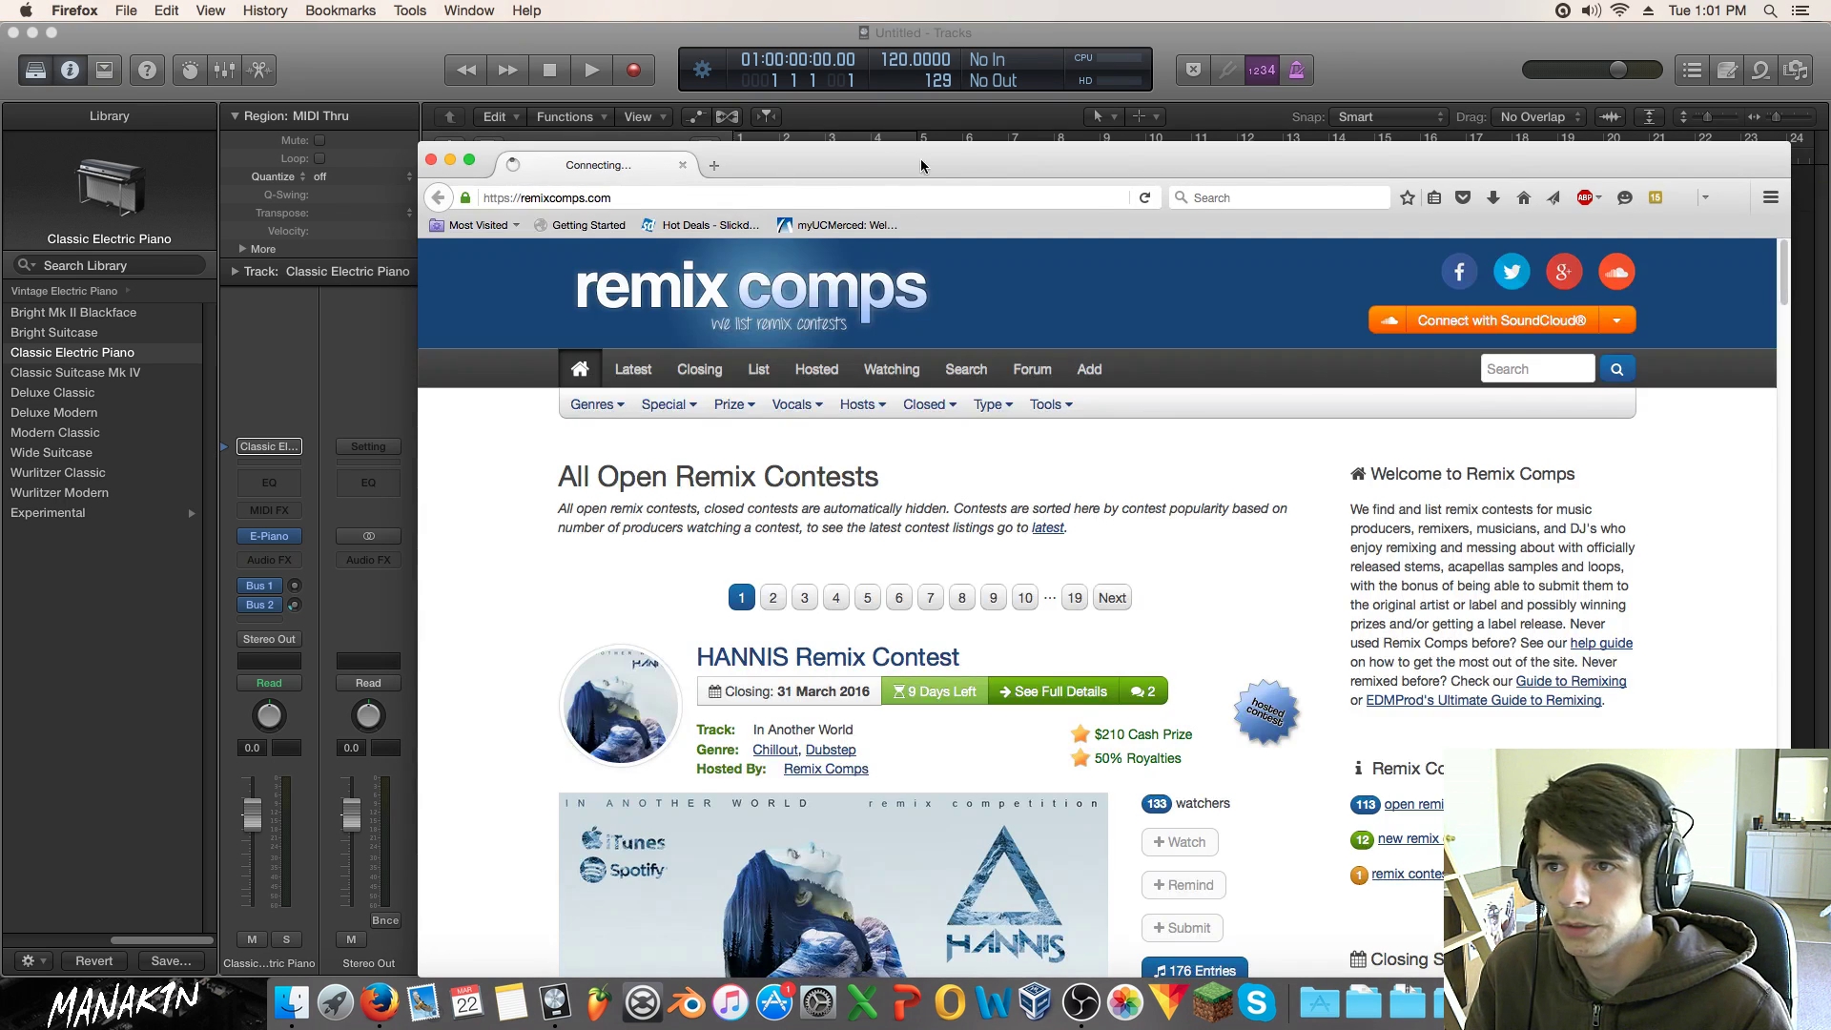
Step: Move the Firefox window higher and open Remix Comps' Closing Soon contest list
left_click_drag(971, 153, 810, 103)
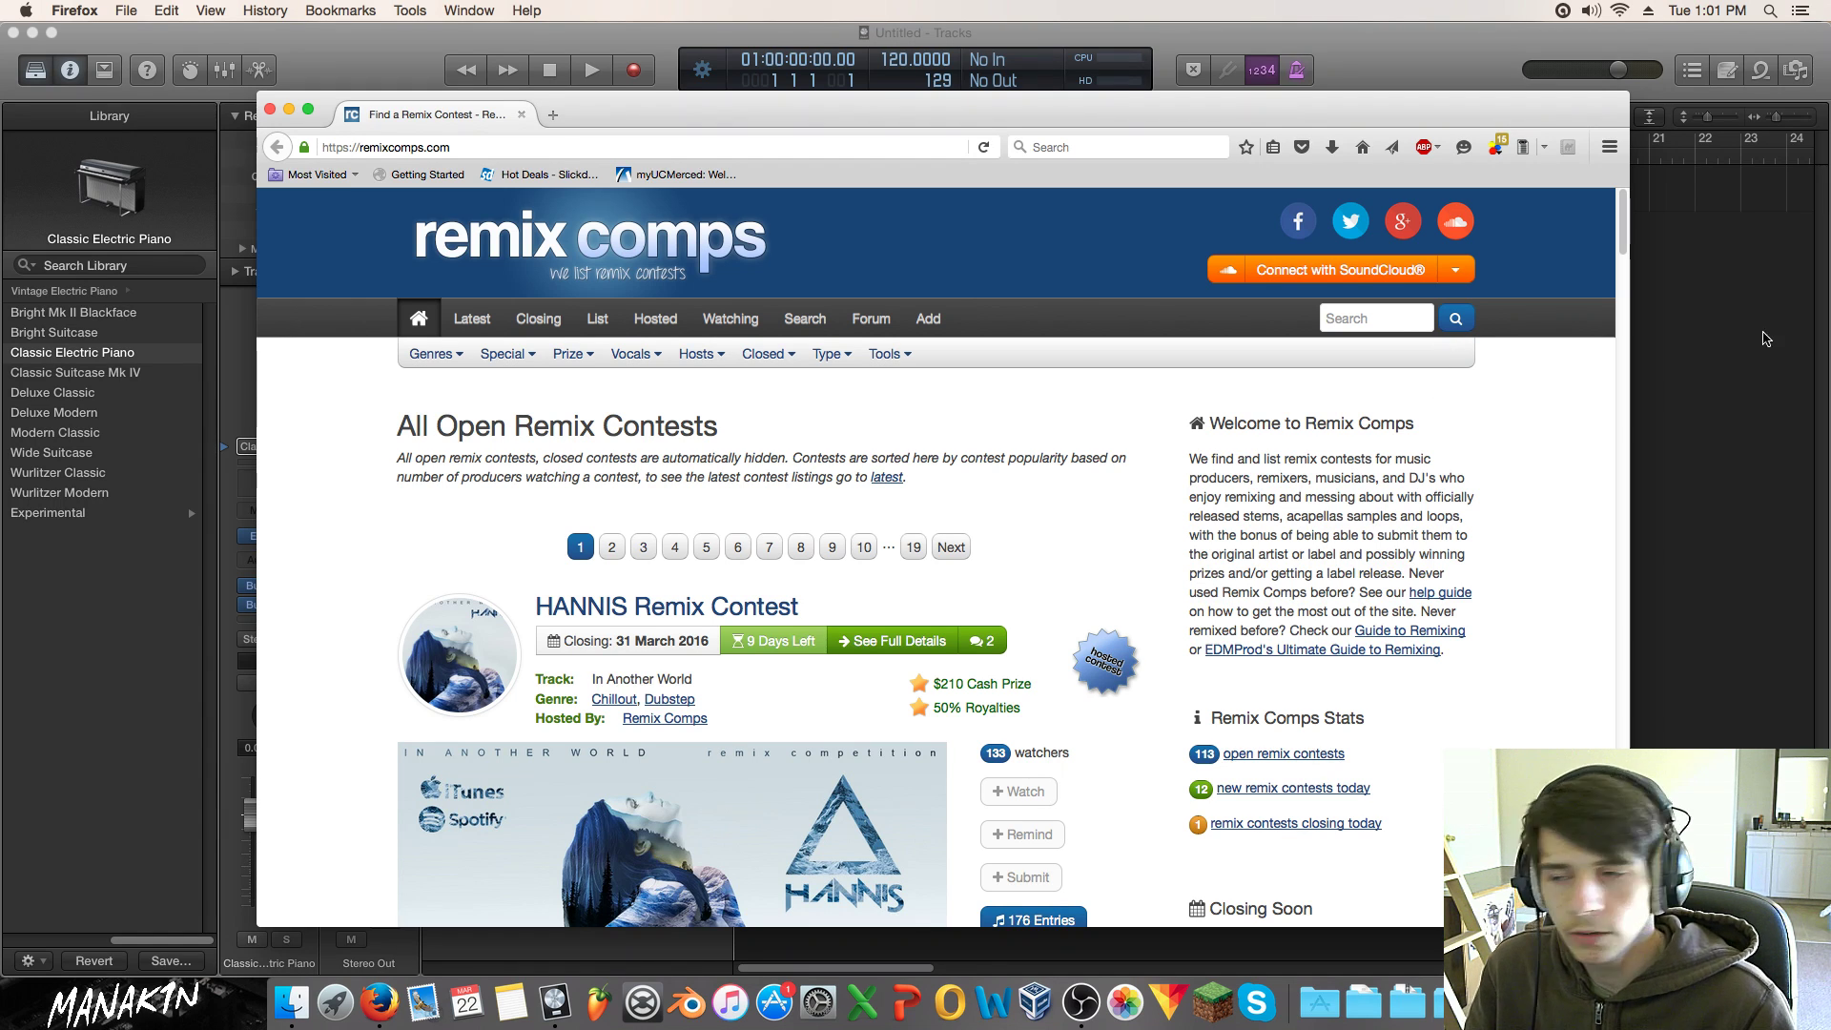
scroll(861, 572, "down", 3)
scroll(860, 570, "up", 3)
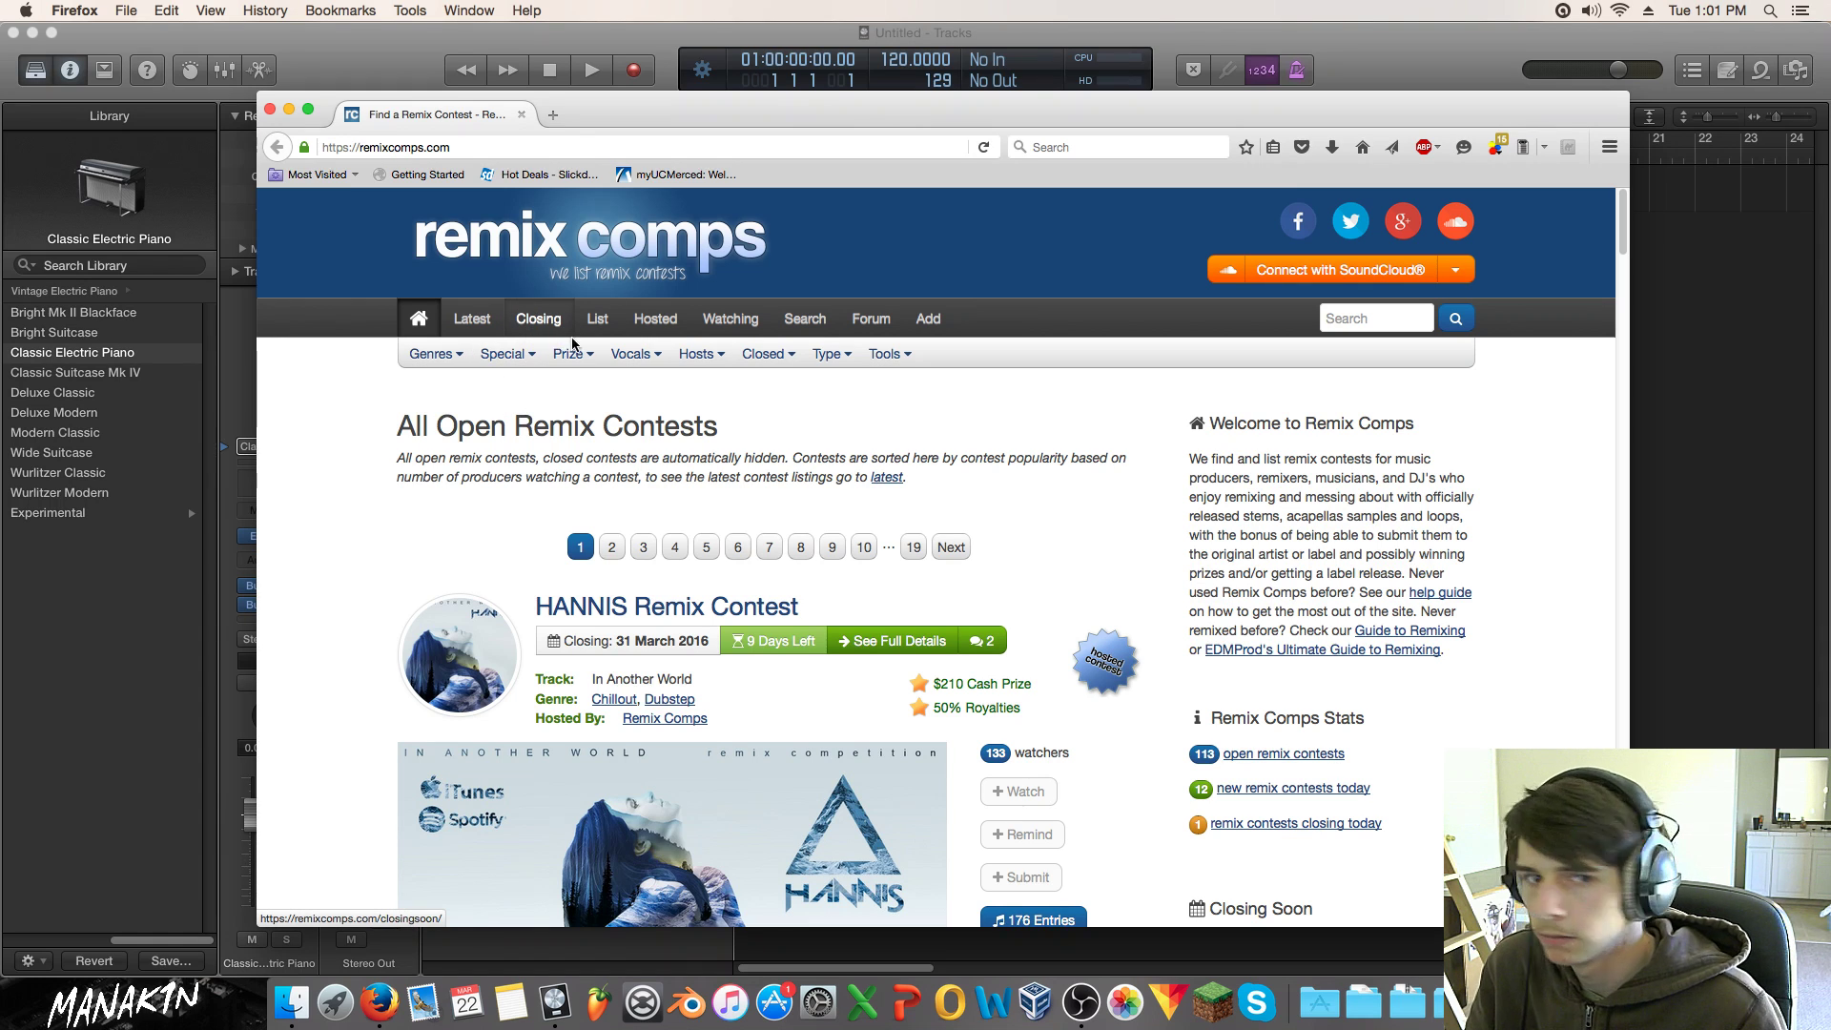
left_click(558, 356)
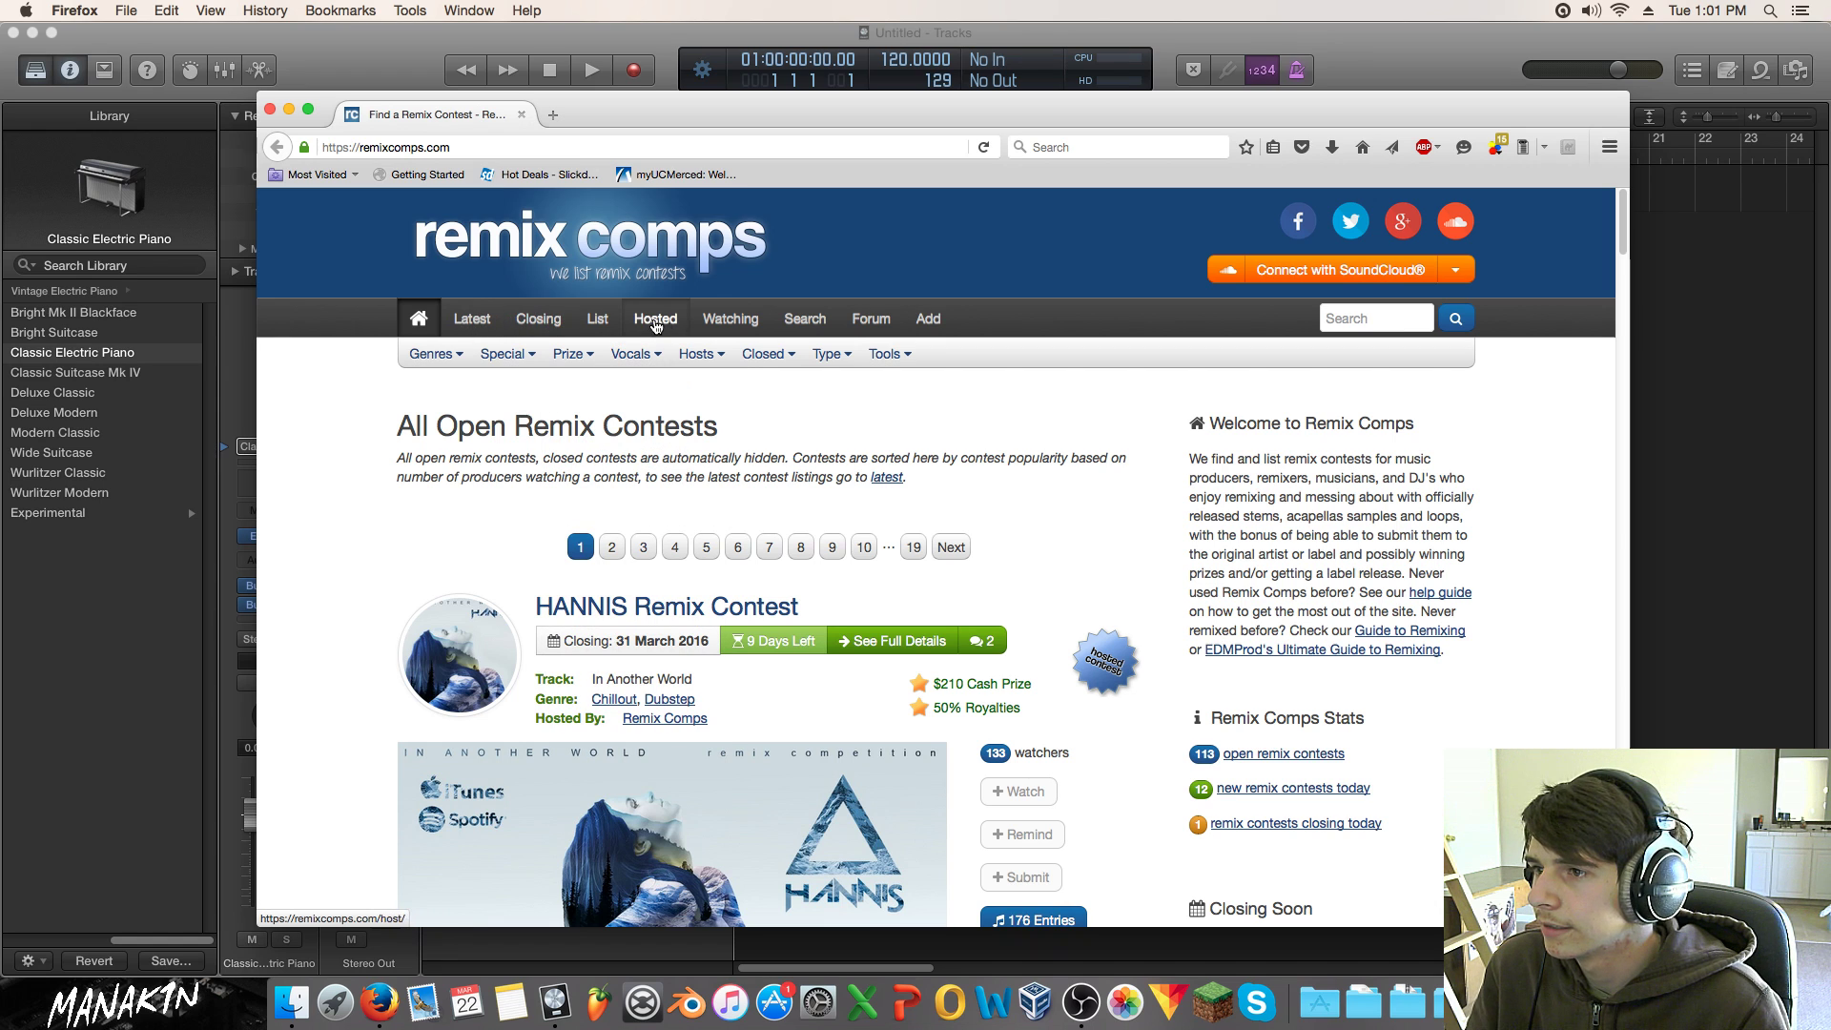
left_click(539, 320)
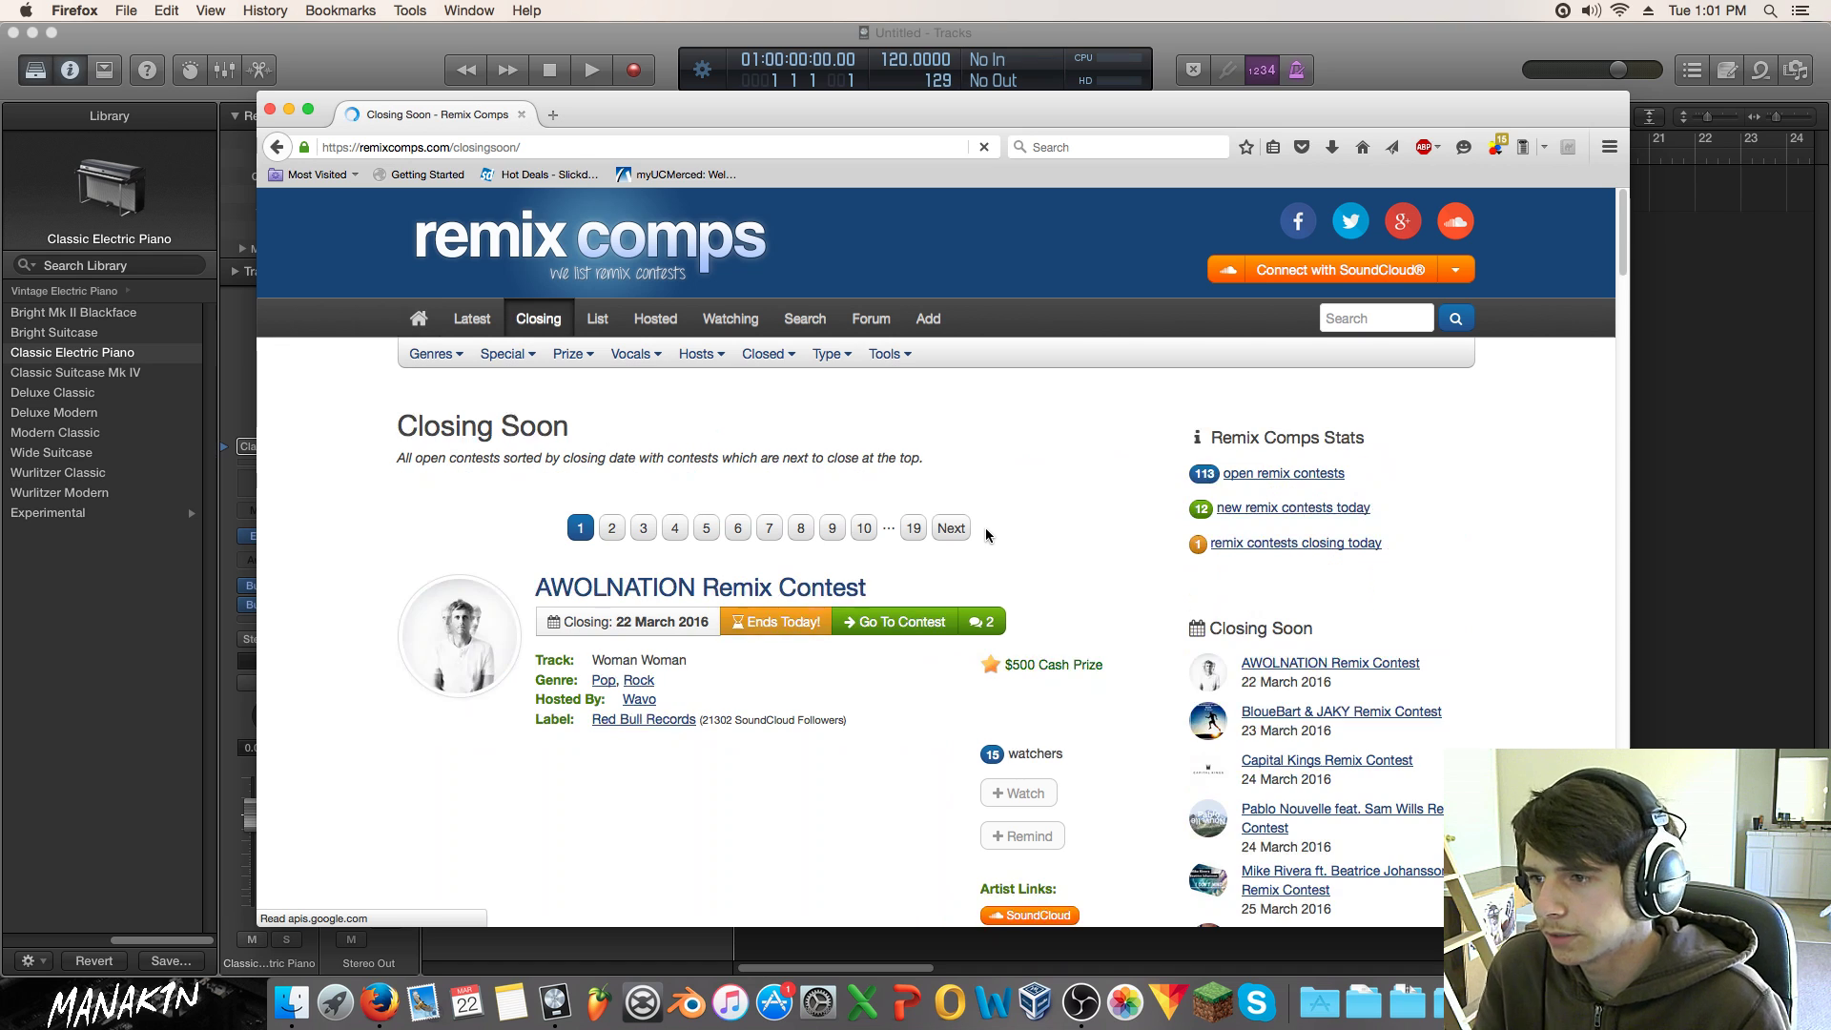
Step: Open the BloueBart & JAKY remix contest in a new tab
scroll(973, 519, "down", 5)
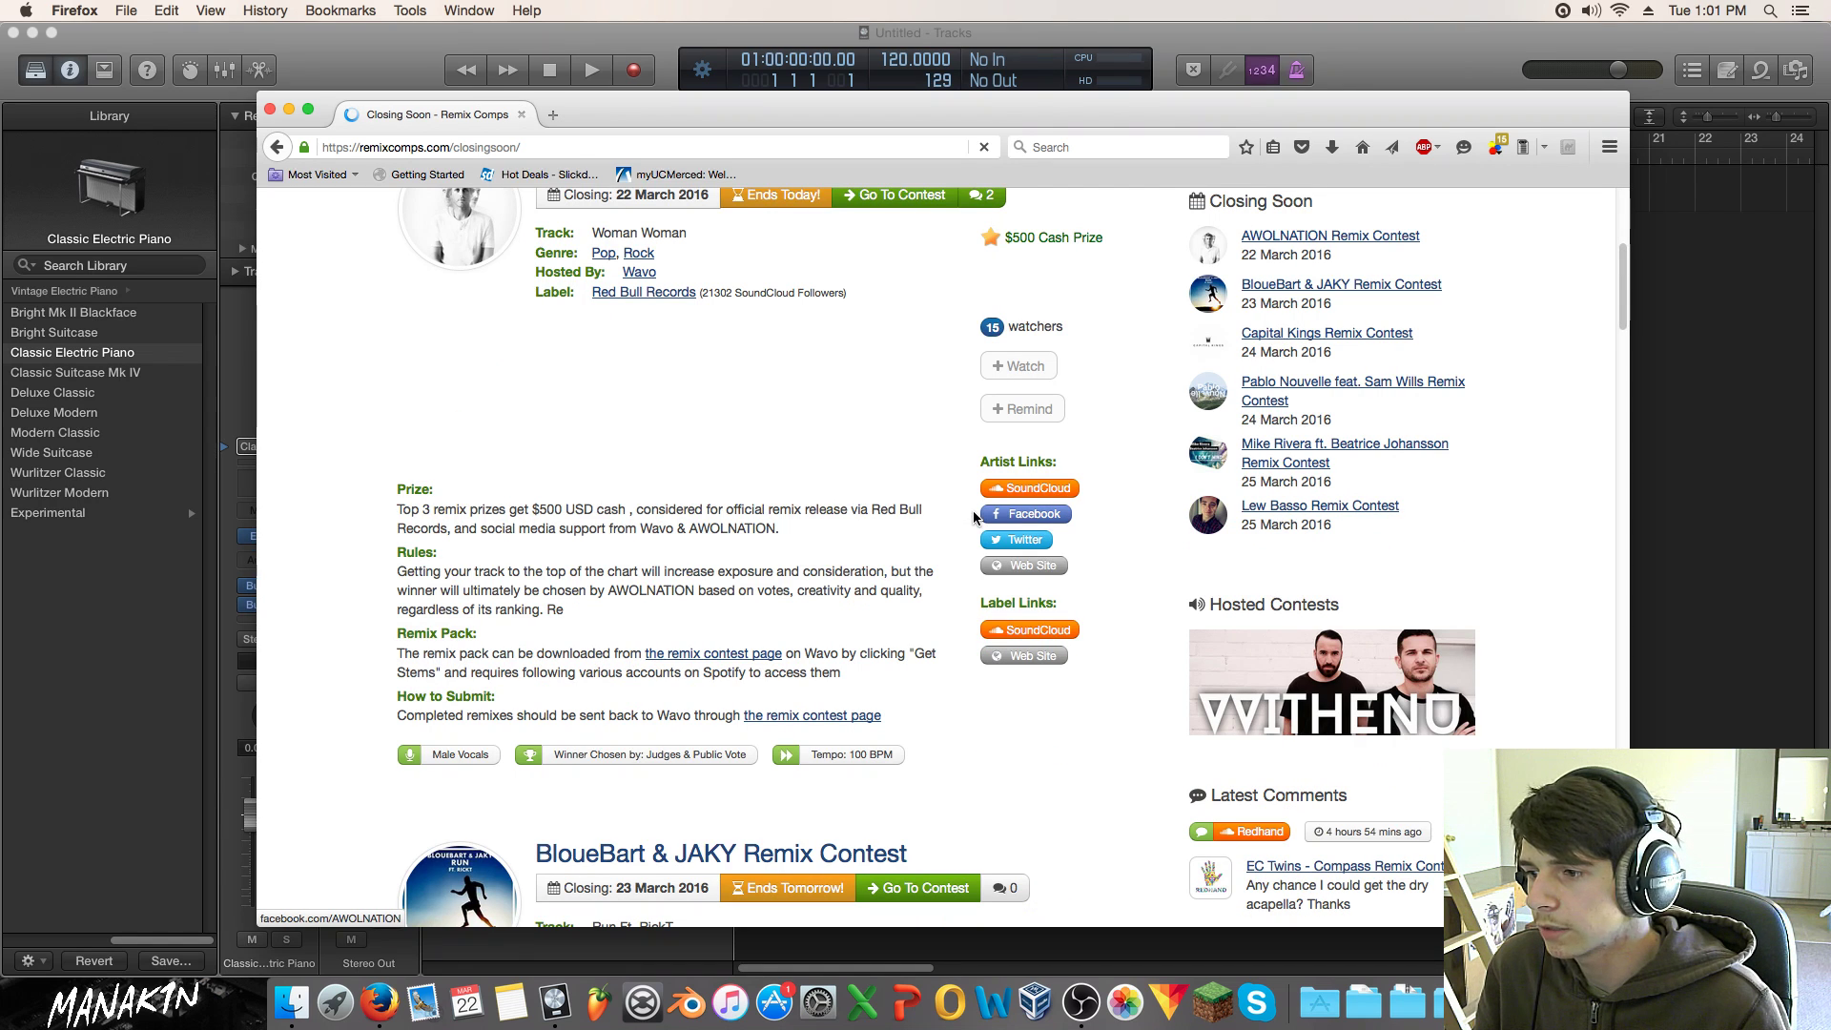
scroll(849, 638, "down", 2)
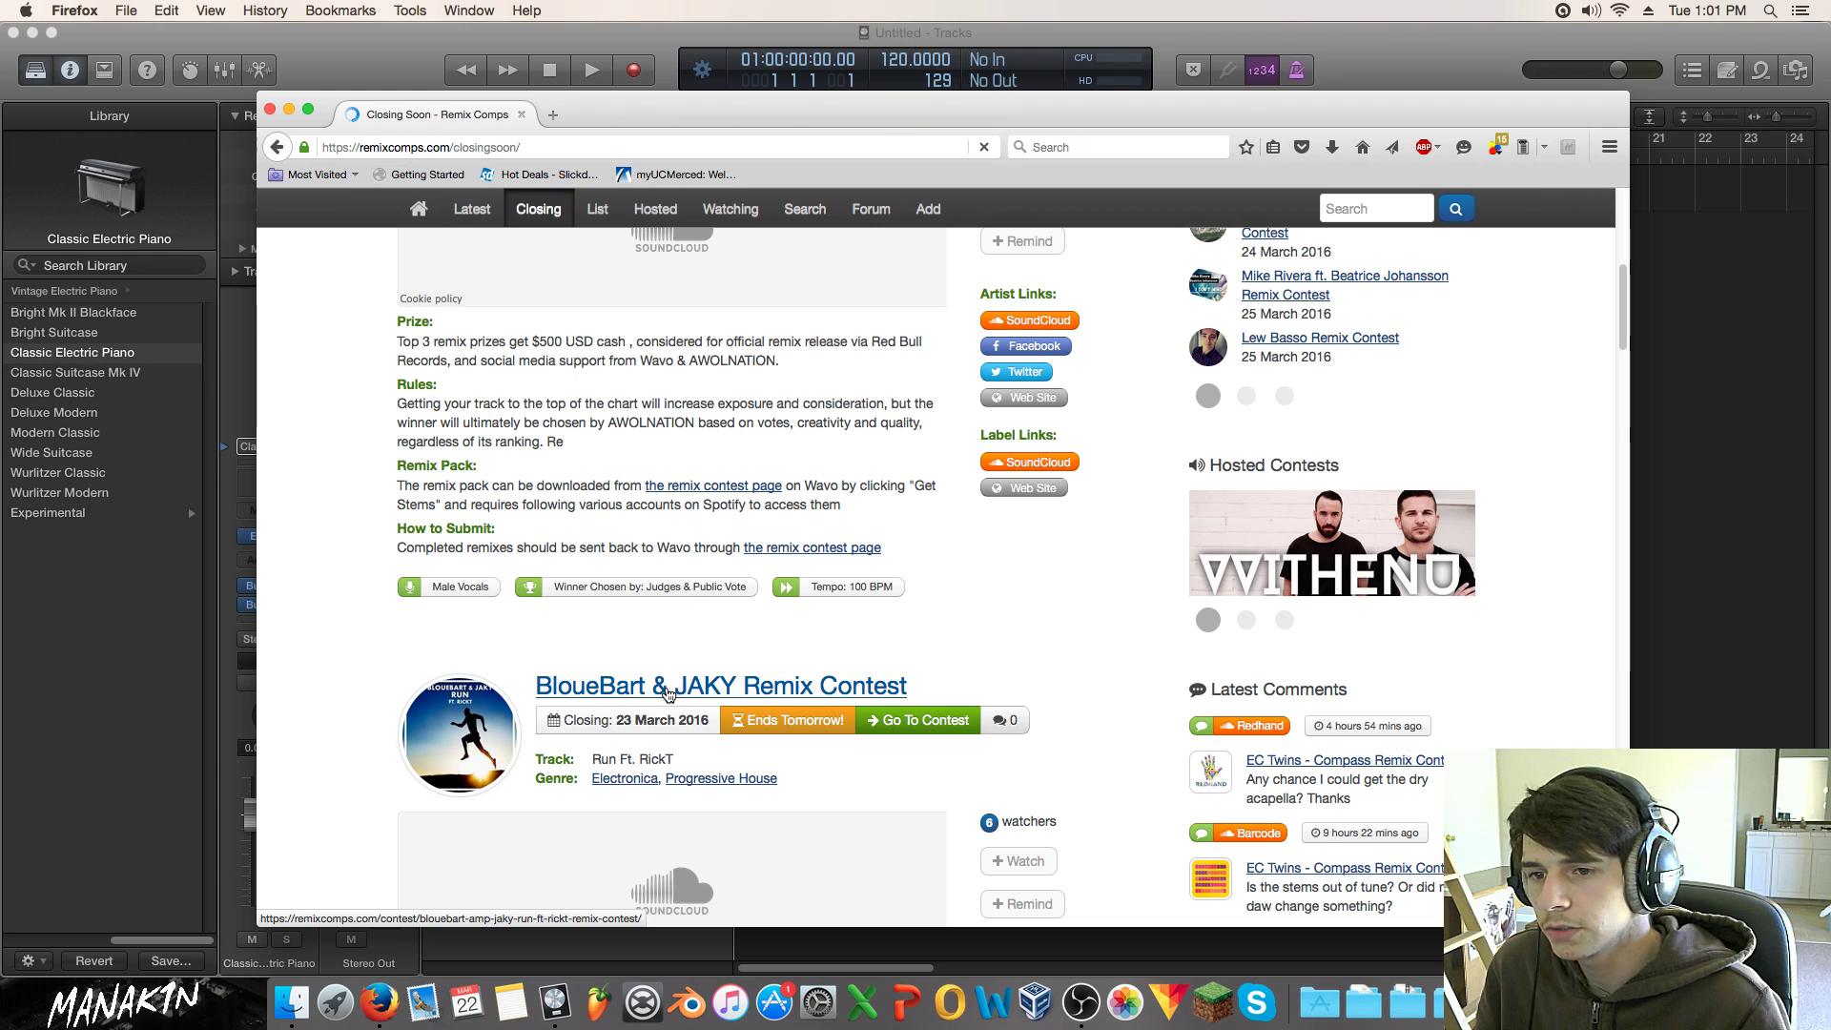
left_click_drag(665, 688, 554, 114)
Step: Scroll down to the Capital Kings contest and play its 'Live For The Drop' preview
scroll(678, 449, "down", 7)
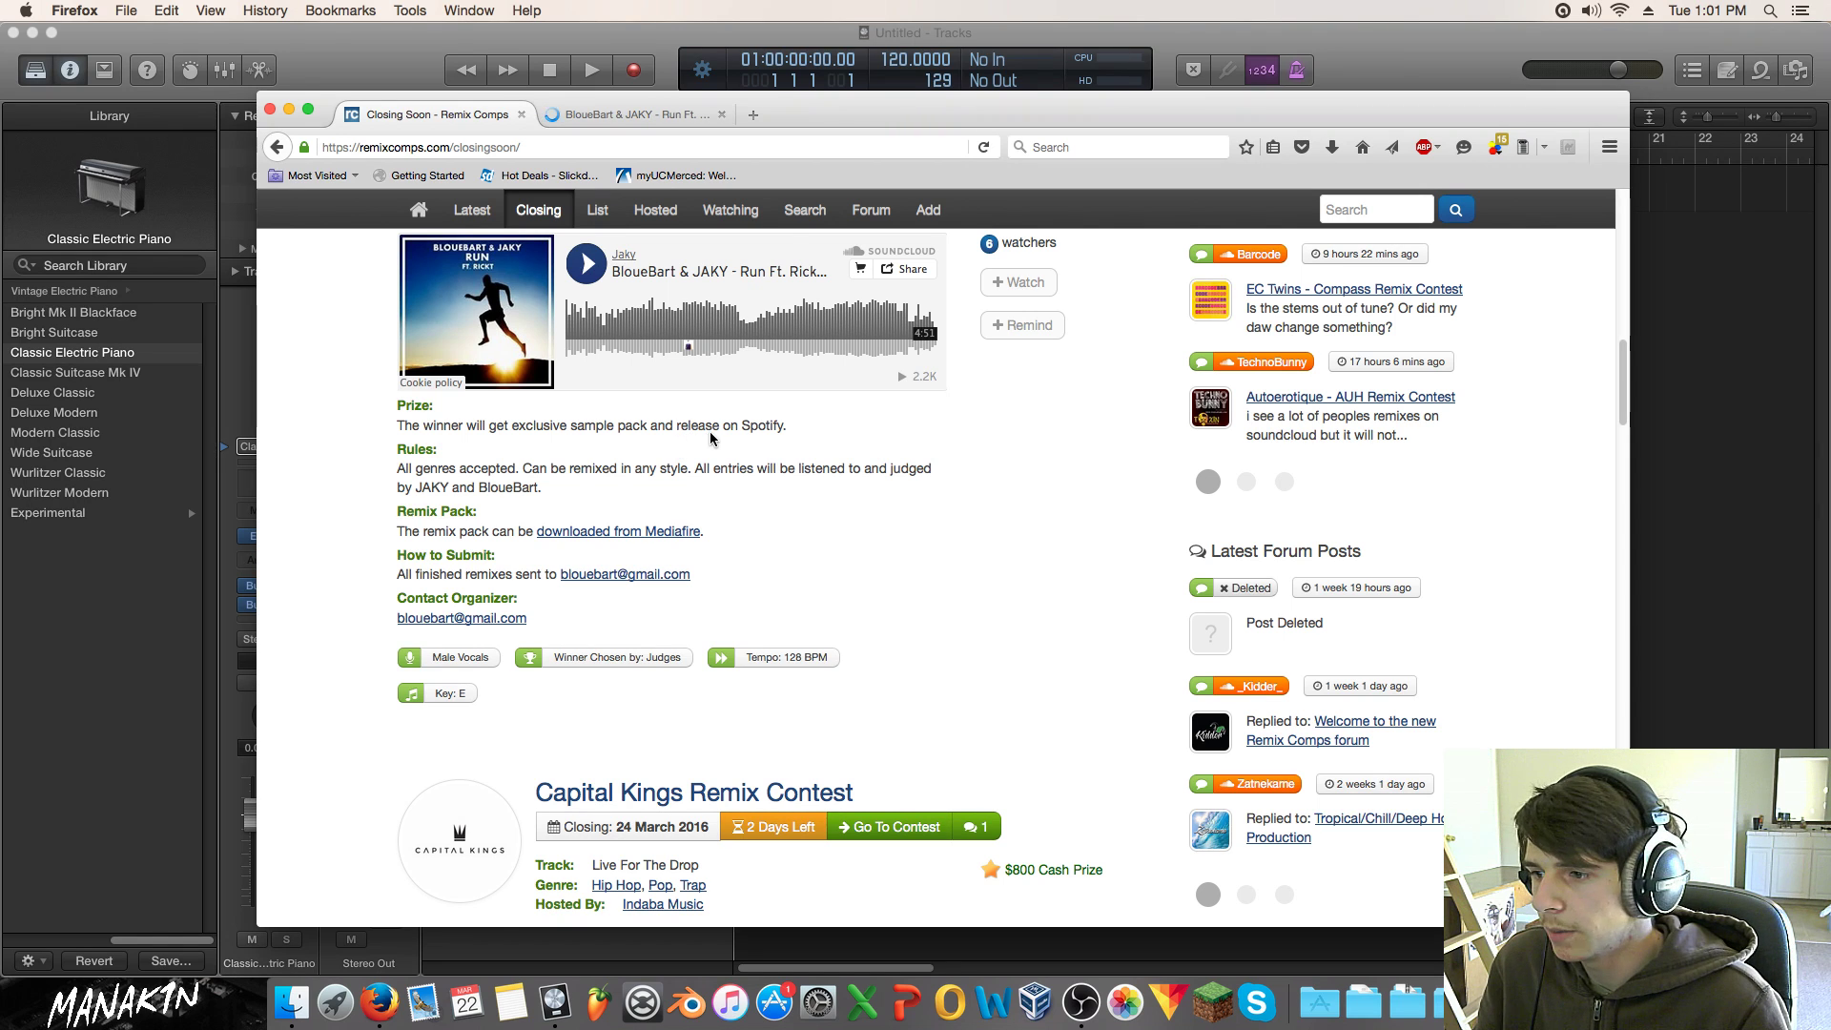
scroll(712, 437, "down", 2)
scroll(713, 437, "down", 5)
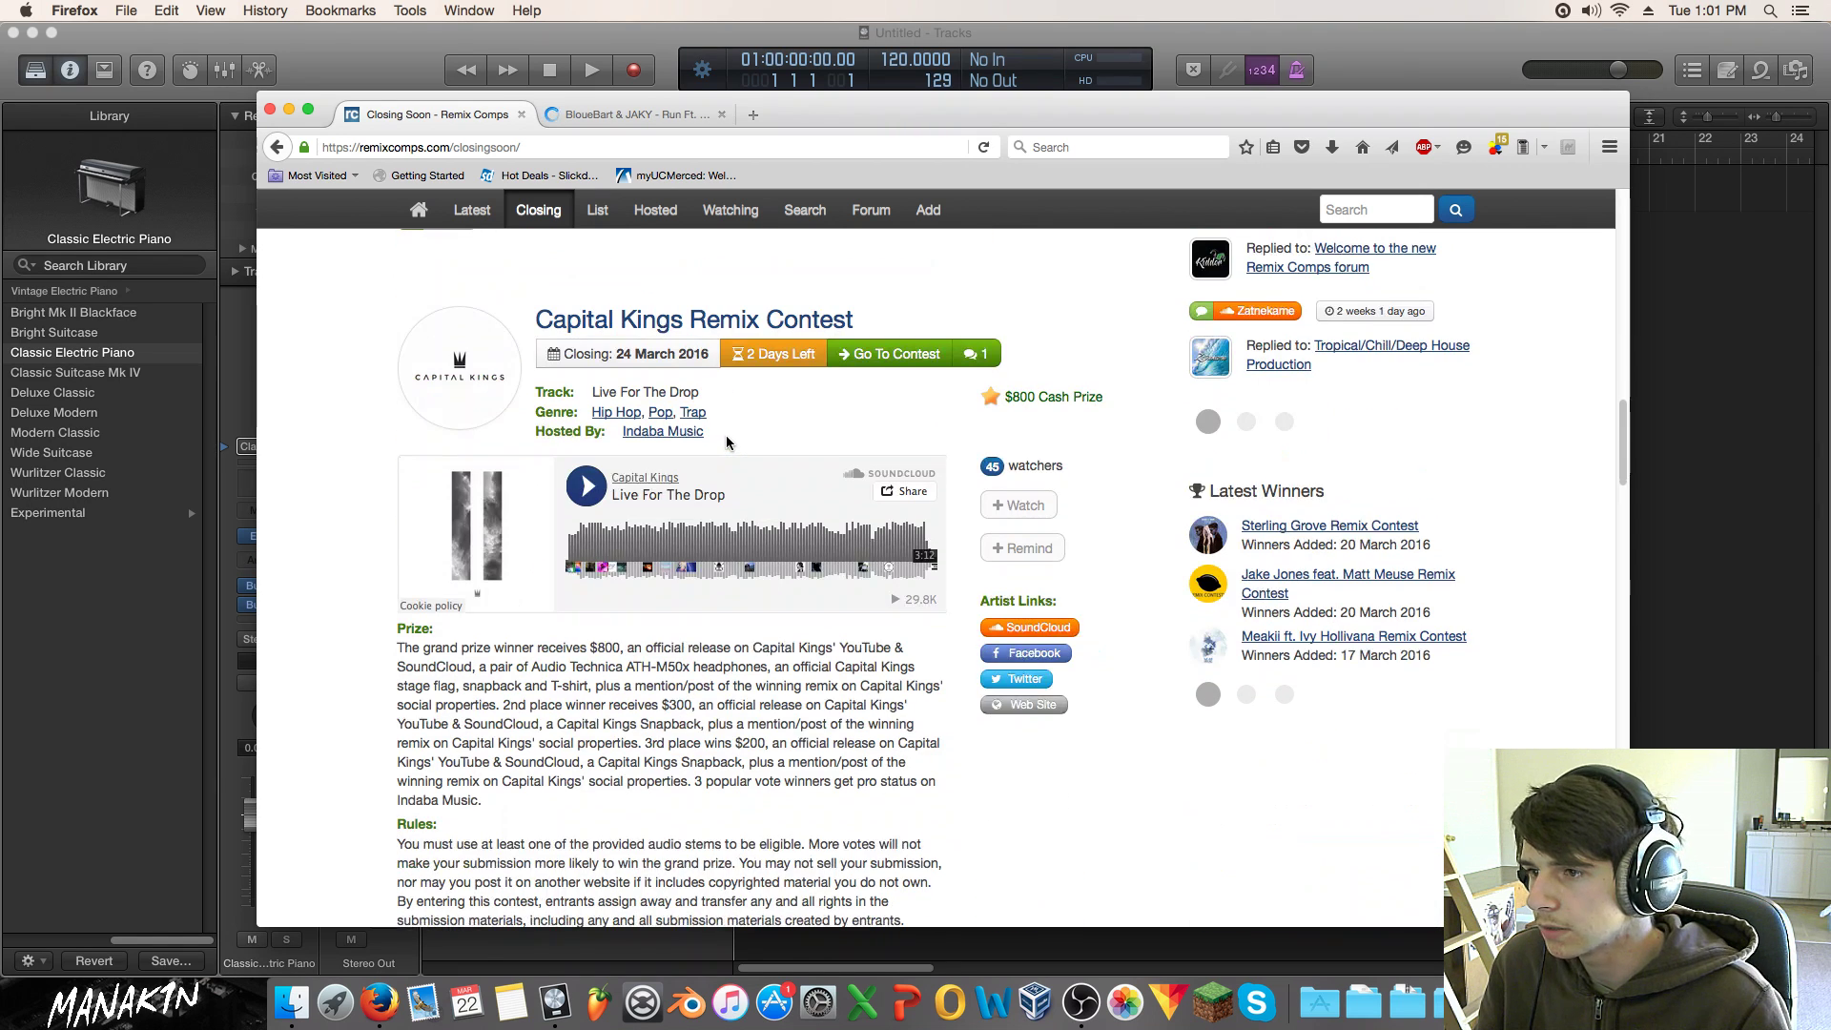
scroll(715, 440, "down", 3)
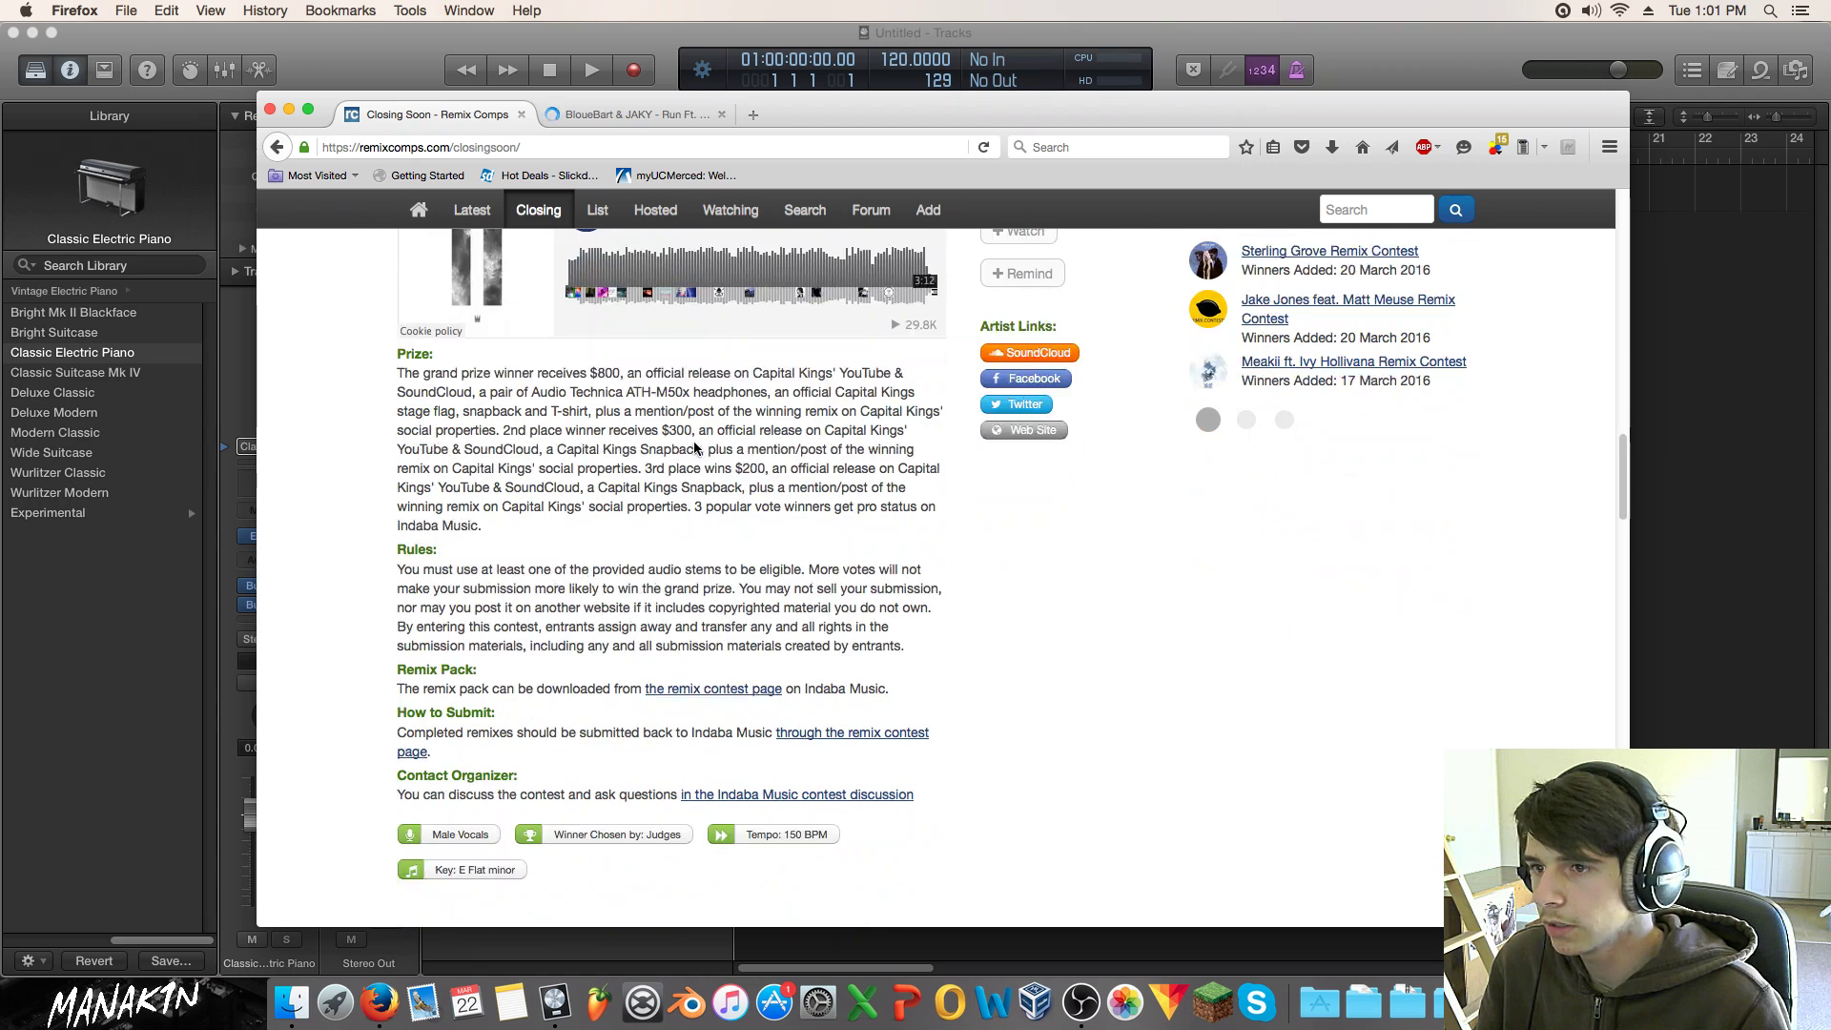
scroll(694, 438, "up", 4)
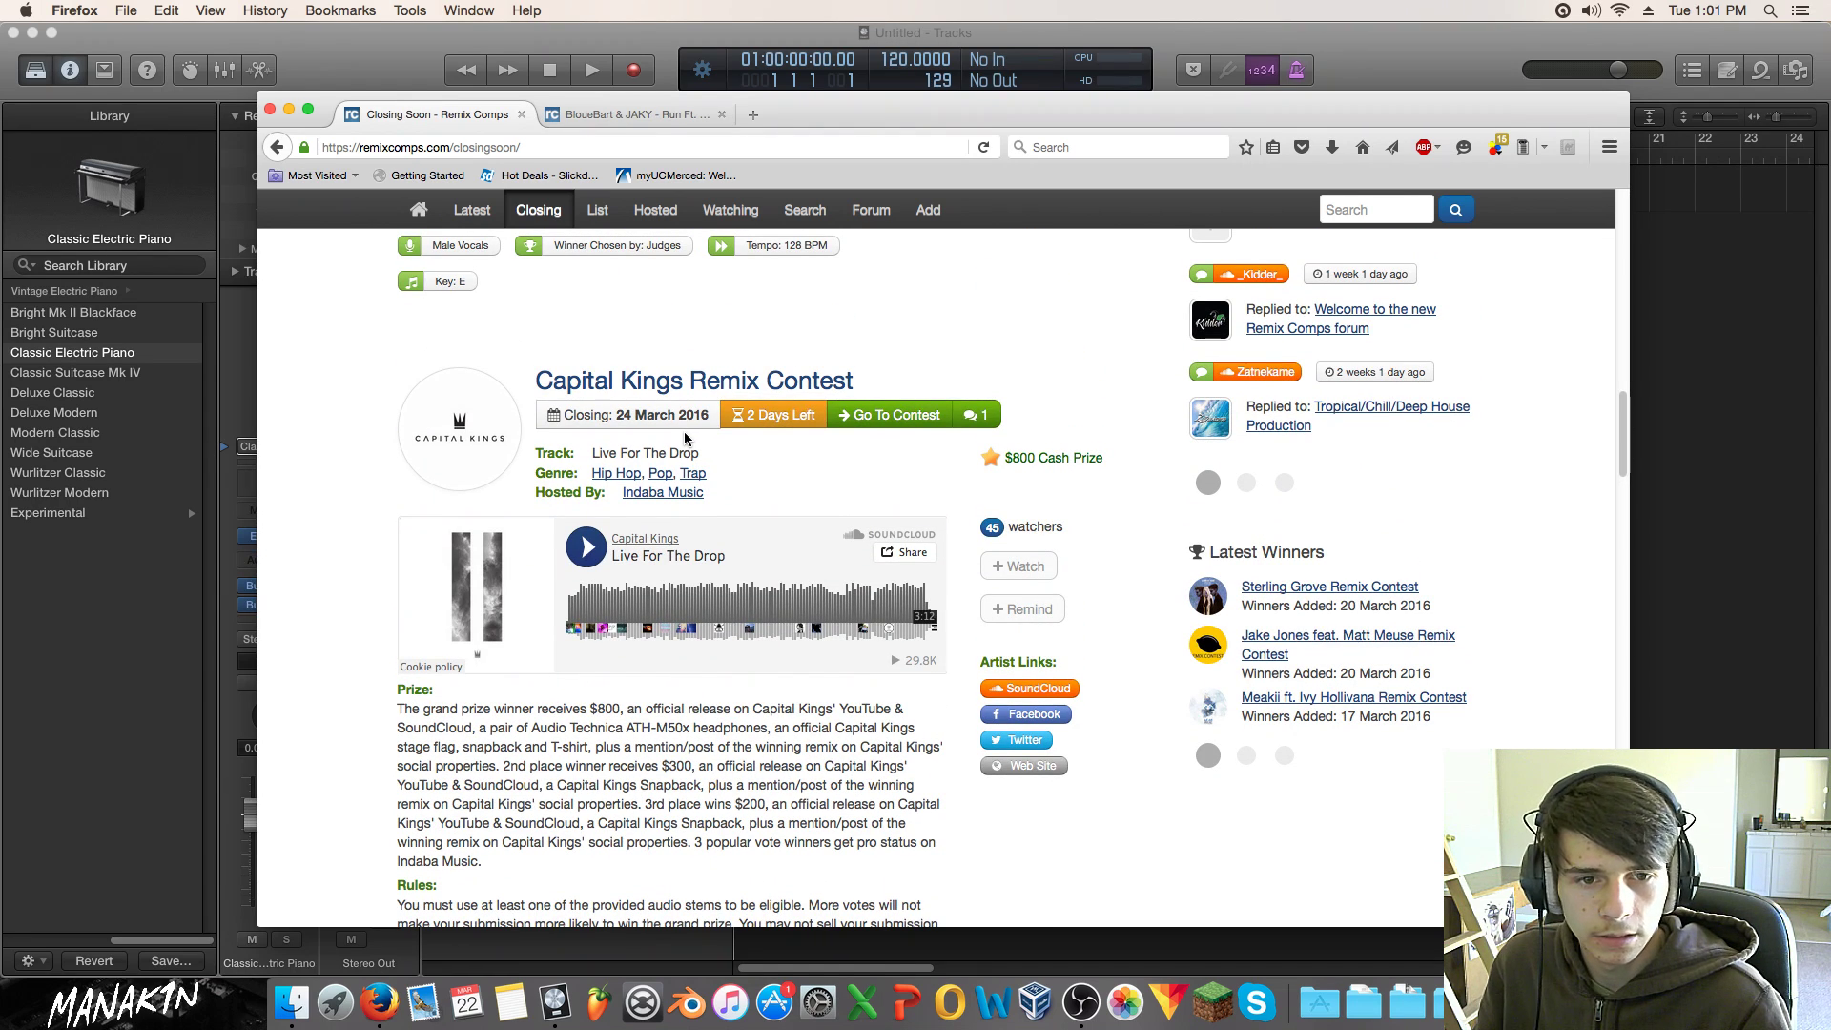
scroll(677, 434, "down", 1)
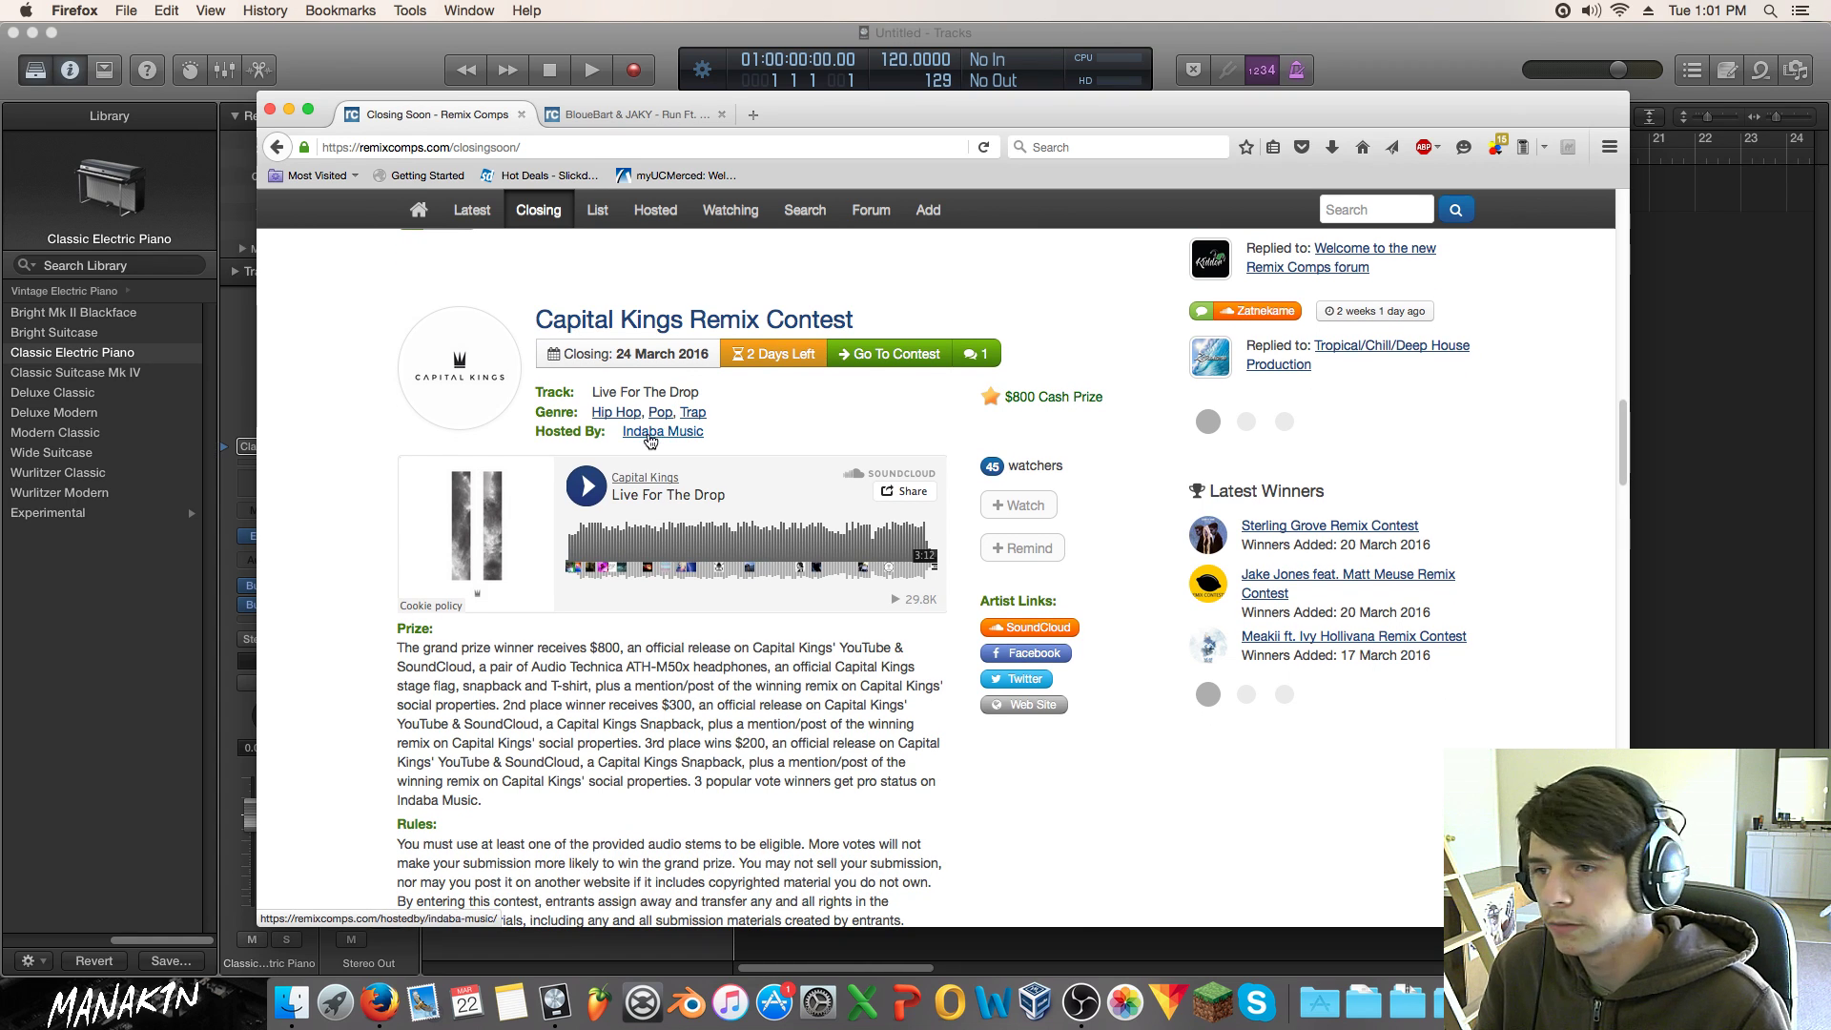
left_click(585, 487)
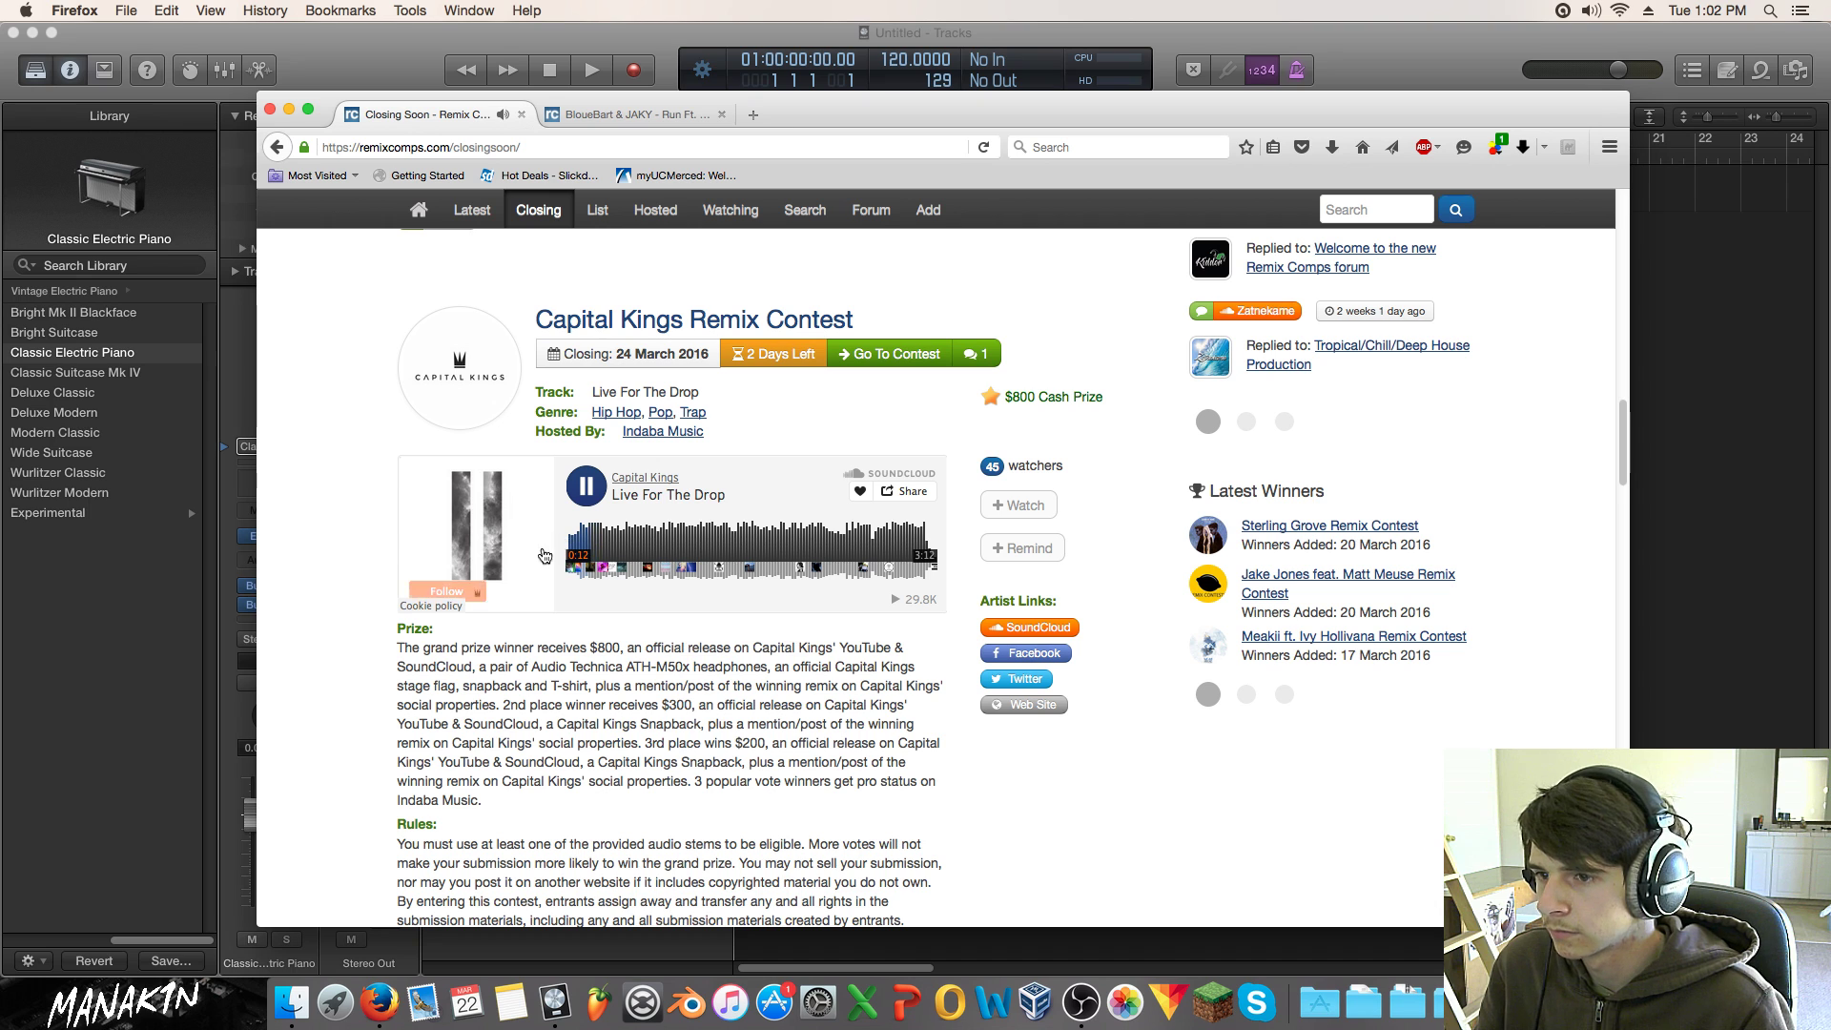
Step: Scroll through the Capital Kings listing while 'Live For The Drop' keeps playing
scroll(587, 628, "down", 2)
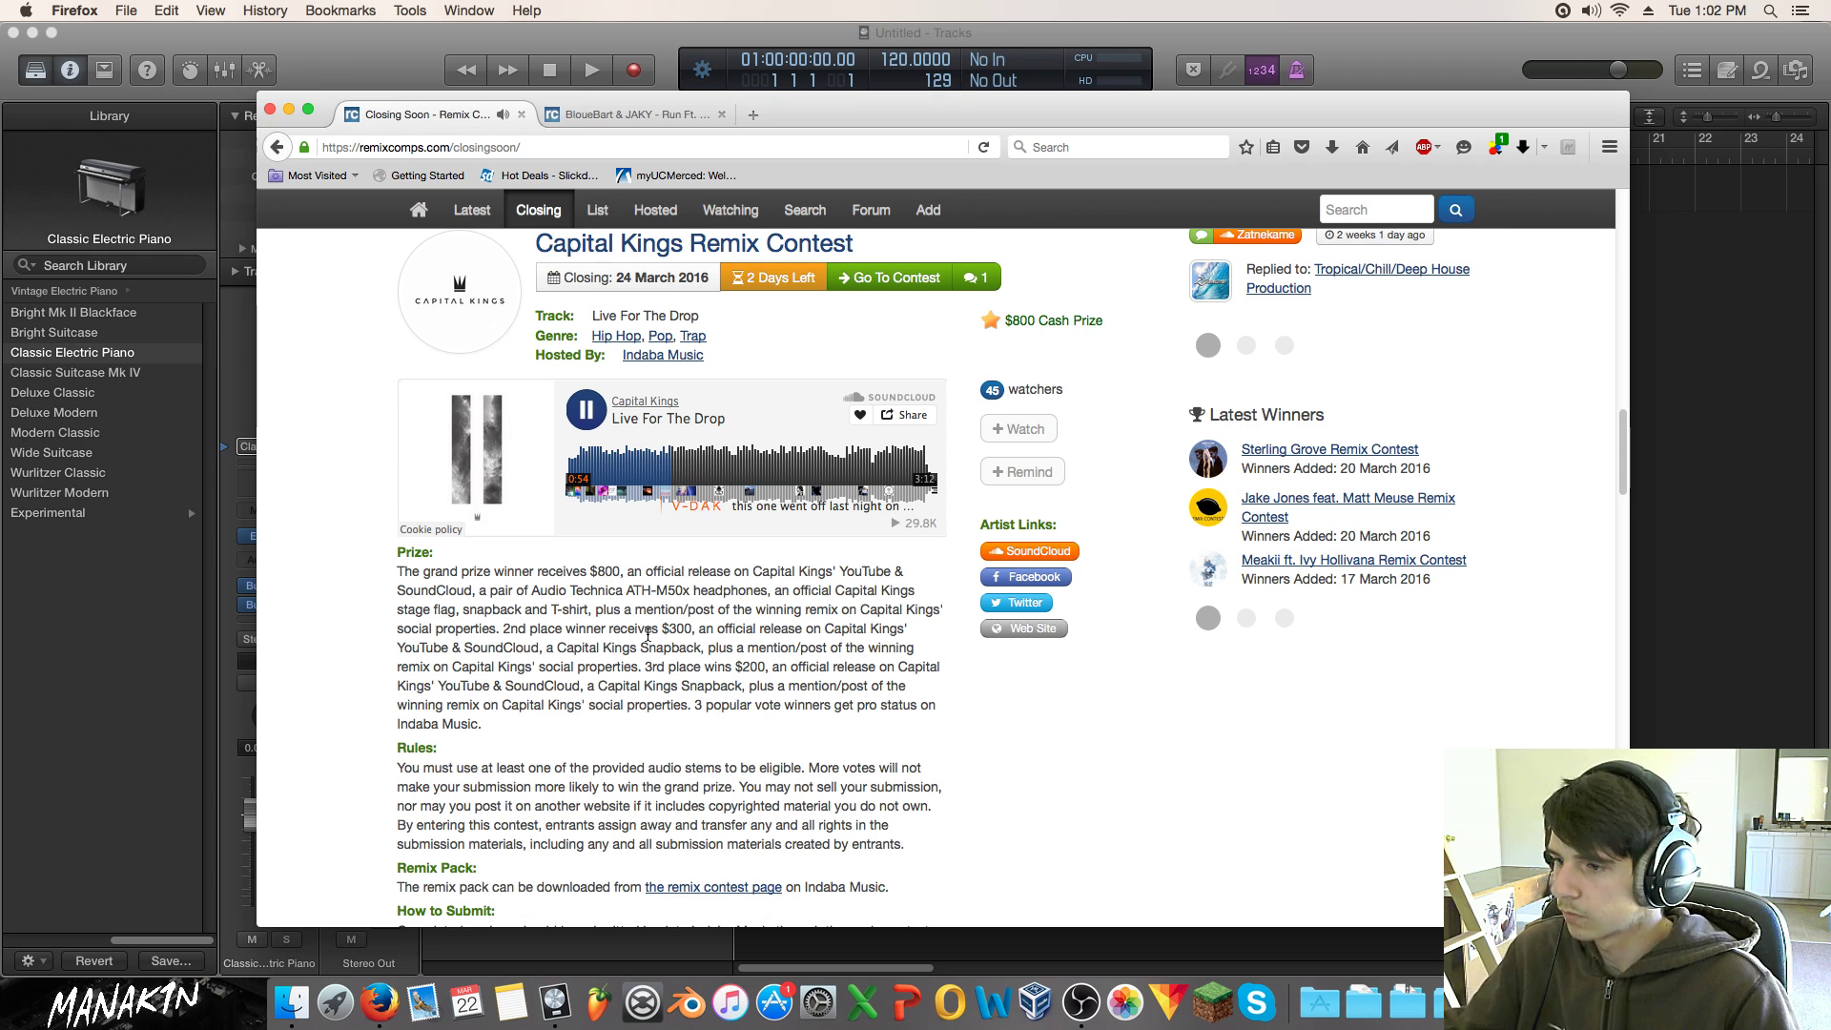
Step: Pause the 'Live For The Drop' preview and open the Capital Kings contest in a new tab
left_click(586, 410)
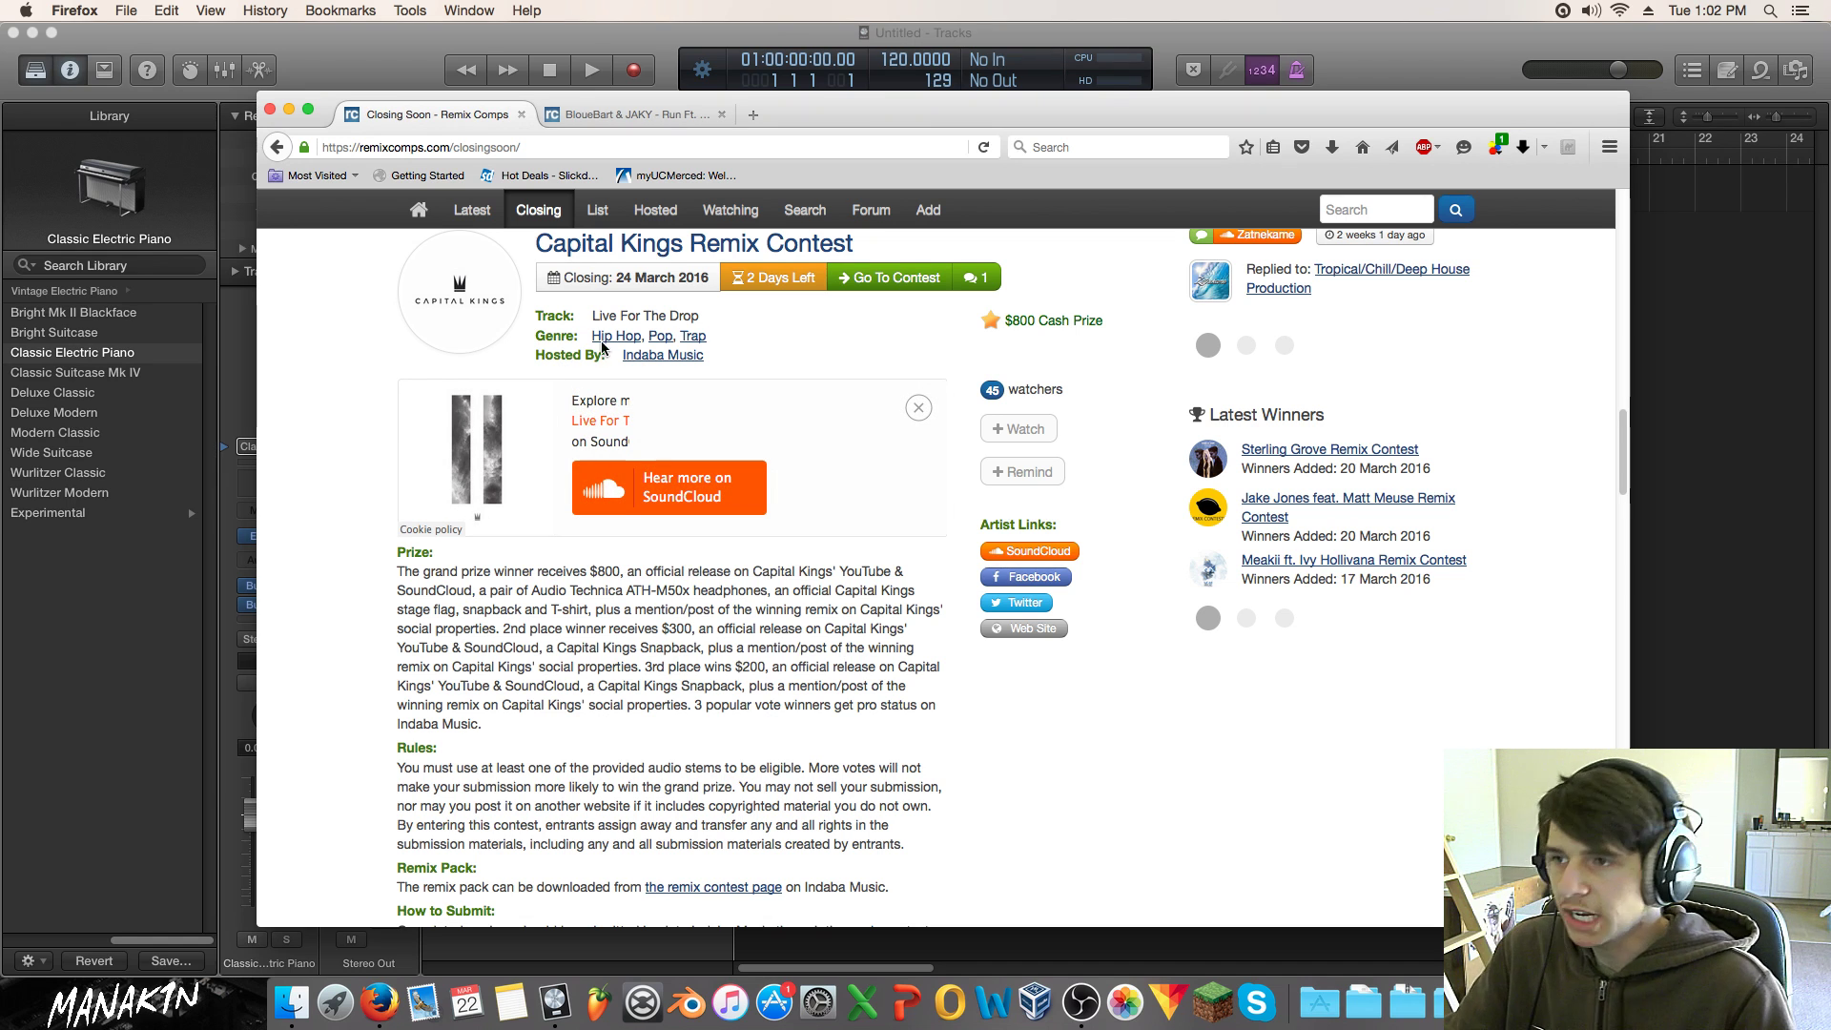
left_click_drag(668, 249, 811, 119)
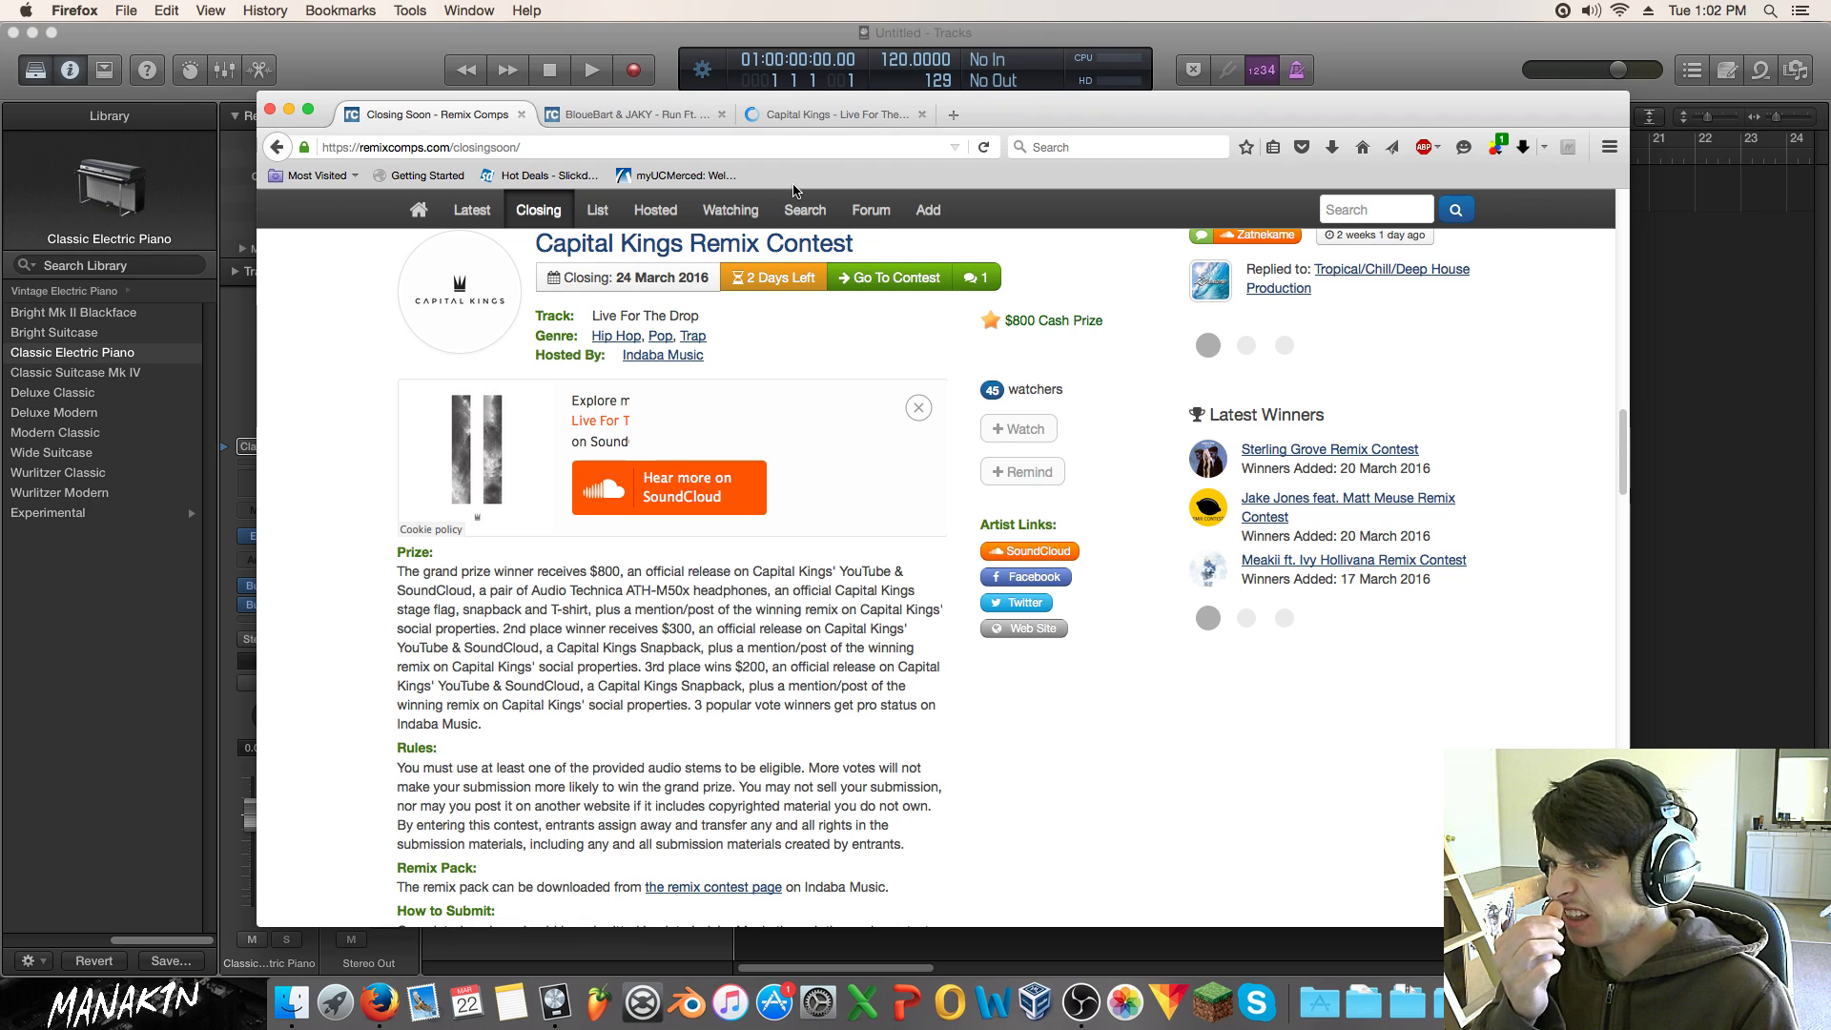
left_click_drag(1013, 321, 1080, 323)
left_click(1084, 321)
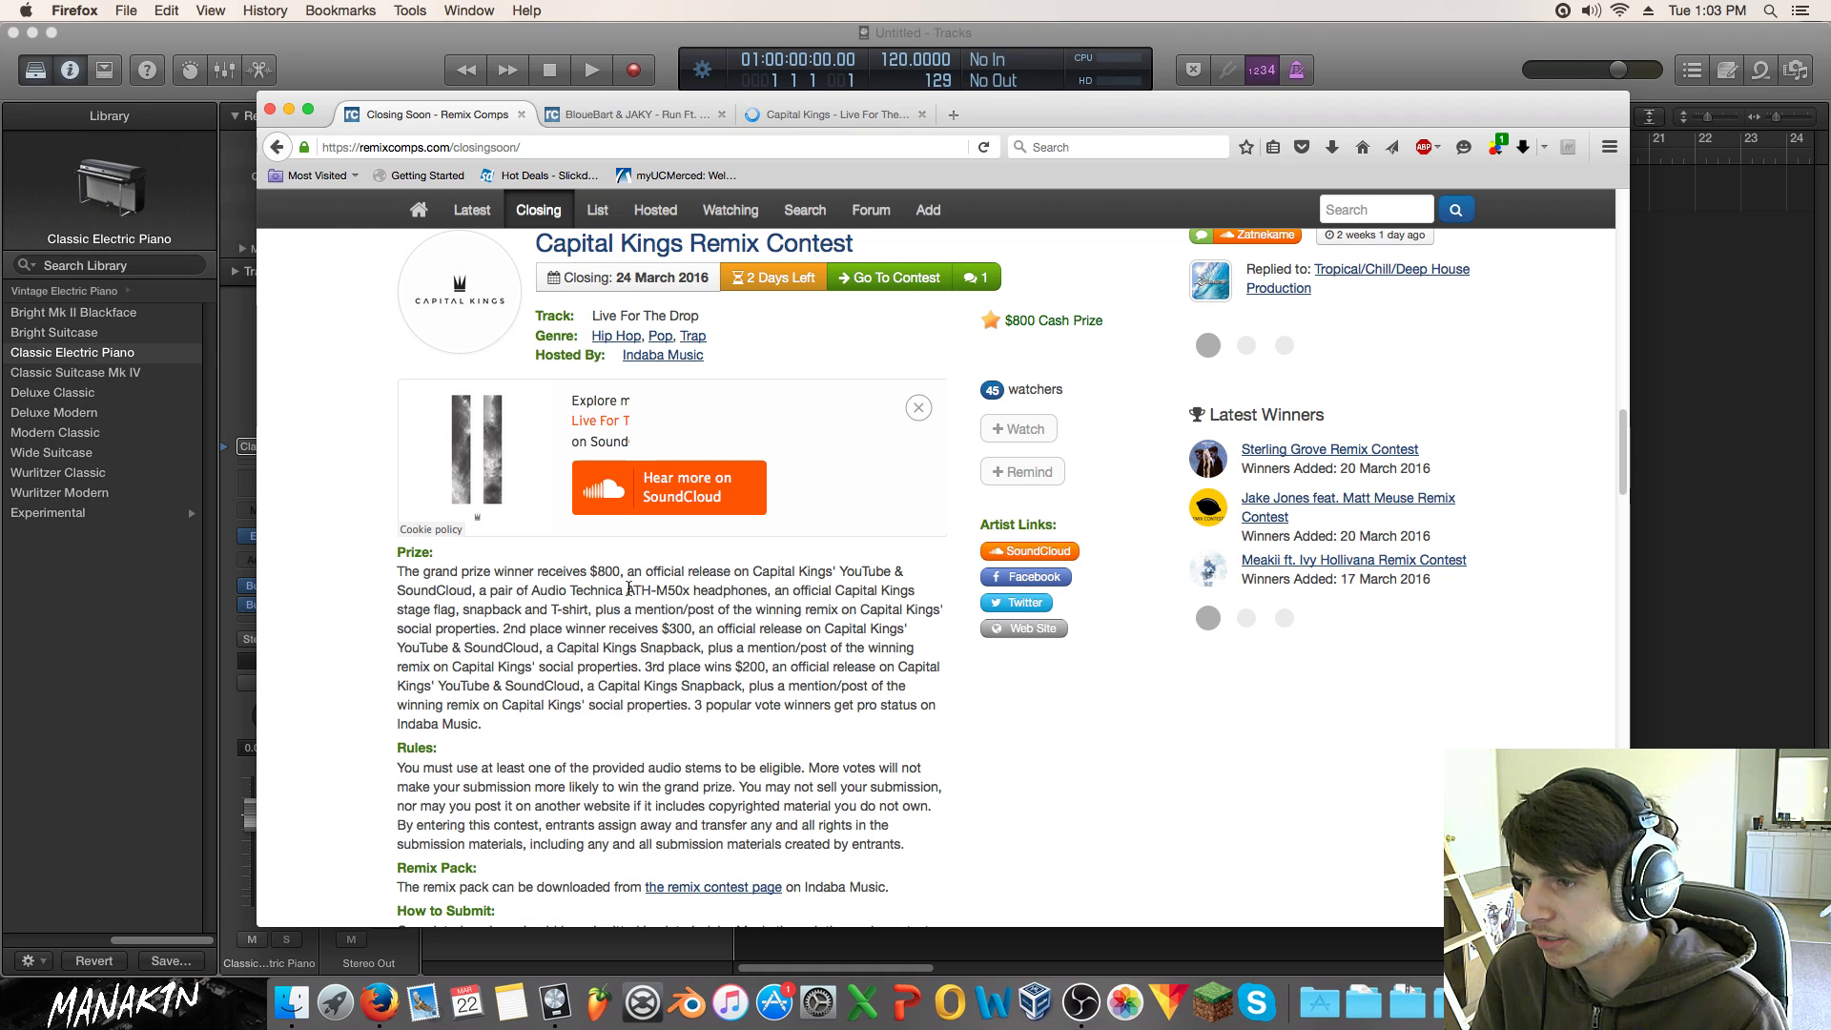
Step: Highlight parts of the prize description, including the ATH-M50x headphones mention
double_click(690, 572)
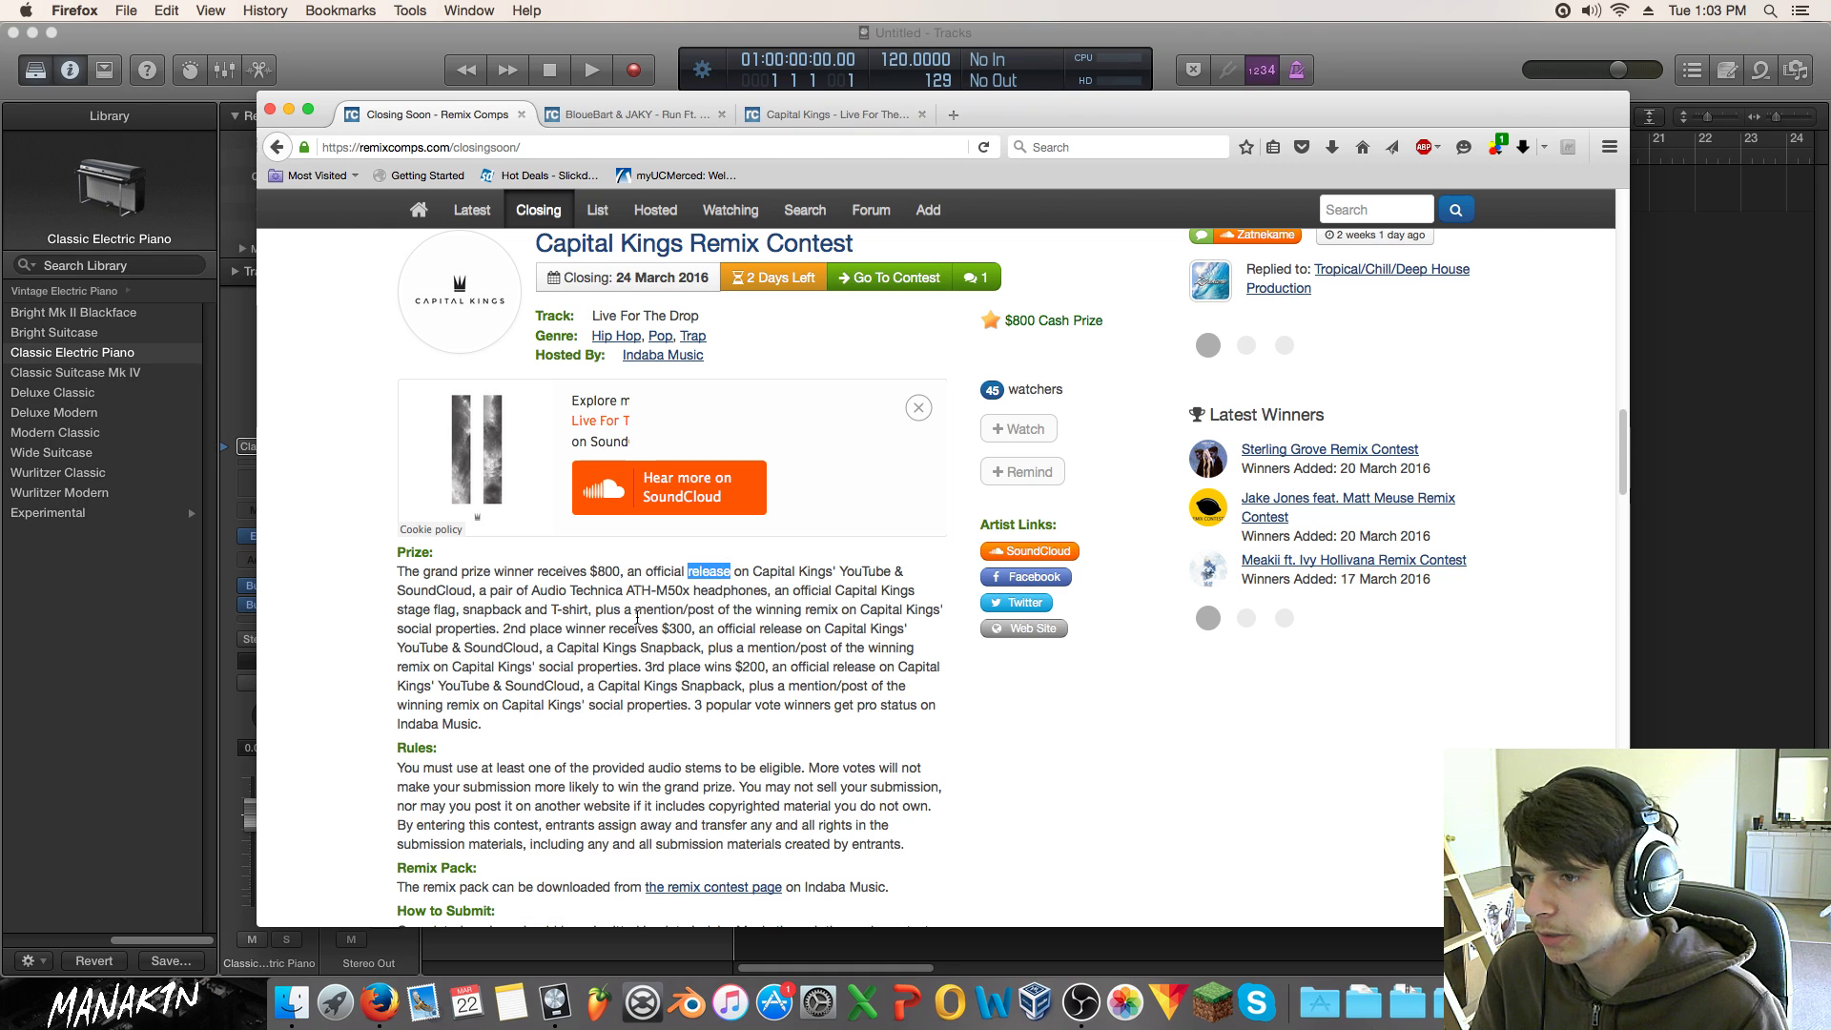
left_click_drag(772, 578, 867, 578)
left_click(770, 586)
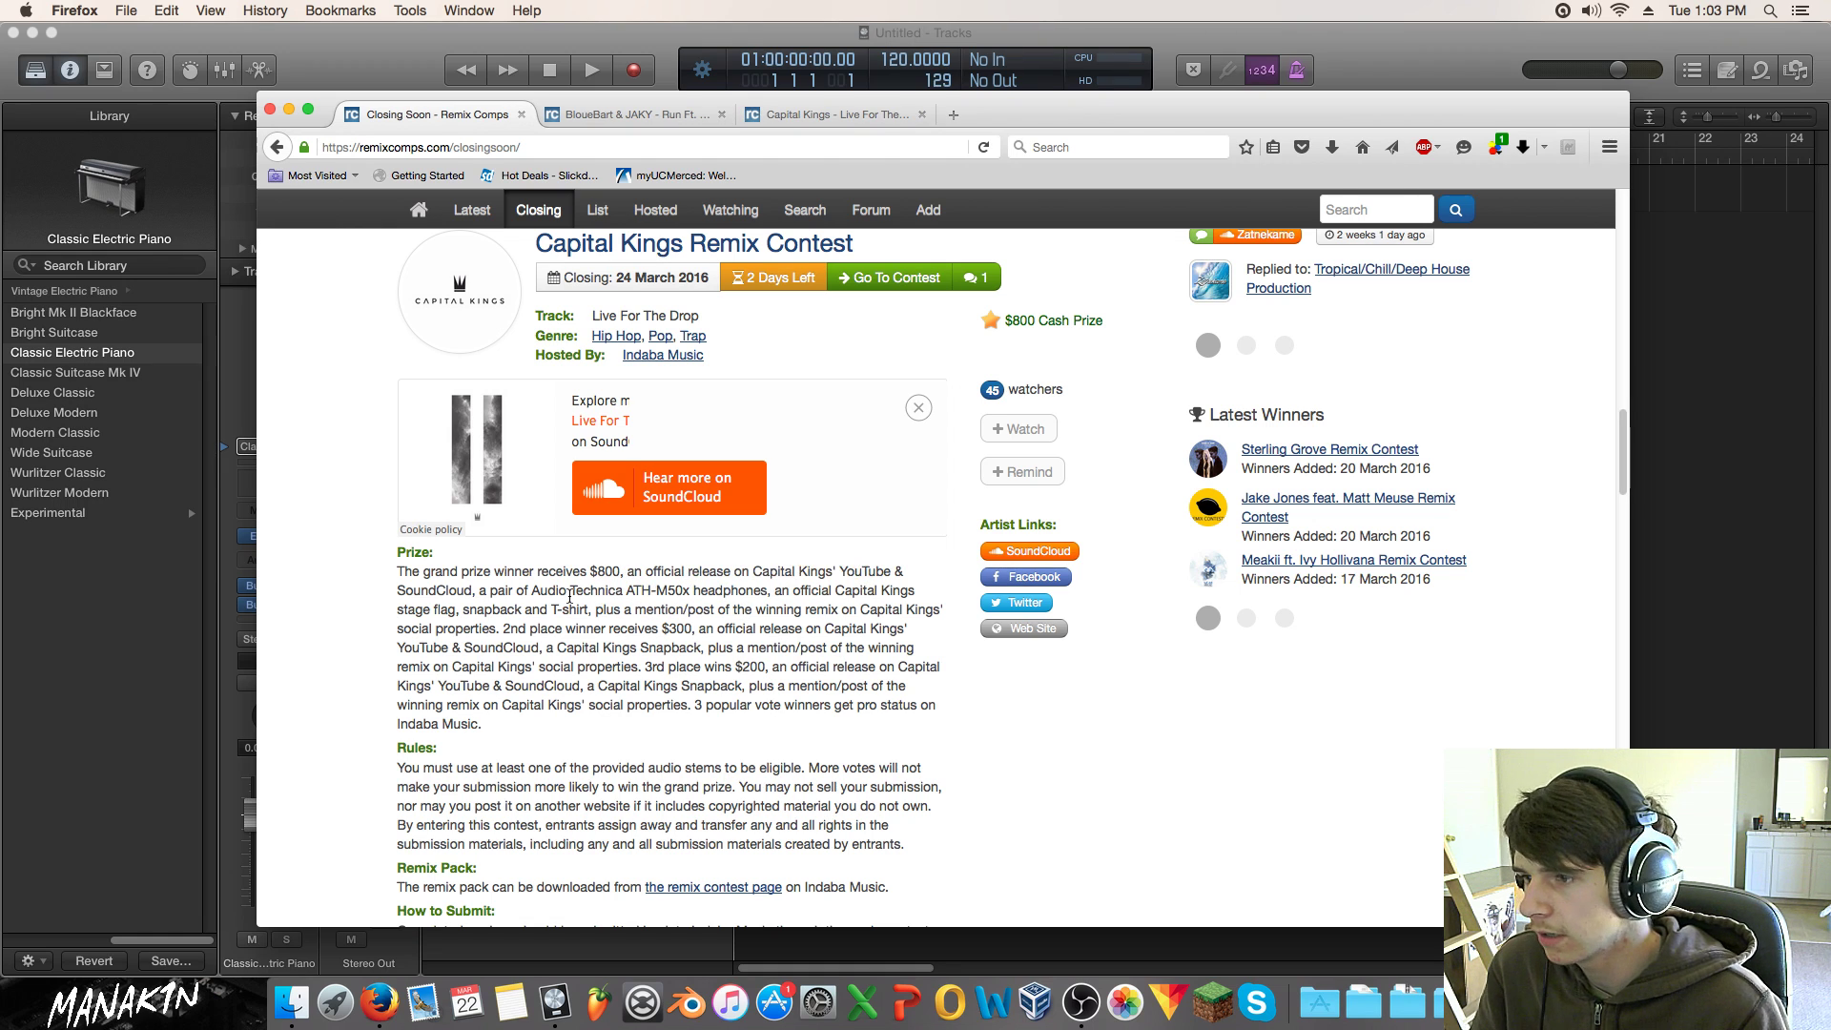
left_click_drag(623, 591, 477, 626)
left_click(756, 646)
left_click(631, 626)
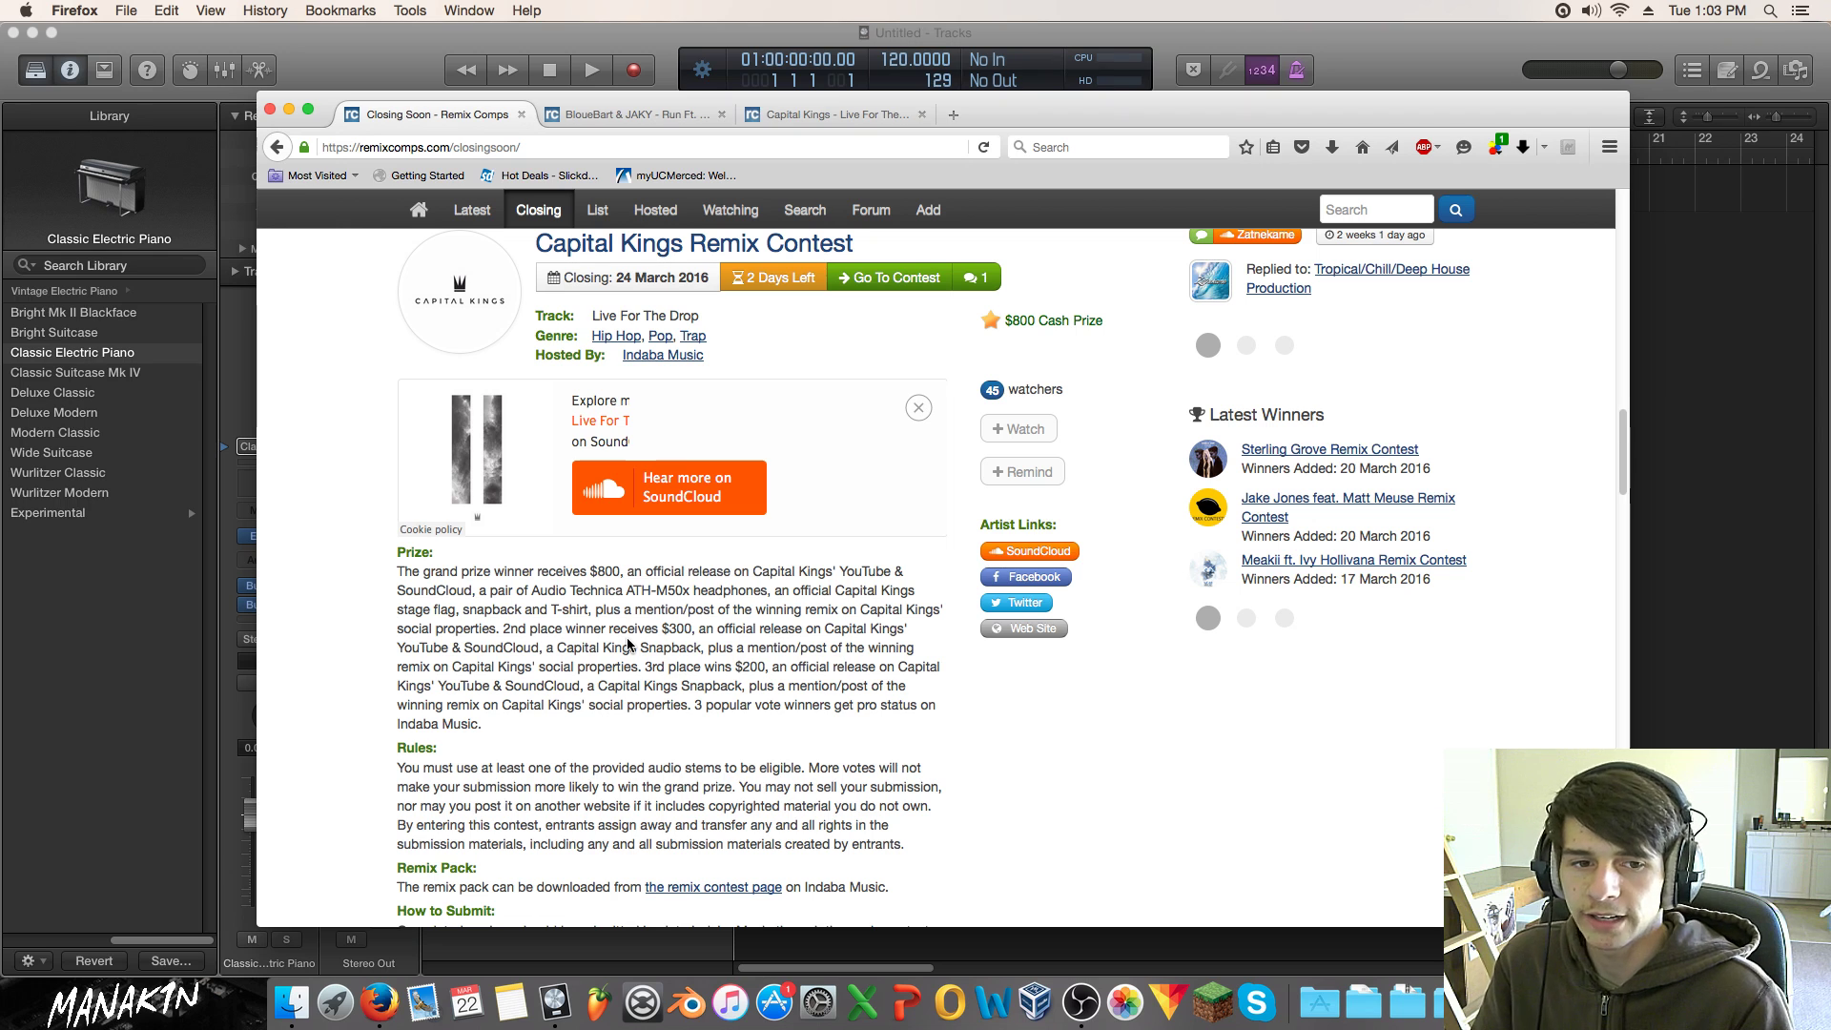
Step: Open the Indaba Music submission link in a new tab and switch to it
scroll(629, 645, "down", 5)
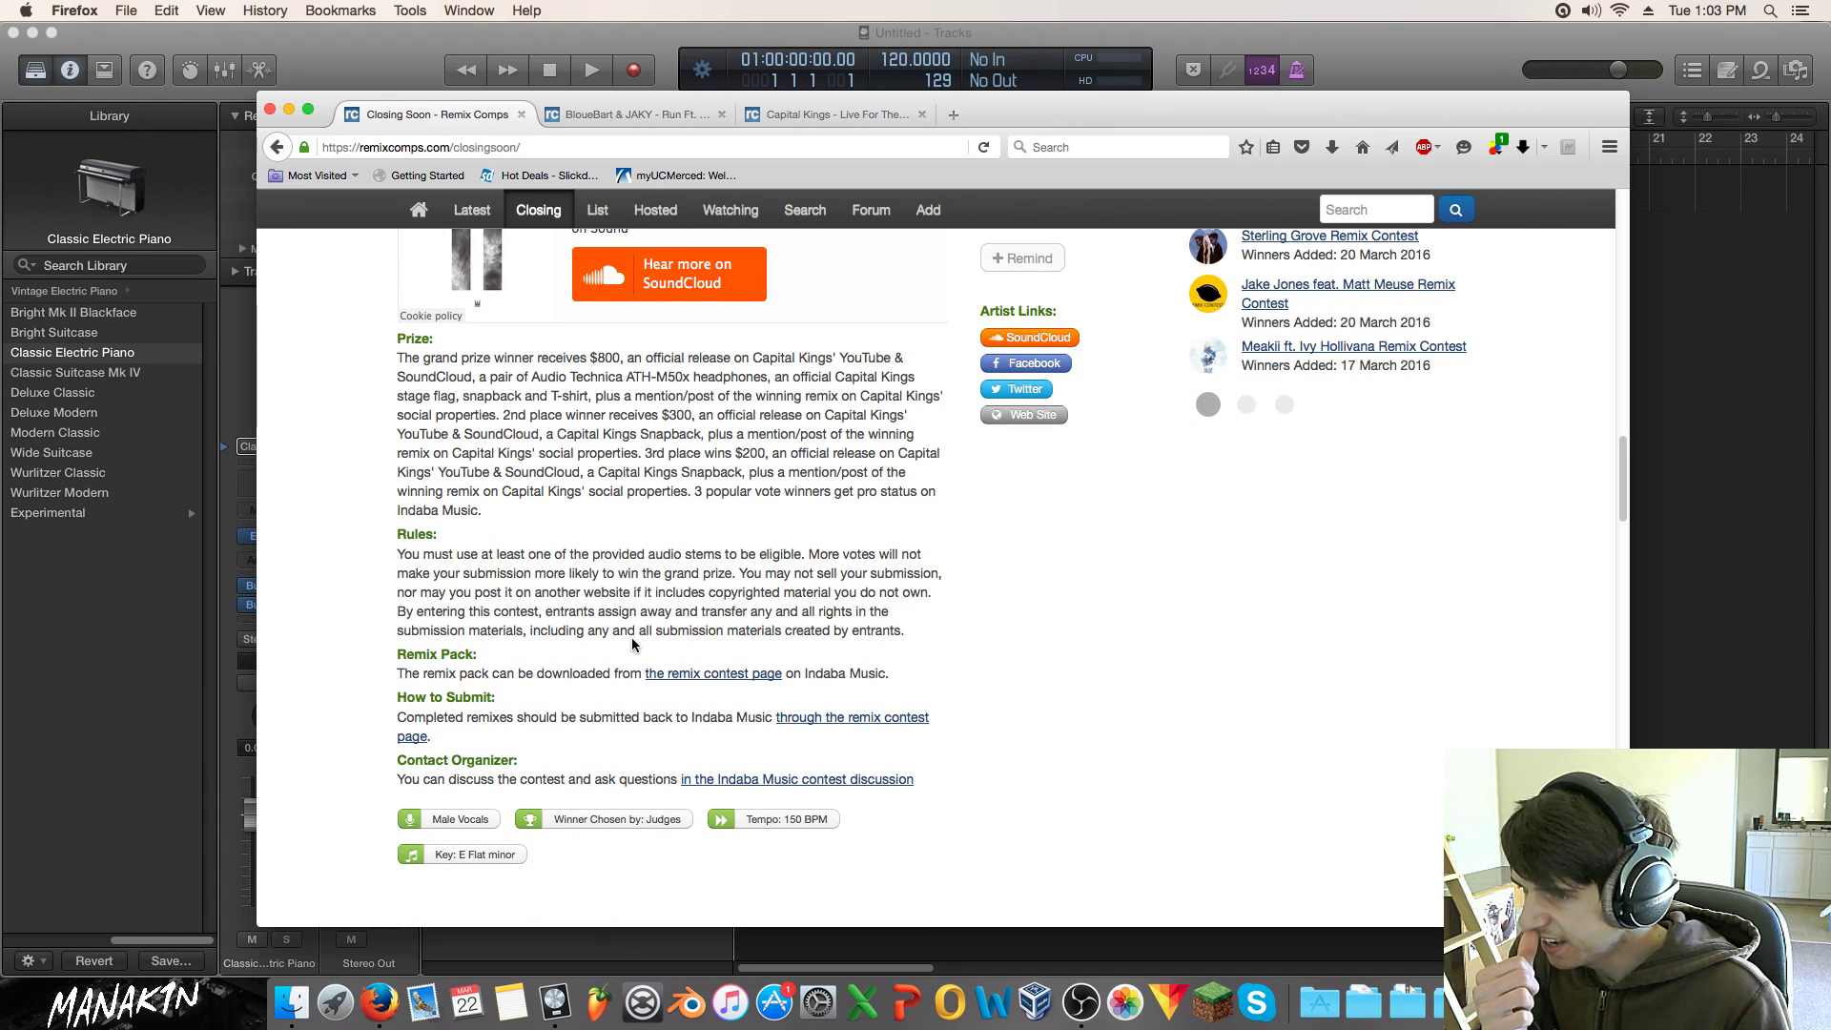
left_click(821, 723, "super")
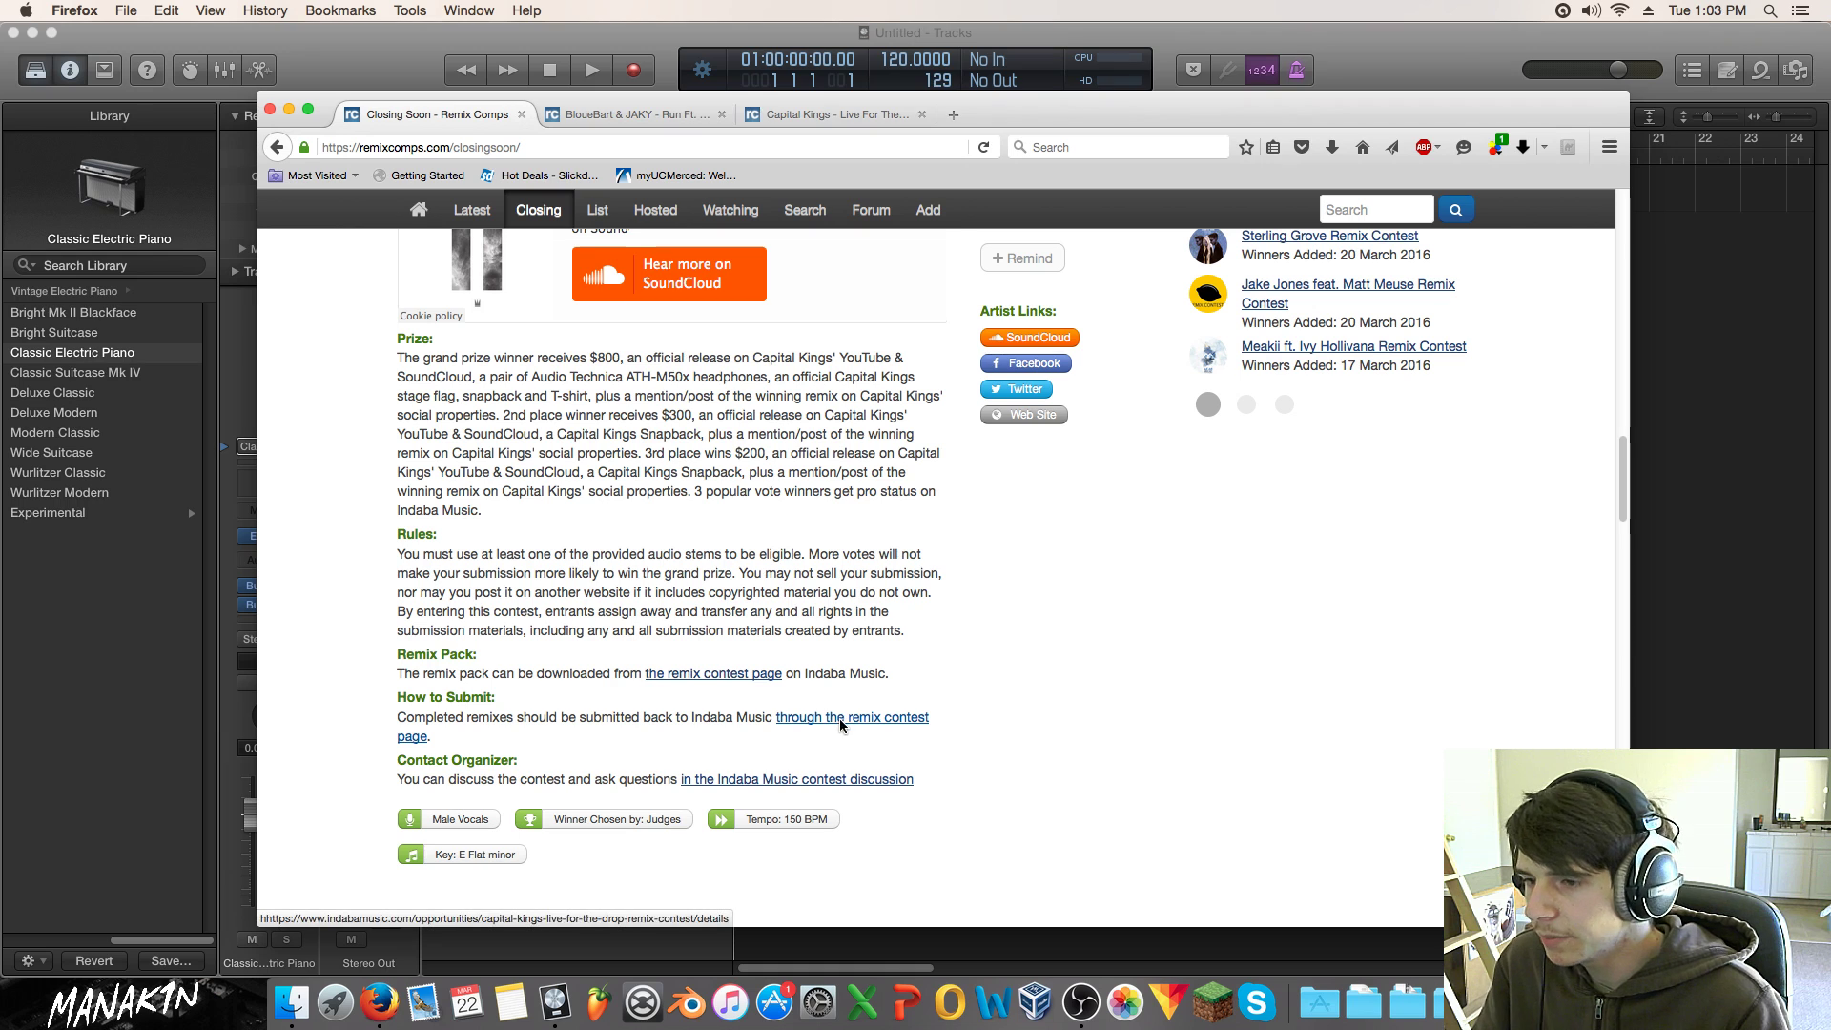
left_click(644, 115)
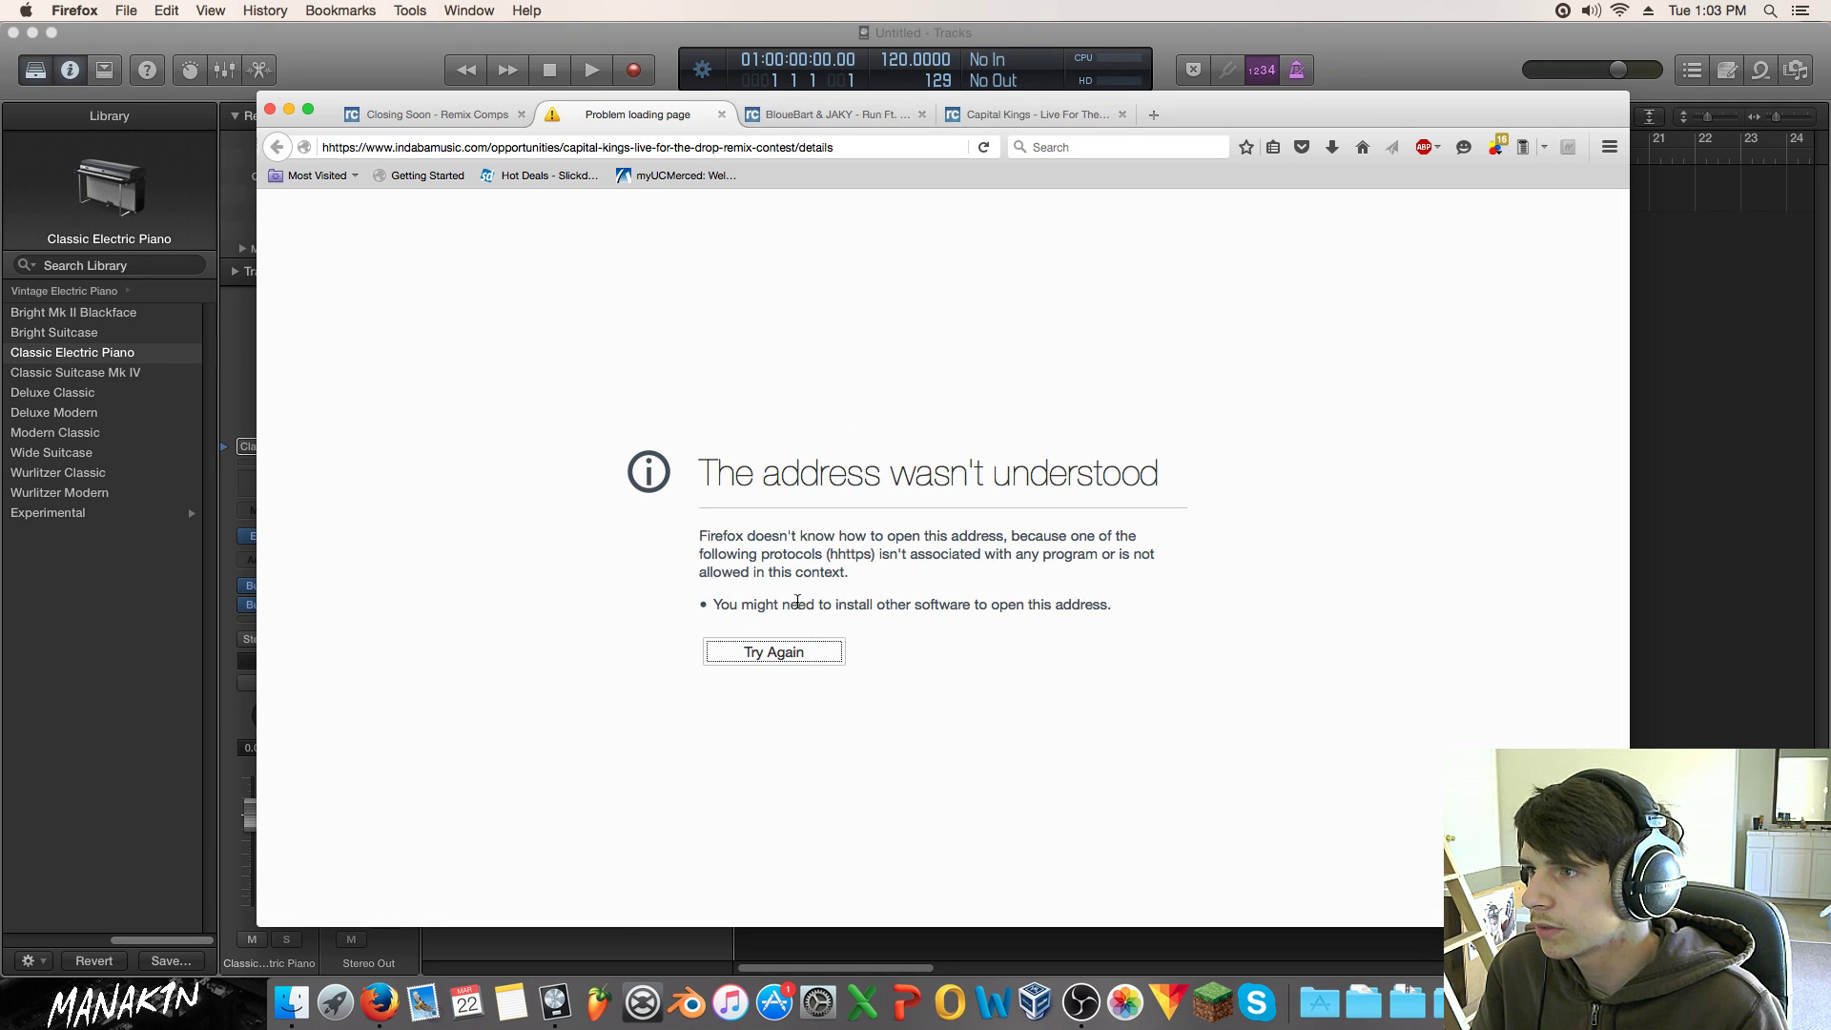
Step: Correct the address from 'hhttps' to 'https' and reload it
left_click(439, 143)
key("Left")
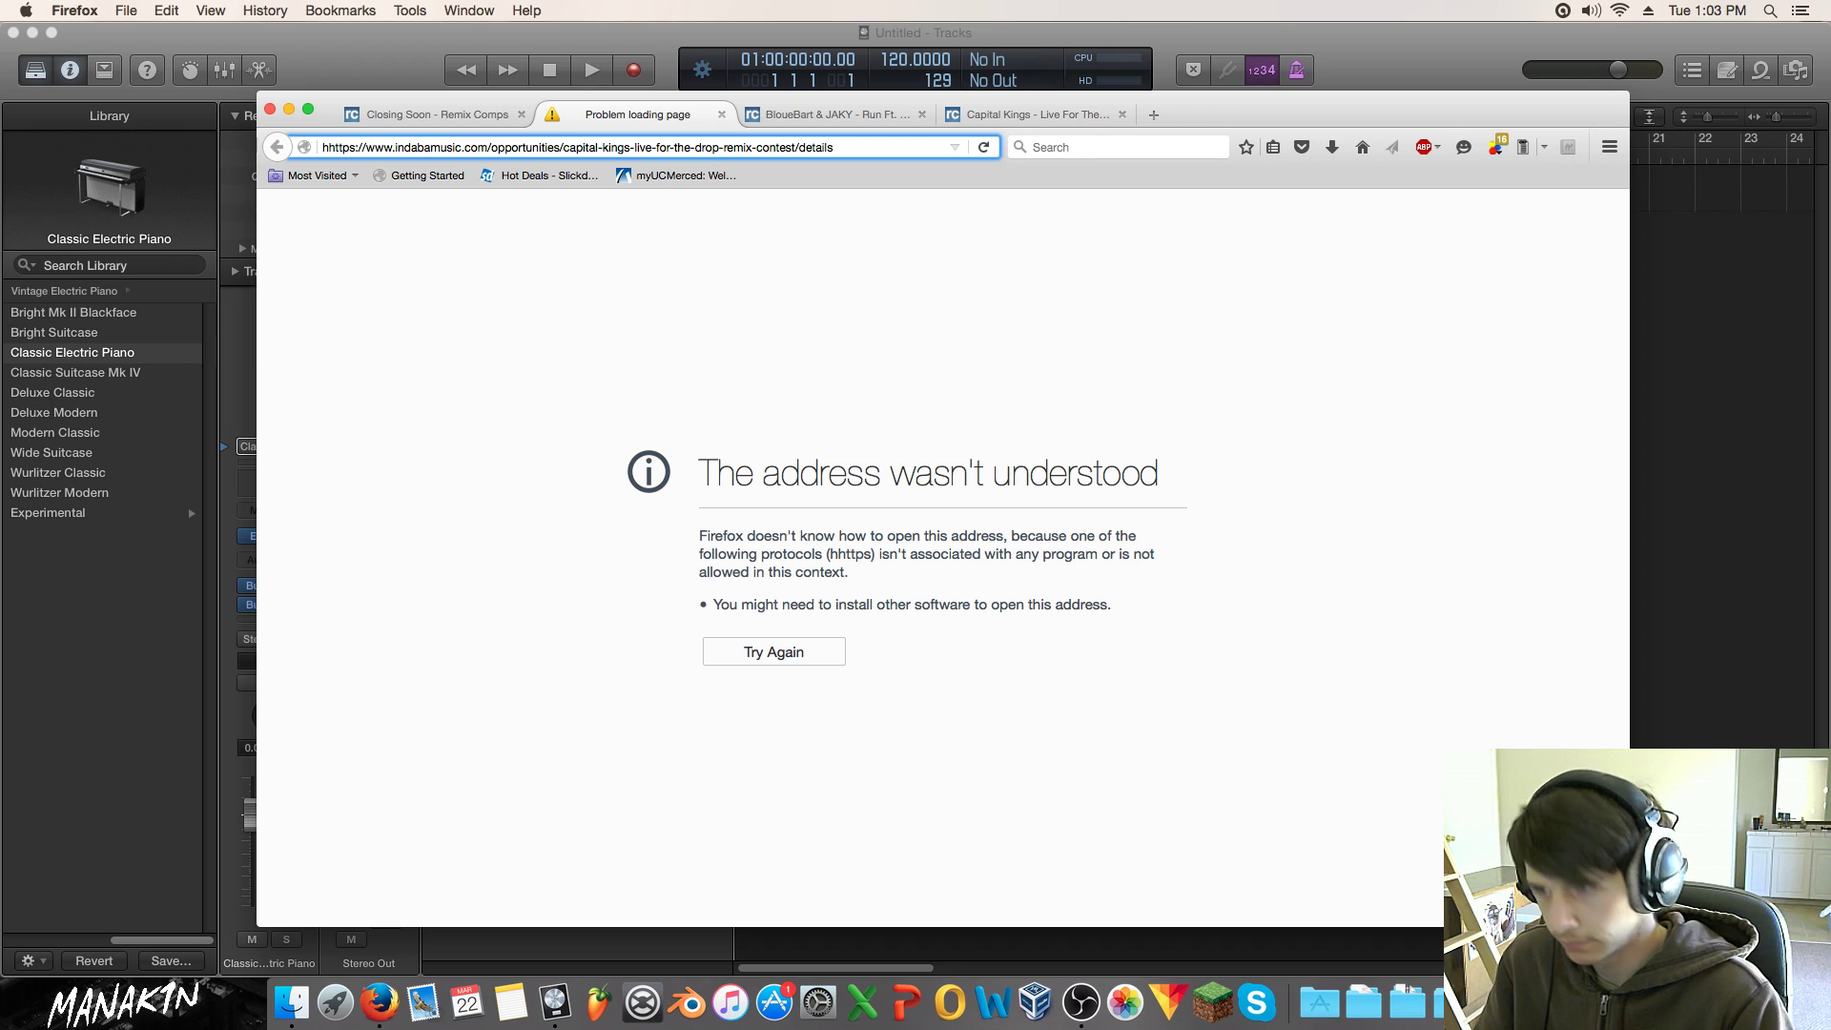
key("Delete")
key("Return")
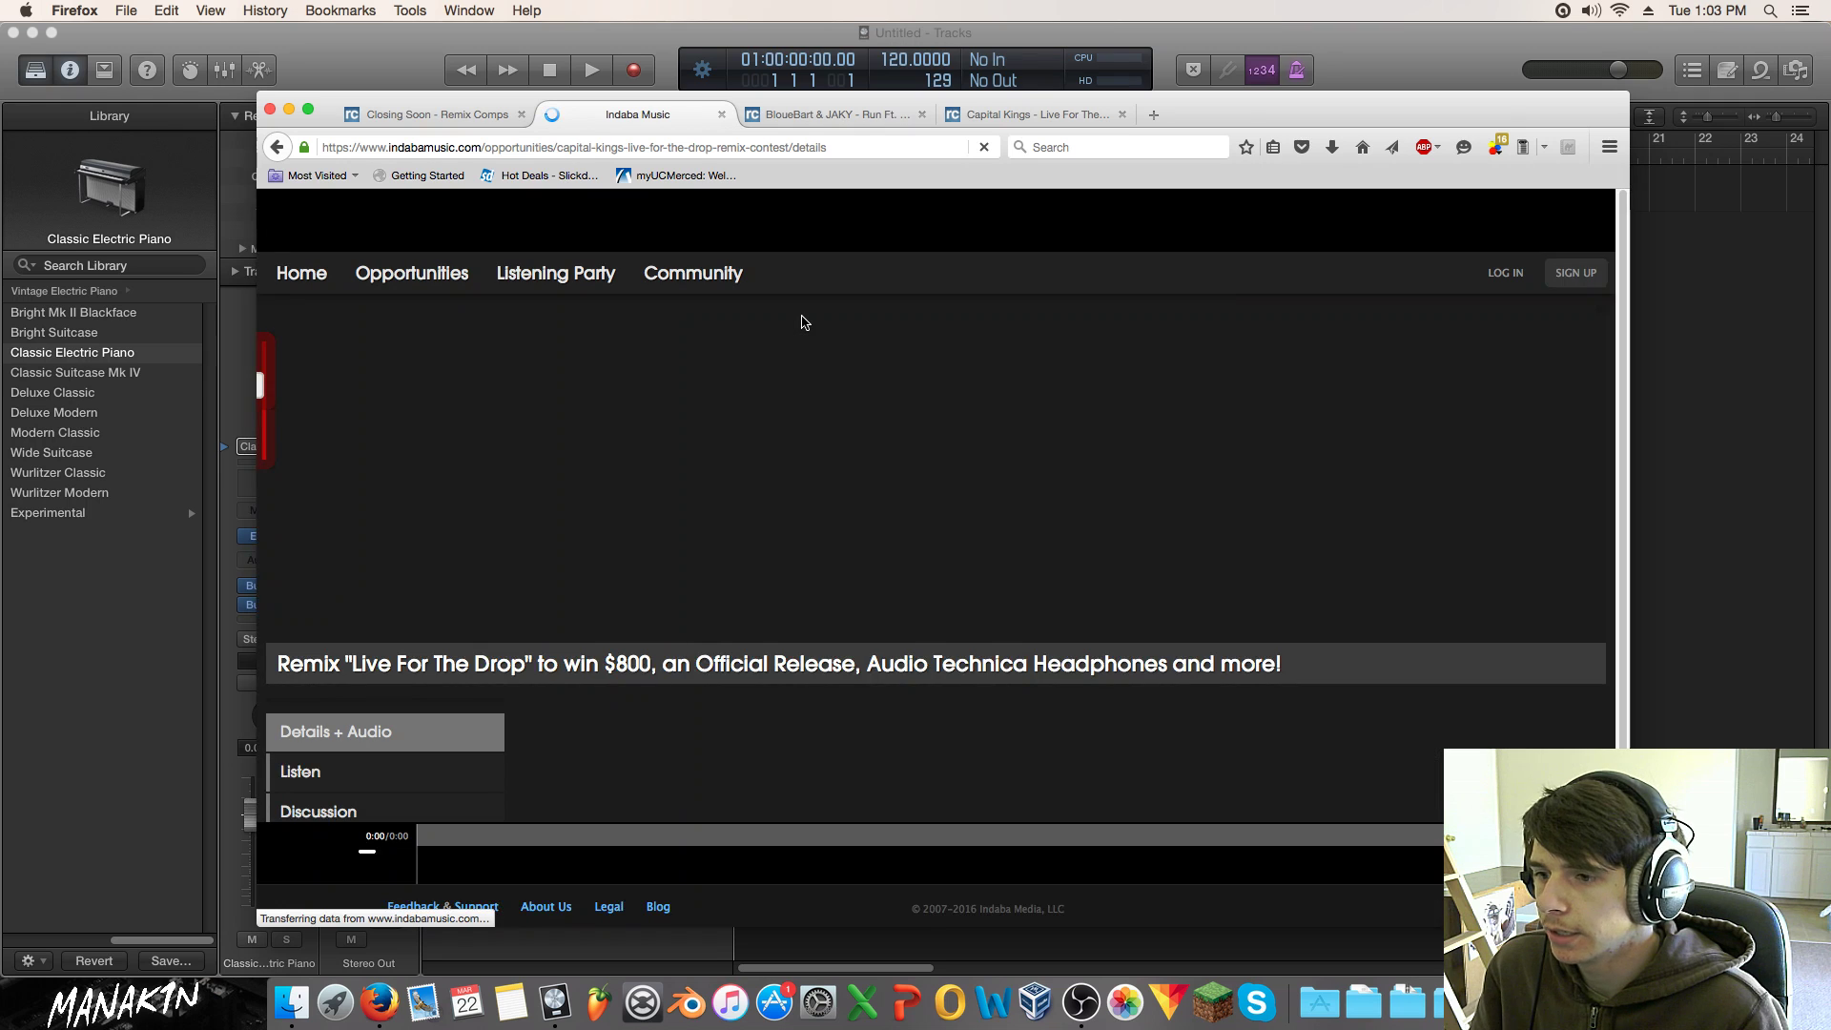
Step: Open the Live For The Drop contest's leaderboards on Indaba Music
scroll(805, 323, "down", 4)
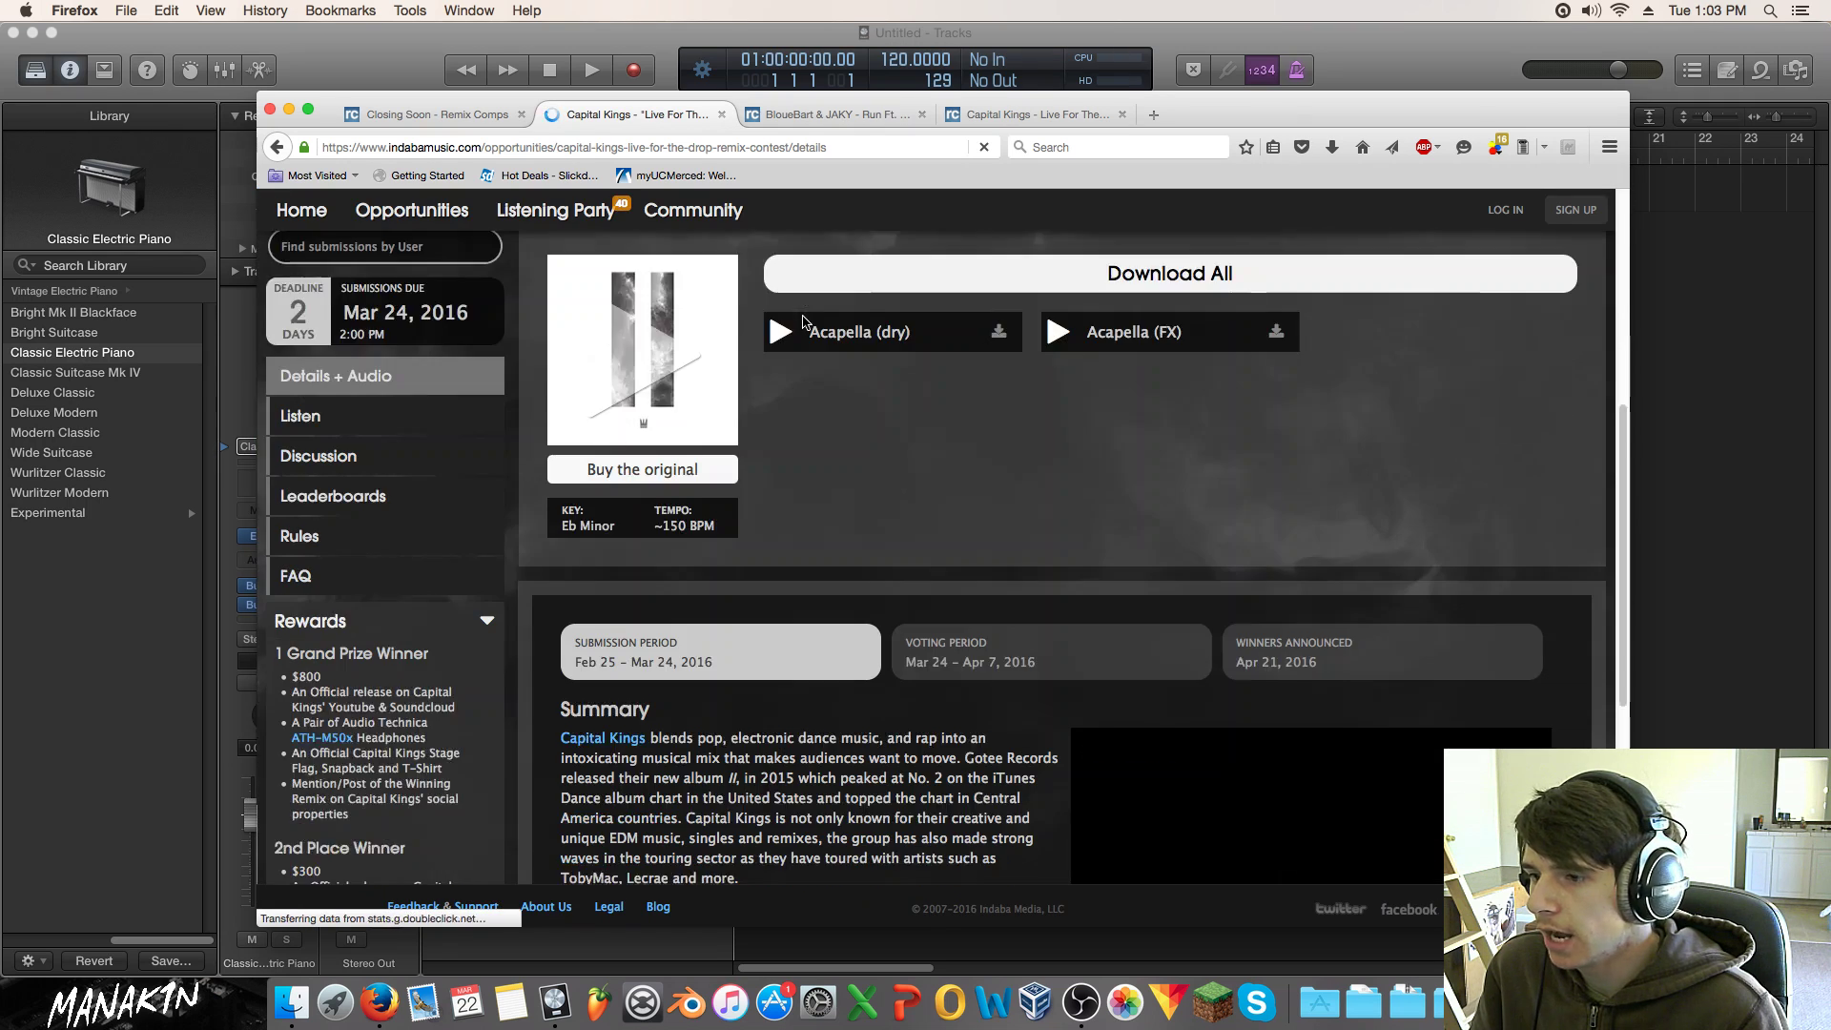
scroll(805, 323, "down", 3)
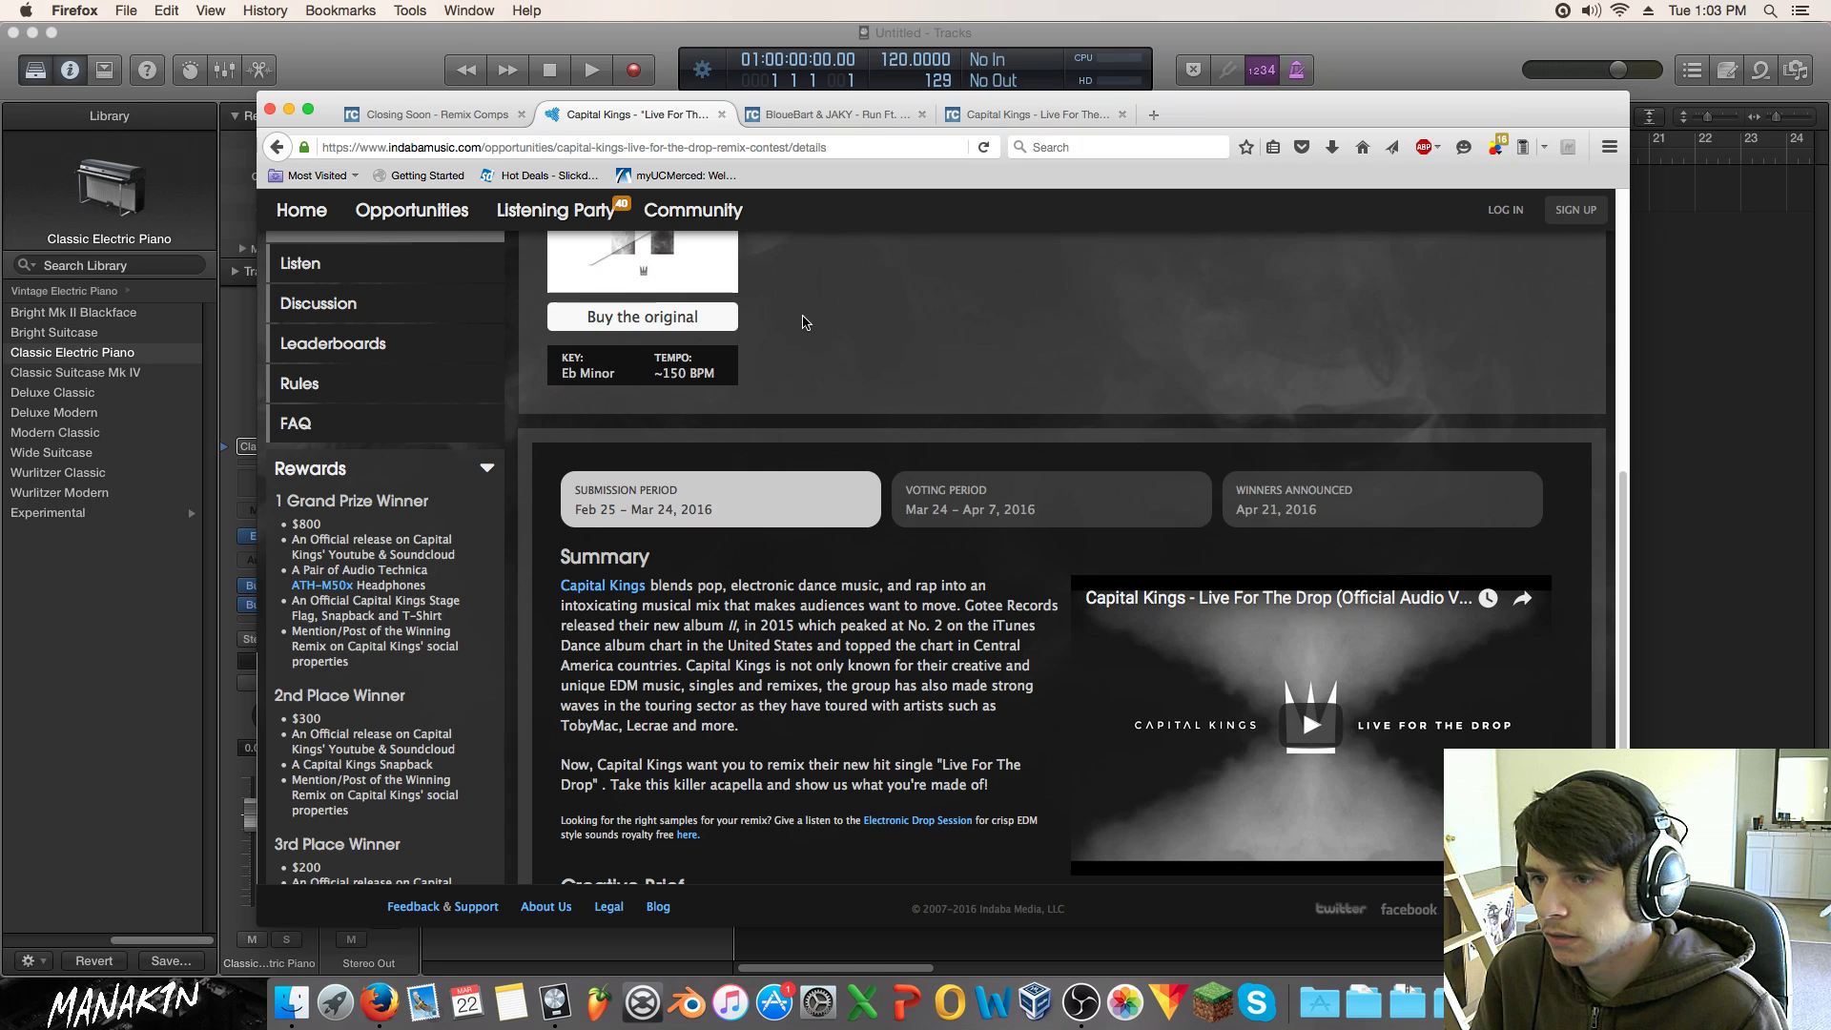
scroll(437, 392, "up", 1)
left_click(438, 392)
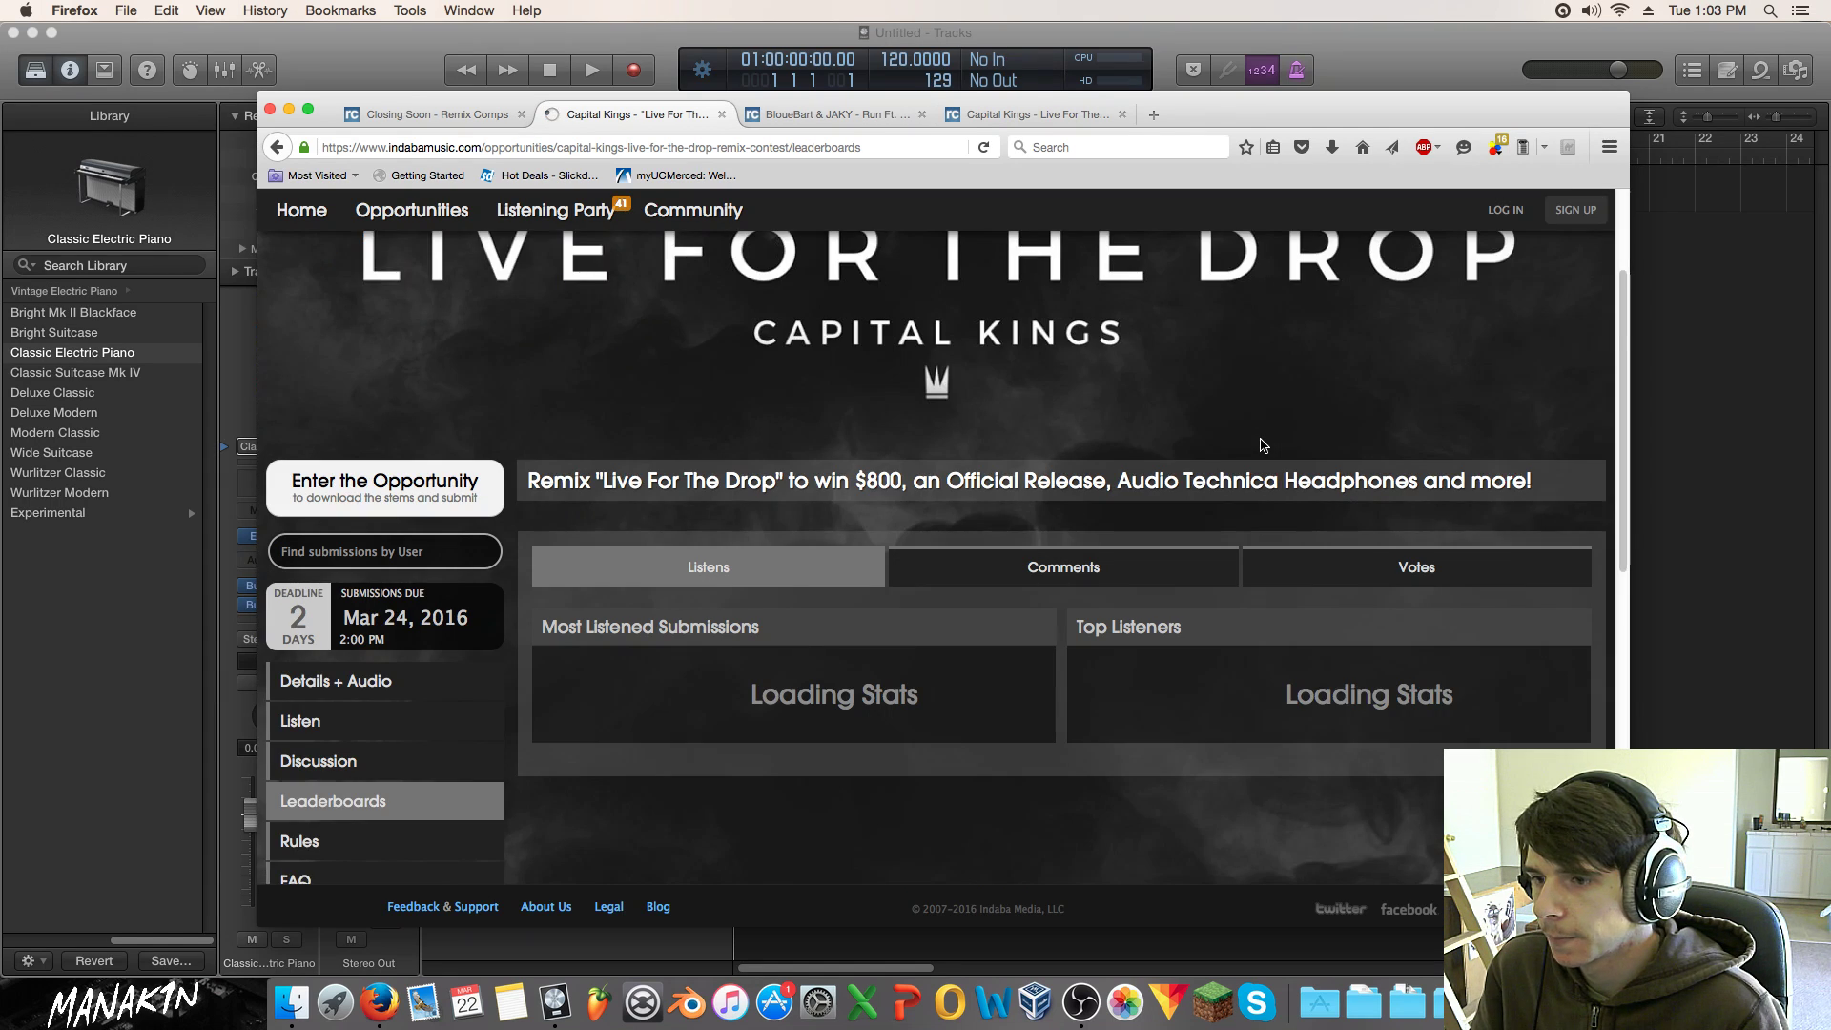
Step: Scroll the leaderboard and highlight the top submission's 1615 listen total
scroll(1262, 445, "down", 3)
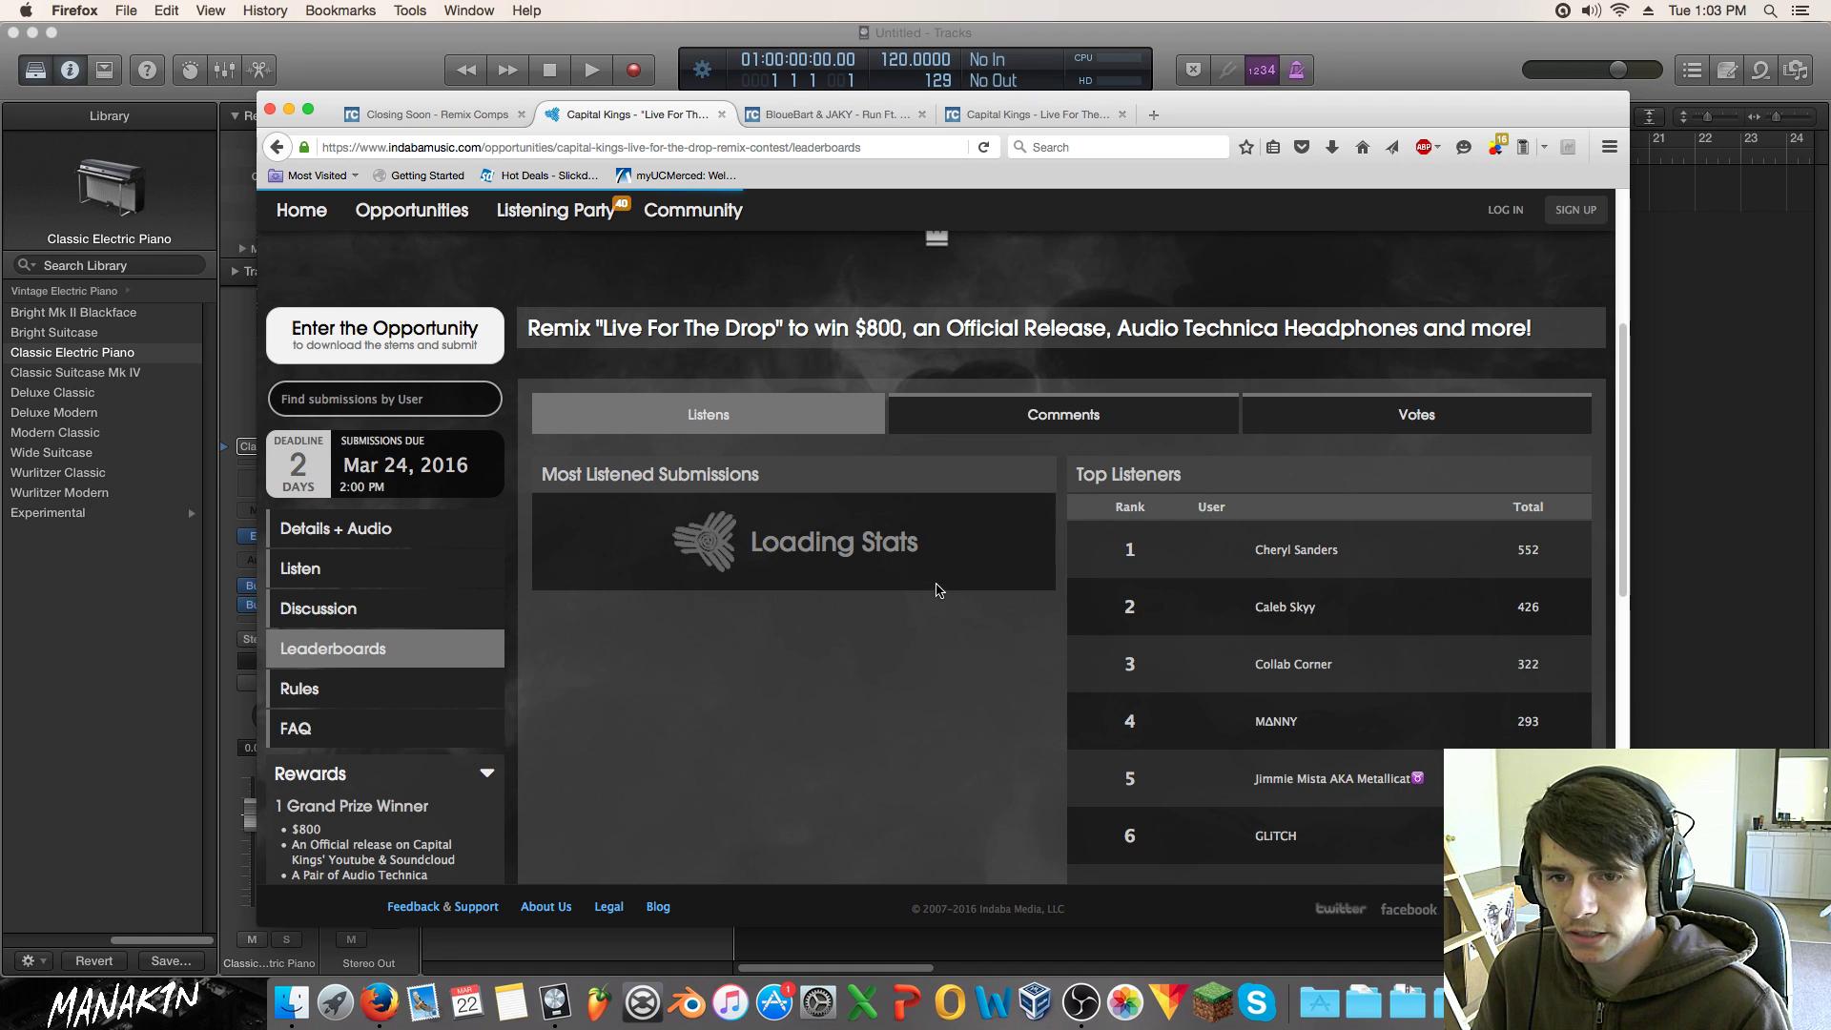
scroll(932, 588, "down", 1)
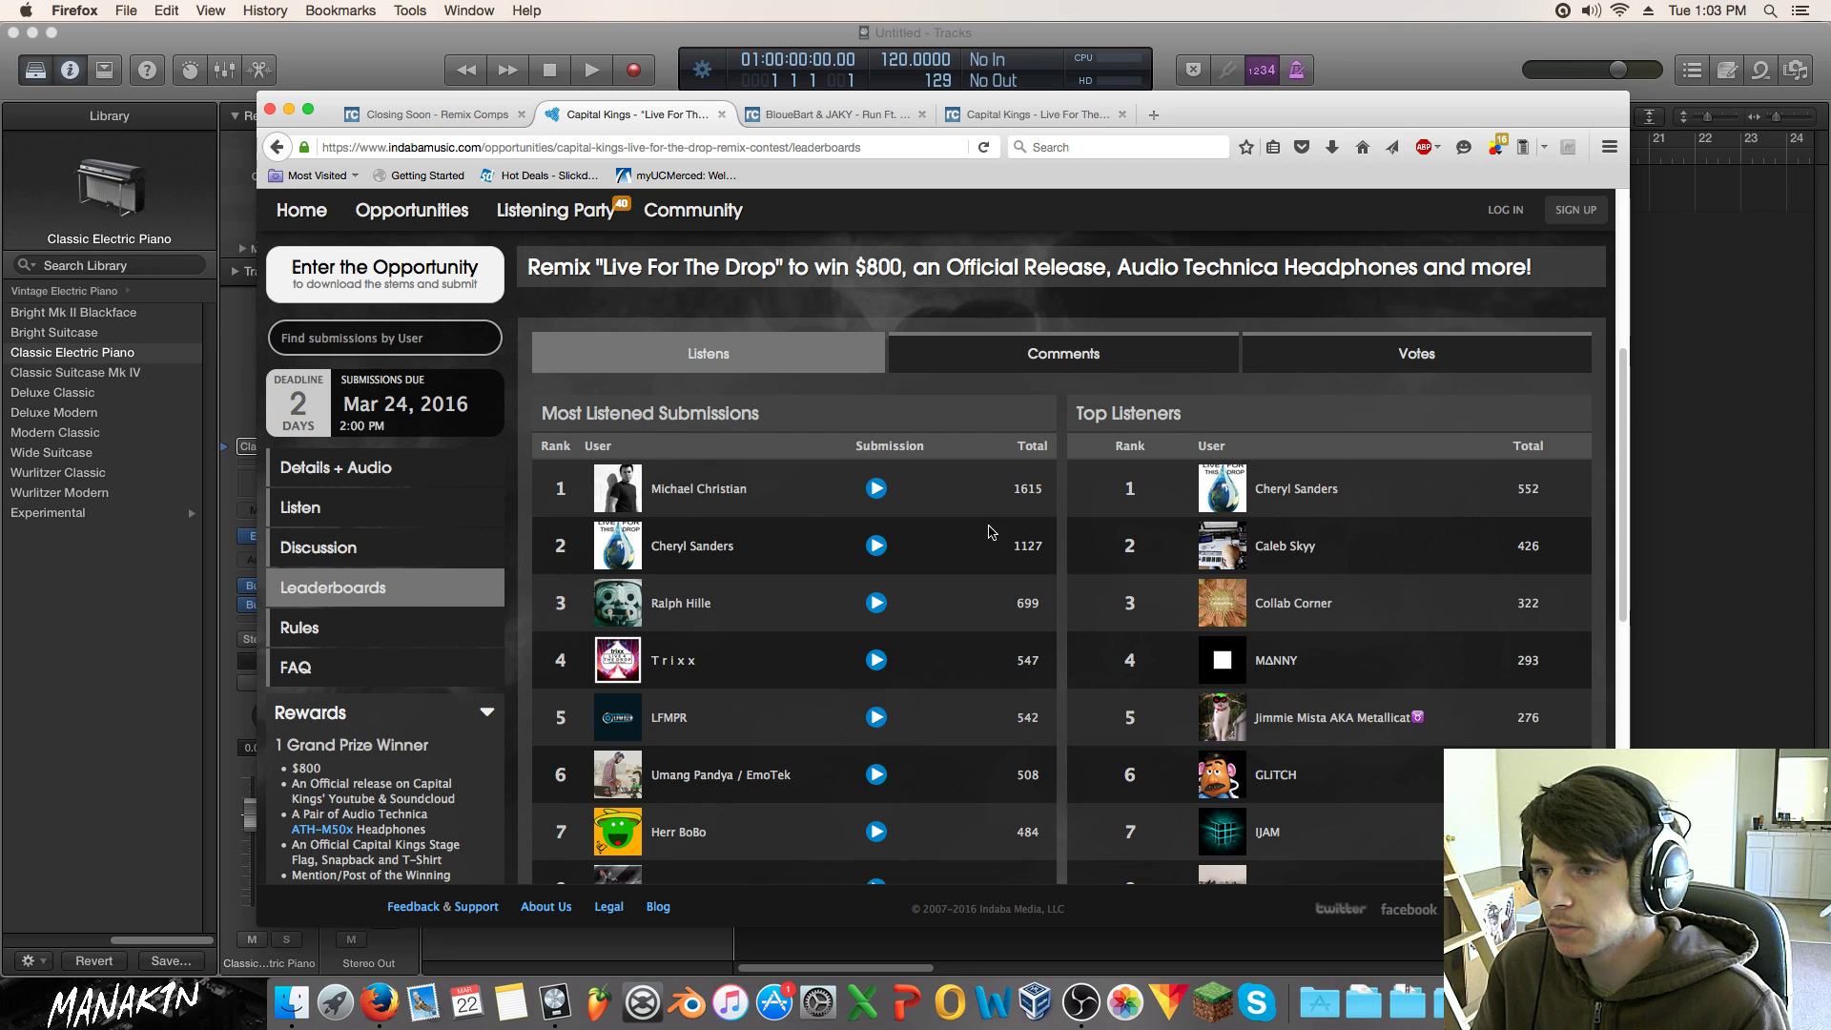
left_click_drag(1022, 490, 1042, 492)
left_click(1009, 486)
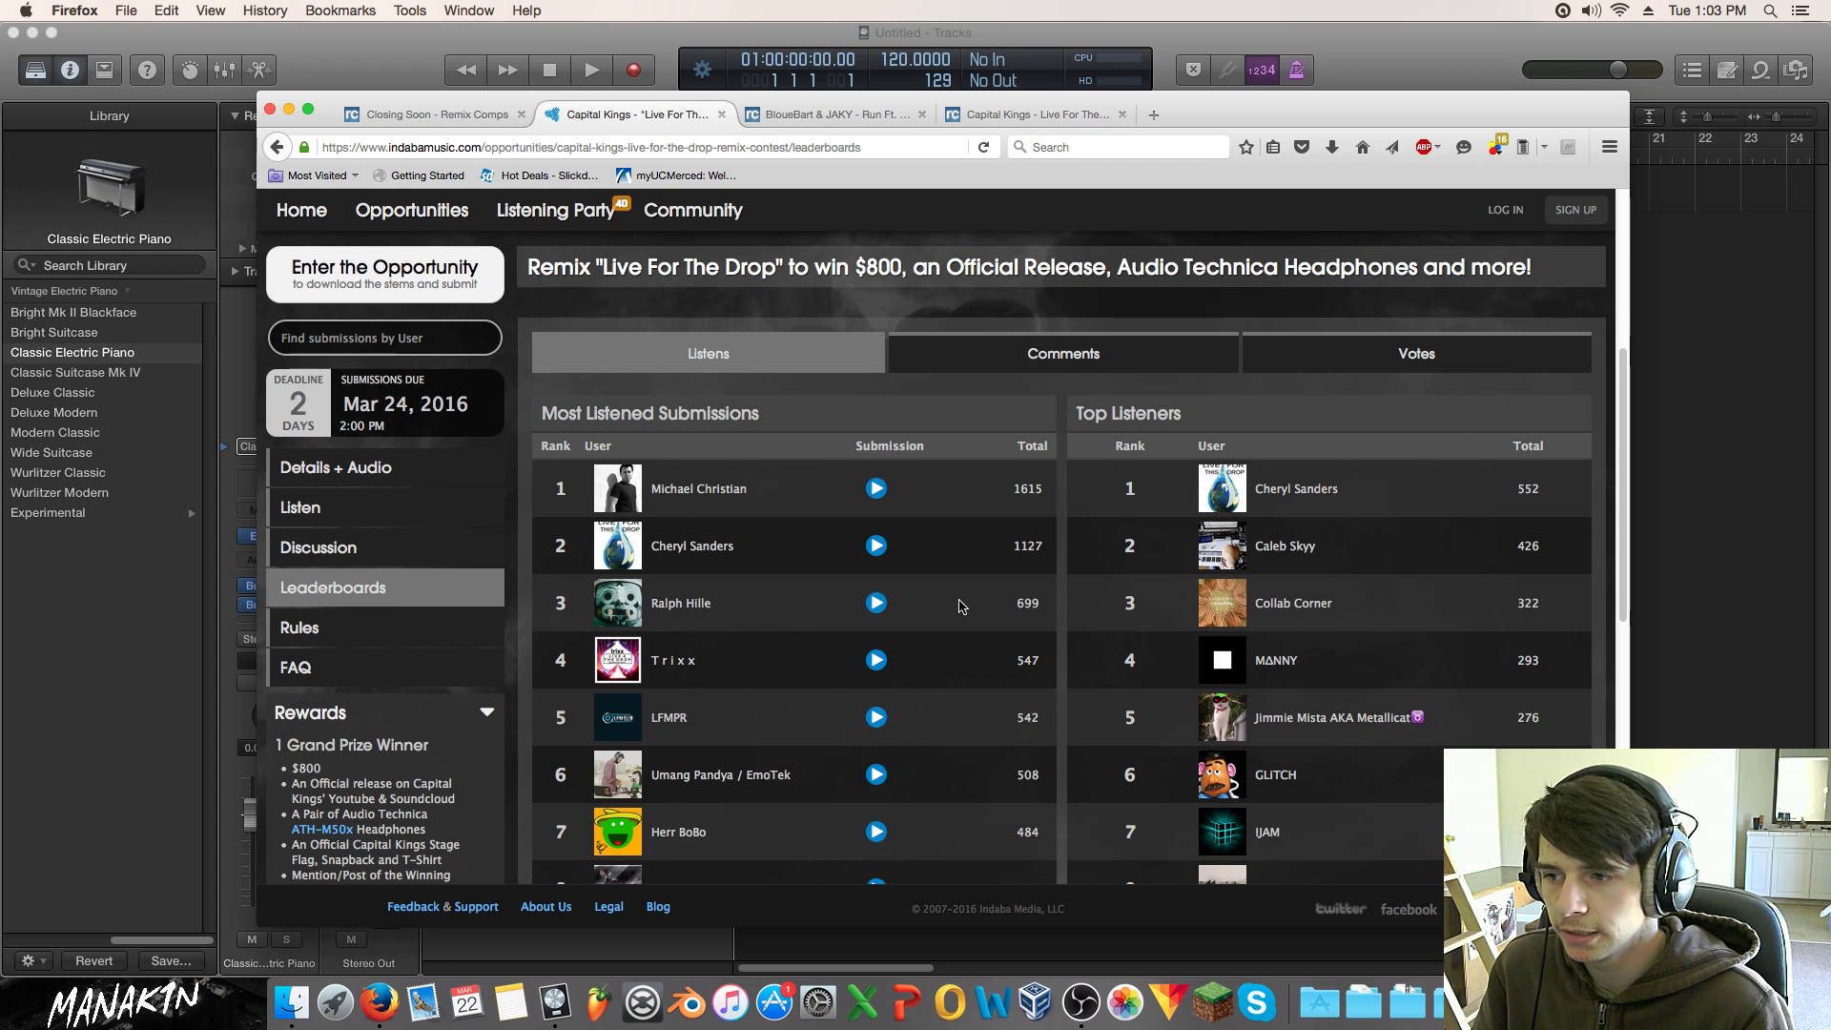
scroll(683, 747, "down", 5)
scroll(704, 721, "up", 10)
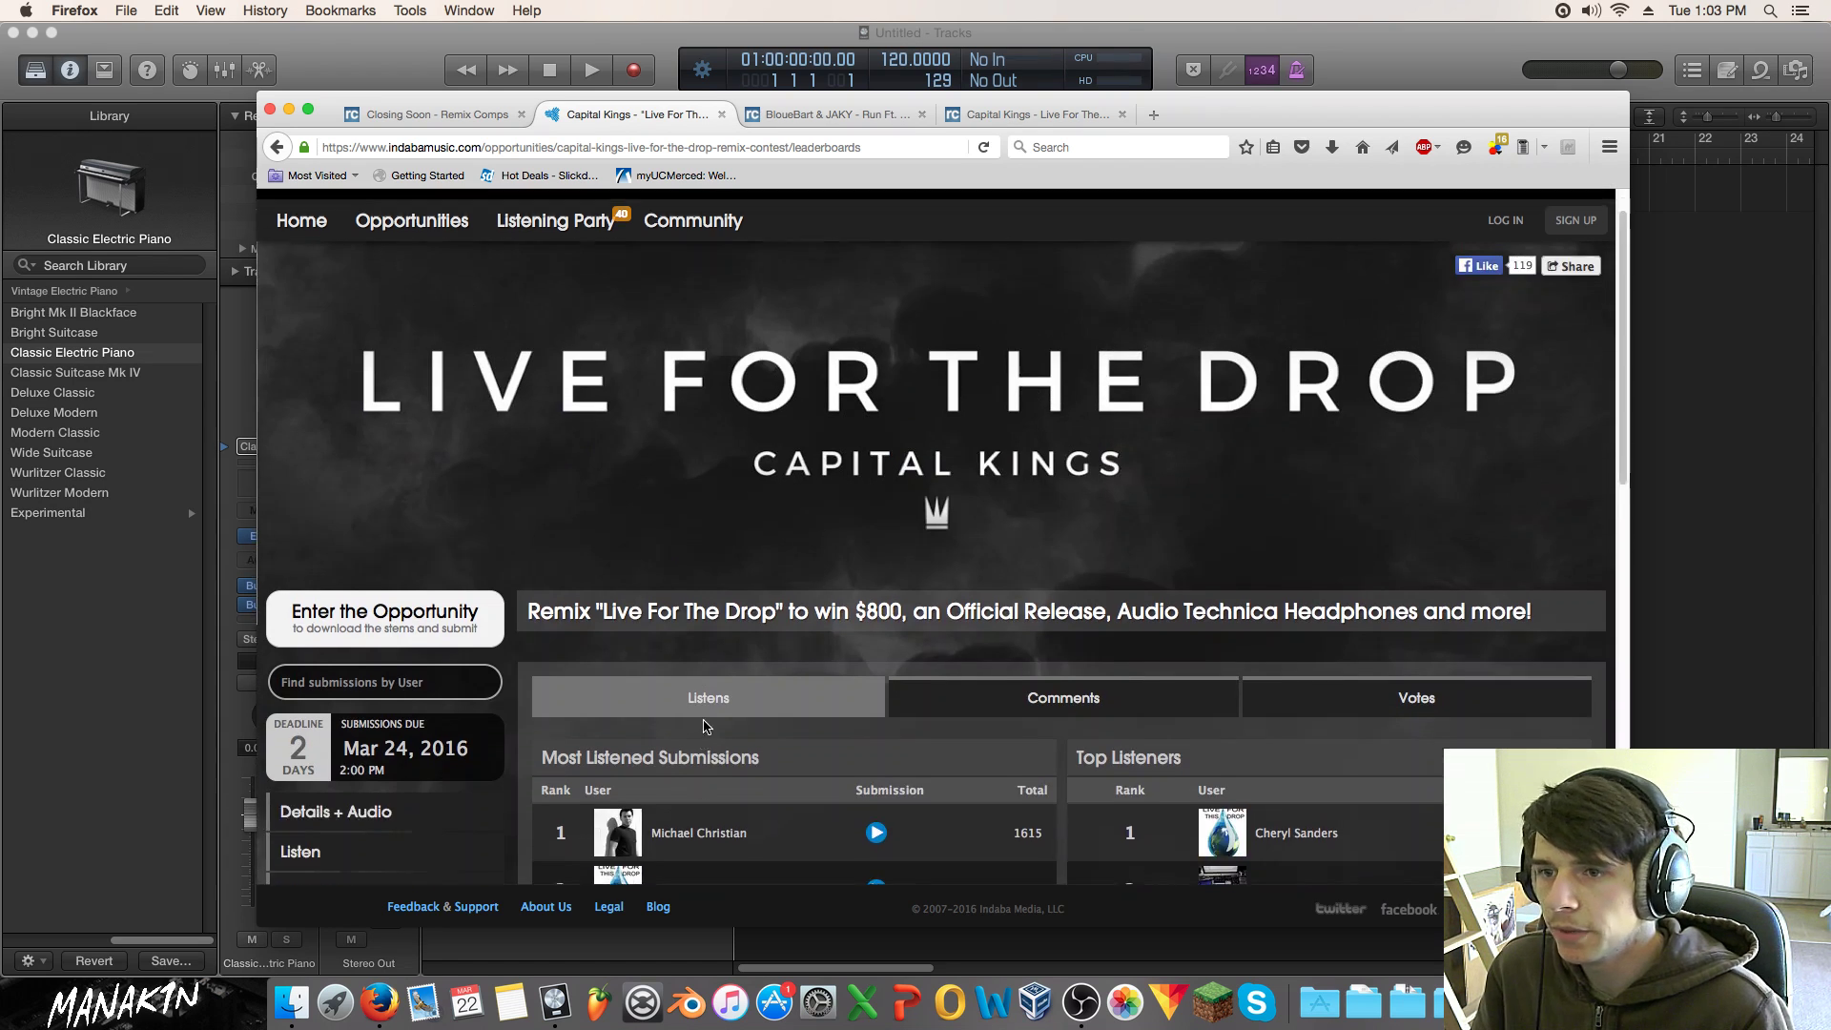
scroll(1402, 610, "down", 1)
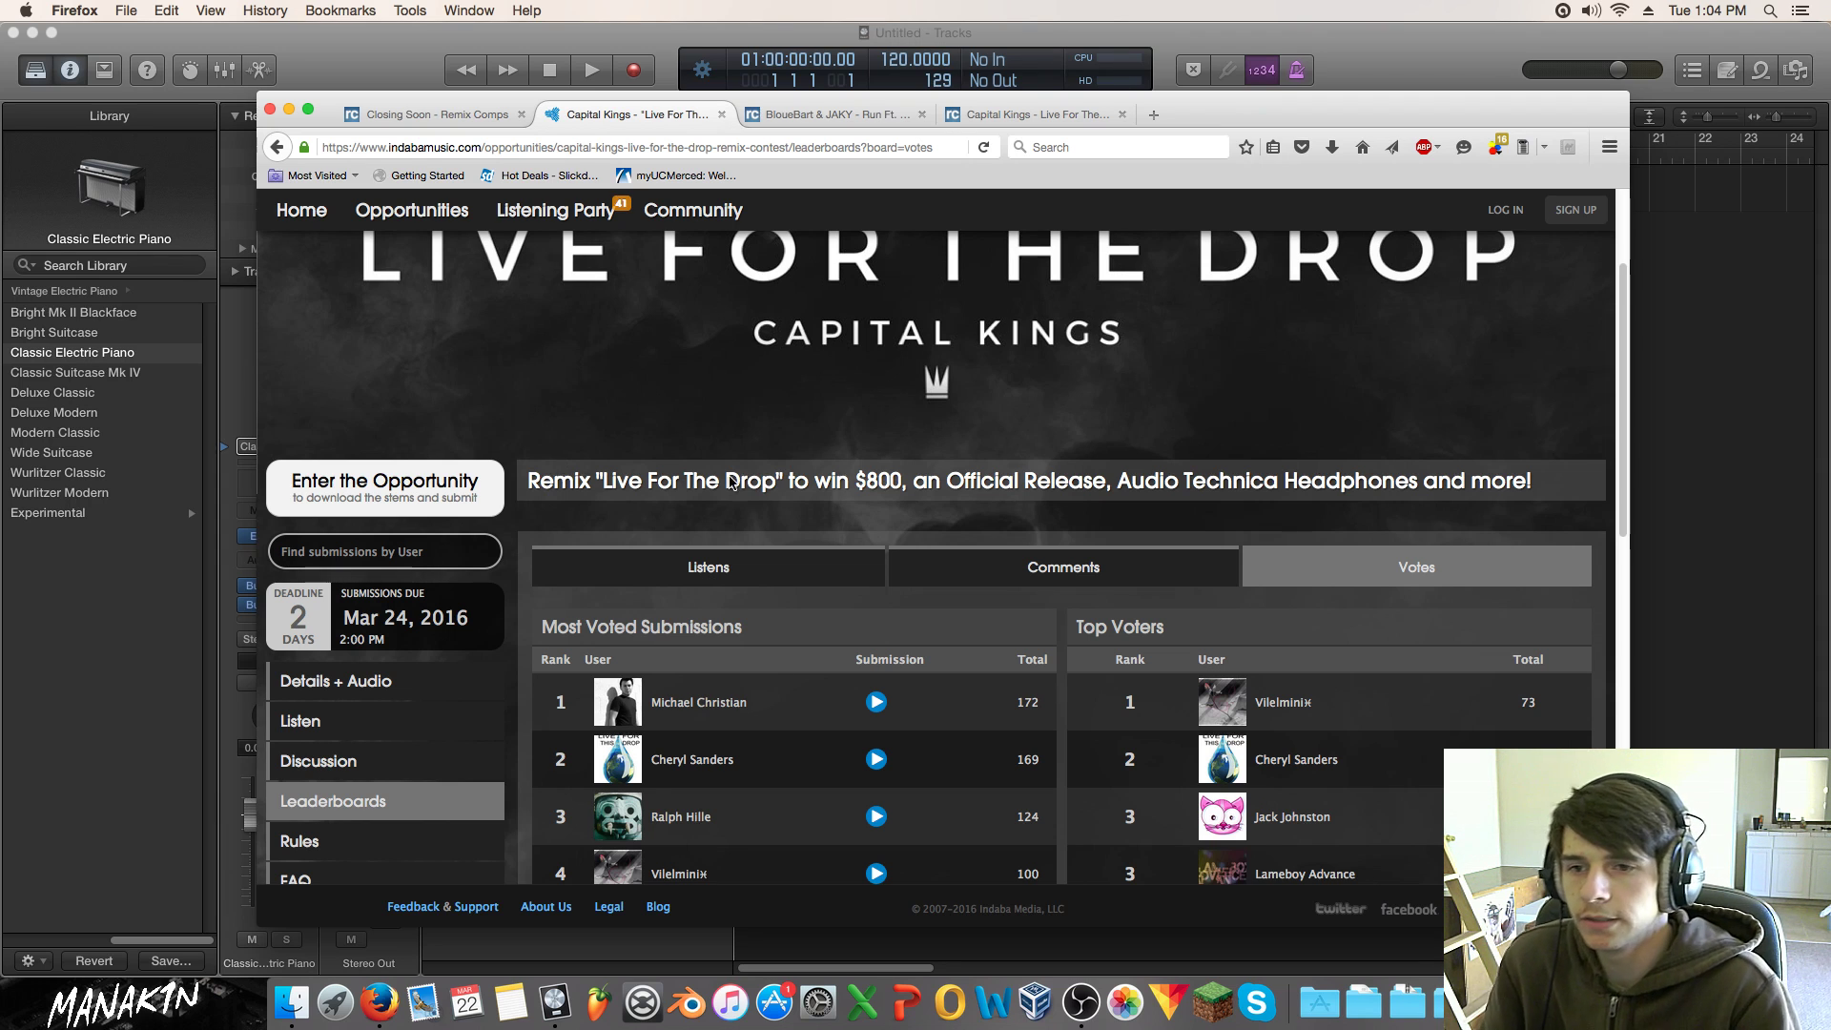
Step: Highlight the top submission's 172 vote total
scroll(882, 540, "down", 3)
scroll(882, 539, "down", 2)
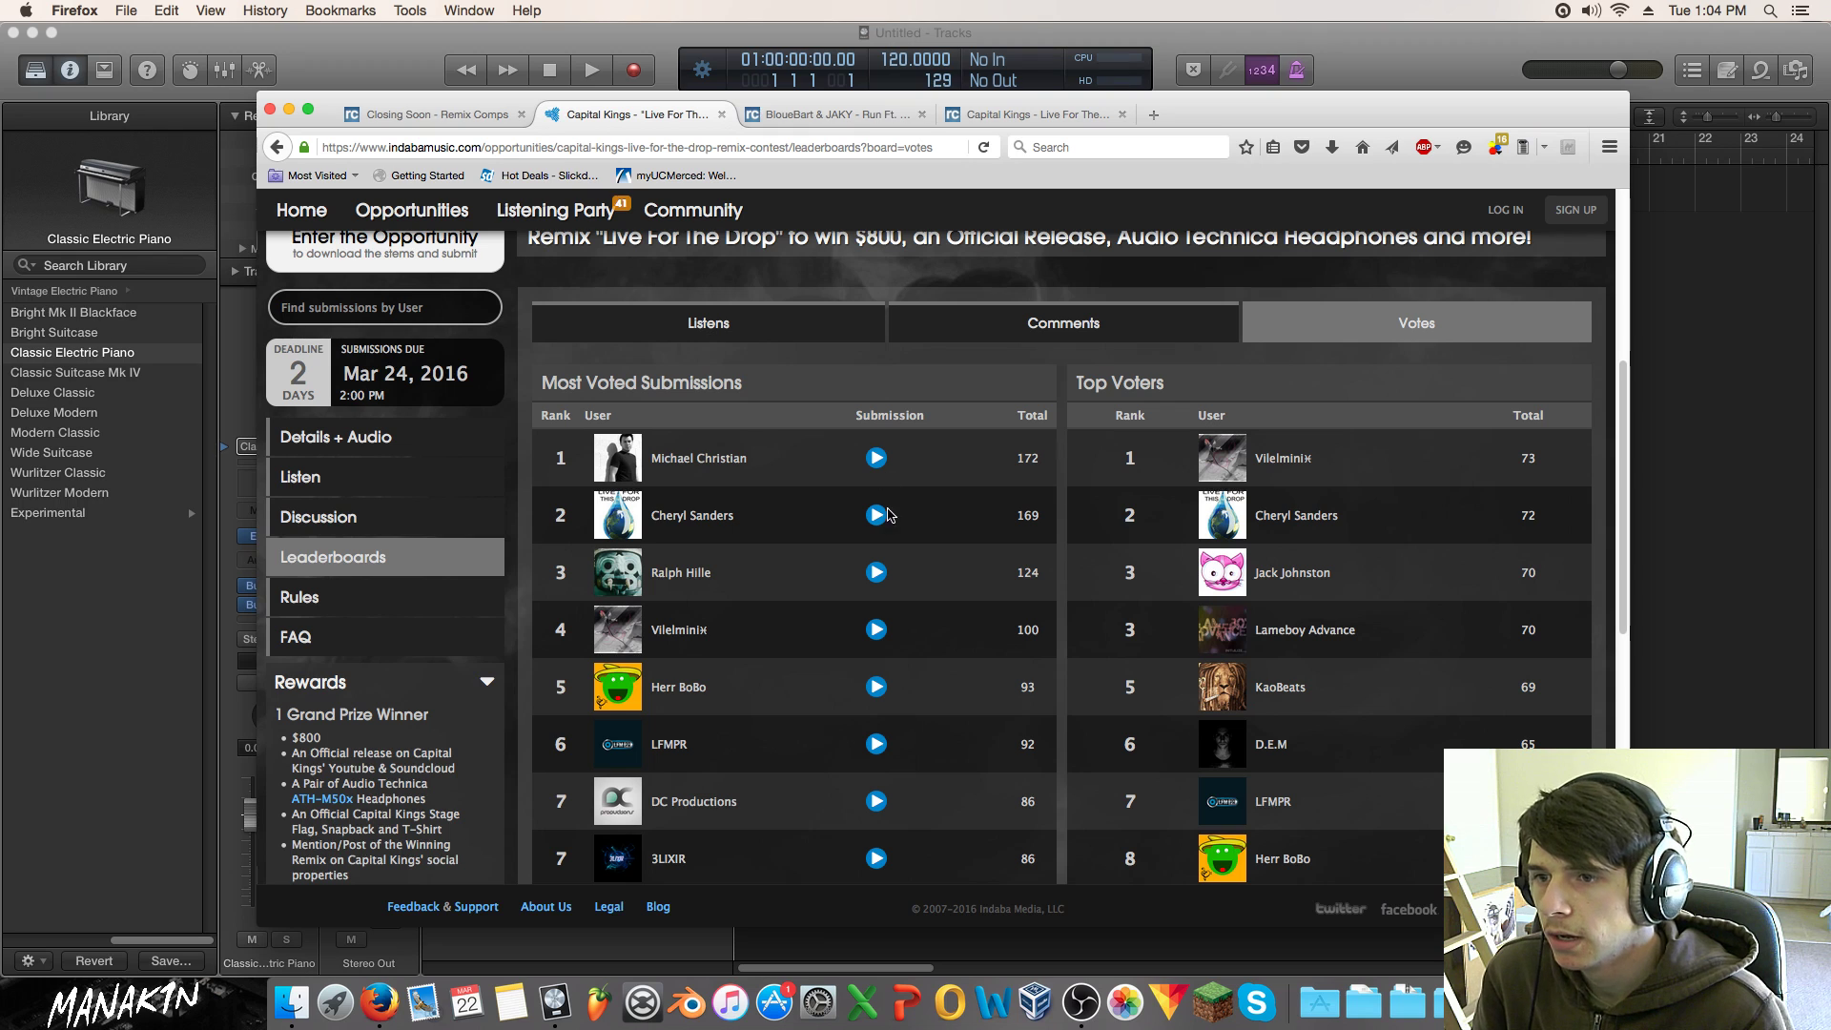
left_click_drag(1056, 454, 1190, 440)
left_click_drag(1013, 464, 1037, 458)
left_click(1024, 461)
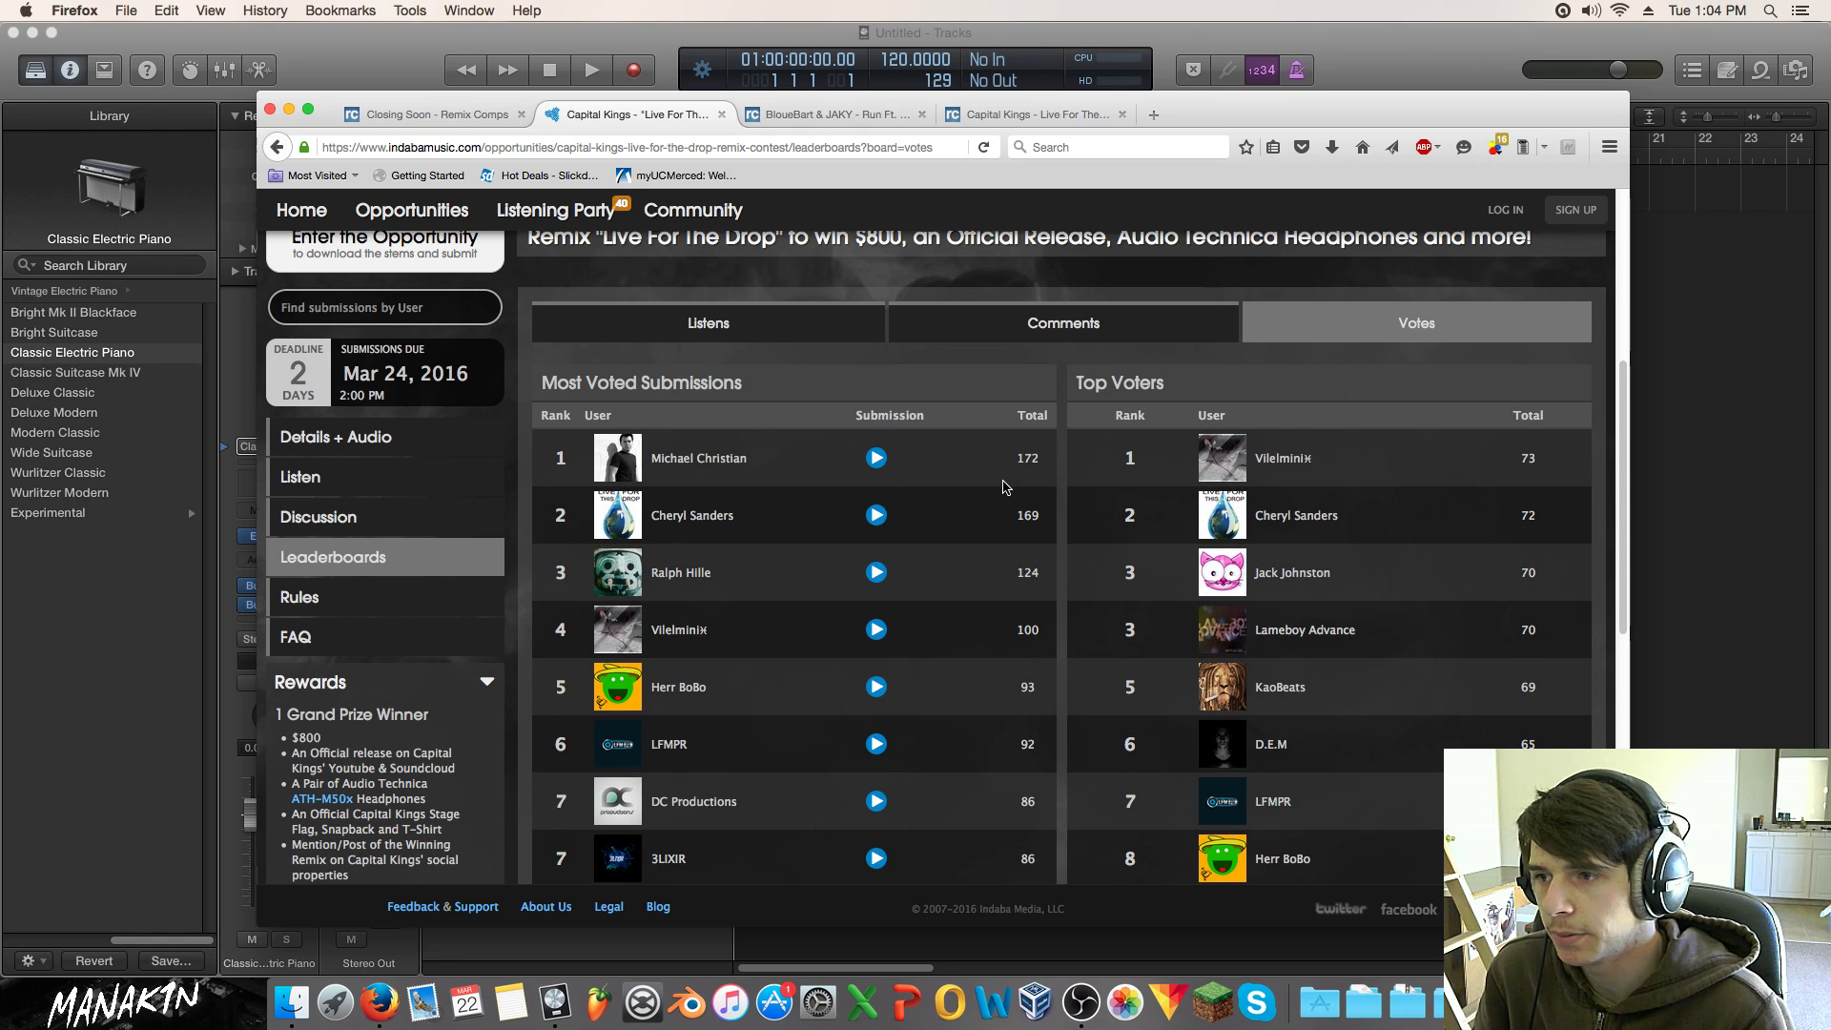
Step: Switch the leaderboard to the Listens ranking, topped by 1615 listens
left_click(768, 335)
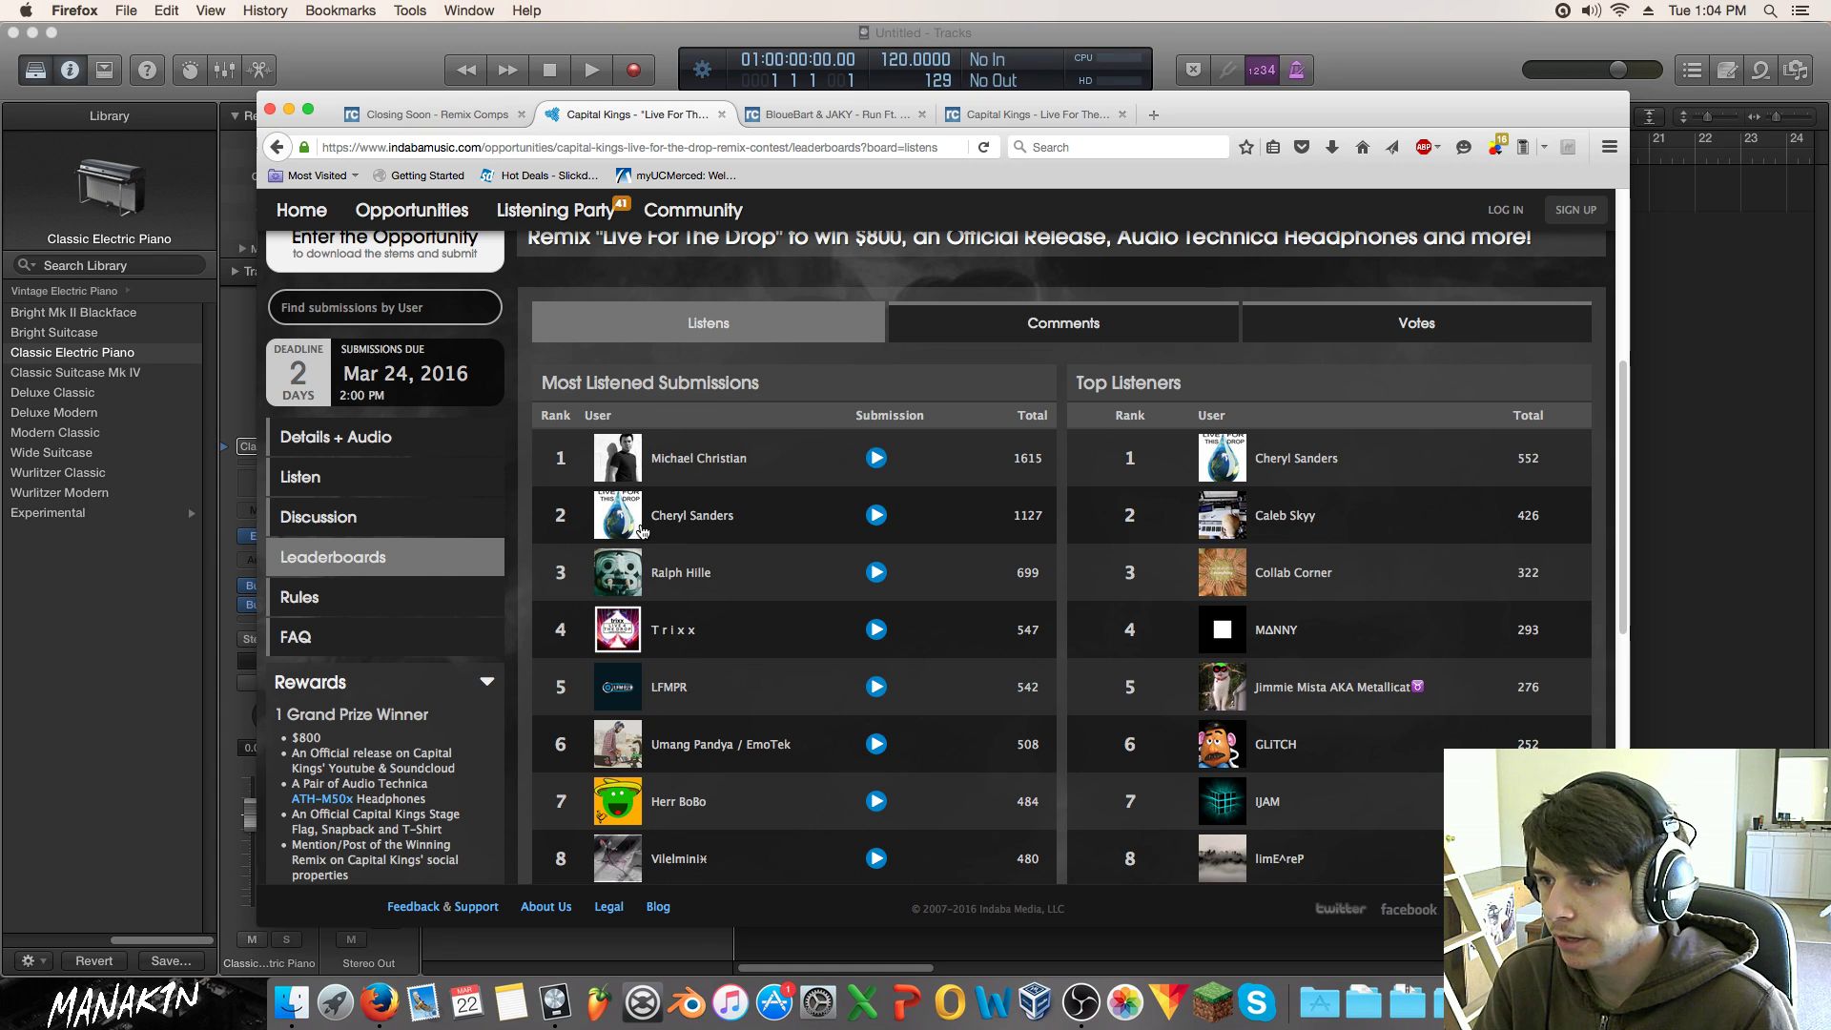
scroll(671, 507, "down", 2)
scroll(728, 519, "up", 2)
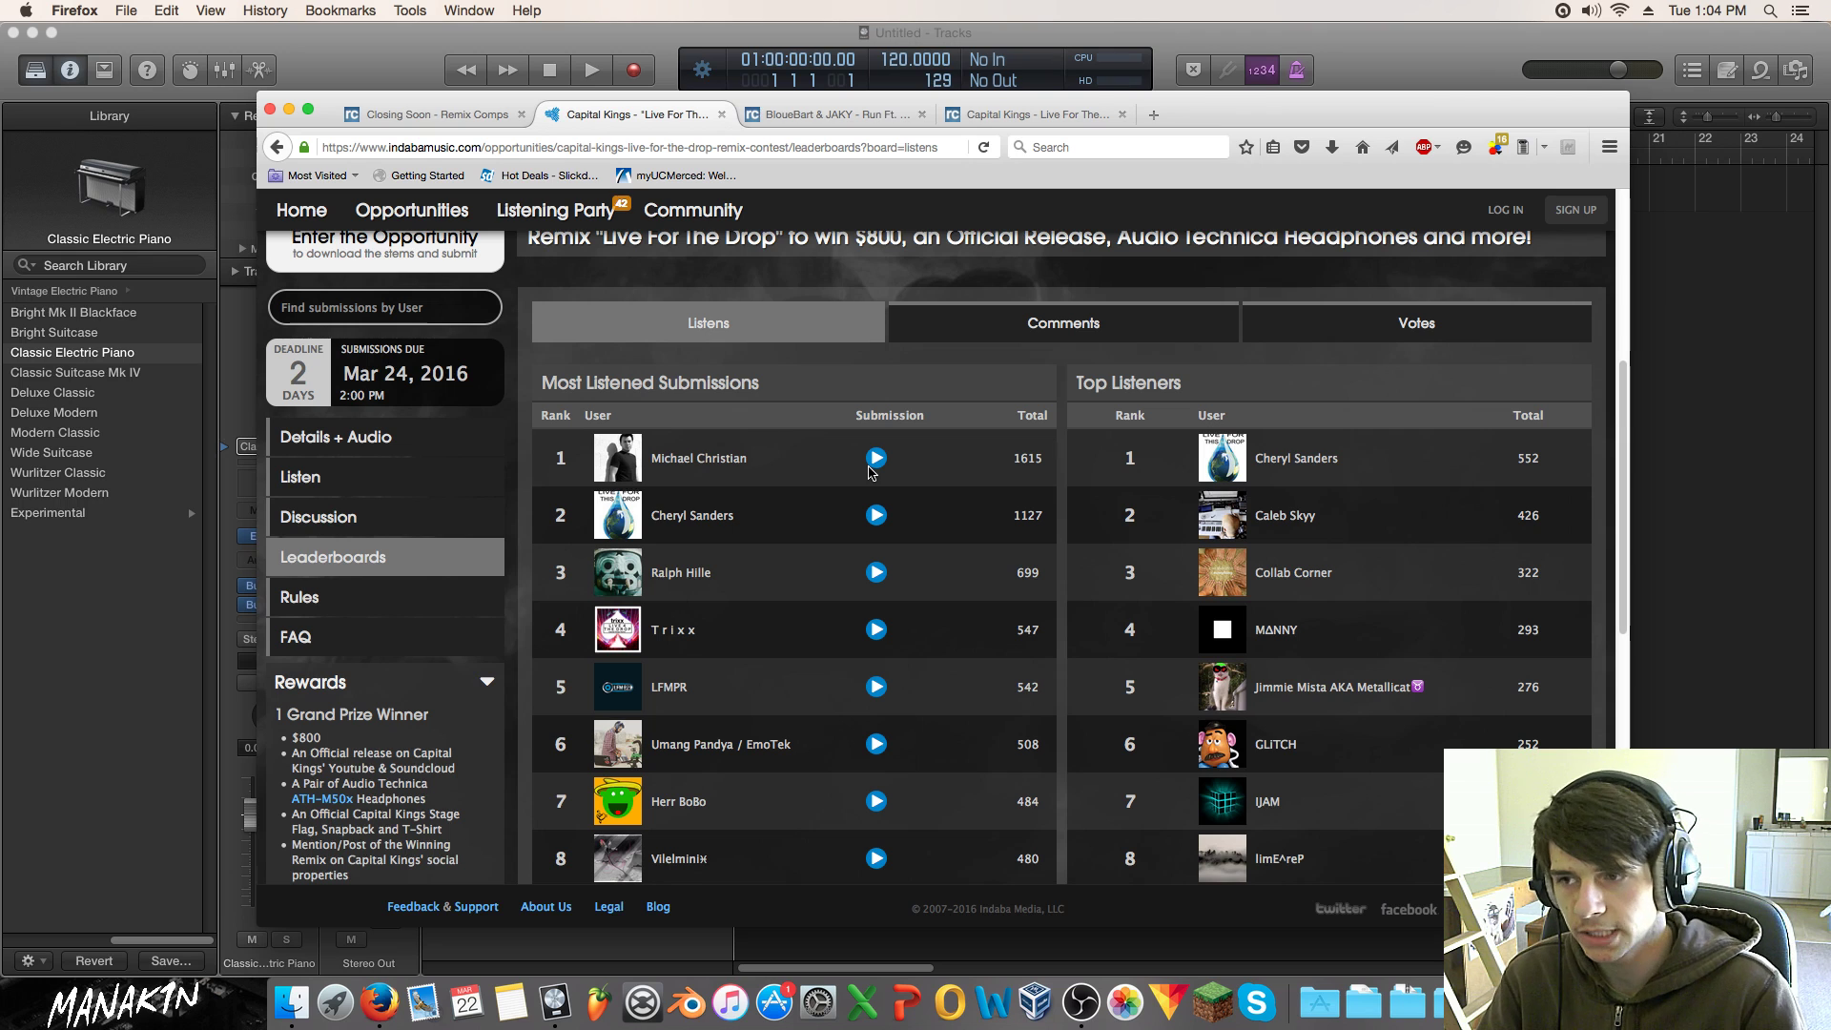
Step: Play the top-ranked remix, skip to about 0:35 and 0:47, then stop it
left_click(871, 461)
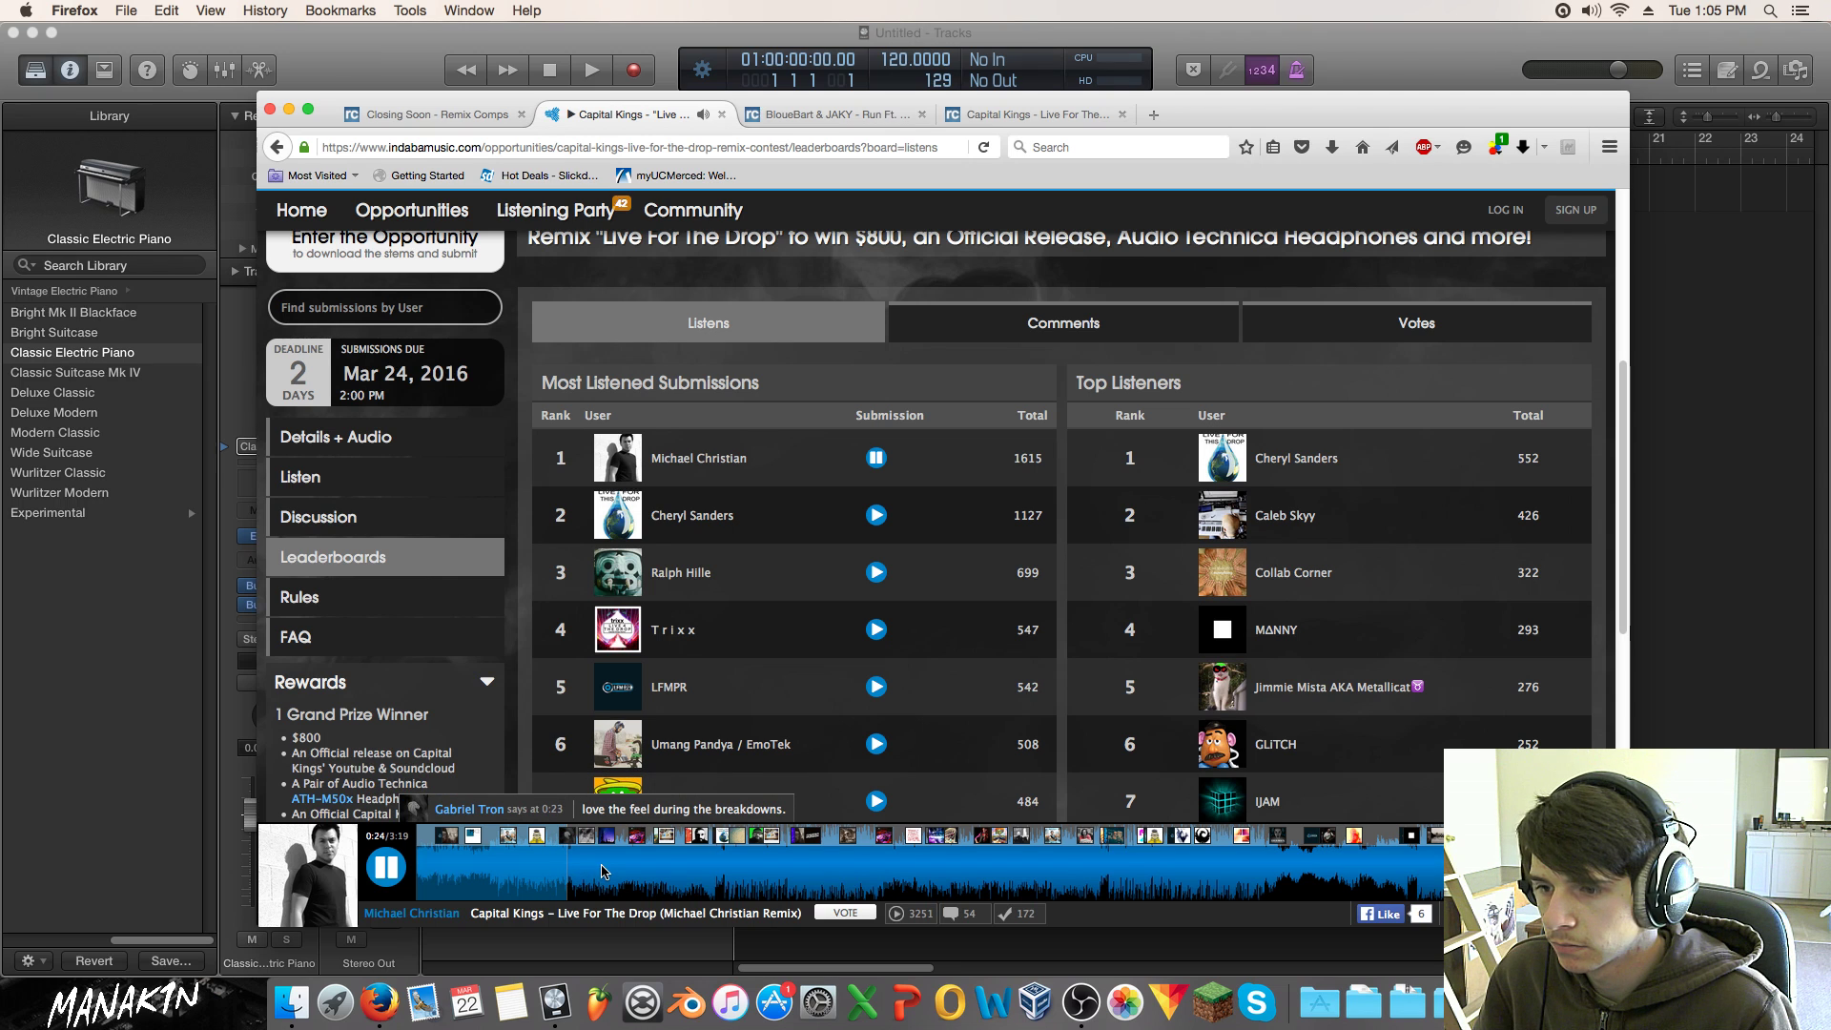
left_click(632, 872)
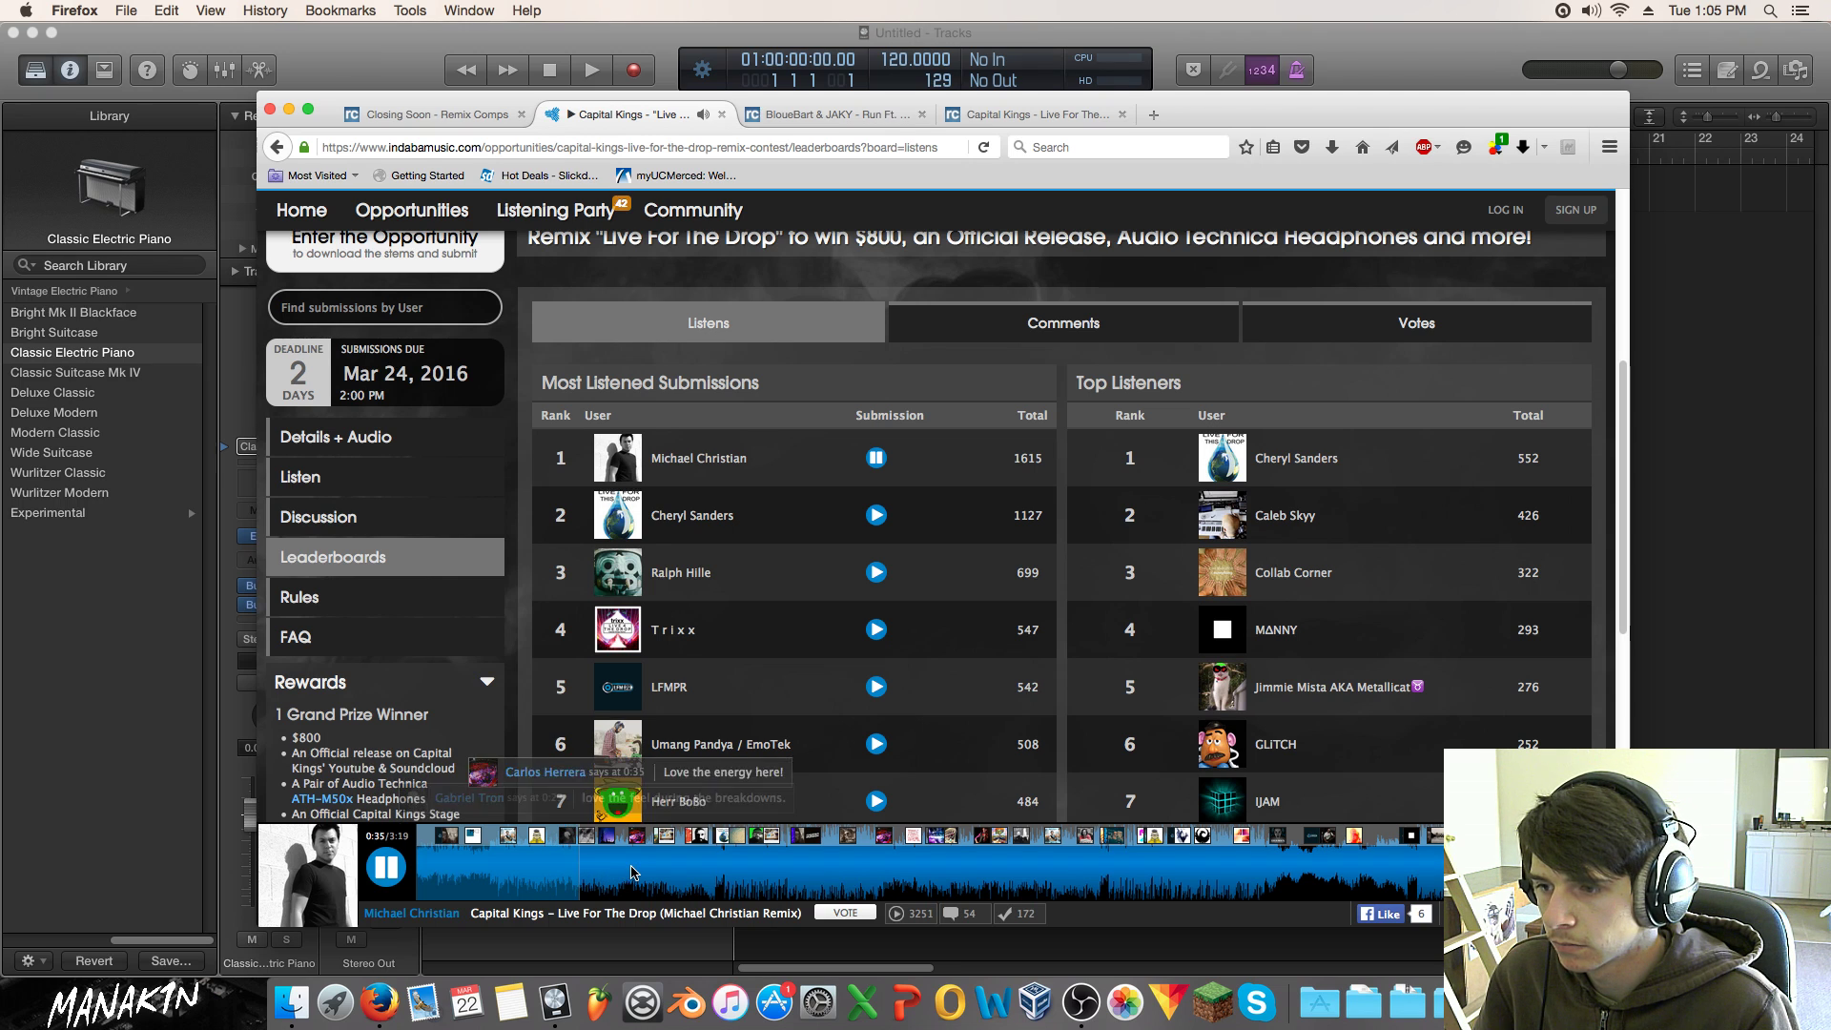
left_click(700, 875)
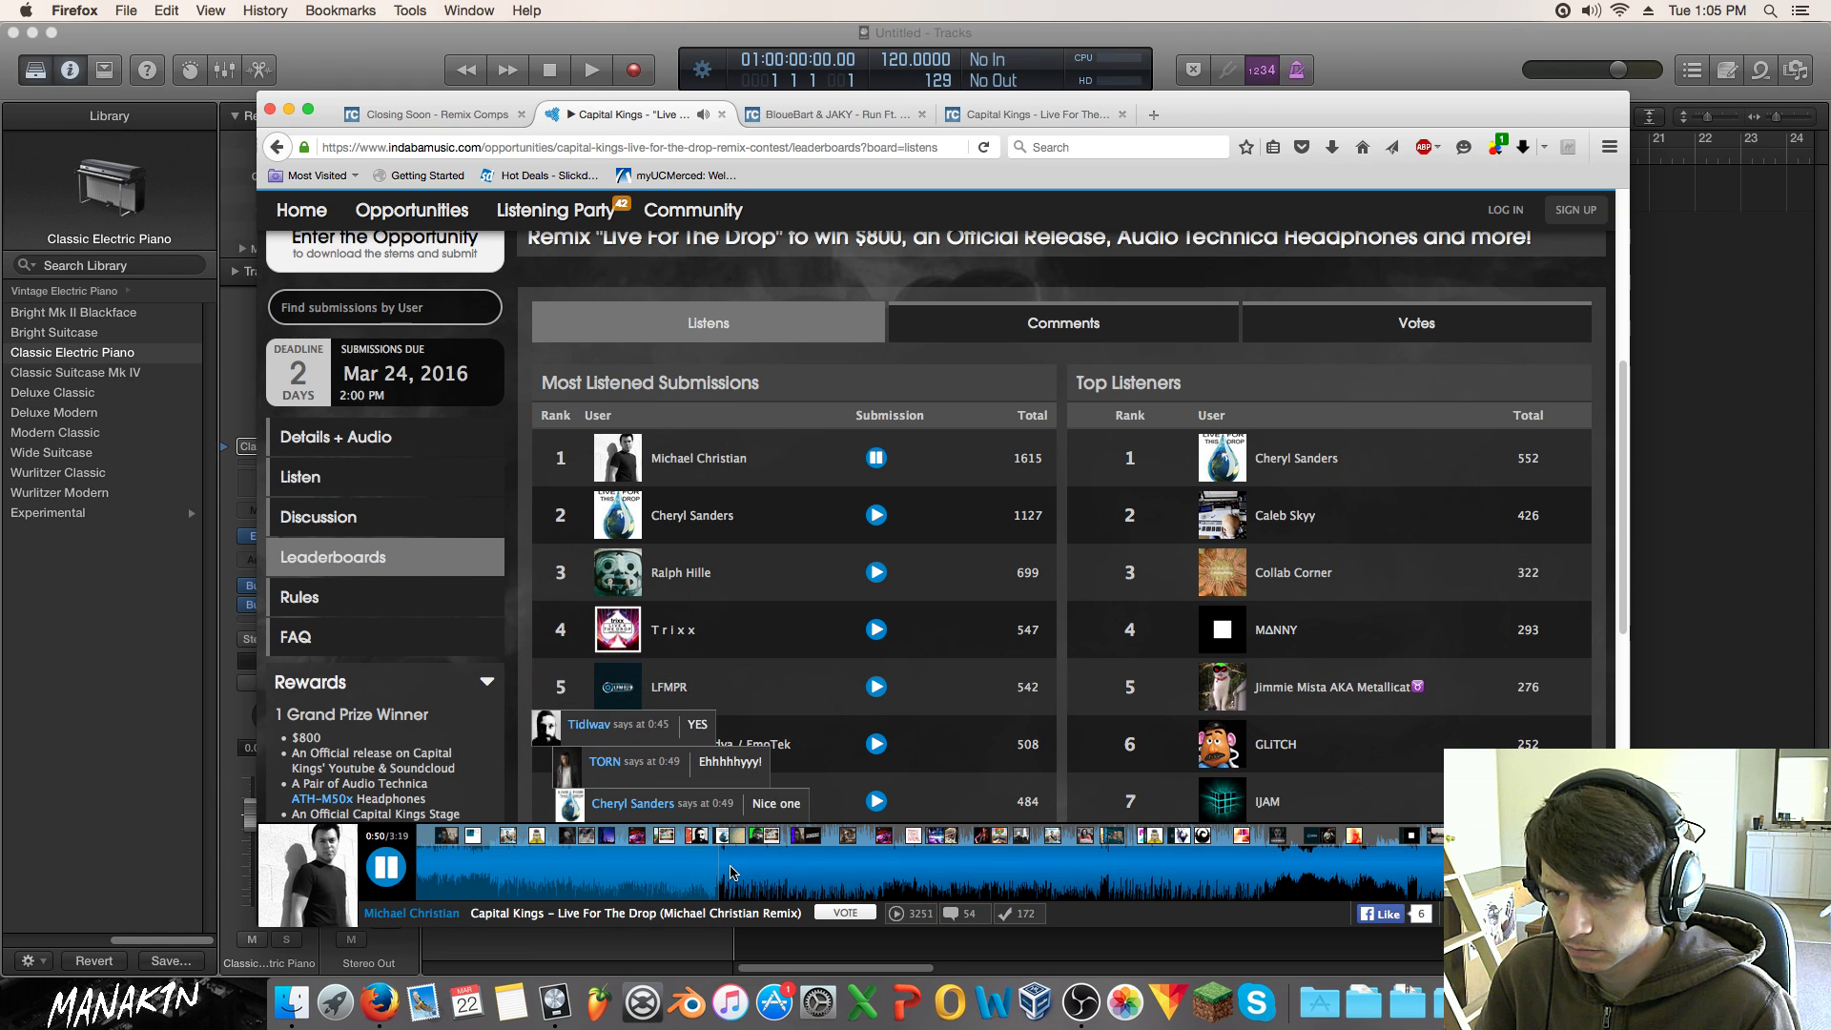
key("space")
left_click(378, 863)
Step: Scroll back up and play the second-ranked 'Live For The Metal Remix'
scroll(911, 286, "up", 3)
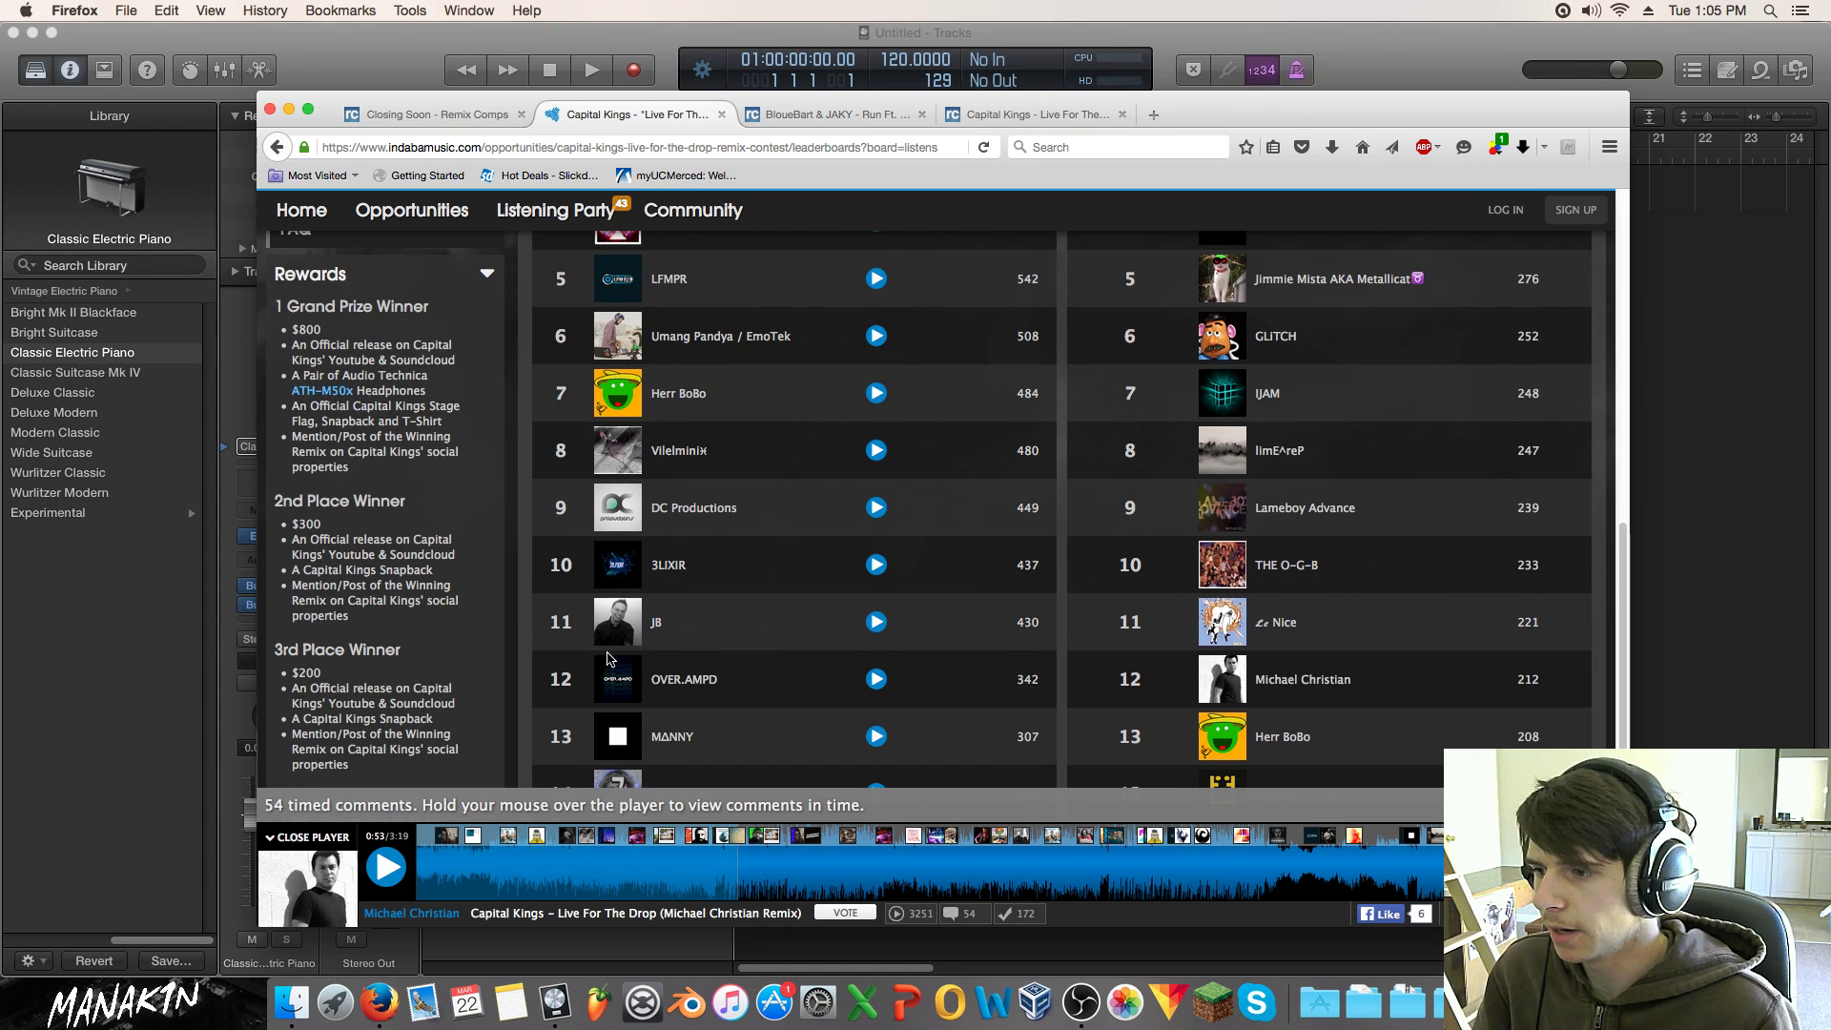
scroll(603, 651, "down", 1)
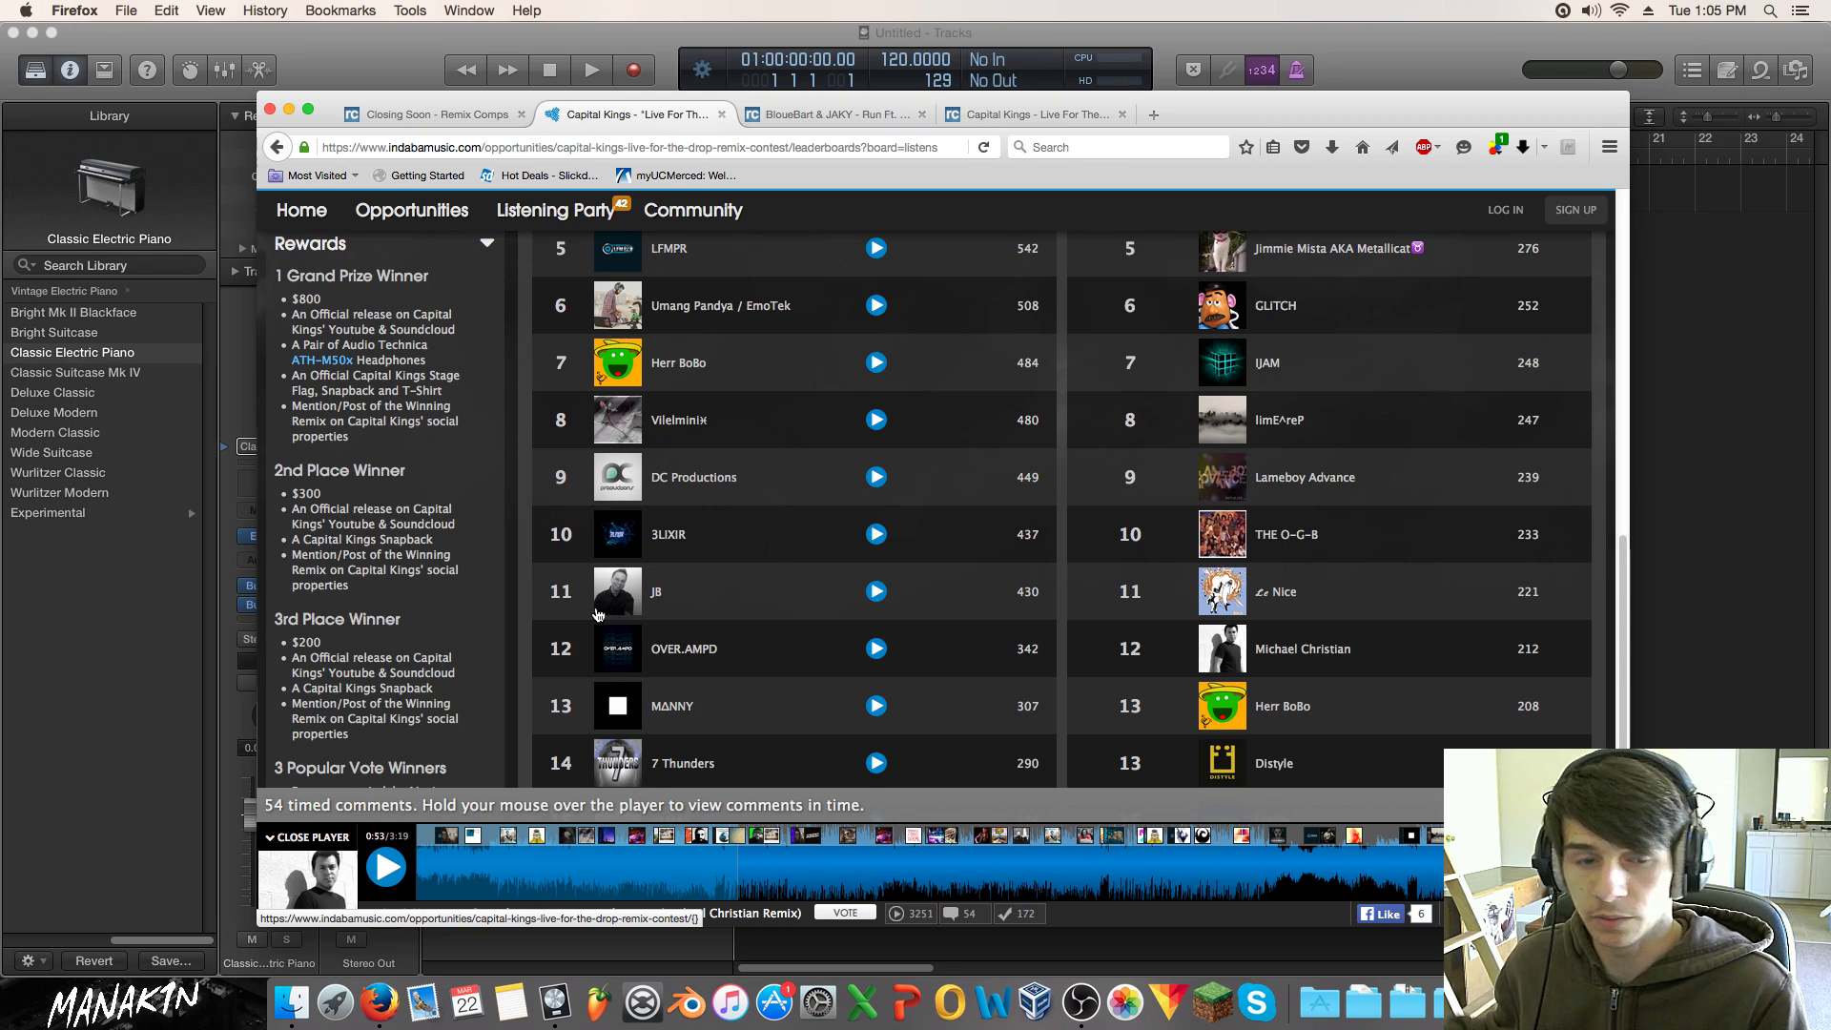
scroll(599, 613, "up", 6)
scroll(789, 388, "up", 2)
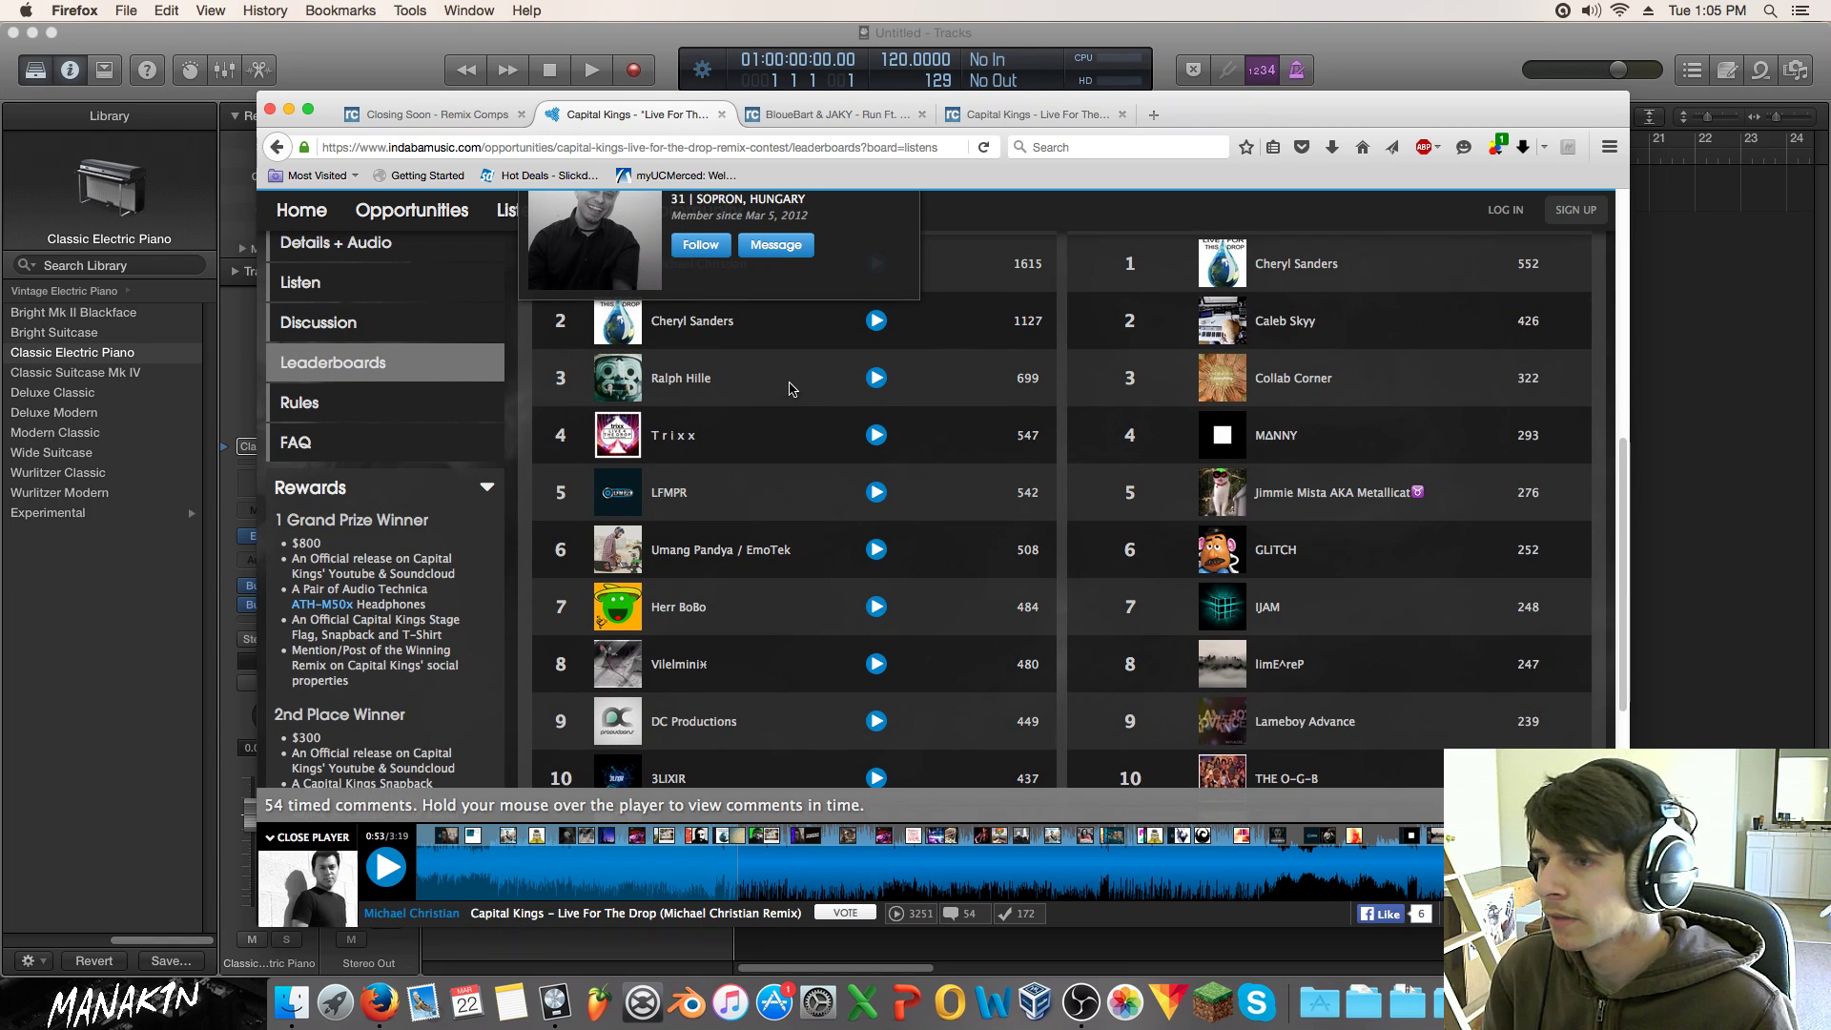
scroll(789, 388, "up", 3)
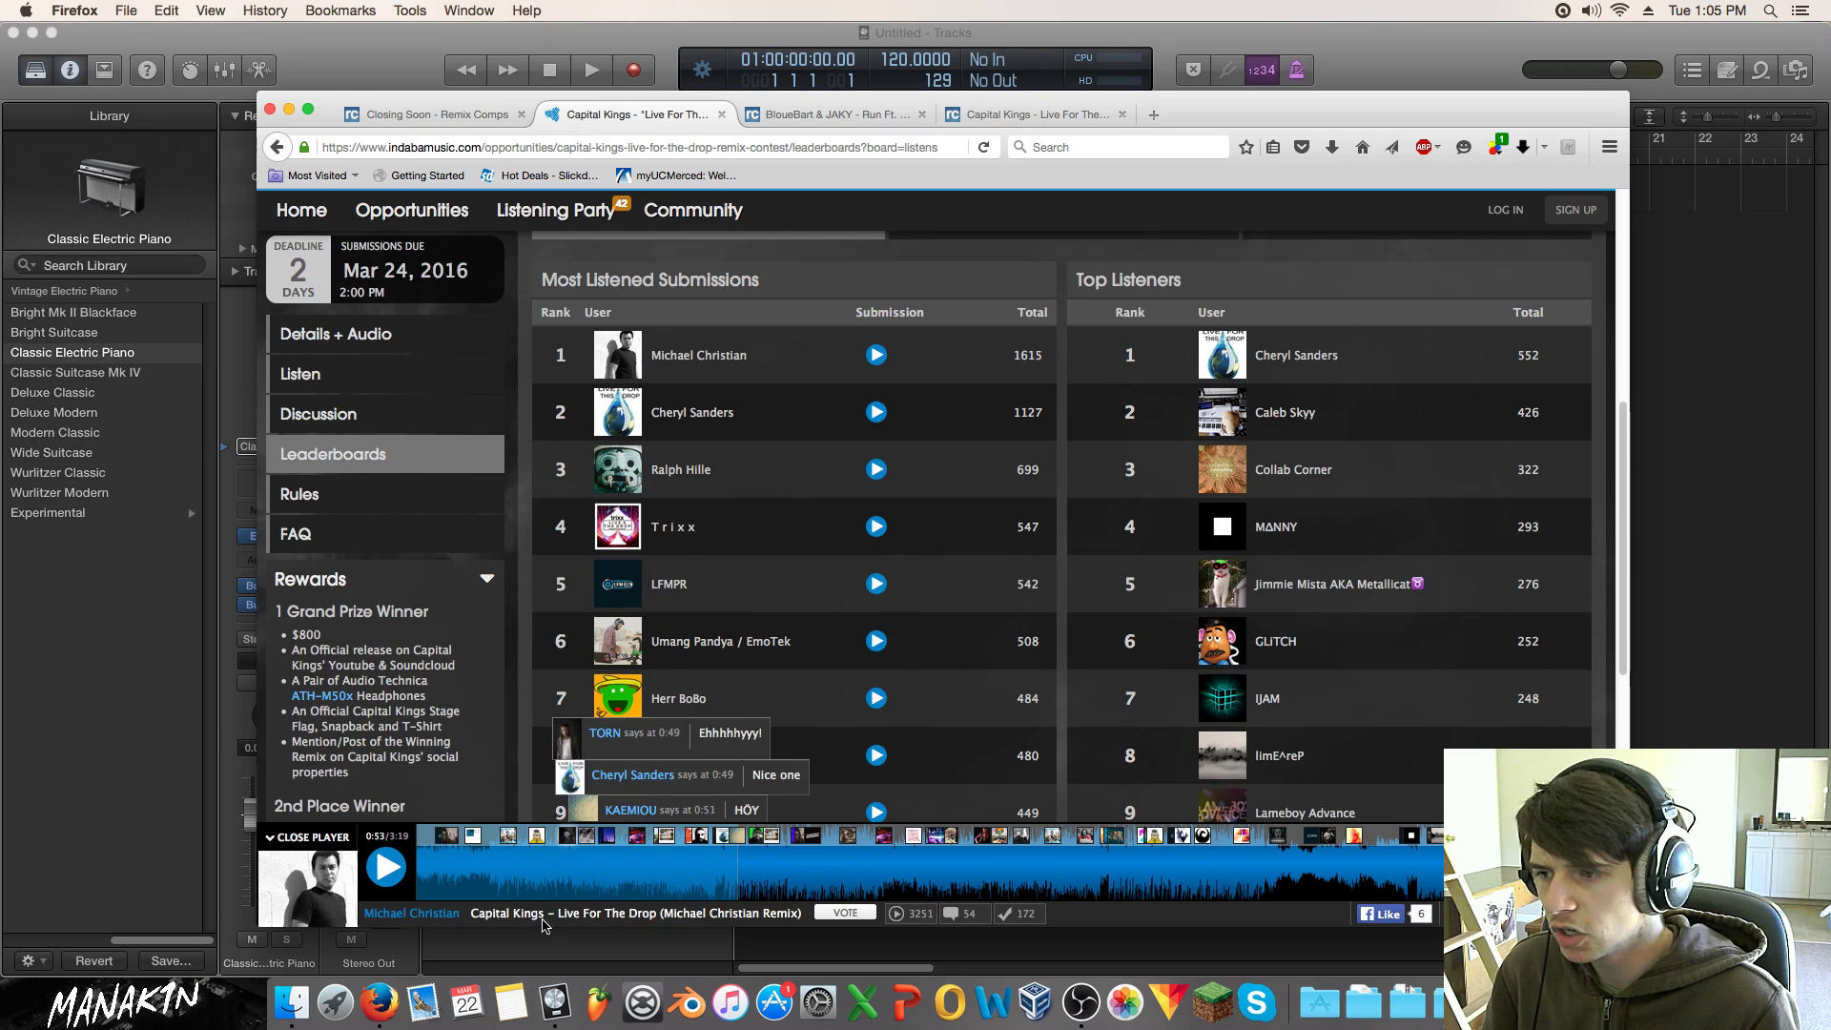
left_click(876, 412)
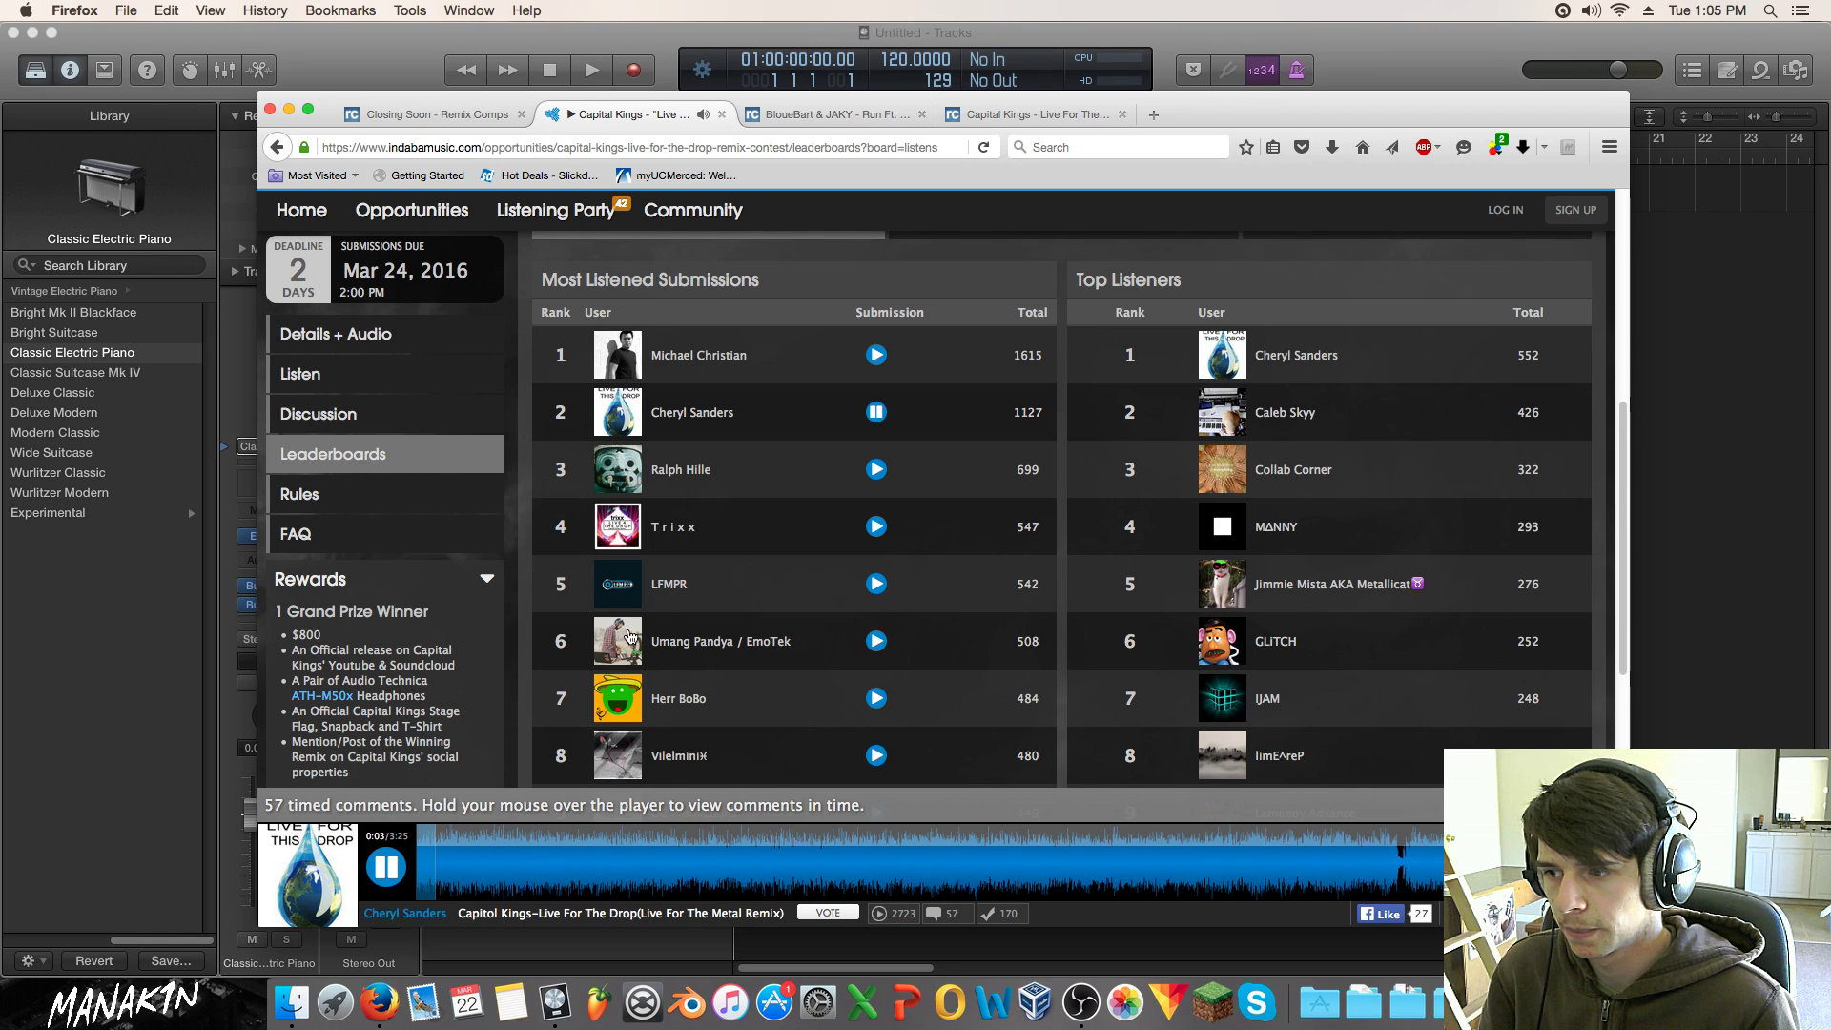
Step: Skip ahead in 'Live For The Metal Remix' and pause it at 0:20 of 3:25
left_click(512, 855)
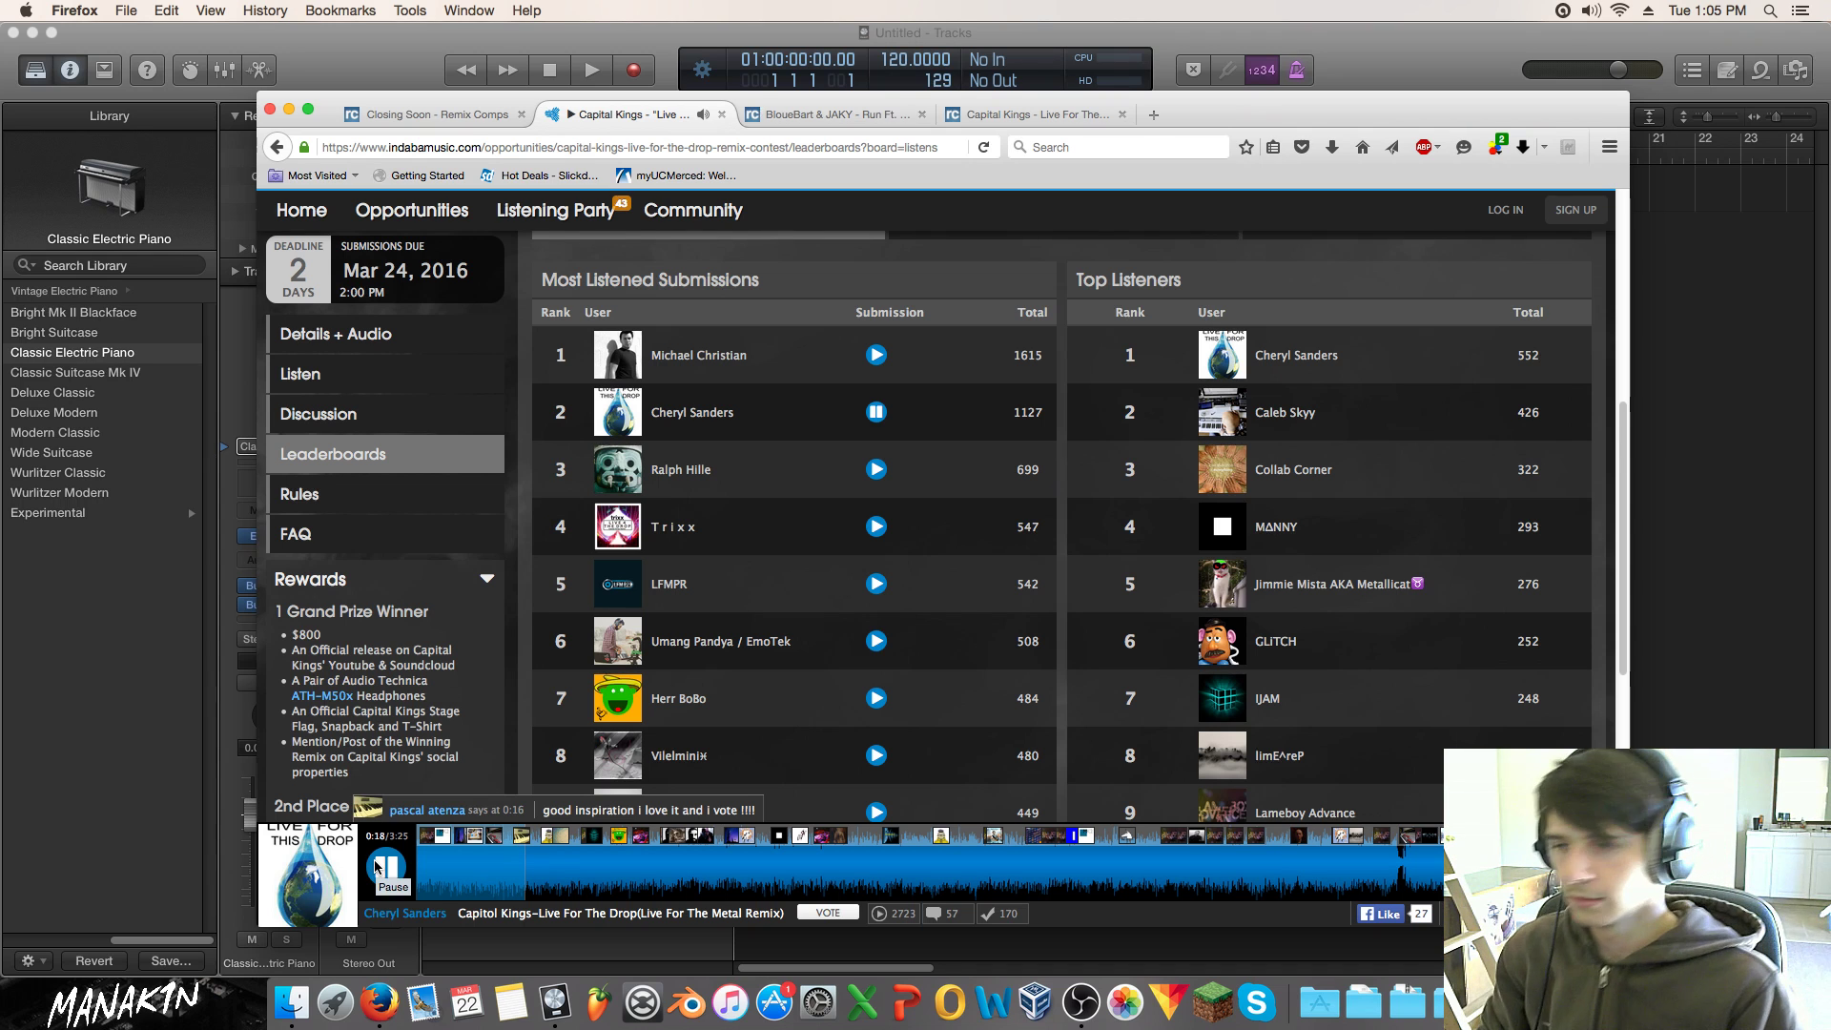
left_click(382, 870)
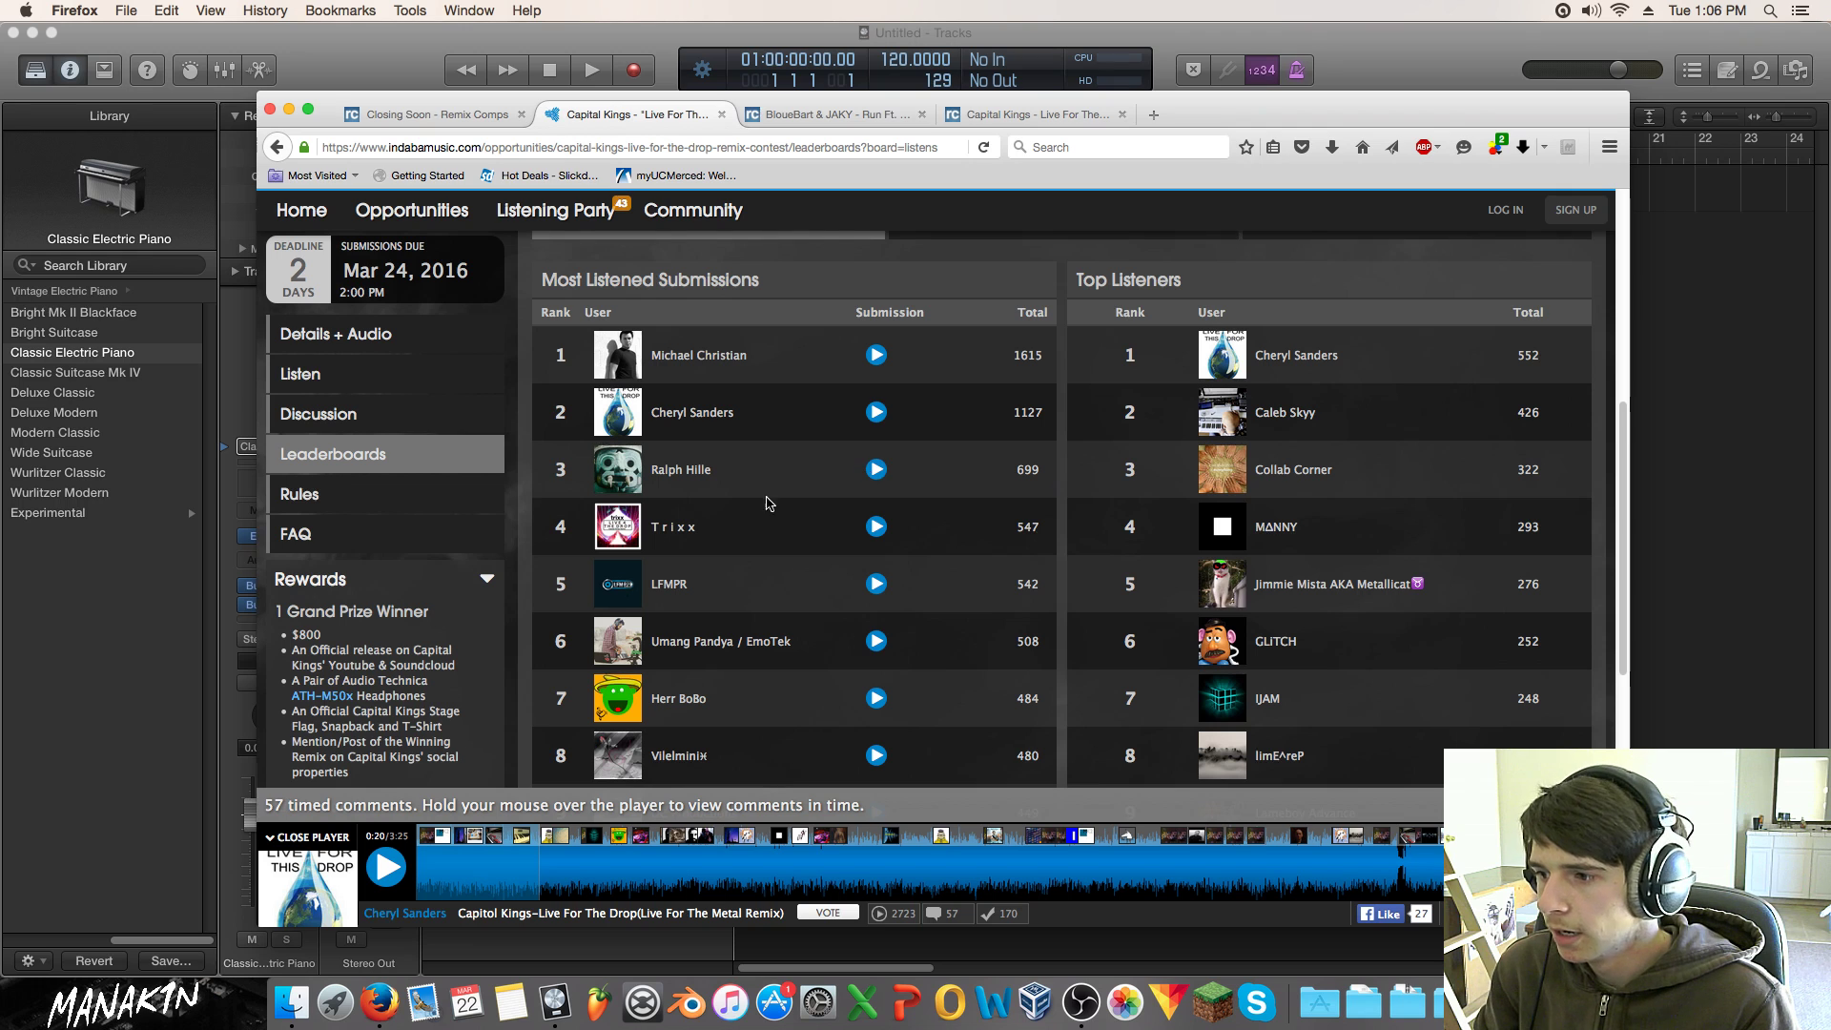
mouse_move(411, 812)
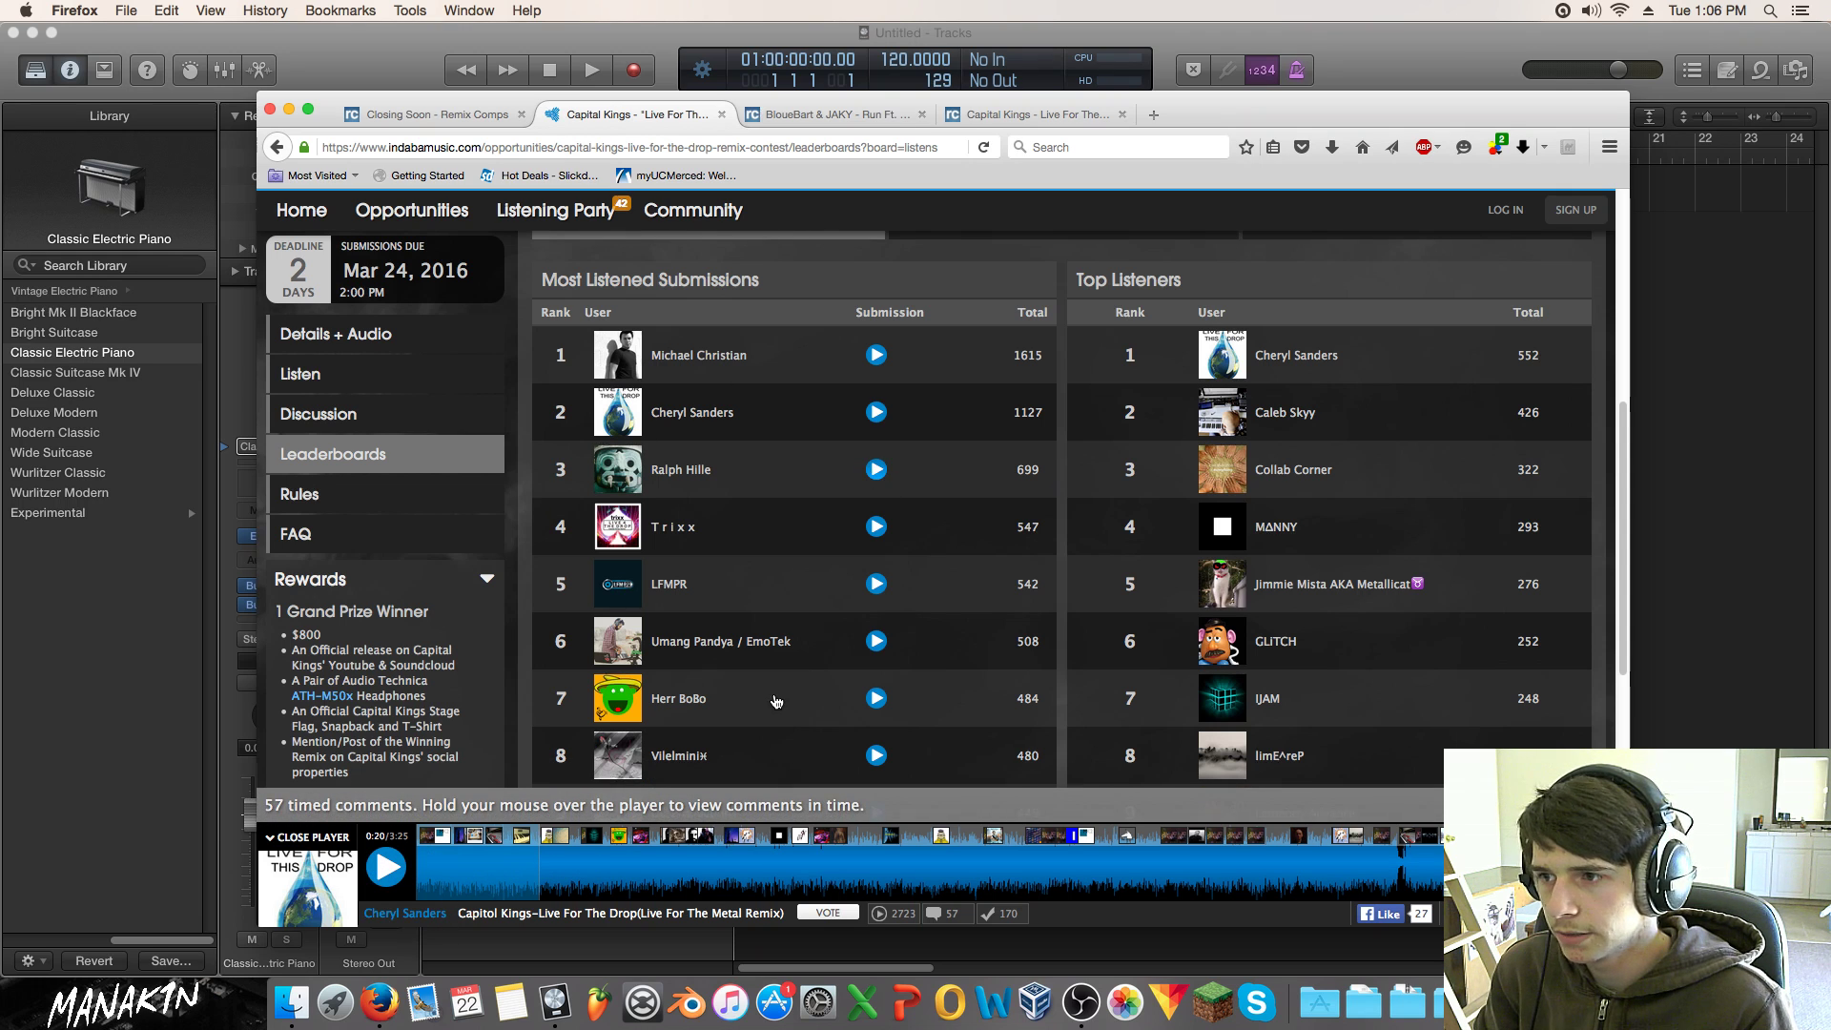
Step: Play the third-ranked remix, sample it near 0:31, 0:48 and 1:04, and pause at 1:18
left_click(875, 469)
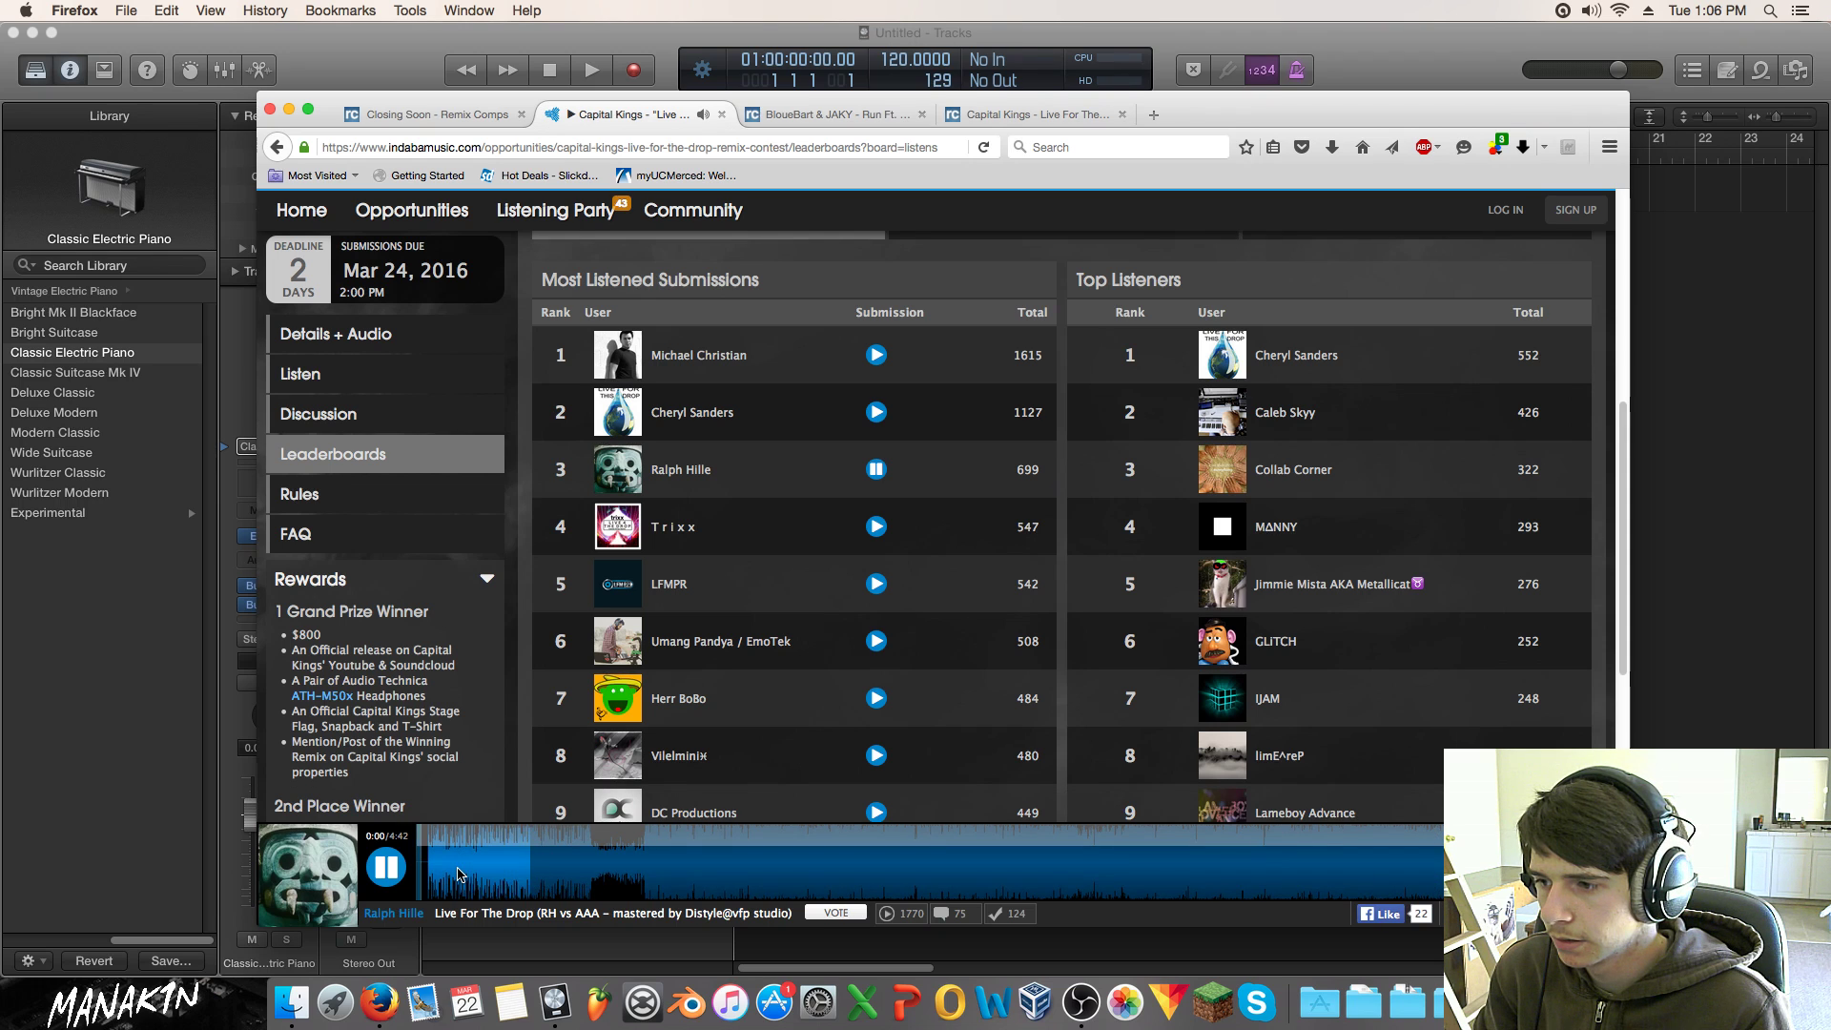
left_click(532, 872)
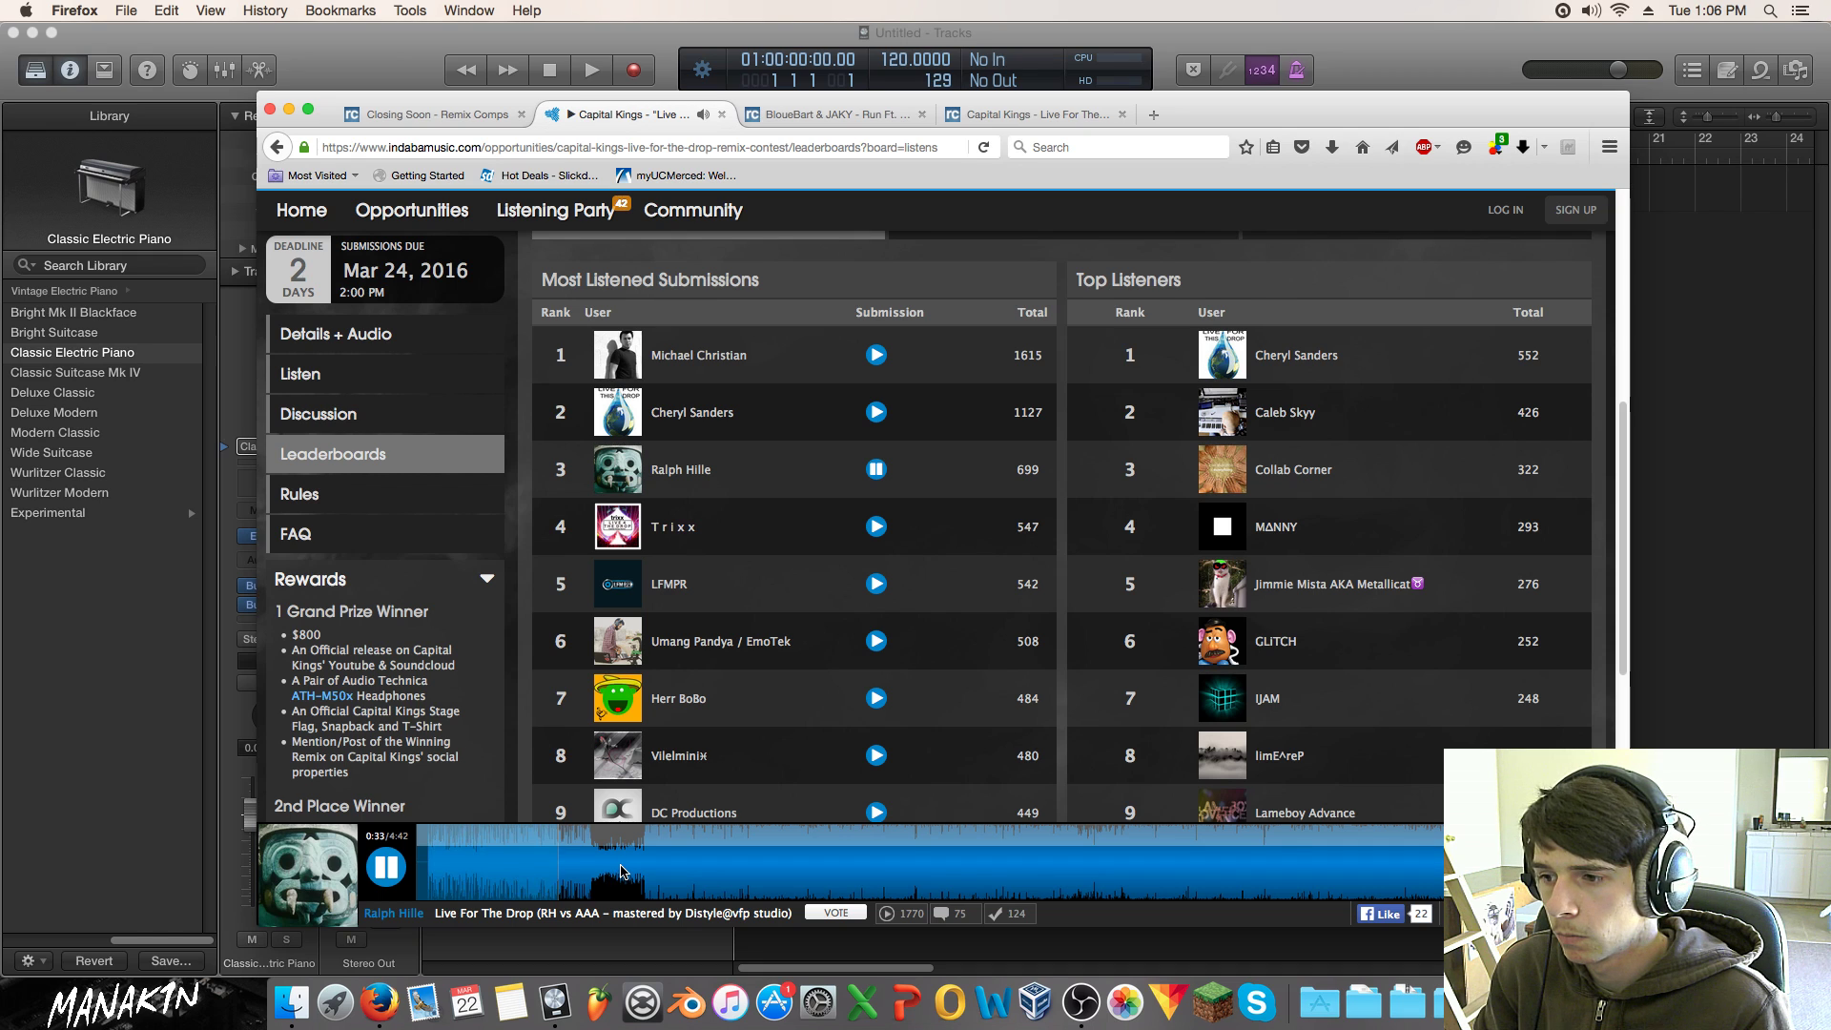
left_click(621, 867)
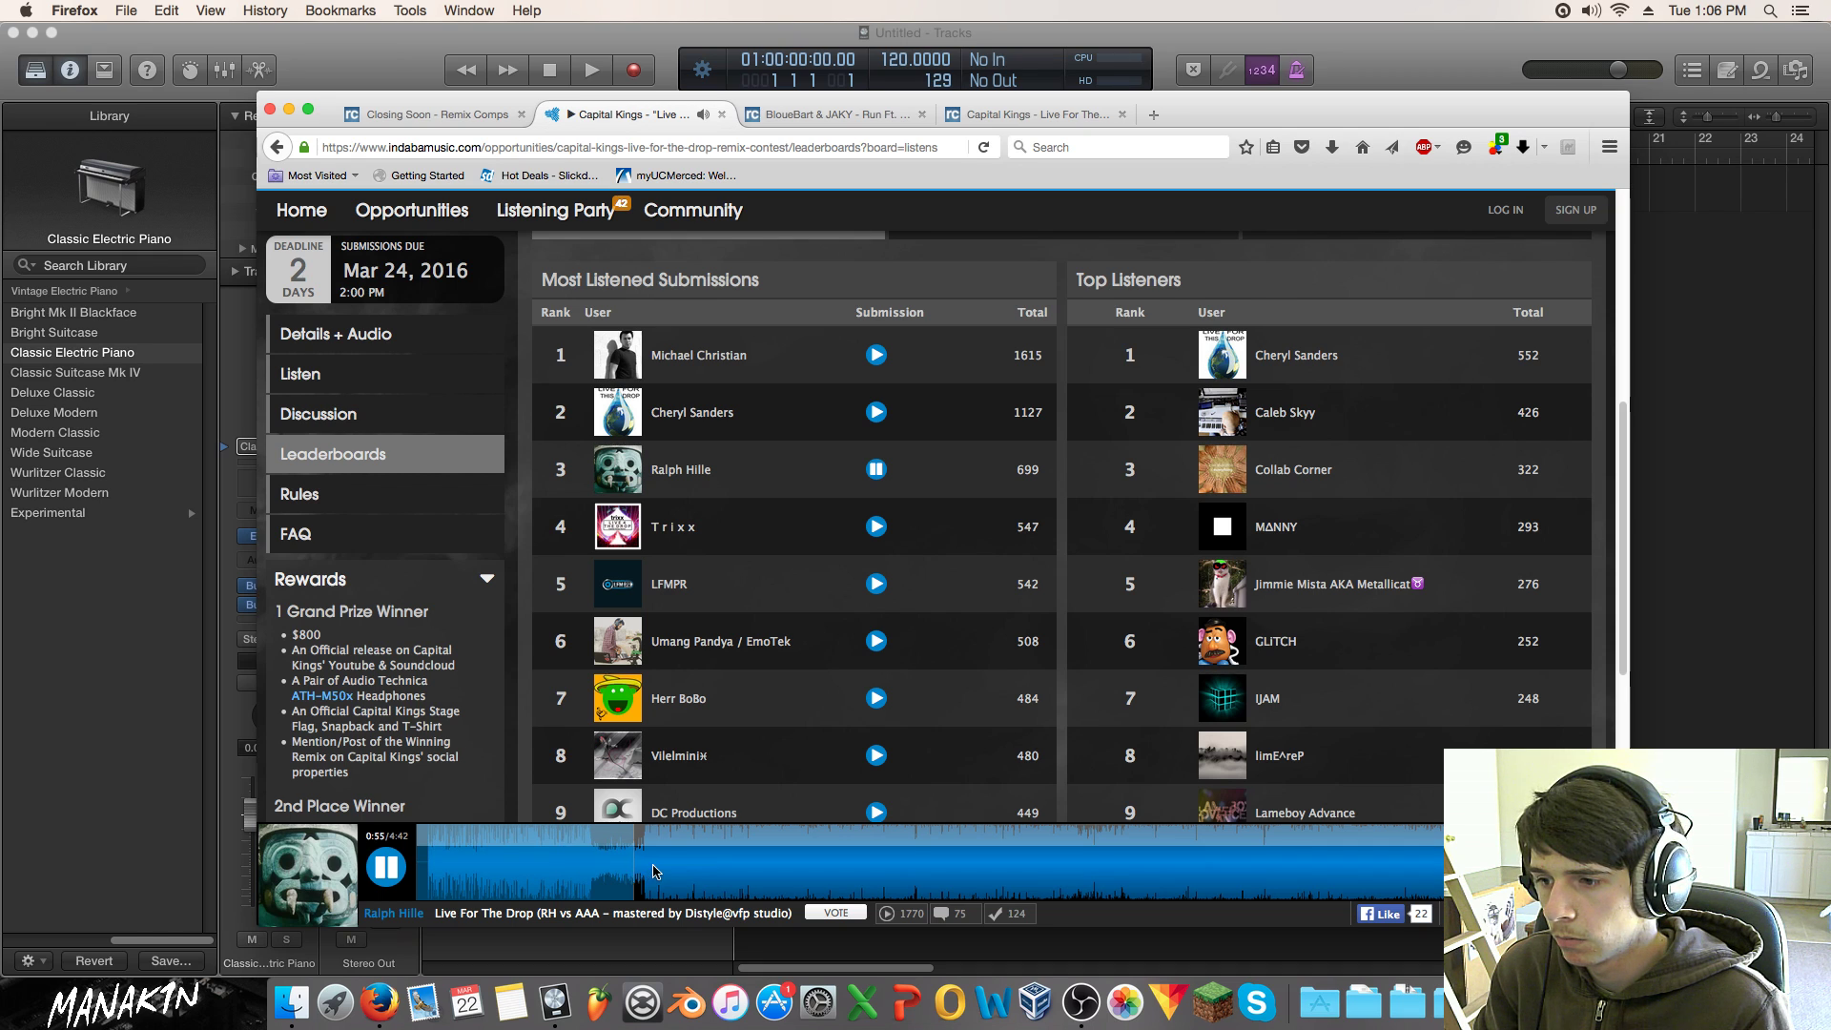
left_click(652, 871)
left_click(689, 868)
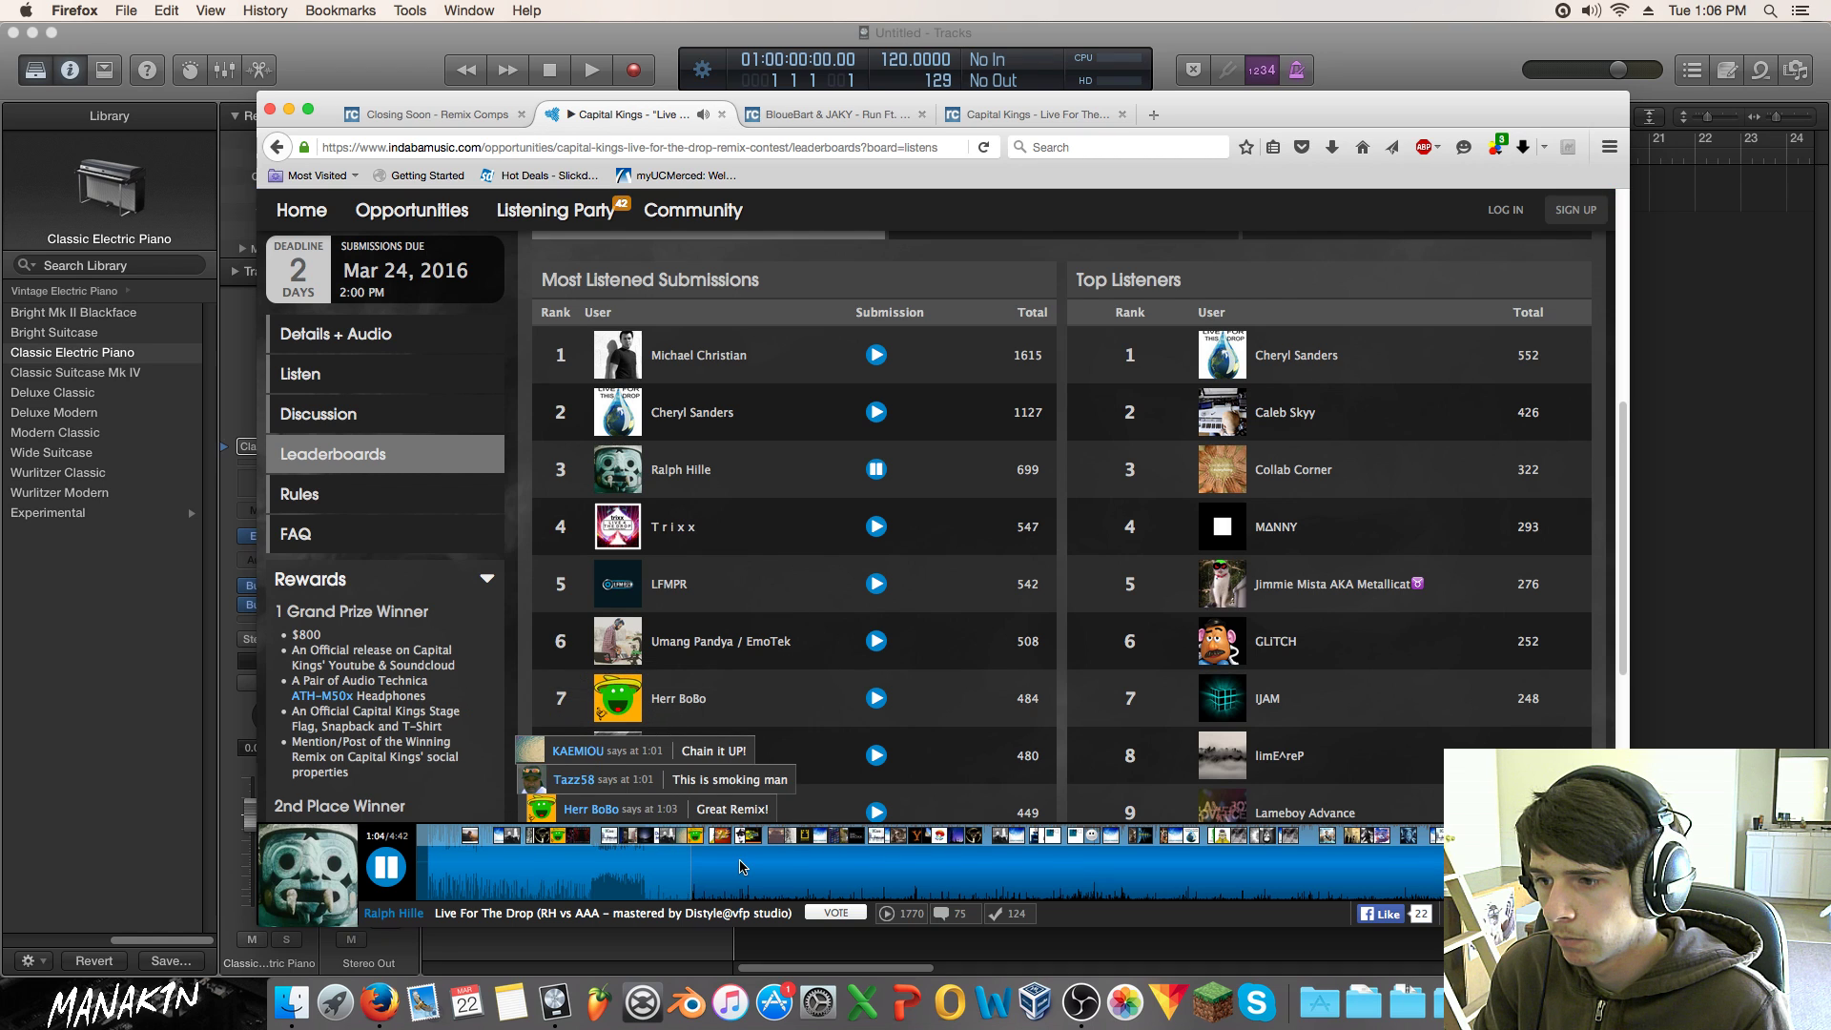
left_click(743, 866)
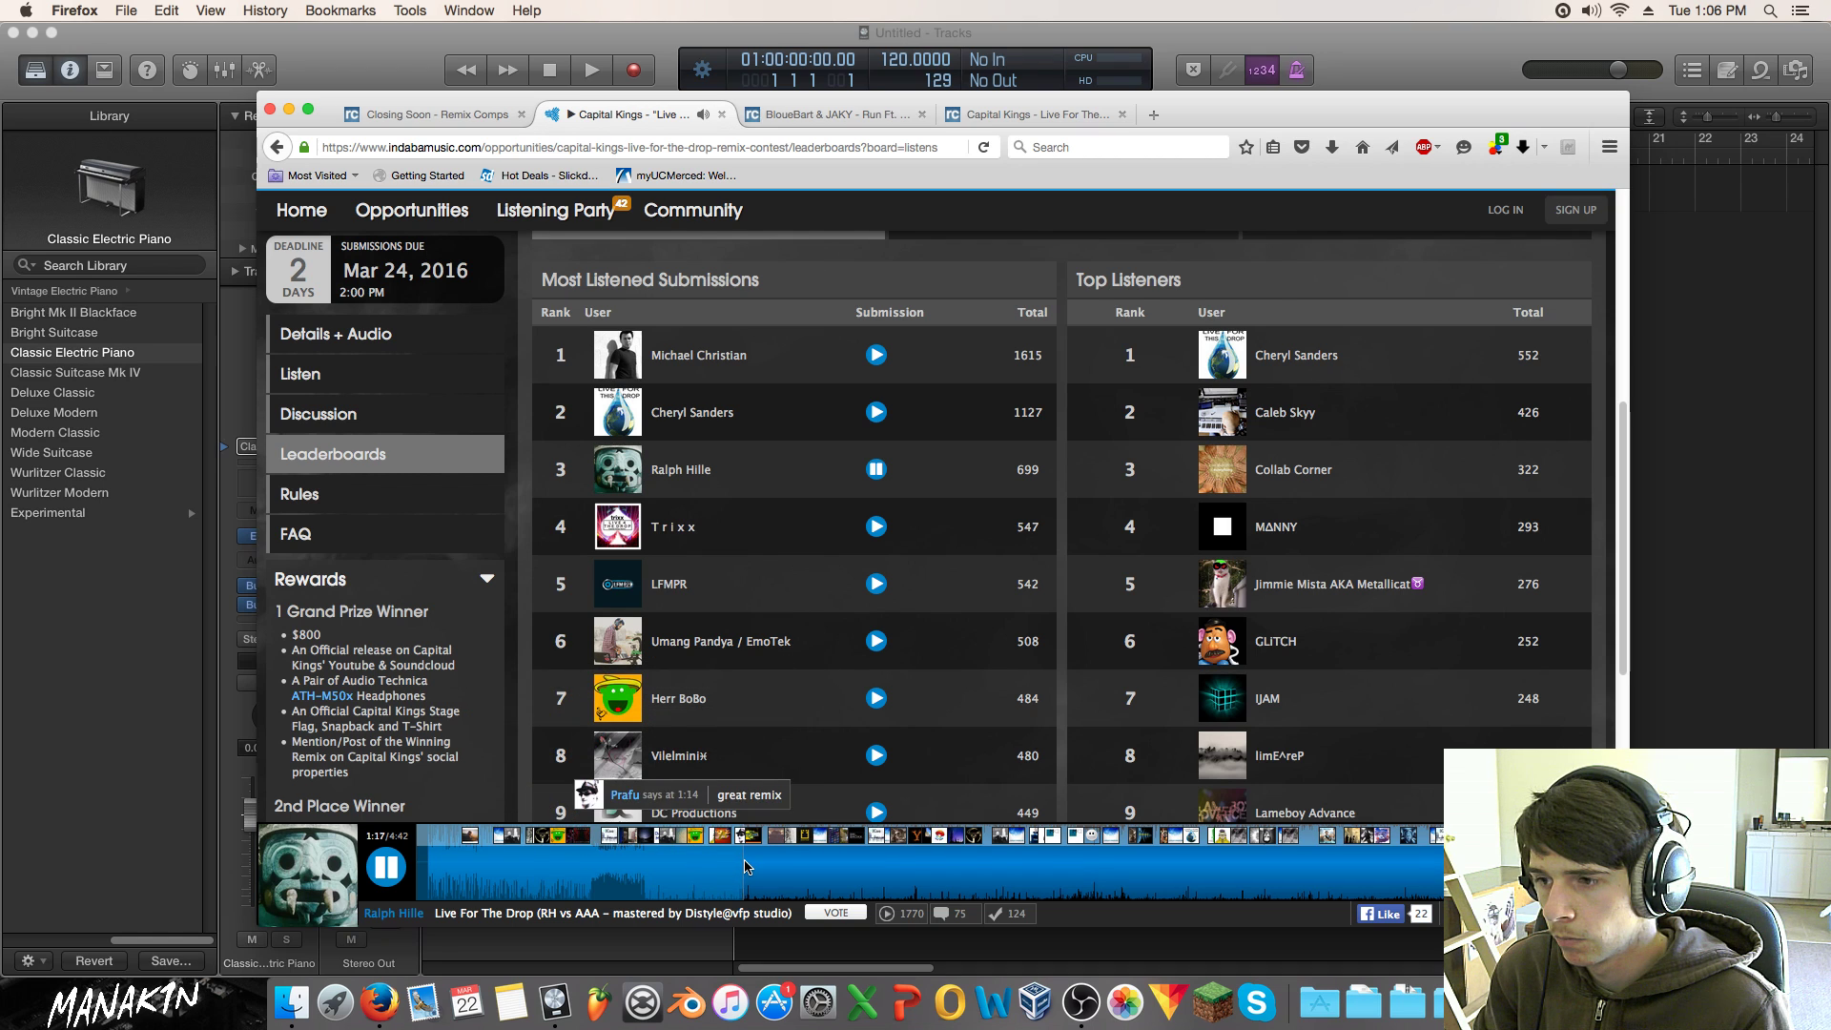
left_click(875, 469)
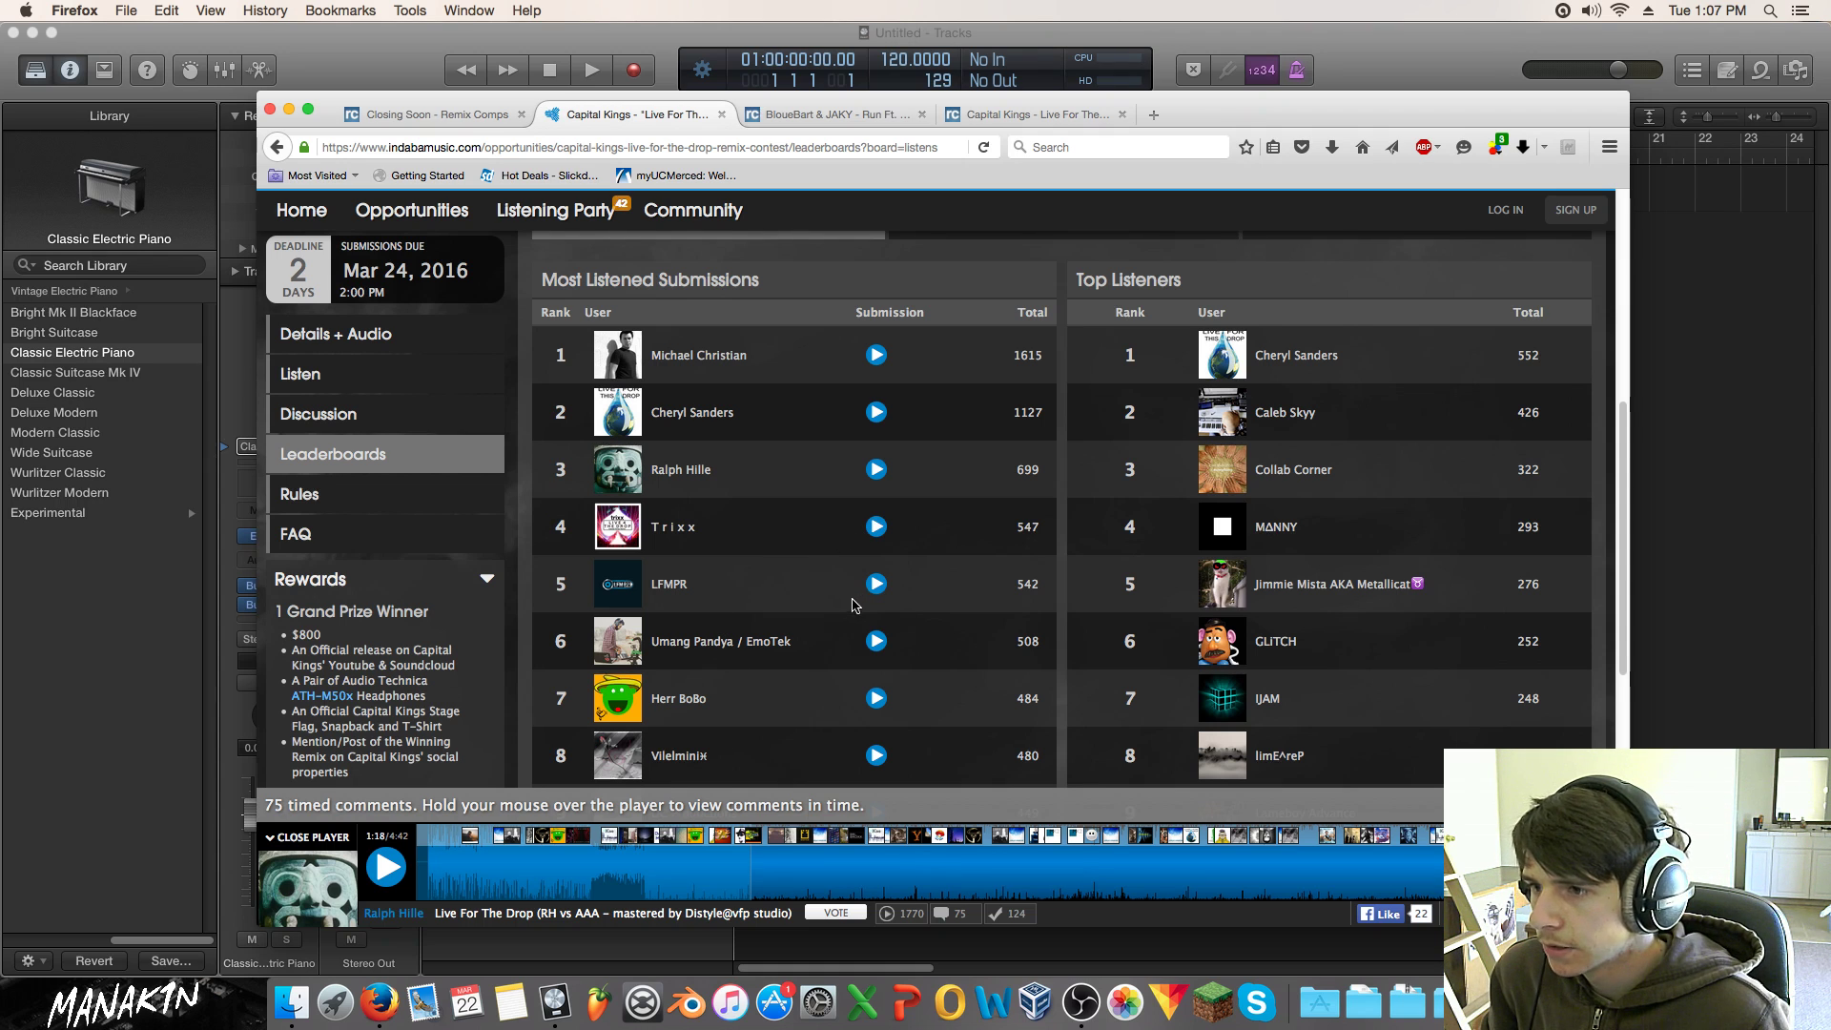
Step: Play the fourth-ranked remix, skip to about 0:55, then close the Capital Kings leaderboard
left_click(877, 527)
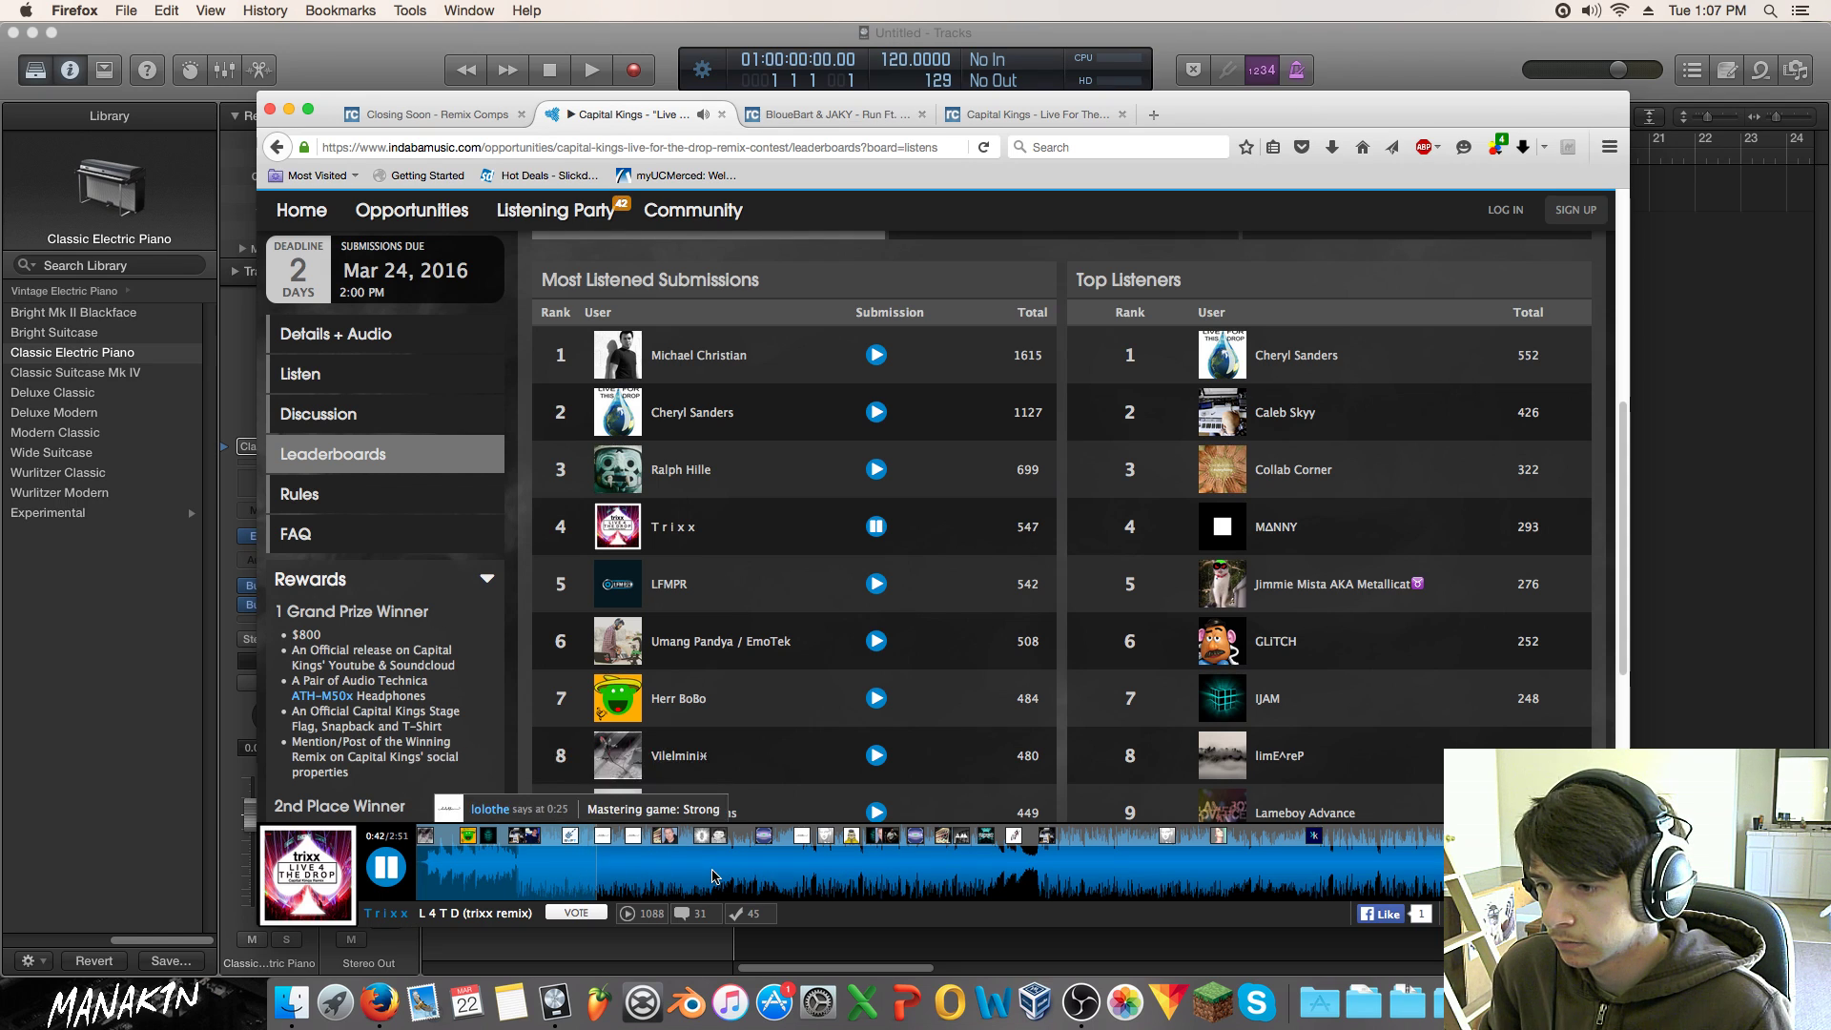
left_click(711, 876)
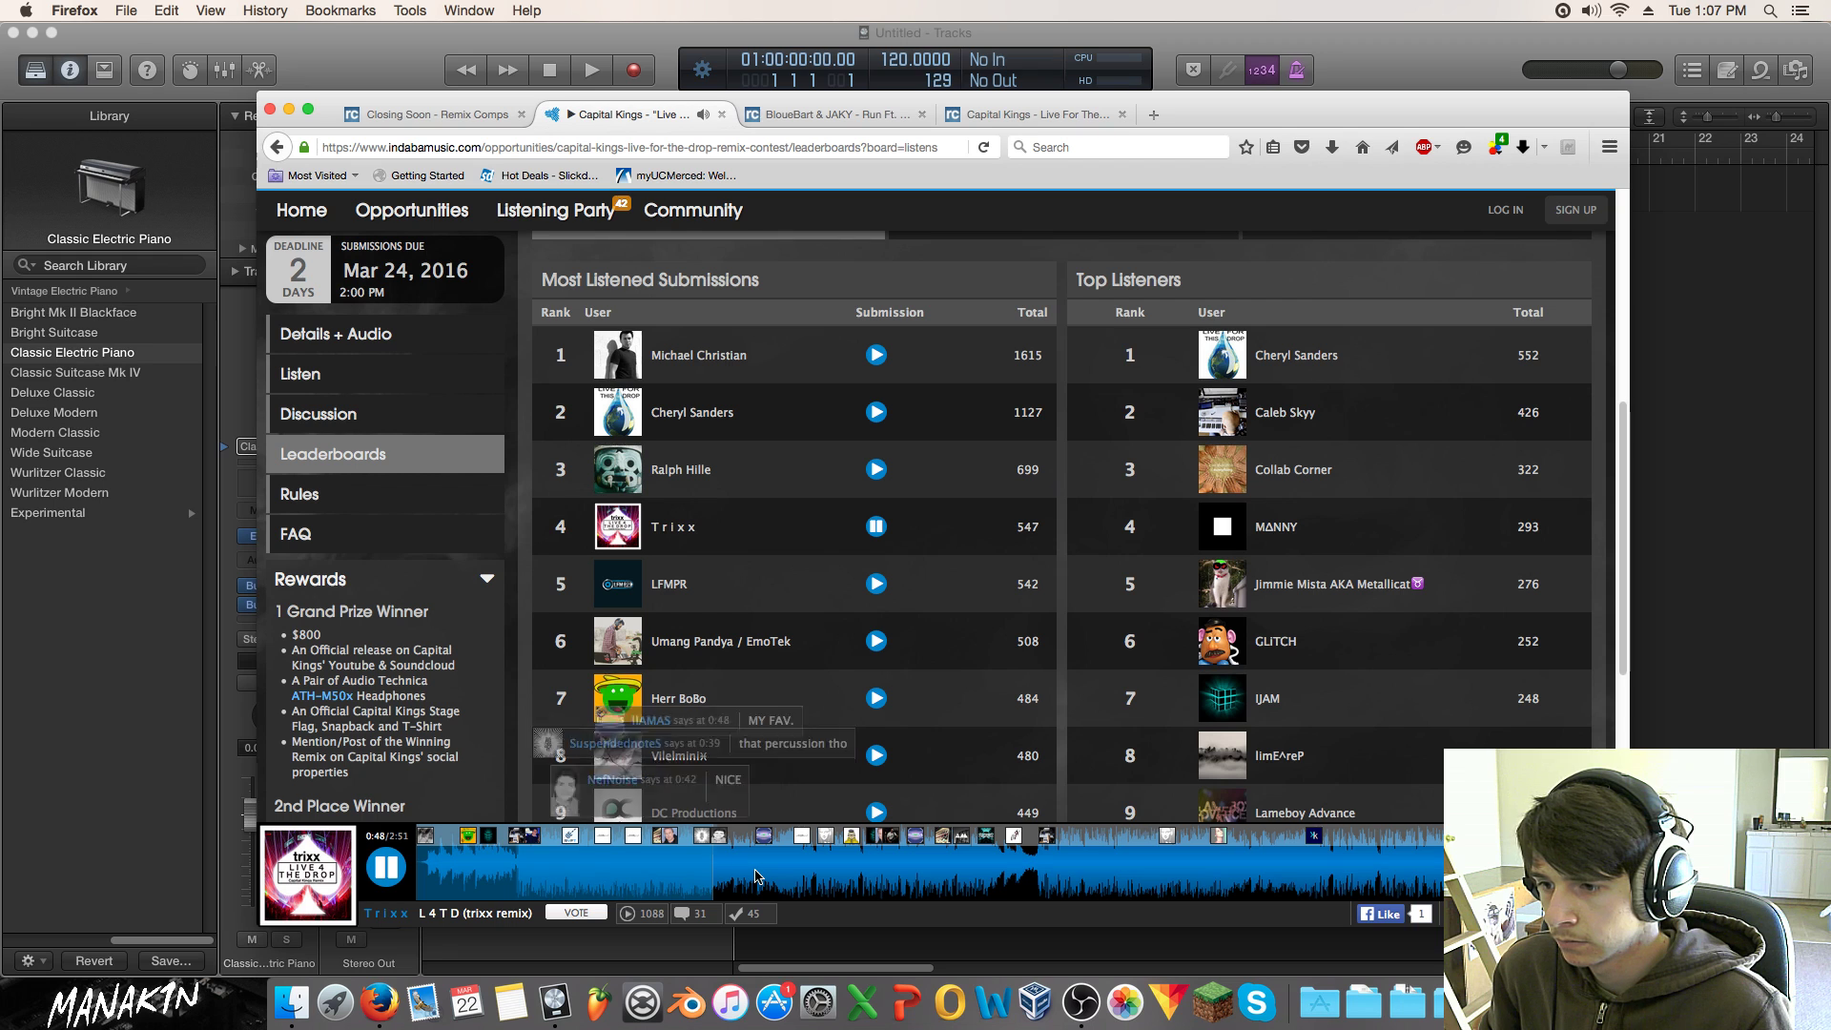
left_click(799, 882)
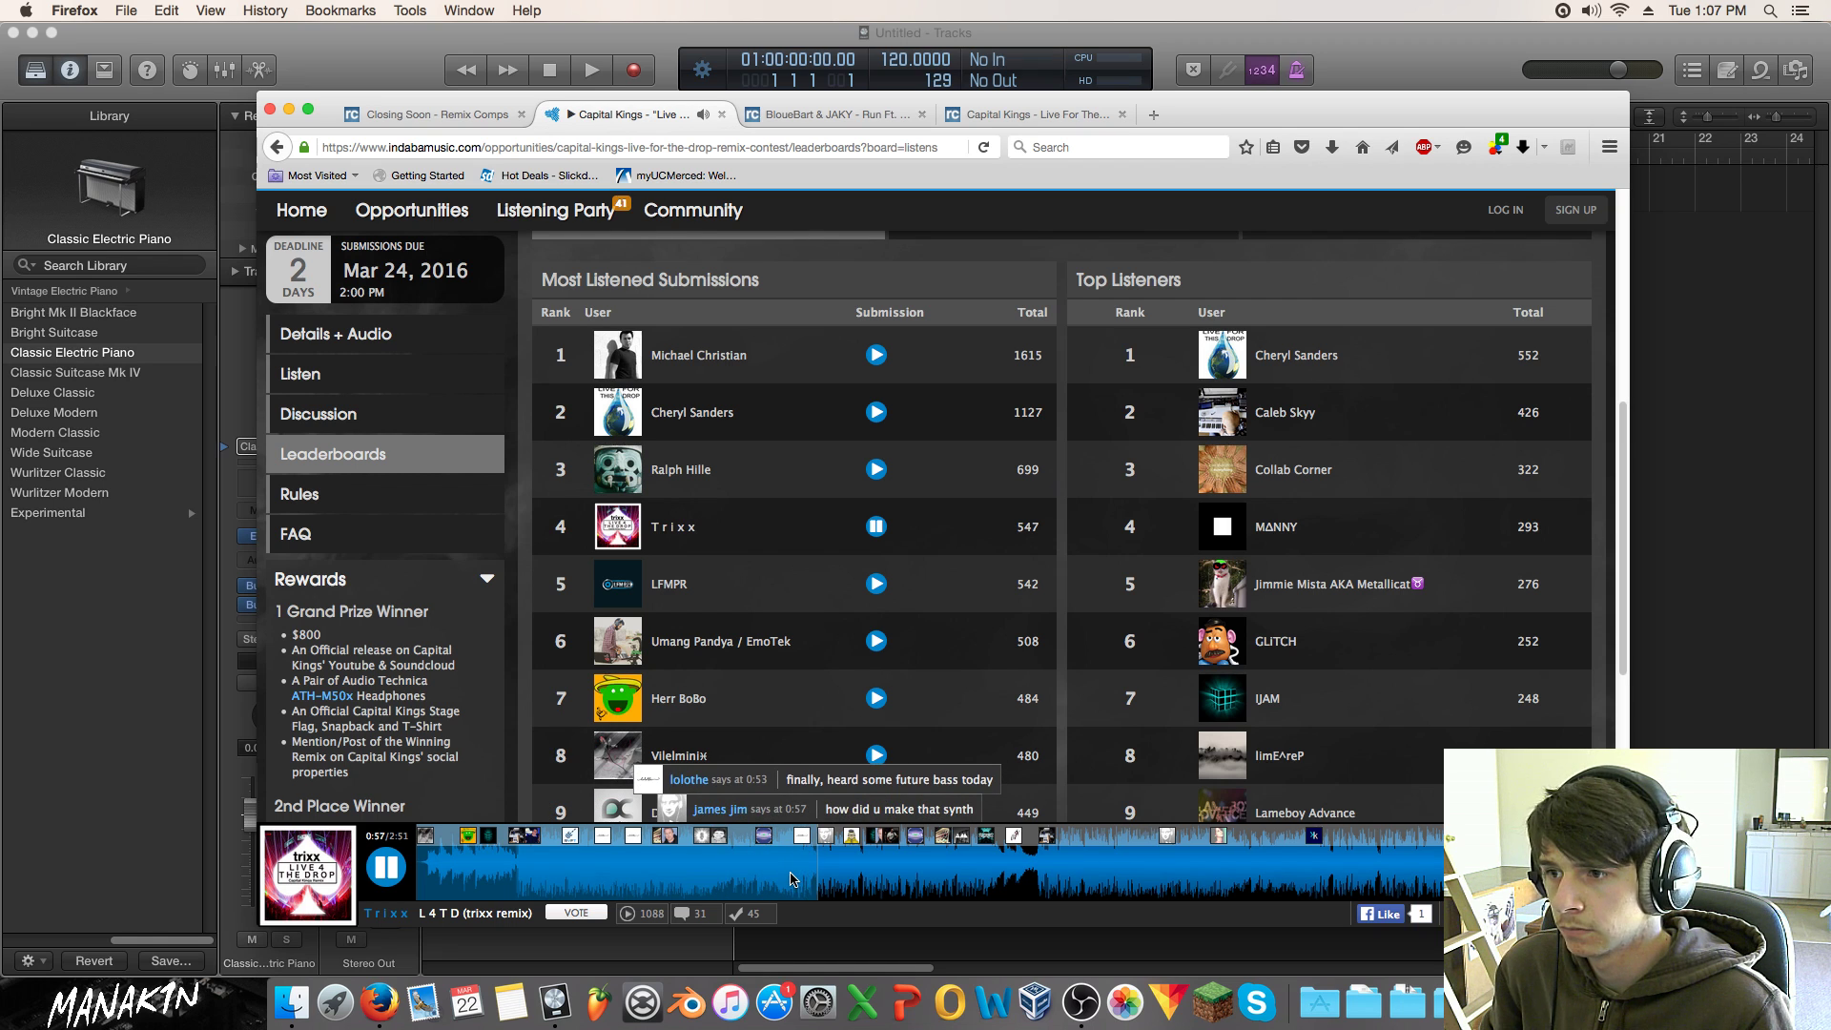
left_click(721, 116)
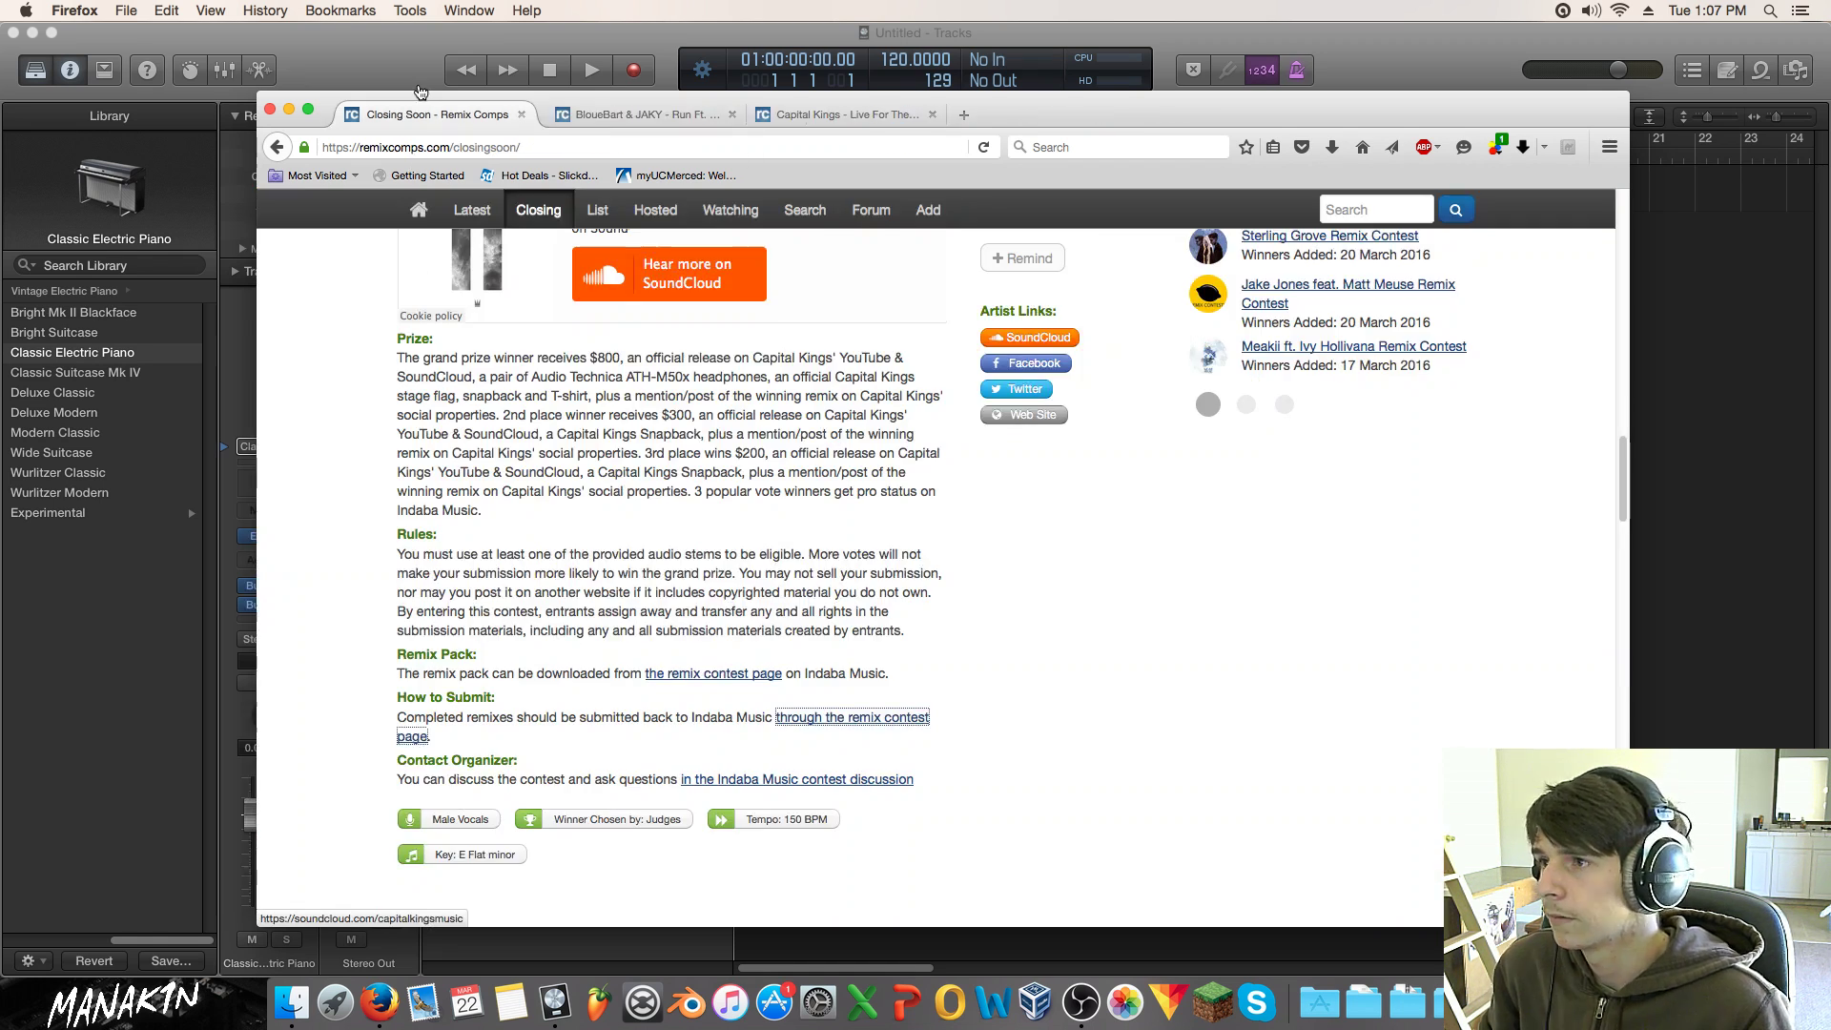
Step: Close the Capital Kings contest page and go back to the Closing Soon listing
left_click(675, 119)
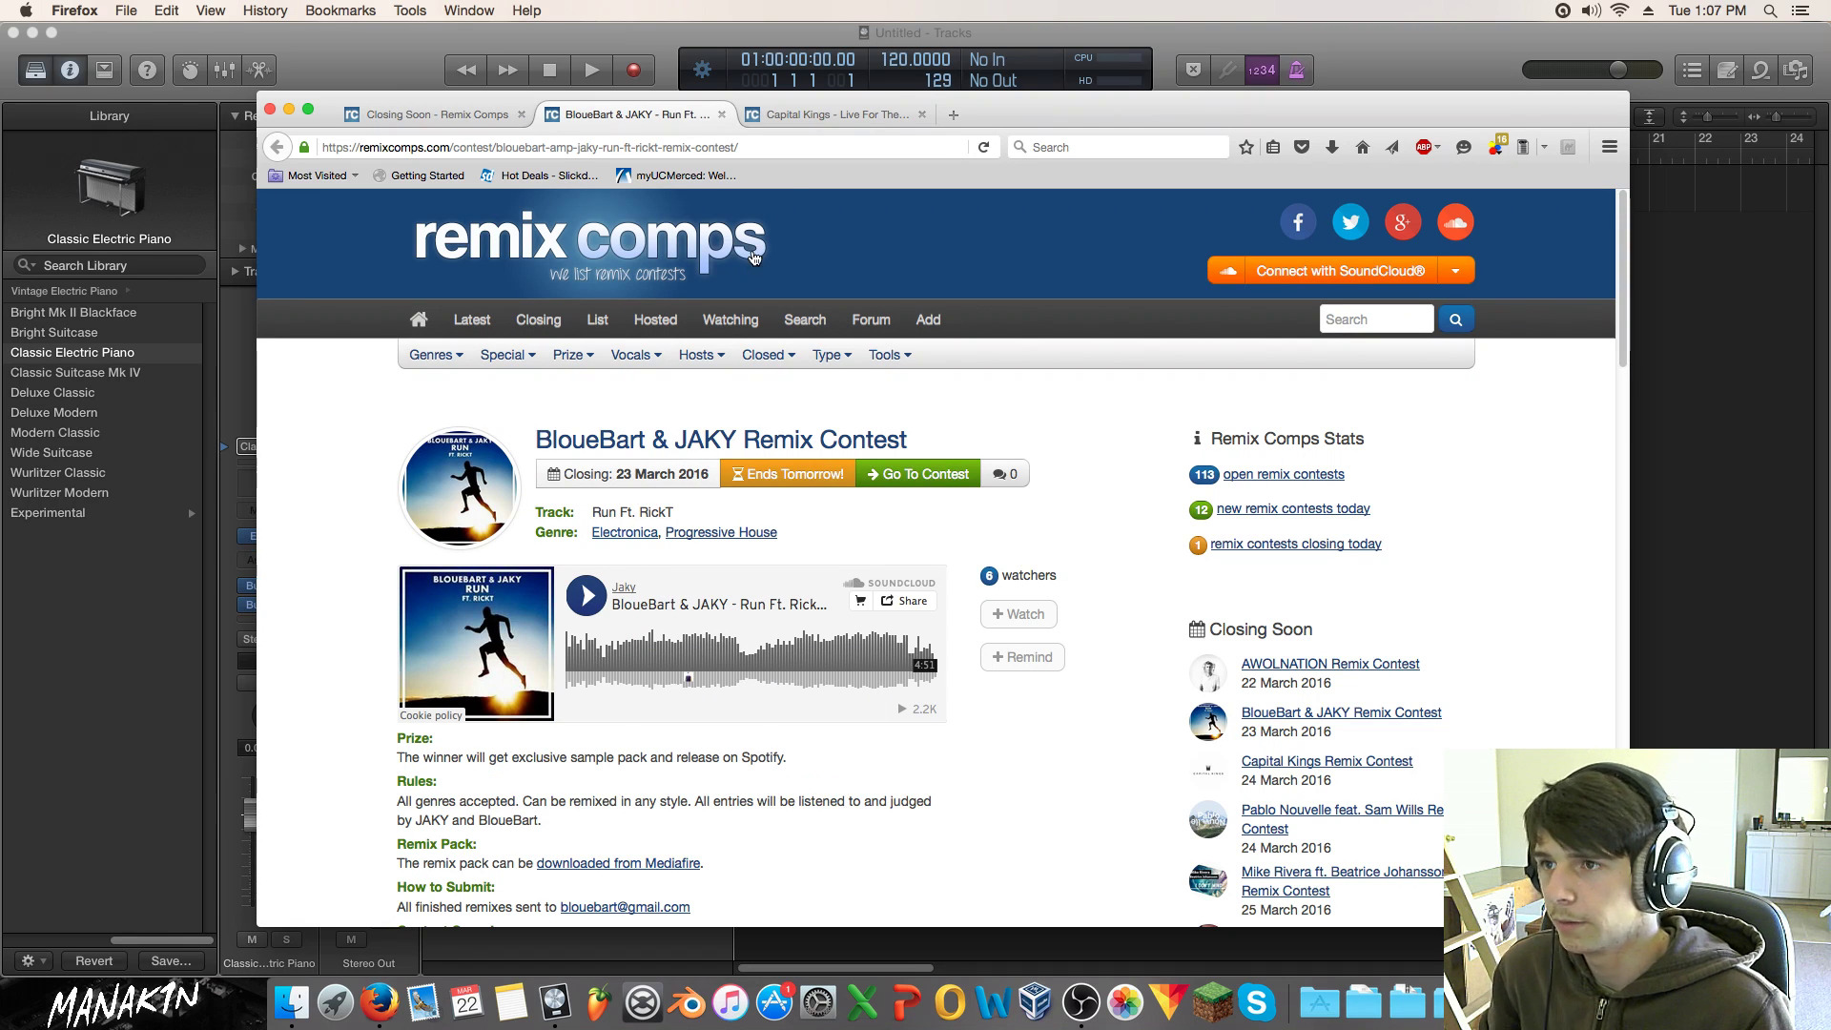
left_click(921, 115)
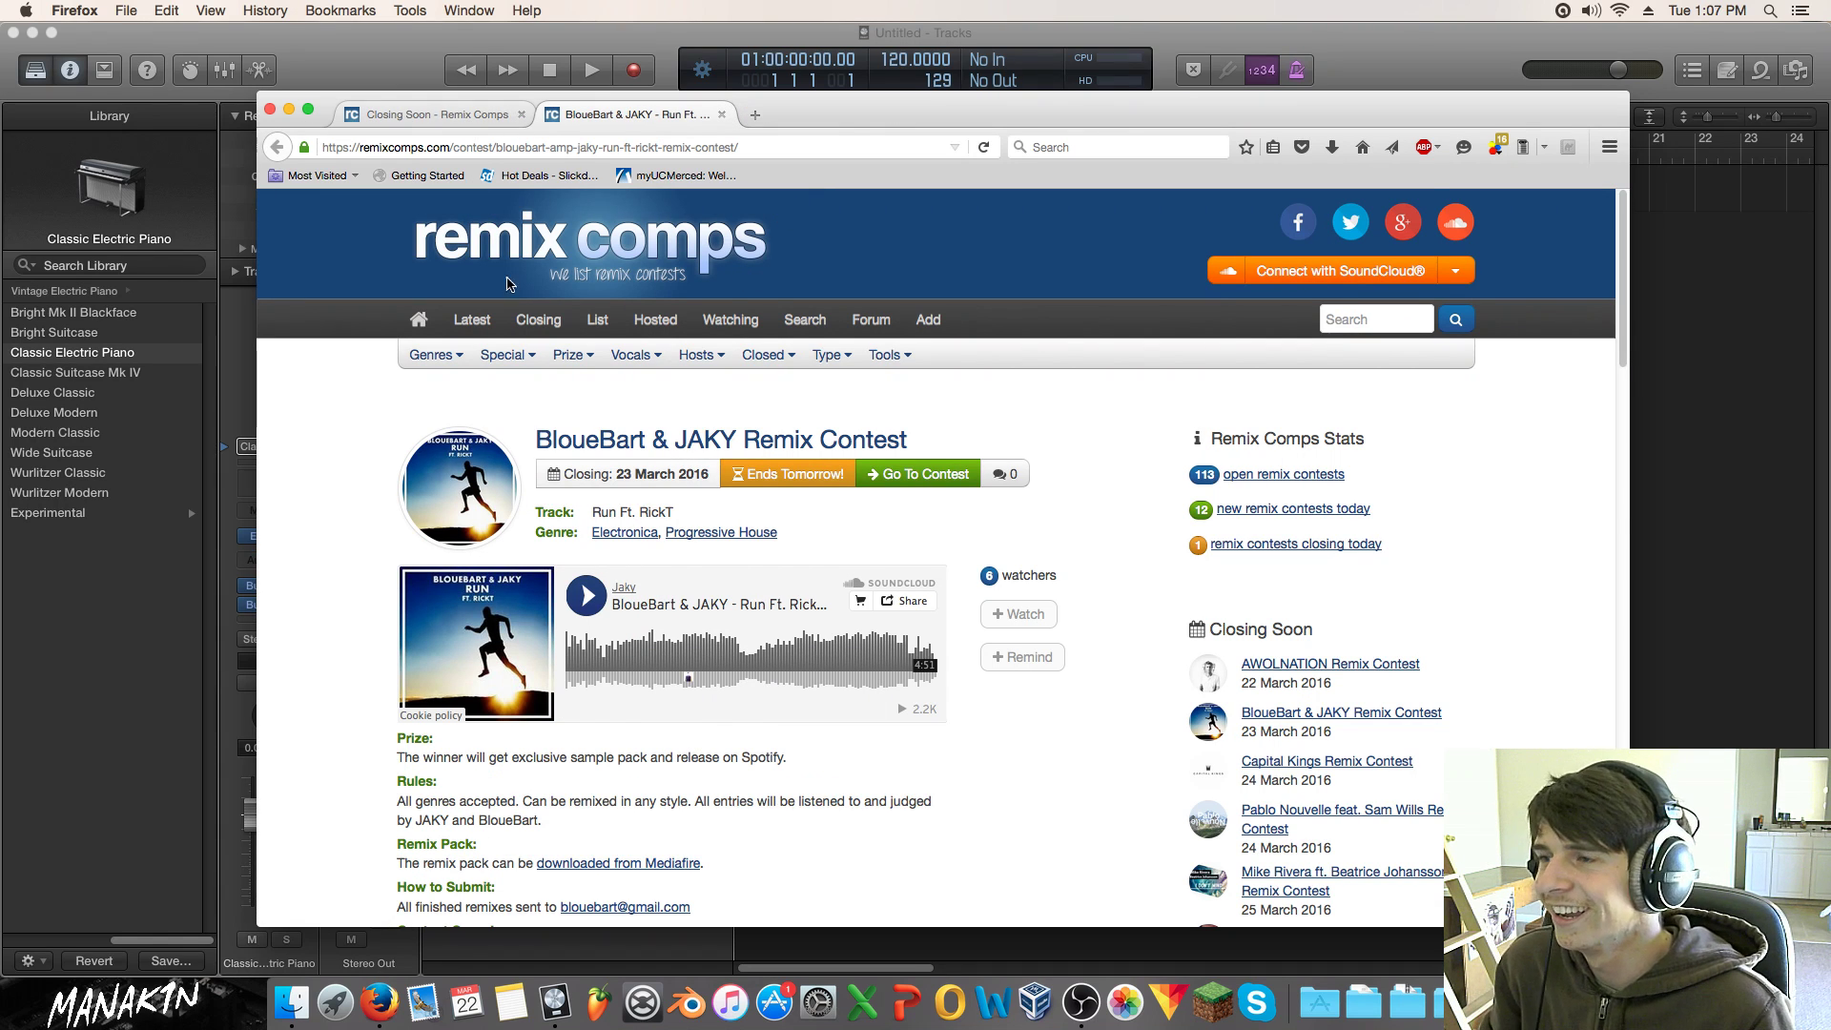
left_click(461, 118)
scroll(812, 679, "down", 2)
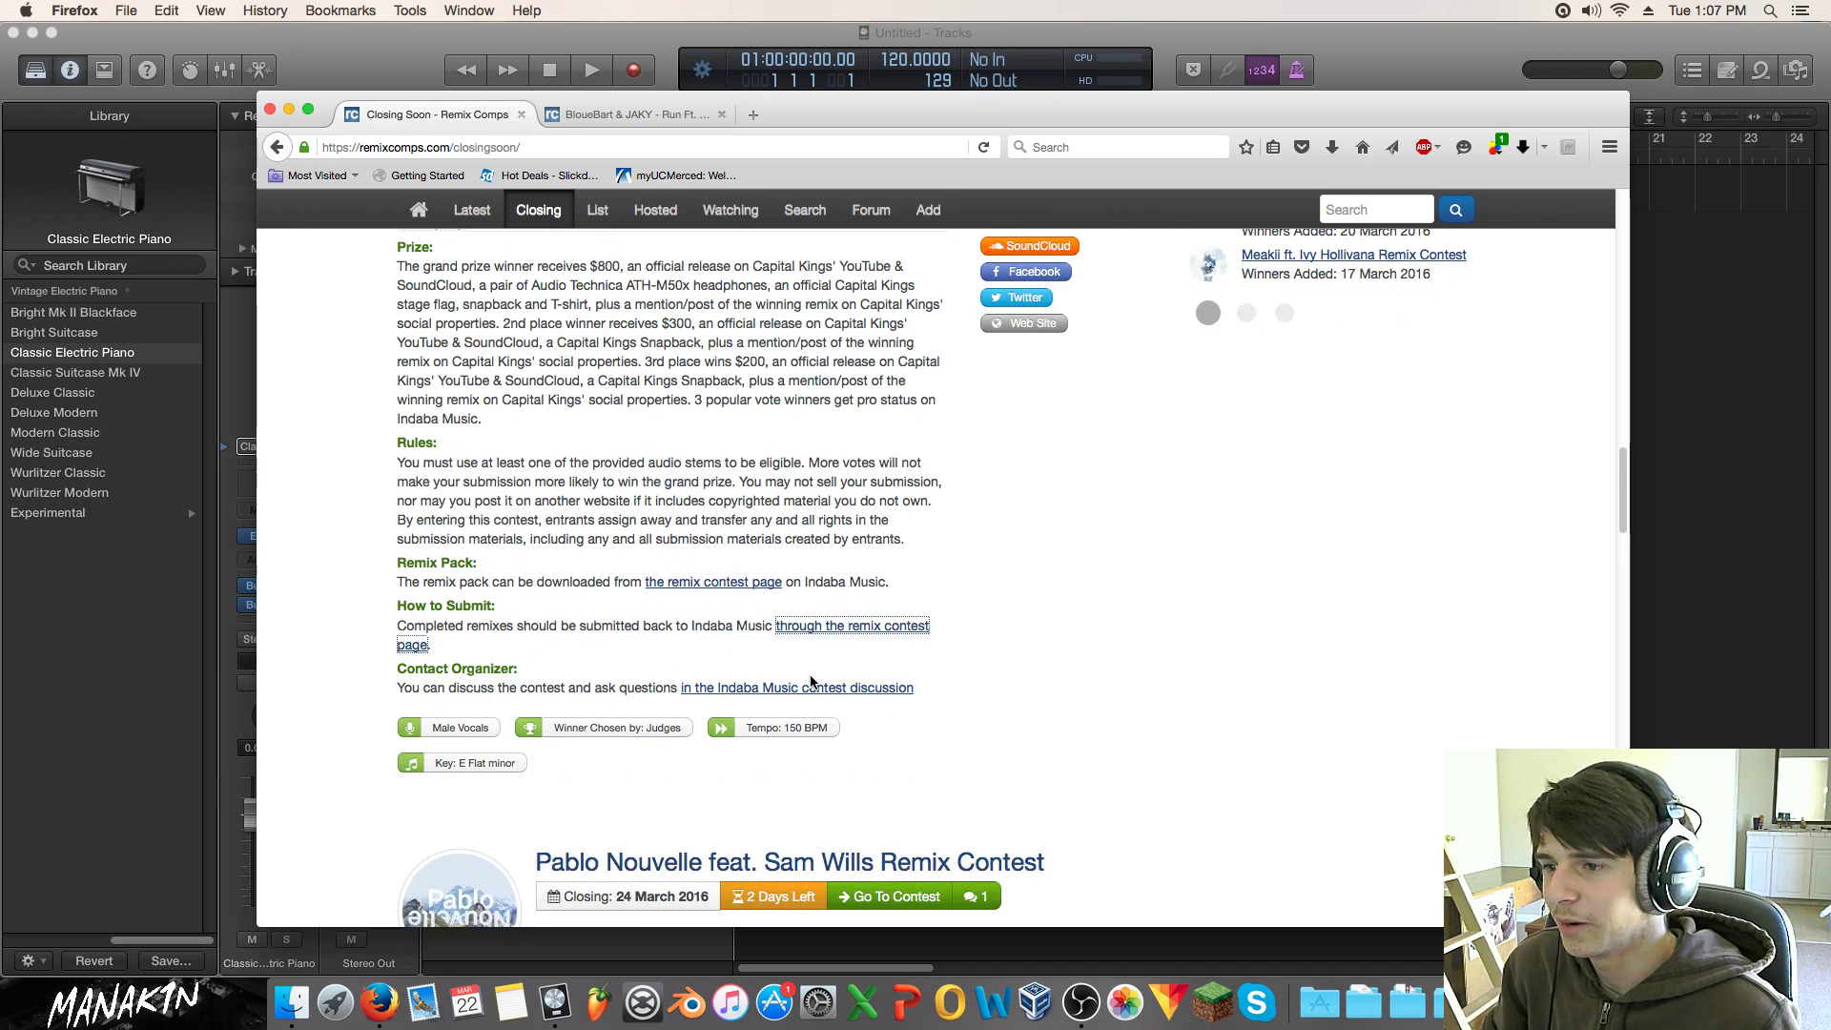
scroll(810, 678, "up", 4)
scroll(808, 683, "down", 9)
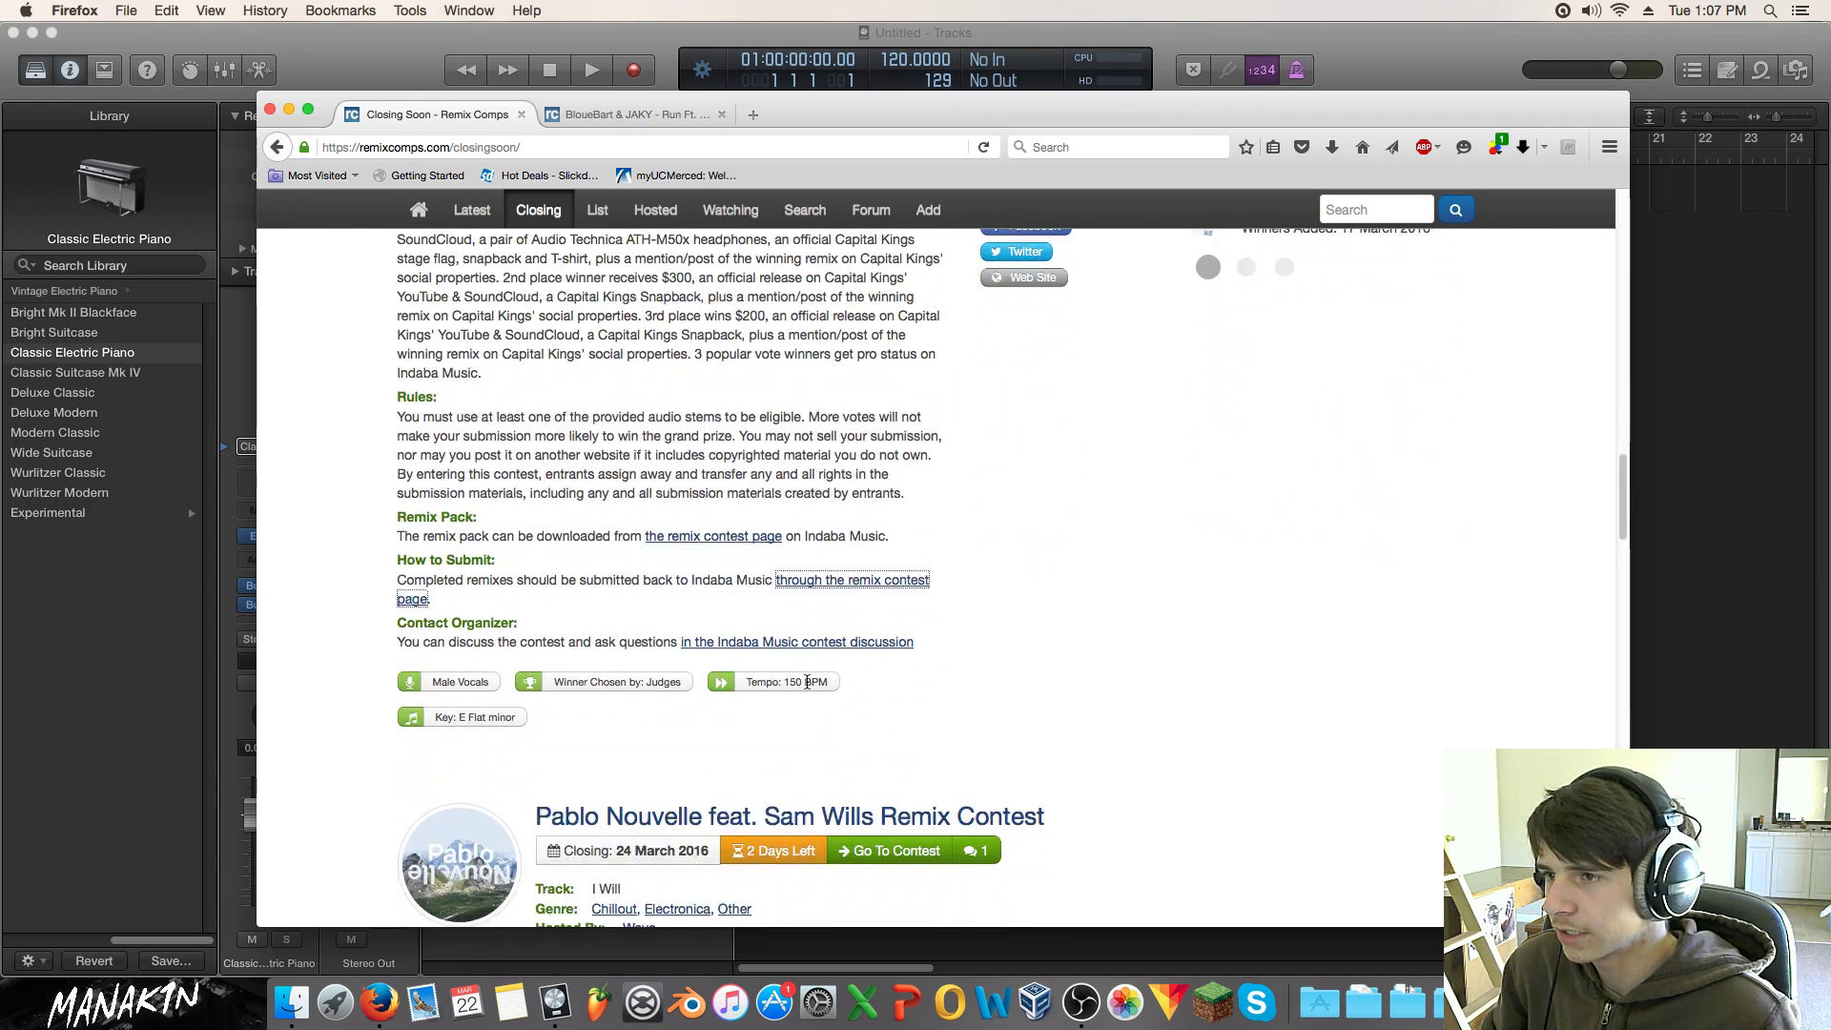
scroll(805, 685, "down", 2)
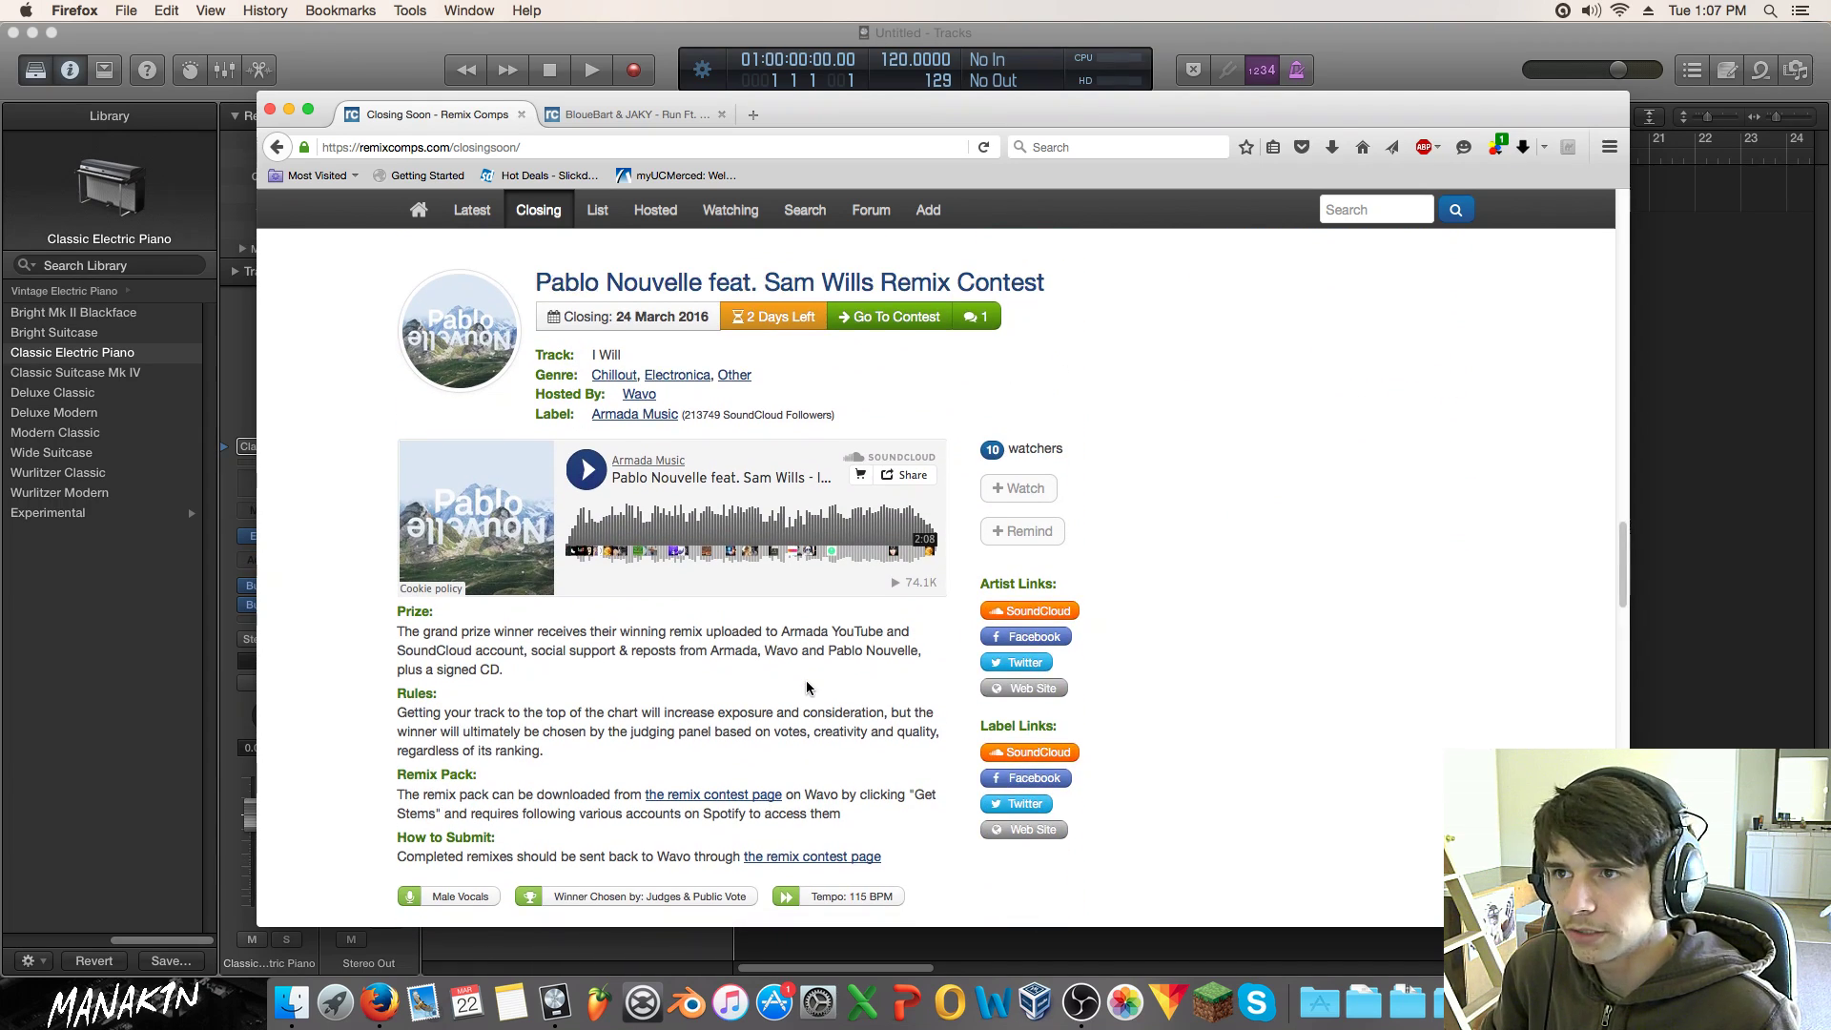
Step: Type a person's name into a new browser tab, select it, then close that tab
left_click(753, 115)
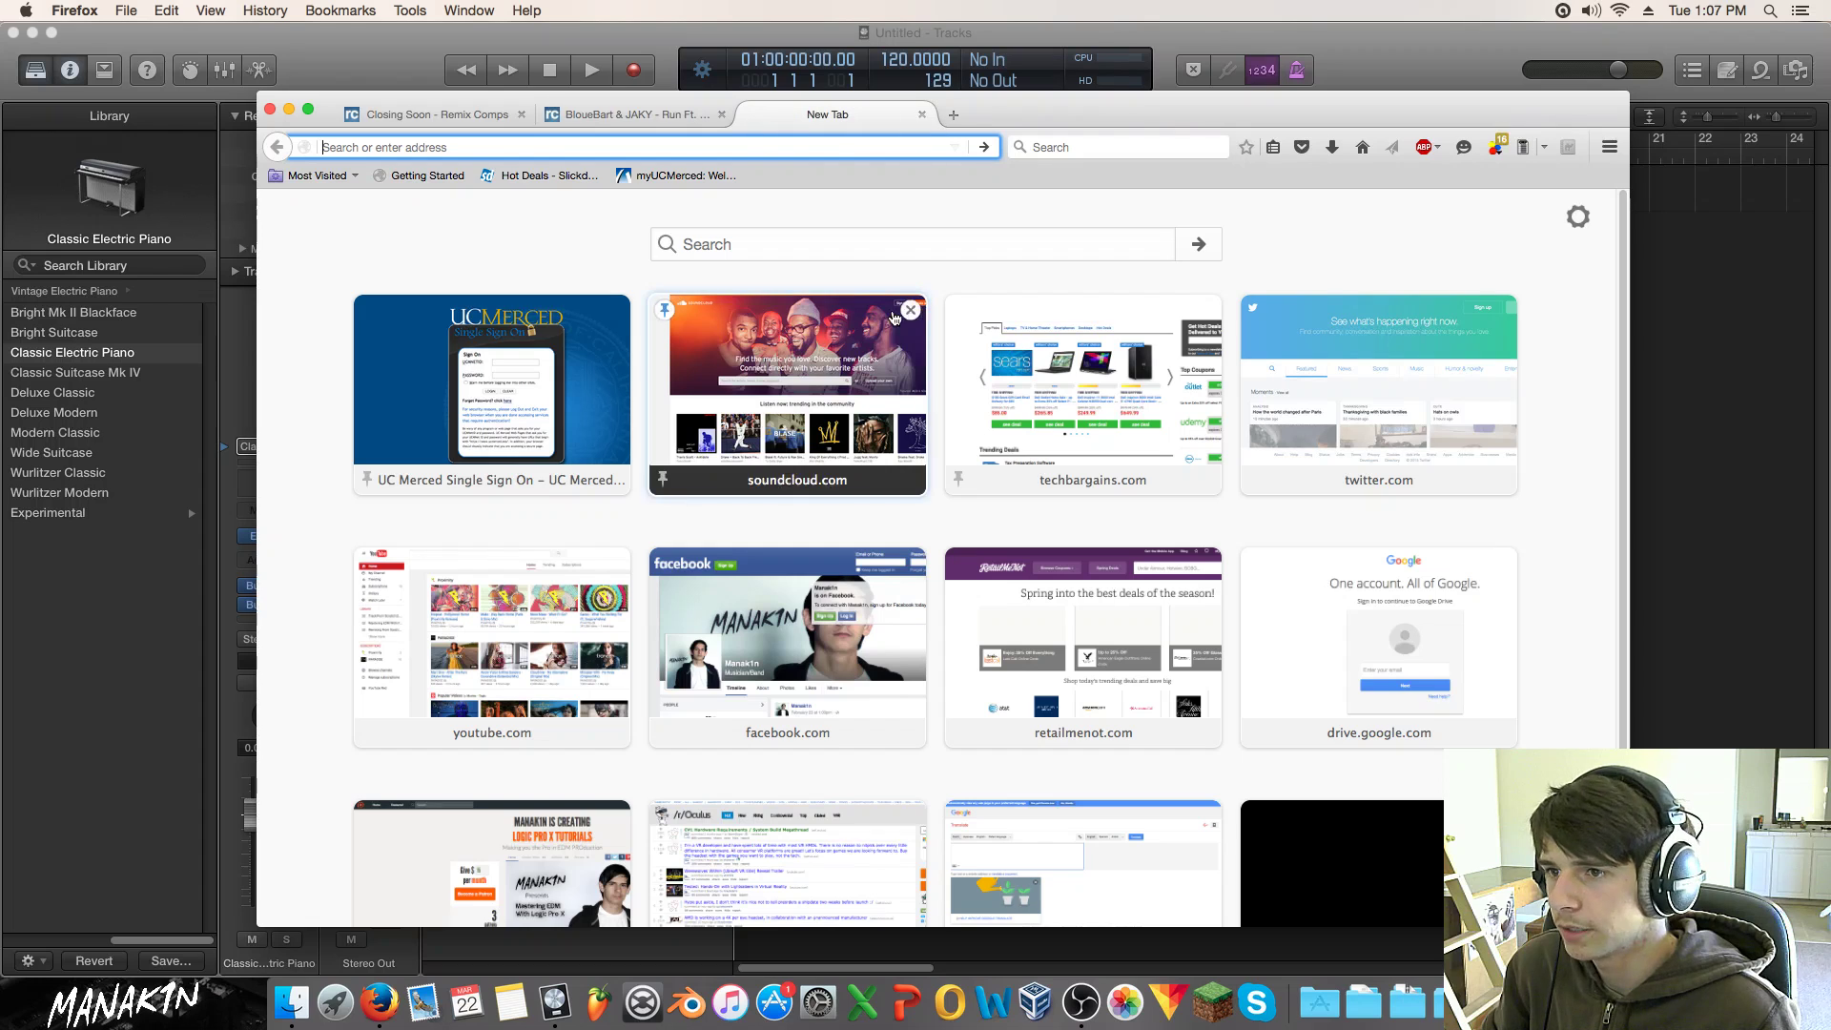
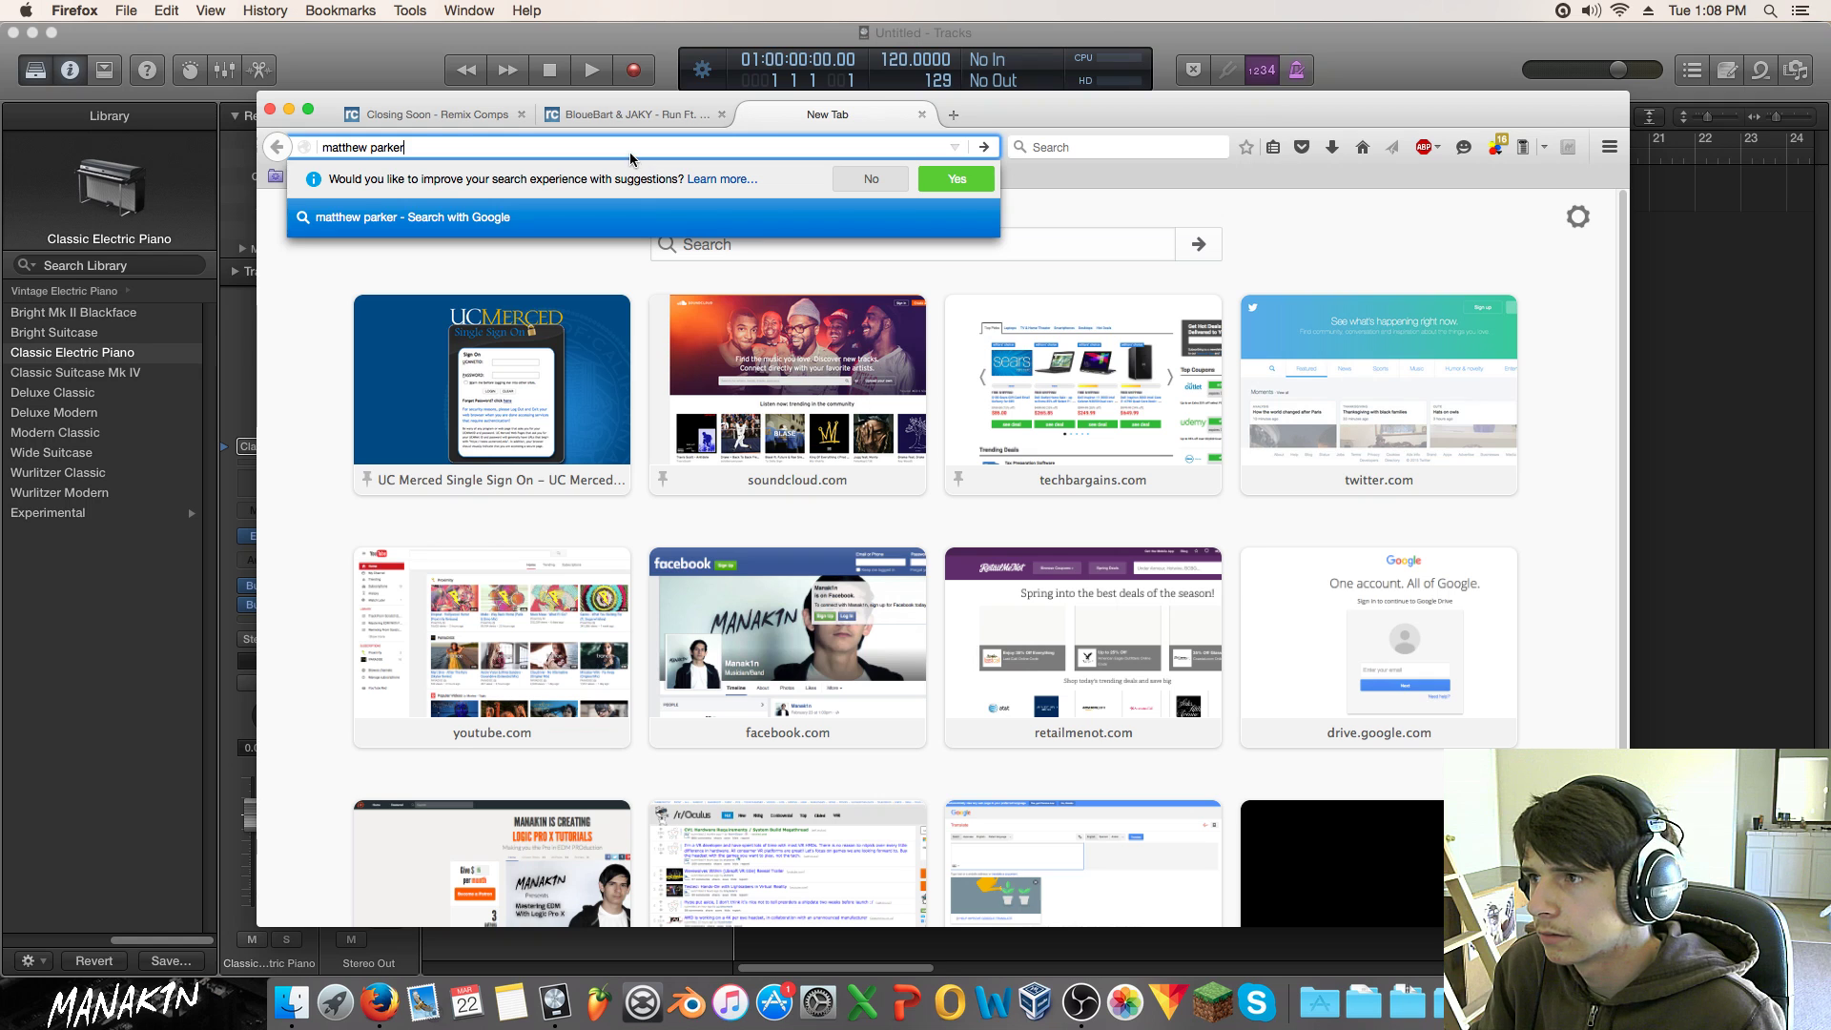
left_click_drag(553, 149, 159, 148)
left_click(922, 114)
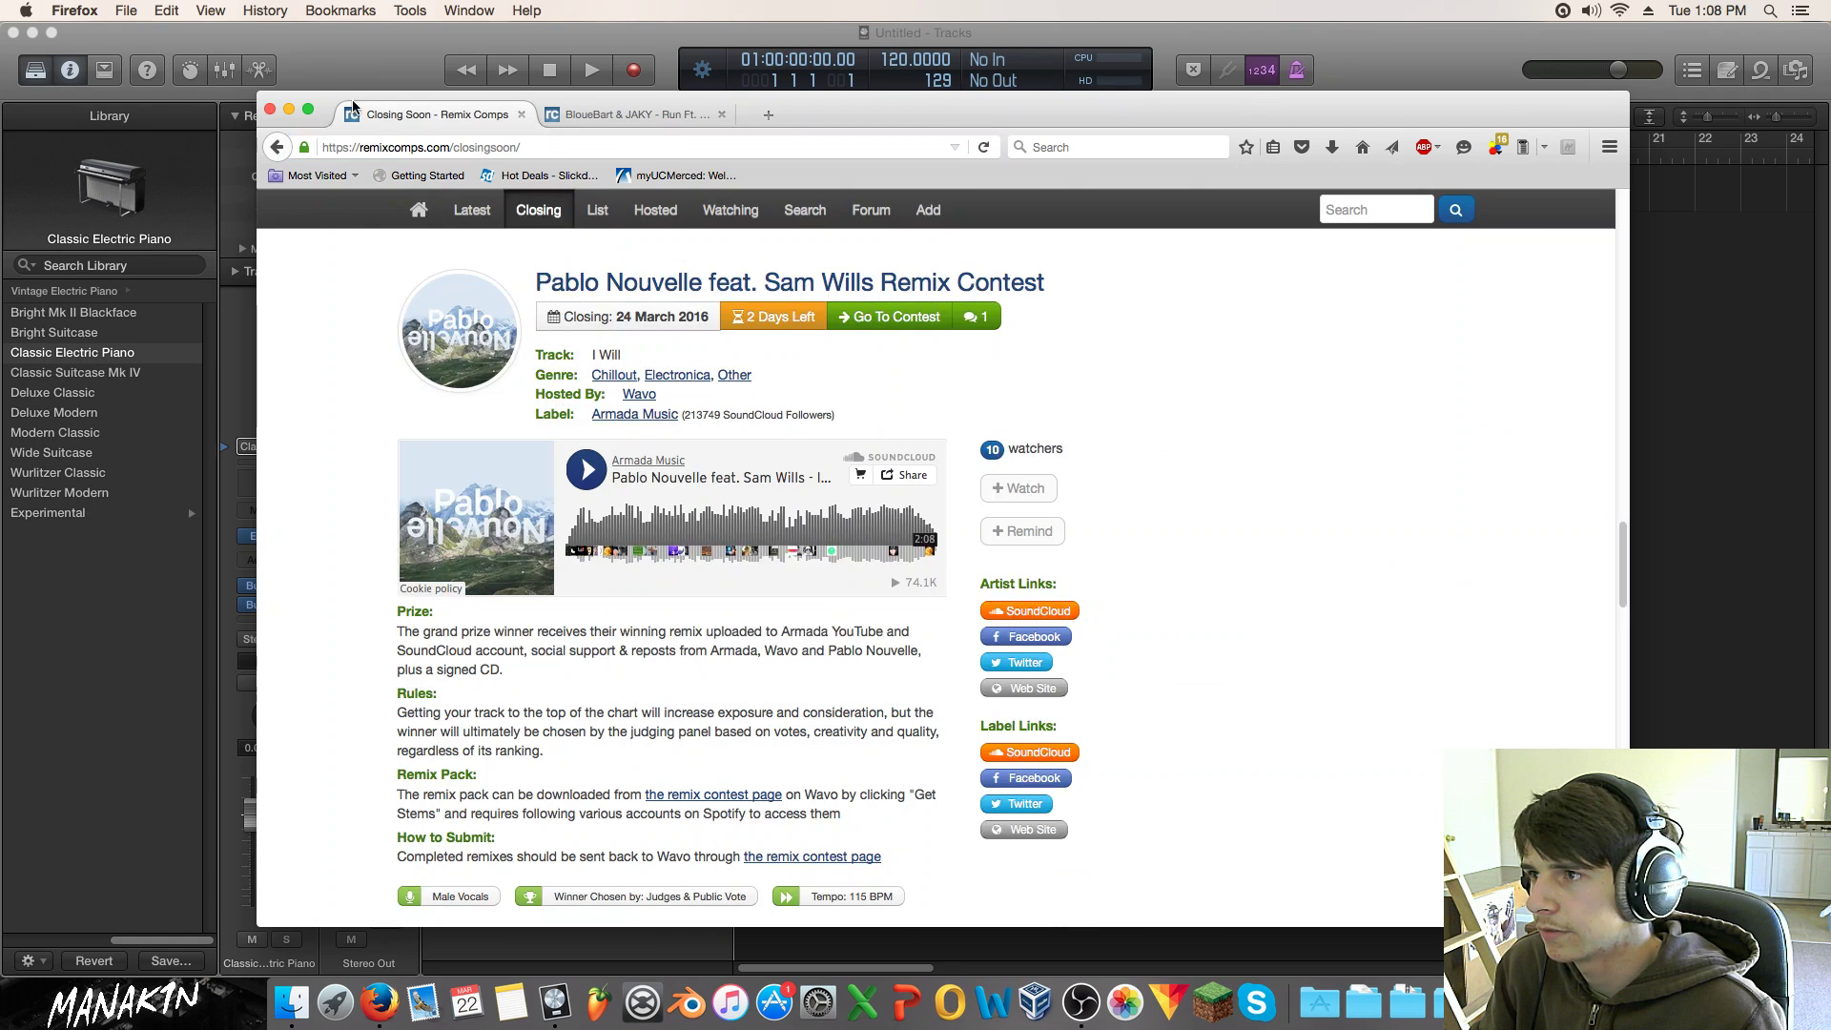
Step: Play the Pablo Nouvelle feat. Sam Wills 'I Will' preview from the Closing Soon list
scroll(706, 512, "down", 5)
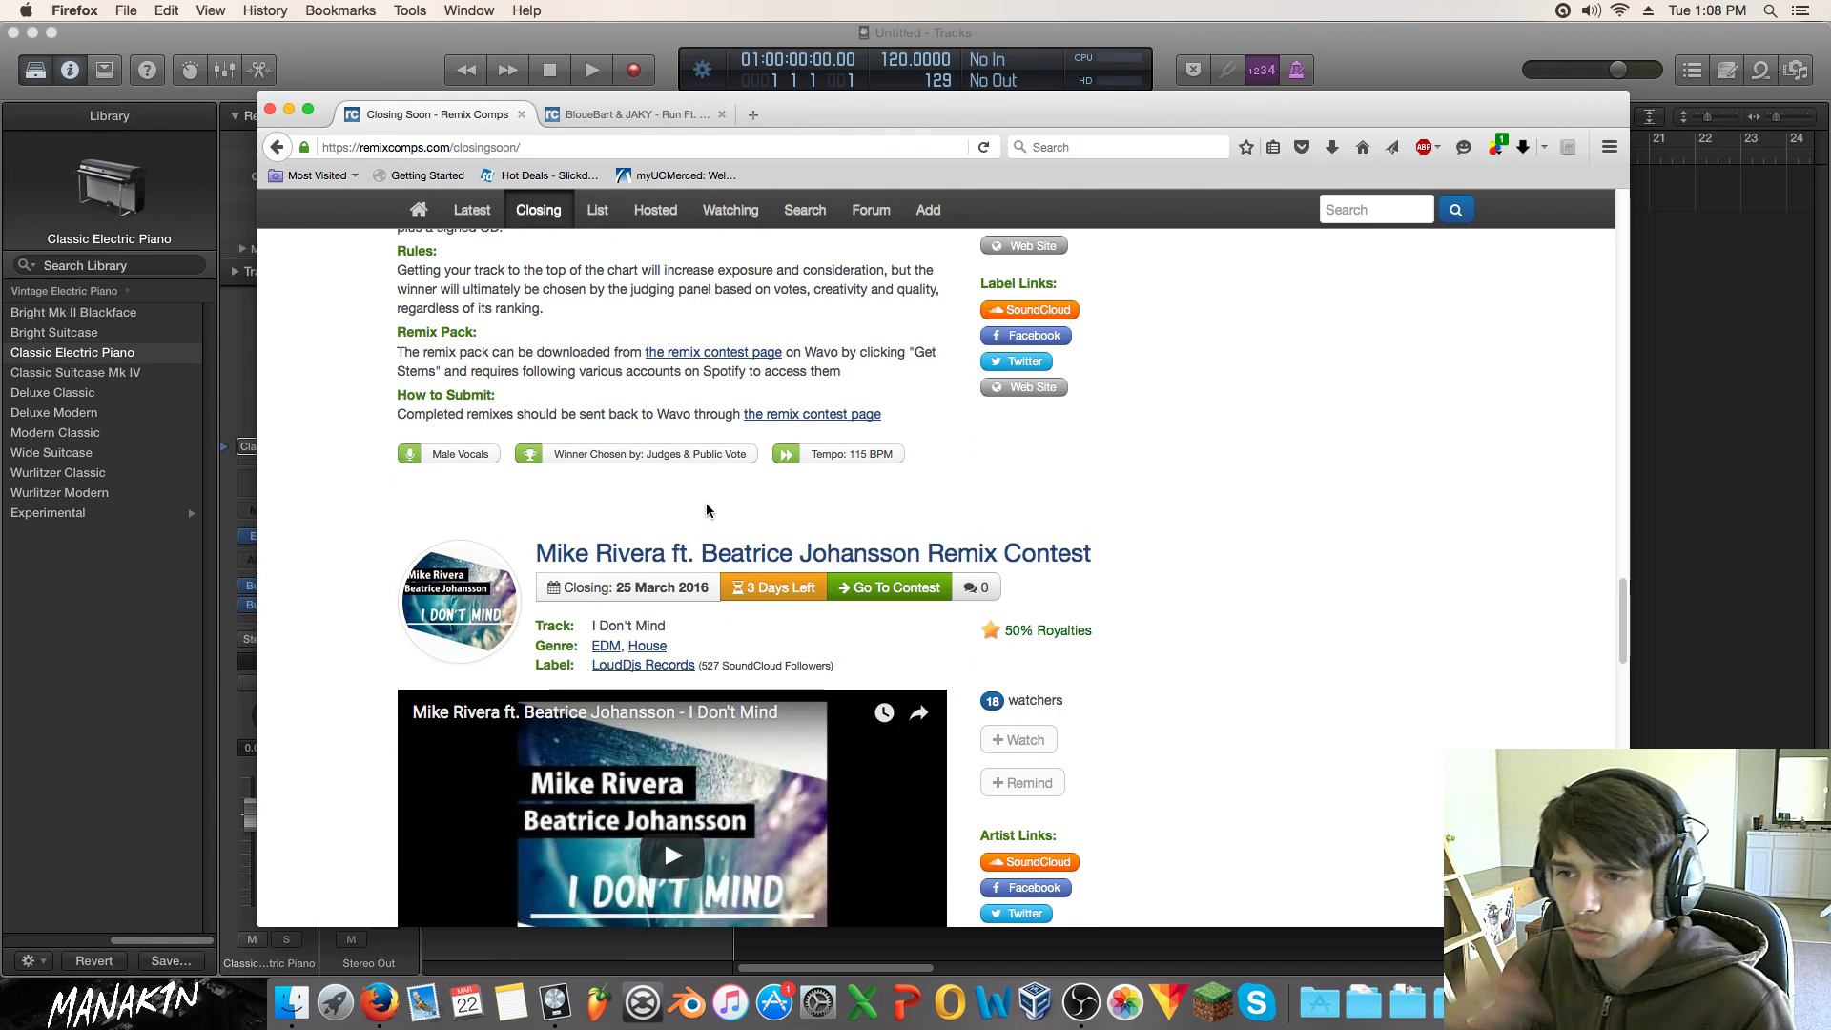
scroll(705, 508, "up", 2)
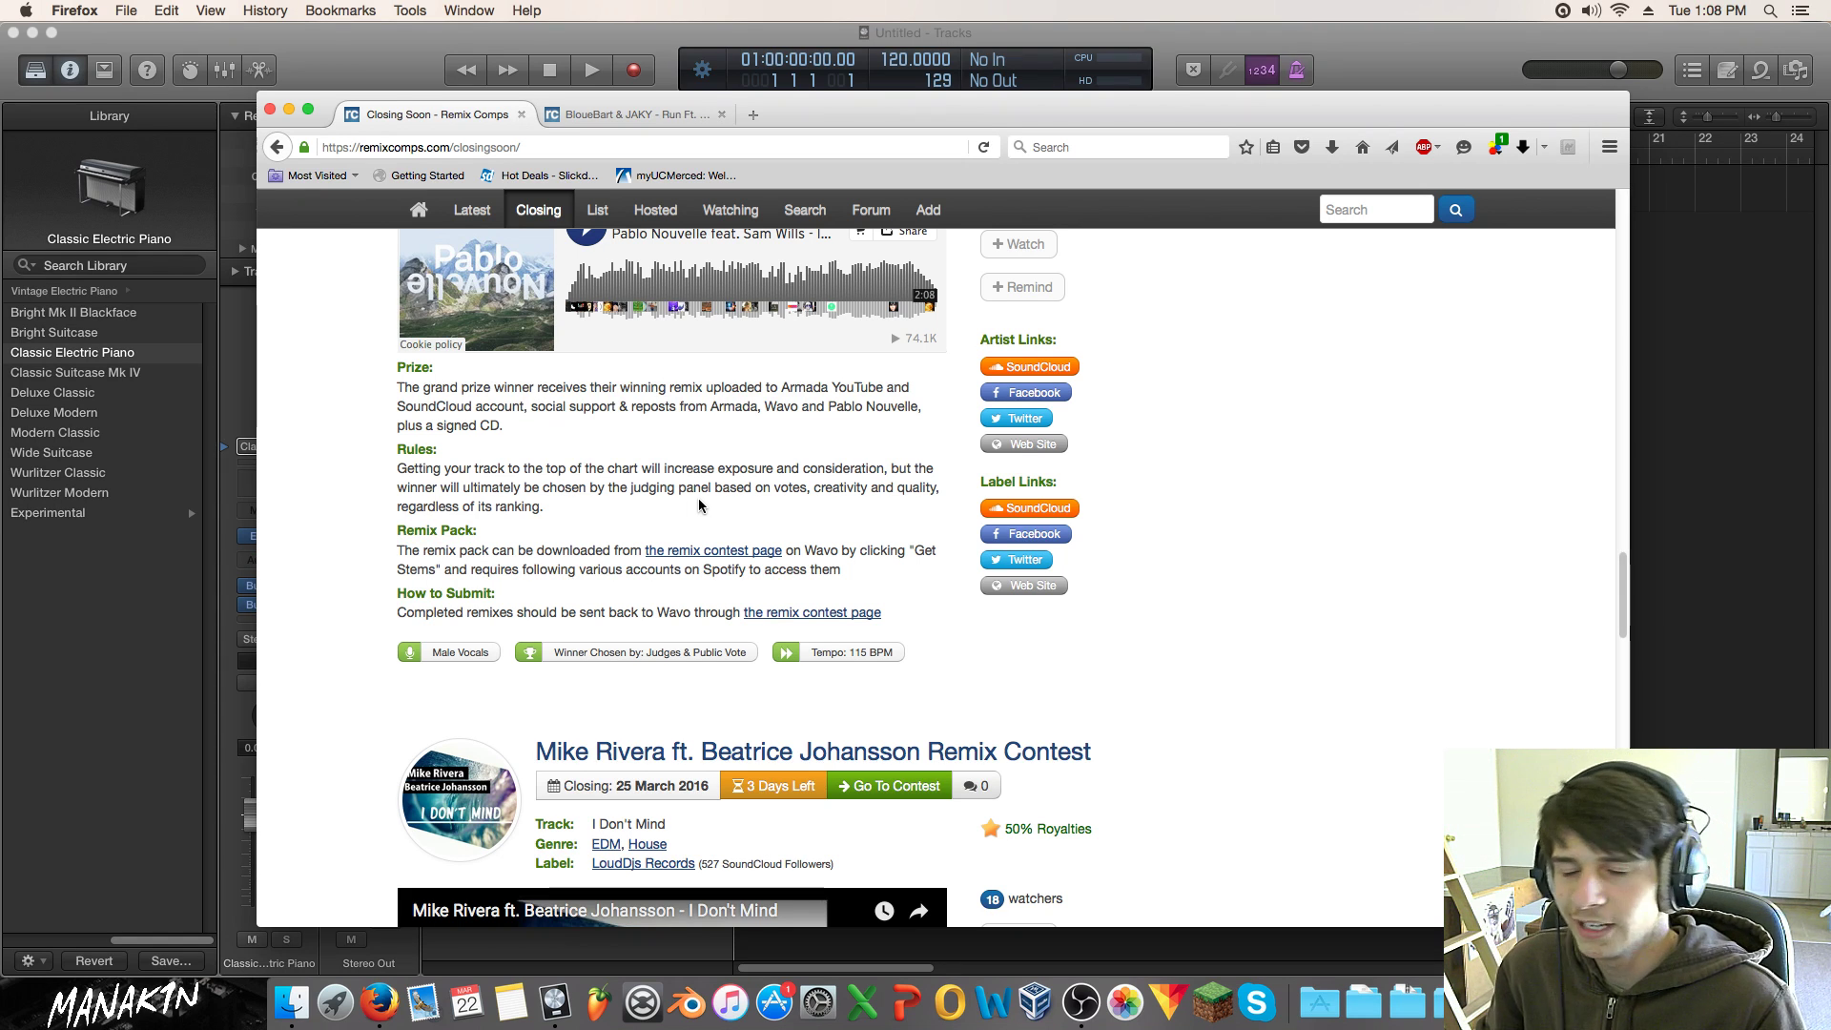
scroll(699, 506, "up", 2)
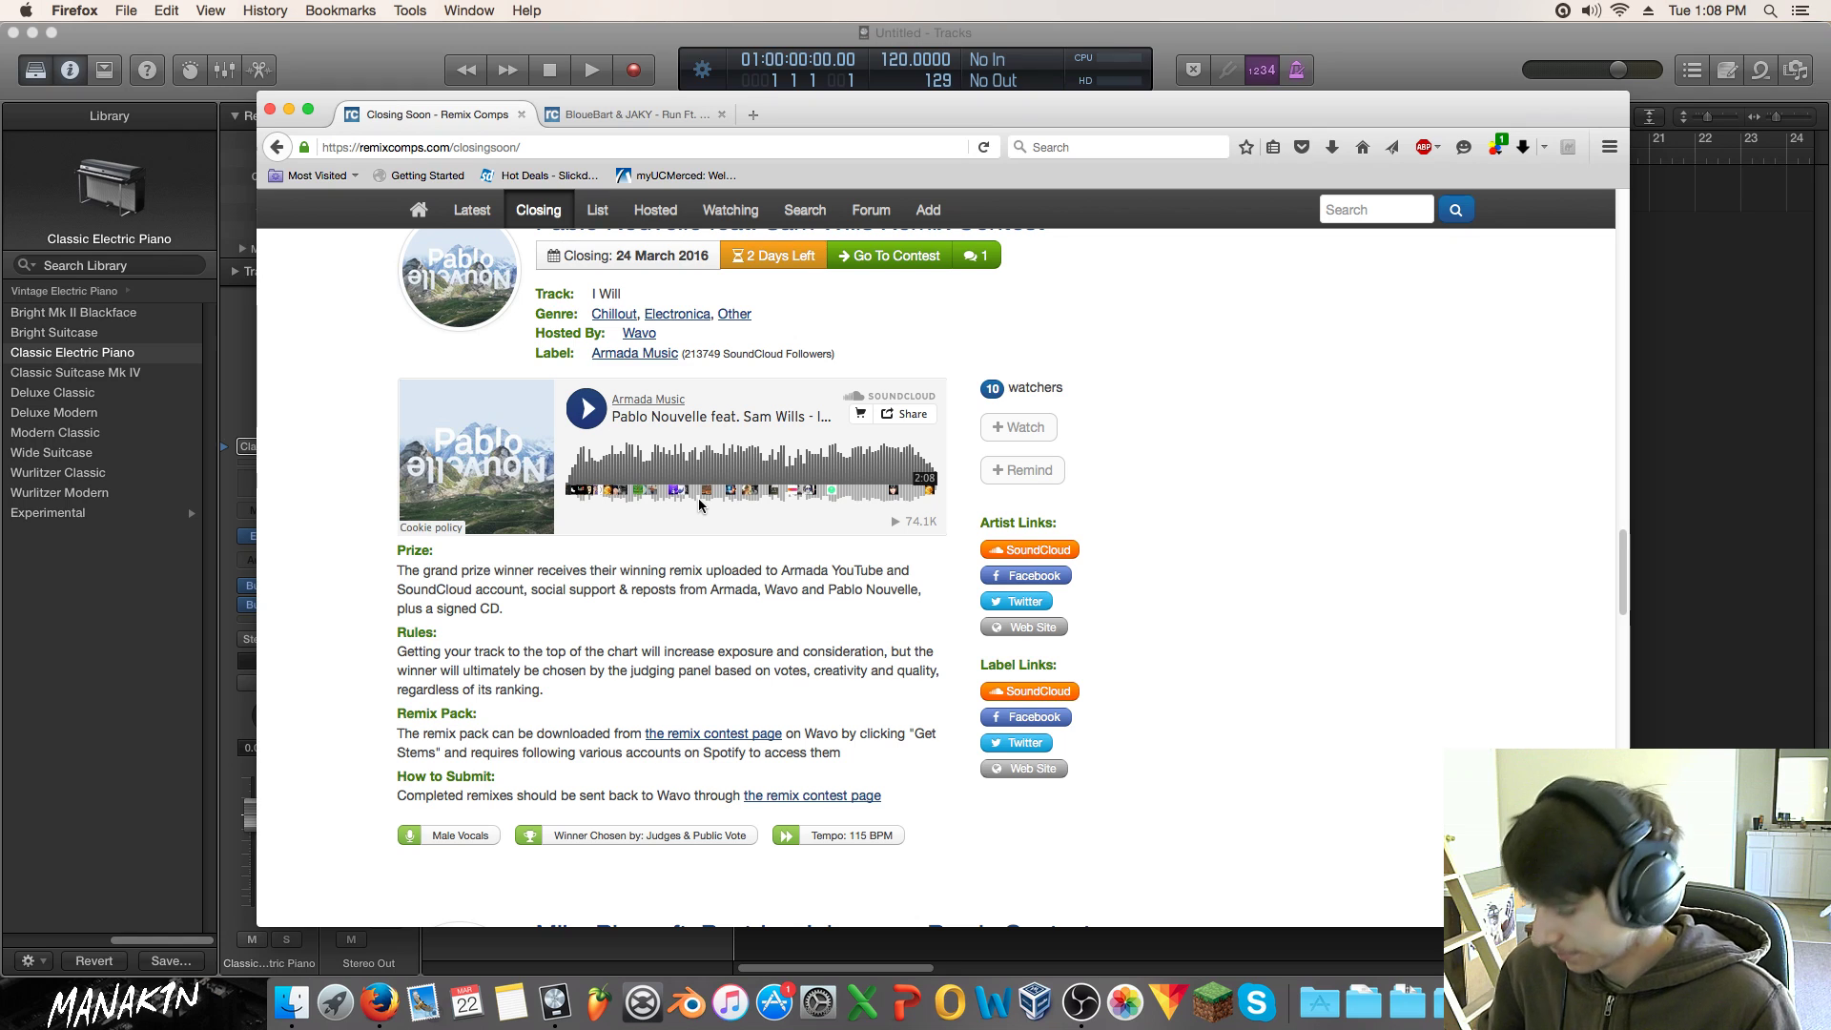
scroll(692, 503, "up", 2)
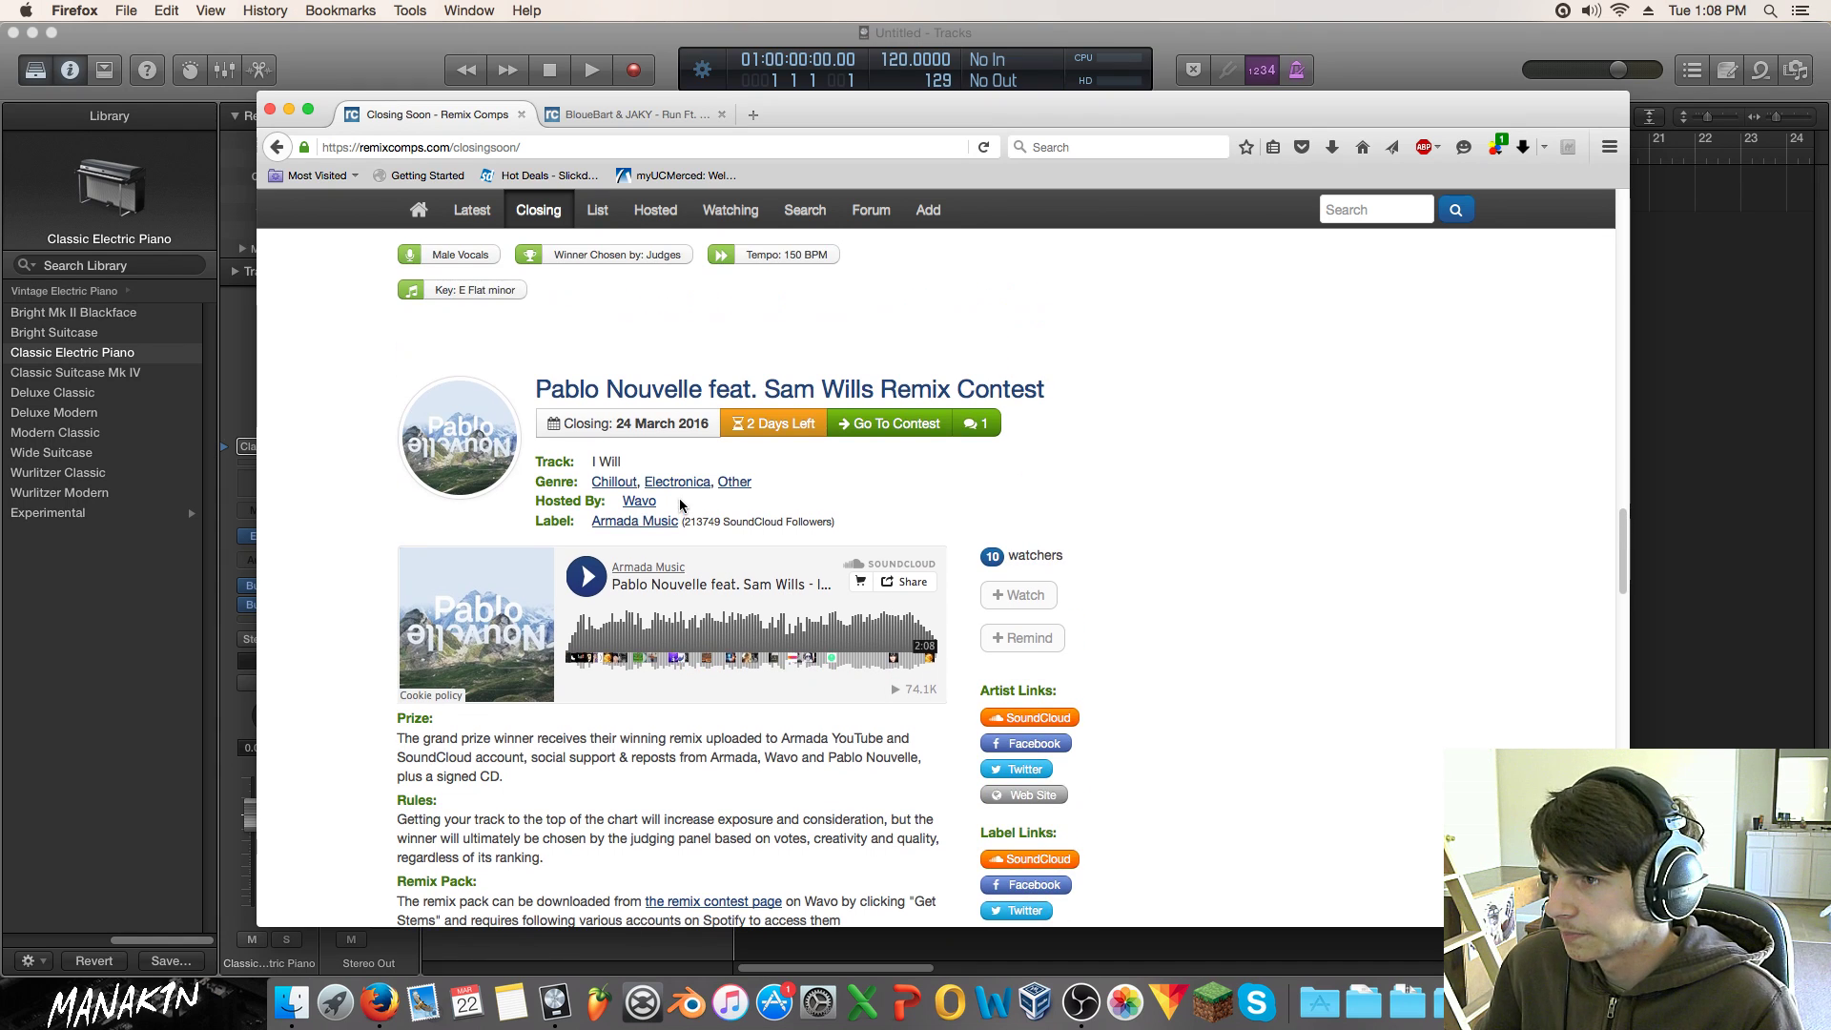
scroll(692, 515, "down", 2)
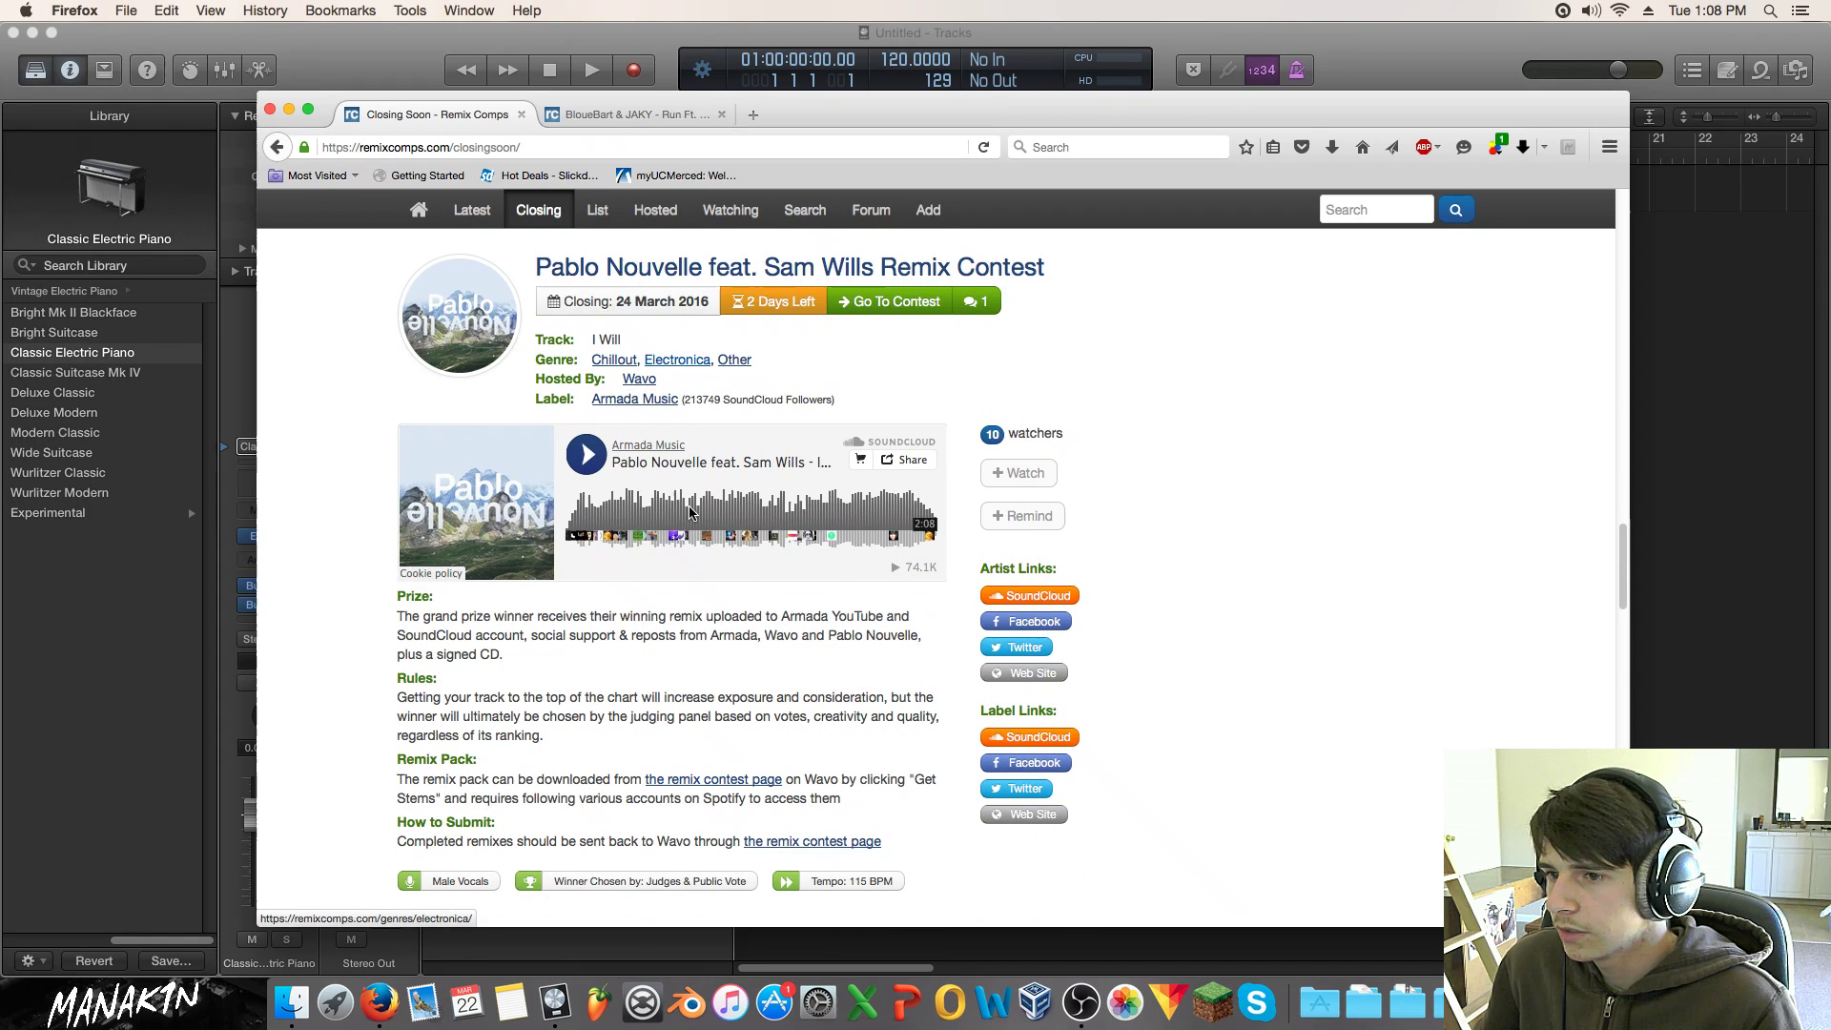
scroll(610, 410, "down", 1)
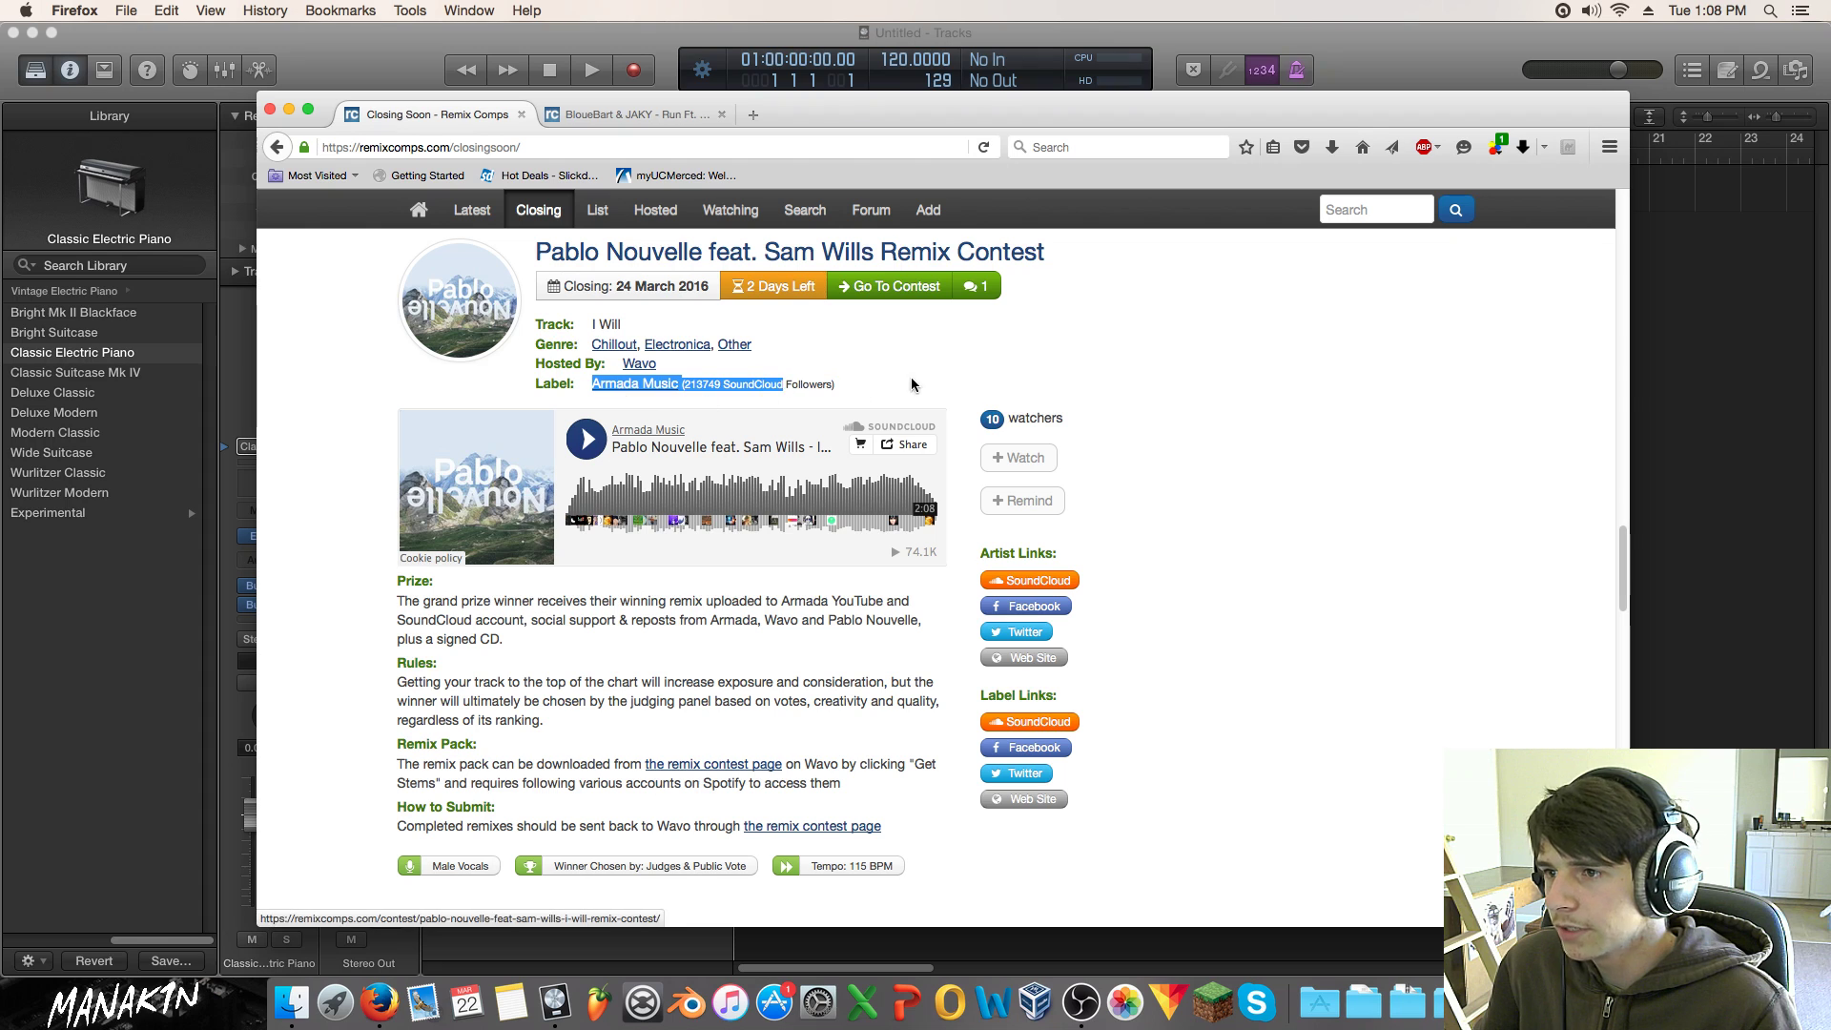
left_click(589, 441)
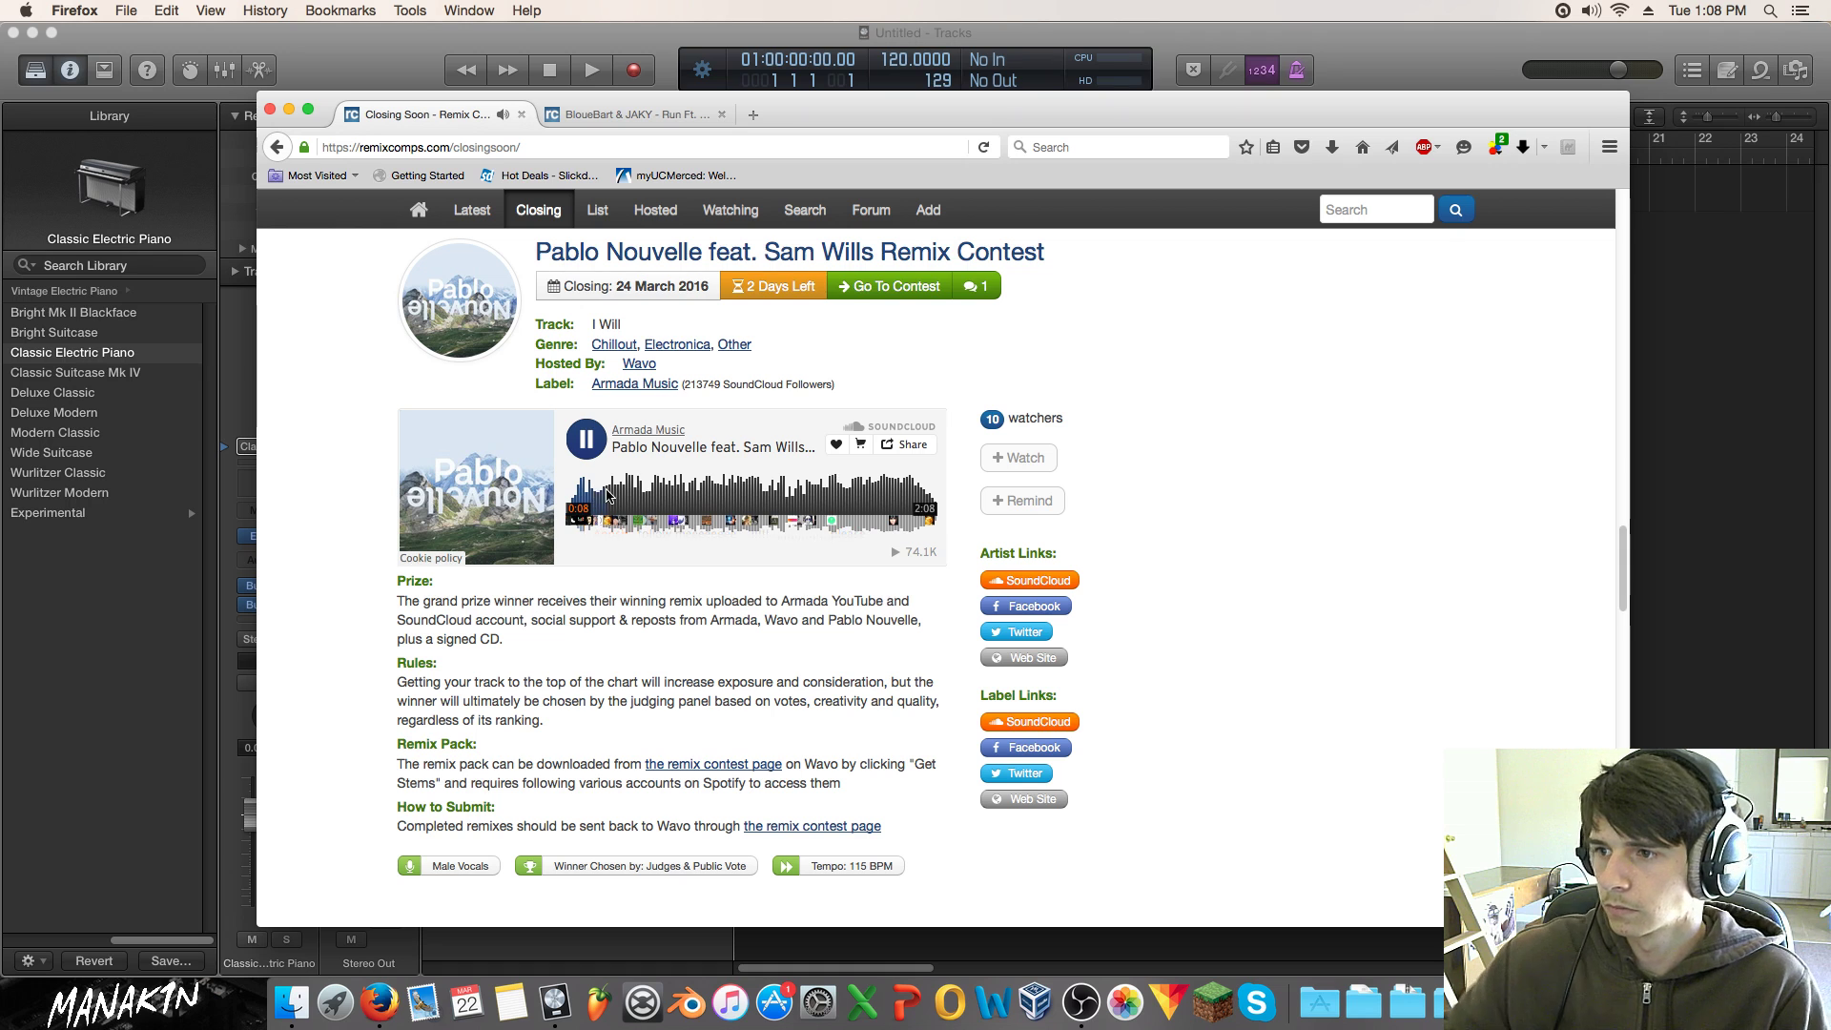
Step: Pause Pablo Nouvelle, then play and scrub the Mike Rivera video, pausing at 0:28
left_click(589, 441)
scroll(658, 610, "down", 10)
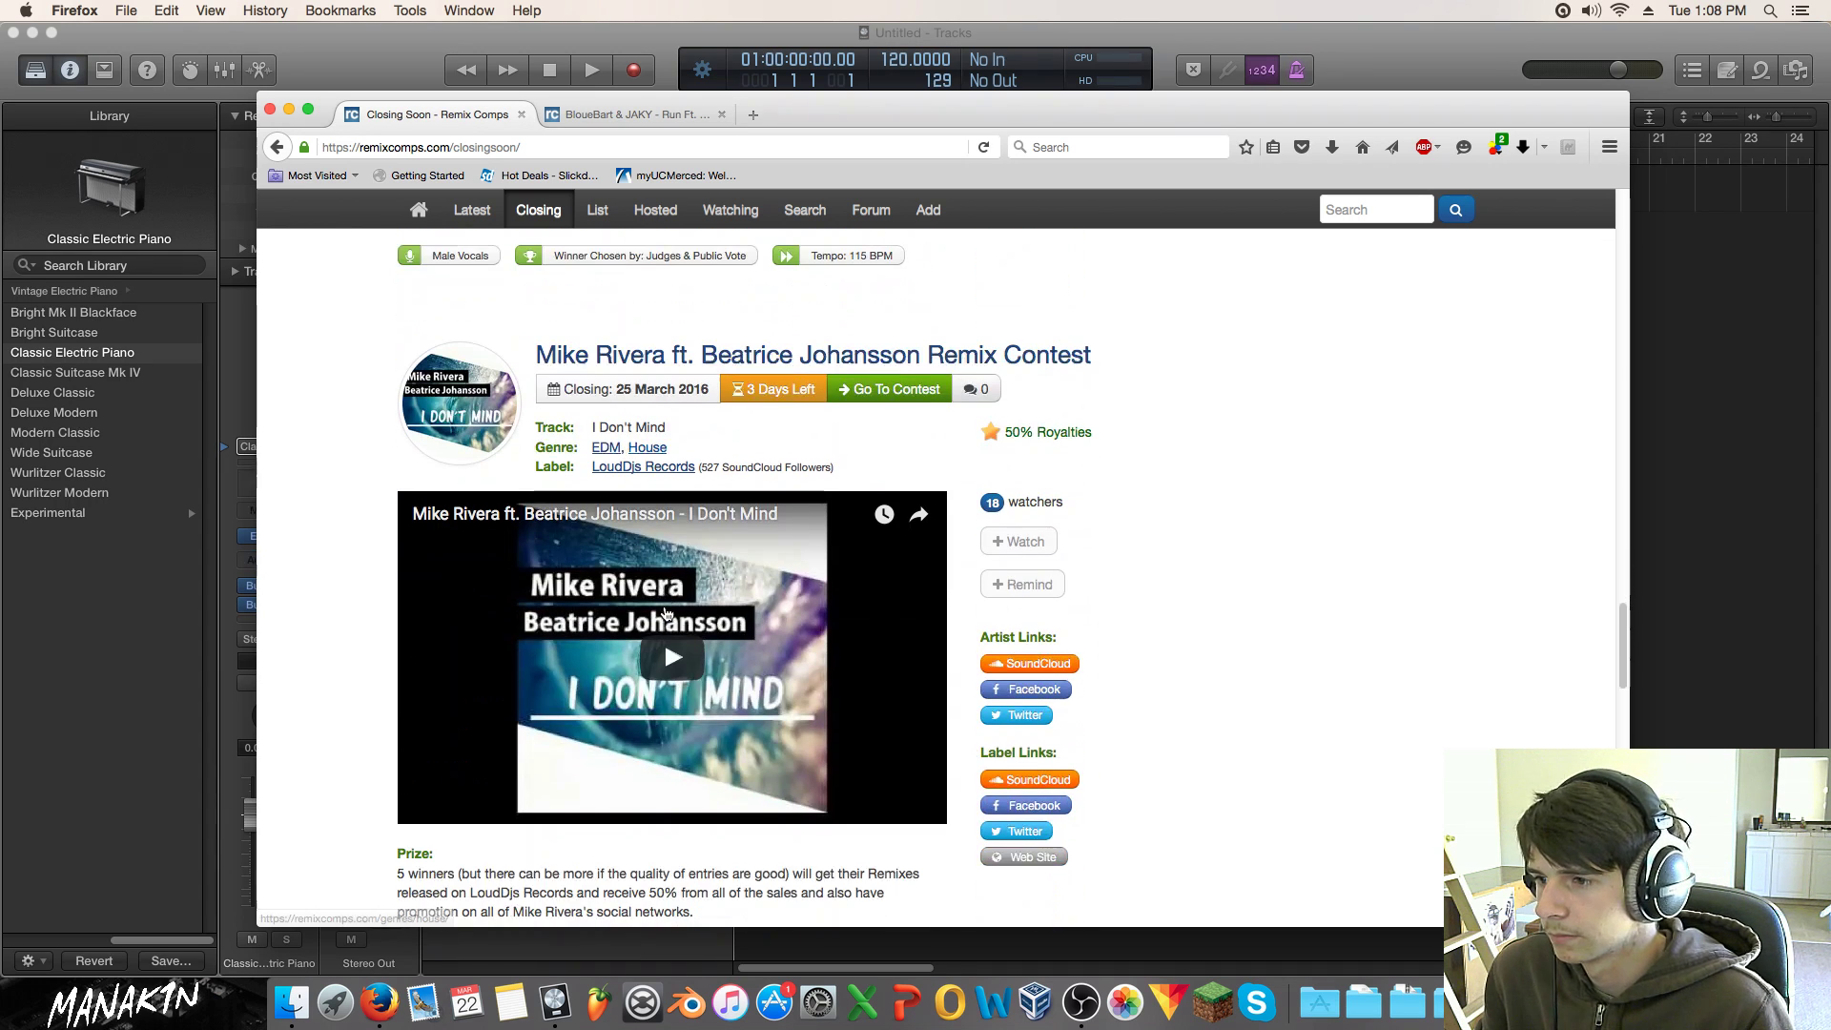
left_click(563, 699)
scroll(563, 667, "down", 3)
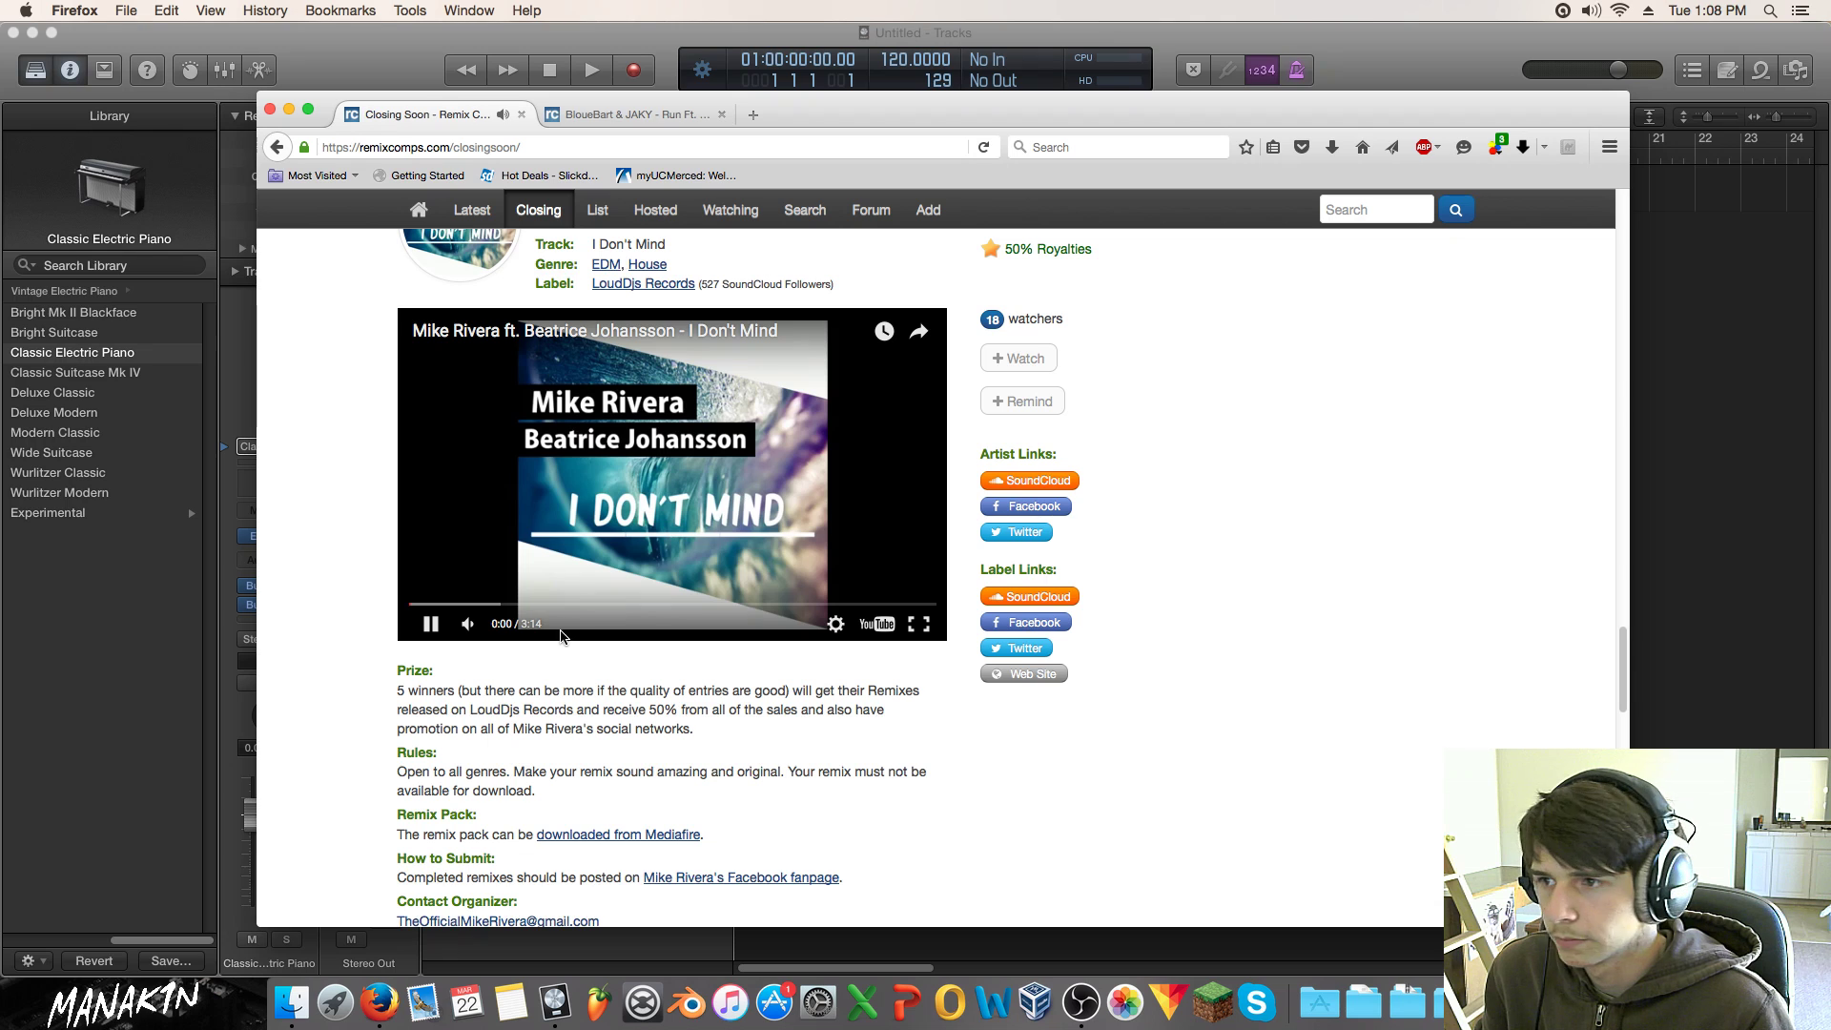
left_click(469, 608)
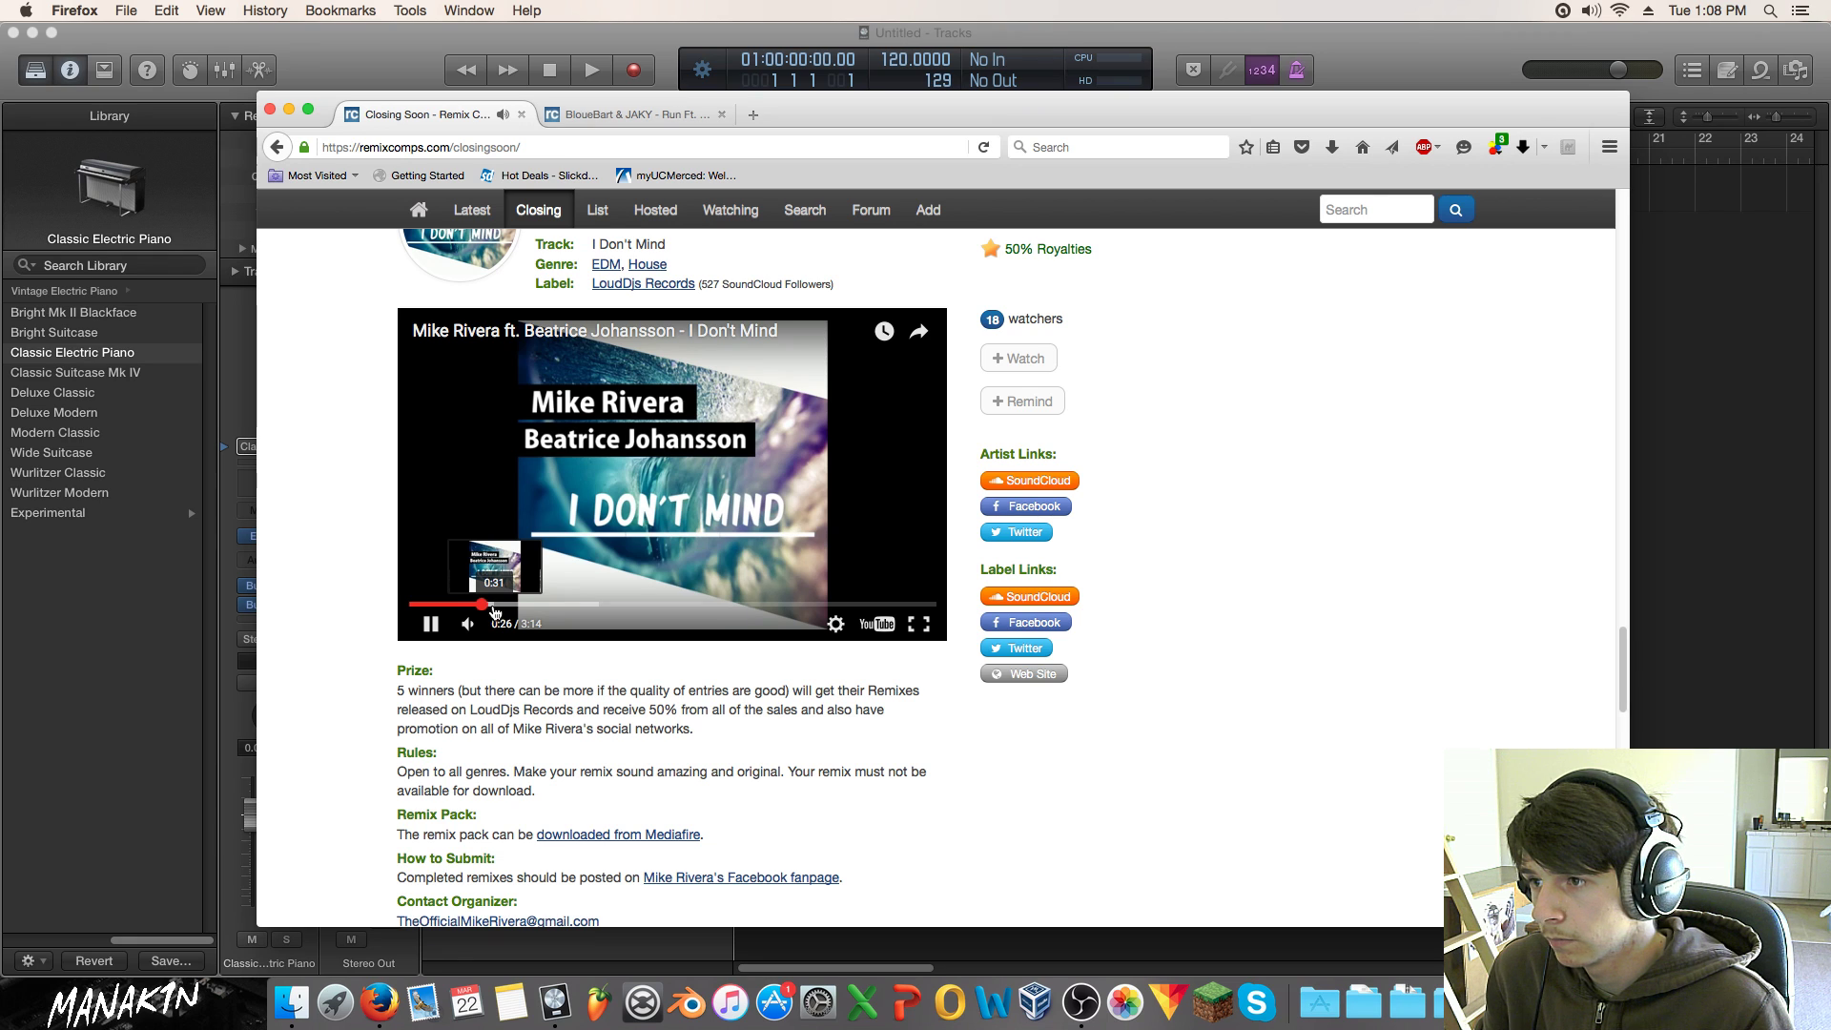
left_click(518, 606)
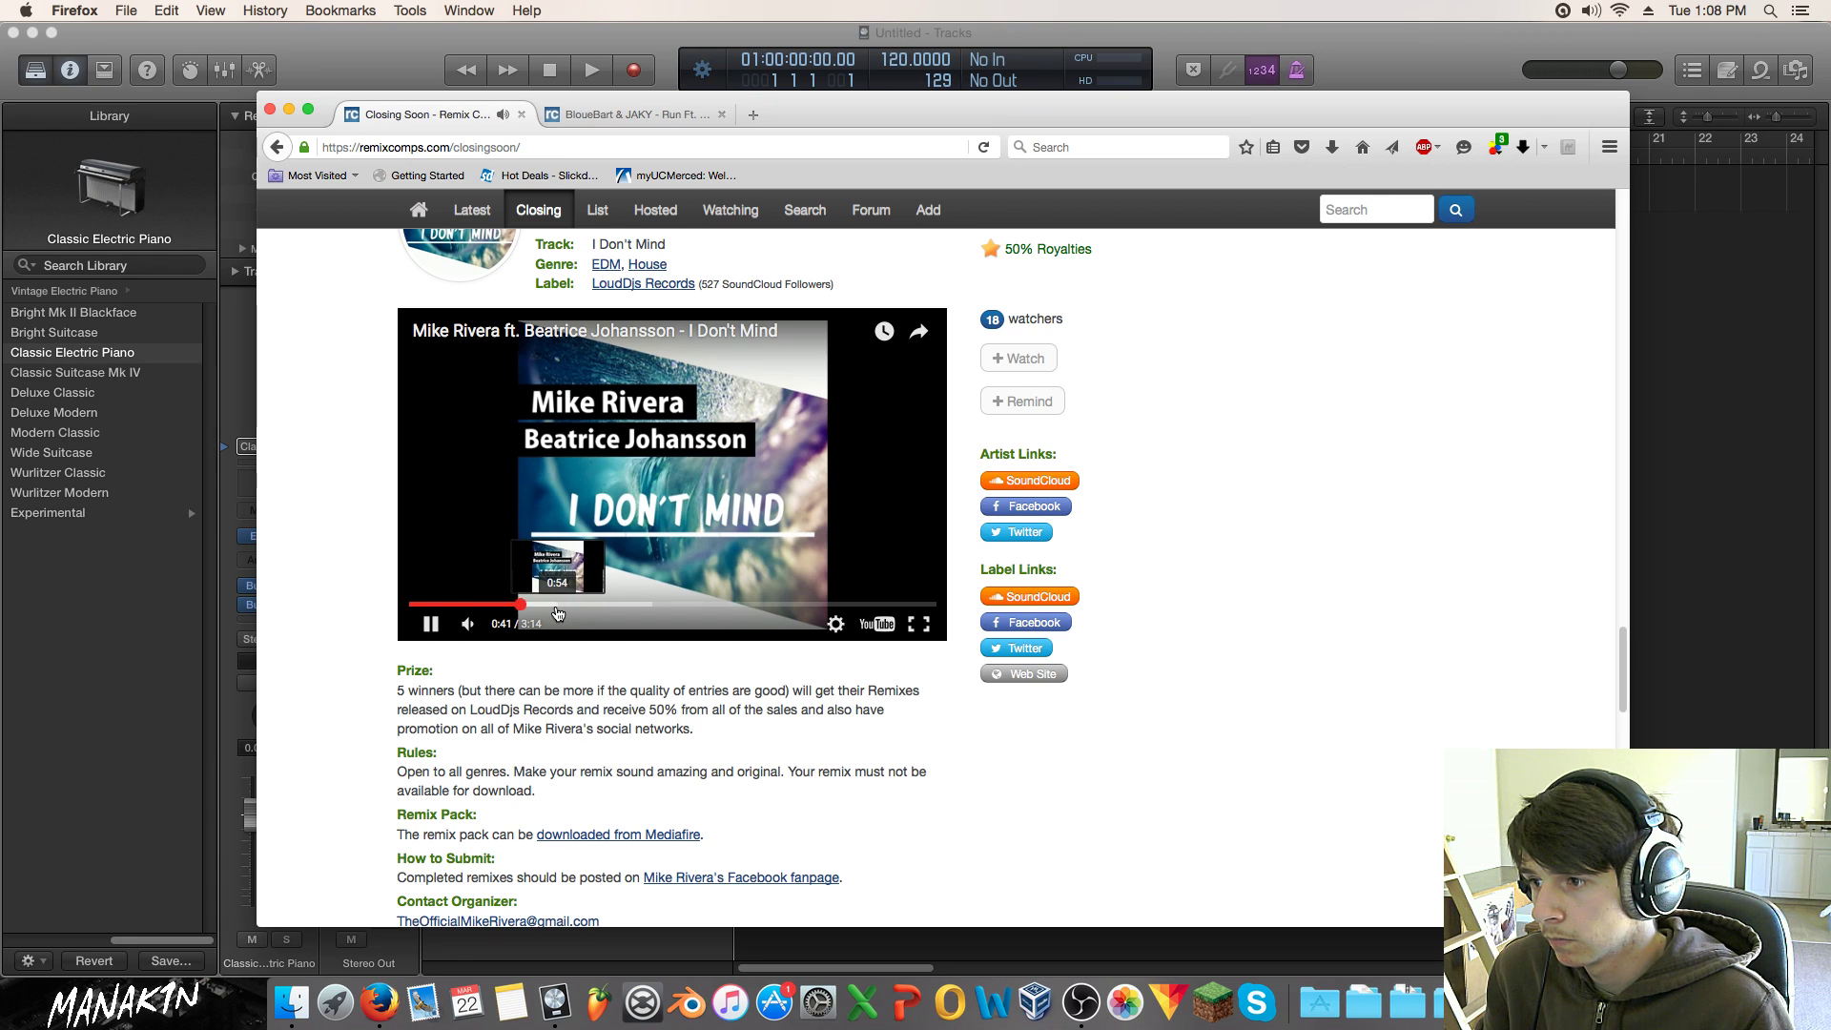
left_click(463, 606)
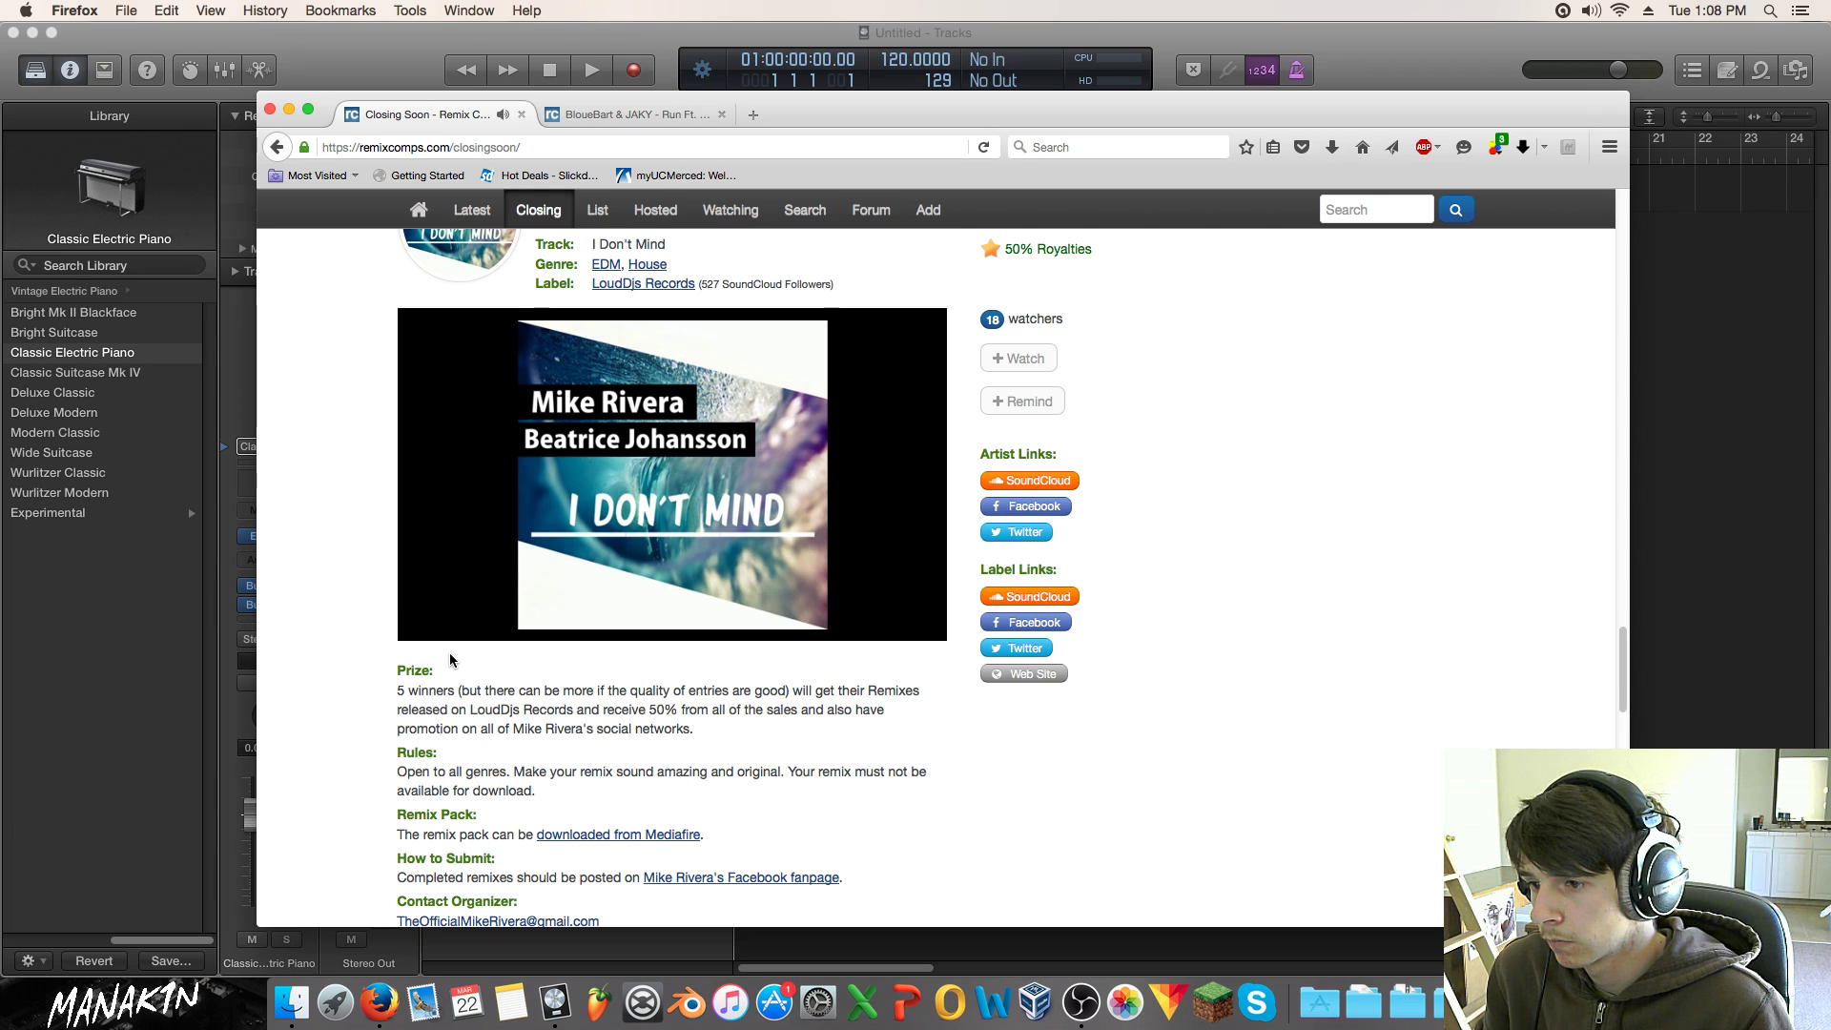
scroll(454, 658, "down", 2)
scroll(458, 671, "up", 2)
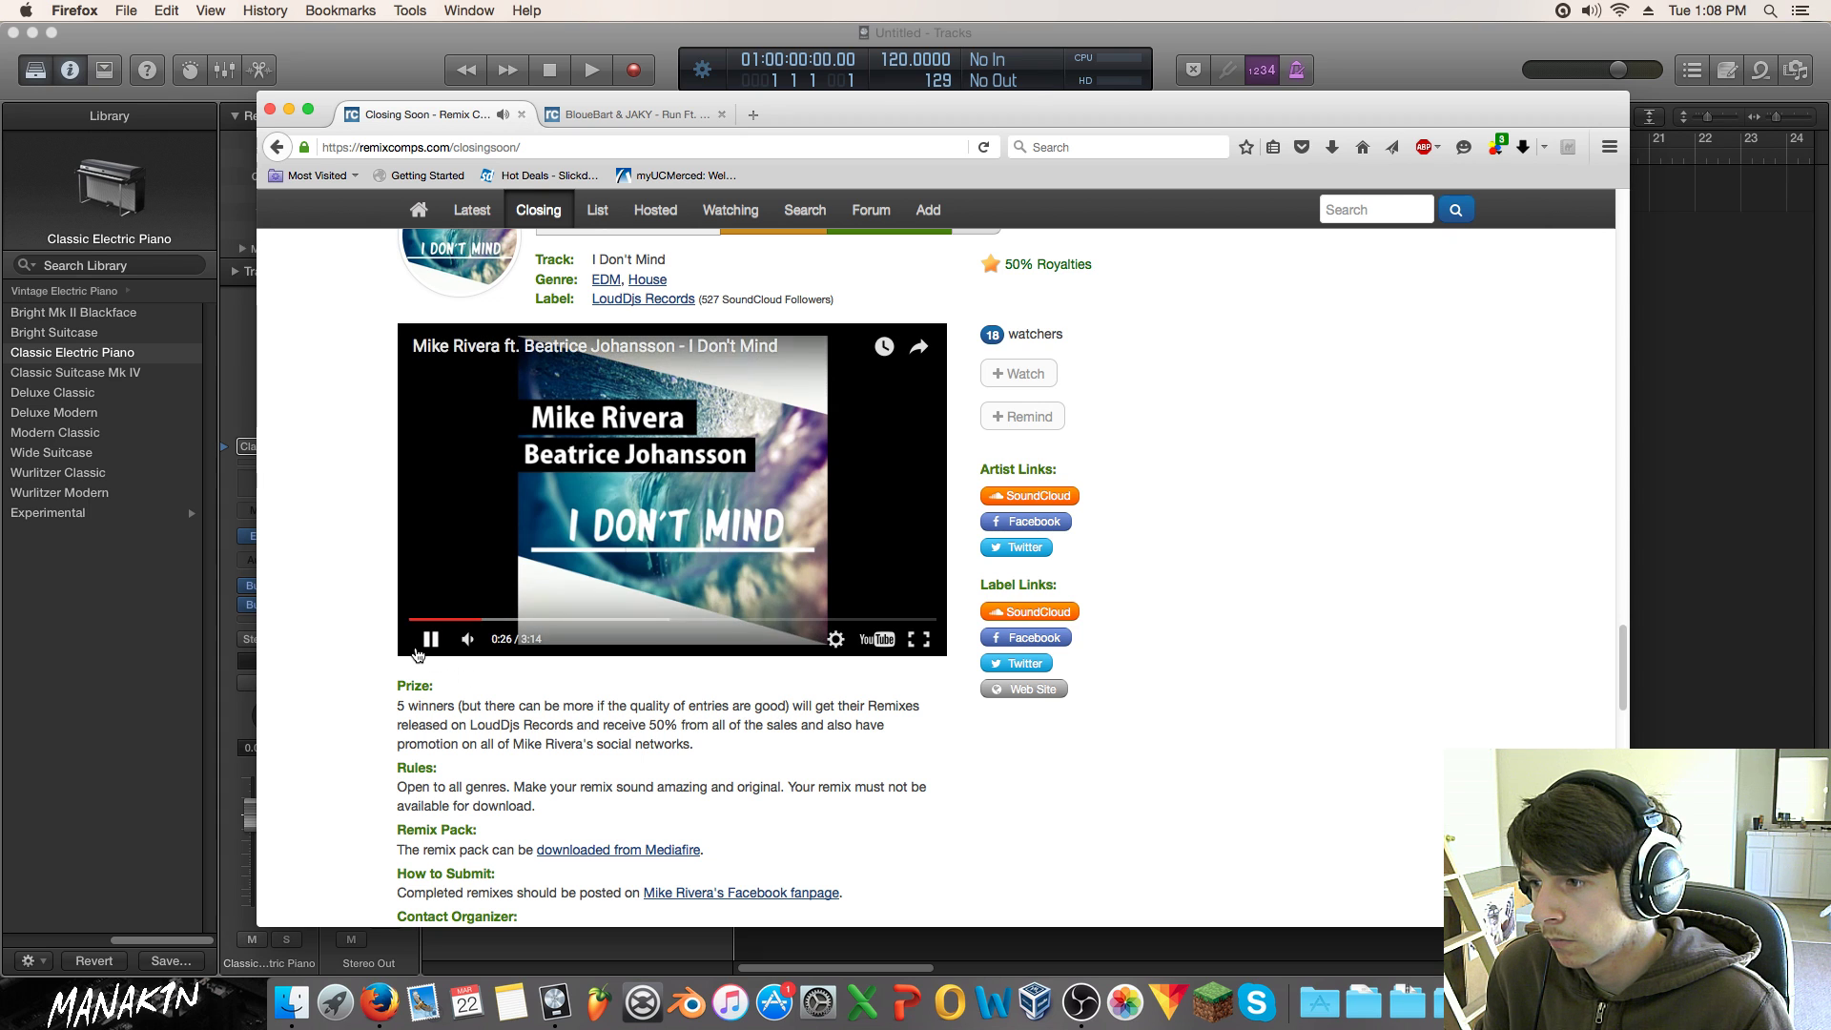
left_click(425, 650)
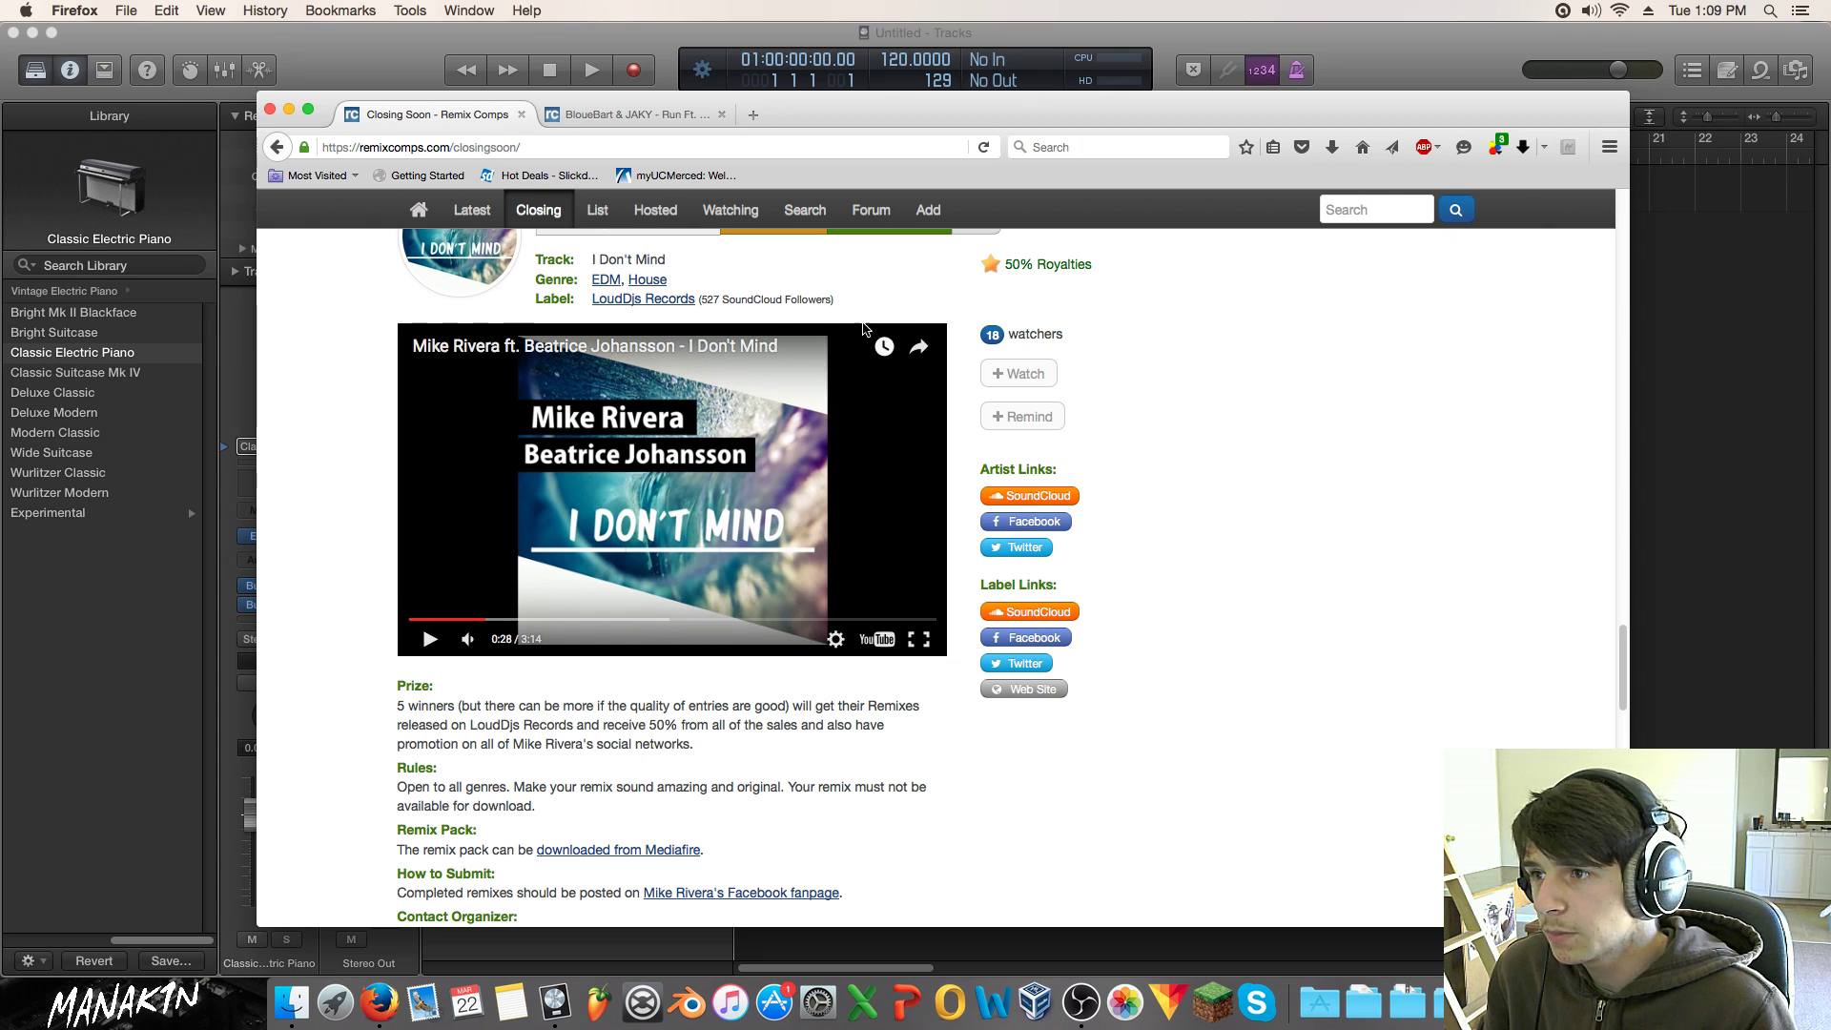
Step: Open the Mike Rivera ft. Beatrice Johansson contest in a new tab
scroll(865, 329, "up", 5)
left_click_drag(879, 381, 830, 115)
scroll(1067, 386, "down", 5)
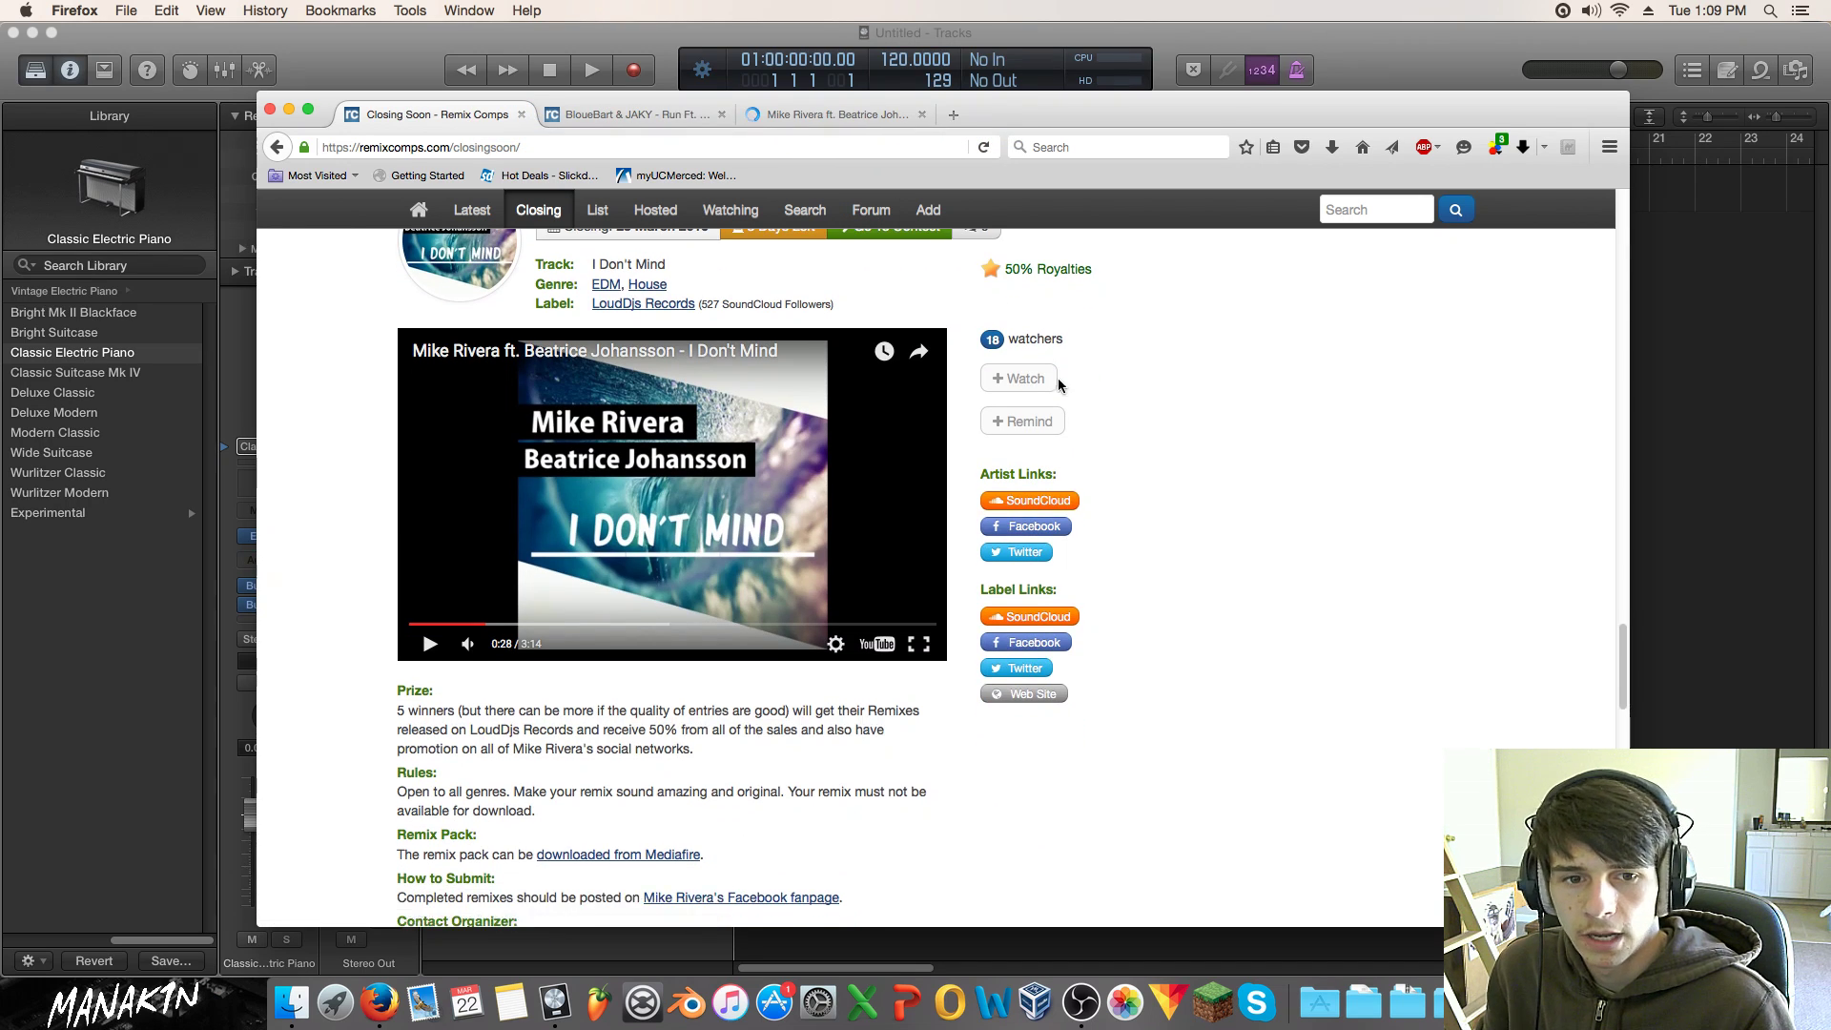
scroll(684, 476, "down", 12)
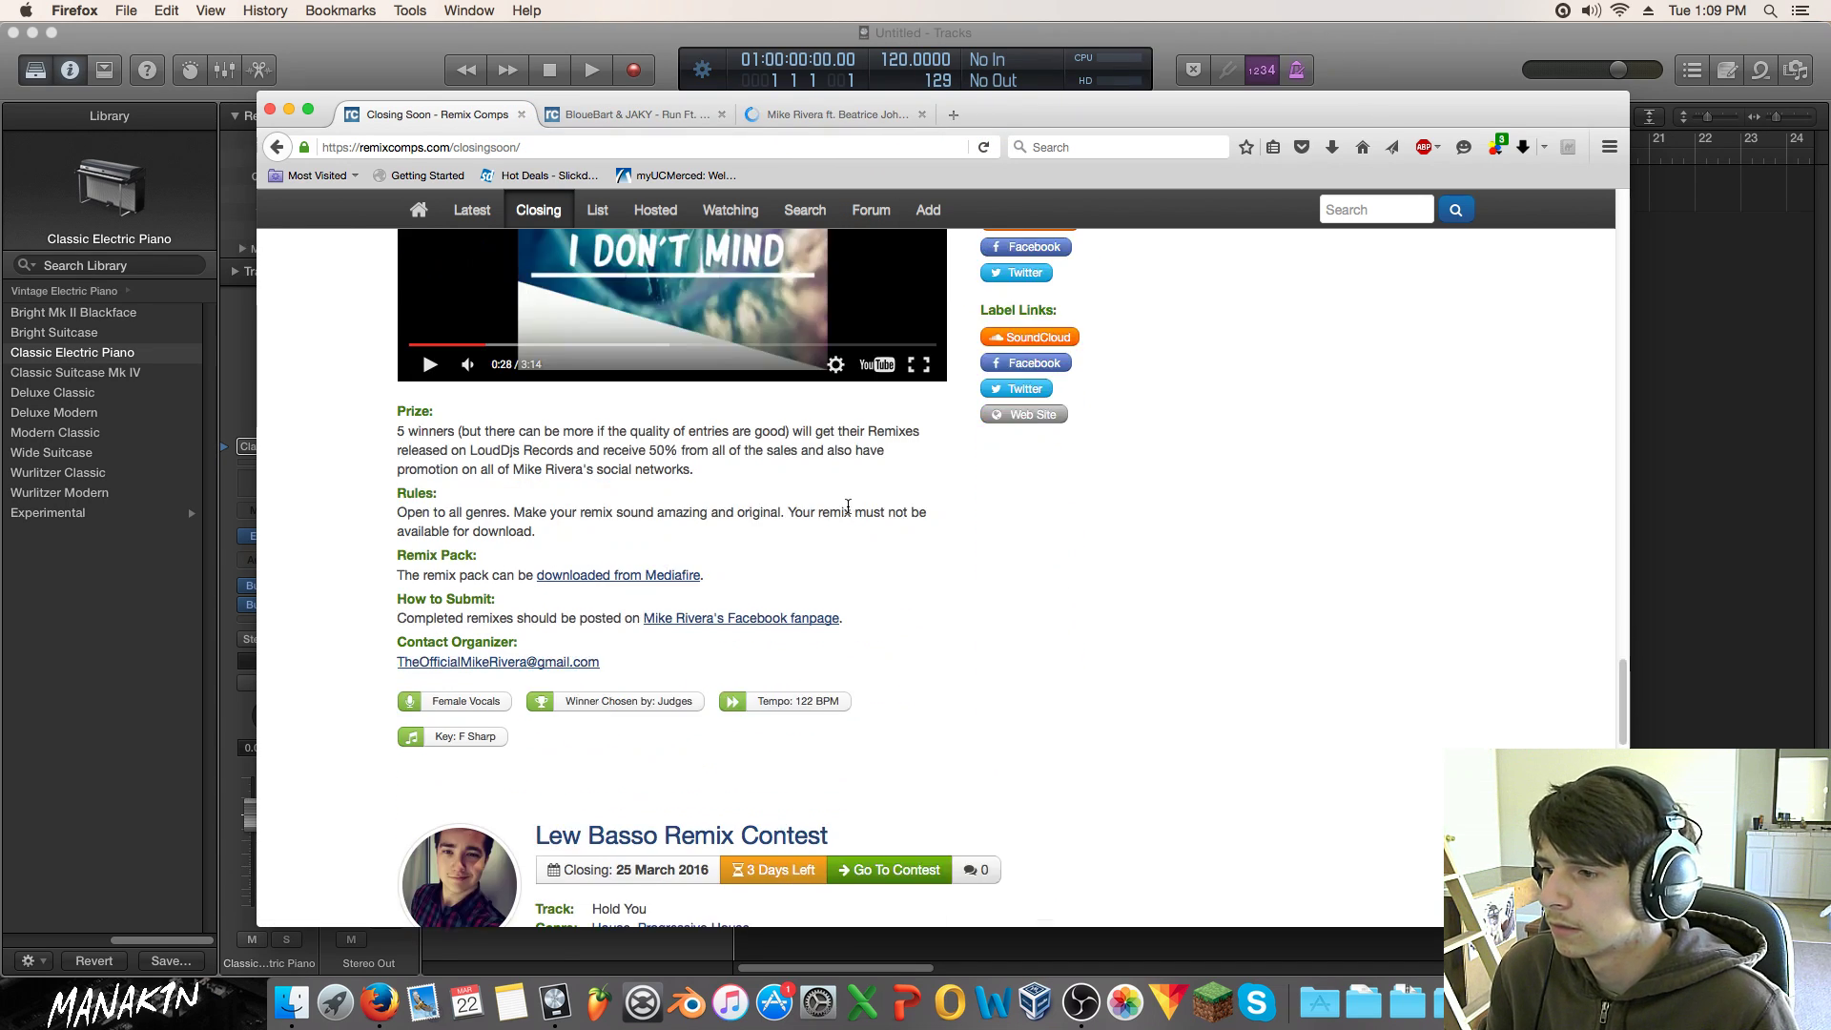
Step: Play the Lew Basso 'Hold You' preview, seek ahead in it, then pause it
scroll(672, 492, "down", 1)
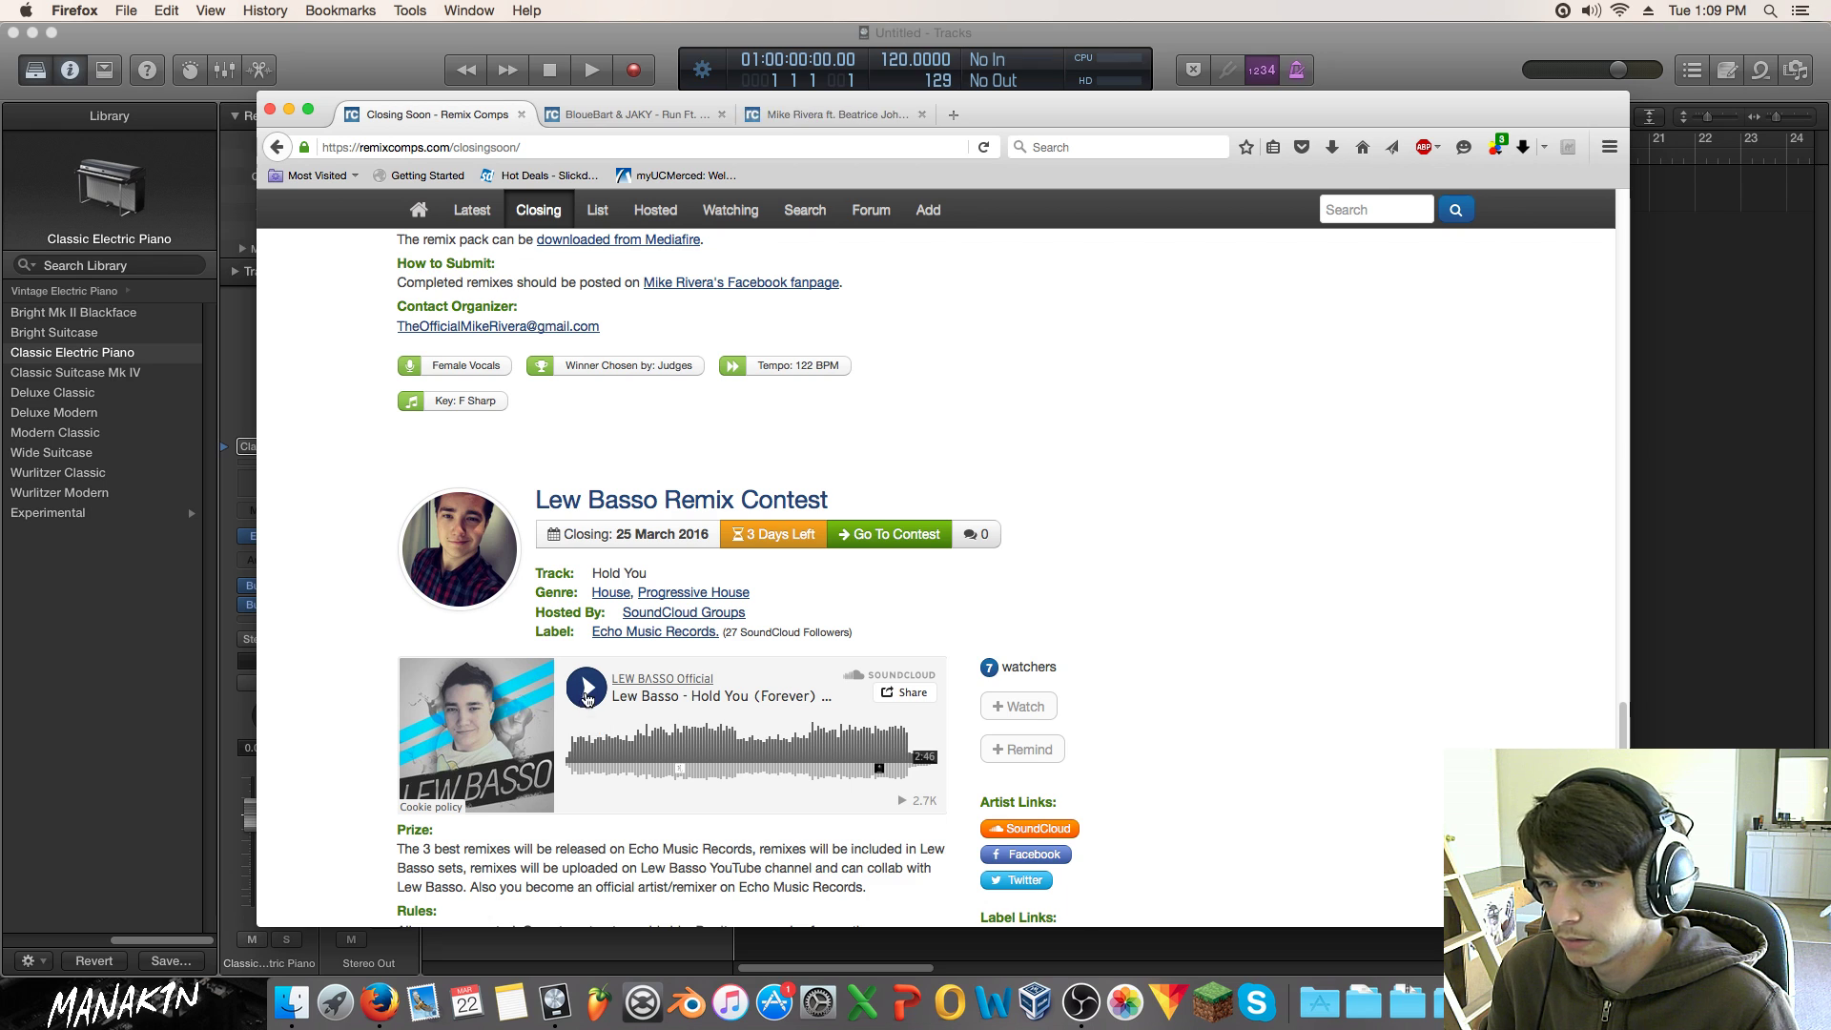
scroll(588, 693, "down", 2)
left_click(586, 626)
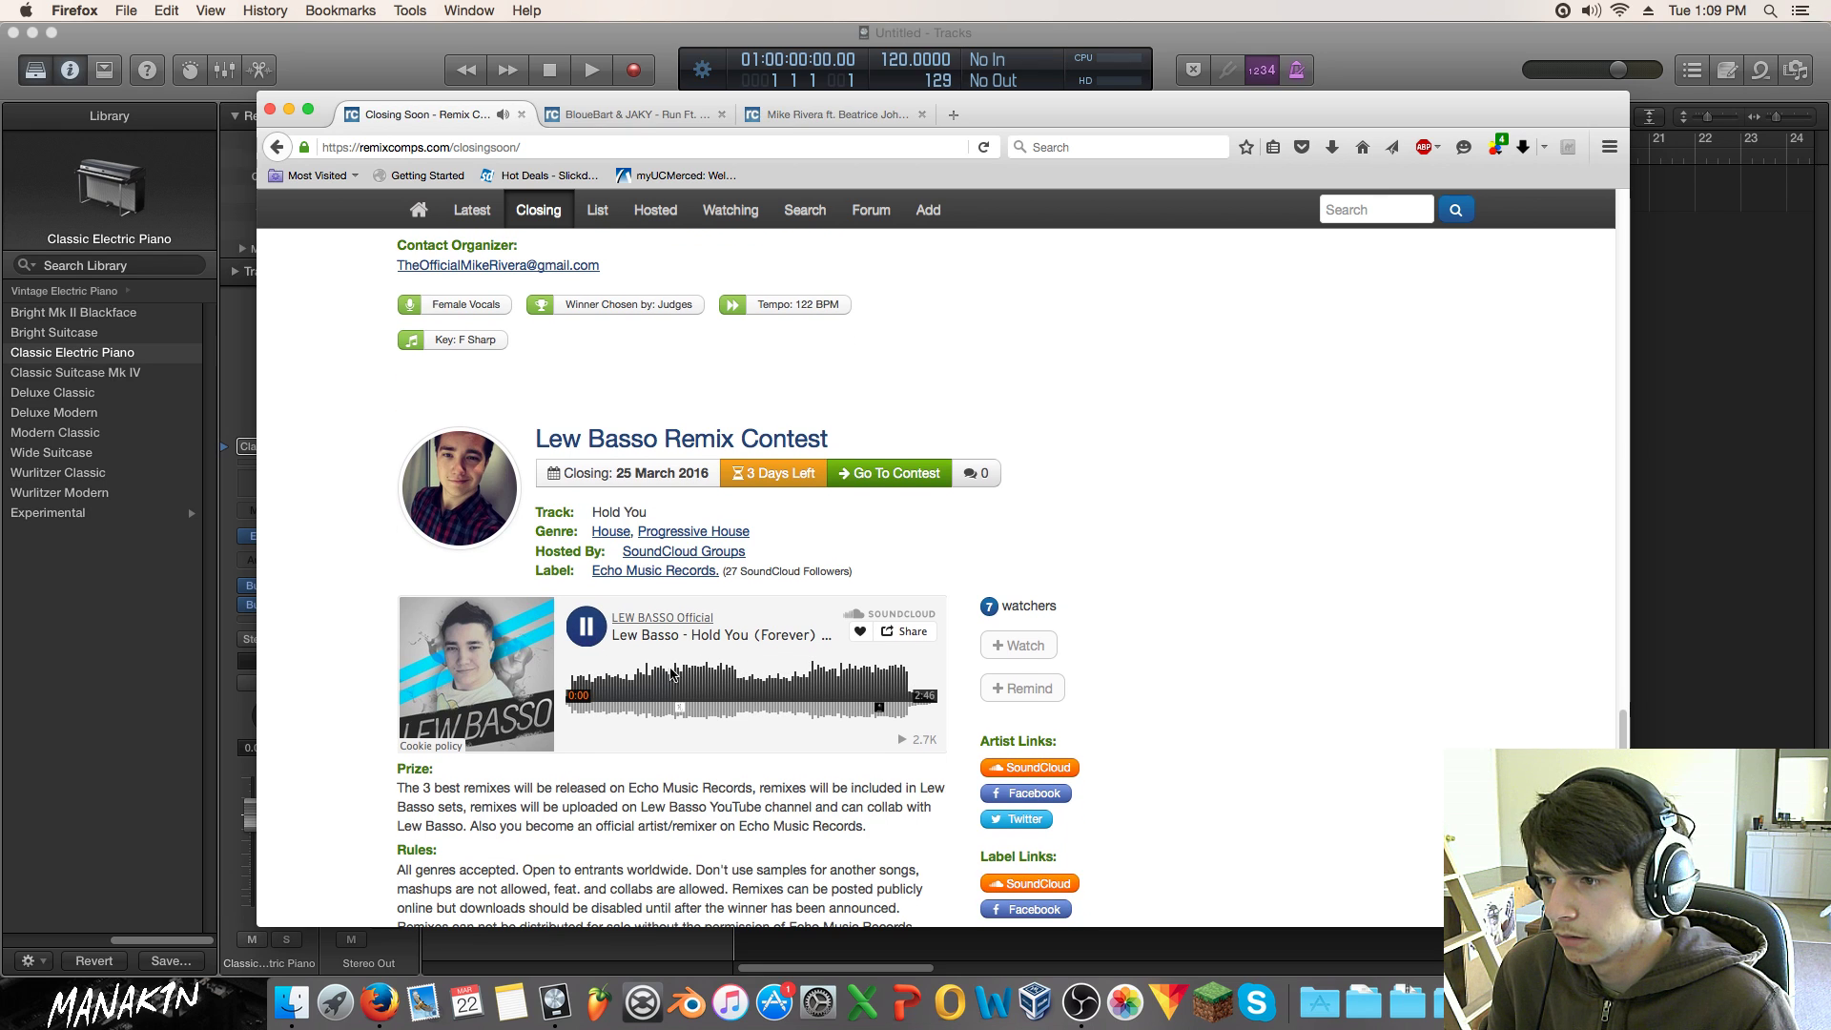
scroll(621, 691, "down", 5)
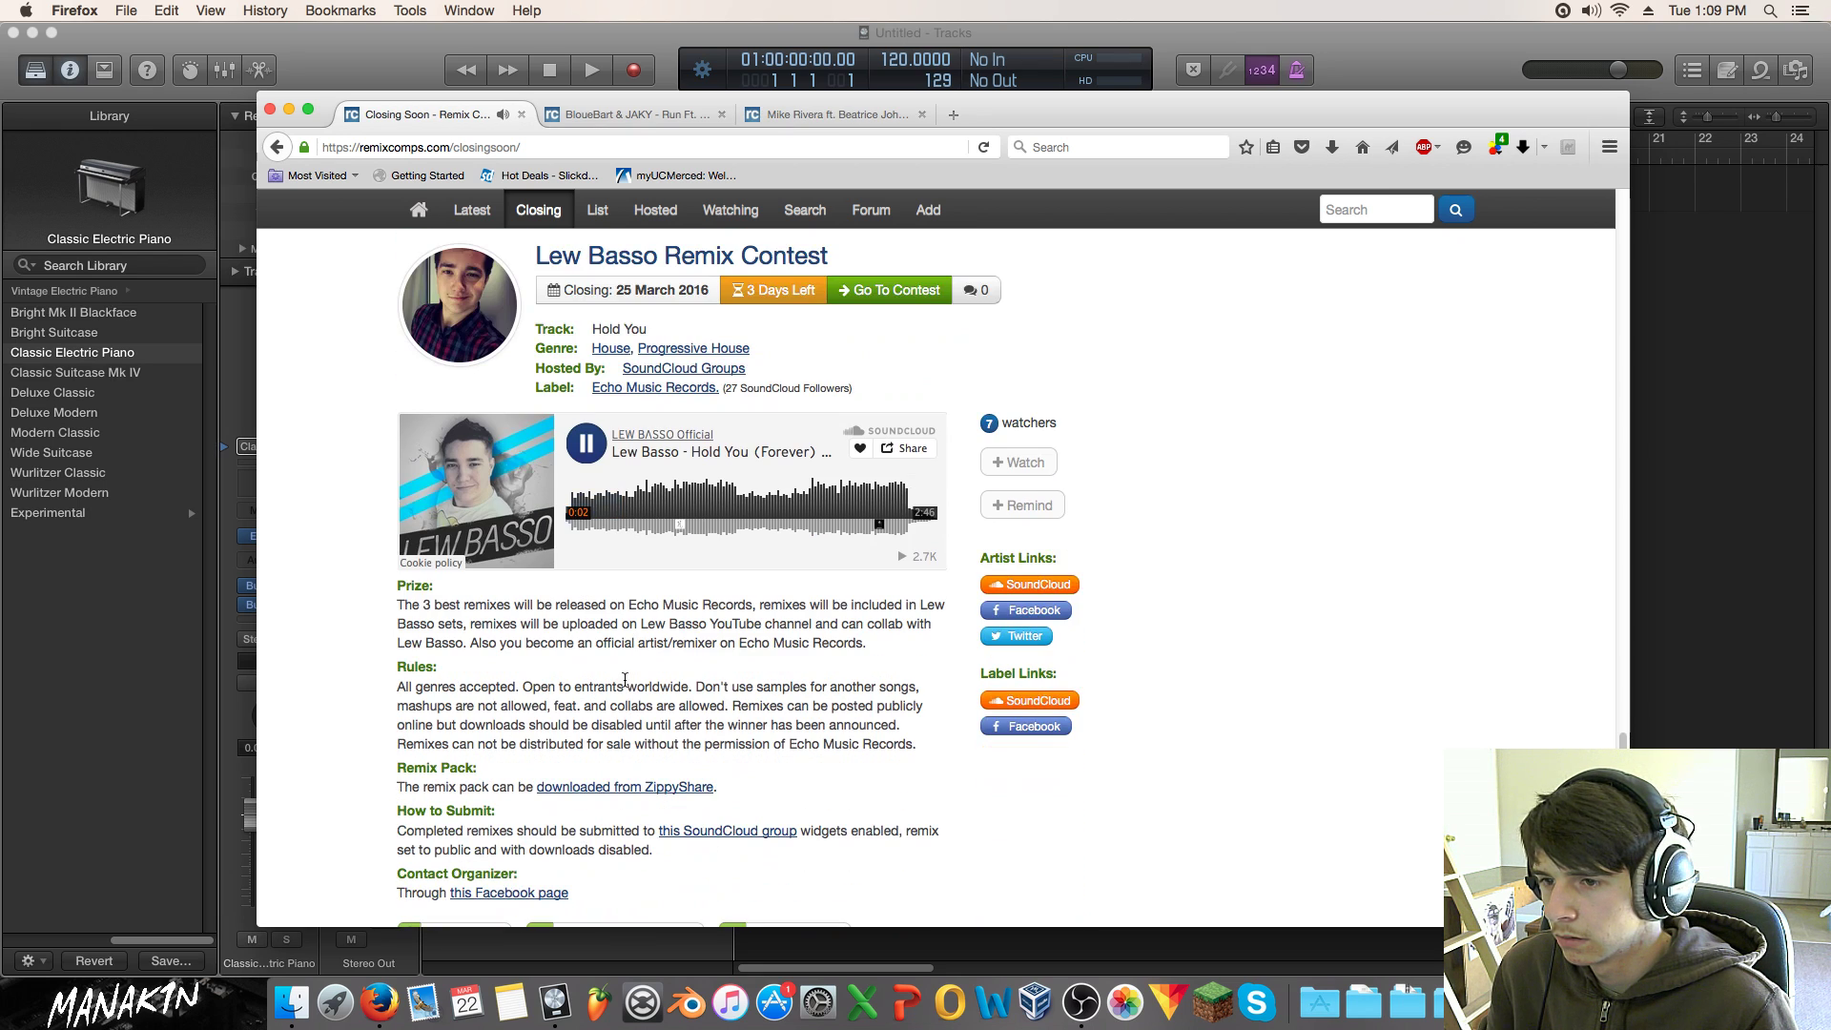
left_click(631, 507)
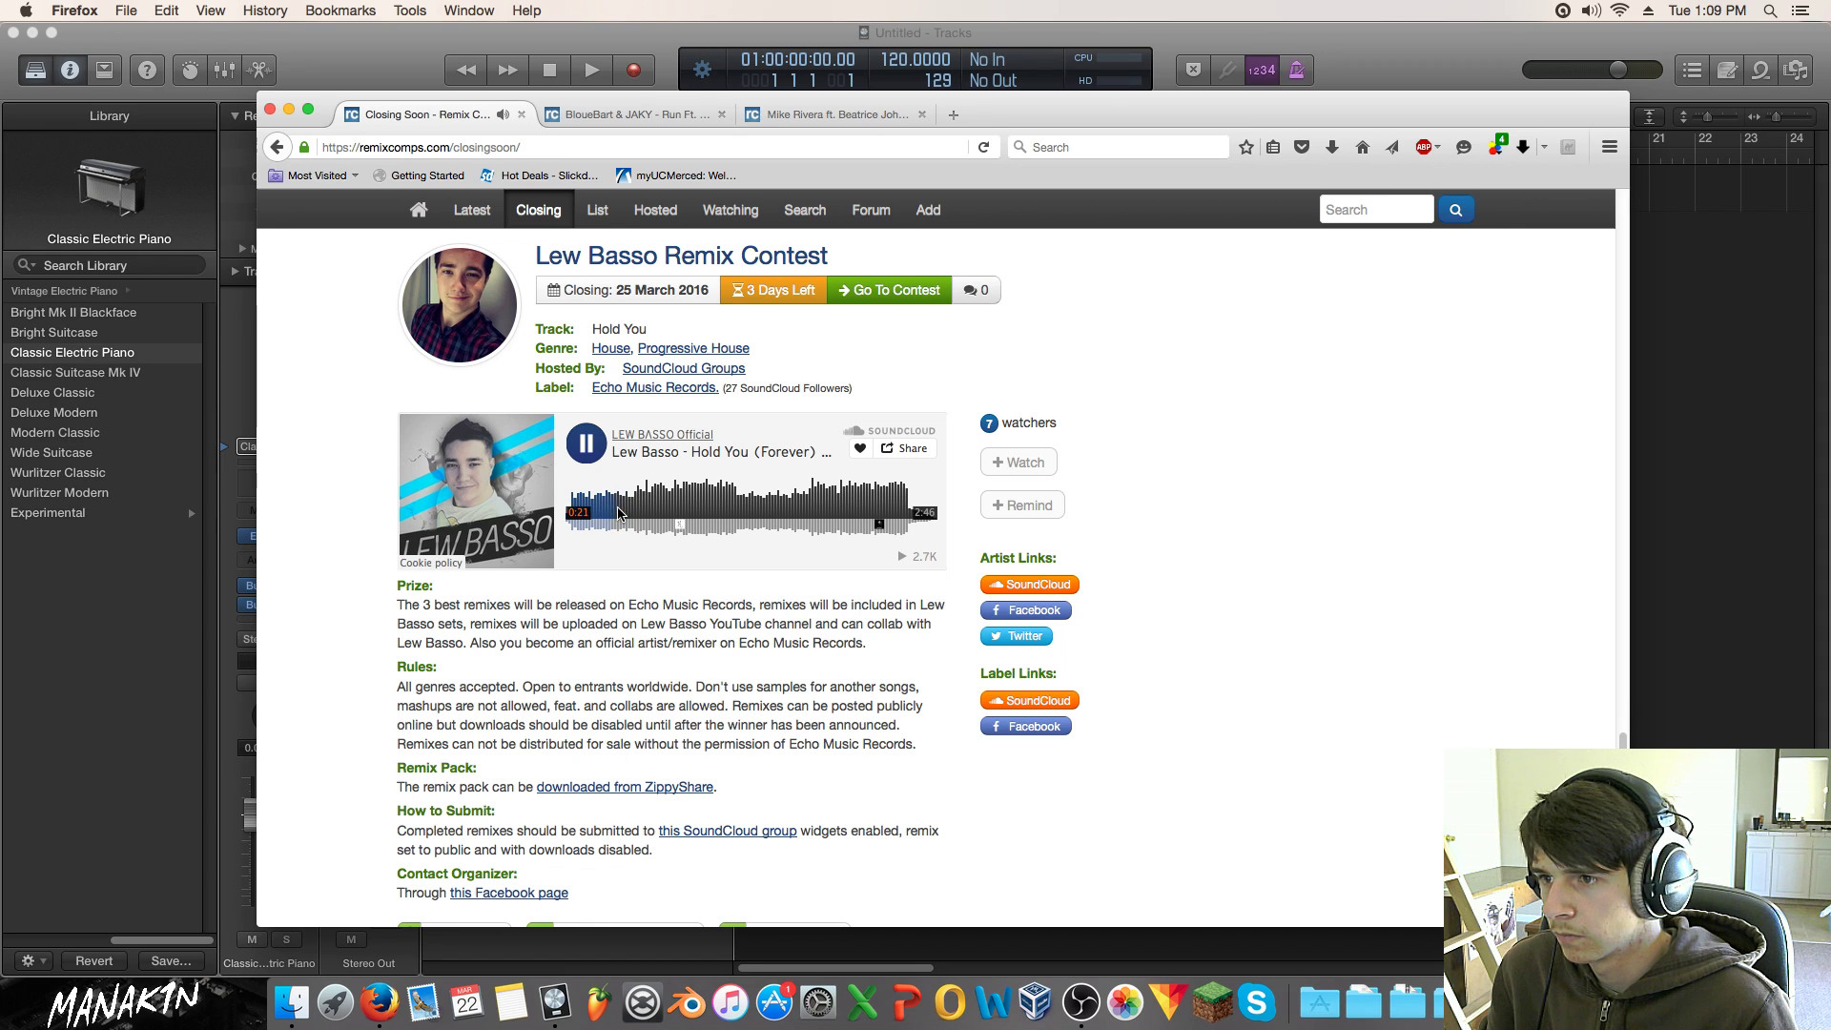
scroll(618, 517, "down", 3)
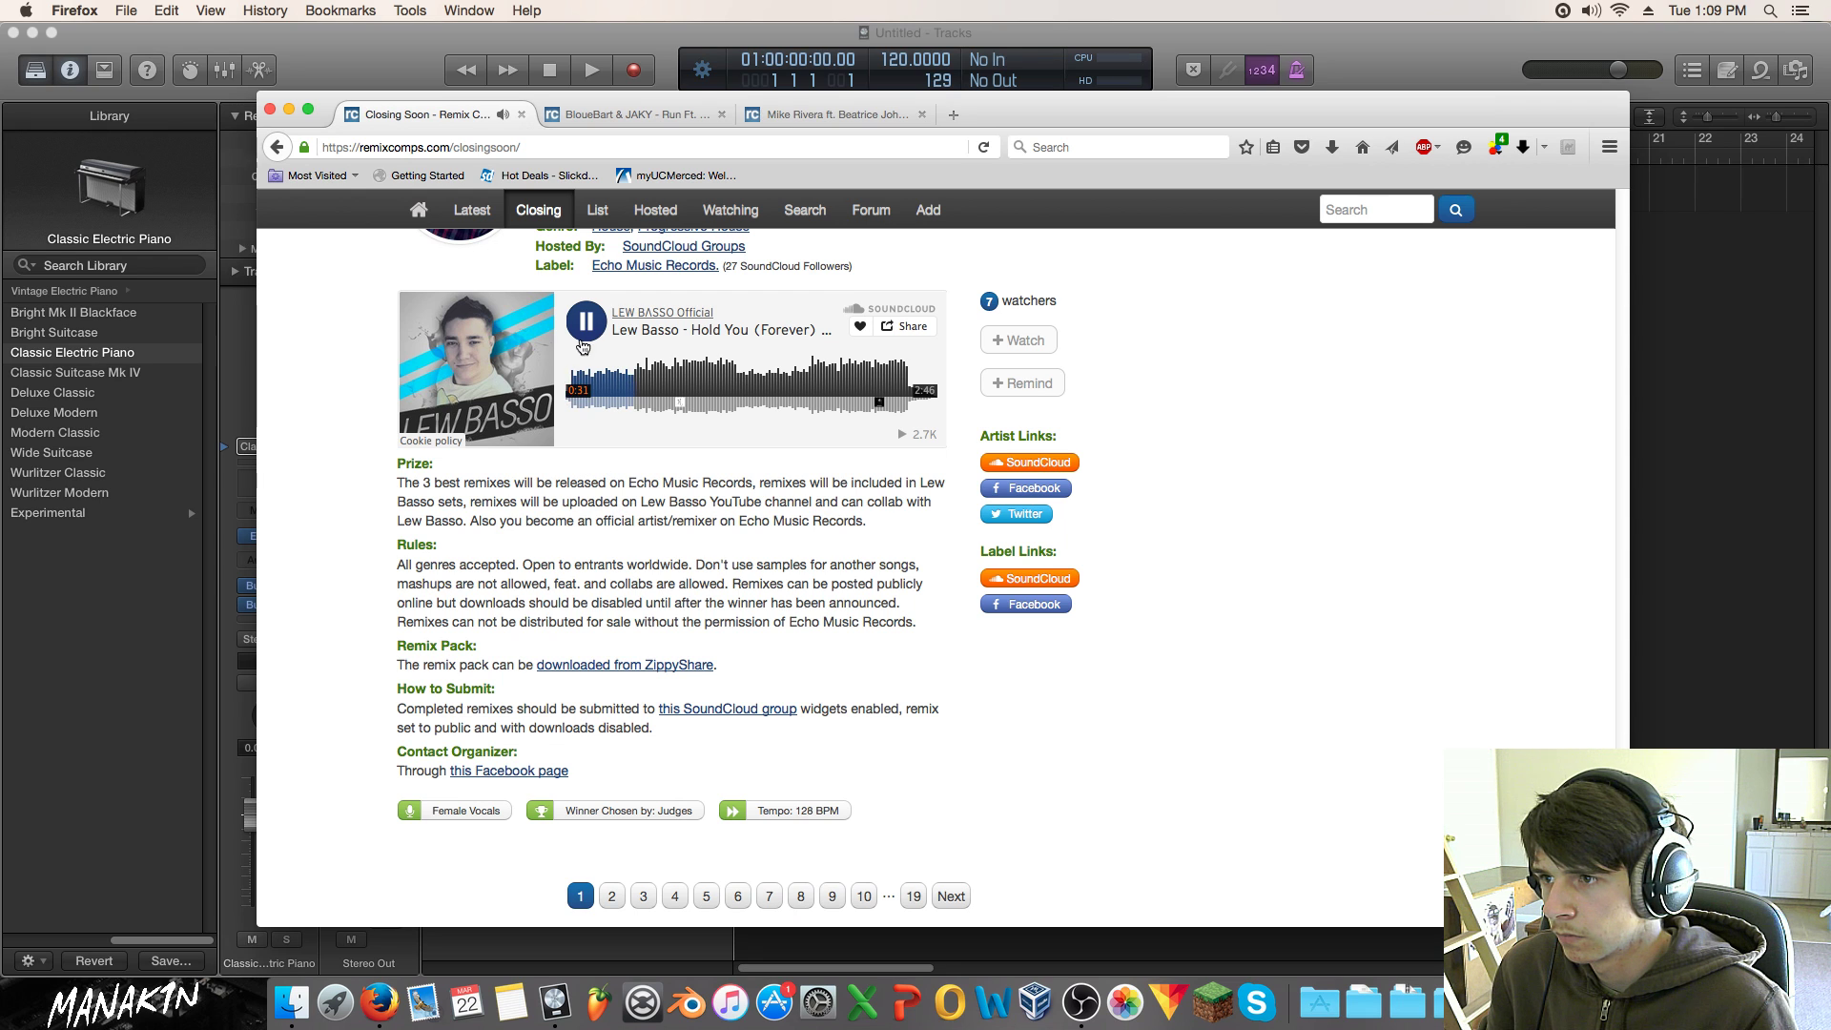
left_click(591, 327)
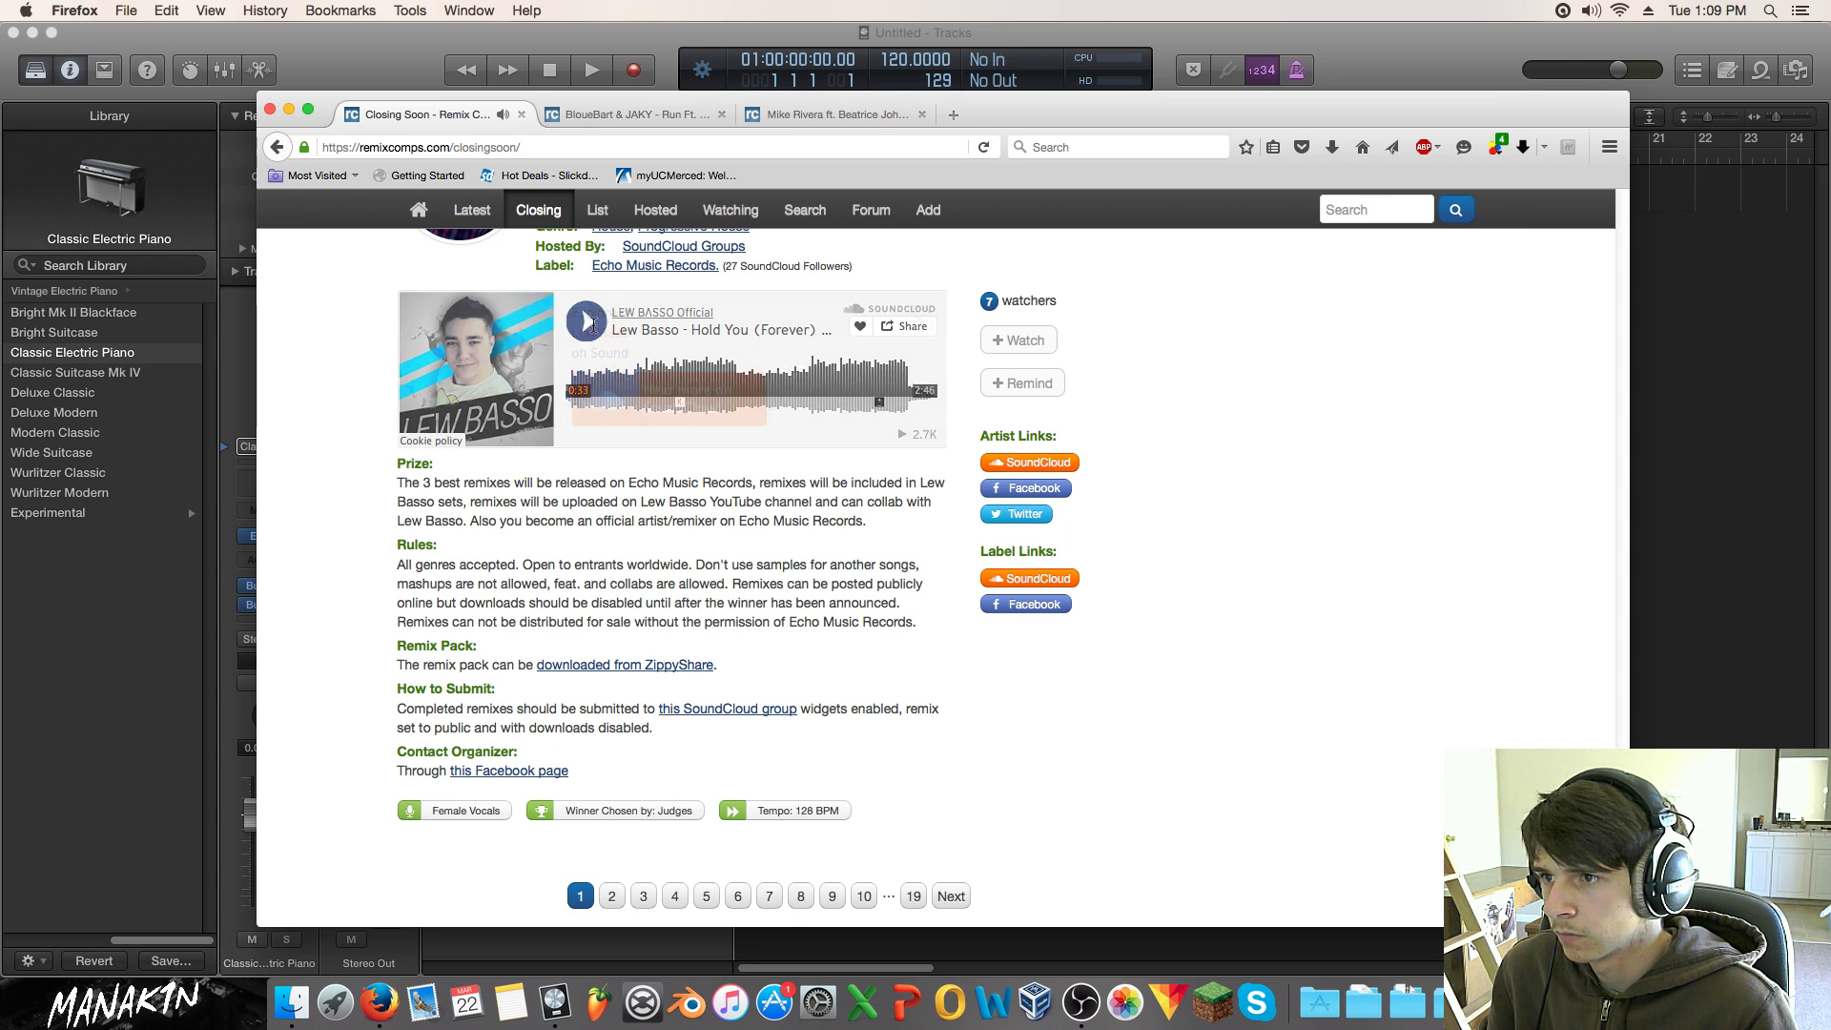
Step: Open the Lew Basso contest in its own tab
scroll(705, 474, "up", 3)
scroll(704, 474, "up", 1)
left_click_drag(661, 413, 1000, 122)
scroll(621, 855, "down", 5)
Step: Switch to the BloueBart & JAKY contest page, play its track preview, then pause it
left_click(655, 210)
left_click(682, 116)
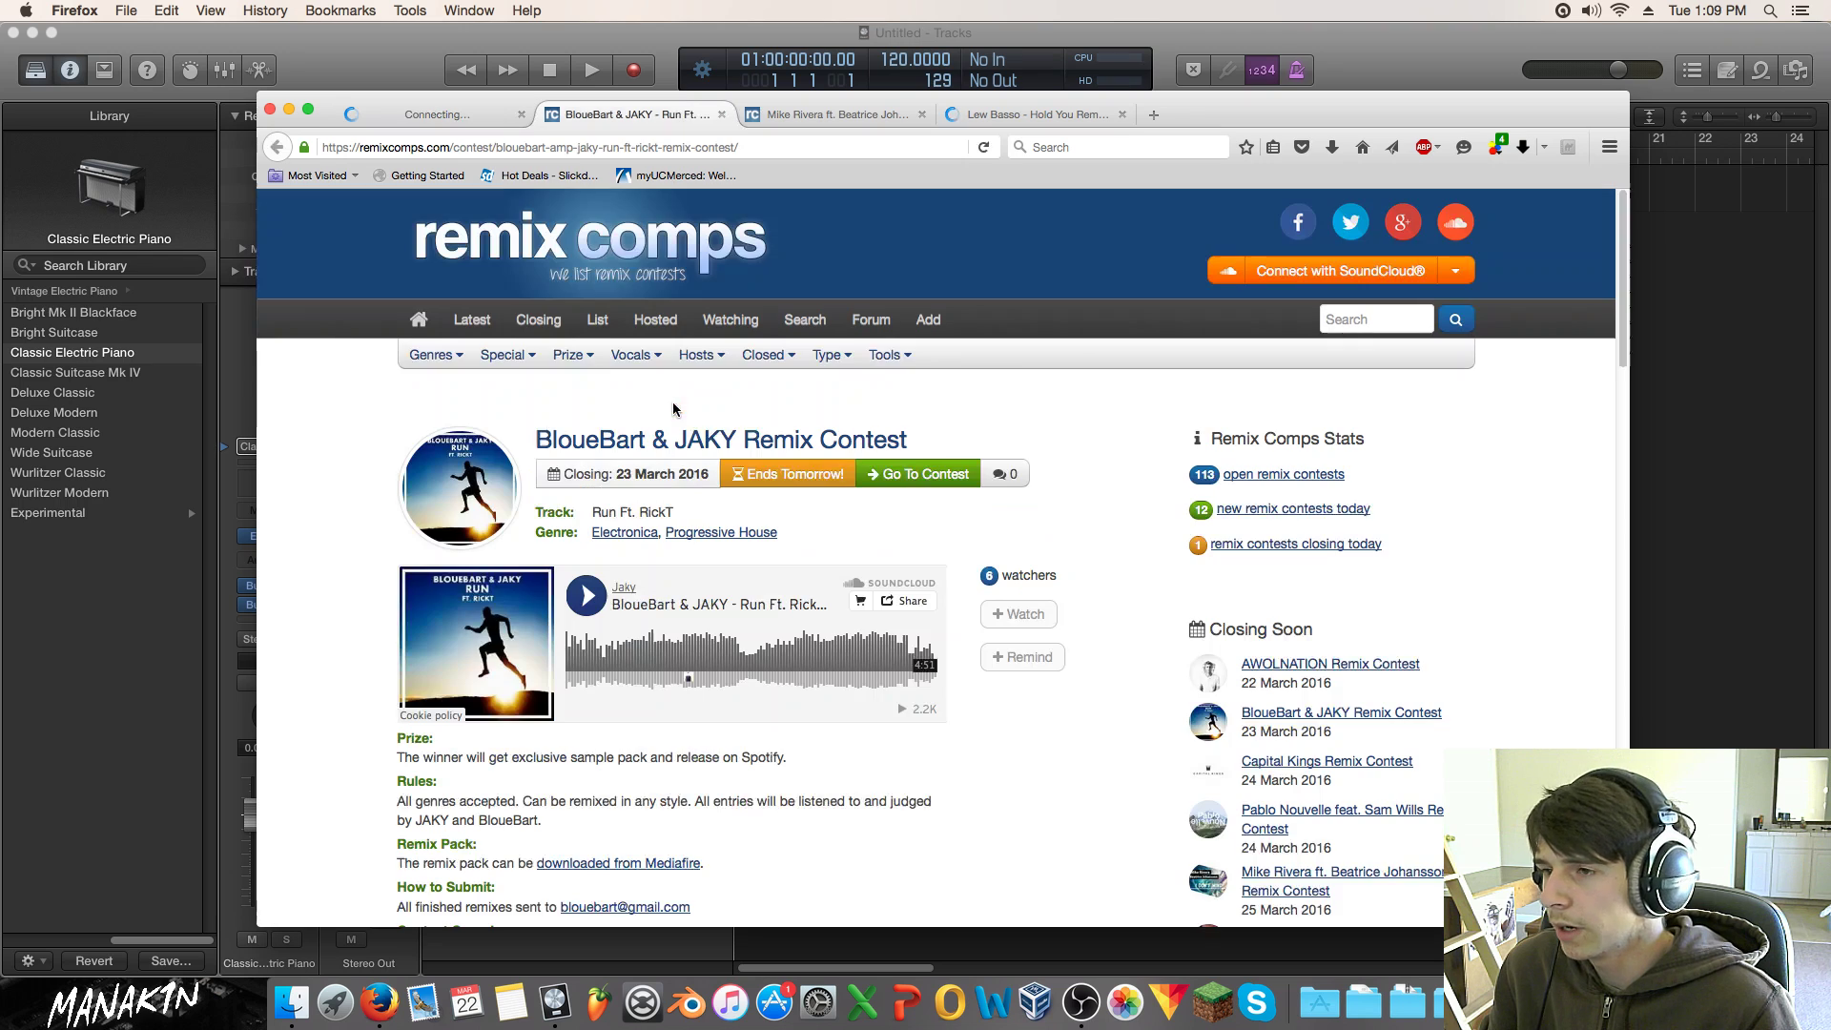
left_click(586, 598)
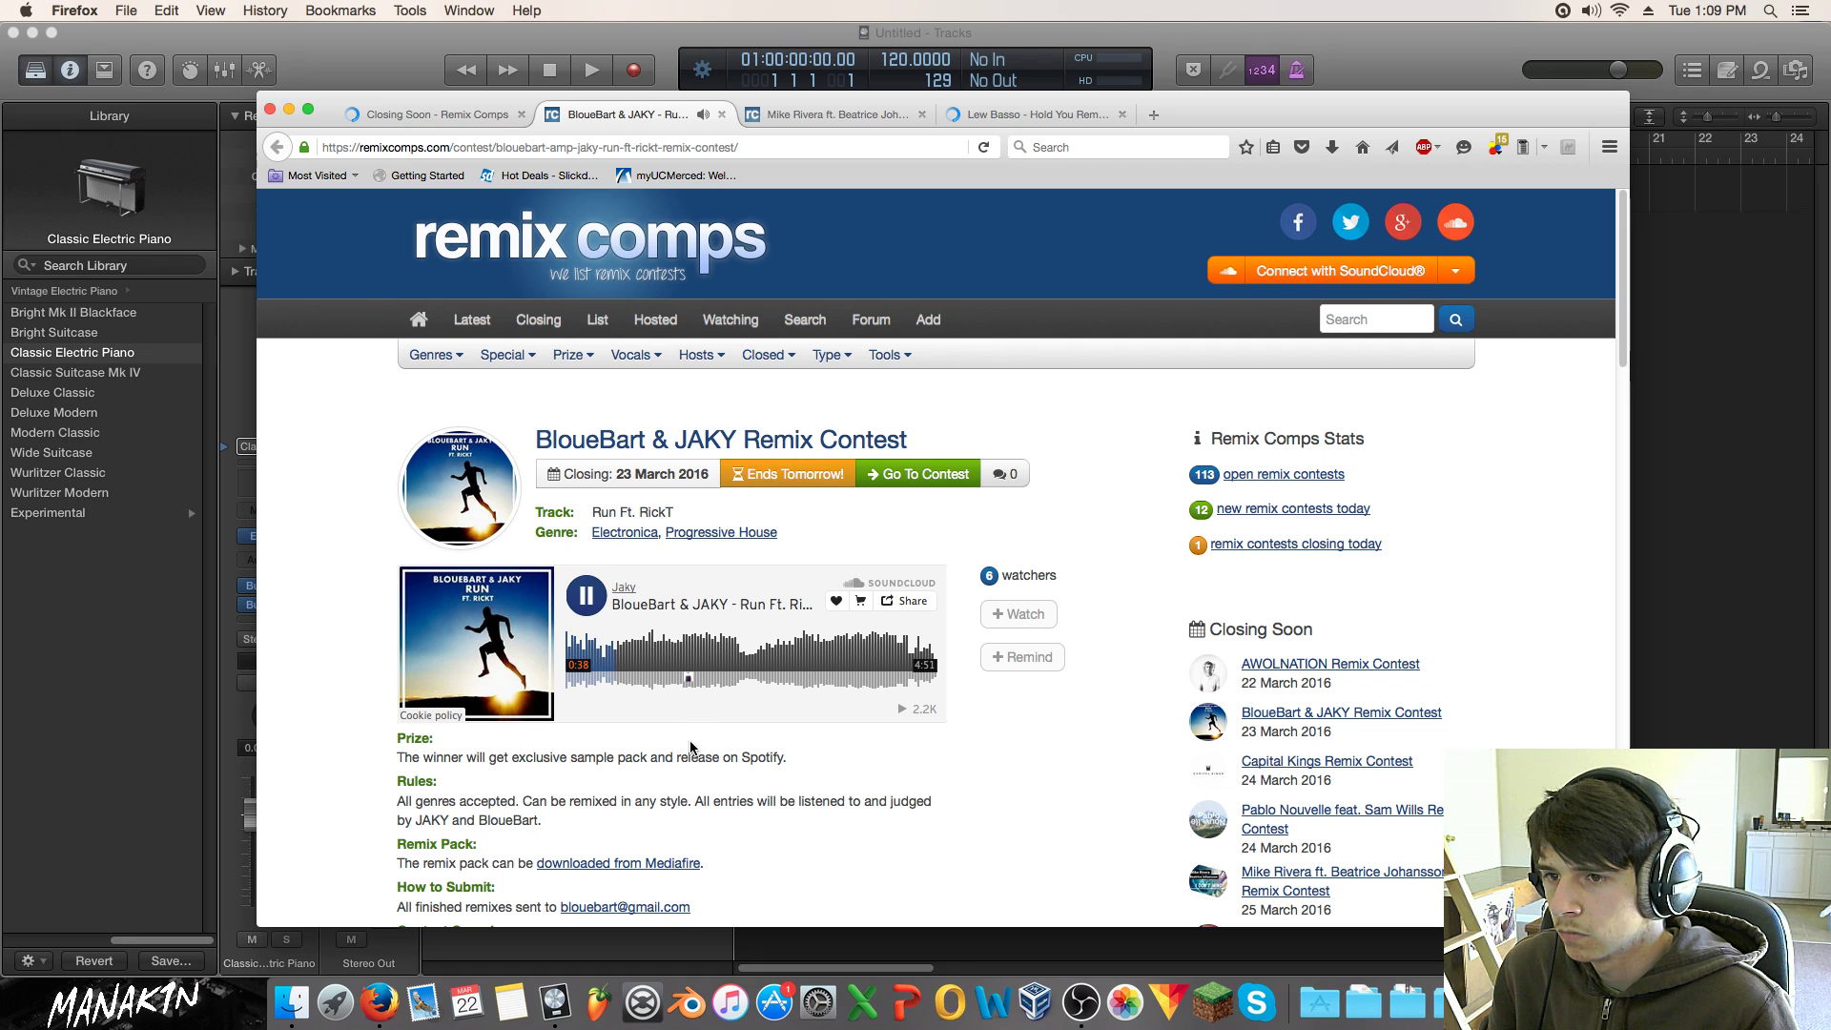
scroll(691, 745, "down", 1)
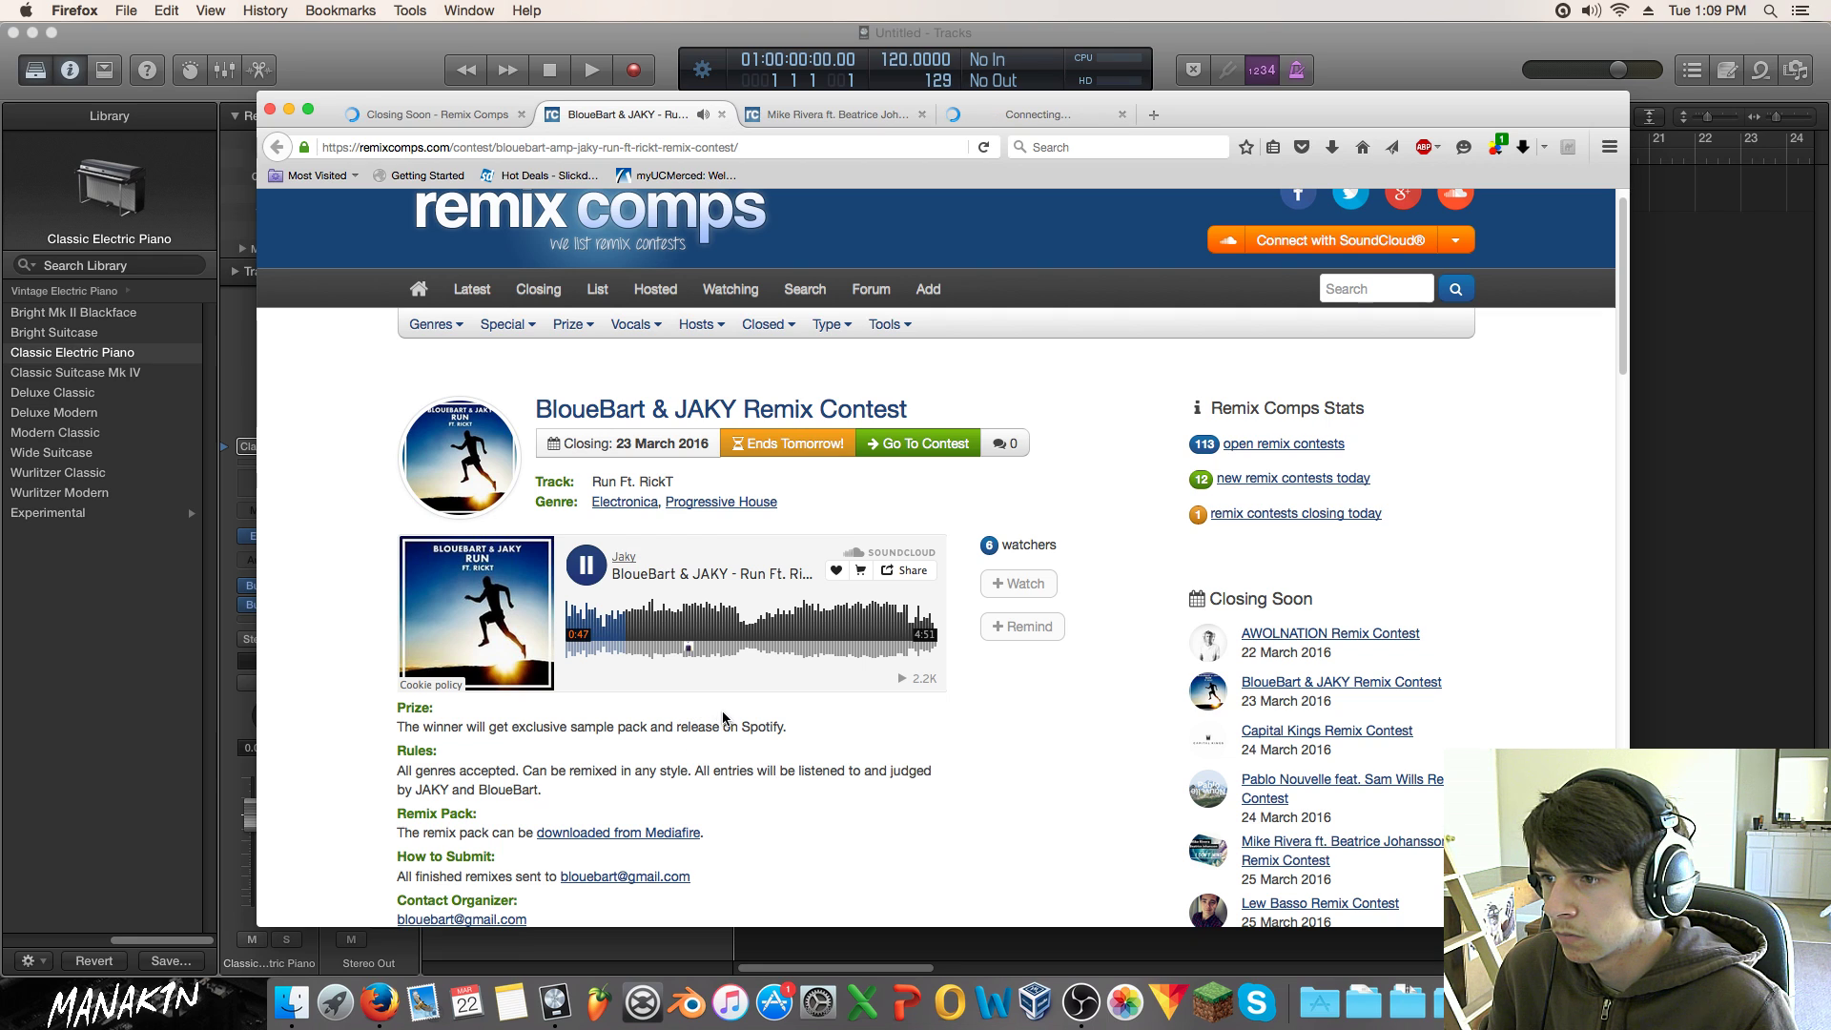
left_click(588, 575)
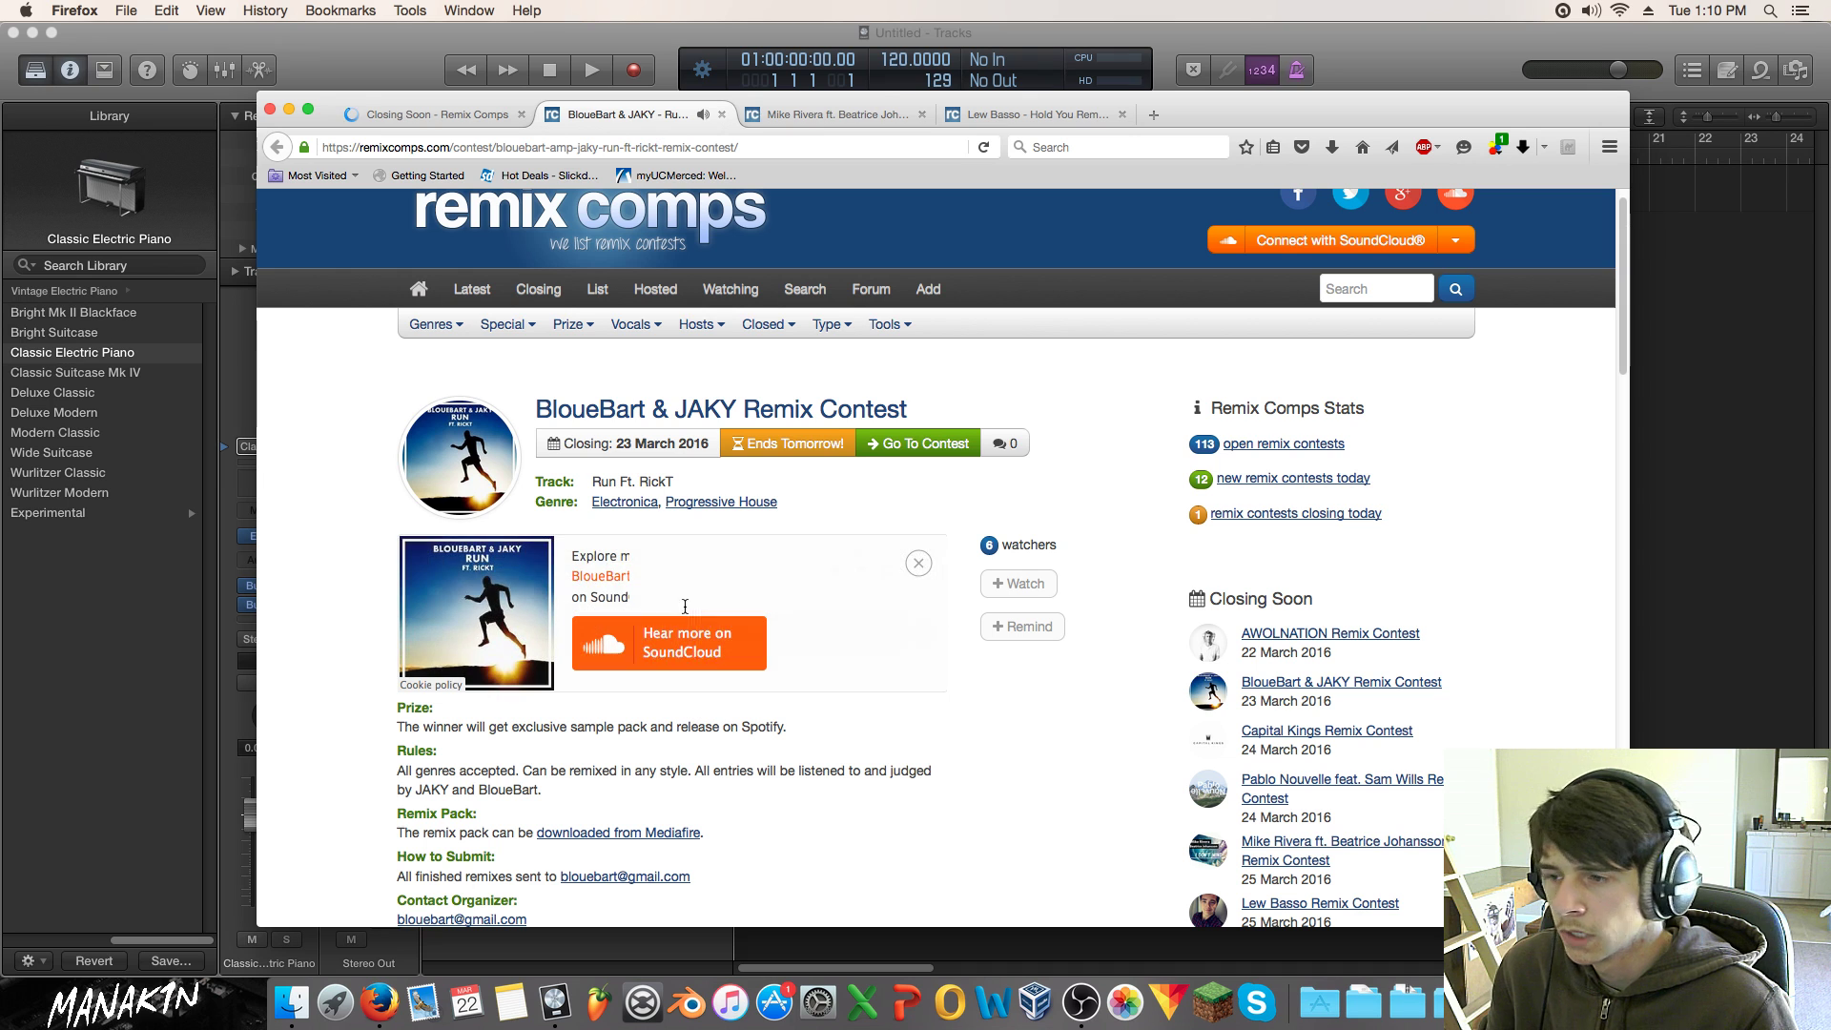
Step: Return to Closing Soon page 2 and scroll to the Diego Miranda contest
left_click(482, 114)
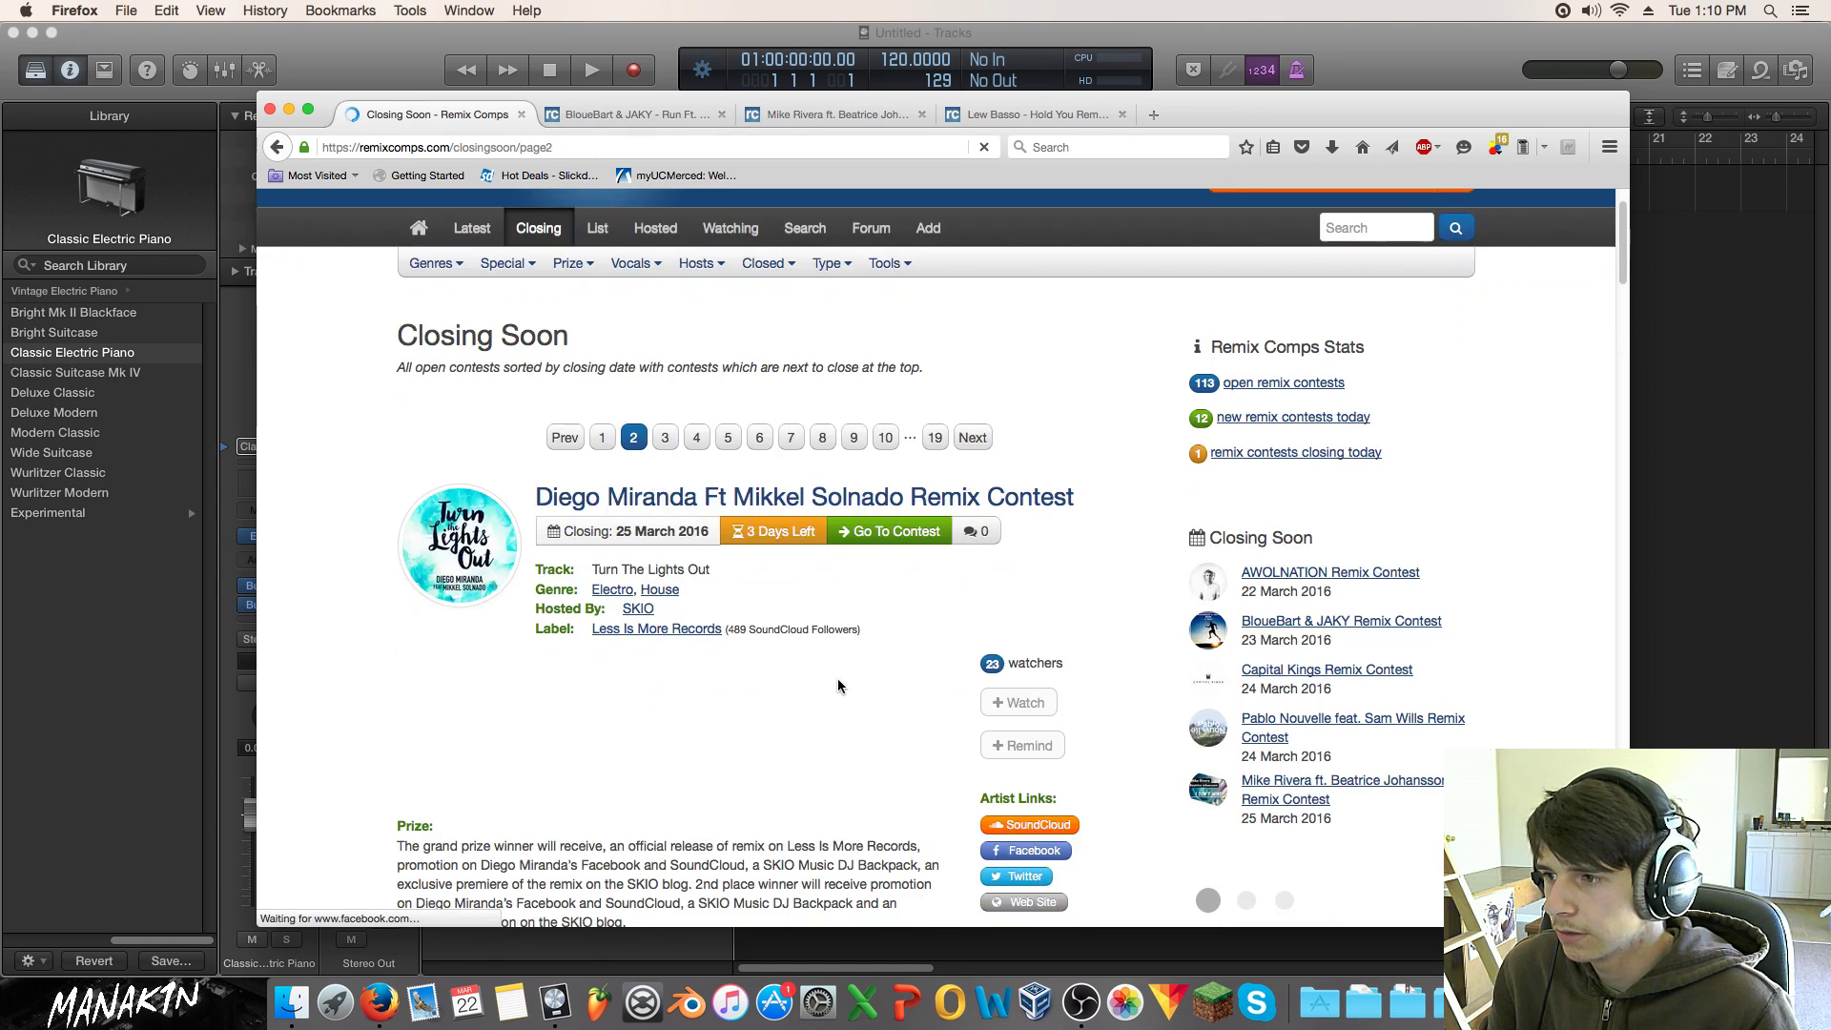
scroll(805, 663, "down", 4)
scroll(825, 677, "down", 4)
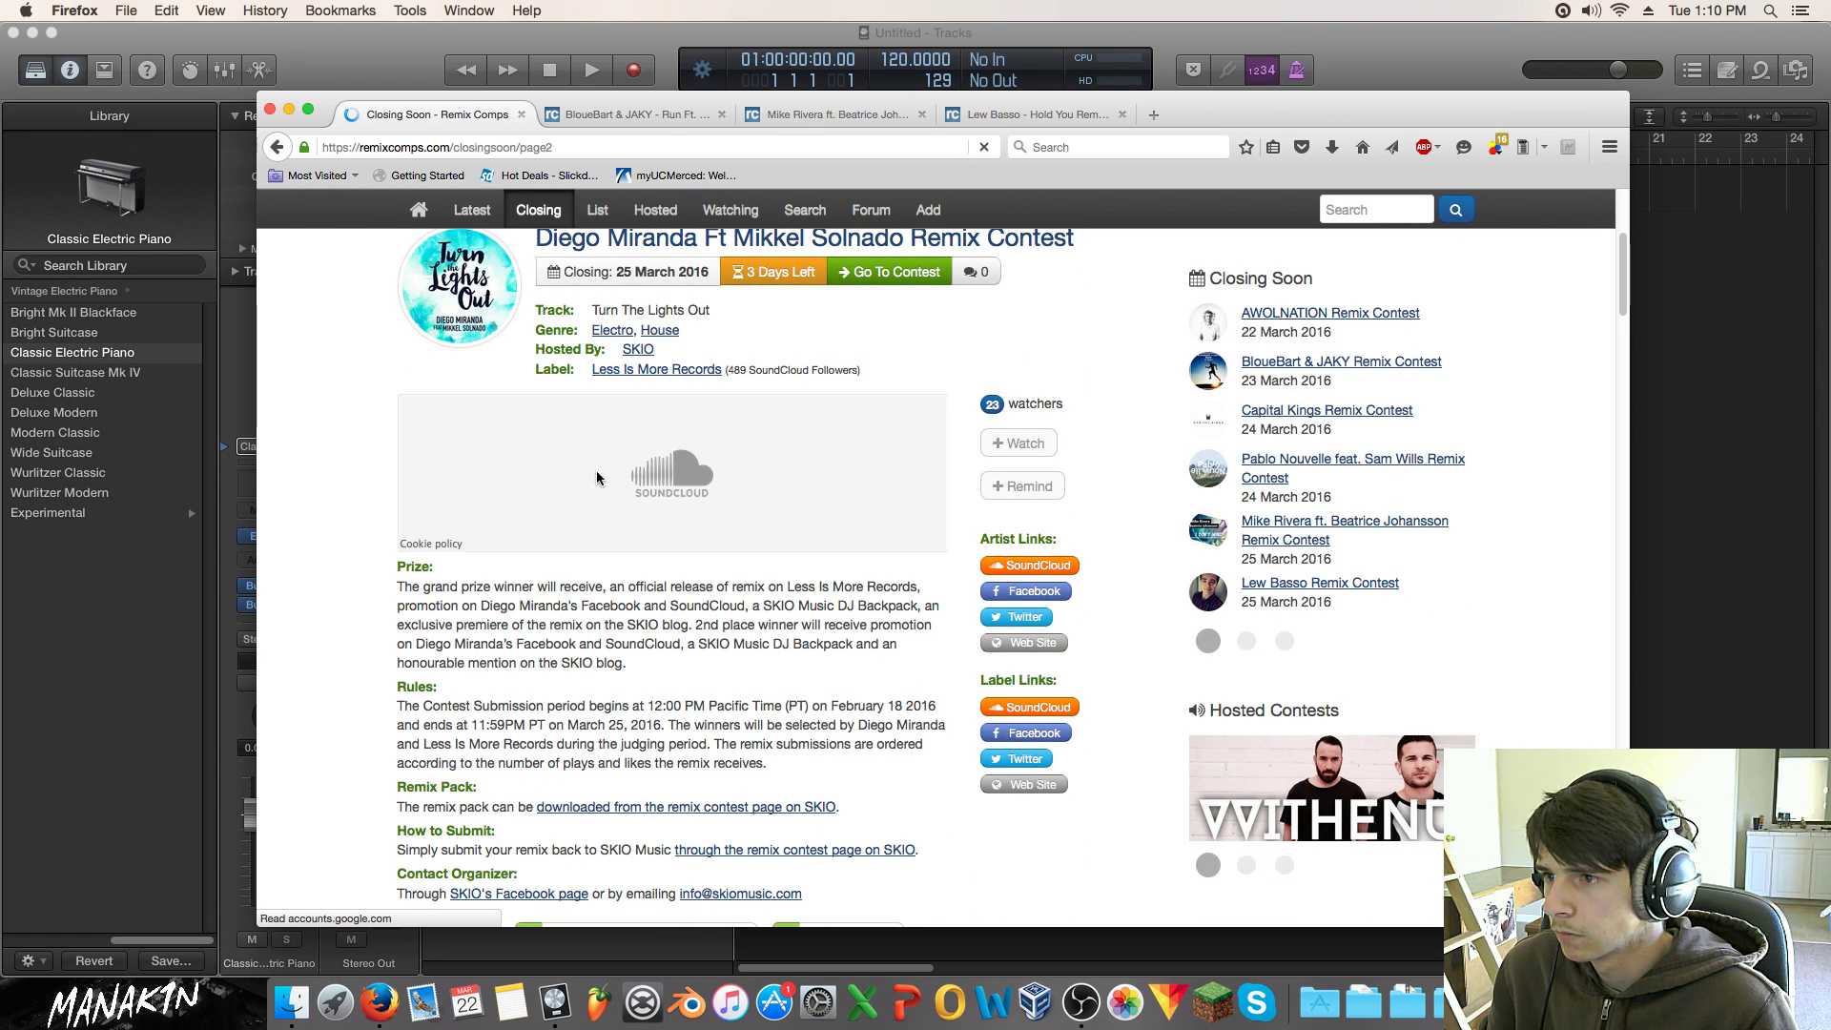
Step: Play the Diego Miranda 'Turn The Lights Out' preview, skipping to 0:39, and pause at 1:16
scroll(469, 543, "up", 5)
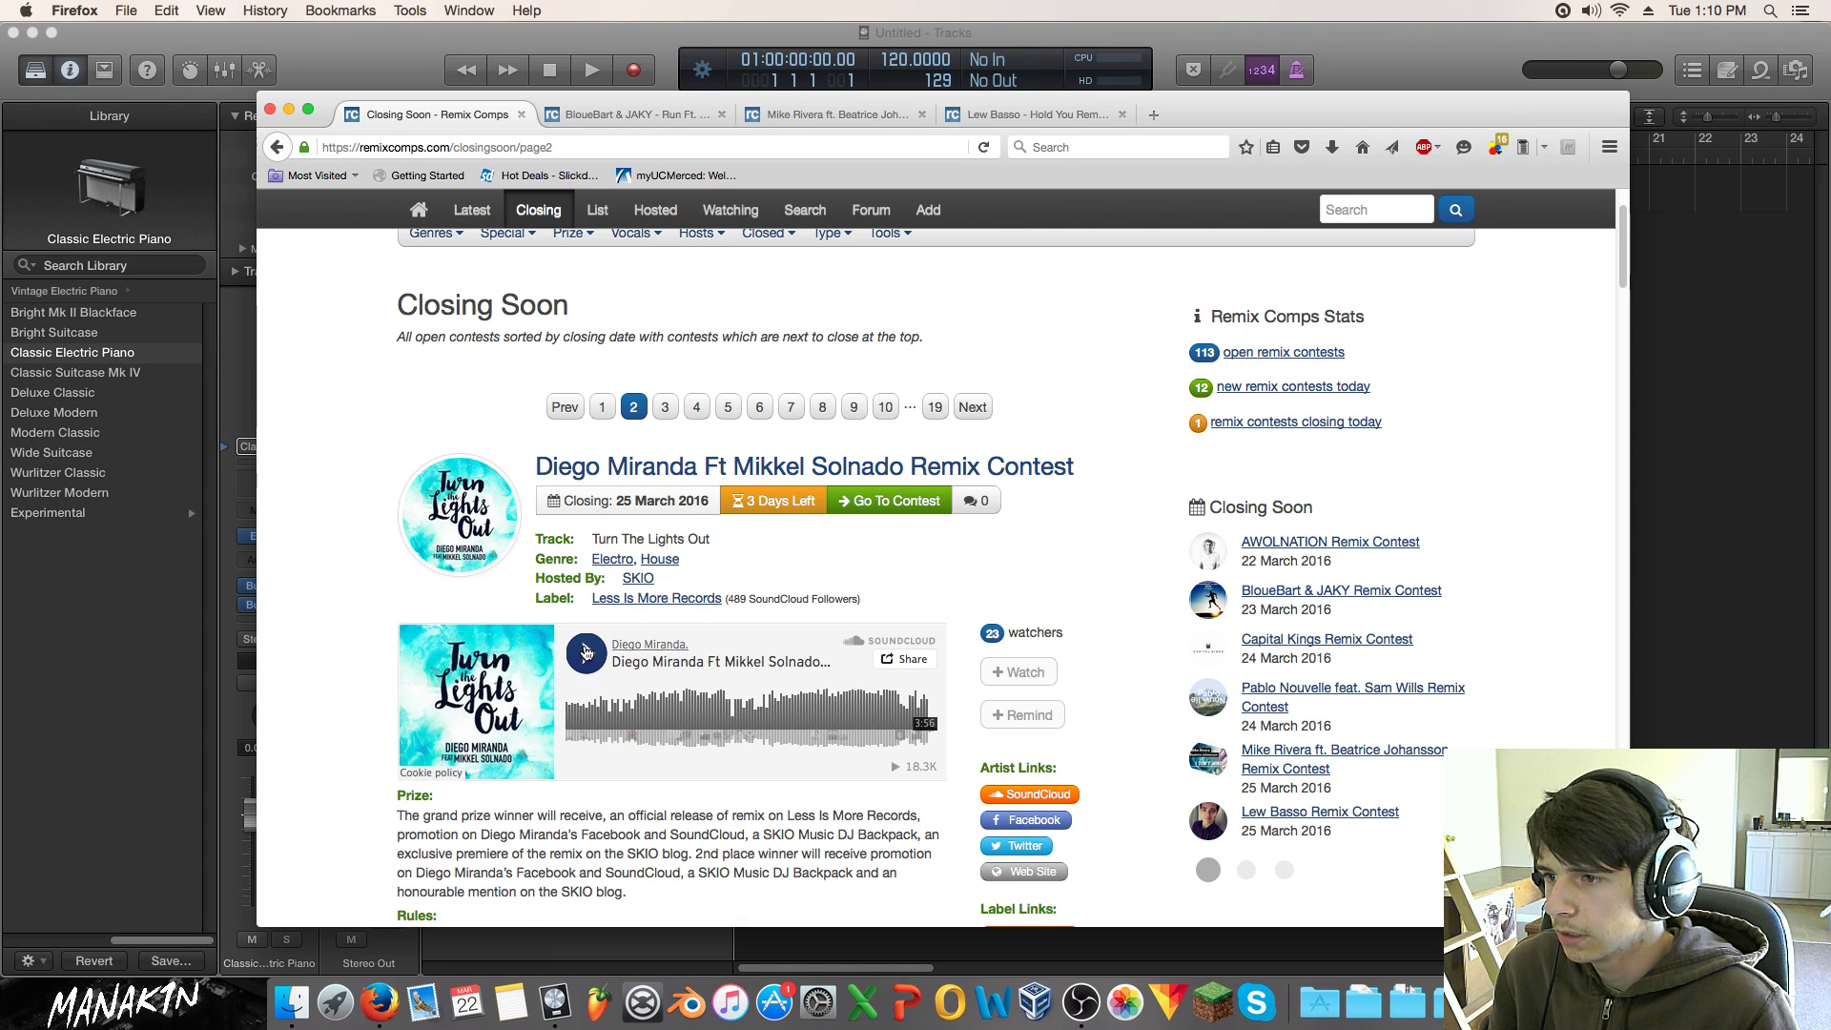
scroll(584, 646, "down", 3)
scroll(584, 647, "down", 3)
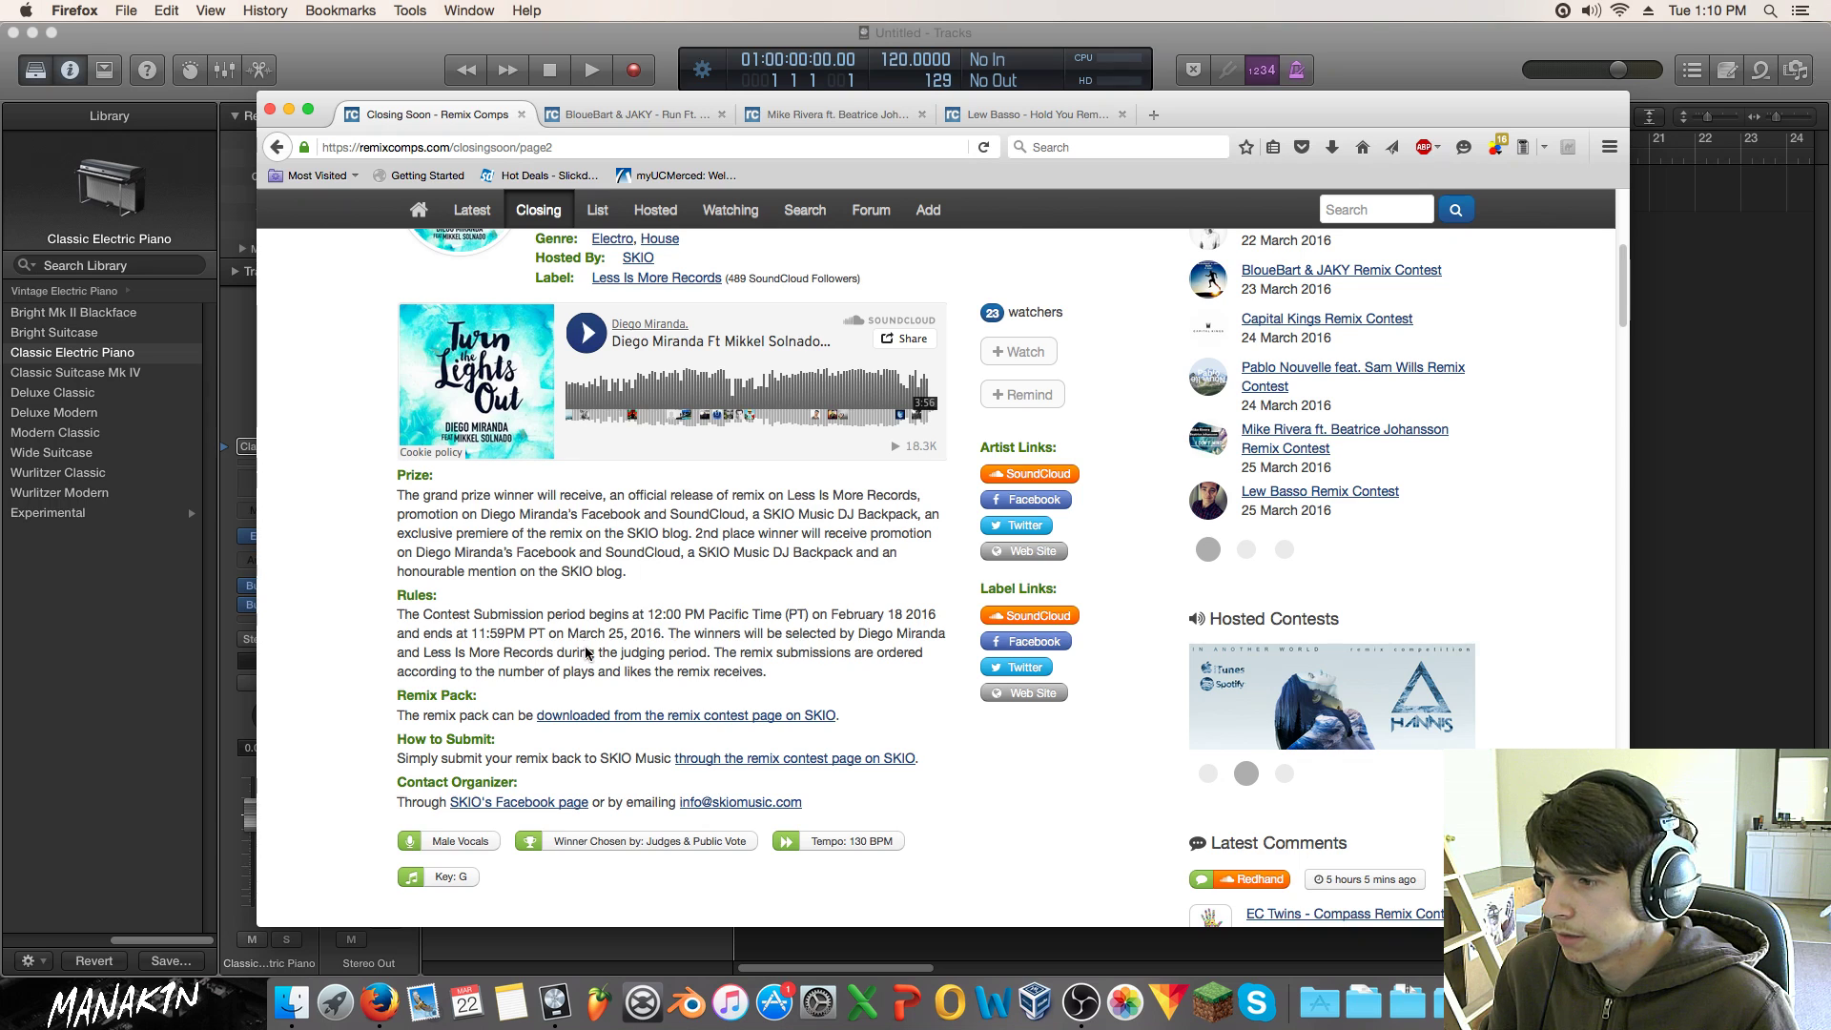
scroll(586, 648, "up", 4)
left_click(586, 518)
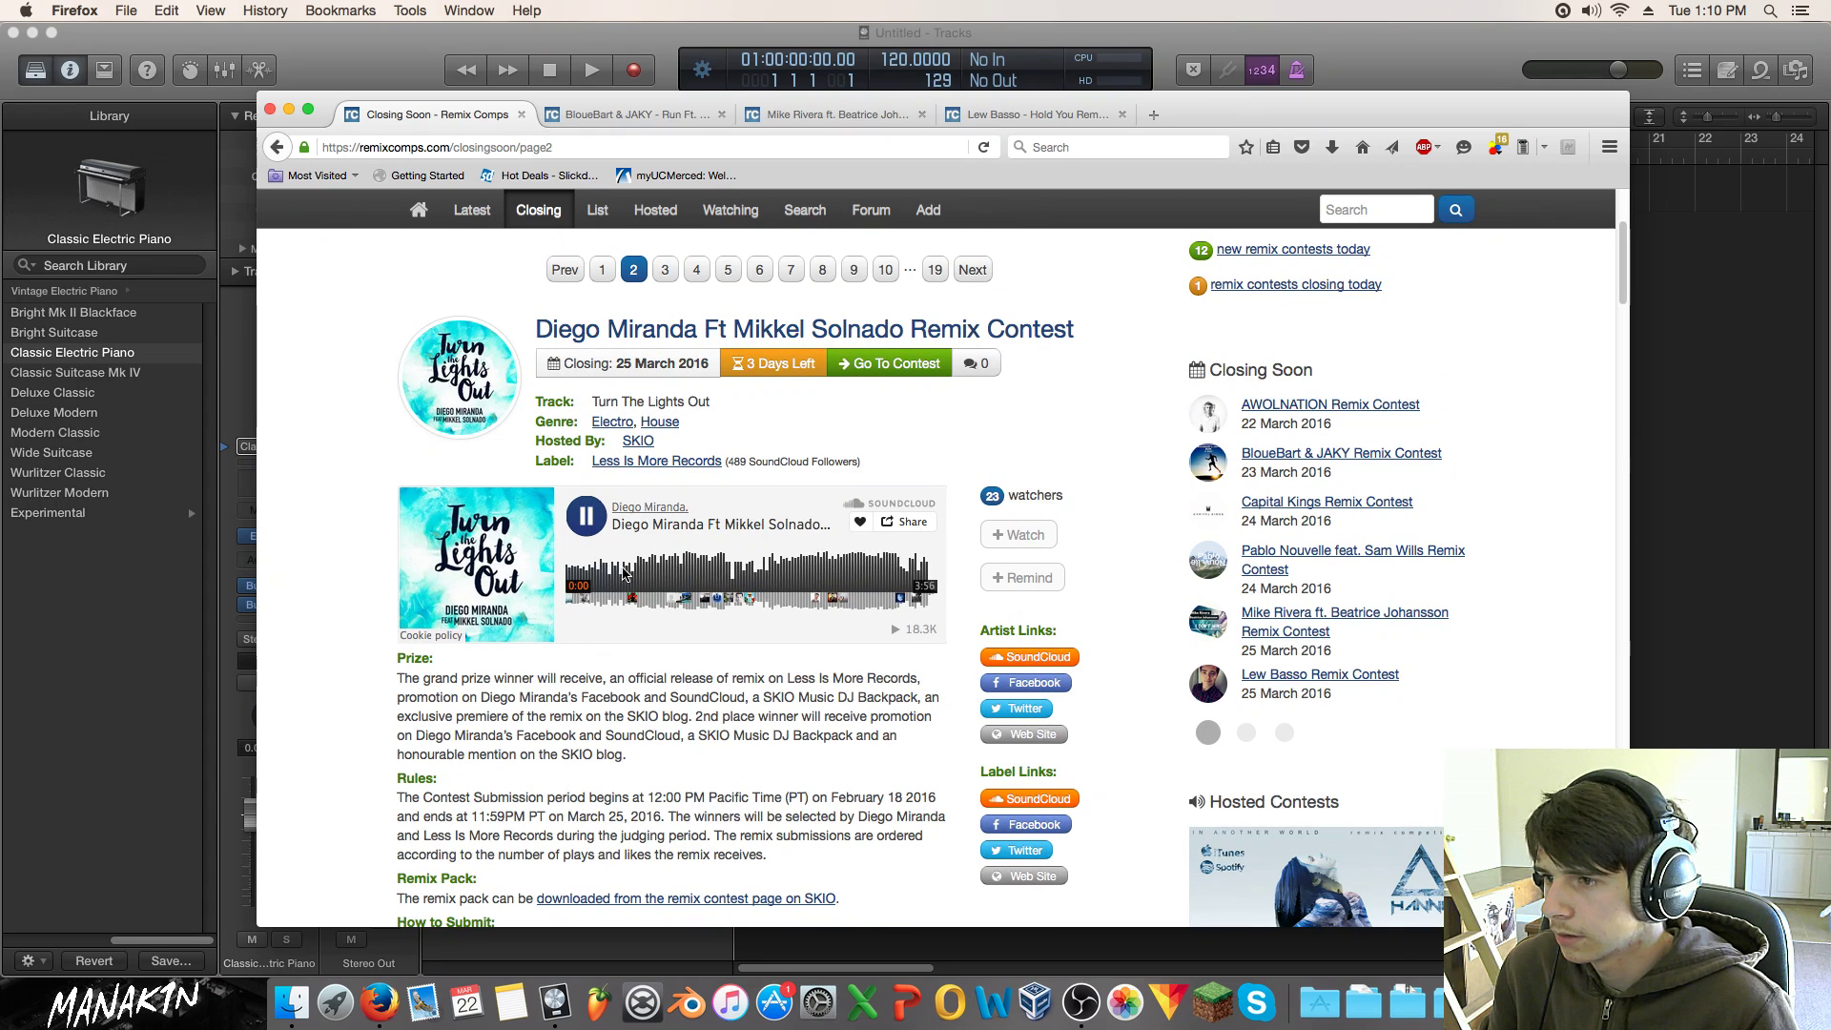
left_click(608, 575)
left_click(627, 577)
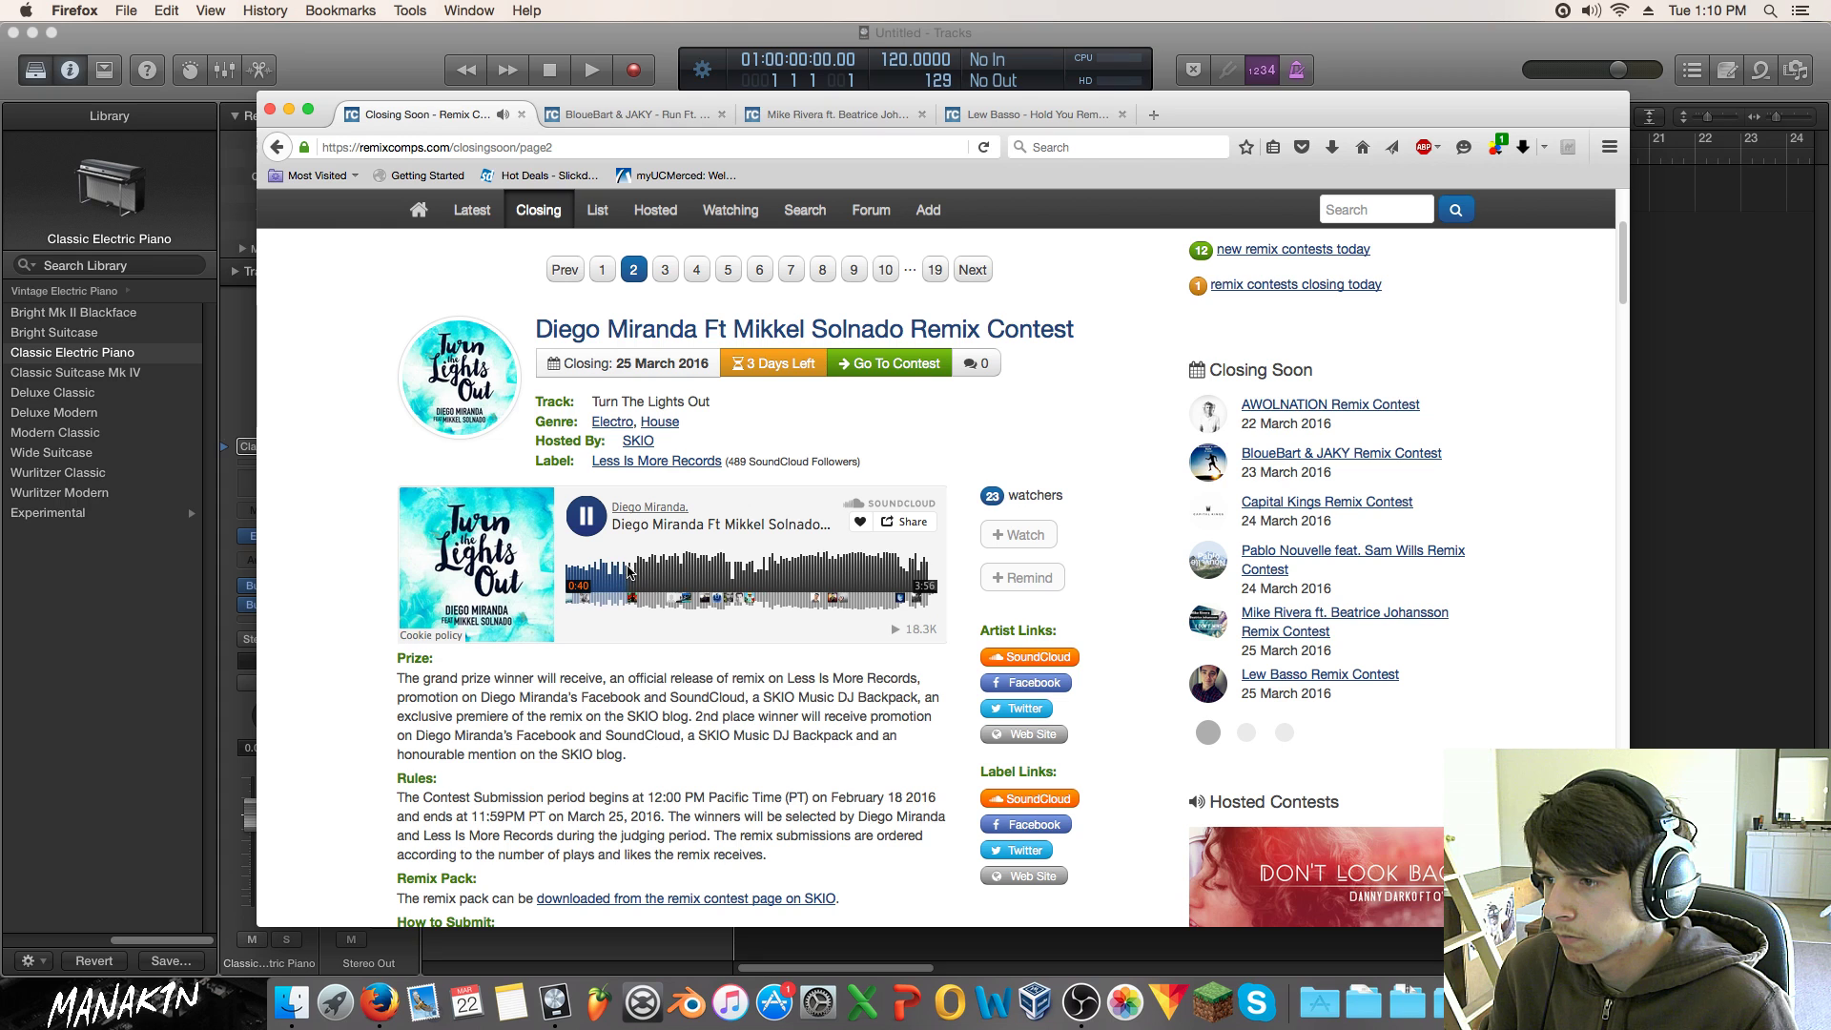
scroll(639, 573, "down", 1)
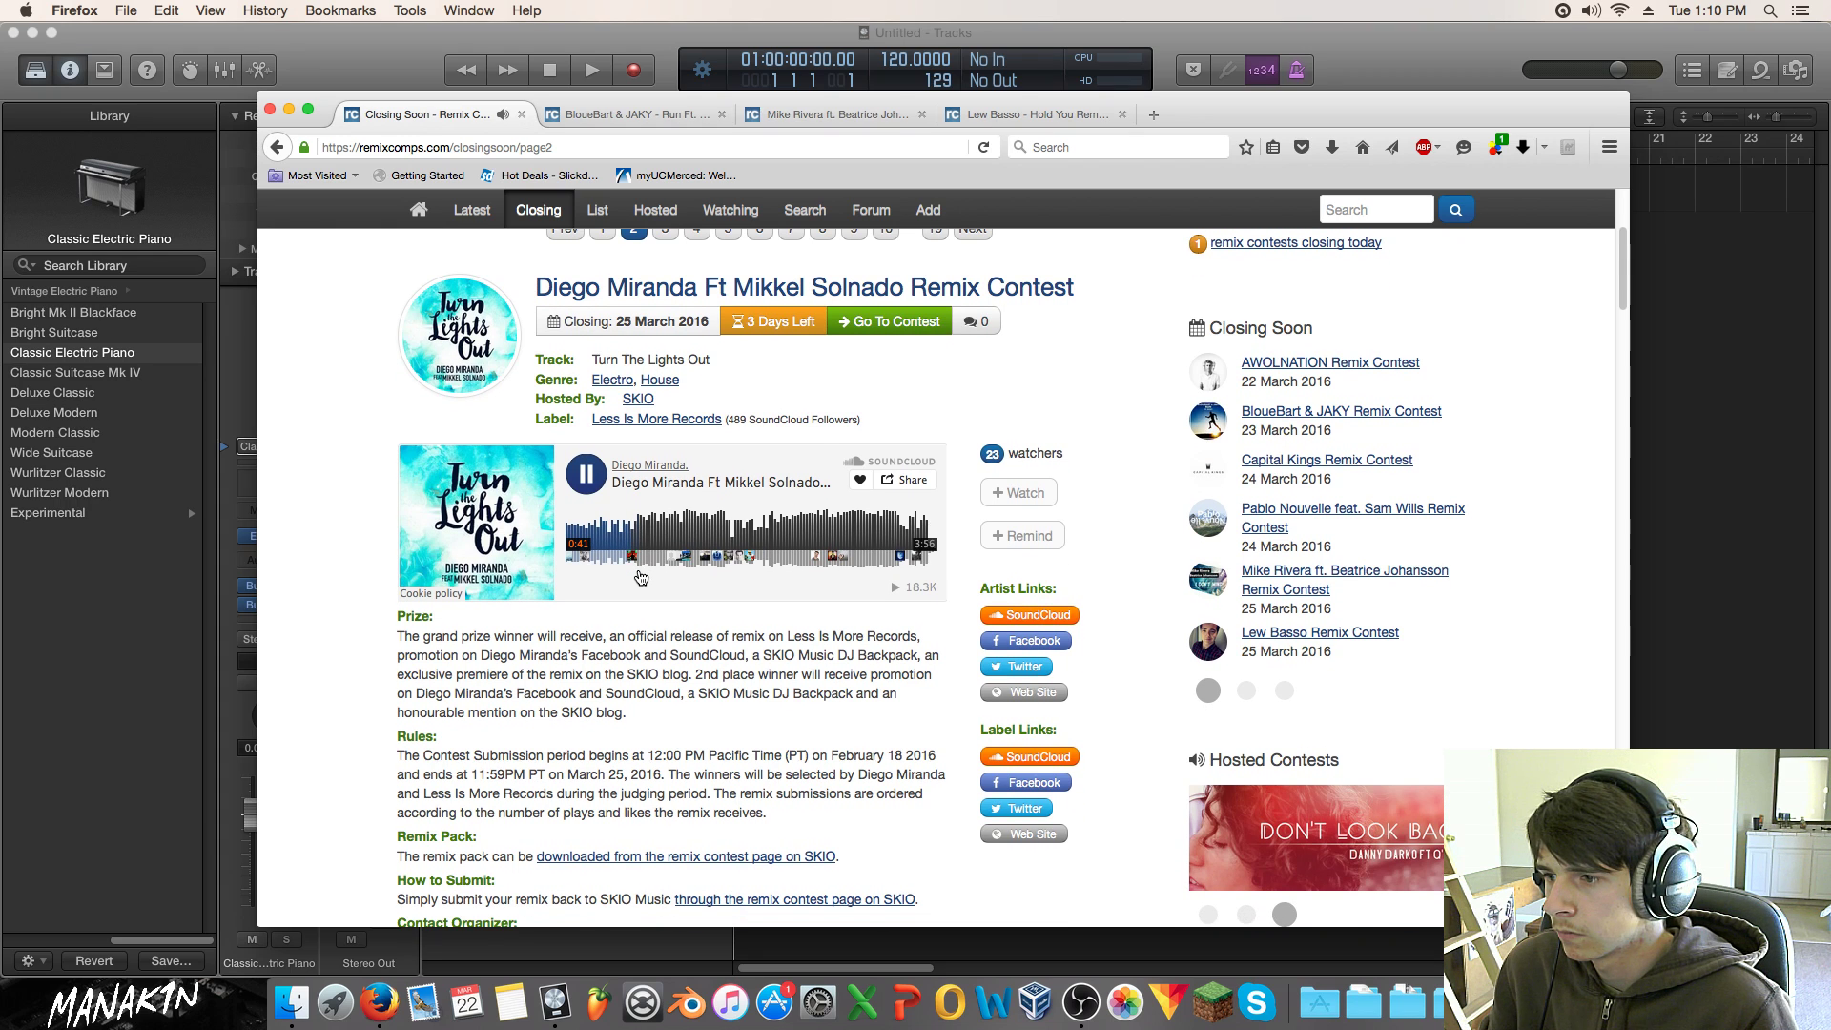
scroll(640, 577, "down", 1)
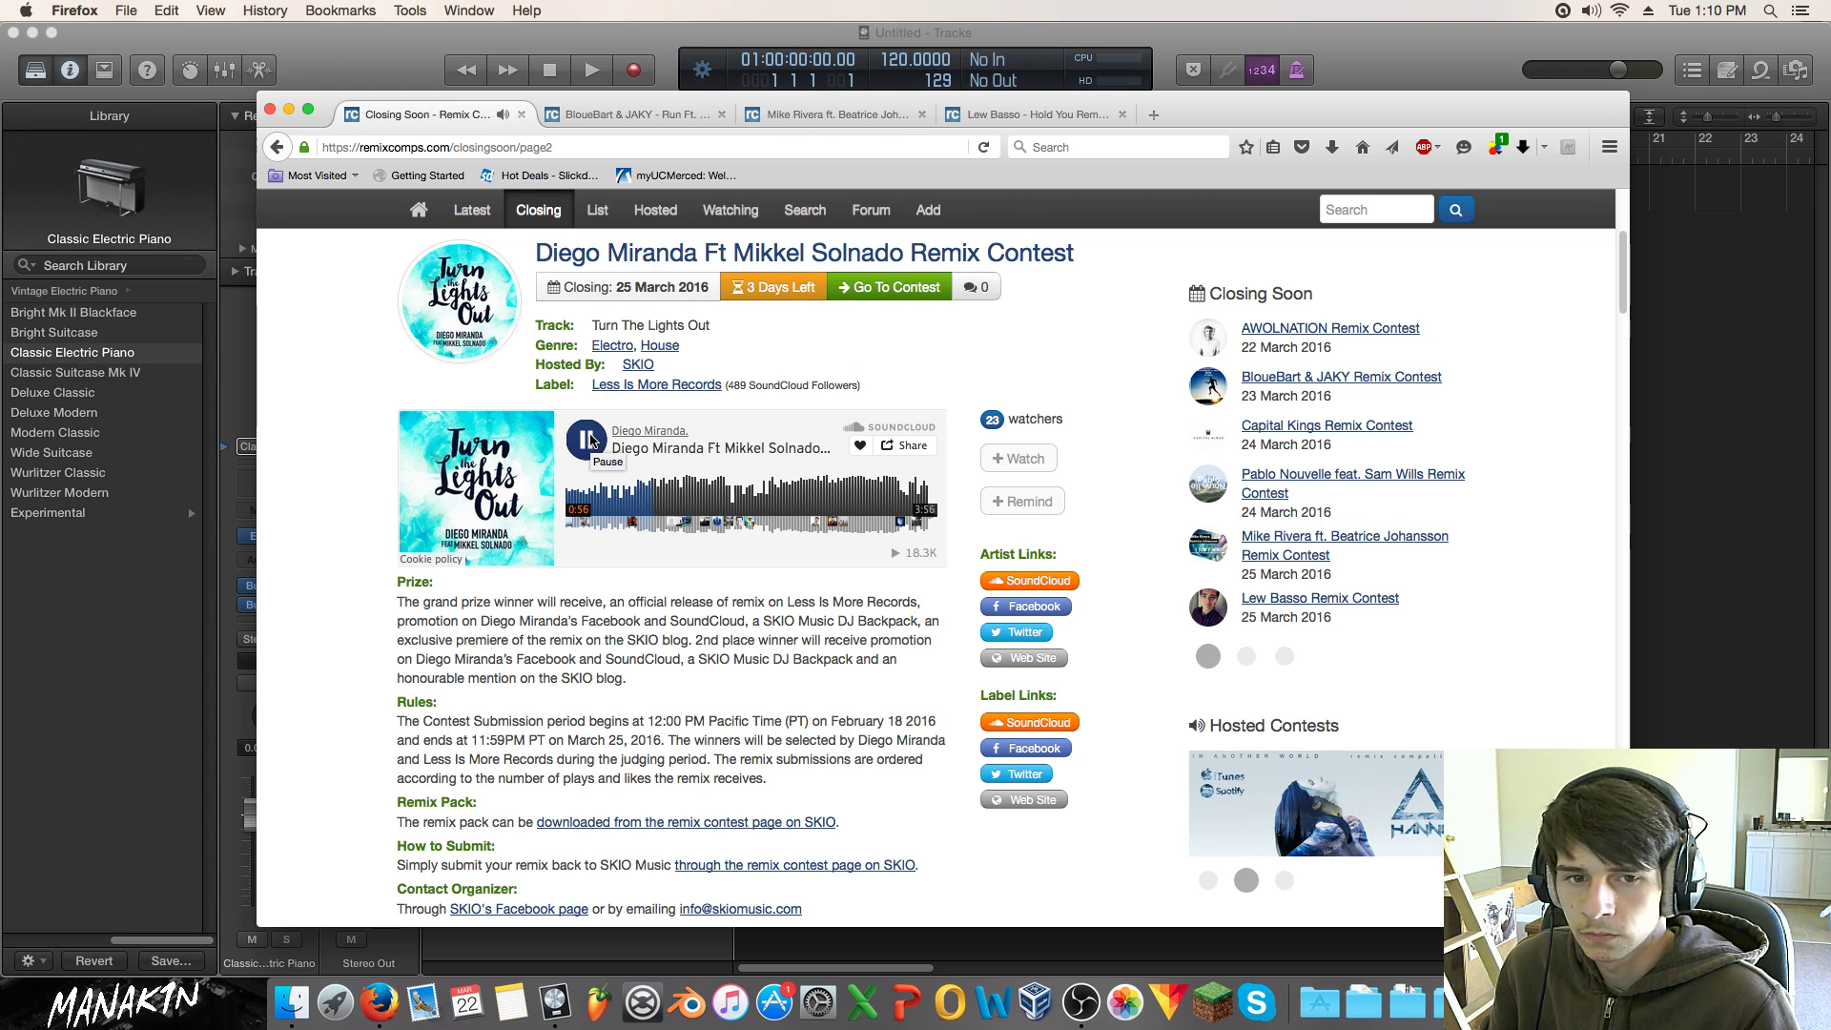
left_click(590, 440)
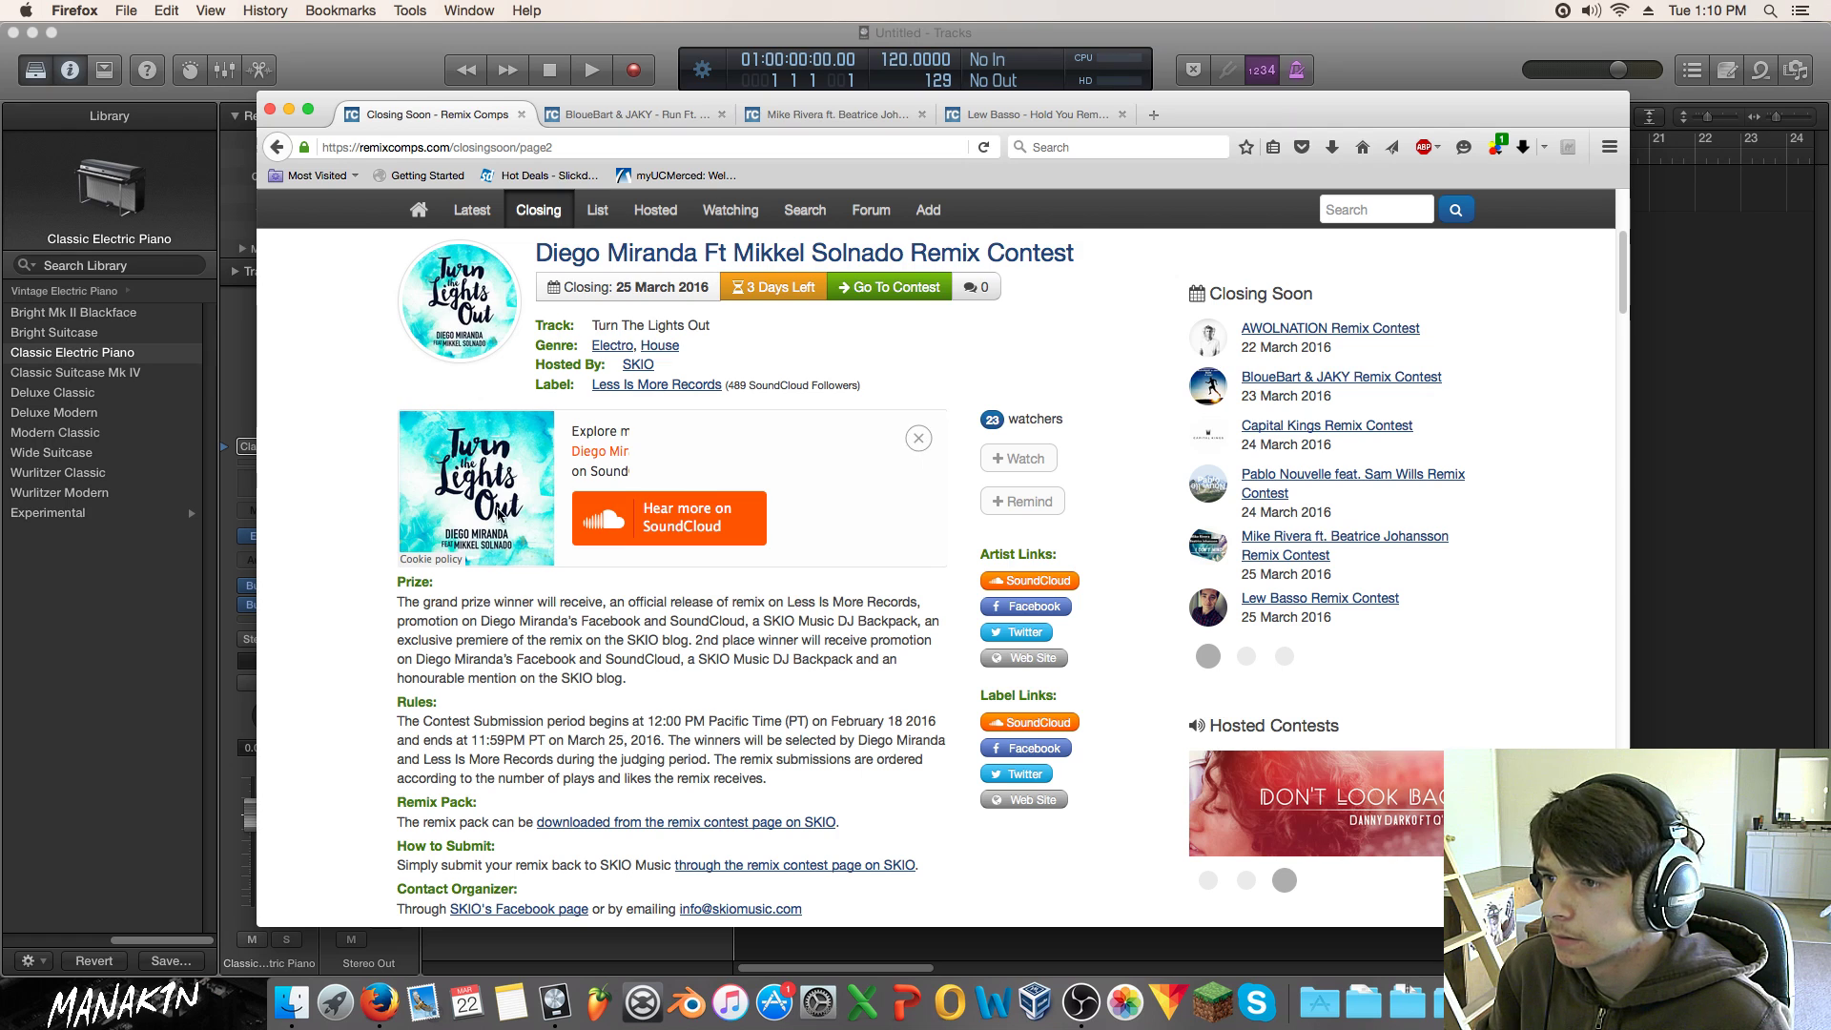
left_click(497, 520)
left_click(587, 443)
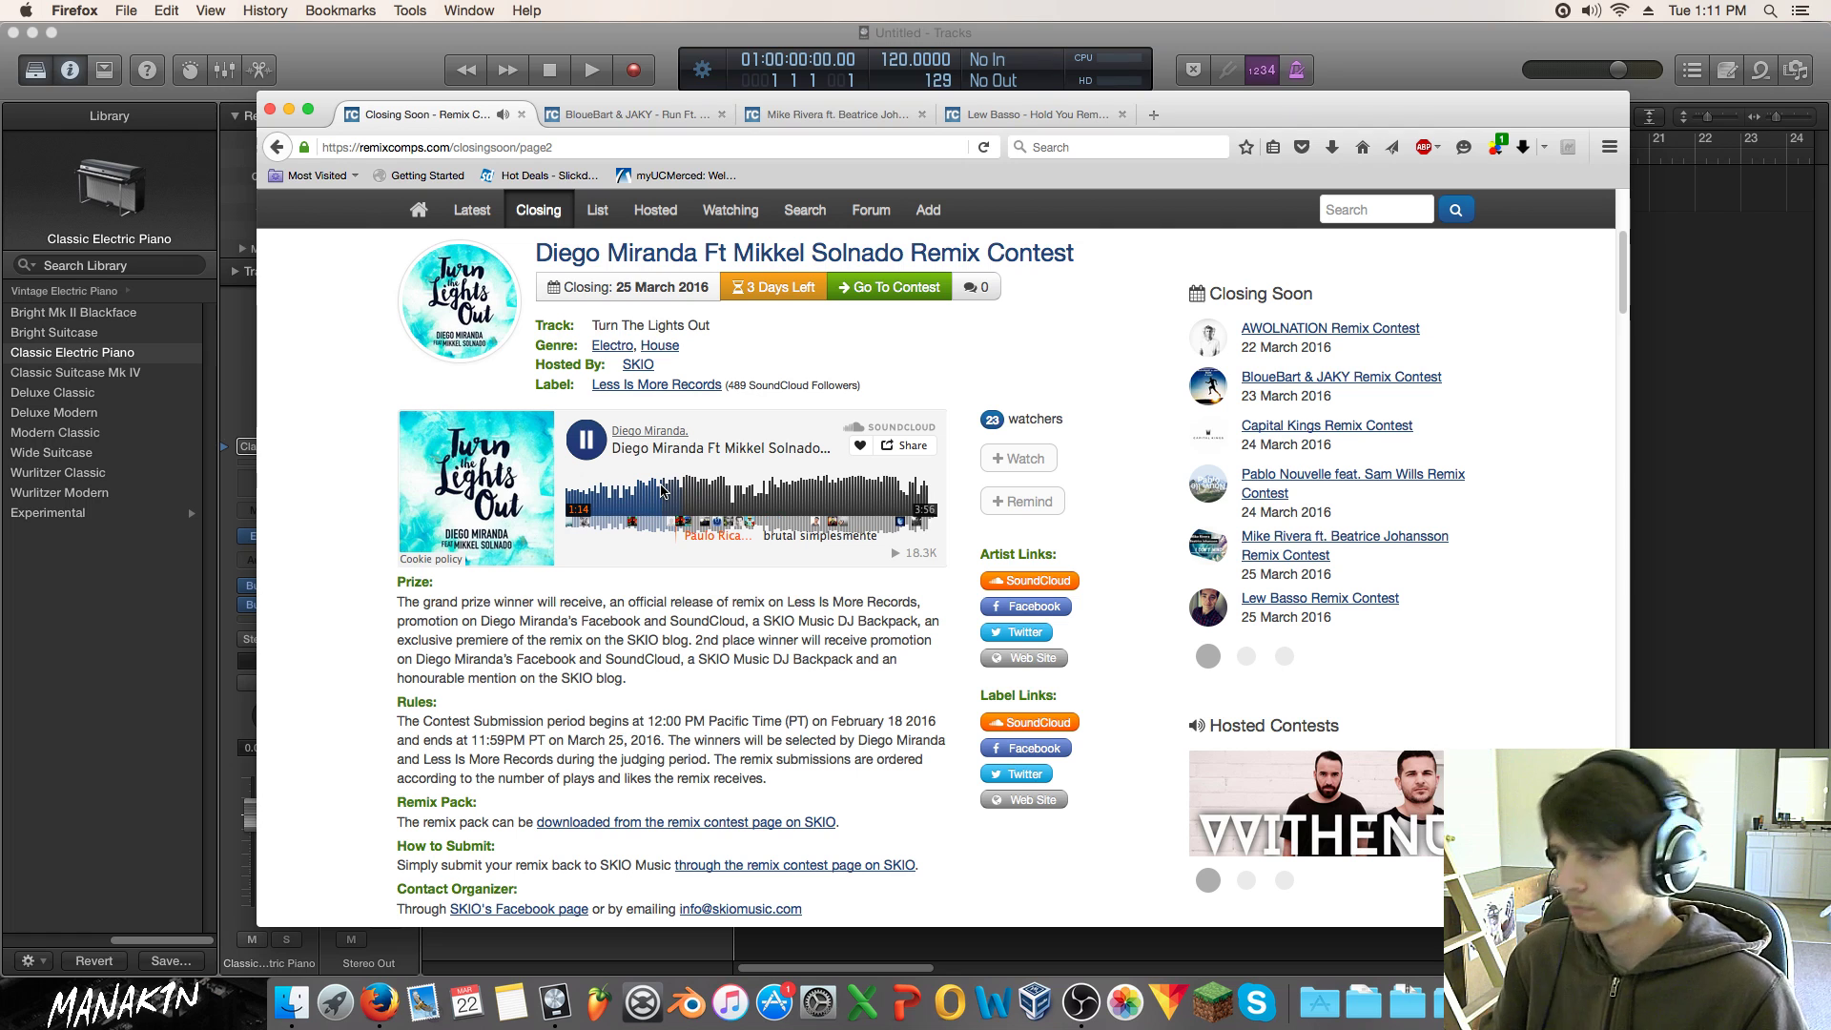
left_click(586, 441)
Step: Open the Diego Miranda track's SoundCloud page in a new tab
scroll(826, 545, "down", 7)
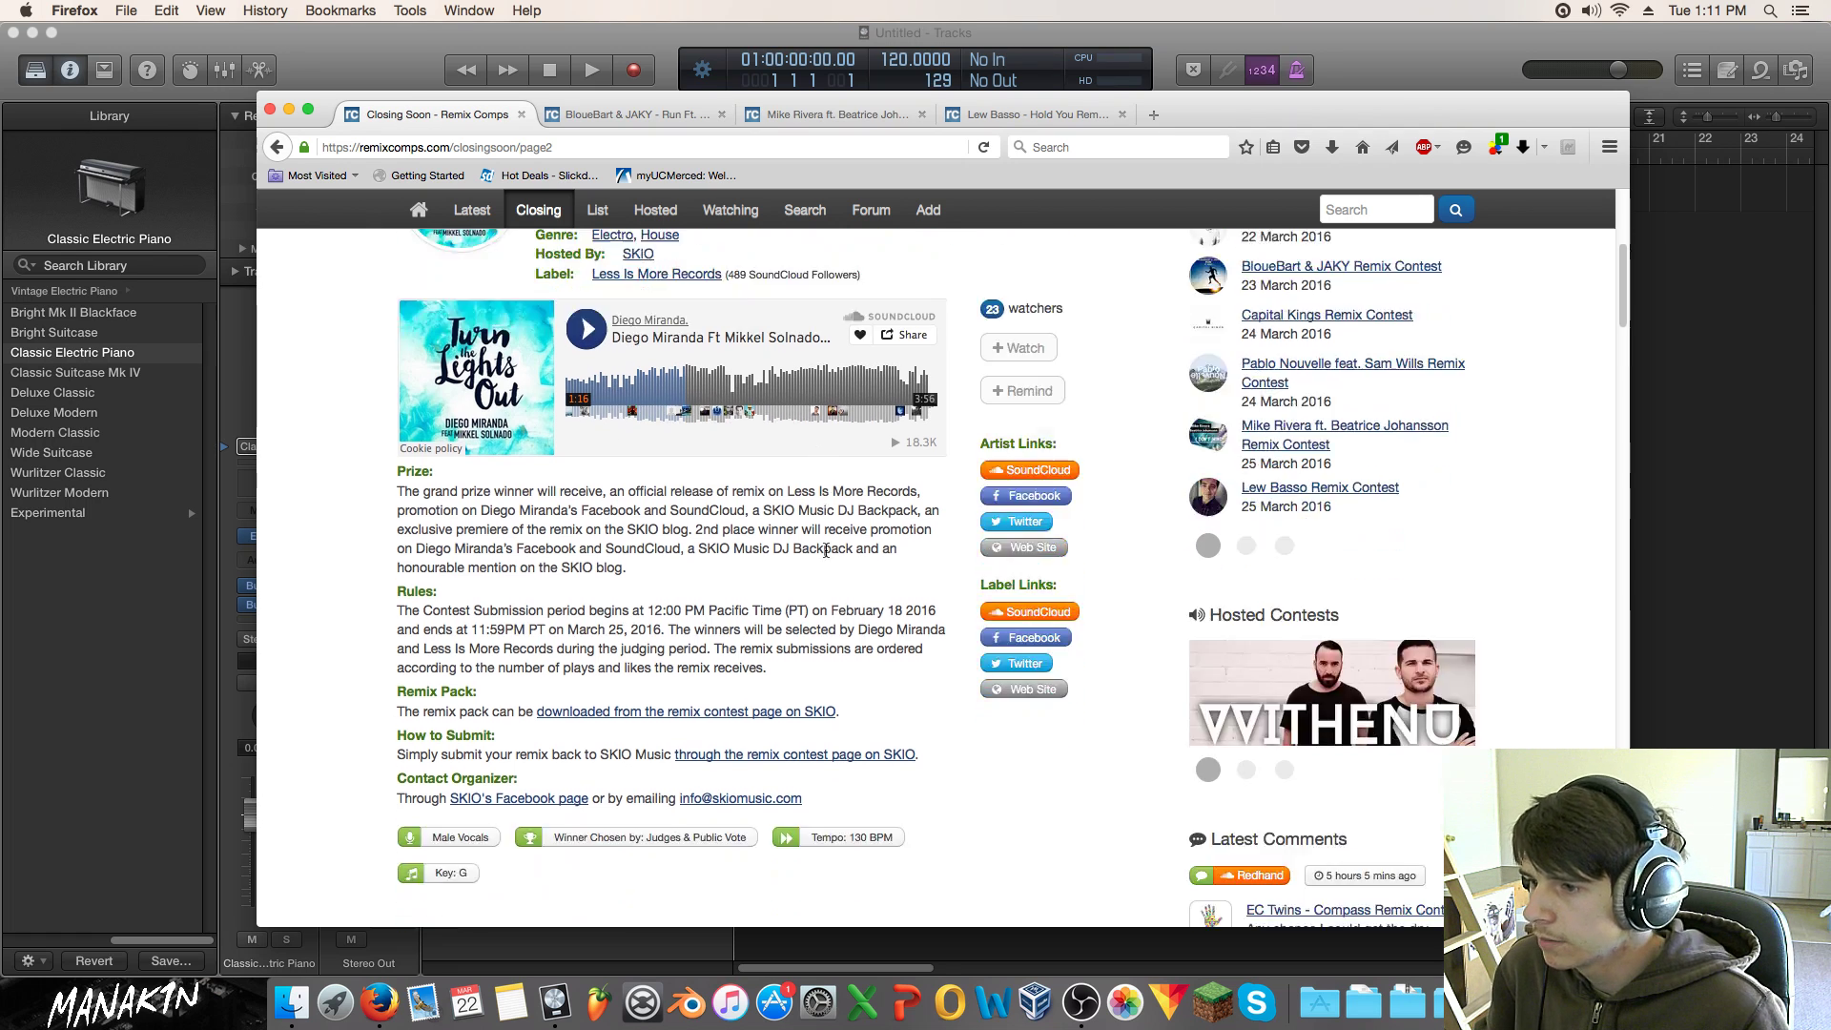
scroll(826, 545, "up", 5)
scroll(826, 546, "up", 2)
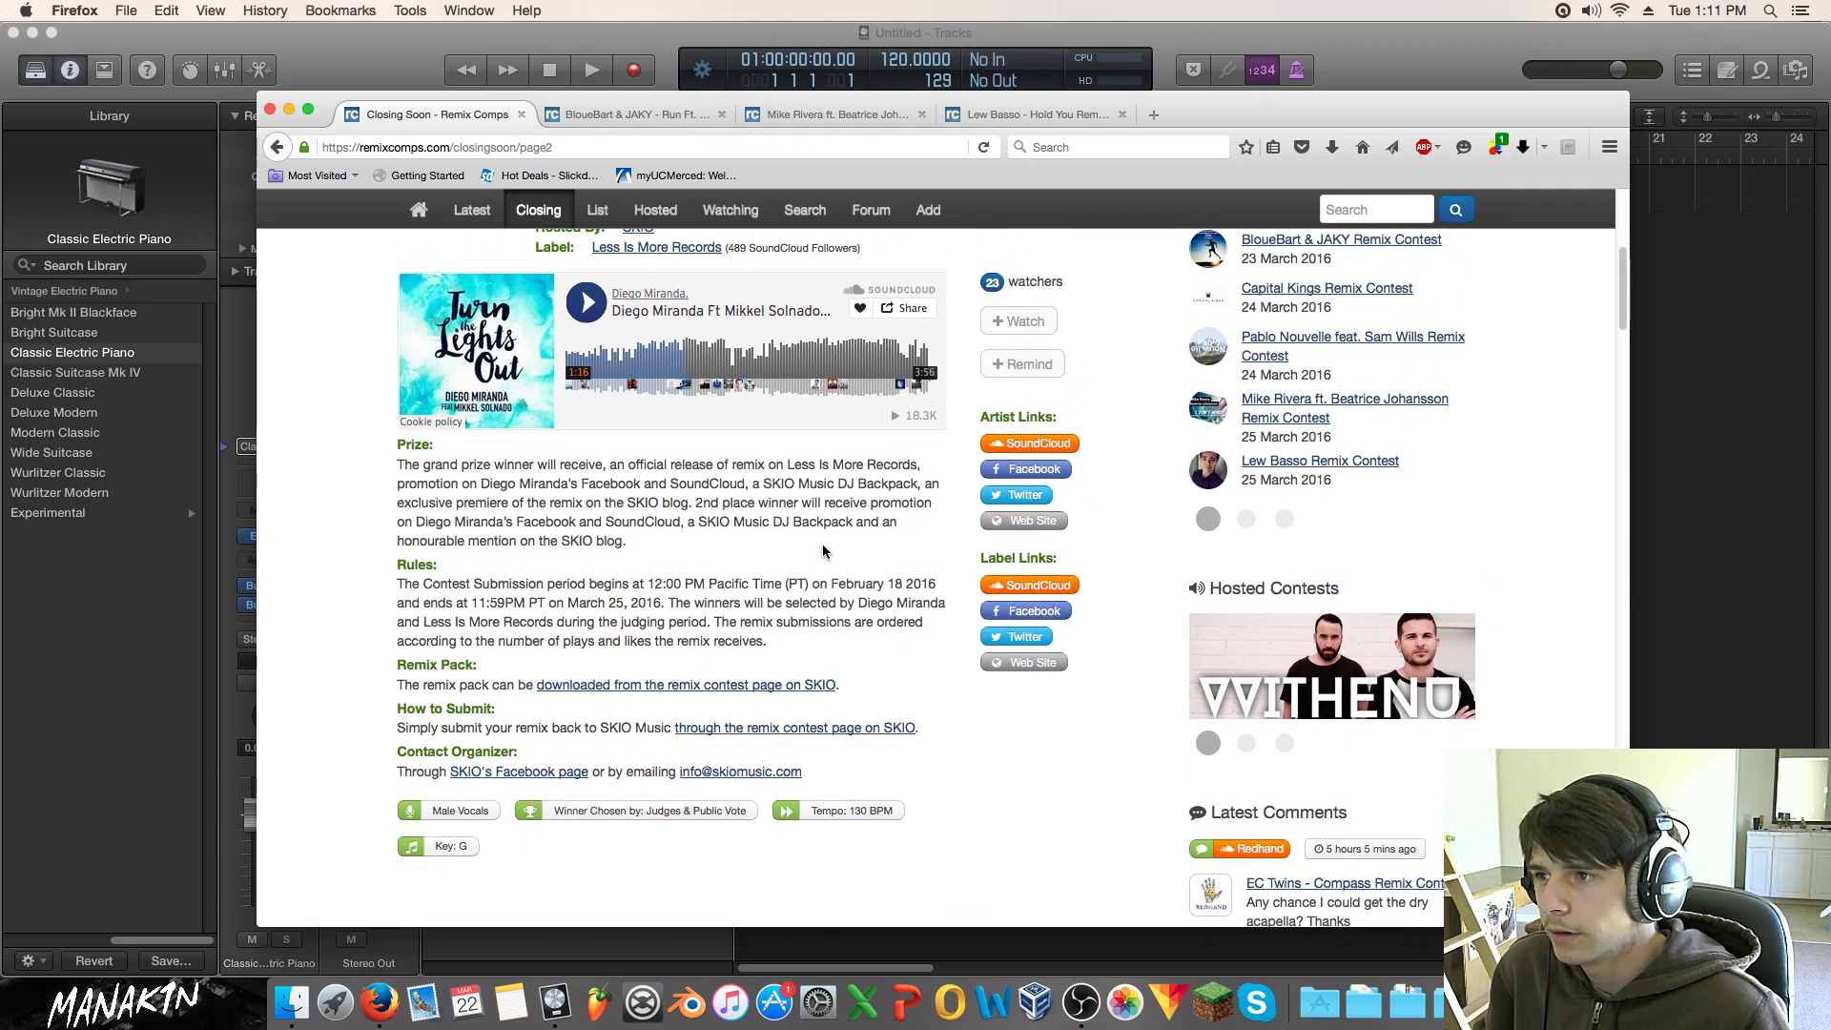
scroll(679, 314, "up", 1)
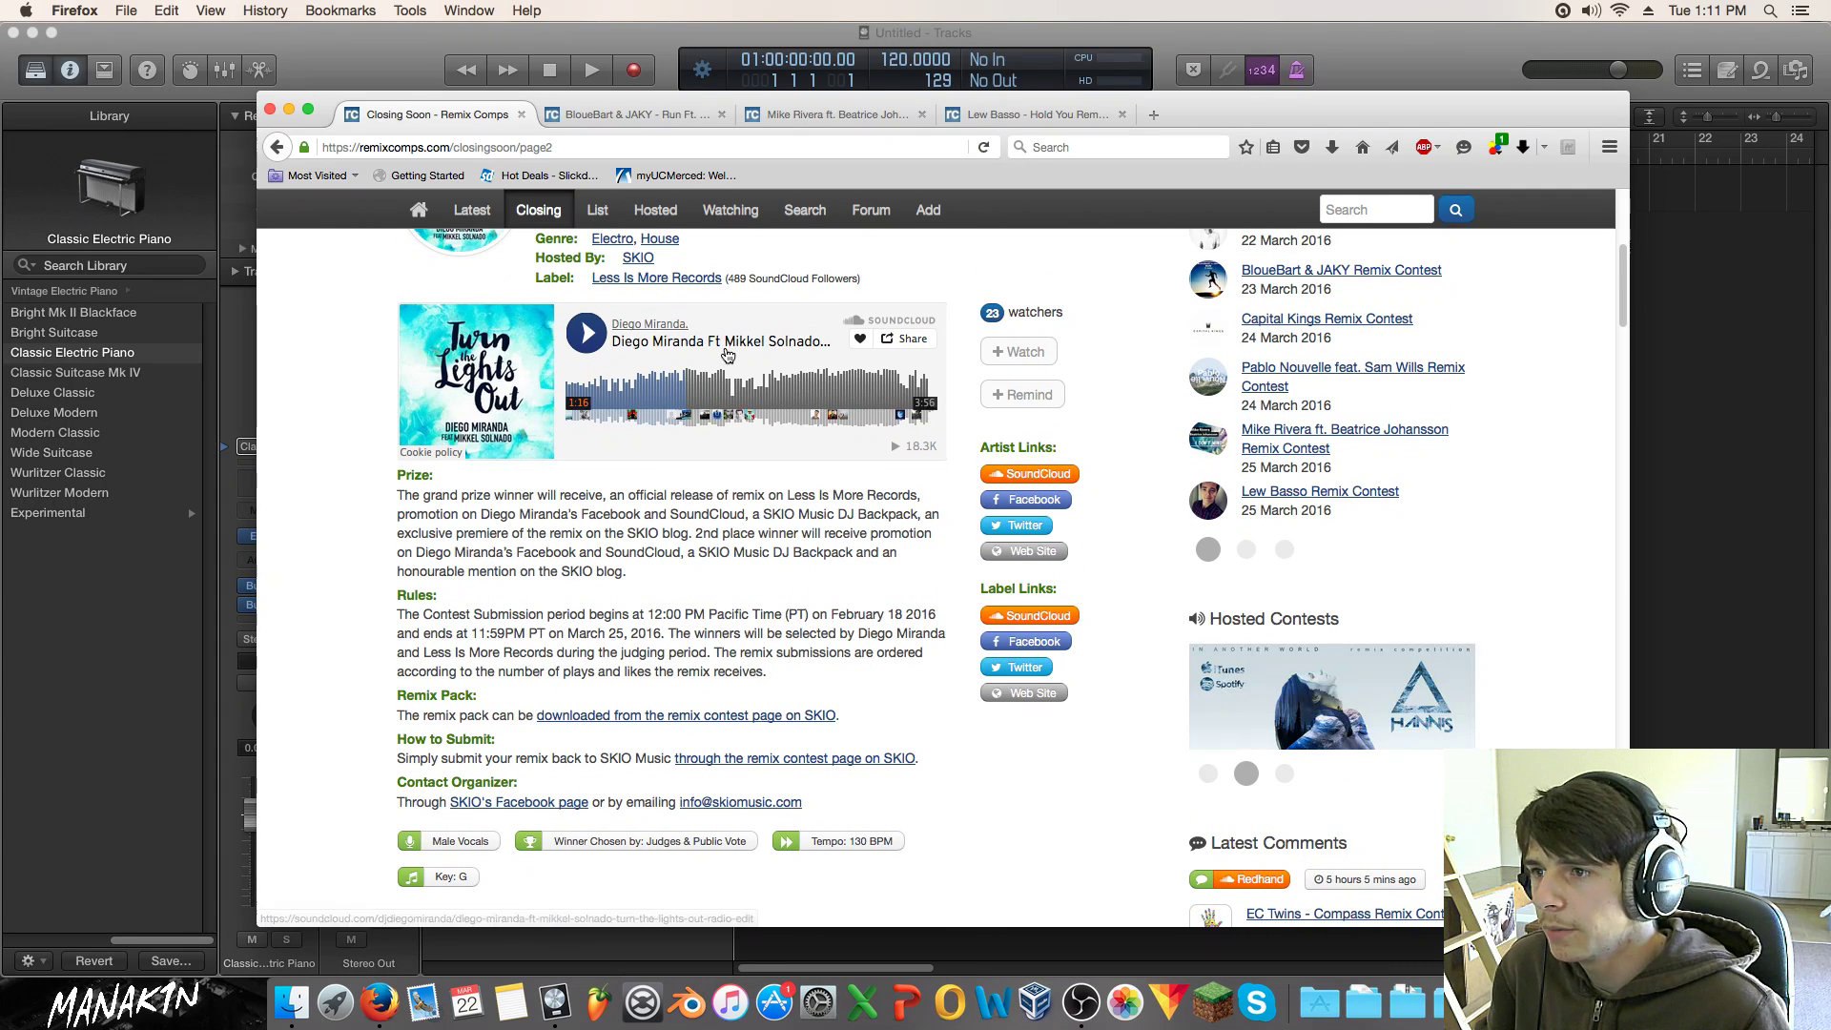
left_click_drag(729, 345, 1165, 116)
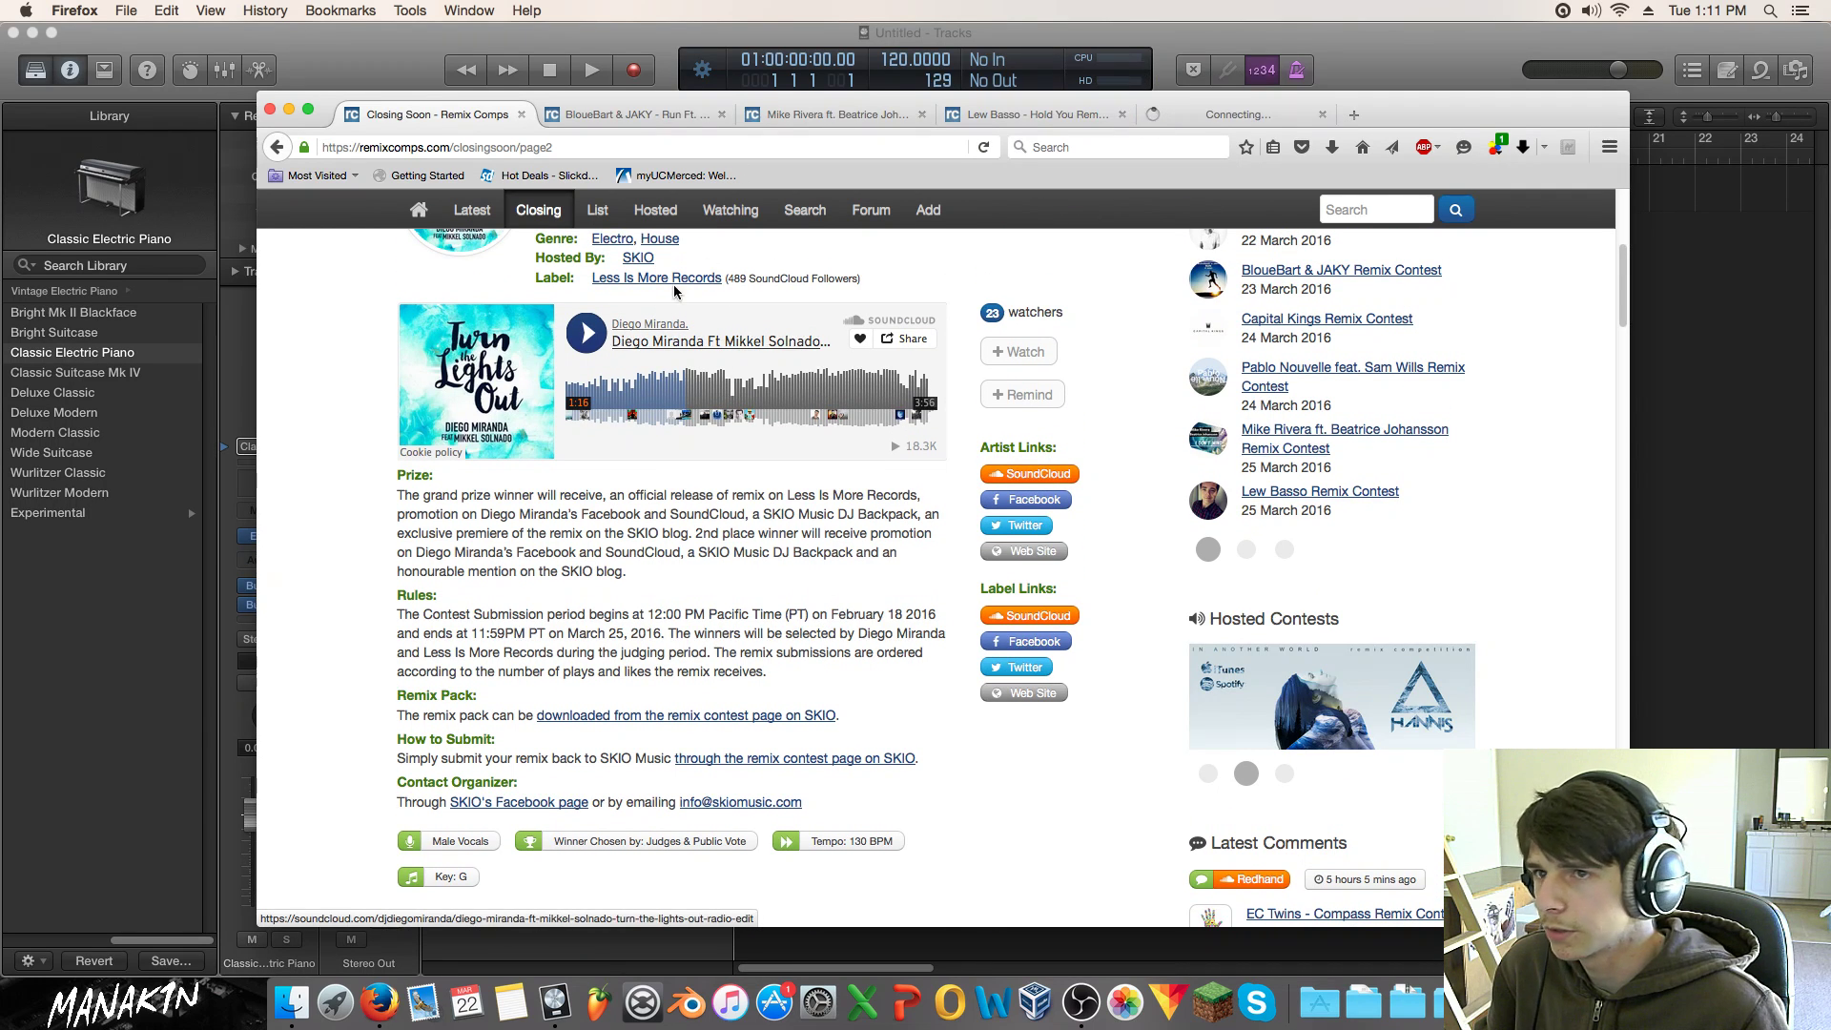
Step: Try playing the Ludovico Einaudi video further down the listing
scroll(692, 500, "down", 5)
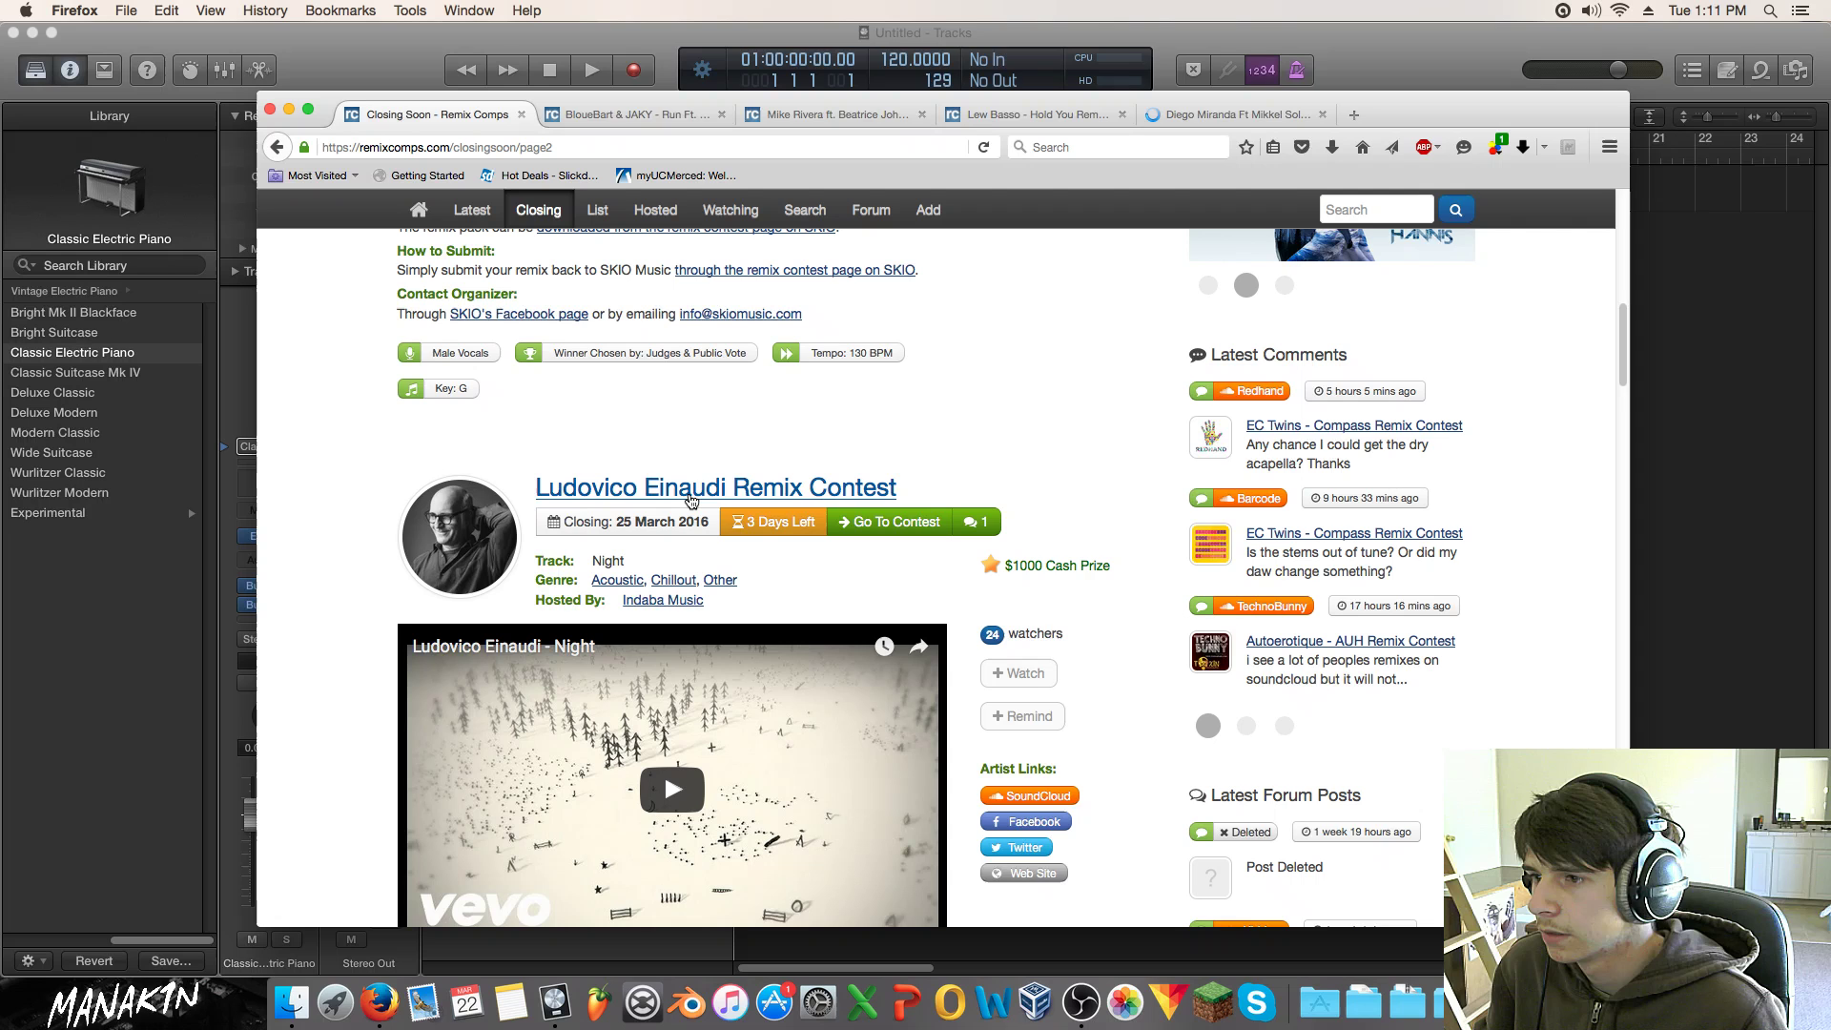
scroll(696, 477, "down", 5)
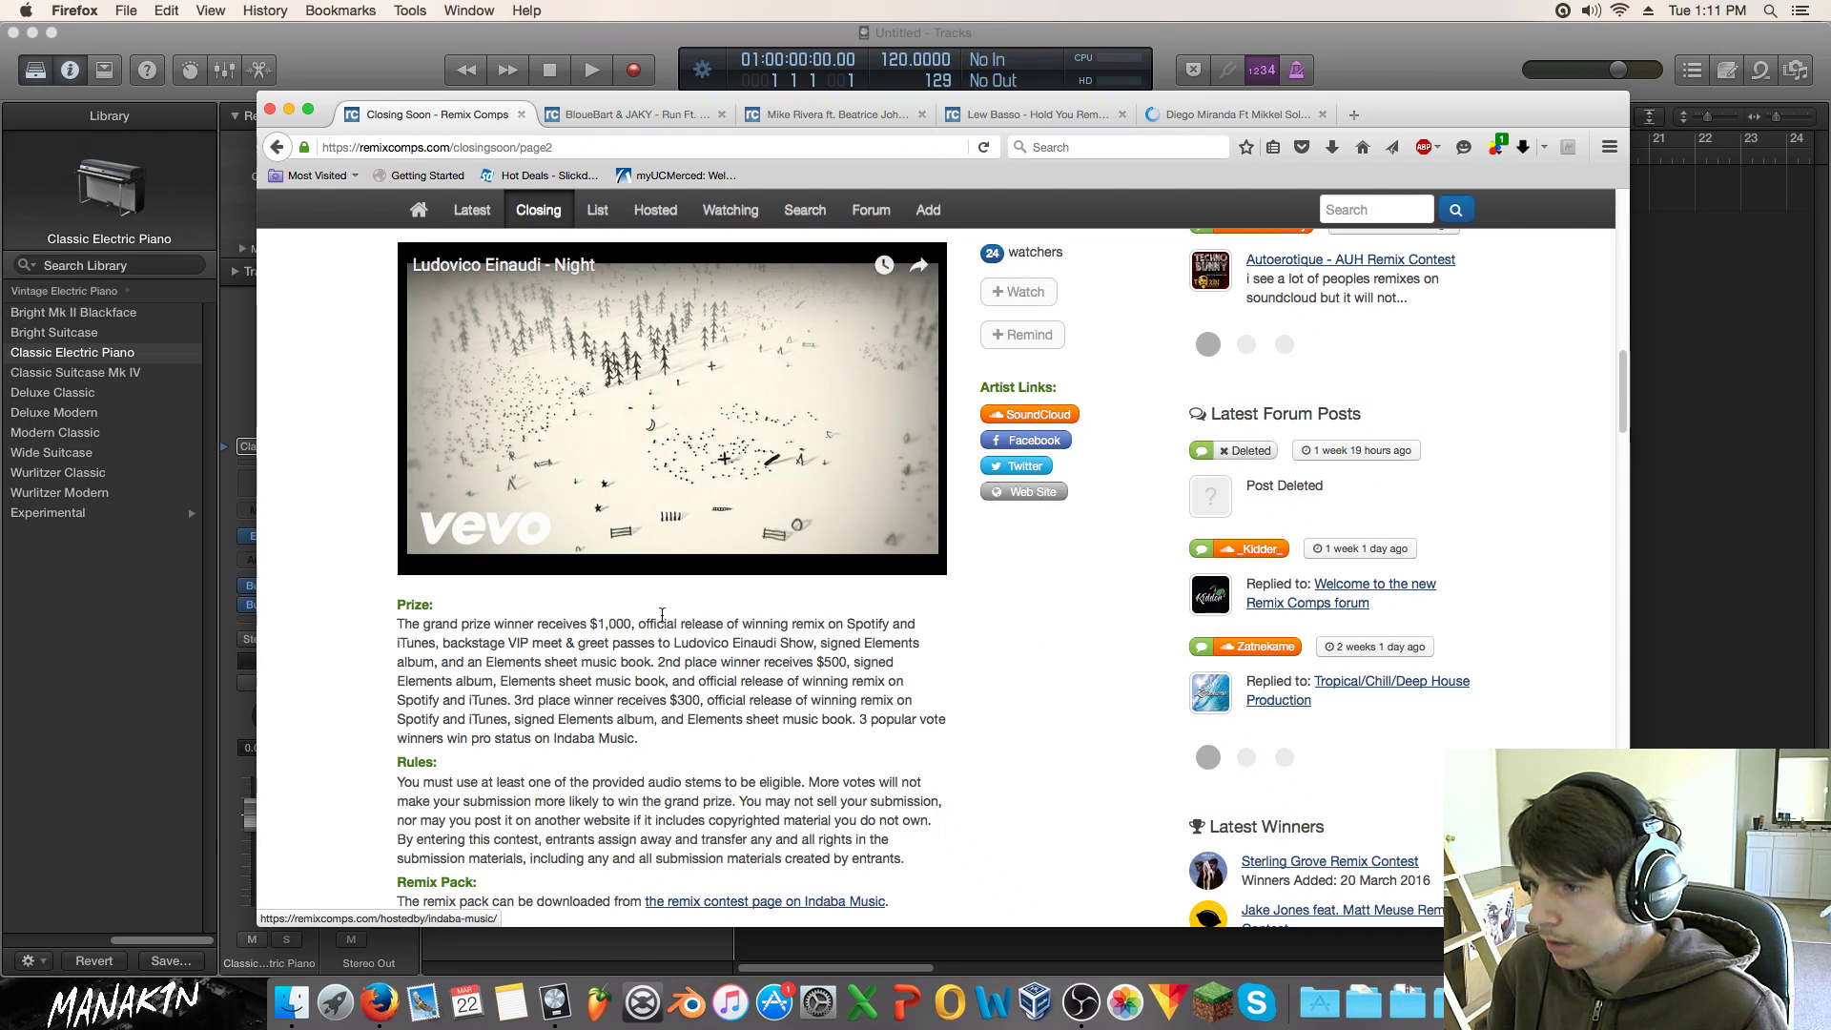
left_click(697, 426)
scroll(660, 607, "down", 1)
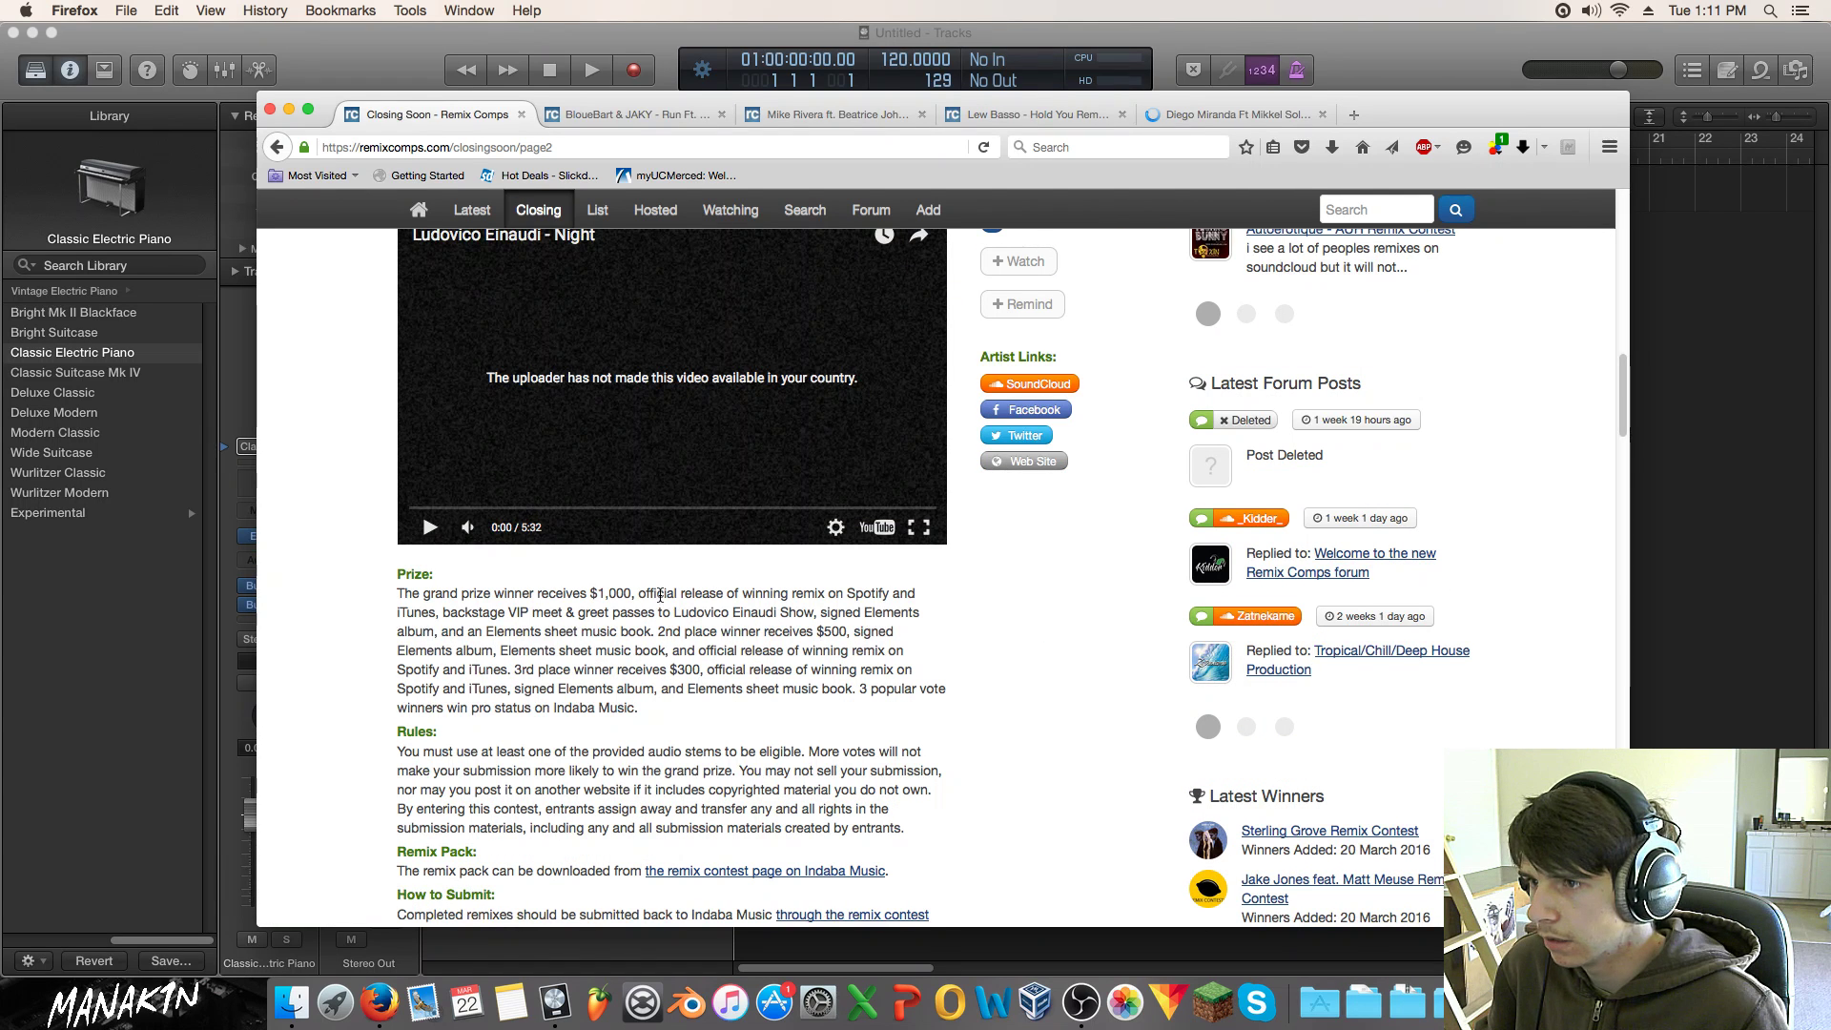
scroll(618, 608, "down", 3)
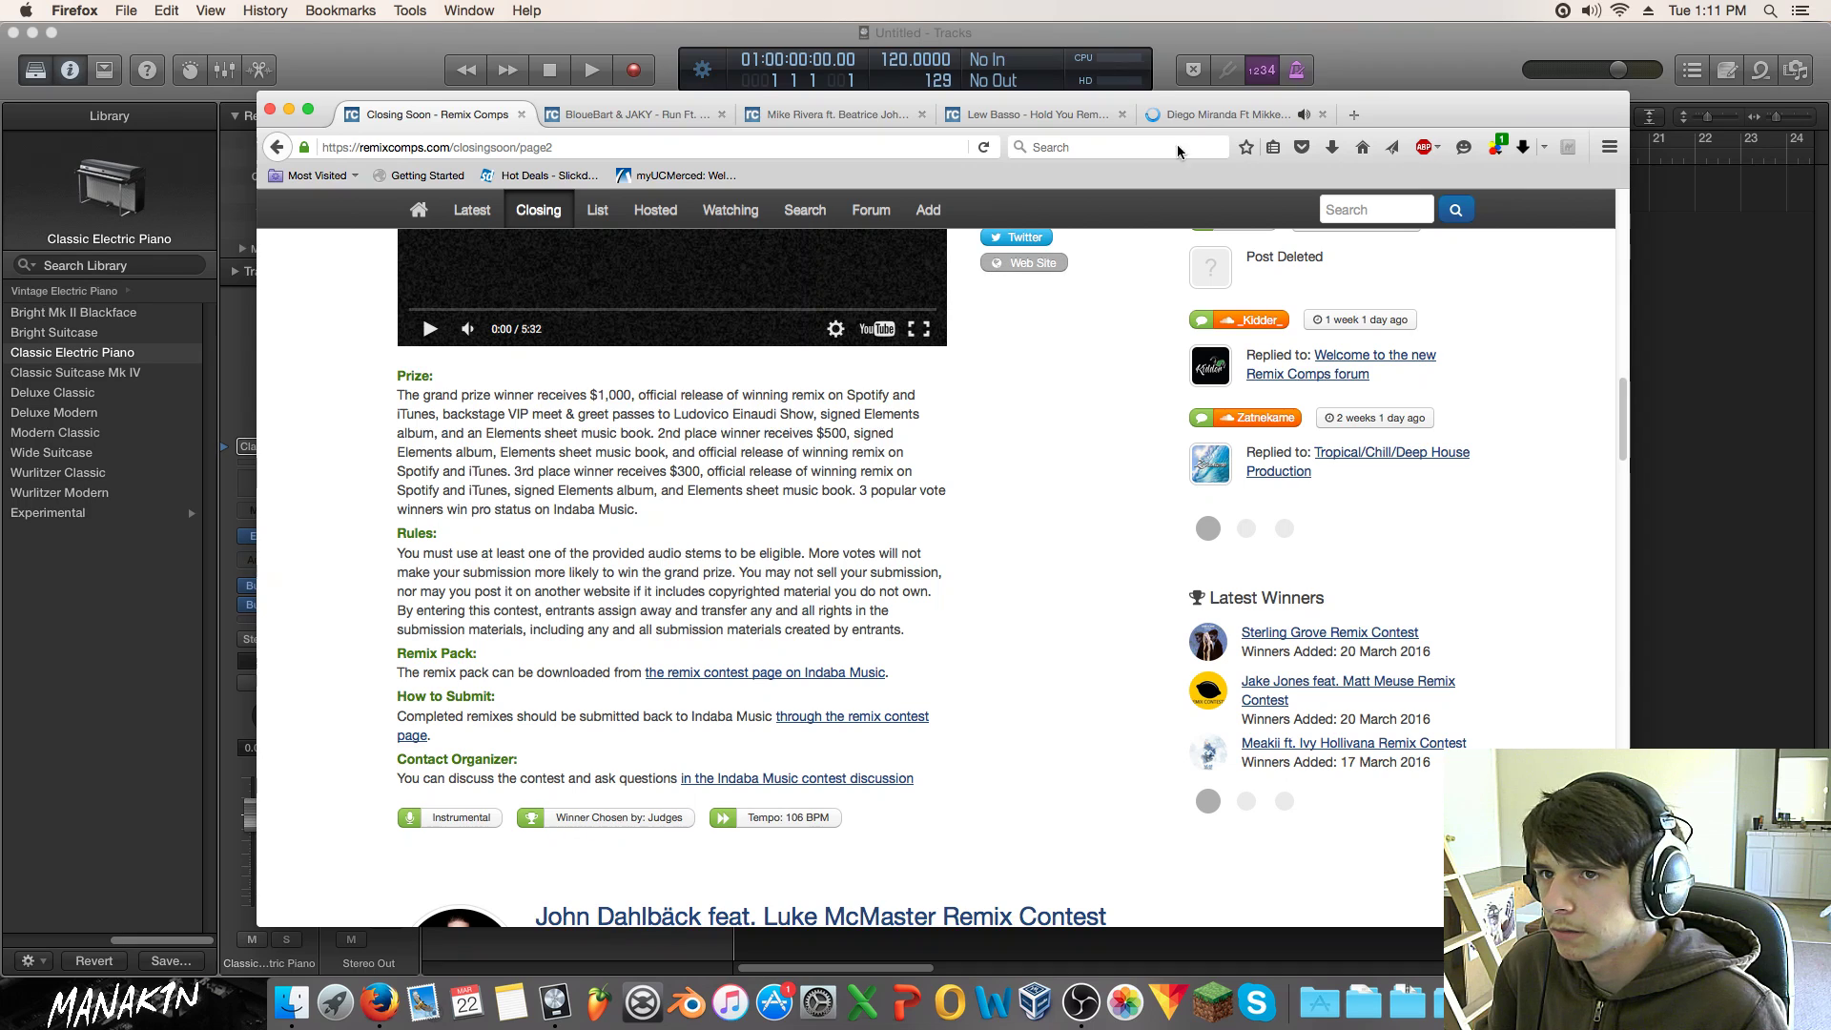
Step: View the Diego Miranda SoundCloud page, close it, and return to Closing Soon
left_click(1204, 115)
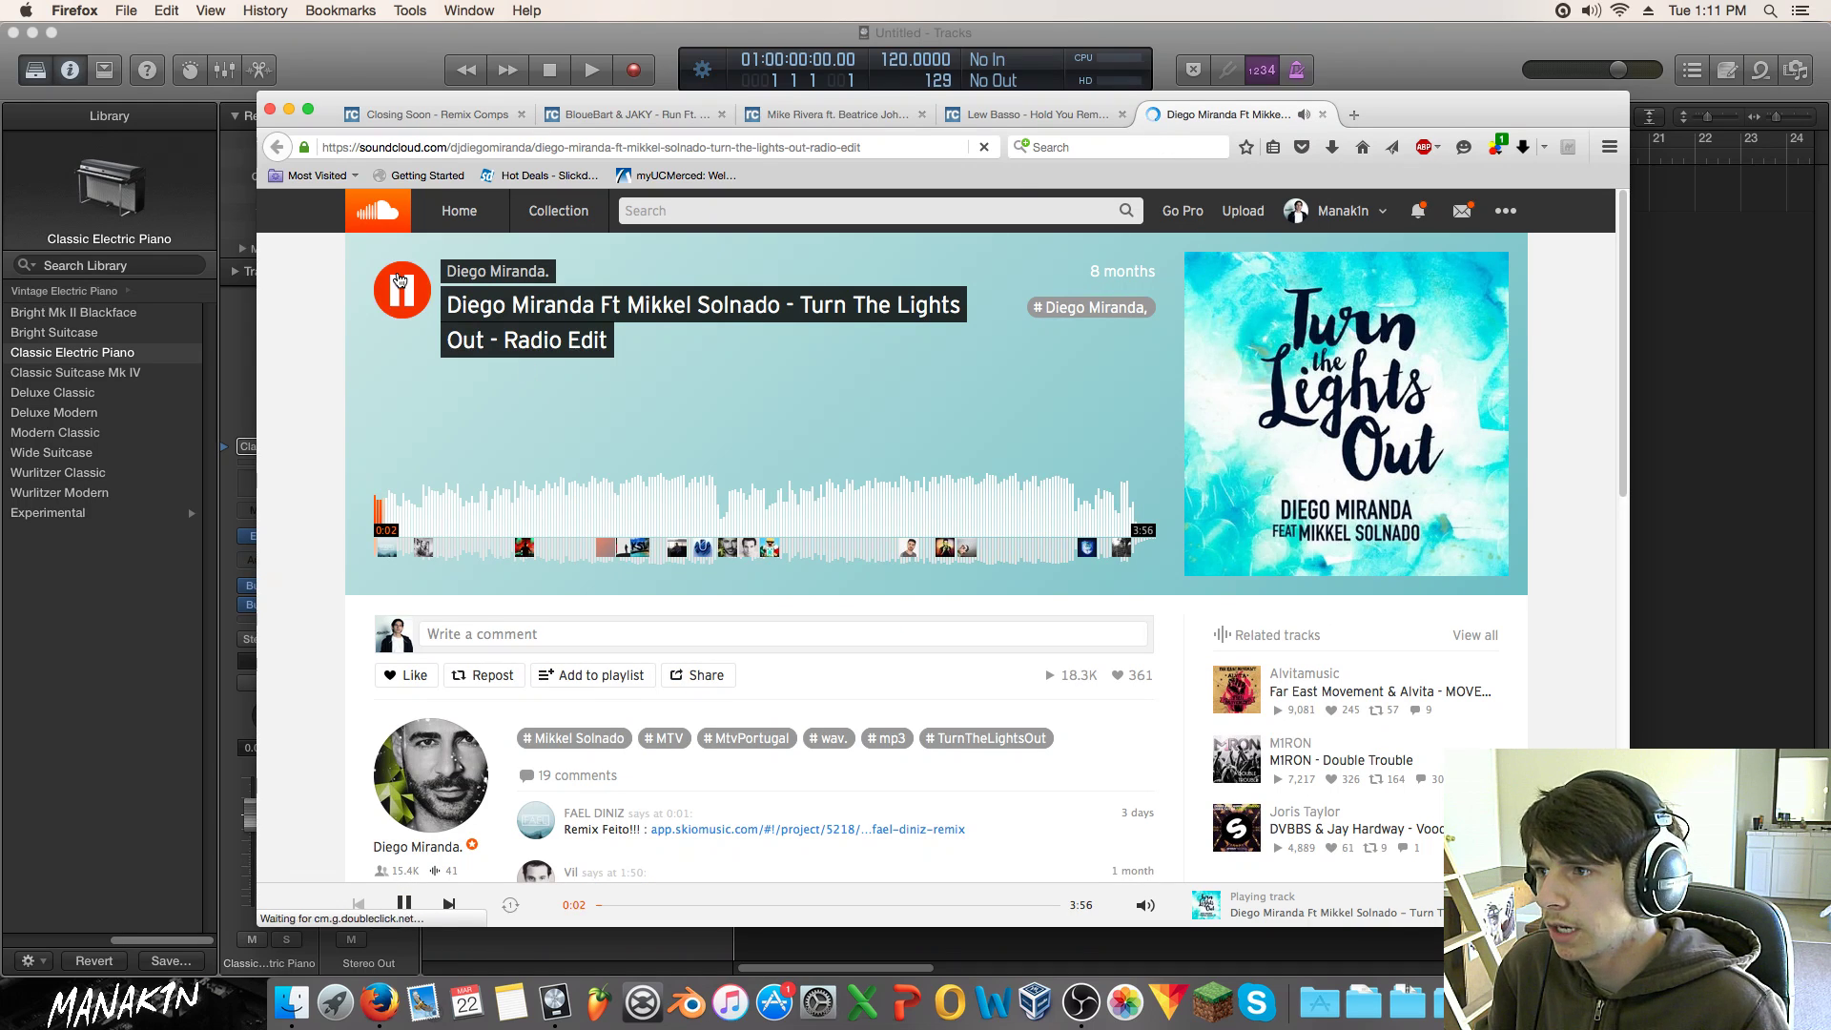
left_click(1321, 115)
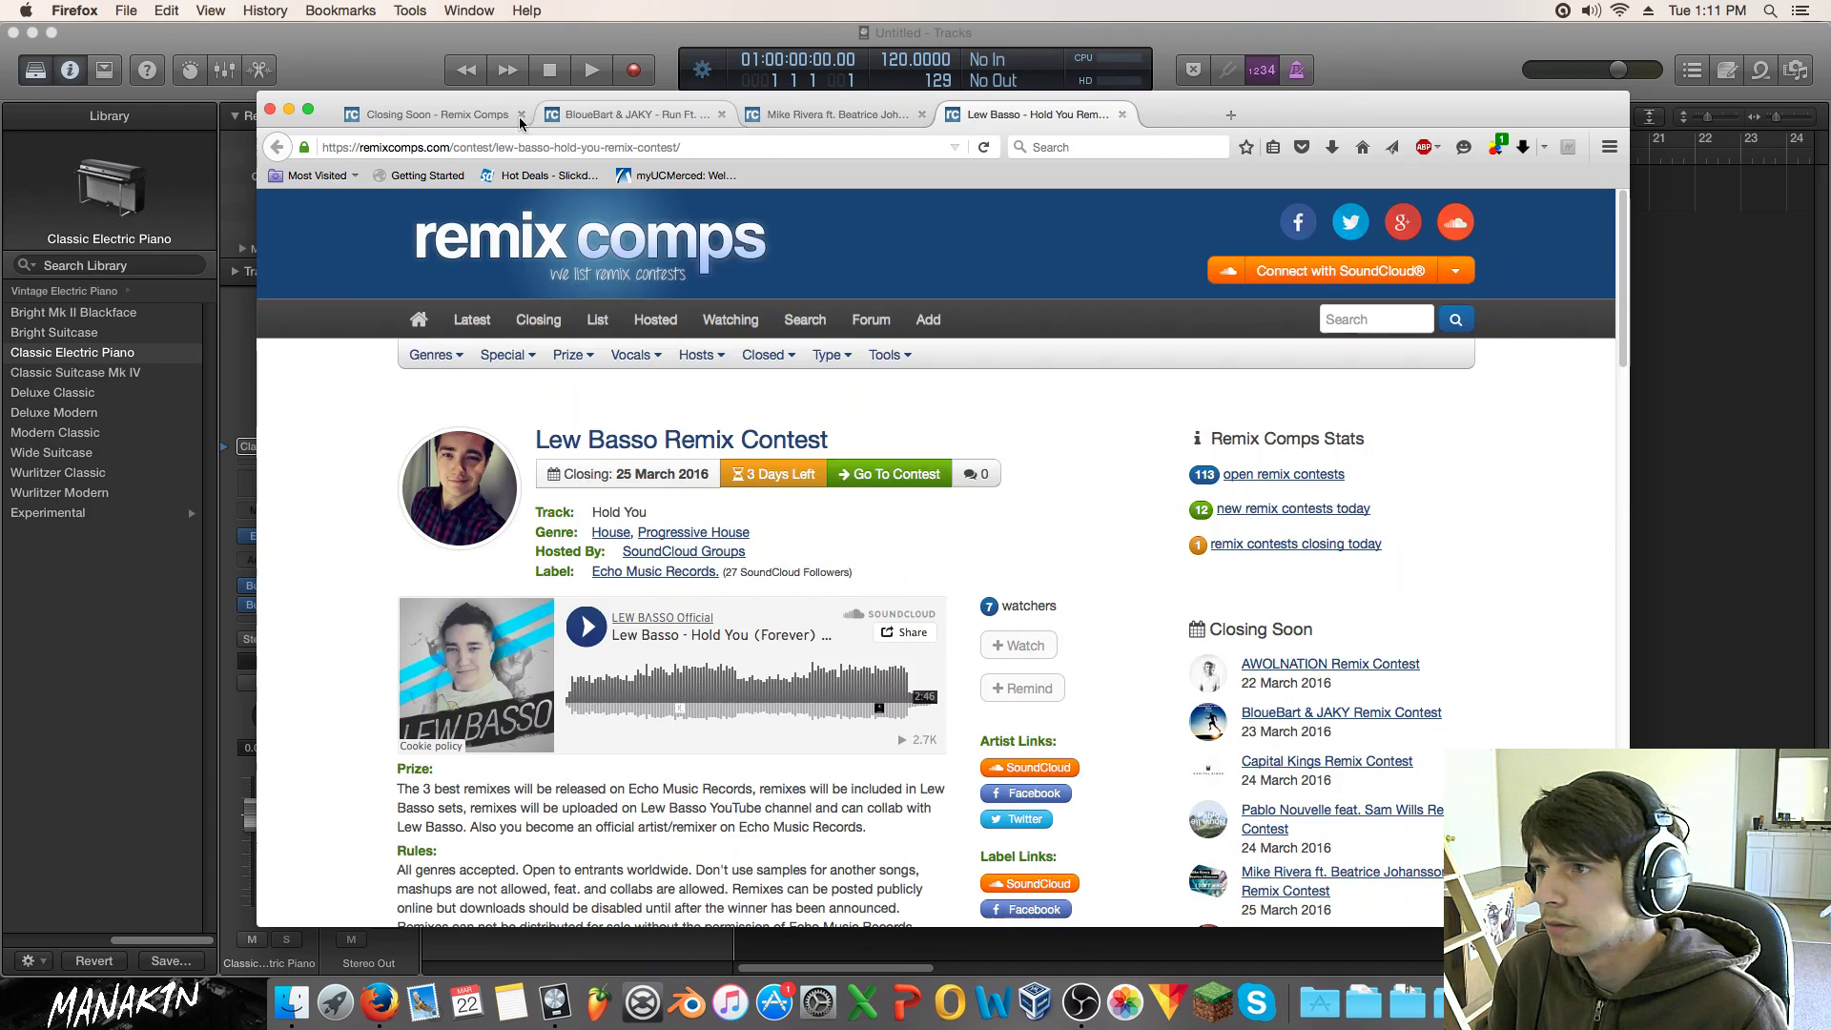
left_click(451, 121)
Step: Open the Diego Miranda contest in a background tab and scroll toward John Dahlbäck
scroll(687, 382, "up", 10)
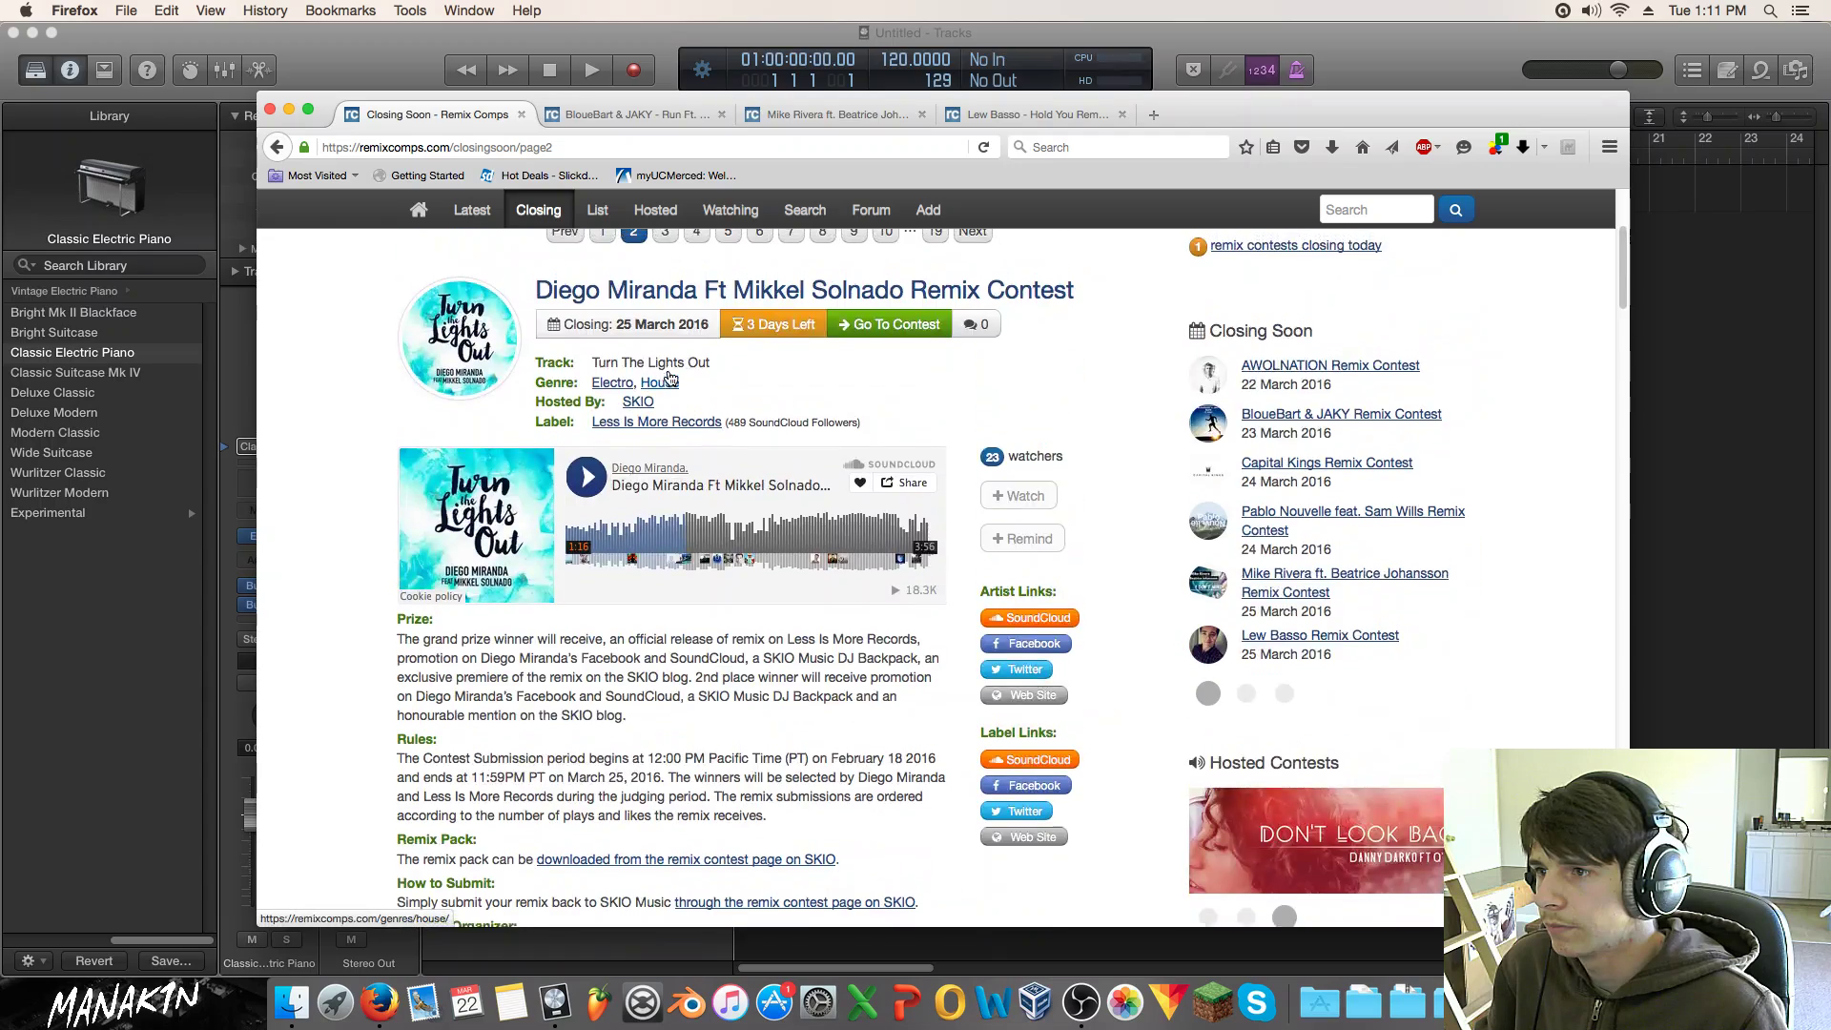
left_click(722, 405, "super")
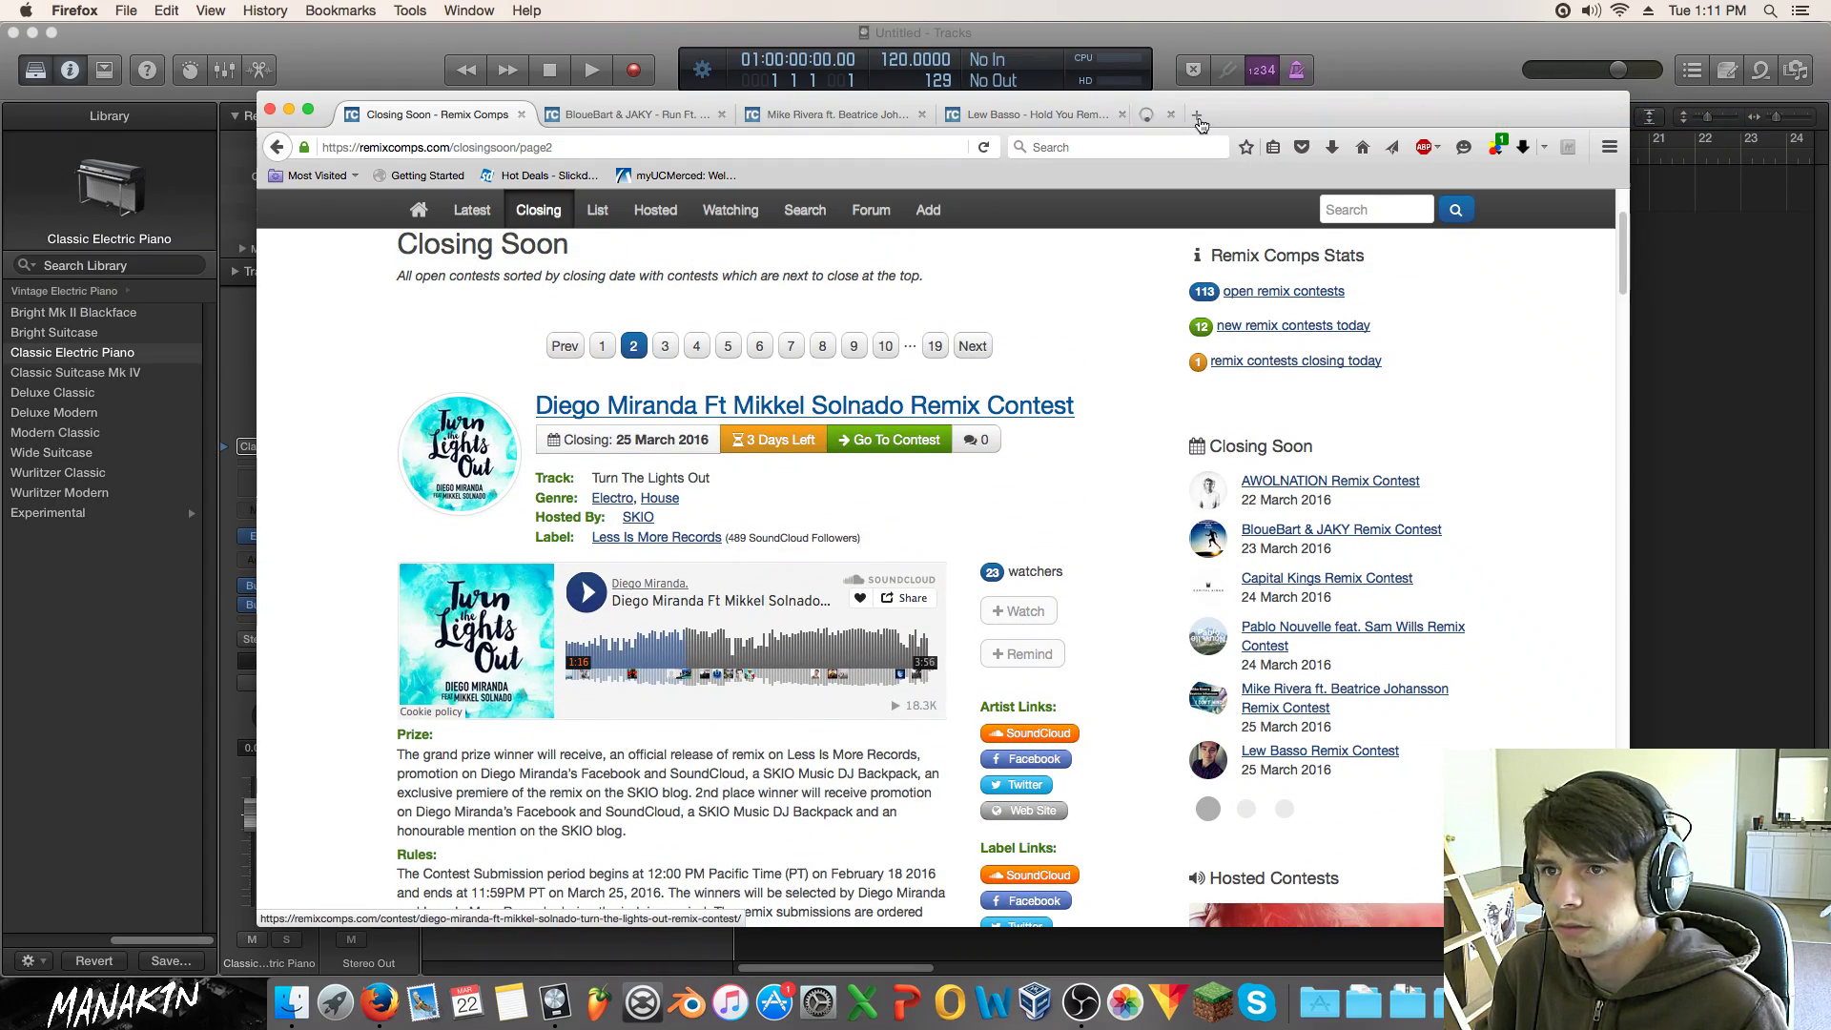
scroll(722, 425, "down", 10)
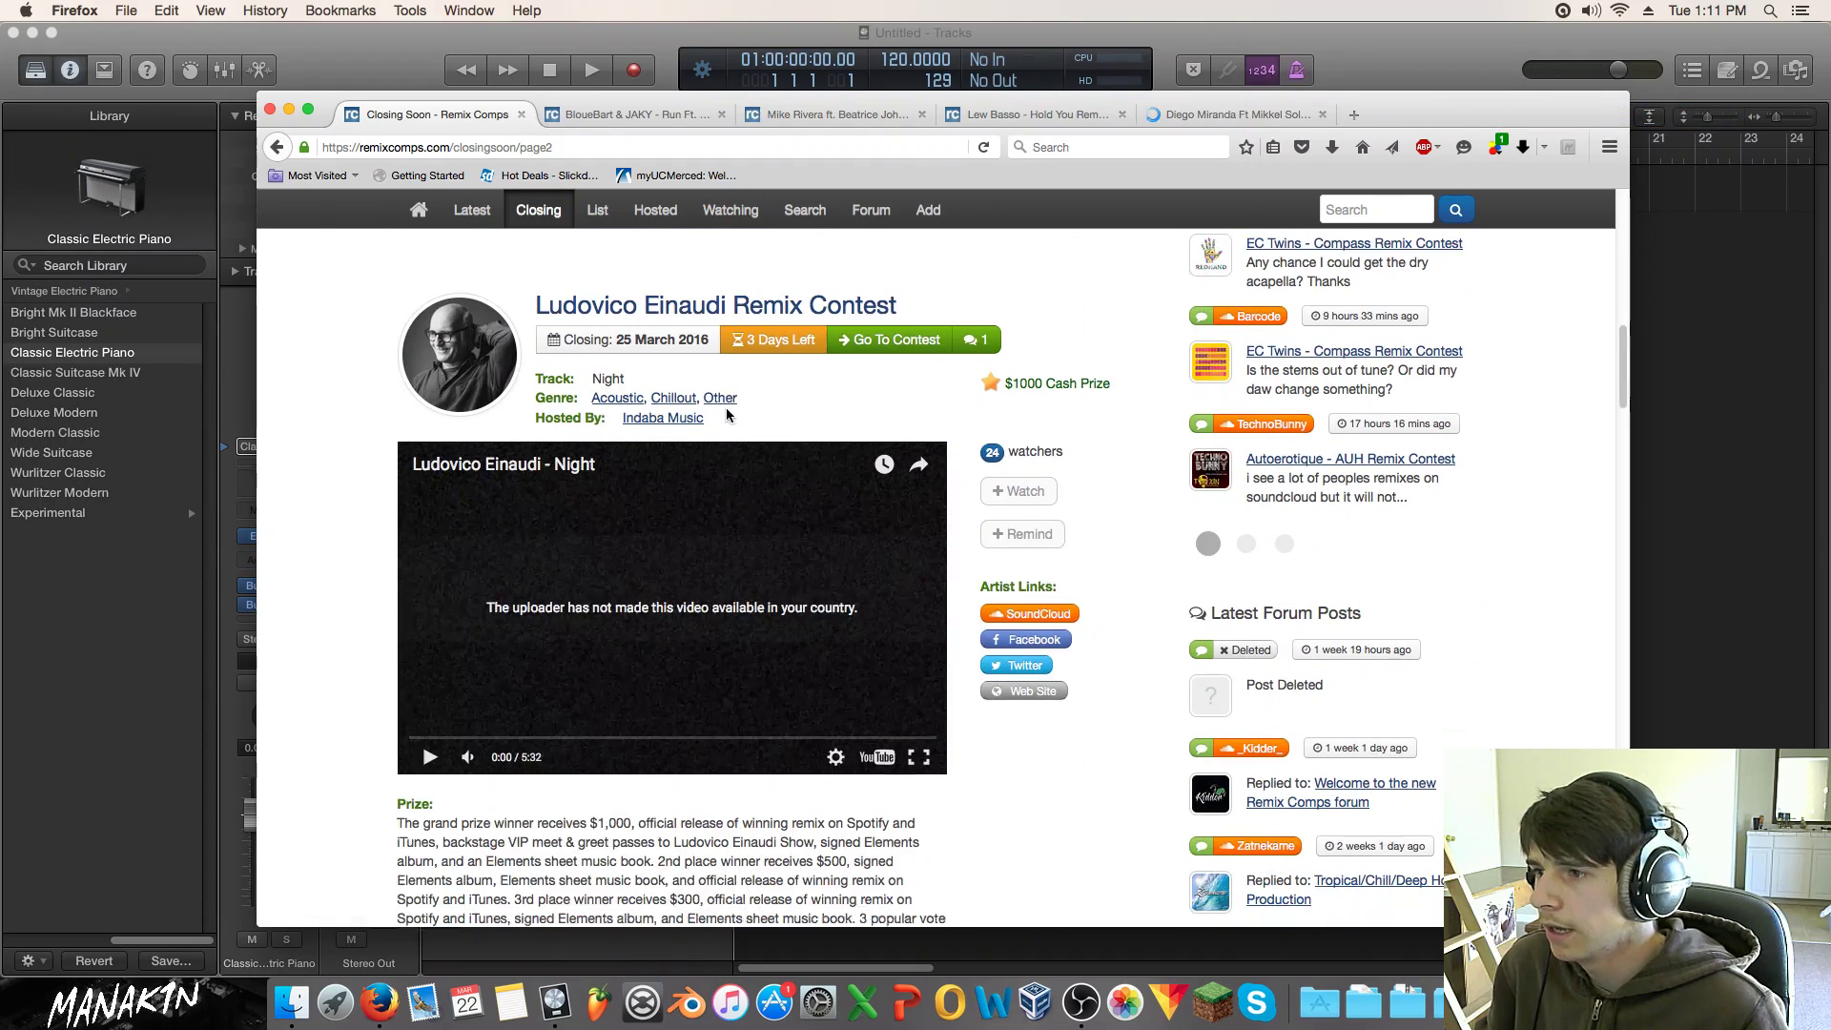
scroll(725, 407, "down", 10)
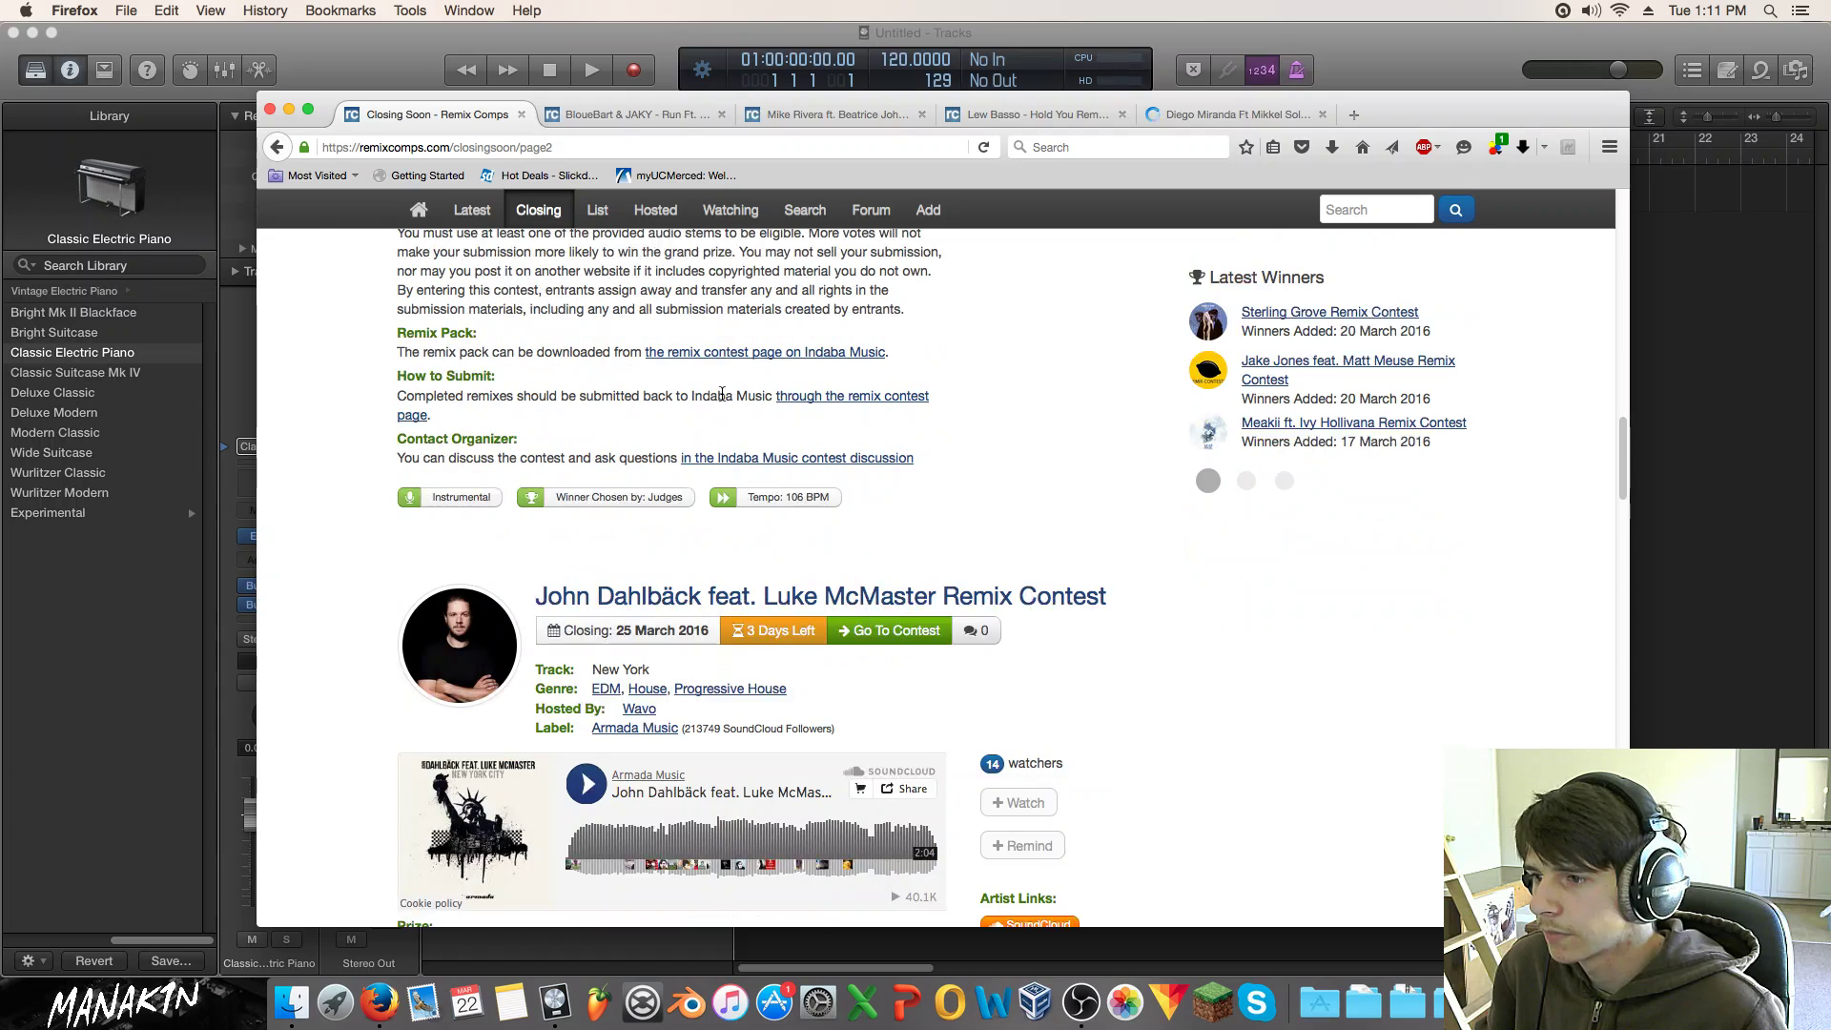
Step: Briefly play the John Dahlbäck preview, pause it, then scroll to the Launchpad Pro Forums contest
scroll(721, 394, "down", 3)
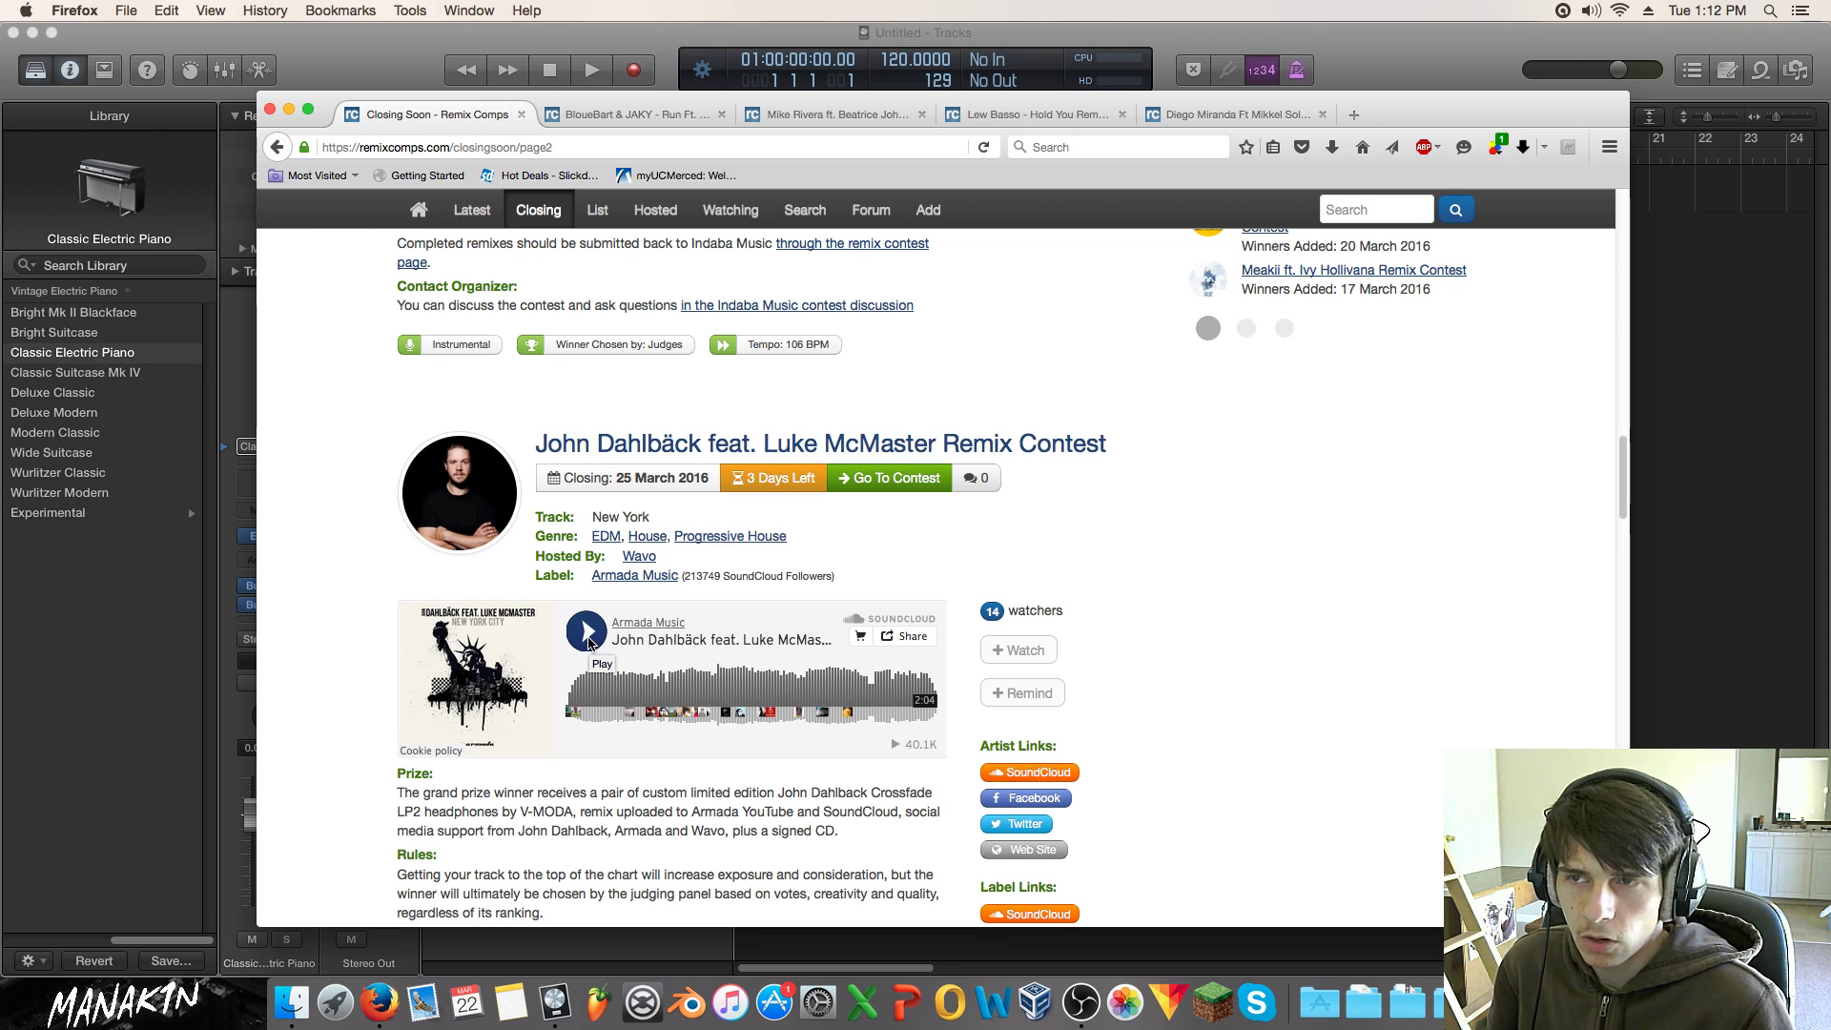
left_click(586, 630)
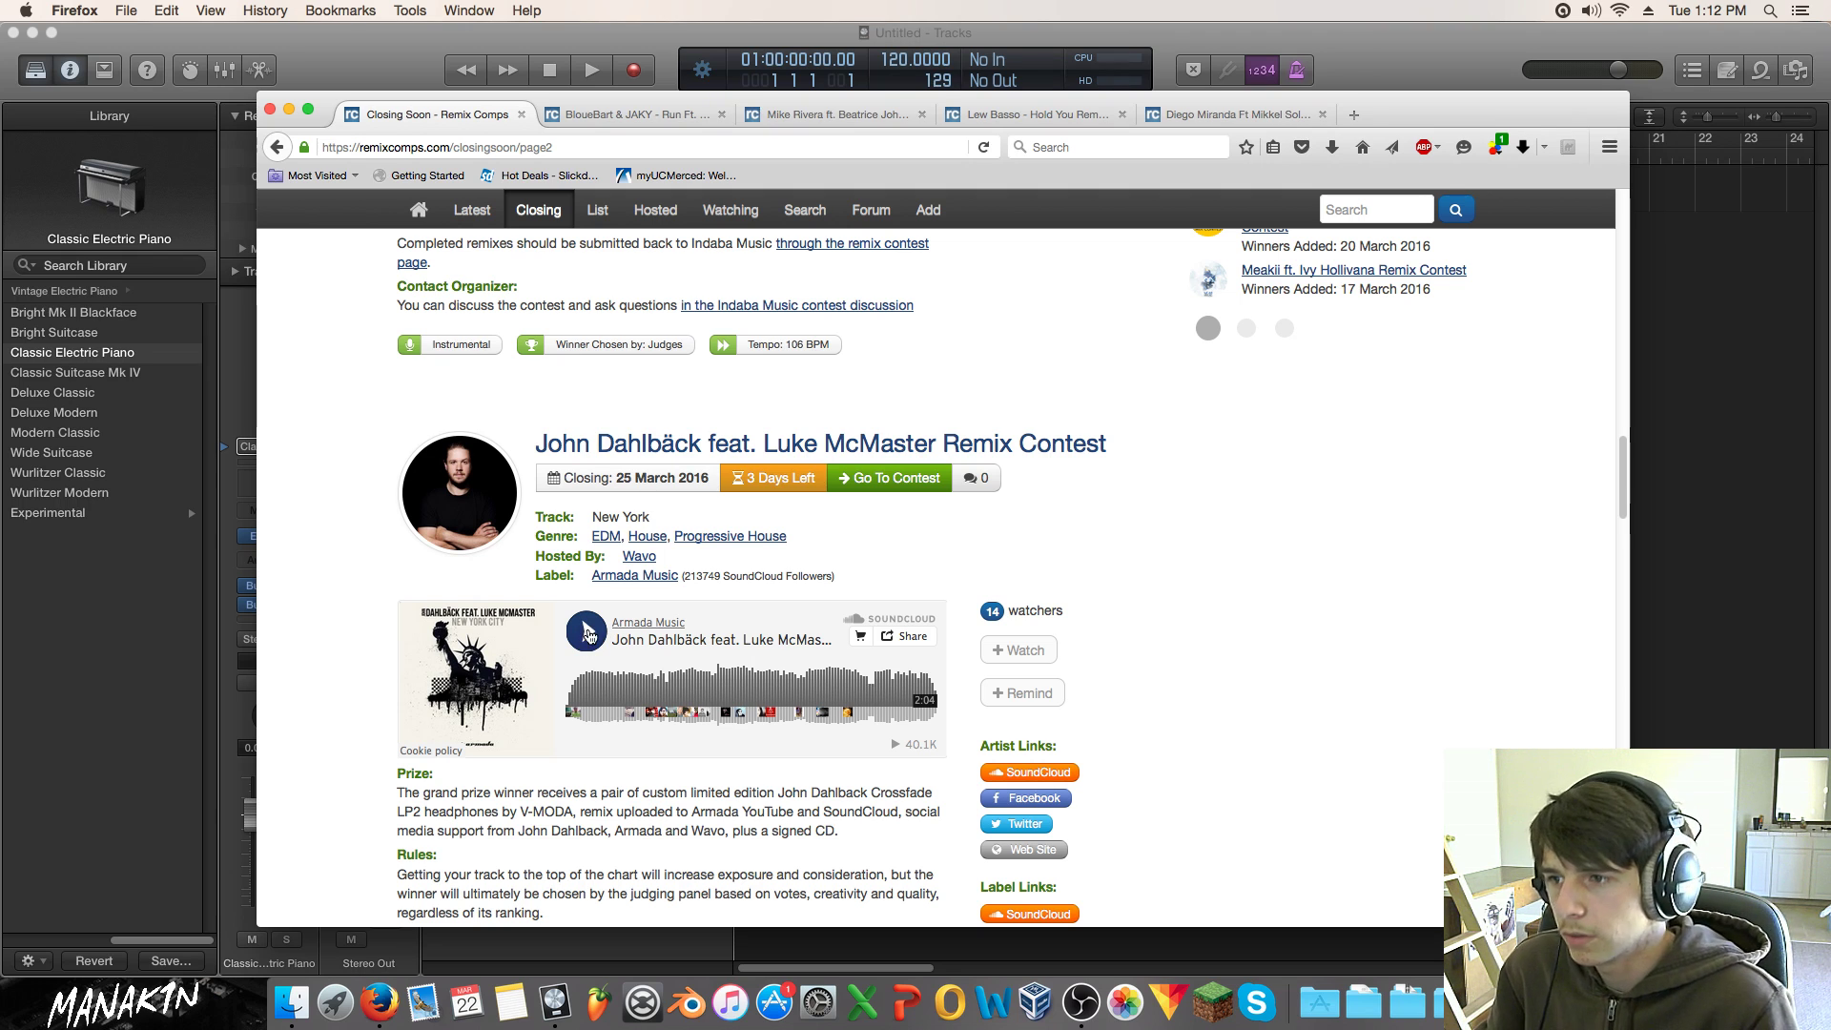
left_click(586, 631)
scroll(578, 494, "down", 4)
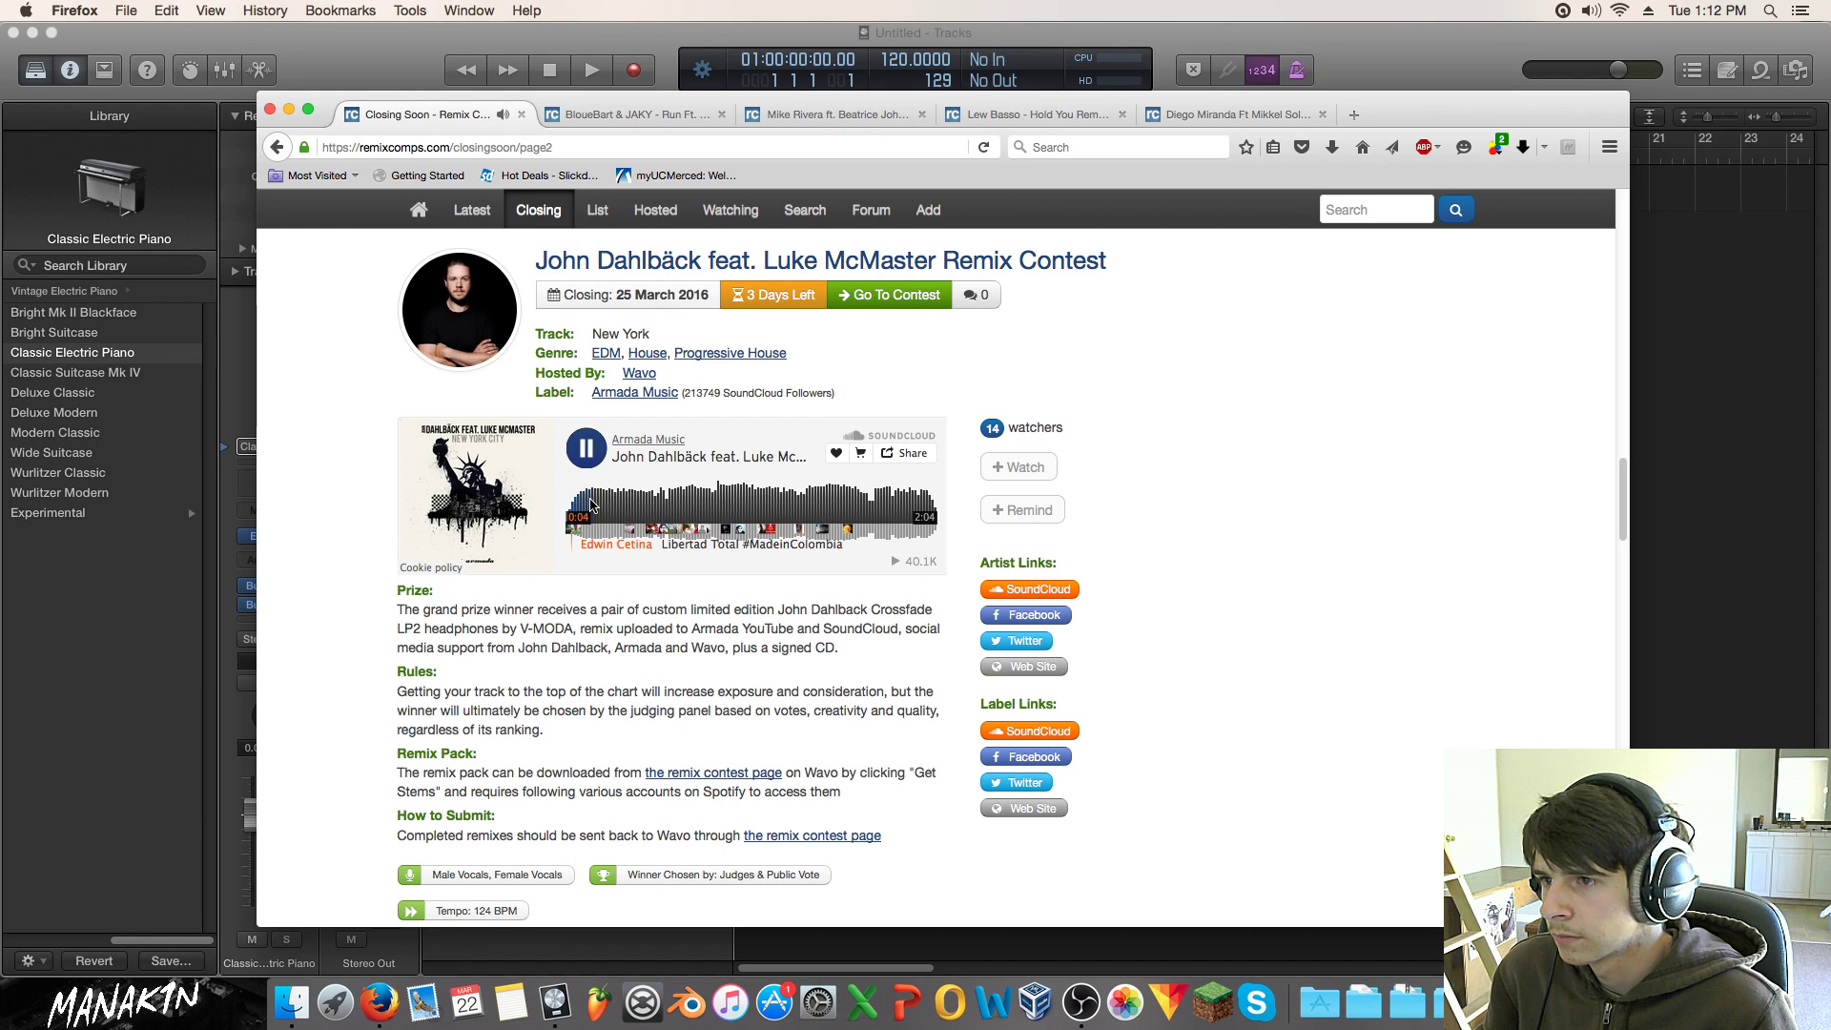
left_click(586, 448)
left_click(921, 451)
scroll(615, 724, "down", 10)
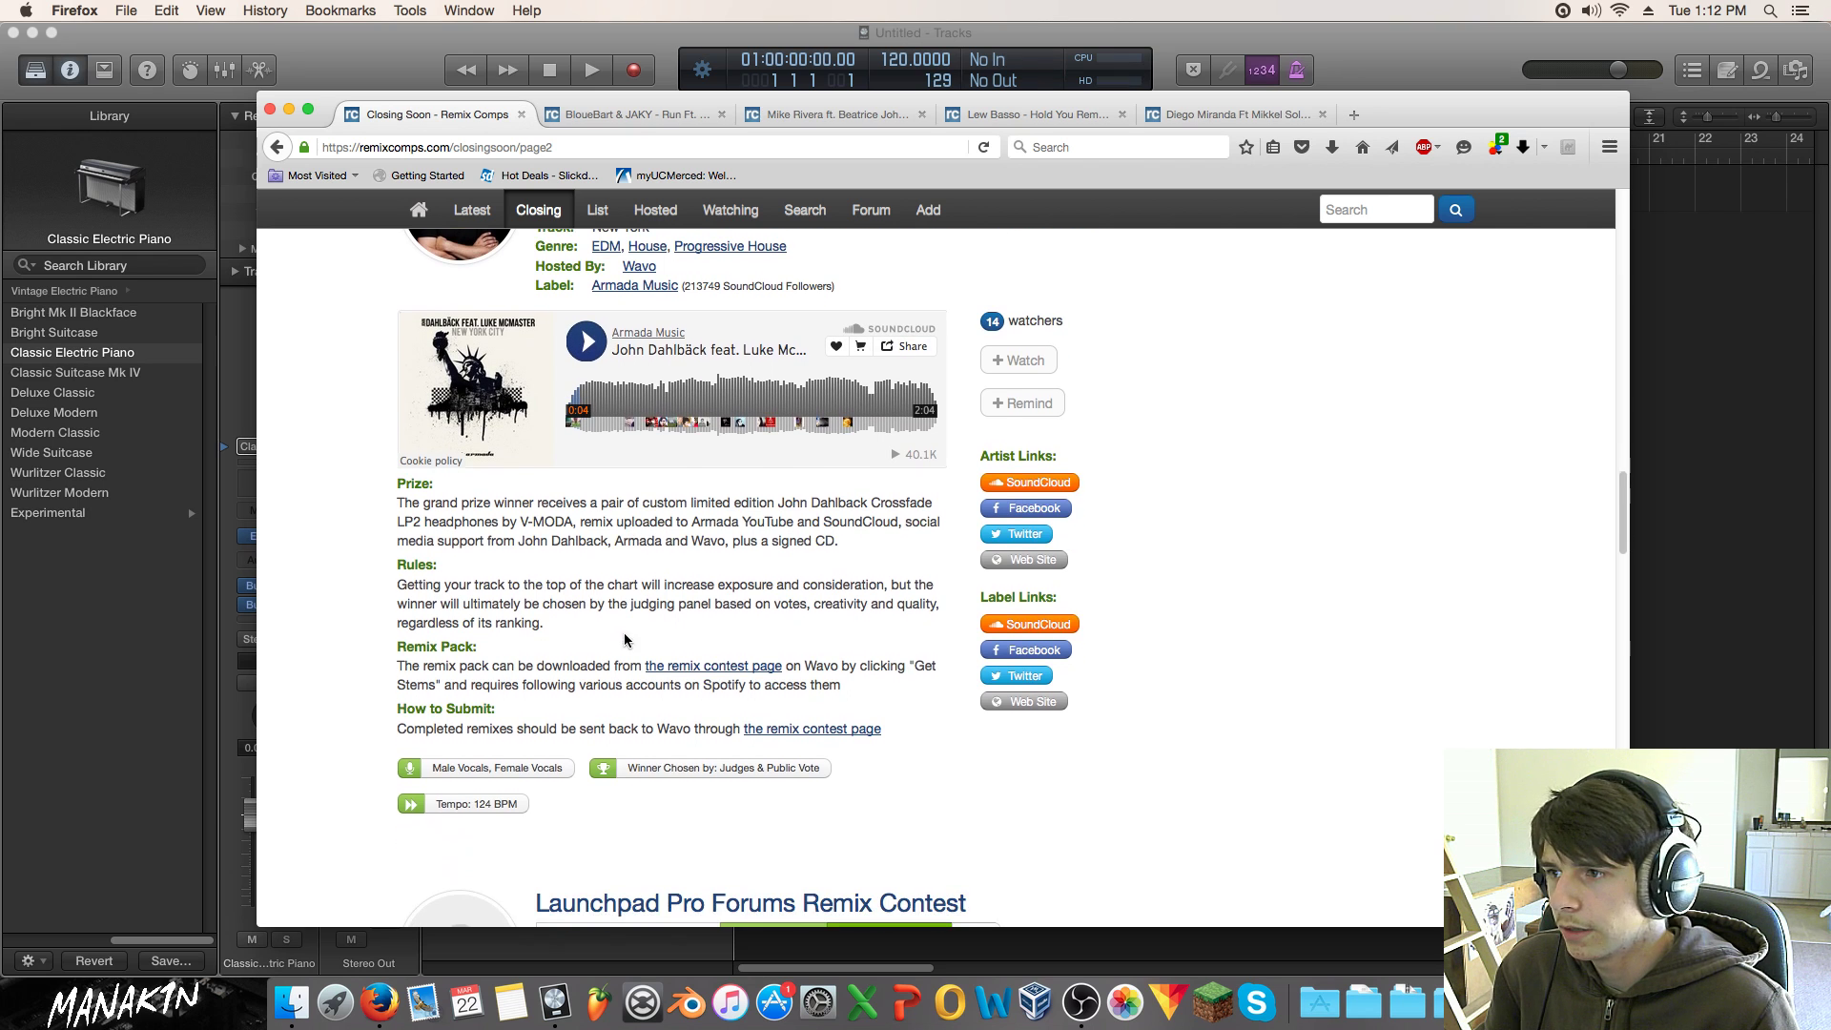
scroll(615, 496, "down", 3)
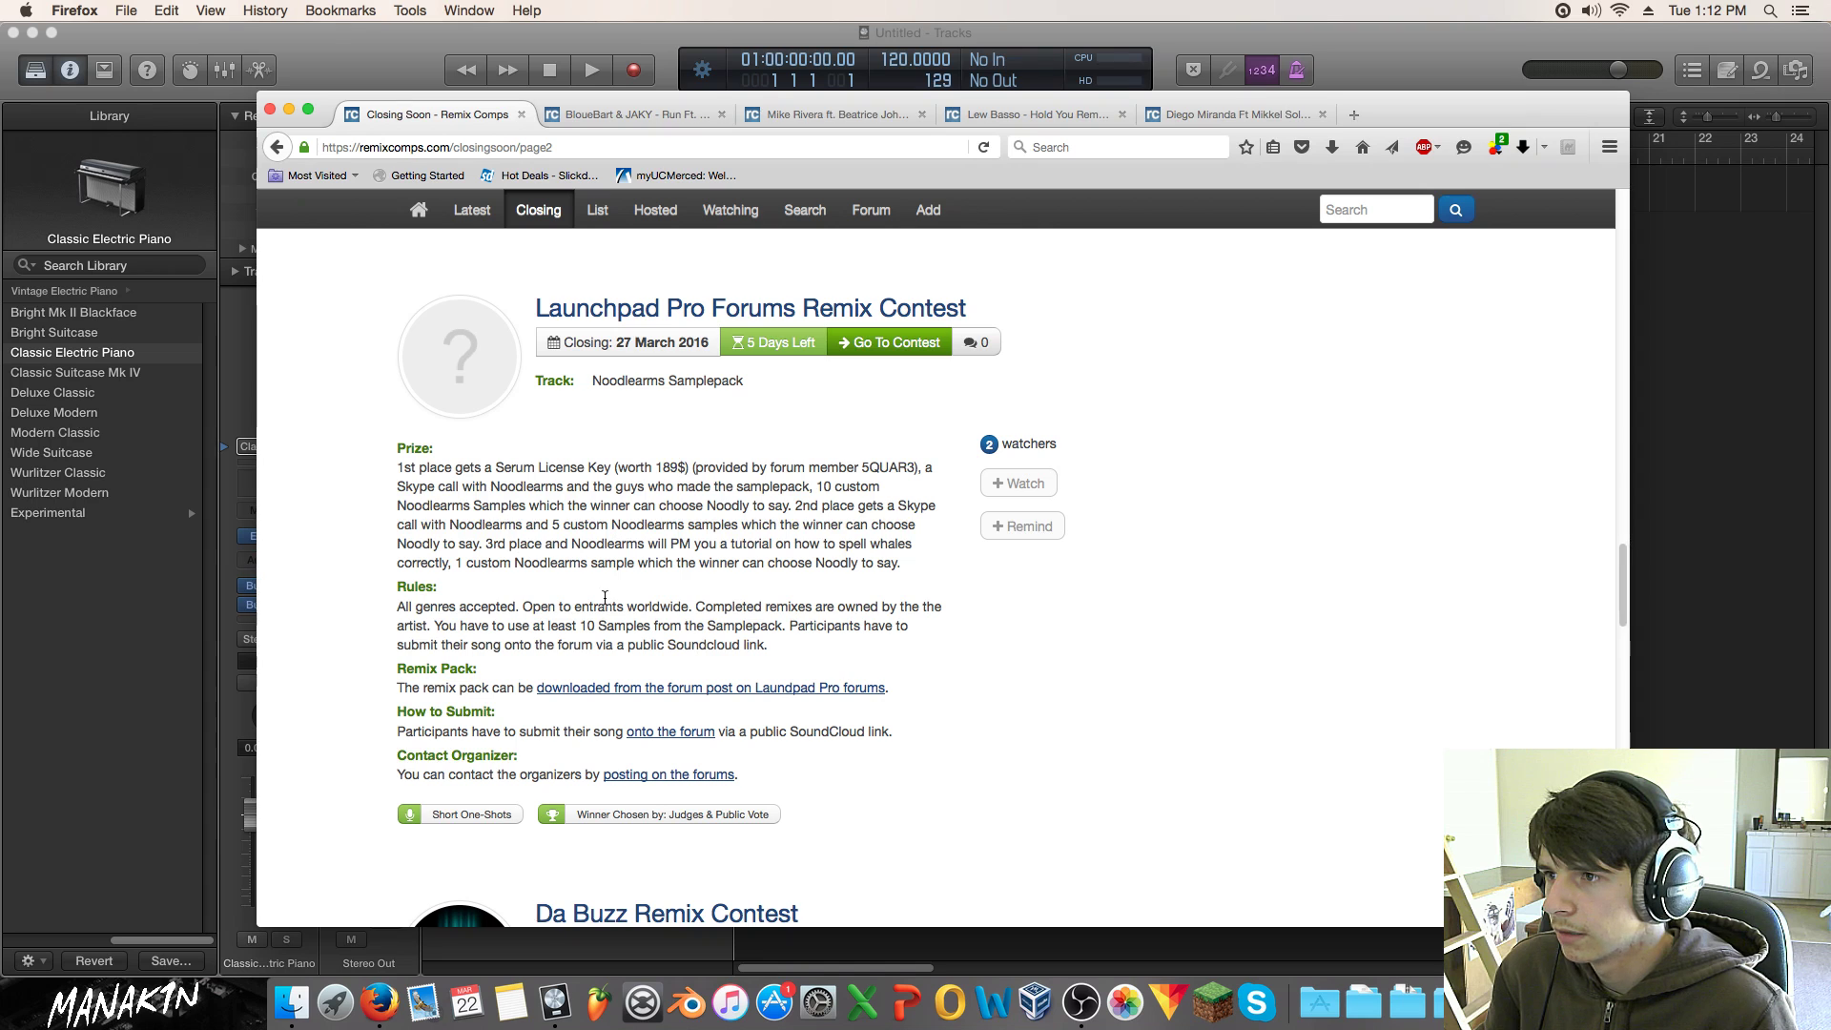
Step: Play the Da Buzz 'Something About You' video and pause it at 0:34
scroll(612, 598, "down", 12)
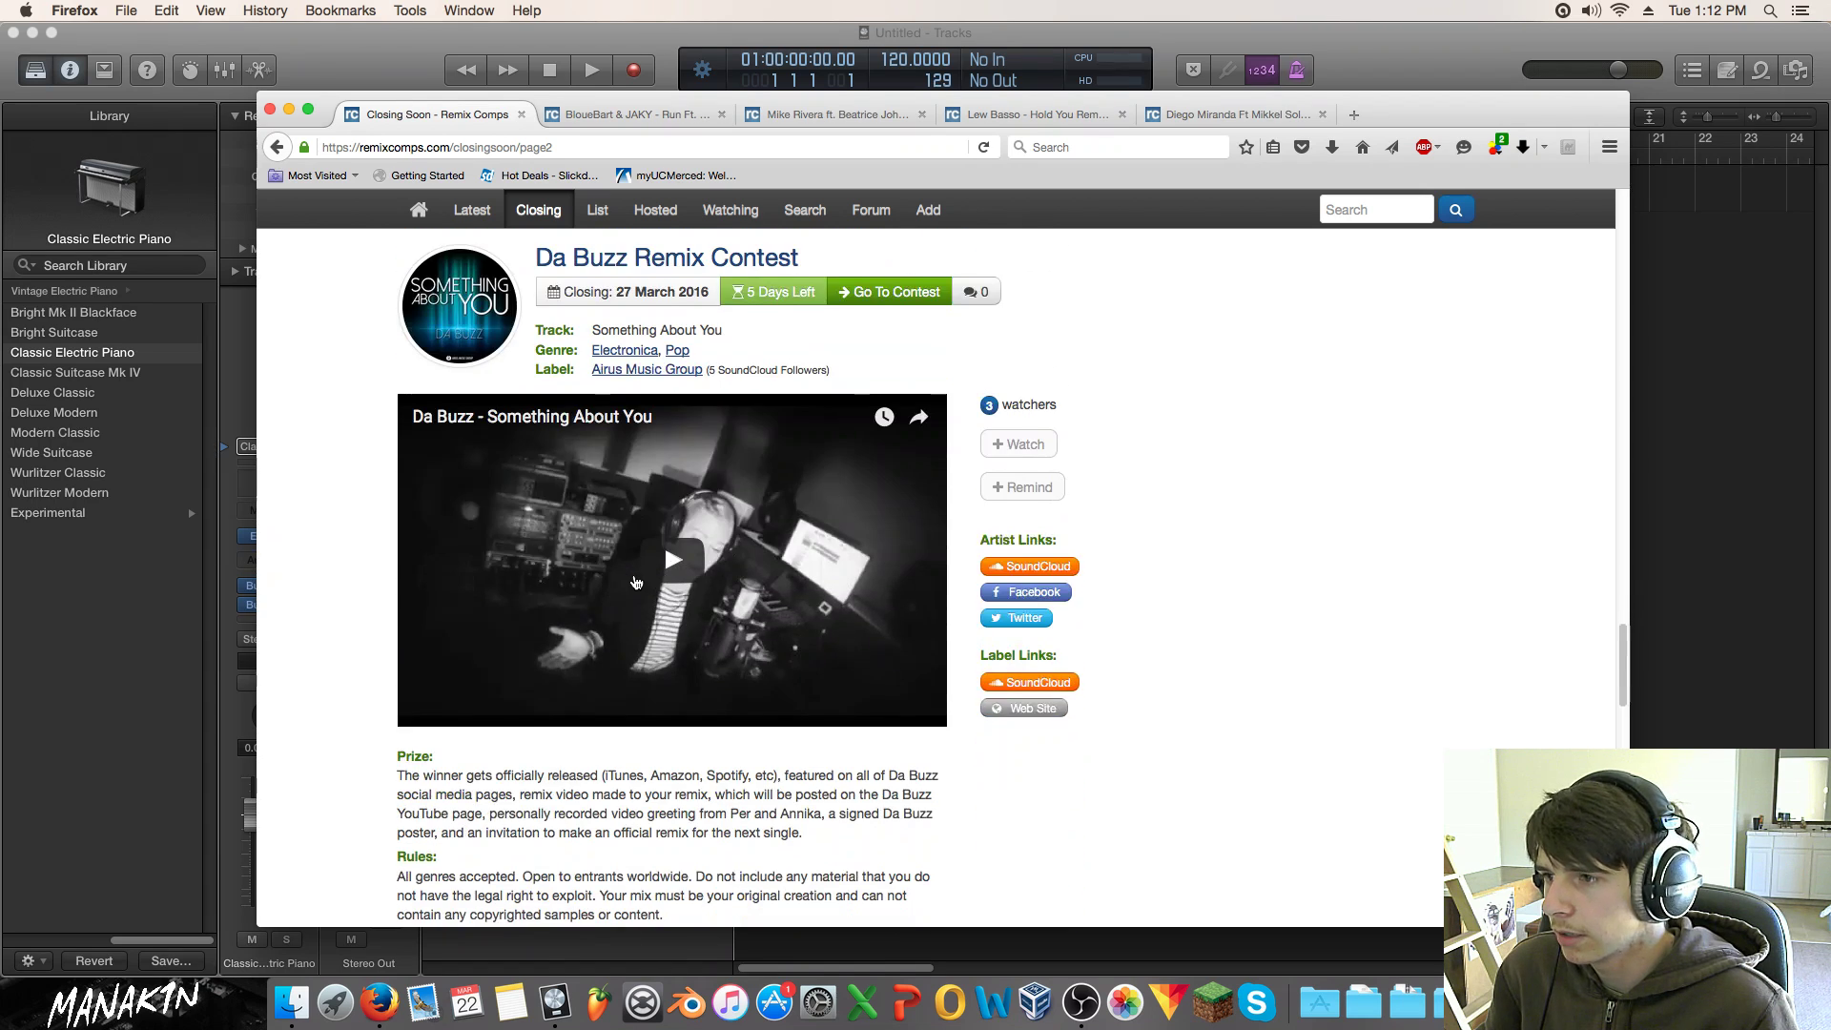
scroll(616, 639, "down", 5)
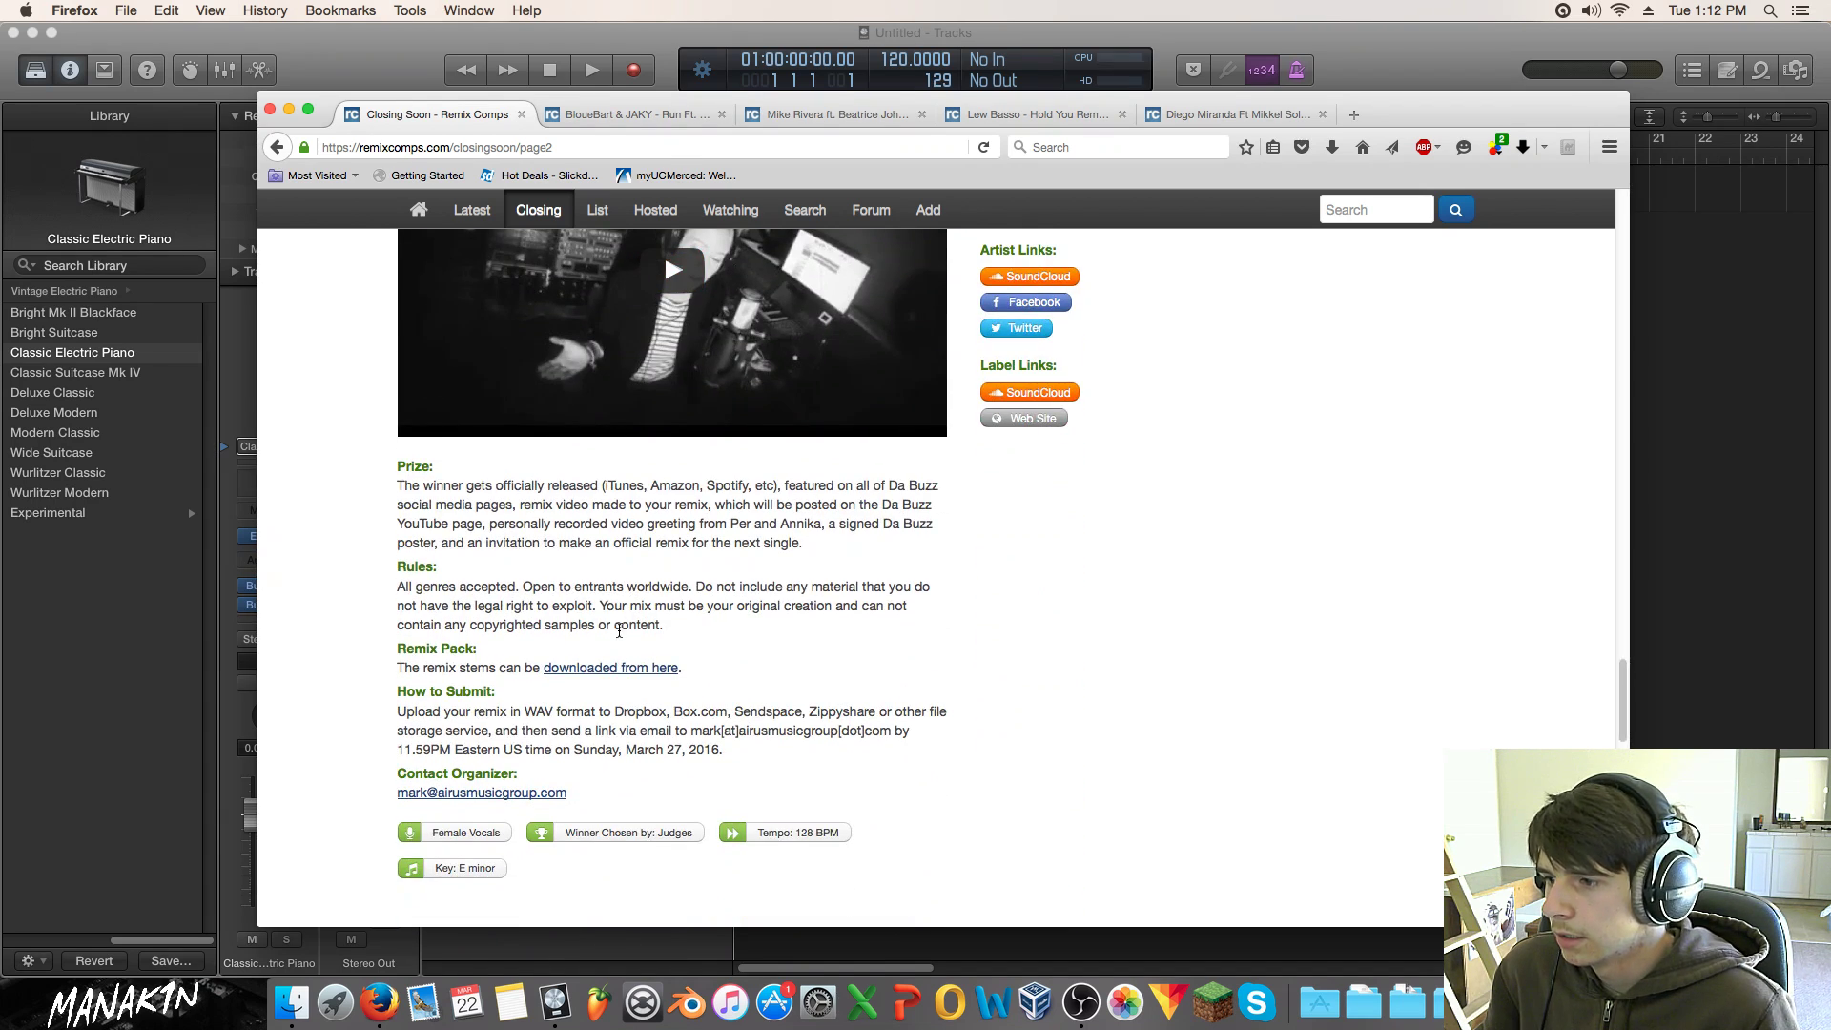
scroll(618, 631, "up", 5)
left_click(519, 634)
scroll(519, 634, "down", 2)
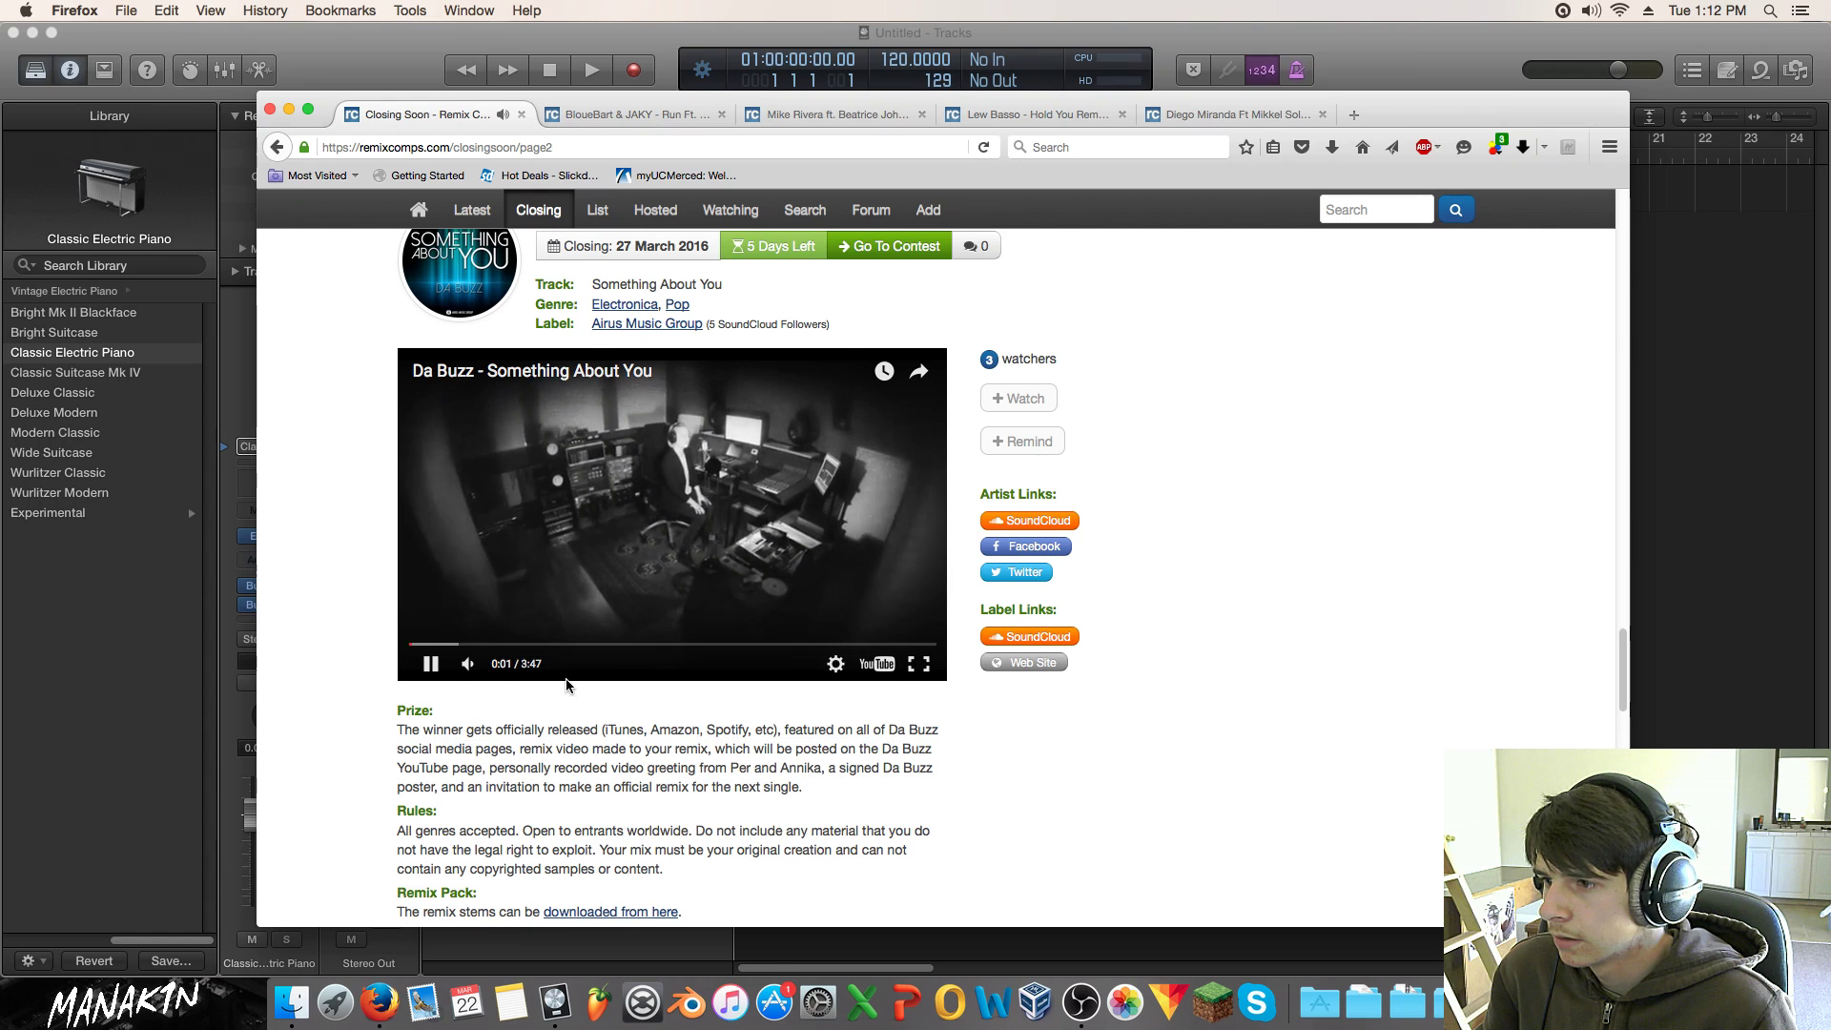
scroll(567, 667, "down", 4)
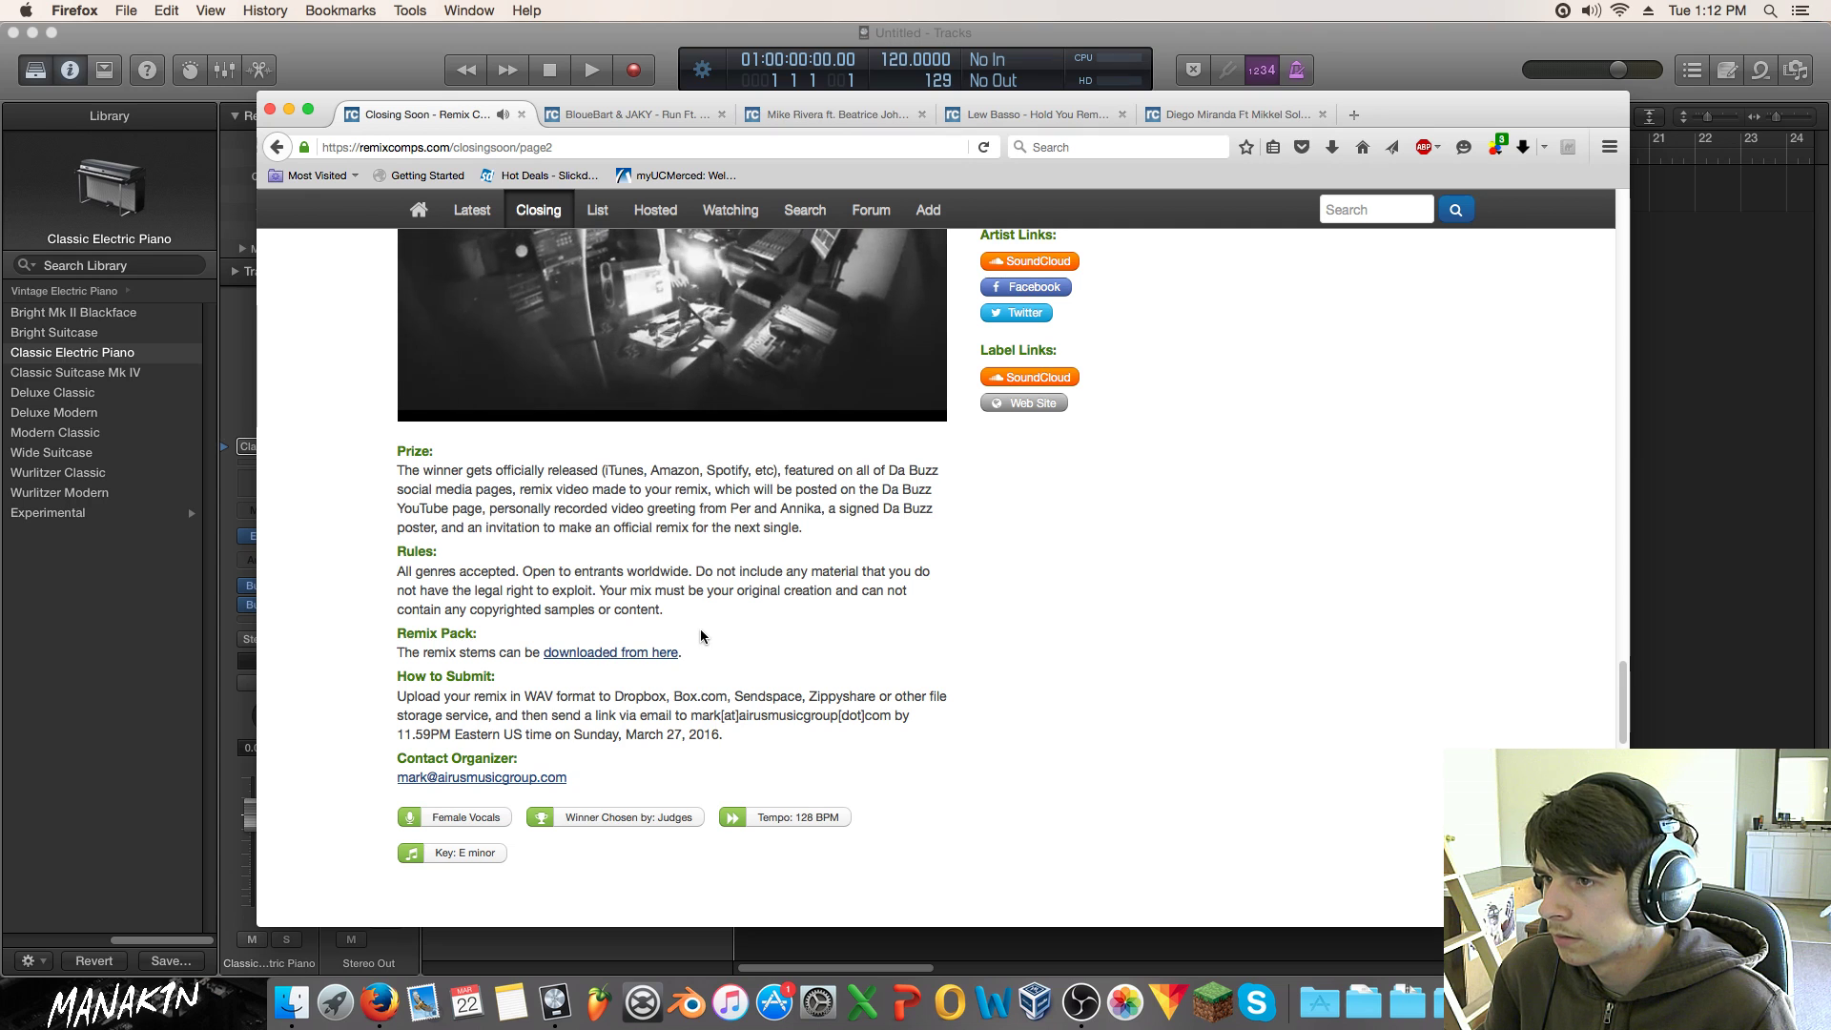
scroll(695, 625, "up", 1)
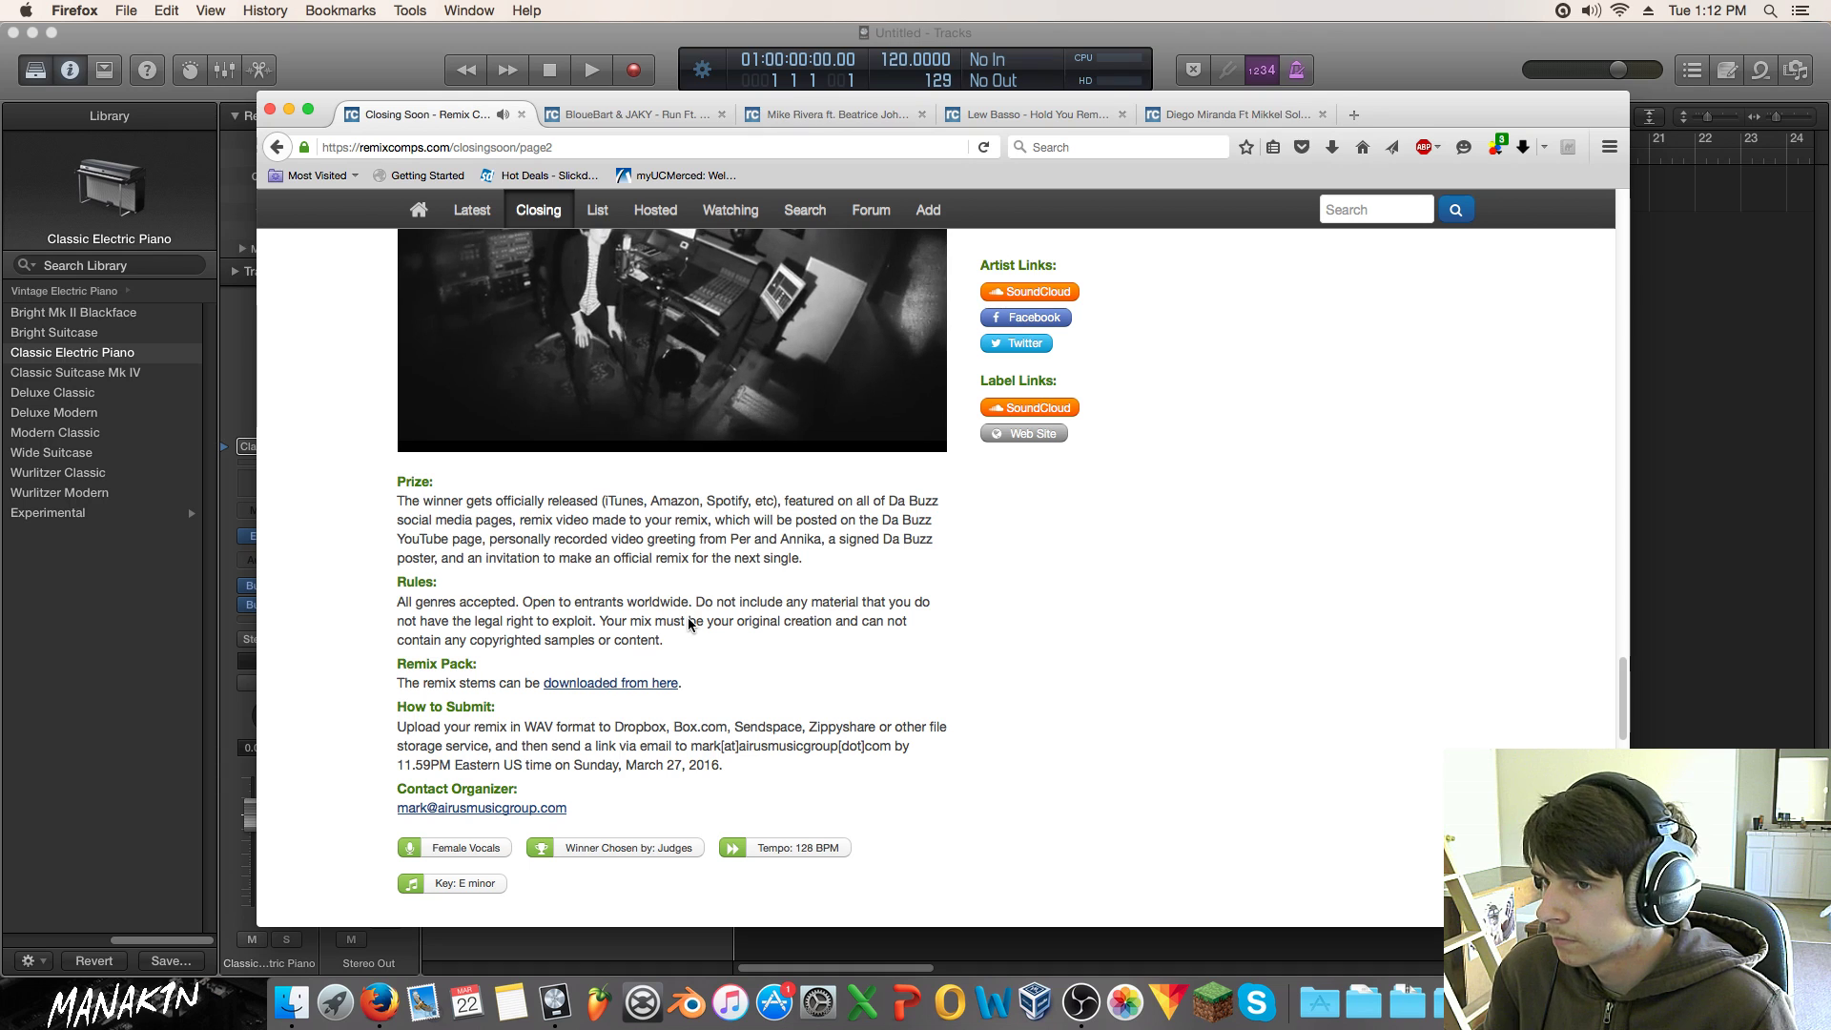
scroll(688, 618, "up", 1)
scroll(688, 623, "up", 3)
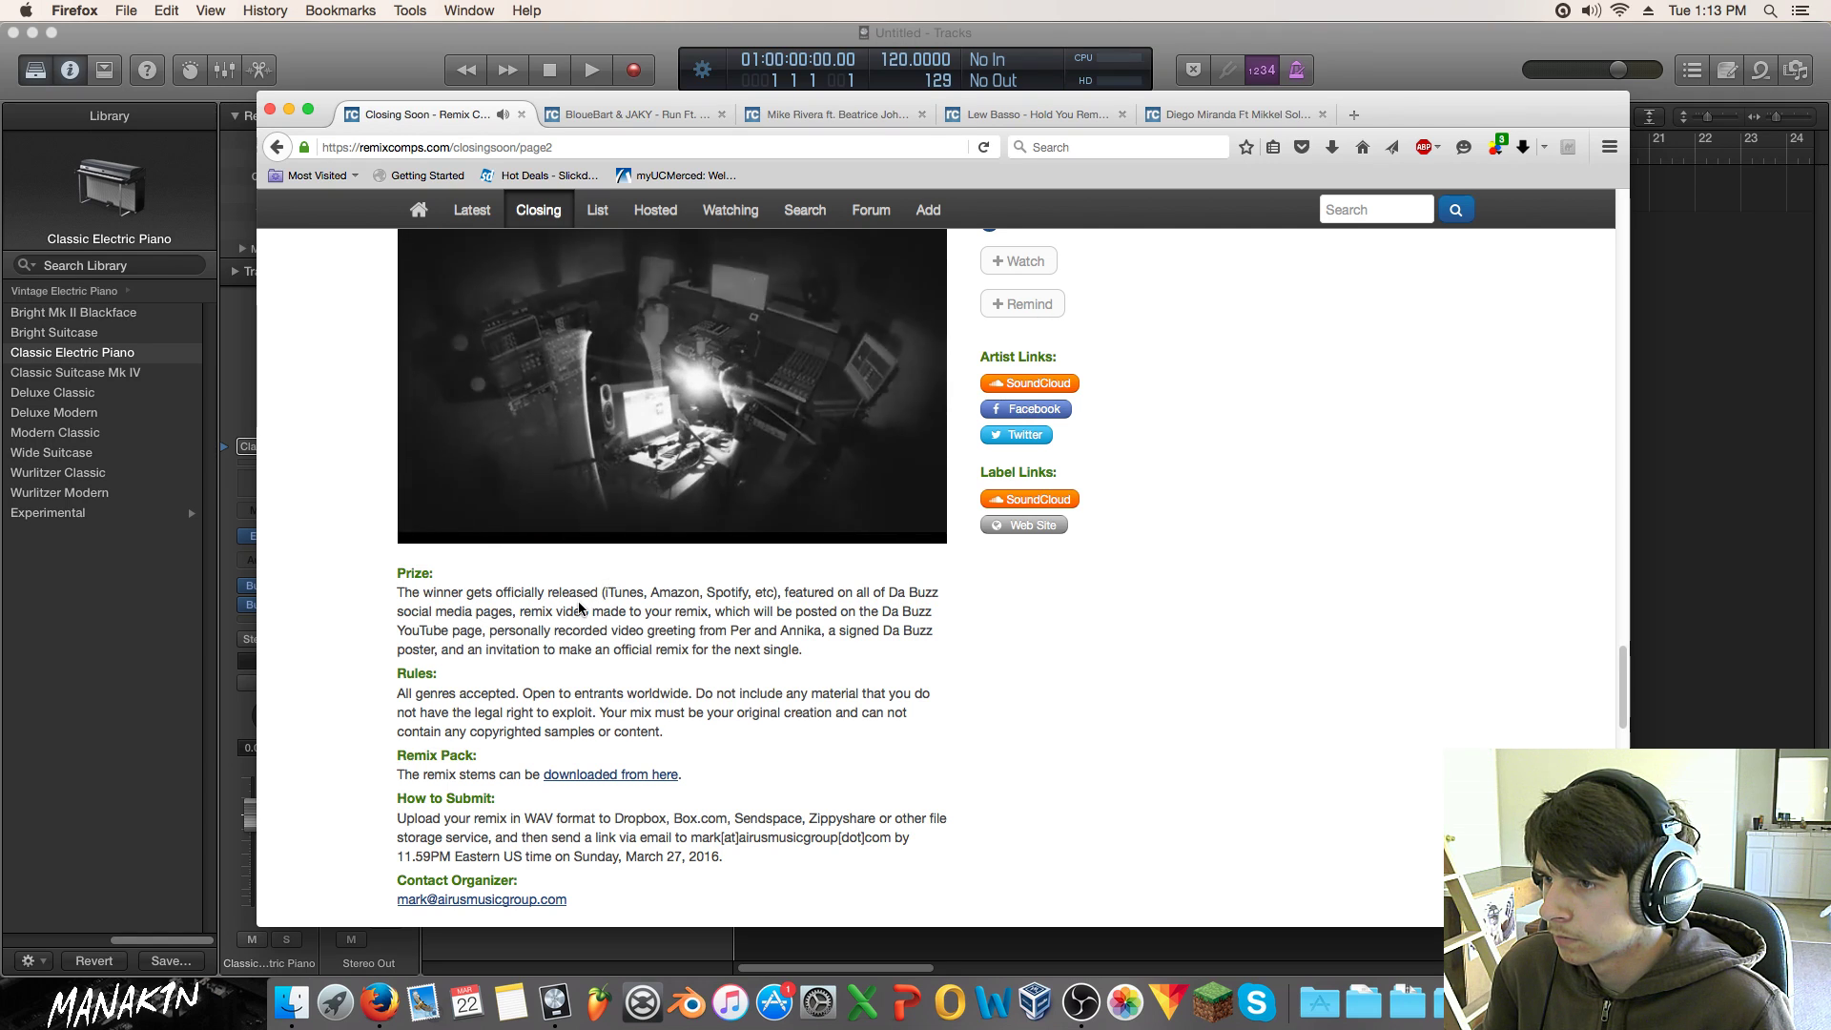
scroll(578, 606, "down", 3)
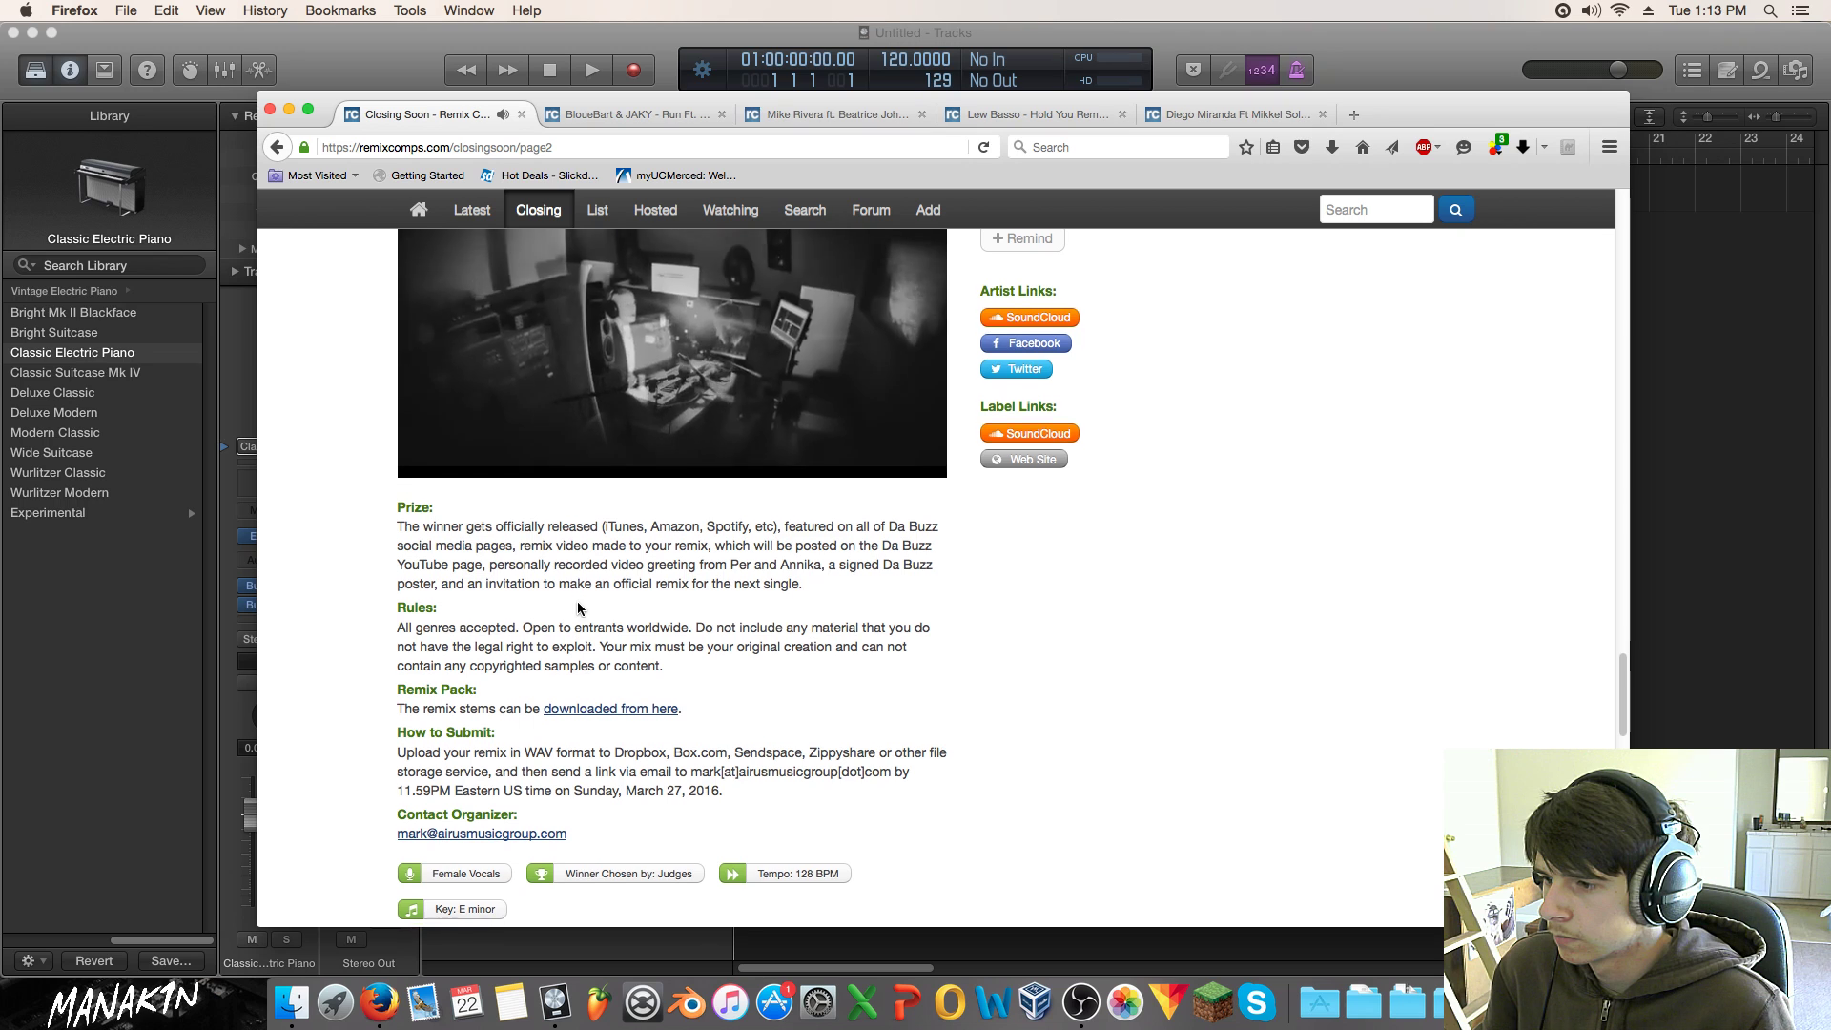
scroll(576, 601, "down", 4)
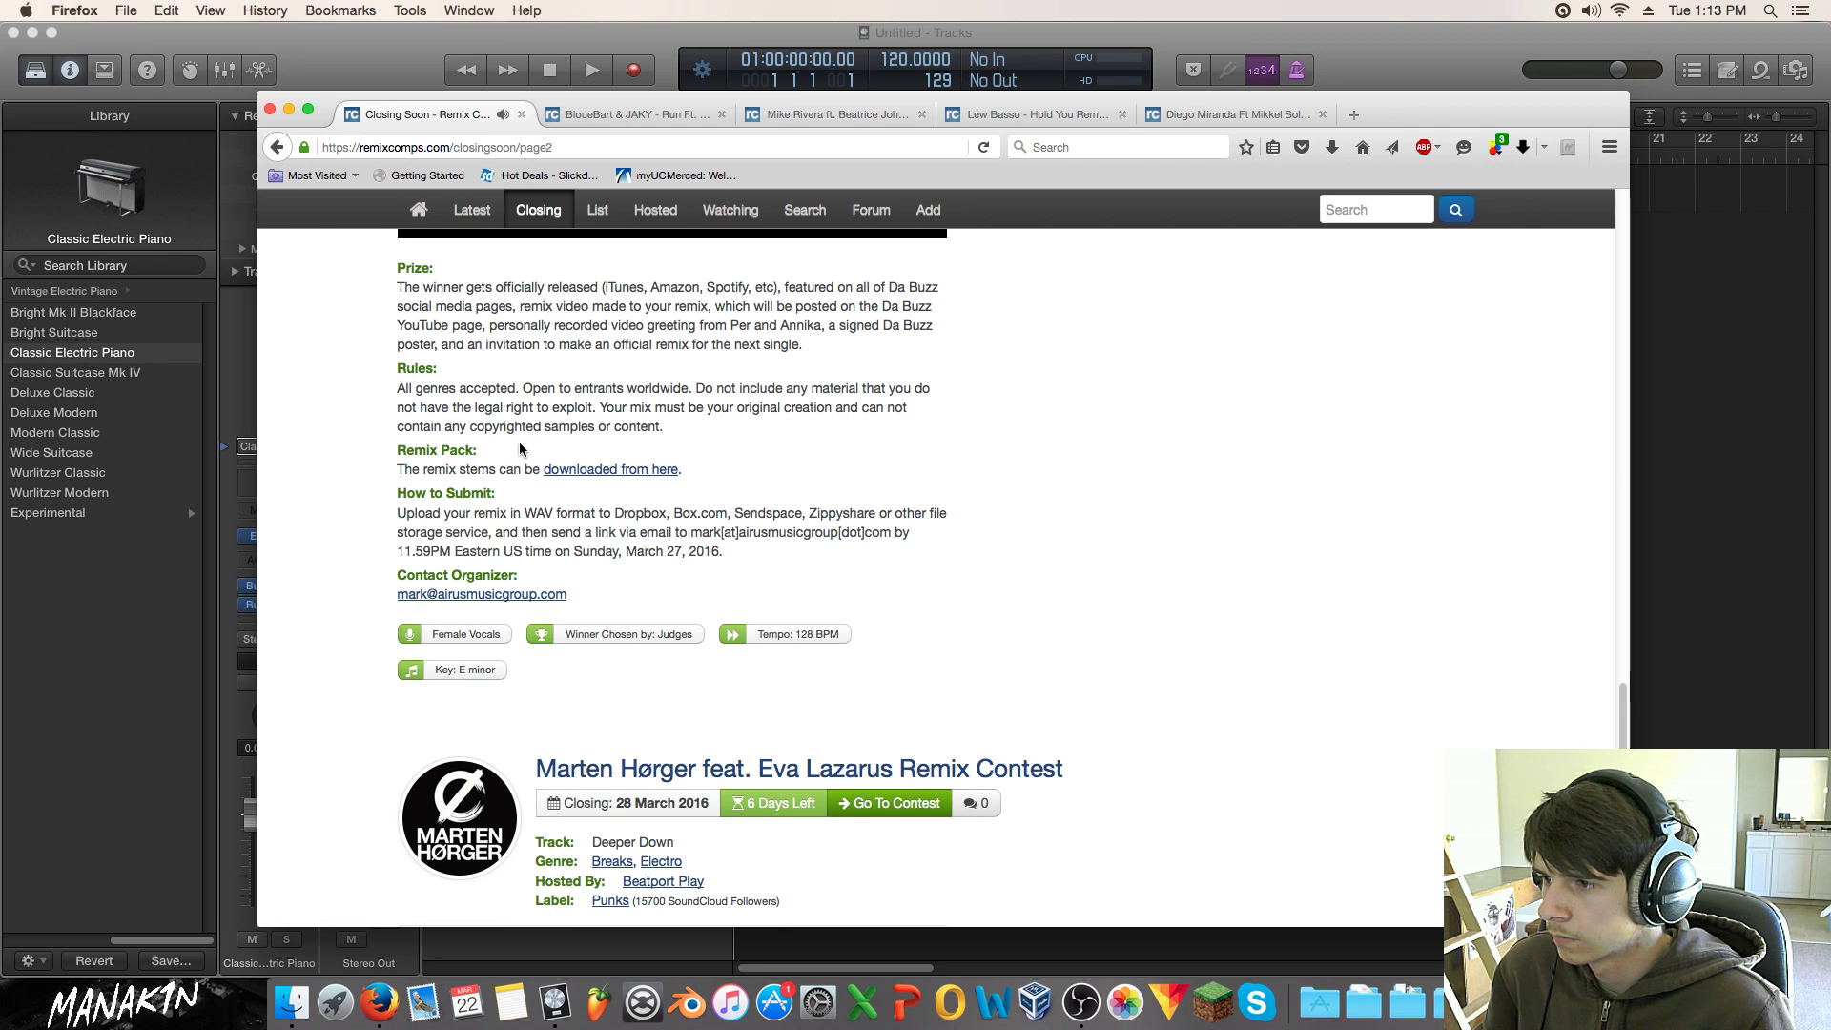
scroll(521, 449, "up", 2)
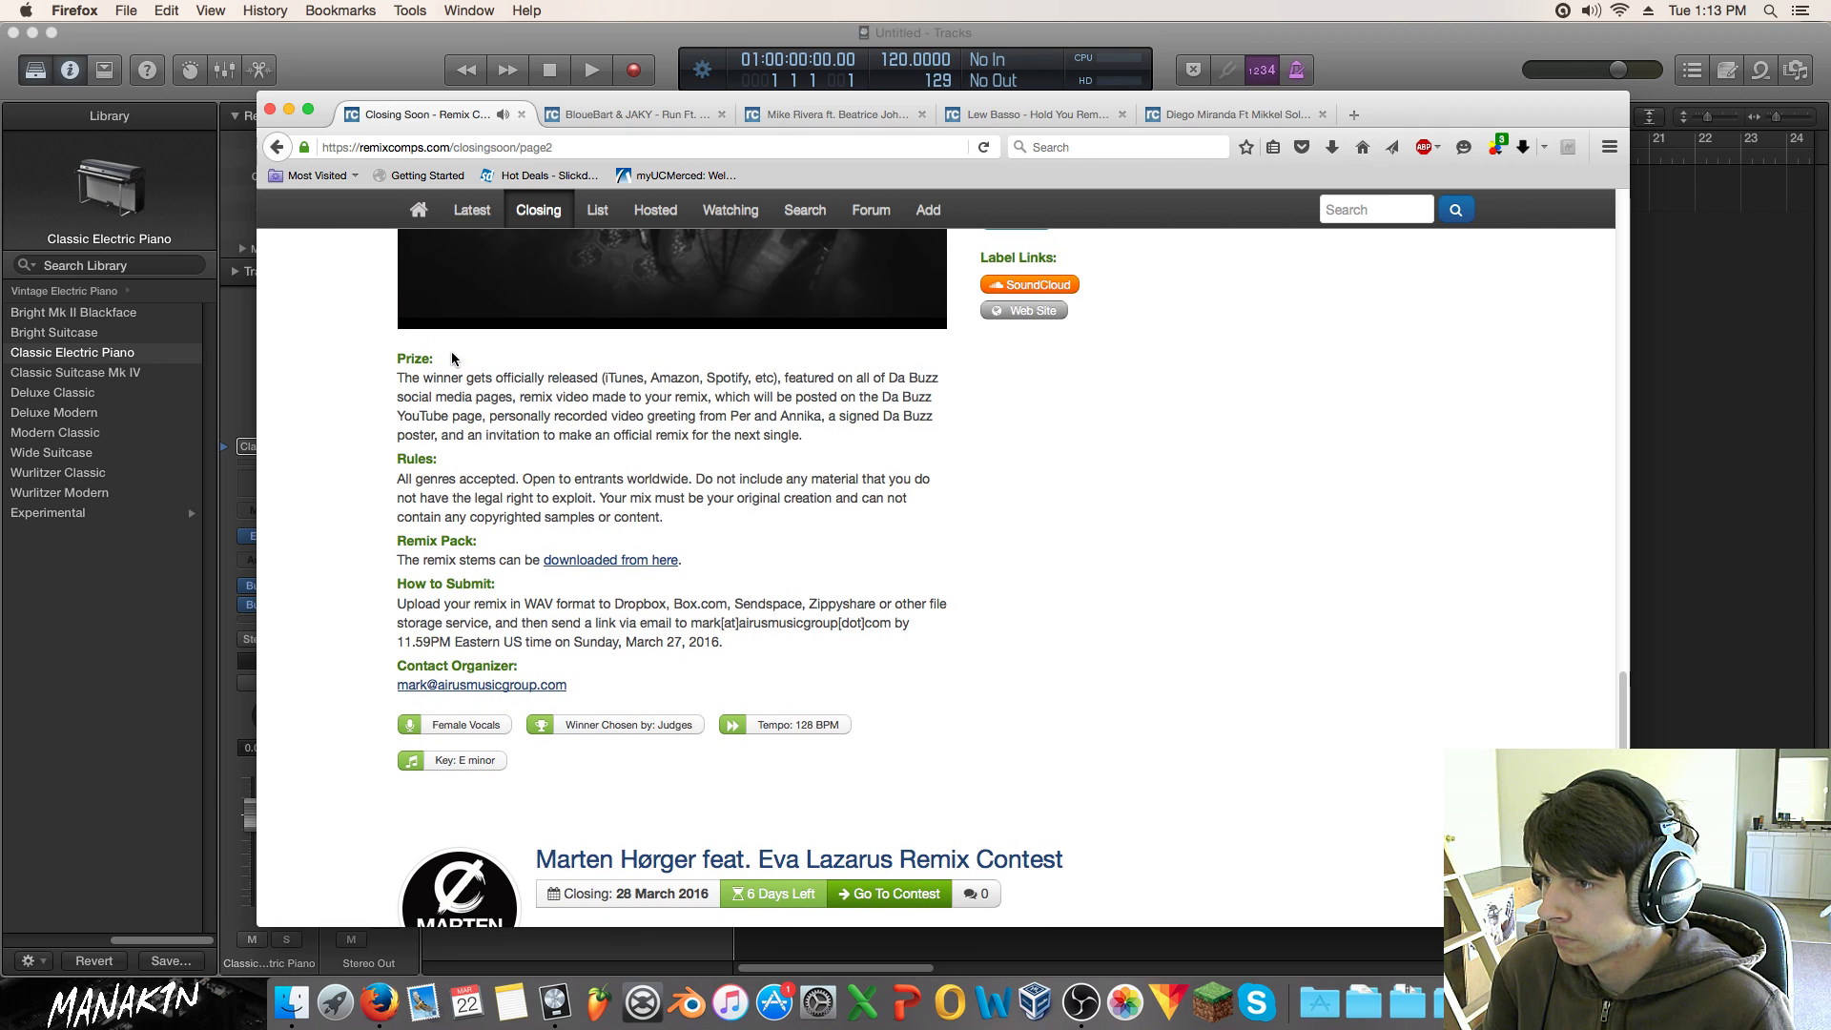
scroll(416, 311, "down", 1)
left_click(425, 301)
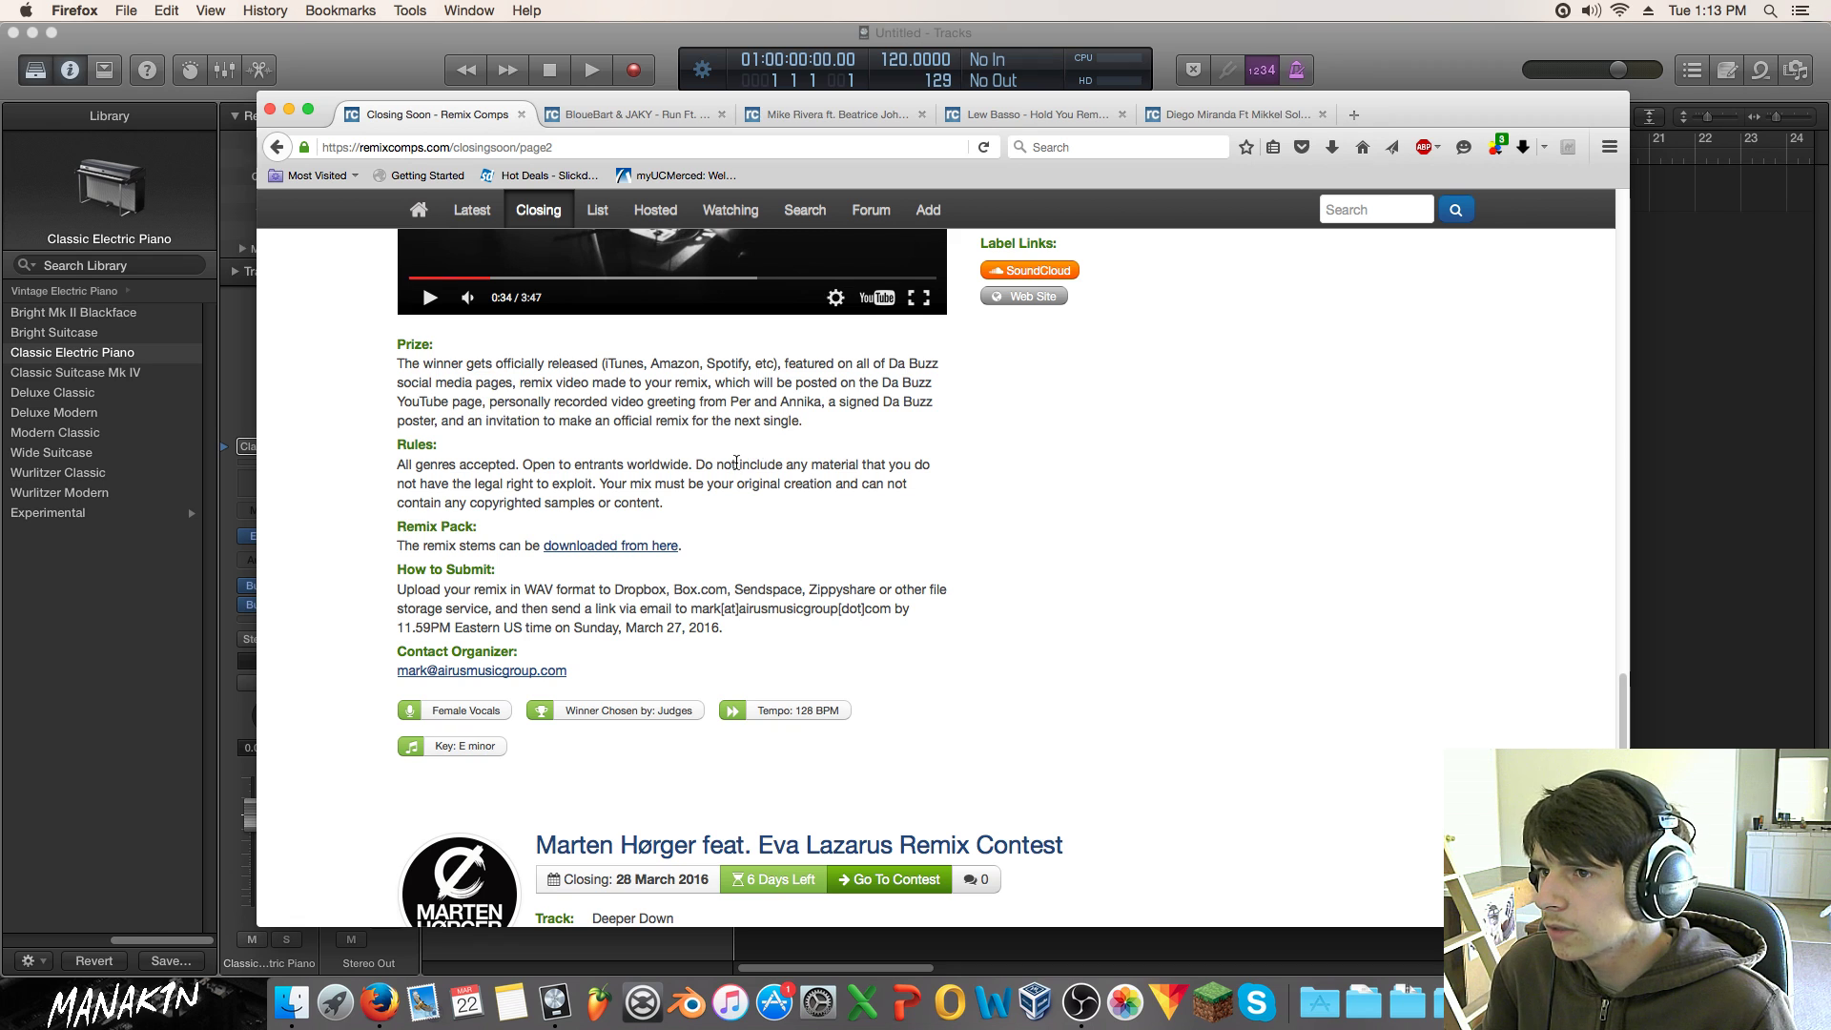
Step: Skim the How to Submit text, then open the Da Buzz Remix Contest in a background tab
scroll(736, 464, "up", 12)
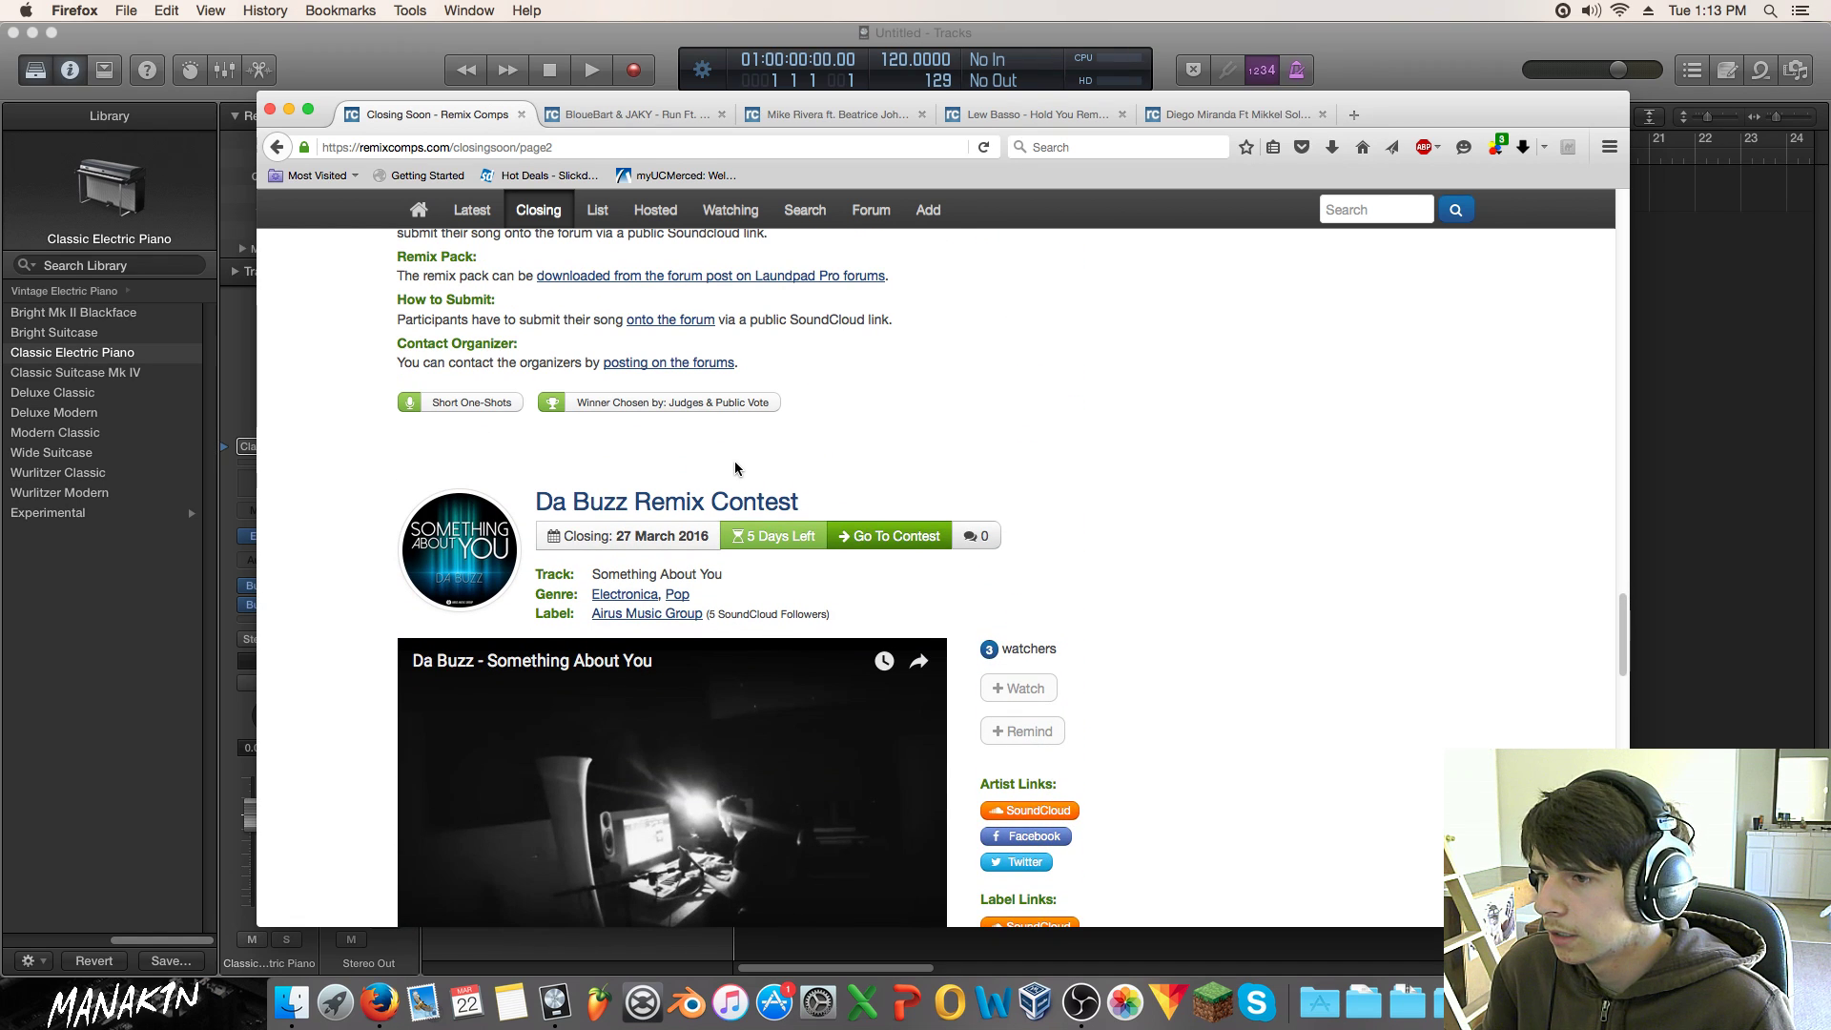
scroll(738, 463, "down", 10)
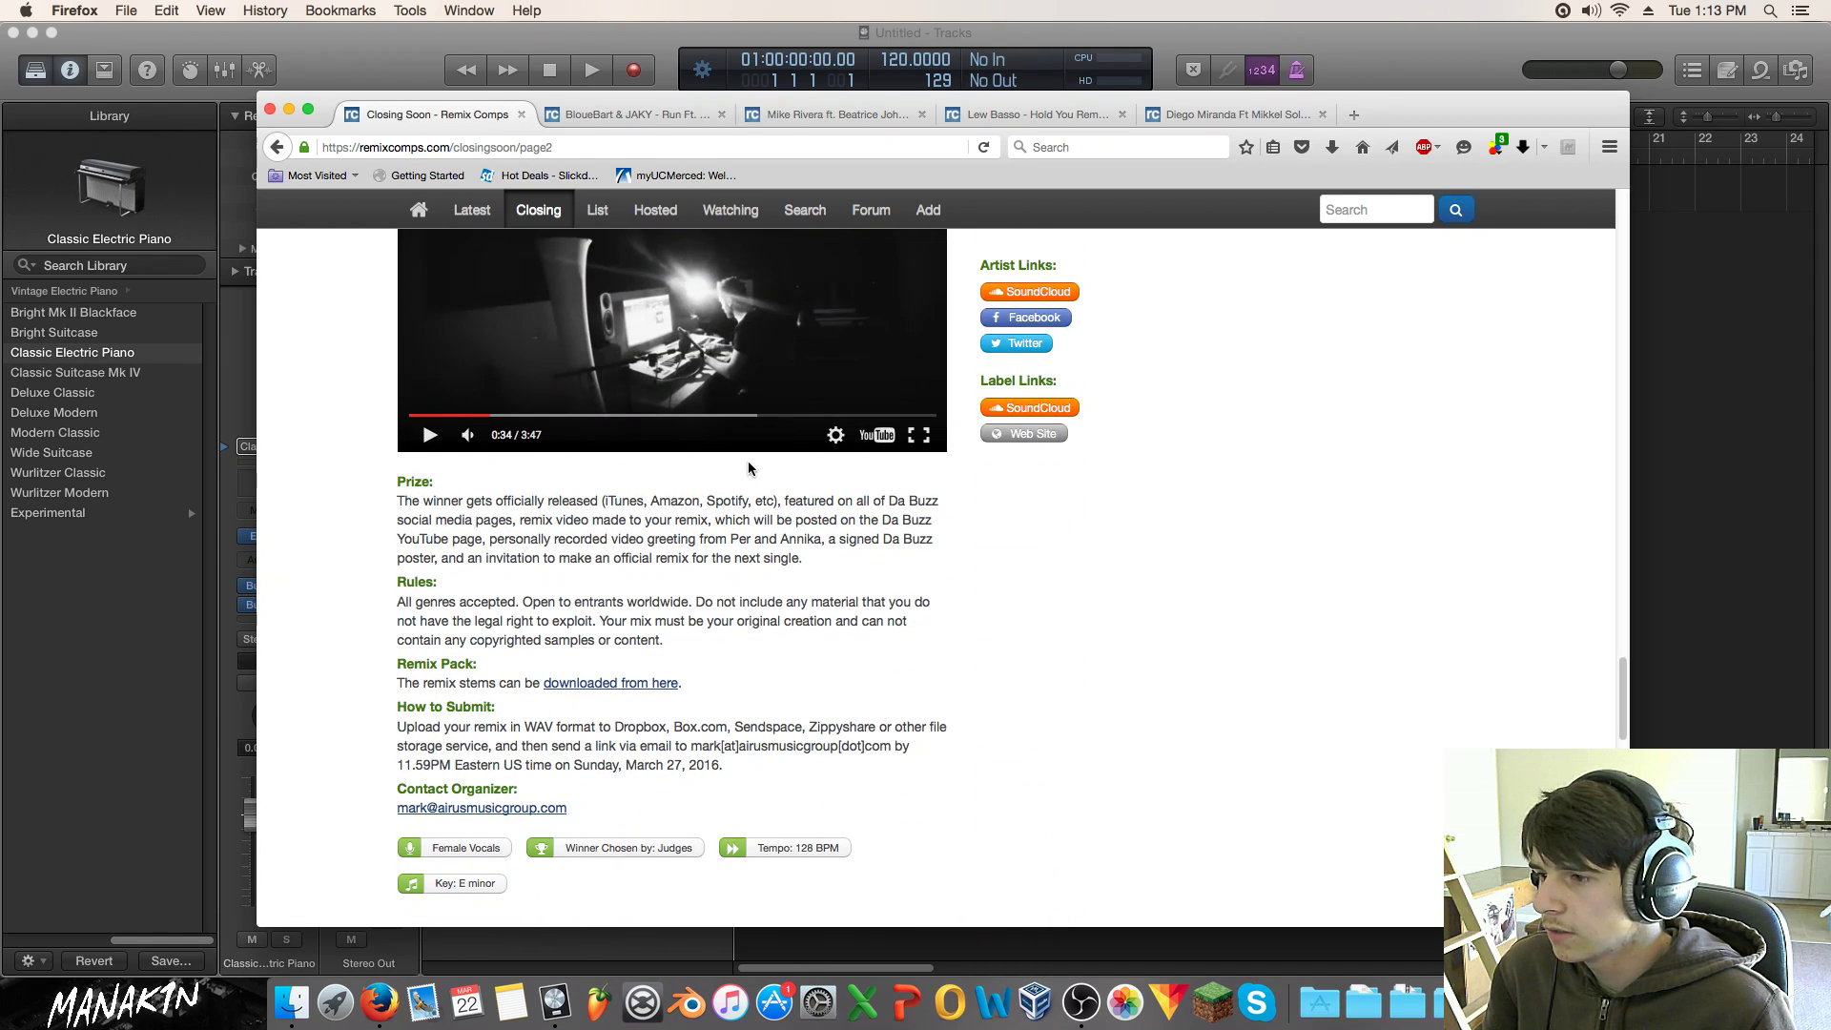
left_click_drag(496, 726, 734, 770)
left_click(746, 753)
scroll(674, 402, "up", 9)
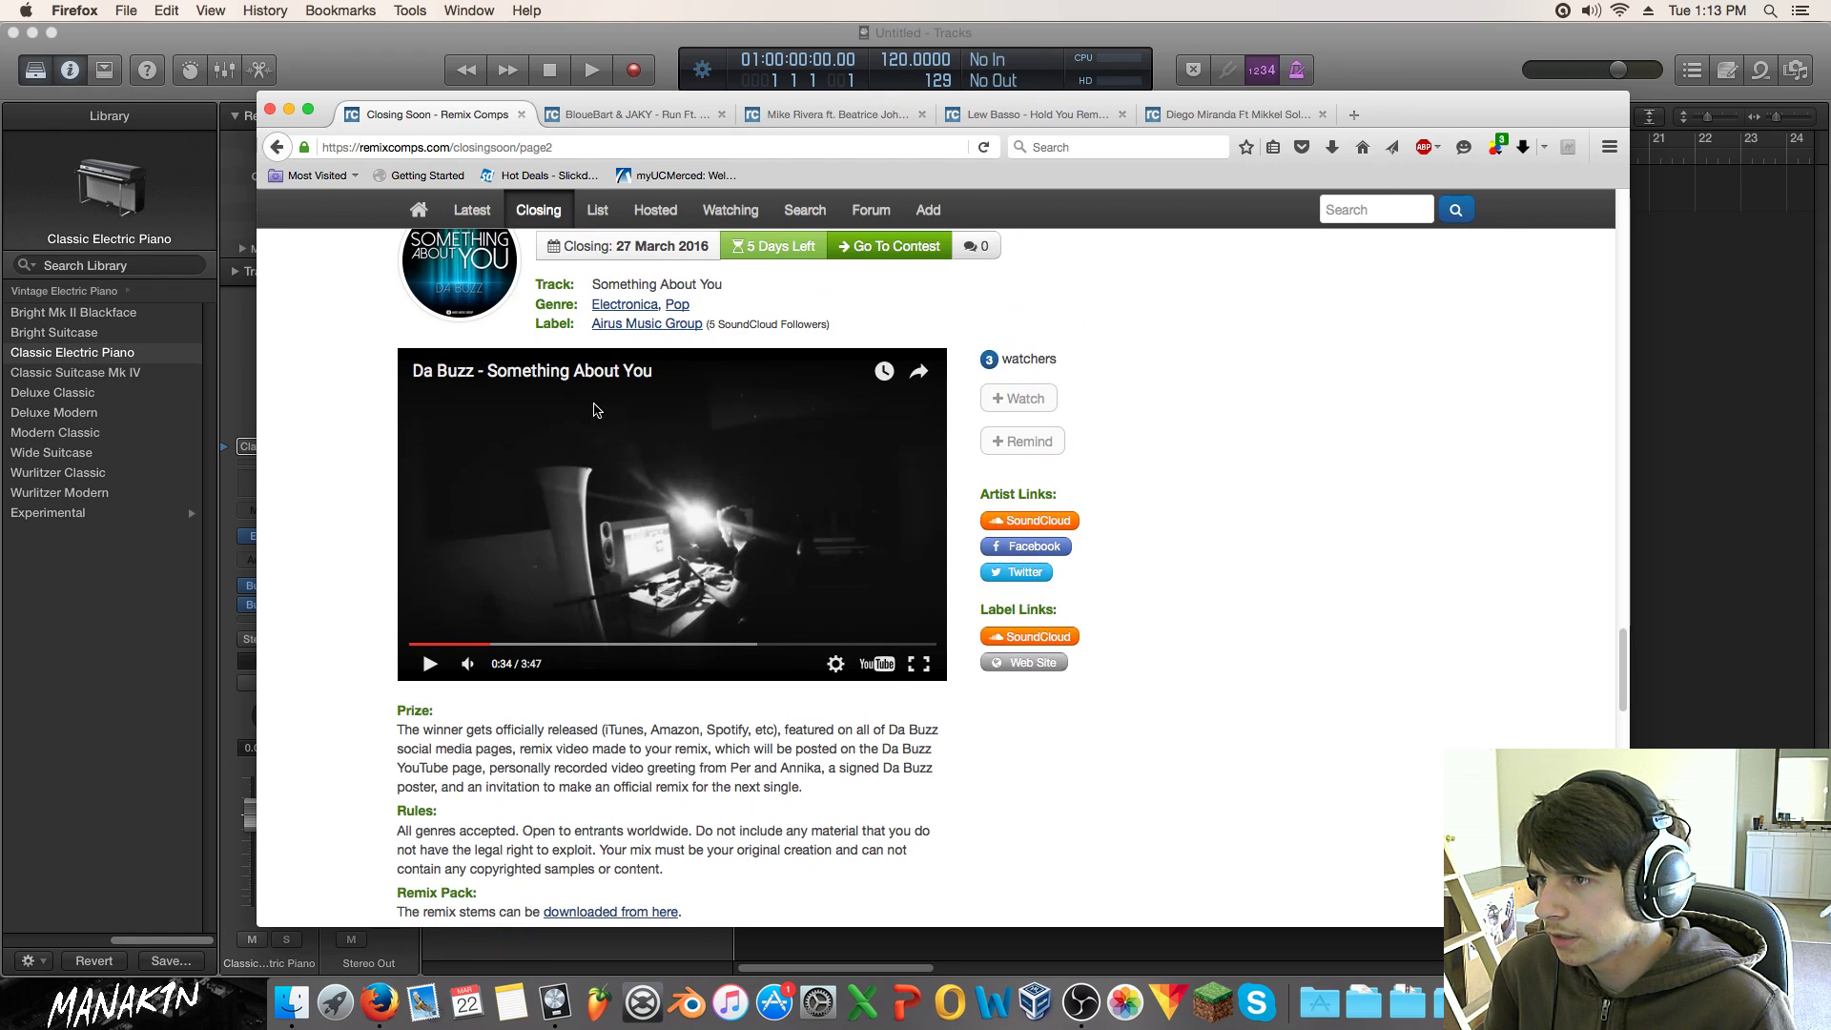
scroll(674, 401, "up", 2)
middle_click(712, 532)
scroll(662, 200, "down", 8)
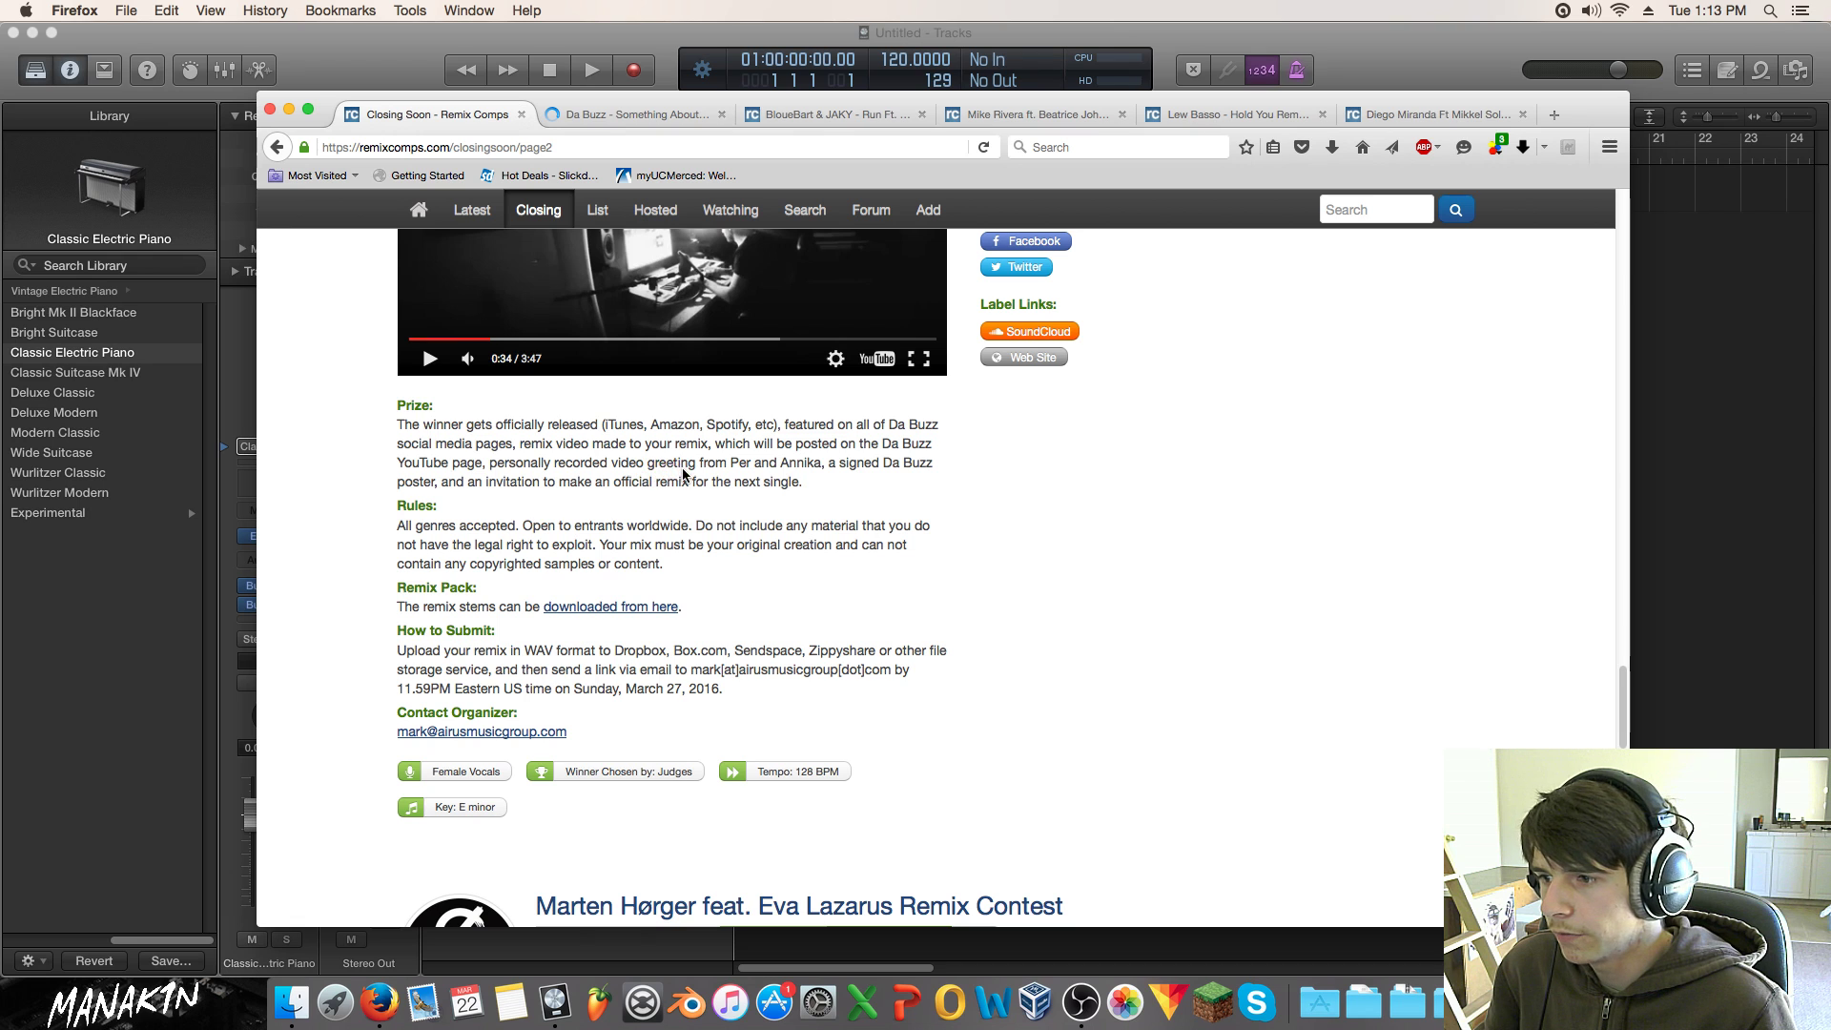
Step: Play the Marten Hørger track, skip to about 0:11, stop it, then go to Closing Soon page 3
scroll(686, 468, "down", 6)
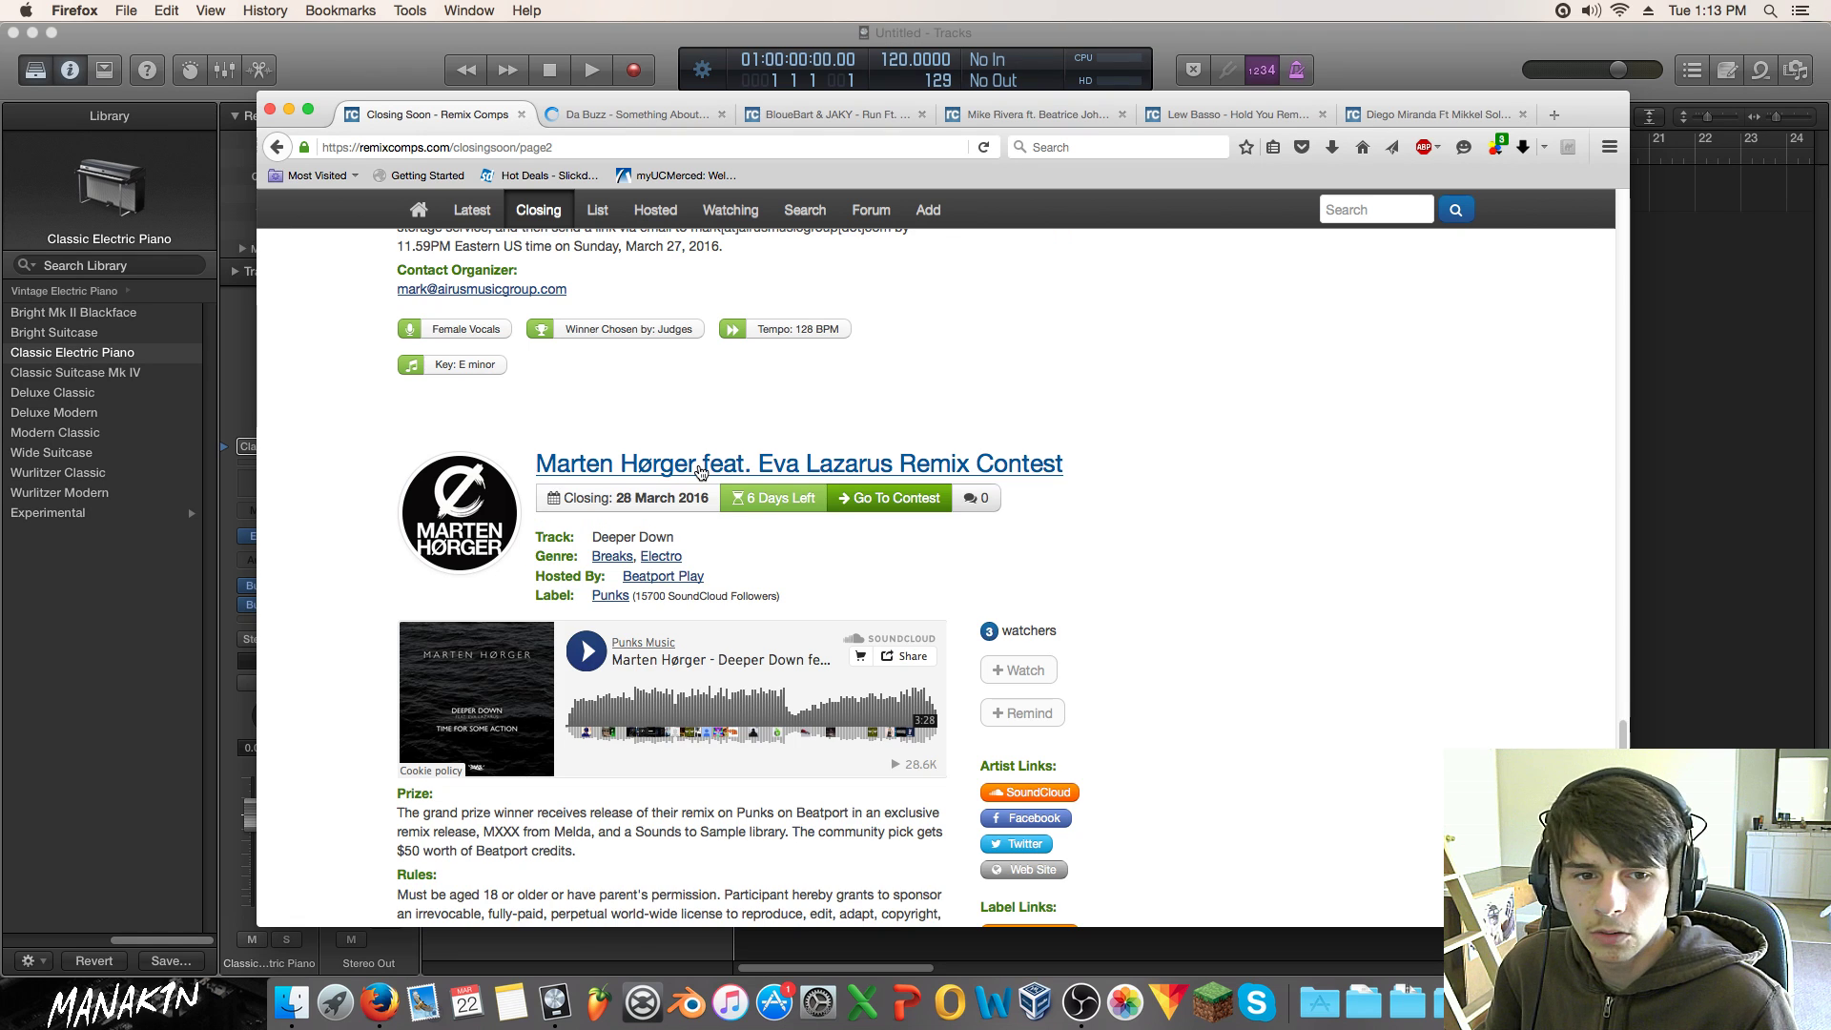
scroll(698, 465, "down", 3)
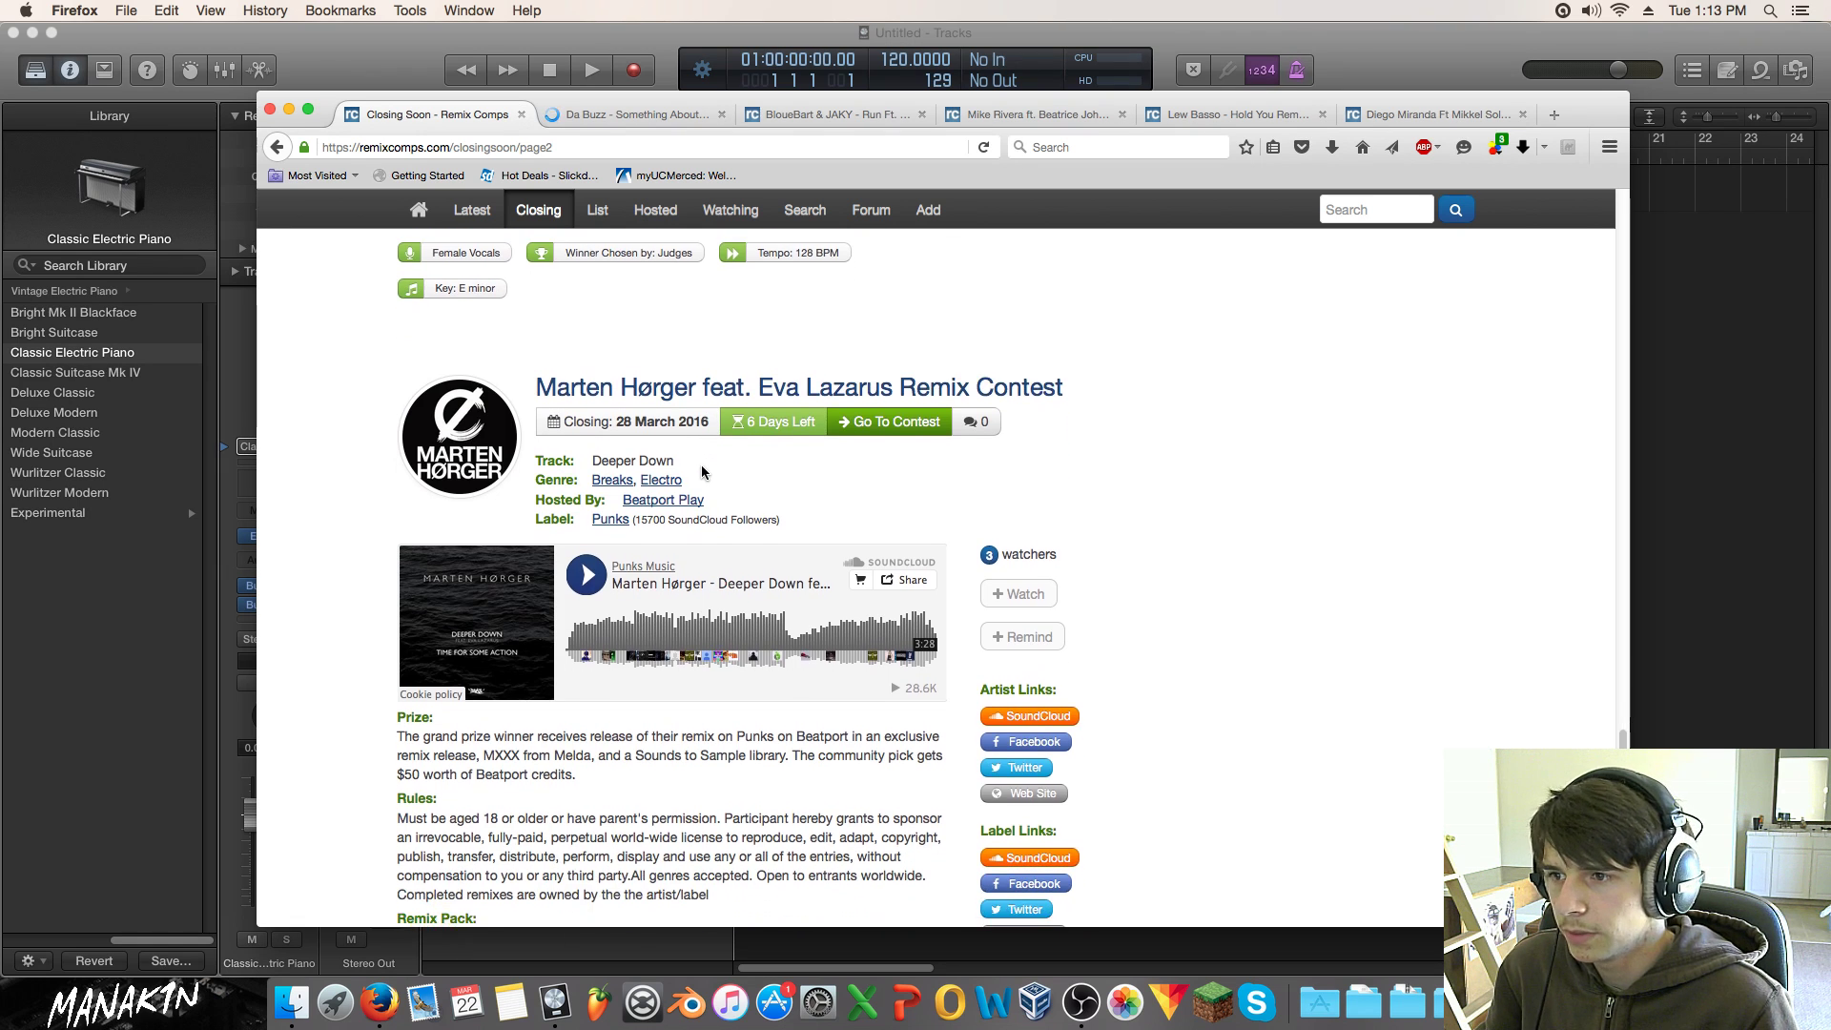
scroll(703, 471, "up", 1)
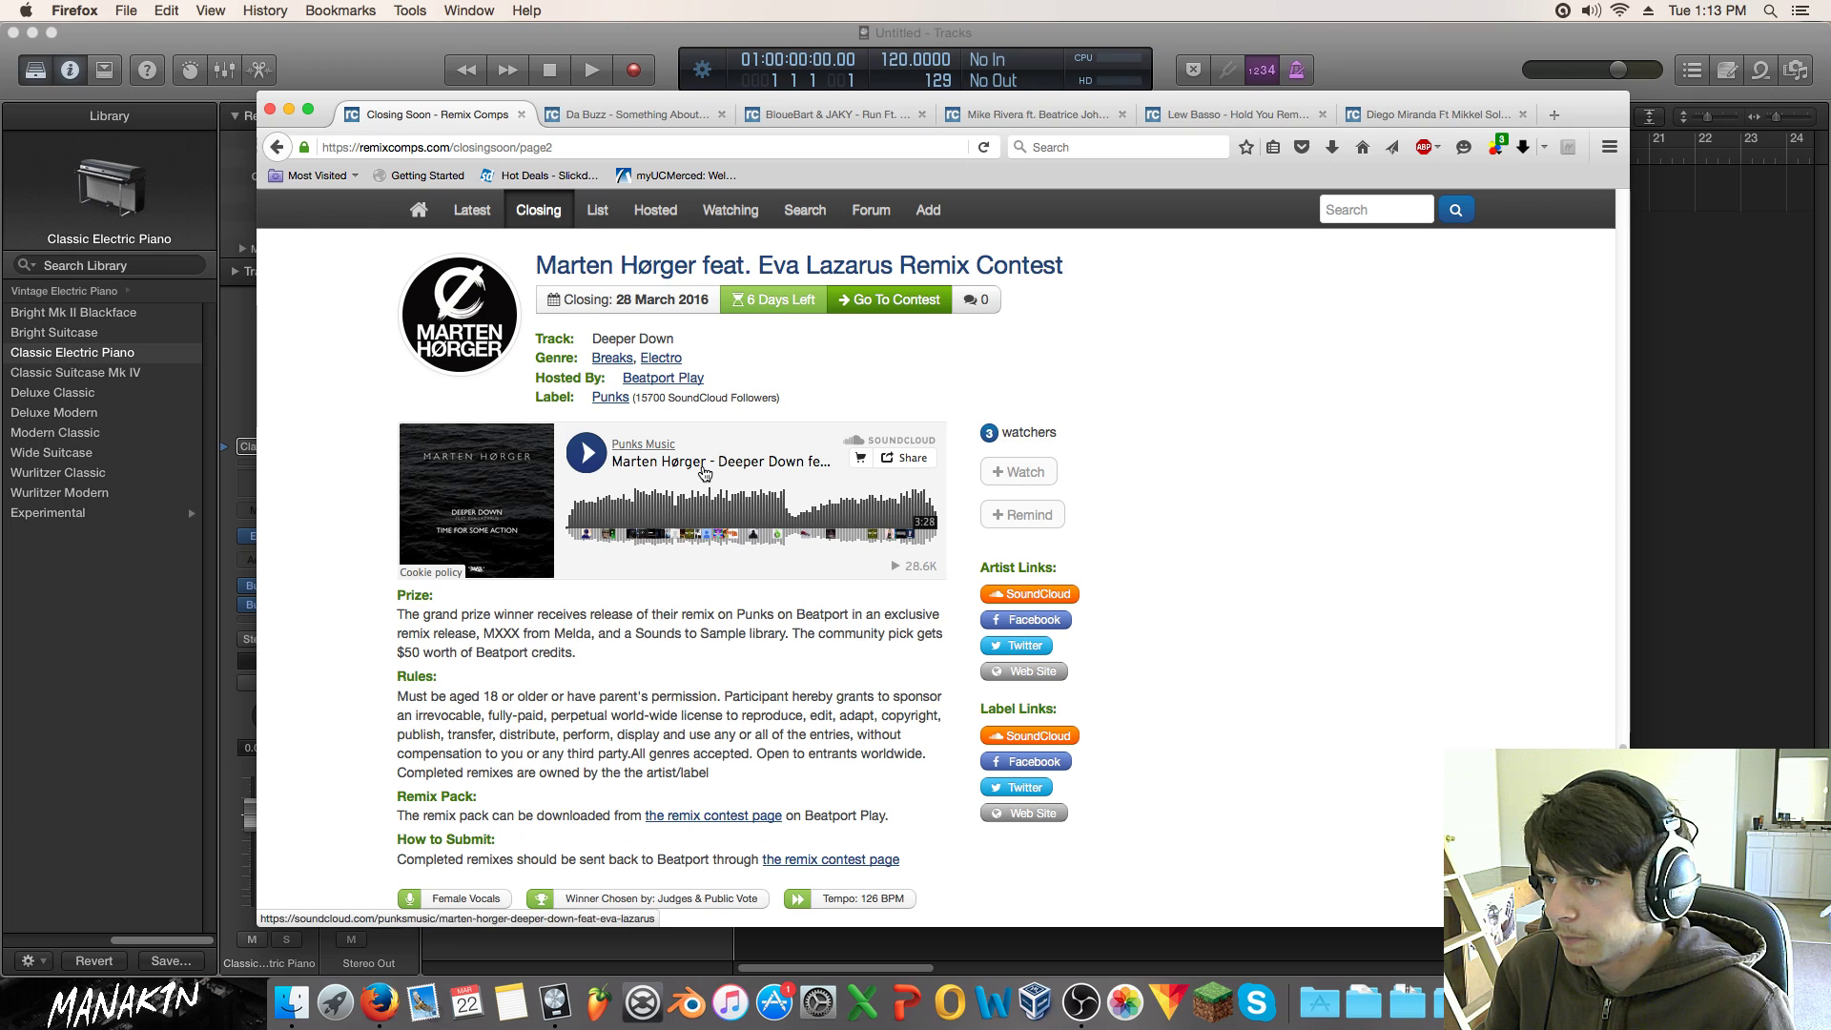
scroll(703, 471, "up", 1)
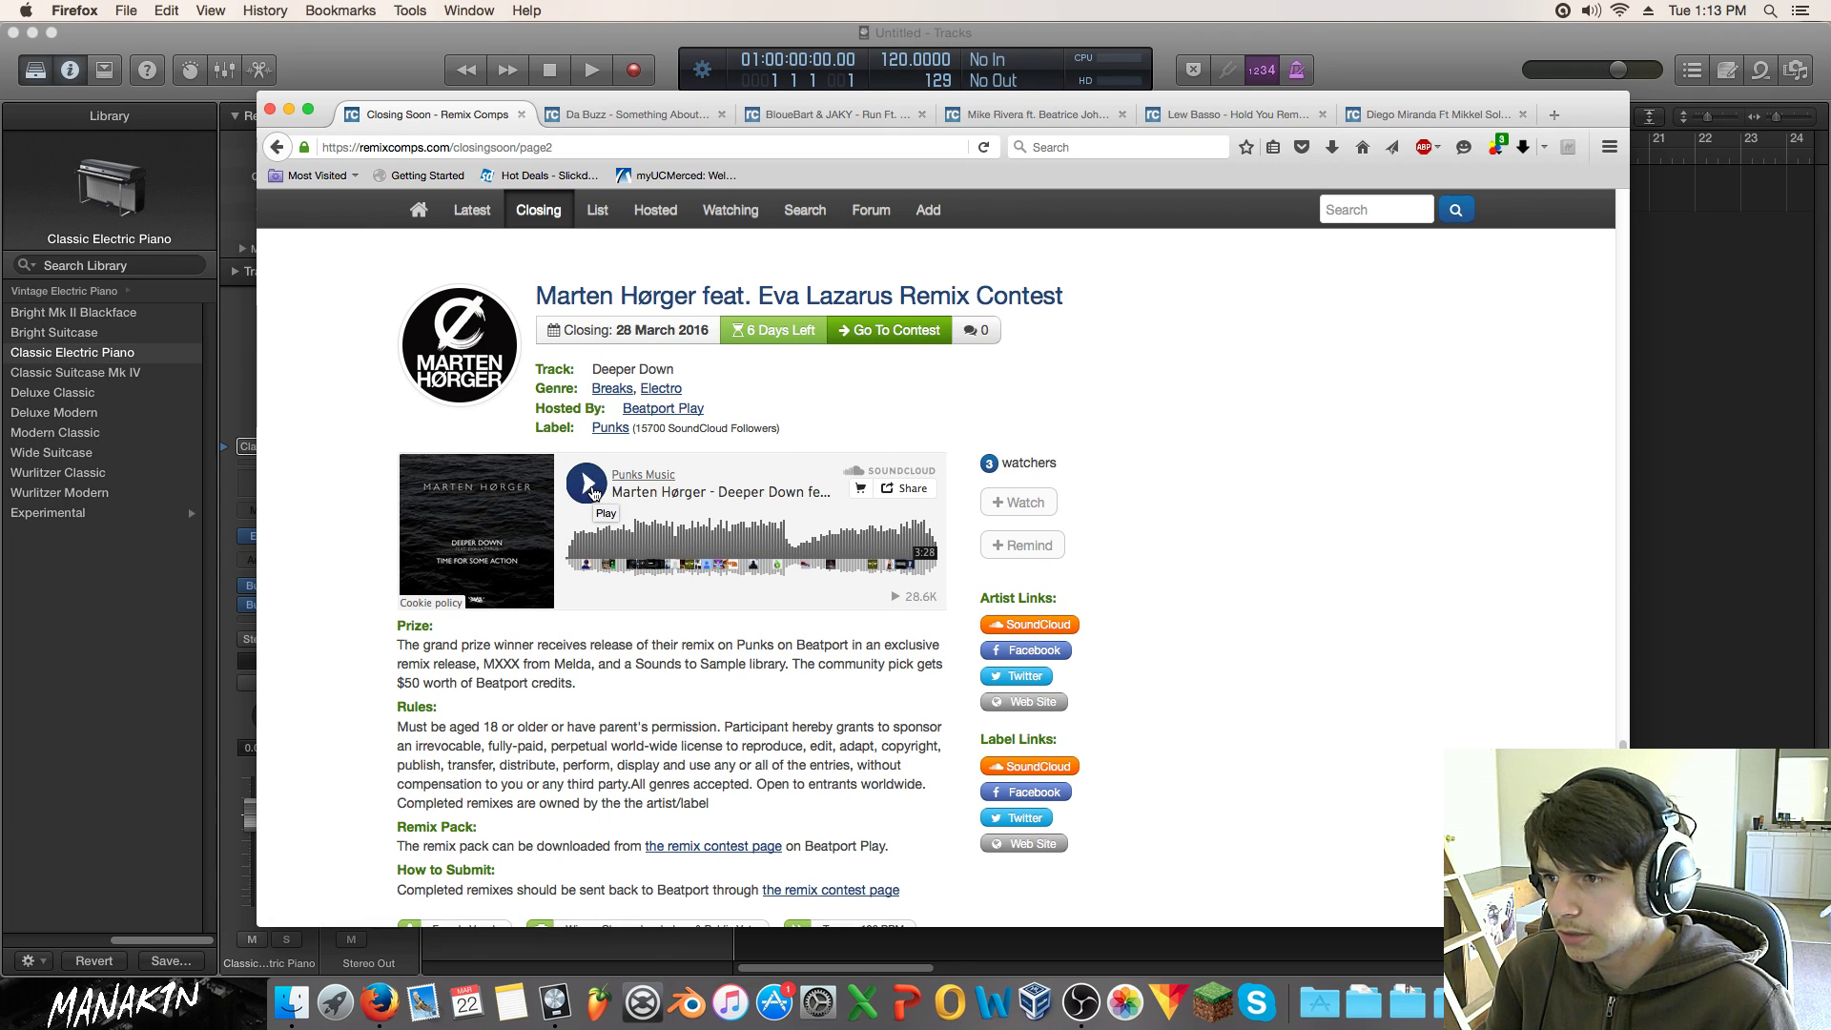
left_click(586, 485)
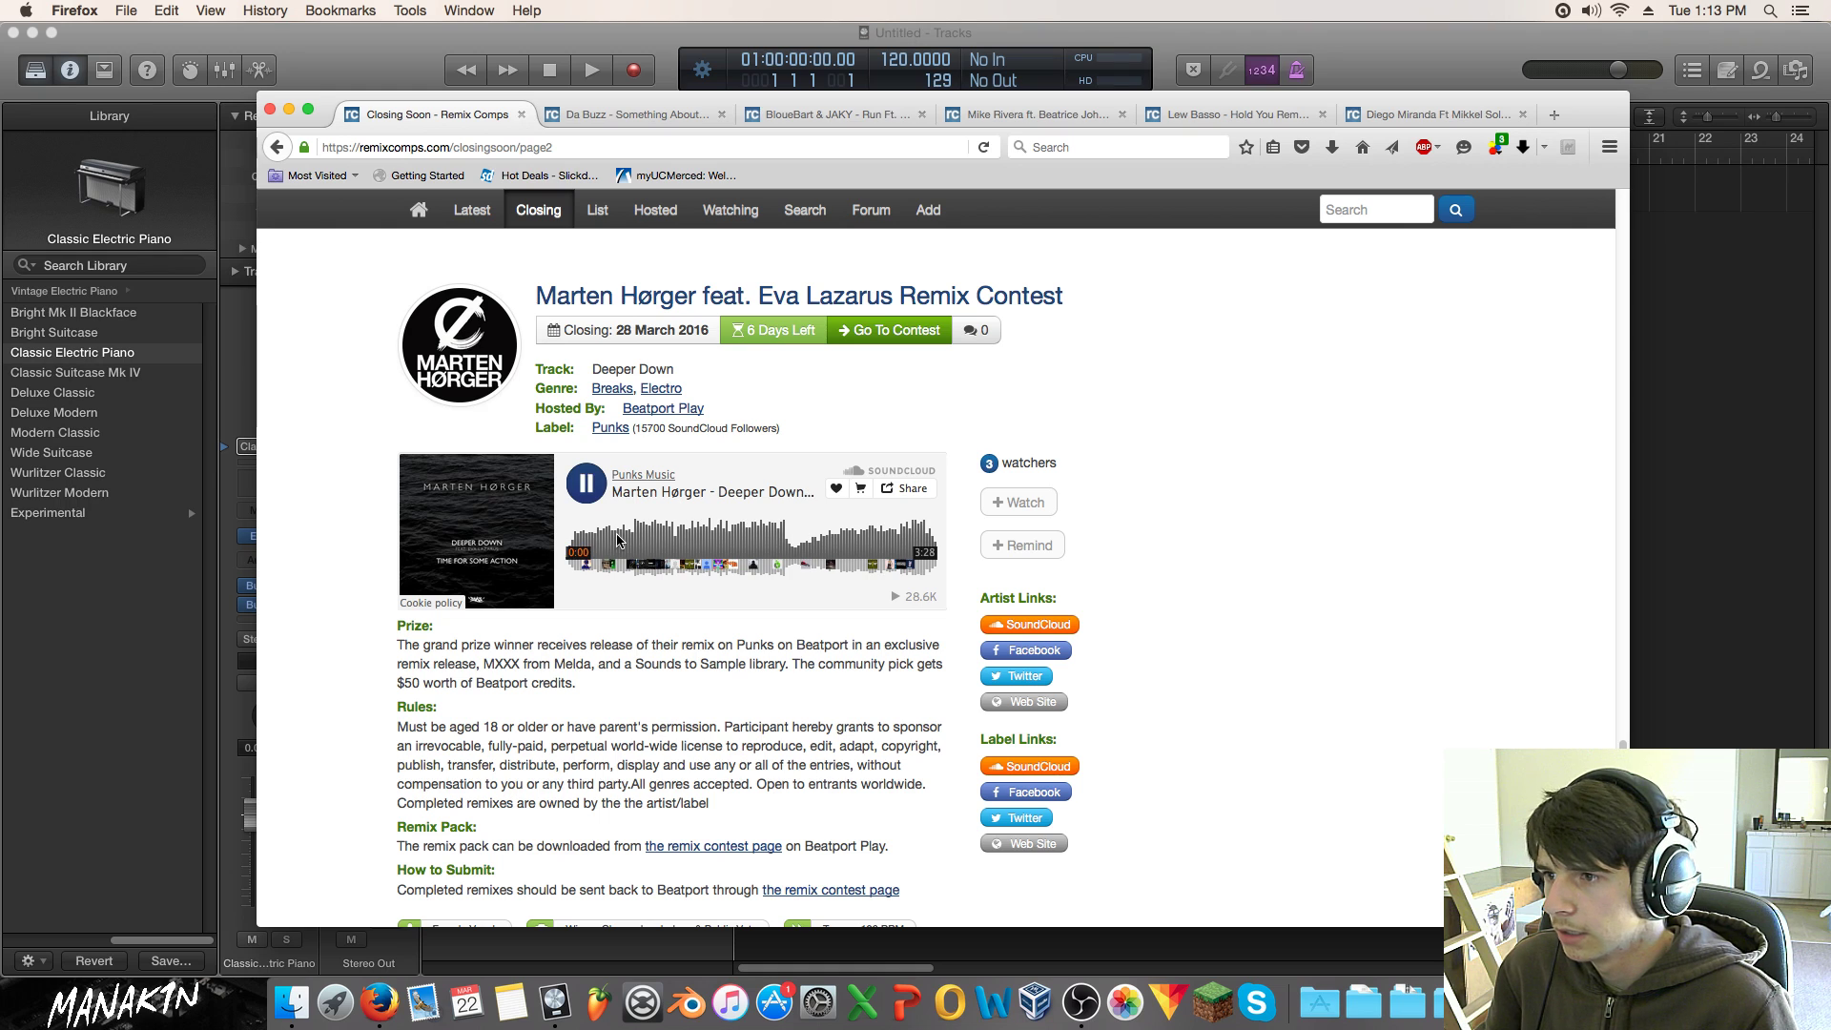
scroll(621, 534, "down", 4)
scroll(621, 534, "up", 1)
left_click(584, 386)
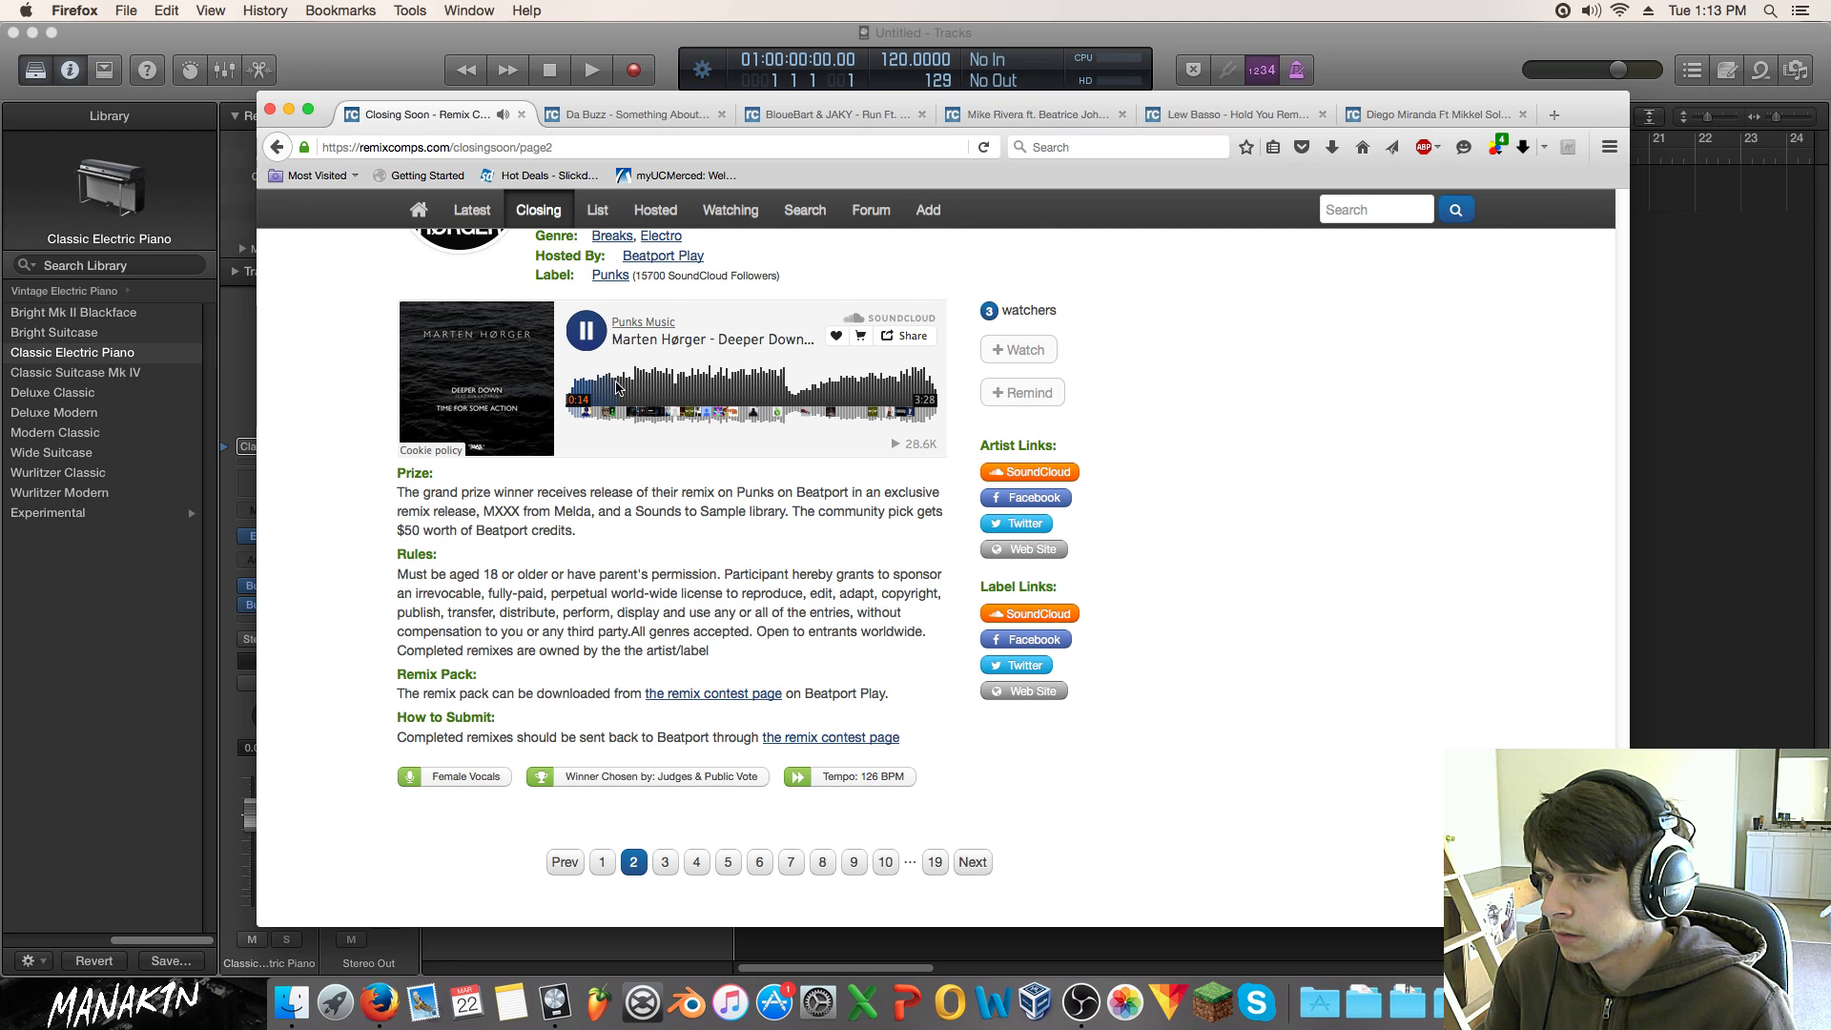
left_click(585, 330)
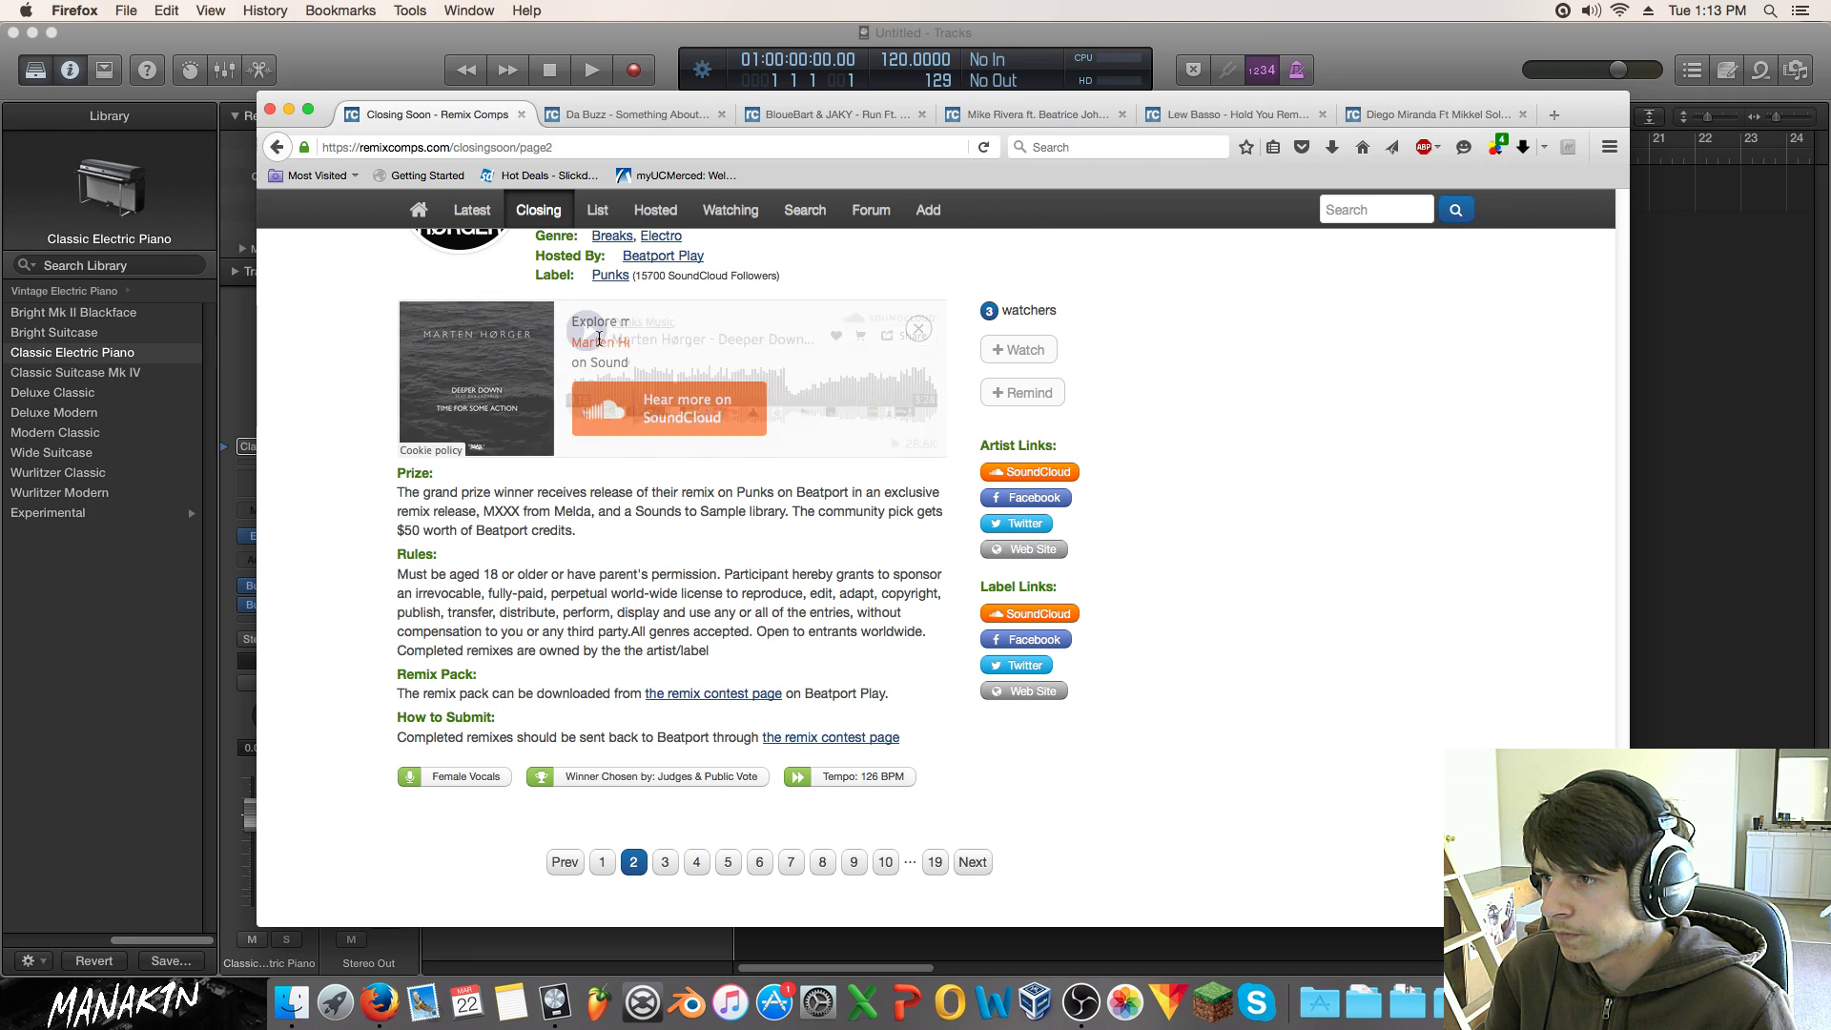
scroll(734, 672, "down", 4)
left_click(664, 680)
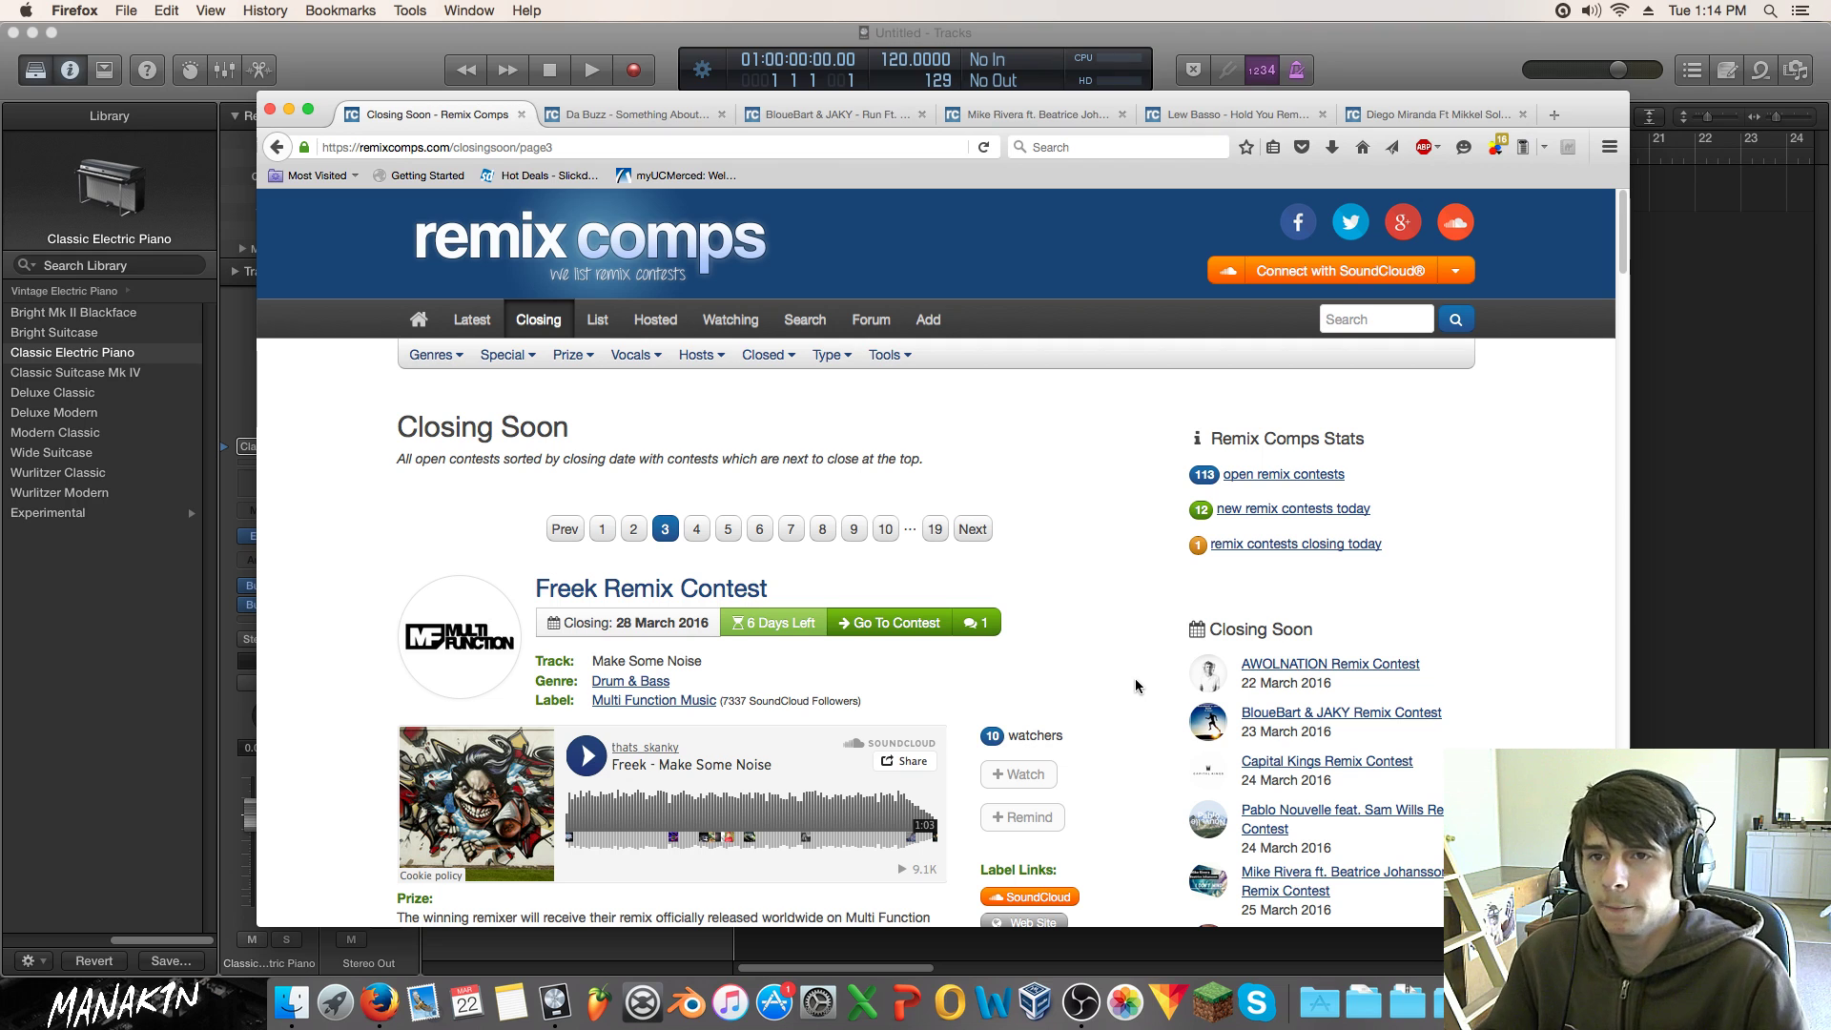
scroll(1134, 678, "down", 3)
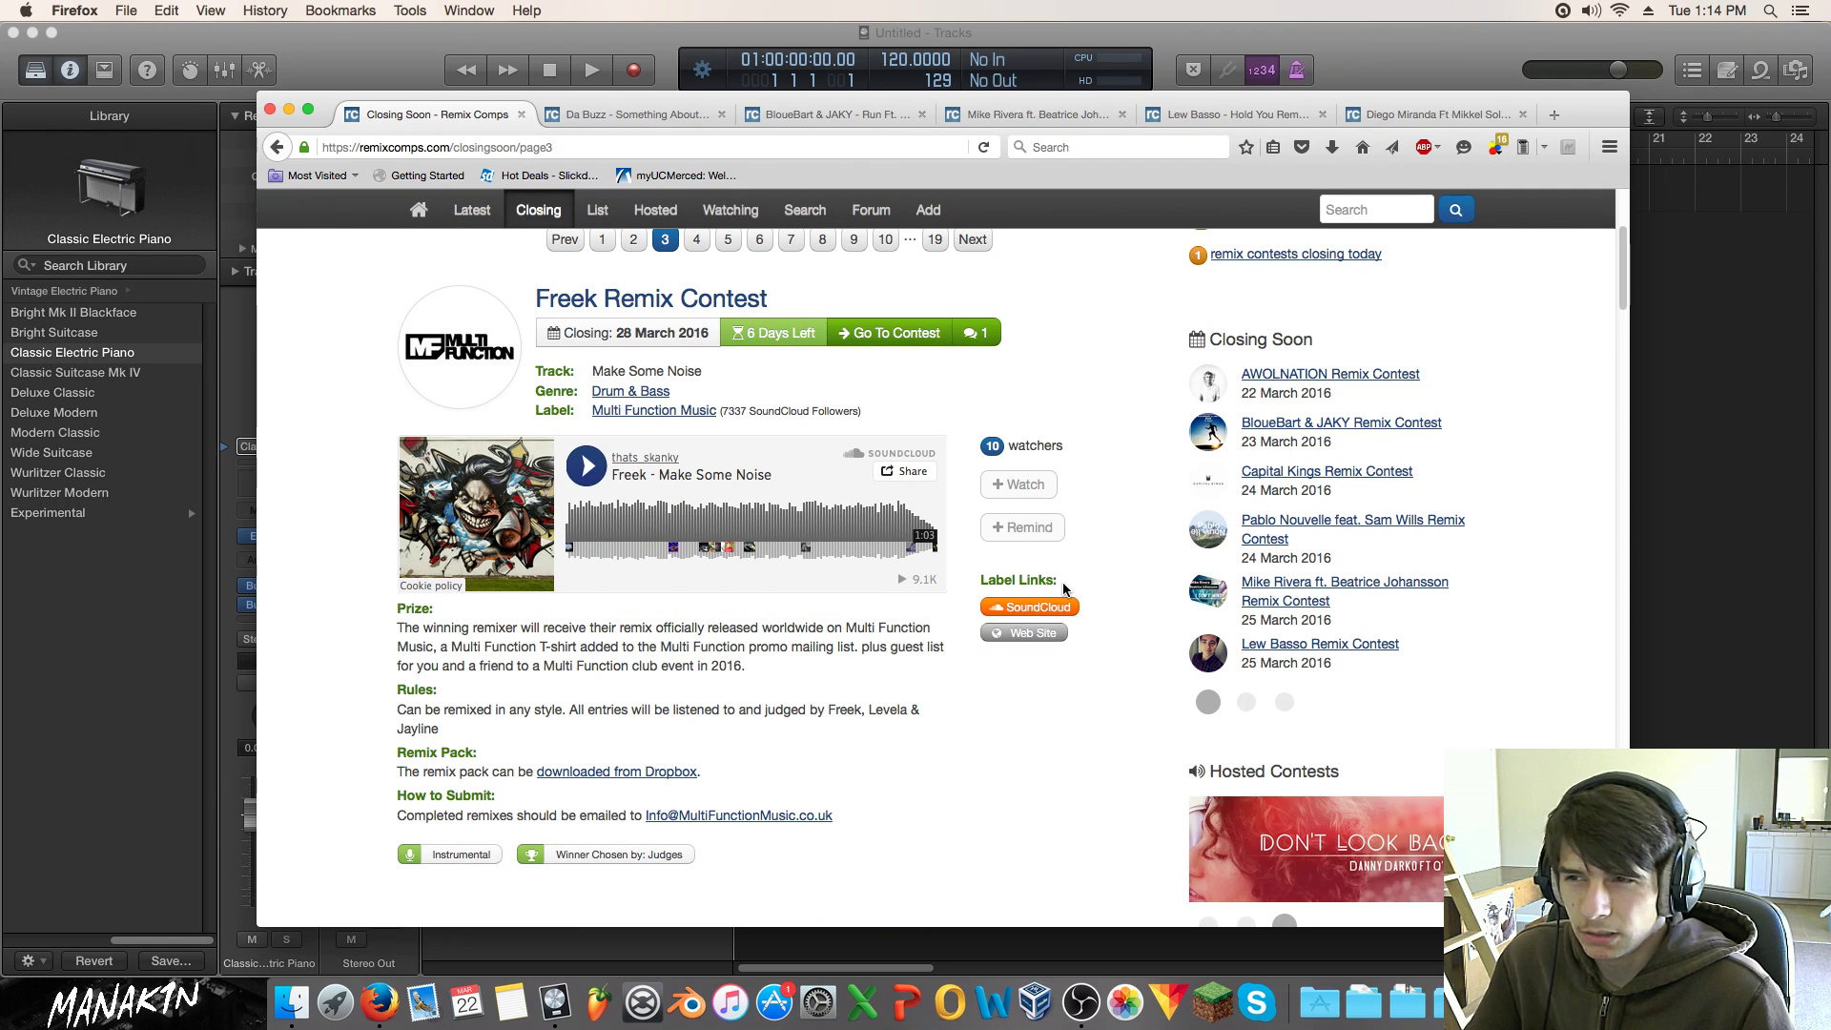
scroll(1065, 588, "up", 1)
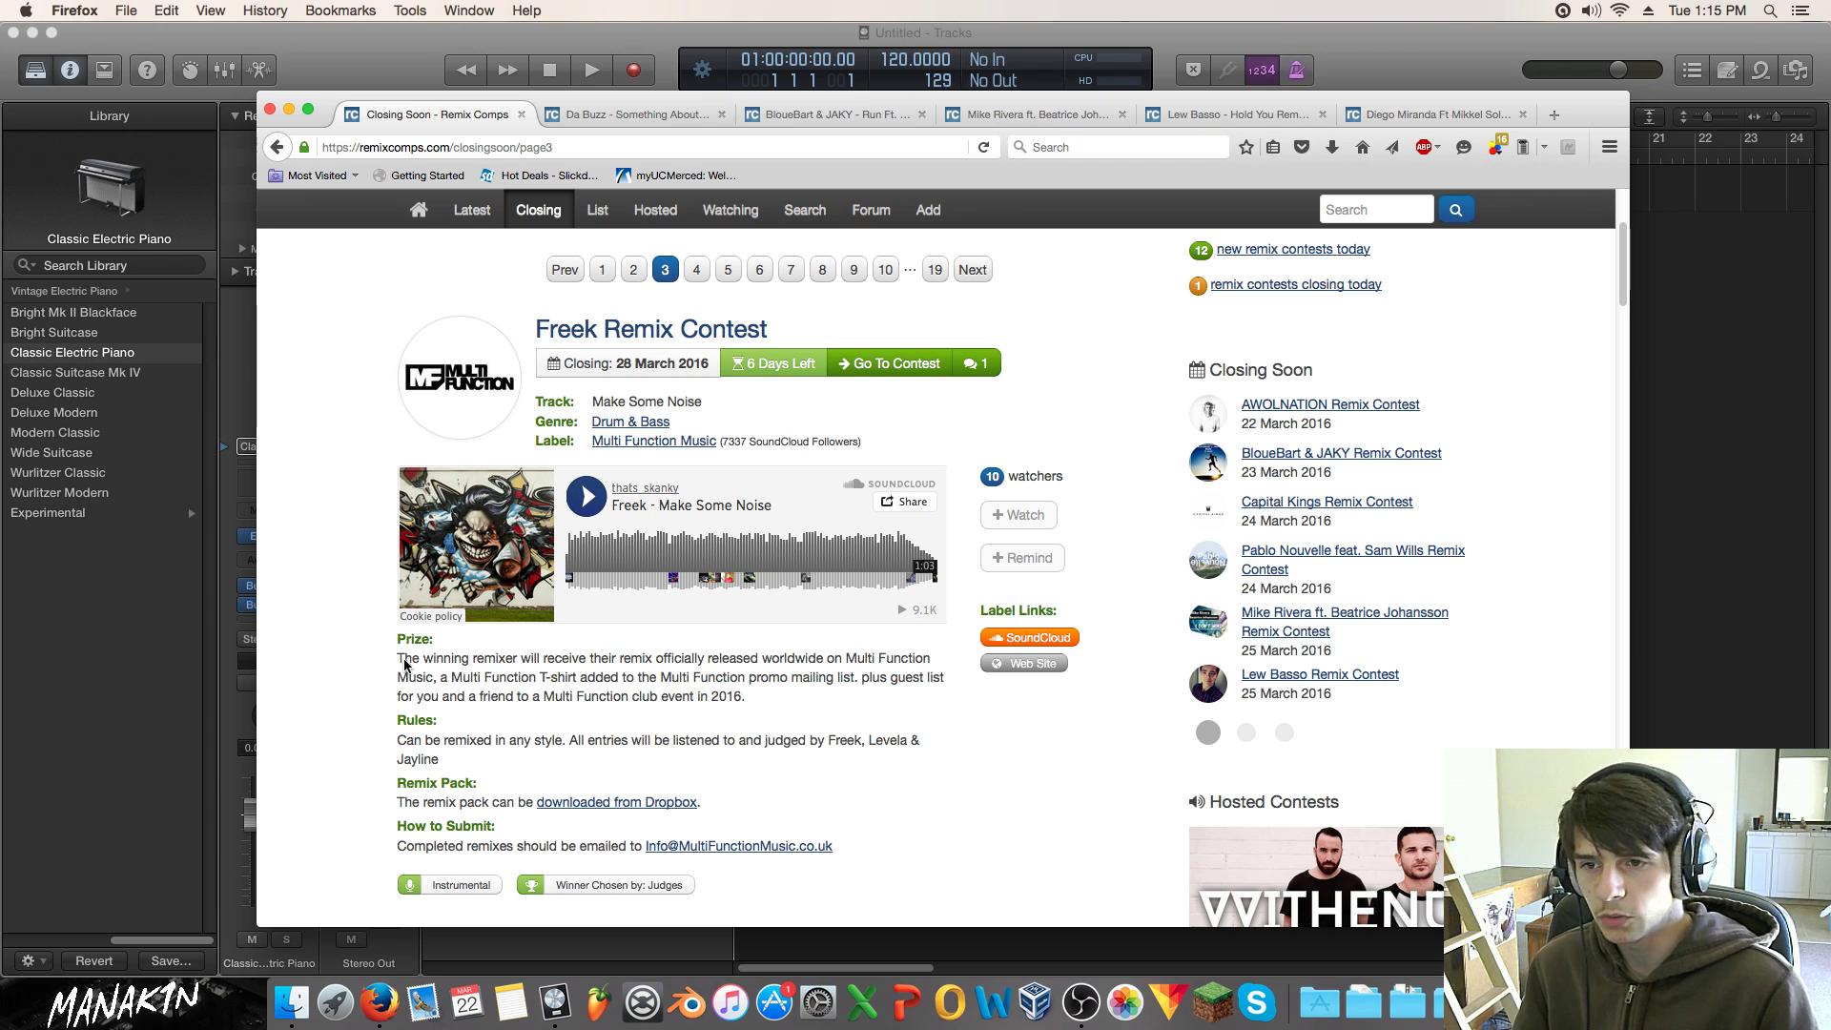
scroll(736, 670, "down", 4)
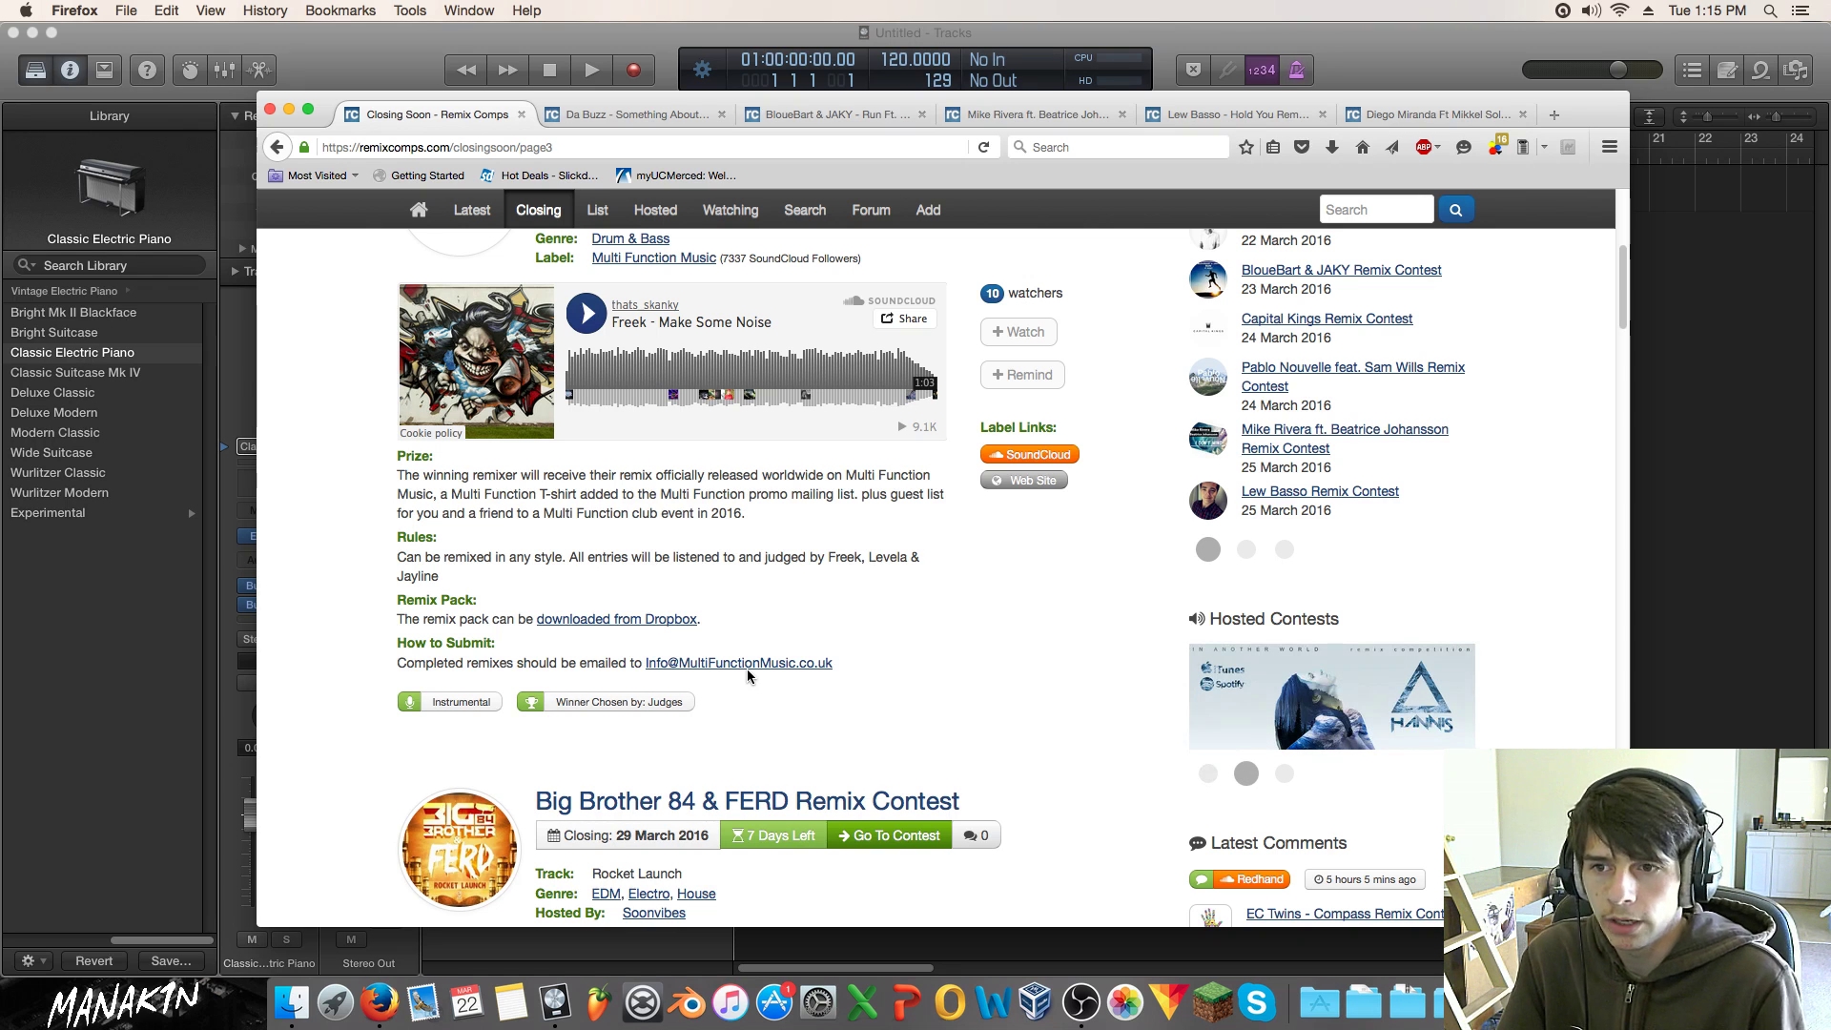
scroll(743, 625, "down", 2)
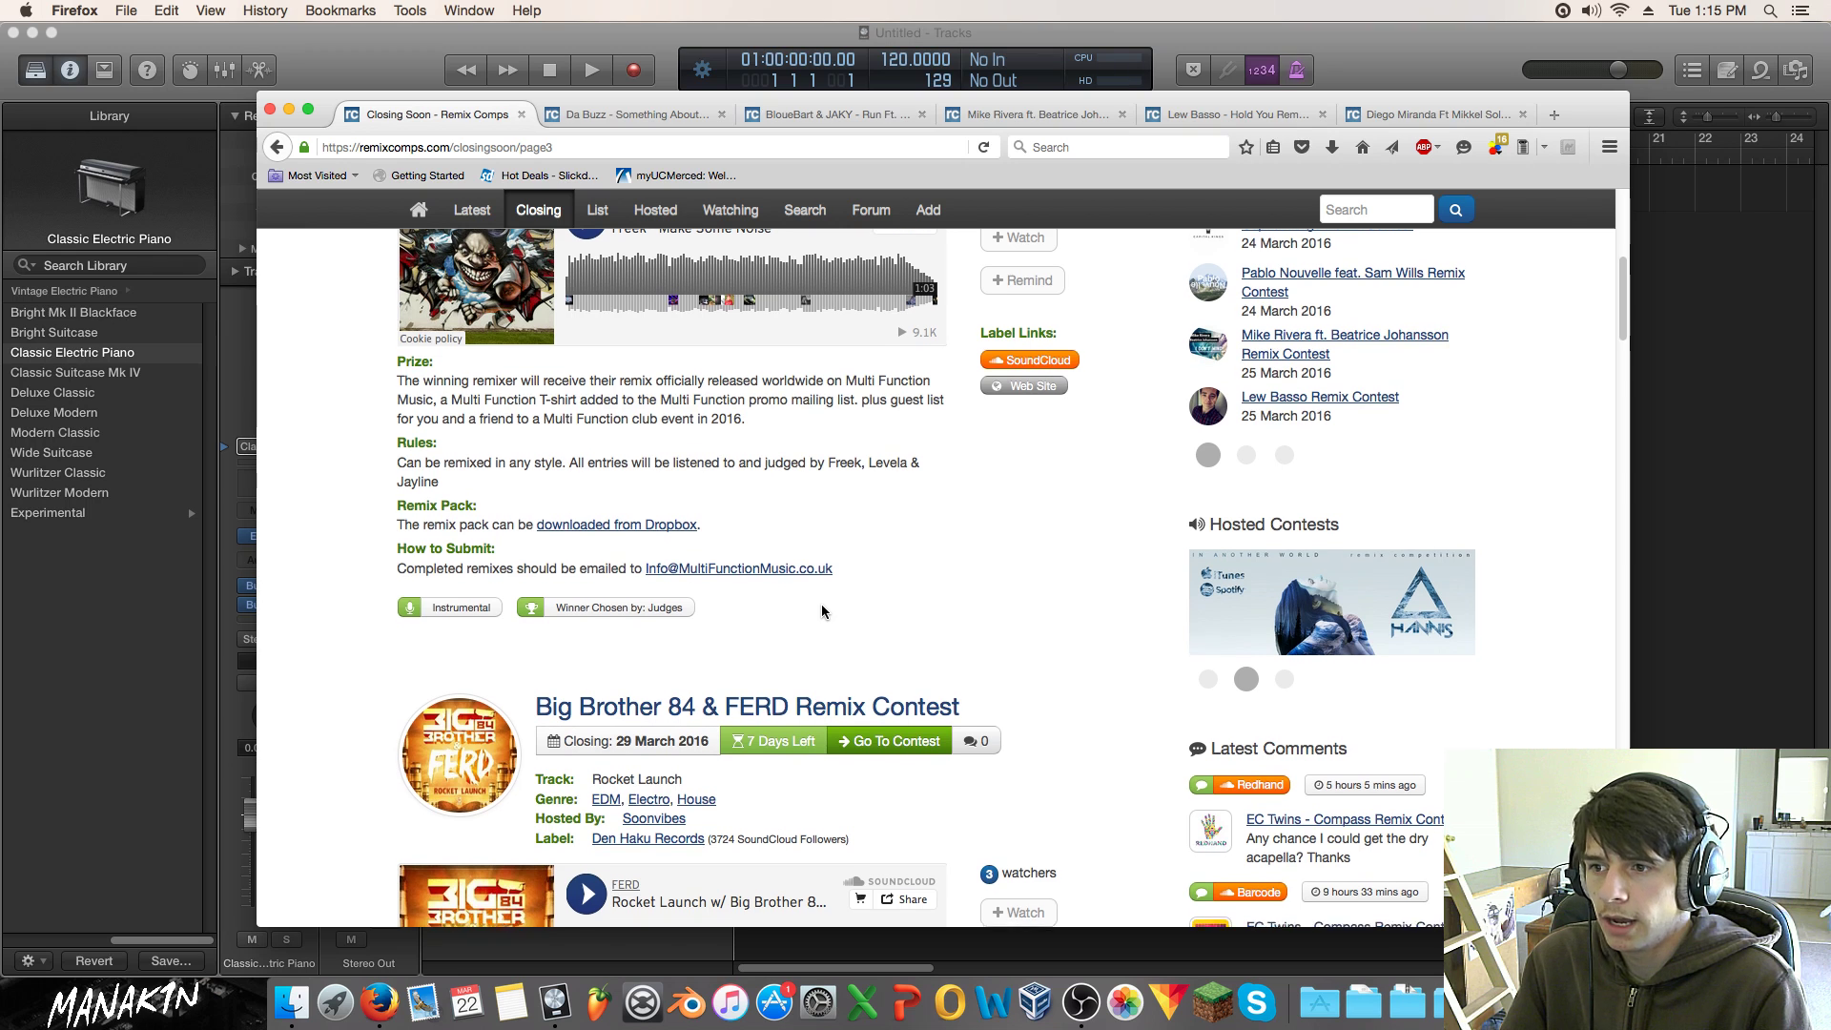
scroll(821, 604, "down", 1)
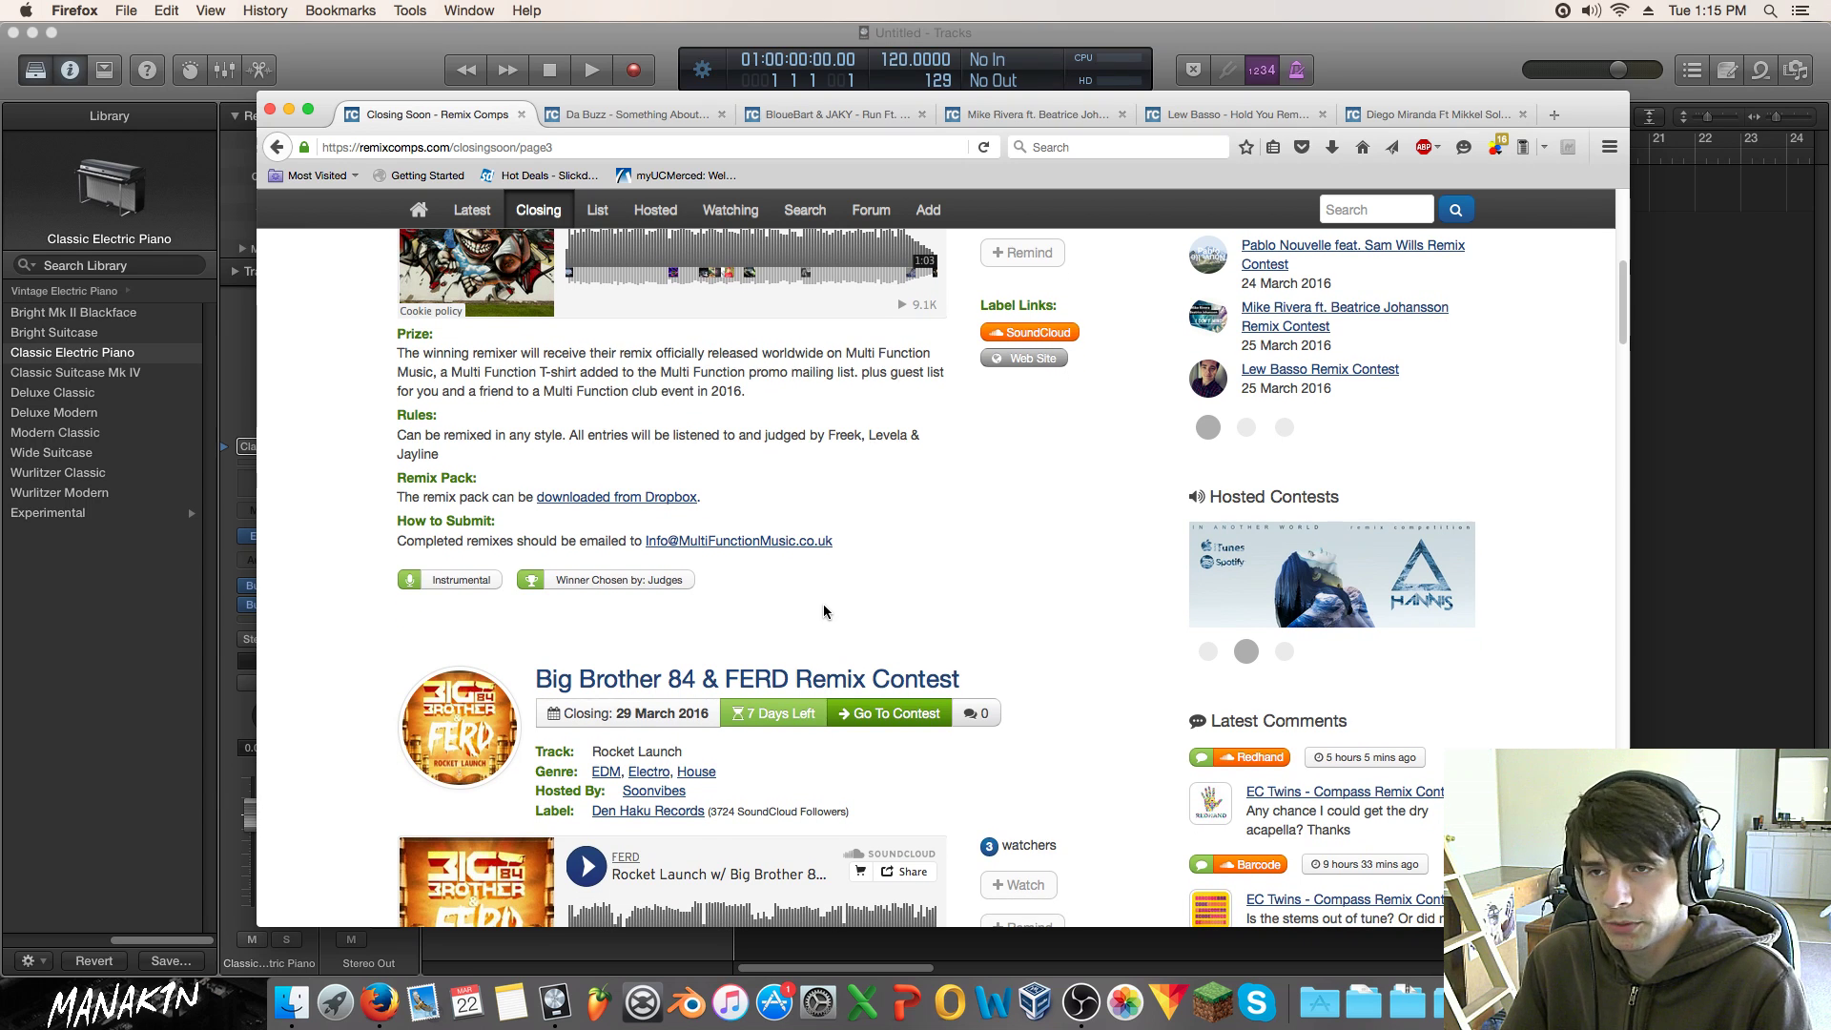
scroll(823, 607, "up", 9)
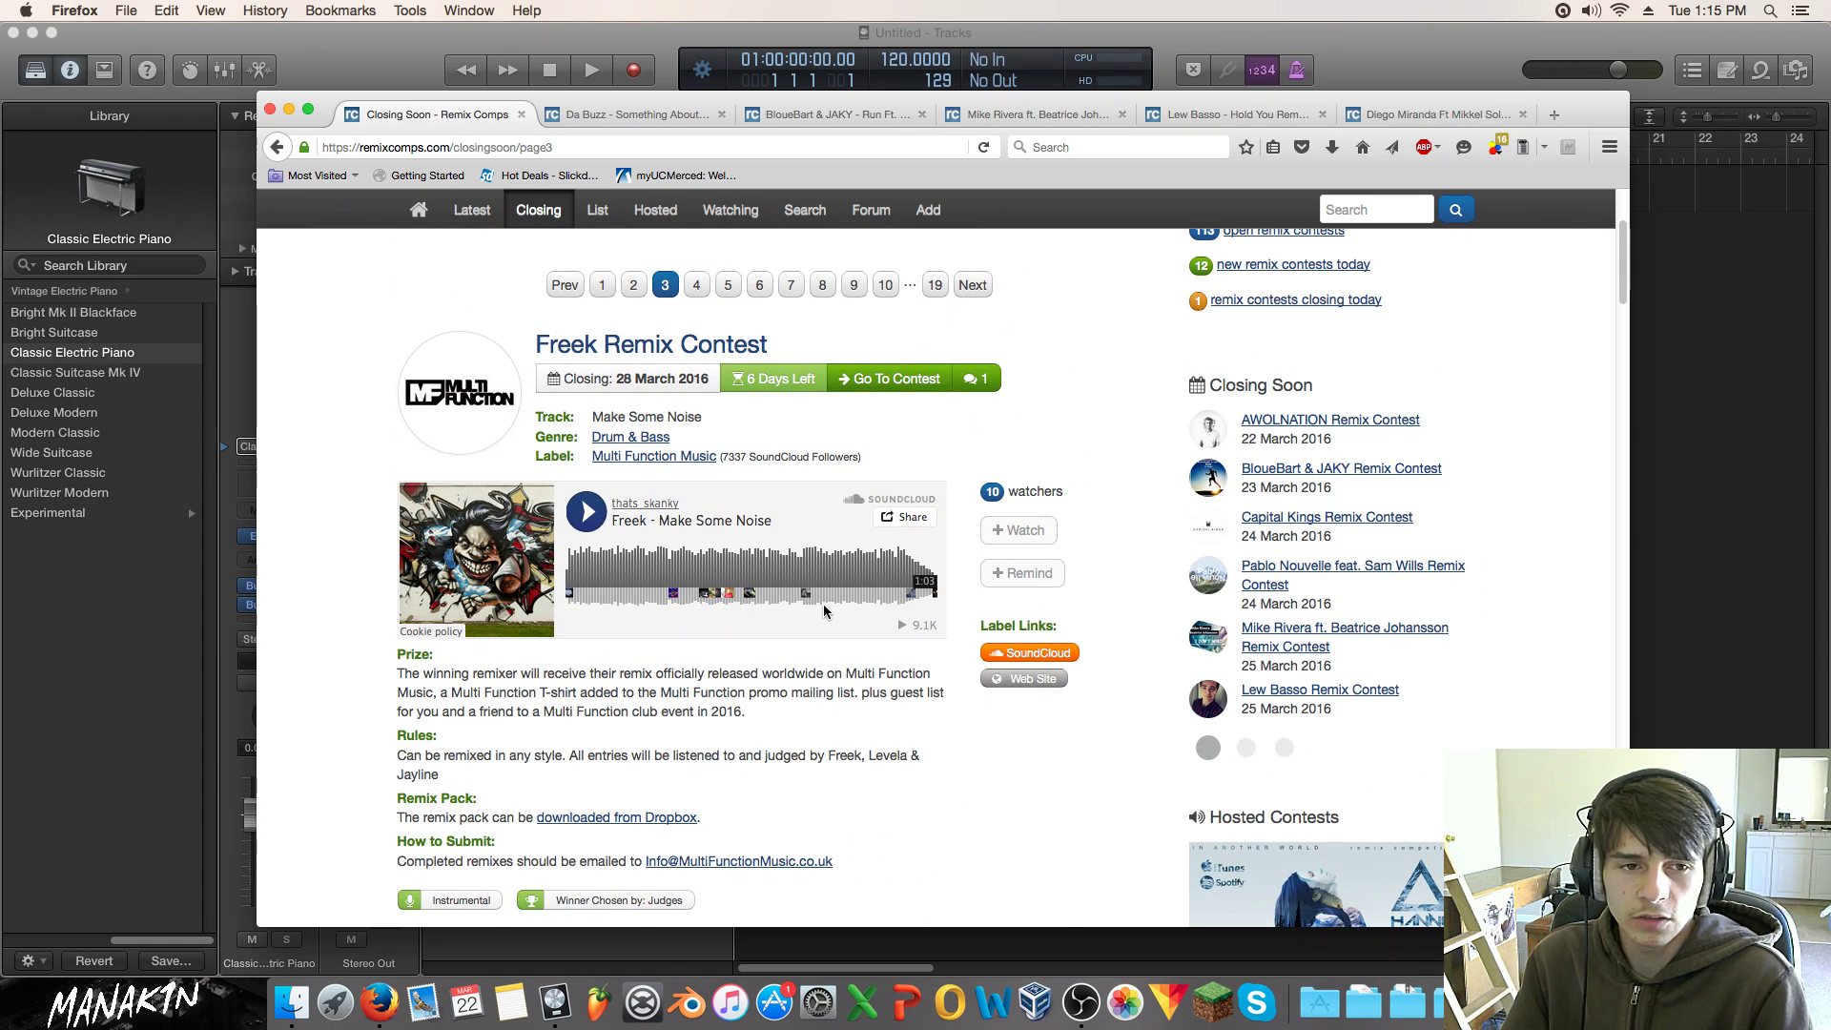
scroll(823, 611, "down", 7)
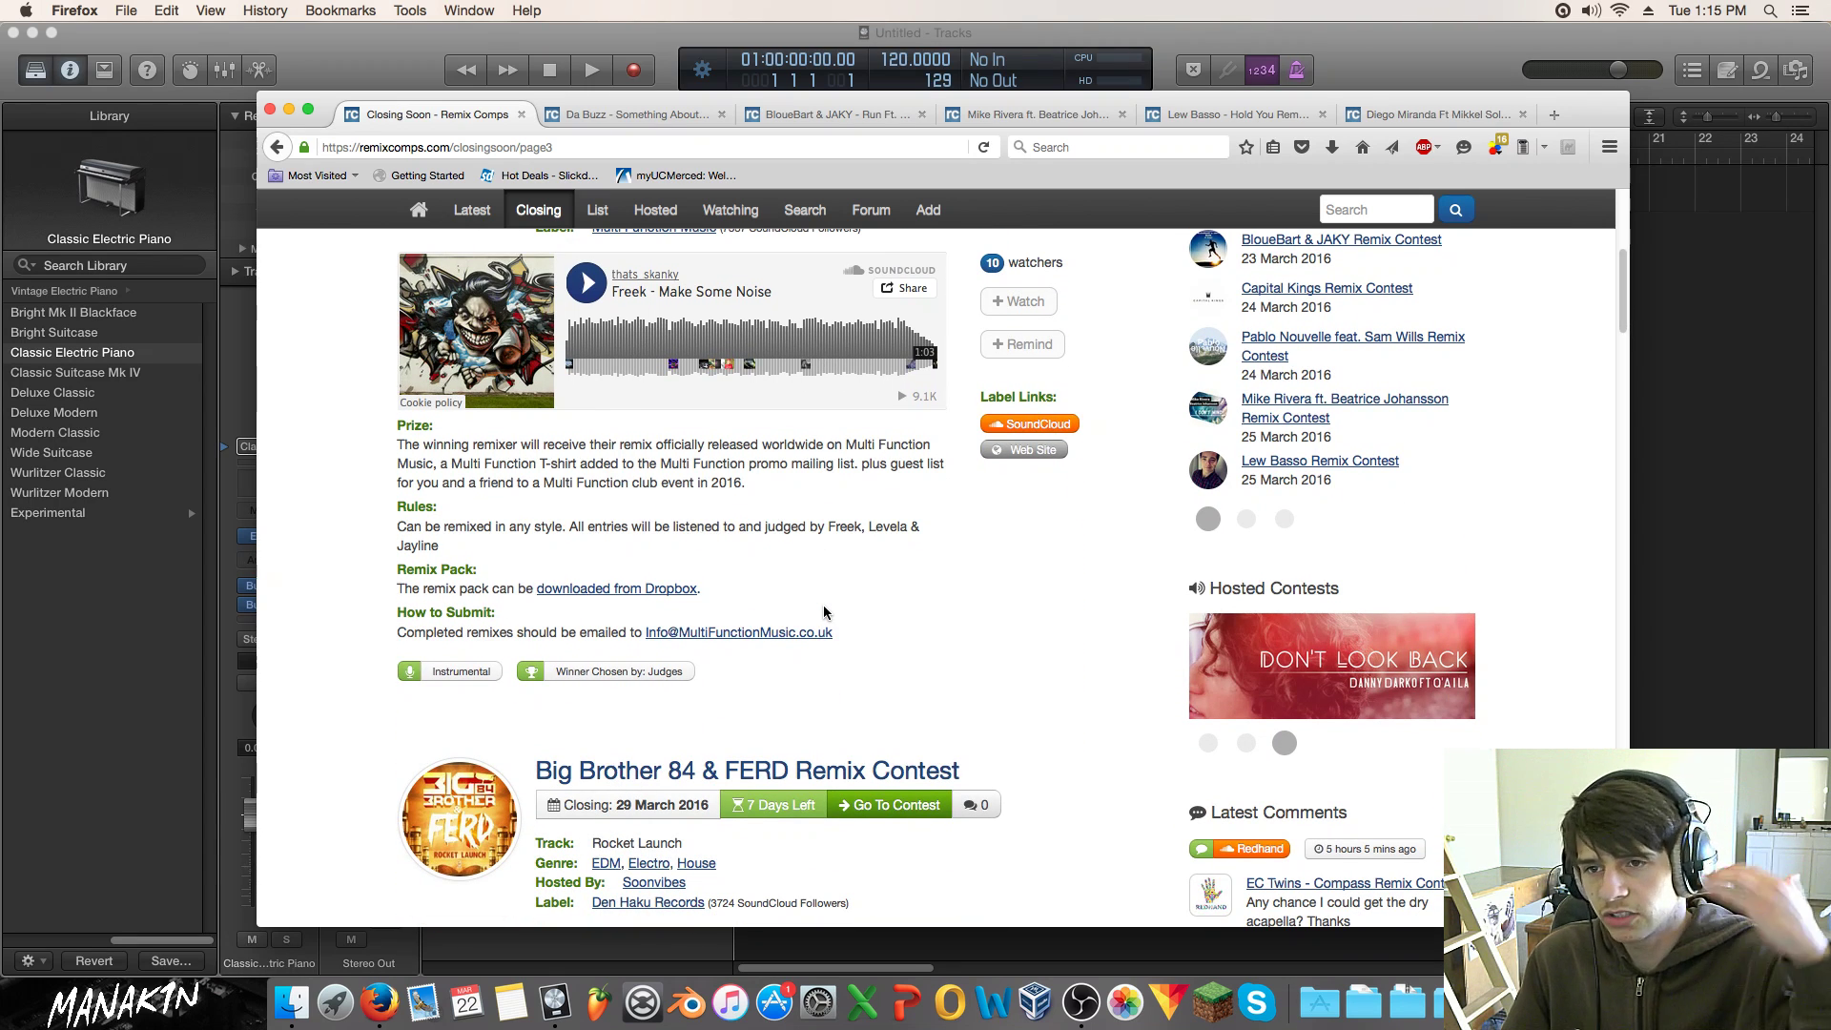
scroll(764, 550, "down", 3)
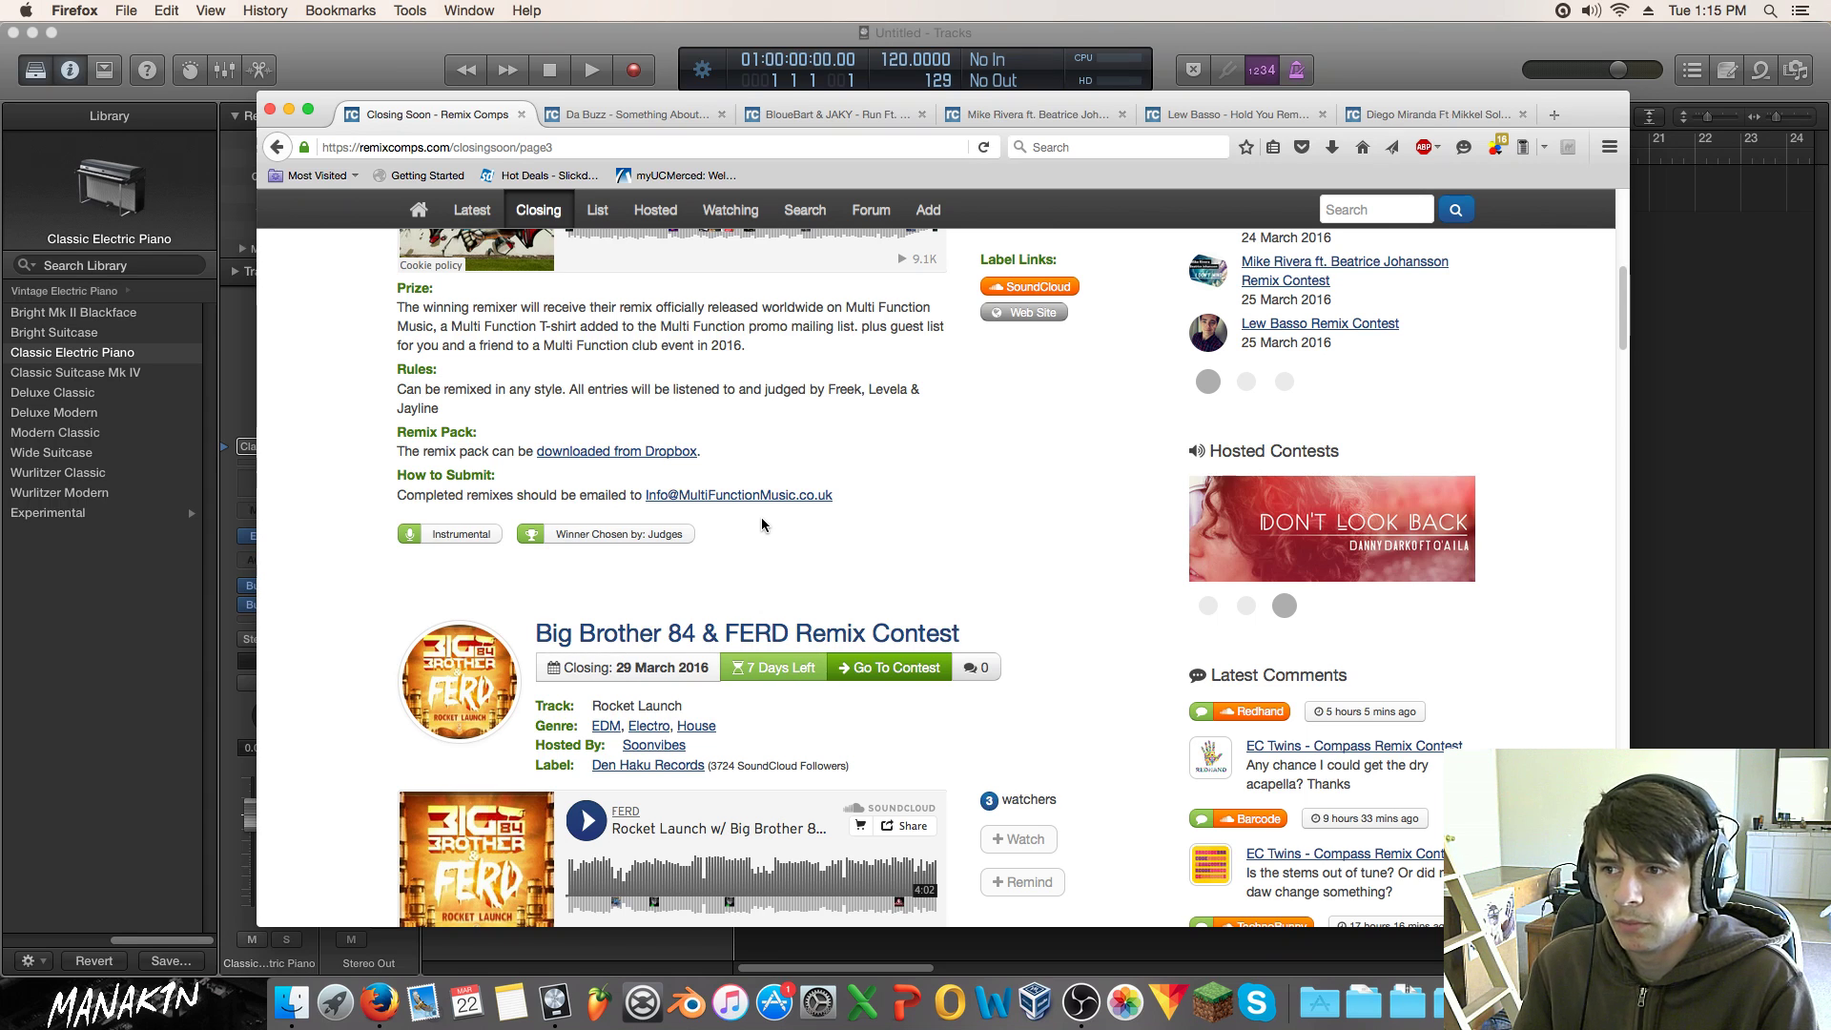
scroll(761, 517, "up", 3)
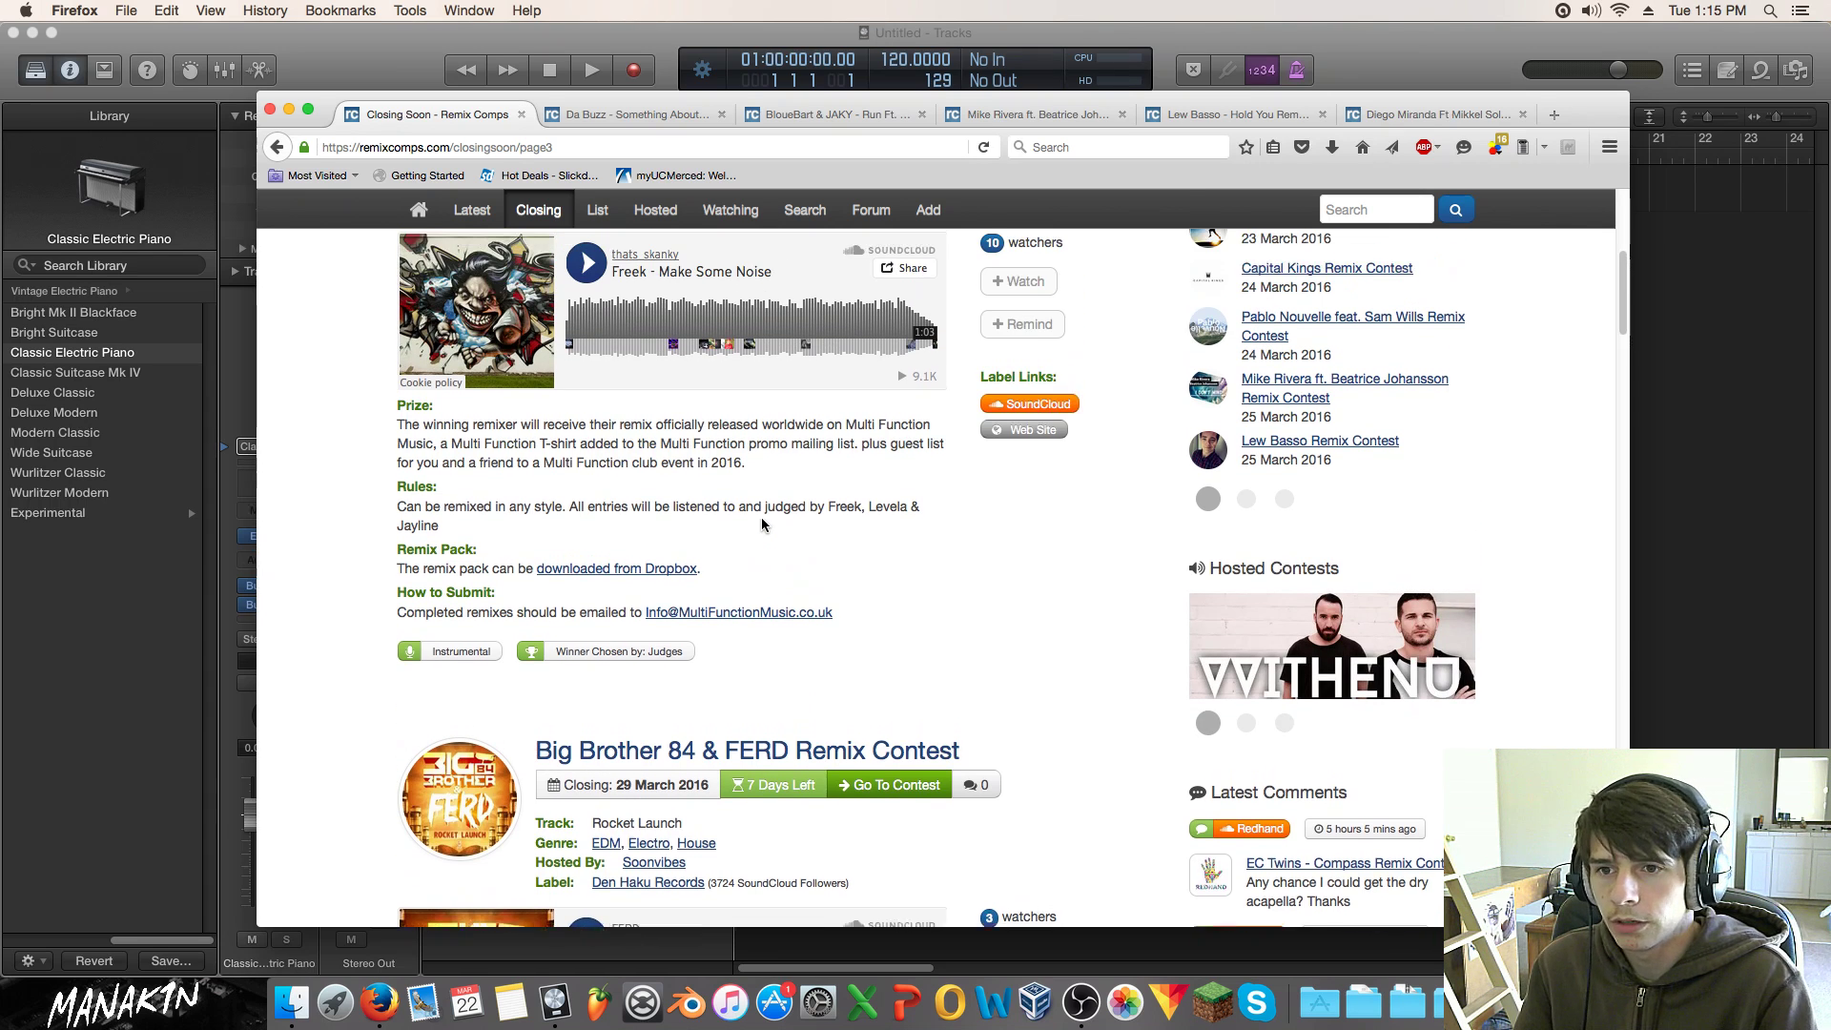
scroll(761, 518, "up", 3)
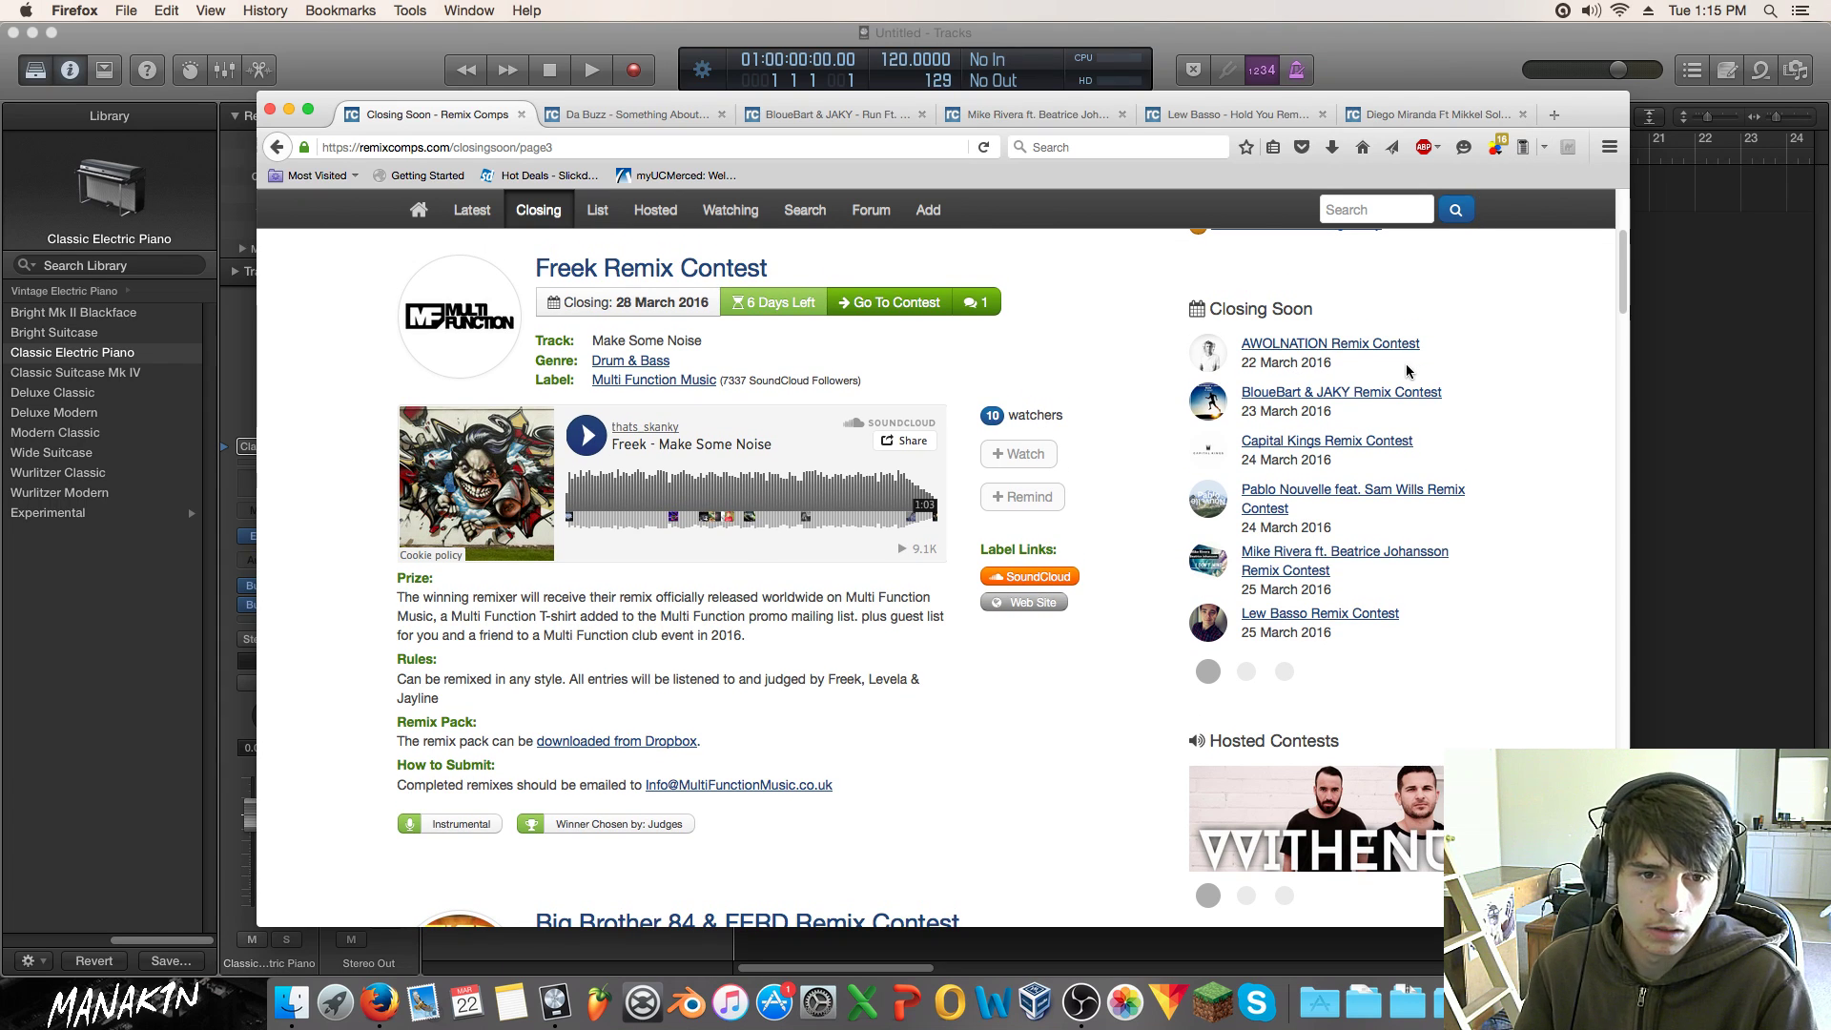
scroll(1404, 365, "down", 1)
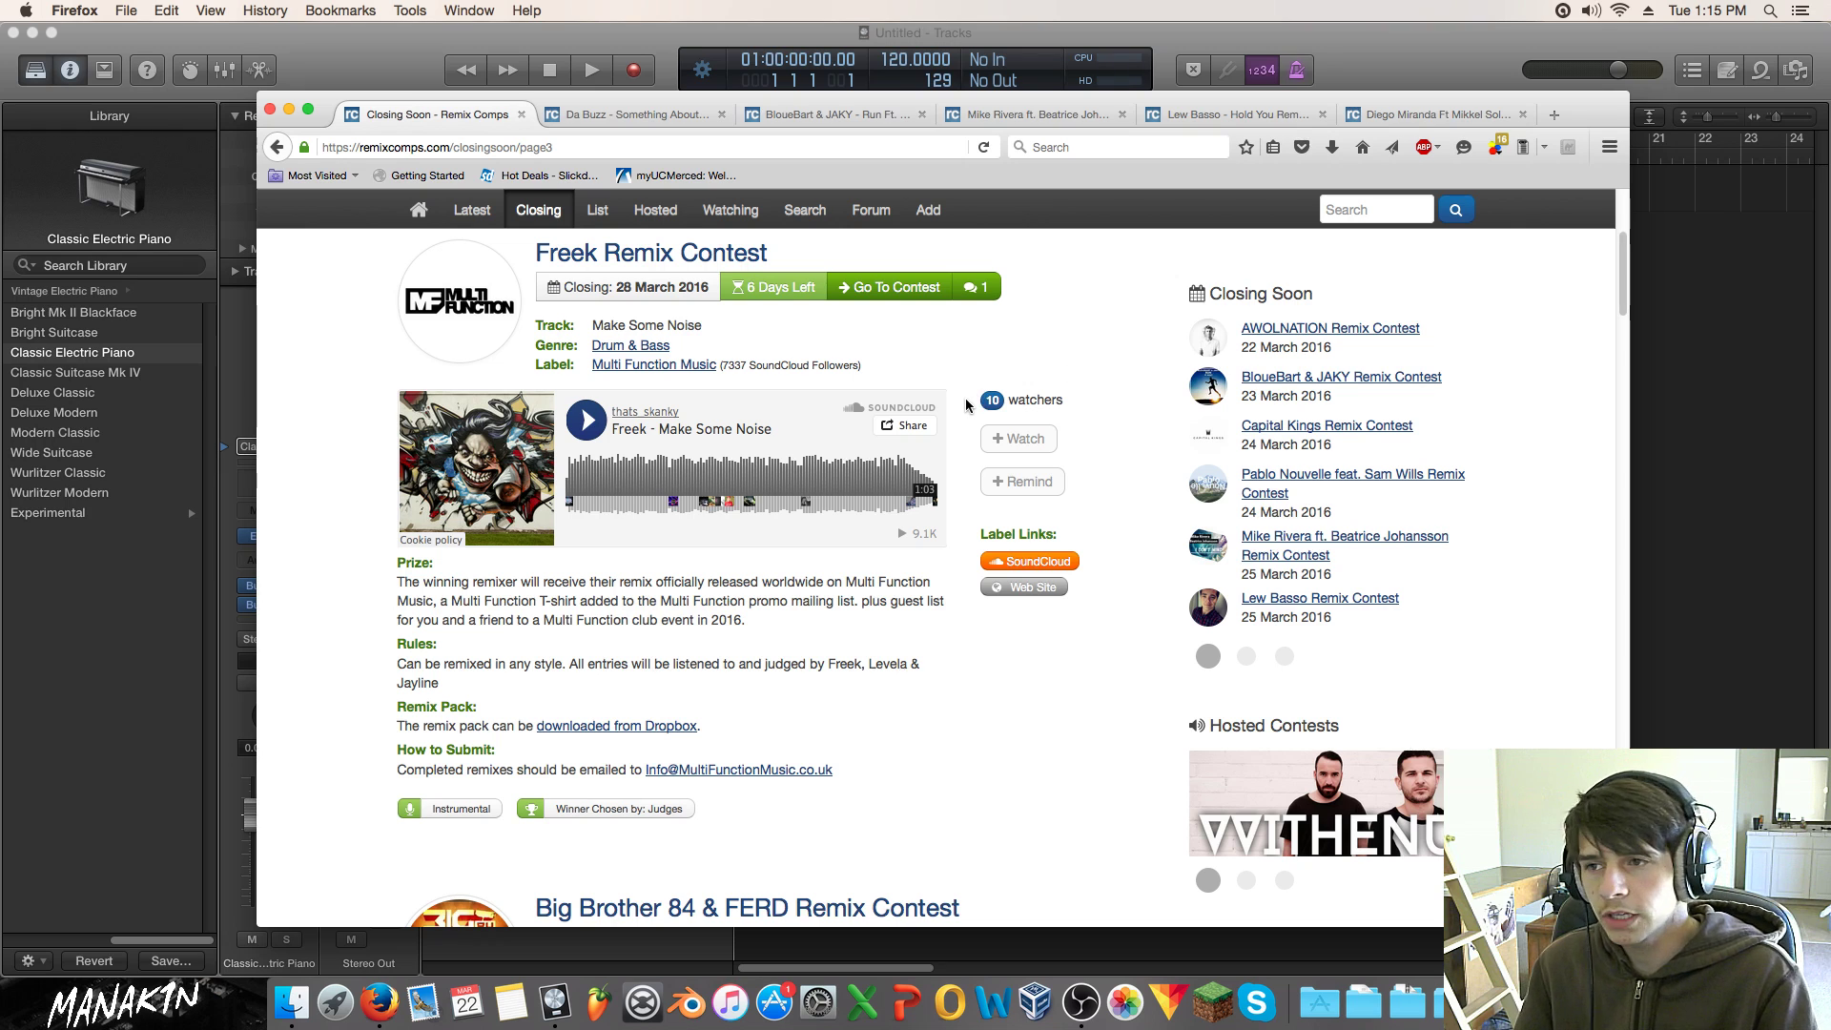
scroll(963, 407, "up", 2)
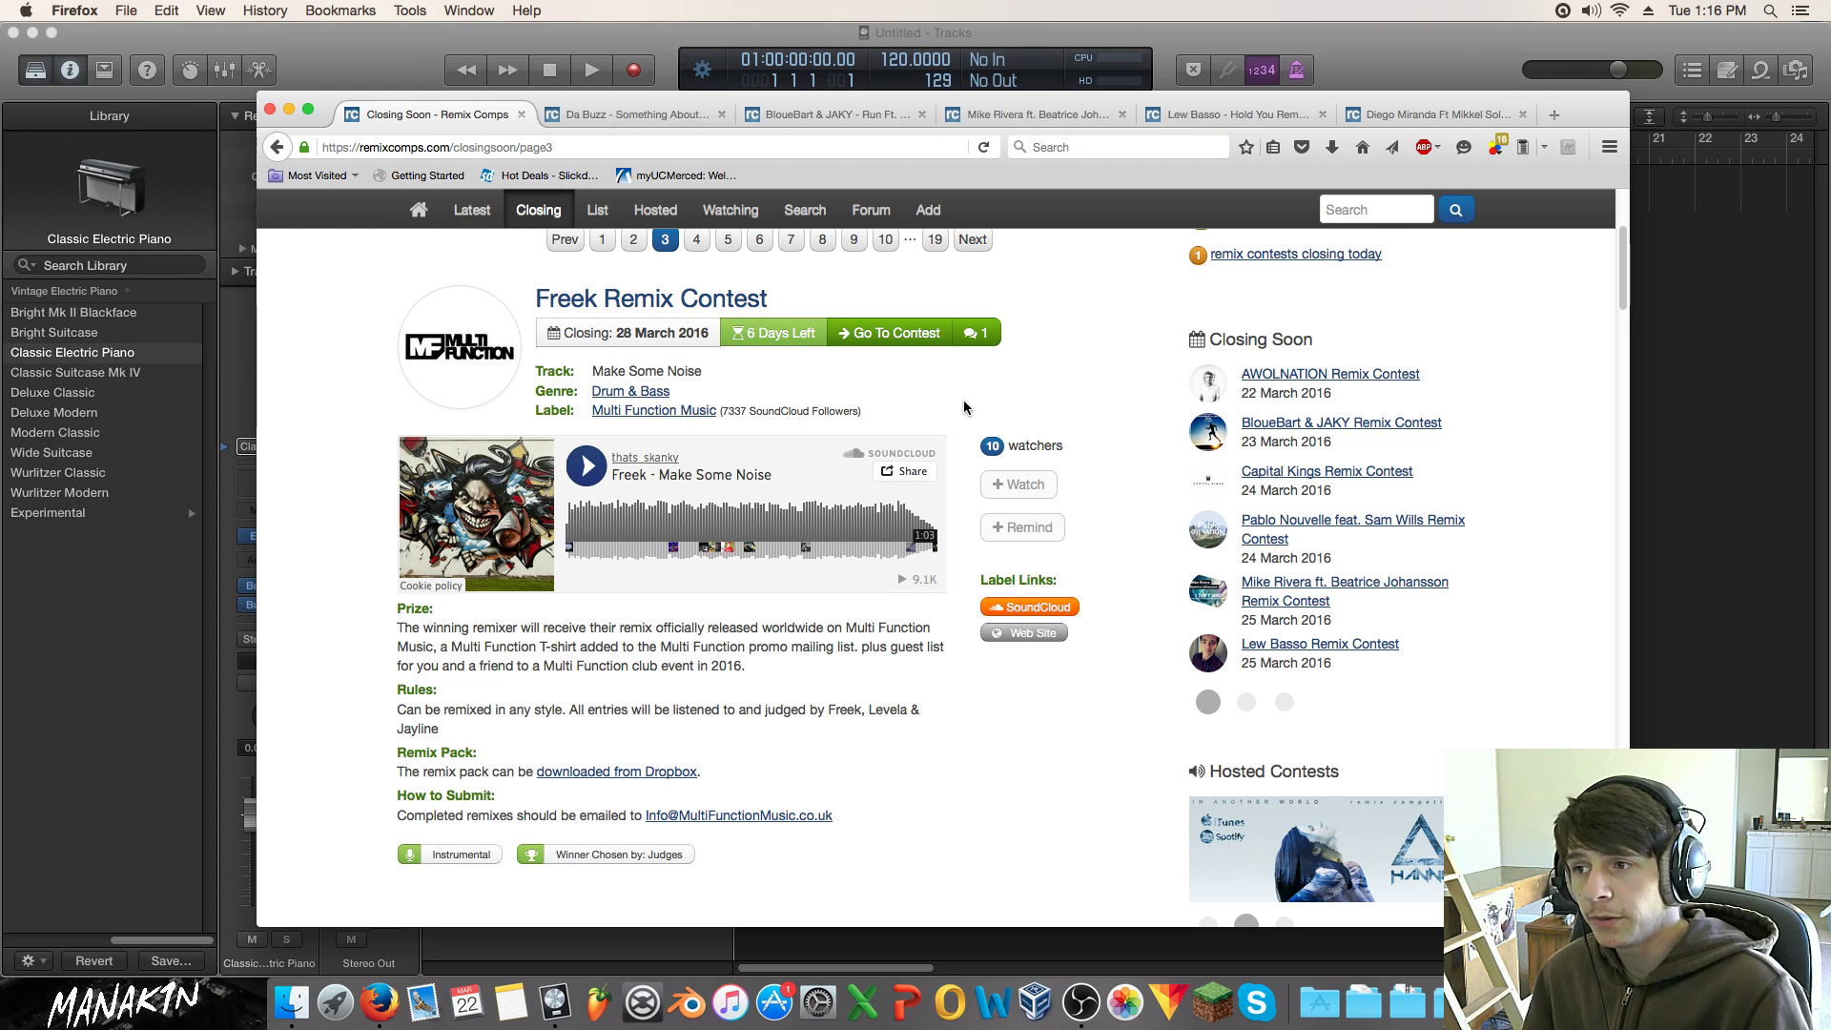
Step: Scroll Closing Soon page 3 past Big Brother 84 & FERD to the Manse feat. Alice Berg 'Freeze Time' contest
scroll(957, 391, "down", 5)
scroll(957, 388, "down", 5)
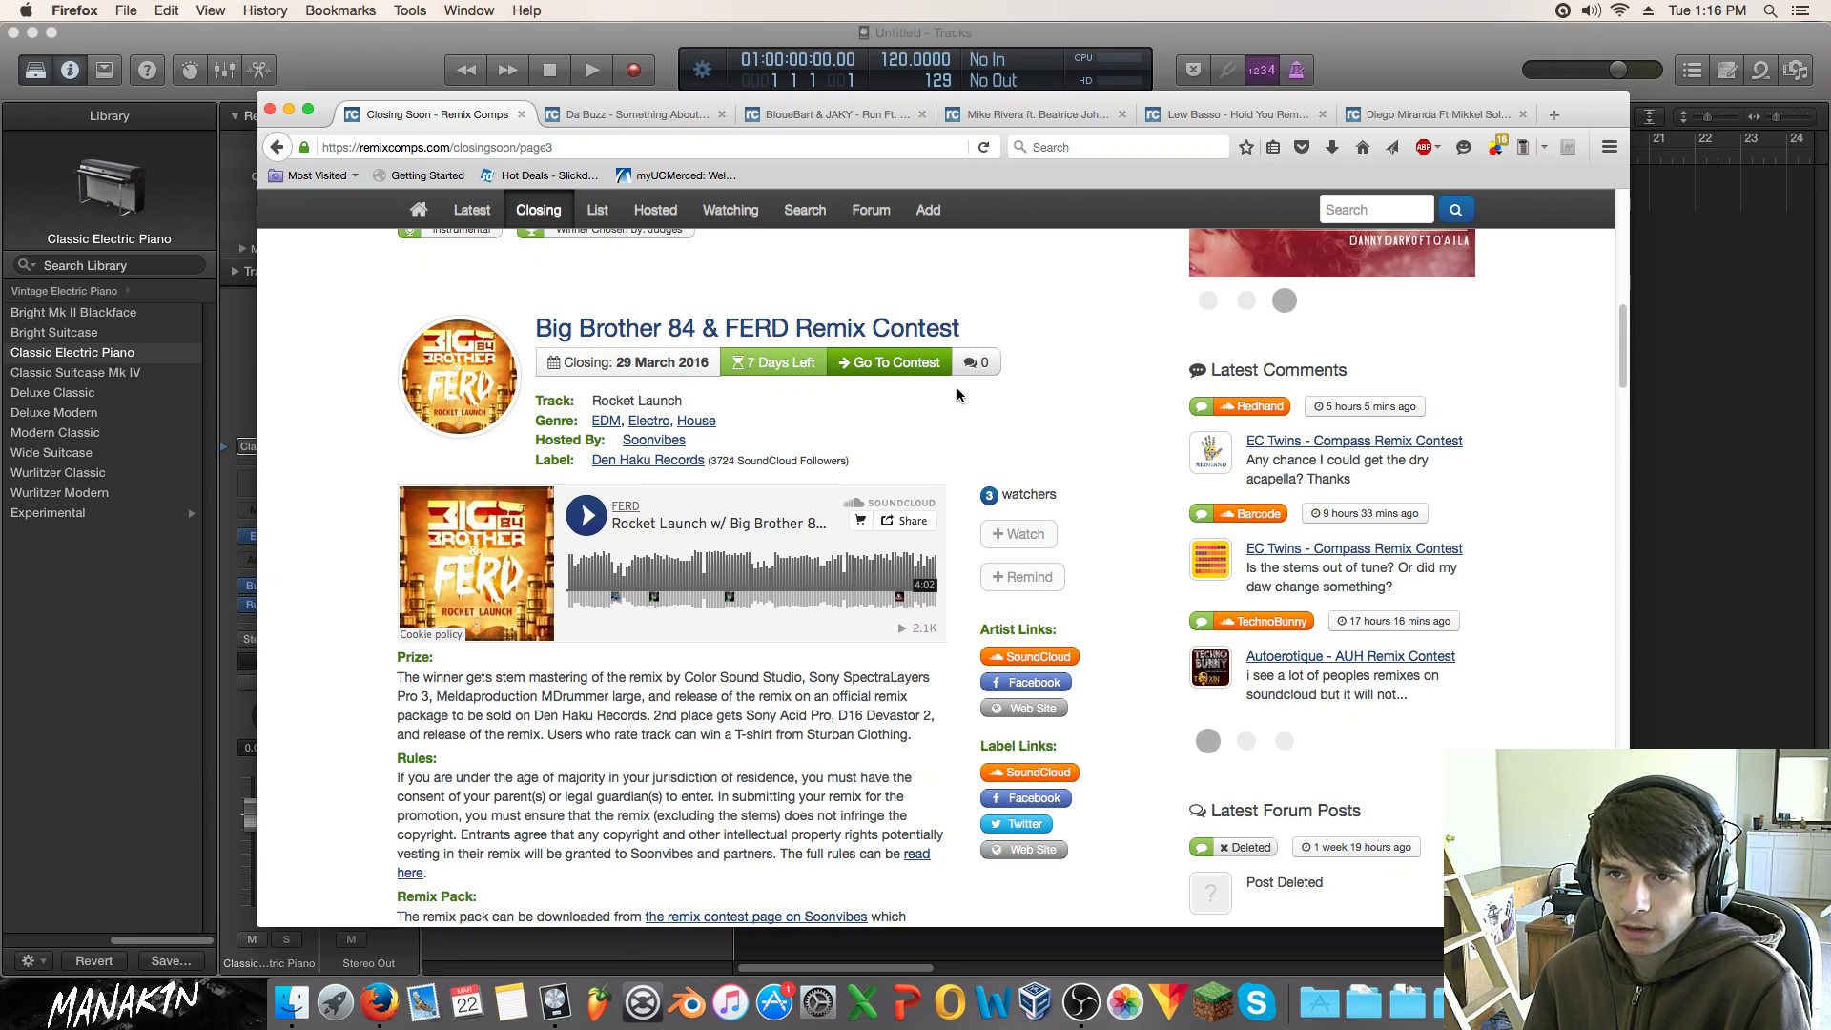
scroll(957, 394, "up", 2)
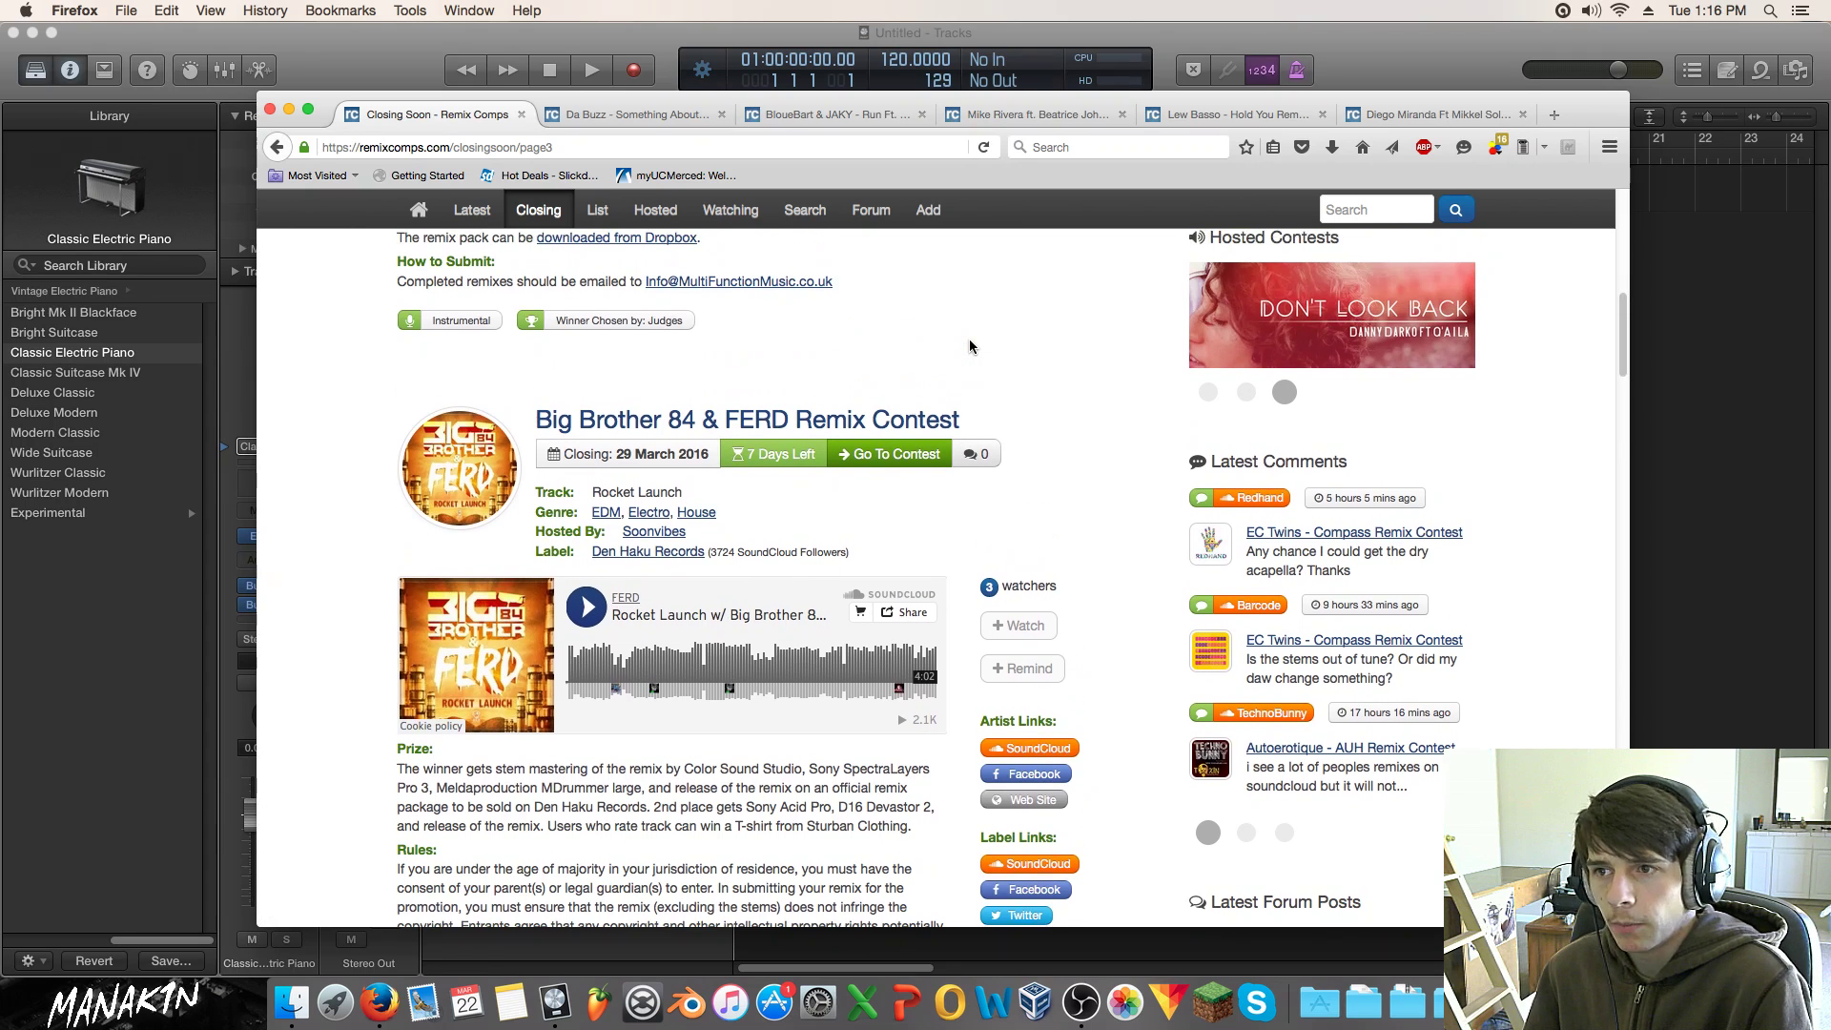
scroll(971, 346, "up", 1)
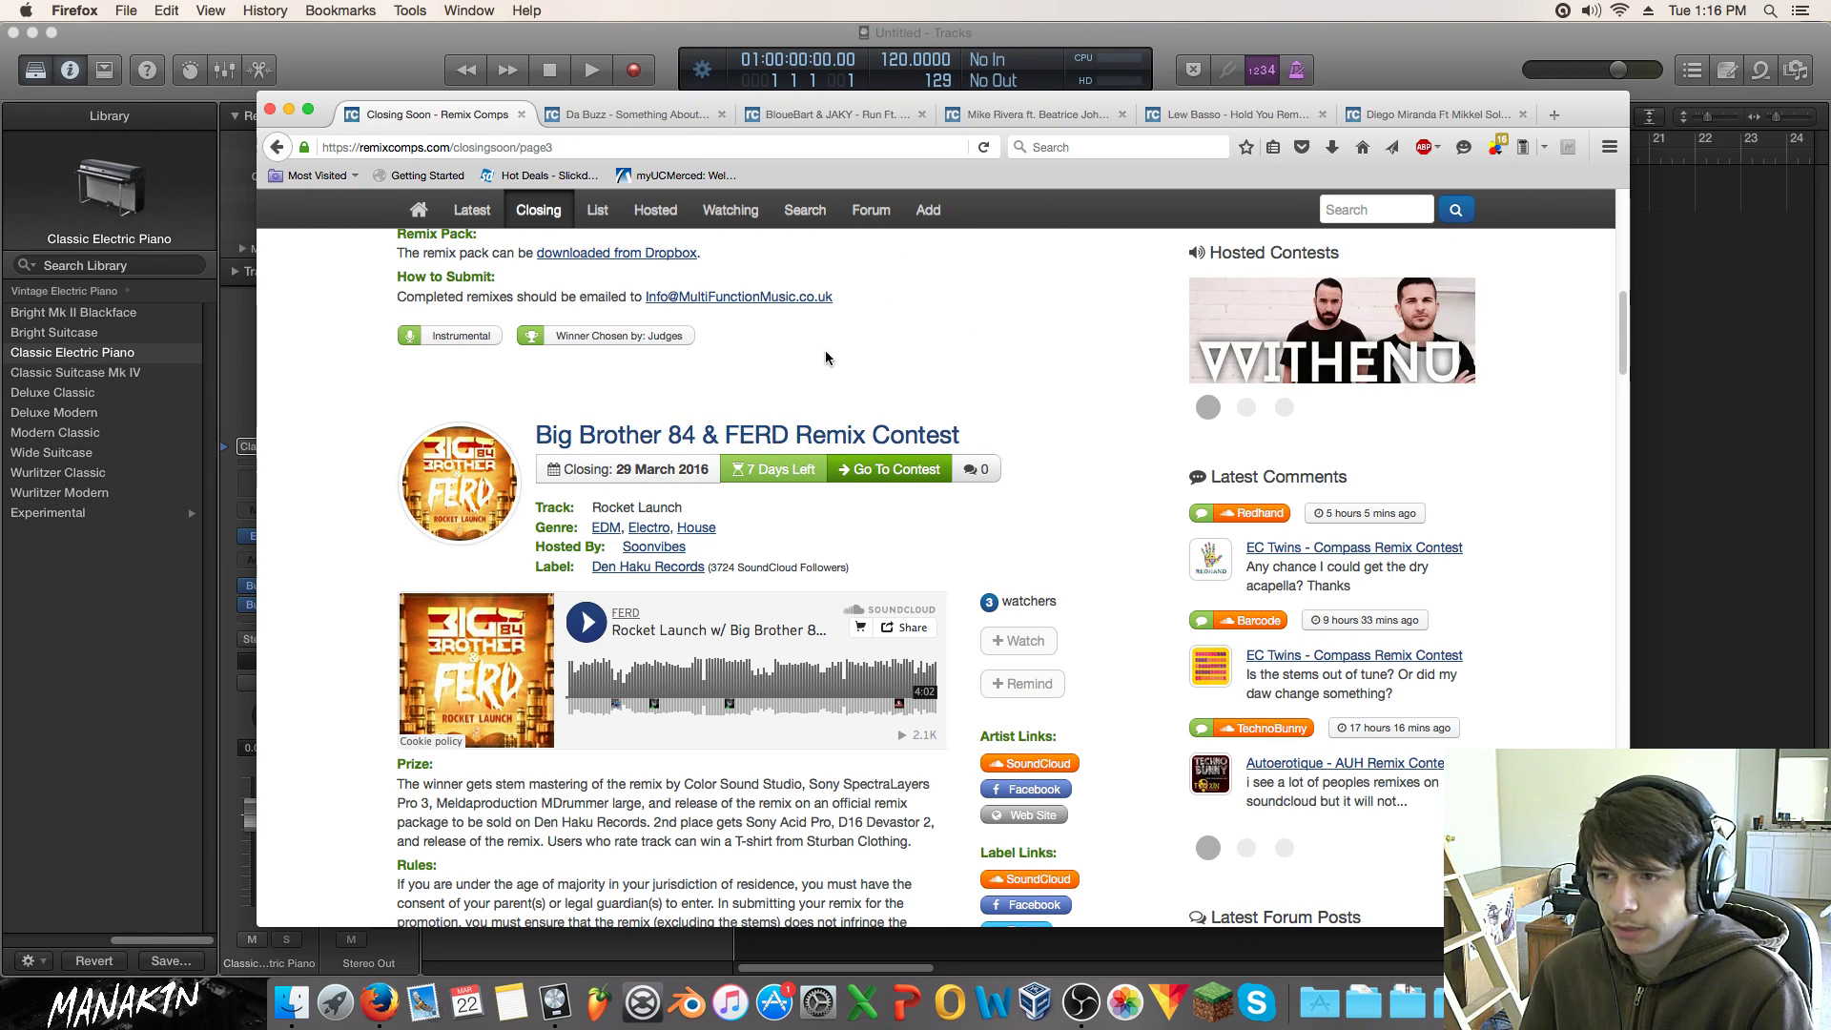
scroll(826, 351, "down", 5)
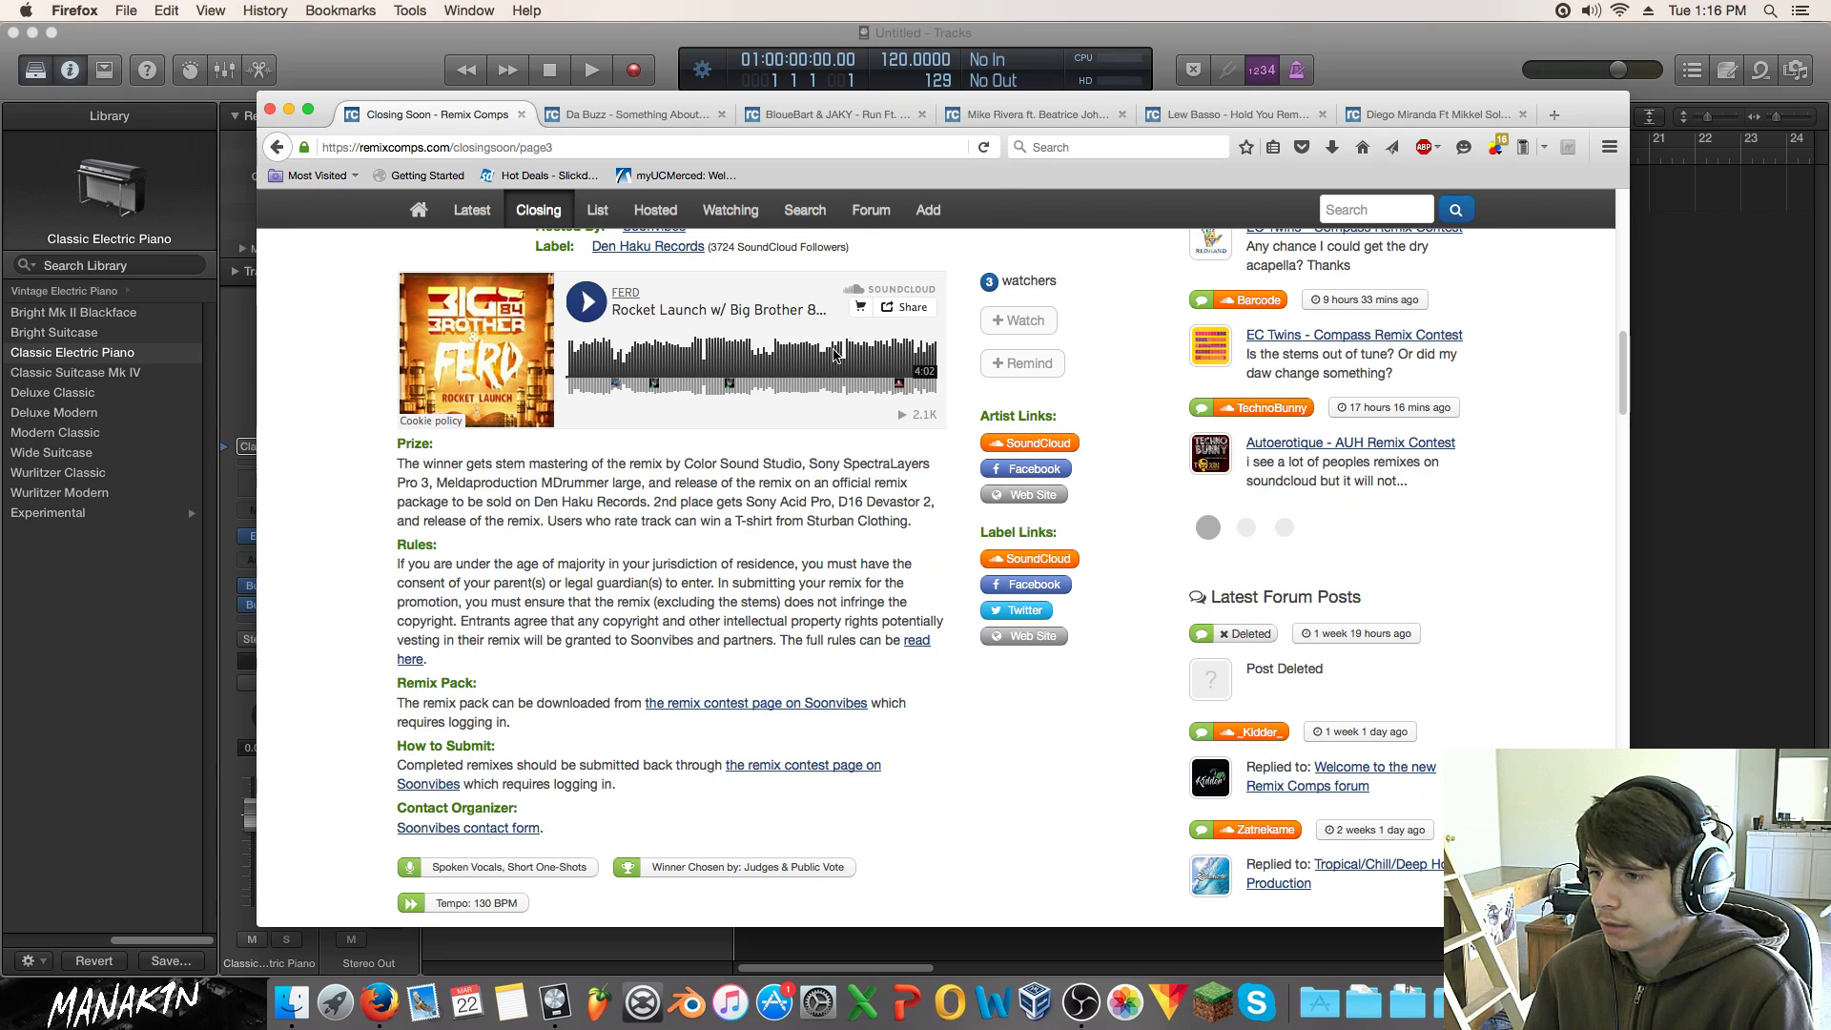
scroll(836, 355, "up", 10)
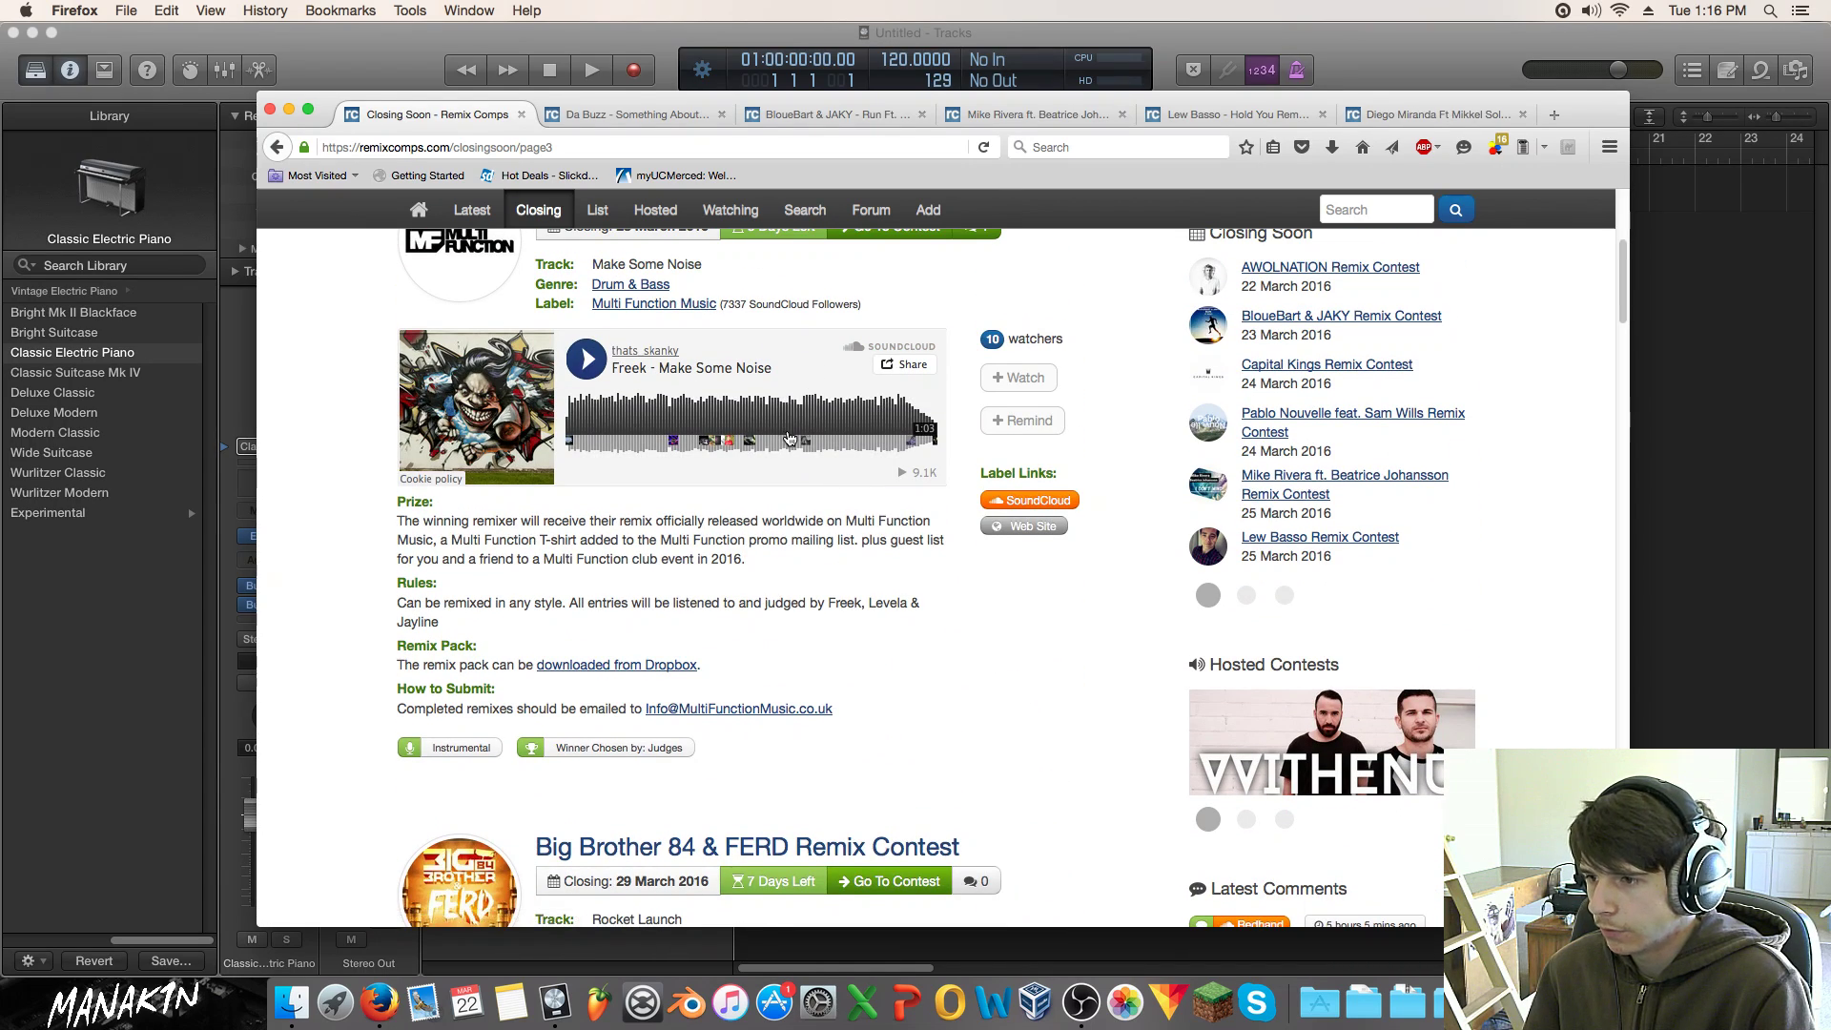
scroll(801, 419, "down", 12)
scroll(799, 417, "down", 10)
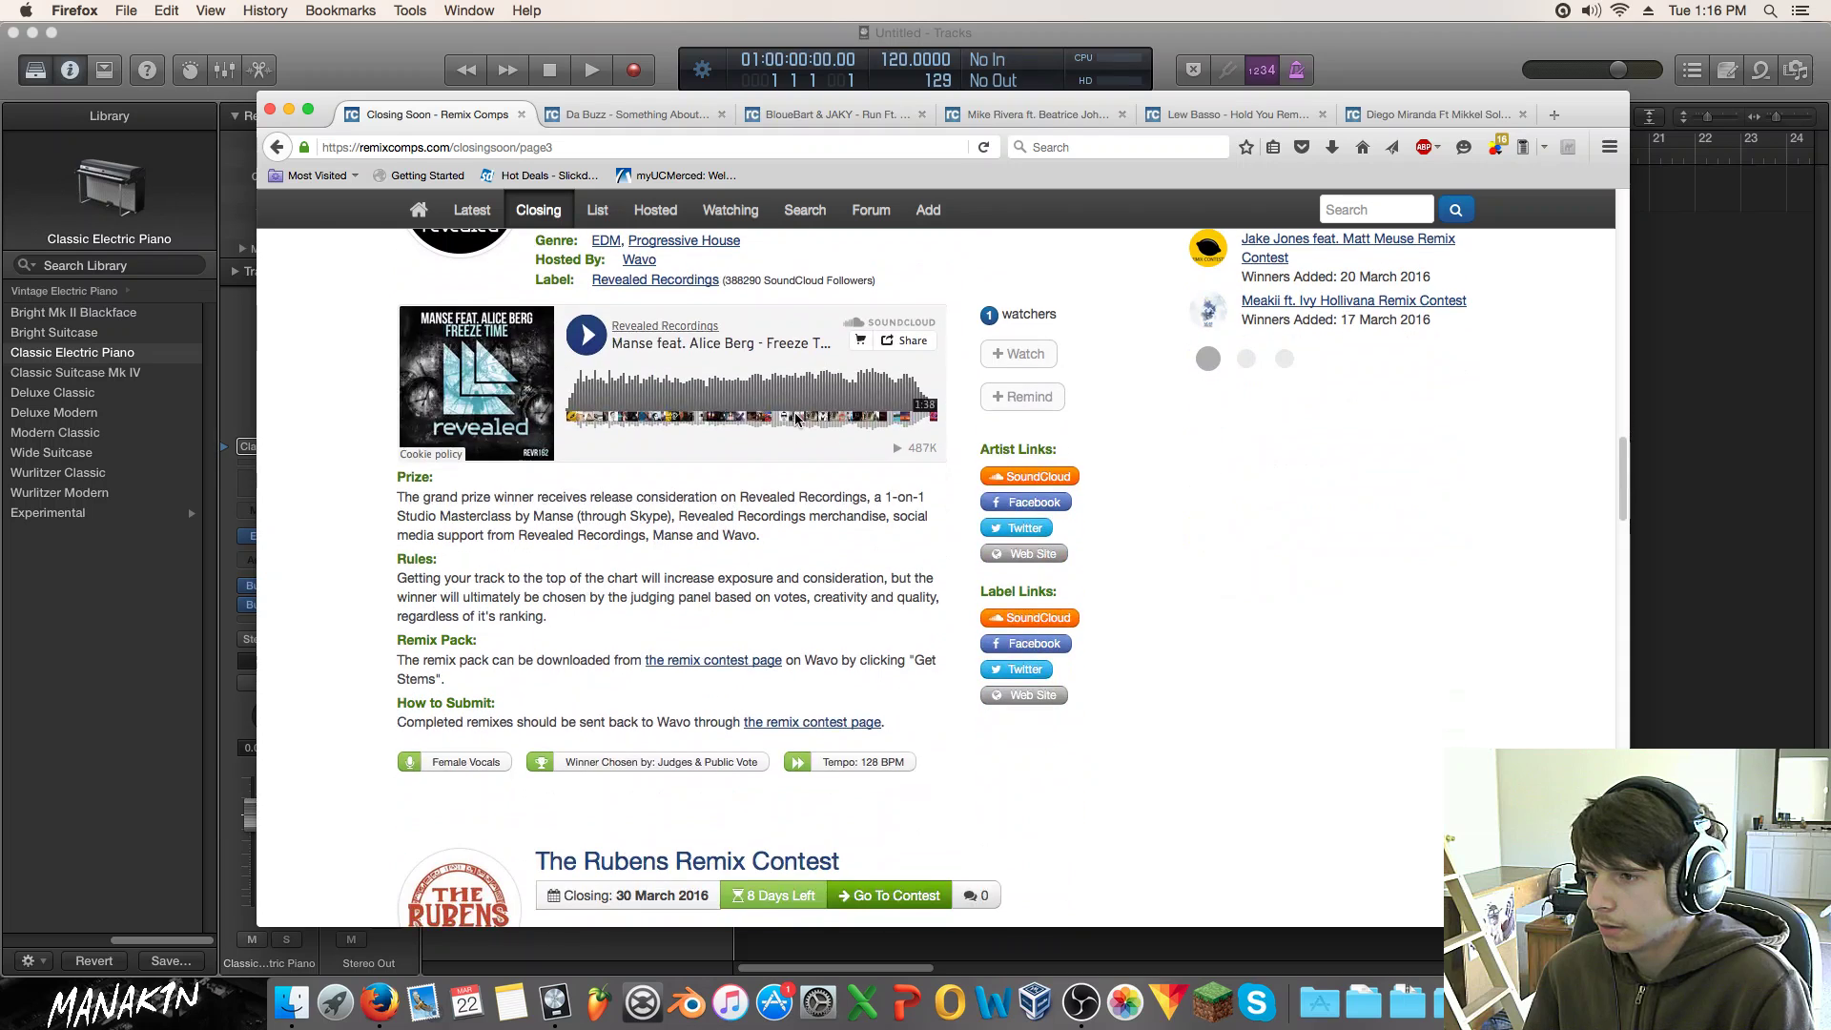
Step: Play the Manse 'Freeze Time' track, dismiss the SoundCloud promo, replay it and pause
scroll(772, 412, "up", 3)
left_click_drag(541, 403, 894, 477)
left_click(929, 449)
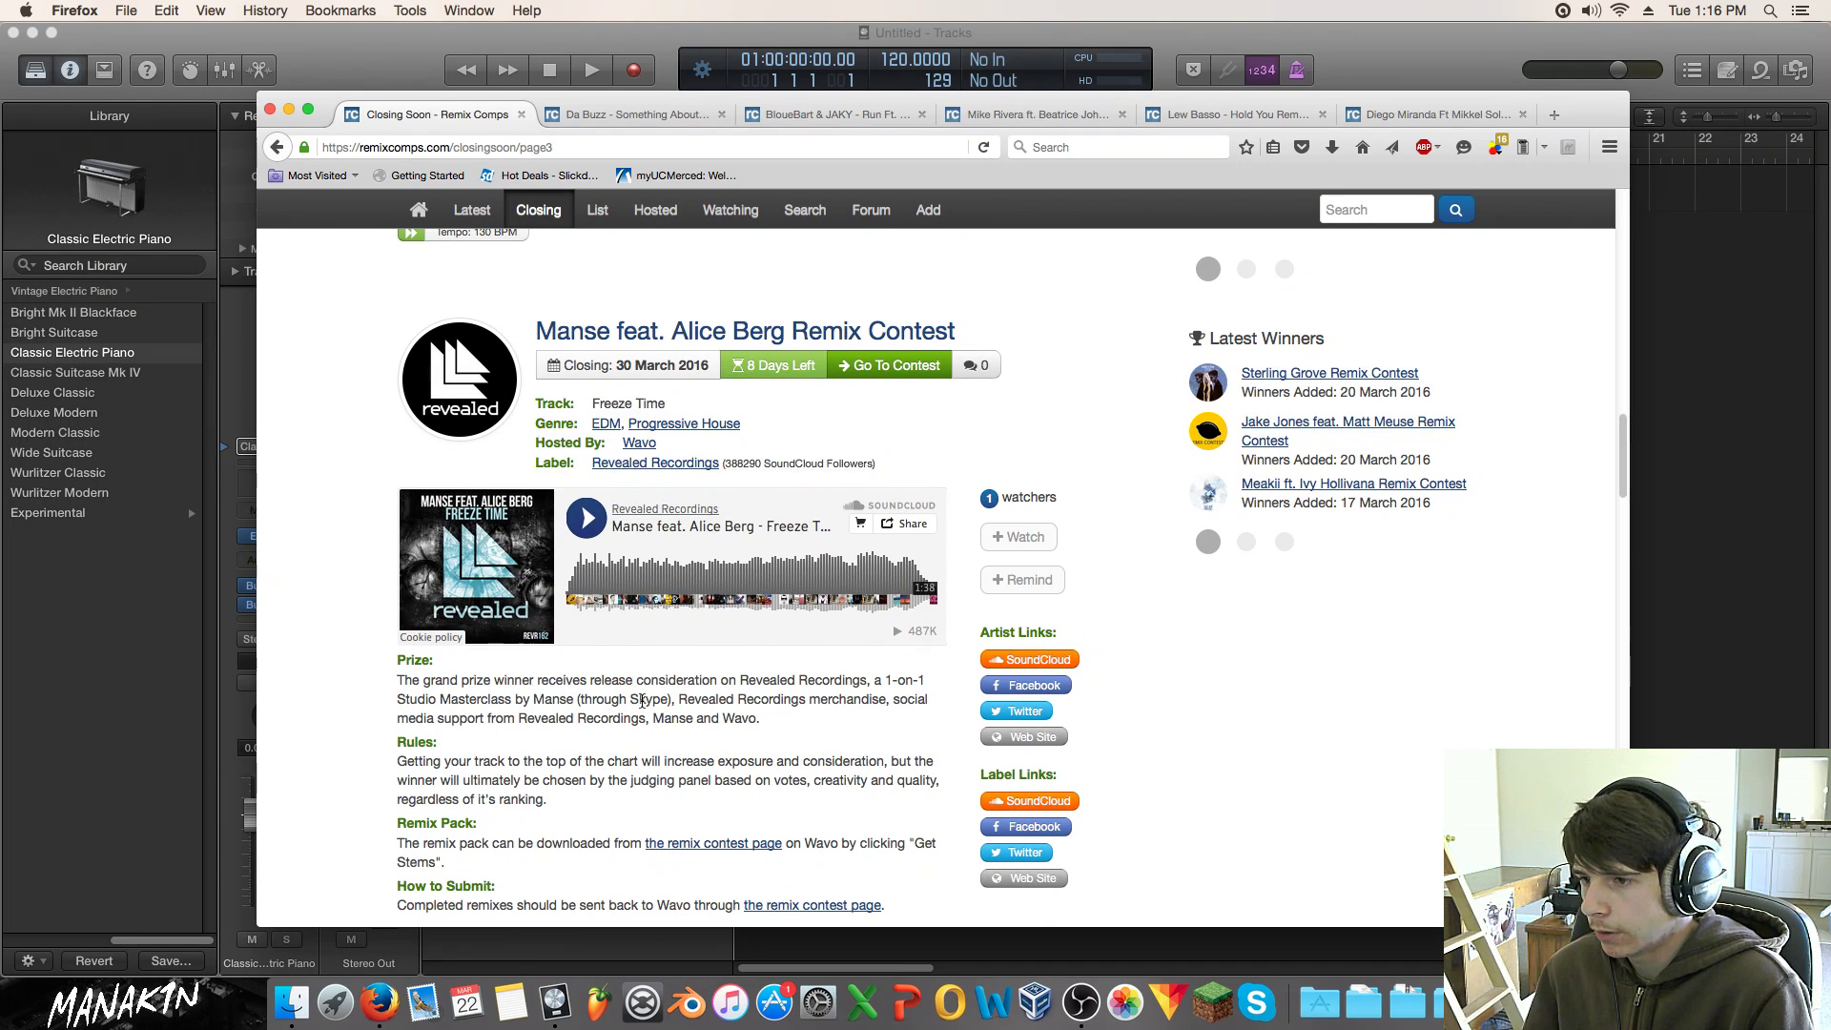
scroll(642, 699, "down", 2)
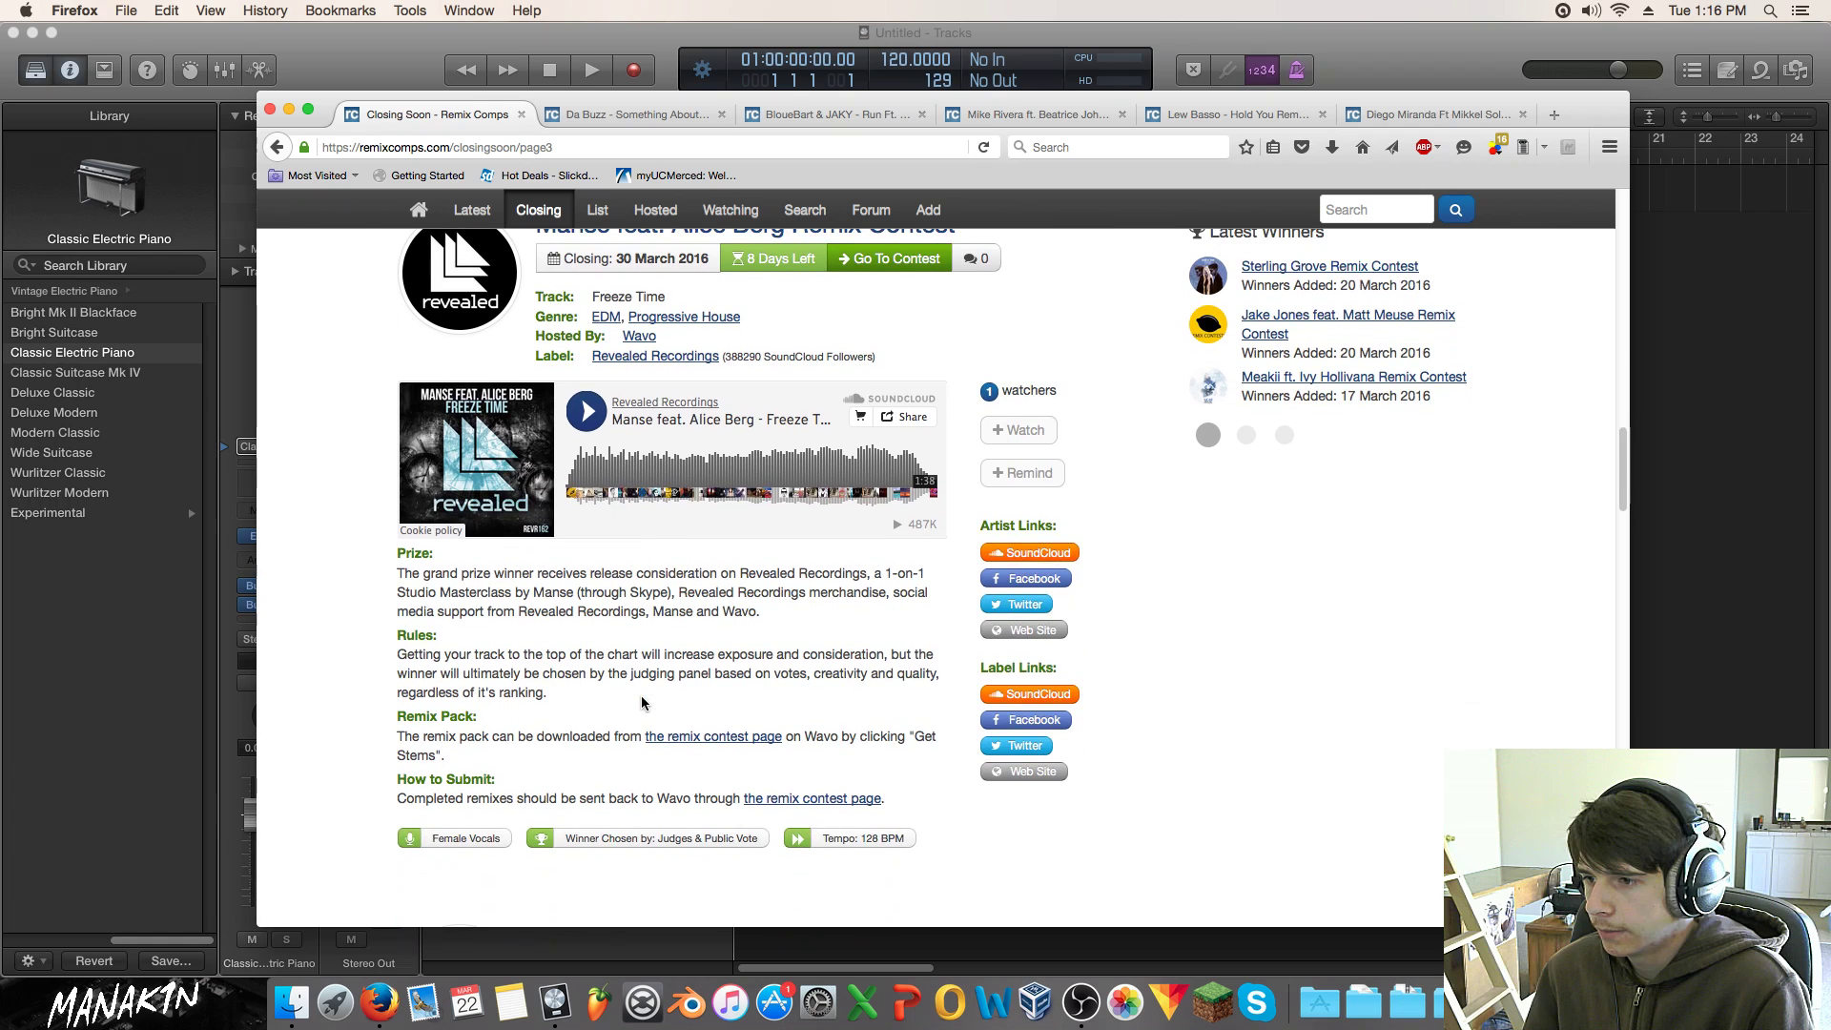
left_click(585, 411)
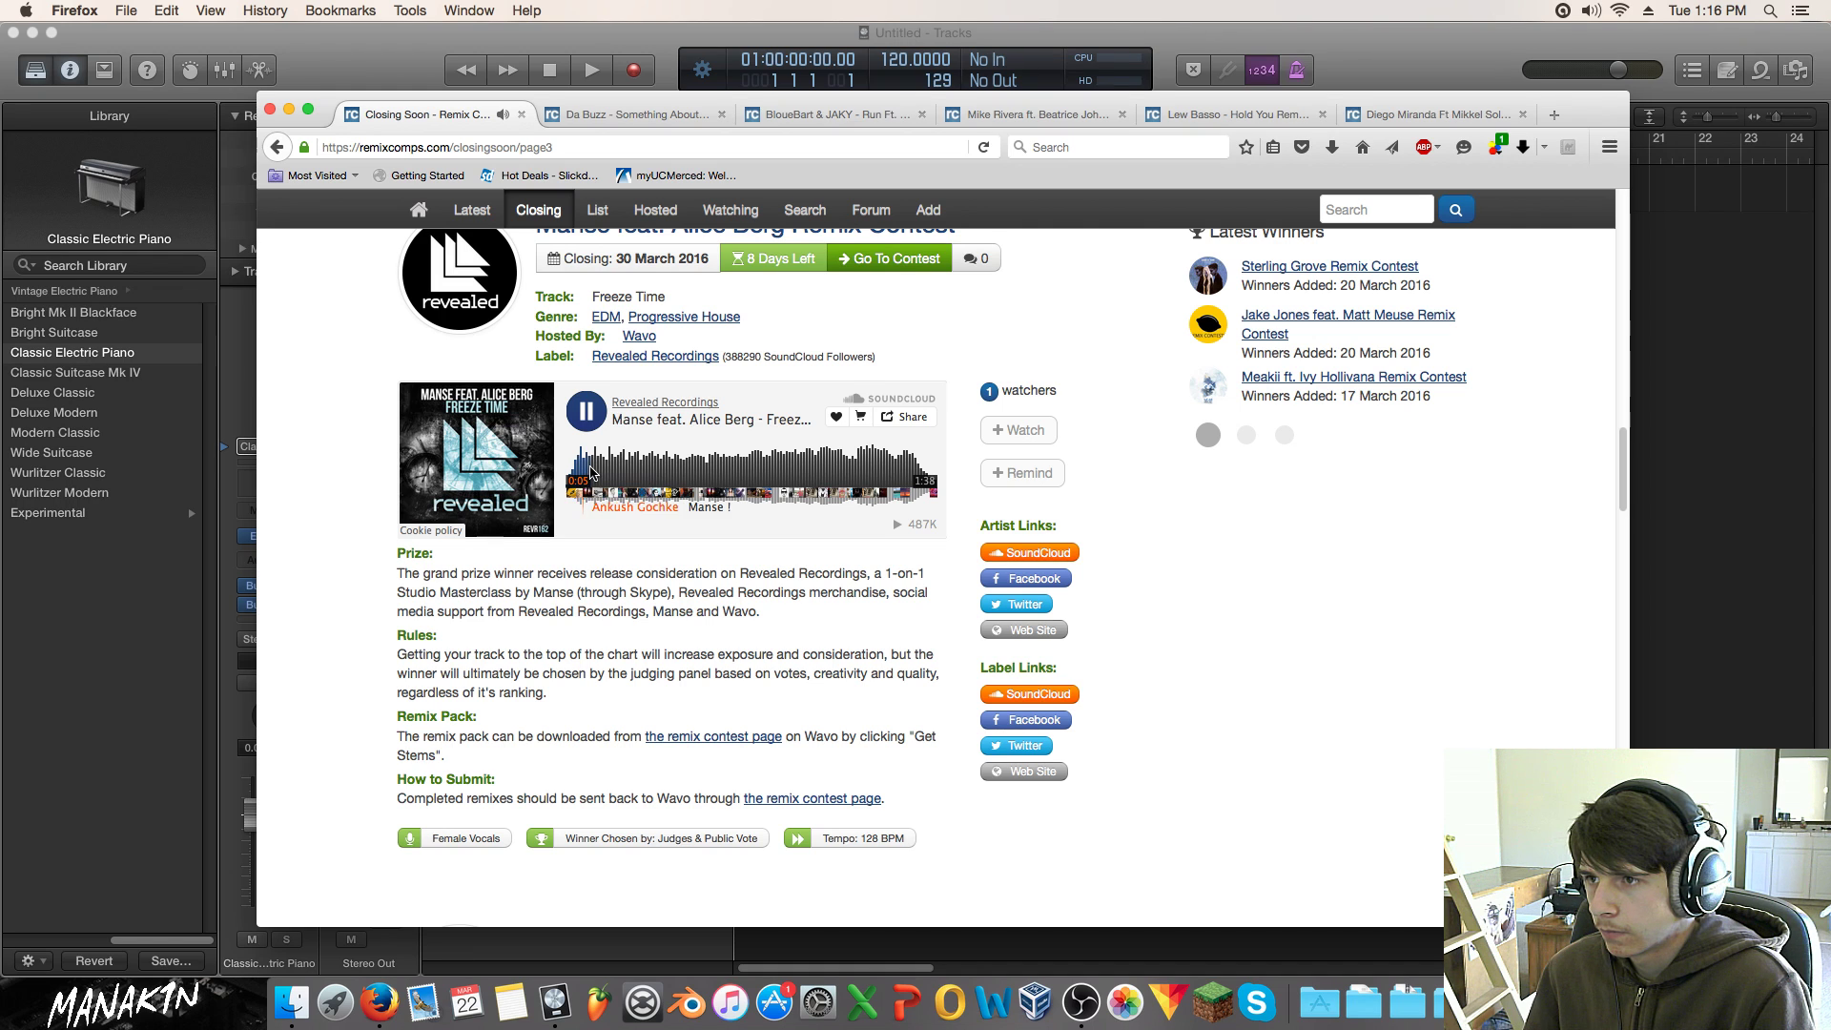
left_click(581, 416)
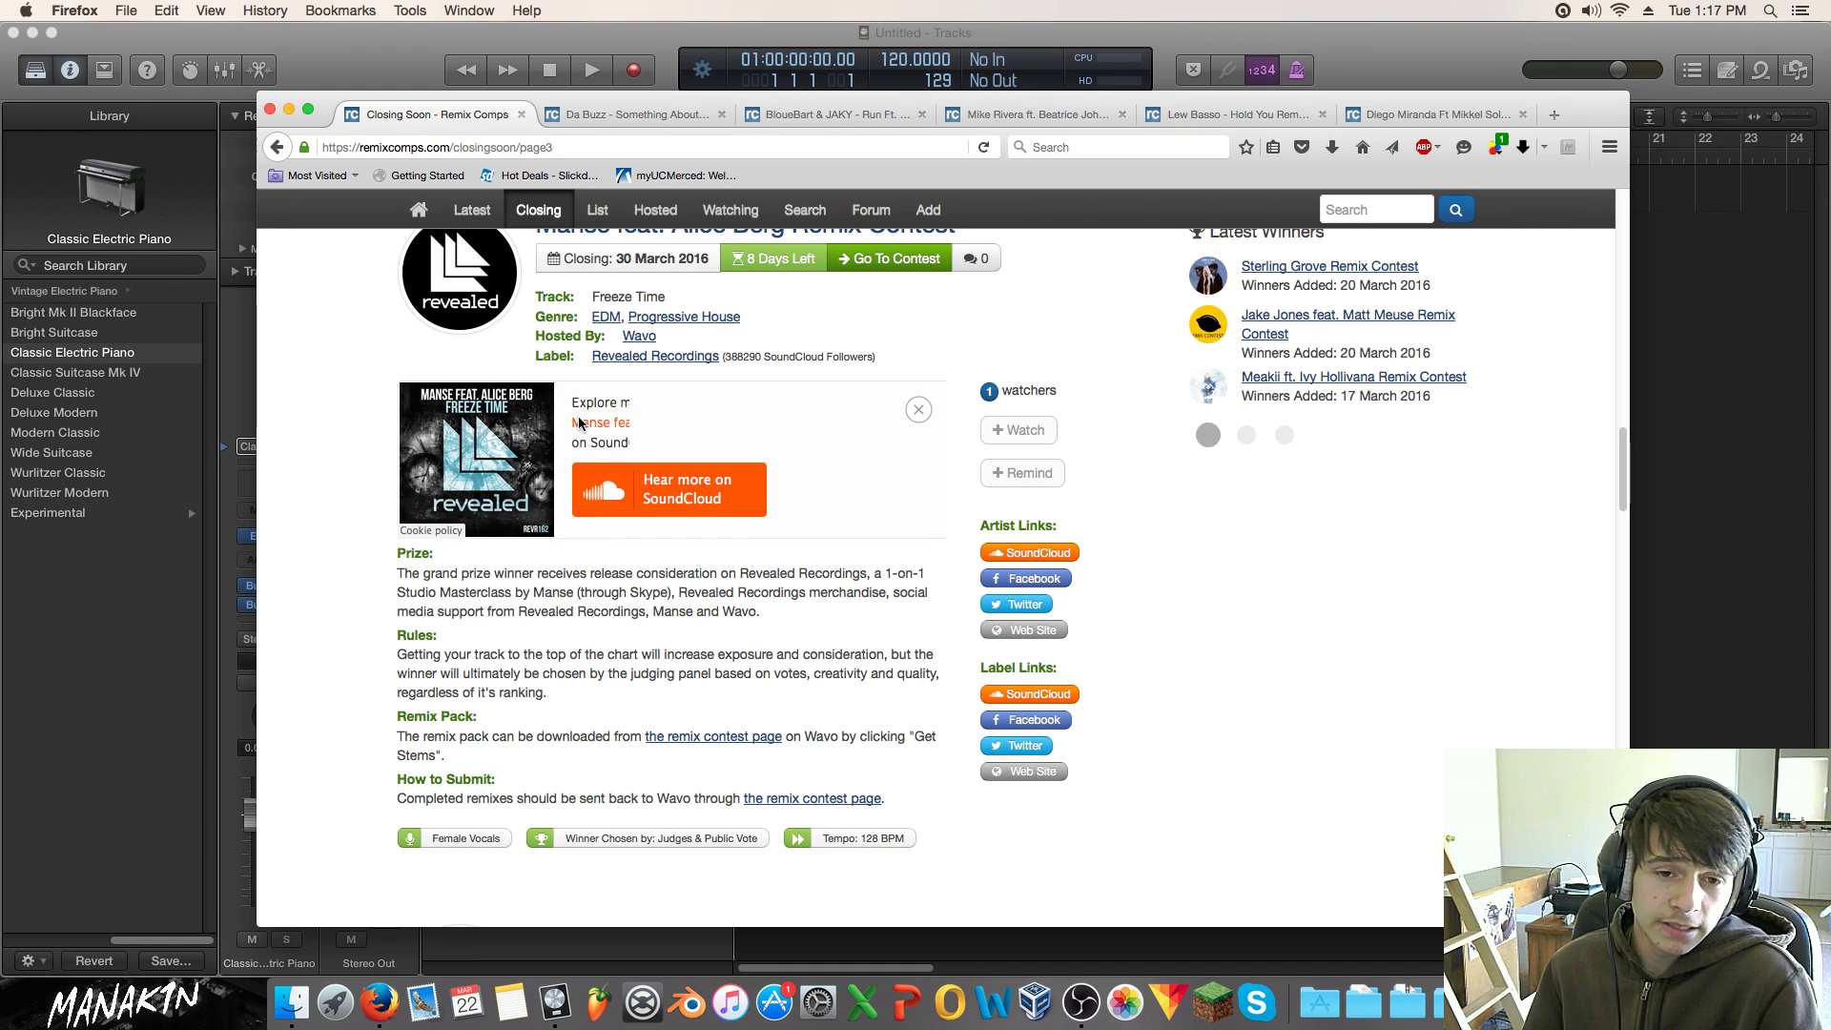
left_click(918, 410)
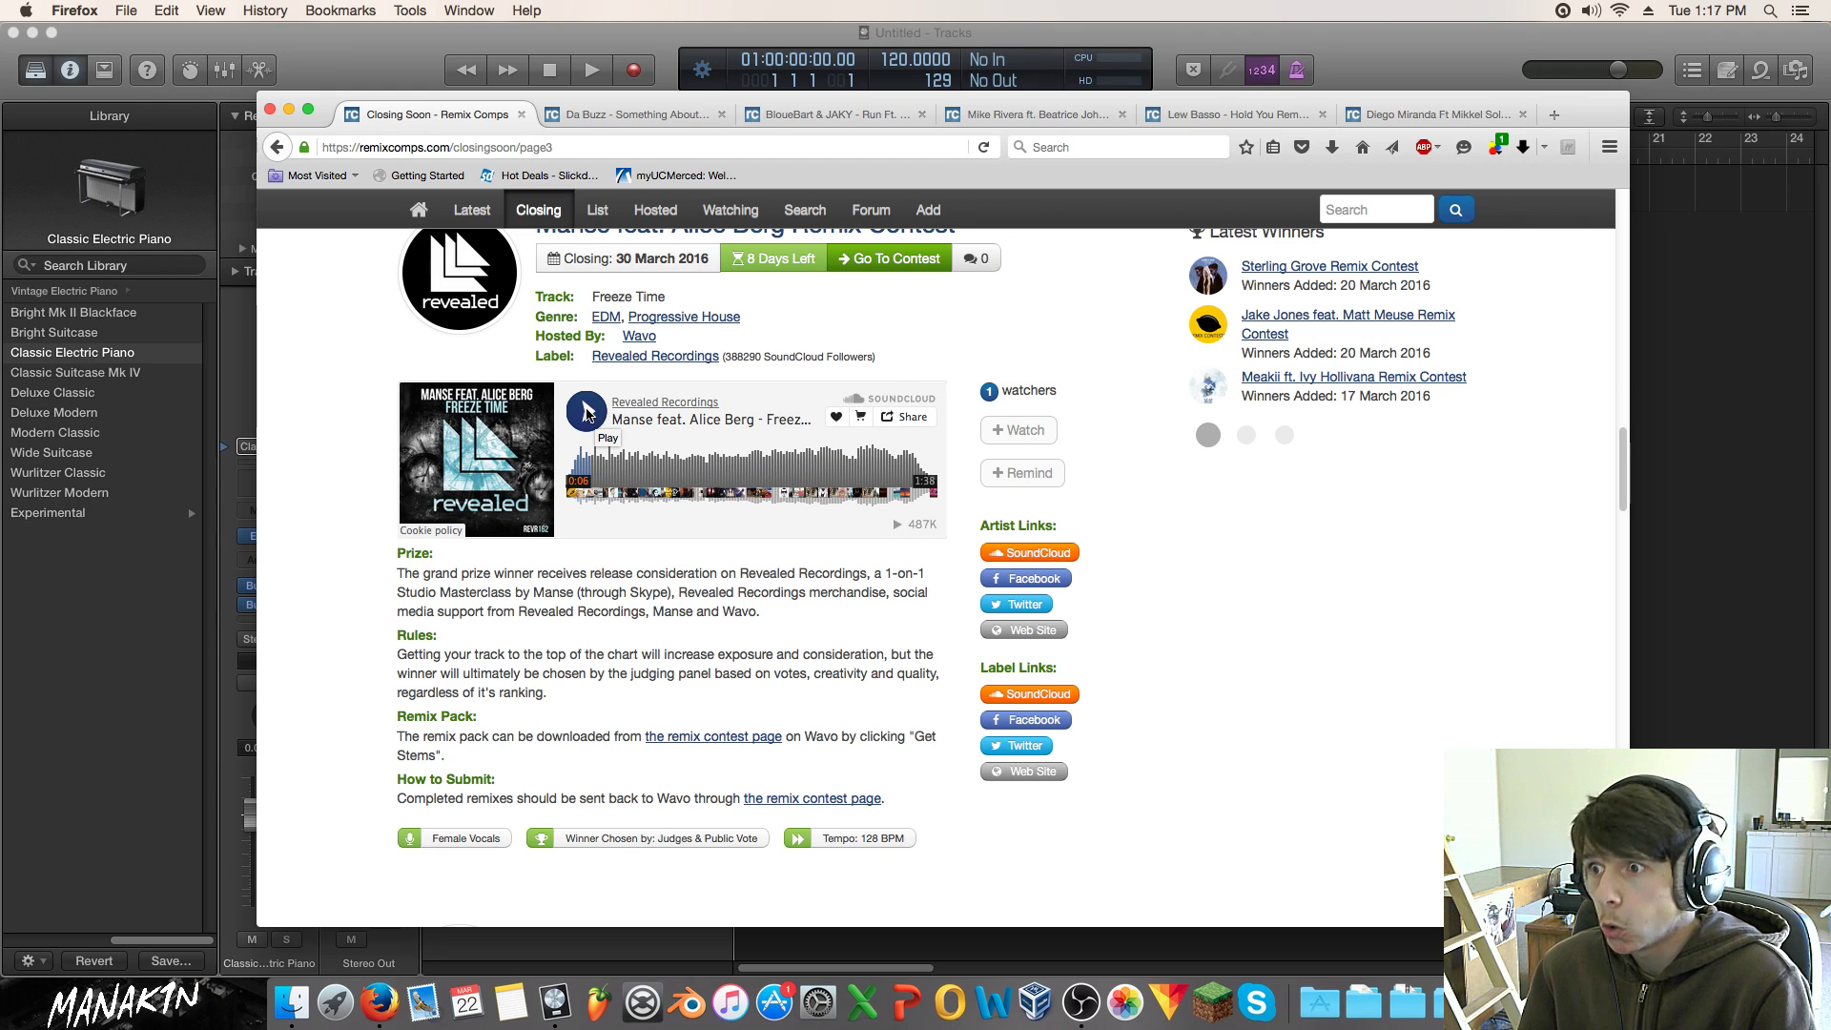
left_click(594, 417)
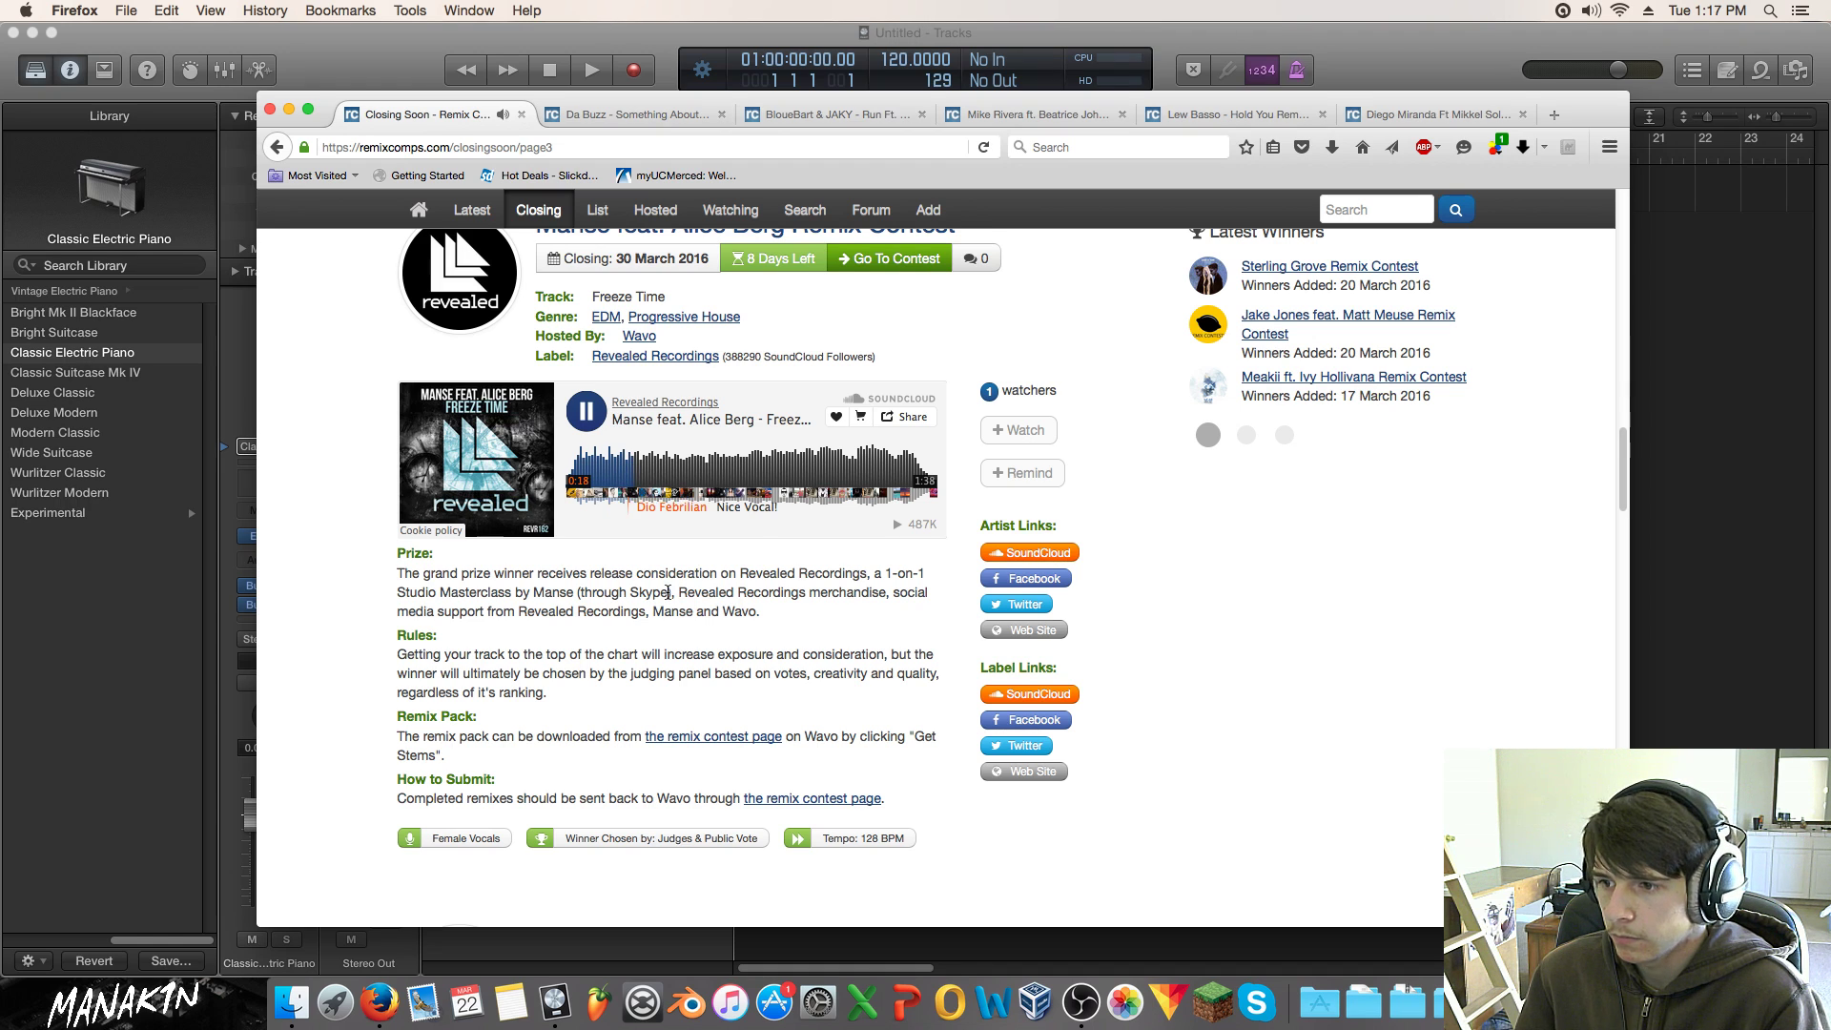
left_click(591, 397)
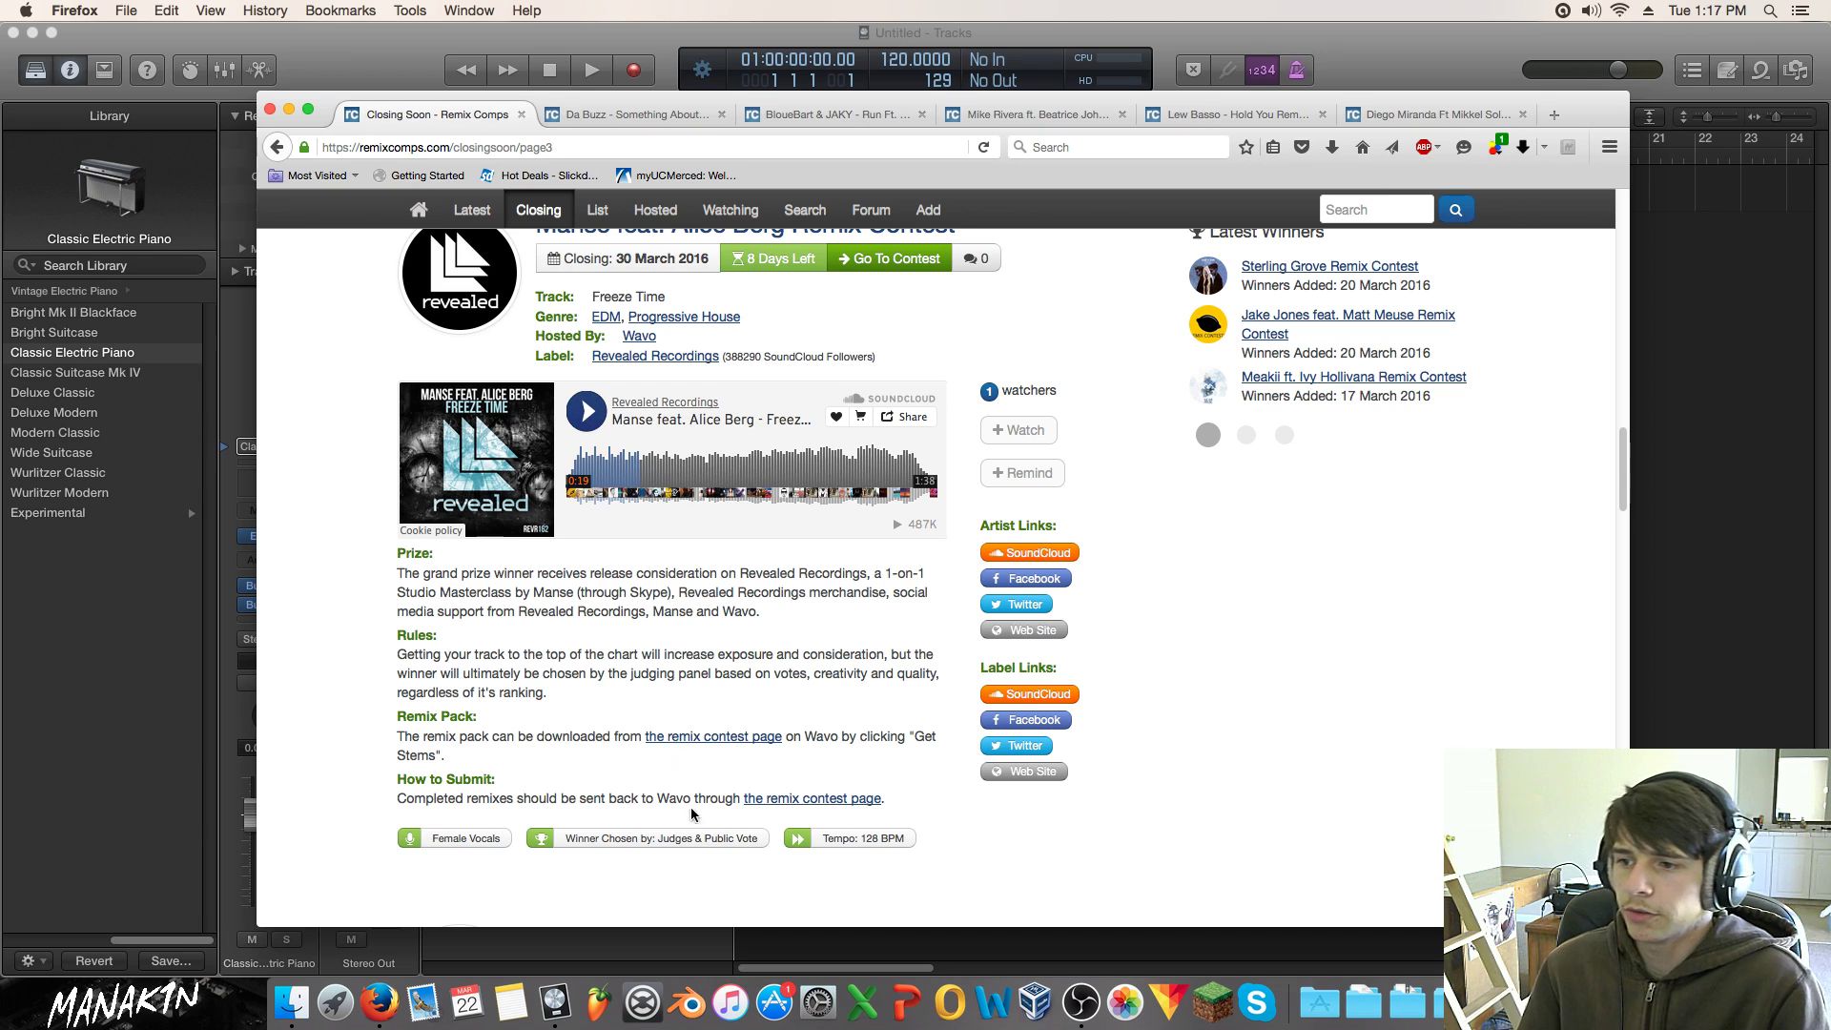
Step: Scroll down to The Rubens Remix Contest ('Hoops', Pop/Rock, closing 30 March 2016)
left_click_drag(763, 839, 656, 839)
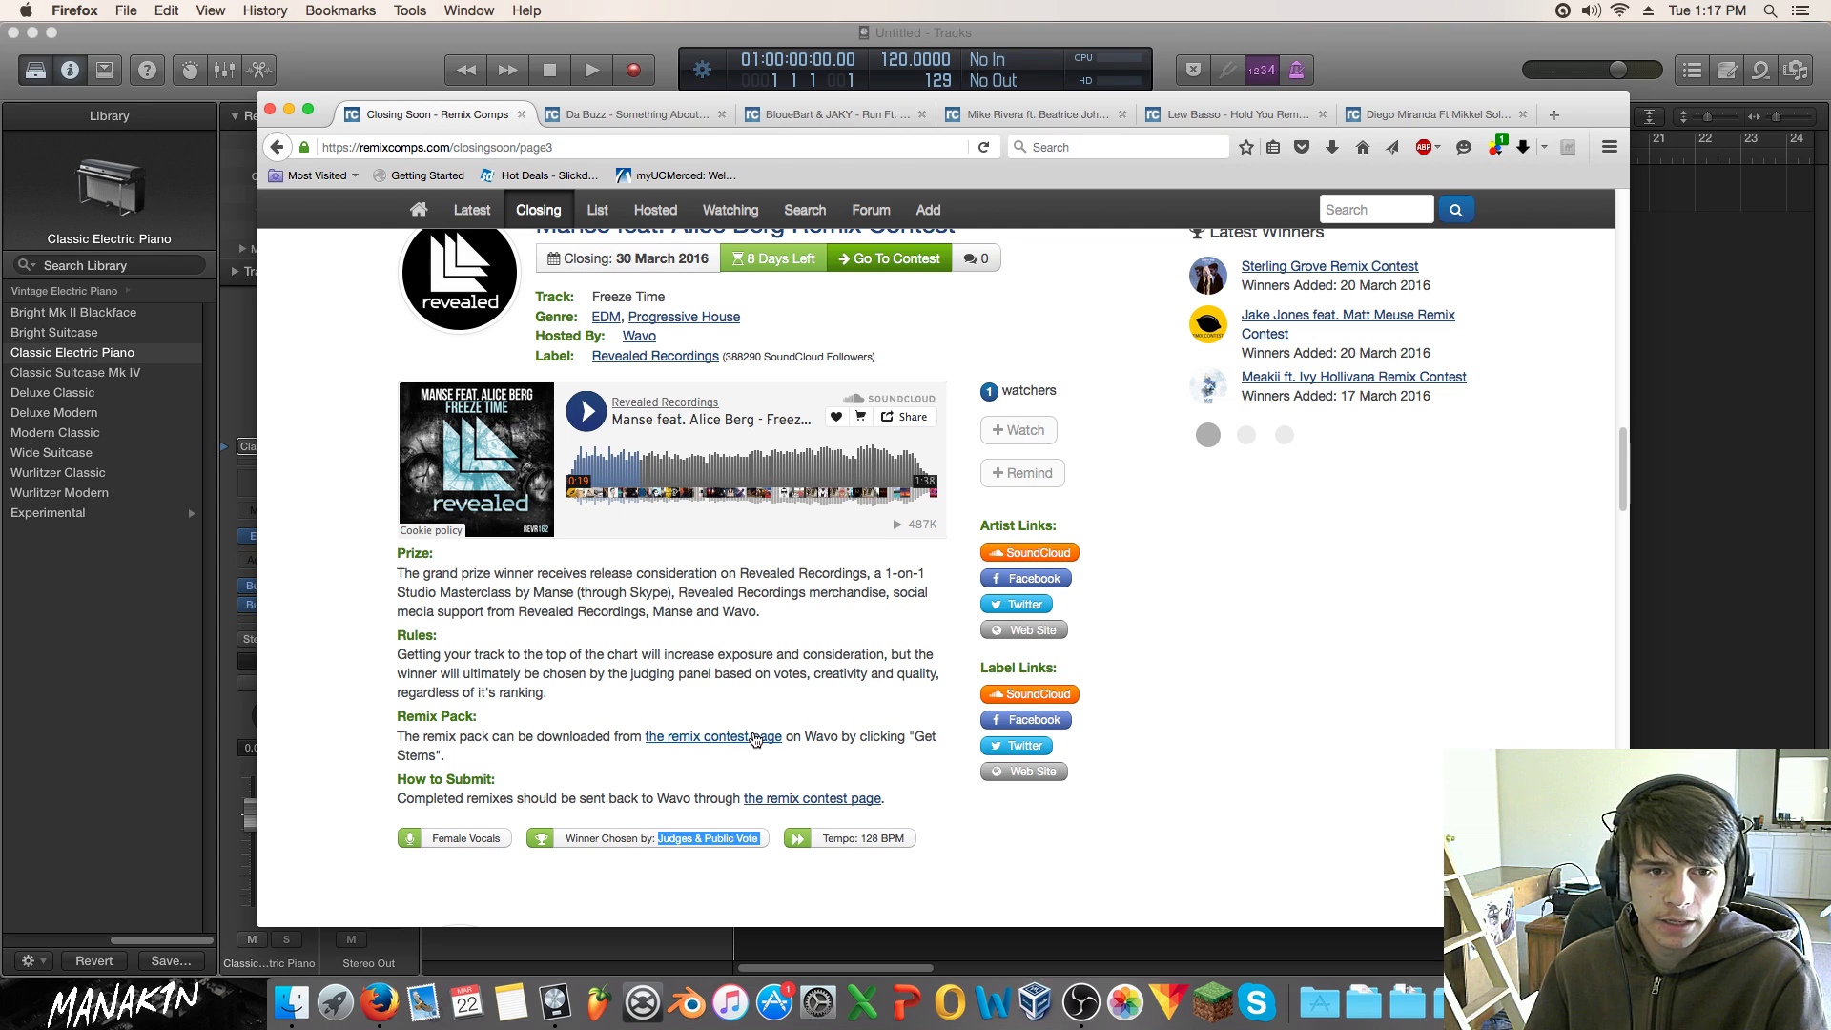
scroll(805, 727, "down", 4)
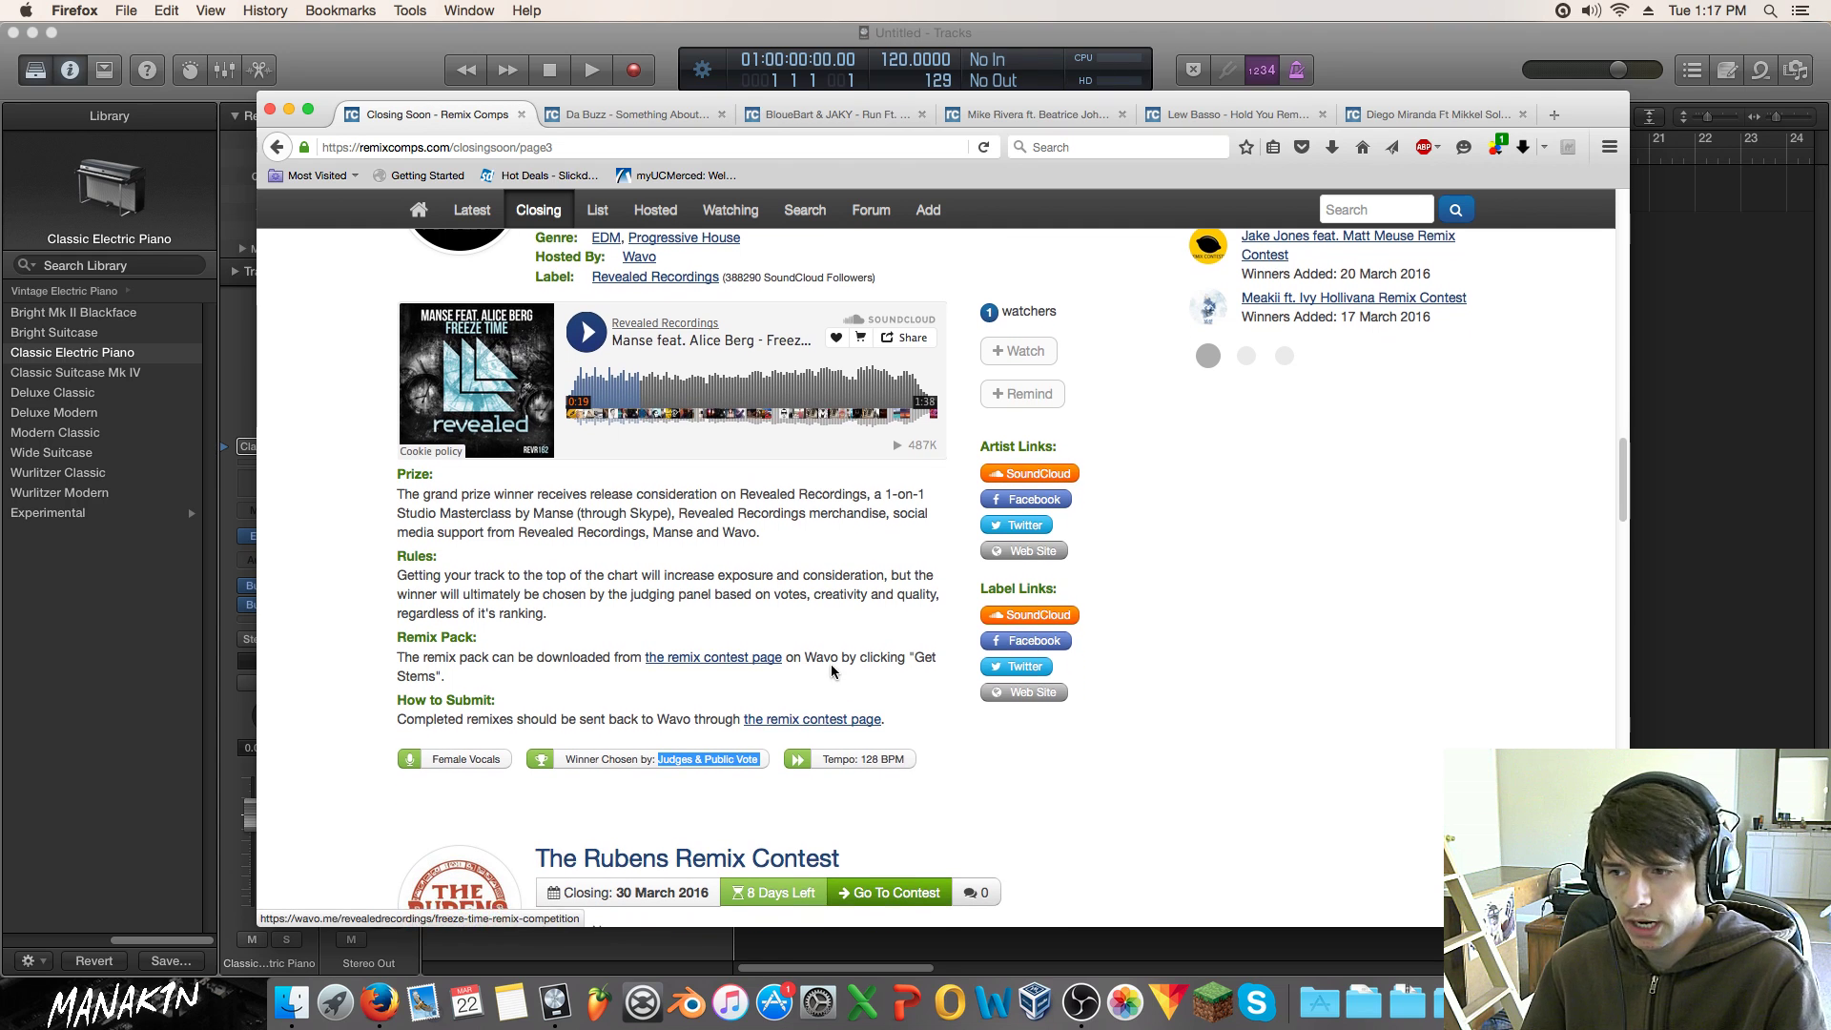
scroll(832, 668, "down", 5)
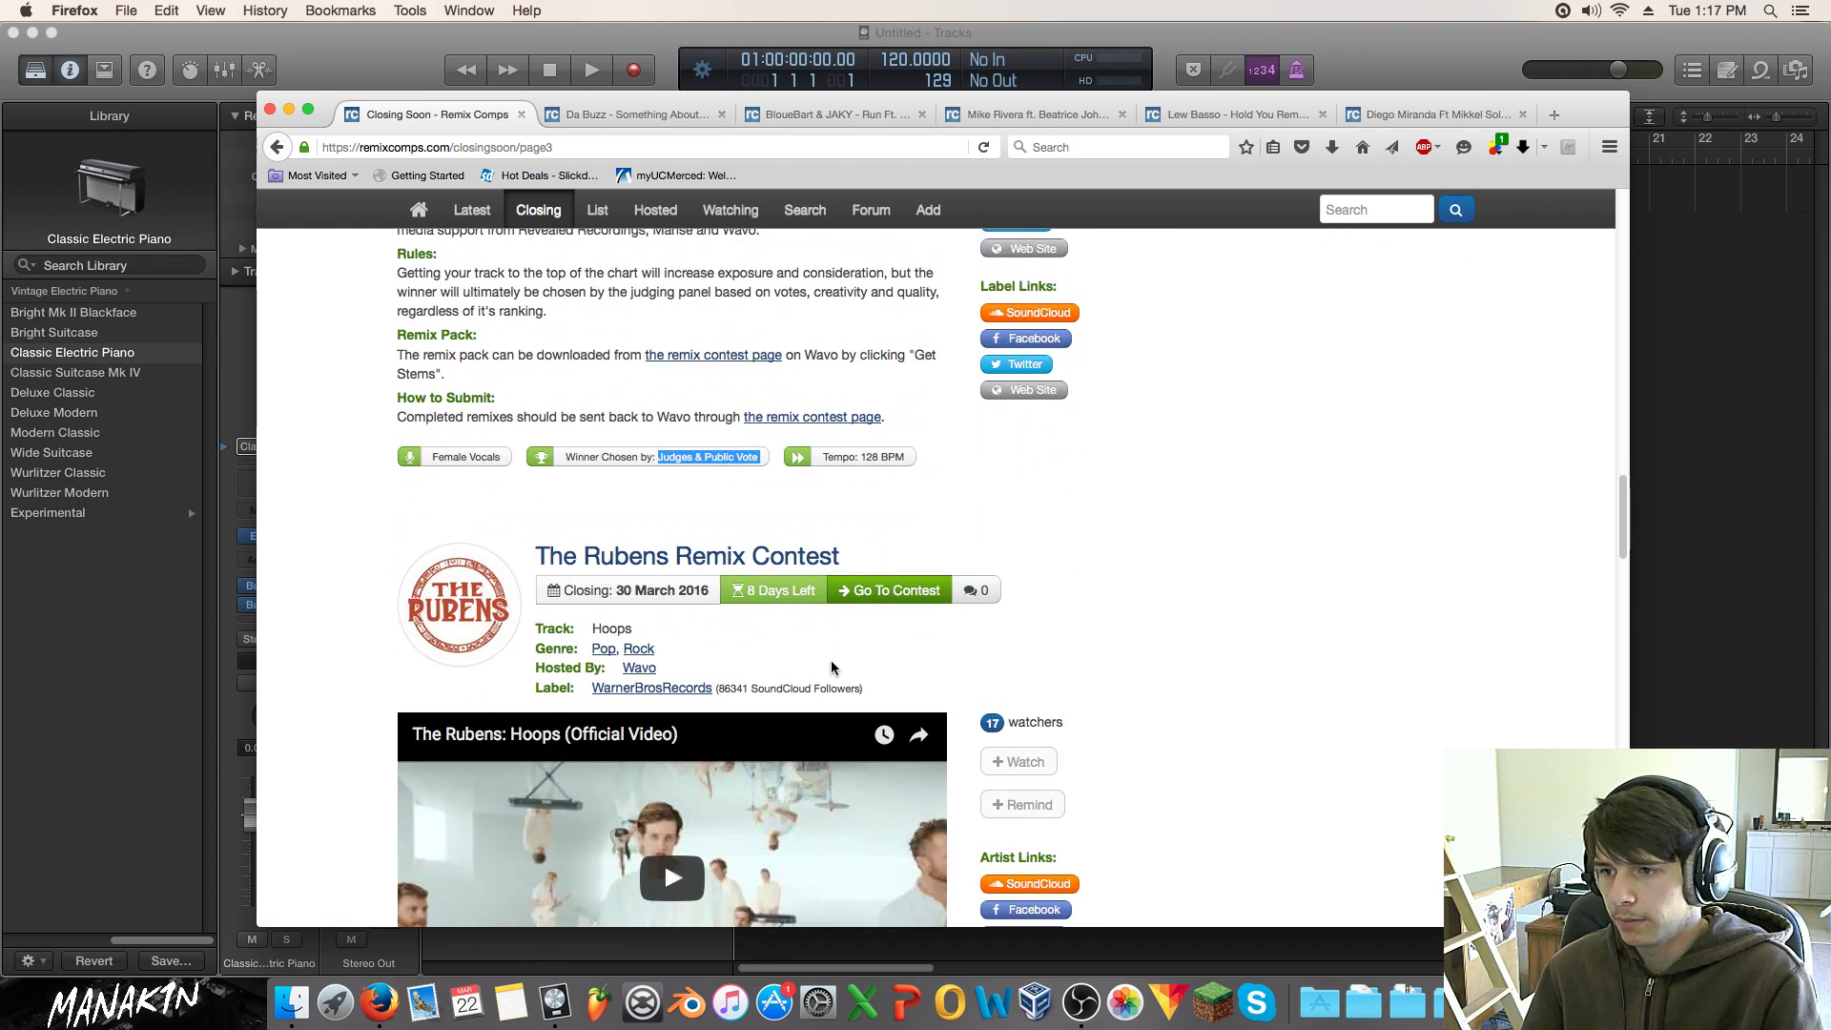
Step: Play The Rubens 'Hoops' contest video and pause it around 0:16
scroll(833, 667, "up", 16)
scroll(810, 658, "down", 7)
left_click_drag(544, 608, 566, 626)
left_click(719, 652)
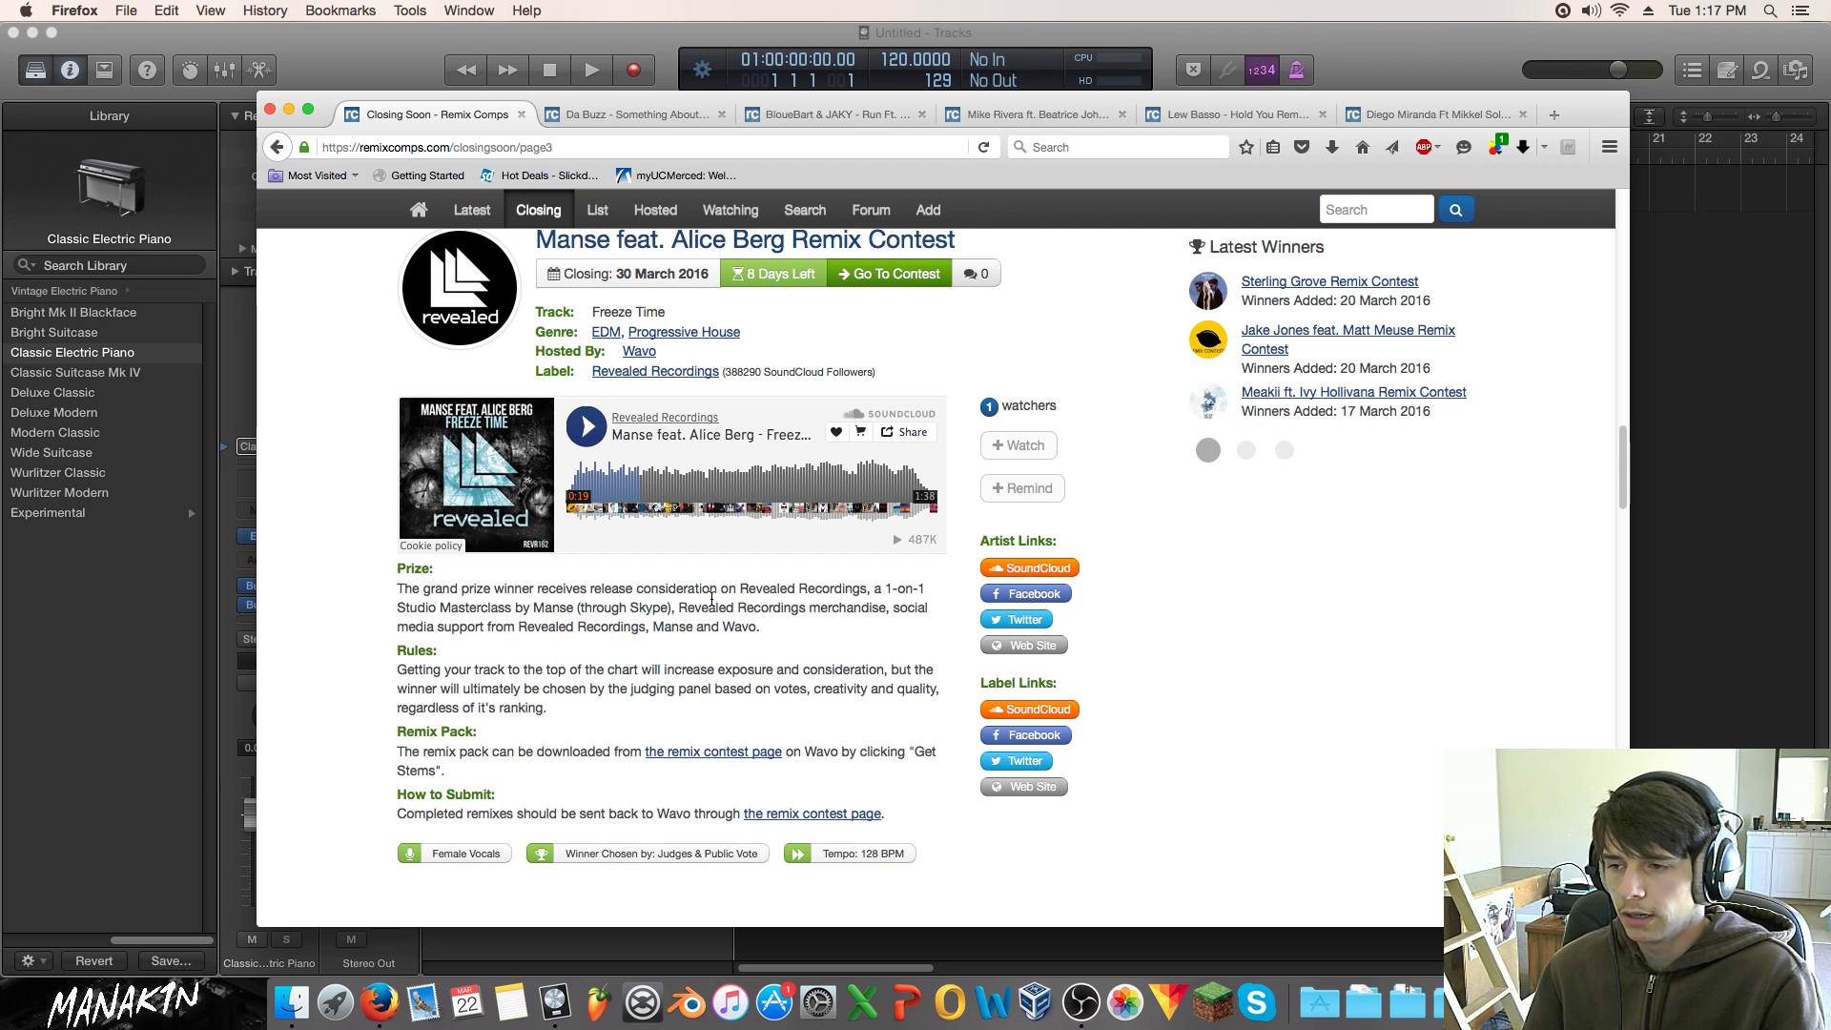
scroll(700, 584, "down", 5)
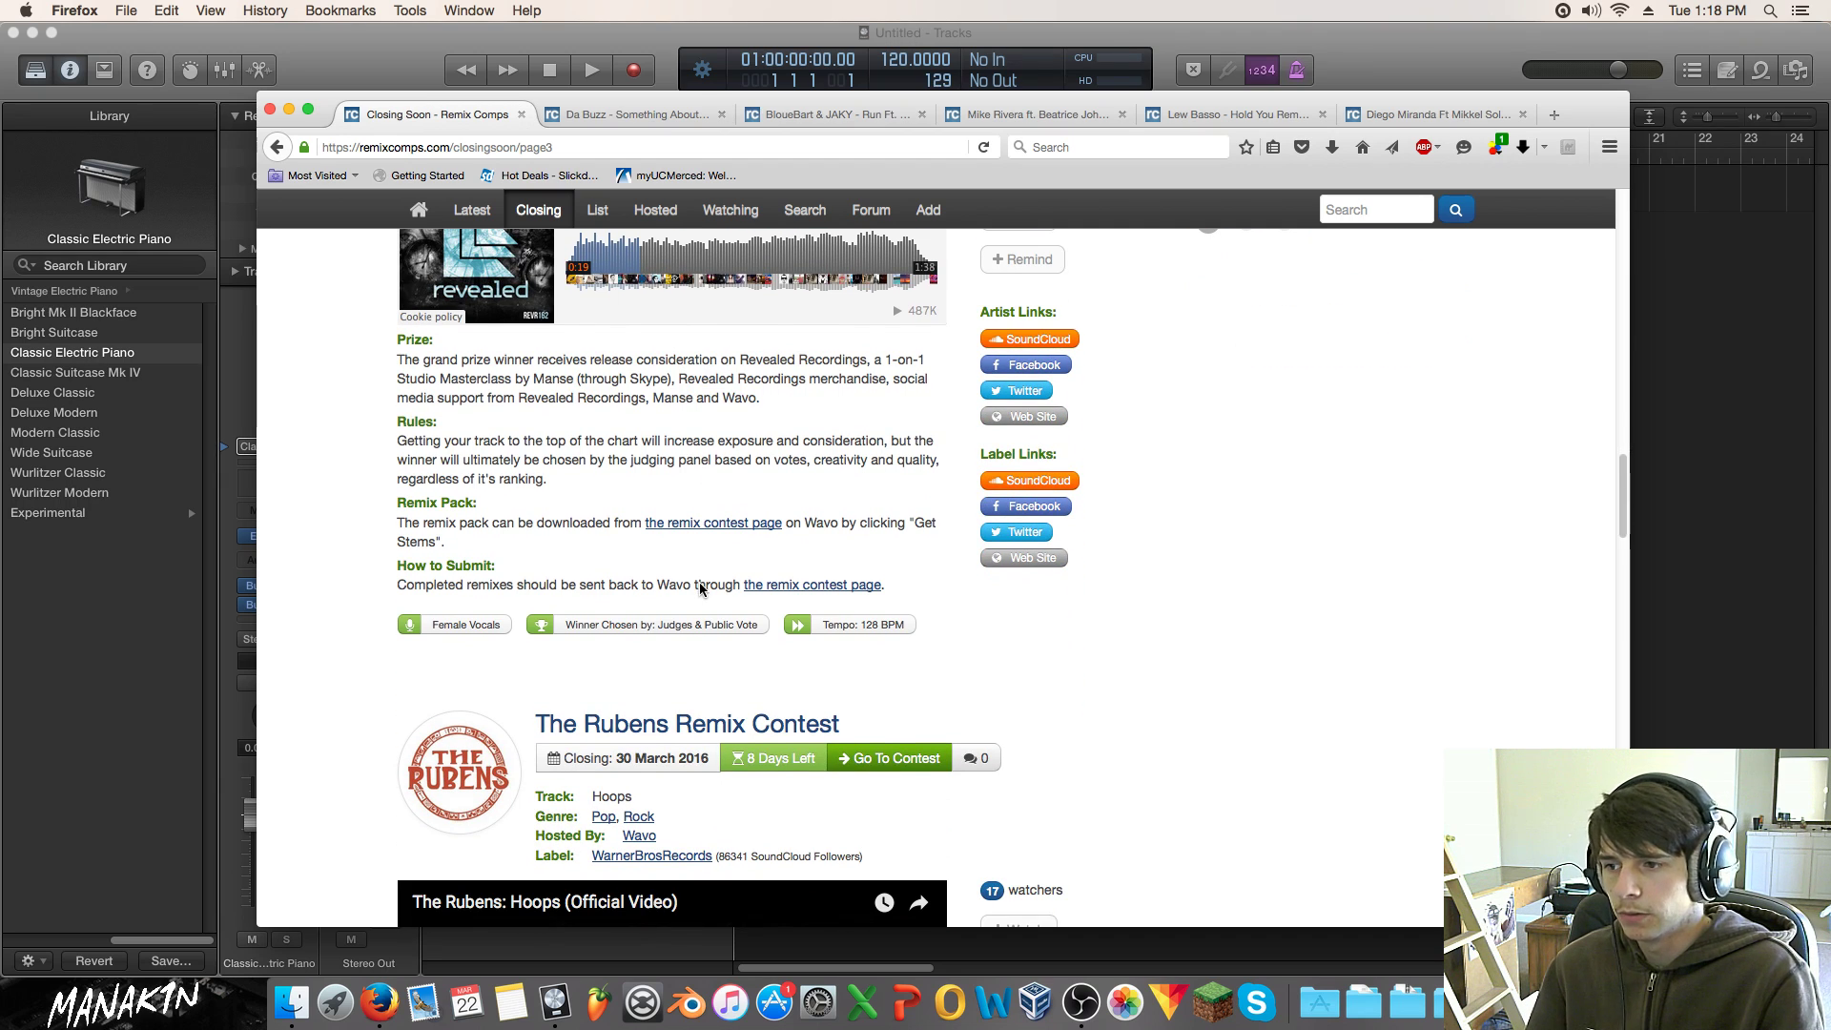
scroll(700, 587, "down", 5)
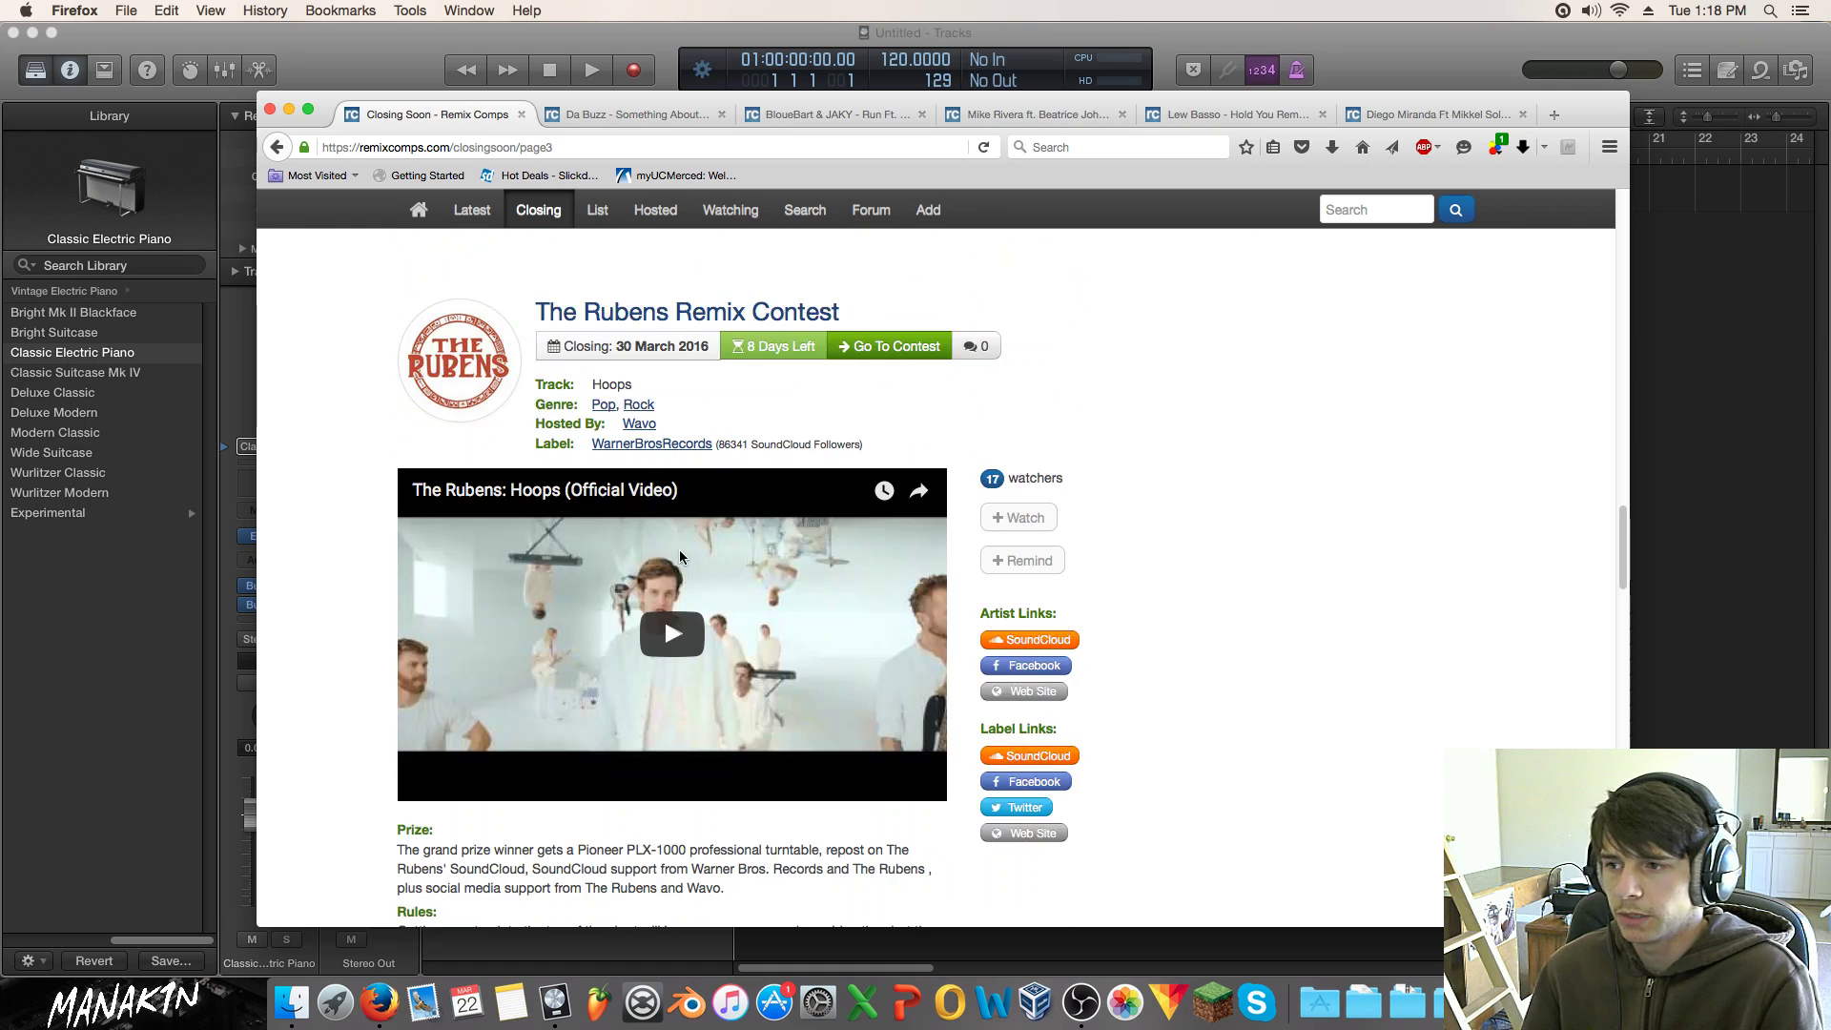
scroll(679, 557, "up", 5)
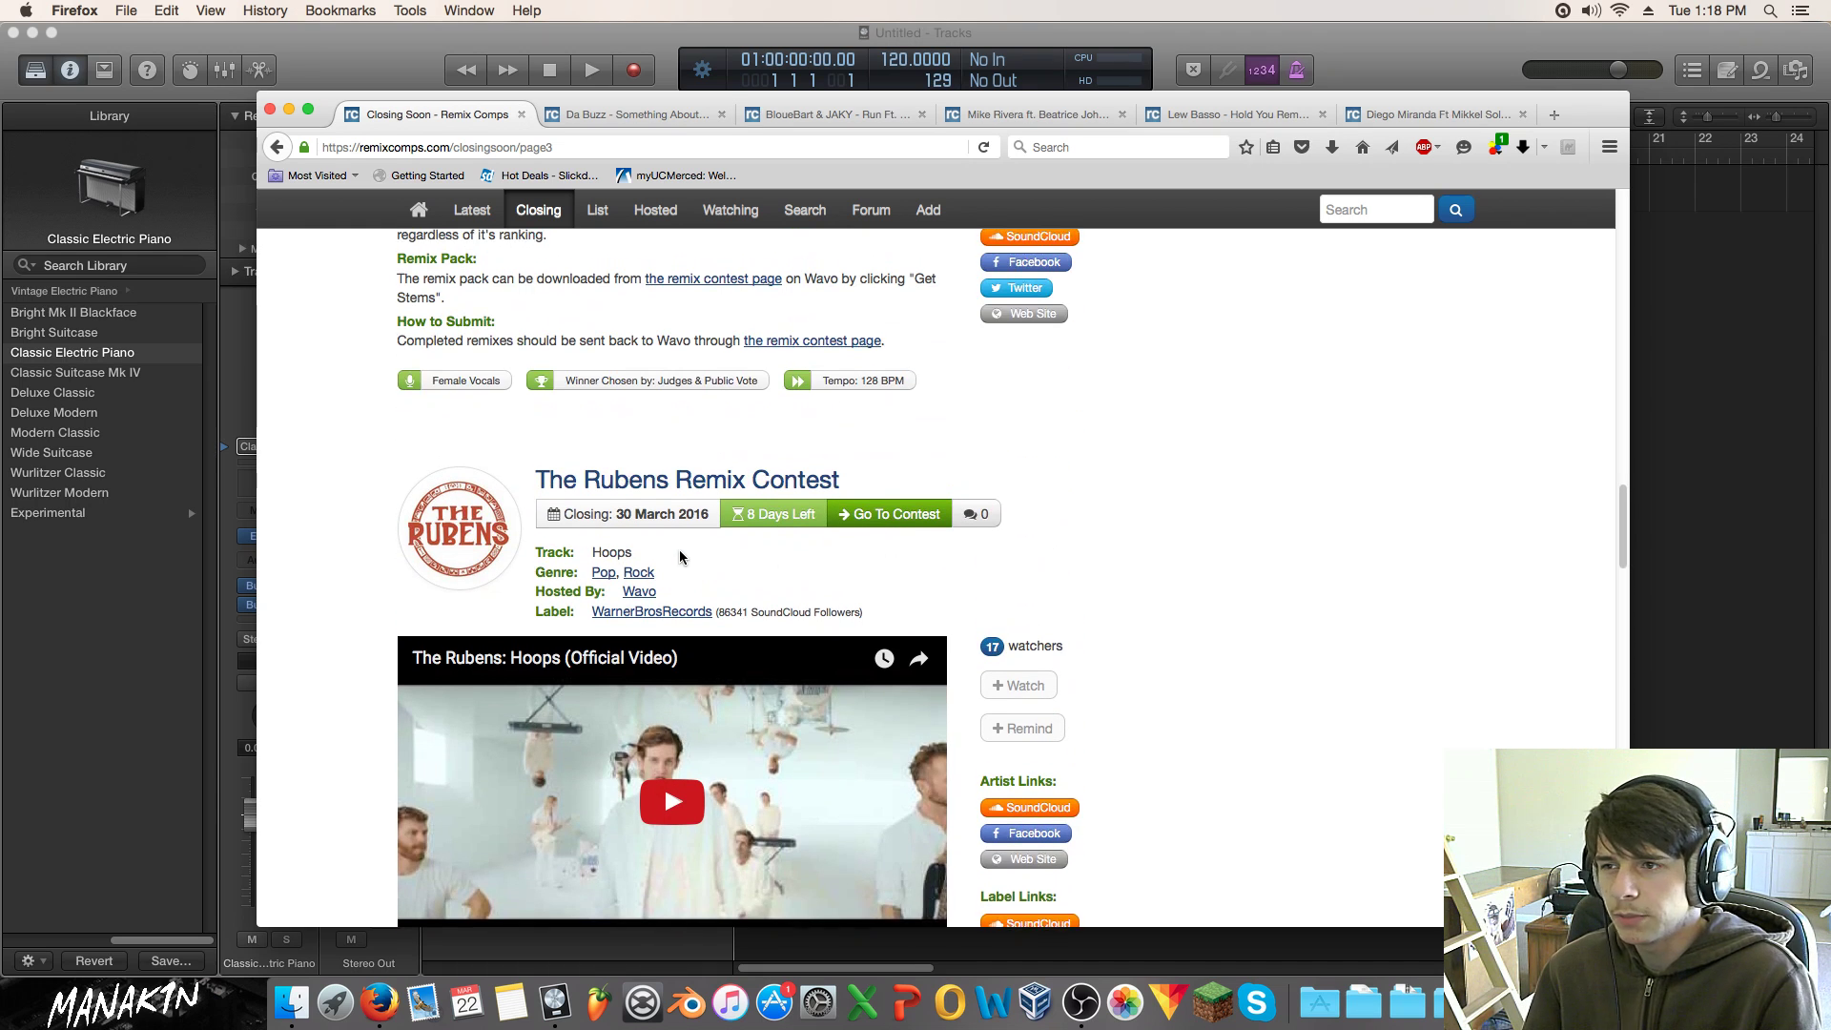
scroll(679, 557, "down", 2)
scroll(680, 560, "down", 8)
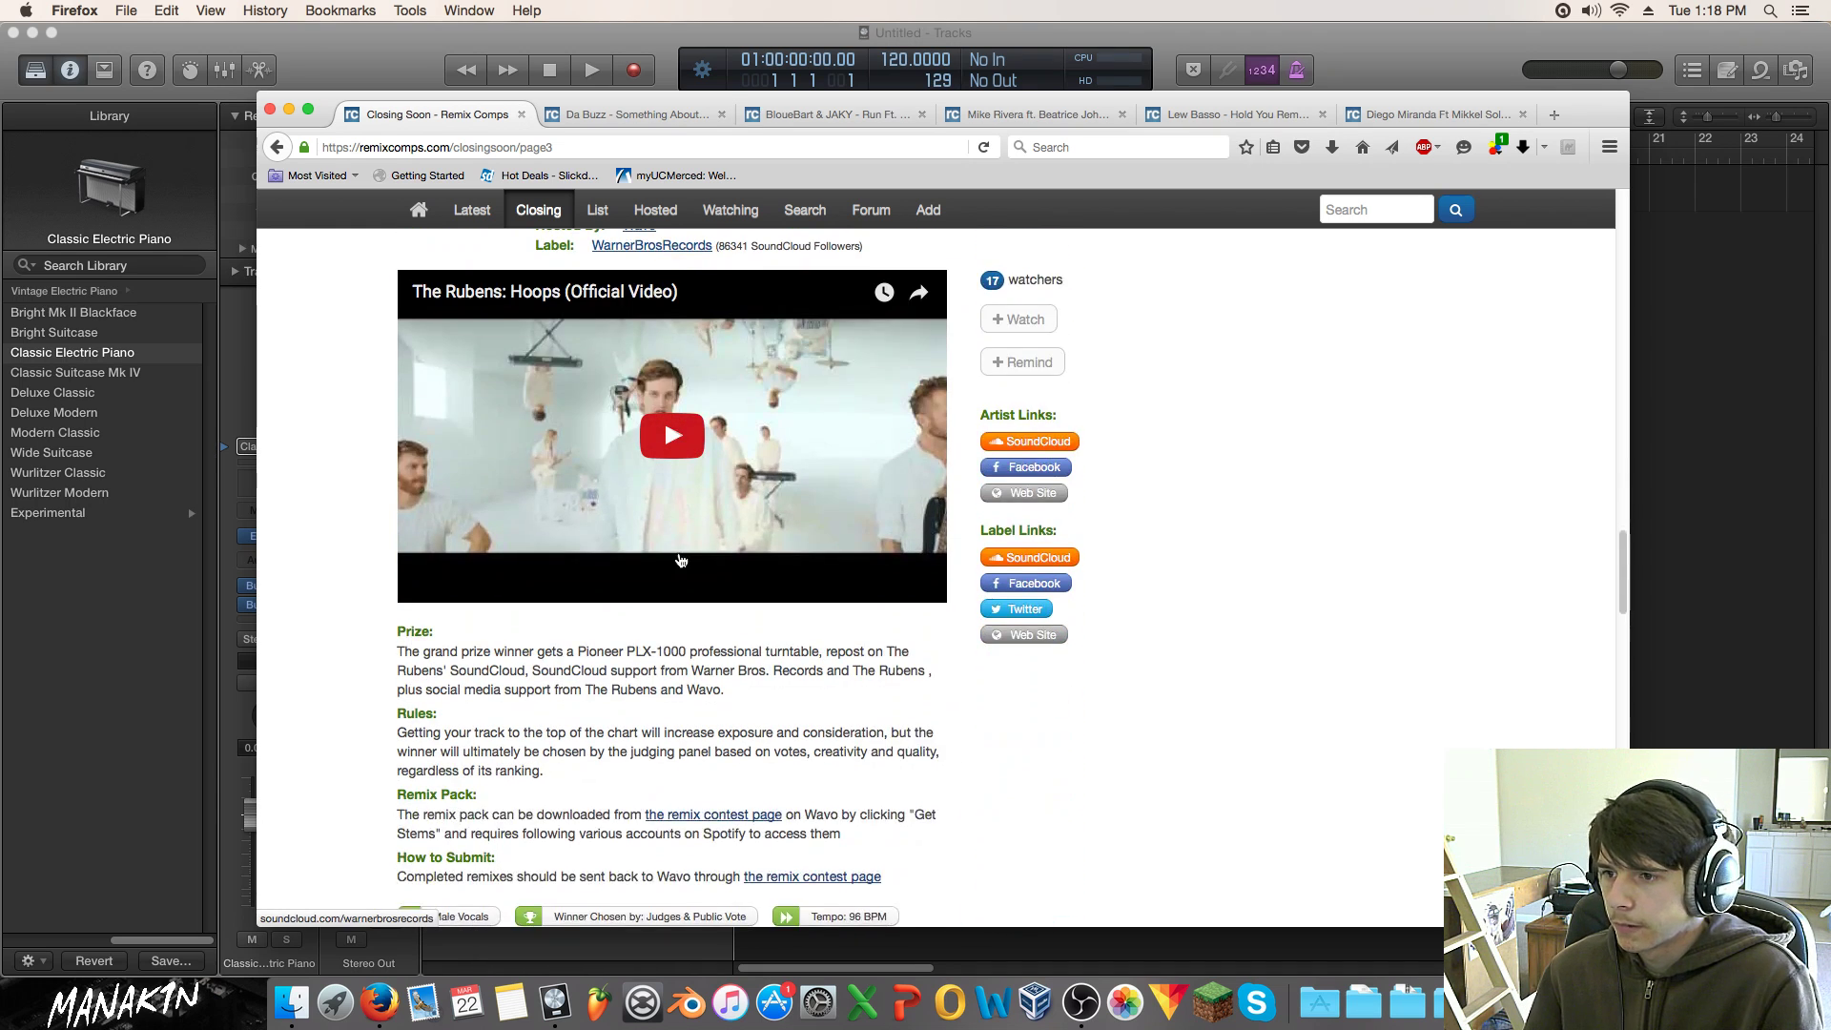
scroll(679, 559, "down", 6)
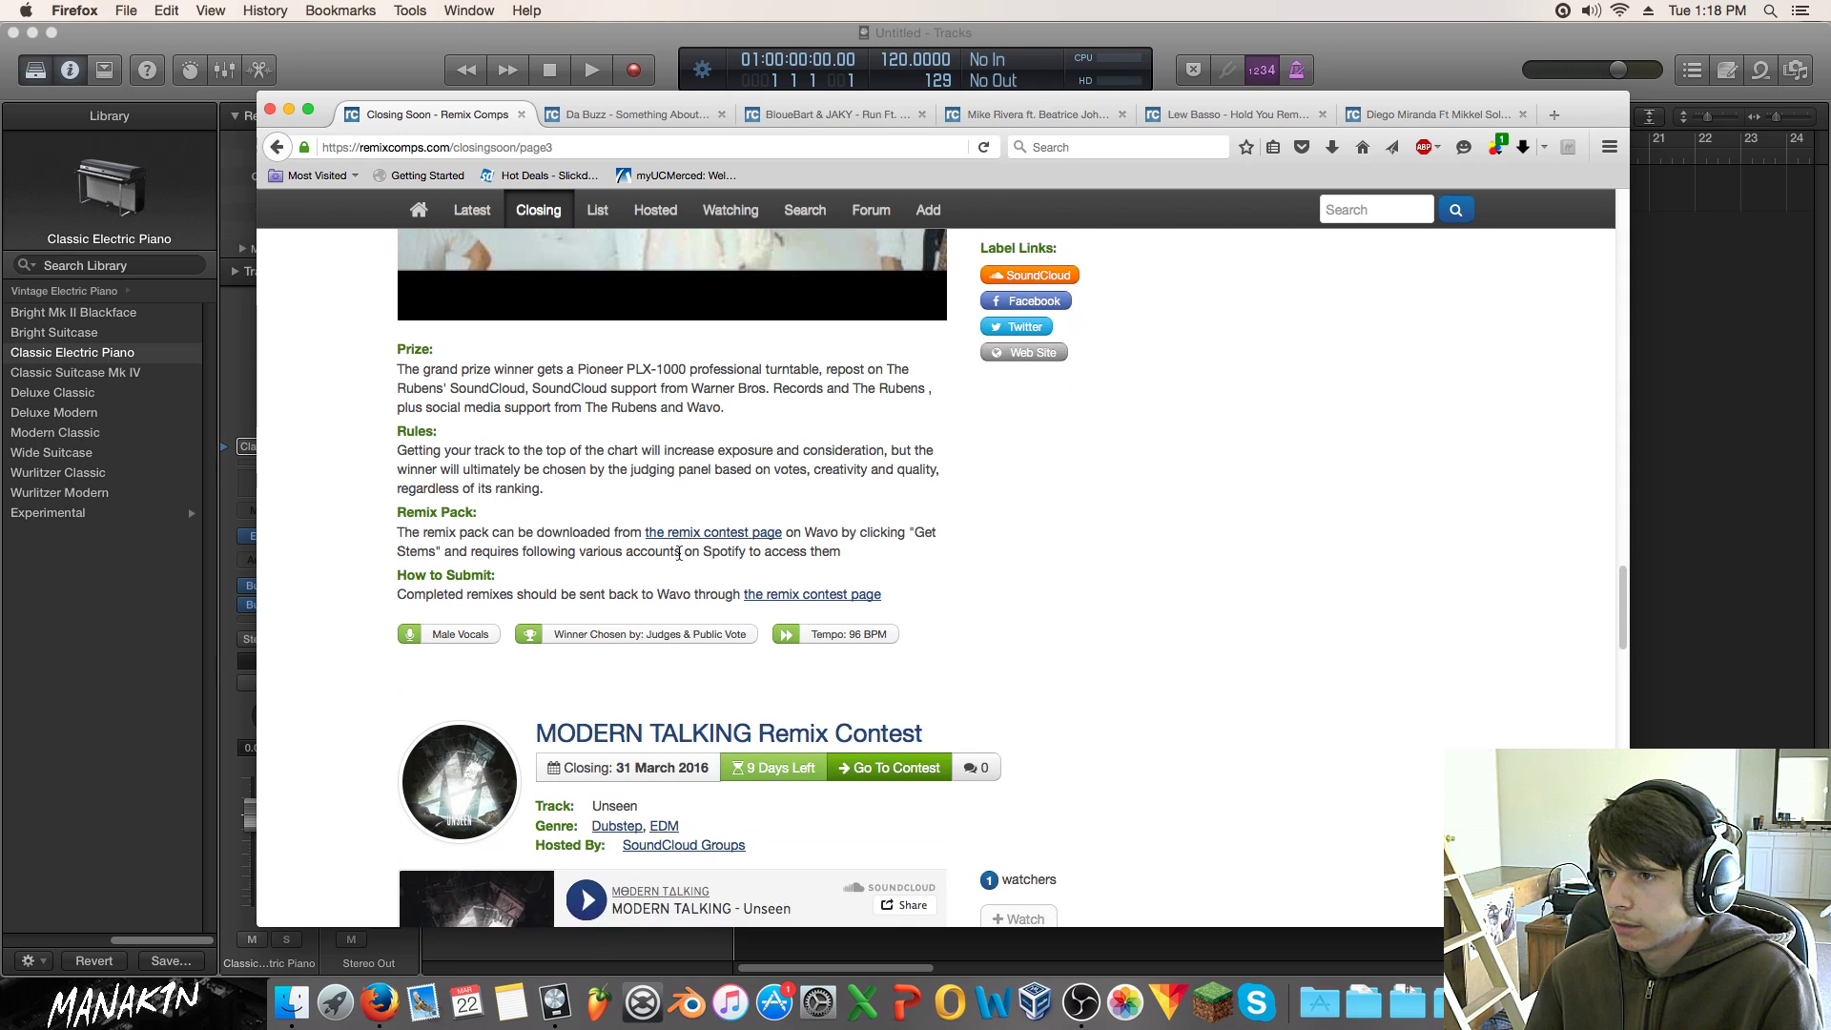
scroll(678, 551, "up", 7)
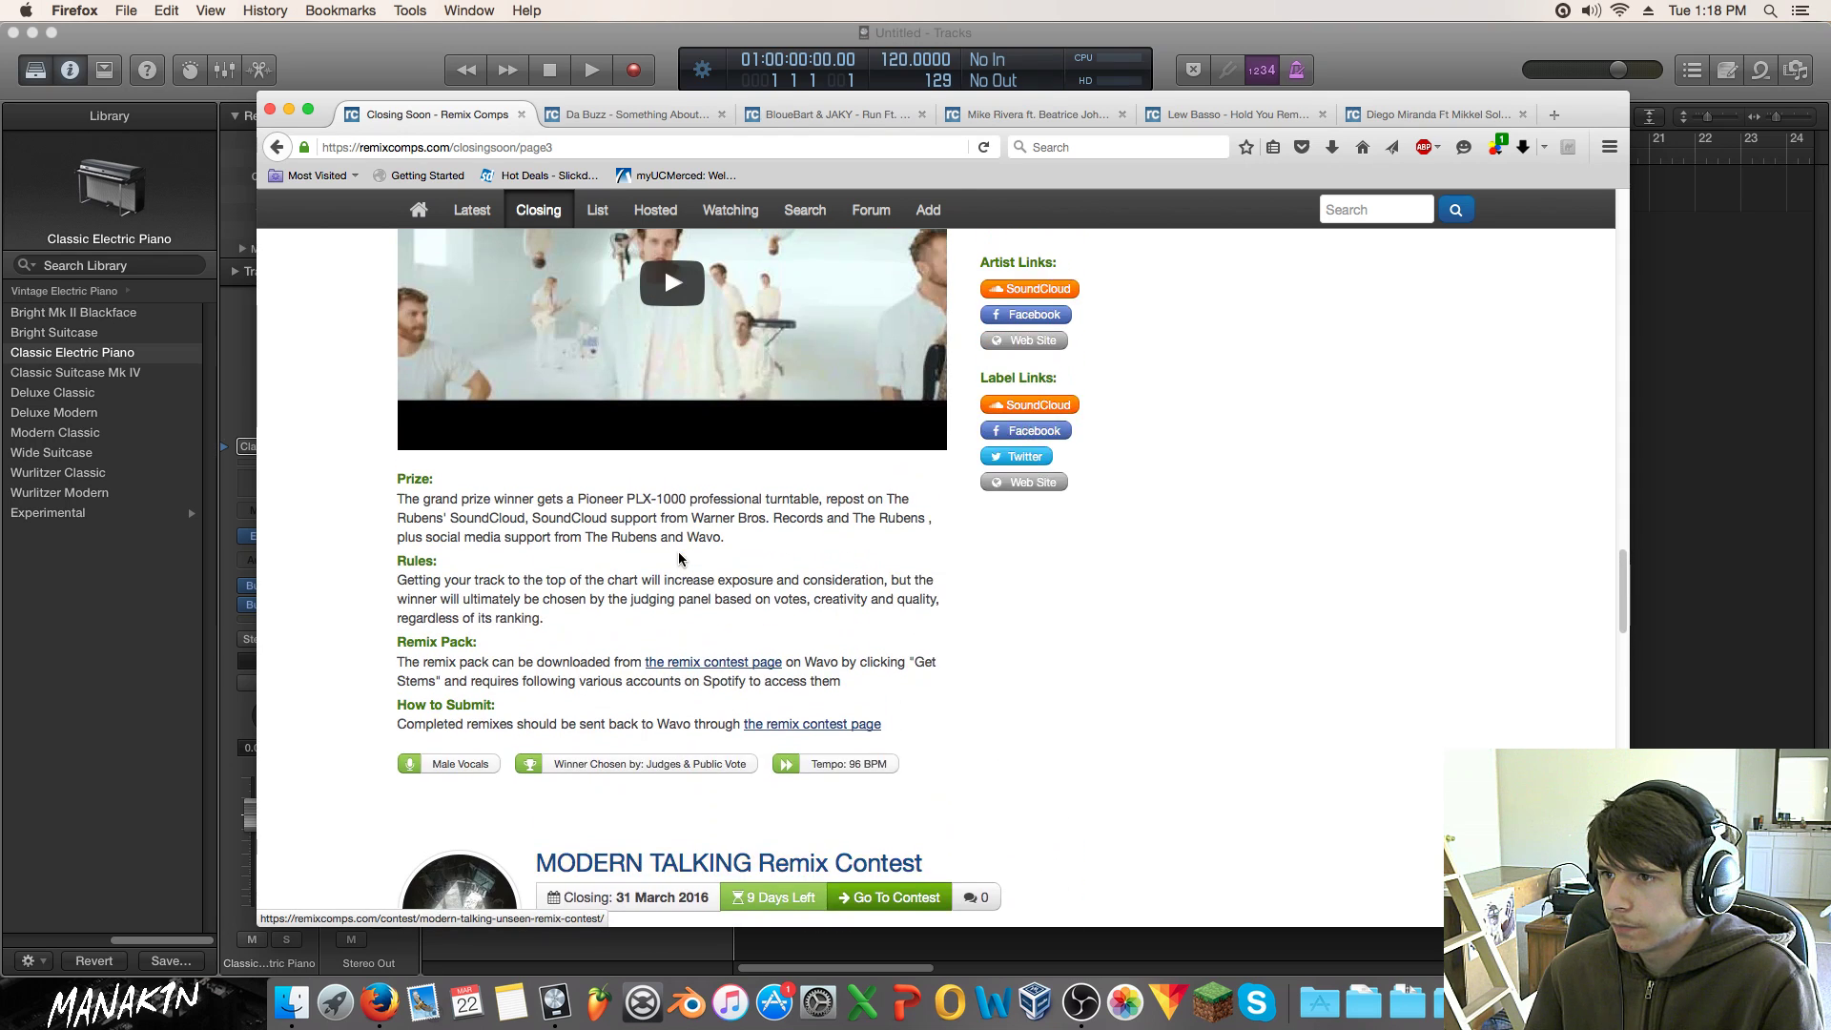
left_click(664, 336)
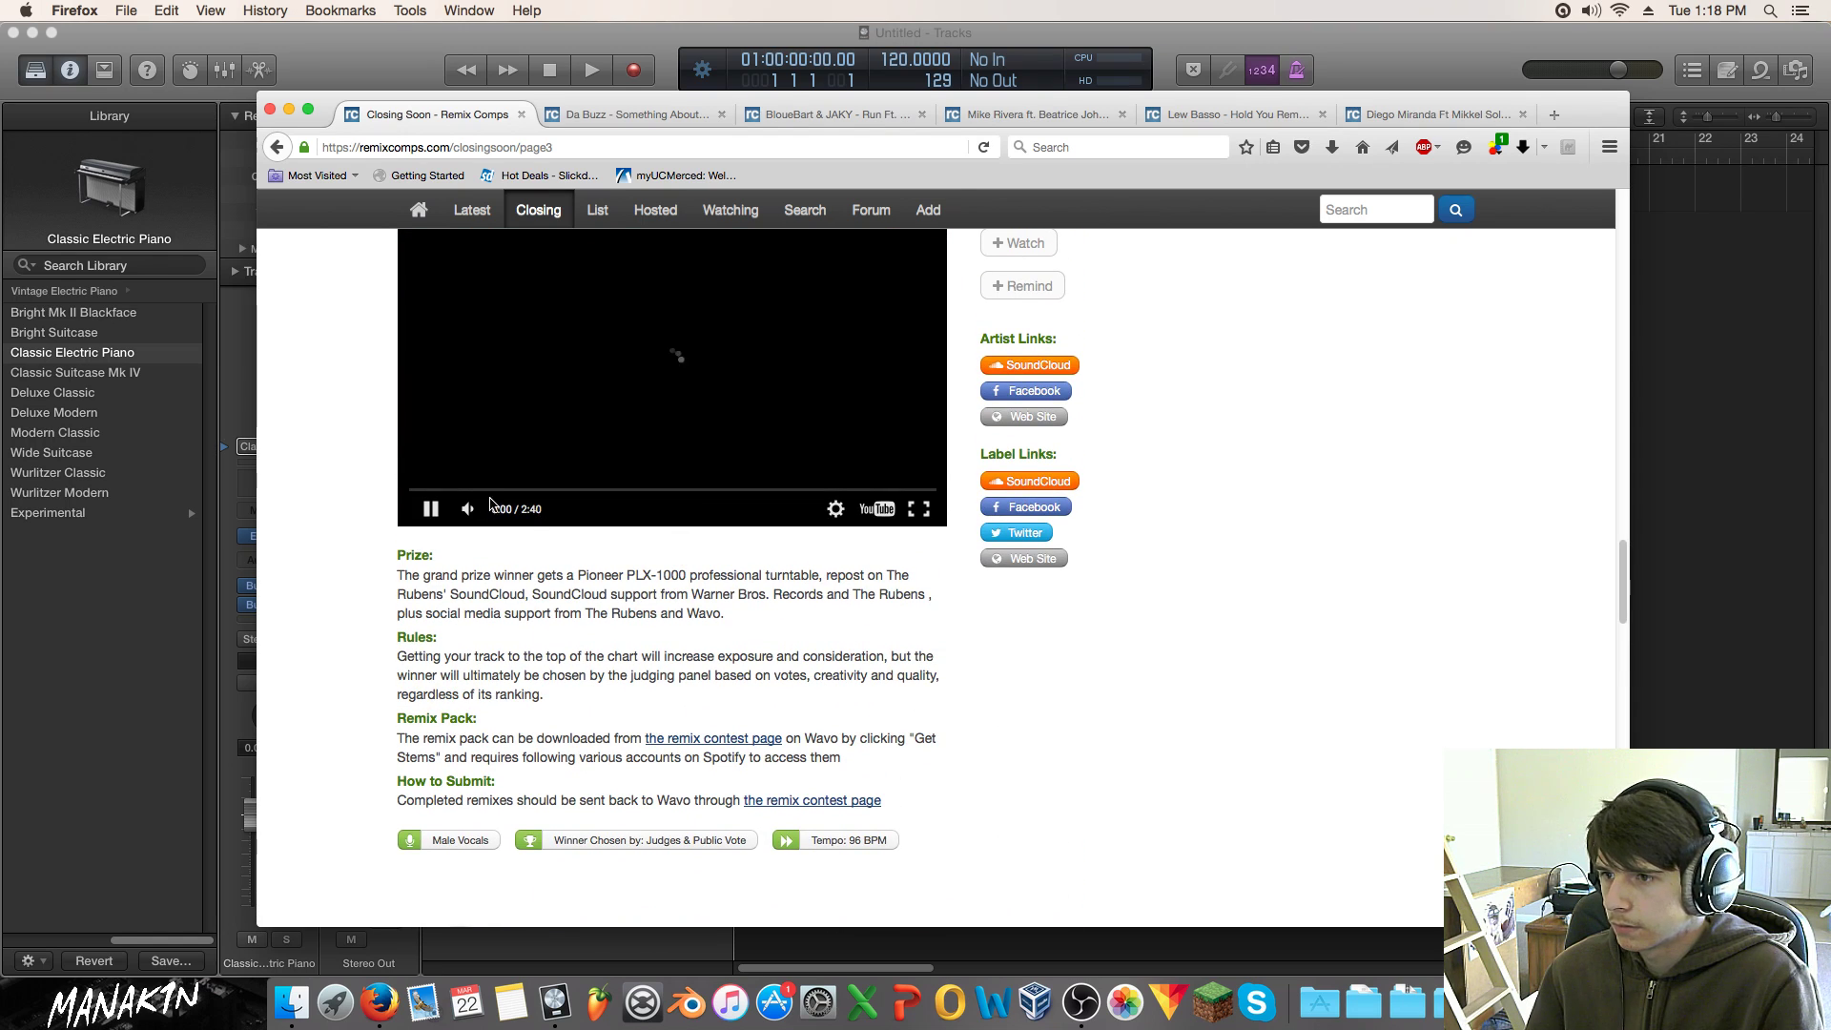
left_click(461, 490)
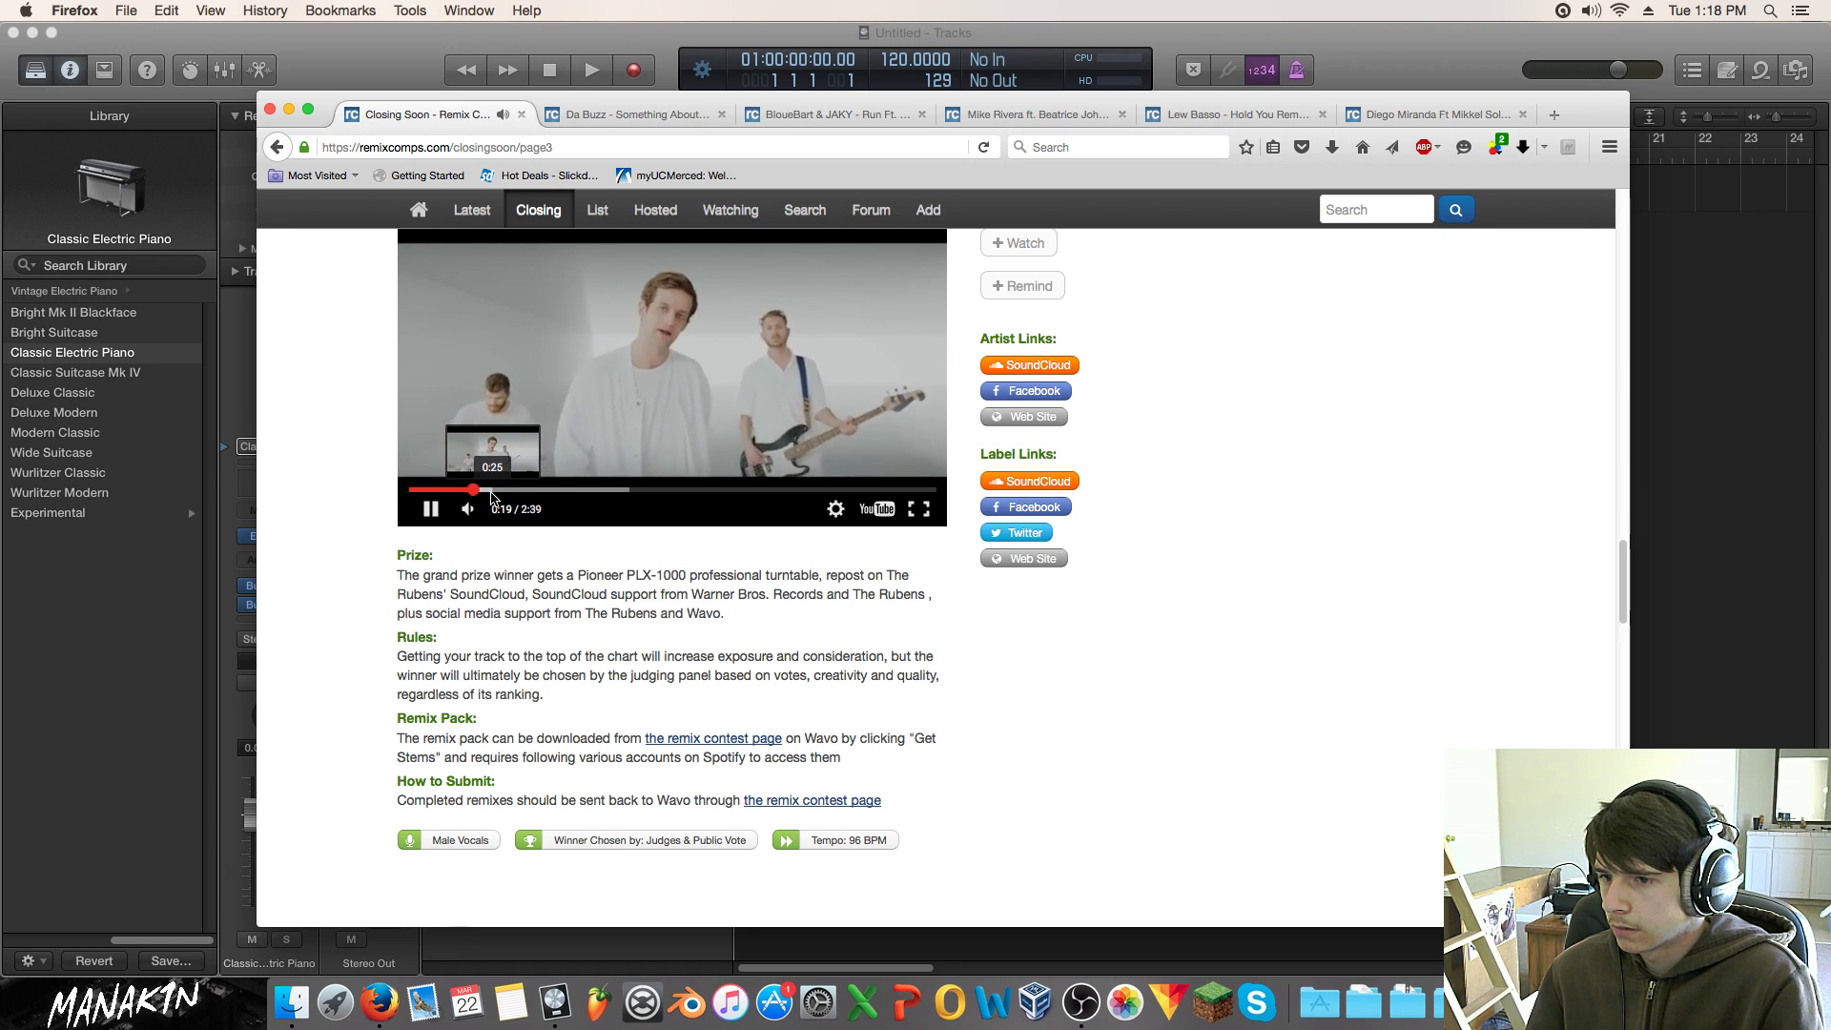
left_click(430, 509)
Step: Scroll past the MODERN TALKING contest to the Doxbor & DJ Ak47 entry closing 31 March 2016
scroll(472, 575, "down", 1)
scroll(472, 576, "down", 5)
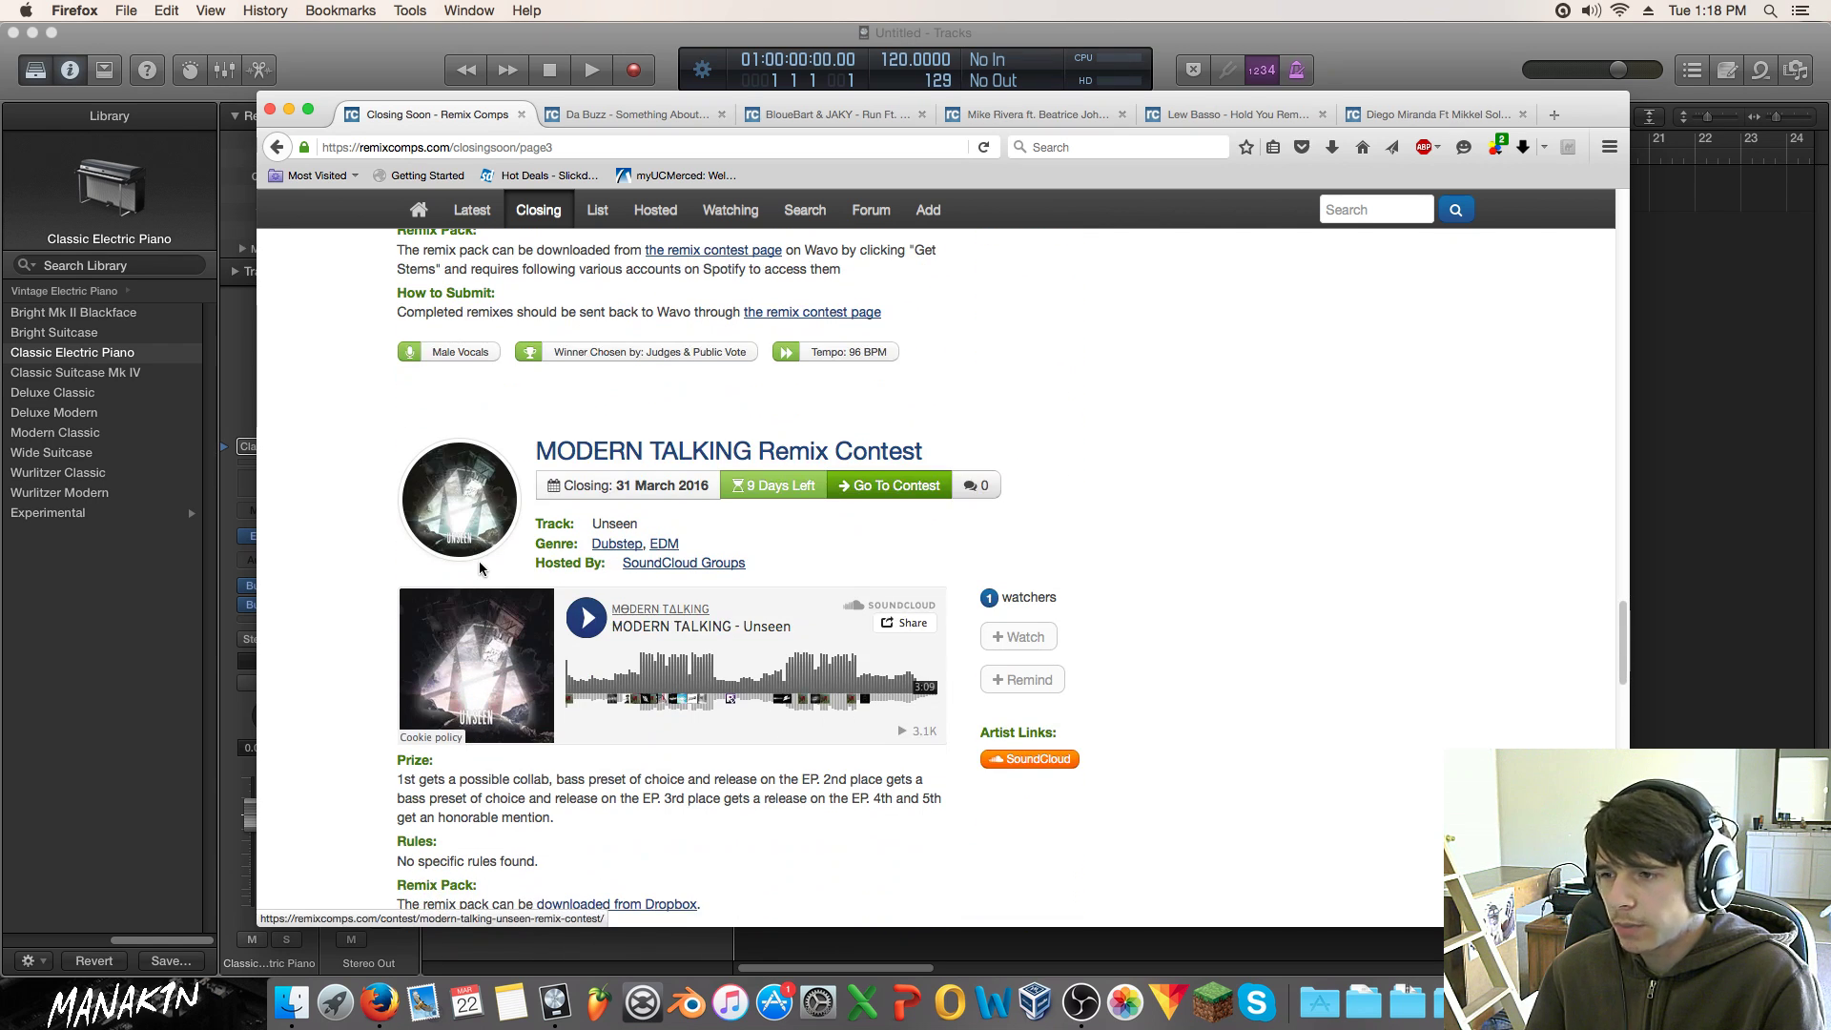
scroll(474, 558, "down", 5)
scroll(468, 542, "down", 3)
scroll(619, 477, "up", 5)
scroll(764, 423, "down", 2)
scroll(764, 423, "down", 10)
scroll(772, 426, "down", 7)
scroll(772, 429, "up", 12)
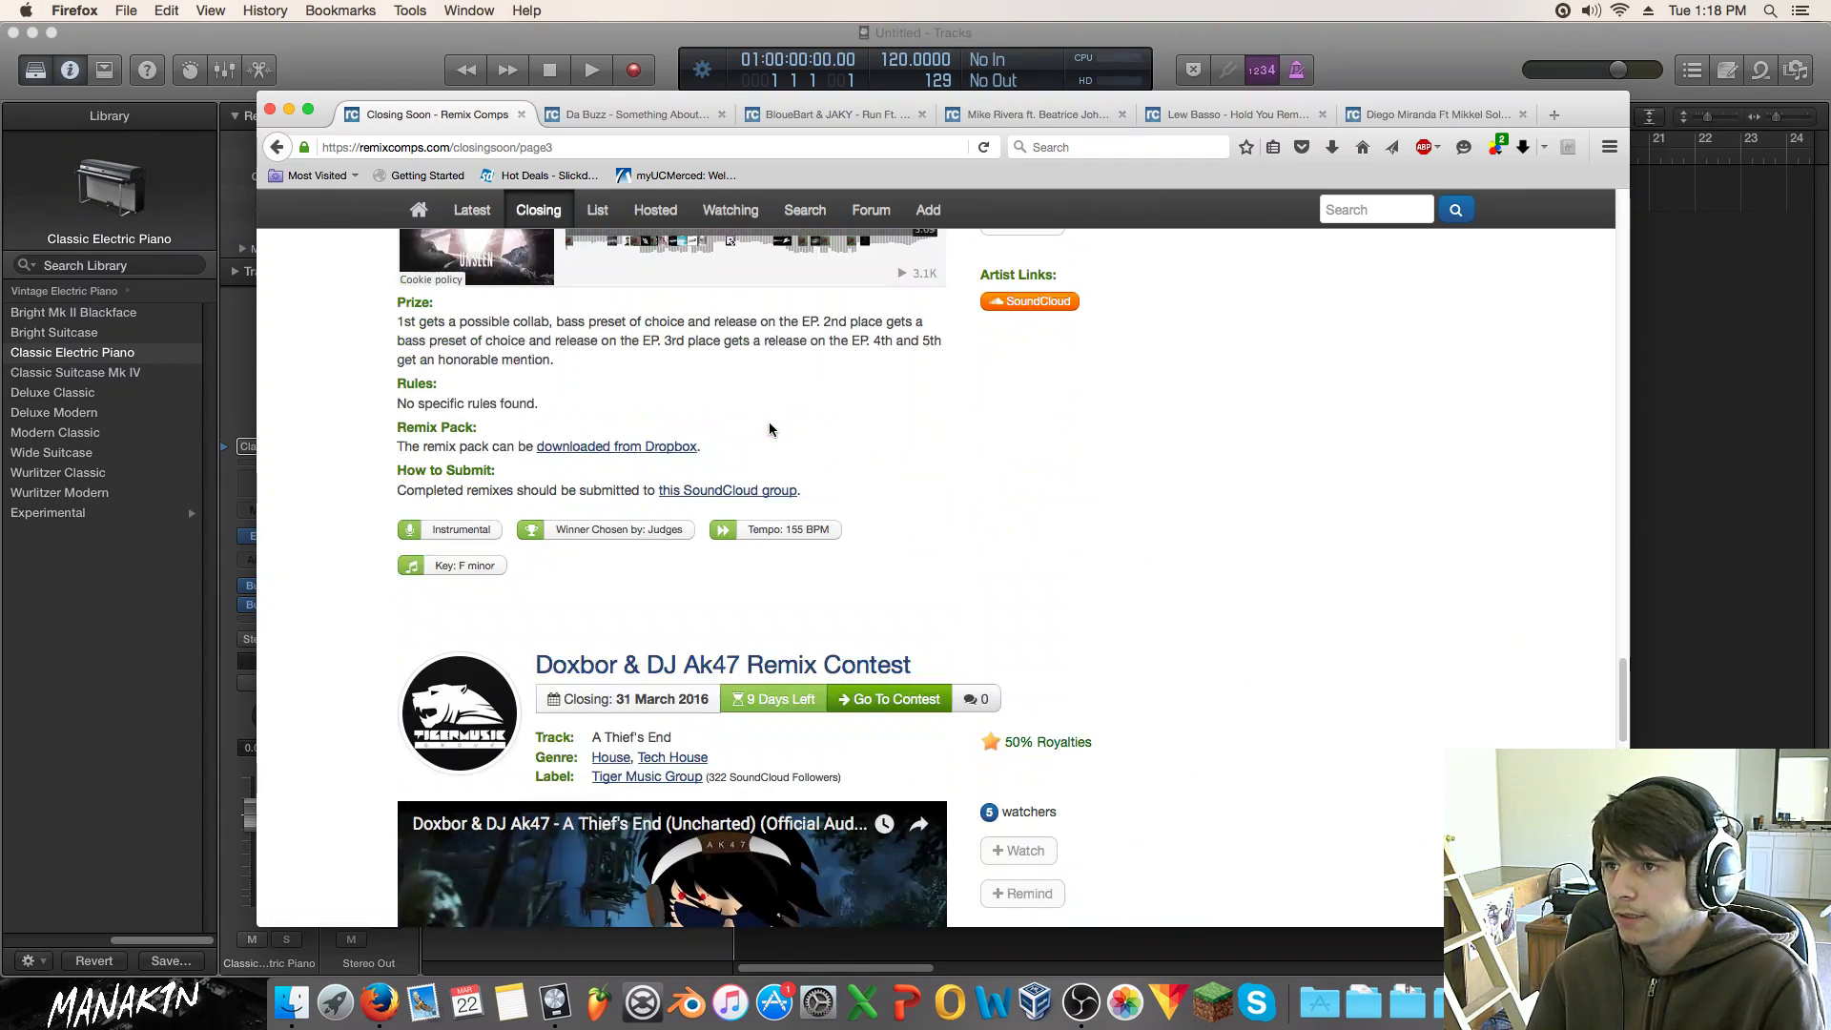
Step: Close the Closing Soon tab, then play and pause the Da Buzz contest video
left_click(520, 114)
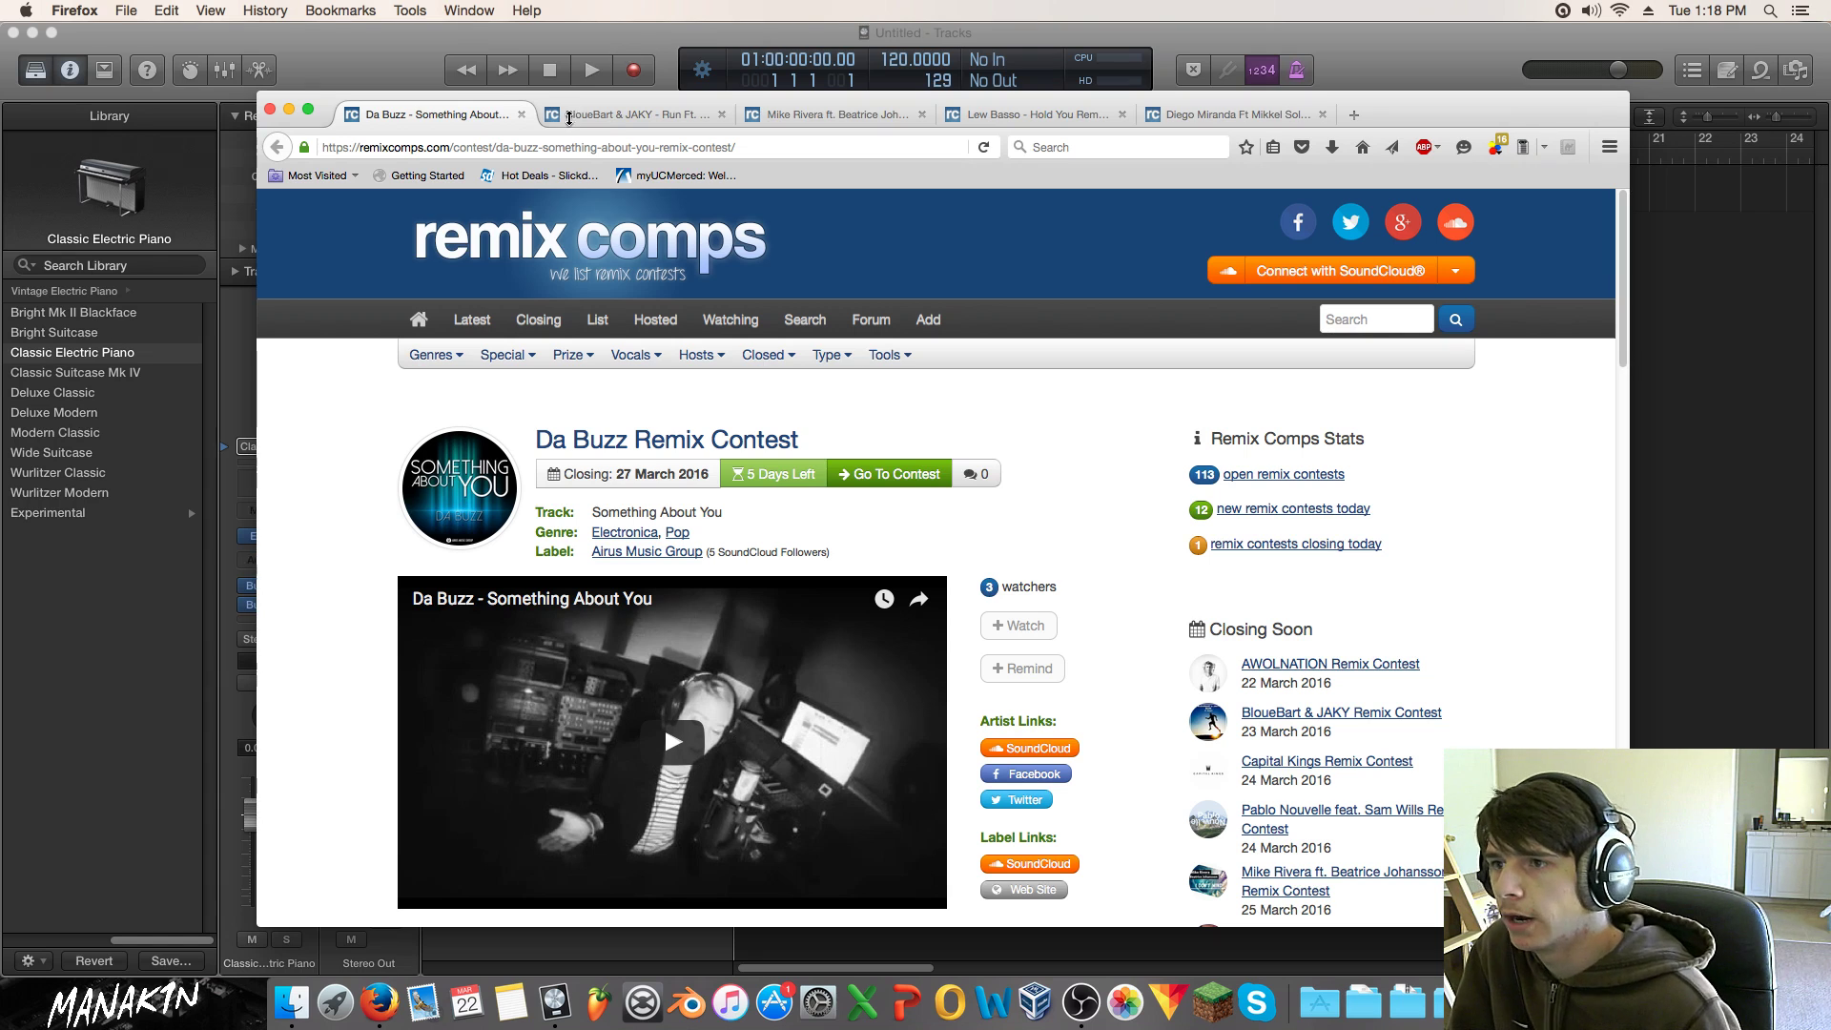
scroll(668, 734, "down", 3)
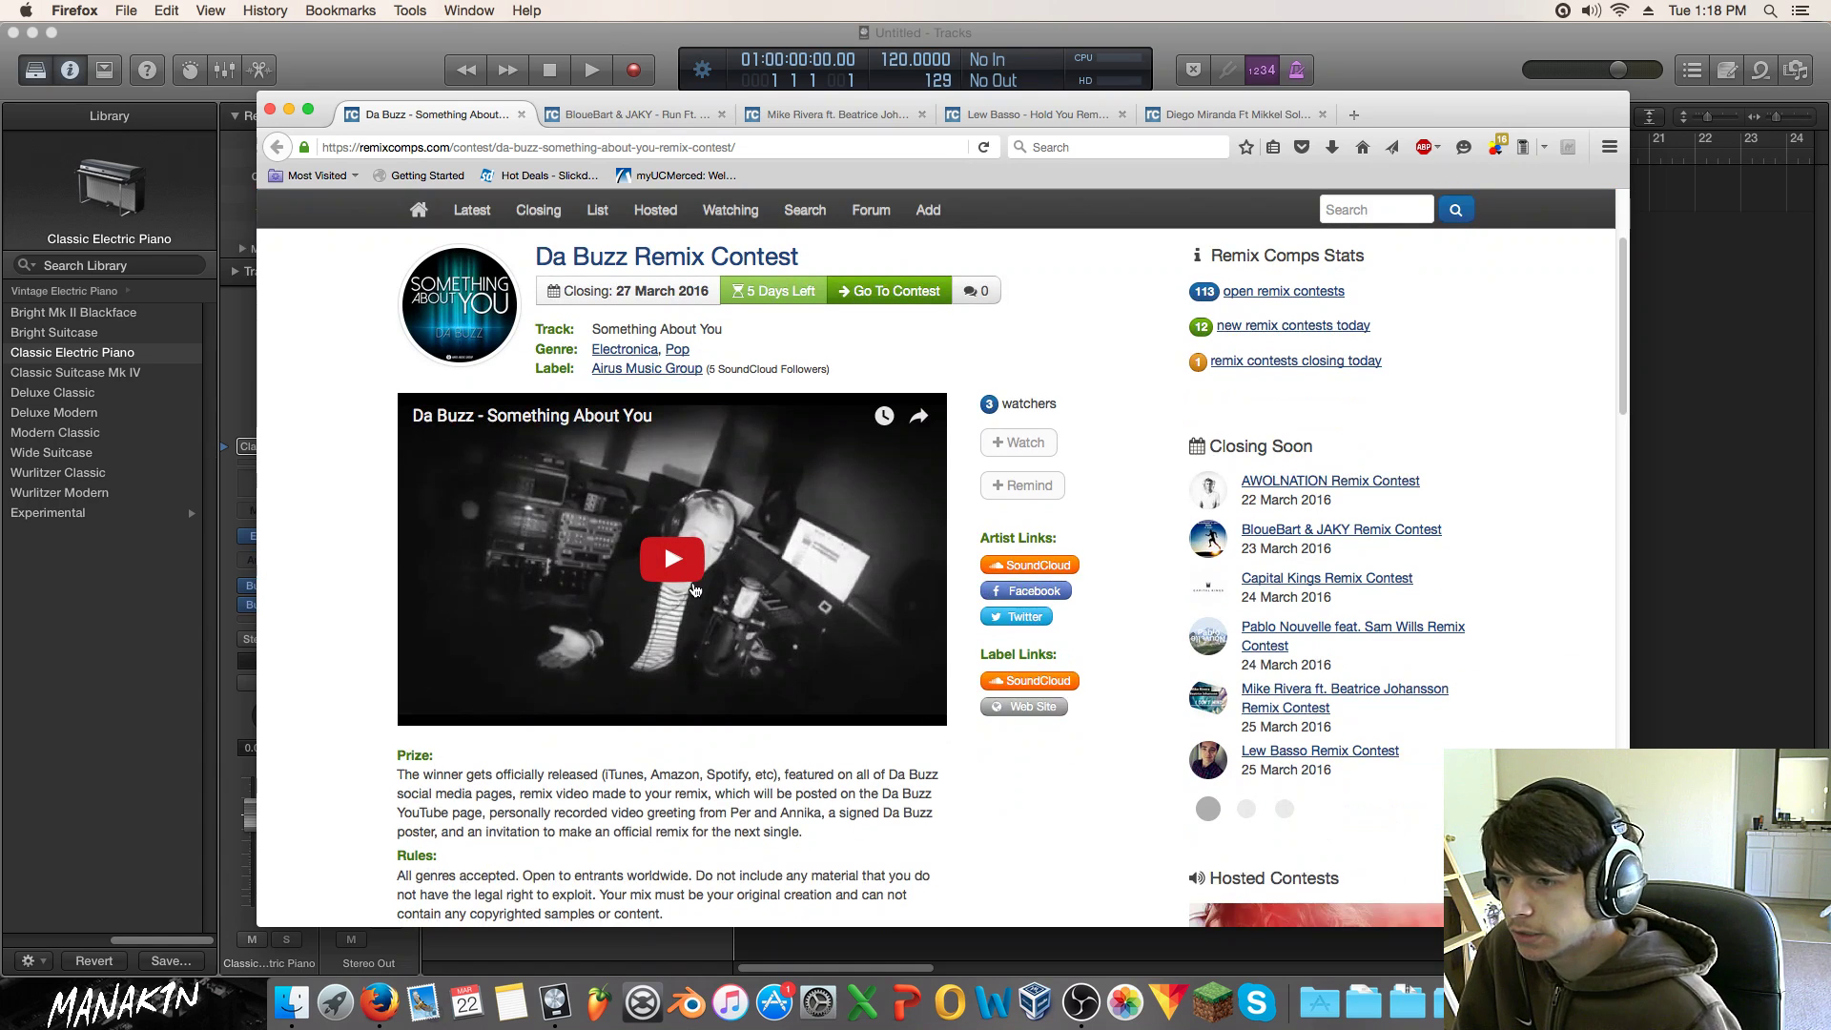
left_click(642, 654)
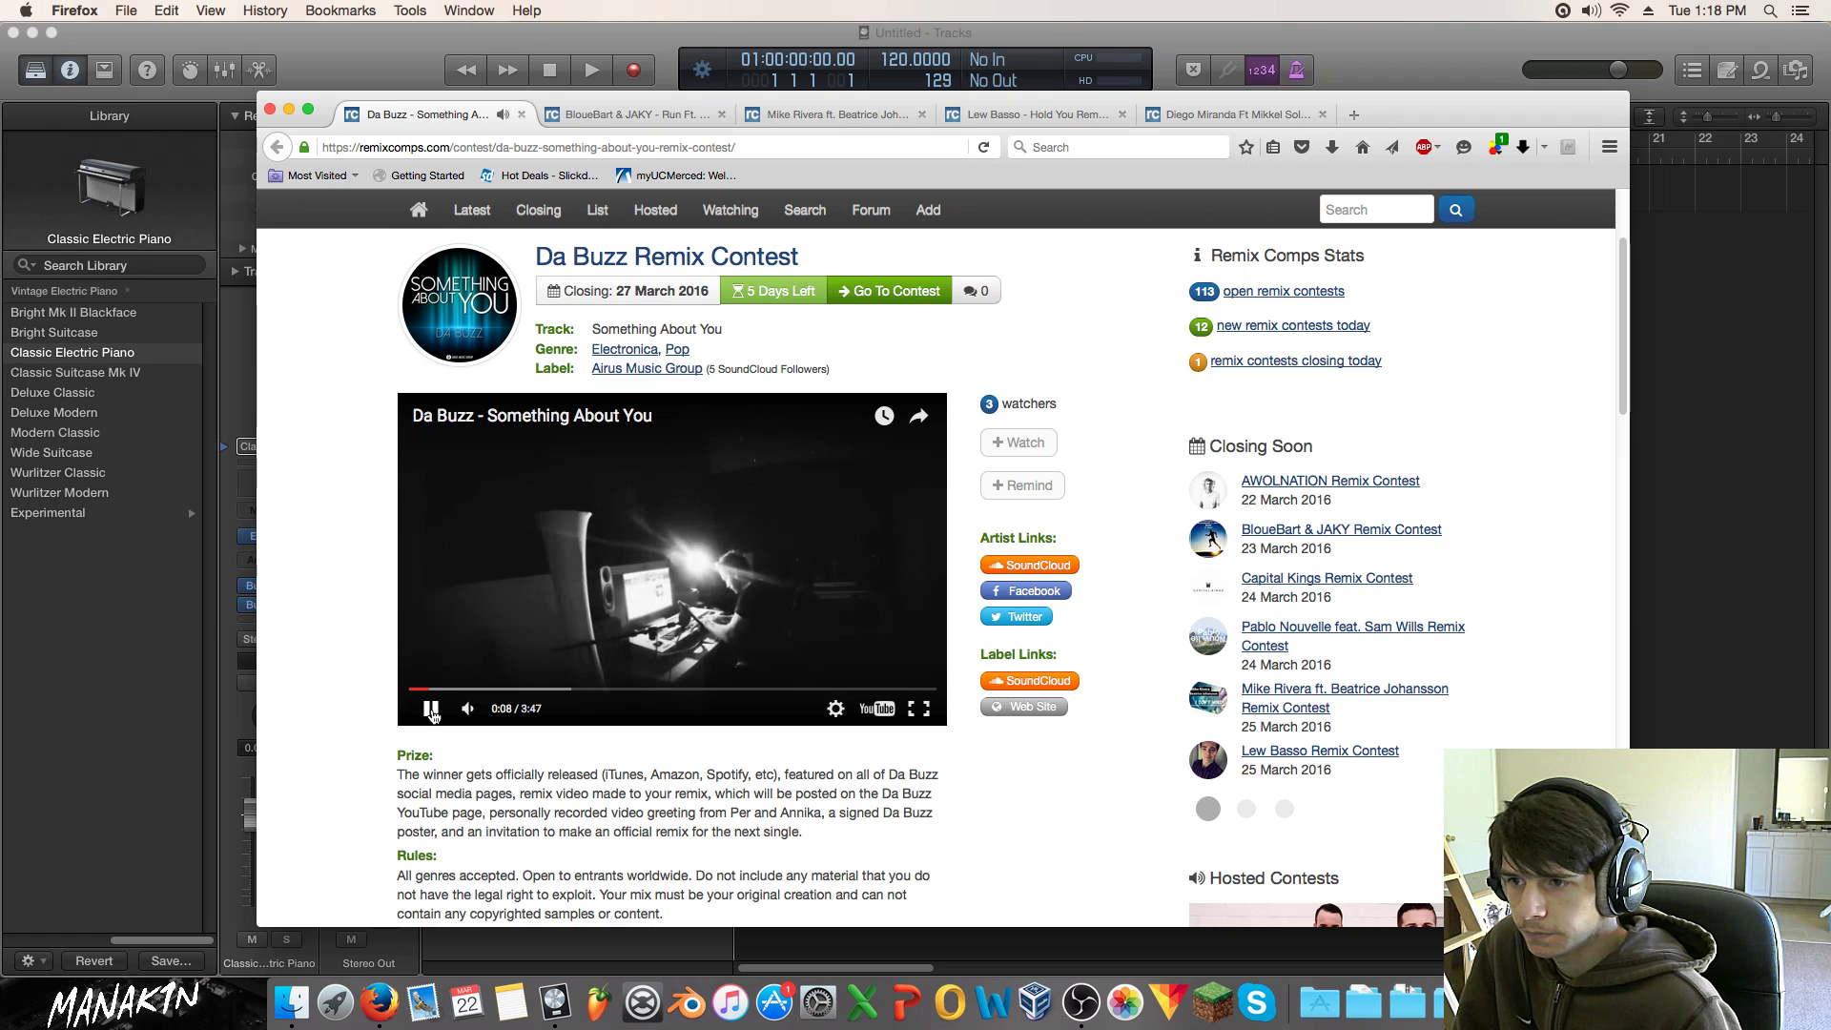
left_click(432, 714)
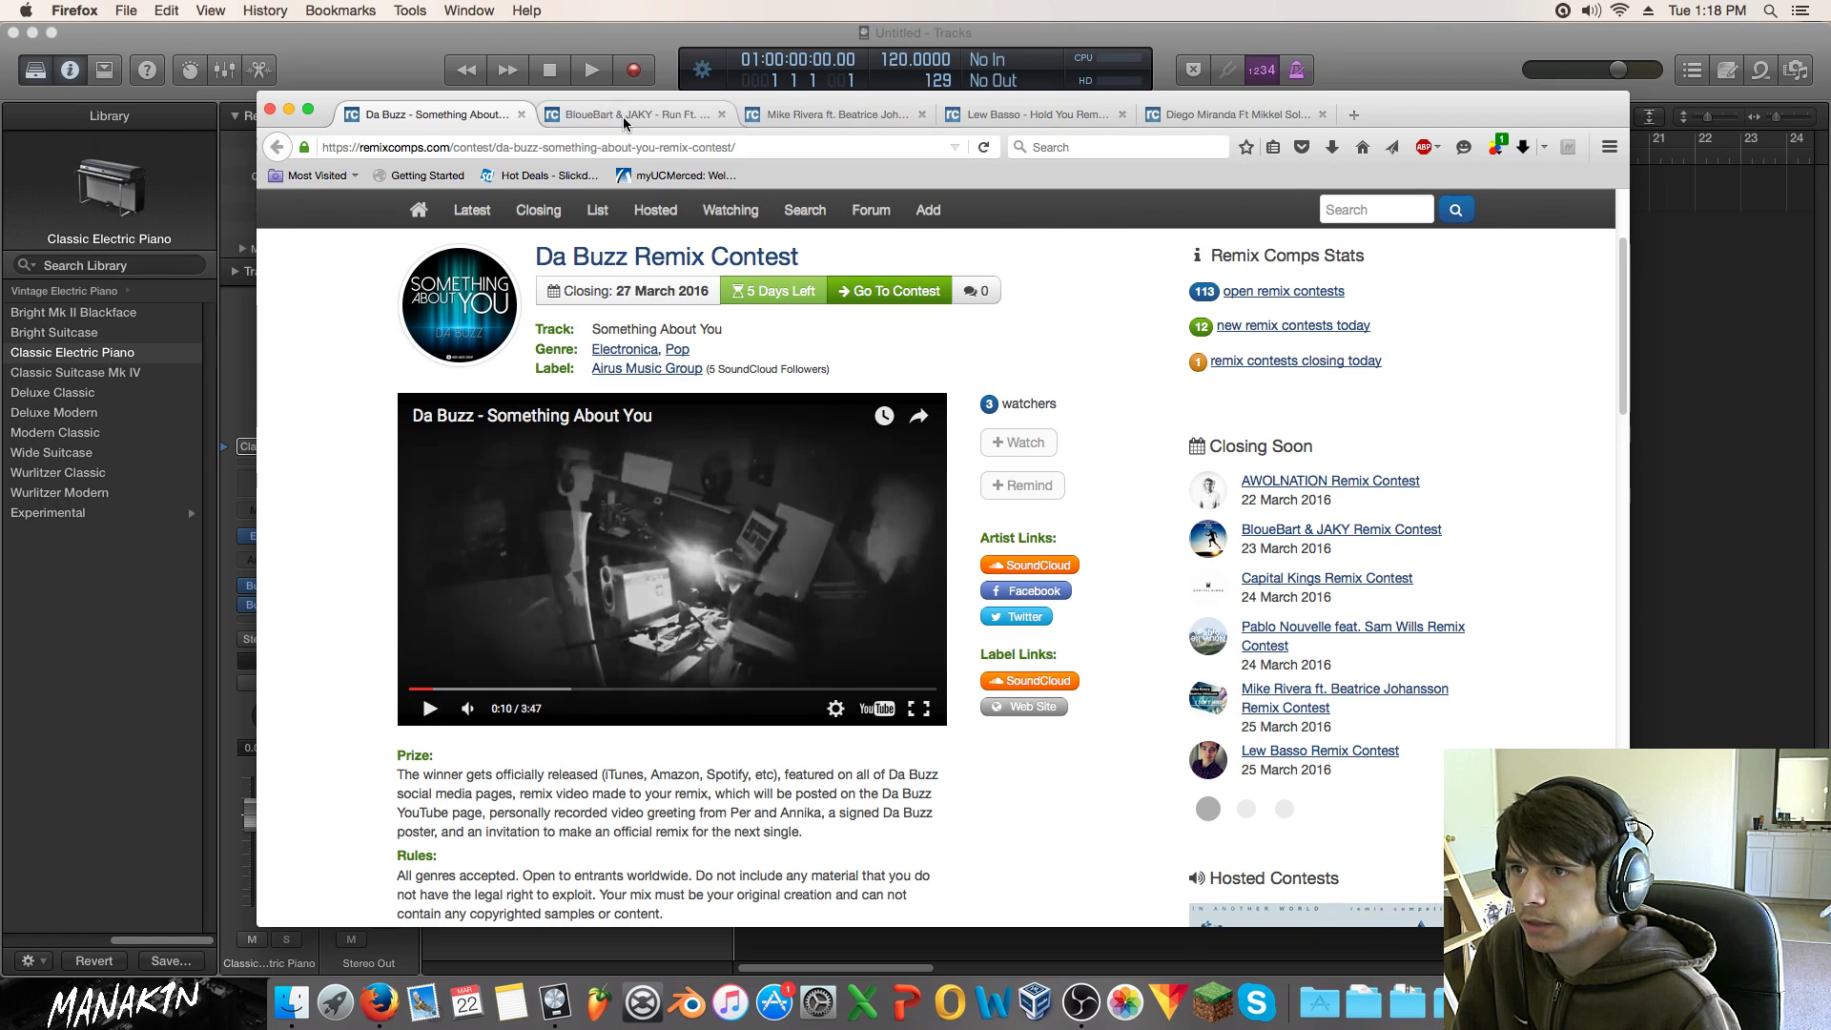
Step: Preview the BloueBart & JAKY track, rewinding to about 0:30 before pausing
left_click(621, 117)
scroll(932, 525, "down", 2)
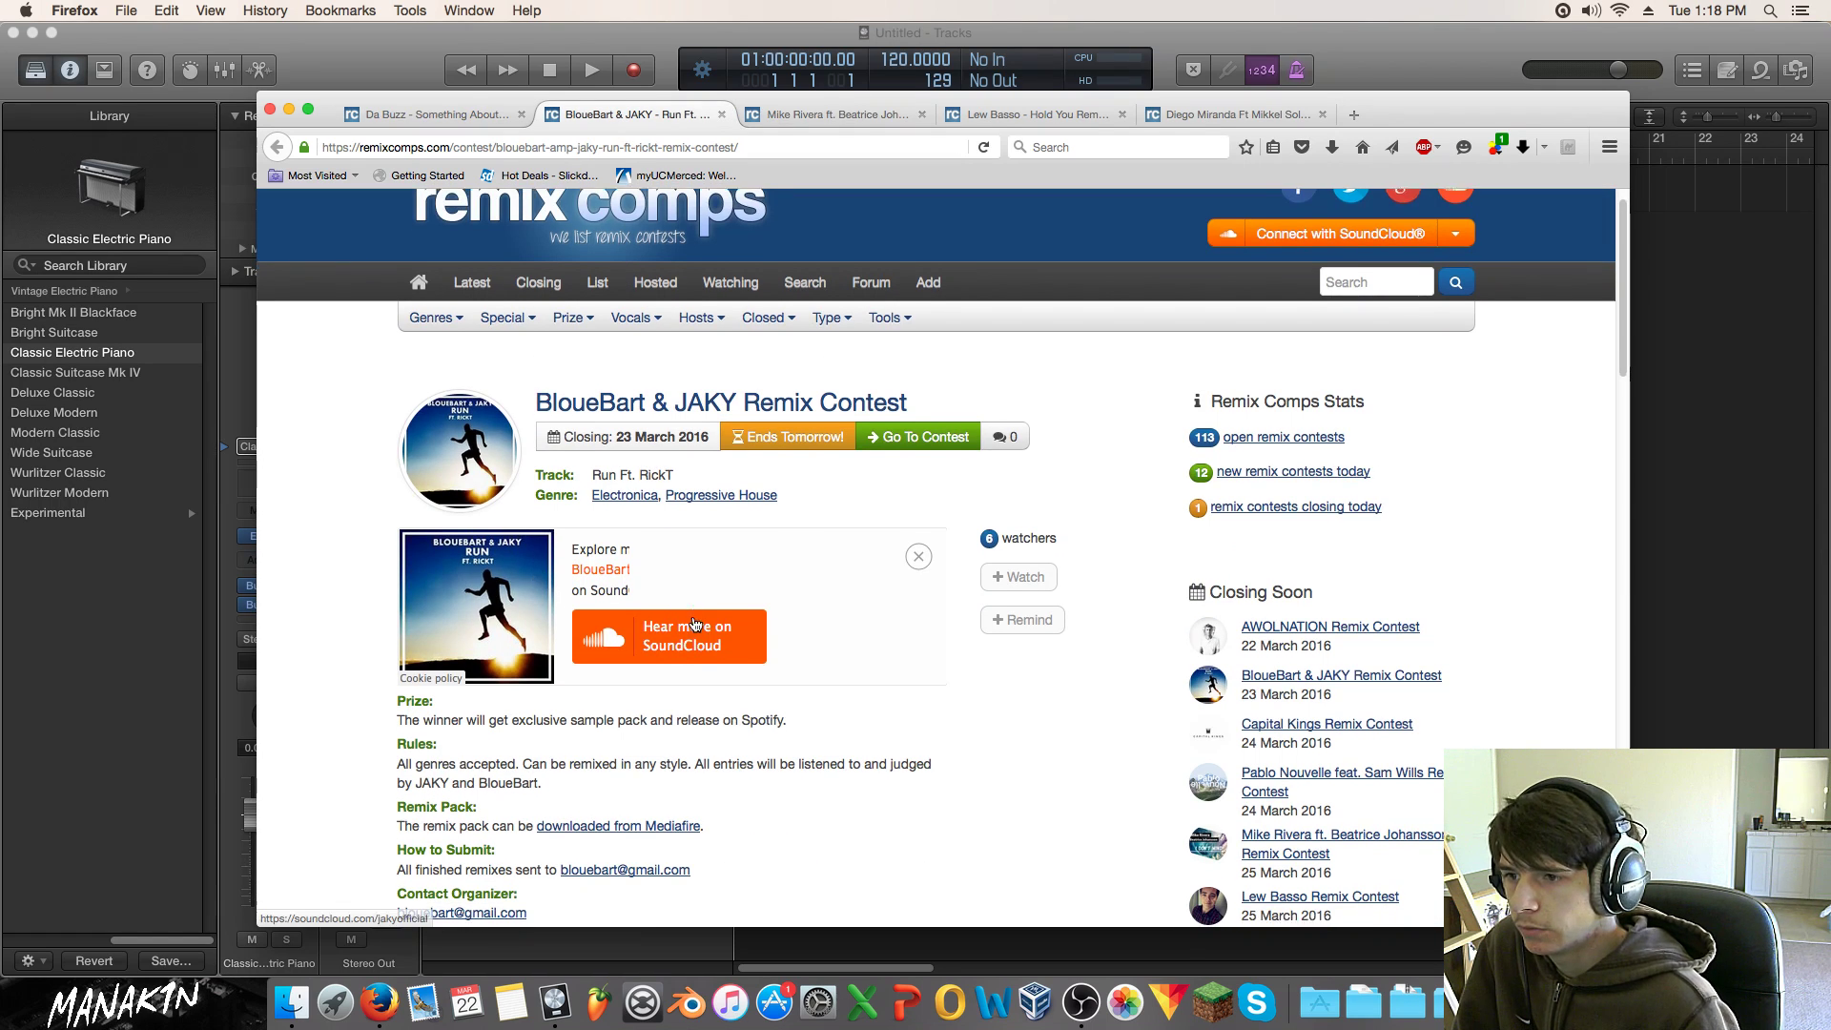
left_click(658, 601)
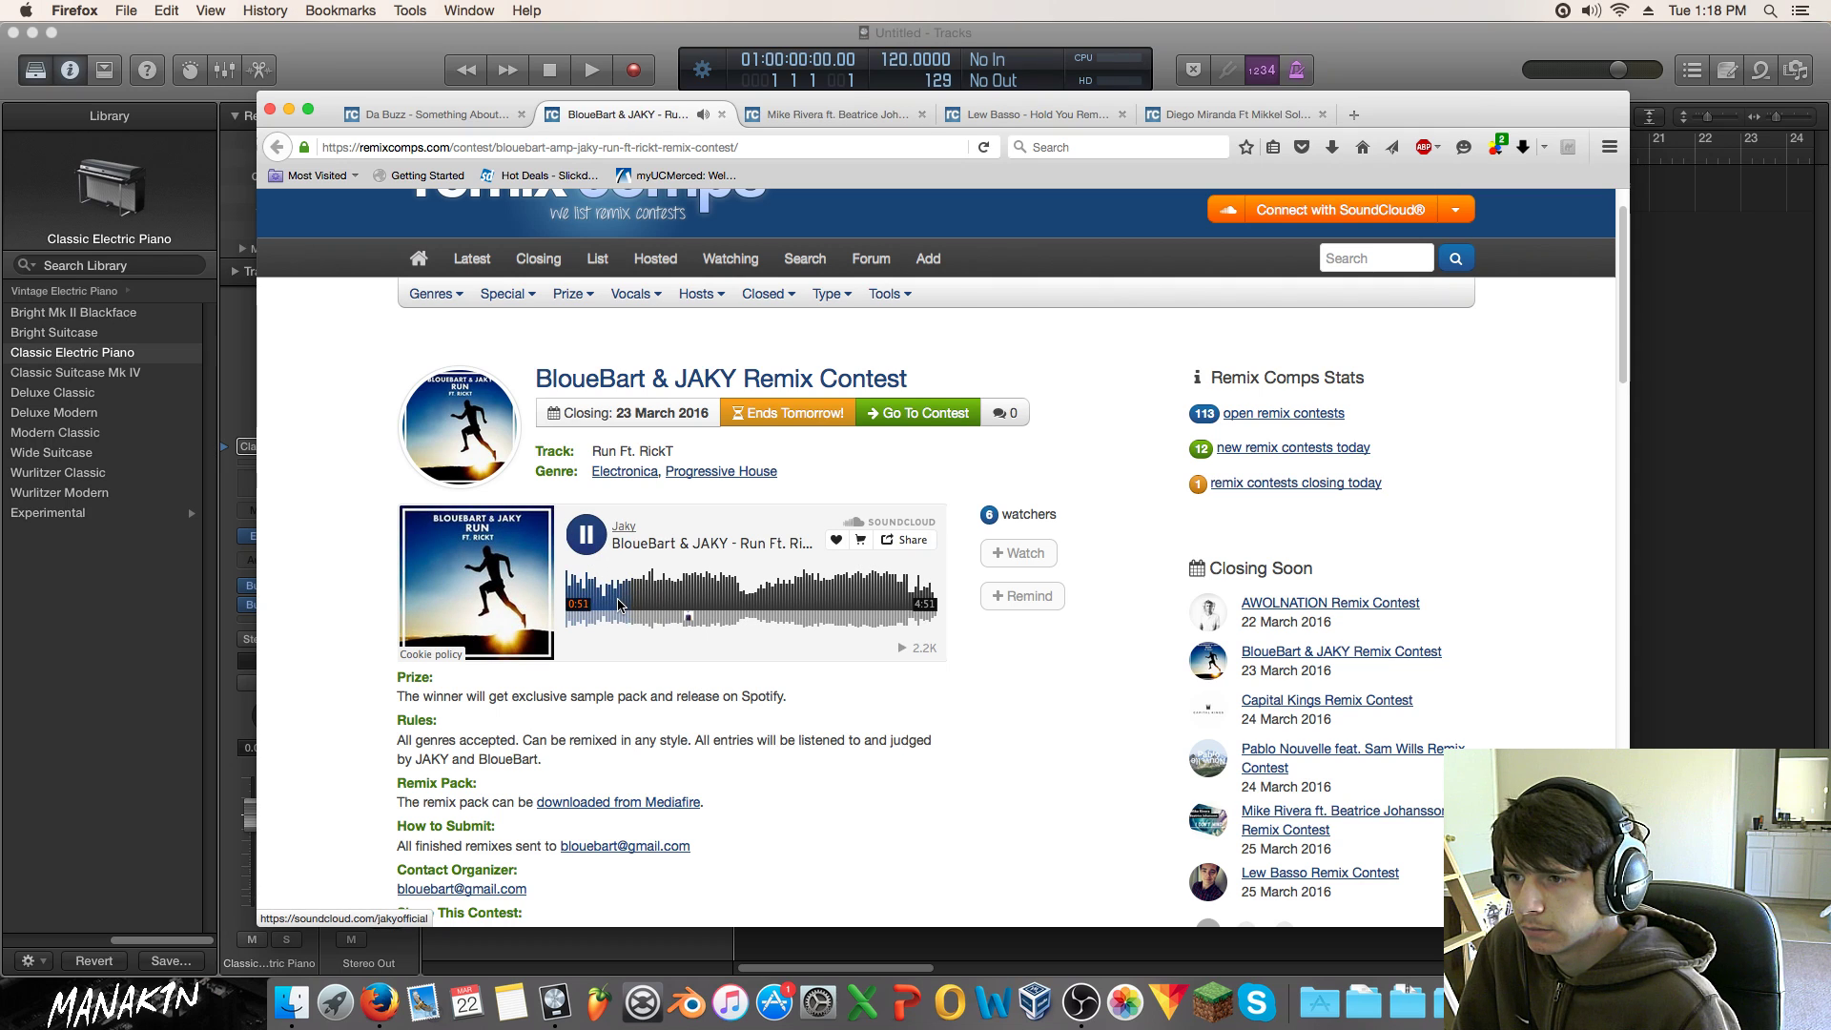
left_click_drag(620, 602, 603, 603)
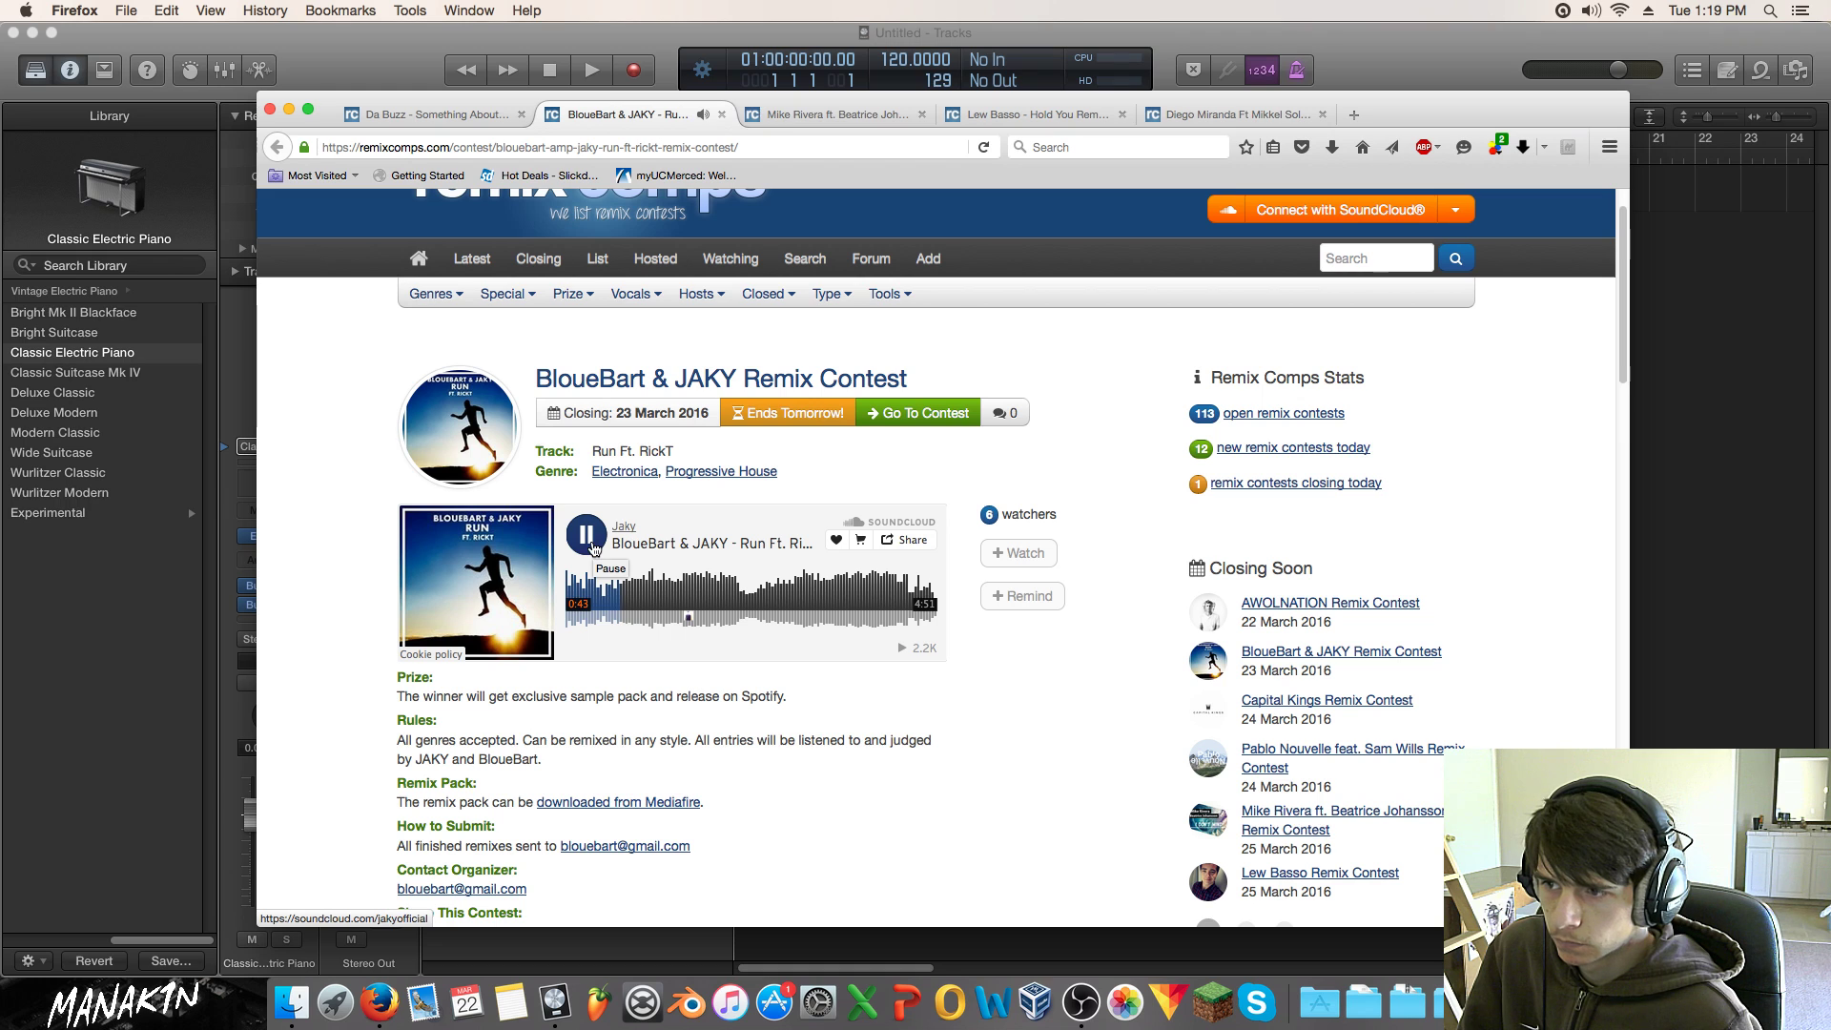
left_click(588, 538)
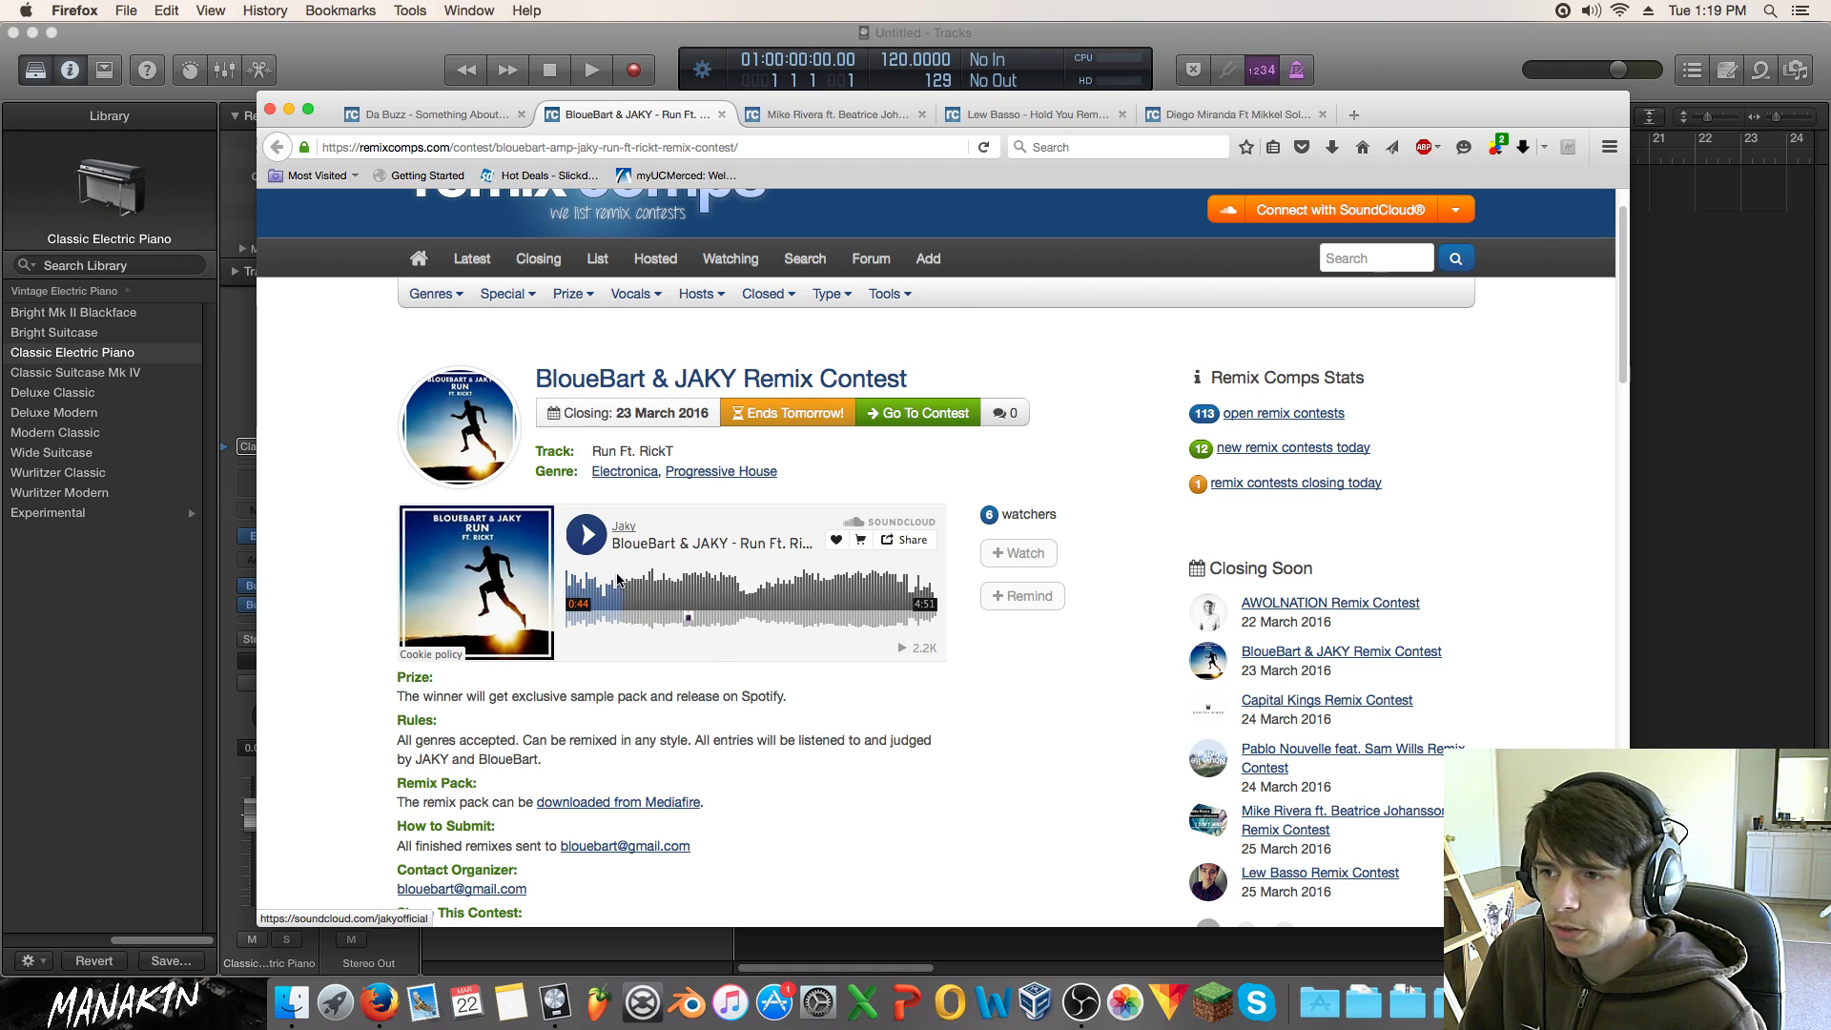
left_click(866, 111)
scroll(638, 585, "down", 2)
left_click(673, 664)
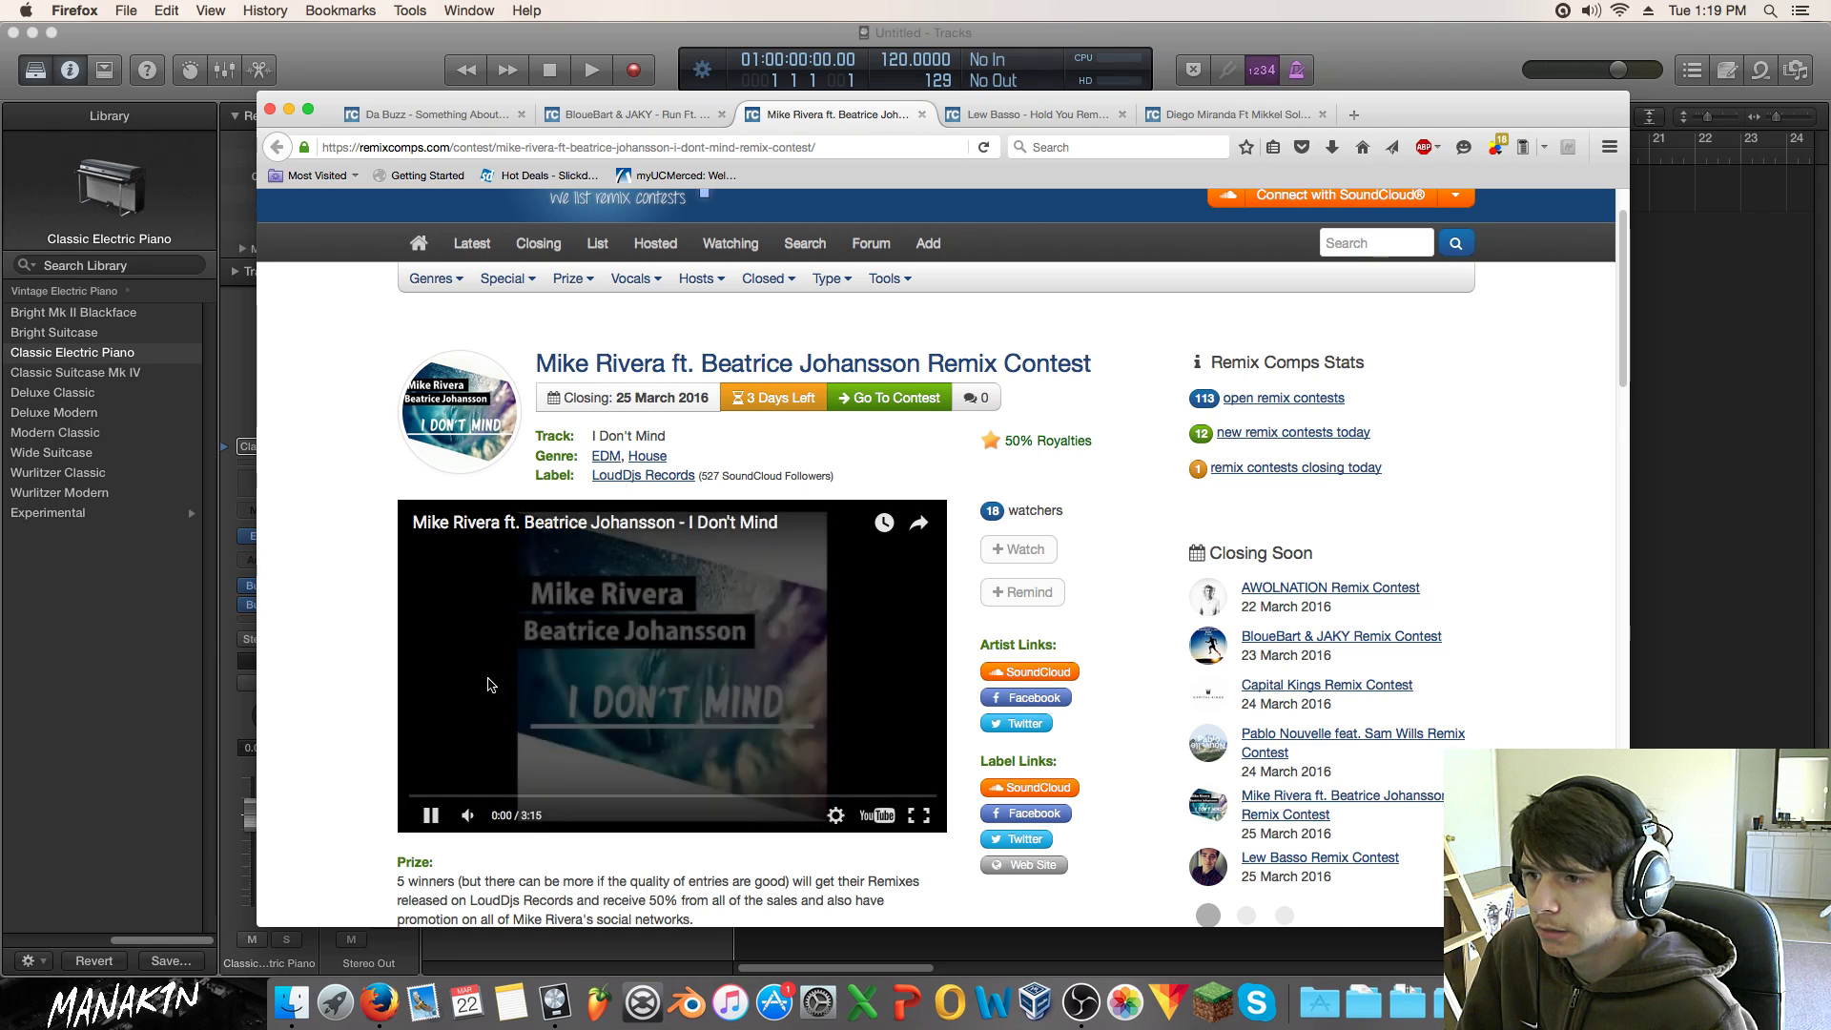
scroll(488, 677, "down", 3)
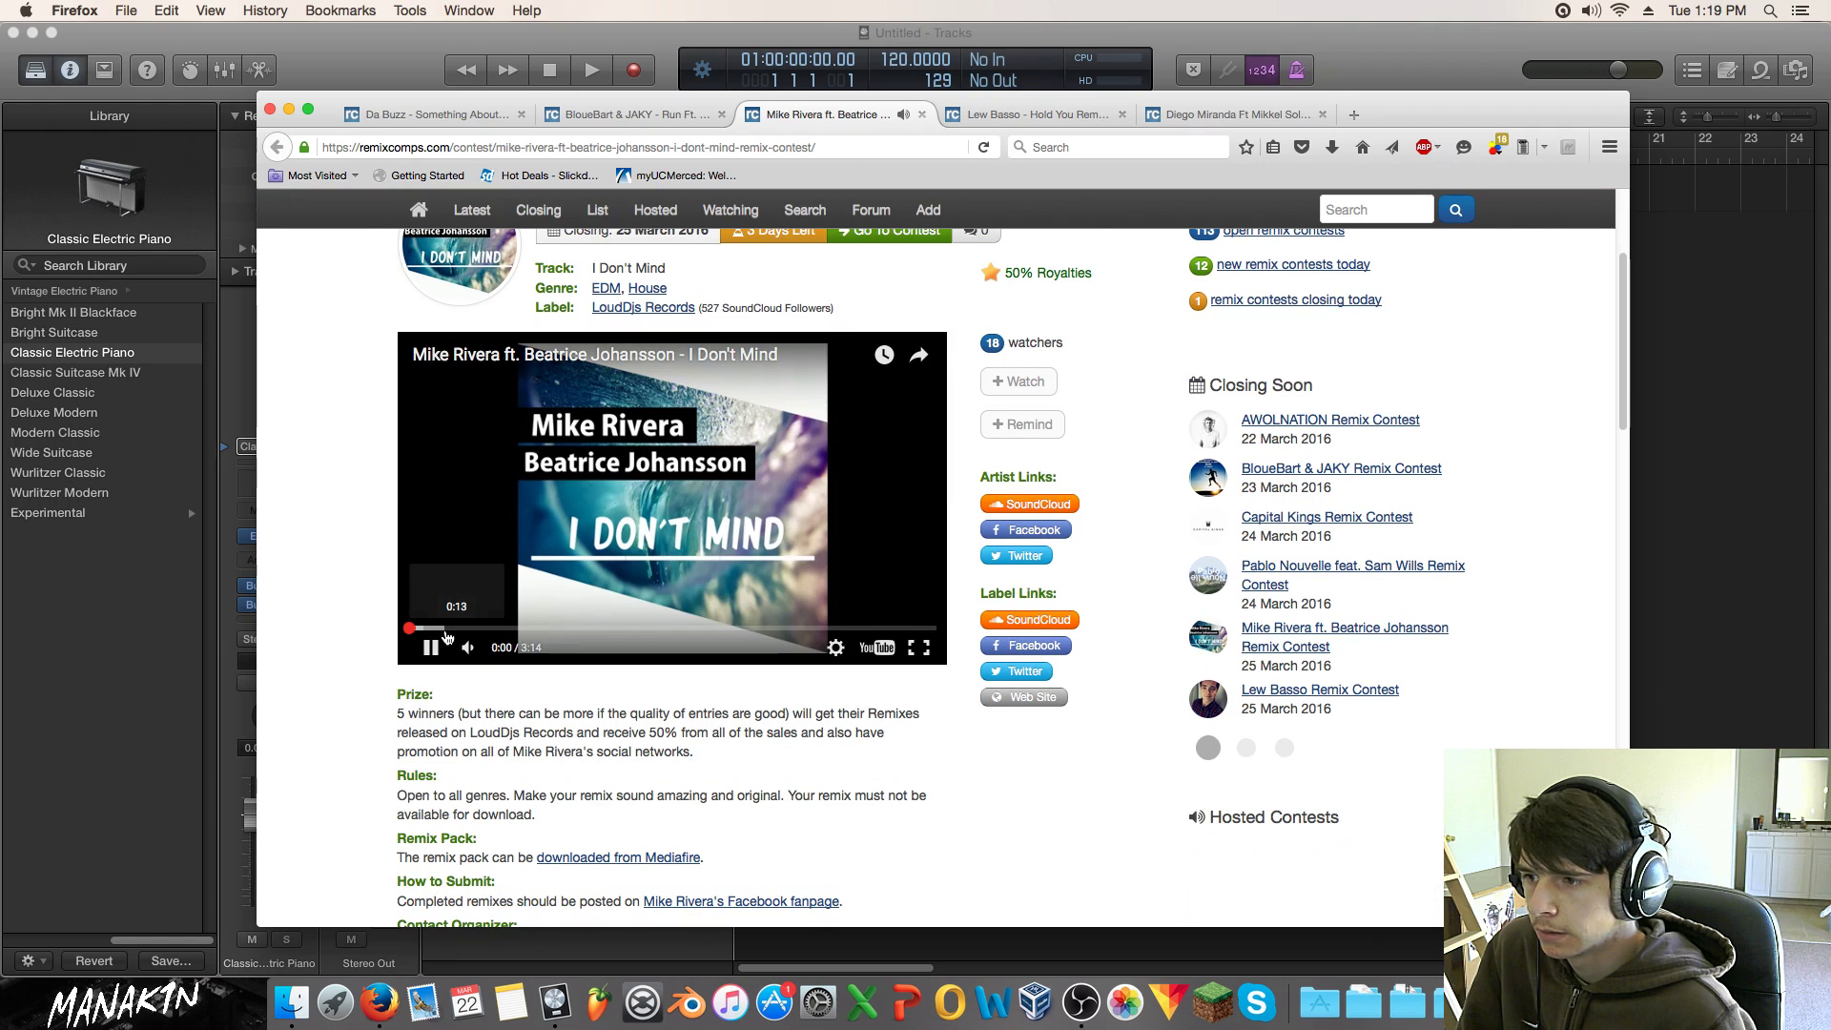
left_click(445, 629)
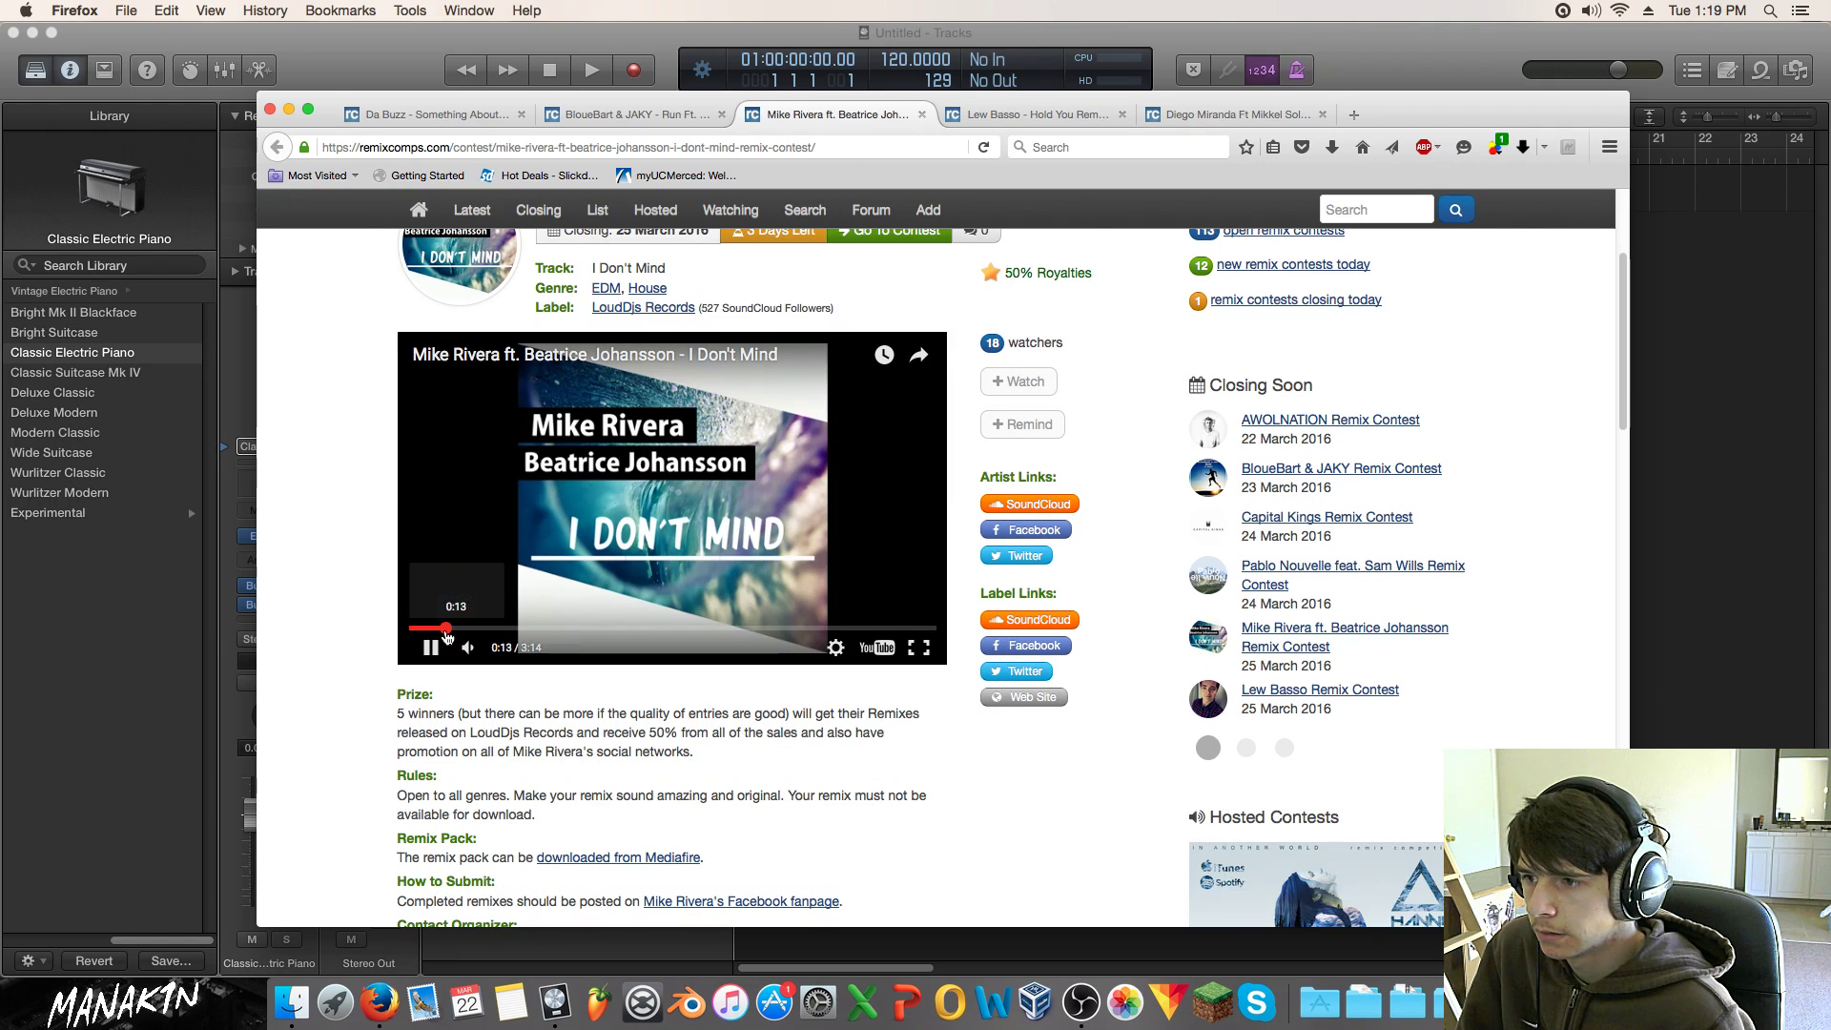
left_click(464, 629)
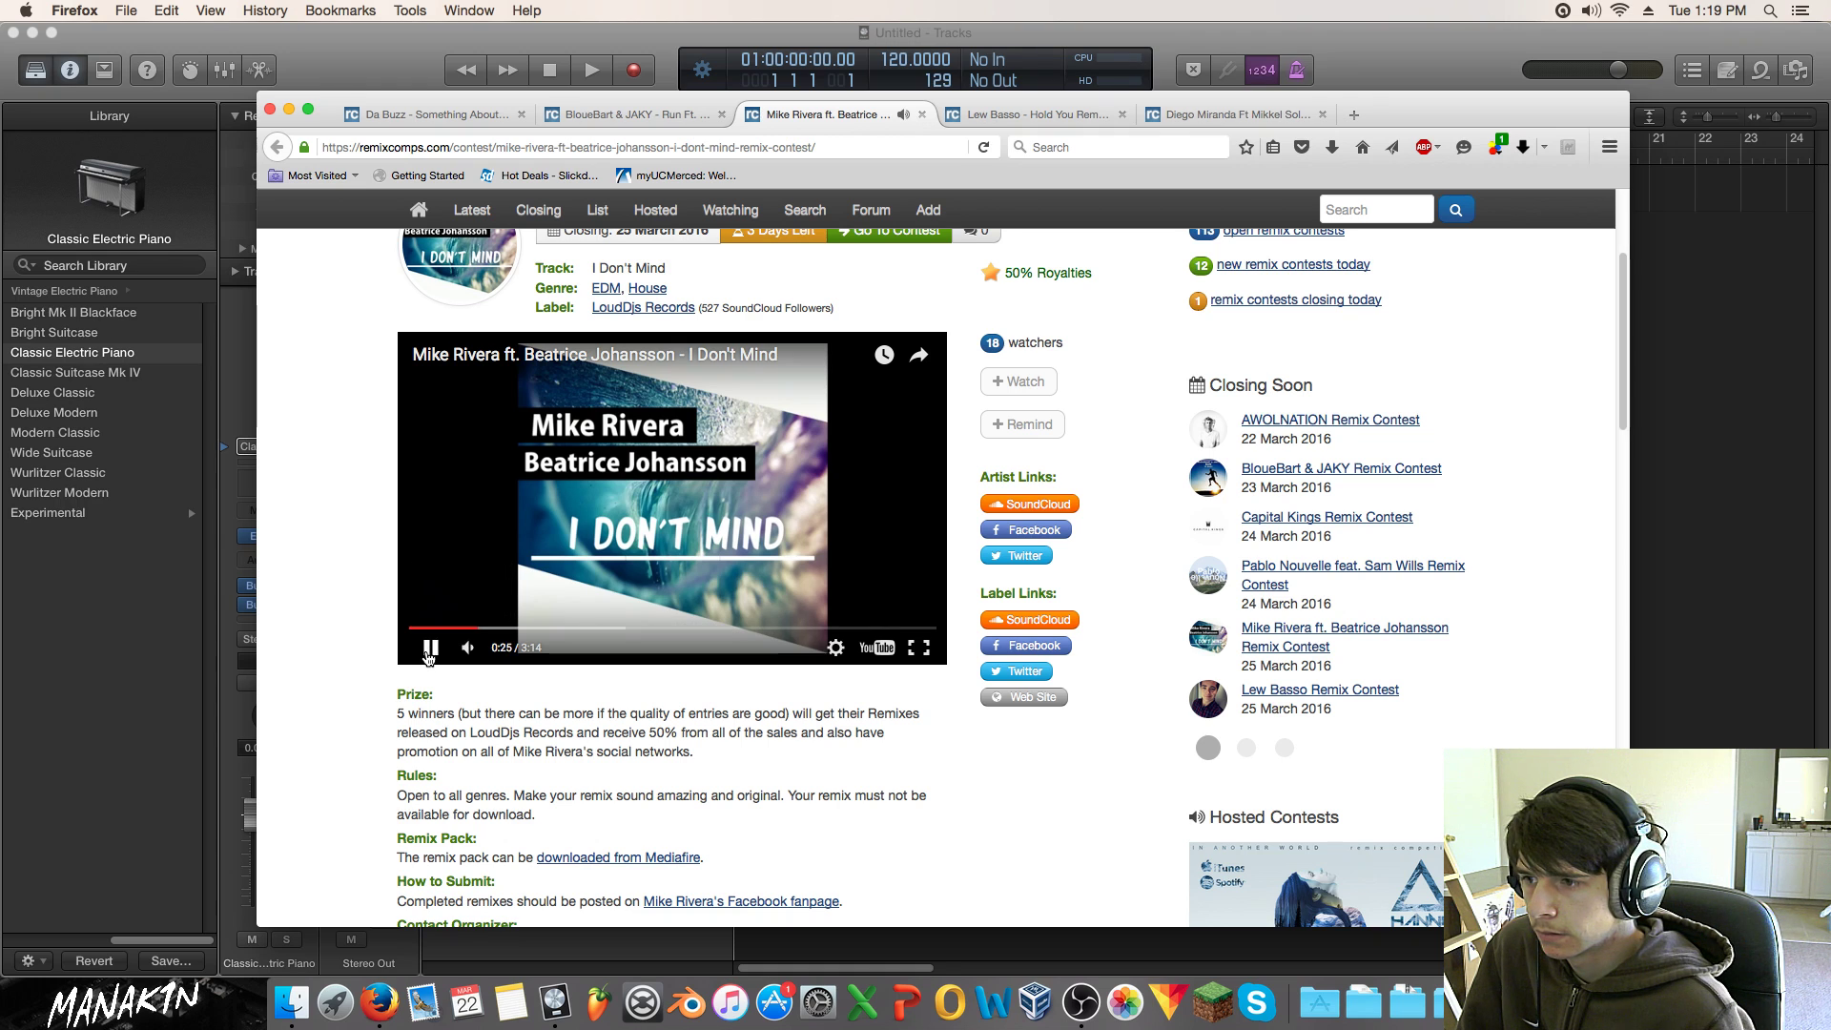
left_click(430, 647)
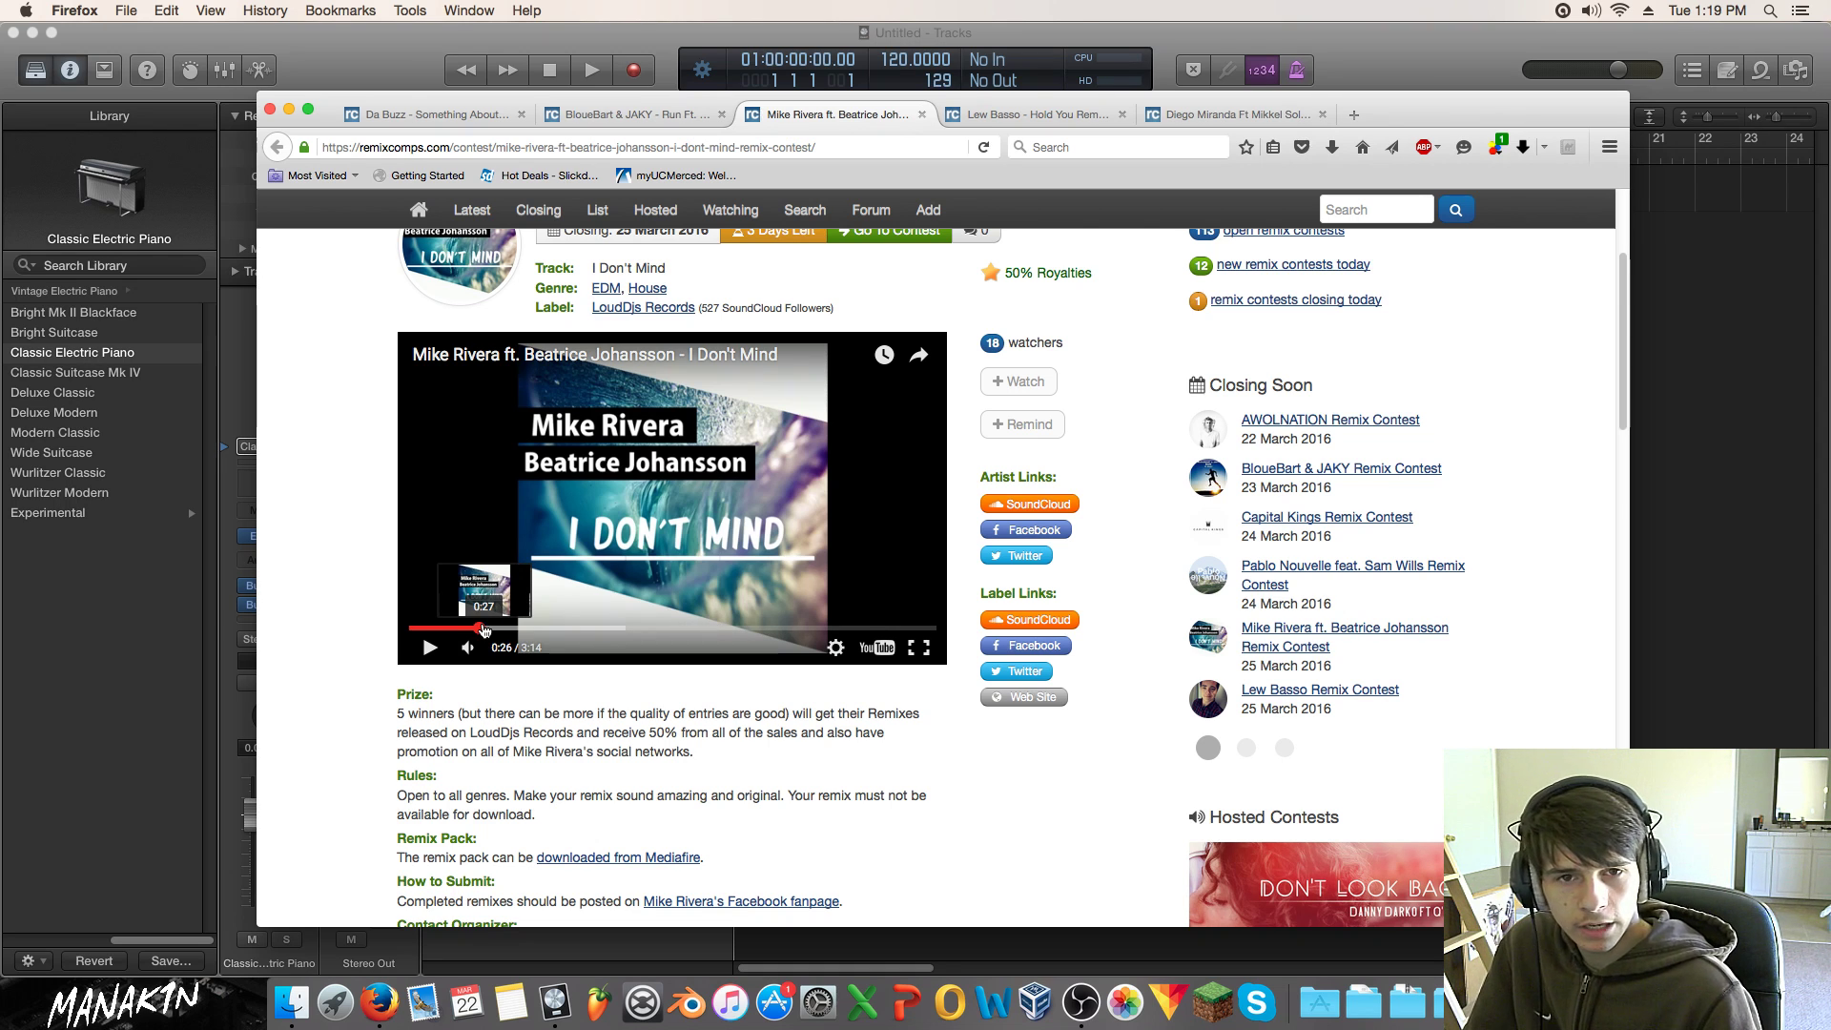
scroll(531, 748, "up", 1)
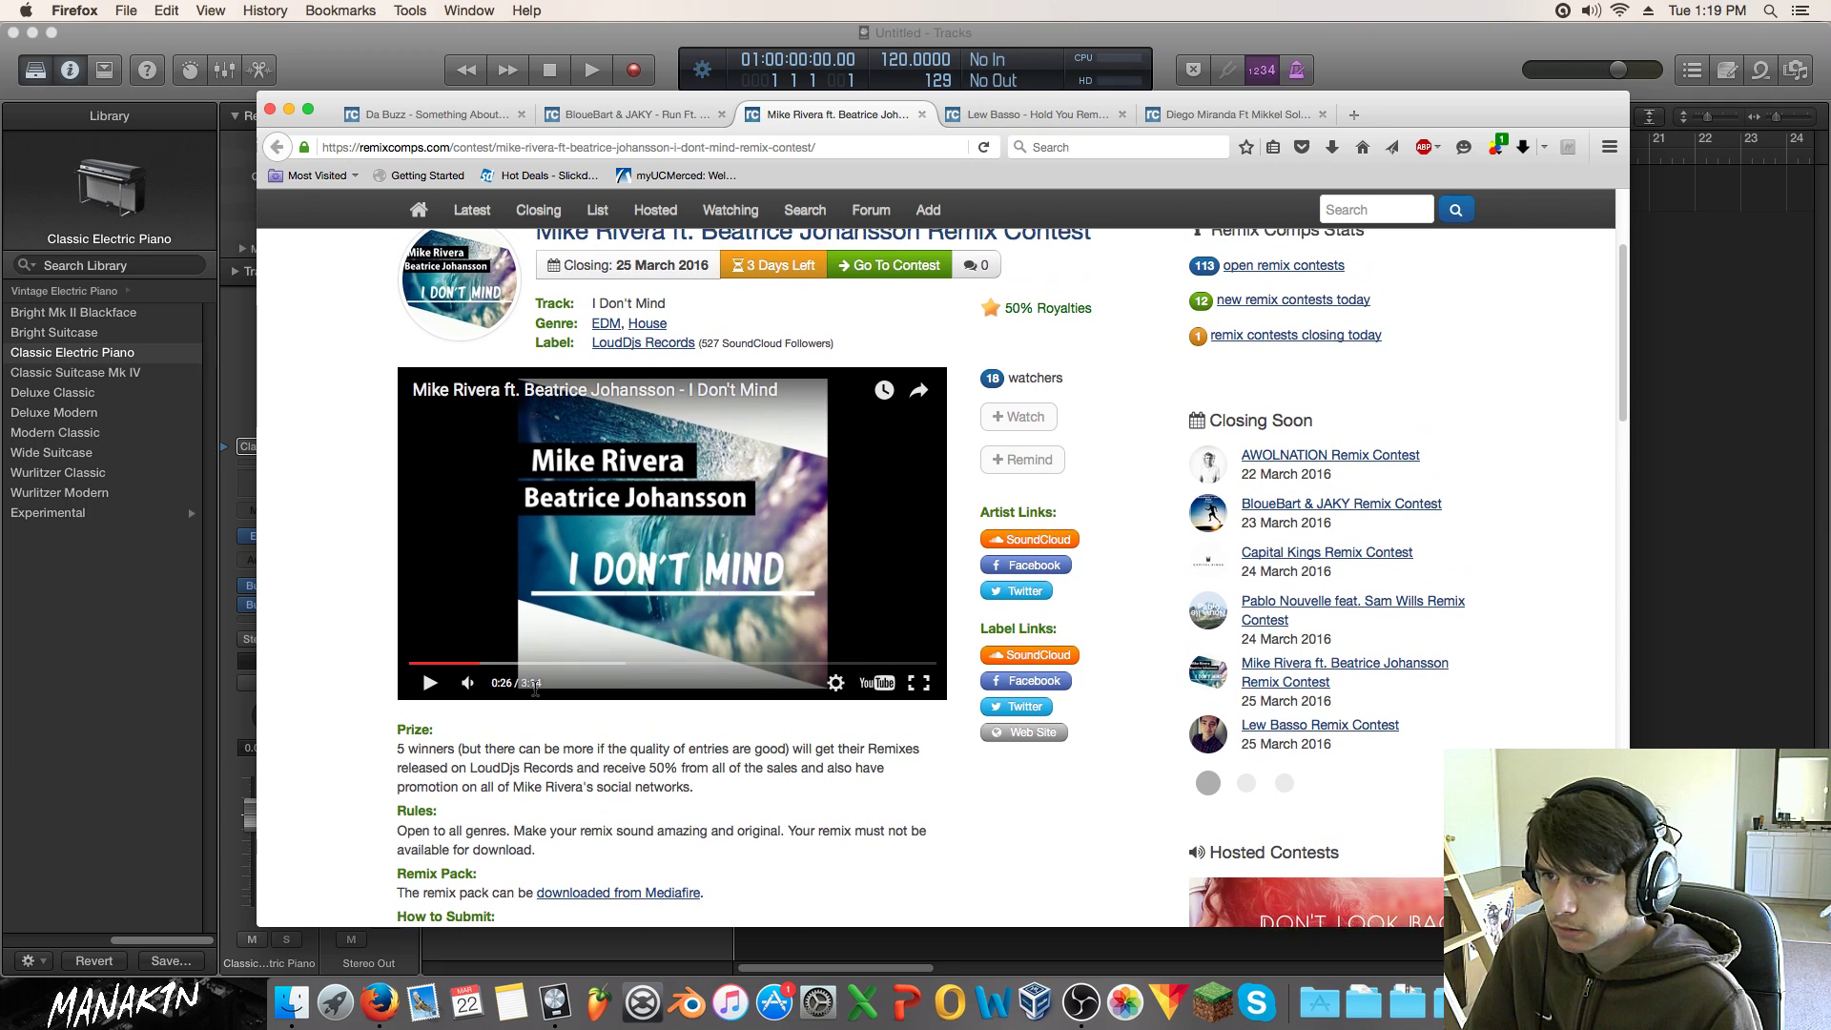
left_click(1038, 114)
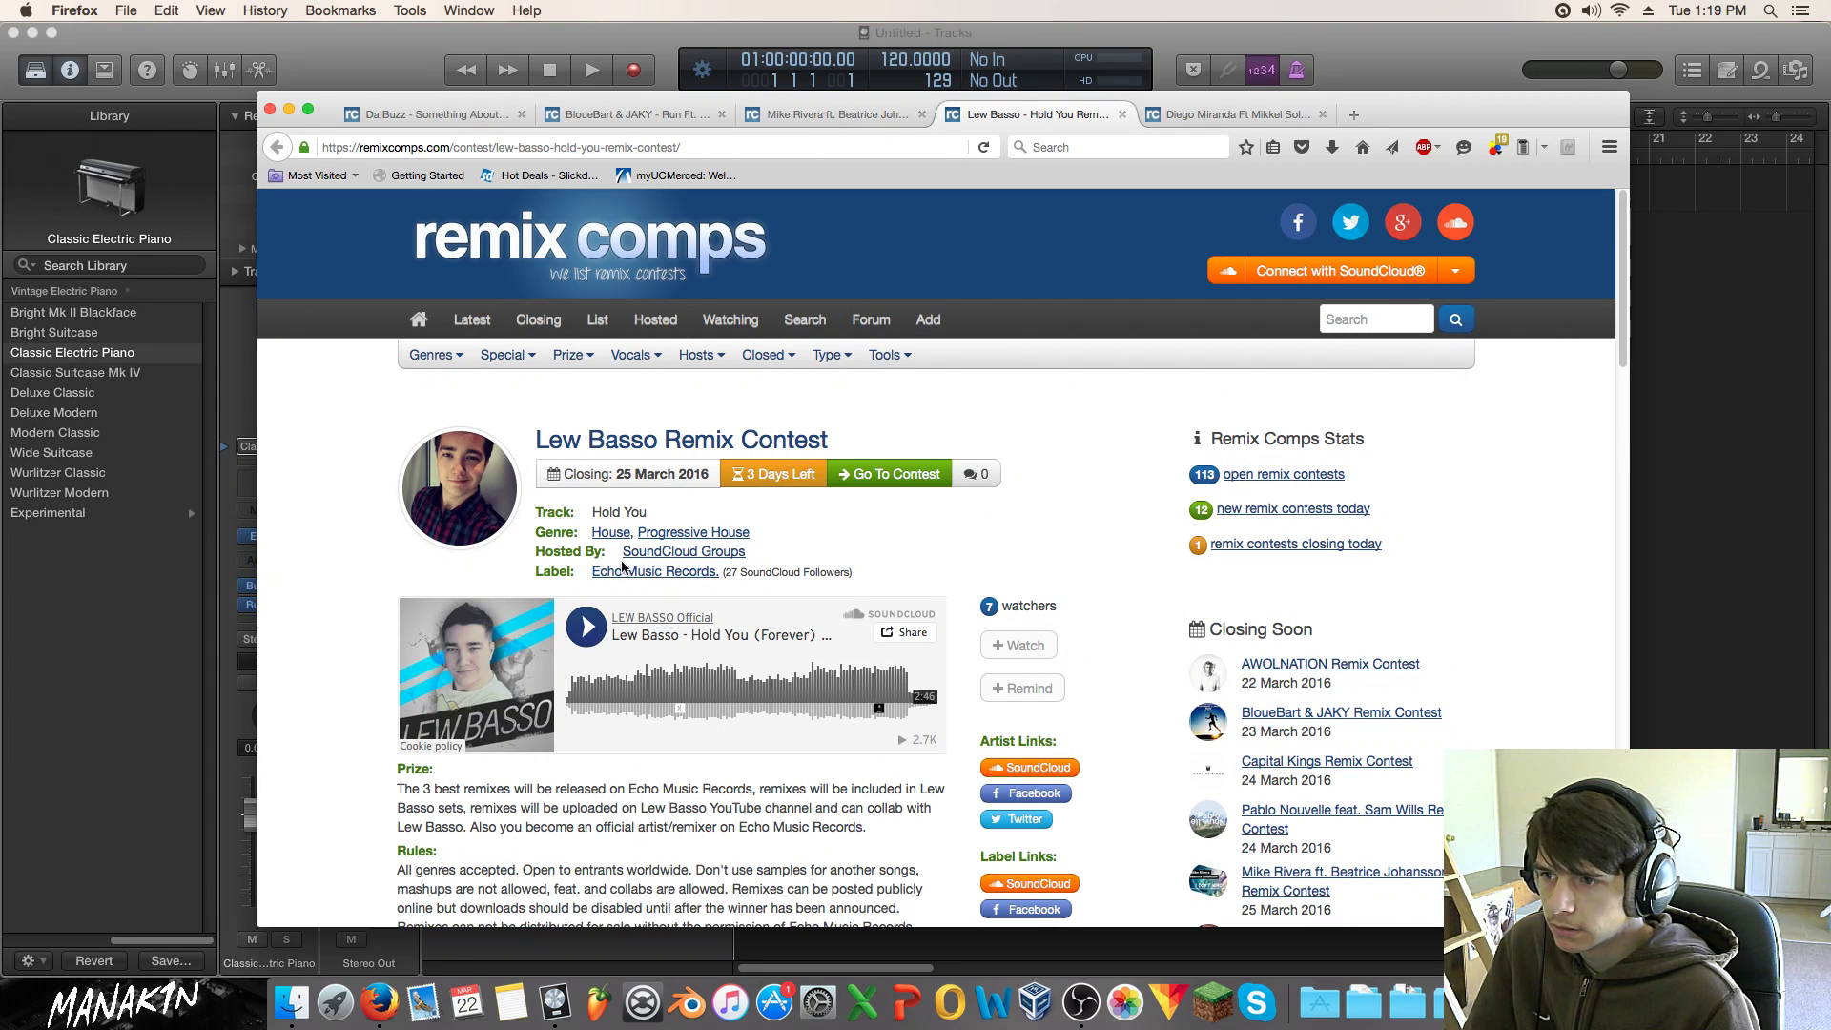
Step: Briefly play the Lew Basso track, then preview Diego Miranda's 'Turn The Lights Out' and dismiss the promo
left_click(595, 634)
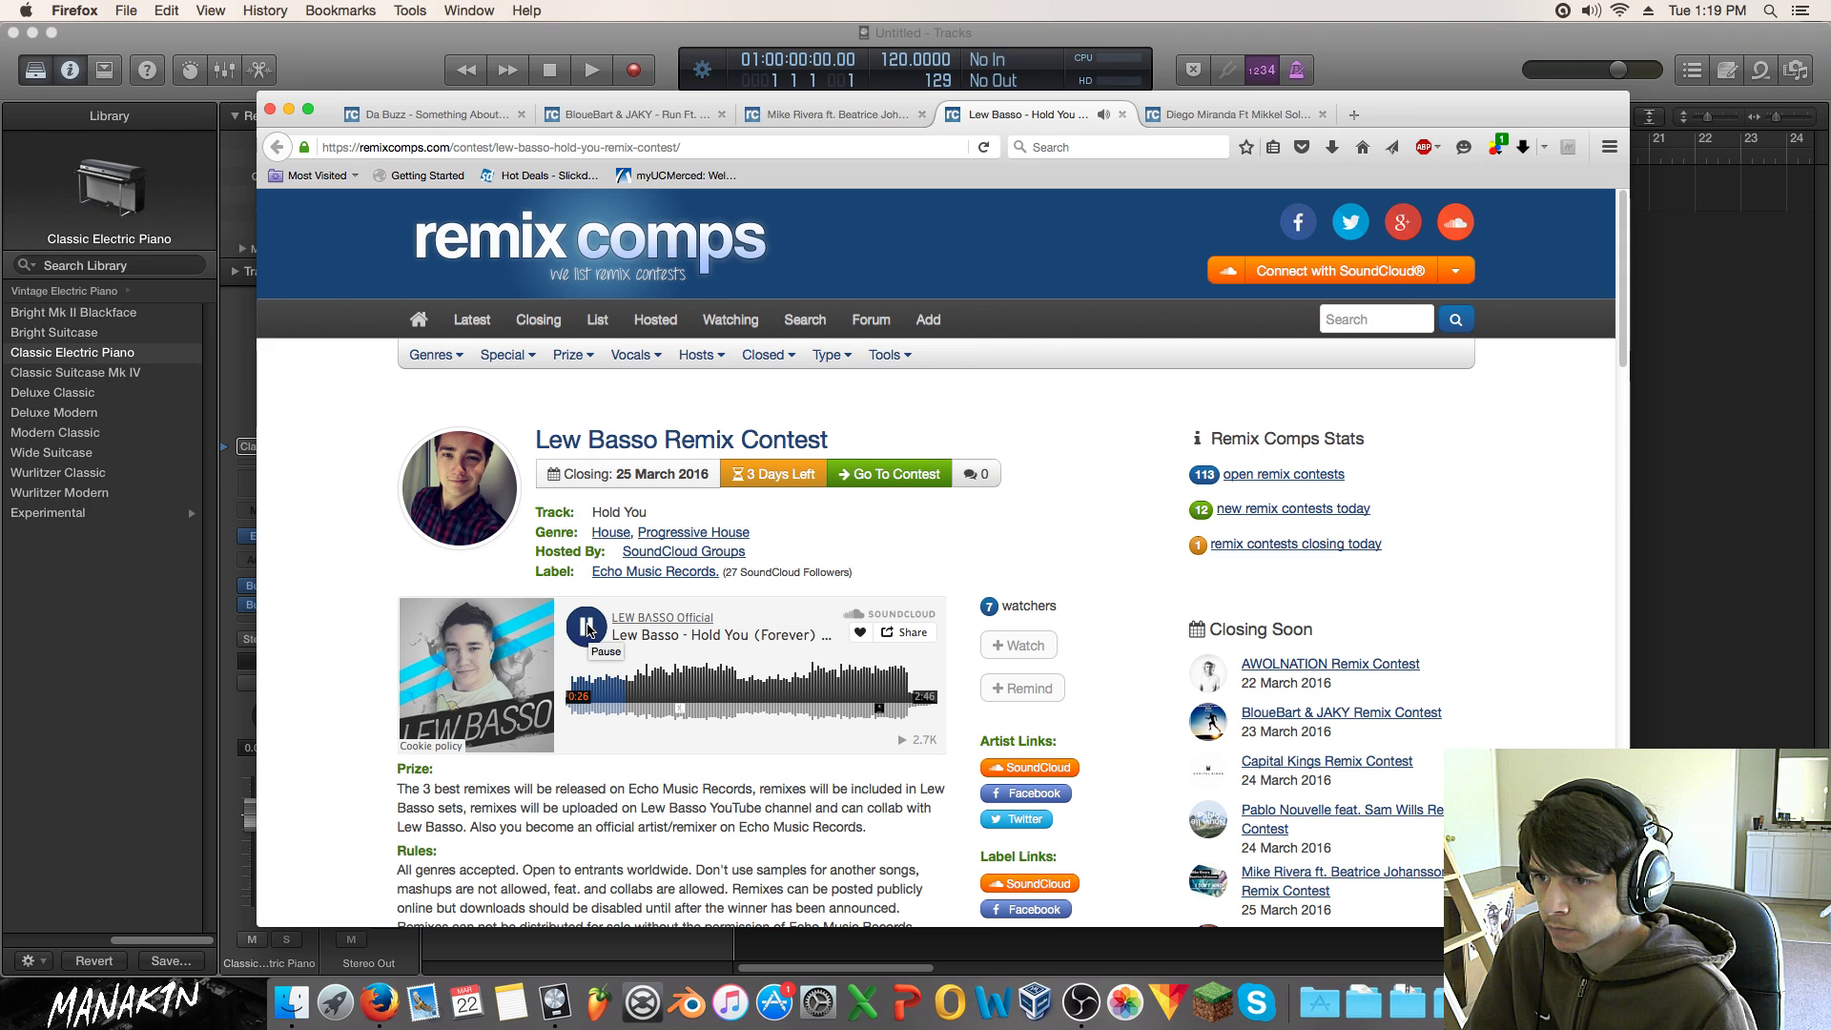
left_click(587, 627)
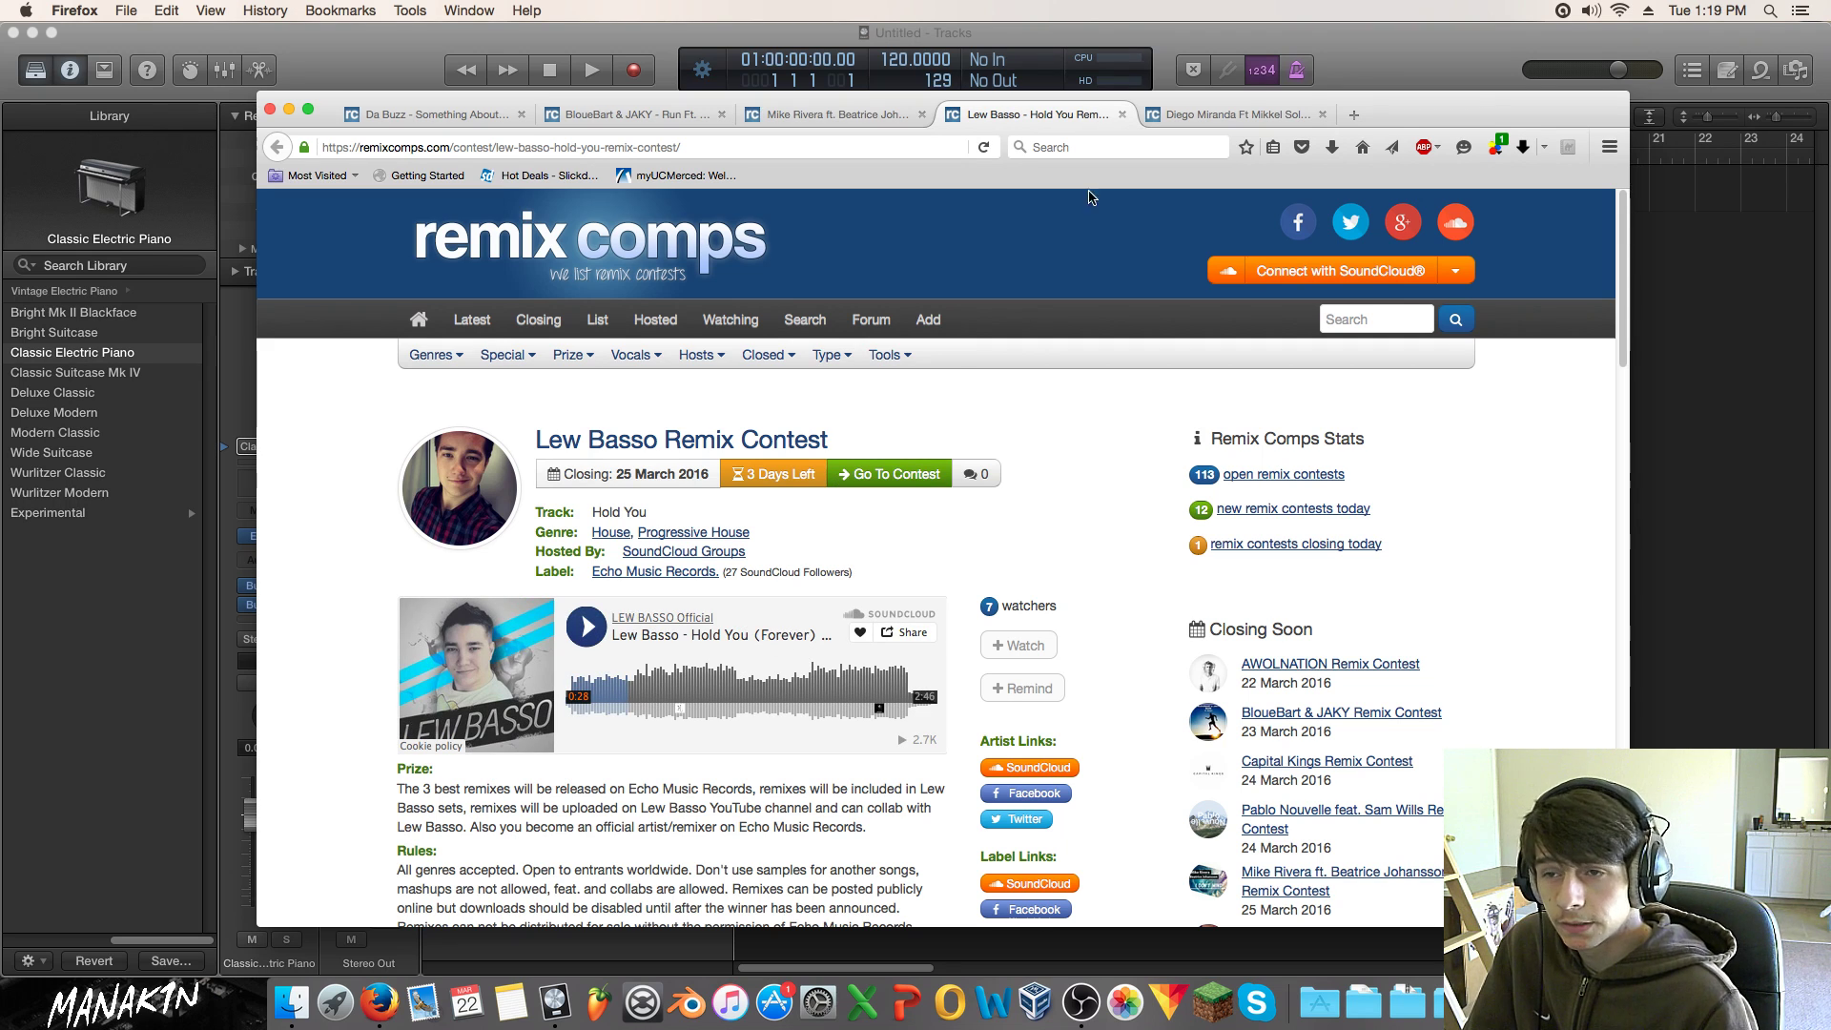
left_click(1249, 117)
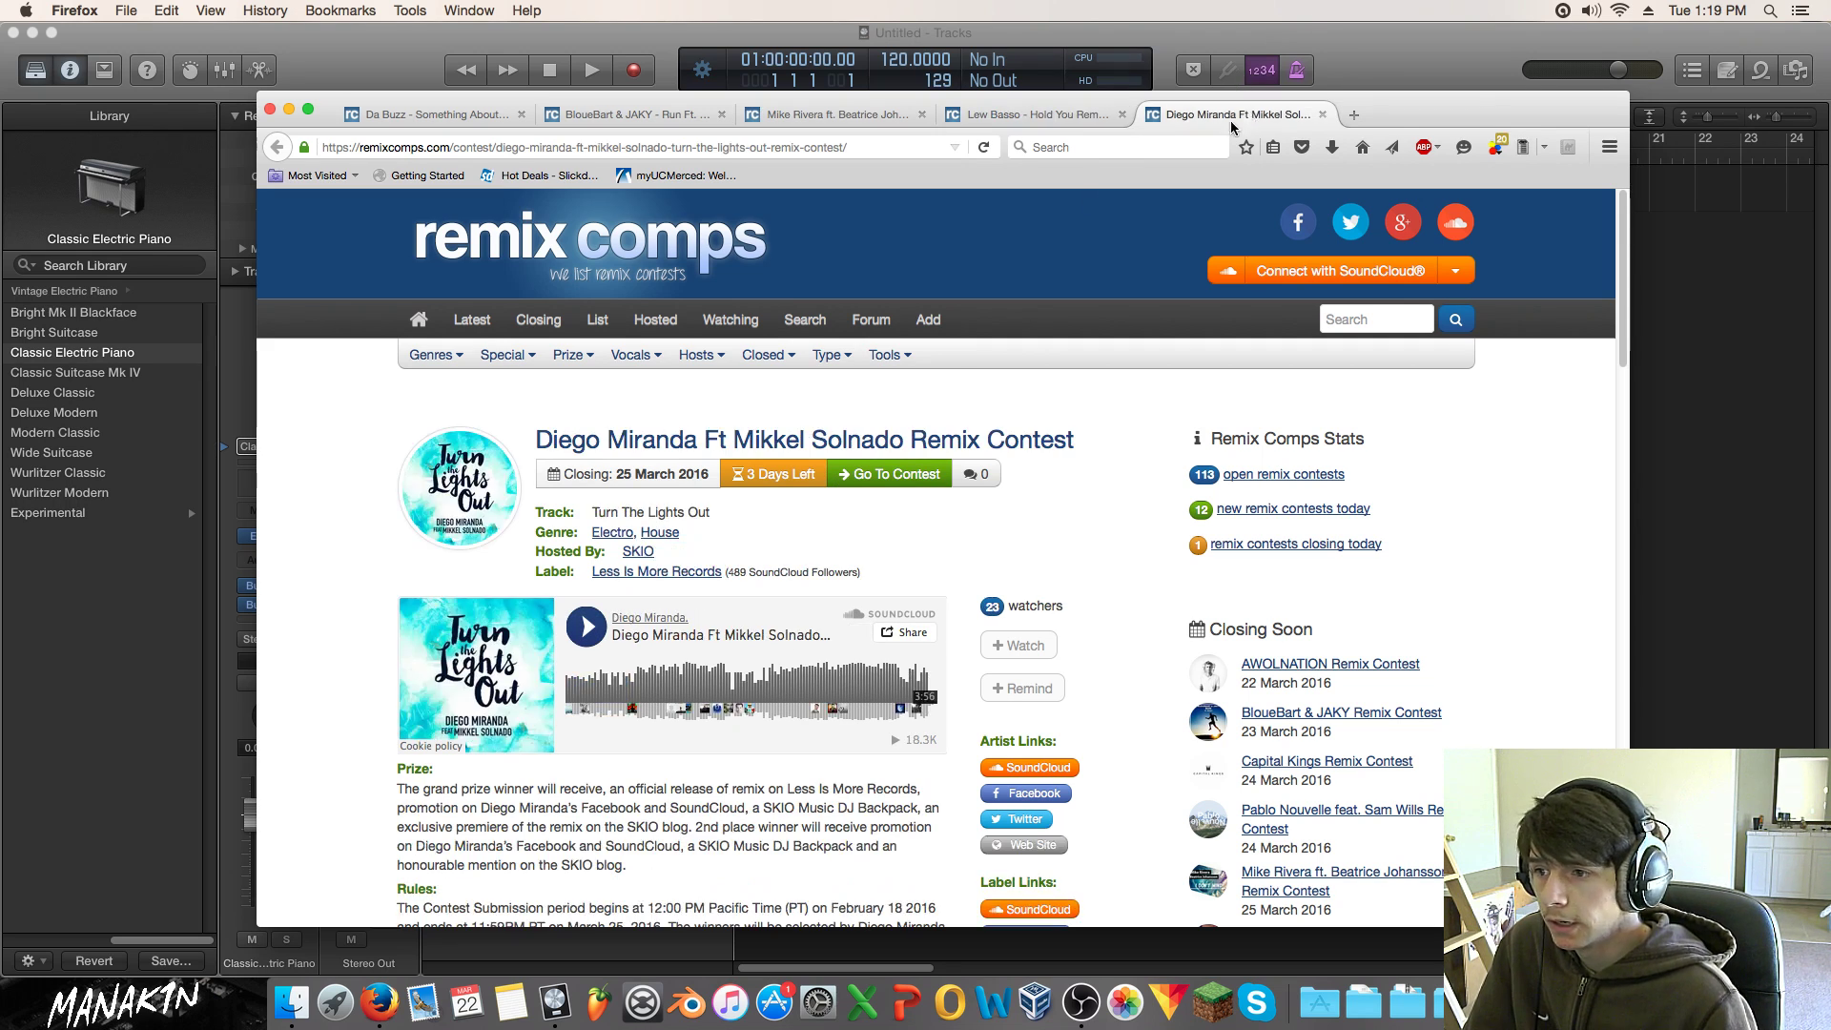
left_click(584, 629)
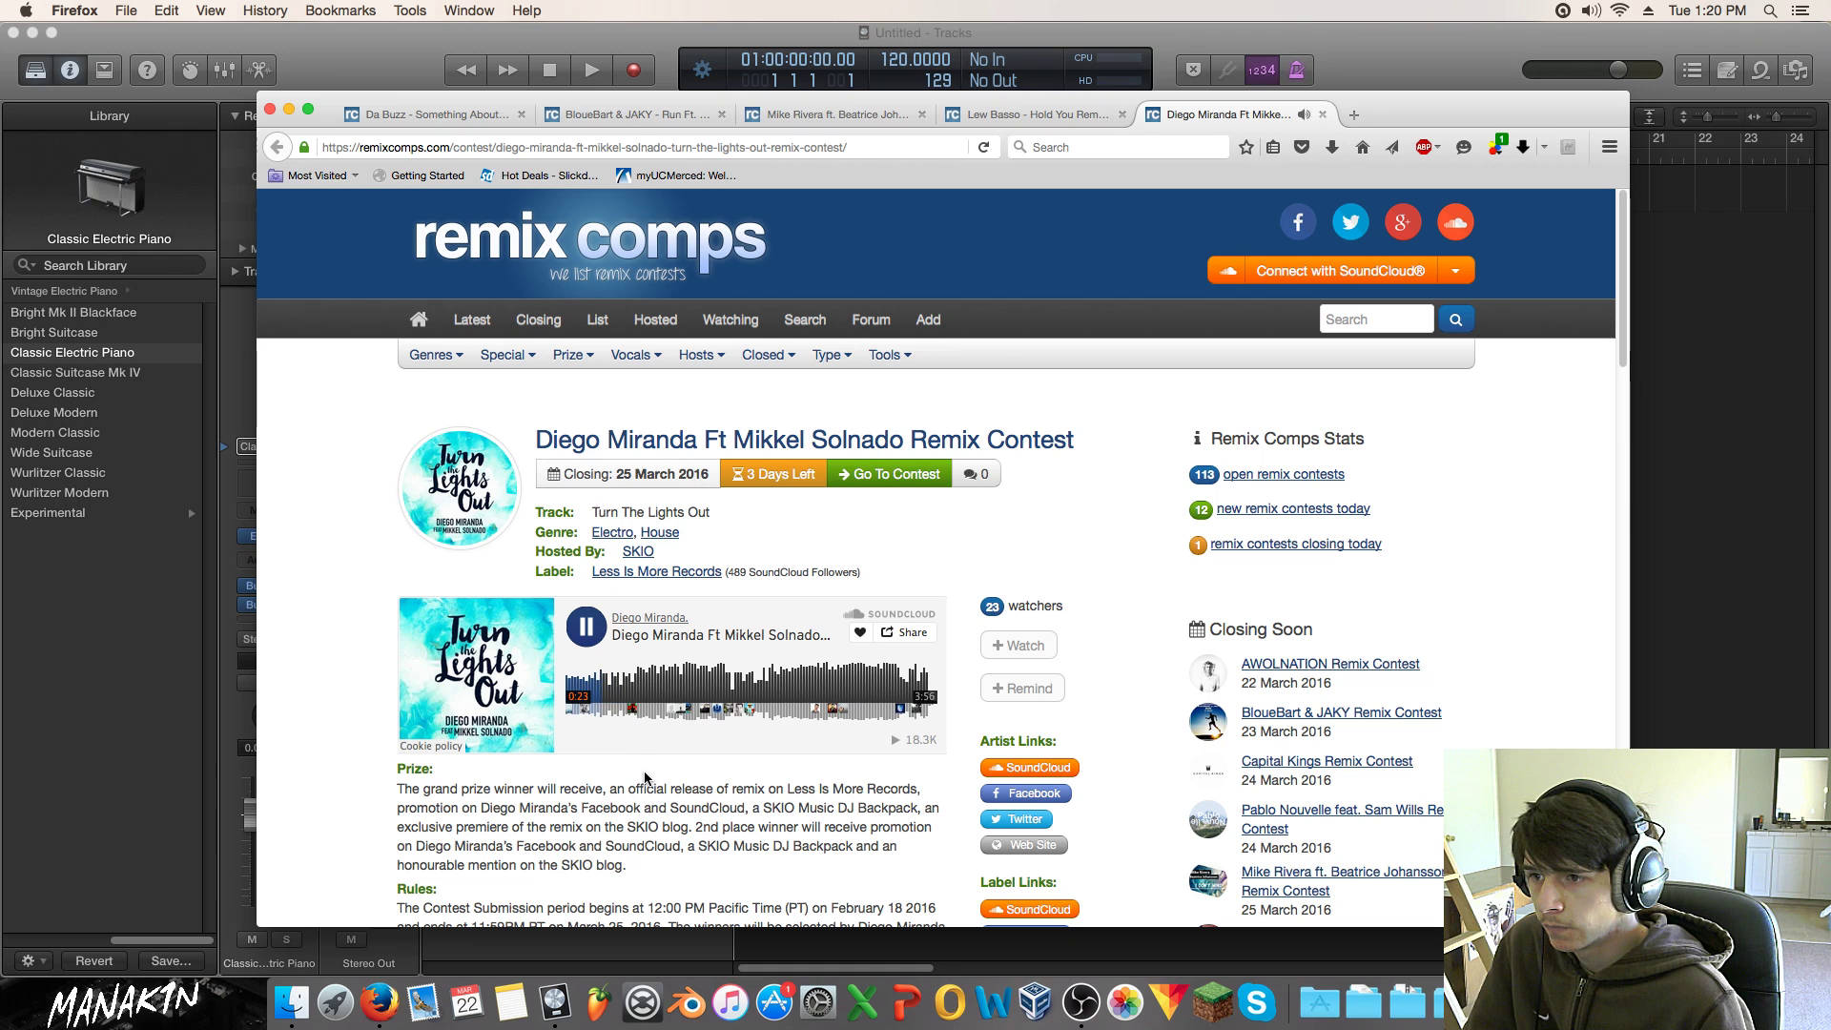
scroll(643, 771, "down", 2)
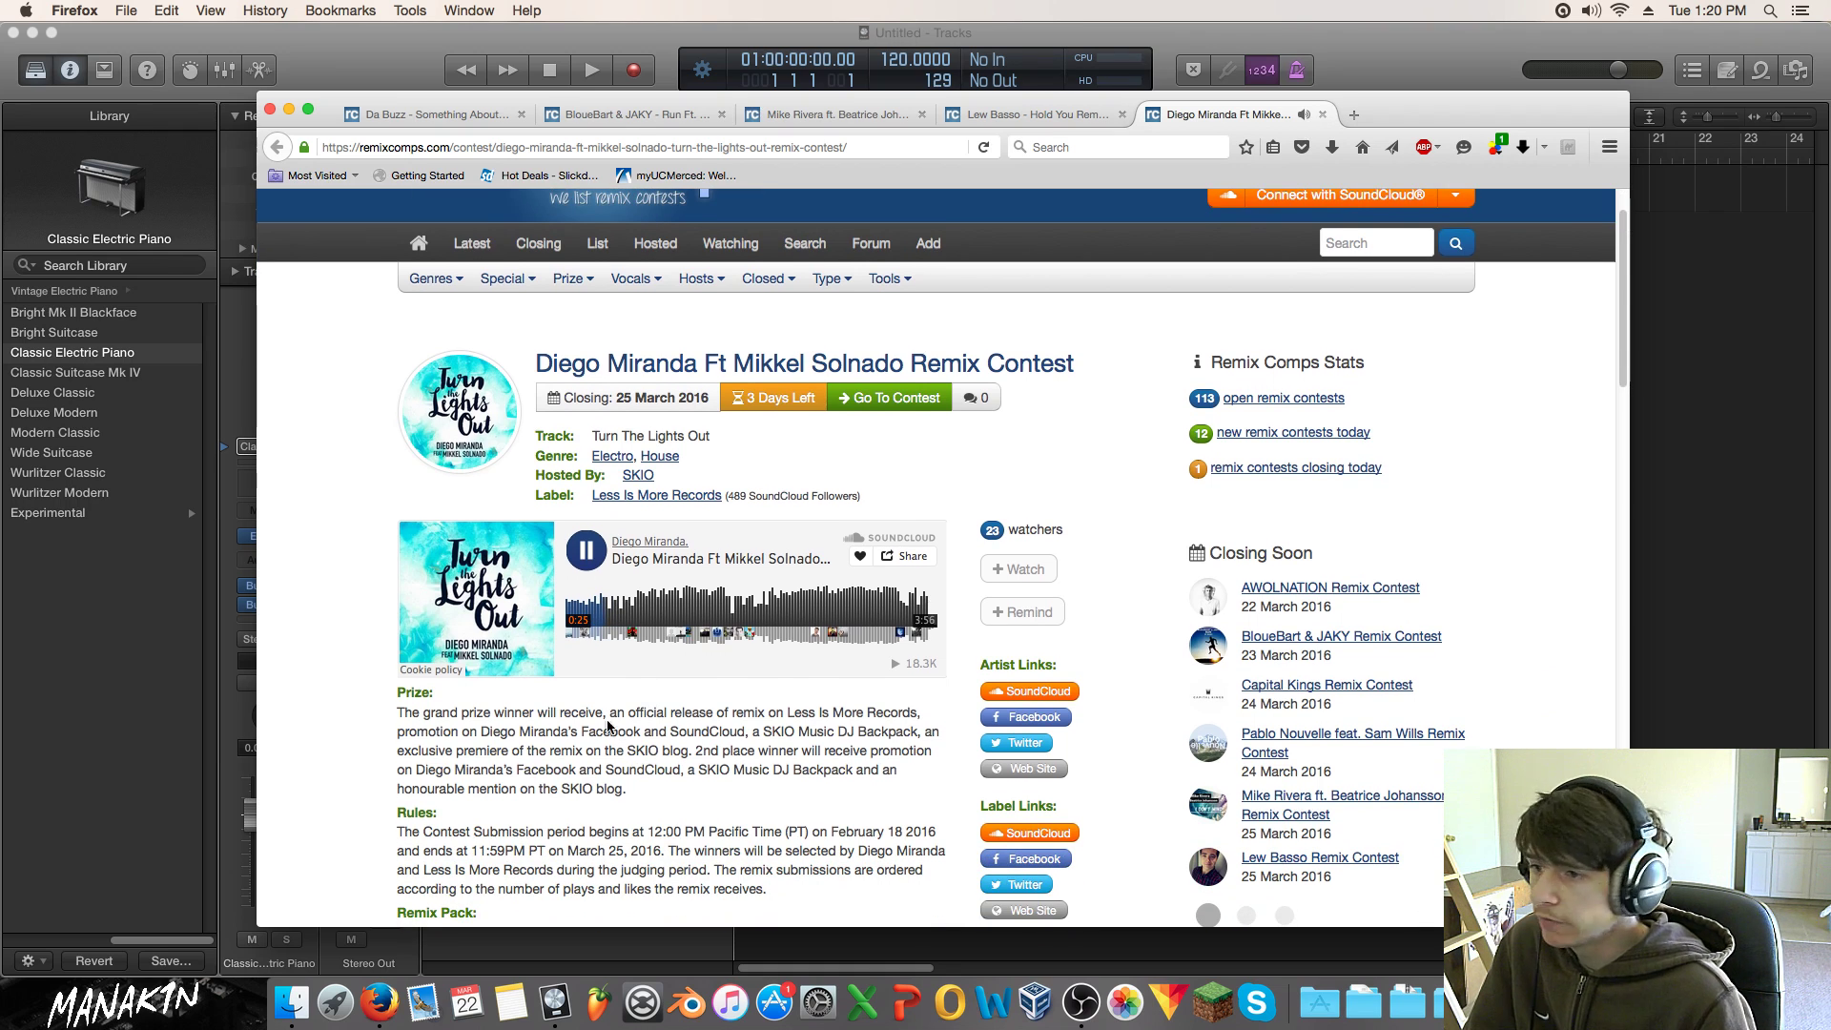
left_click(602, 551)
left_click(920, 550)
scroll(846, 548, "up", 2)
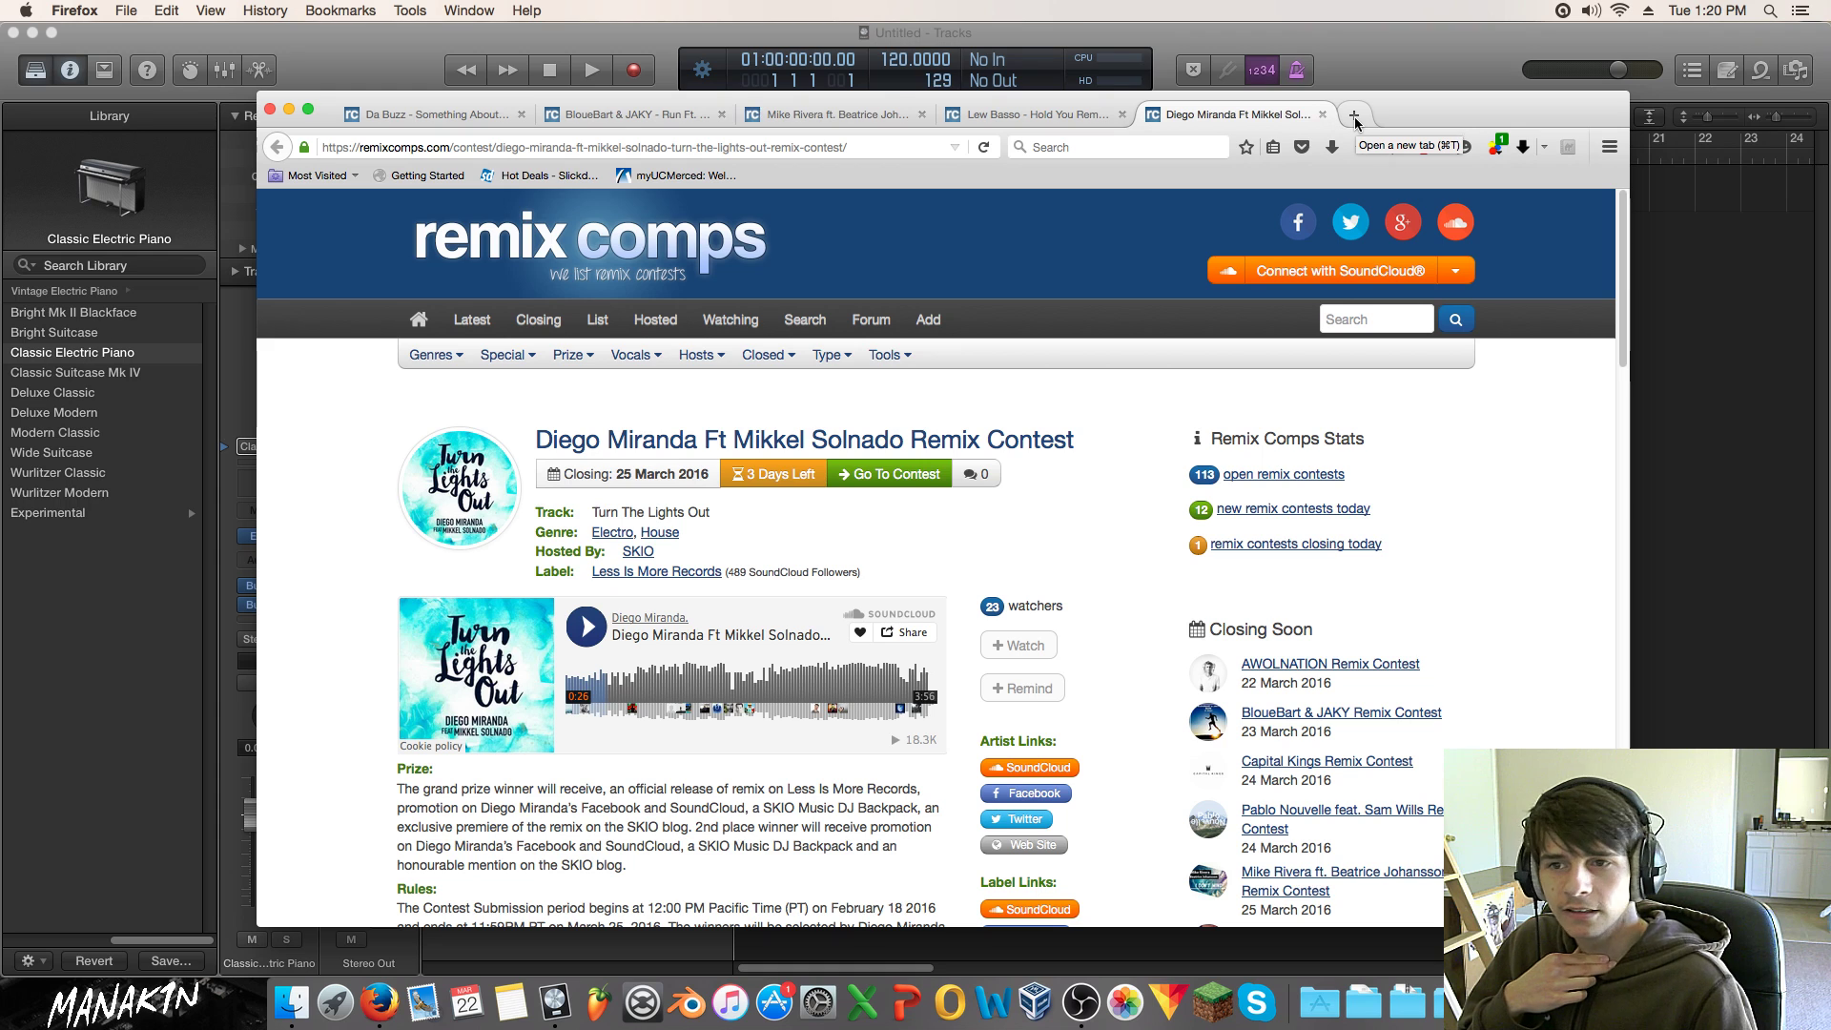
Step: Load remixcomps.com in a new tab showing All Open Remix Contests, briefly revisiting the Da Buzz tab
left_click(1352, 118)
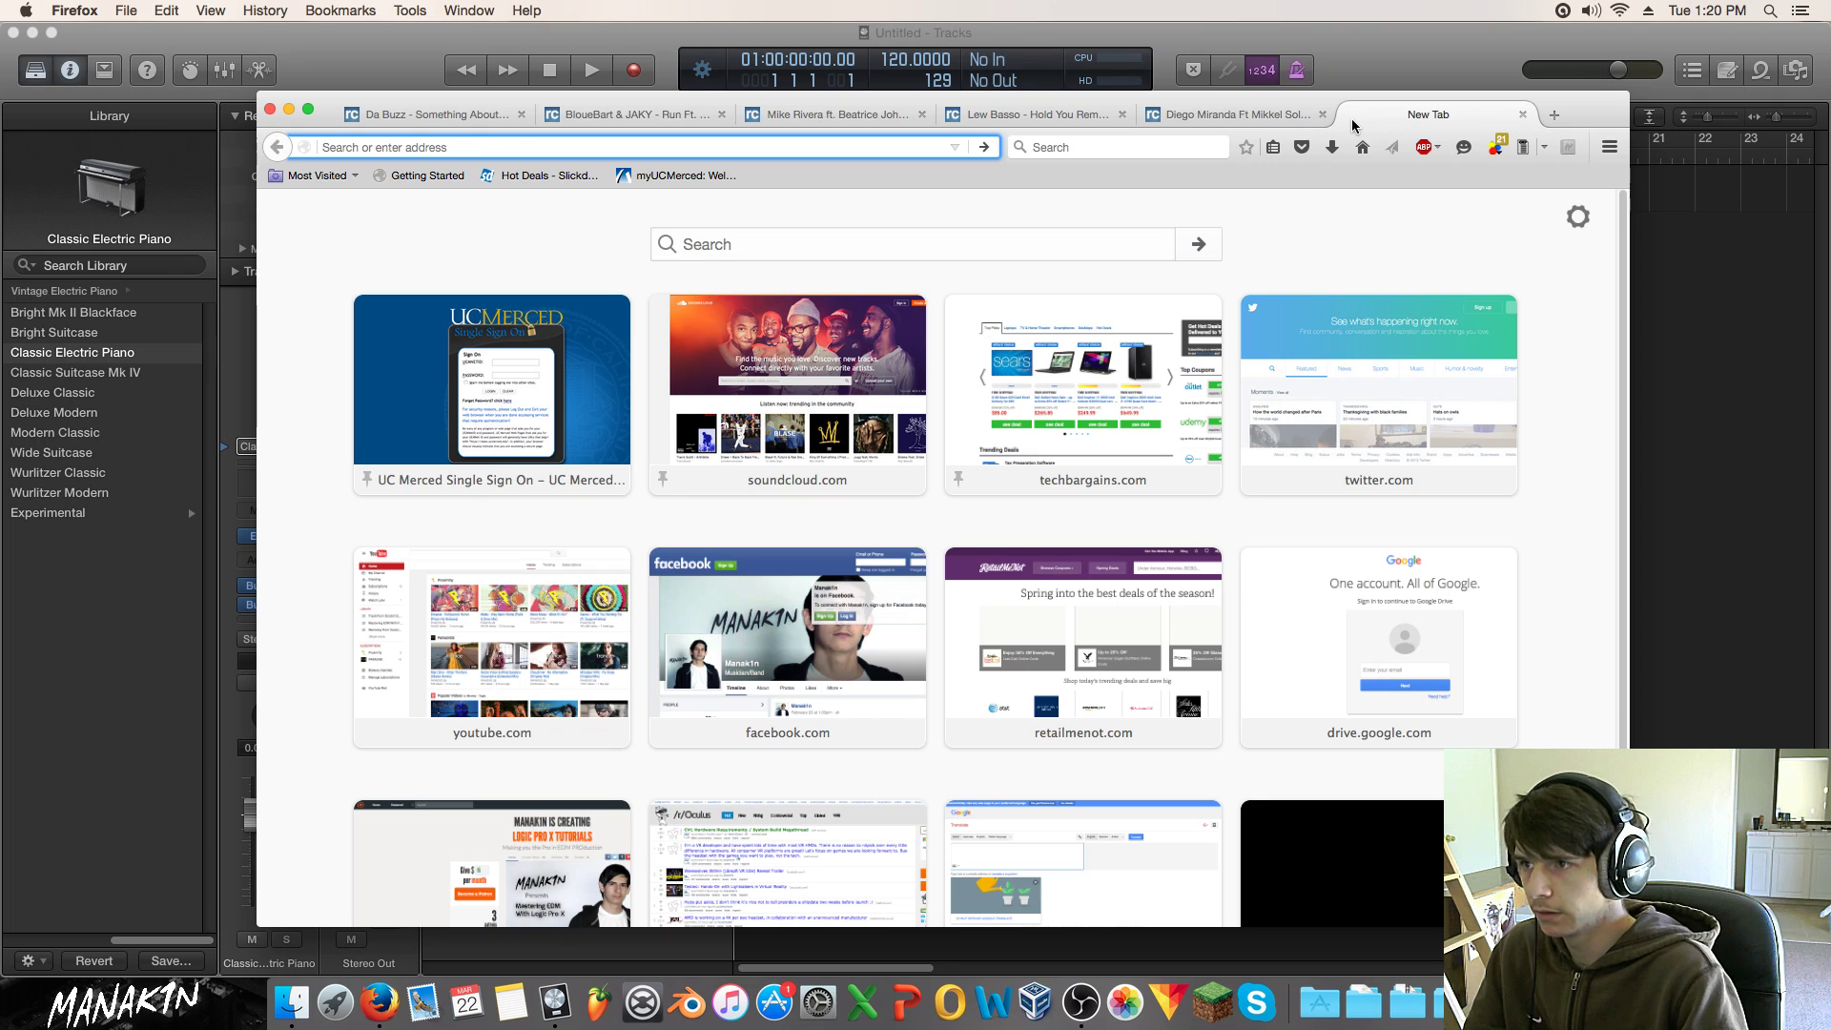
type("r")
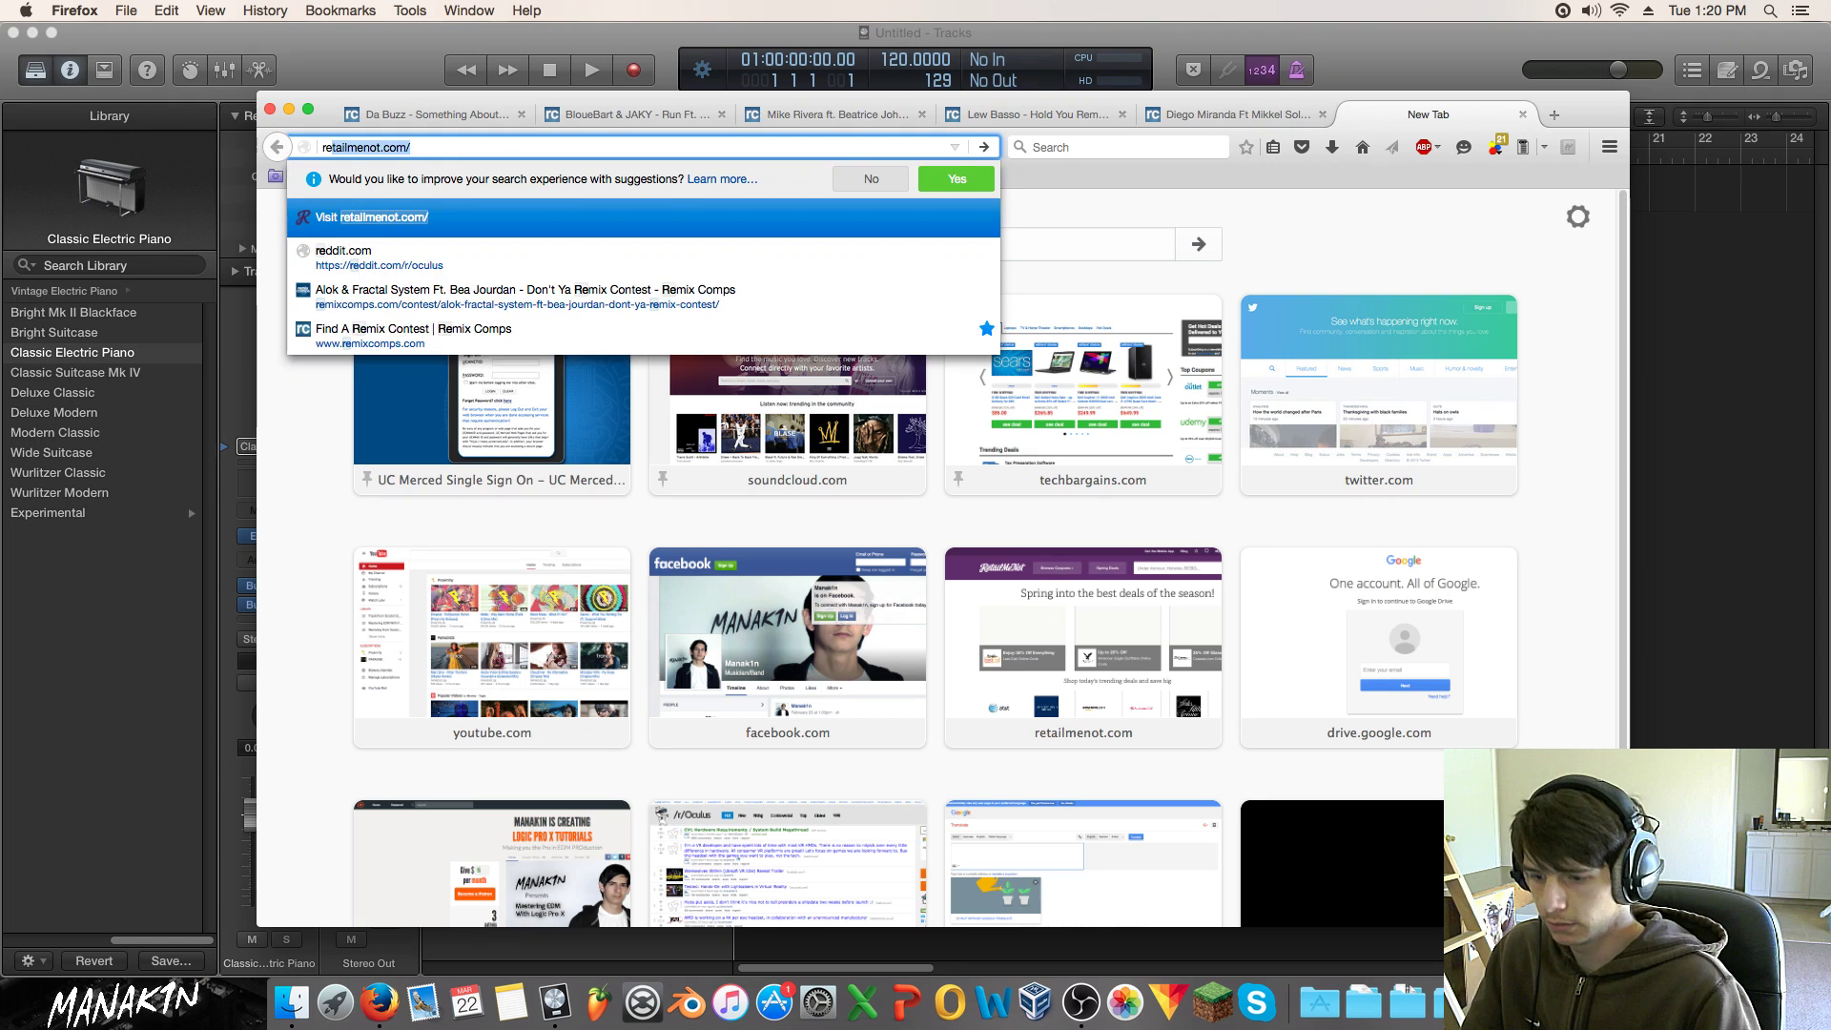
type("em")
key("Return")
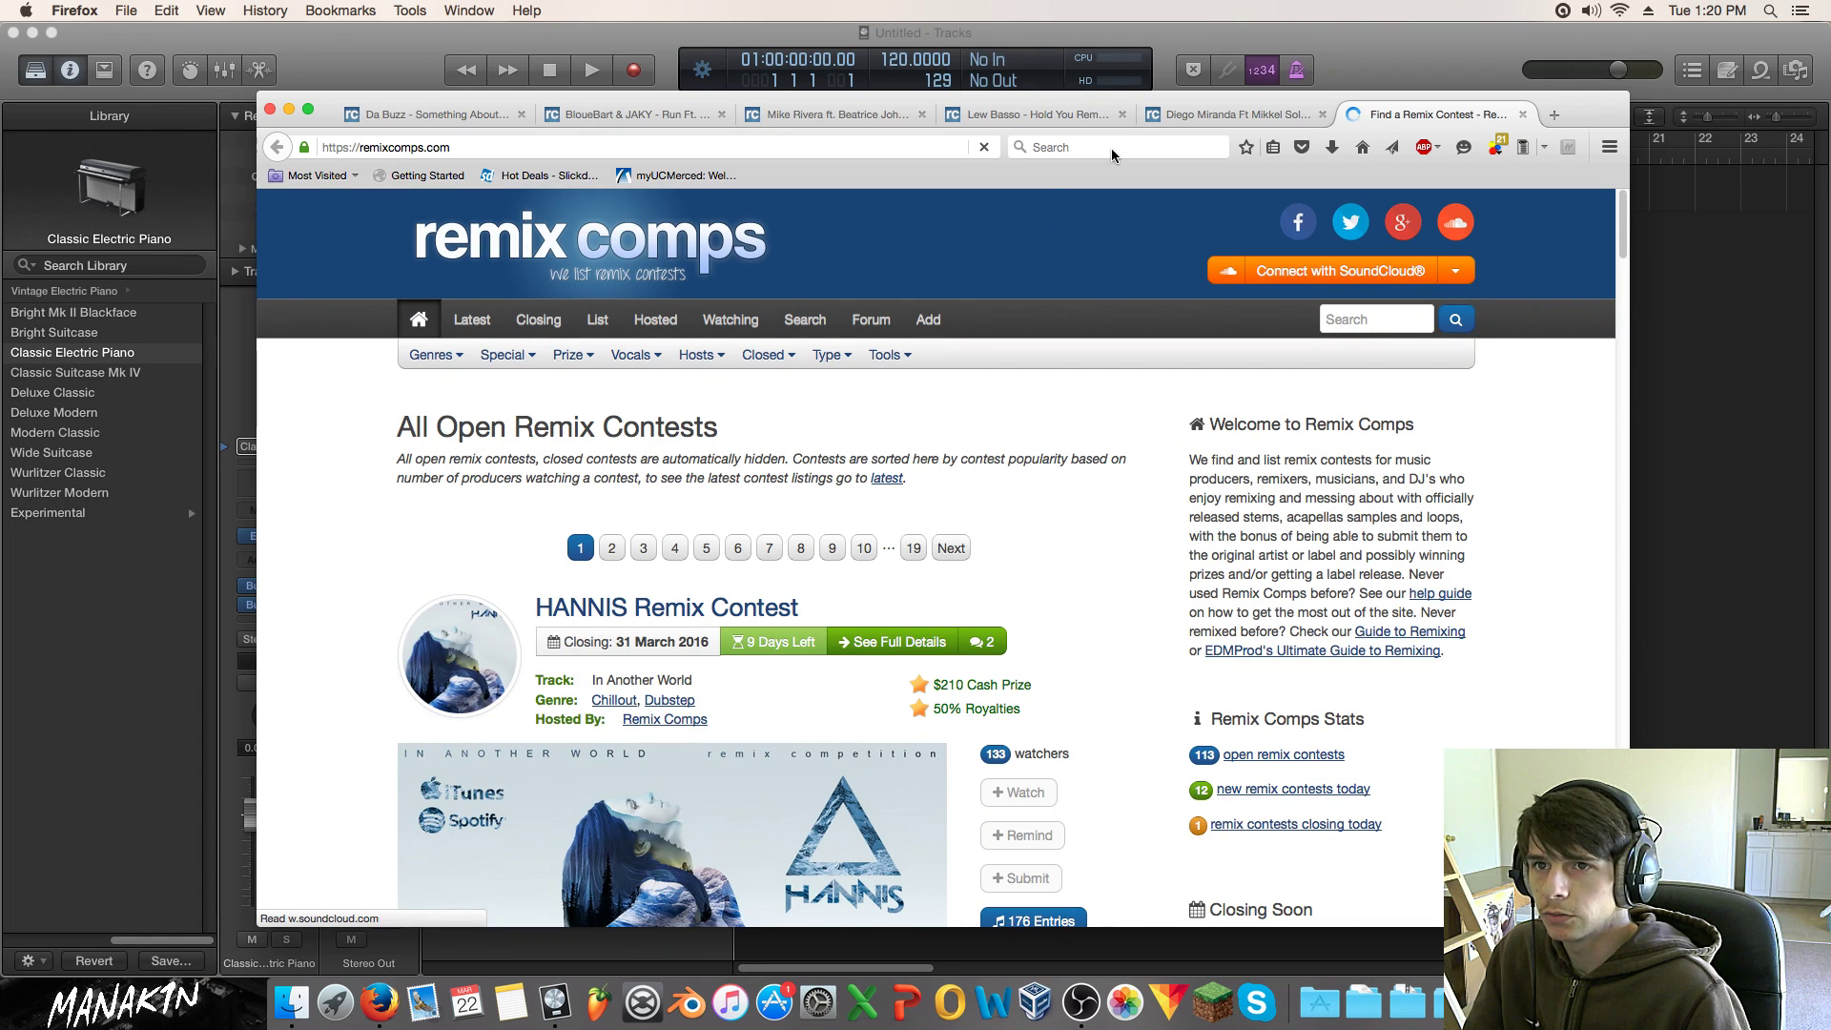
left_click(443, 113)
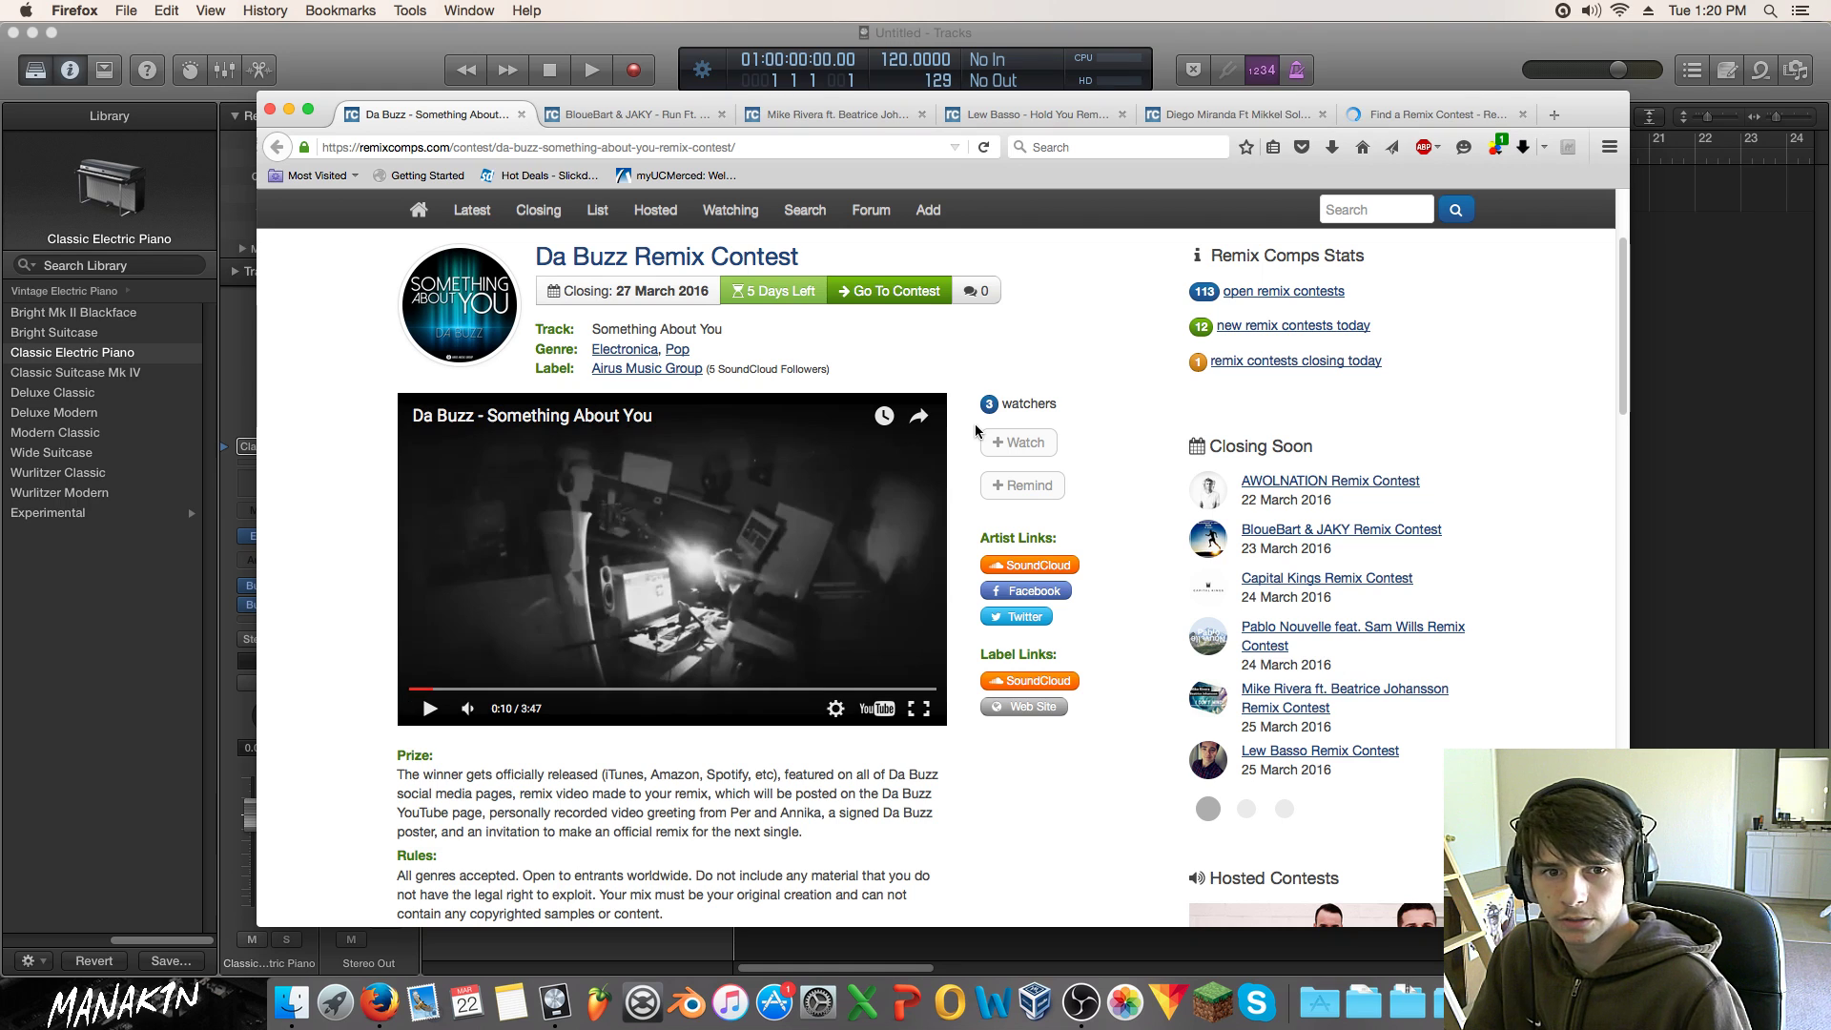
left_click(1414, 114)
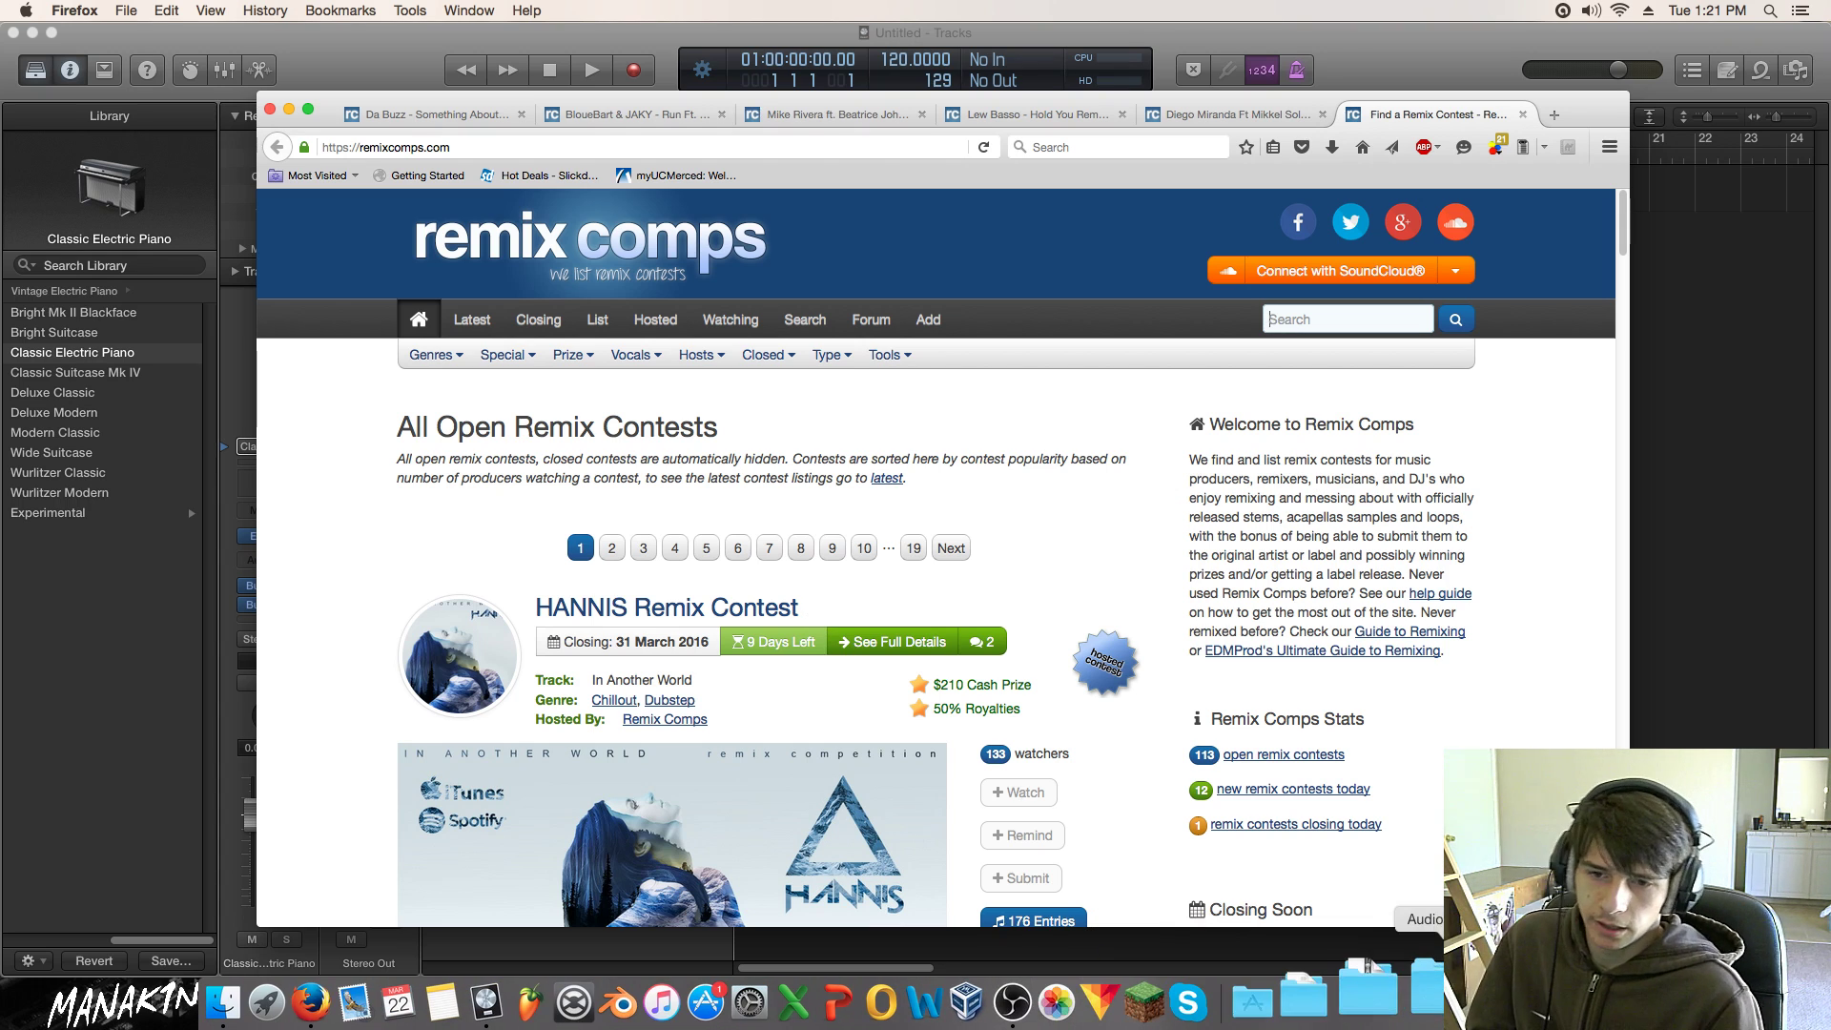
Step: Open the Applications folder from the Dock in Finder and move its window to the second display
left_click(1240, 999)
scroll(996, 855, "down", 10)
left_click(996, 854)
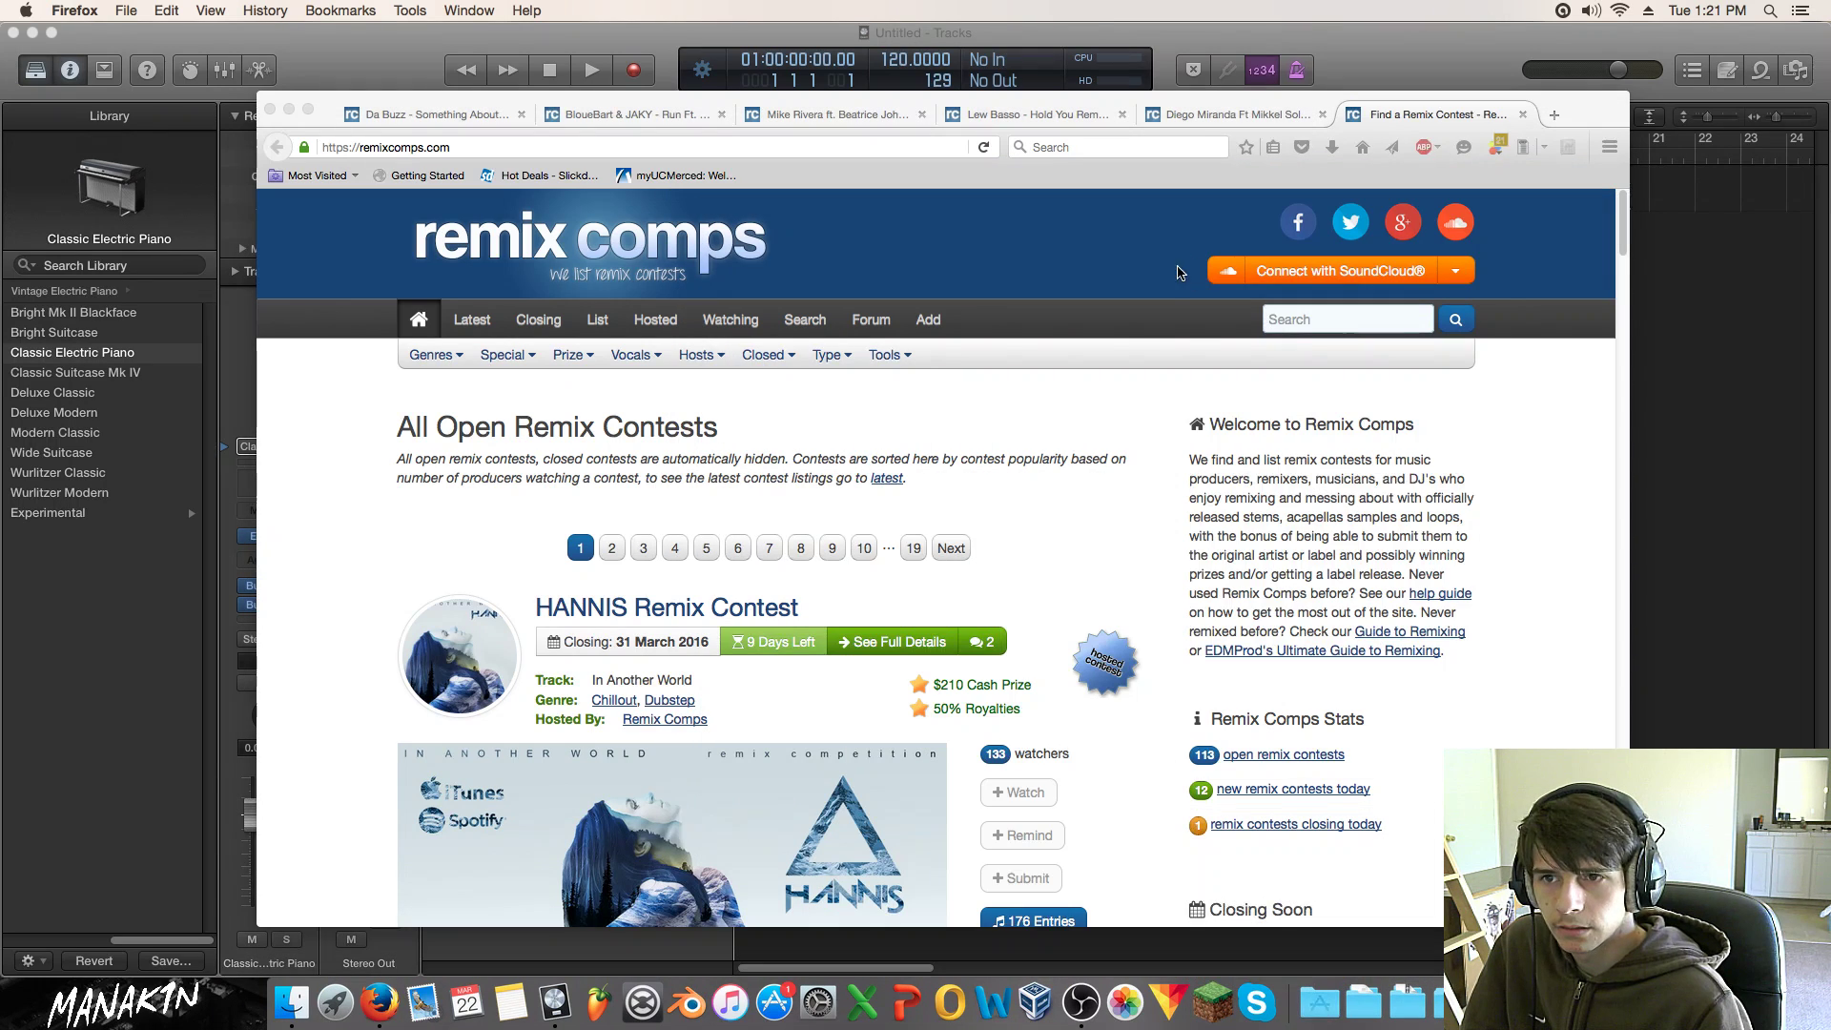
left_click_drag(1213, 222, 1830, 222)
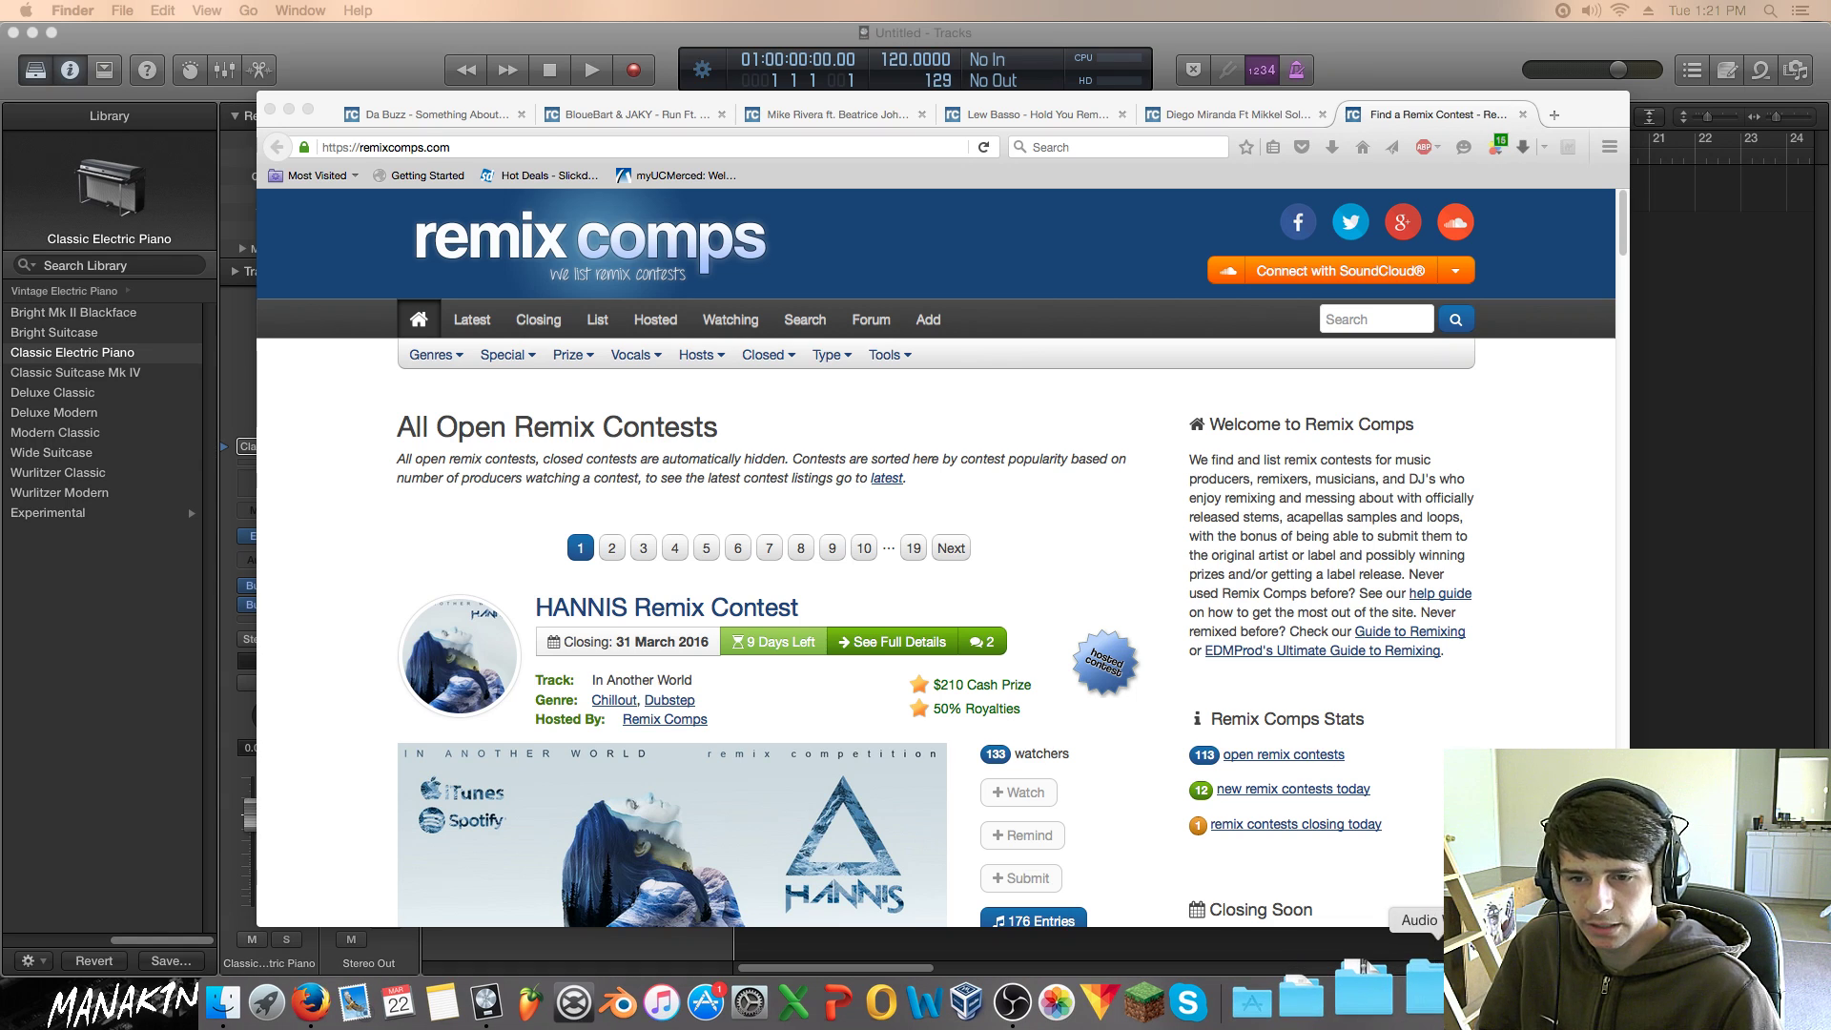
Step: Glance at the Downloads stack, then open Remix Comps' Closing Soon list led by AWOLNATION 'Woman Woman'
left_click(1416, 997)
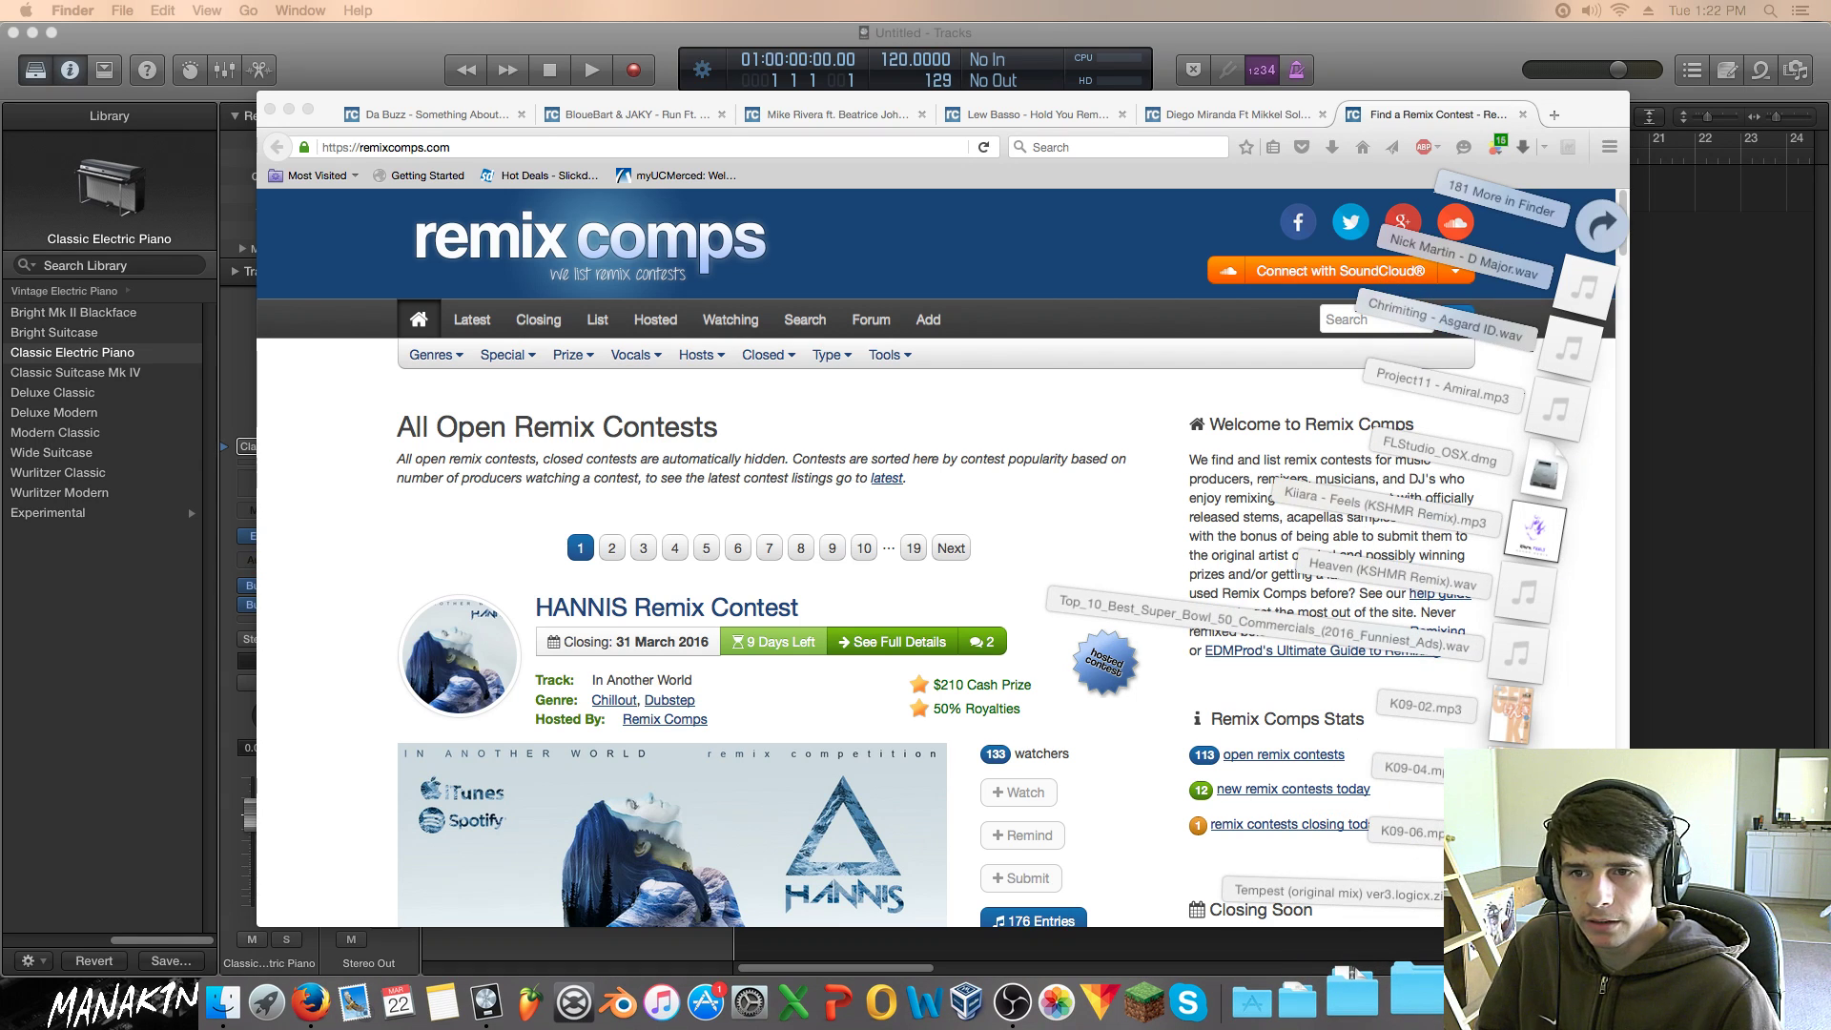
left_click(1489, 996)
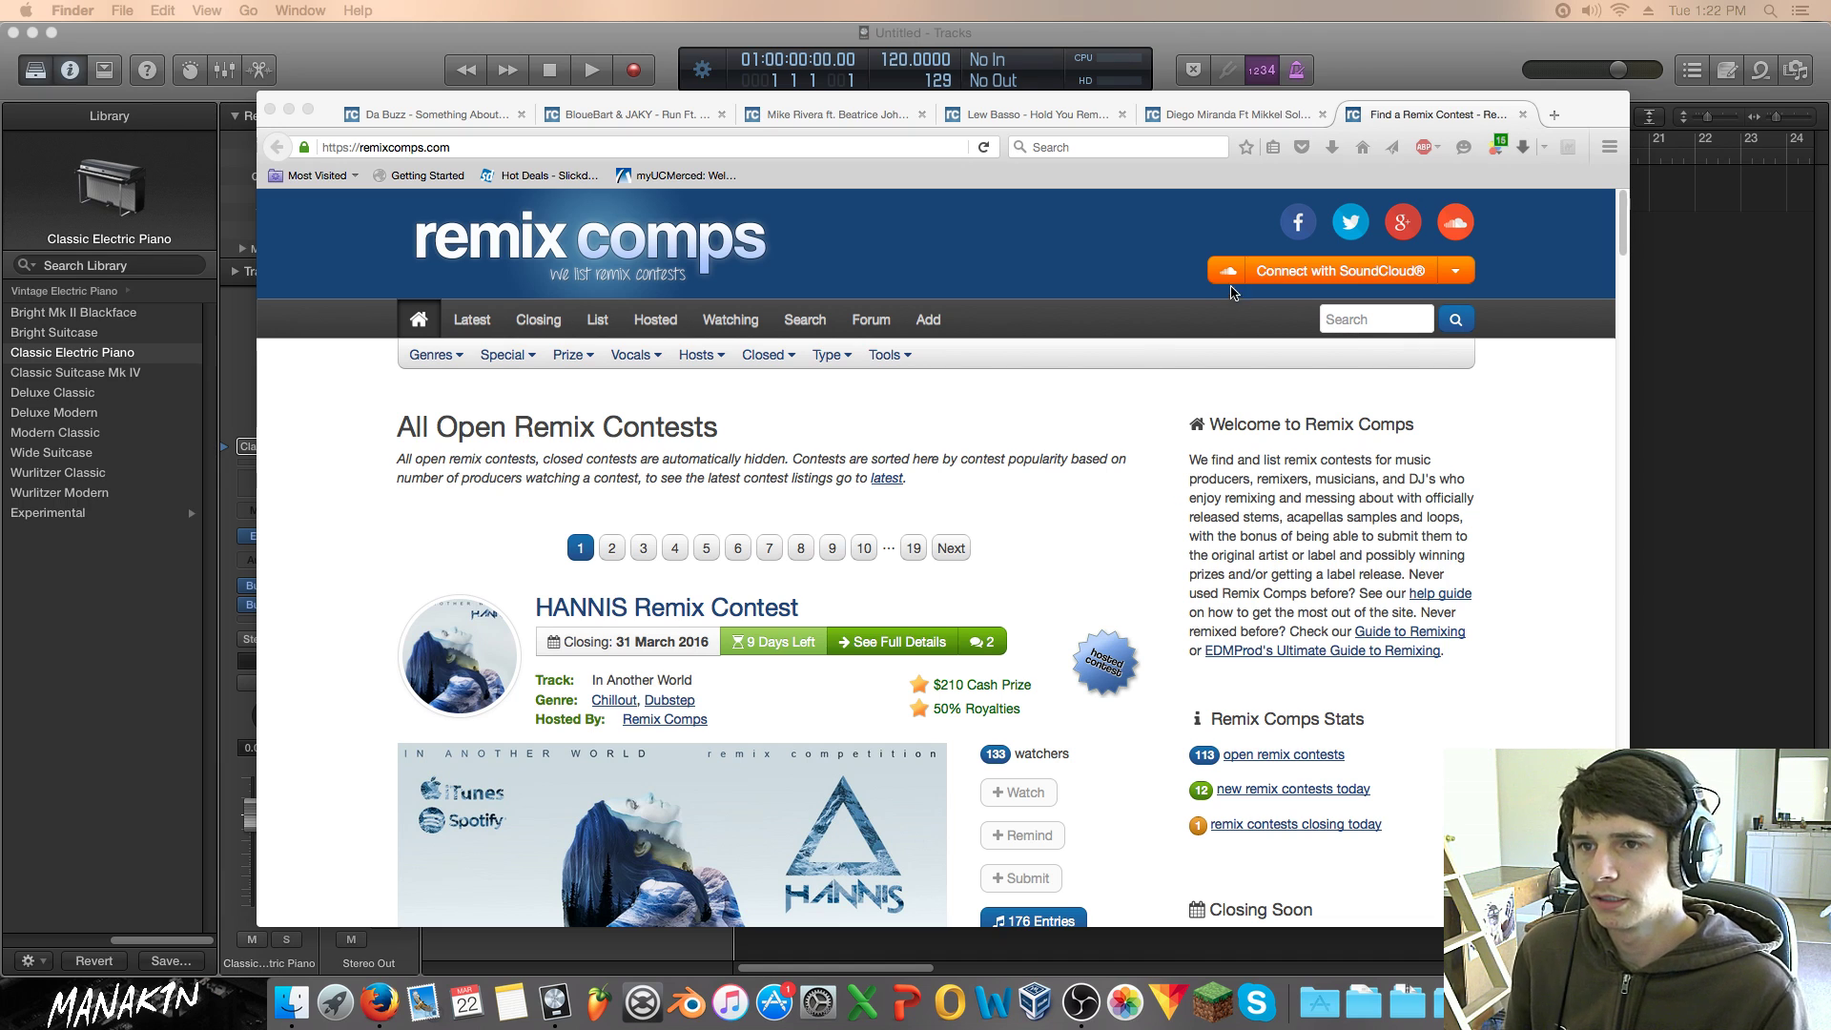
left_click(541, 319)
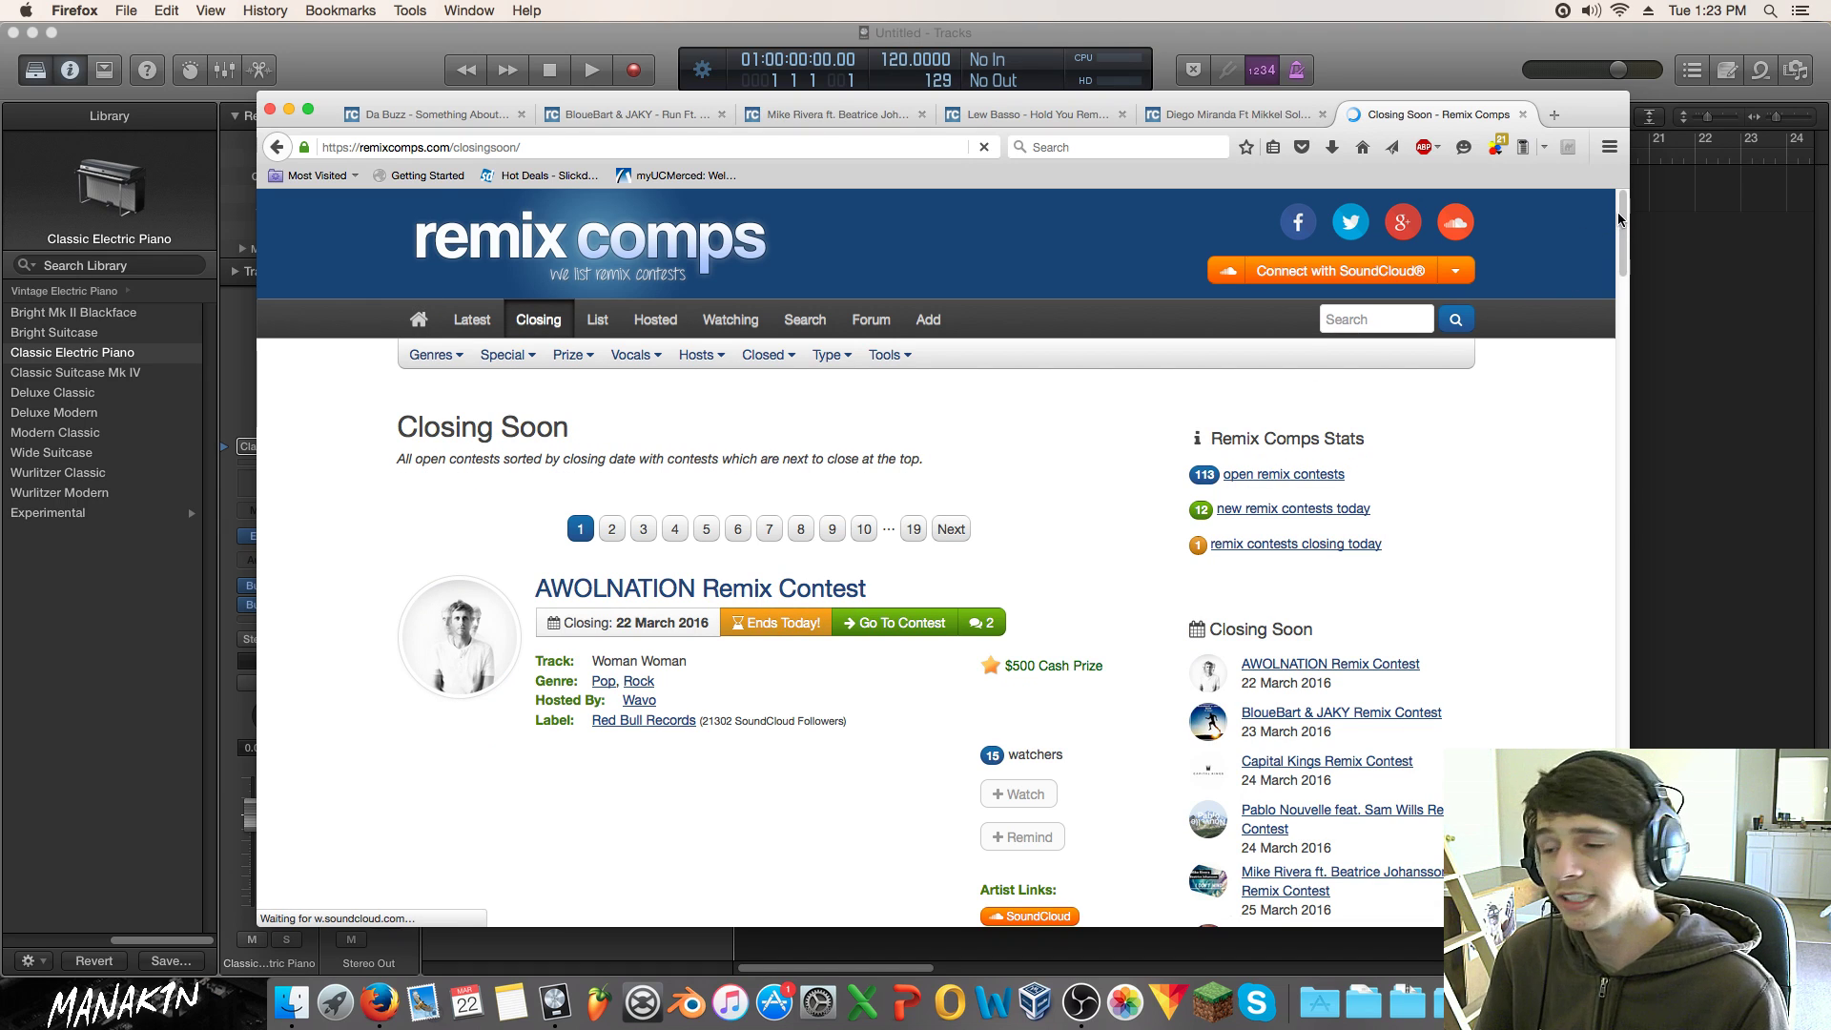
Step: Scroll the Closing Soon listing and move to page 2
left_click_drag(1617, 220, 1586, 442)
scroll(1543, 664, "down", 15)
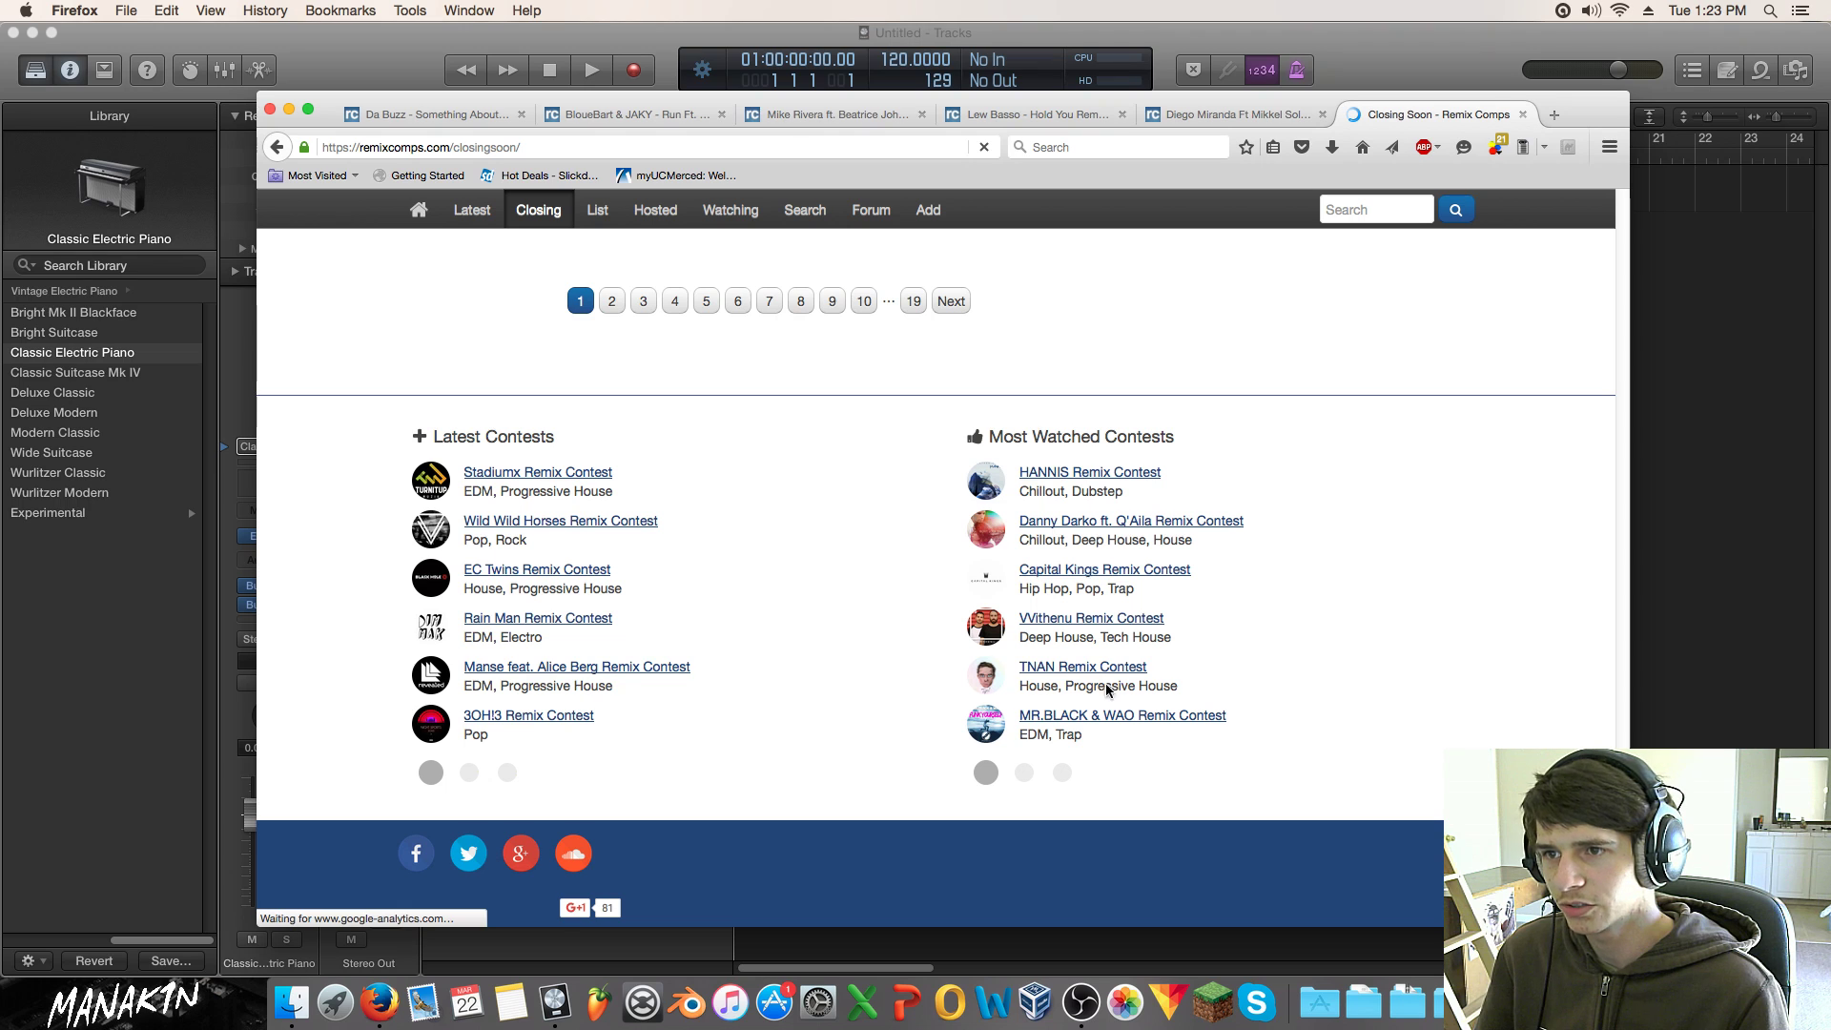
scroll(1087, 672, "up", 2)
scroll(982, 615, "up", 5)
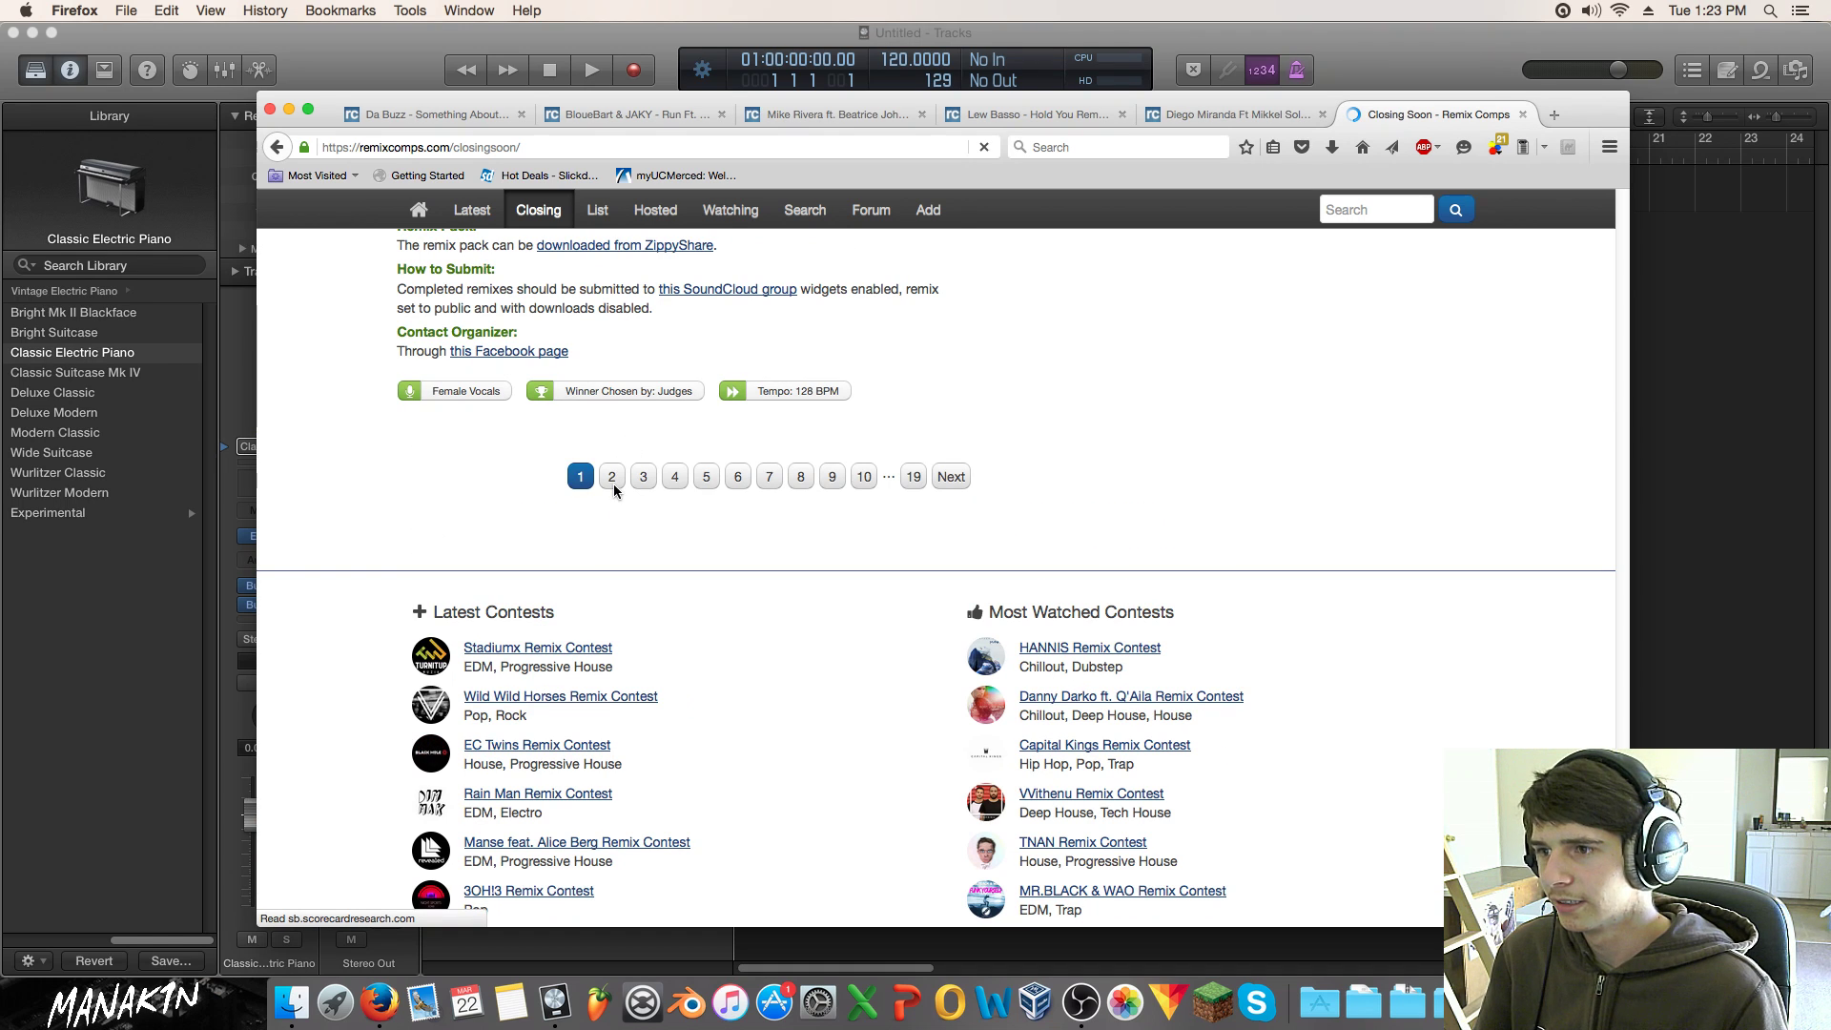
scroll(611, 481, "down", 1)
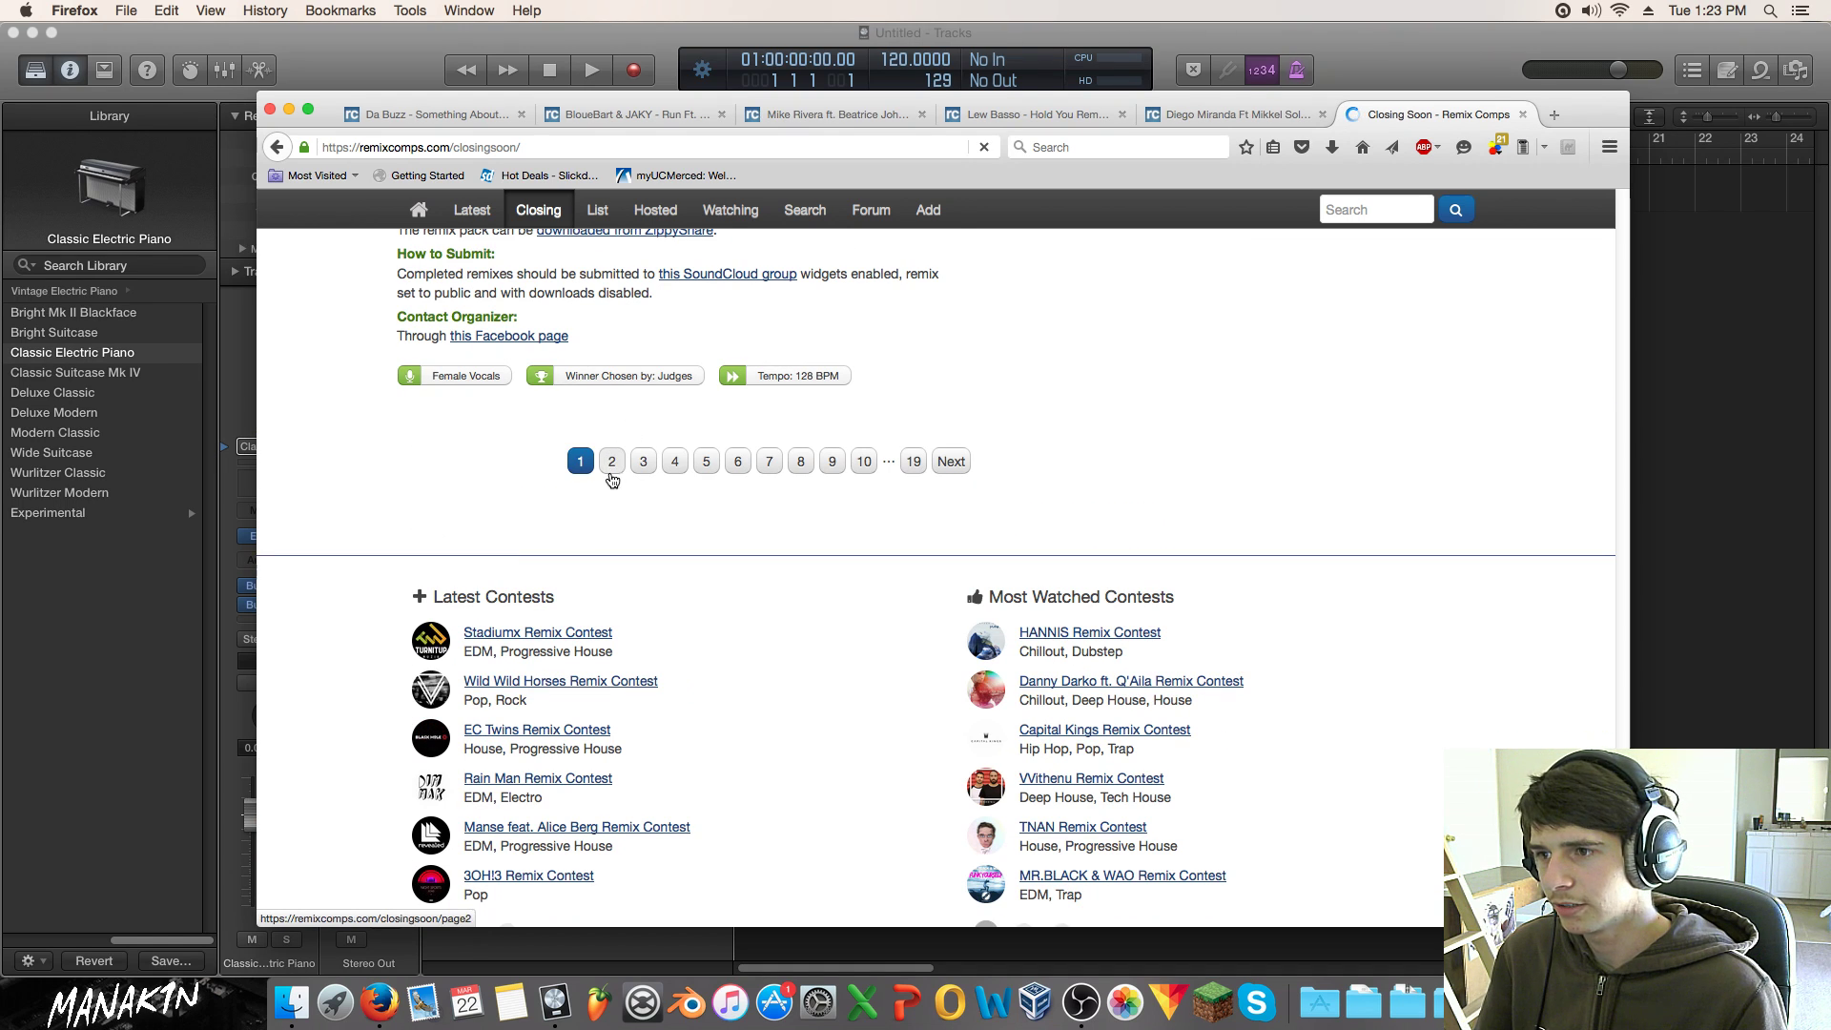
left_click(612, 463)
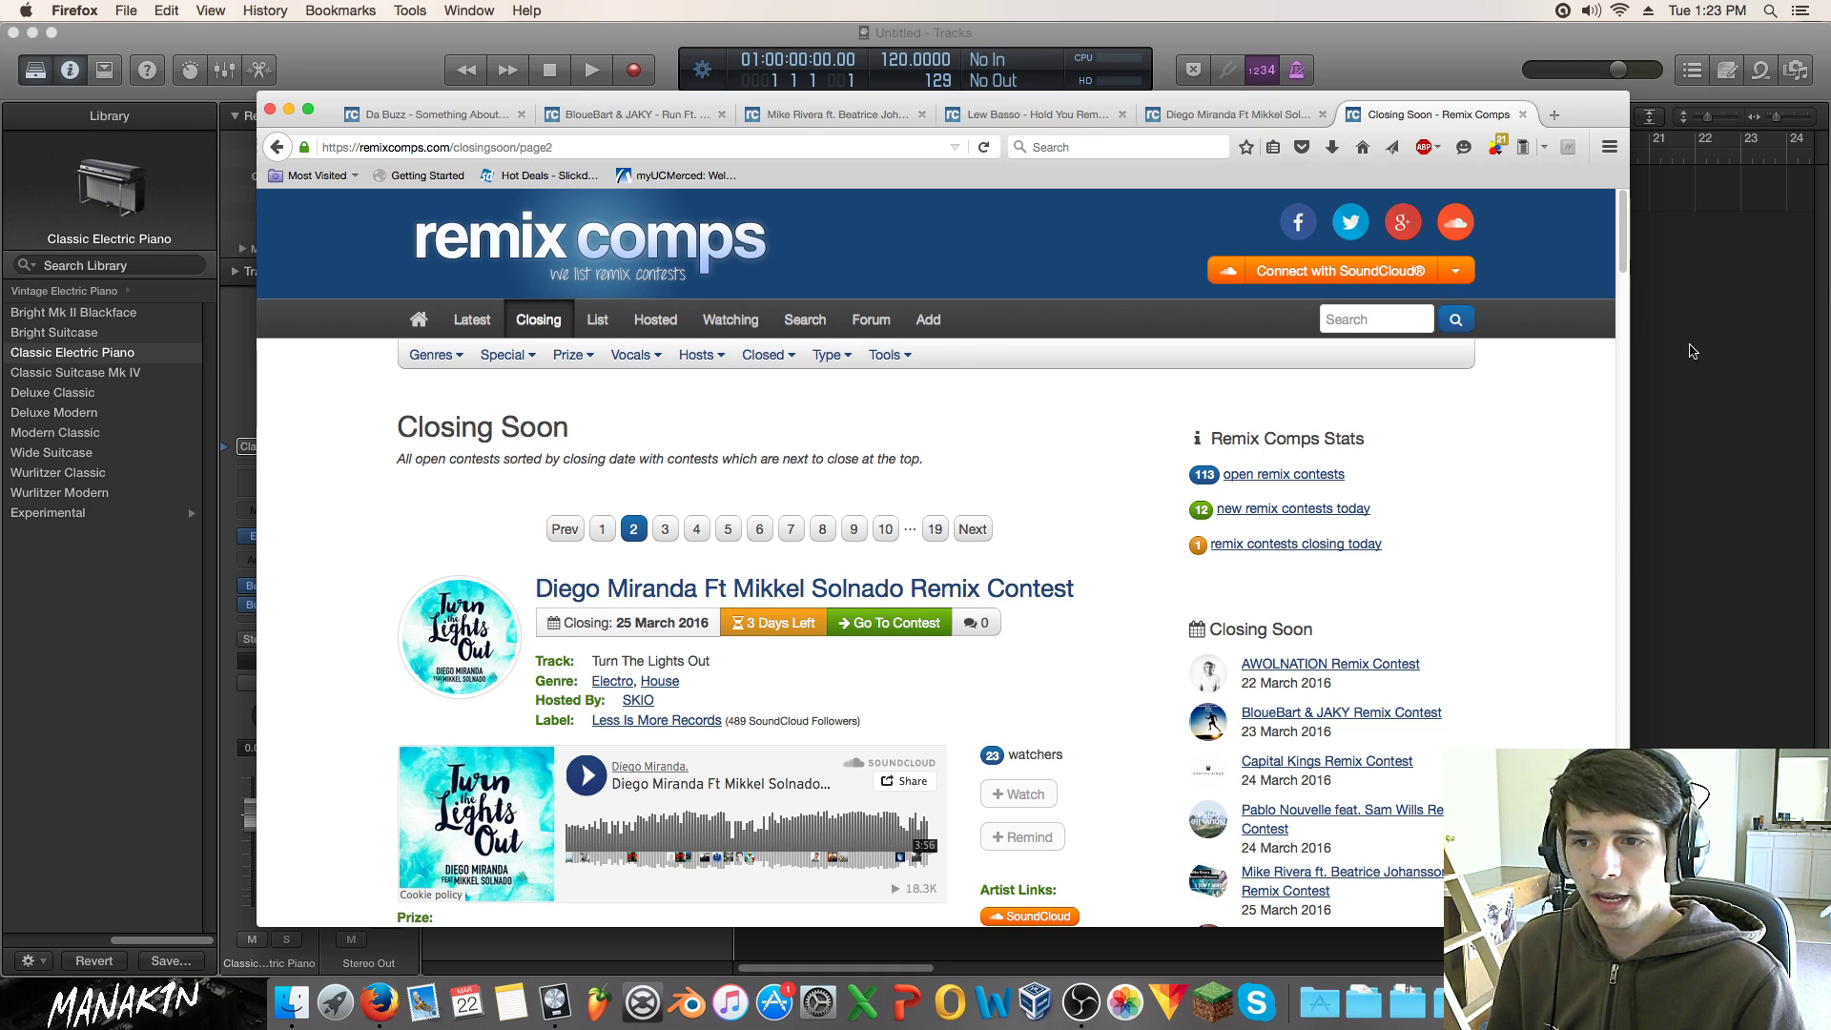
Step: Scroll page 2 down past the Marten Hørger feat. Eva Lazarus contest and go to page 3
scroll(1484, 508, "down", 5)
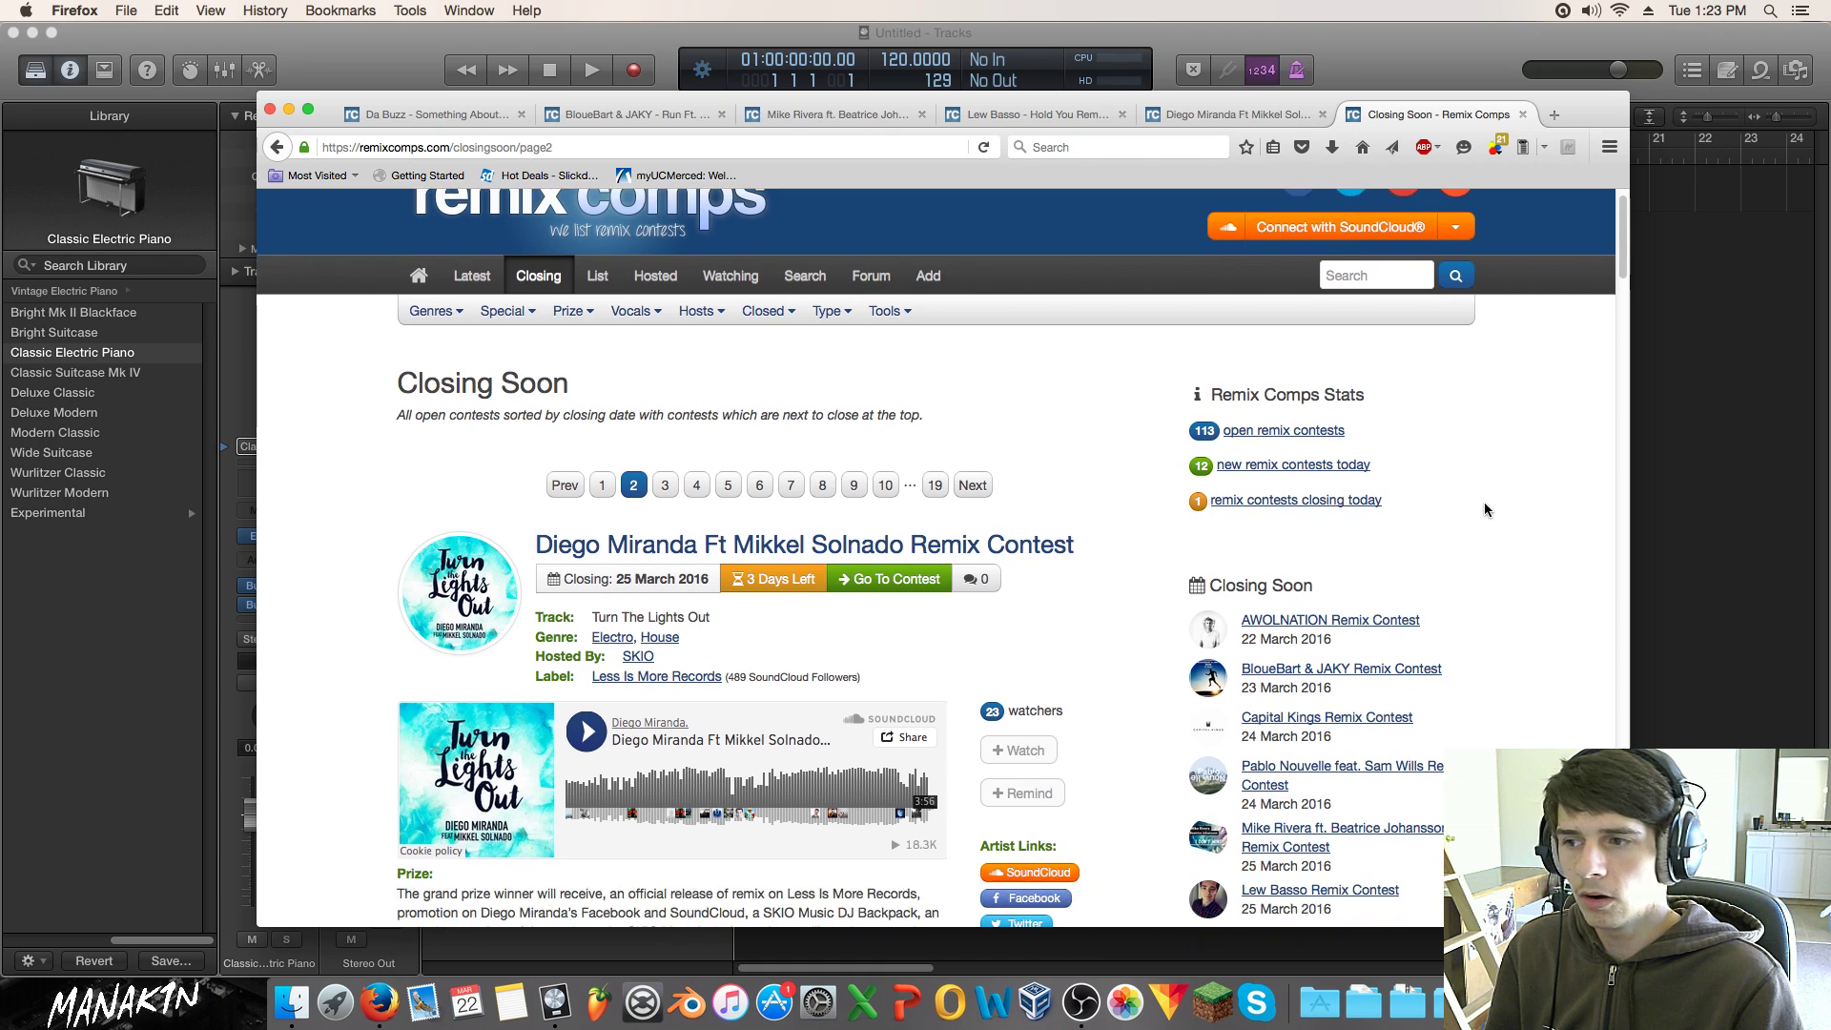
scroll(1485, 508, "down", 2)
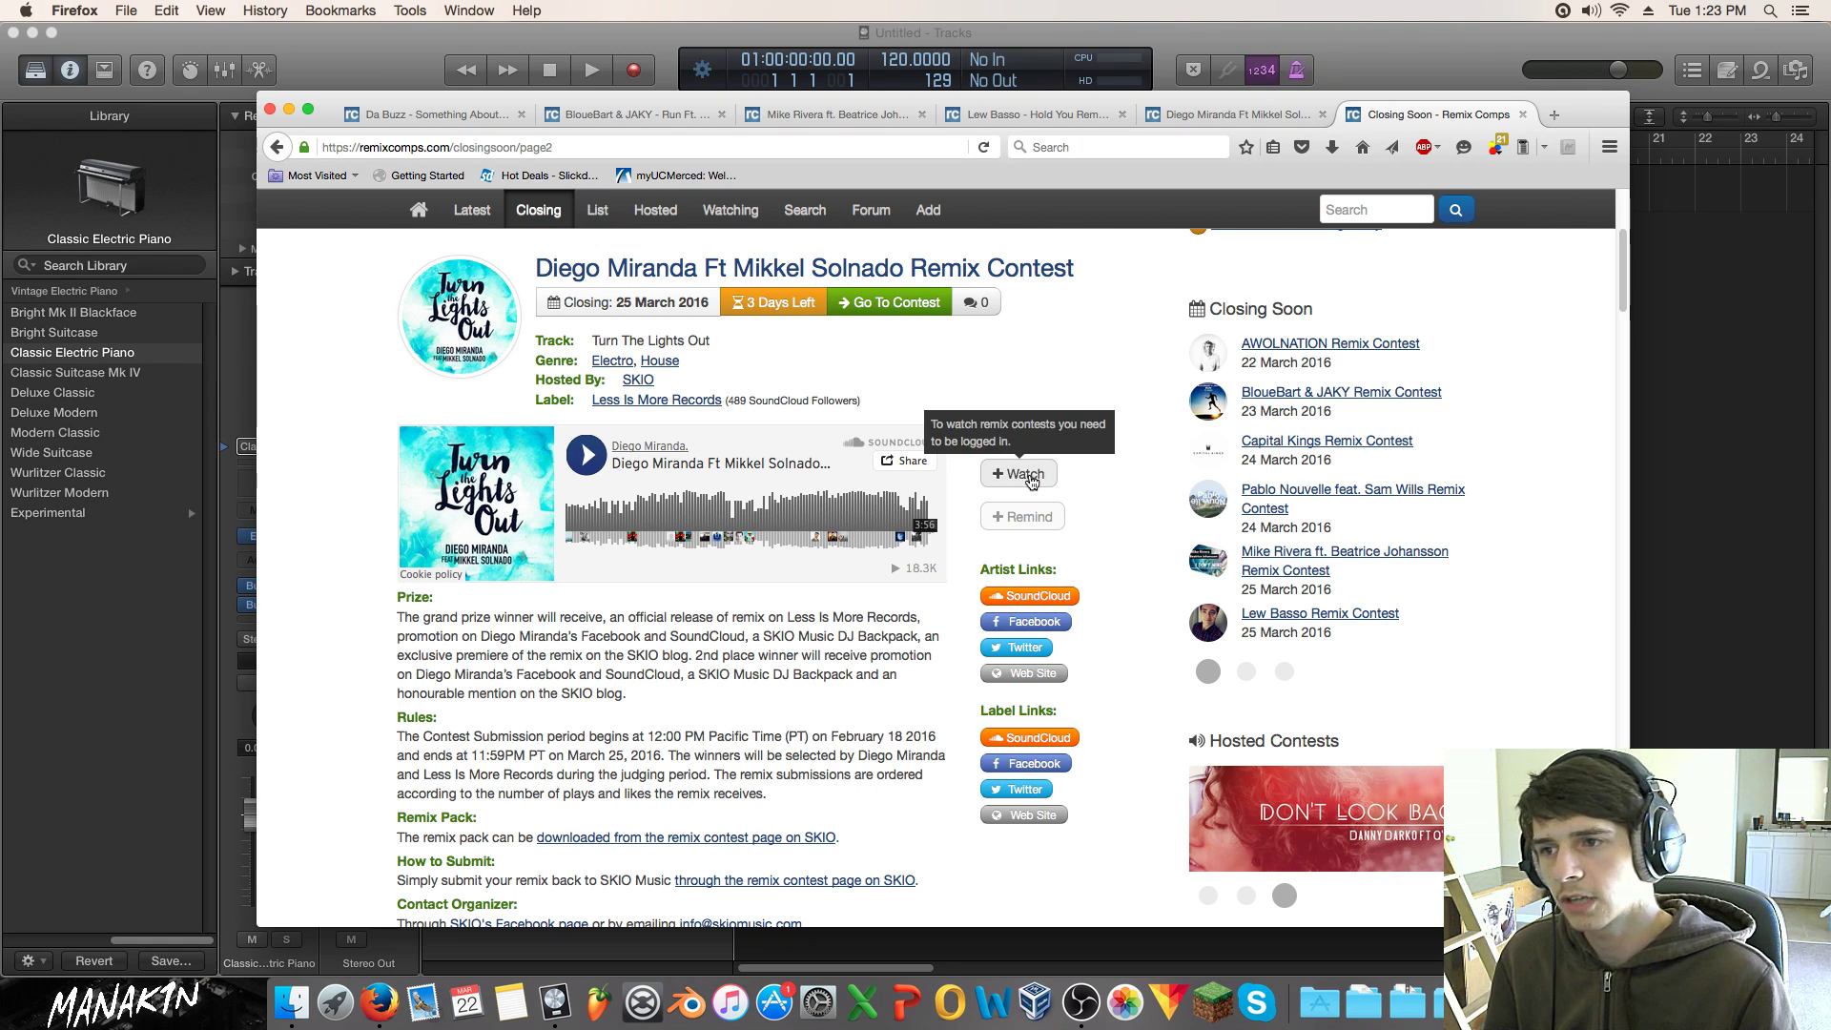
scroll(906, 598, "down", 5)
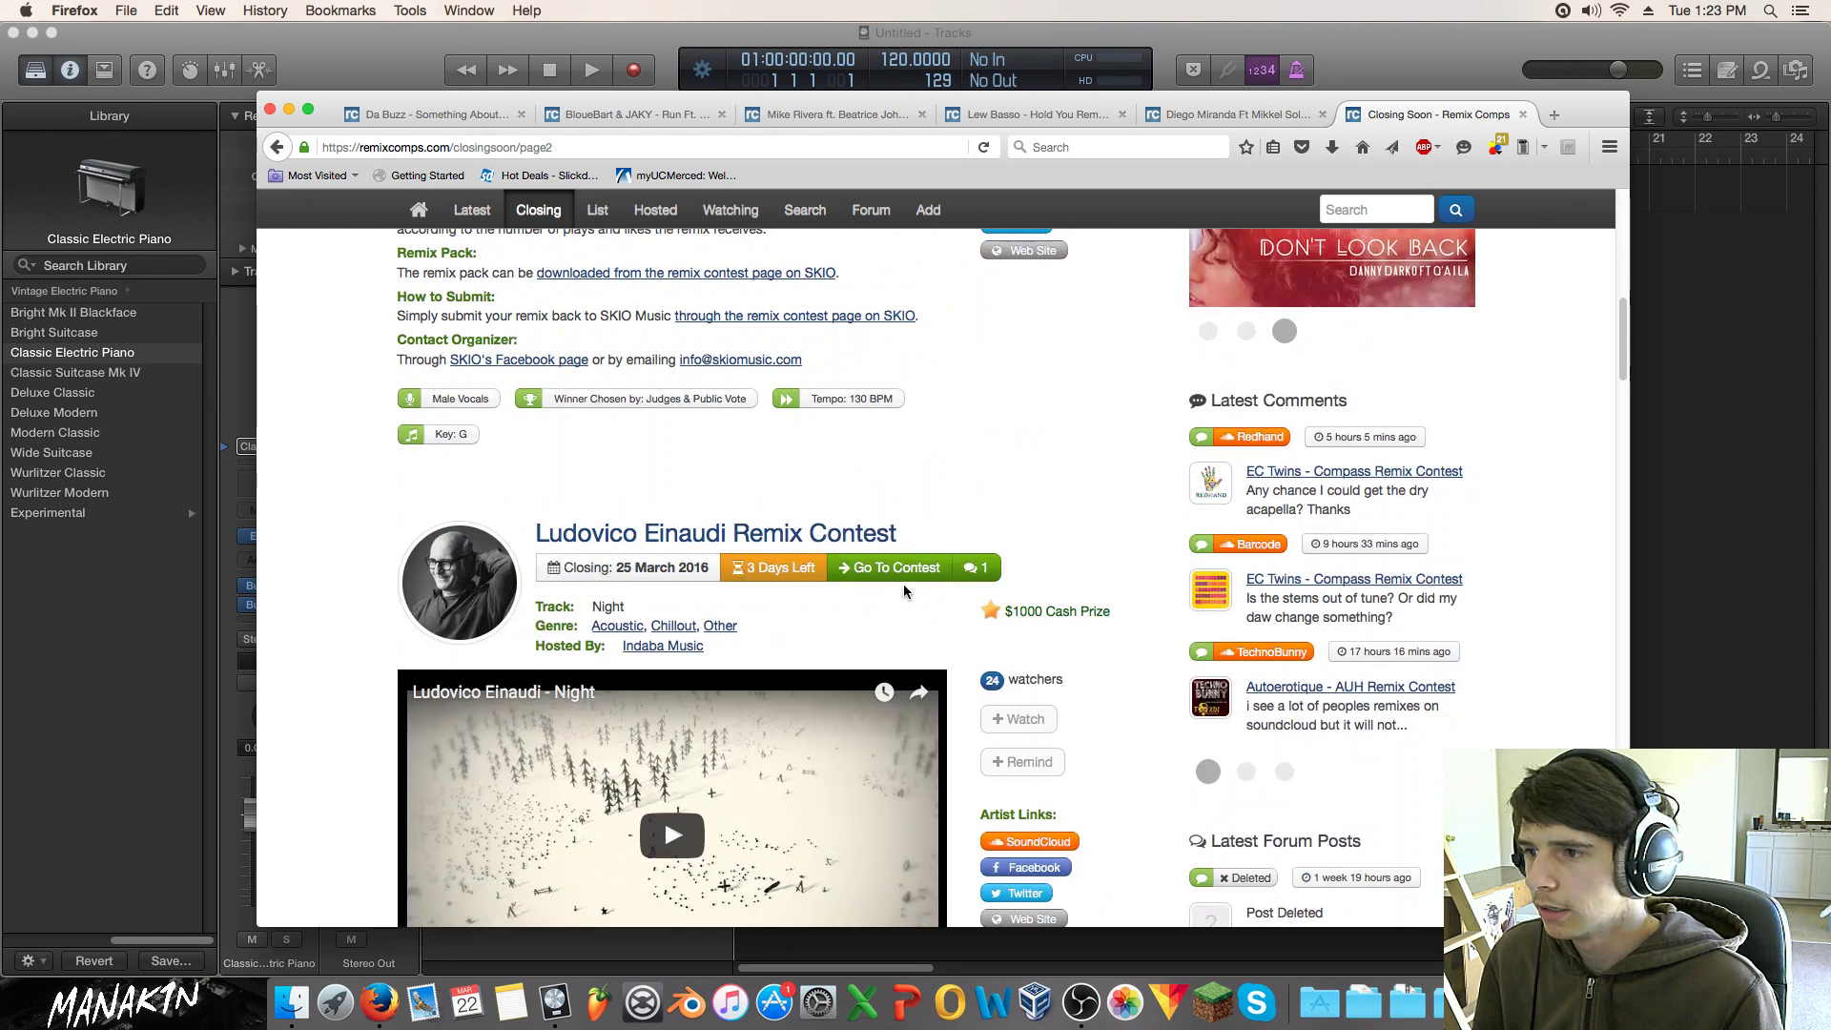
scroll(1624, 386, "down", 5)
mouse_move(1624, 386)
left_mouse_down()
mouse_move(1606, 256)
mouse_move(1598, 366)
left_mouse_up()
scroll(1599, 373, "down", 10)
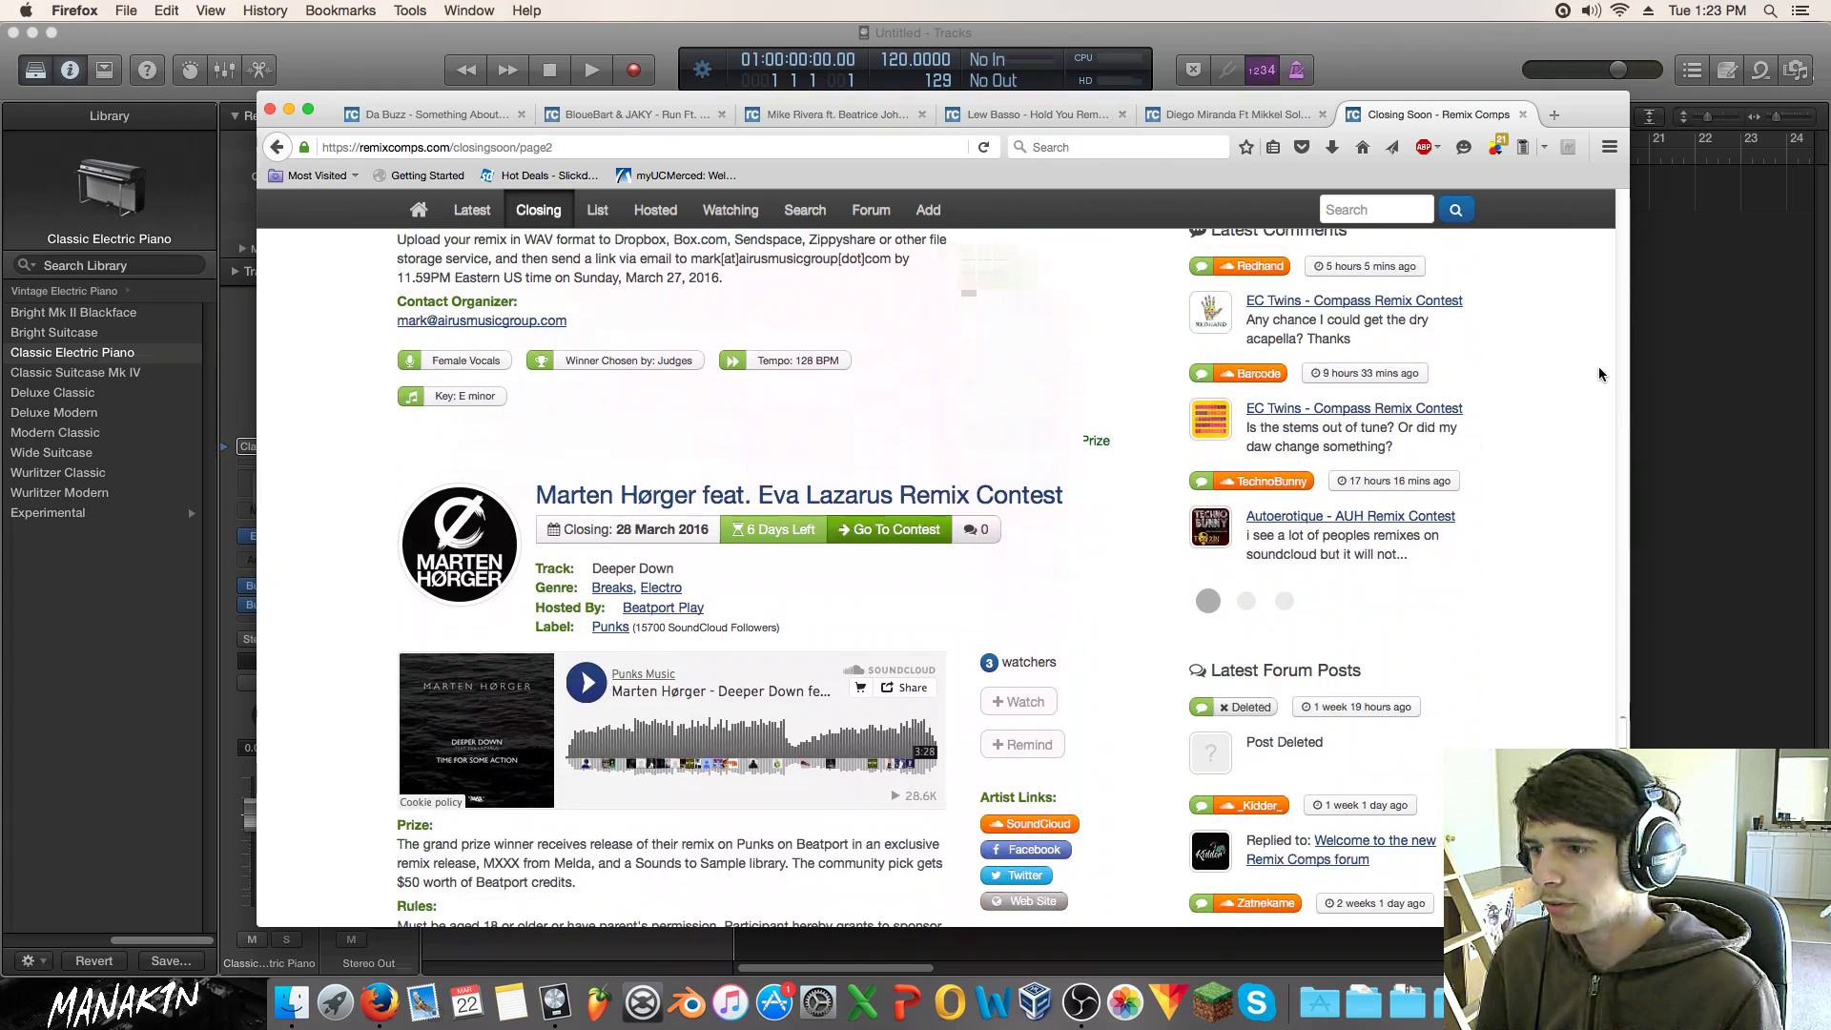
scroll(1598, 366, "down", 7)
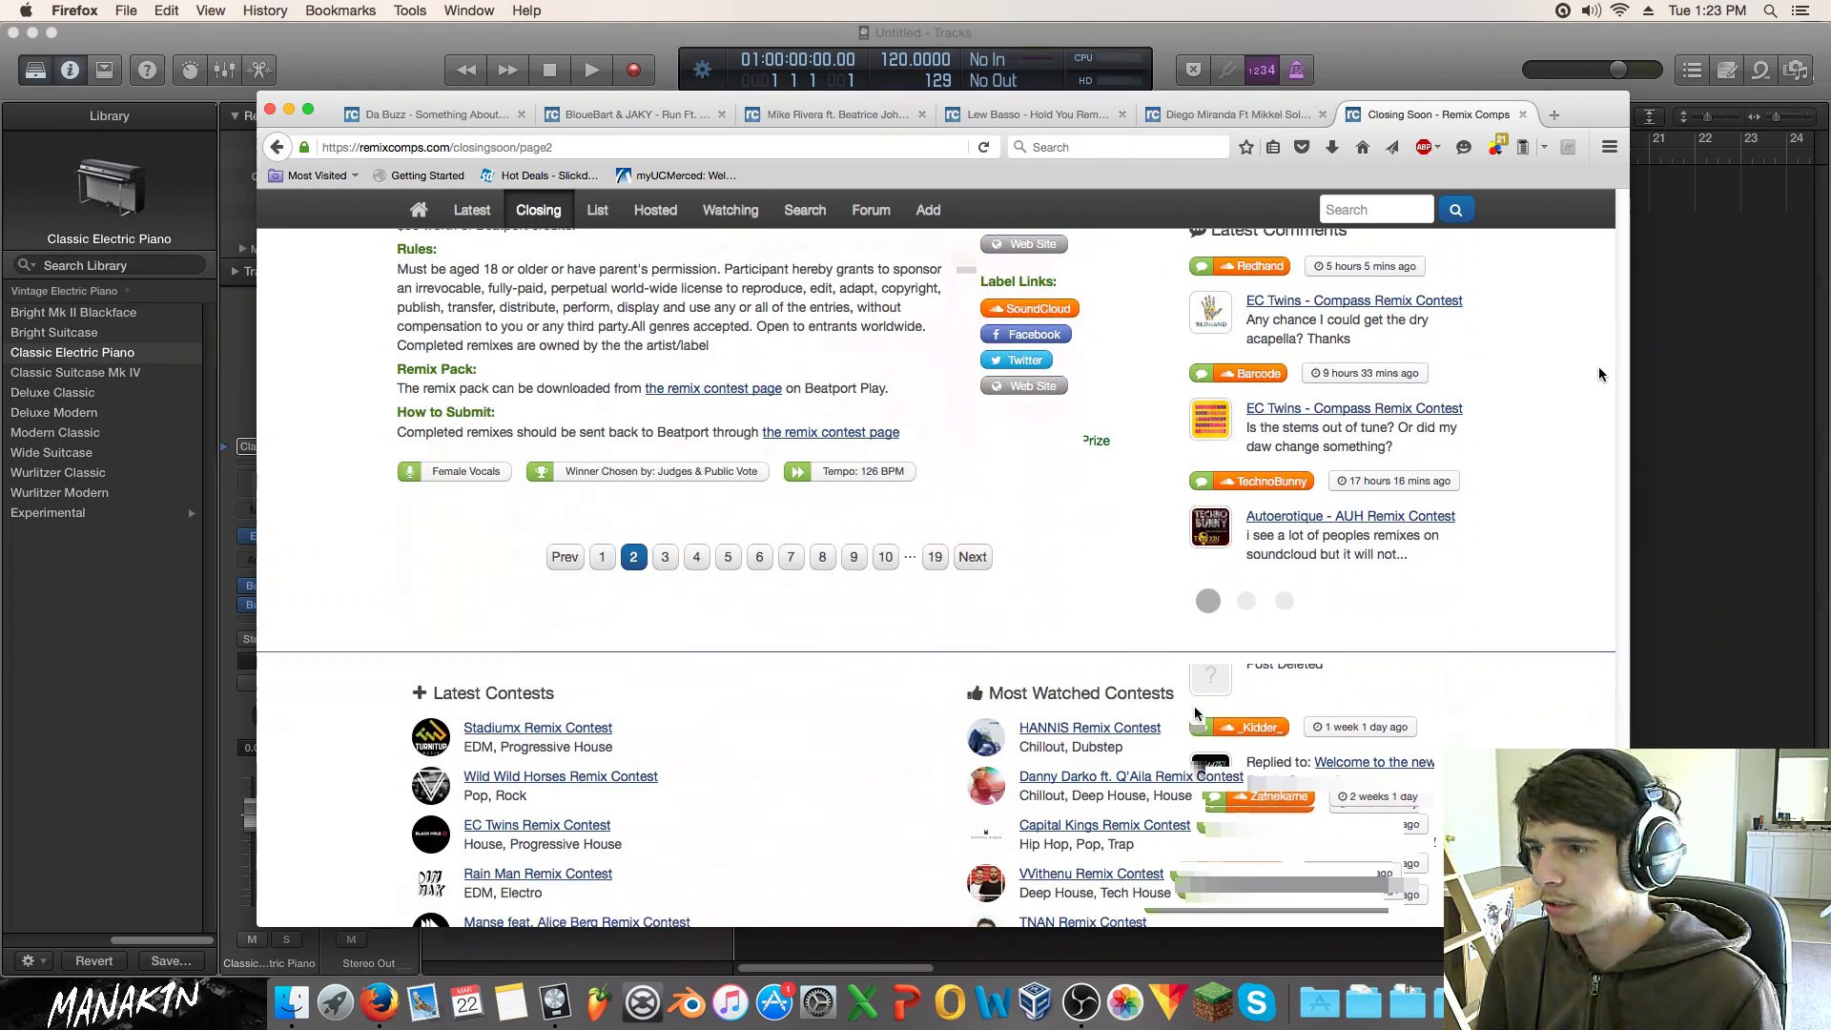
left_click(665, 557)
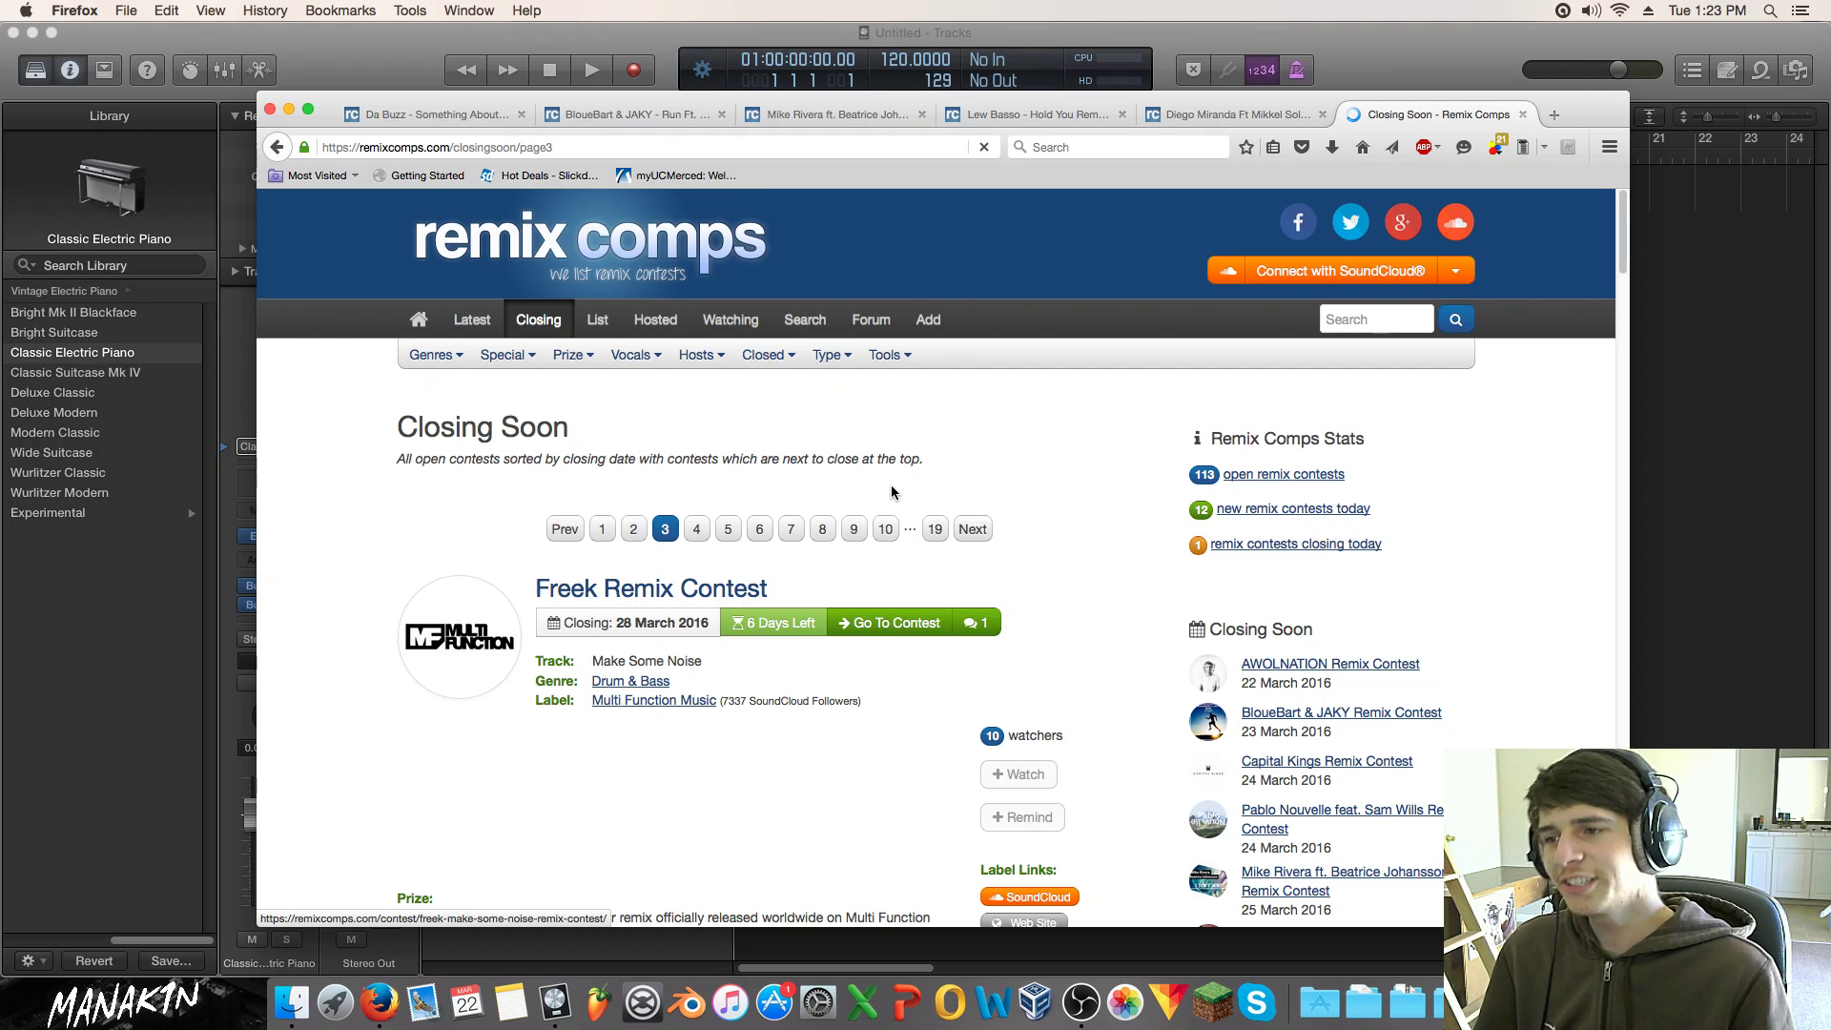
Step: Scroll down to the Manse feat. Alice Berg contest and play its track preview
scroll(893, 493, "down", 2)
scroll(891, 491, "down", 10)
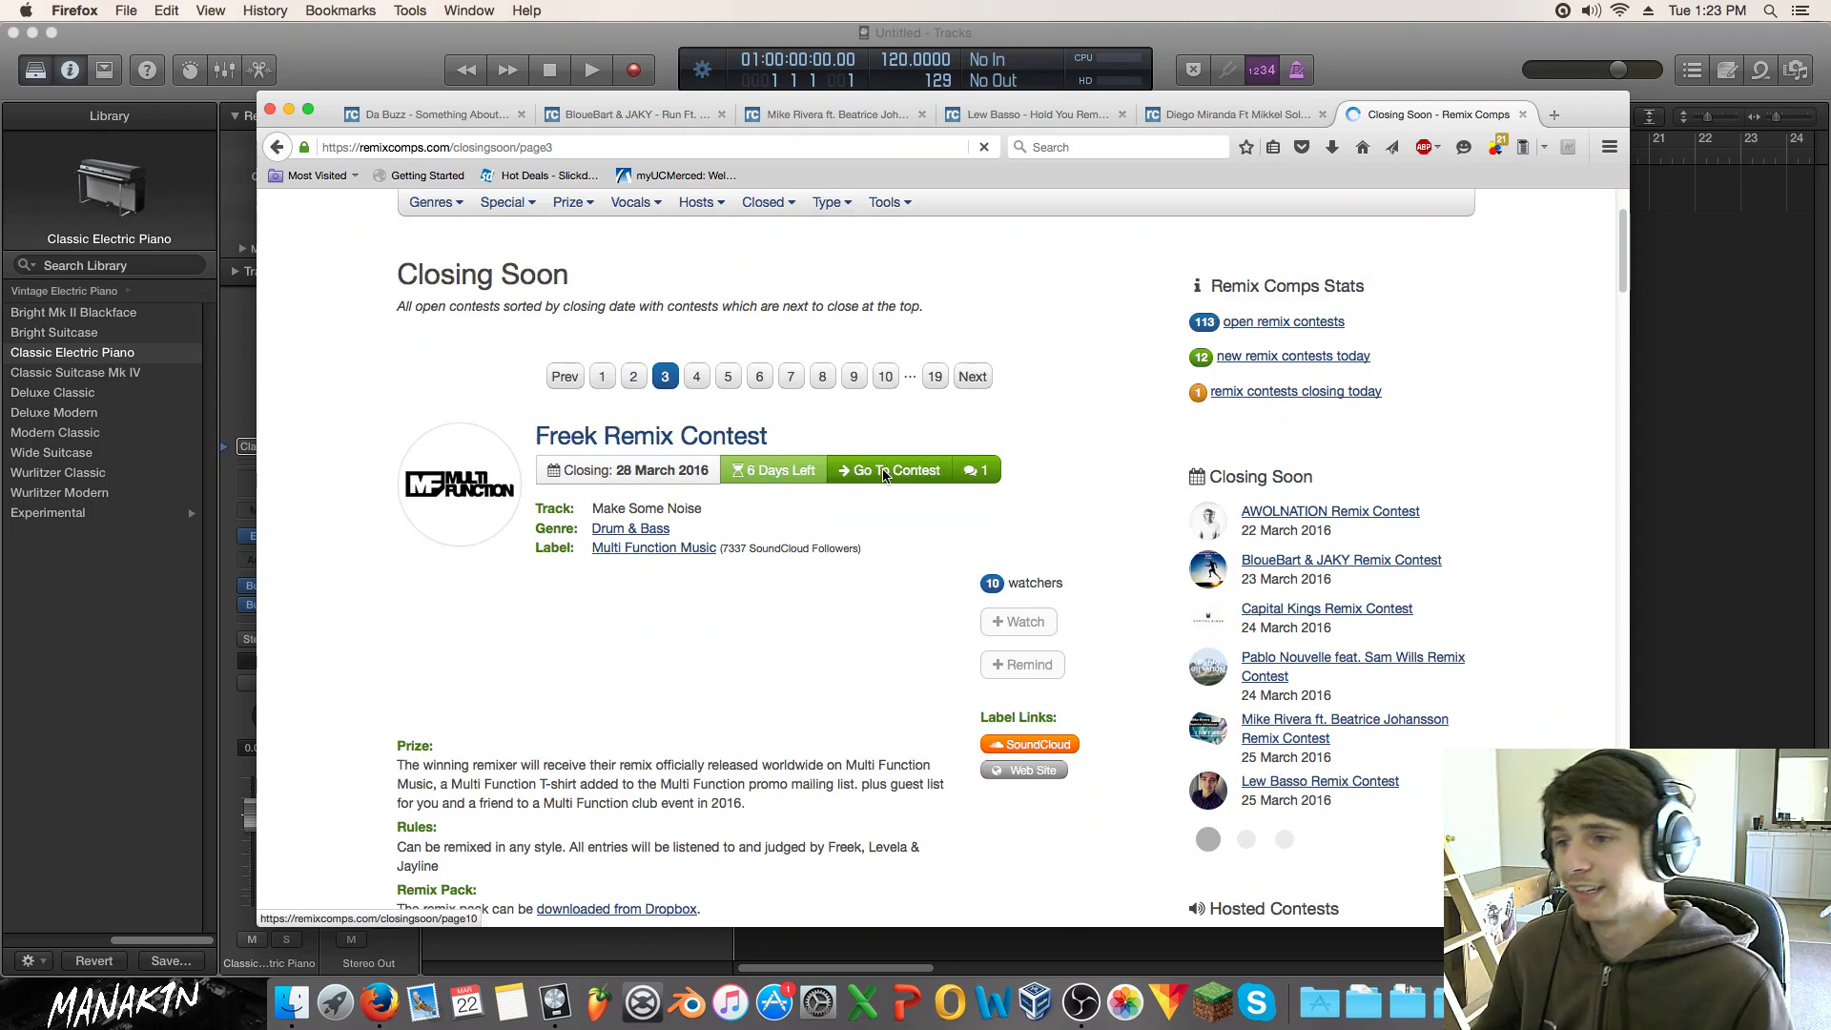
scroll(883, 477, "down", 15)
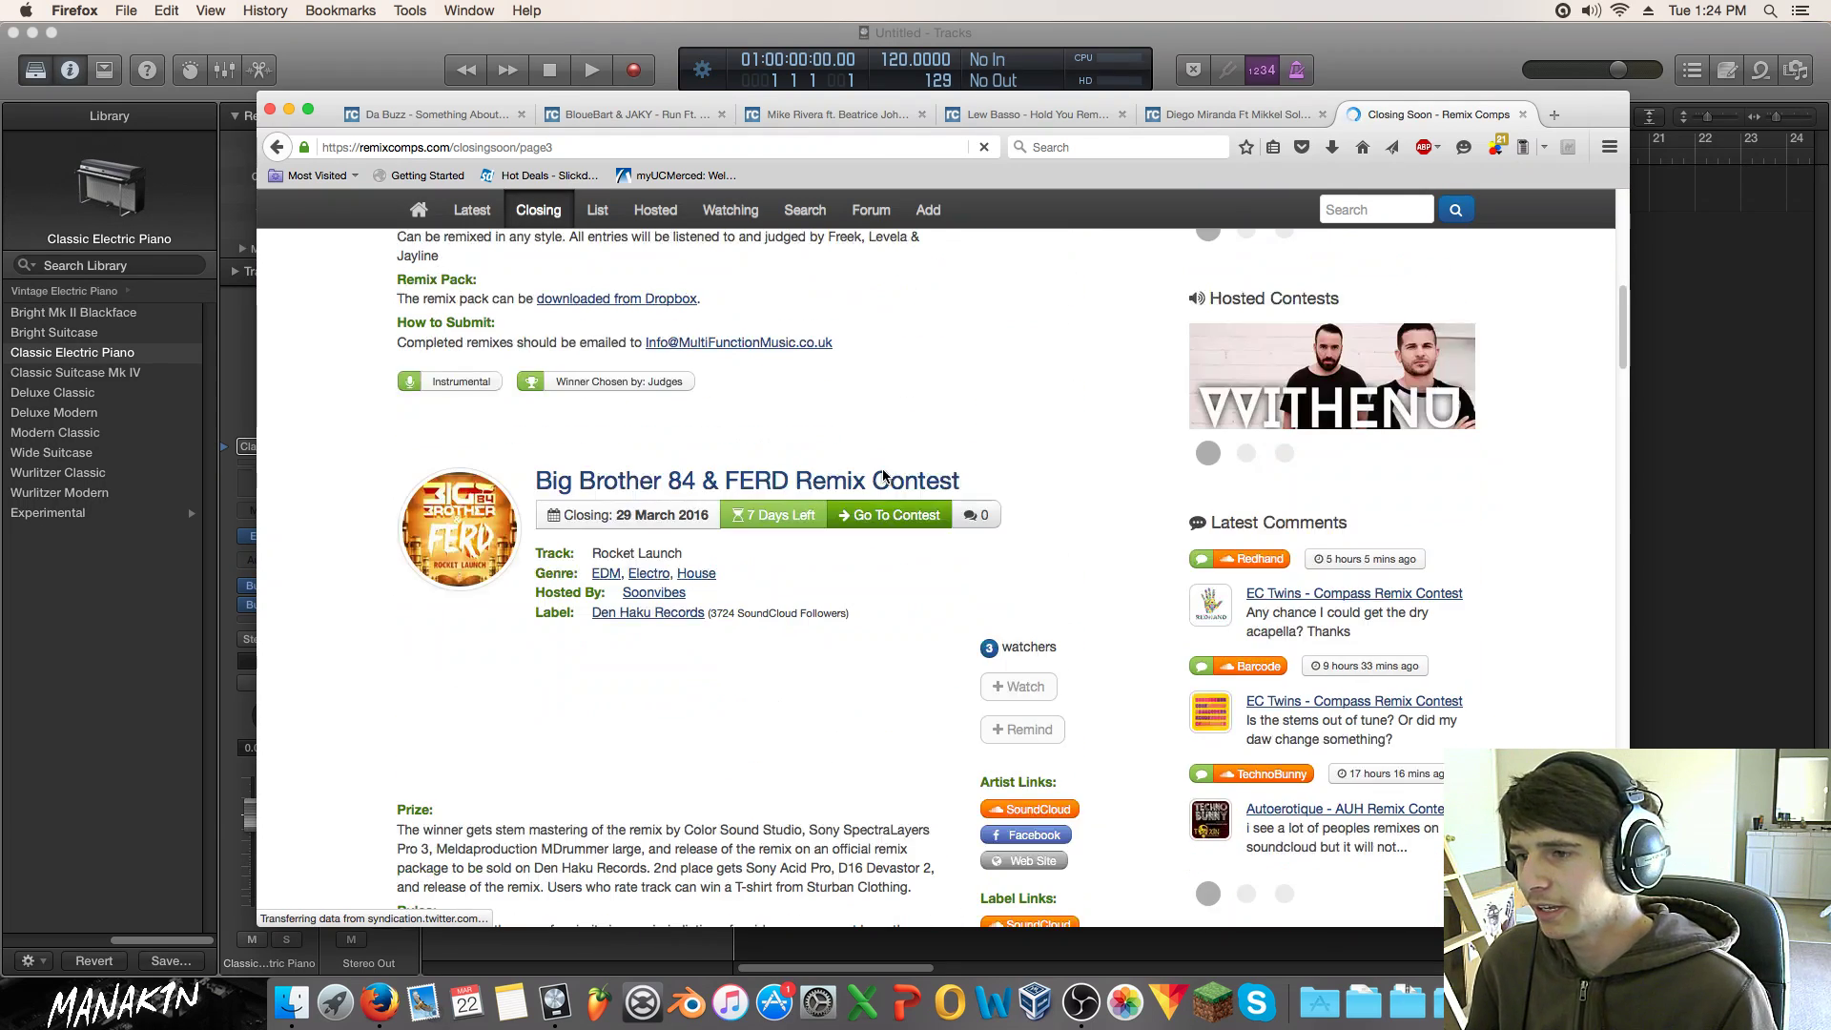
scroll(884, 474, "down", 5)
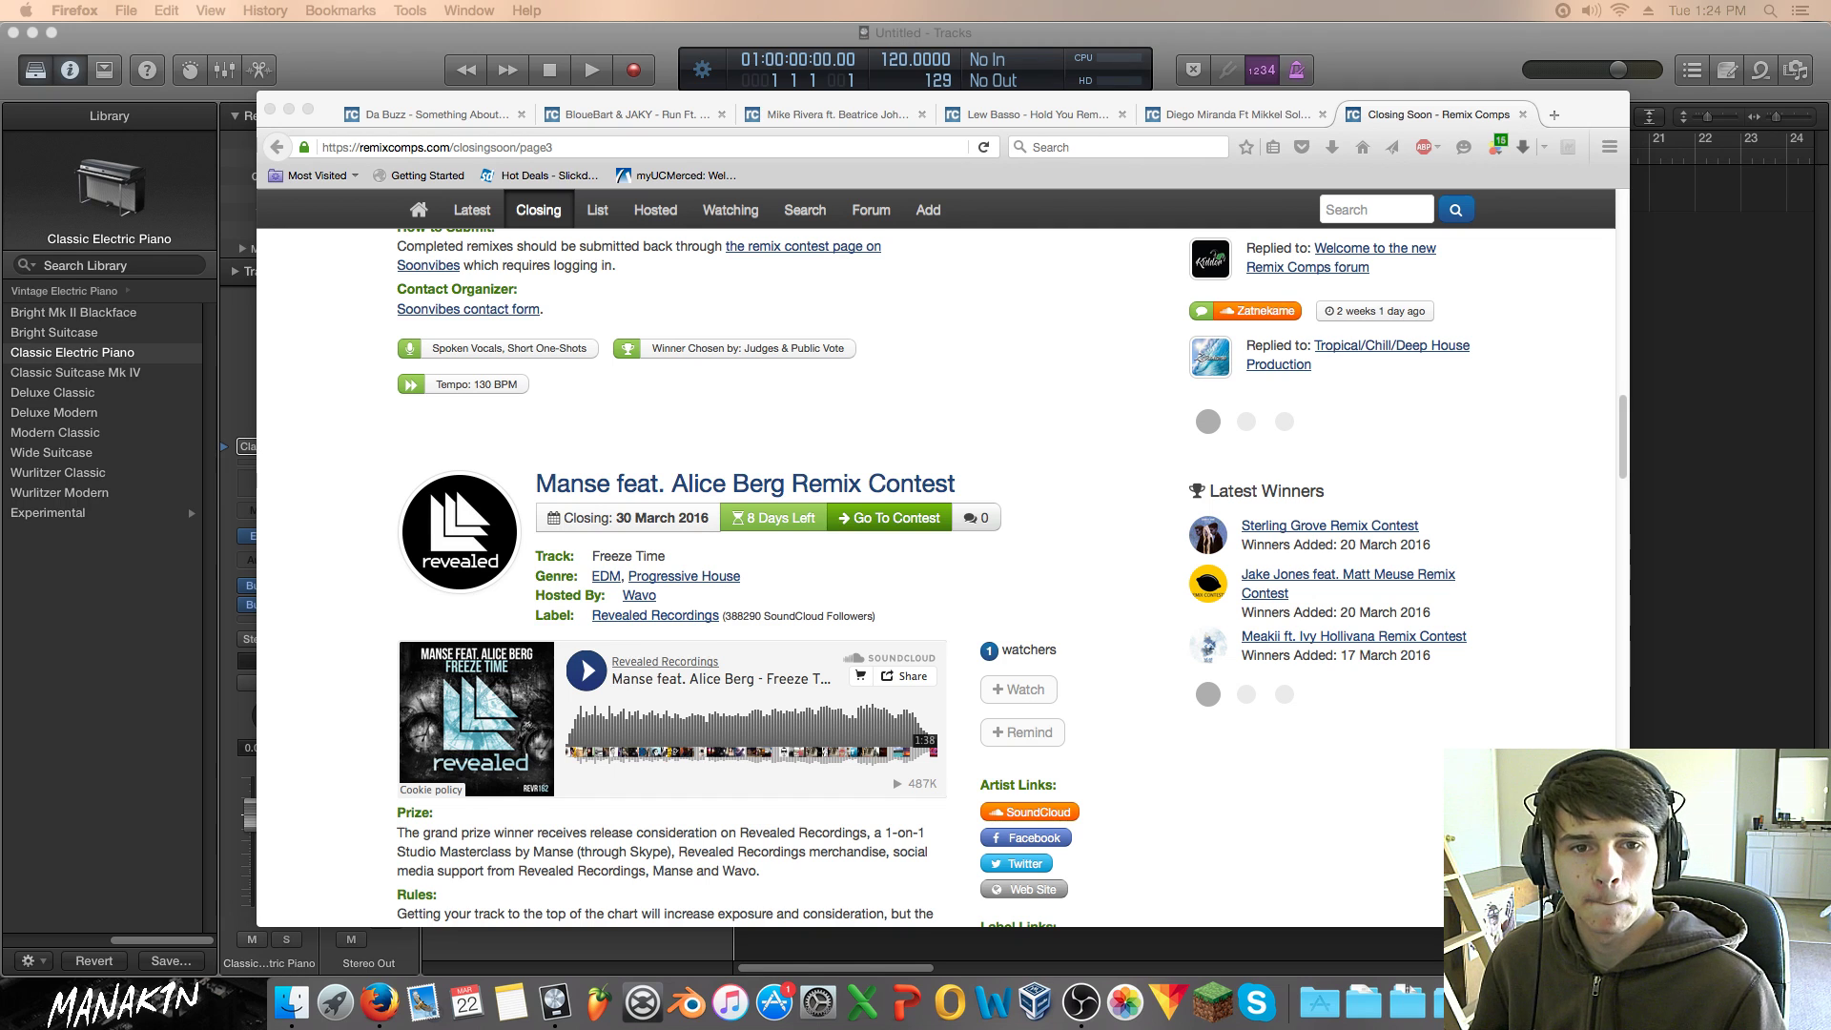
scroll(746, 608, "down", 1)
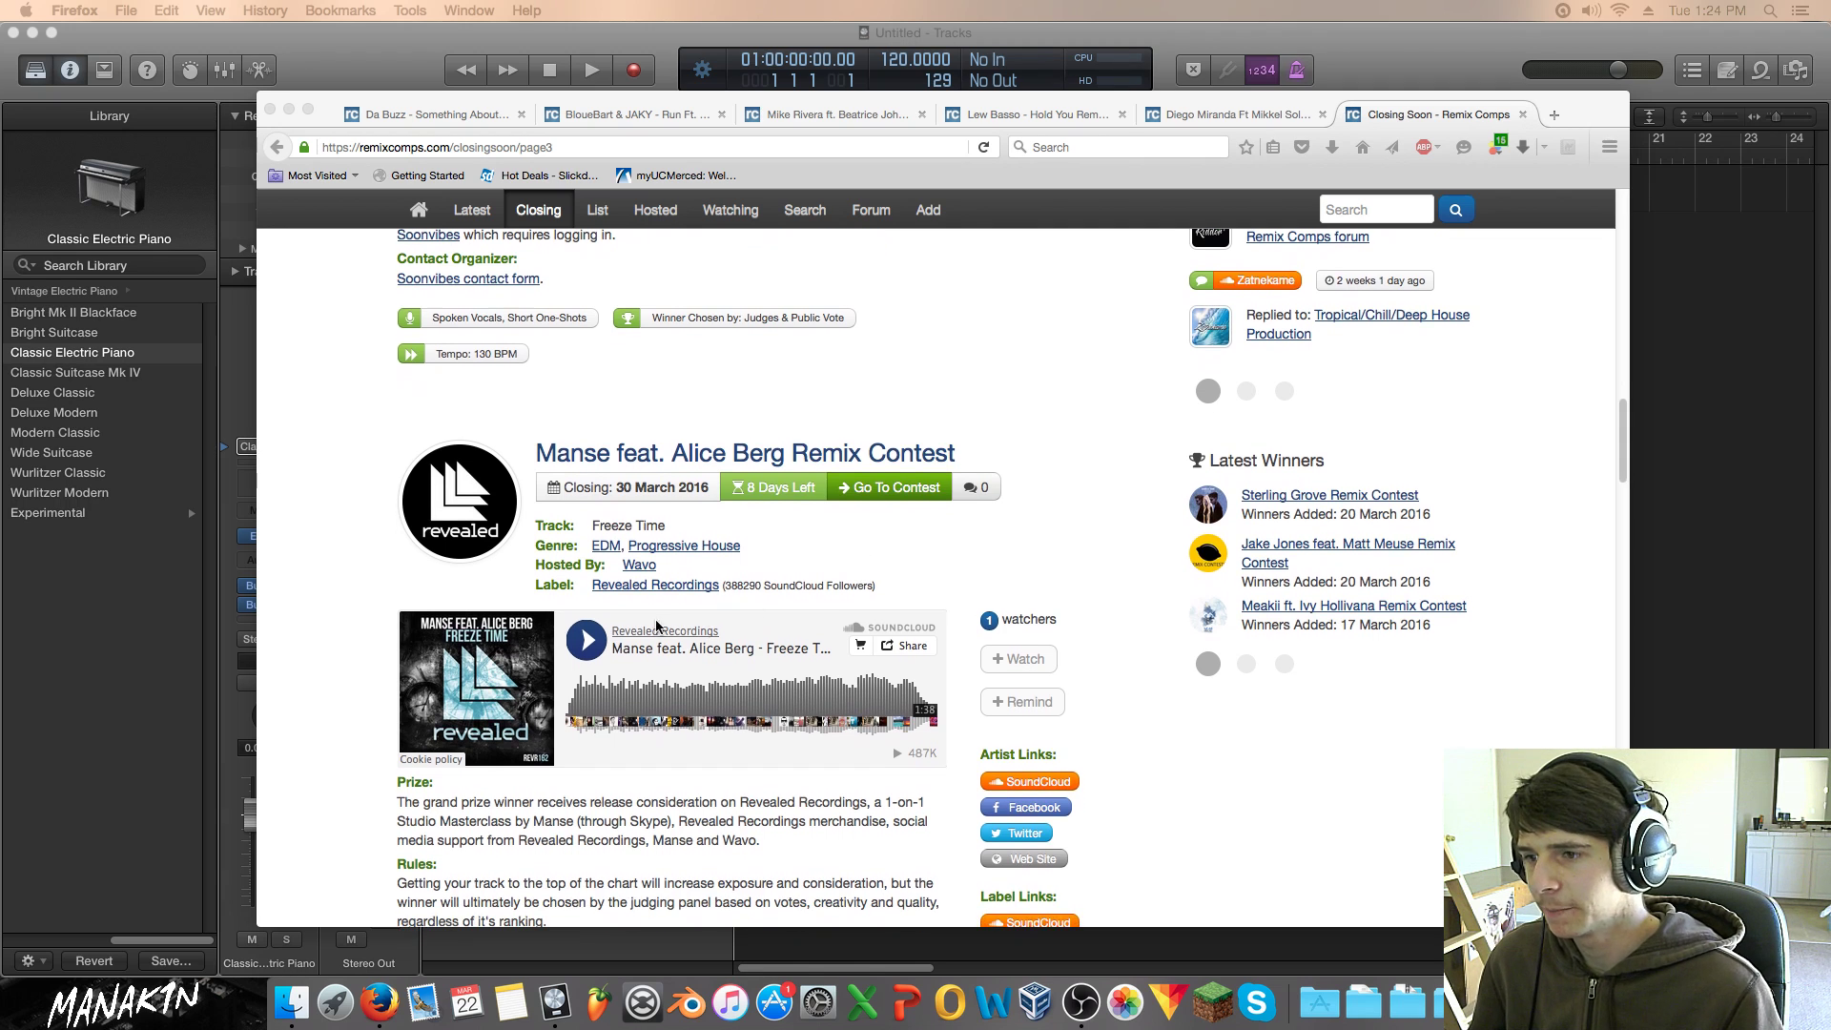
left_click(596, 642)
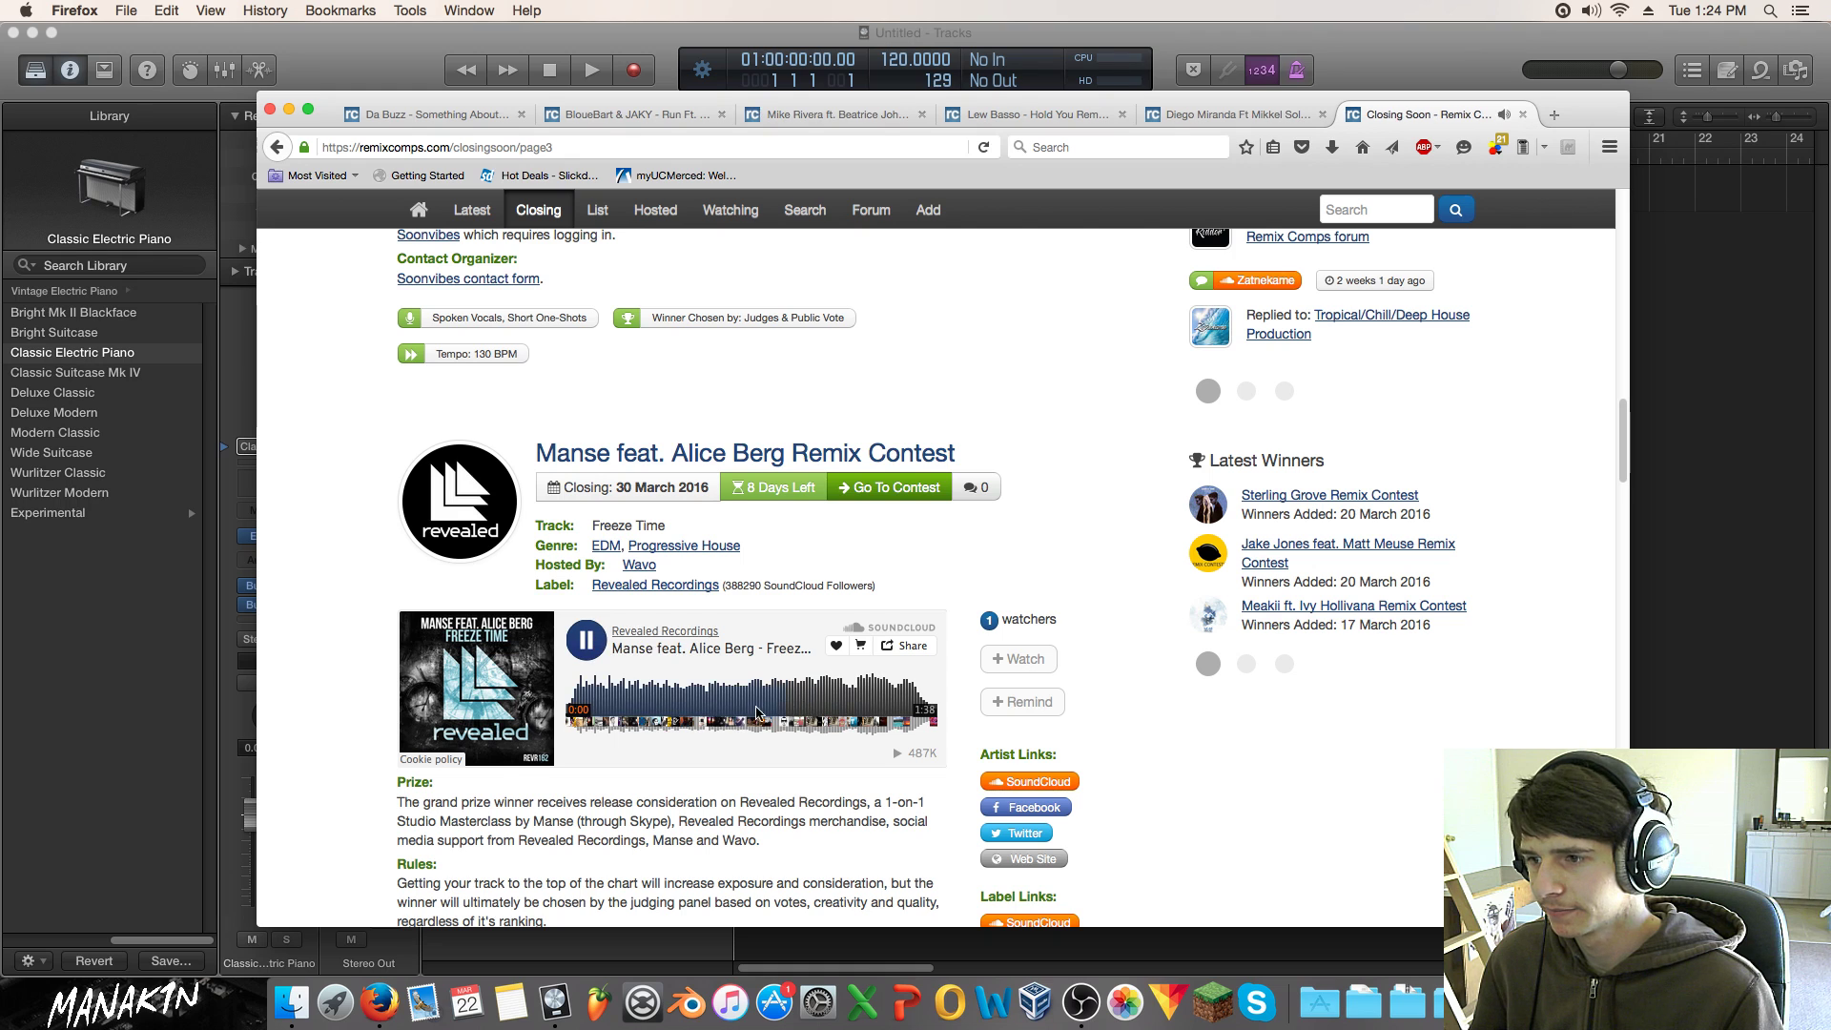
Step: Open Wavo's 'Freeze Time' Remix Competition page from the contest's remix page link
scroll(585, 792, "down", 3)
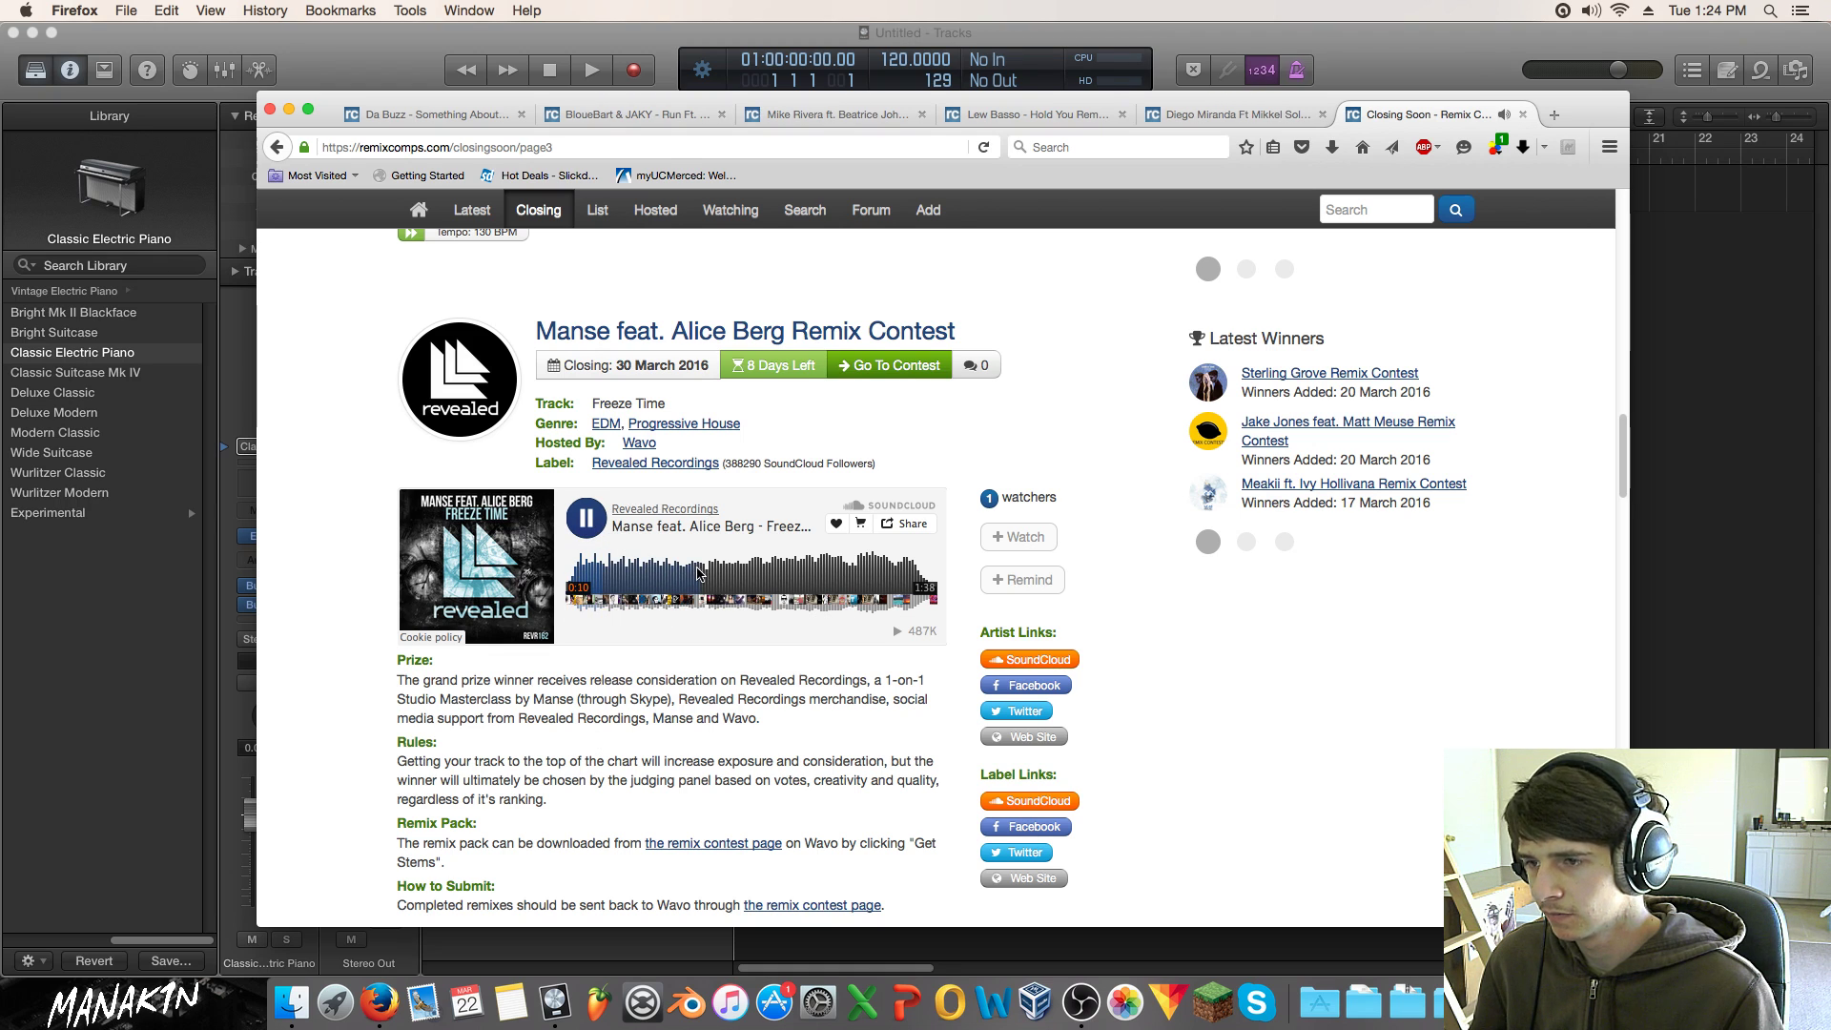
scroll(683, 573, "down", 2)
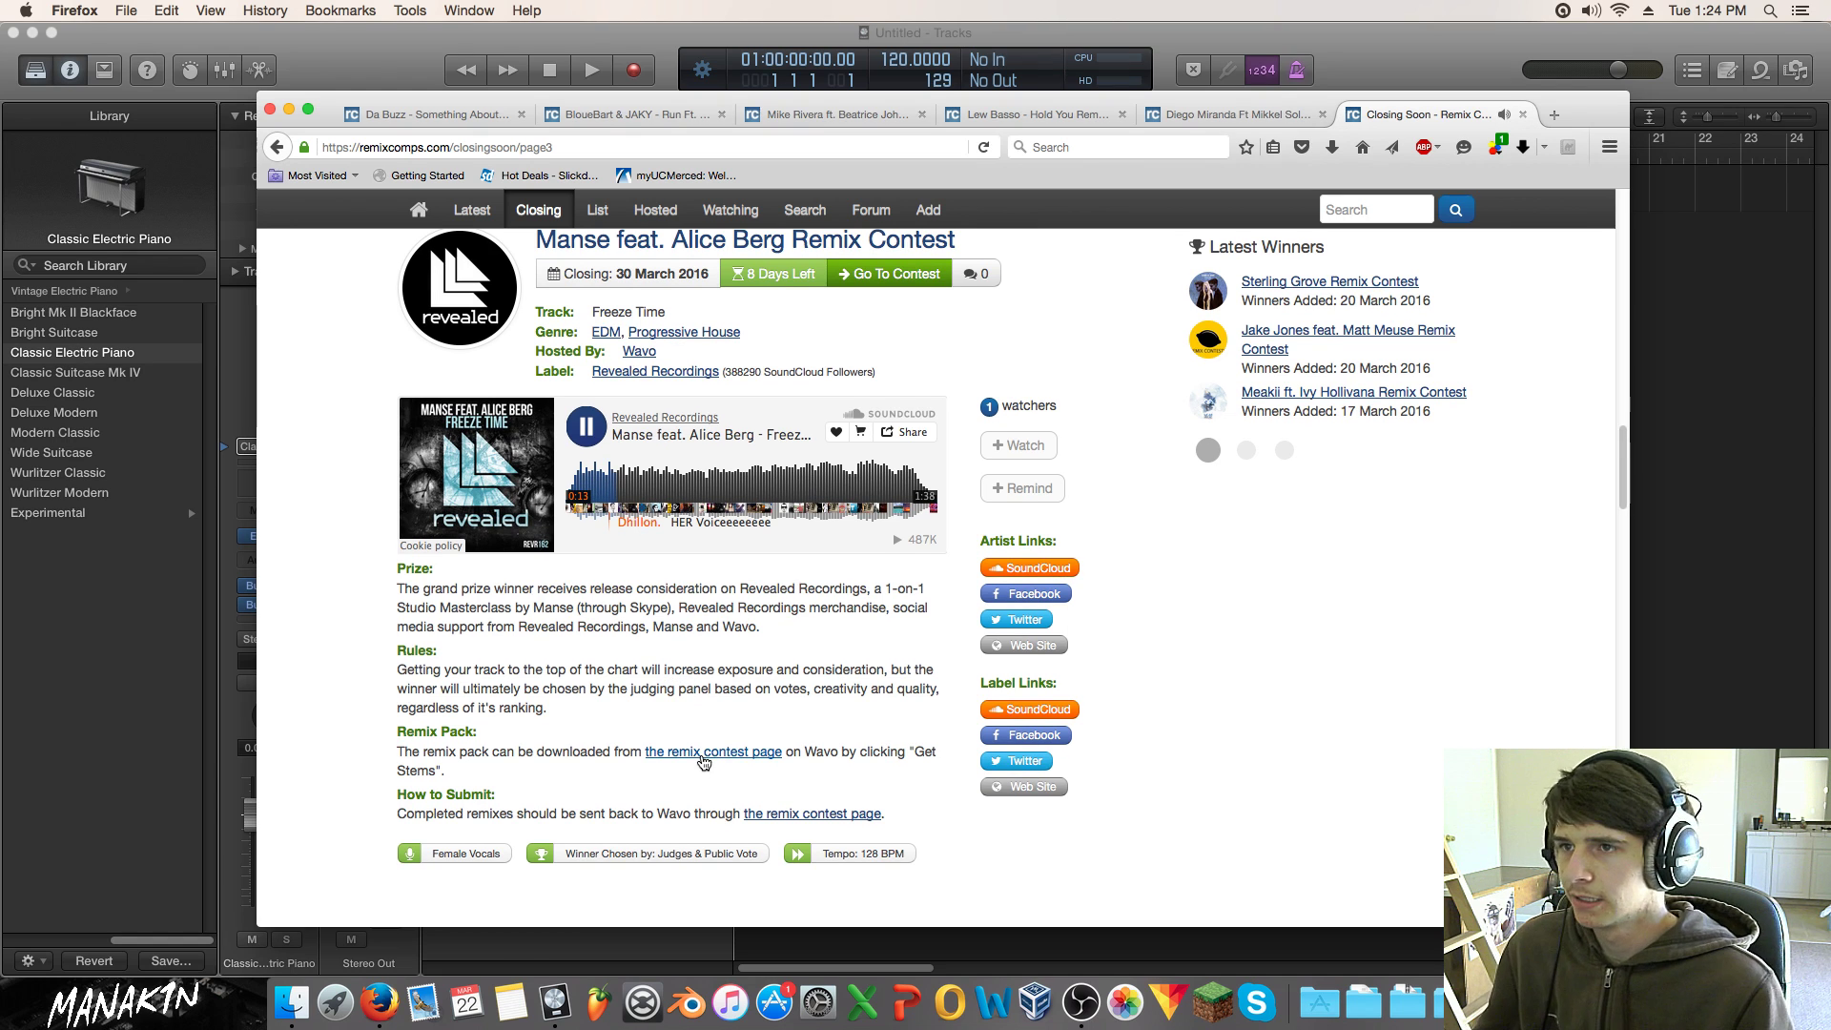
left_click(707, 753)
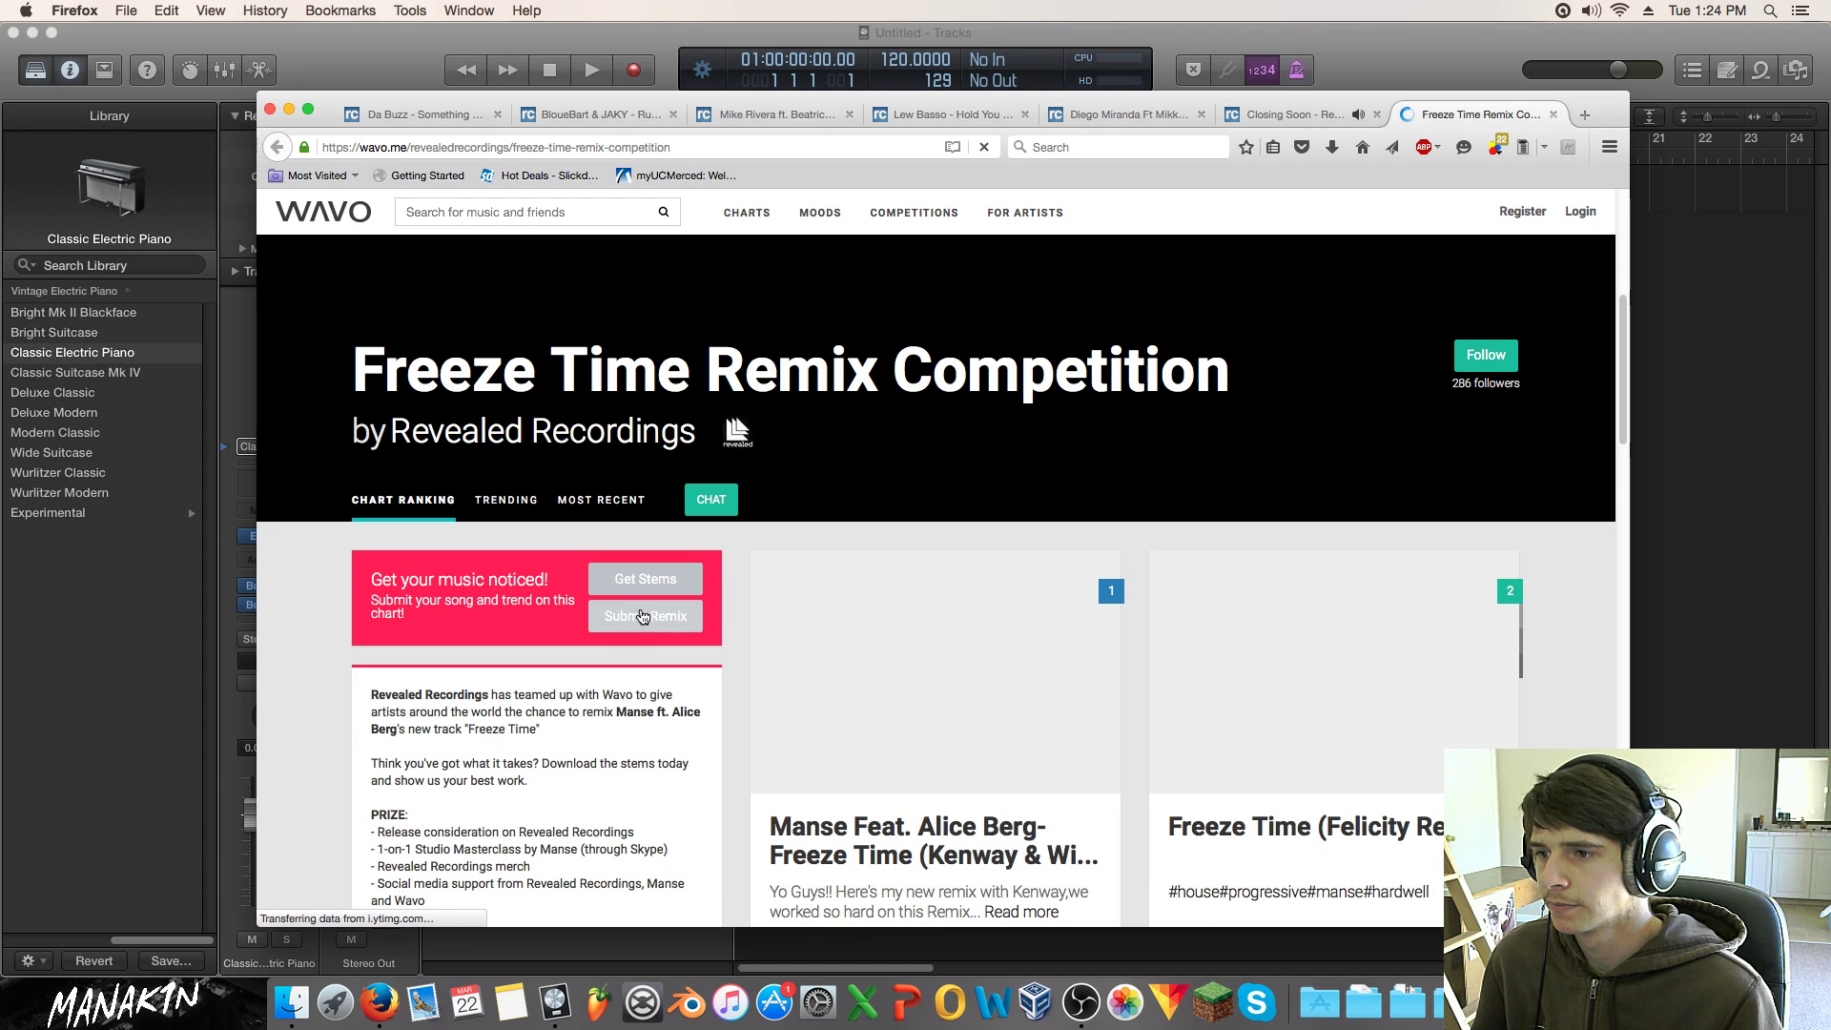
Step: Request the Freeze Time stems, dismiss the Facebook login prompt, and close the Wavo tab
left_click(649, 577)
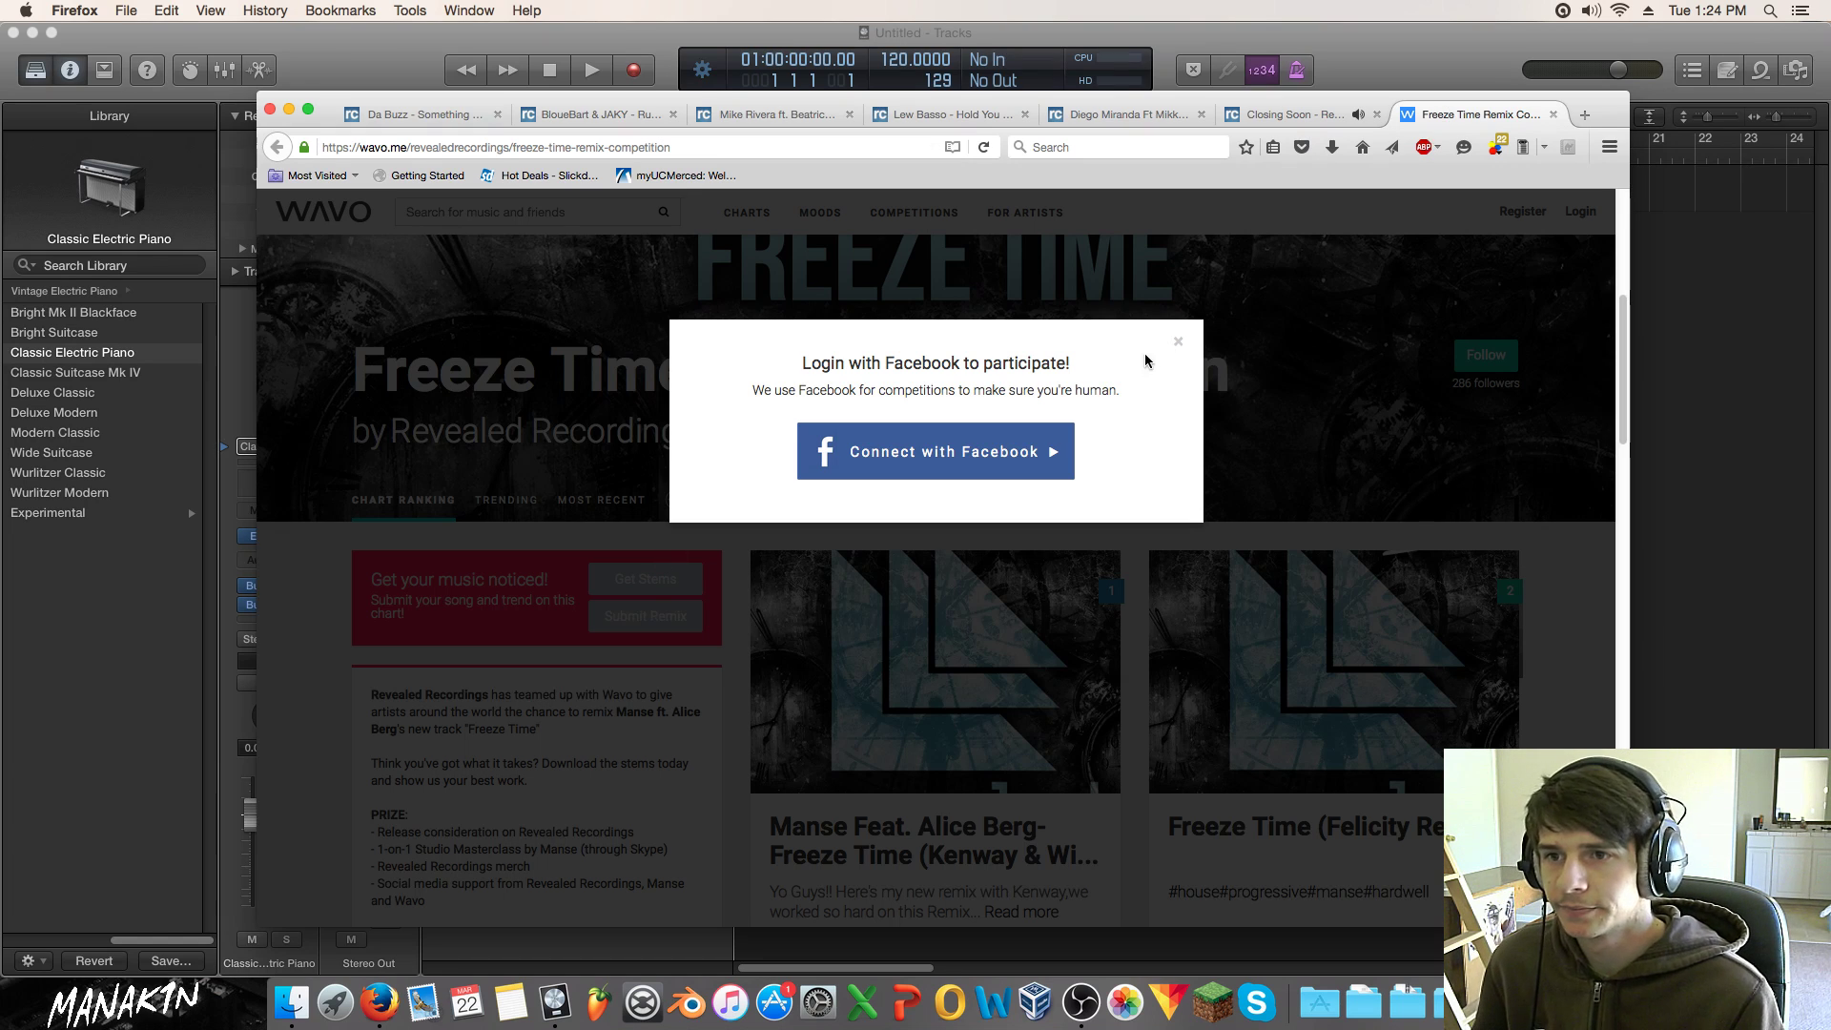
left_click(1177, 341)
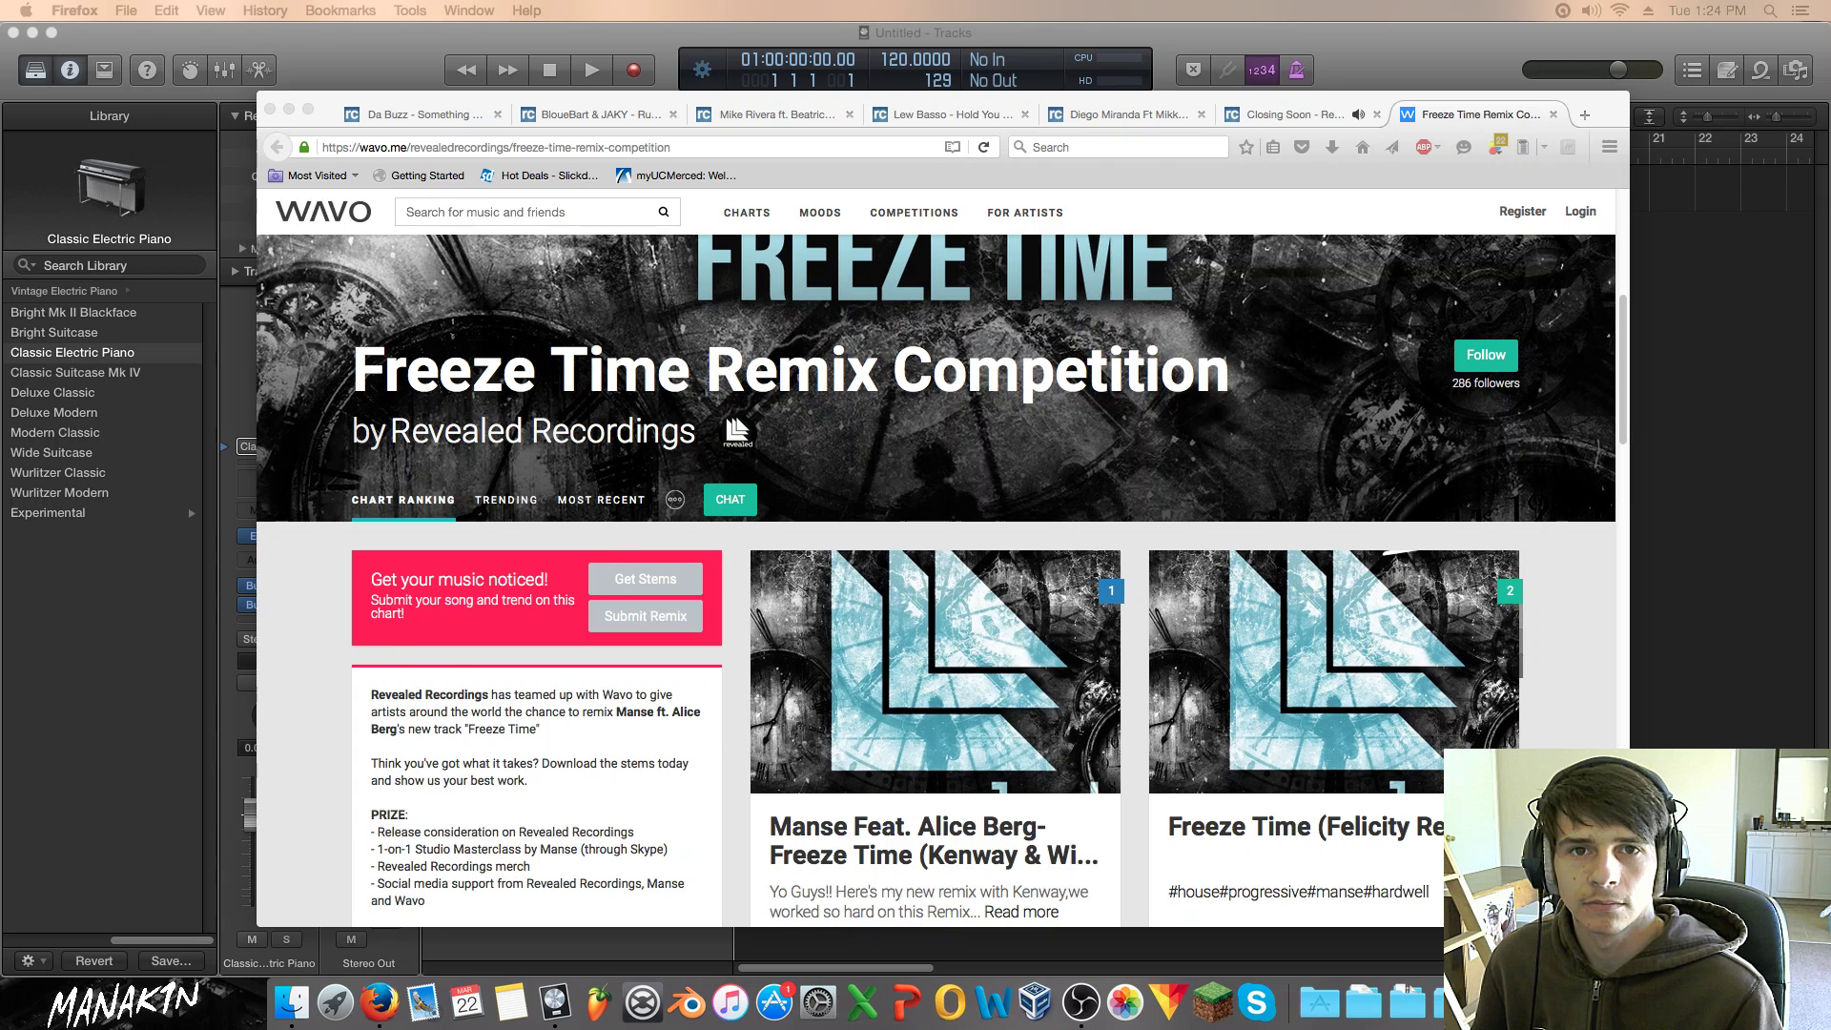
key("super+w")
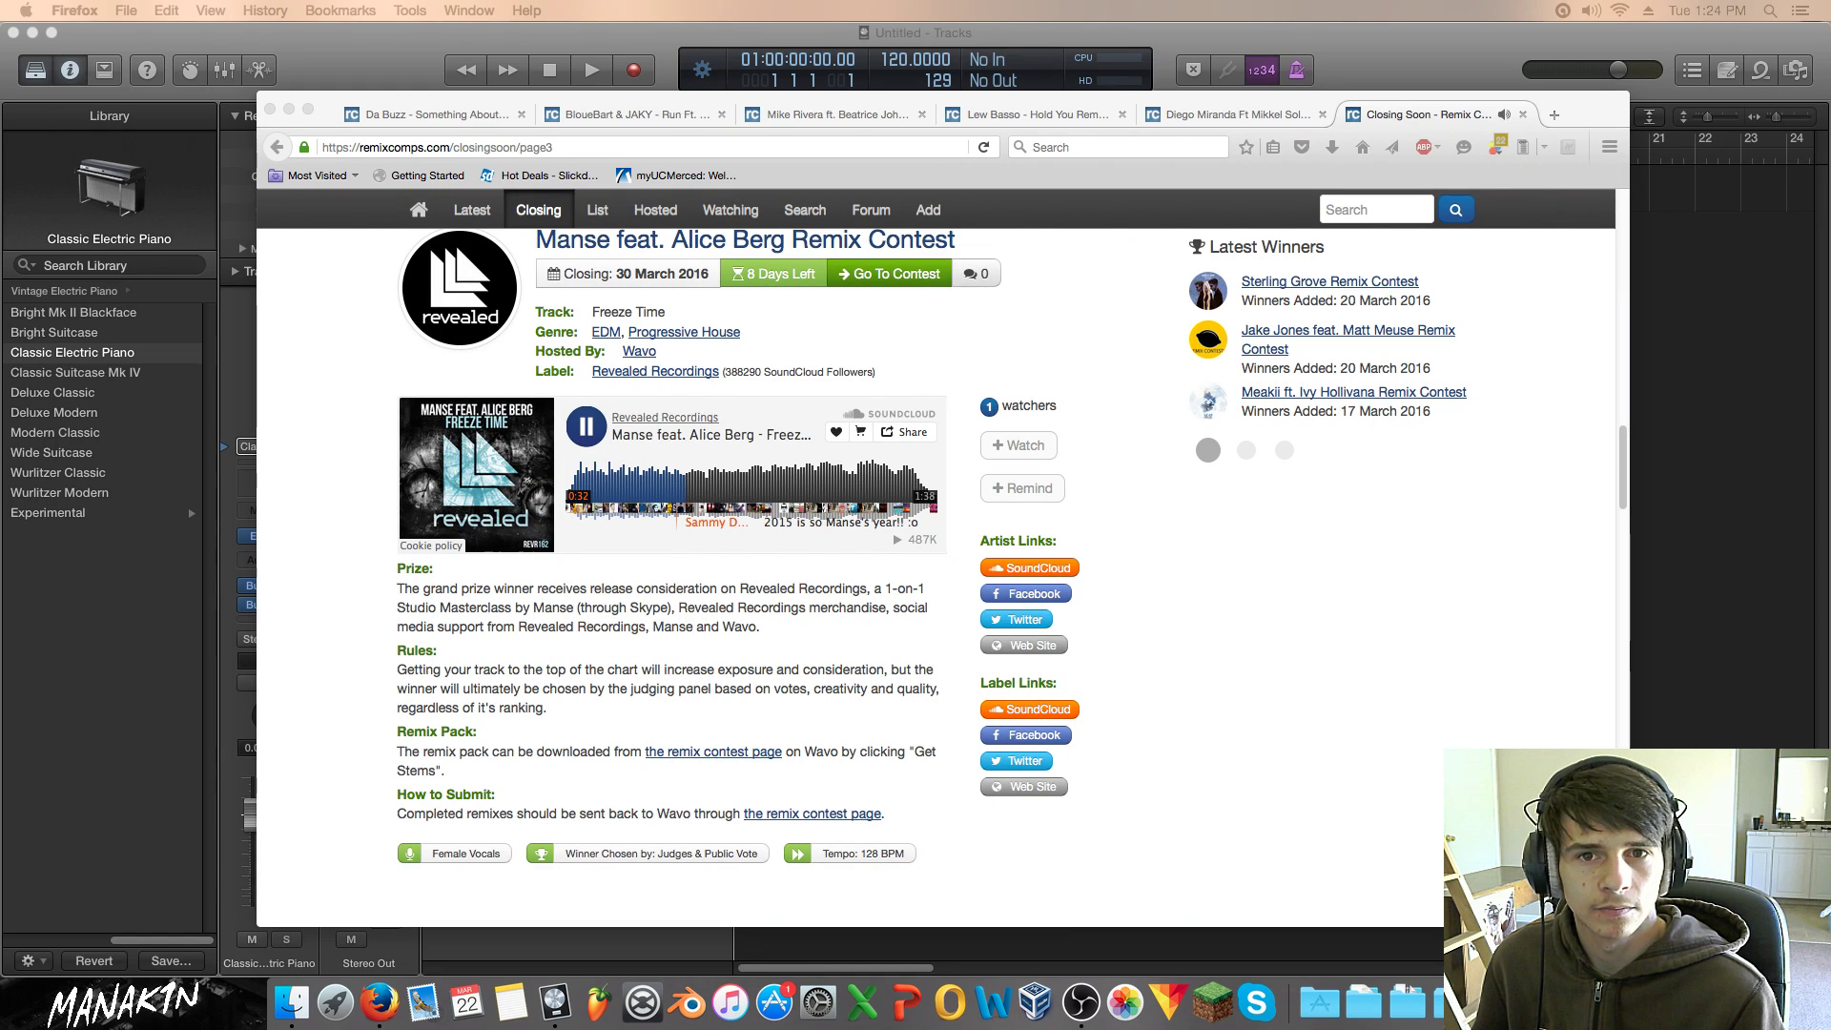
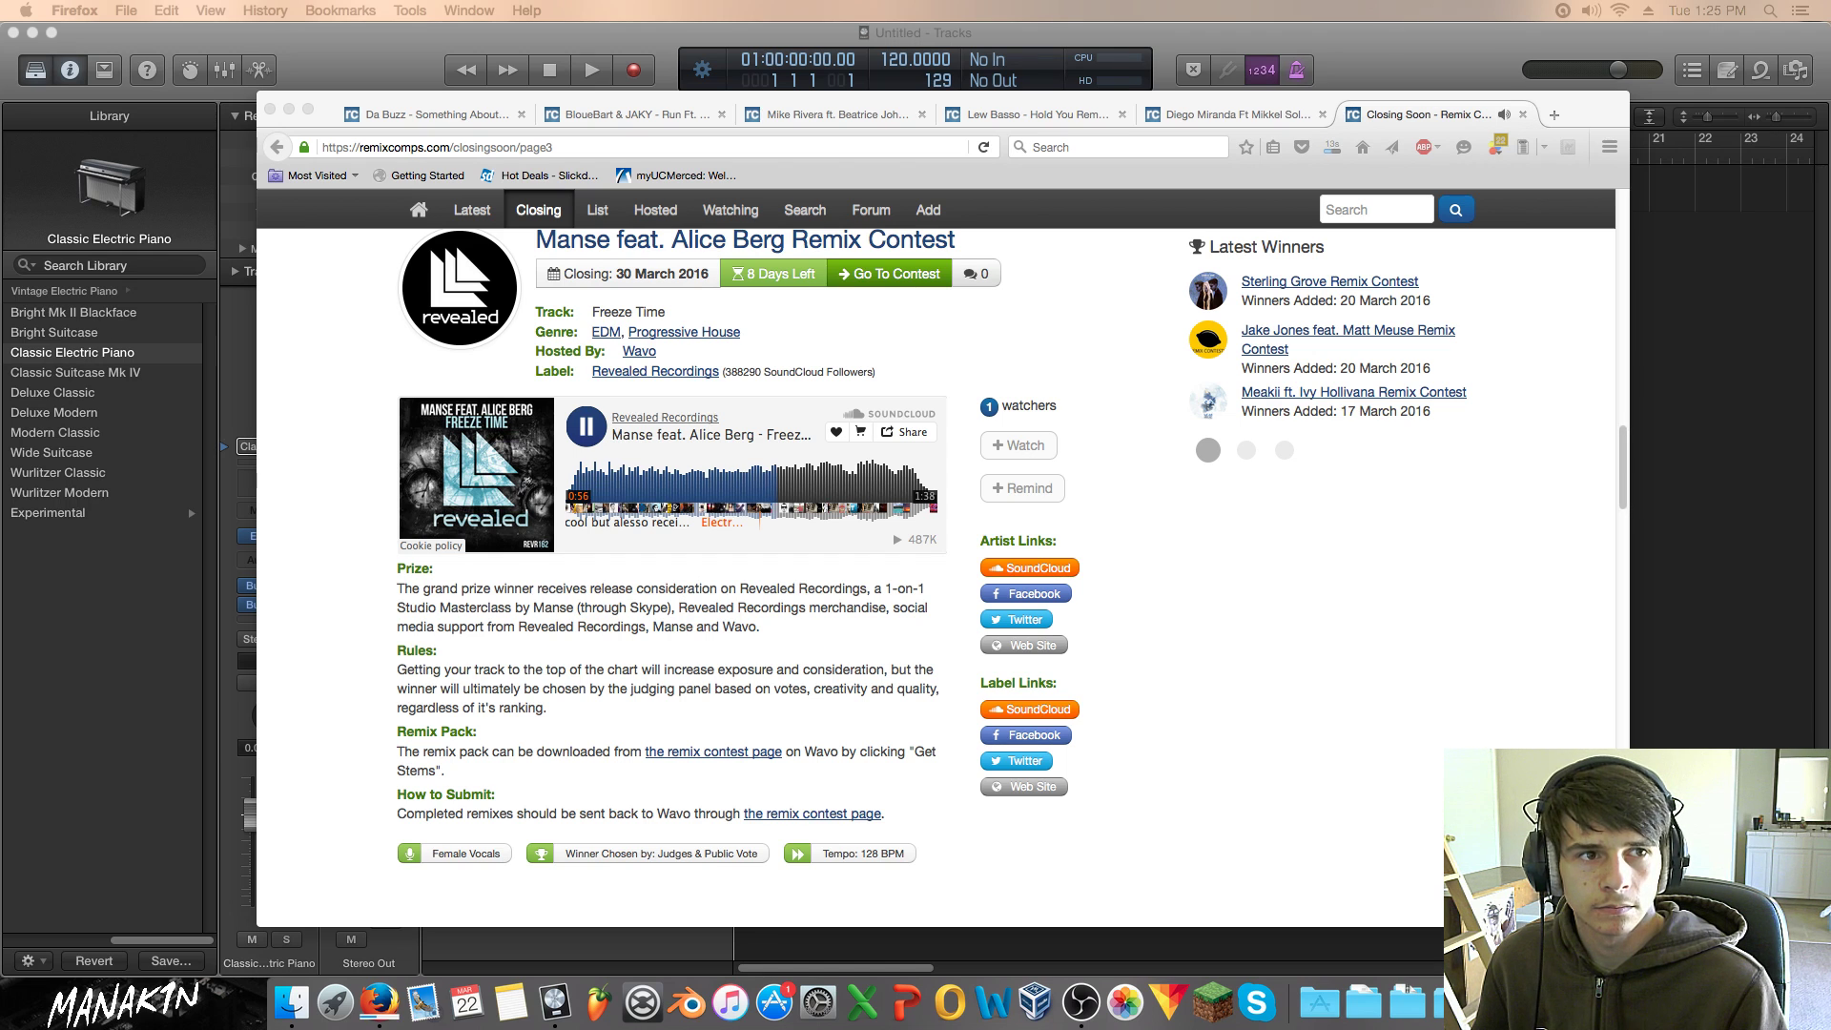
Step: Pause the Freeze Time preview and close the 'Hear more on SoundCloud' overlay
left_click(1238, 637)
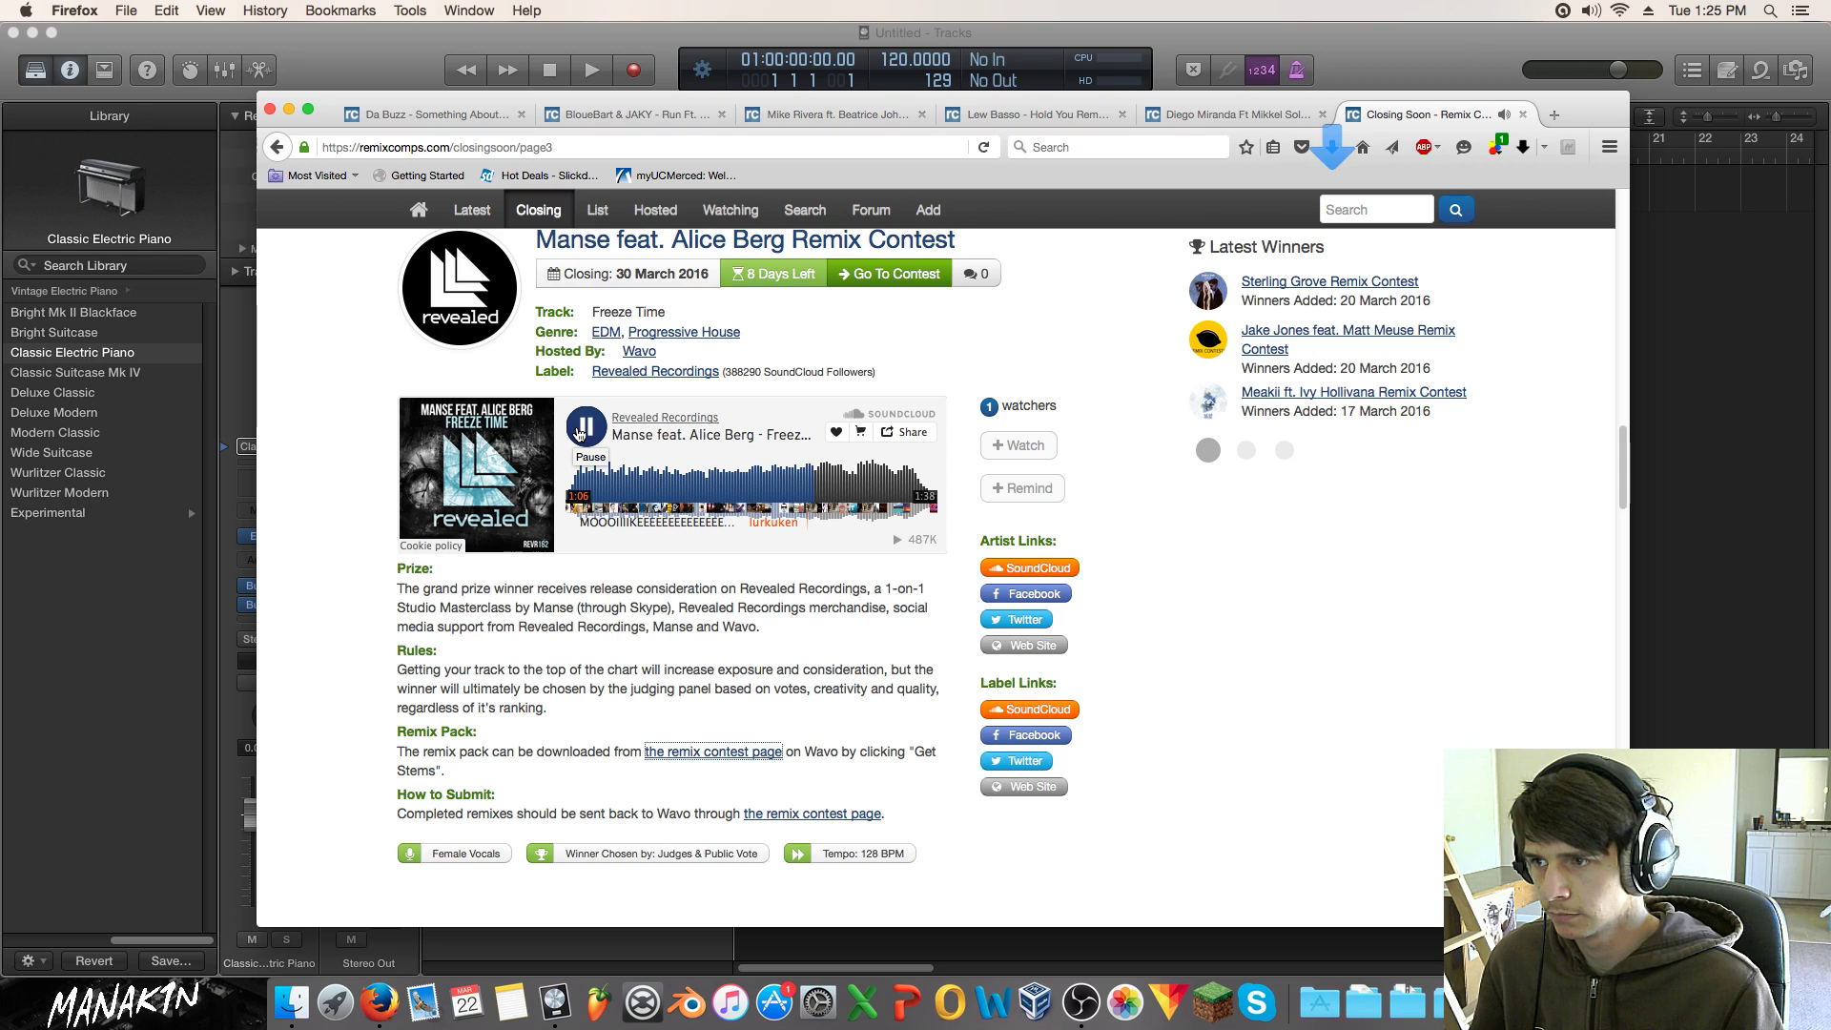
left_click(579, 434)
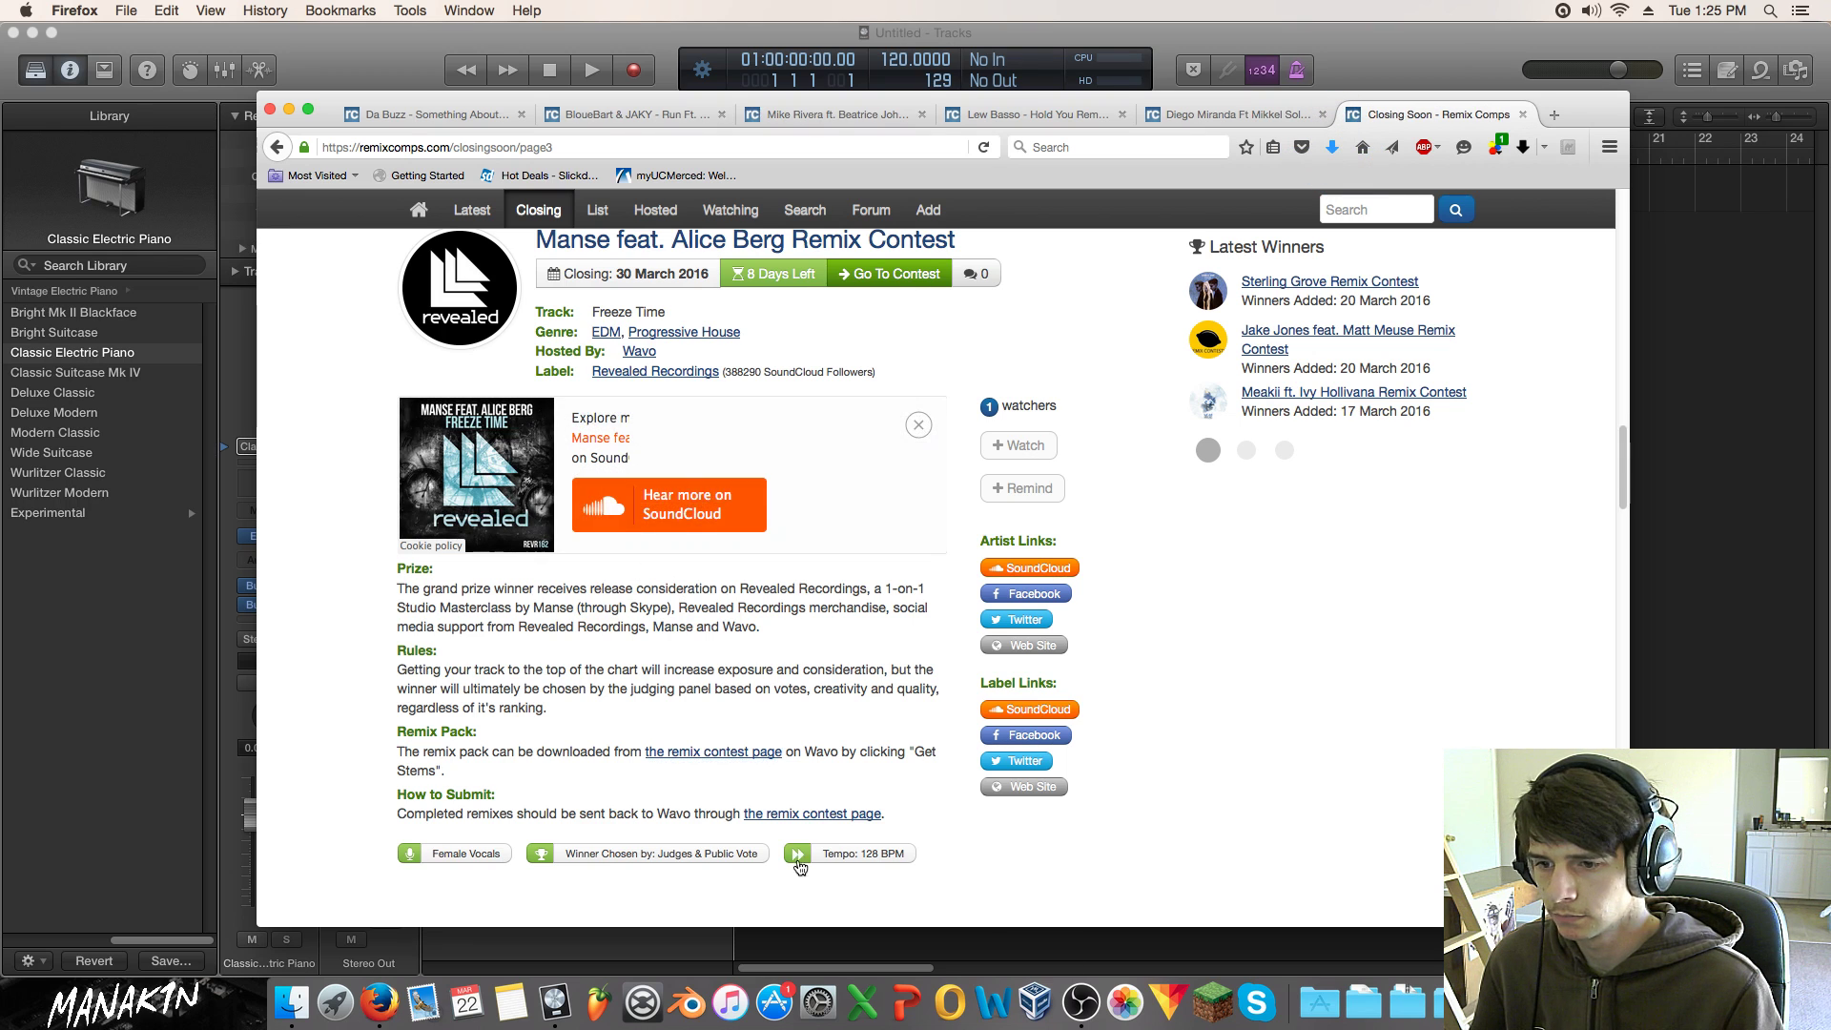
left_click(1090, 997)
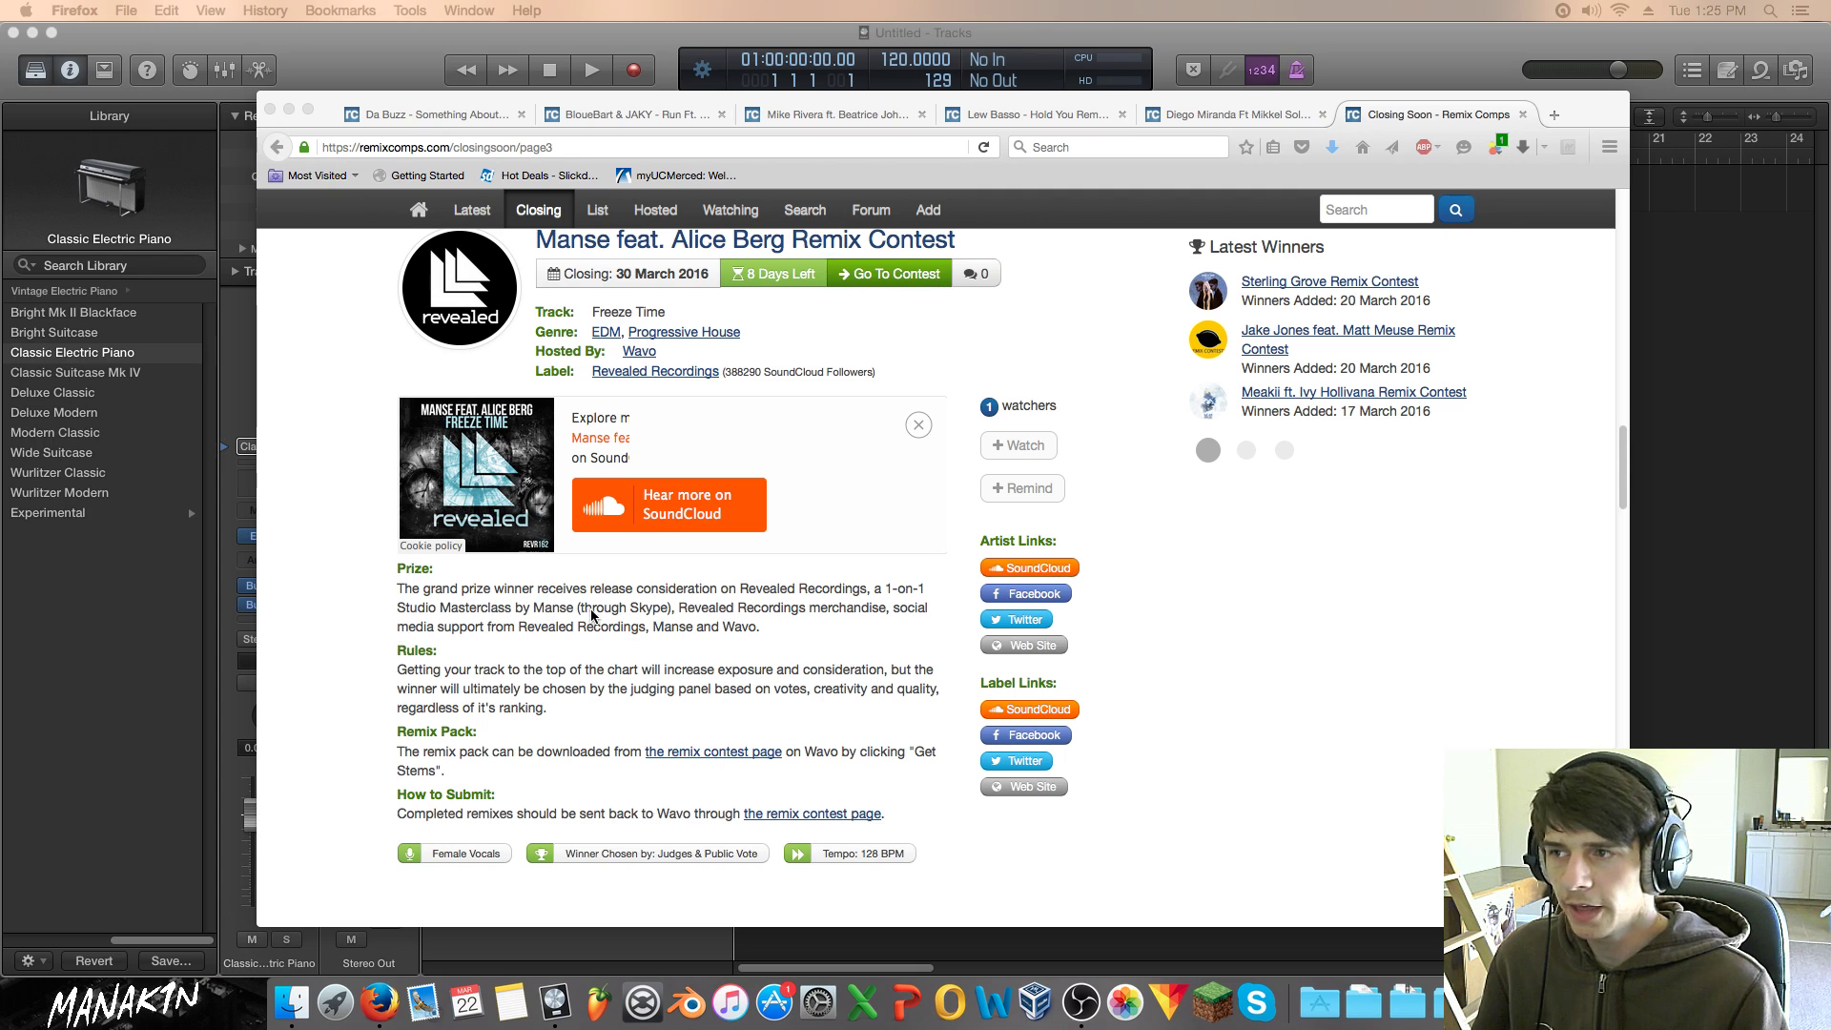
left_click(911, 435)
left_click(912, 432)
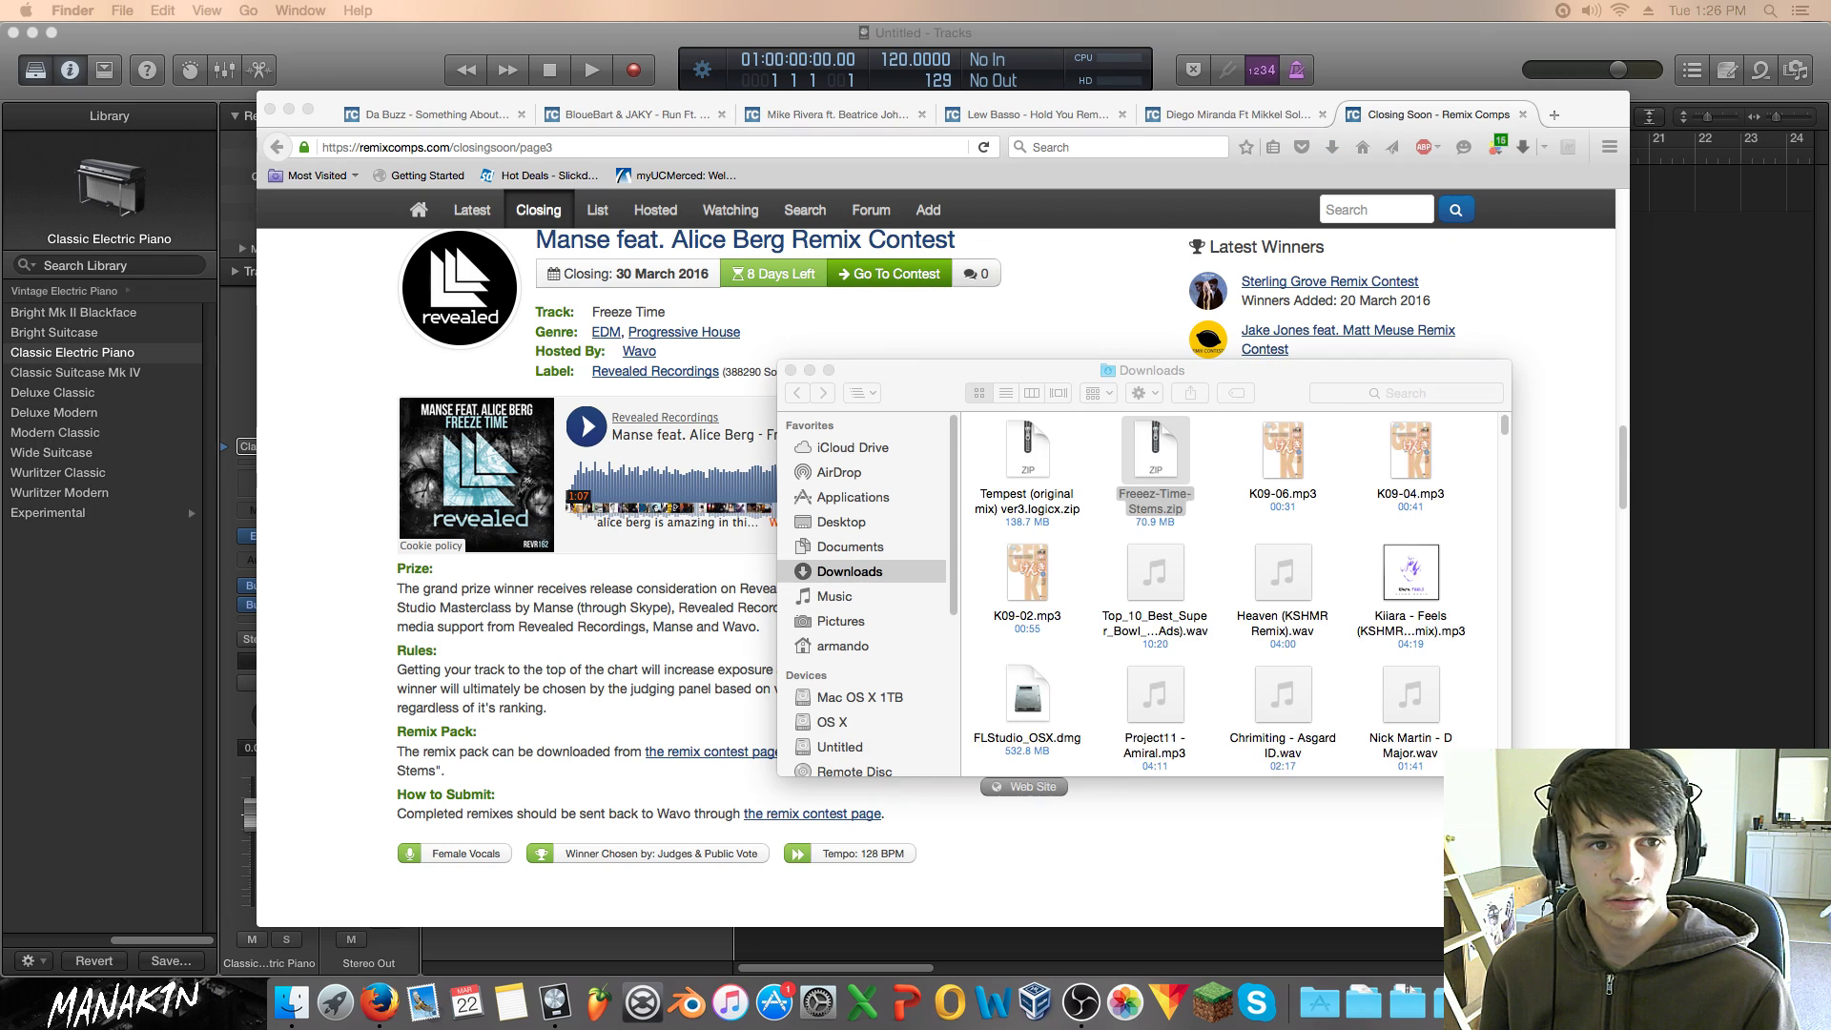
Step: Move Freeez-Time-Stems.zip into the Remix Stems folder and unzip it
key("super+w")
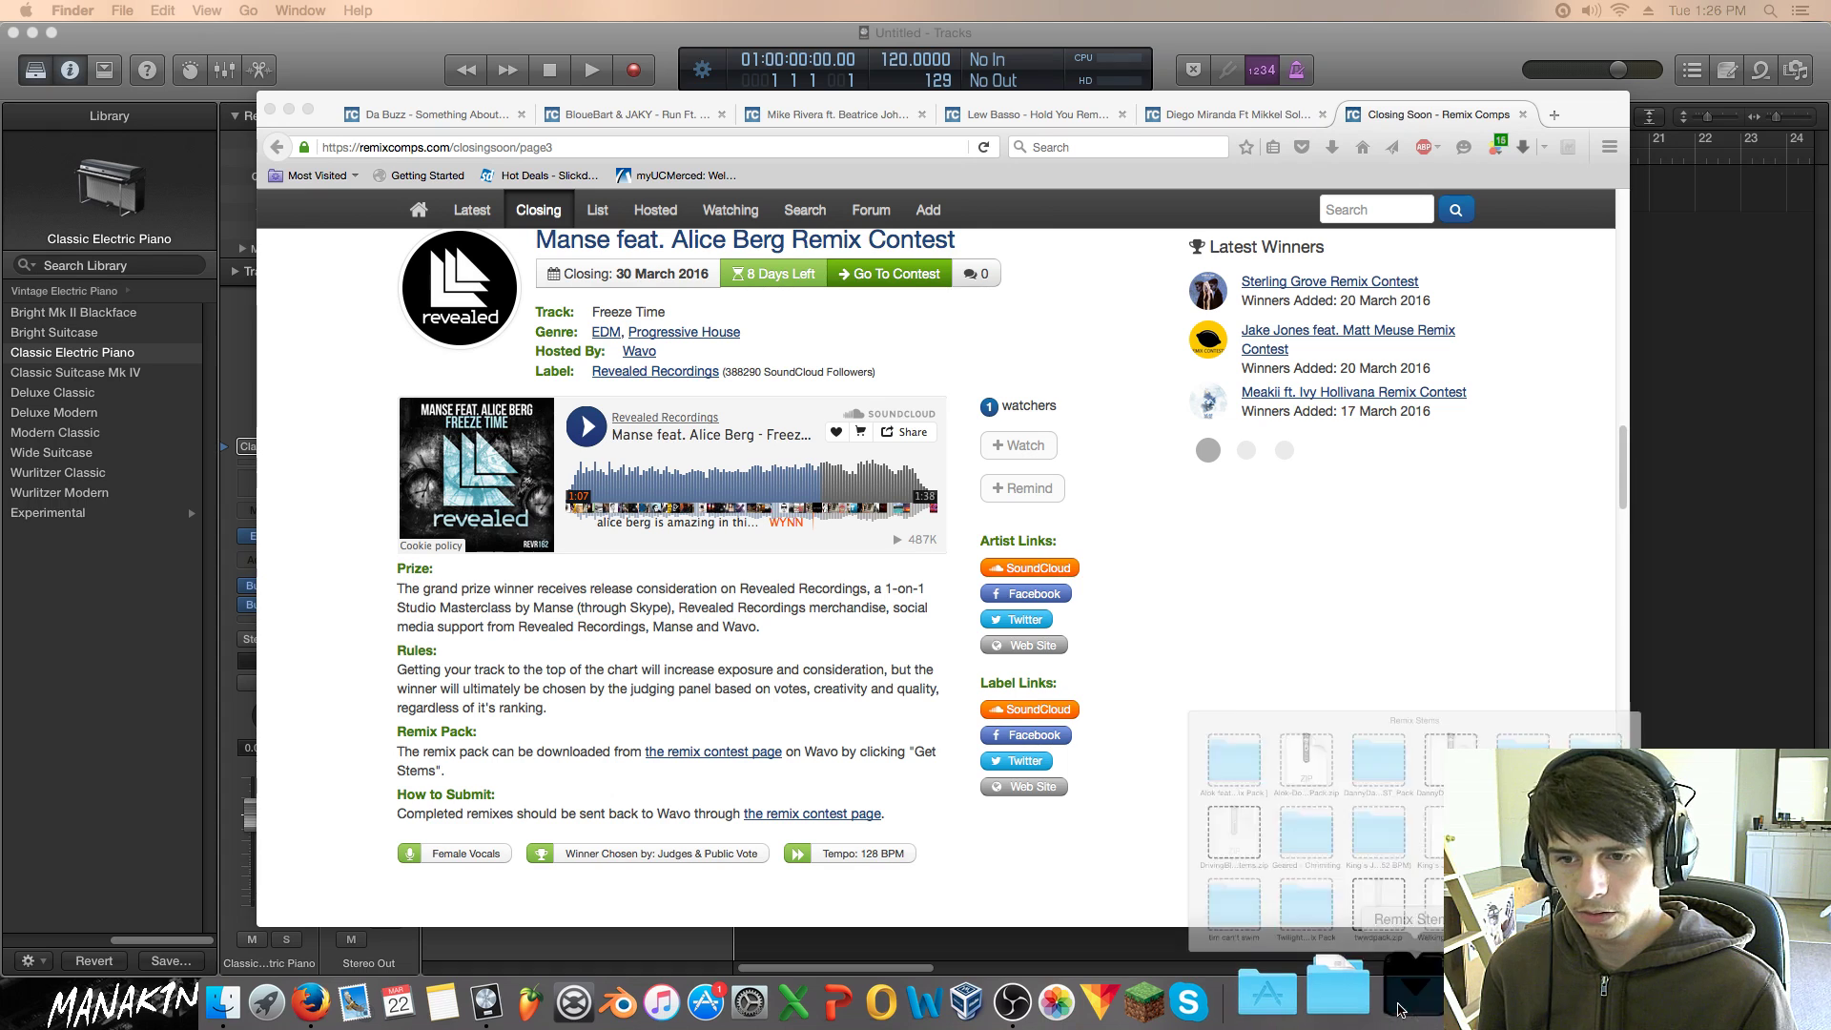
left_click(1414, 993)
left_click(1714, 841)
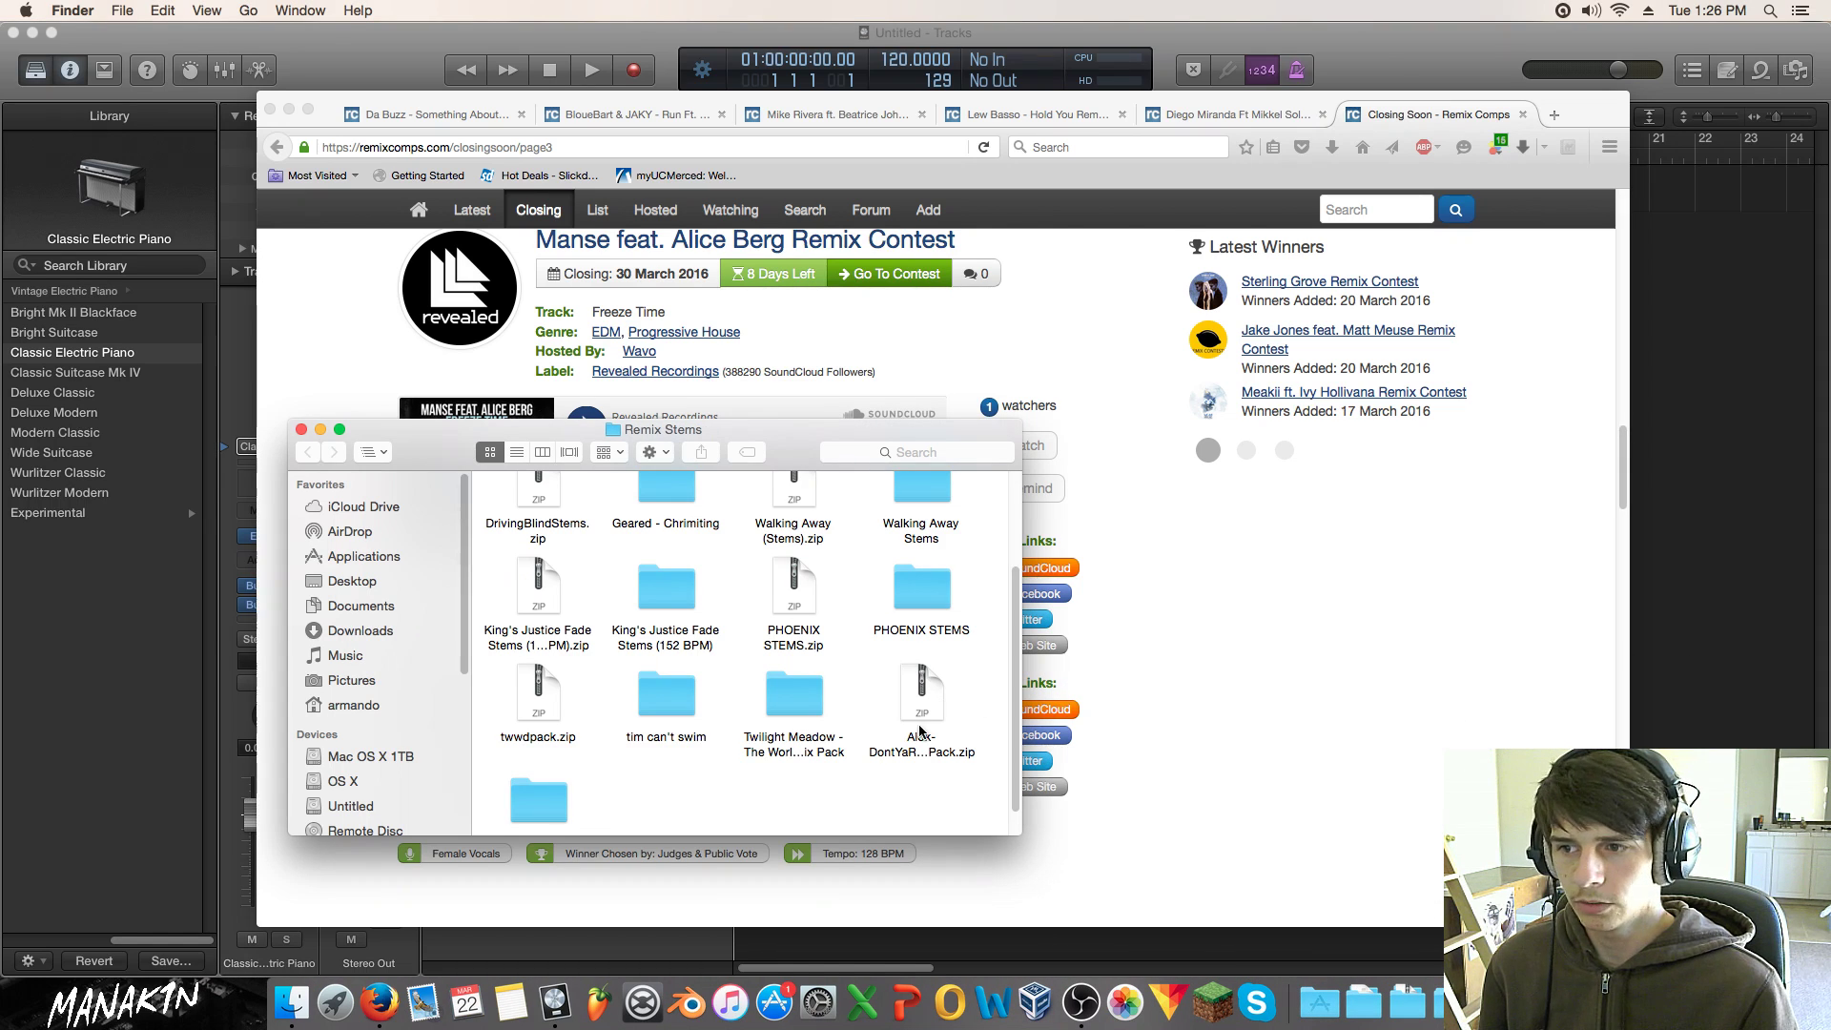
scroll(923, 731, "down", 2)
left_click_drag(1326, 610, 669, 776)
double_click(683, 751)
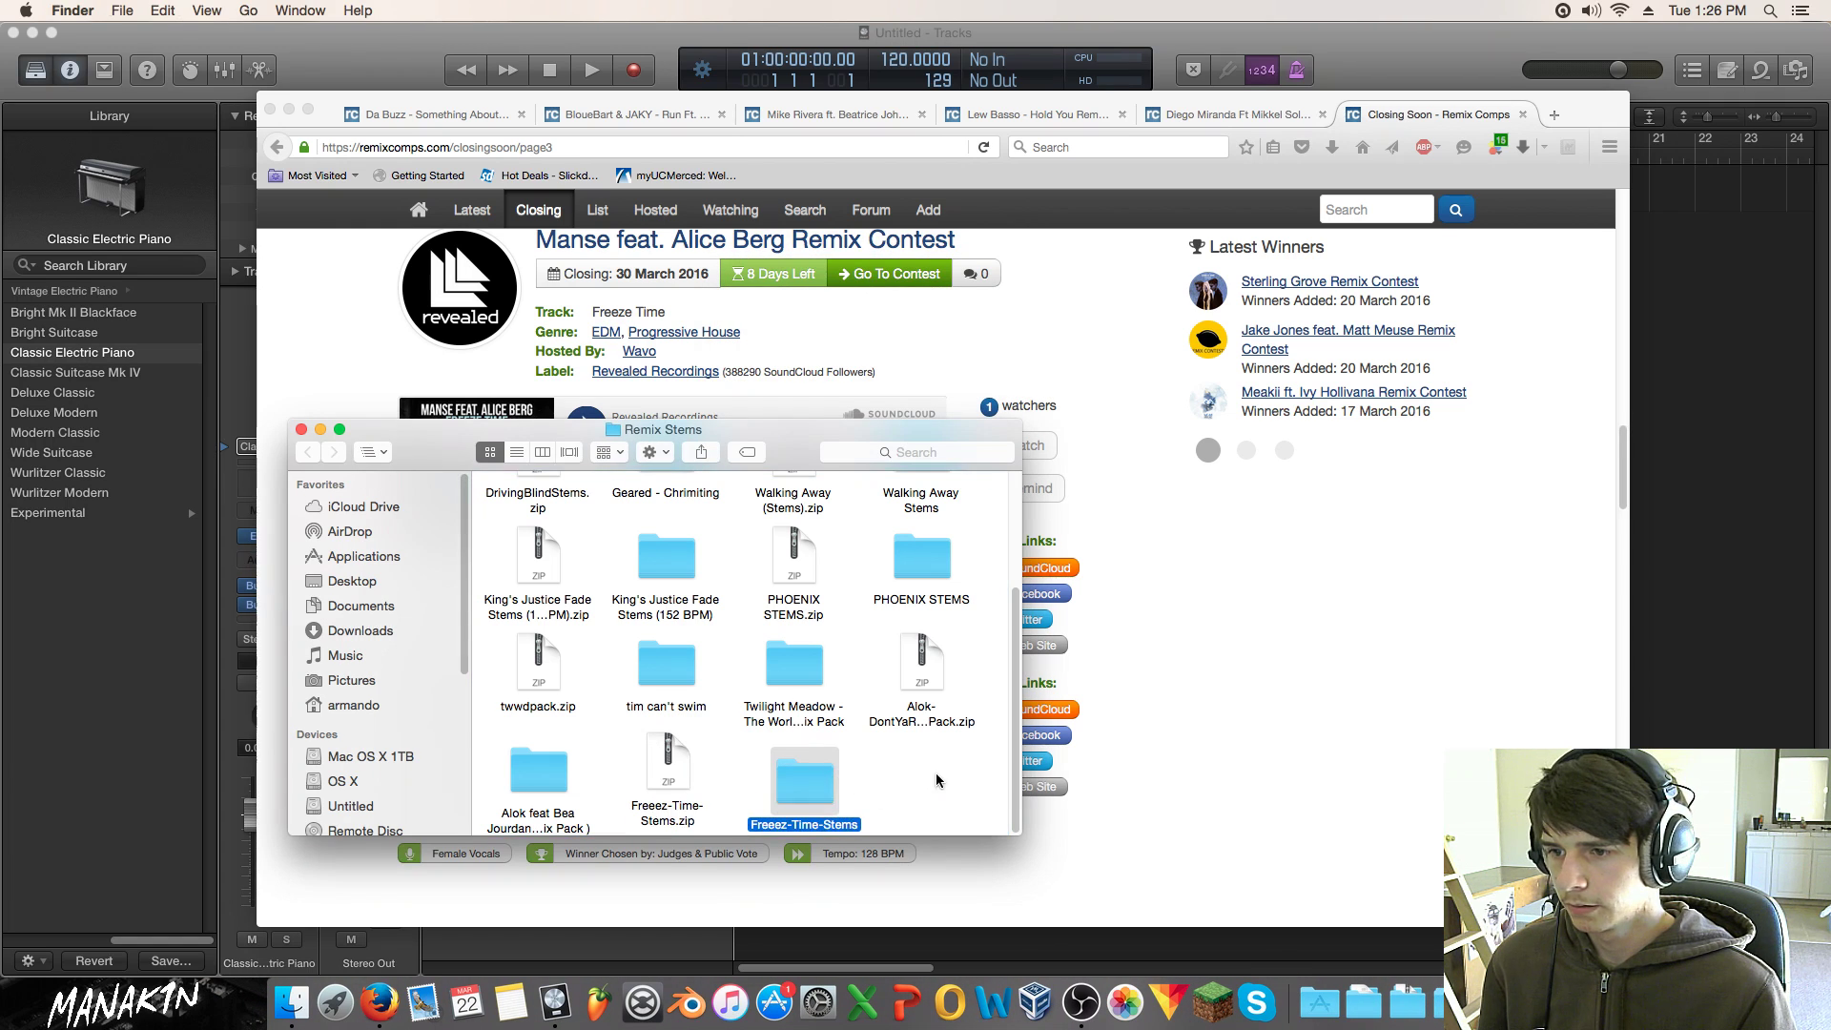
Step: Clean up the folder view and open Freeez-Time-Stems to inspect its MIDI and WAV stems
right_click(934, 770)
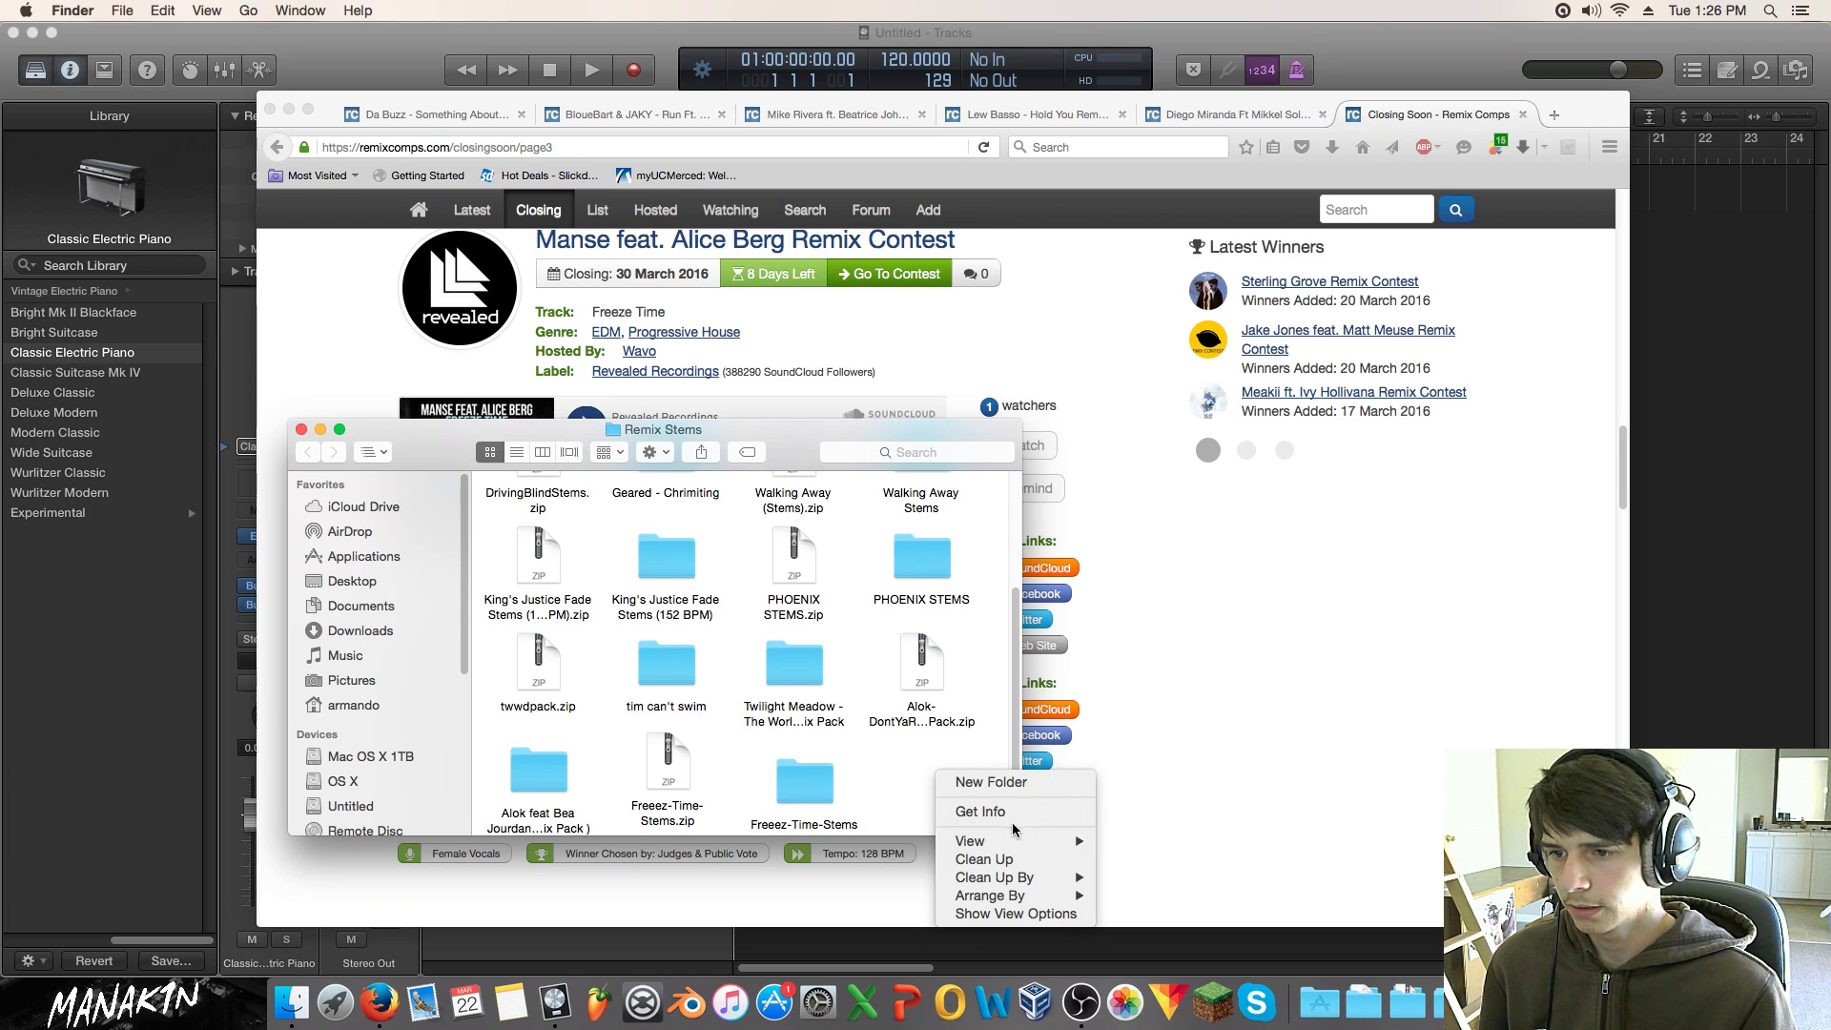
left_click(987, 858)
double_click(782, 771)
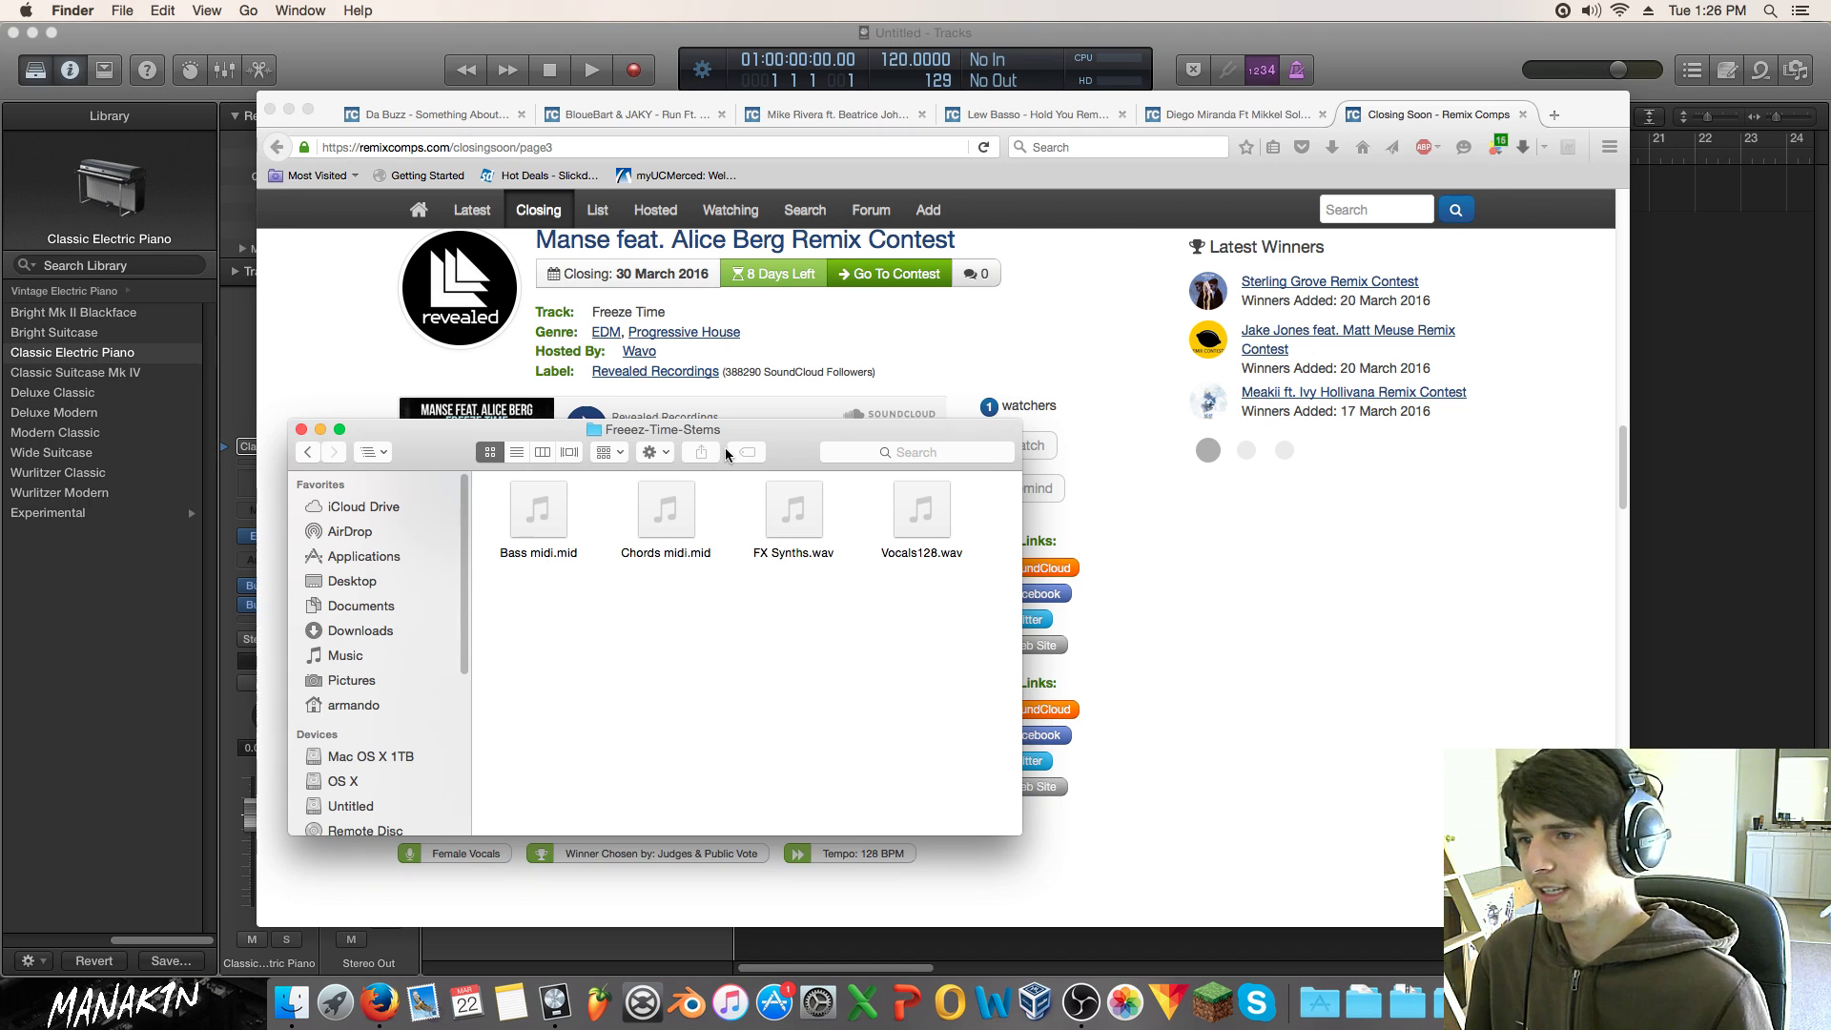
left_click_drag(896, 635, 769, 528)
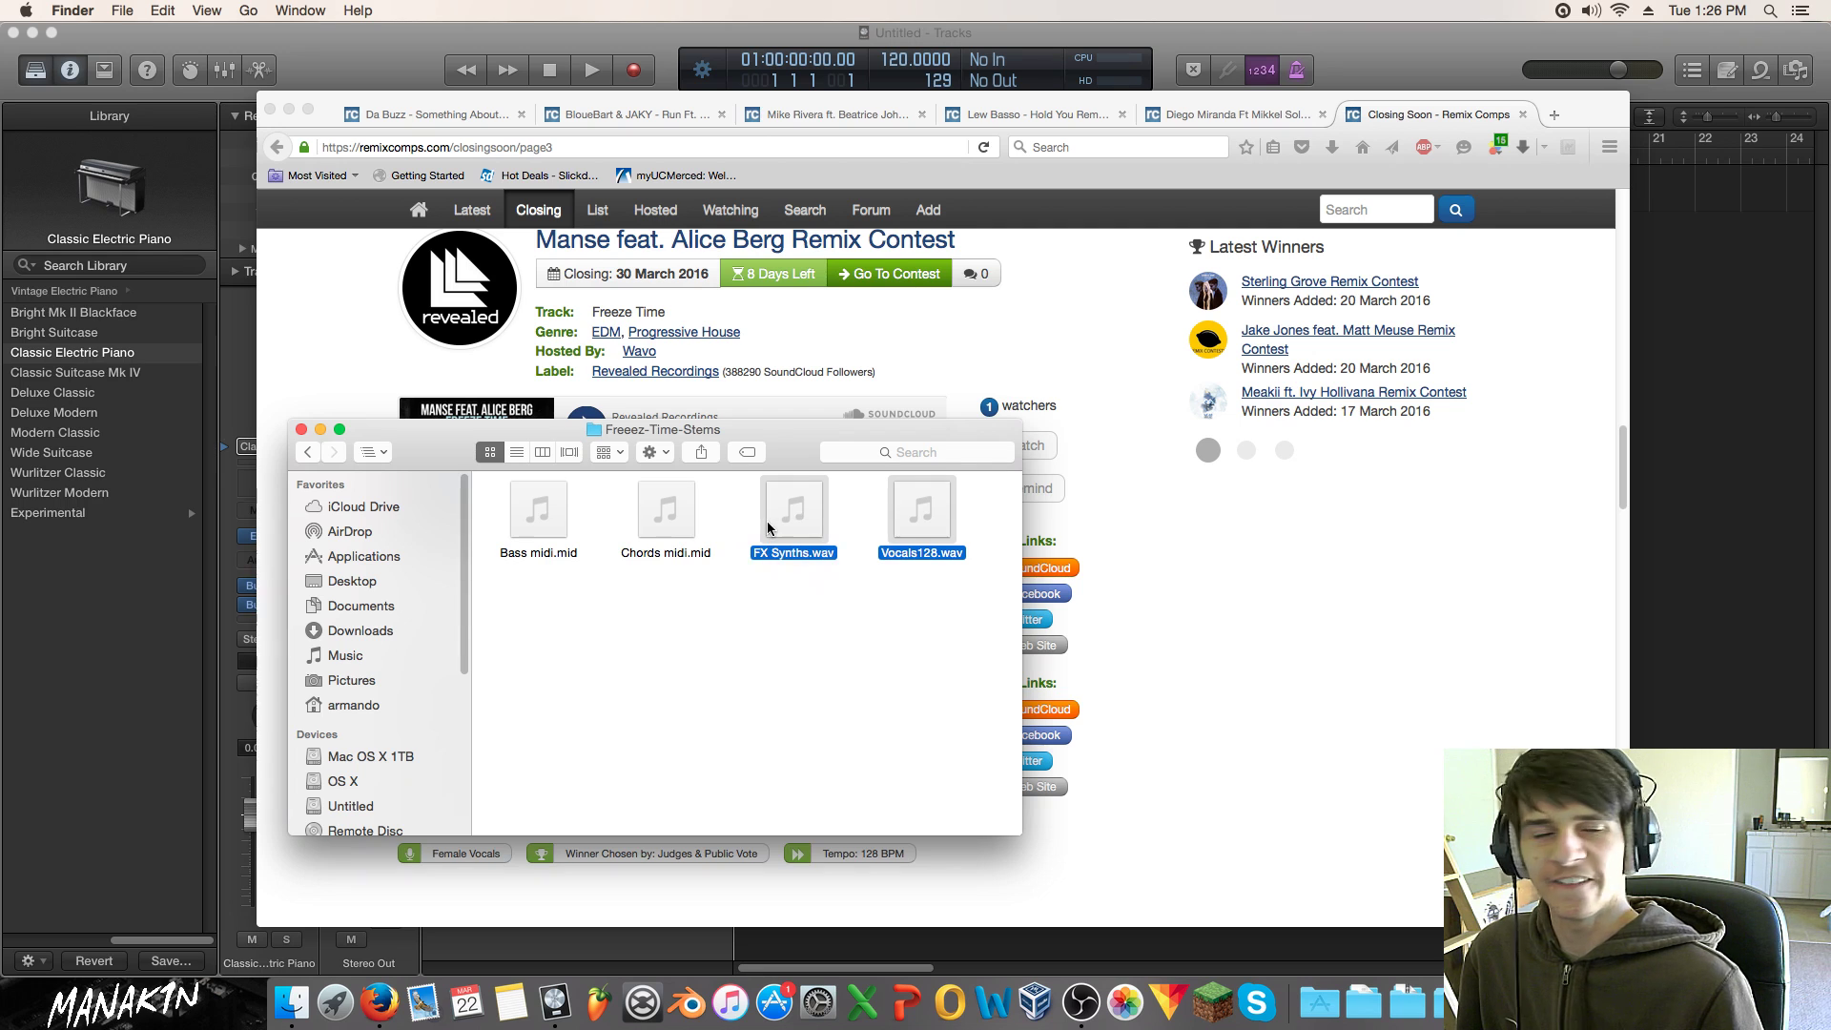
left_click(815, 633)
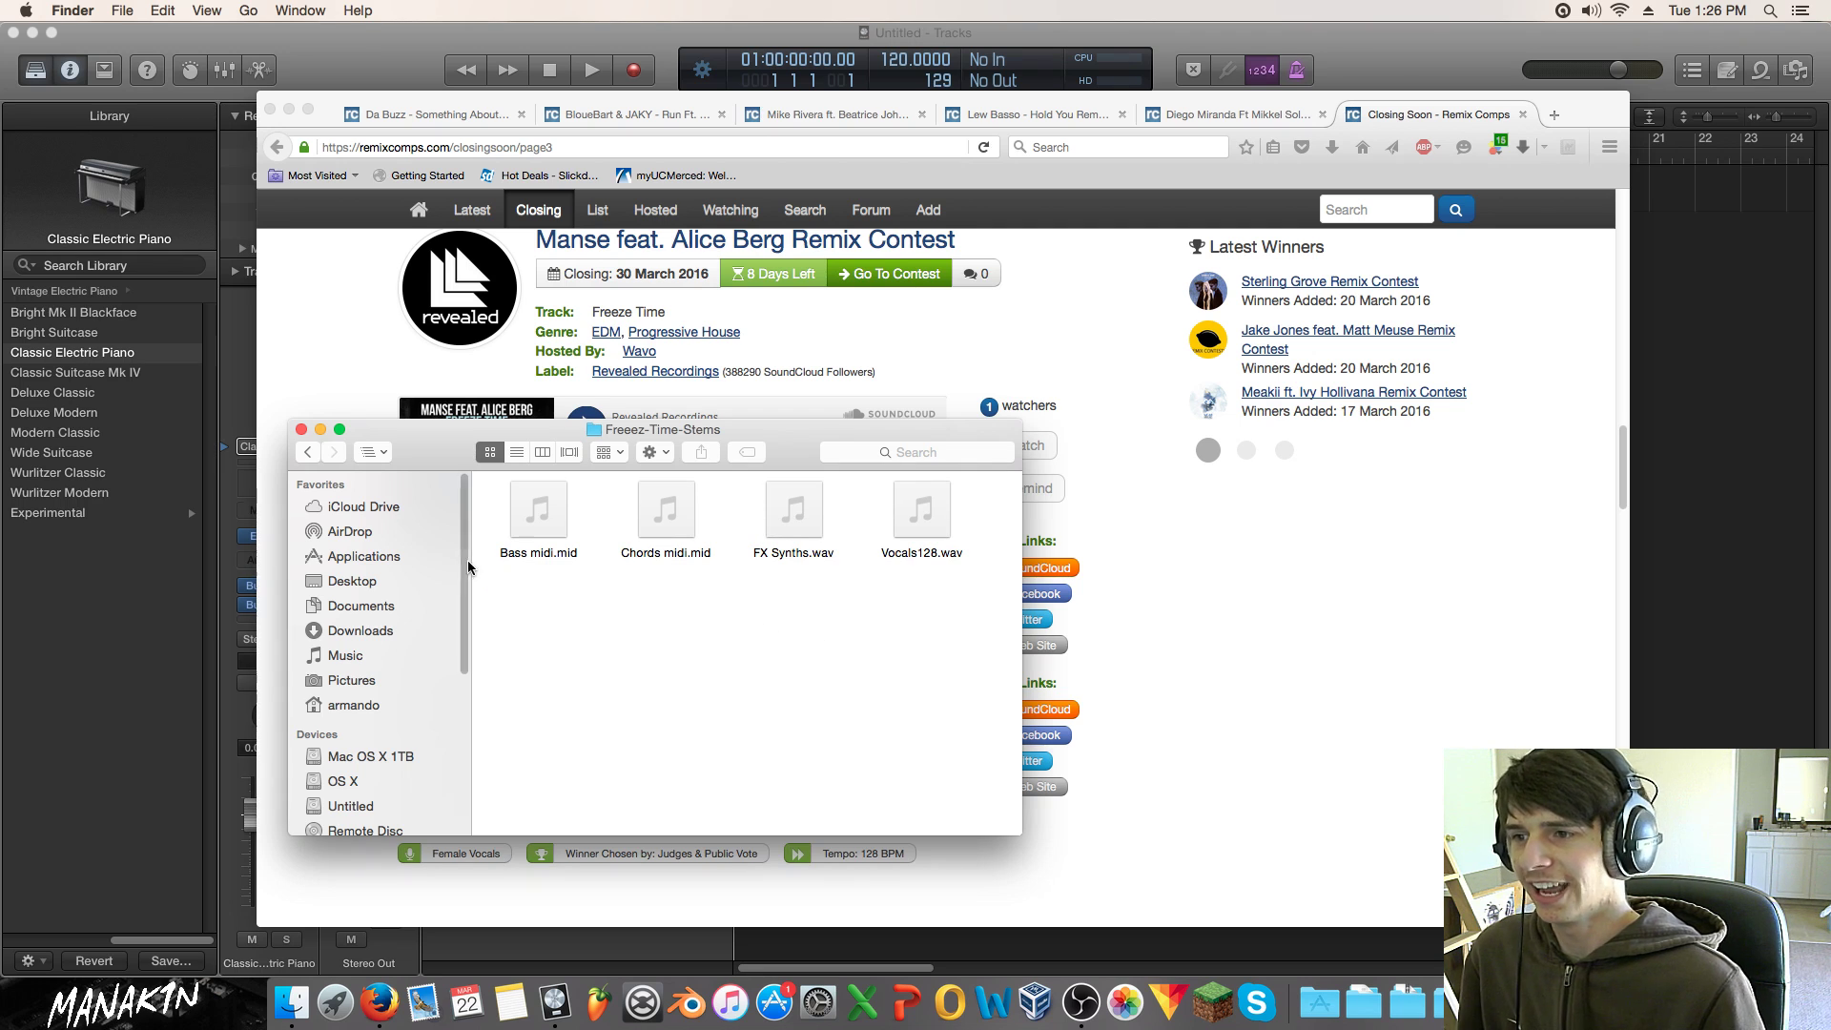
left_click_drag(631, 610, 541, 530)
left_click(656, 642)
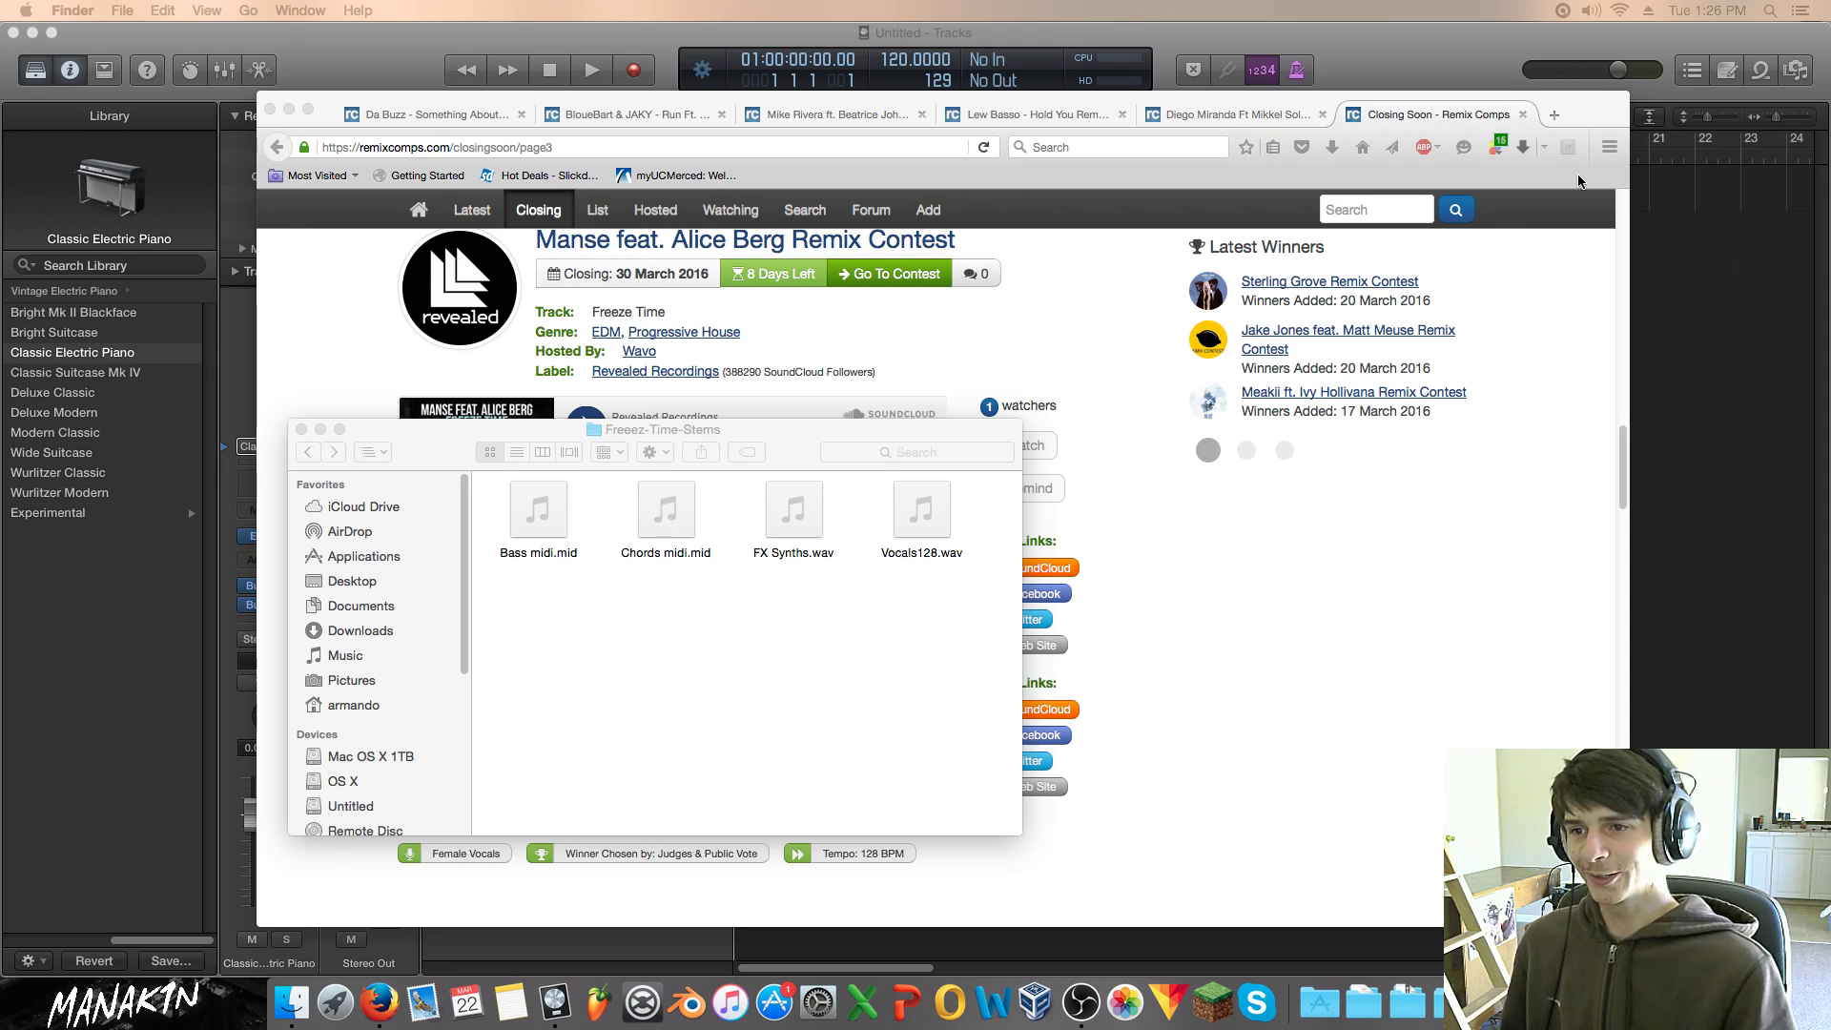
left_click(1728, 407)
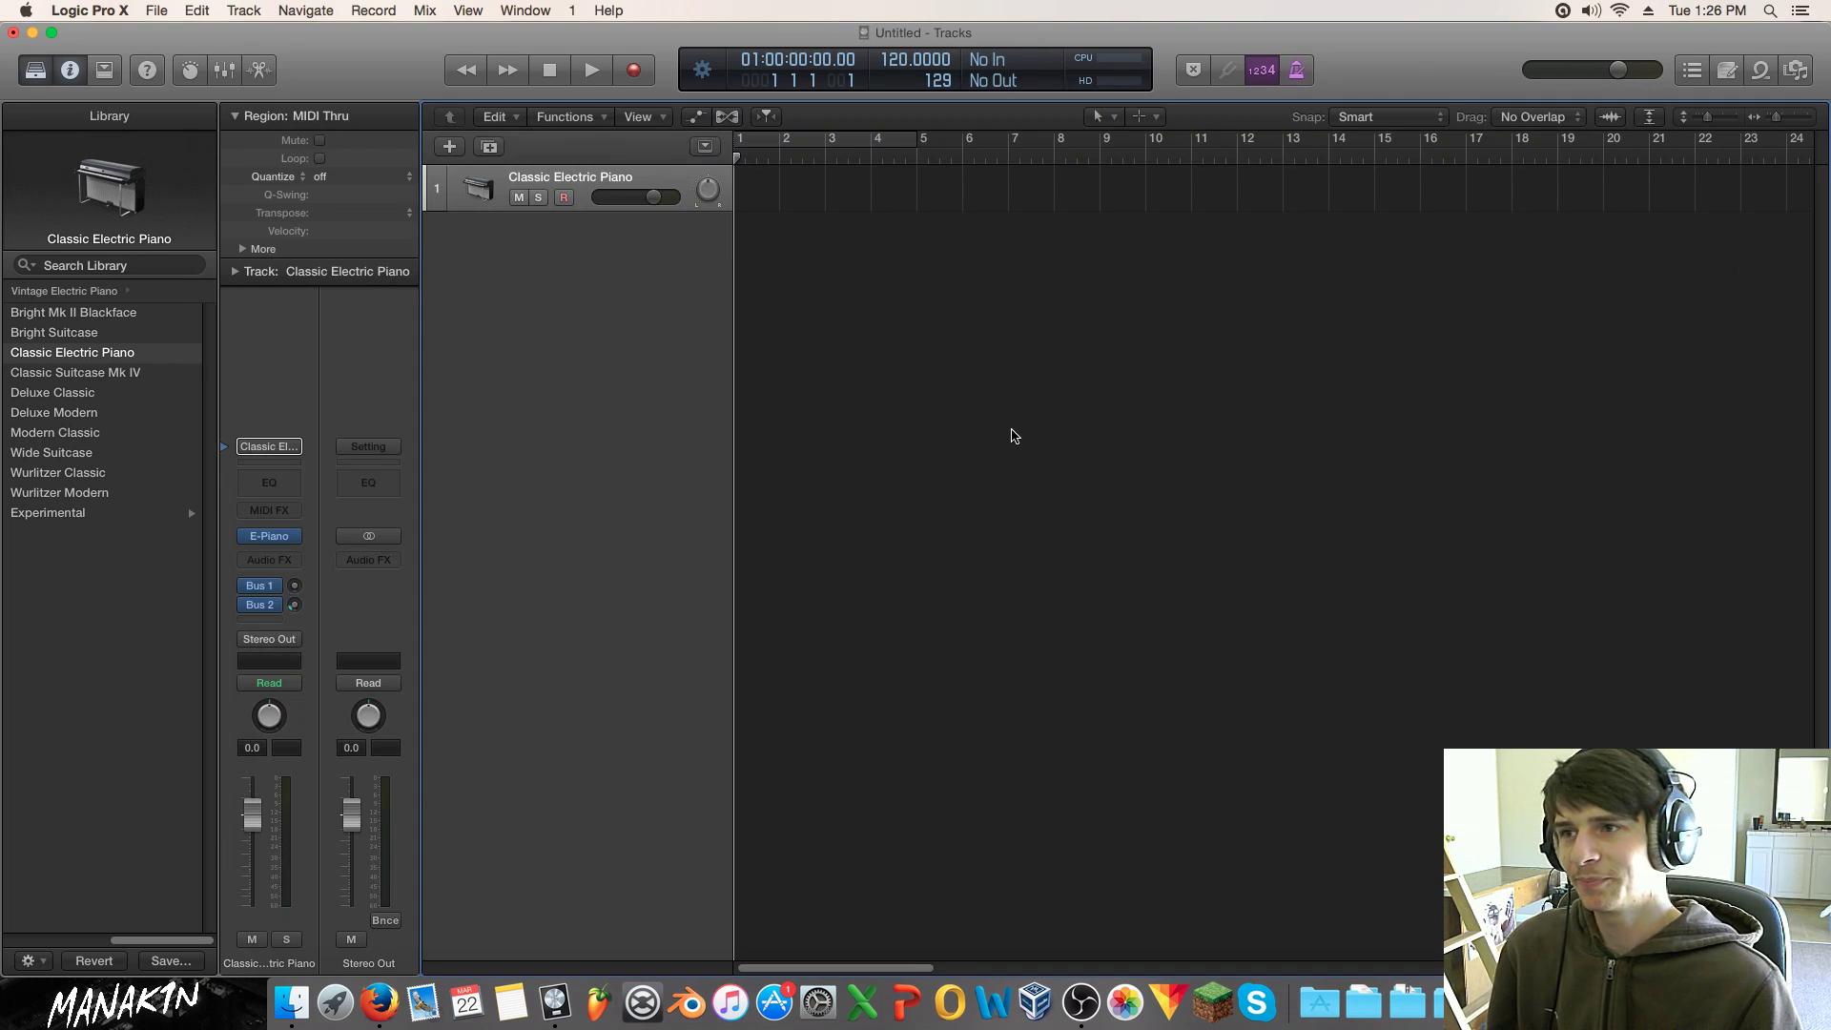
Step: Close the Da Buzz, BloueBart & JAKY and Mike Rivera tabs in Firefox
left_click(154, 11)
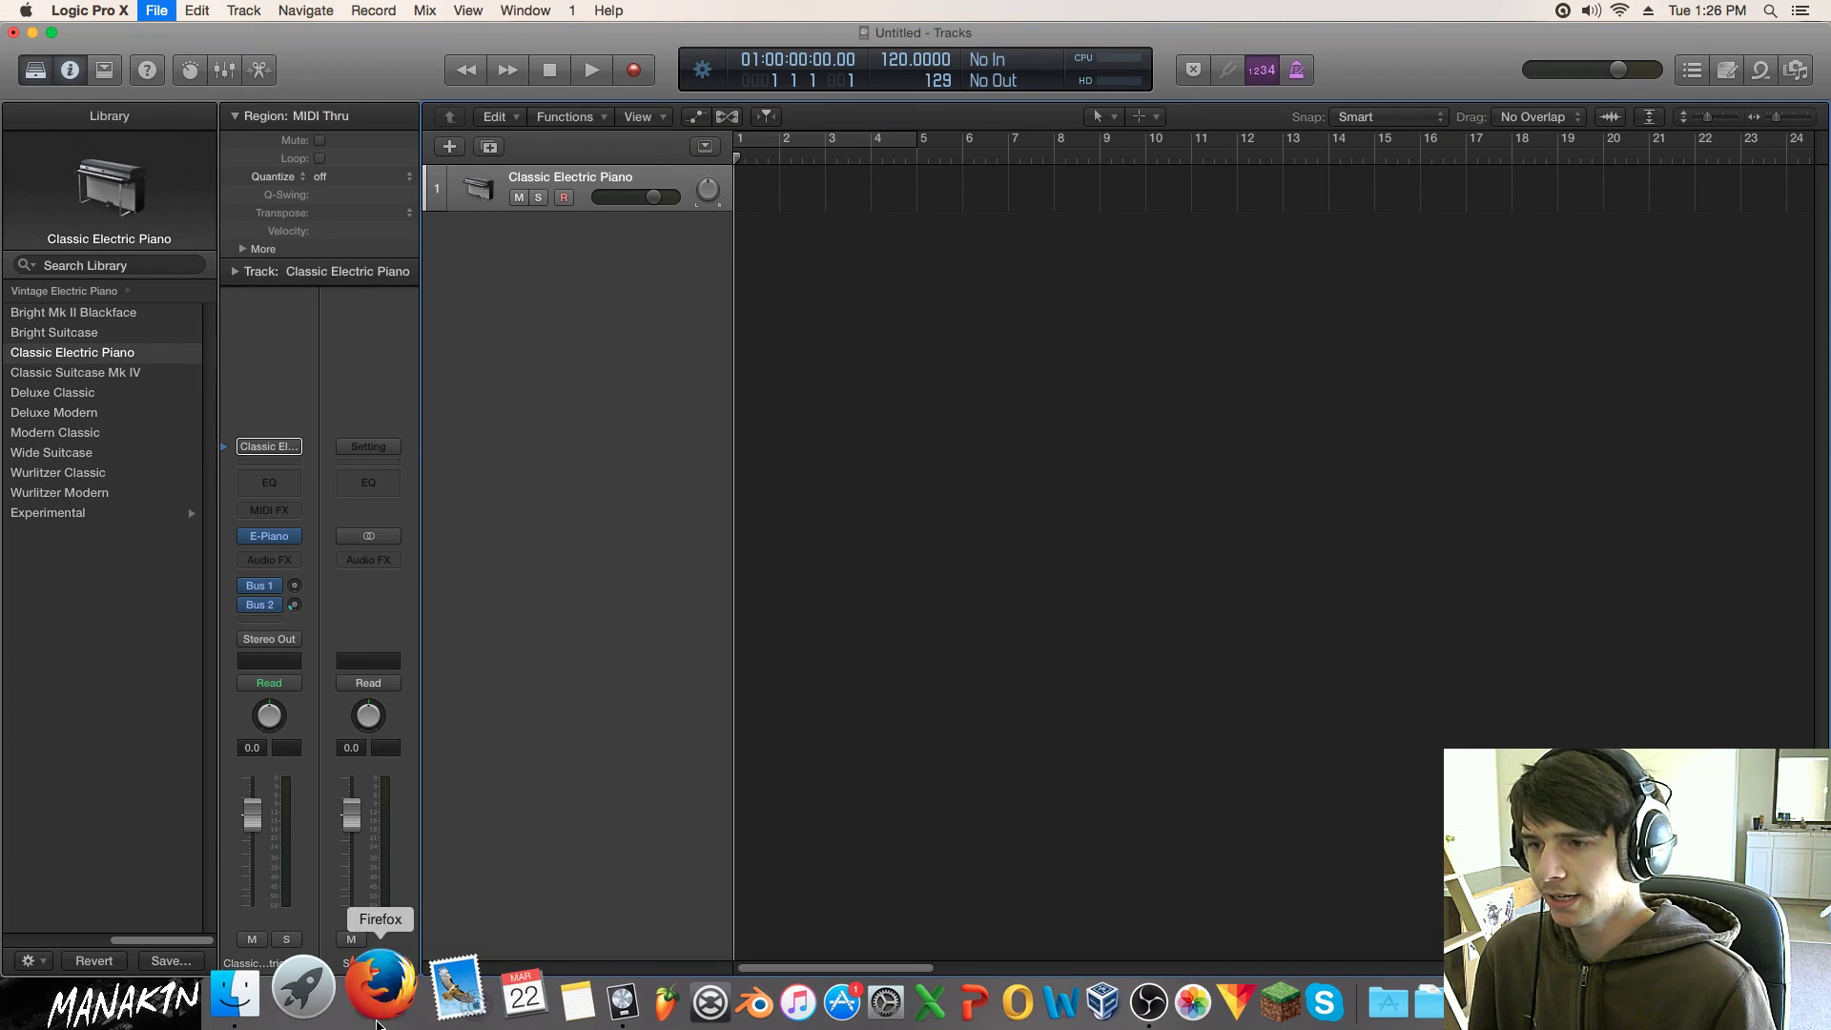
left_click(376, 1023)
scroll(577, 210, "up", 3)
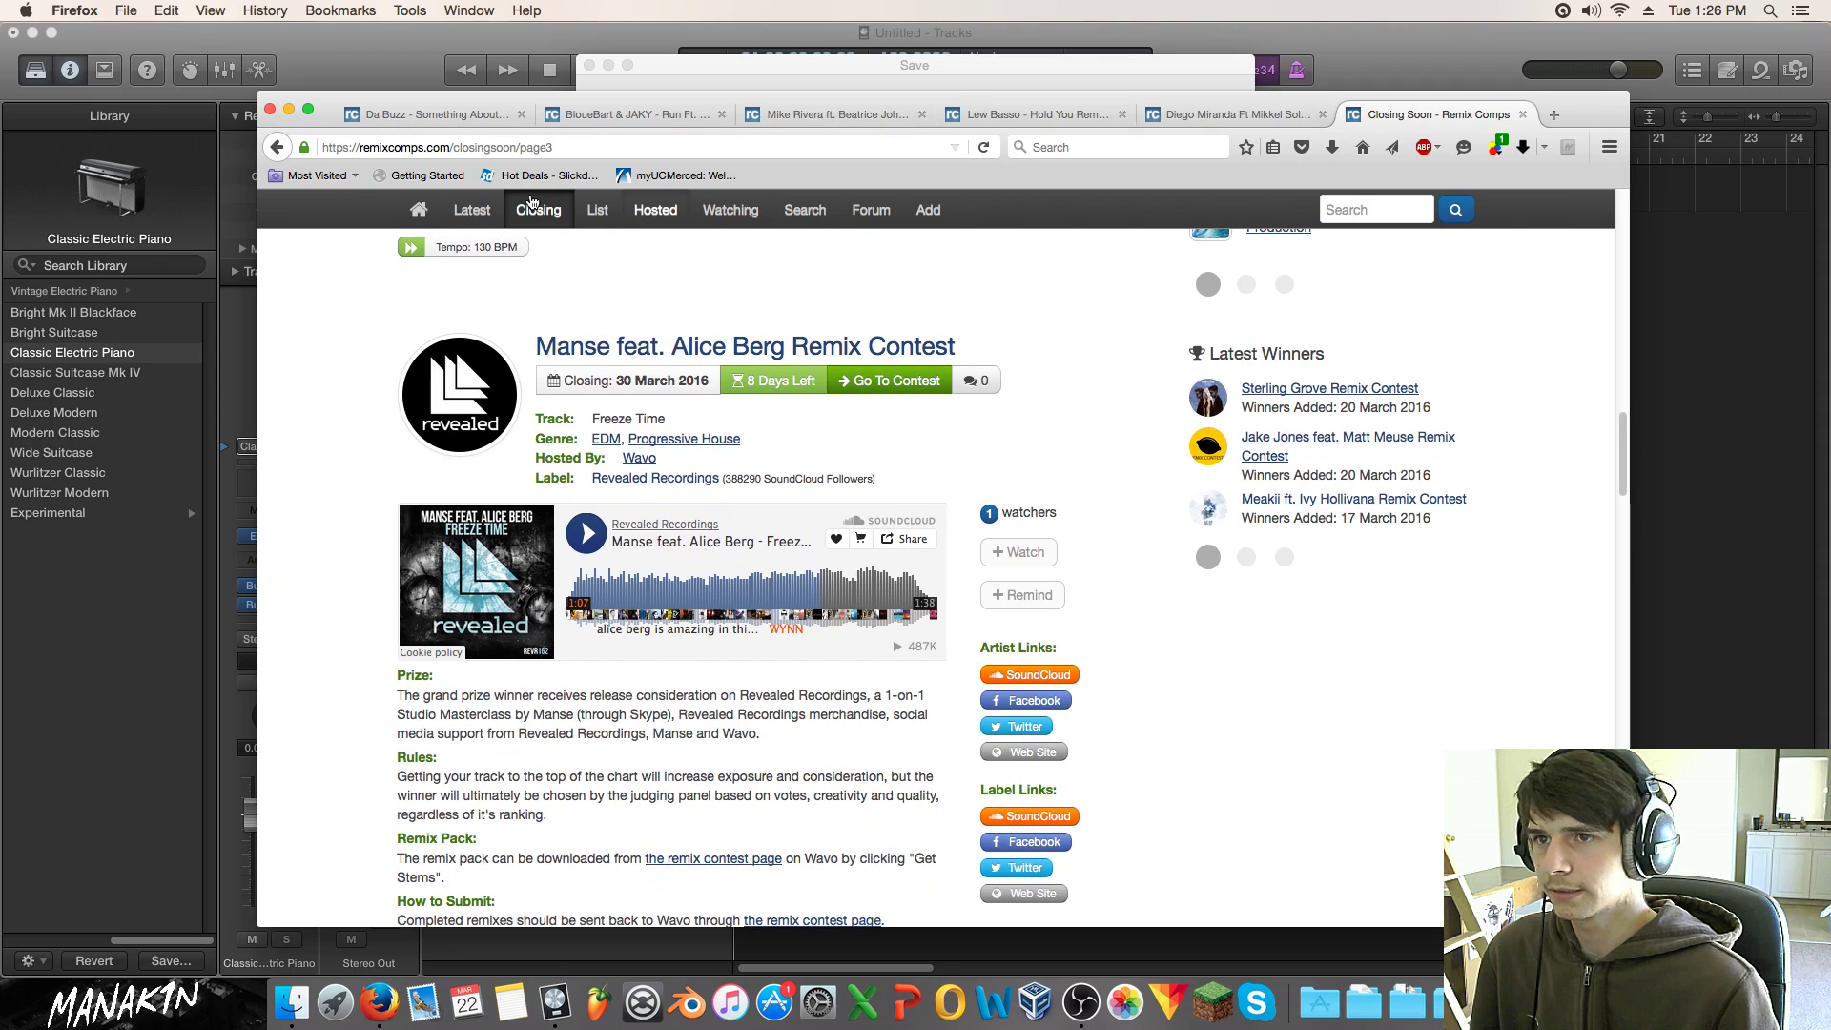
left_click(521, 114)
left_click(521, 114)
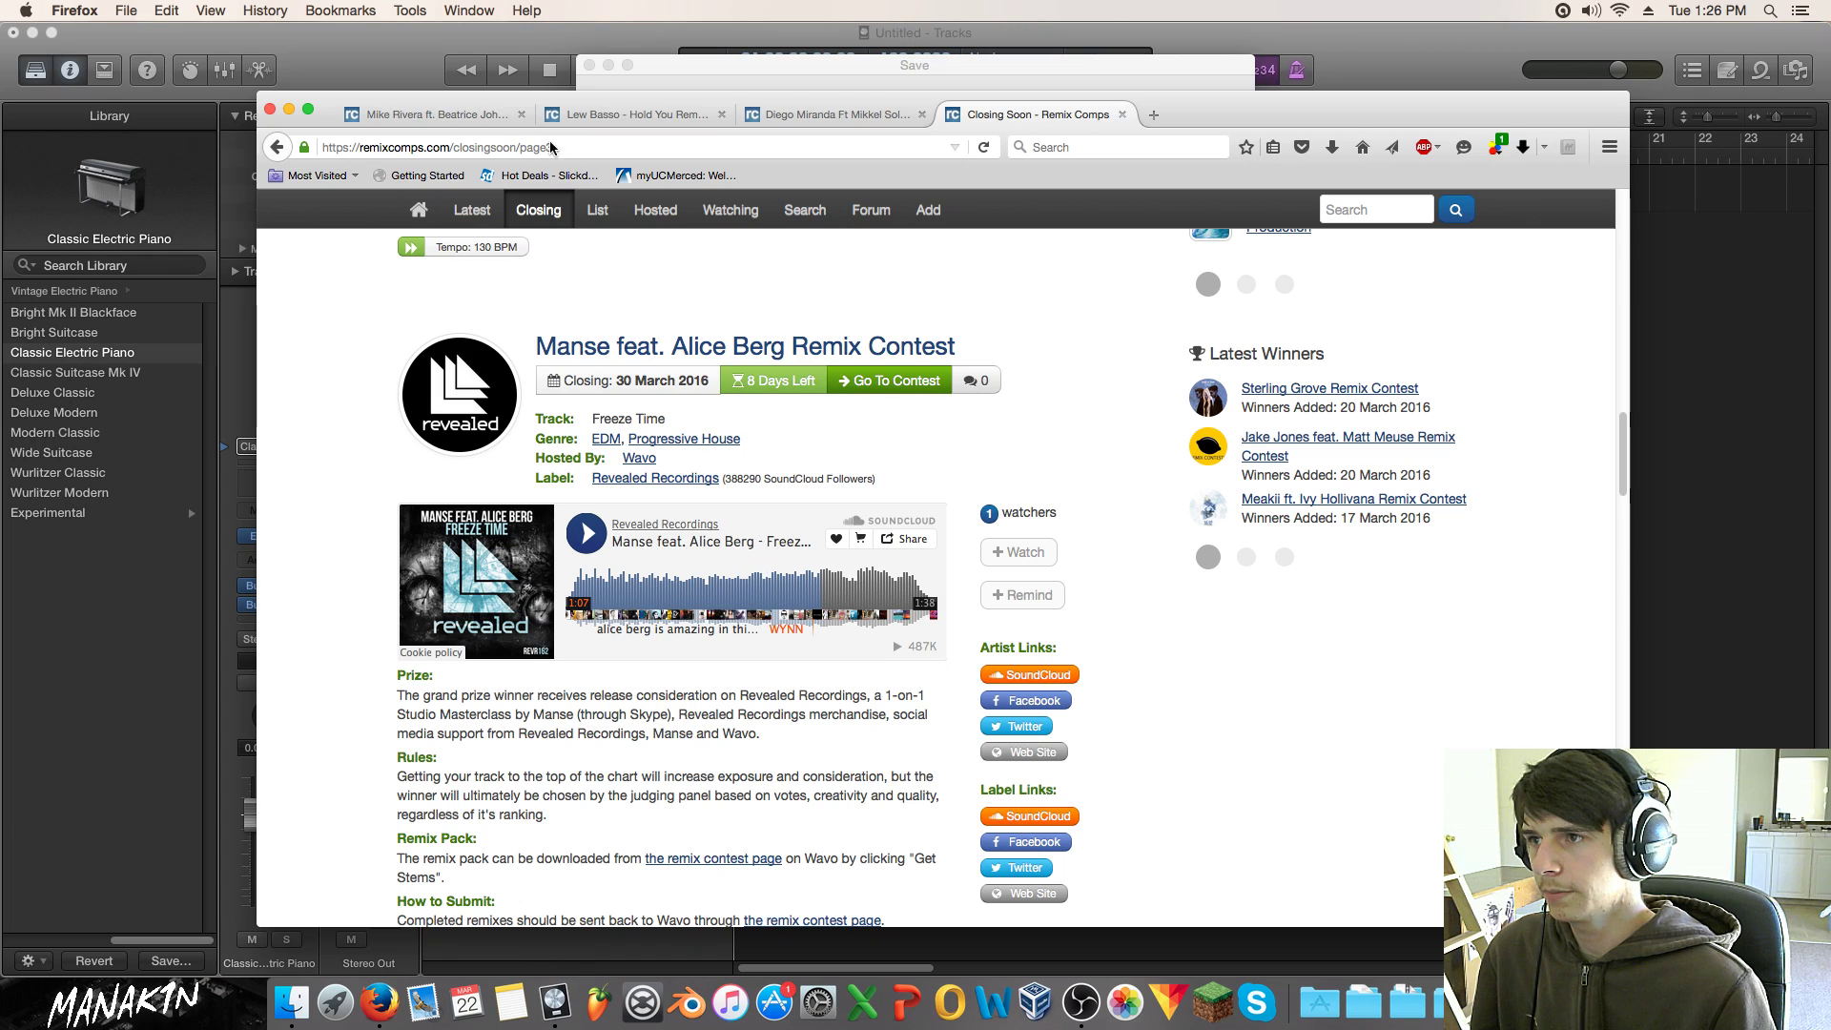
left_click(520, 114)
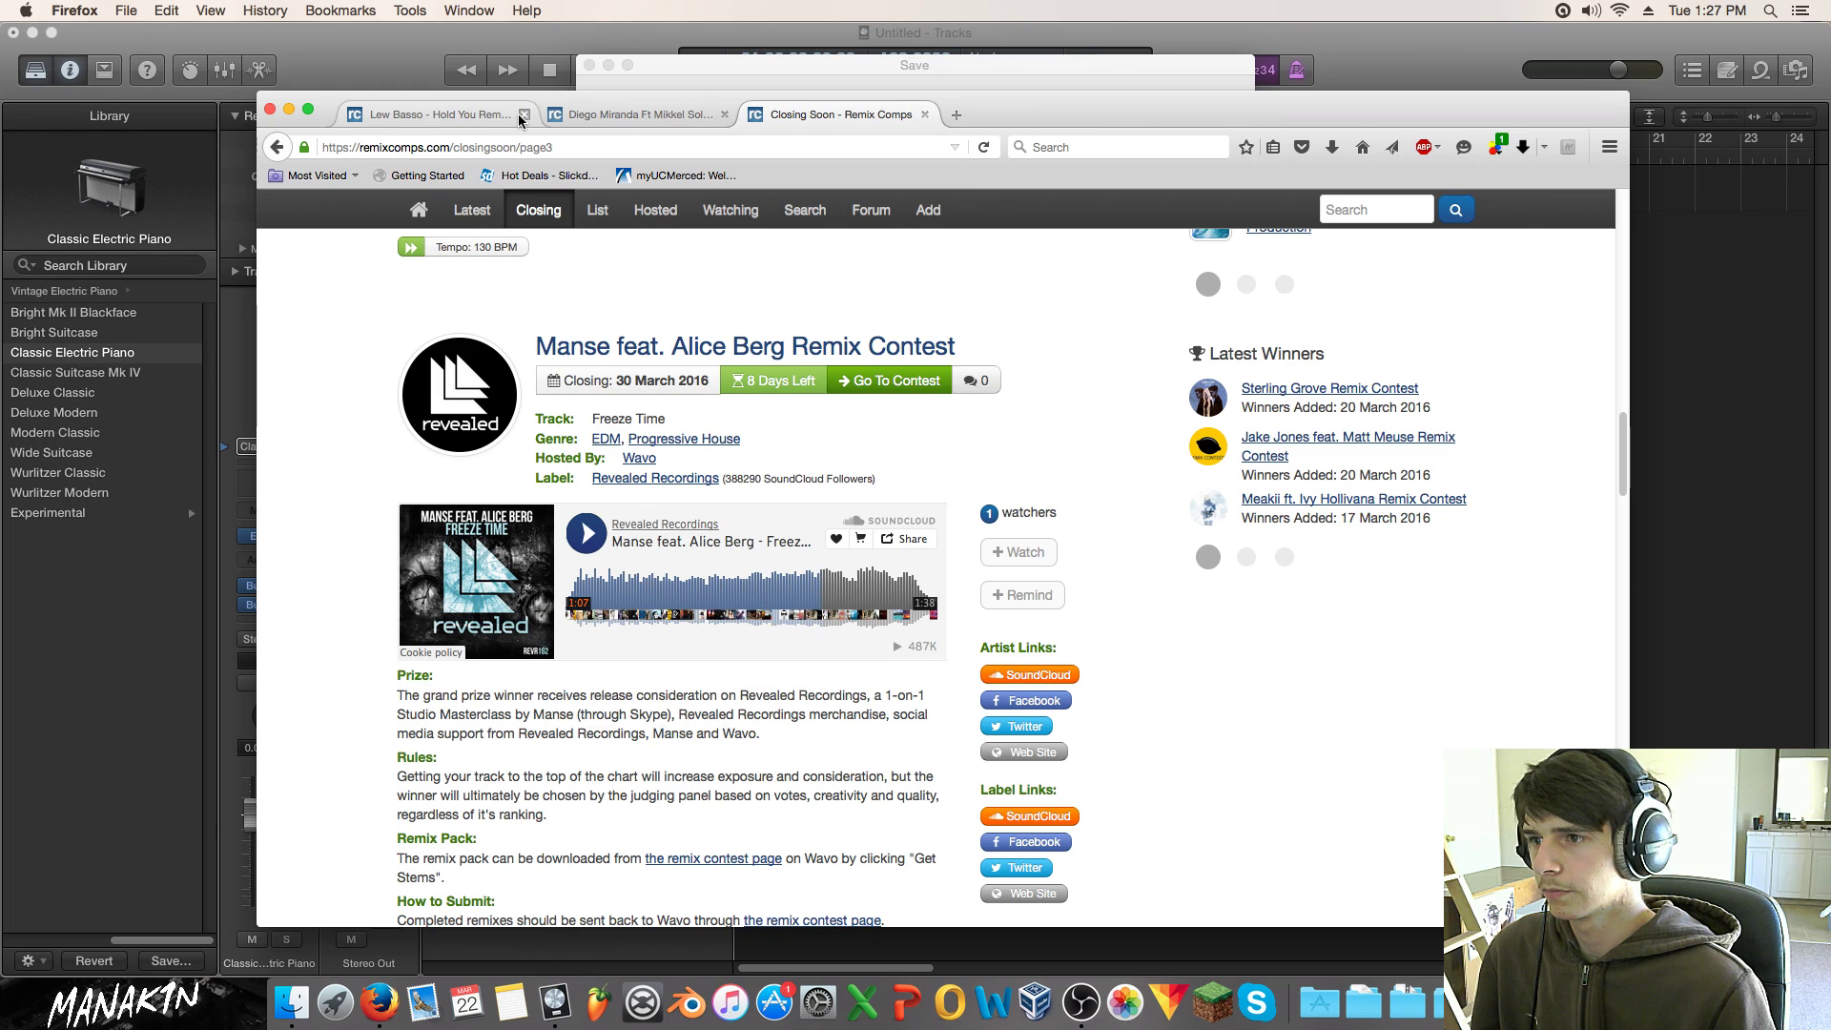
Step: Name the project 'Freeze Time (Manak1n Remix)' in Logic's Save dialog
left_click(801, 69)
type("Fr")
key("BackSpace")
key("BackSpace")
type("ze Time (Manak1n Remix")
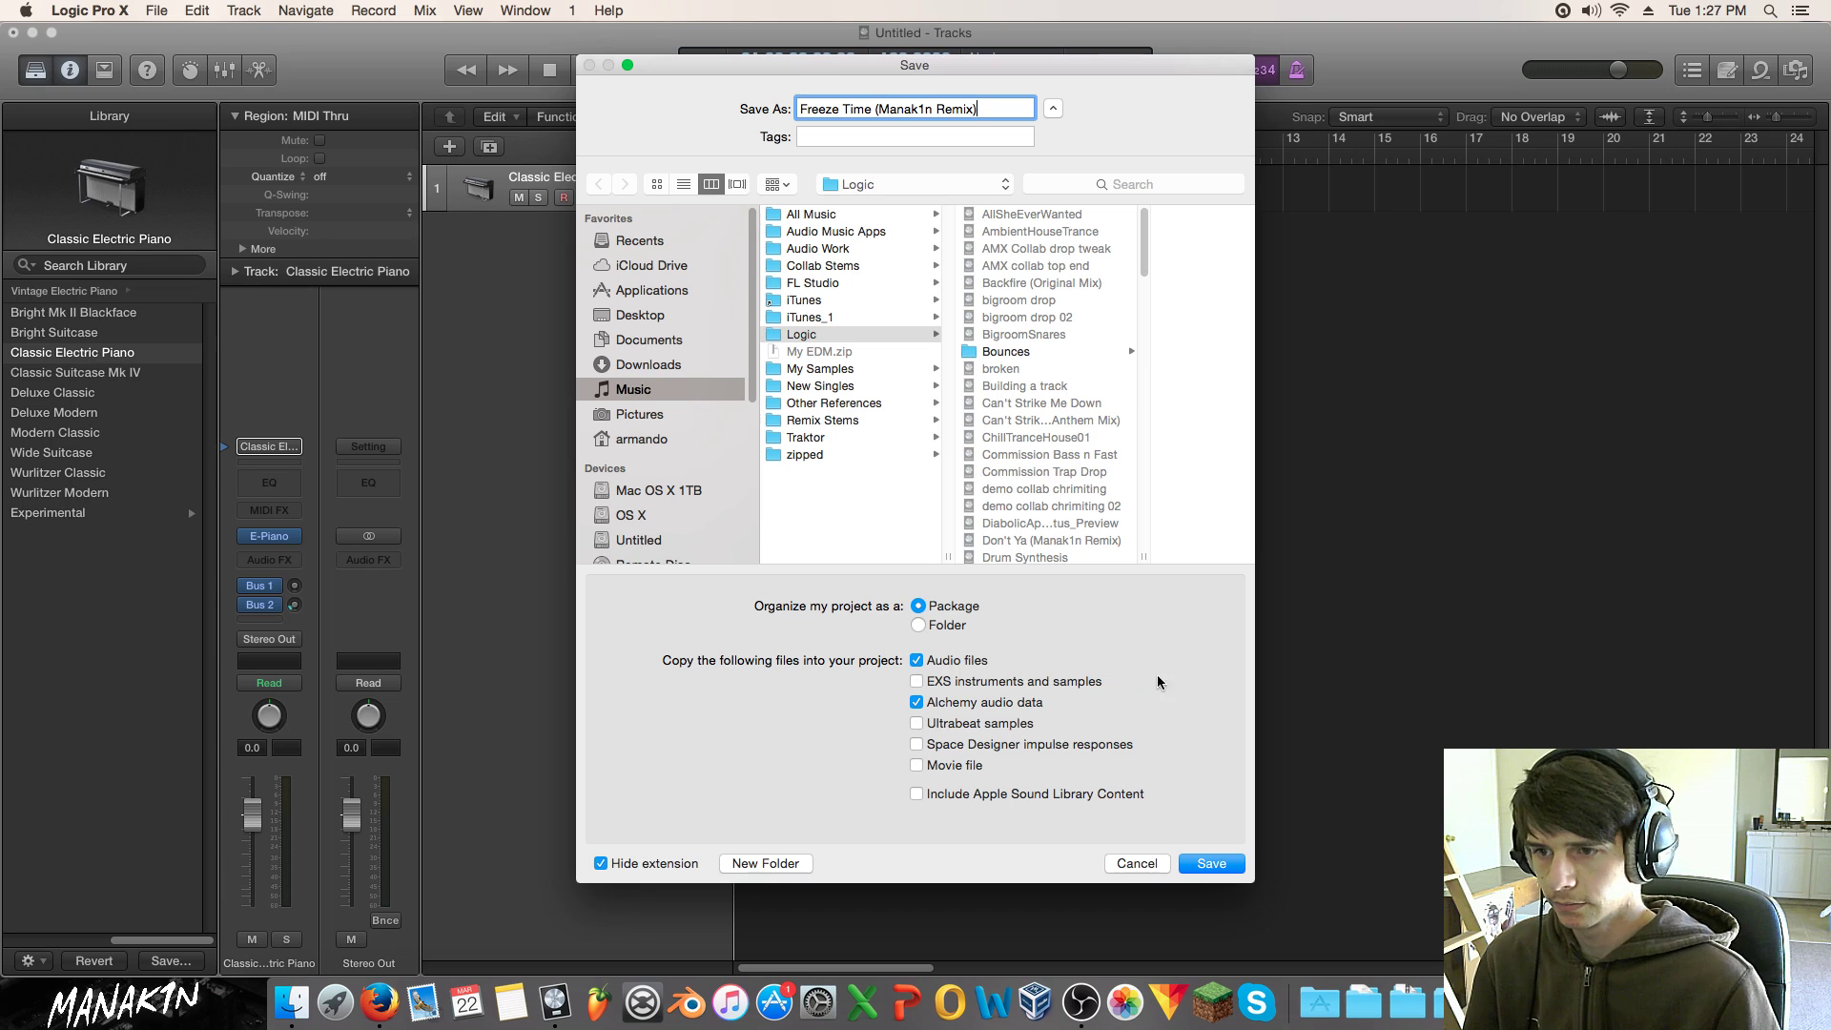
Step: Save the project and import Vocals128.wav, adopting its 128 BPM tempo, zoomed to bars 1–41
left_click(1211, 862)
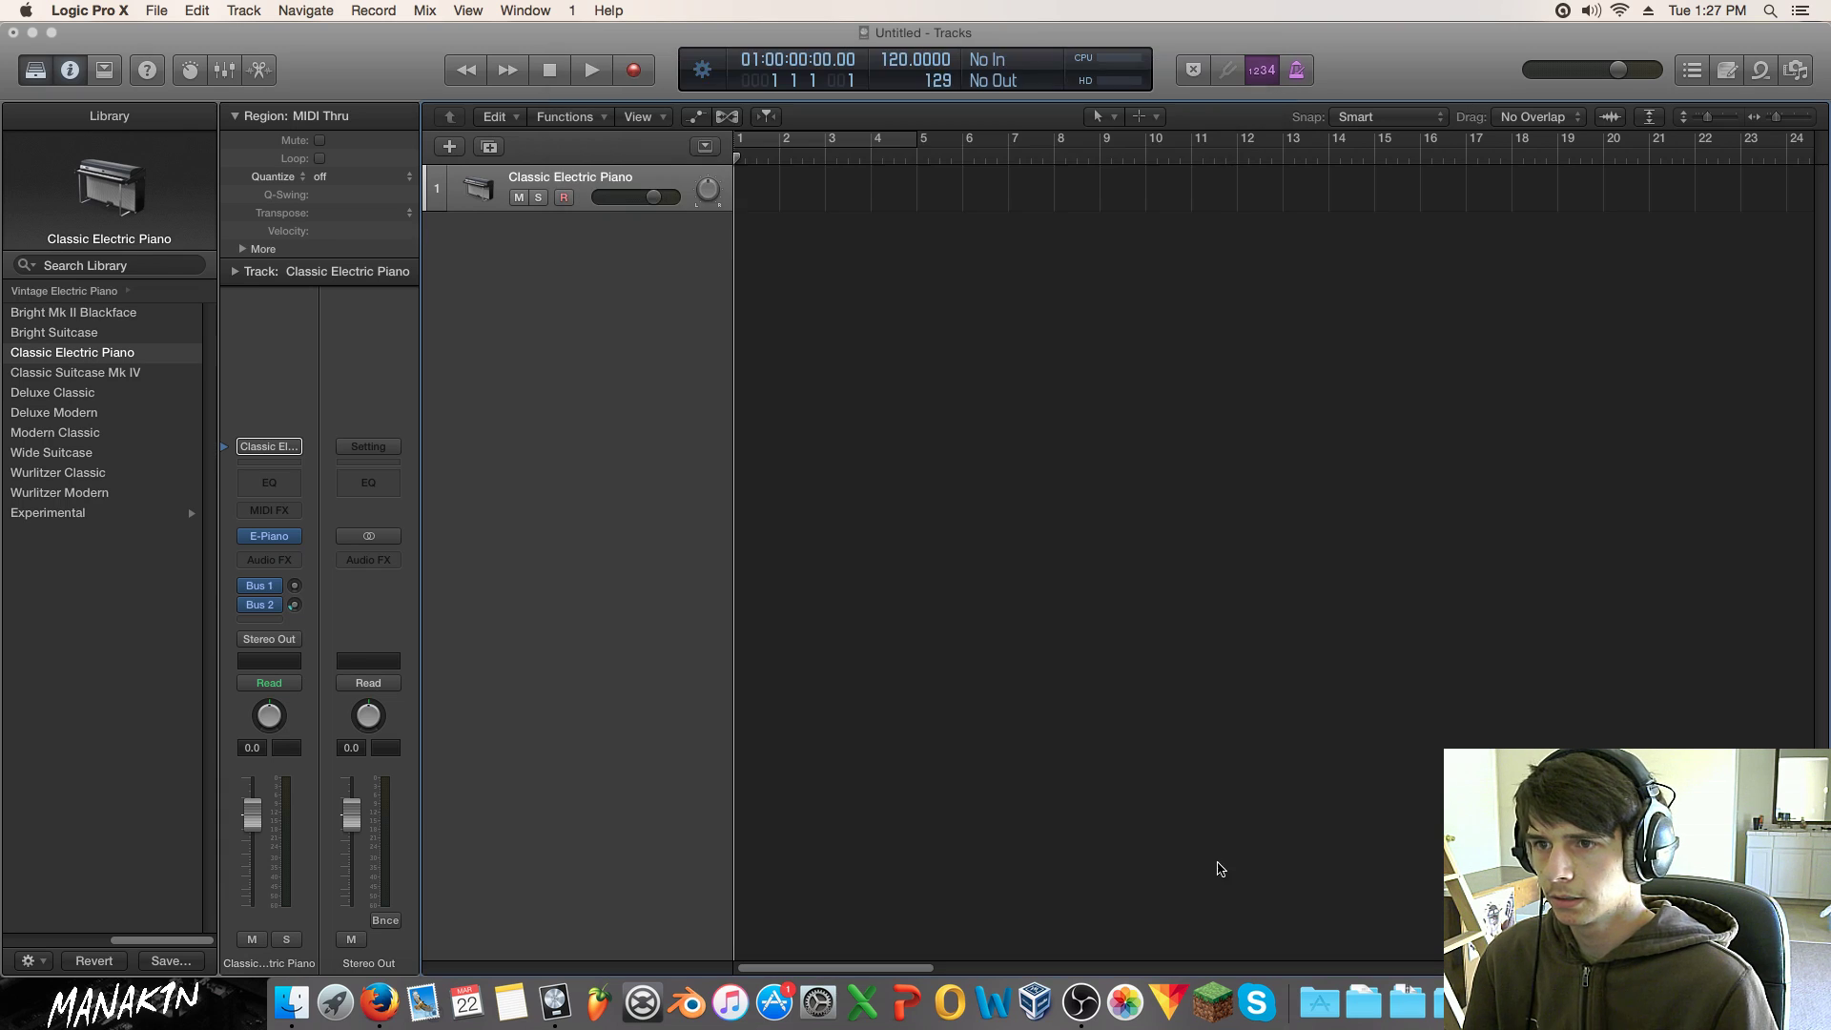
left_click(304, 998)
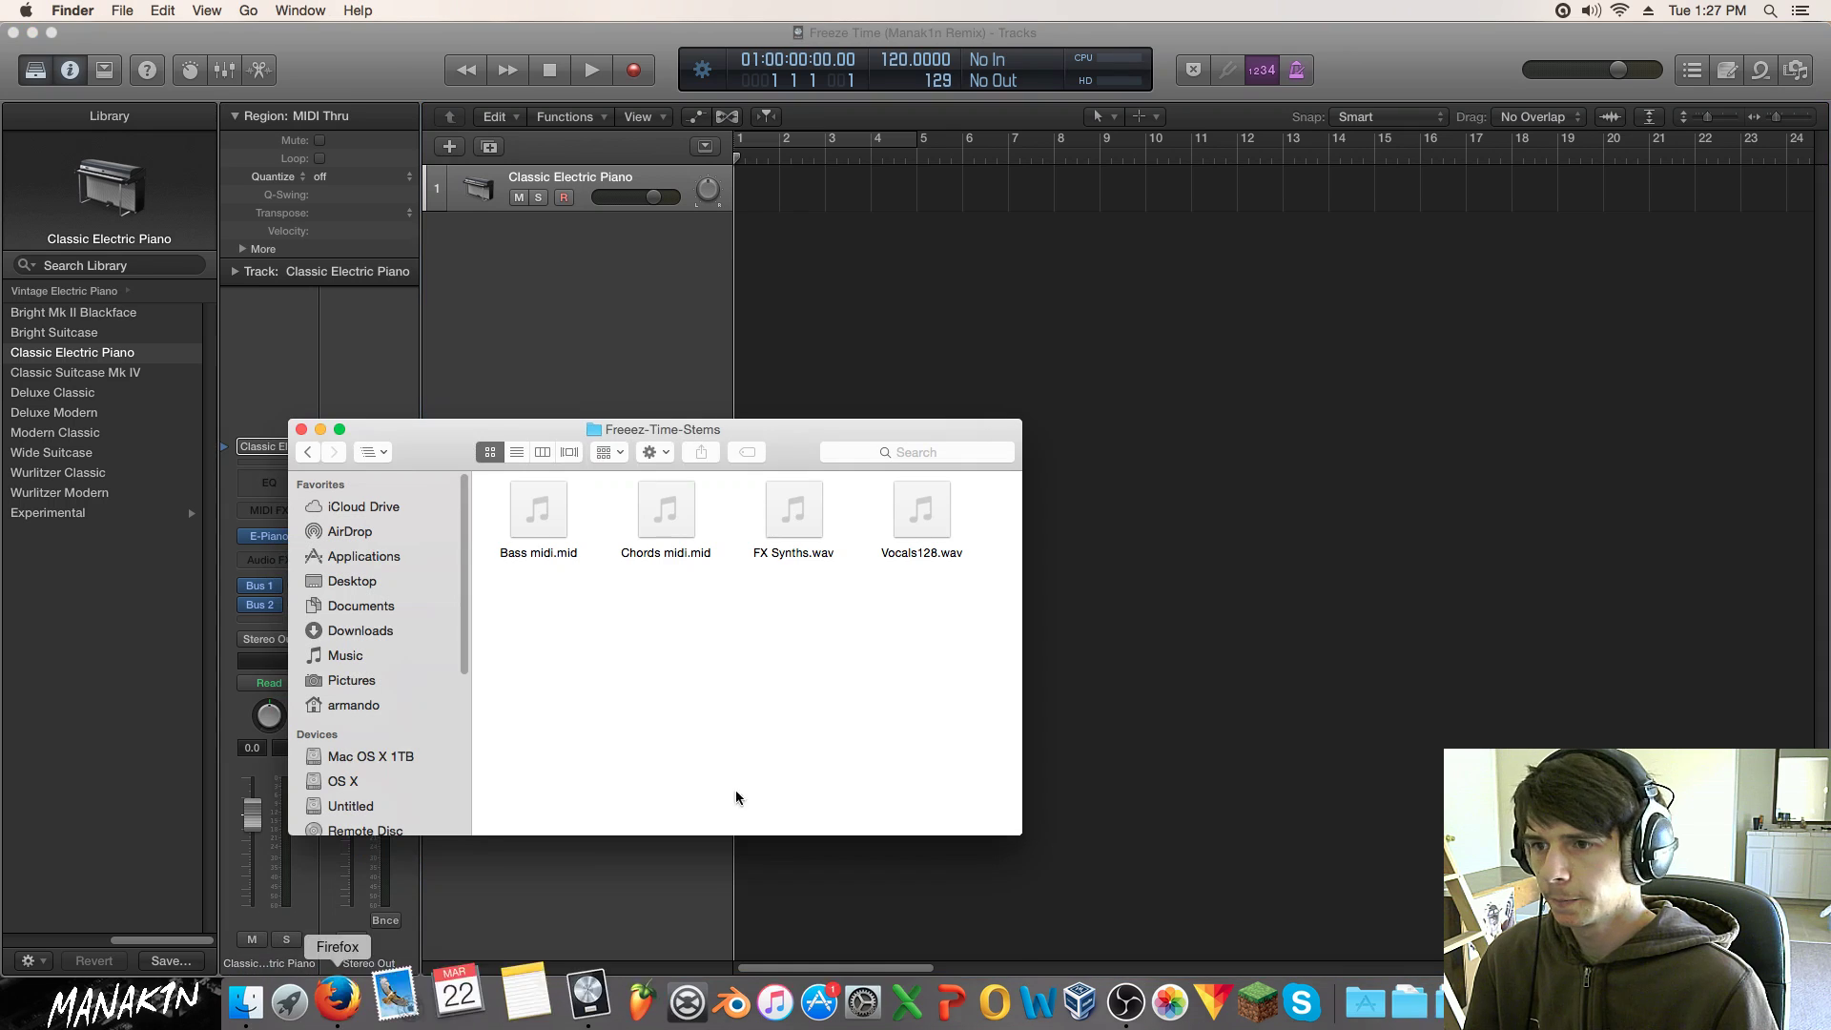
left_click_drag(918, 554, 619, 305)
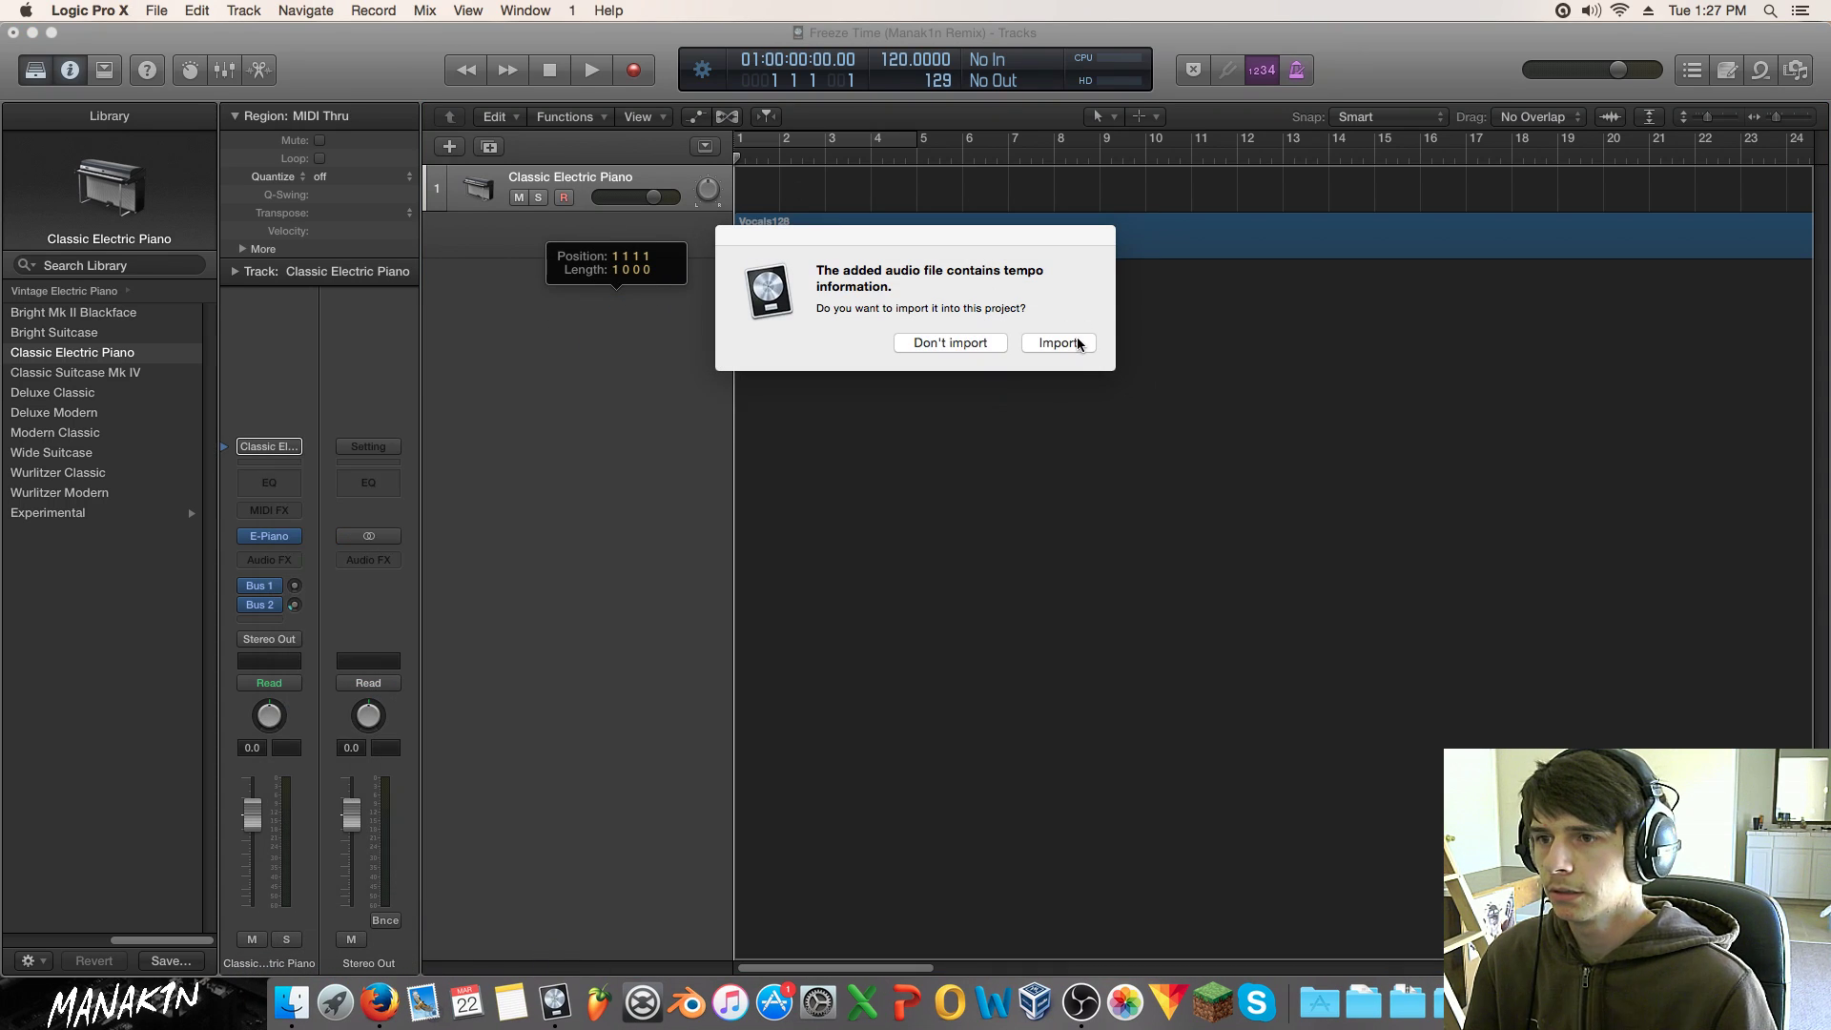
left_click(1056, 343)
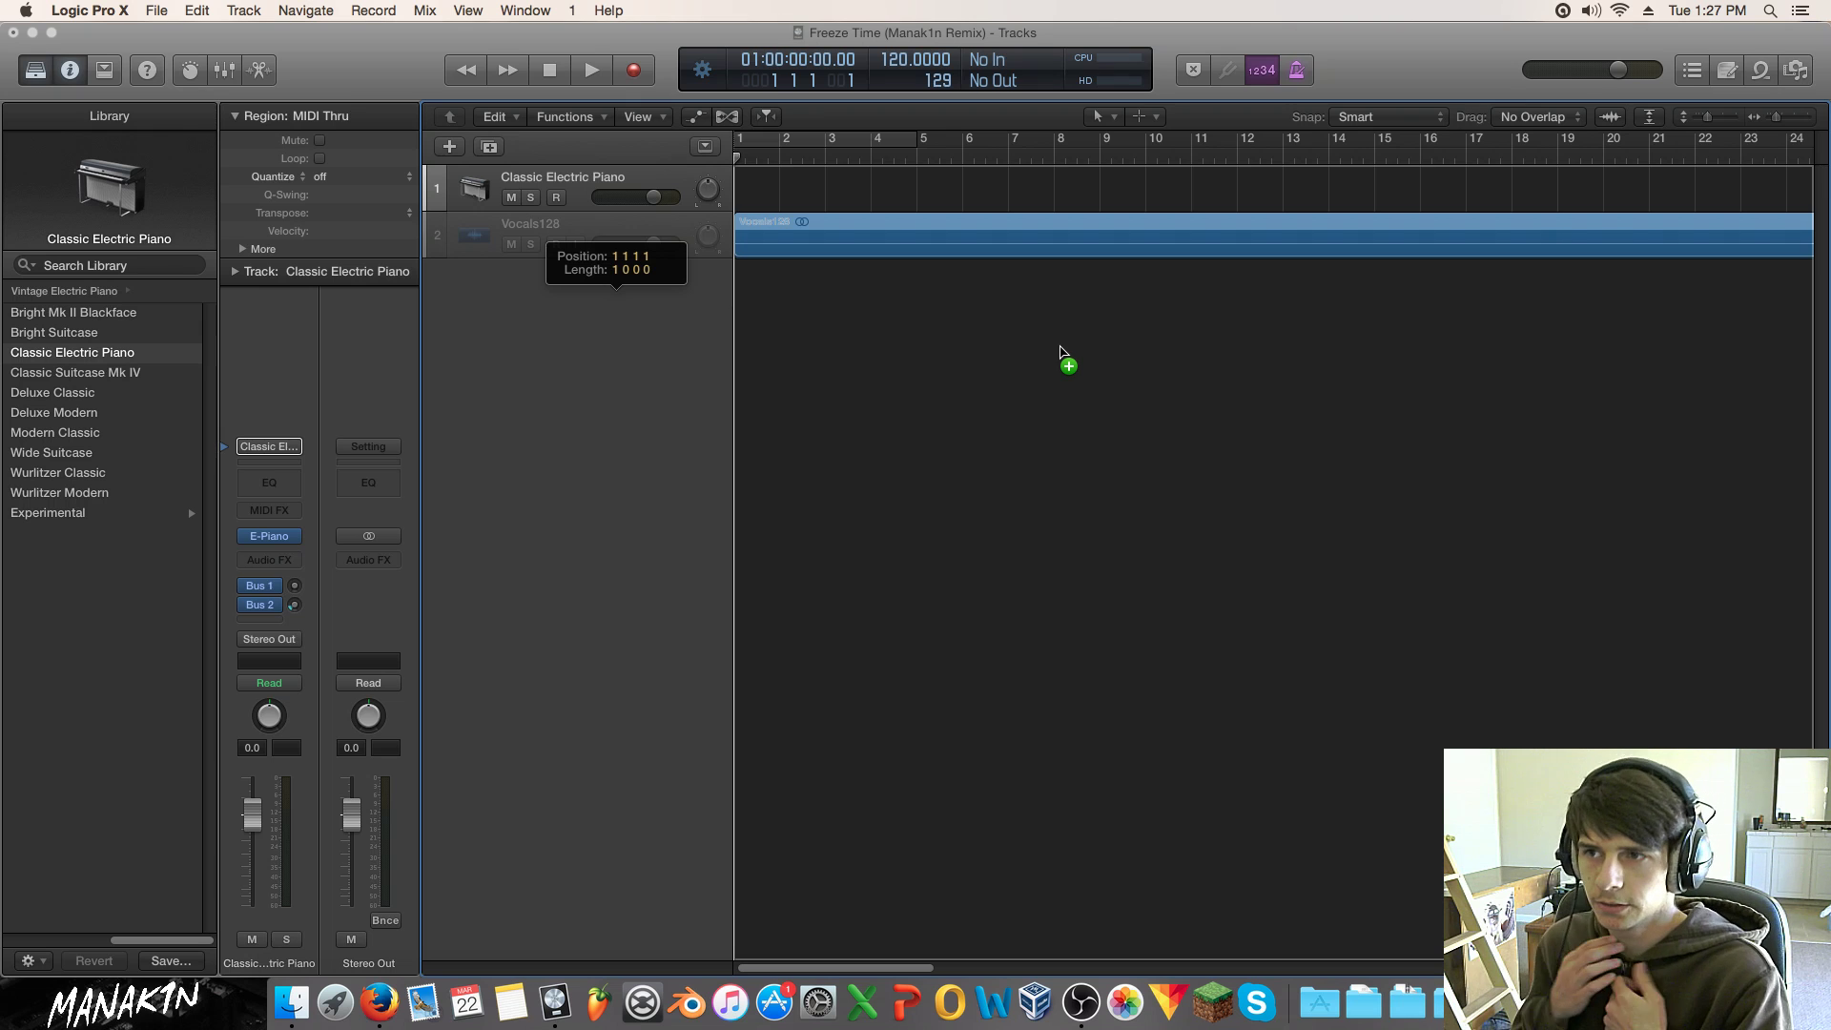
left_click_drag(1060, 353, 1060, 350)
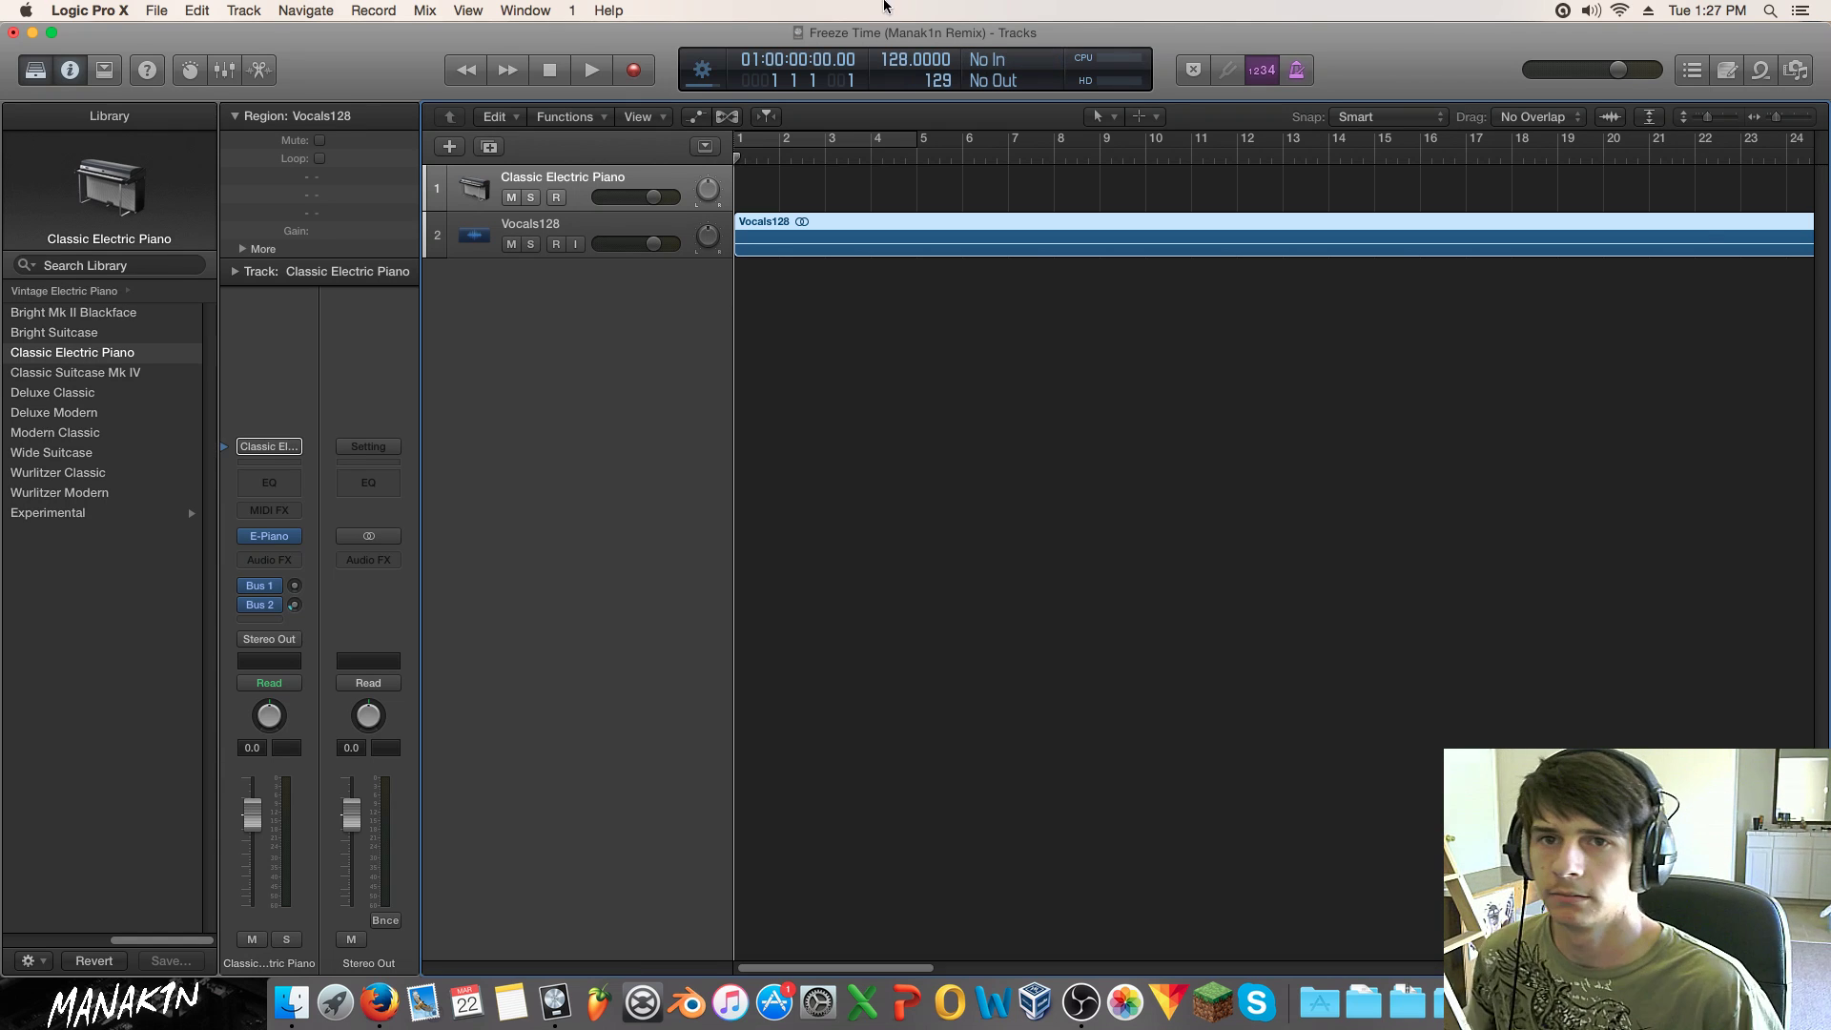
left_click_drag(1775, 118, 1721, 117)
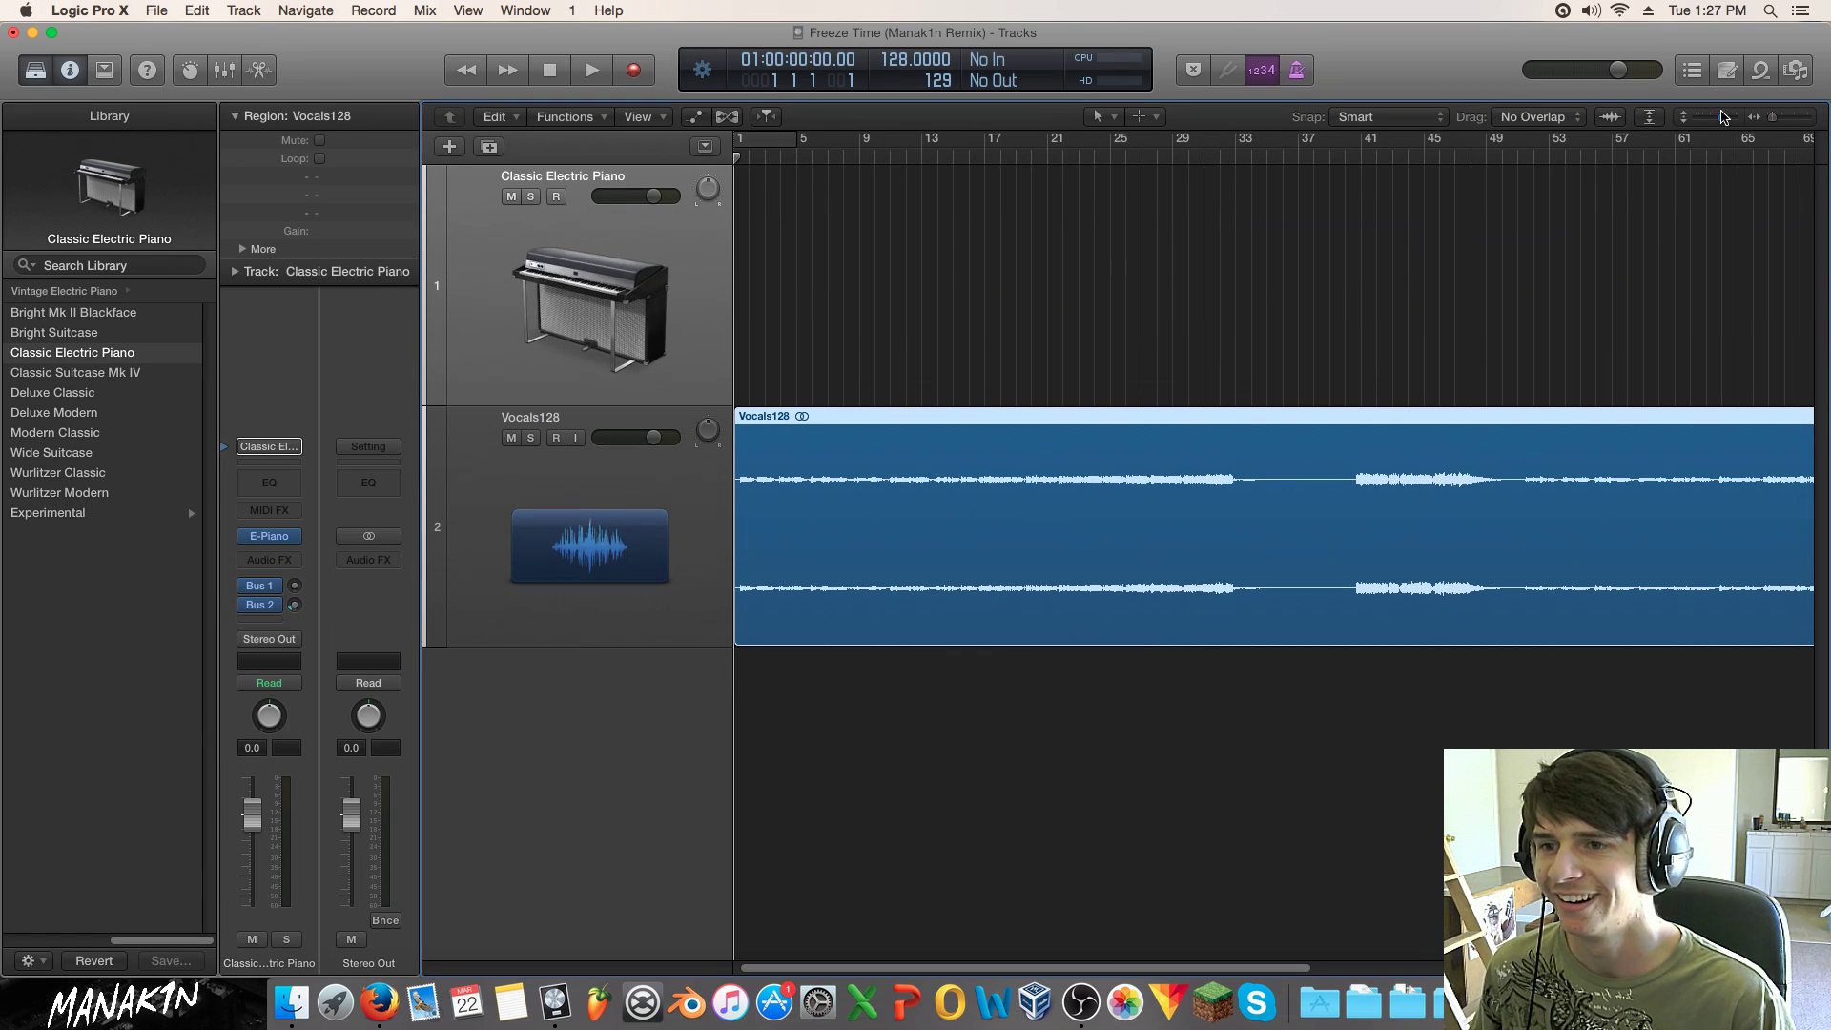
Step: Deselect the Vocals128 region, make the track rows taller, and start playback
left_click(906, 370)
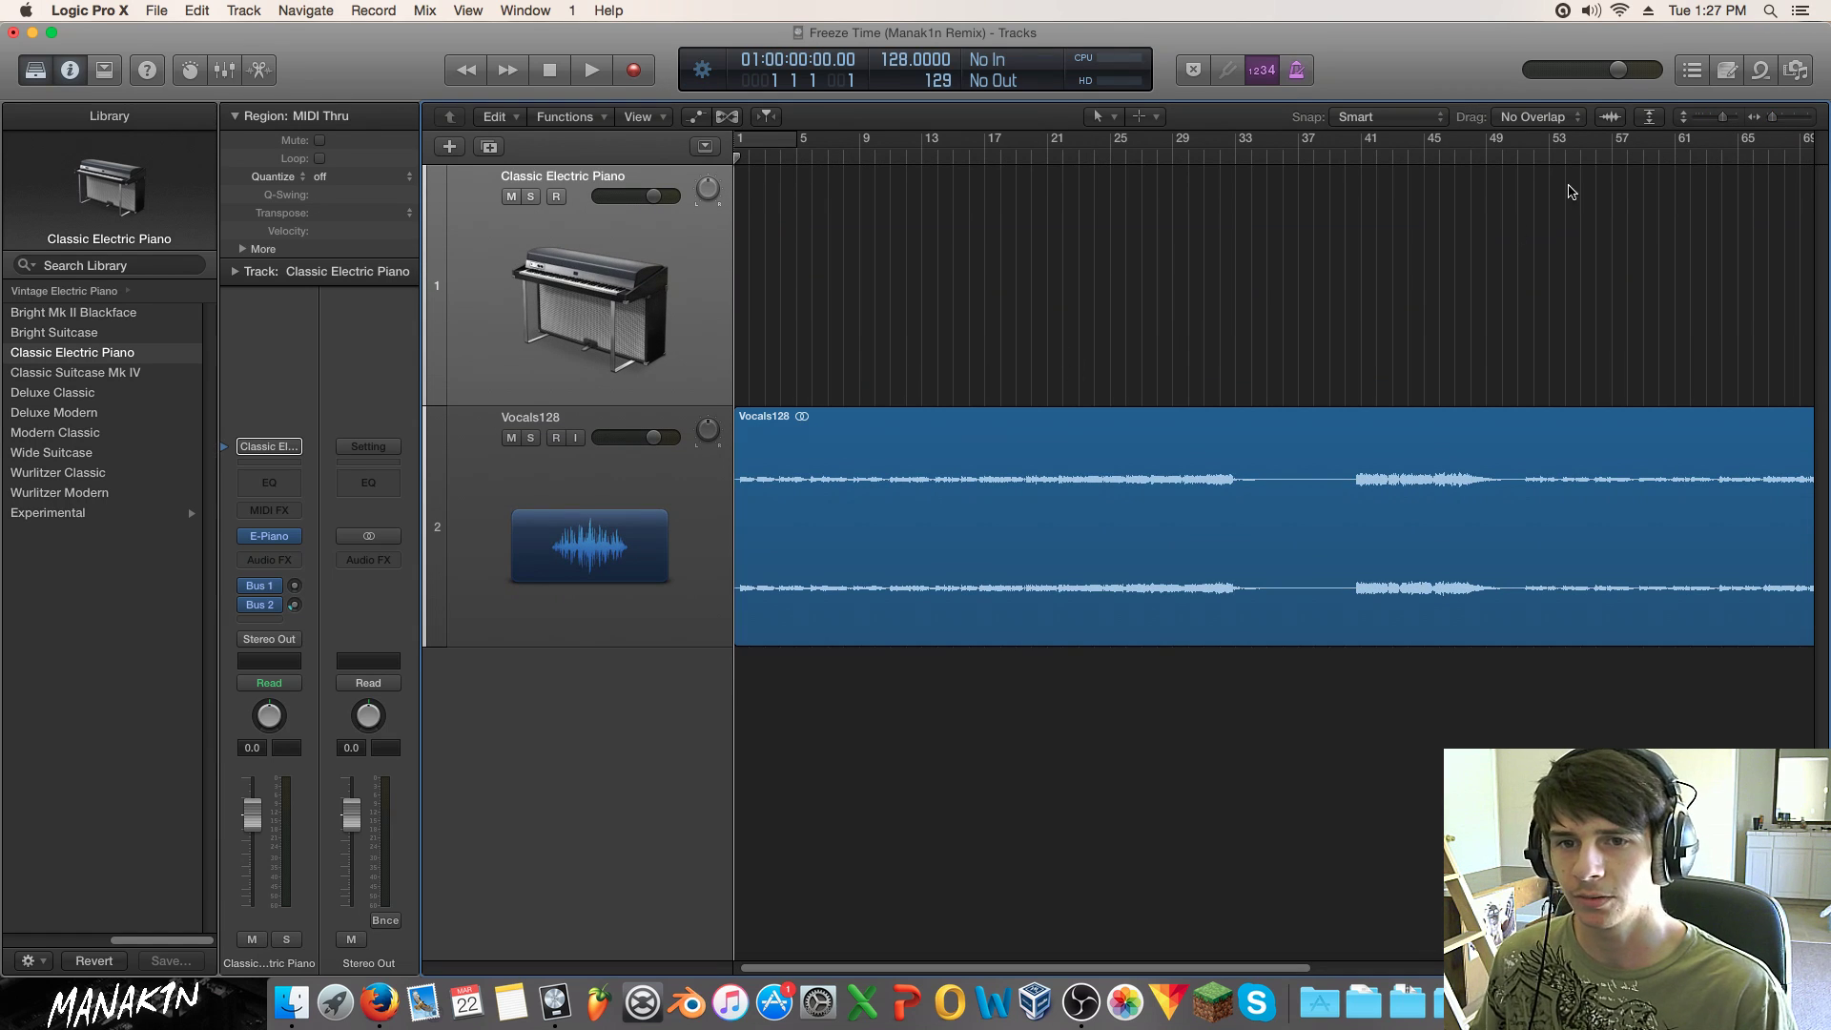
left_click_drag(1721, 118, 1727, 119)
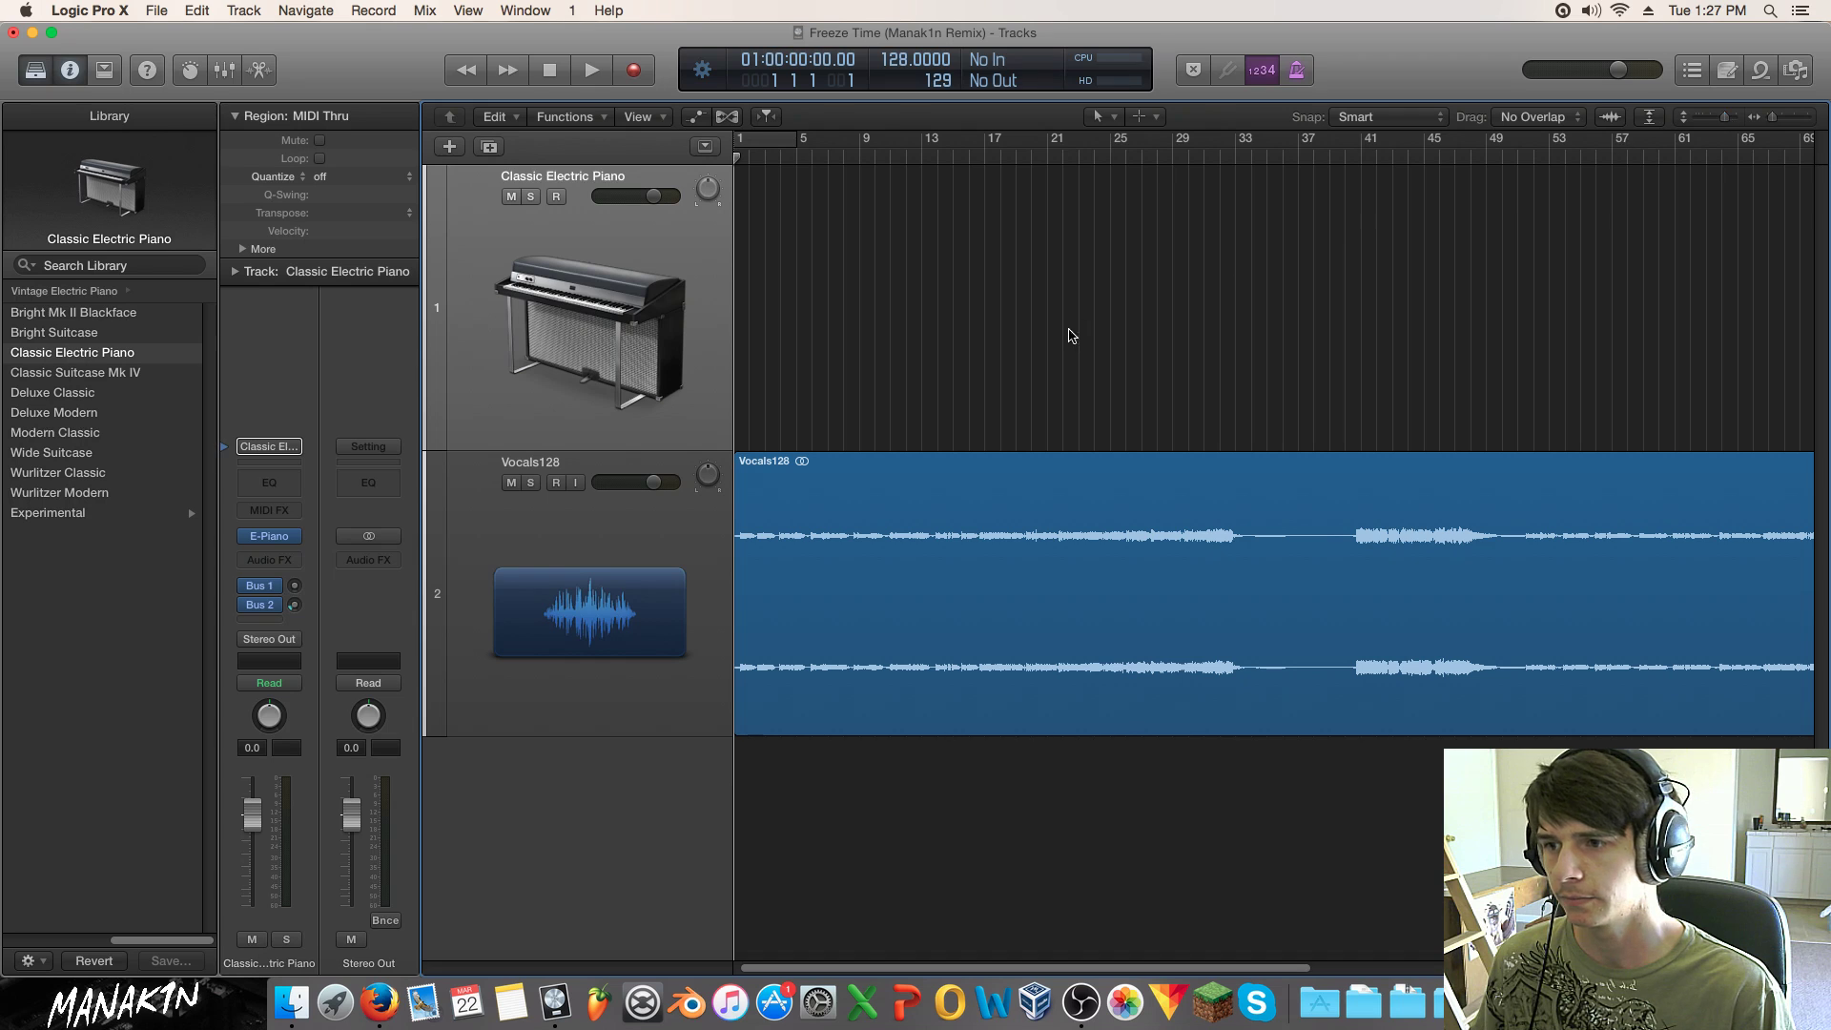
key("space")
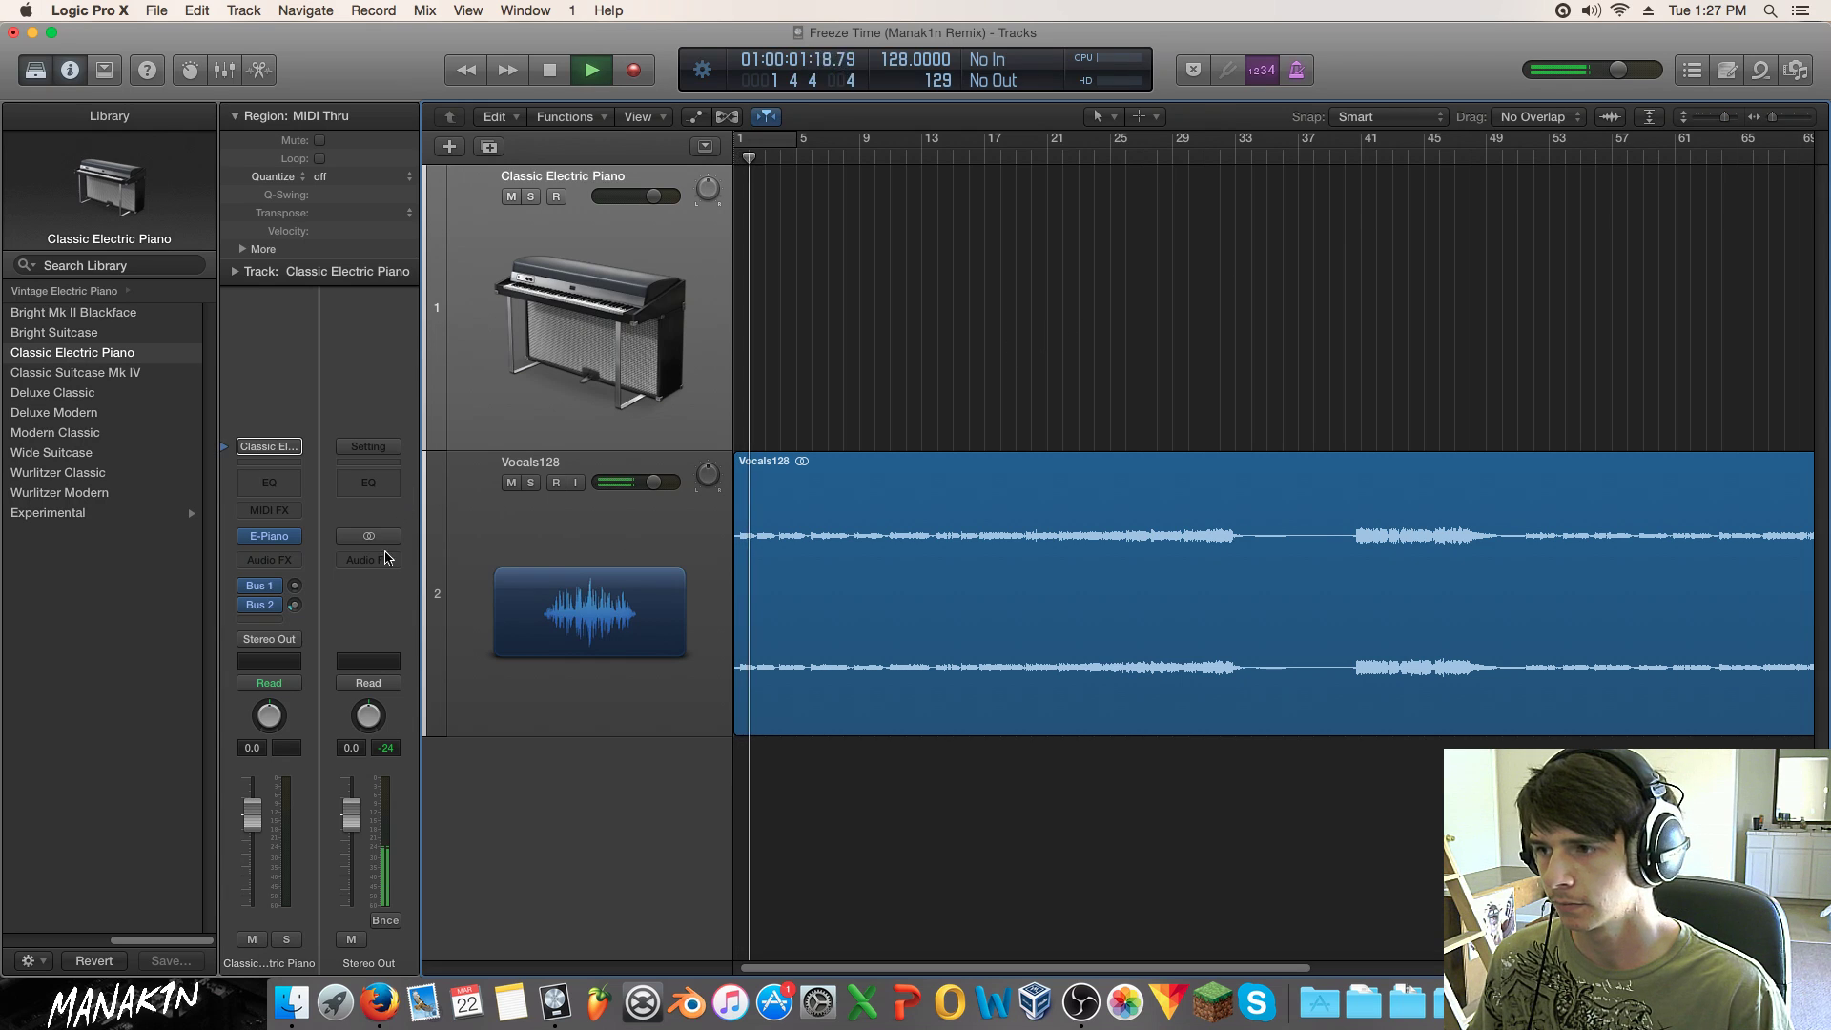
Step: Insert a Gain plug-in on Stereo Out at +8.0 dB, then stop playback near bar 13
left_click(368, 560)
mouse_move(415, 755)
mouse_move(583, 749)
left_click(644, 752)
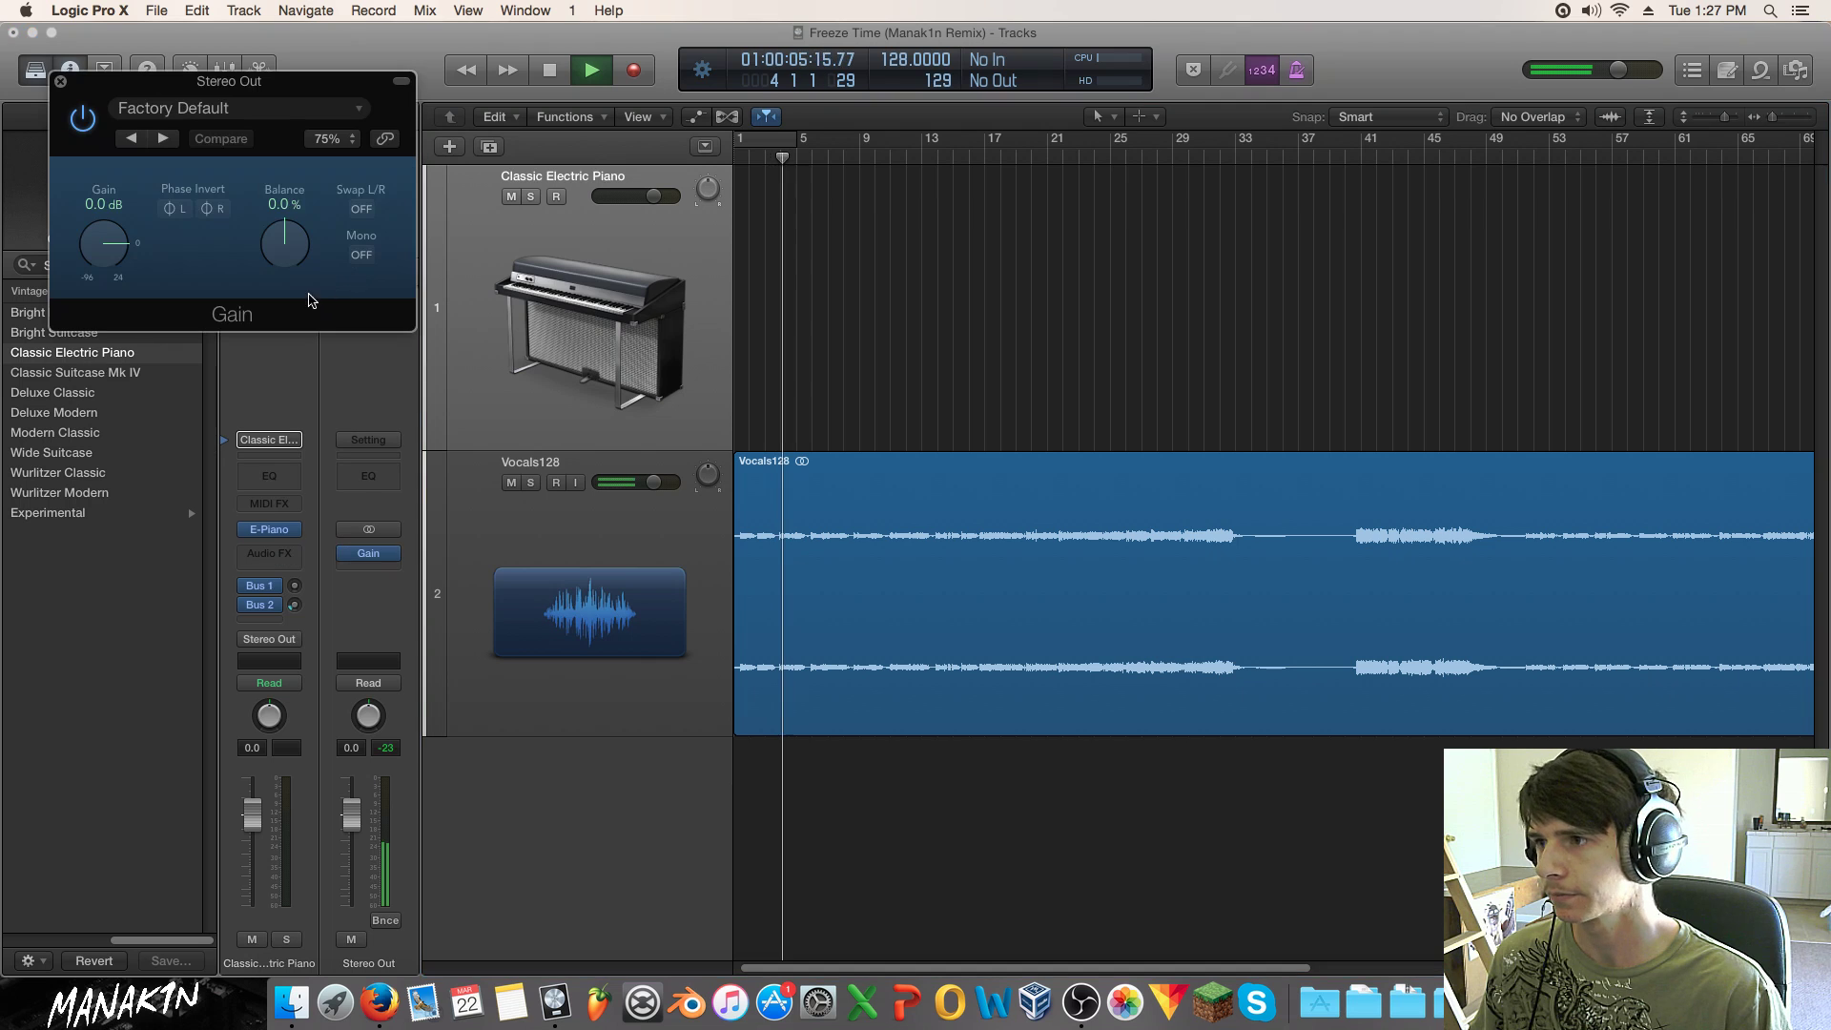
left_click(132, 243)
left_click_drag(103, 216, 103, 186)
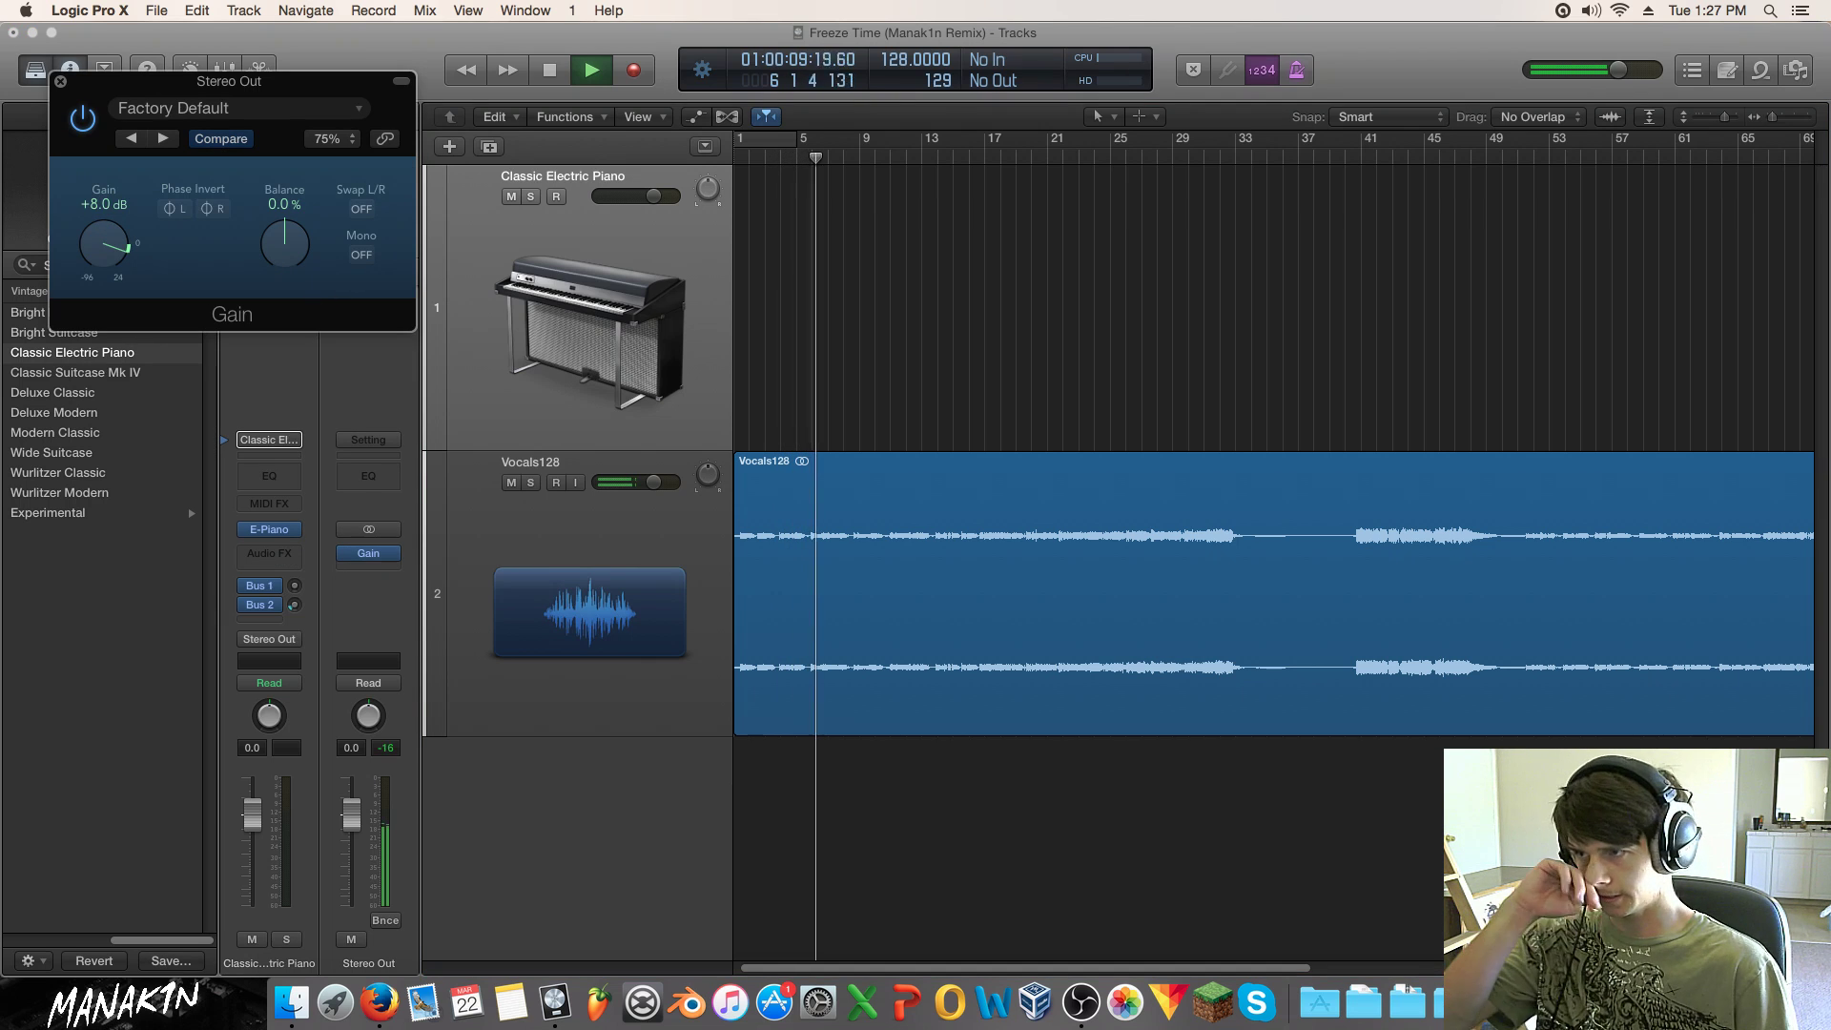
left_click(60, 81)
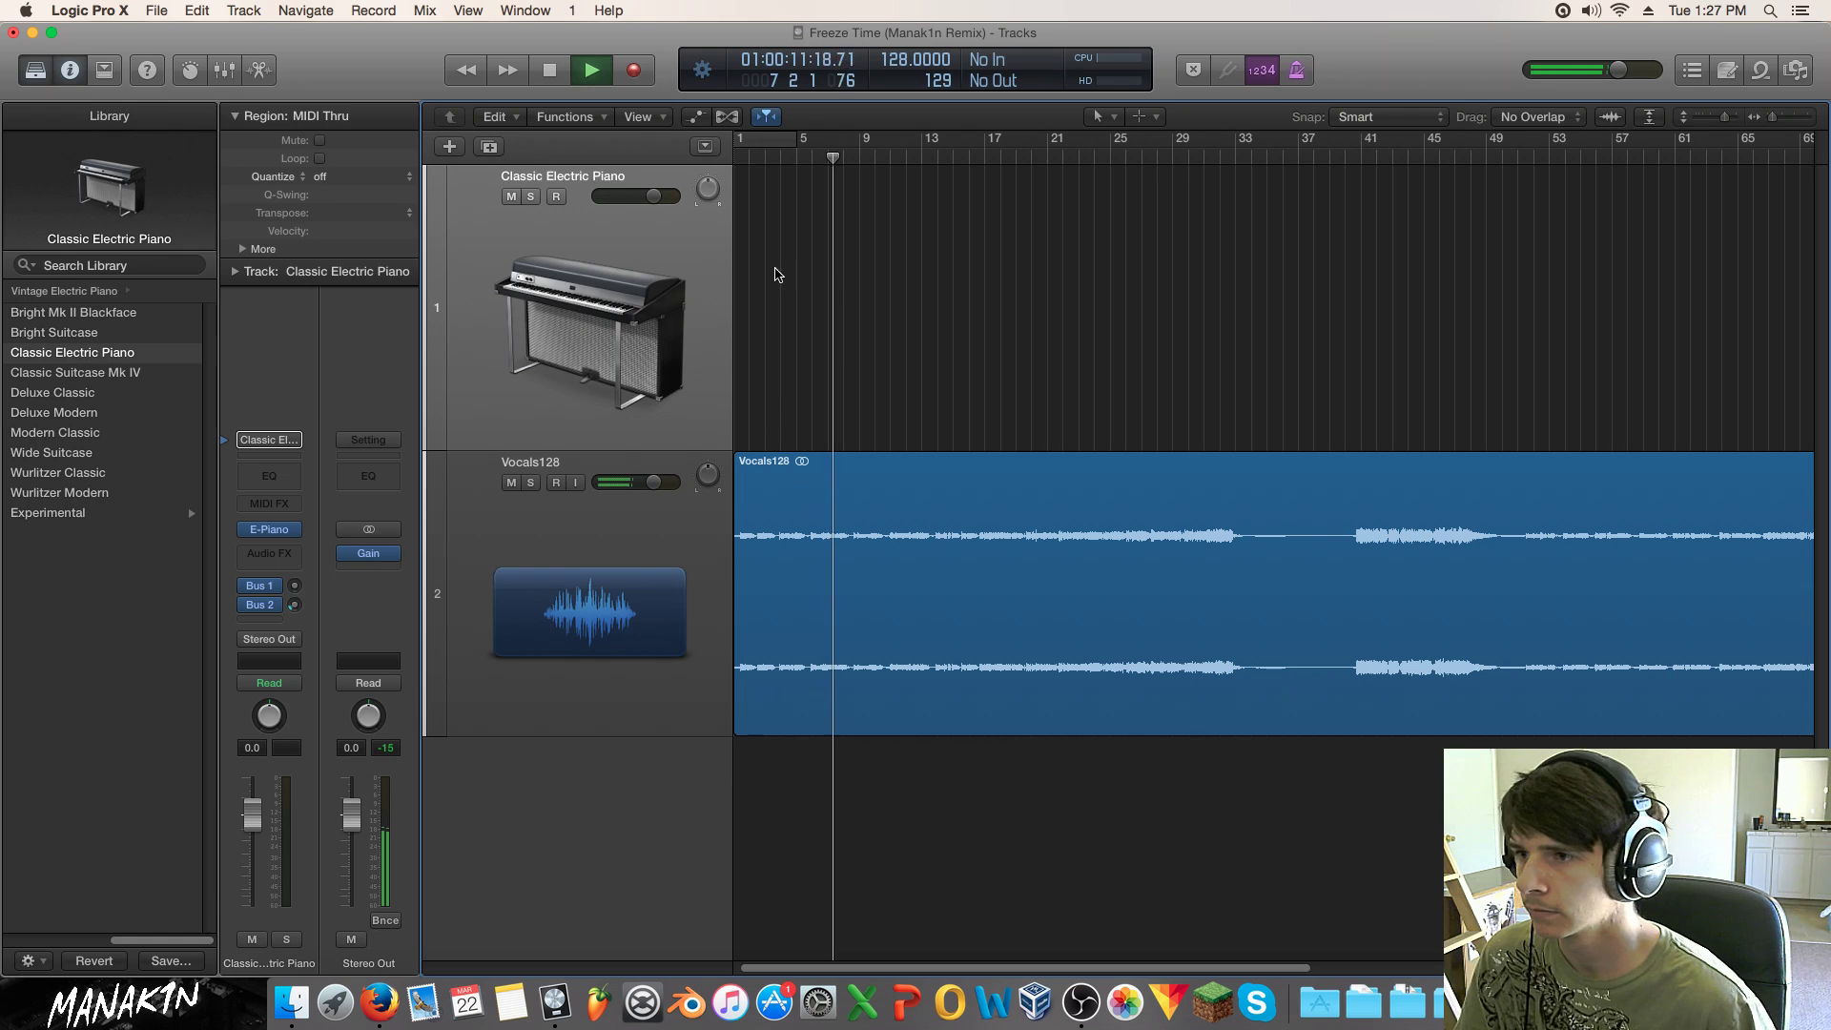
left_click_drag(1725, 116, 1733, 117)
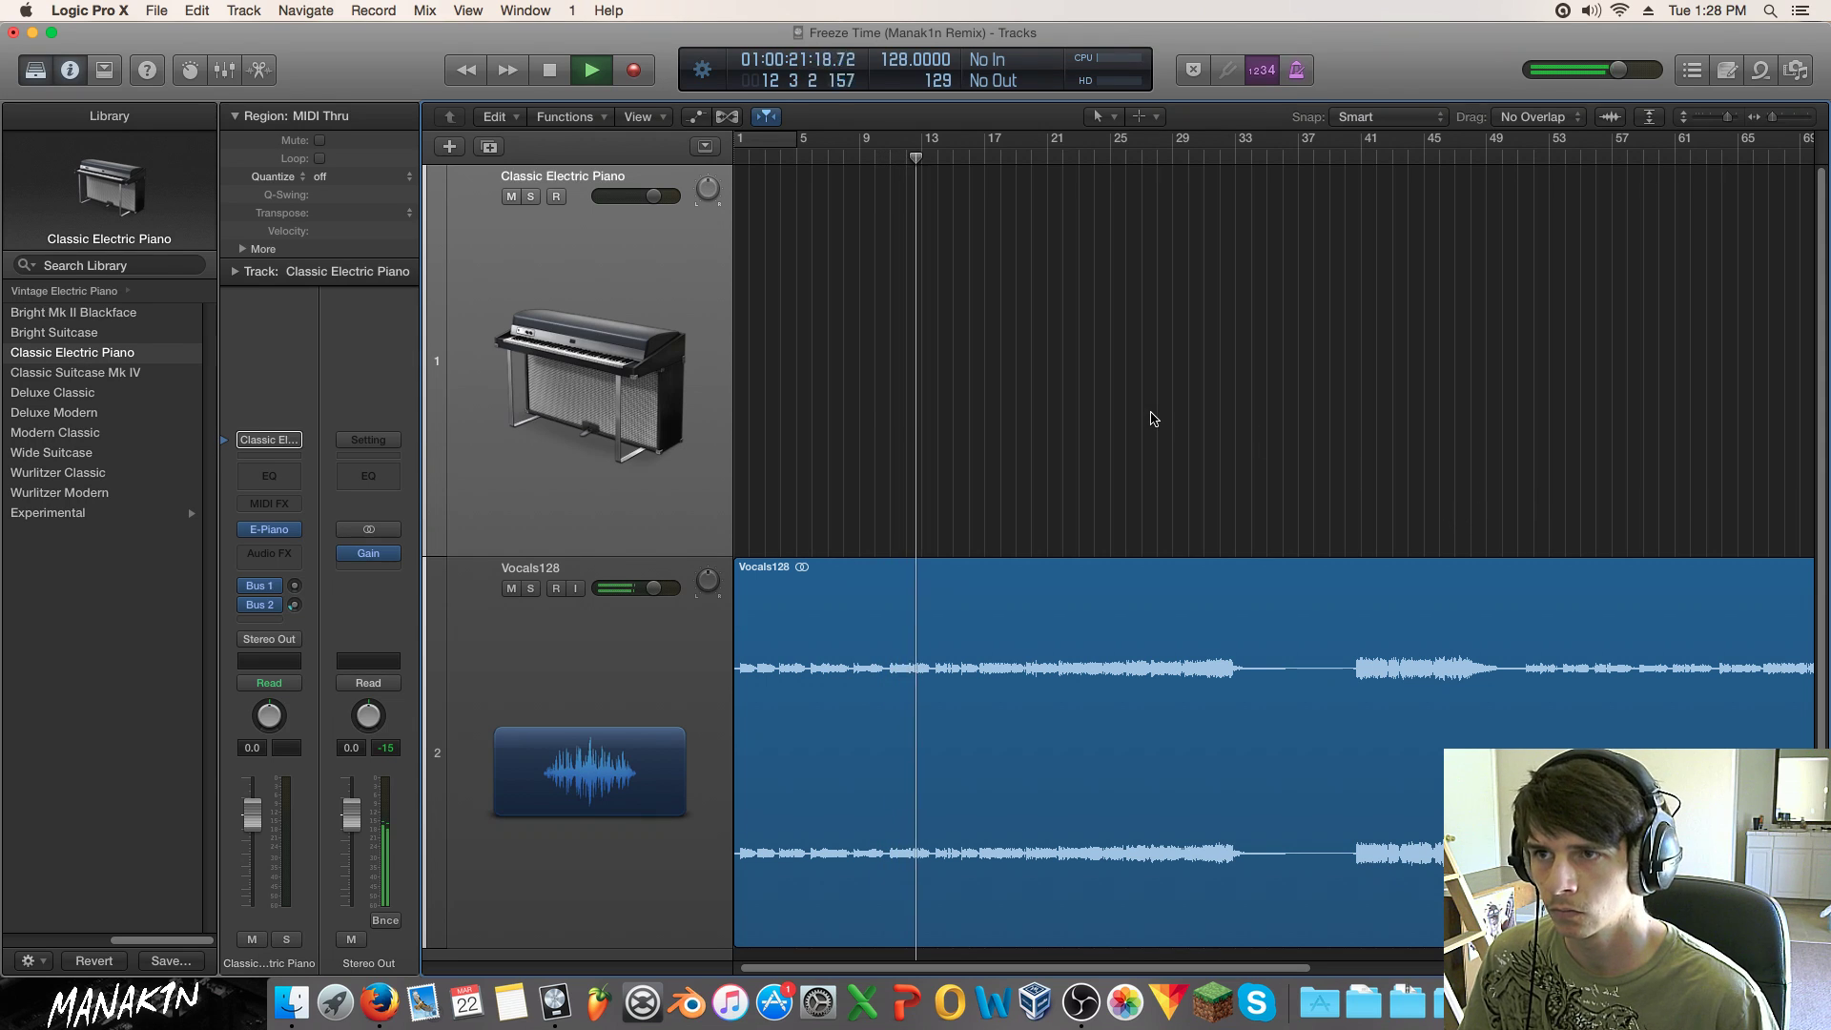
key("space")
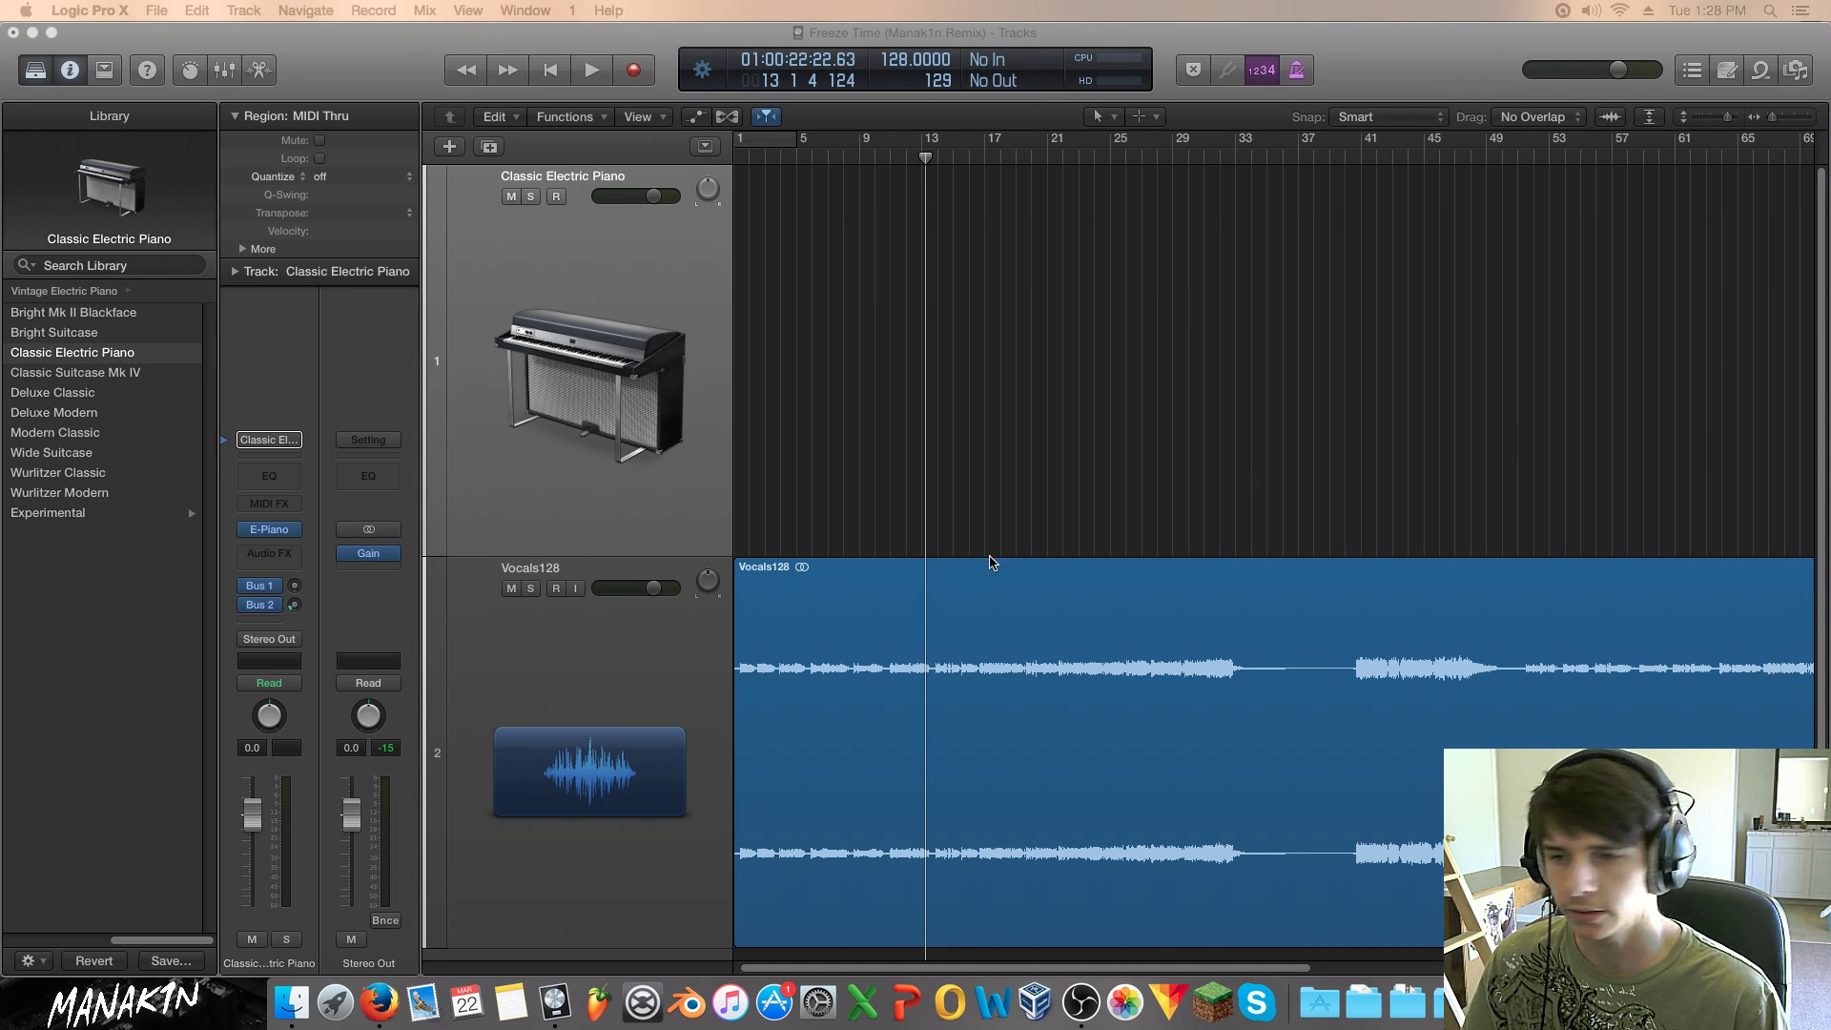
Step: Play the original Freeze Time from about 0:49, pause it, and open the Freeez-Time-Stems folder
left_click(379, 1002)
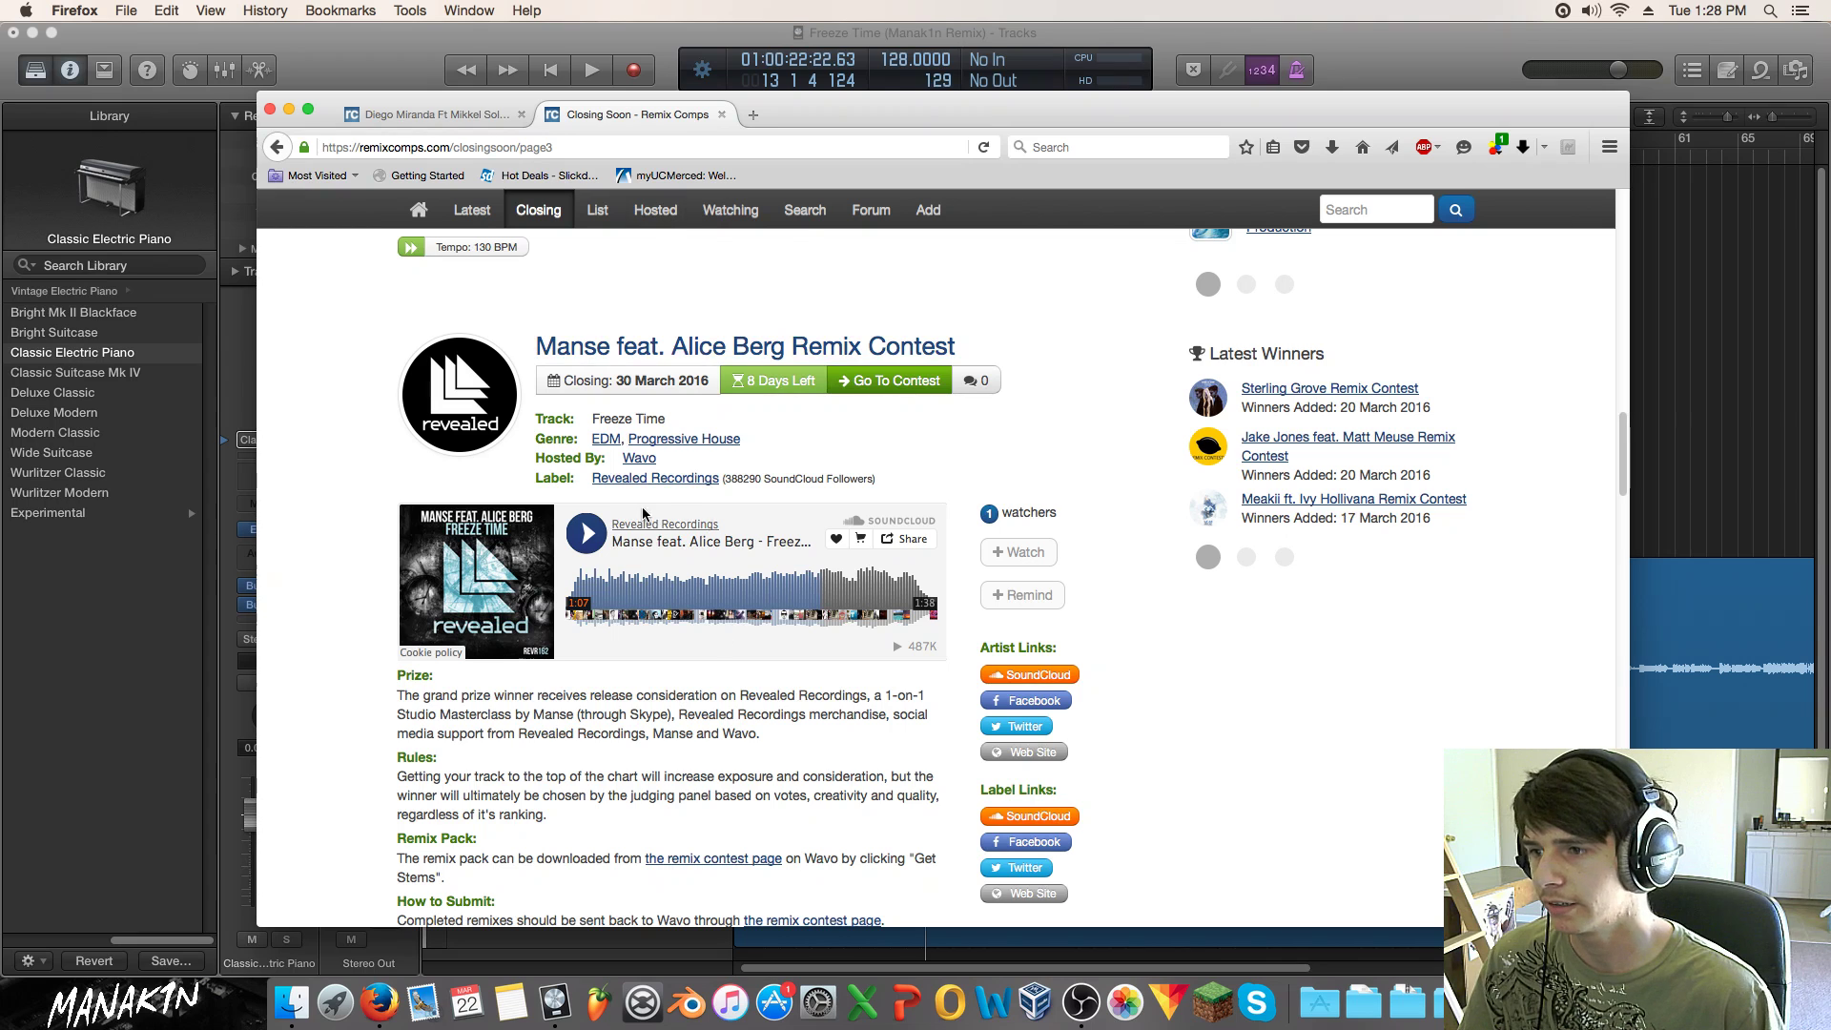
left_click(750, 588)
left_click(769, 586)
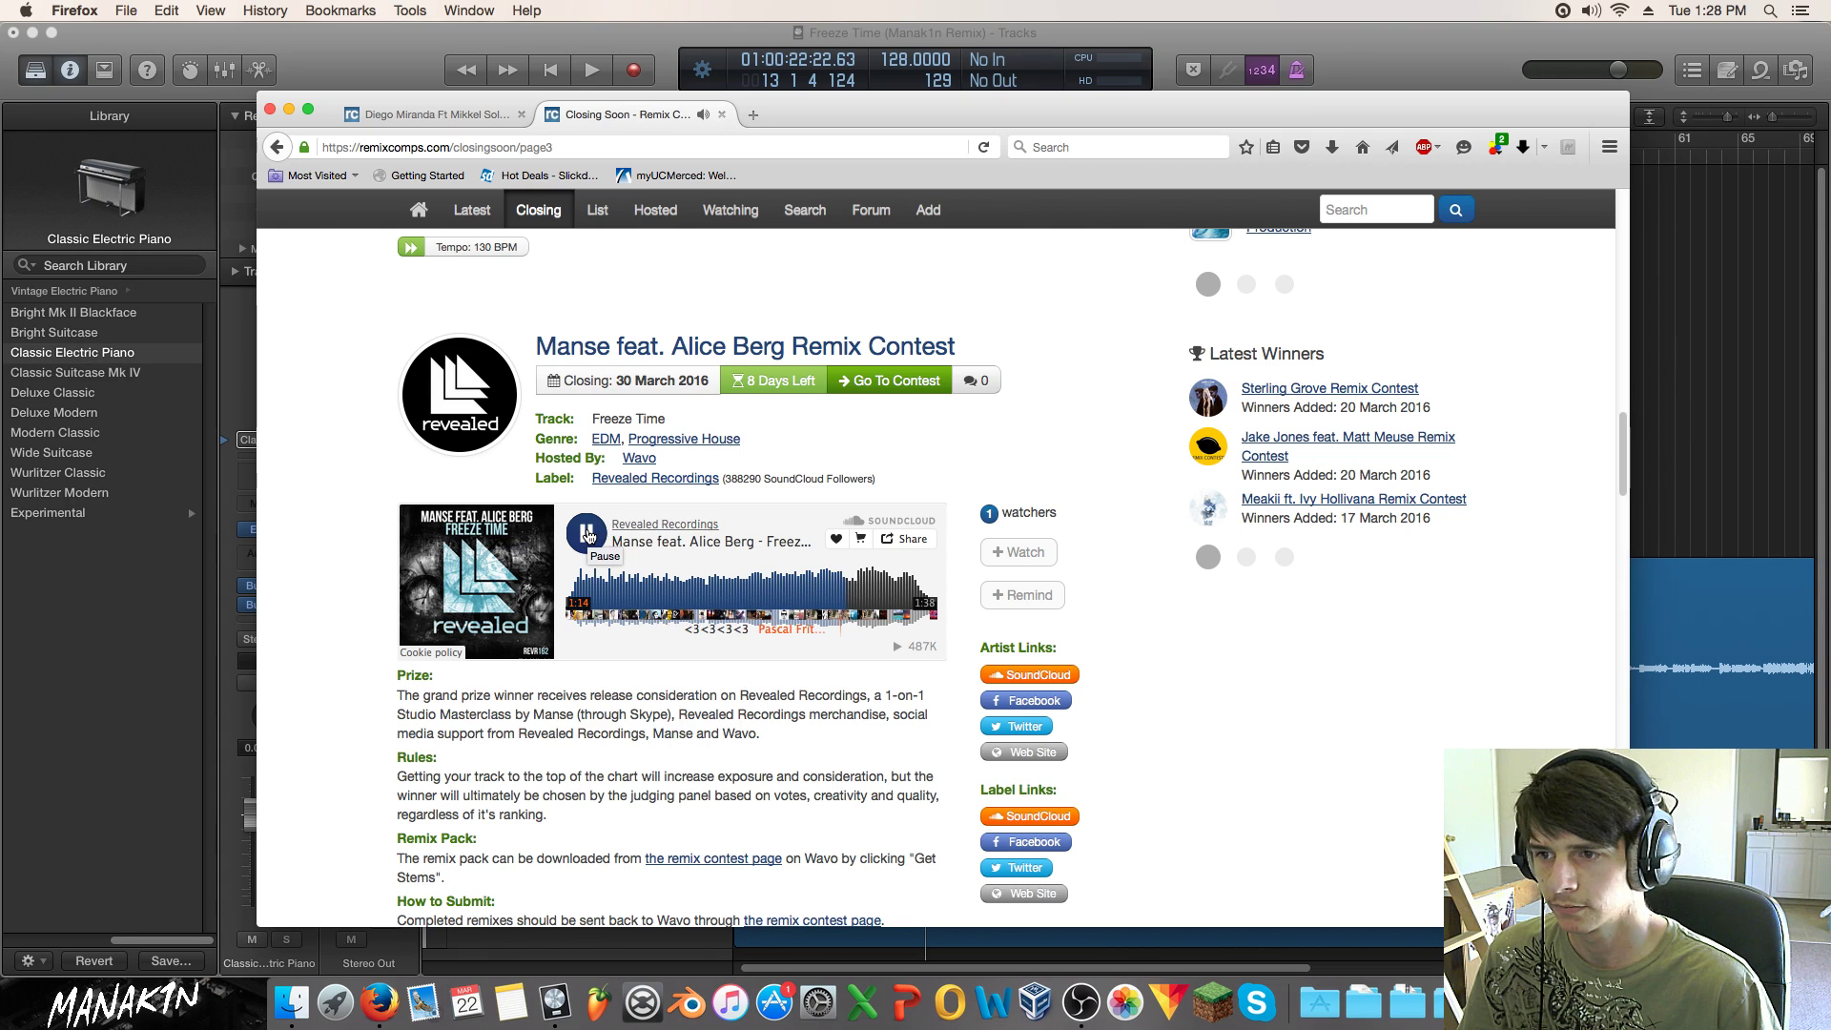
left_click(588, 535)
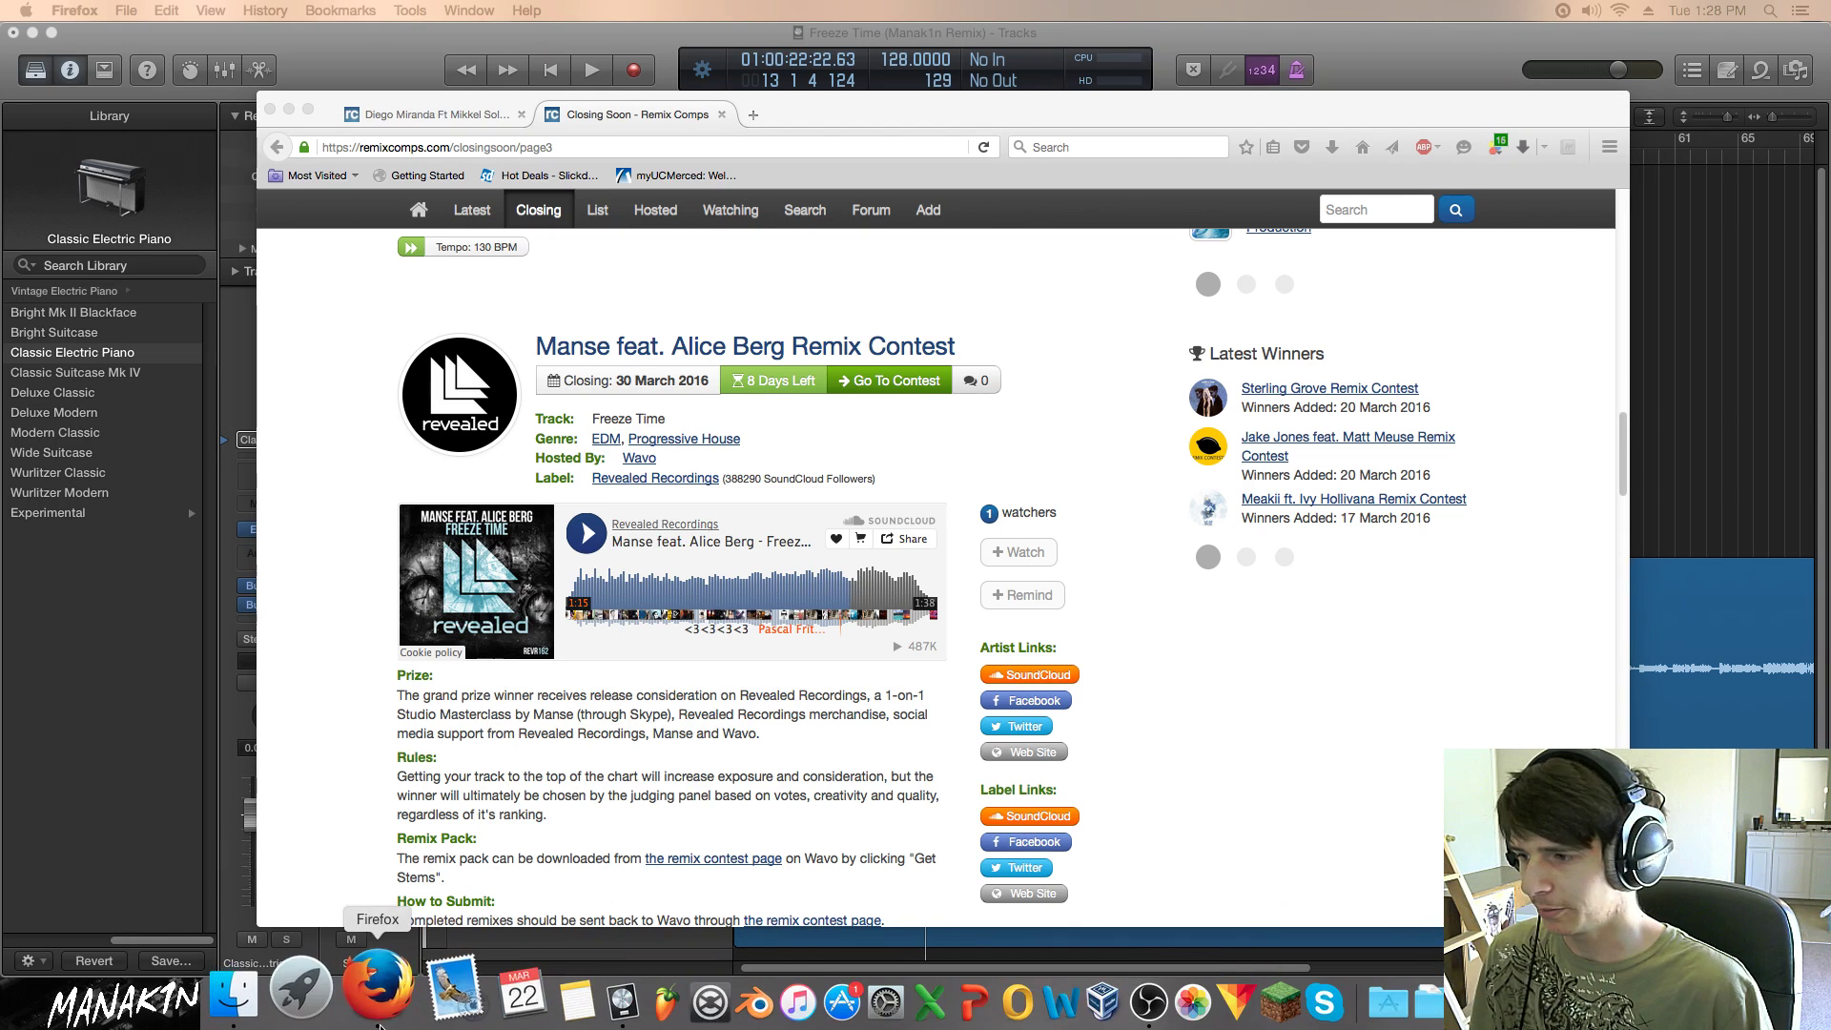
left_click(290, 992)
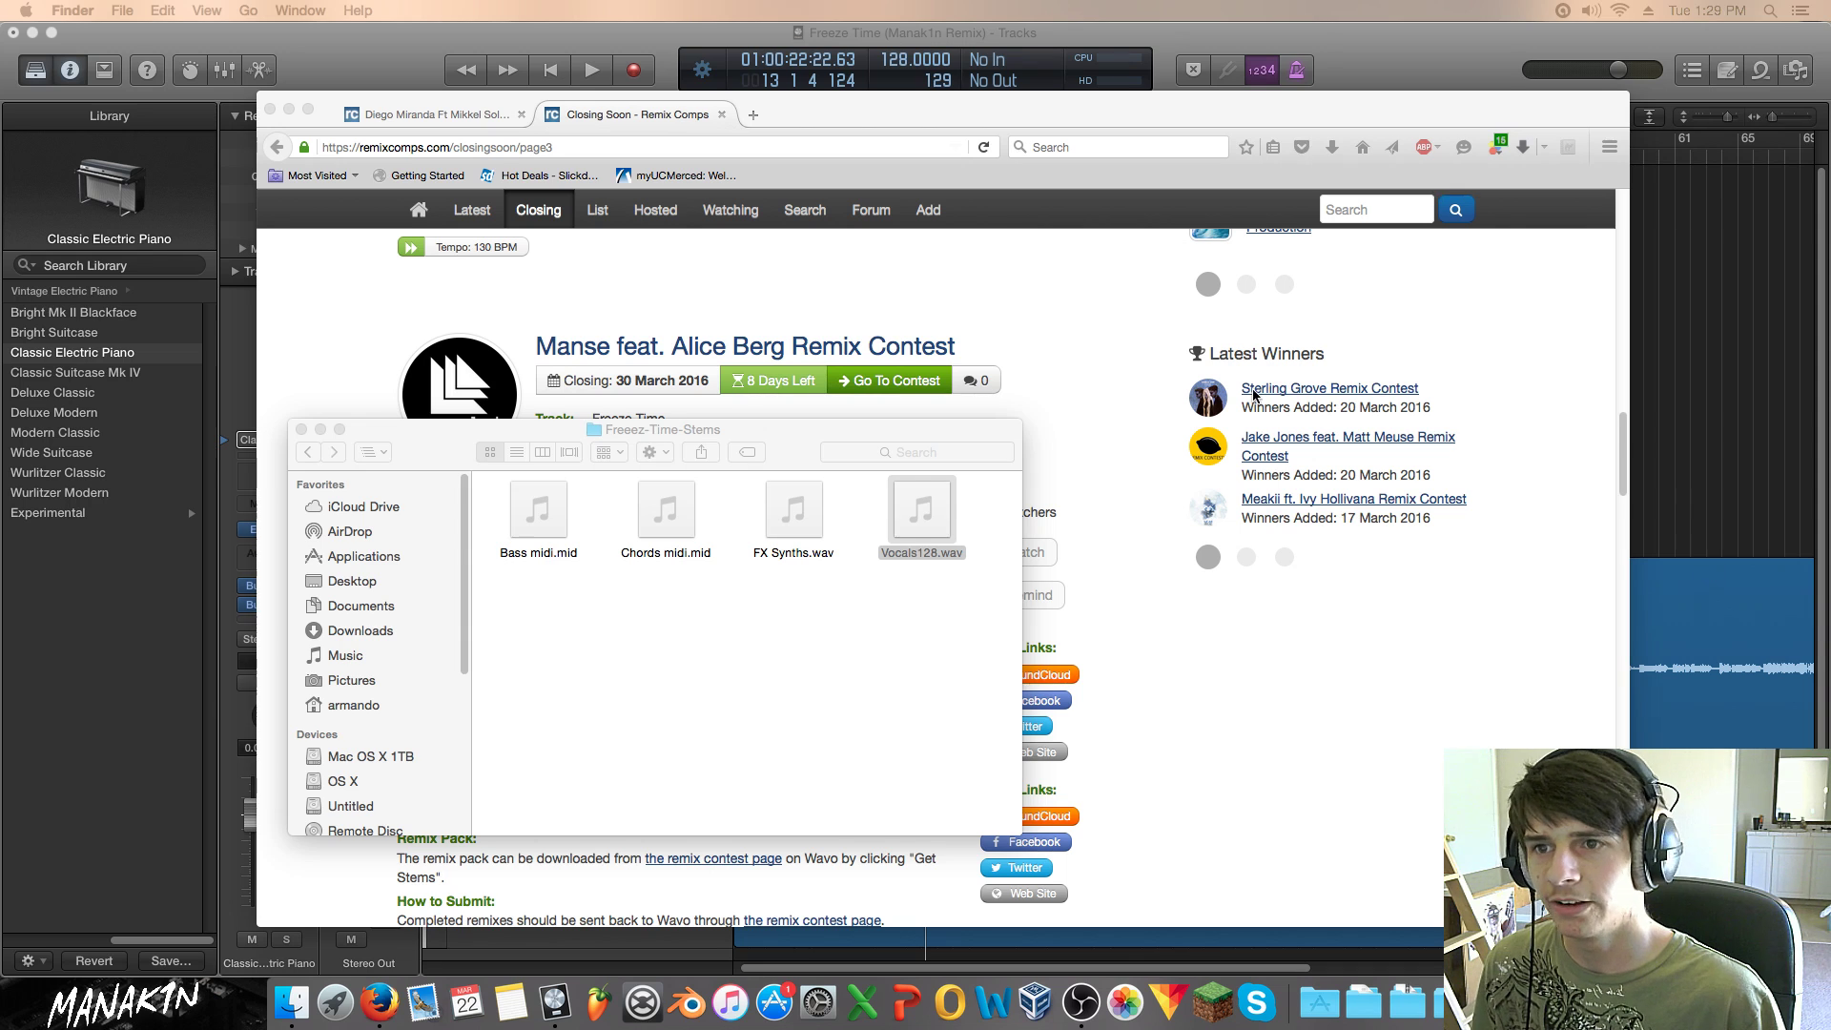
Step: Replay the original track from about 1:08, pause it, and return to Logic Pro X
left_click(1064, 312)
left_click(588, 534)
left_click(820, 581)
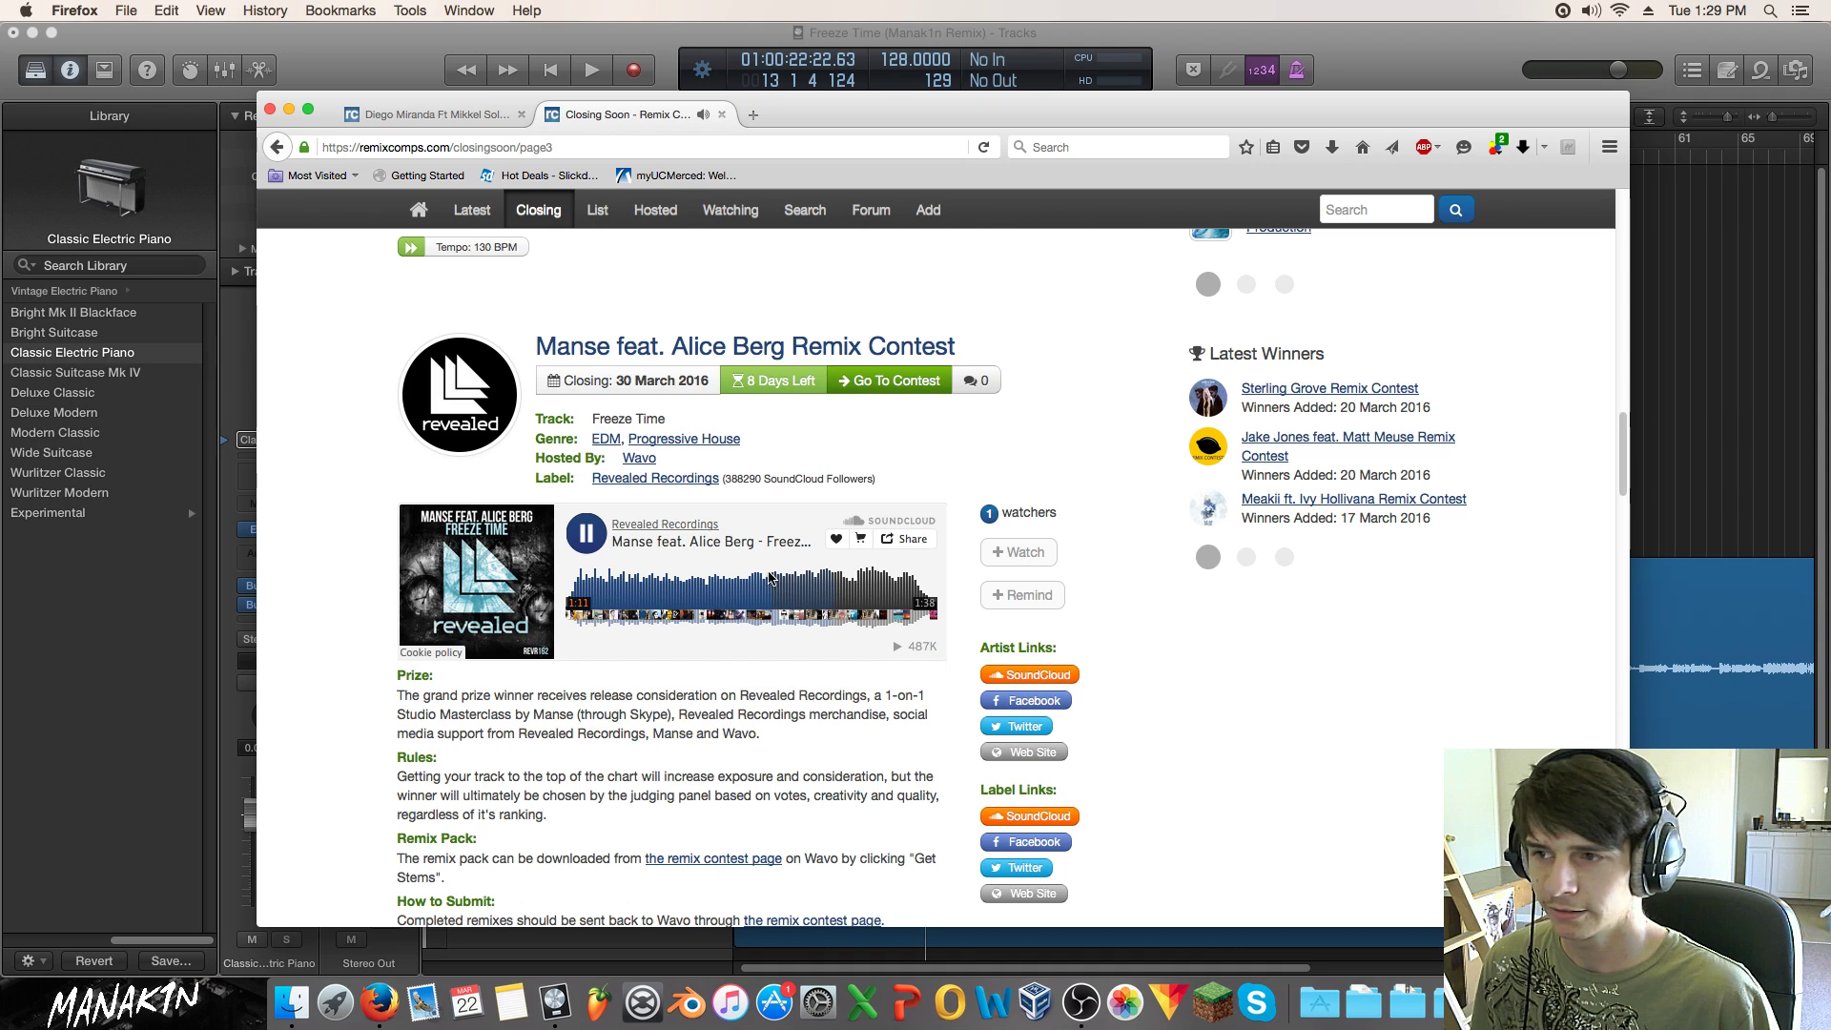
left_click(583, 540)
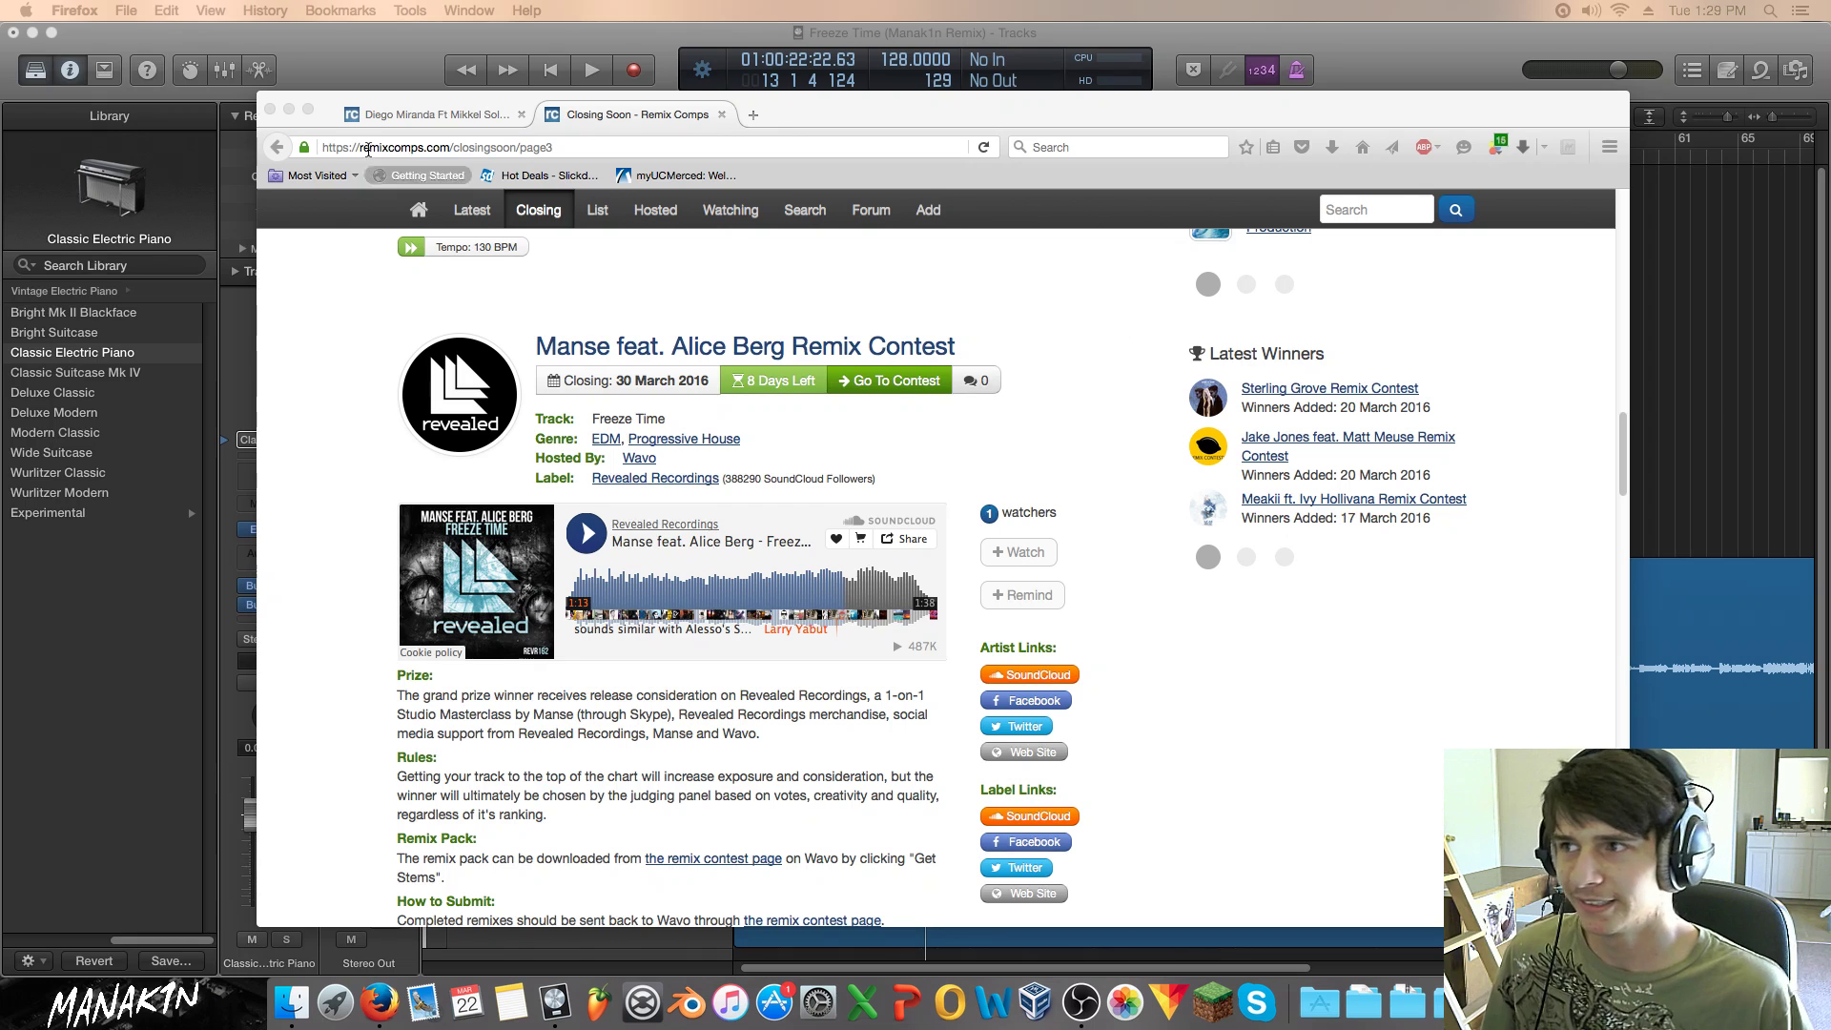
left_click(1745, 254)
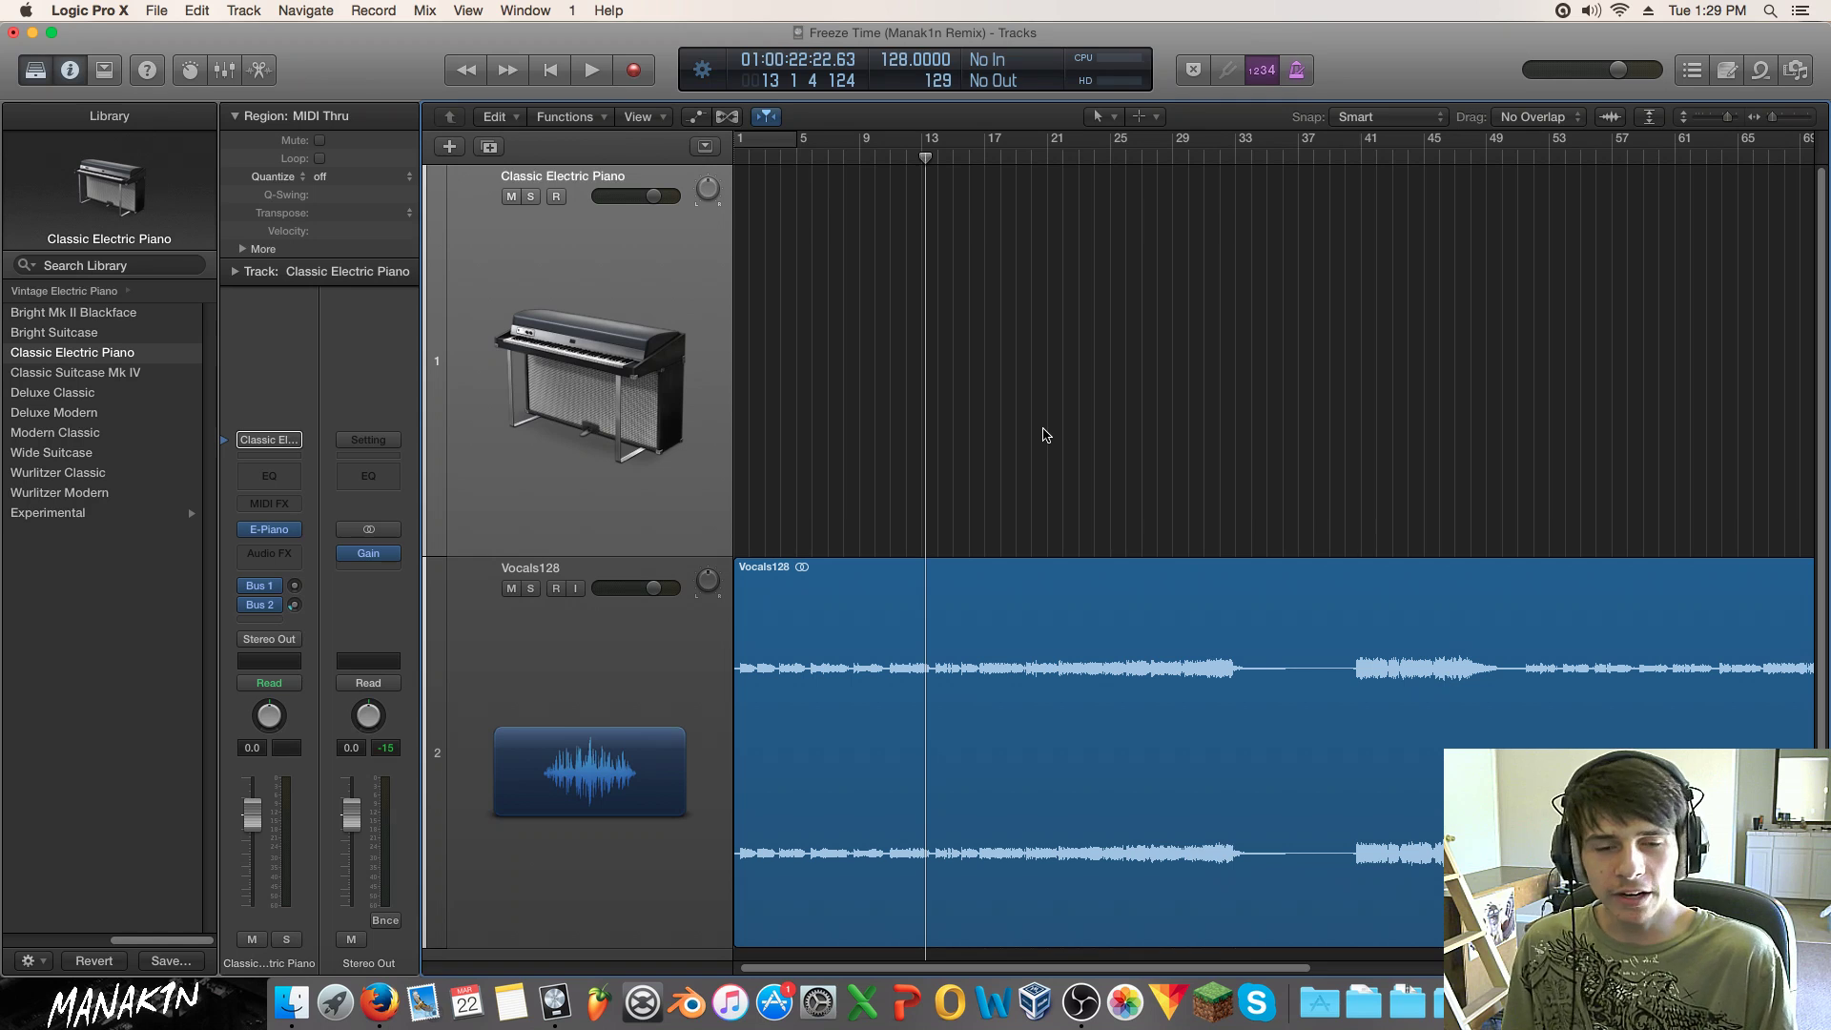
Step: Browse All Files to the My Samples folder and start playback from bar 4
left_click(1796, 69)
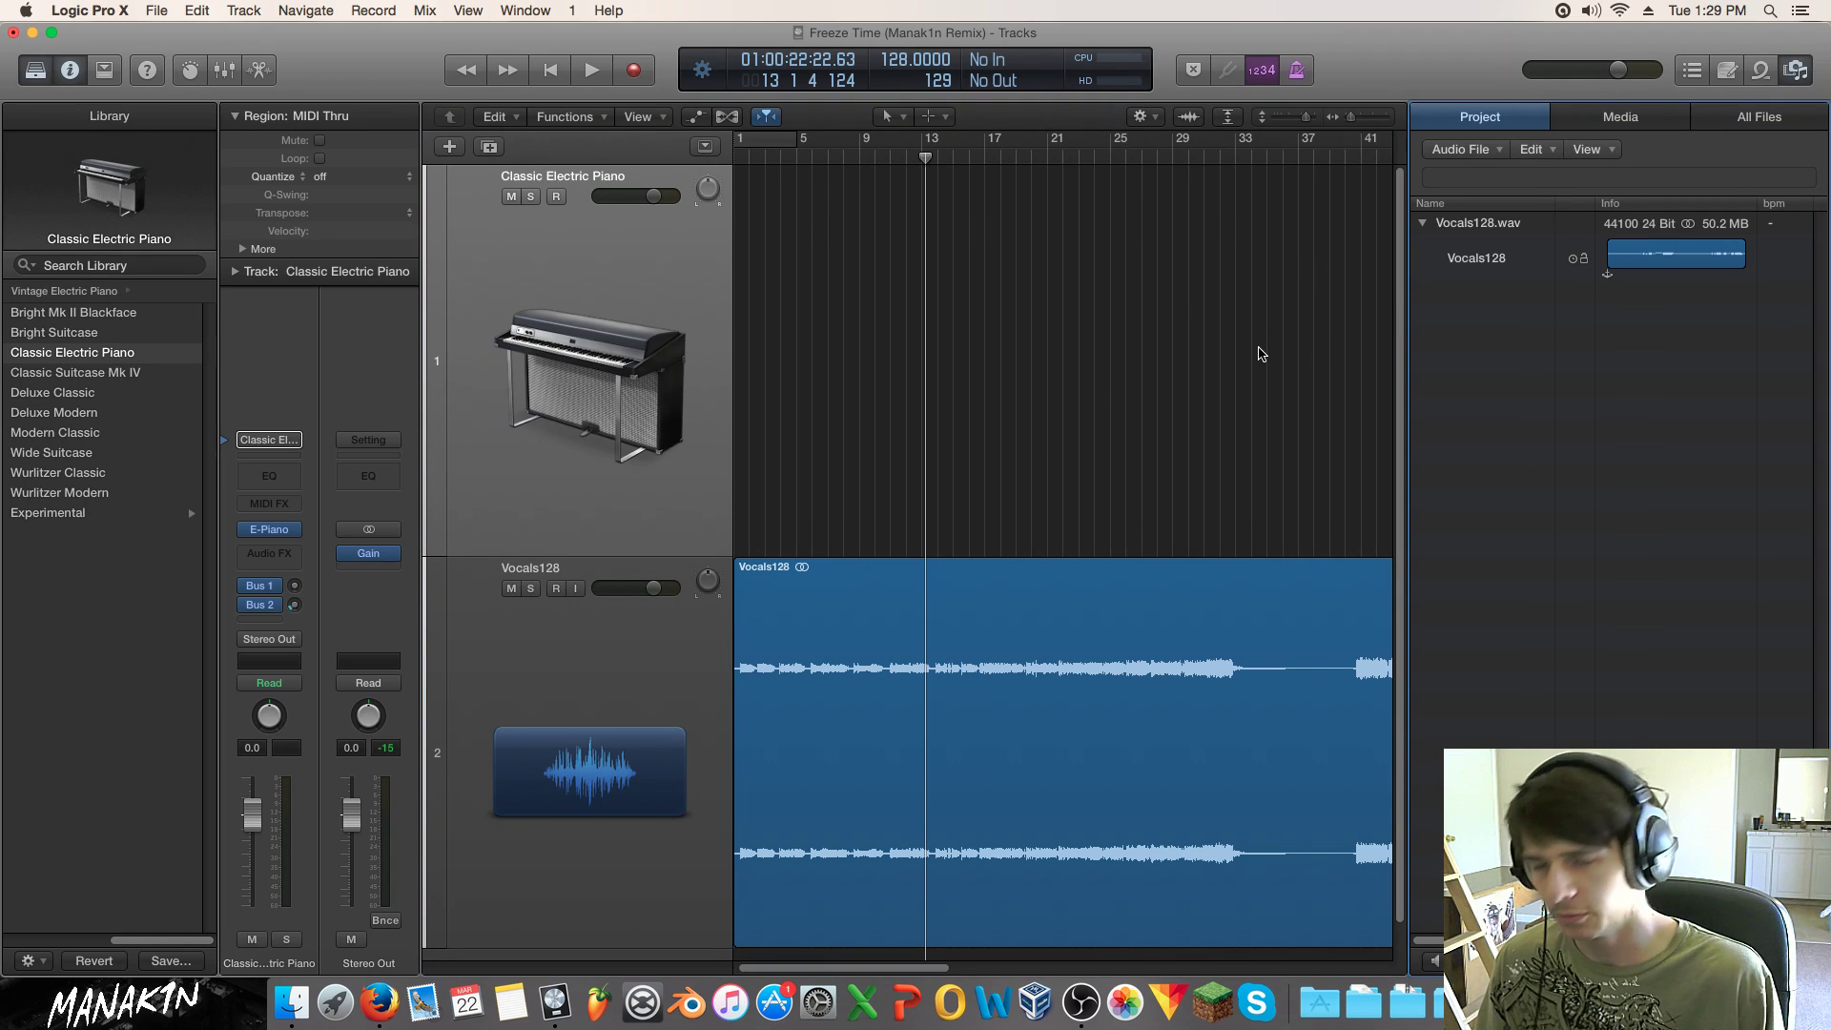
left_click(1760, 122)
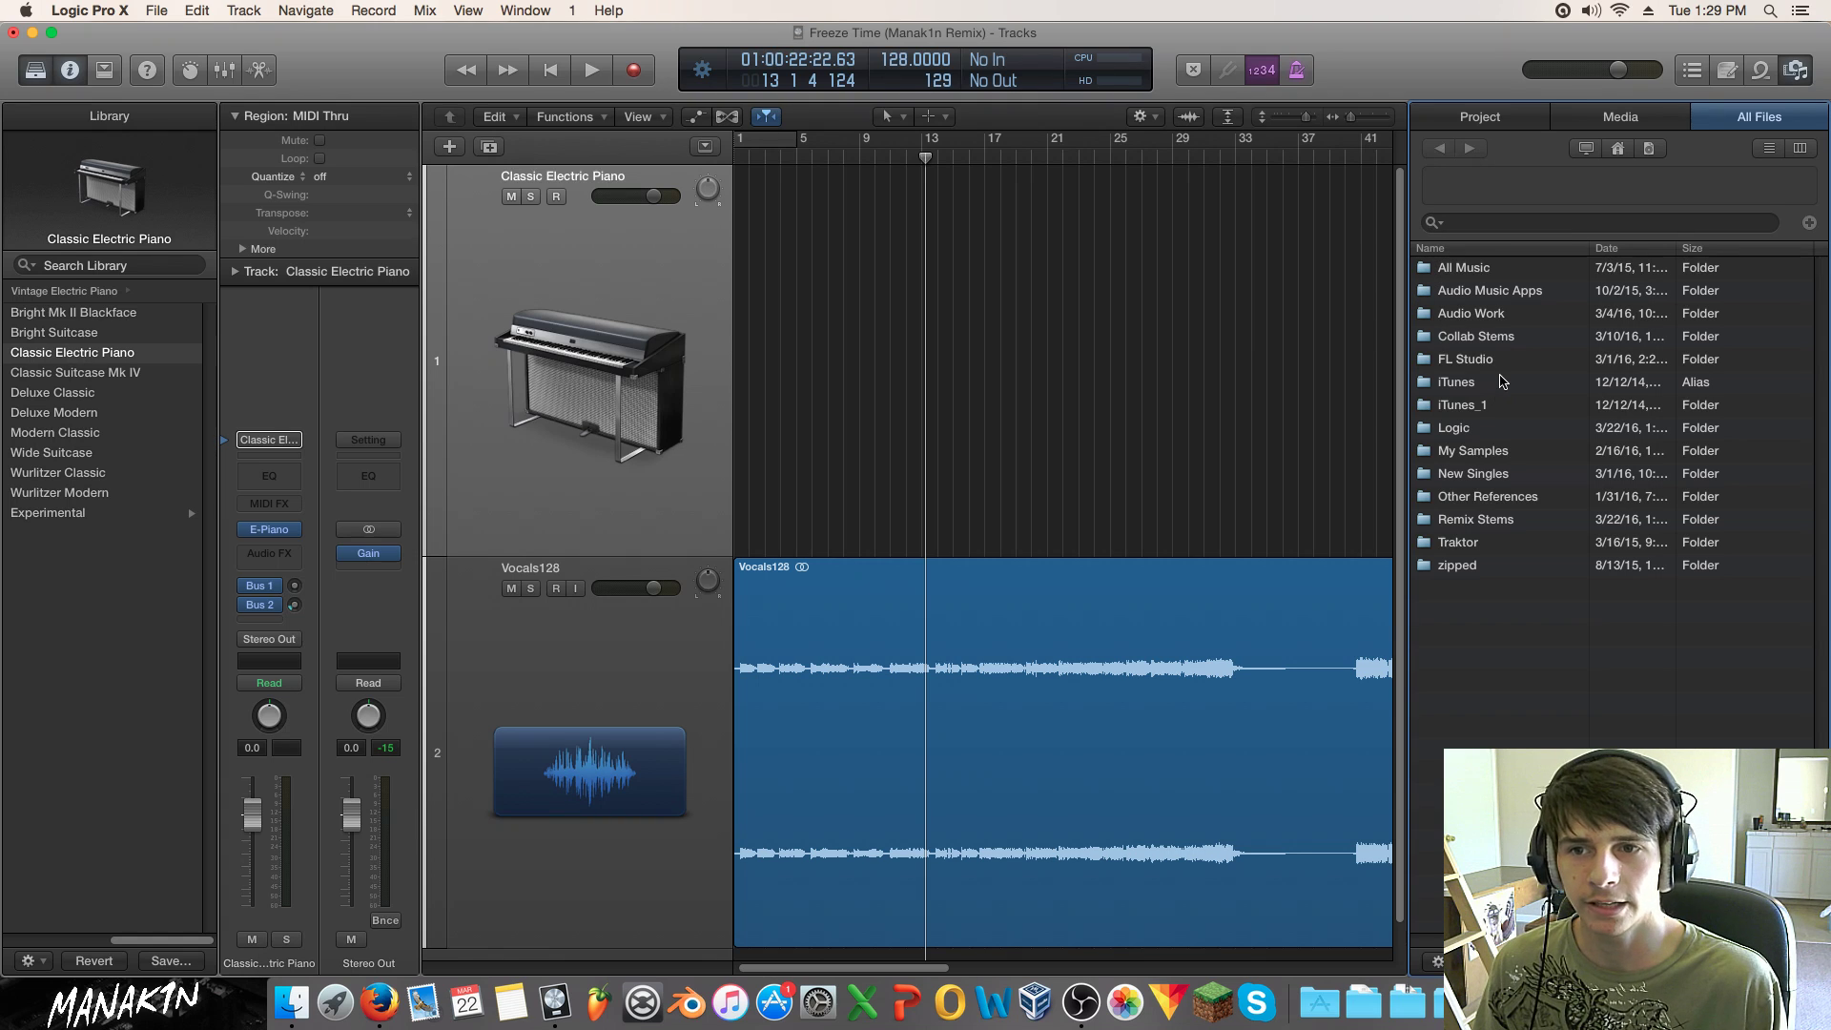
double_click(1495, 451)
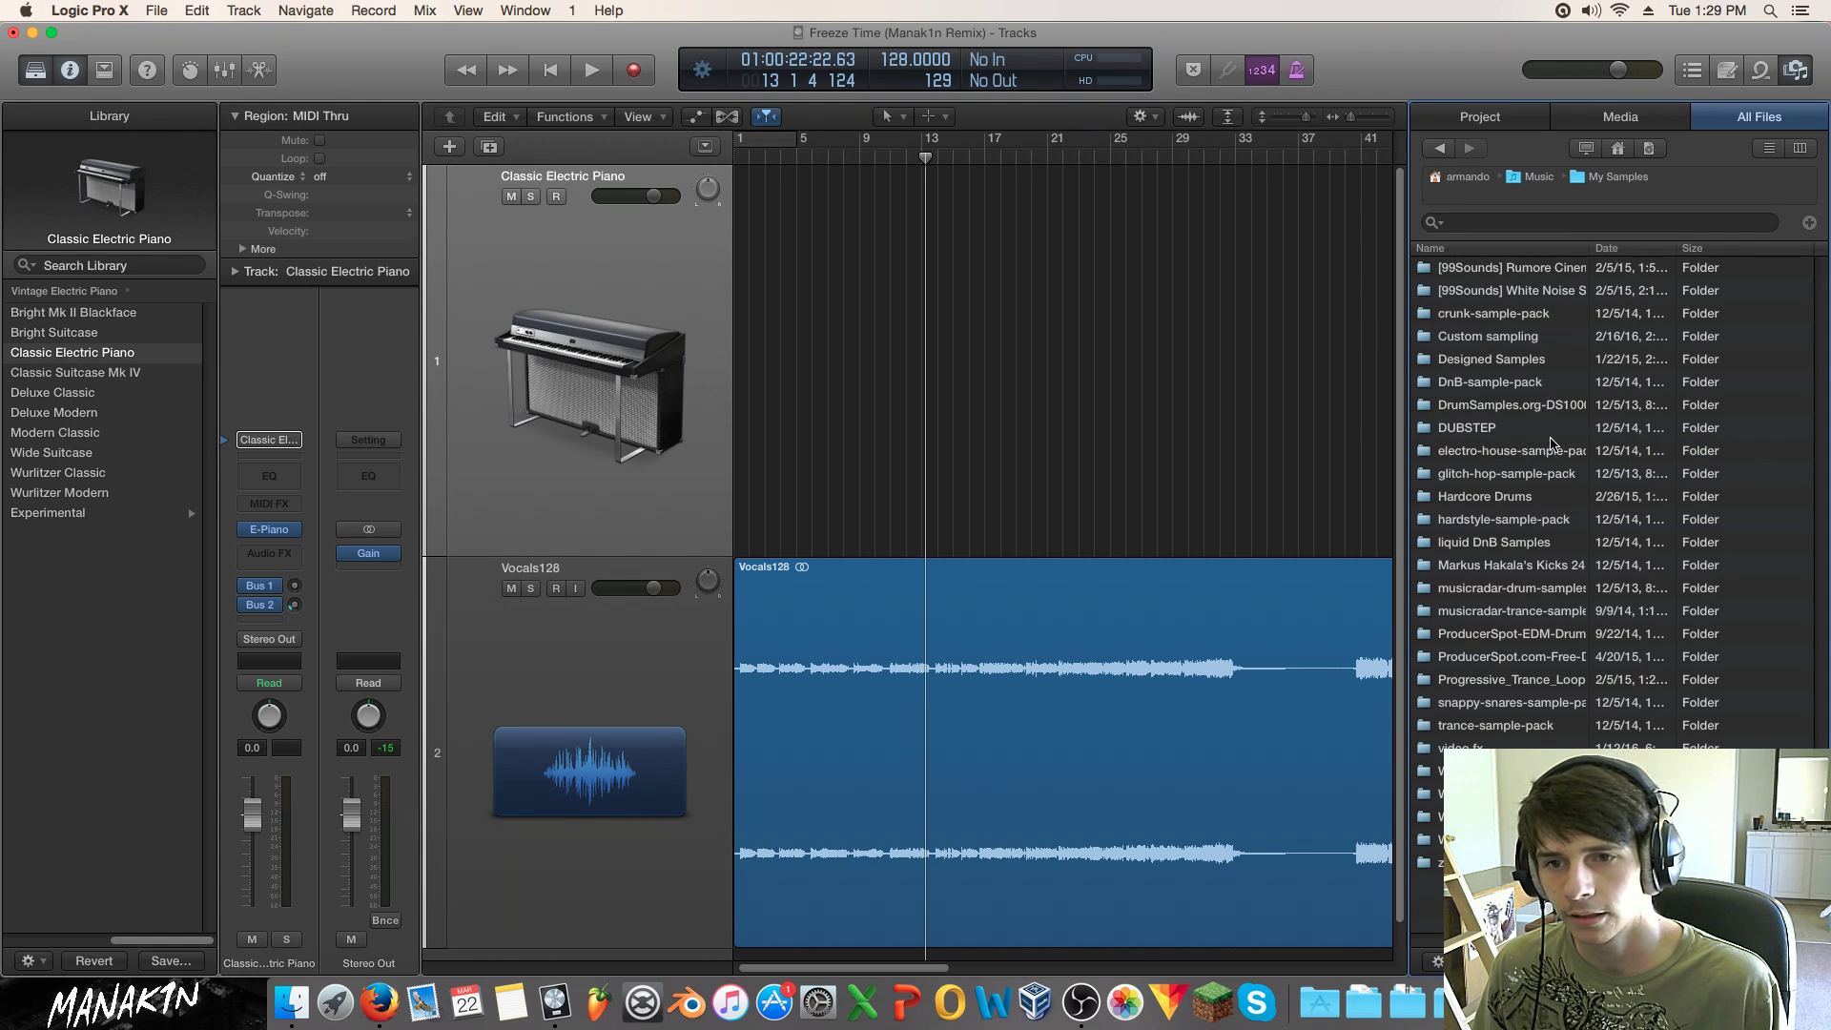
left_click(868, 432)
left_click(776, 157)
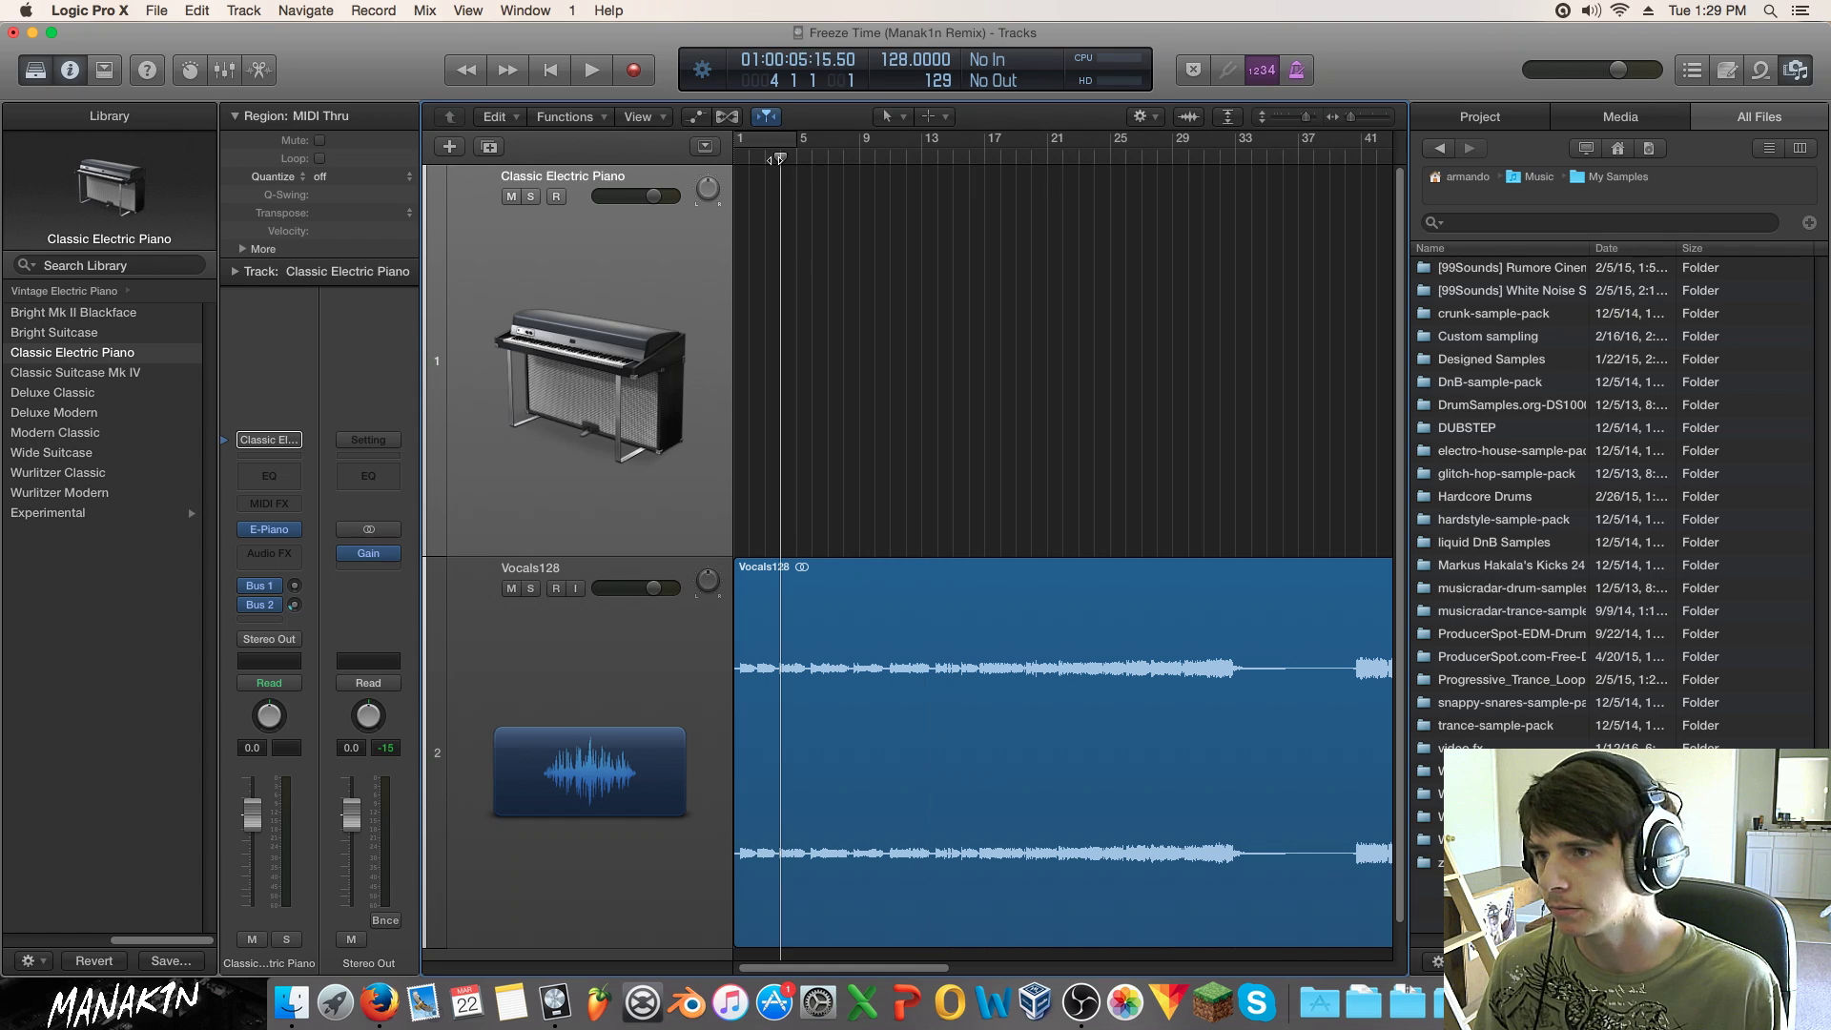
key("space")
key("space")
Step: Open Markus Hakala's Kicks folder and audition kicks 05, 07 and 105 through 110 and beyond
double_click(1527, 576)
key("Down")
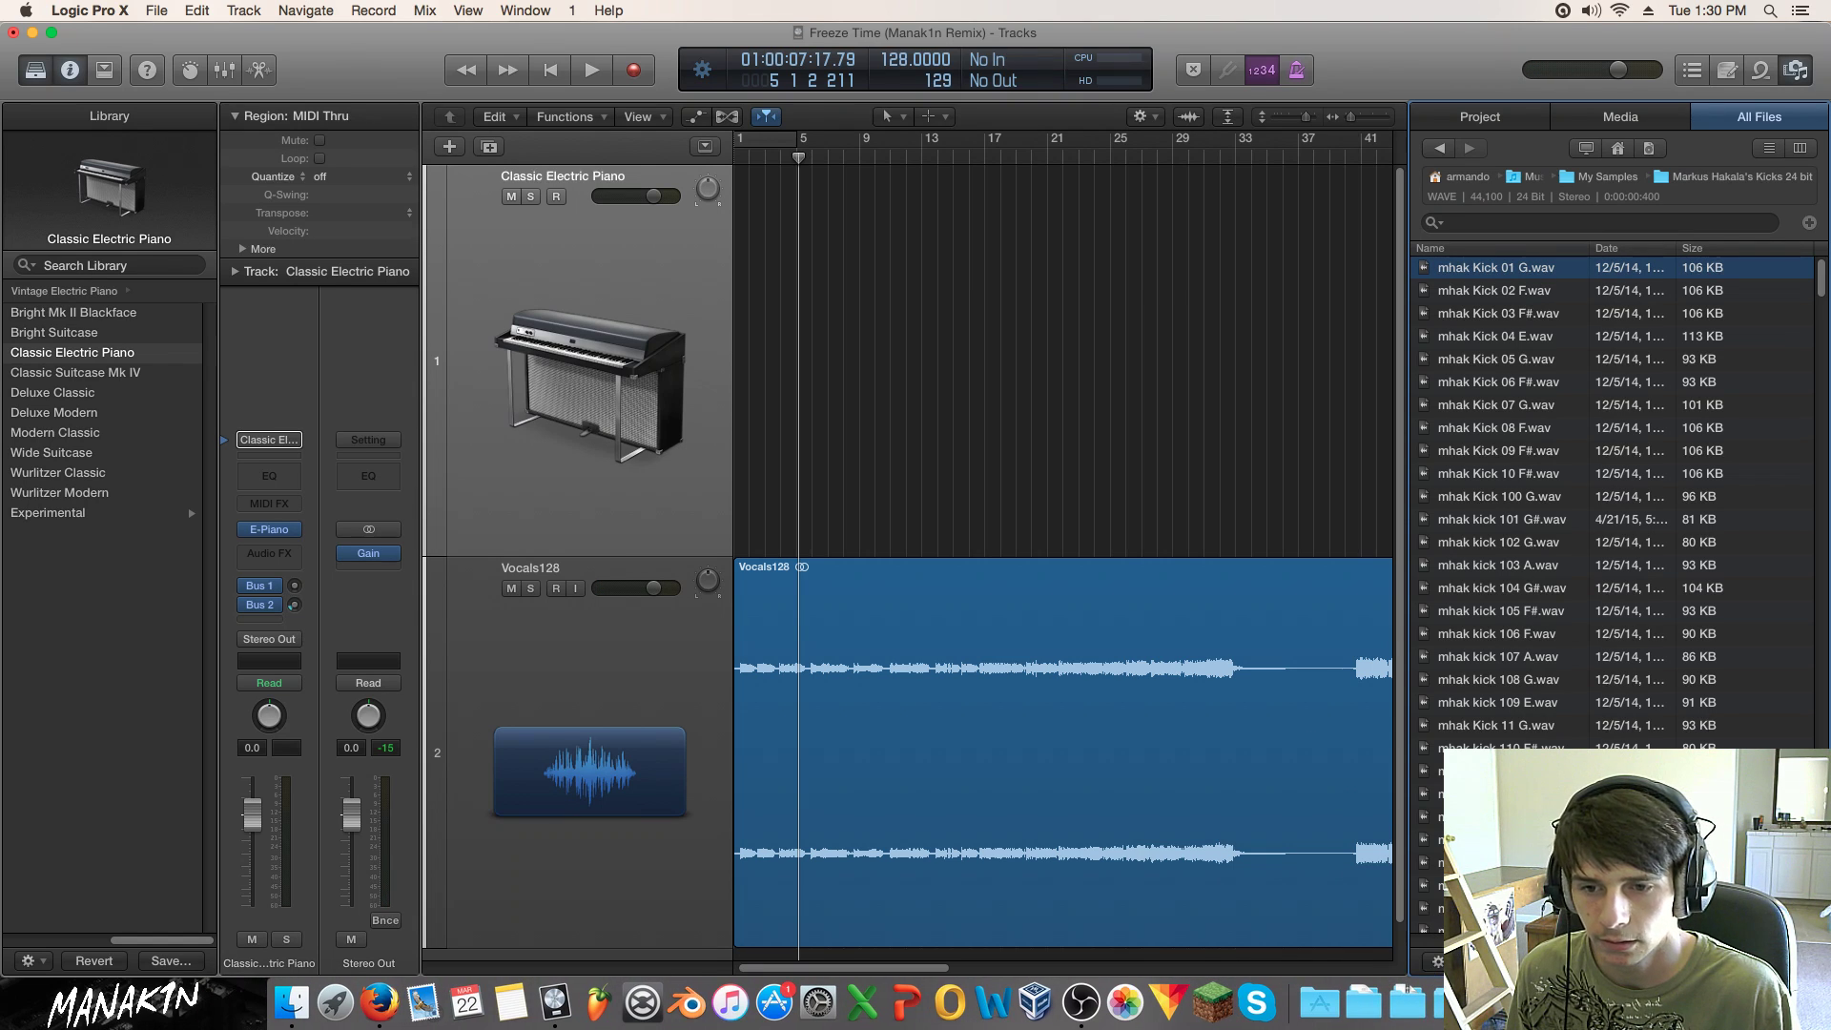
left_click(1476, 961)
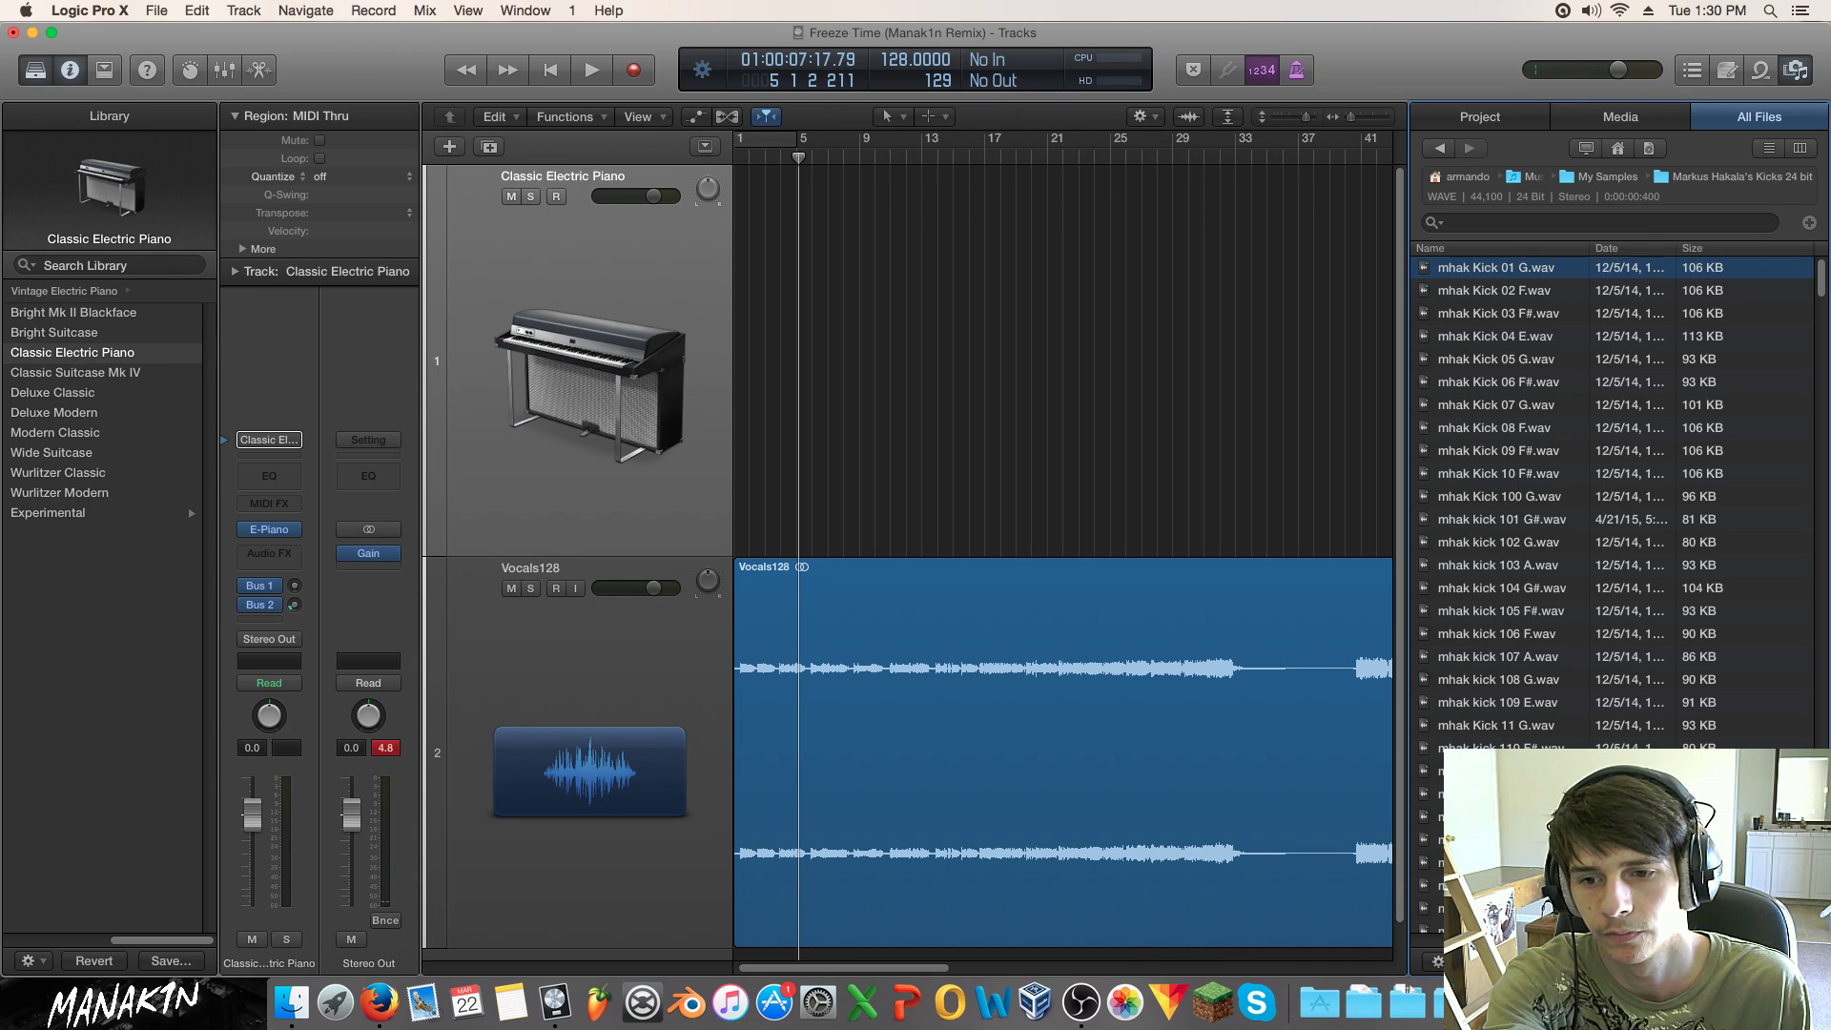
left_click(1594, 296)
left_click(1578, 317)
left_click(1568, 339)
left_click(1564, 361)
left_click(1557, 408)
left_click(1557, 612)
left_click(1553, 635)
left_click(1552, 658)
left_click(1542, 620)
left_click(1555, 658)
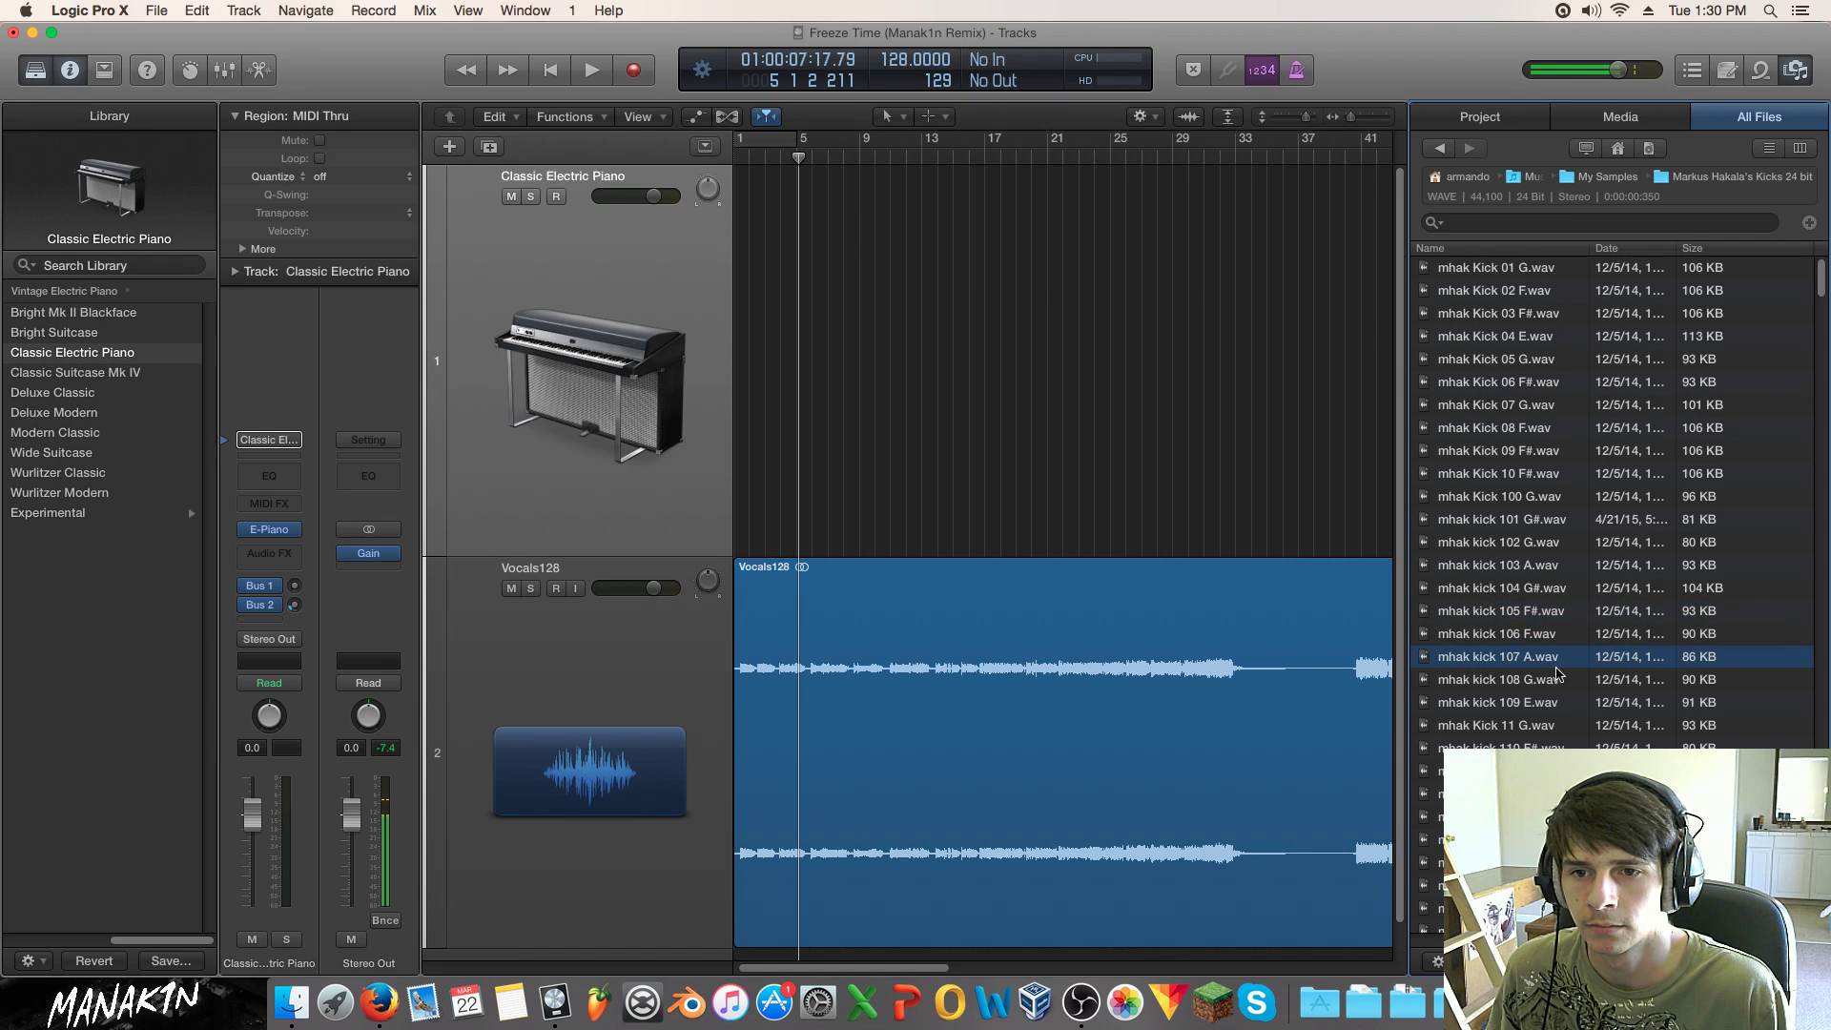
left_click(1556, 678)
left_click(1560, 702)
left_click(1564, 725)
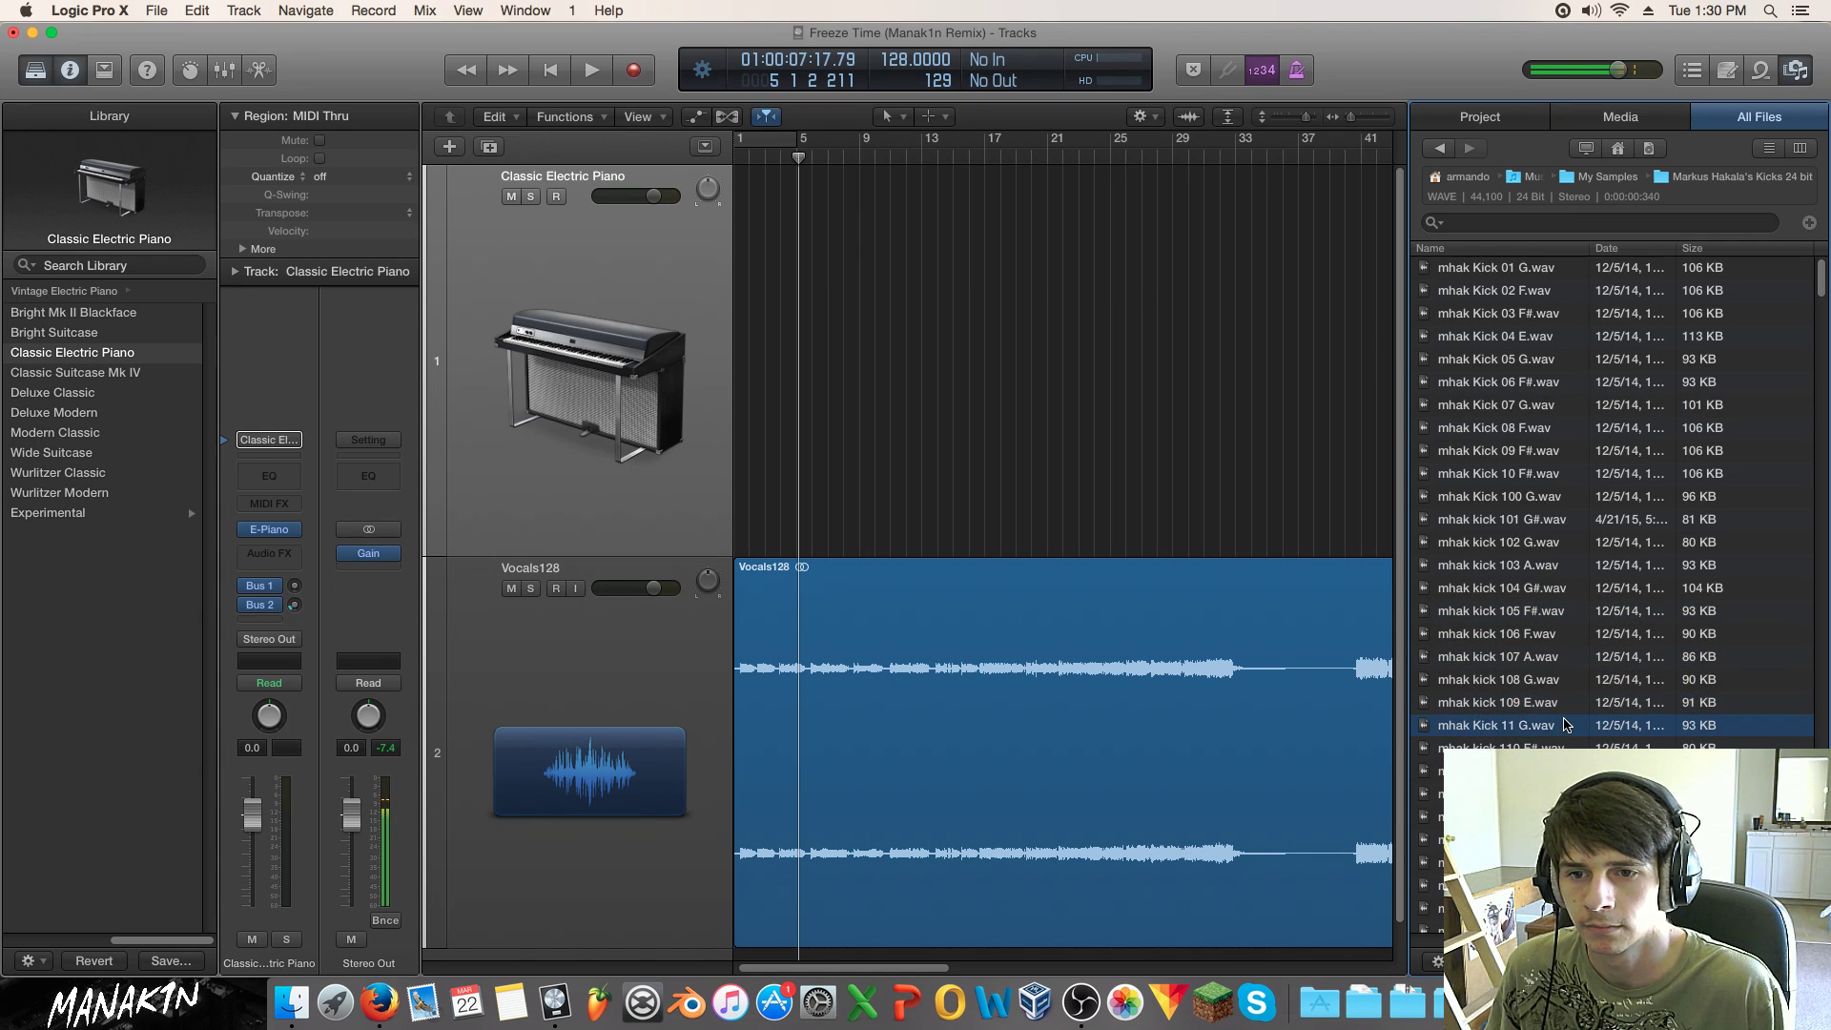
left_click(1558, 747)
left_click(1562, 770)
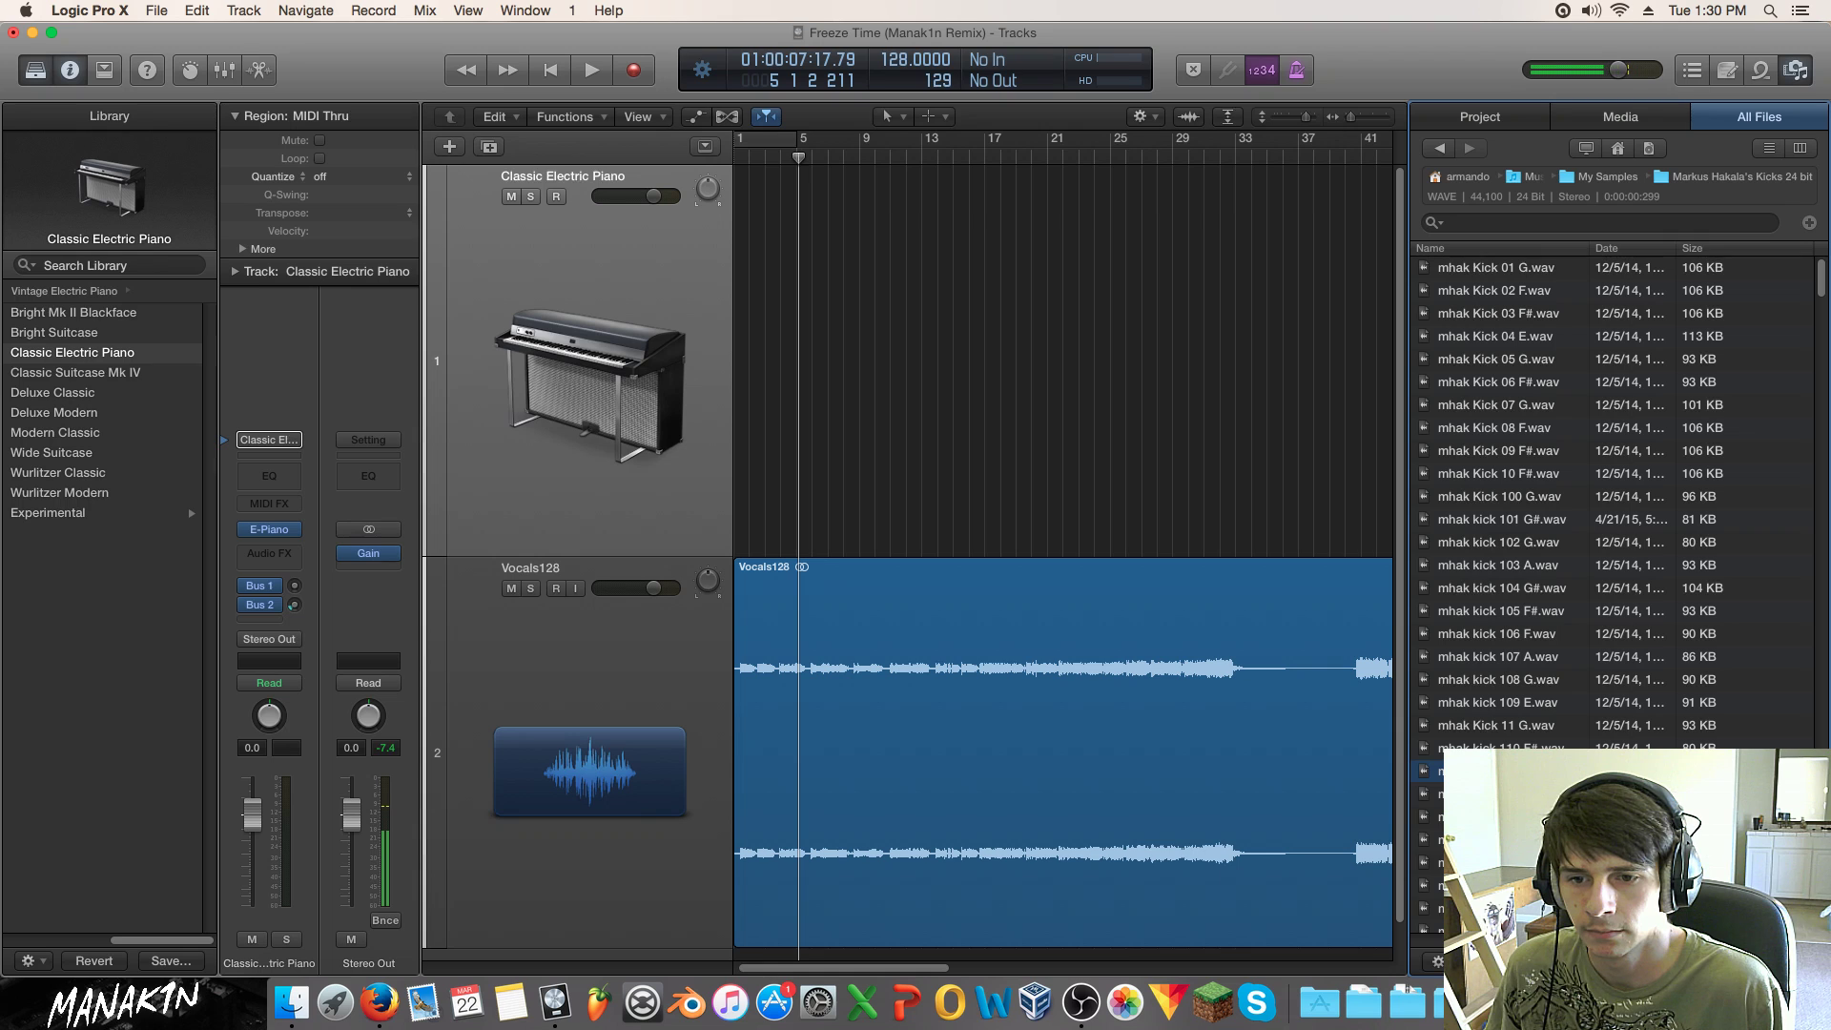
left_click(1562, 793)
left_click(1562, 816)
left_click(1561, 862)
left_click(1562, 839)
left_click(1561, 885)
Step: Step through kicks 117 to 139, settling on mhak kick 140 F
scroll(1611, 505, "down", 2)
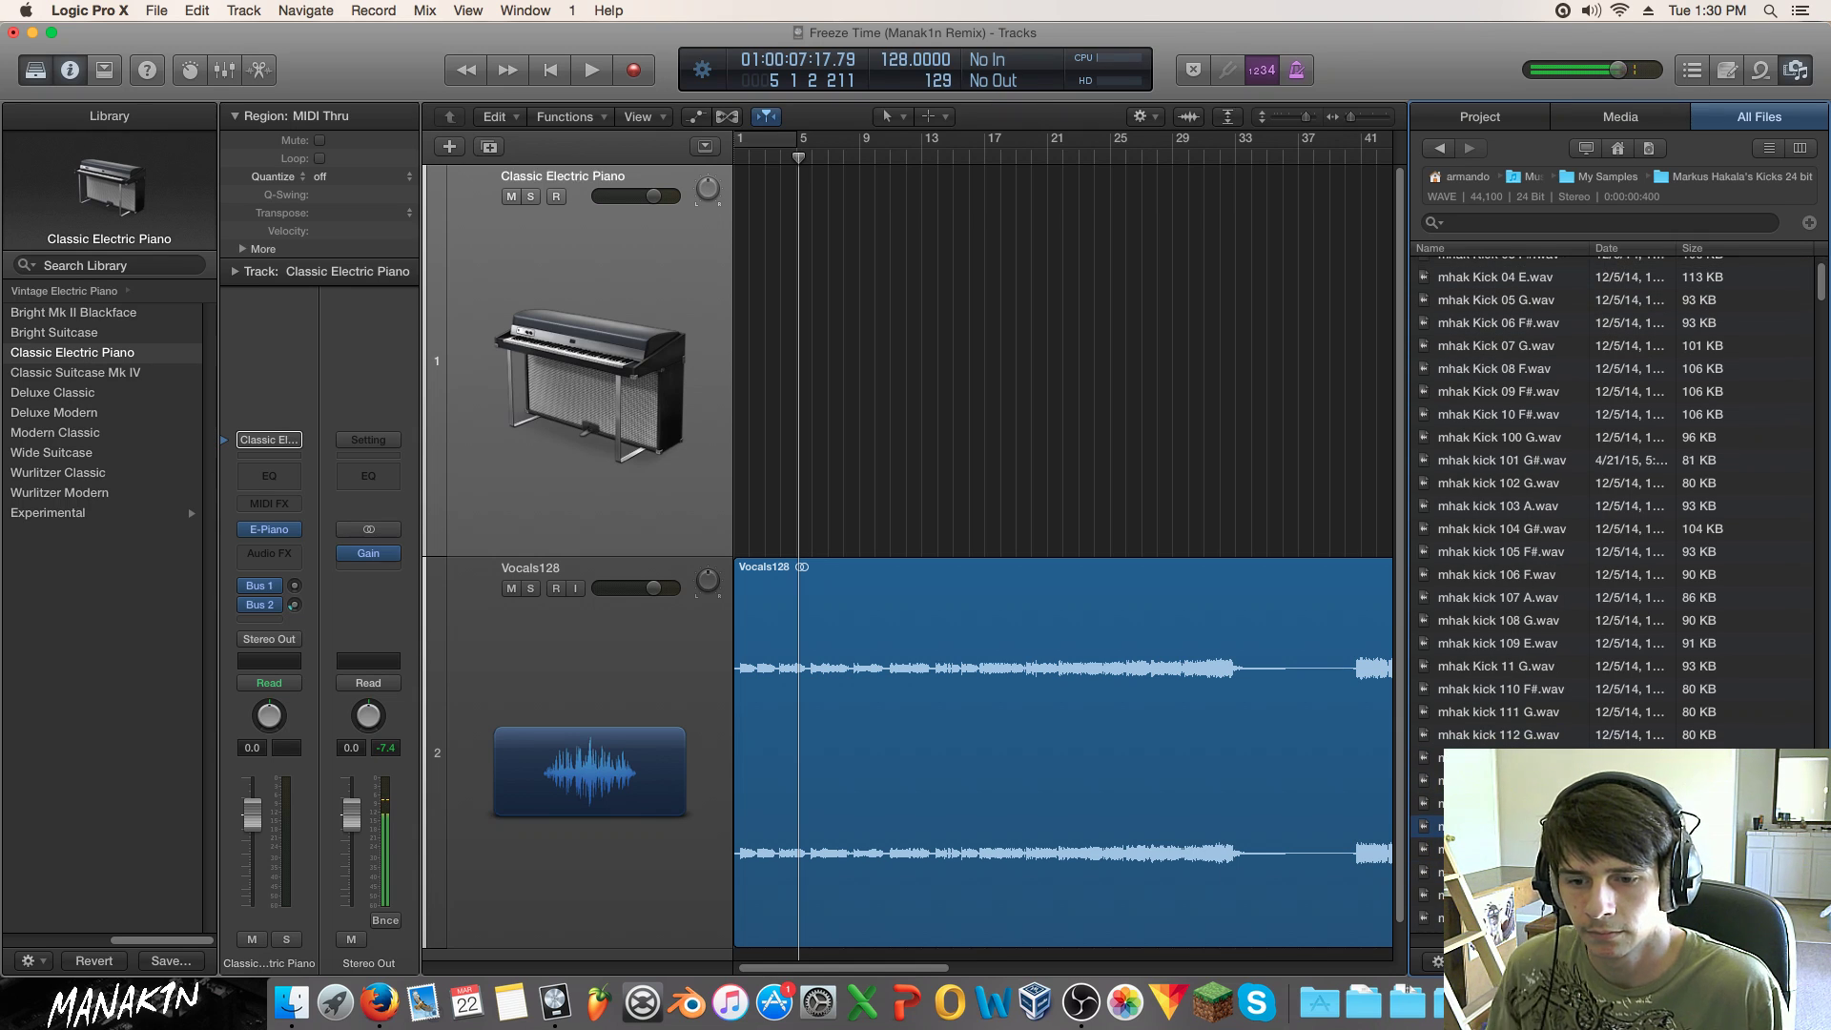
key("Down")
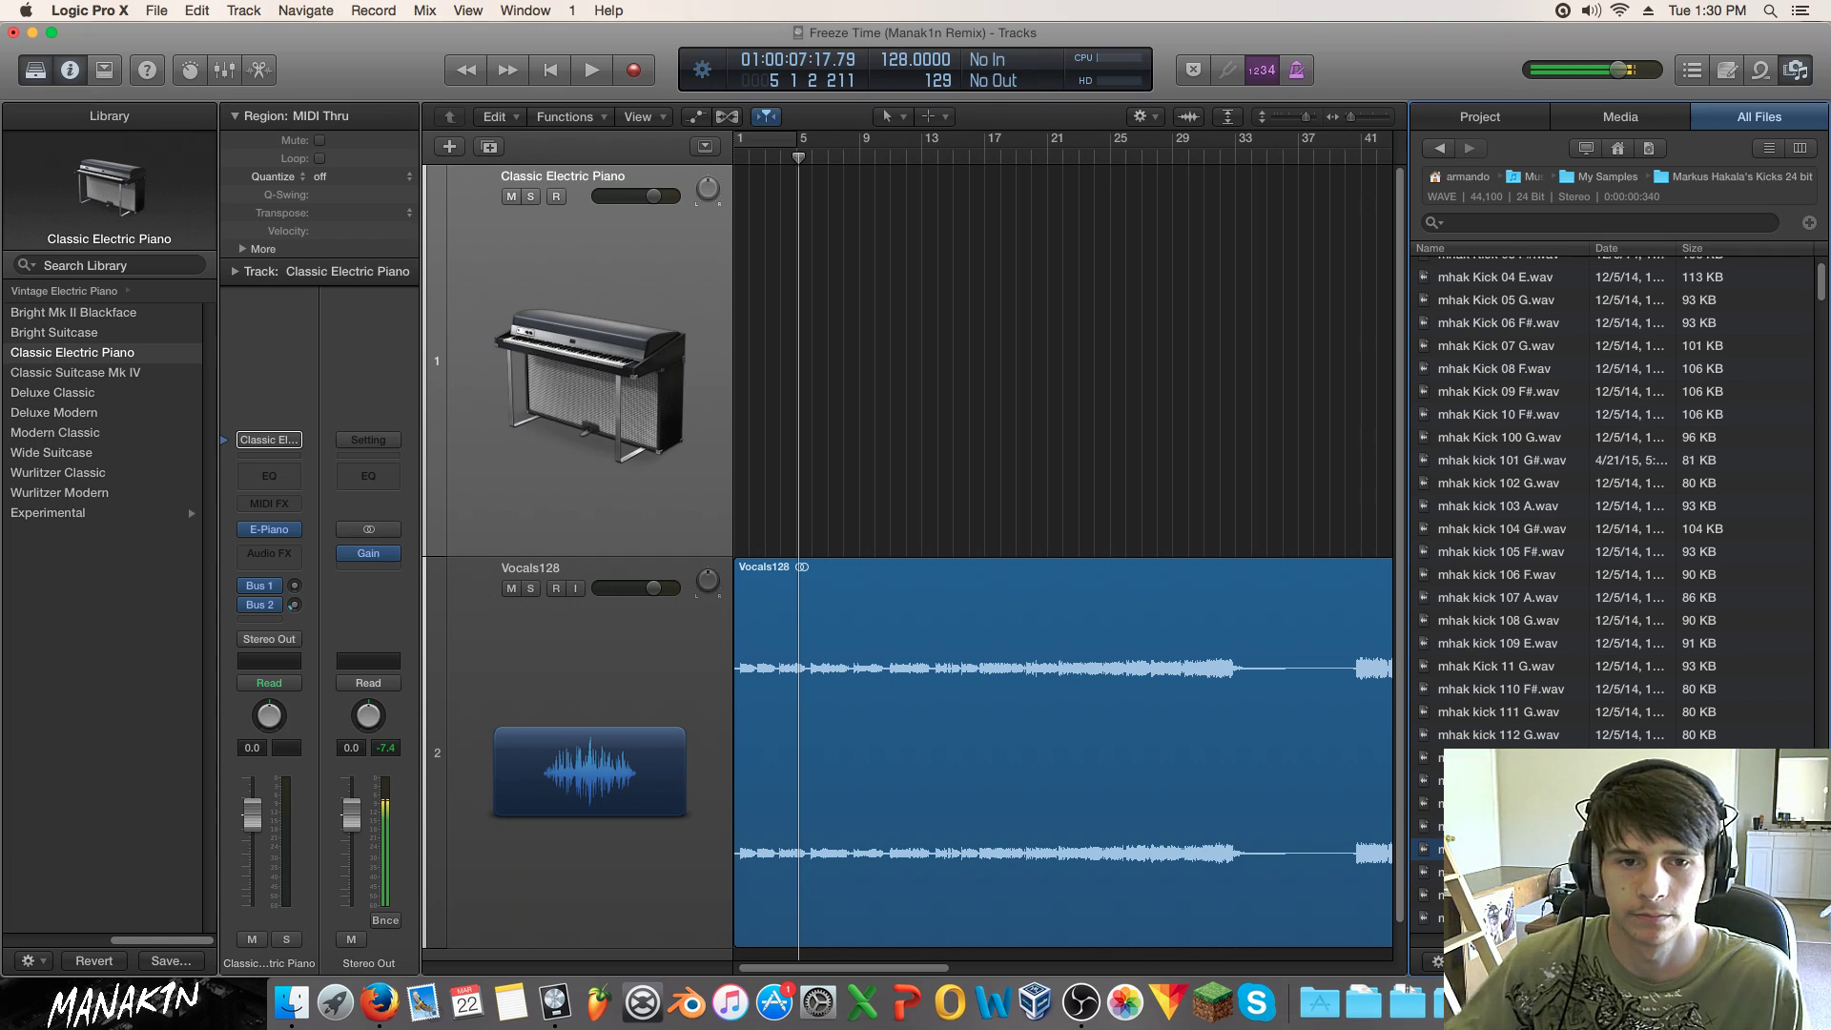
key("Down")
key("Down")
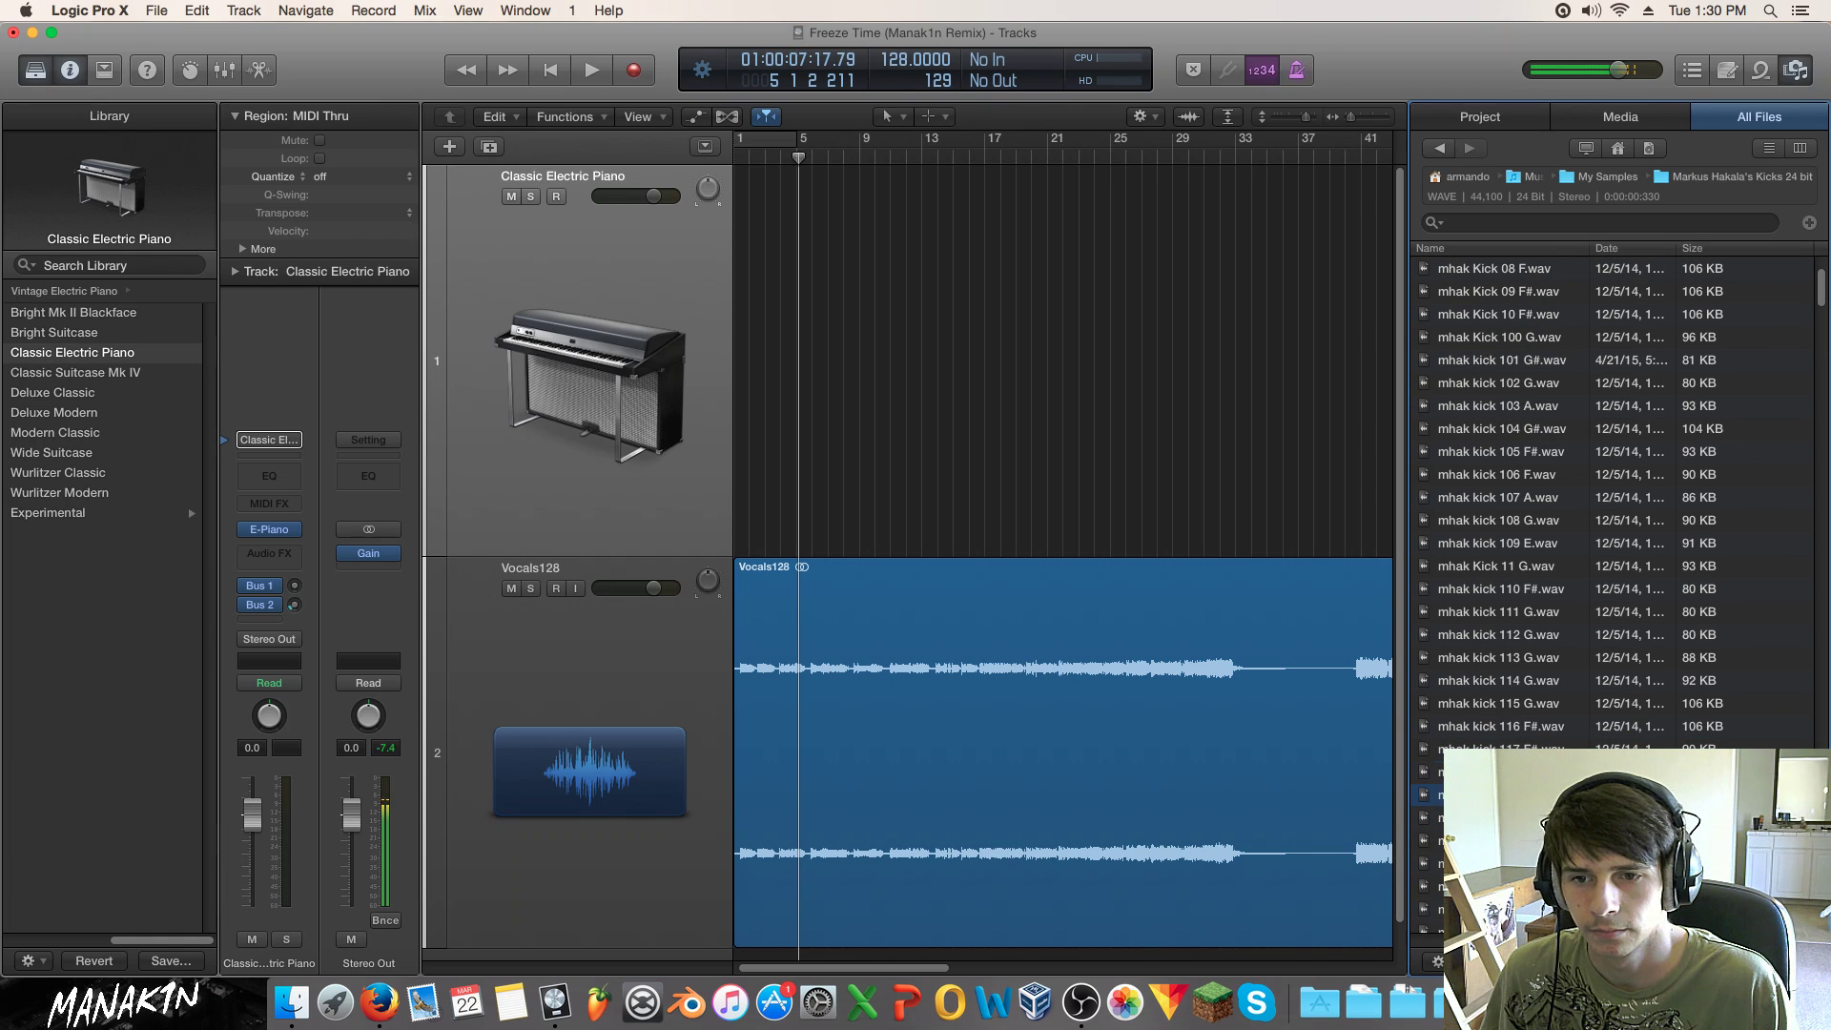
key("Up")
key("Up")
key("Down")
key("Down")
key("Down")
key("Up")
key("Up")
key("Down")
key("Down")
key("Down")
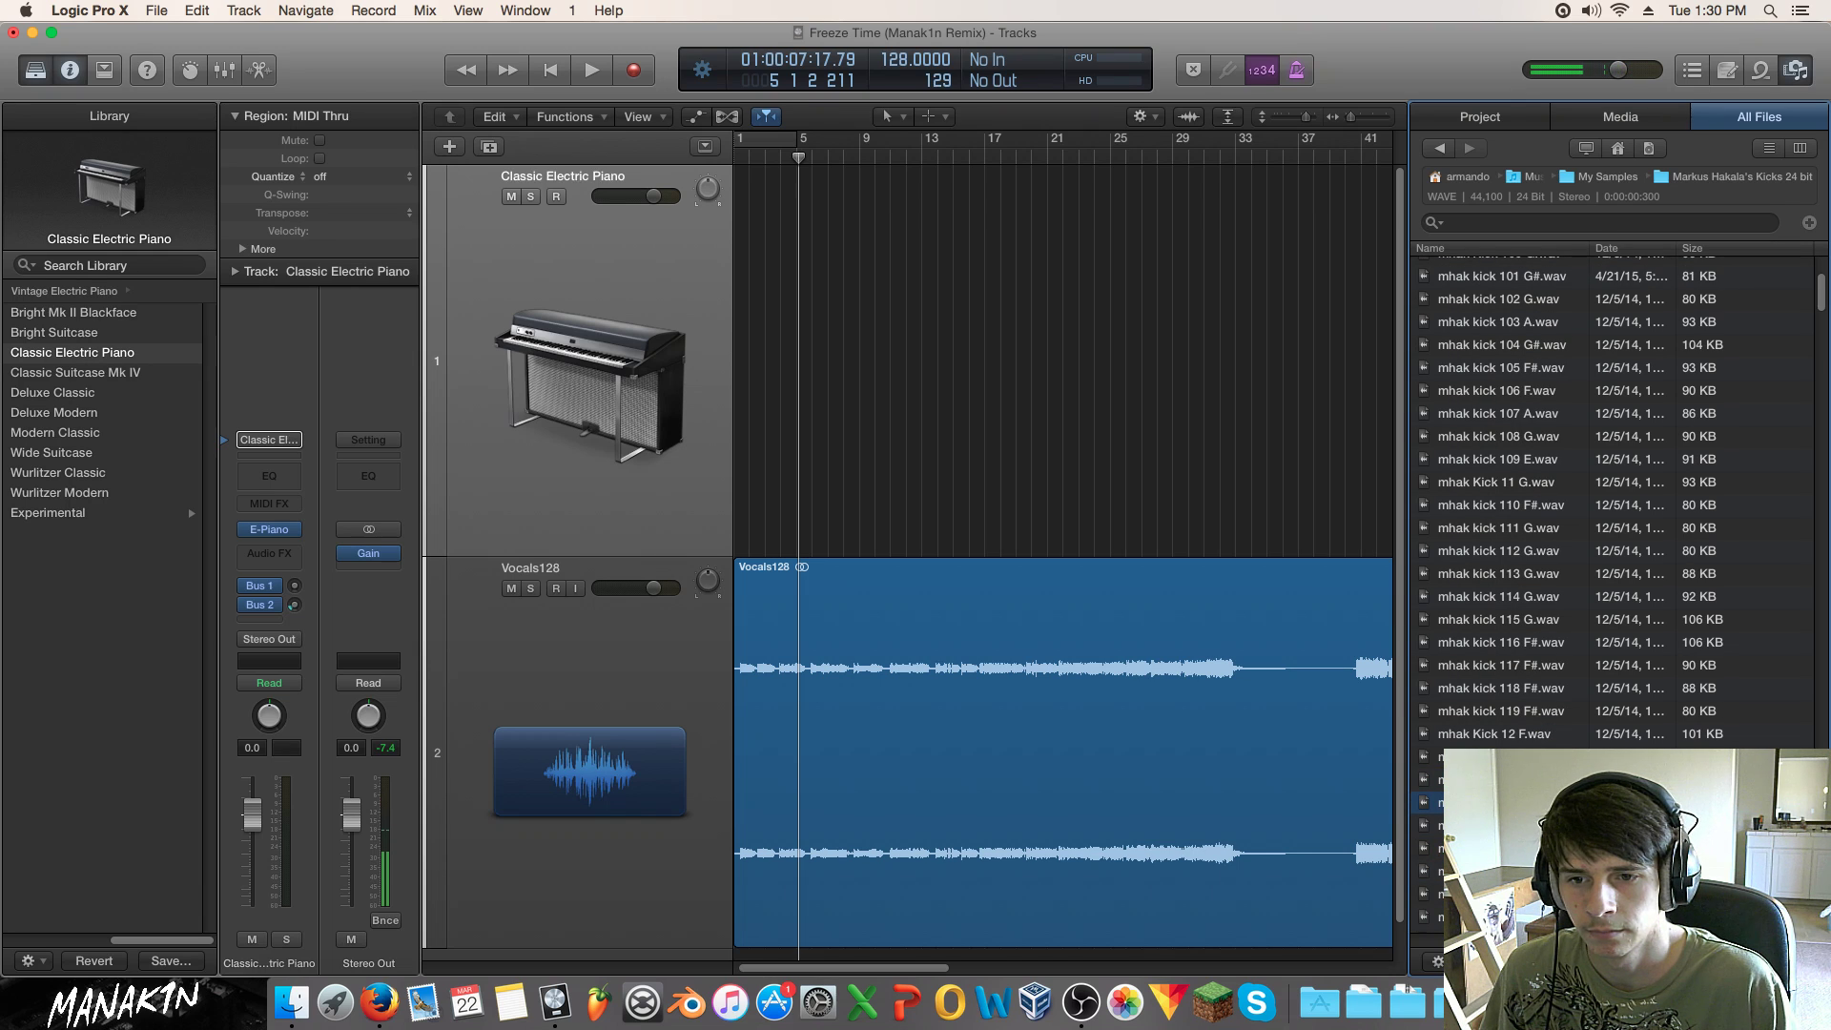
scroll(1549, 706, "down", 3)
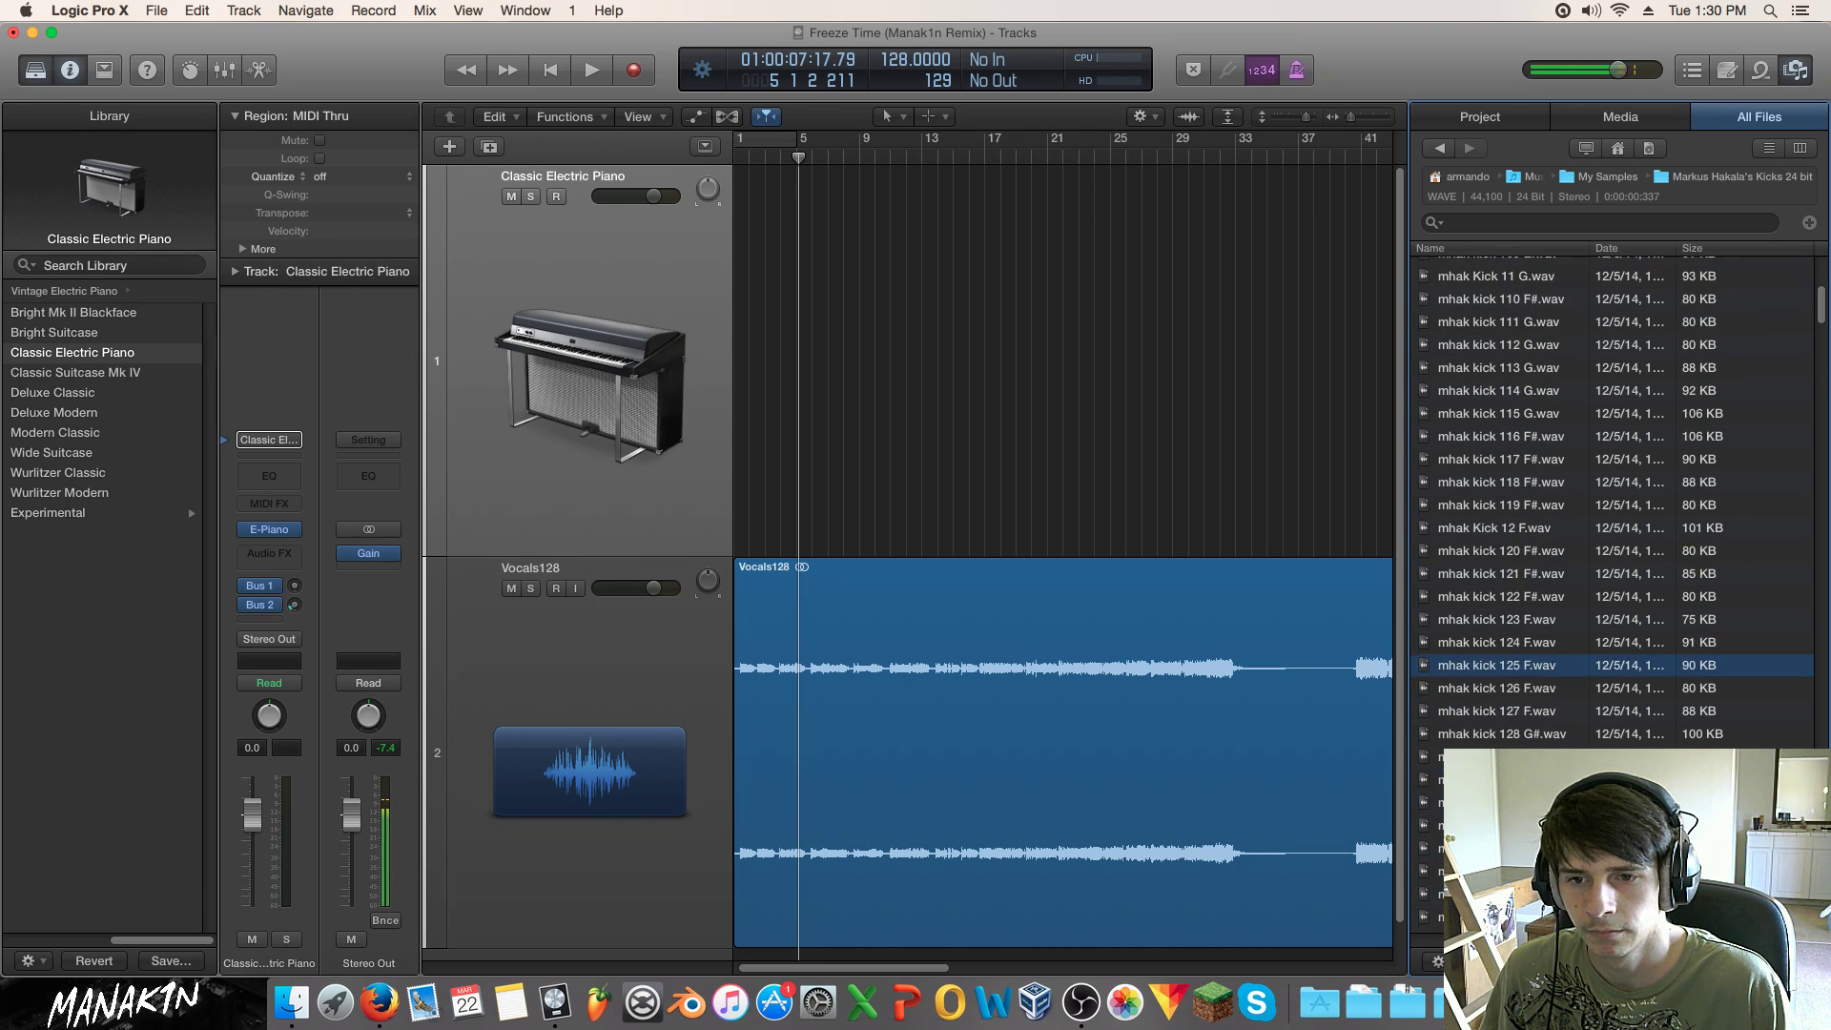
key("Down")
key("Down")
key("Down")
key("Down")
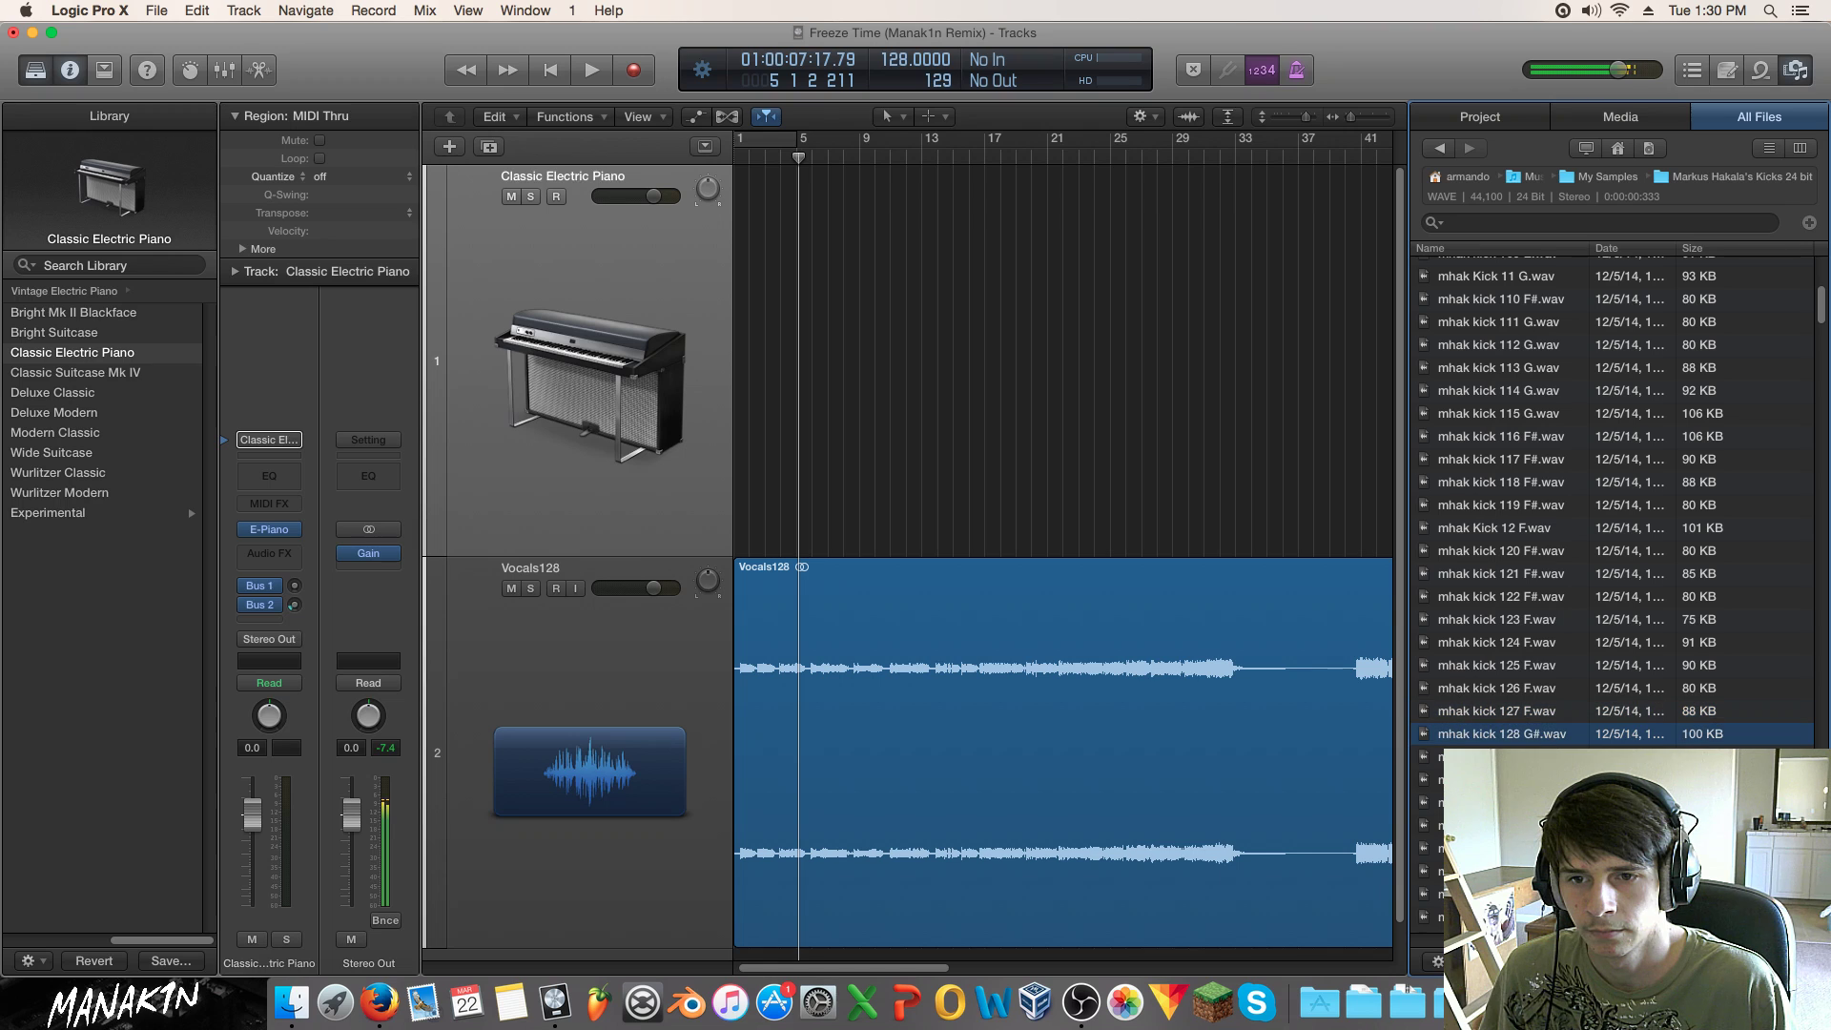
key("Down")
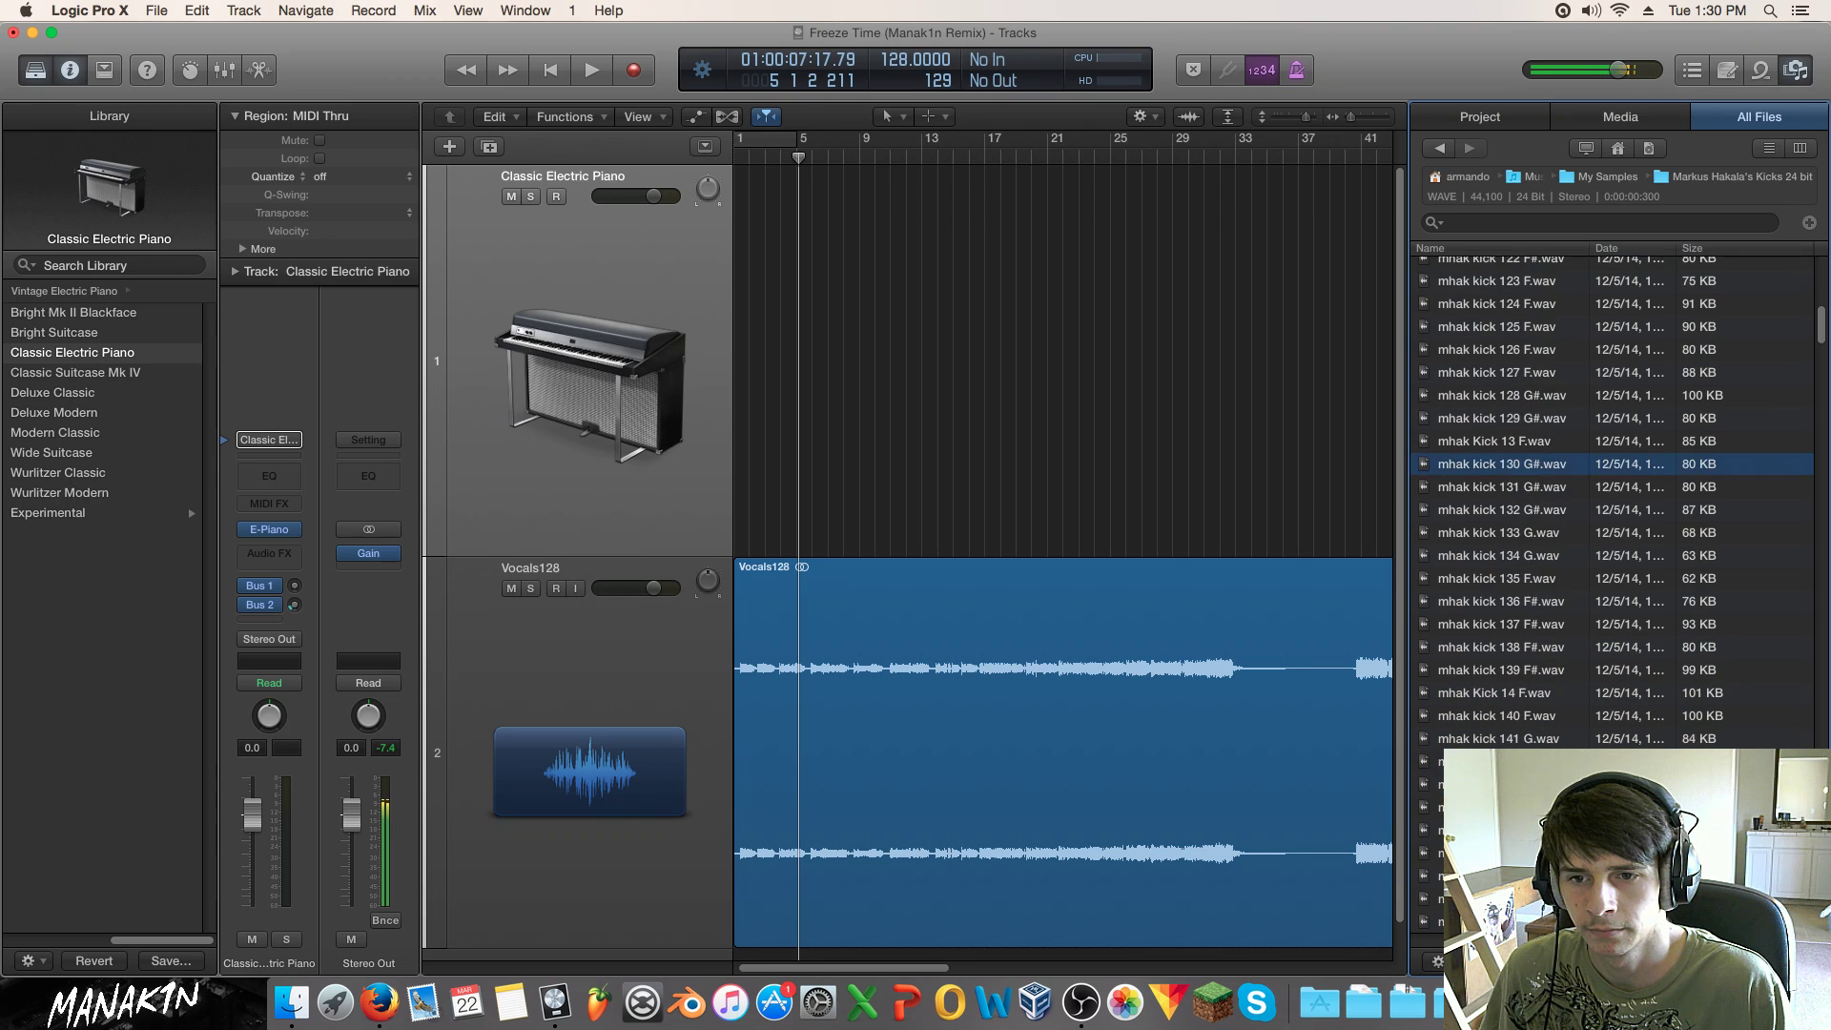
key("Down")
key("Down")
key("Down")
key("Down")
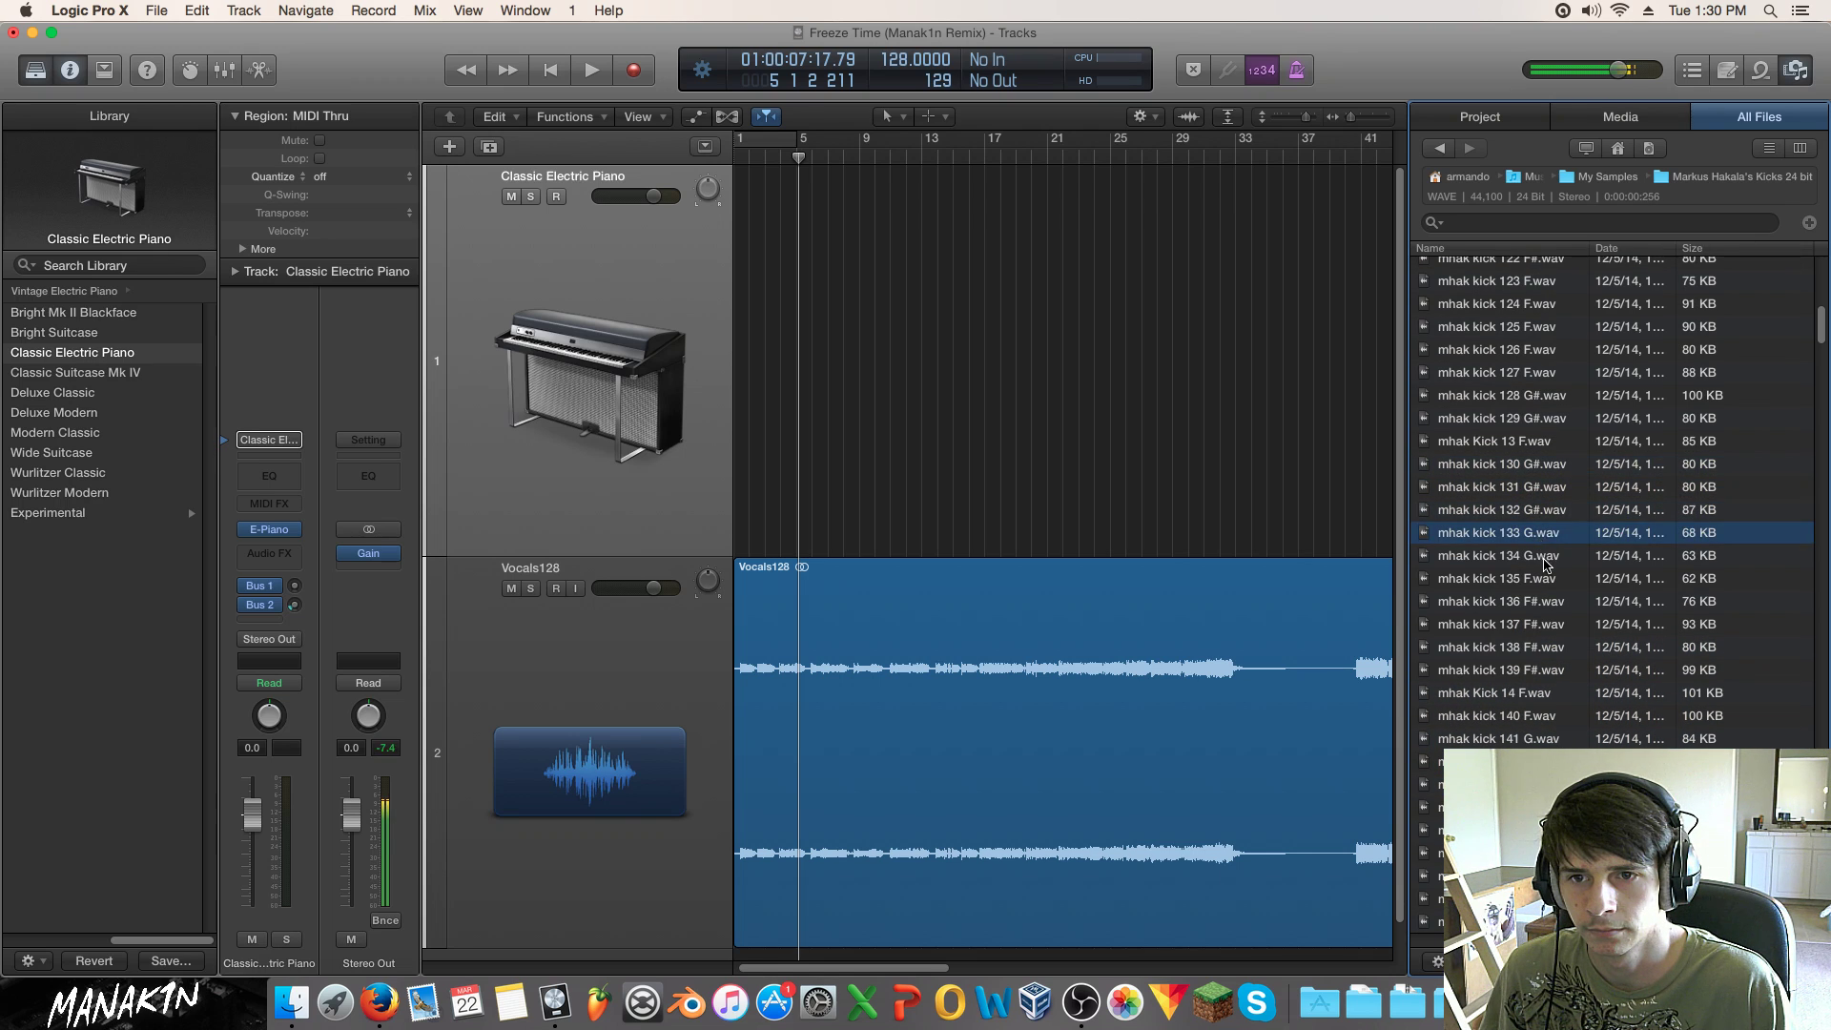
key("Down")
key("Down")
key("Down")
key("Down")
key("Down")
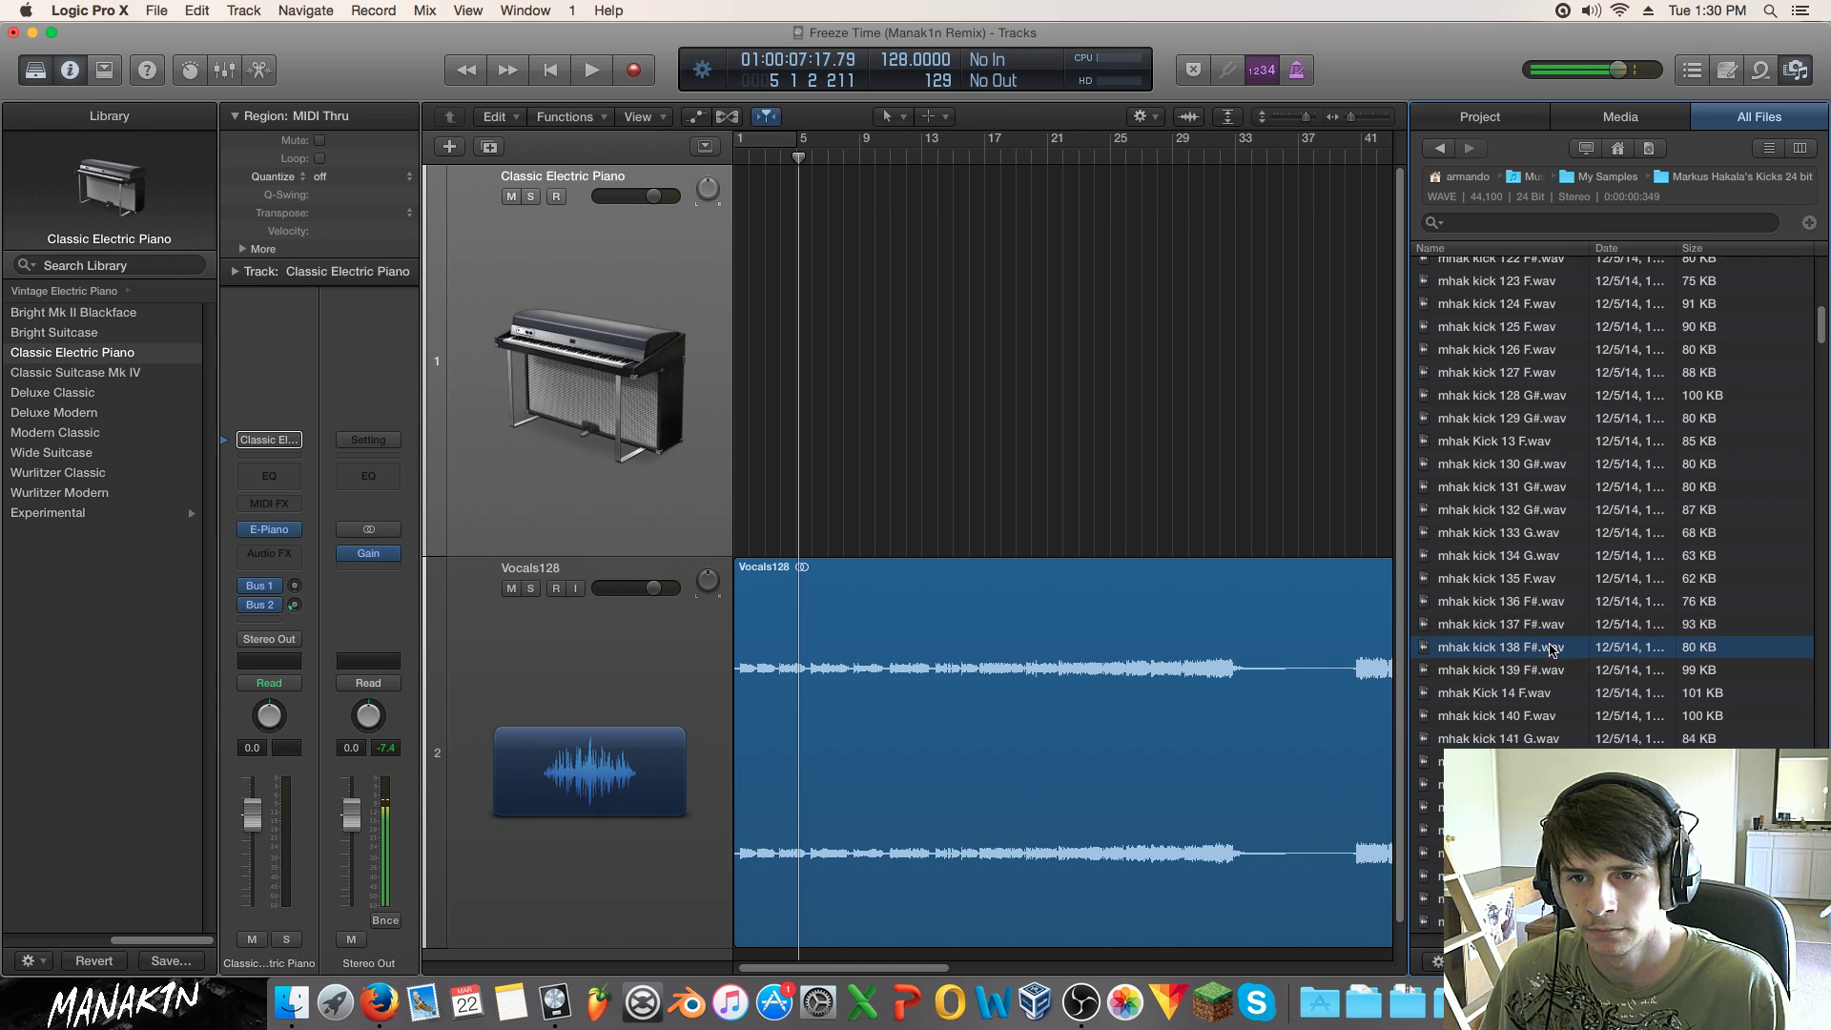
key("Down")
key("Down")
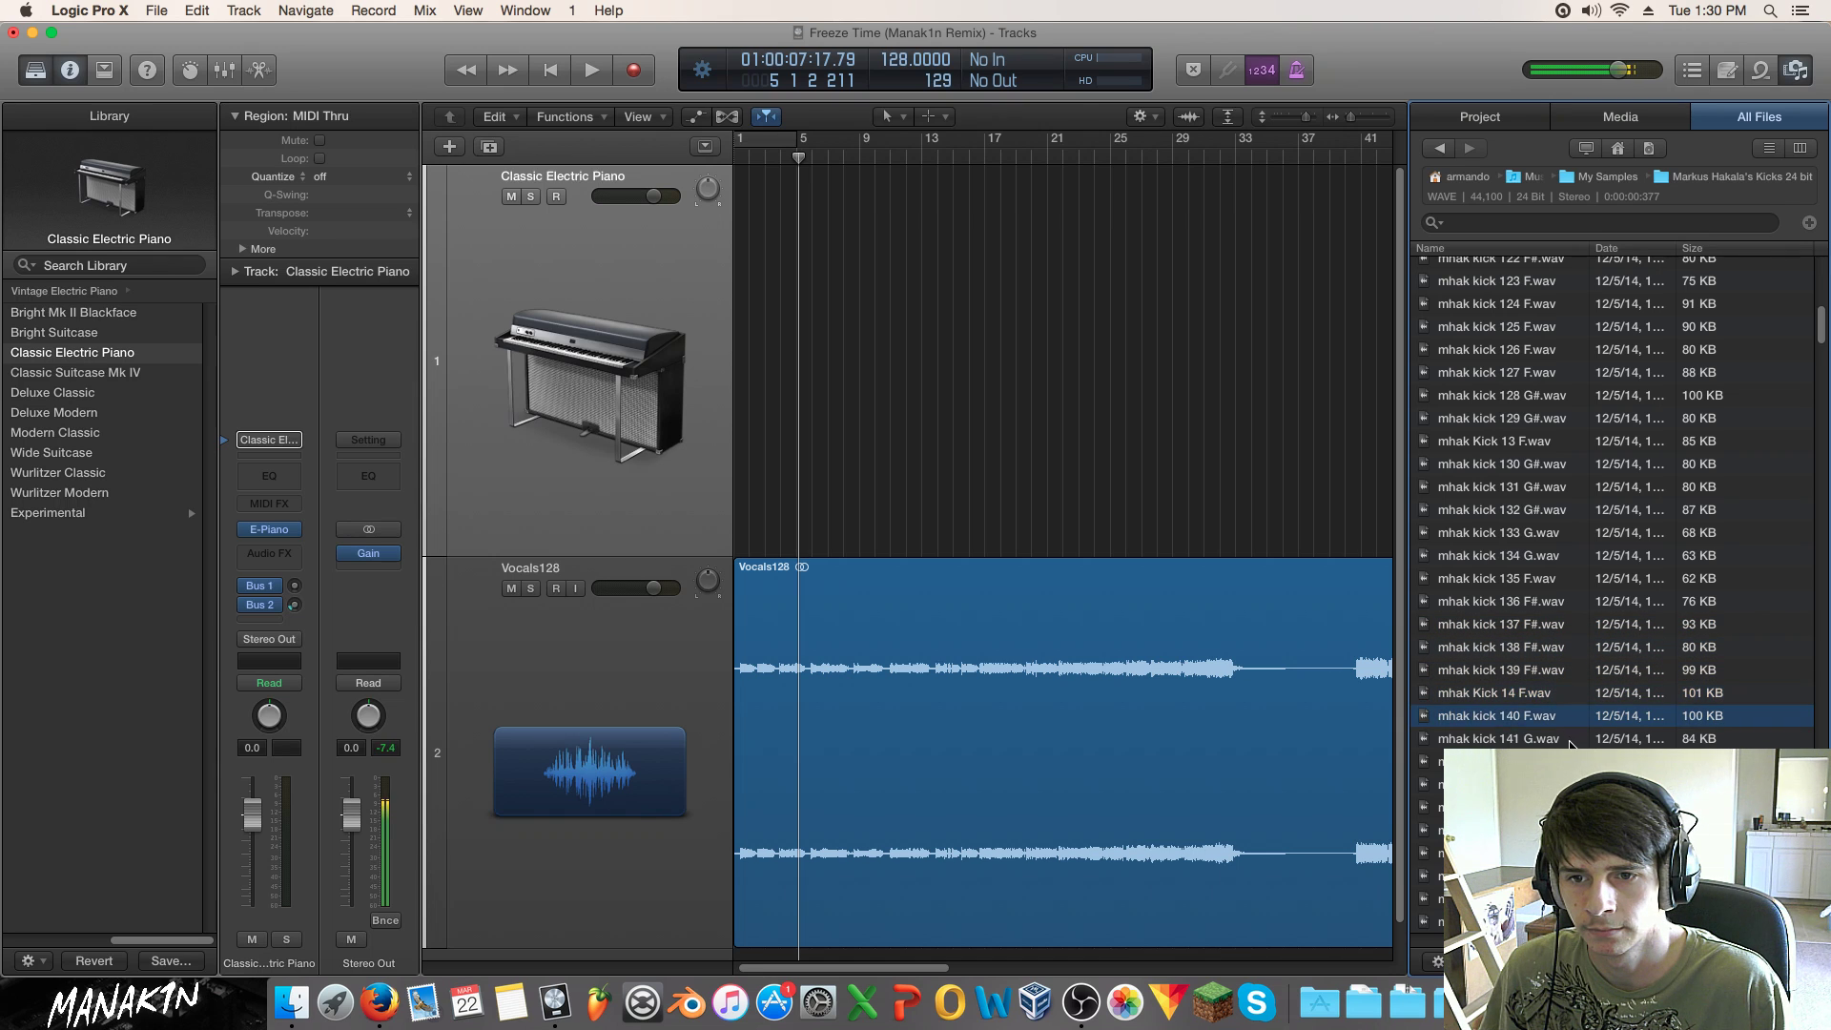
Step: Add mhak kick 140 F and mhak kick 143 F# as new audio tracks
left_click_drag(1564, 721, 746, 948)
key("Down")
key("Down")
key("Down")
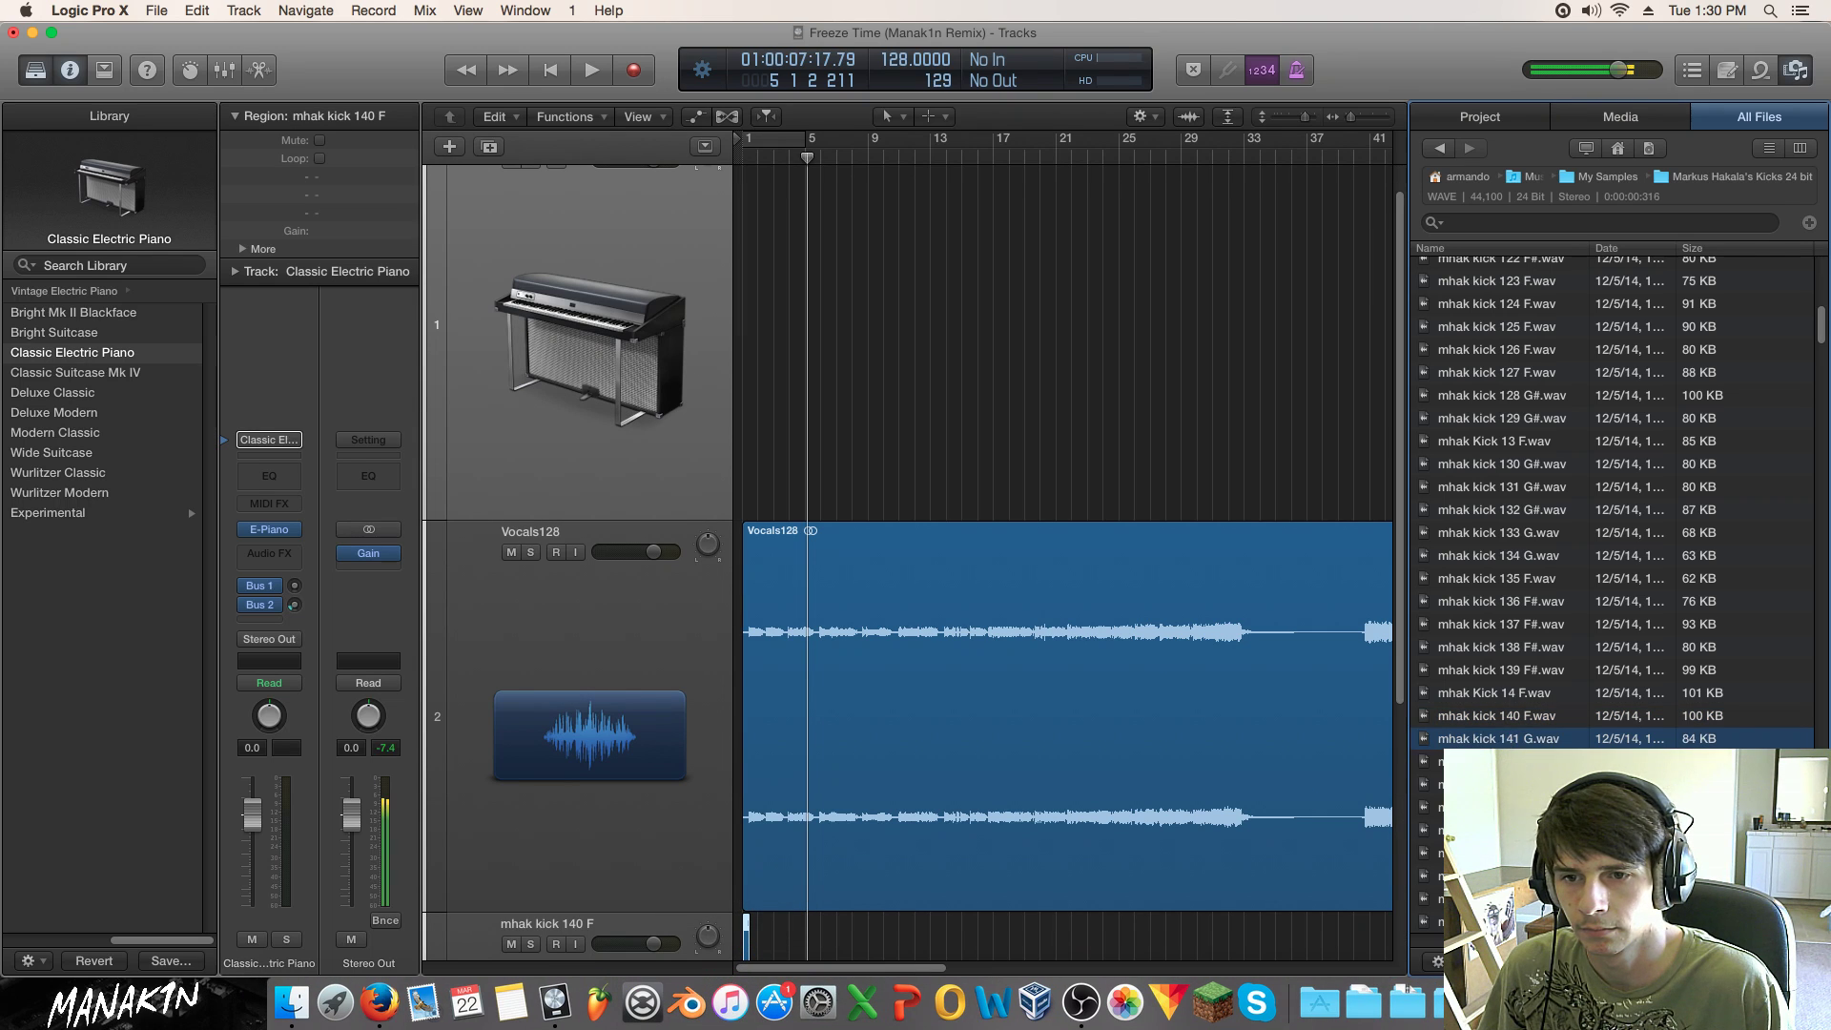
scroll(1549, 750, "down", 3)
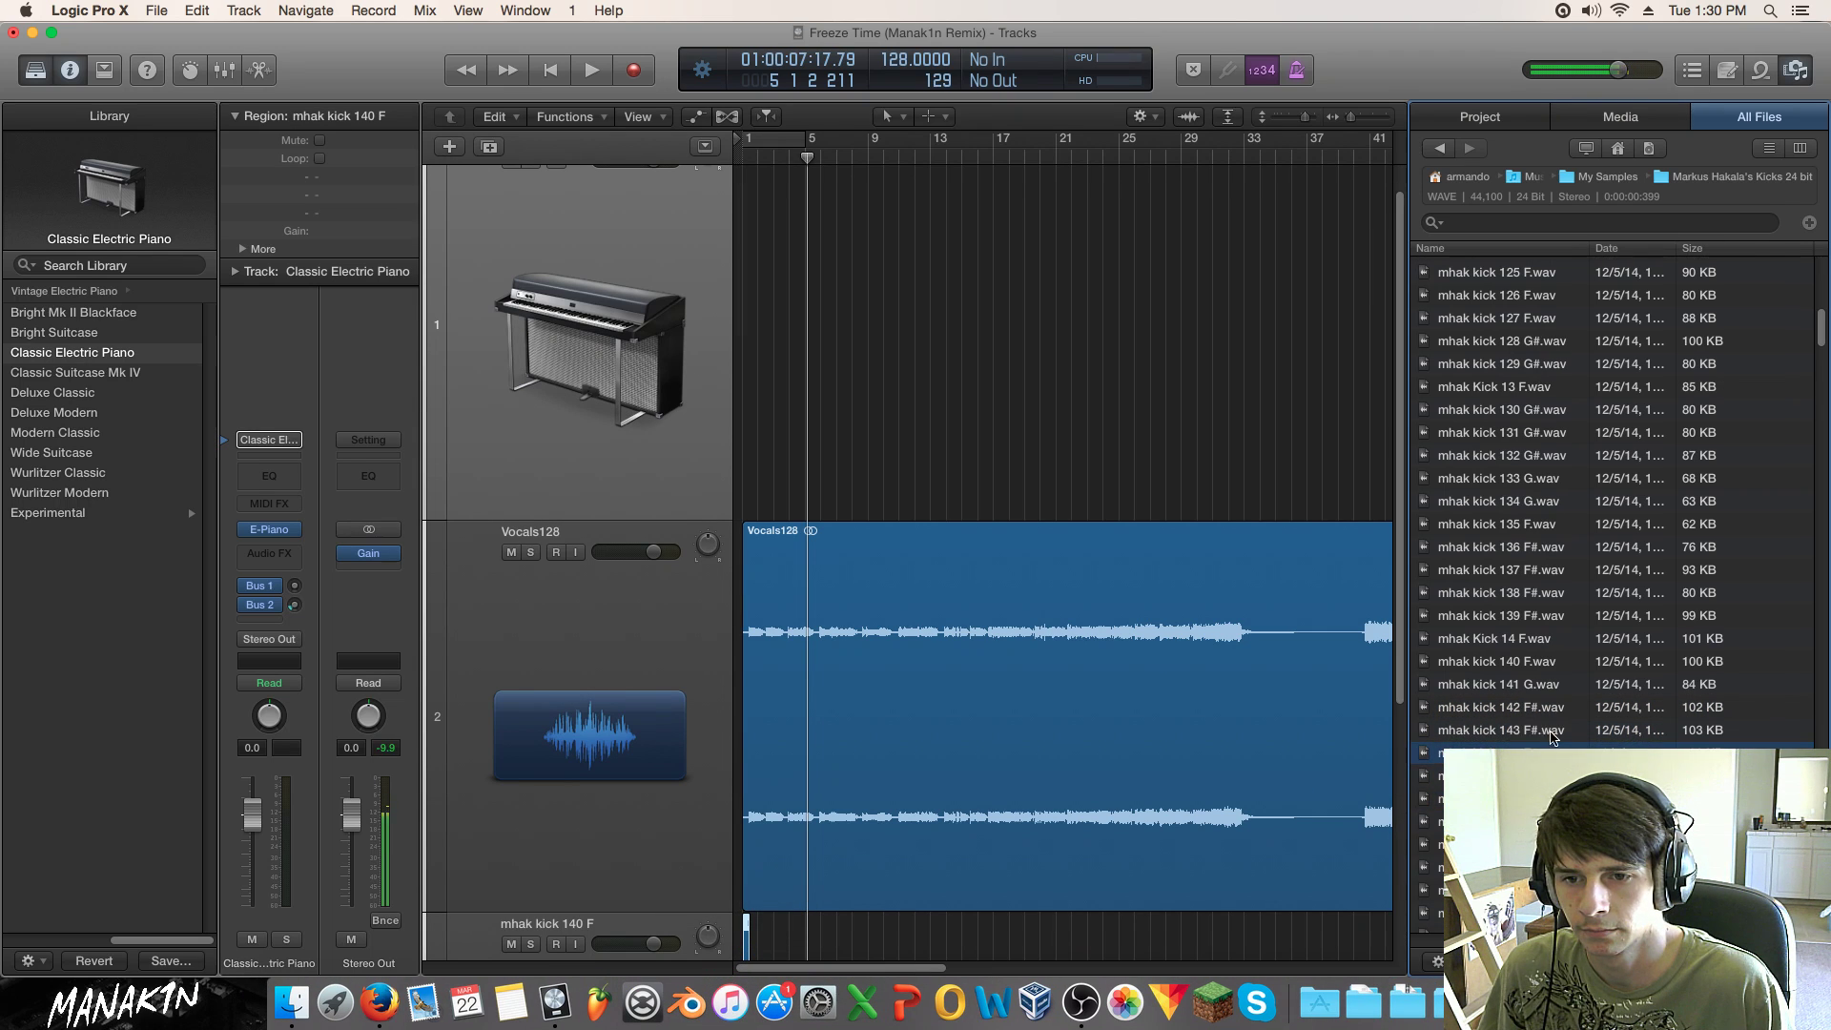
key("Up")
scroll(1552, 740, "down", 8)
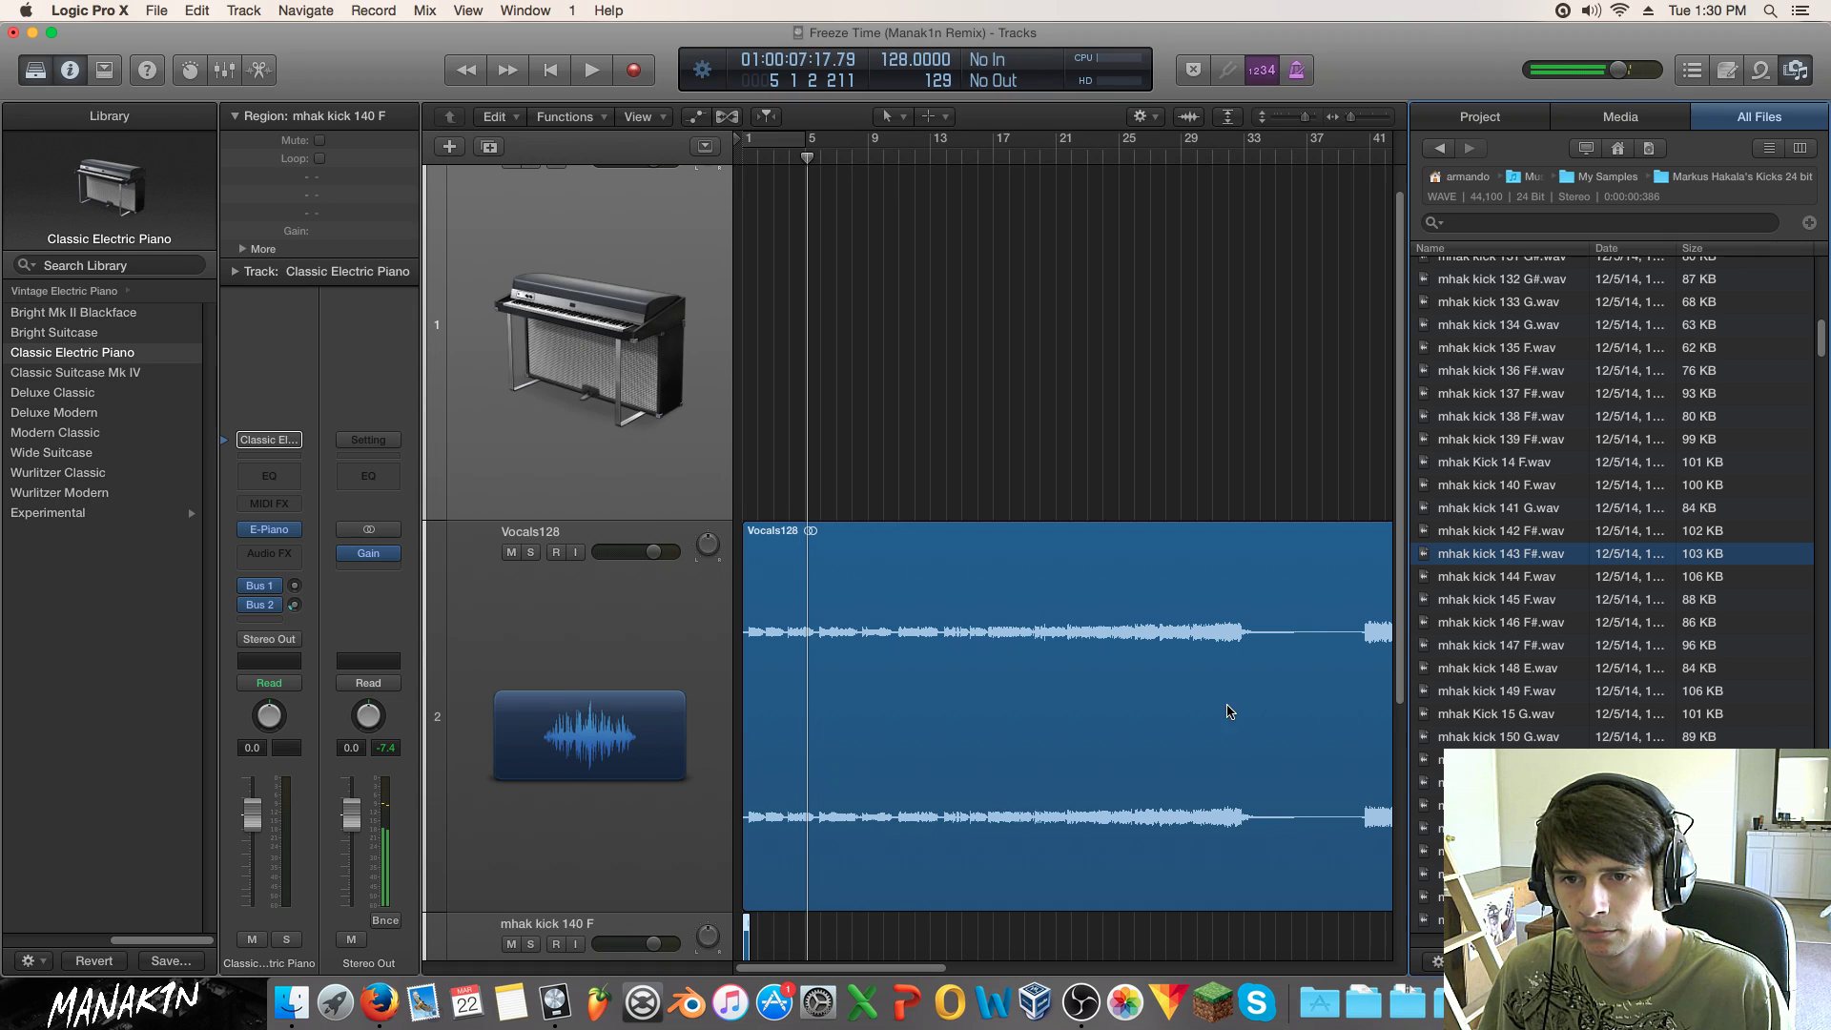
scroll(1235, 711, "down", 5)
left_click_drag(1480, 559, 744, 930)
Step: Compare kicks 146 F# and 147 F#, then add mhak kick 146 F# as a third track
left_click(1547, 576)
left_click(1546, 622)
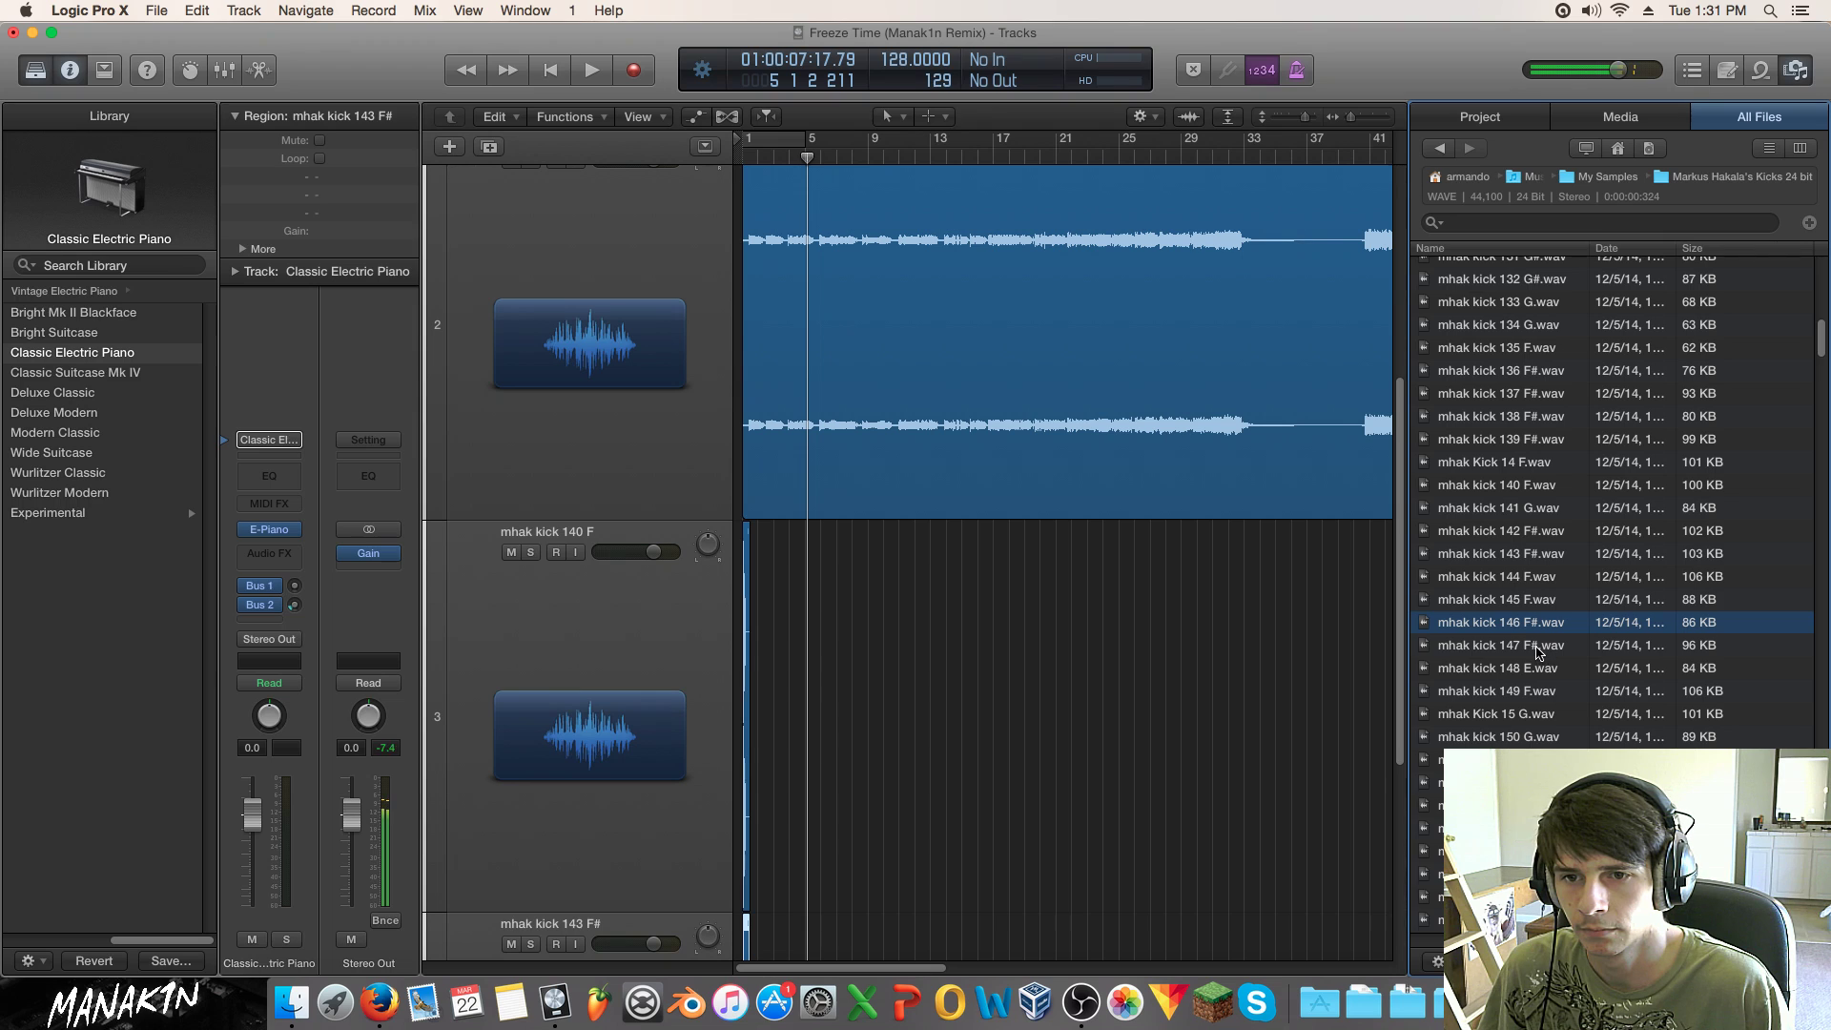
left_click(1538, 650)
left_click(1539, 667)
left_click(1539, 628)
left_click(1541, 639)
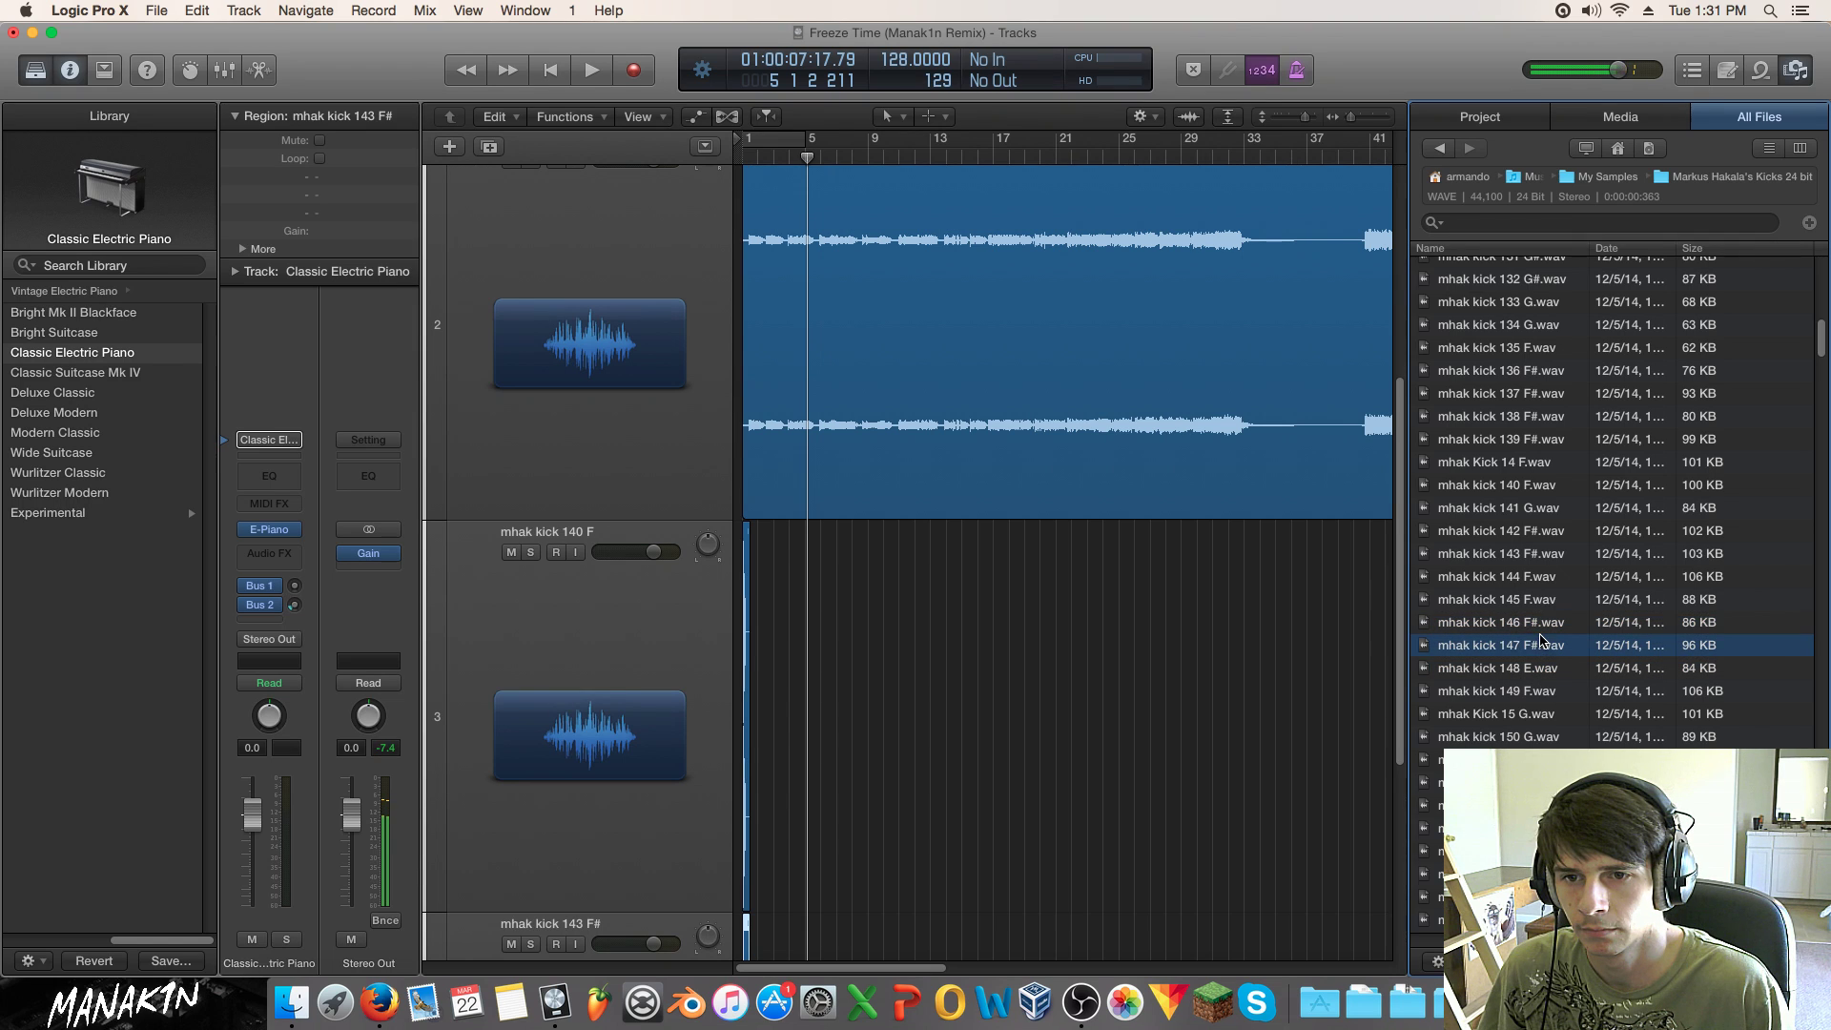
left_click(1537, 625)
scroll(1097, 717, "down", 4)
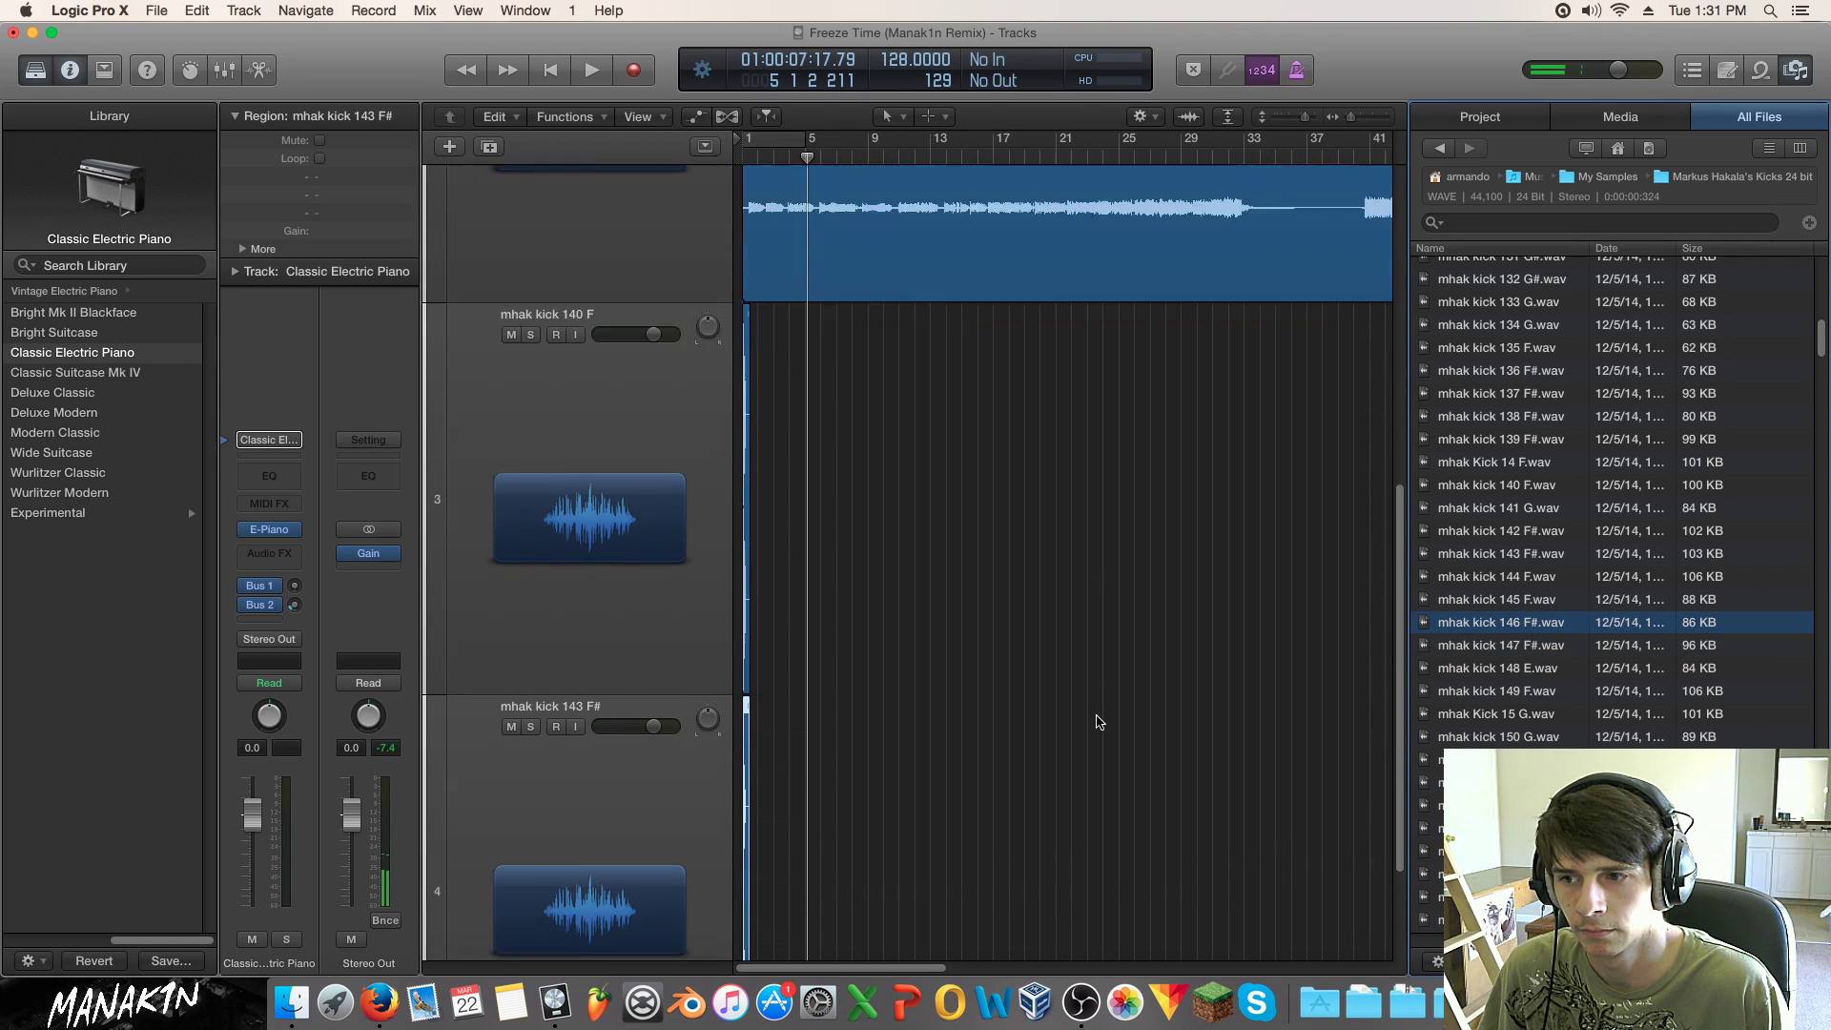
left_click_drag(1581, 627, 748, 917)
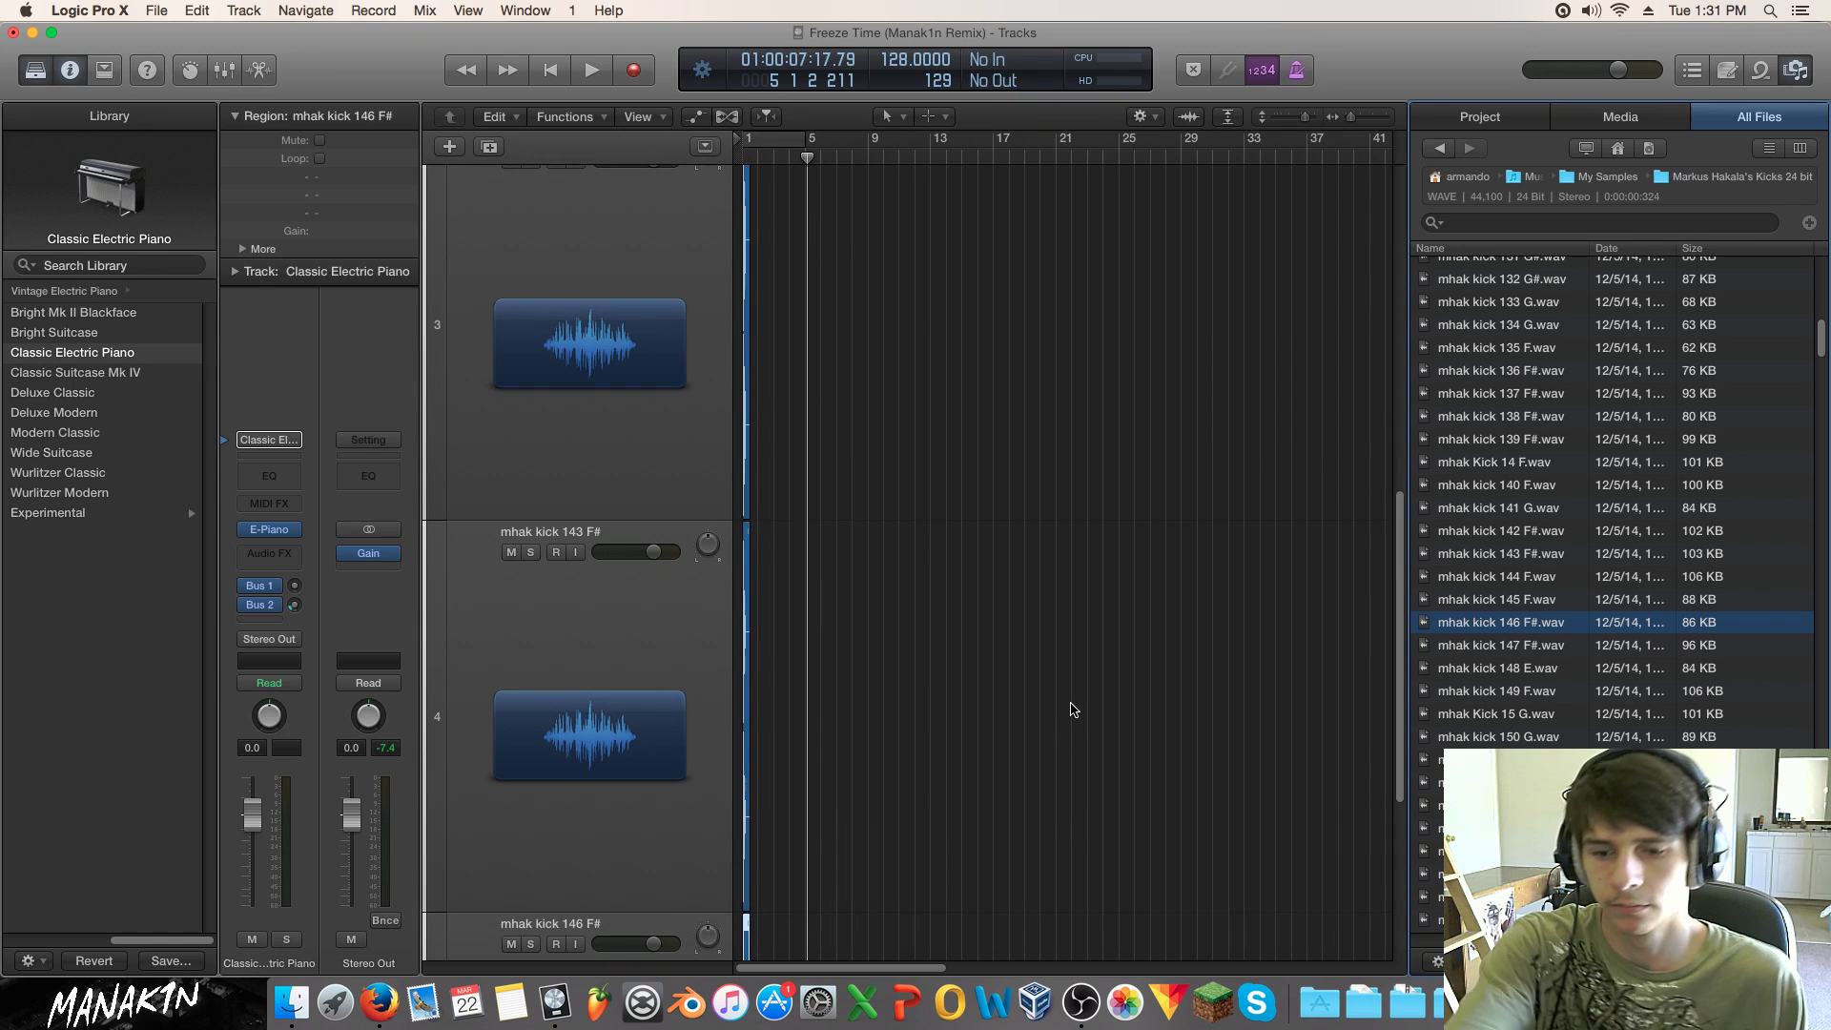
Step: Audition a few more kicks, deselect the regions, and hide the file browser
left_click(1490, 647)
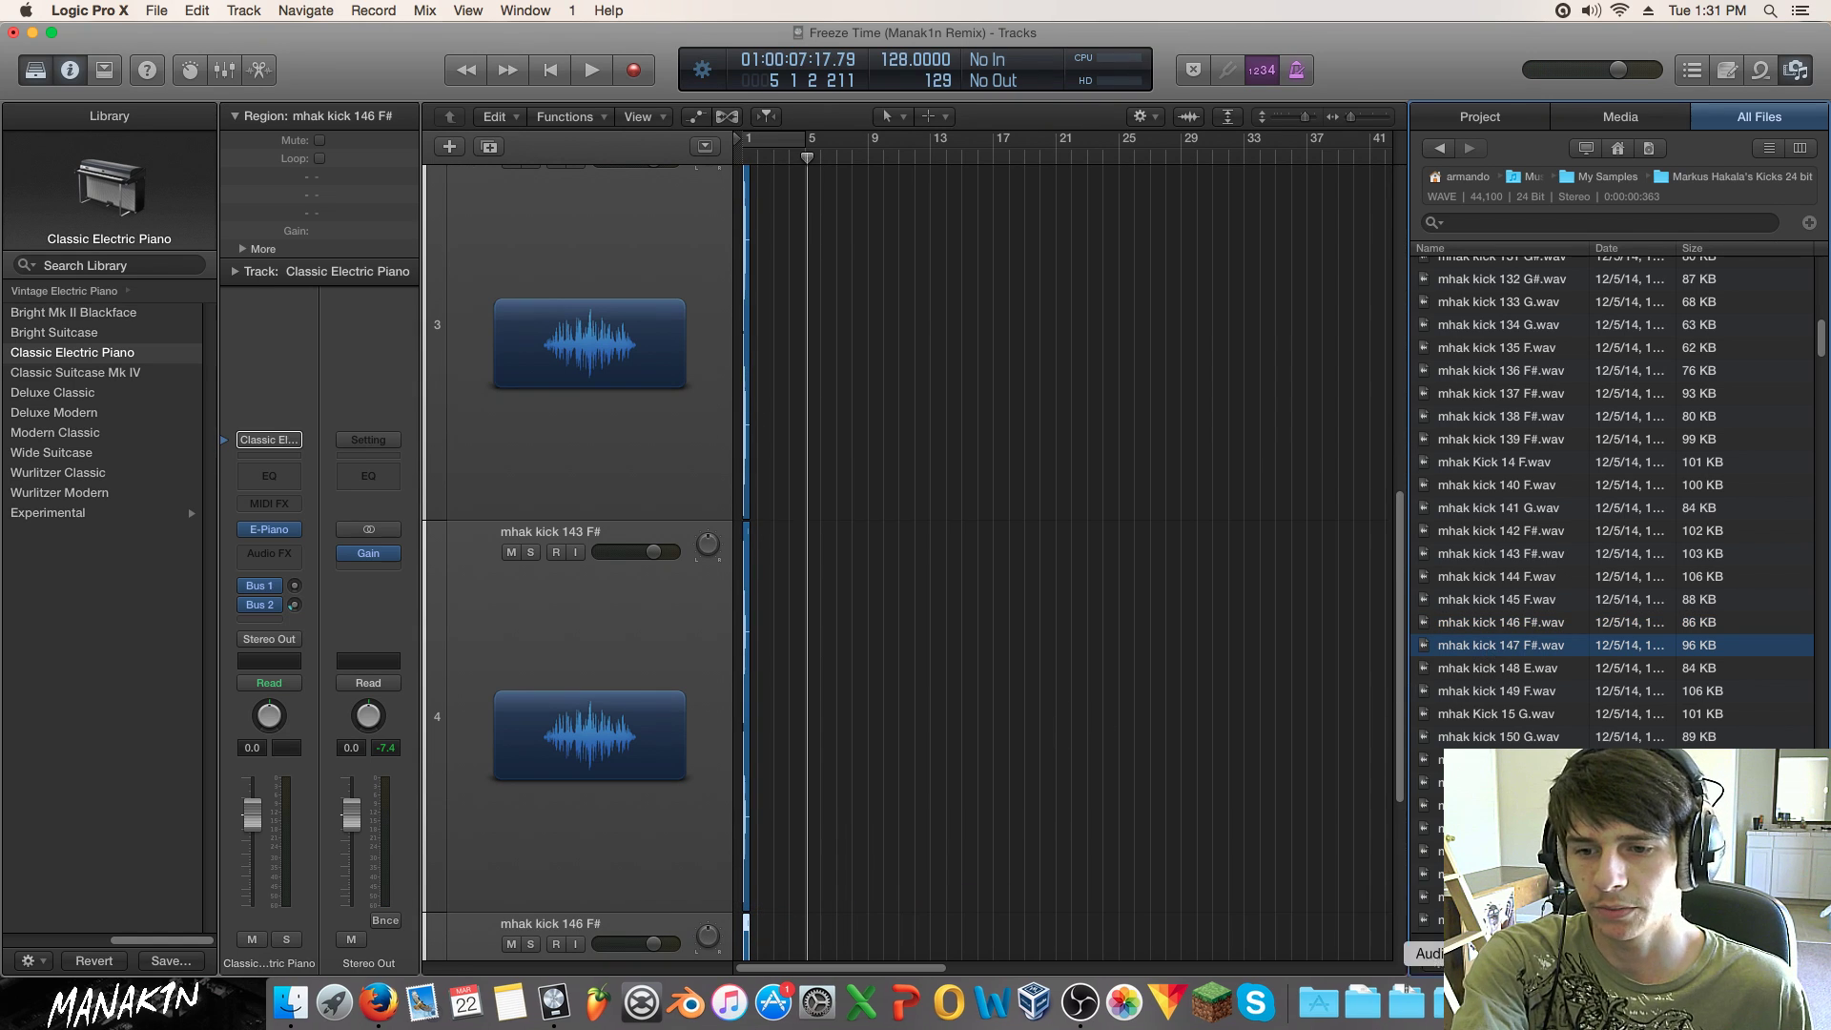
key("Down")
key("Down")
key("Down")
key("Down")
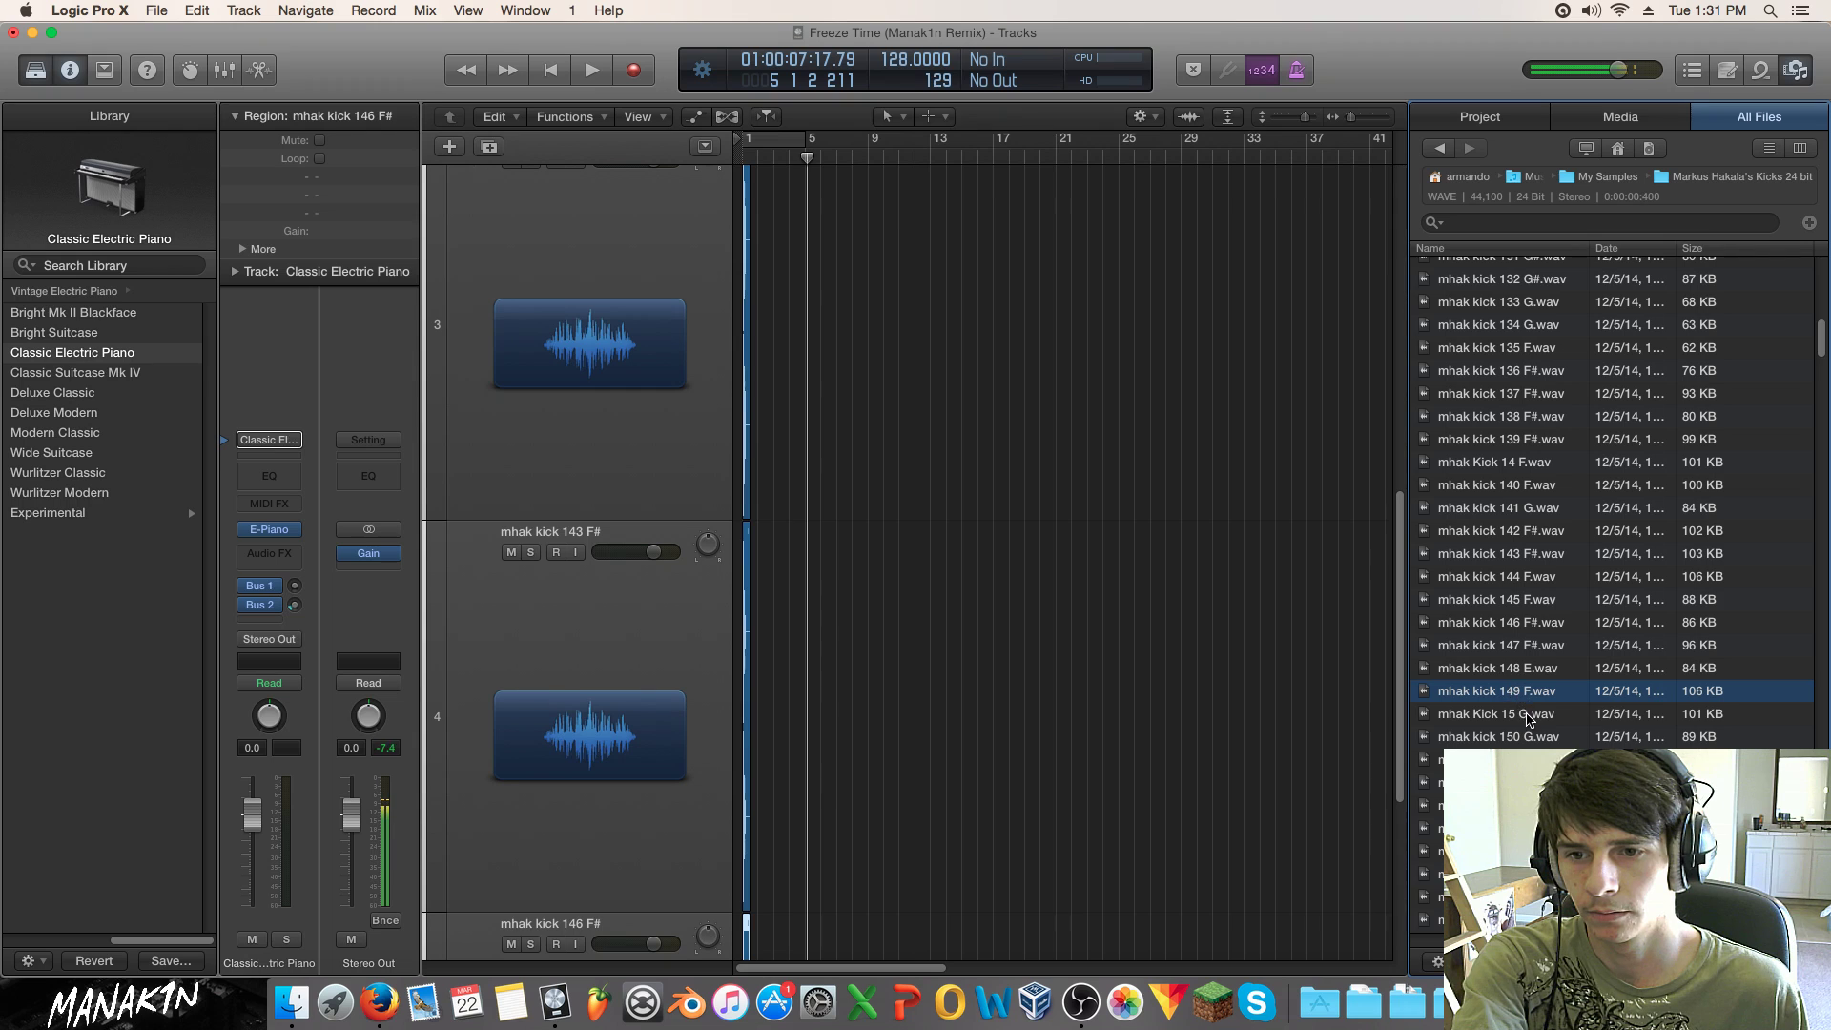
key("Down")
key("Down")
key("Down")
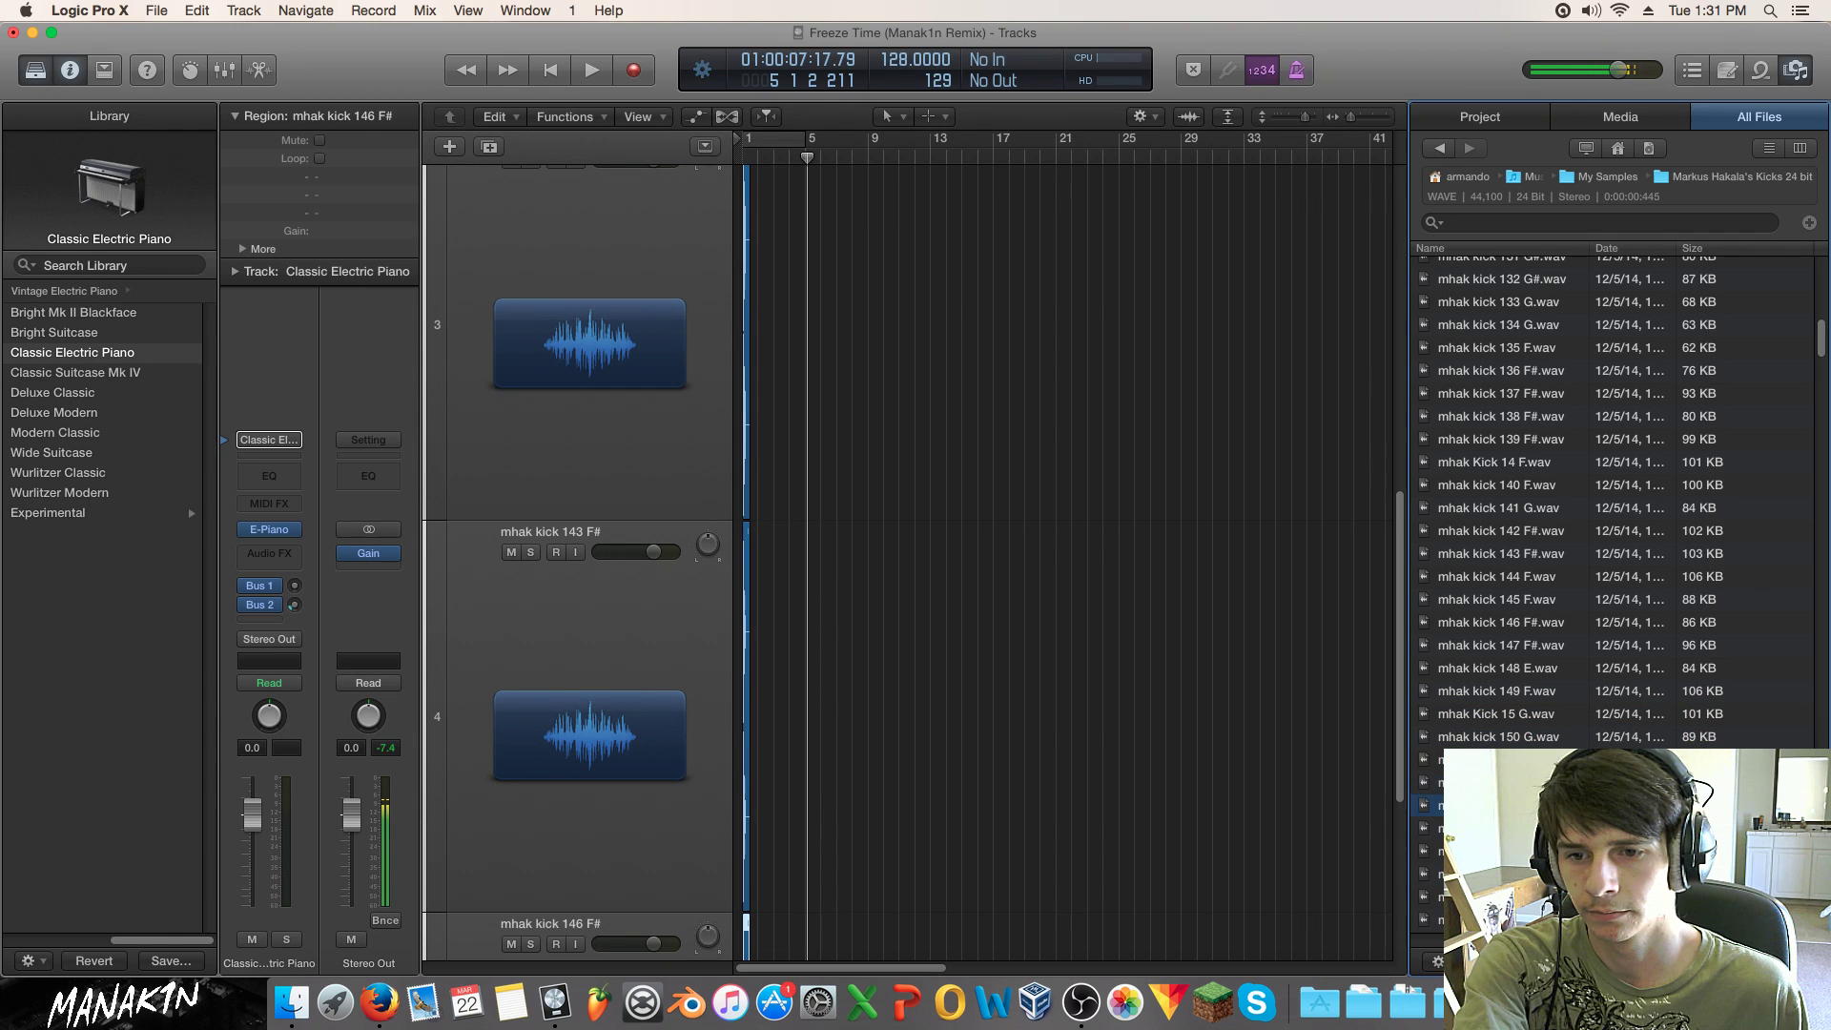
key("Down")
left_click(1156, 703)
scroll(1157, 703, "up", 4)
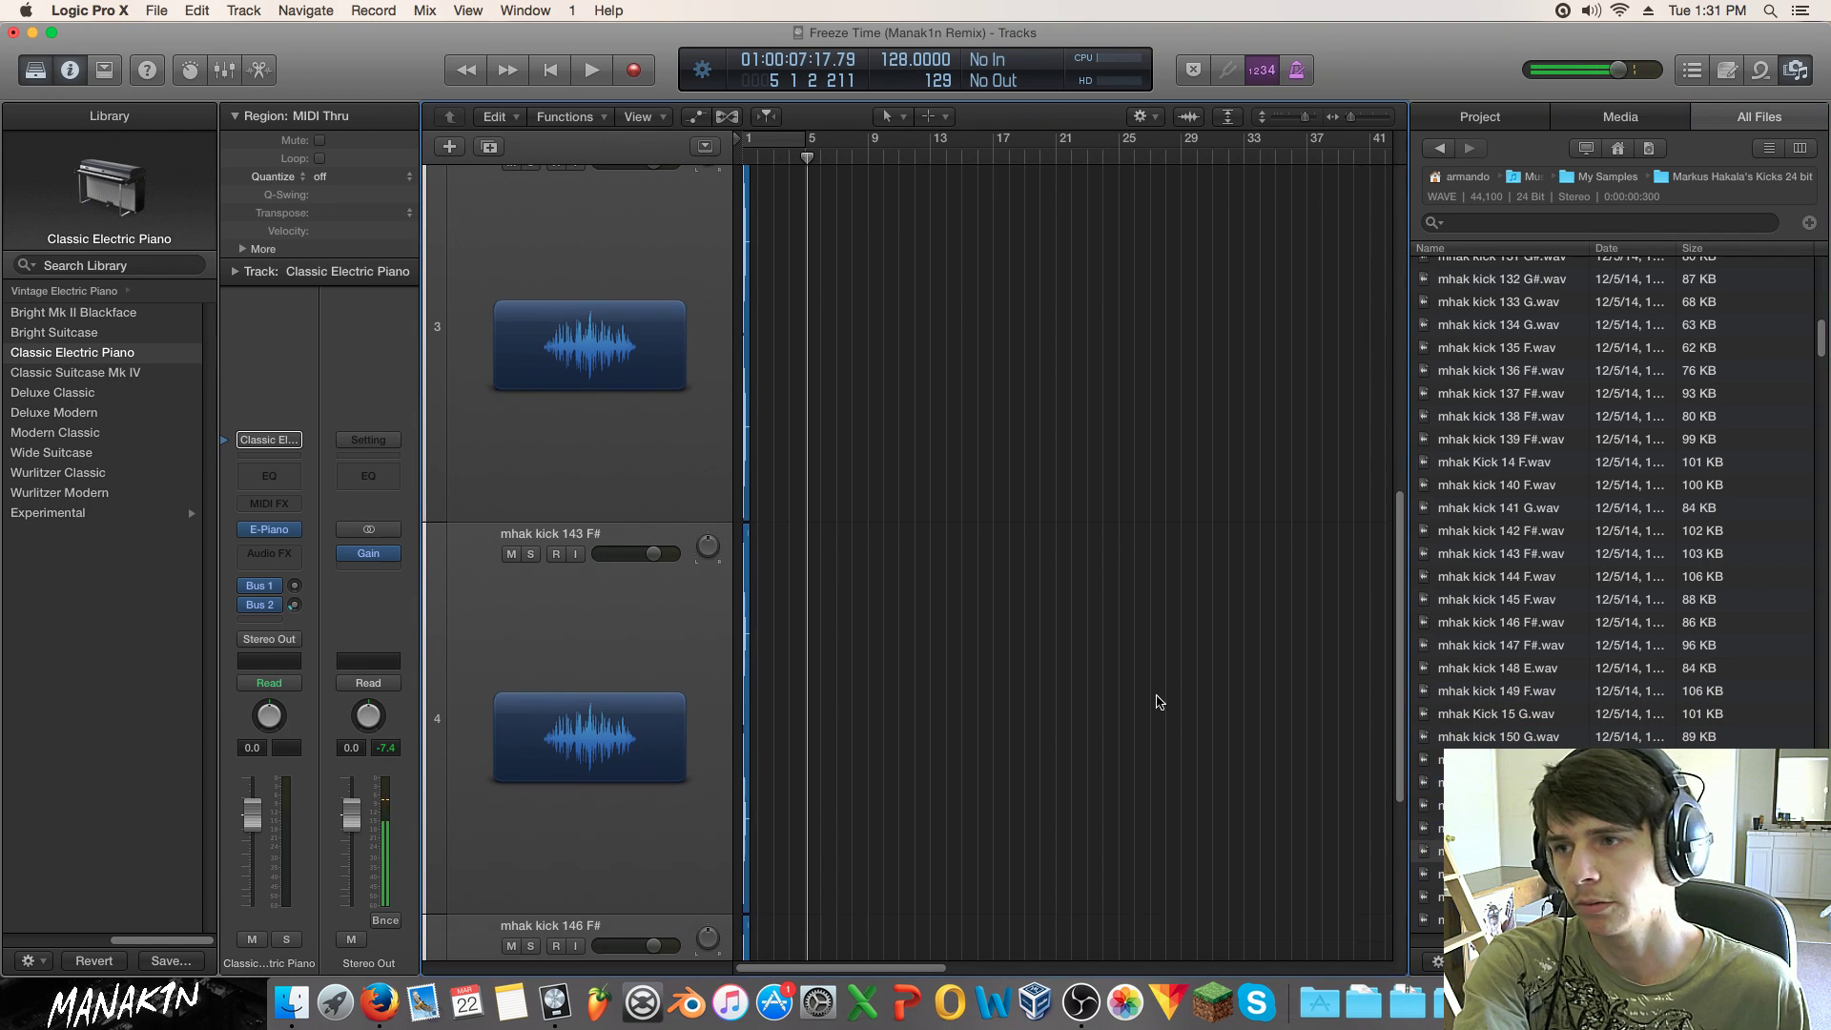
left_click(1773, 73)
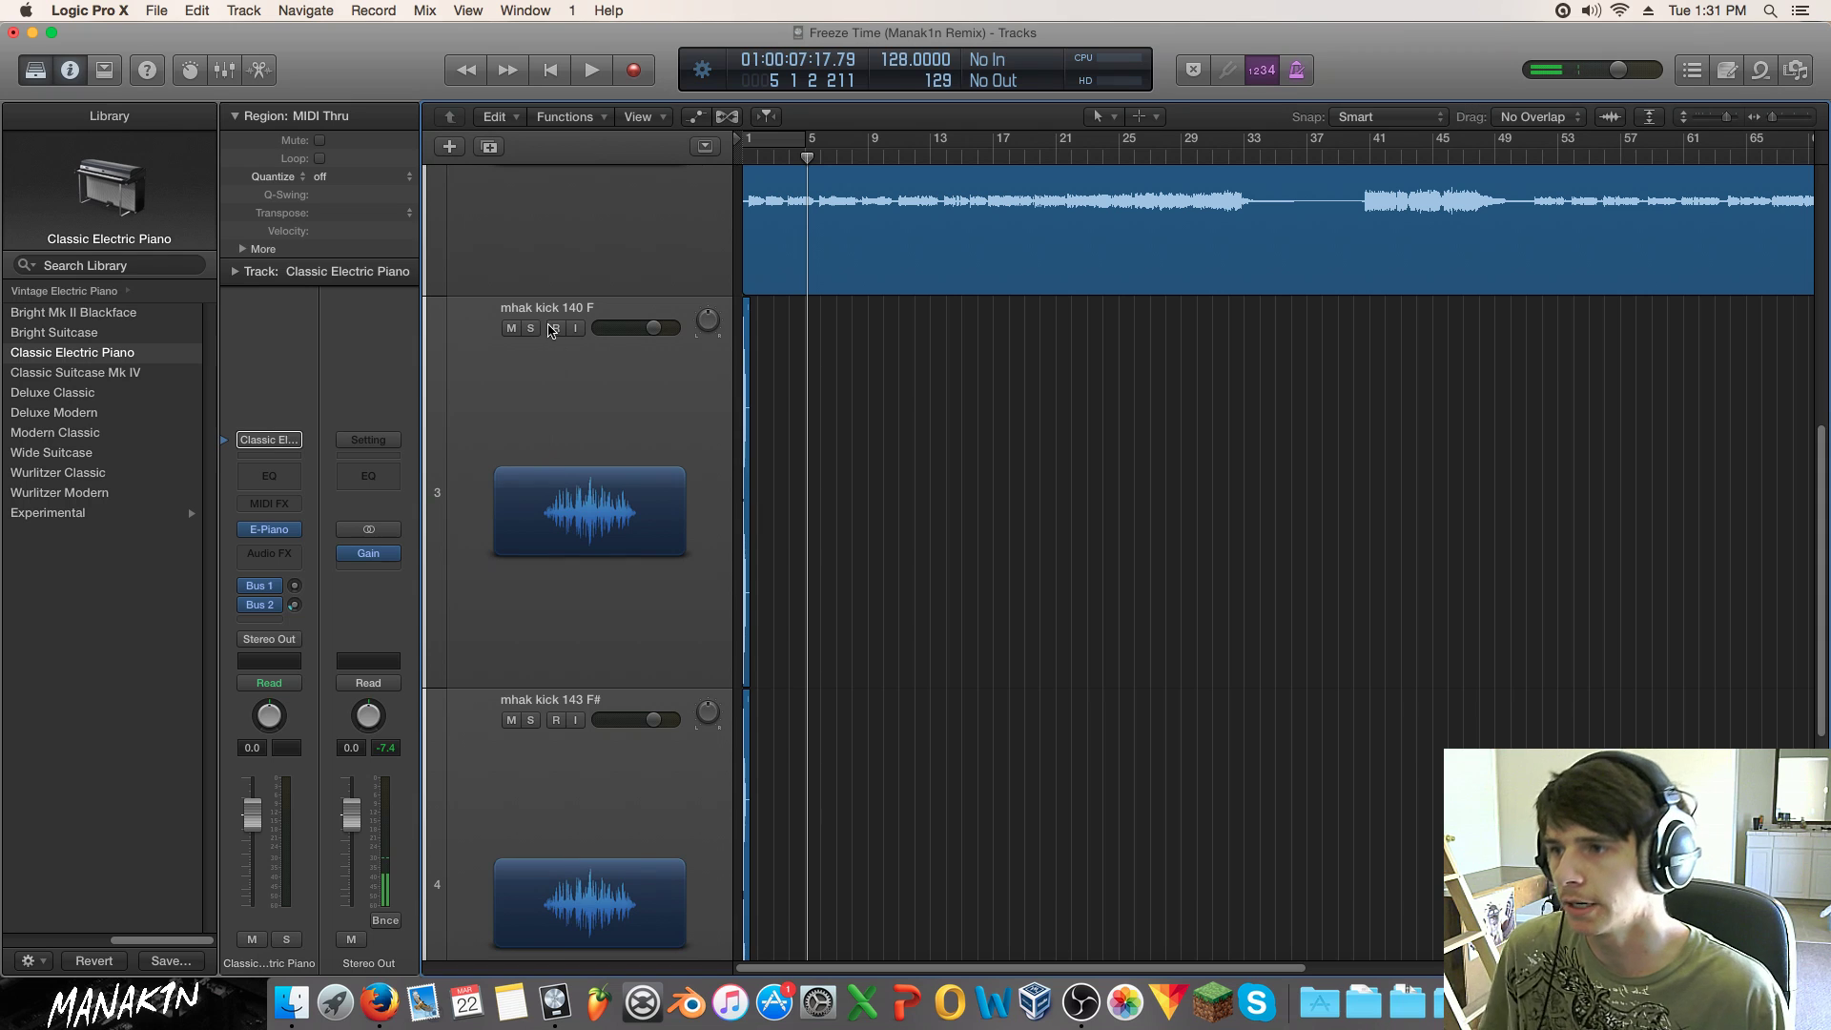
Step: Rename the mhak kick 143 F# track to Punch
scroll(588, 655, "down", 5)
double_click(549, 448)
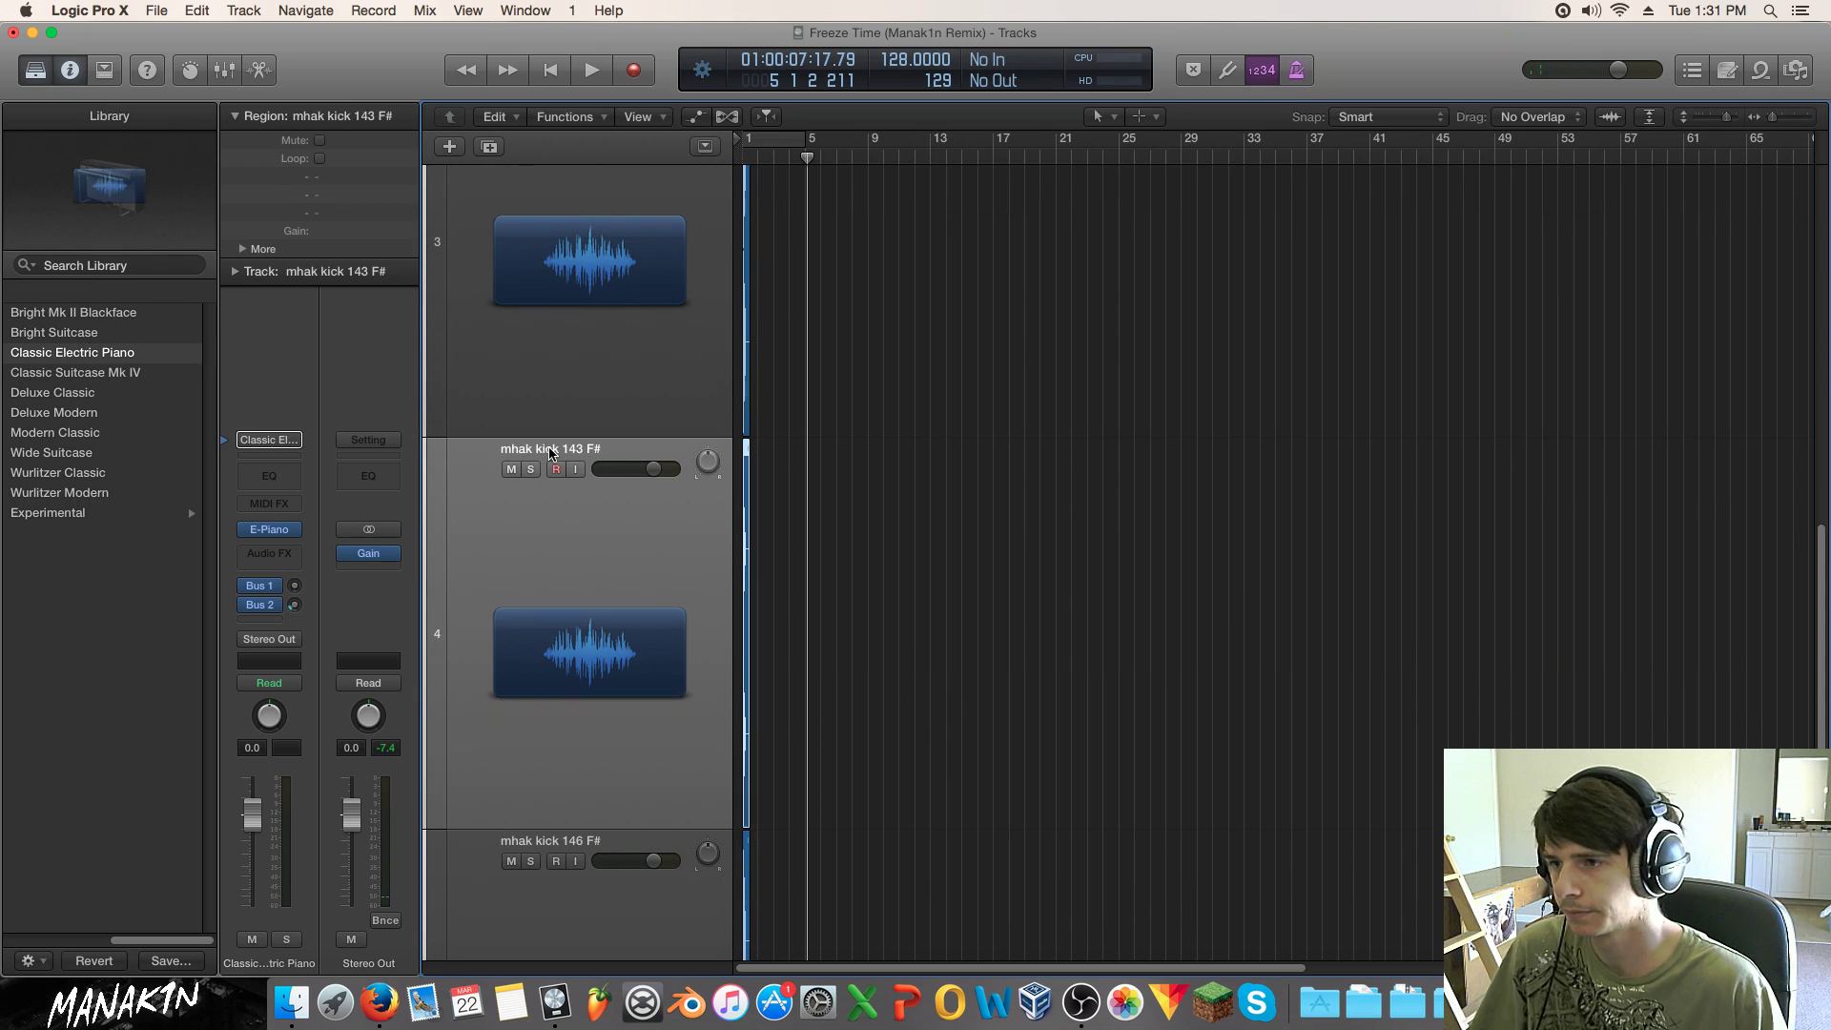
type("Punch")
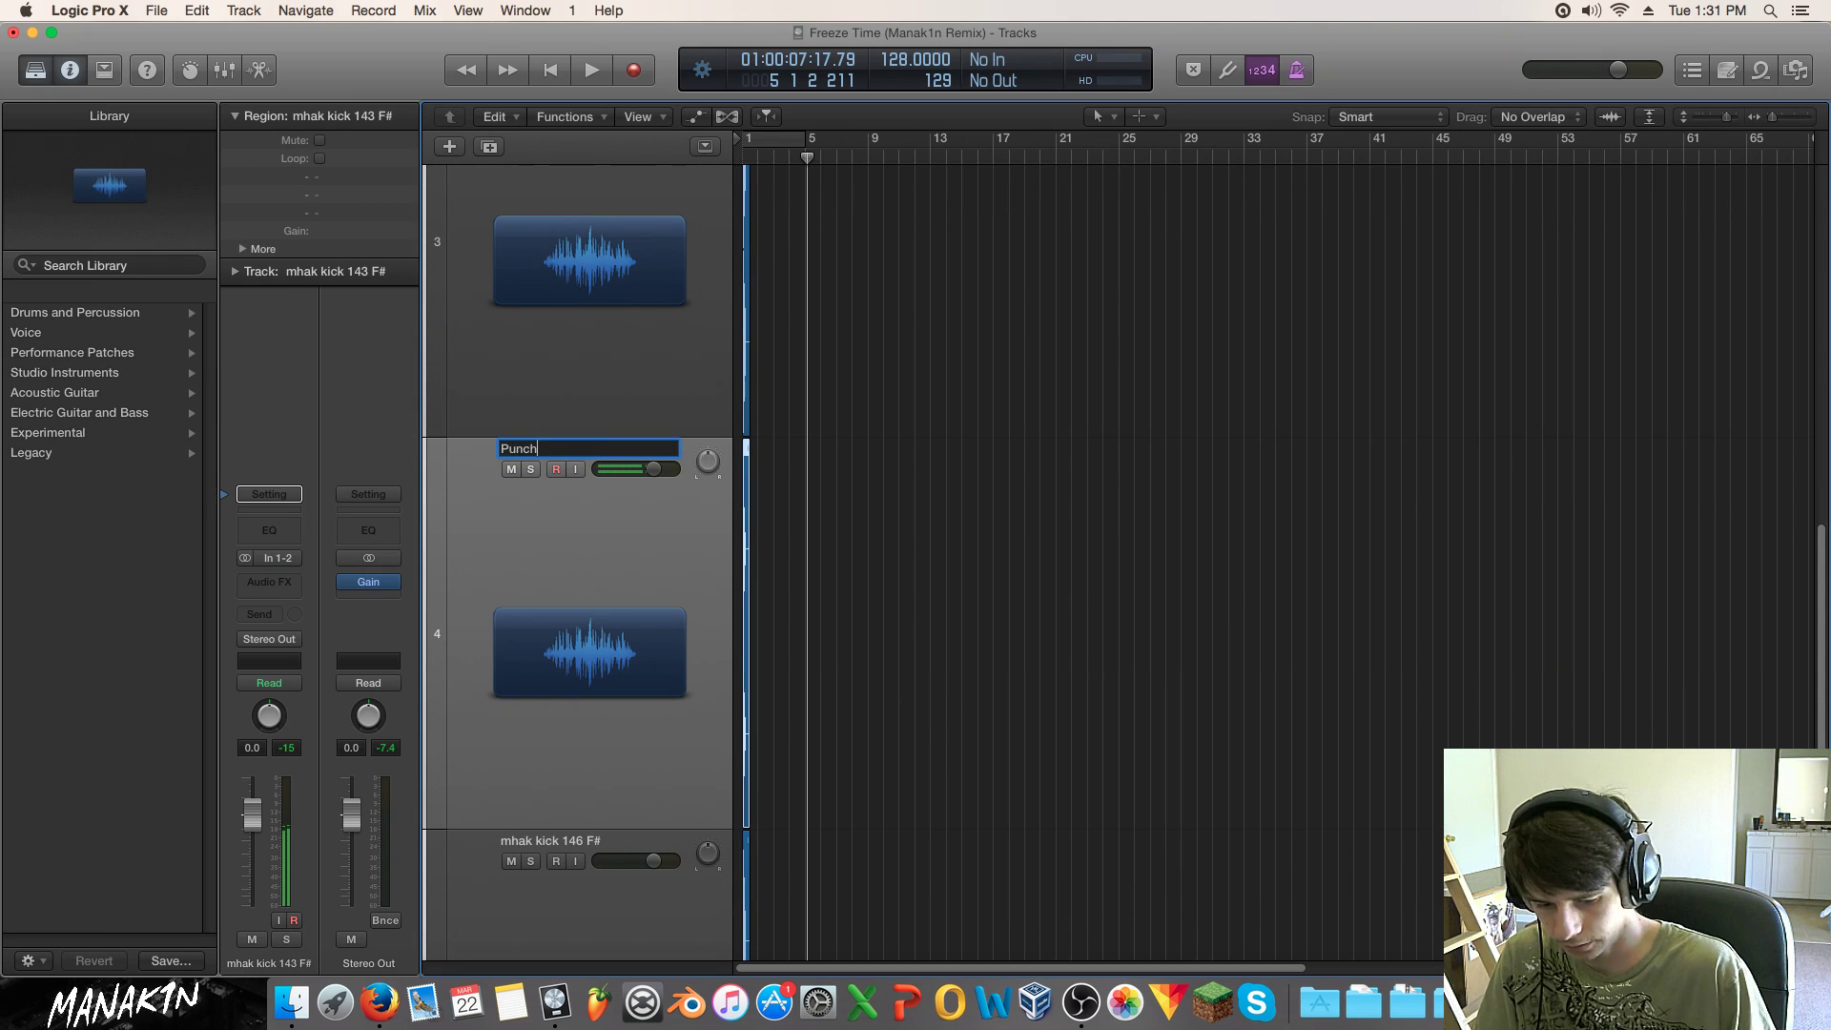
key("Return")
Step: Solo the 146 F# kick, then set the selected kick regions' gain to -10 dB and audition
scroll(571, 539, "down", 1)
left_click(538, 849)
key("Return")
key("space")
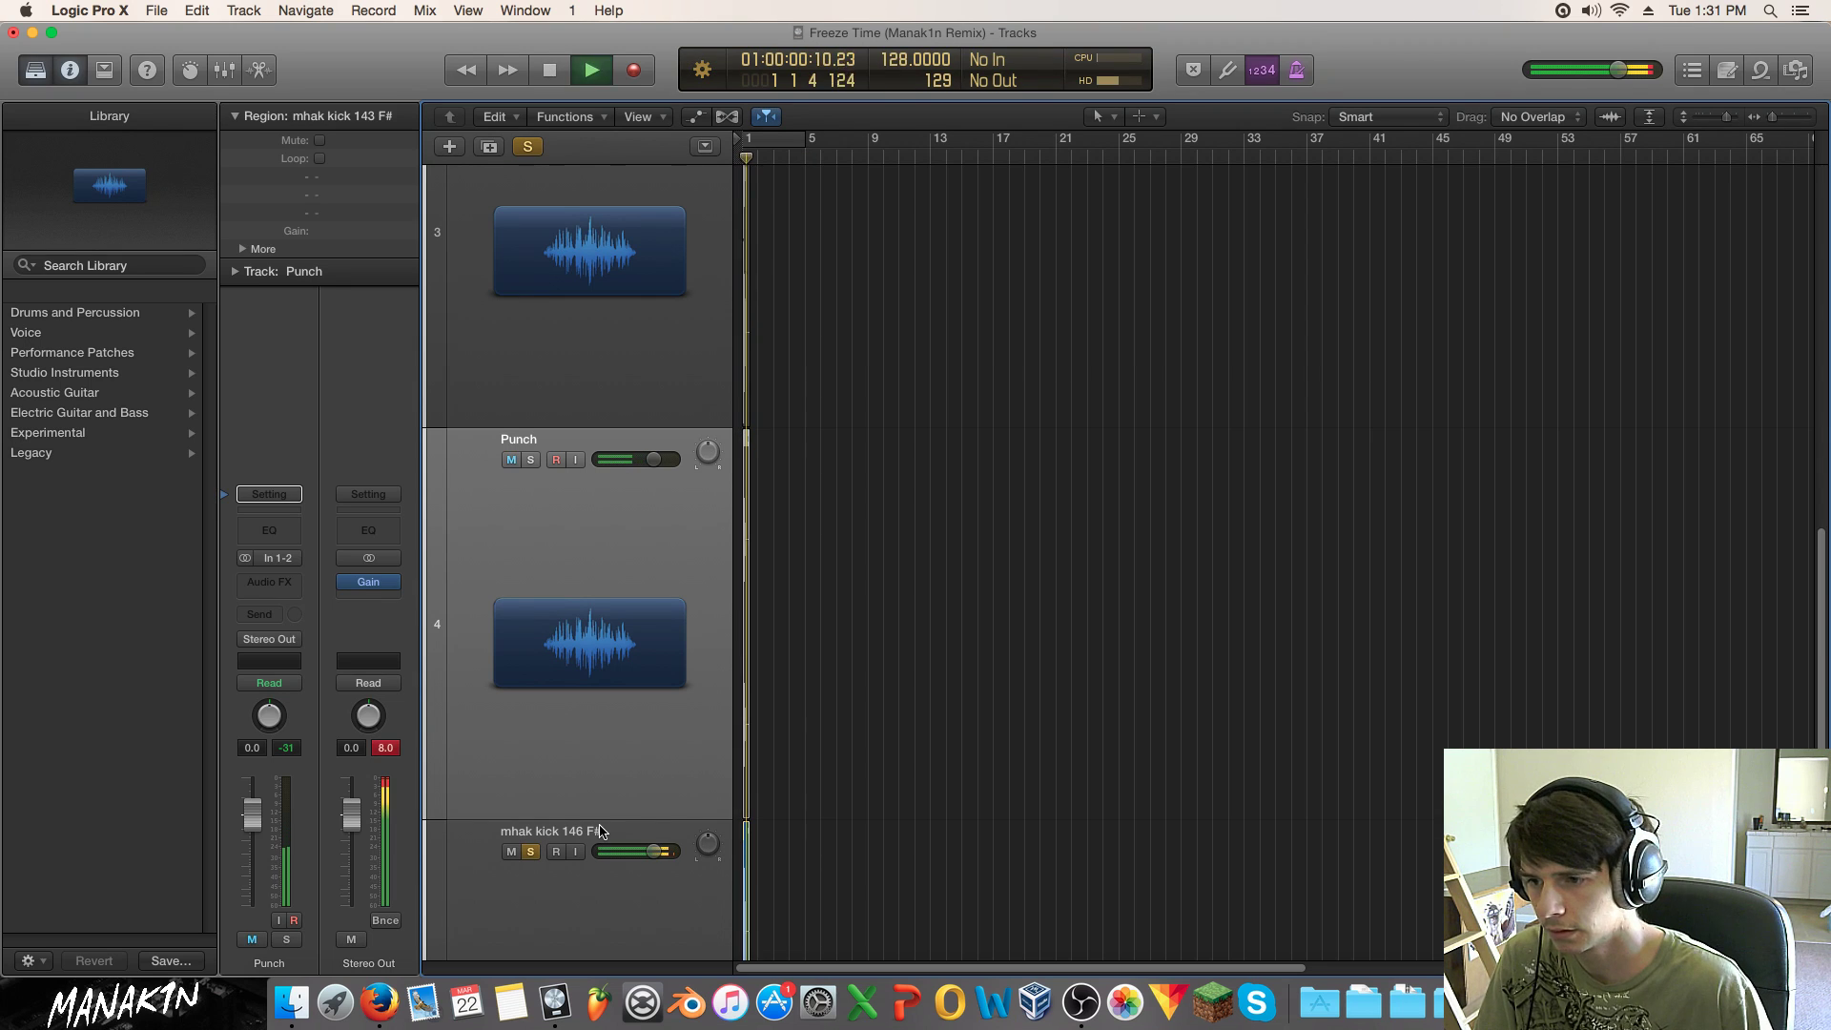
left_click(925, 717)
left_click_drag(848, 202, 505, 991)
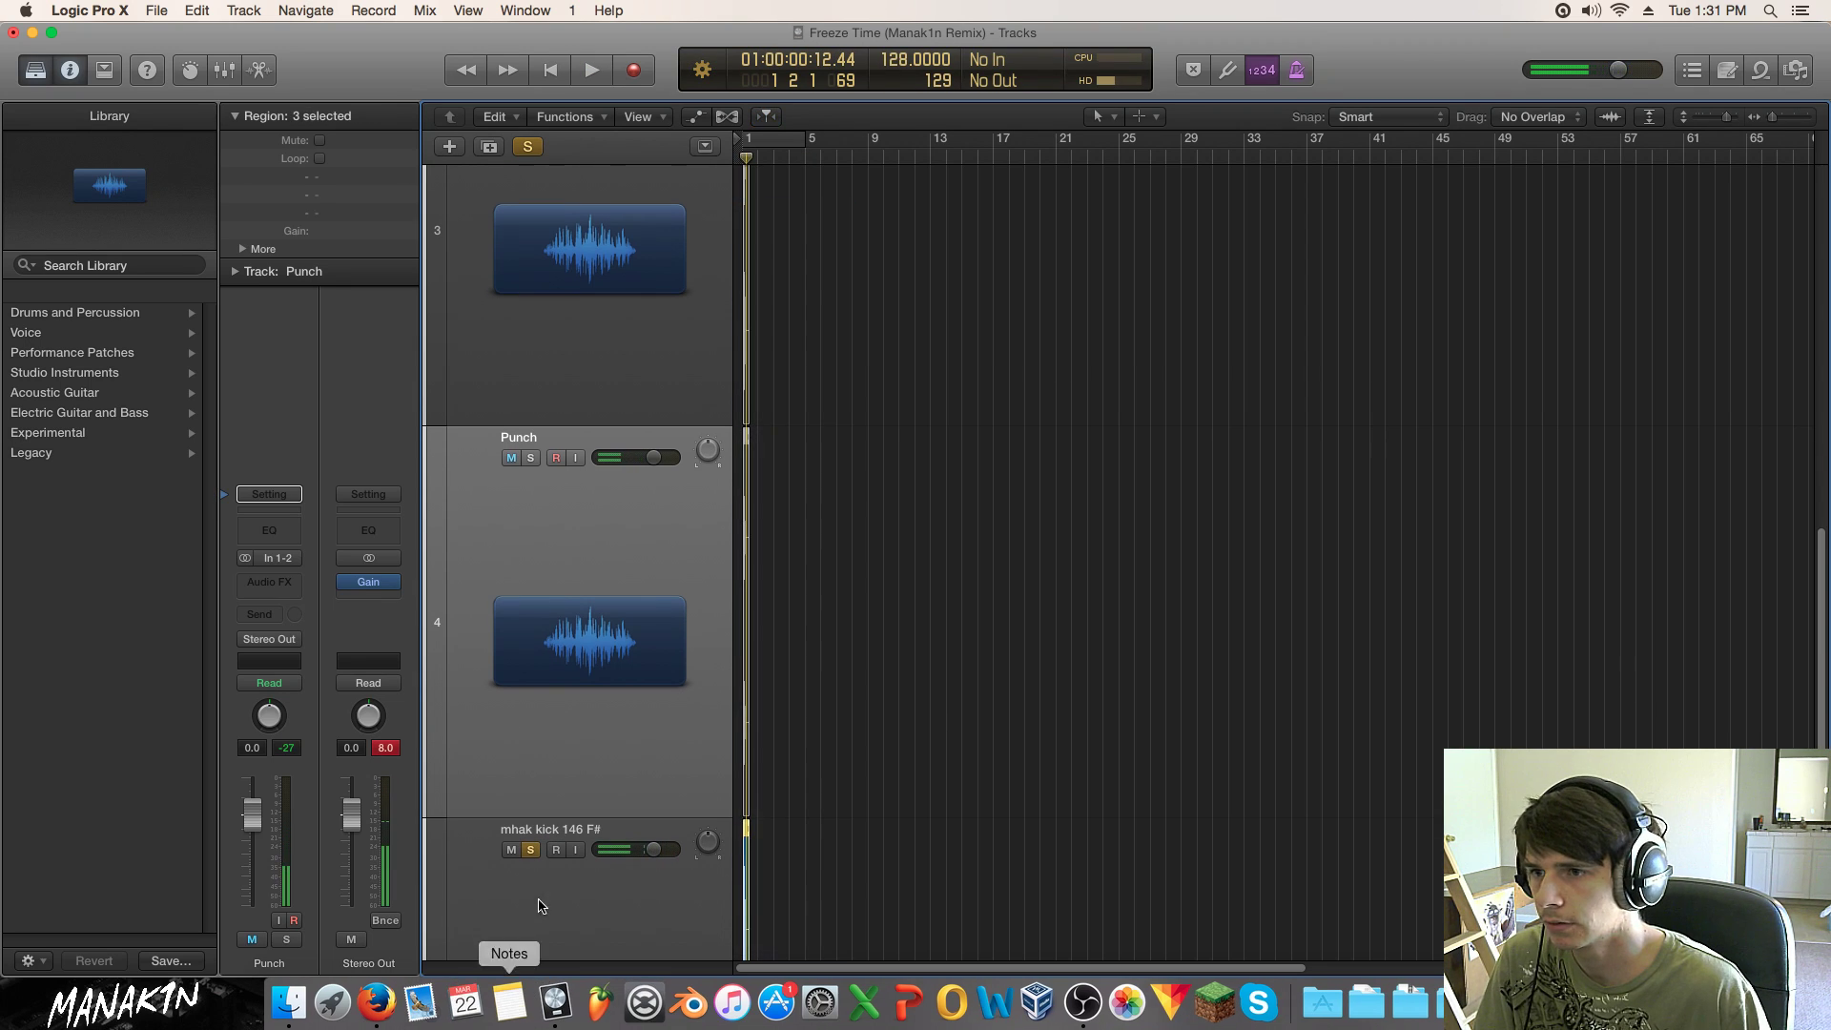
double_click(353, 231)
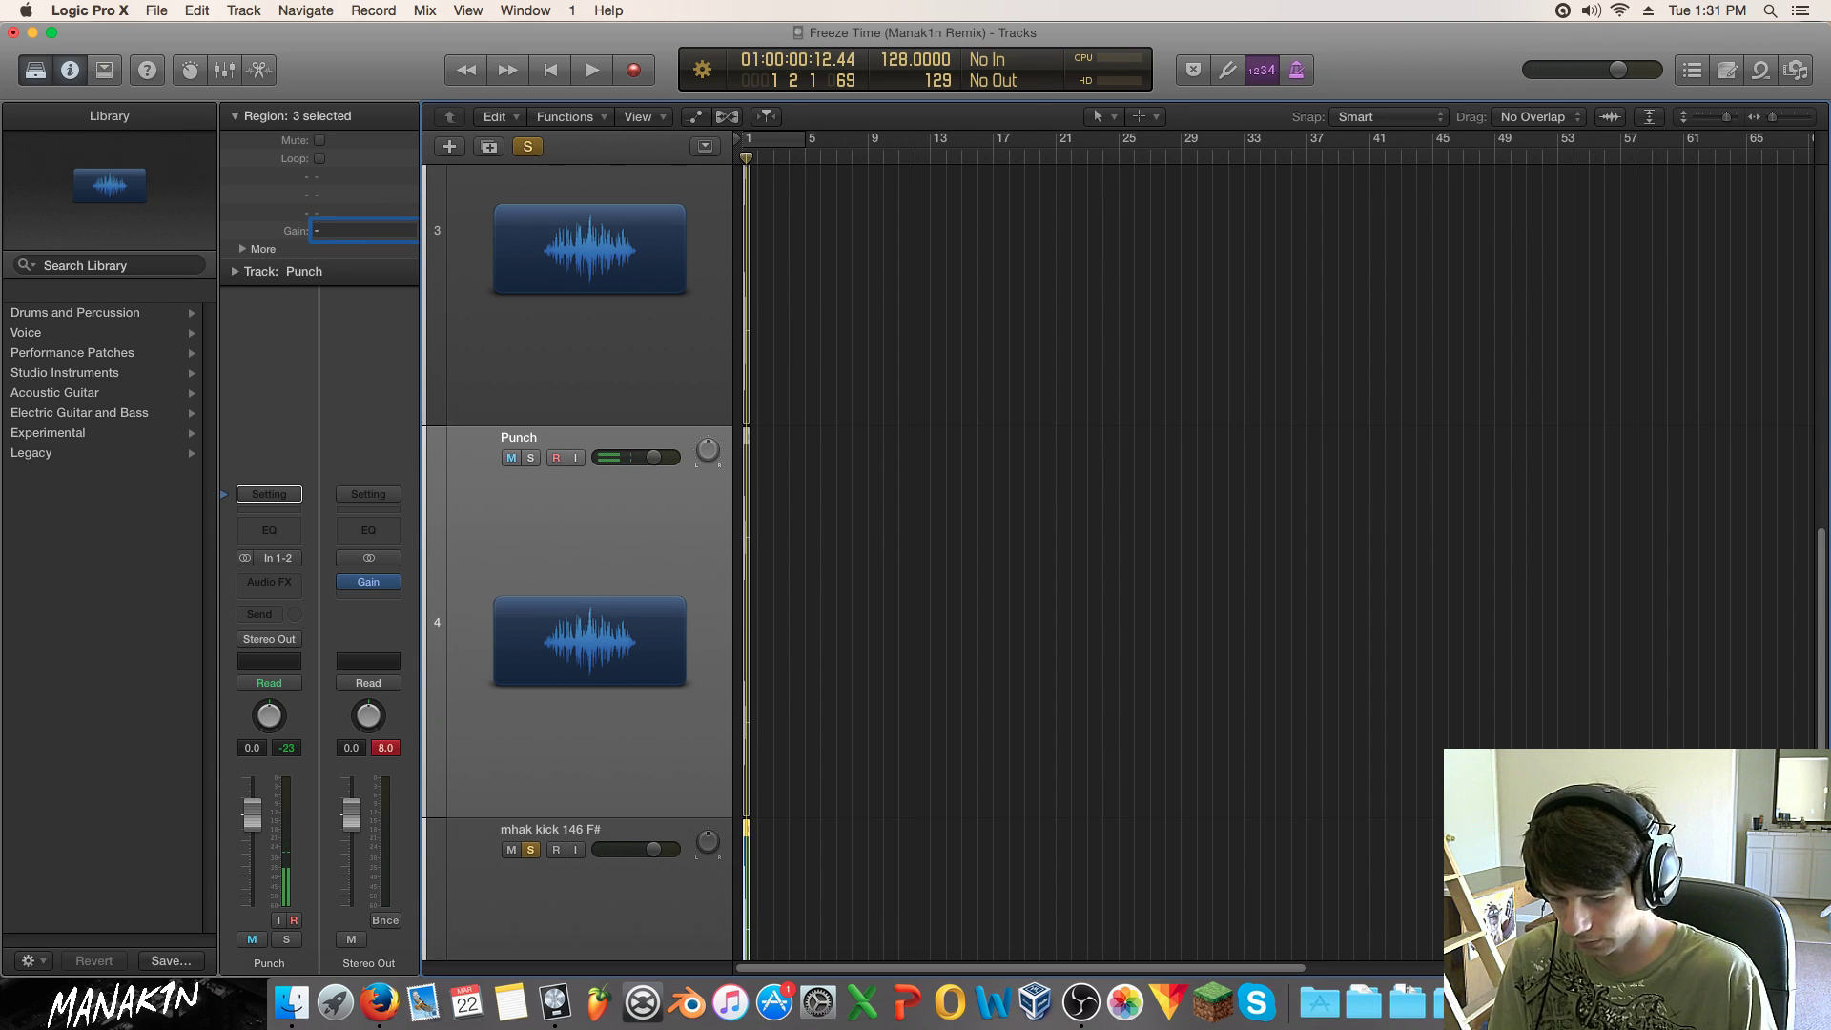
key("Return")
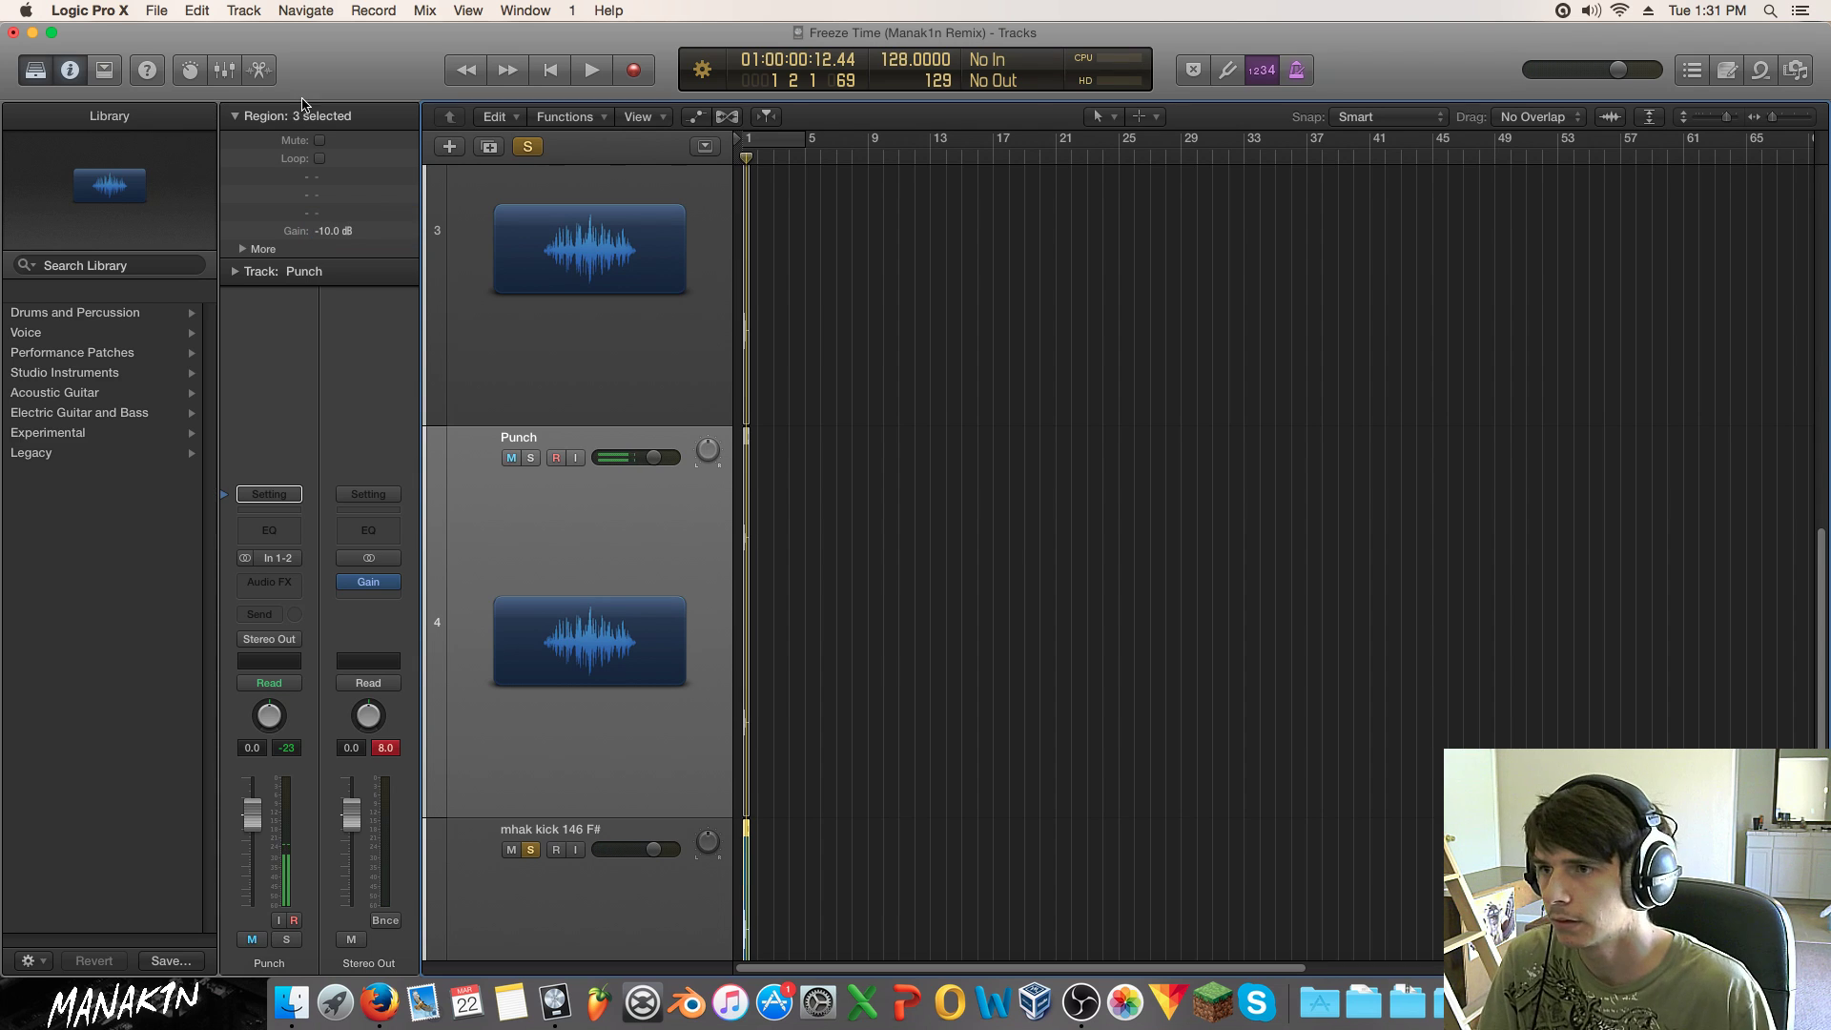
key("space")
key("Return")
key("space")
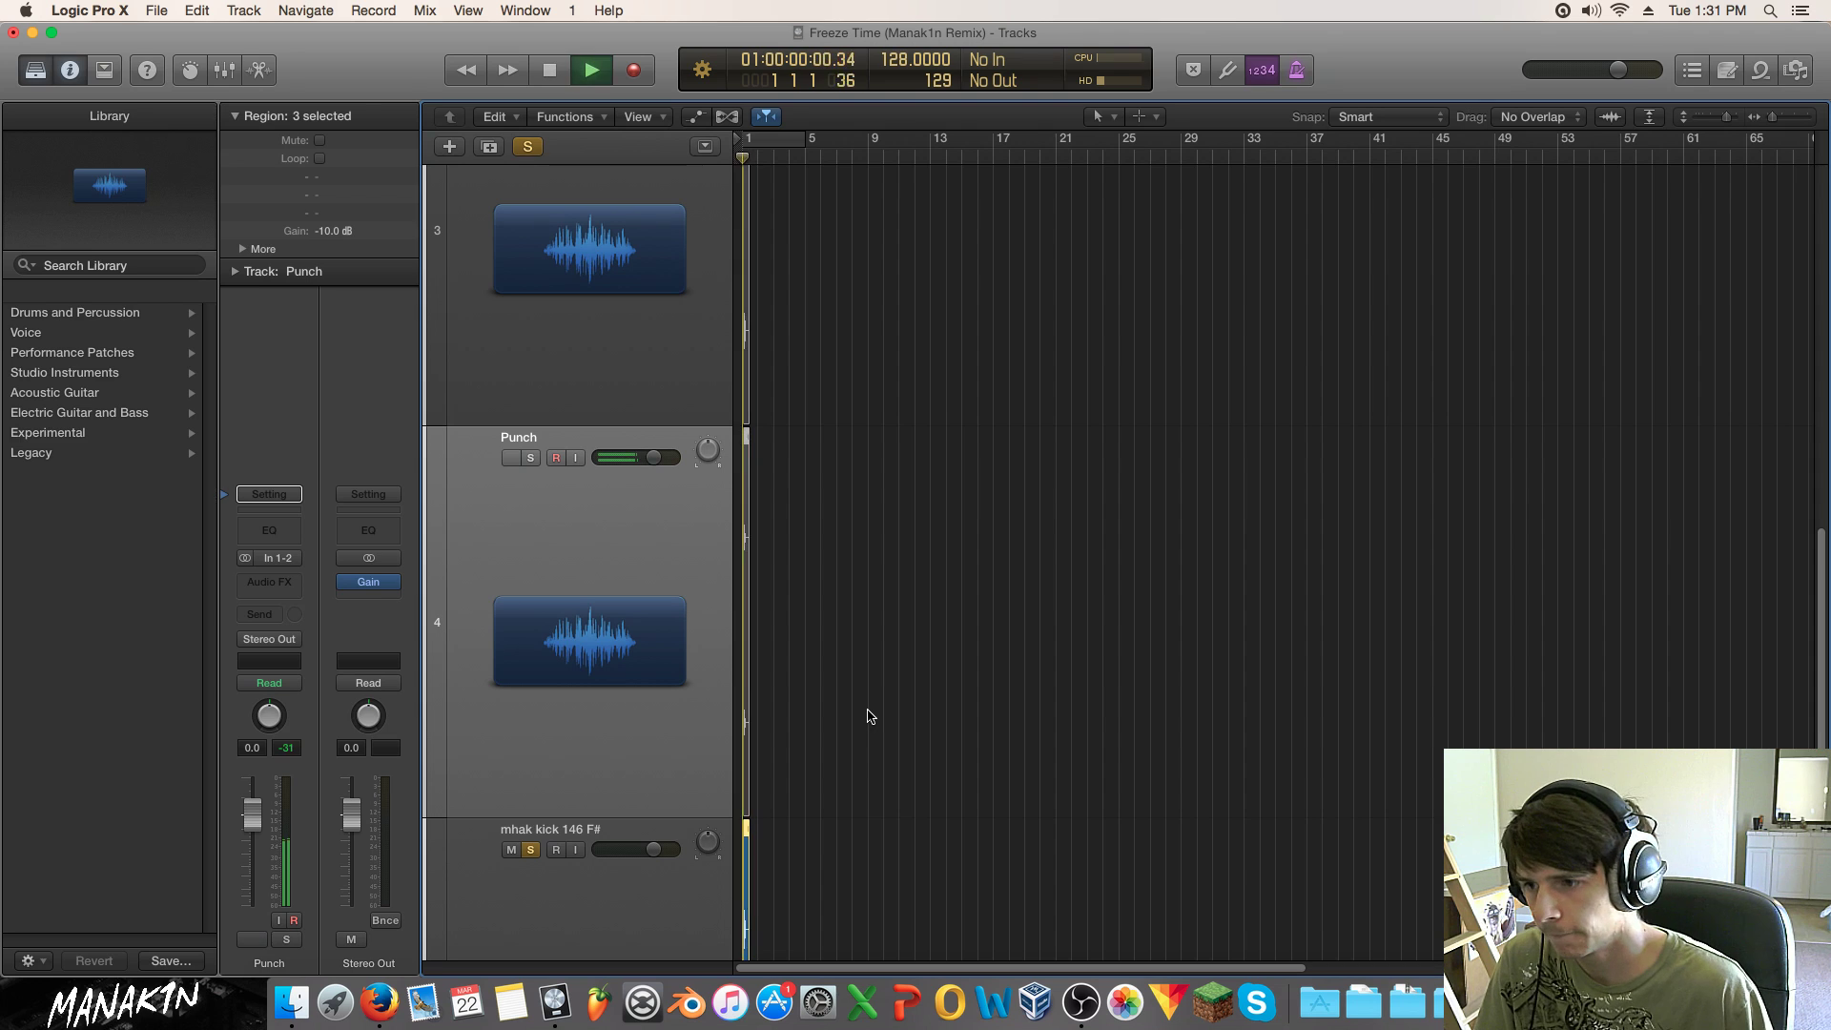
key("space")
Step: Rename the mhak kick 146 F# track to click
left_click(535, 833)
key("y")
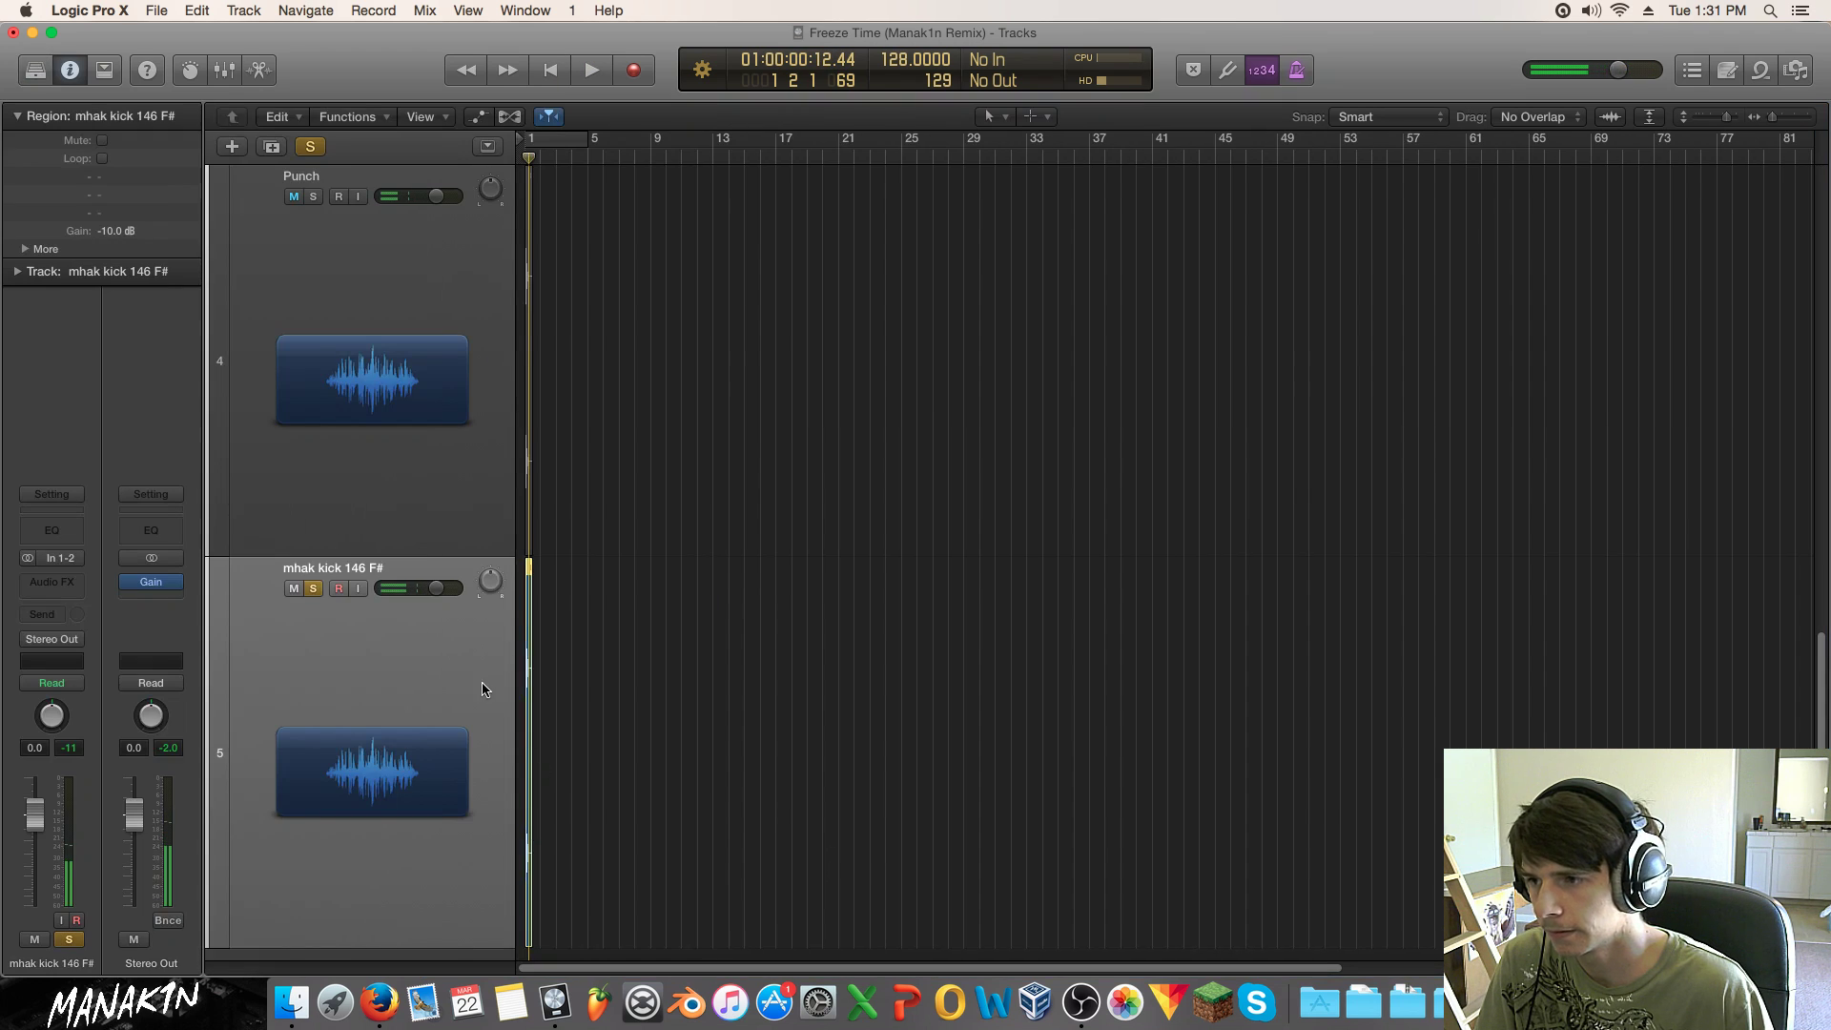
double_click(338, 569)
type("click")
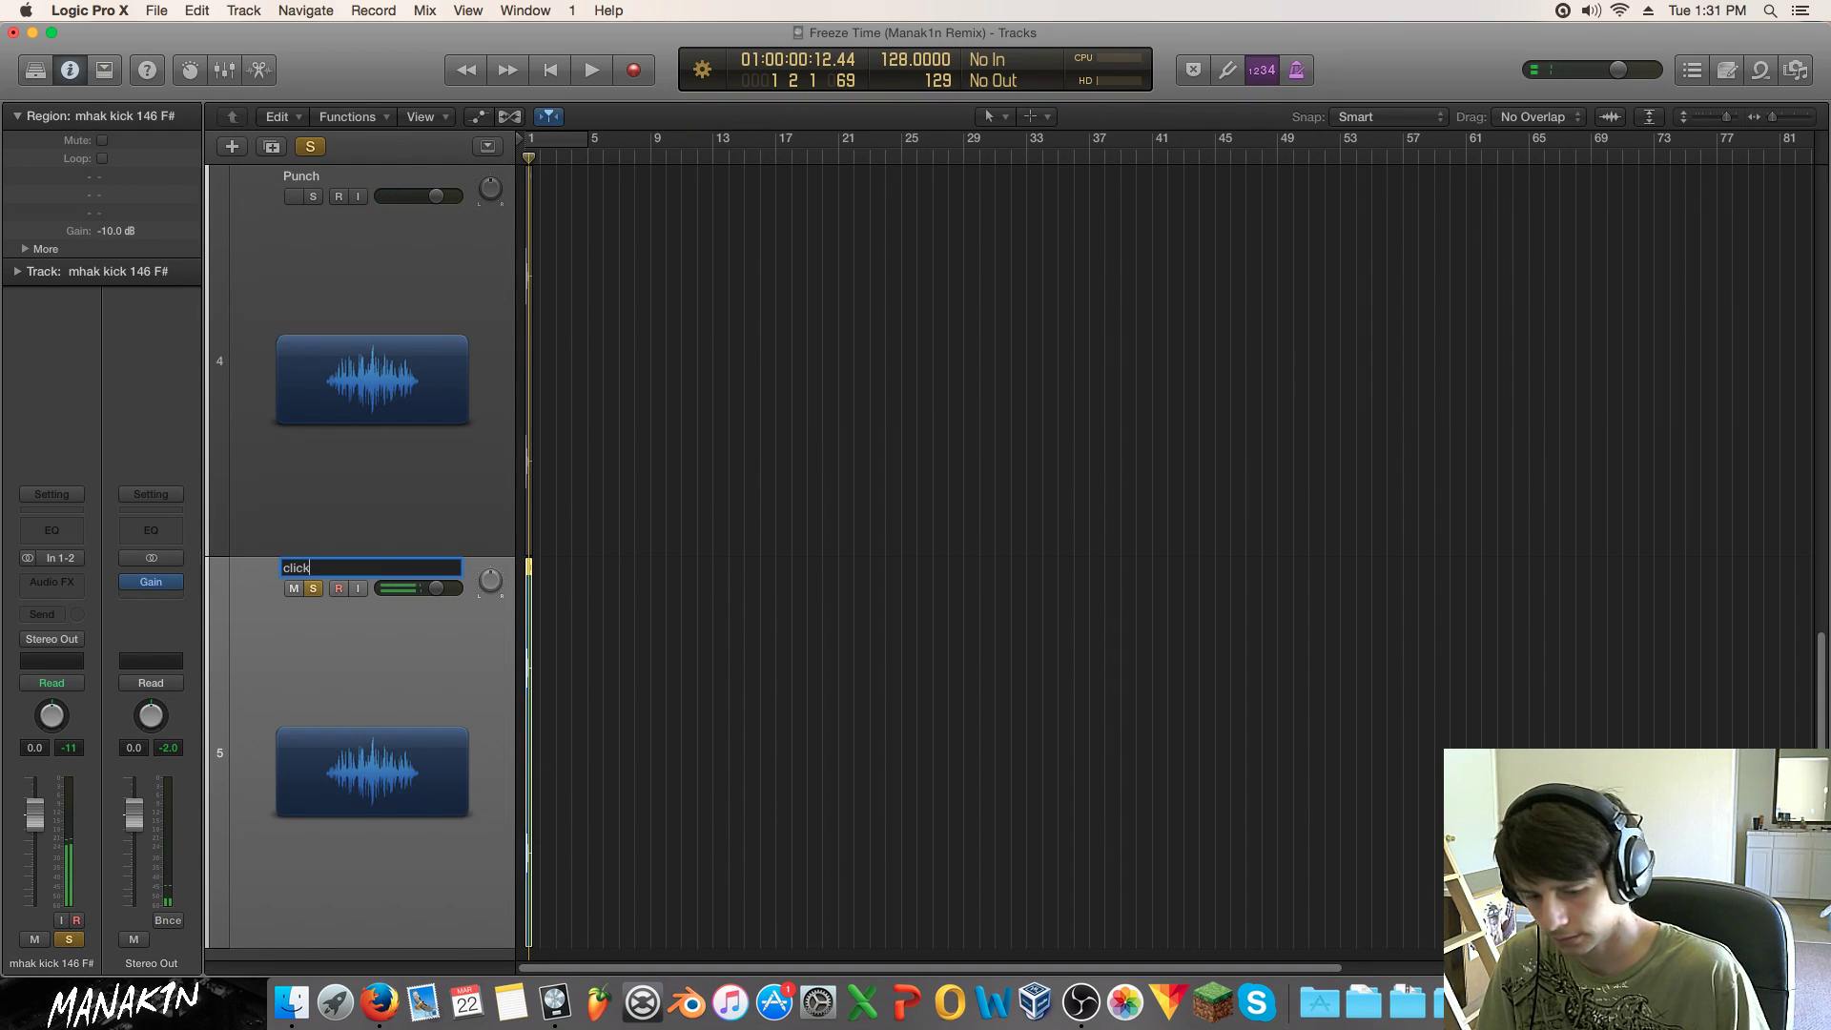
key("Return")
Step: Unsolo the click track and mute the Punch track
left_click(313, 588)
scroll(461, 451, "up", 5)
left_click(293, 550)
scroll(412, 682, "up", 5)
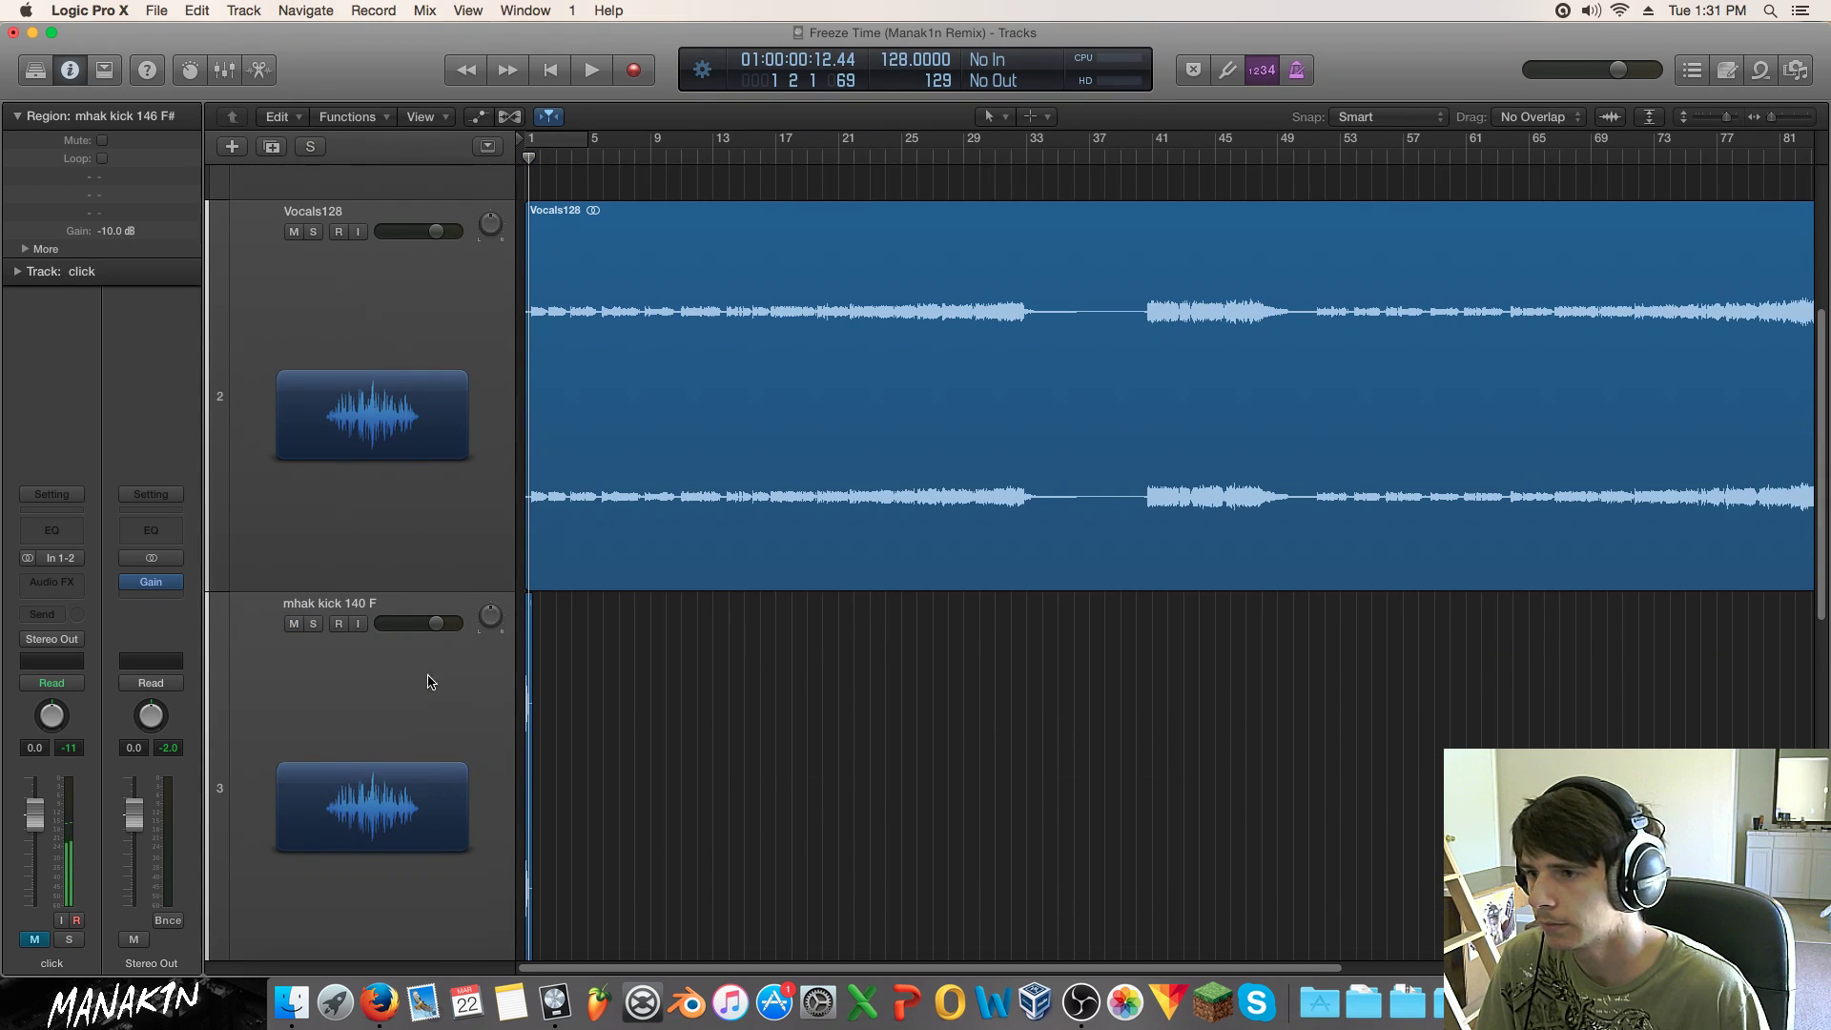
Step: Shrink track heights, then copy the mhak kick 140 F region repeatedly, doubling it to sixteen hits
left_click_drag(1729, 117, 1787, 119)
left_click(572, 434)
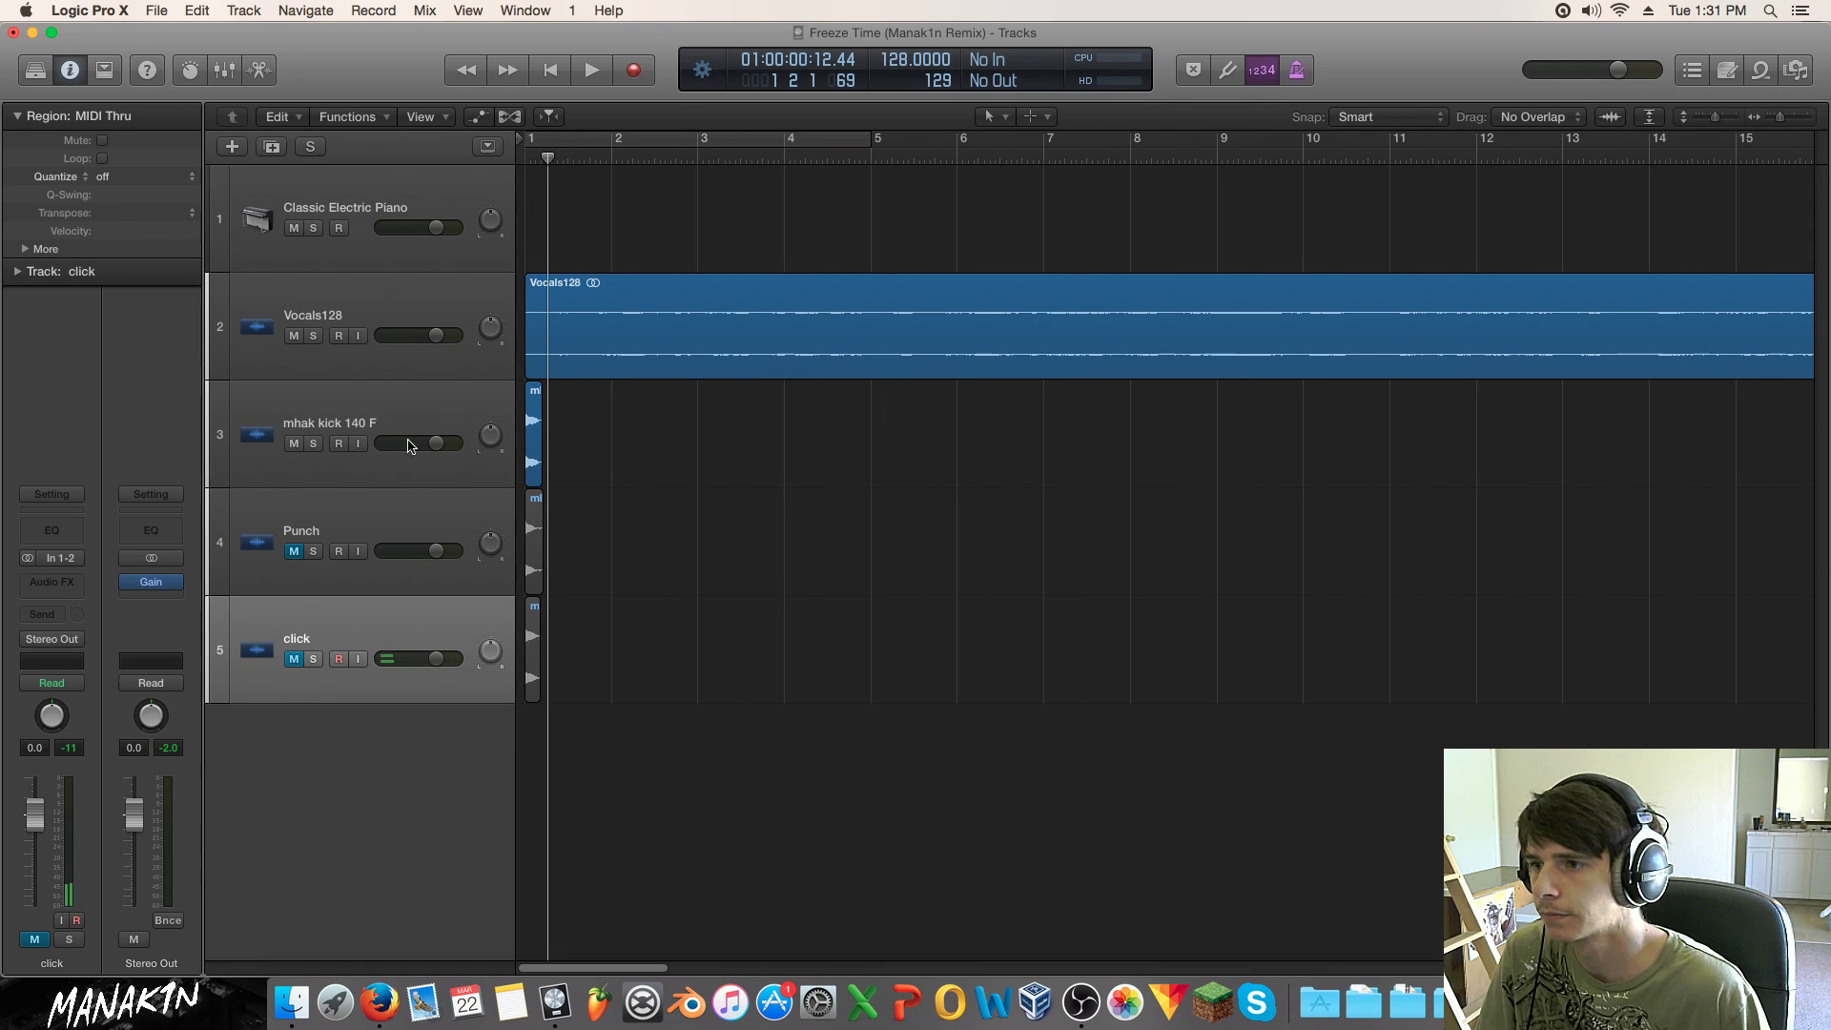
left_click_drag(535, 420, 557, 422)
left_click_drag(732, 425, 621, 435)
left_click_drag(805, 425, 706, 421)
left_click_drag(953, 413, 870, 427)
Step: Copy all 32 kick regions to start at bar 9, filling 64 hits, and play the pattern
left_click_drag(1513, 417, 545, 425)
left_click_drag(1413, 416, 388, 435)
left_click_drag(537, 428, 1222, 417)
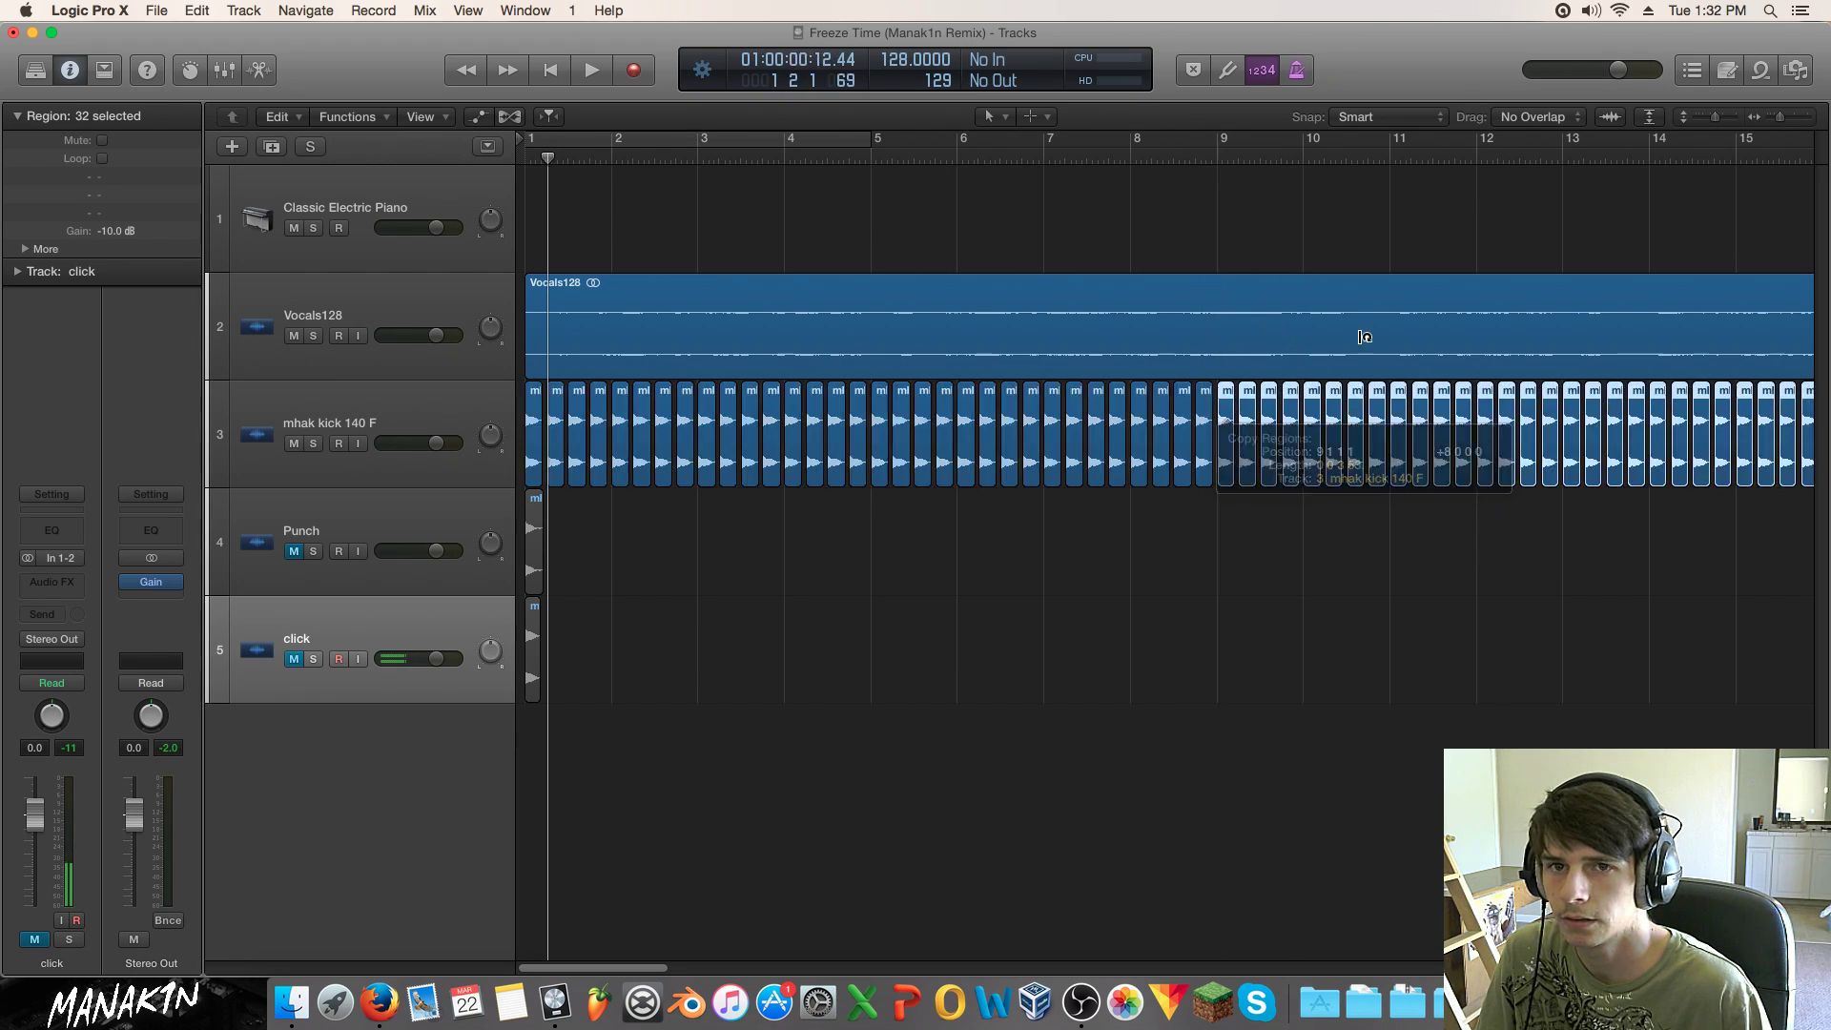
left_click(1776, 119)
key("space")
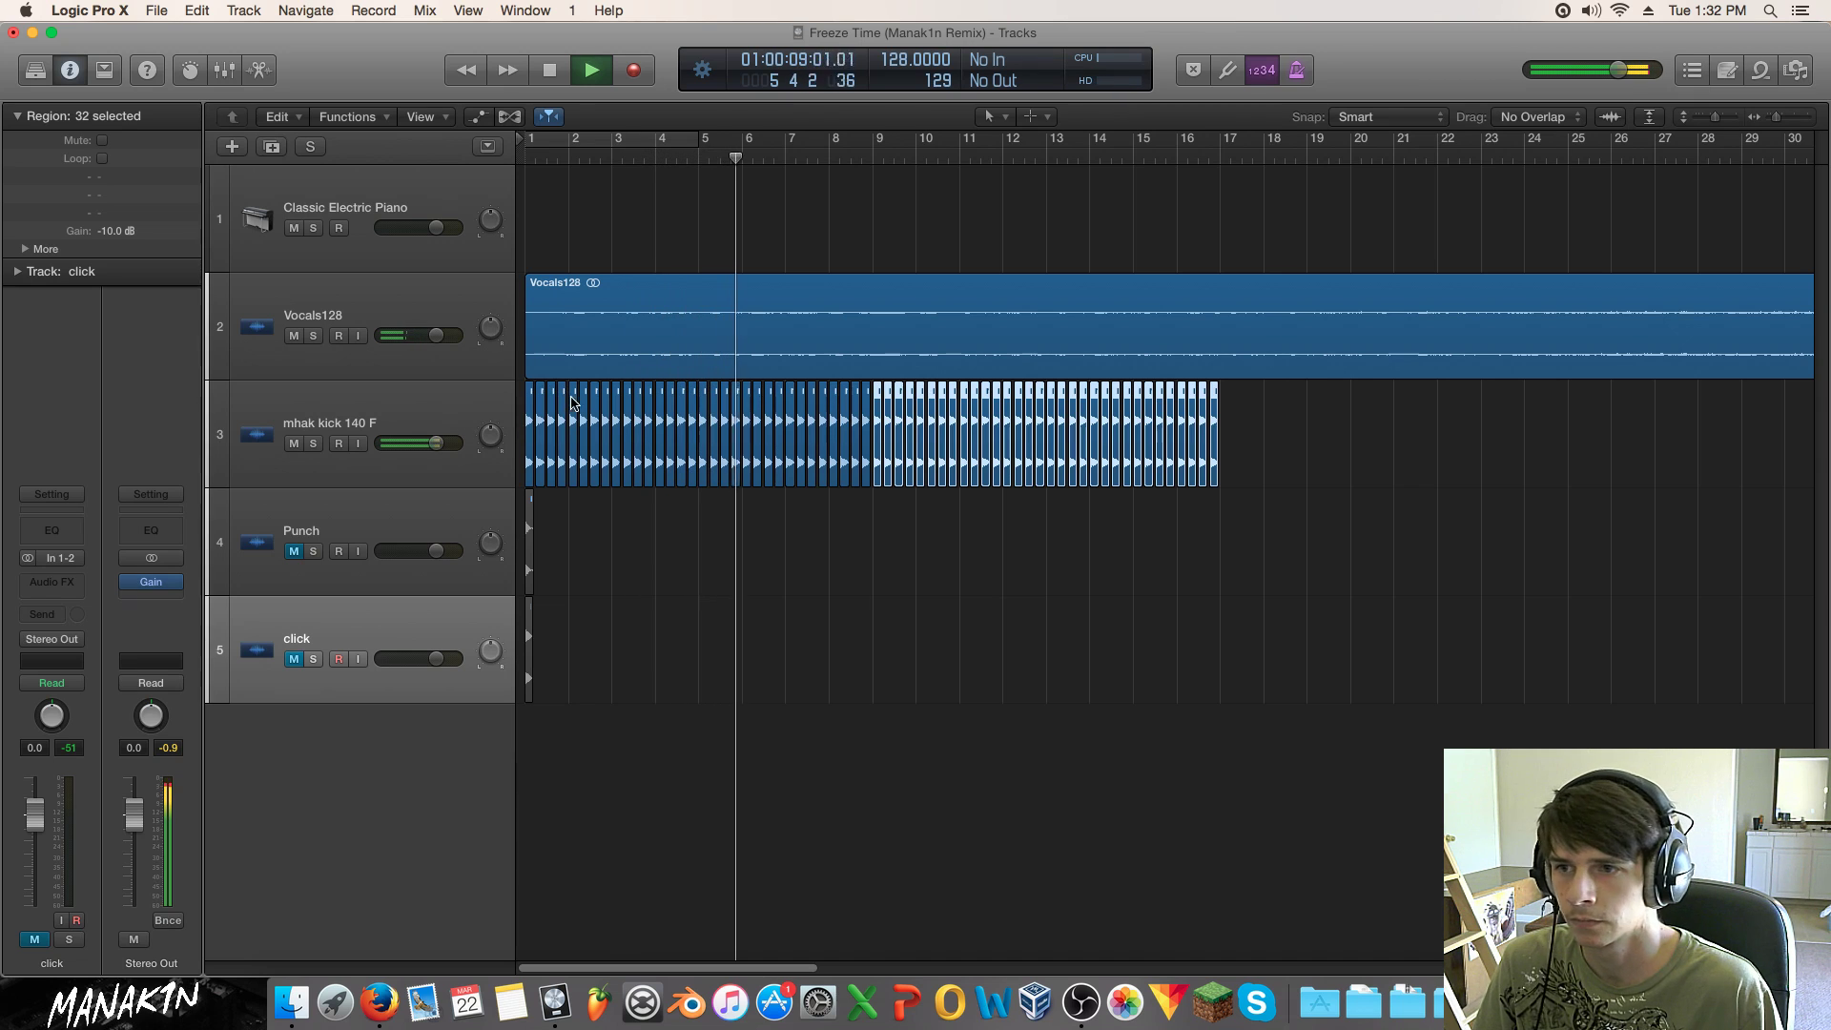
left_click(400, 424)
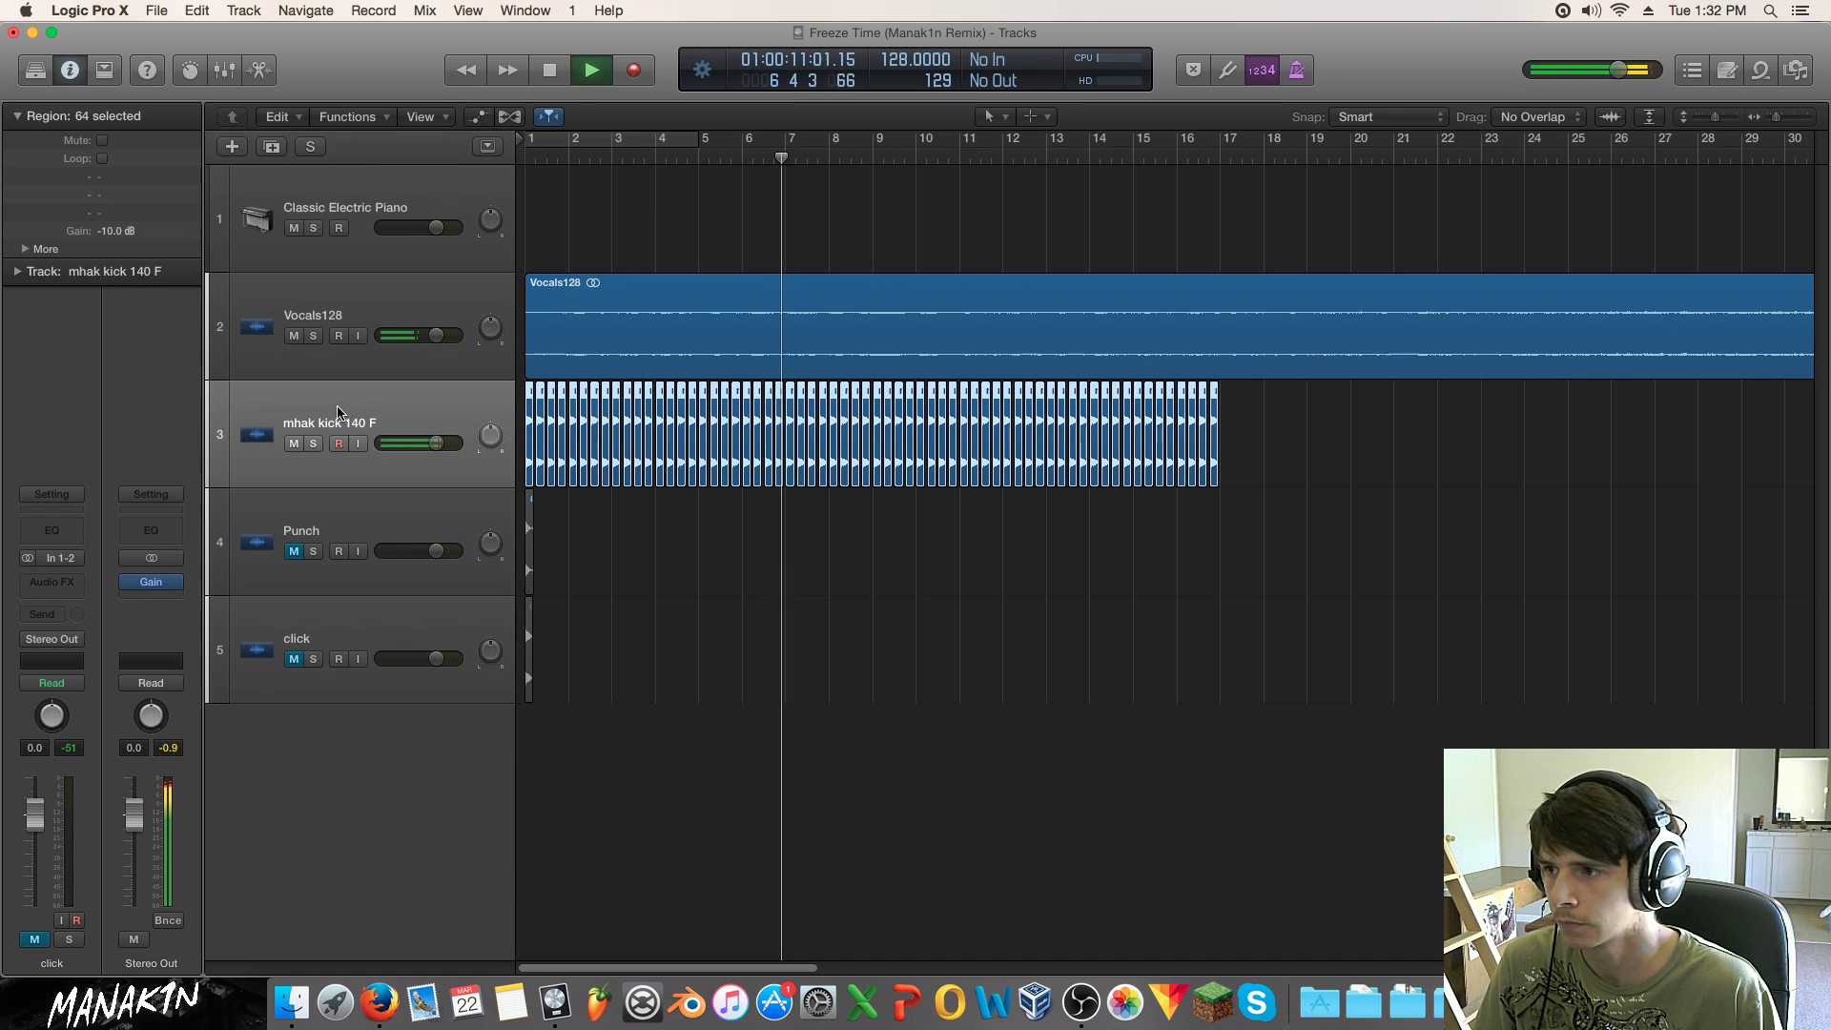
left_click(55, 580)
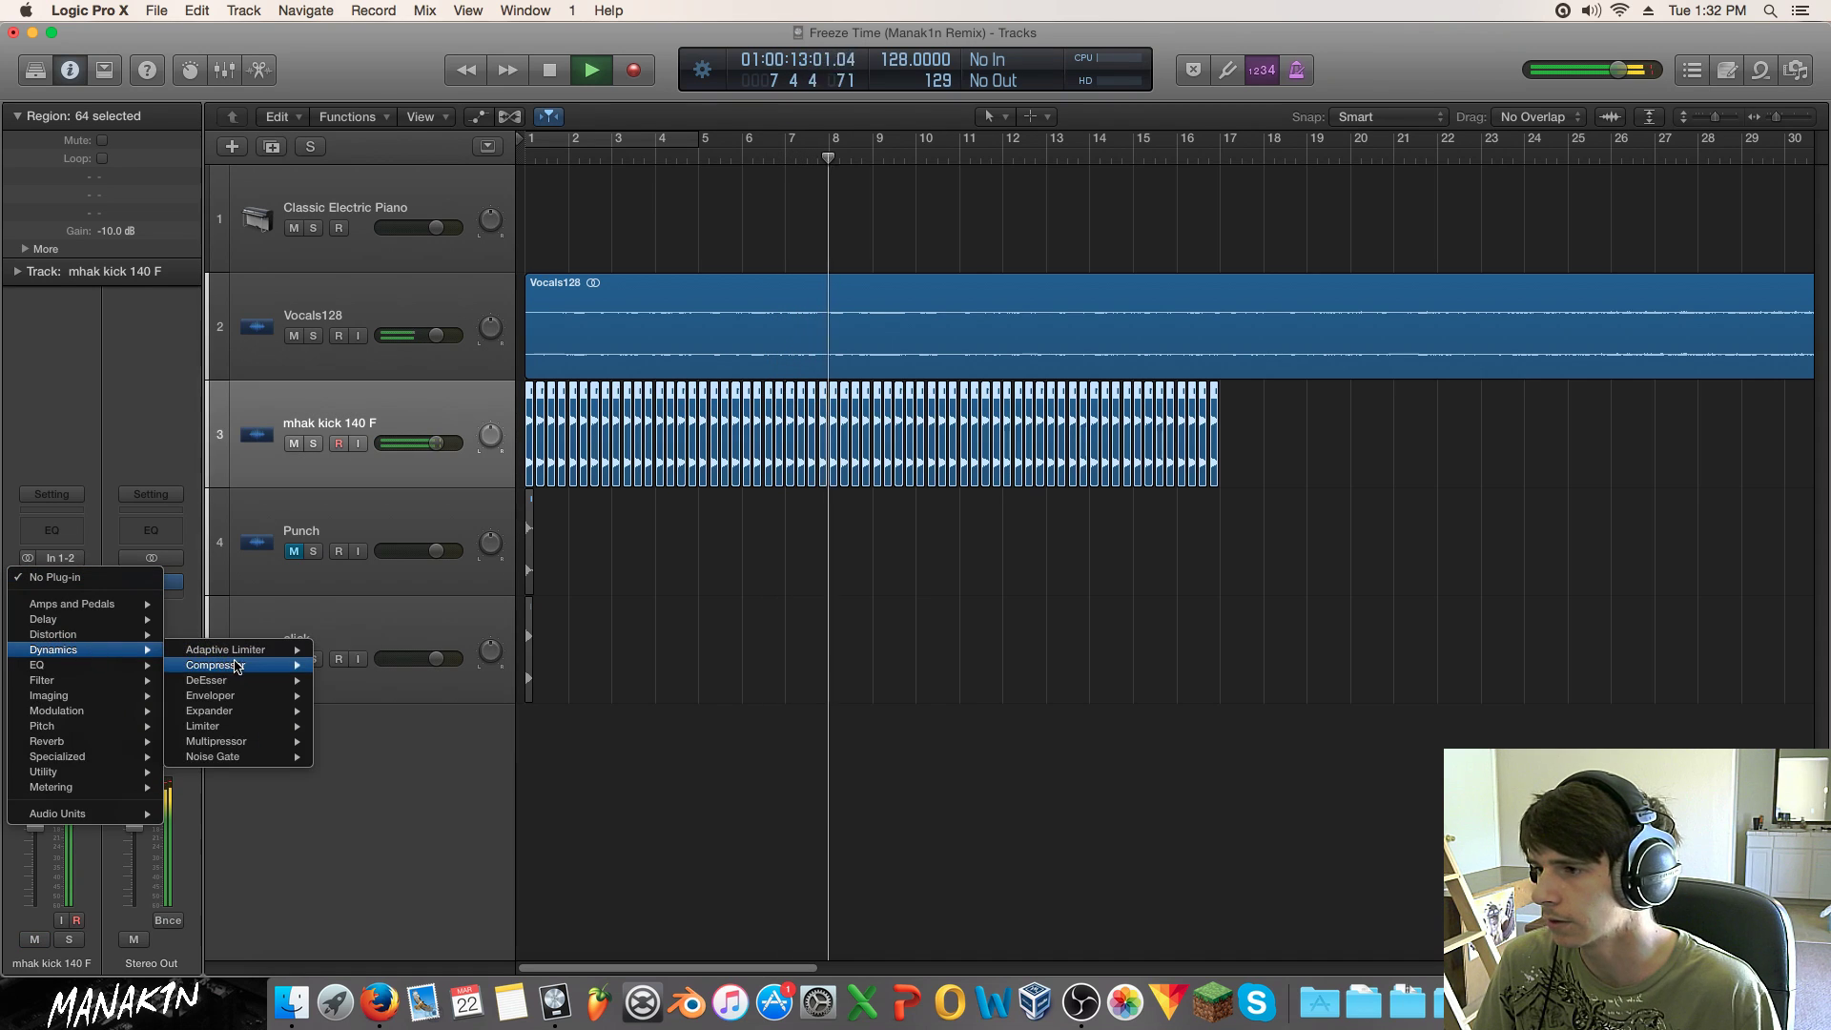
Step: Insert a Compressor on the mhak kick 140 F track and start playback
left_click(829, 270)
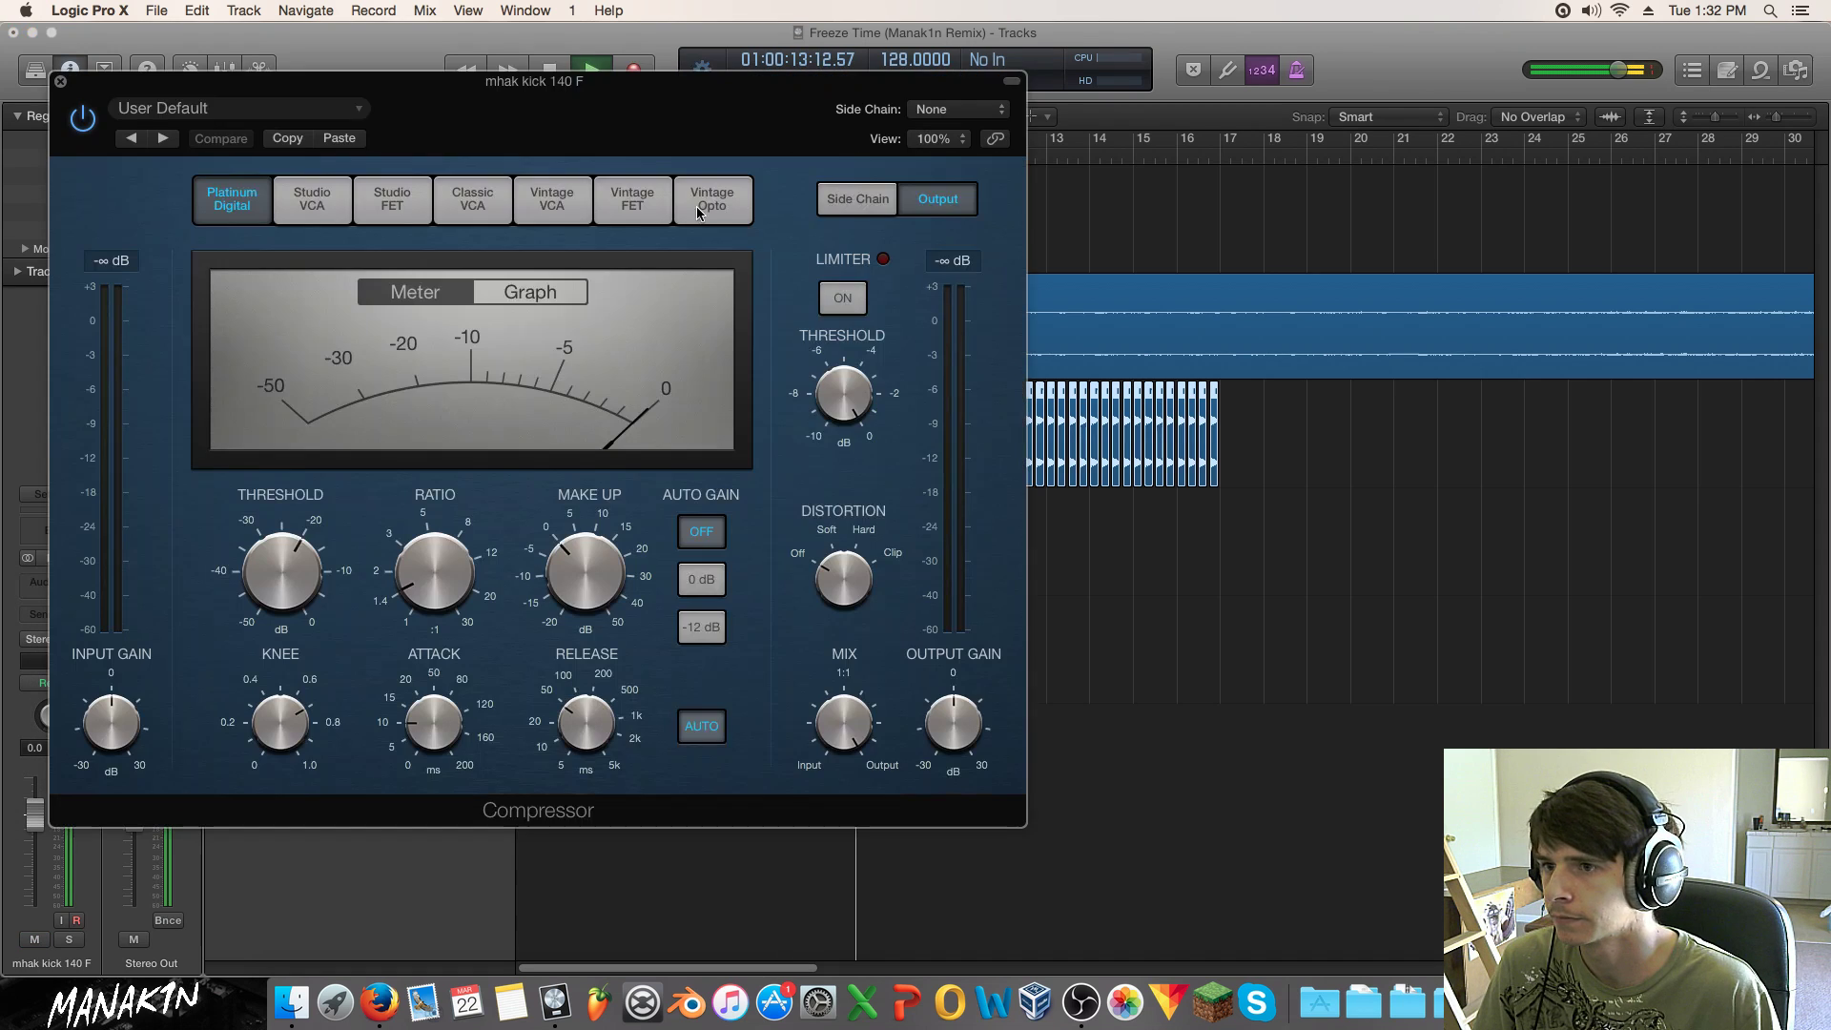
left_click(1058, 343)
left_click_drag(655, 103, 1186, 171)
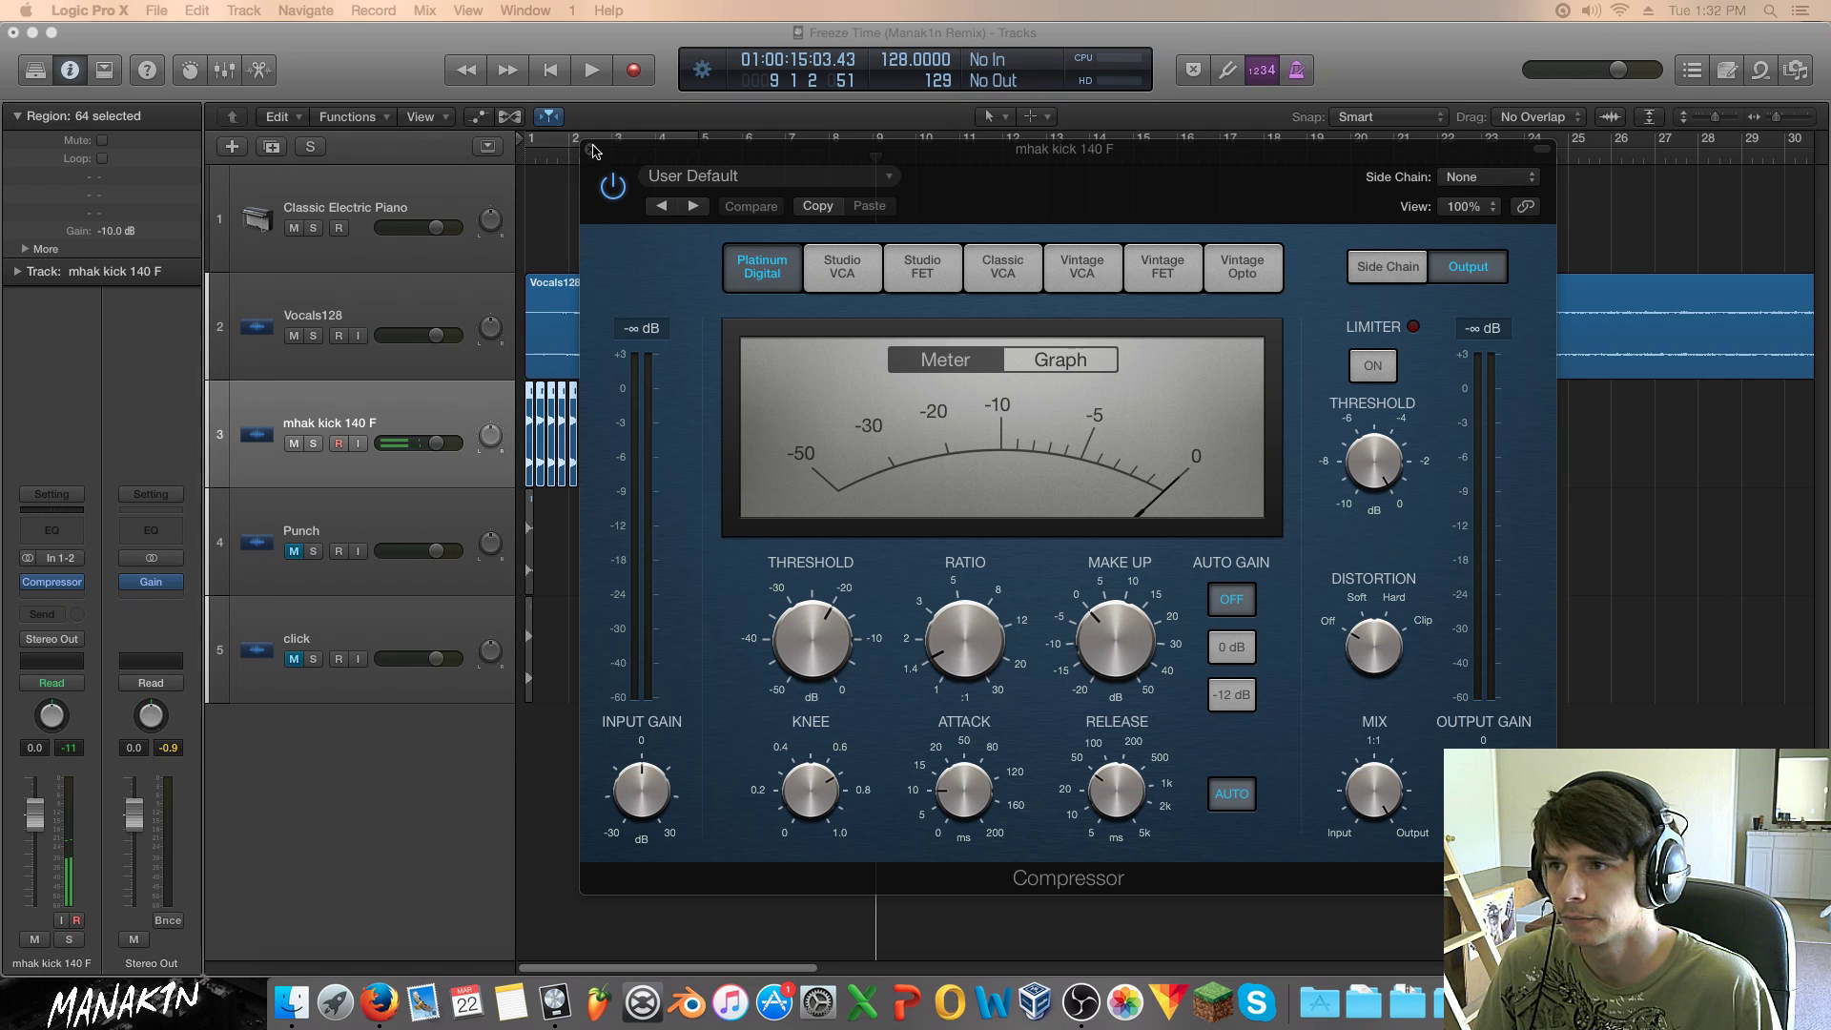
left_click_drag(655, 155, 728, 173)
key("space")
Step: Set threshold to about -24 dB, attack to 143 ms, ratio near 3, release AUTO off
left_click_drag(868, 629, 877, 694)
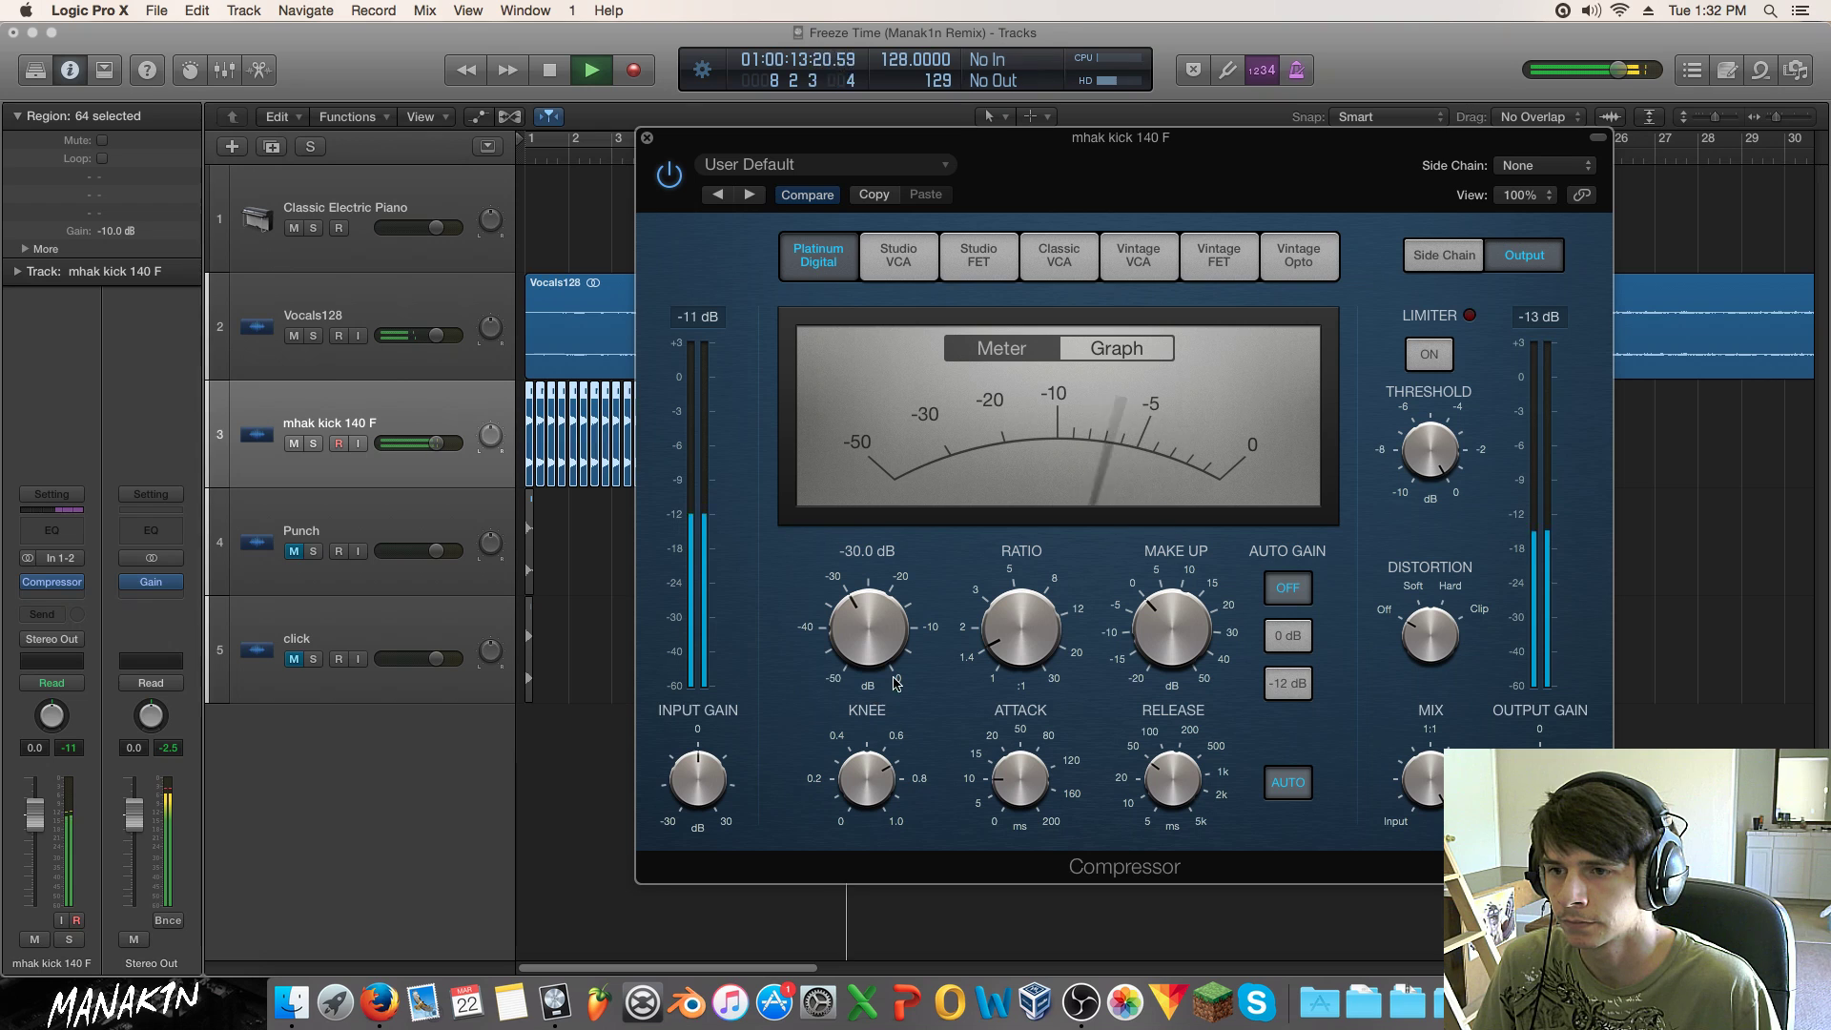
left_click_drag(1013, 773, 1017, 716)
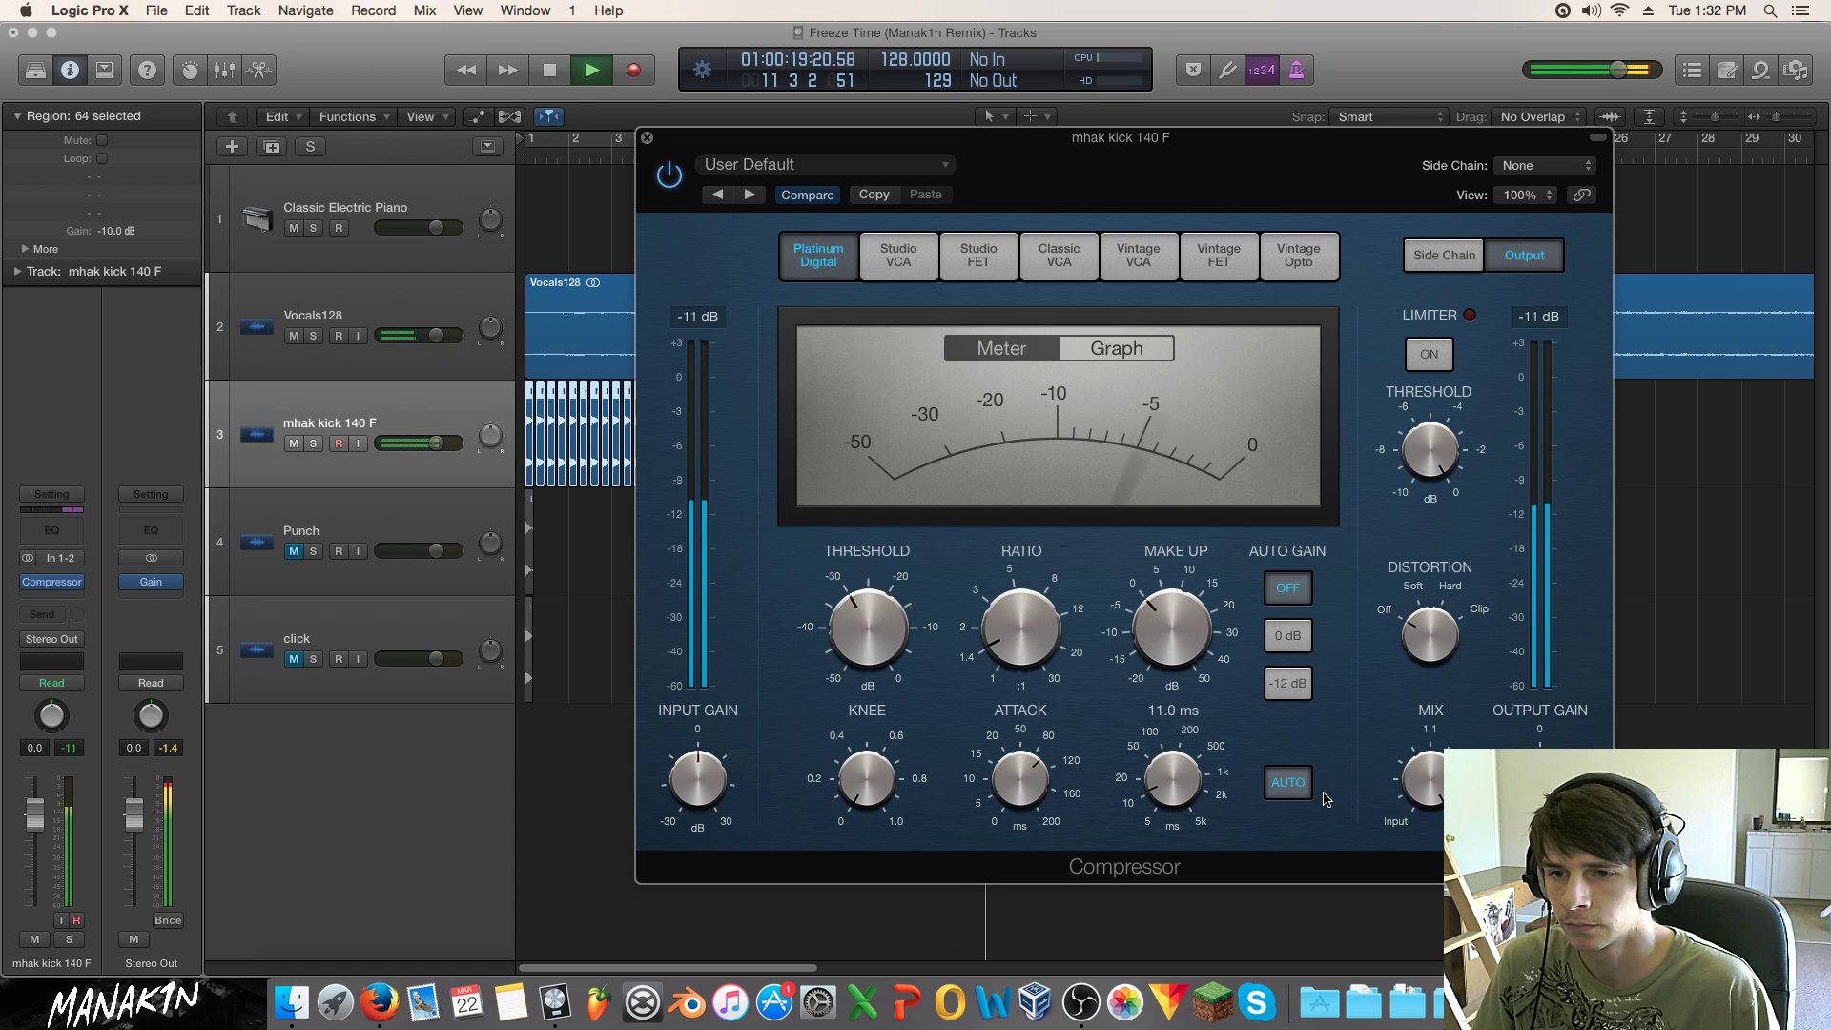
left_click(1288, 782)
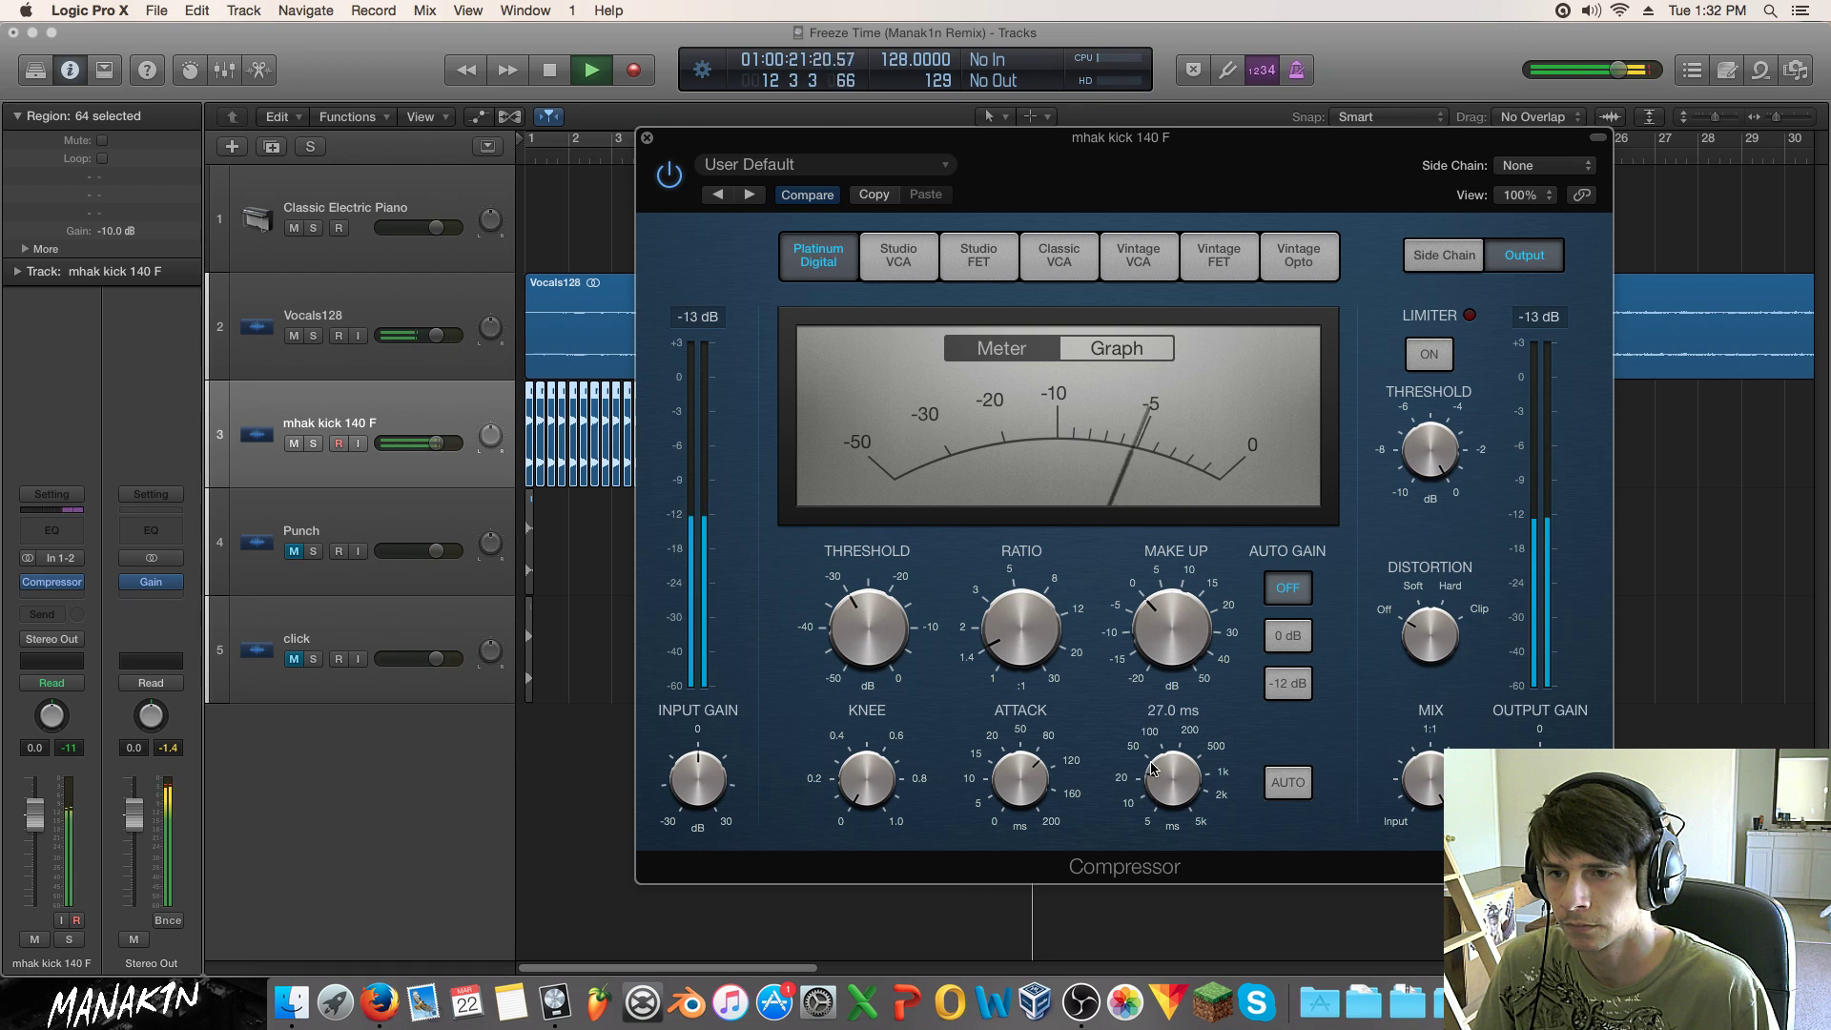
left_click_drag(1002, 637, 1011, 578)
left_click_drag(876, 640, 876, 646)
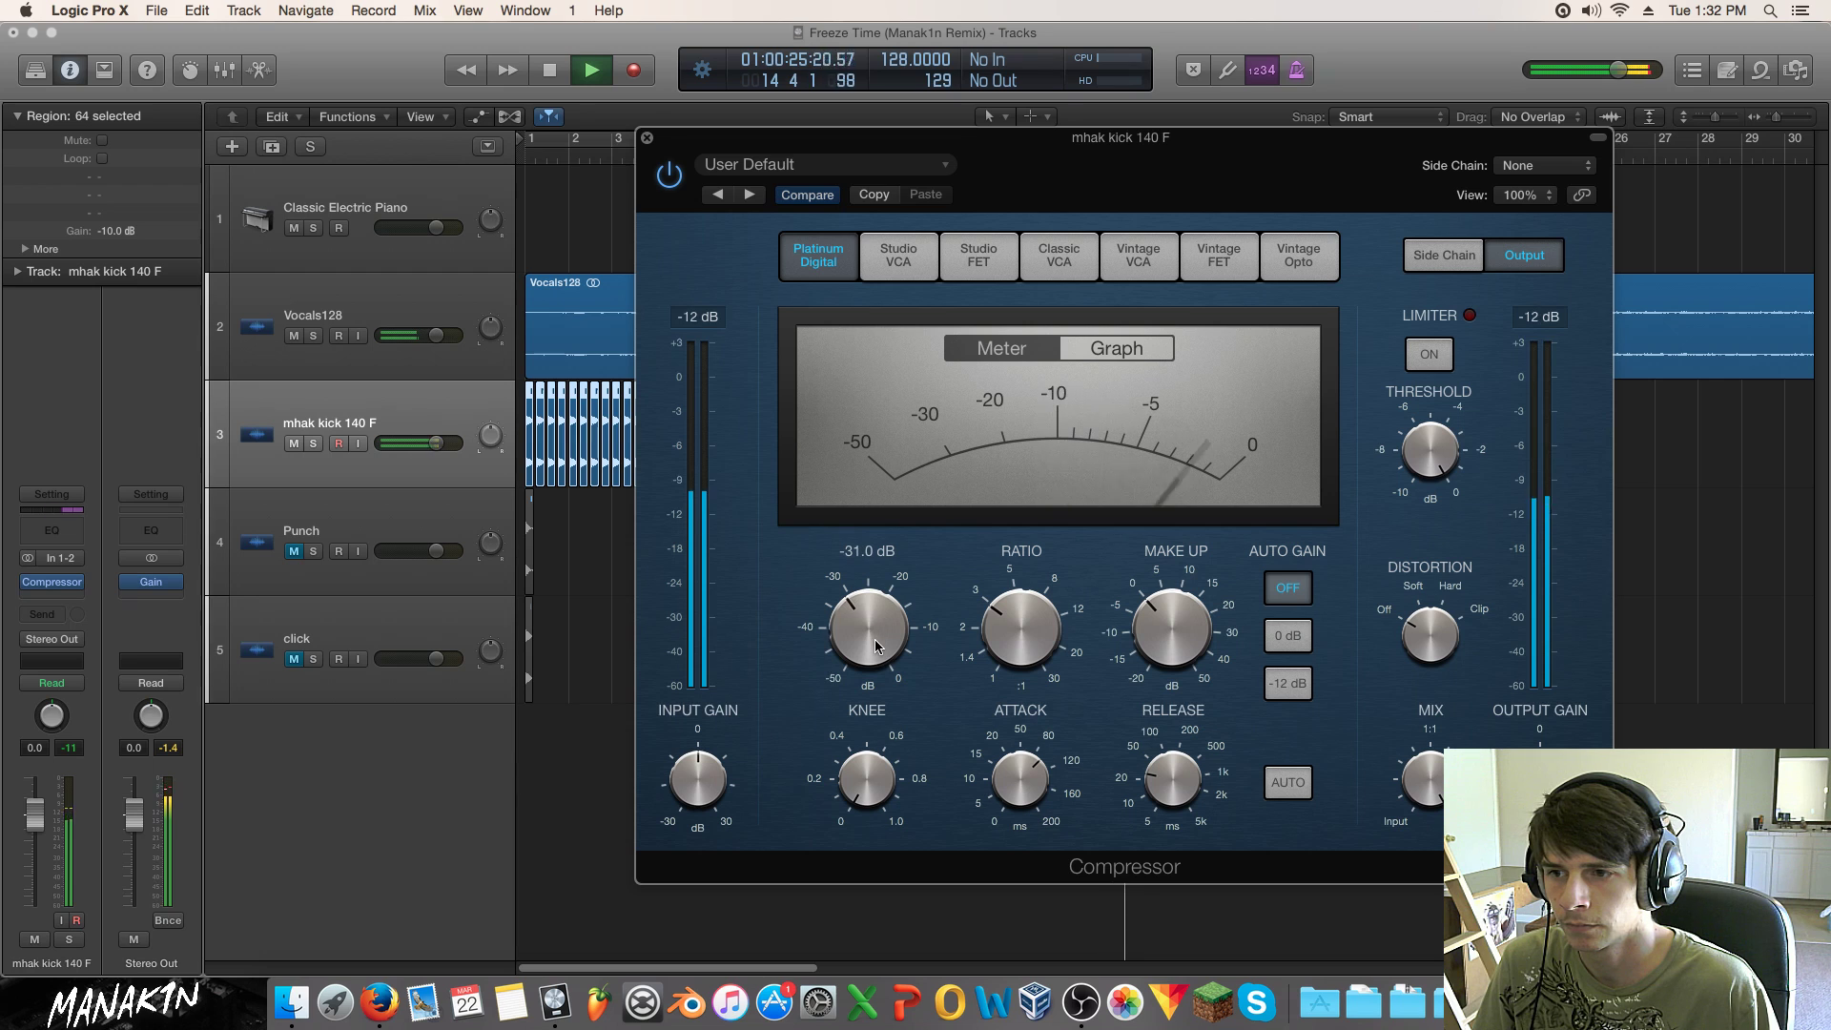
left_click_drag(1006, 774, 1002, 749)
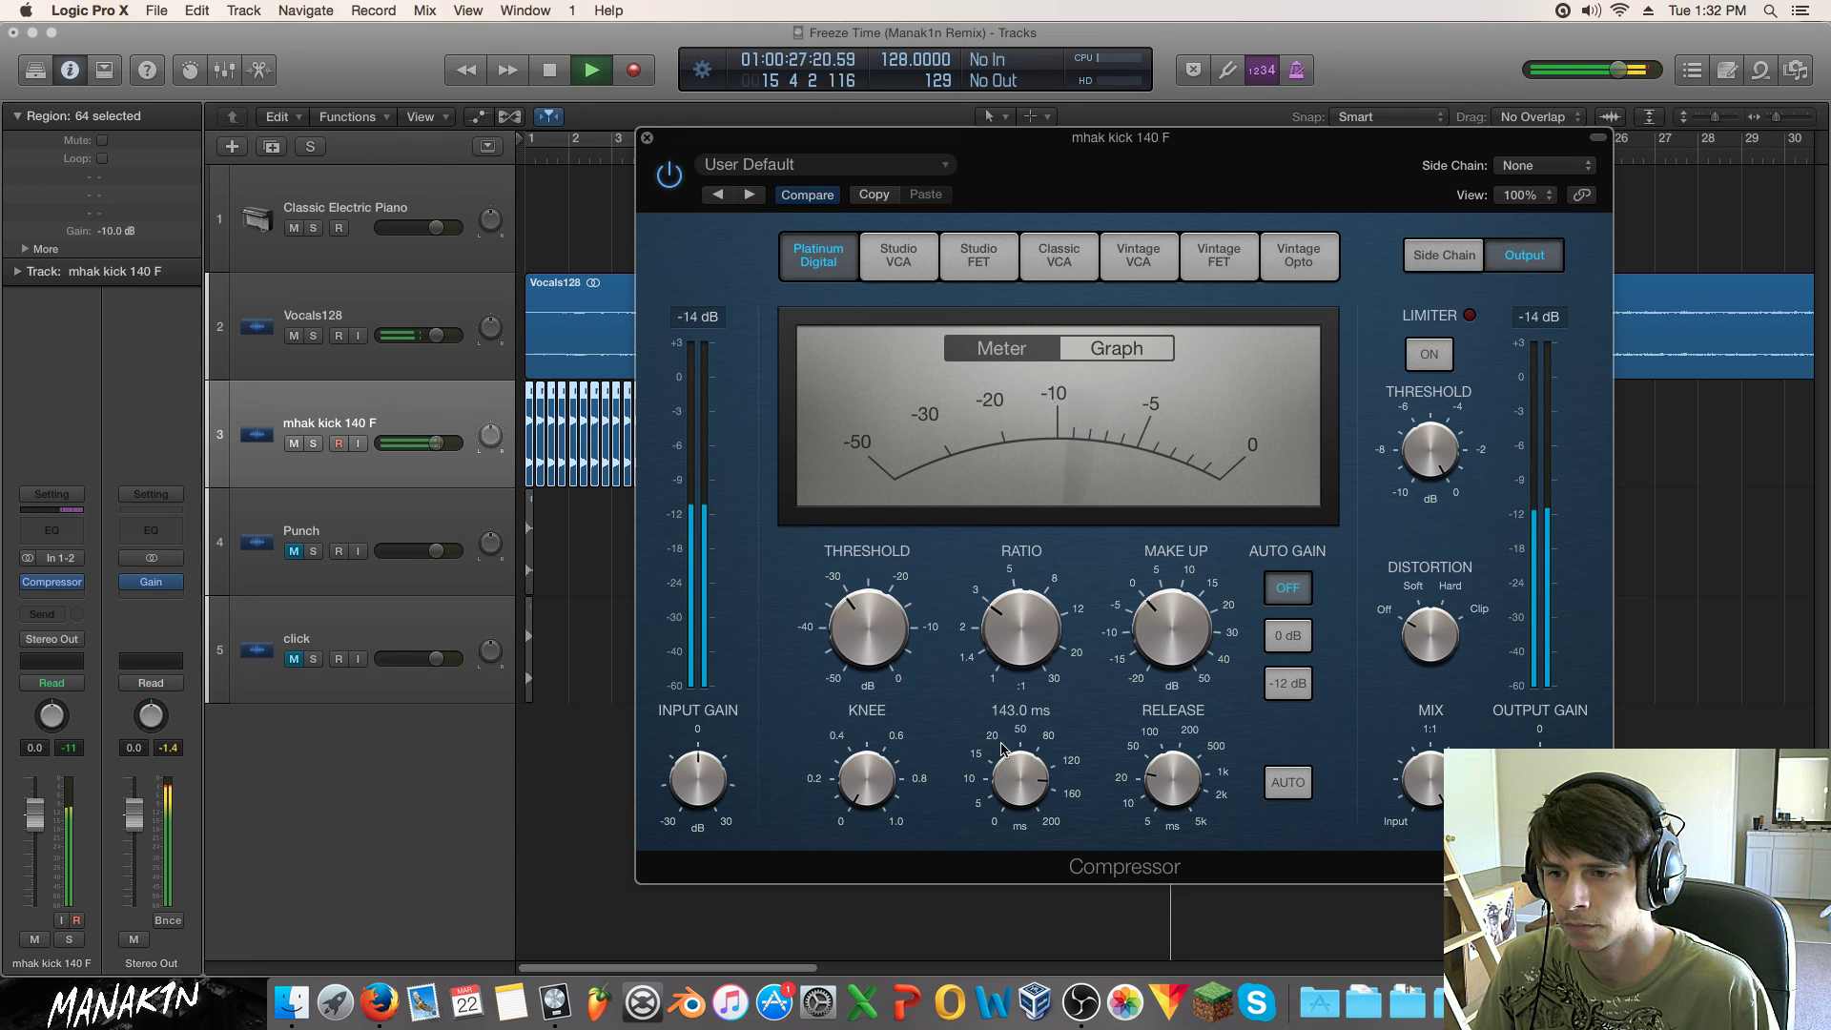
mouse_move(889, 622)
left_click_drag(888, 622, 890, 596)
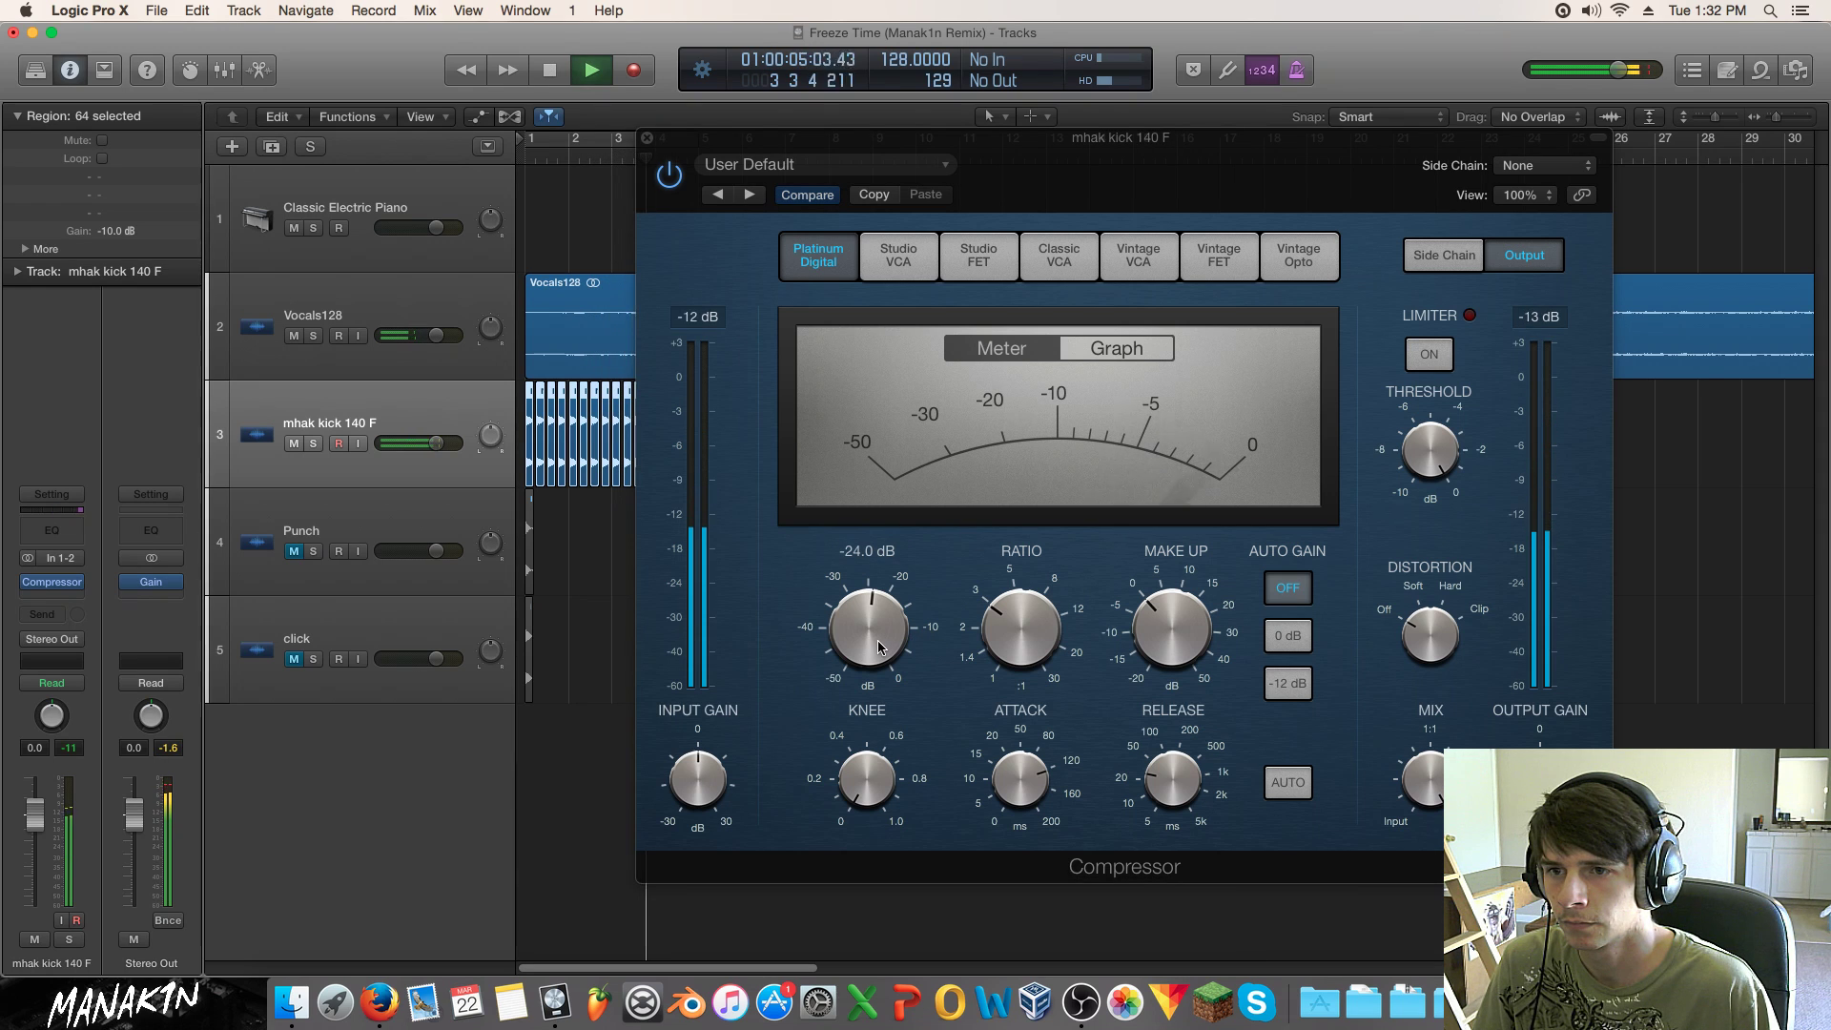
Step: Blend the compressor mix to about 73% and add 2 dB of make-up gain
left_click(1425, 849)
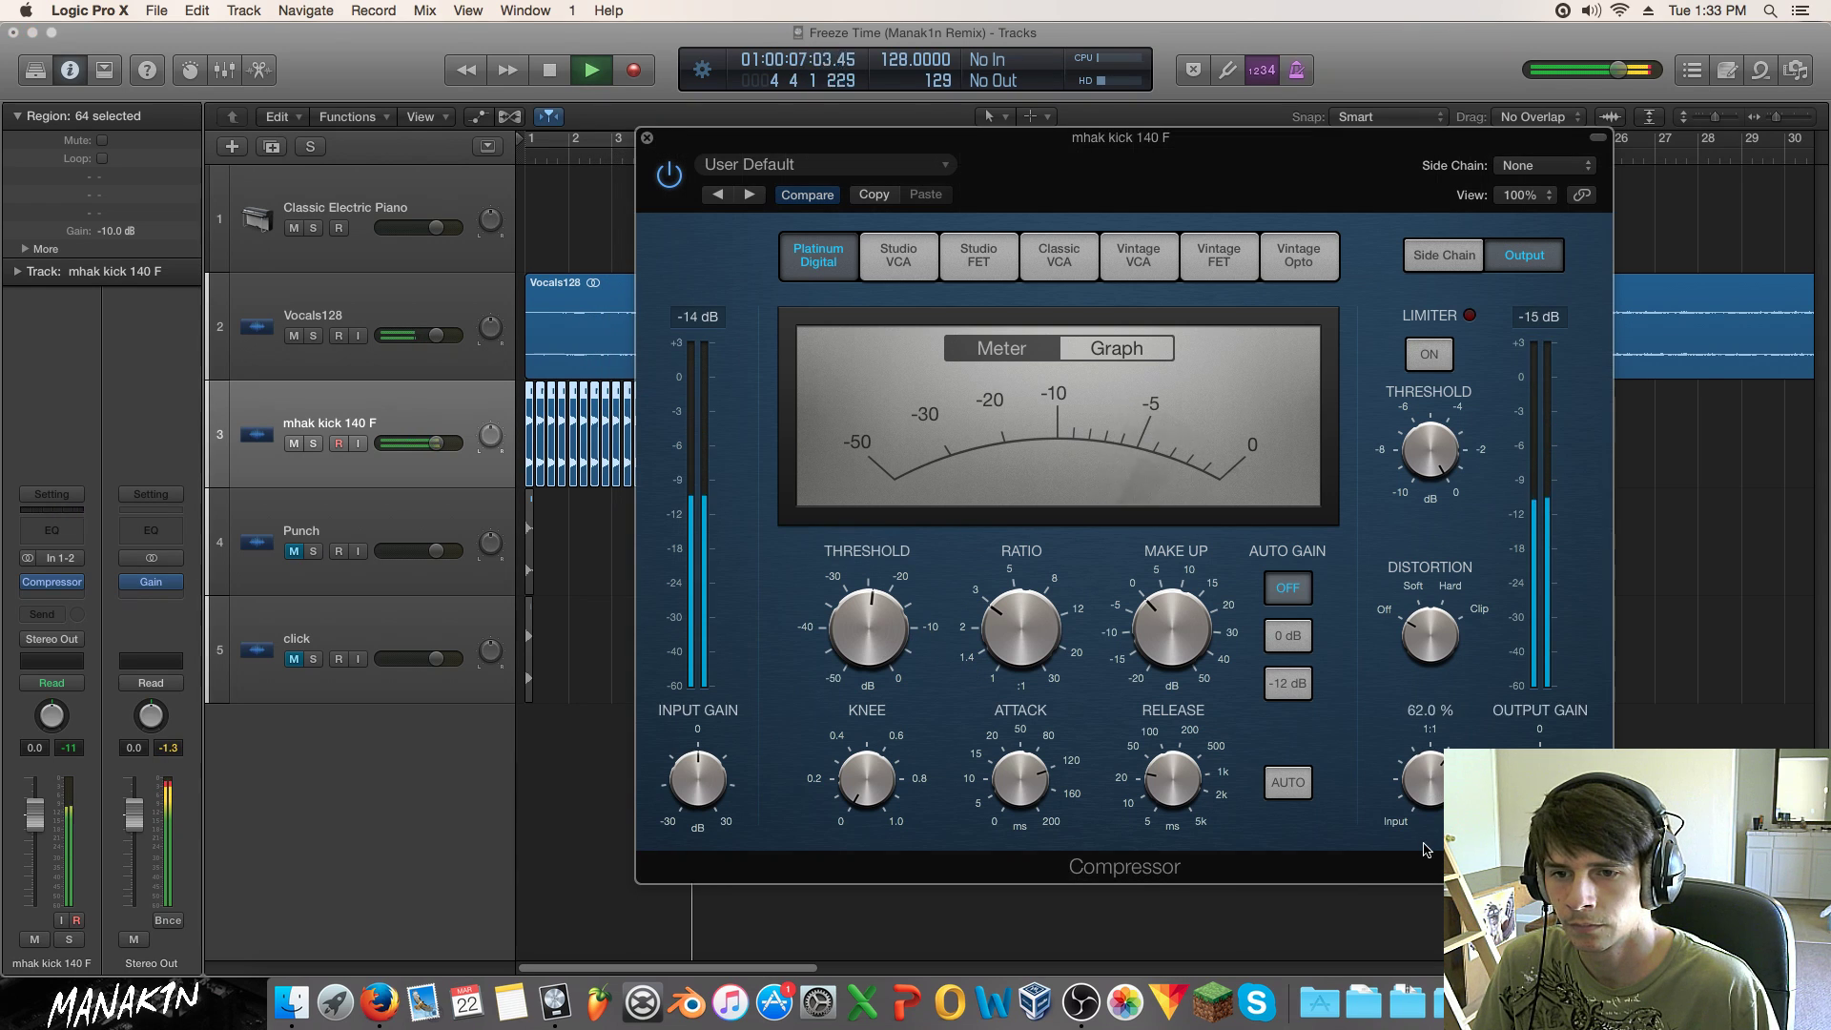
left_click(668, 179)
left_click(669, 178)
left_click_drag(1429, 772, 1433, 777)
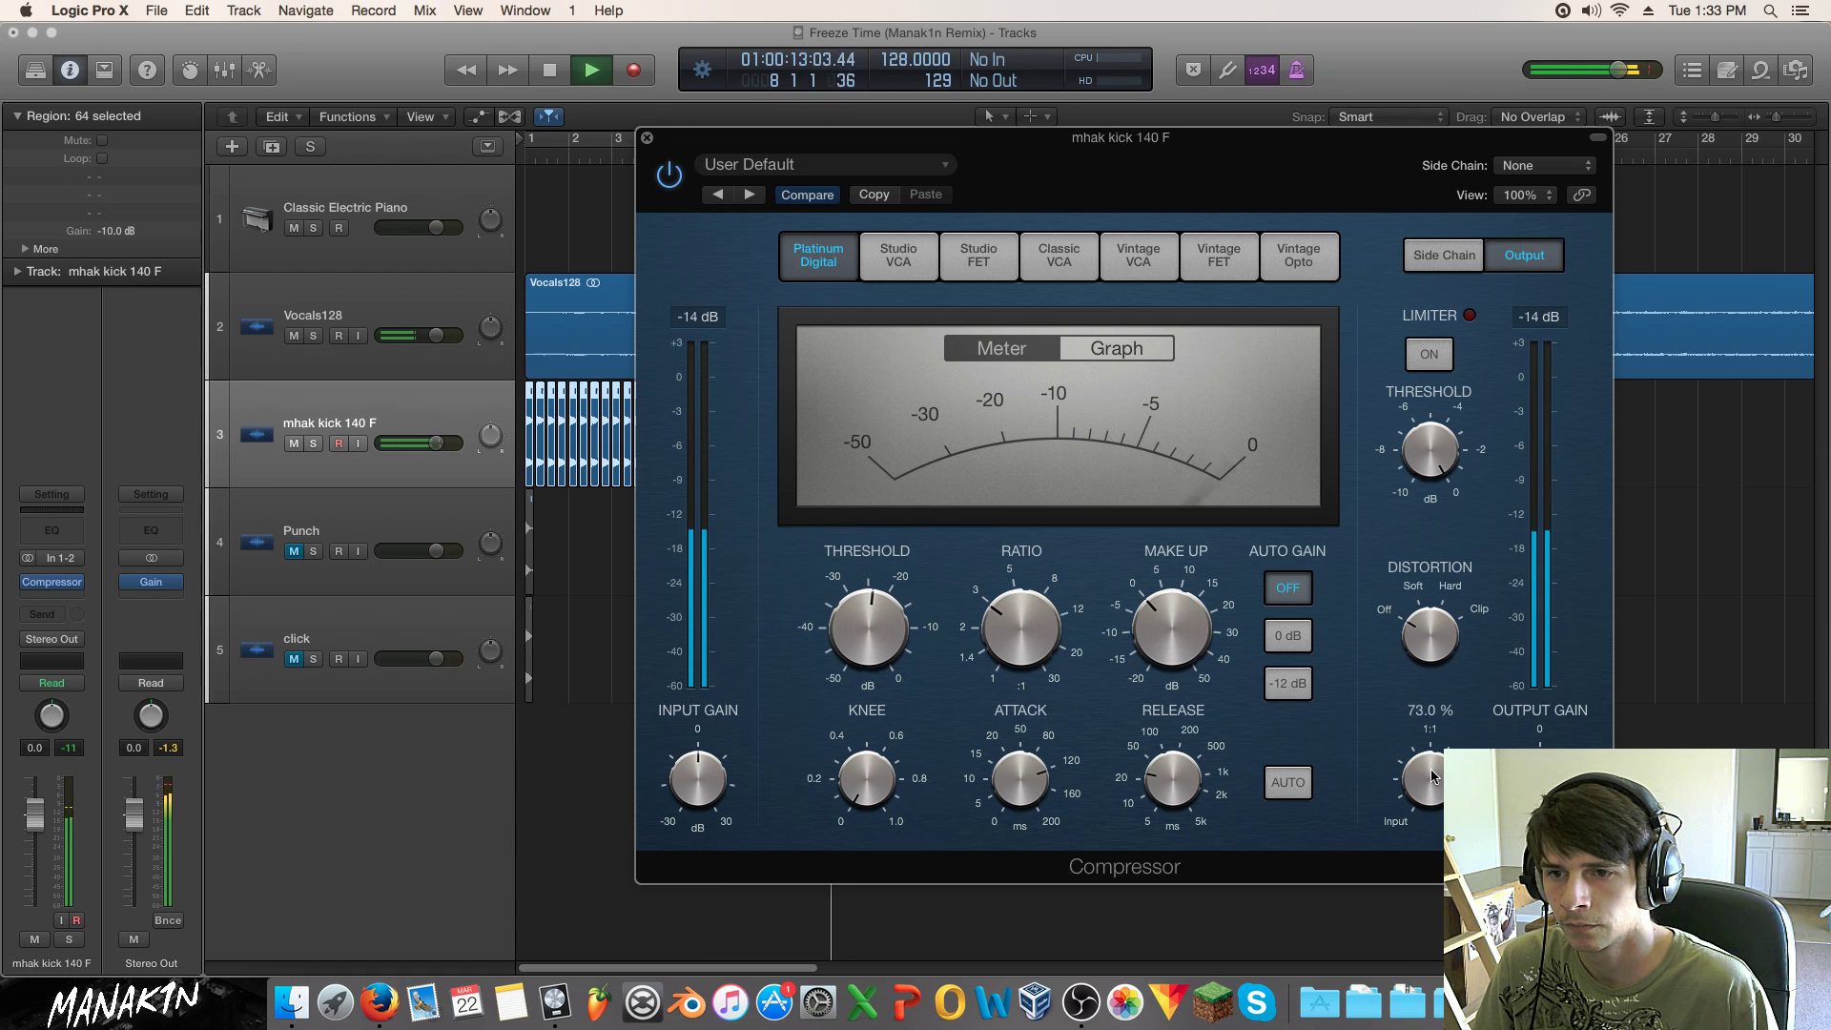
left_click_drag(1158, 624, 1158, 615)
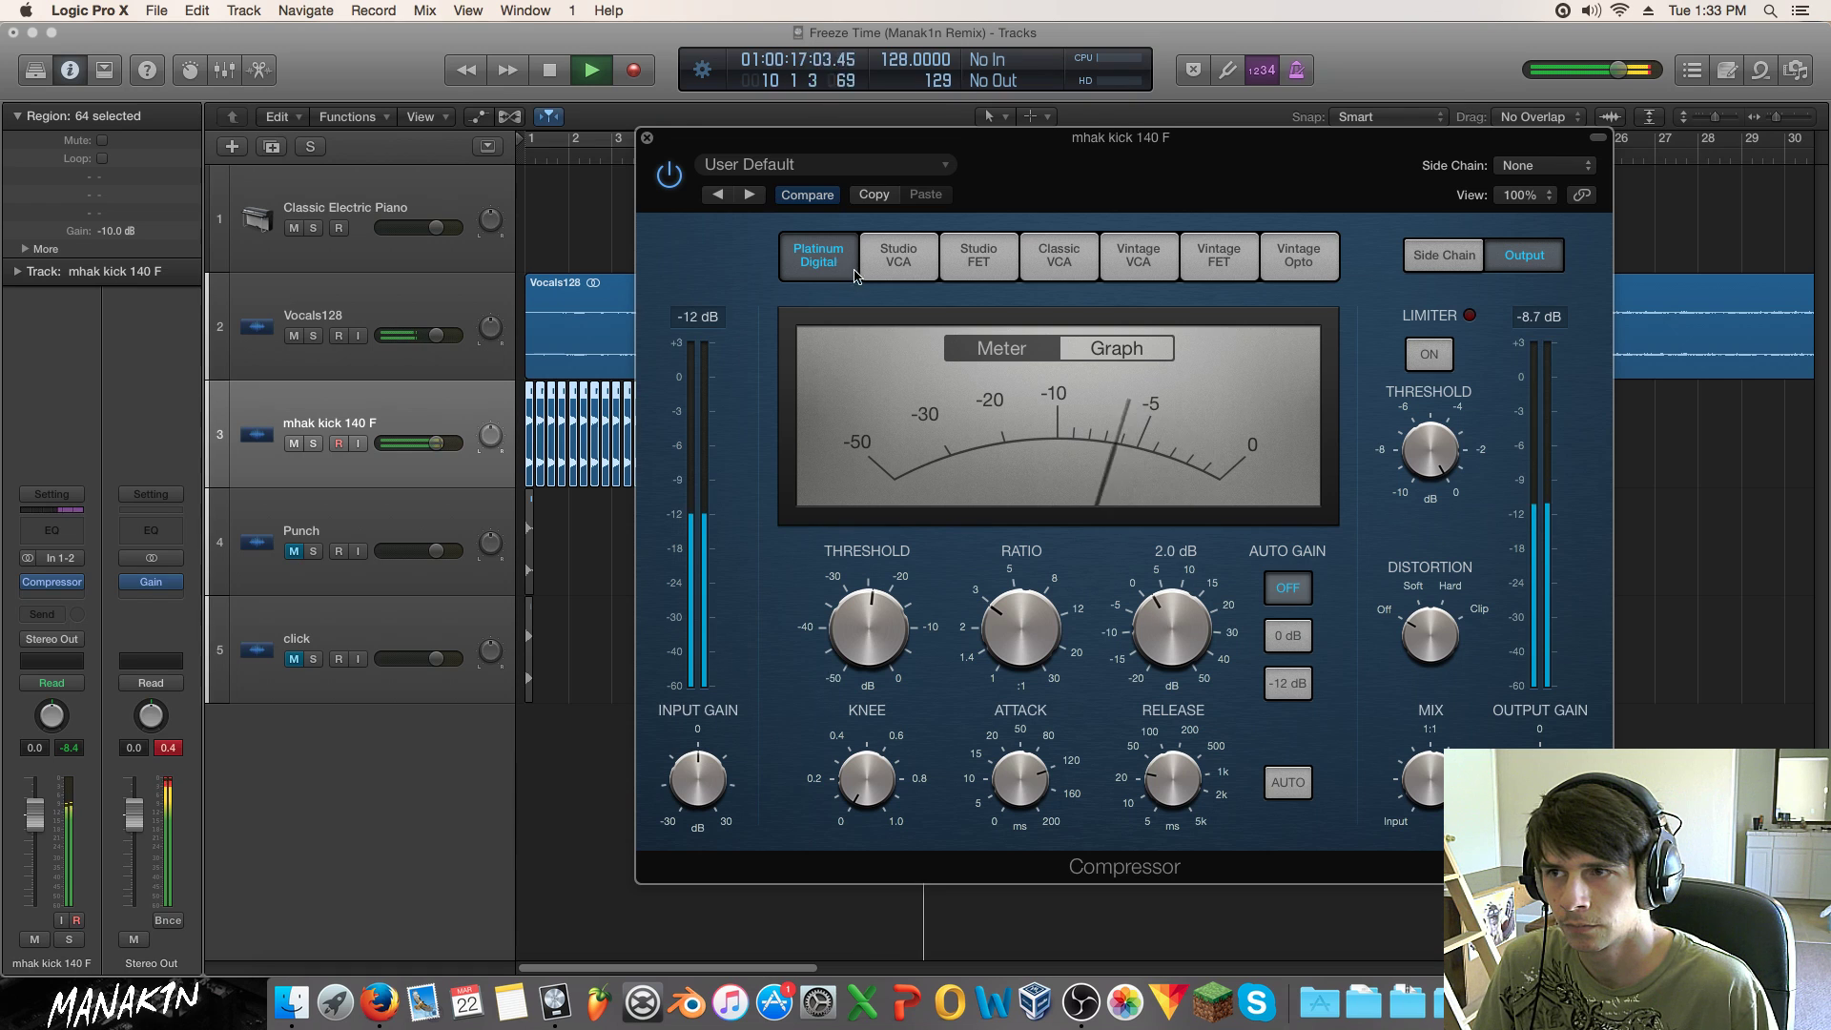
Step: Close the compressor, return to the song start, and play the arrangement from bar 1
left_click(646, 137)
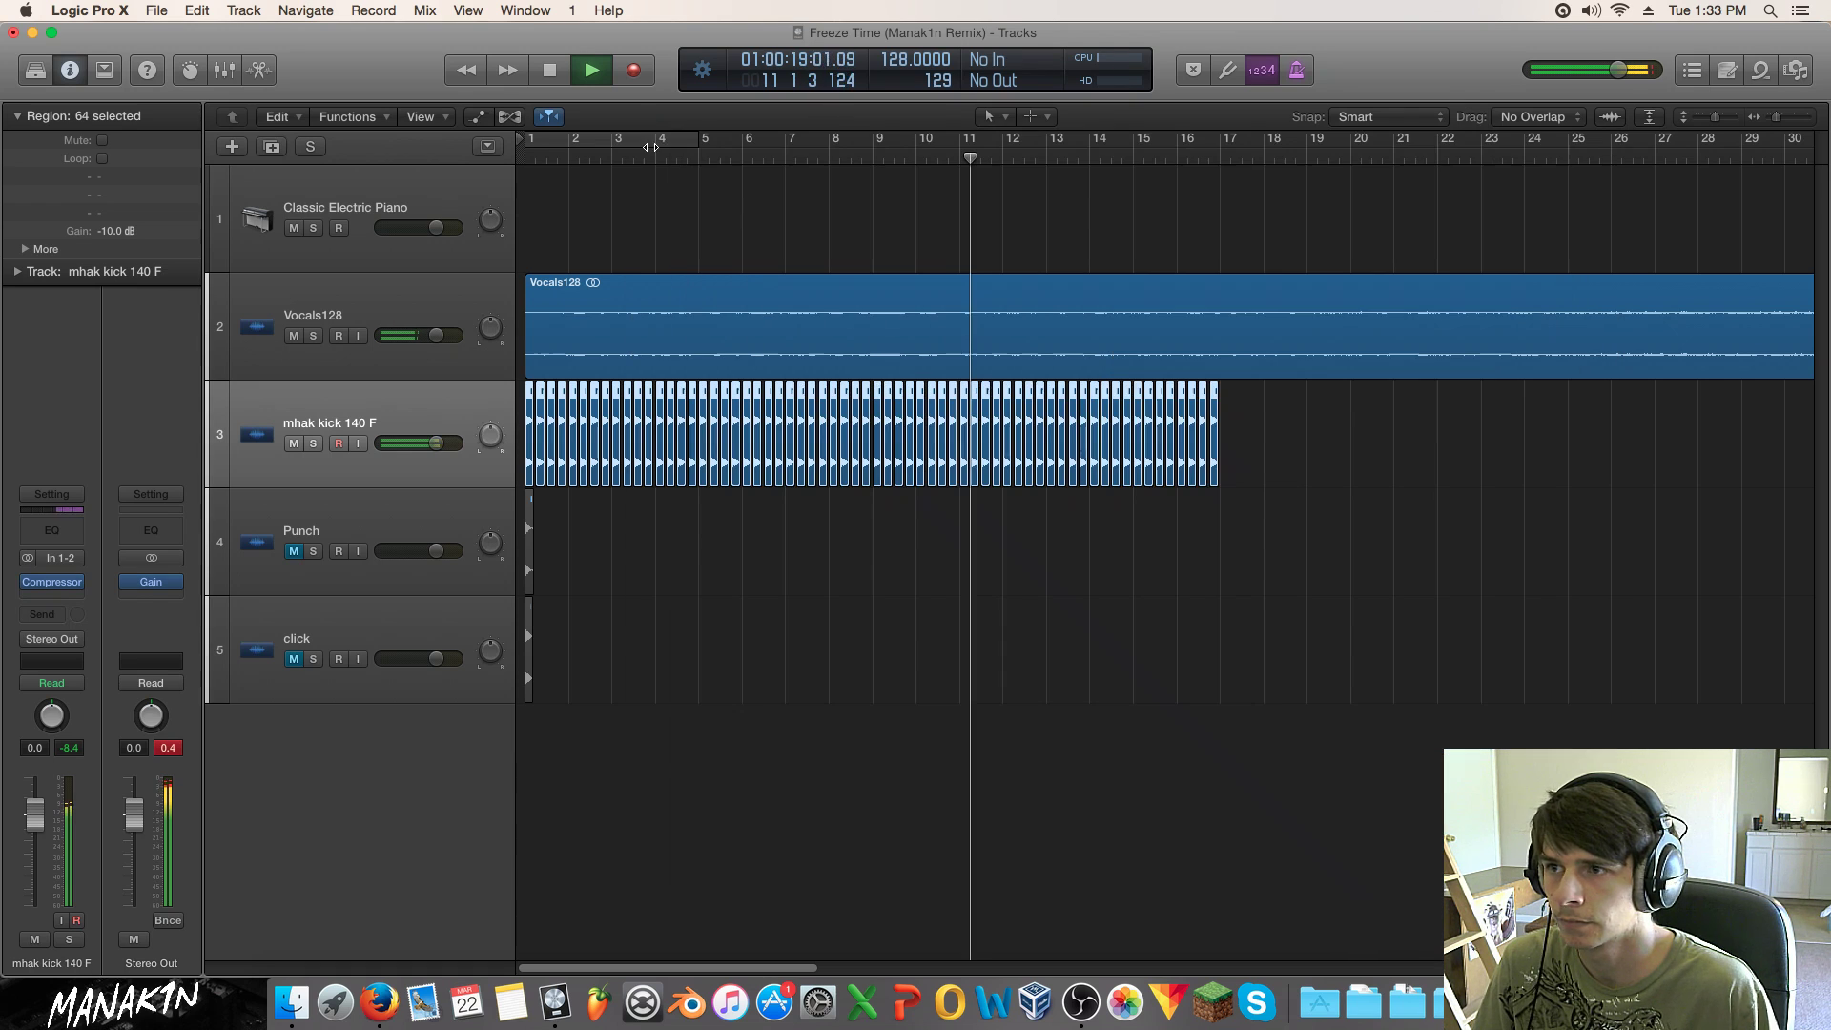
key("space")
key("Return")
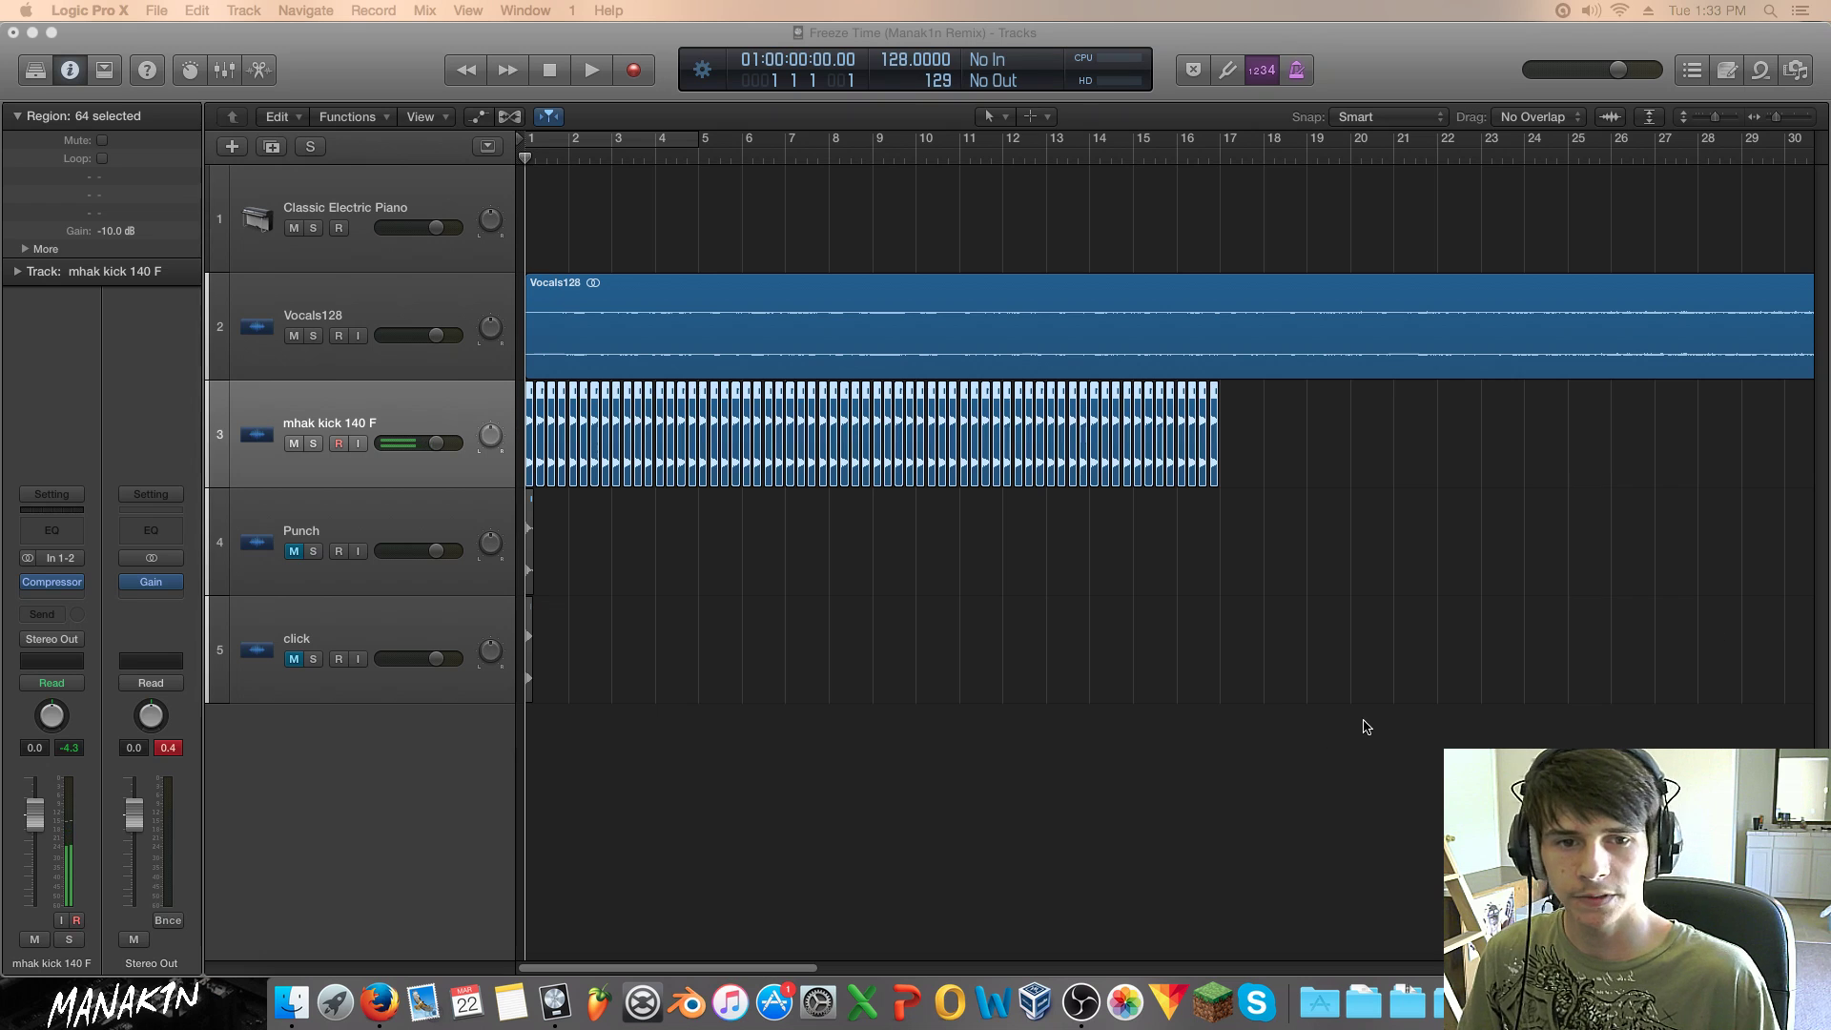
left_click(1287, 662)
key("space")
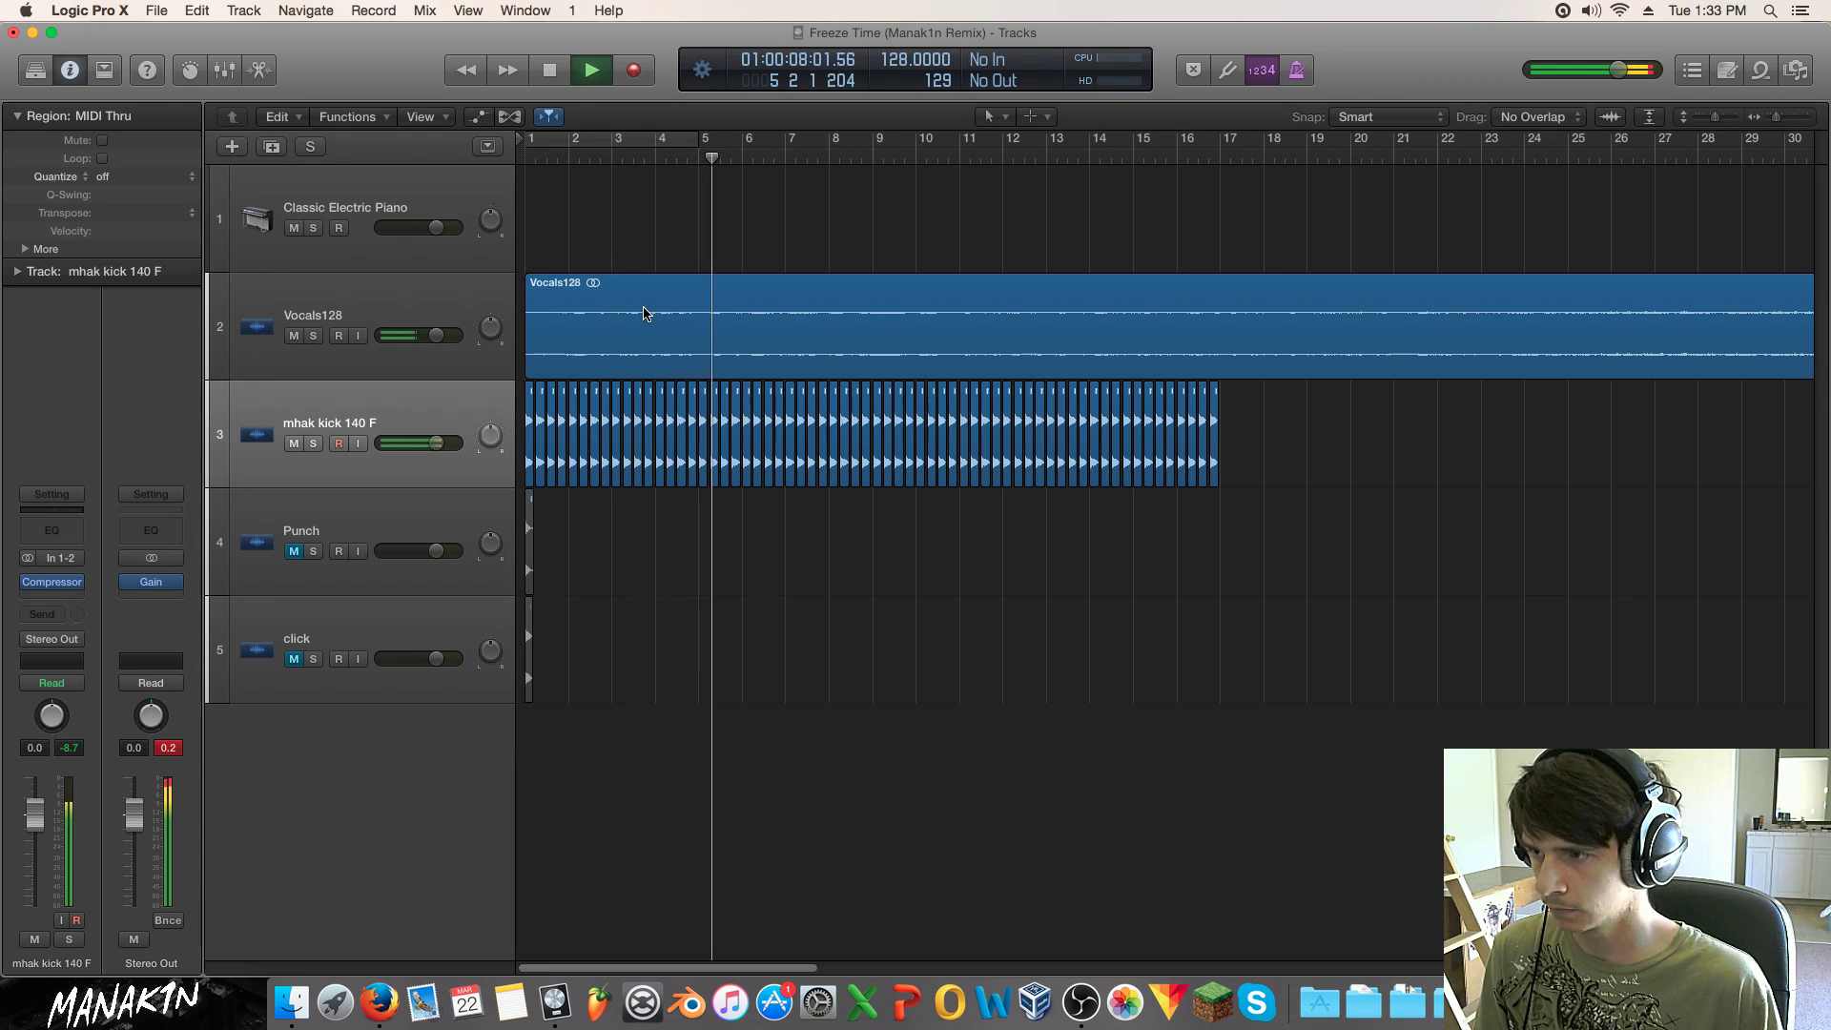
Step: Load SynthMaster 2.7 in stereo on the Classic Electric Piano track, then bring Firefox forward
left_click(418, 257)
key("space")
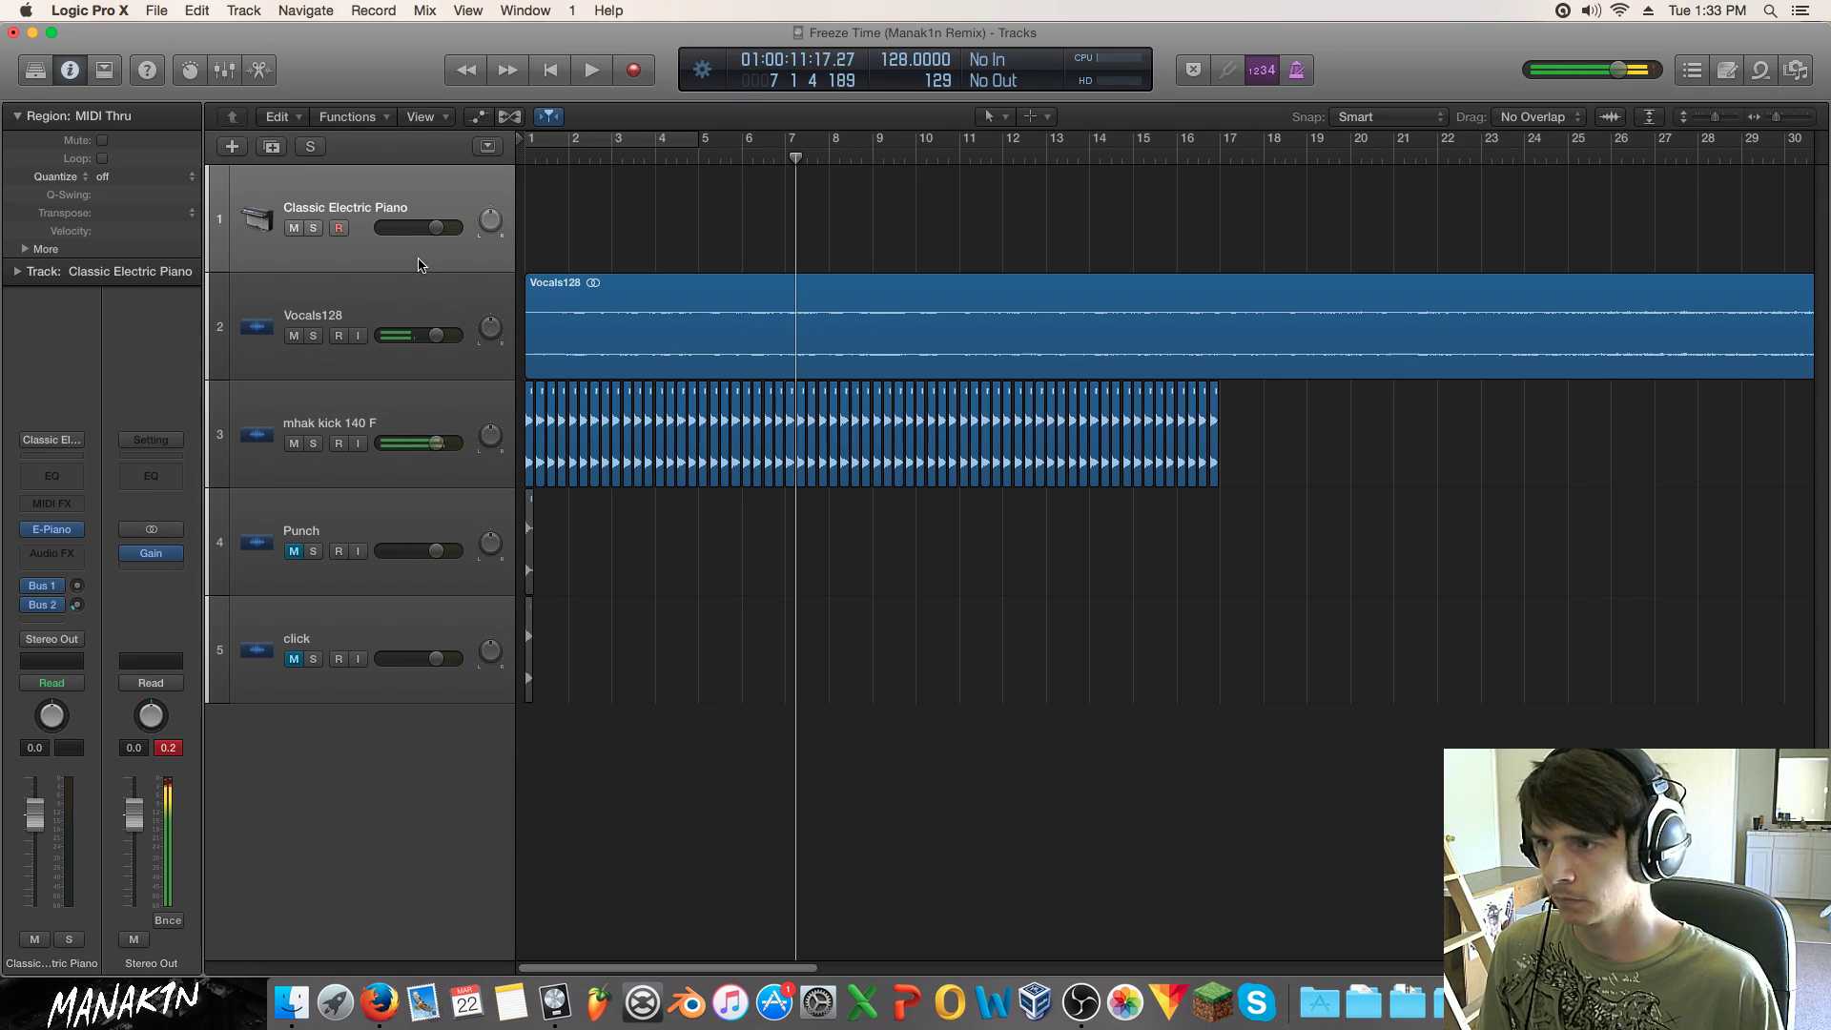
left_click(67, 530)
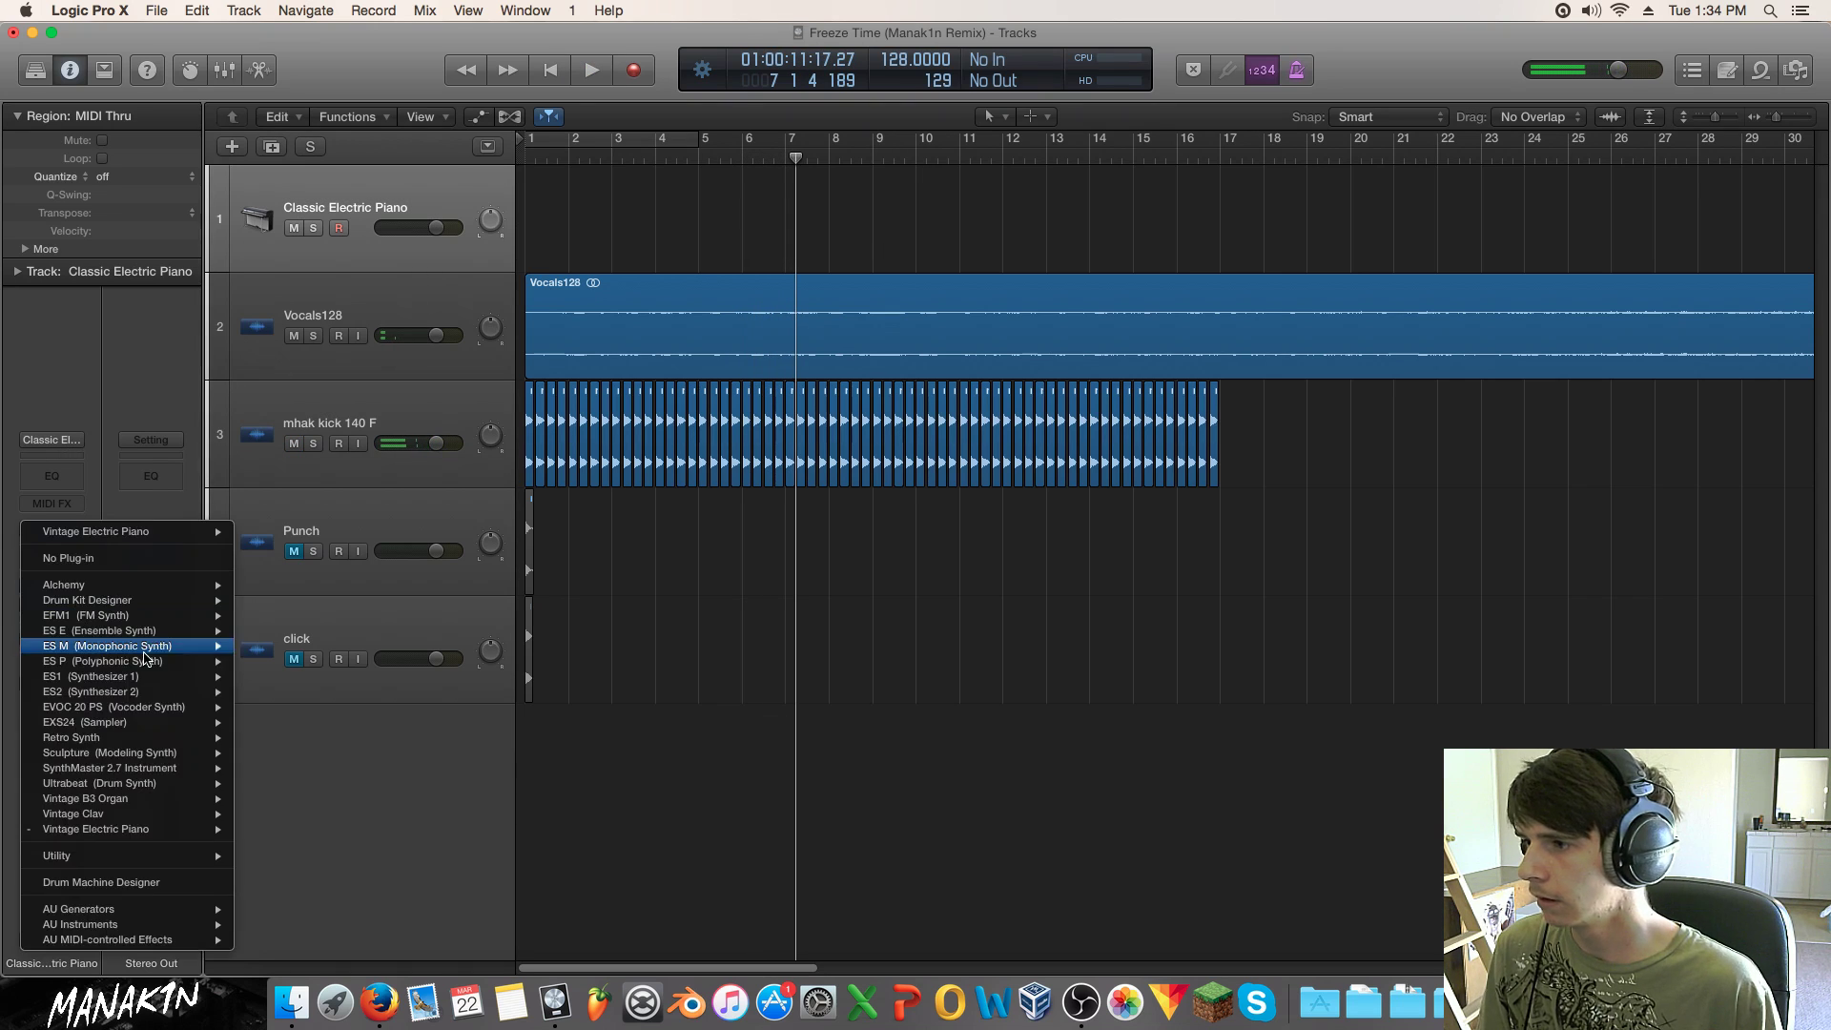
mouse_move(171, 772)
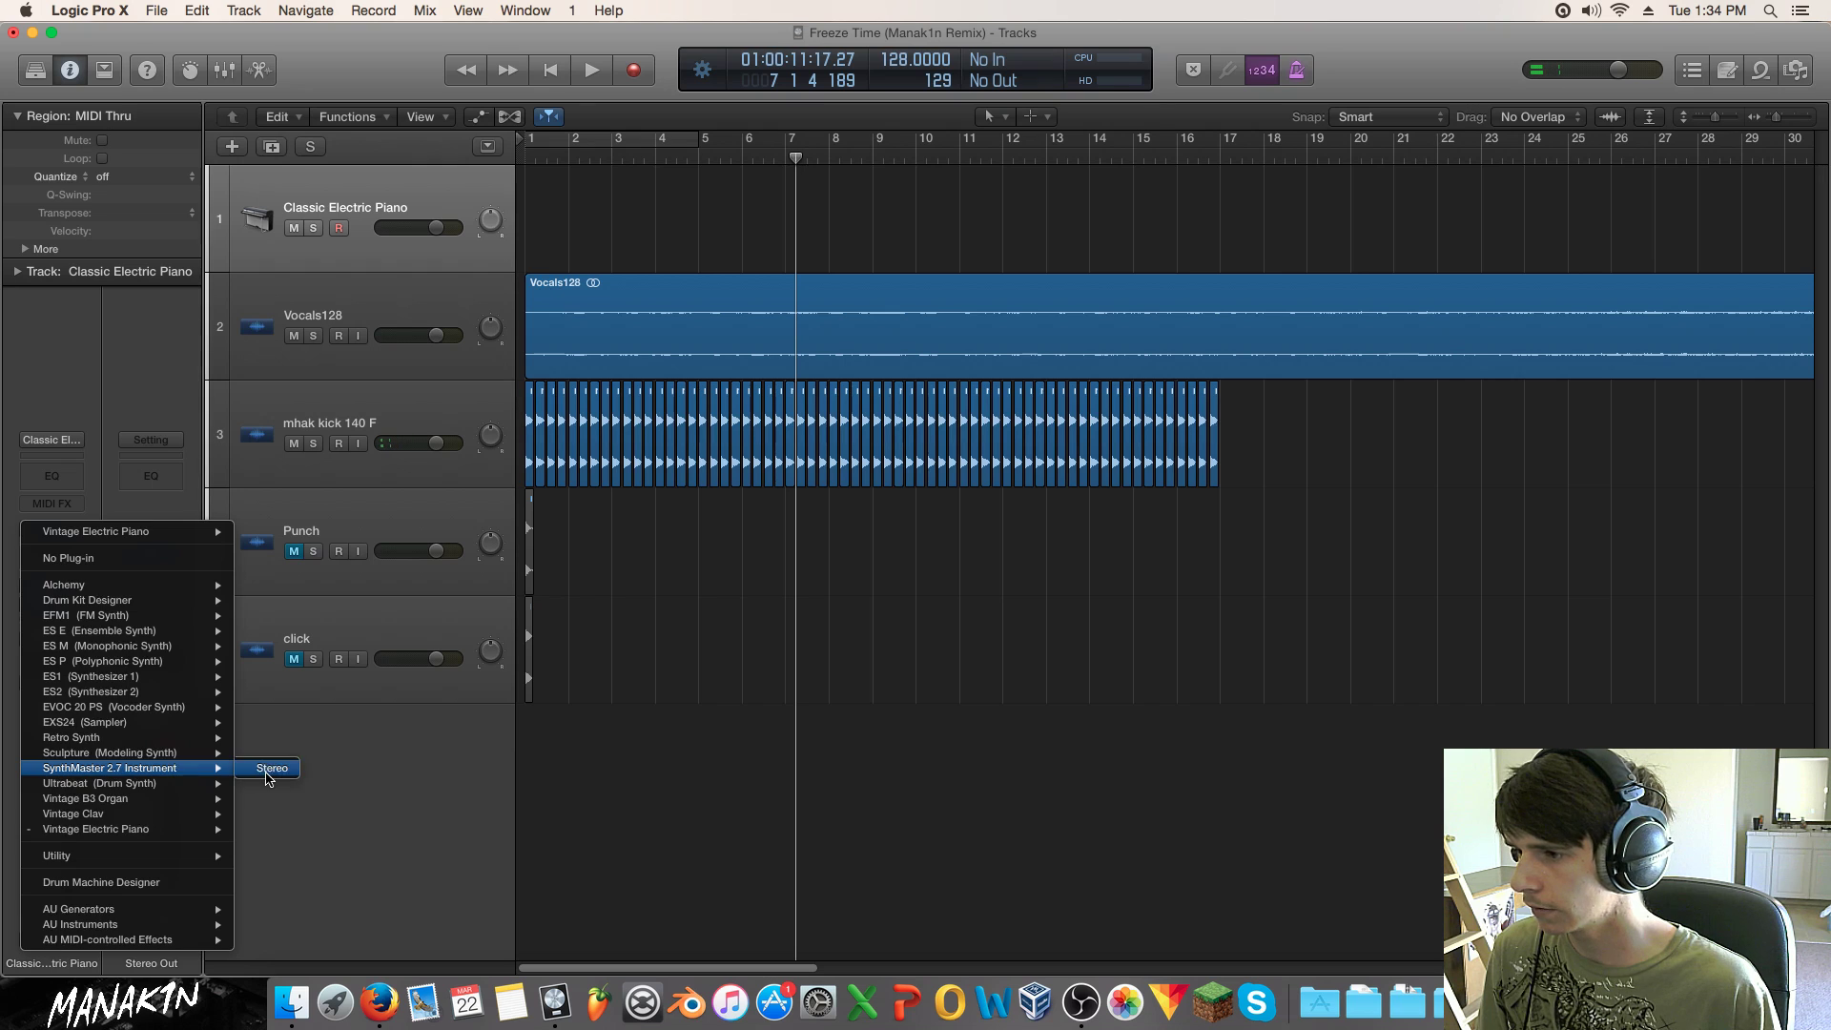
left_click(264, 770)
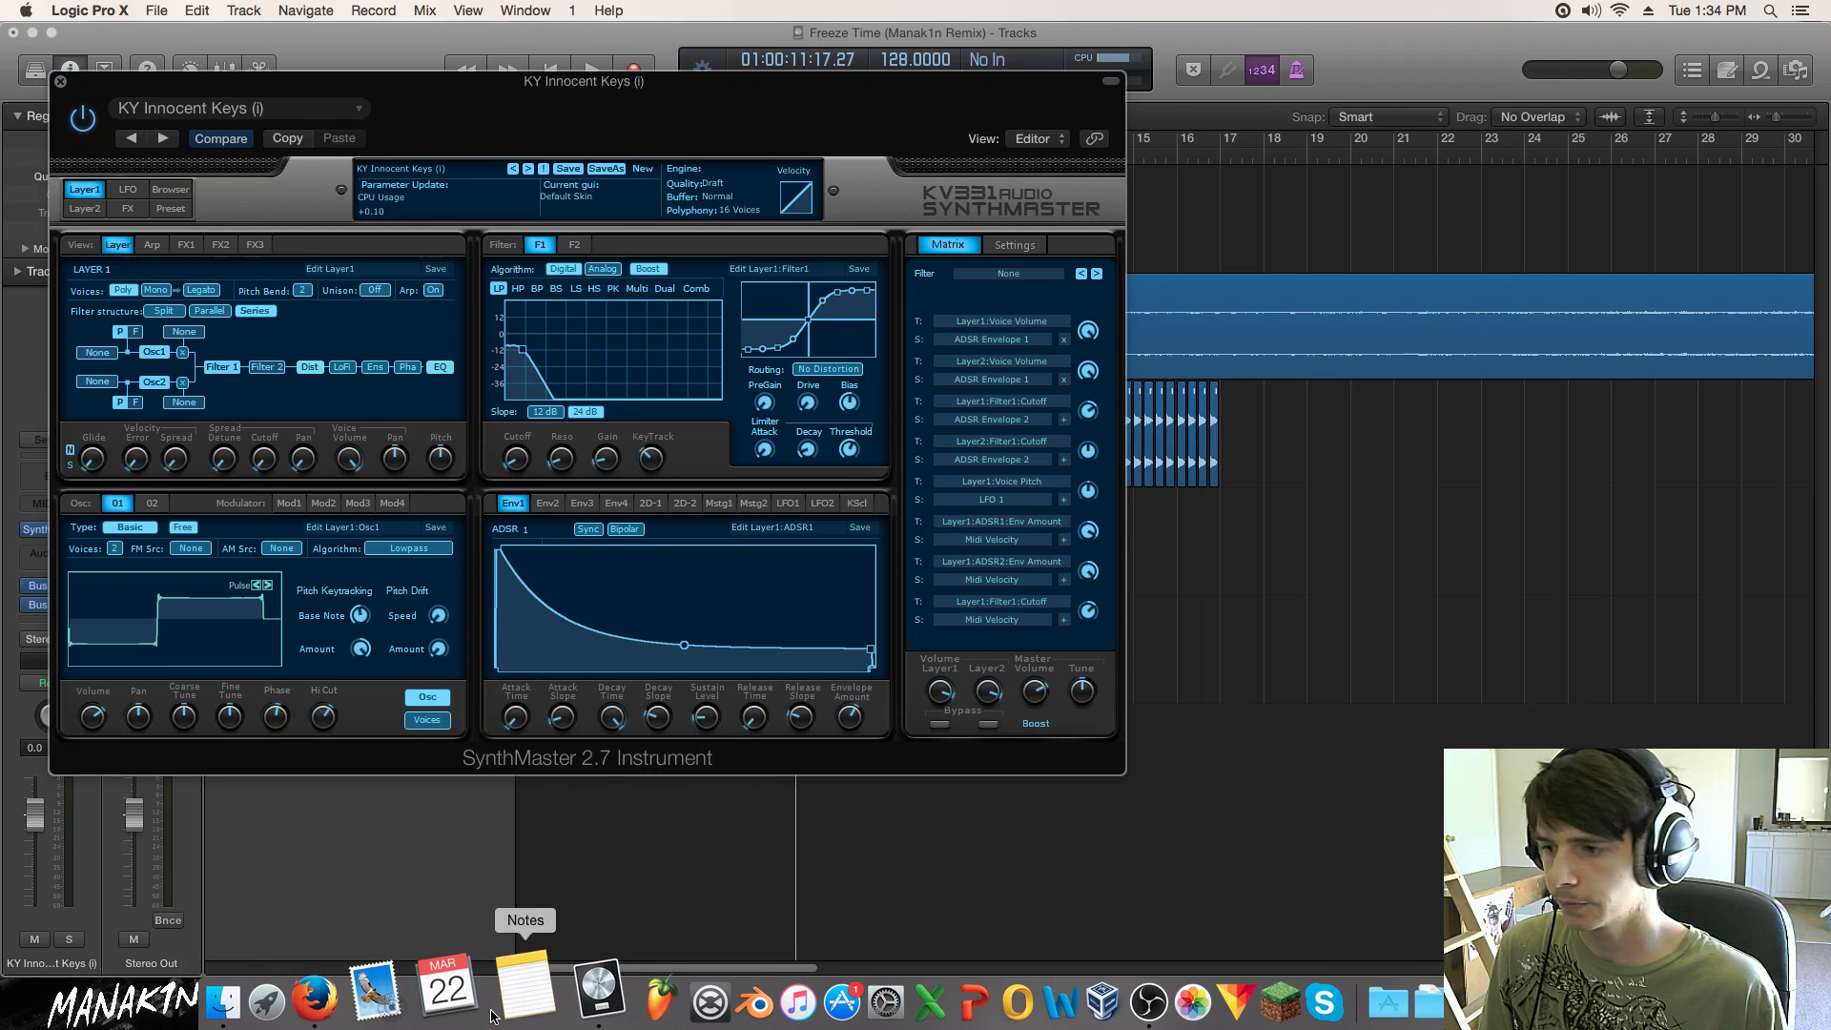
left_click(384, 1020)
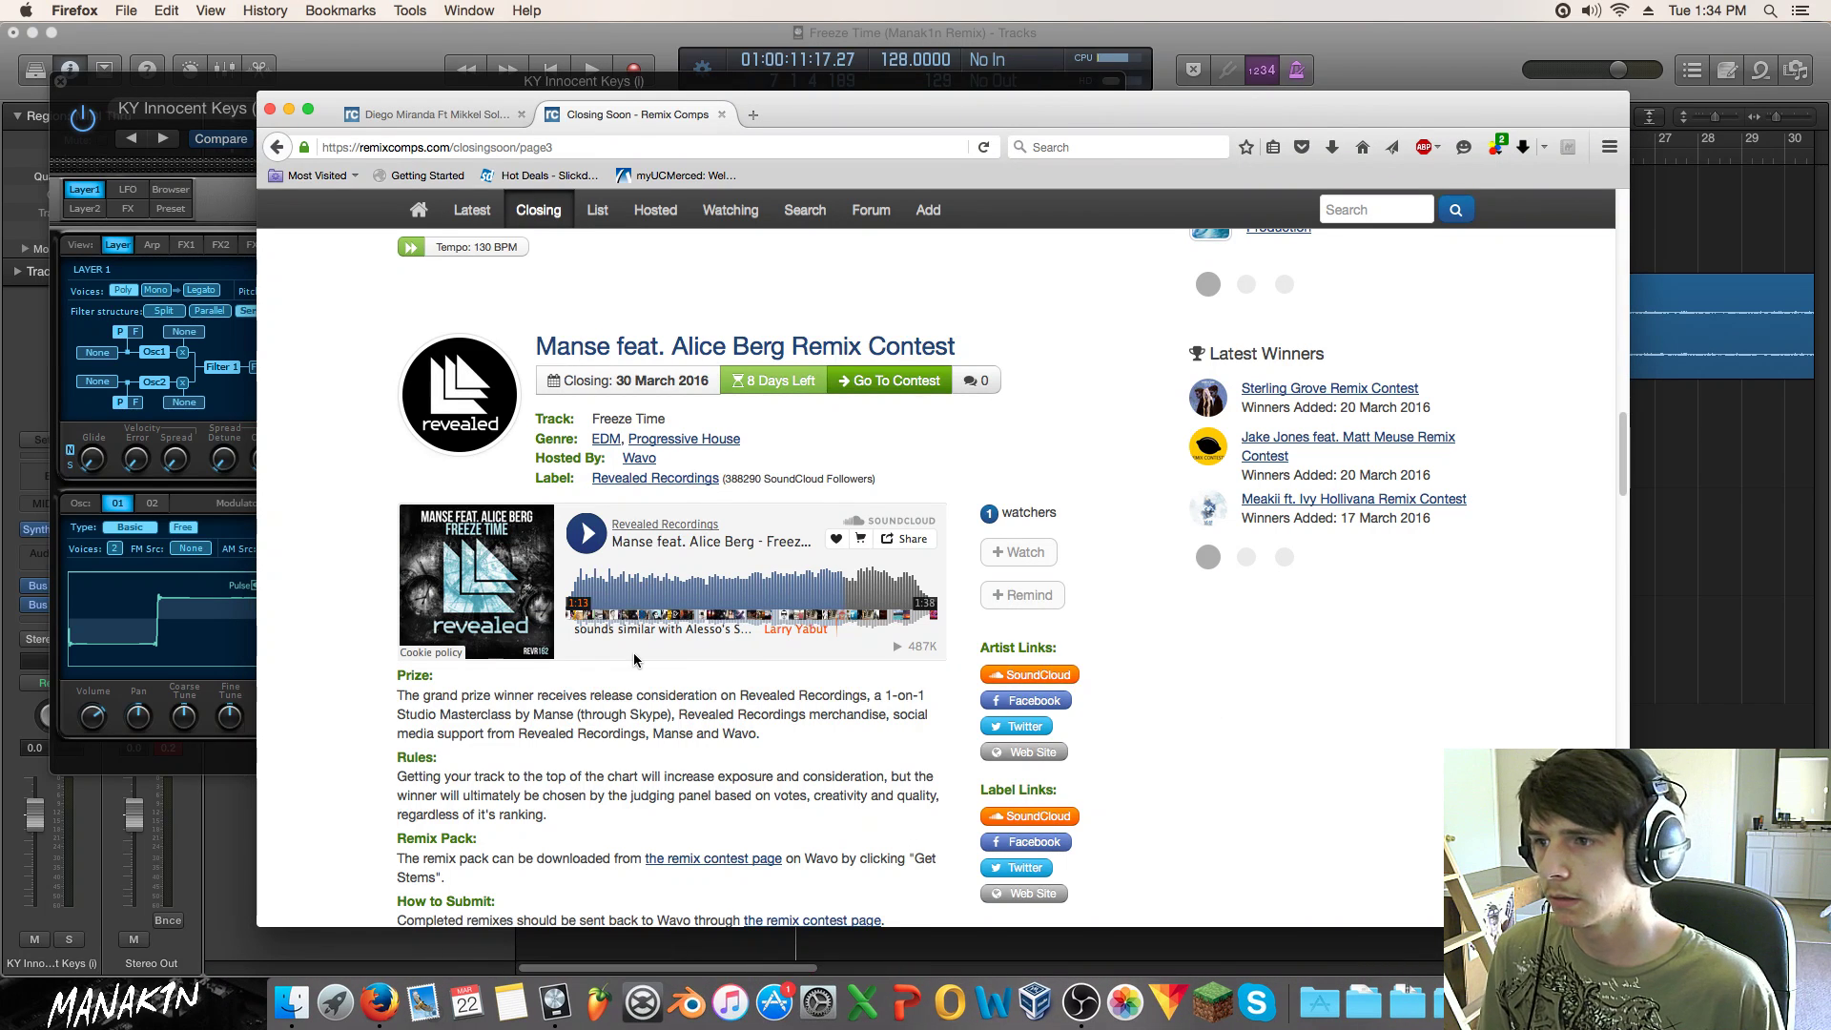
Step: Find and open the Manse feat. Alice Berg Remix Contest in the Closing Soon list
scroll(634, 666, "down", 5)
scroll(634, 665, "down", 2)
scroll(635, 666, "up", 5)
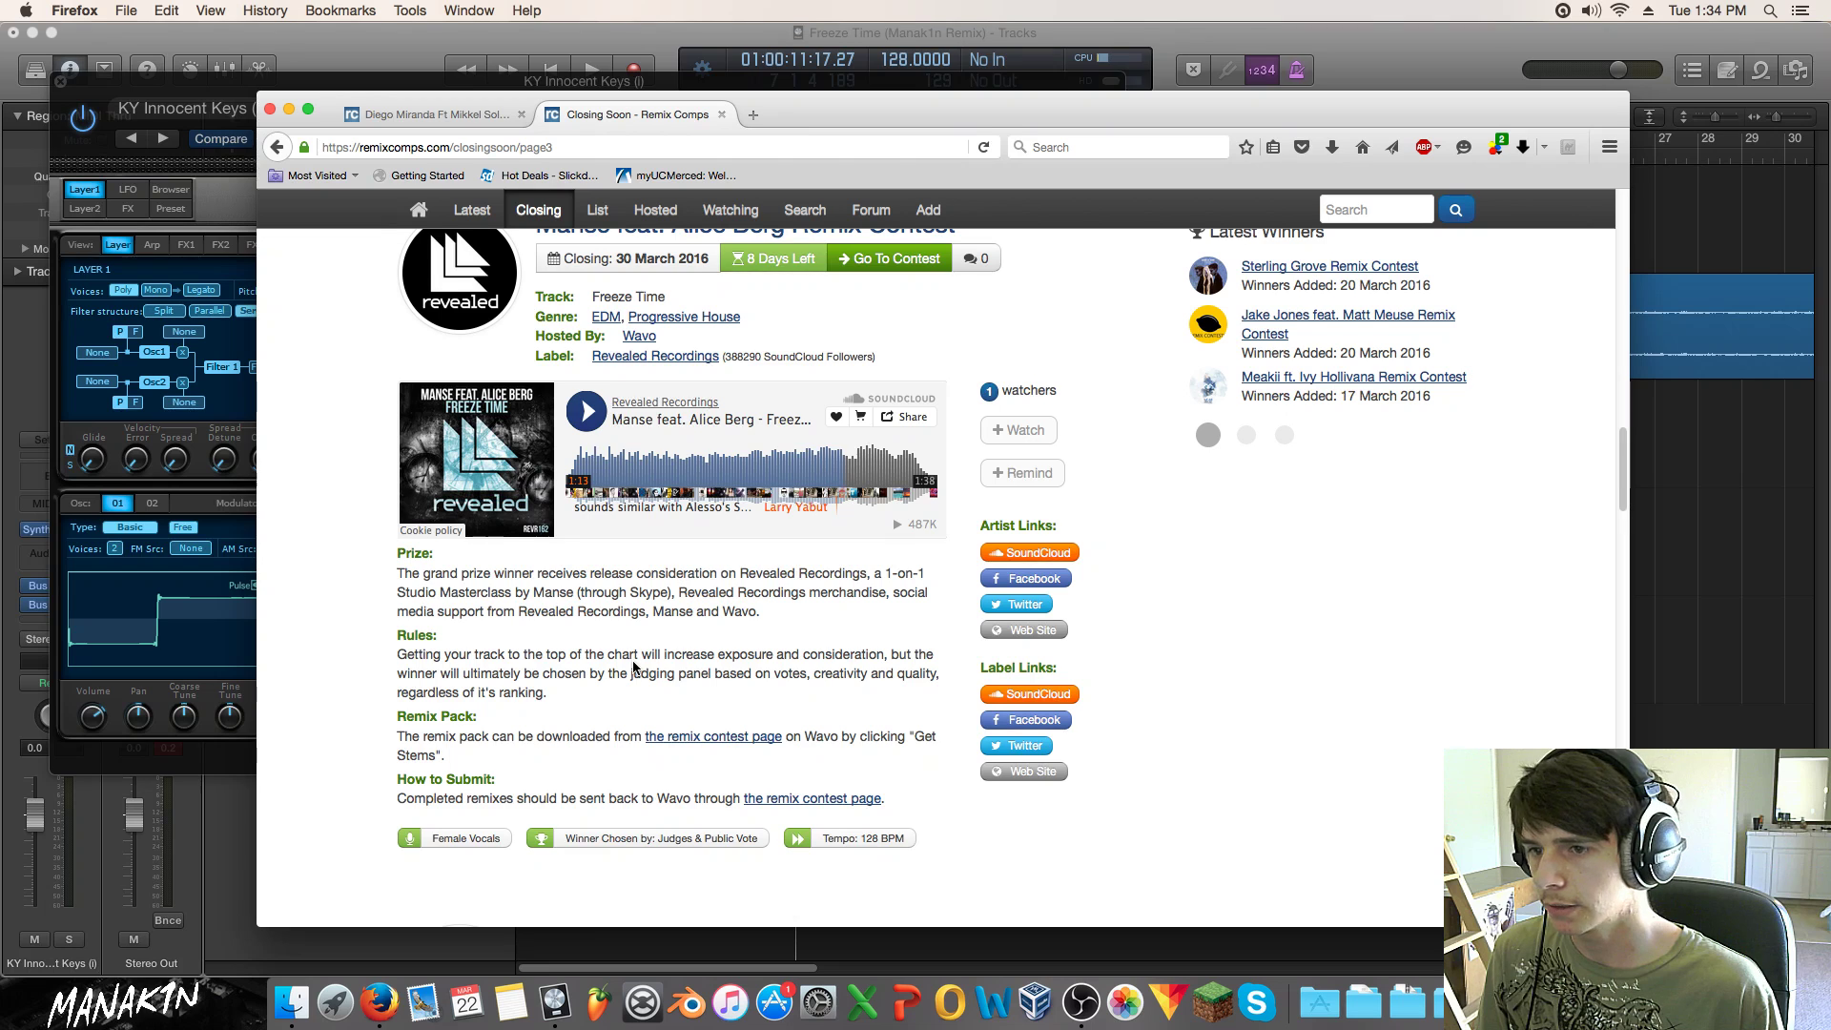
scroll(634, 663, "up", 1)
scroll(720, 641, "up", 2)
left_click(779, 317)
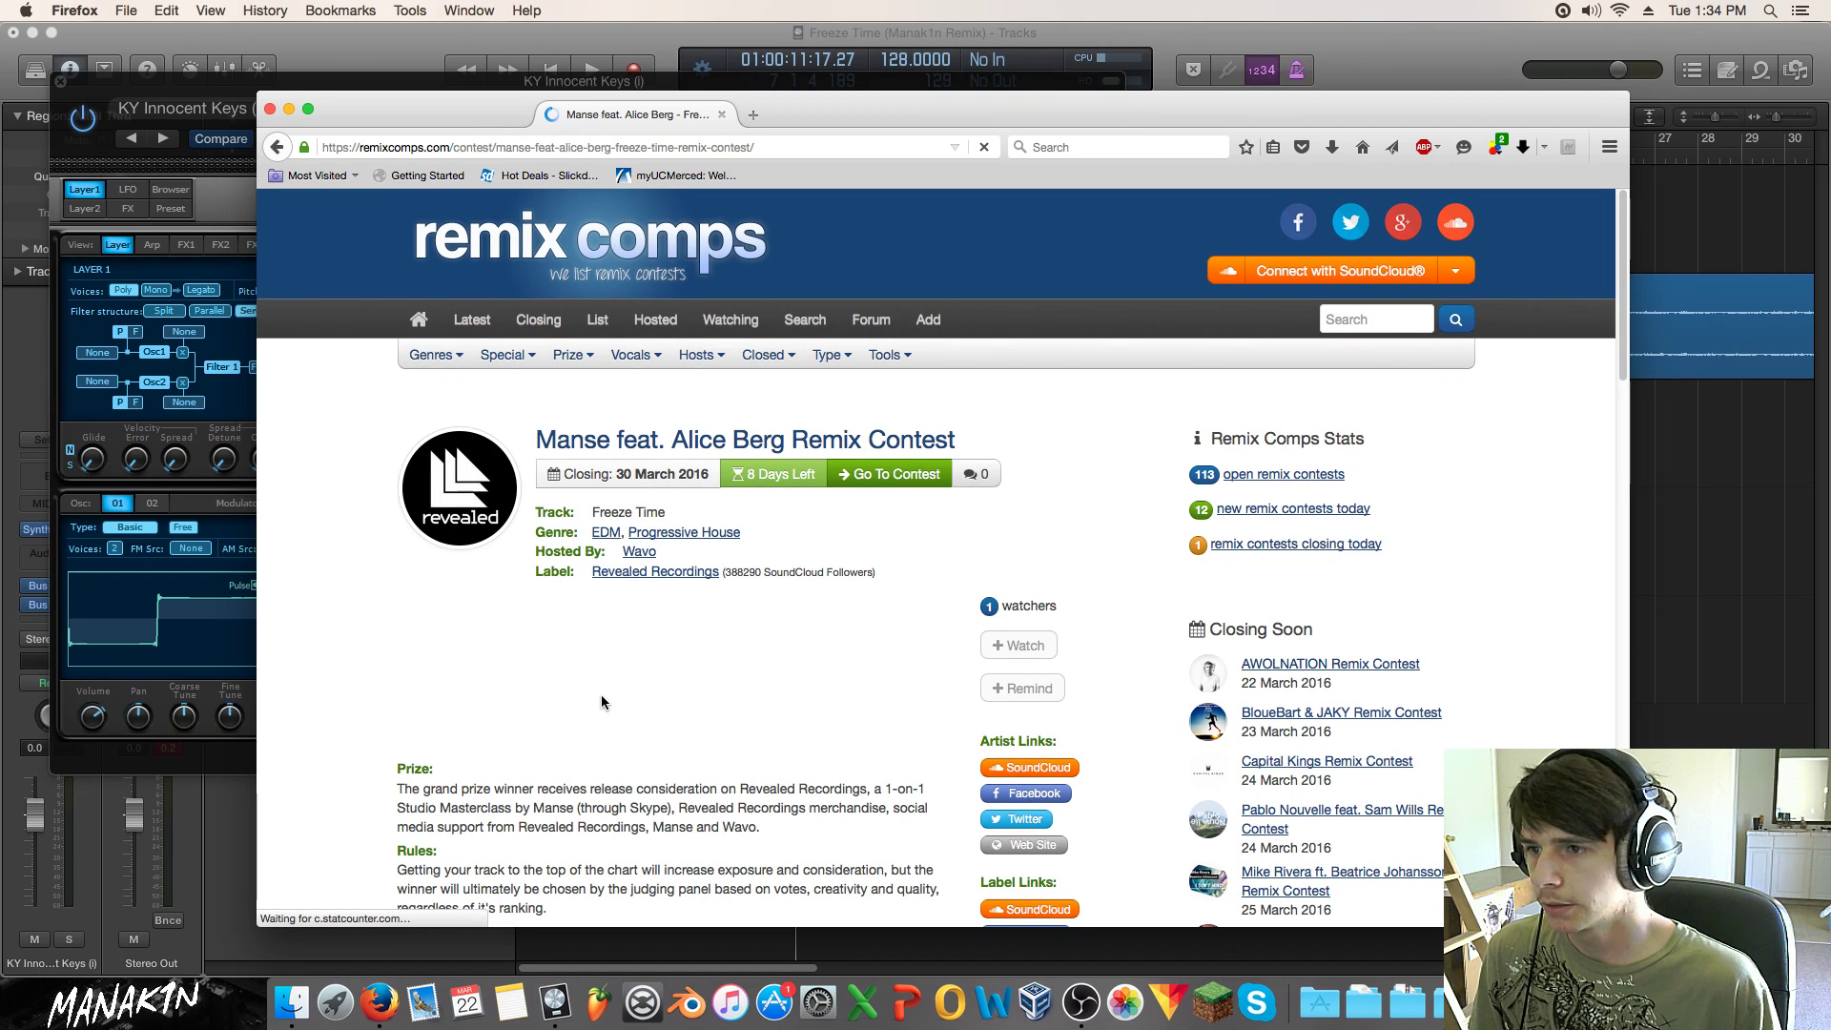
Step: Read the contest rules and follow the link to the Wavo remix contest page
scroll(601, 701, "down", 1)
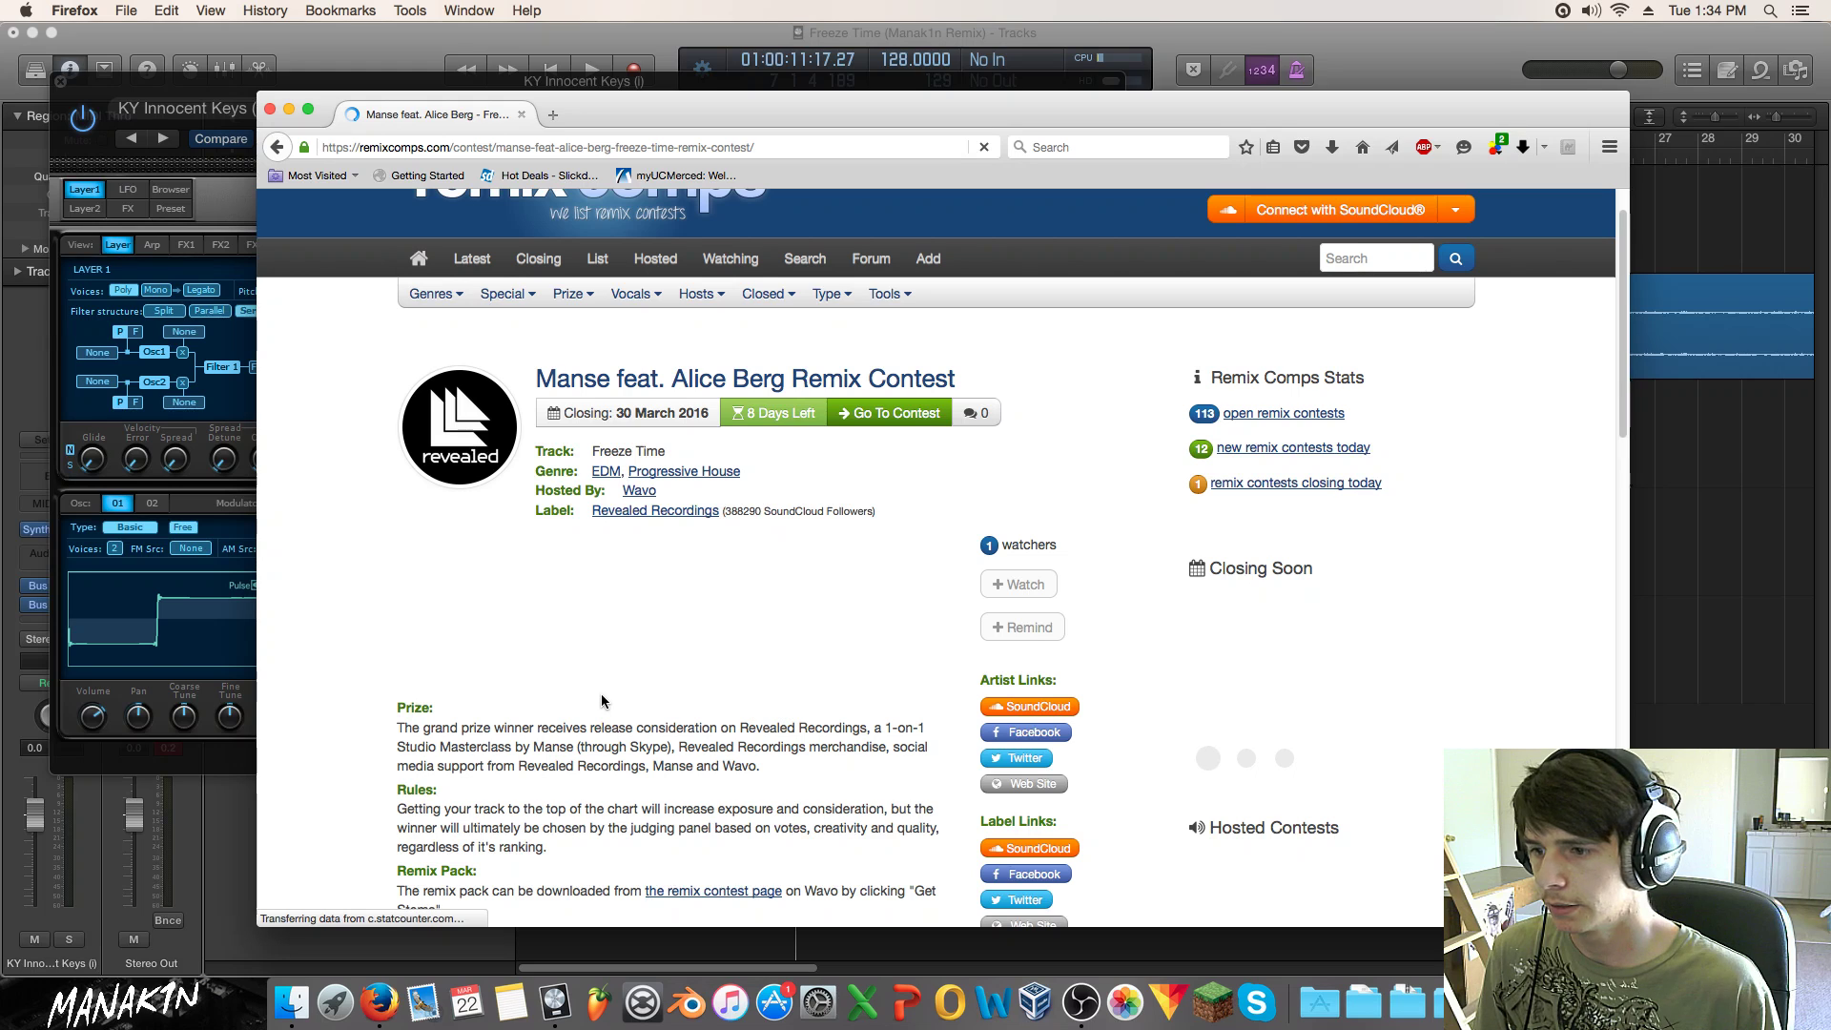
scroll(601, 701, "down", 5)
scroll(601, 701, "down", 5)
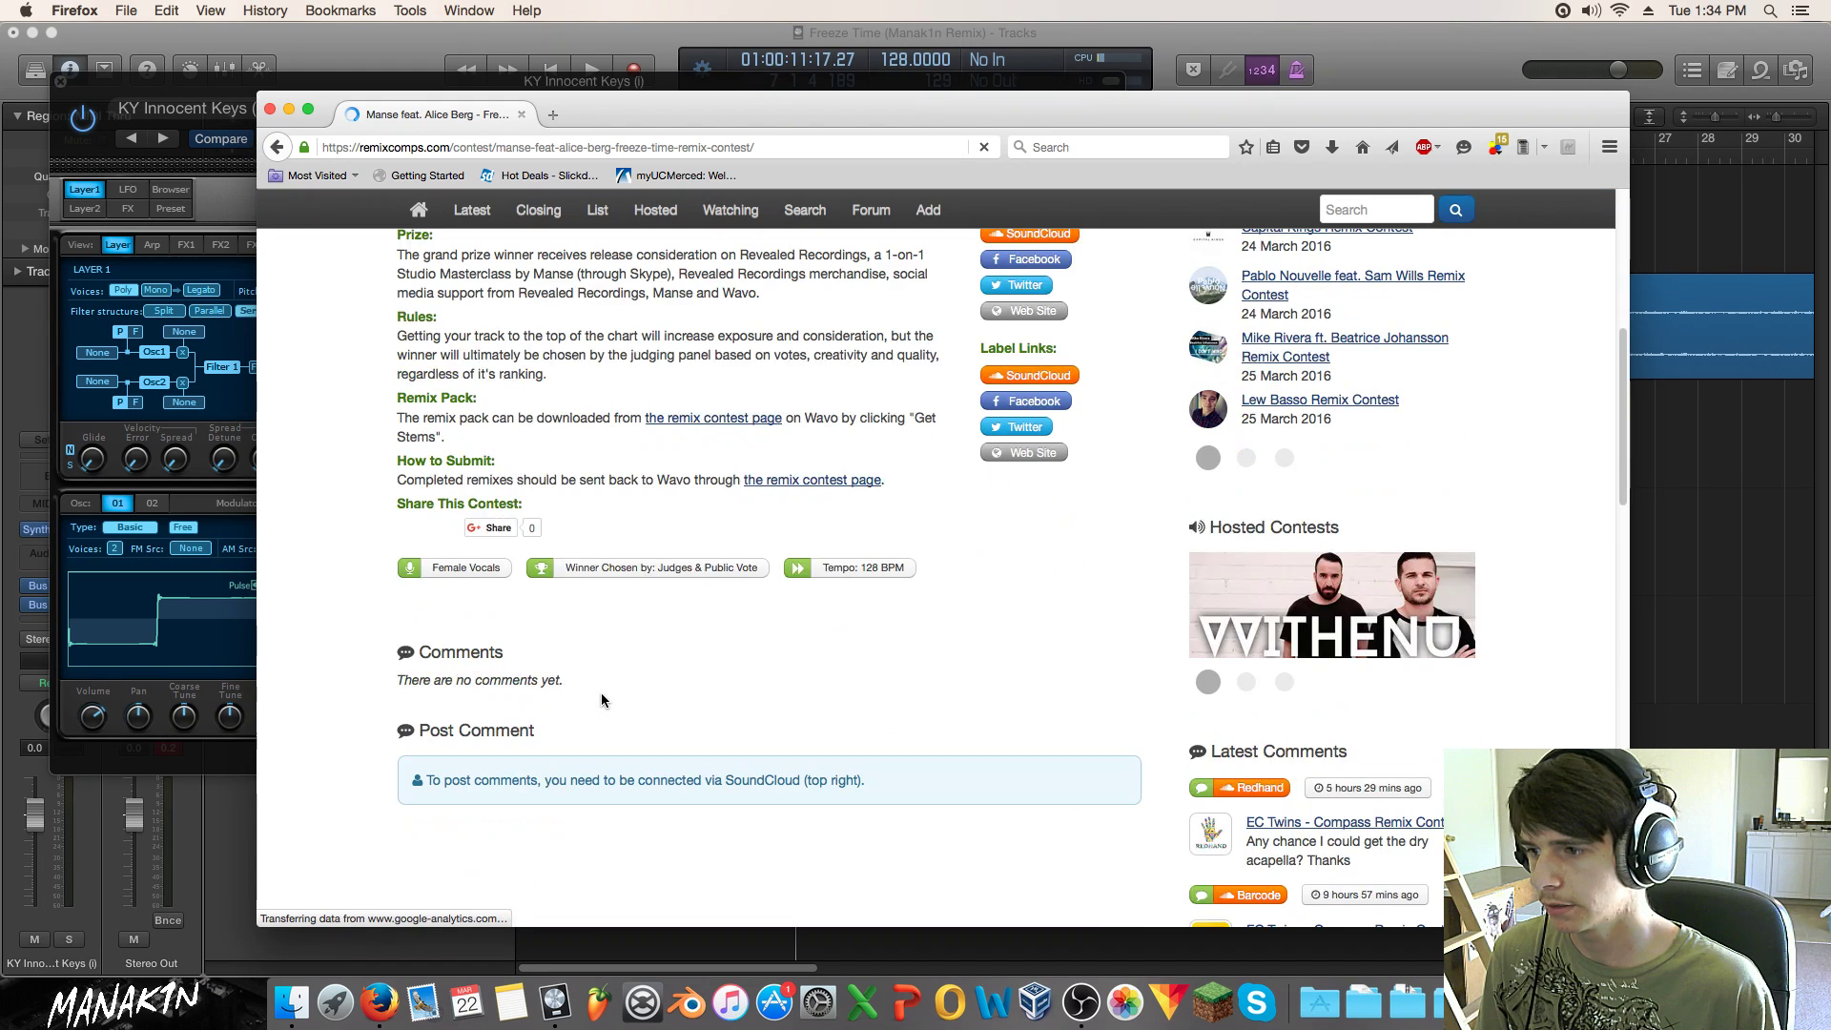
scroll(600, 701, "up", 4)
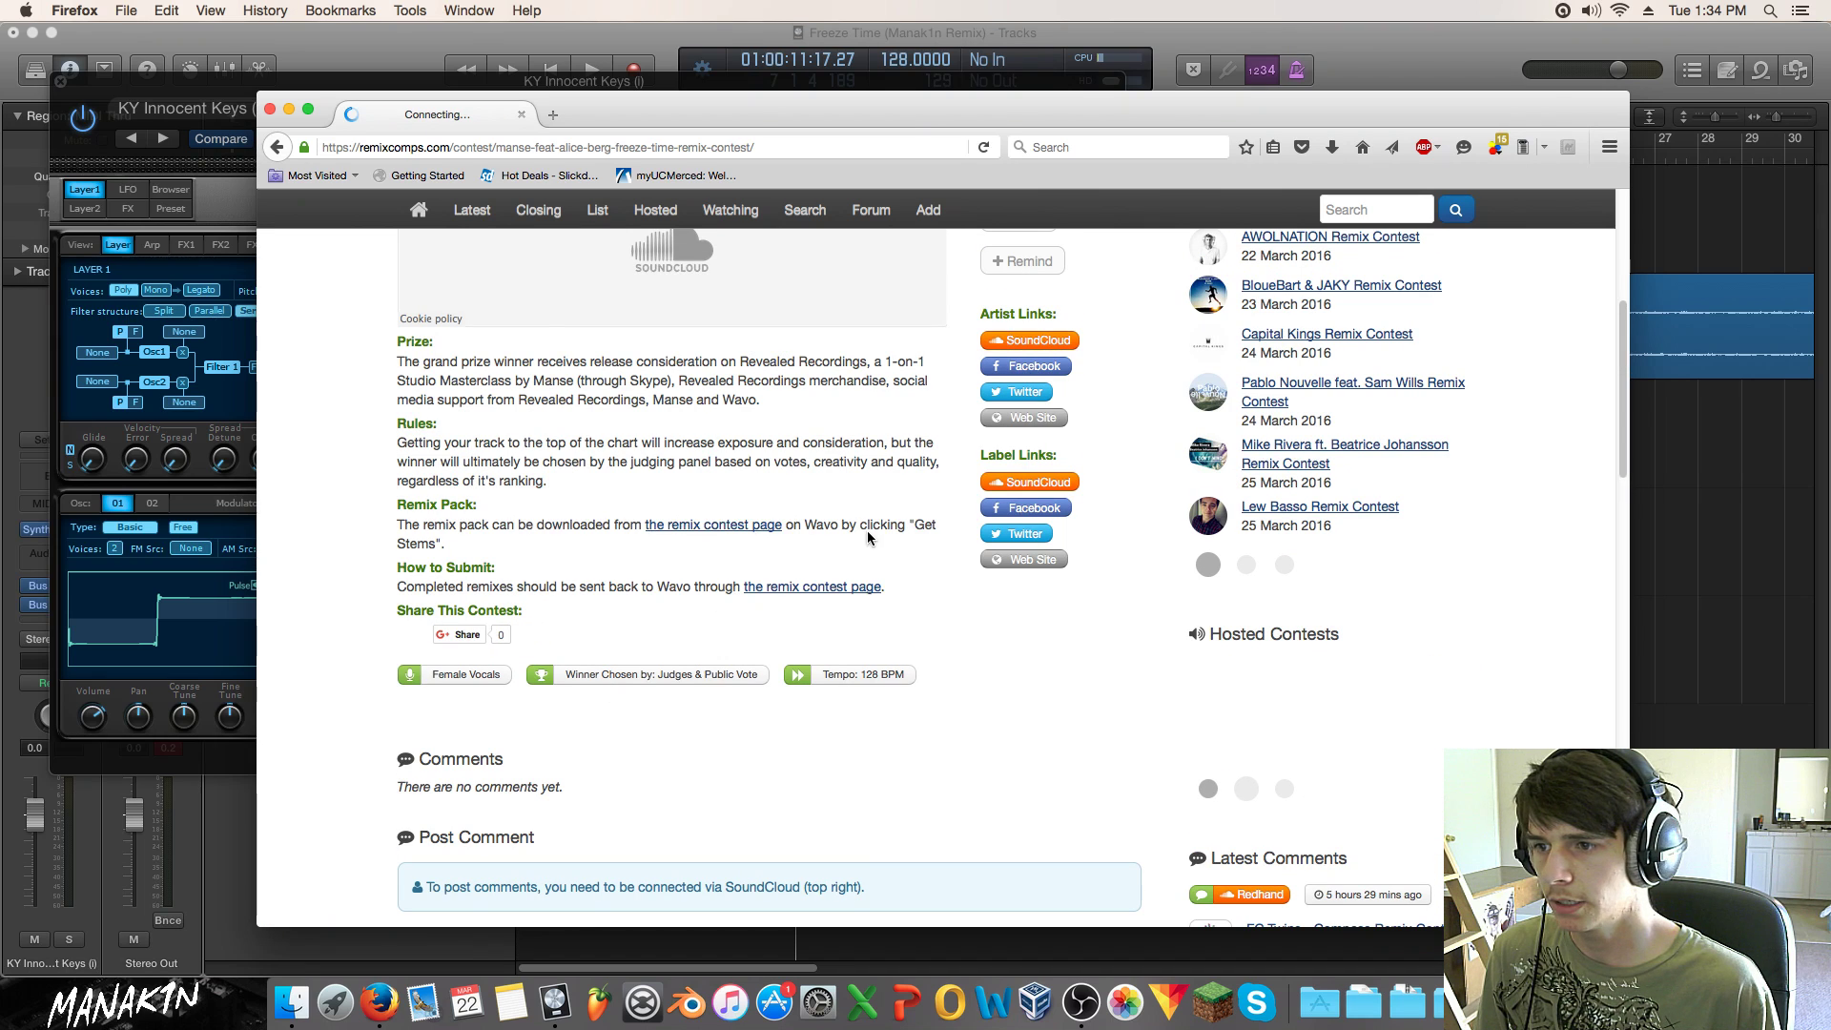
left_click(825, 588)
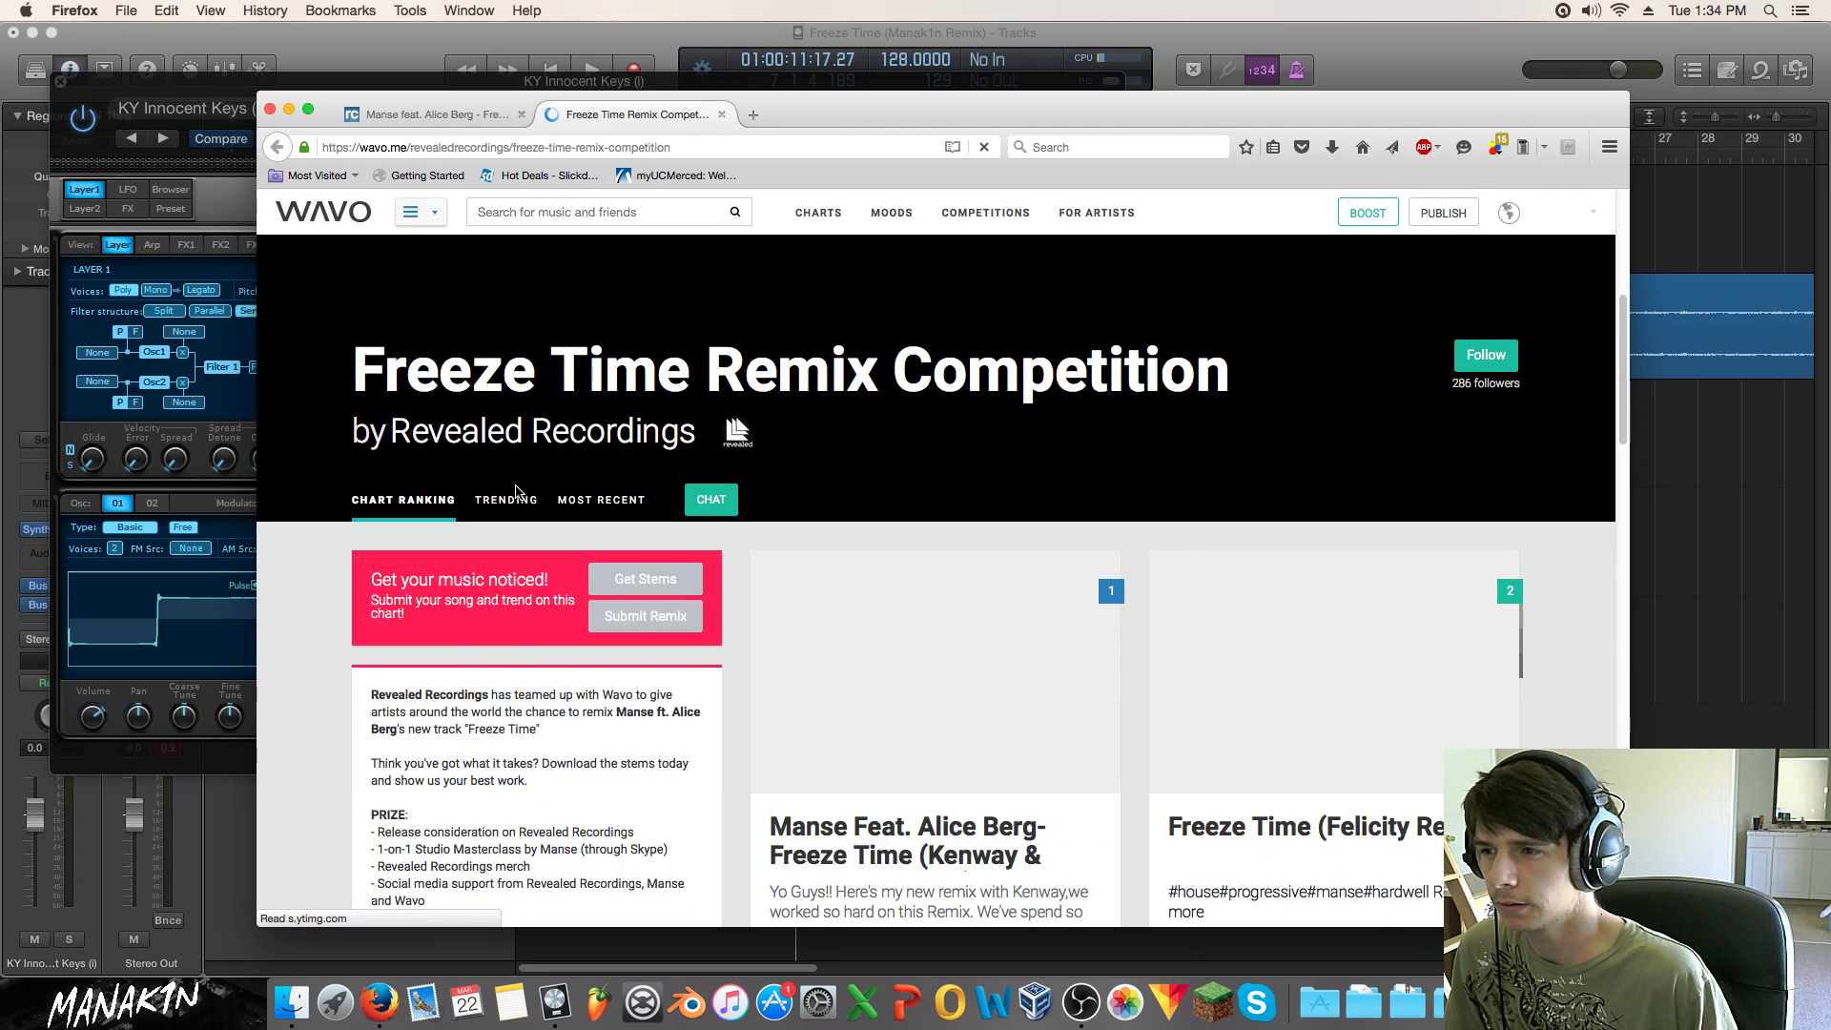
Step: Browse the Wavo Freeze Time Remix Competition chart, then switch back to Logic Pro X
scroll(516, 492, "down", 3)
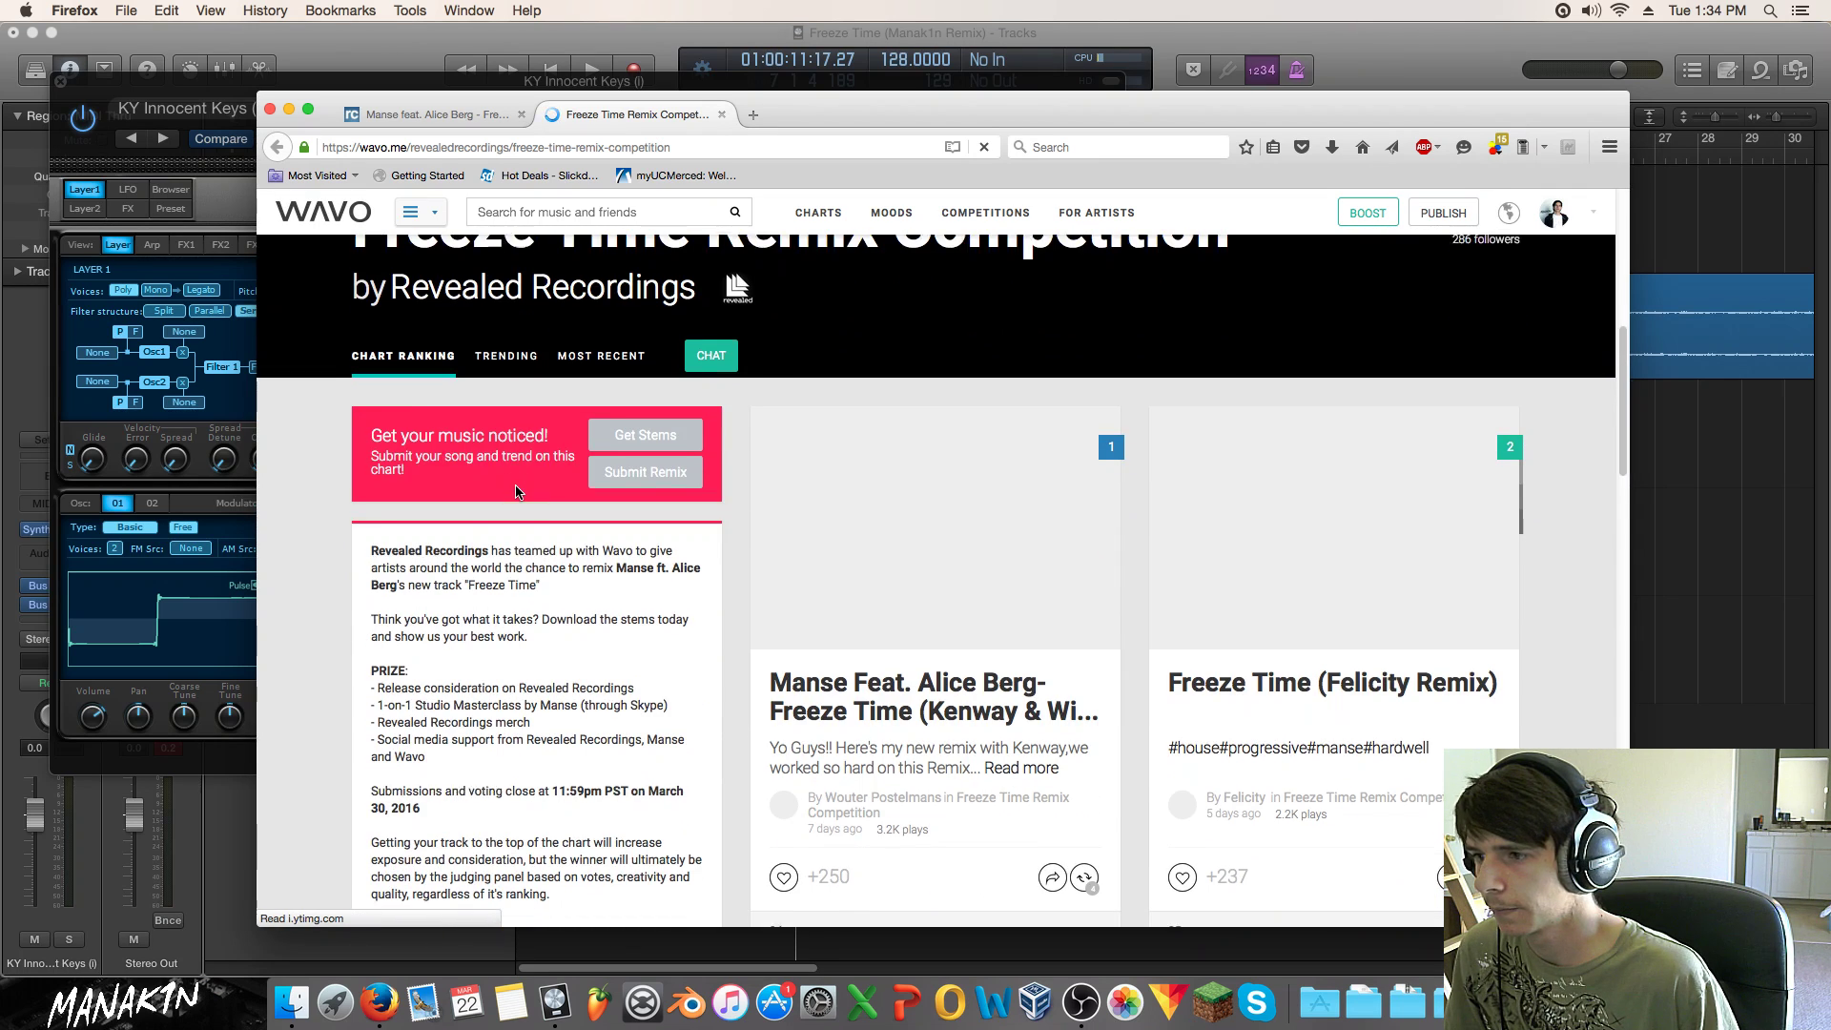
scroll(516, 492, "down", 2)
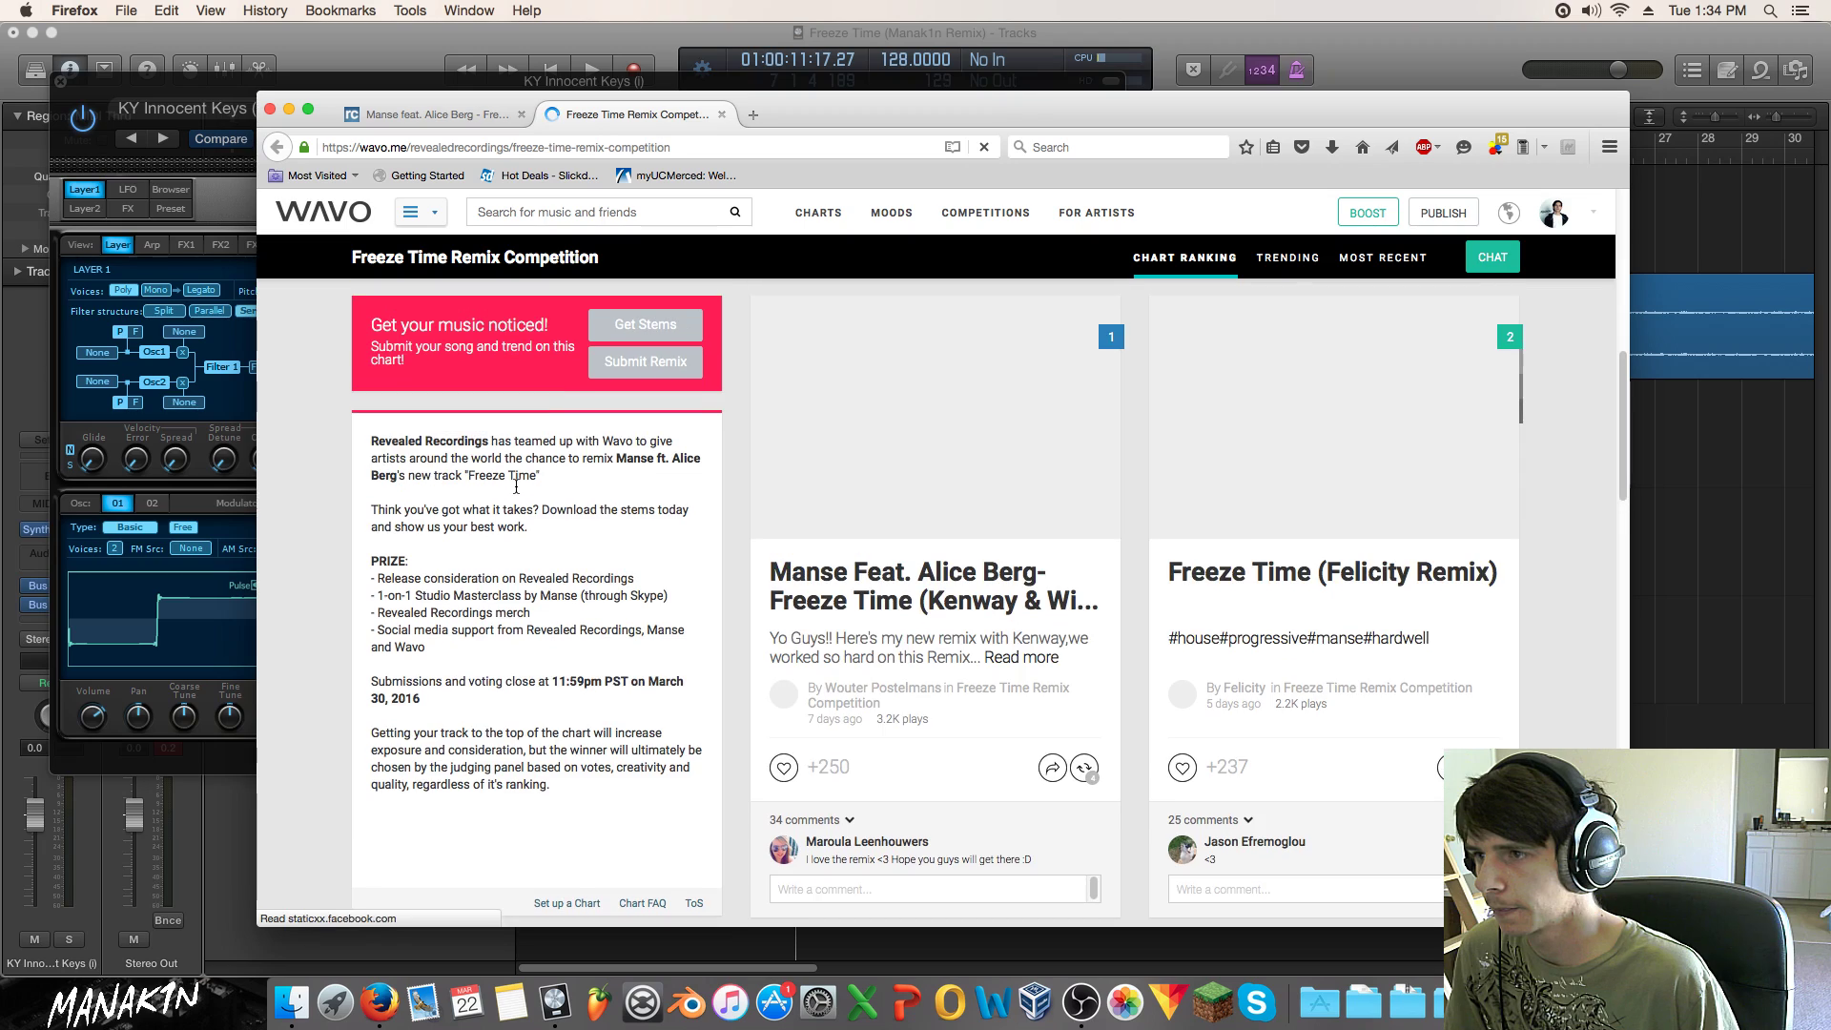
scroll(516, 487, "up", 2)
scroll(515, 492, "down", 5)
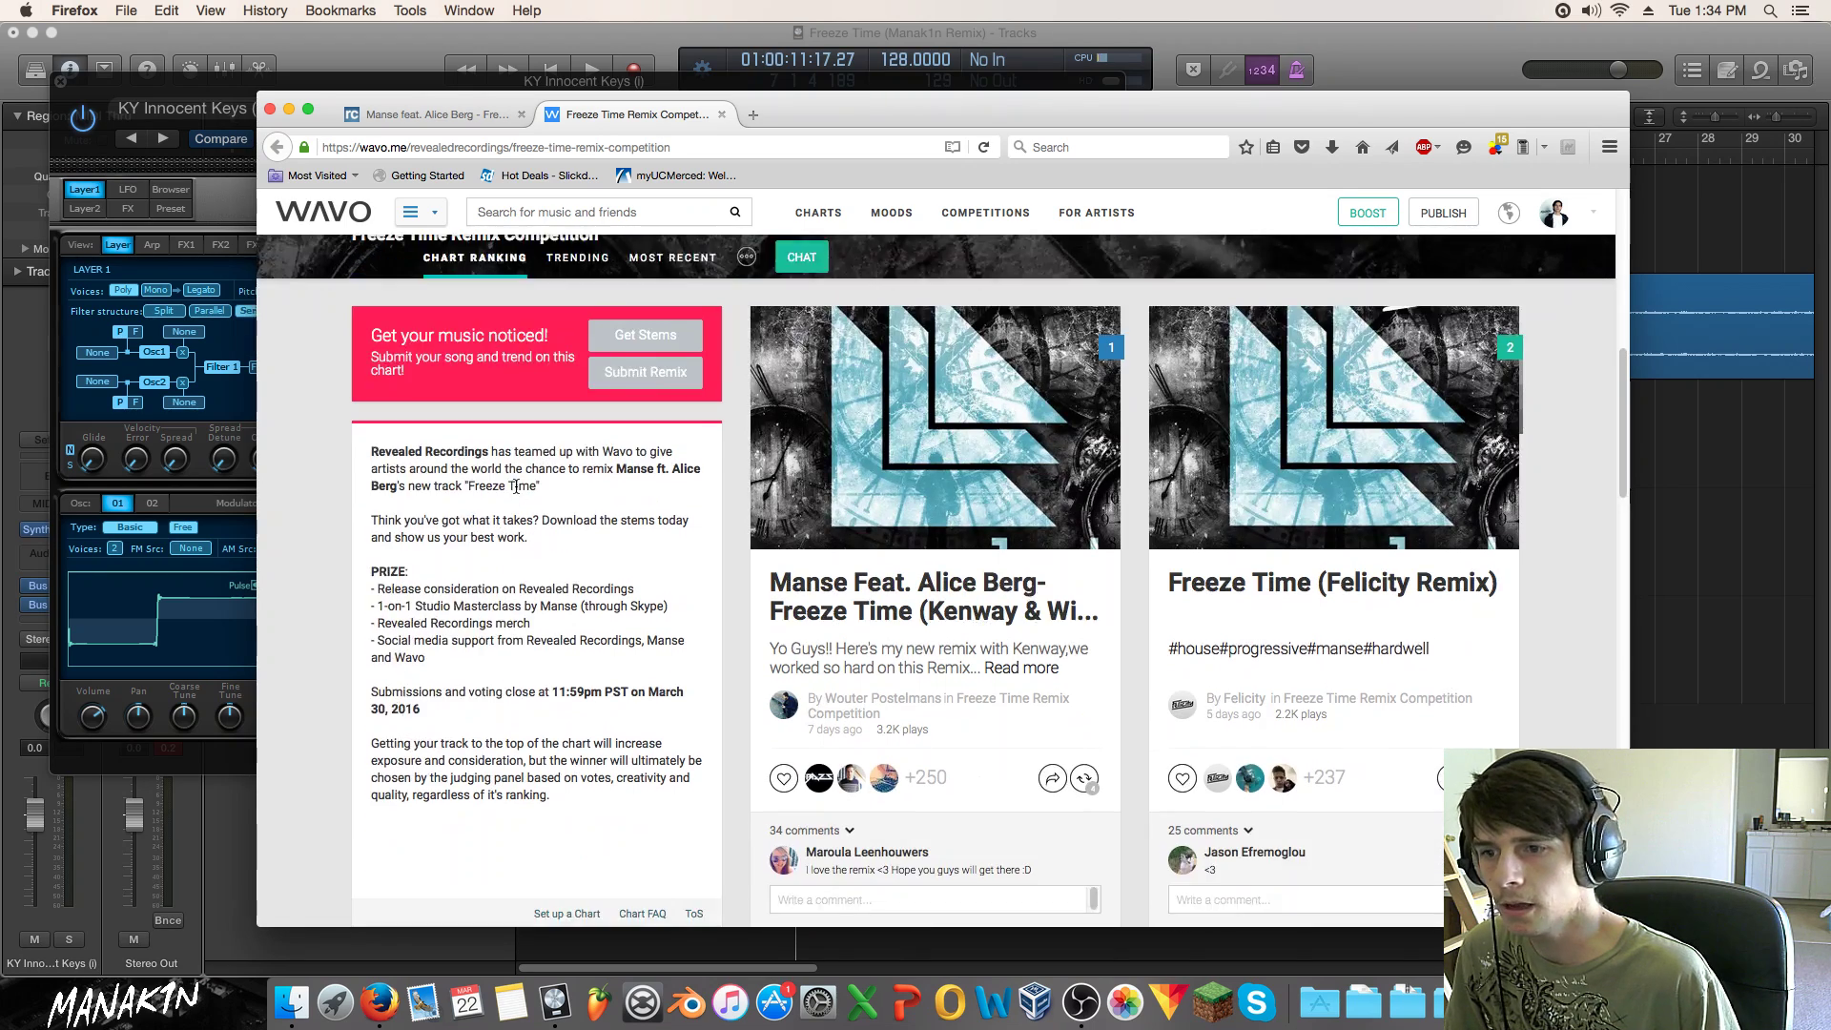
scroll(517, 489, "up", 8)
scroll(520, 492, "down", 3)
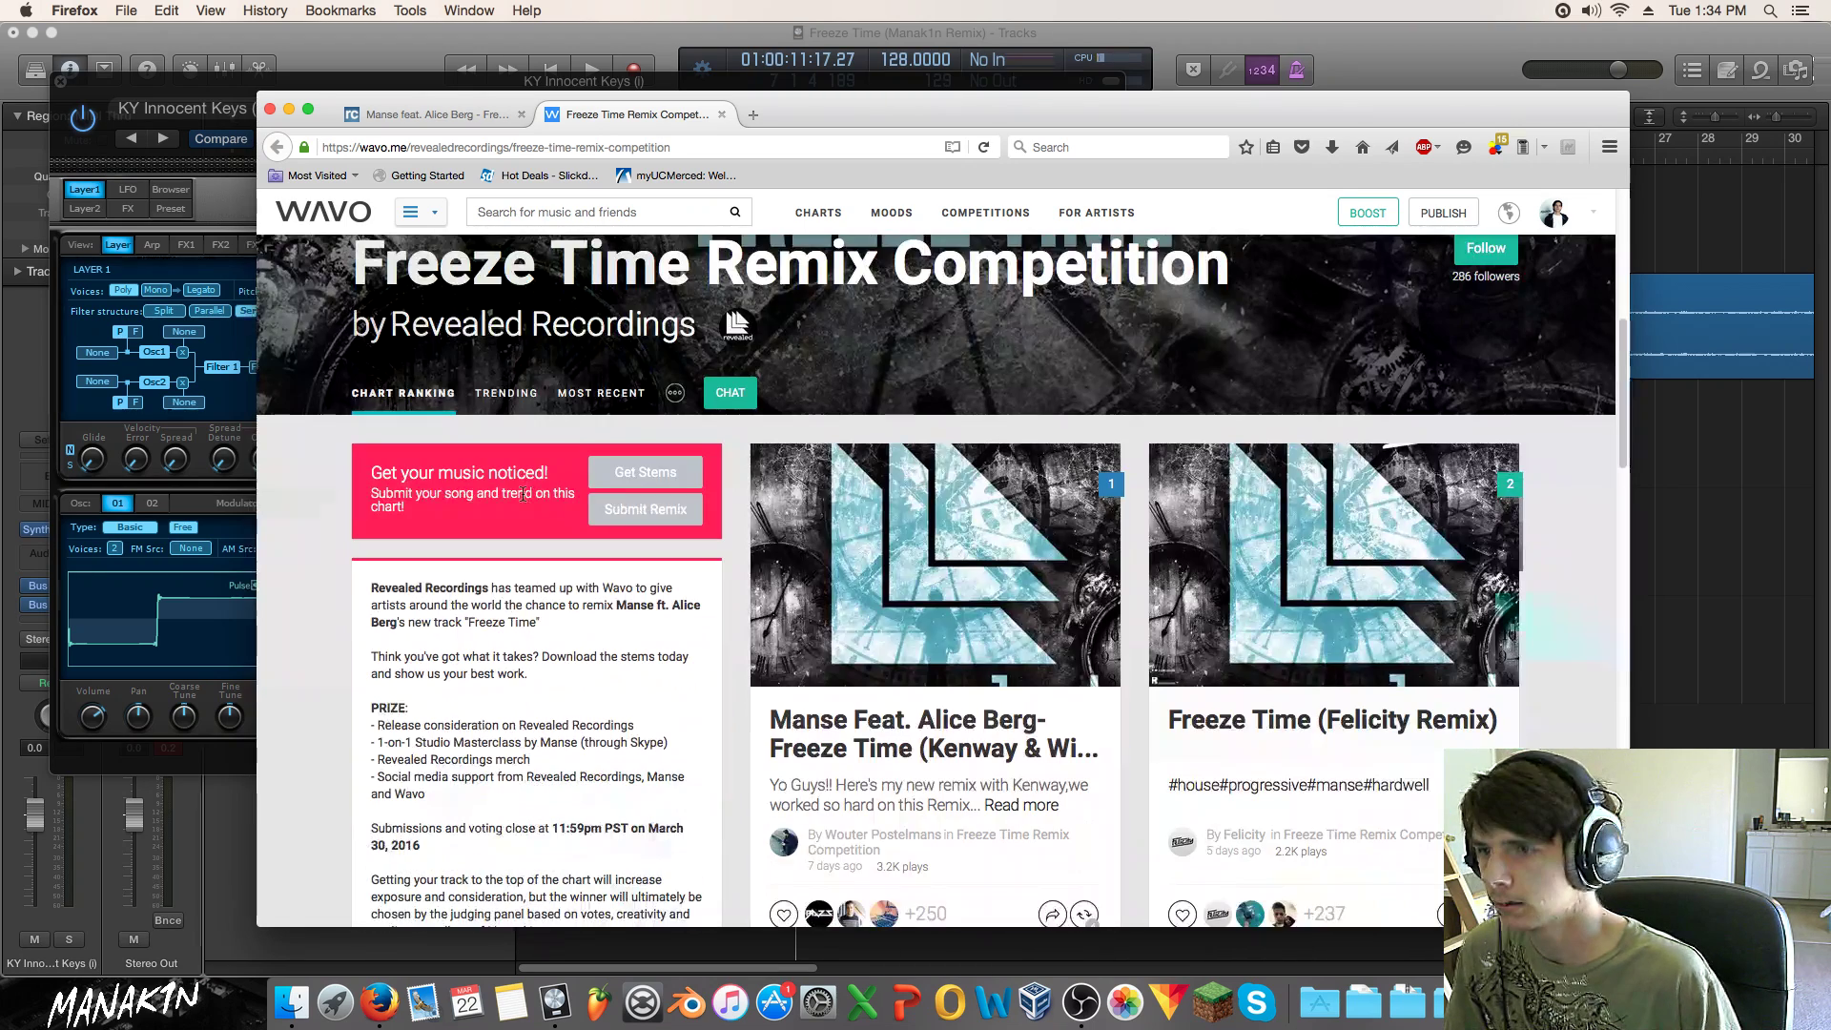
scroll(522, 493, "down", 3)
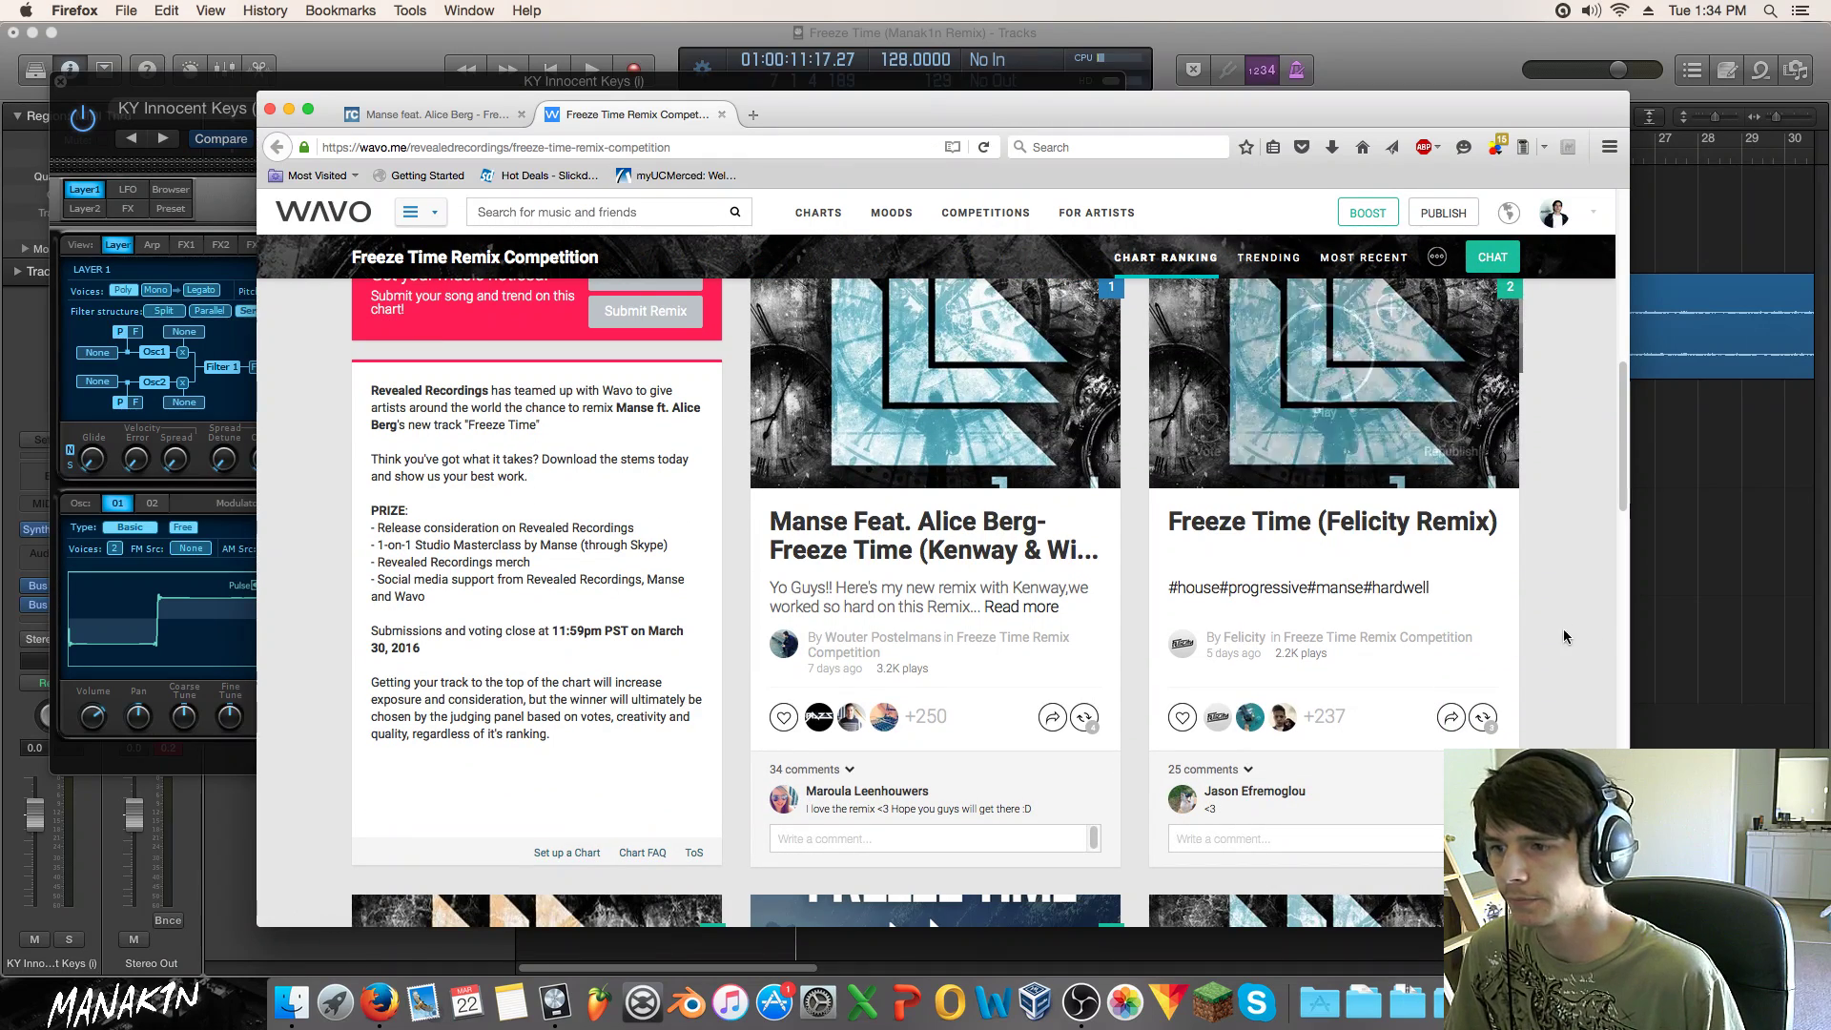
left_click(1678, 611)
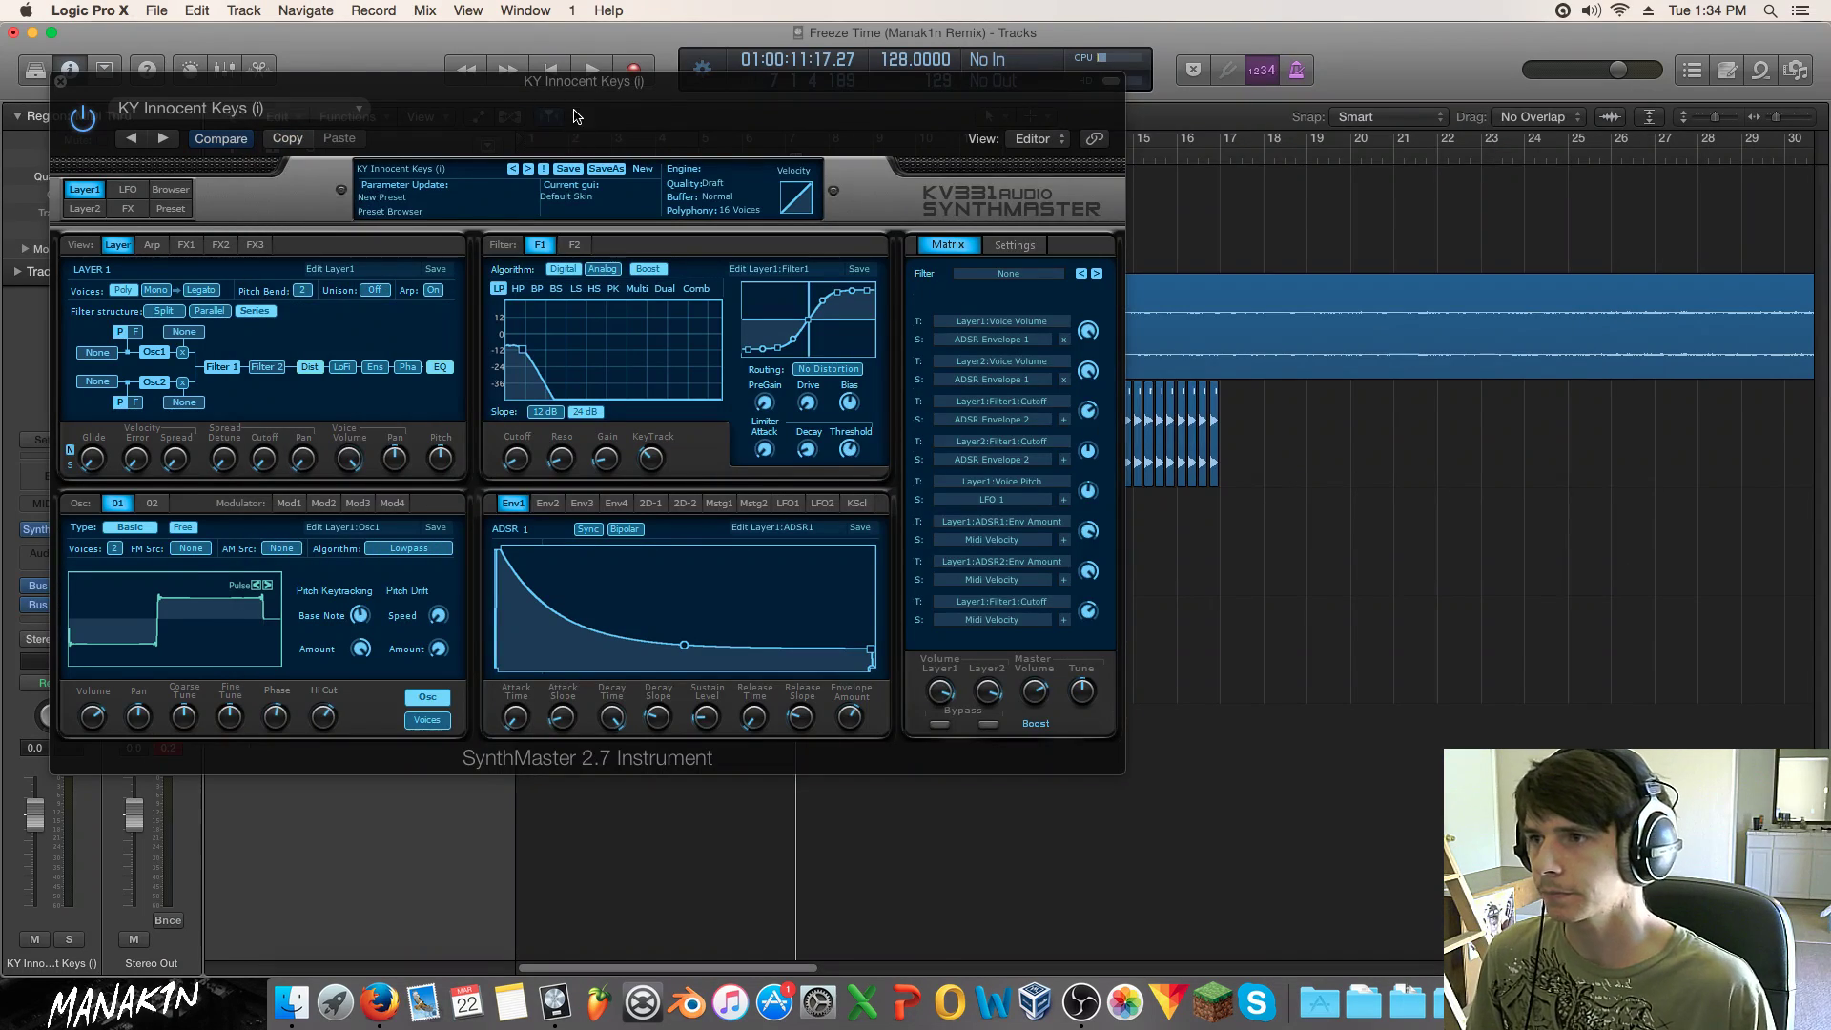
Step: Move the SynthMaster window aside and audition the current sound from the song start
left_click_drag(575, 120, 1152, 253)
key("Return")
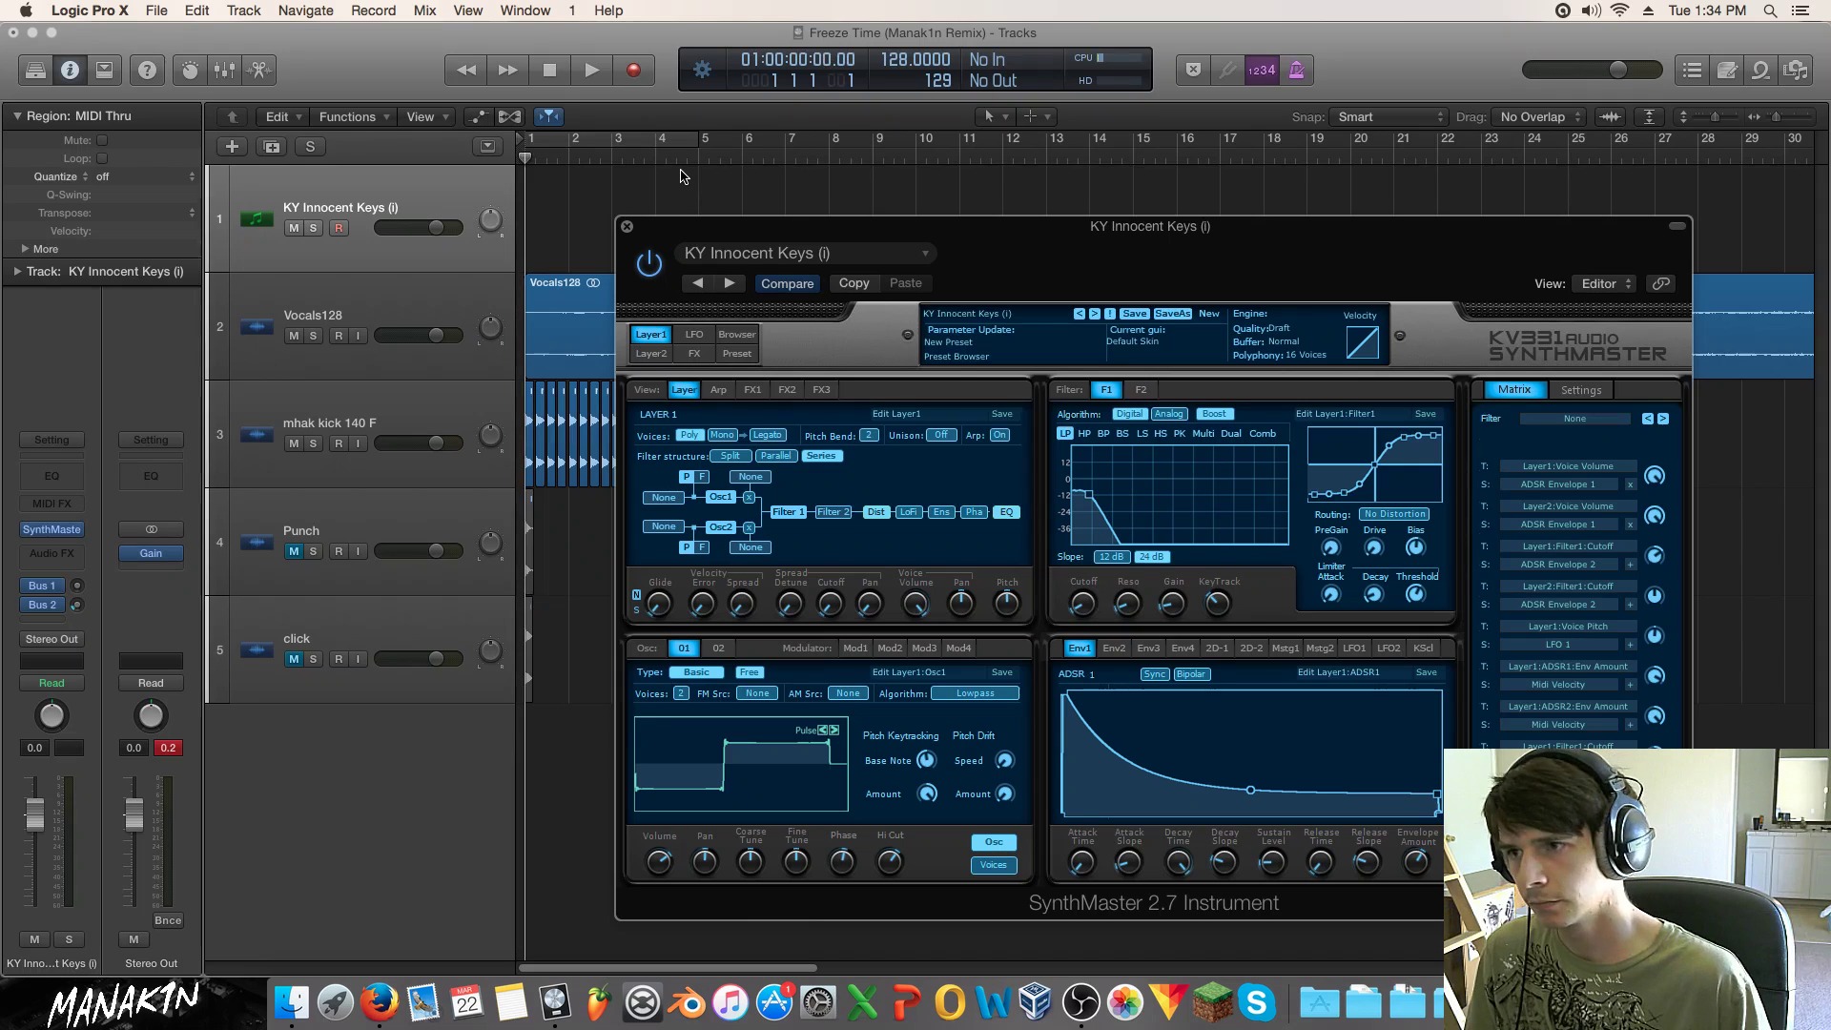
key("space")
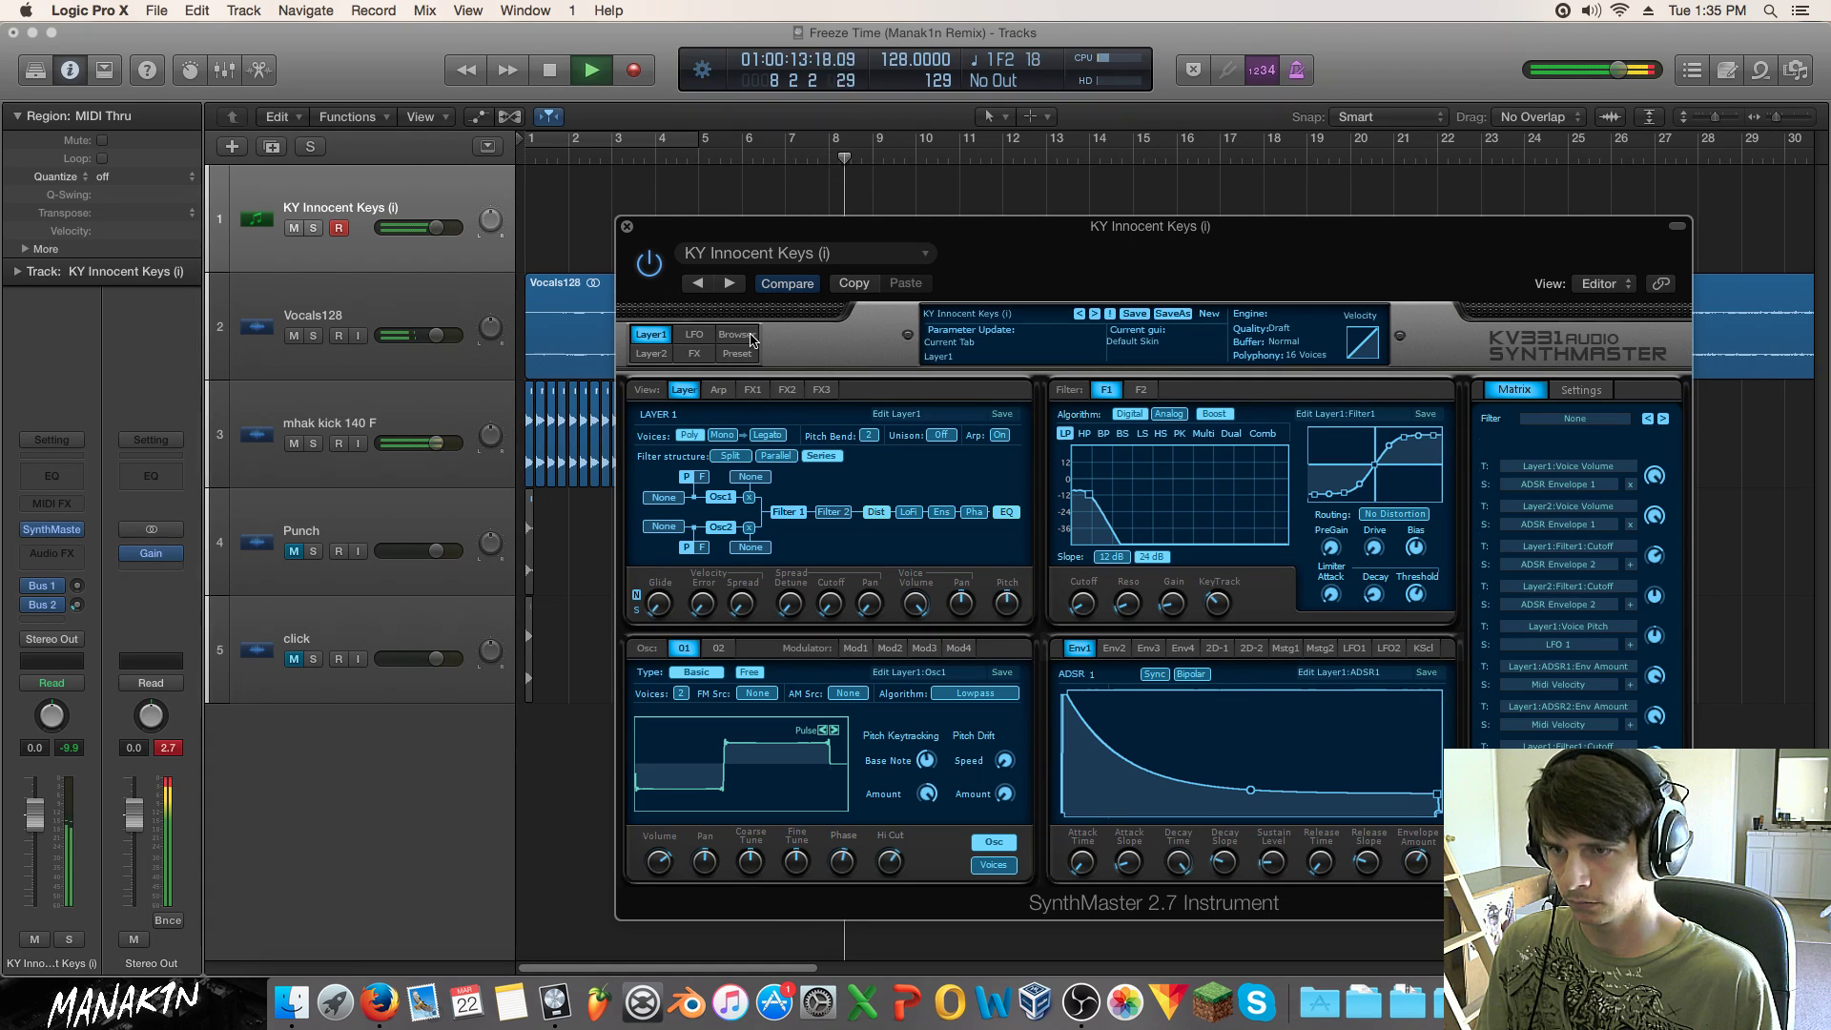
key("space")
Step: Load the BS Danyella Bass 006 DS preset, close SynthMaster, and open the first lane's shortcut menu
left_click(735, 334)
scroll(1276, 540, "up", 10)
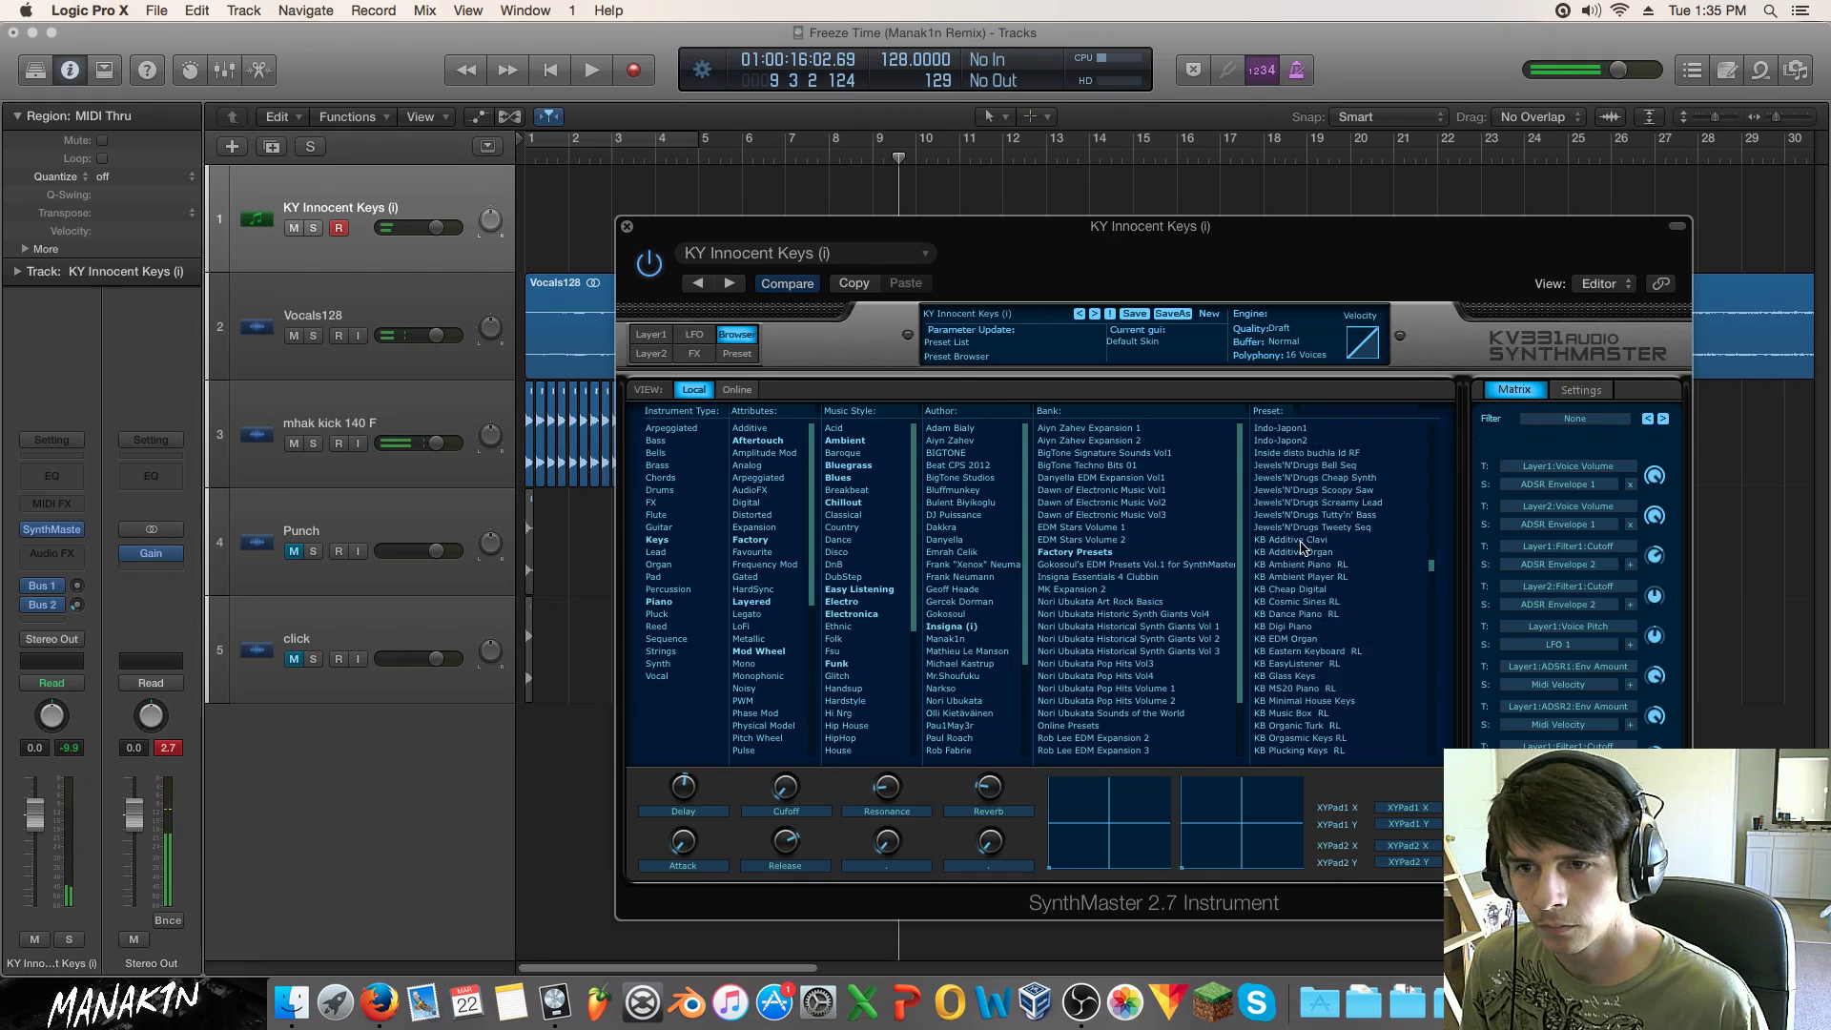
scroll(1293, 541, "up", 10)
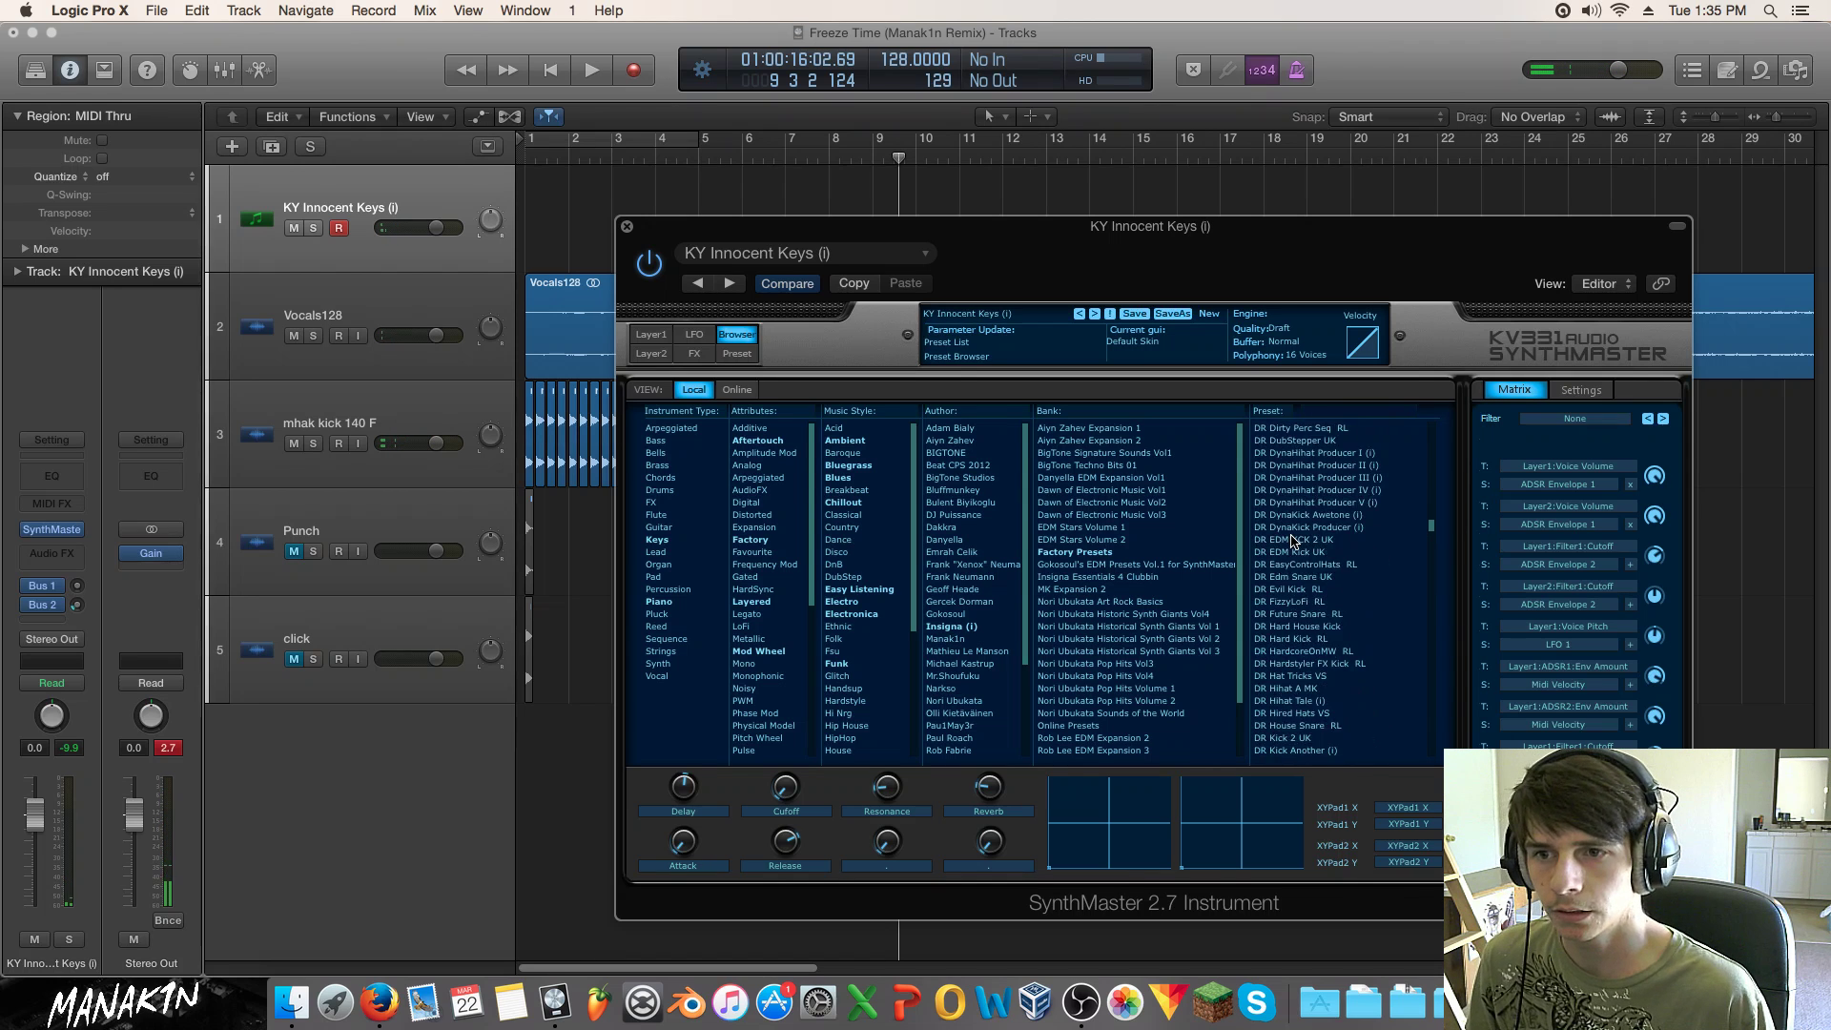
scroll(1287, 532, "up", 5)
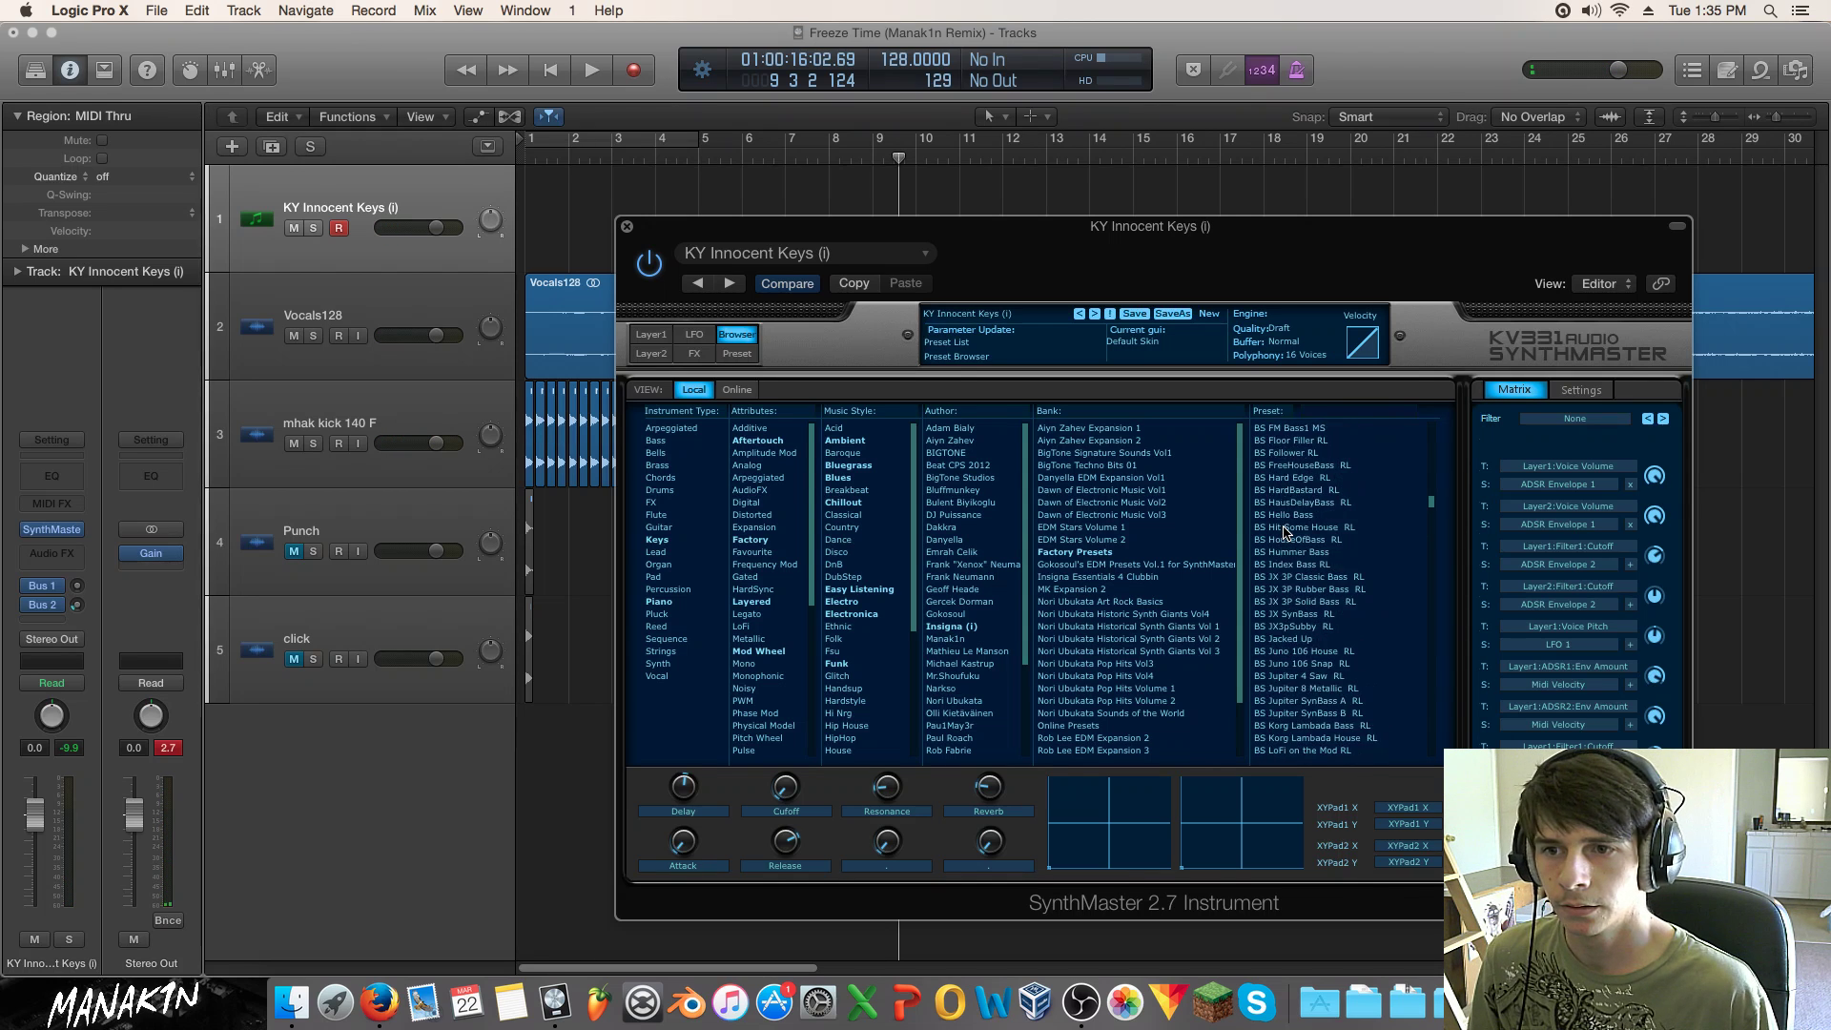
left_click(1288, 527)
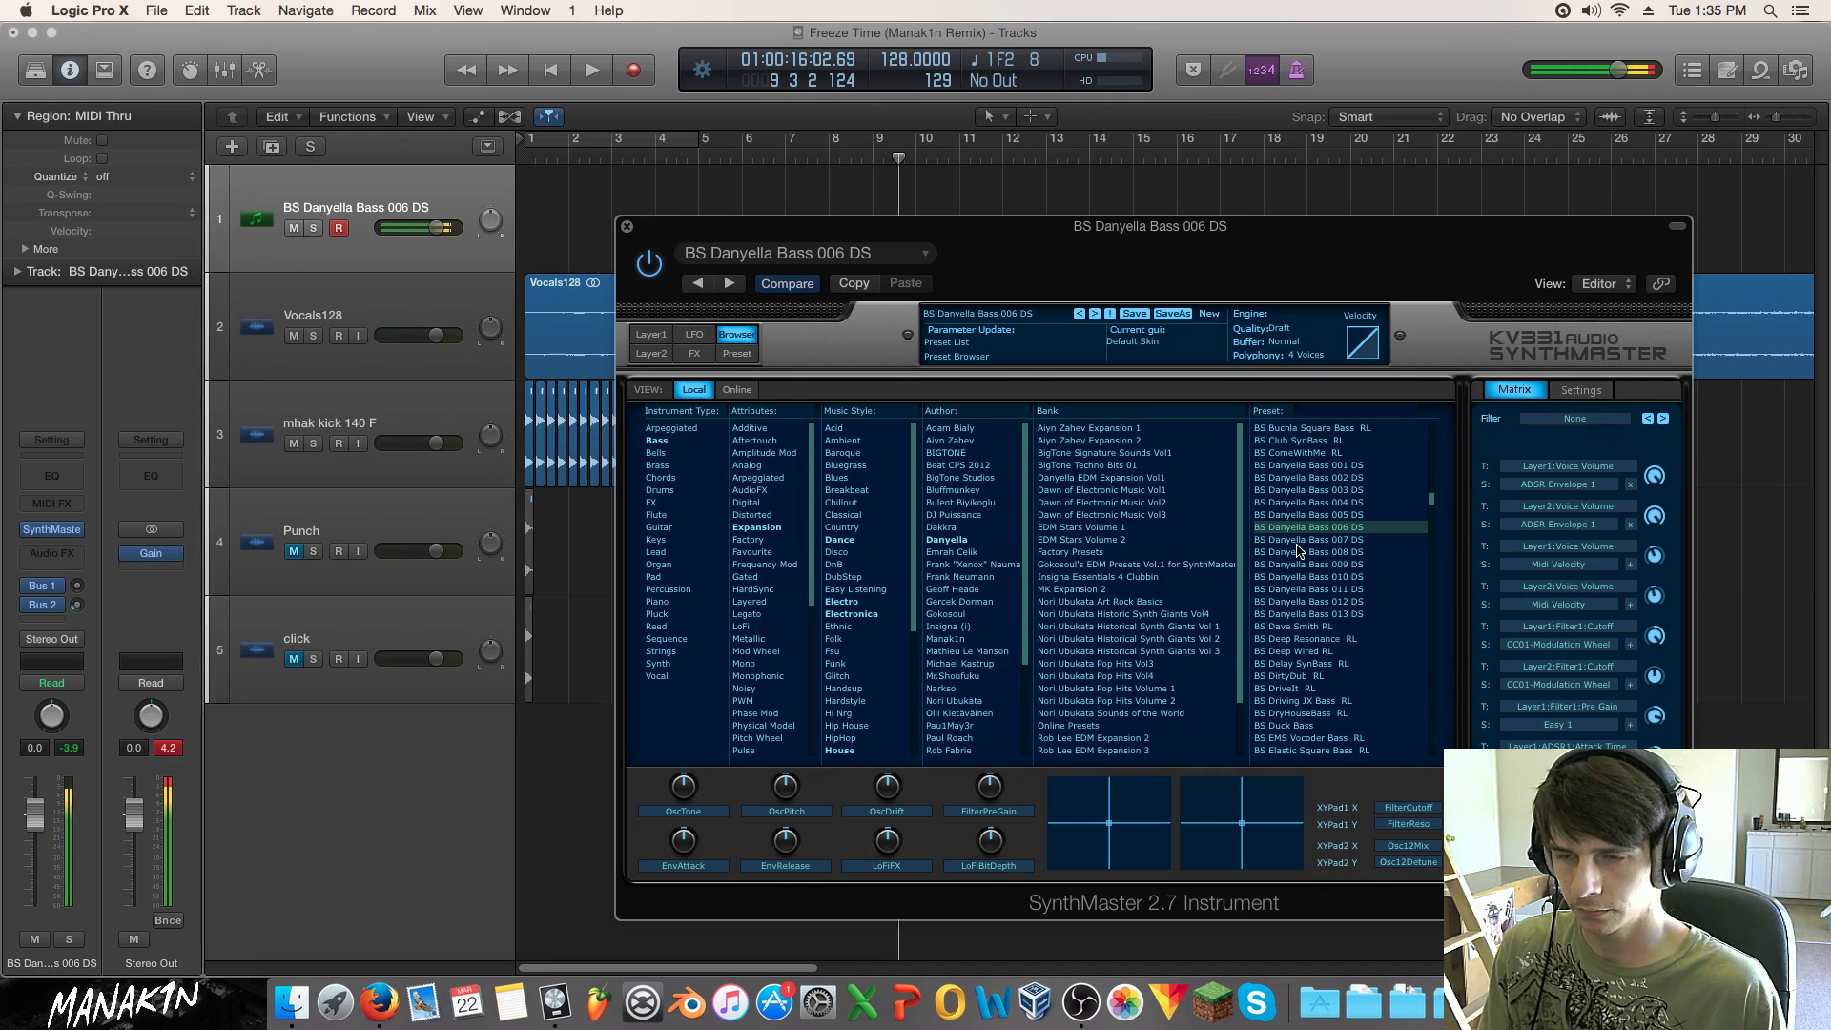
left_click(626, 227)
right_click(569, 236)
right_click(552, 234)
Step: Create an empty MIDI region at bar 1 and pencil in a first note on F2
left_click(561, 250)
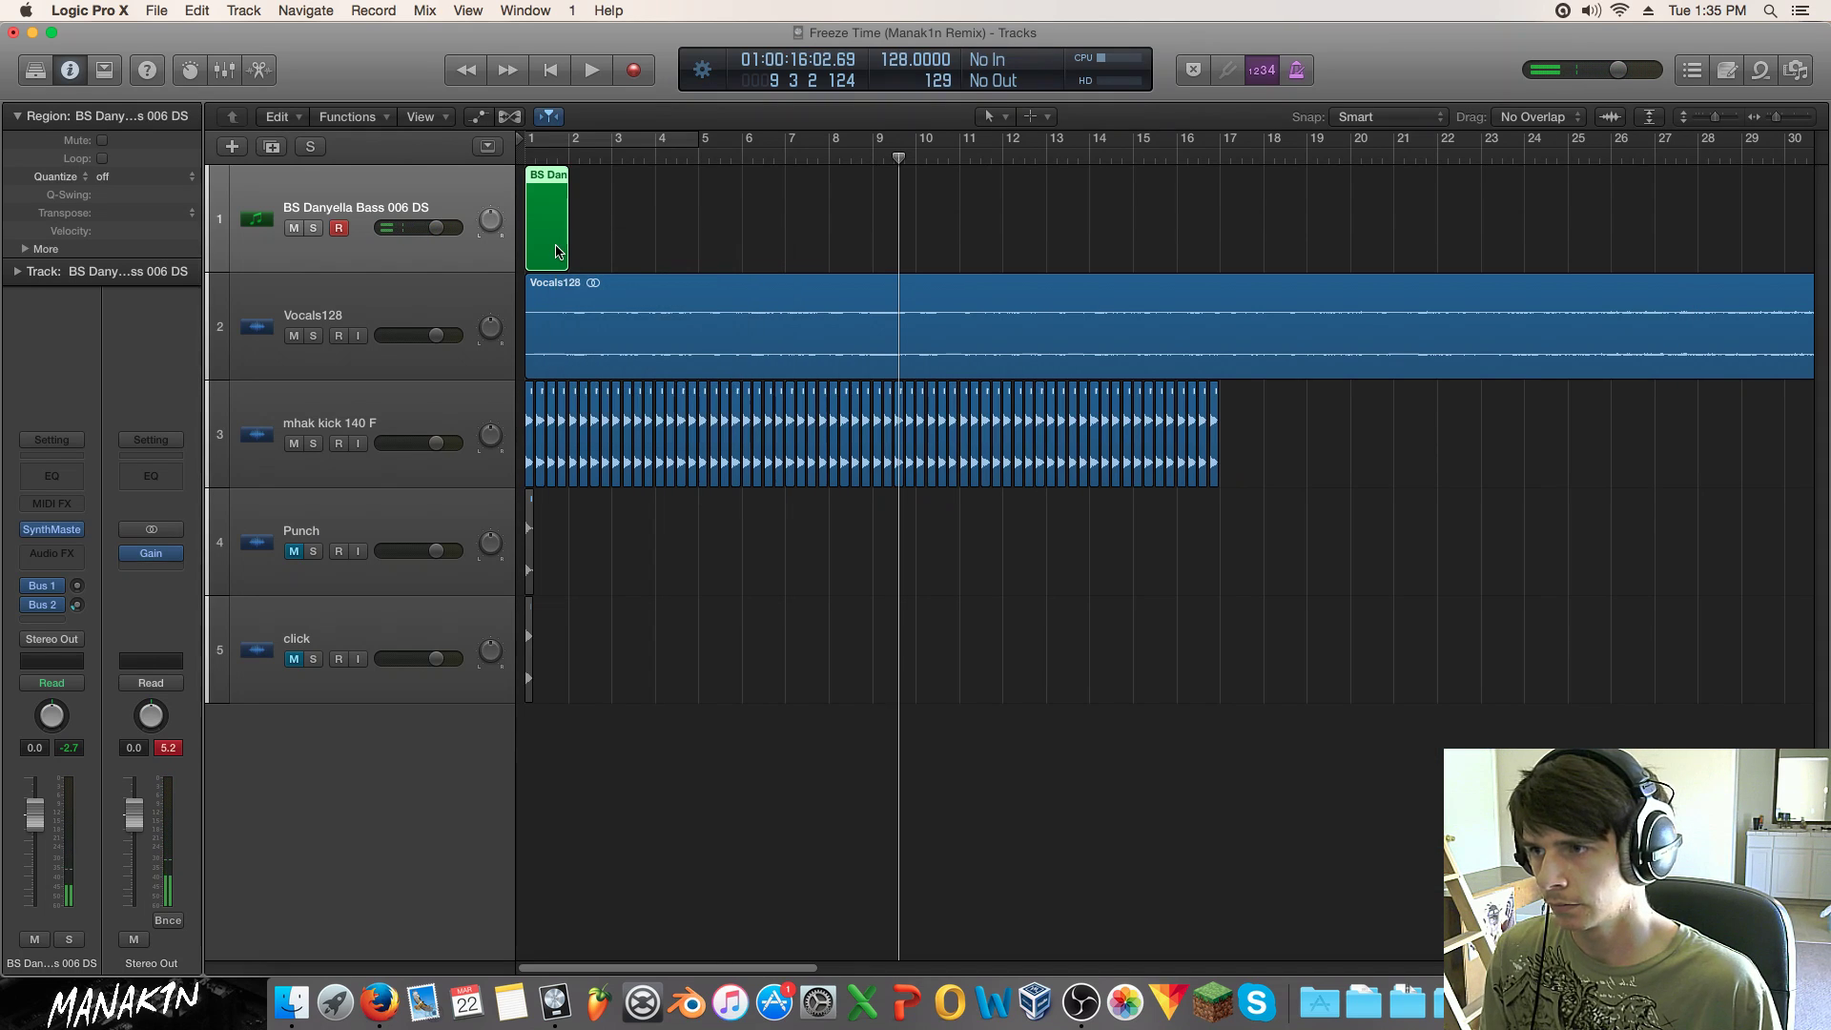
double_click(557, 253)
key("p")
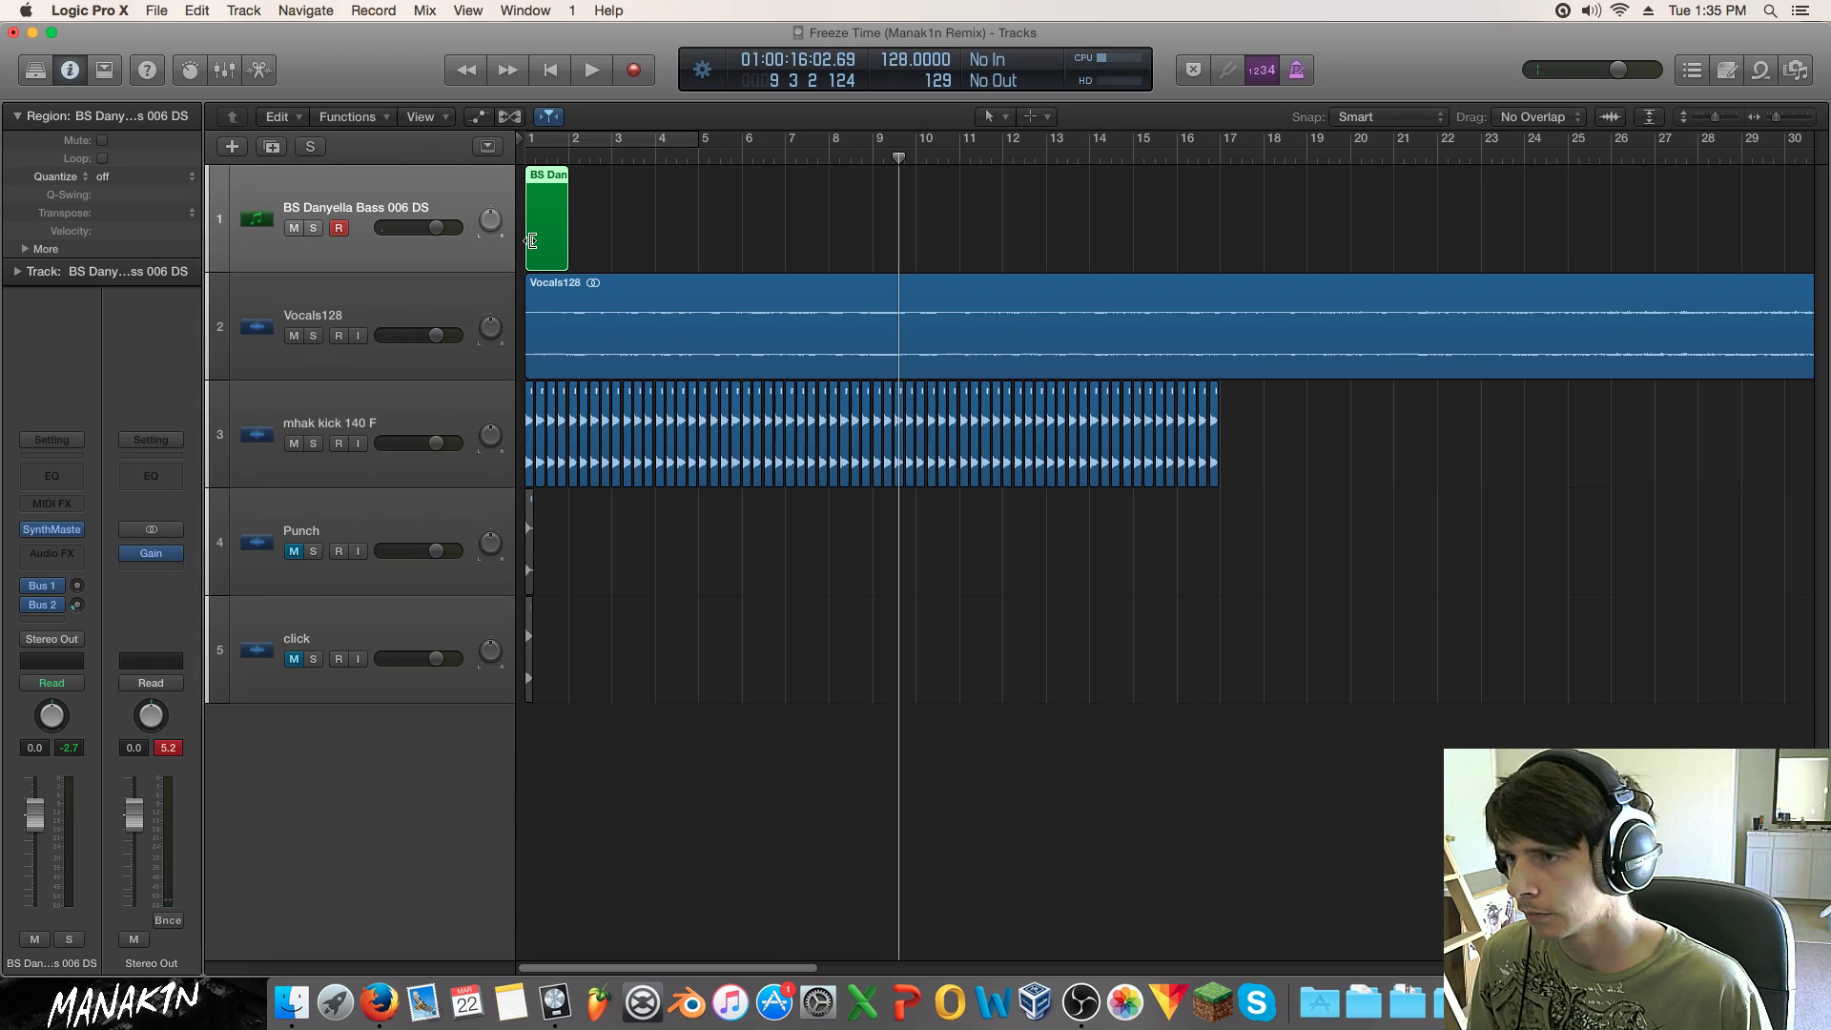
double_click(540, 242)
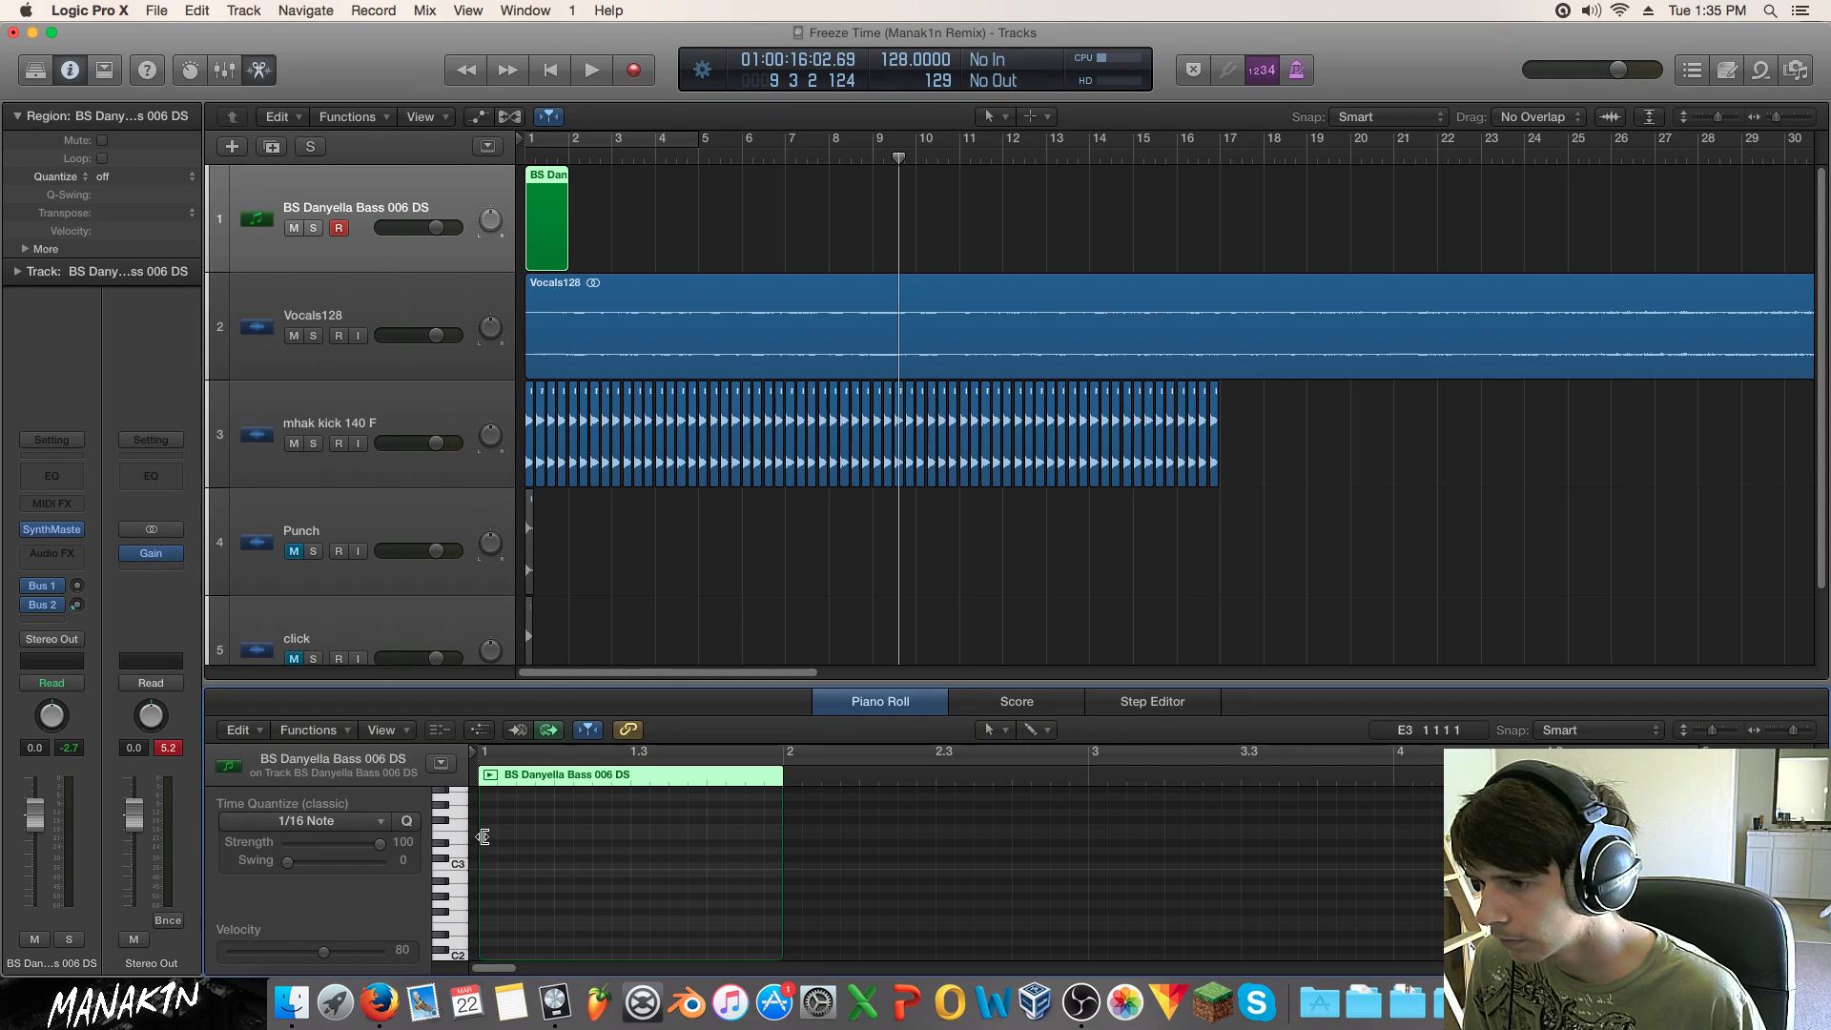
left_click(482, 838)
left_click_drag(488, 835, 489, 942)
Step: Build out the F2 pattern, shifting notes a 16th later and adding notes through 1 4 2 1
left_click(509, 921)
mouse_move(580, 886)
left_mouse_down()
mouse_move(506, 927)
mouse_move(566, 922)
left_mouse_up()
left_click(610, 887)
mouse_move(609, 881)
left_mouse_down()
mouse_move(474, 955)
mouse_move(507, 920)
left_mouse_up()
left_click(615, 930)
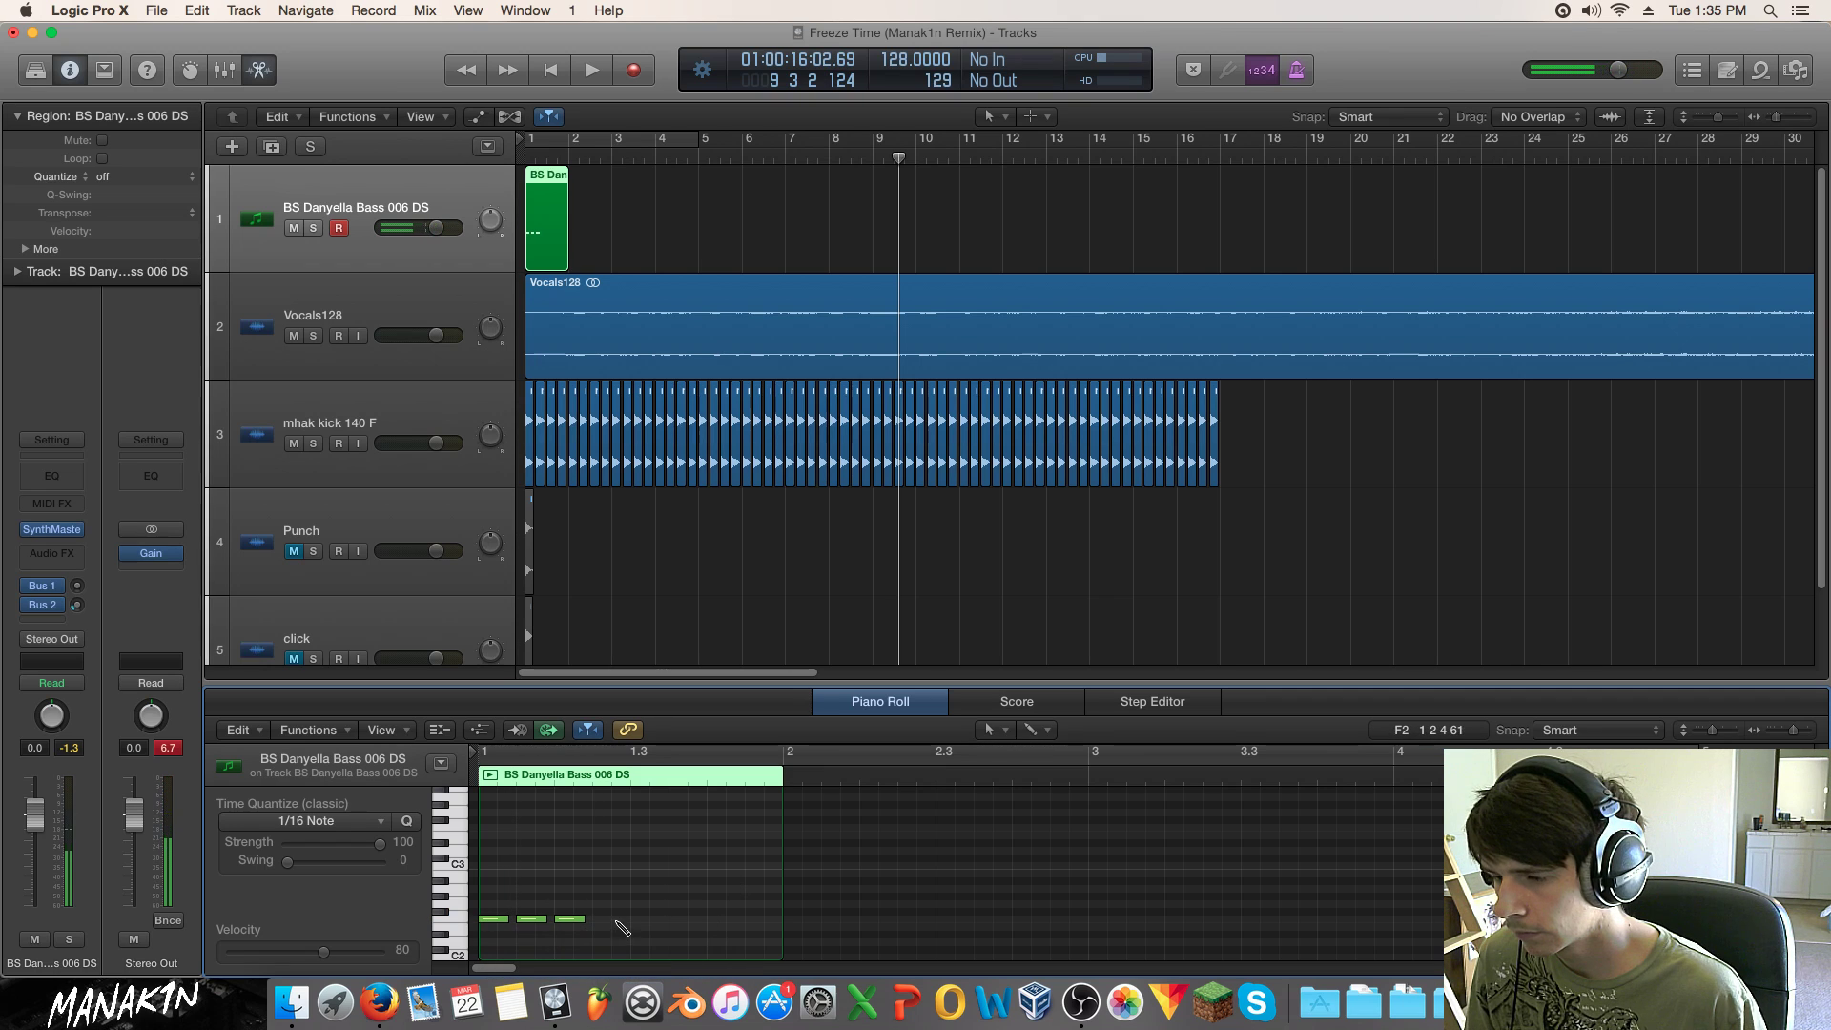
left_click(626, 919, "super")
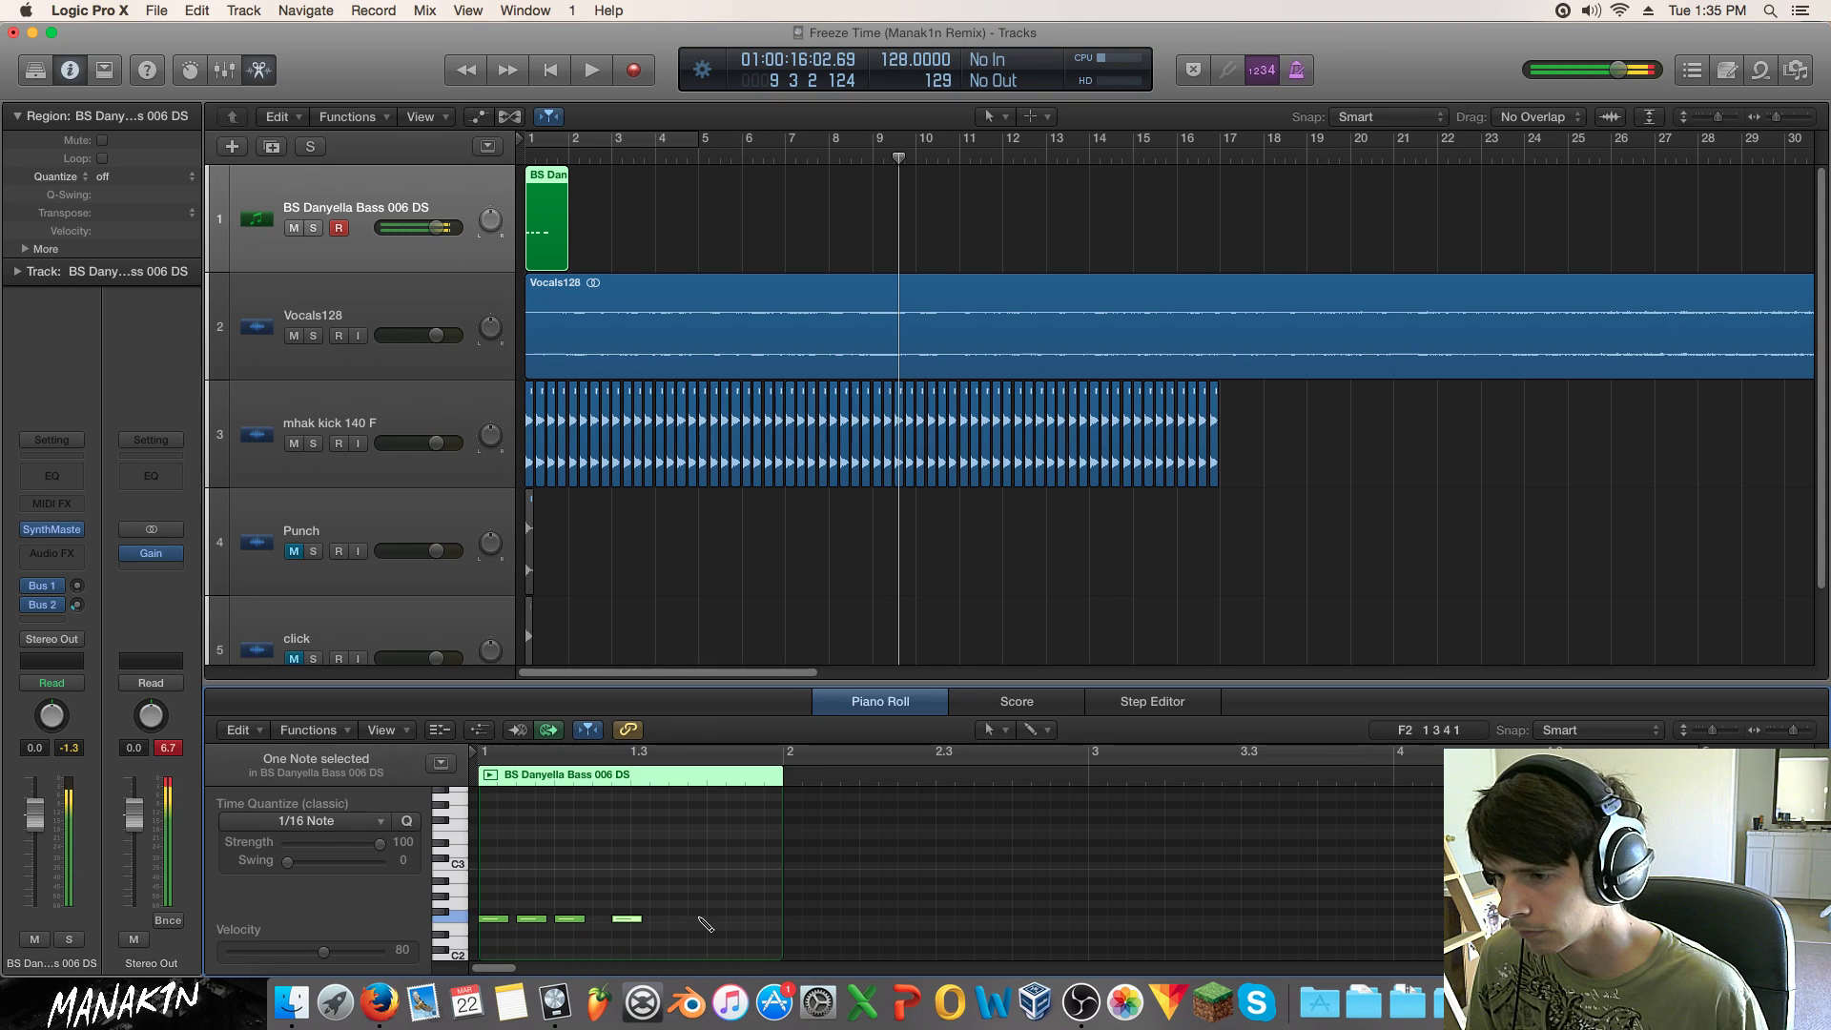
left_click(741, 919, "super")
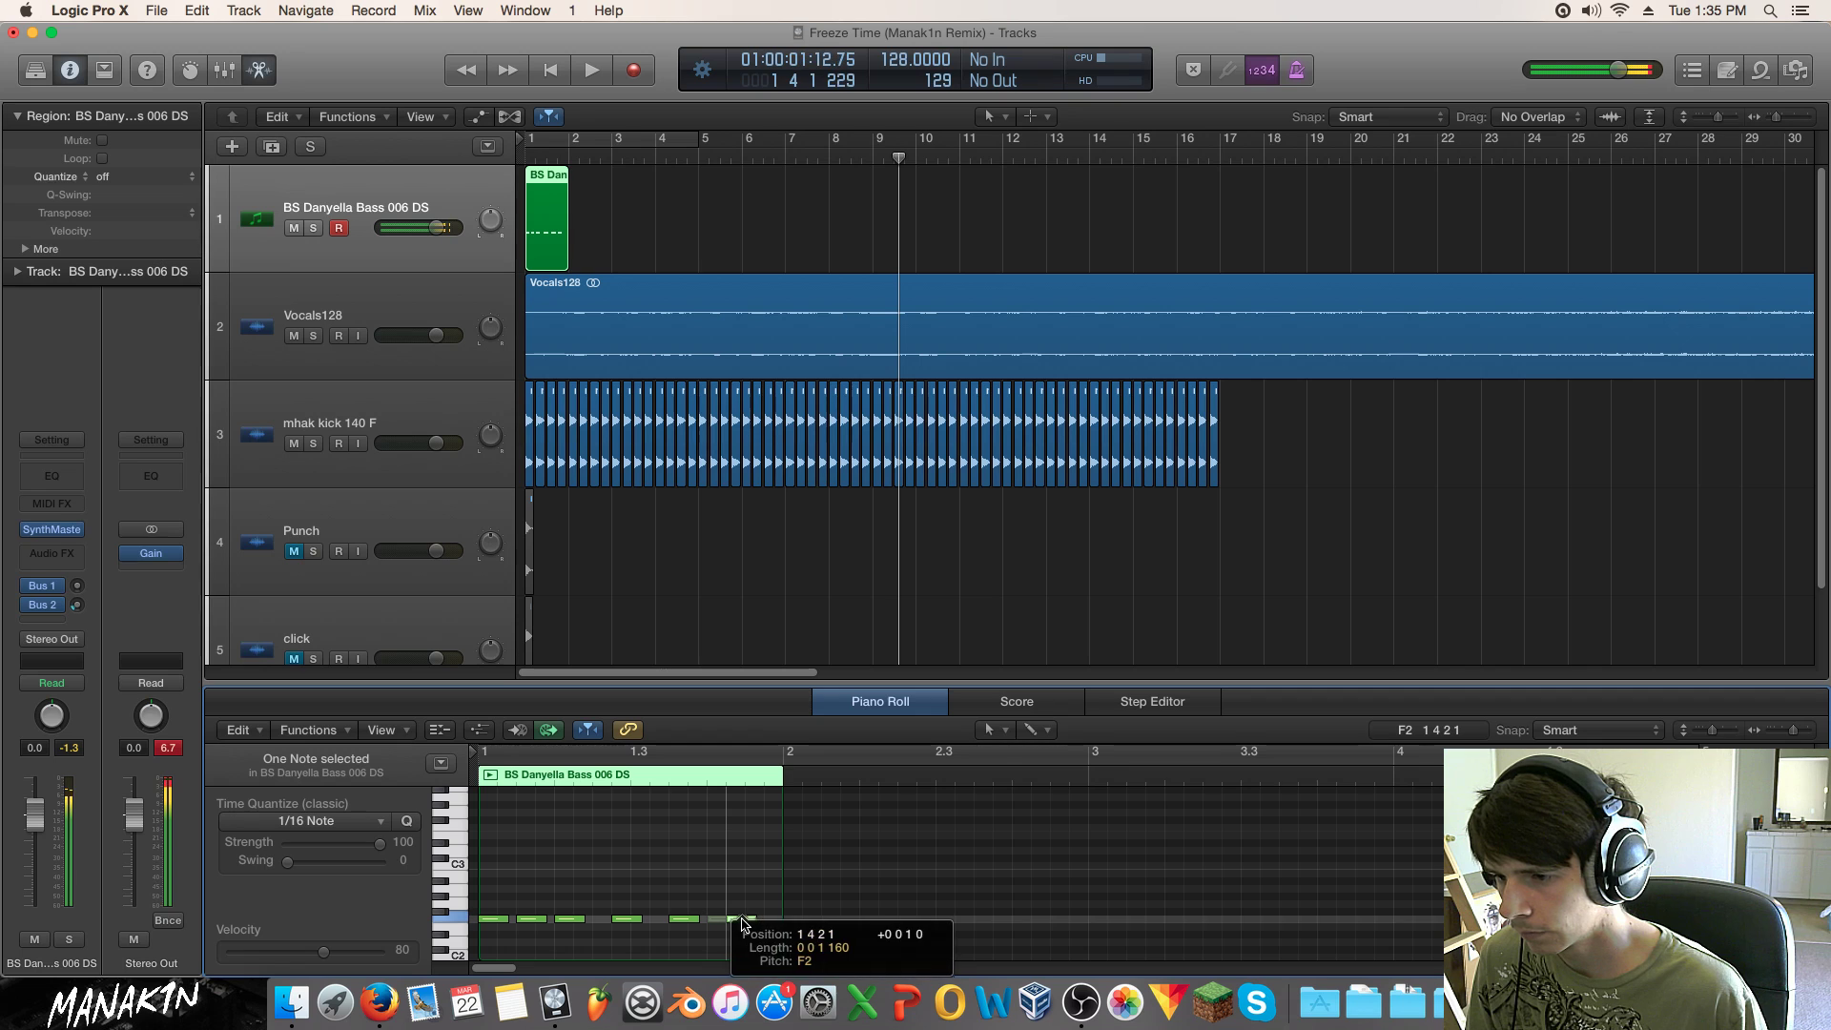
left_click(736, 866)
Step: Loop the bass region to bar 5 and lower the bass volume to about -7.6 dB
left_click_drag(569, 170, 697, 175)
key("Return")
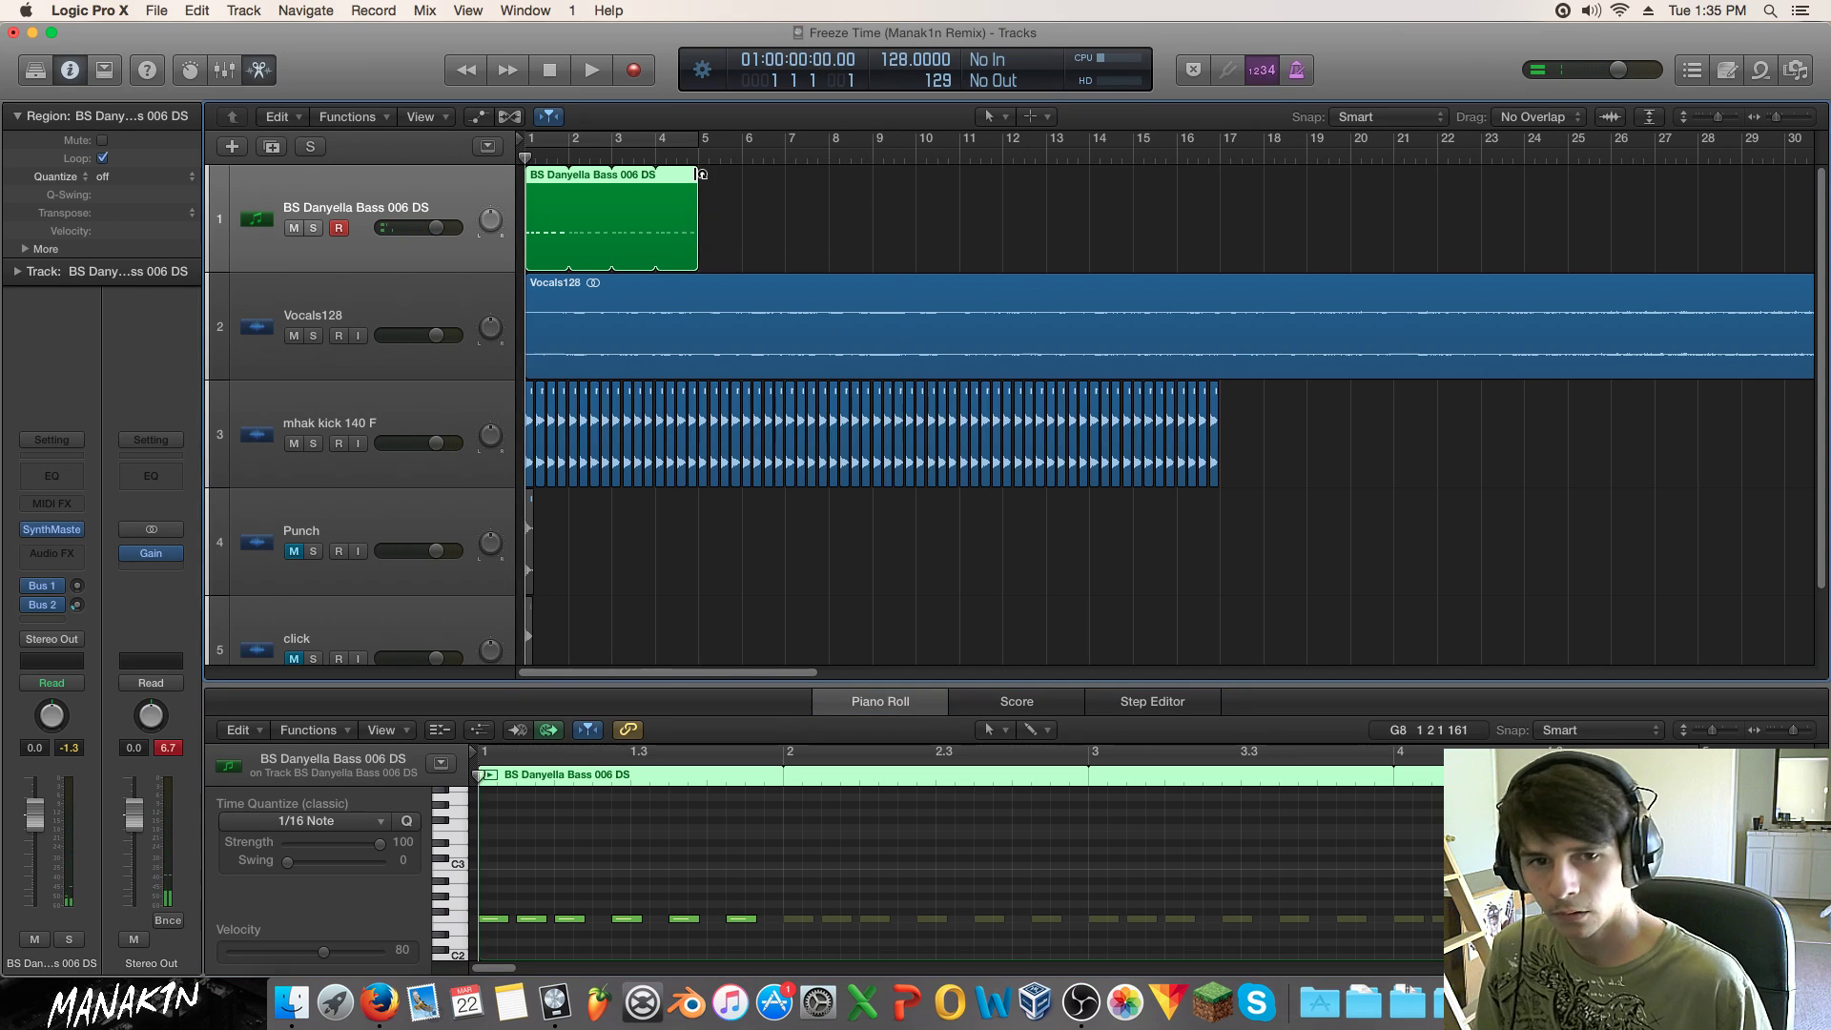
key("space")
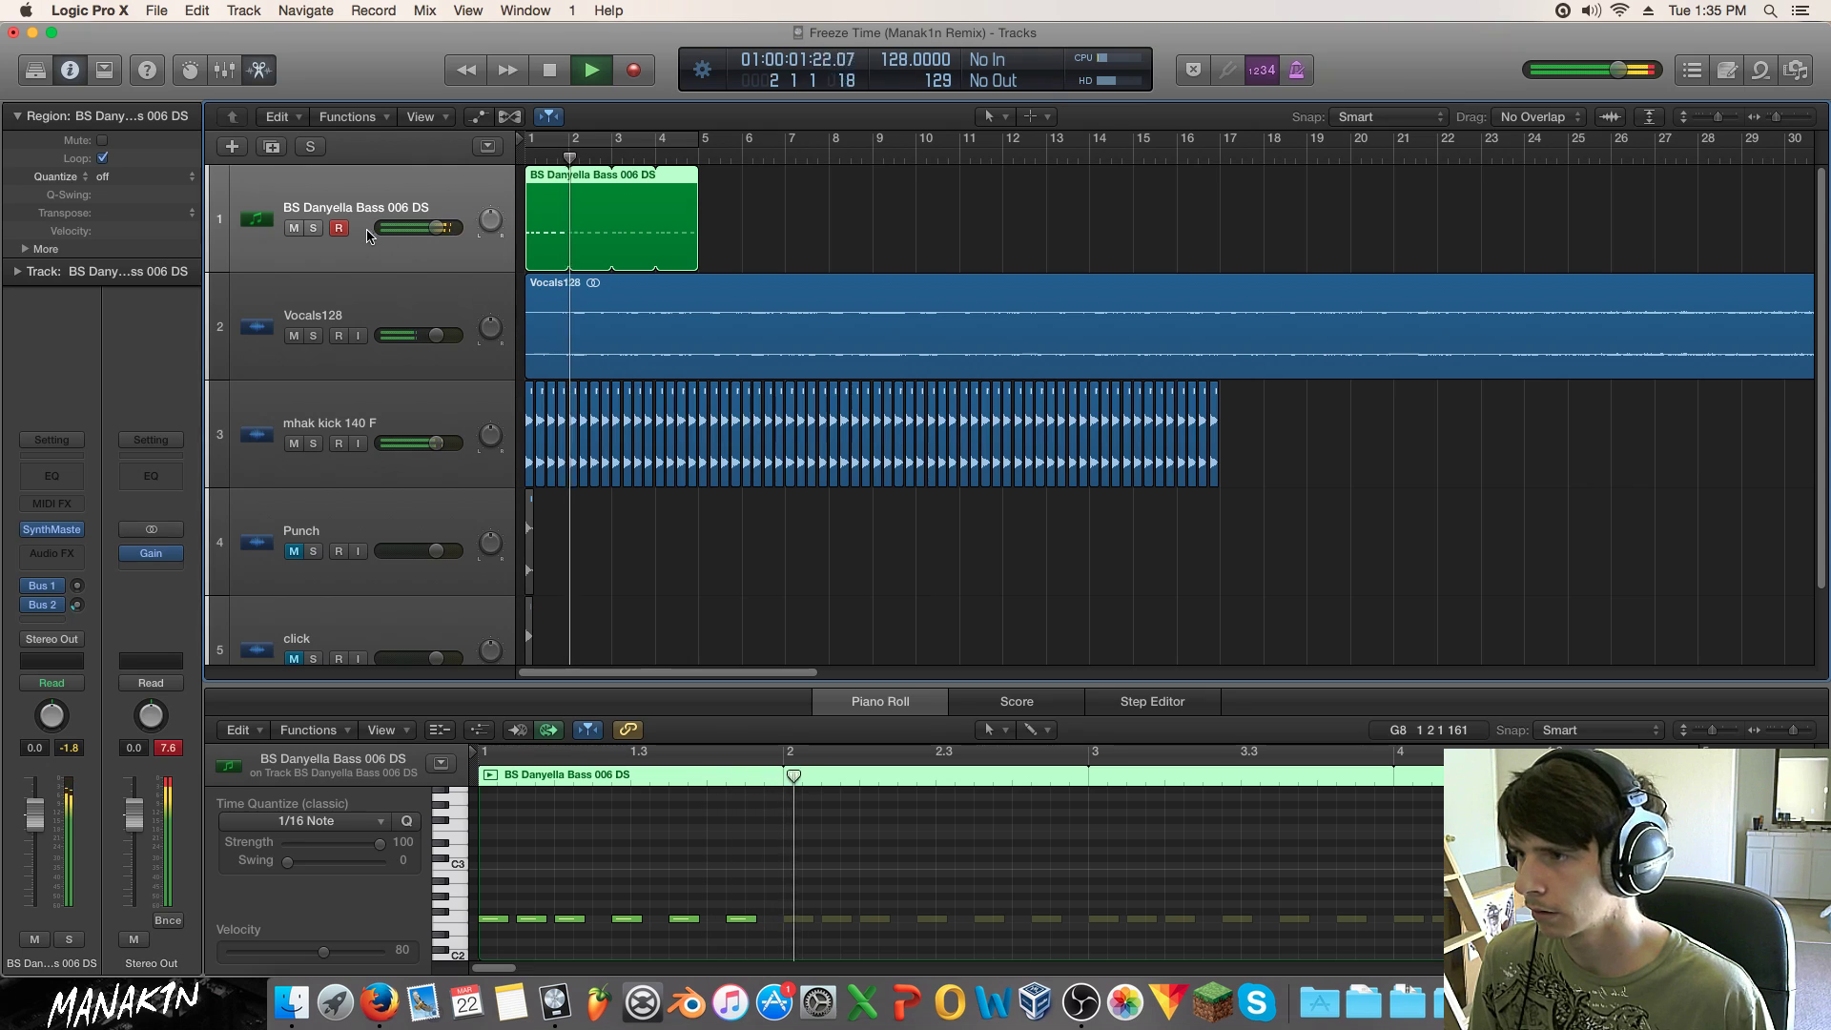
left_click_drag(435, 227, 413, 227)
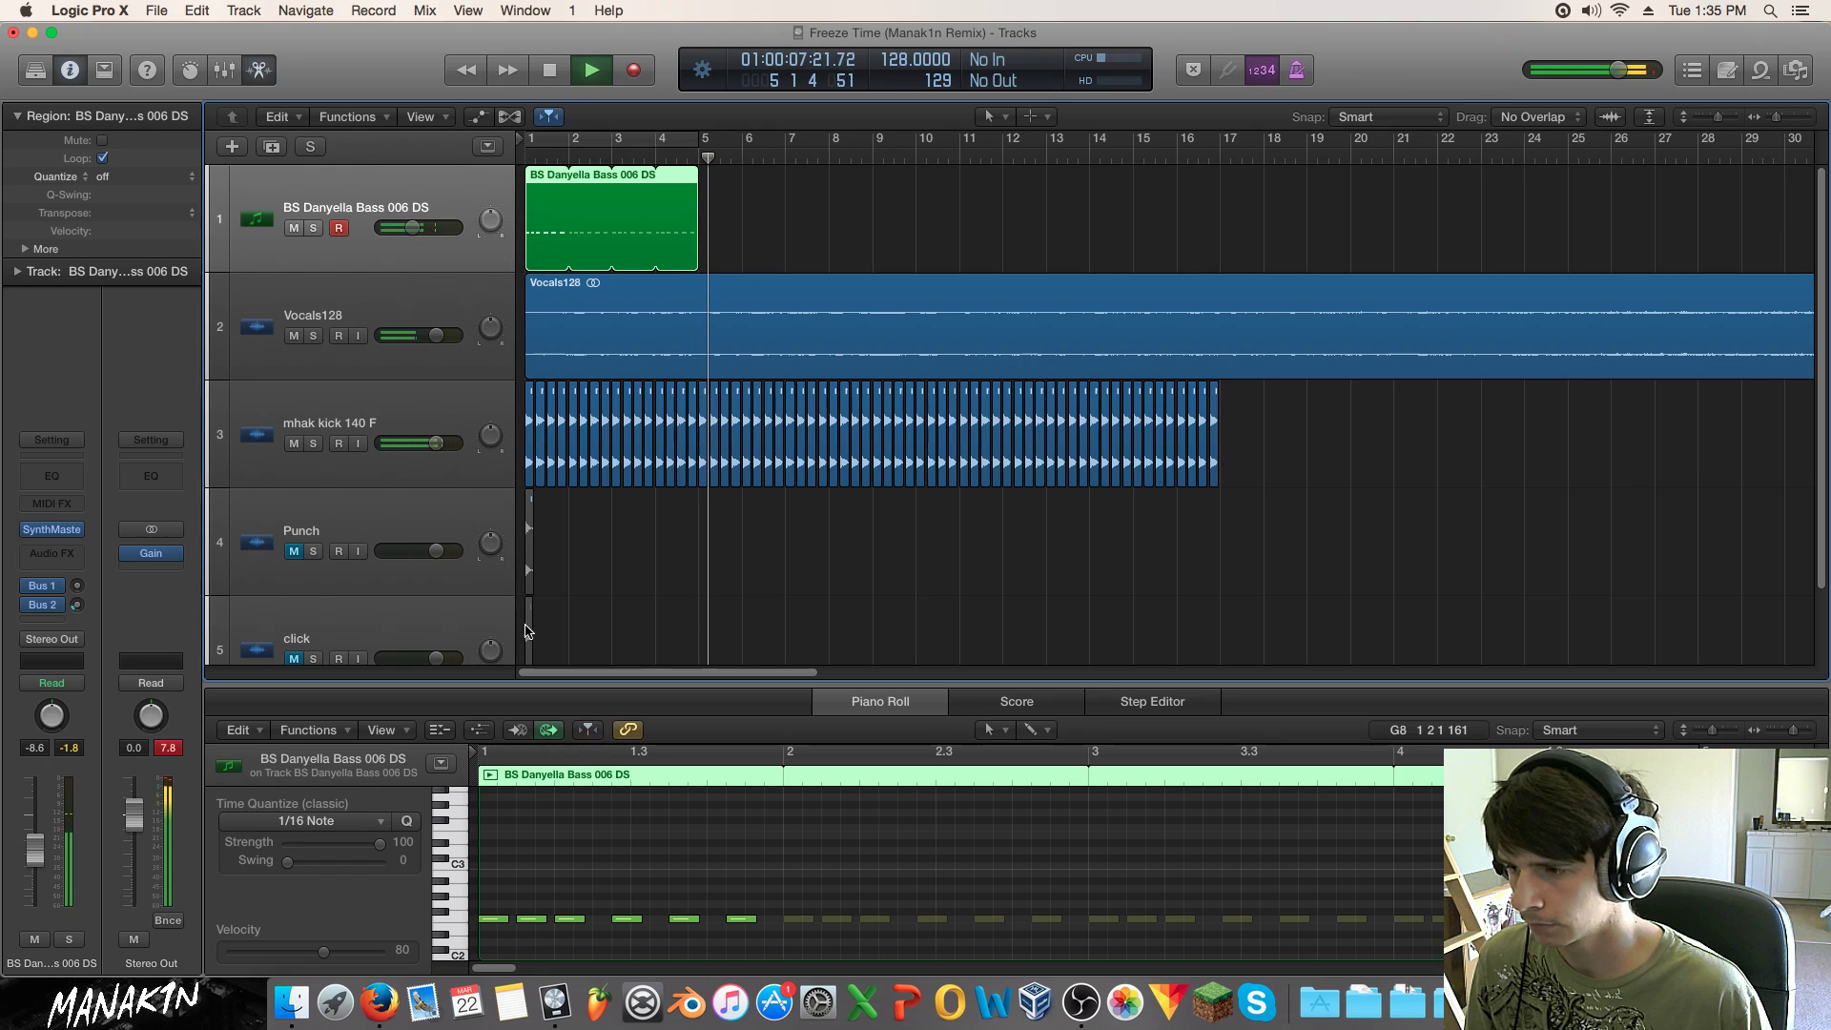
key("space")
Step: Check the first F2 note, return the playhead to bar 1, and reselect the bass region
scroll(499, 925, "left", 5)
left_click(489, 919)
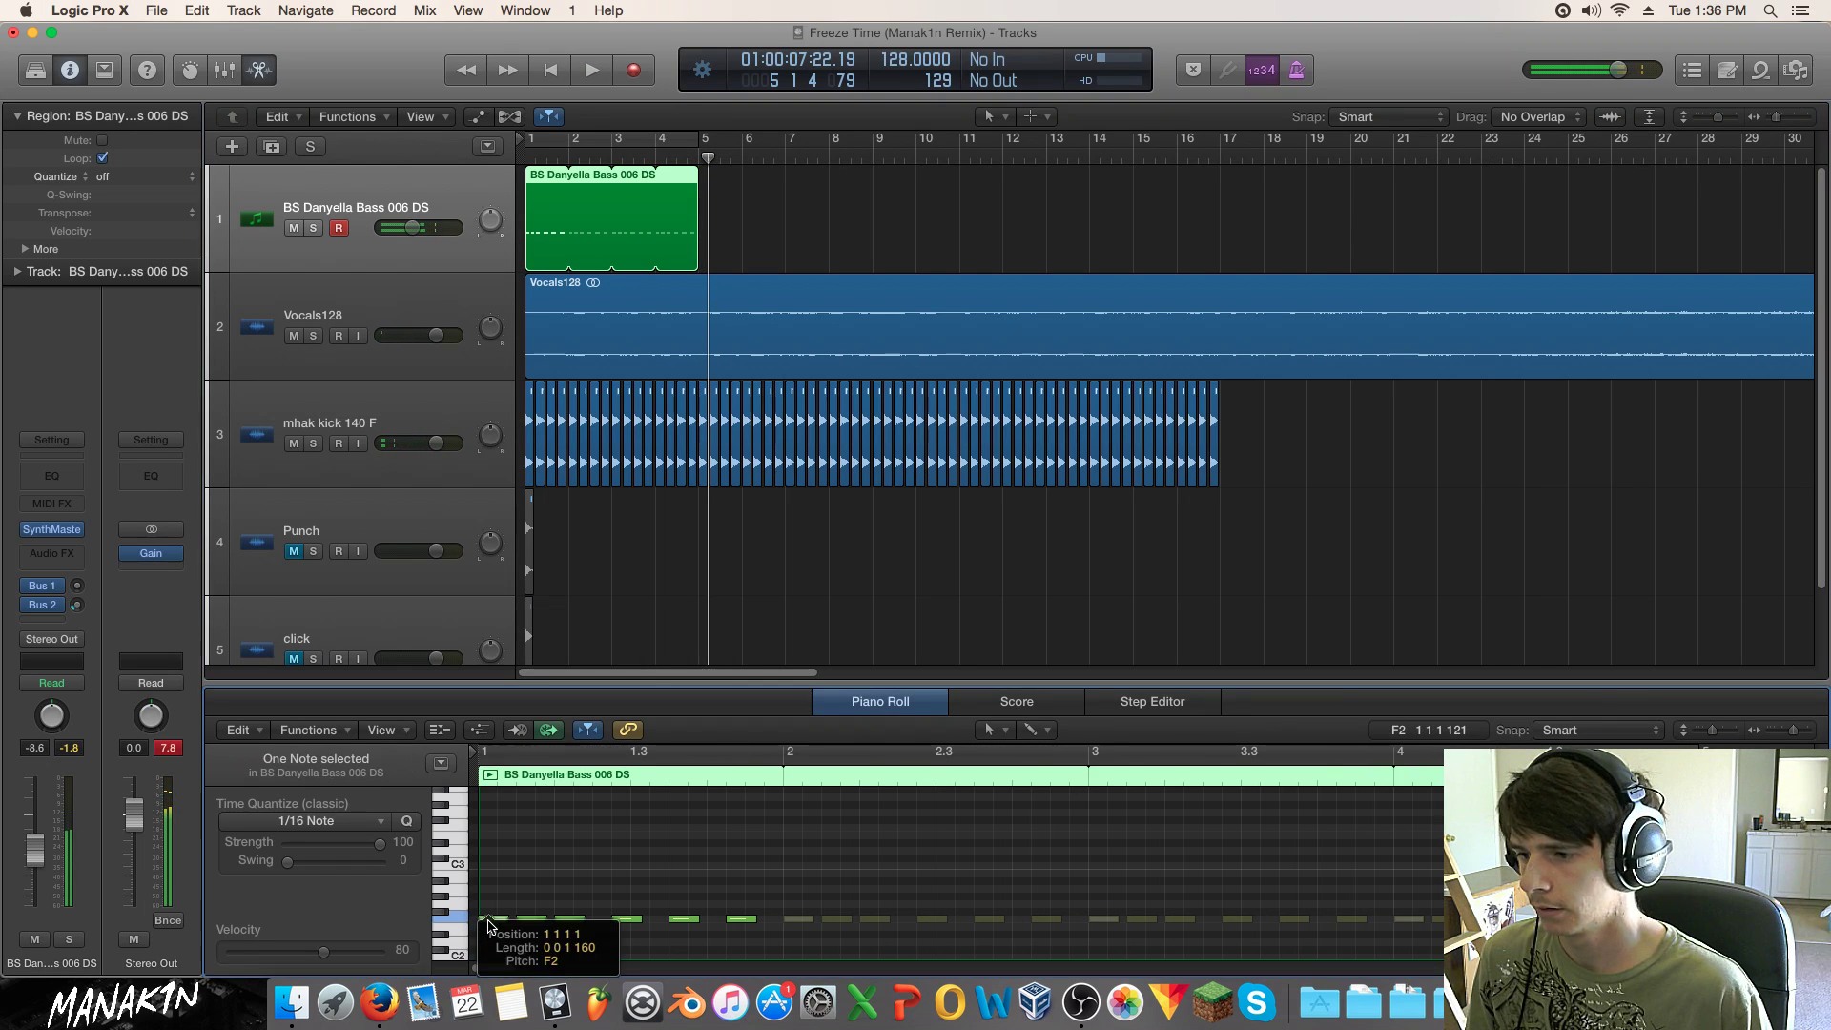
left_click(570, 862)
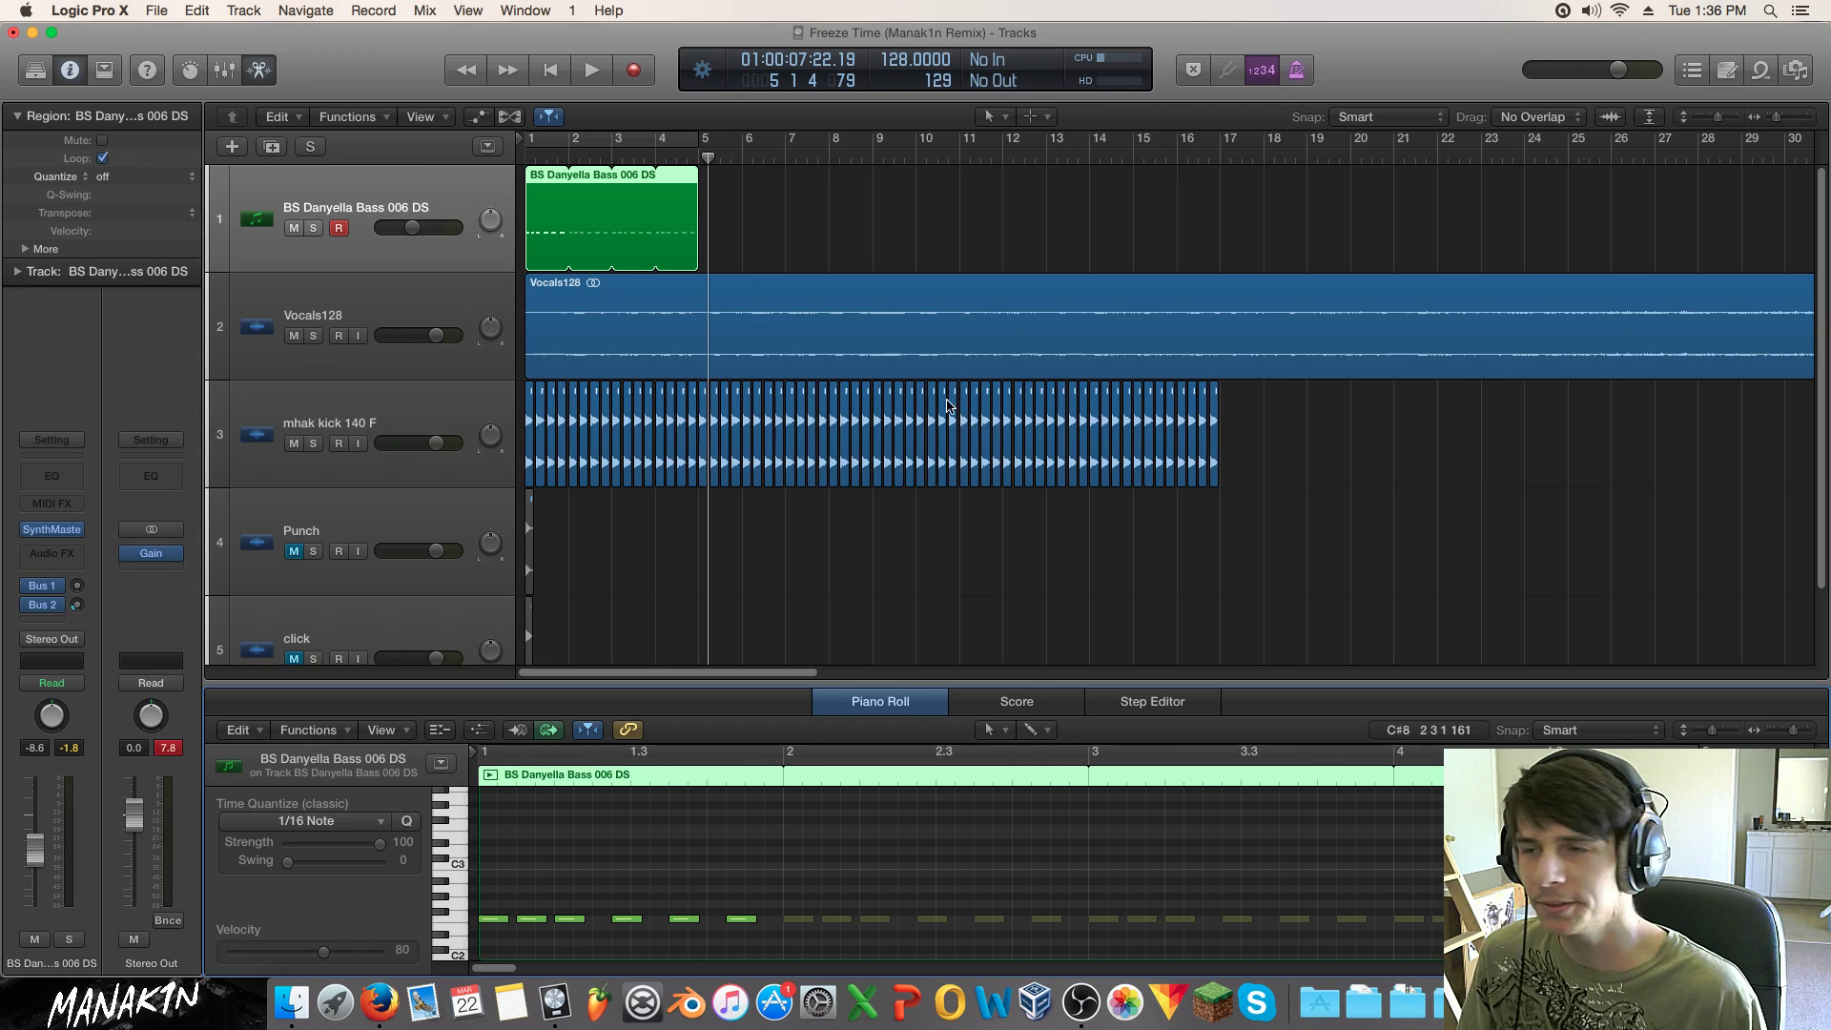
left_click(768, 234)
key("Return")
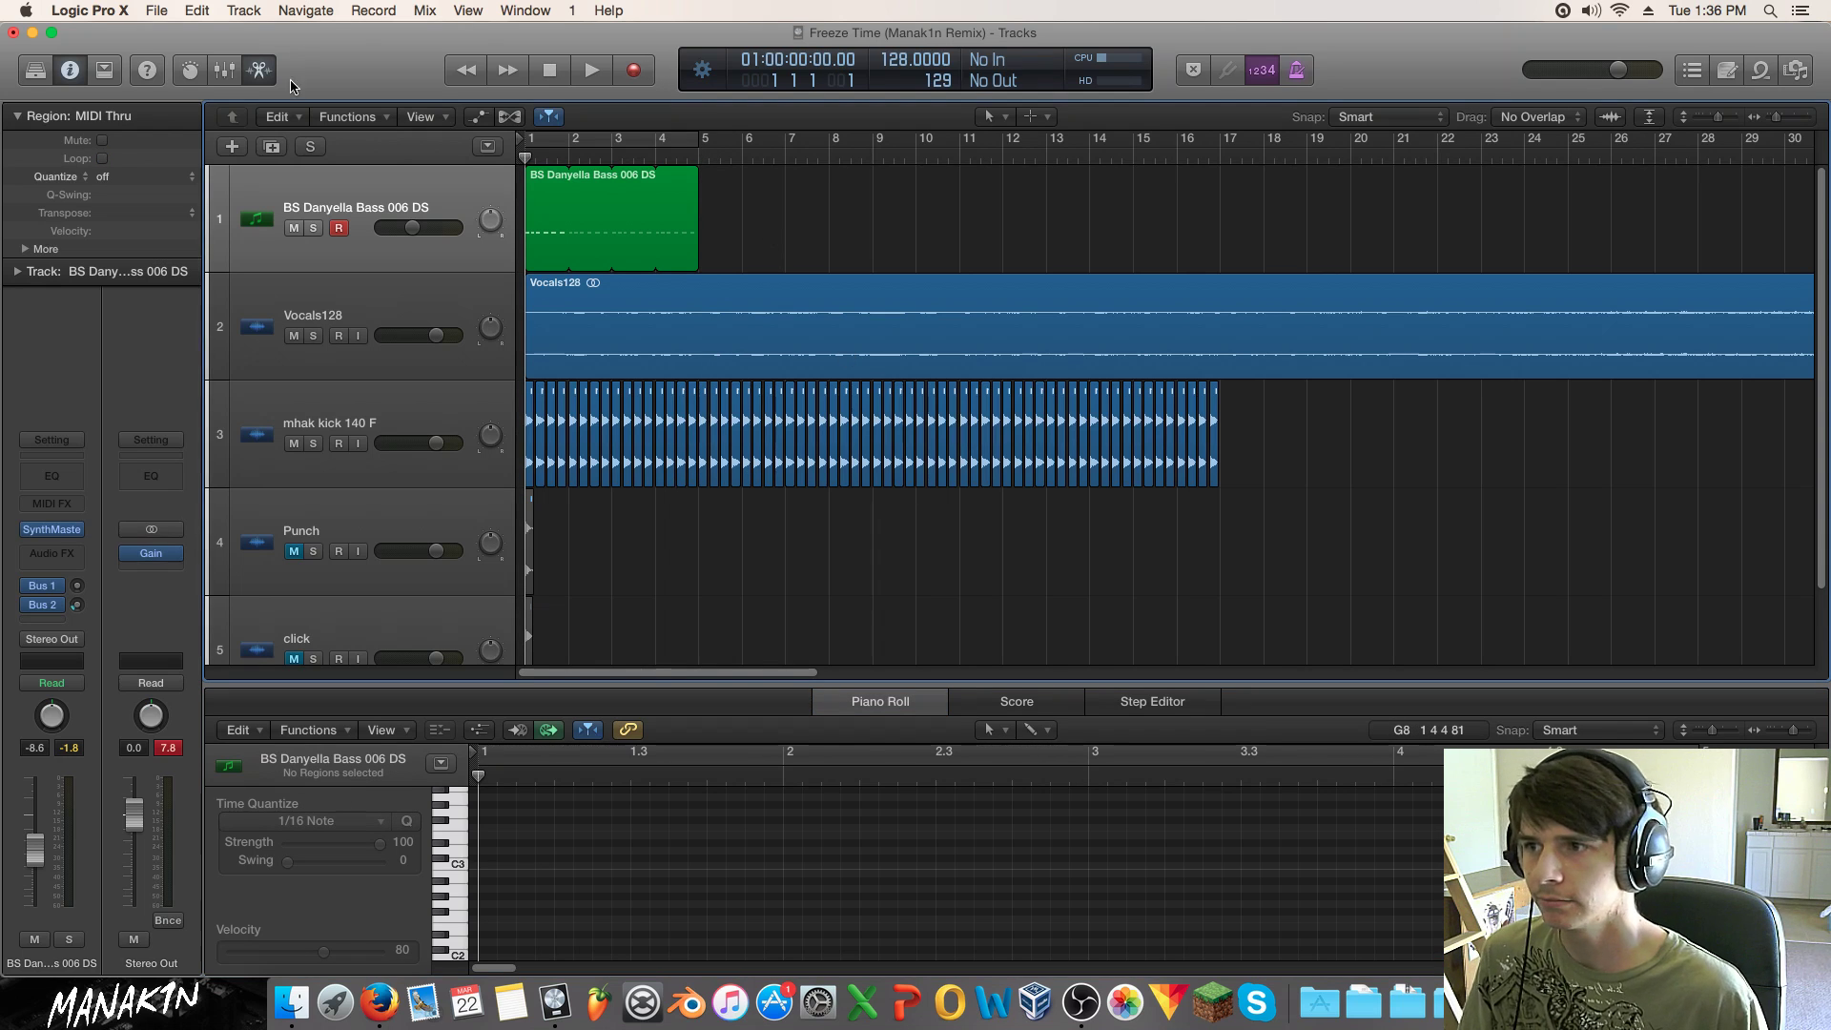
left_click(555, 211)
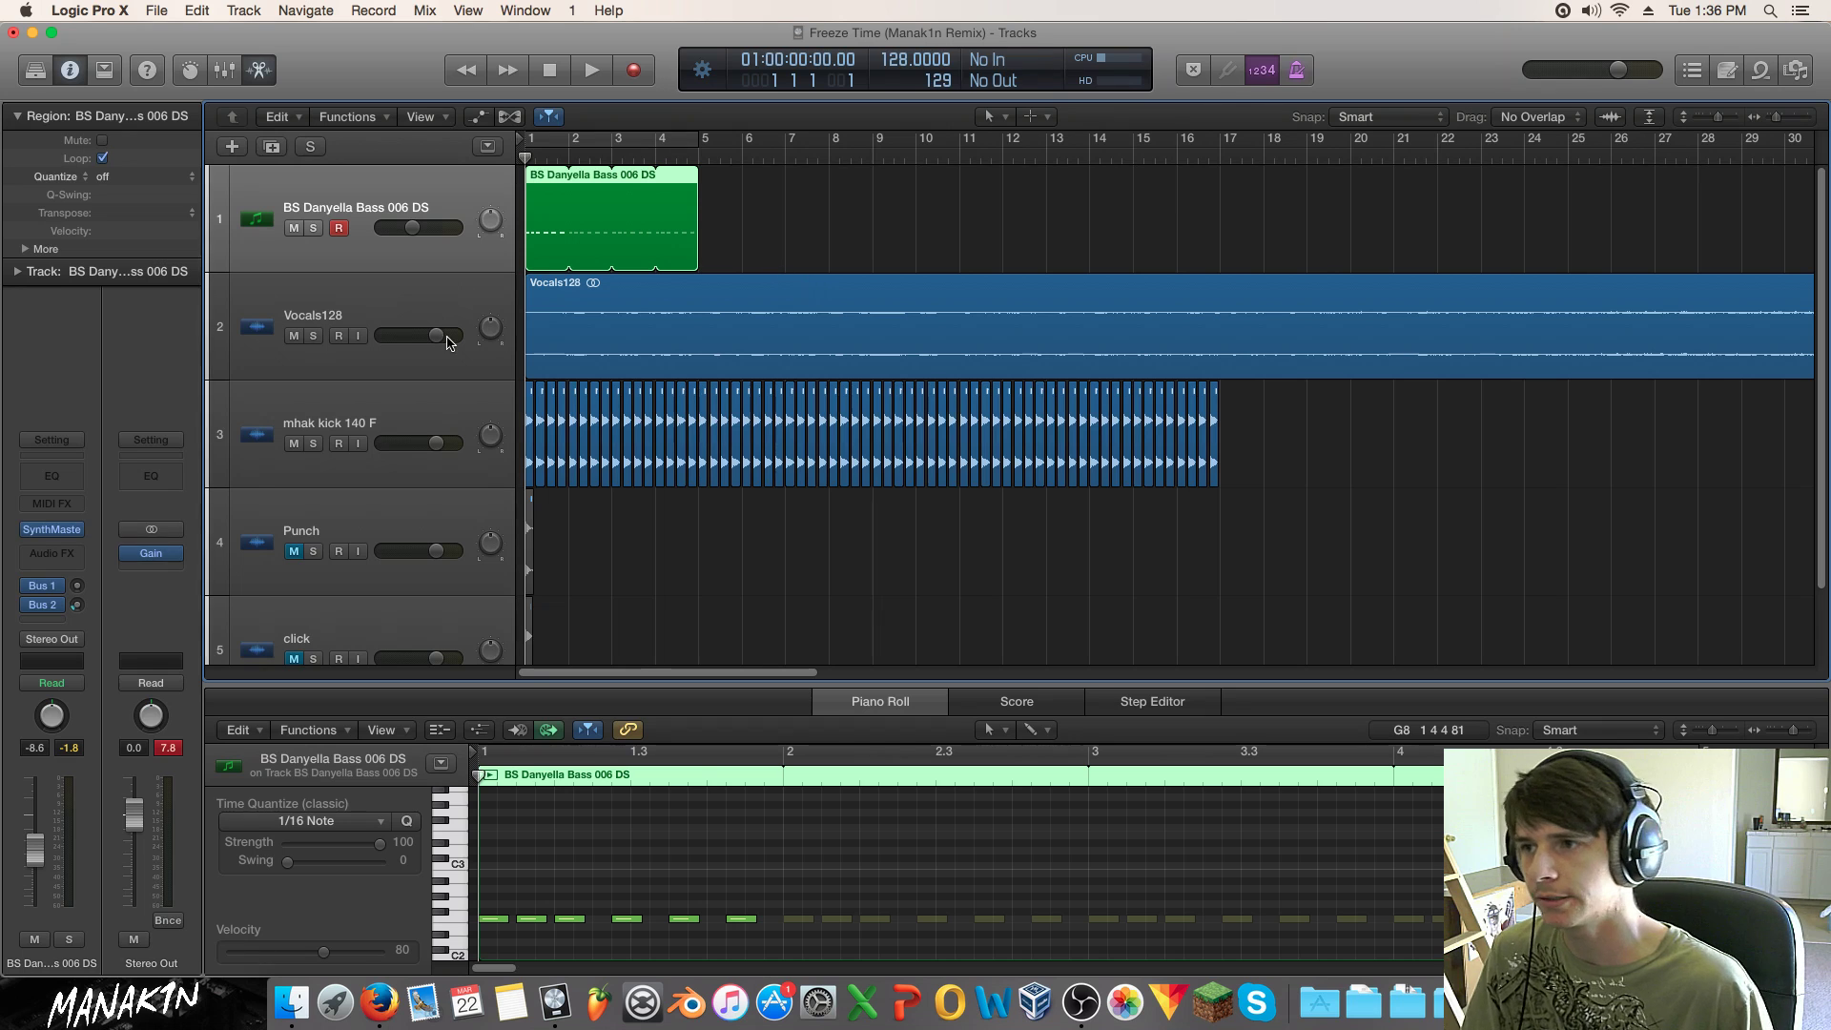
Step: Send the mhak kick 140 F track to Bus 20 and set the new aux channel's output to No Output
left_click(387, 423)
left_click(46, 615)
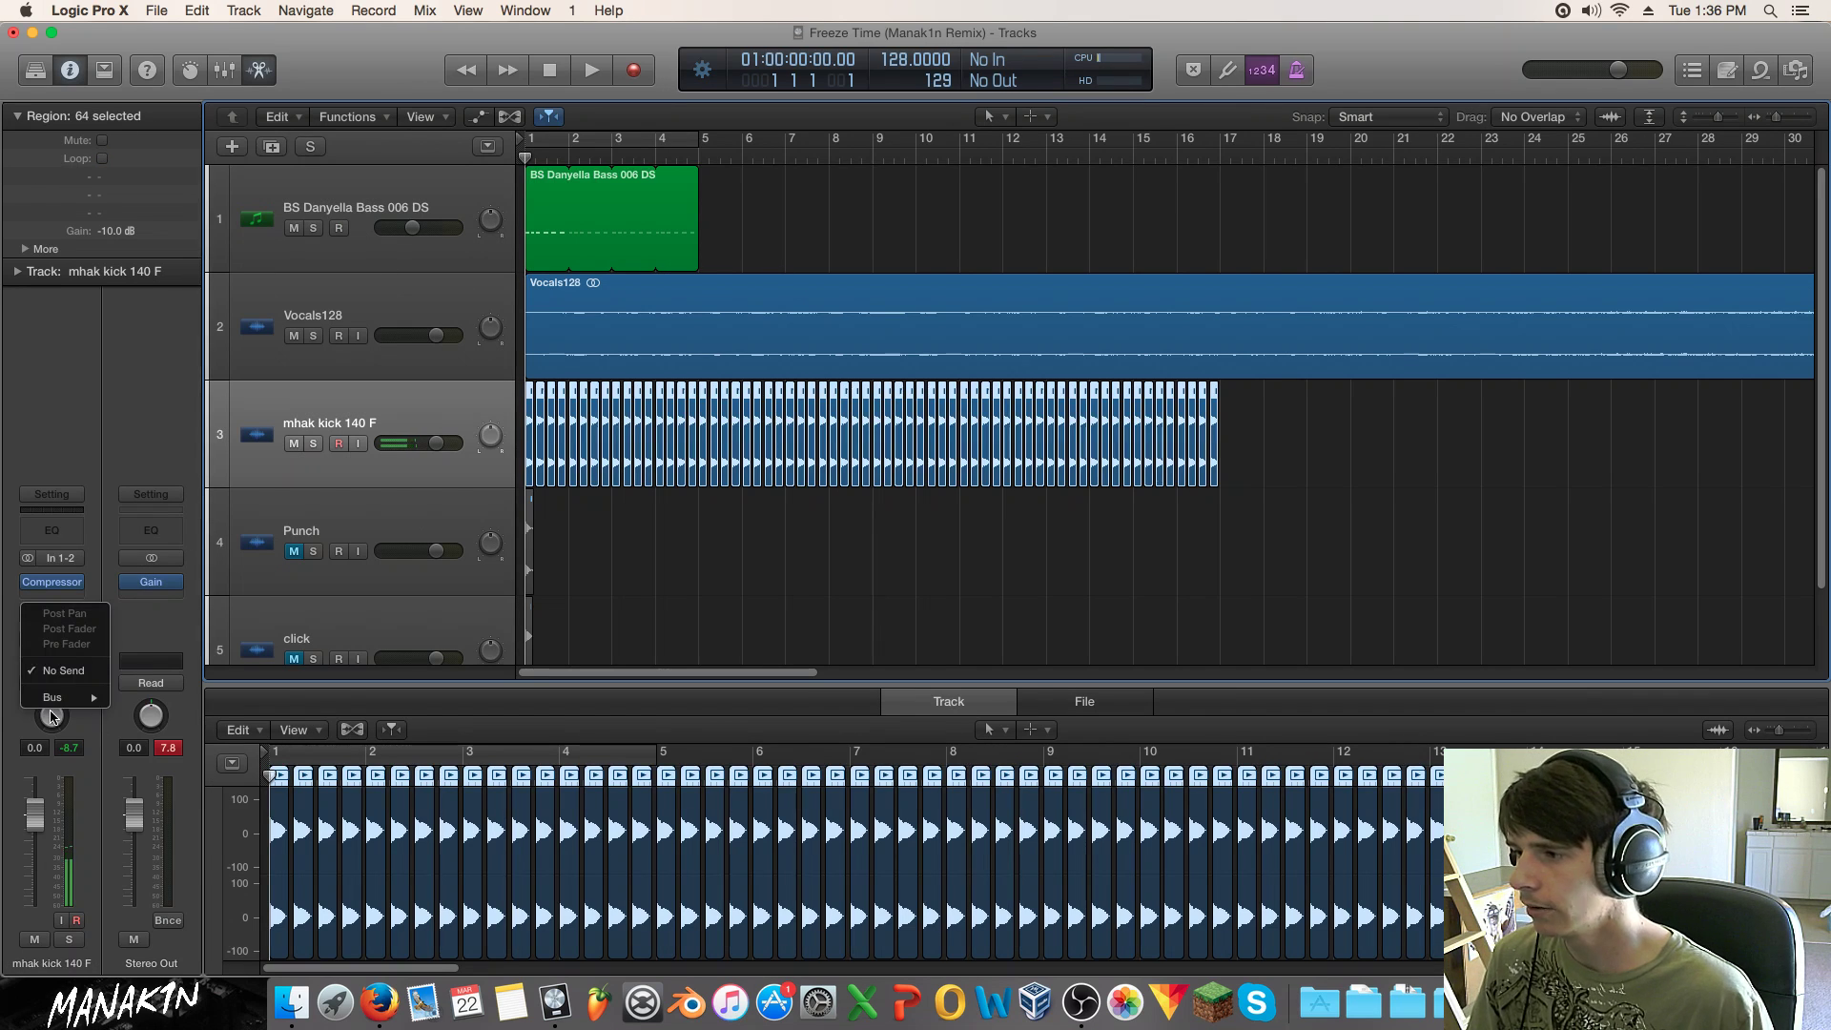
mouse_move(63, 697)
mouse_move(209, 849)
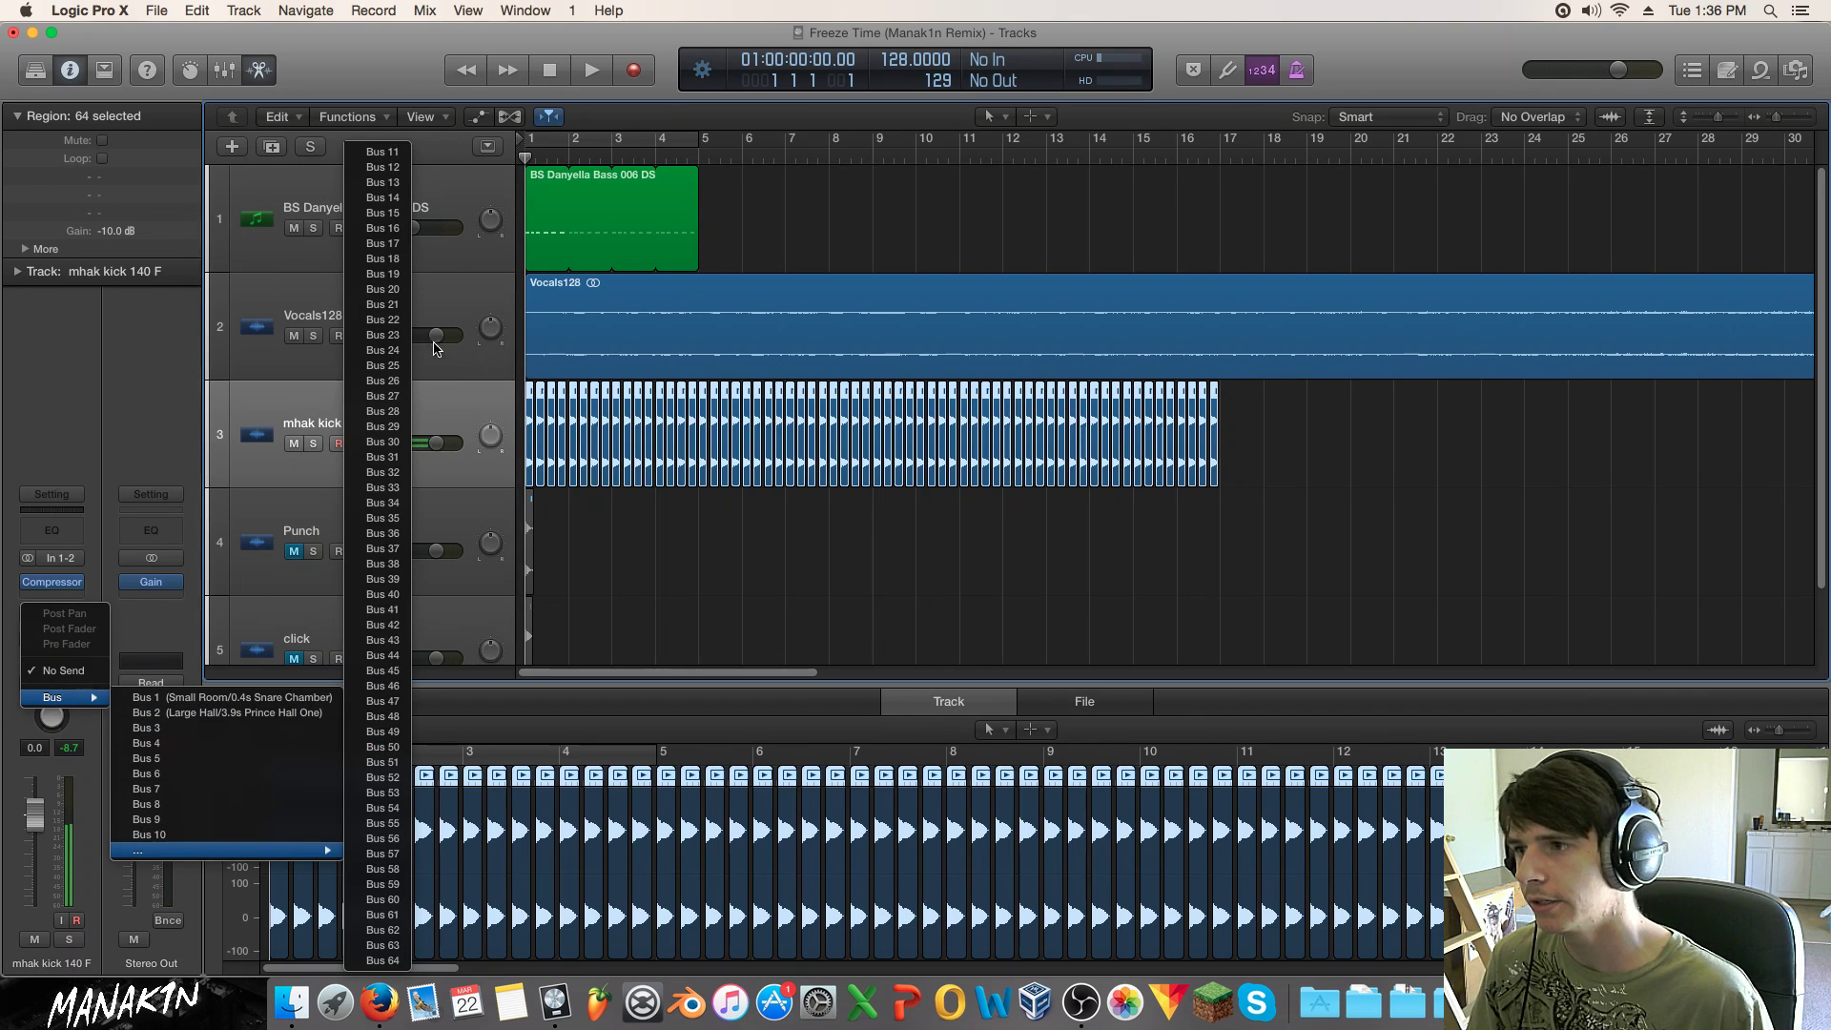
left_click(385, 290)
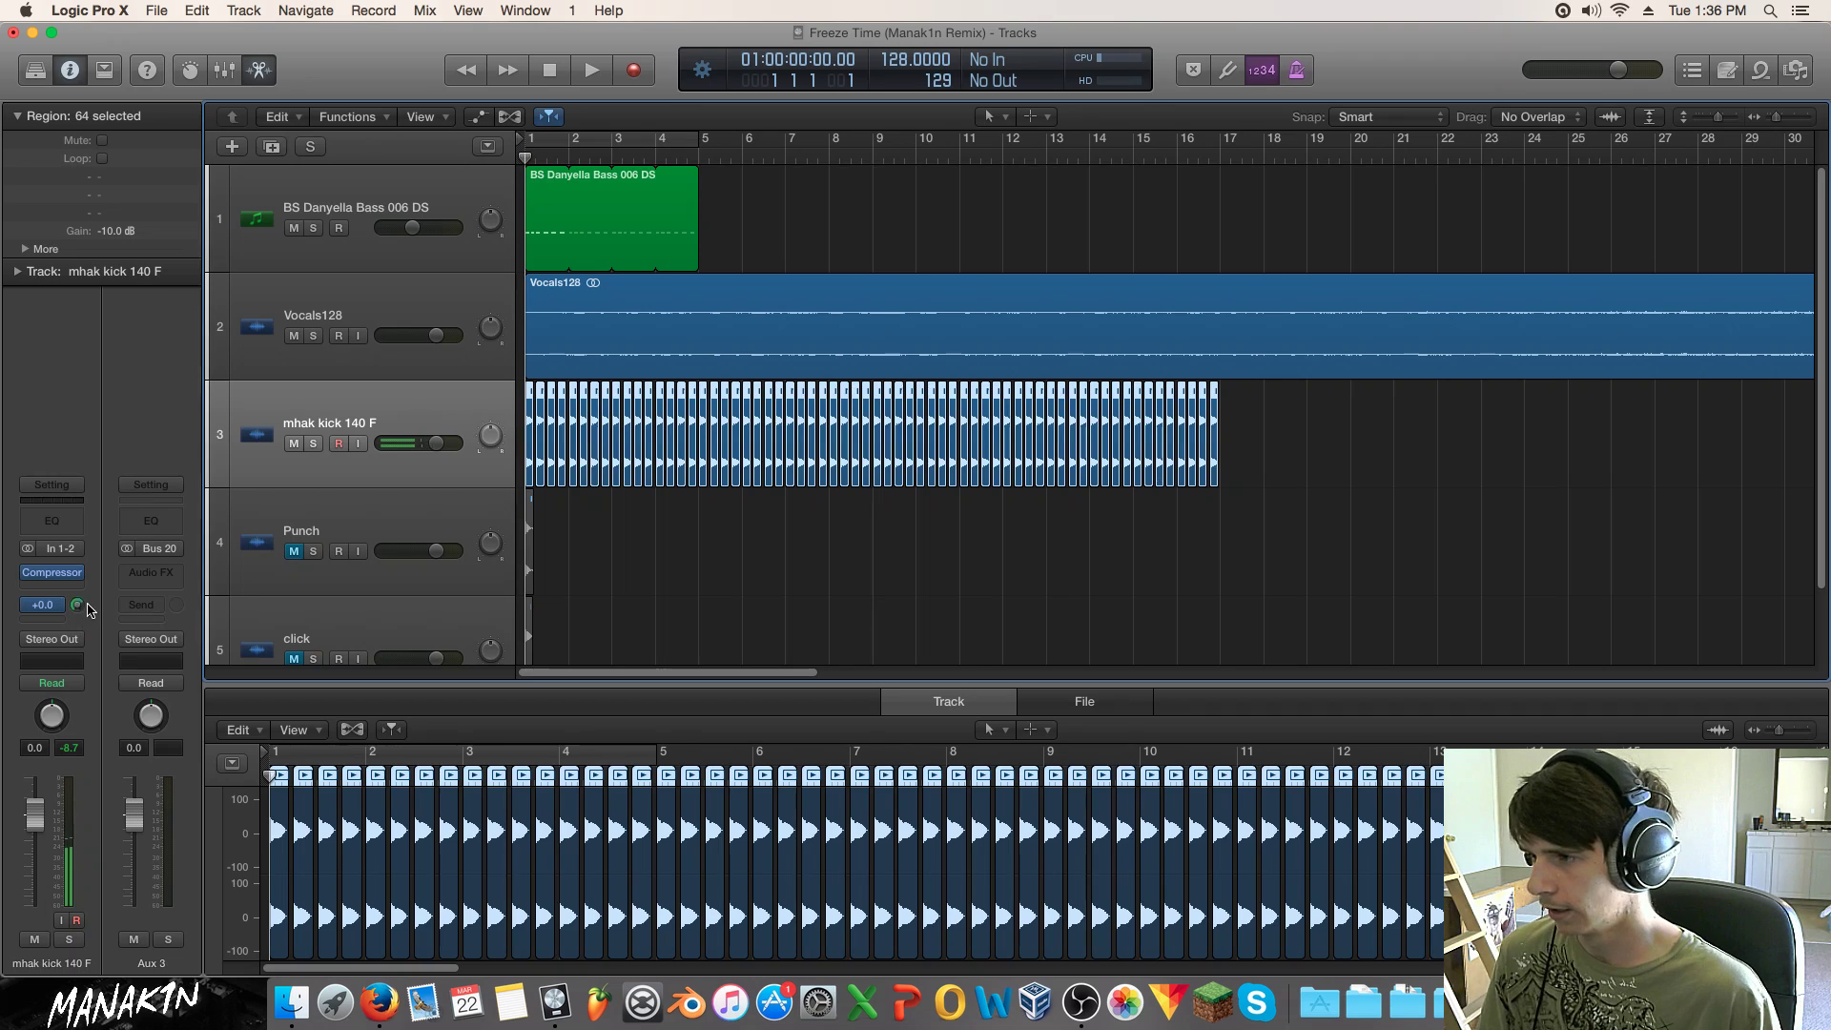
left_click(158, 640)
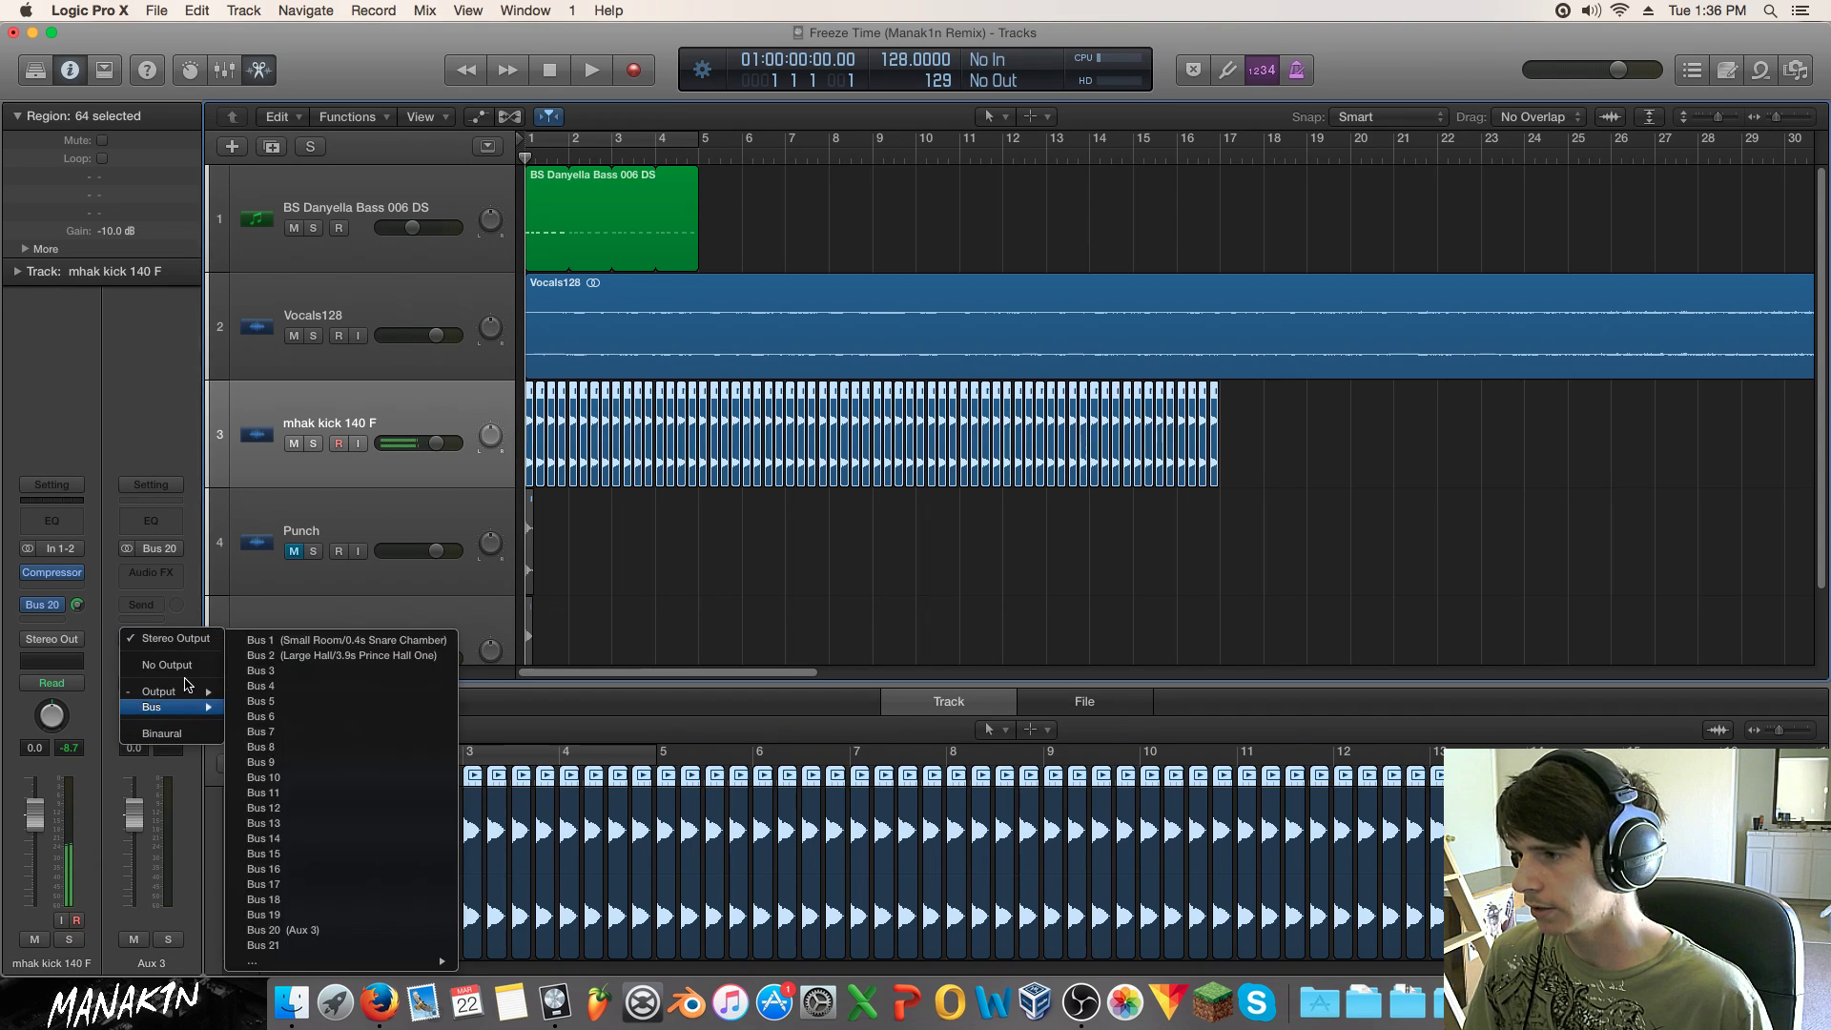
left_click(192, 674)
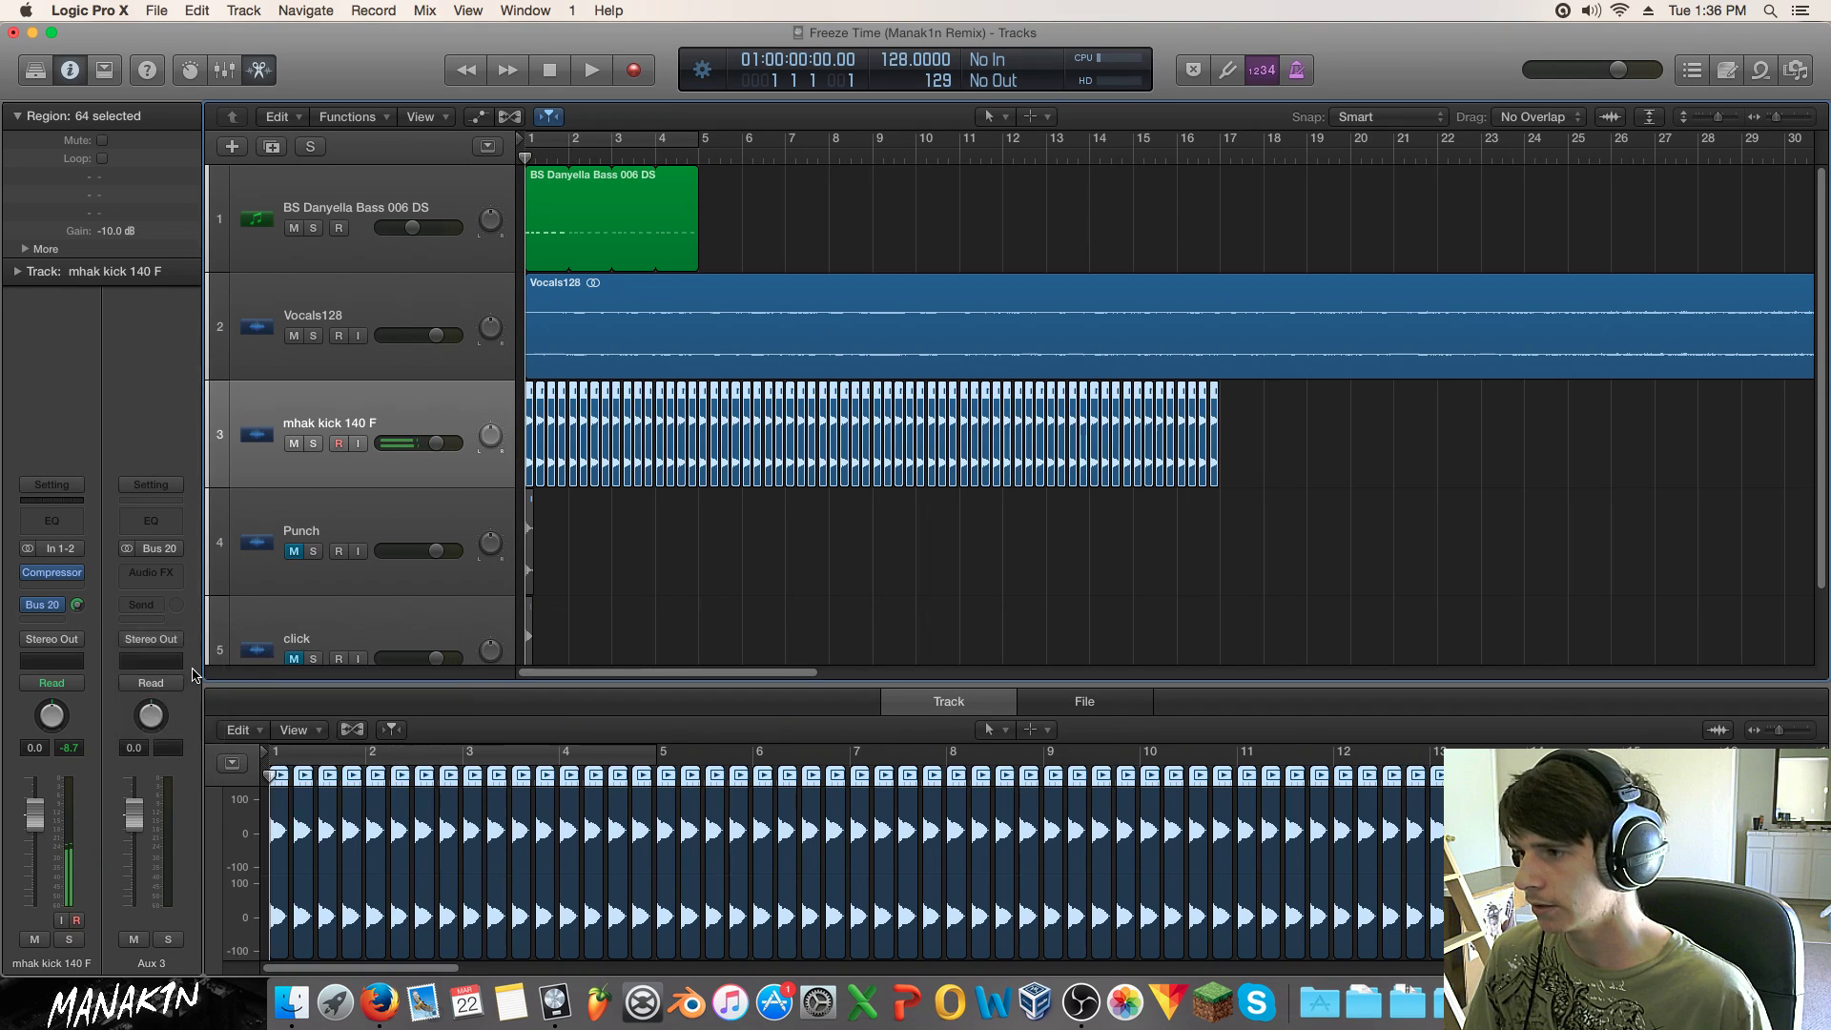
Step: Insert a stereo Compressor on the BS Danyella Bass track, side-chained from Bus 20, with the Kick Sidechain preset
left_click(384, 188)
left_click(63, 551)
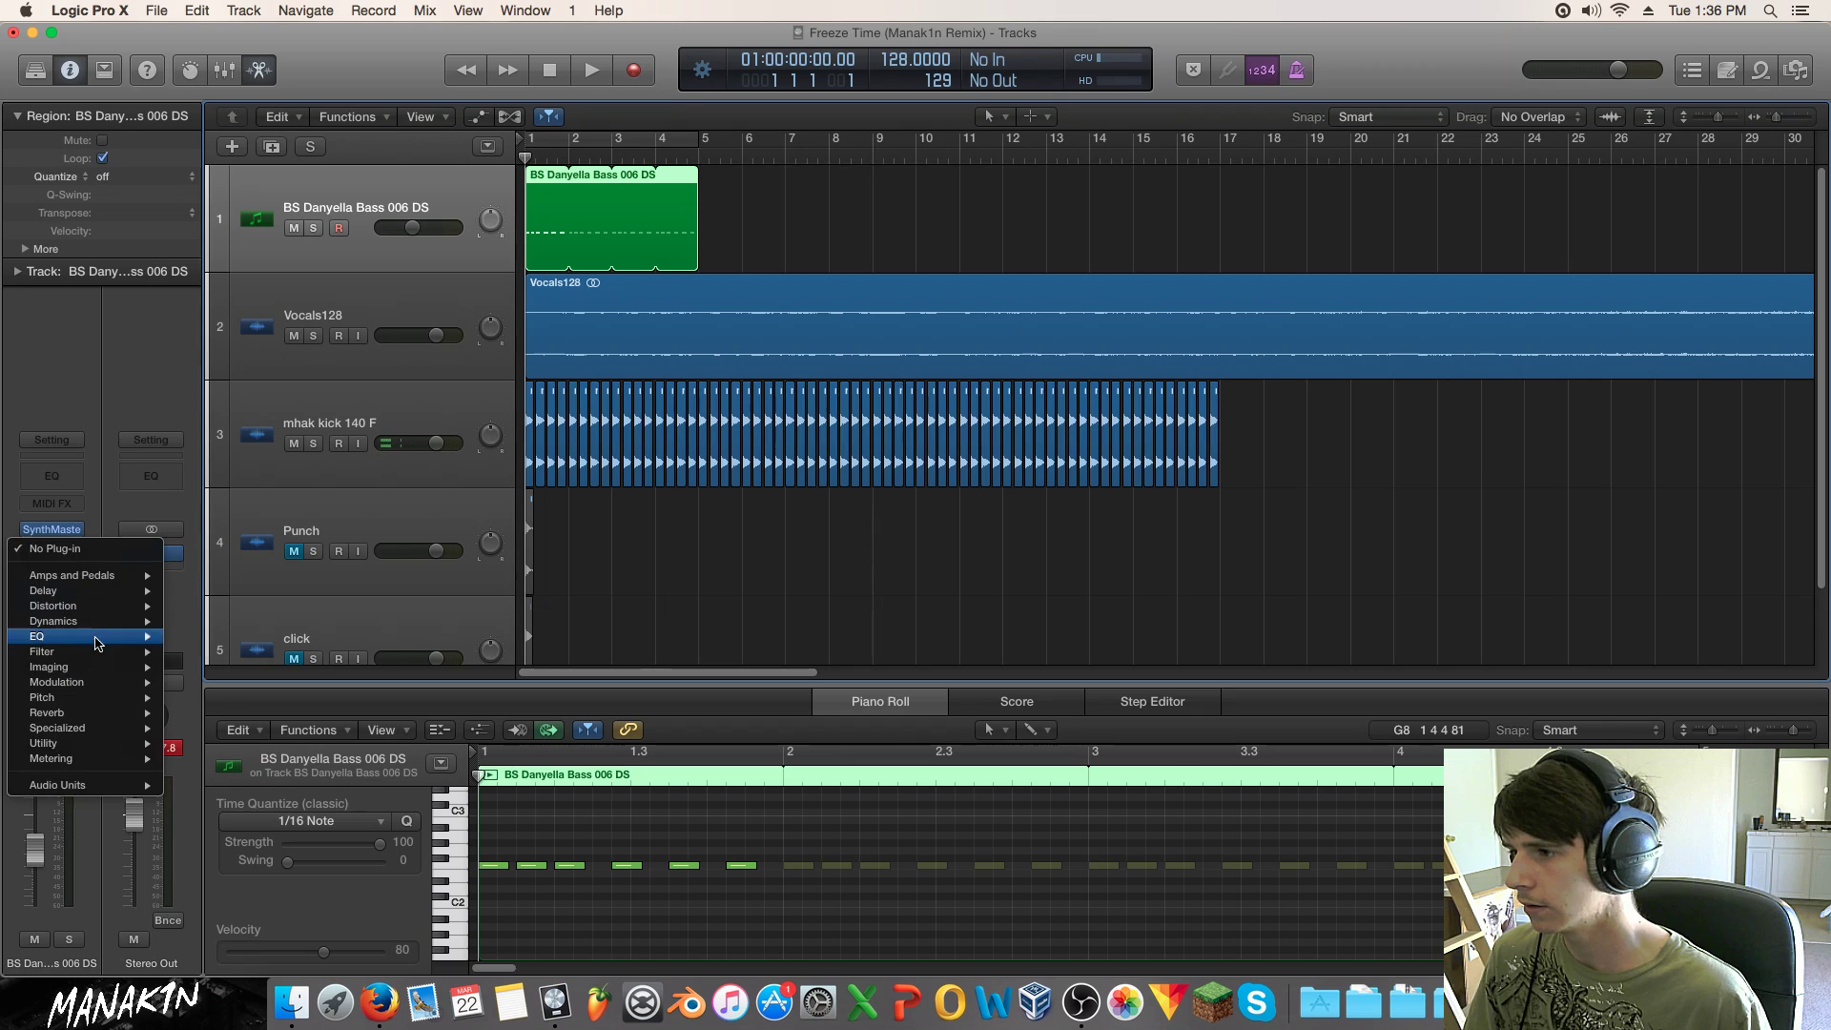
mouse_move(86, 621)
left_click(351, 636)
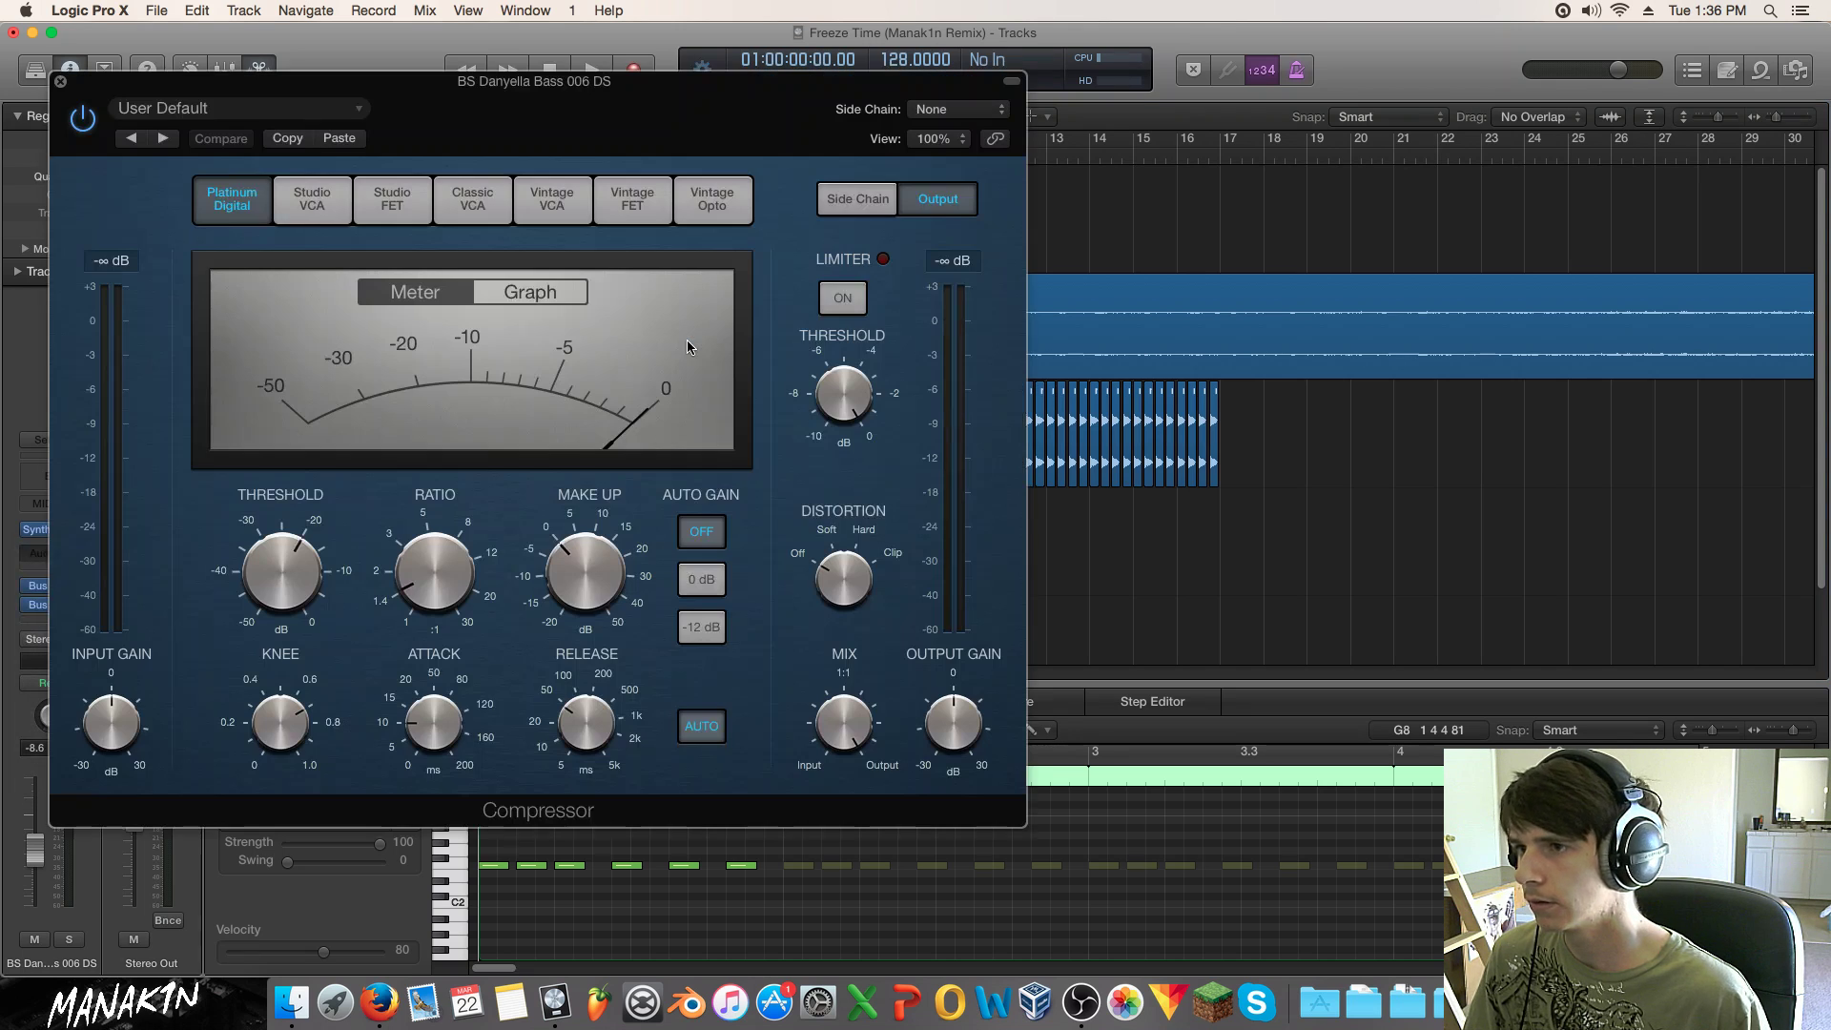
left_click(939, 108)
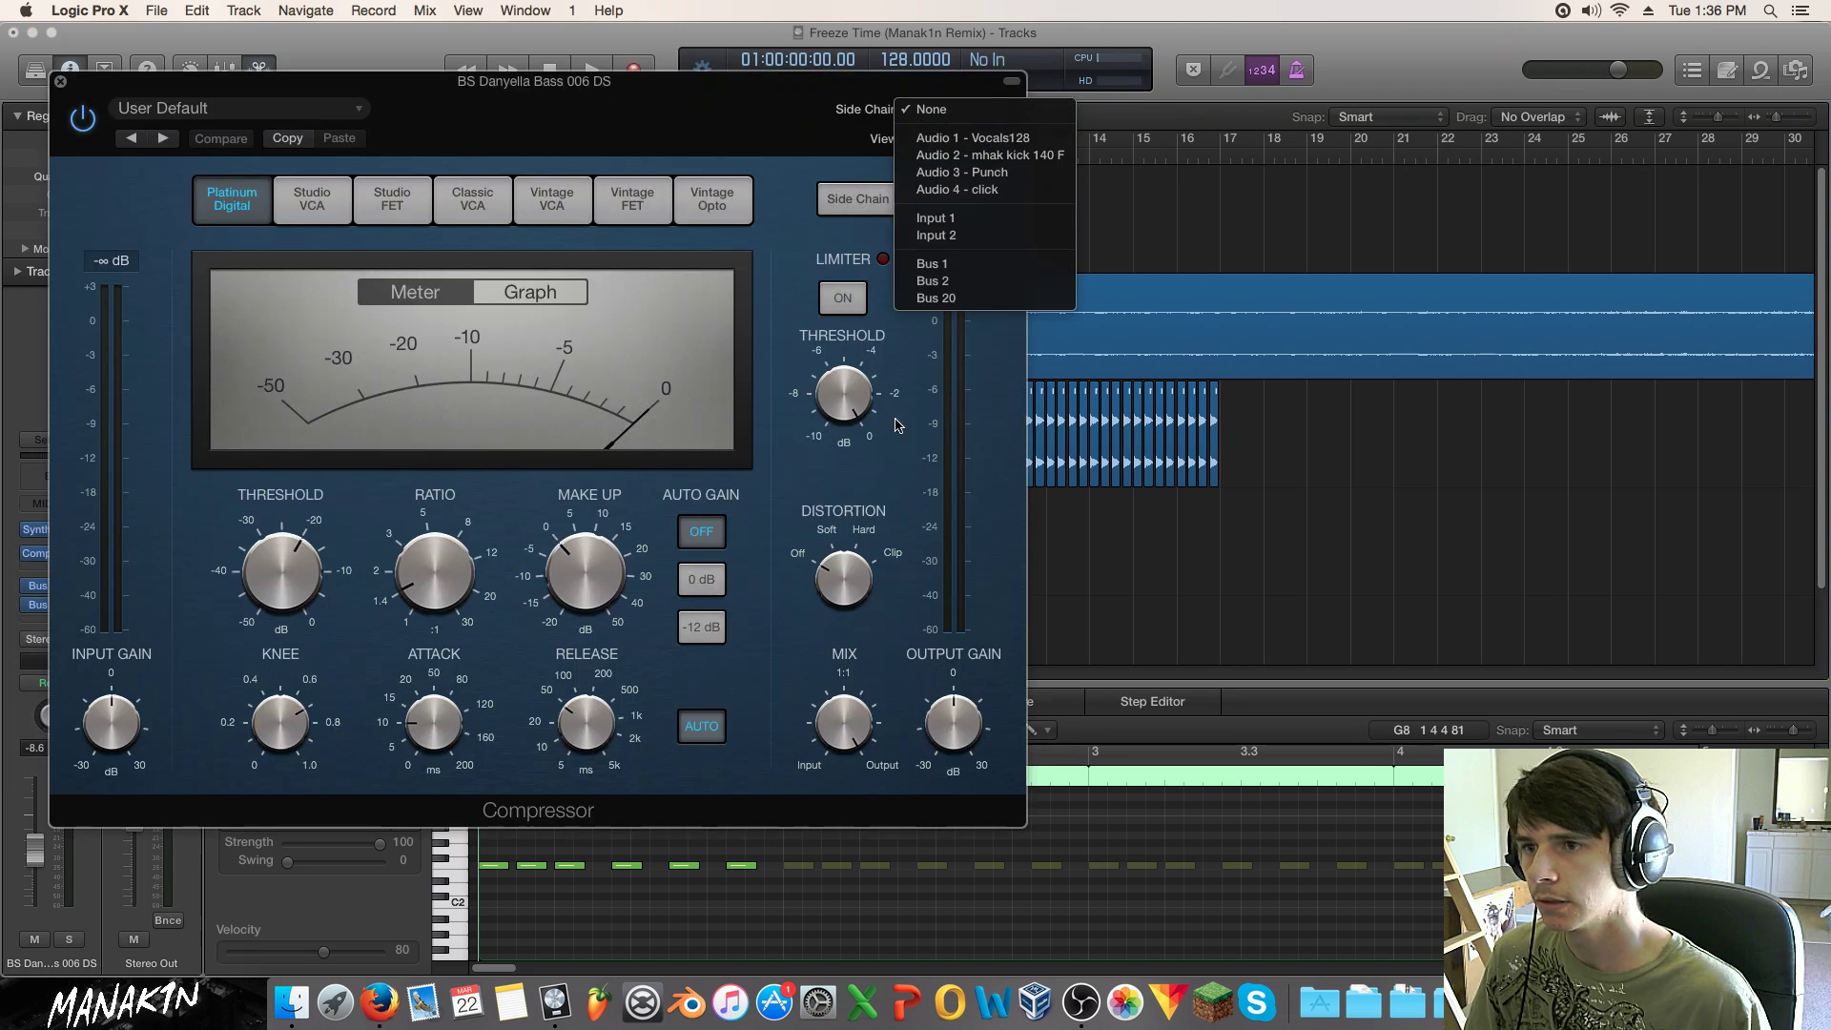
left_click(957, 303)
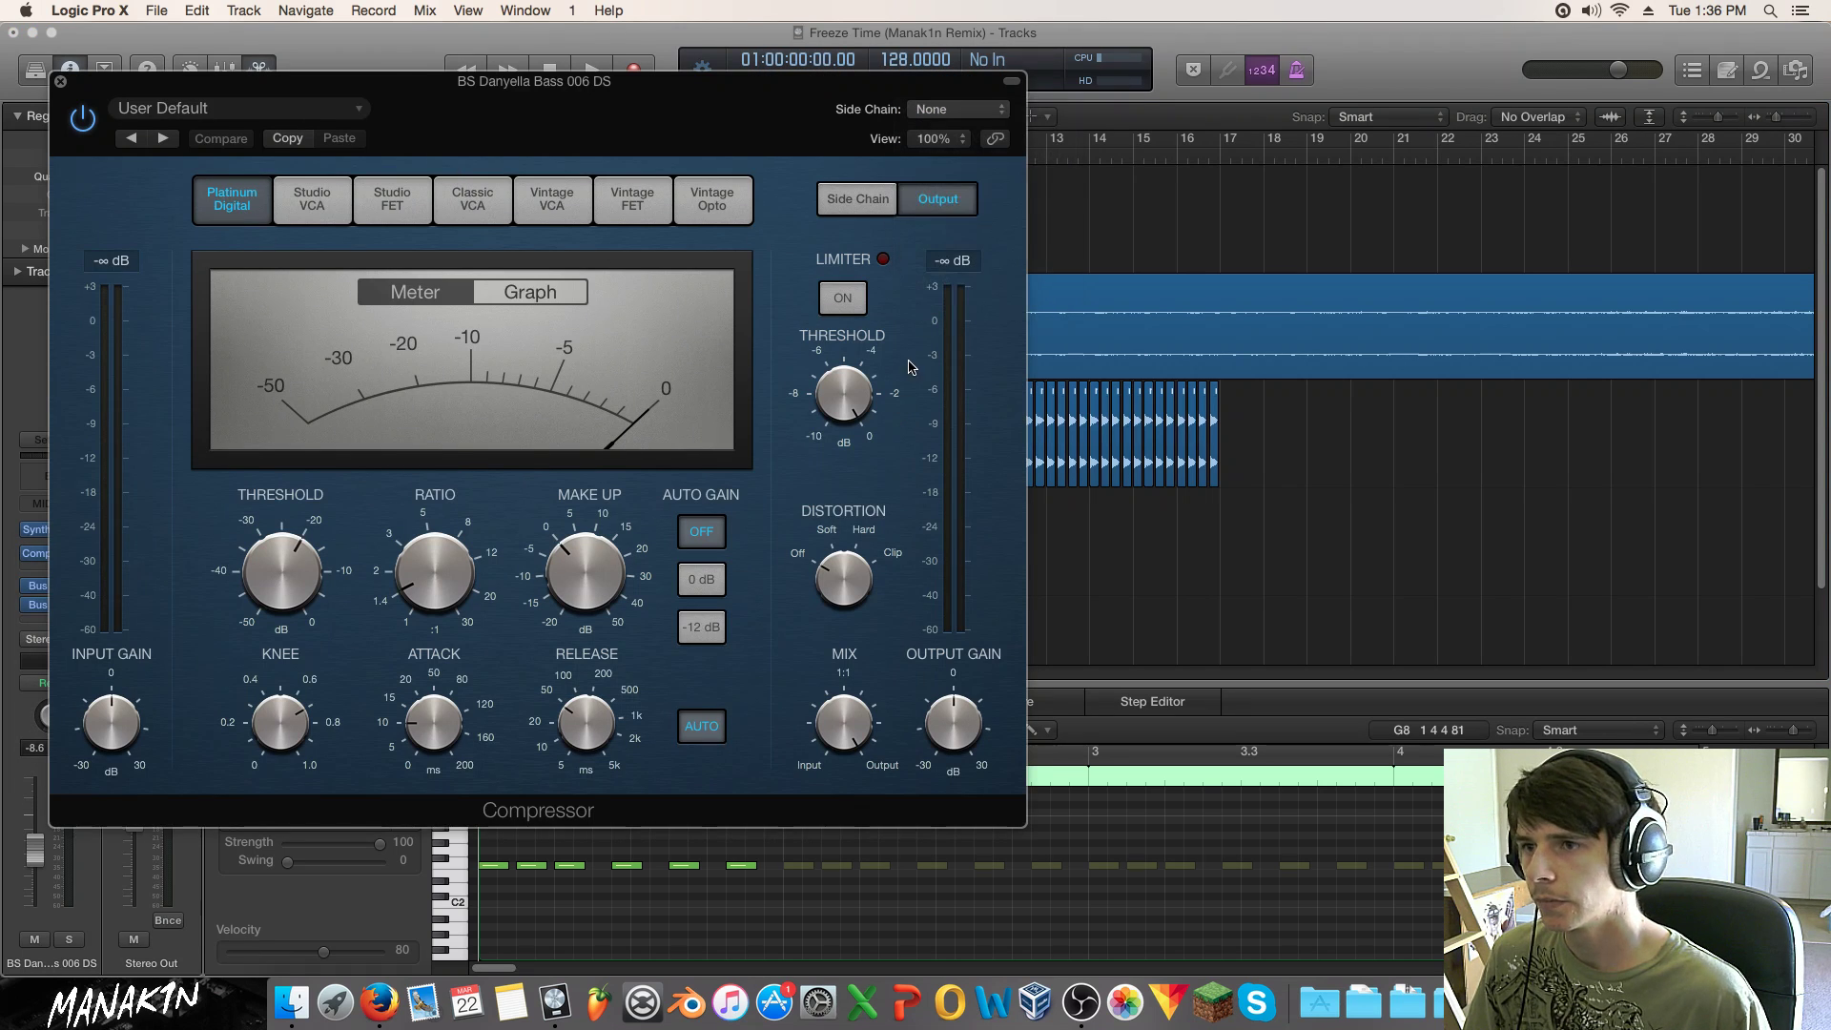
left_click(222, 107)
left_click(285, 480)
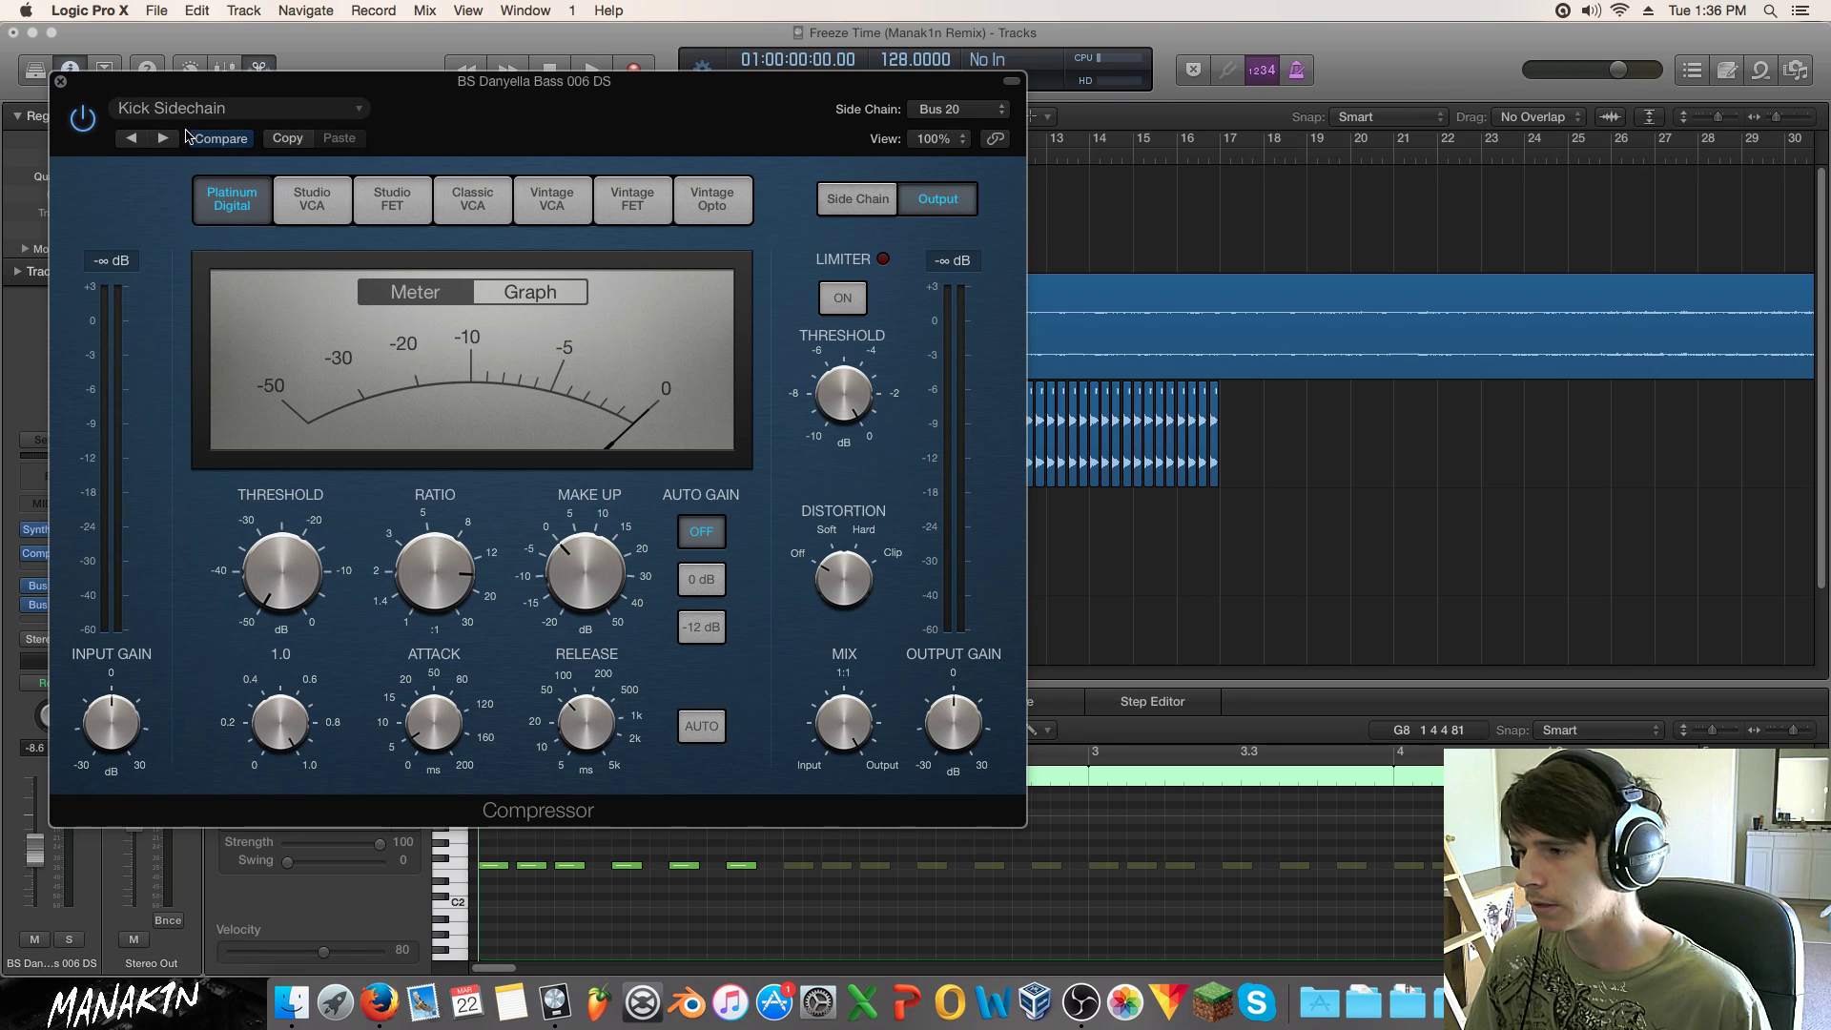
Step: Raise the compressor threshold to about -13.5 dB while listening to the sidechain pumping
left_click_drag(344, 570, 275, 416)
left_click_drag(200, 84, 879, 96)
key("space")
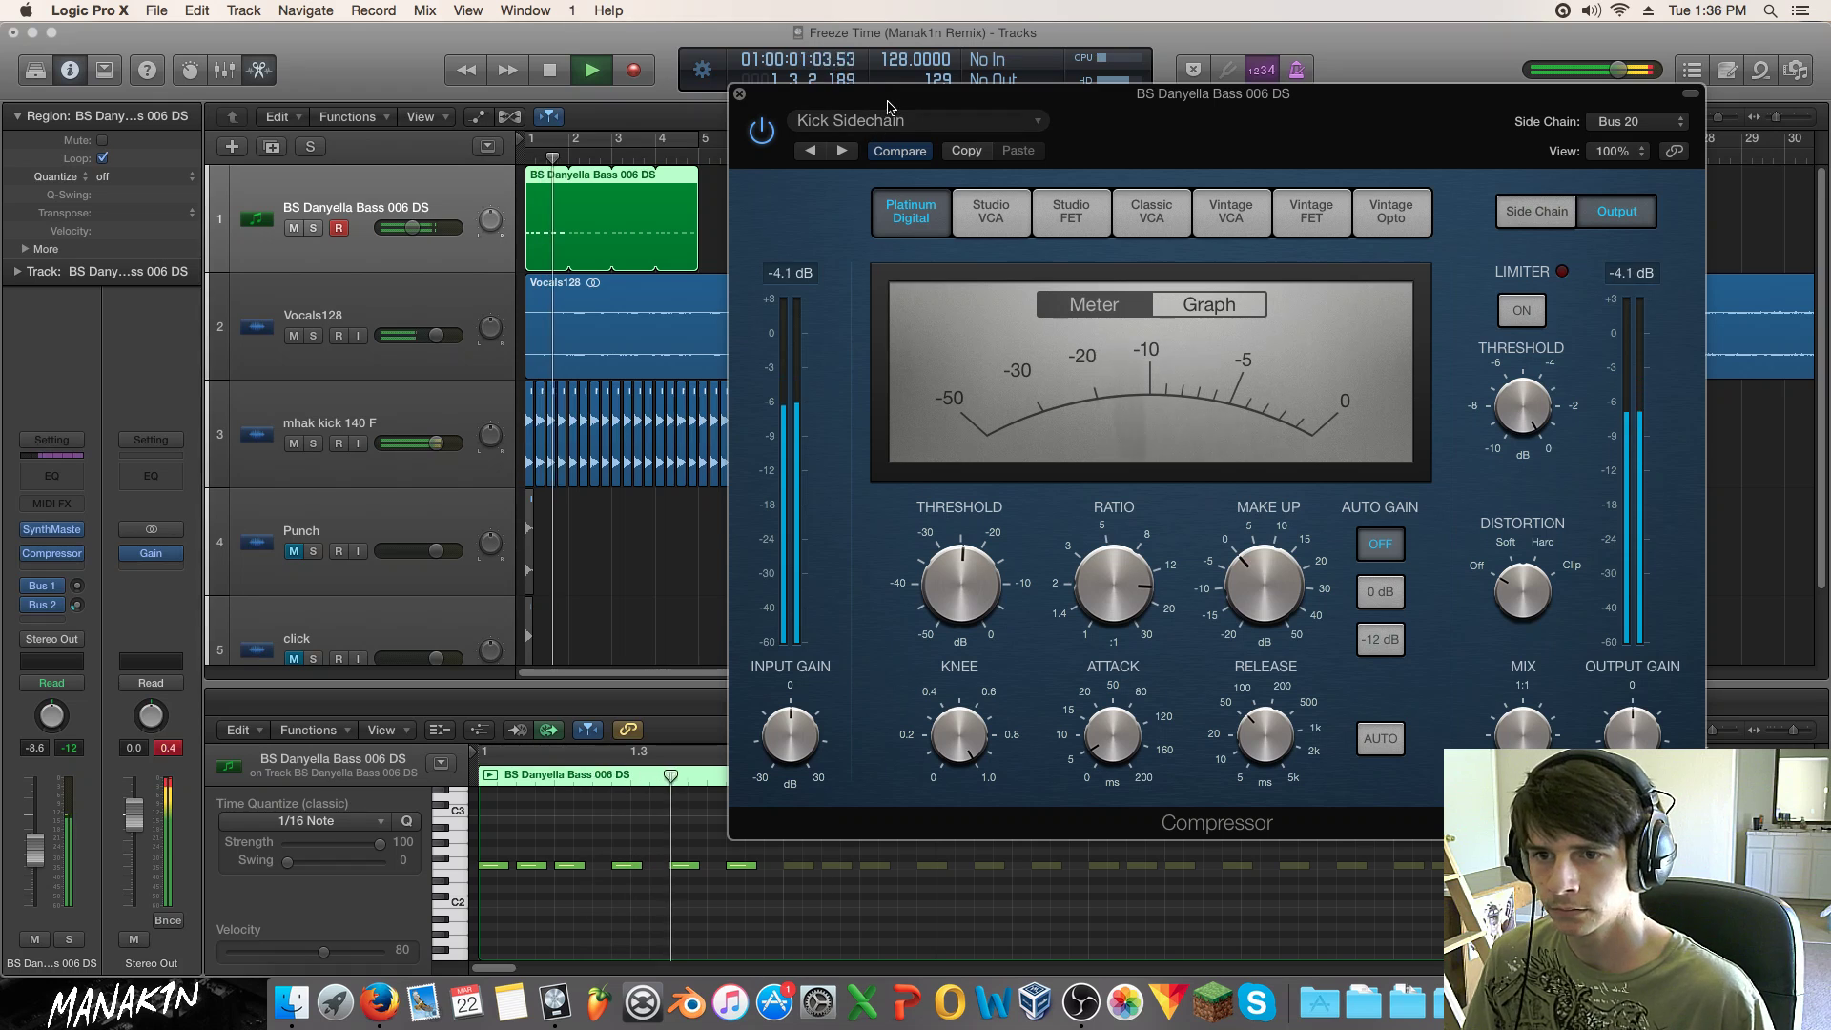
left_click_drag(959, 572, 952, 509)
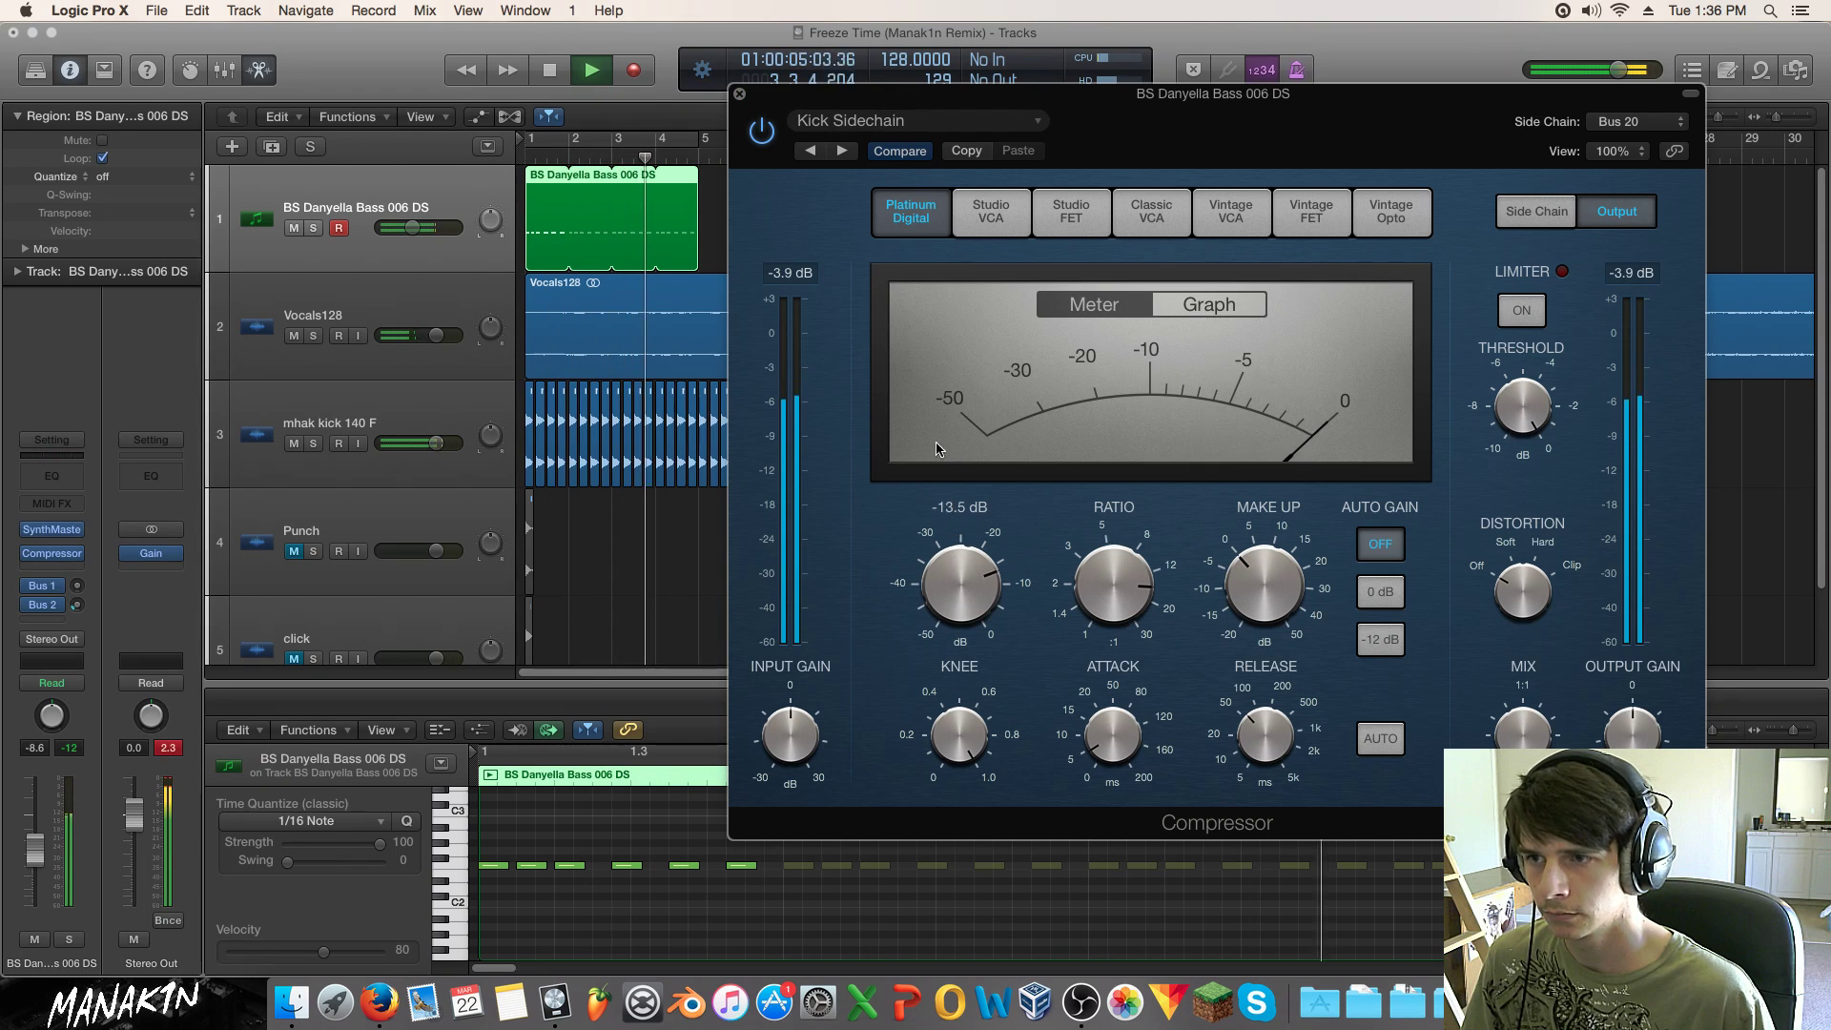
key("super+w")
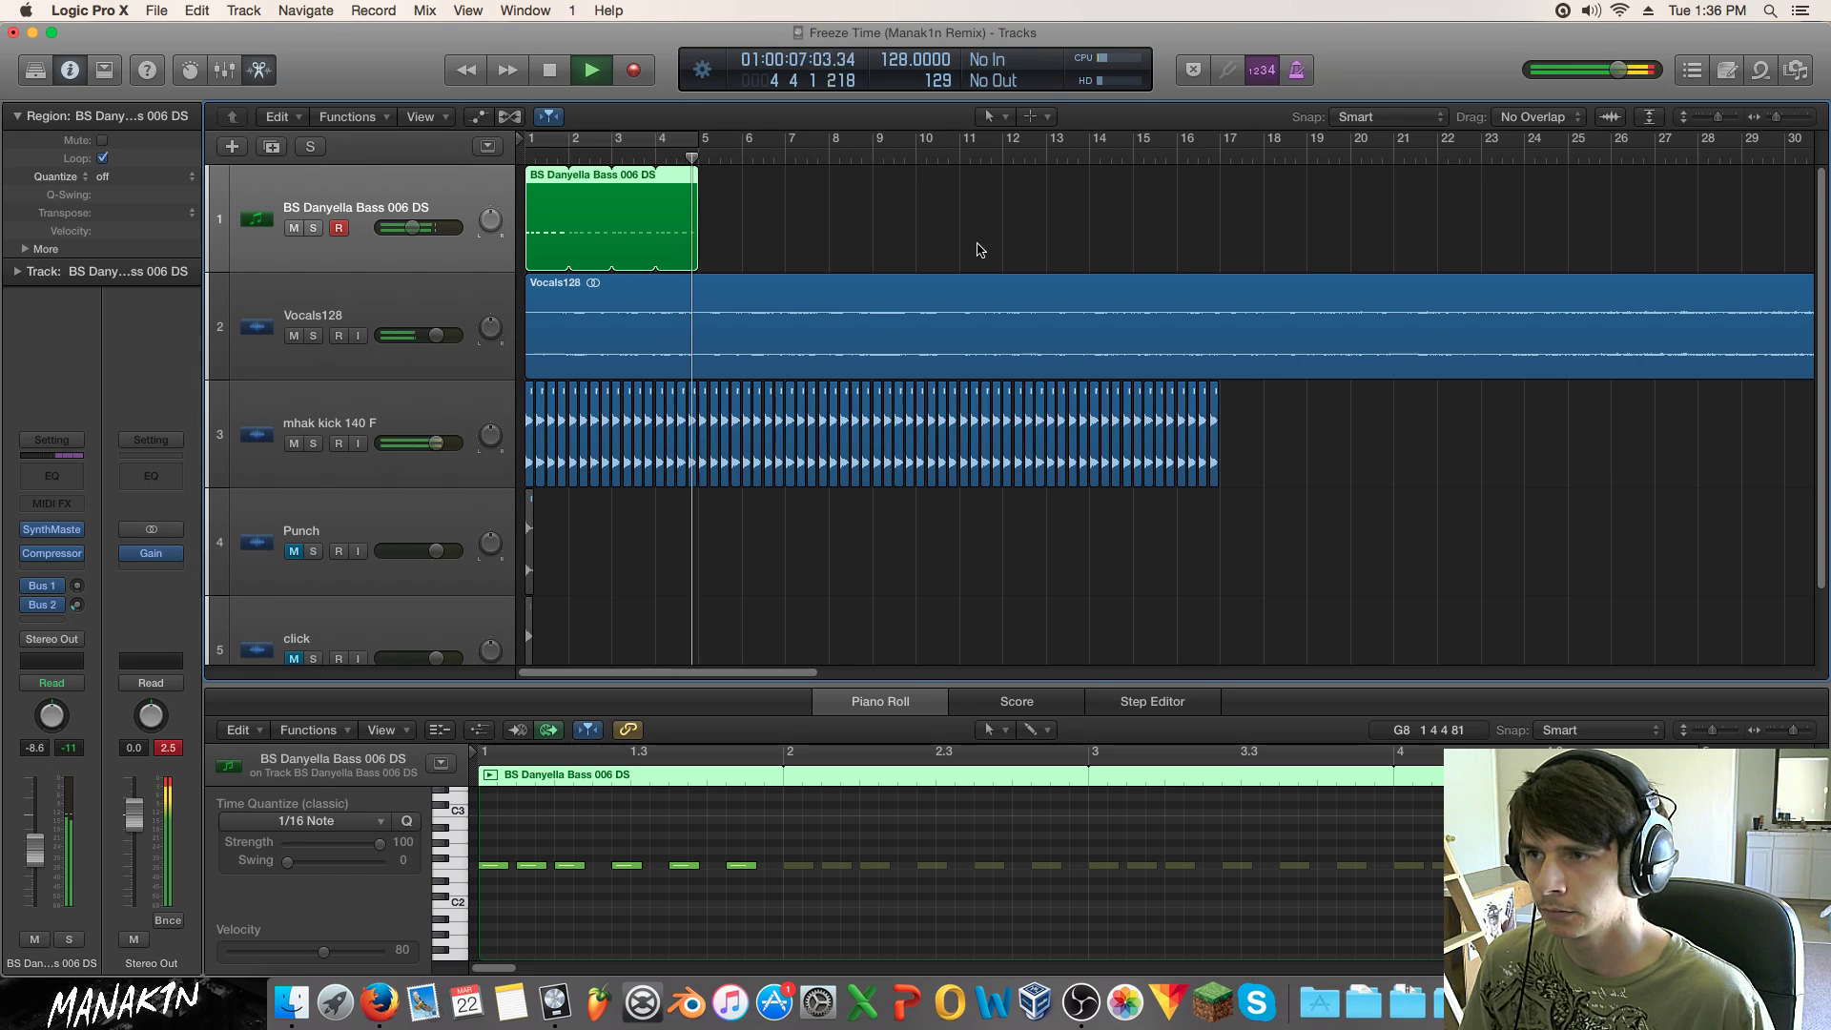
Step: Loop the BS Danyella Bass region from bar 5 out to bar 17, then stop playback
left_click_drag(695, 185, 1219, 186)
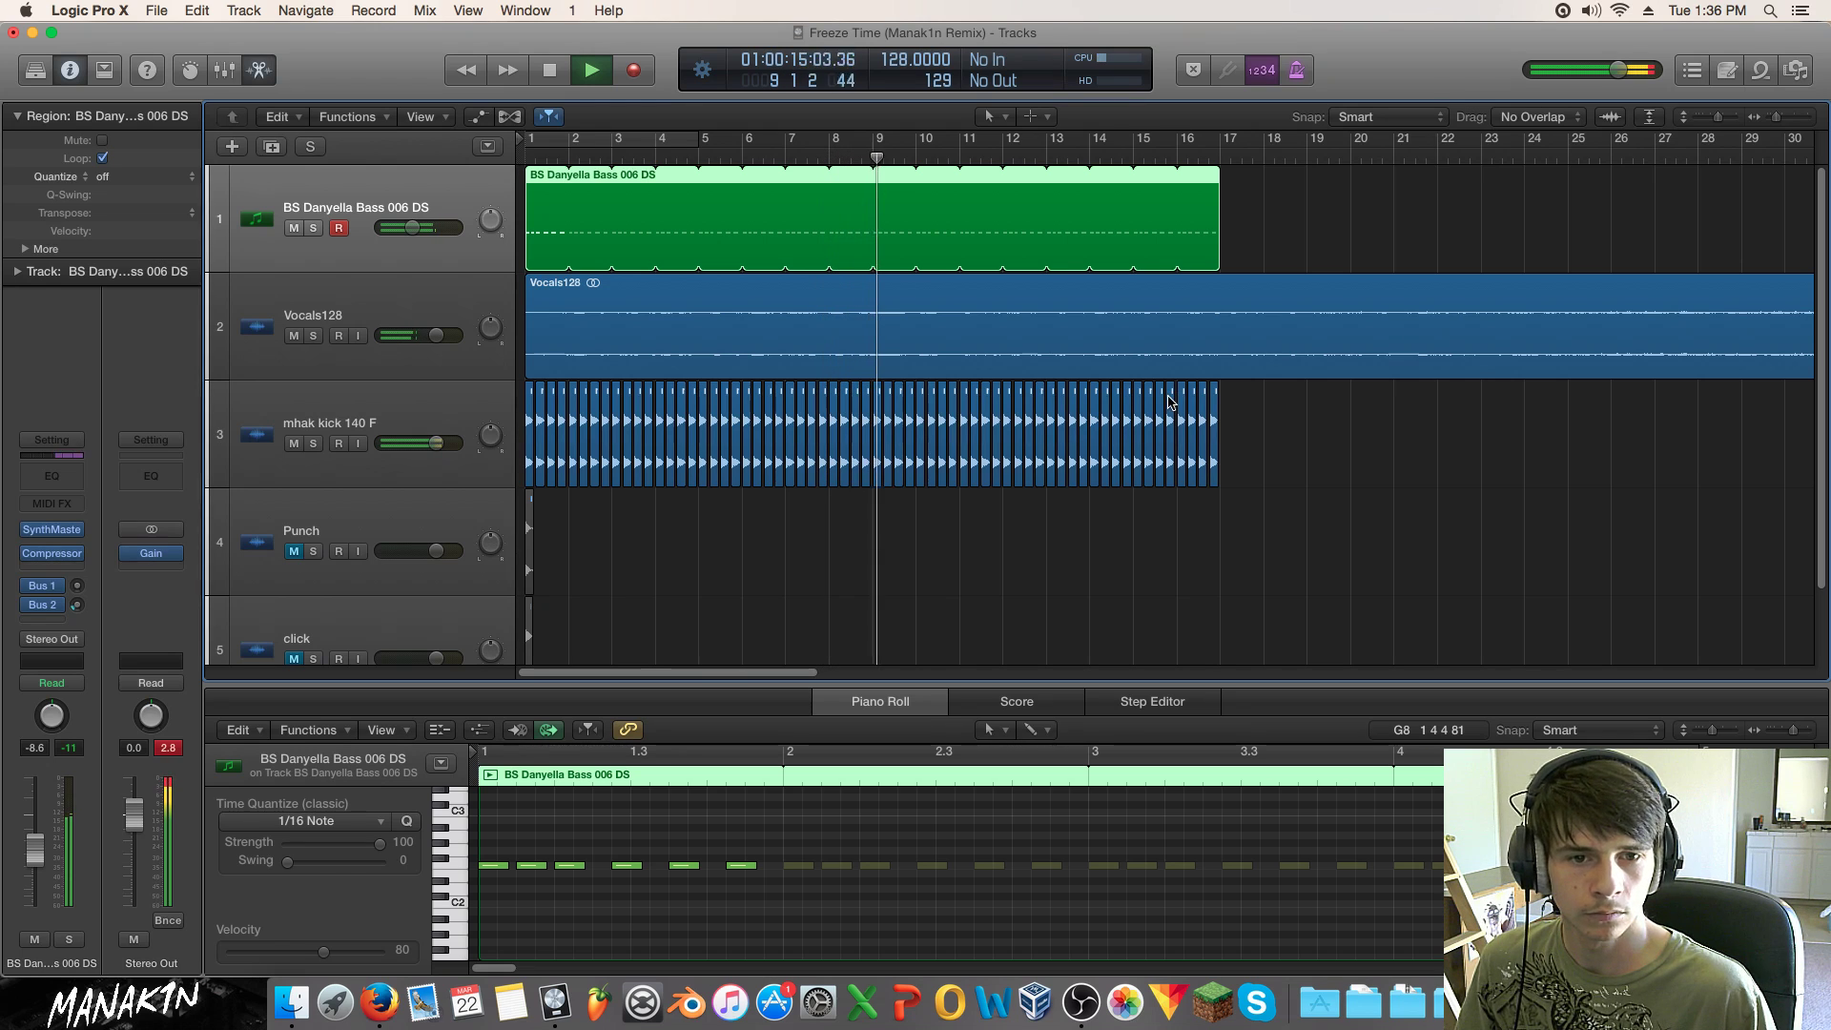
left_click(1307, 465)
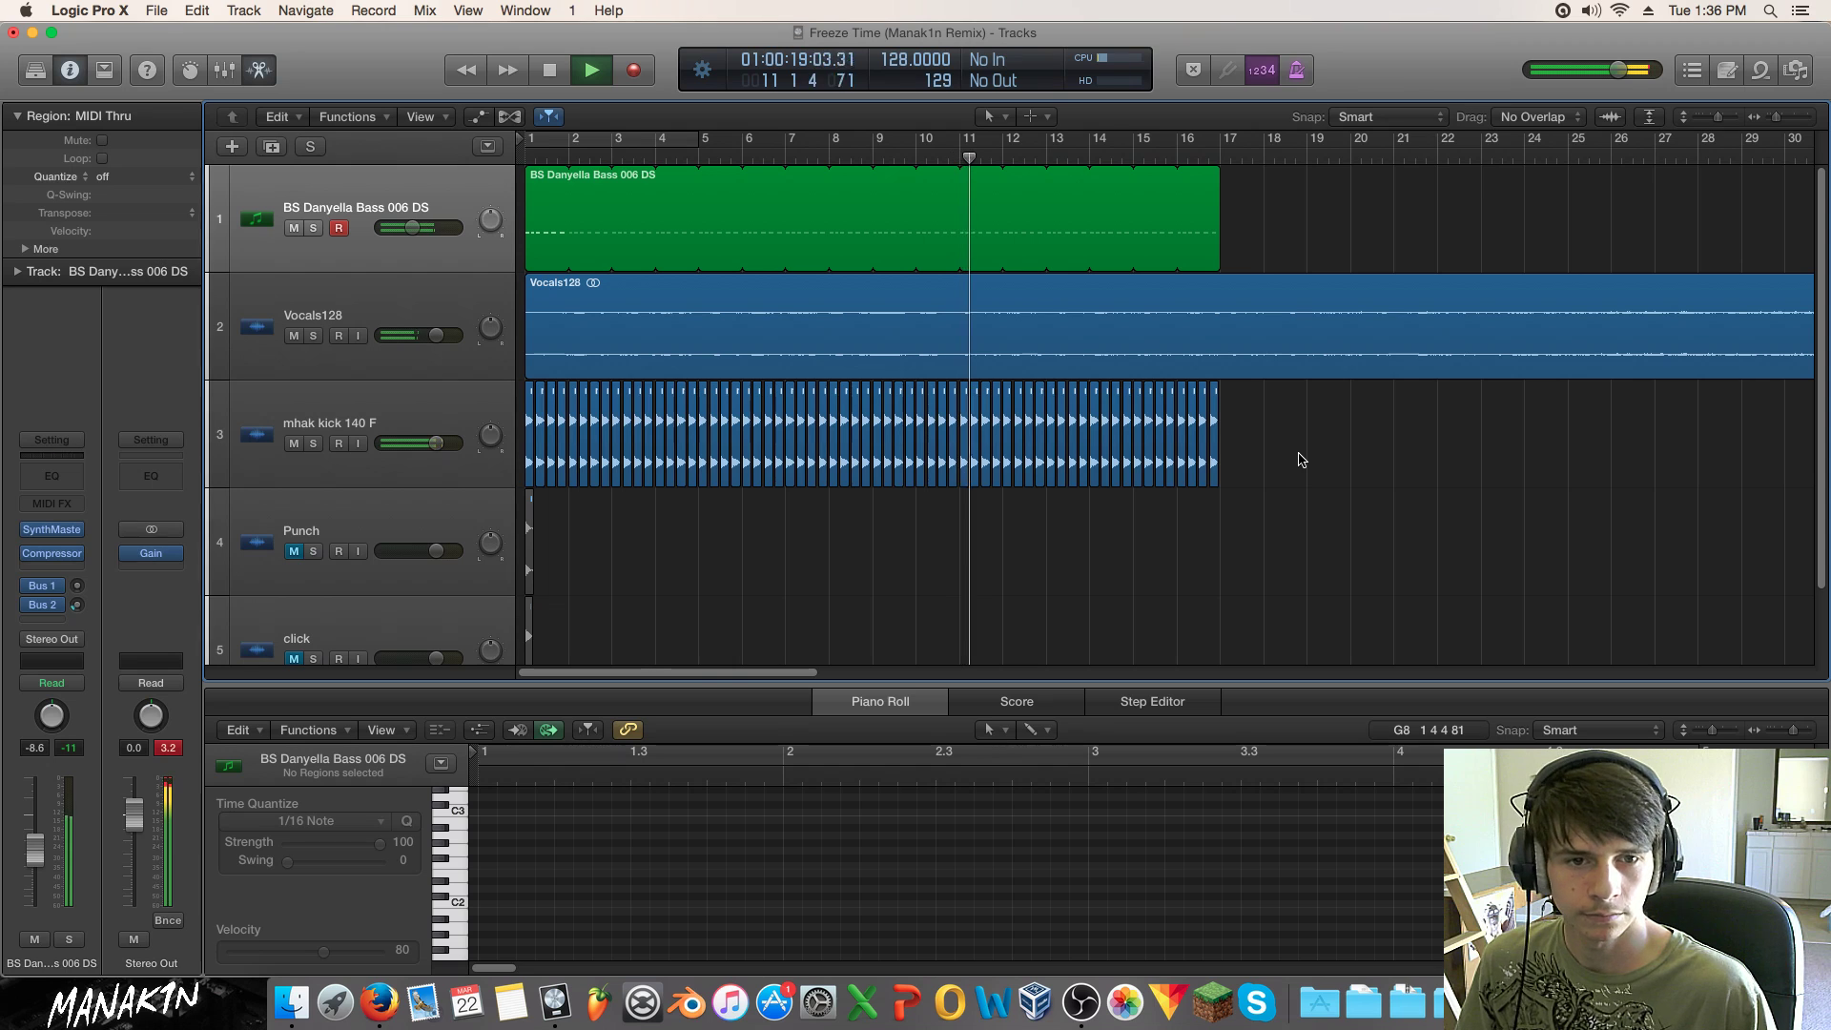
key("space")
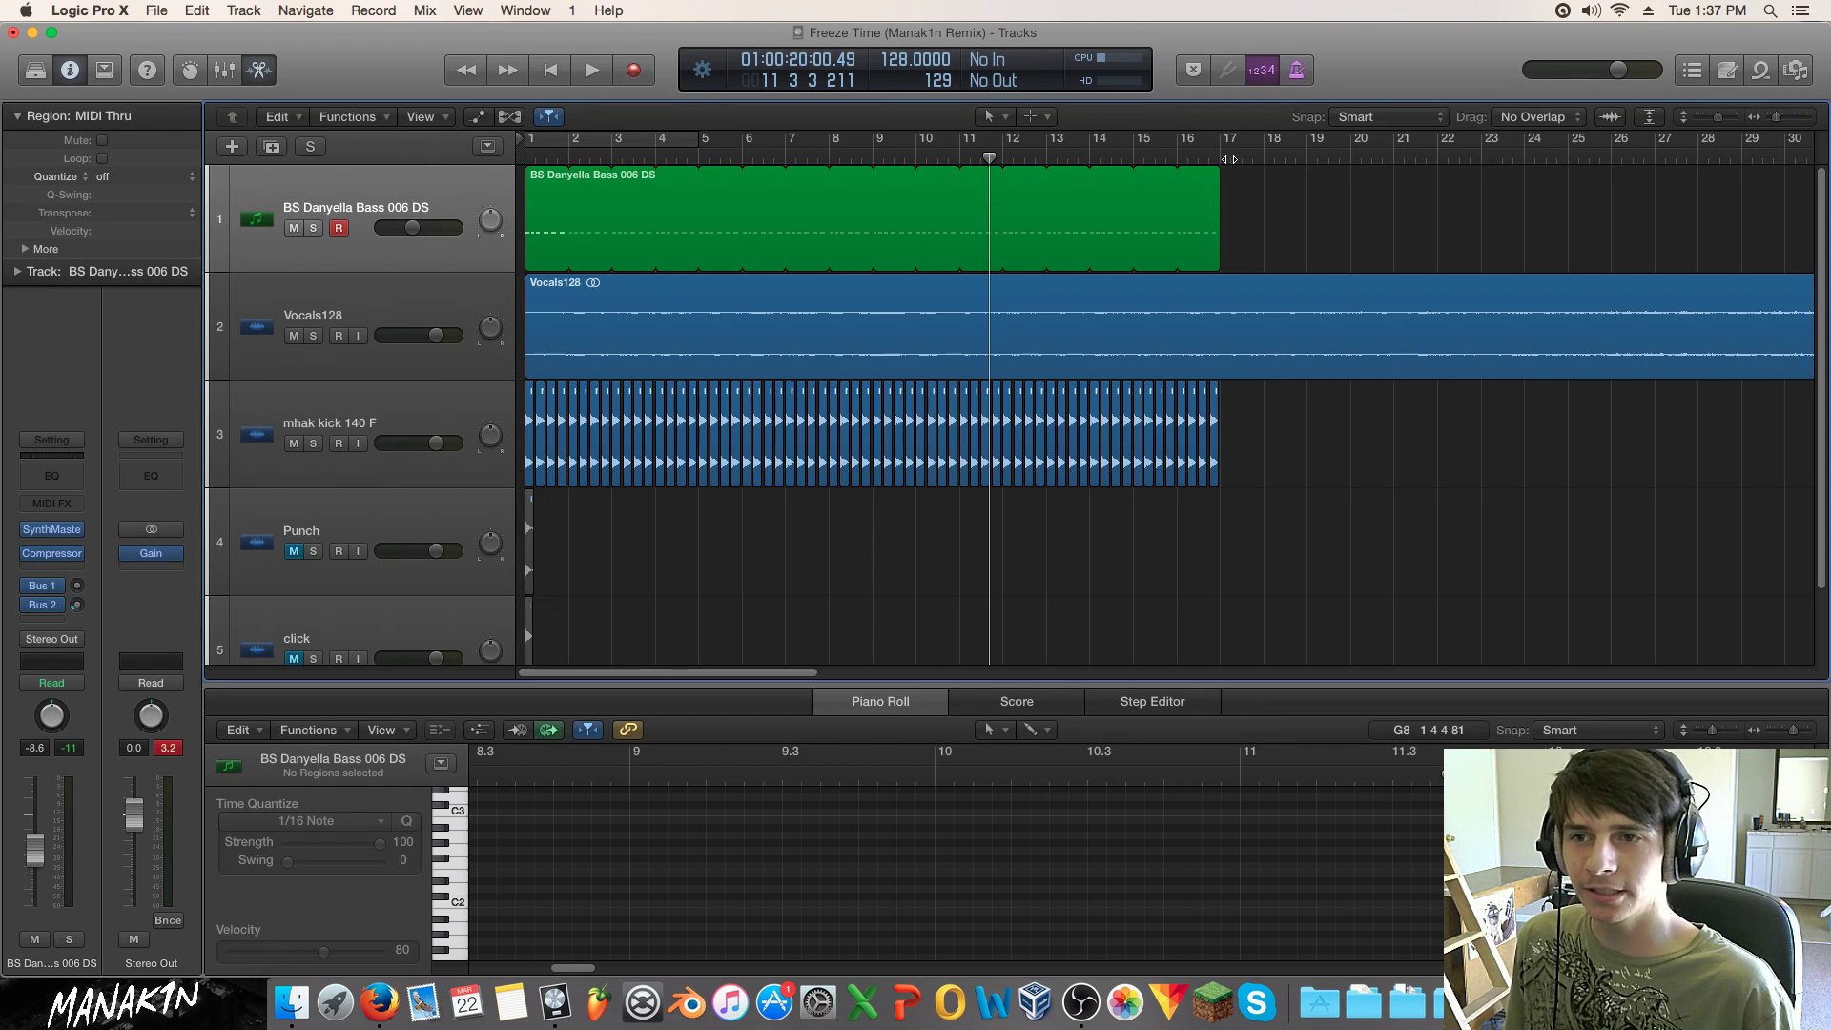
Step: Try muting the bass track, then mute the BS Danyella Bass region itself with Ctrl+M
left_click(303, 228)
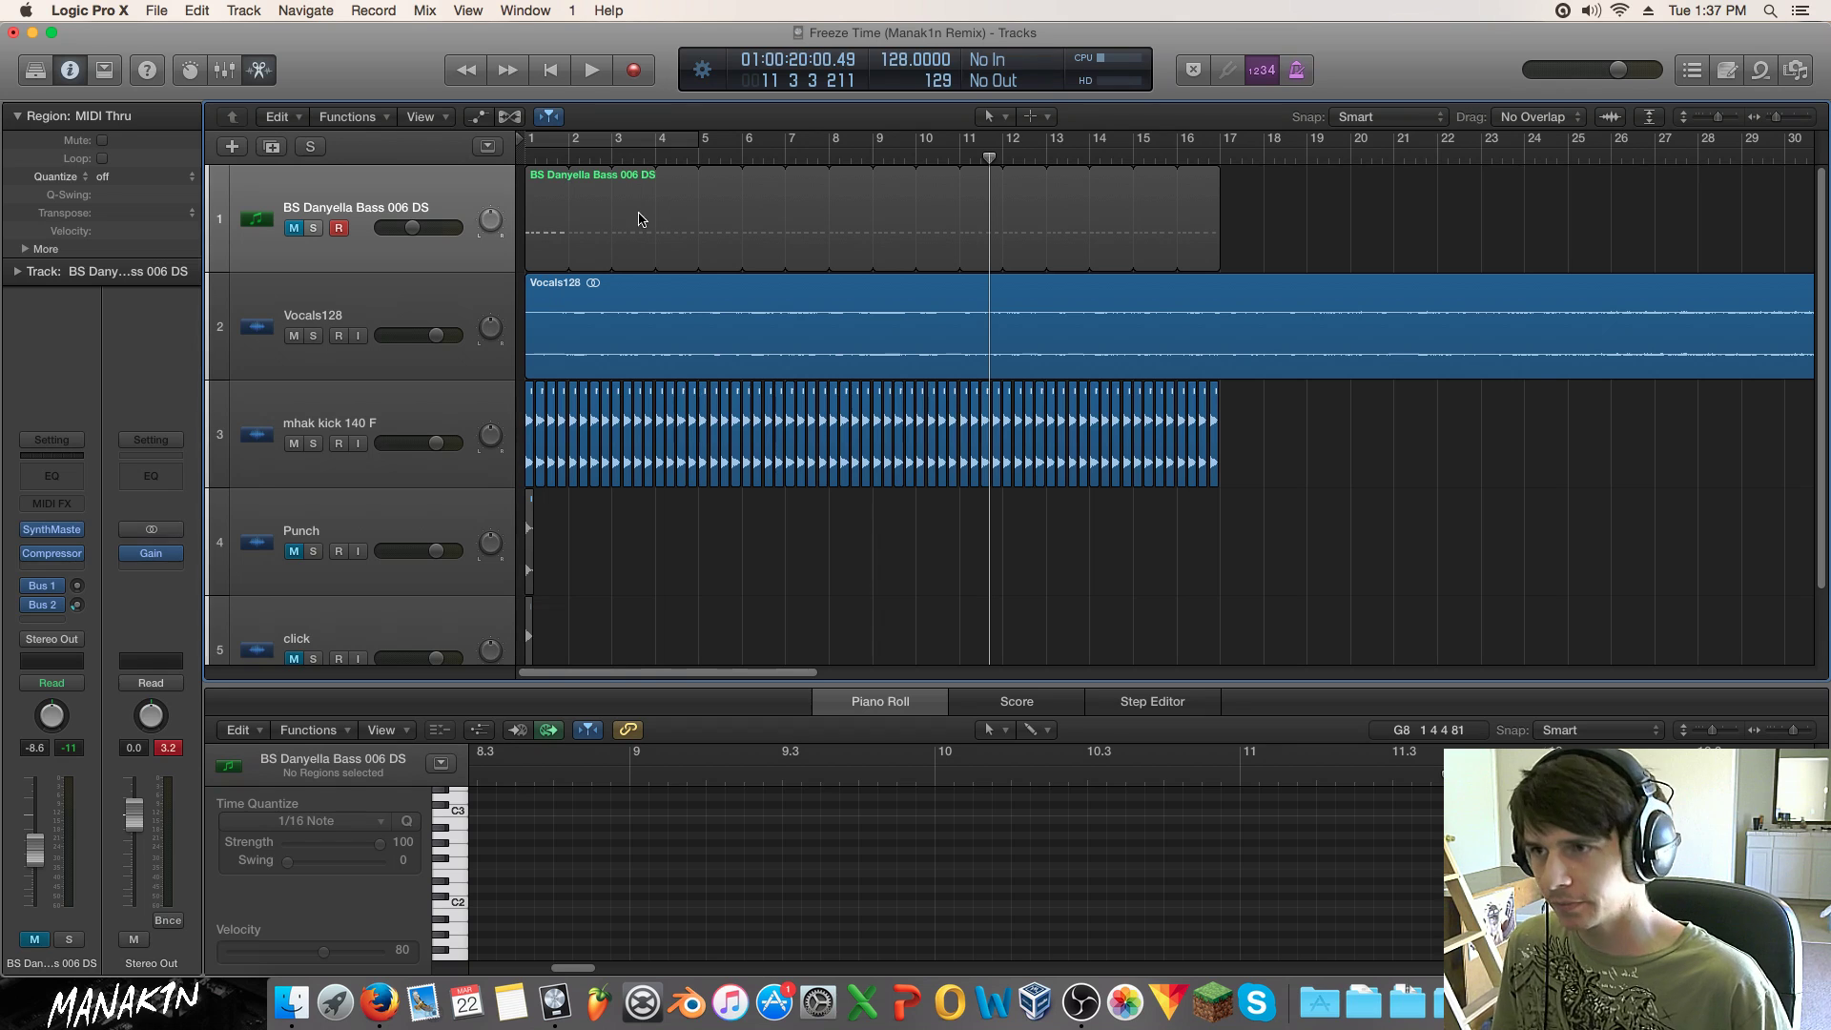
double_click(683, 159)
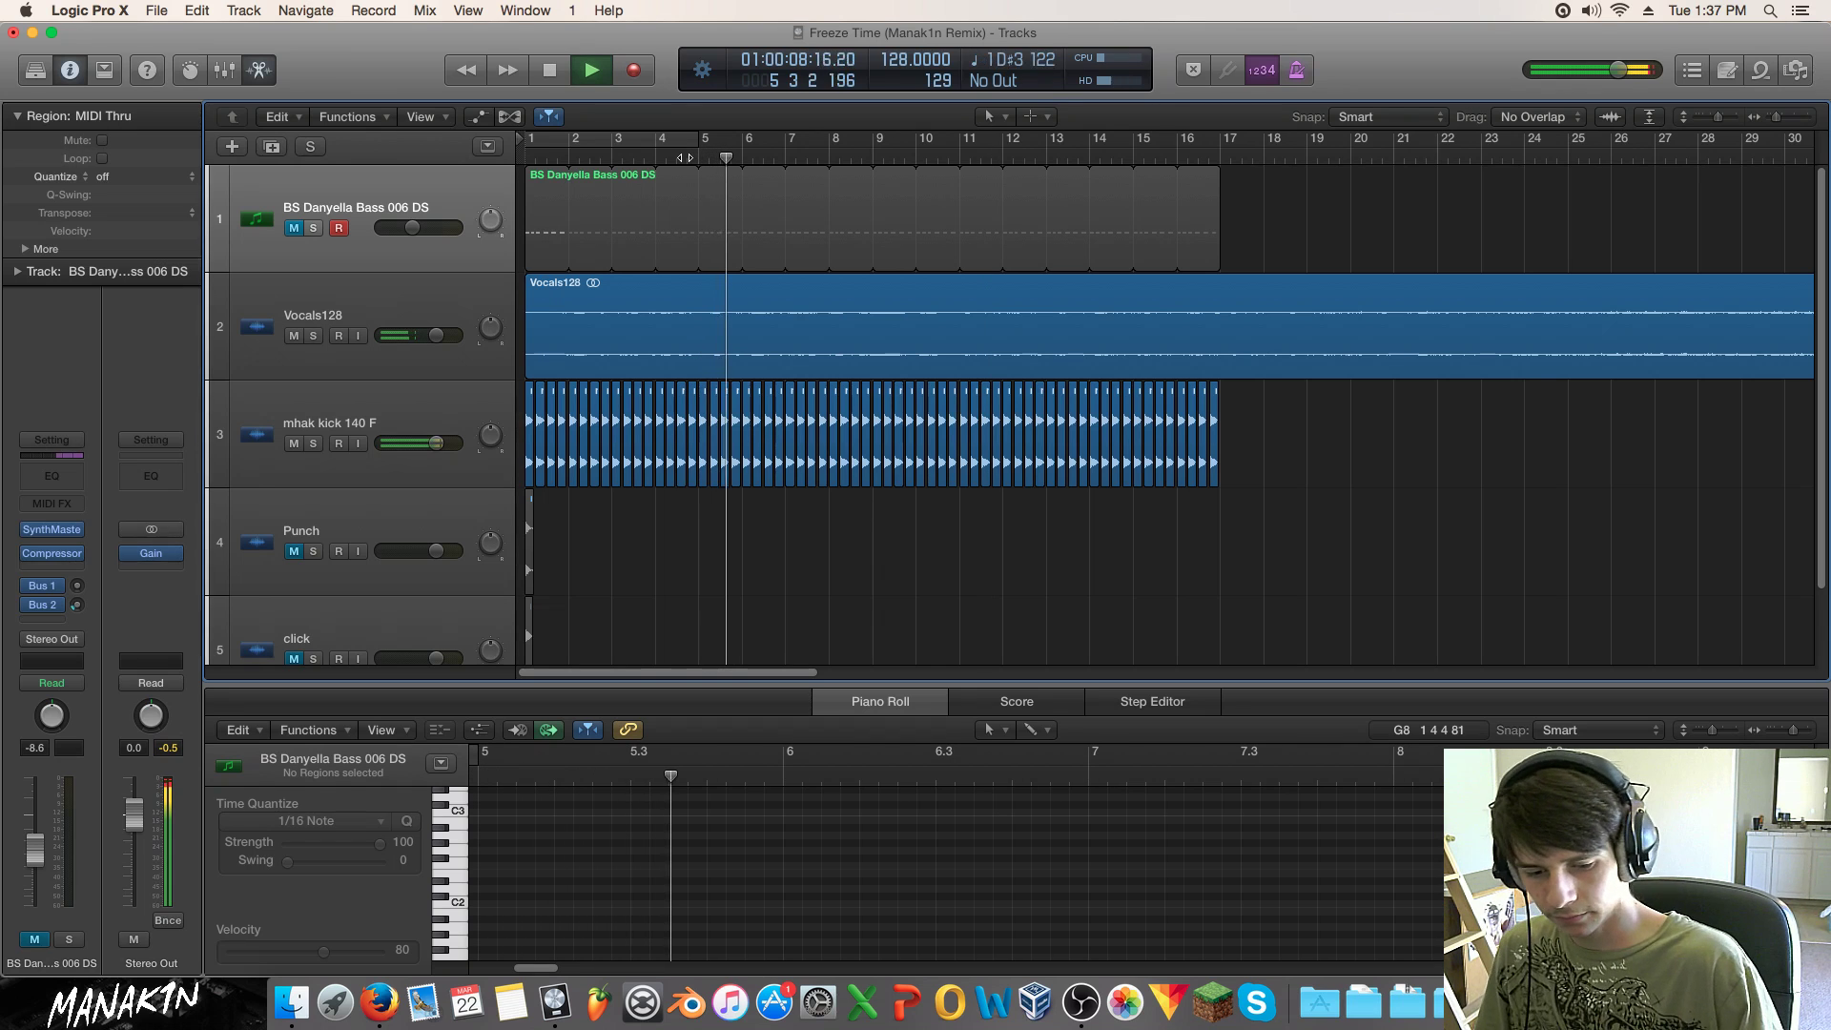
left_click(294, 227)
key("space")
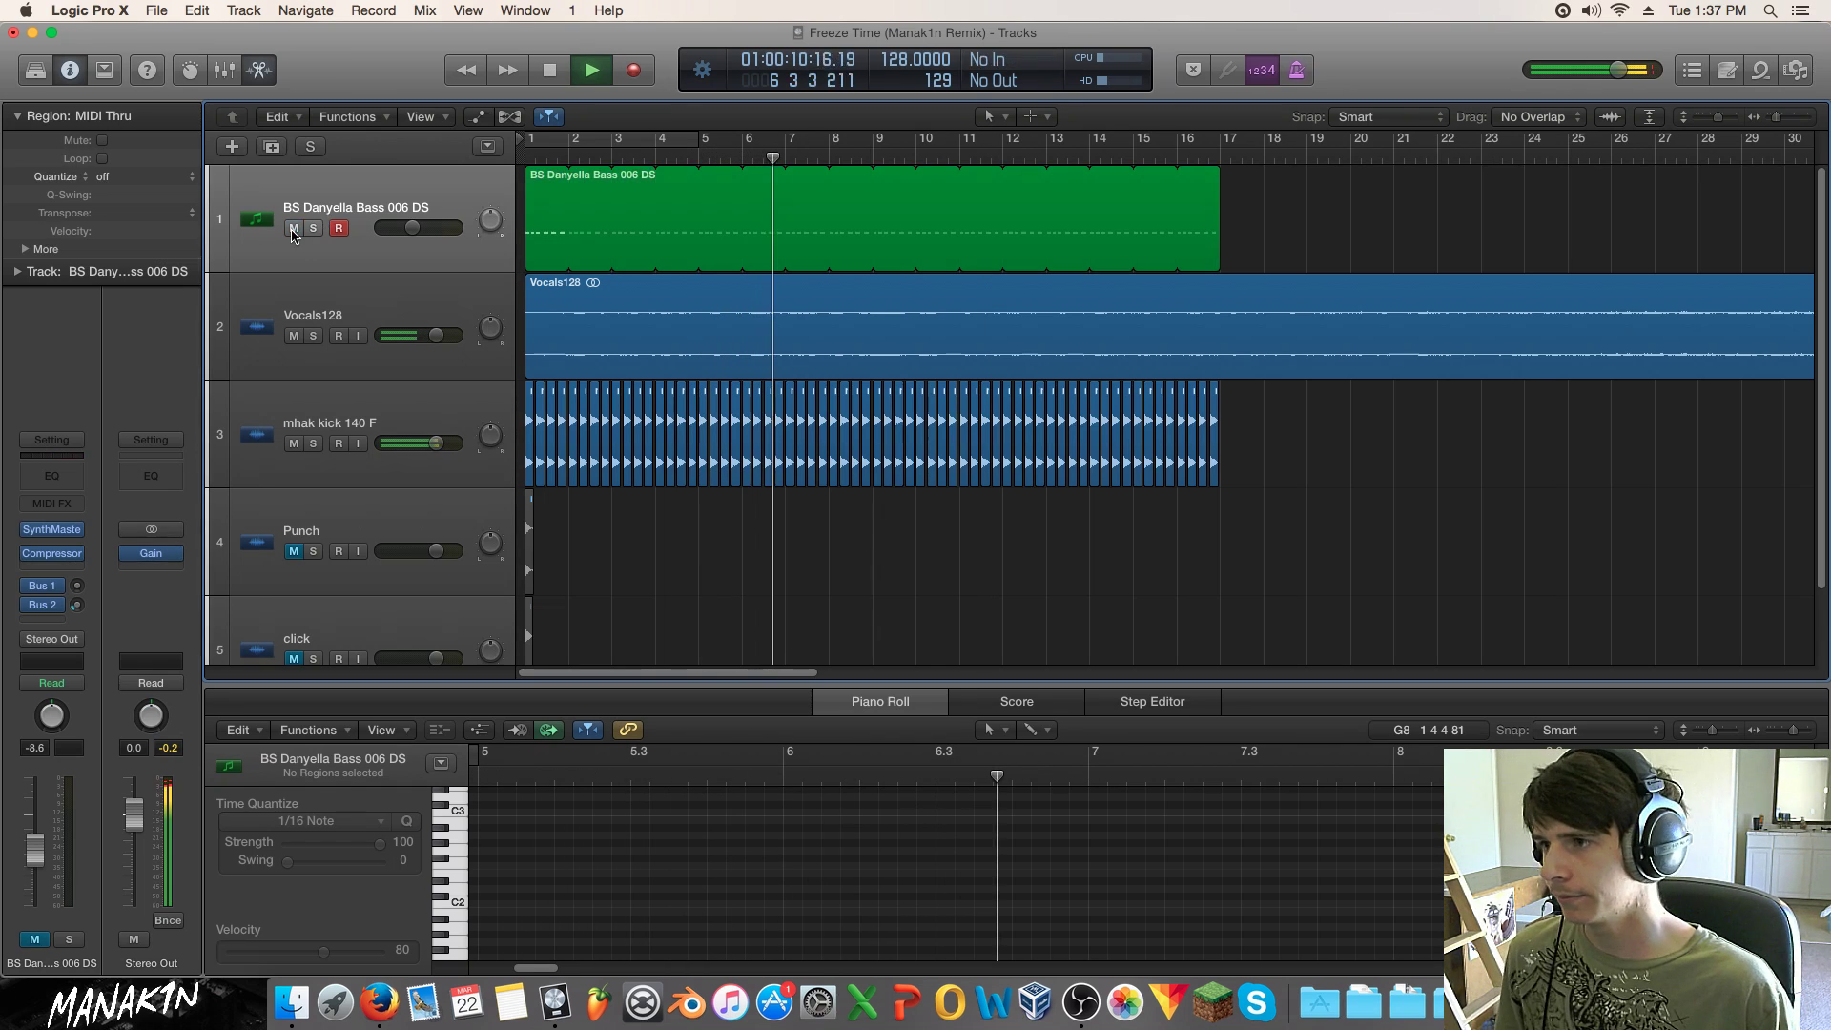
left_click(527, 221)
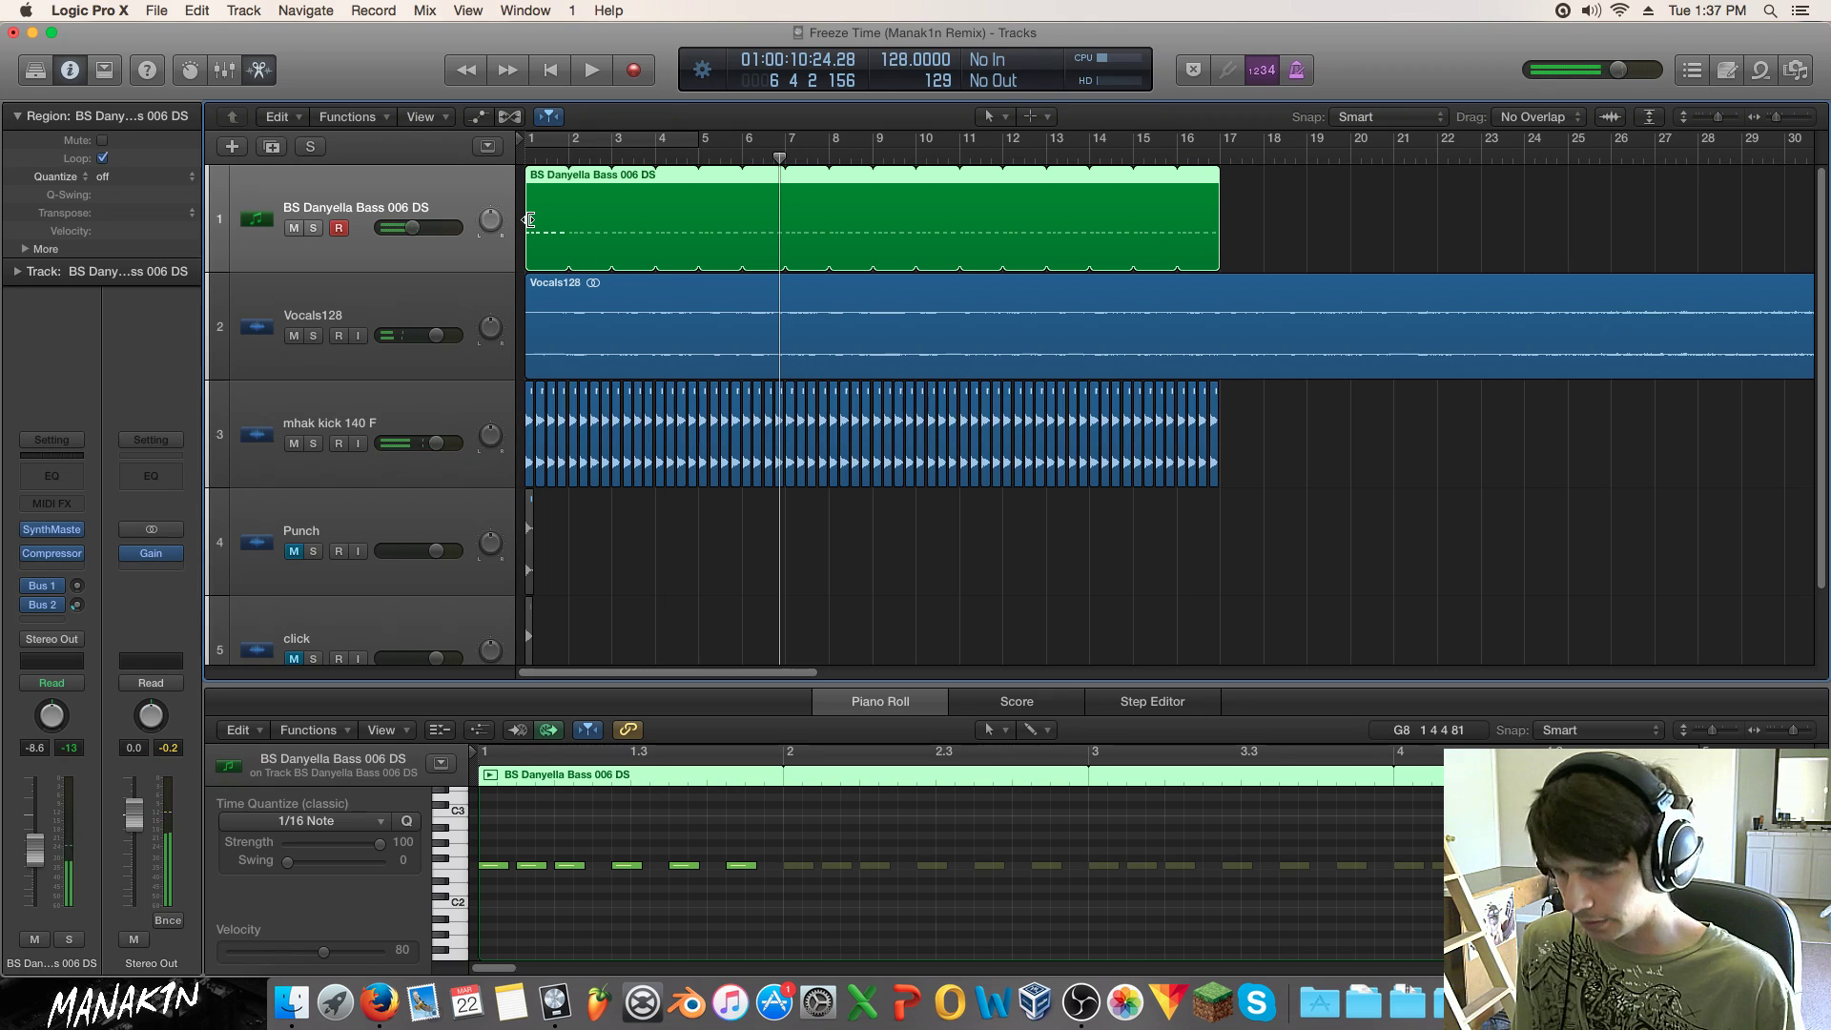
key("ctrl+m")
Step: Listen through the arrangement from bar 2 and bar 8 without the bass, then return to the start
left_click(570, 158)
key("space")
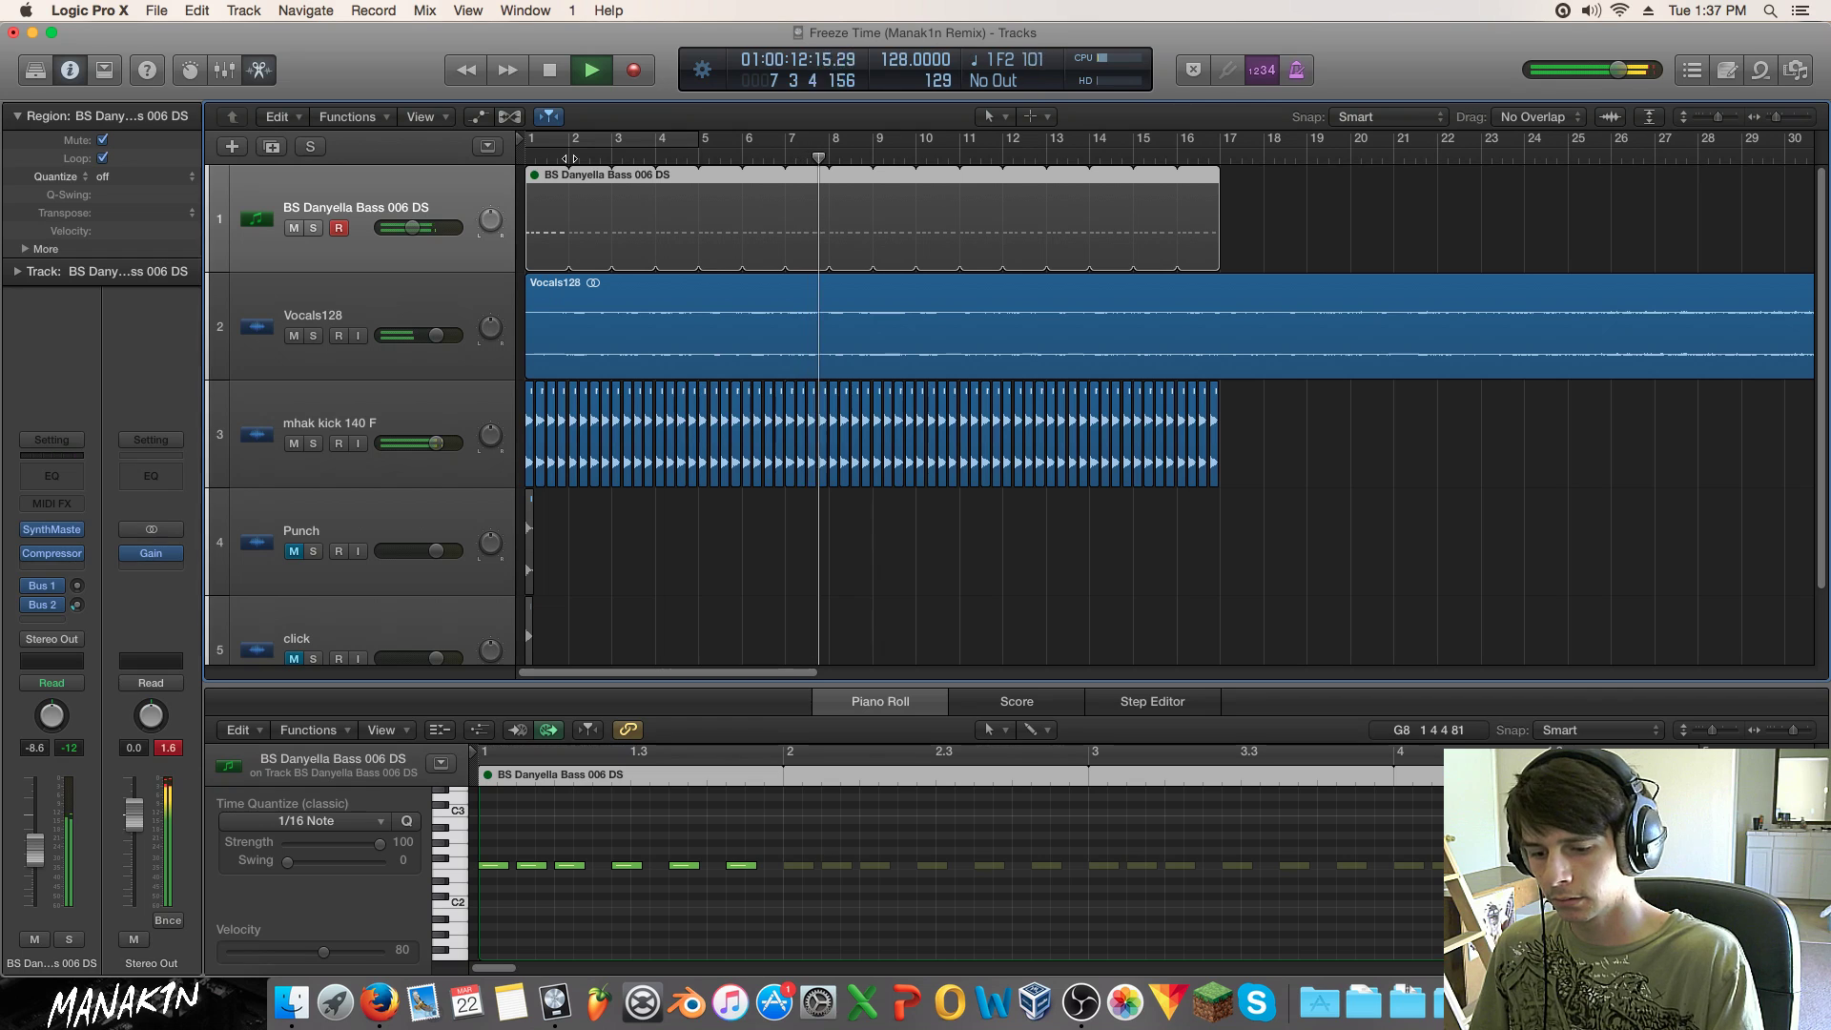
key("space")
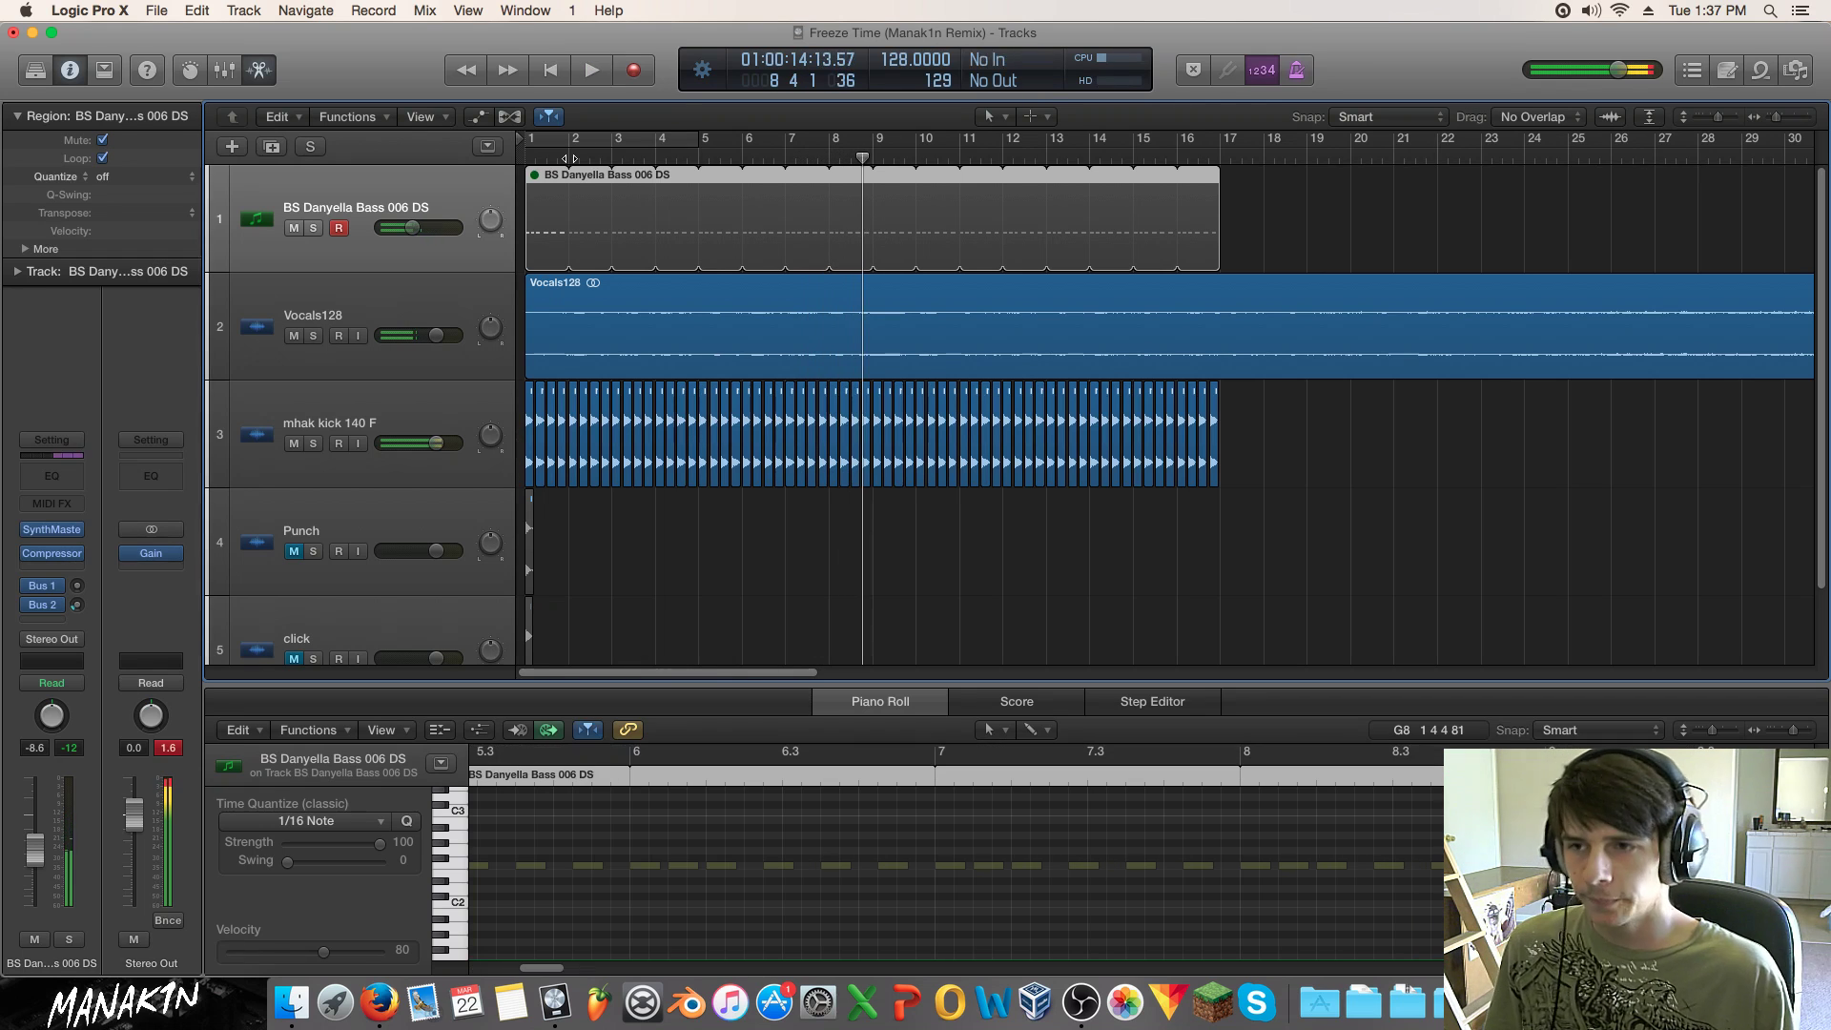
key("space")
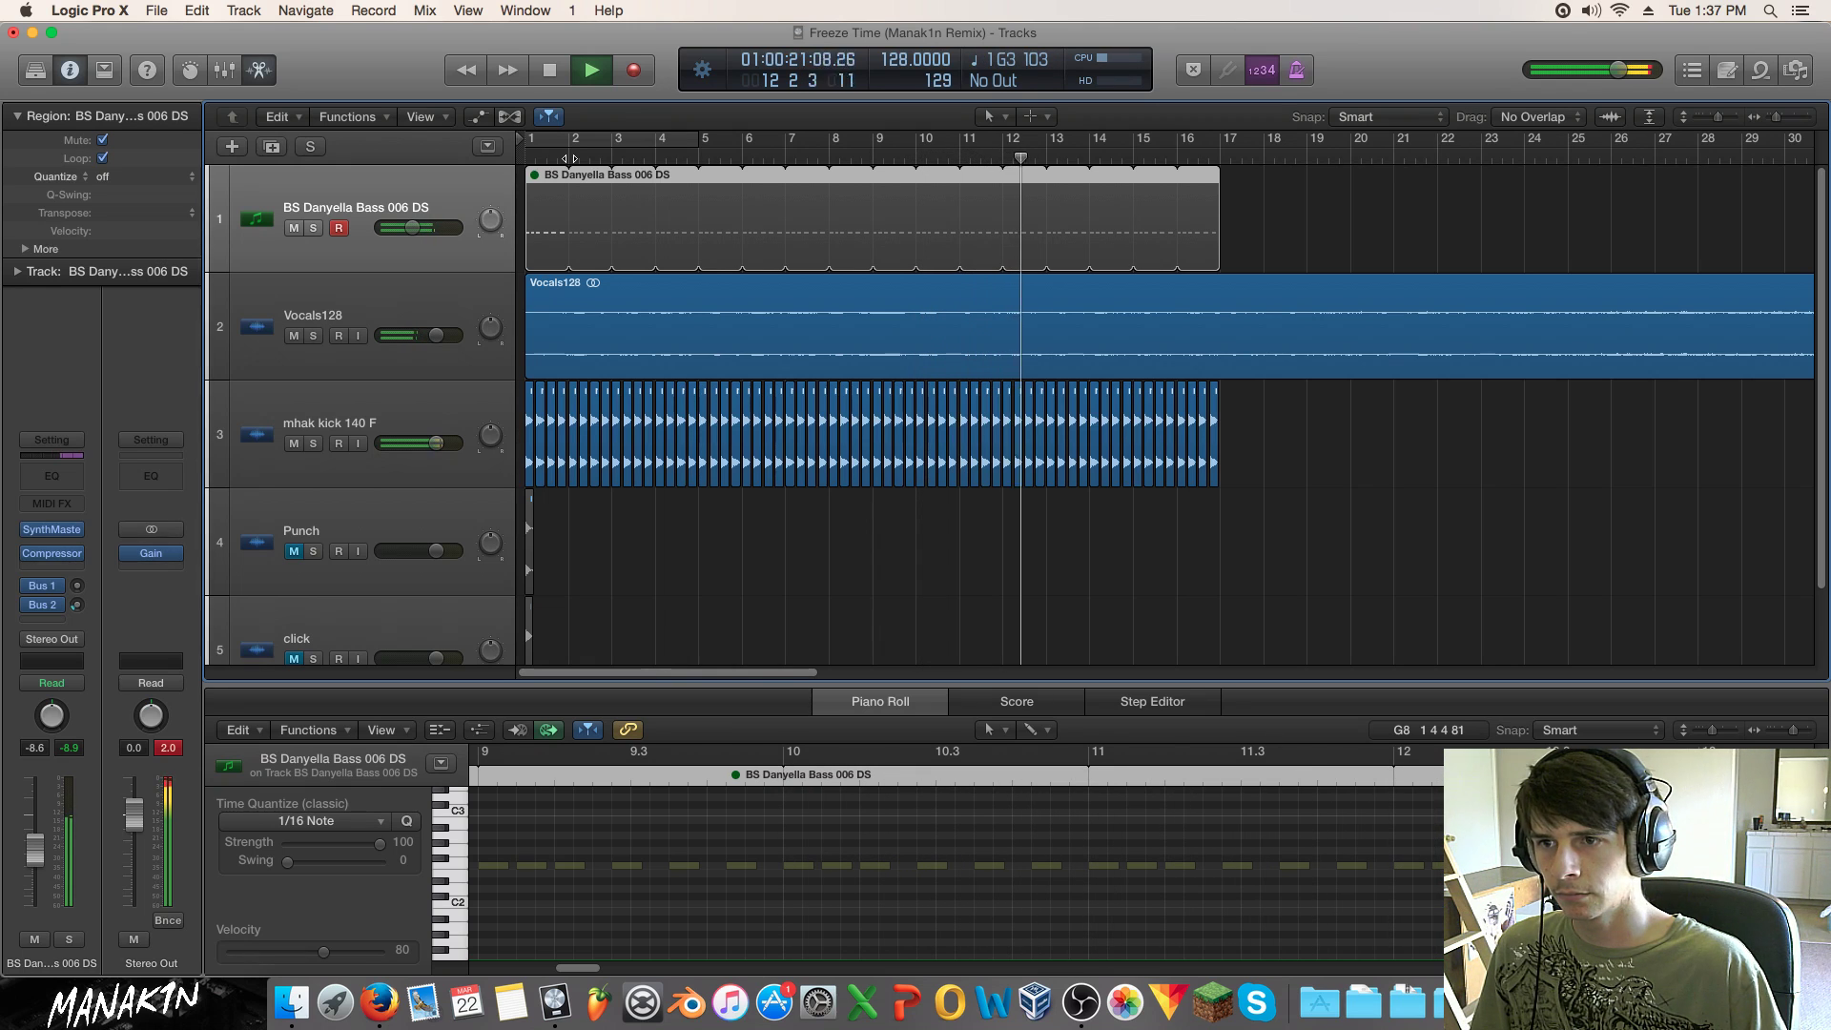
key("space")
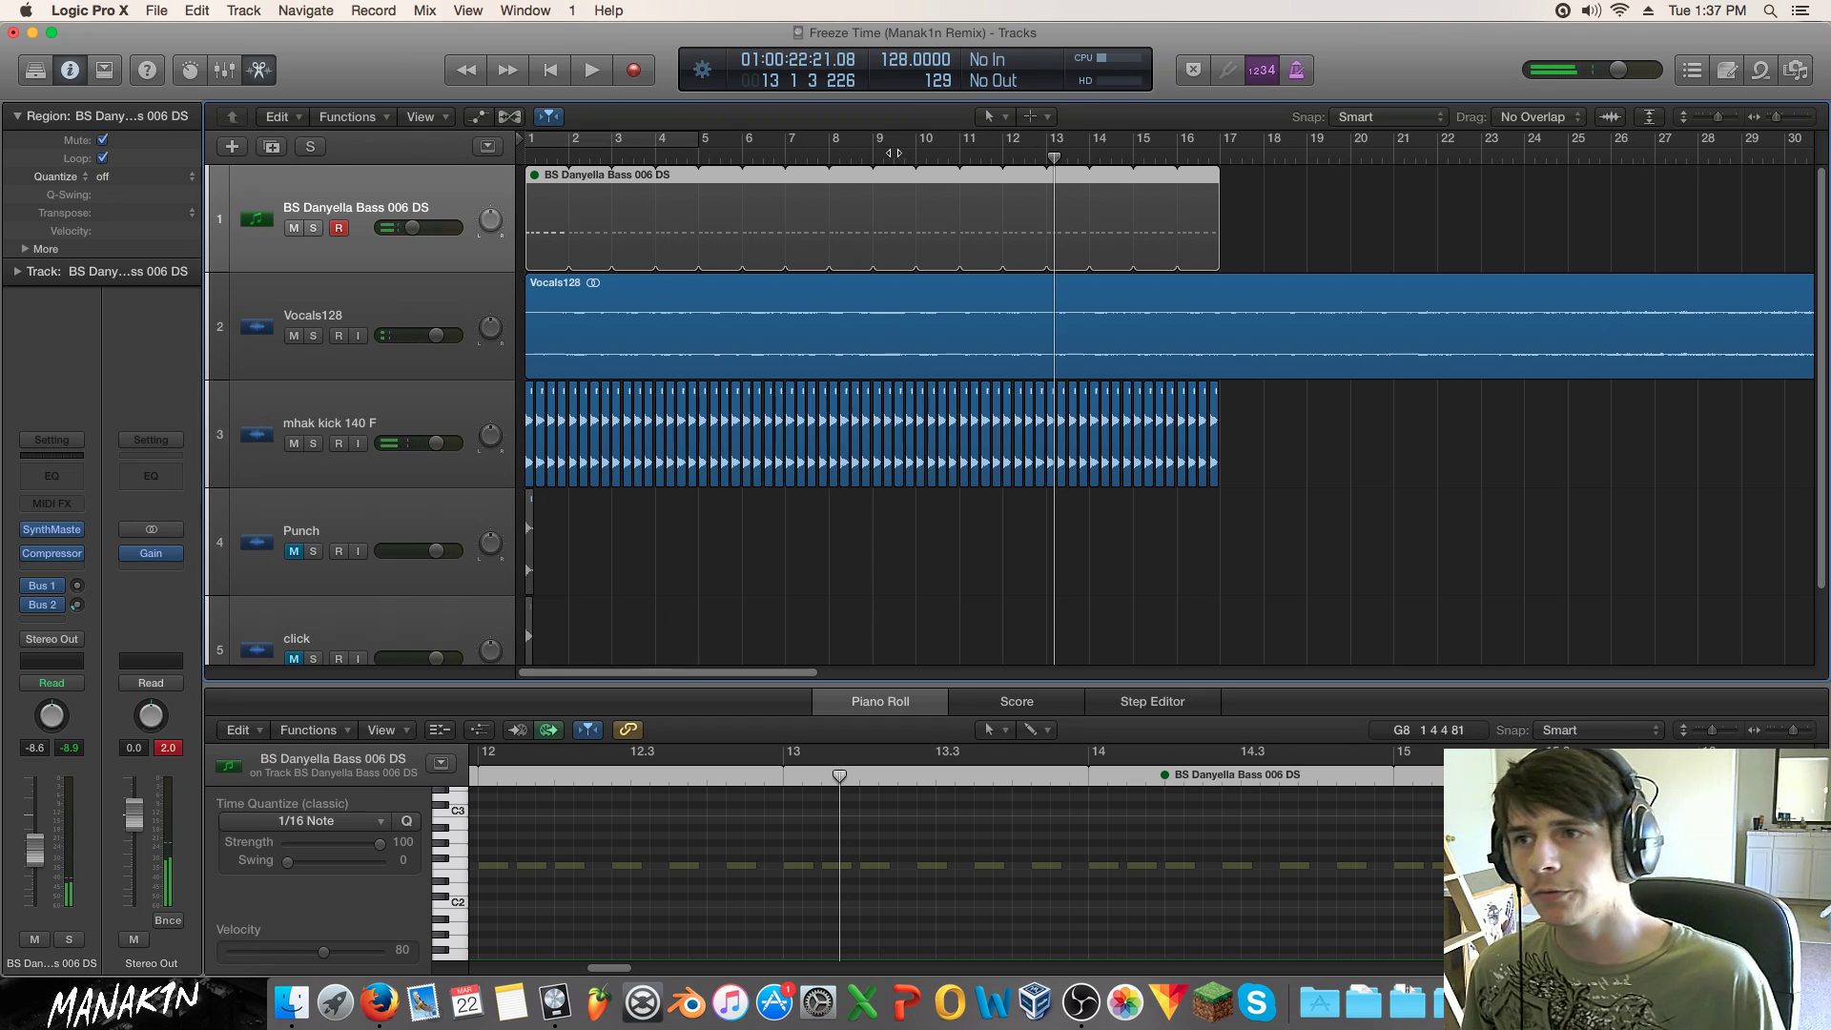
left_click(827, 158)
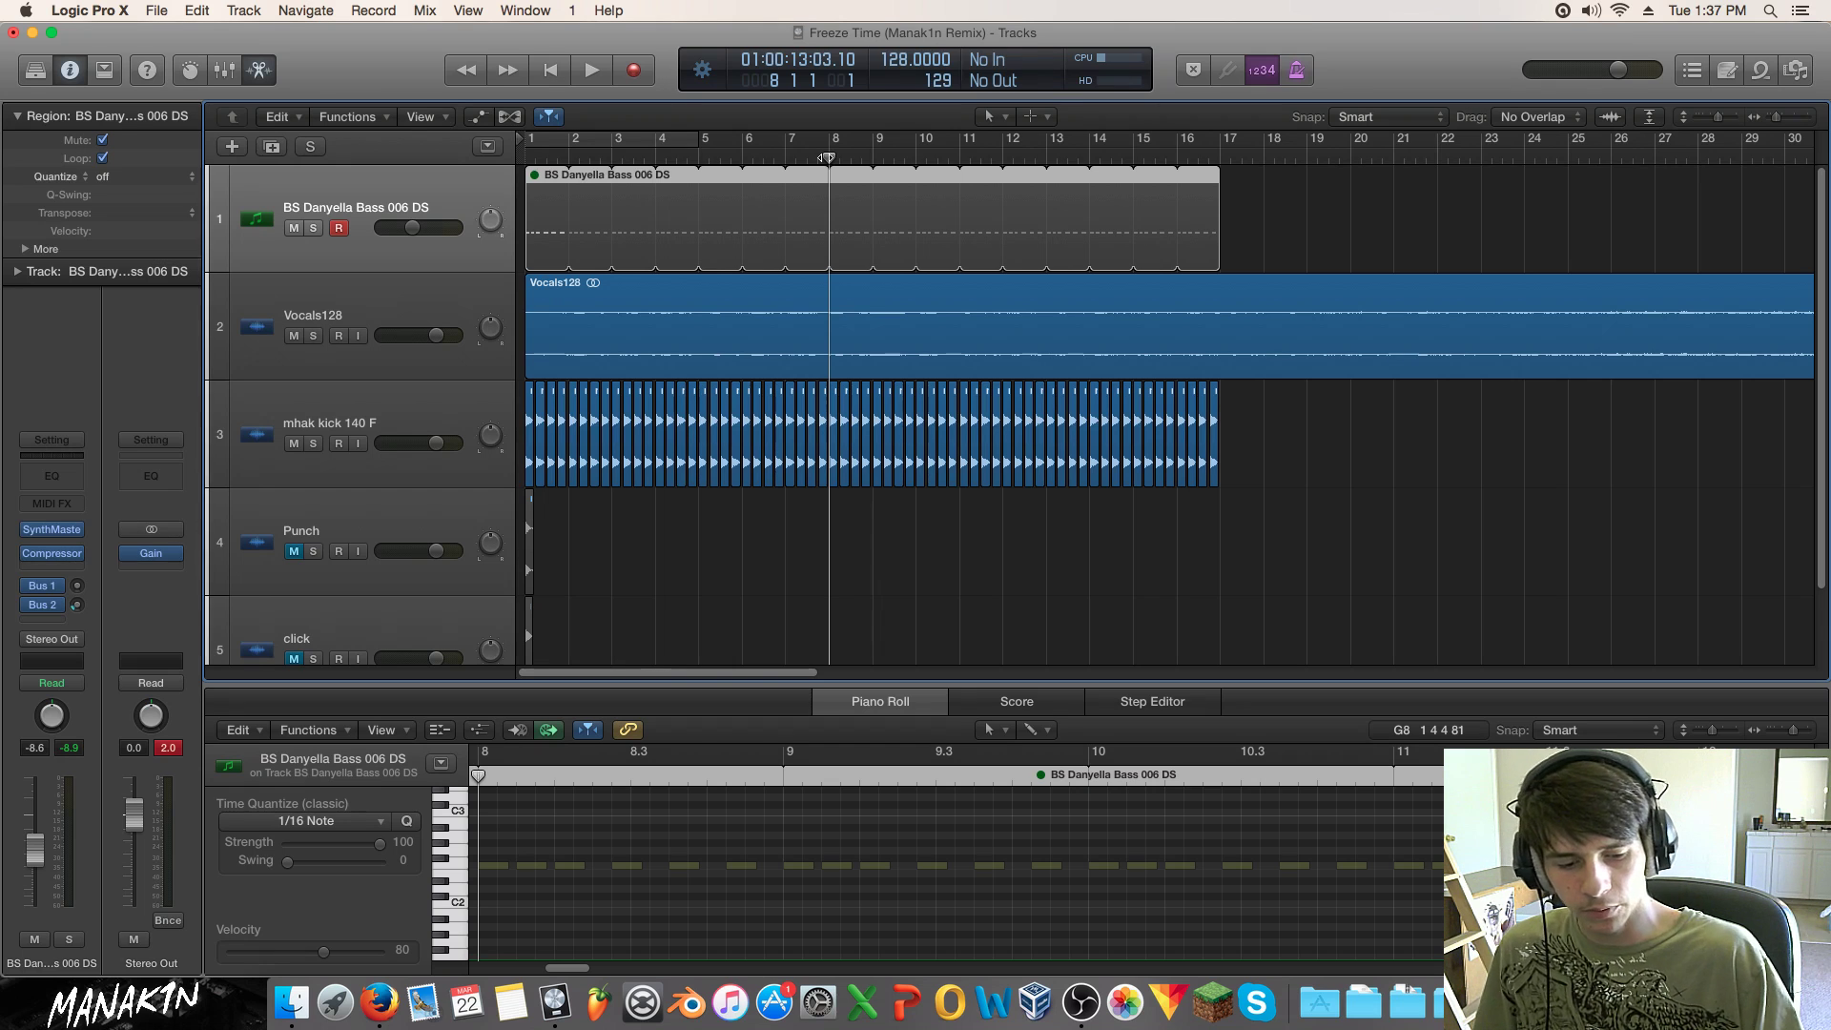
key("space")
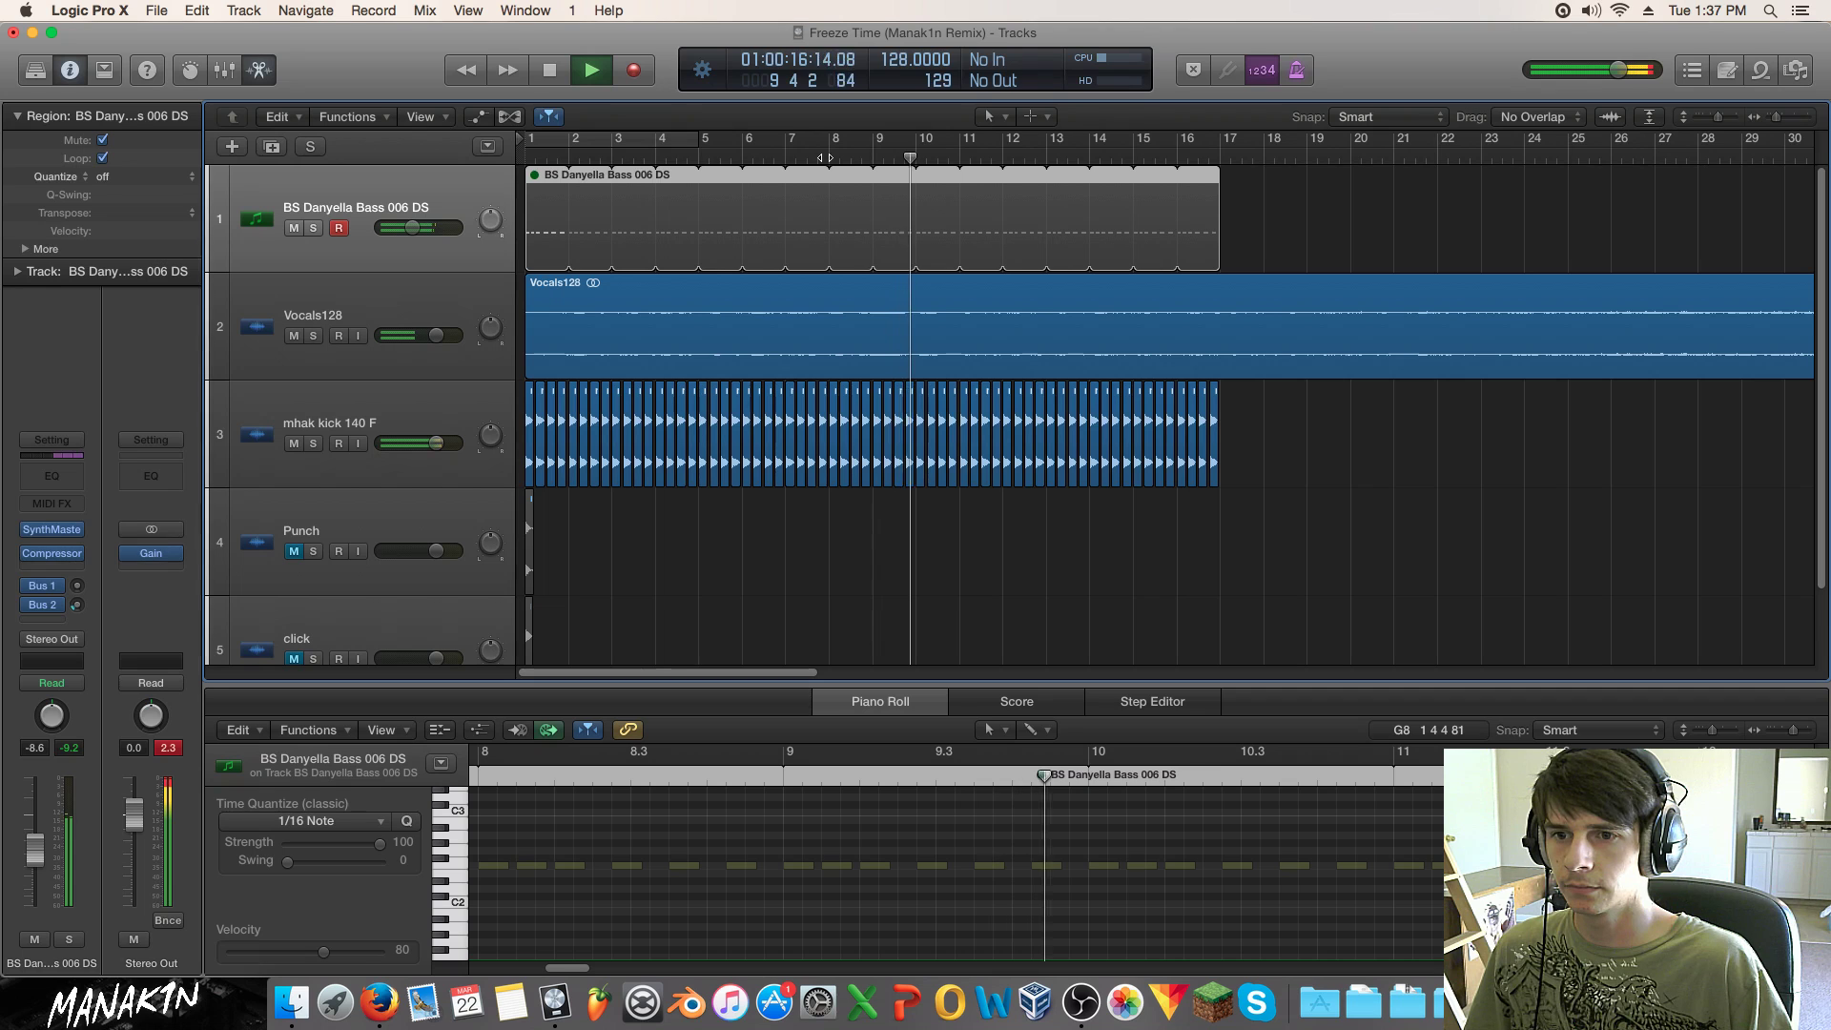
key("space")
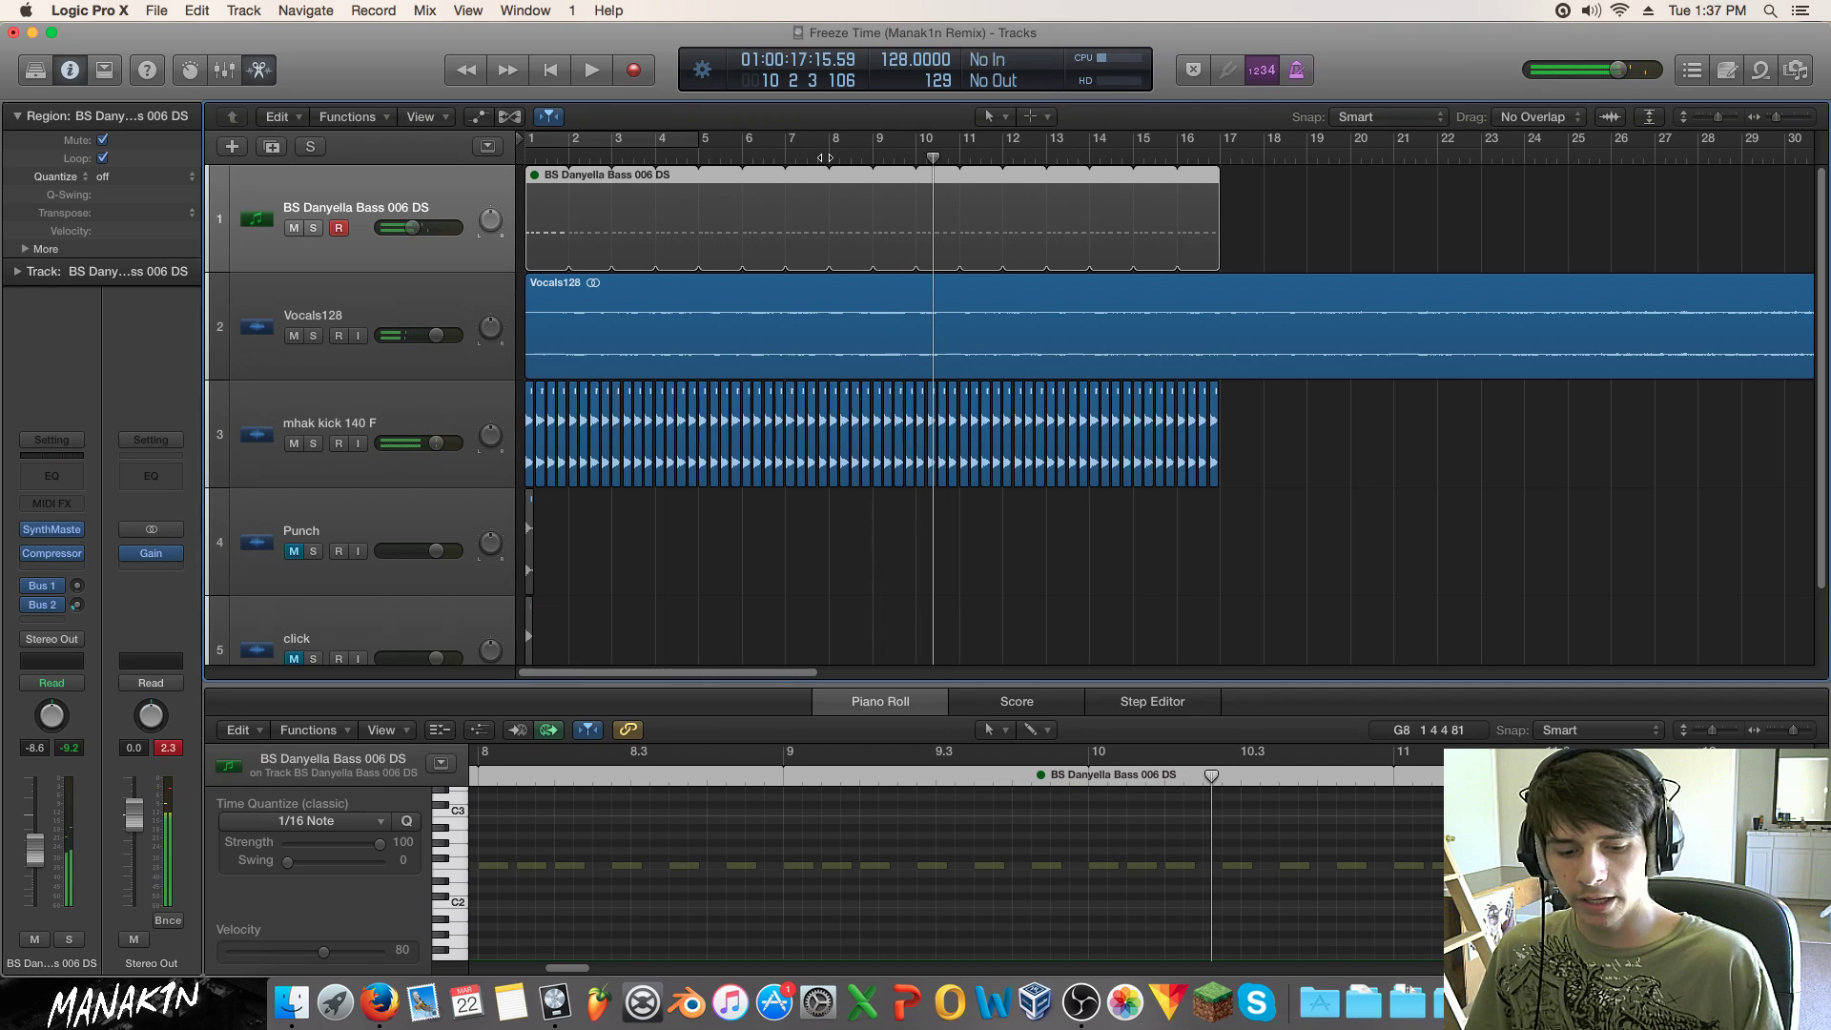
key("space")
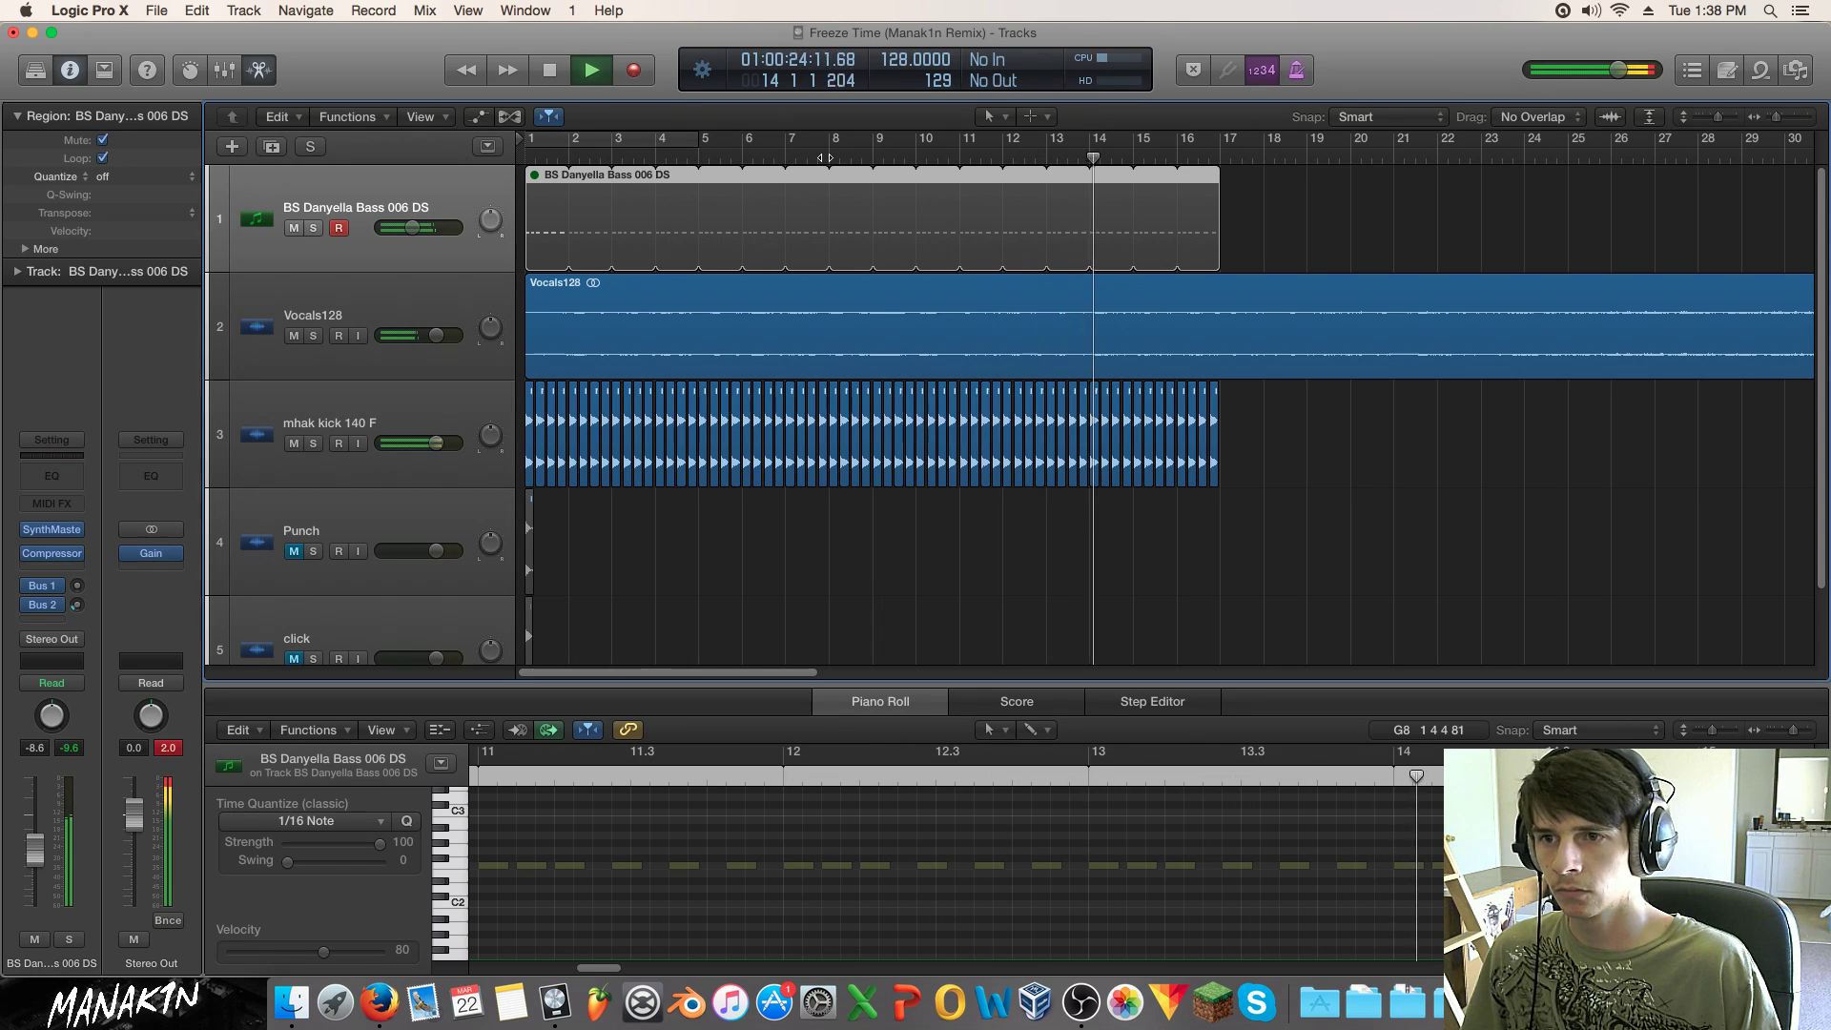
key("space")
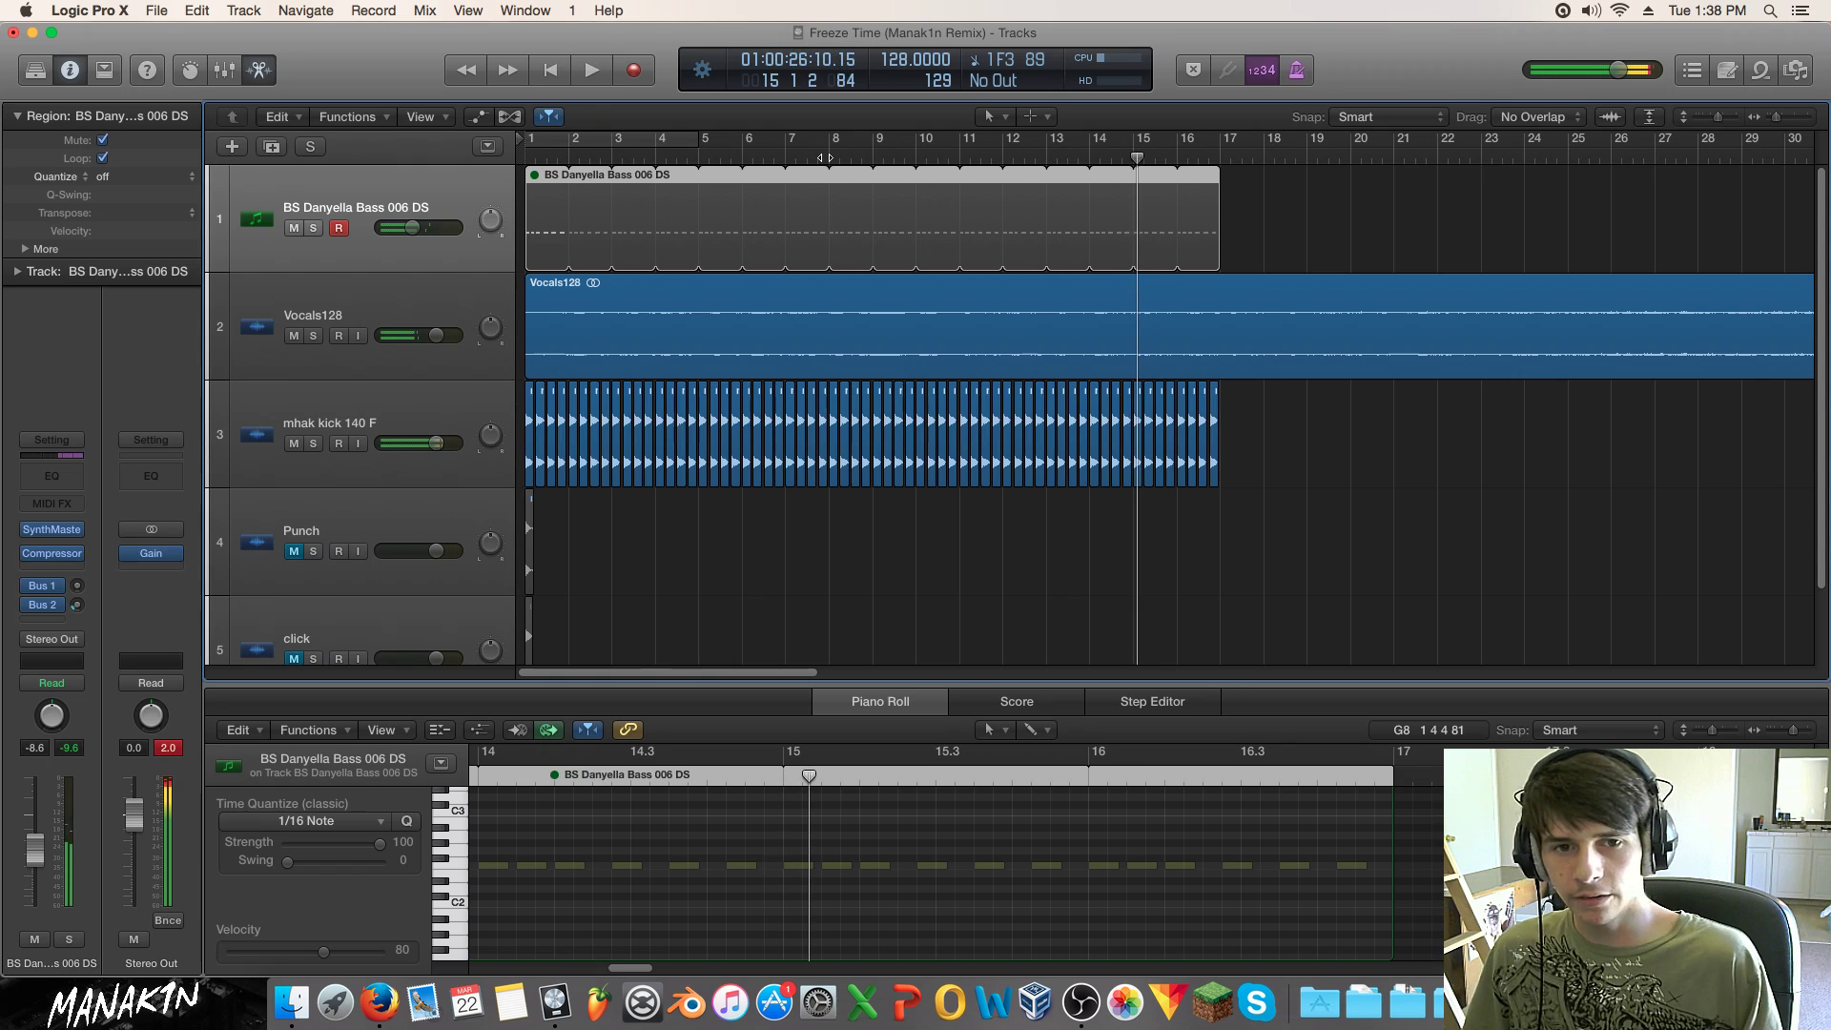
key("Return")
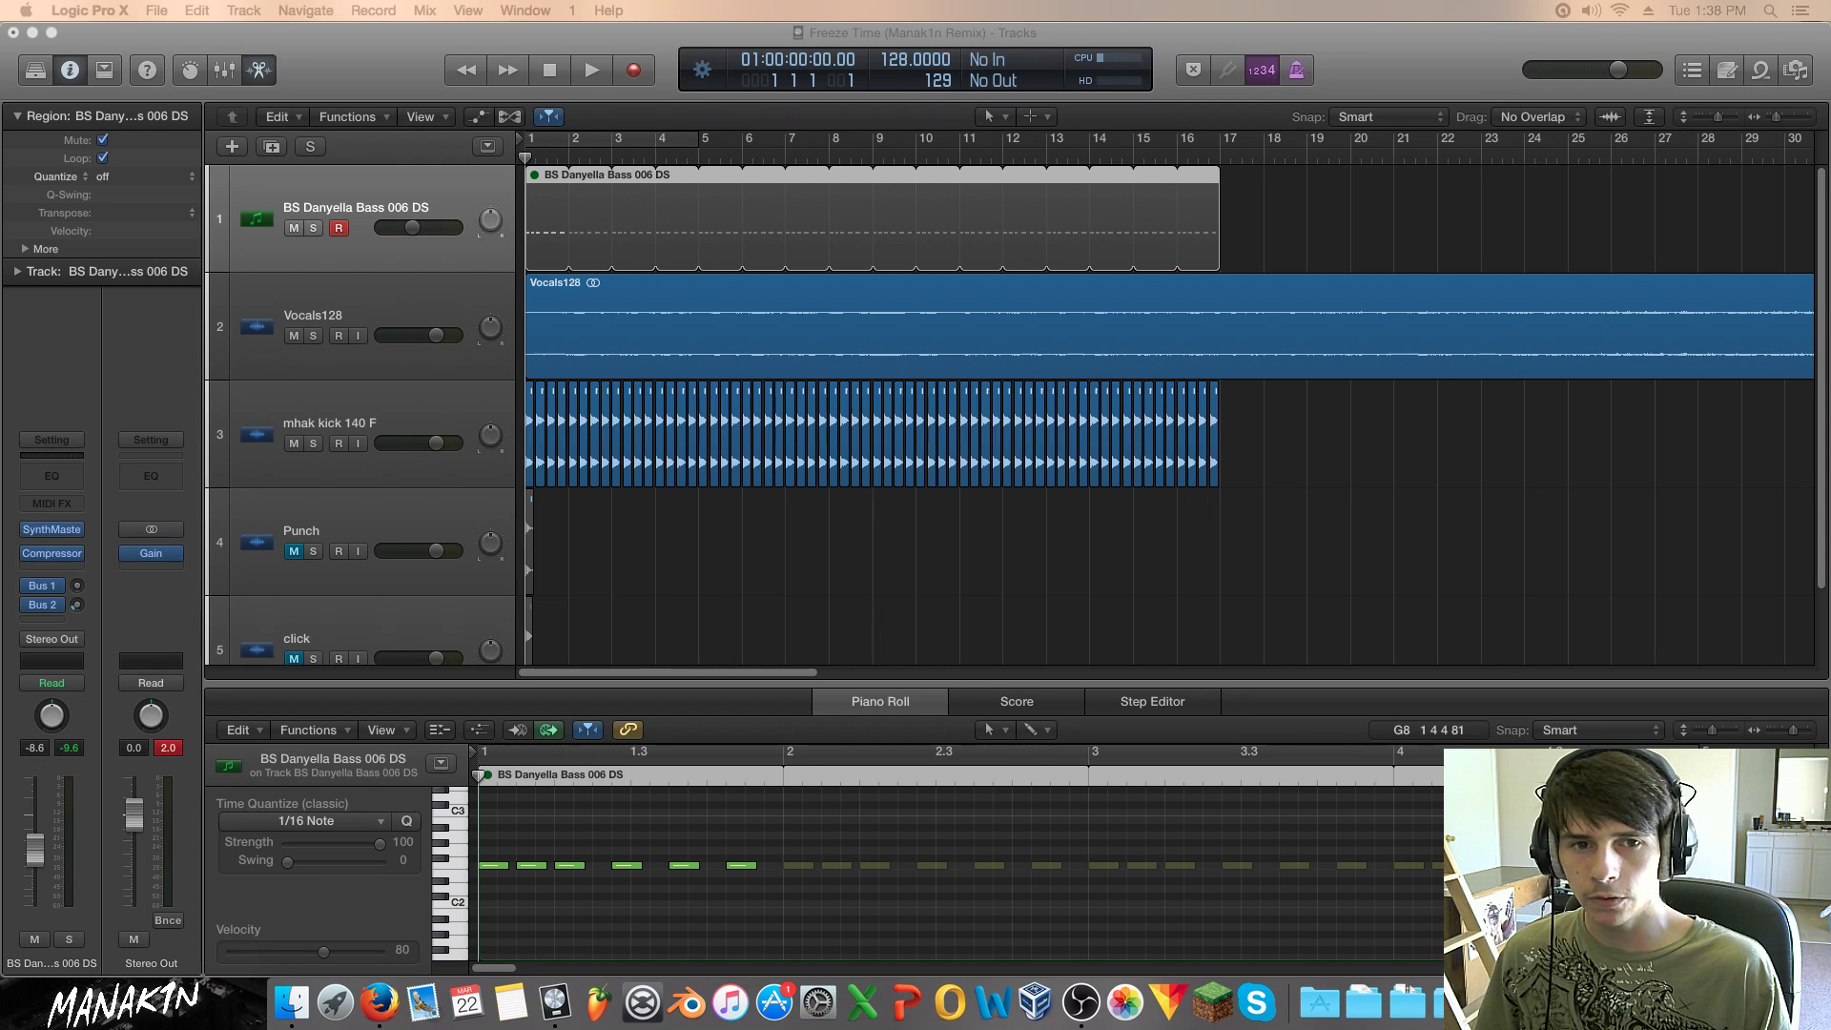
left_click(168, 7)
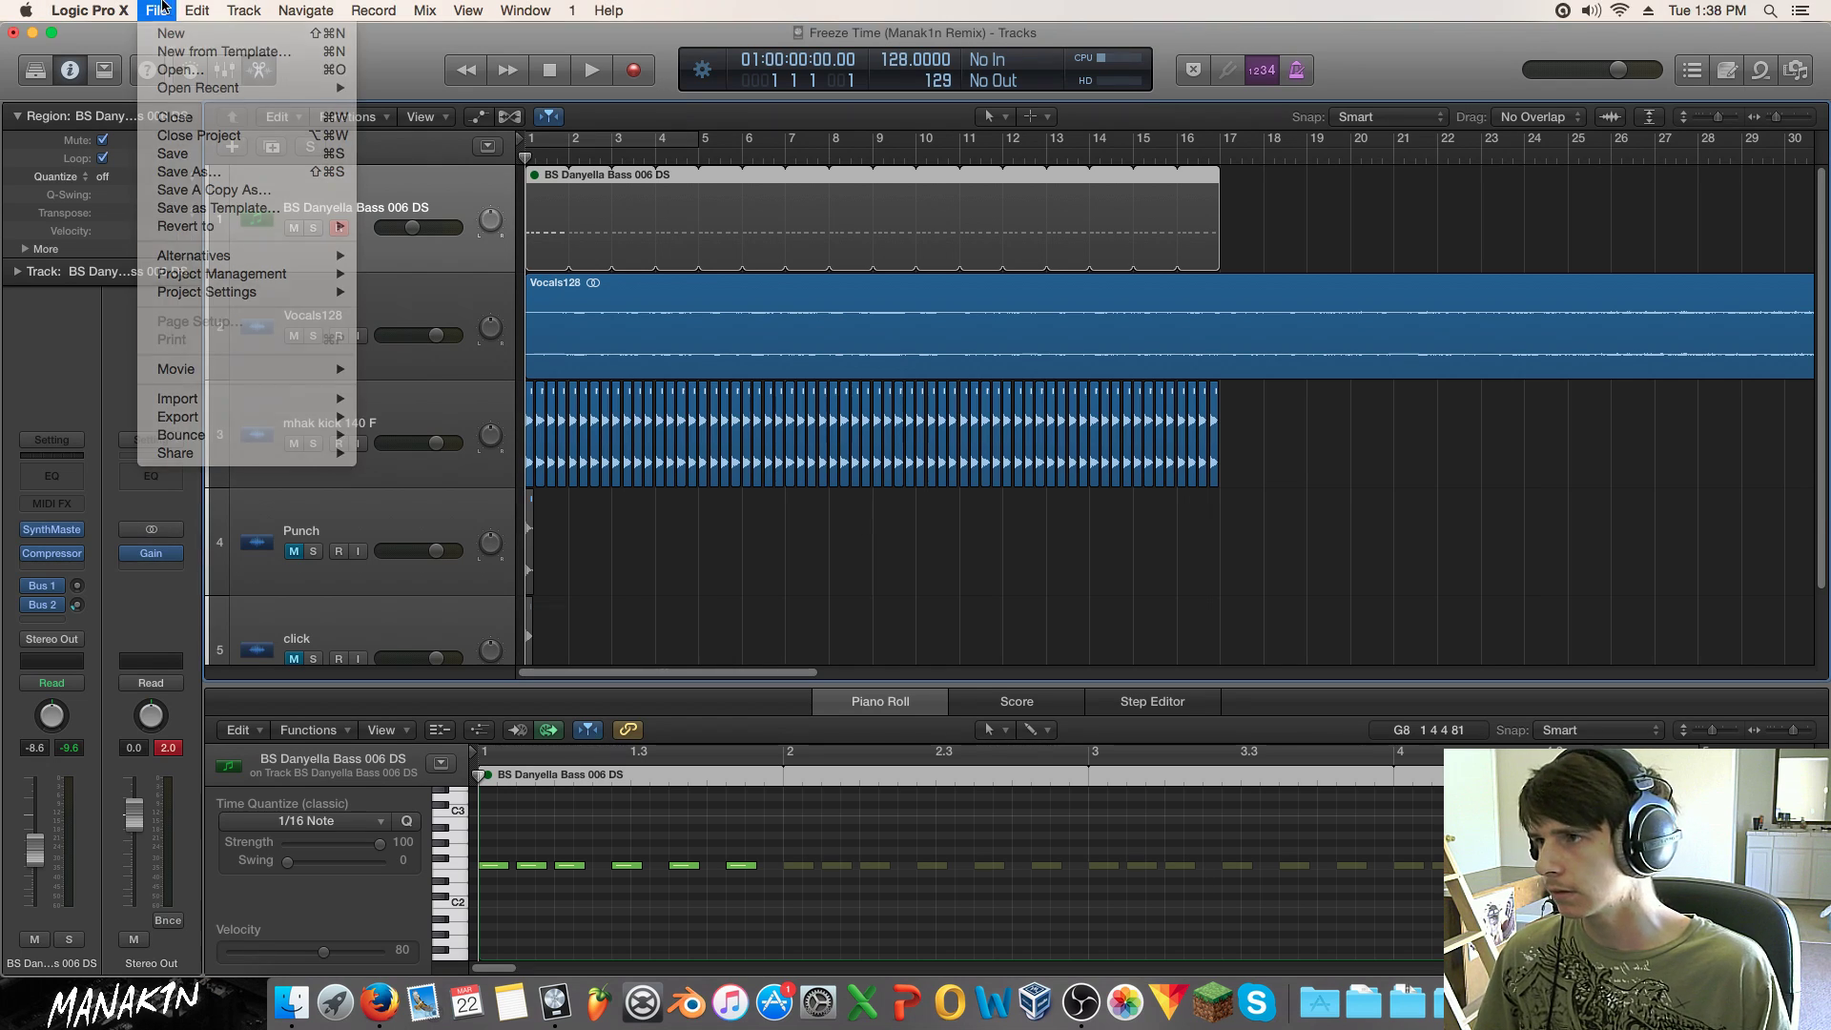
left_click(191, 173)
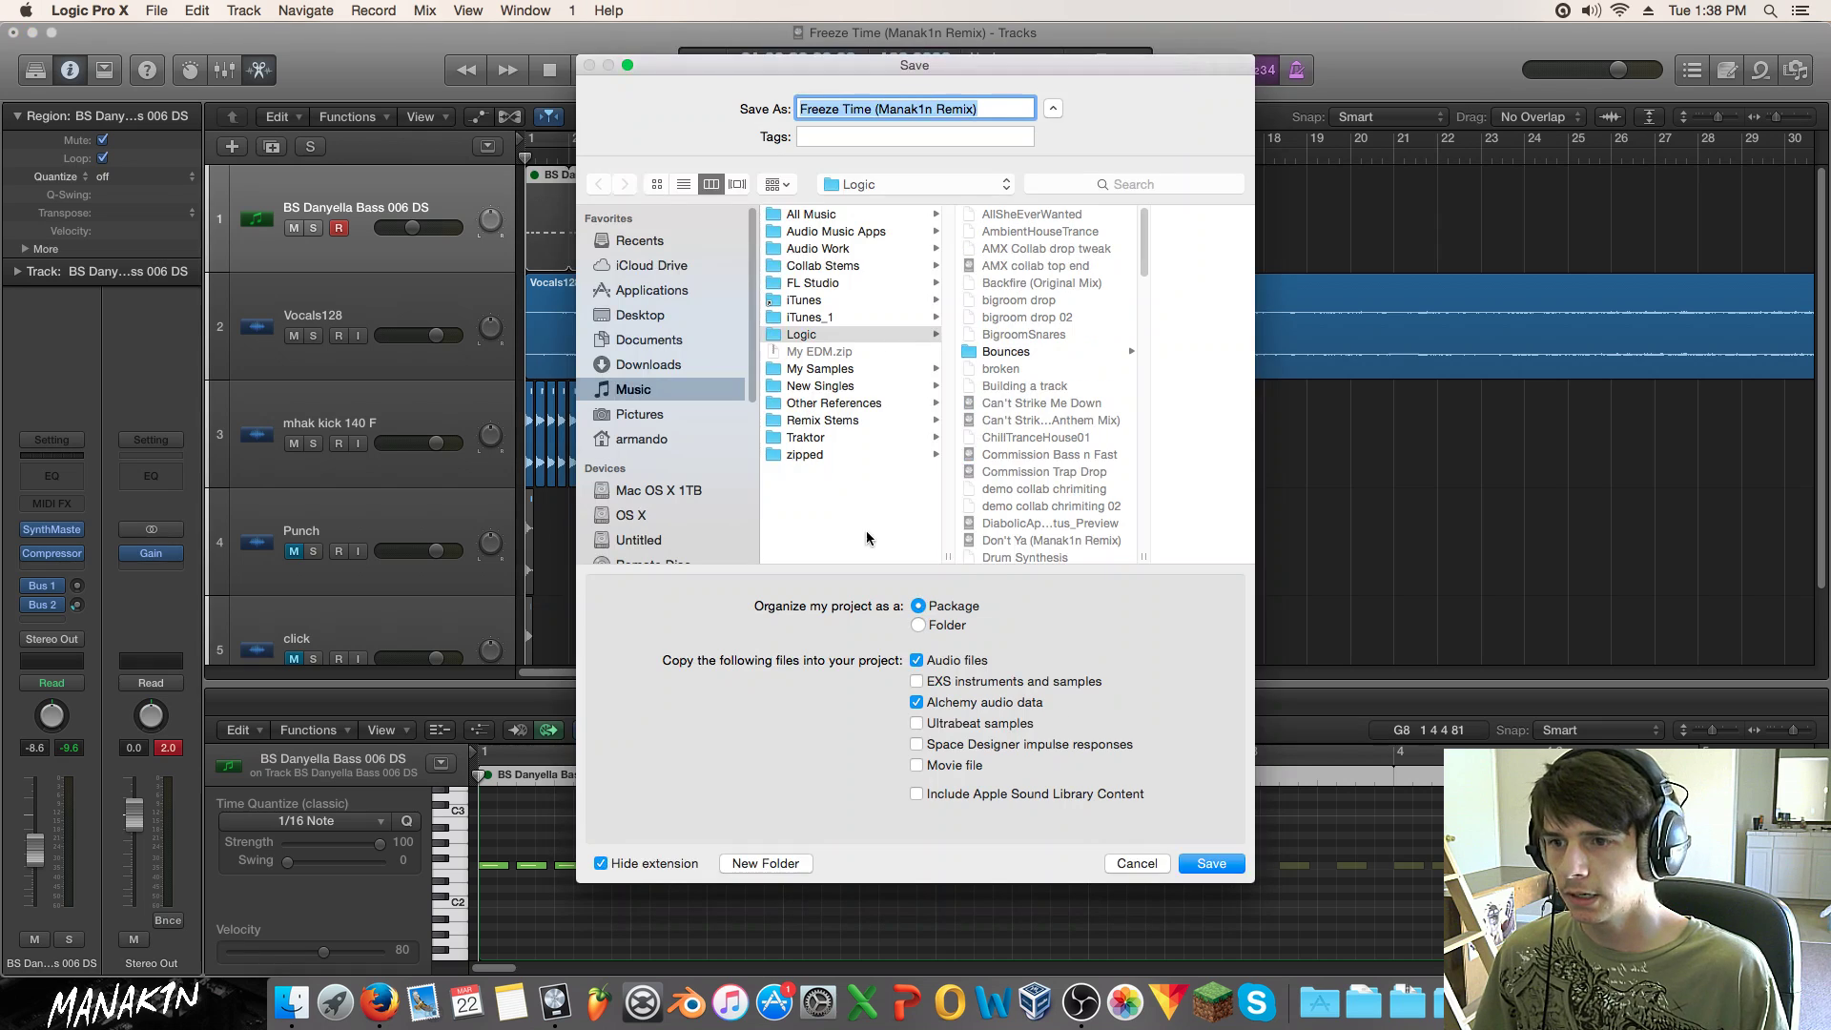
left_click(1136, 864)
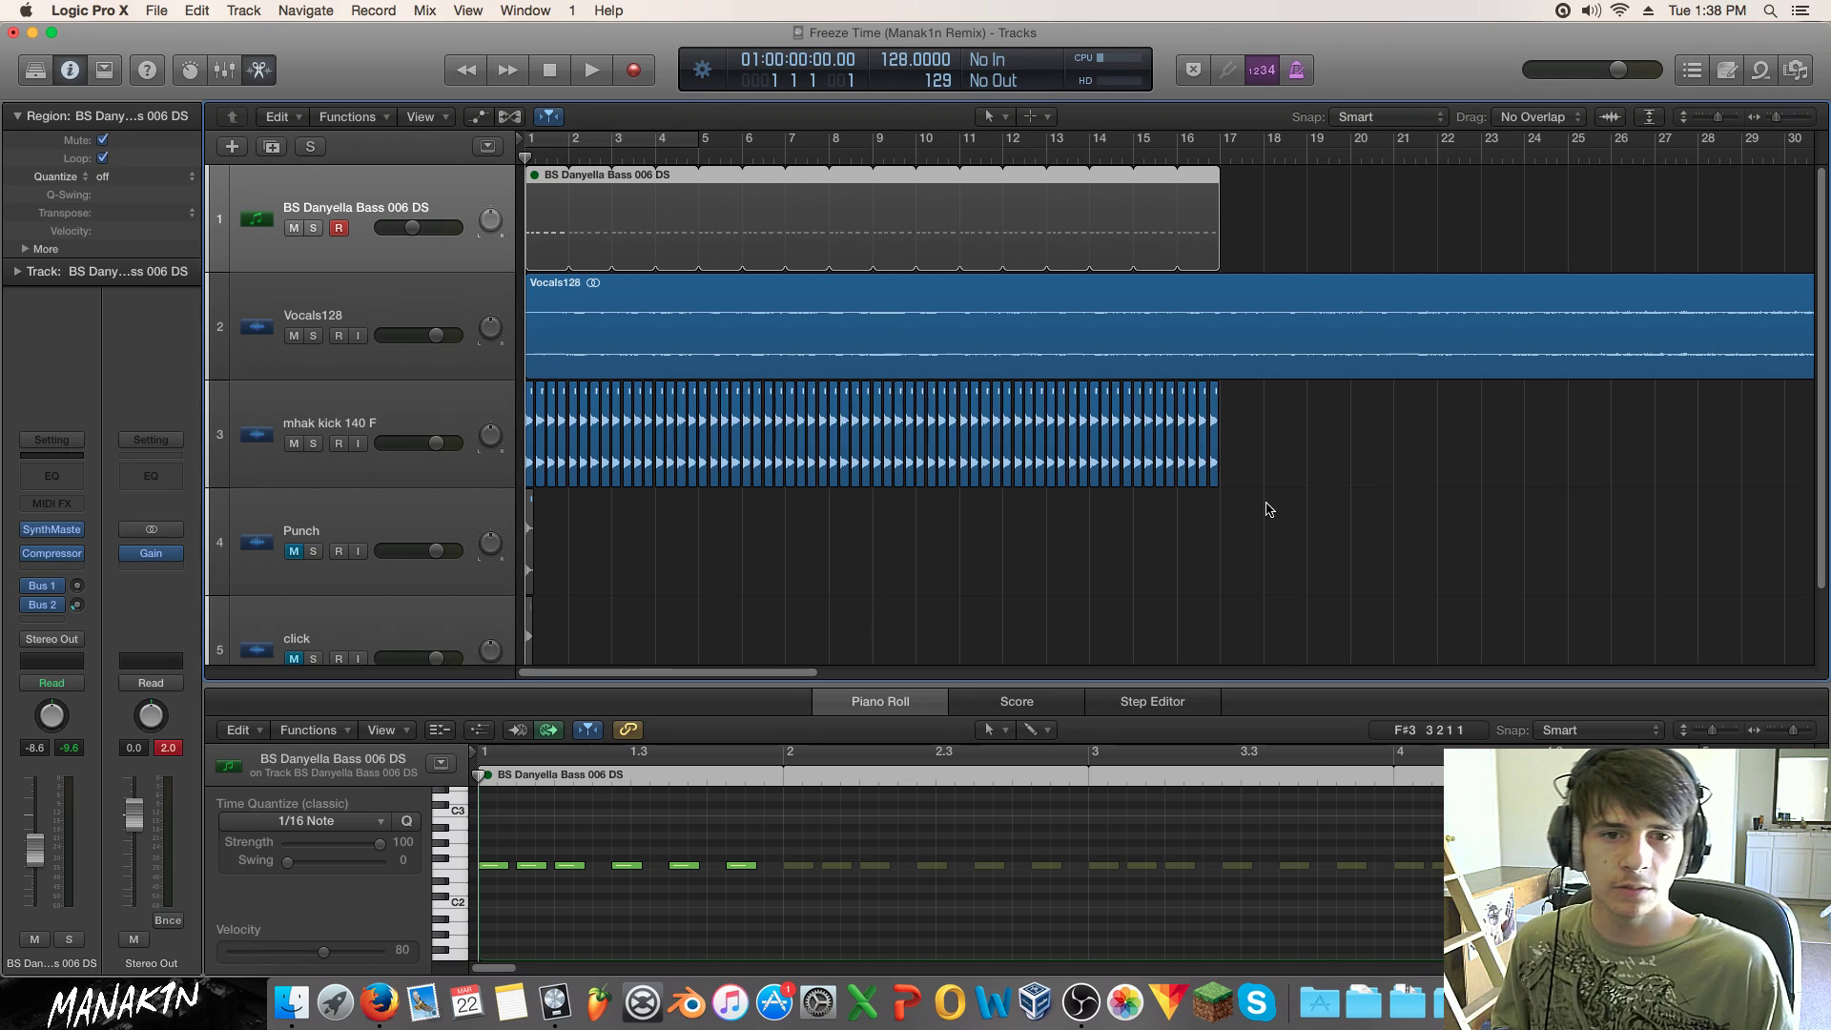
Step: Unmute the BS Danyella Bass region and shorten its loop so it ends at bar 9
left_click(1277, 535)
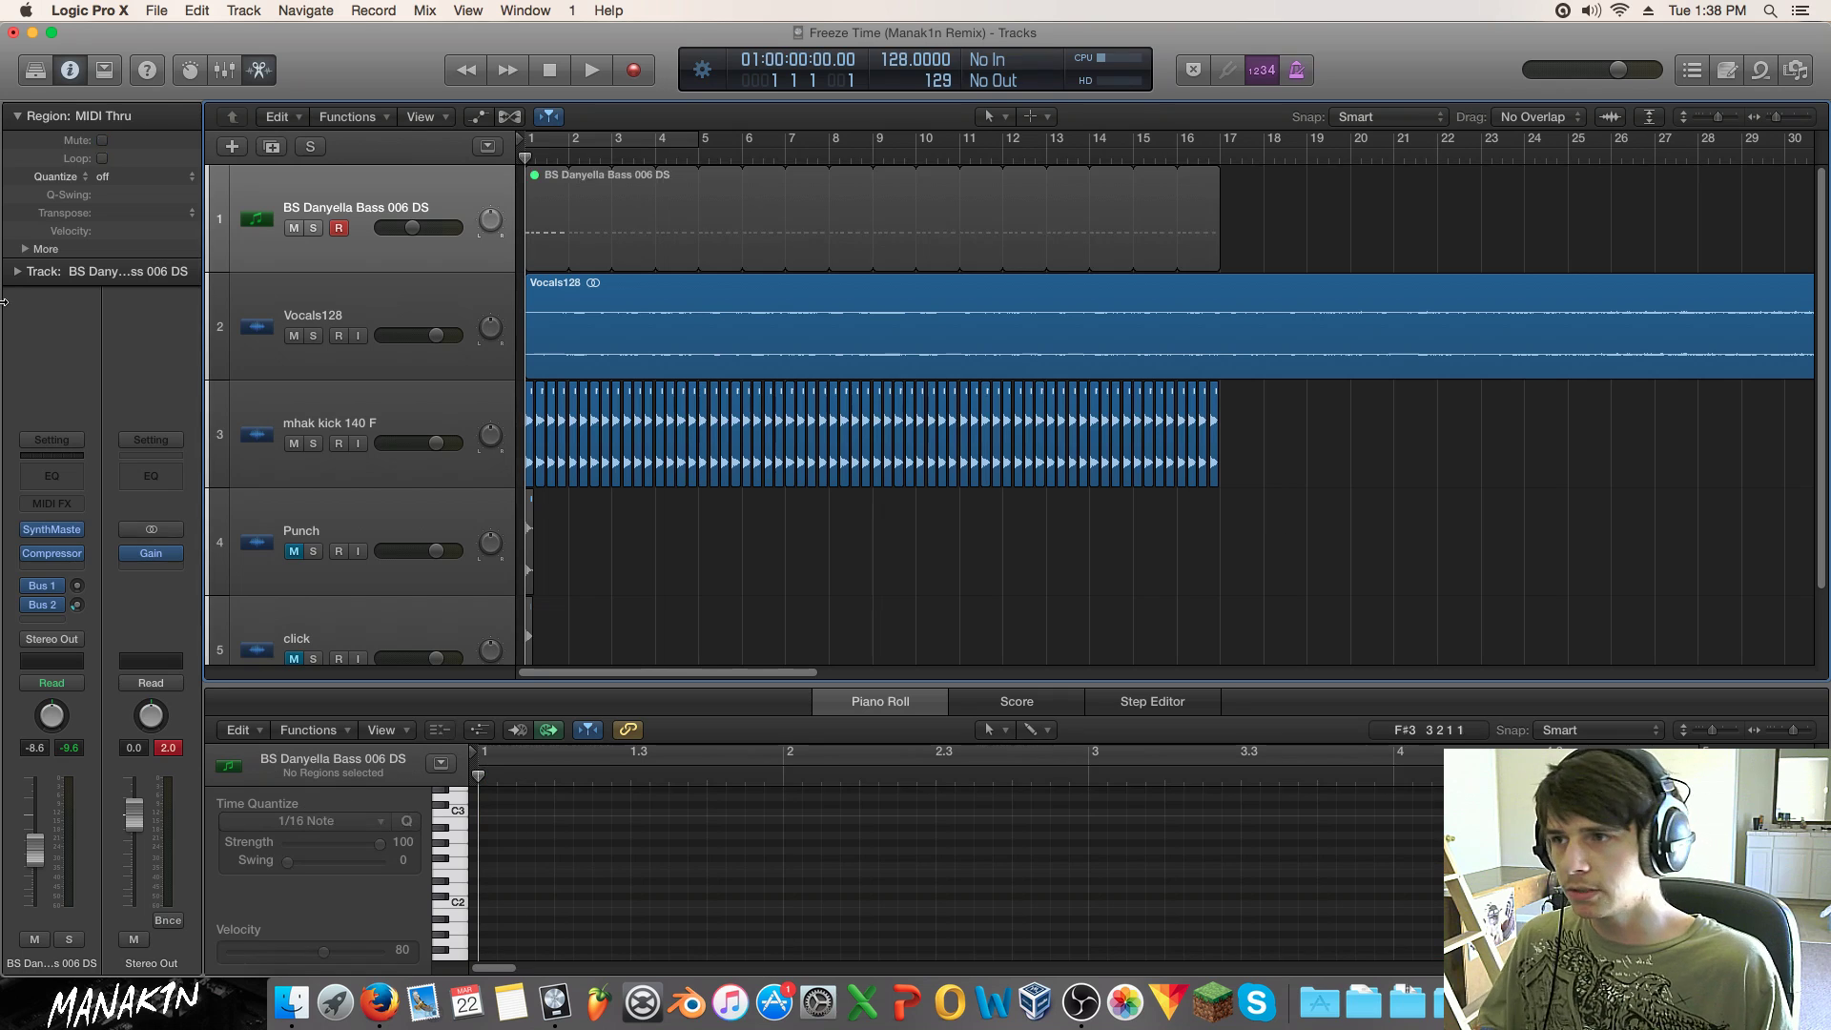
left_click(538, 224)
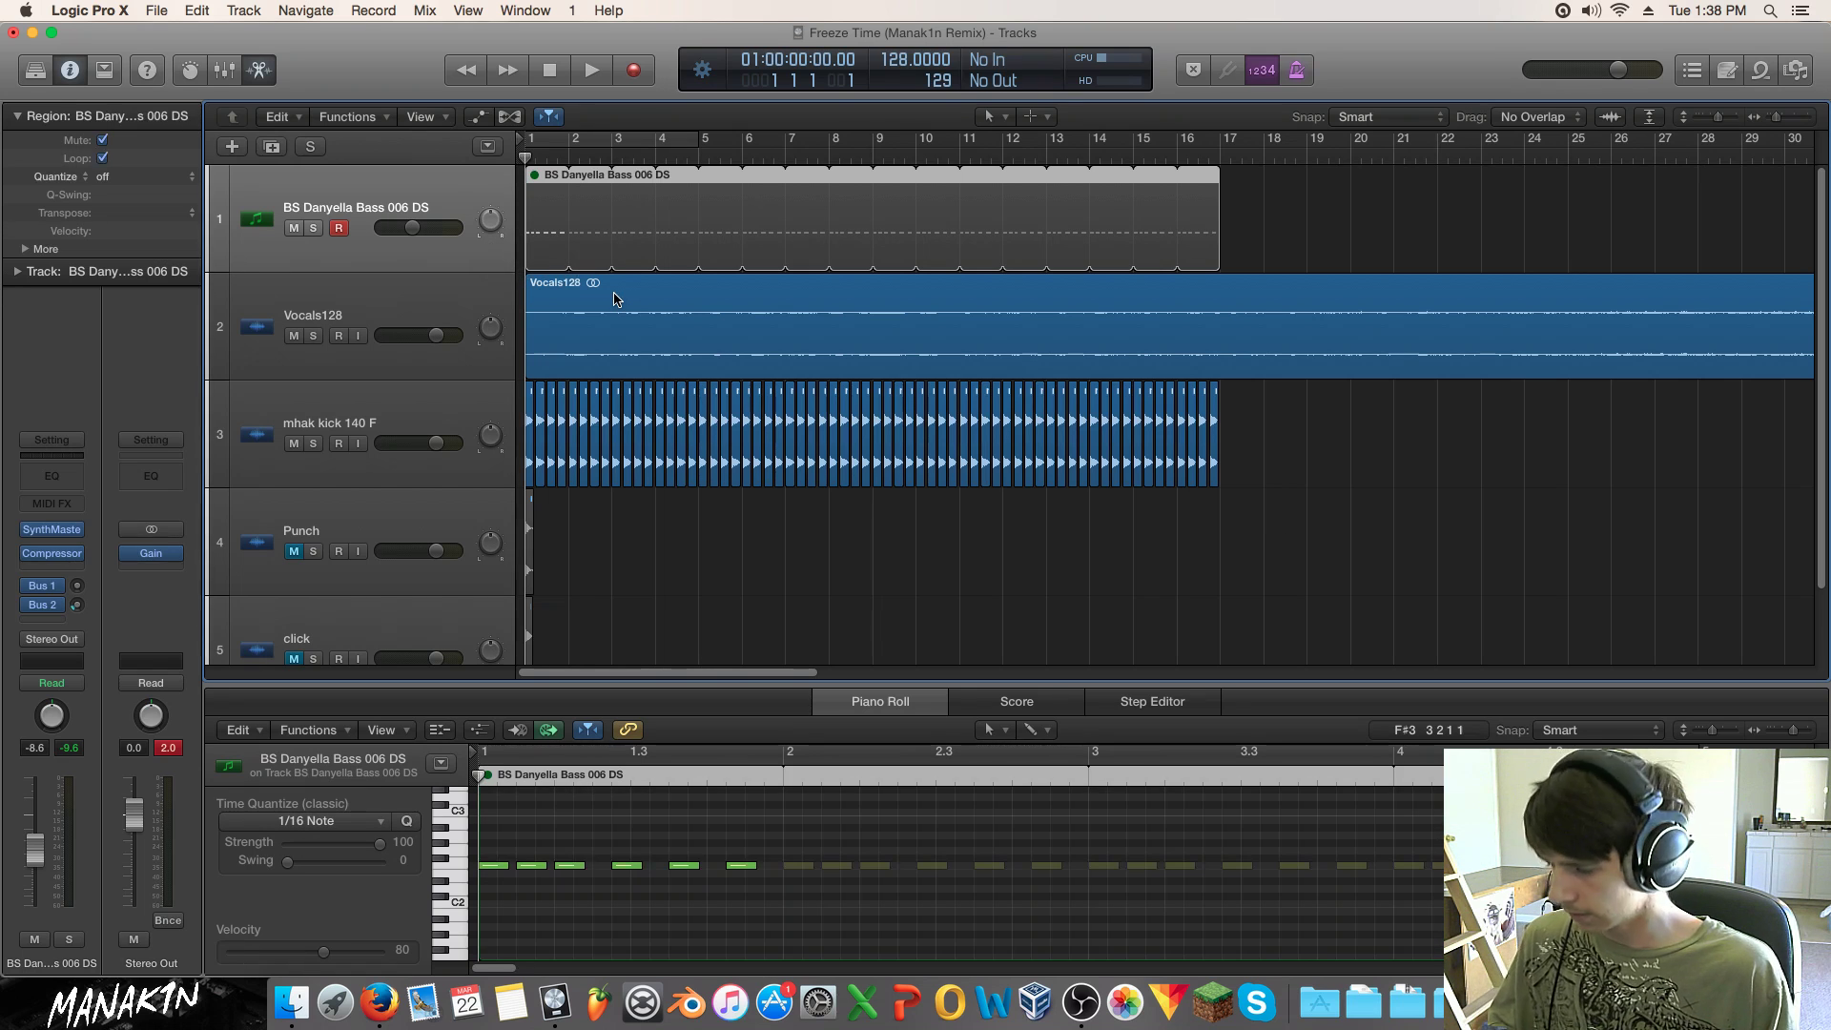
key("ctrl+m")
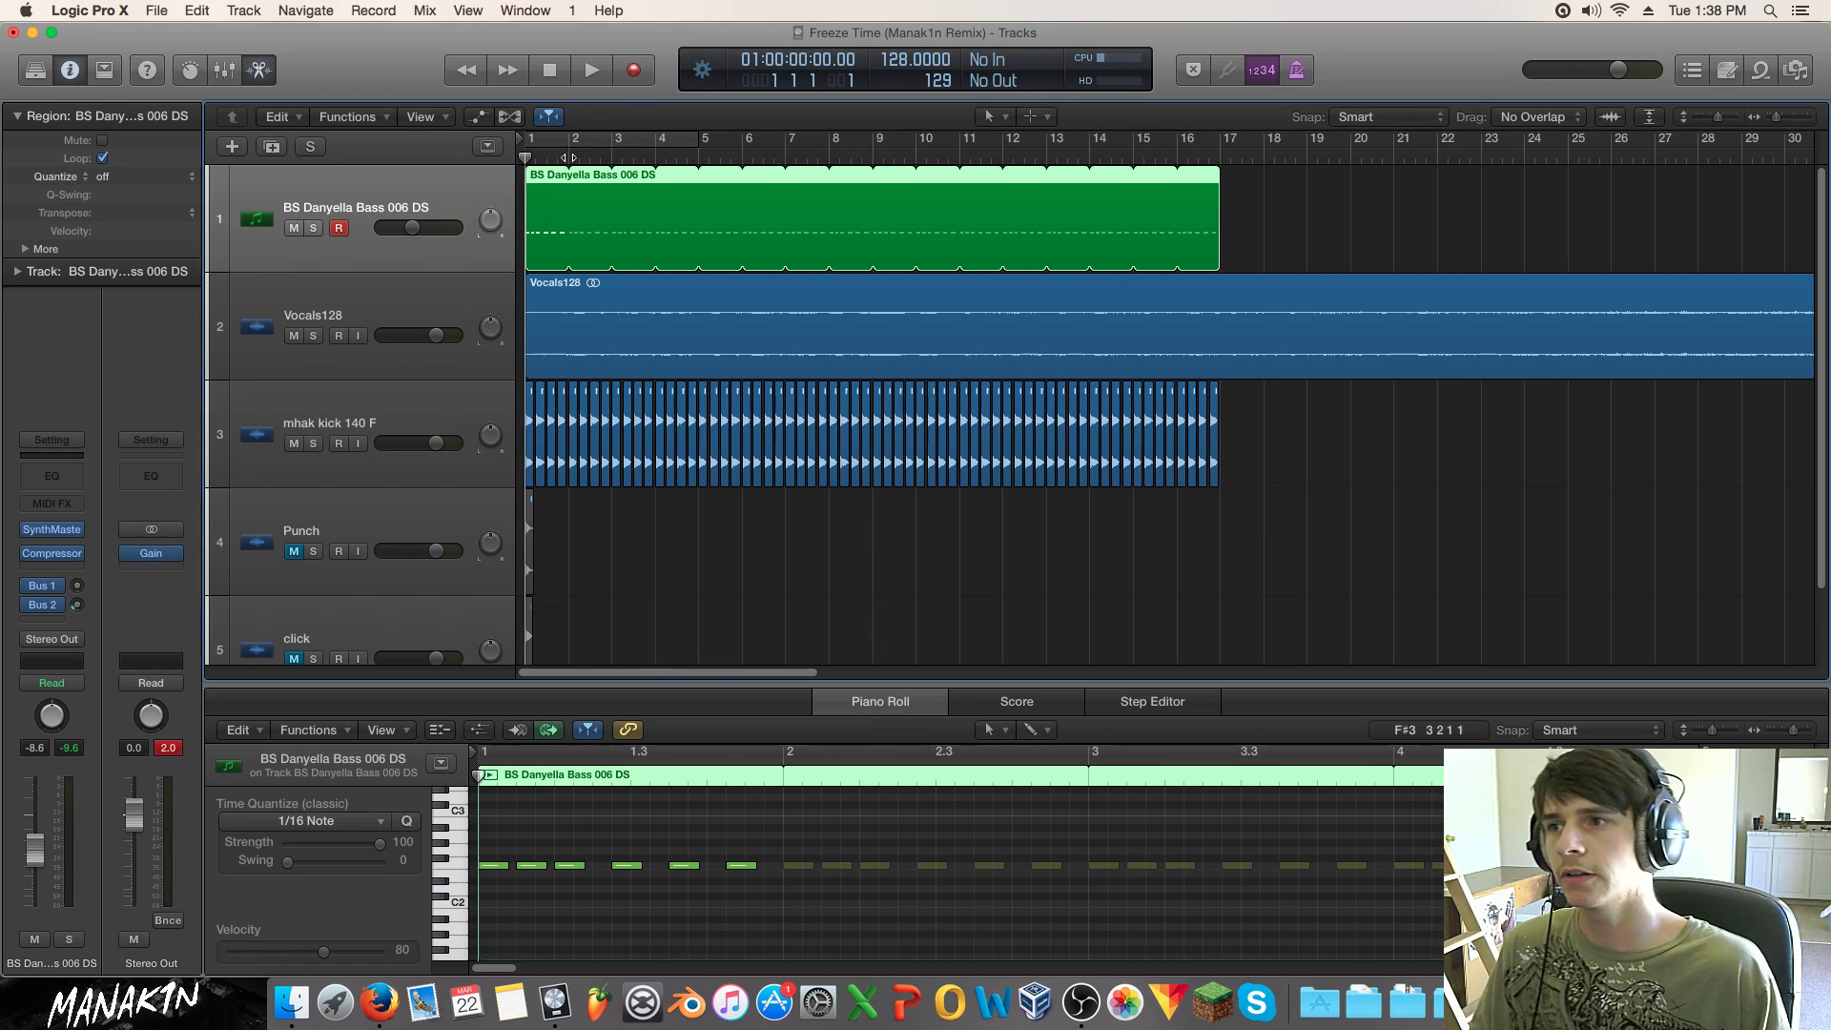
left_click(655, 154)
key("space")
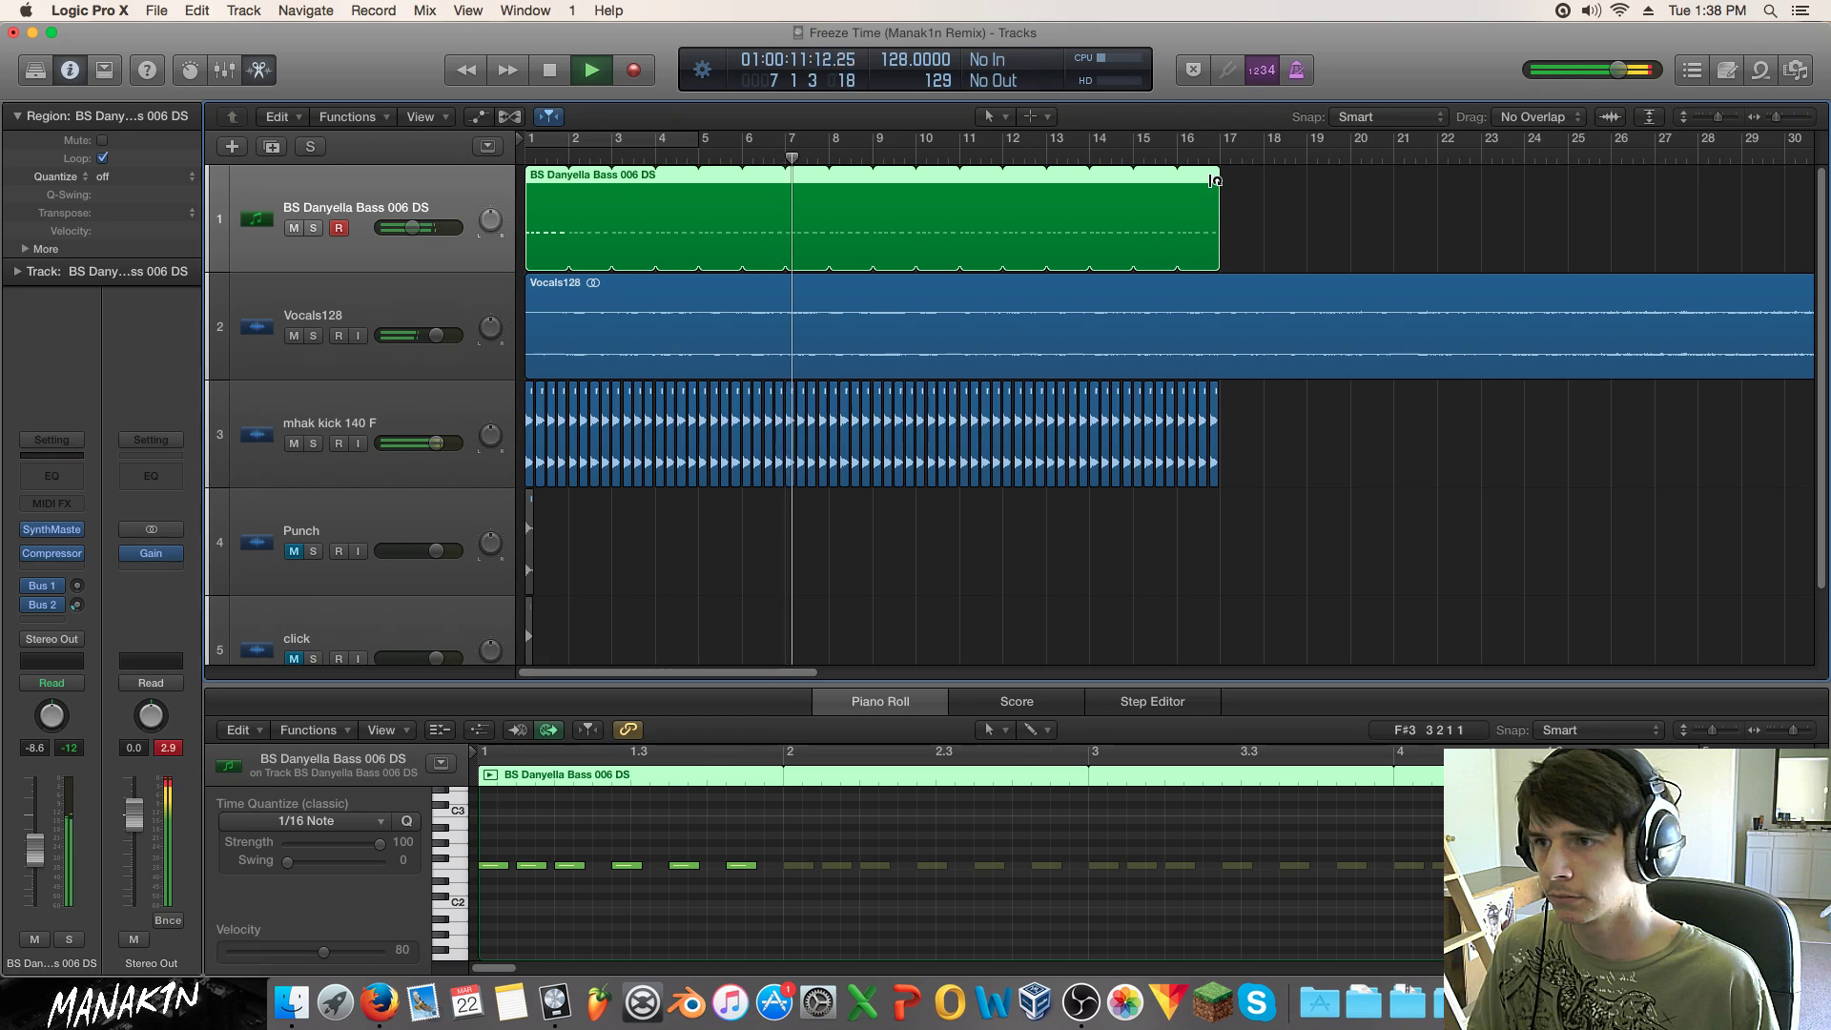
left_click_drag(1213, 180, 871, 191)
key("space")
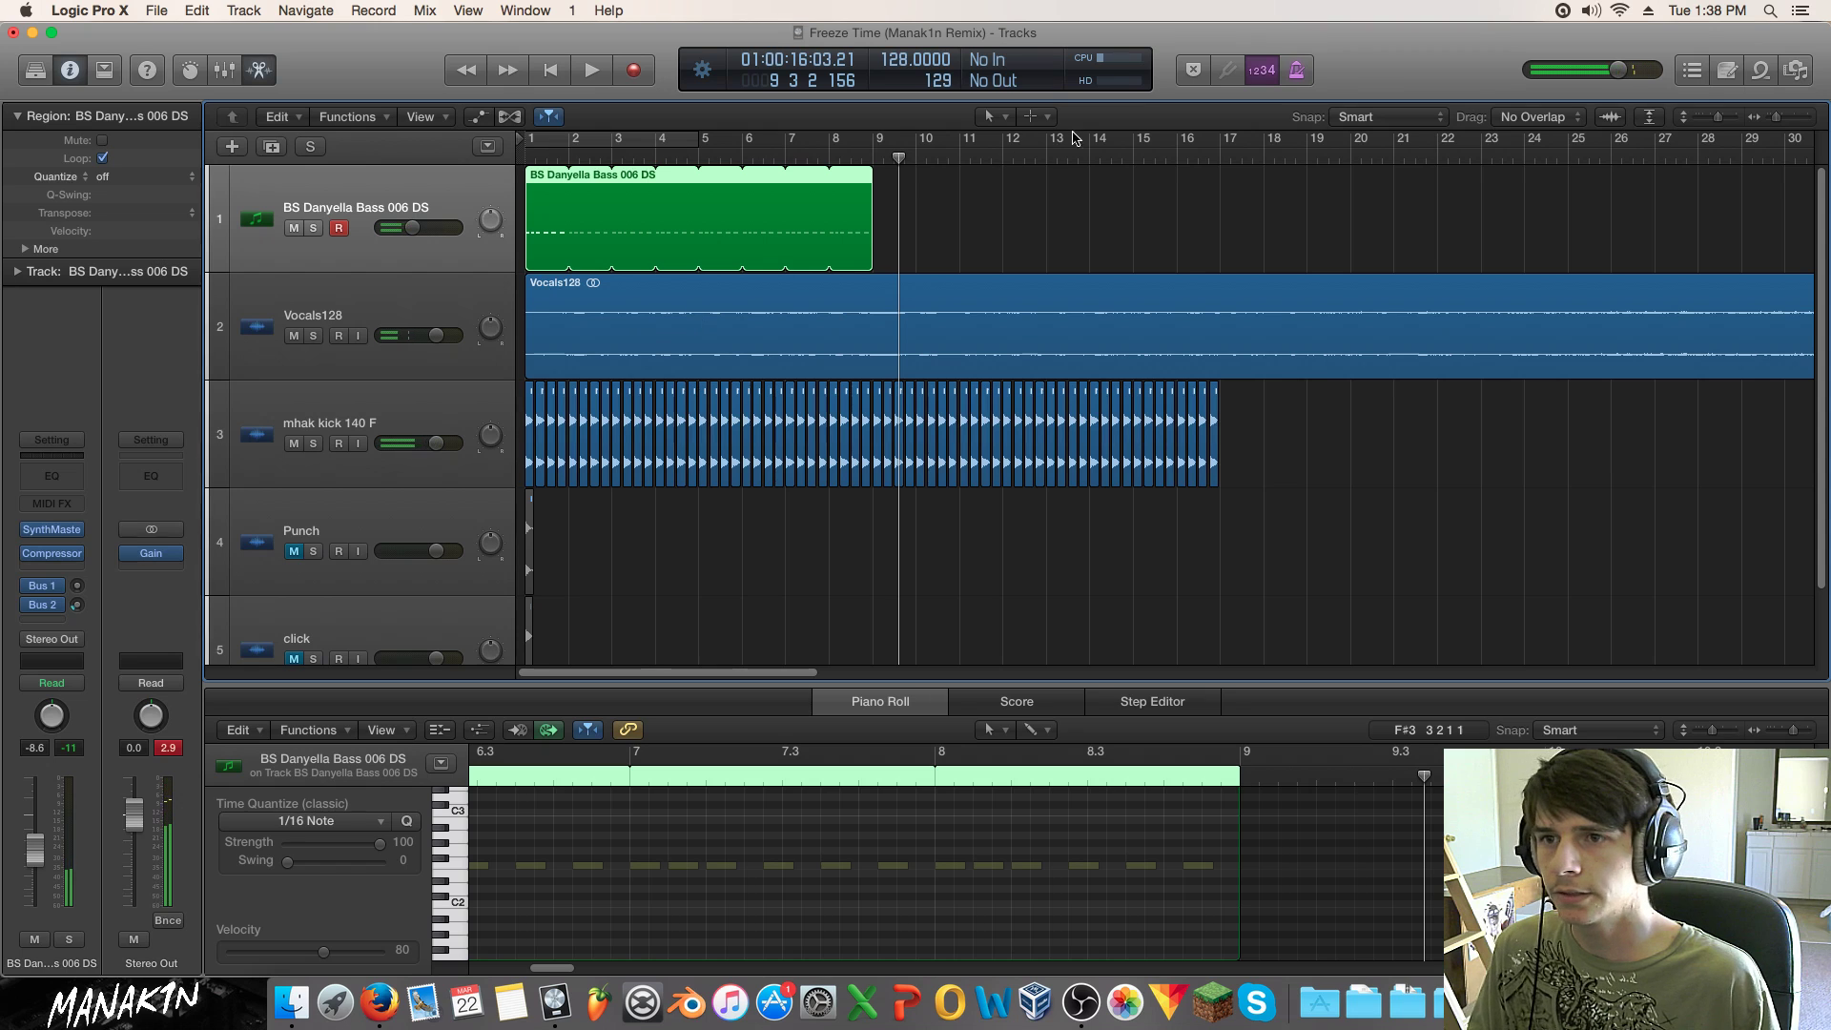
Step: Listen from around bar 16, then Option-drag a copy of the bass region to start at bar 9
left_click(1176, 156)
key("space")
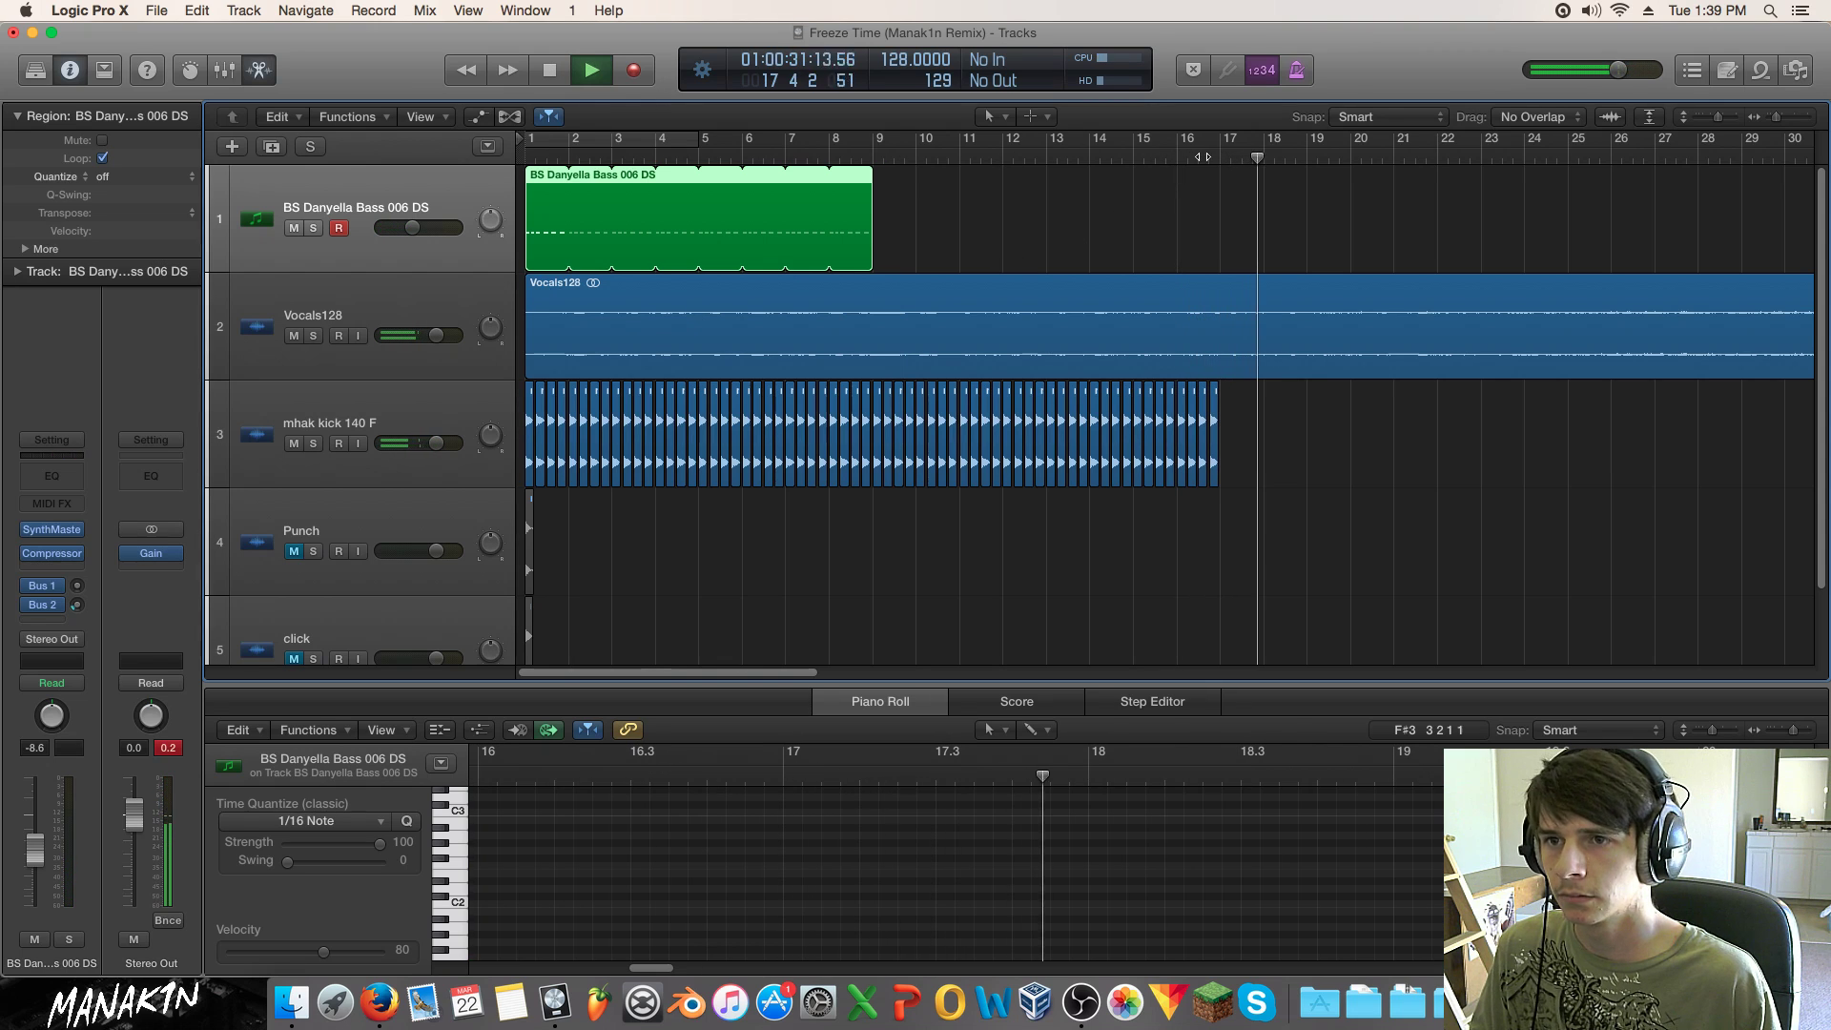
key("space")
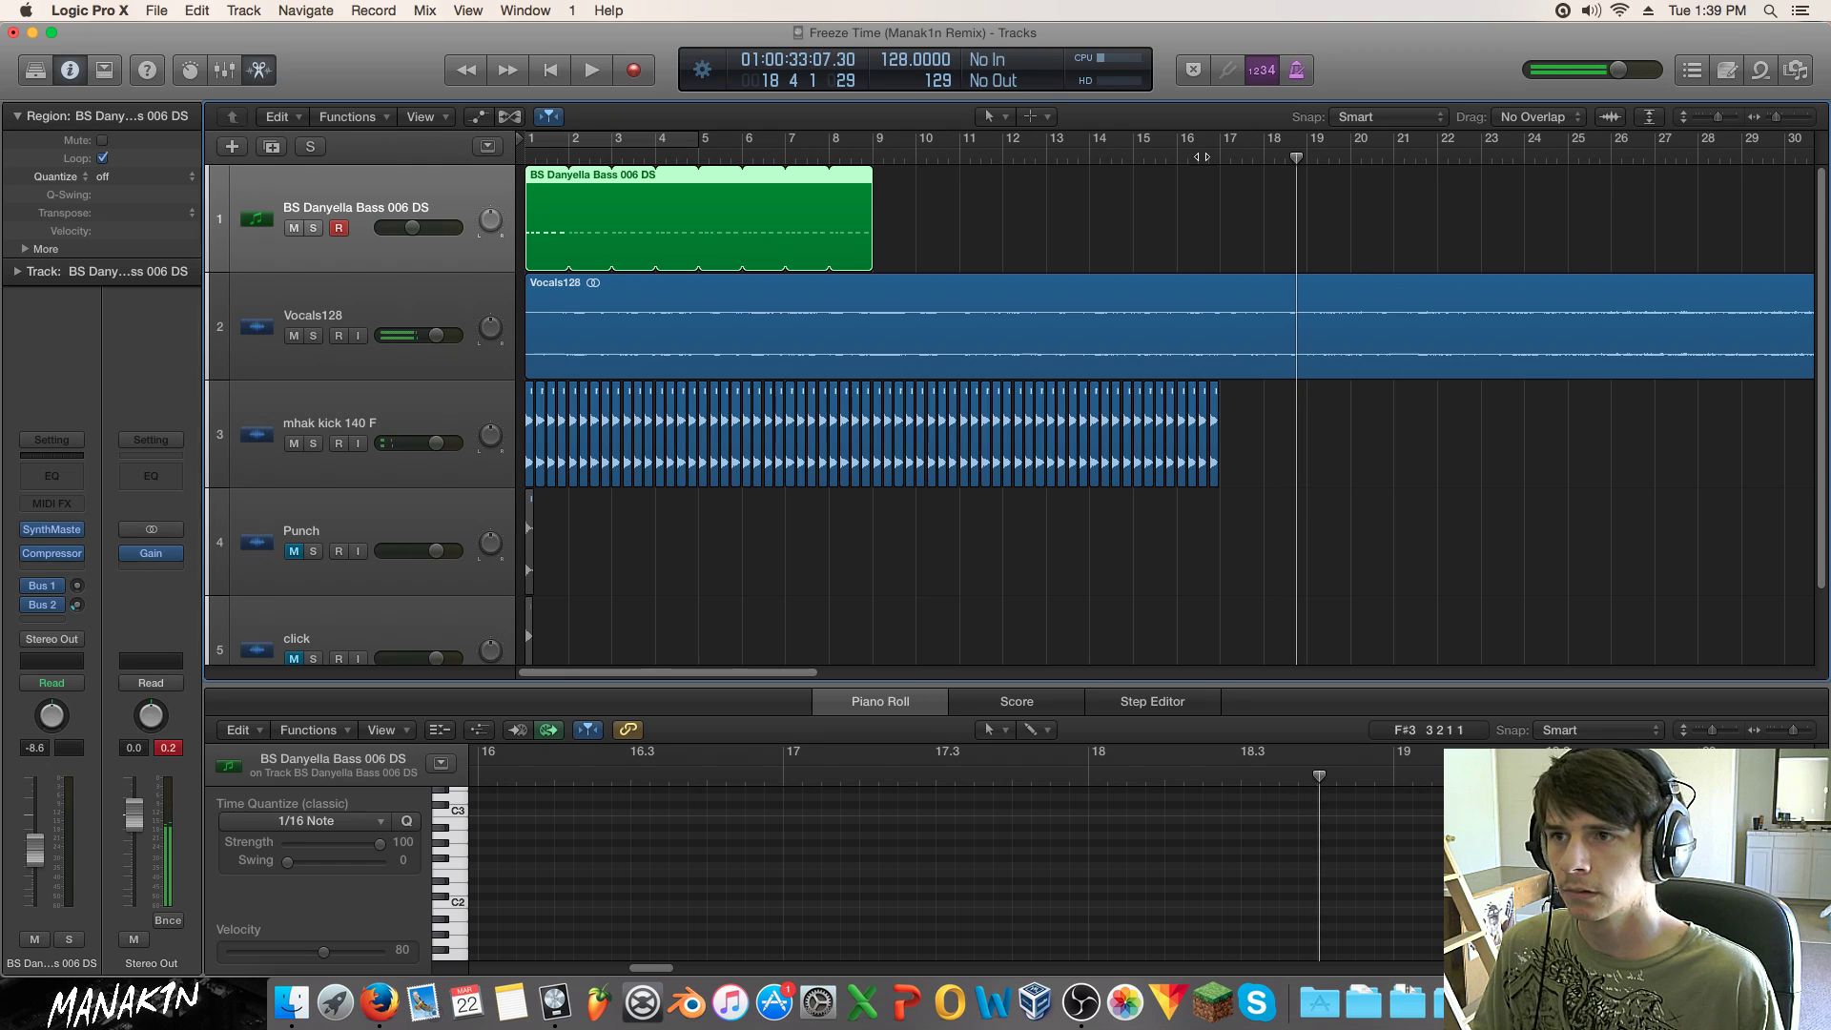
left_click_drag(545, 227, 890, 222)
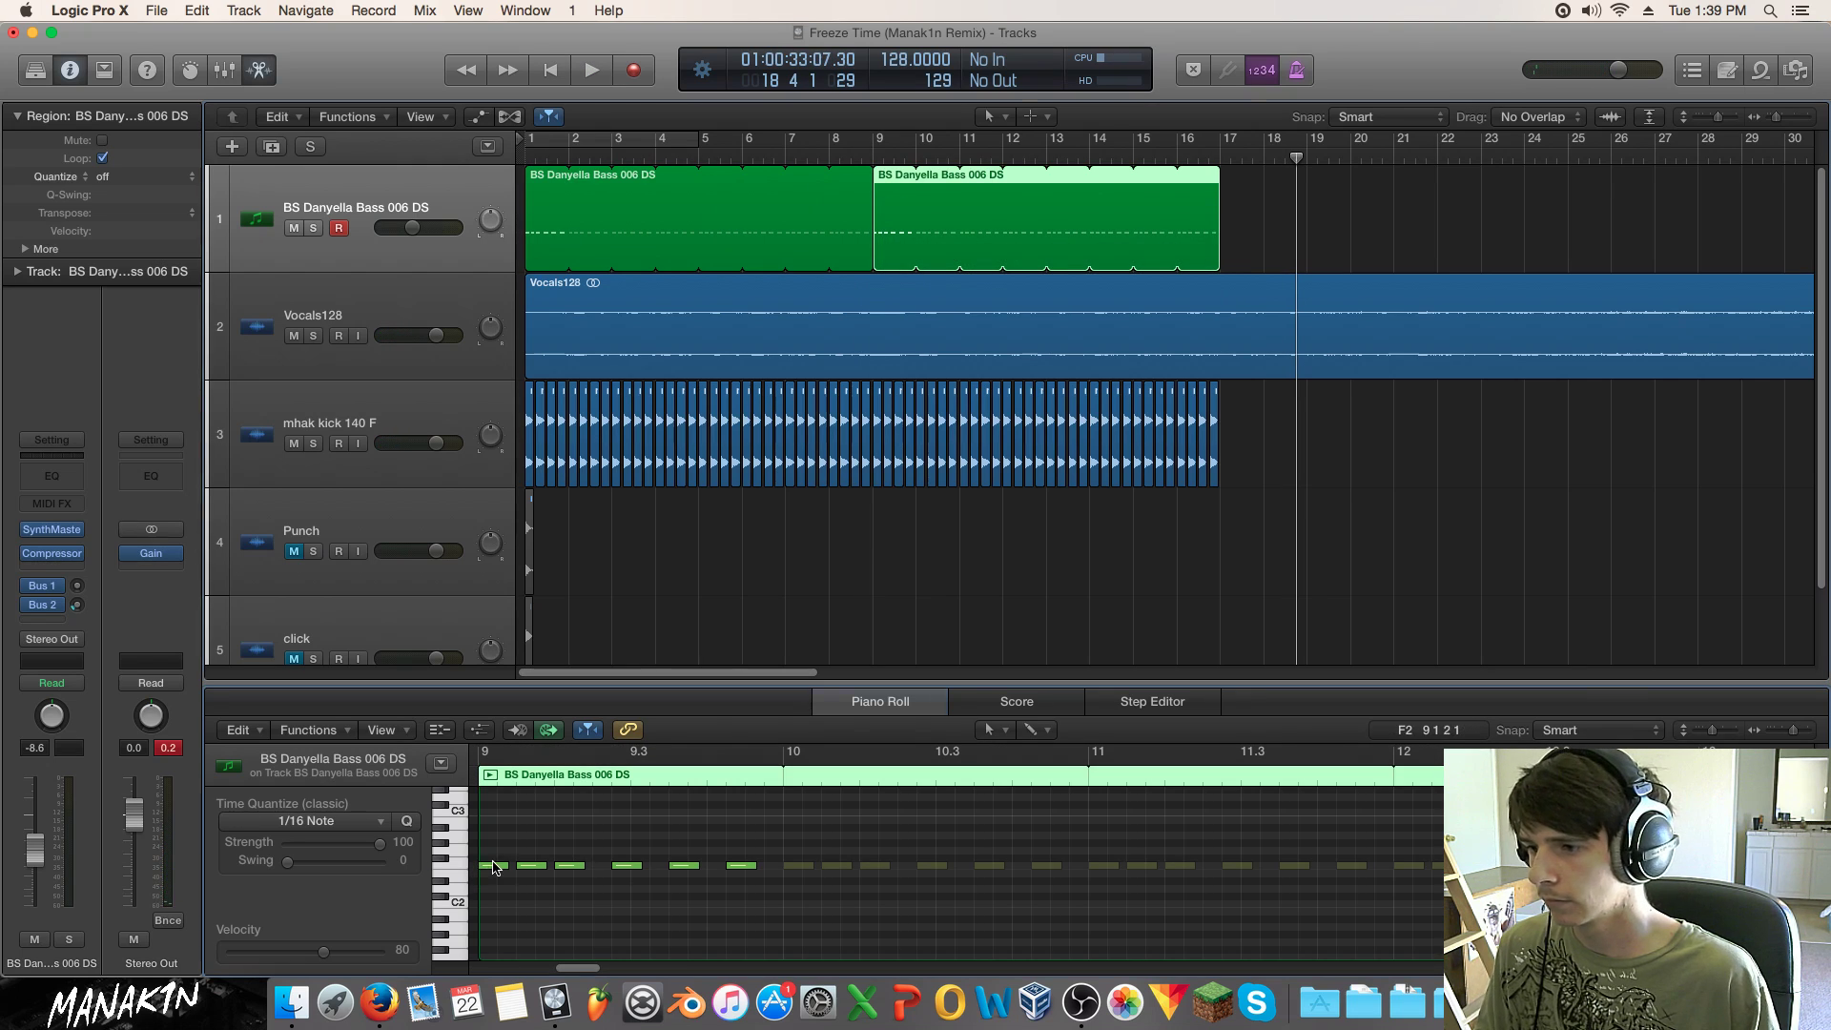
Step: Raise the copied pattern's first note one semitone and audition it from bar 9
left_click_drag(493, 866, 496, 861)
left_click(868, 155)
key("space")
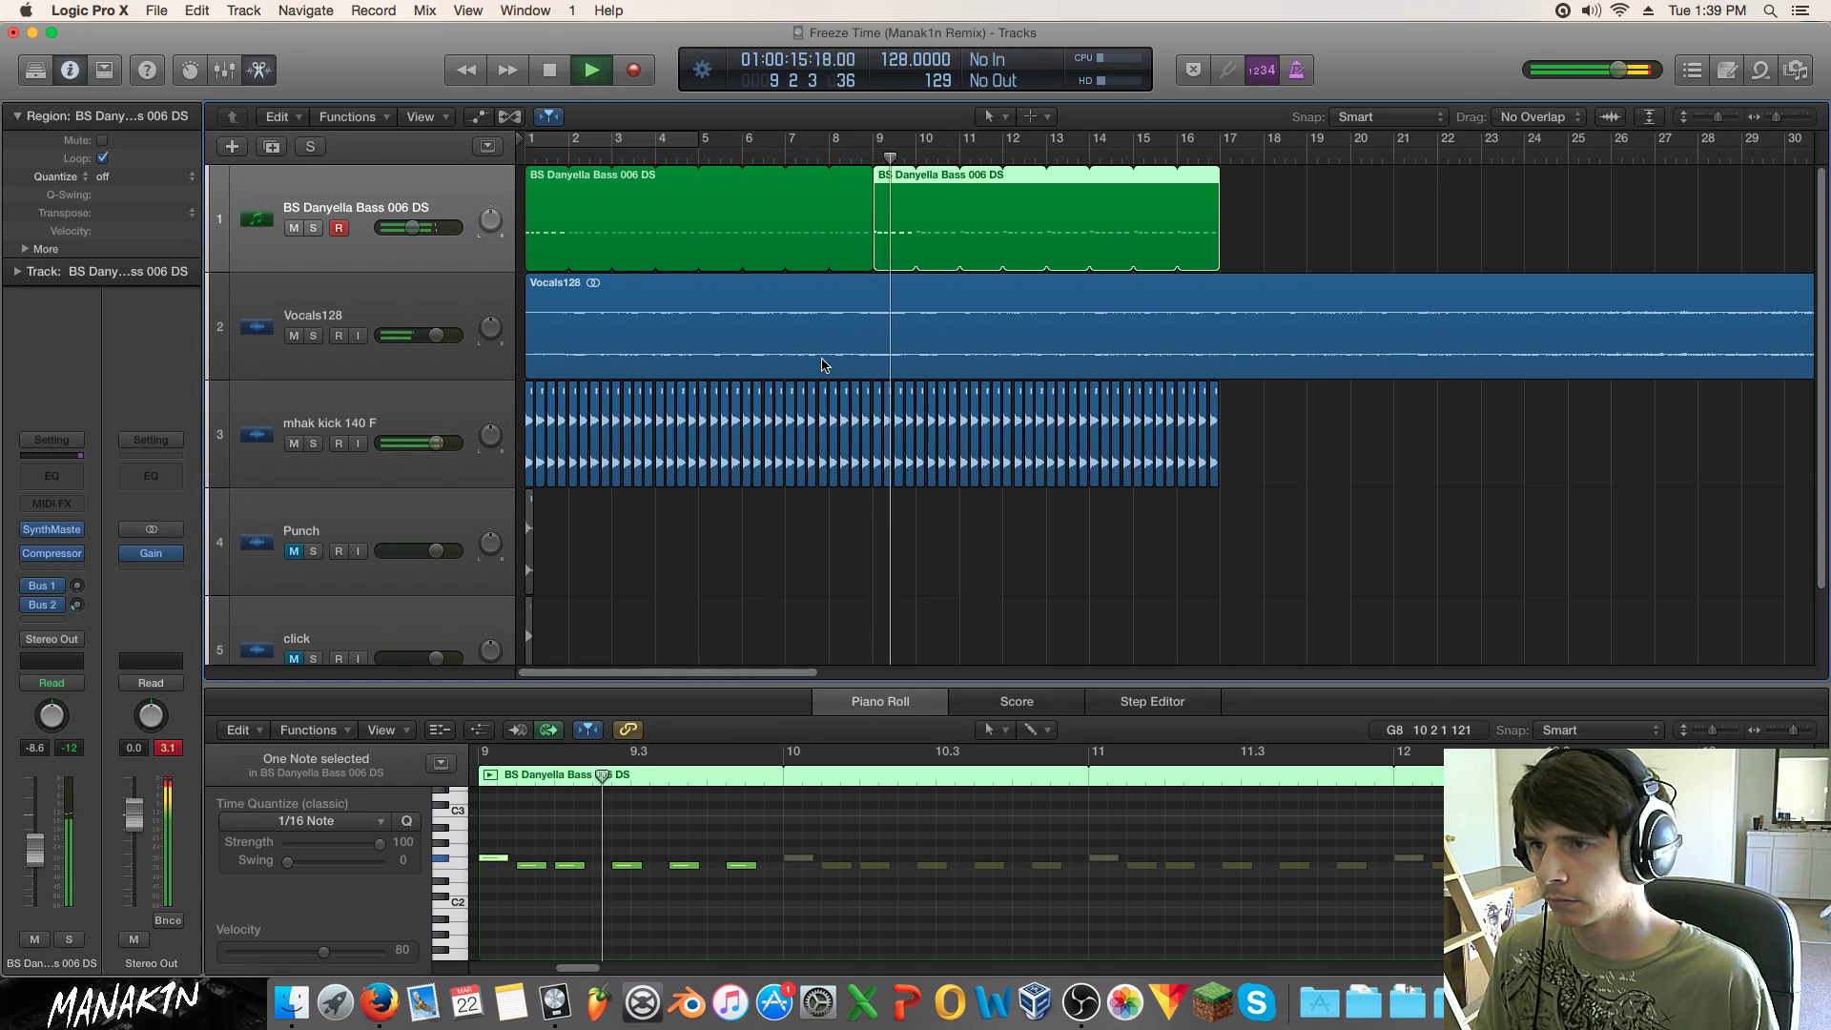
key("space")
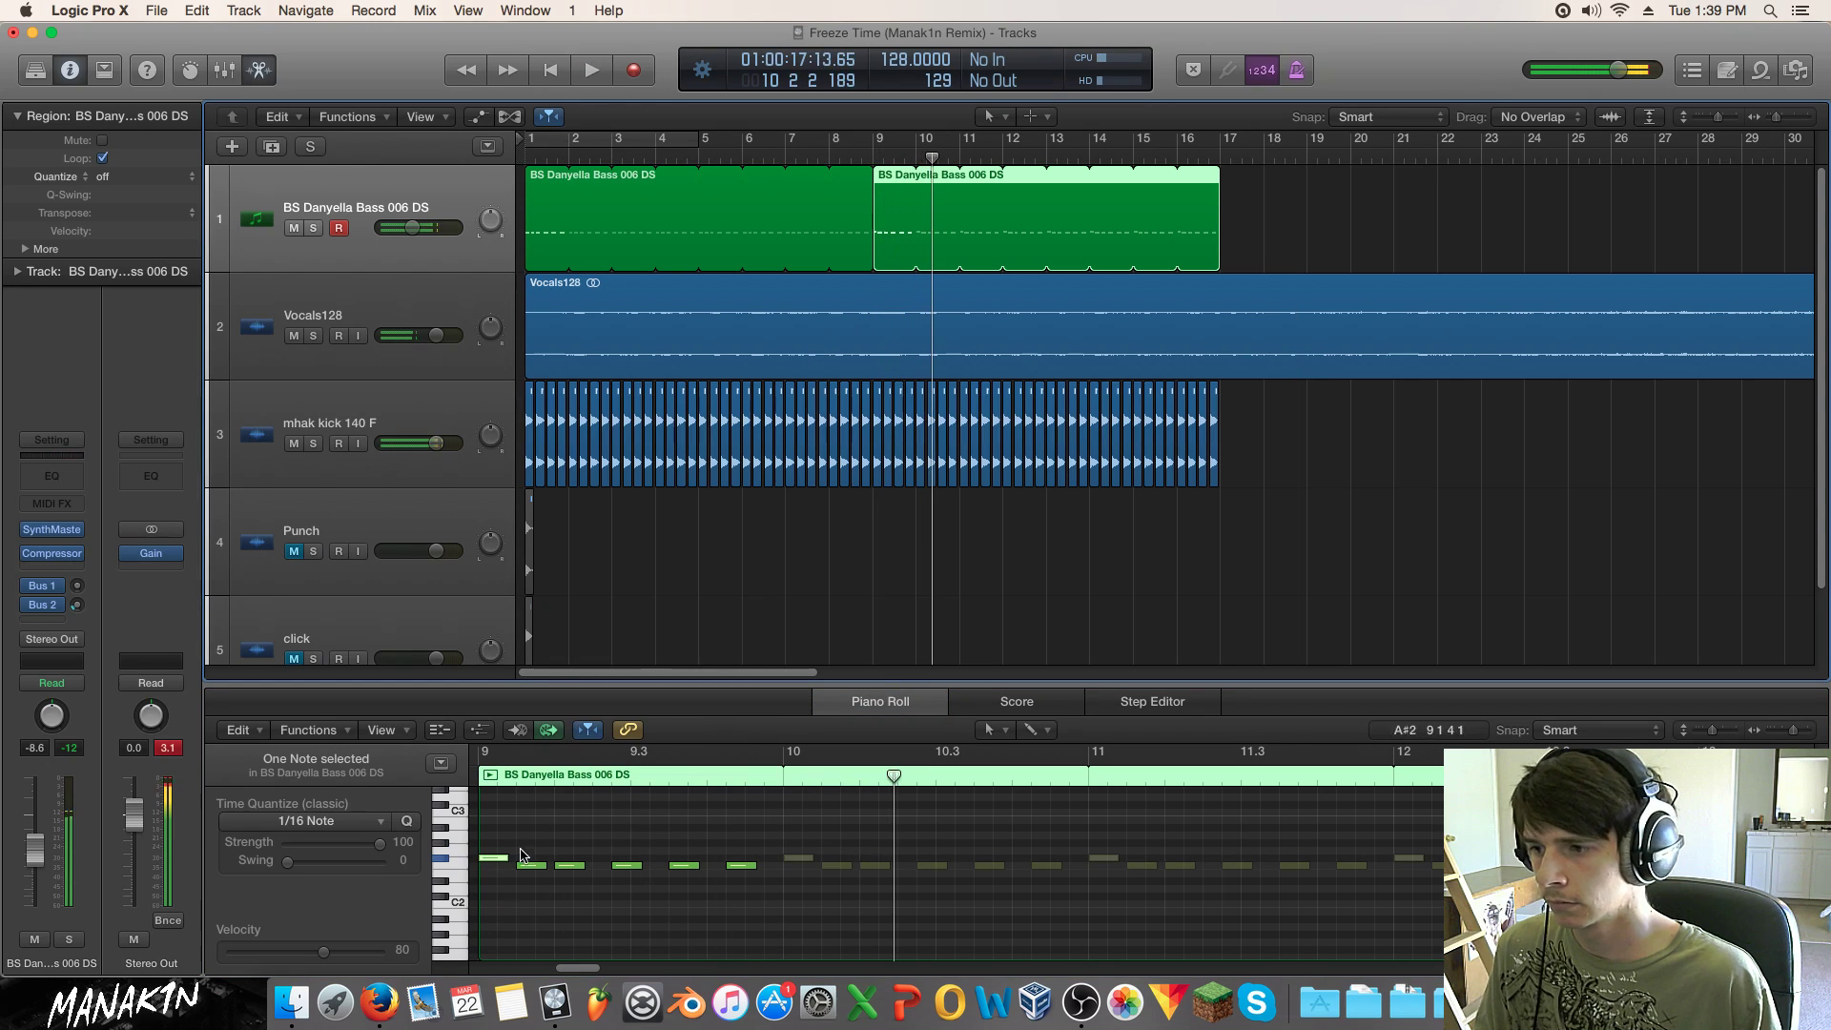
Step: Raise the first note another semitone, audition, return it to F2, and bring Firefox onto the screen
left_click(495, 855)
left_click_drag(496, 856, 496, 848)
key("space")
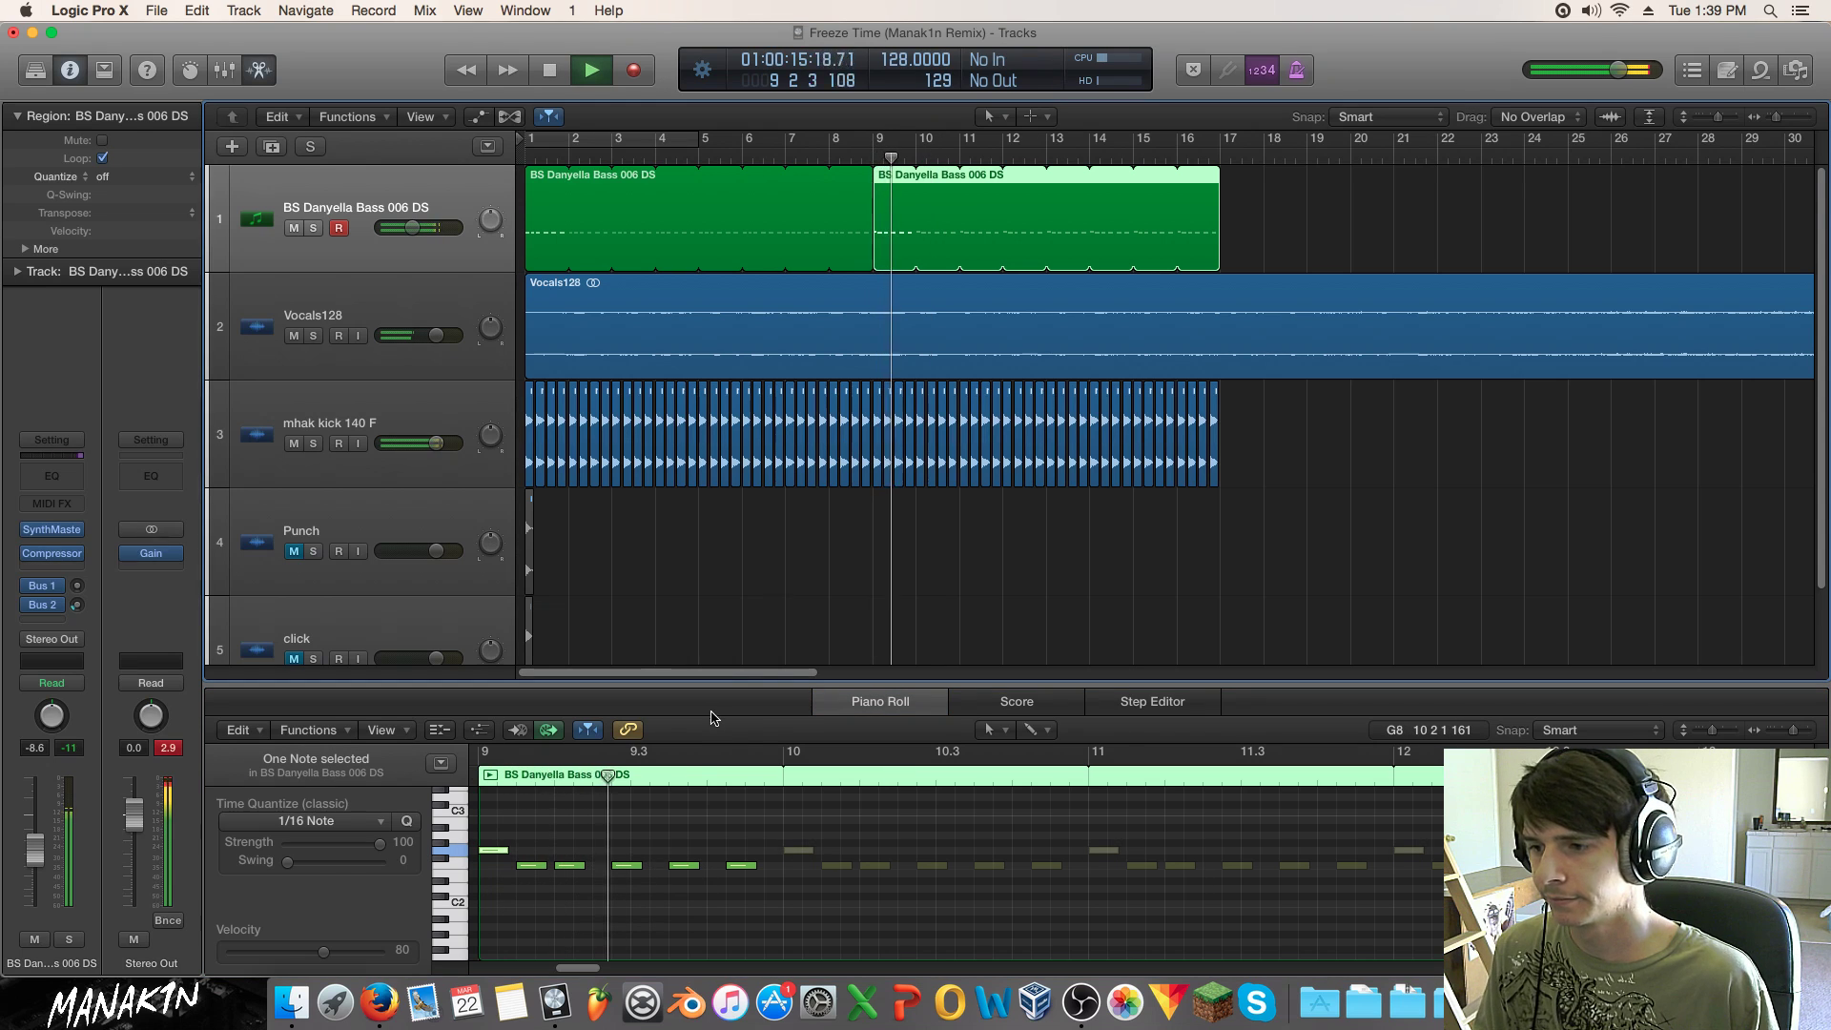
key("space")
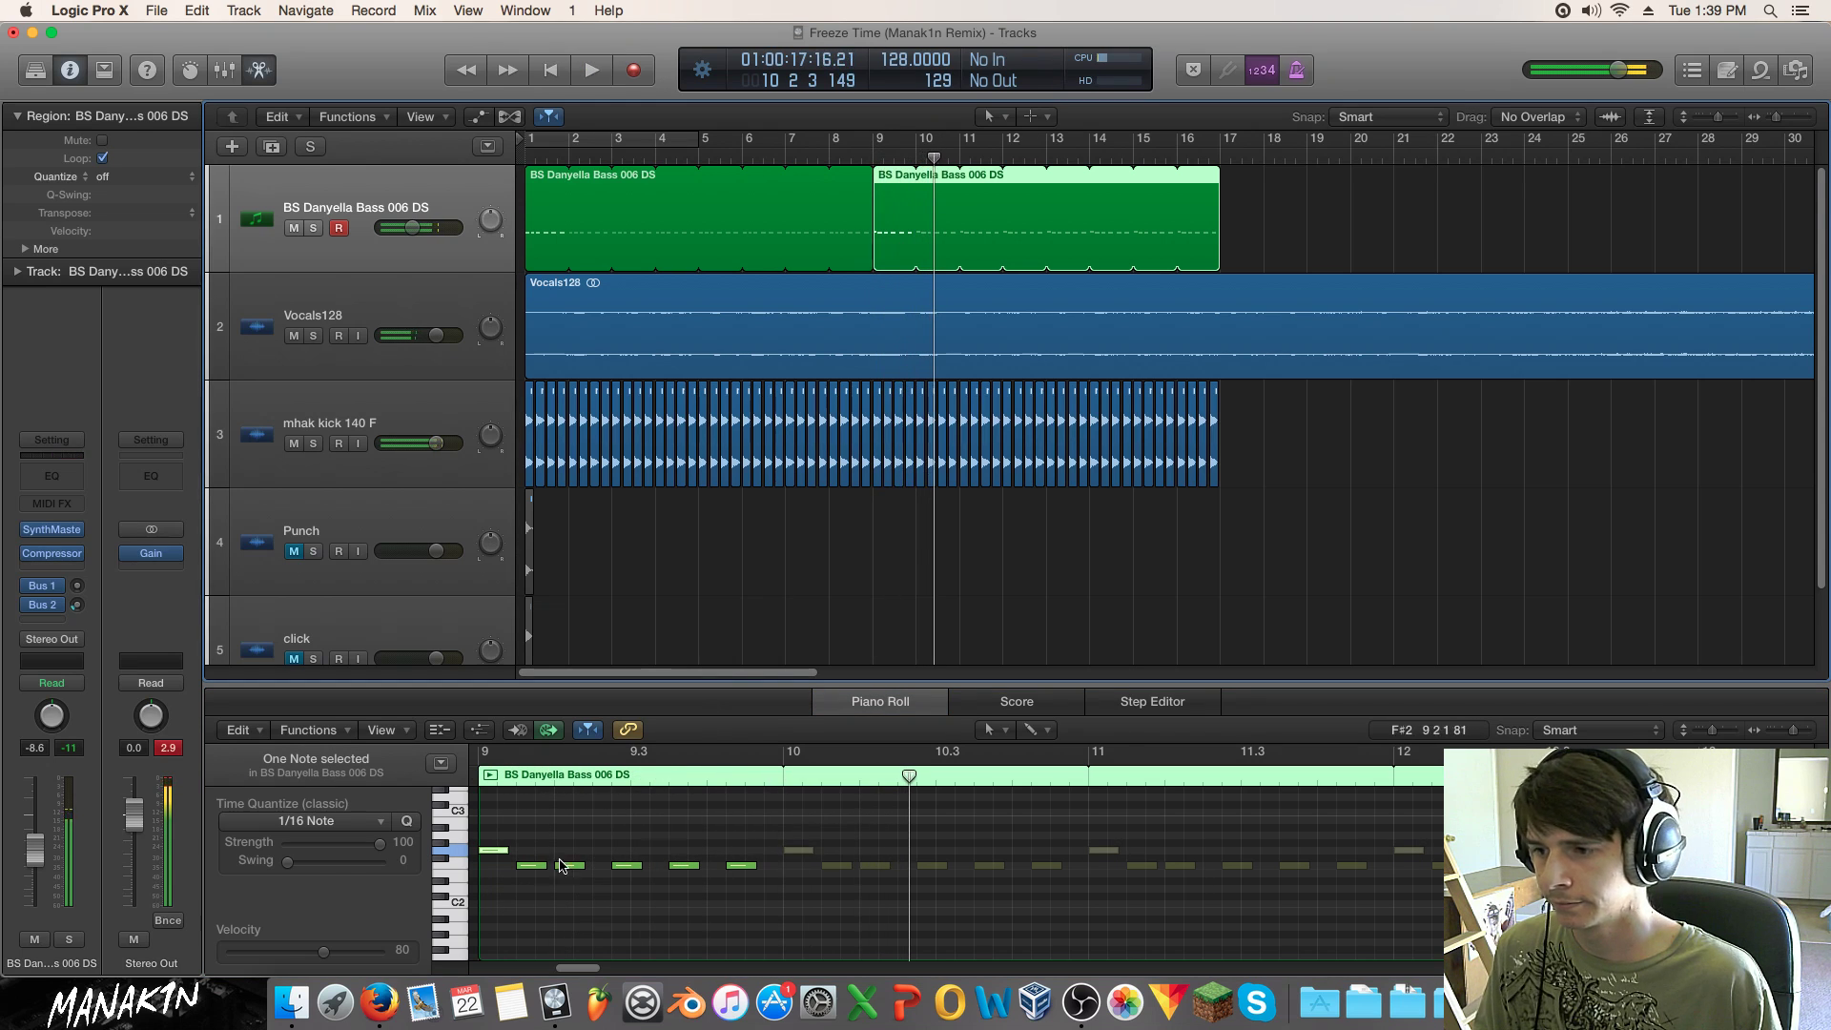
left_click_drag(493, 848, 495, 866)
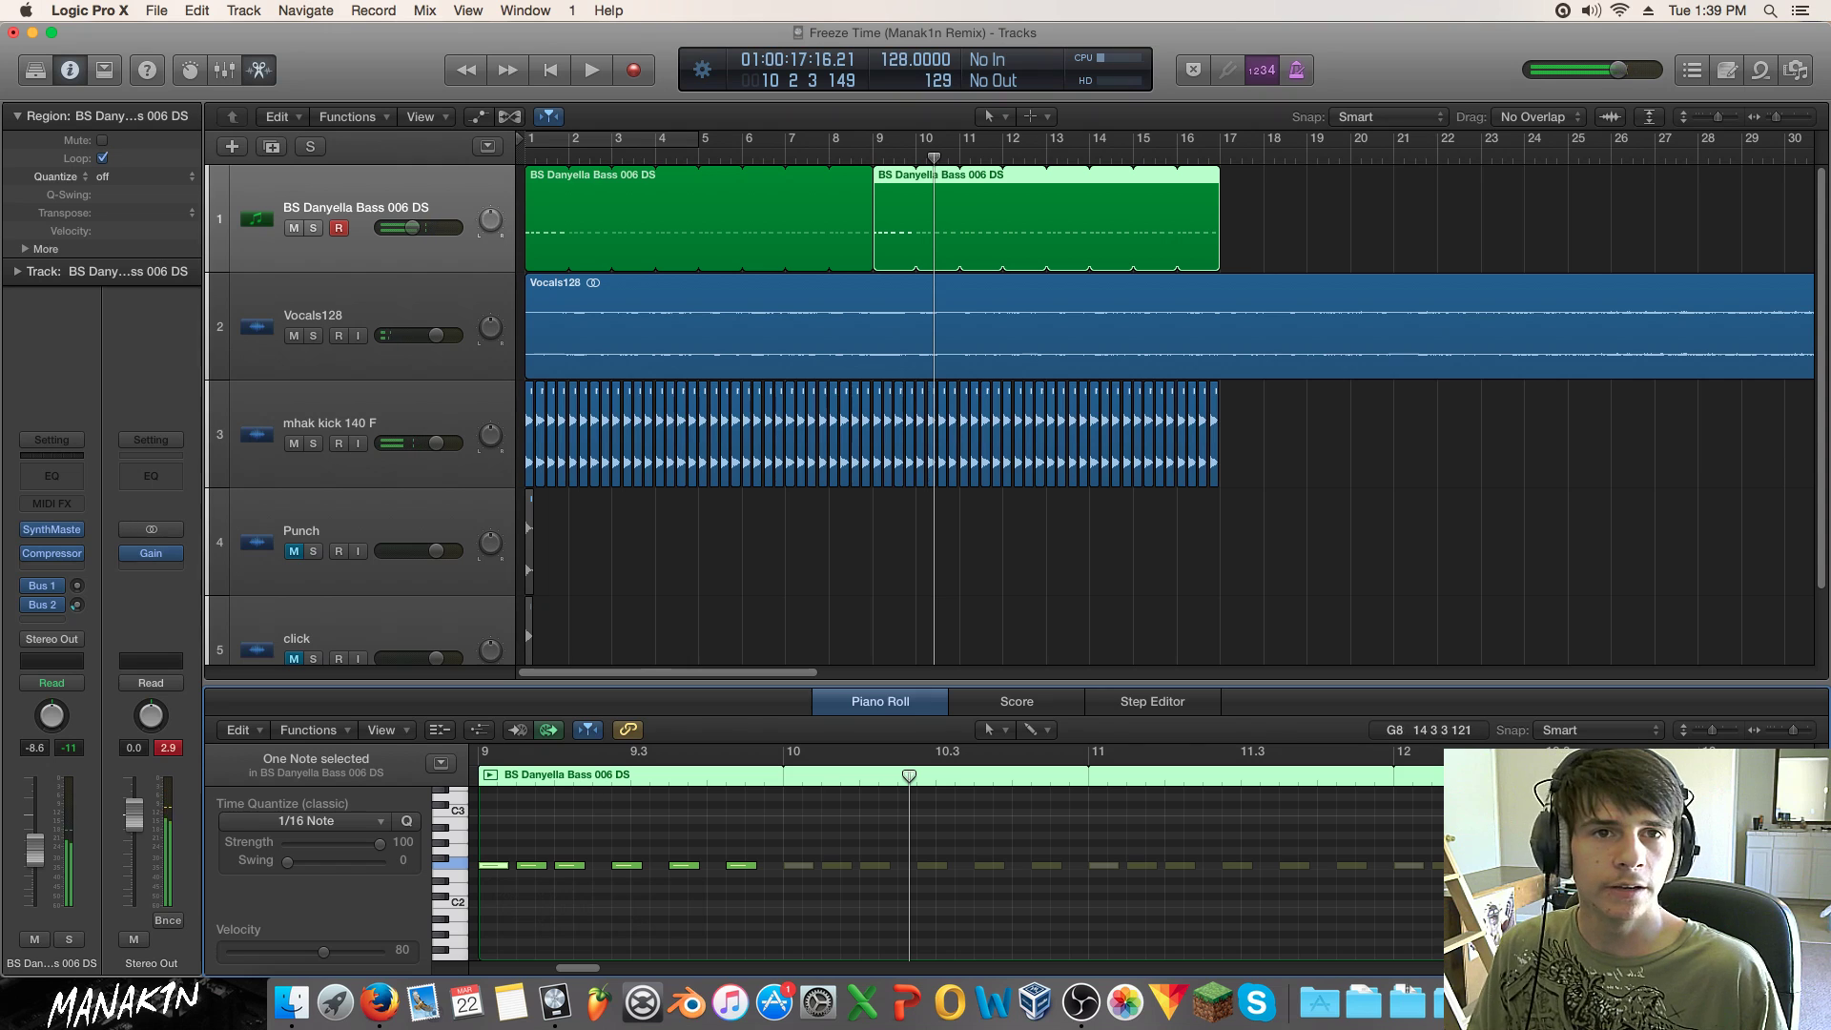
left_click_drag(1830, 143, 1175, 395)
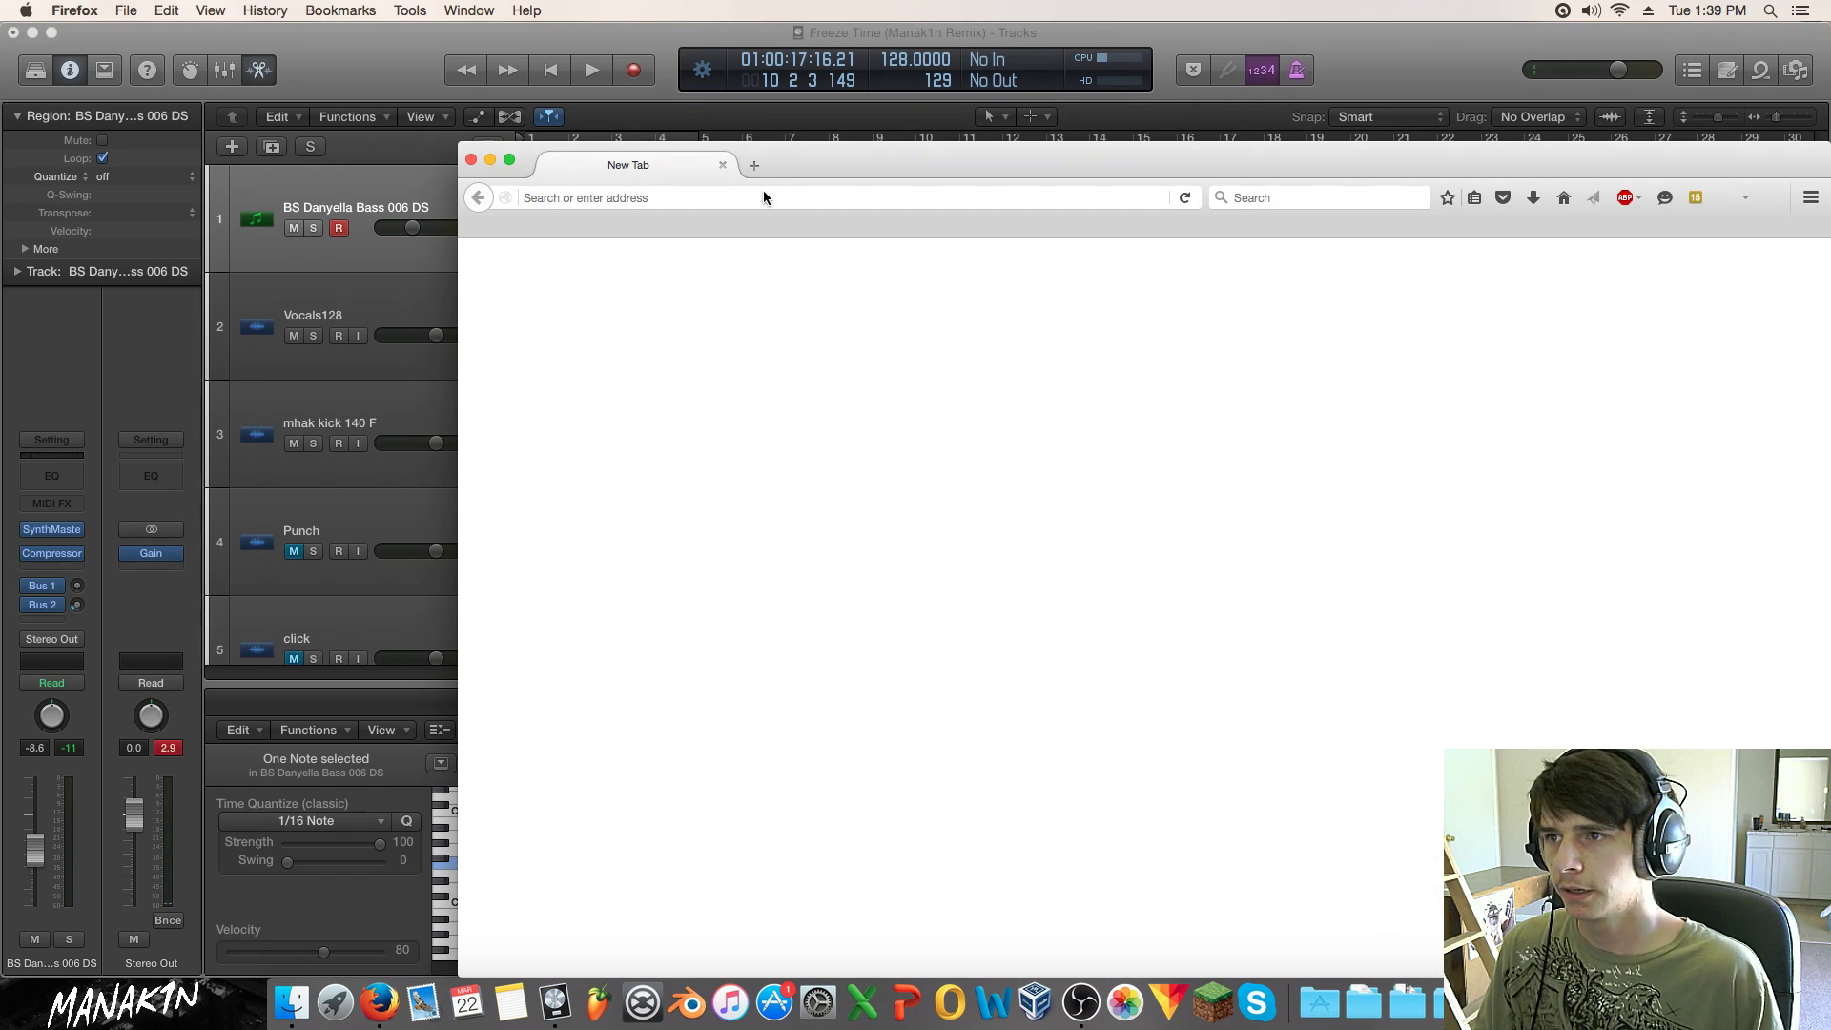
Step: Search the web for 'f major' and open the F major Wikipedia article
left_click(763, 195)
type("parallel ma")
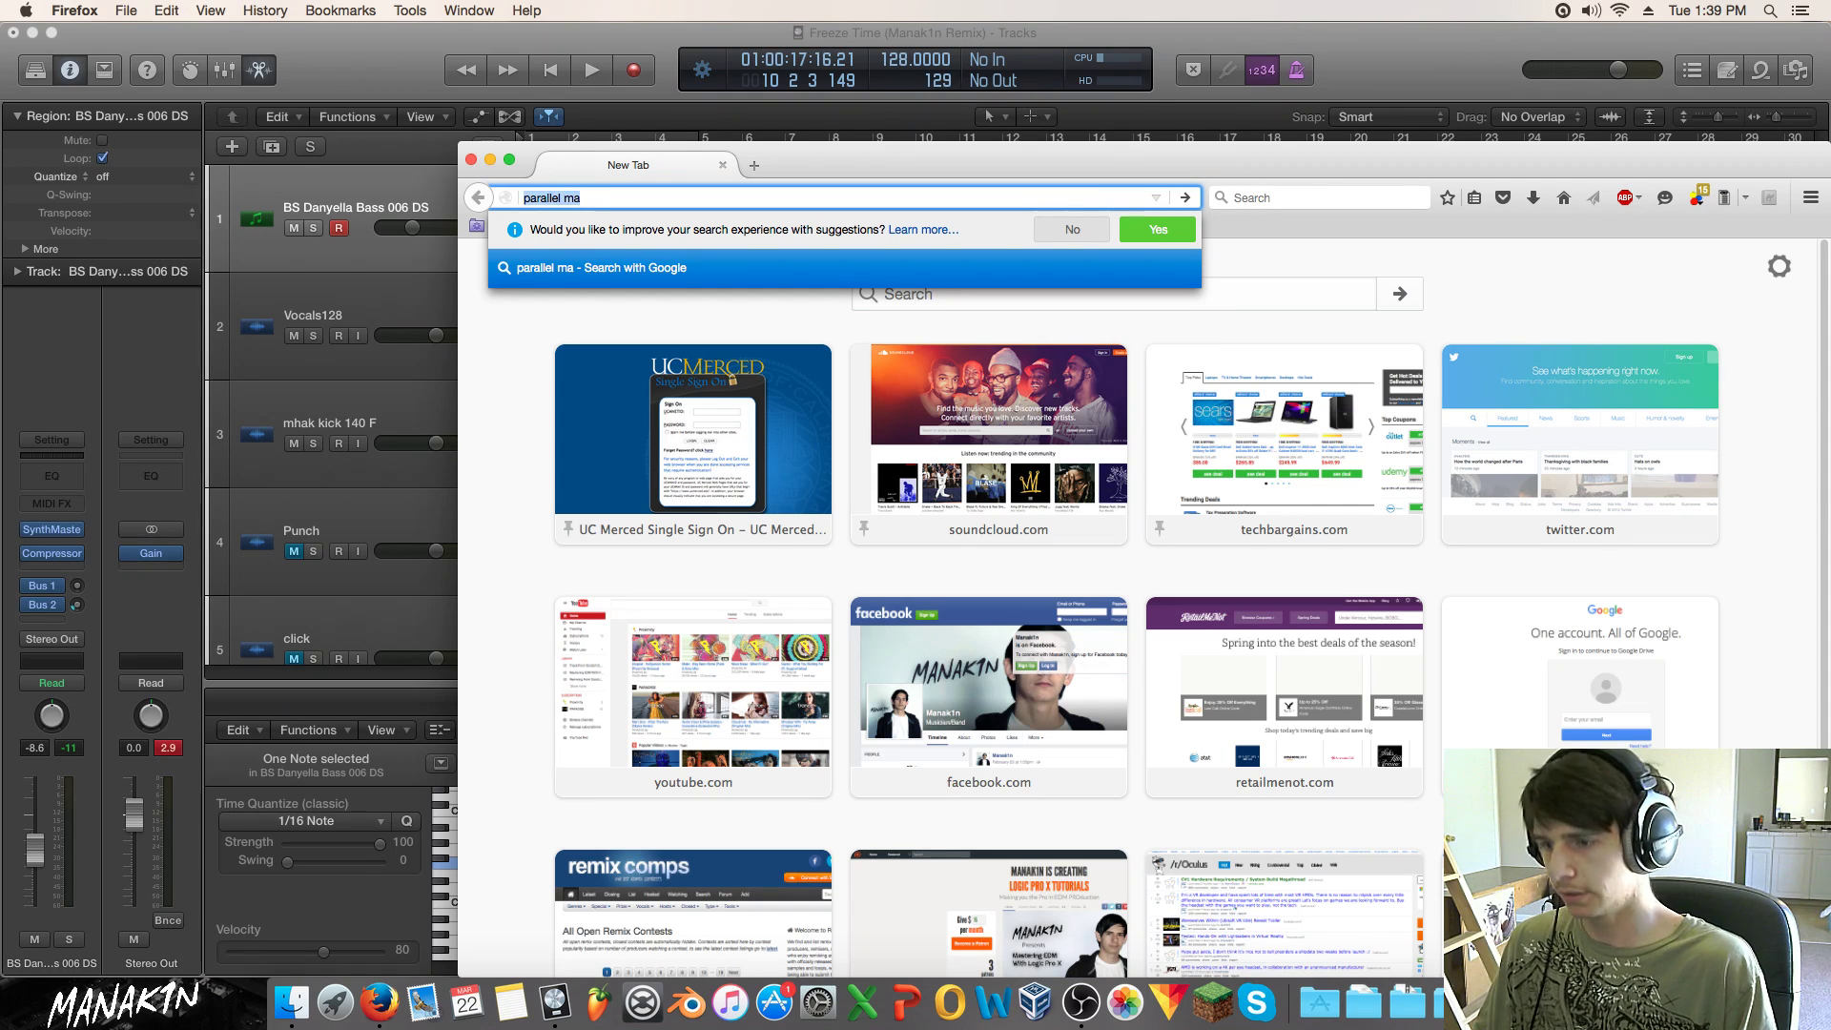
type("f major")
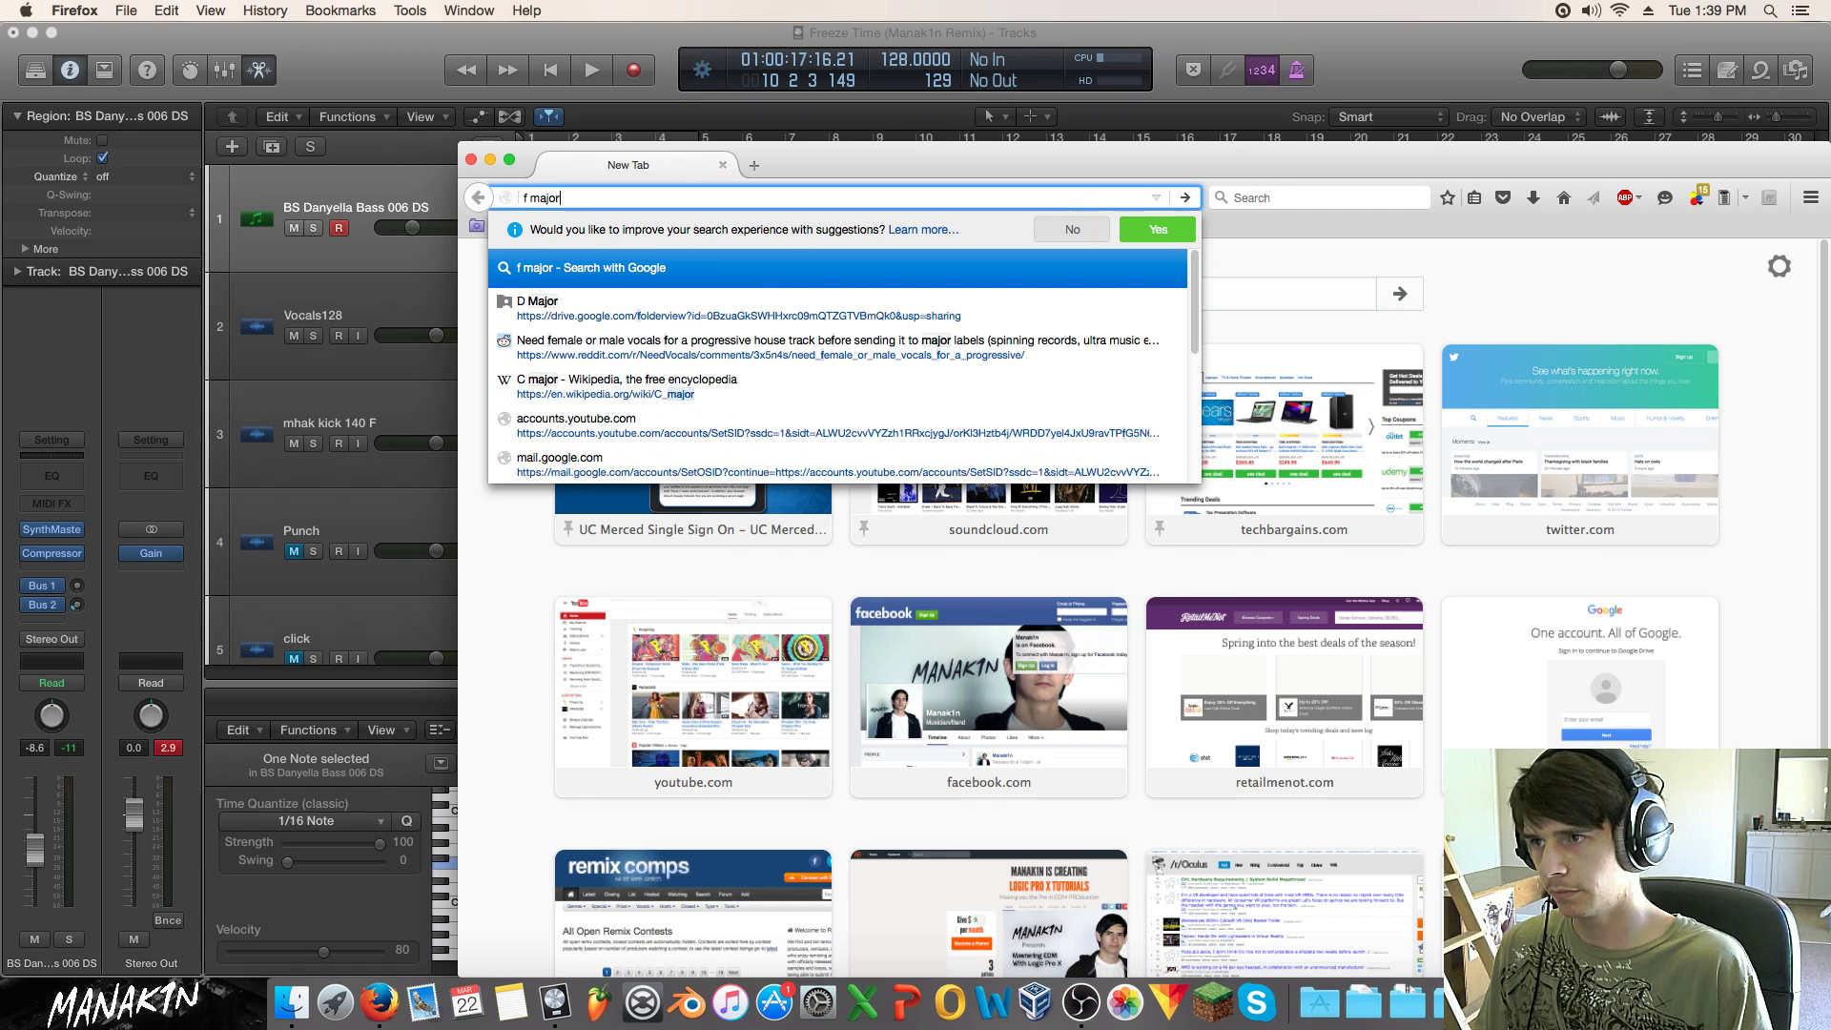
key("Return")
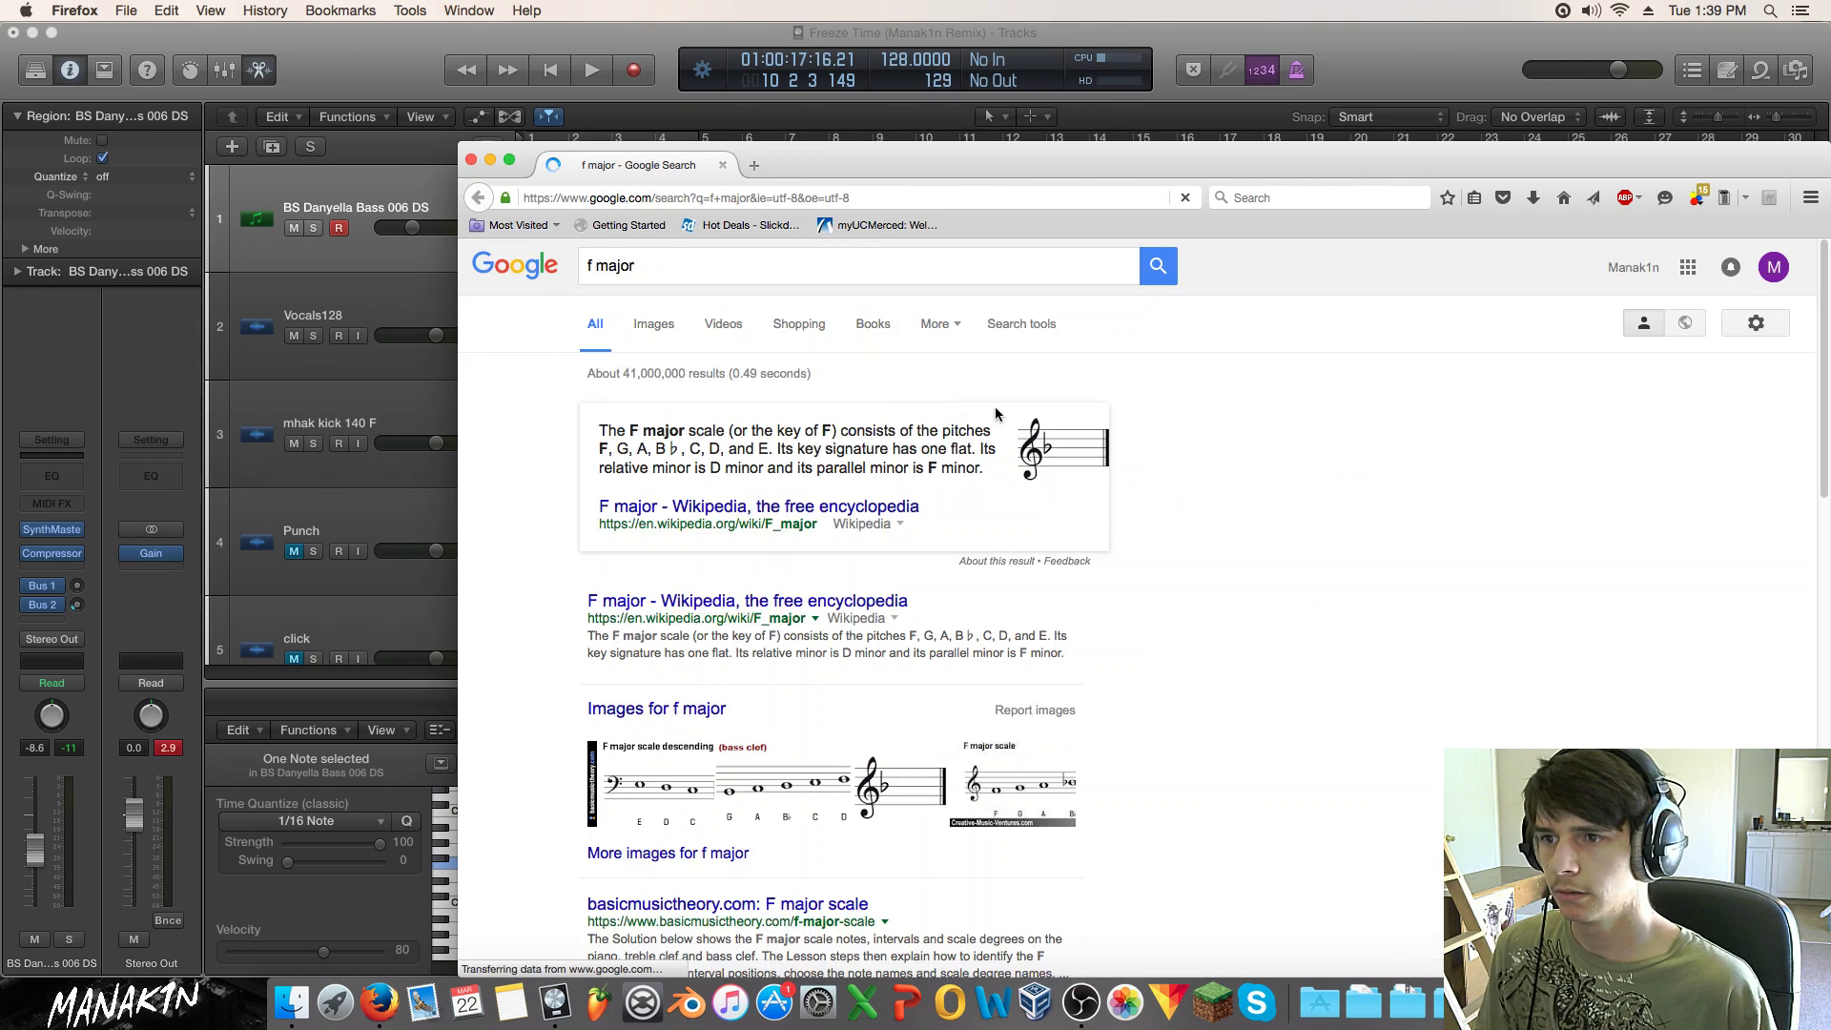
left_click(1095, 477)
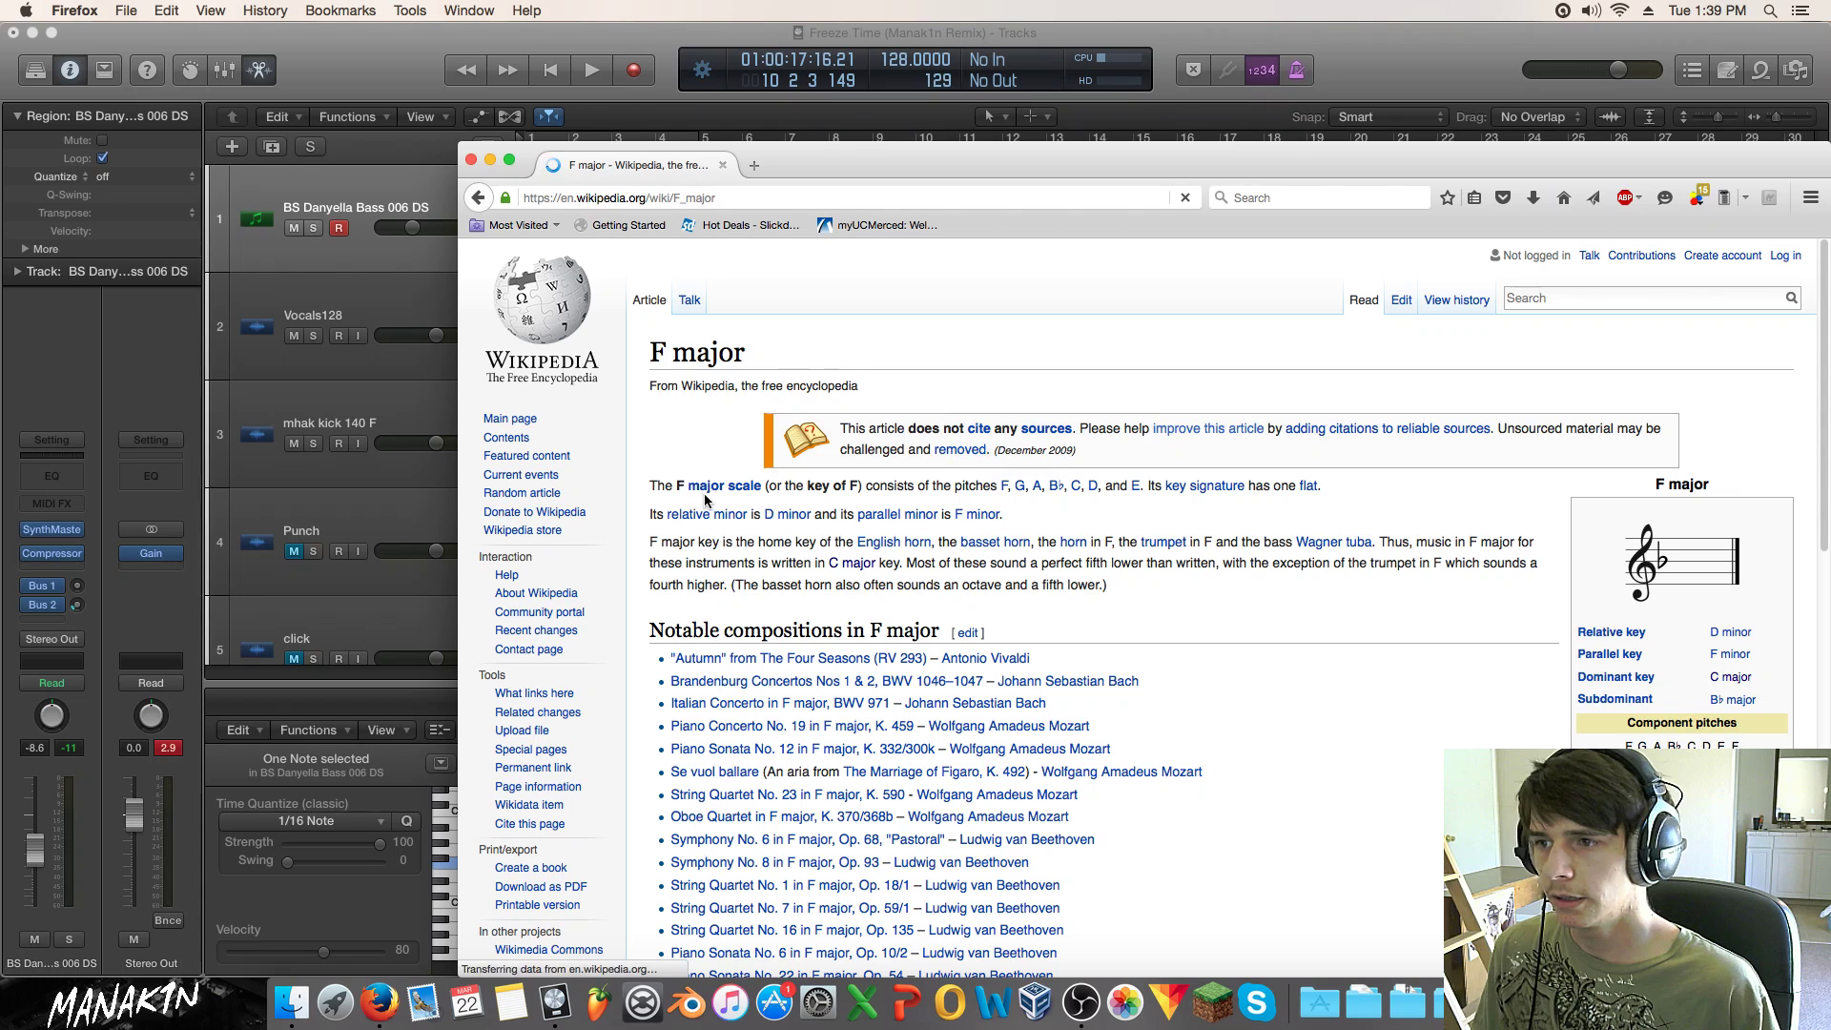
left_click_drag(1156, 155, 917, 114)
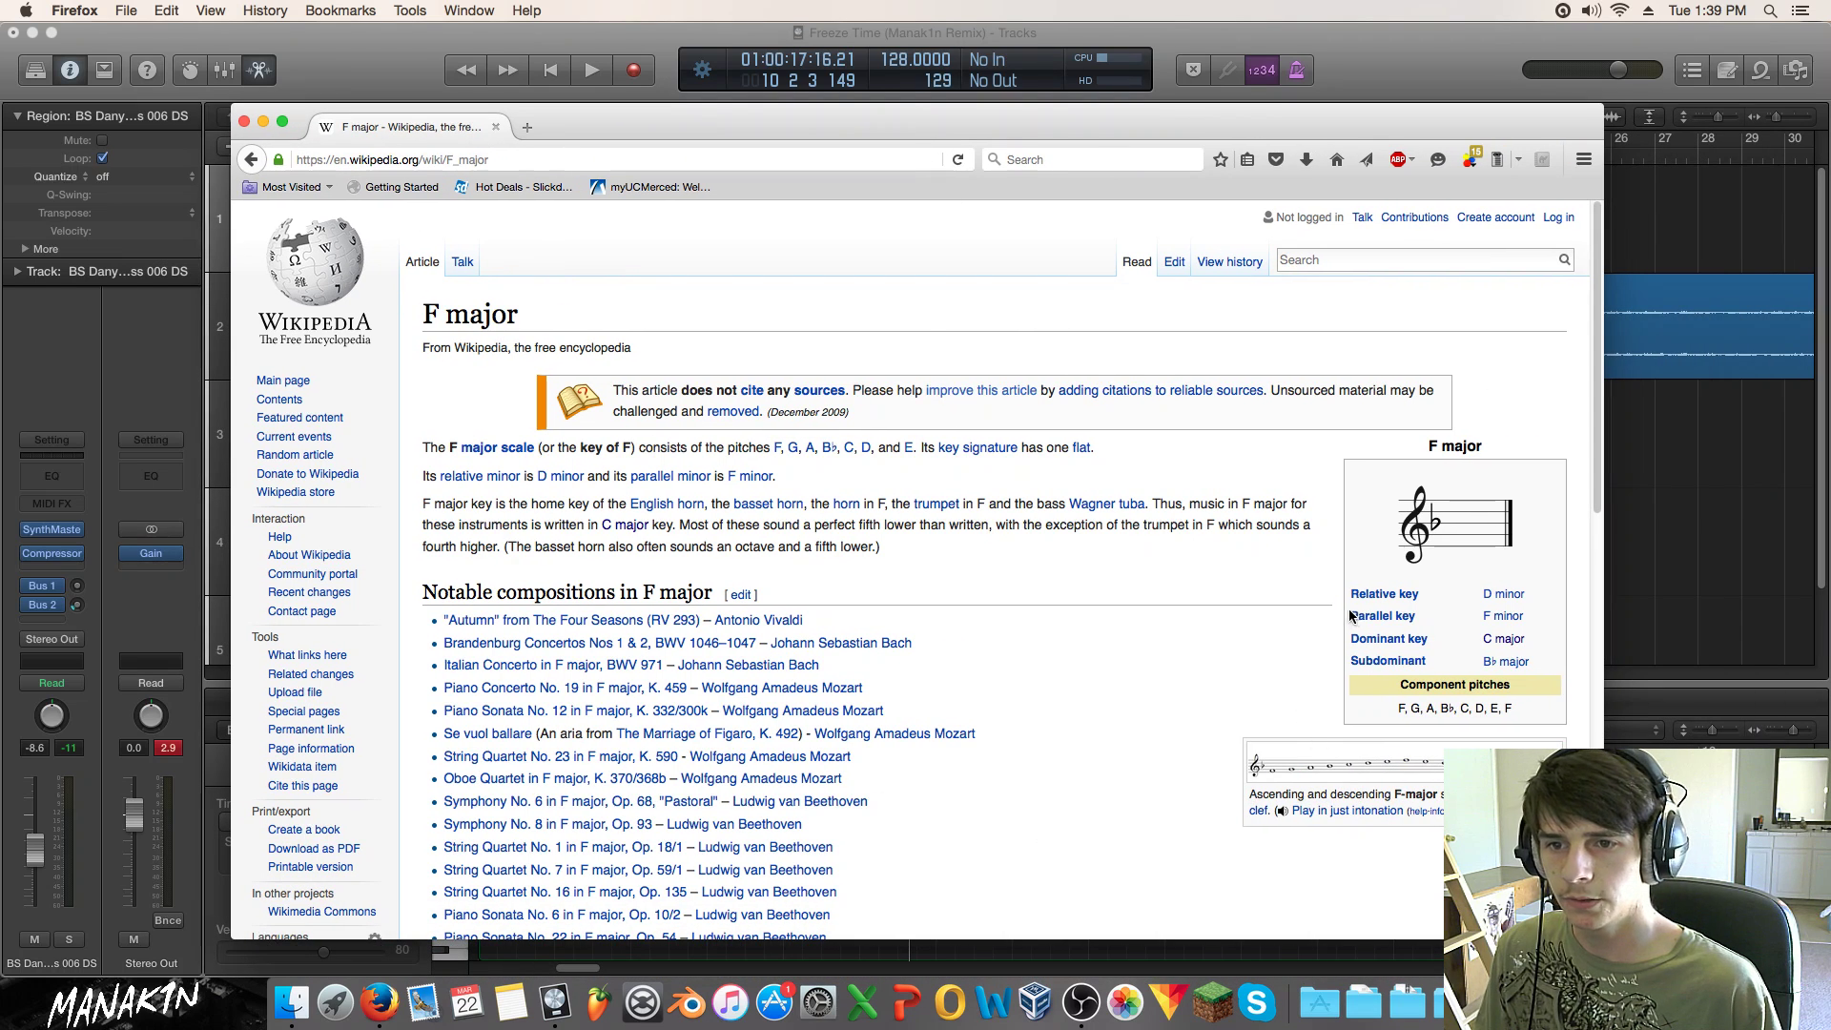
Step: Find the relative key, D minor, in the infobox, then close the window and return to Logic
left_click_drag(1341, 612, 1525, 620)
left_click(1537, 609)
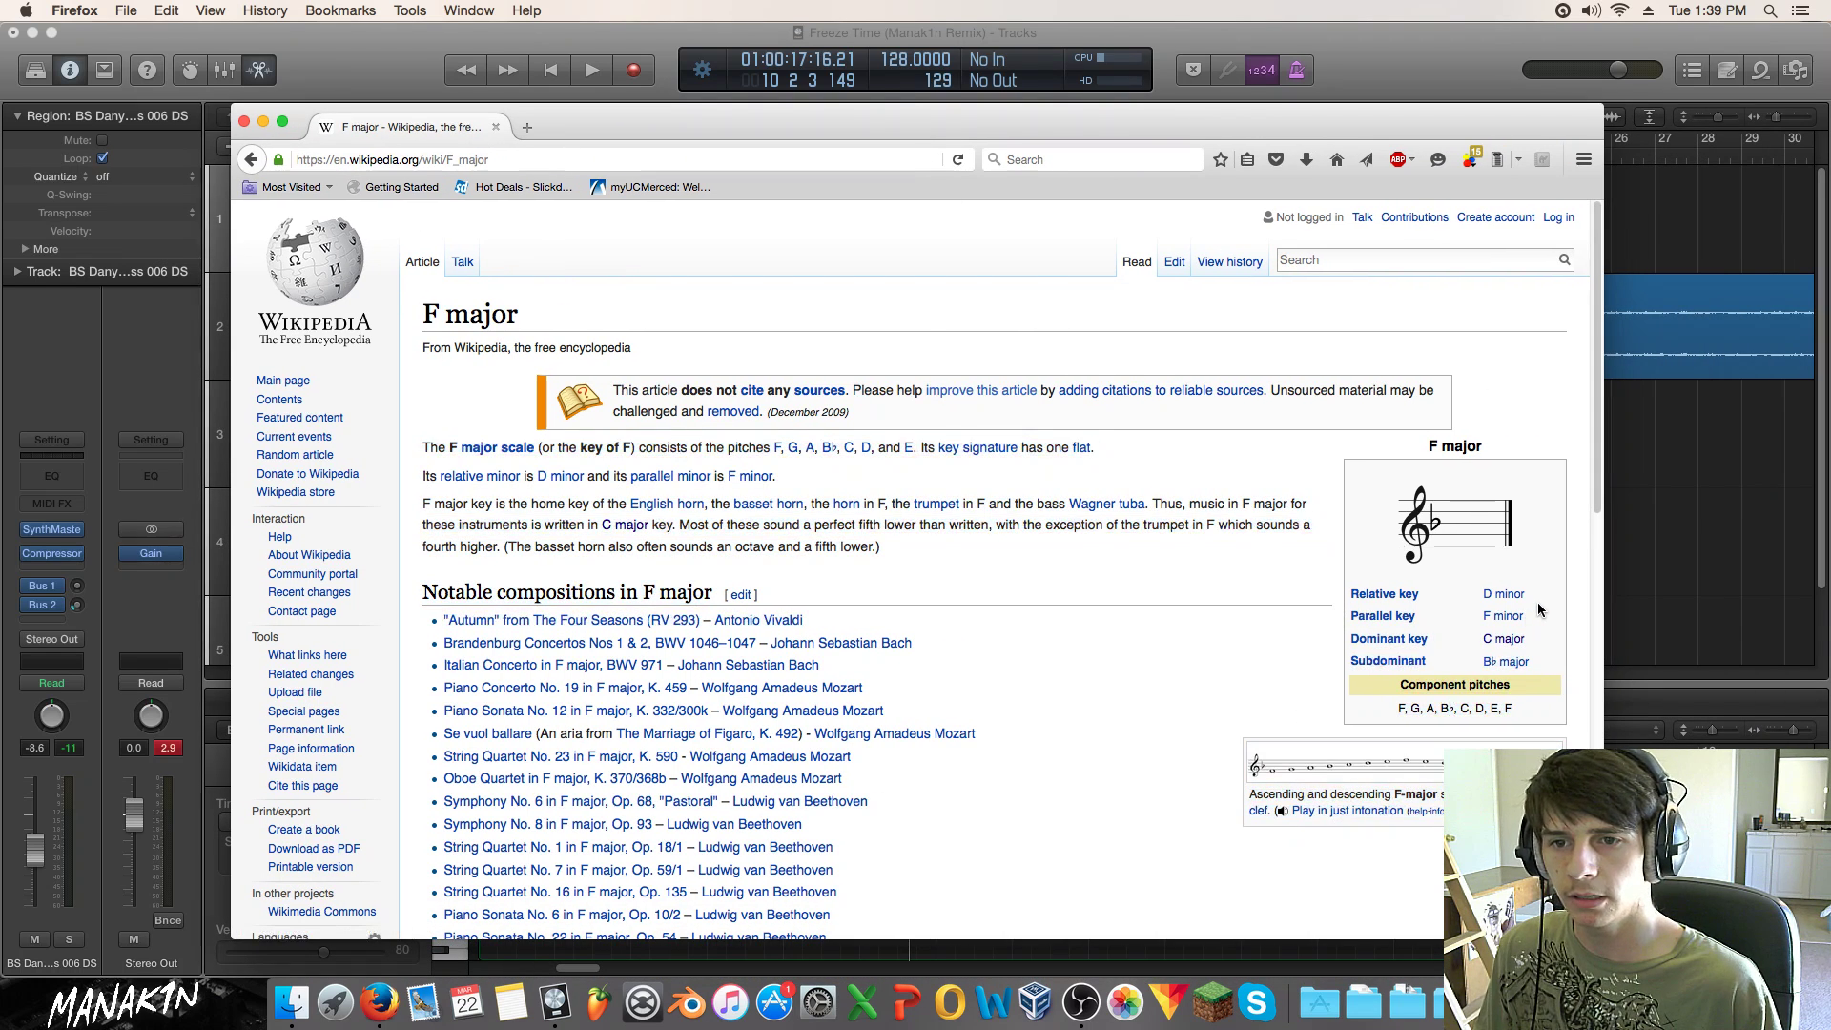
left_click_drag(1308, 618, 1350, 591)
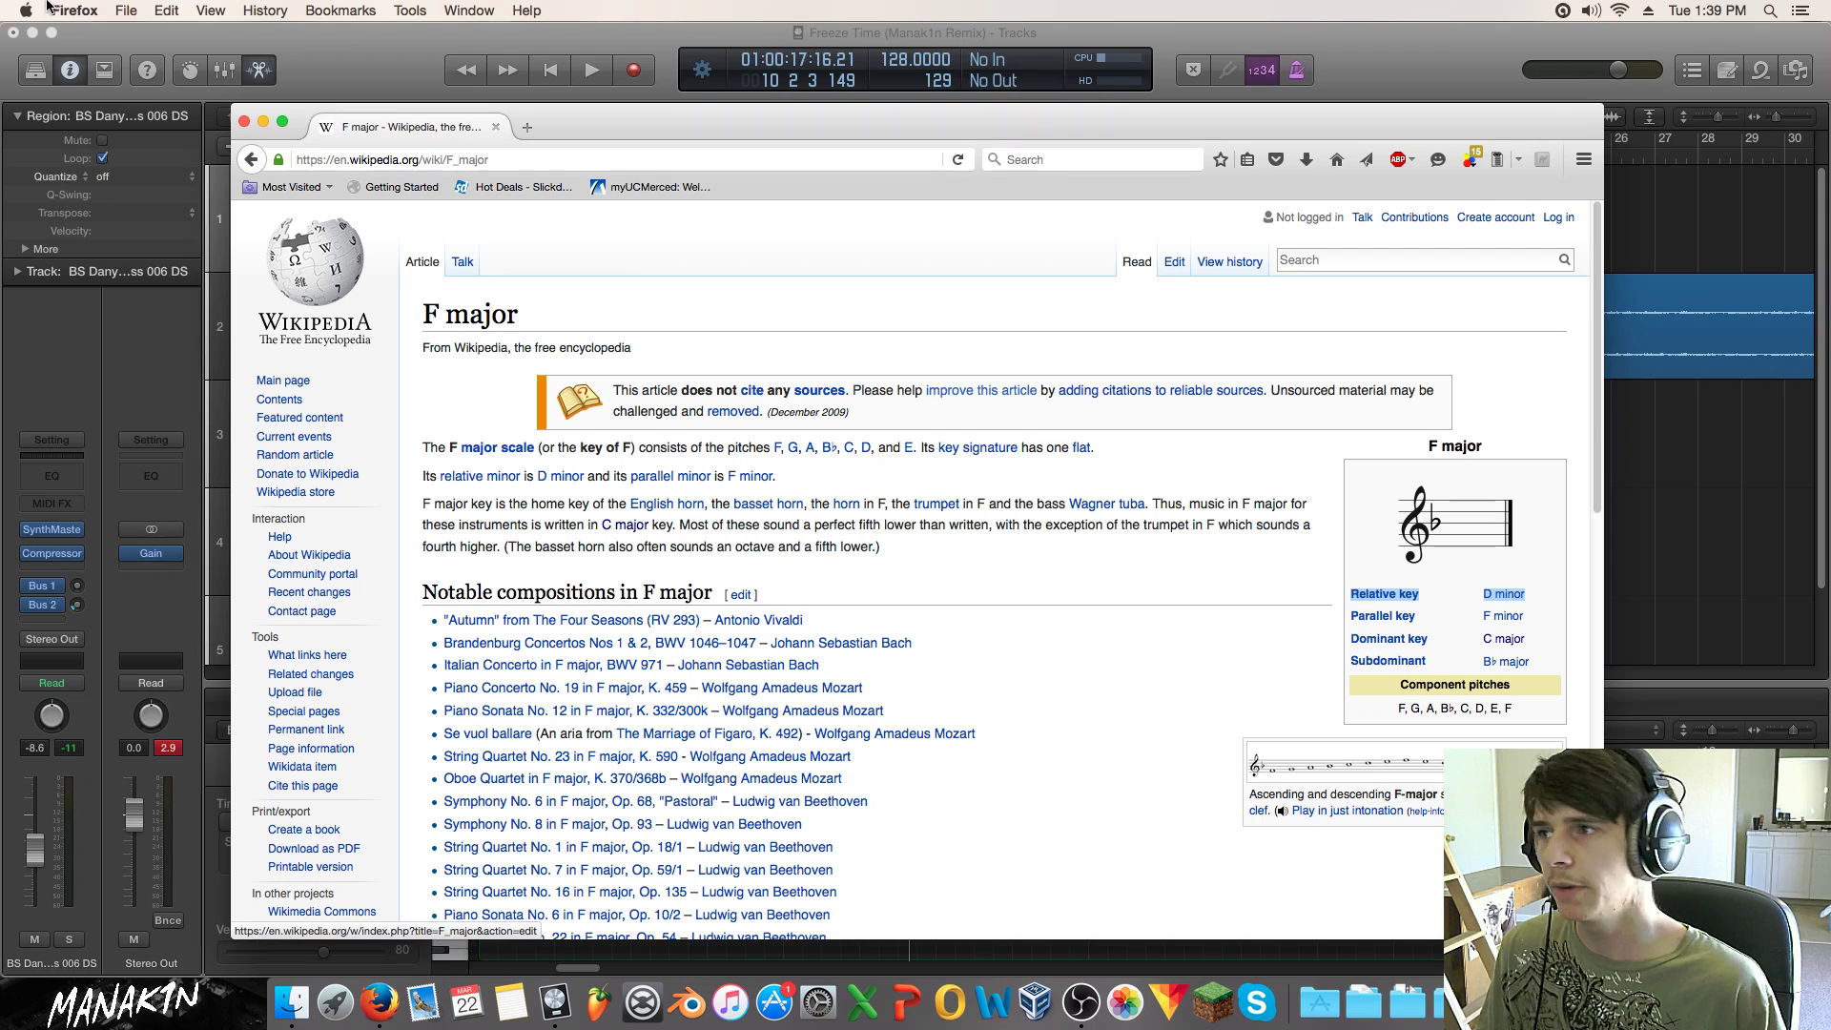
left_click(243, 126)
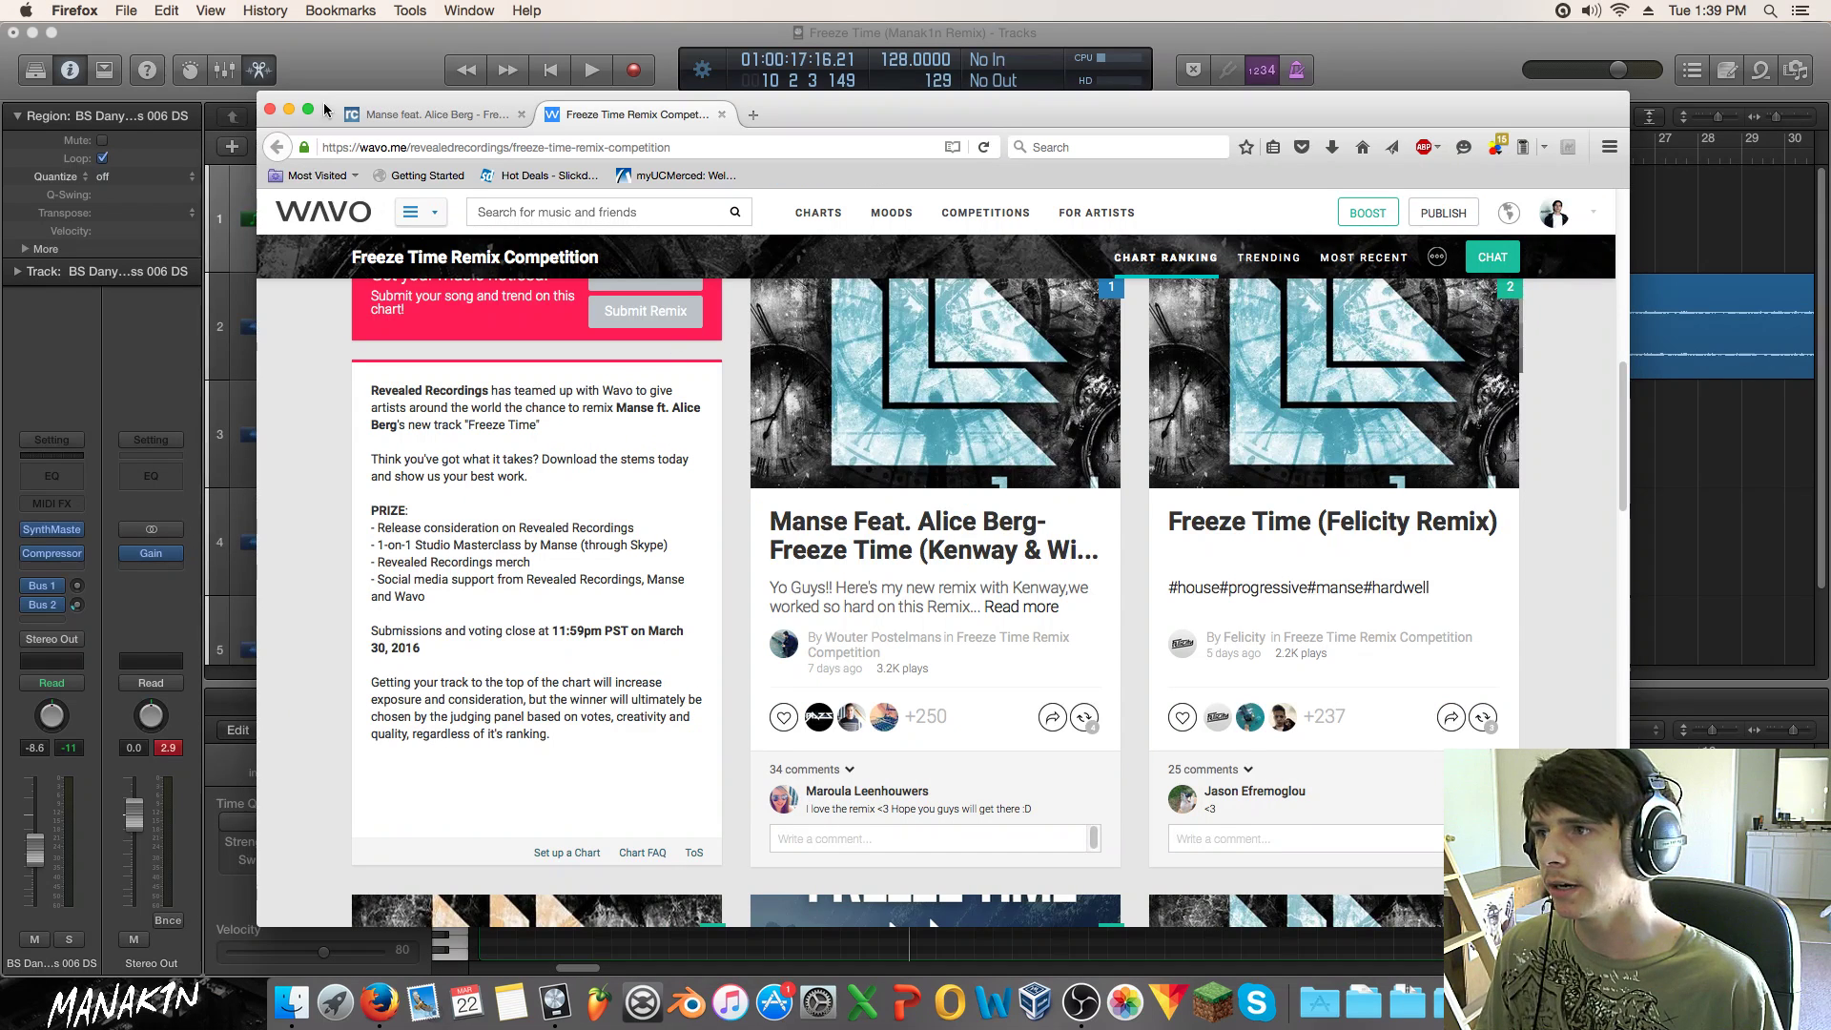
left_click(342, 67)
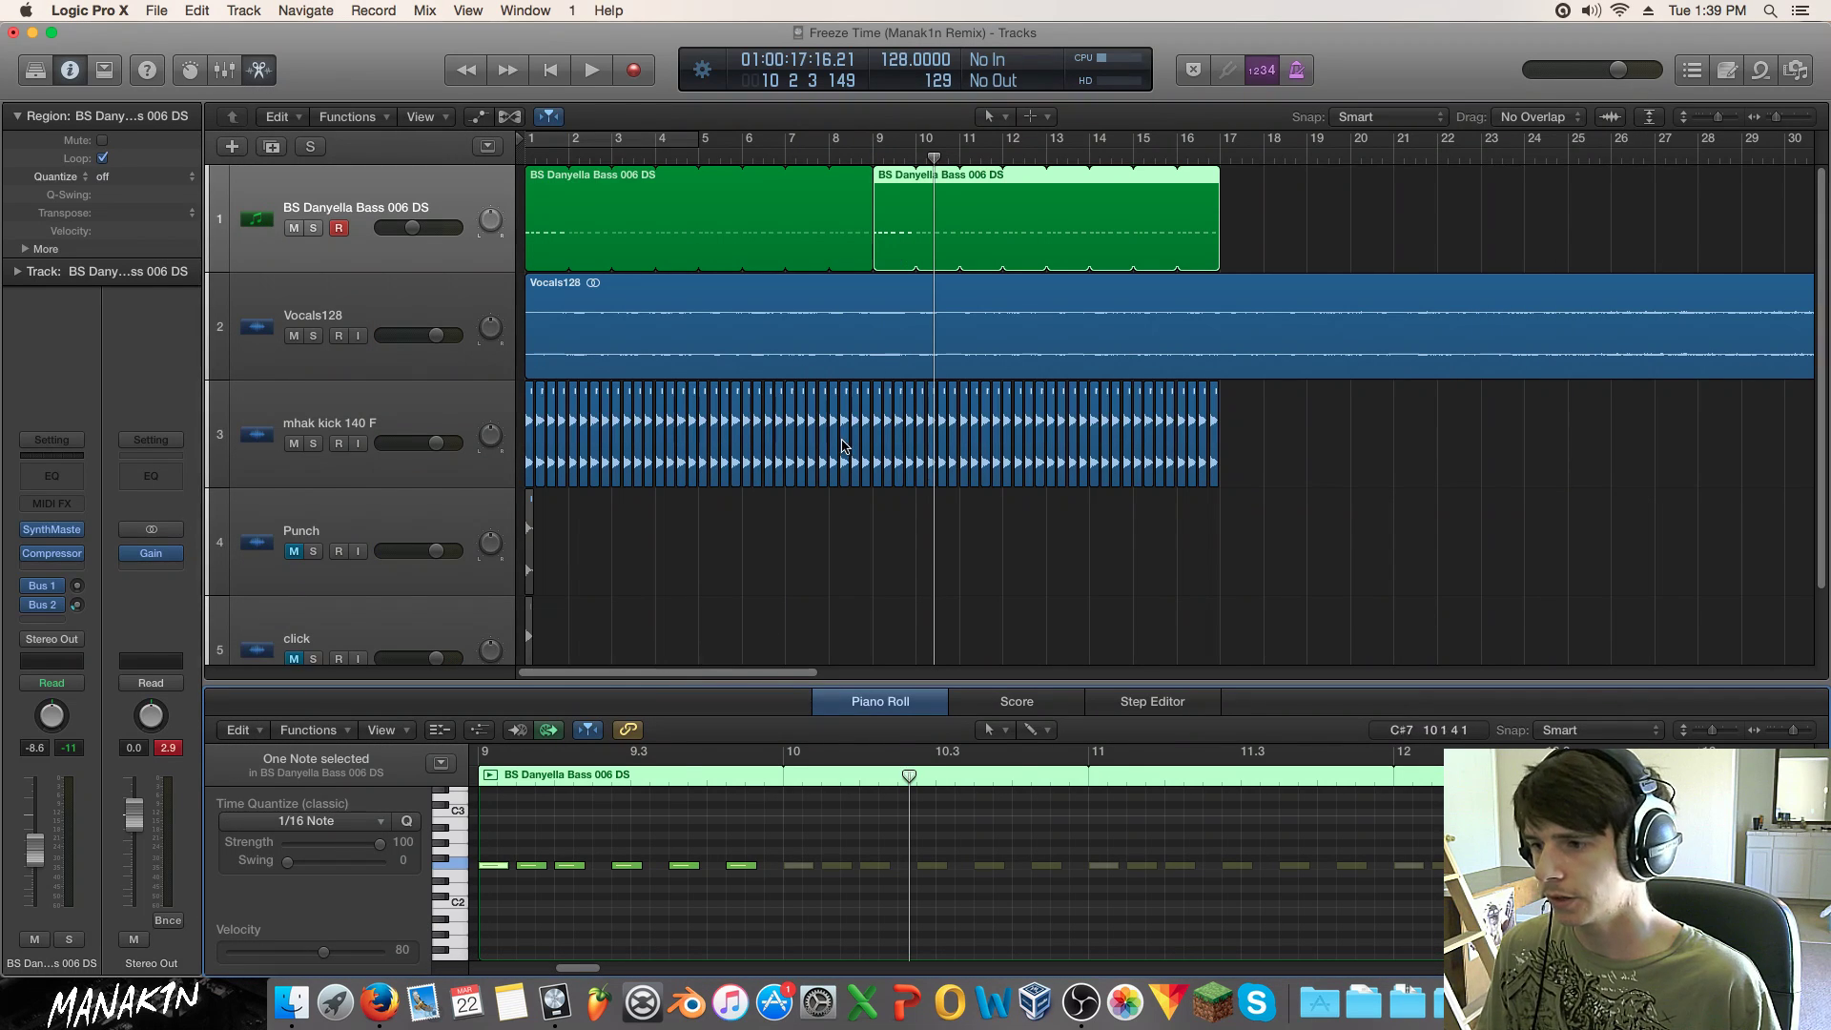
Step: Drag the copy's six notes from F2 down to D2, audition, then lower the first region's notes to D2
left_click_drag(761, 837, 491, 887)
key("space")
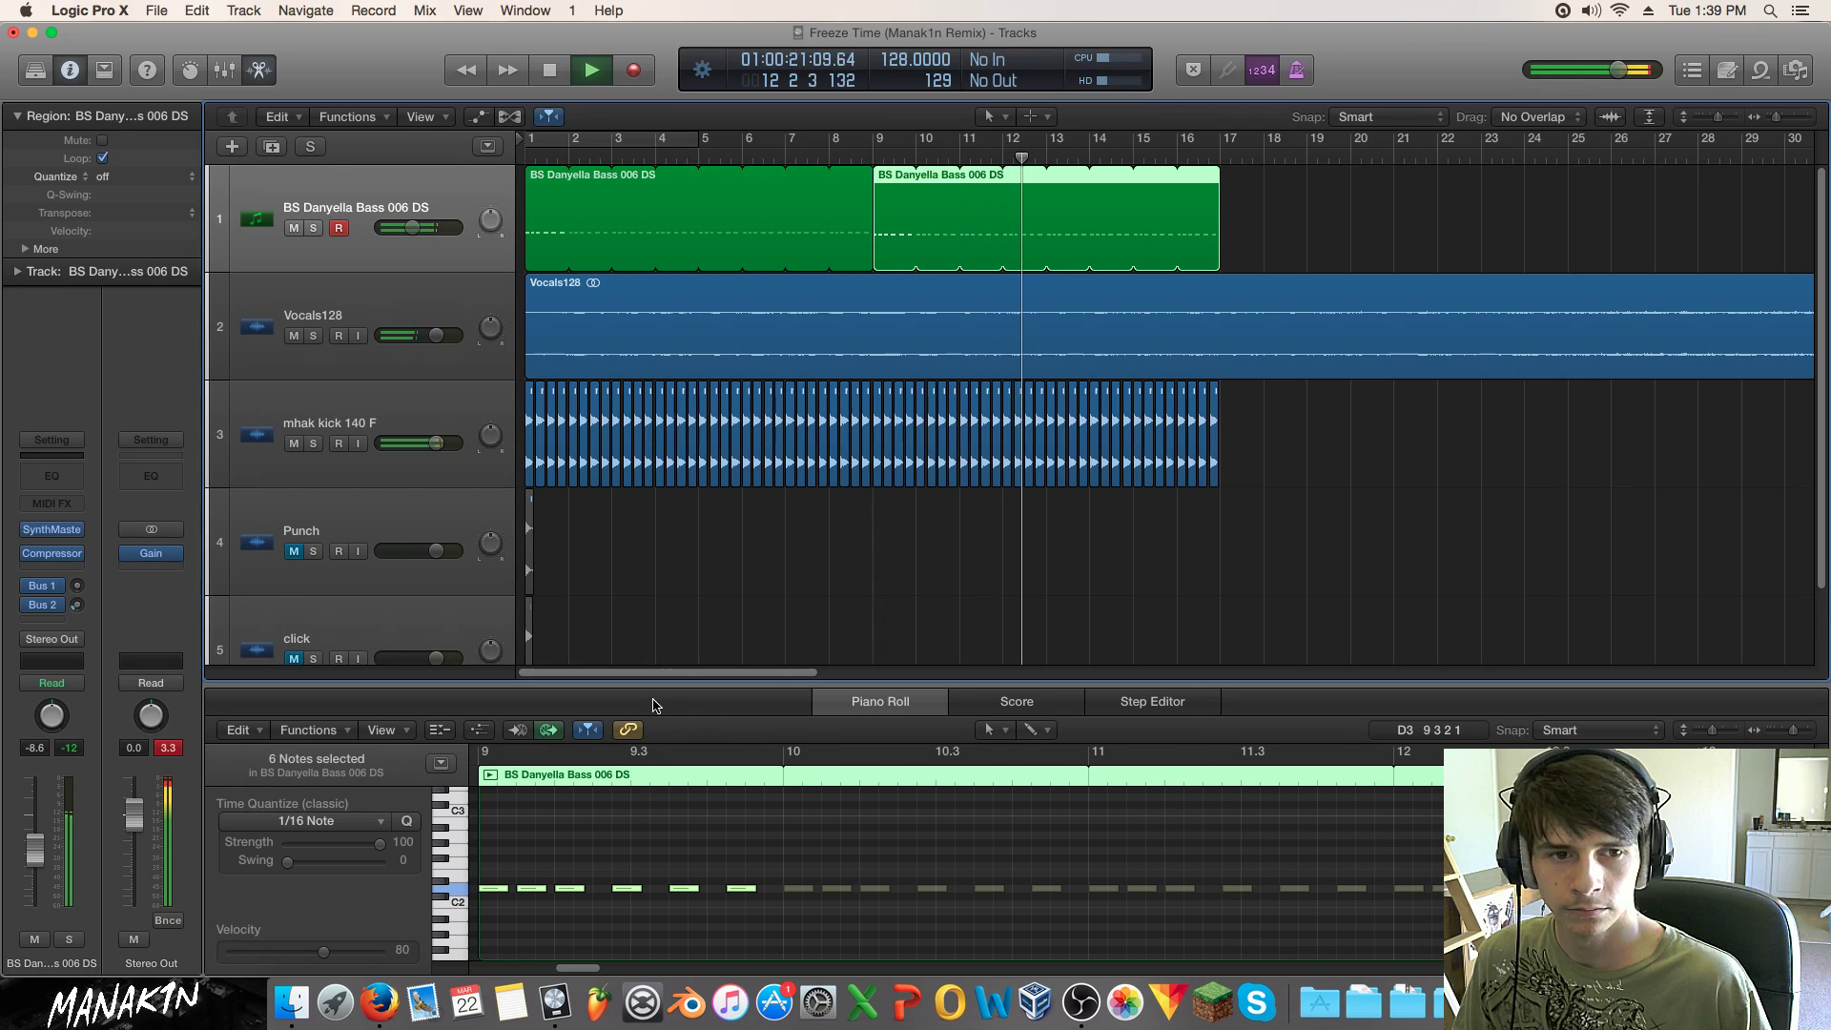
key("space")
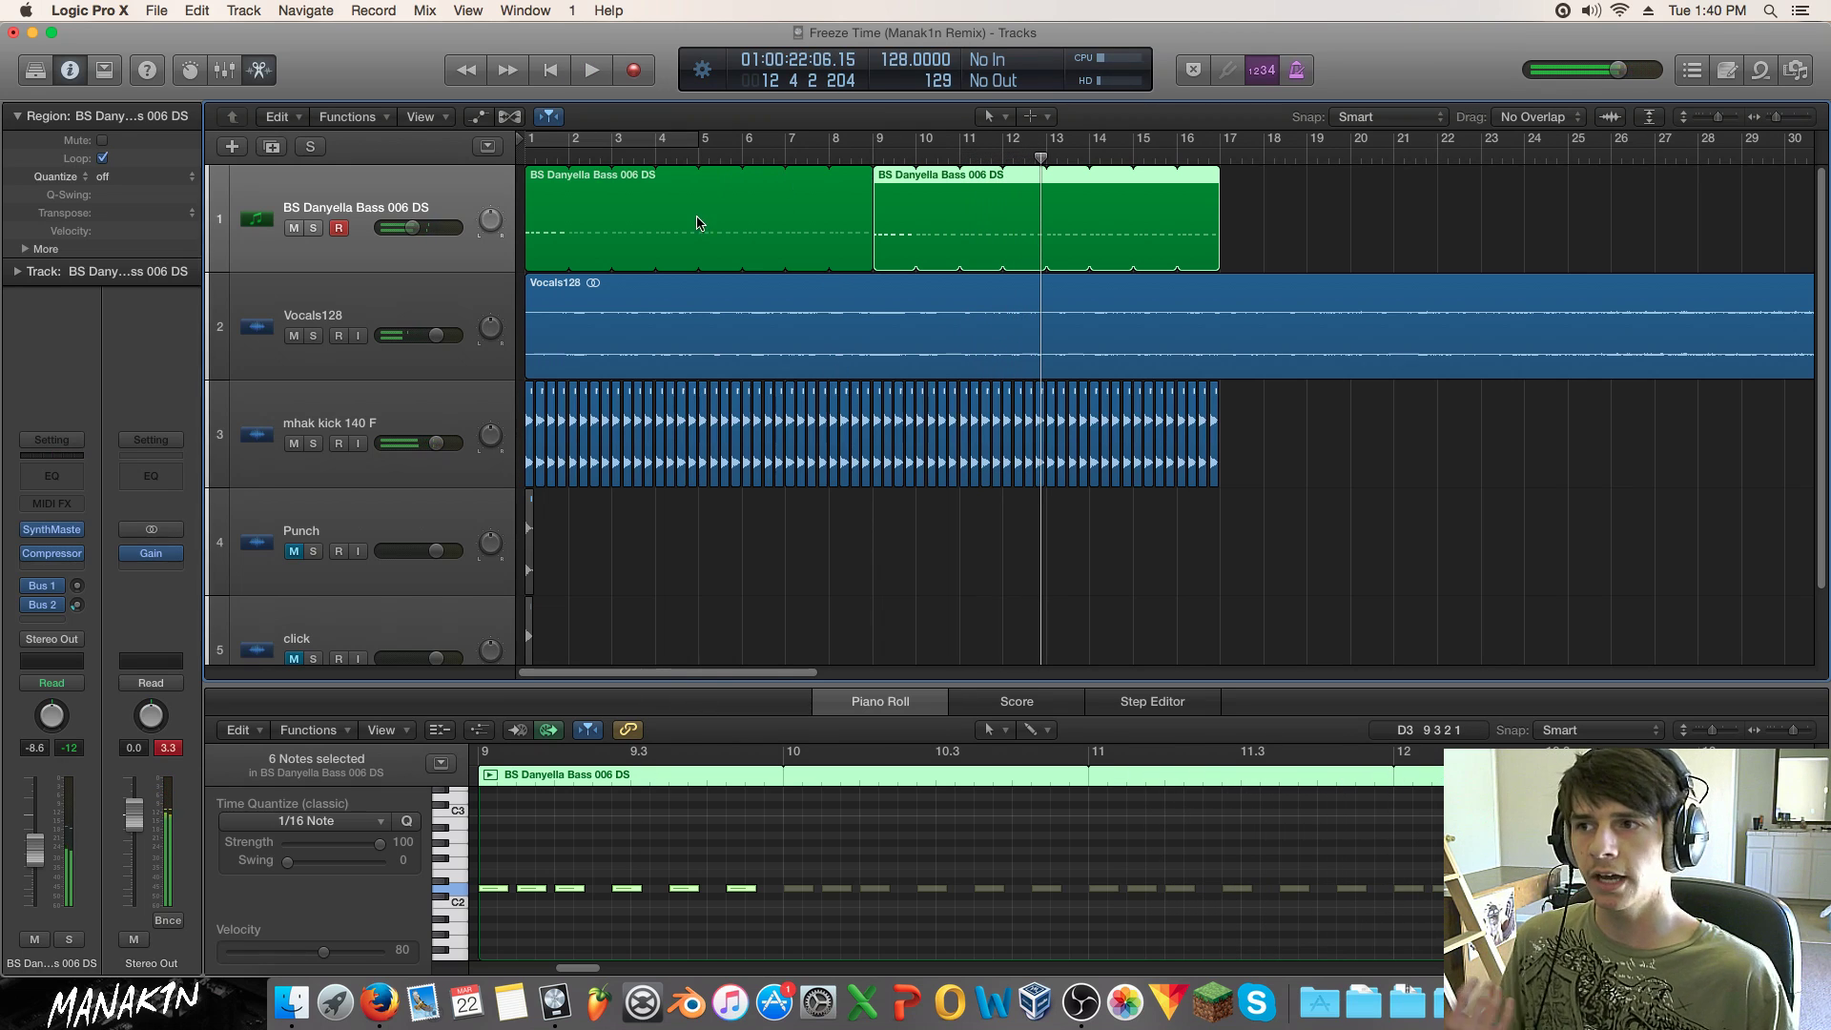
left_click(535, 221)
left_click_drag(767, 814, 789, 880)
left_click(496, 866)
left_click_drag(741, 865, 747, 888)
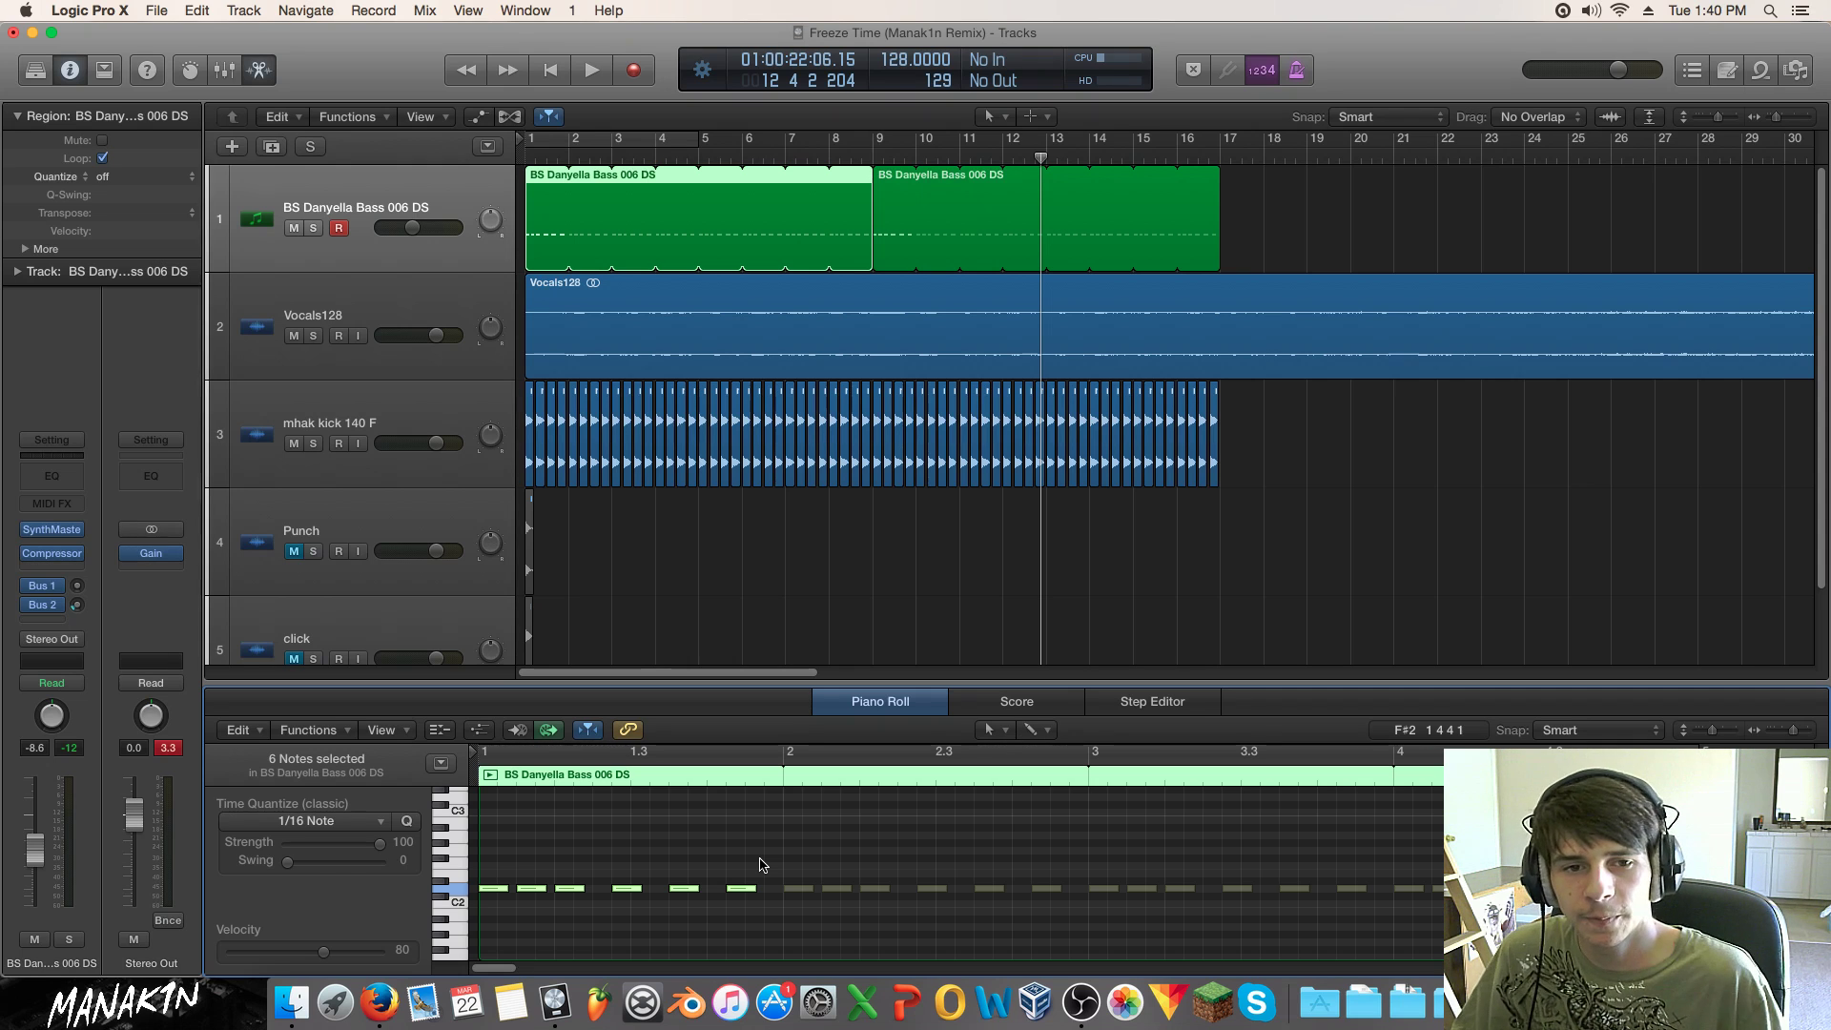
Step: Delete the second bass region and play the song from the start
left_click(894, 219)
key("BackSpace")
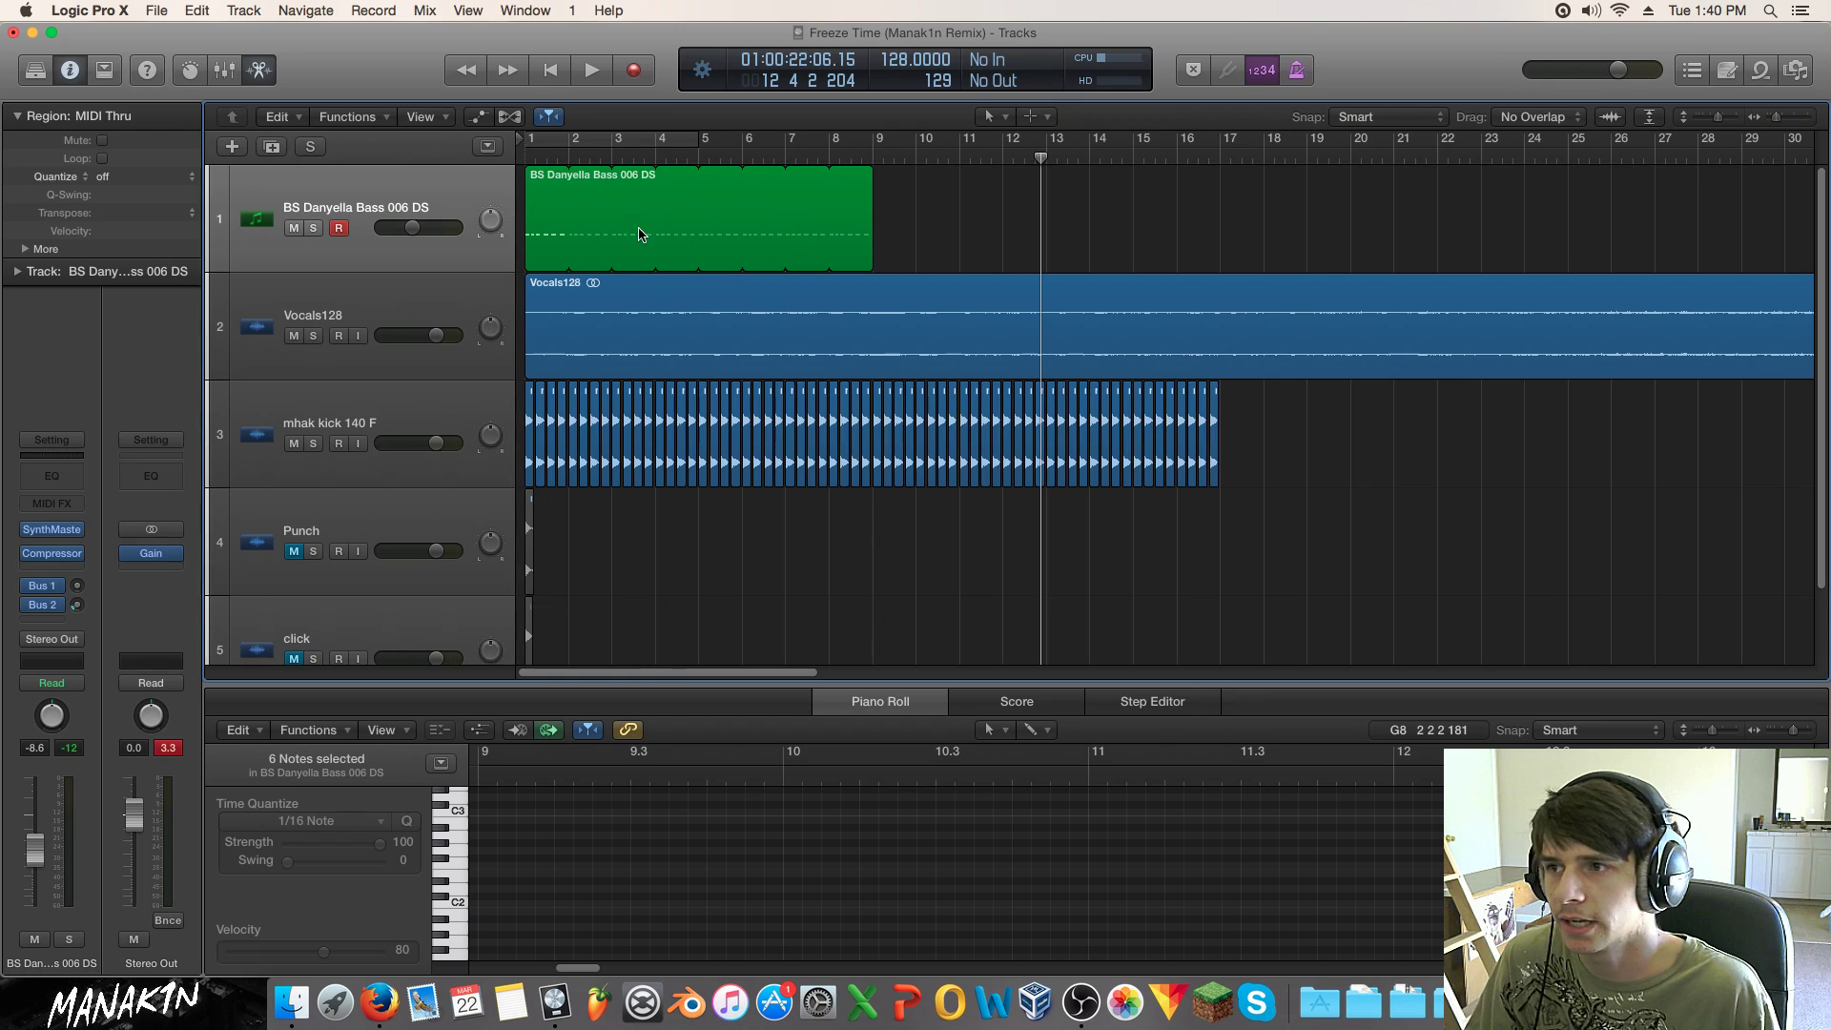
left_click(540, 236)
key("Return")
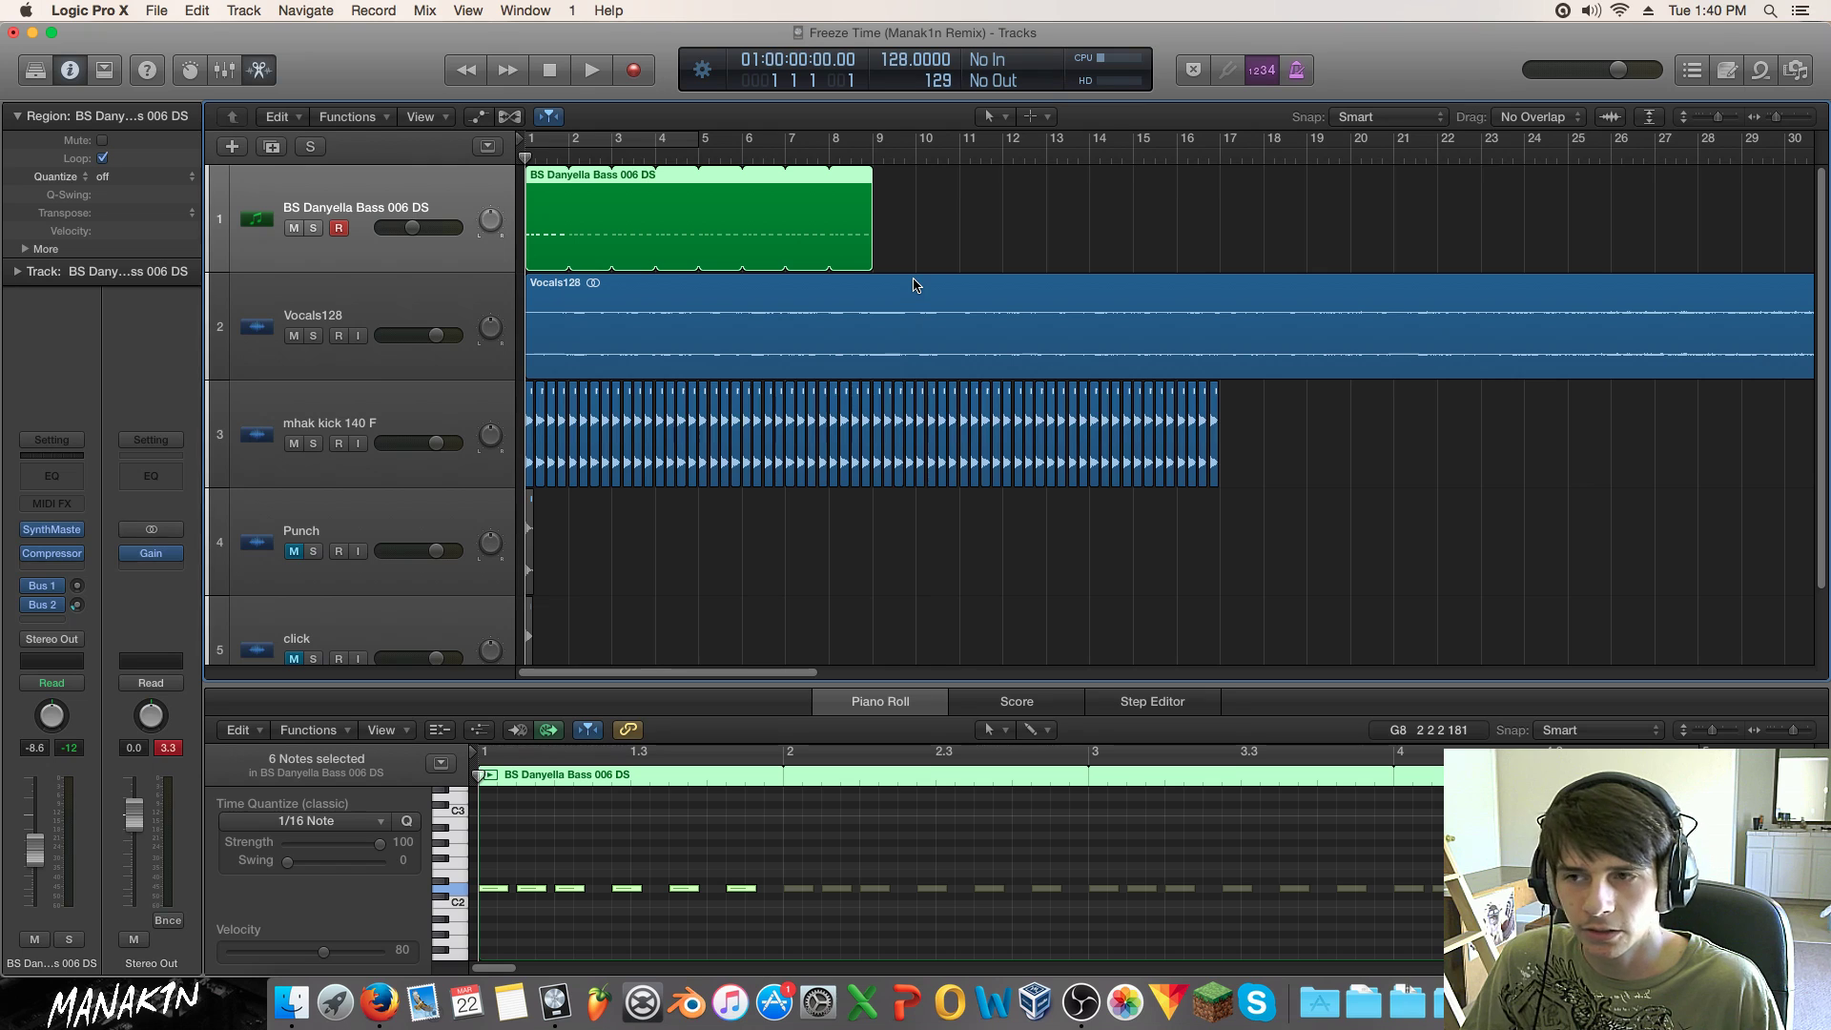
key("space")
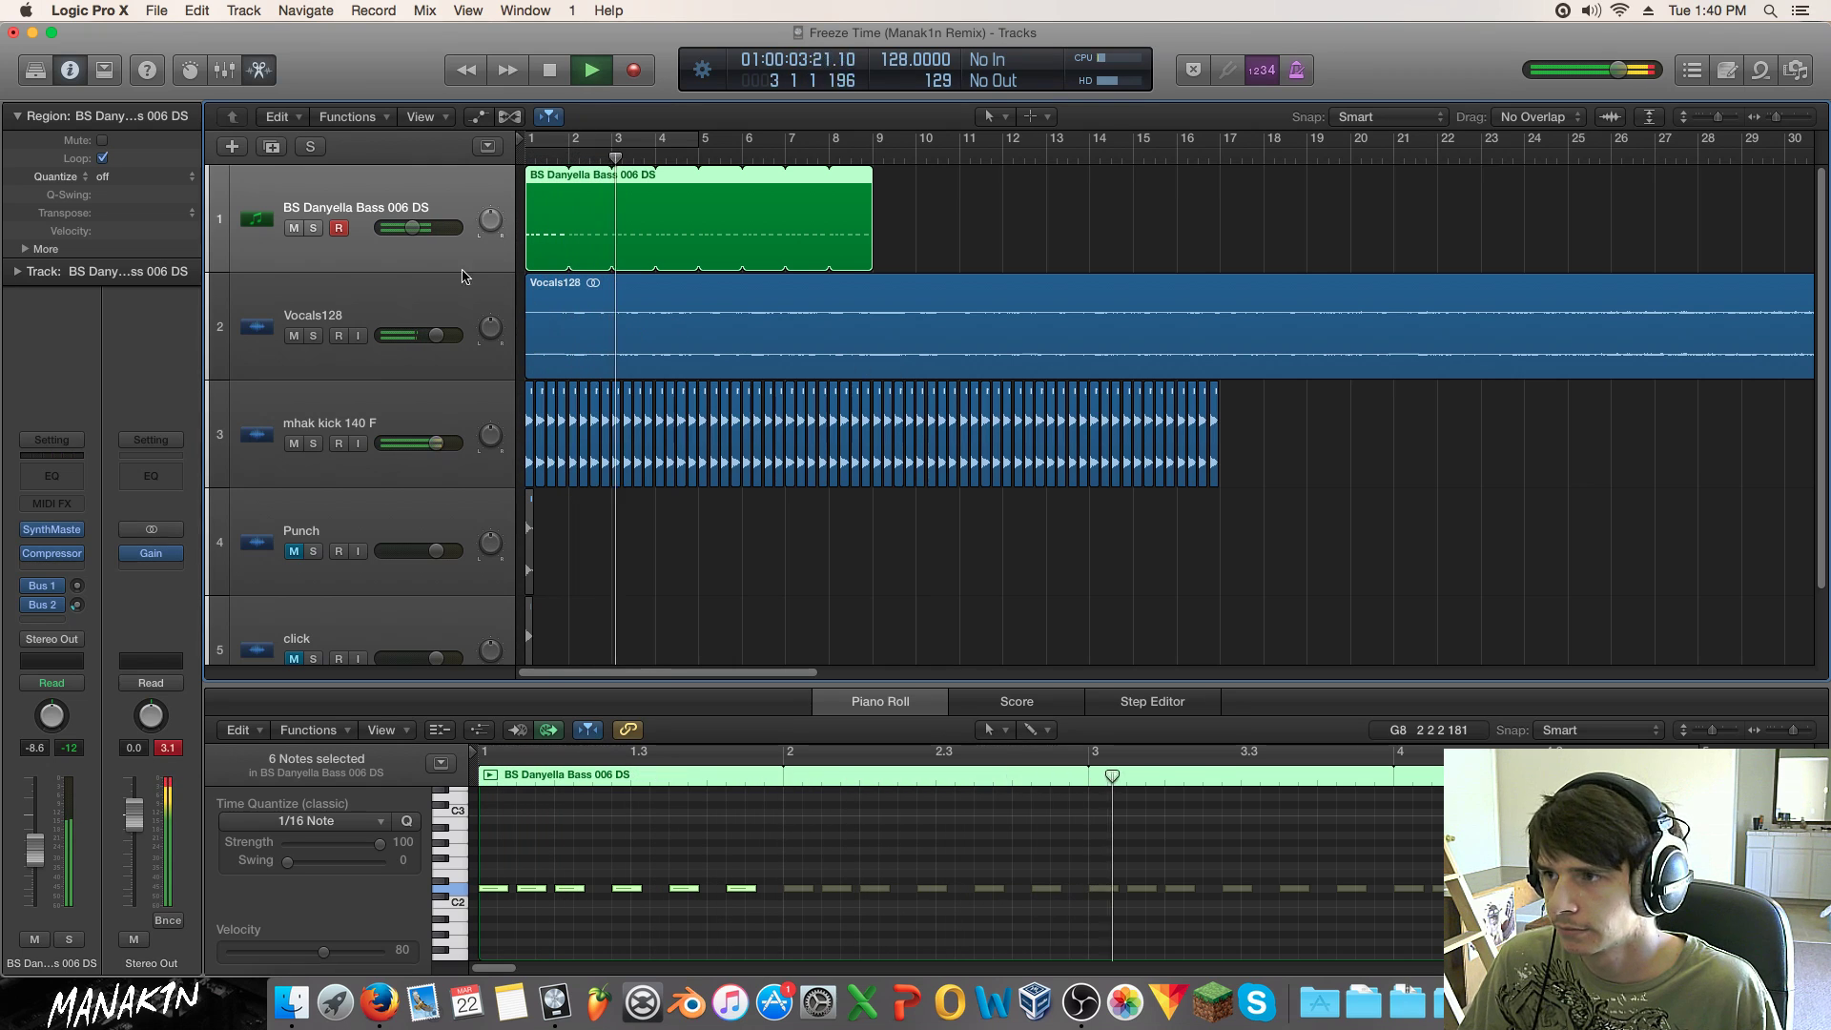
Step: Lower the Kick Sidechain compressor threshold and raise its ratio to 22.0:1, then close it
left_click(51, 554)
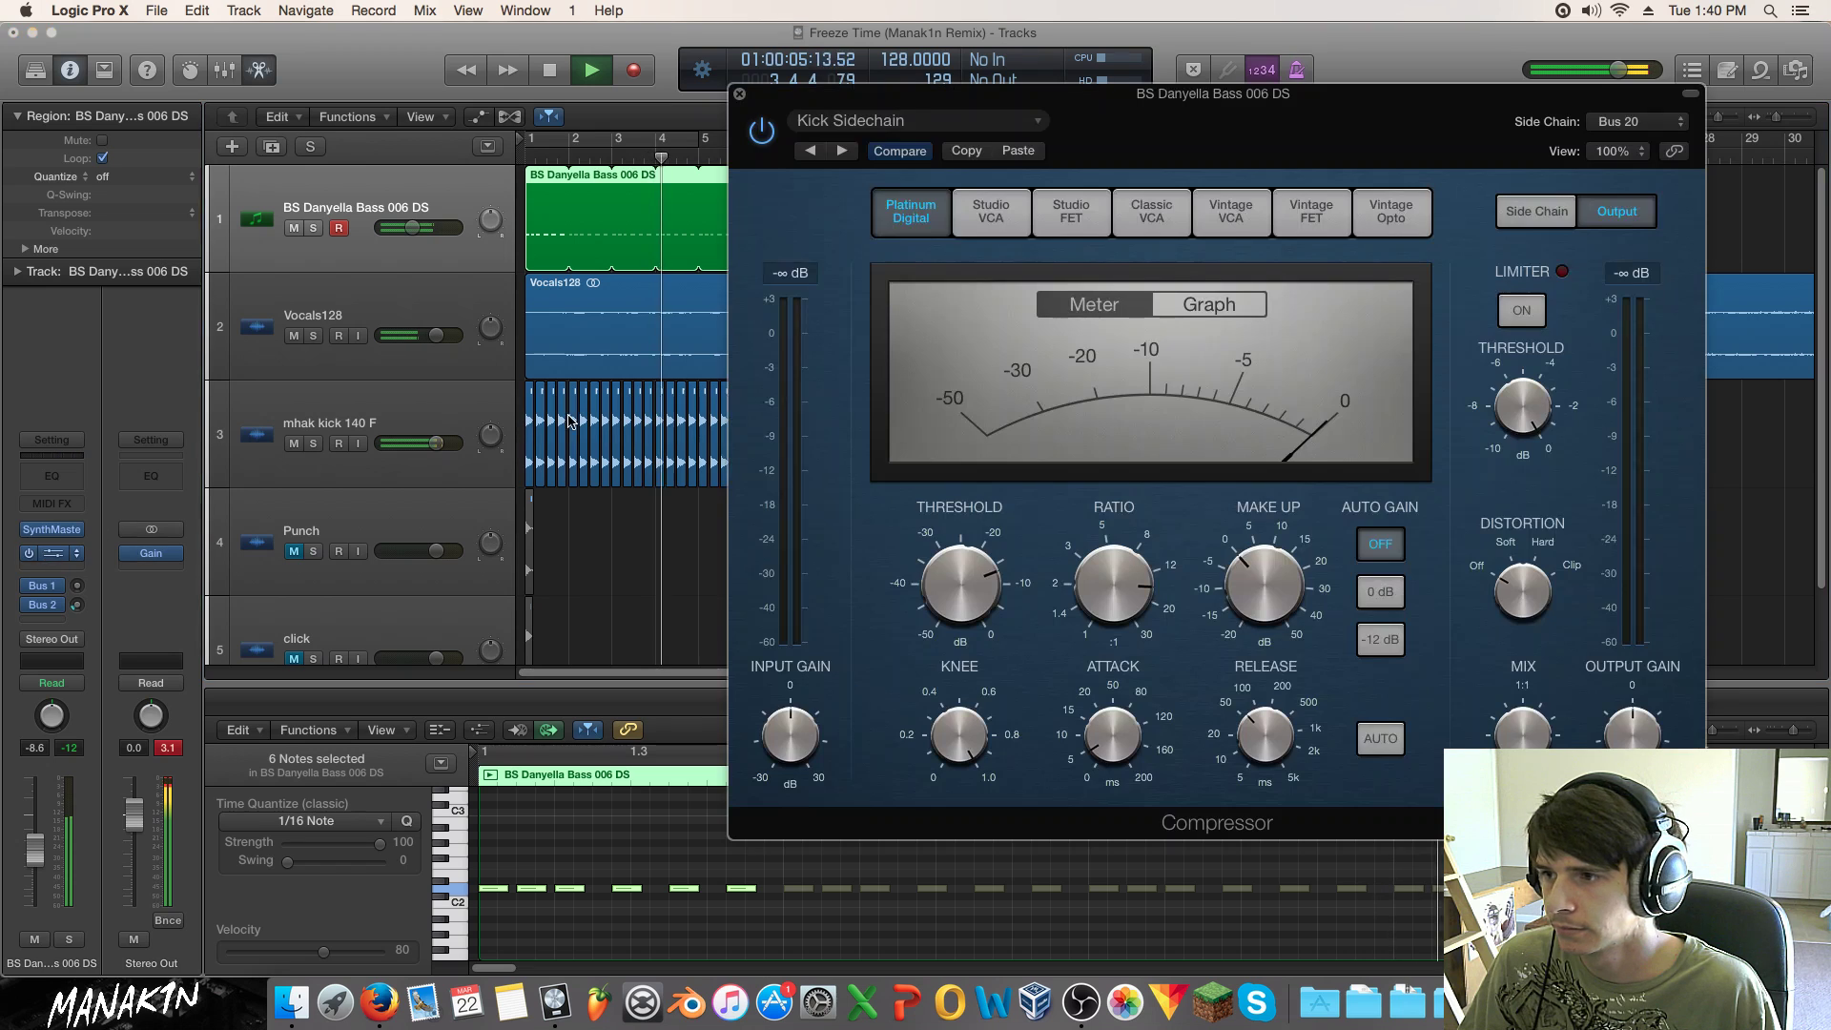
left_click_drag(959, 581, 943, 689)
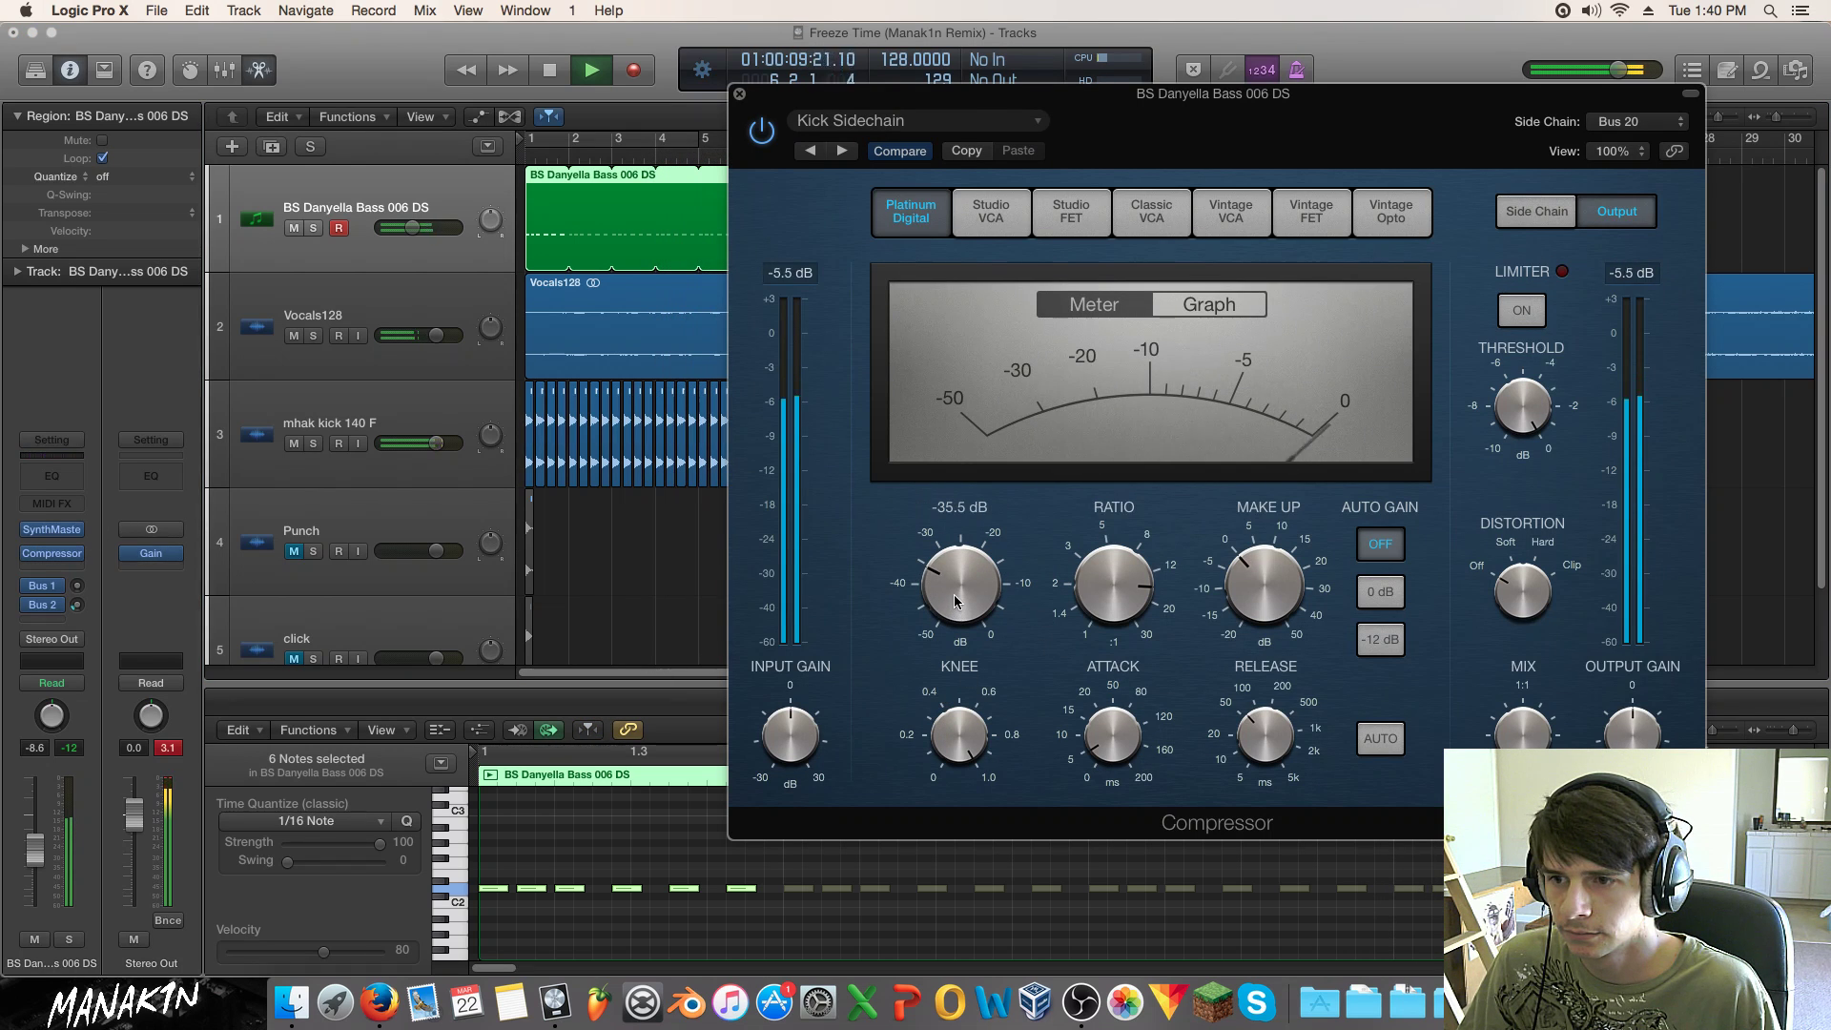
mouse_move(1117, 601)
left_click_drag(1120, 577, 1118, 541)
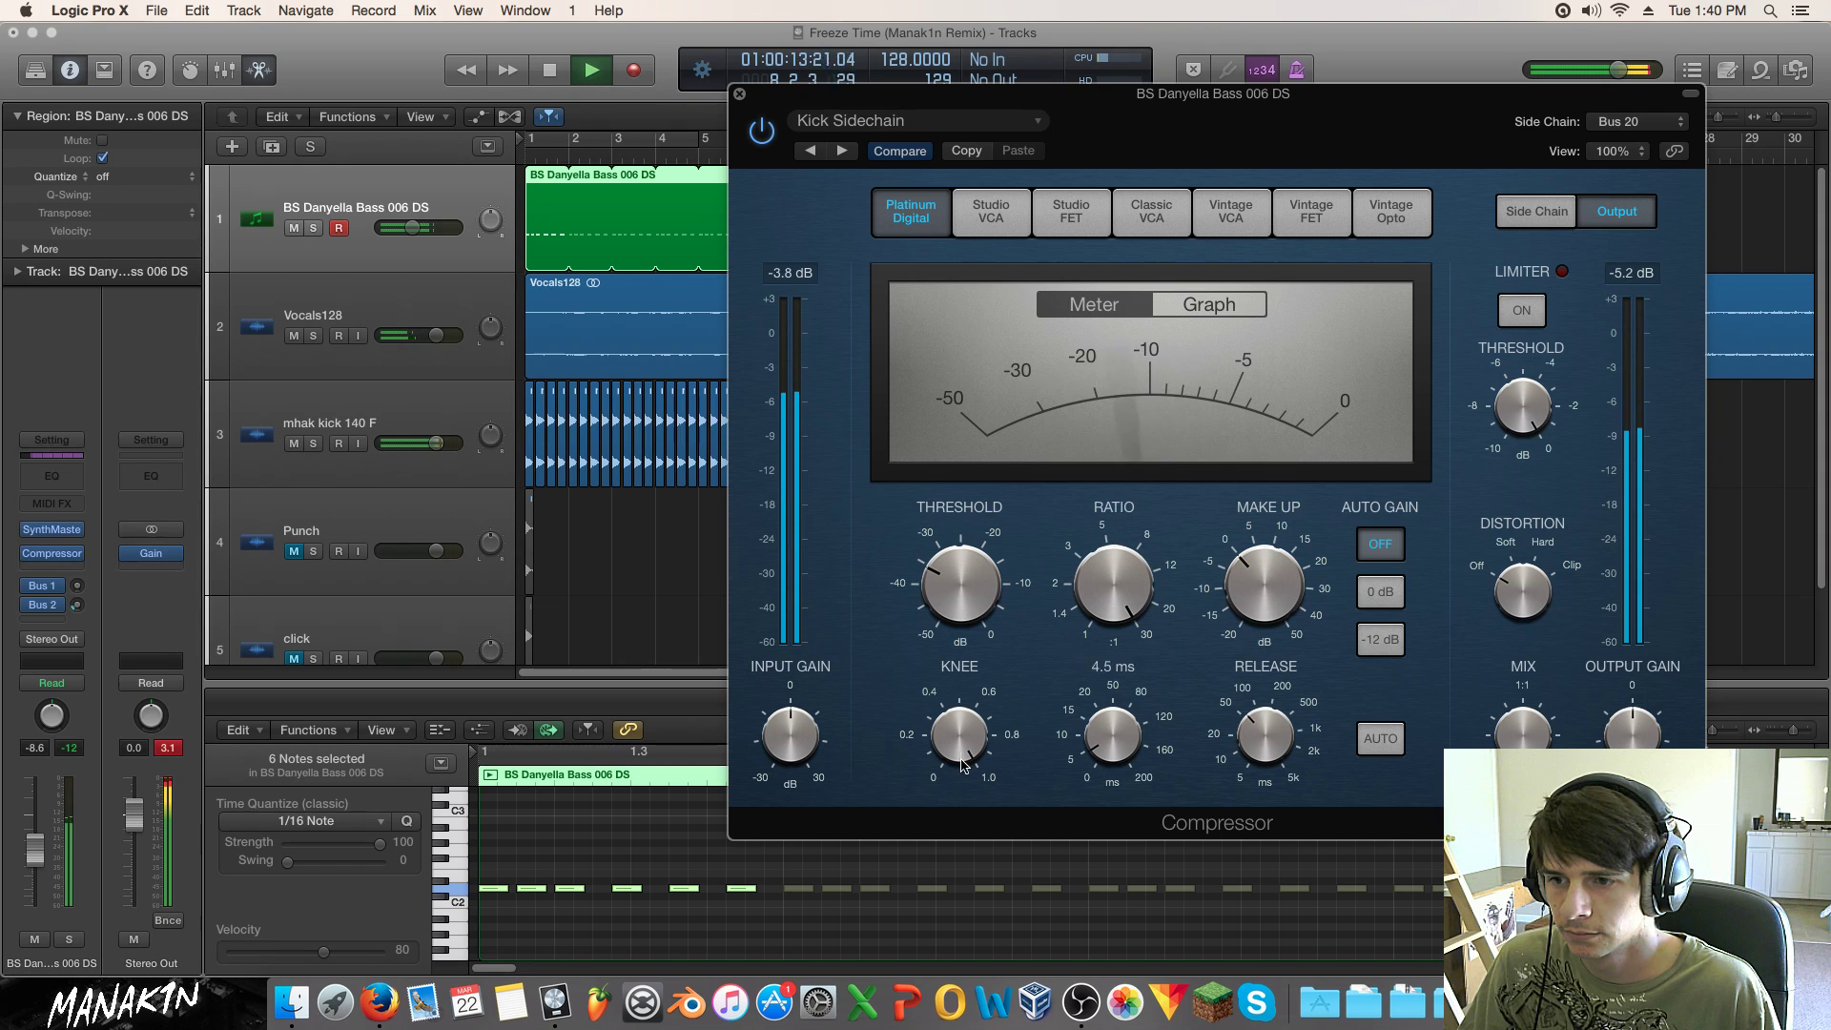
key("space")
left_click(739, 94)
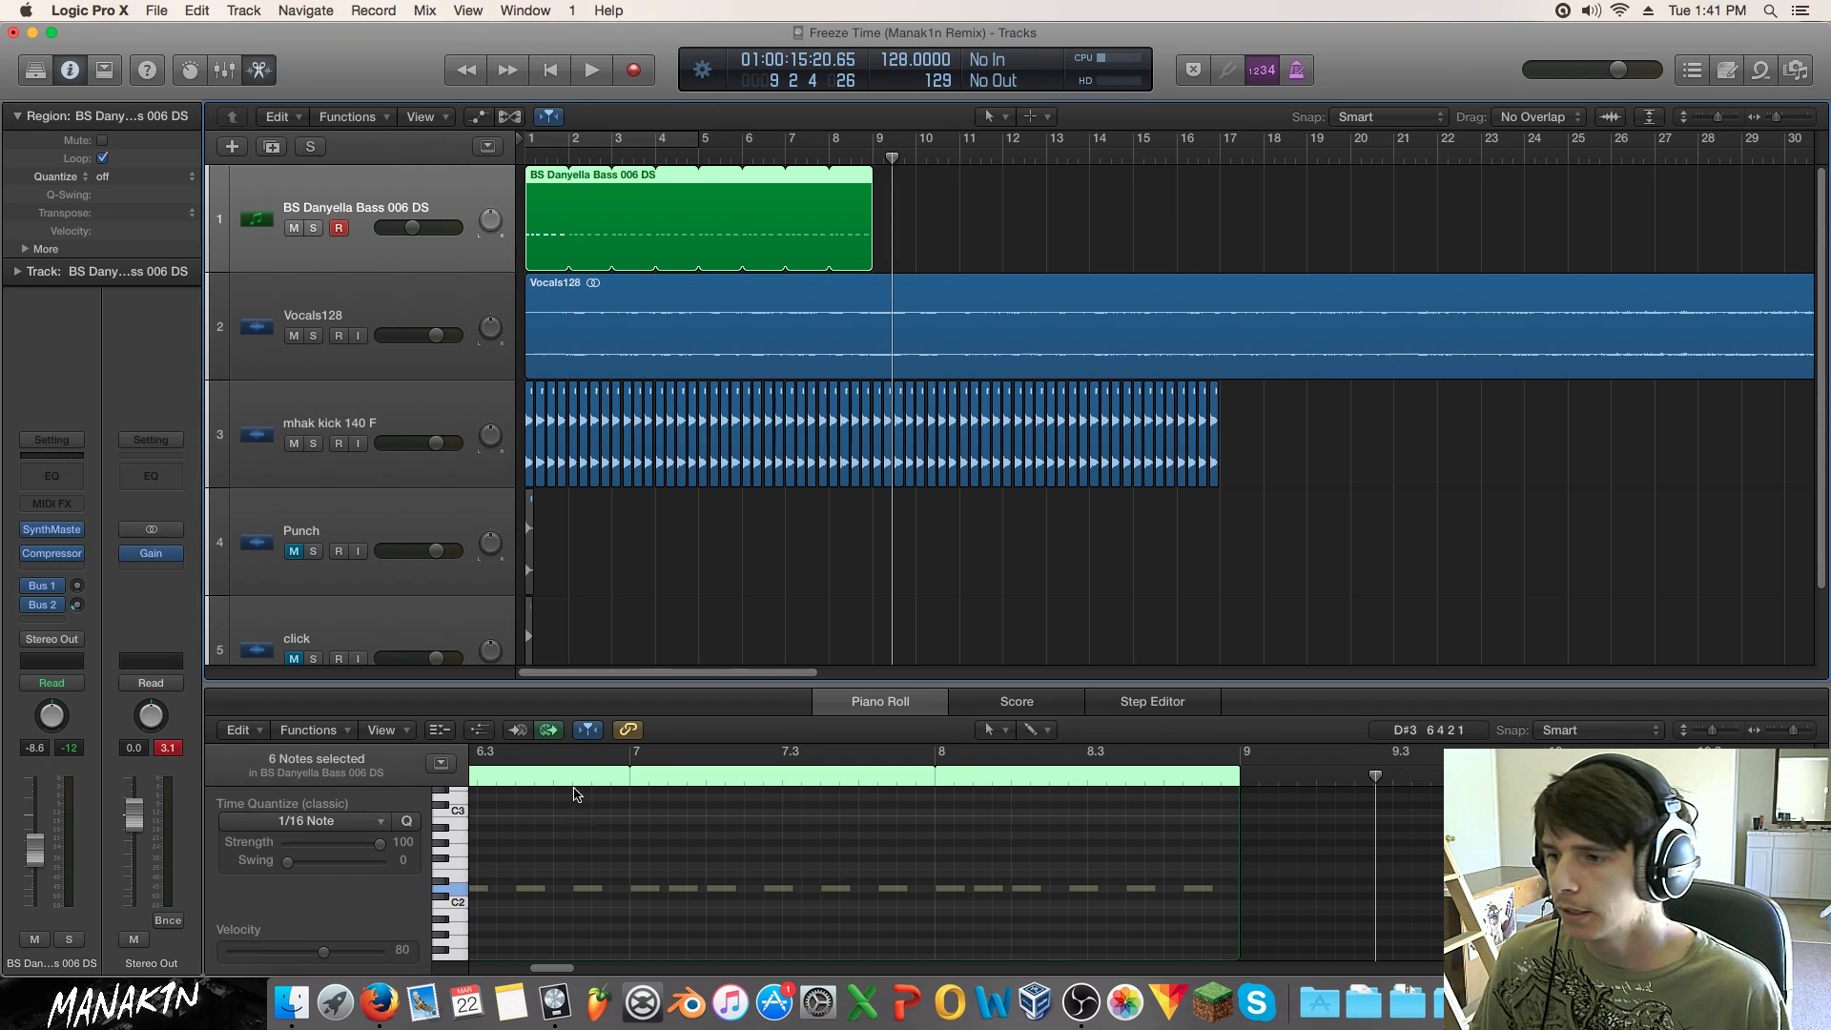
Step: Pencil in six short D2 notes at the start of the BS Danyella Bass region
left_click_drag(551, 967, 489, 964)
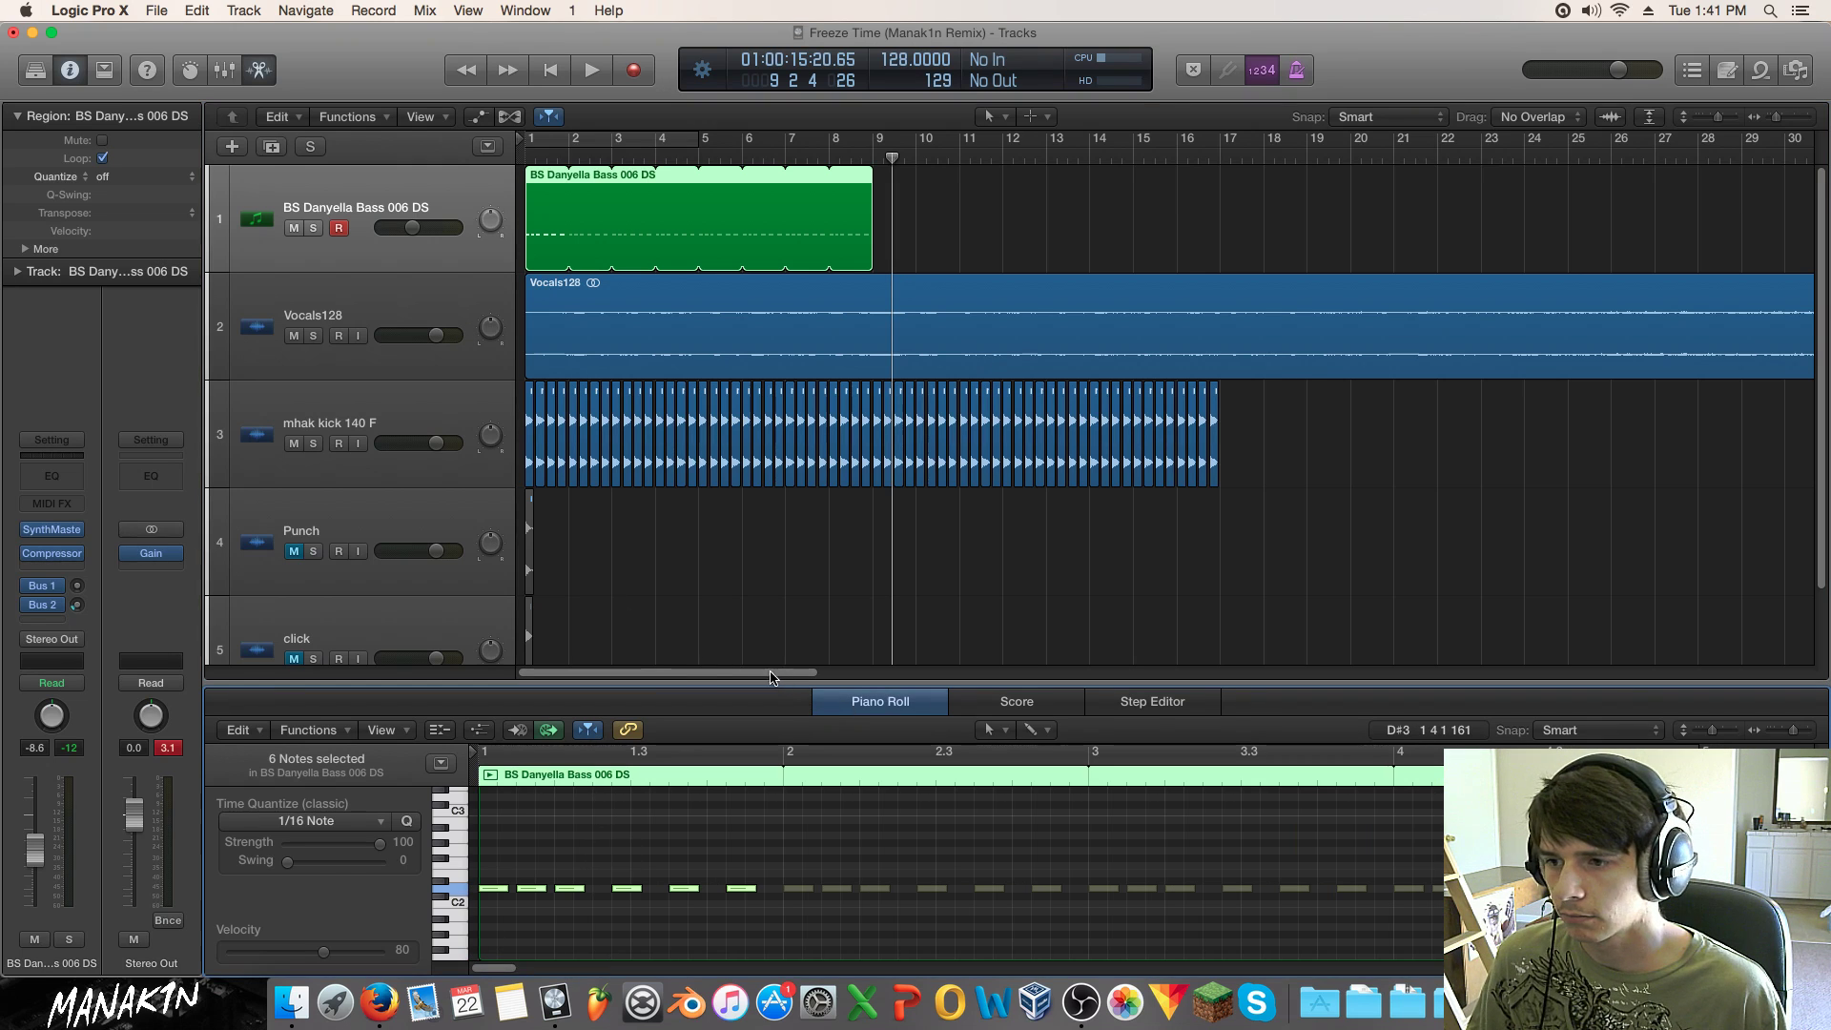
left_click_drag(699, 677, 639, 675)
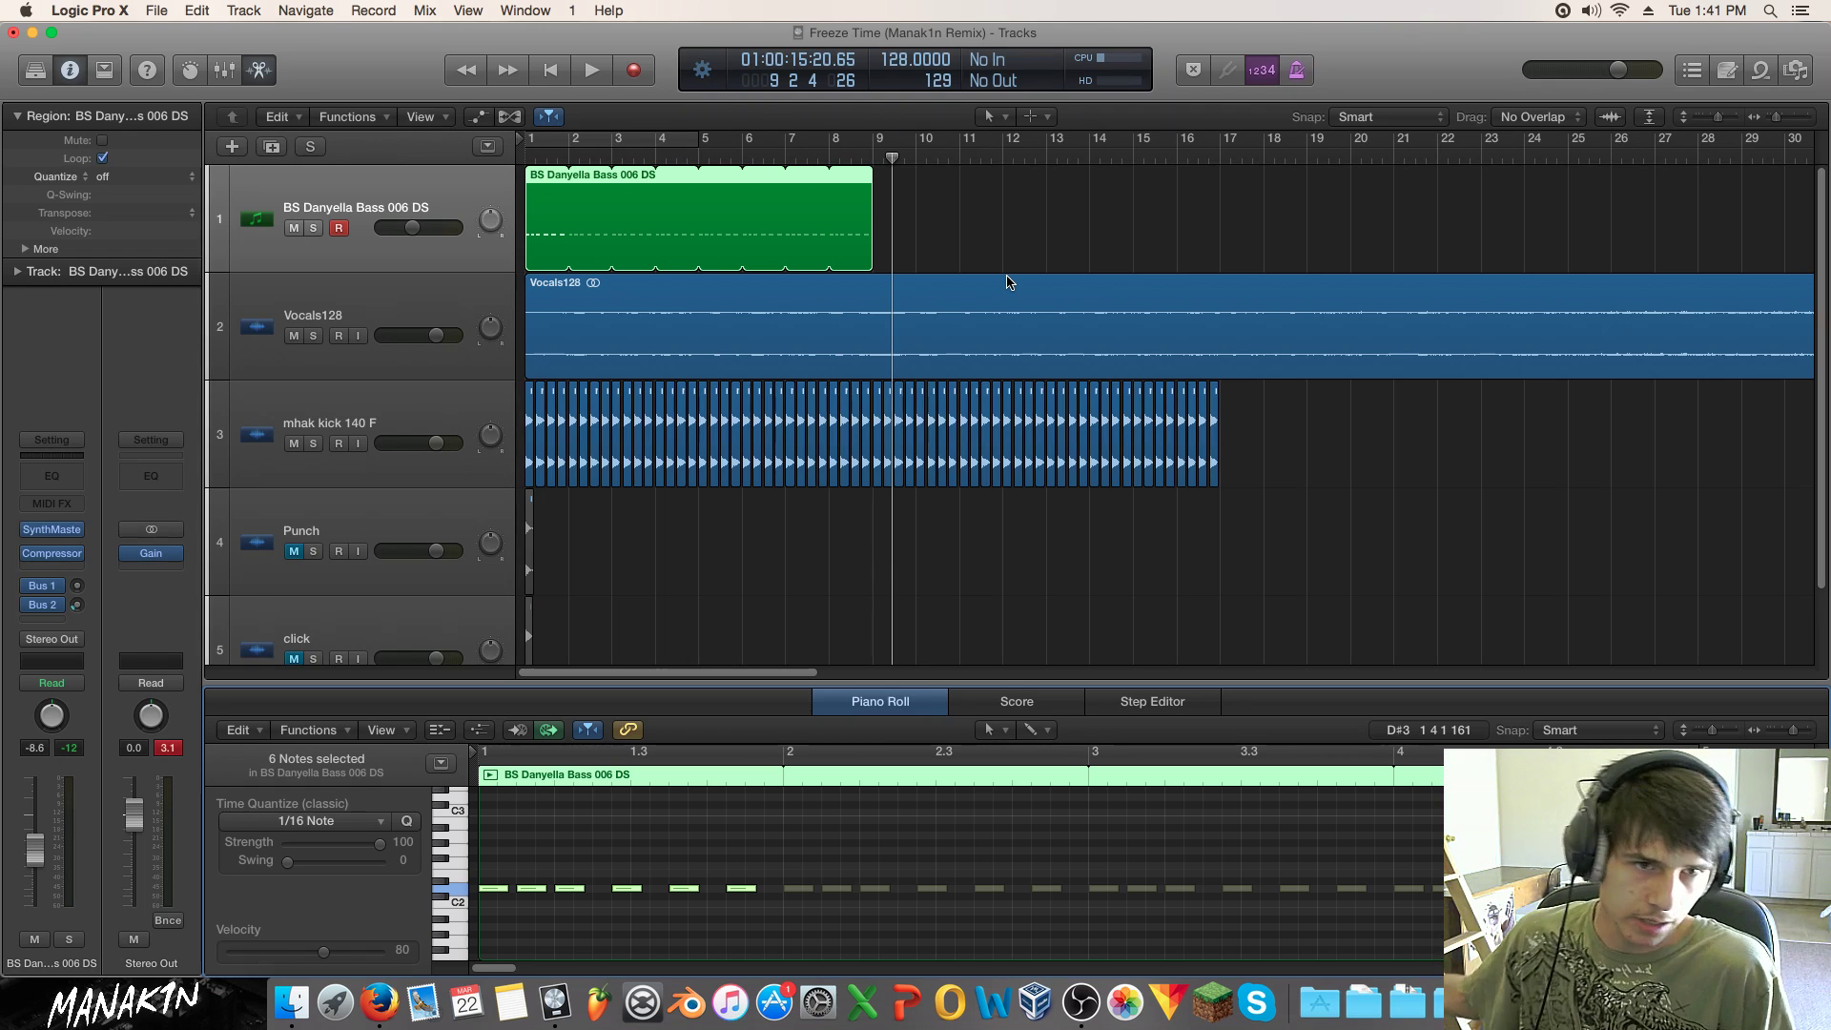
Step: Raise the first bass note from D2 to E2 and play the line from the beginning
left_click(575, 877)
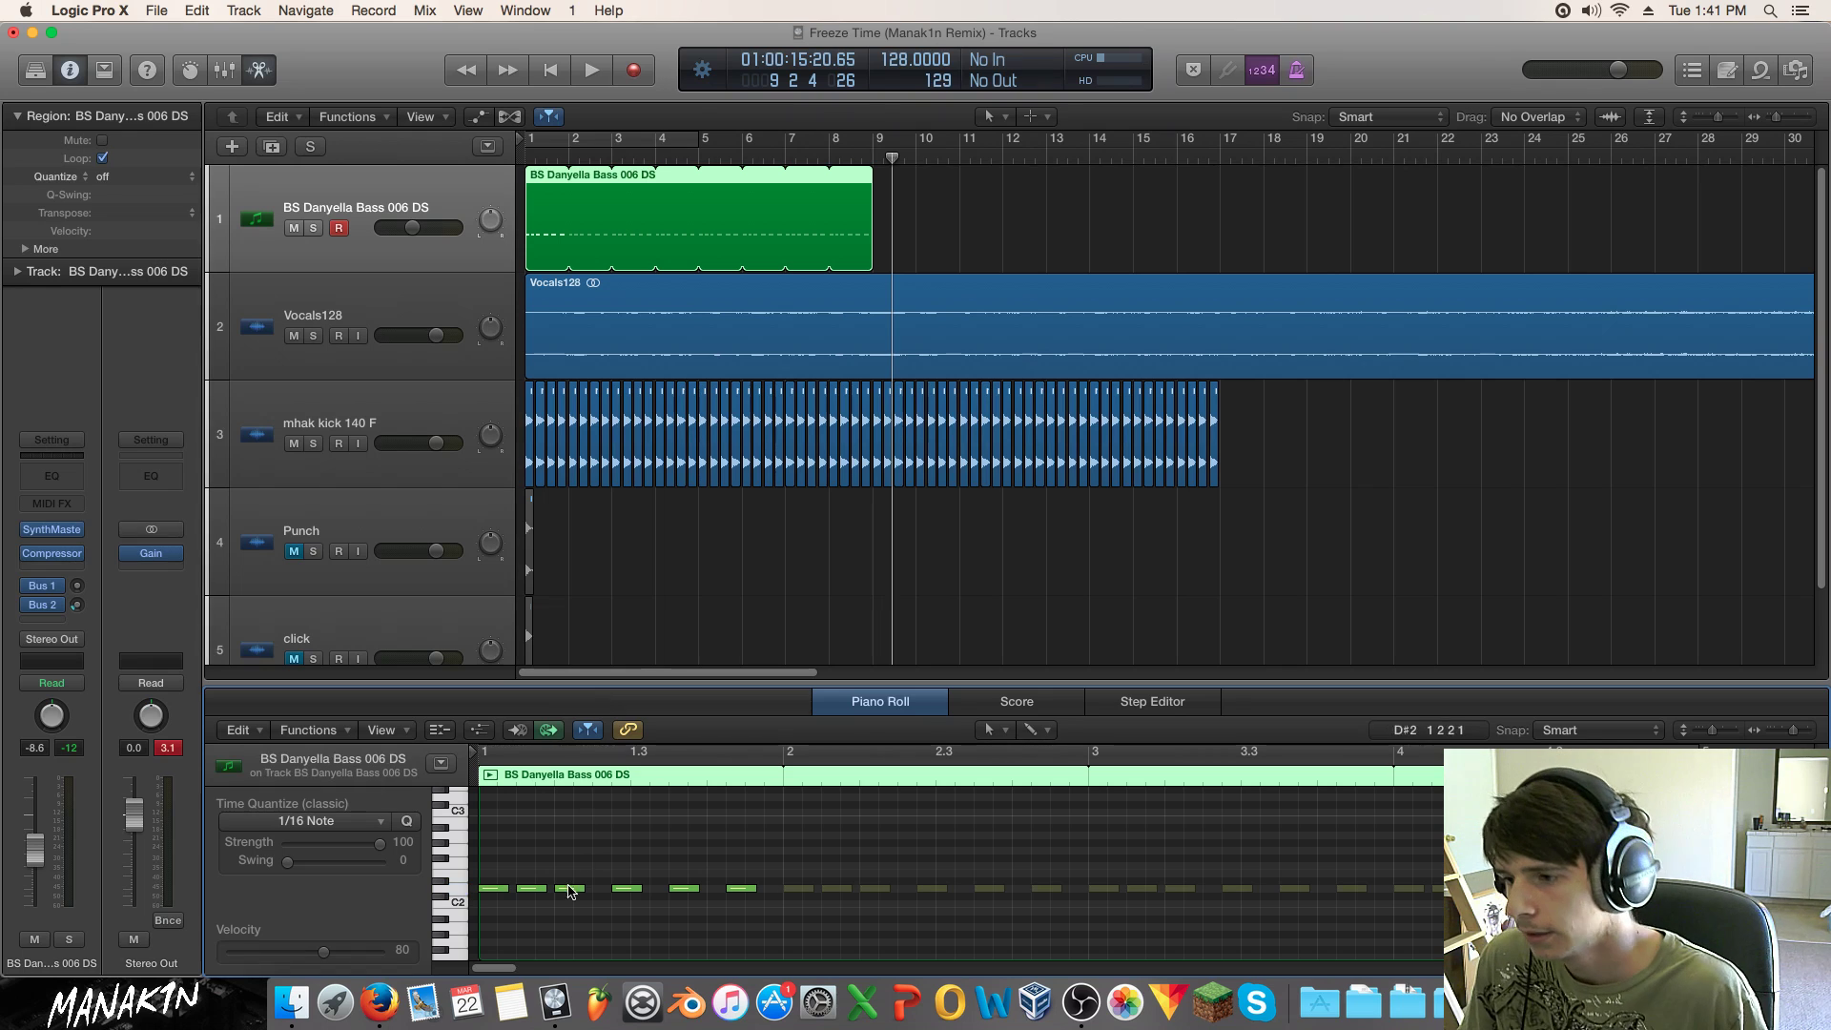
left_click_drag(495, 888, 496, 875)
key("Return")
key("space")
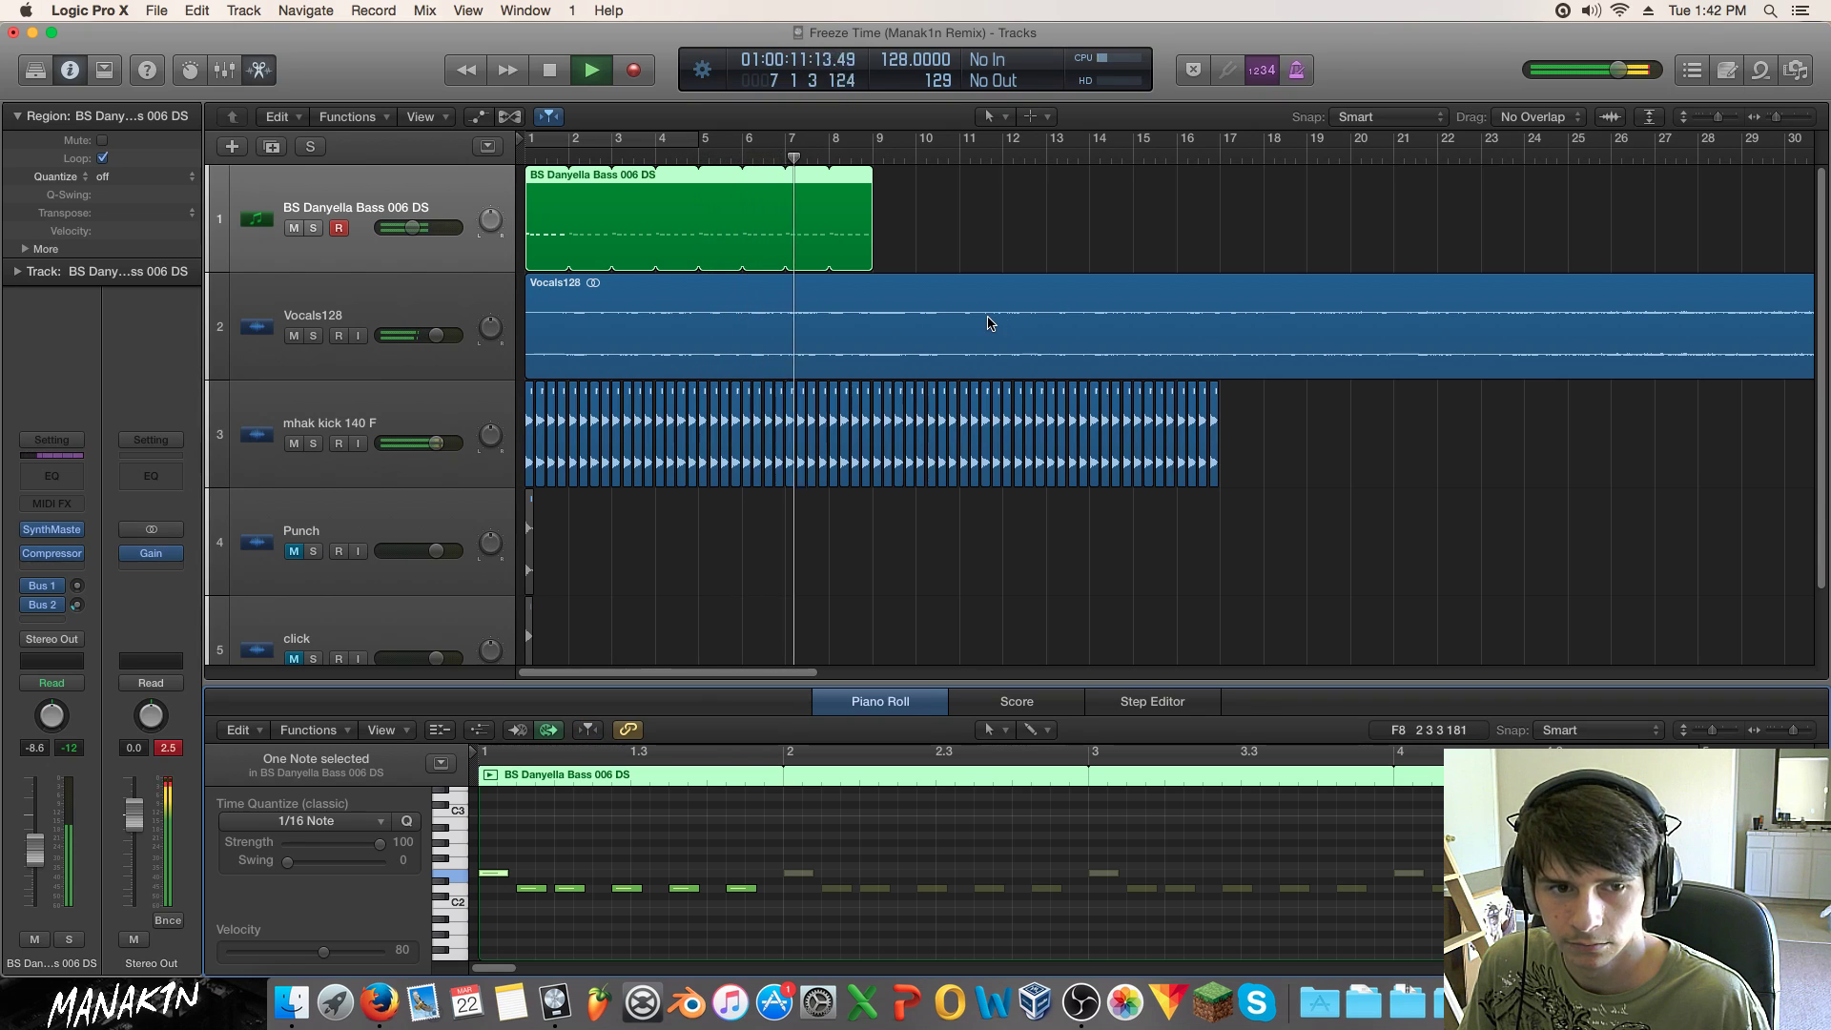
key("space")
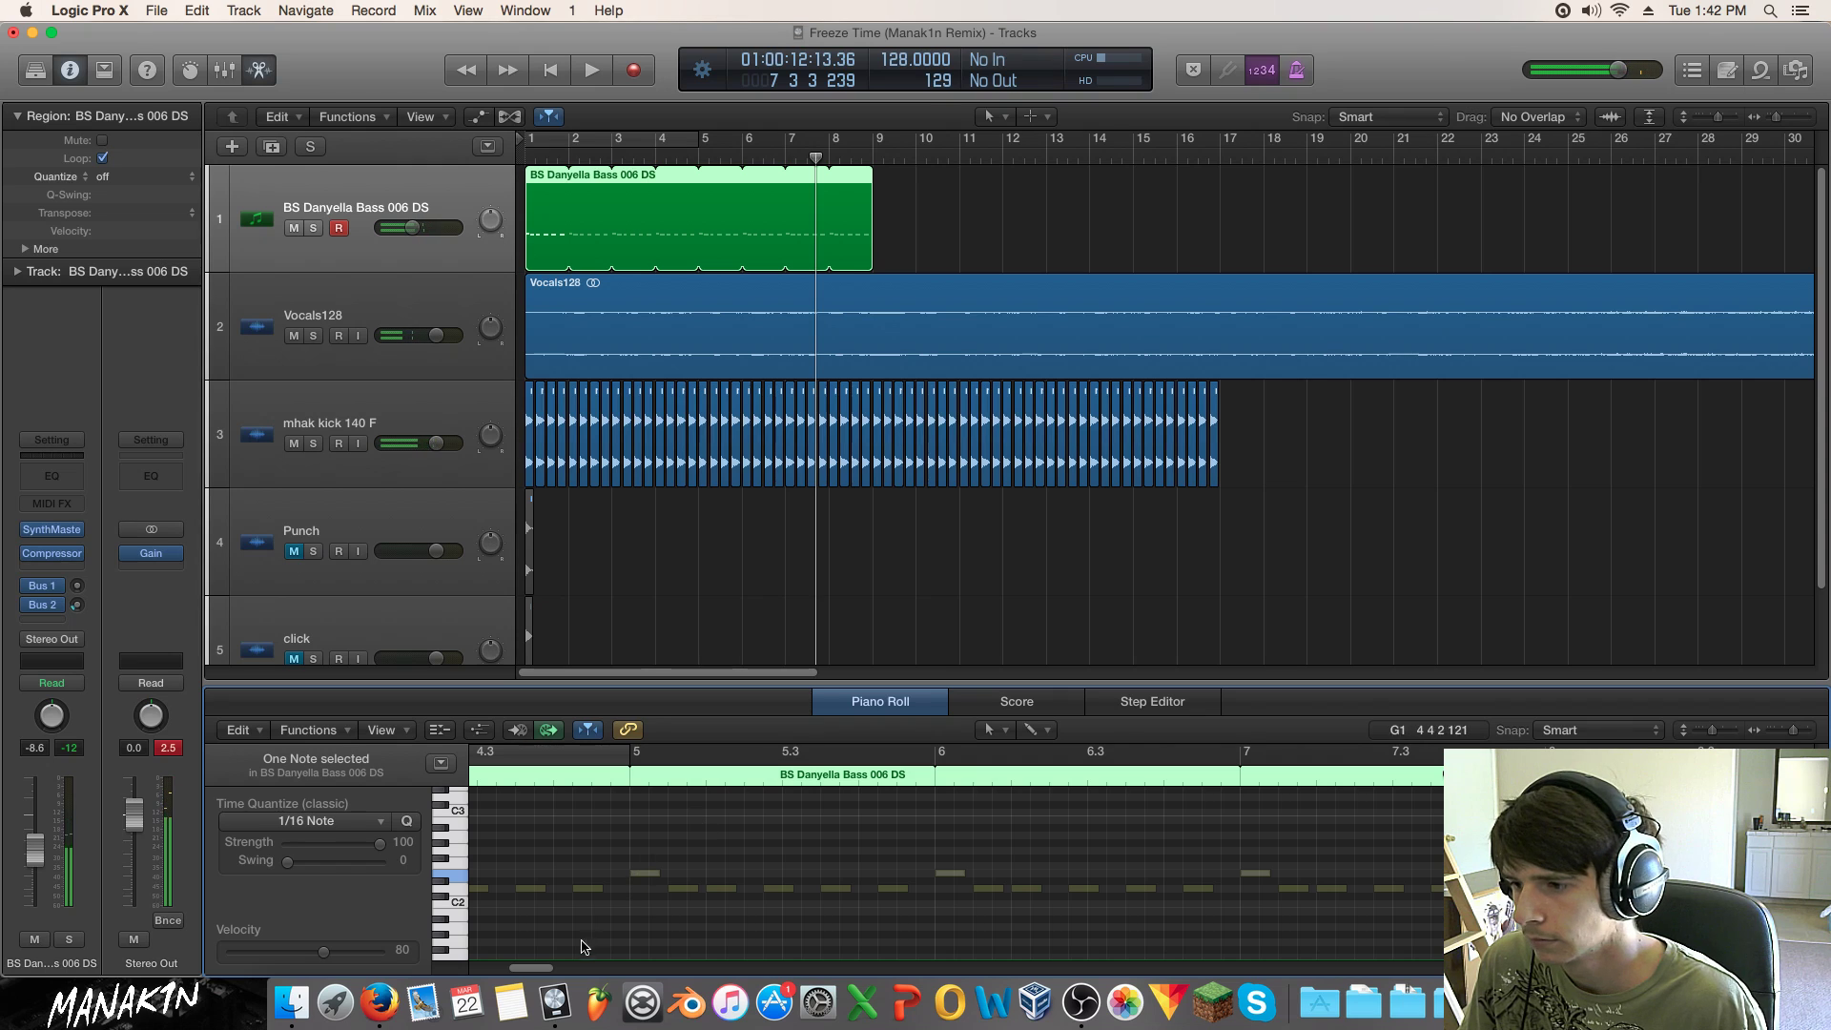
Step: Extend the bass region's loop to two bars and pencil in a bar-2 note, a higher note and a D2
left_click_drag(531, 970, 494, 970)
left_click_drag(569, 253, 613, 252)
left_click(799, 875)
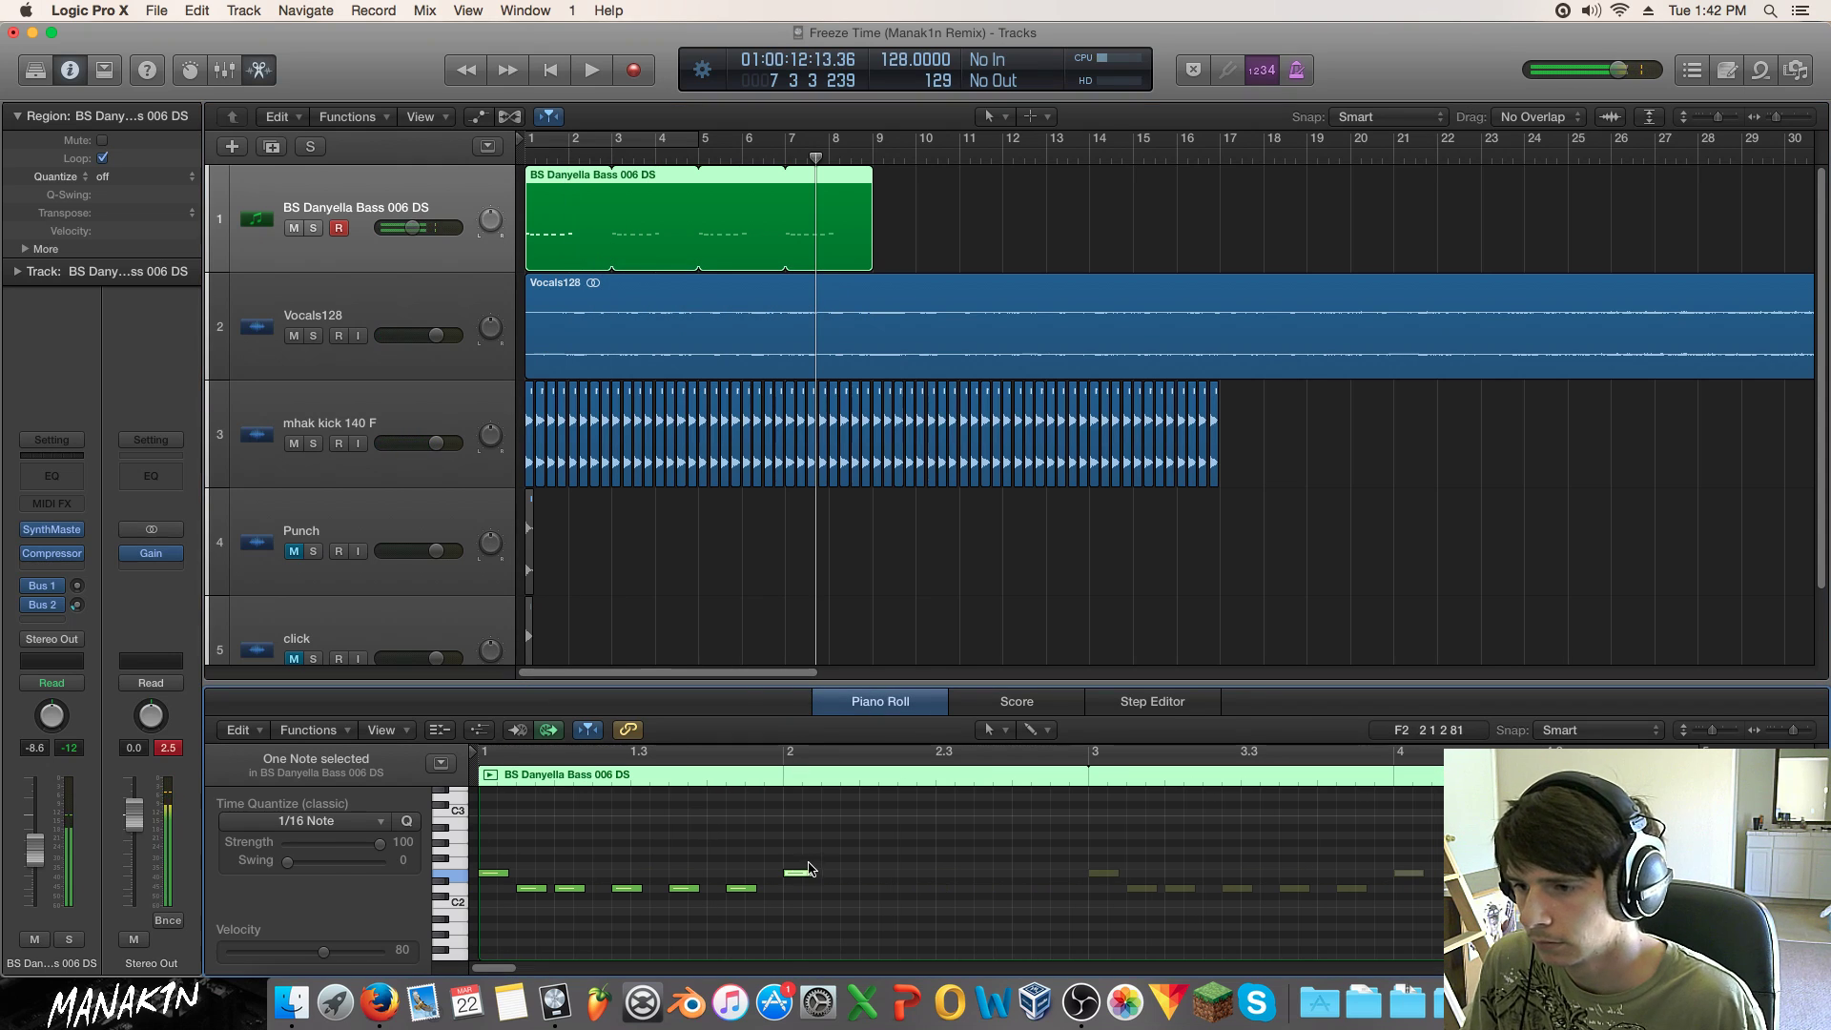
left_click(799, 876)
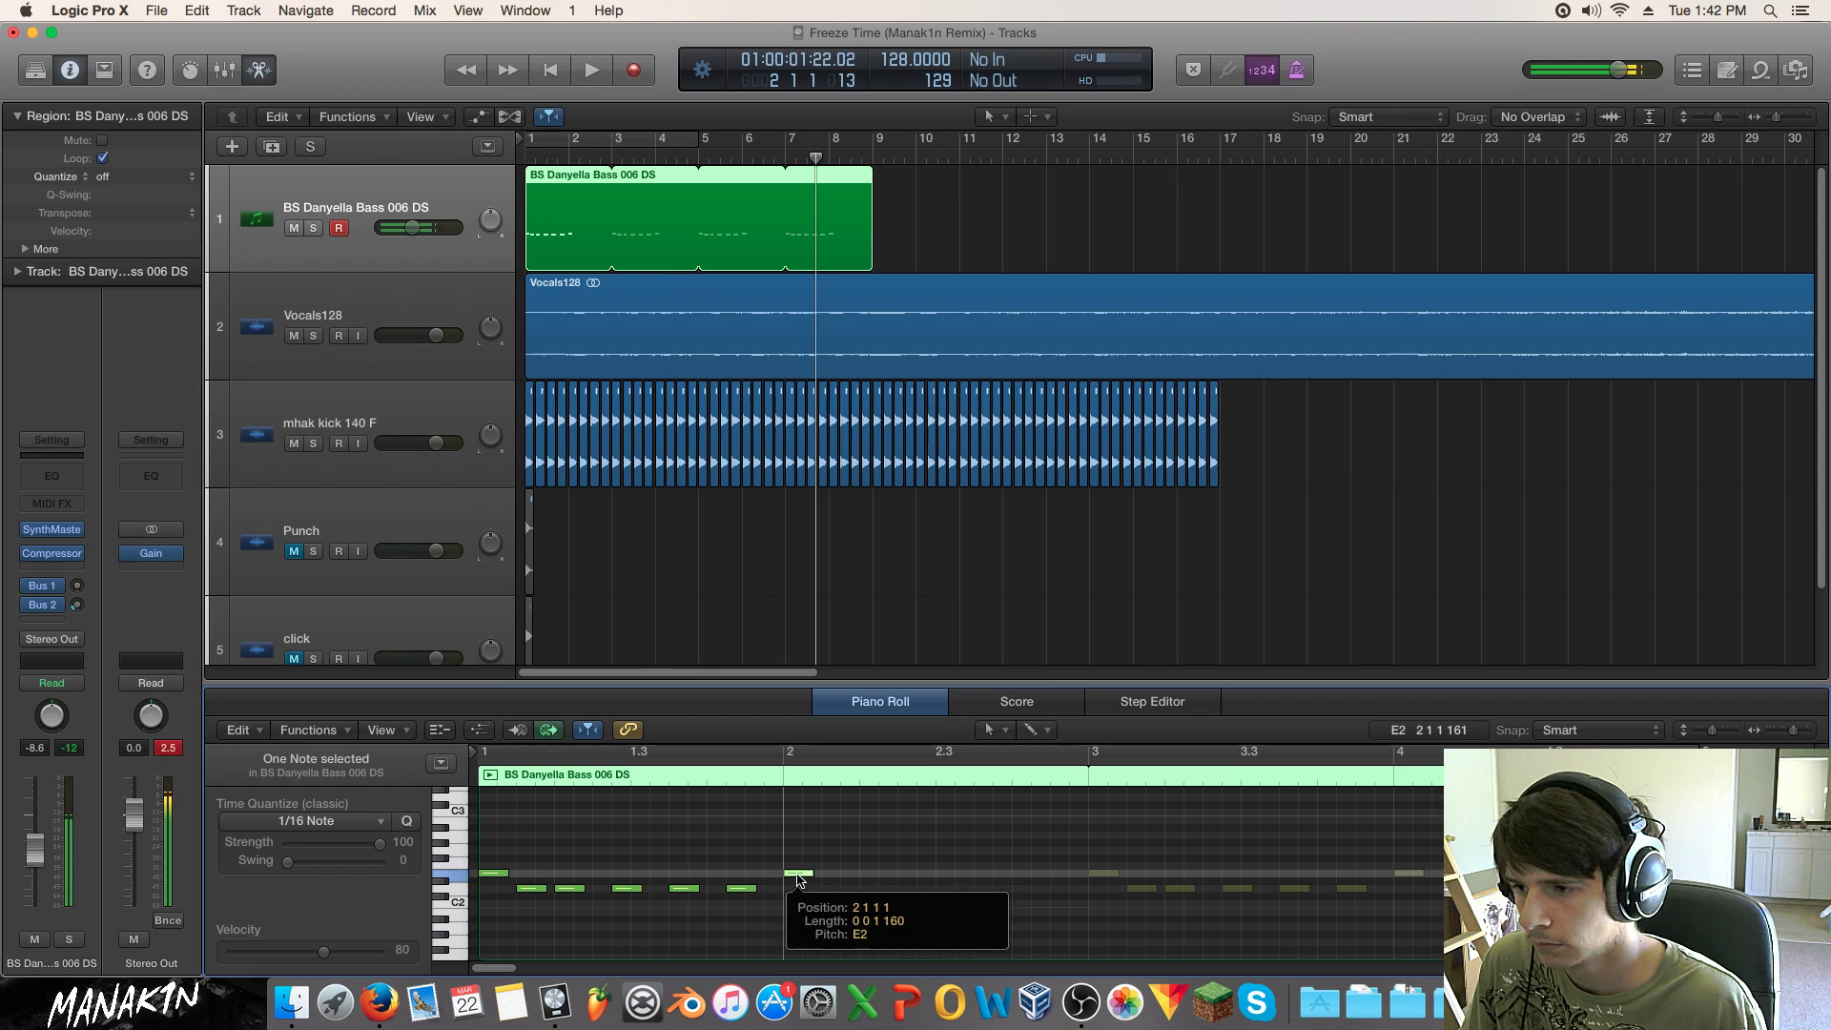
left_click(848, 866)
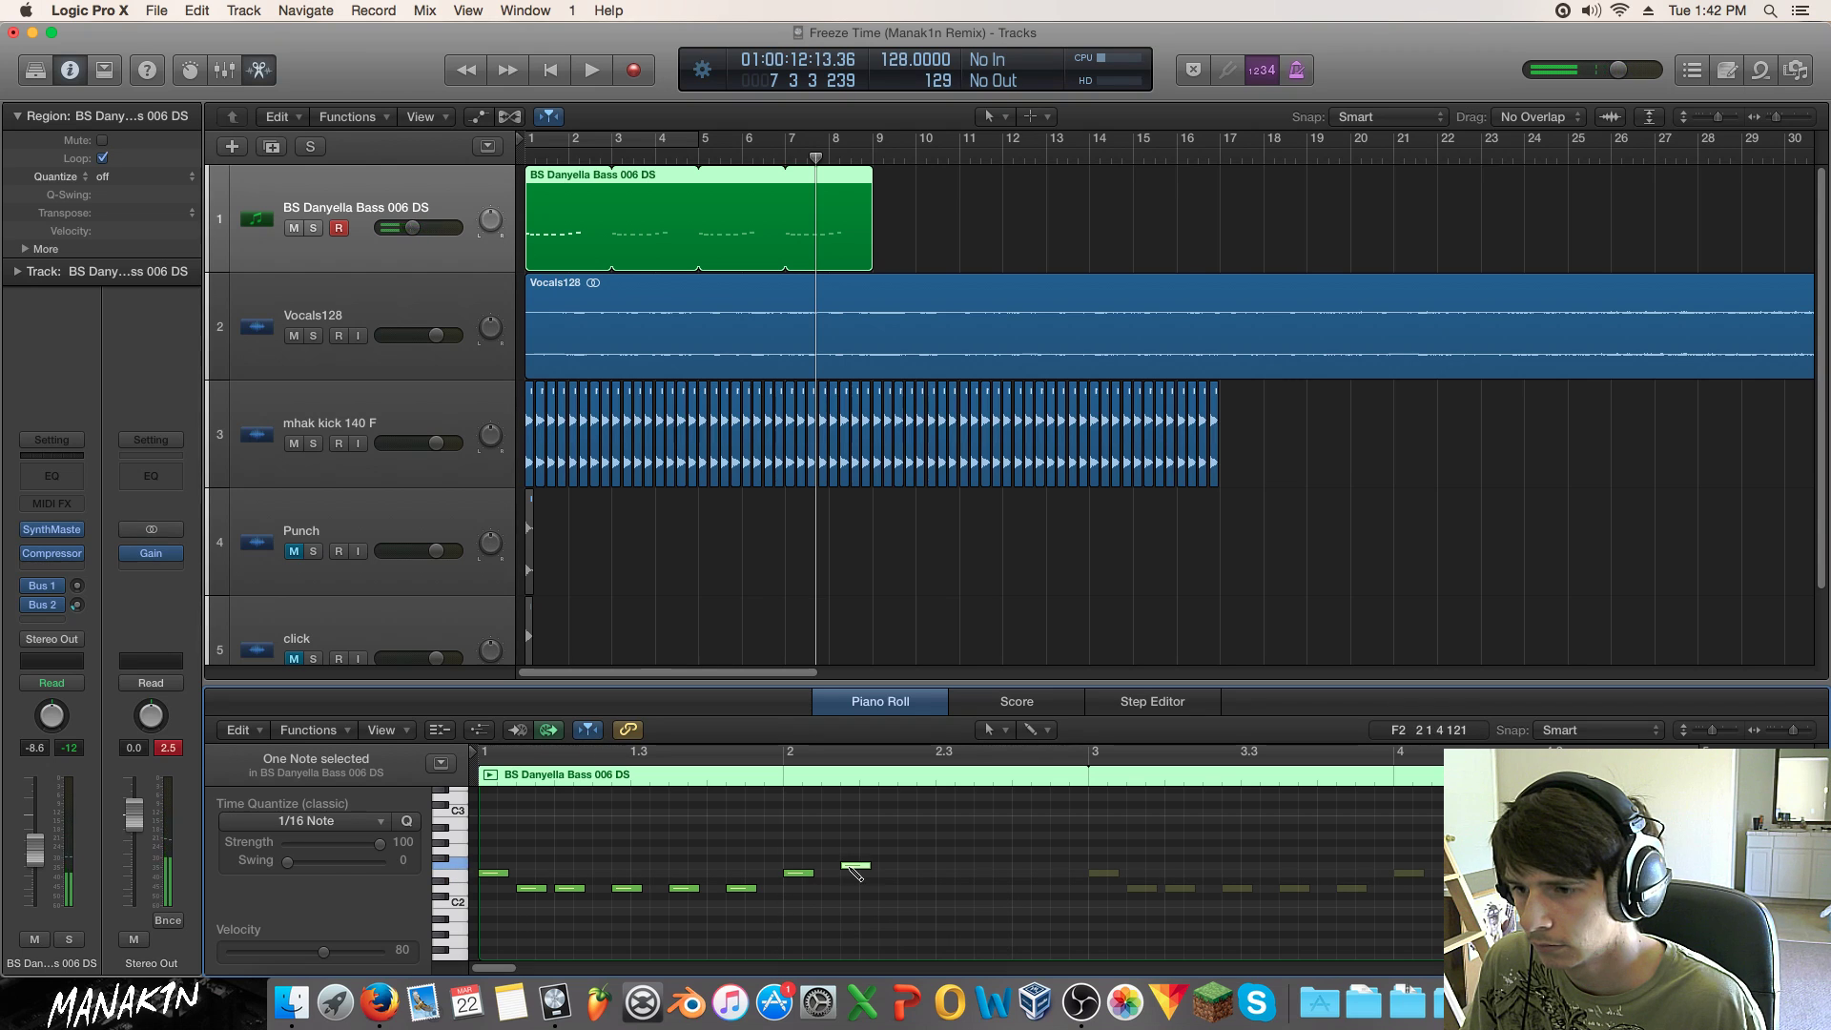
left_click(902, 888)
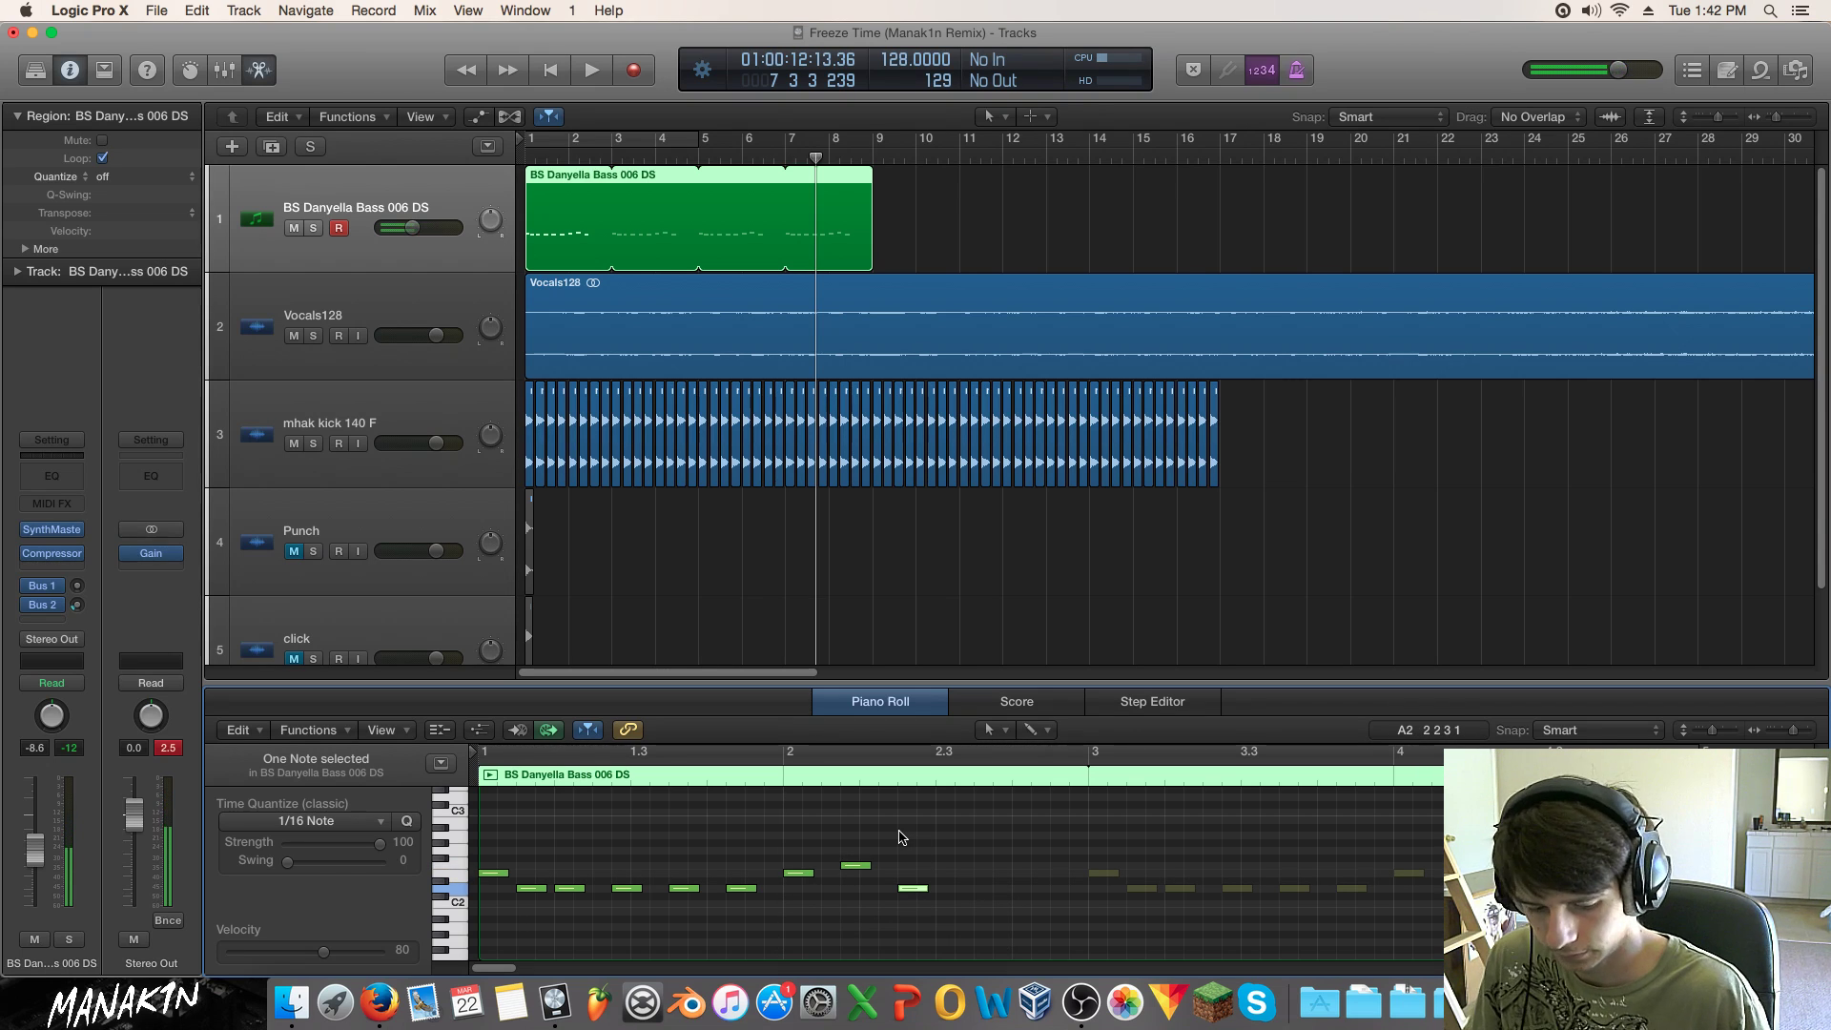
key("Return")
key("space")
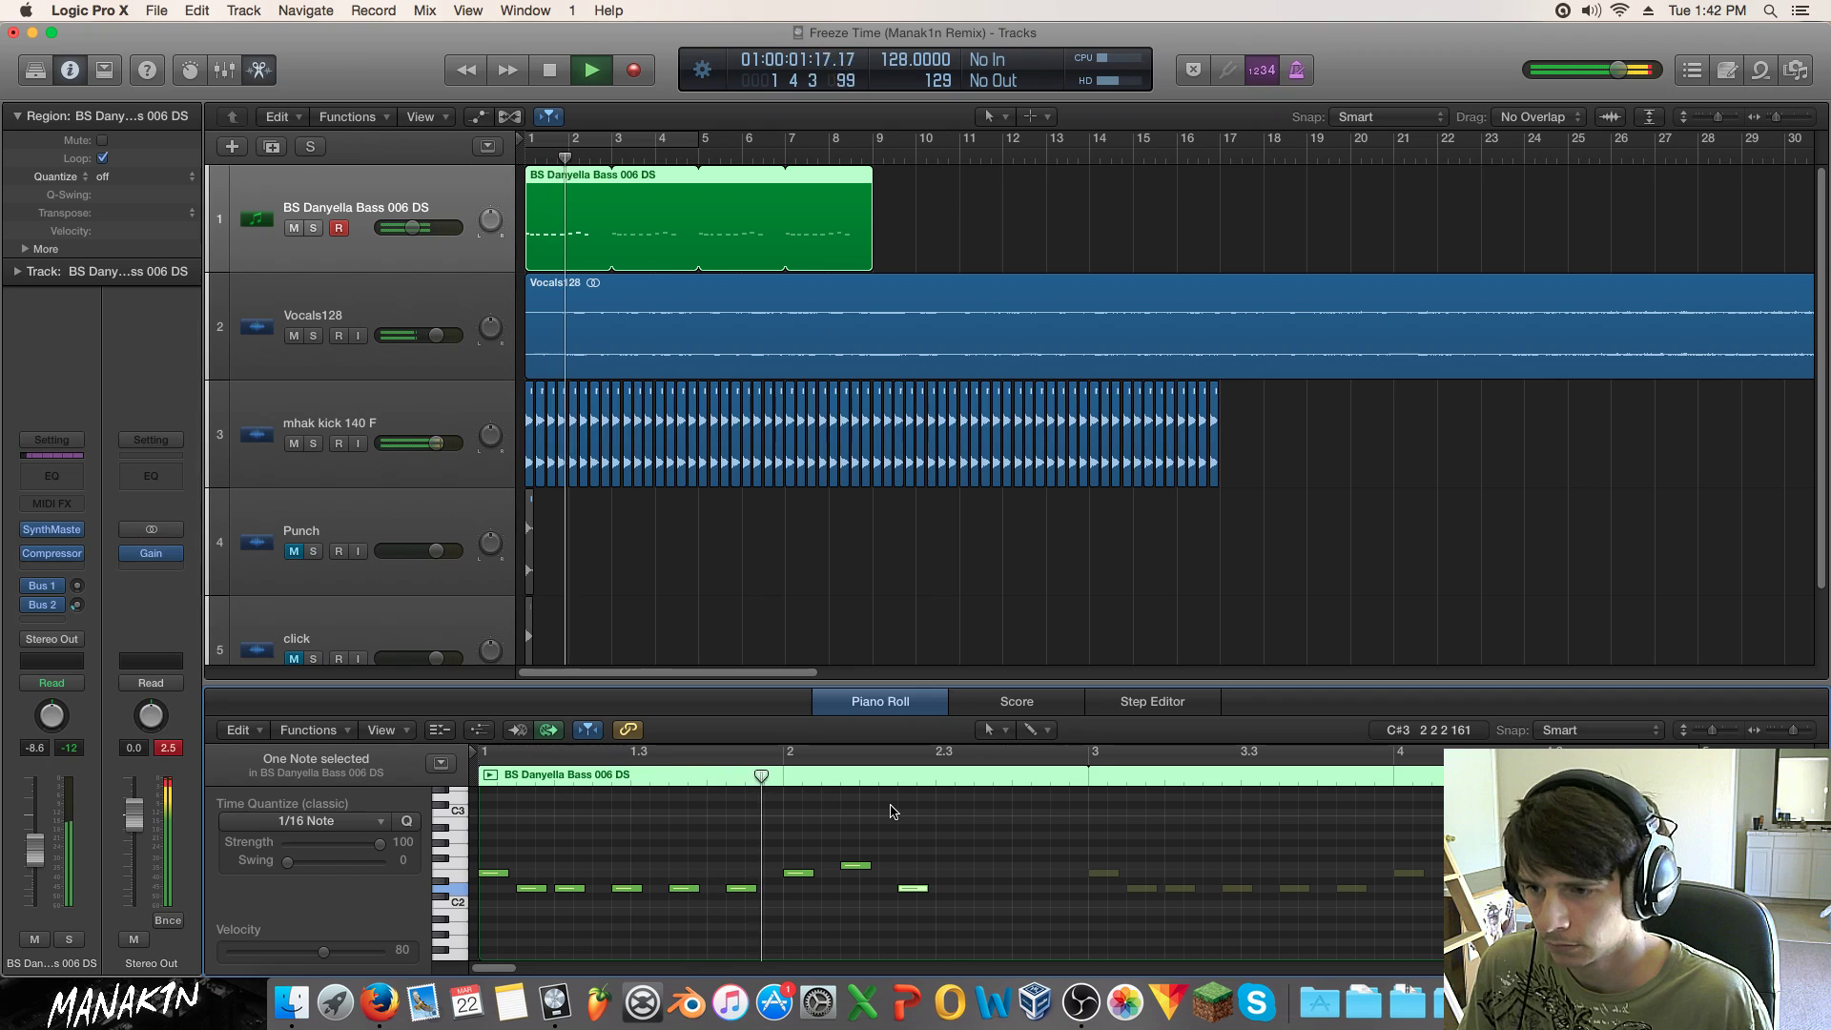
key("space")
Step: Add two more D2 notes in bar 2 and audition the pattern from bar 1
left_click(946, 888)
left_click(1001, 888)
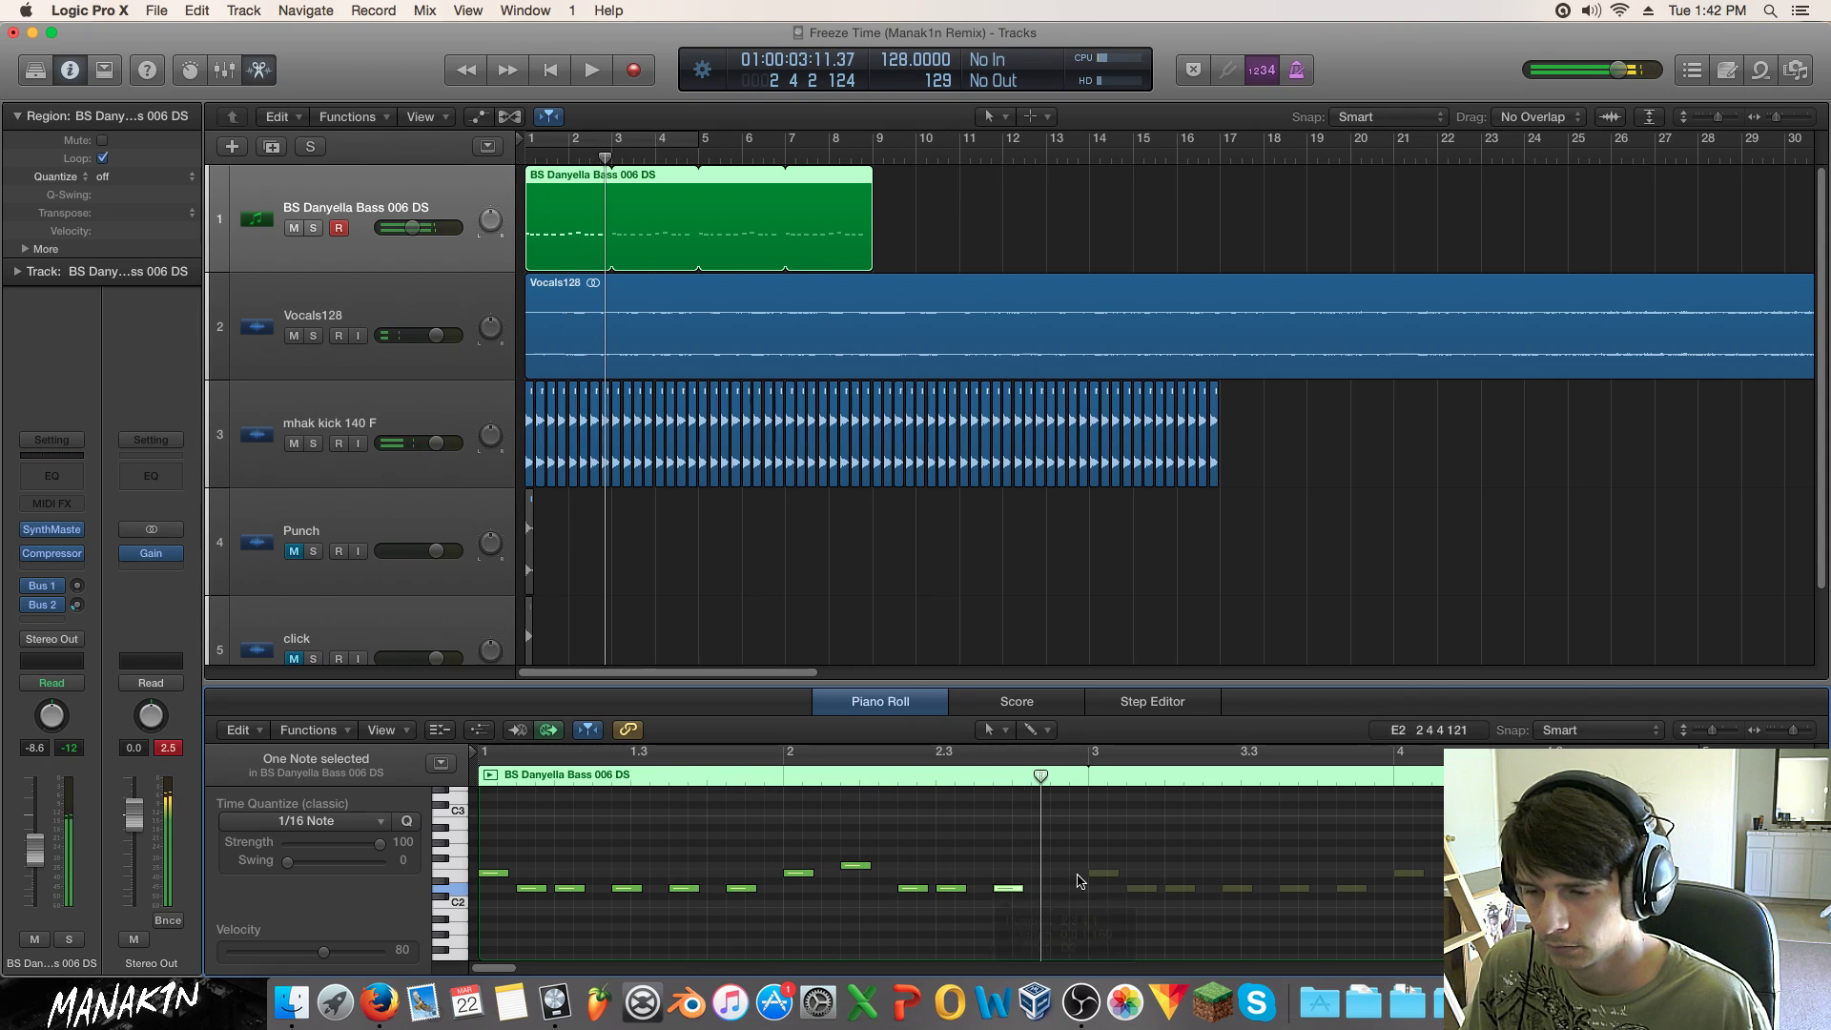
key("Return")
key("space")
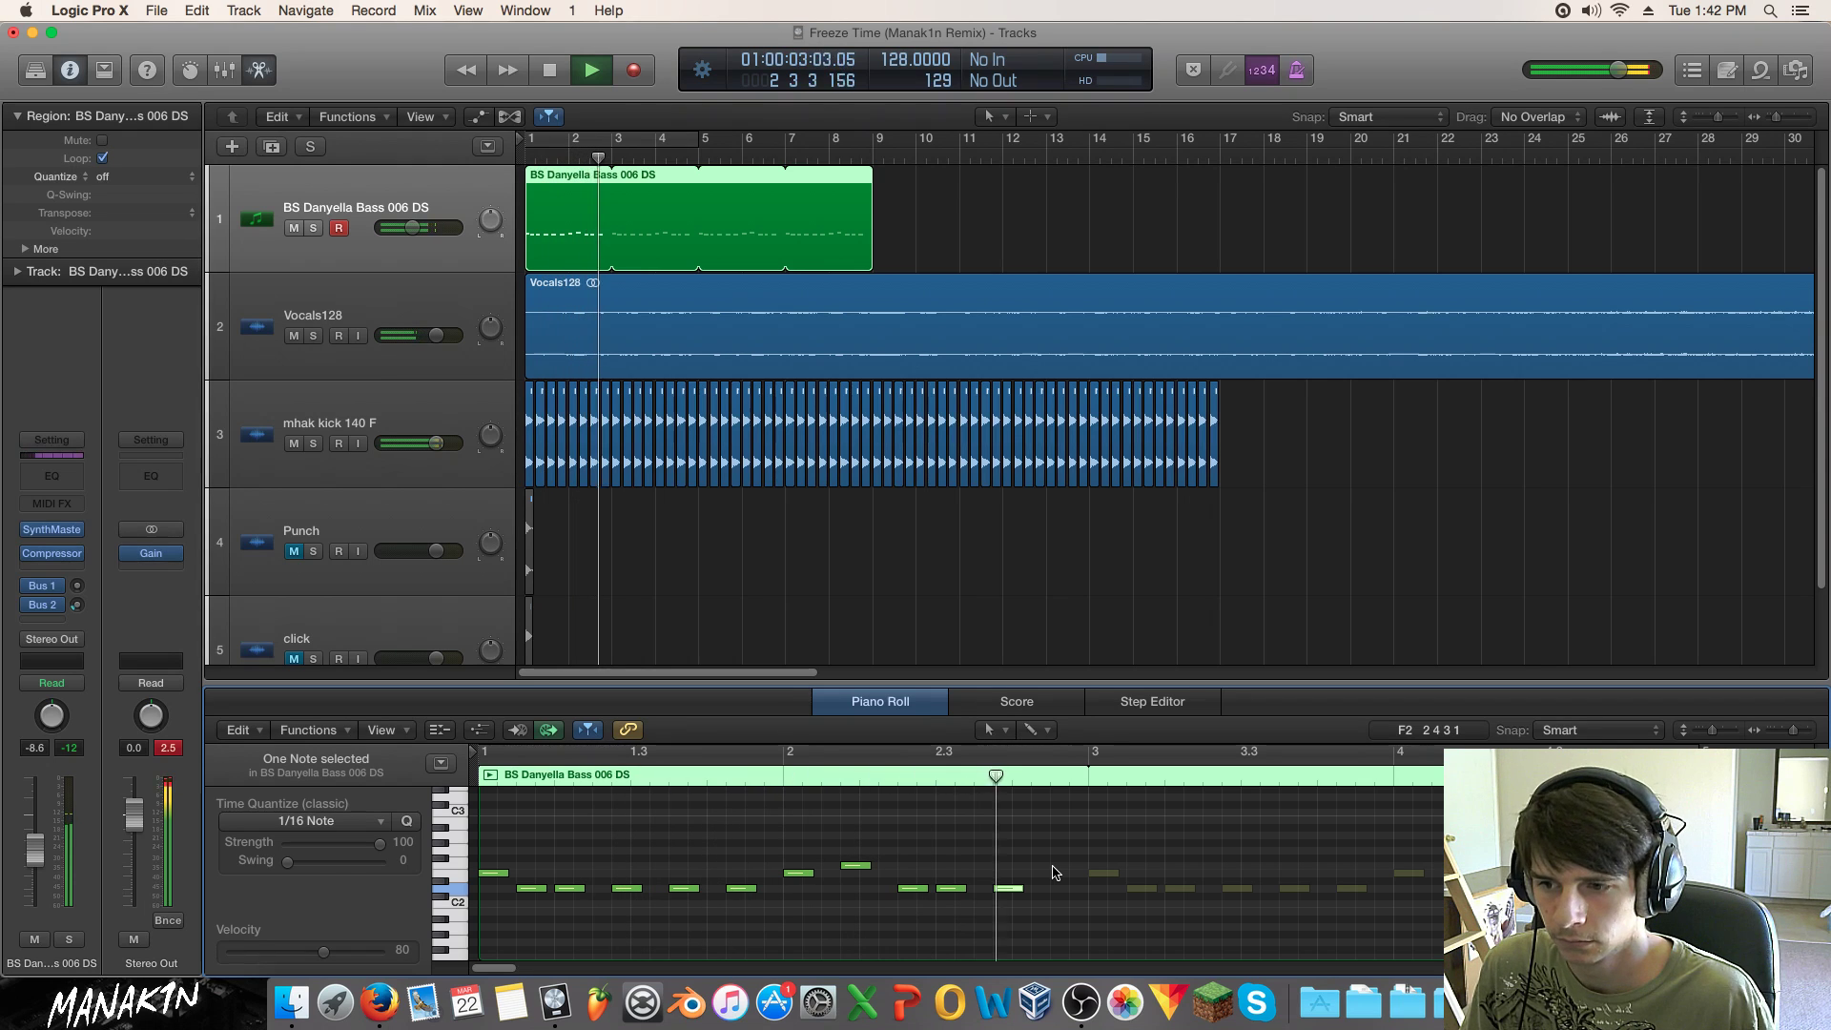
key("space")
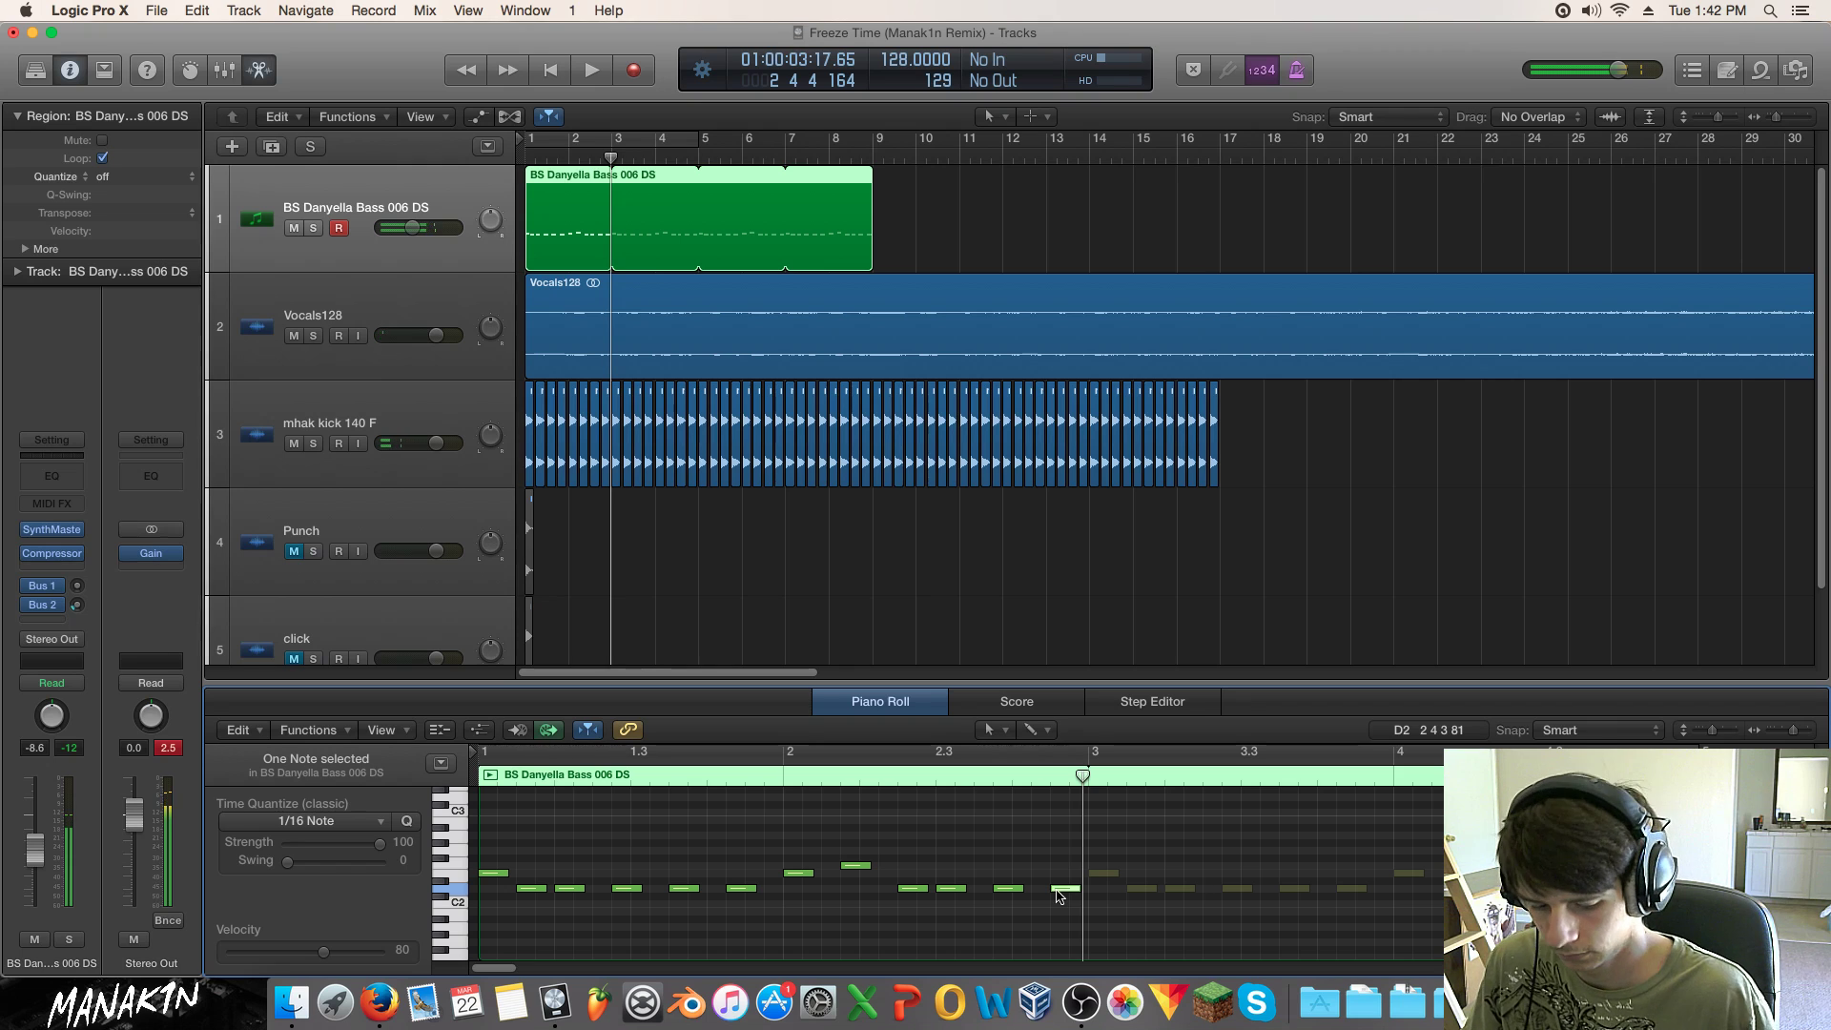
key("space")
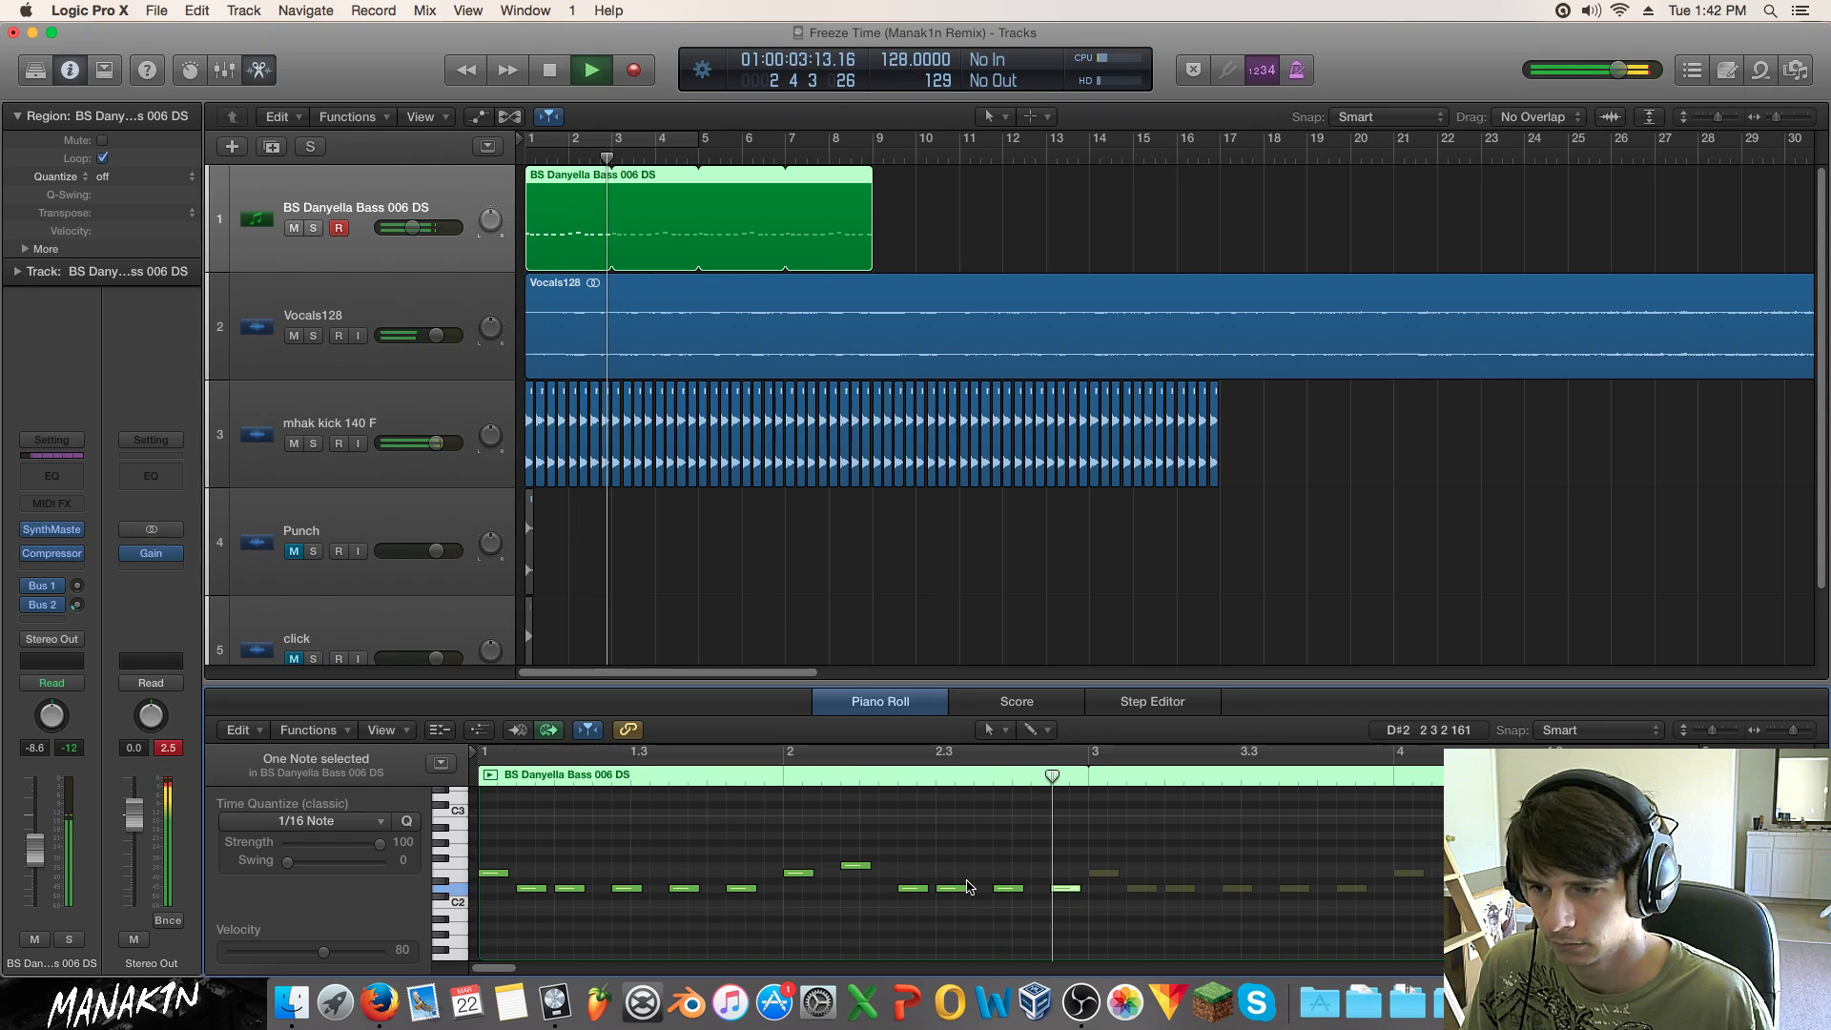
key("space")
Step: Nudge the bar-2 F2 note earlier and shift the D2 notes by a sixteenth
mouse_move(855, 867)
left_mouse_down()
mouse_move(838, 868)
mouse_move(855, 867)
left_mouse_up()
left_click(789, 777)
key("space")
key("space")
left_click(912, 891)
mouse_move(911, 892)
left_mouse_down()
mouse_move(892, 891)
mouse_move(951, 890)
mouse_move(932, 891)
left_mouse_up()
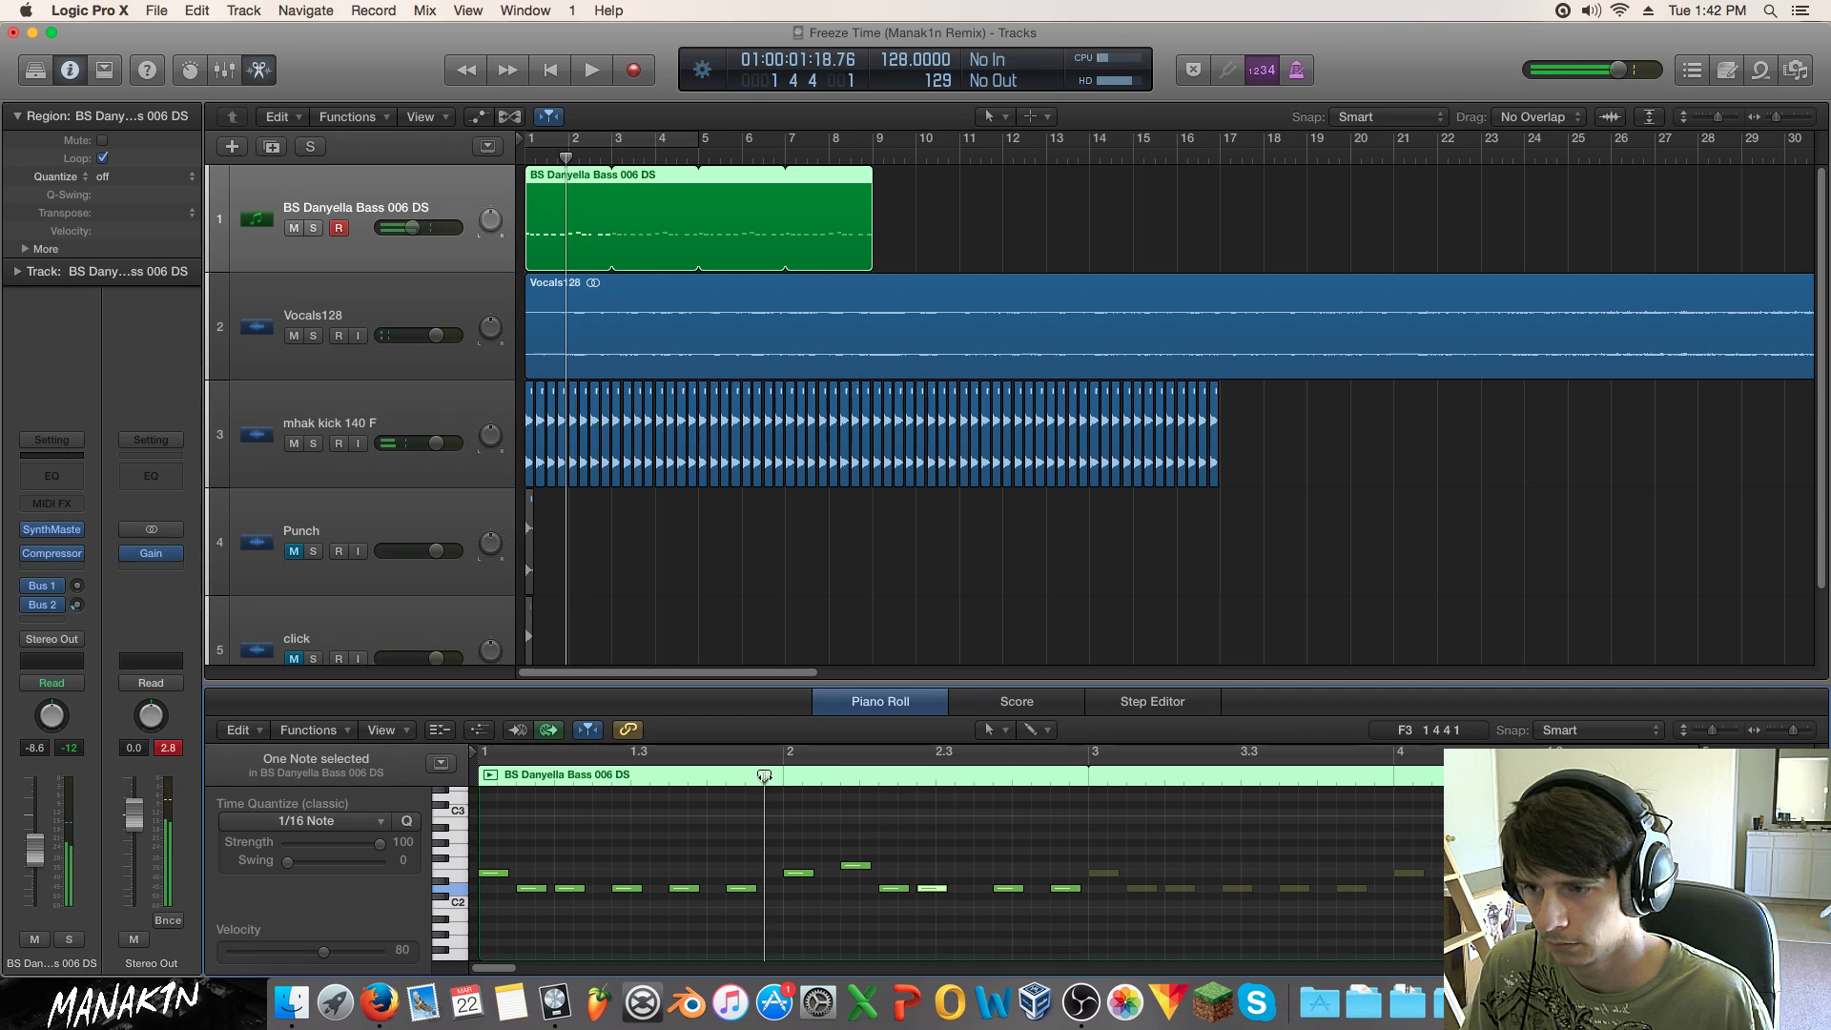
key("space")
Step: Move the two neighbouring D2 notes one sixteenth later and audition from the beginning
left_click(893, 888, "shift")
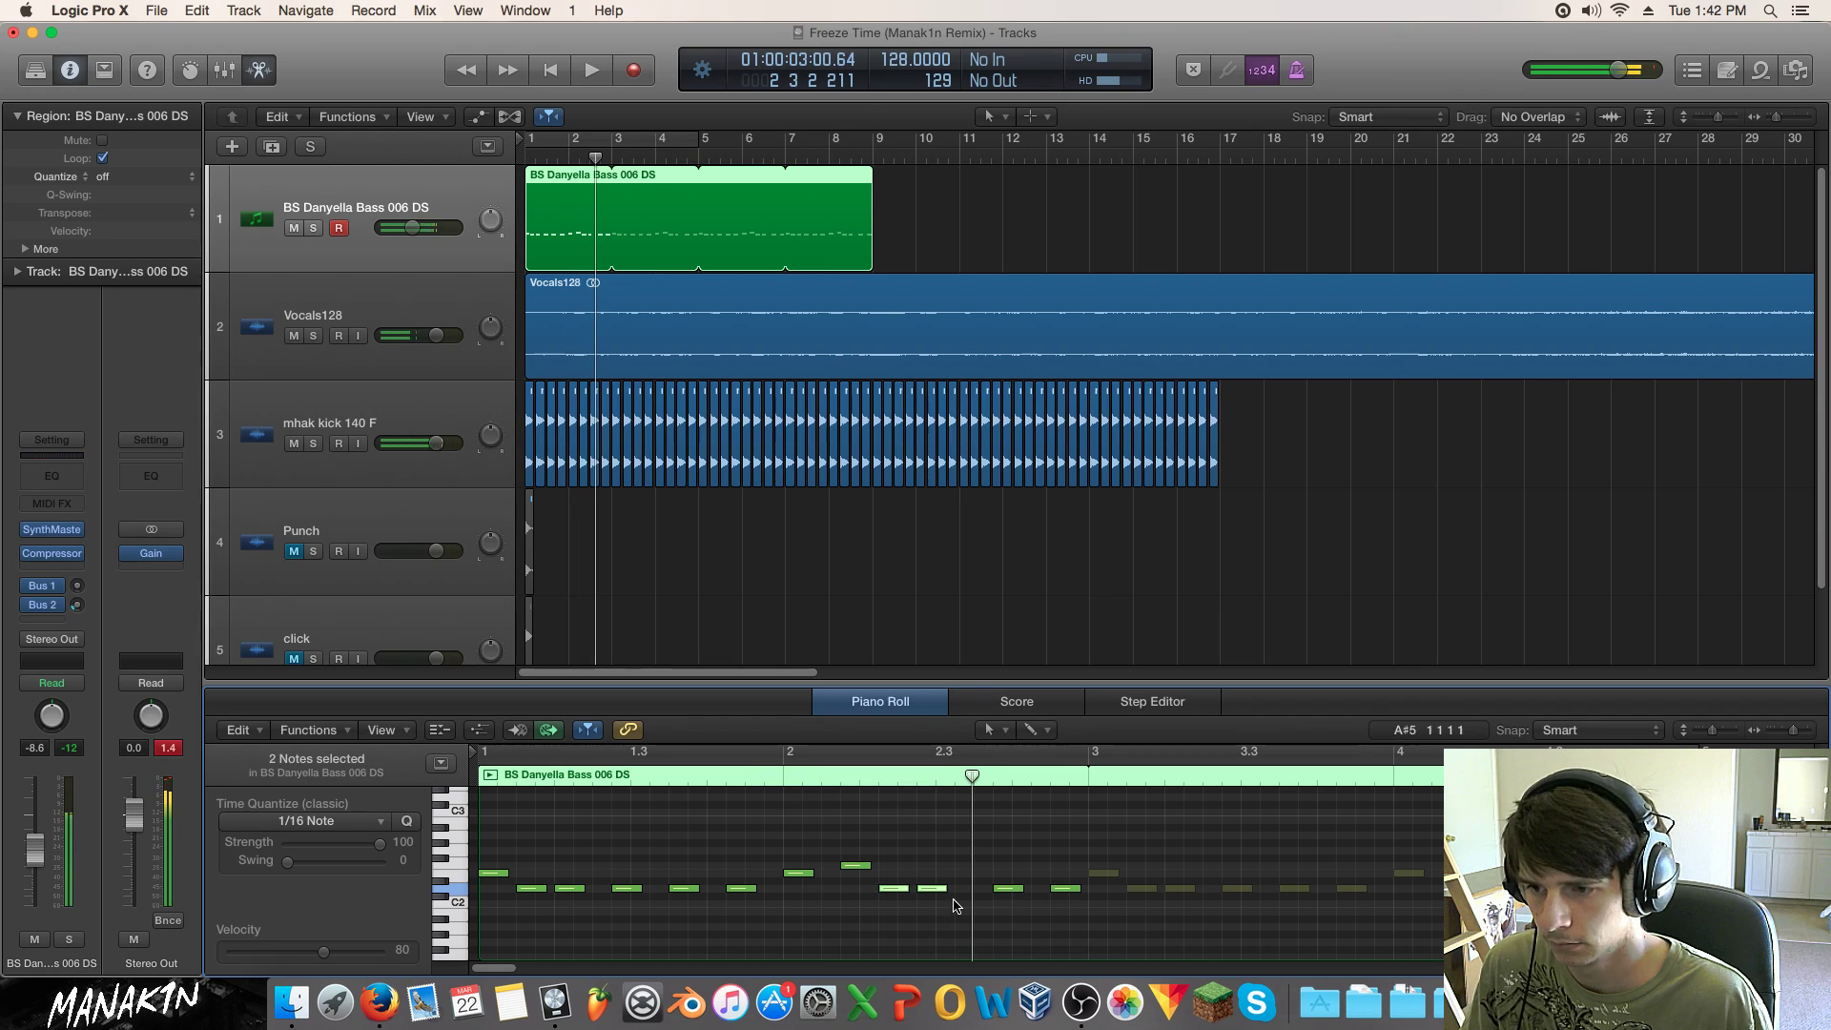
left_click_drag(894, 888, 910, 892)
left_click(907, 865)
key("Return")
key("space")
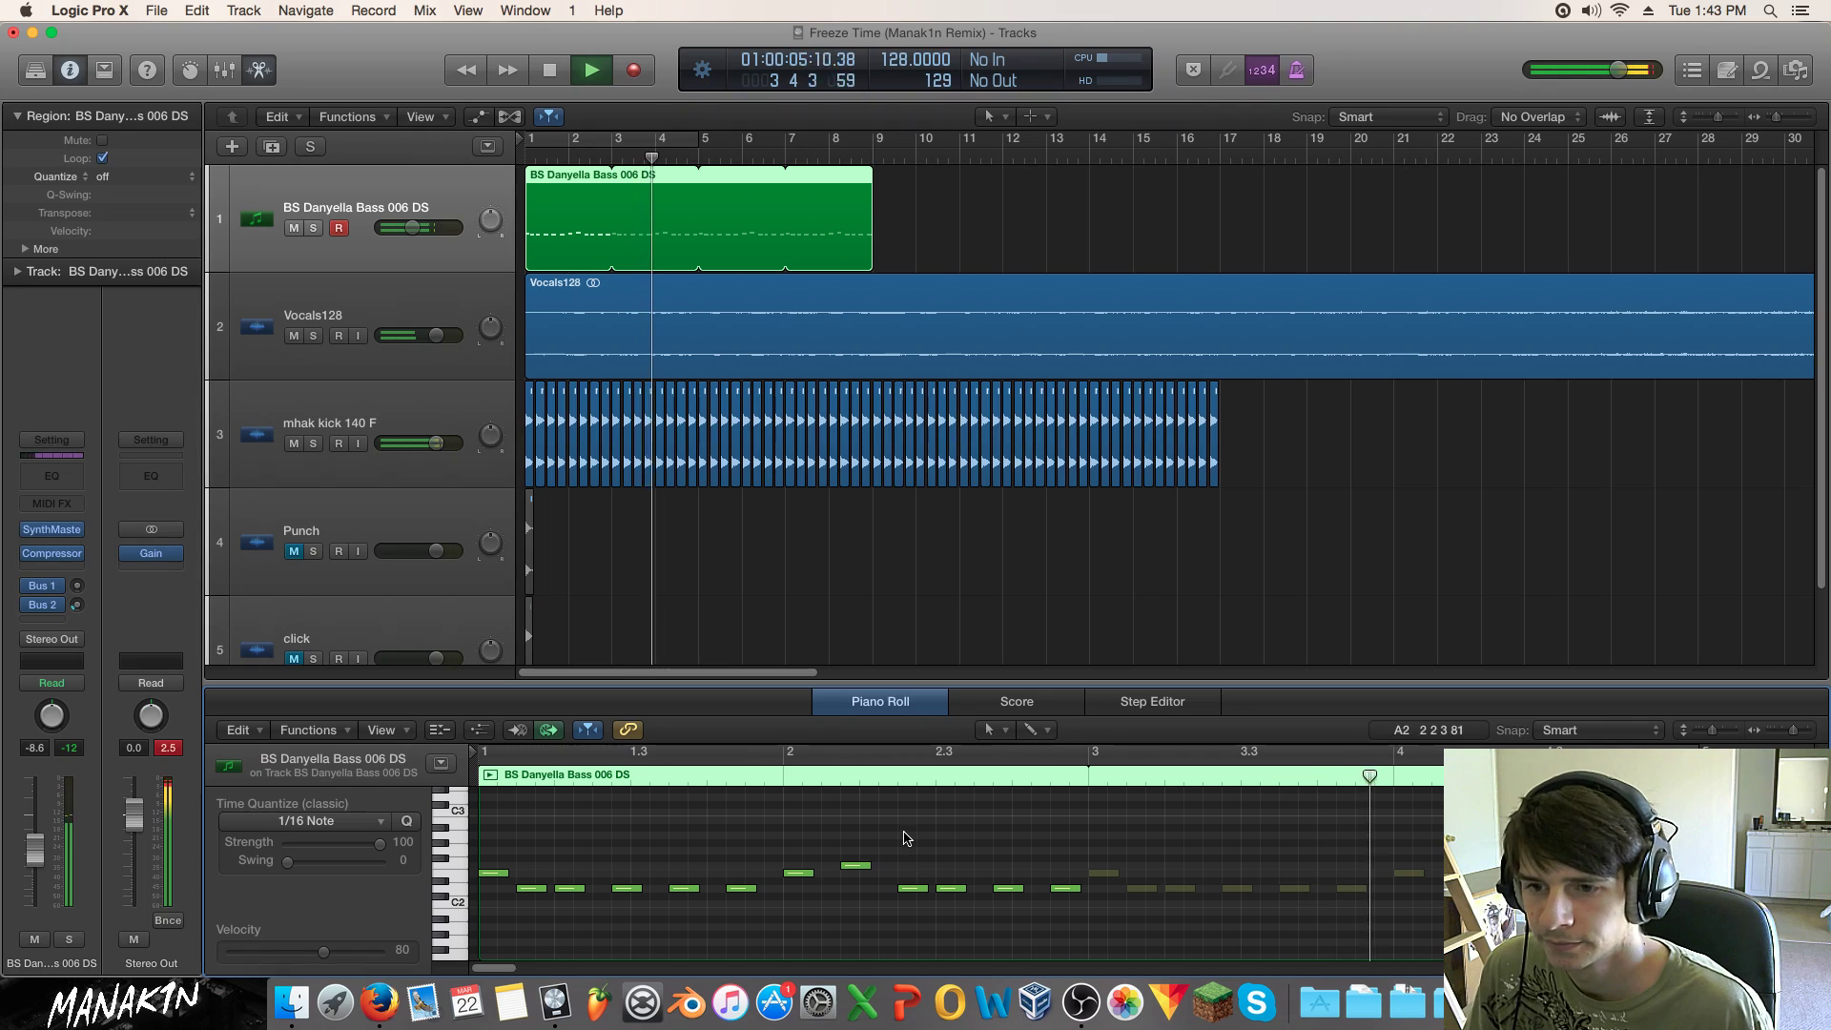
key("space")
key("Return")
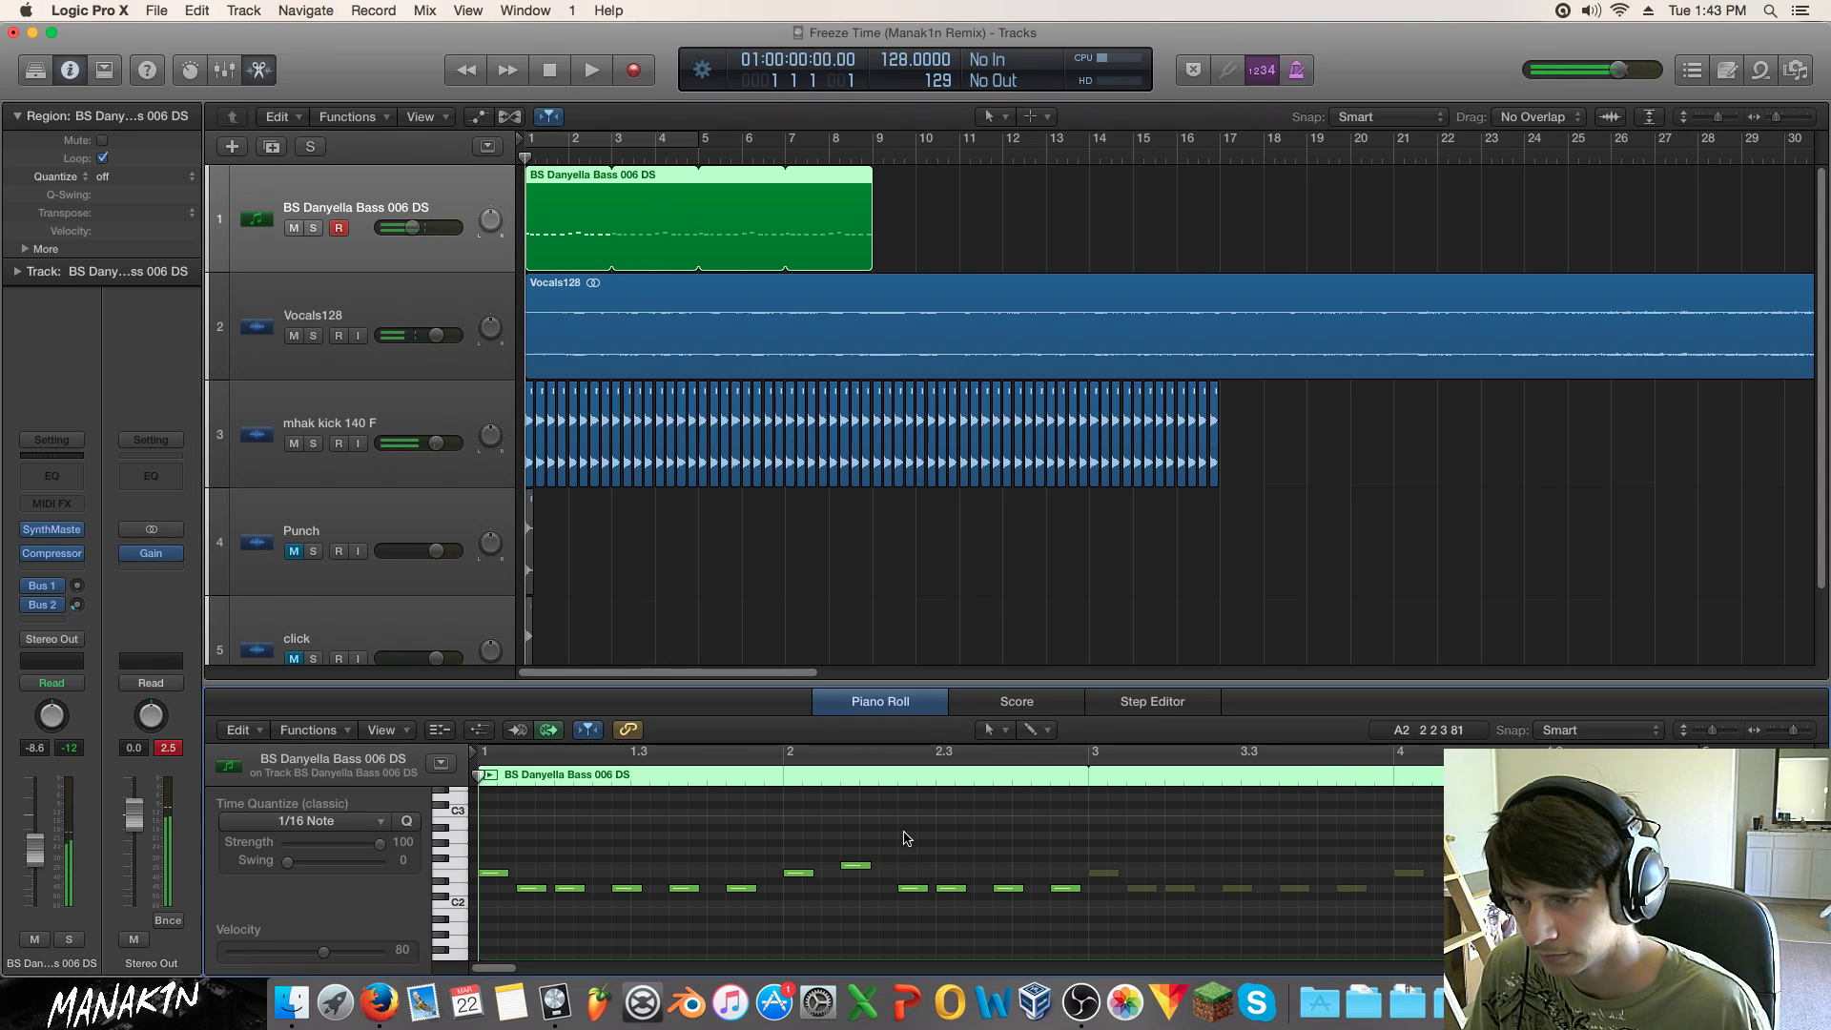
Step: Shift the high bar-2 note and two D2 notes earlier, replay, and add a second BS Danyella Bass 006 DS track
left_click_drag(862, 866, 930, 890)
left_click_drag(1016, 889, 1023, 897)
left_click_drag(1058, 890, 1040, 891)
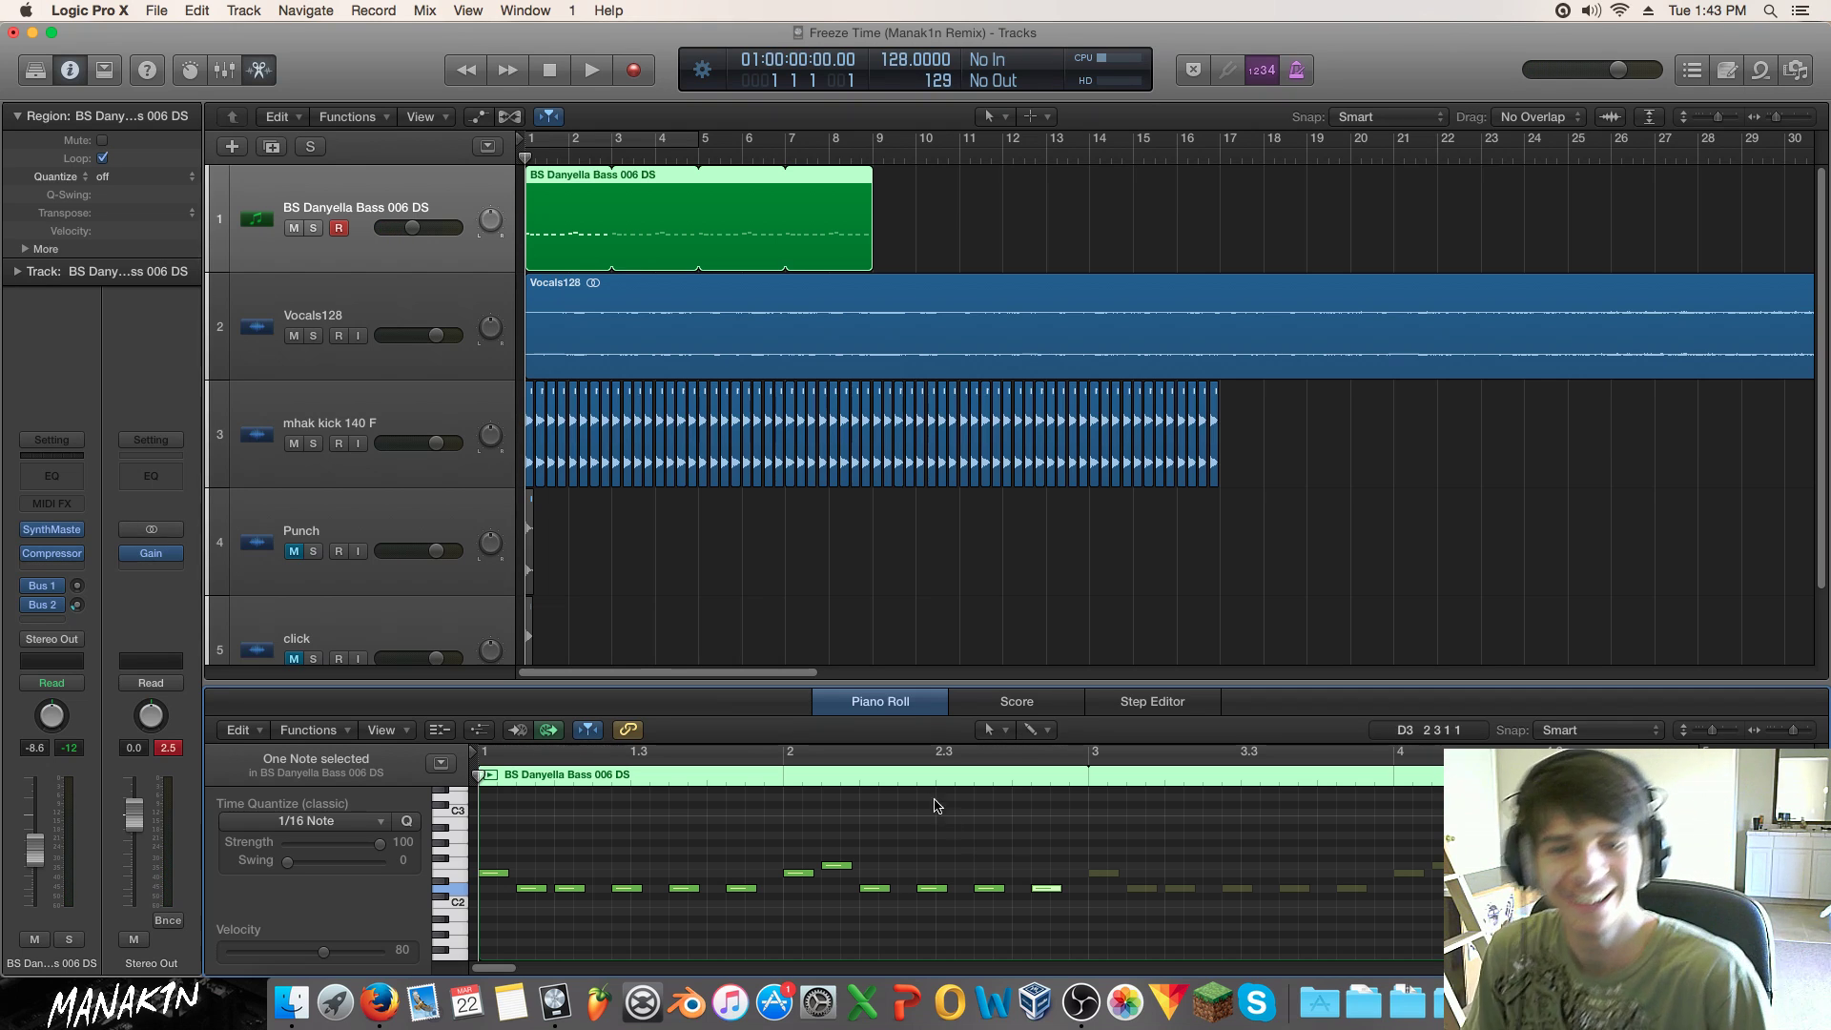
key("space")
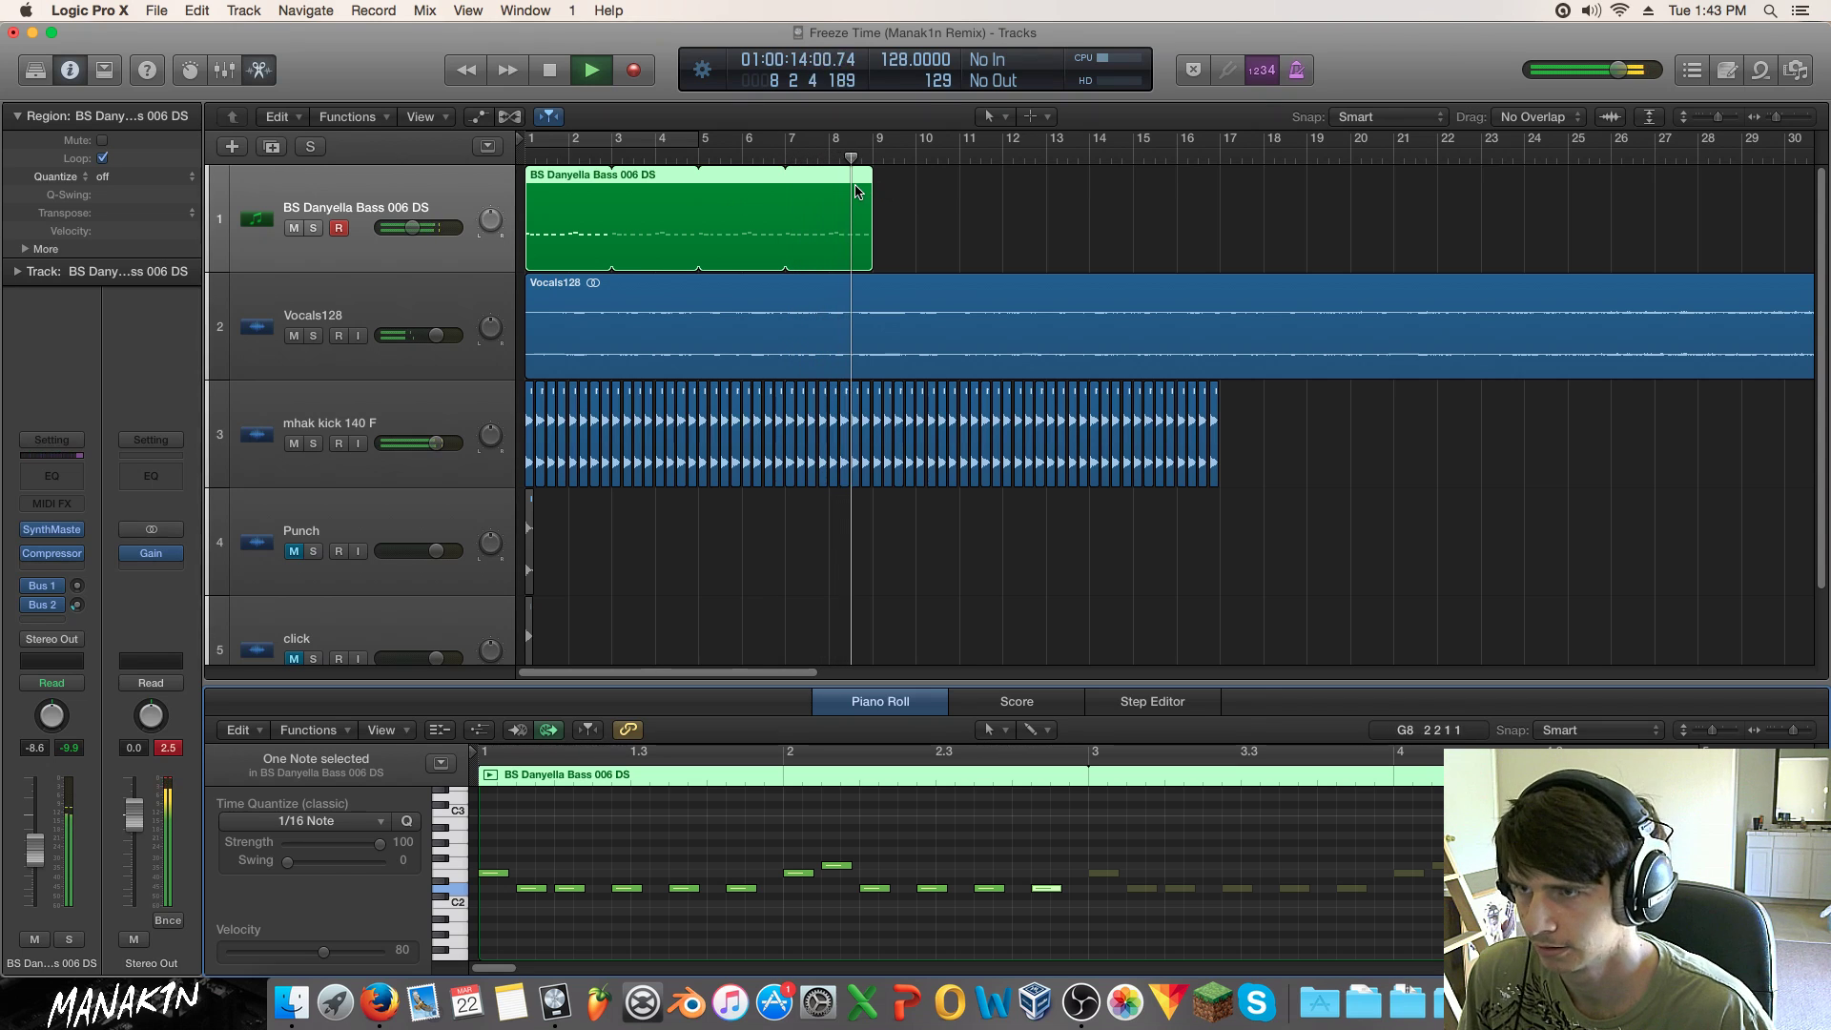
key("space")
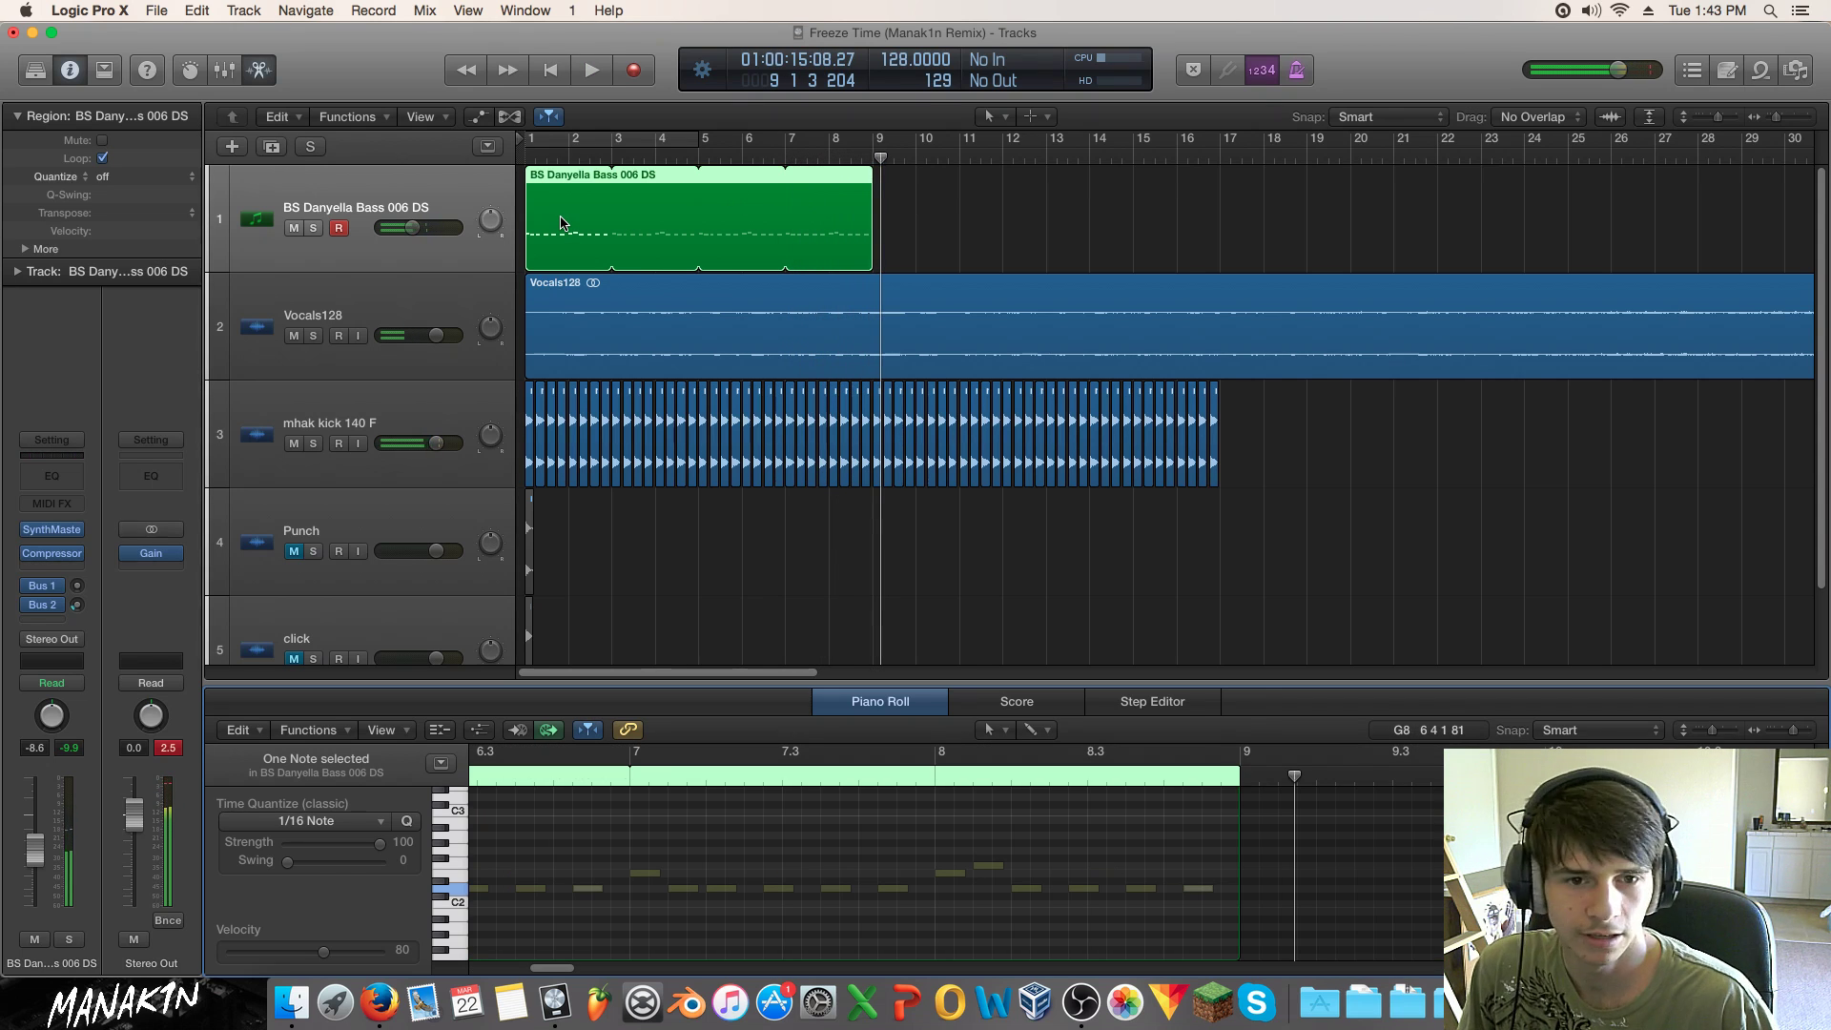
key("Return")
left_click(282, 146)
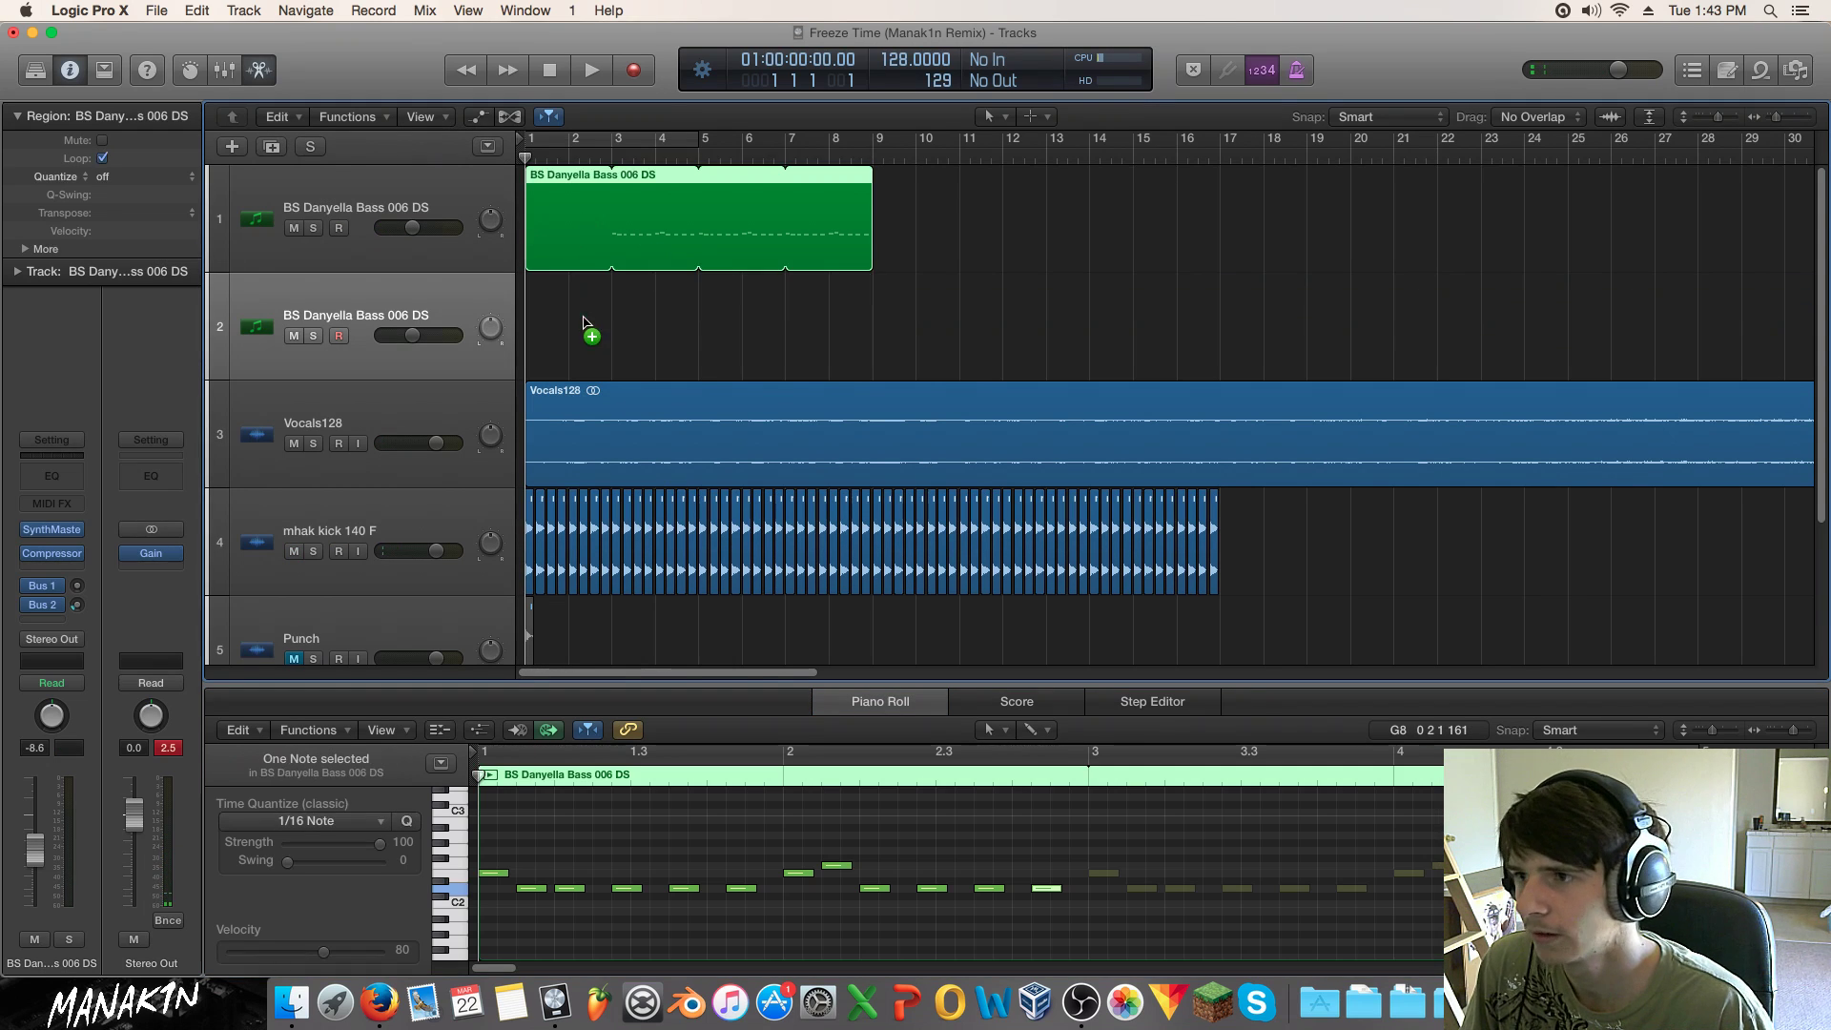
Step: Copy the bass region to track 2 at bar 1 and shift its 12 notes up an octave above C3
left_click_drag(584, 318, 585, 321)
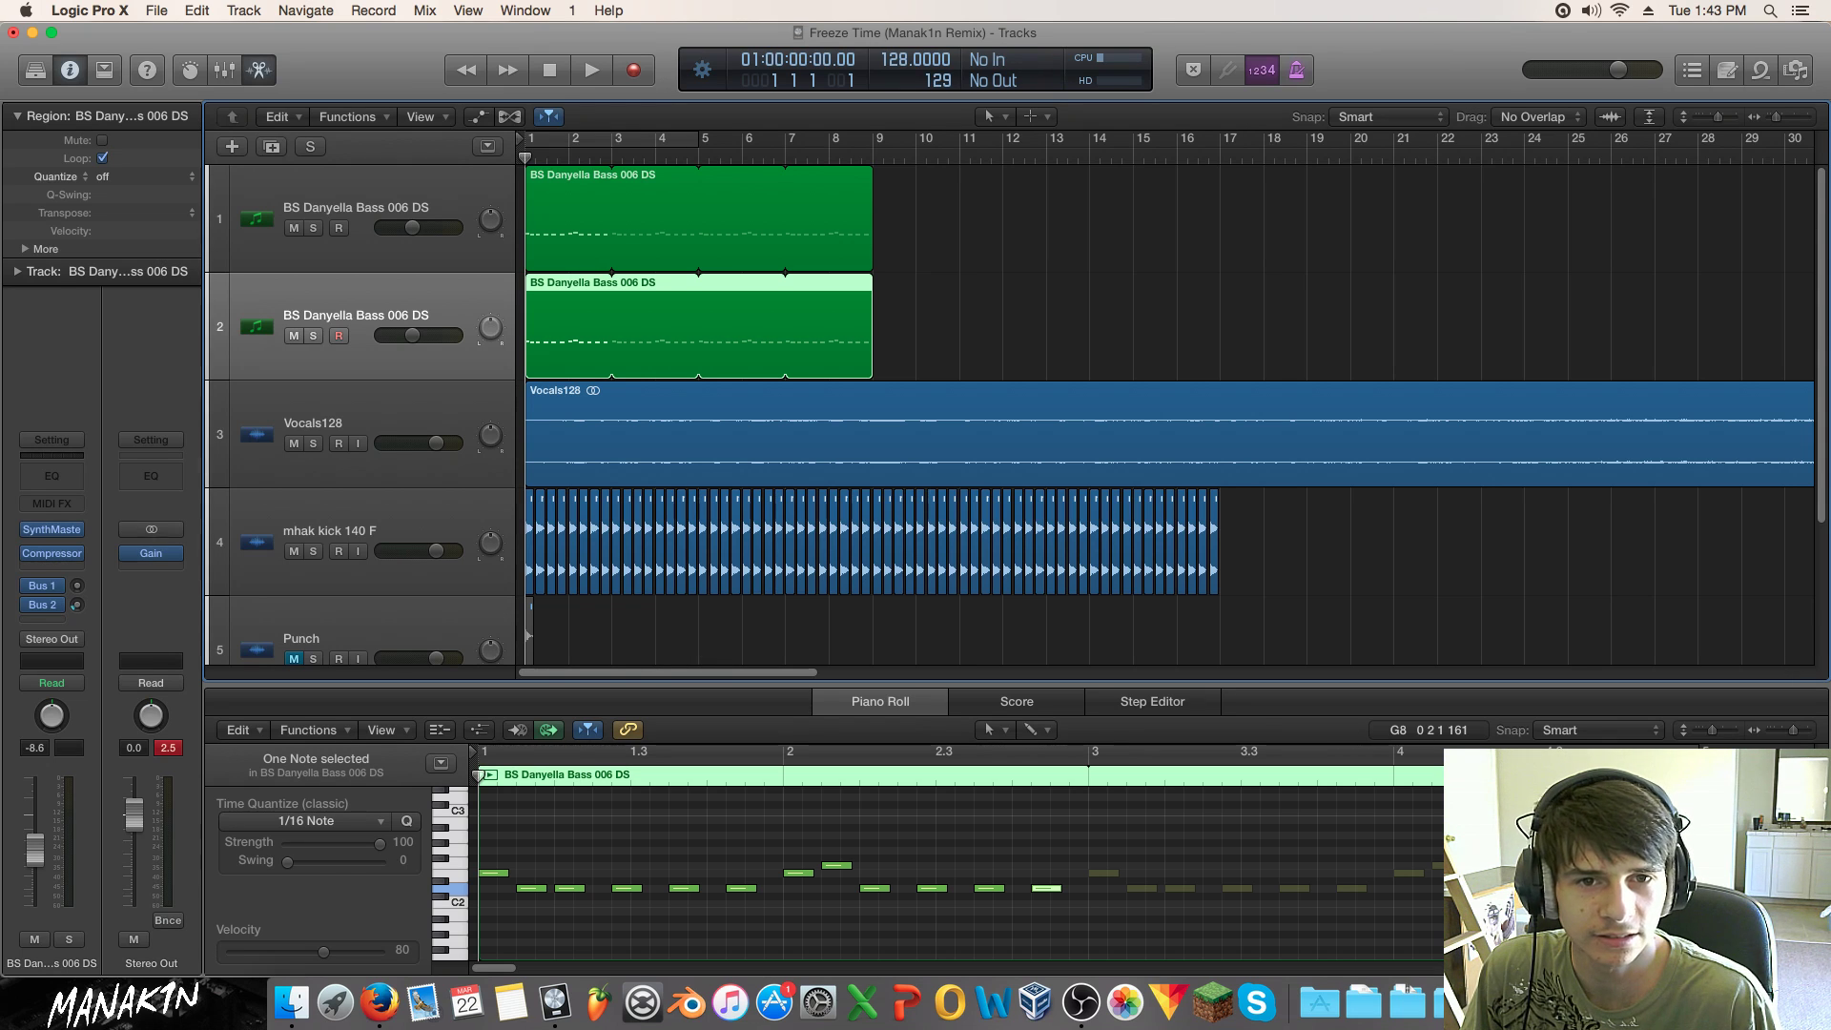
left_click_drag(1022, 827, 491, 919)
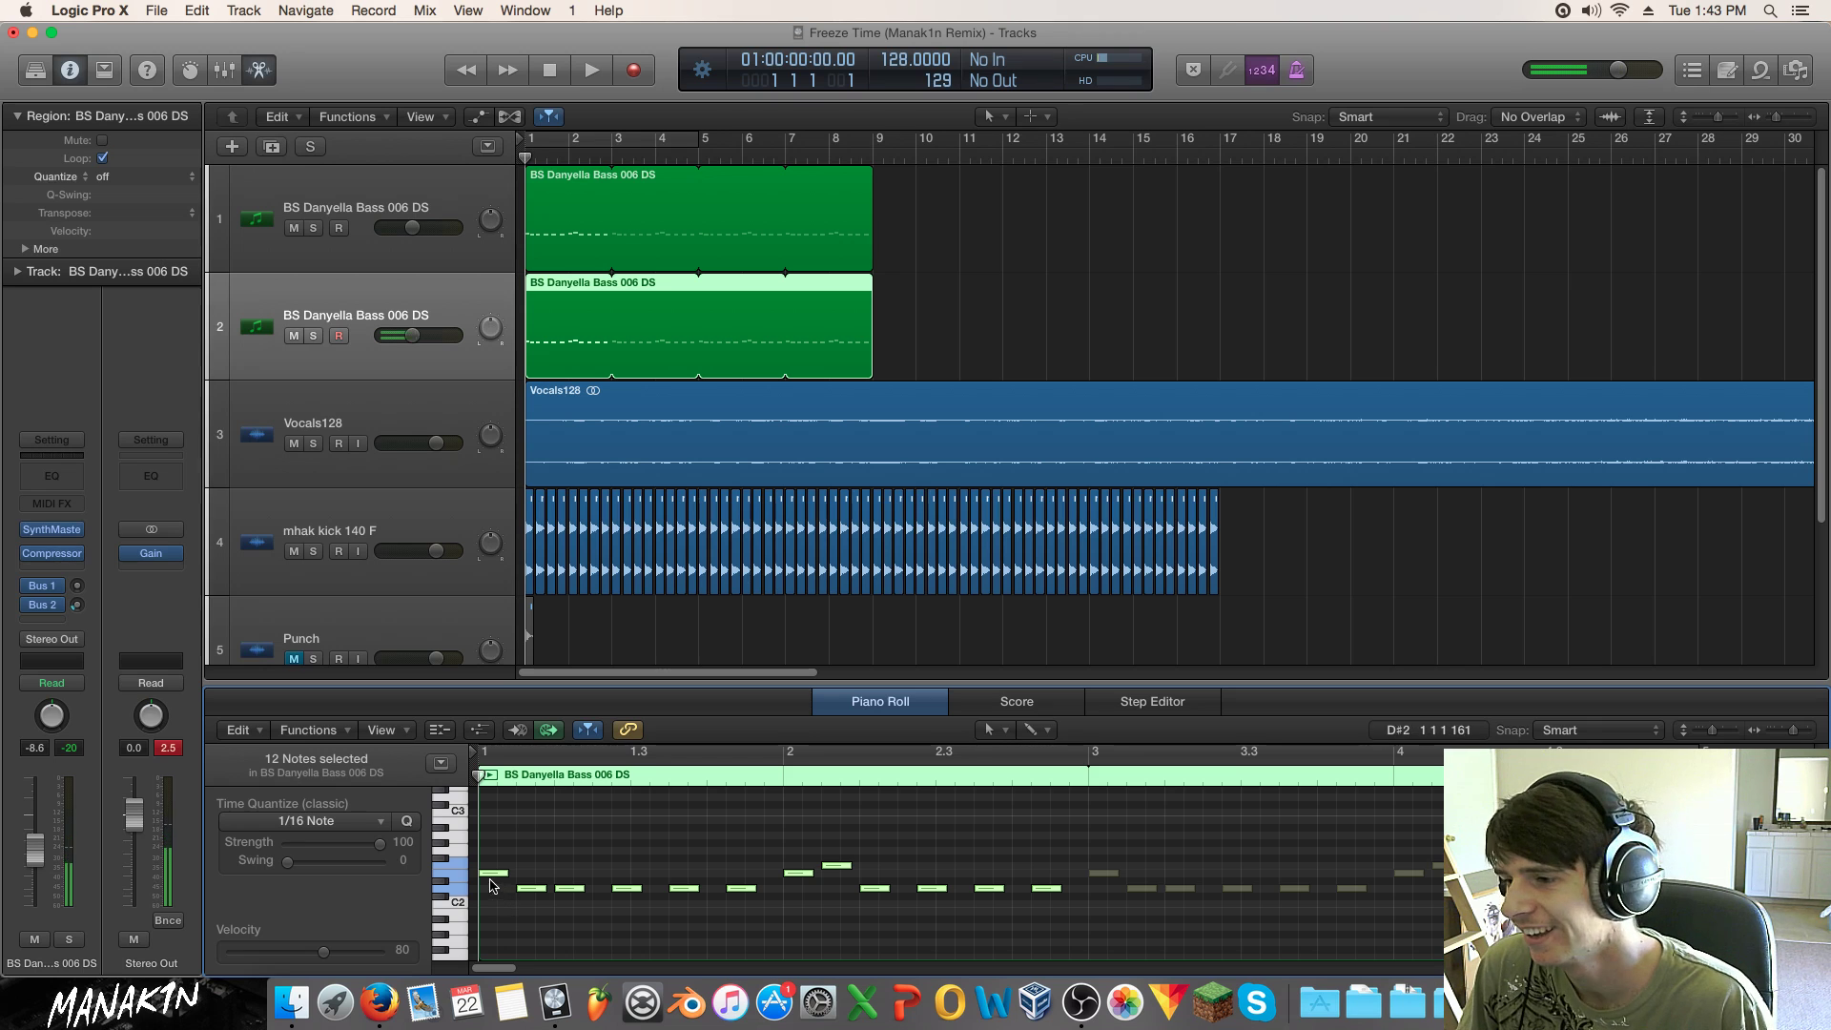
left_click(491, 881)
left_click_drag(494, 829, 1056, 932)
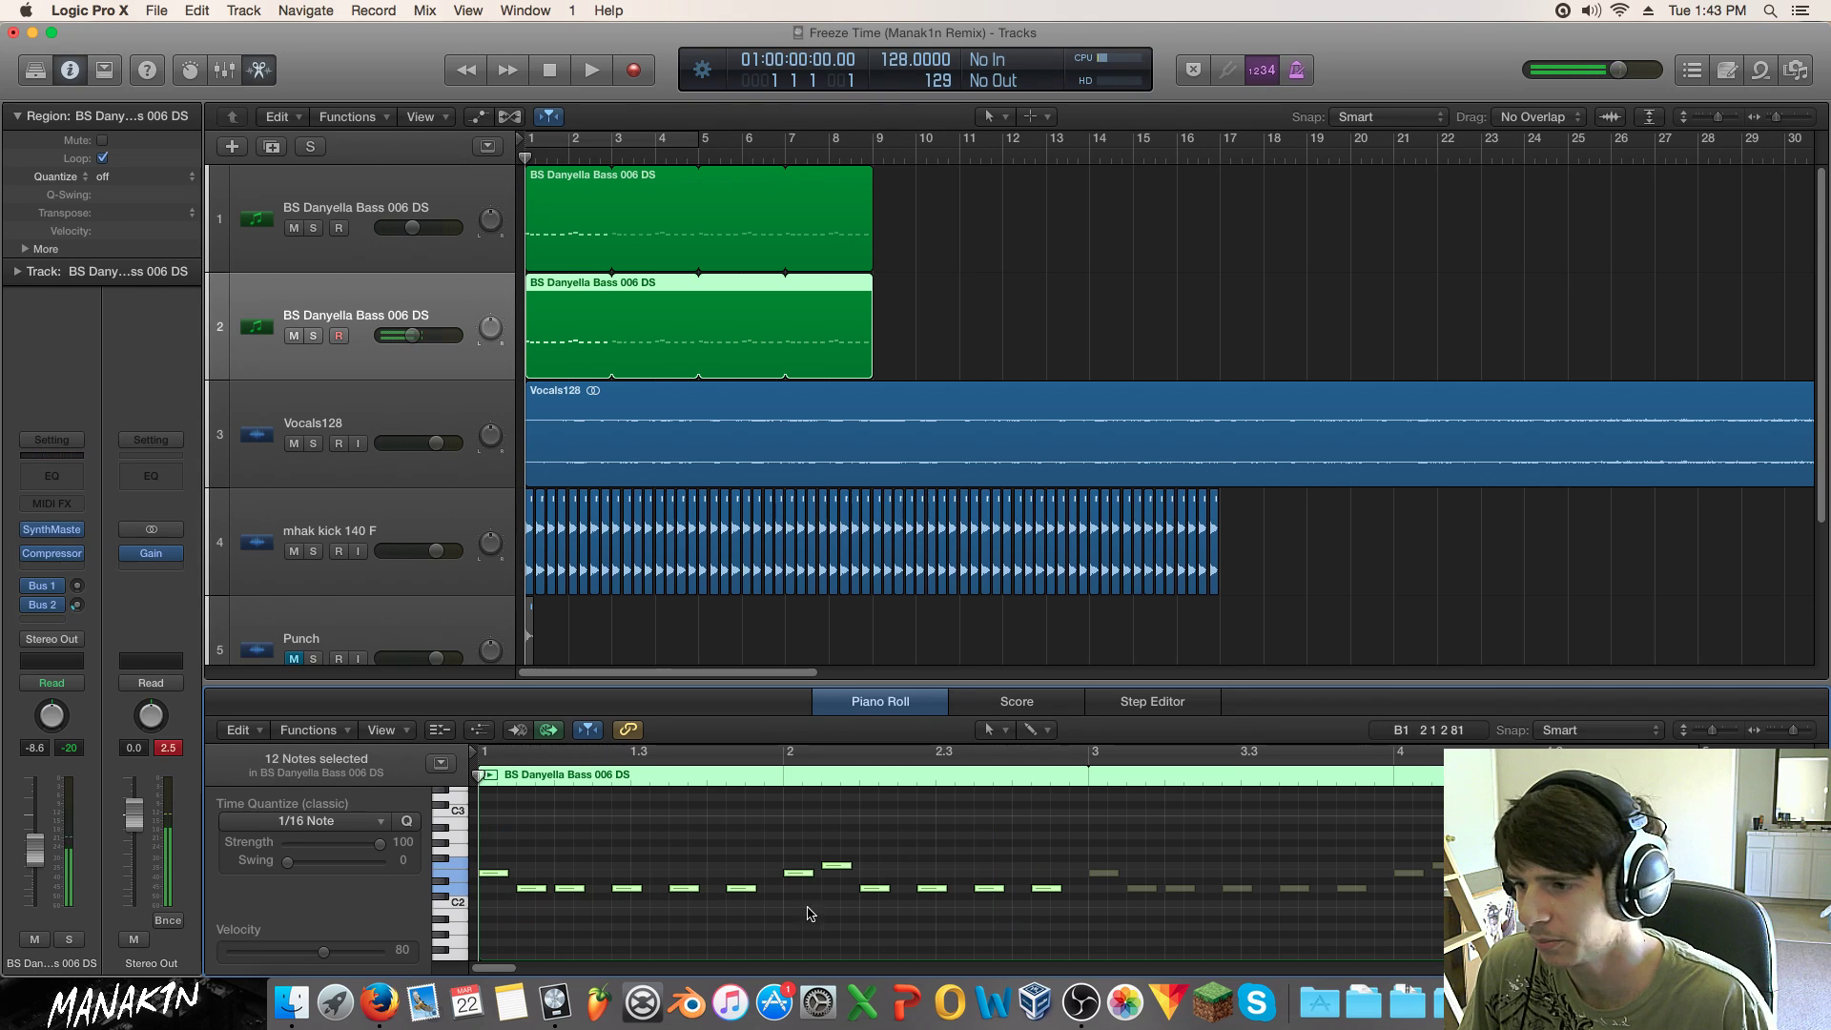
left_click_drag(537, 892, 535, 801)
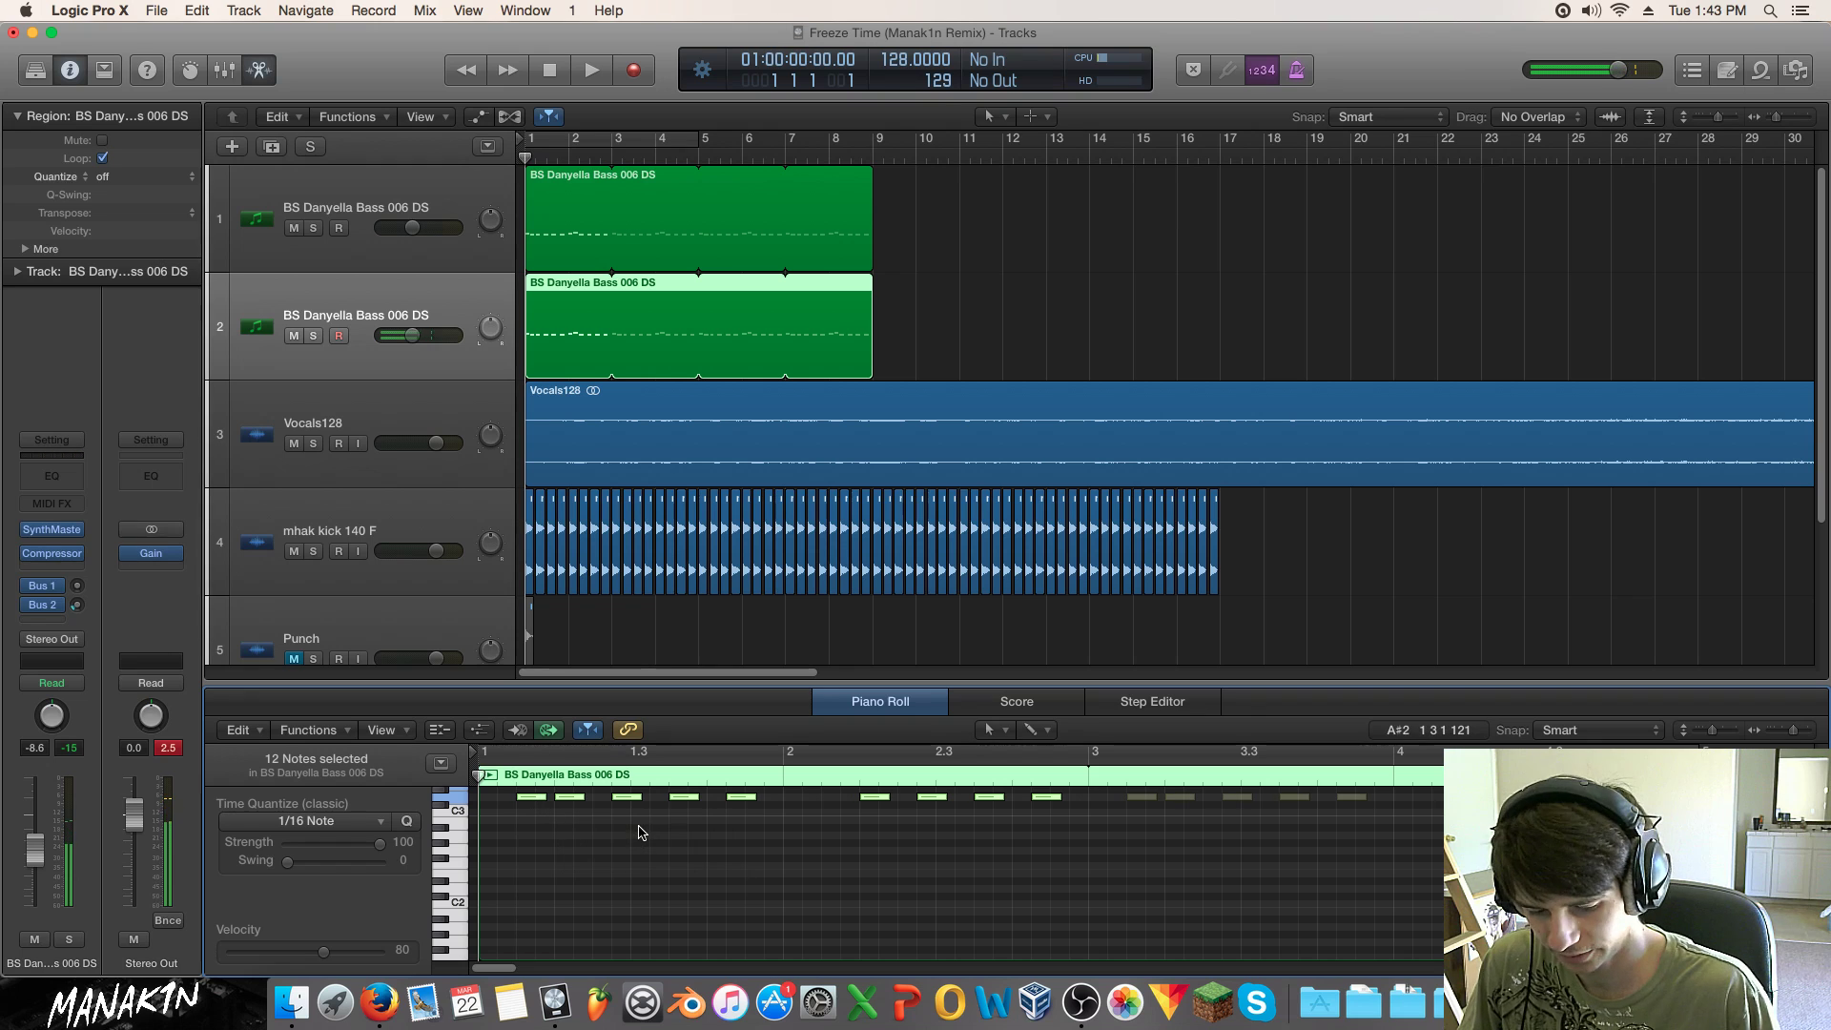
Step: Solo the second bass track and loop-play bars 1 to 5
left_click(314, 334)
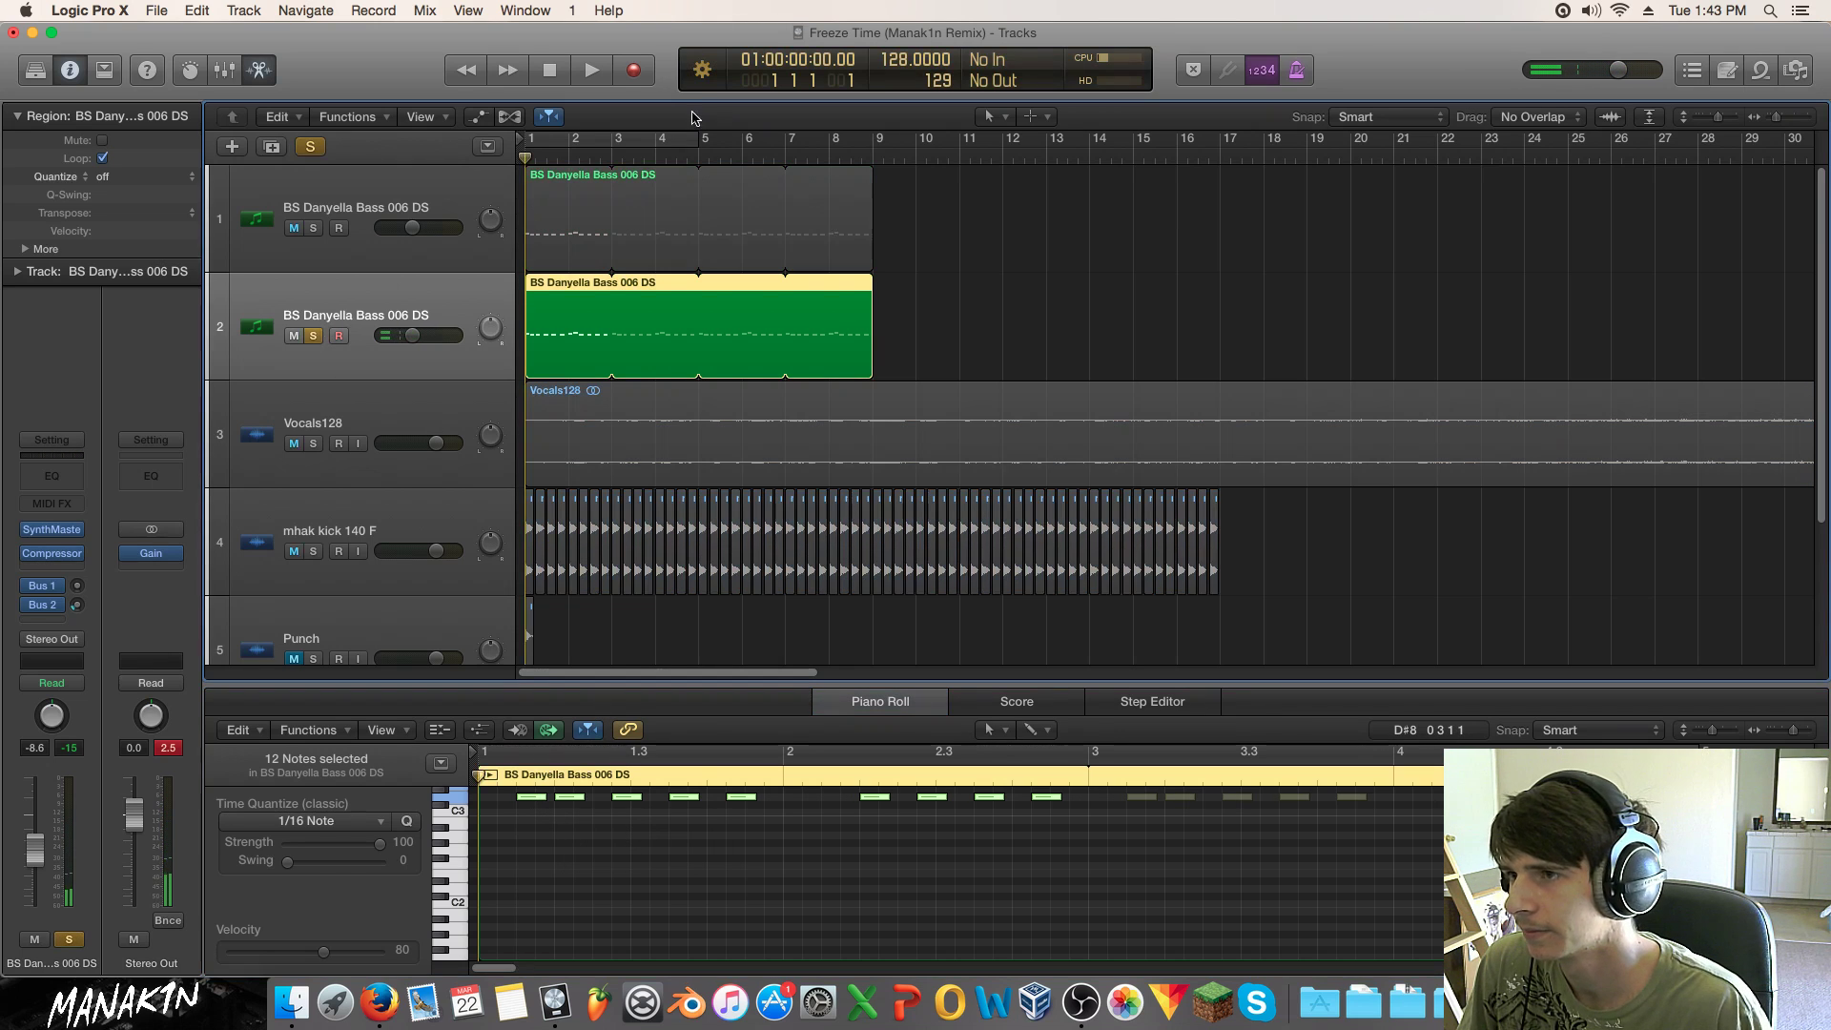
key("c")
key("space")
Step: Set the new track's compressor side-chain source to Bus 20, then close the compressor and SynthMaster windows
left_click(55, 534)
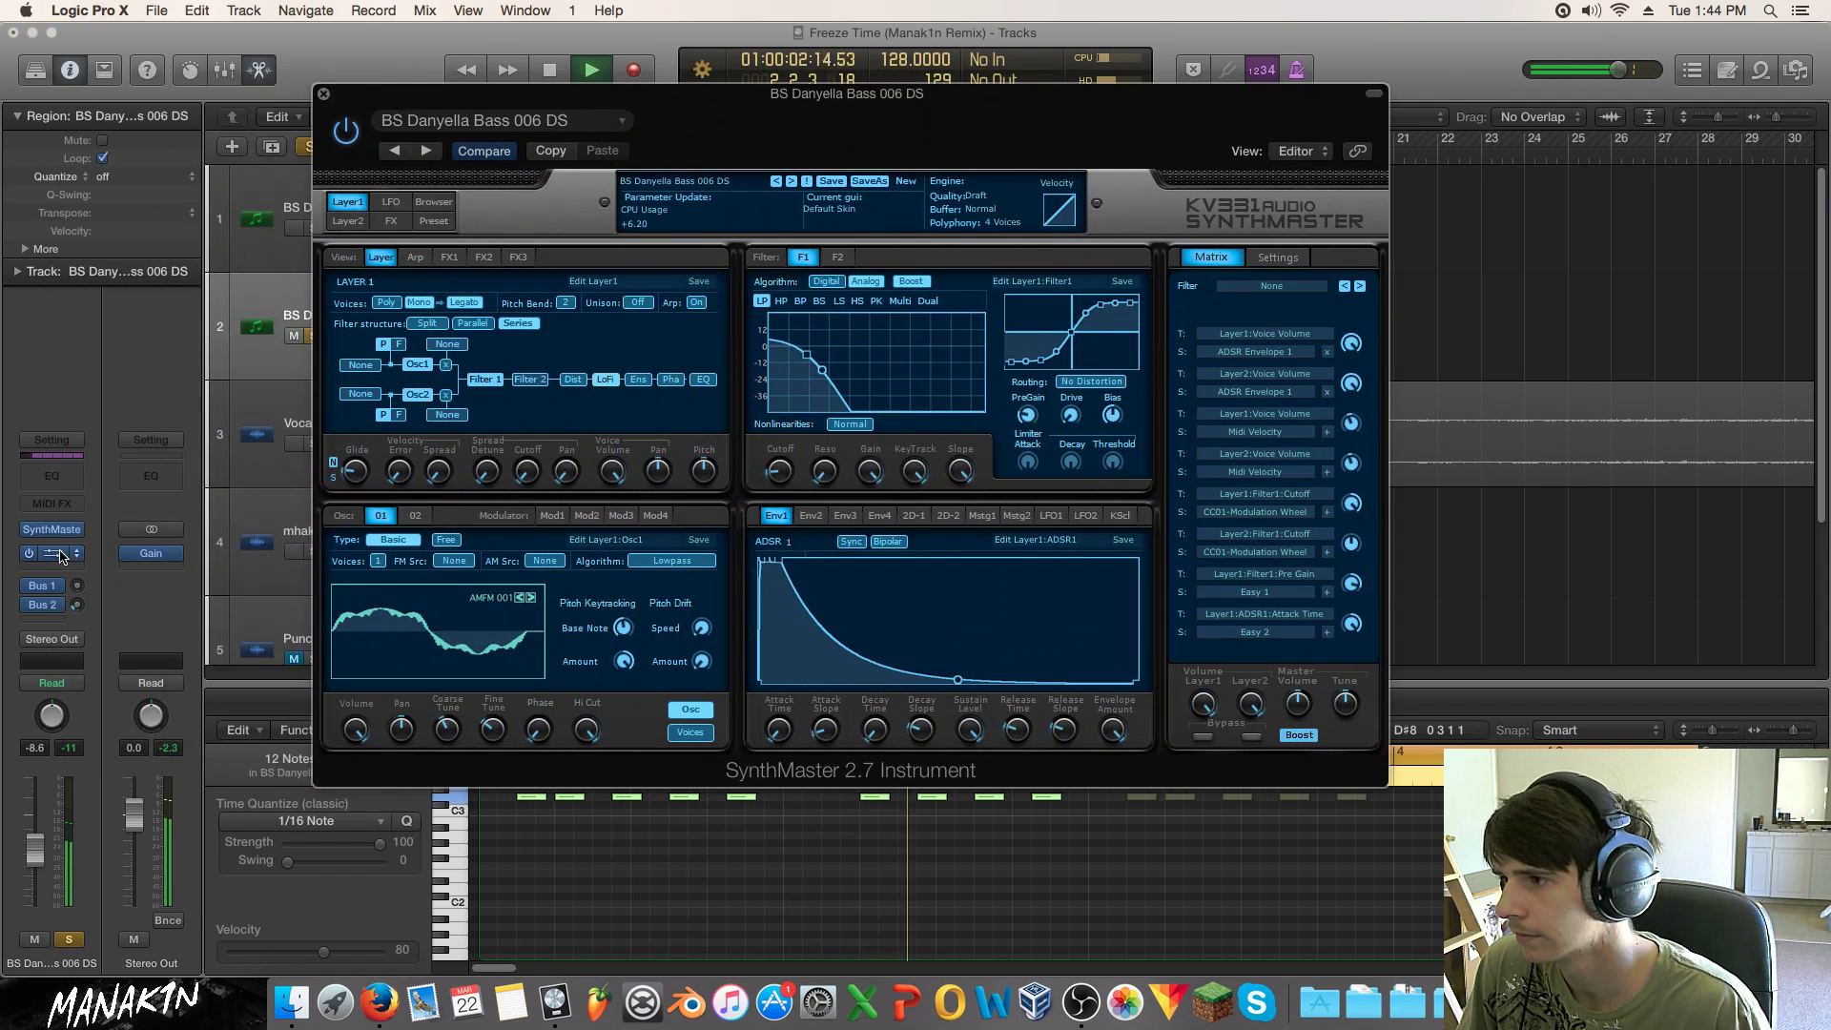
left_click(60, 557)
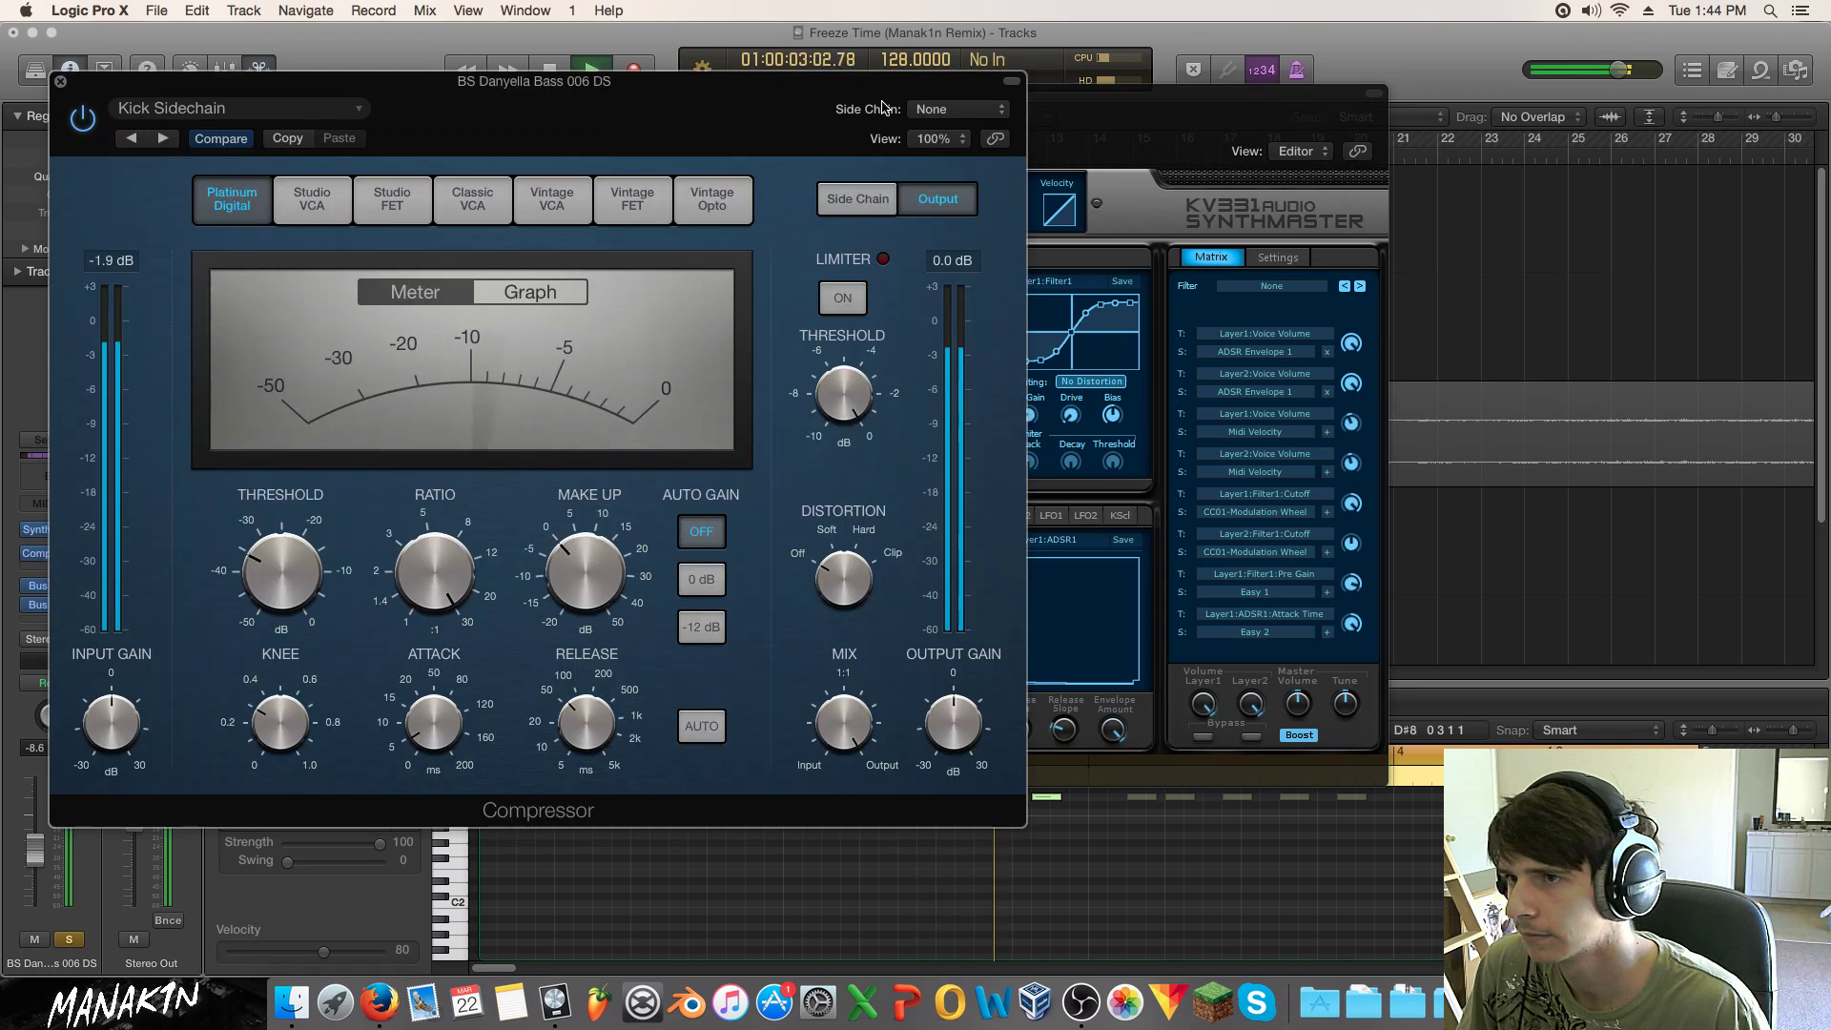
left_click(953, 109)
left_click(954, 298)
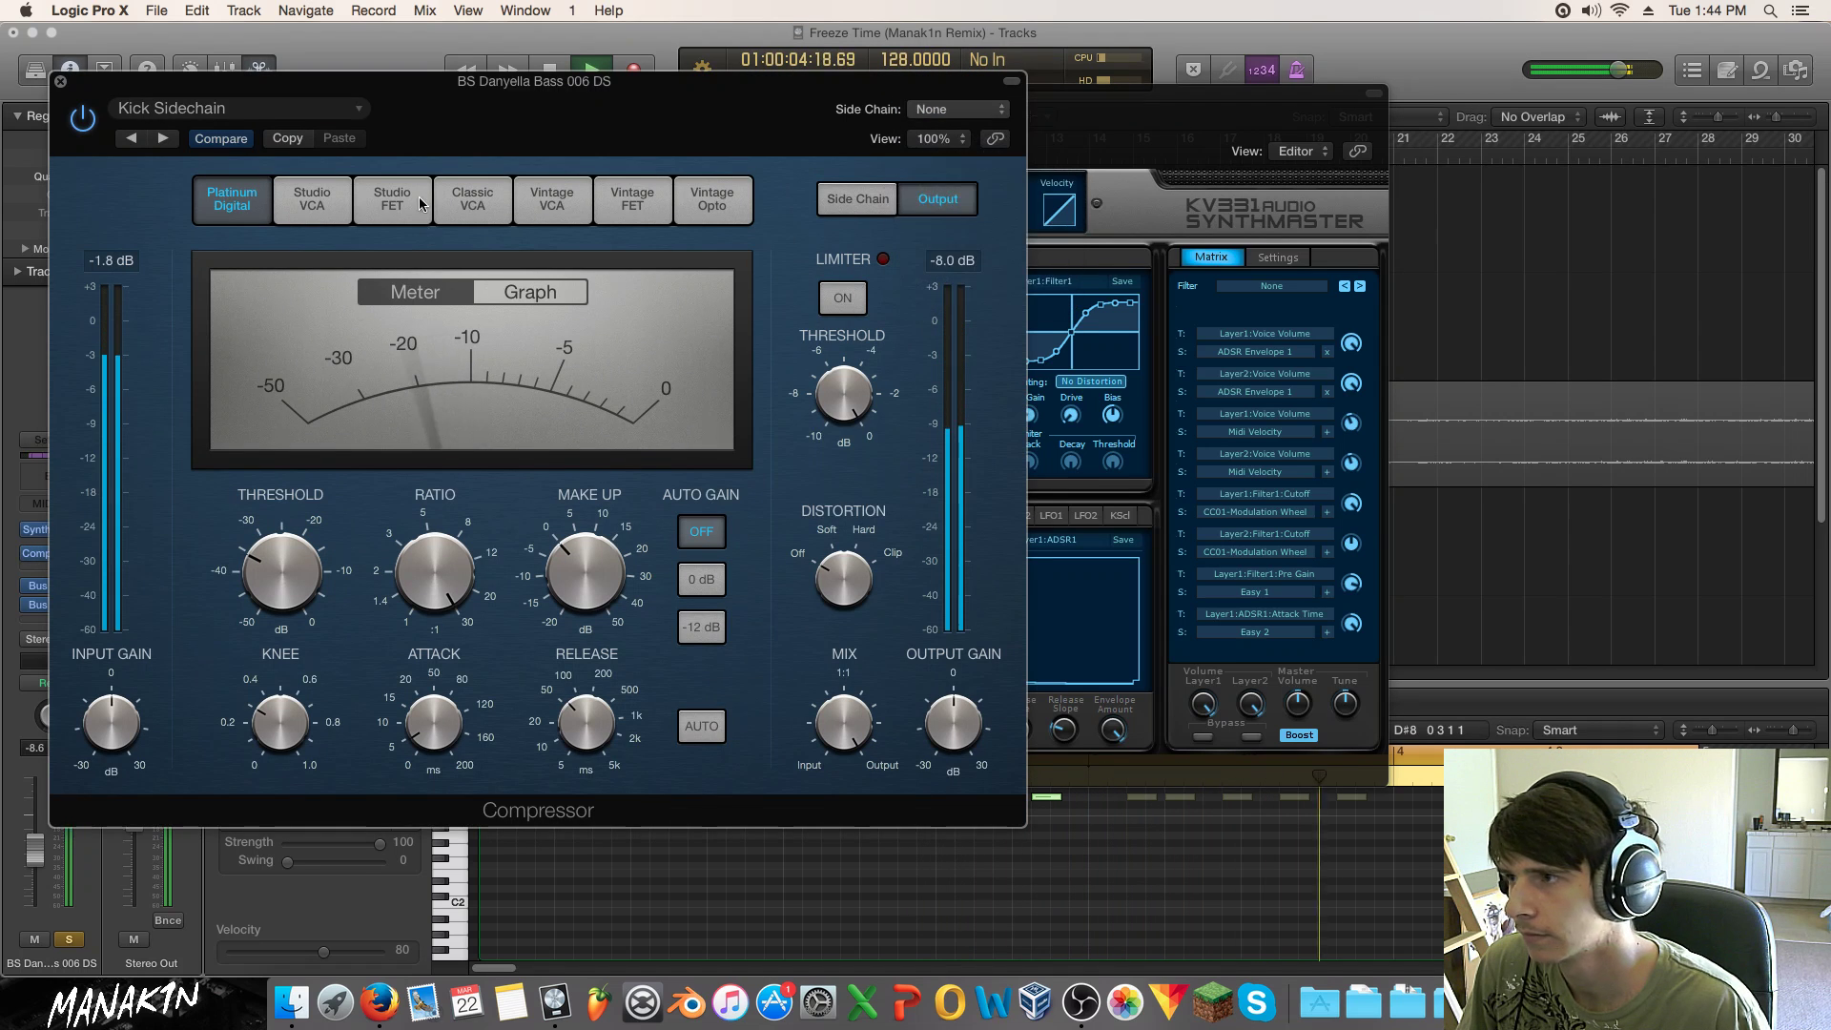
key("super+w")
left_click(323, 94)
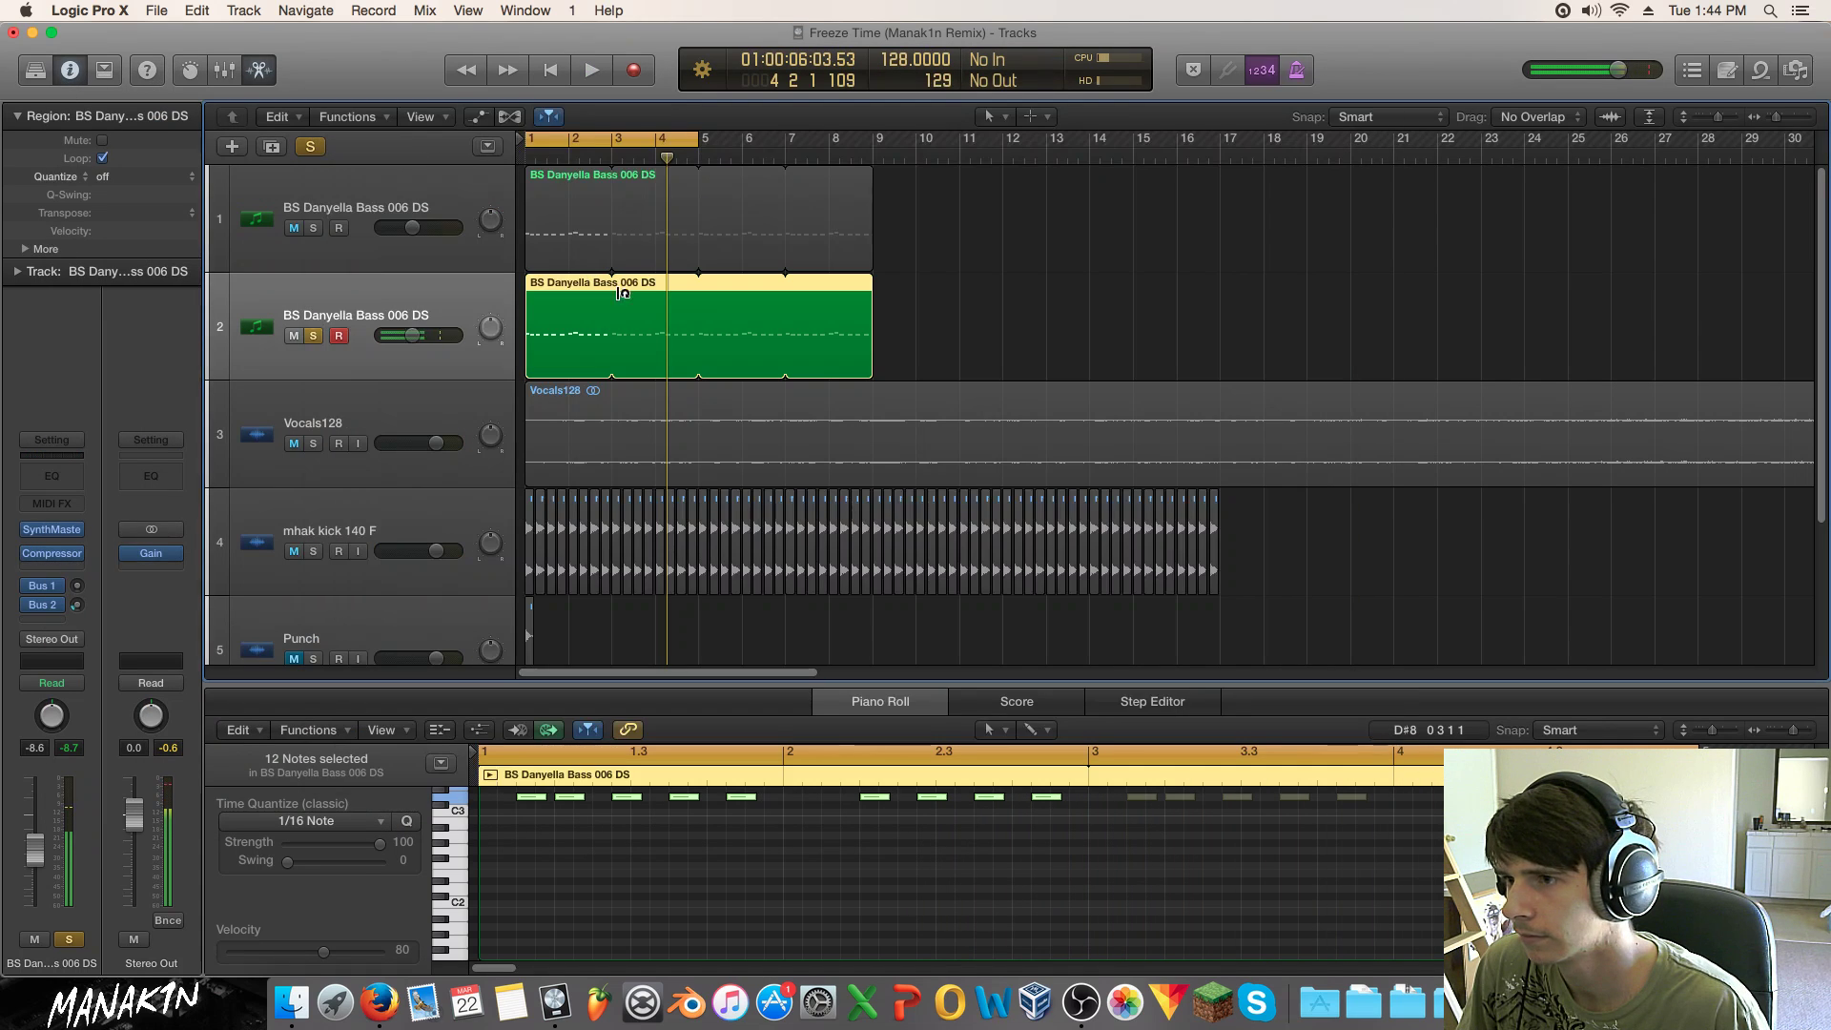
Step: Reshape the bass notes around bar 2 in the Piano Roll, auditioning the pattern
key("space")
scroll(912, 882, "up", 5)
key("space")
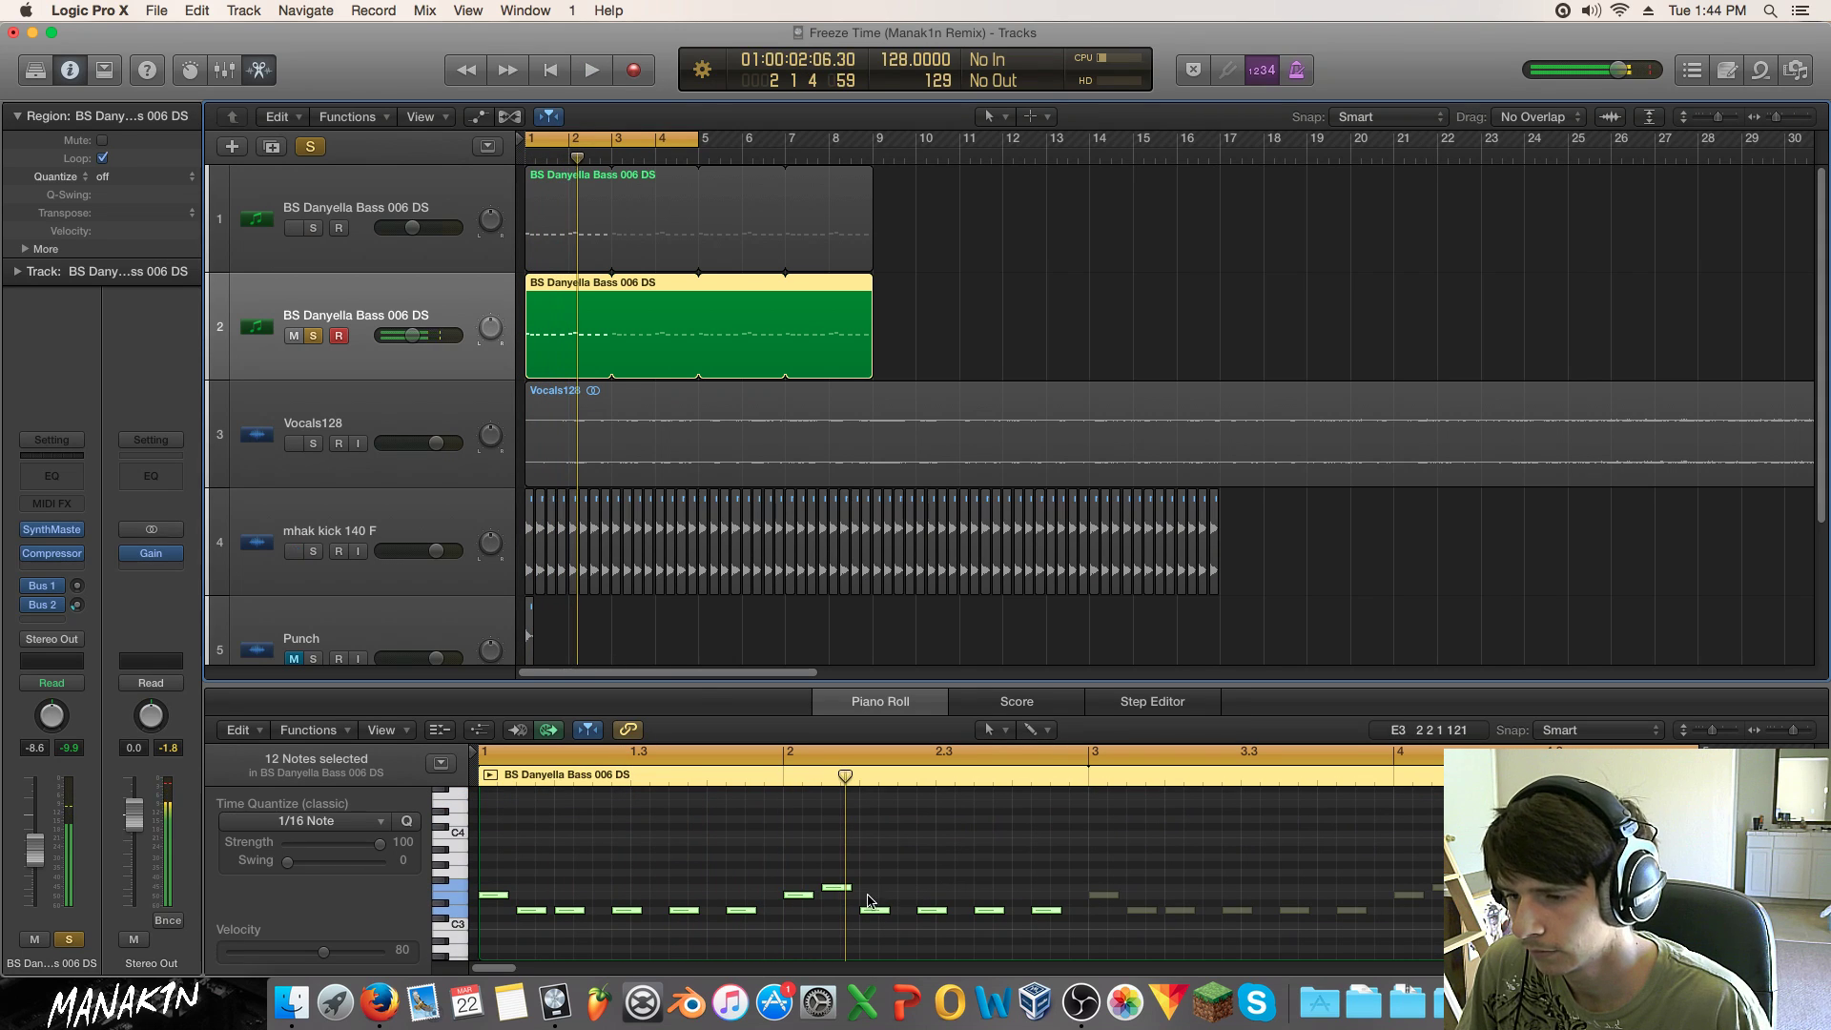
left_click(807, 913)
left_click_drag(799, 891, 879, 890)
left_click(834, 887)
left_click(874, 911)
key("space")
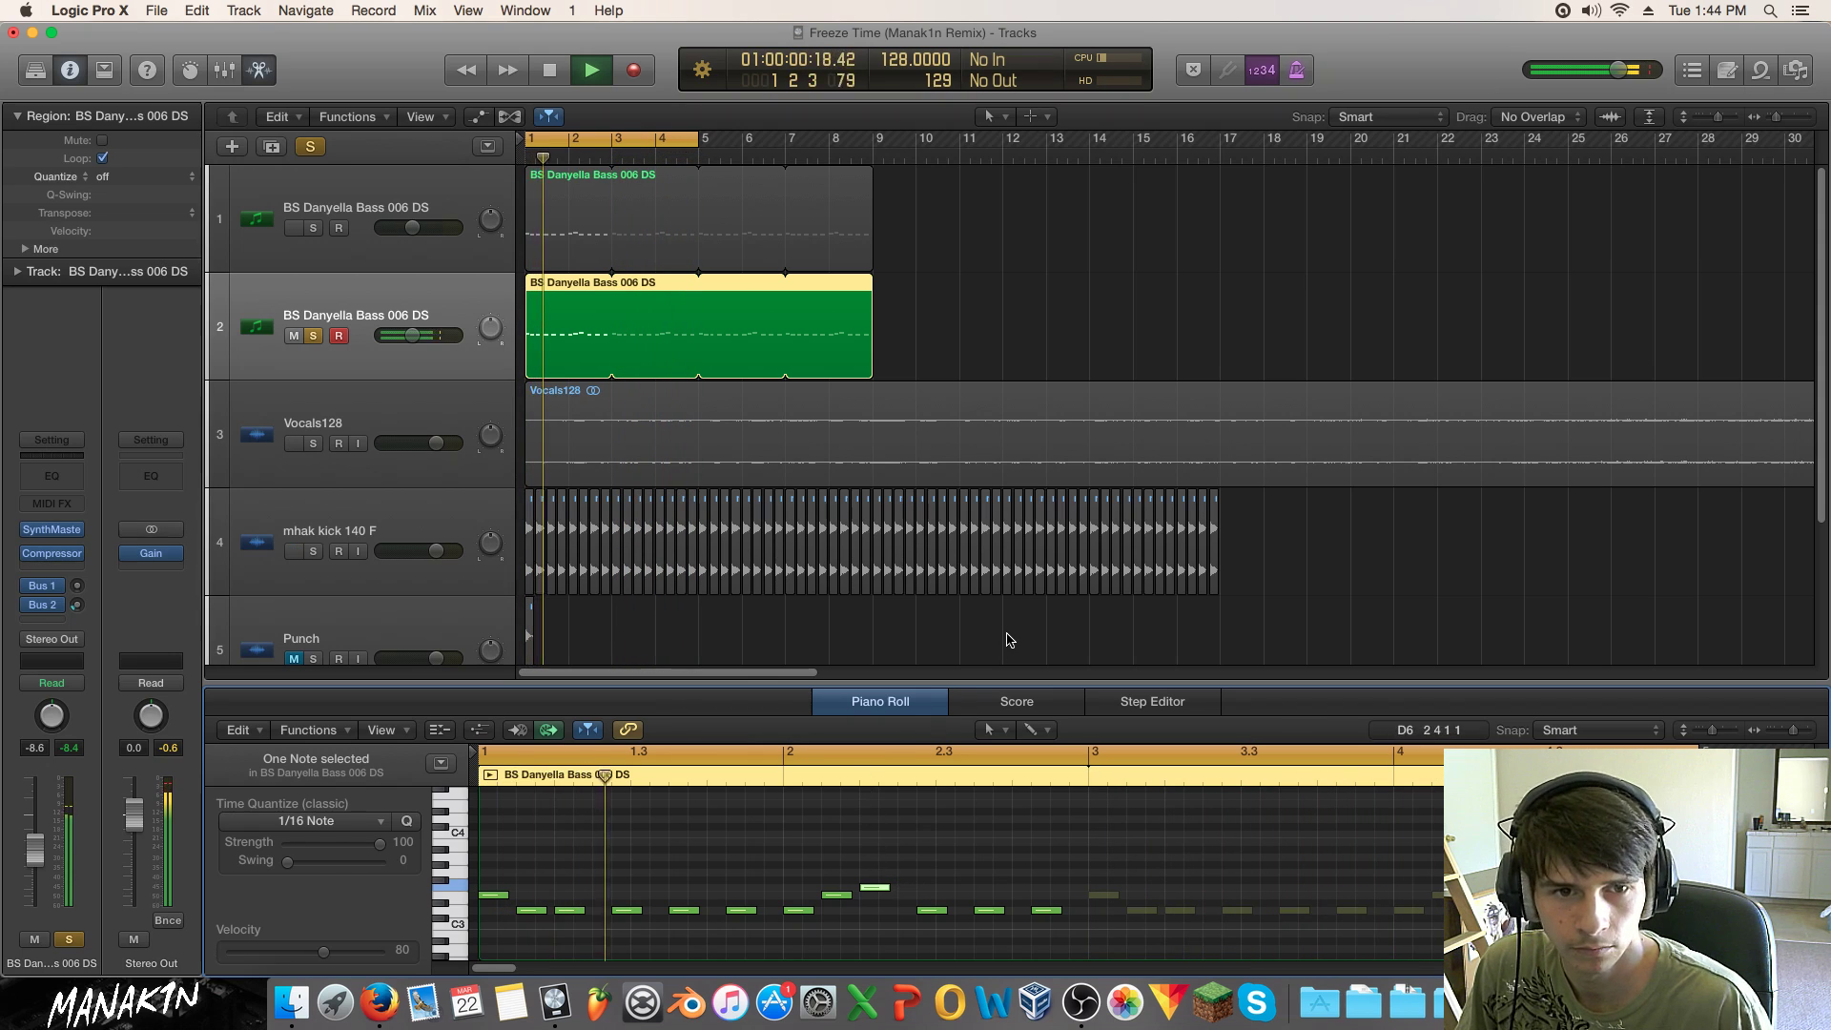
key("space")
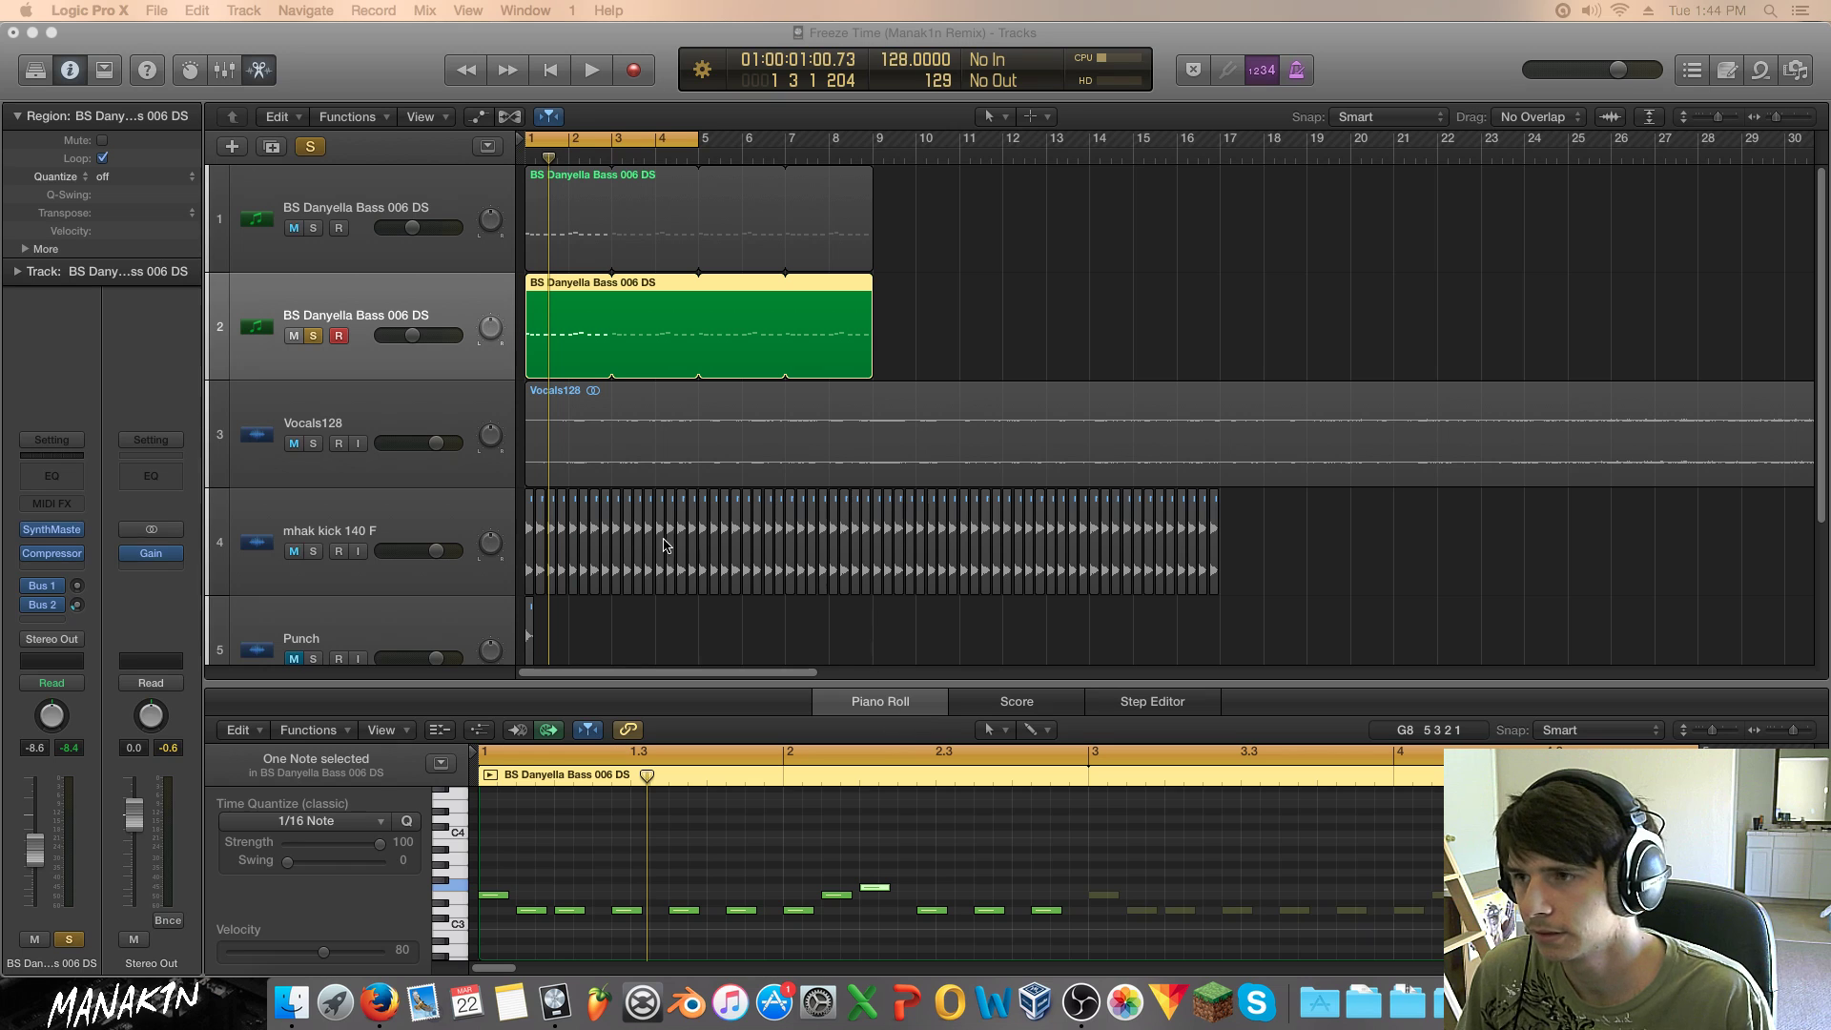
Step: Replace track 1's region with a copy of track 2's and drop all its notes an octave
left_click(985, 311)
key("Return")
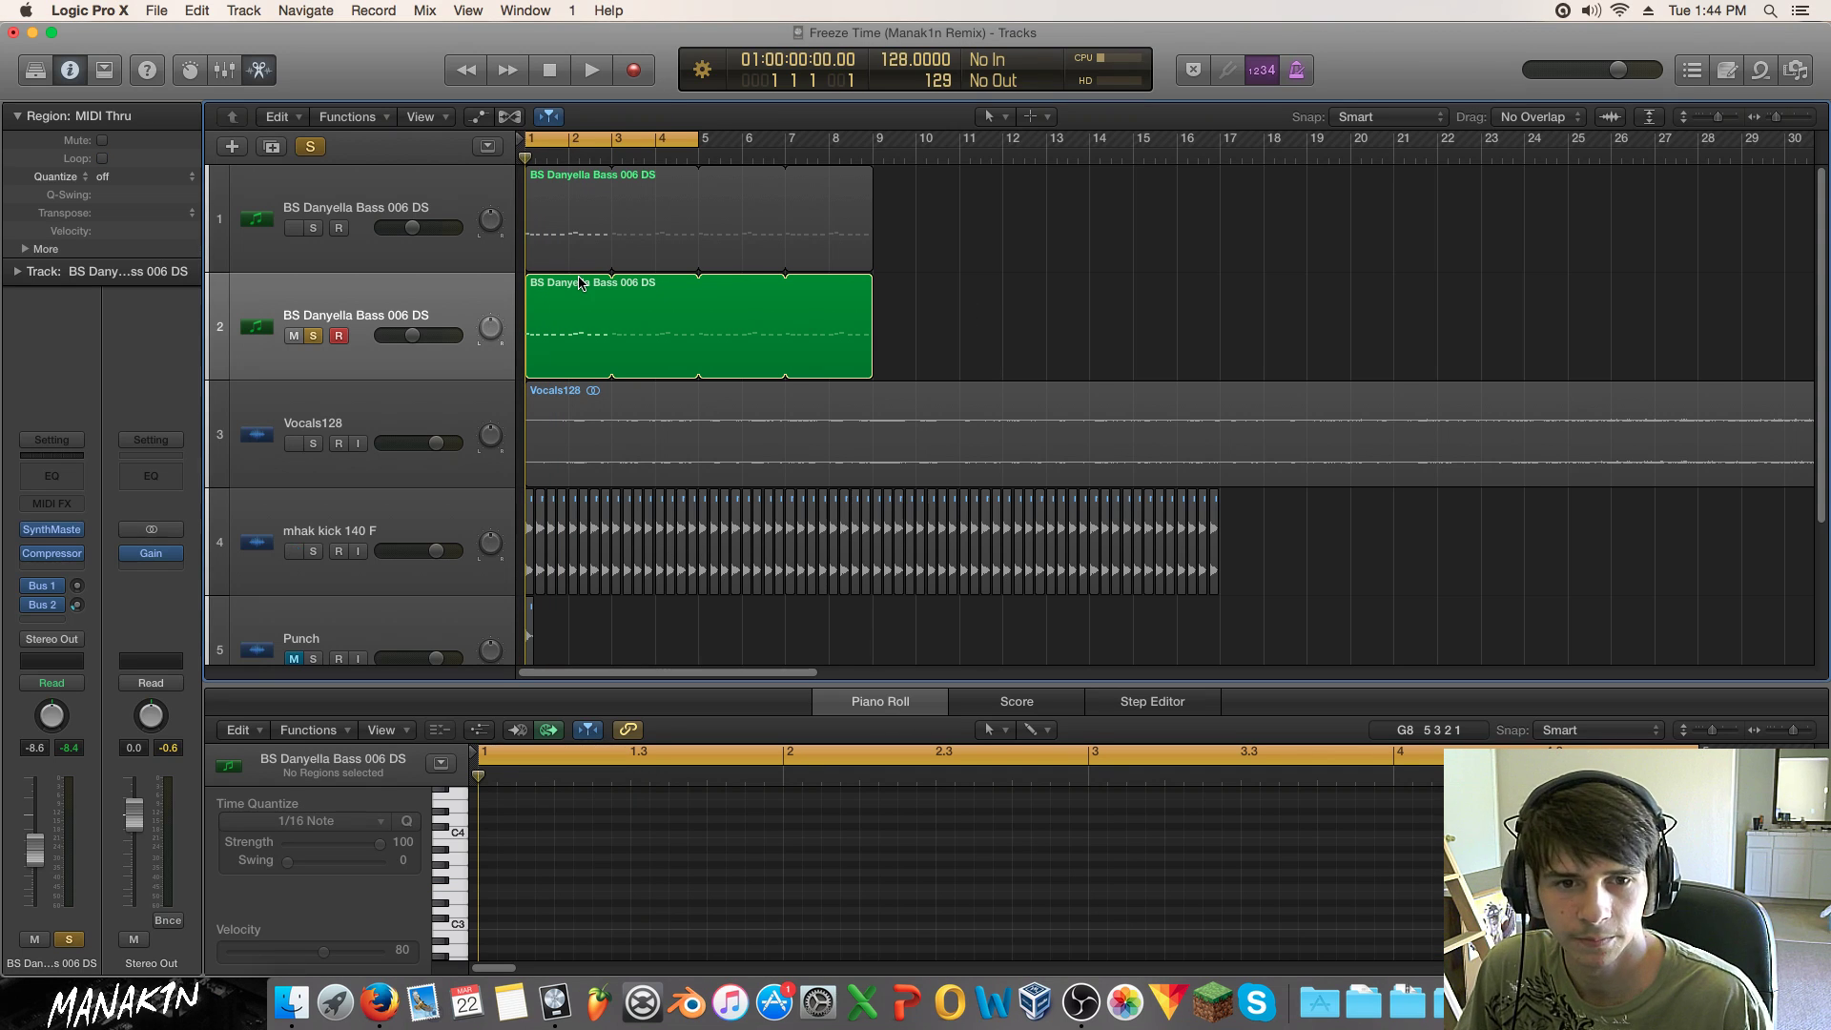
key("space")
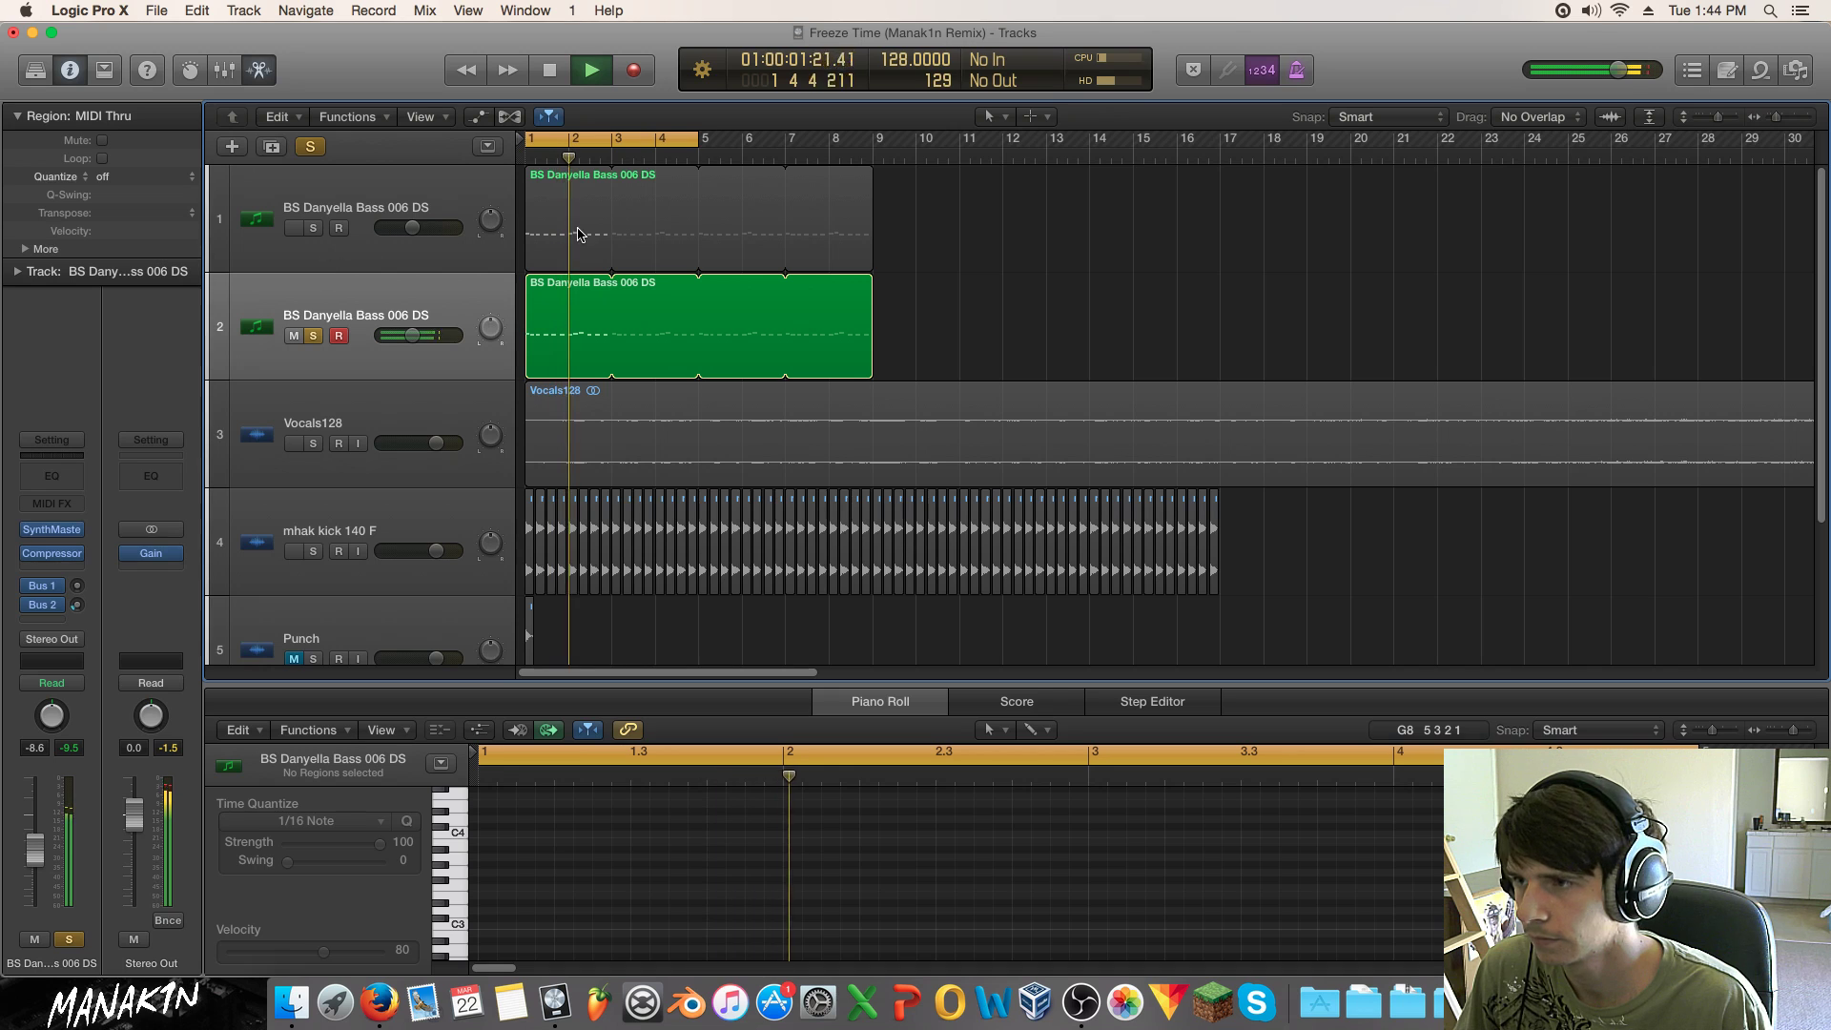
left_click(572, 234)
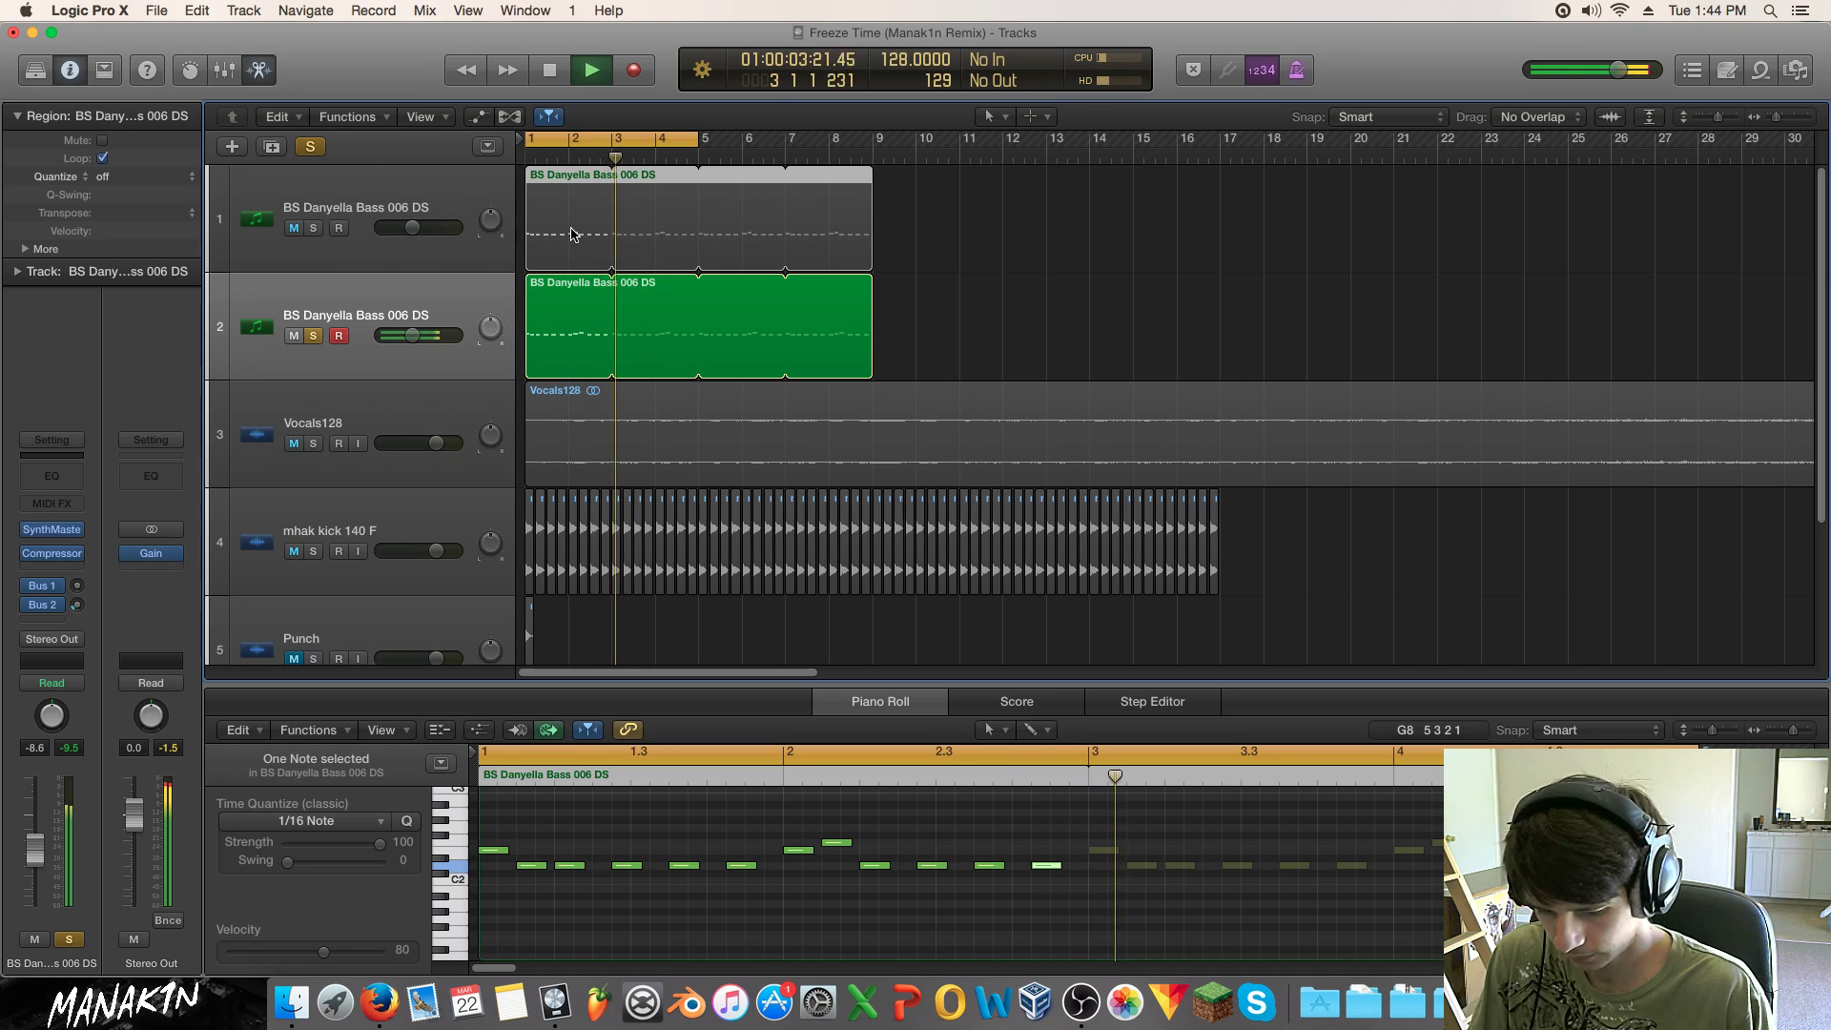
key("Delete")
left_click_drag(552, 307, 559, 210)
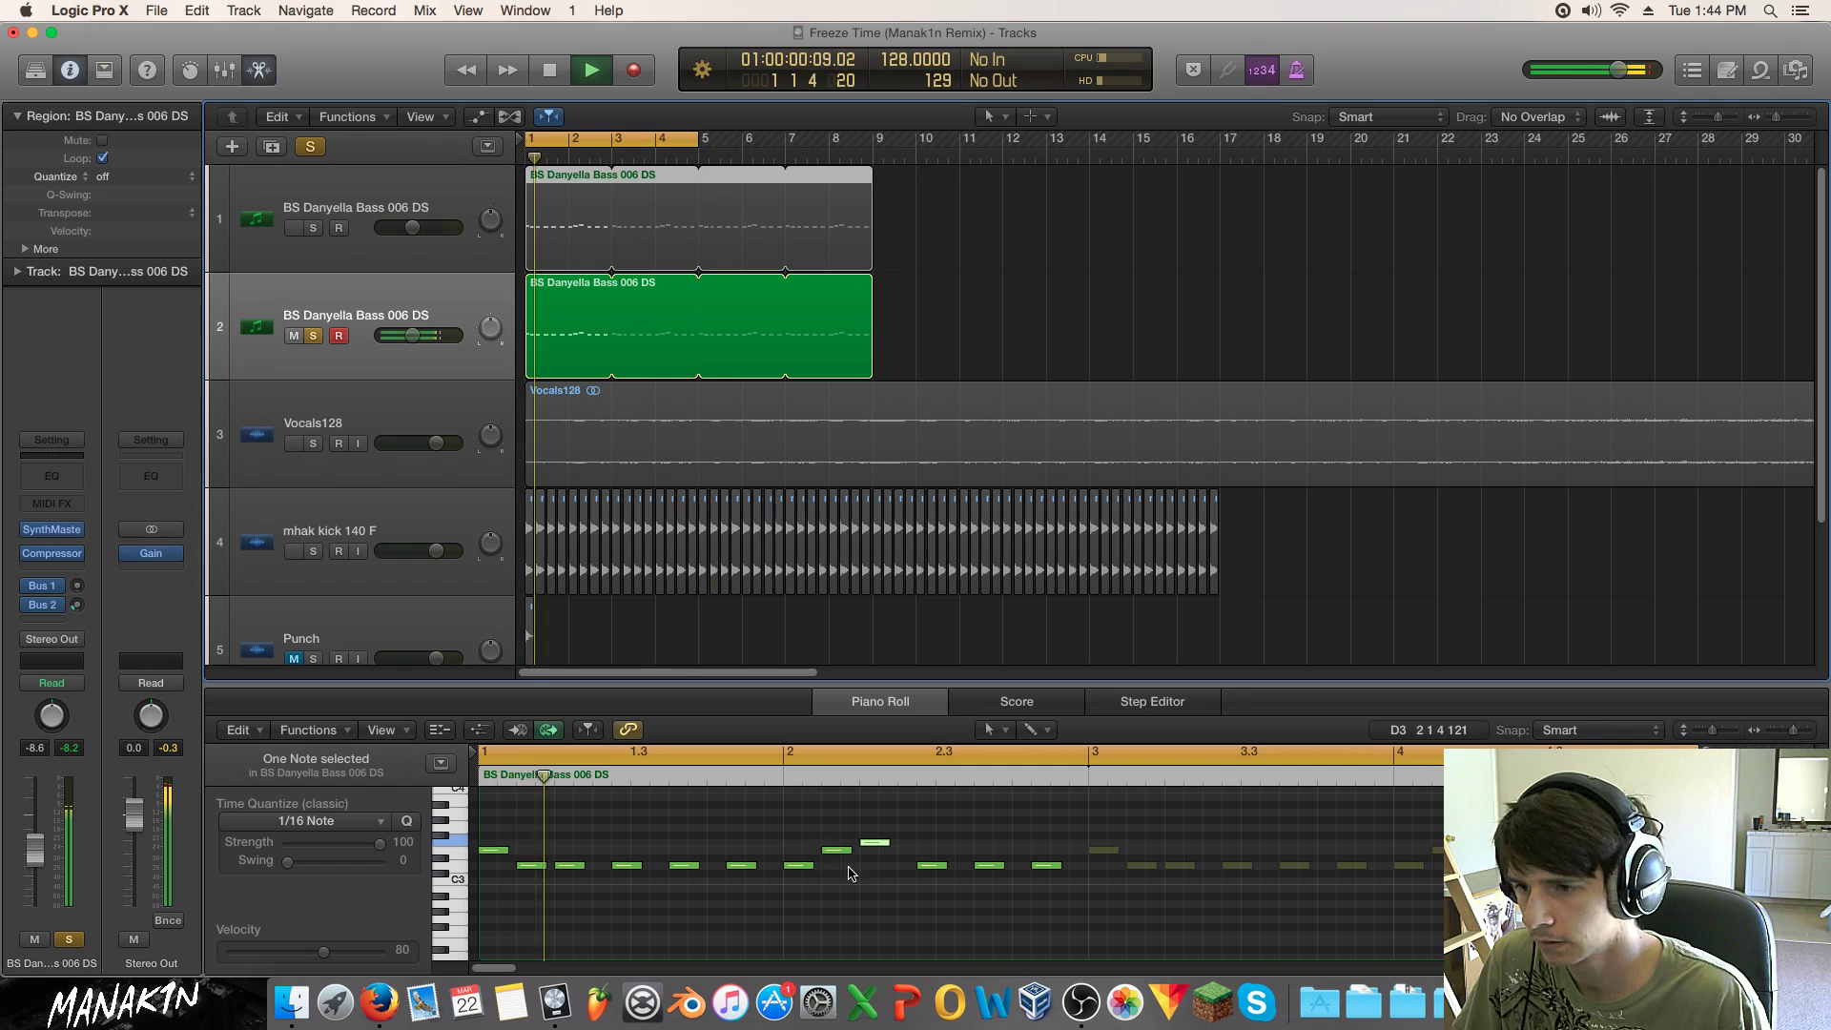
key("super+a")
left_click_drag(872, 842, 873, 935)
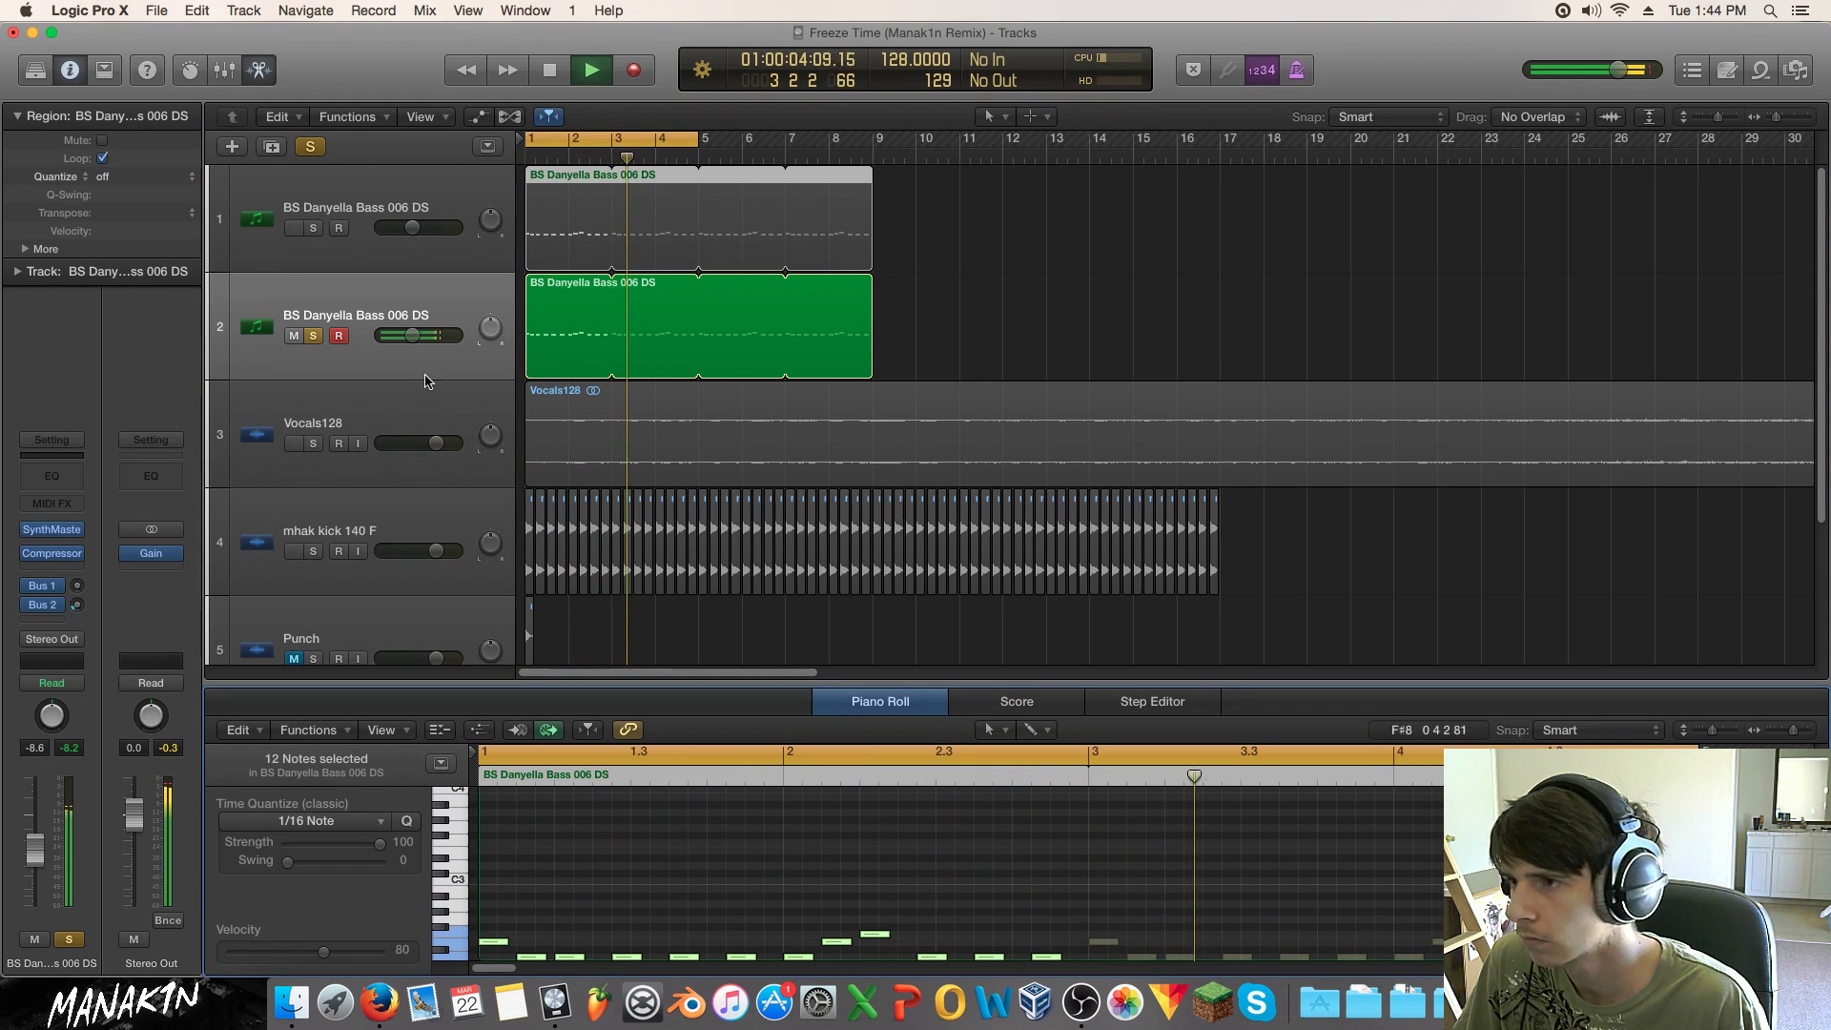
Step: Open SynthMaster's preset browser on track 2, filter to Pluck, and audition the BA Fellow UK and neighbouring presets
left_click(50, 530)
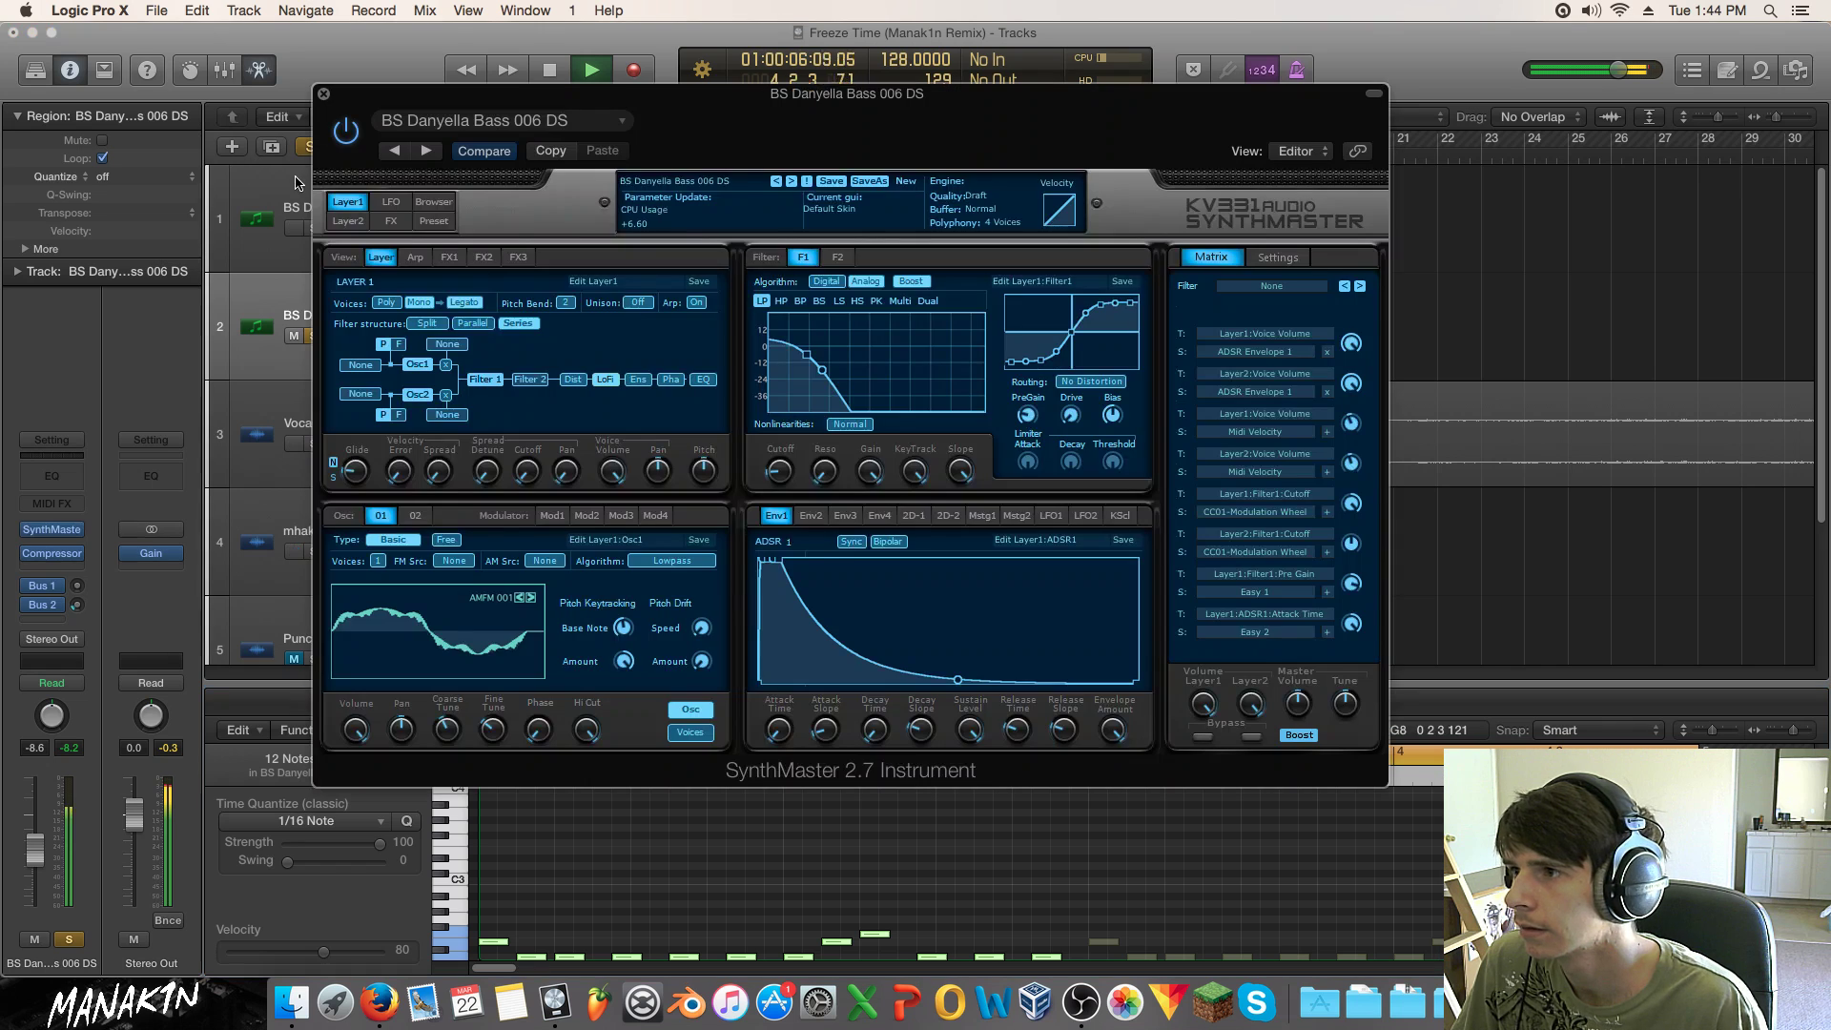
left_click(433, 201)
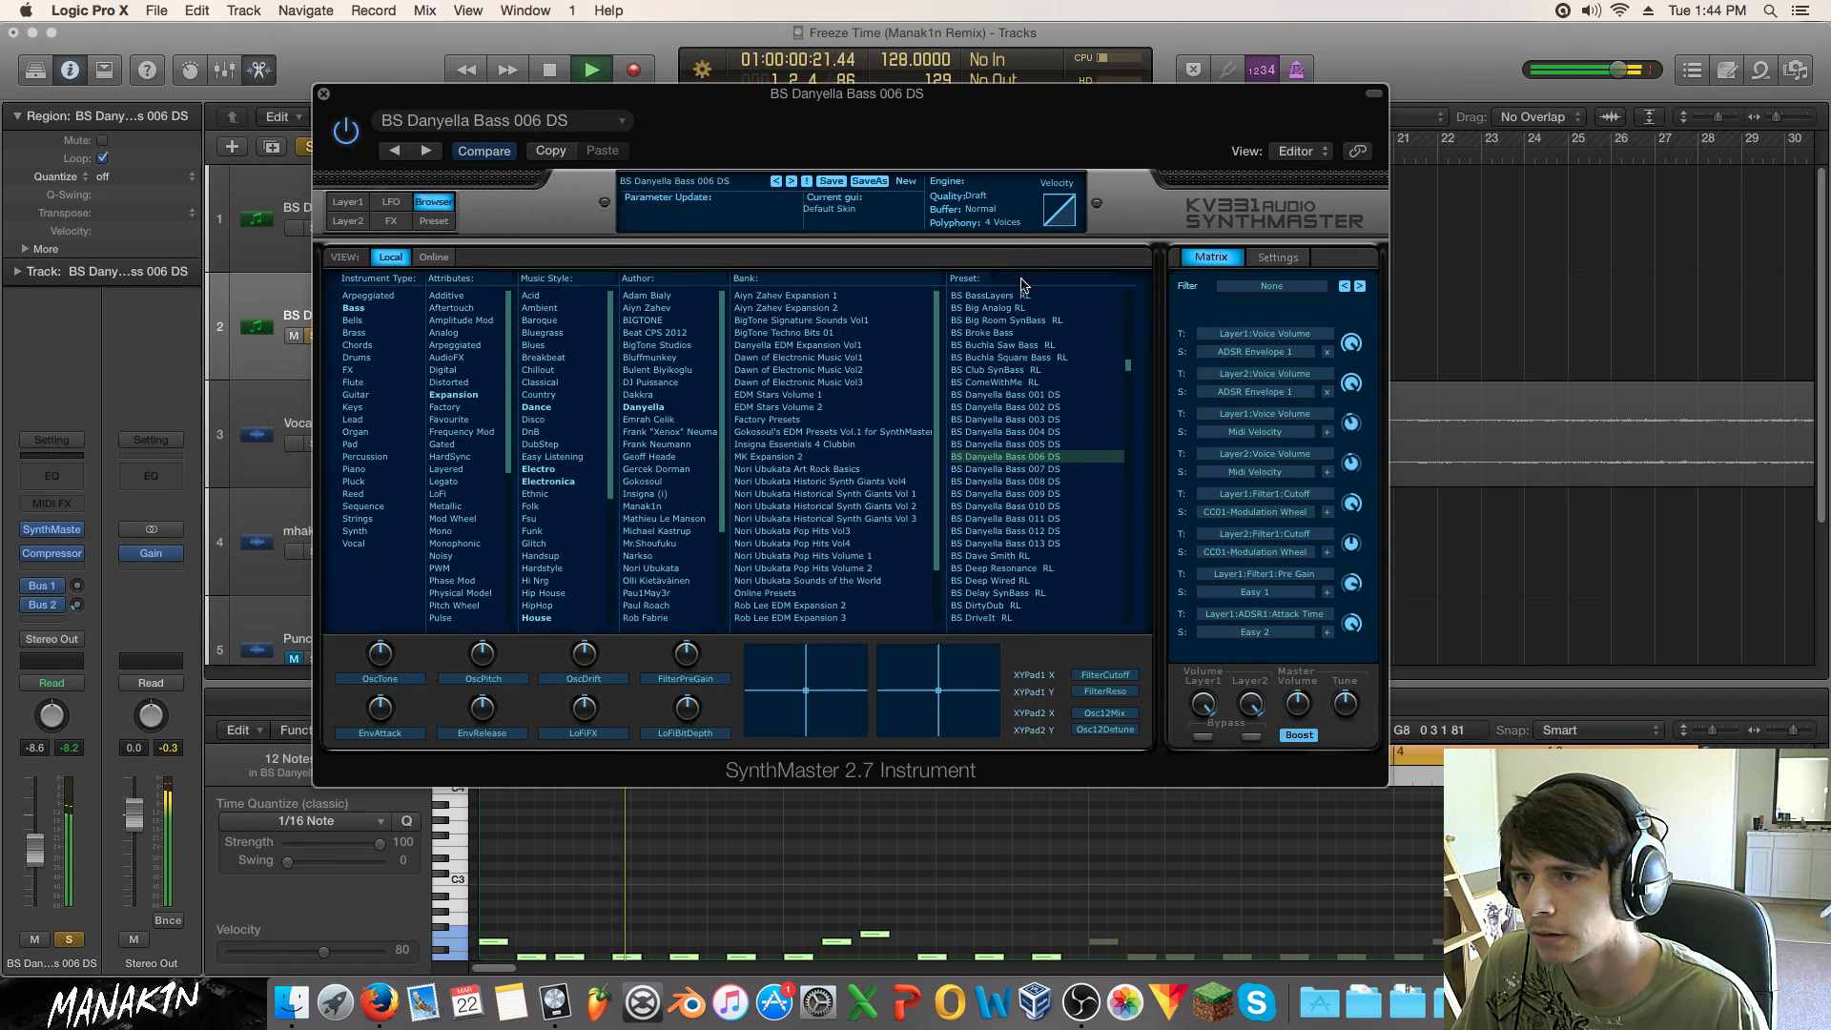
left_click(353, 481)
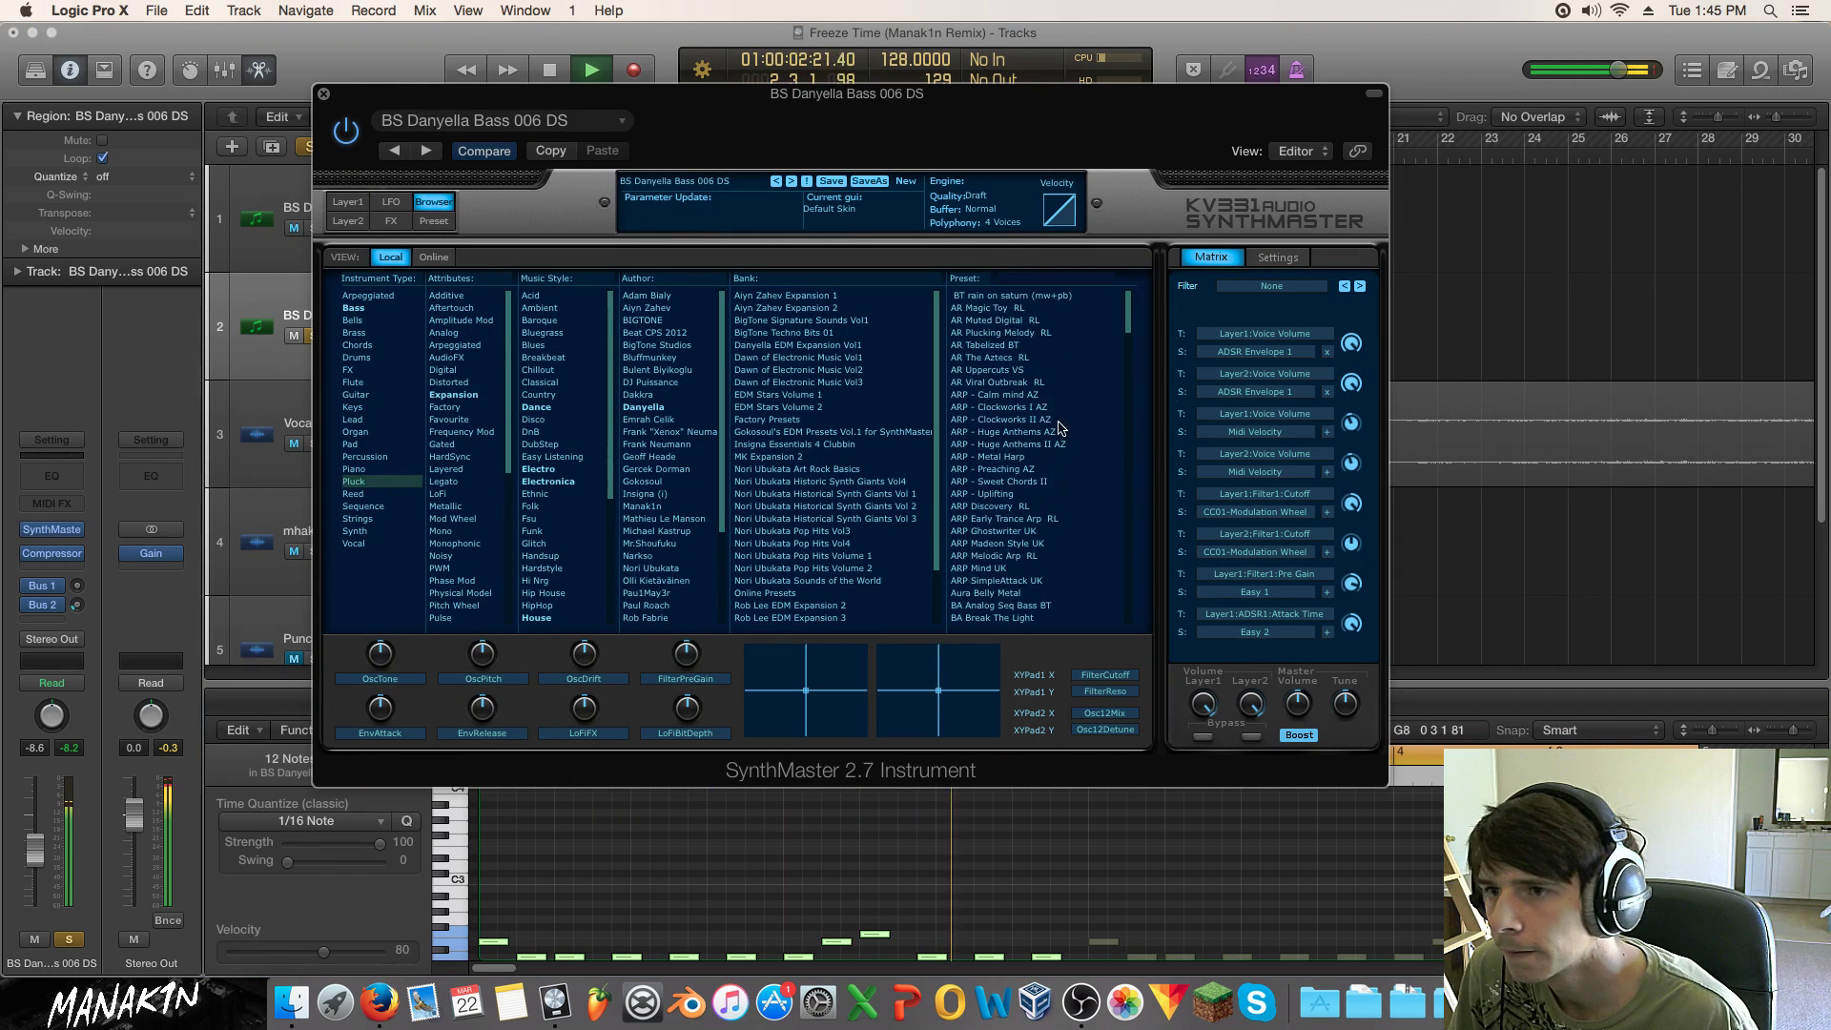
scroll(1021, 420, "up", 6)
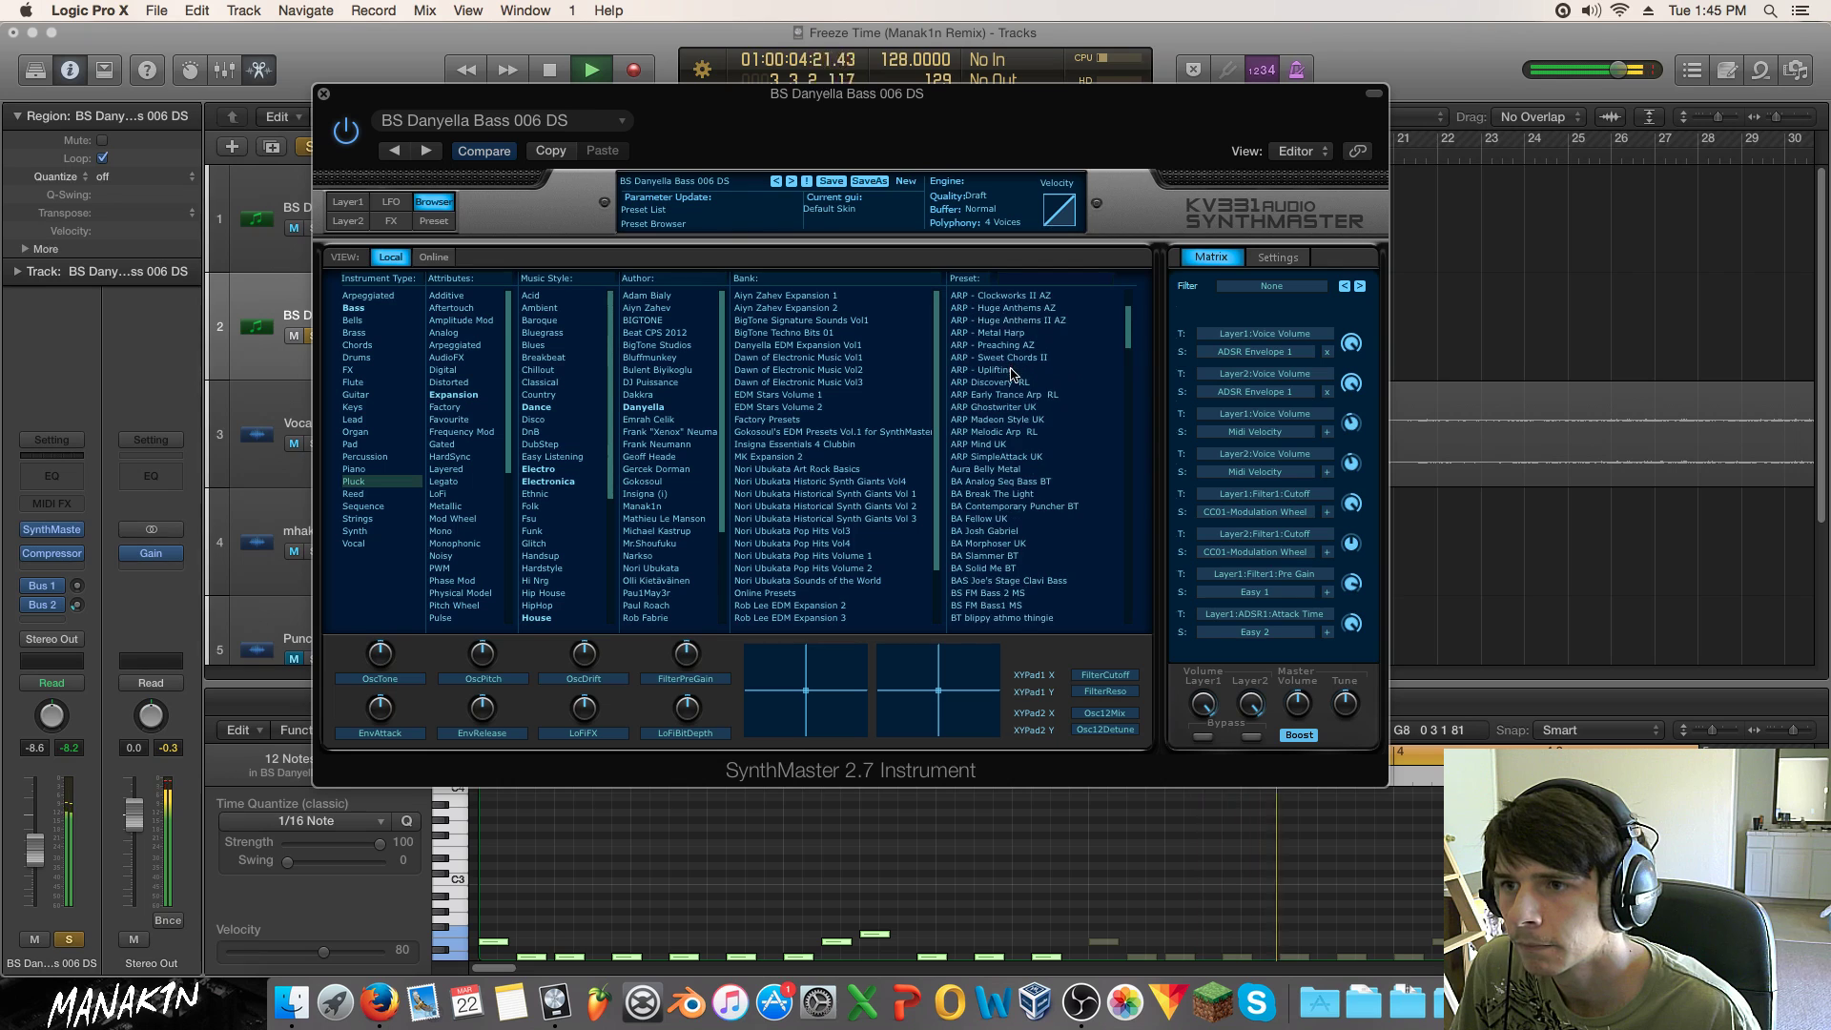
left_click(1003, 394)
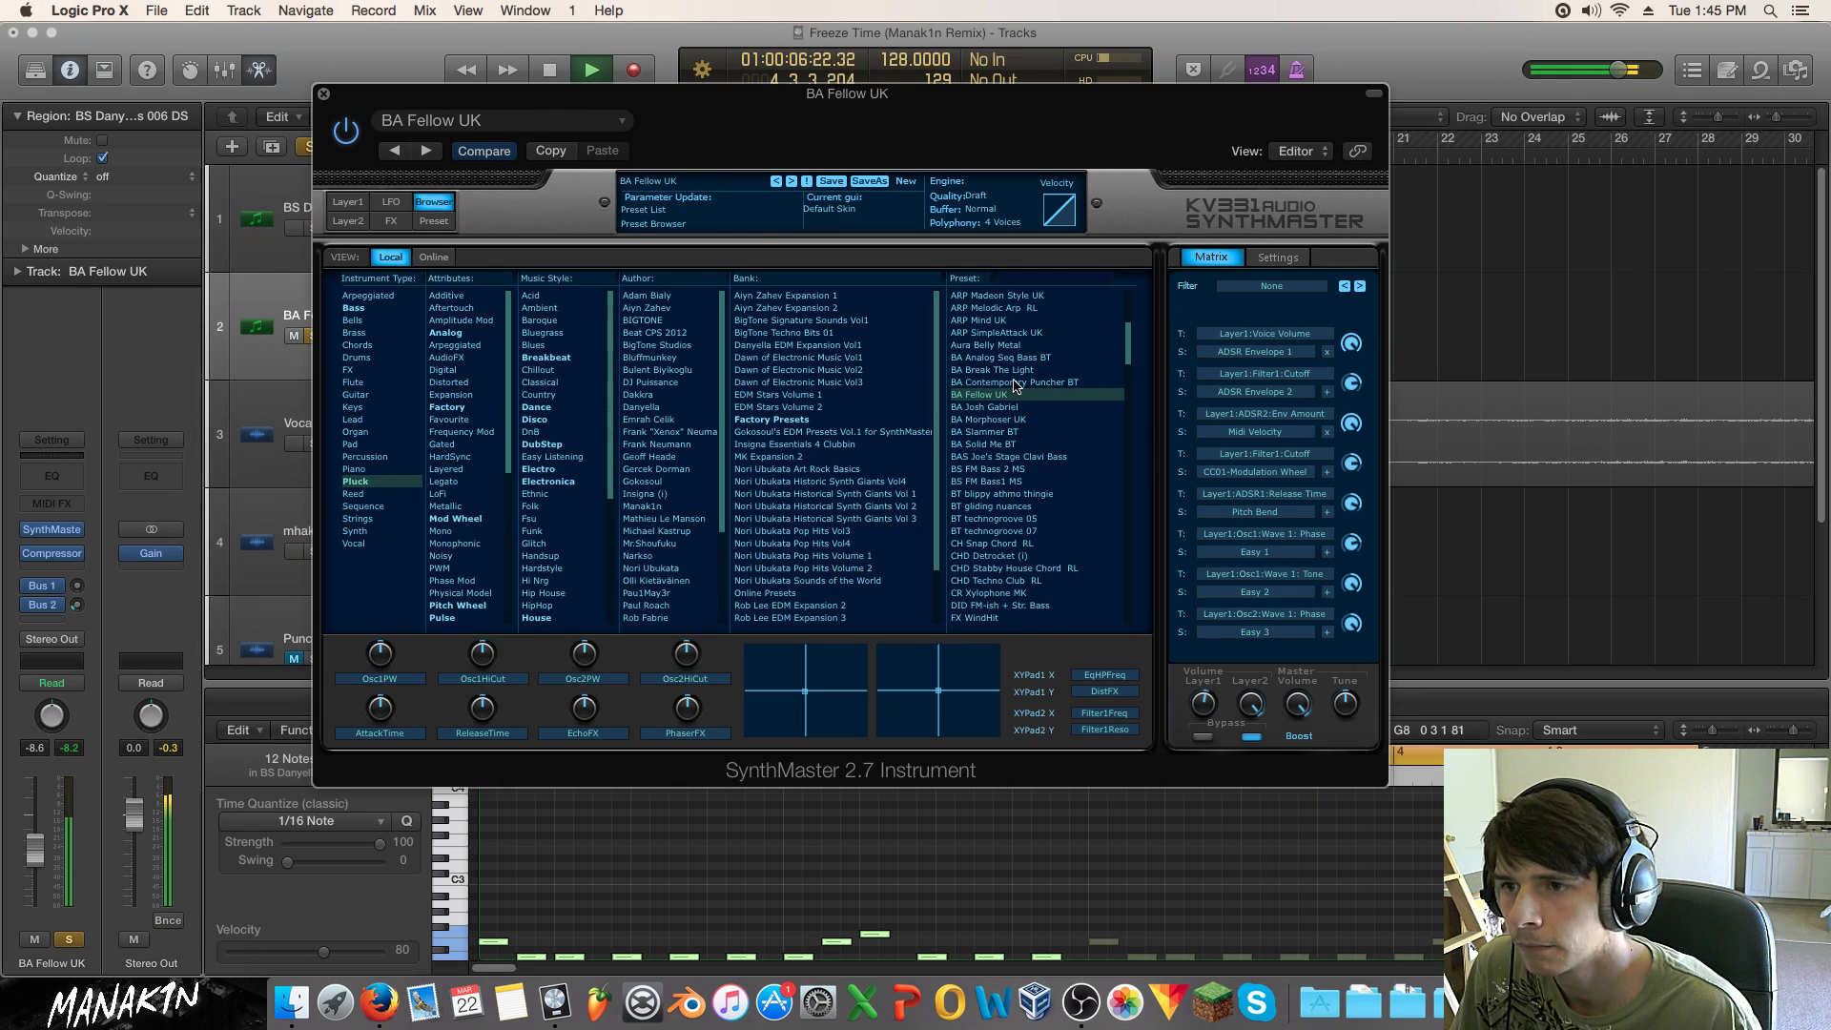
left_click(1009, 382)
key("Up")
key("Up")
left_click(1001, 393)
left_click(1007, 383)
left_click(1007, 395)
left_click(1018, 409)
Step: Audition further presets from BA Morphoser UK through CHD Techno Club RL
left_click(1029, 421)
left_click(1023, 432)
left_click(1025, 445)
left_click(1026, 457)
left_click(1025, 471)
left_click(1025, 482)
left_click(1021, 506)
left_click(1017, 531)
left_click(1016, 544)
left_click(1021, 532)
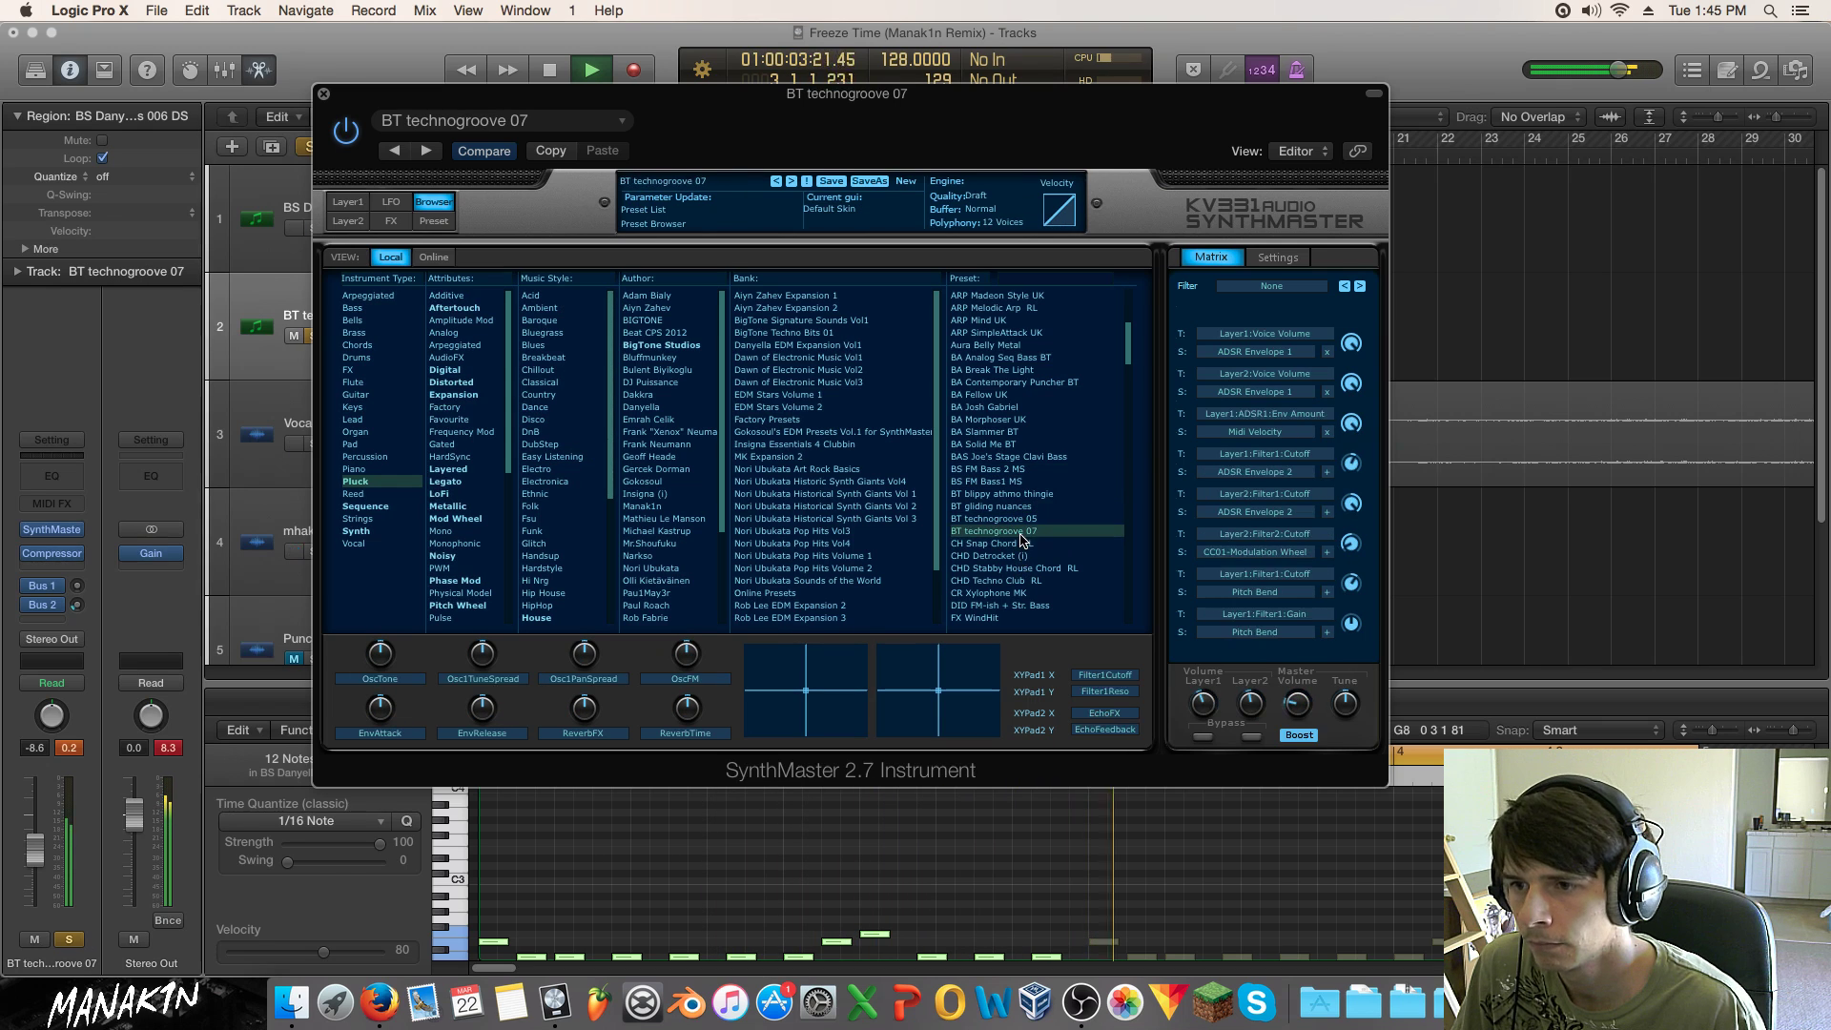
left_click(1028, 569)
left_click(1029, 579)
Step: Settle on the CR Xylophone MK preset and un-solo track 2
scroll(1028, 534, "down", 3)
left_click(1018, 483)
left_click(1014, 469)
left_click(1016, 494)
left_click(1014, 470)
left_click_drag(686, 94, 912, 95)
left_click(315, 338)
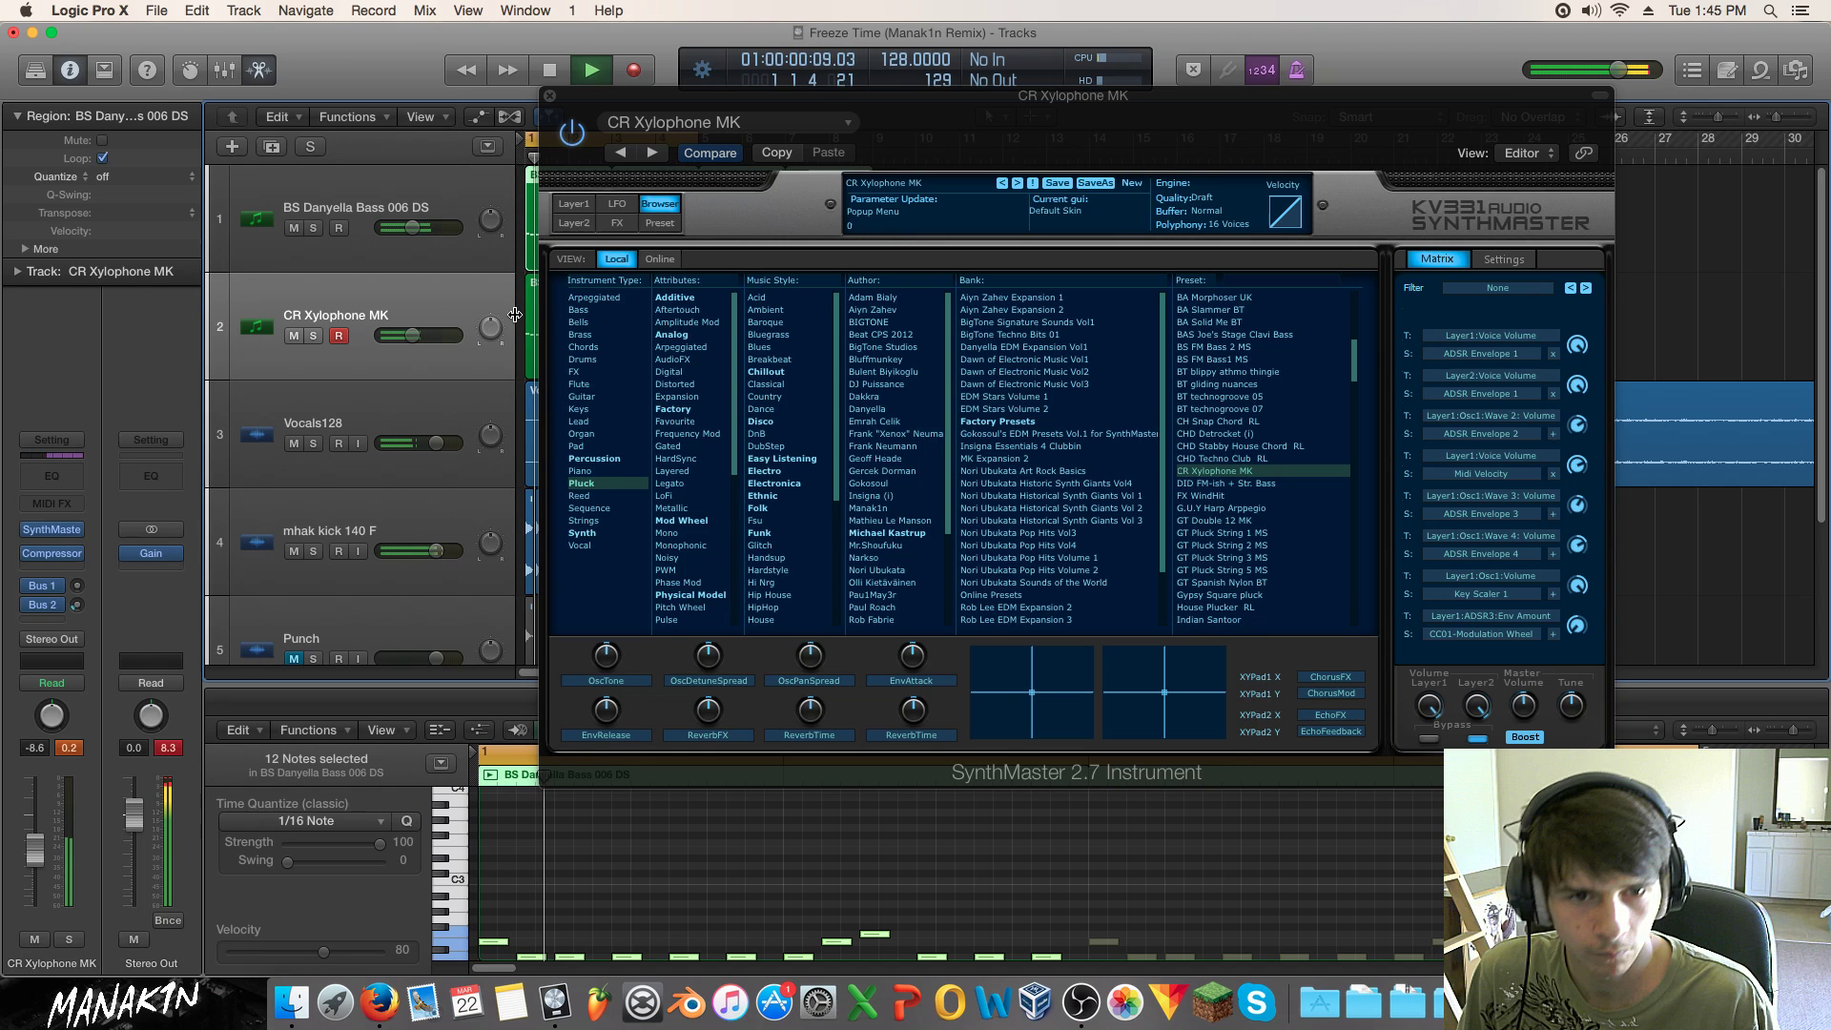
Step: Extend the cycle range to bars 1–9 and raise the xylophone track's volume to -6.2 dB
left_click(551, 98)
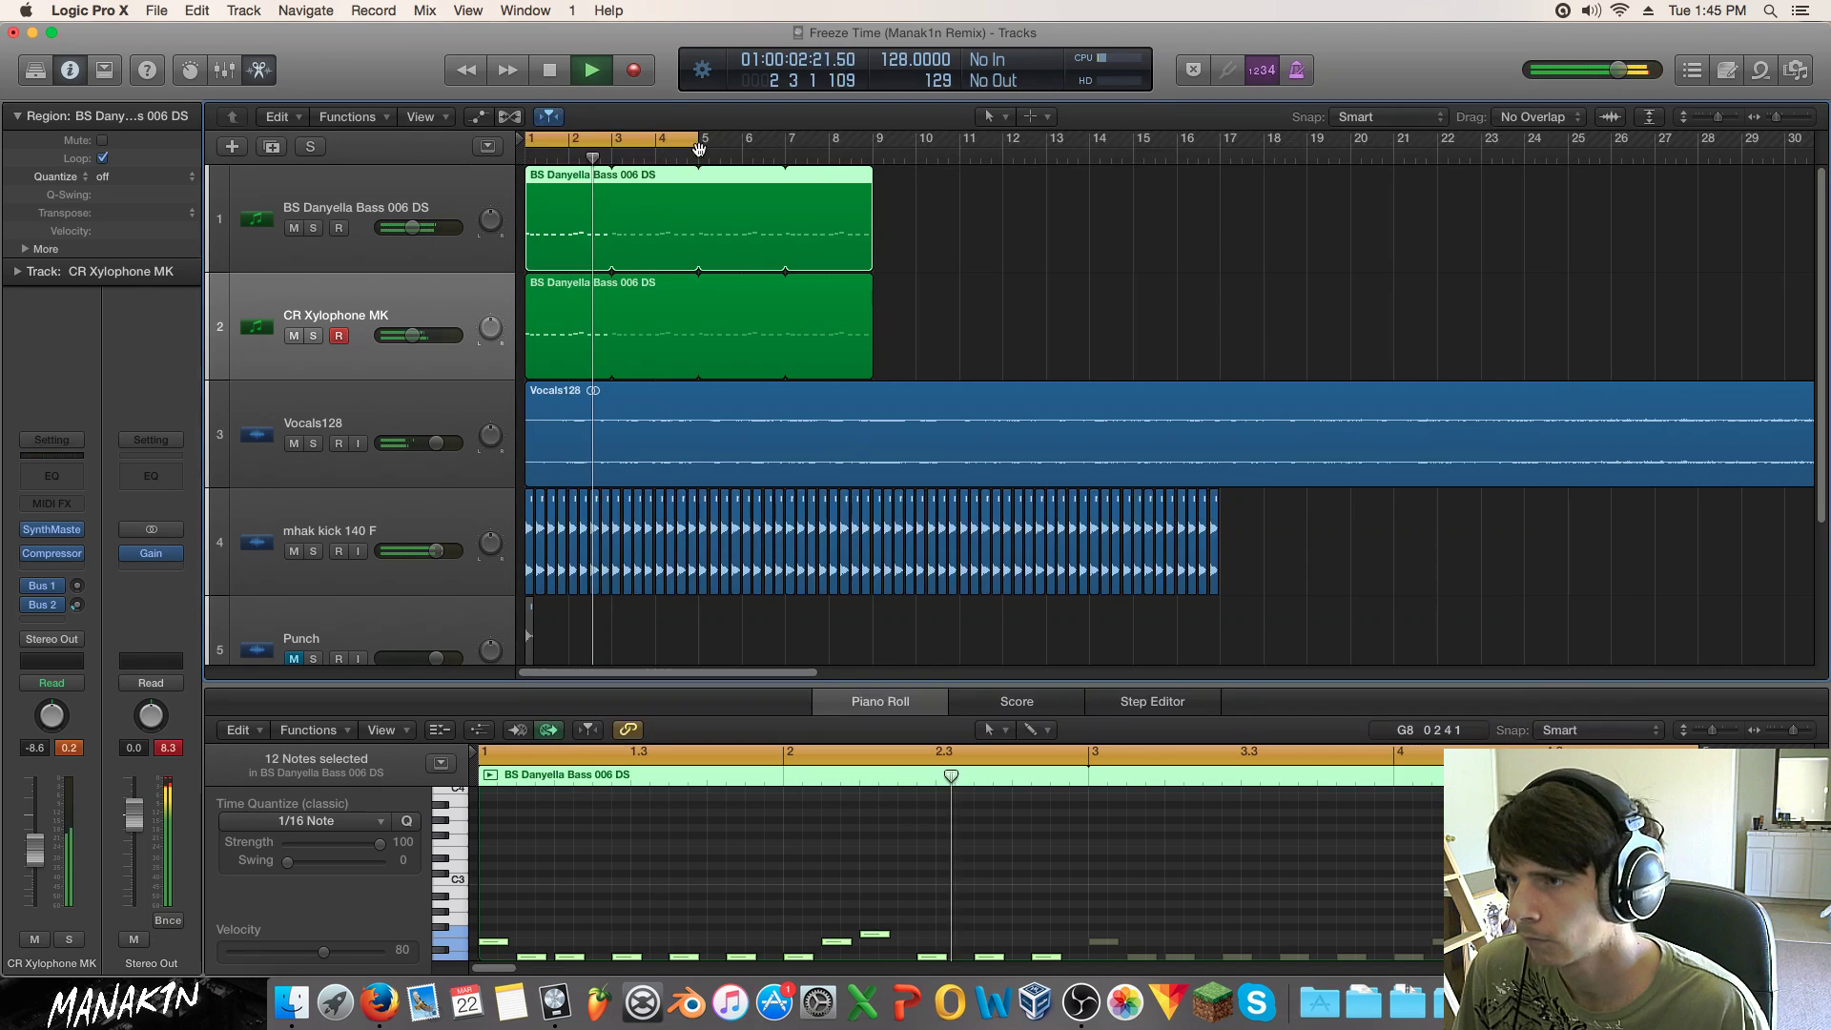
left_click_drag(706, 138, 873, 139)
left_click(1087, 318)
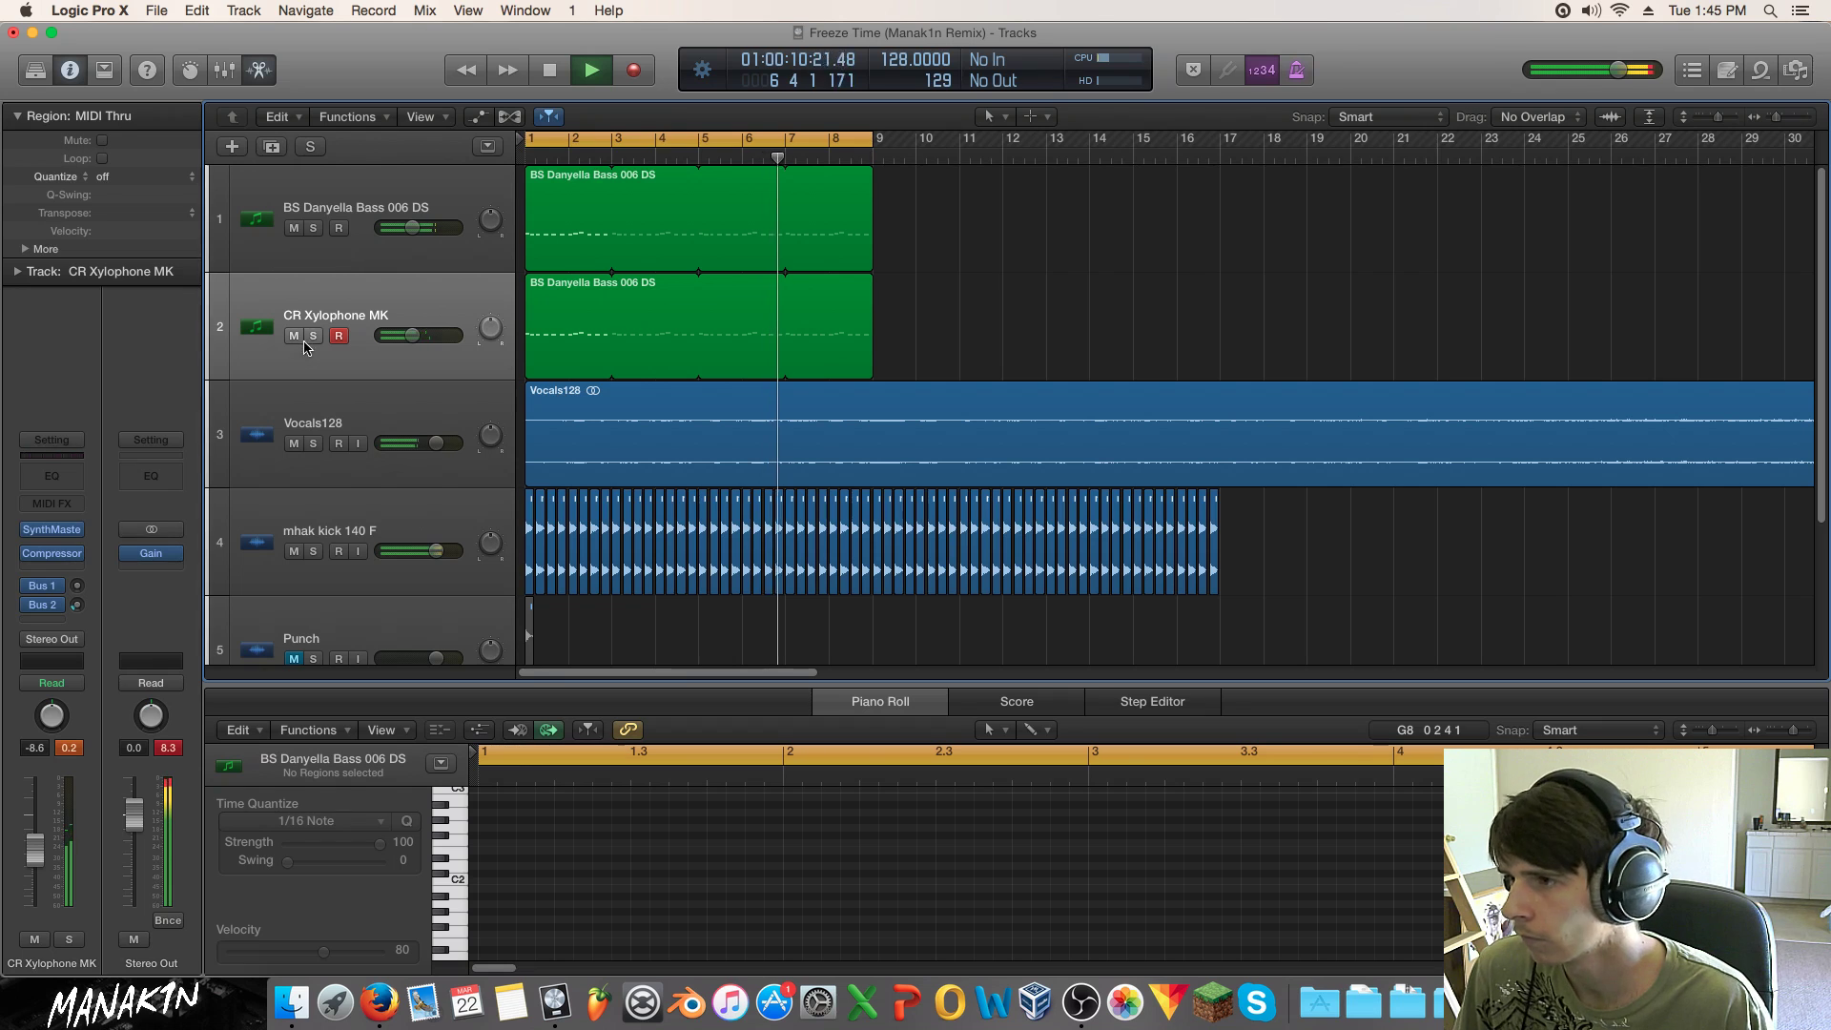
left_click_drag(412, 335, 415, 335)
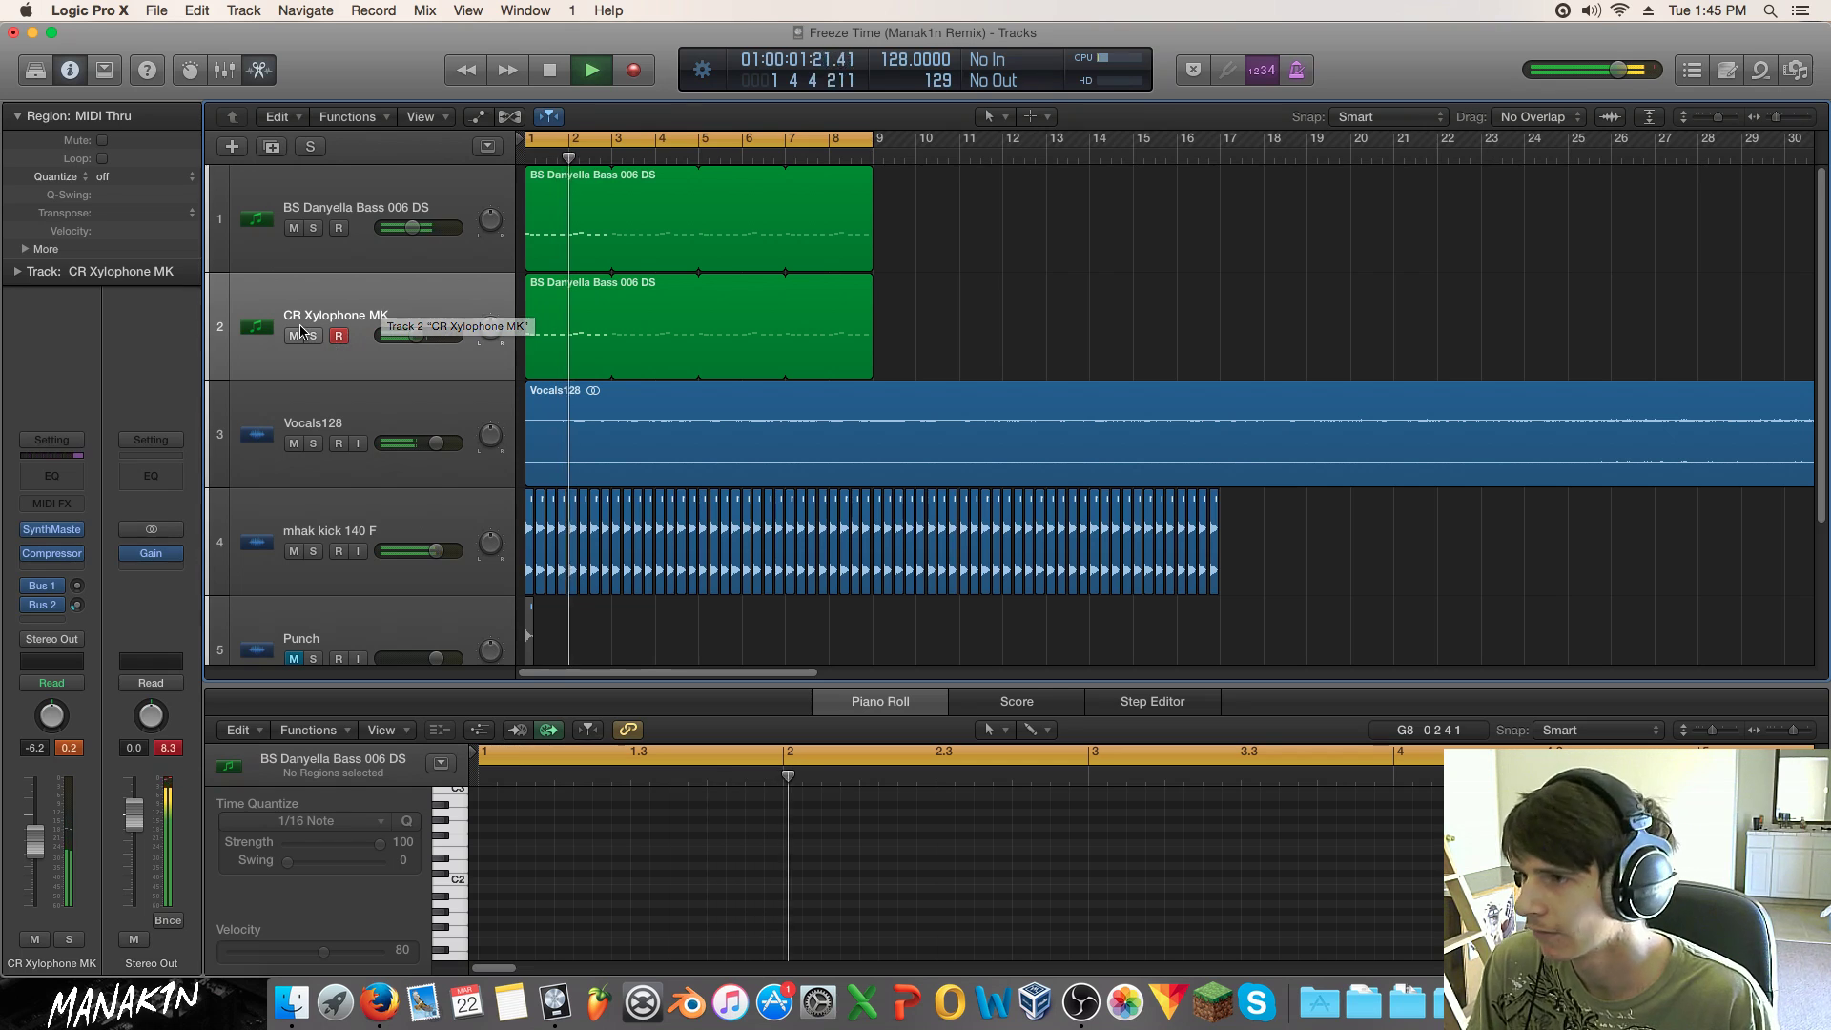
key("space")
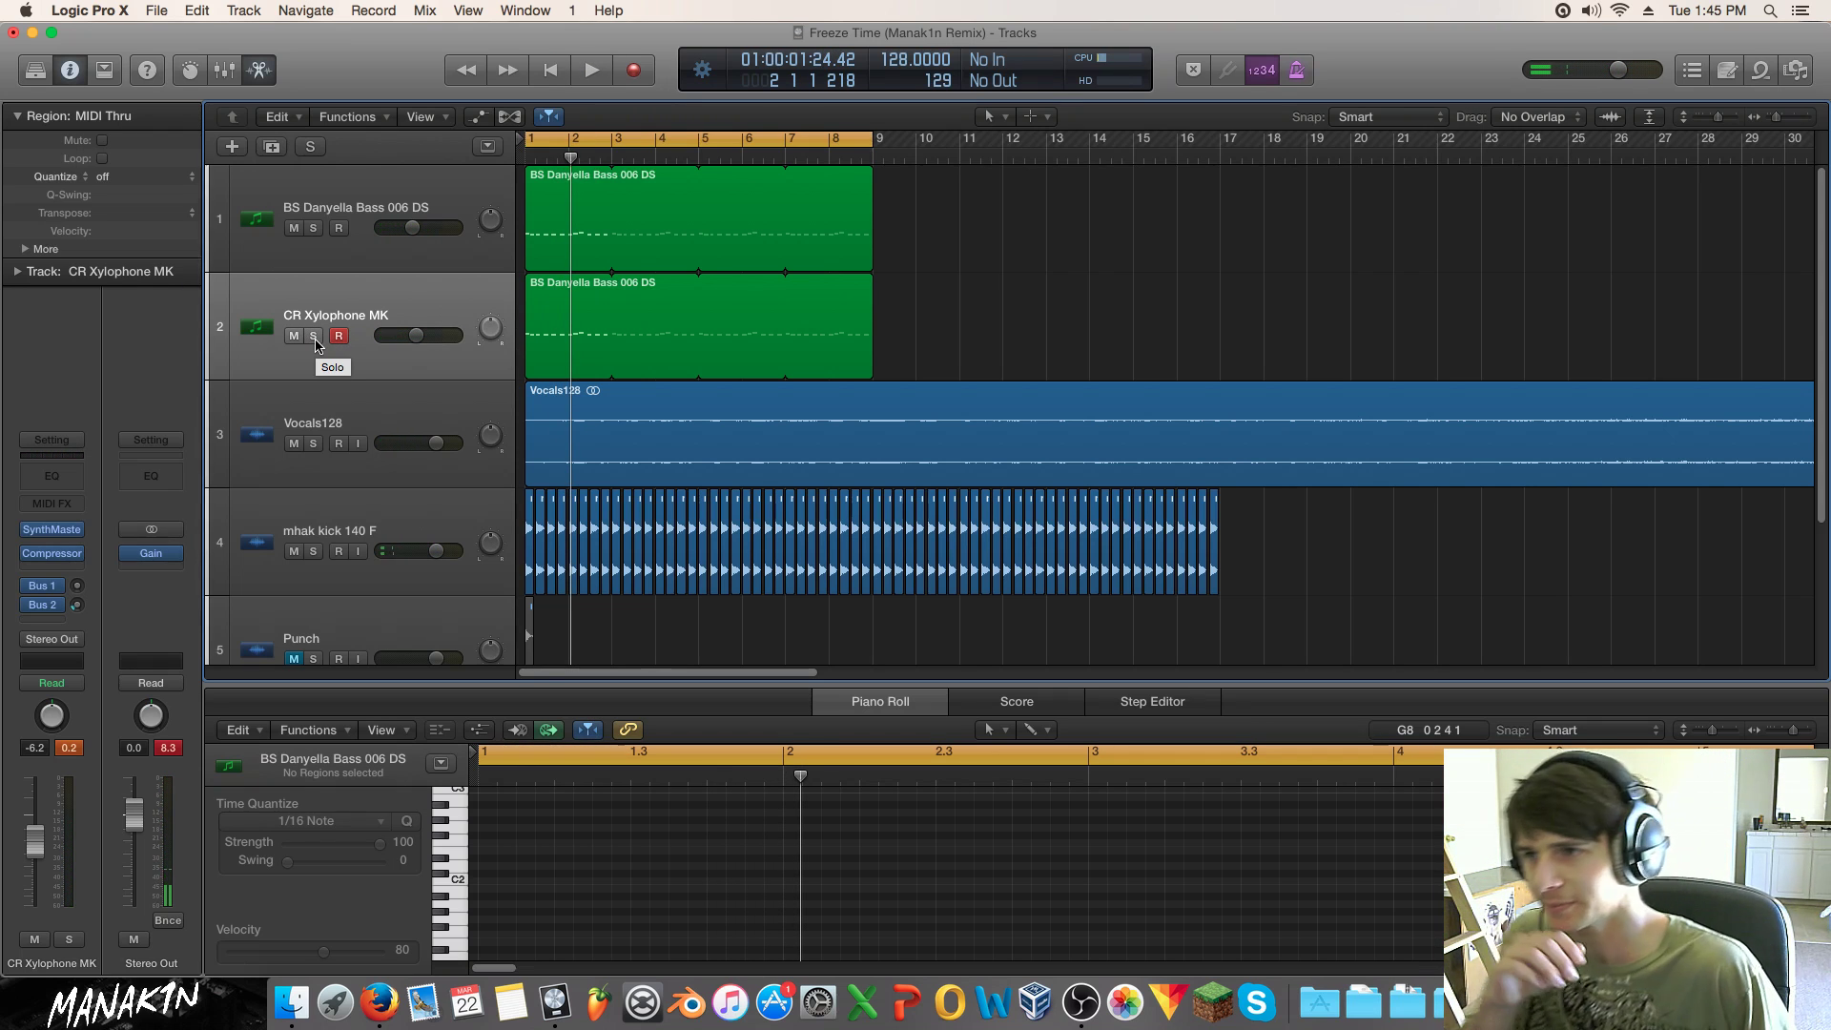
Step: Add a duplicate CR Xylophone MK track, copy the bass region onto it, and solo it
left_click(272, 145)
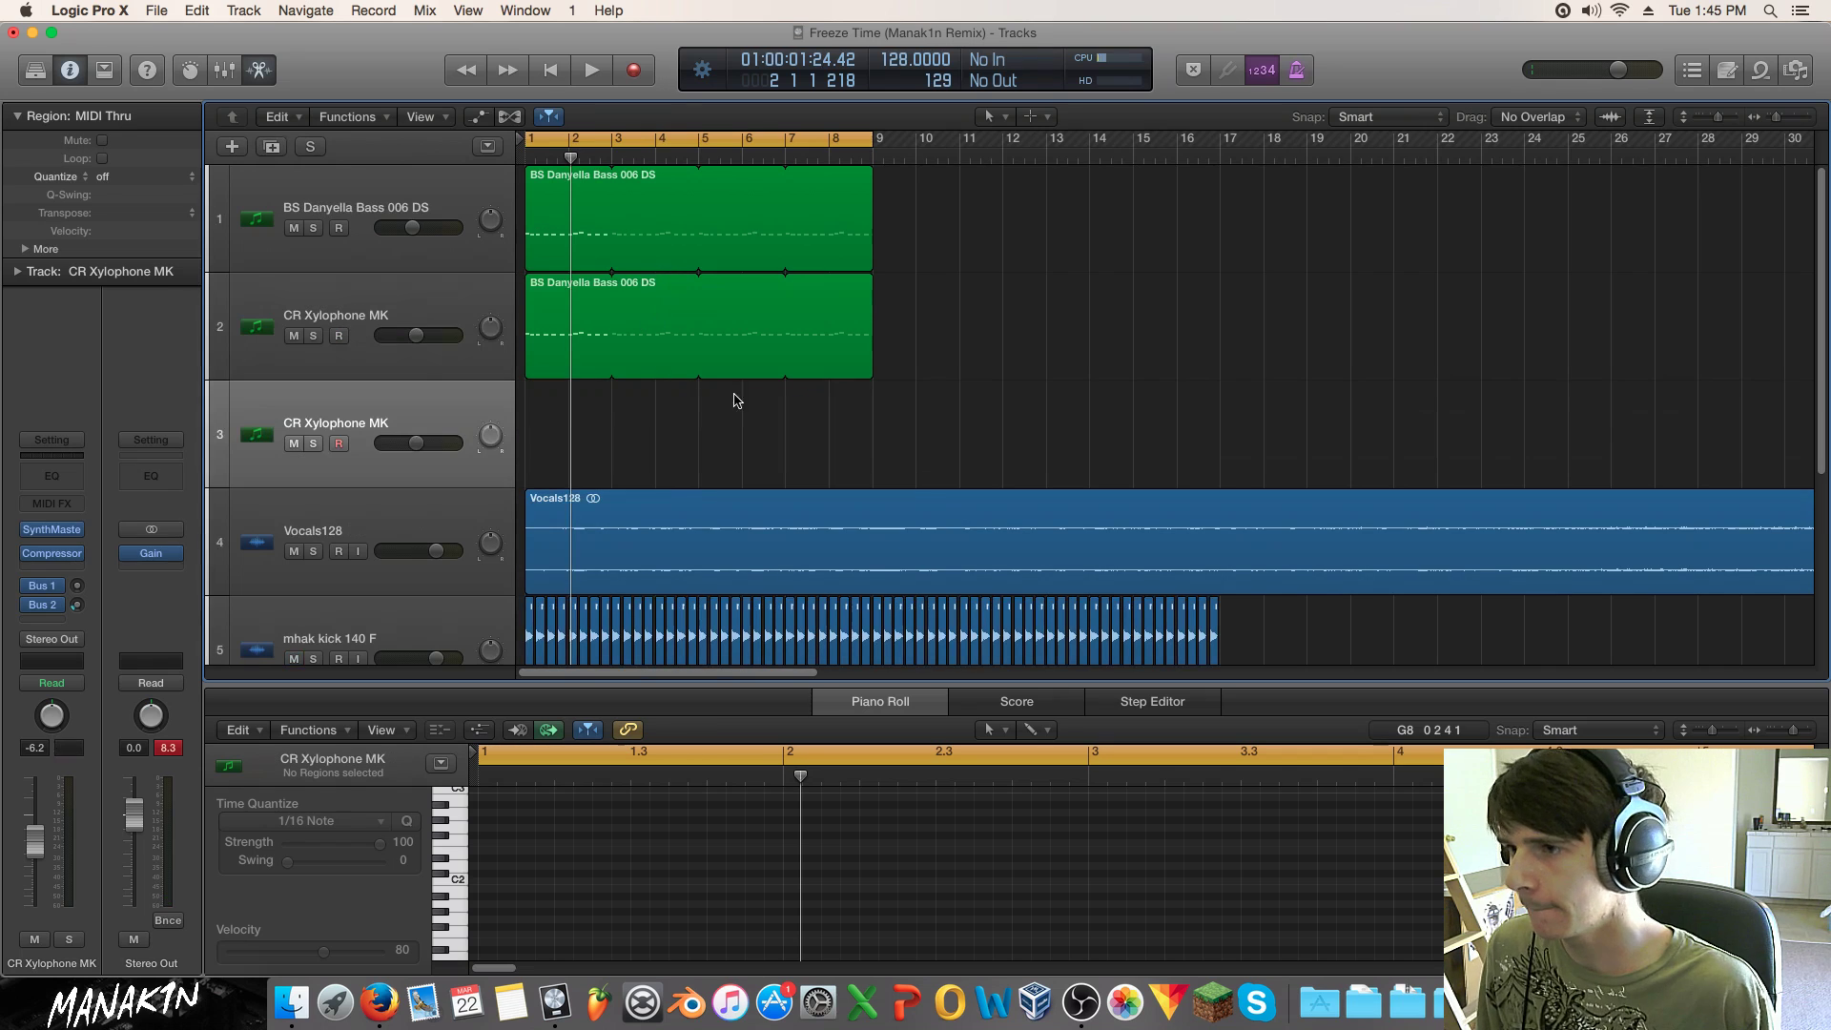
left_click_drag(589, 360, 584, 434)
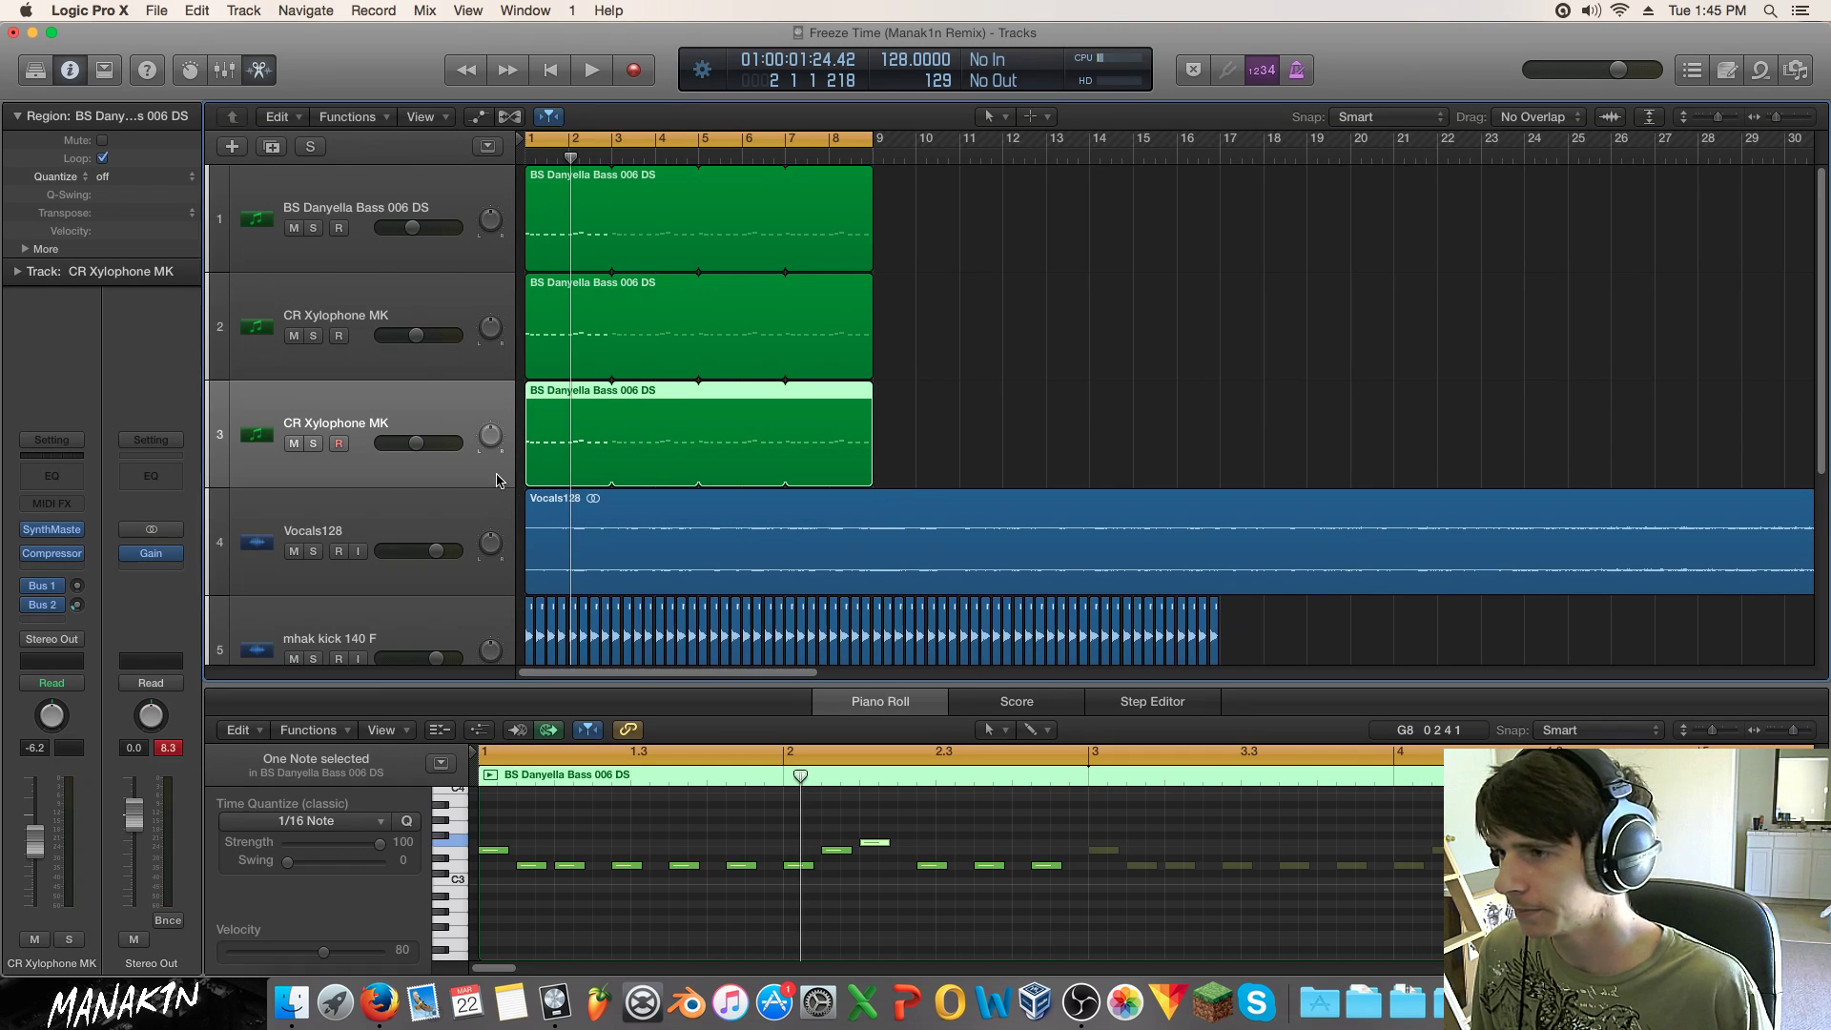
left_click(313, 443)
Step: Lower the first note from D#3 to D3 and shift the D3 and A3 notes one 16th earlier
left_click(527, 866)
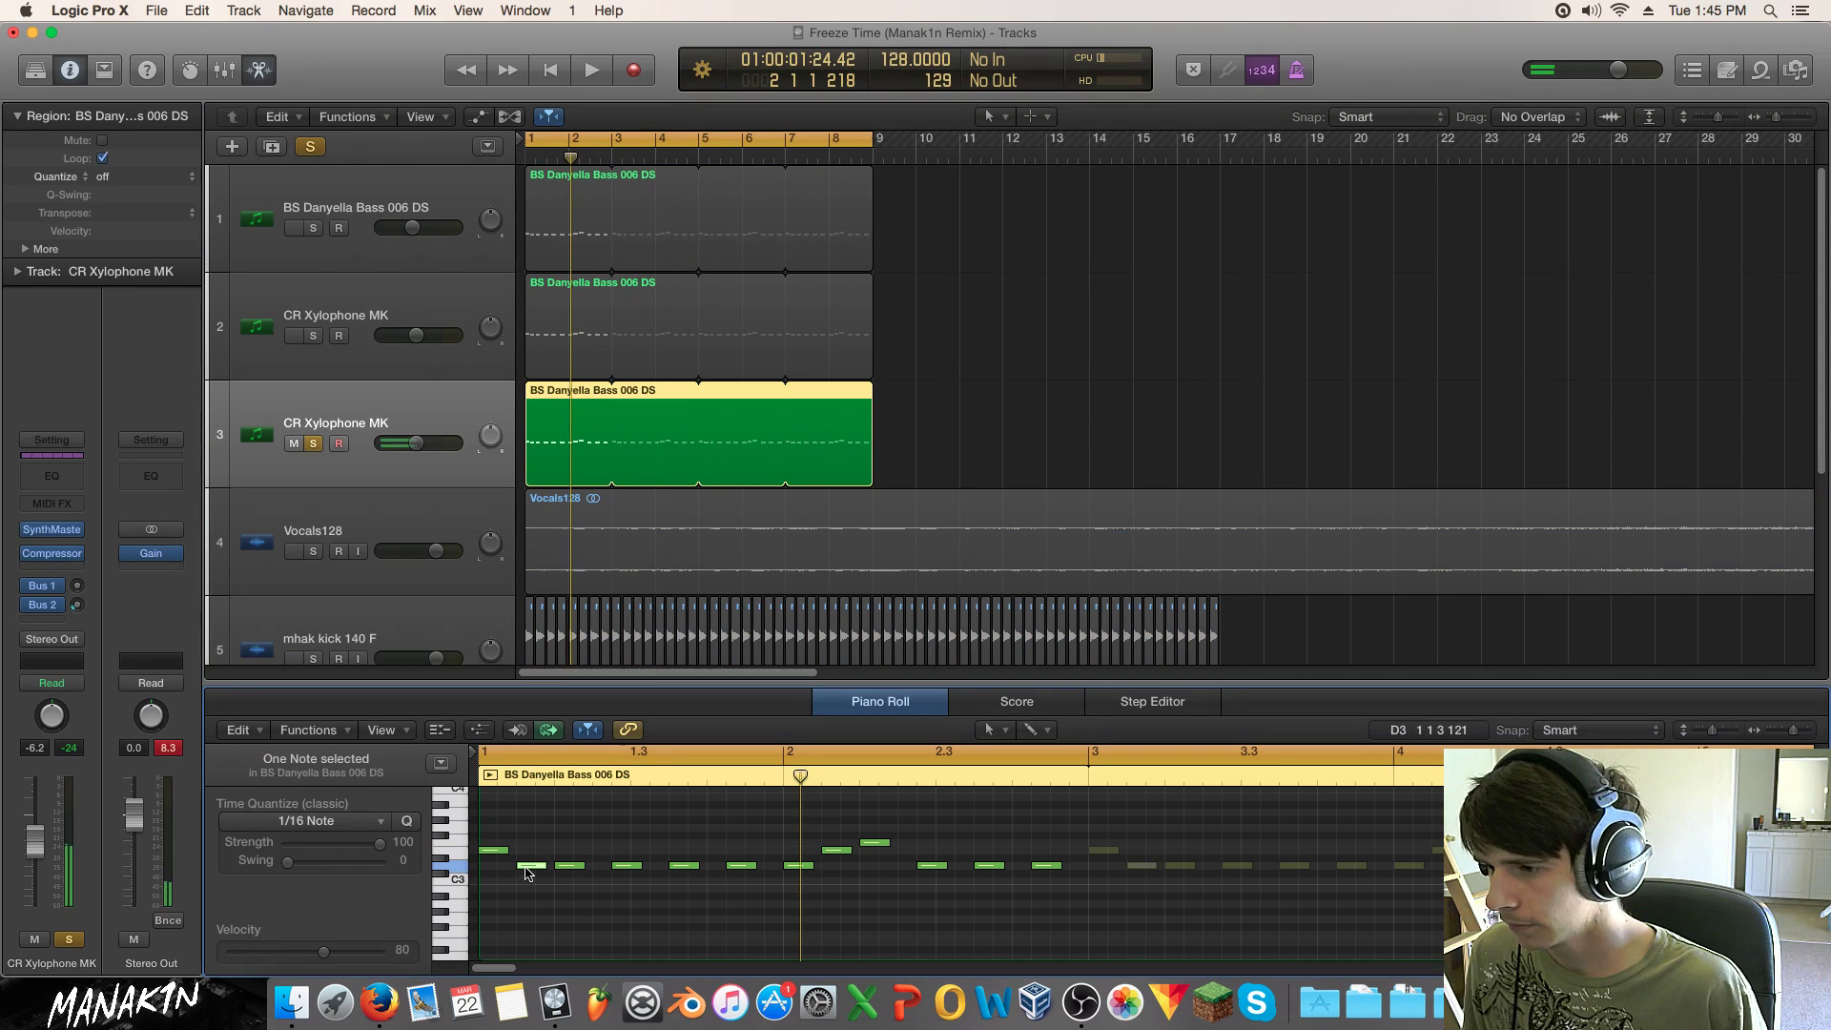
left_click_drag(494, 850, 569, 870)
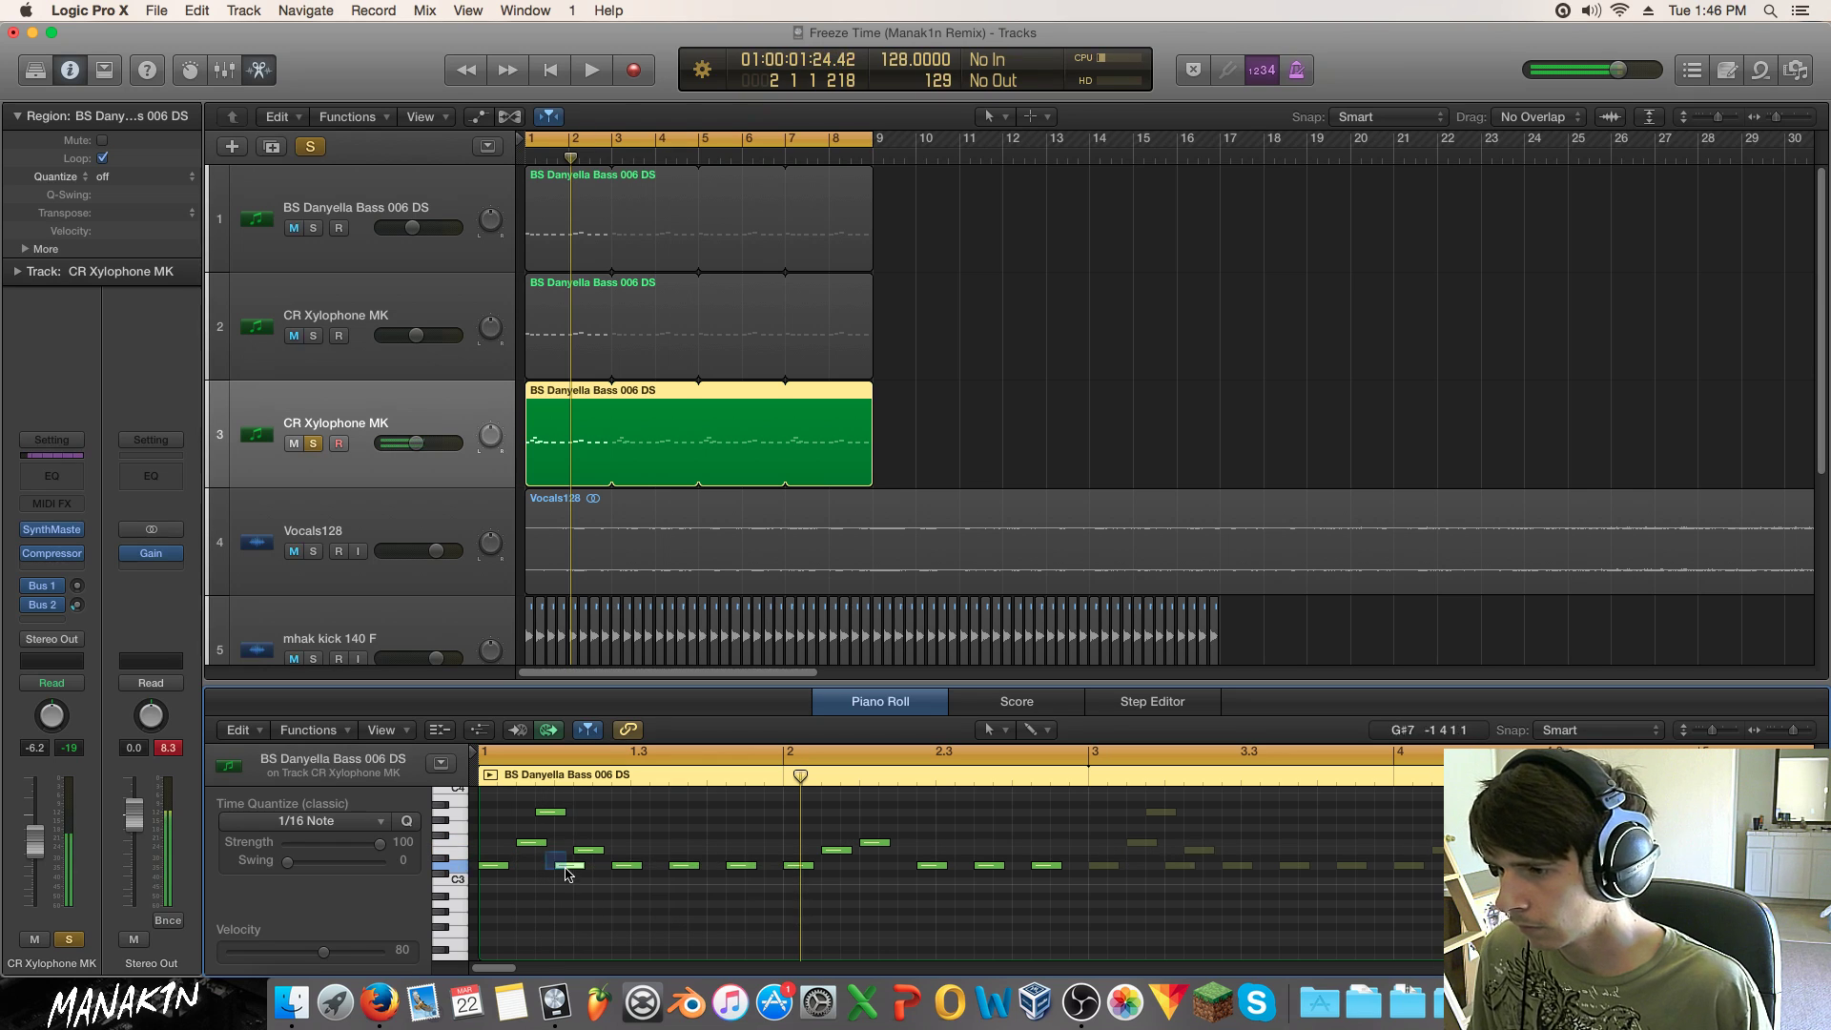
left_click(624, 868)
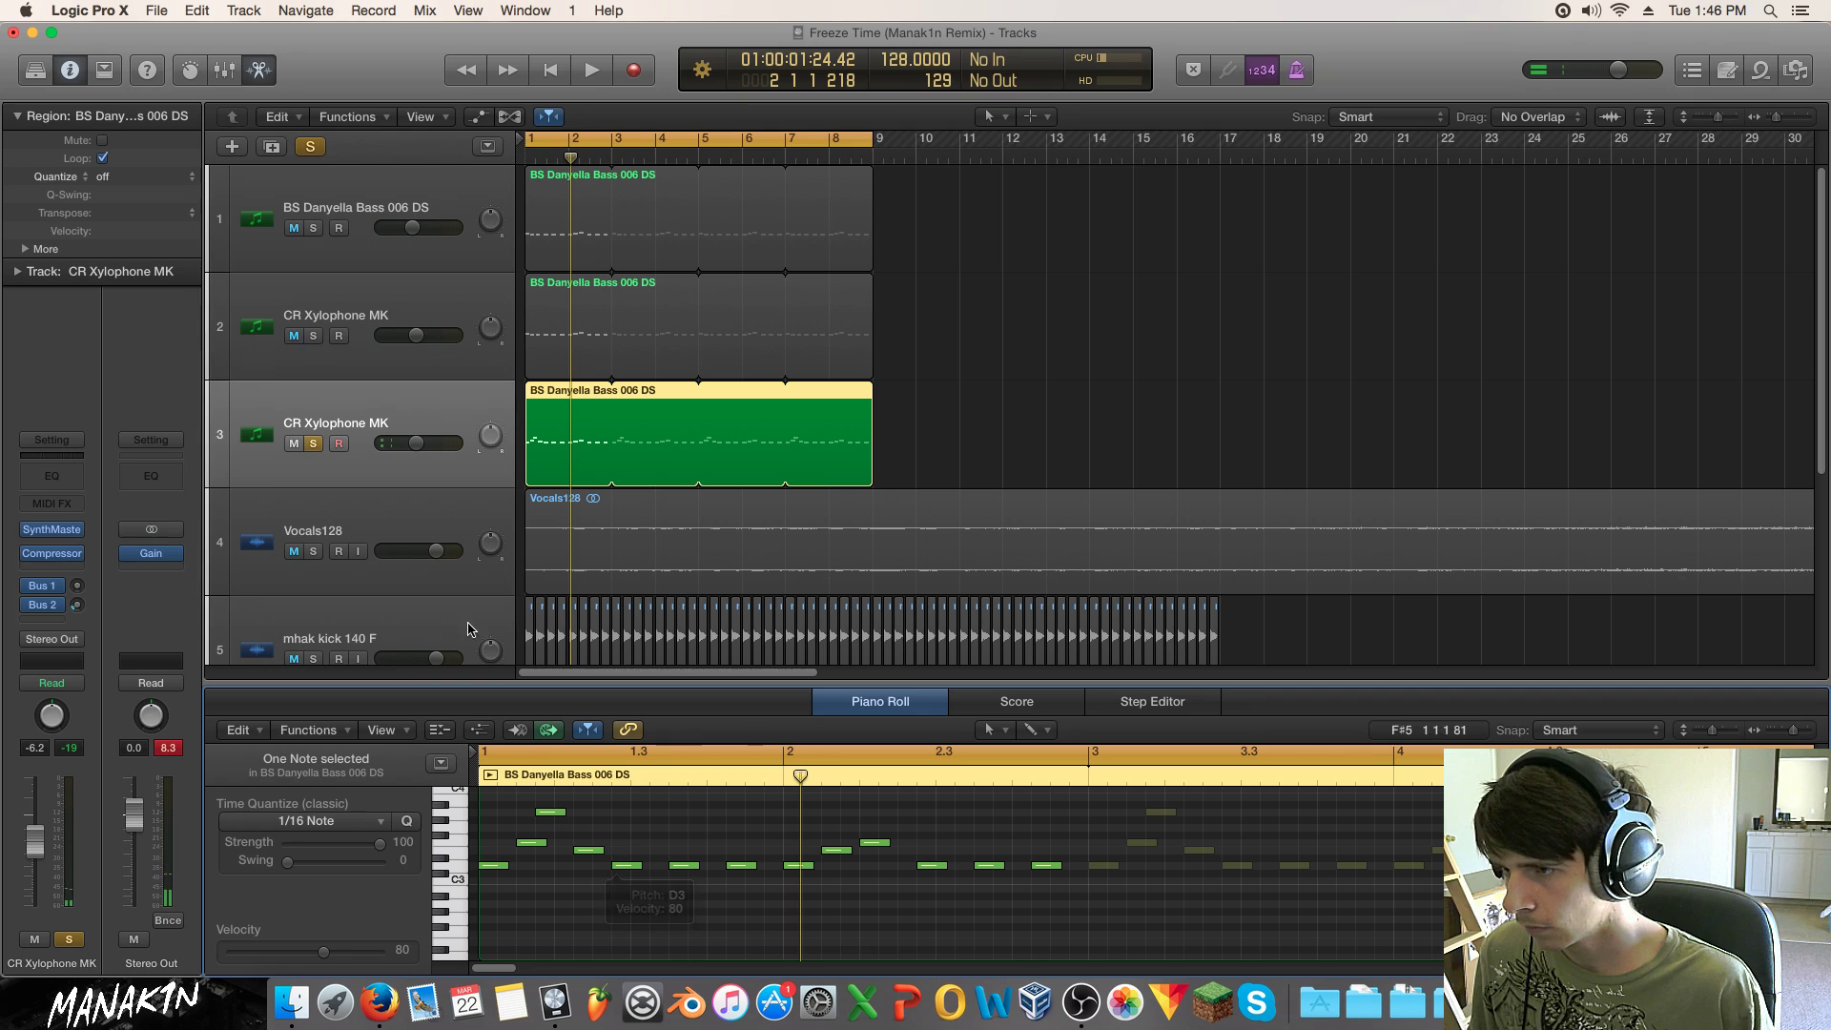
key("space")
key("space")
left_click(551, 813, "shift")
left_click_drag(552, 816, 552, 857)
Step: Add melody notes, move one later down to E3, delete nine unwanted notes, and play back
key("space")
key("space")
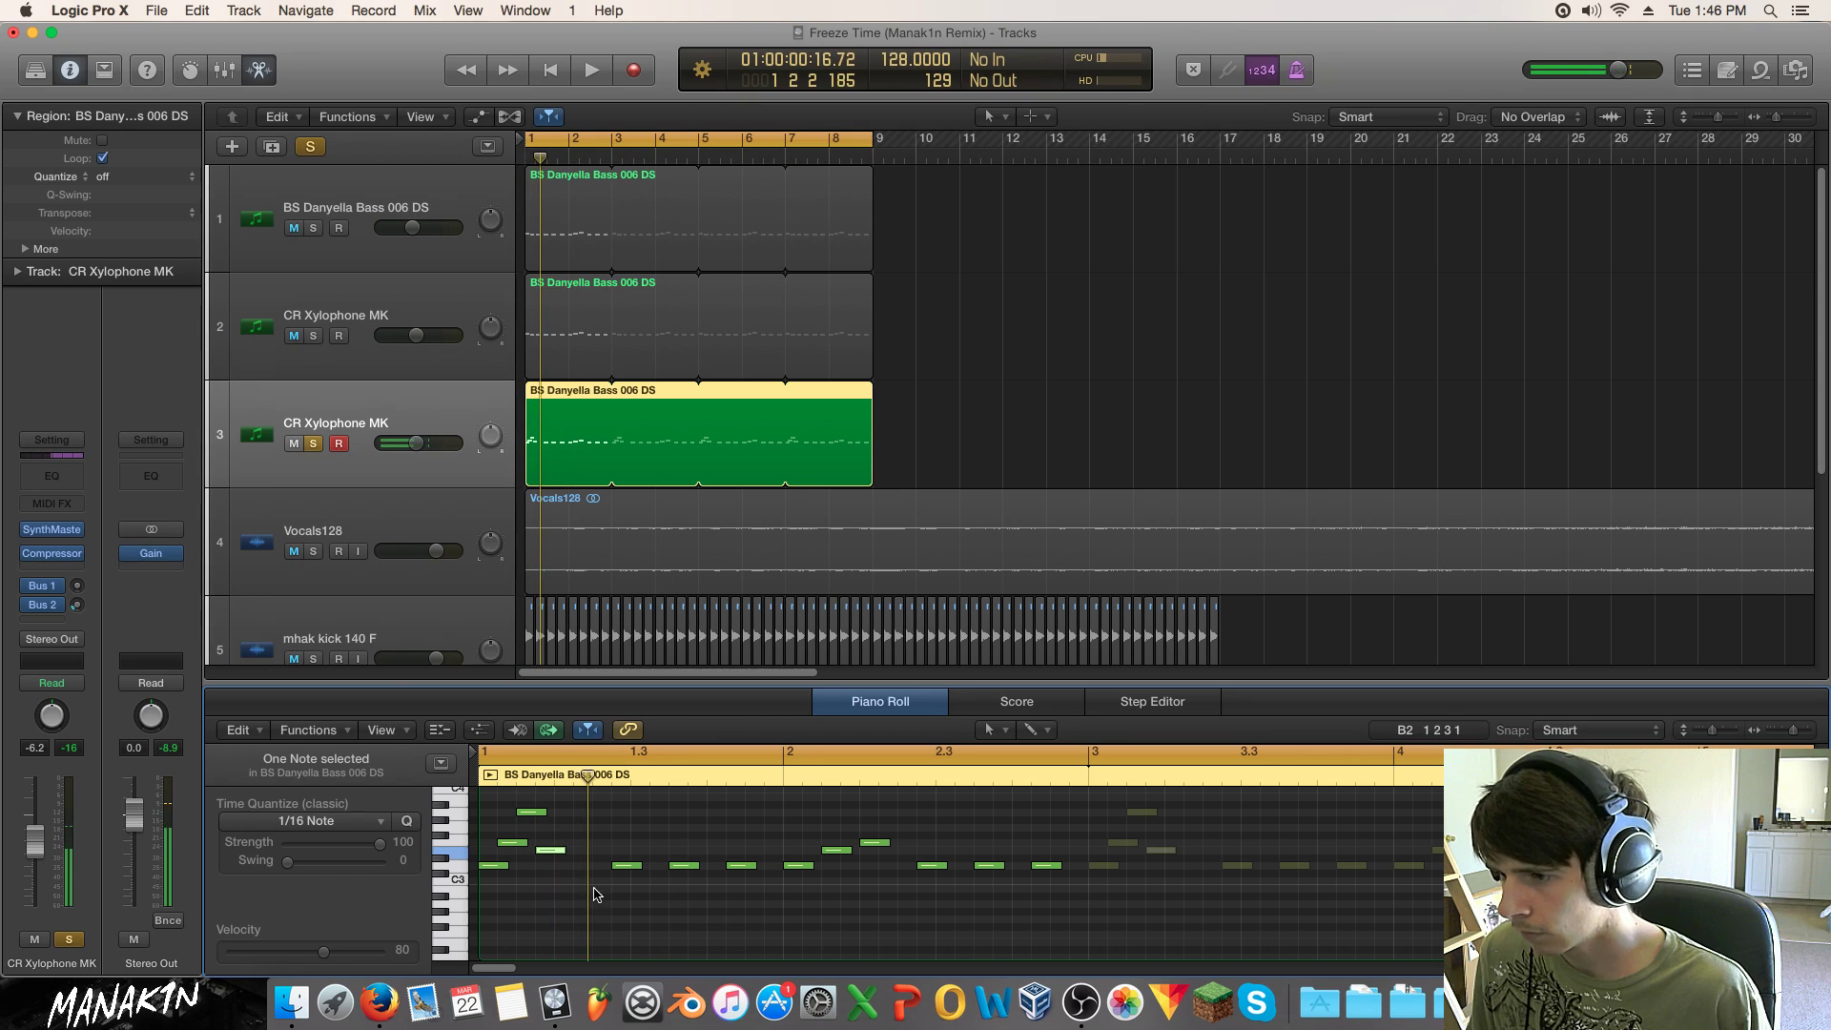
left_click(567, 865)
key("space")
left_click(570, 866)
key("space")
left_click(580, 843)
left_click_drag(584, 848, 1093, 921)
key("space")
key("space")
key("Delete")
key("space")
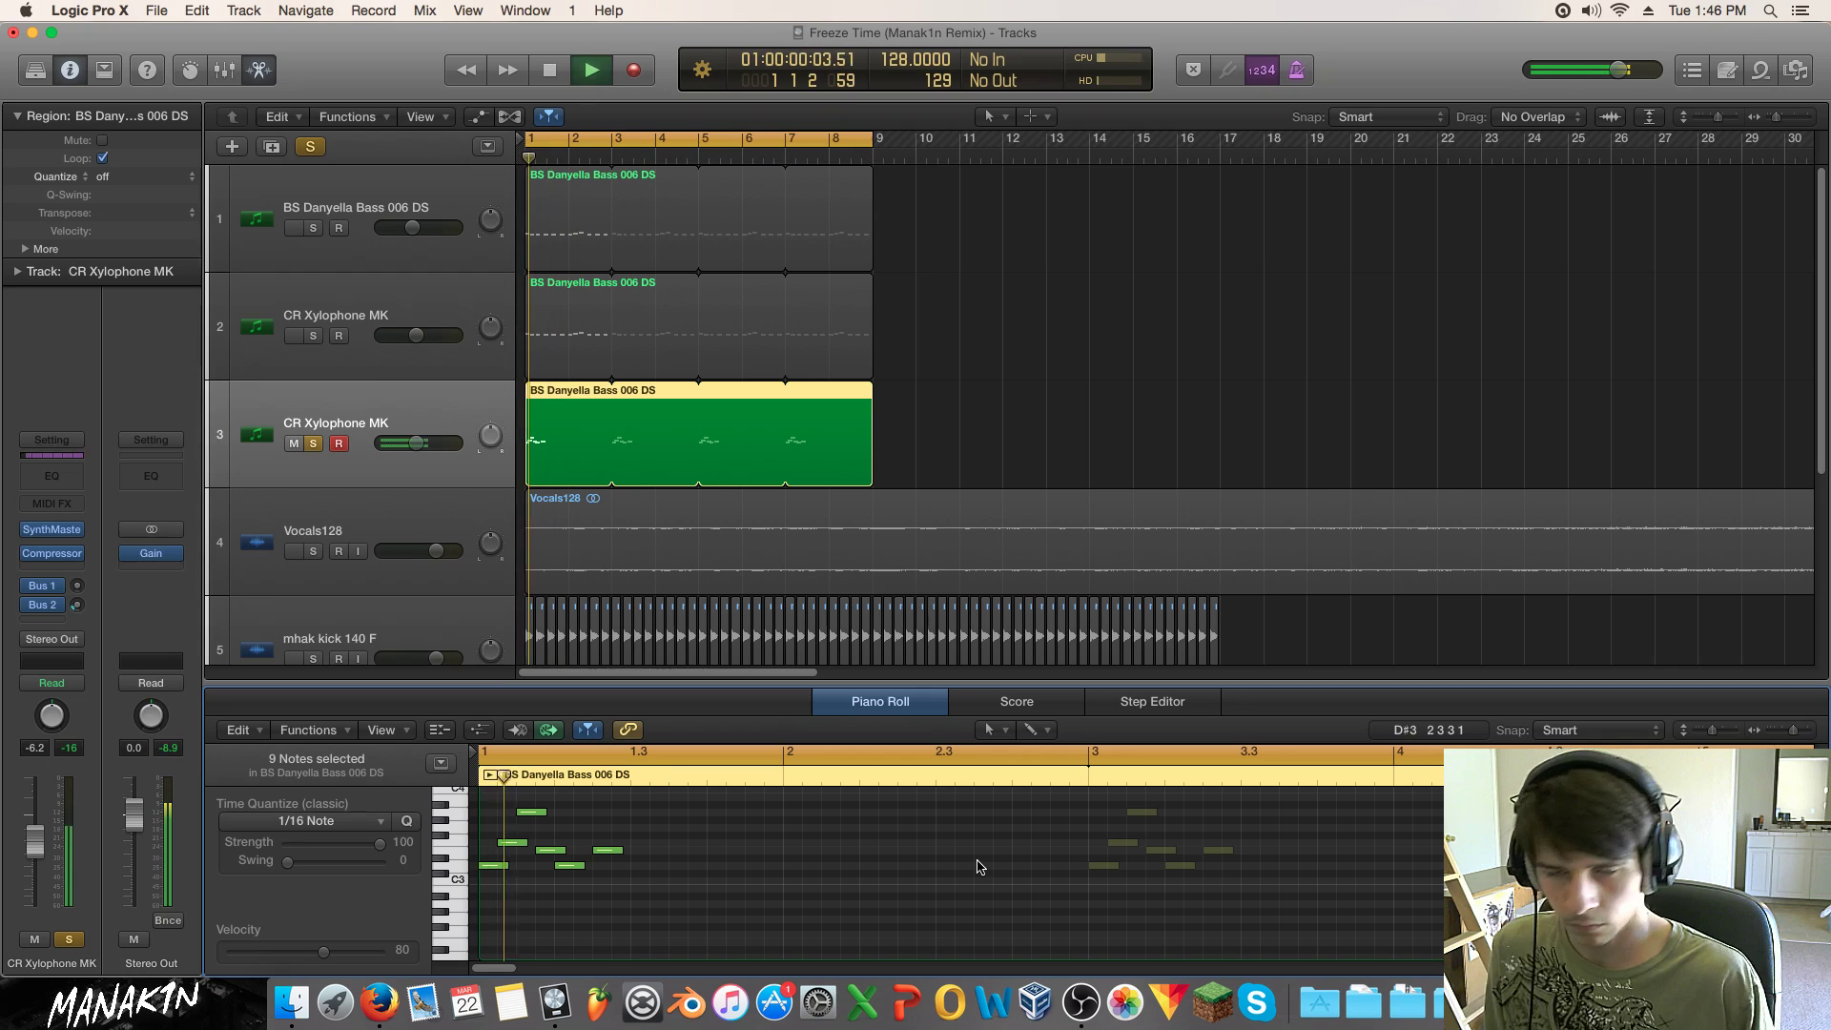
key("space")
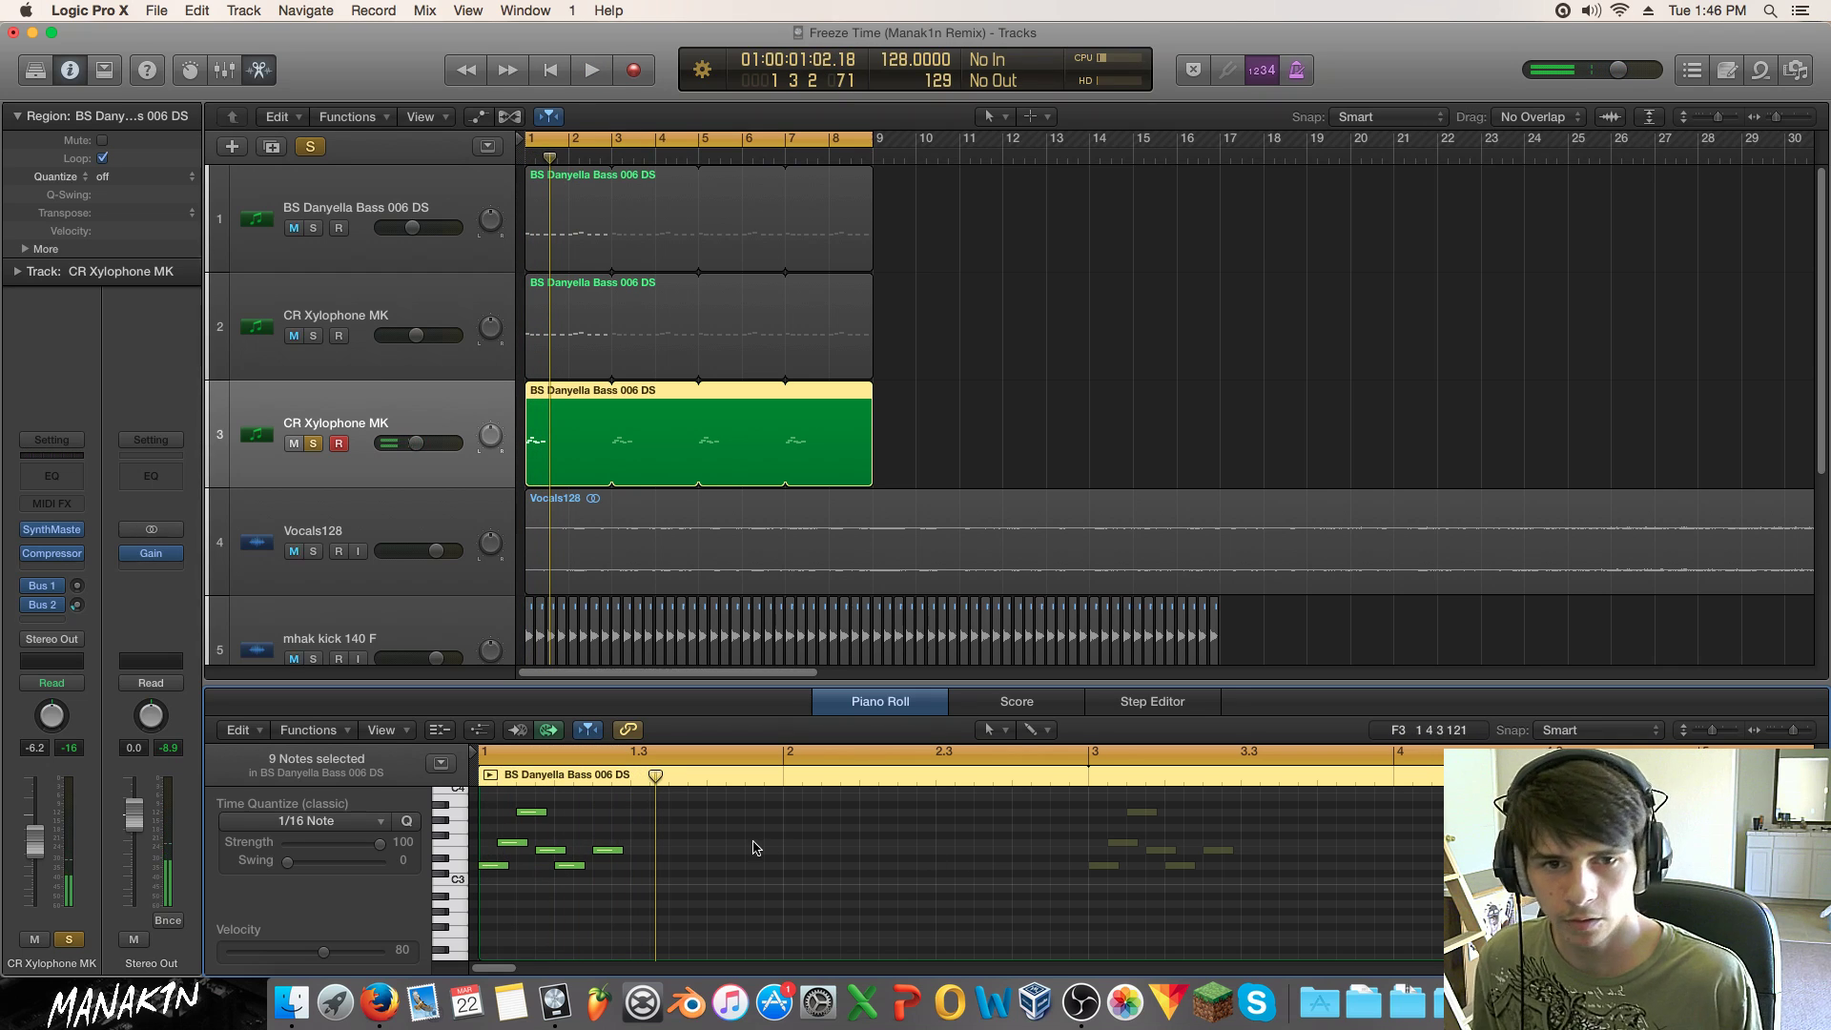
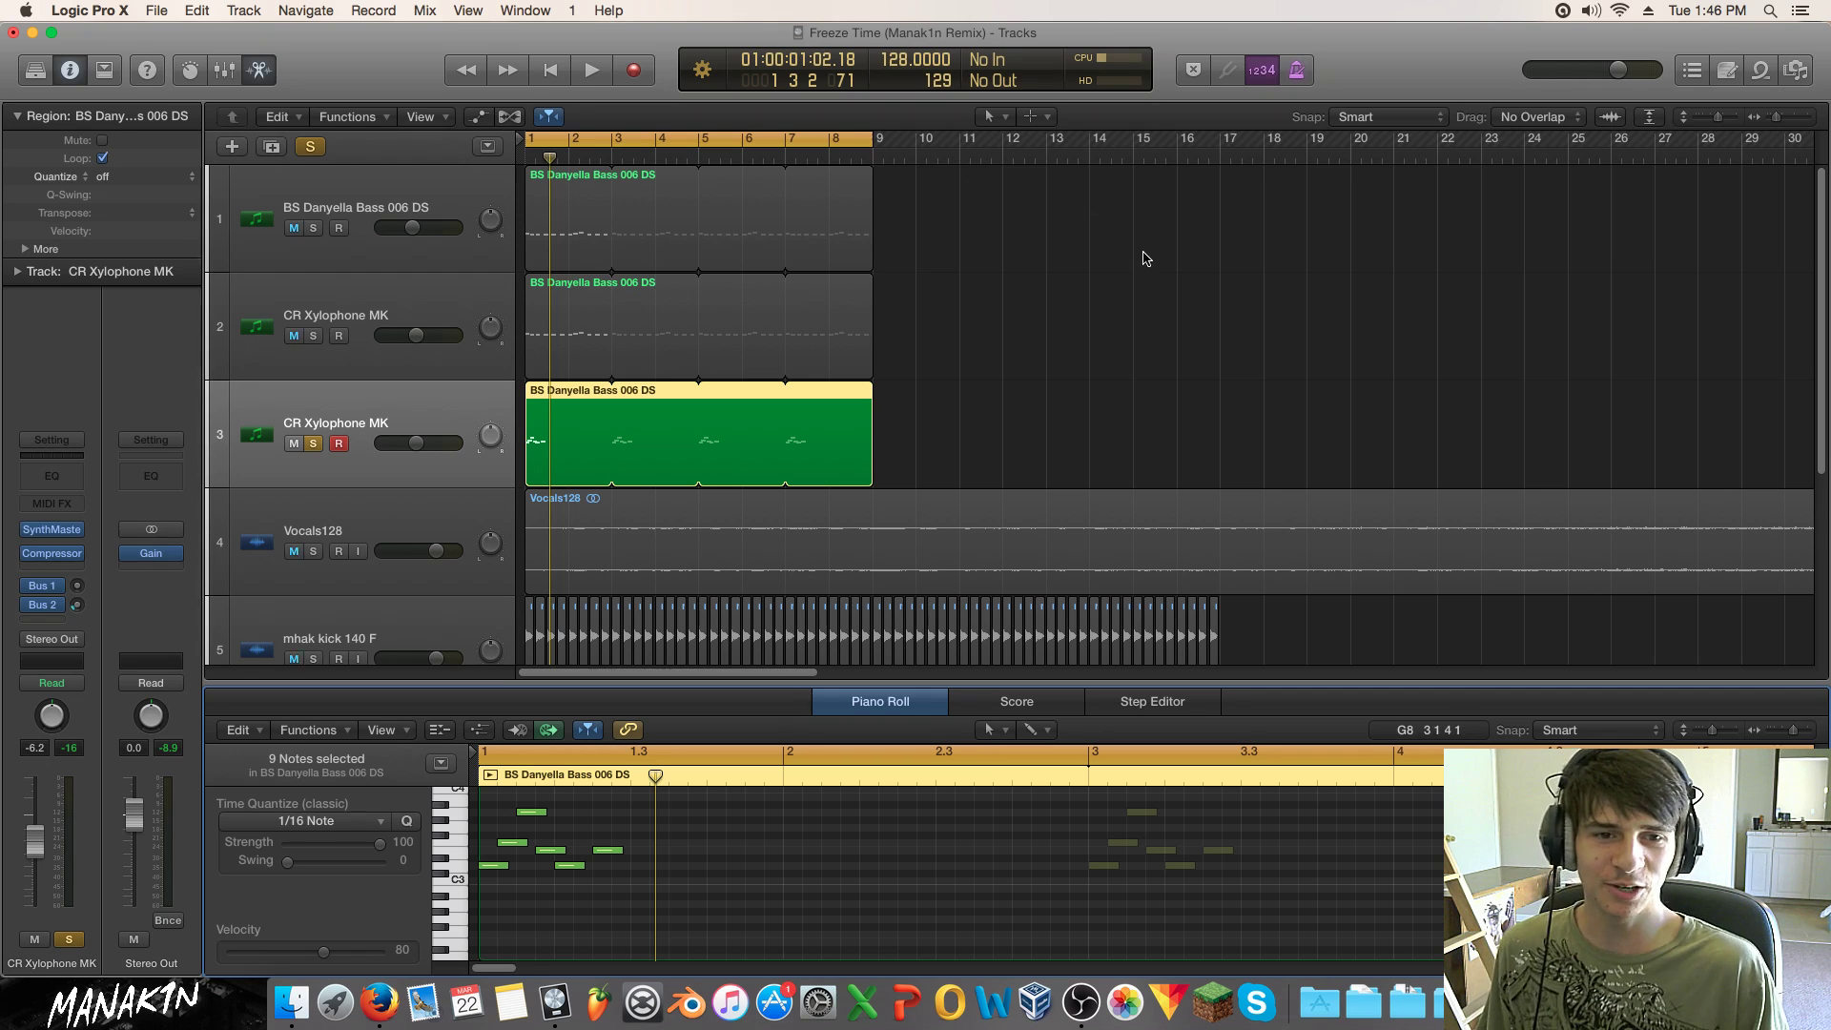
Step: Pencil D3, F3 and A3 notes into the xylophone region and audition them
left_click(1157, 341)
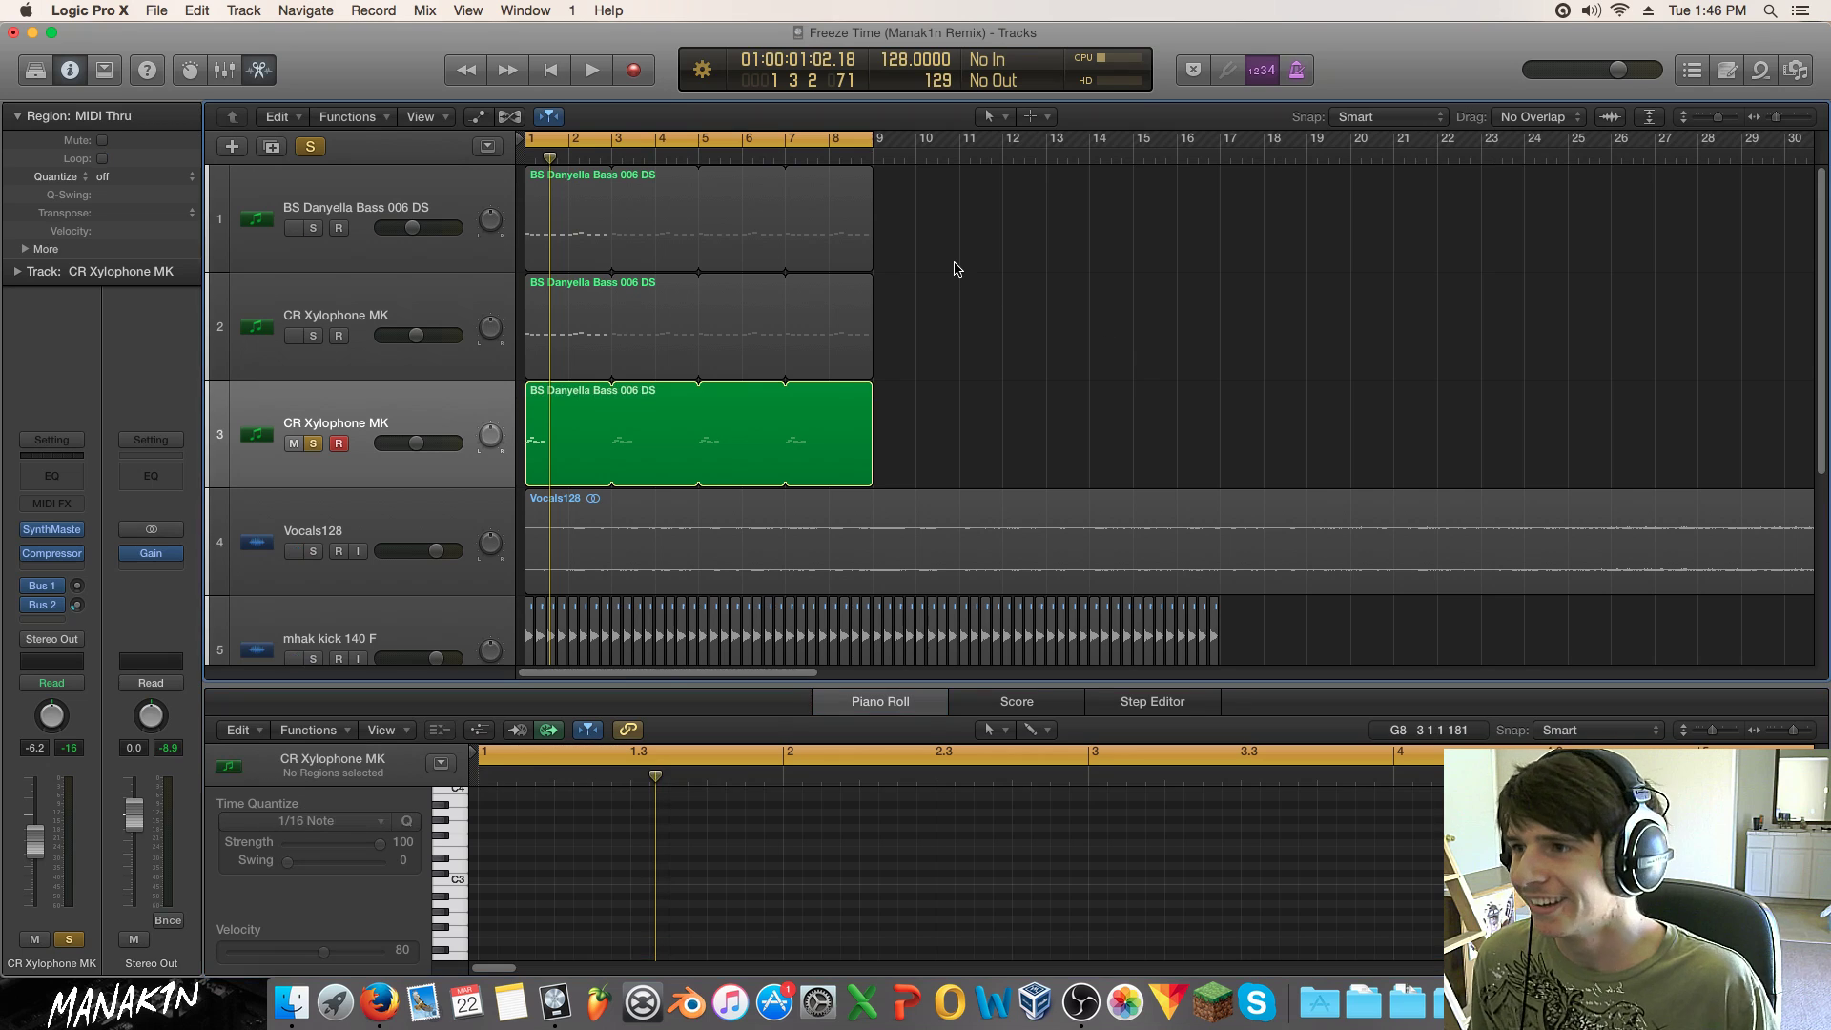
key("space")
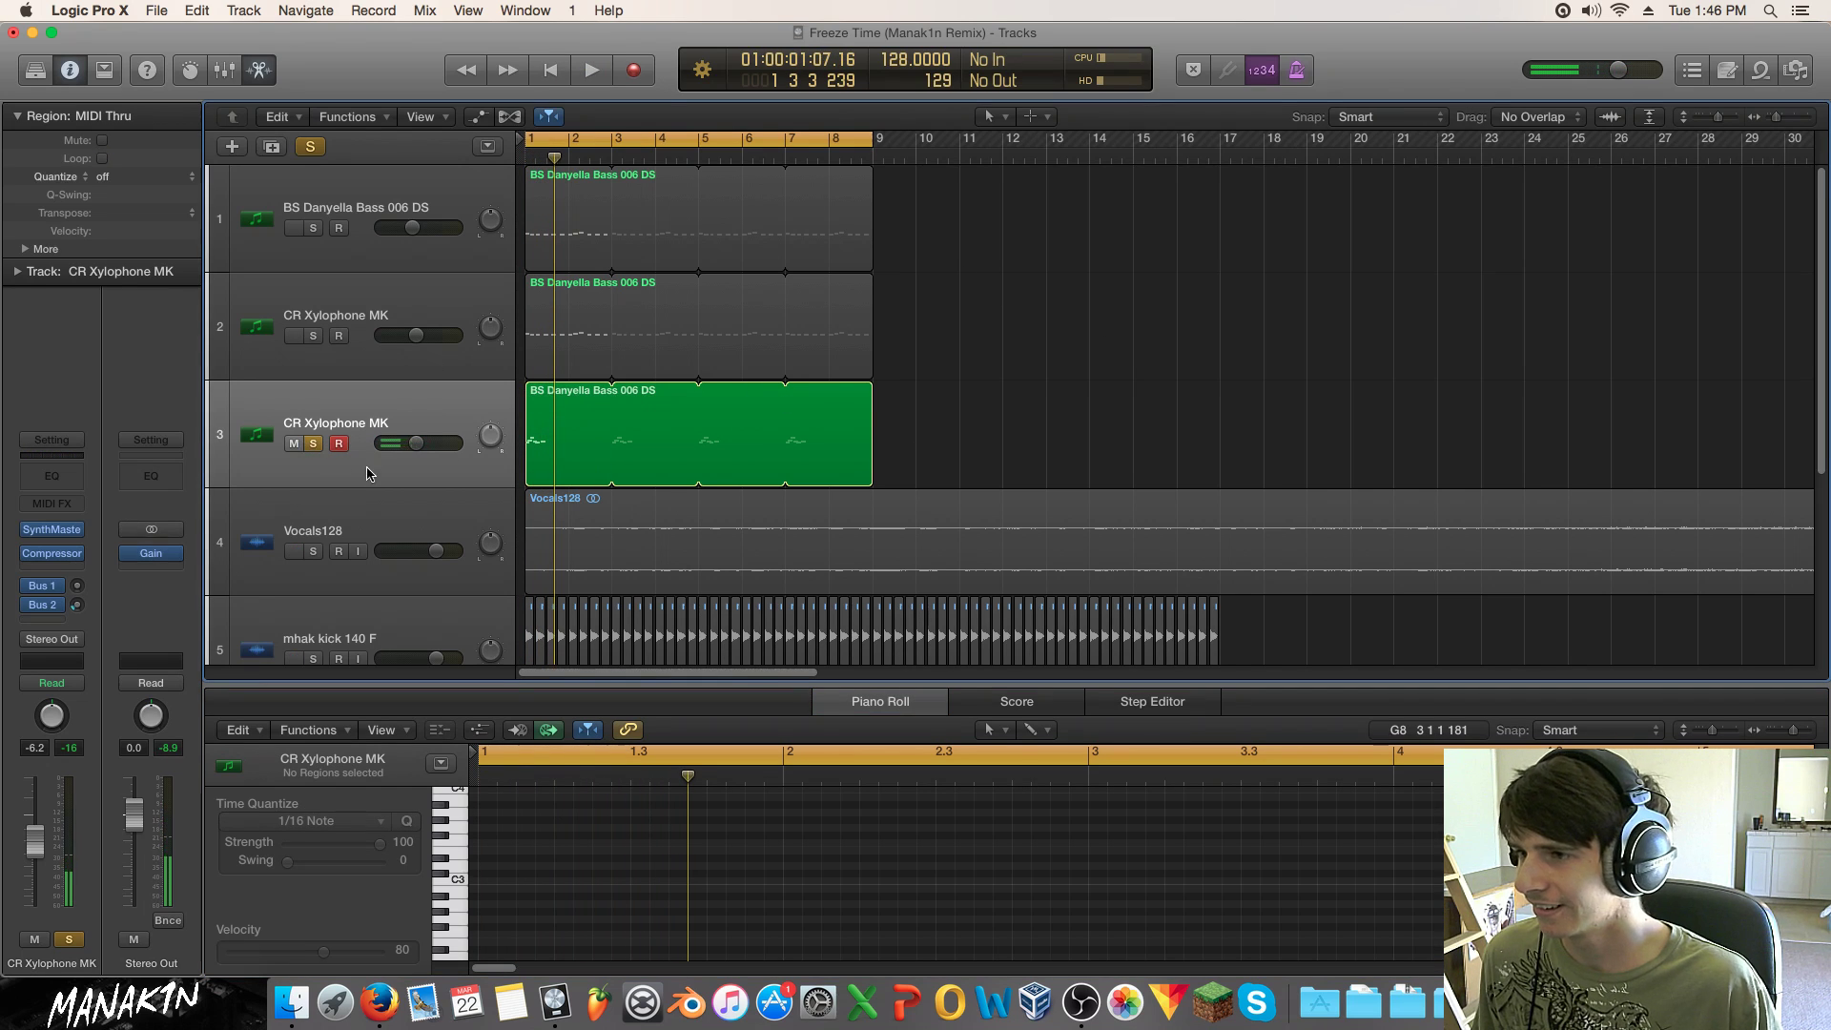
left_click(561, 447)
left_click(637, 867)
left_click(676, 849)
left_click_drag(682, 849, 717, 788)
left_click(714, 797)
mouse_move(715, 803)
left_mouse_down()
mouse_move(716, 864)
mouse_move(720, 796)
mouse_move(701, 801)
left_mouse_up()
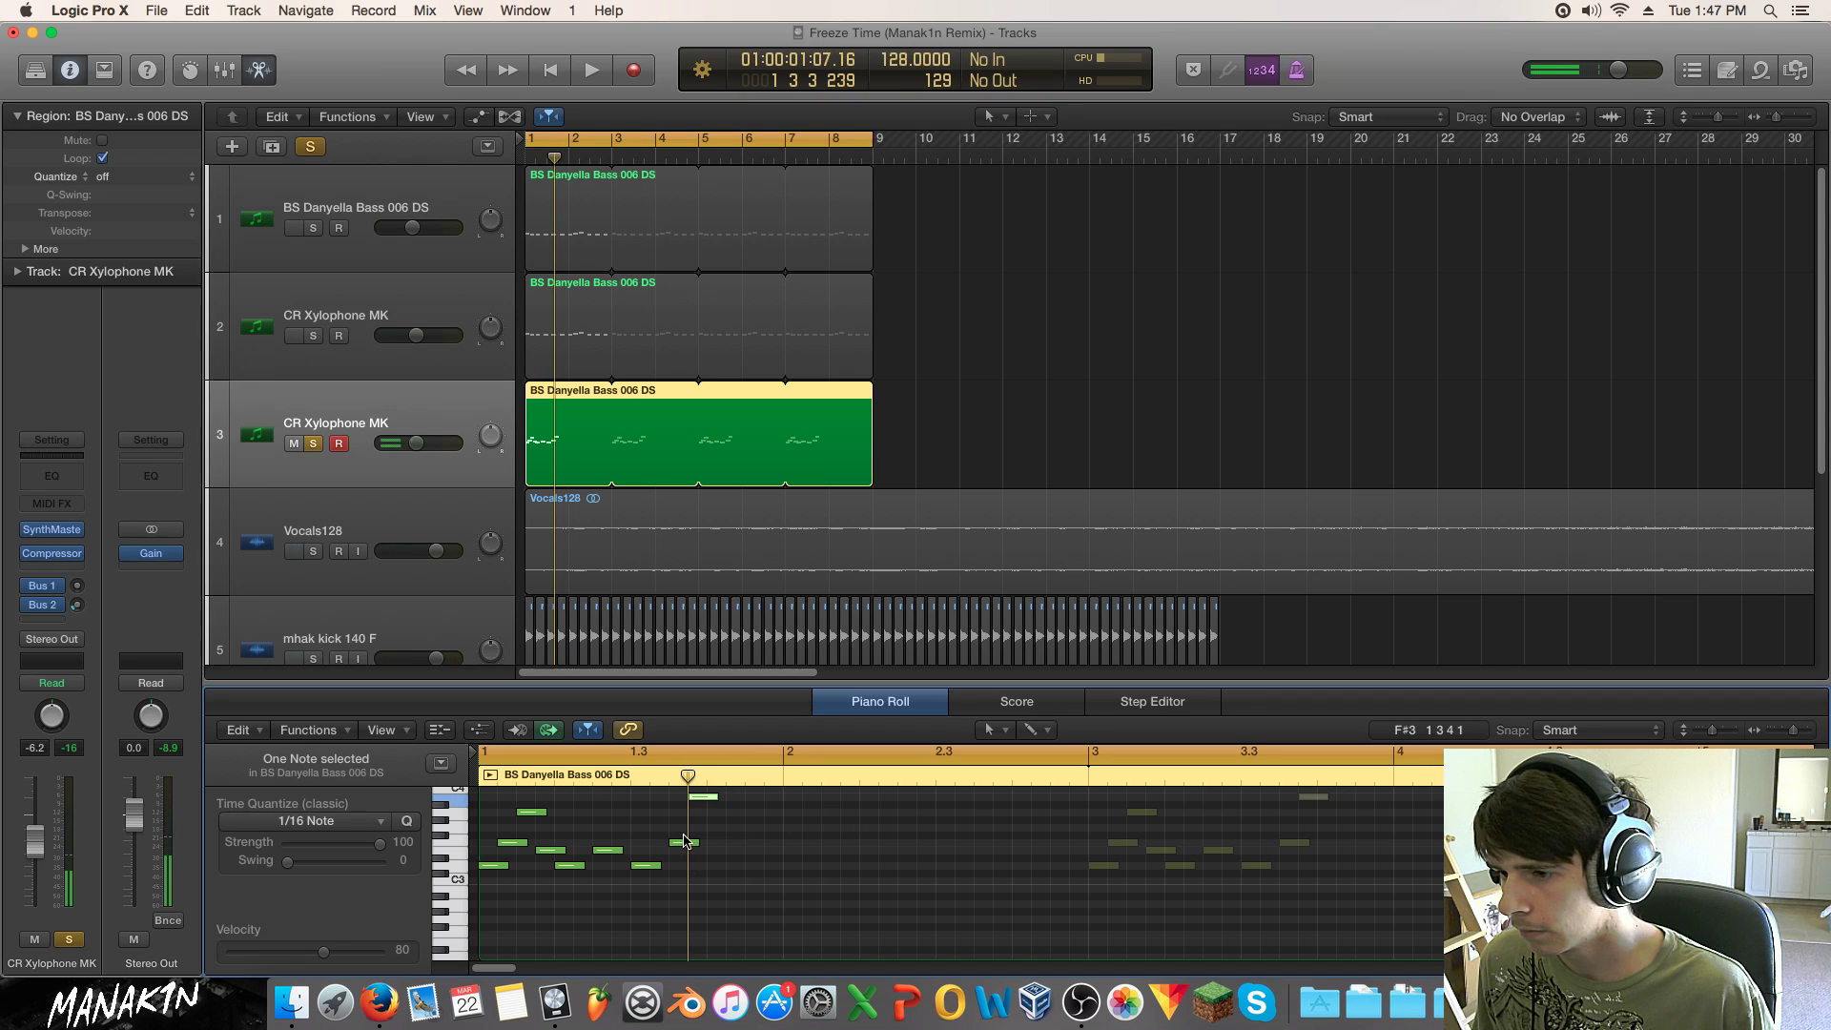
key("space")
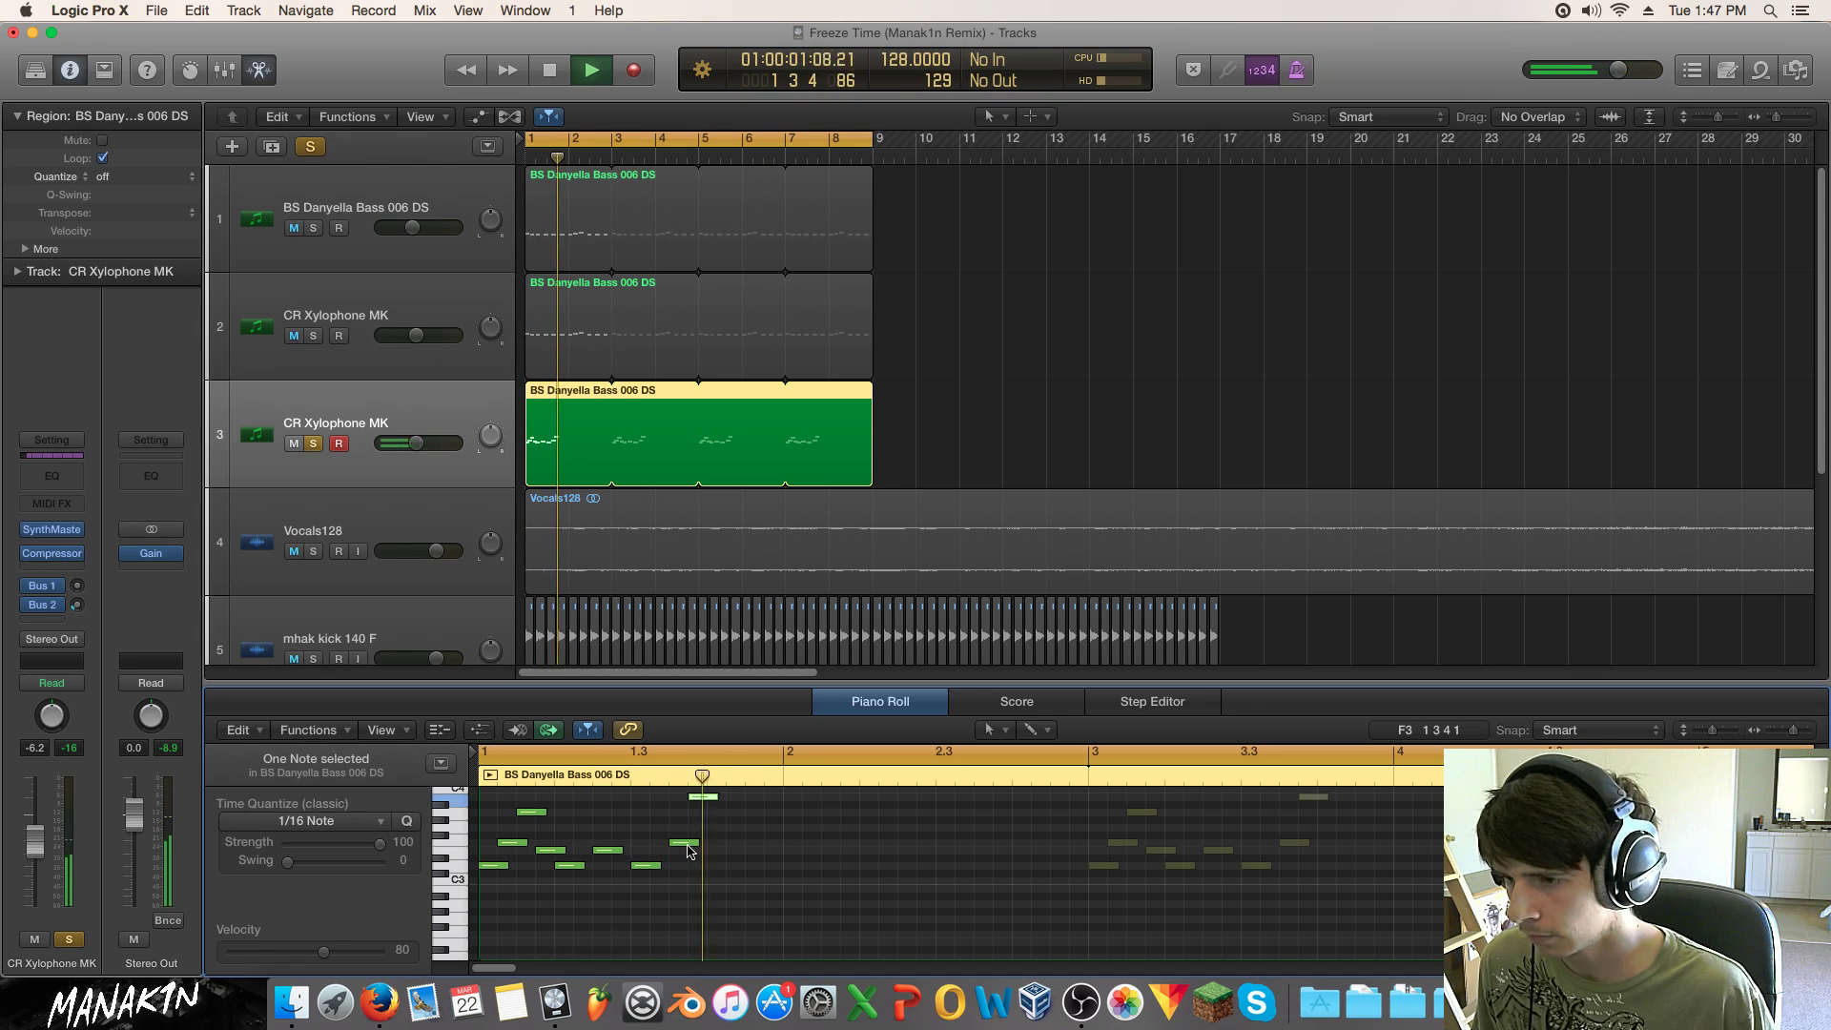
Step: Reposition the higher note, add a C4 at 1 3 3, and shift the top D4 a sixteenth later
mouse_move(698, 799)
left_mouse_down()
mouse_move(679, 811)
mouse_move(681, 788)
left_mouse_up()
key("space")
key("space")
scroll(695, 857, "up", 1)
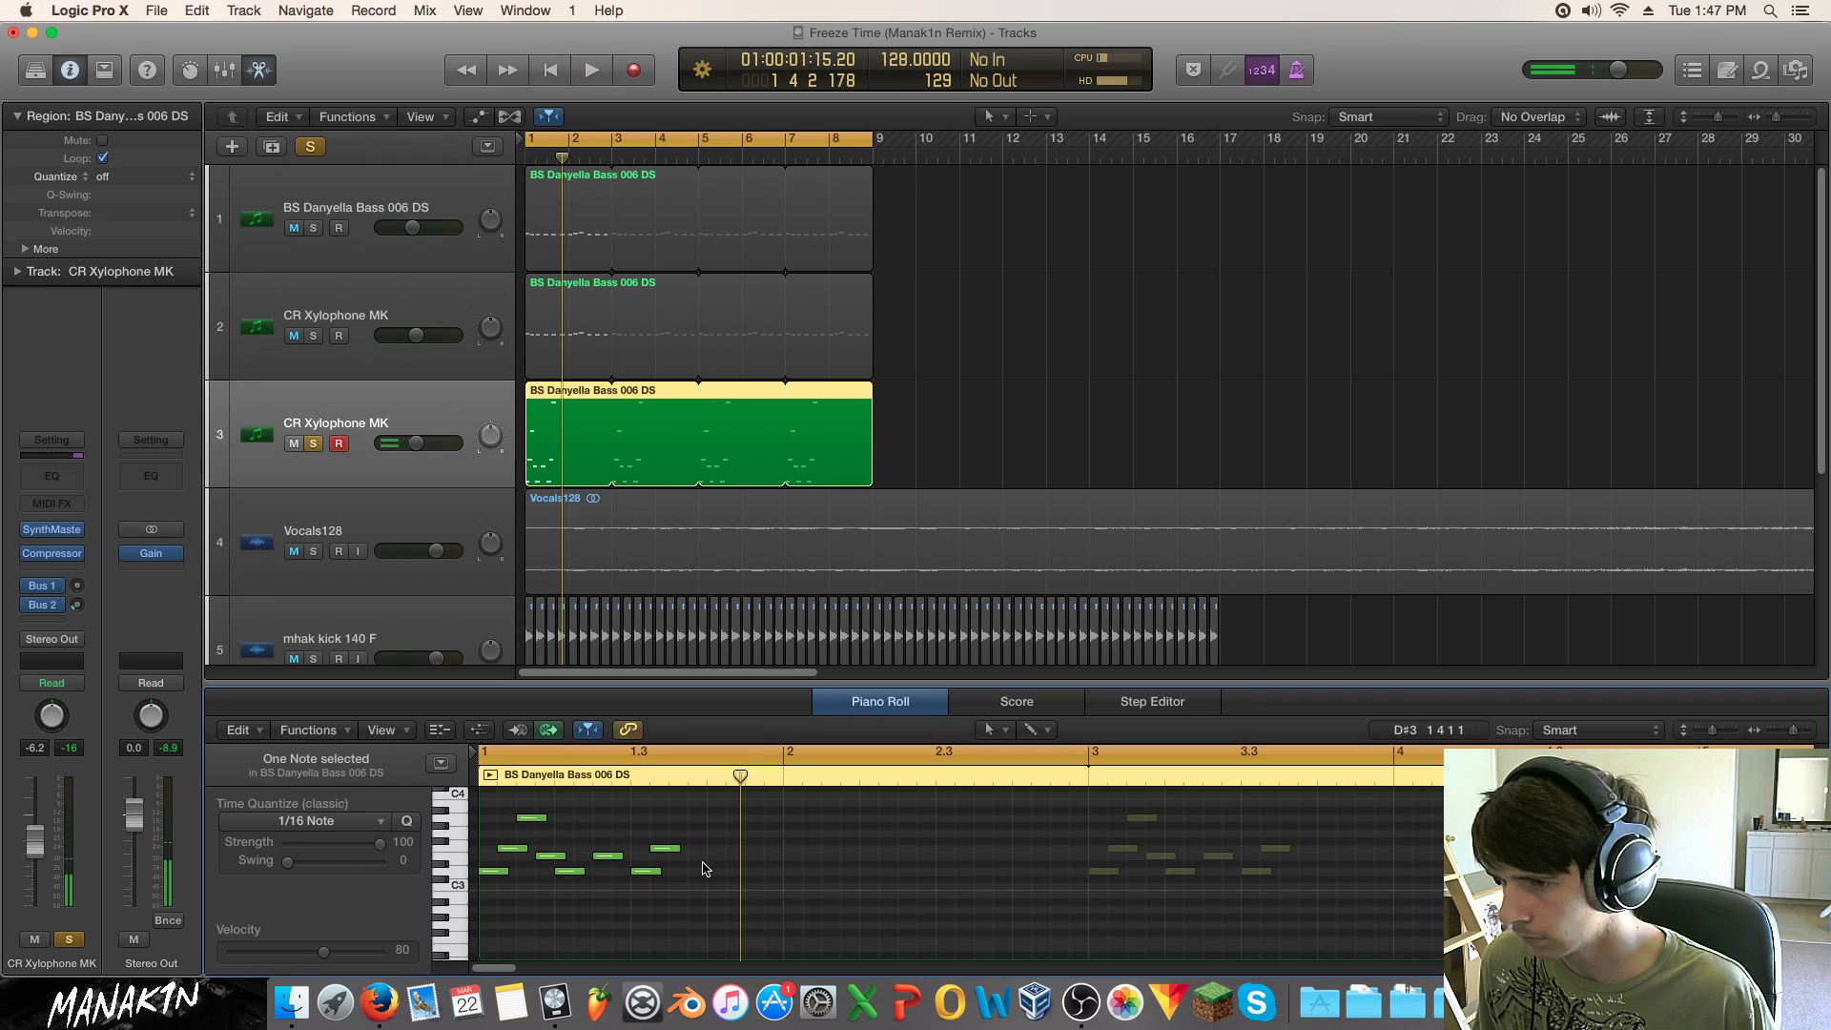
left_click(679, 827)
left_click_drag(684, 794, 703, 794)
key("space")
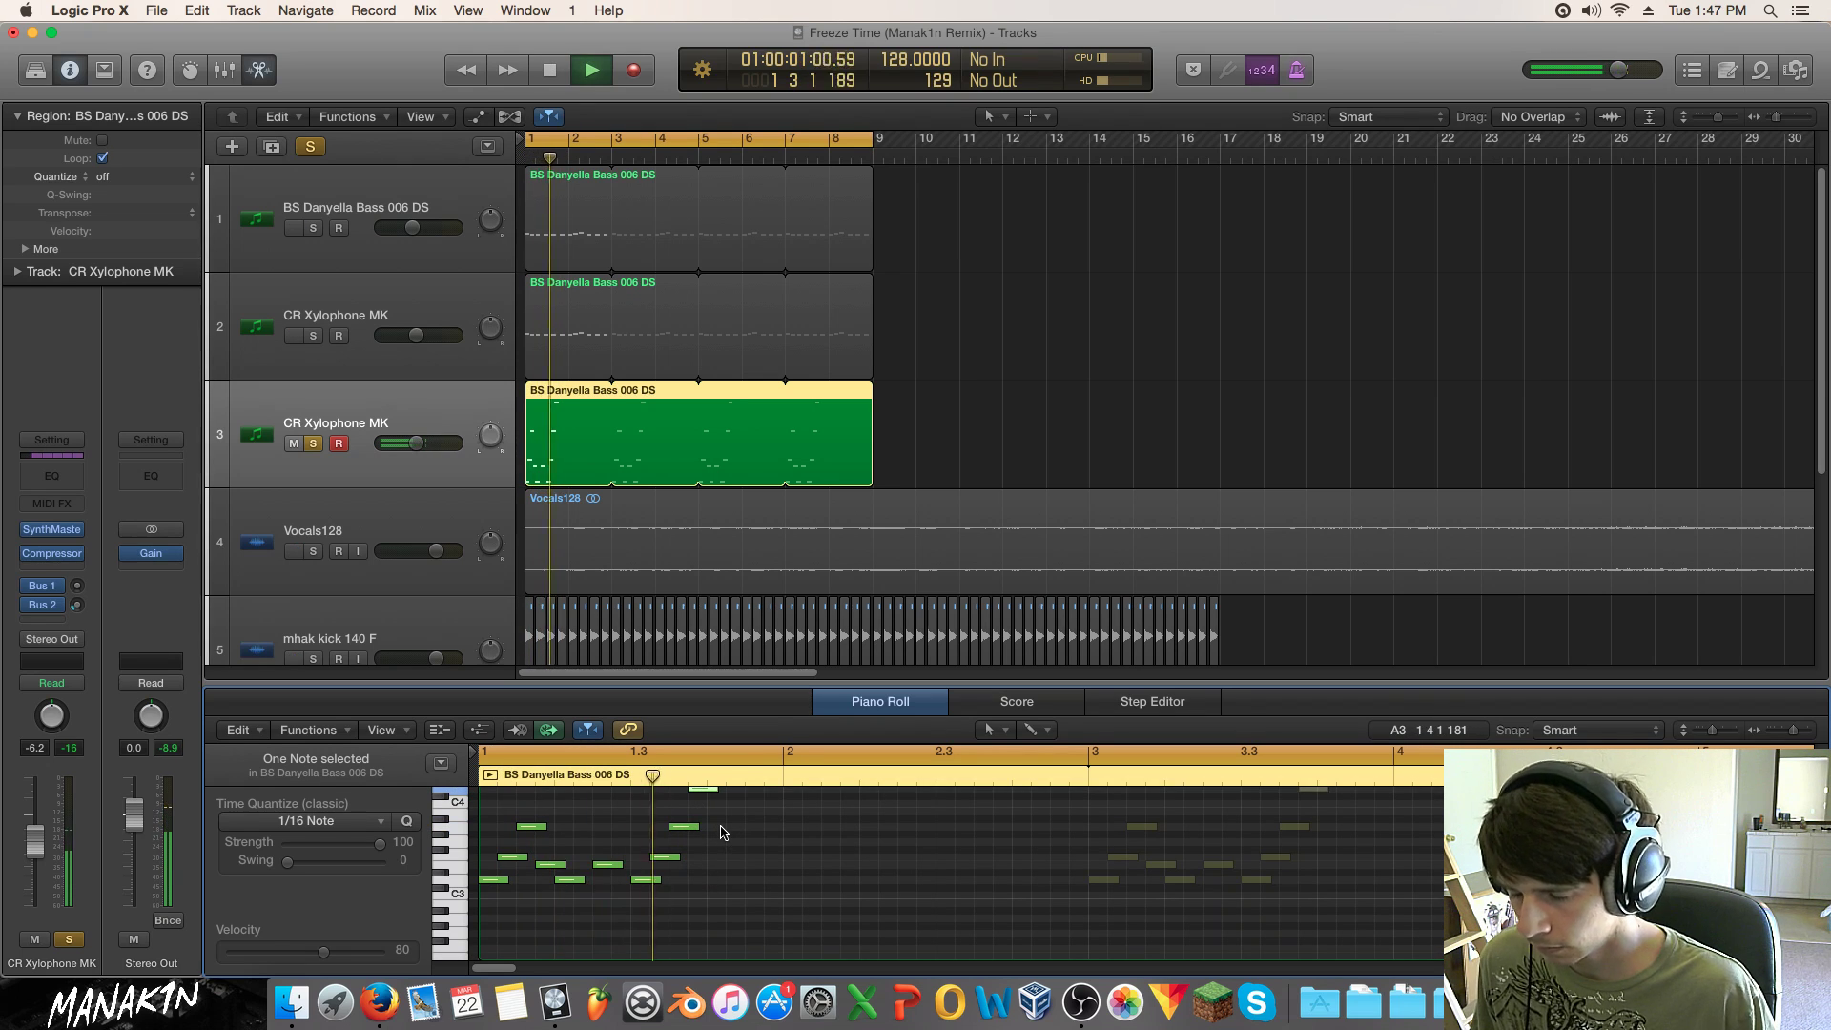
key("space")
Step: Add a C4 at 1 4 1 and a G3 after it, nudging toward 1 4 3, and audition
left_click(711, 803)
left_click(734, 841)
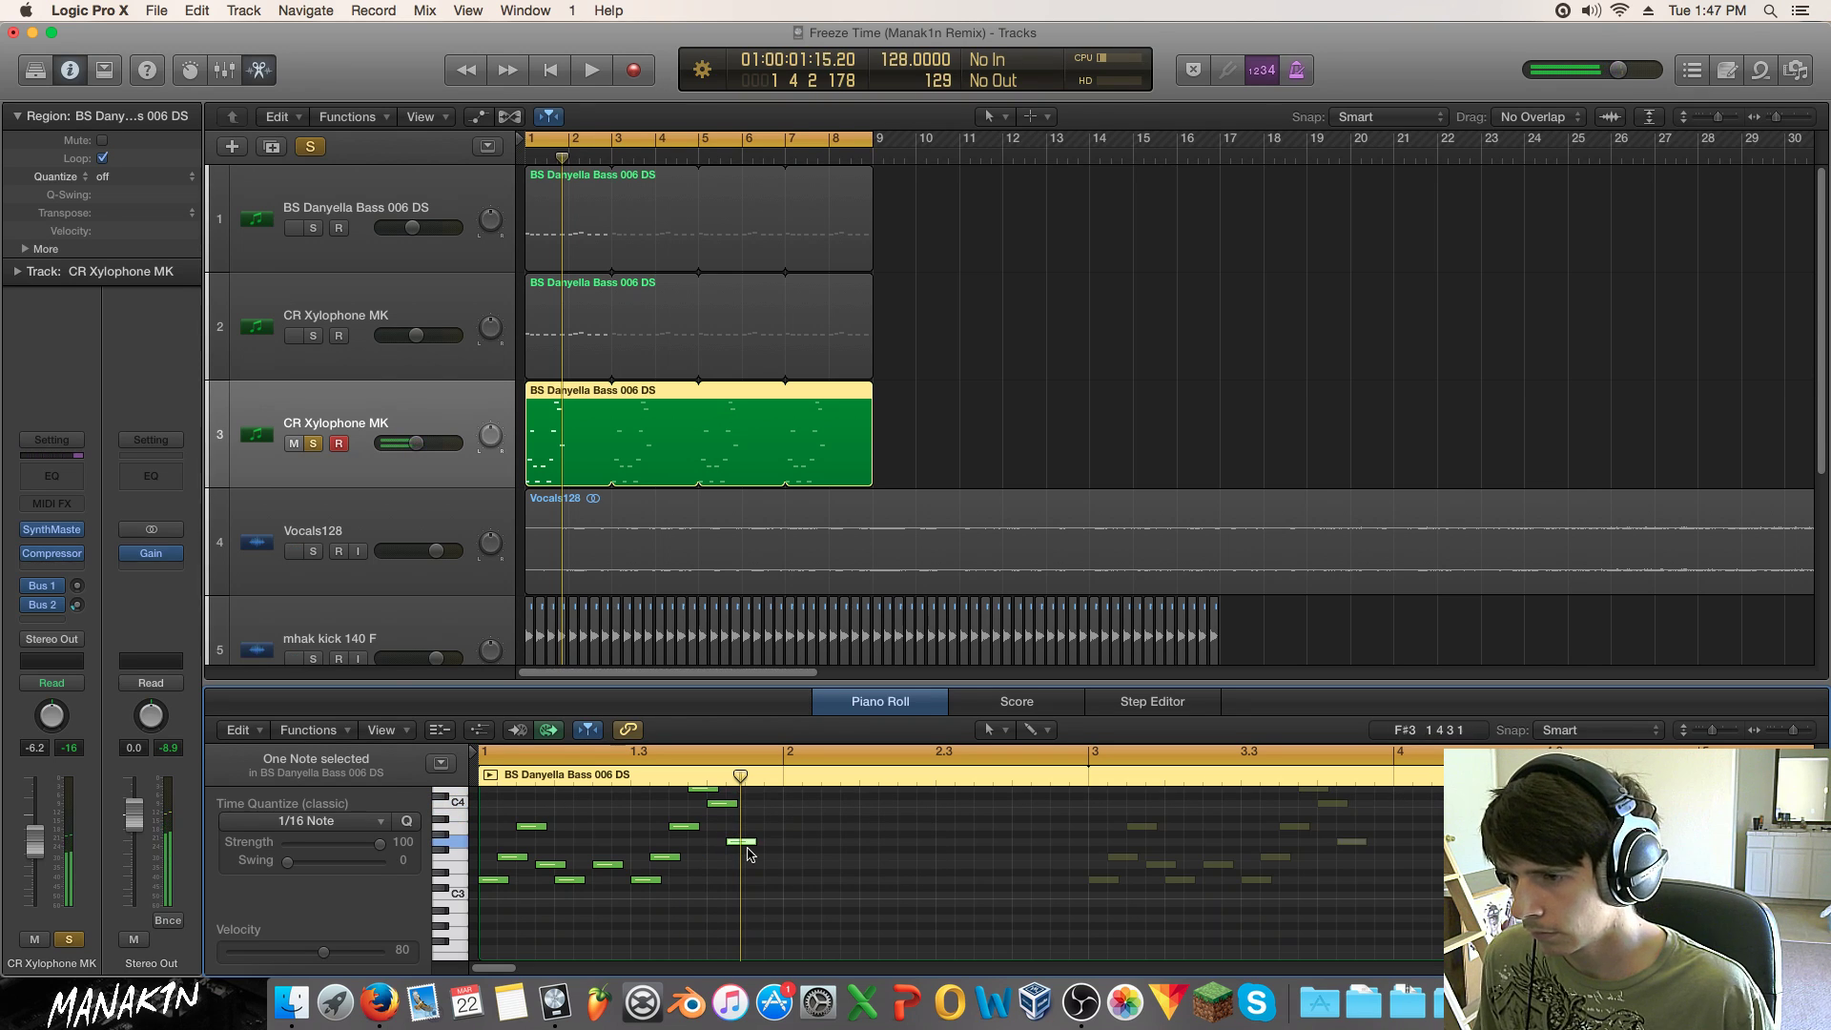
key("space")
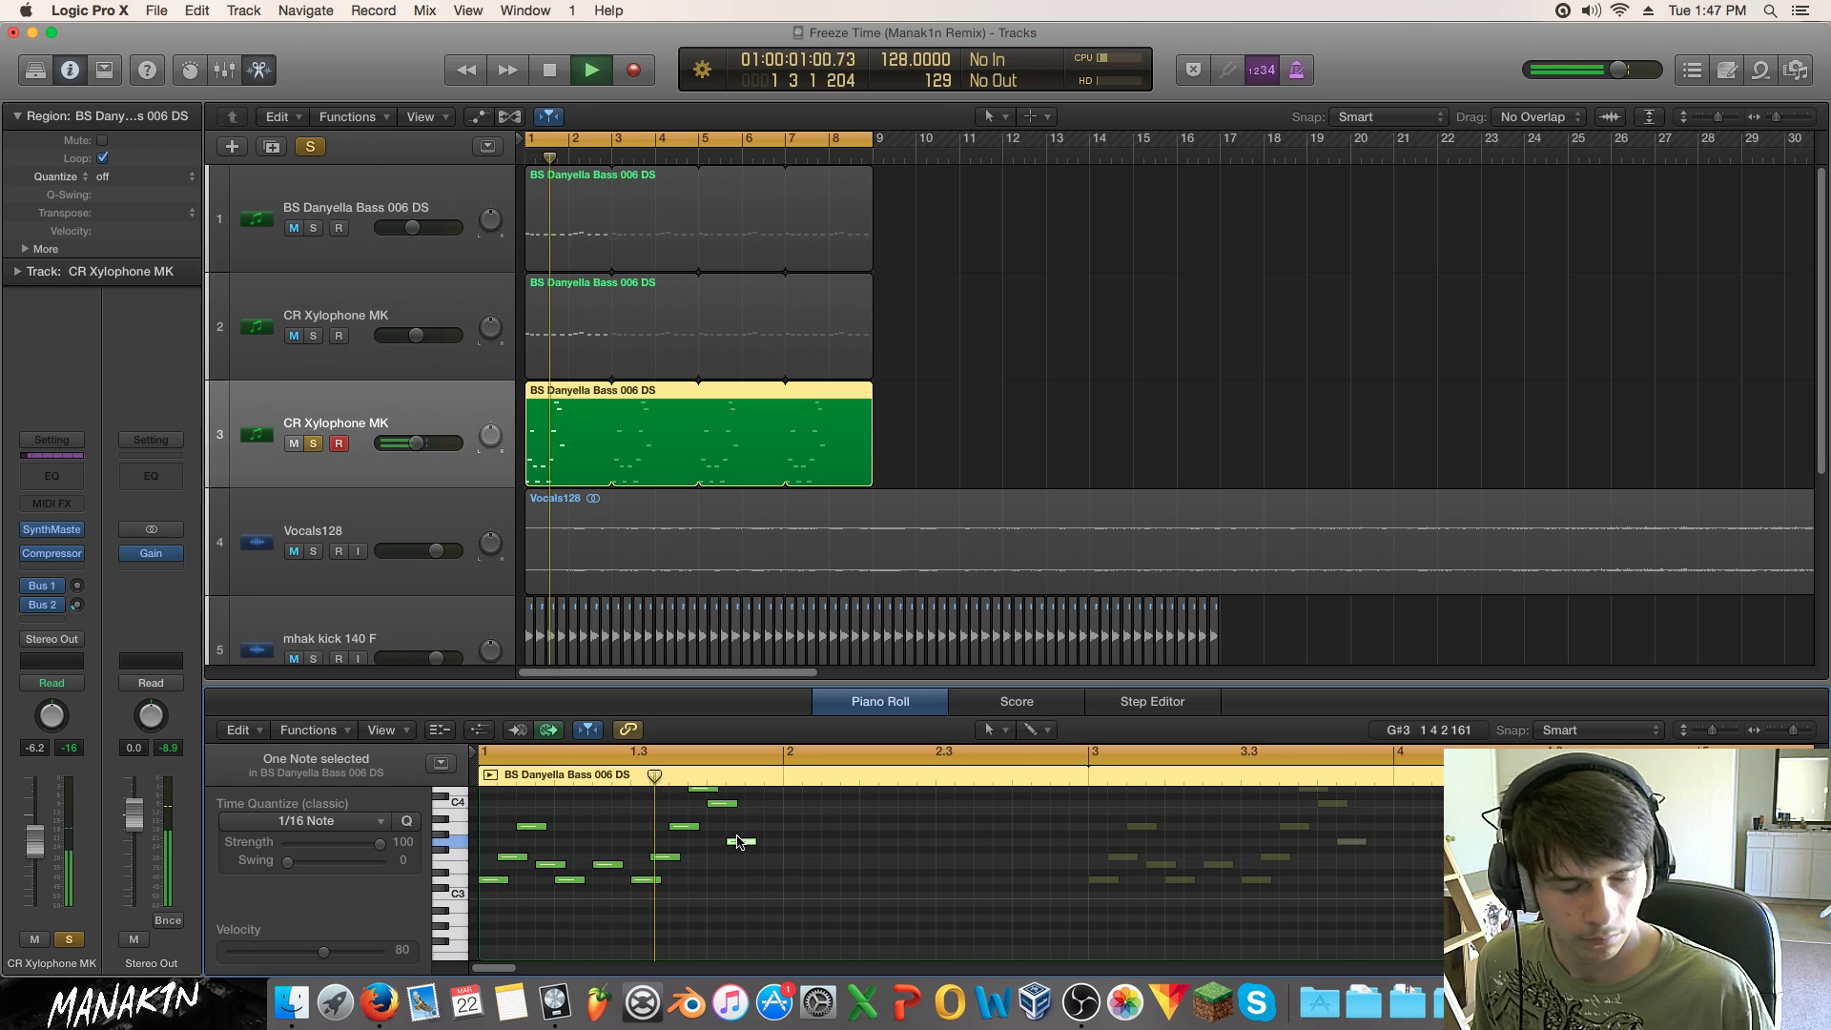
key("space")
left_click_drag(734, 841, 755, 835)
key("space")
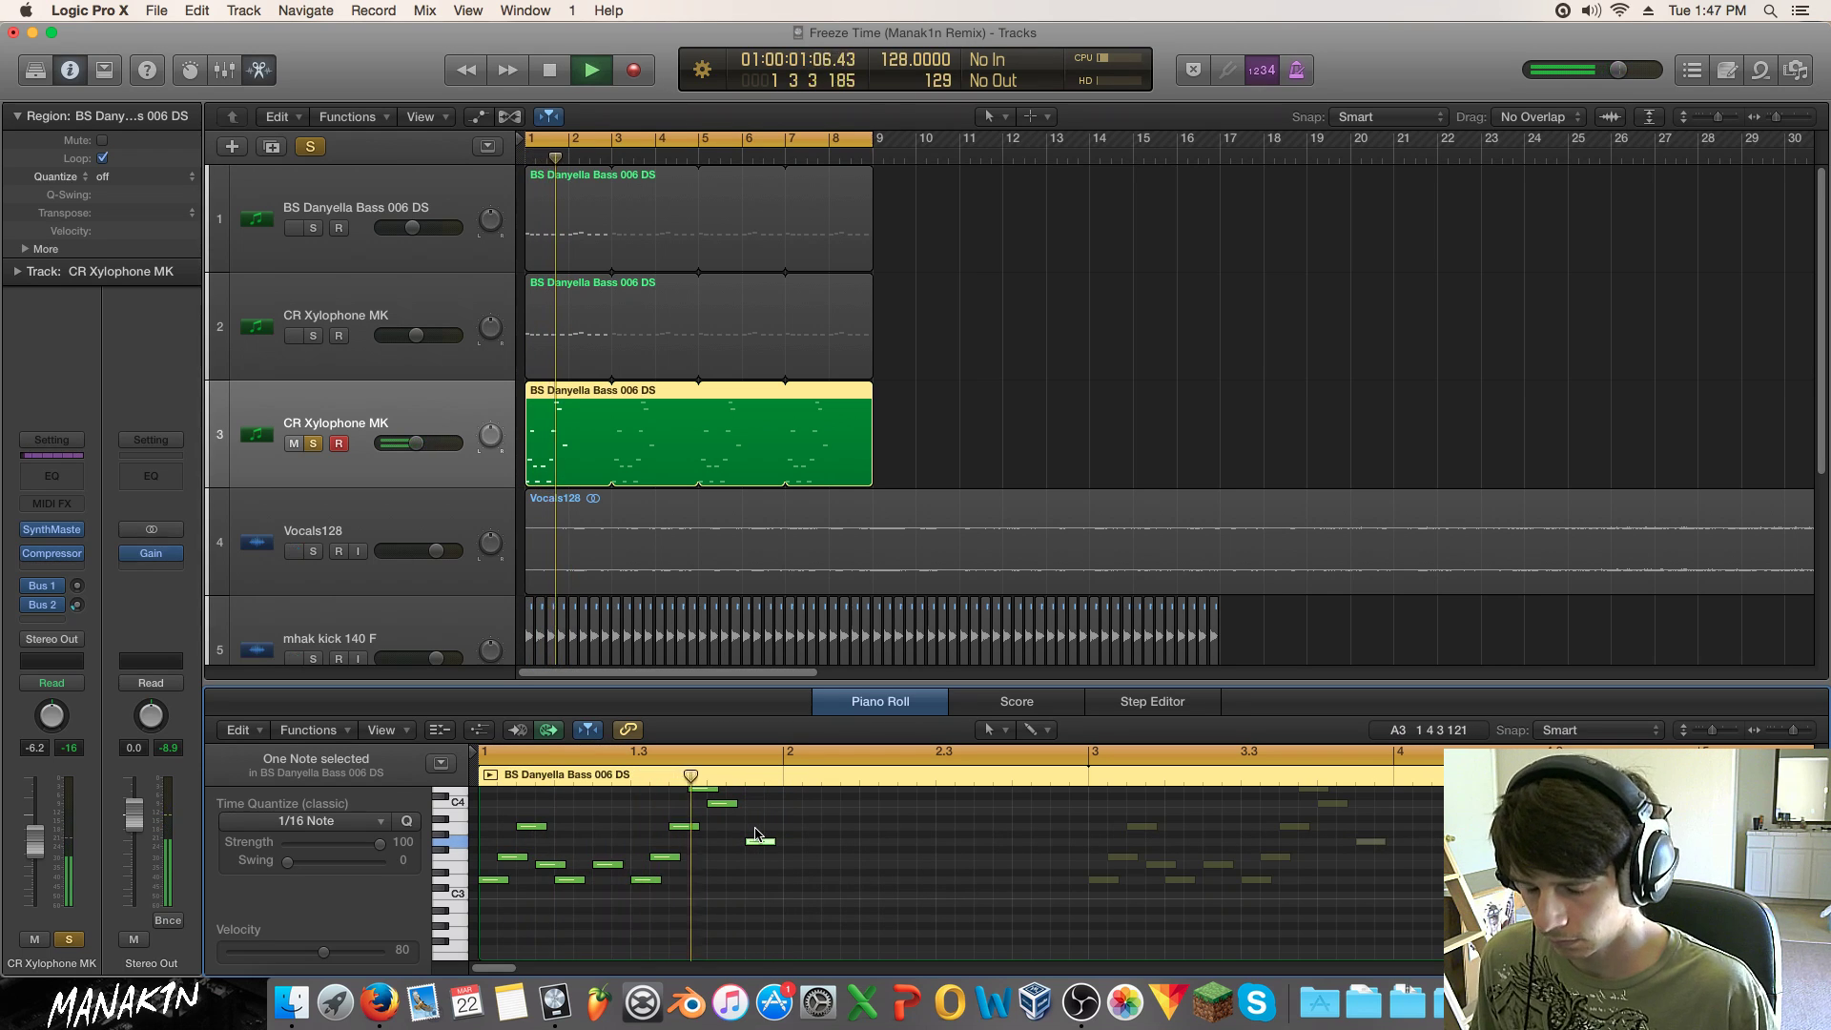
key("space")
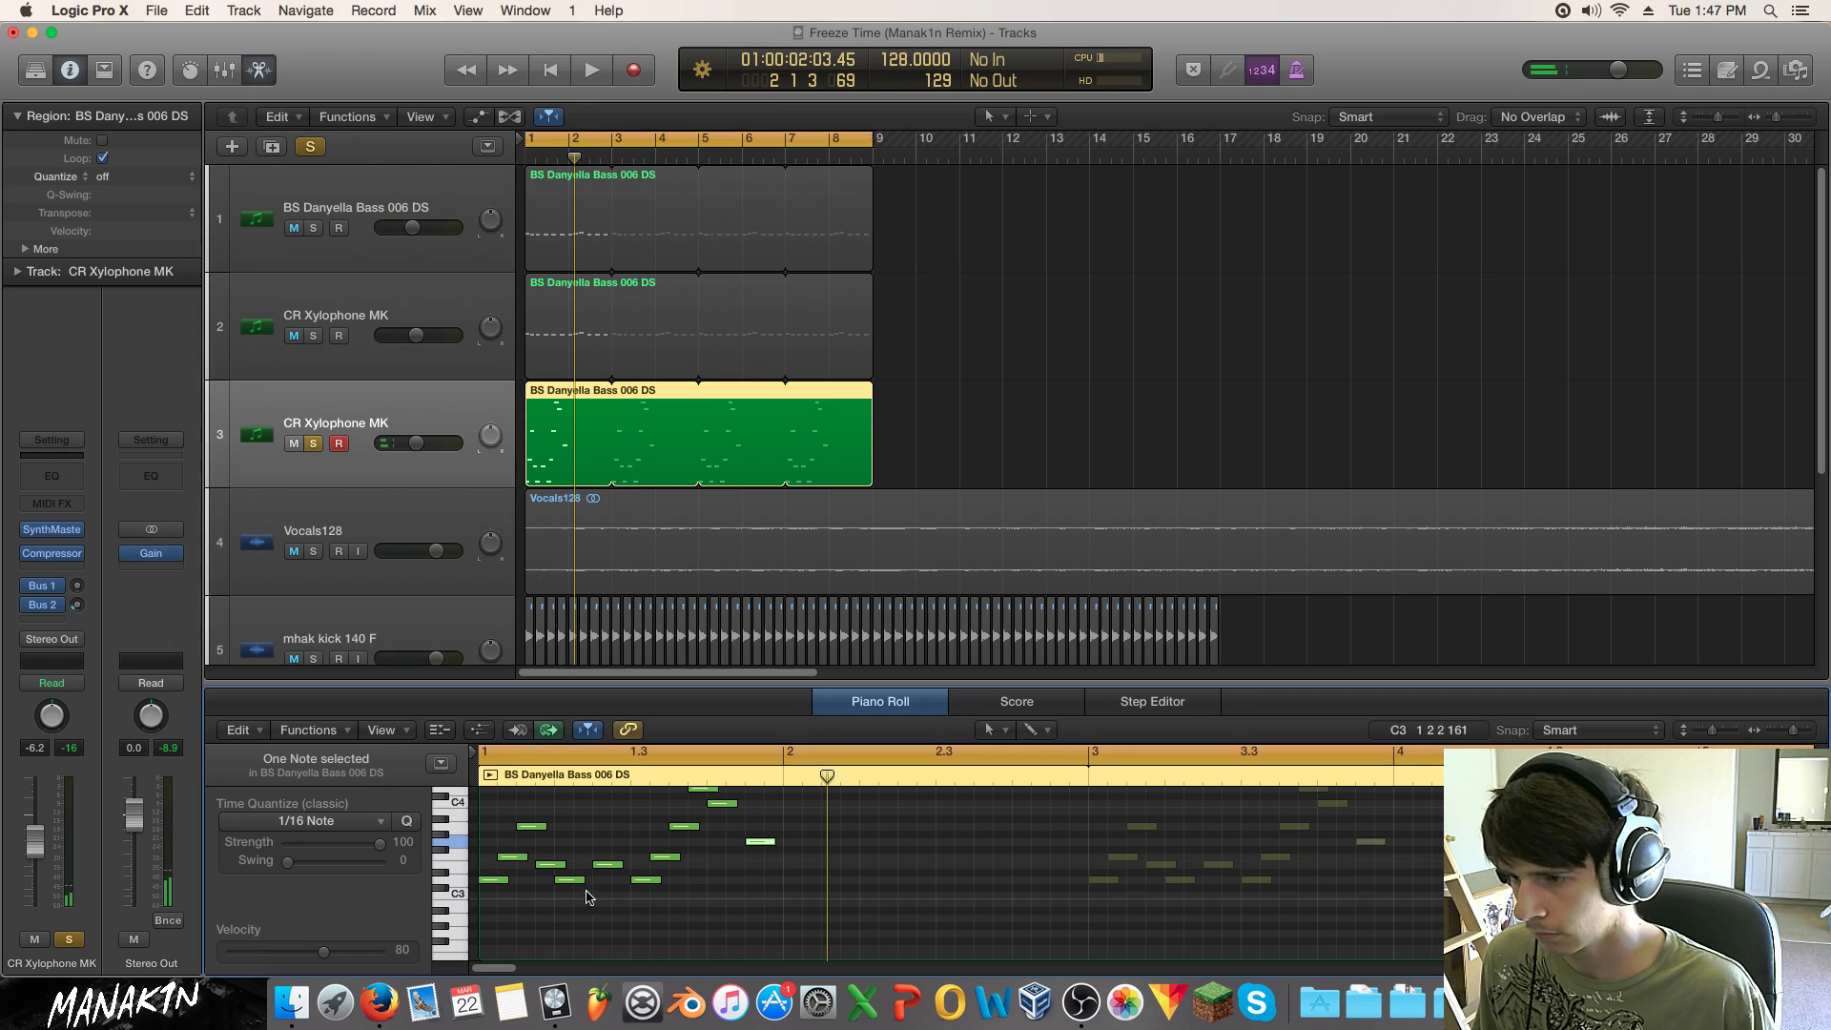
Step: Option-drag a copy of the six-note opening phrase one bar later and audition the repeat
left_click_drag(506, 817, 613, 923)
left_click_drag(492, 887, 799, 887)
key("space")
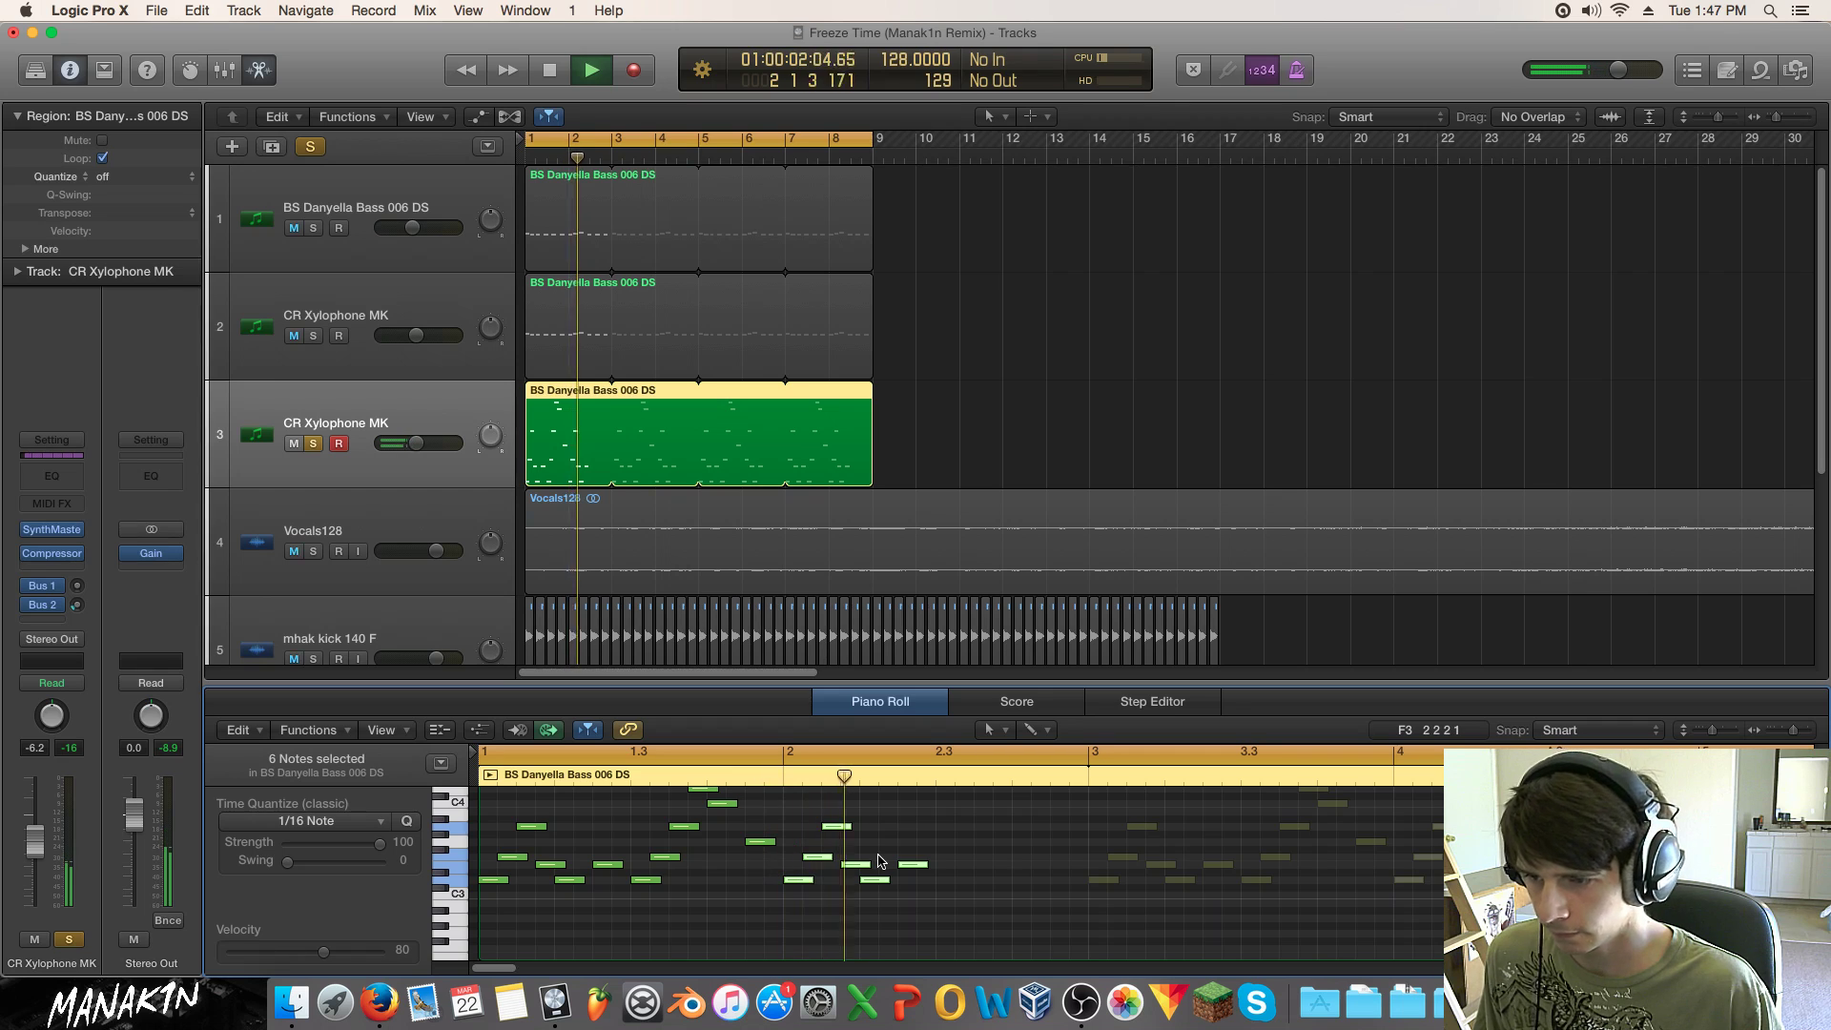
key("space")
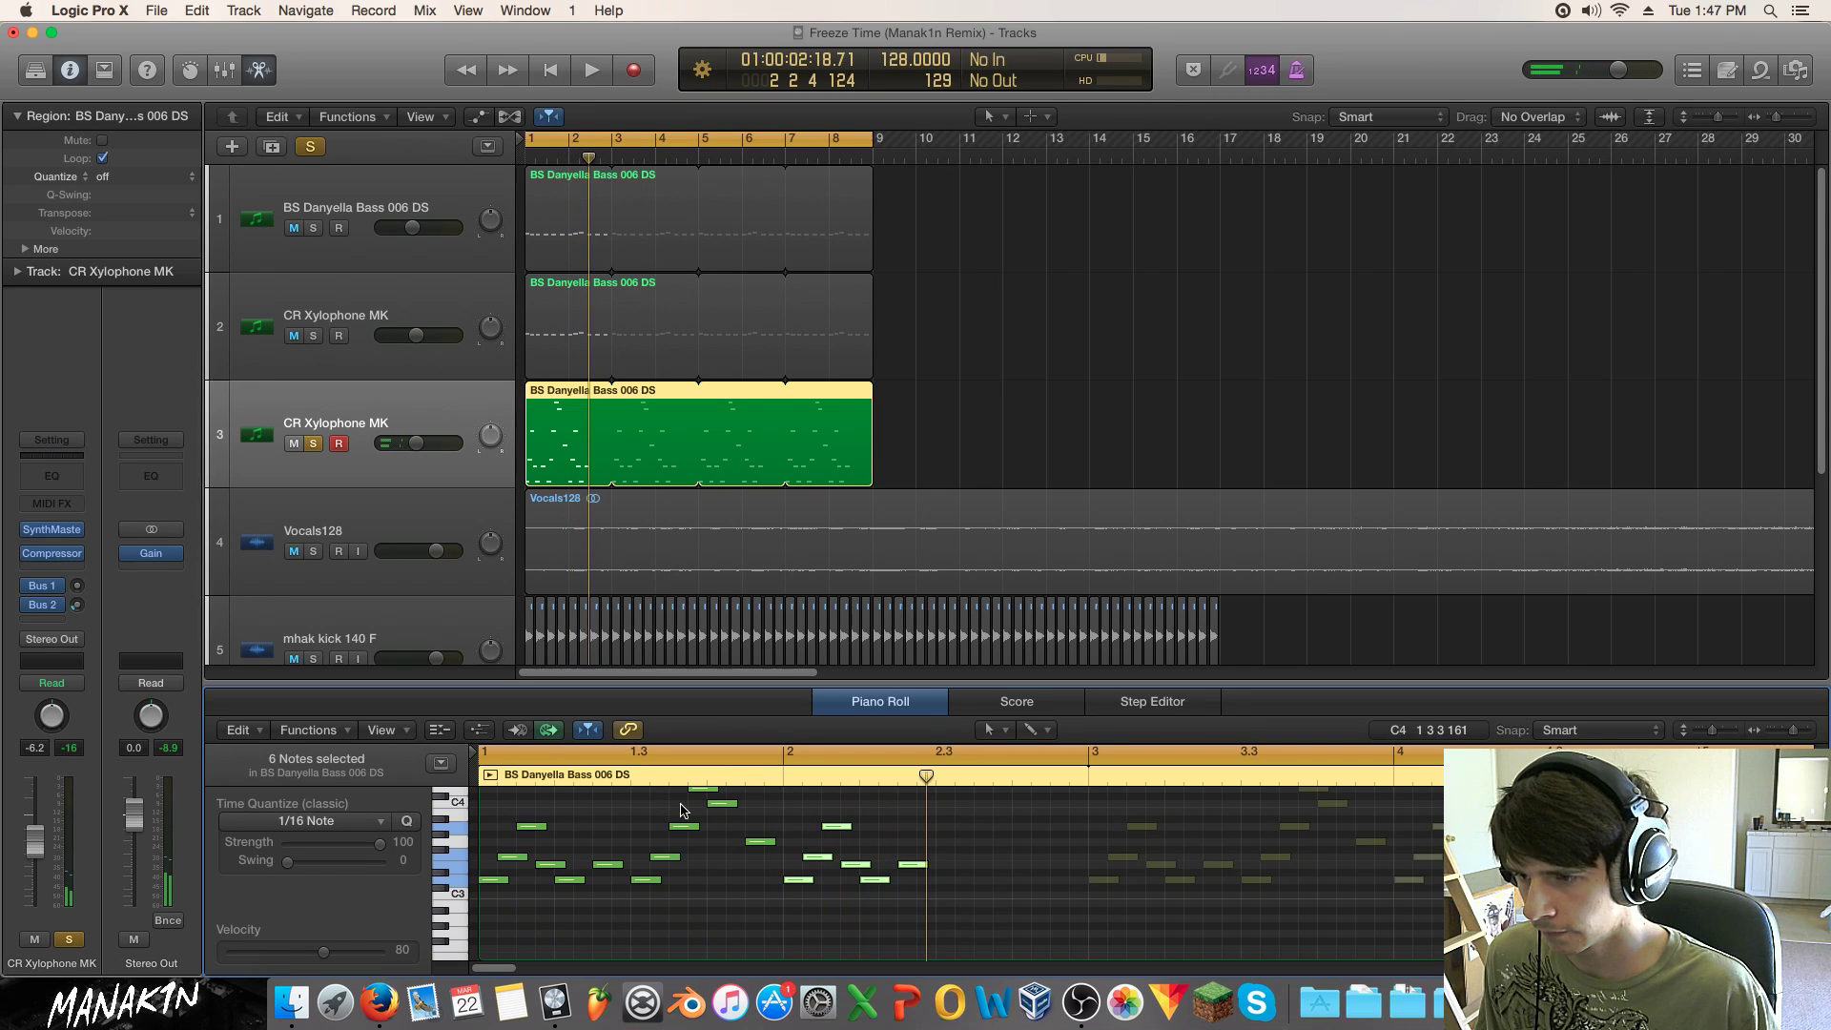
Step: Add an A3 near 2.3.3, nudged slightly earlier, plus an F3 after it, and audition
scroll(683, 806, "up", 2)
left_click_drag(679, 810, 934, 828)
left_click(977, 863)
left_click(974, 861)
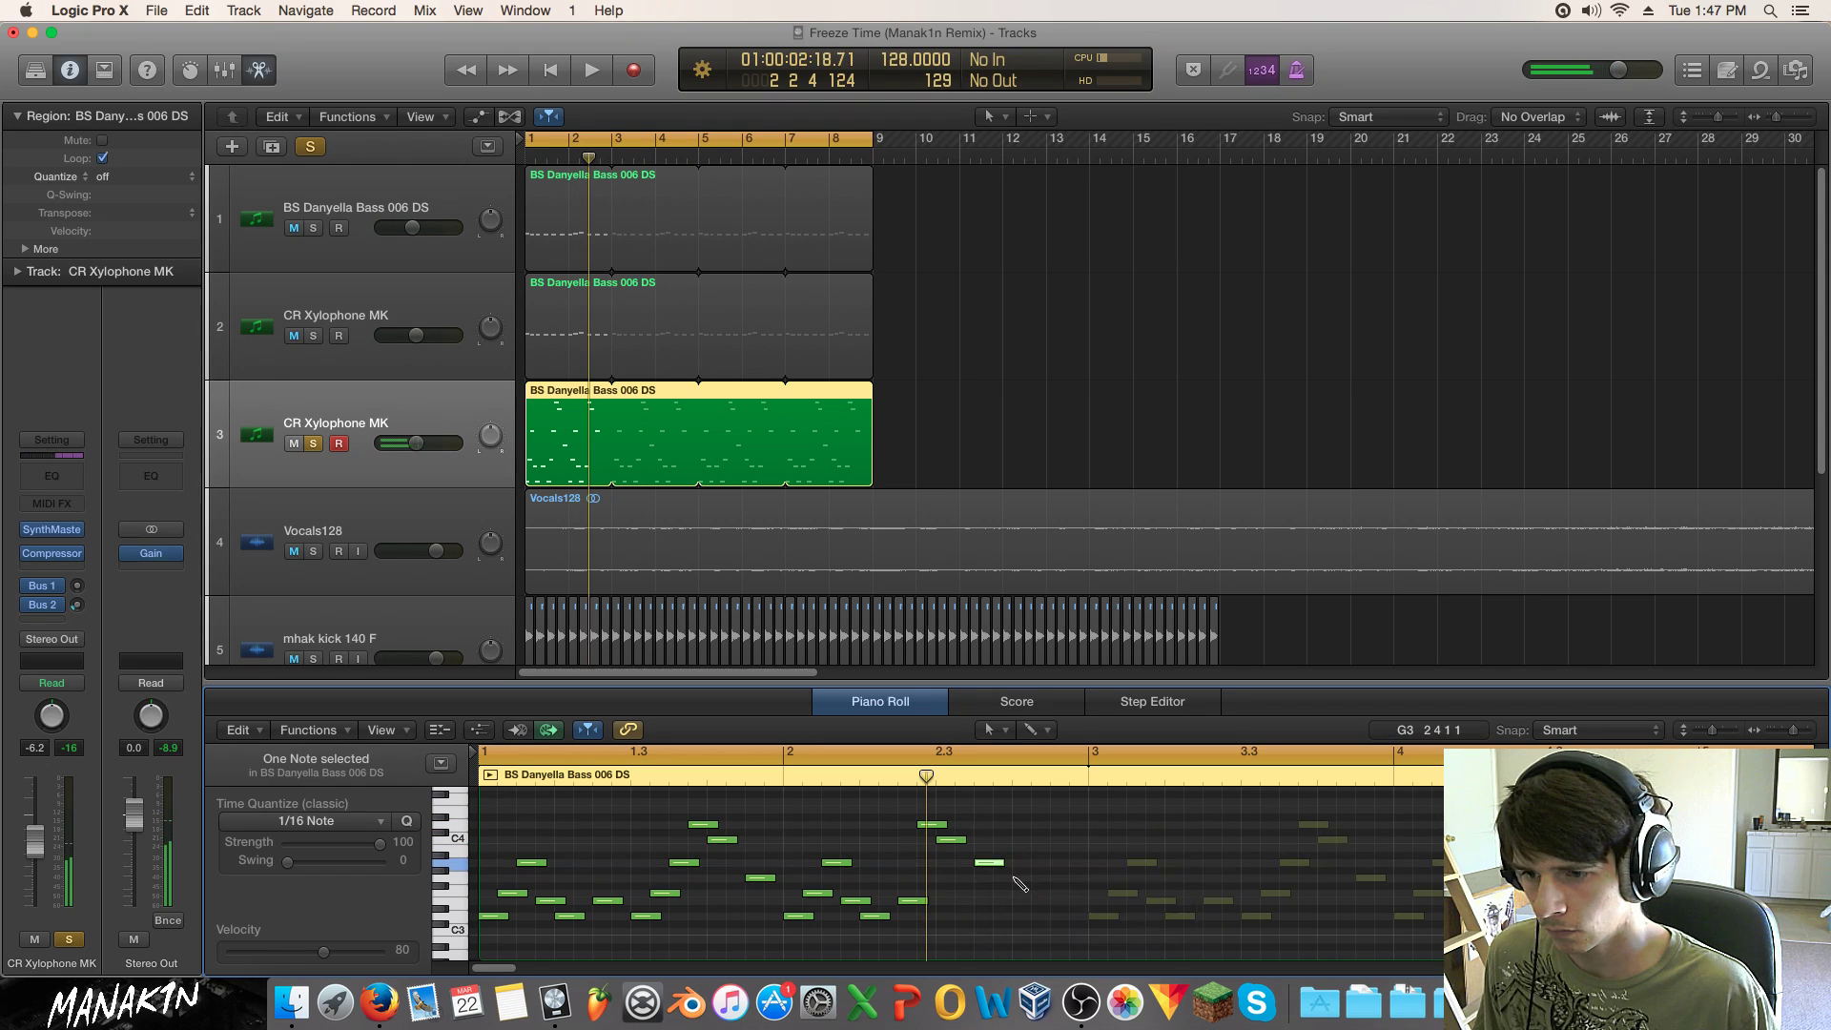
left_click_drag(978, 866, 960, 866)
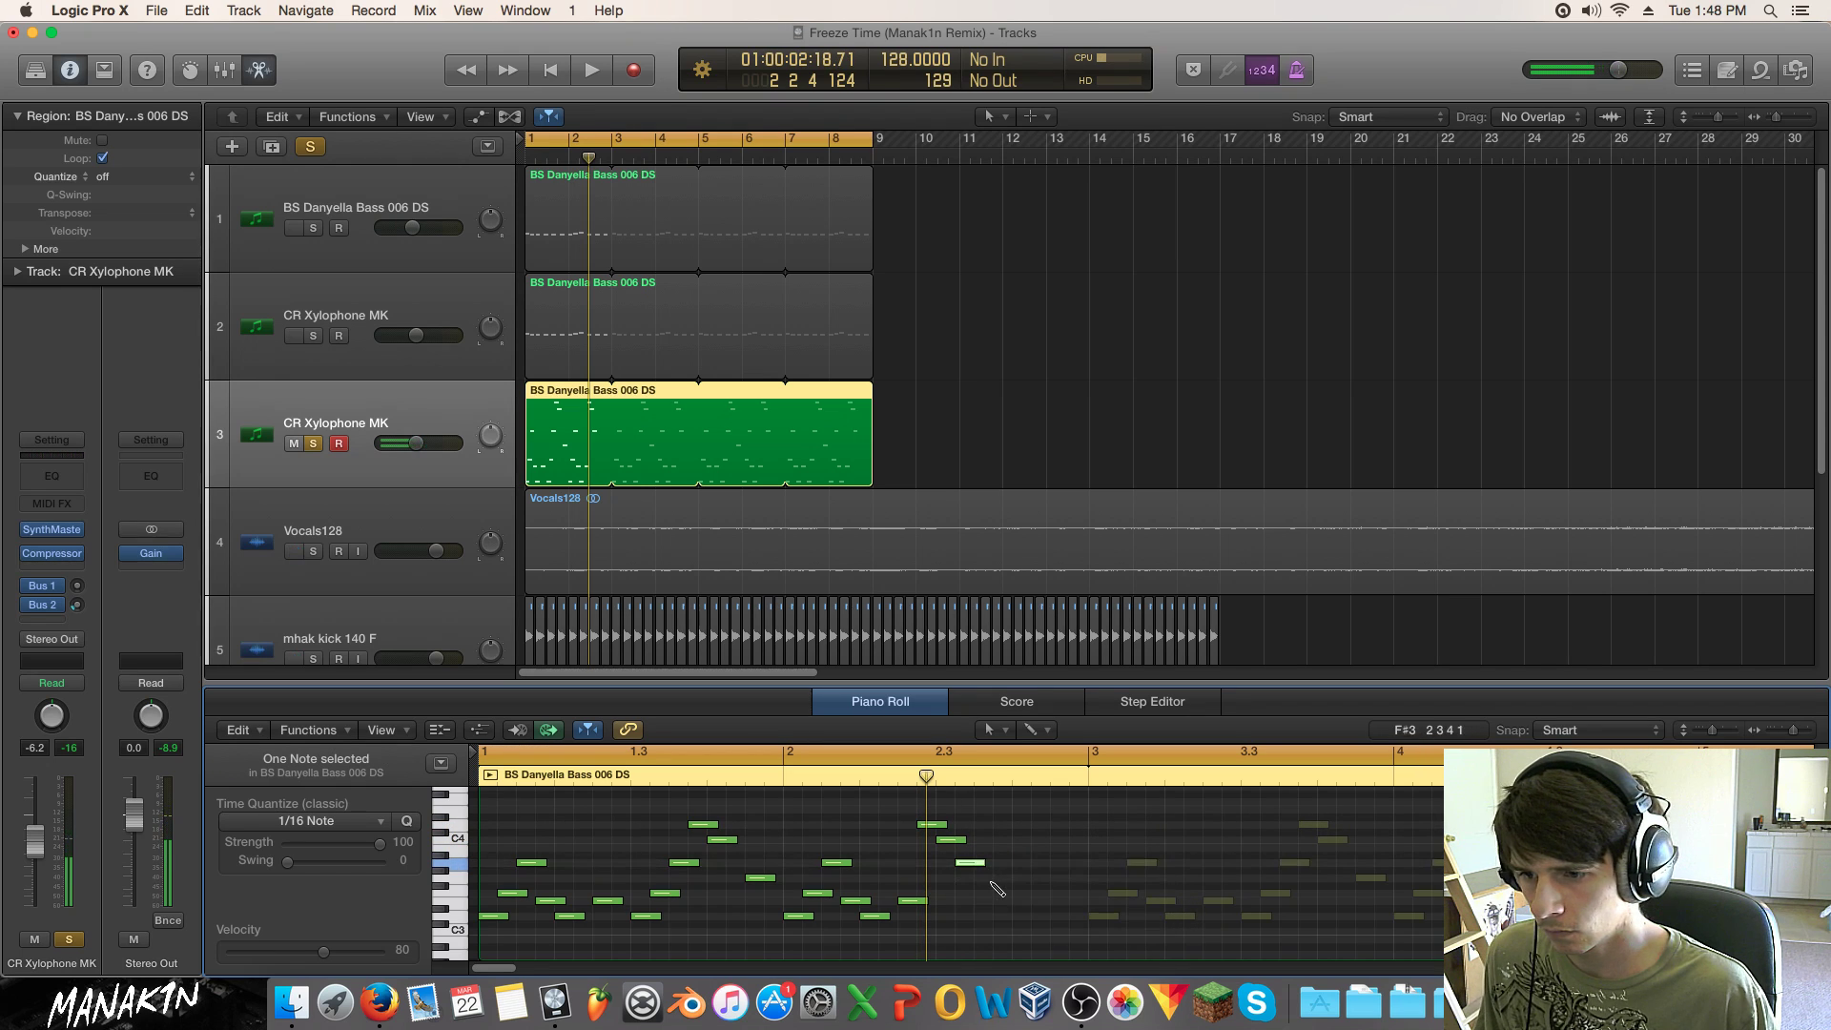
left_click(982, 878)
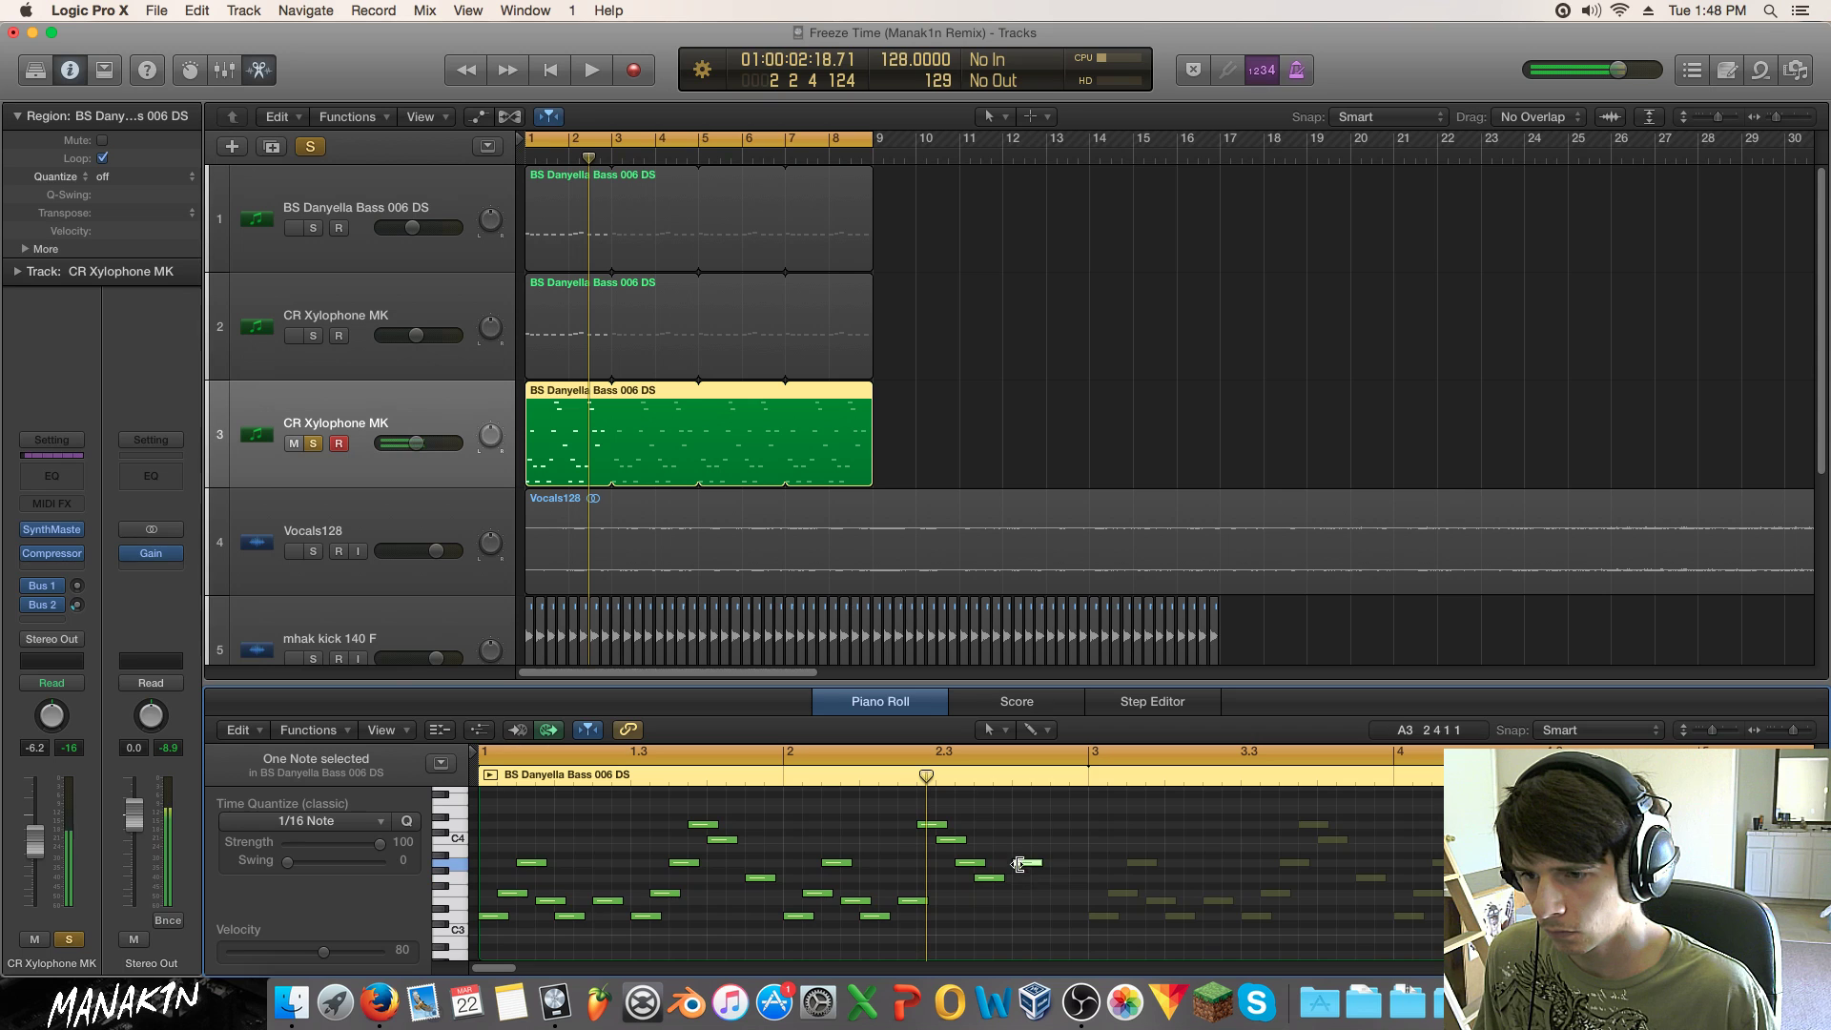
key("space")
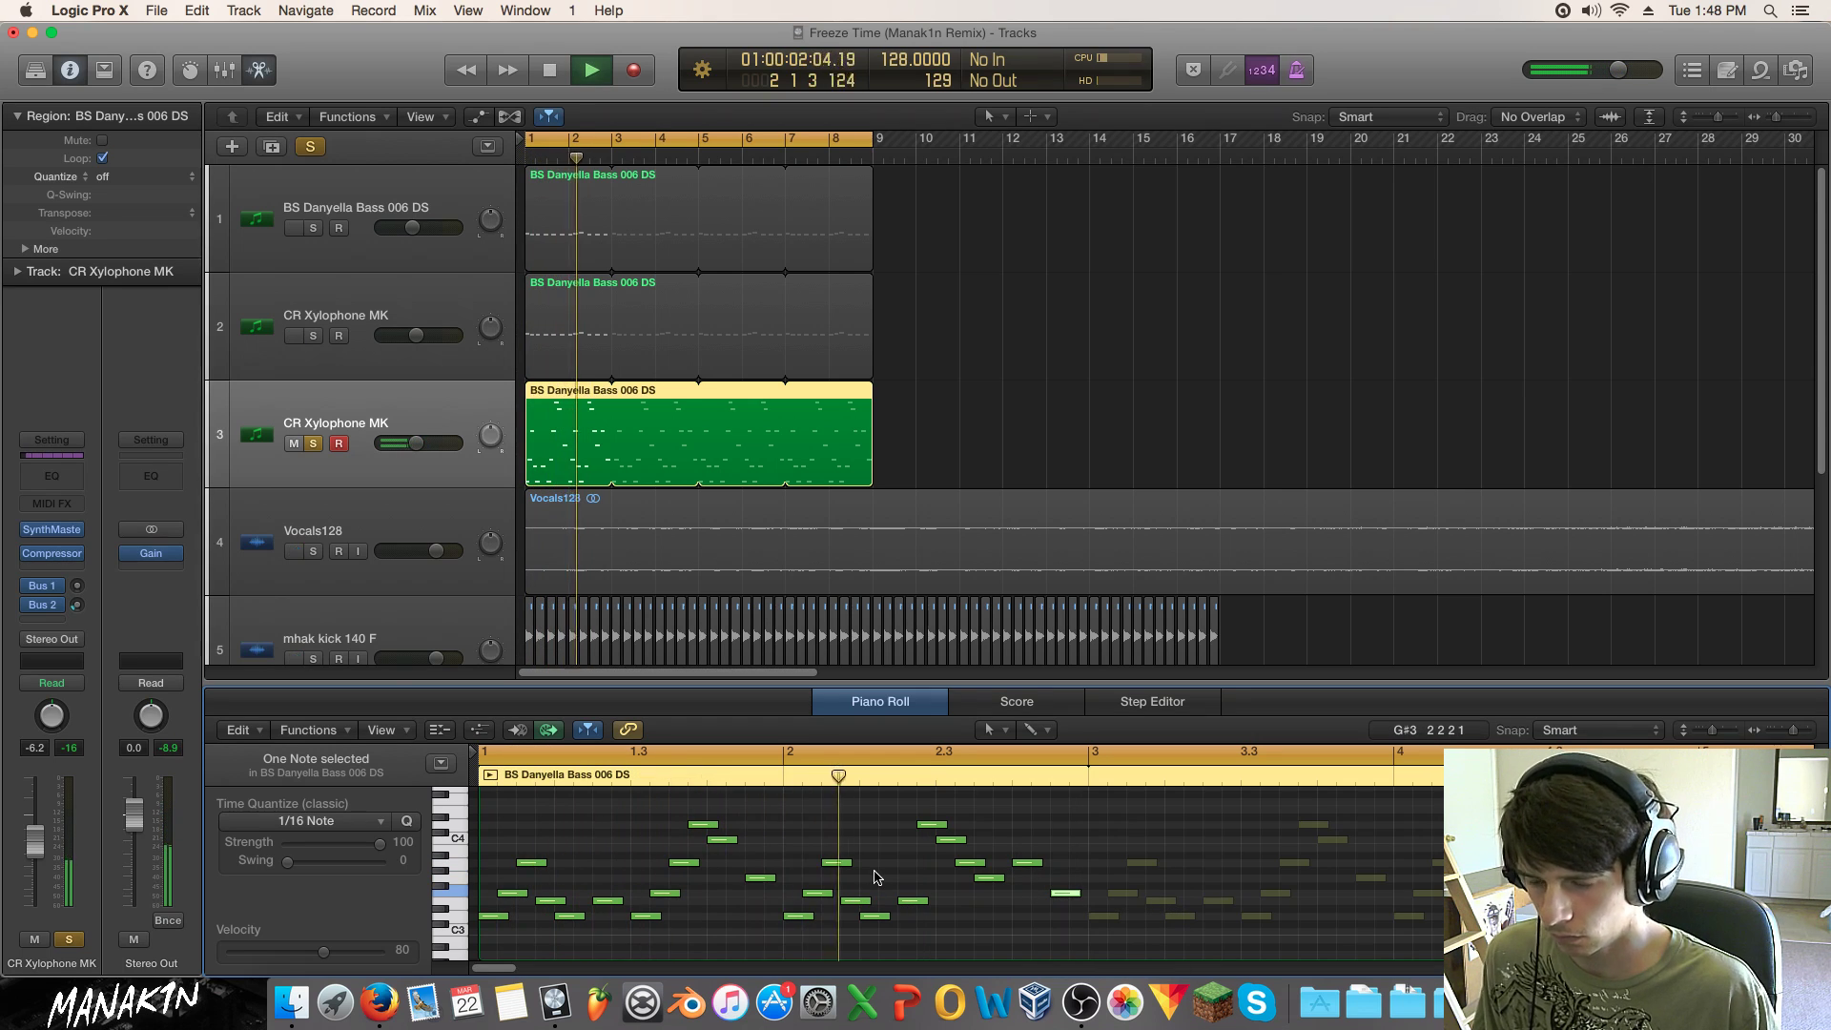
key("space")
Step: Move a bar-2 A3 note one sixteenth earlier and play the melody back
left_click_drag(914, 799, 1046, 863)
left_click(940, 796)
key("space")
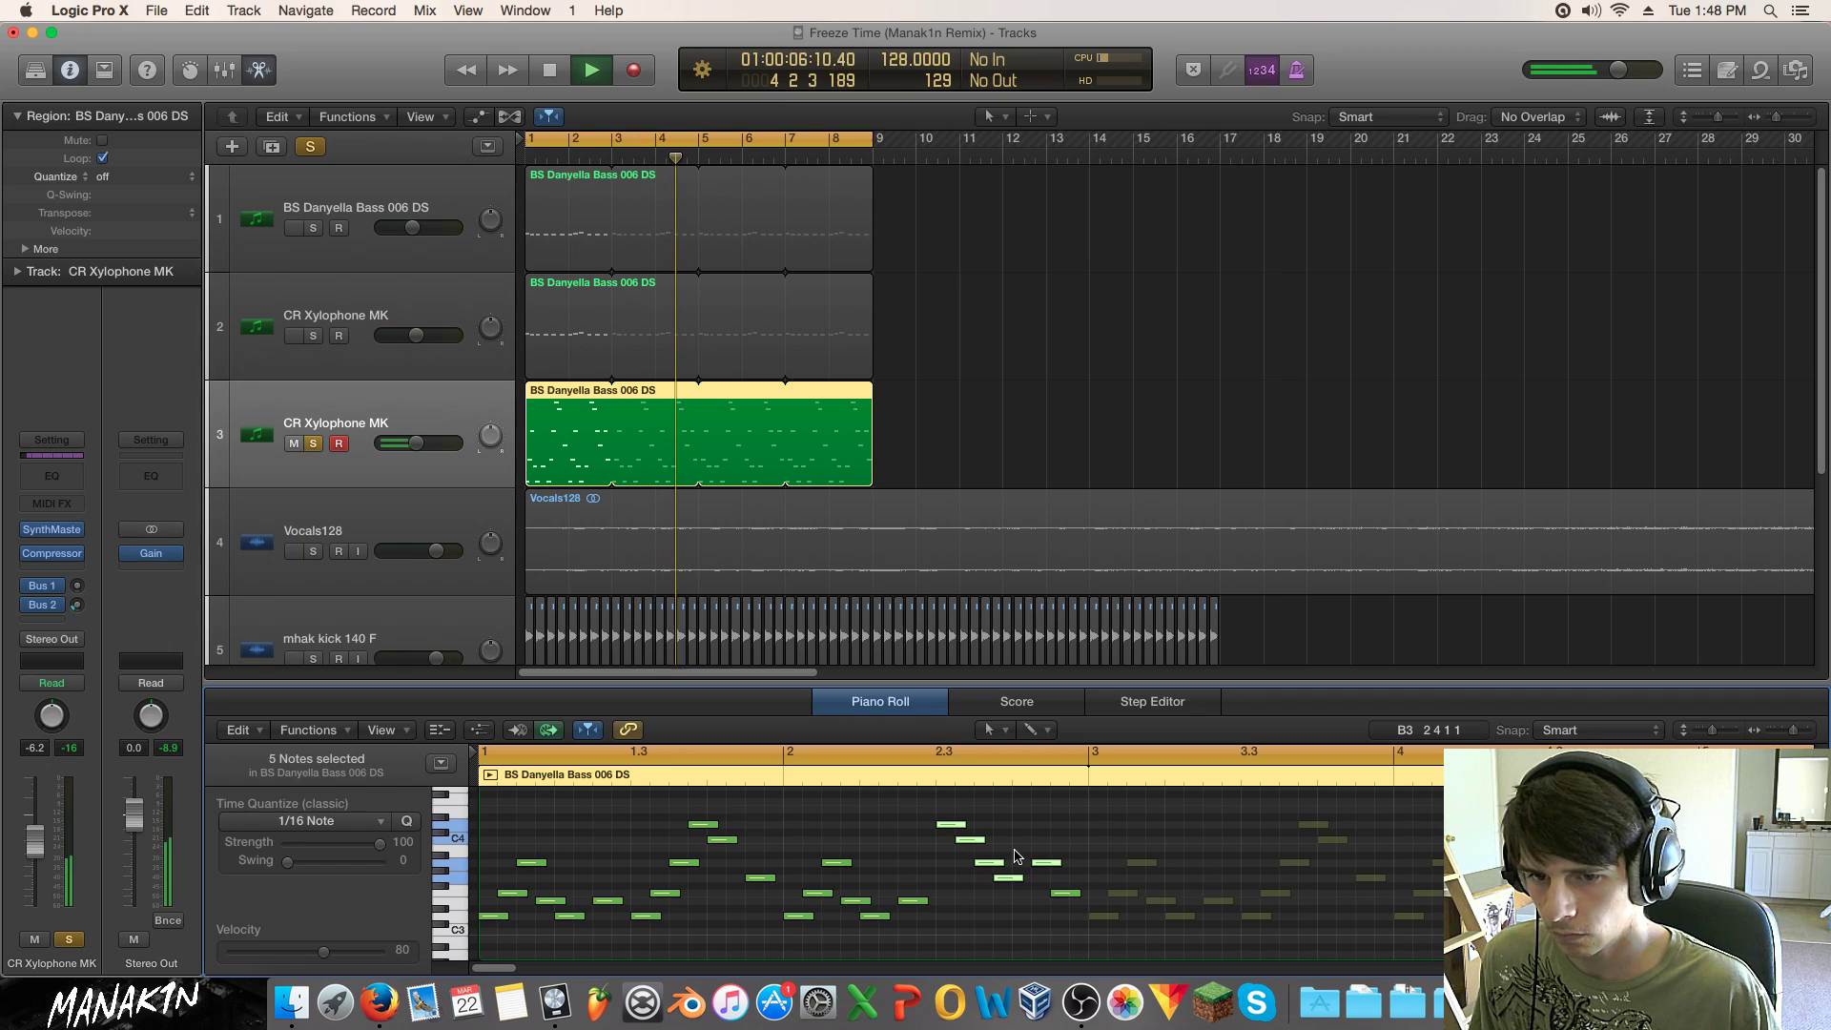
key("space")
left_click_drag(1045, 863, 1030, 864)
key("space")
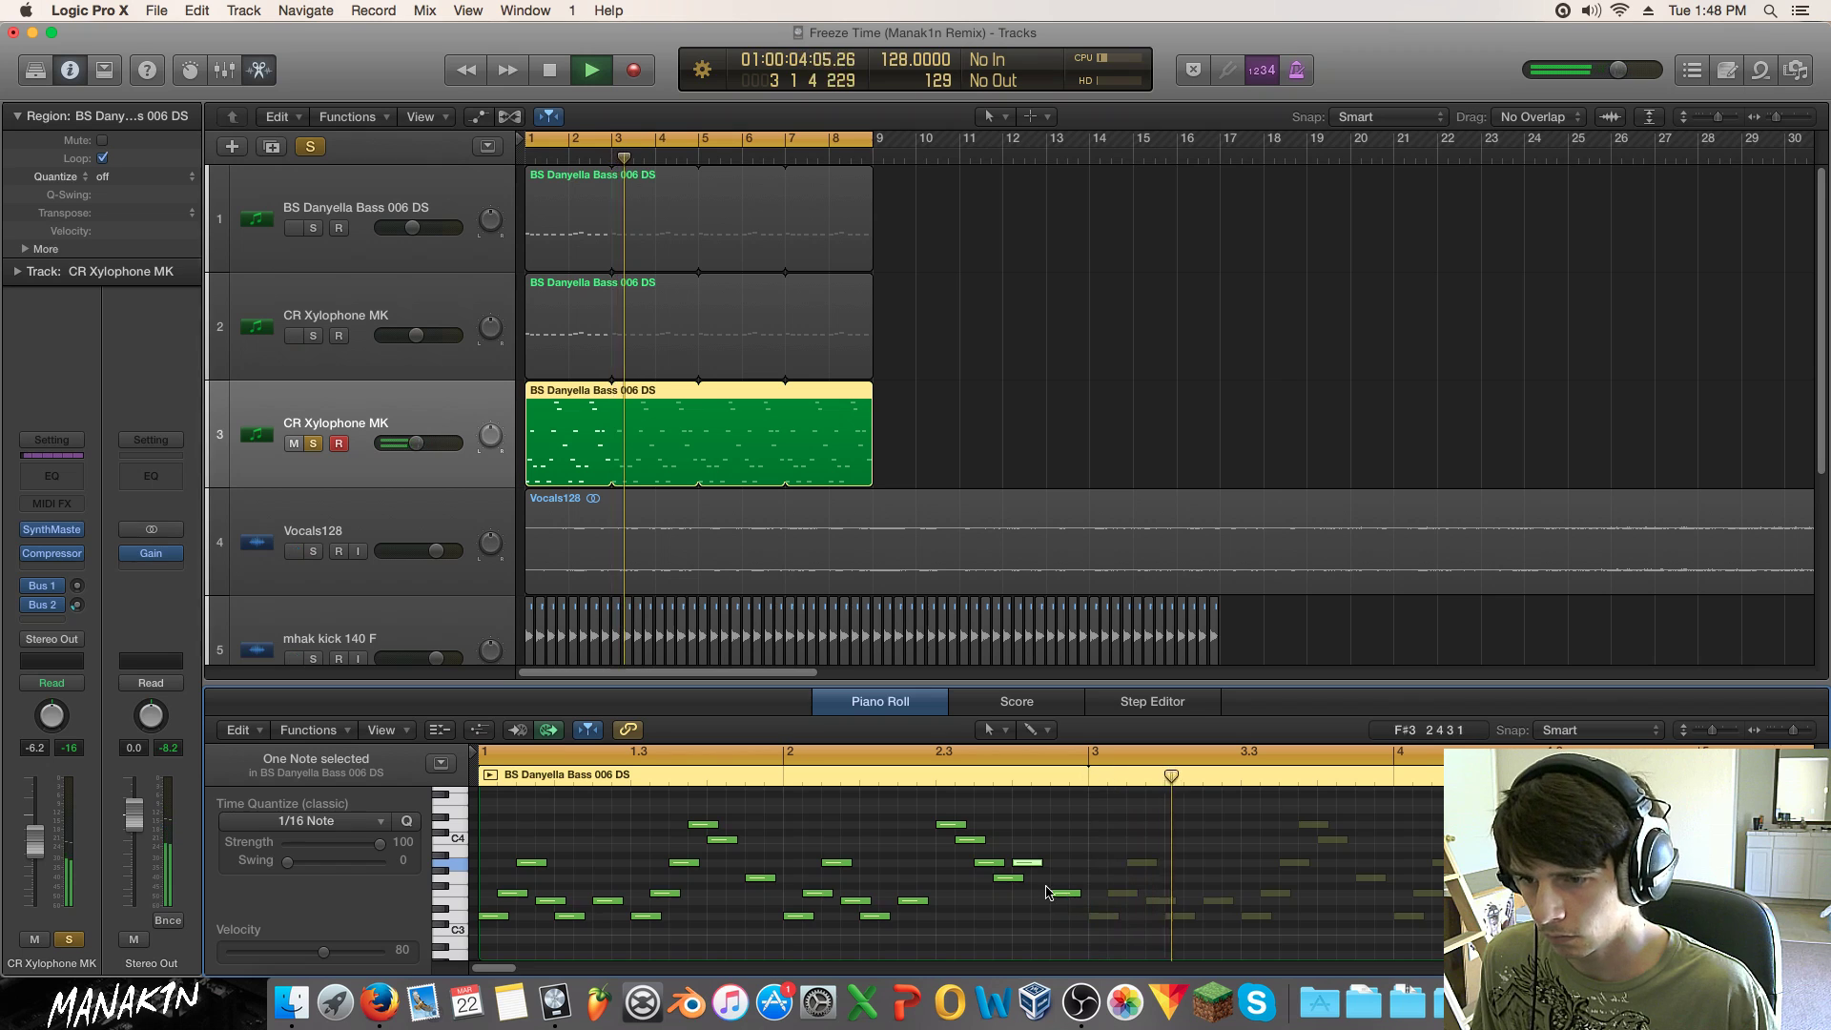
Step: Check the channel compressor, then open SynthMaster's preset browser filtered to Pluck presets
left_click(40, 555)
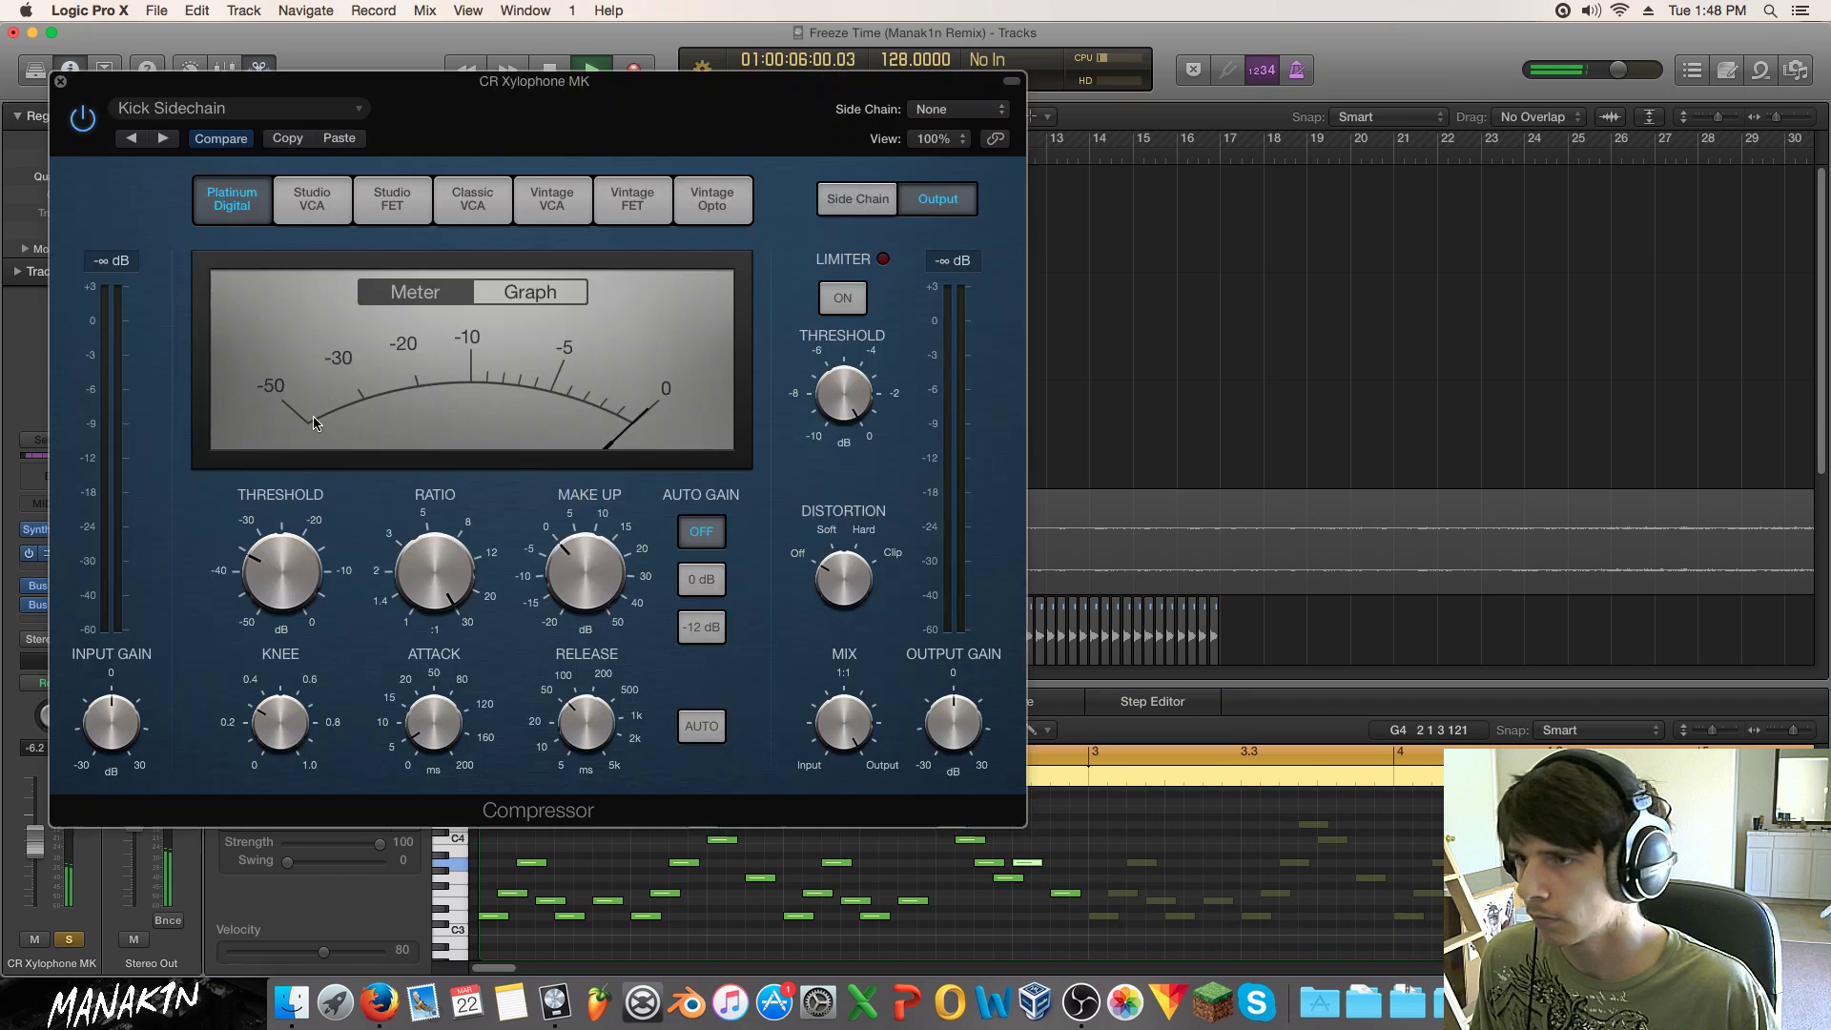
left_click(863, 108)
left_click(60, 82)
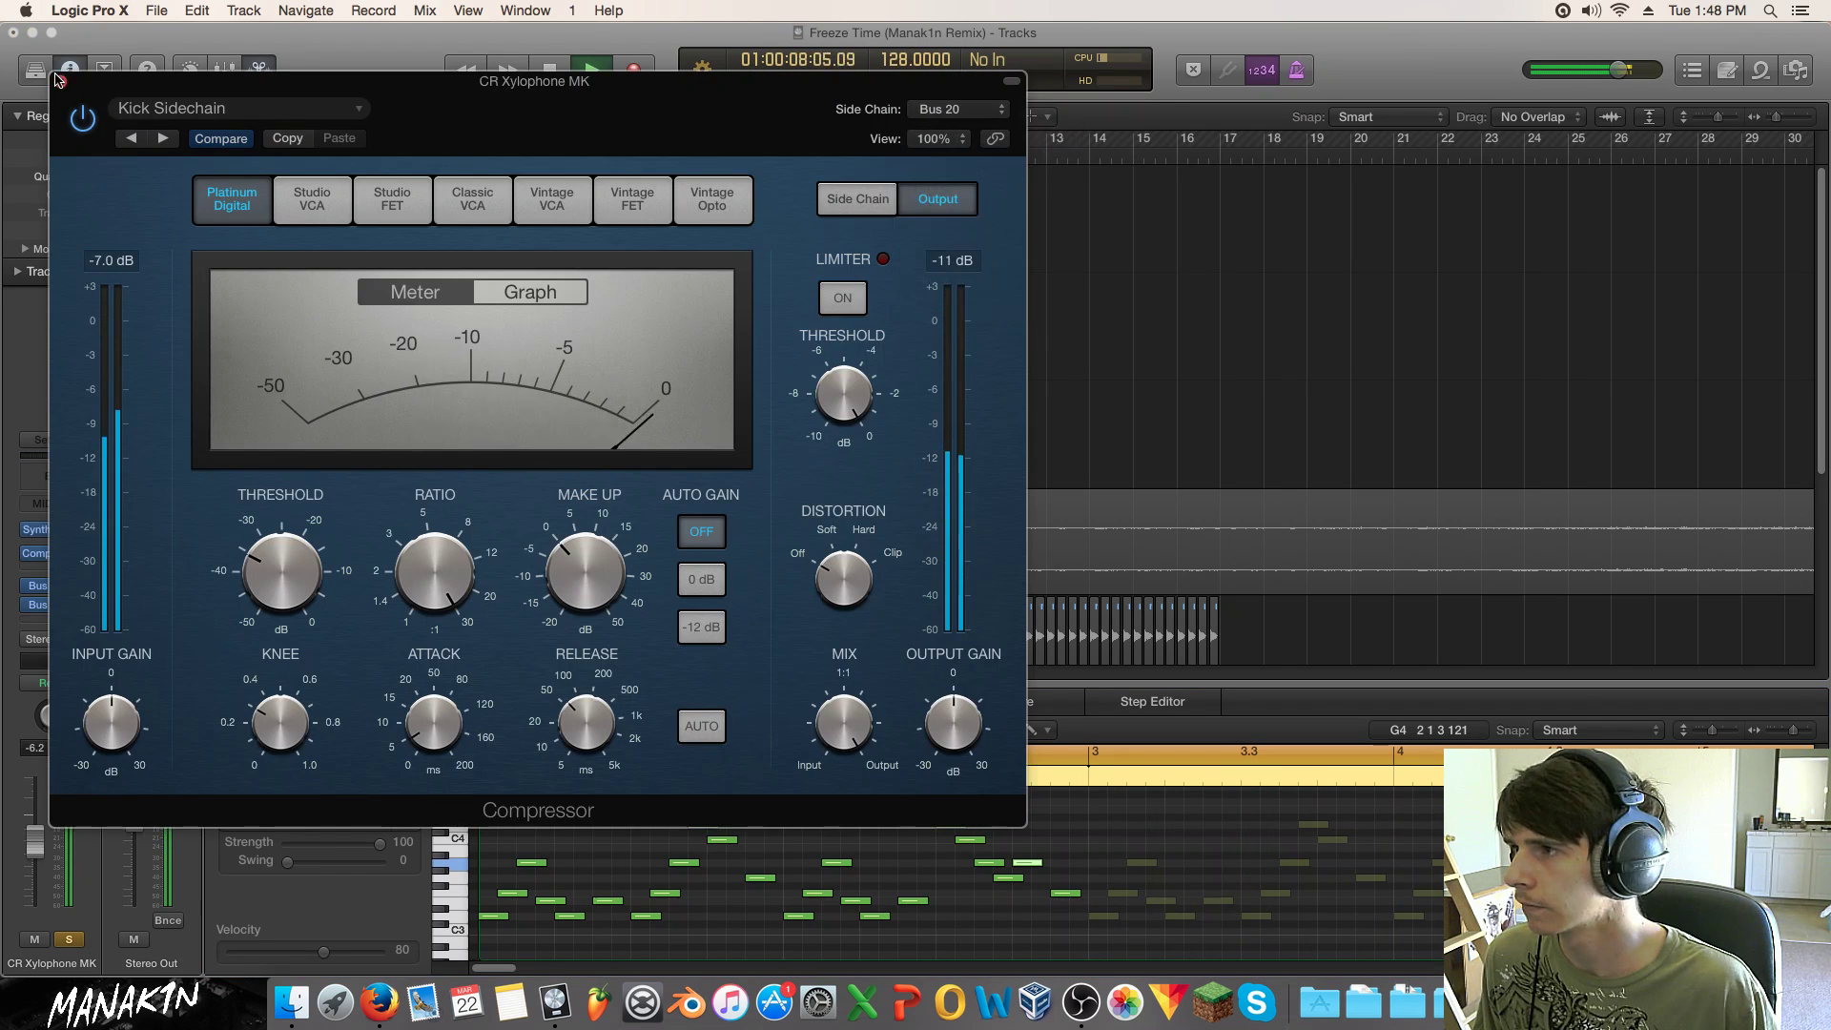
left_click(60, 82)
left_click(50, 529)
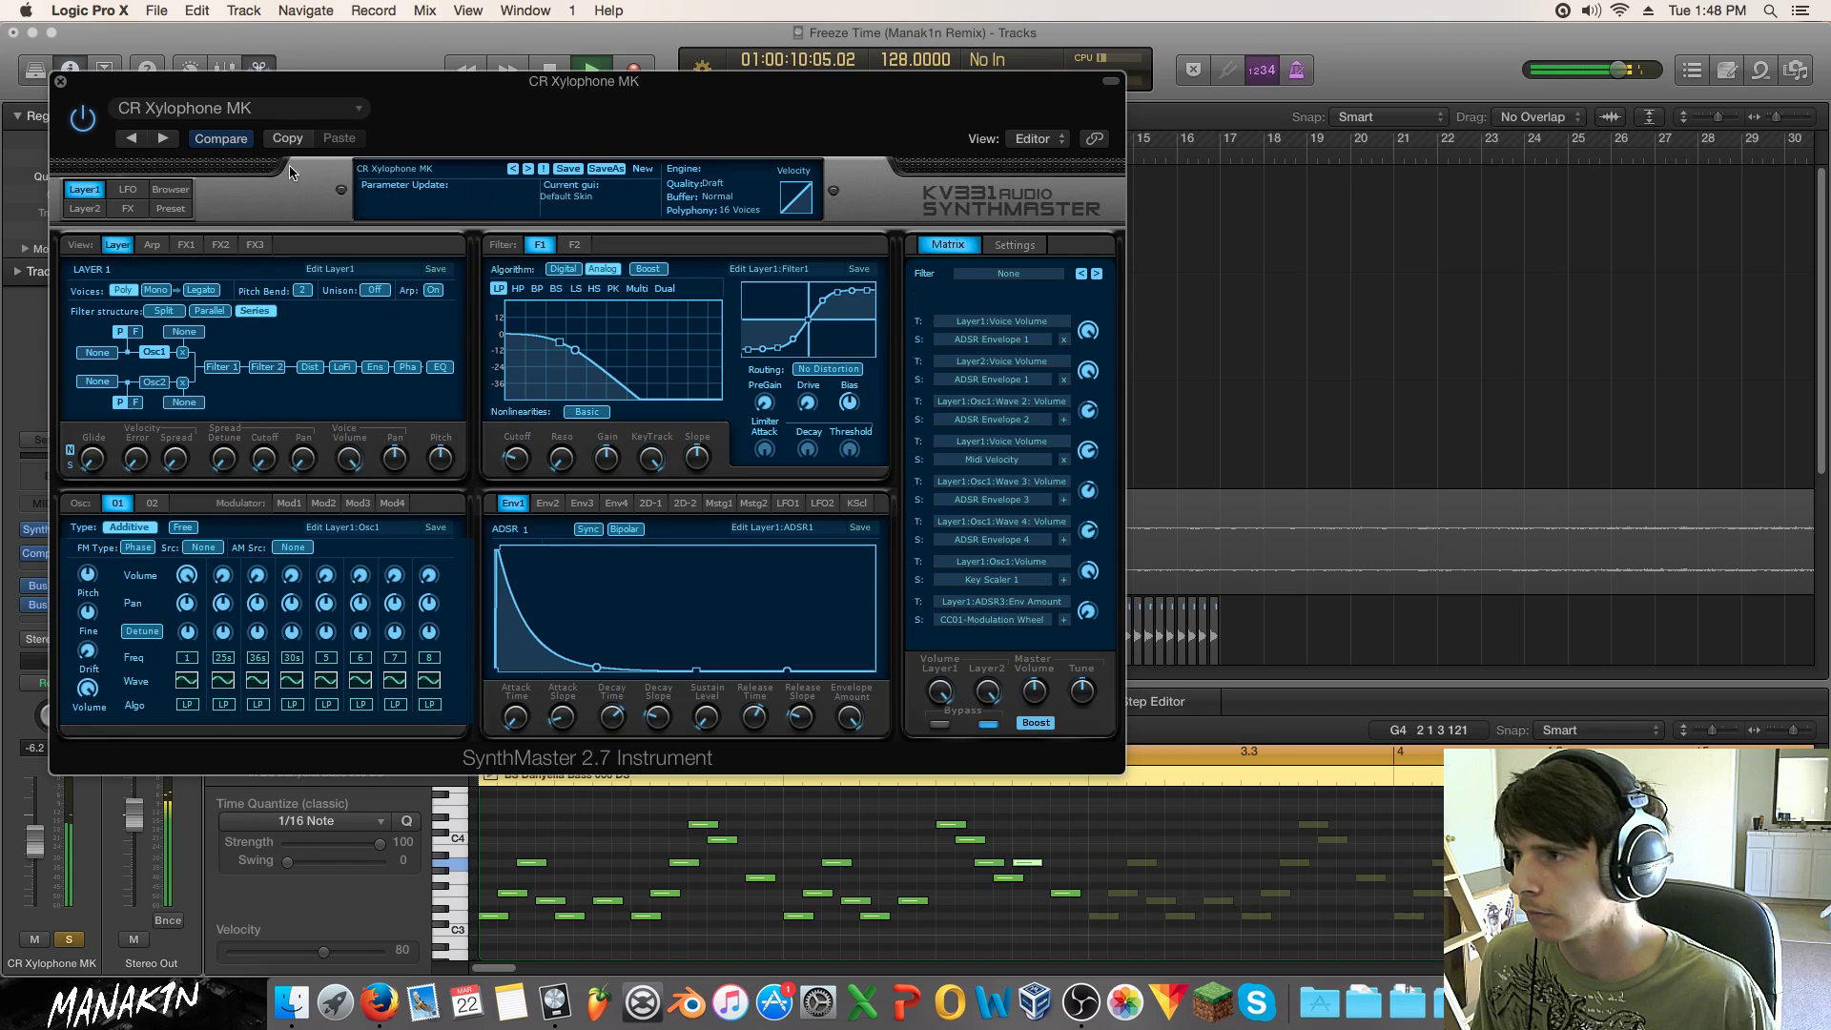
left_click(168, 190)
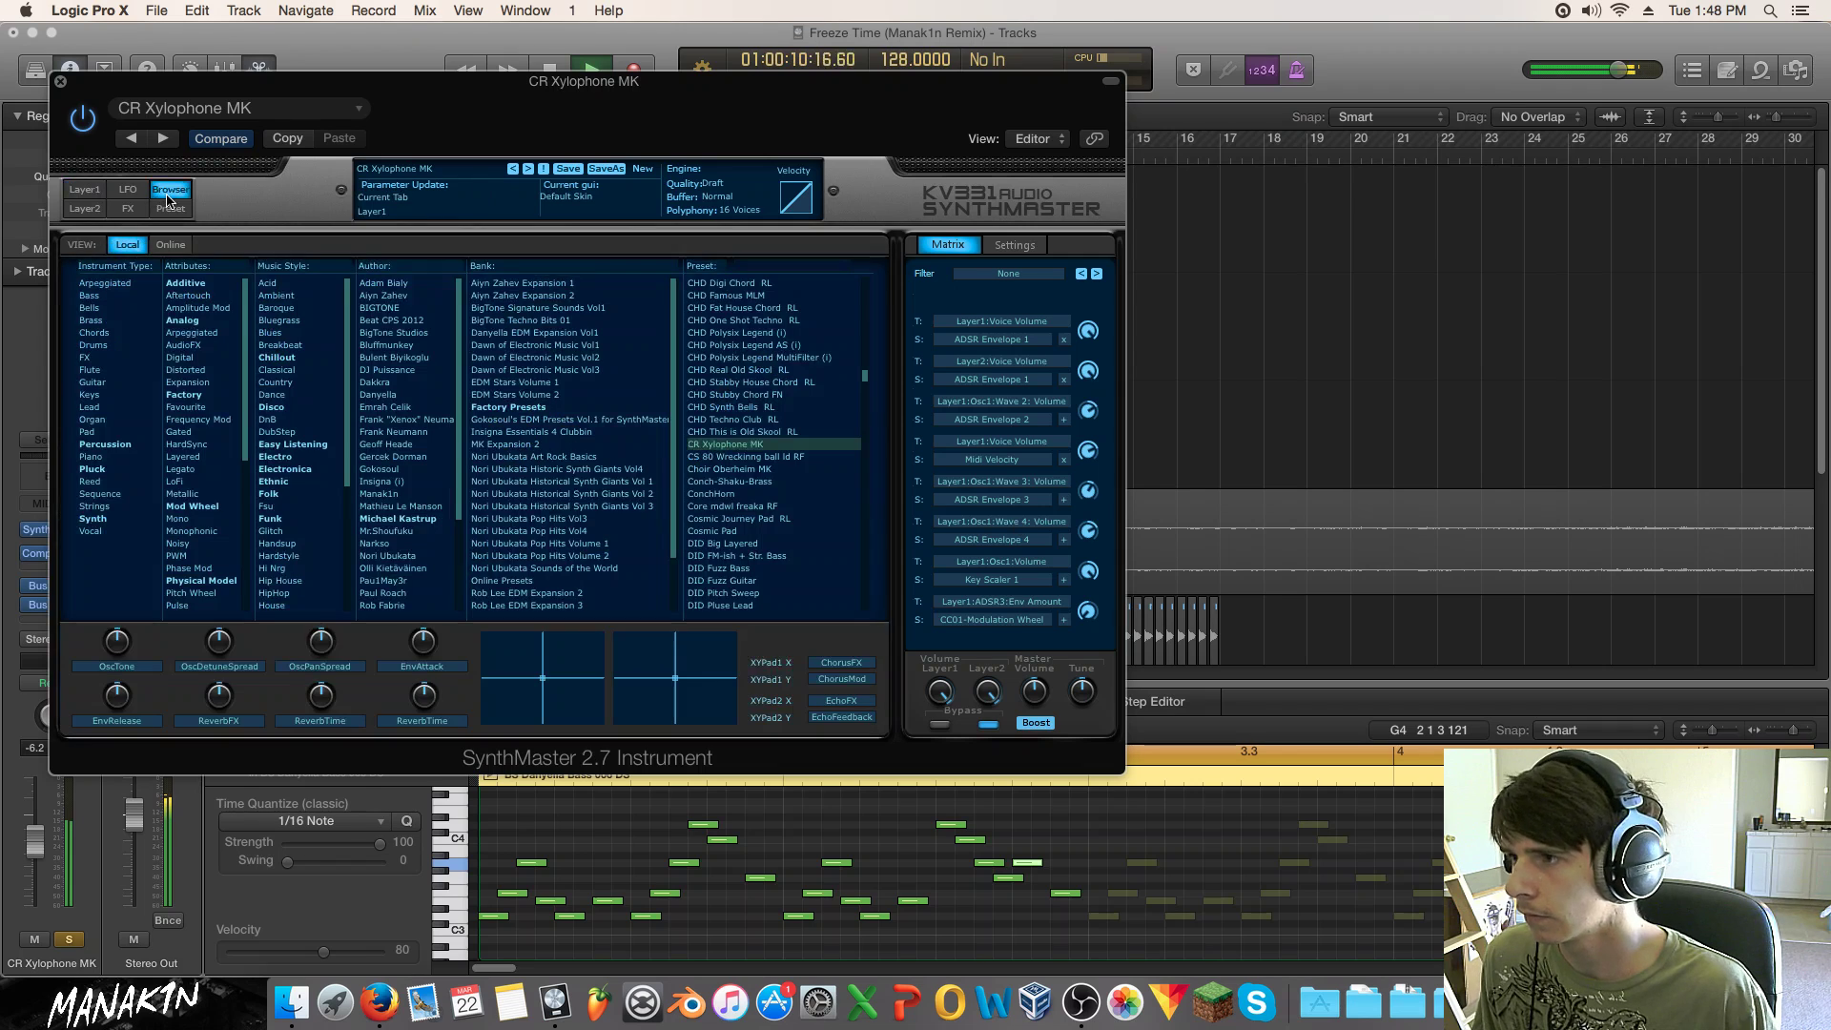
left_click(92, 470)
Step: Audition SynthMaster presets from Sarod Loops up through Rattlecan1, settling on Rattlecan2
scroll(753, 534, "down", 10)
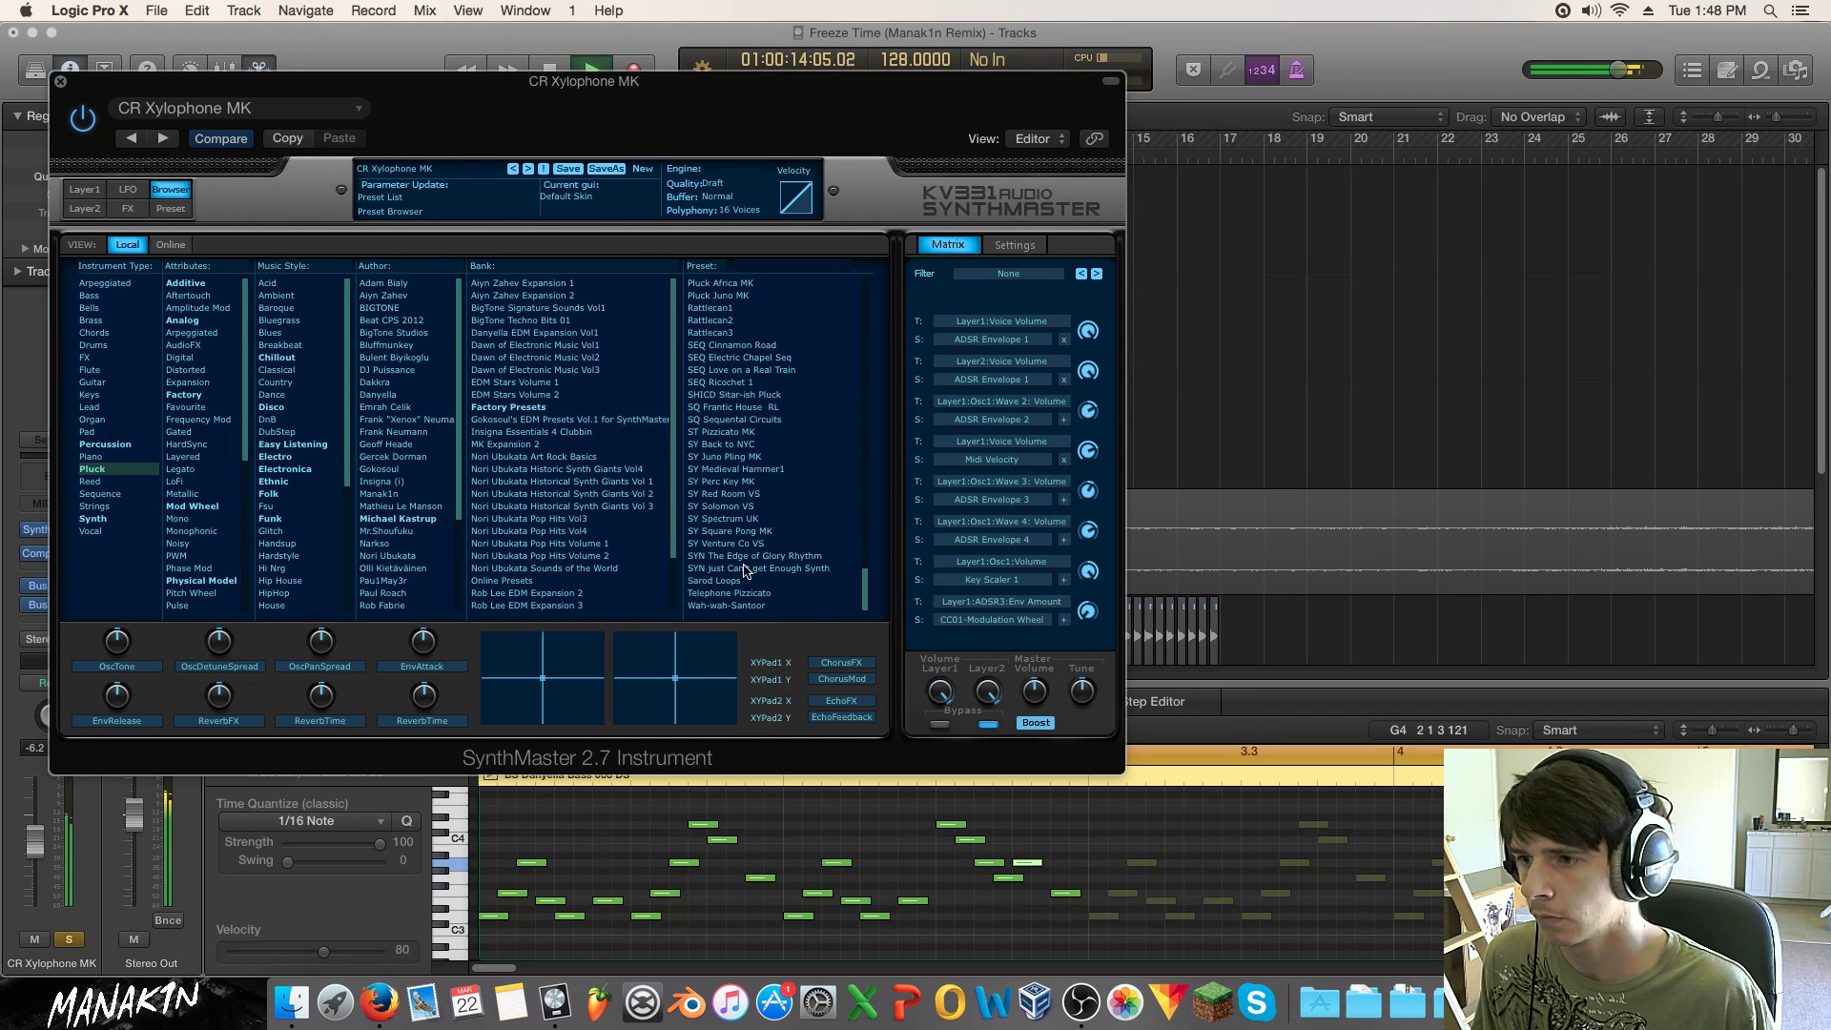
left_click(746, 581)
left_click(744, 568)
left_click(741, 556)
left_click(742, 544)
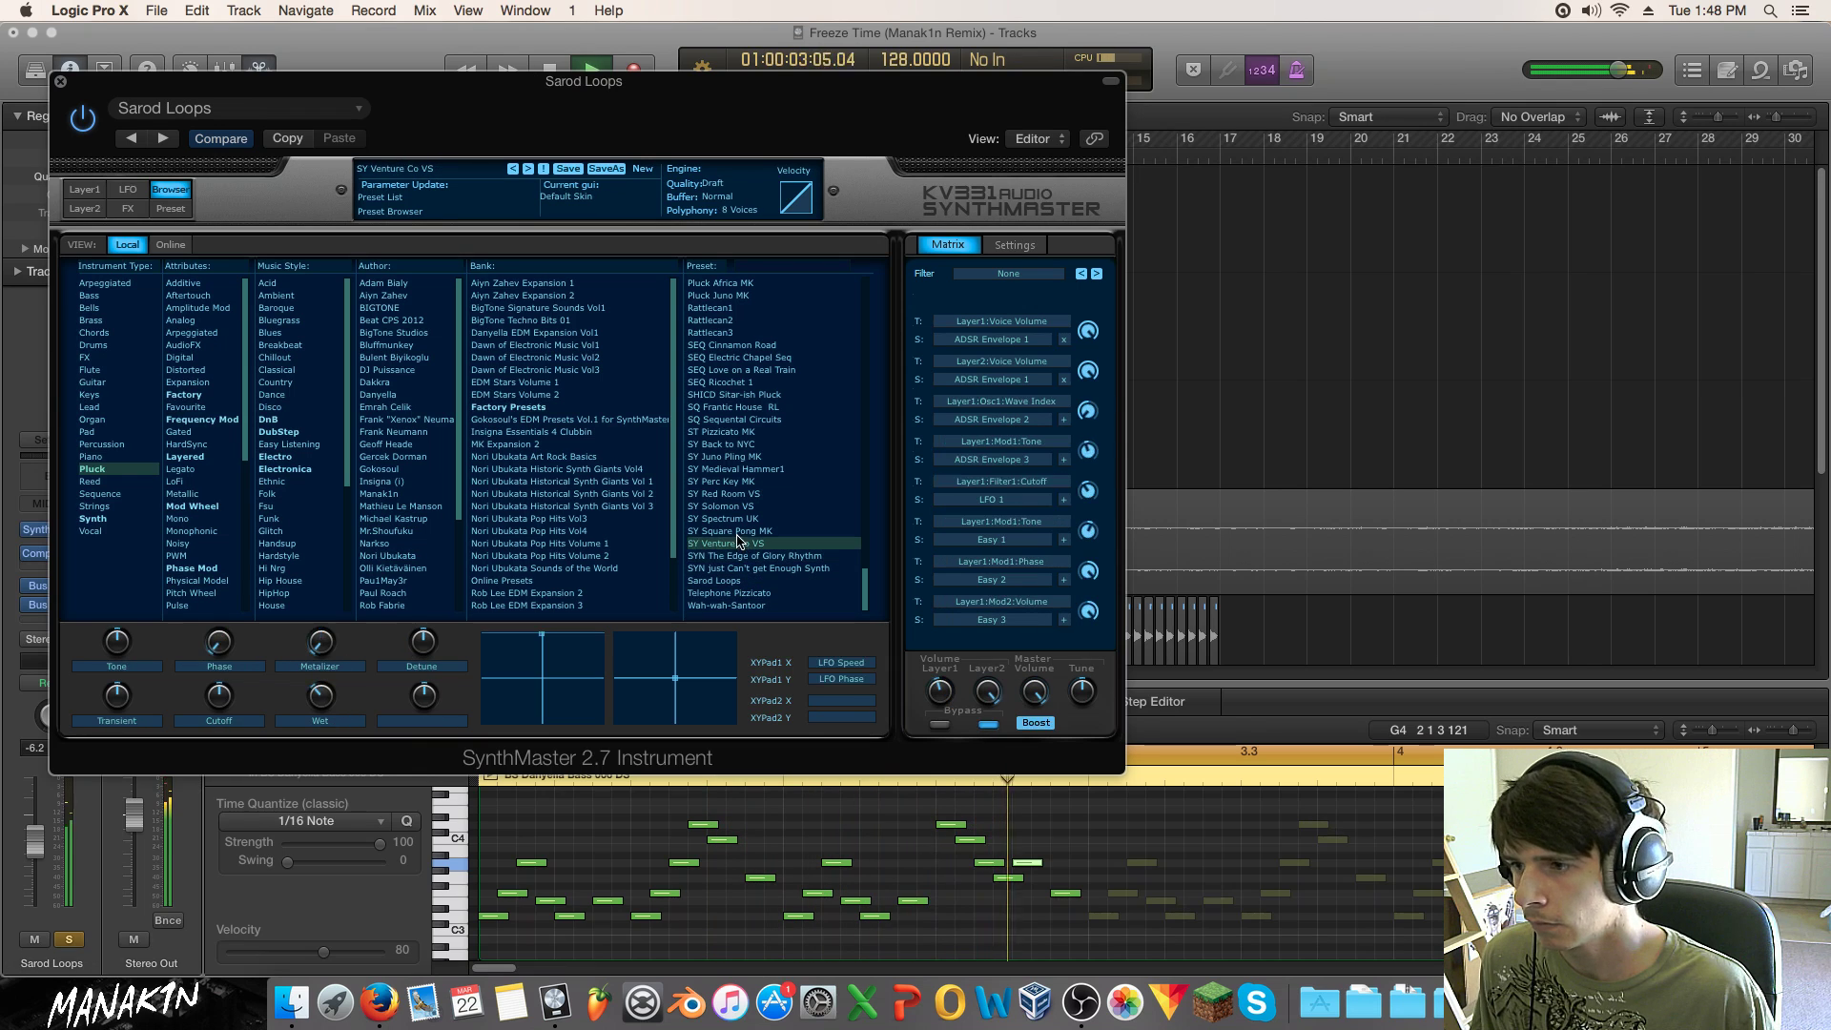
left_click(738, 531)
left_click(739, 519)
left_click(740, 506)
left_click(741, 493)
left_click(741, 481)
left_click(742, 469)
left_click(743, 457)
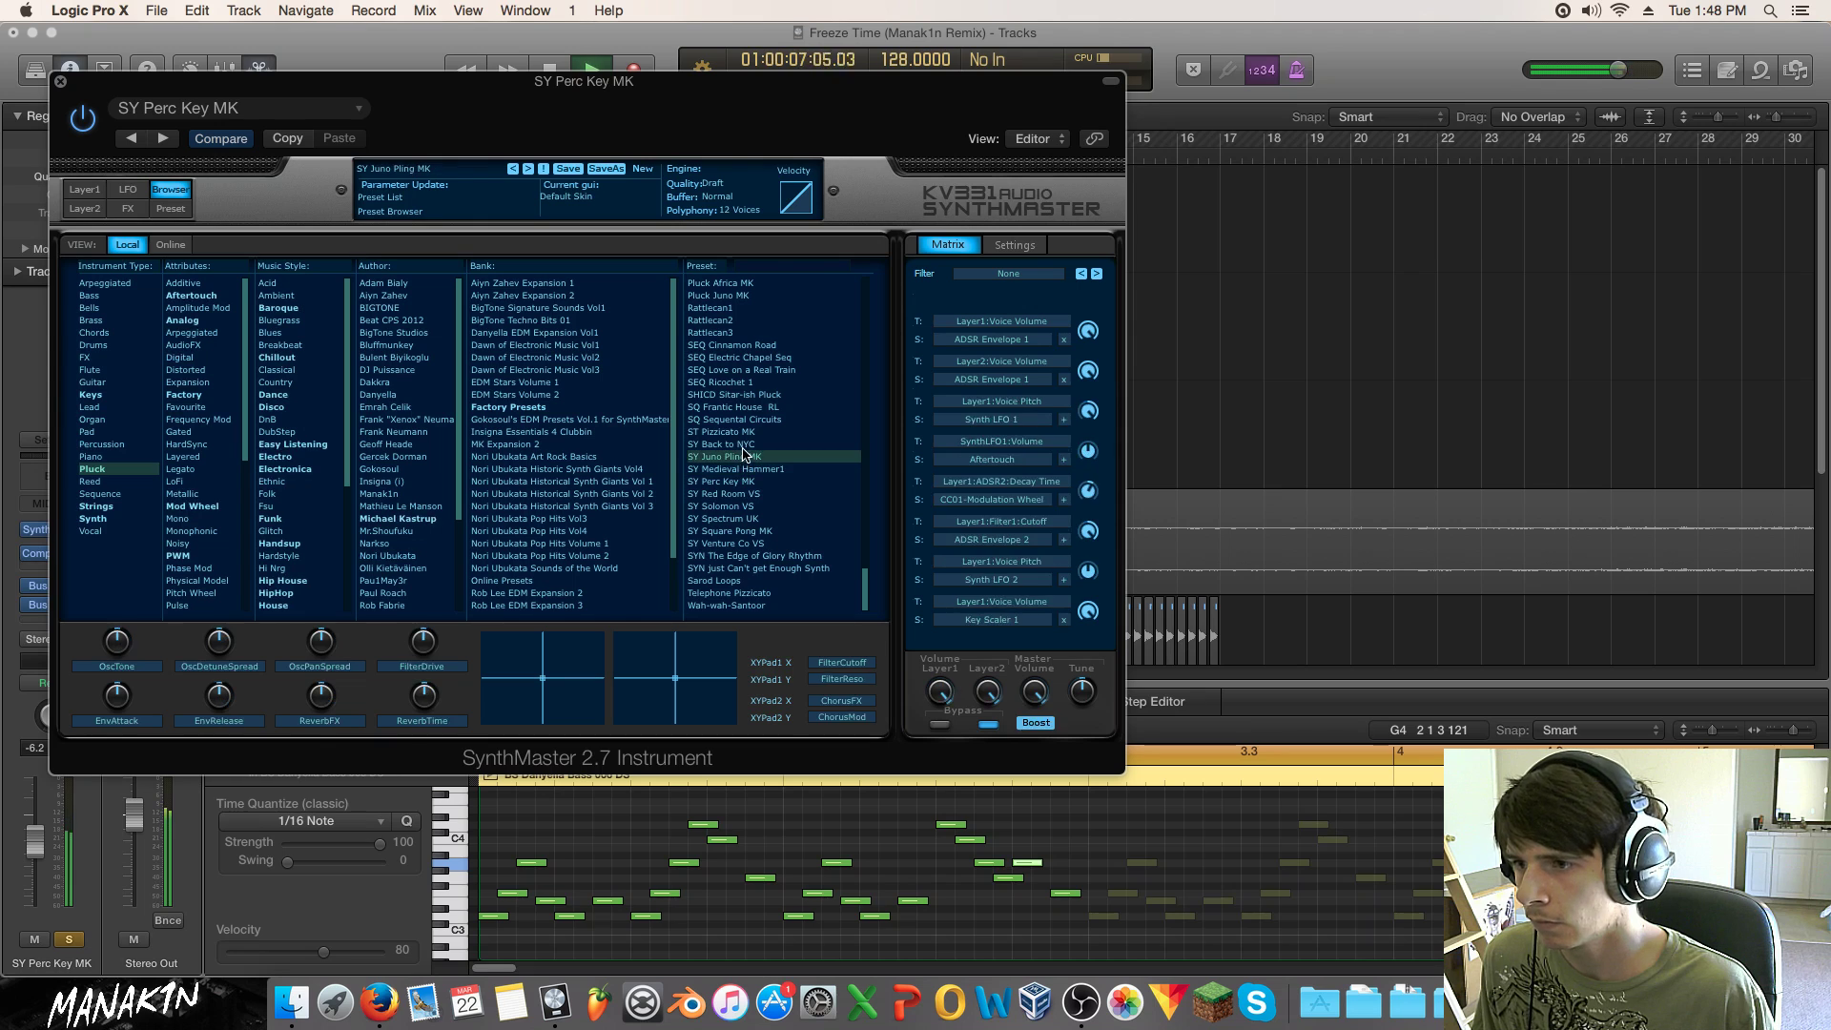
left_click(743, 444)
left_click(746, 432)
left_click(747, 420)
left_click(747, 407)
left_click(748, 395)
left_click(749, 382)
left_click(749, 370)
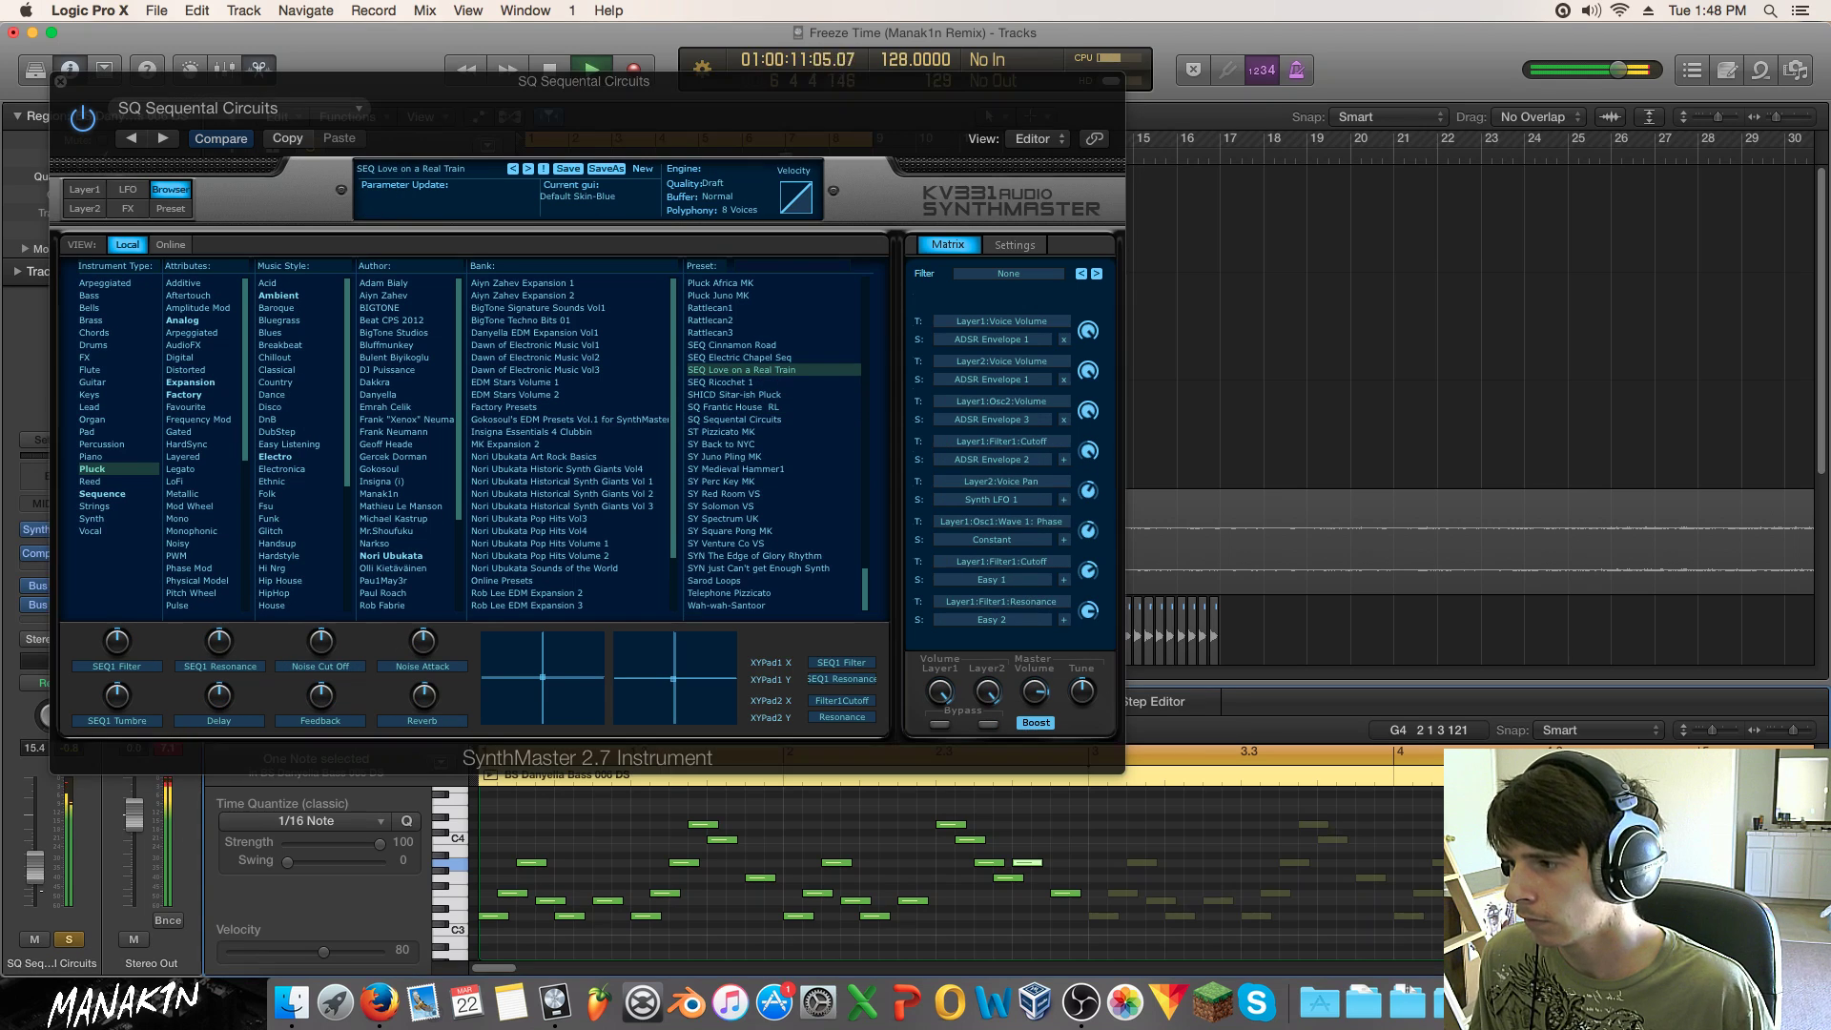
left_click(767, 357)
left_click(768, 345)
left_click(770, 333)
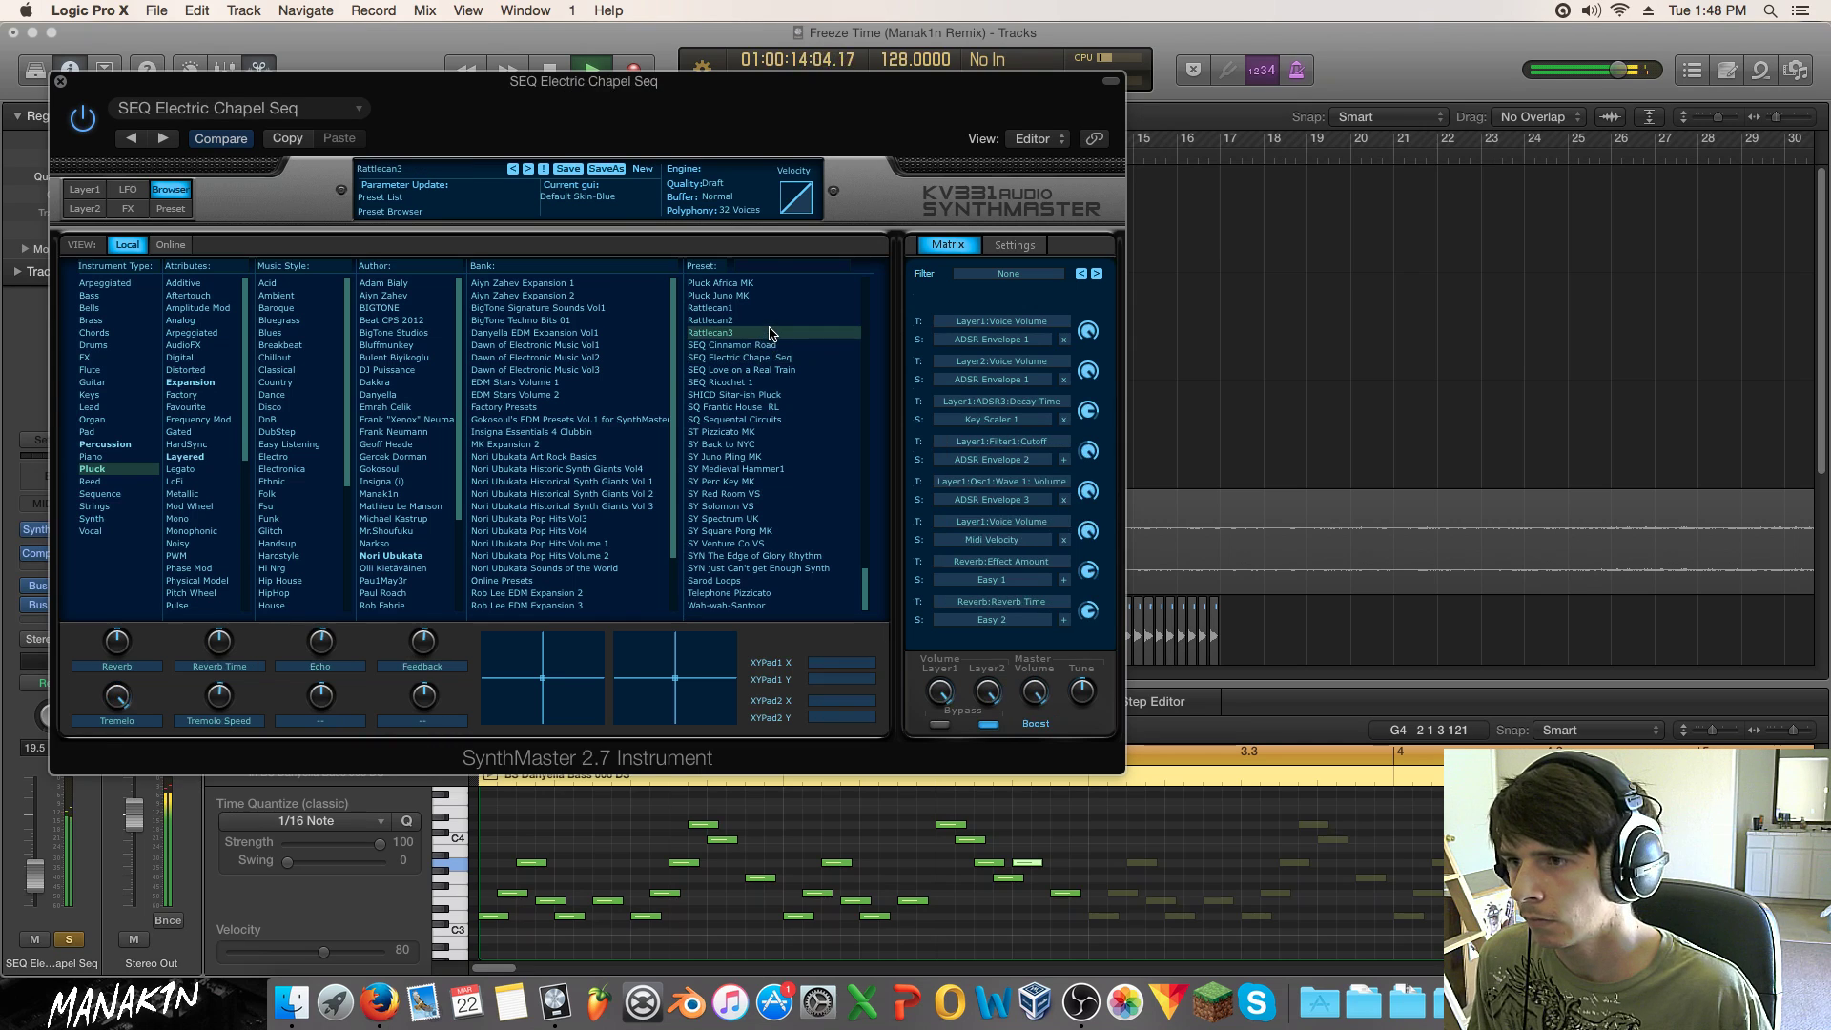
left_click(771, 319)
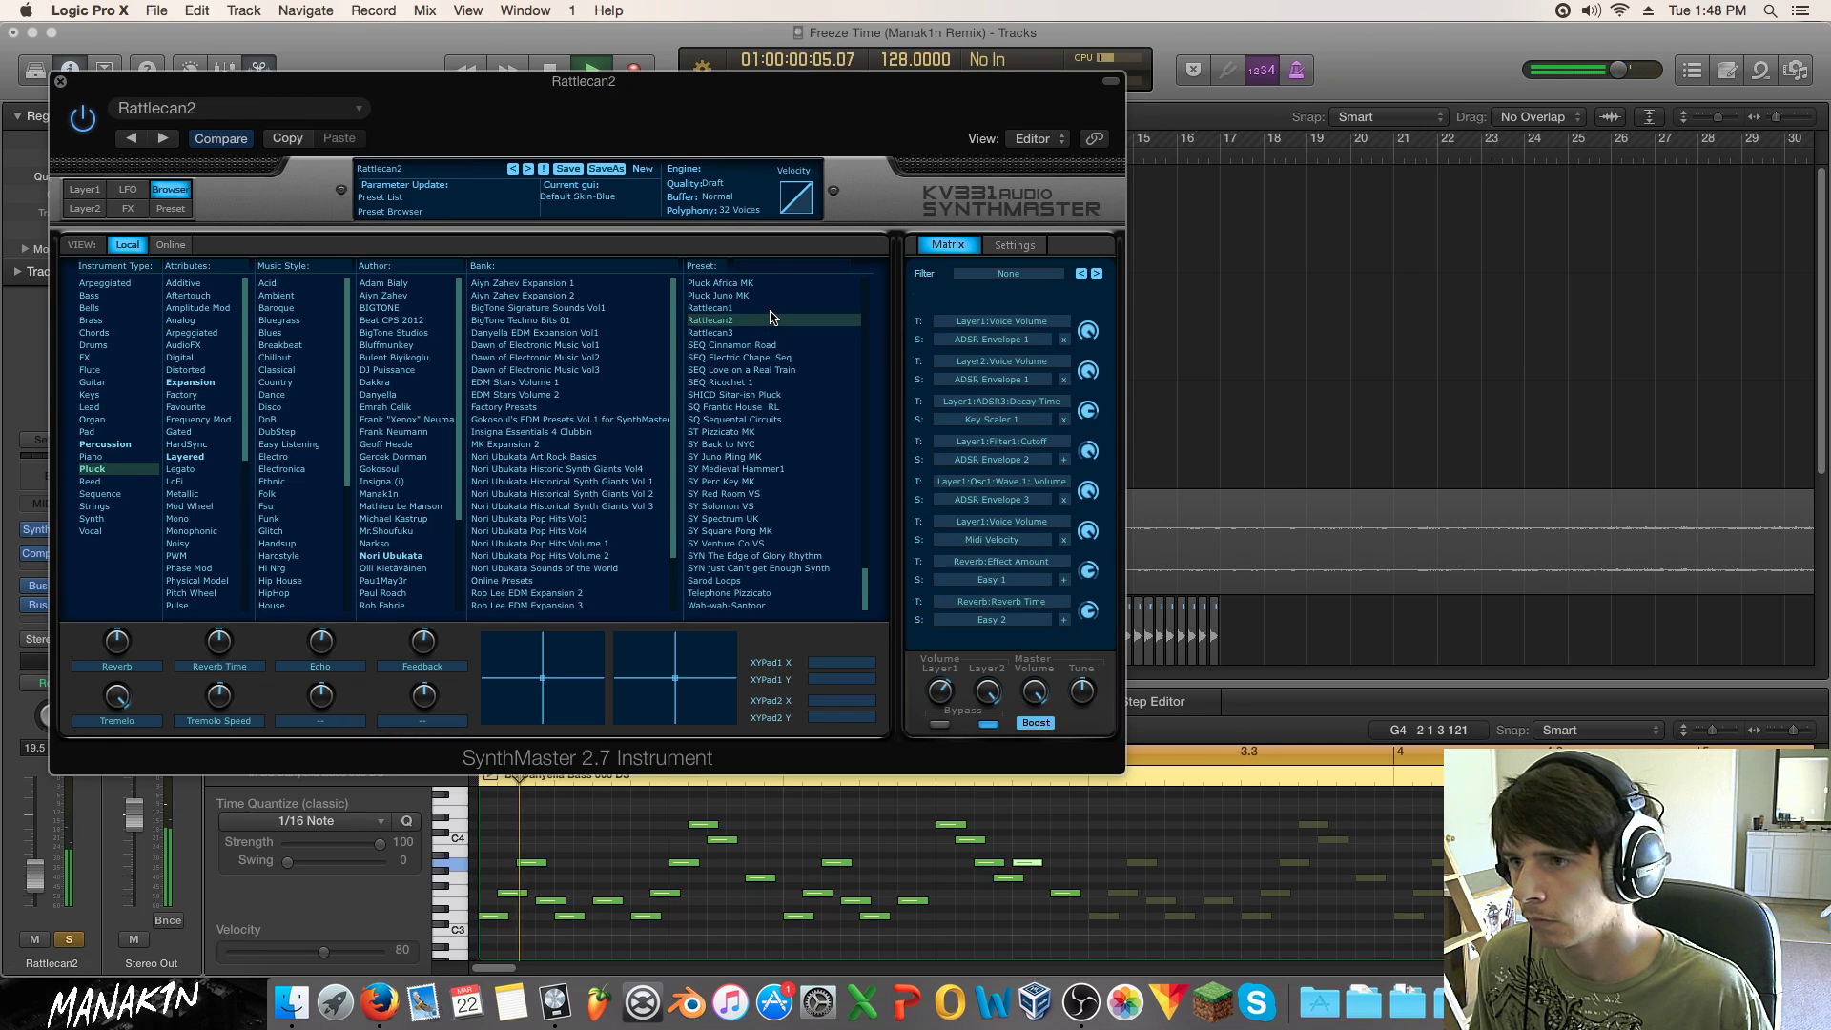
left_click(772, 308)
left_click(763, 320)
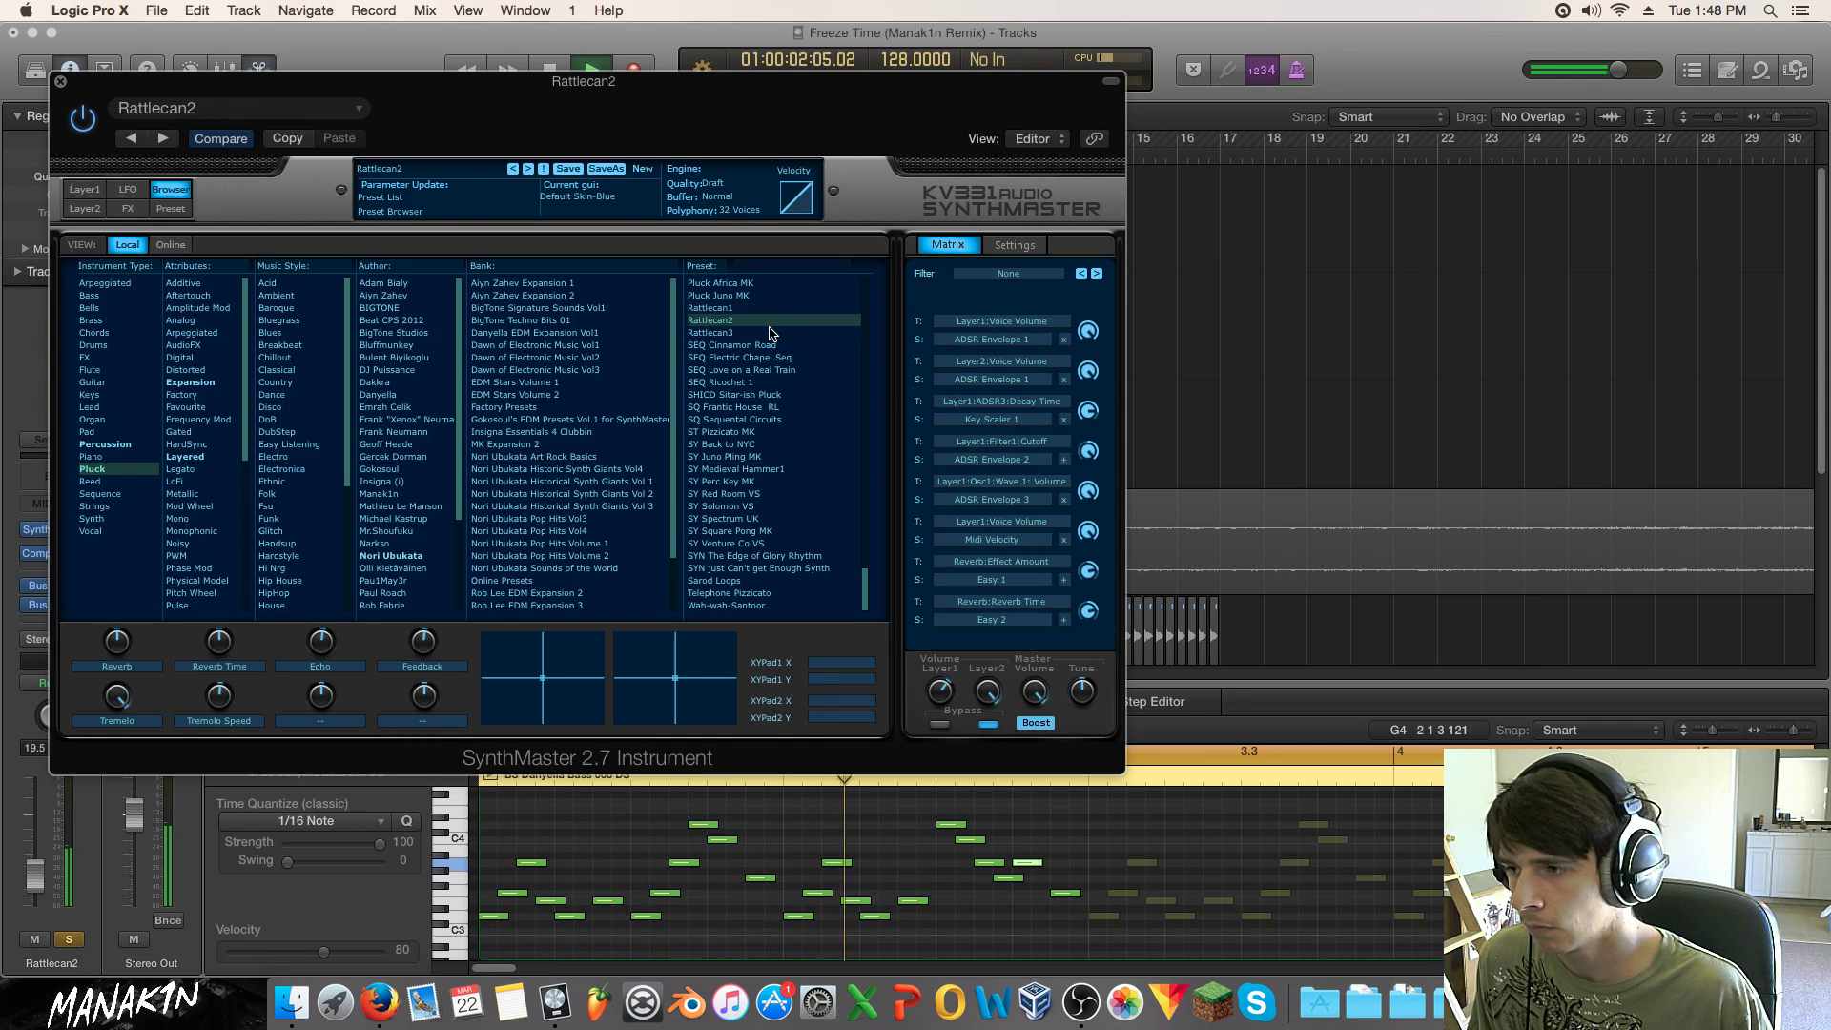
Step: Raise synth volume, unsolo the track, audition Pluck AZ presets to PLK Winter, and lower the fader to -9 dB
left_click(1027, 688)
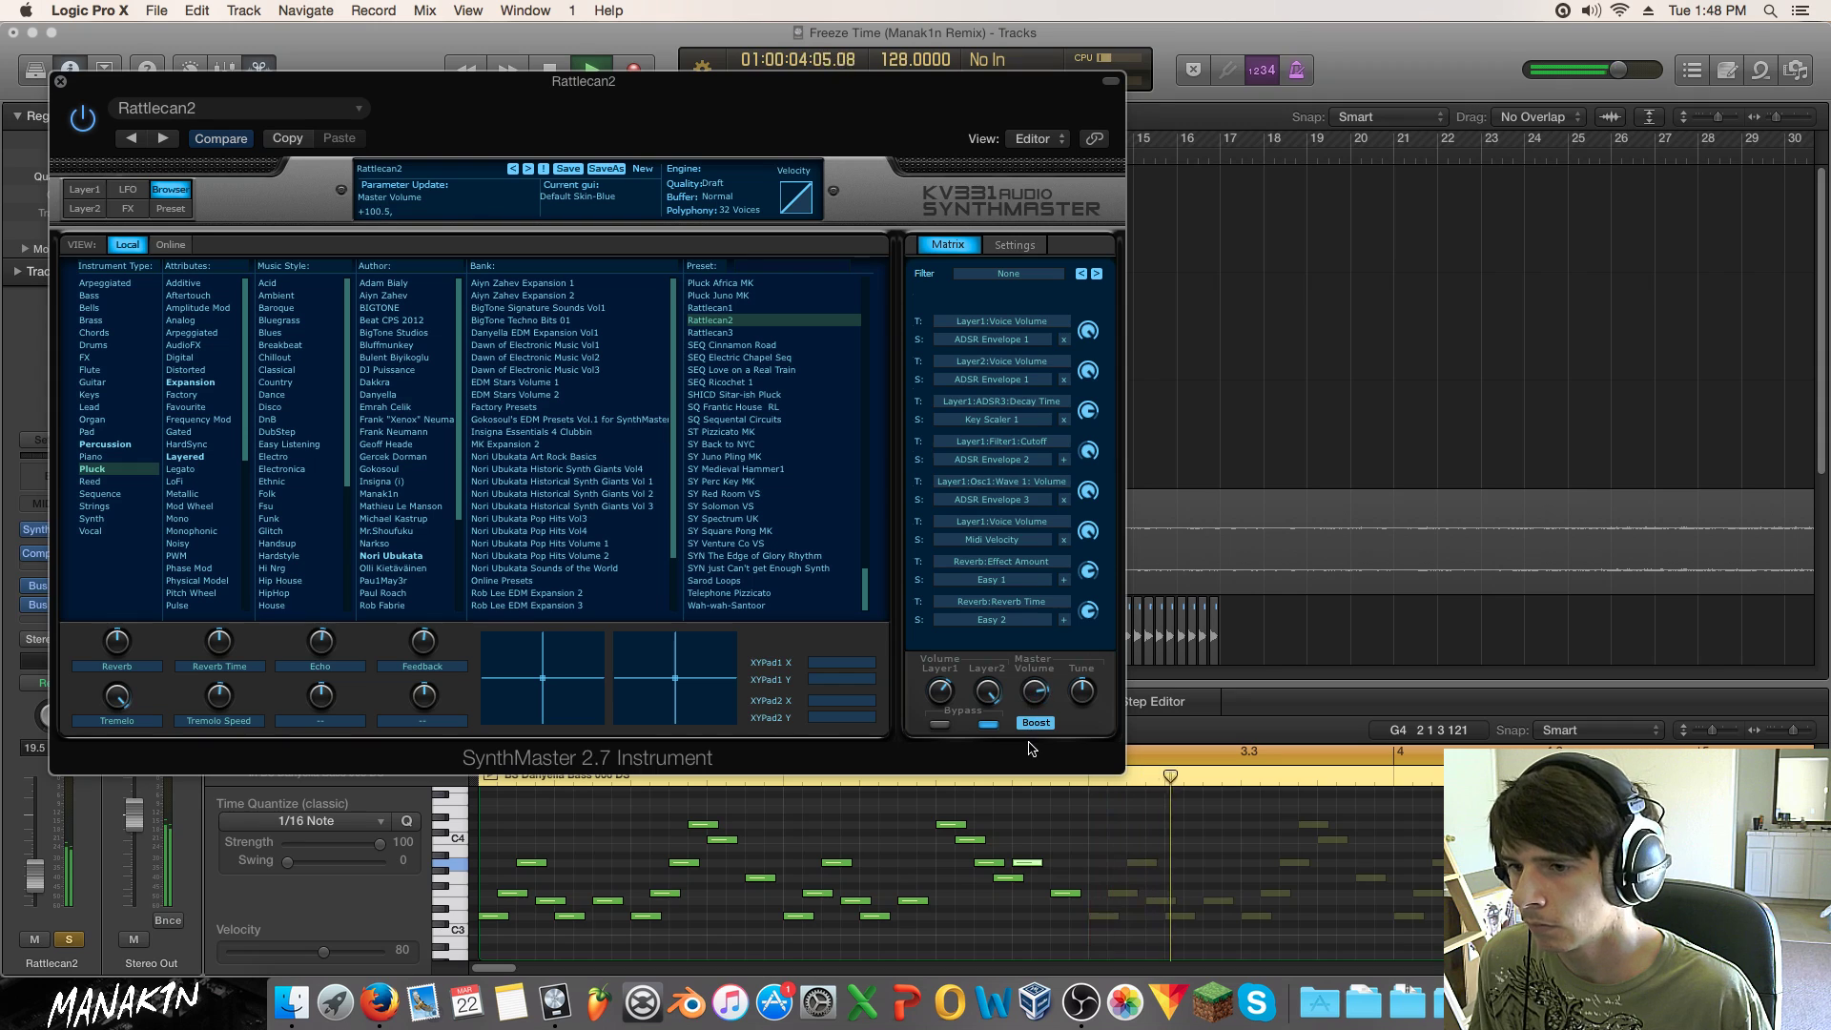
left_click(70, 940)
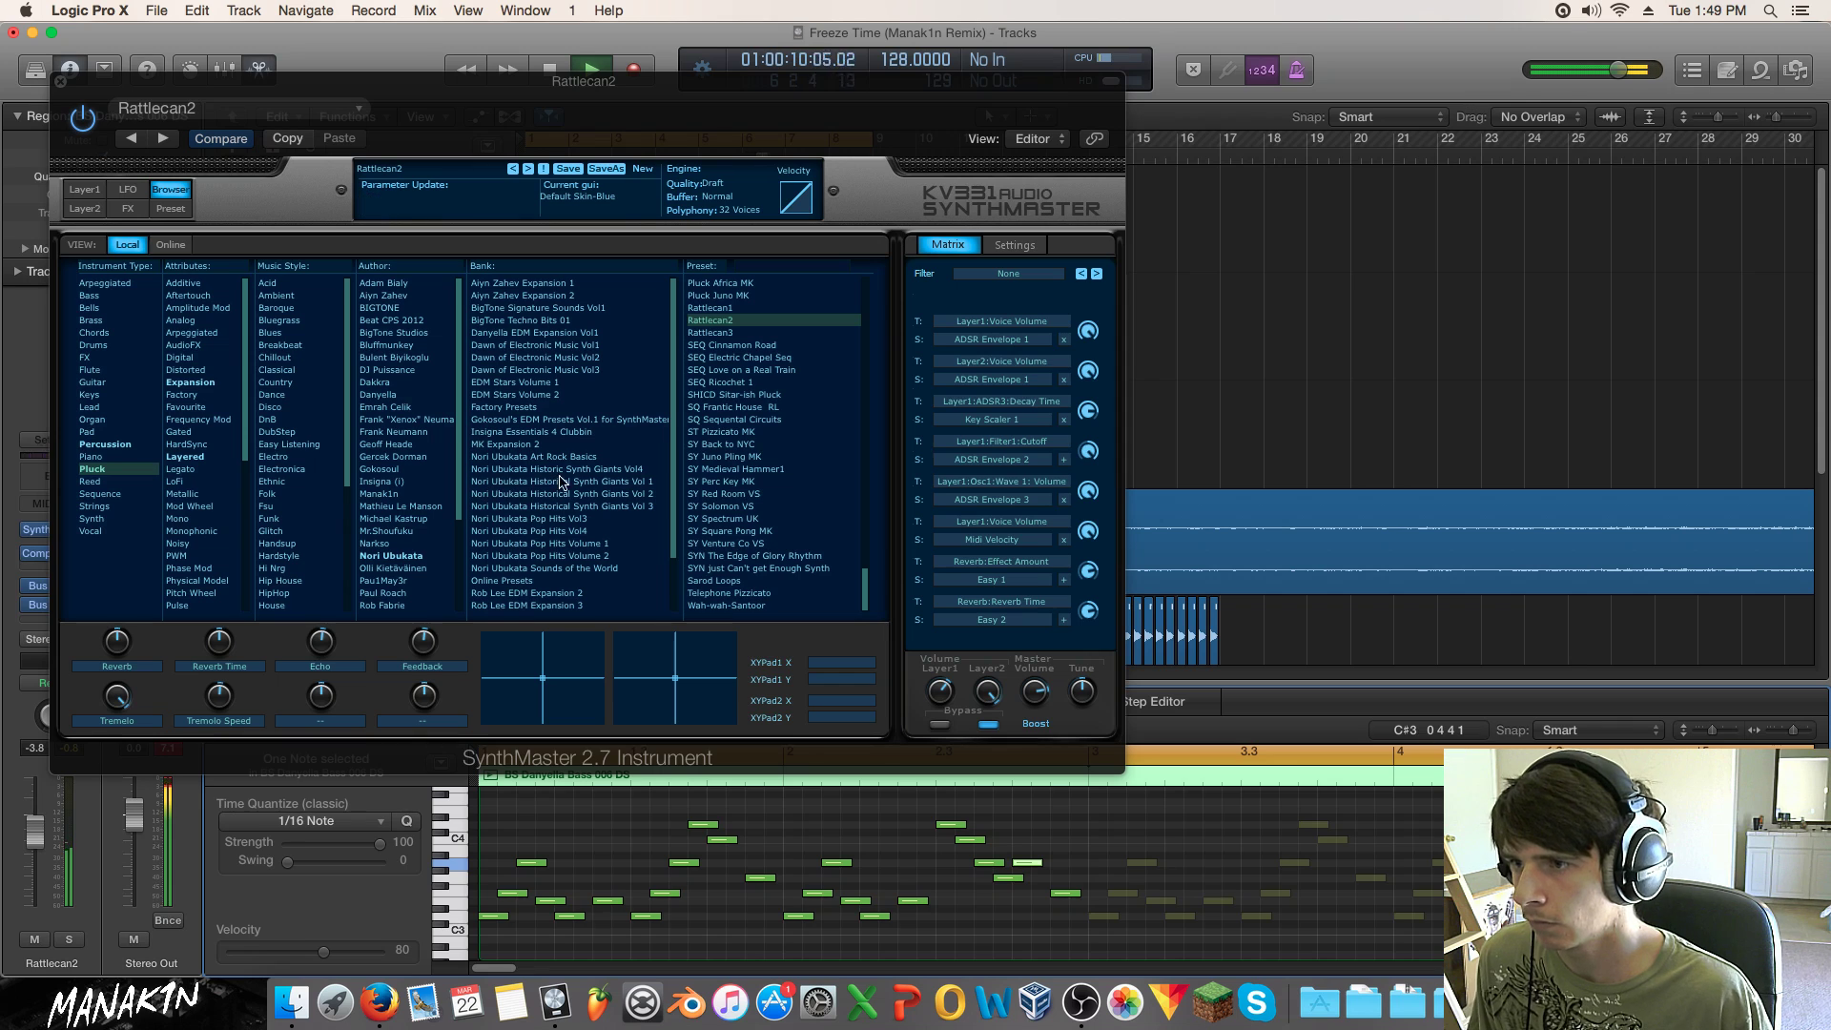
scroll(750, 458, "up", 7)
left_click(719, 557)
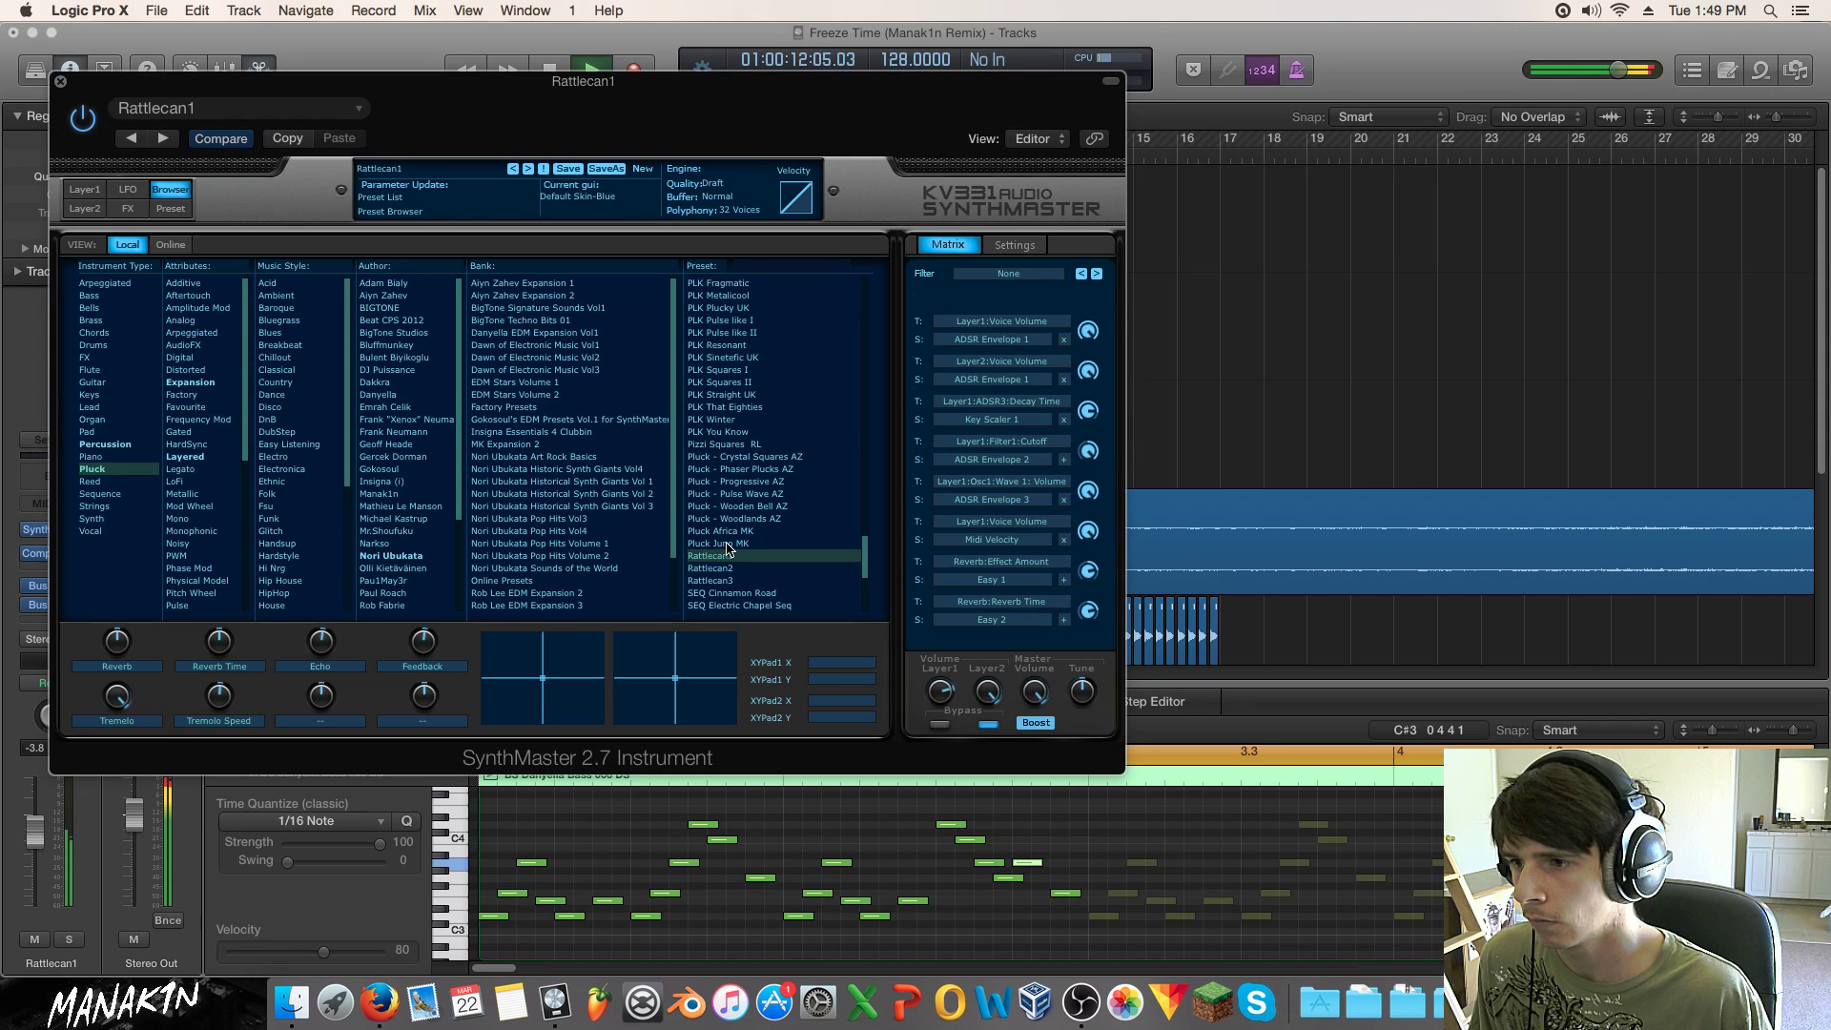
left_click(728, 543)
left_click(730, 531)
left_click(733, 519)
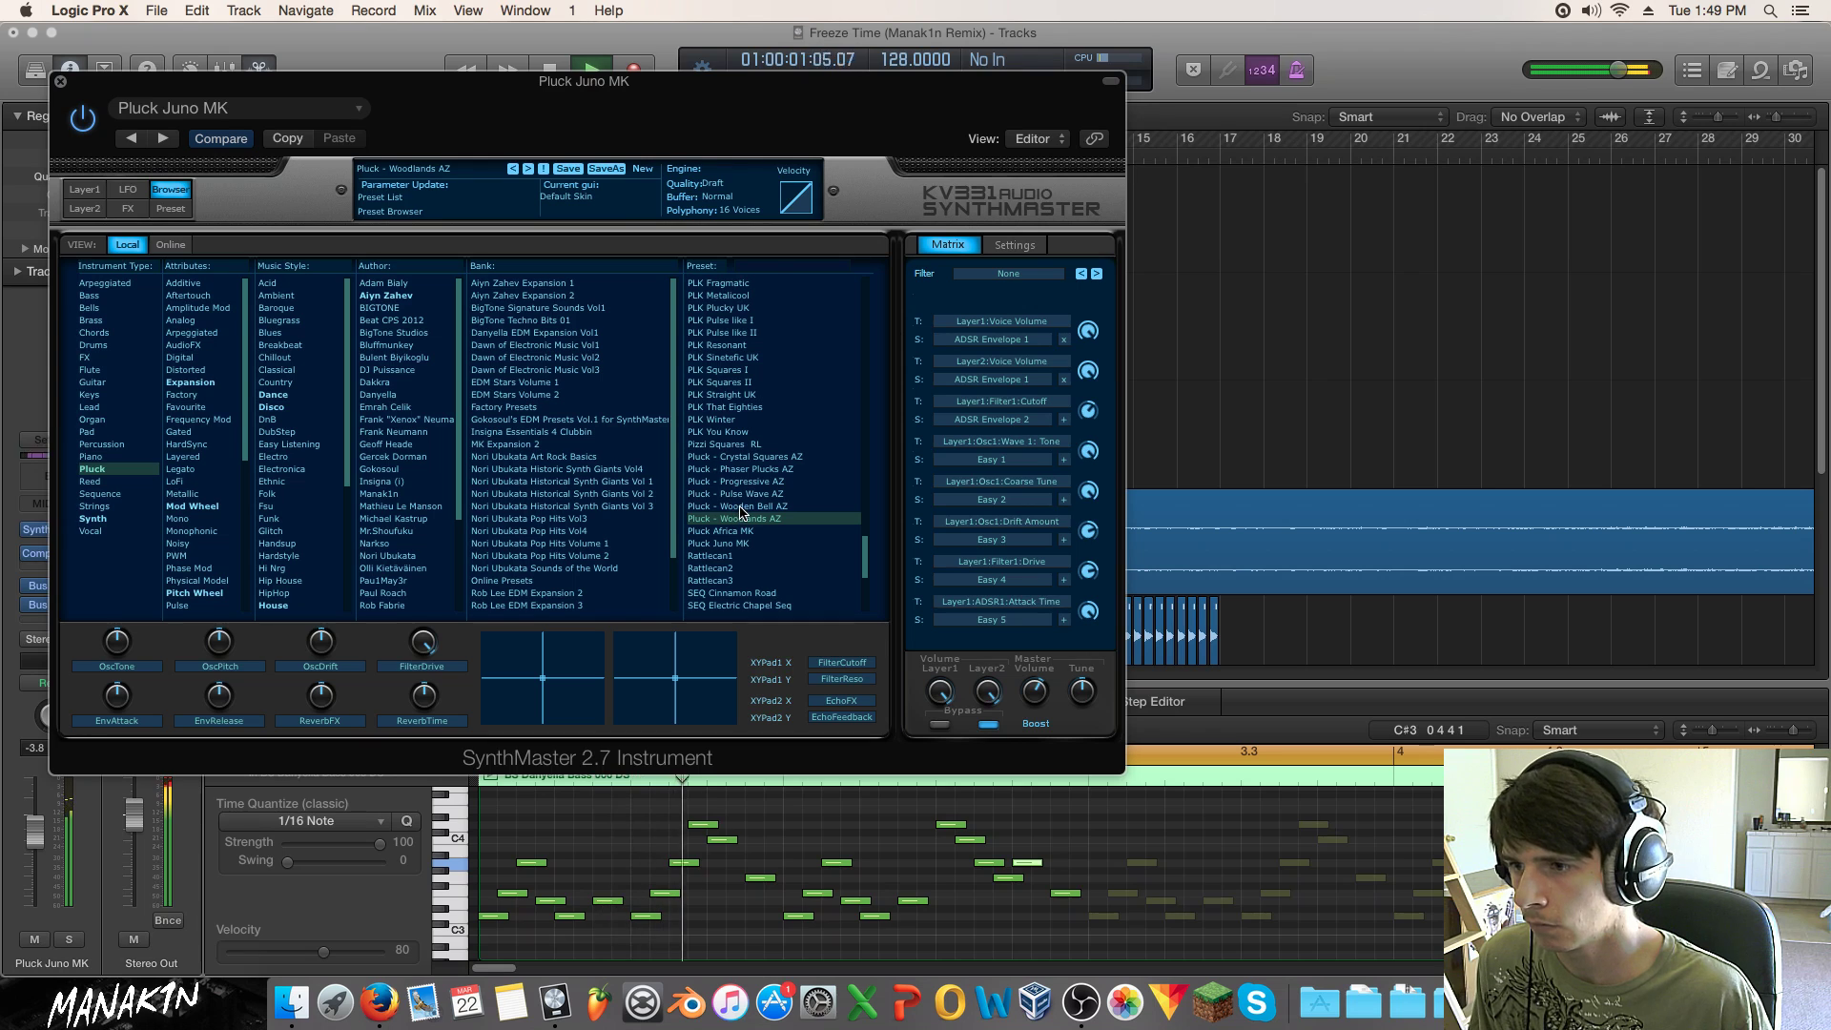
left_click(742, 507)
left_click(747, 494)
left_click(751, 482)
left_click(758, 468)
left_click(763, 456)
left_click(767, 444)
left_click(776, 431)
left_click(775, 420)
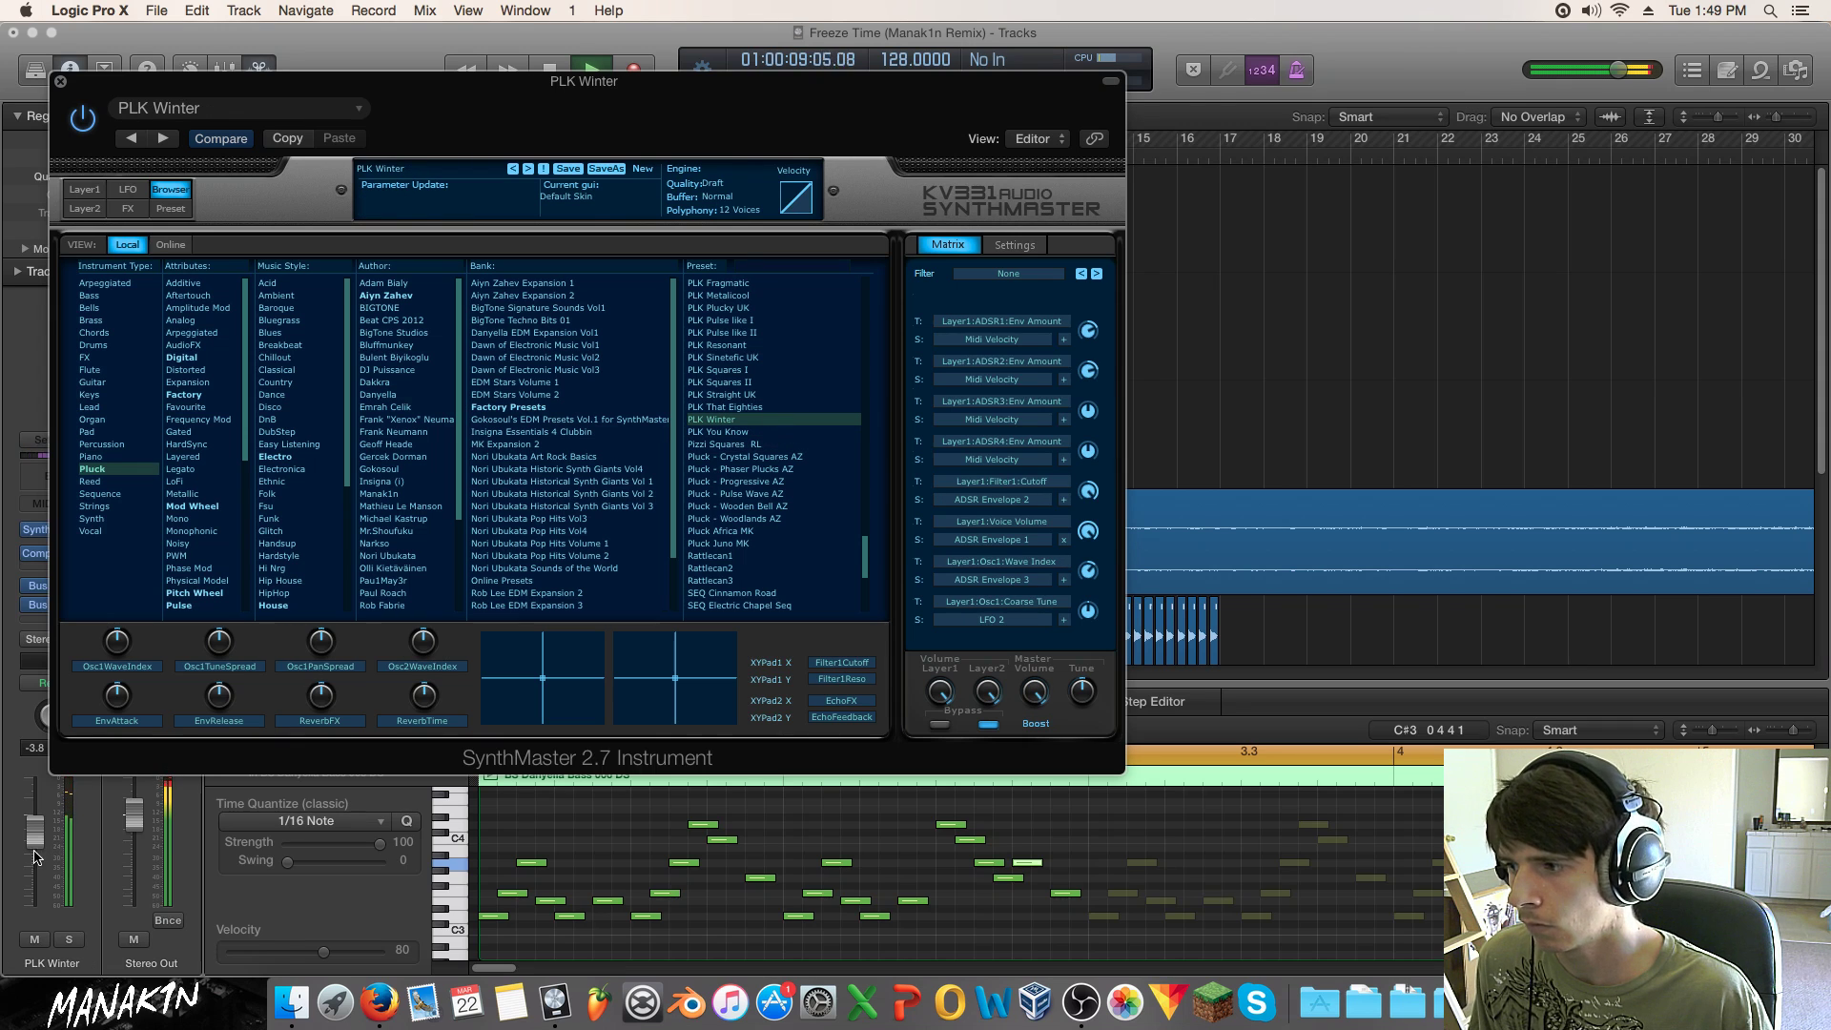
left_click_drag(35, 856, 35, 872)
Step: Audition PLK presets from That Eighties to Plucky UK, keeping PLK Pulse like II
left_click(776, 410)
left_click(774, 407)
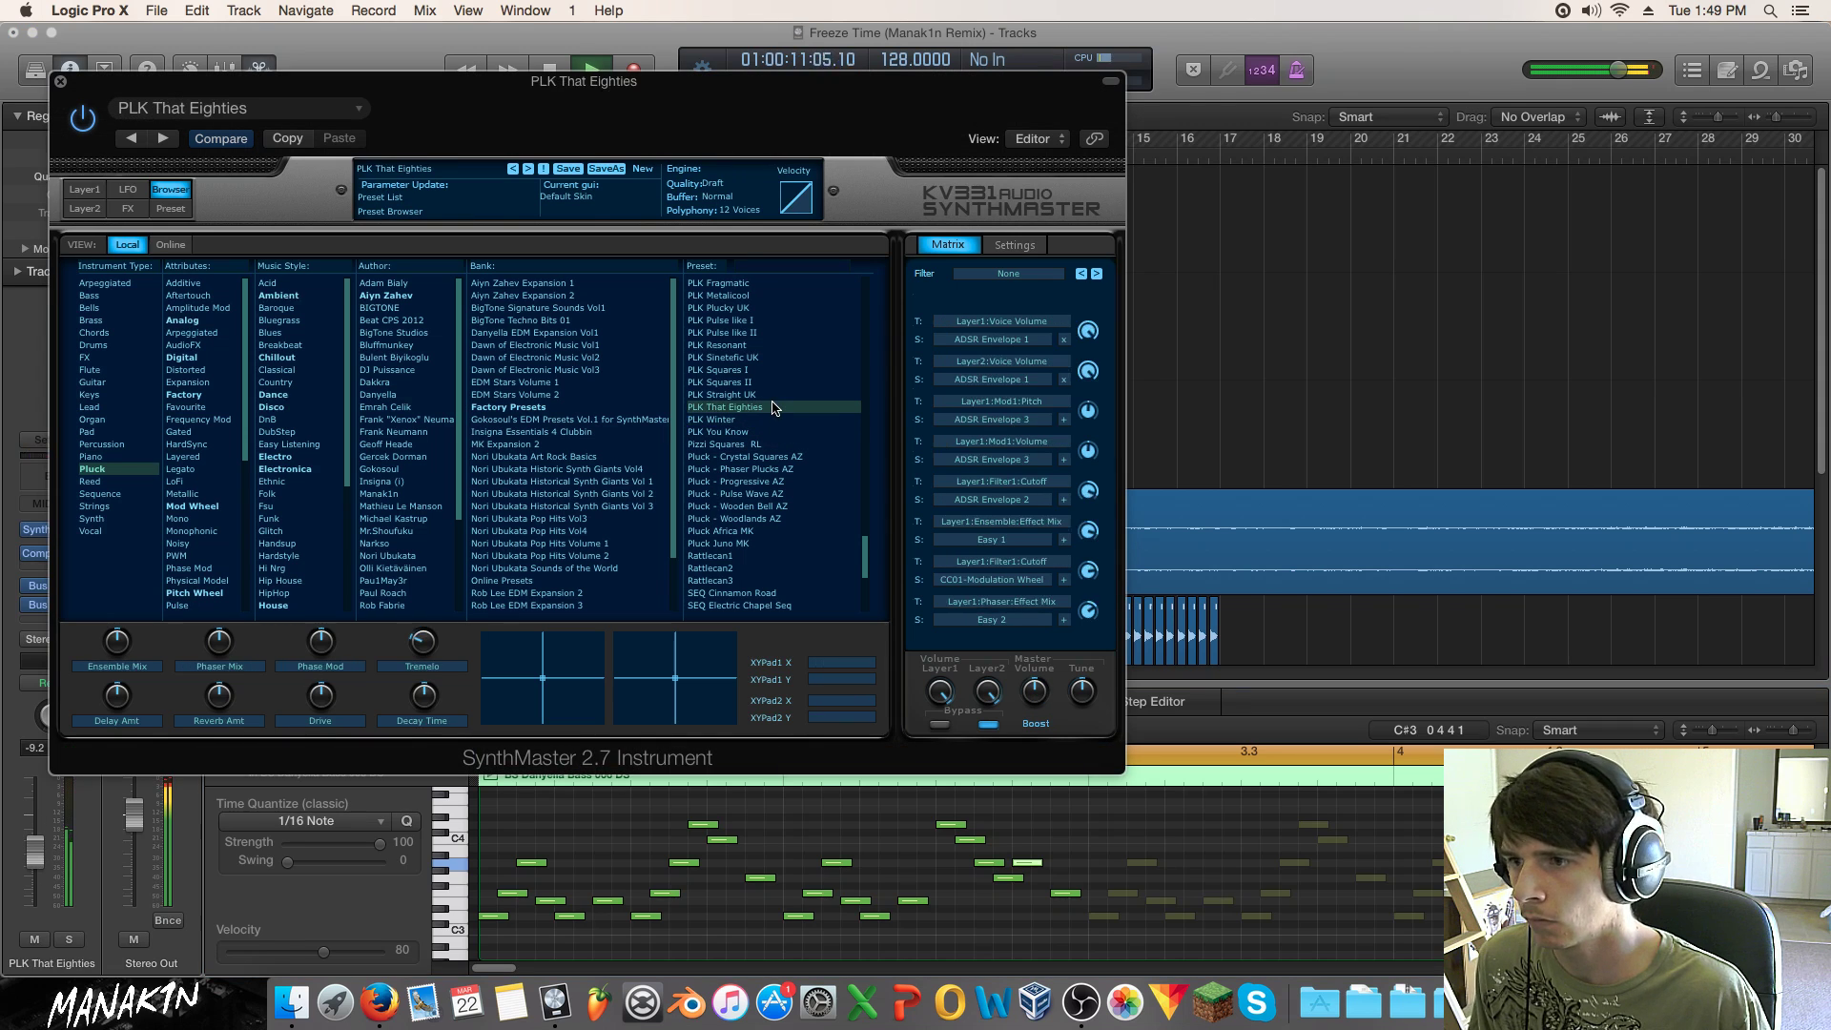
left_click(768, 394)
left_click(763, 382)
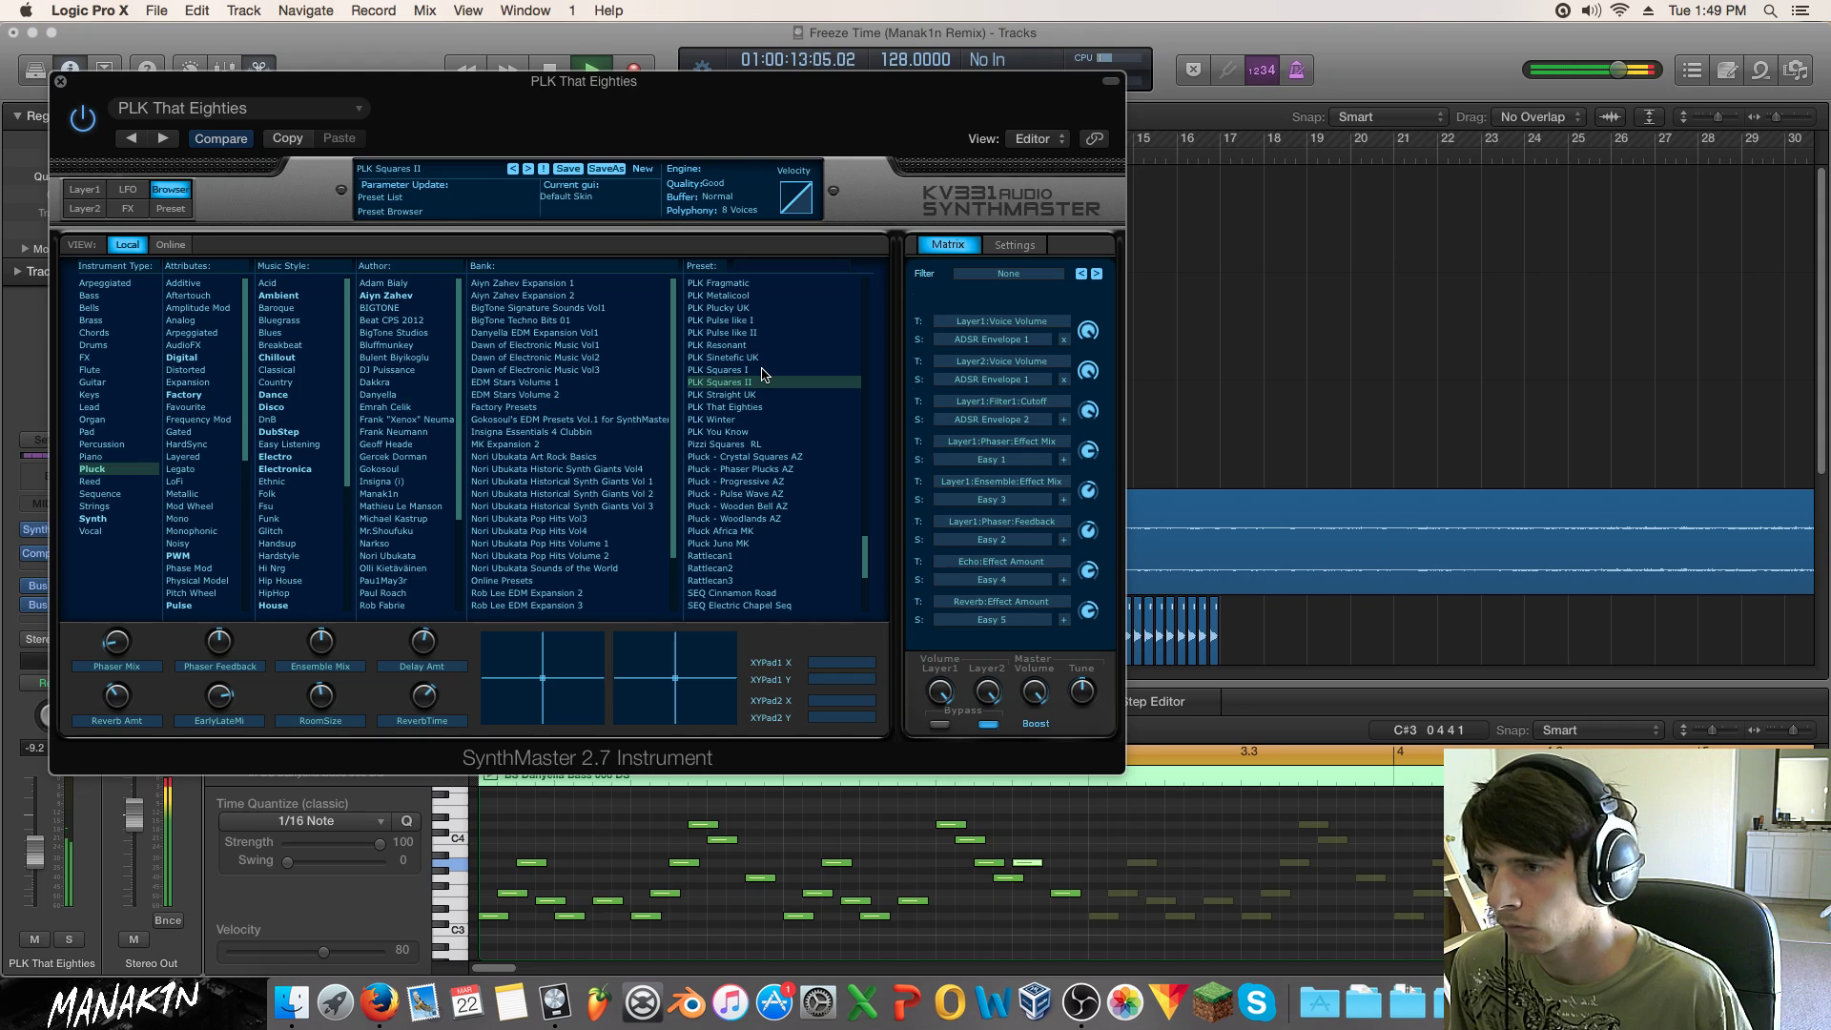
left_click(762, 370)
left_click(759, 358)
left_click(757, 345)
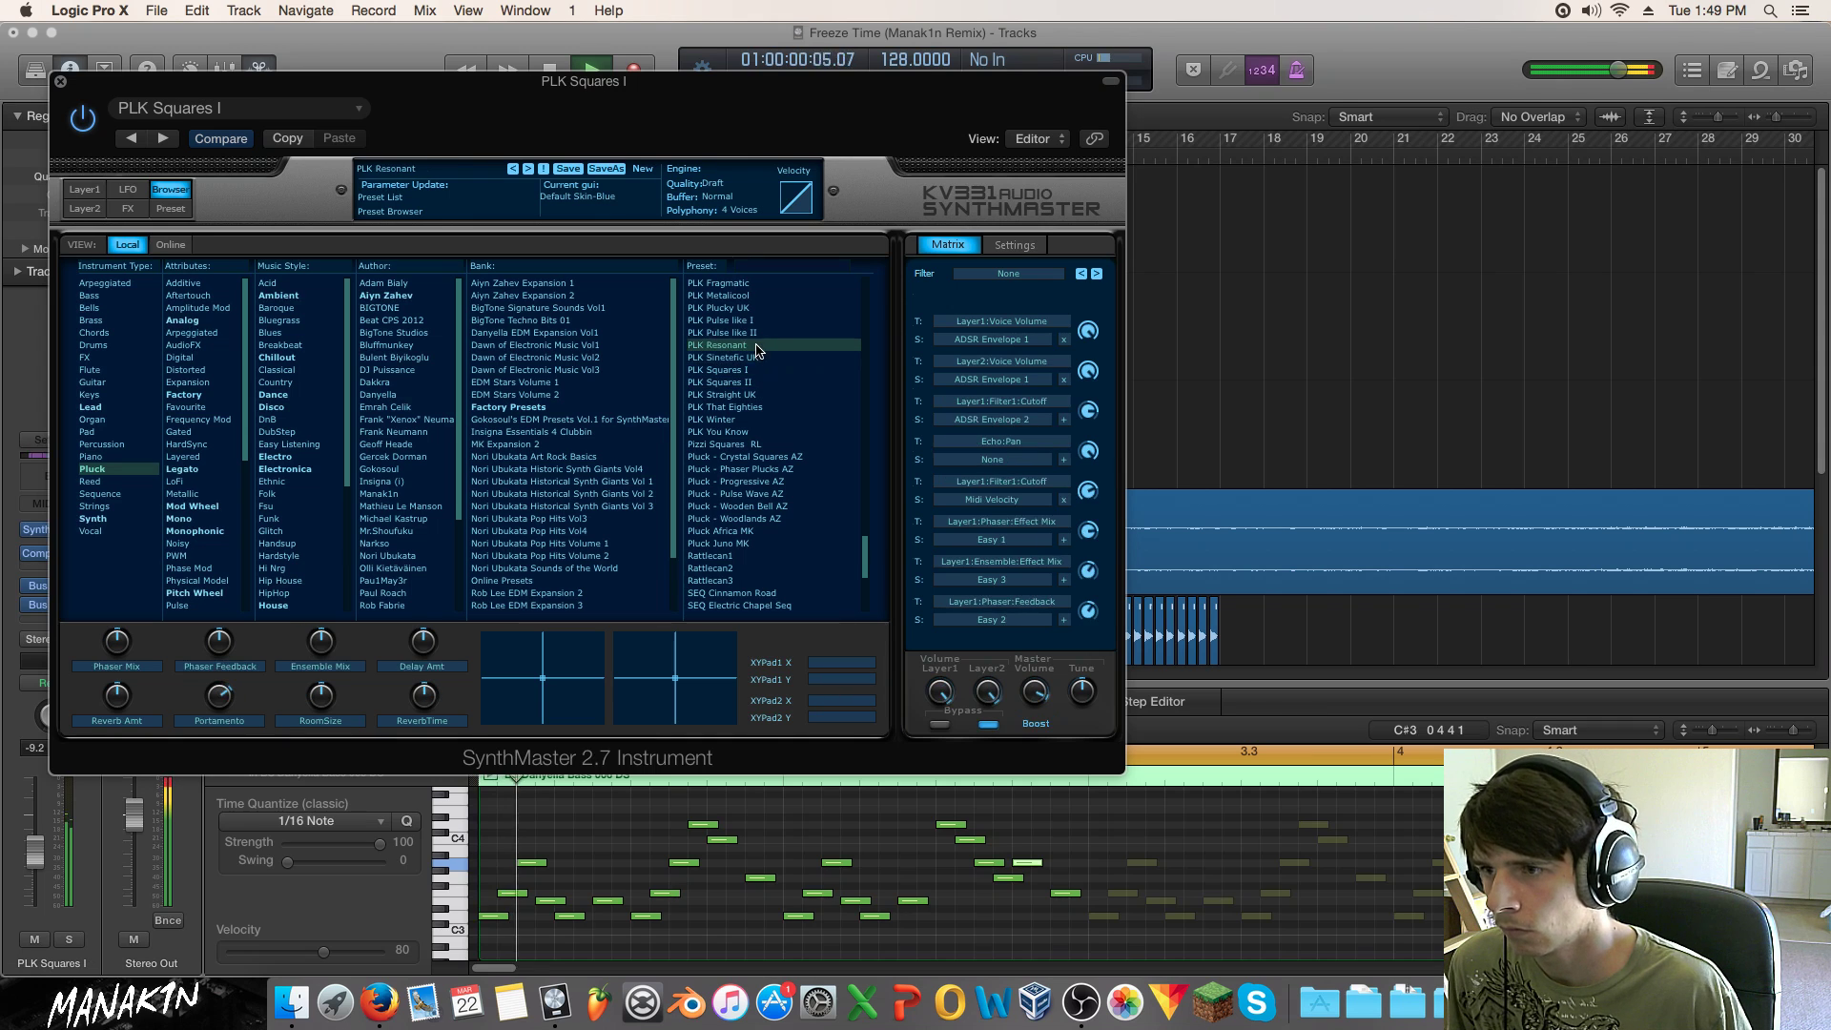
left_click(764, 331)
left_click(764, 321)
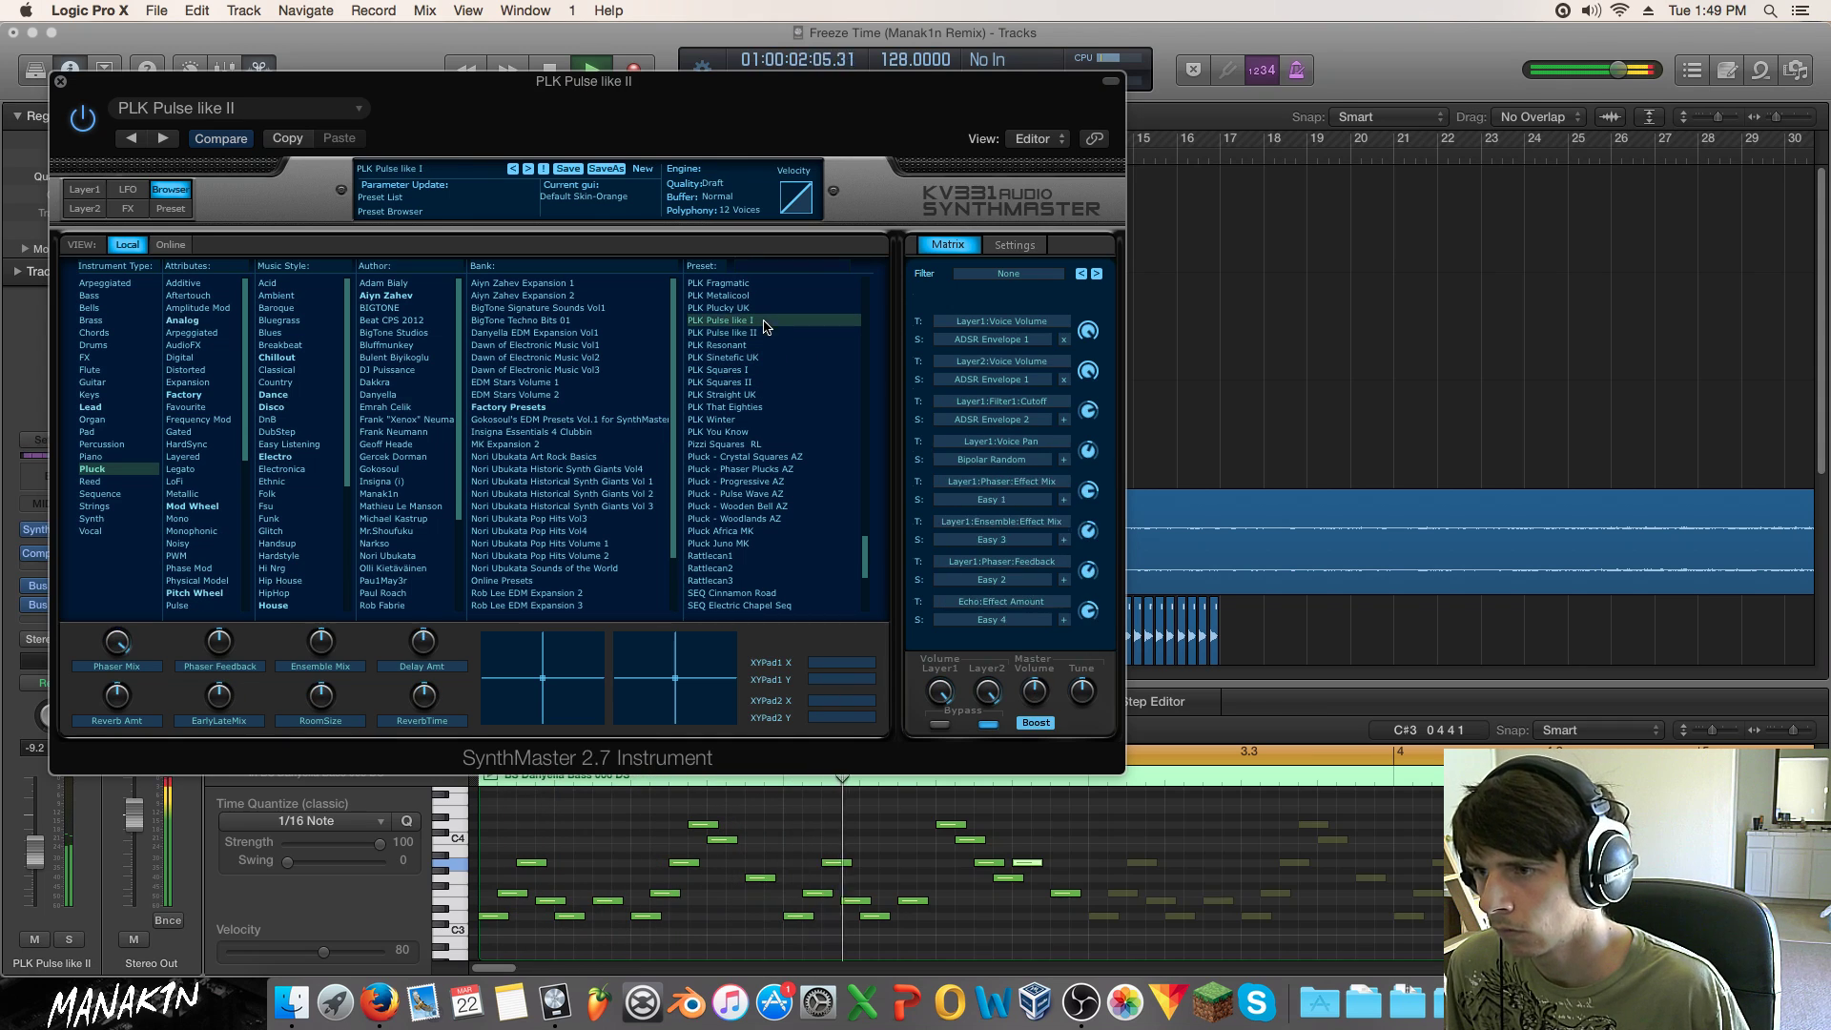
left_click(753, 308)
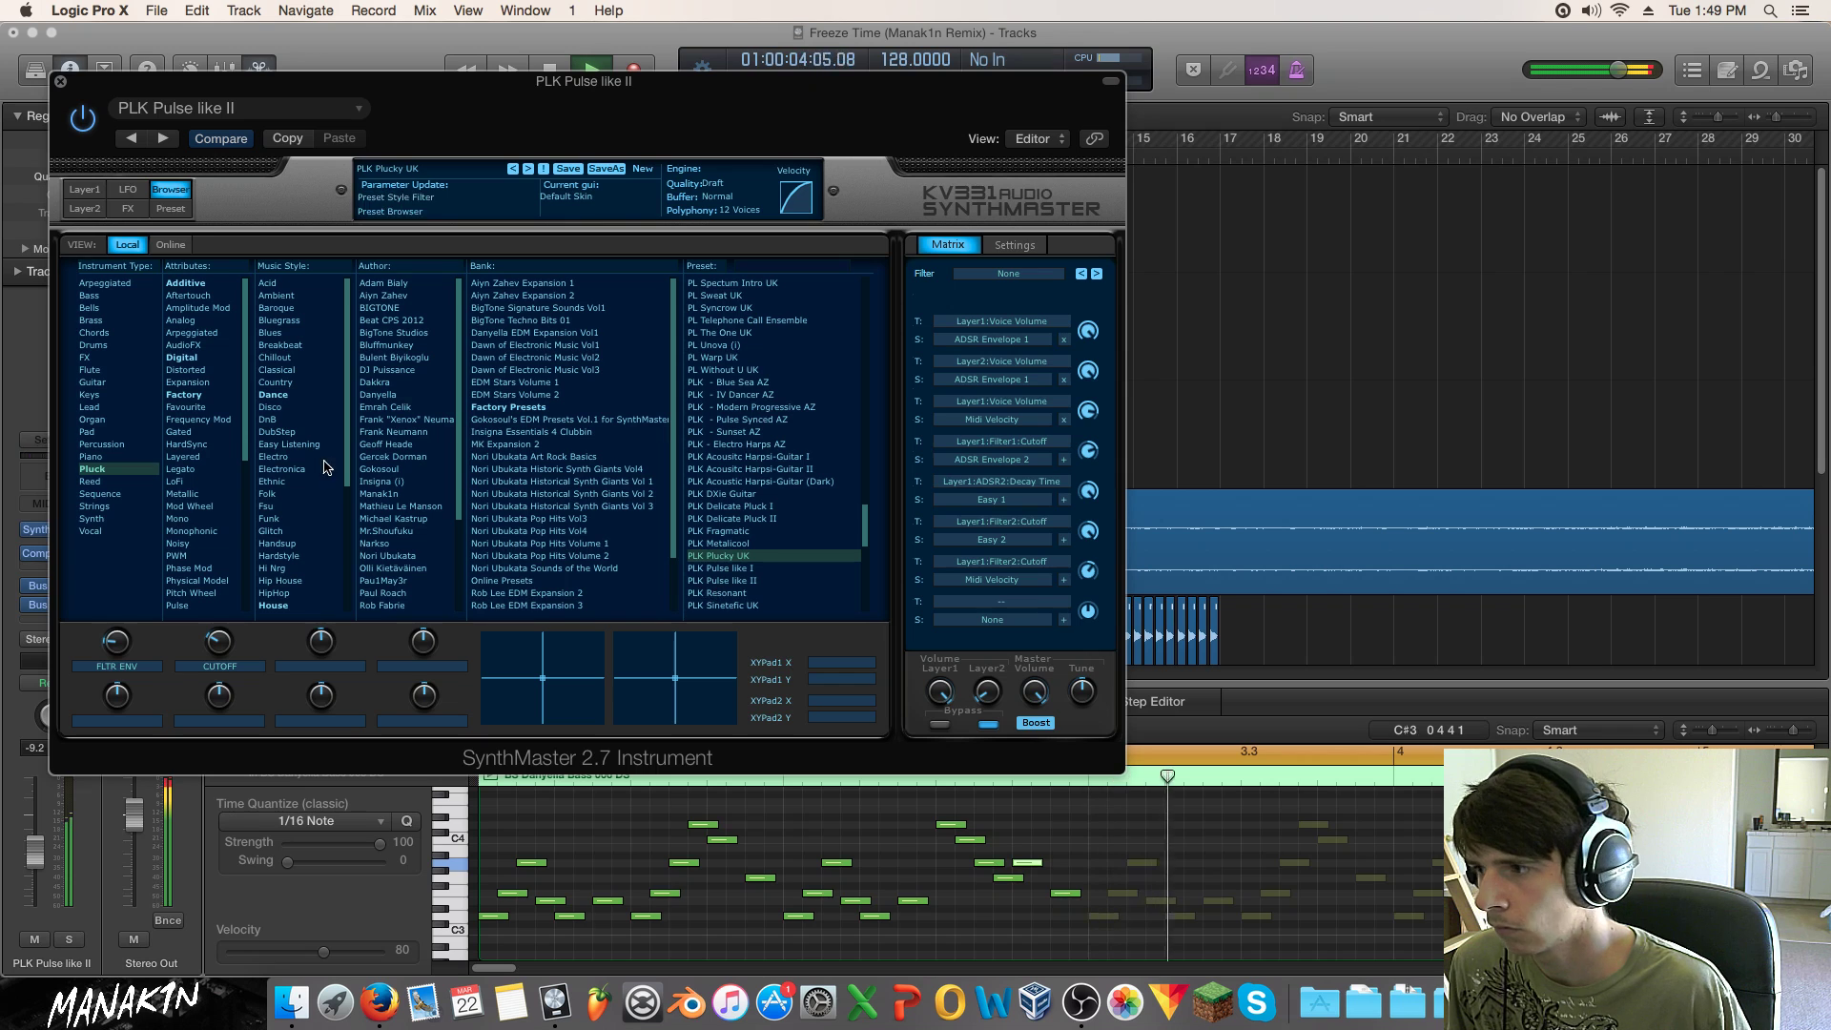
left_click_drag(210, 91, 663, 110)
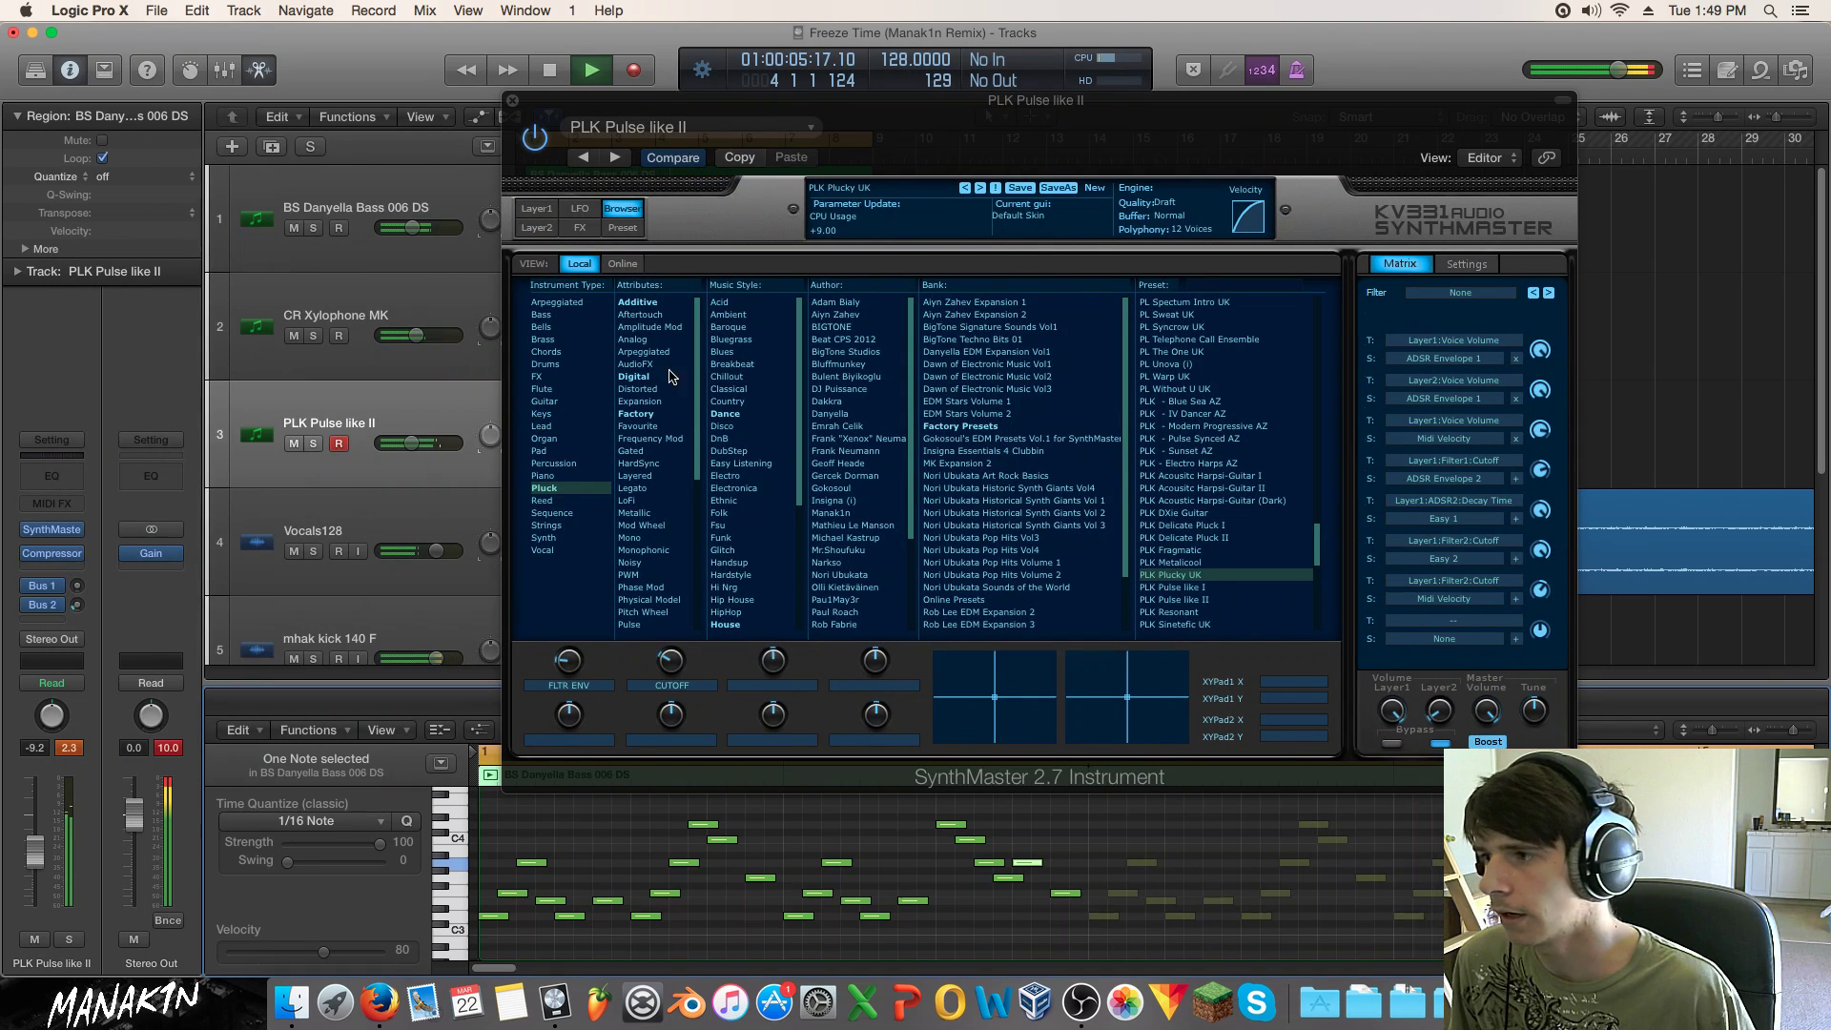
Step: Reset the Channel EQ to flat, then enable and drag in low-cut and high-cut bands
left_click(907, 177)
left_click_drag(792, 400, 637, 406)
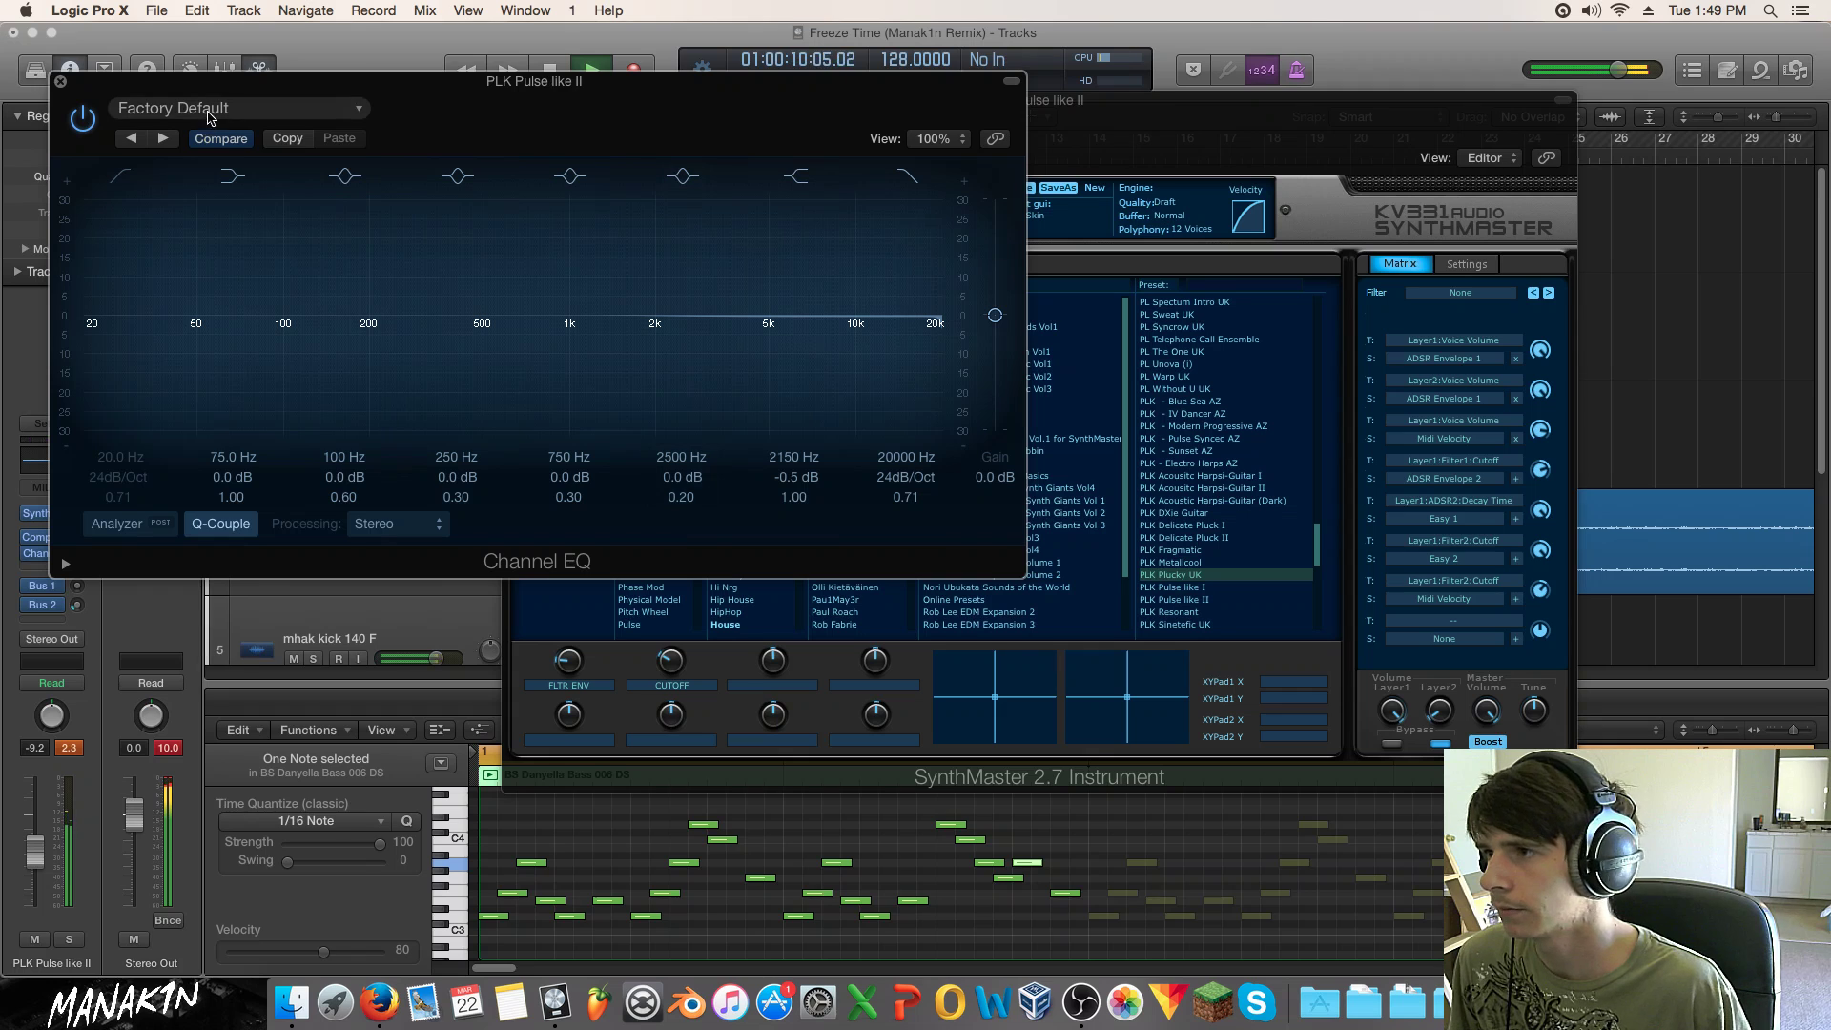
left_click(208, 119)
left_click(252, 377)
left_click(907, 175)
left_click_drag(934, 319, 617, 359)
left_click(115, 182)
left_click_drag(112, 320, 575, 378)
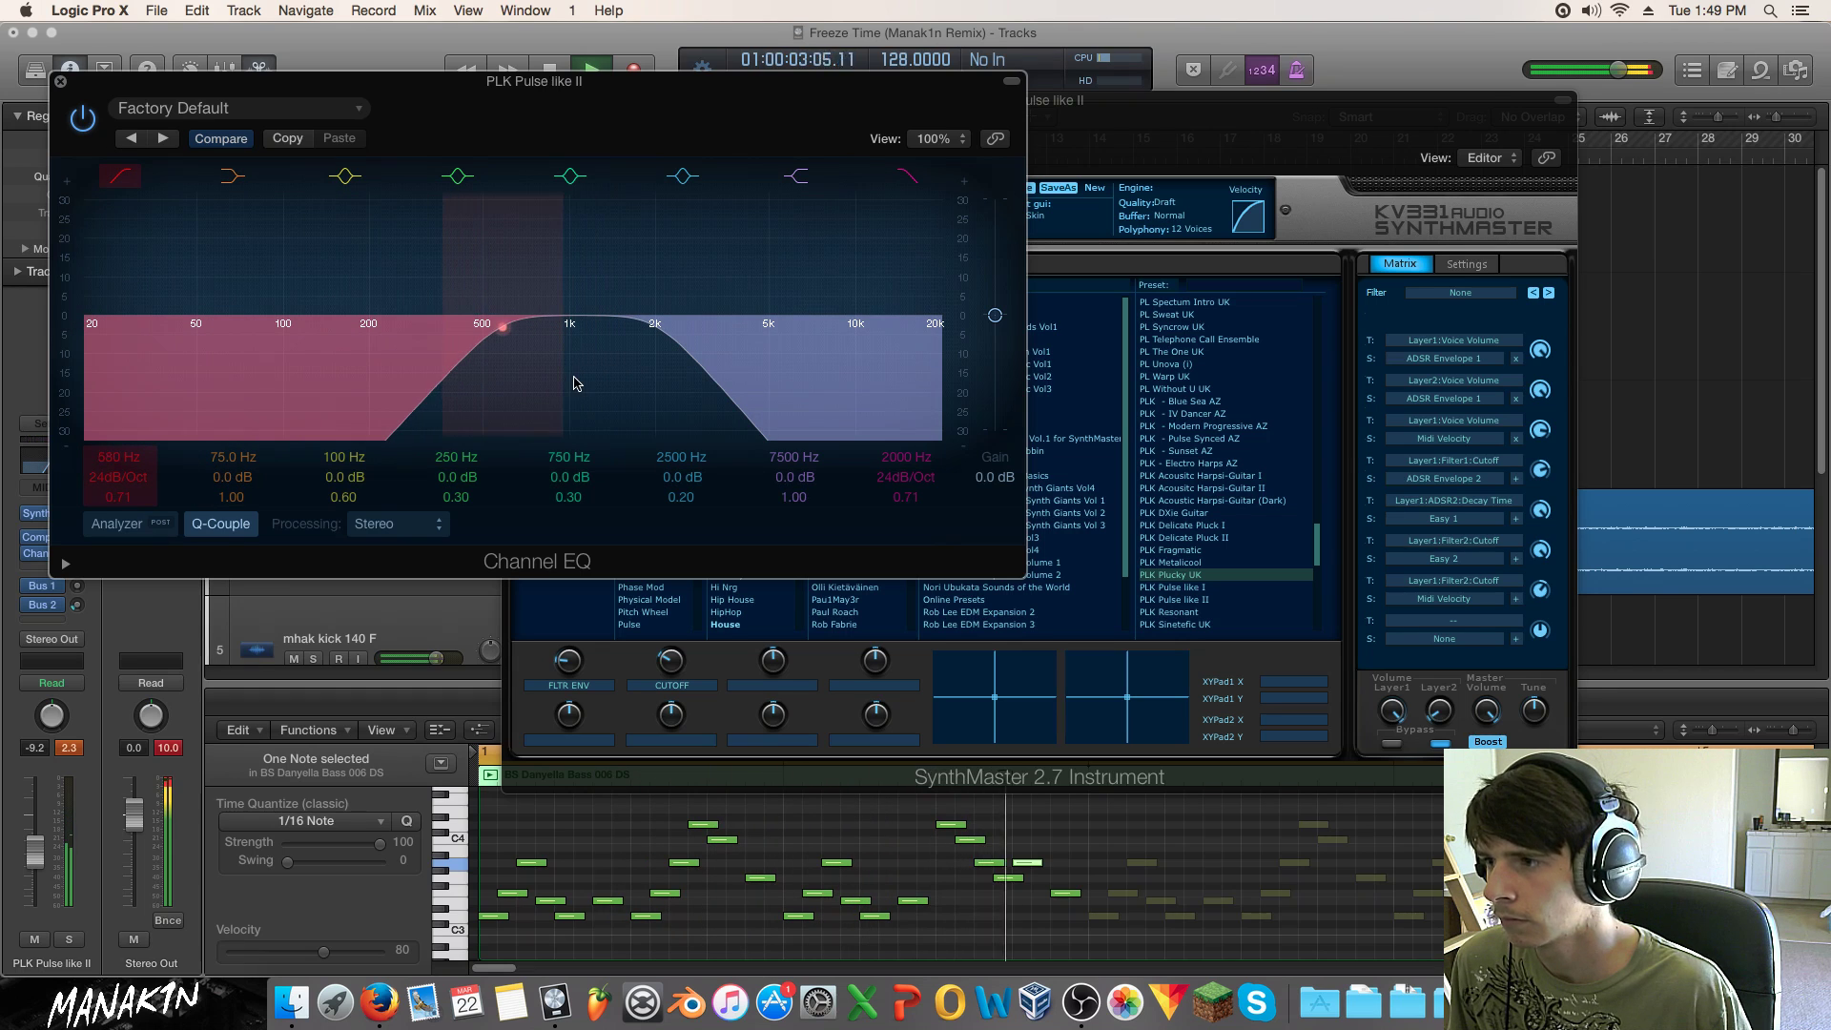
left_click(59, 83)
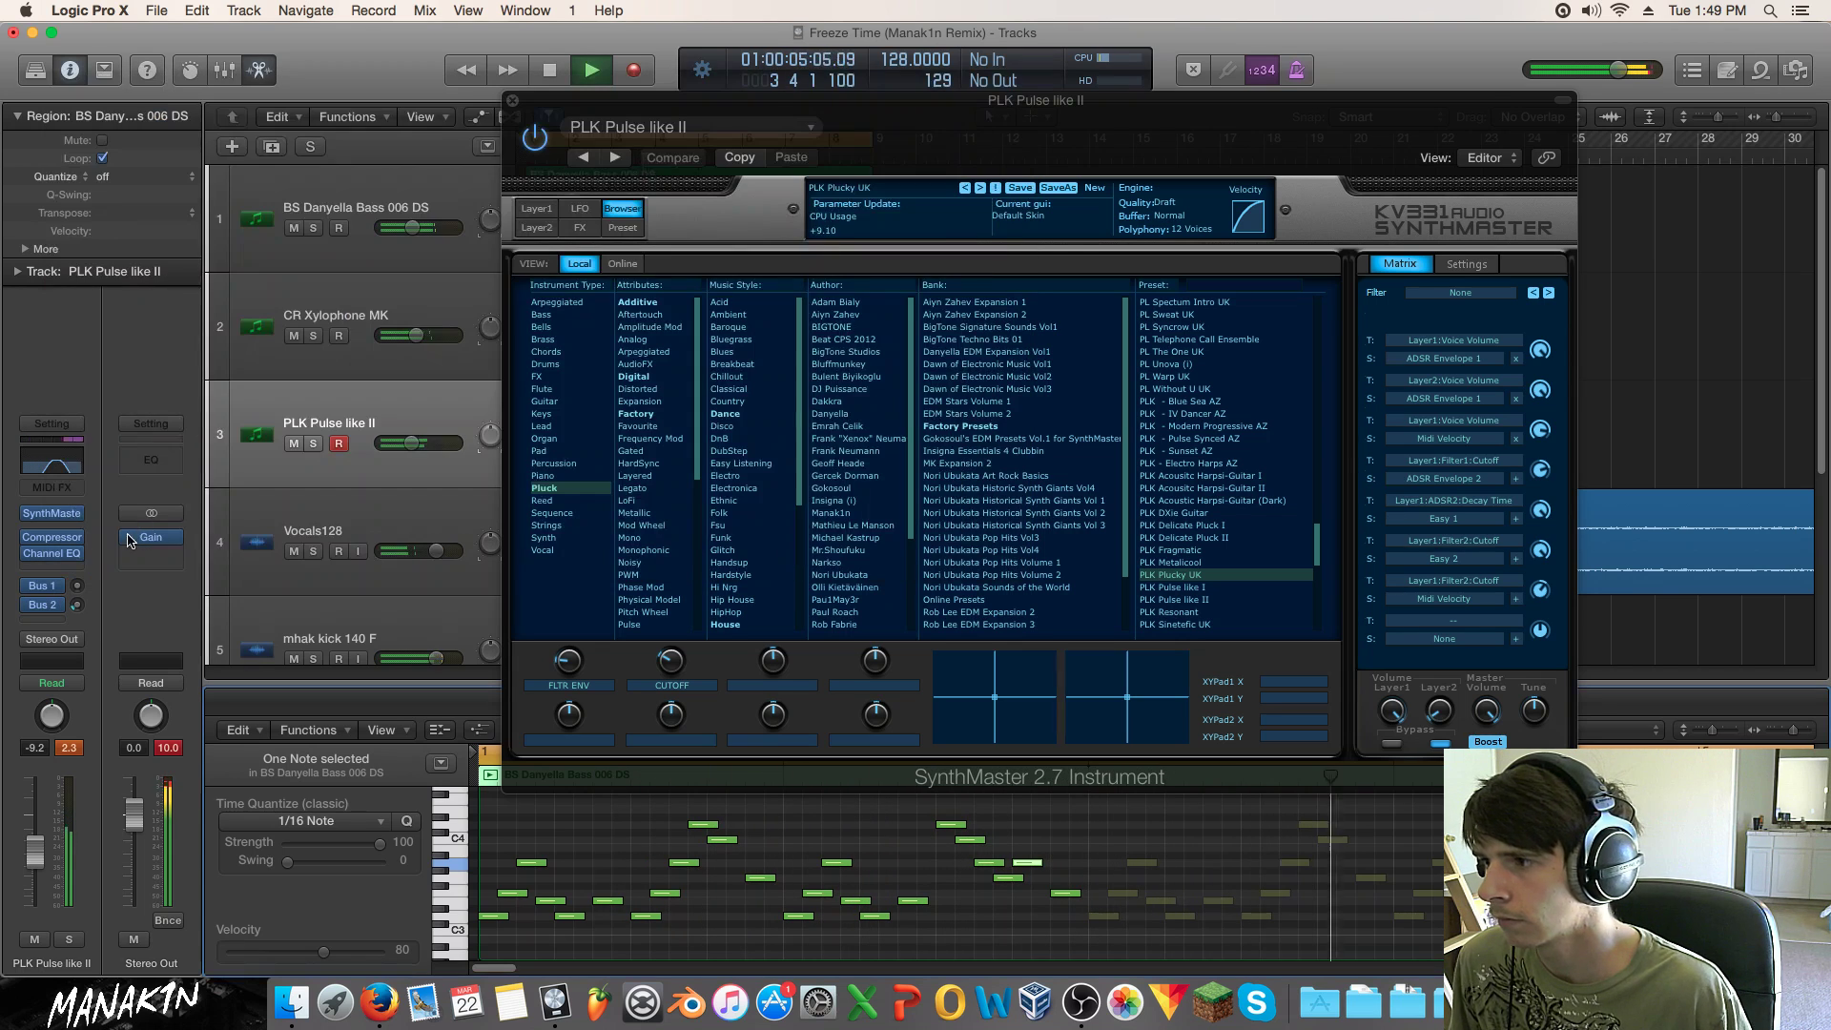
Step: Solo the pluck track and insert Space Designer reverb with the Trance preset
left_click(70, 936)
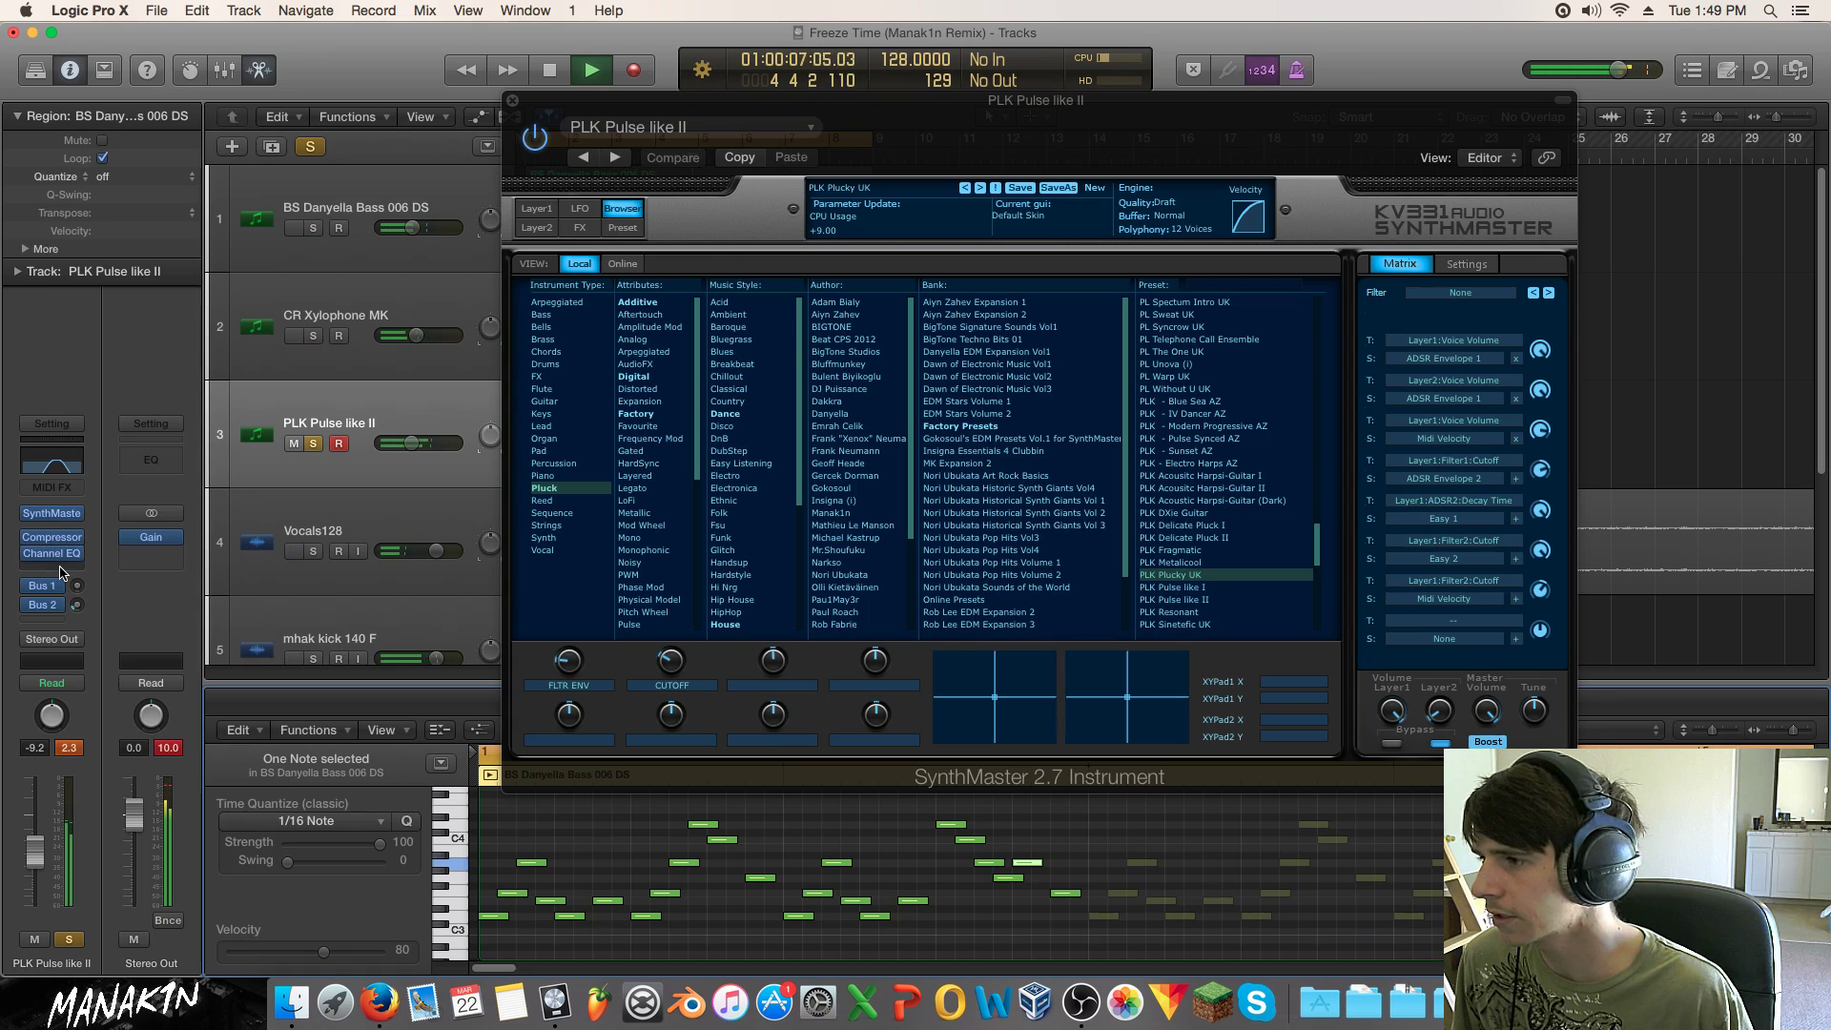
left_click(54, 570)
mouse_move(57, 729)
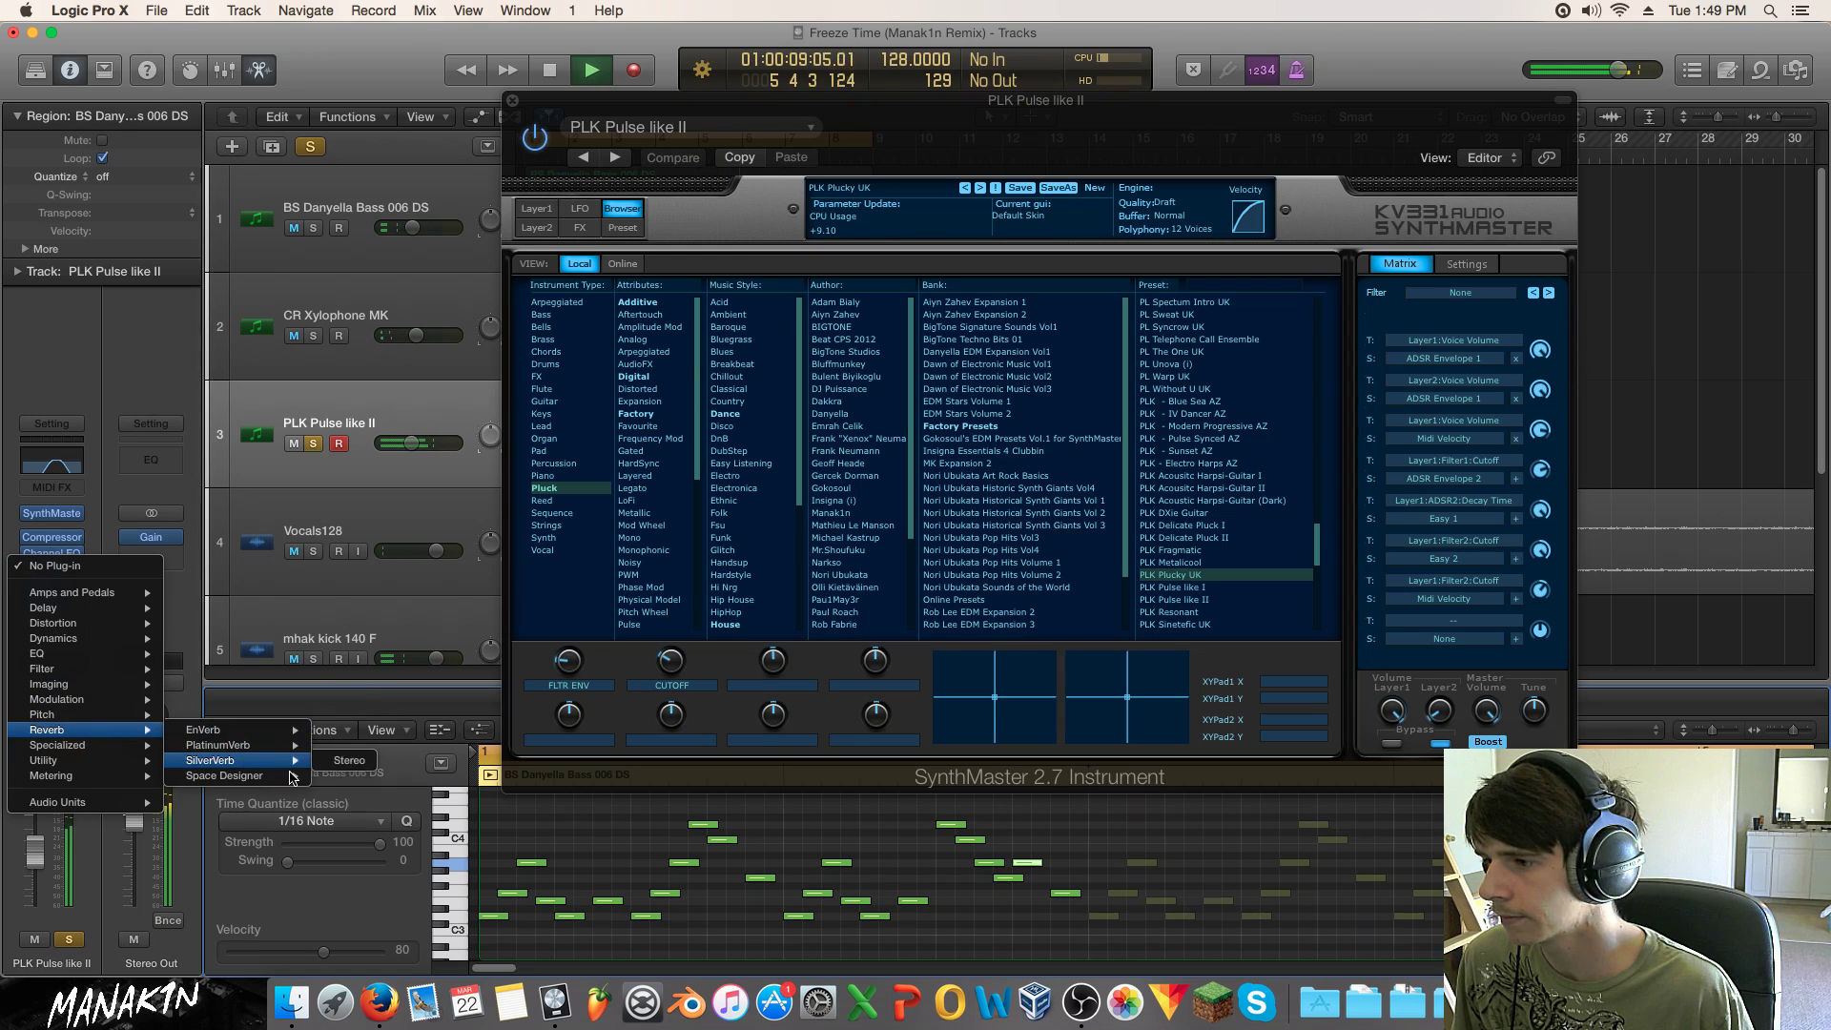
left_click(348, 775)
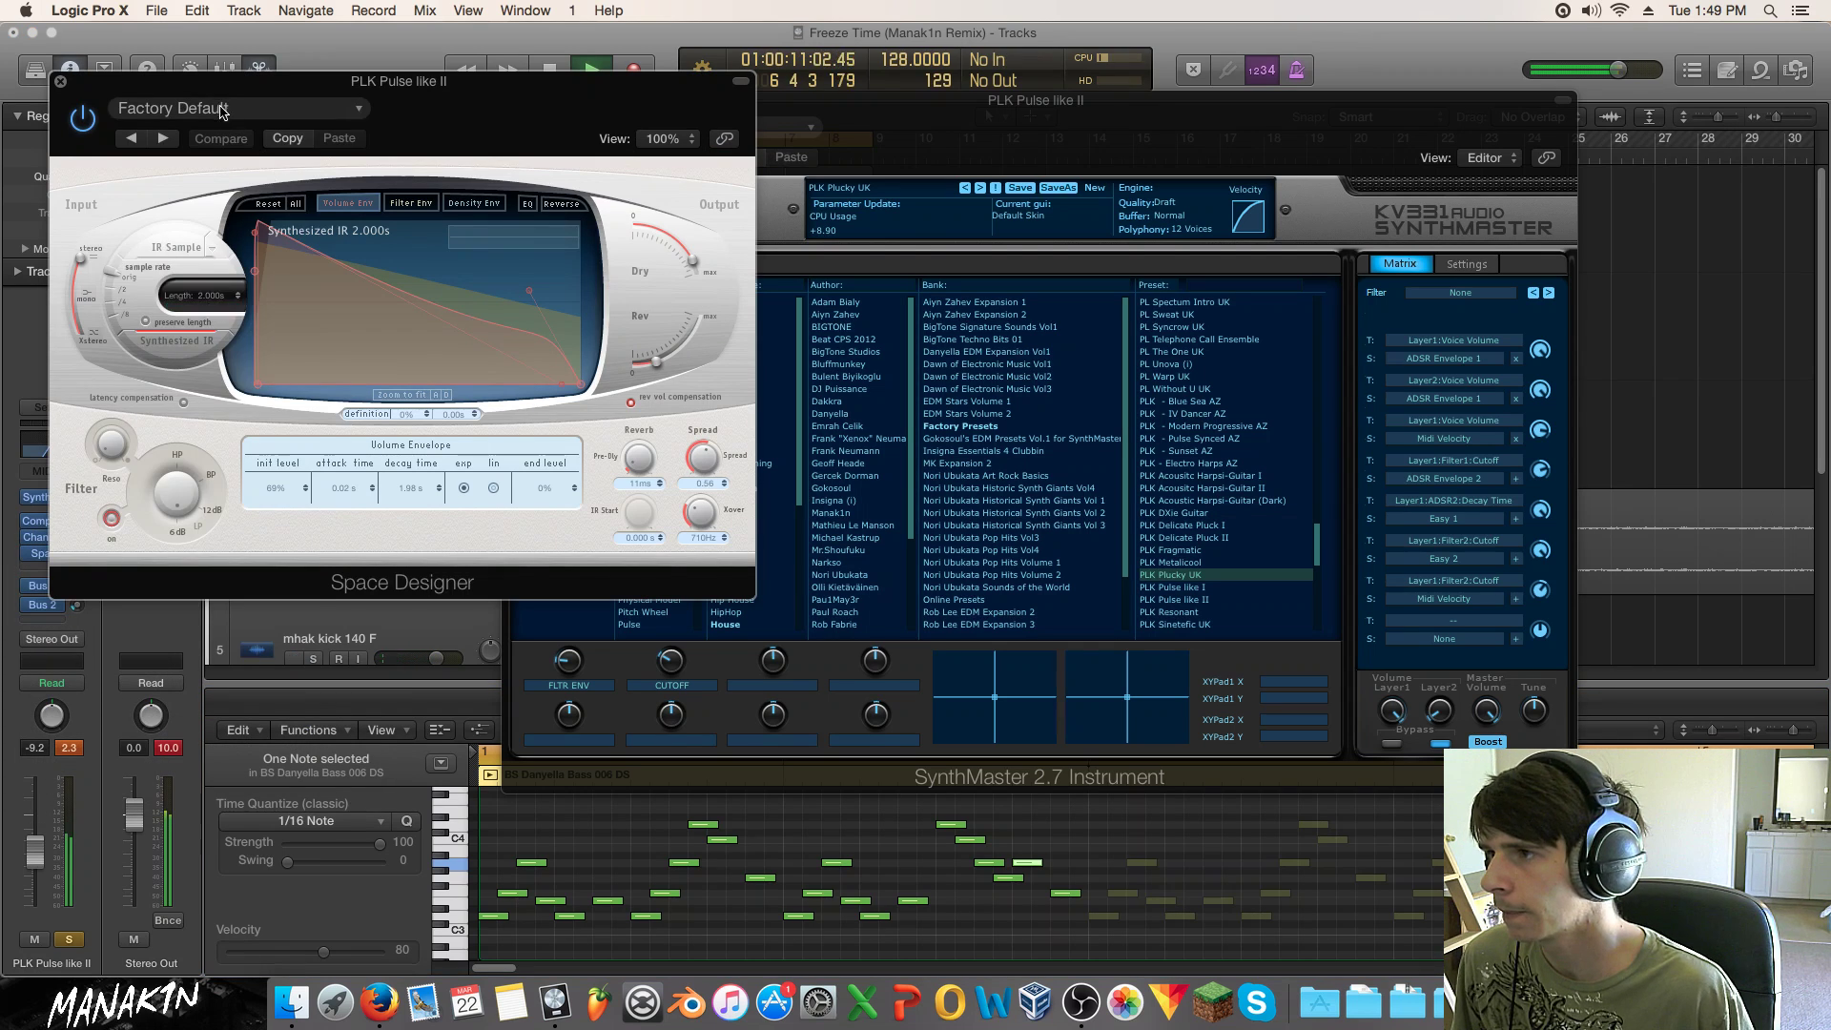
left_click(220, 110)
left_click(206, 441)
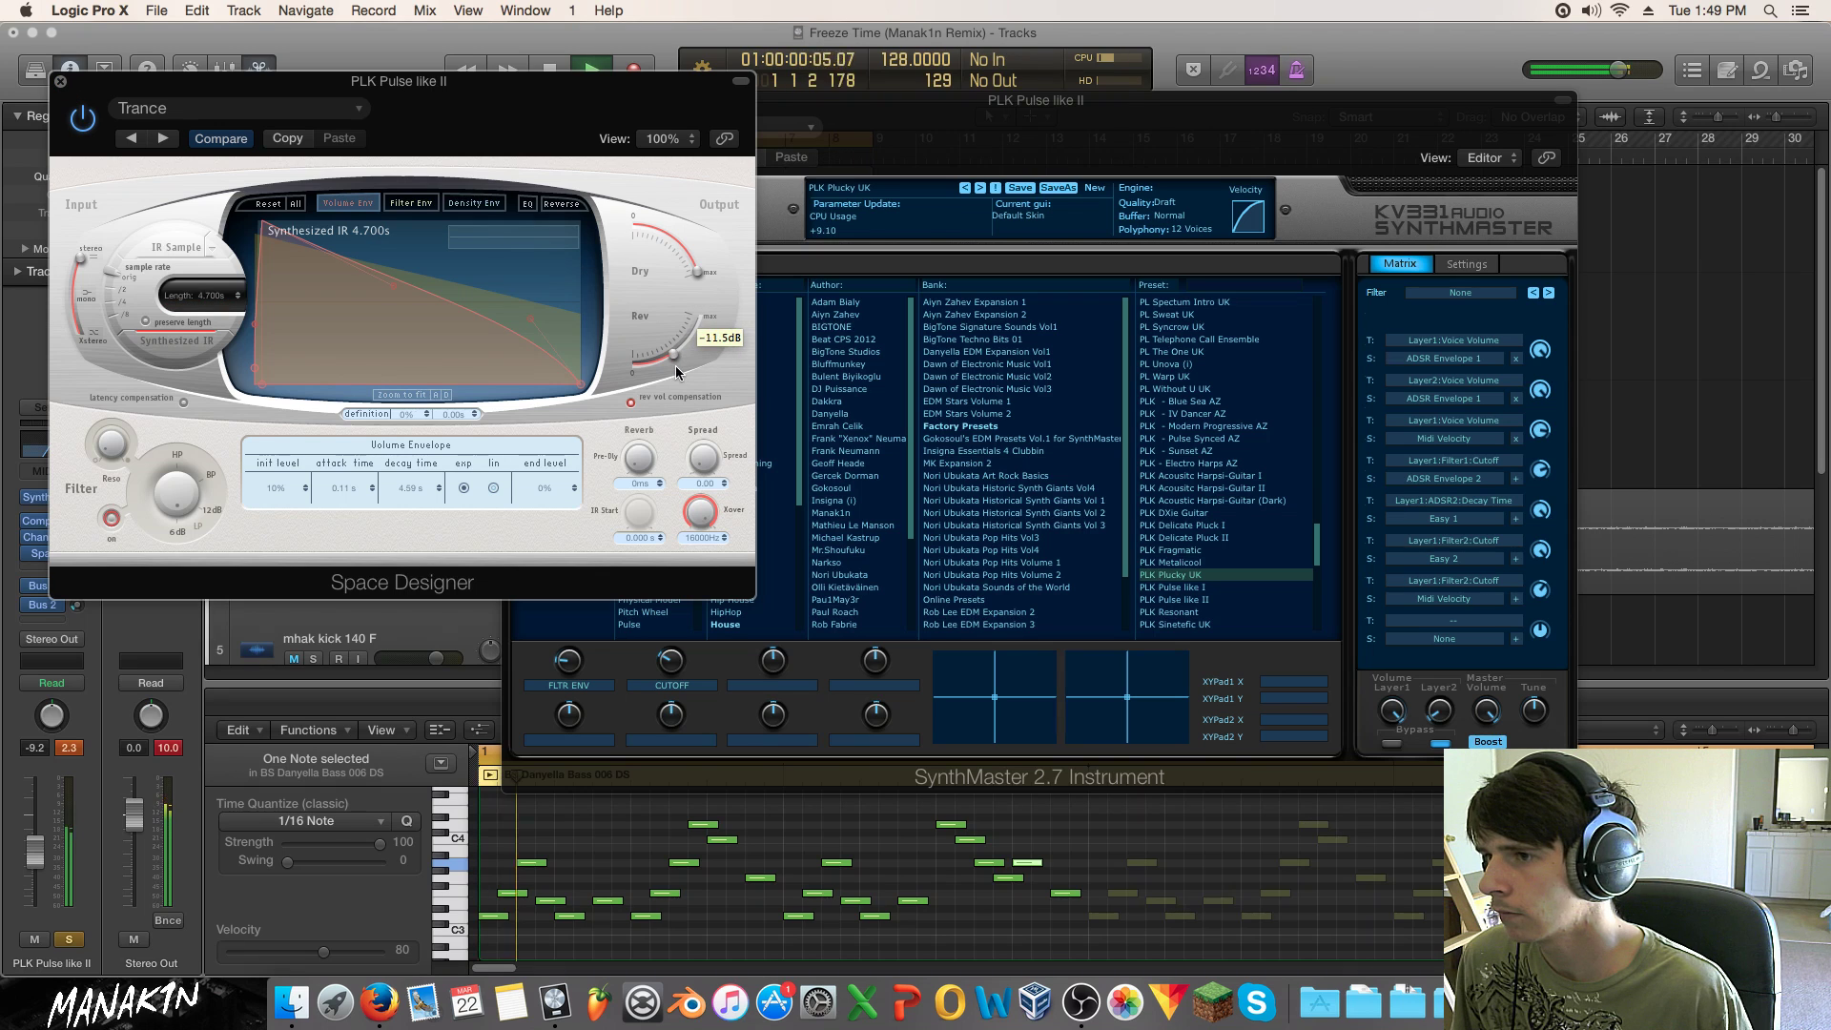
left_click(60, 83)
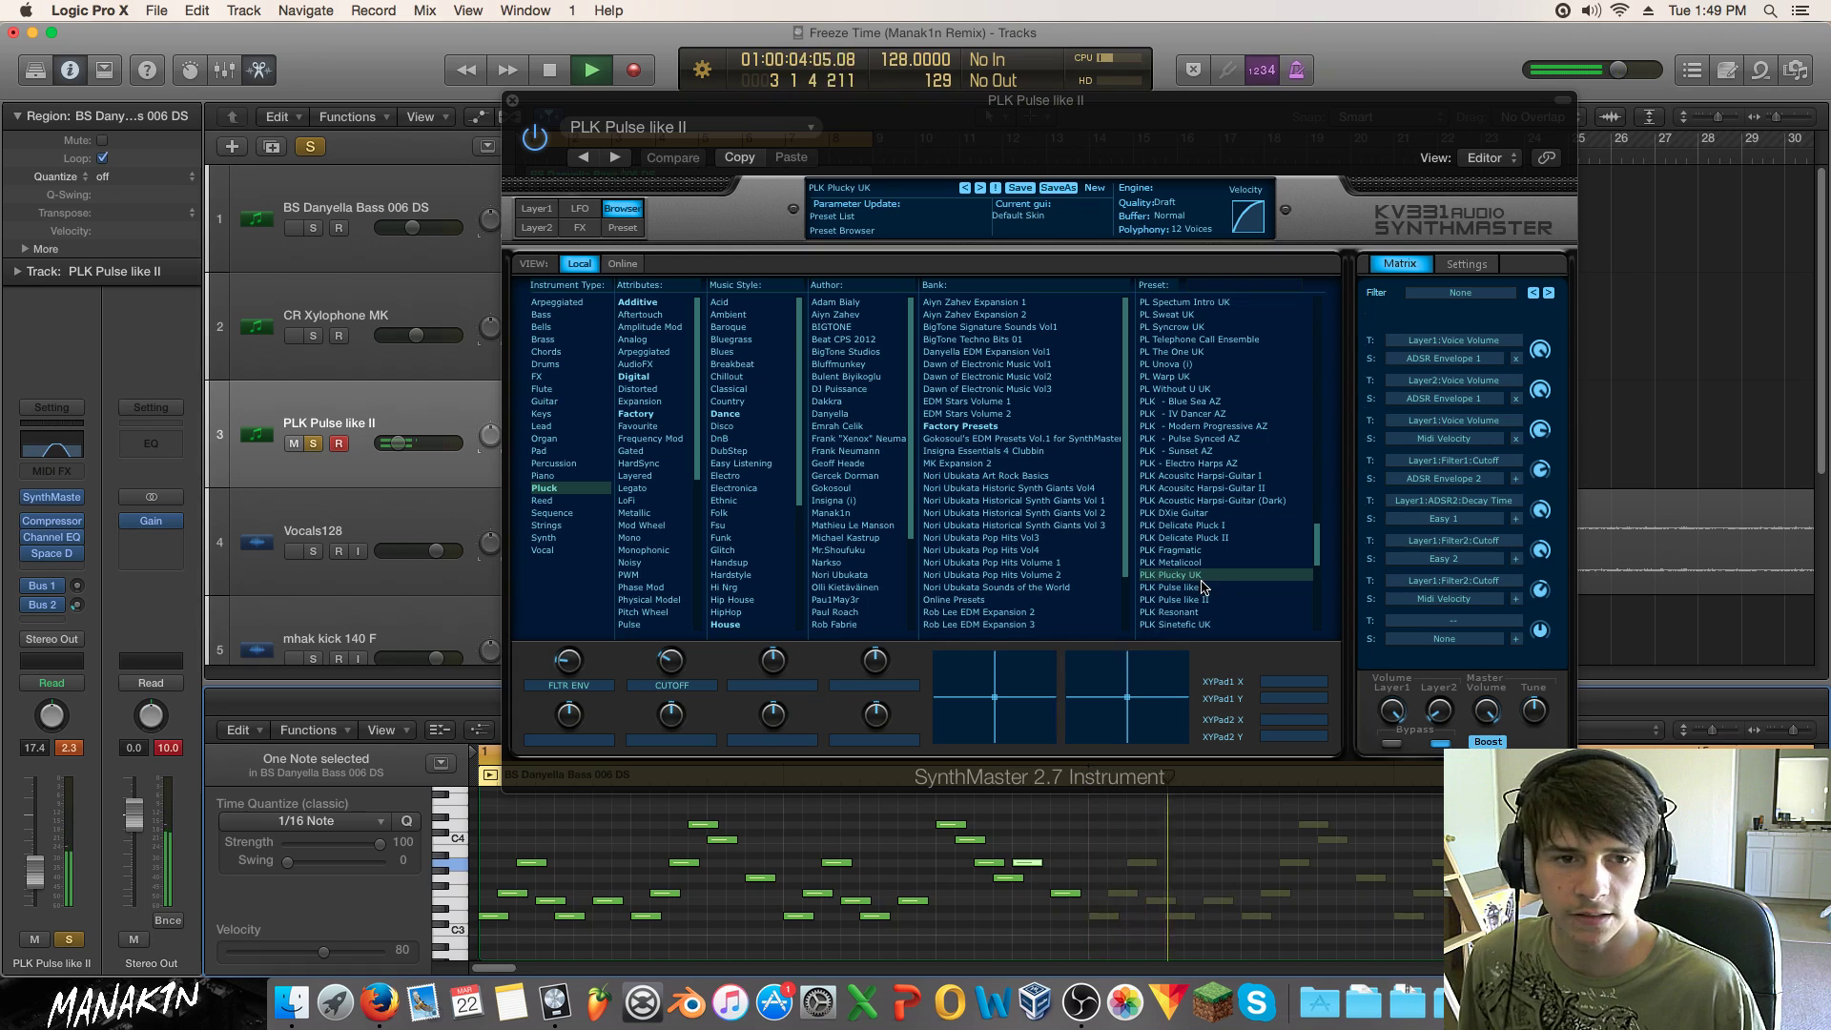
Step: Audition SynthMaster pluck presets from PLK Metalicool up the list to PL Syncrow UK
left_click(1237, 559)
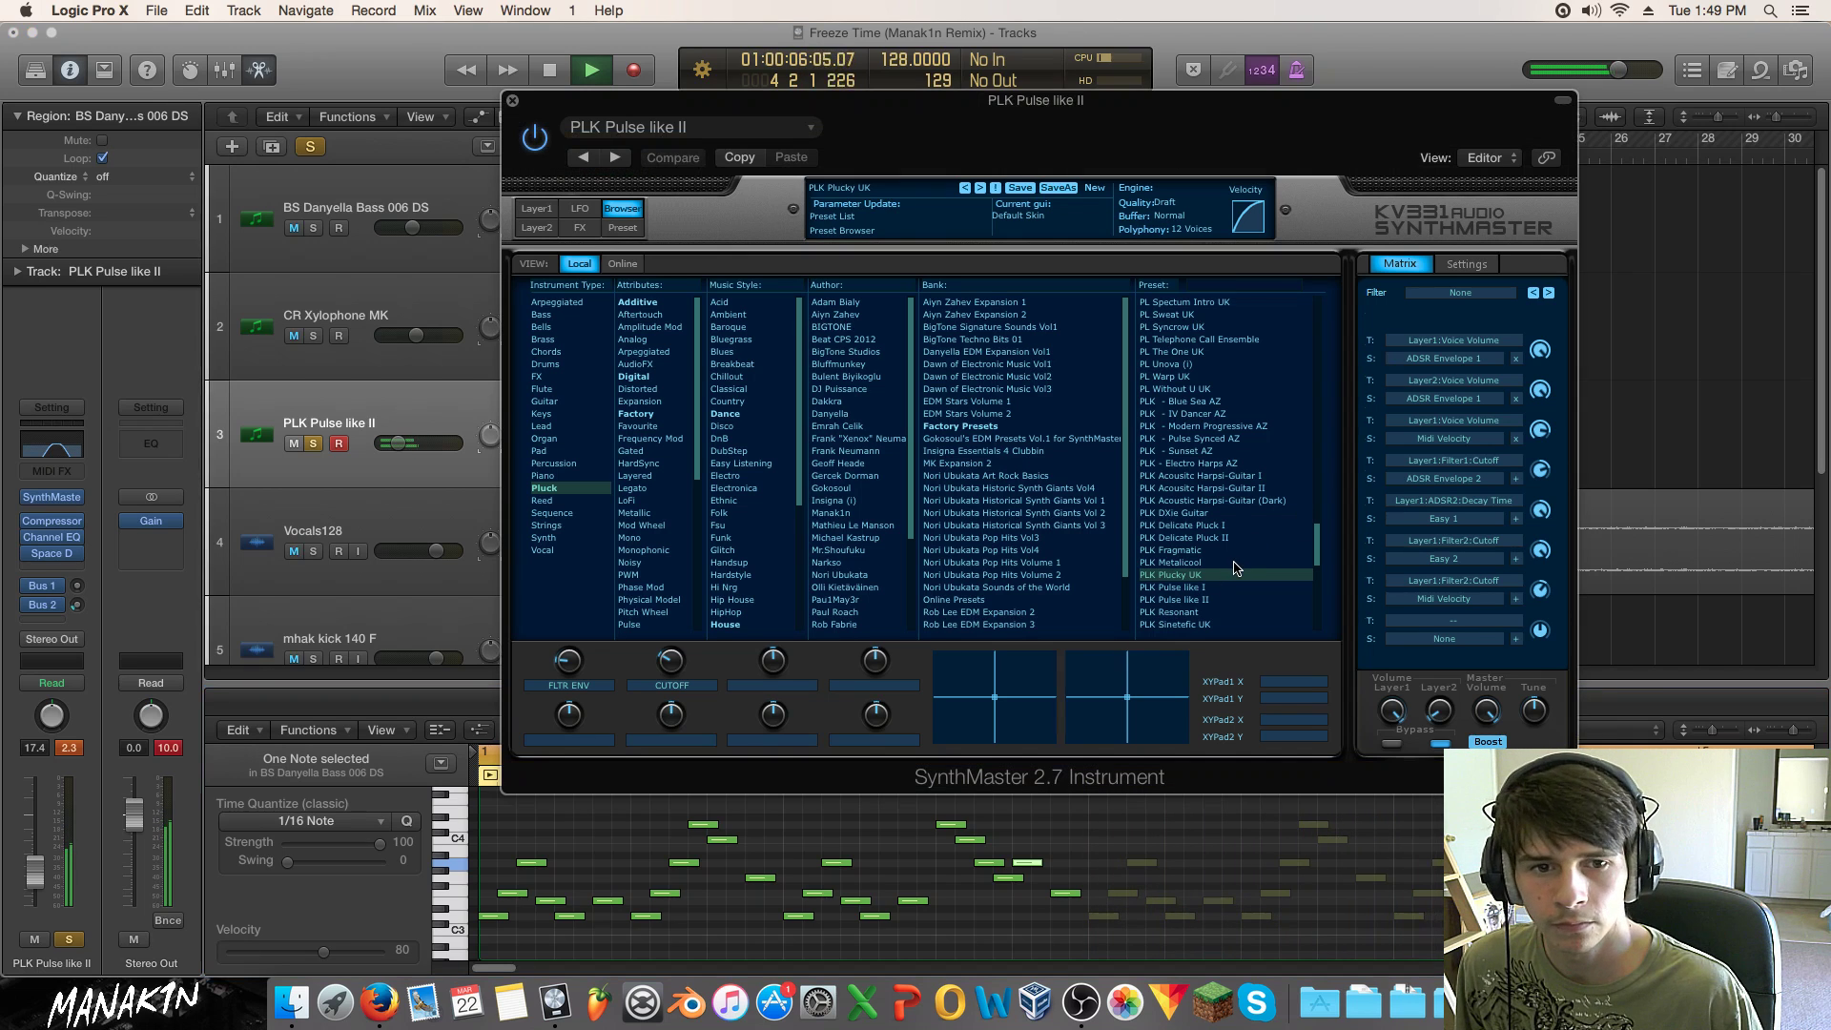
left_click(1237, 565)
left_click(1209, 551)
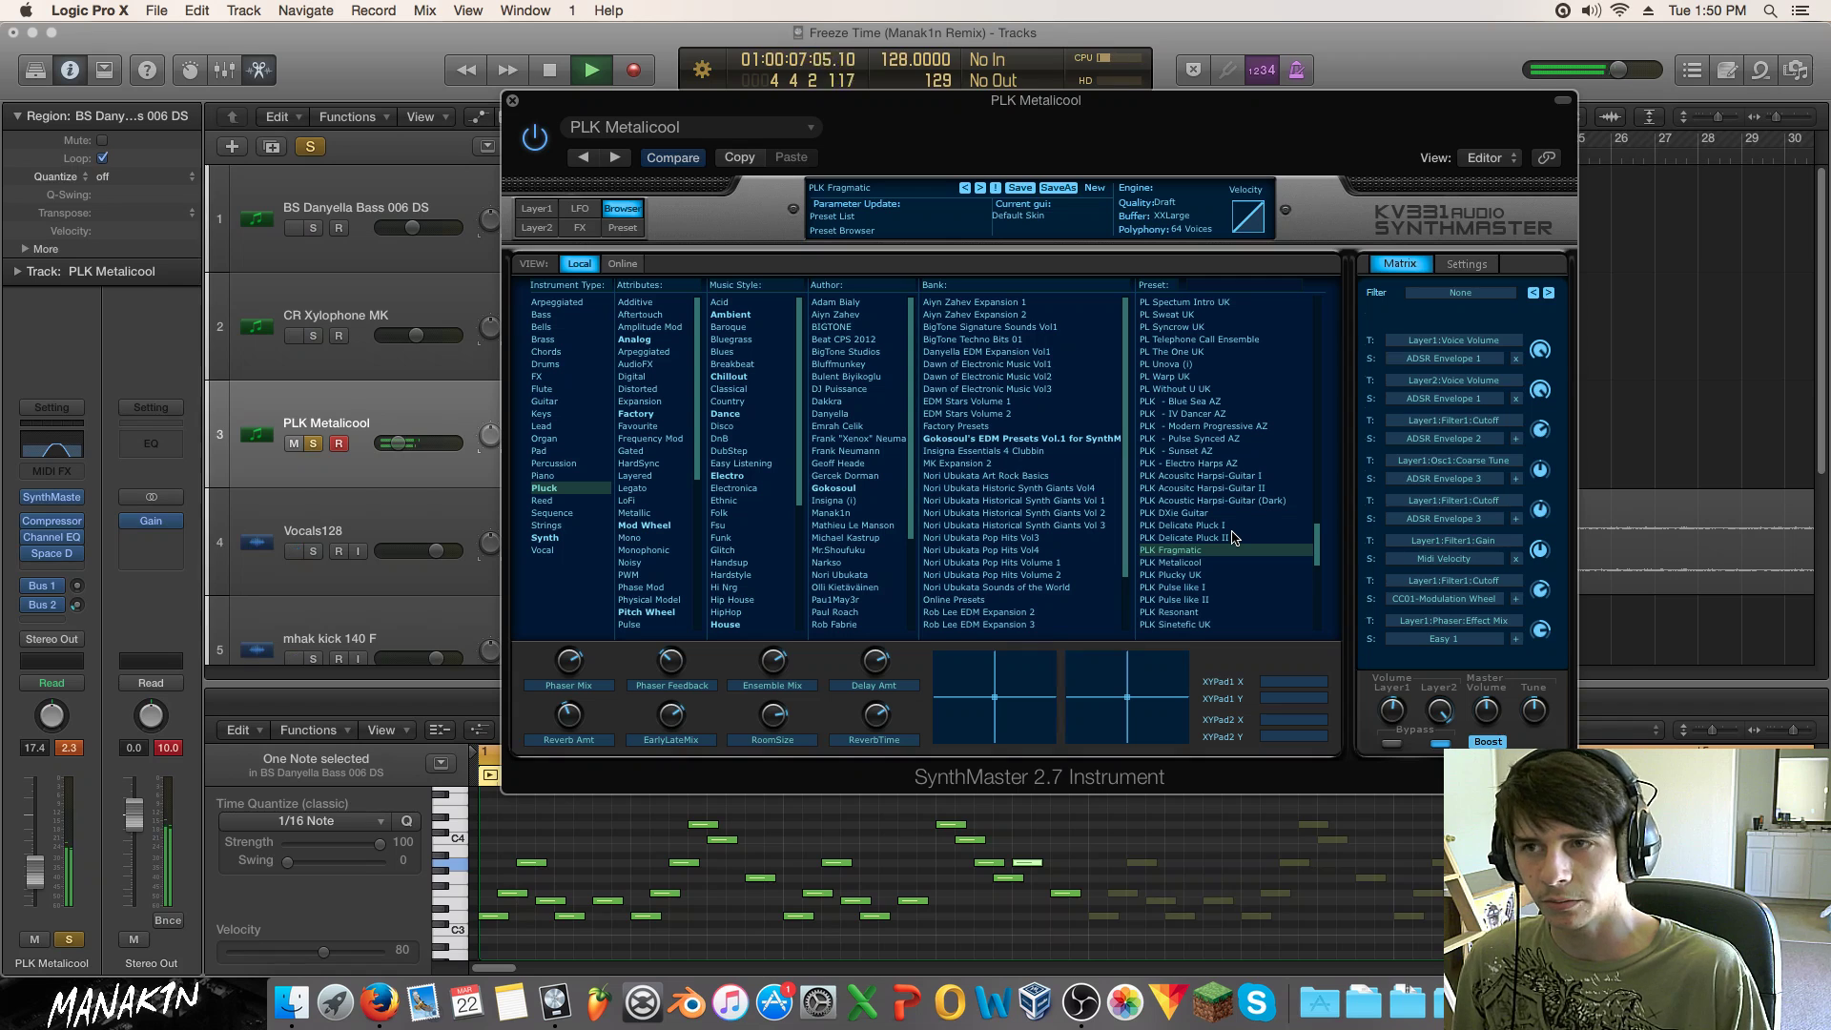
left_click(1186, 537)
left_click(1217, 525)
left_click(1225, 513)
left_click(1232, 501)
left_click(1237, 488)
left_click(1236, 475)
left_click(1234, 462)
left_click(1232, 450)
left_click(1230, 438)
left_click(1229, 427)
left_click(1230, 414)
left_click(1231, 402)
left_click(1232, 389)
left_click(1209, 377)
left_click(1210, 364)
left_click(1211, 352)
left_click(1213, 340)
left_click(1213, 328)
Step: Unsolo the pluck track, mute the bass and xylophone tracks, and set its volume near -10.6
scroll(1173, 429, "up", 7)
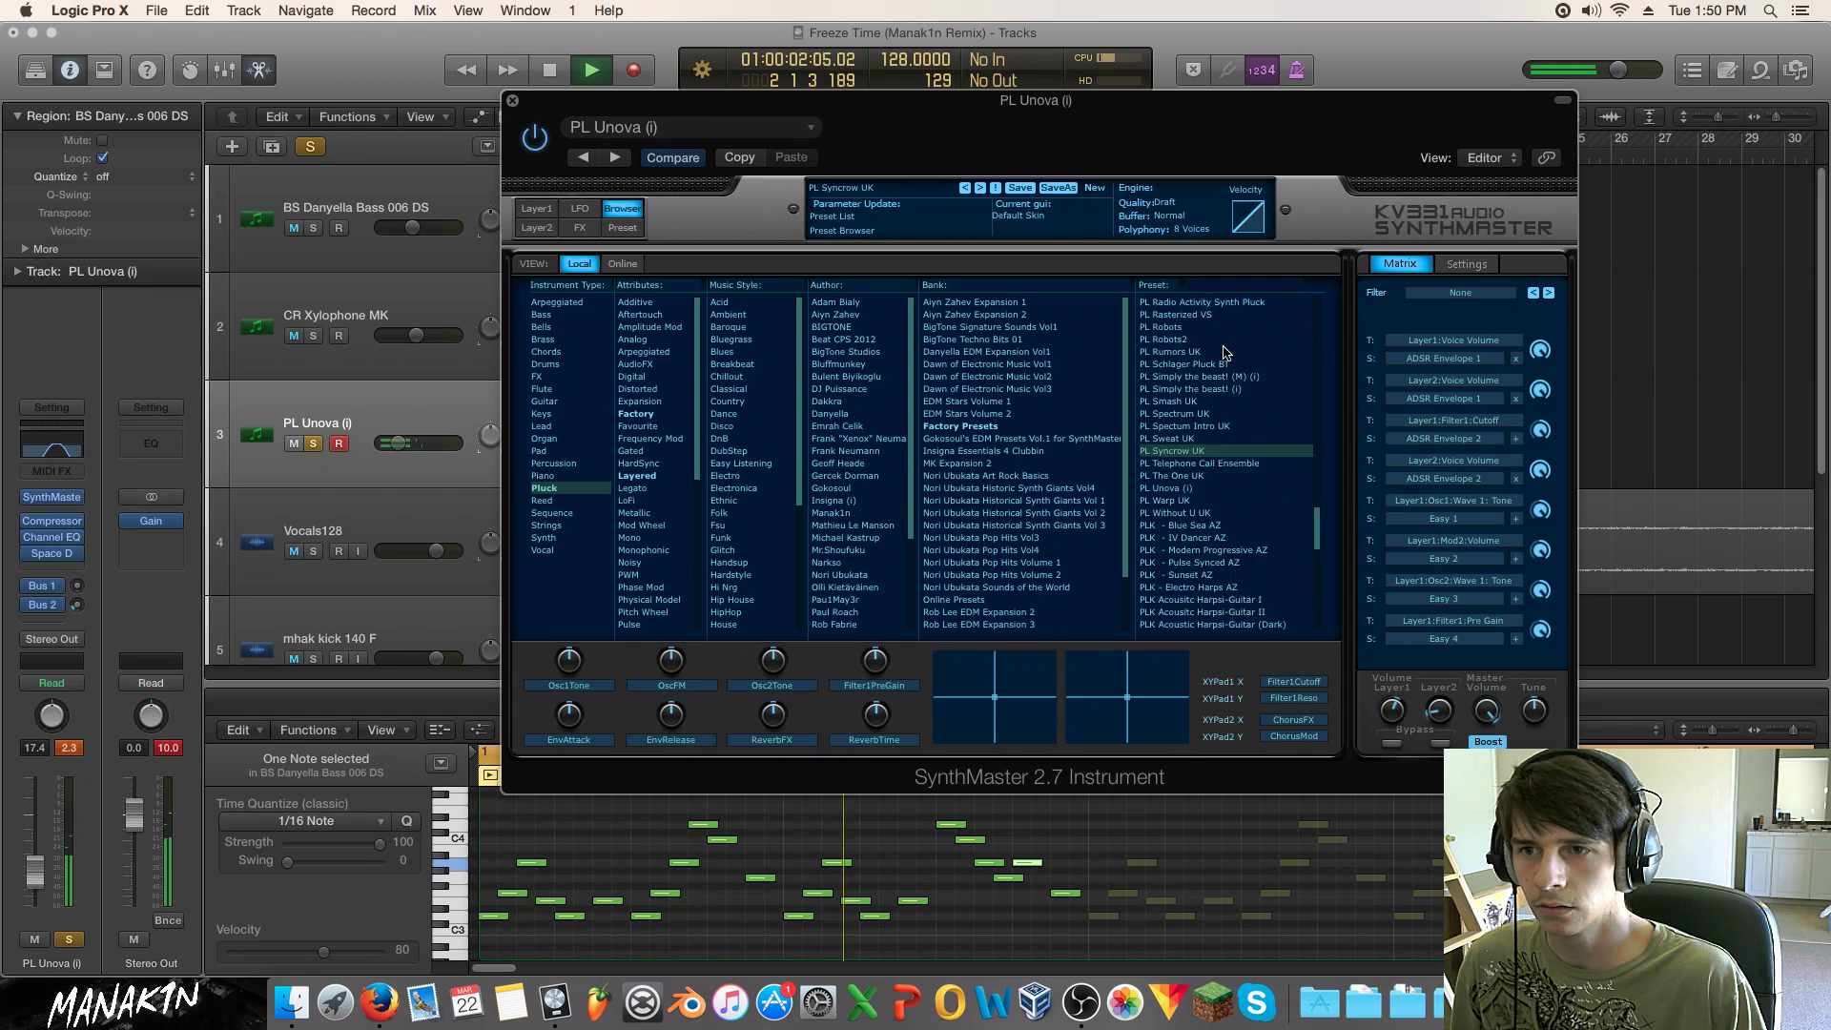
left_click(313, 443)
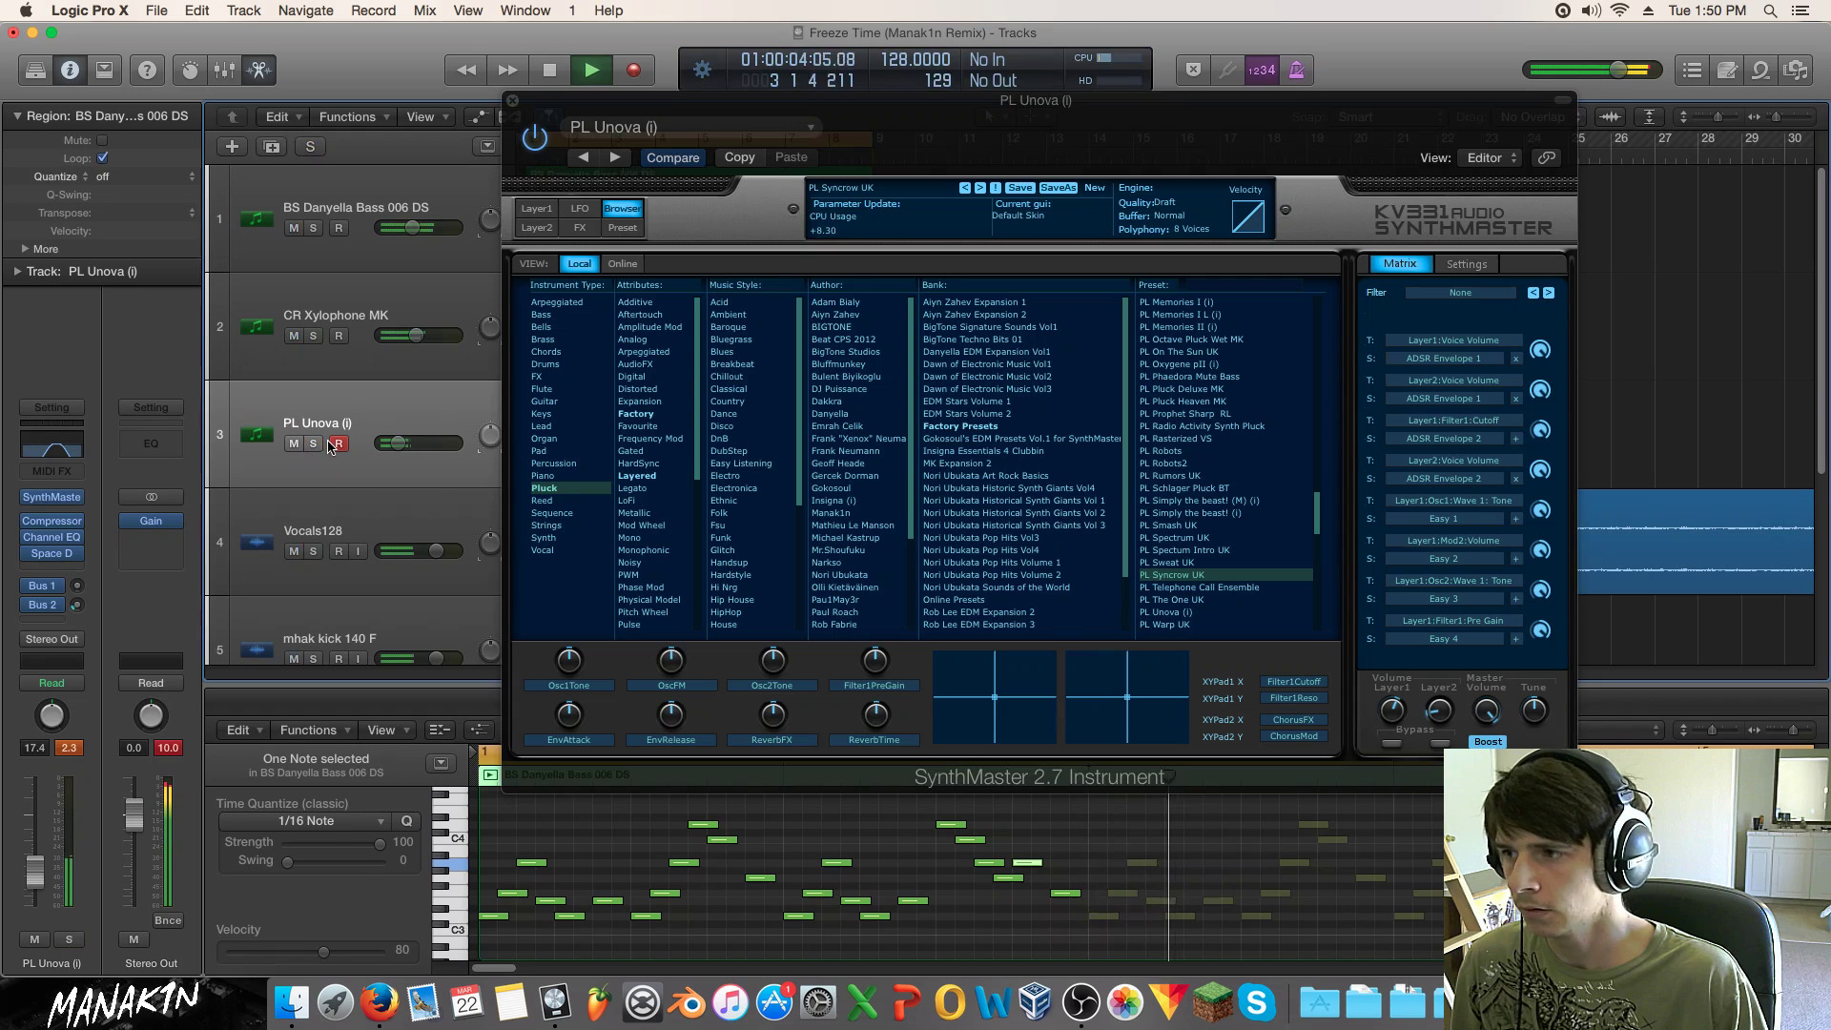
left_click_drag(408, 443, 402, 444)
left_click_drag(289, 333, 287, 178)
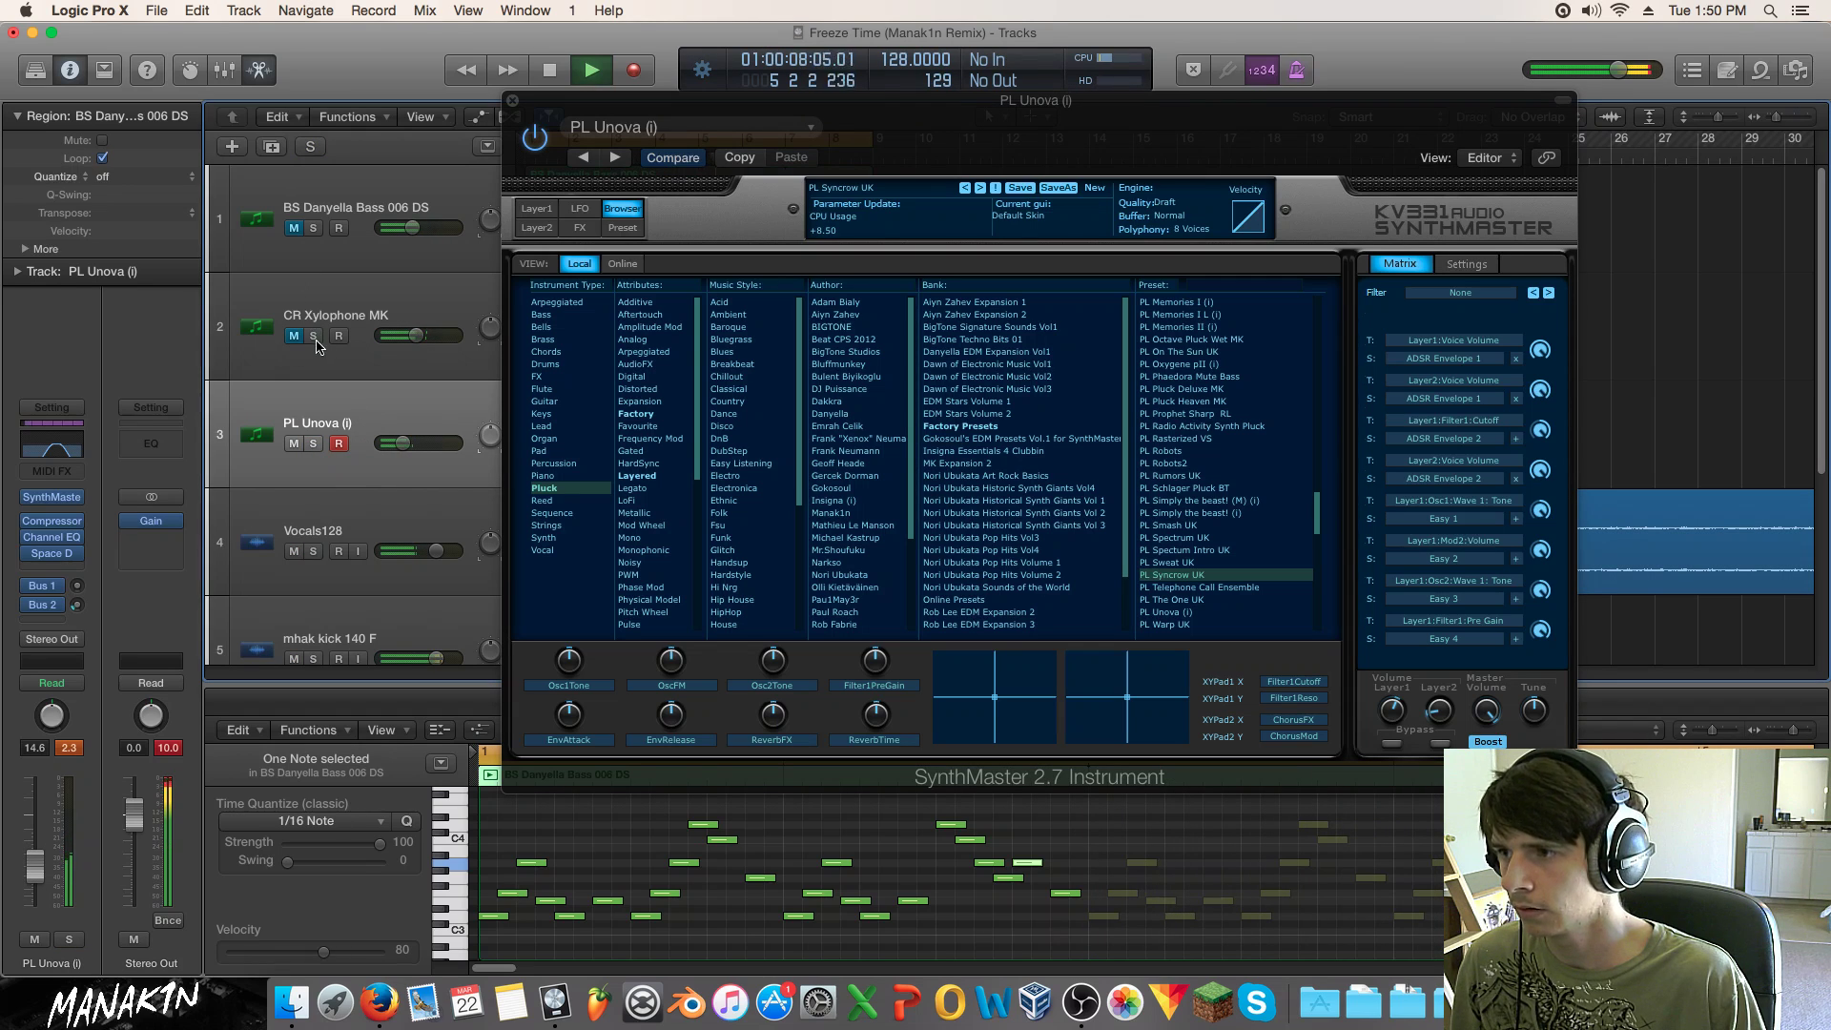
left_click_drag(403, 444, 410, 443)
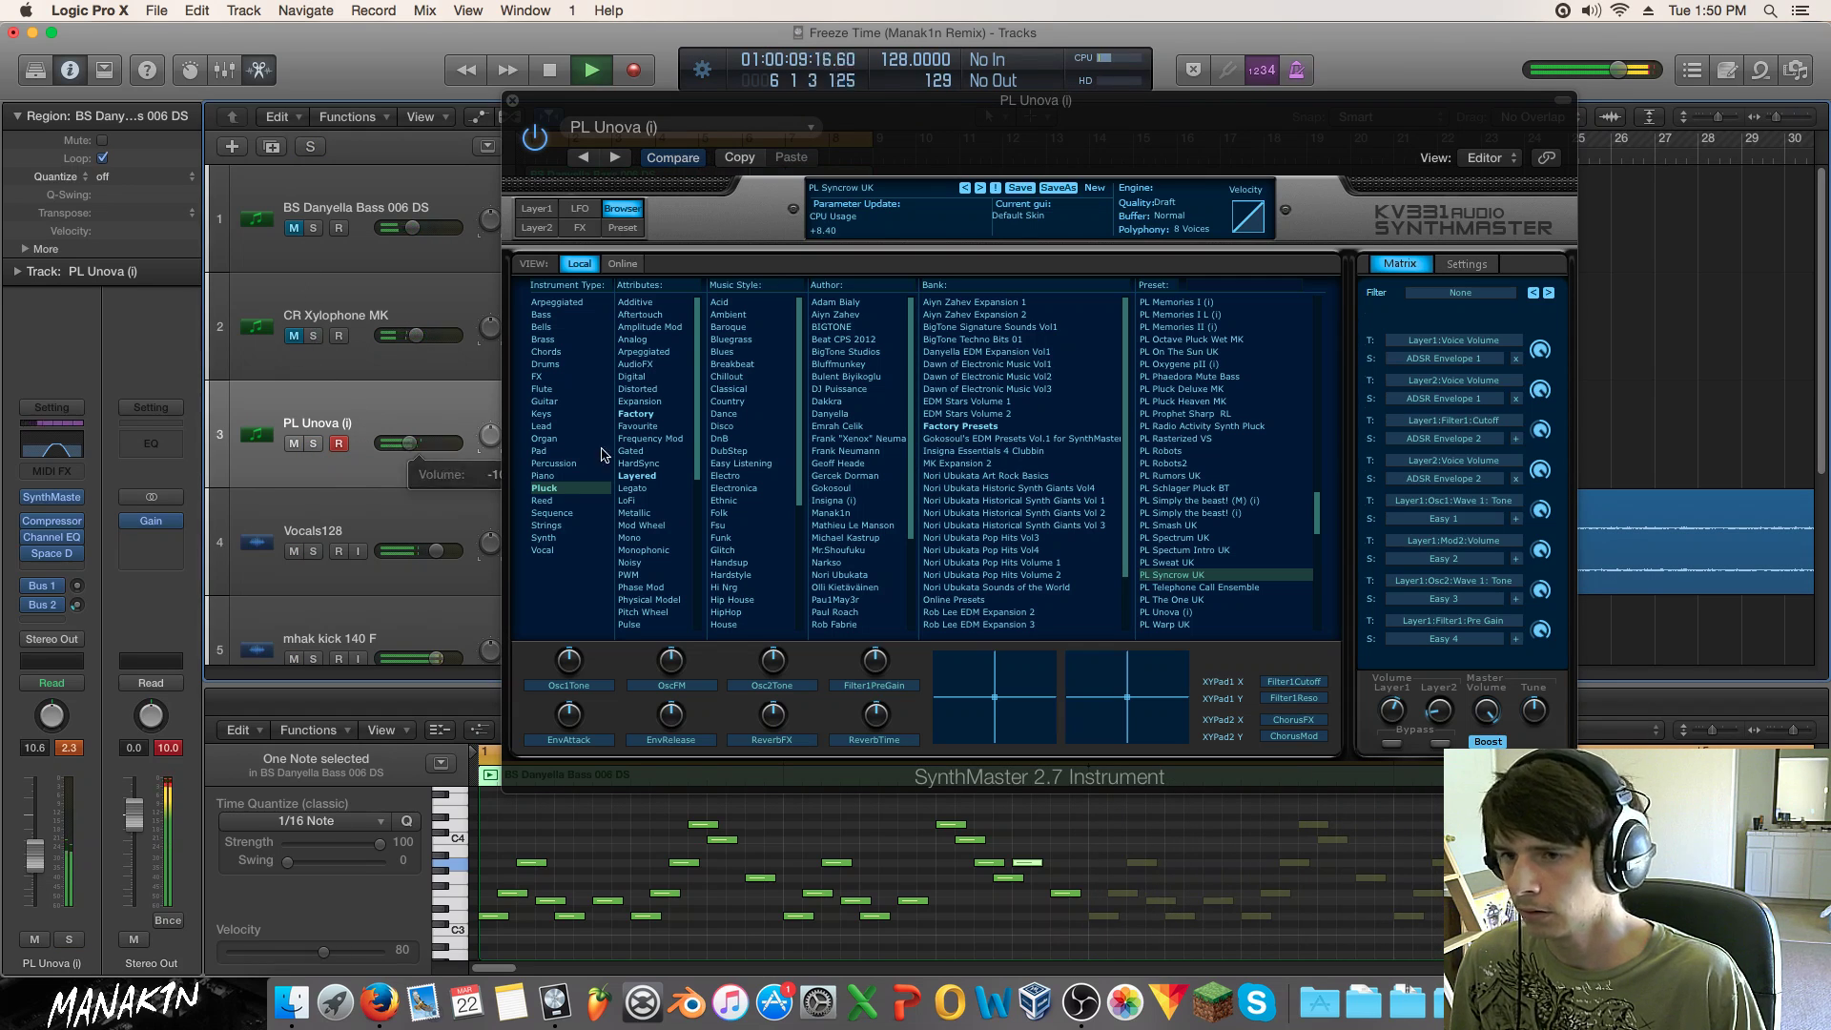
Step: Audition presets from PL Sweat UK onward, settle on PL Pluck Heaven MK, and nudge the fader down
left_click(1214, 561)
left_click(1207, 548)
left_click(1198, 528)
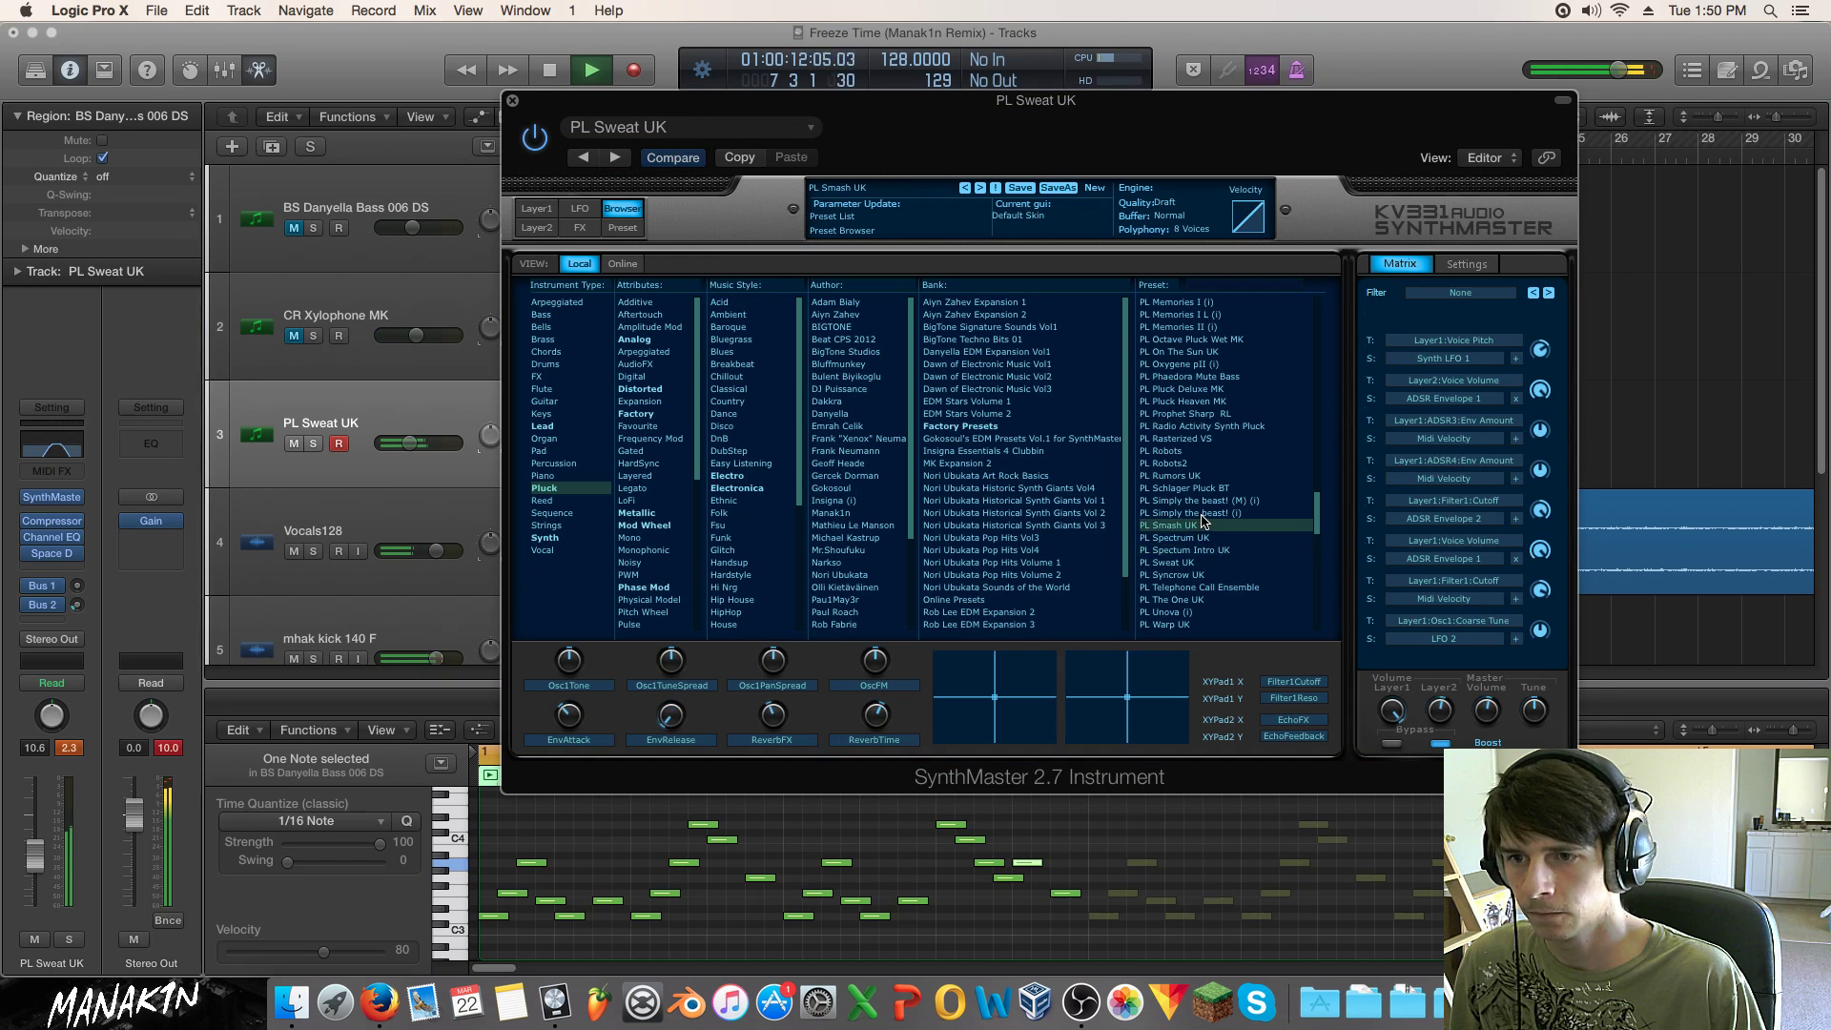
left_click(1206, 513)
left_click(1207, 500)
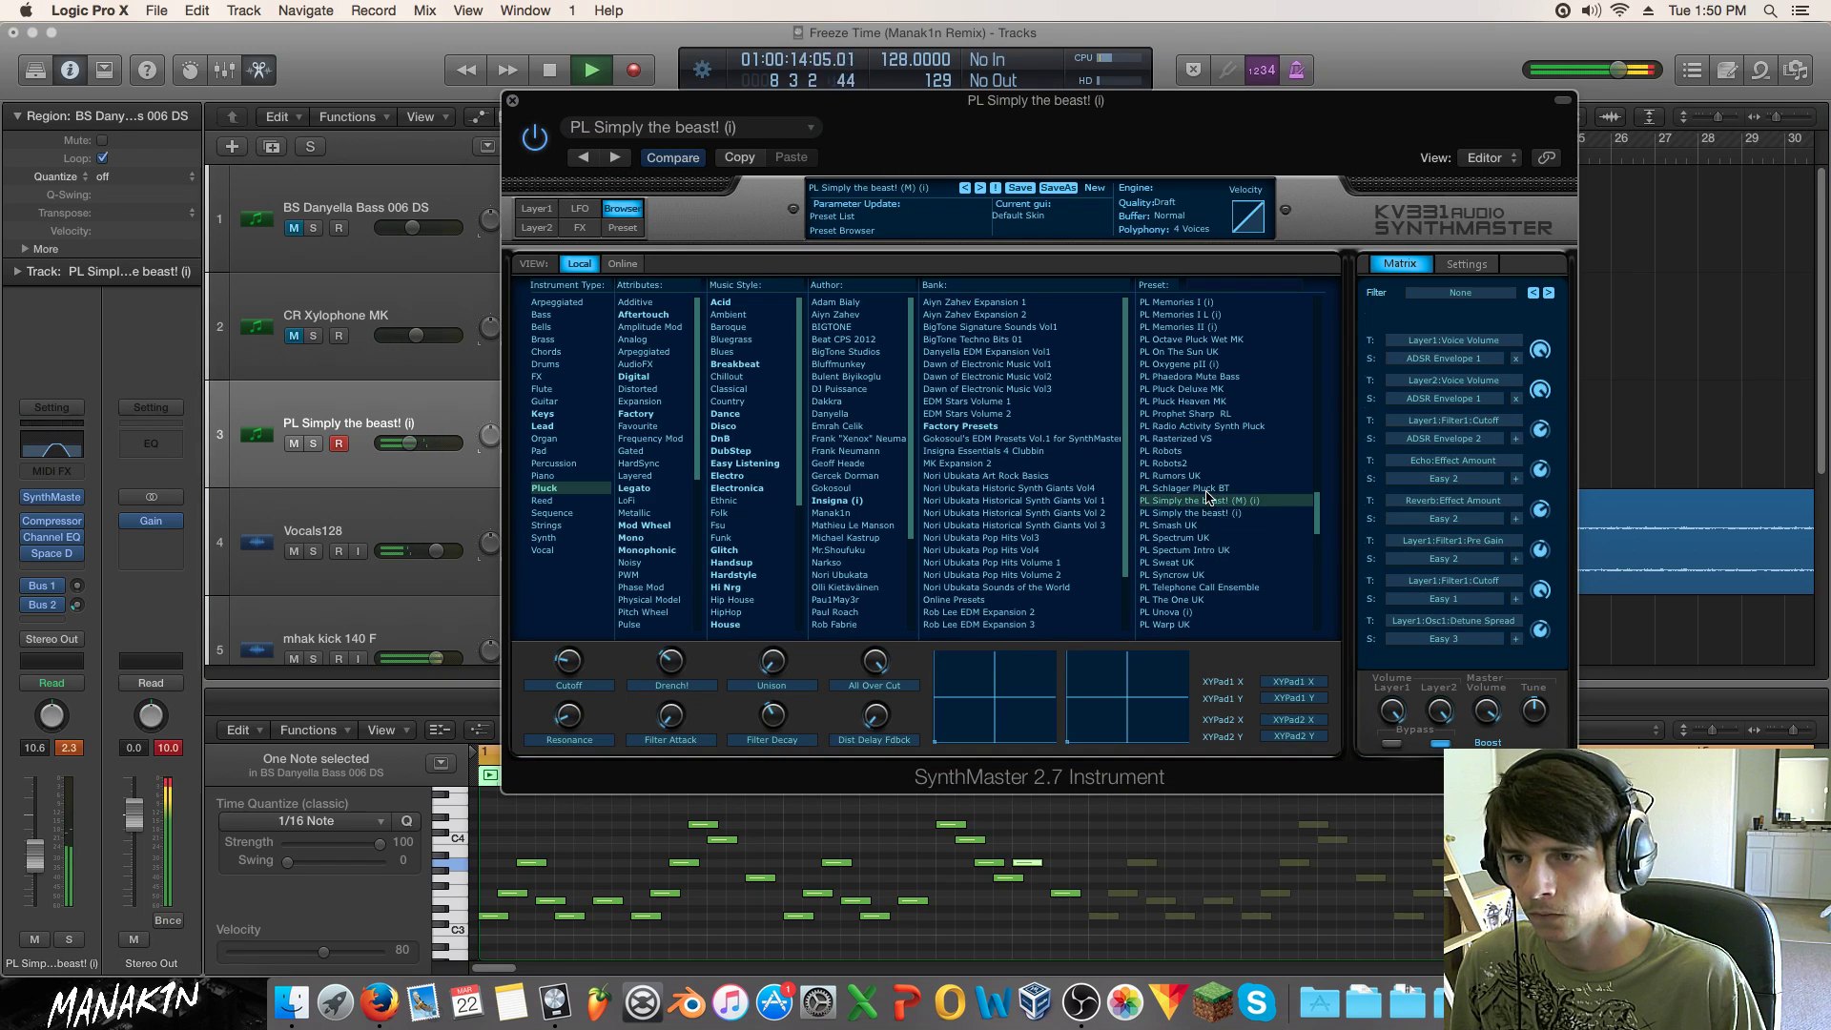
left_click(1205, 488)
left_click(1202, 474)
left_click(1200, 464)
left_click(1201, 451)
left_click(1204, 439)
left_click(1207, 426)
left_click(1209, 414)
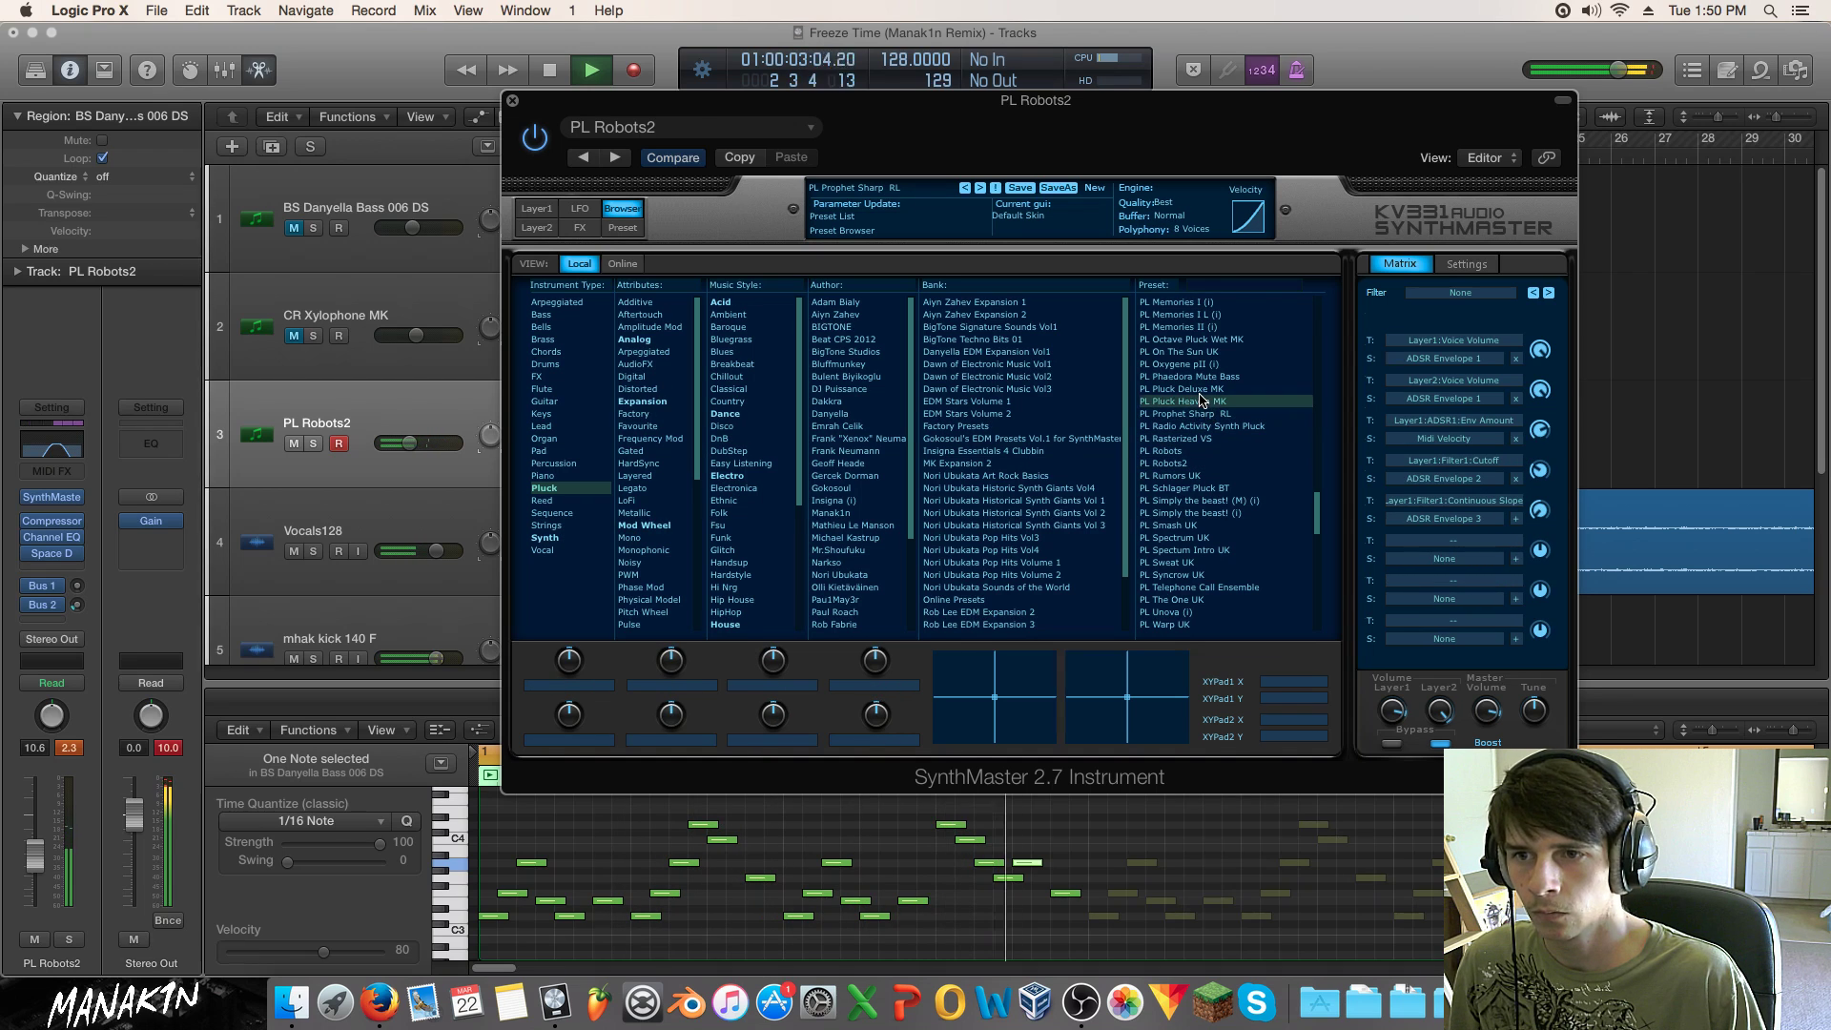
left_click(1206, 401)
left_click(1204, 388)
left_click(1201, 376)
left_click(1201, 363)
left_click(1199, 352)
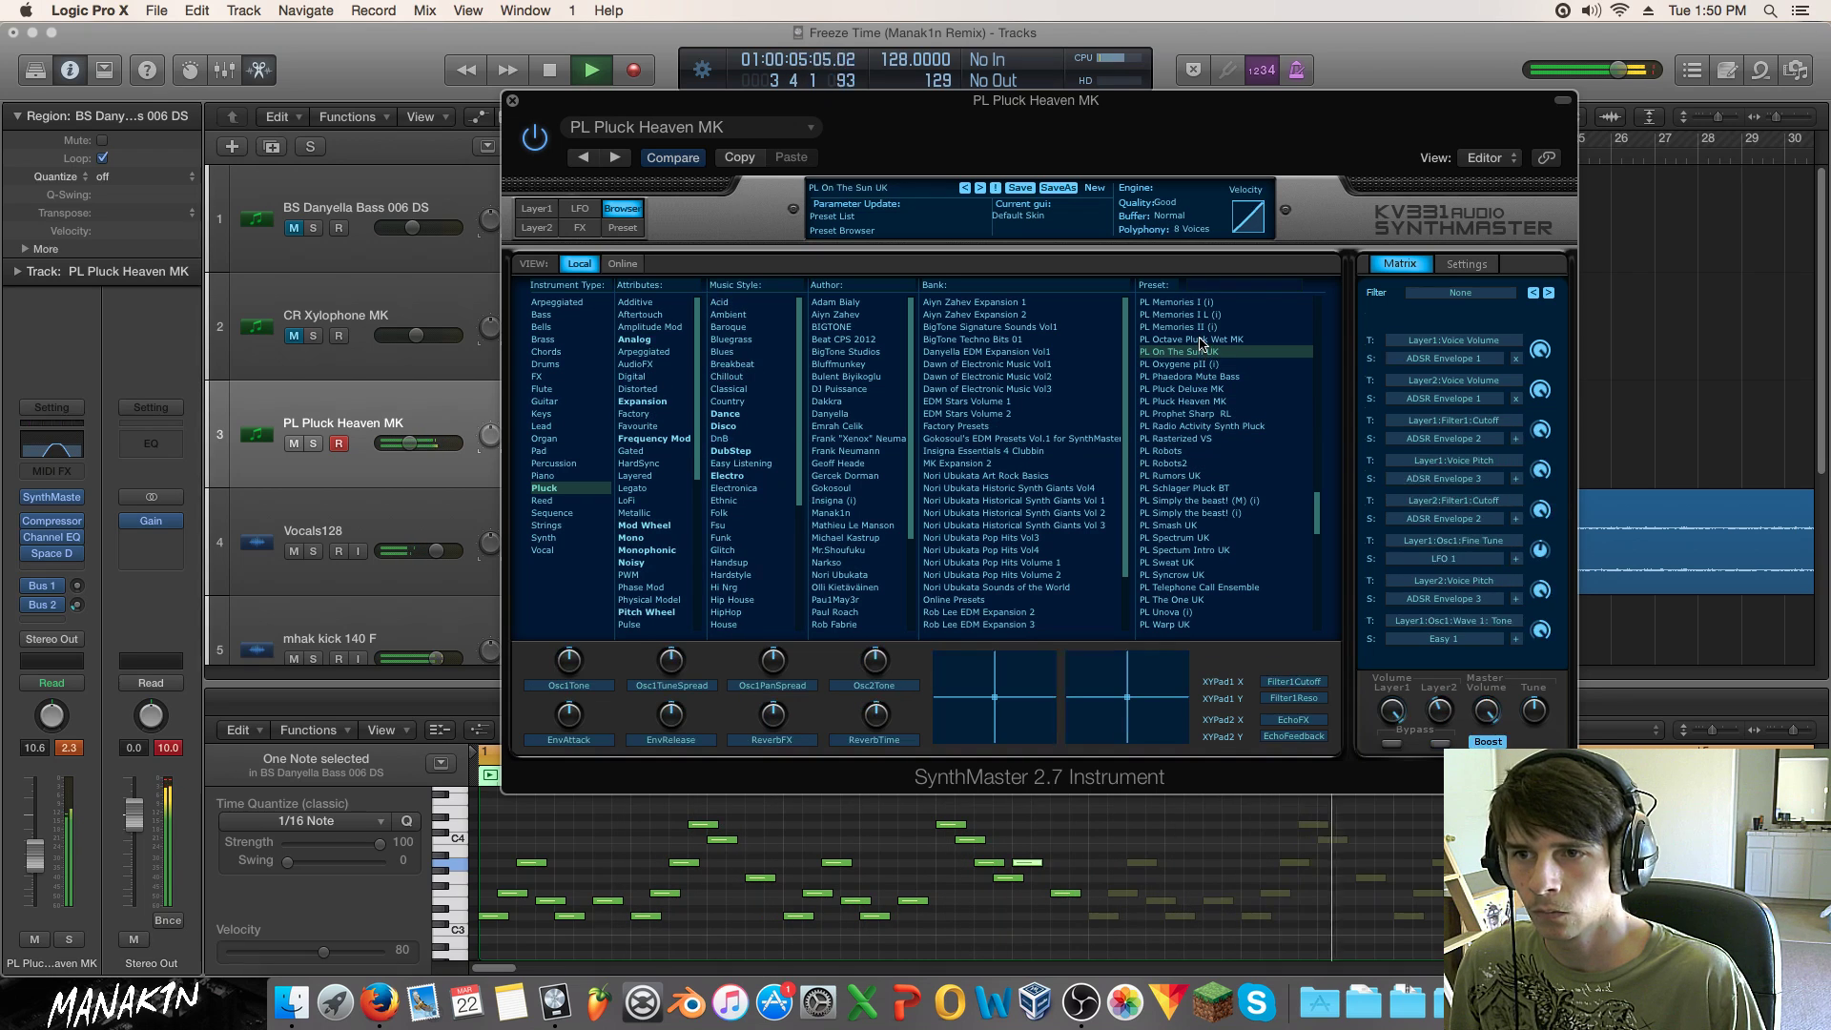
left_click_drag(410, 443, 404, 443)
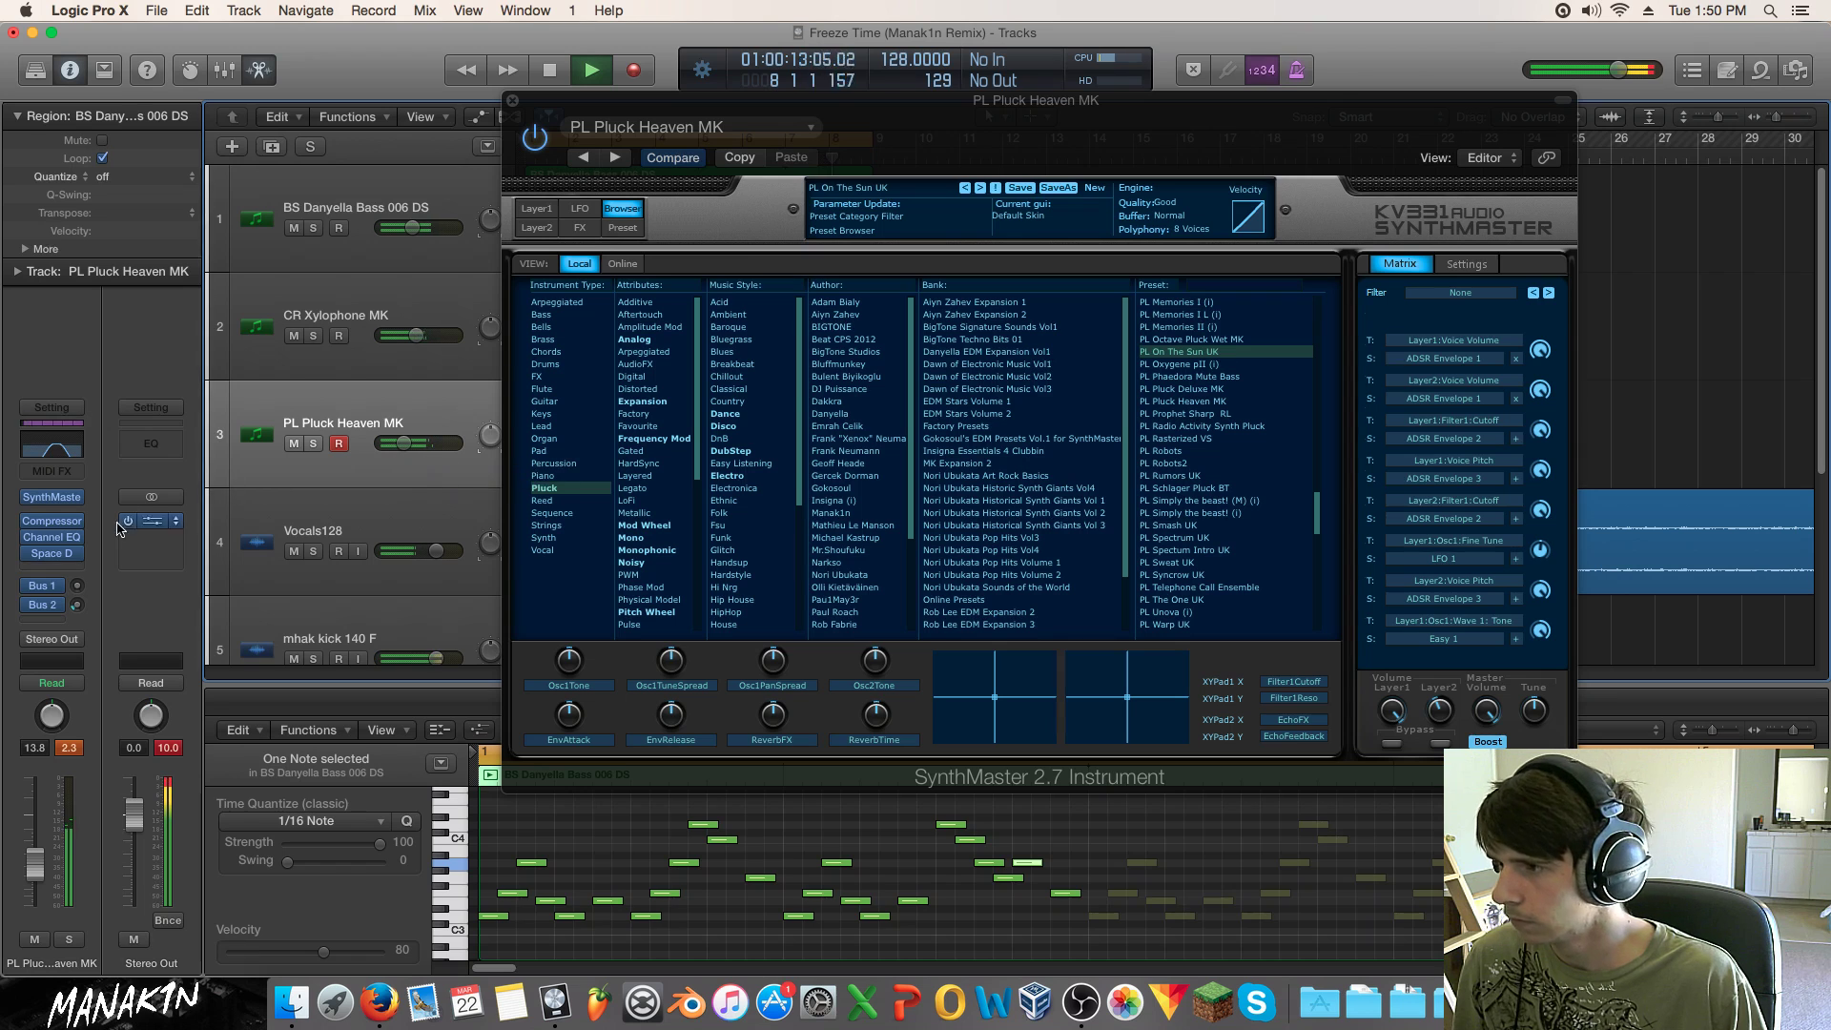
Step: Dip the pluck's Channel EQ -13 dB at 2050 Hz, raise the high cut to 3000 Hz, then close both plugin windows
left_click(53, 537)
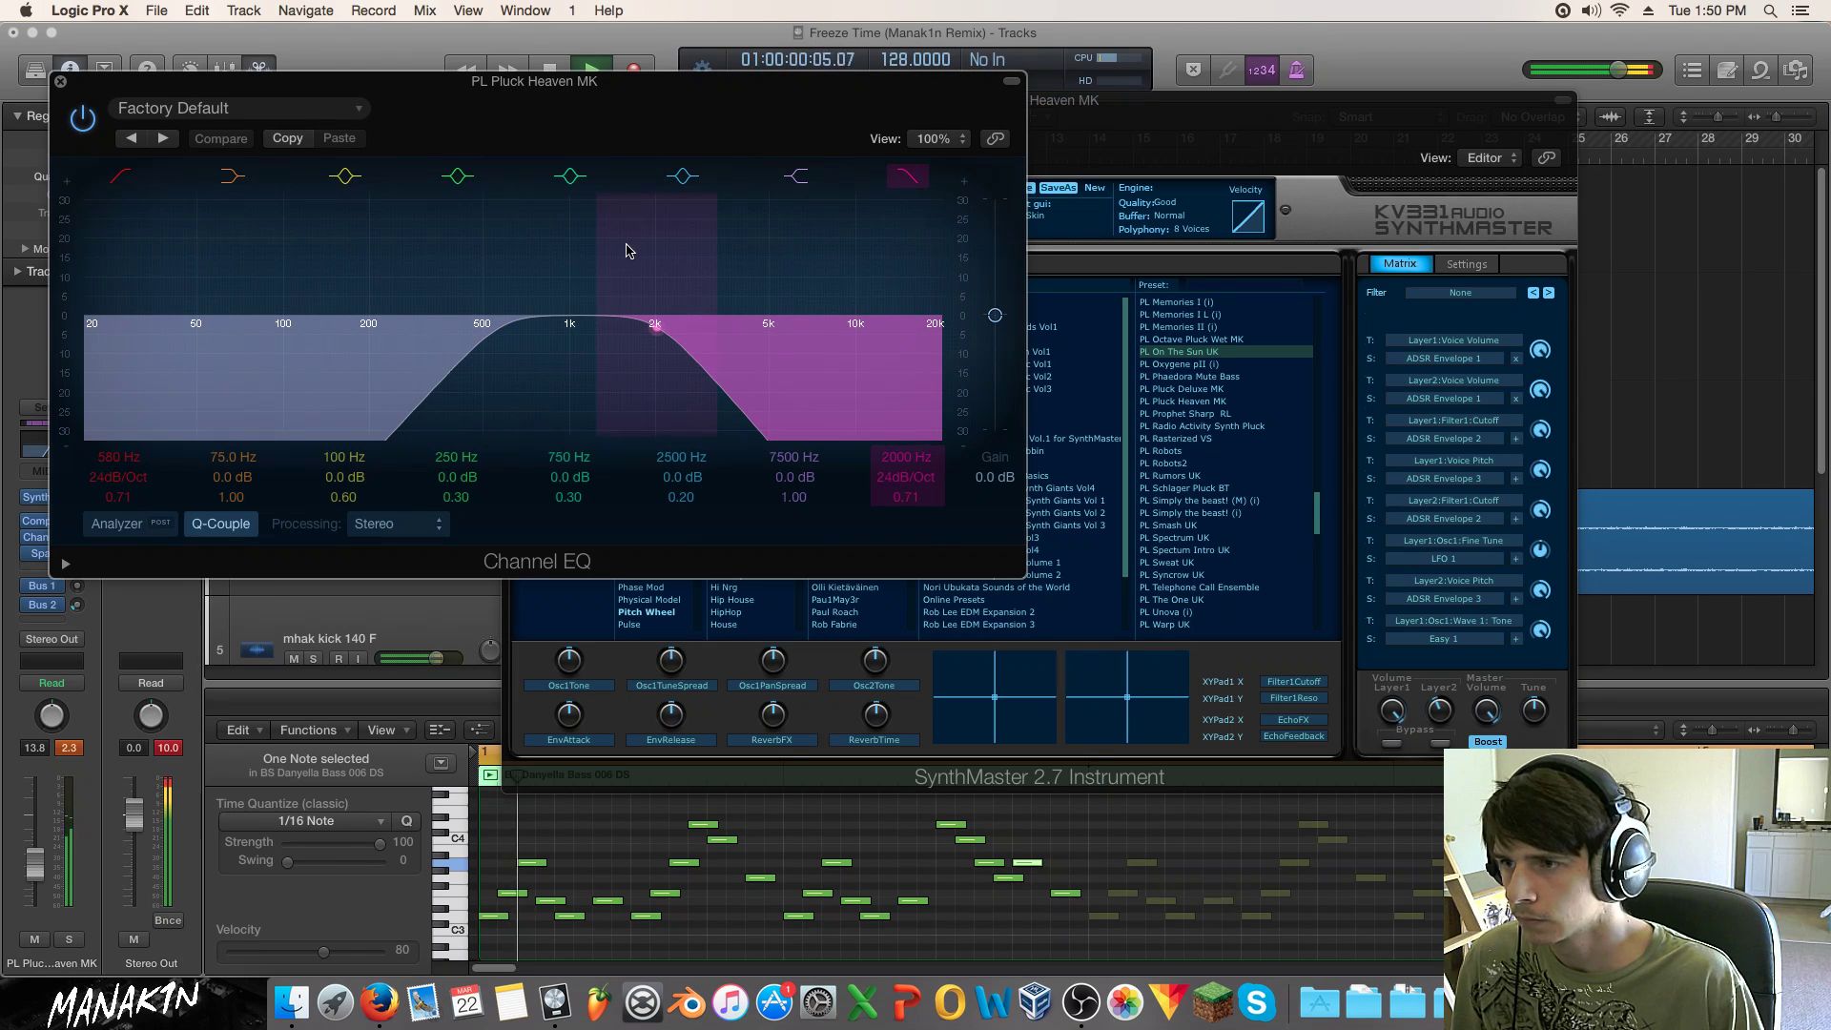
left_click_drag(654, 259, 628, 336)
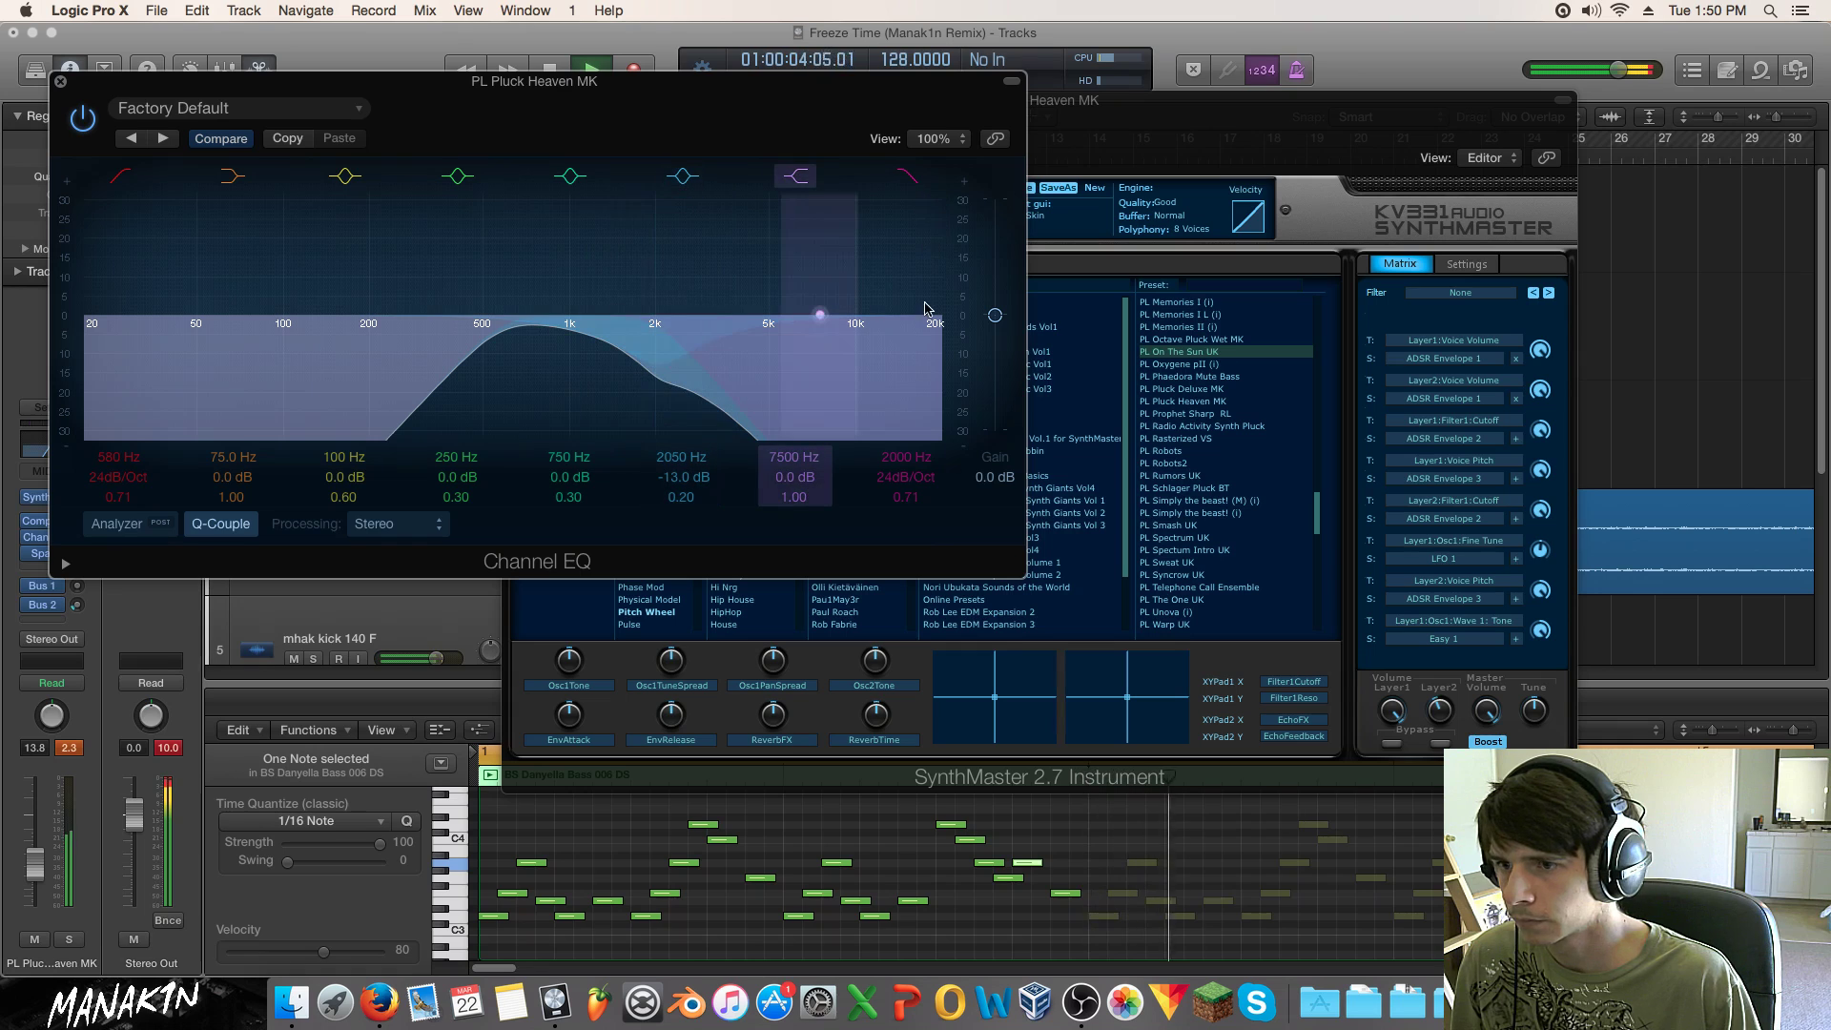
left_click(907, 176)
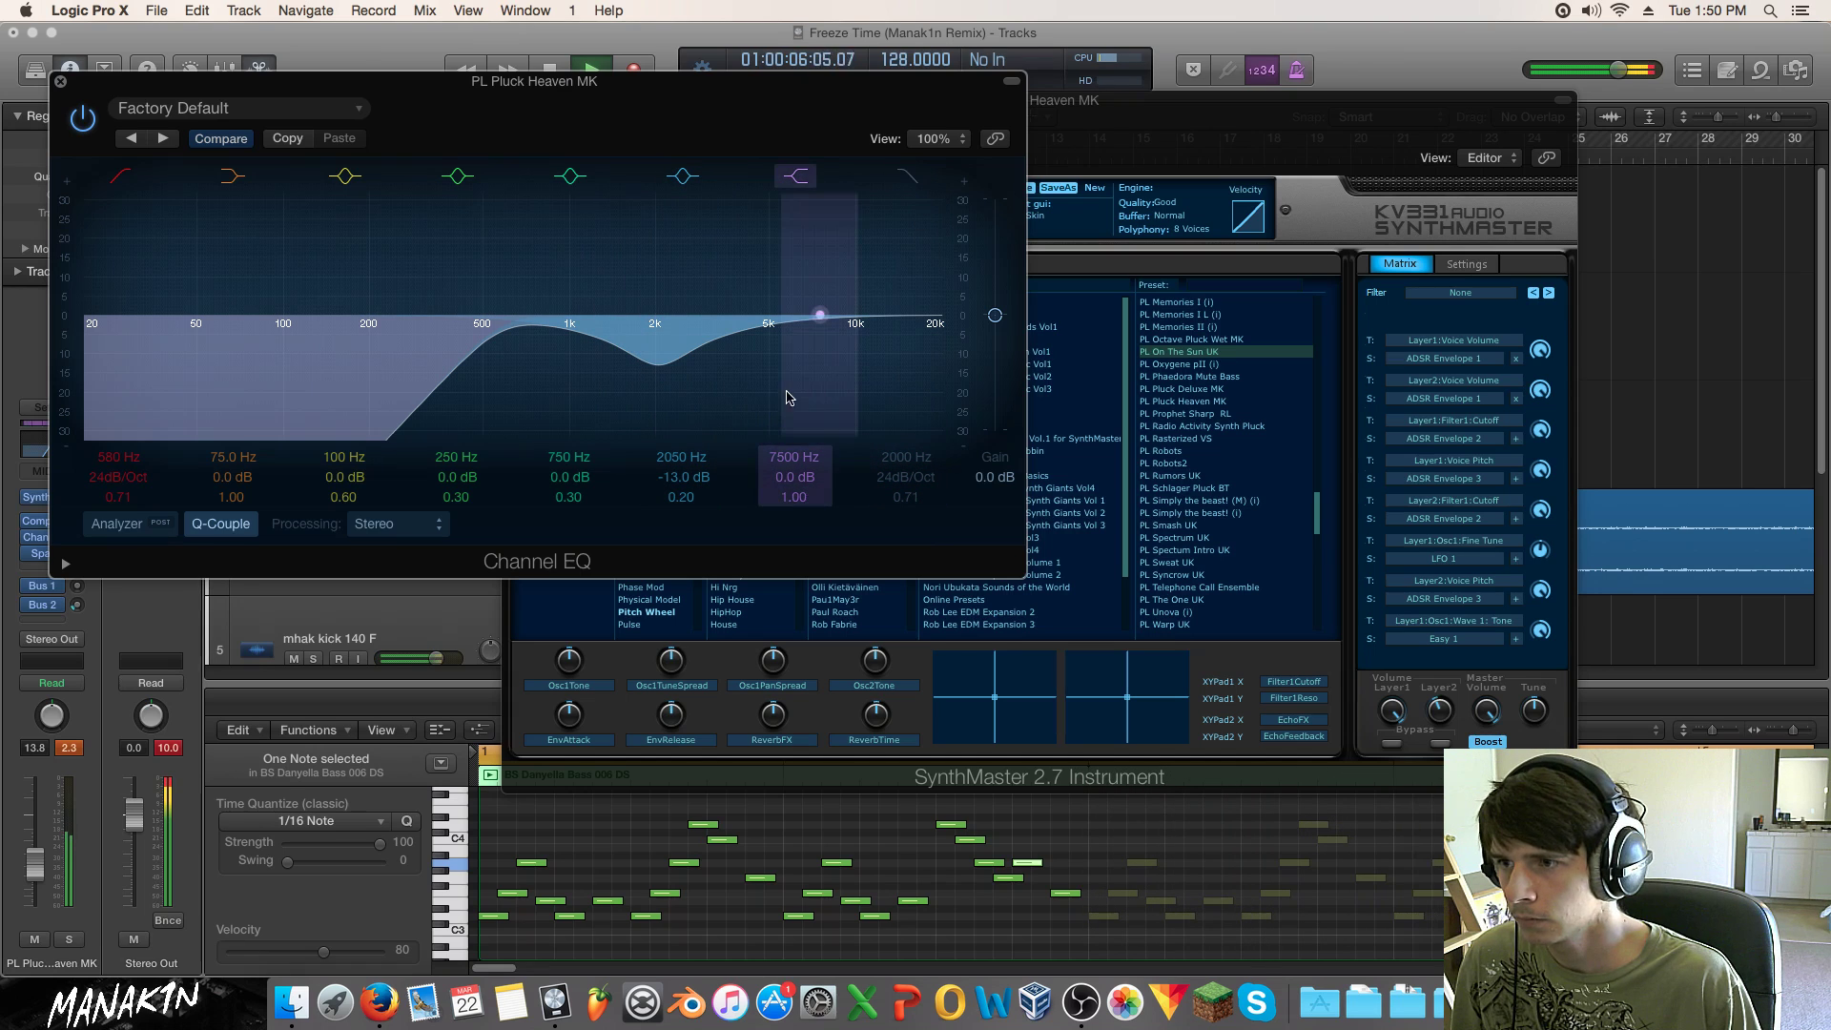
left_click(907, 178)
left_click_drag(651, 270, 703, 286)
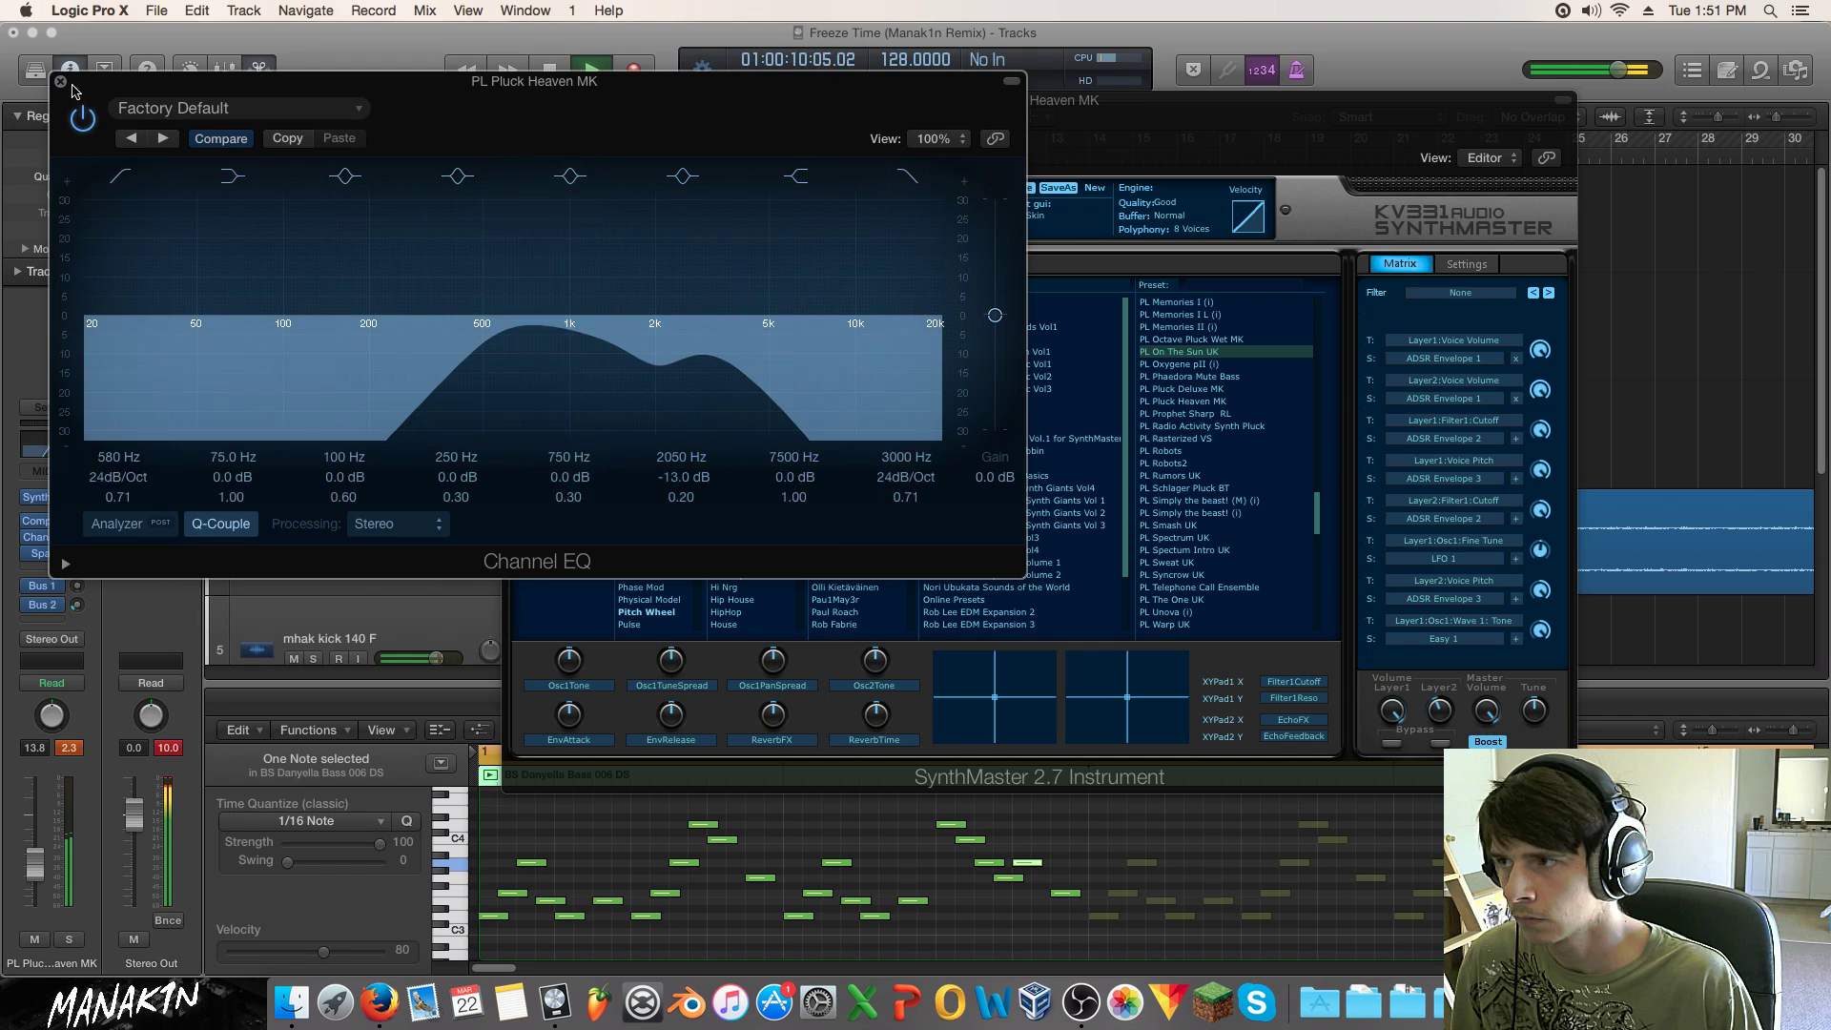
left_click(60, 81)
left_click(515, 99)
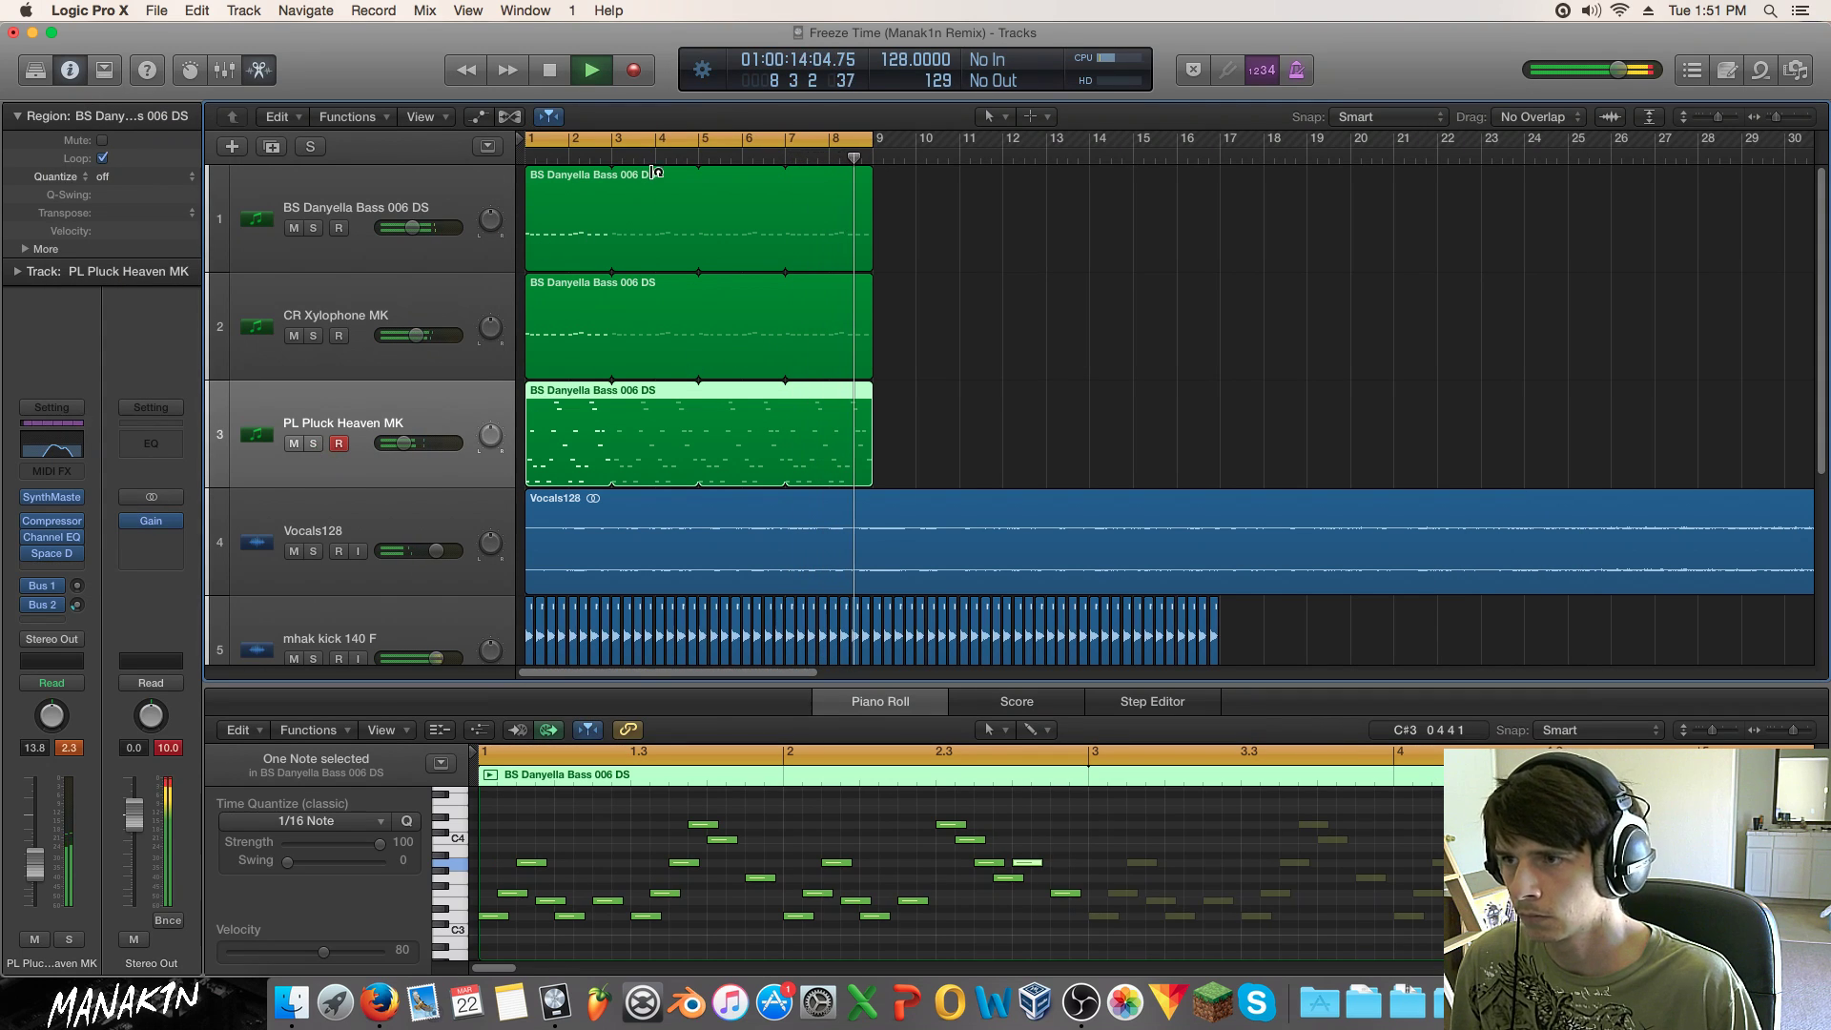
Step: Stop playback, return to the start, and drag the PL Pluck Heaven MK region to begin at bar 9
key("space")
key("Return")
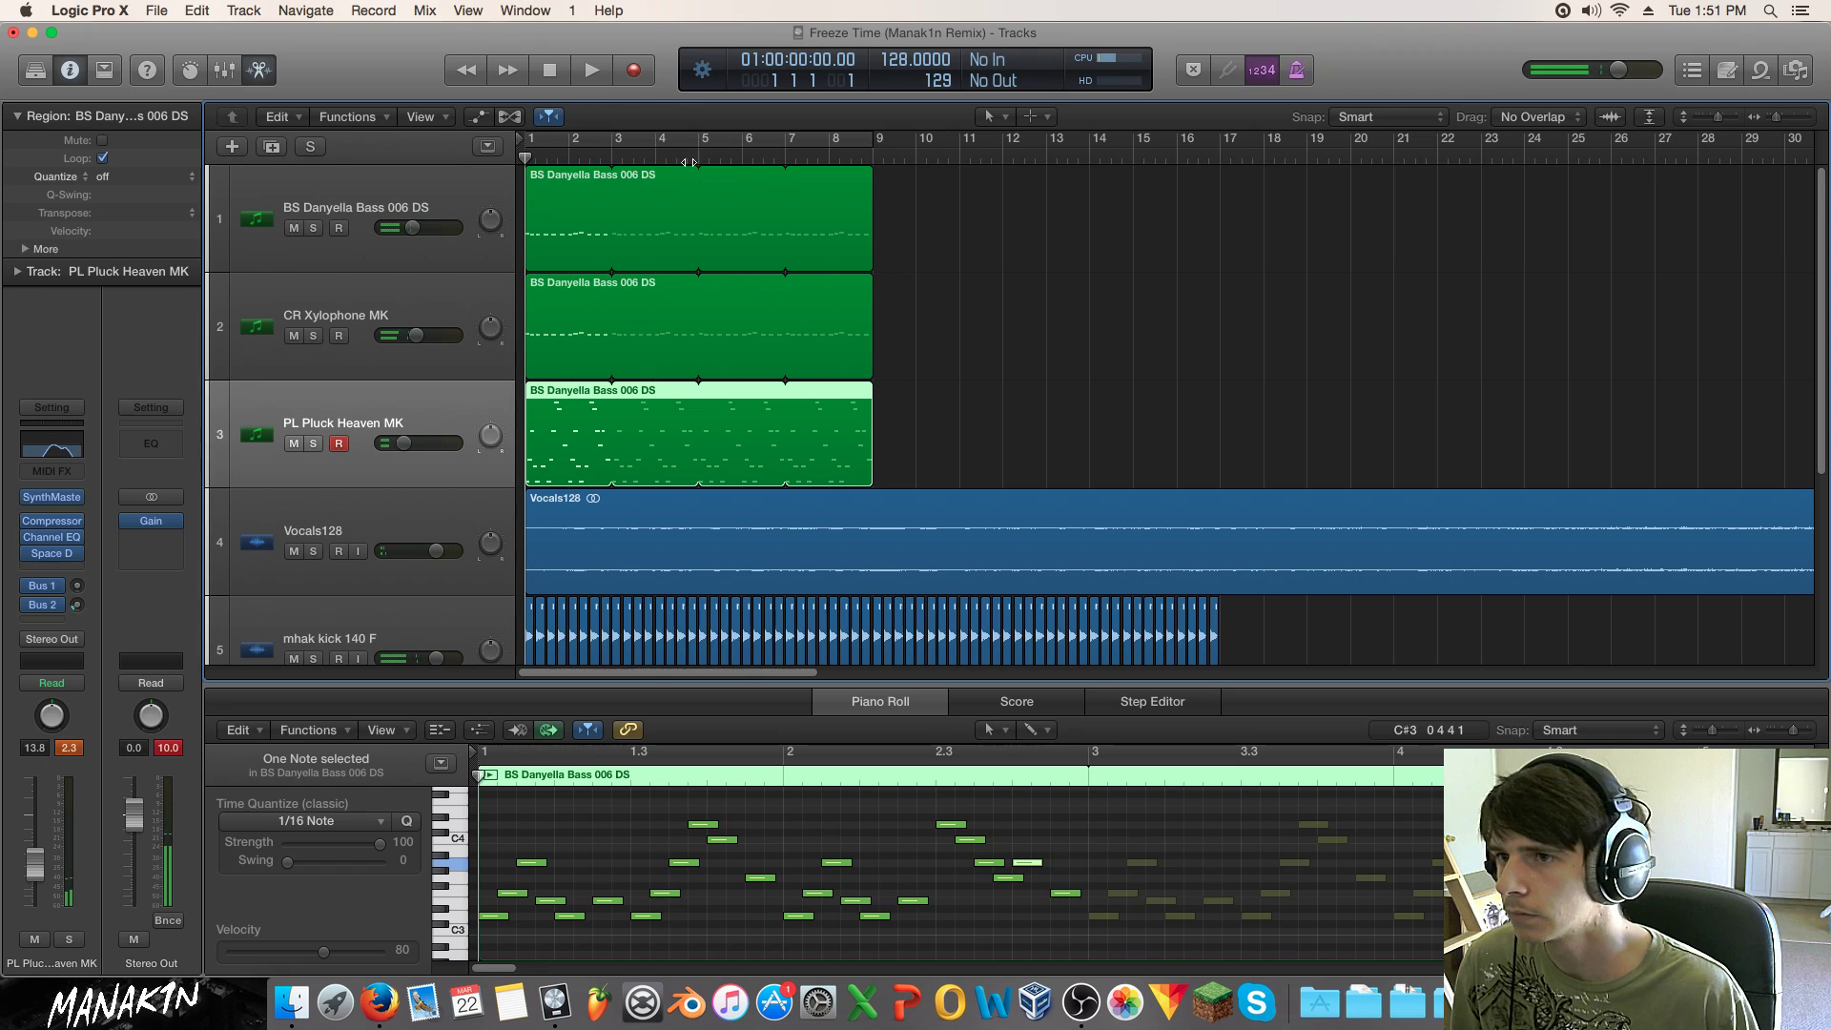
left_click_drag(761, 410, 1109, 411)
left_click(1069, 302)
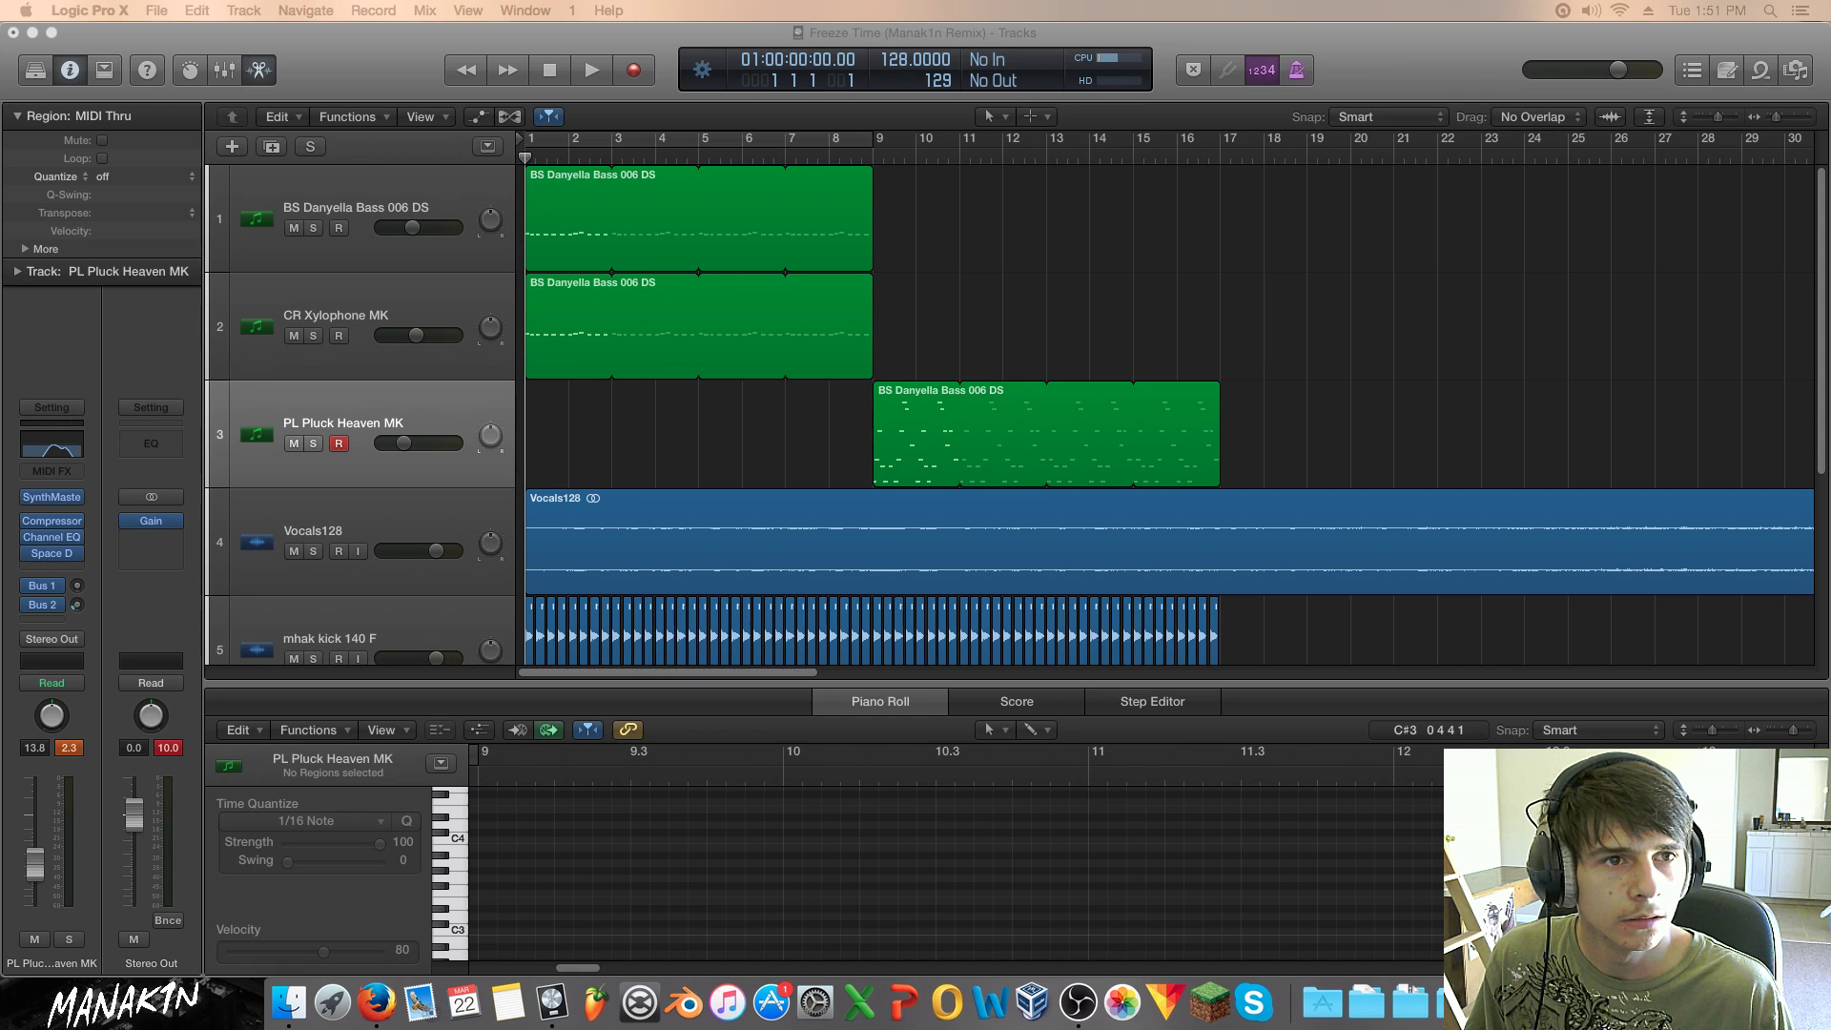
Step: Open Kick Drums - Project 1 from the Downloads stack, keeping the remix project open
key("super+Tab")
left_click(1492, 997)
left_click(1486, 996)
left_click(1488, 901)
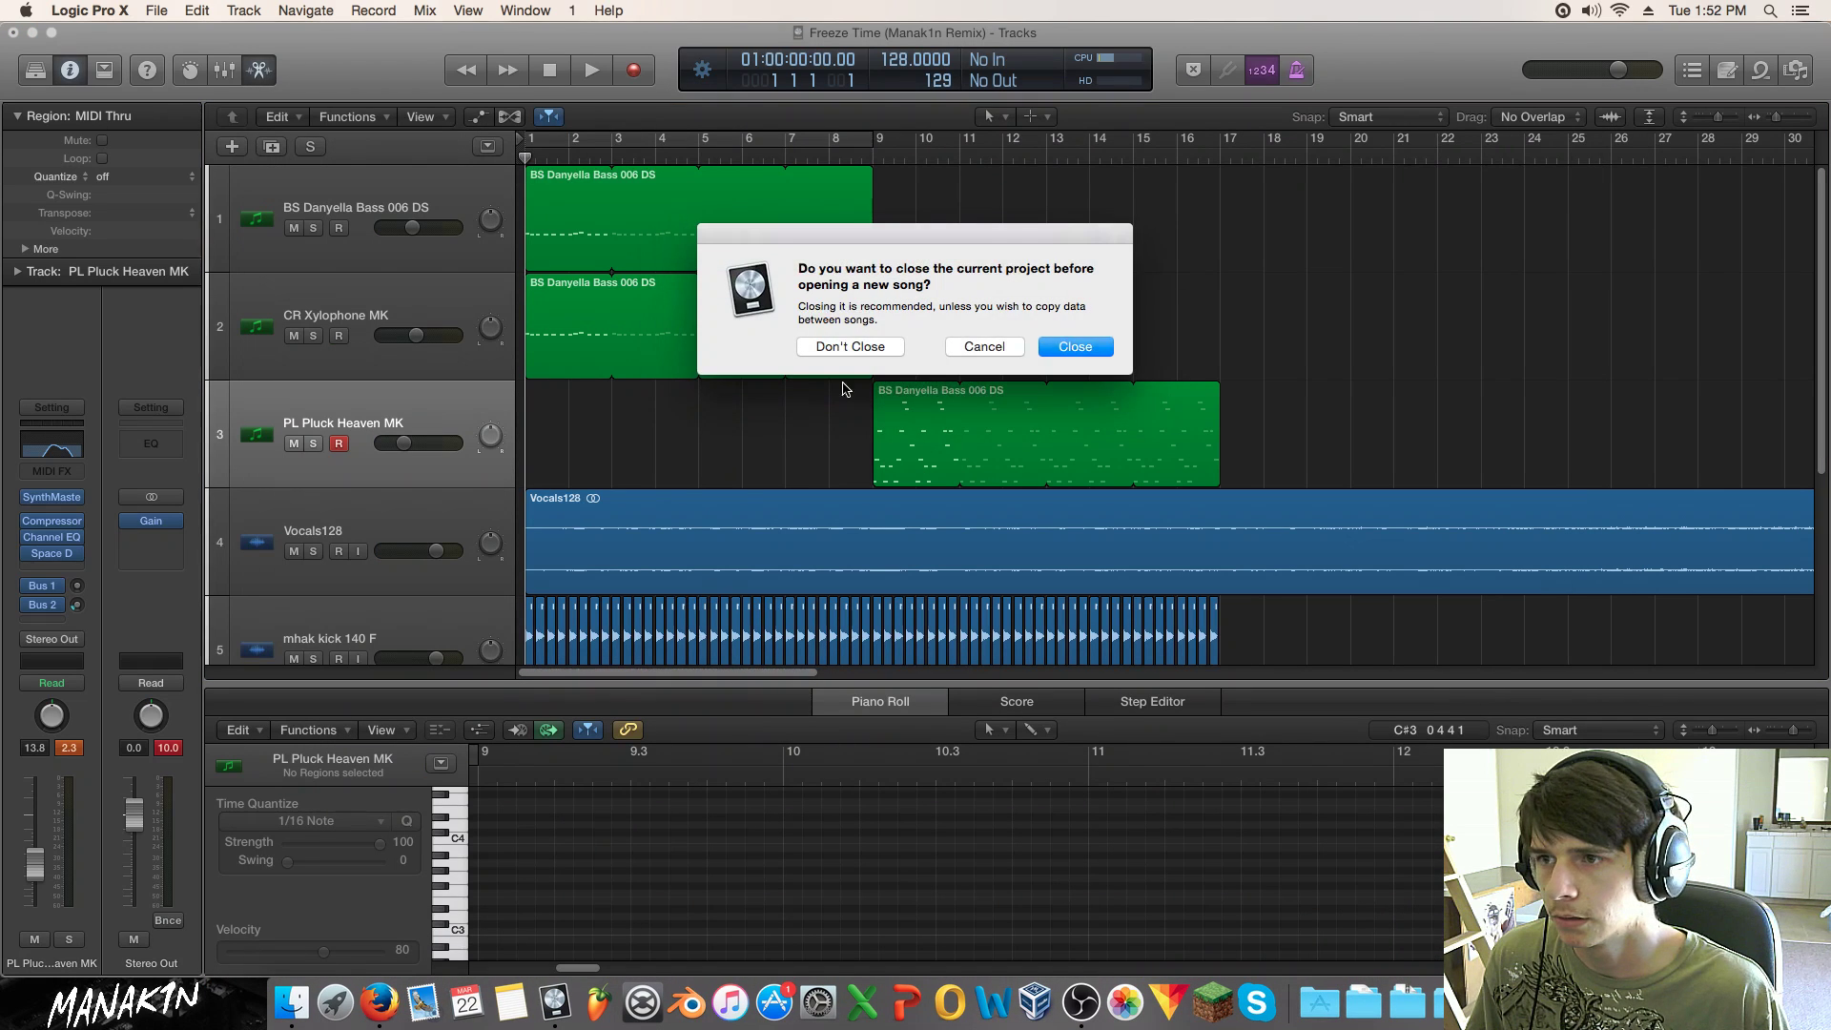
left_click(870, 348)
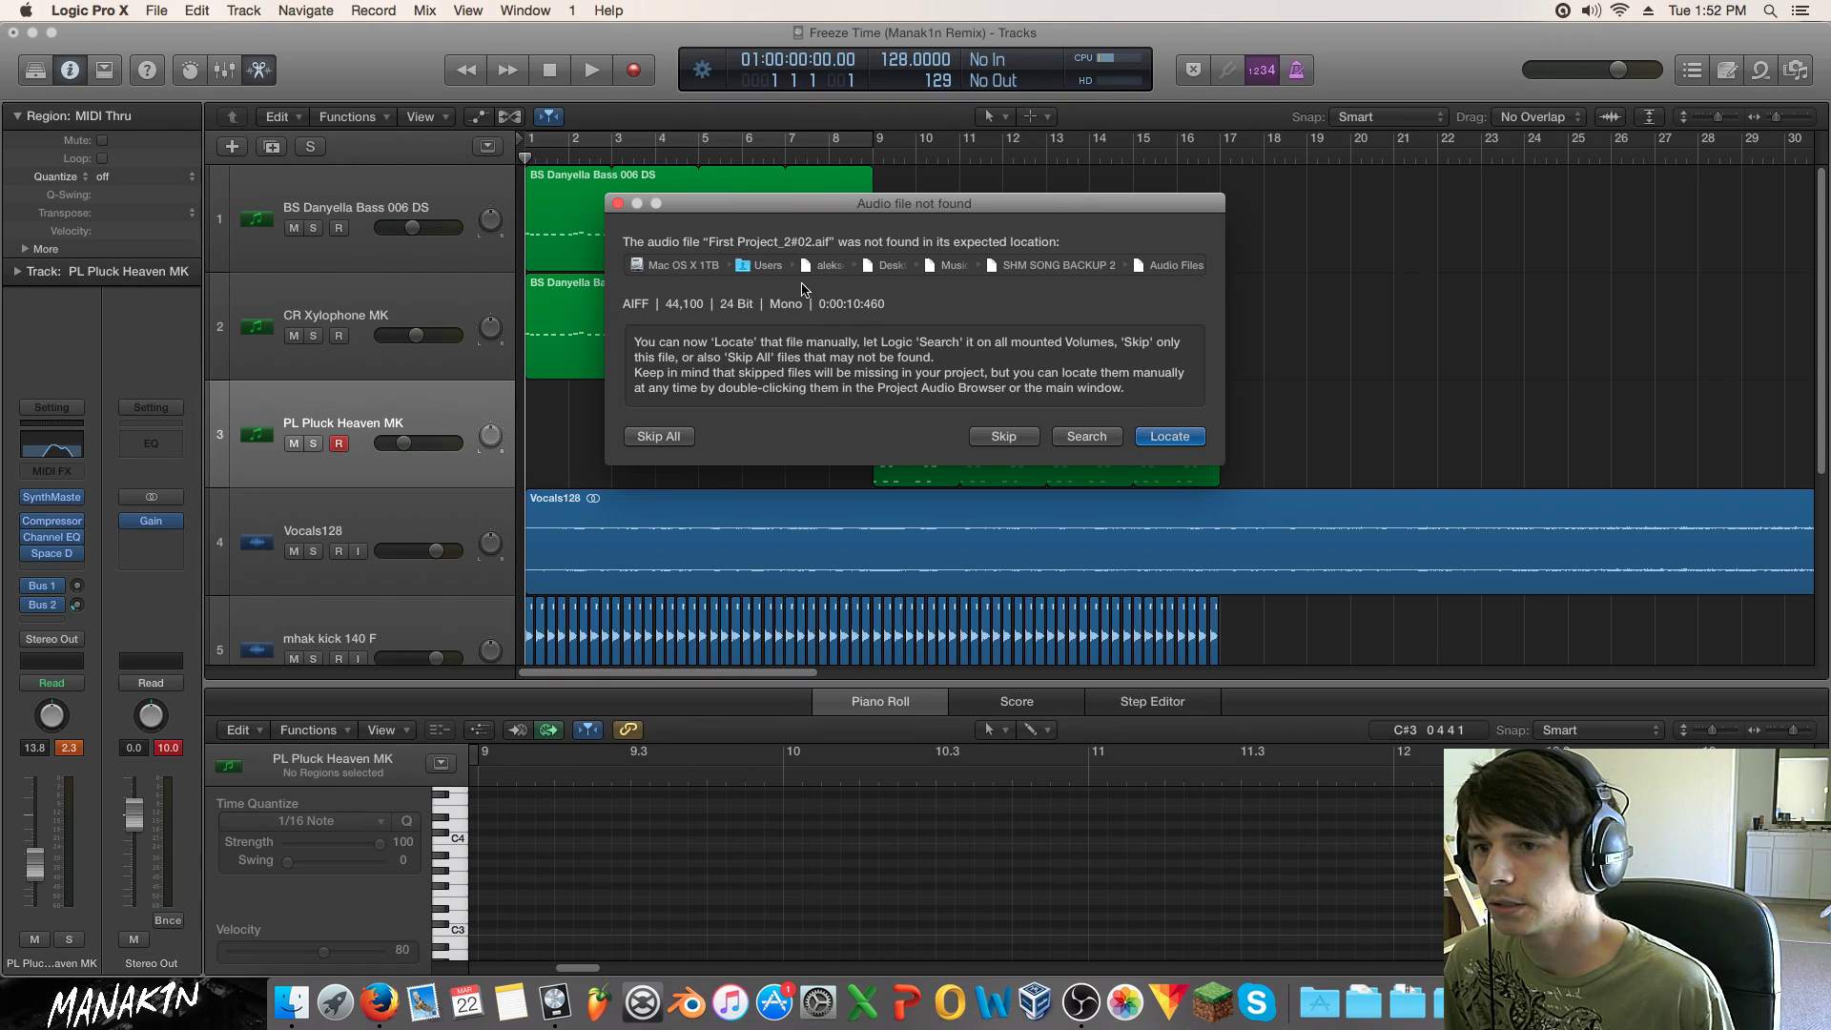
Step: Skip each missing audio file, including Tribal-Kick, then Skip All for the rest
left_click(997, 438)
left_click(996, 439)
left_click(996, 440)
left_click(996, 440)
left_click(996, 440)
left_click(681, 442)
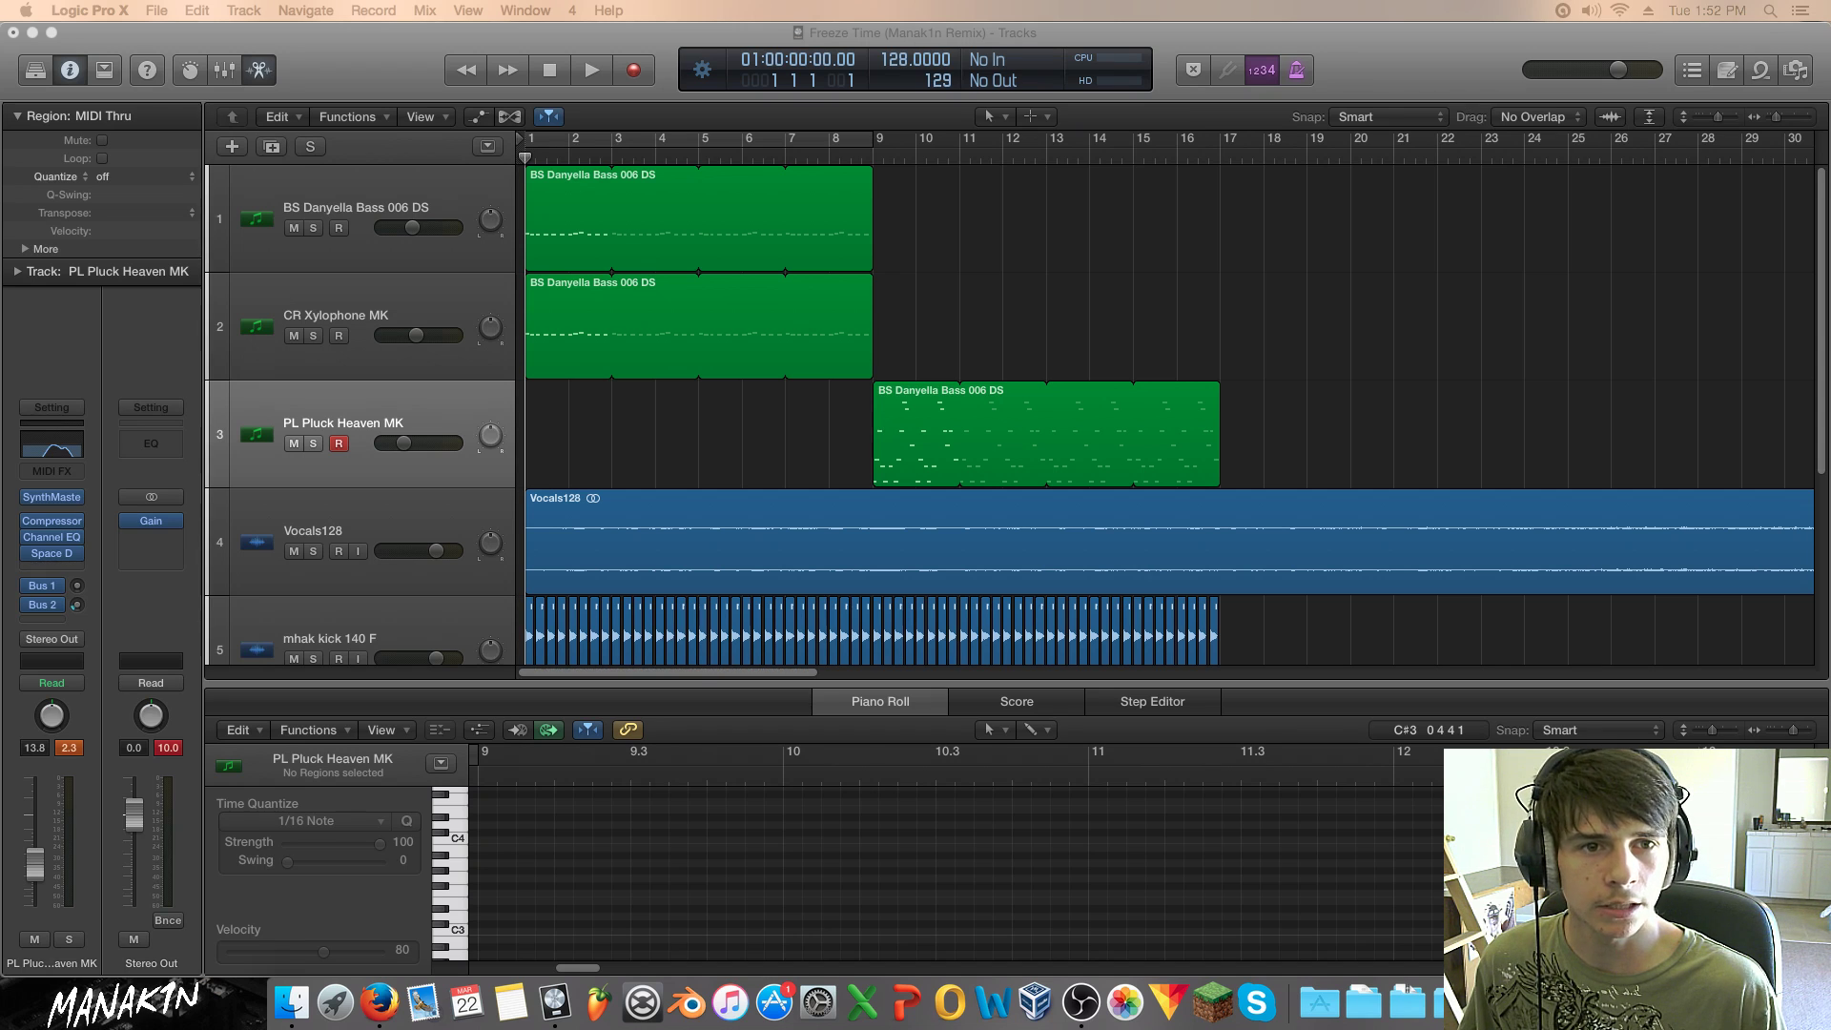
key("1")
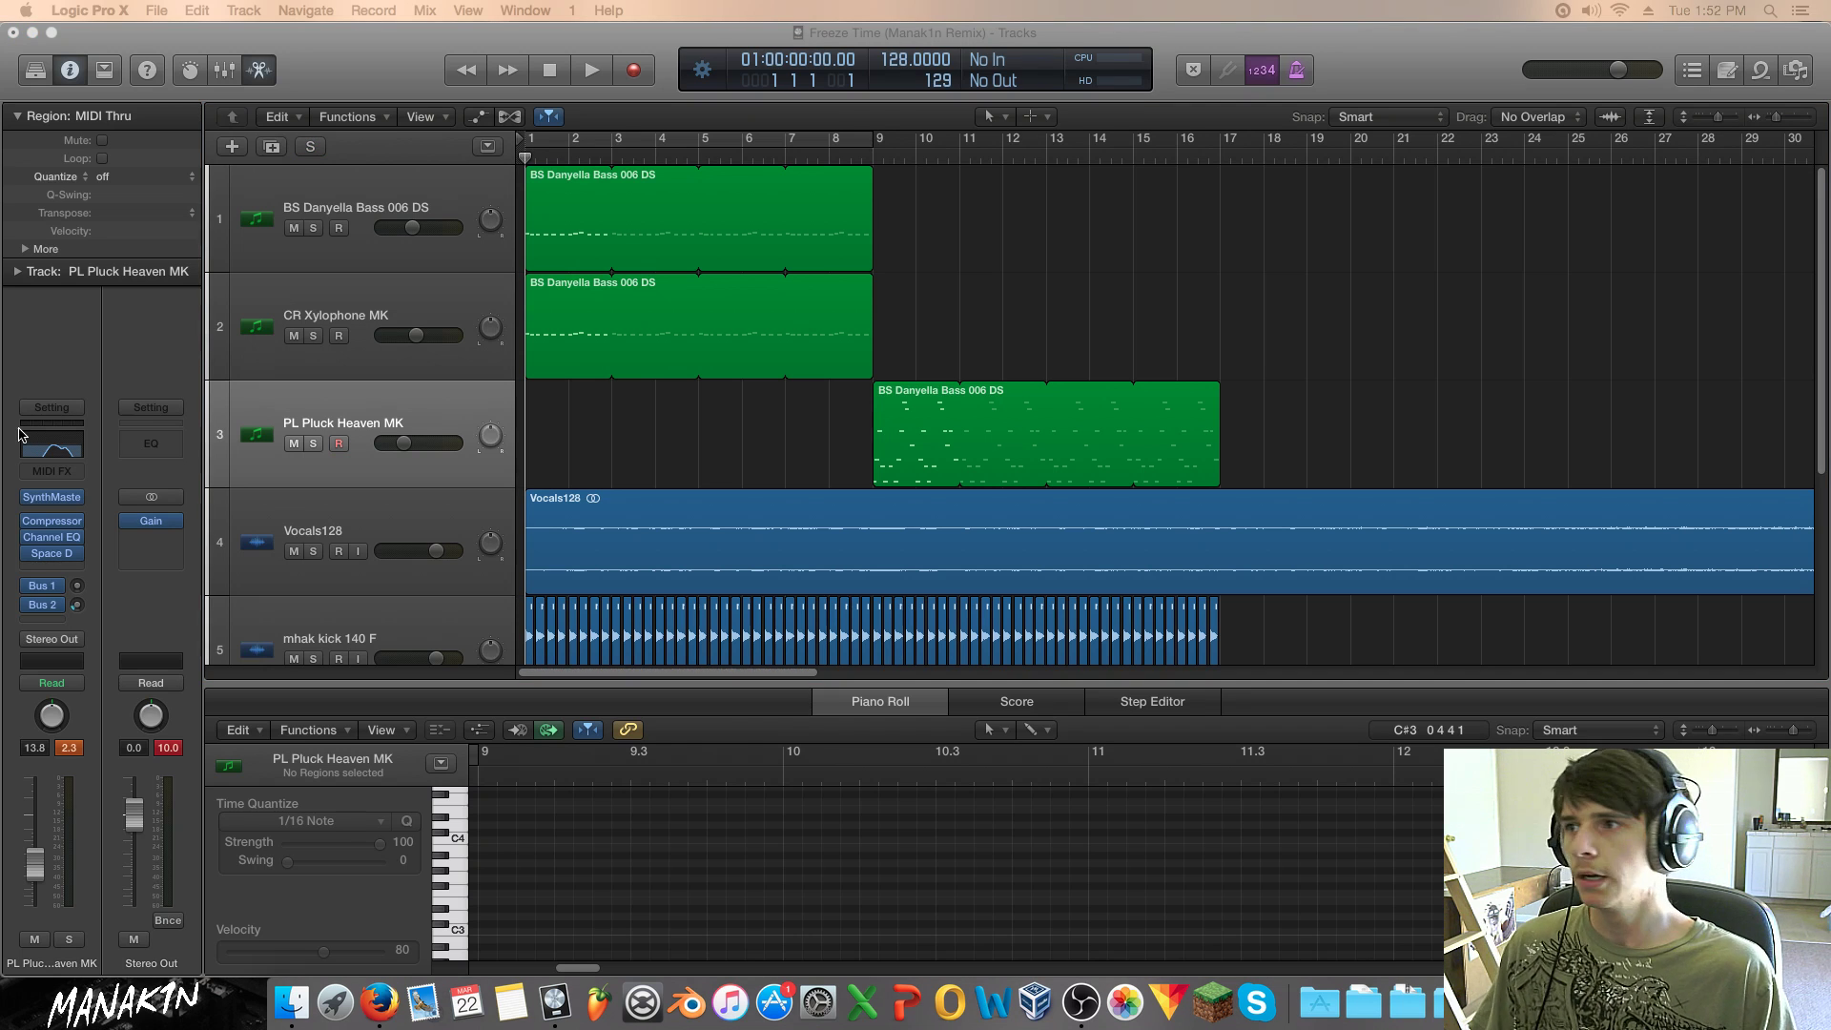
left_click(145, 10)
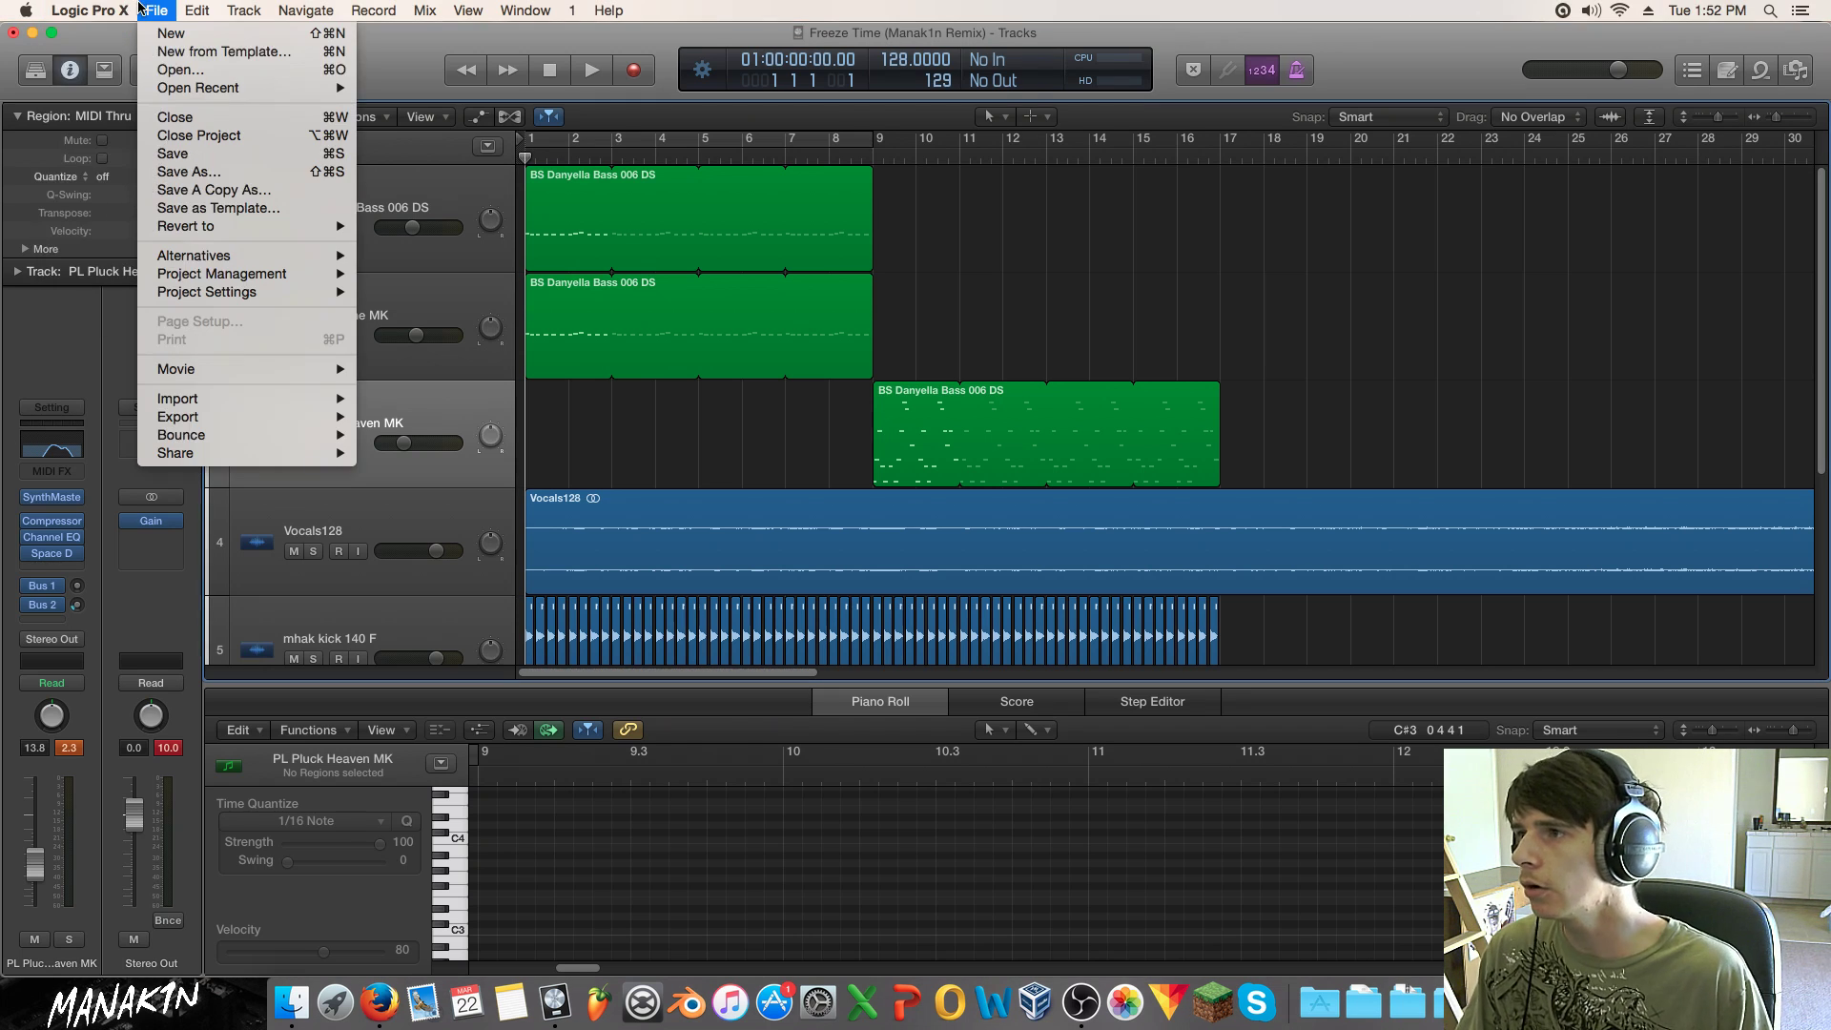
left_click(193, 174)
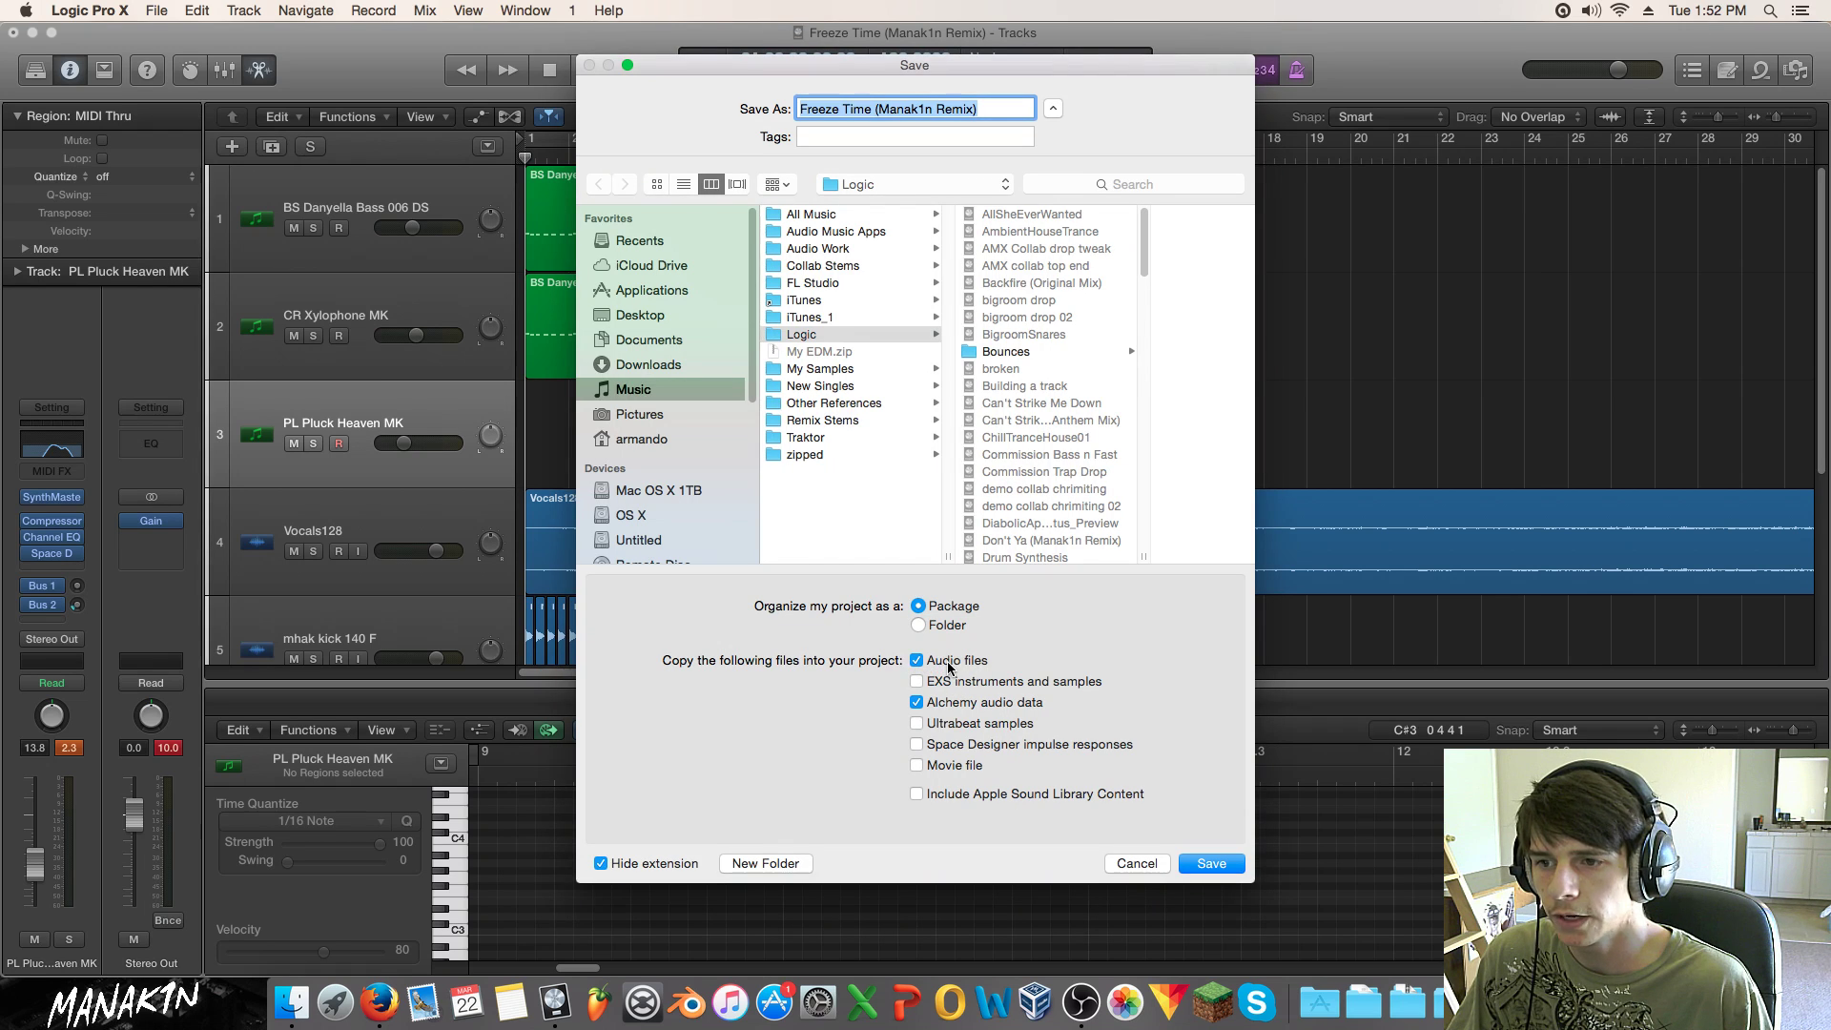
left_click(1135, 864)
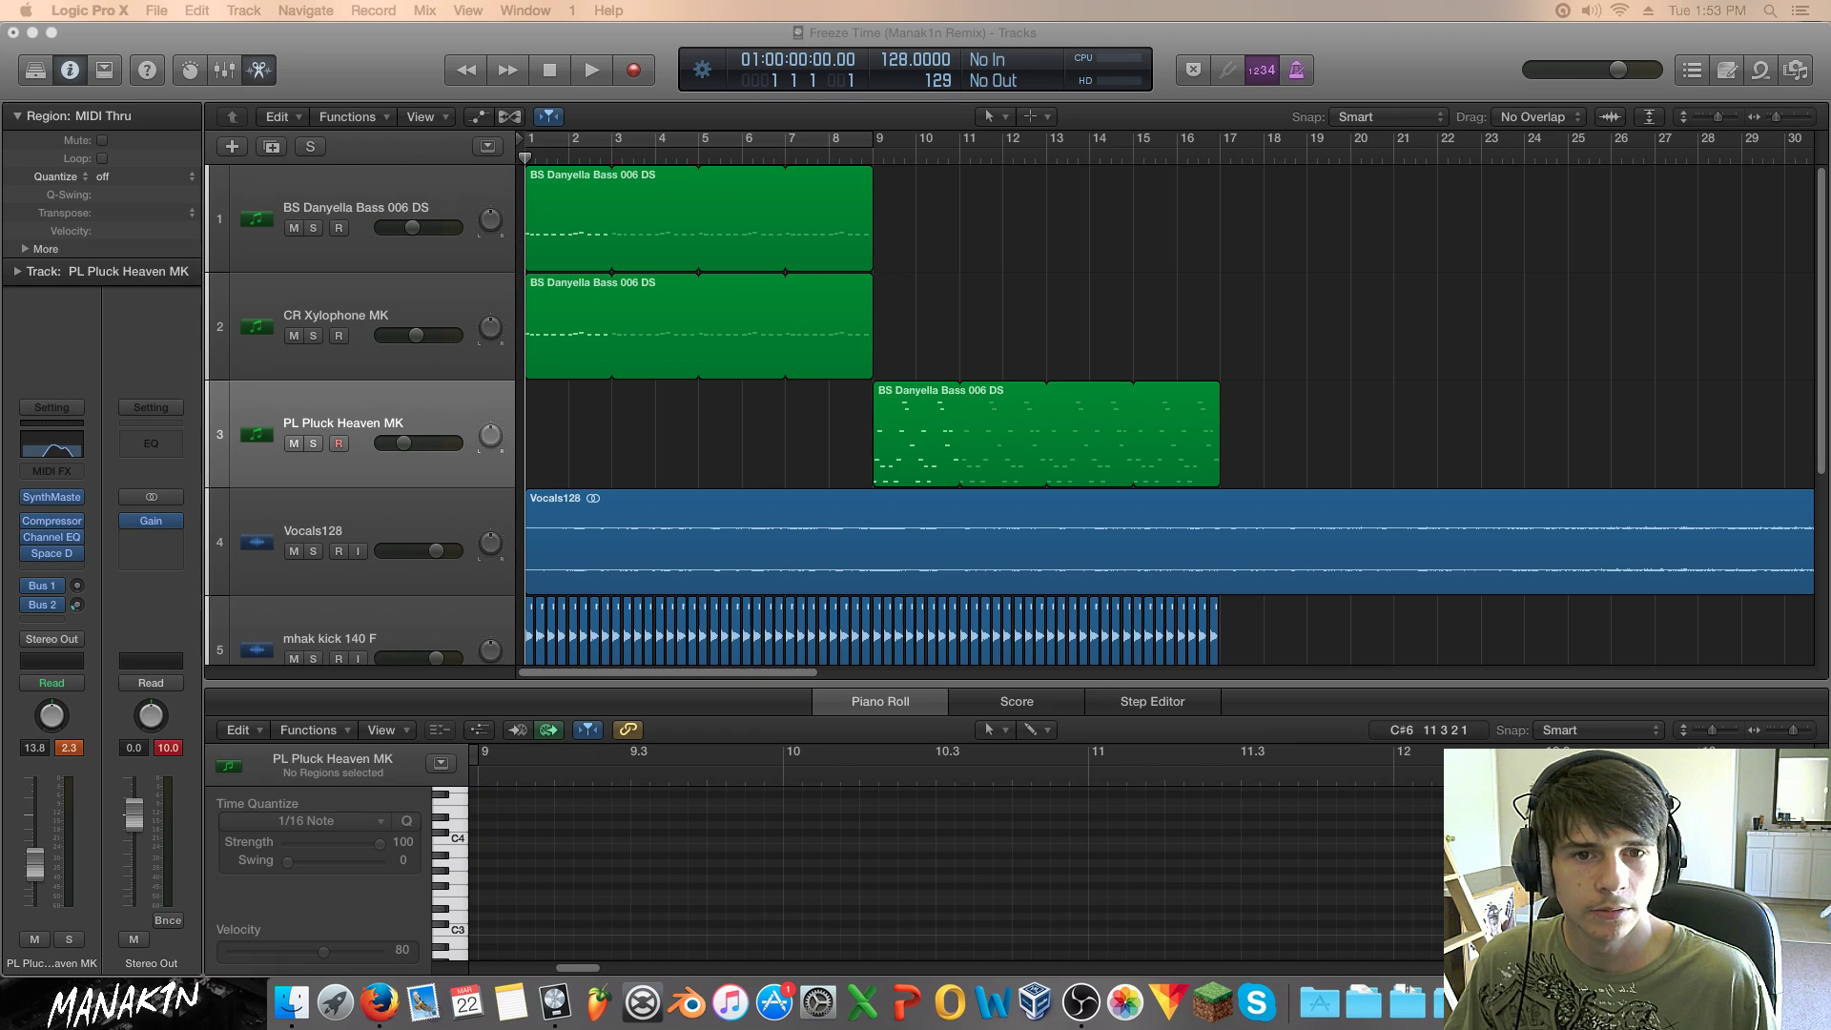
Step: Focus the remix window, return the playhead to bar 1, and fan open the Downloads stack
left_click(1541, 296)
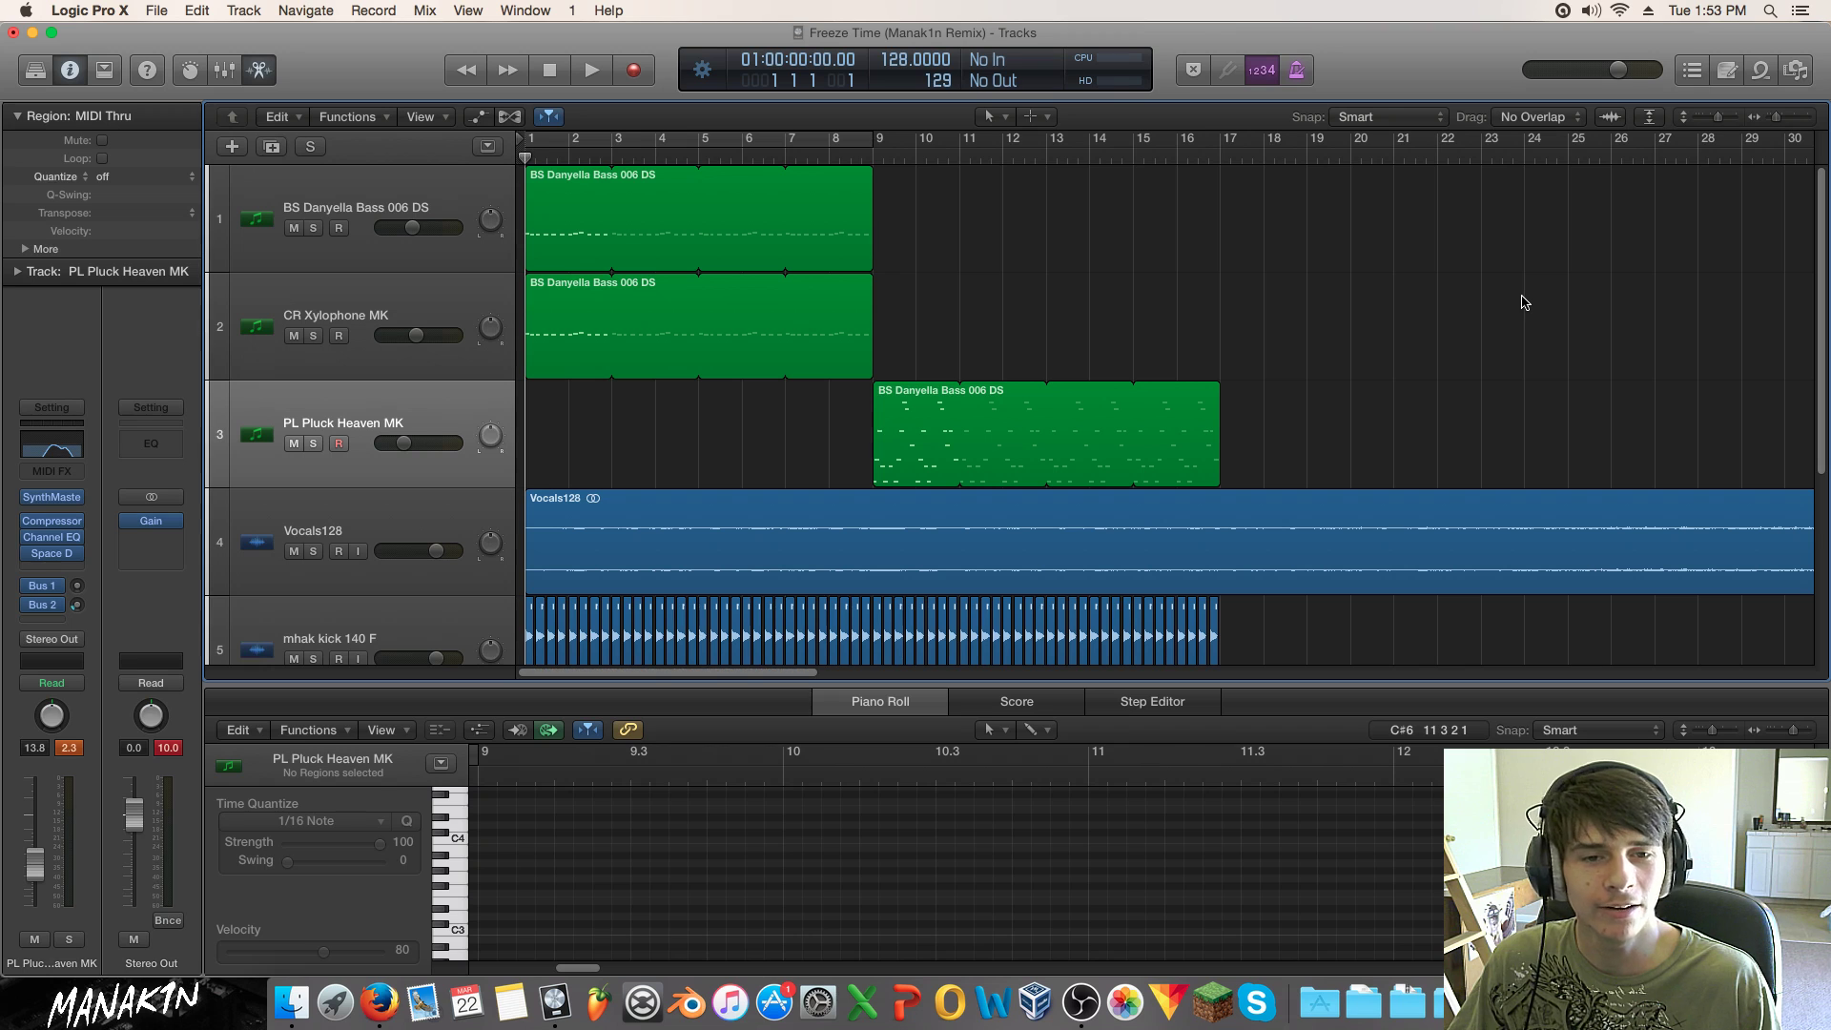
key("Return")
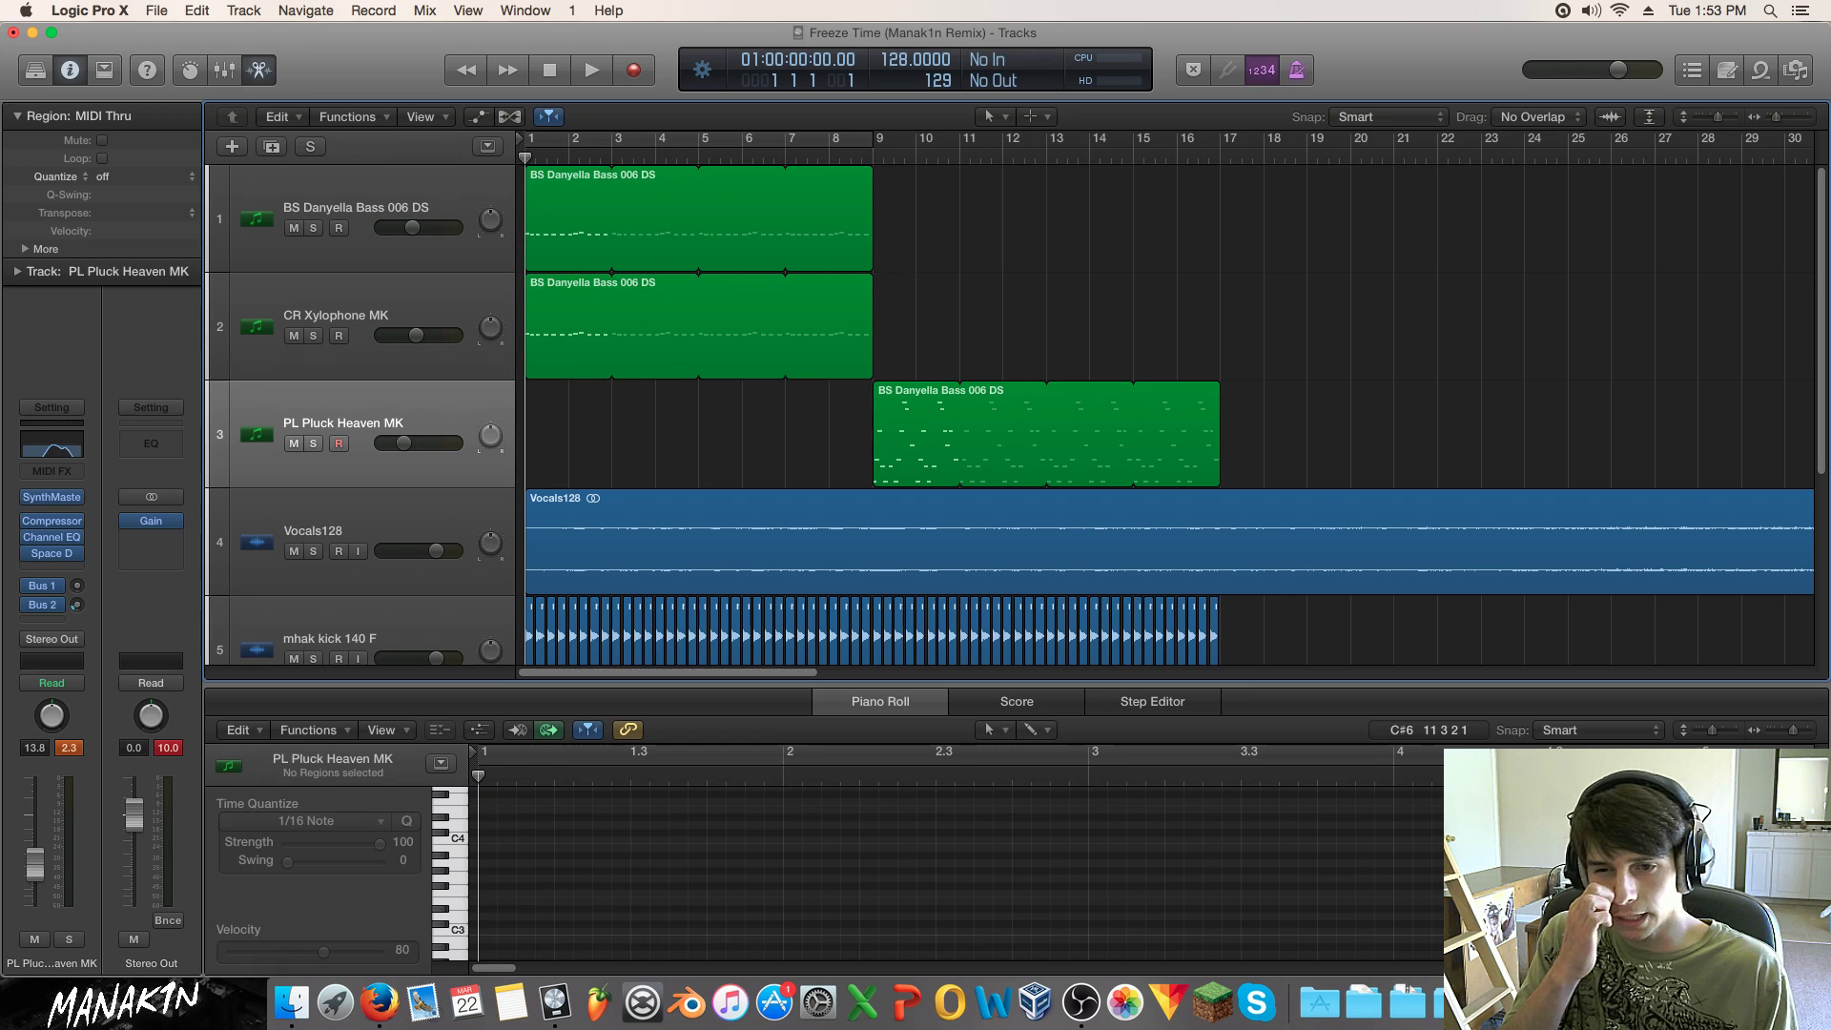
left_click(1483, 997)
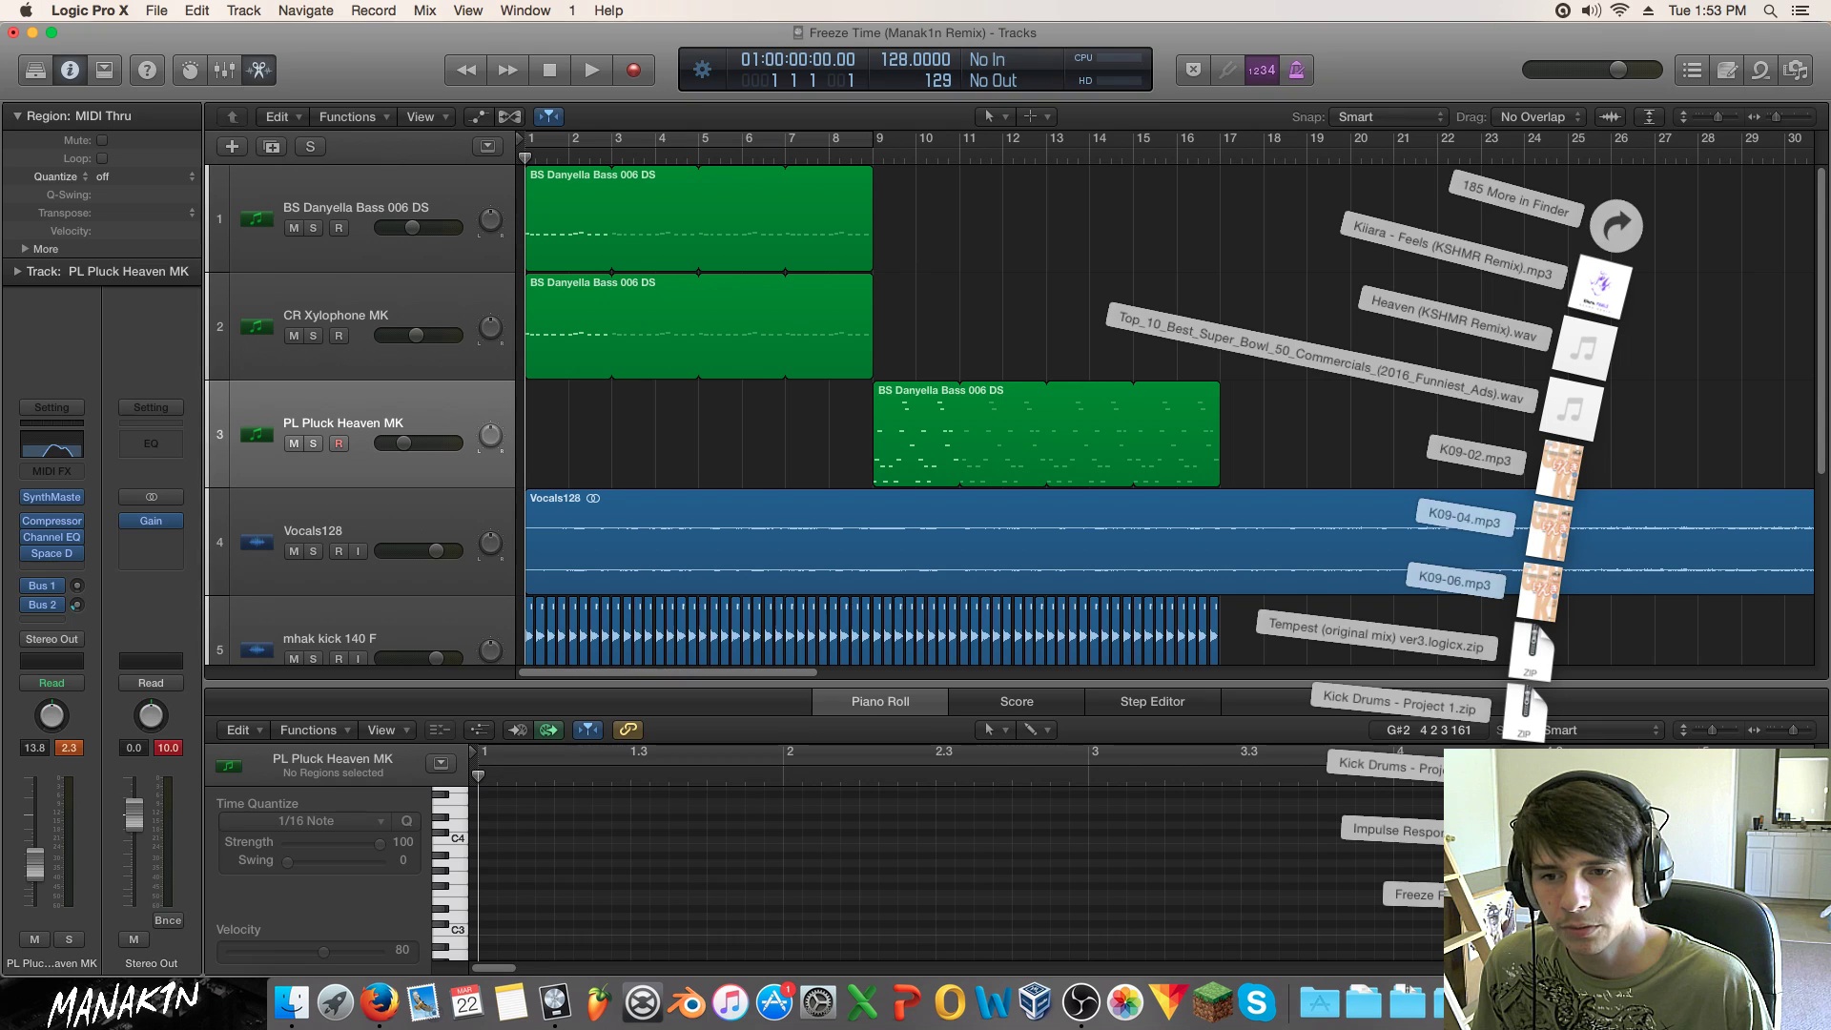
Step: Open and close the empty Freeze Files and Impulse Responses folders from Downloads
left_click(1615, 226)
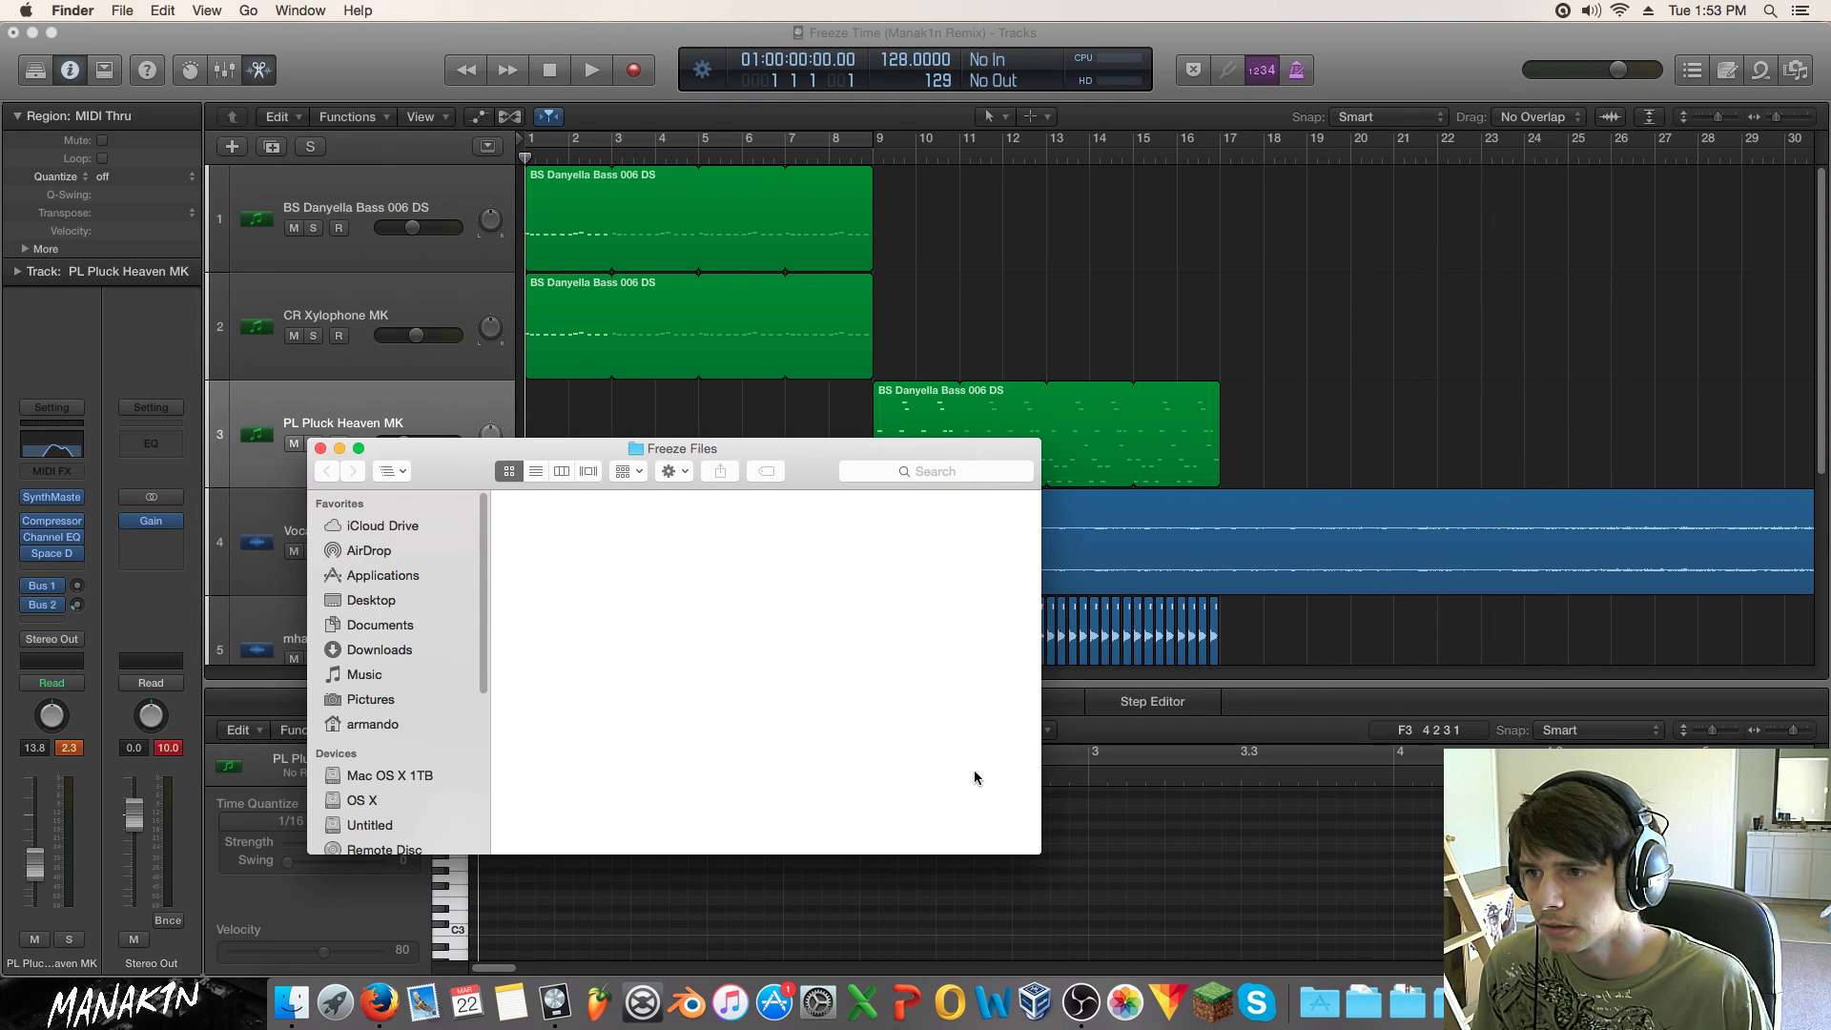
left_click(320, 449)
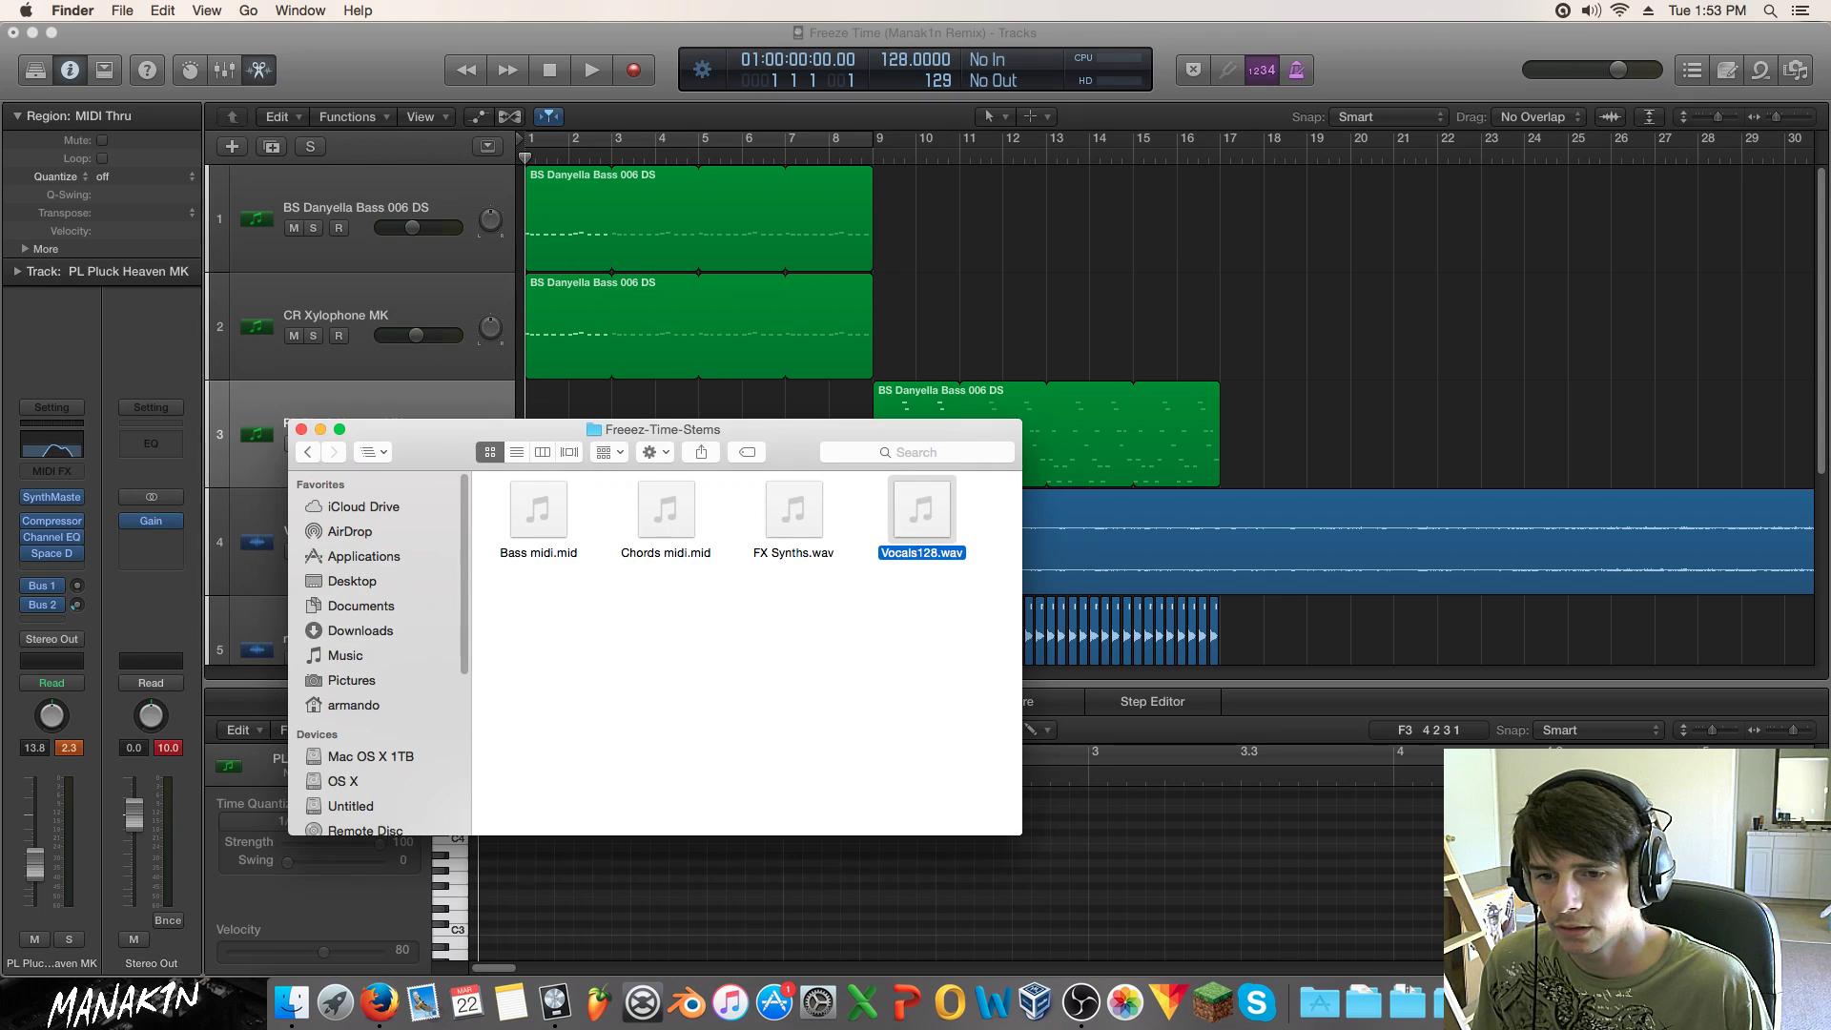
left_click(1492, 993)
left_click(1542, 524)
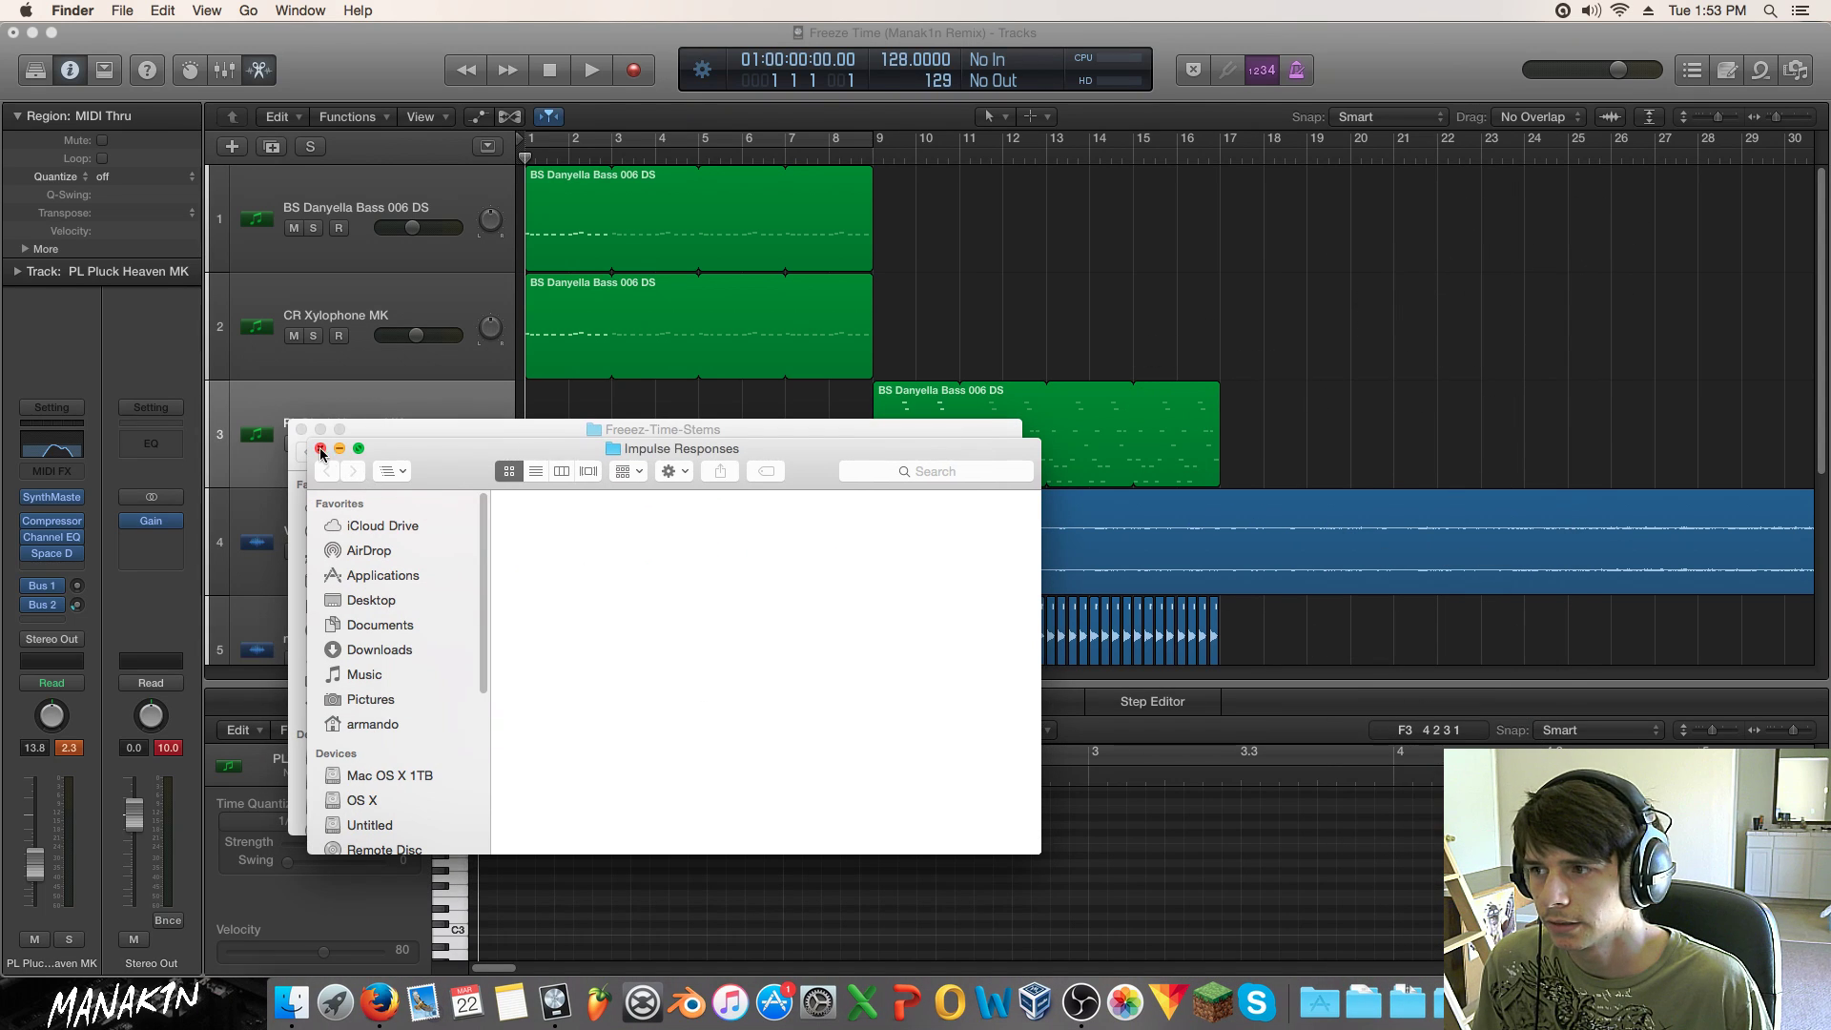
left_click(319, 448)
Step: Remove the Impulse Responses folder from the Downloads stack, close it, and return to the Logic remix
left_click(1492, 993)
left_click(1487, 994)
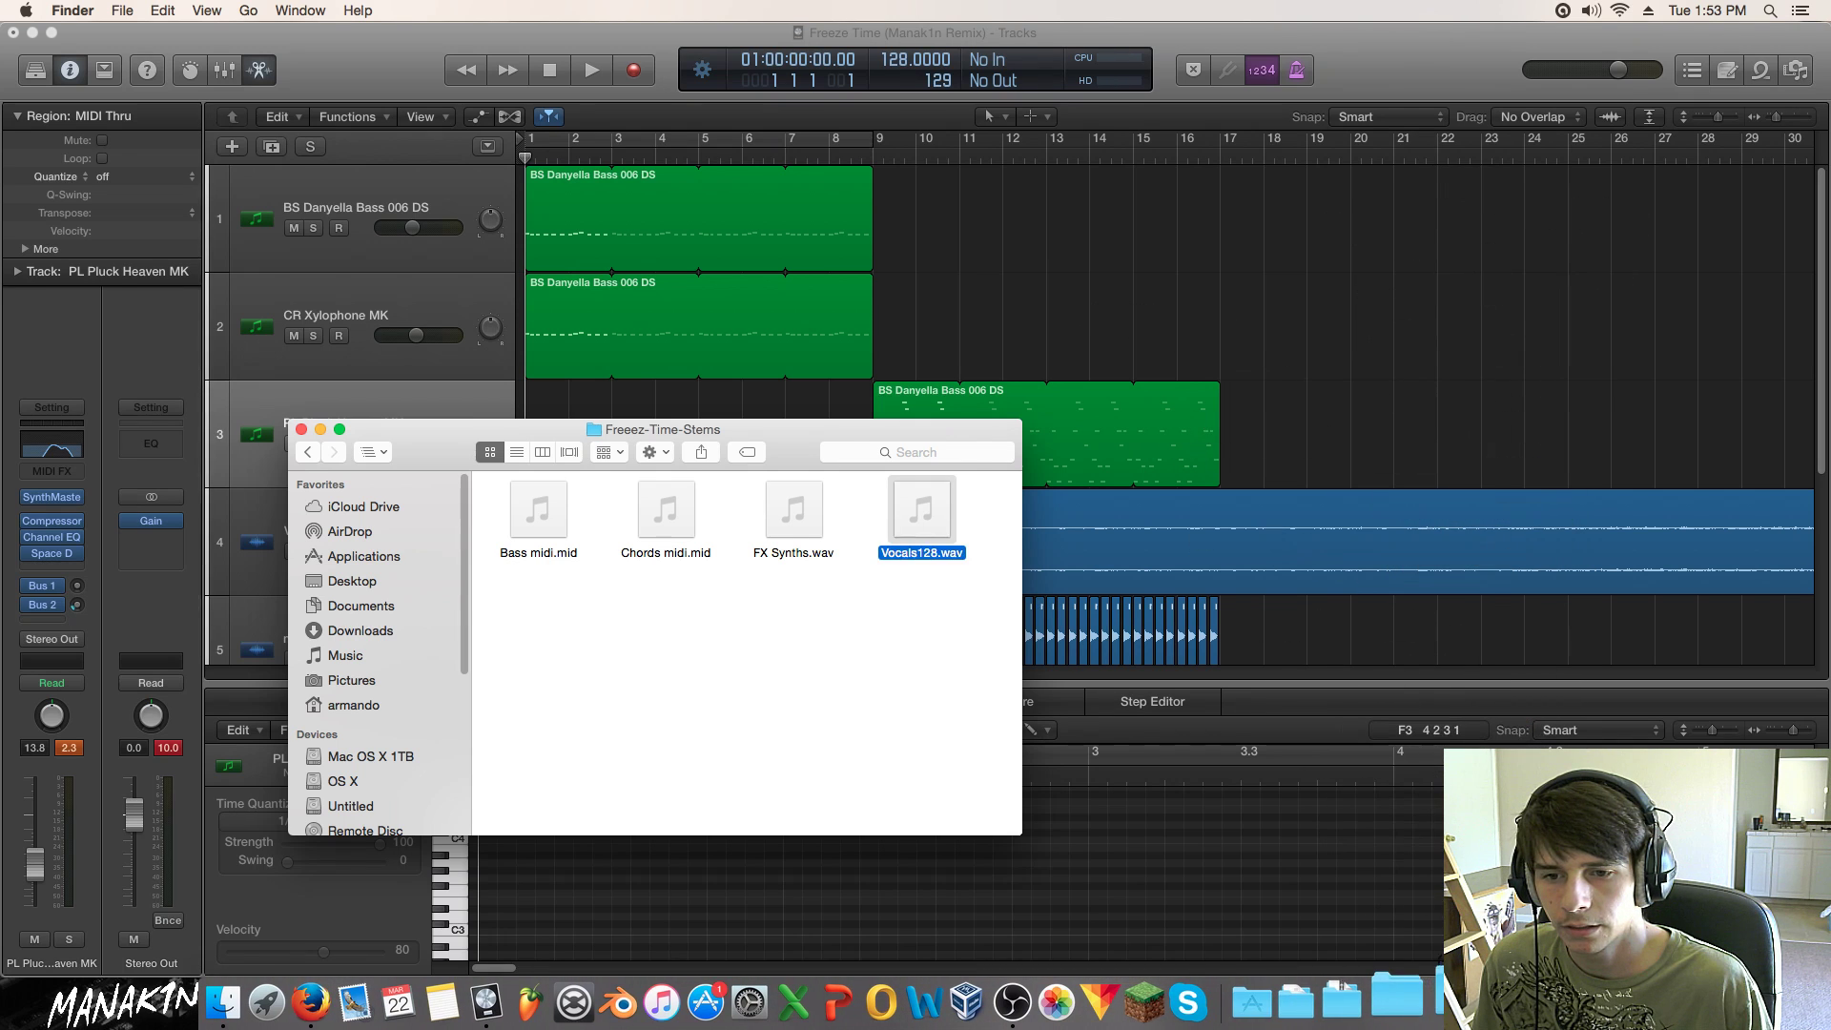
left_click(1491, 993)
left_click_drag(1506, 901, 1544, 997)
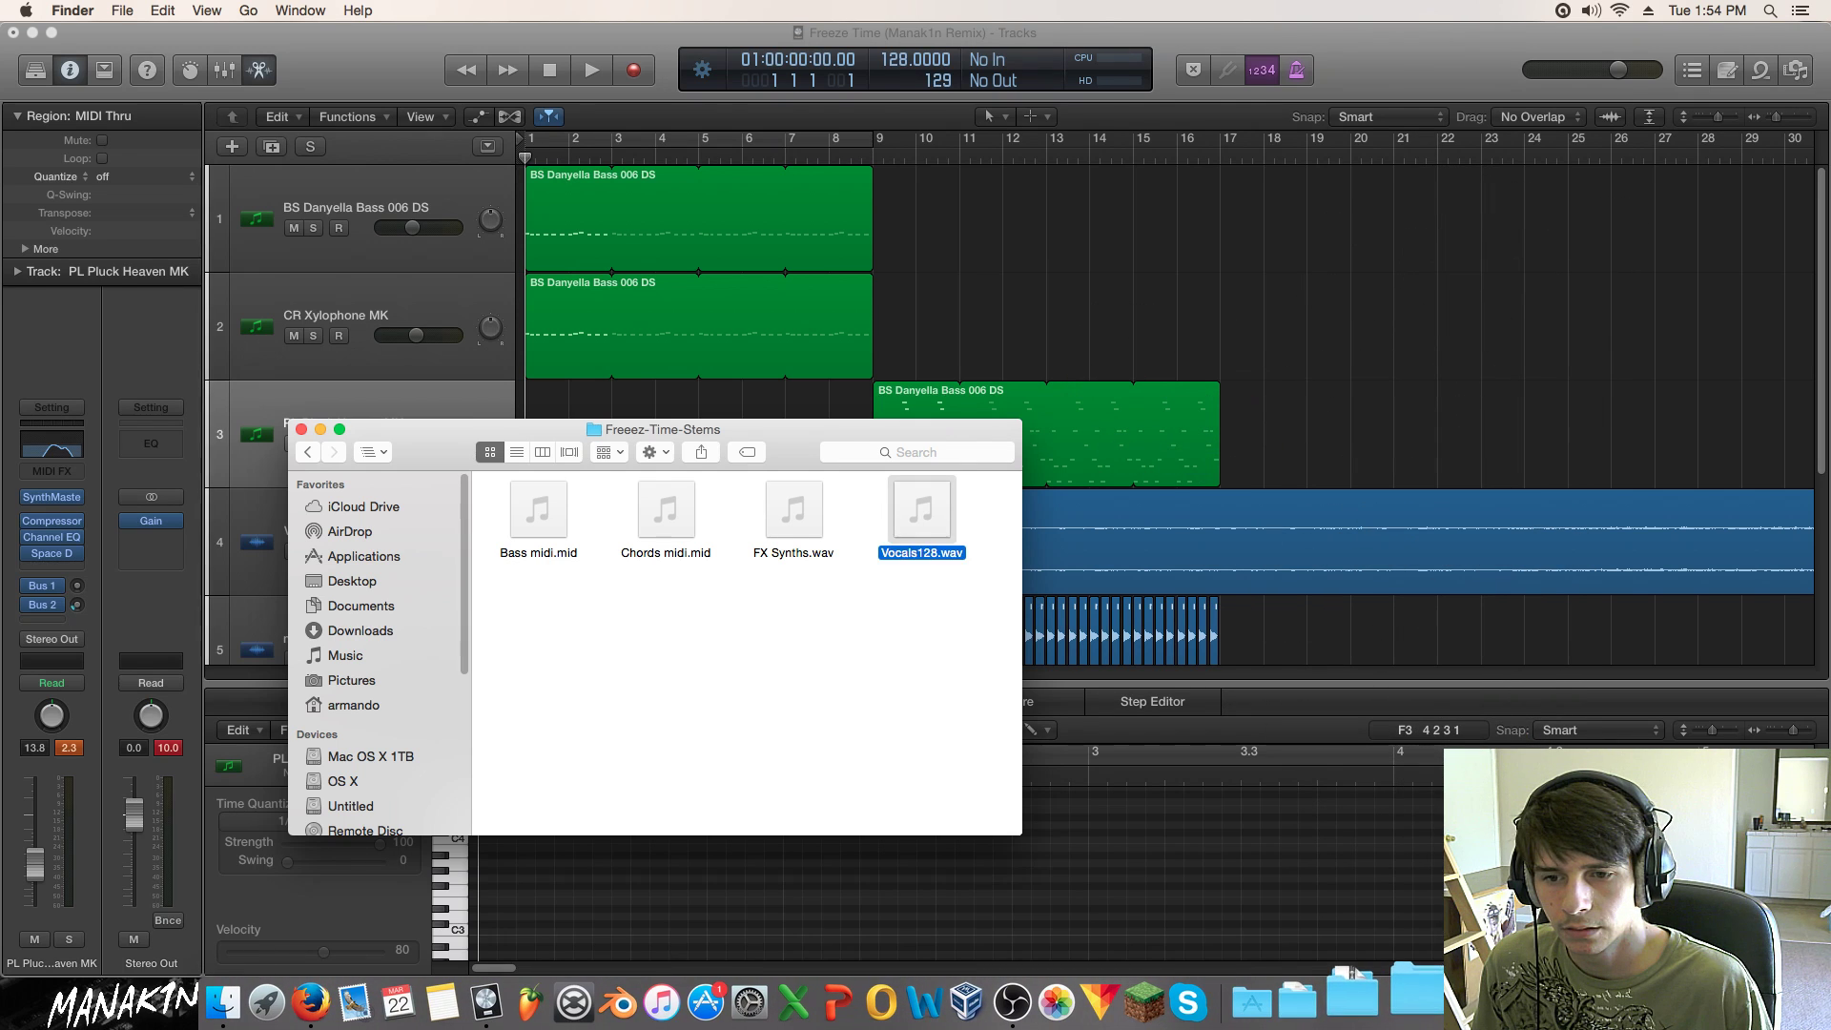
left_click(1493, 998)
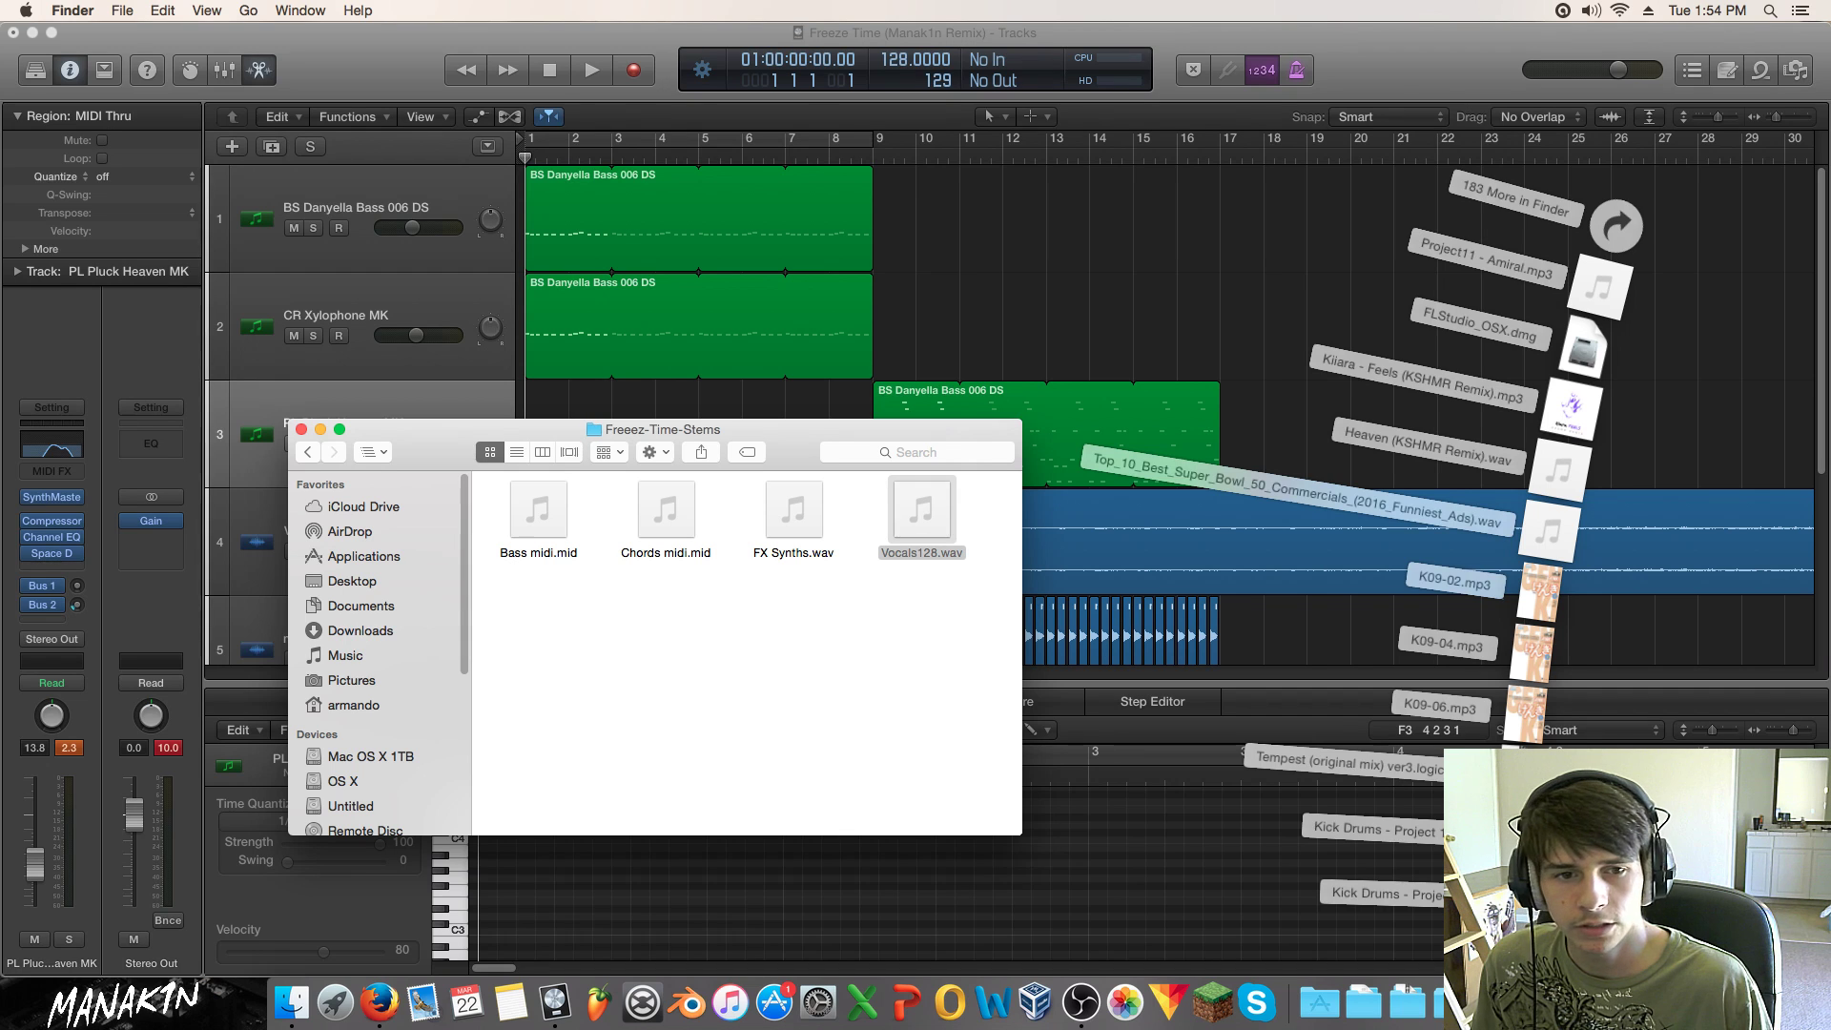
left_click_drag(1507, 898, 1545, 998)
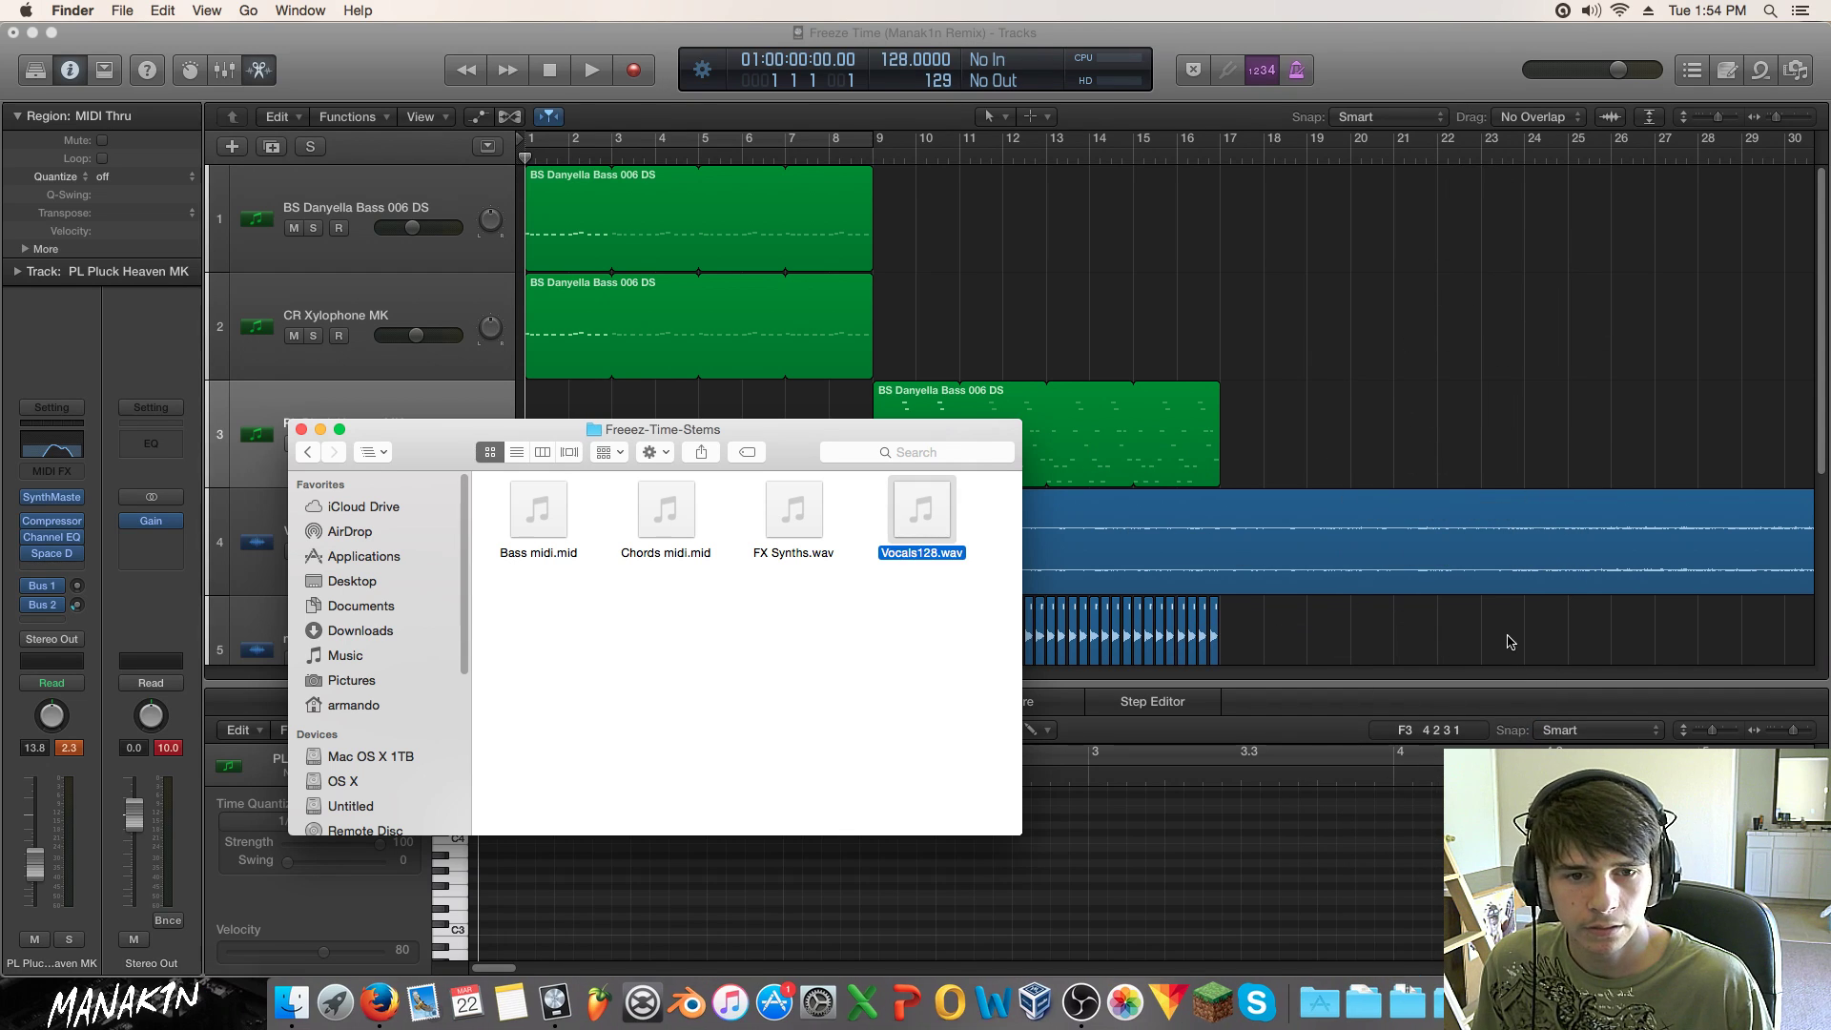
left_click(1544, 378)
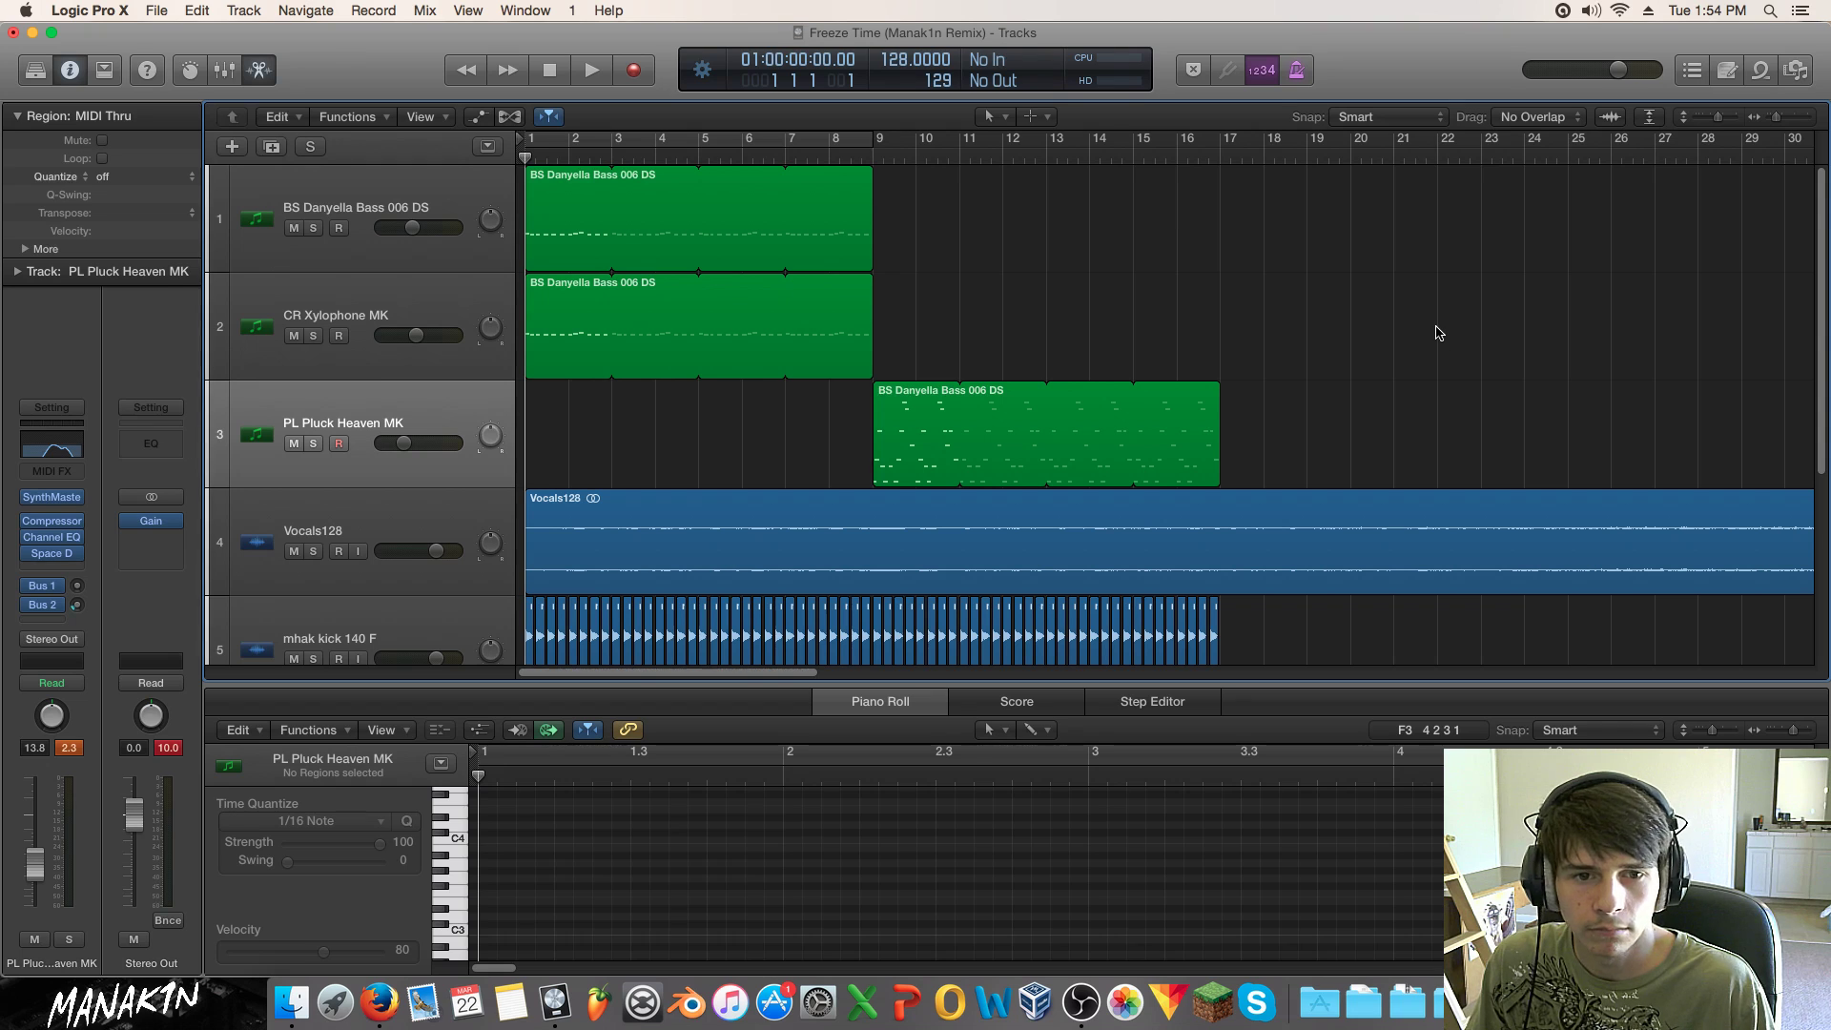
Step: Solo CR Xylophone MK, then solo and select the BS Danyella Bass 006 DS track
key("space")
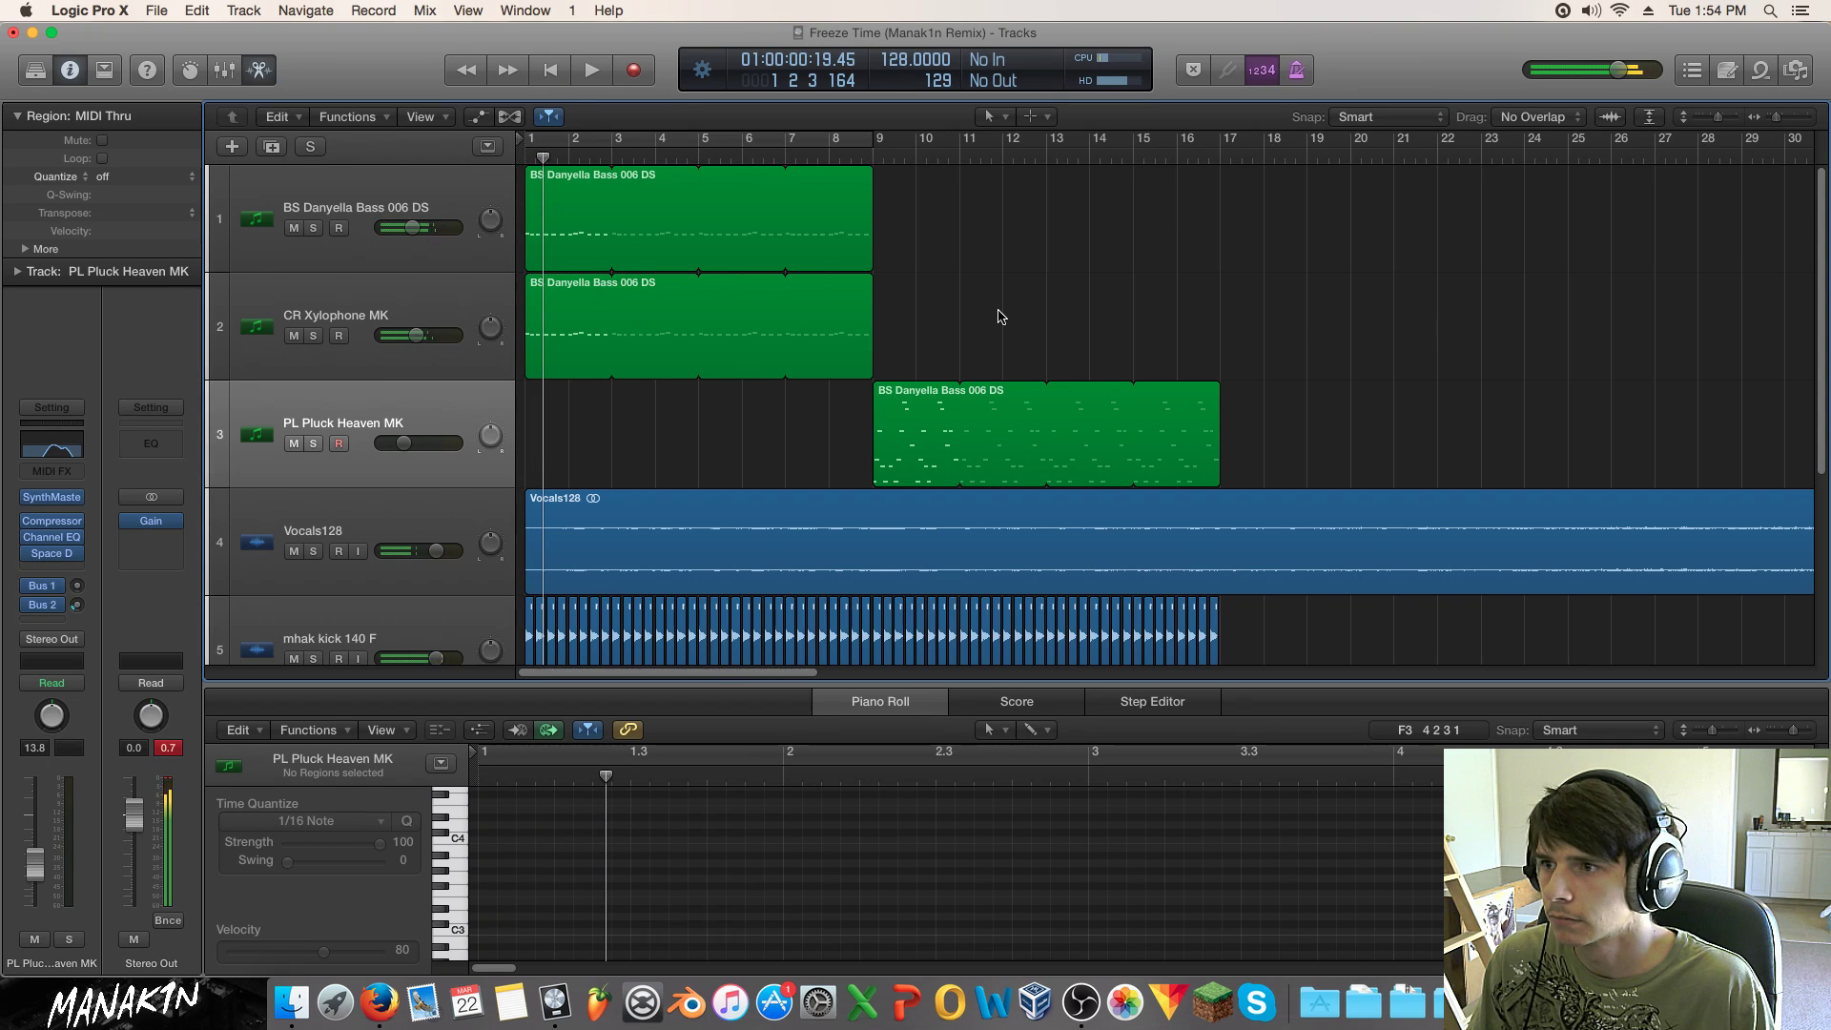
key("space")
key("space")
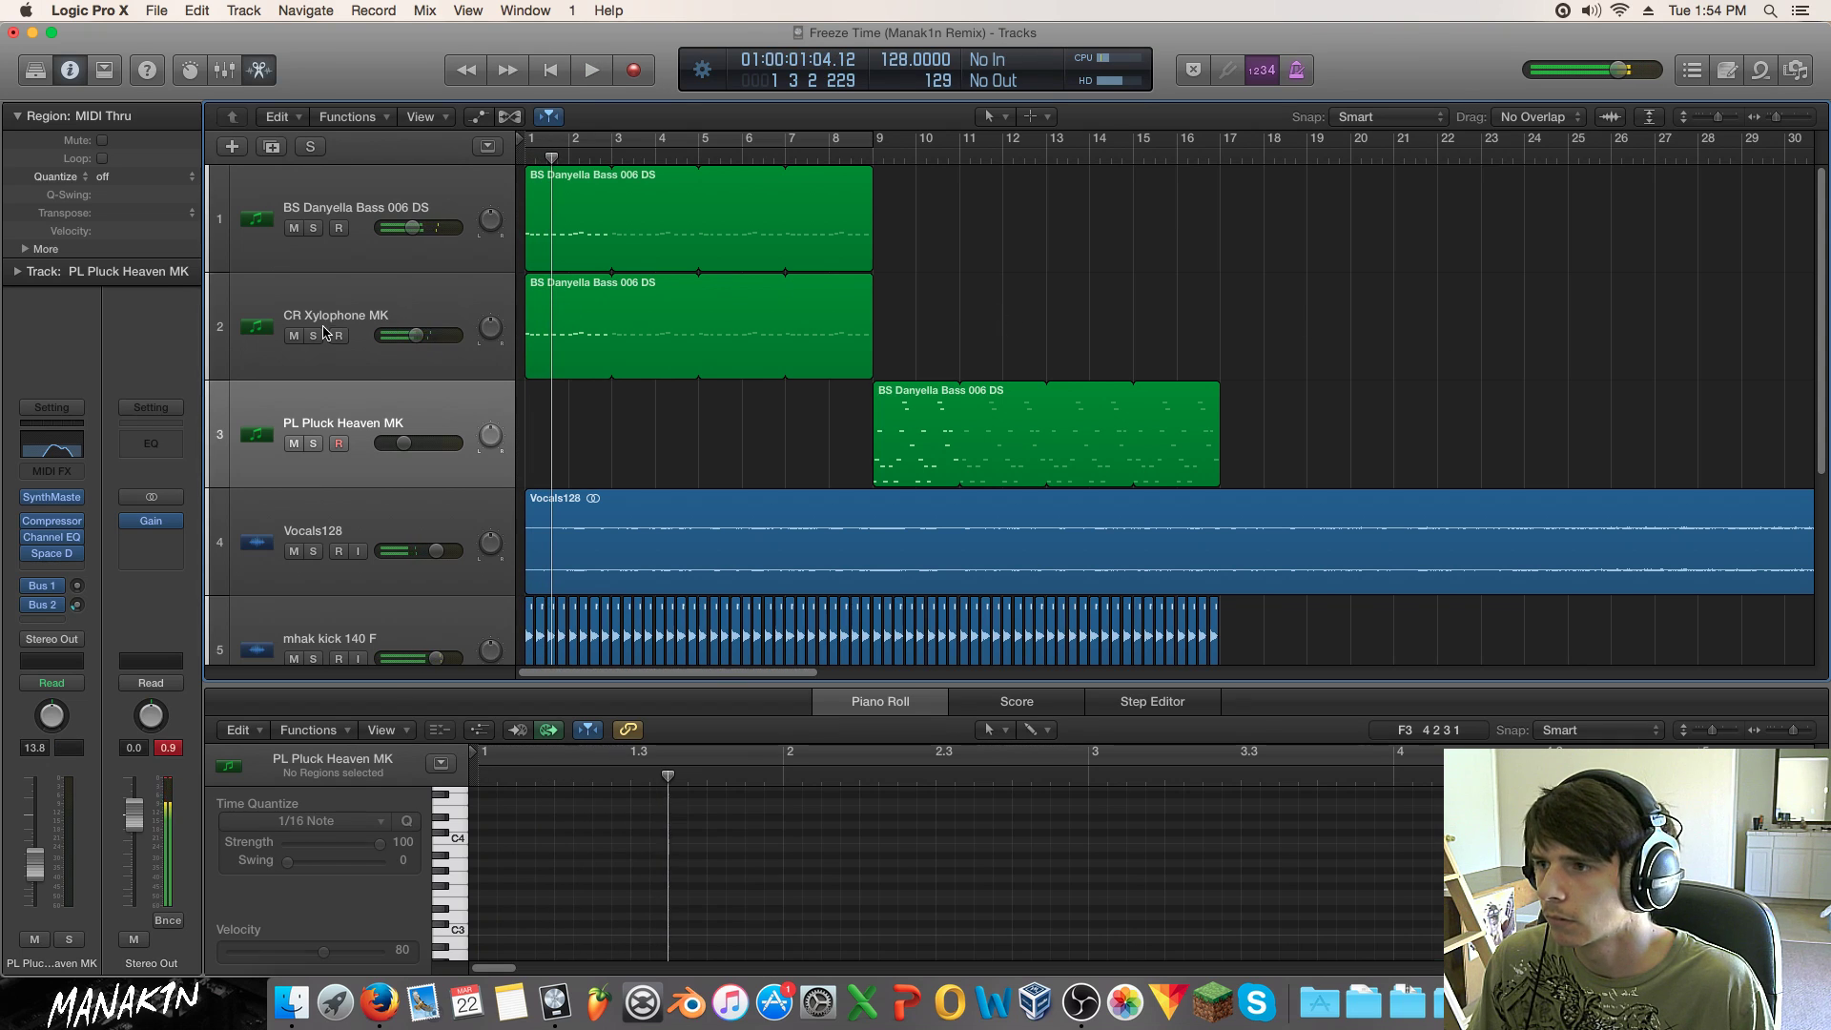
left_click(324, 333)
left_click(313, 335)
key("space")
left_click(313, 229)
left_click(329, 253)
Step: Reload the BS Danyella Bass 006 DS preset in SynthMaster by searching 'dan'
mouse_move(64, 535)
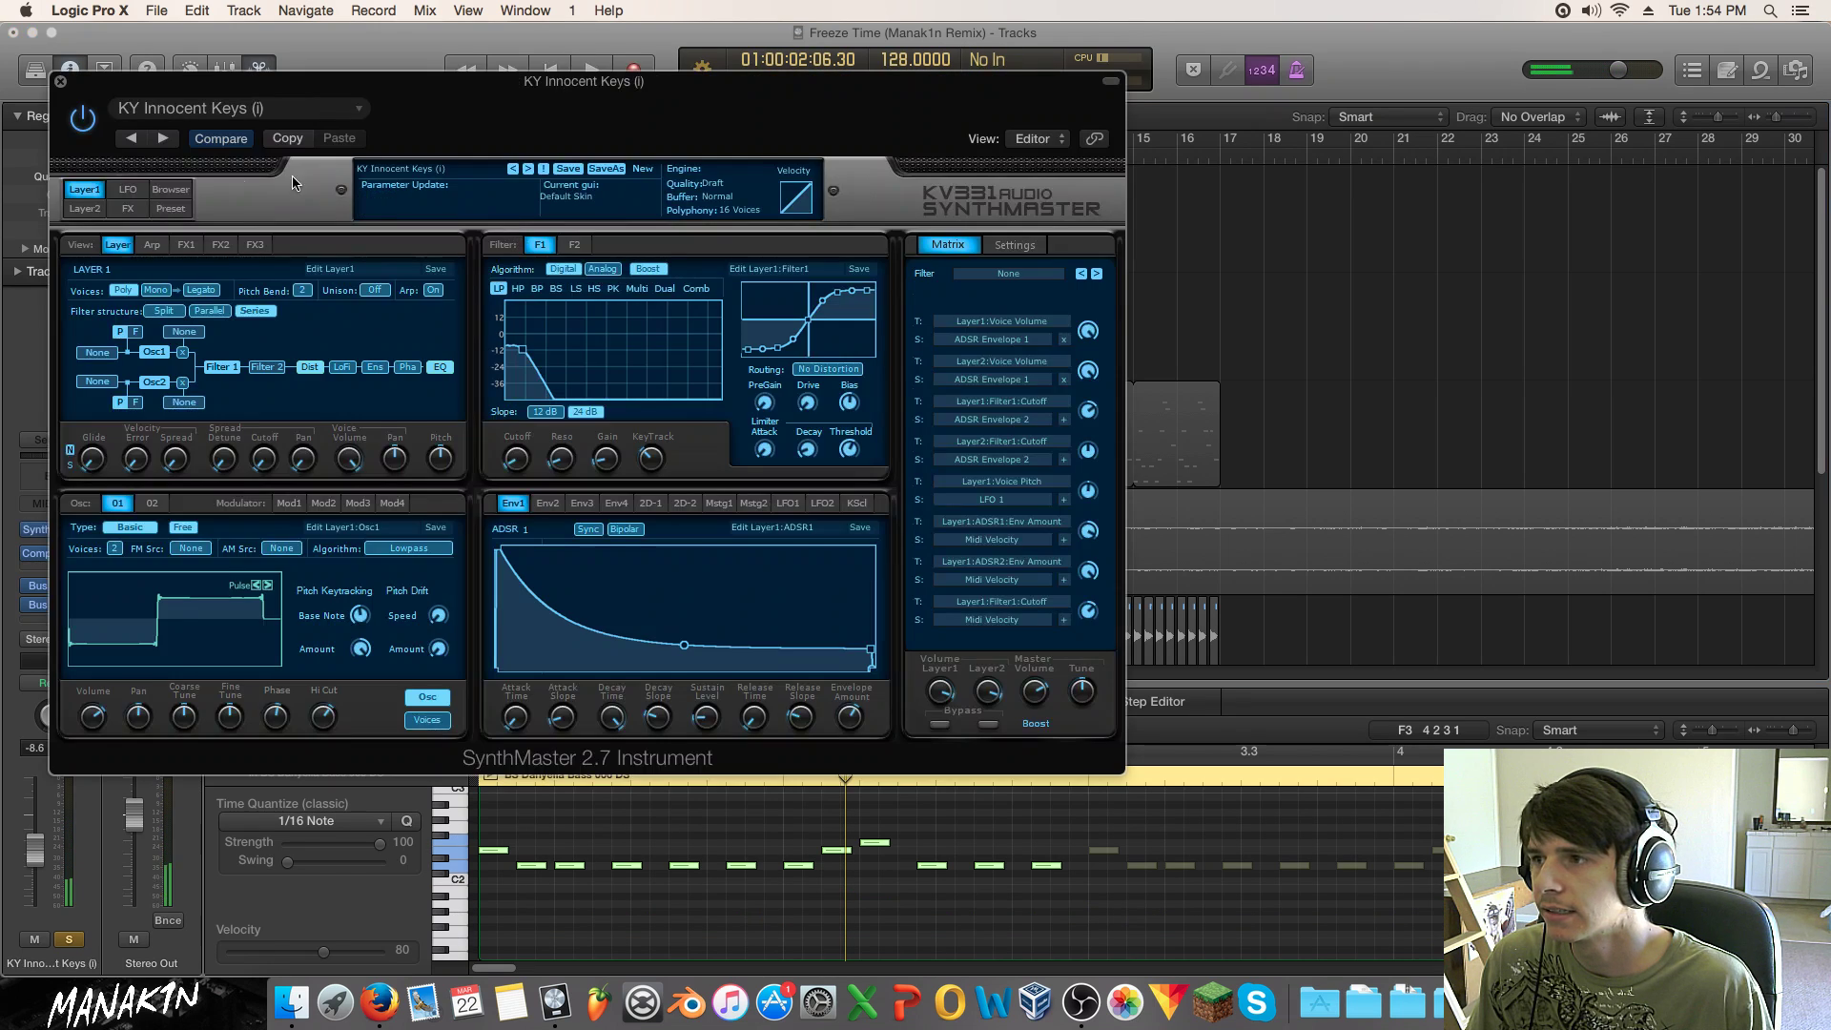
left_click(170, 190)
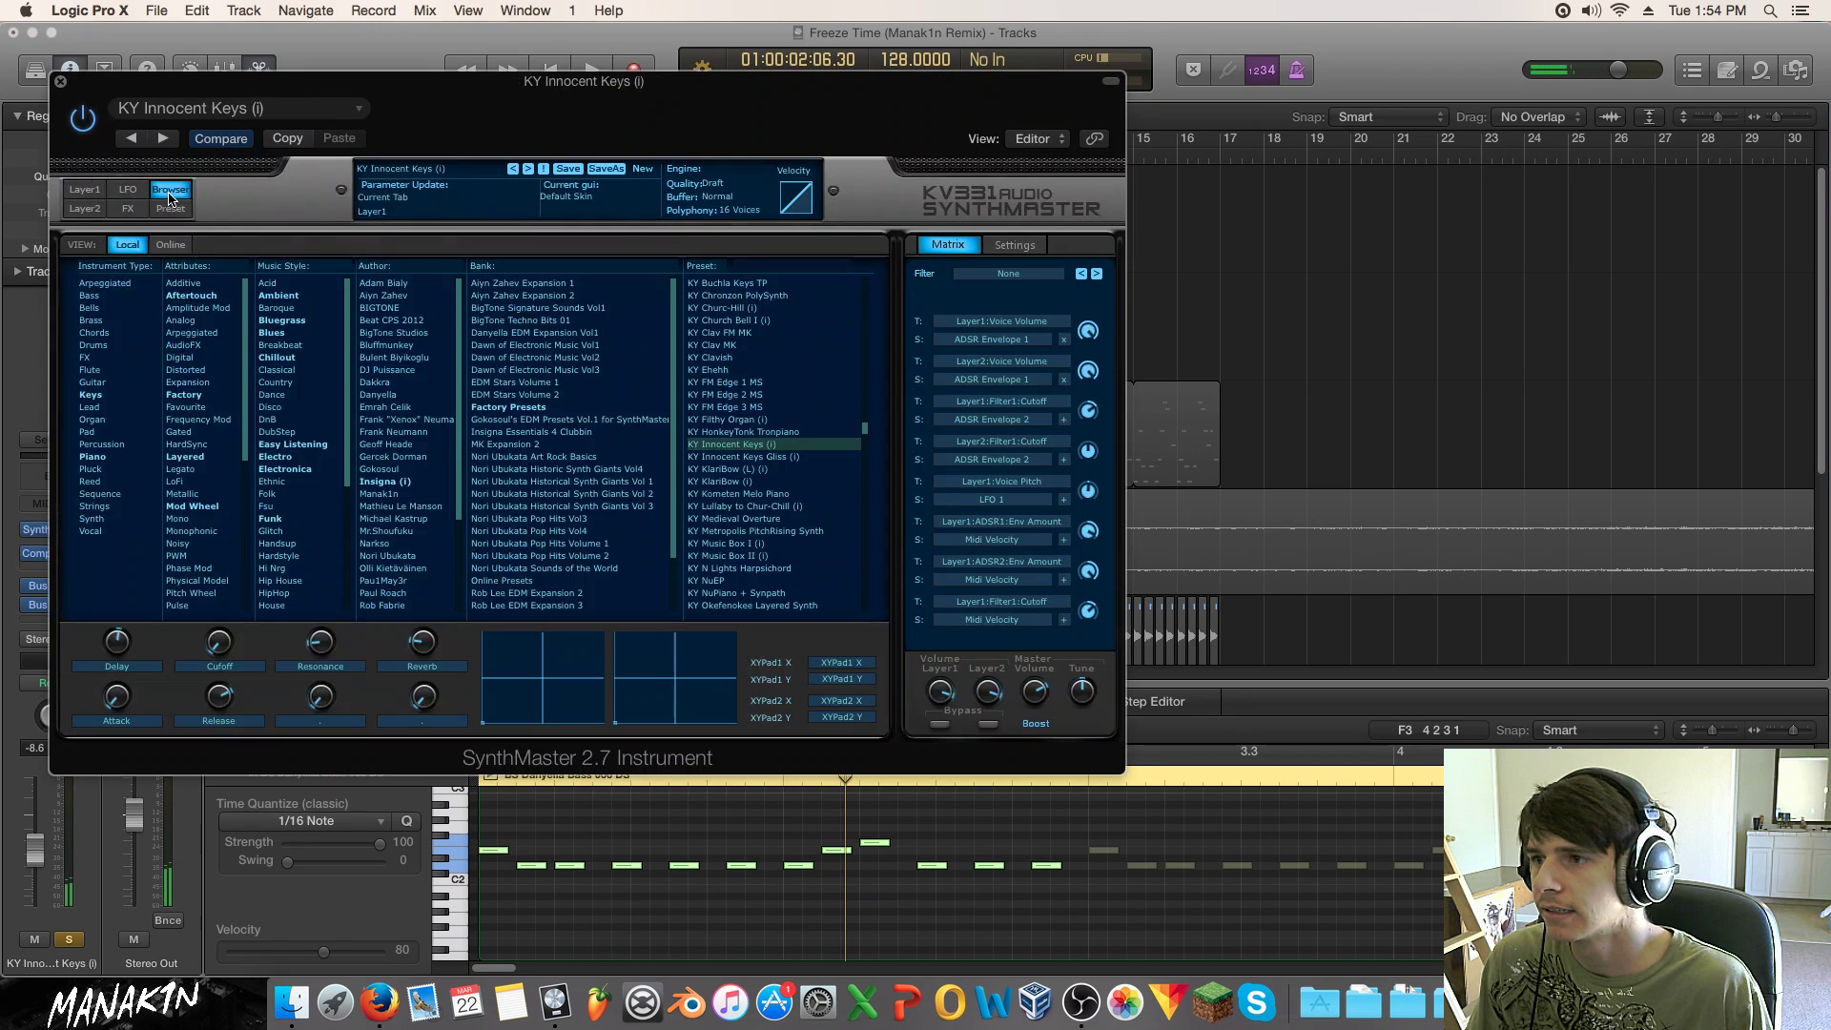
left_click(795, 266)
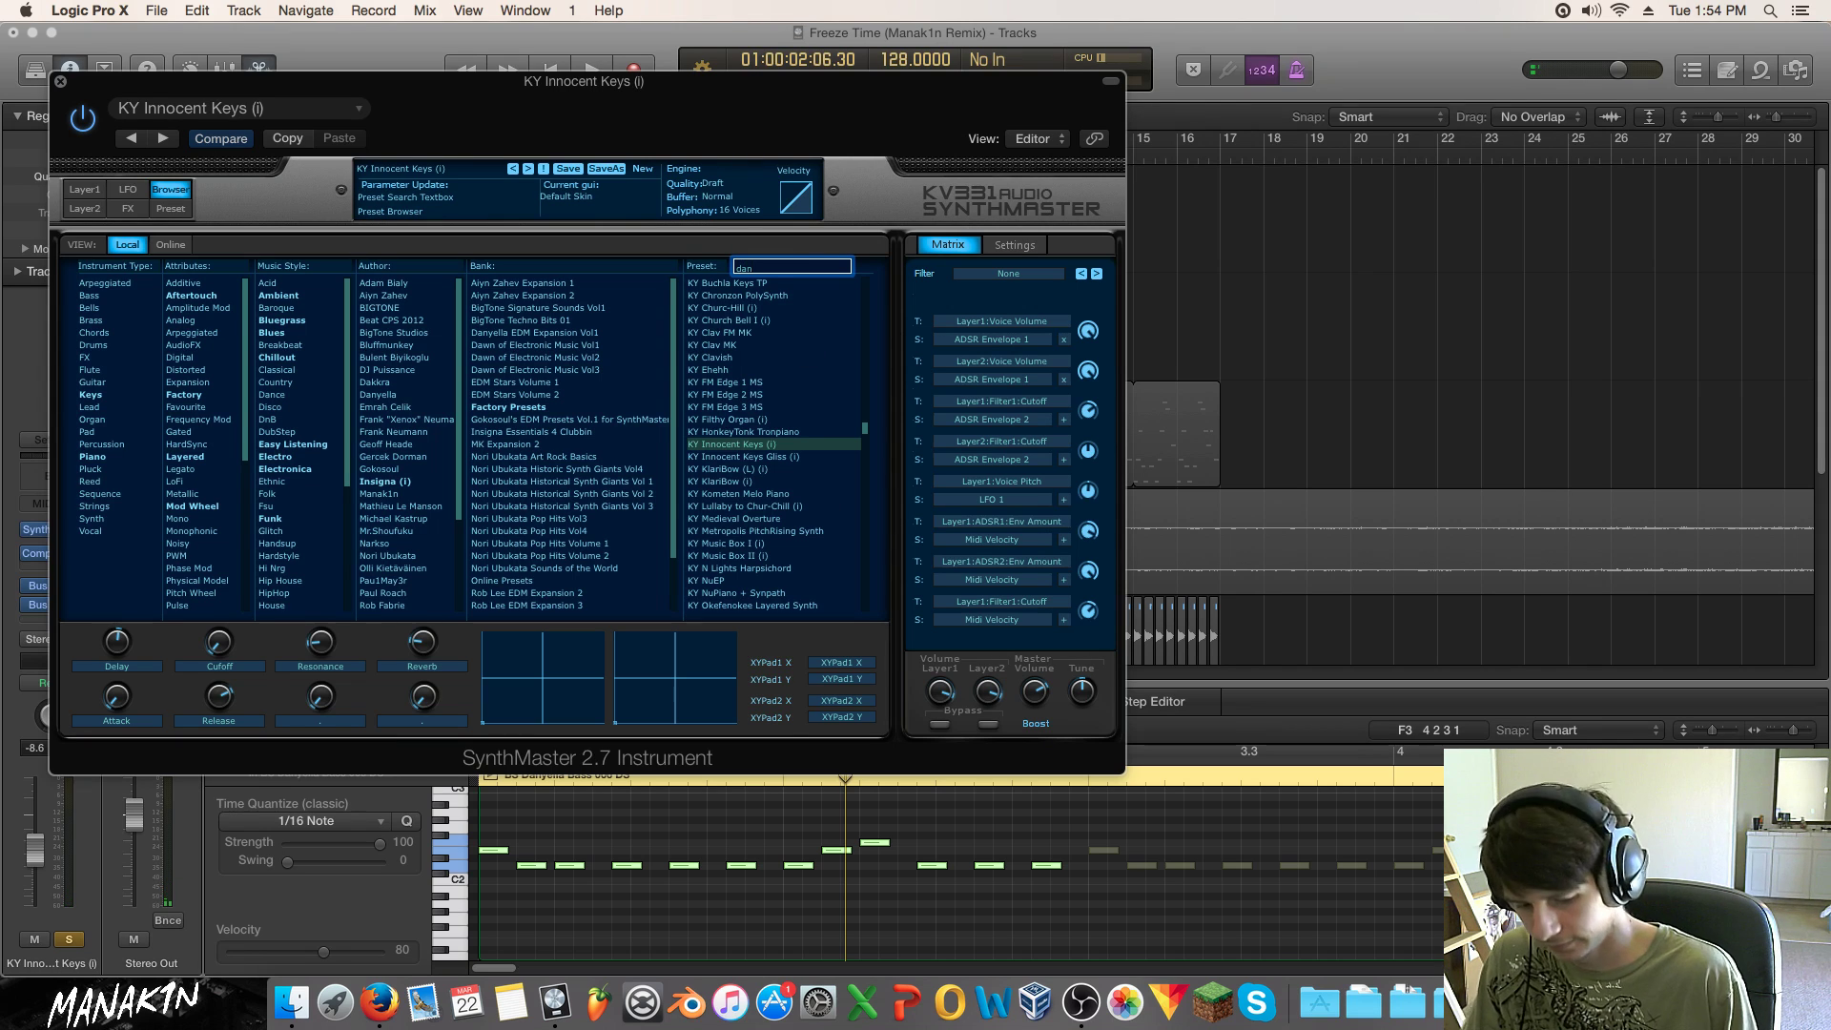
type("dan")
key("Return")
left_click(792, 545)
key("space")
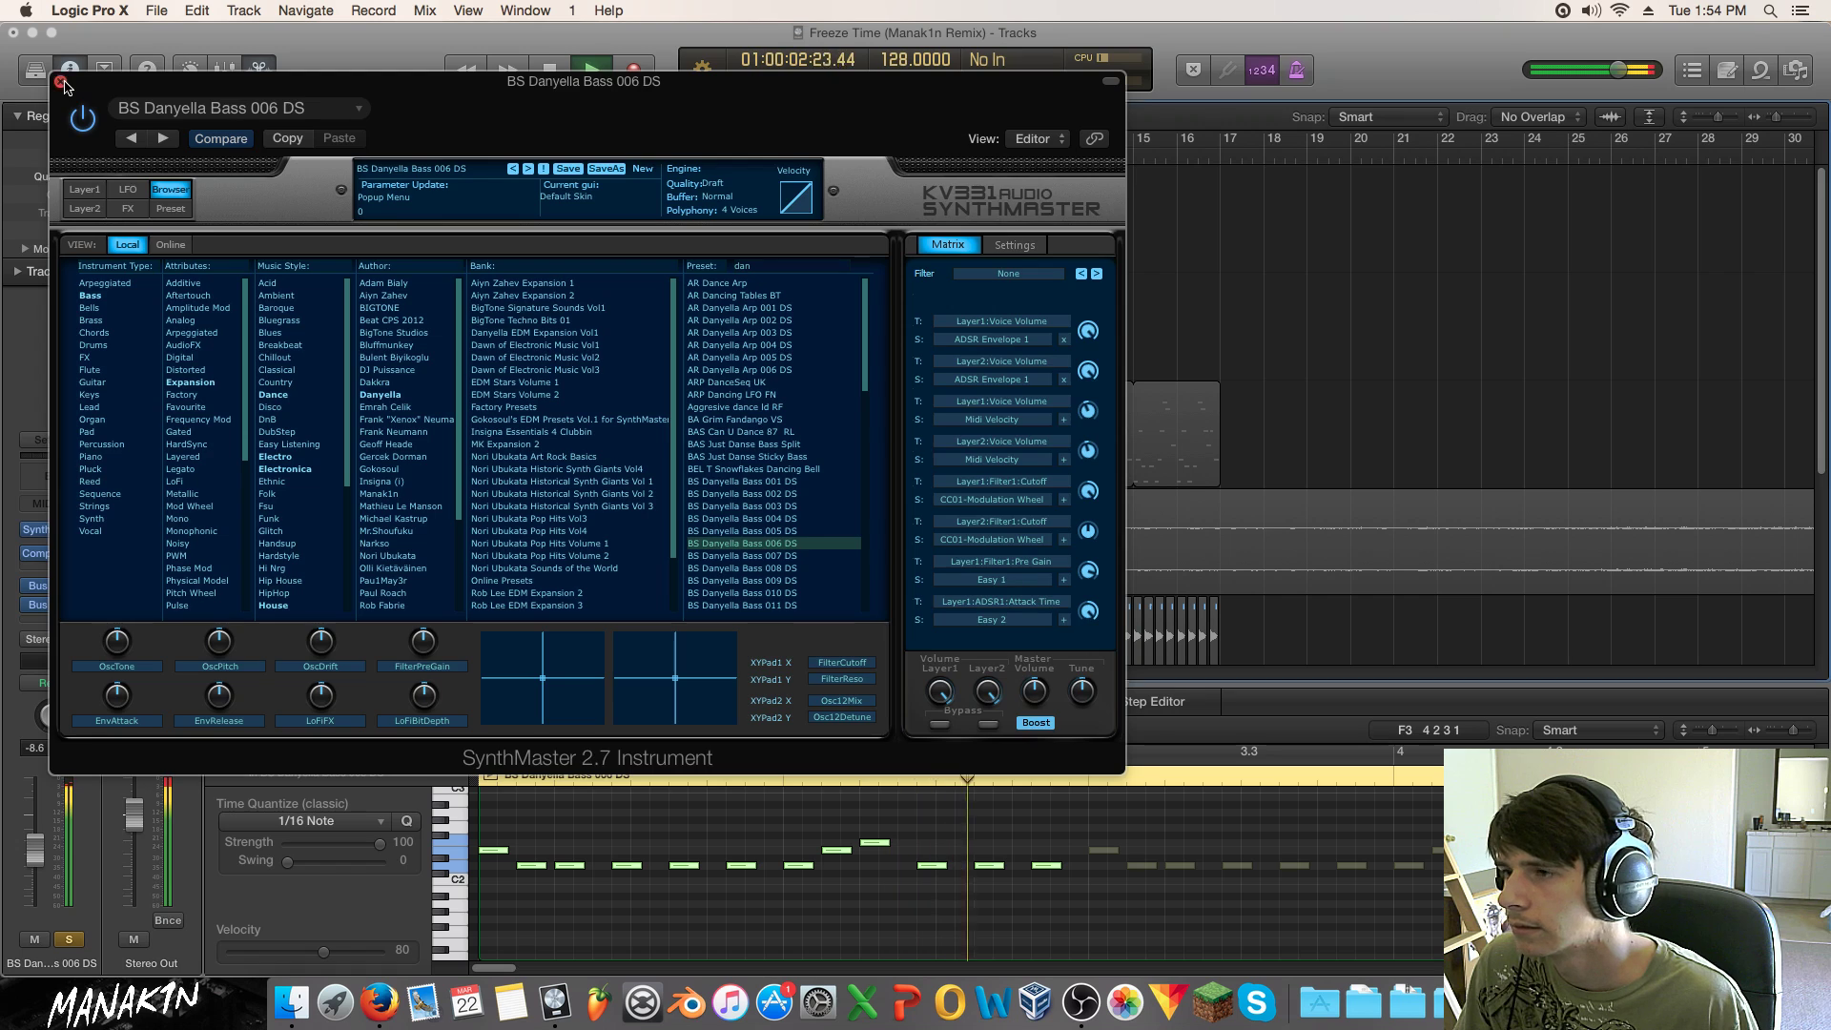
left_click(62, 83)
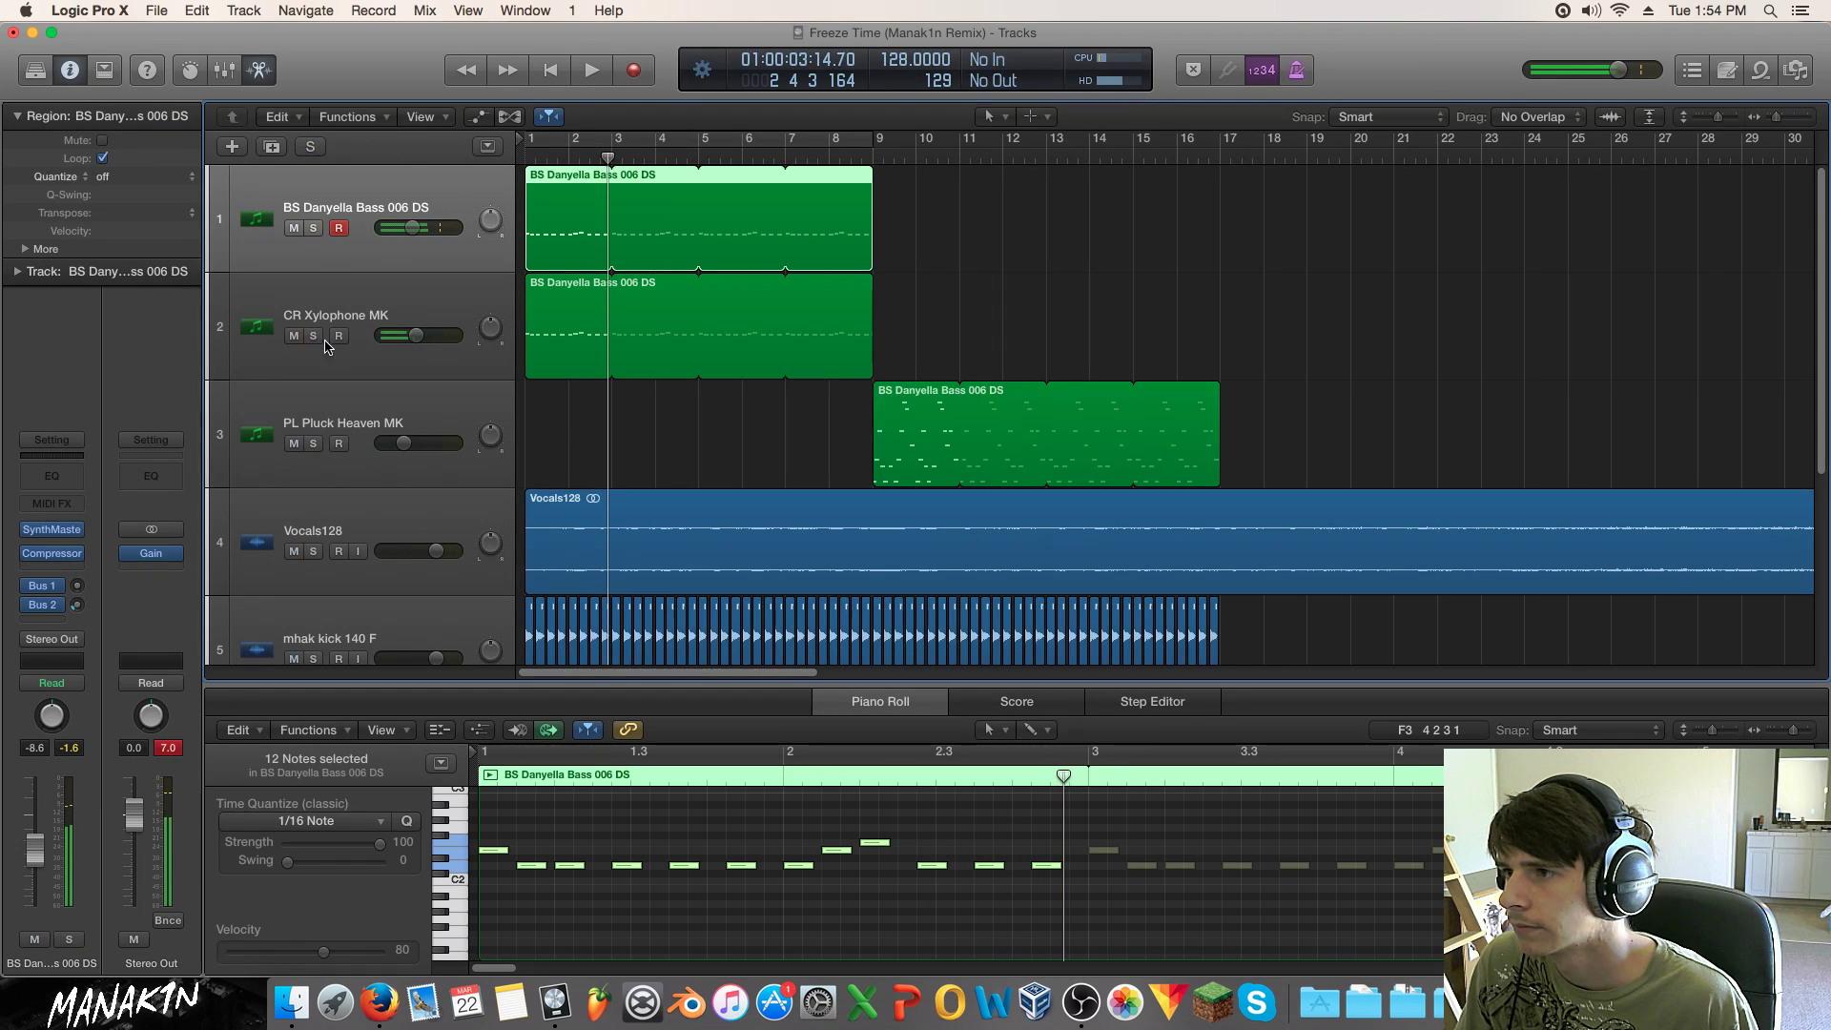
Step: Play the song while inspecting the bass's Kick Sidechain compressor and SynthMaster windows
key("space")
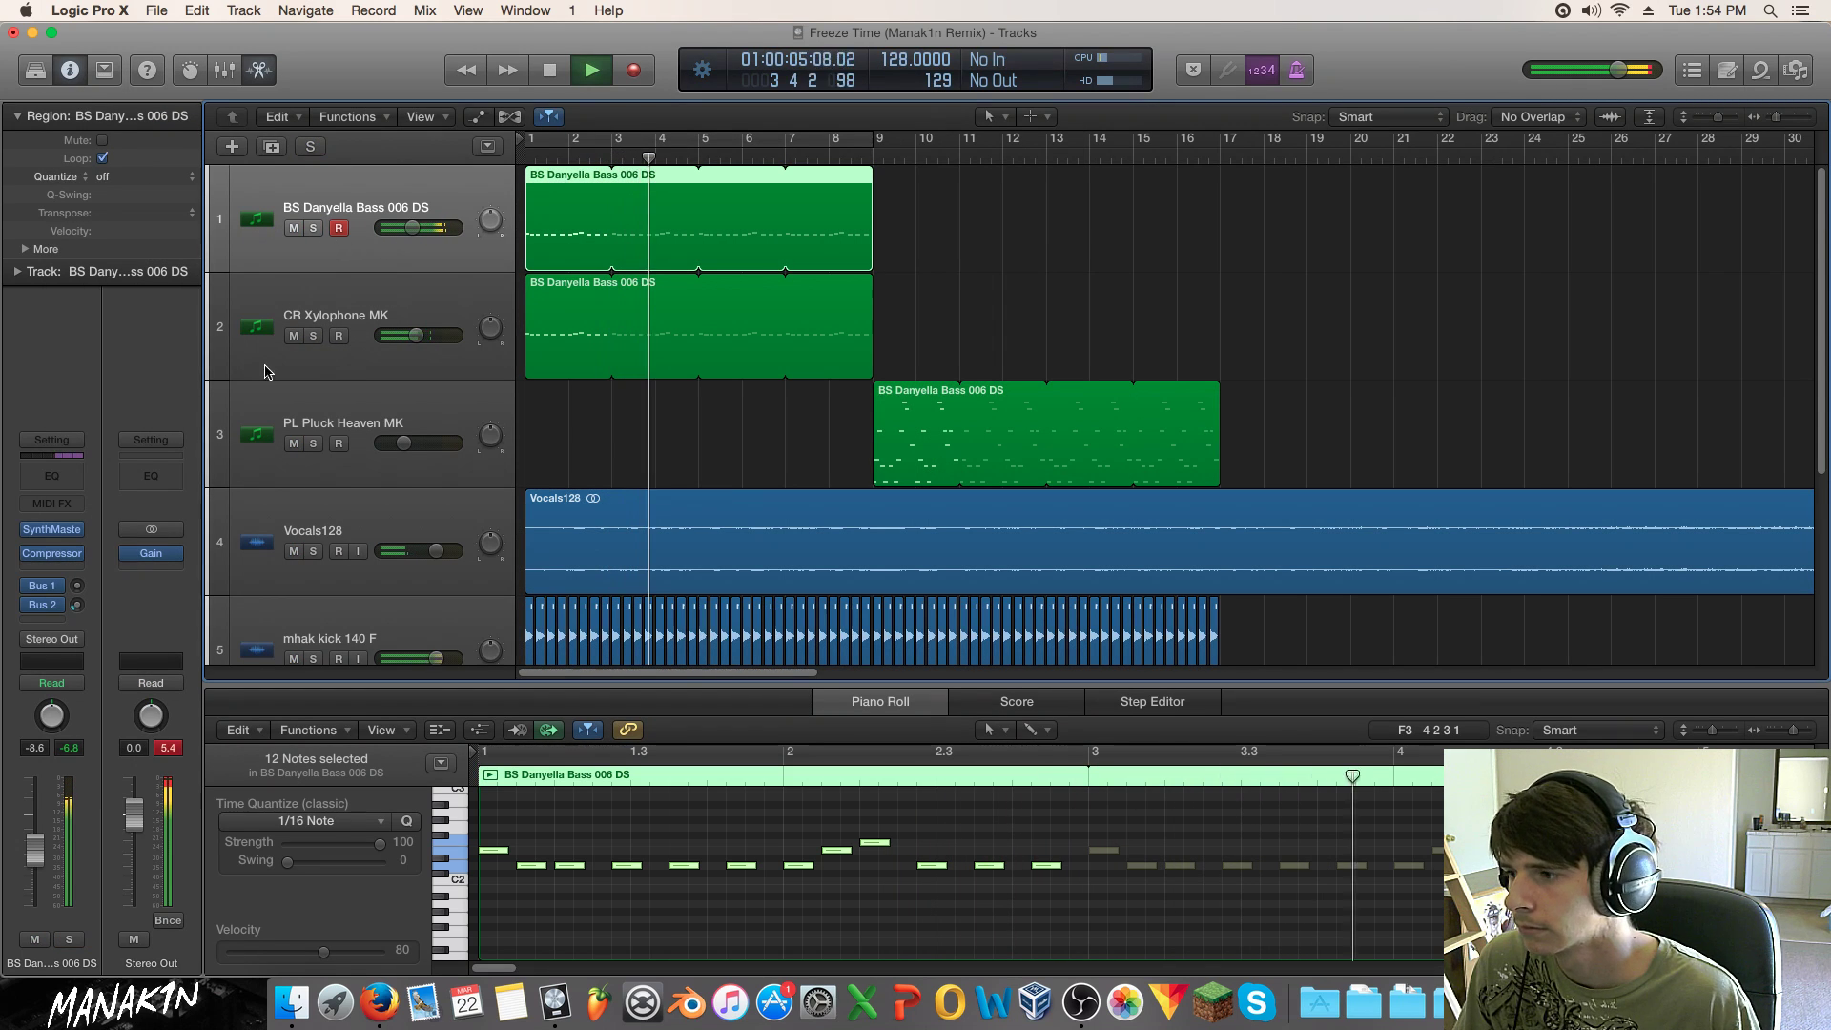
left_click(51, 553)
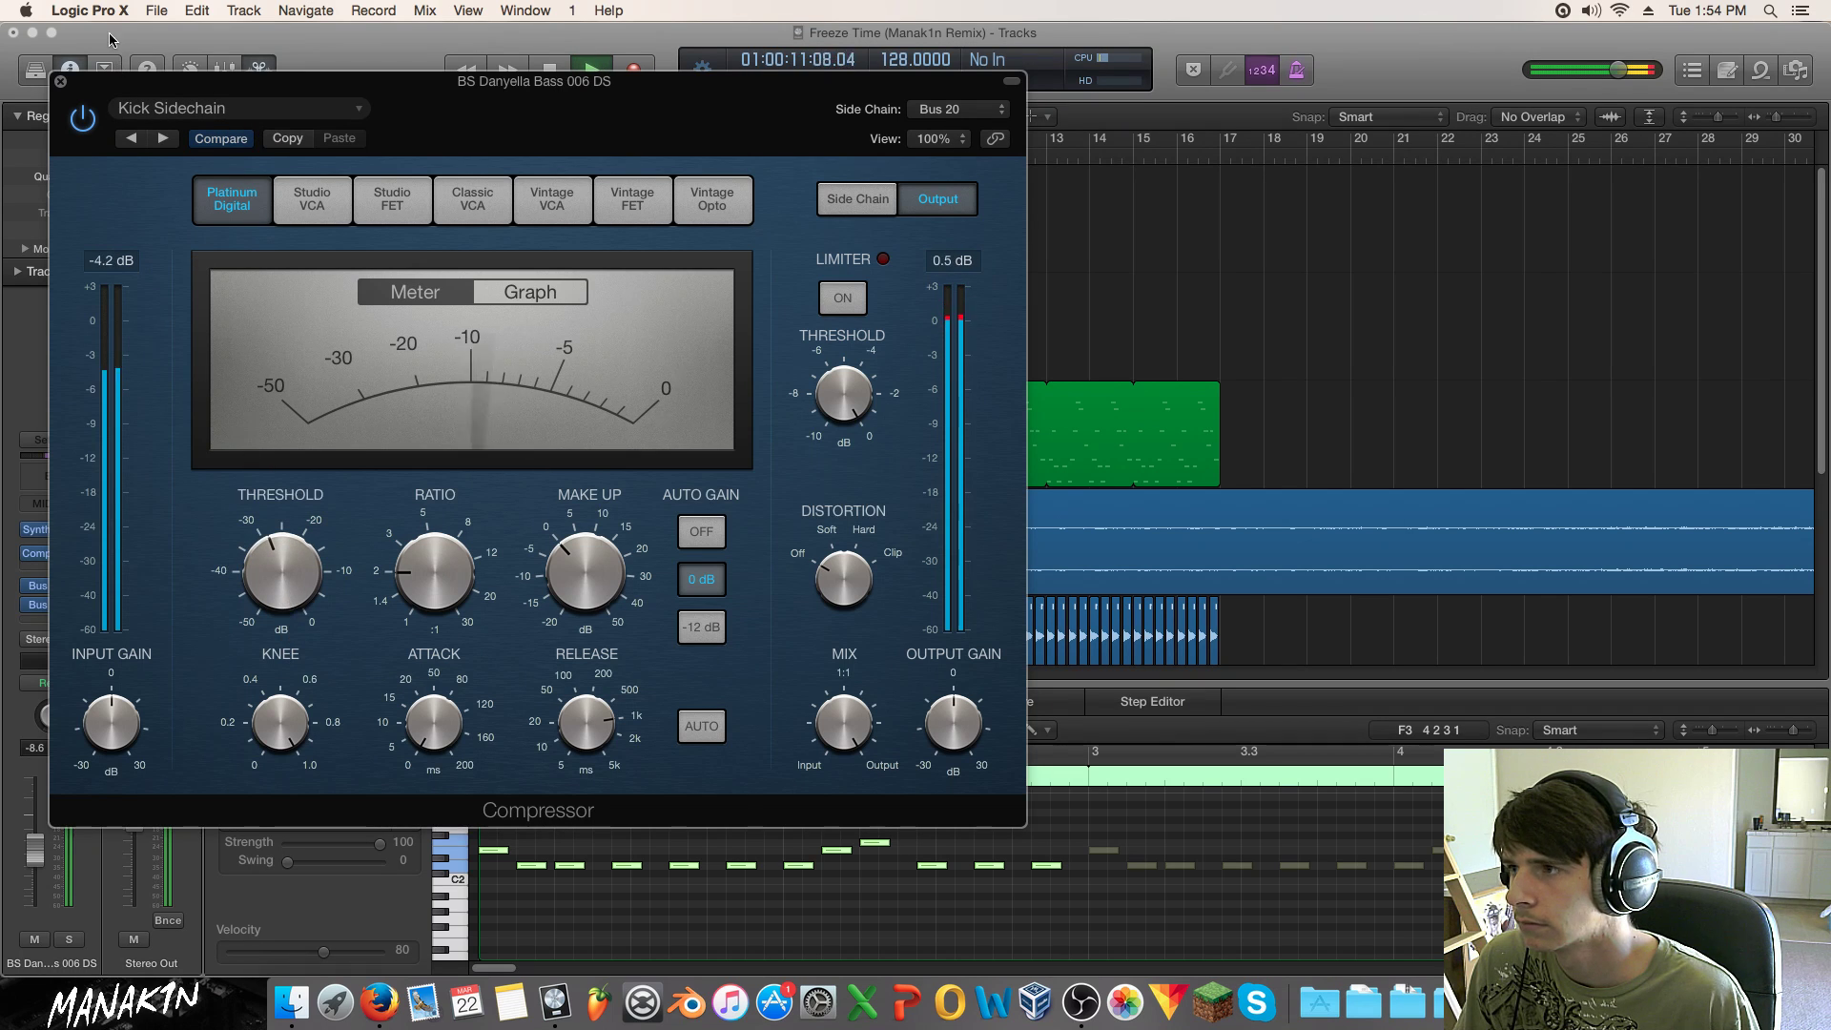
left_click(60, 81)
left_click(43, 529)
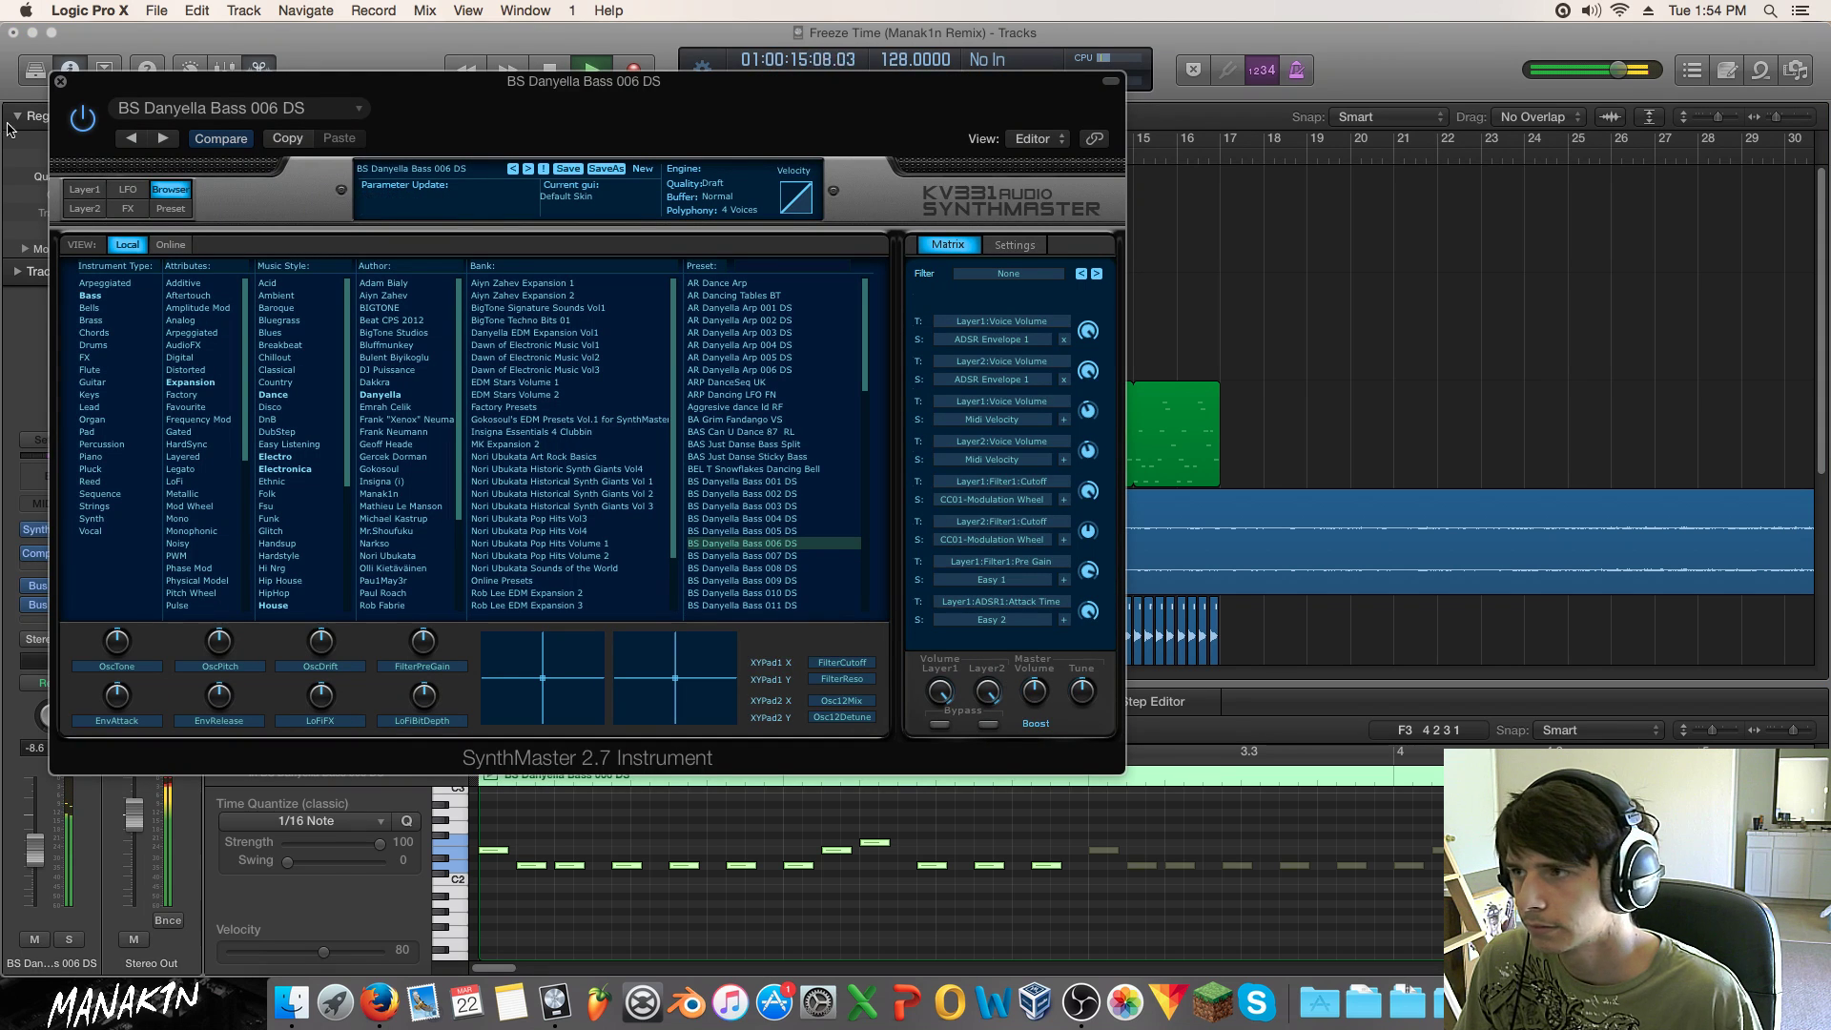
left_click(60, 82)
key("space")
Step: Replay from bar 1, comparing the bass with its compressor bypassed and enabled
left_click(997, 286)
key("Return")
key("space")
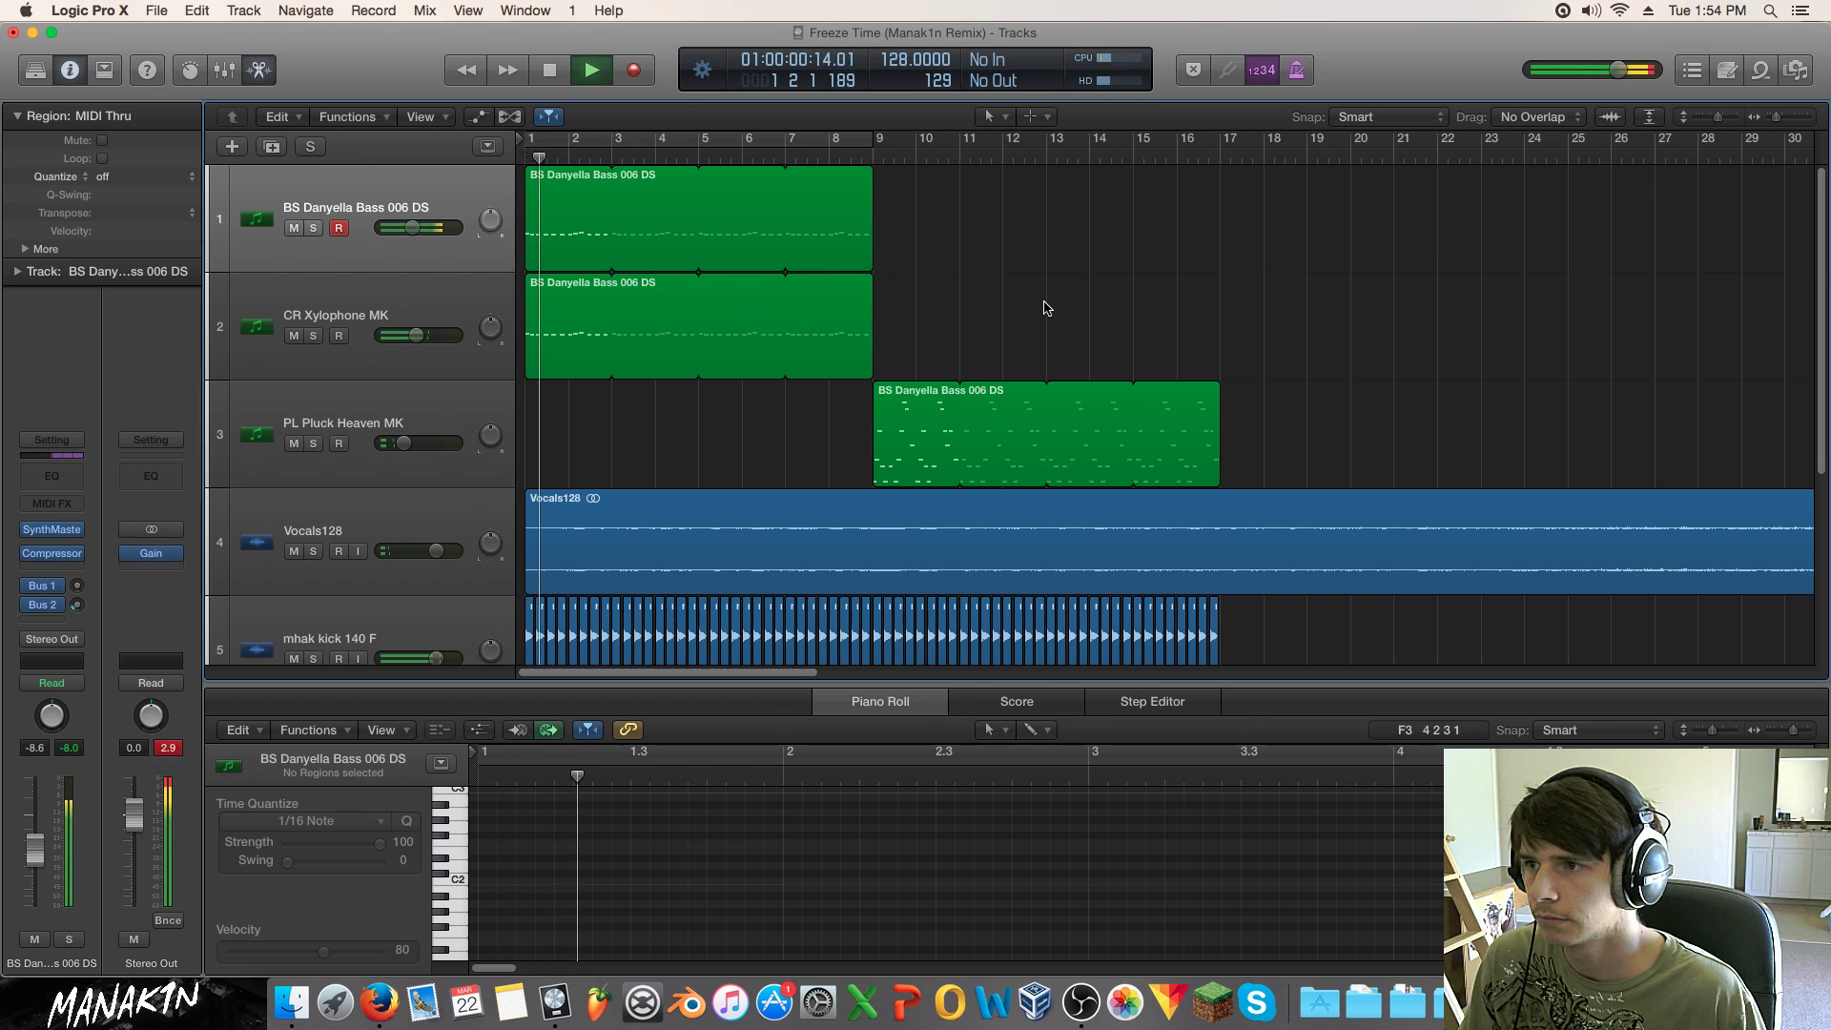
left_click(29, 553)
left_click(30, 553)
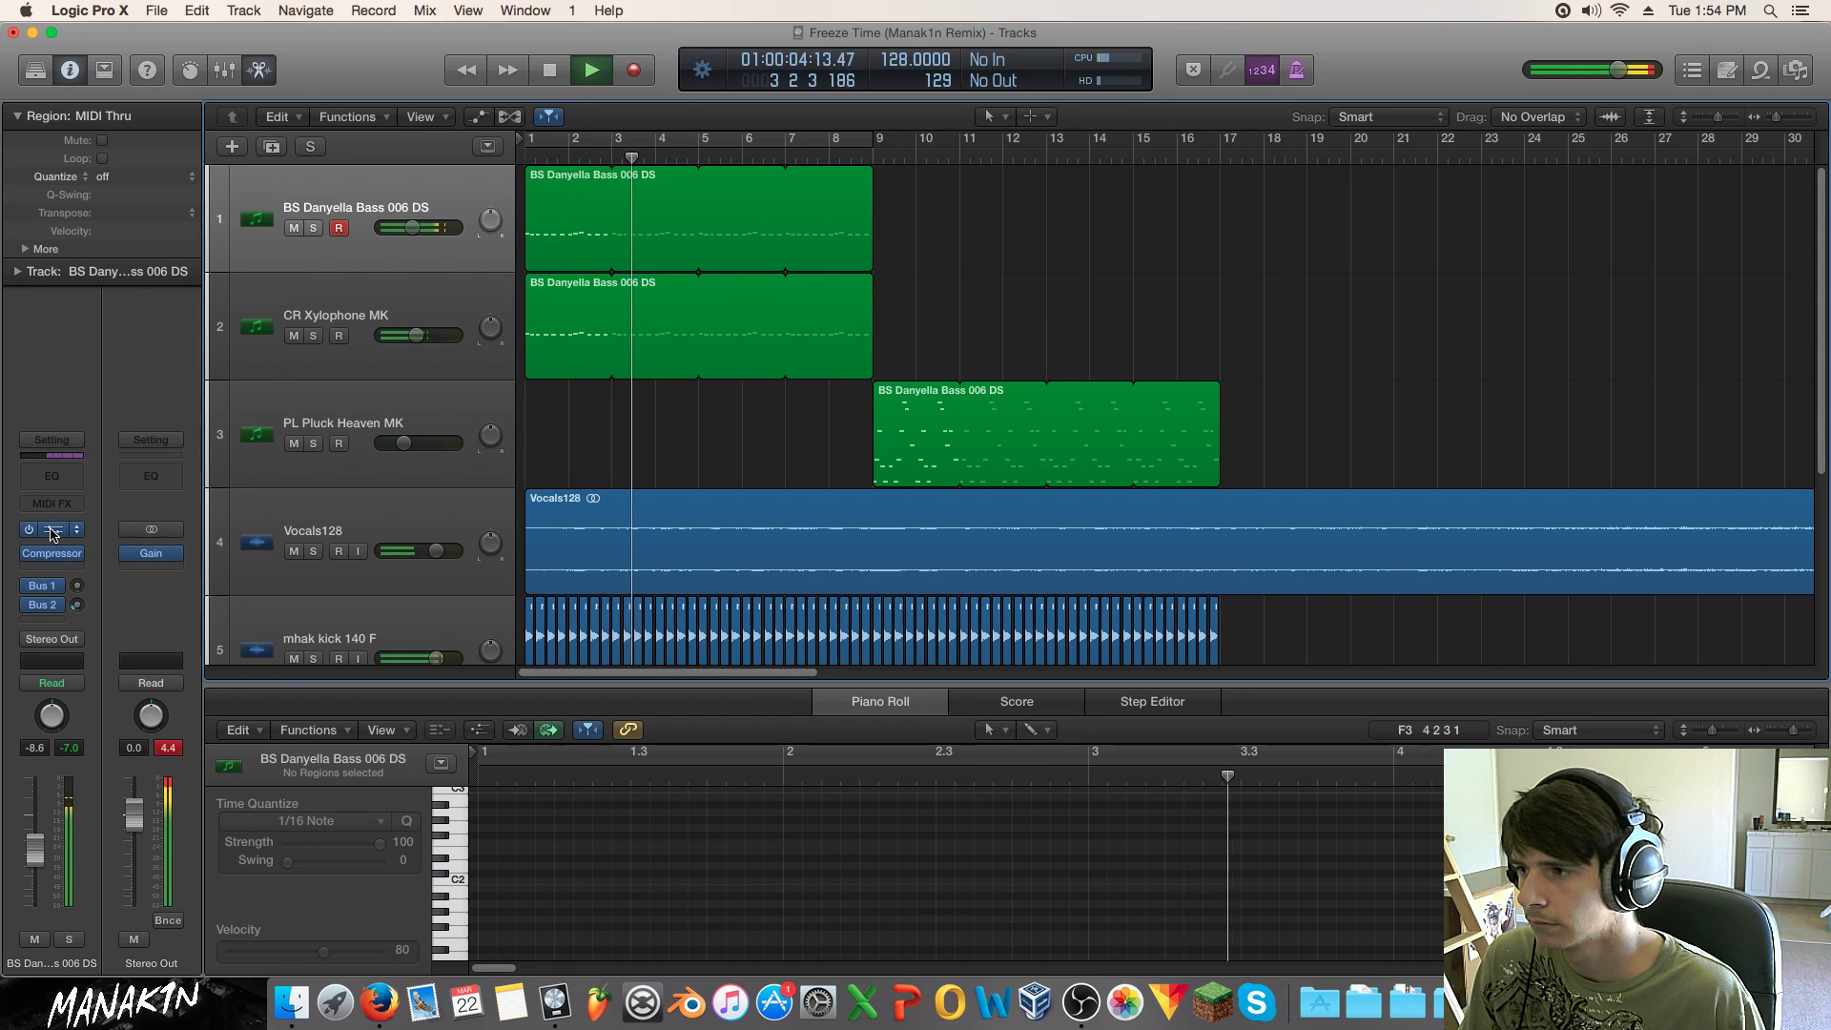
left_click(53, 531)
left_click(26, 554)
key("space")
Step: Reload the Kick Sidechain compressor preset with threshold about -25.5 dB and knee 0.5
left_click(60, 82)
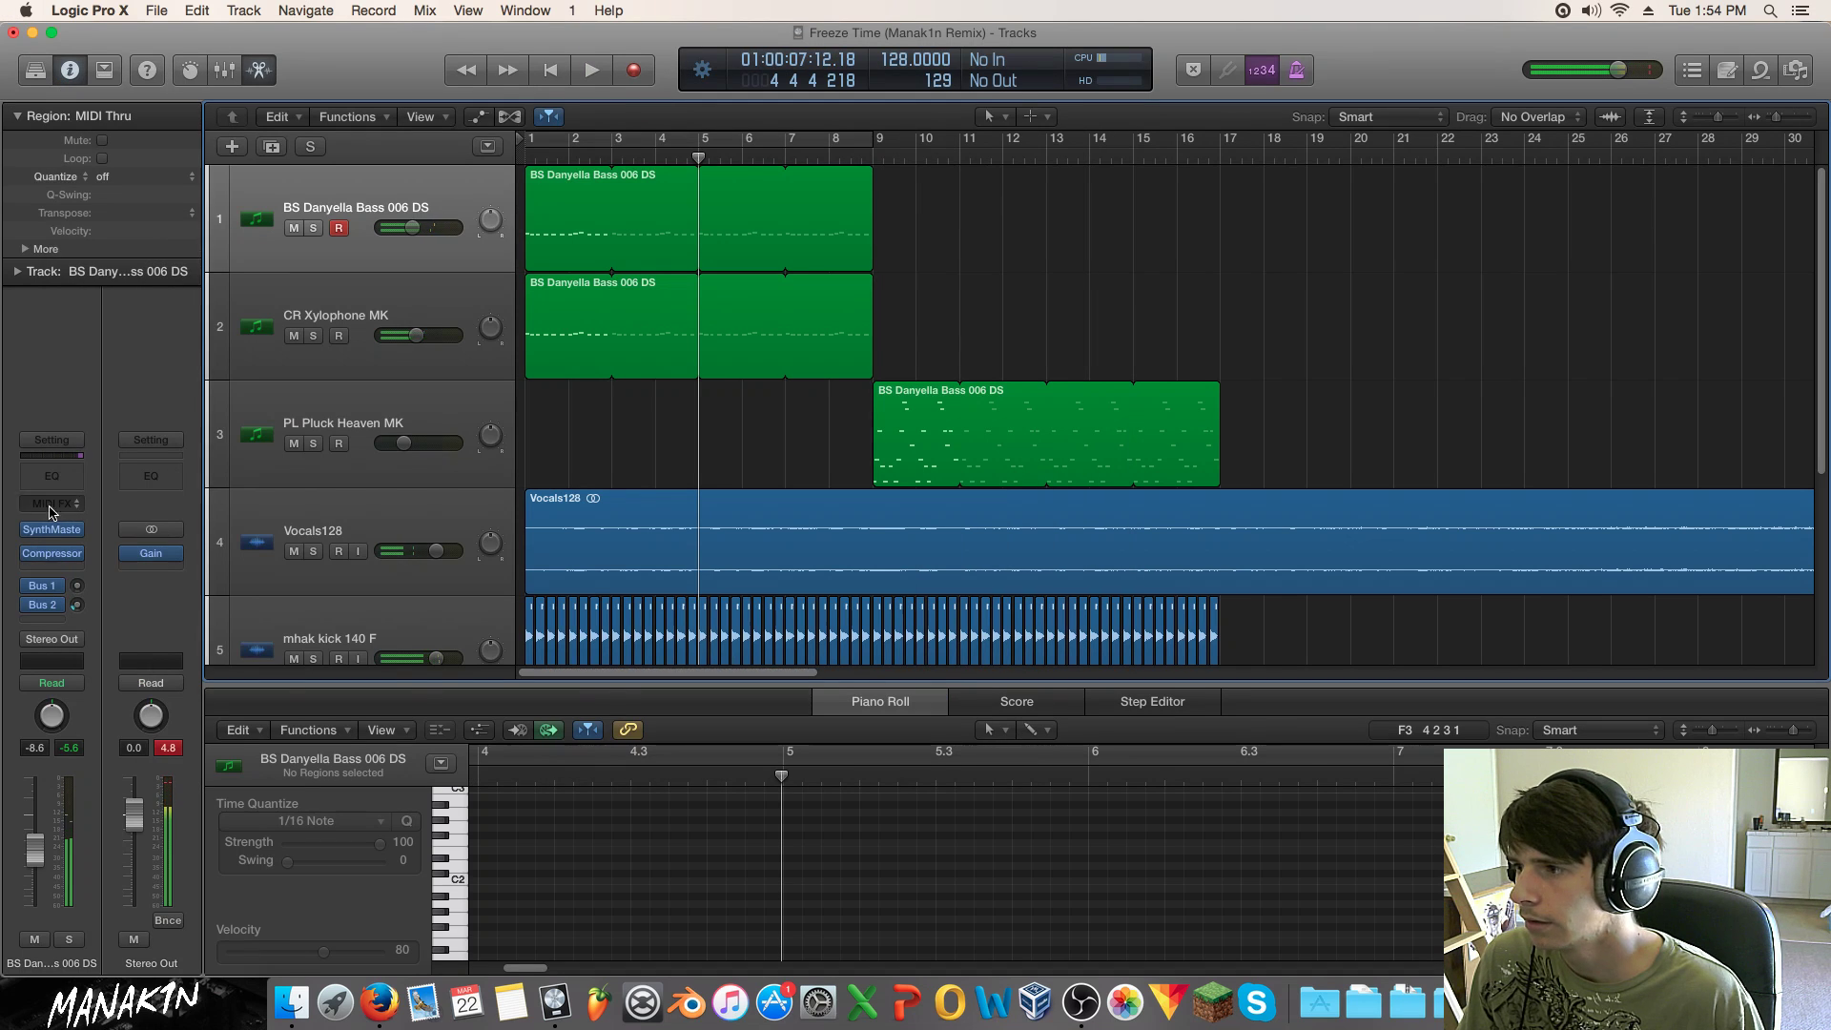
left_click(52, 554)
left_click(329, 108)
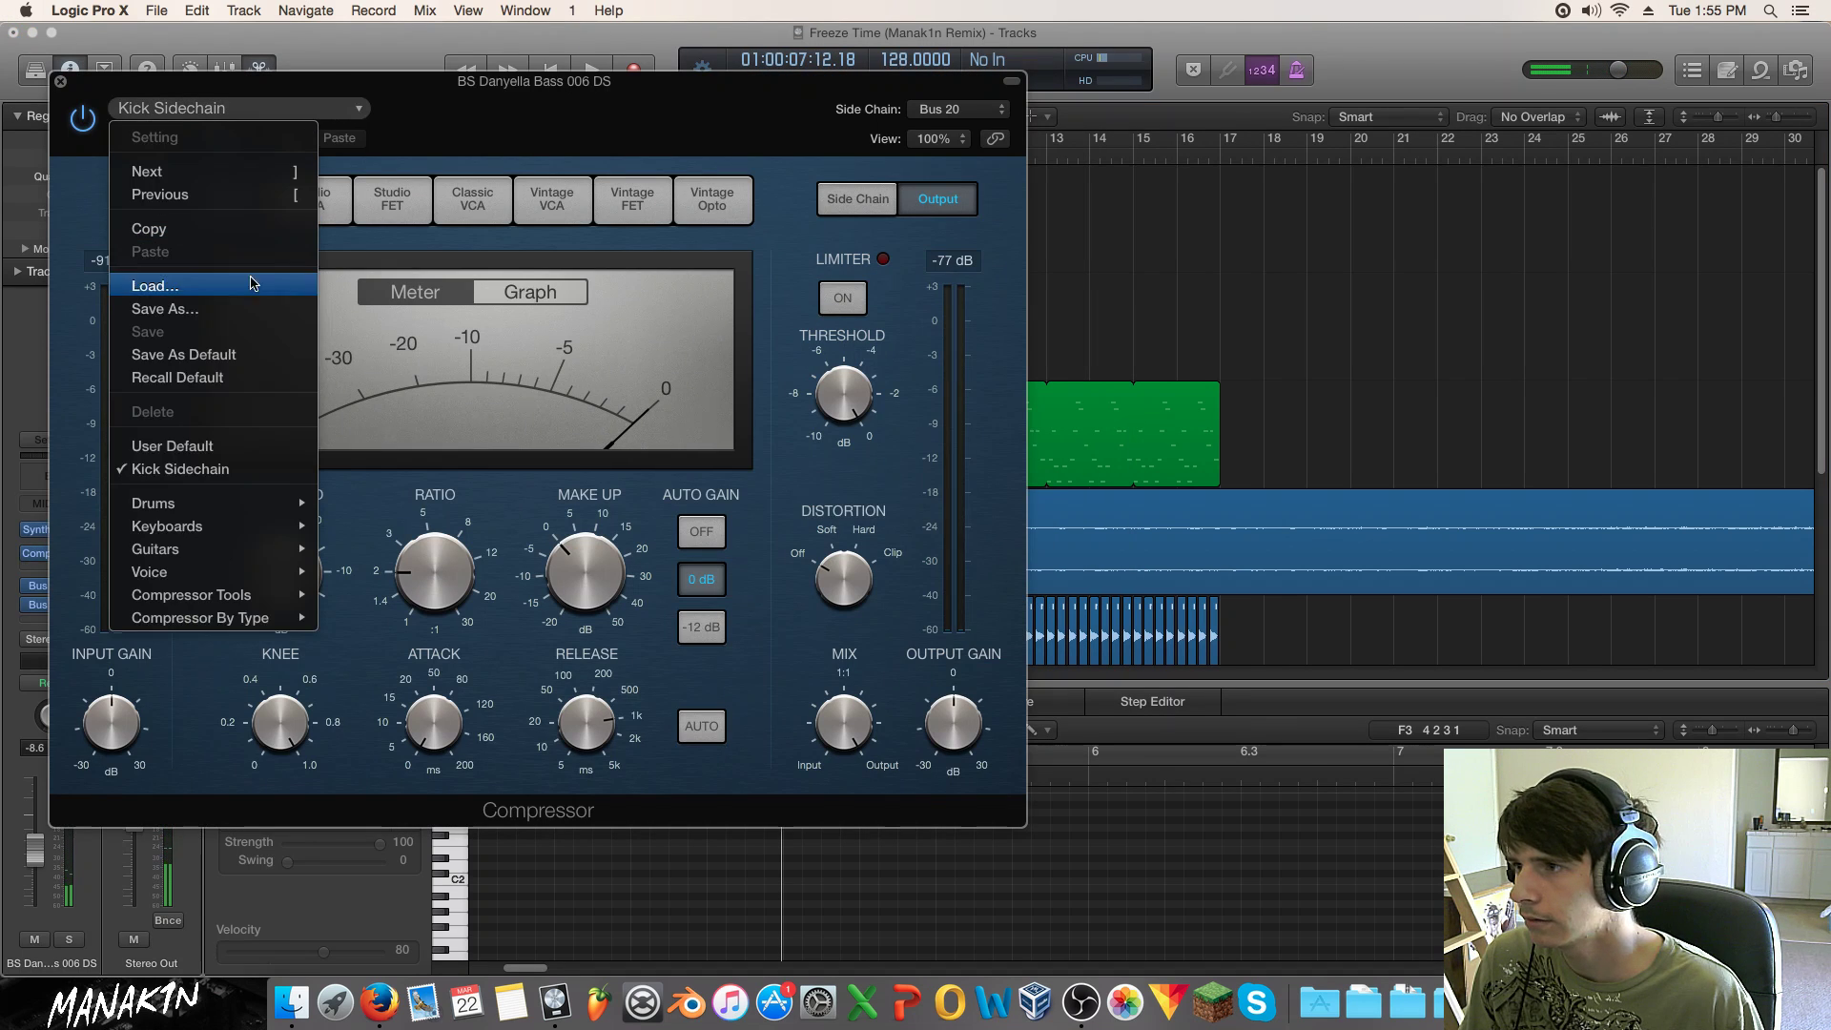
left_click(232, 468)
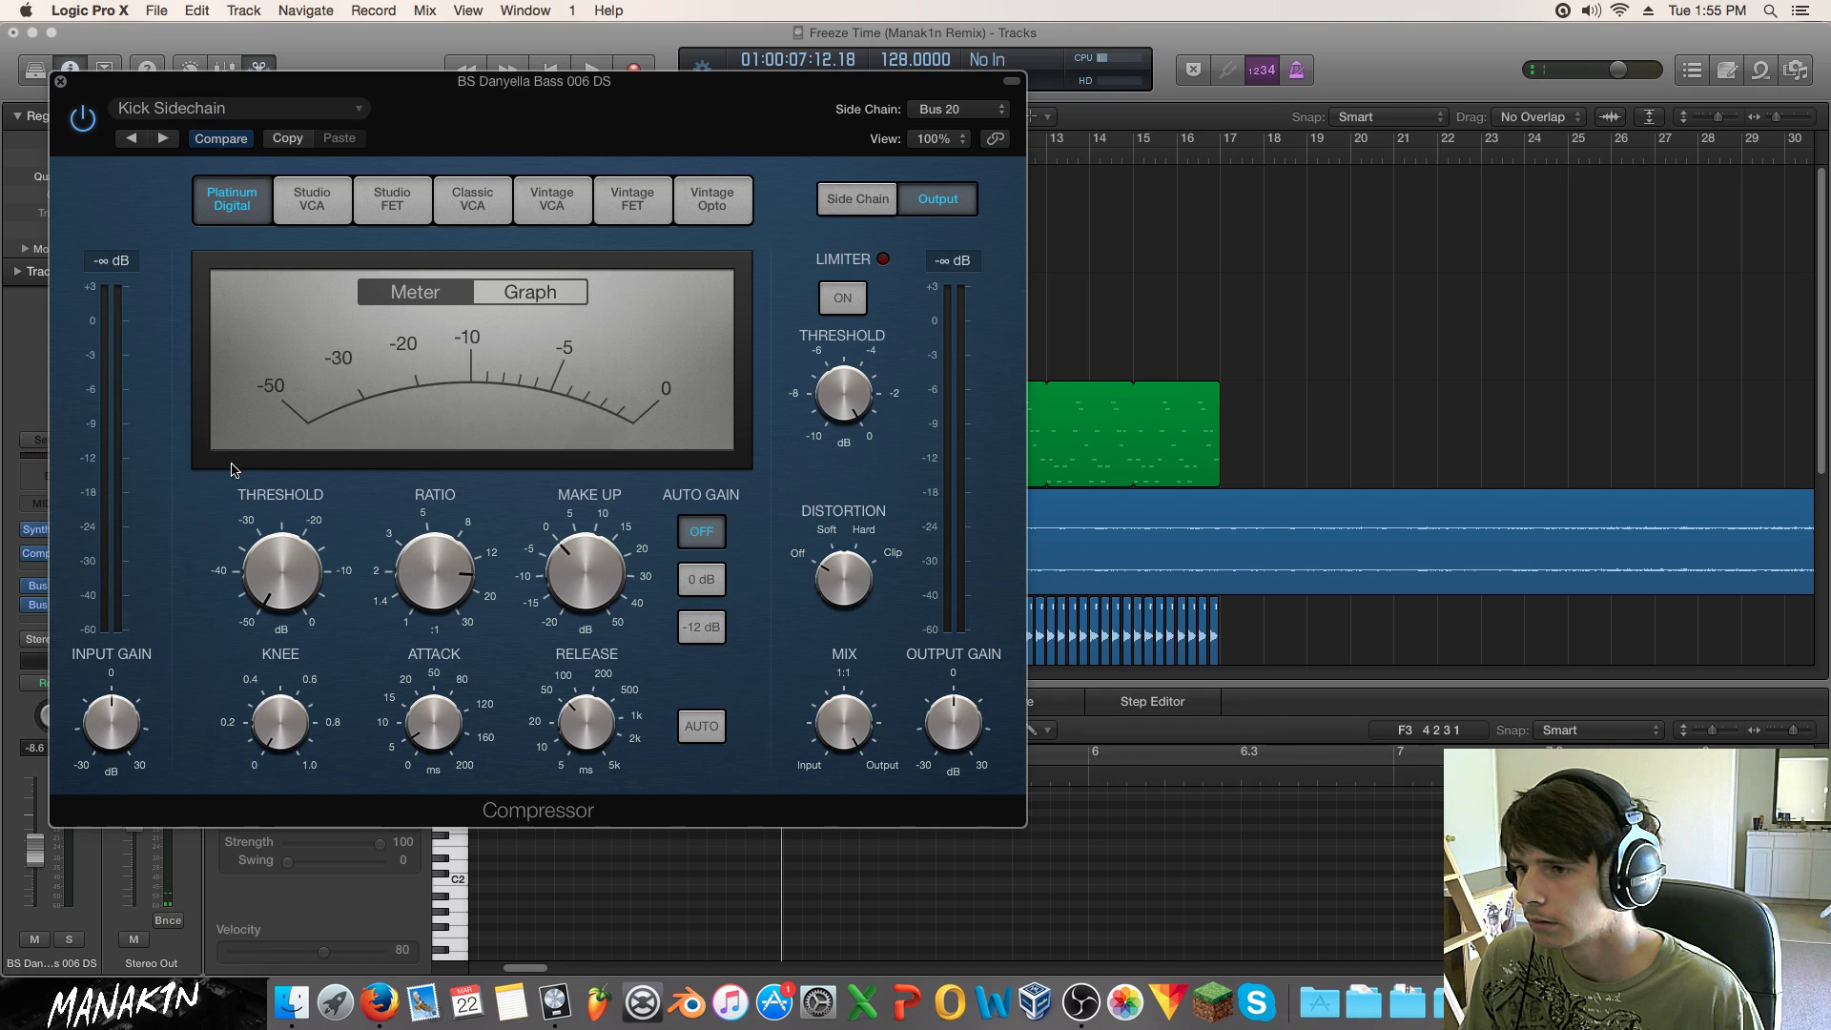
left_click_drag(284, 517, 280, 437)
left_click_drag(279, 742, 228, 536)
key("space")
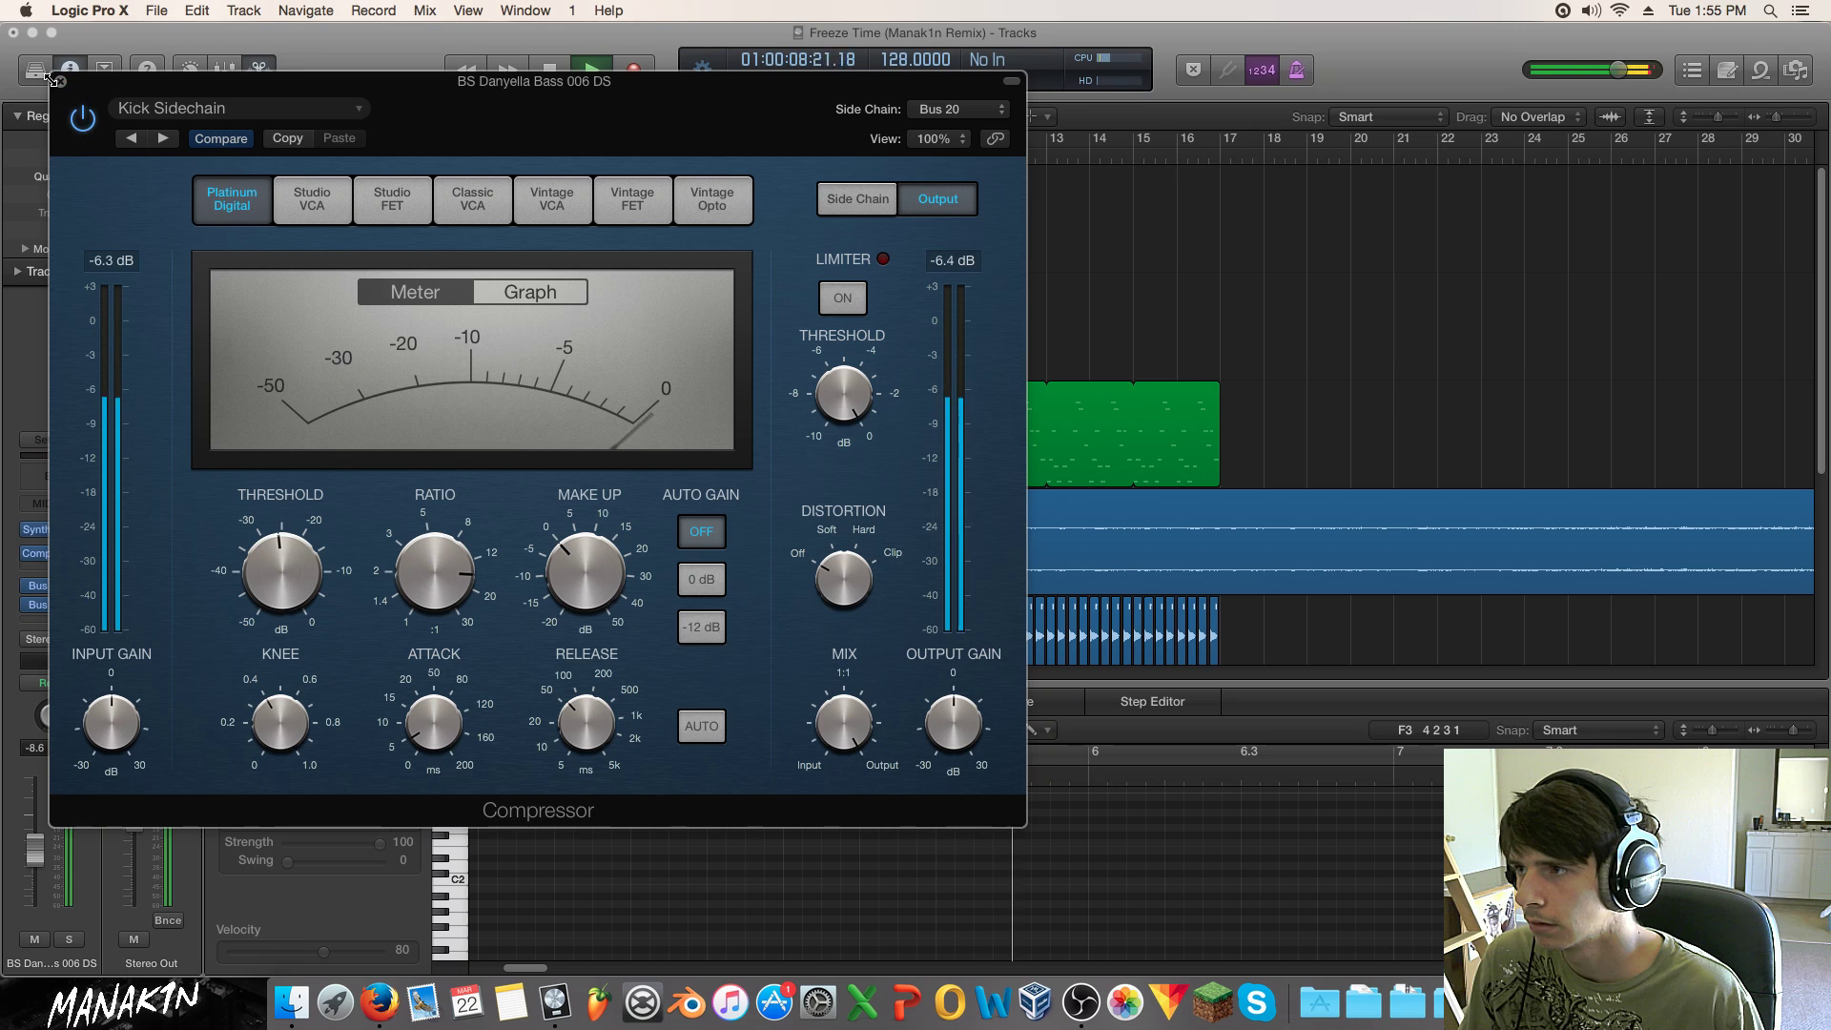
left_click(55, 81)
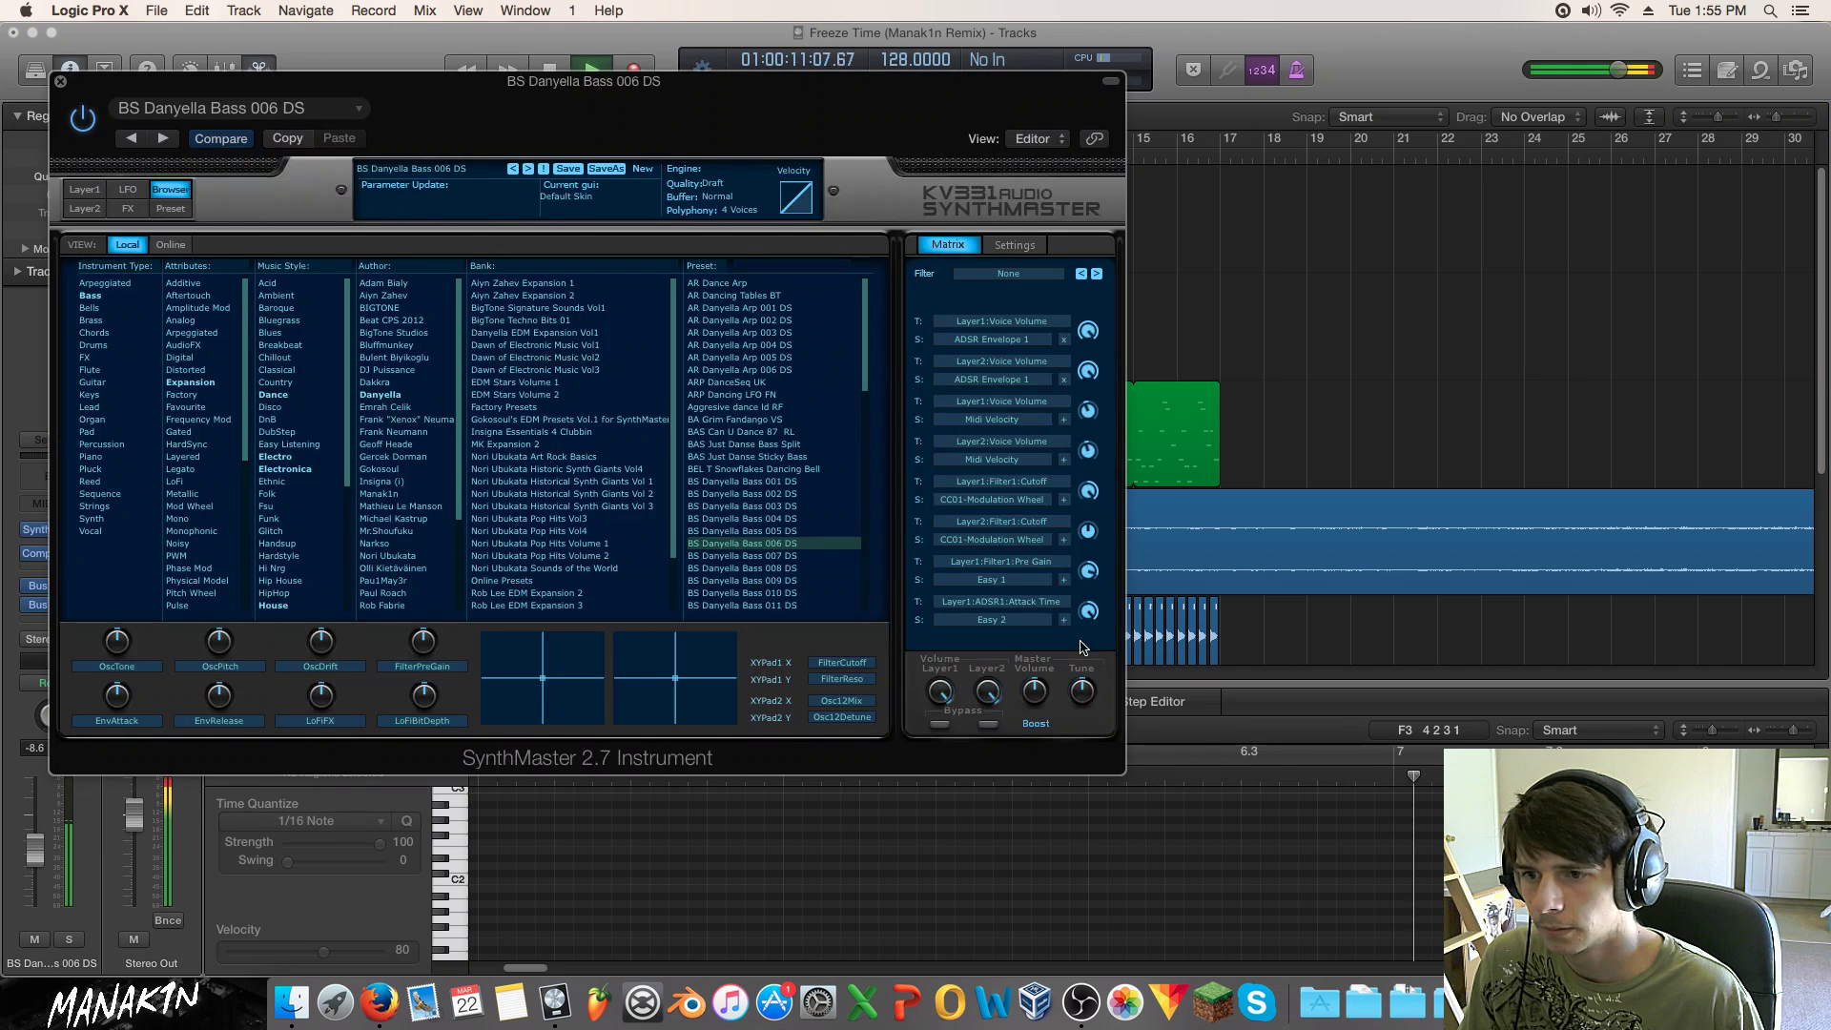
Step: Turn on SynthMaster's output Boost and raise the bass channel volume slightly
left_click(1039, 723)
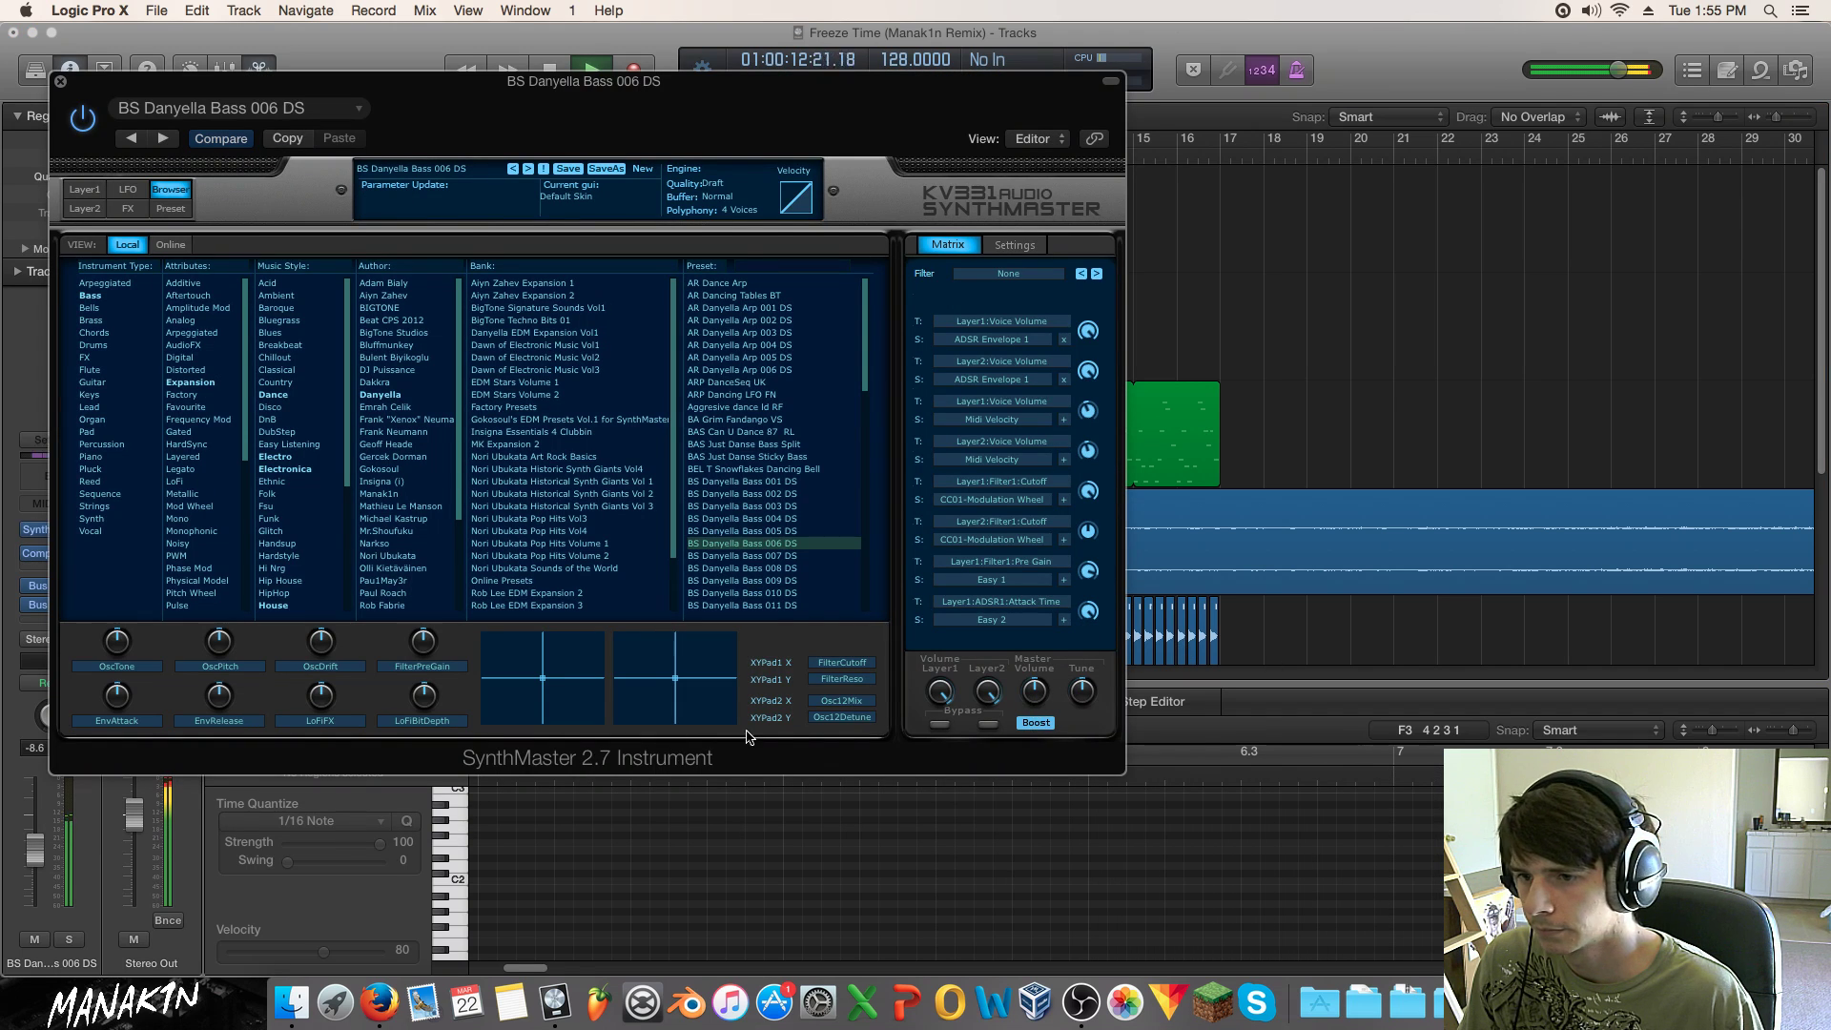
left_click_drag(35, 849, 35, 846)
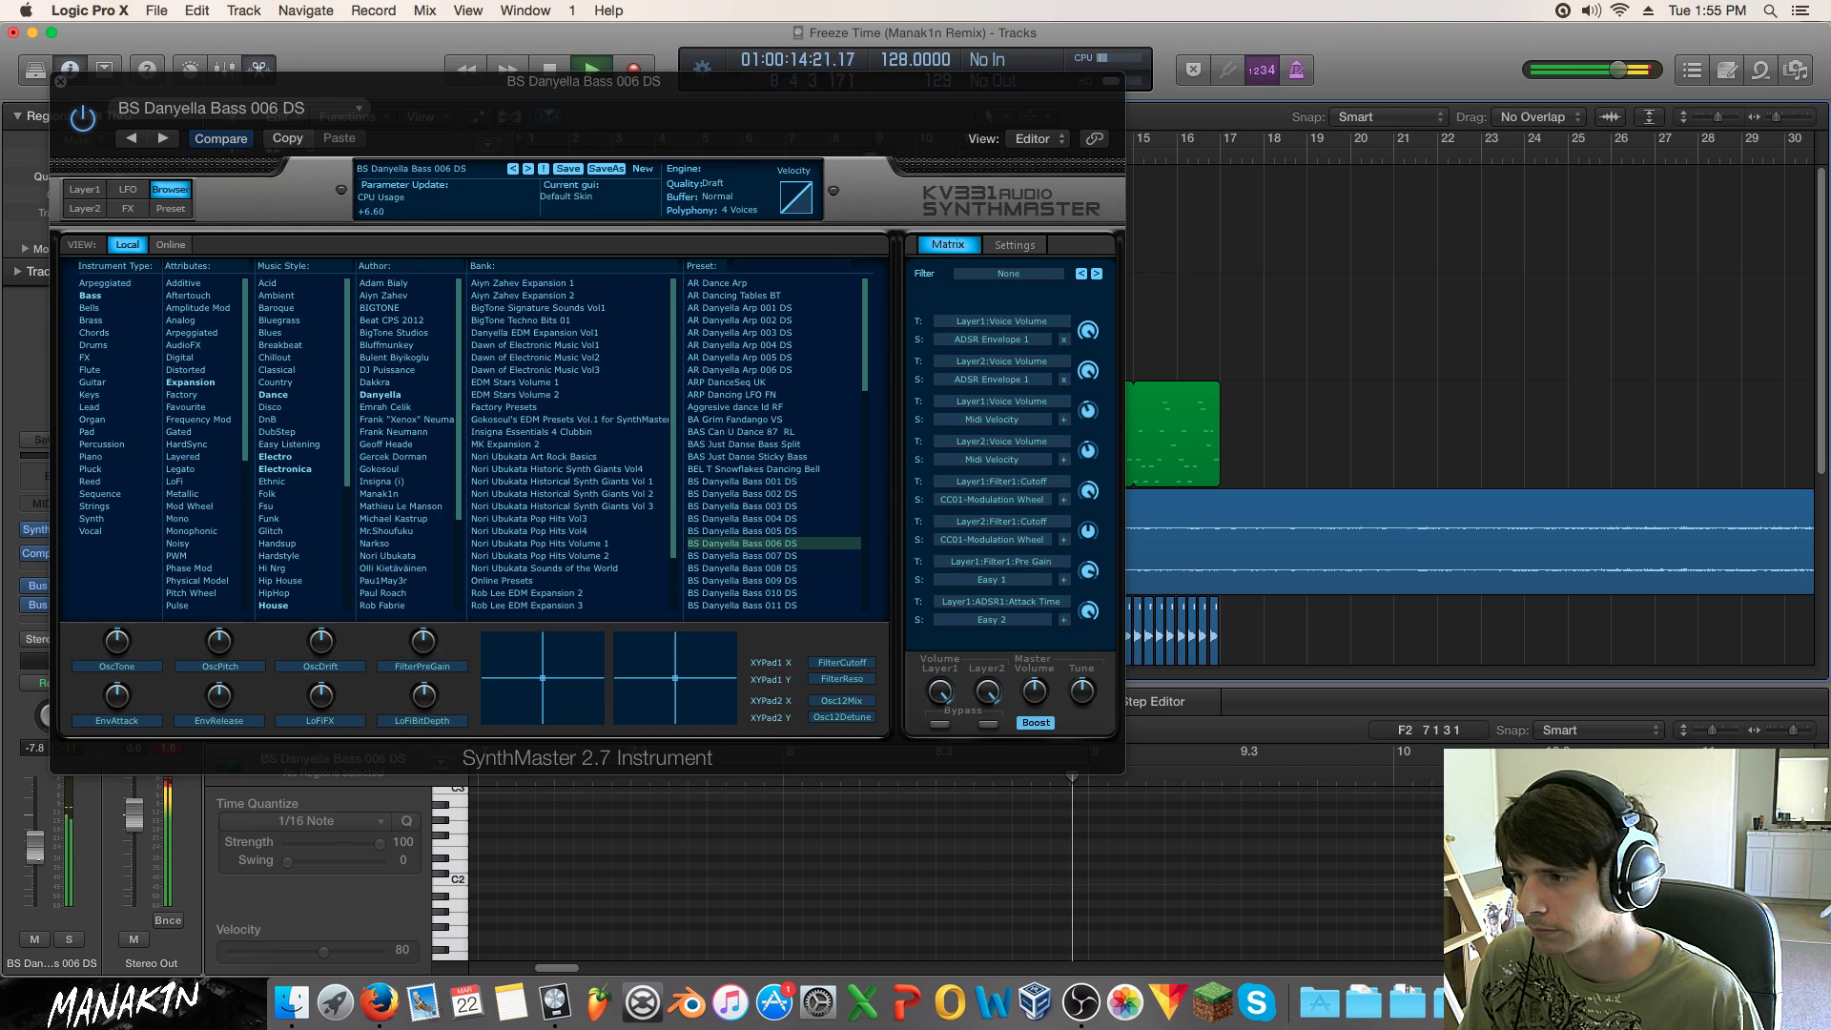
left_click(60, 82)
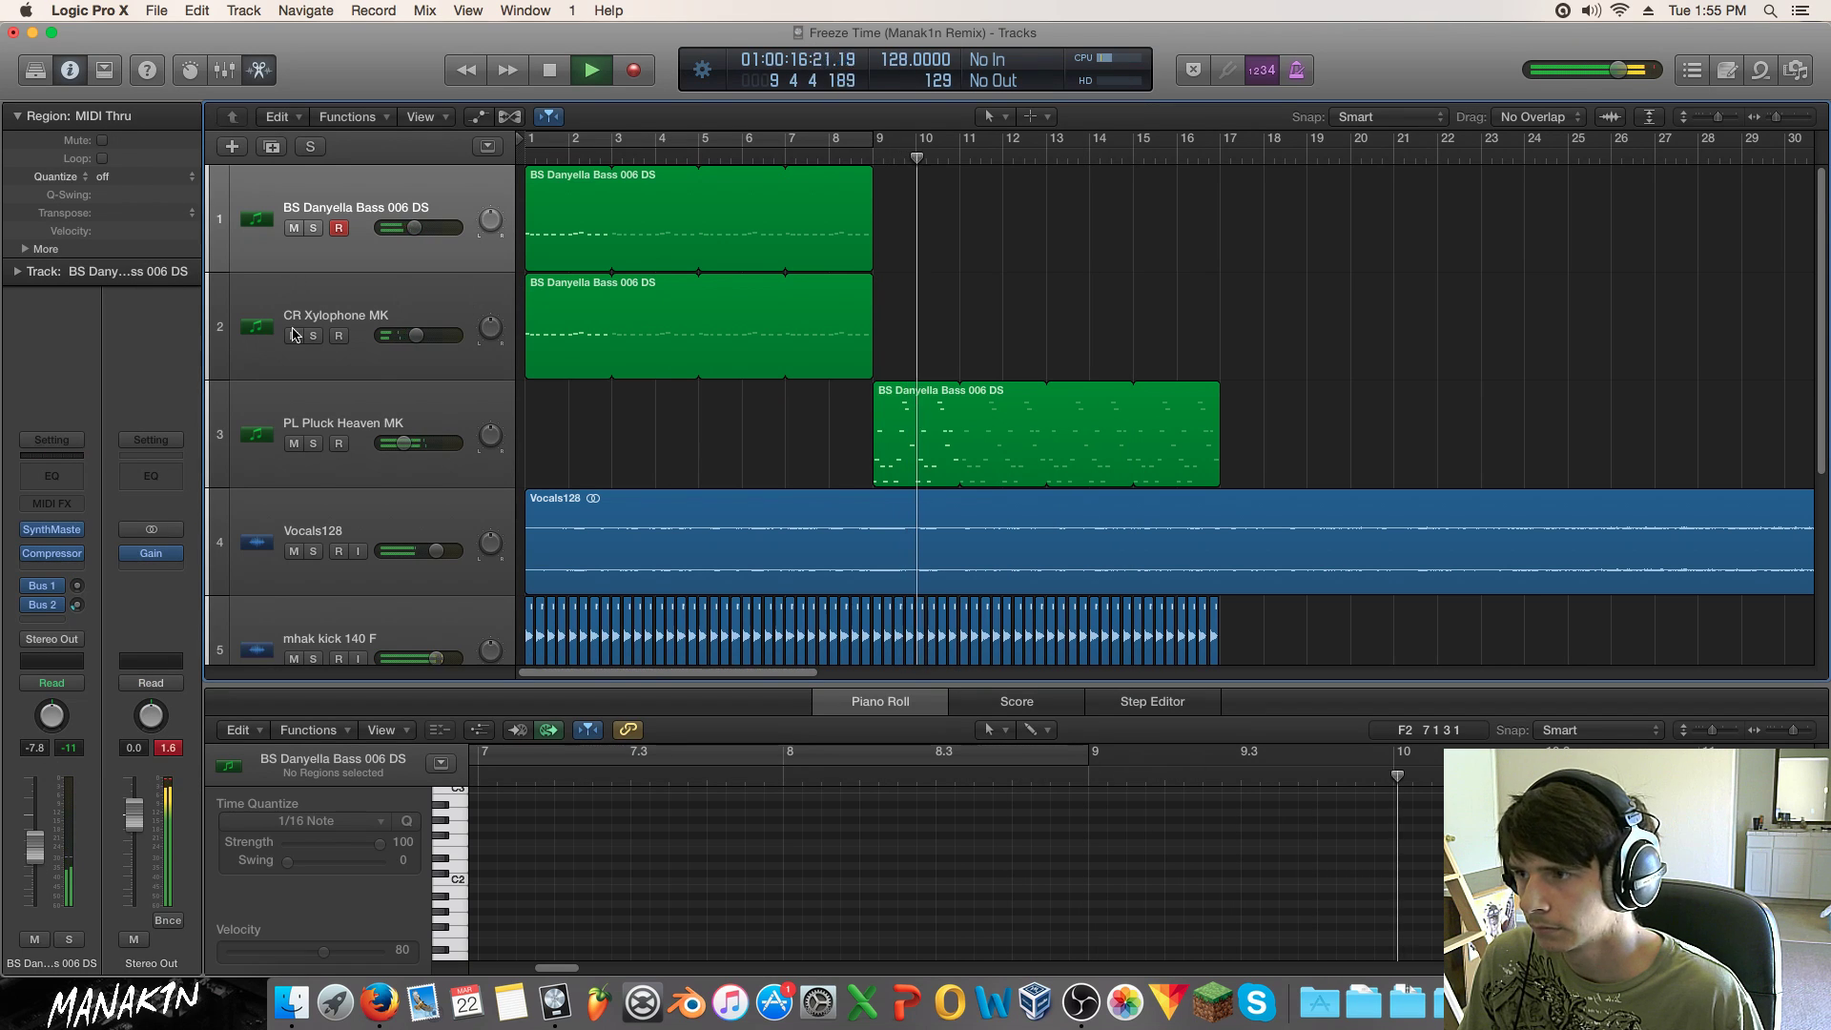
Step: Mute bass tracks 1 and 2, drag the pluck region from bar 9 to bar 1, and stop playback
left_click_drag(293, 335, 293, 228)
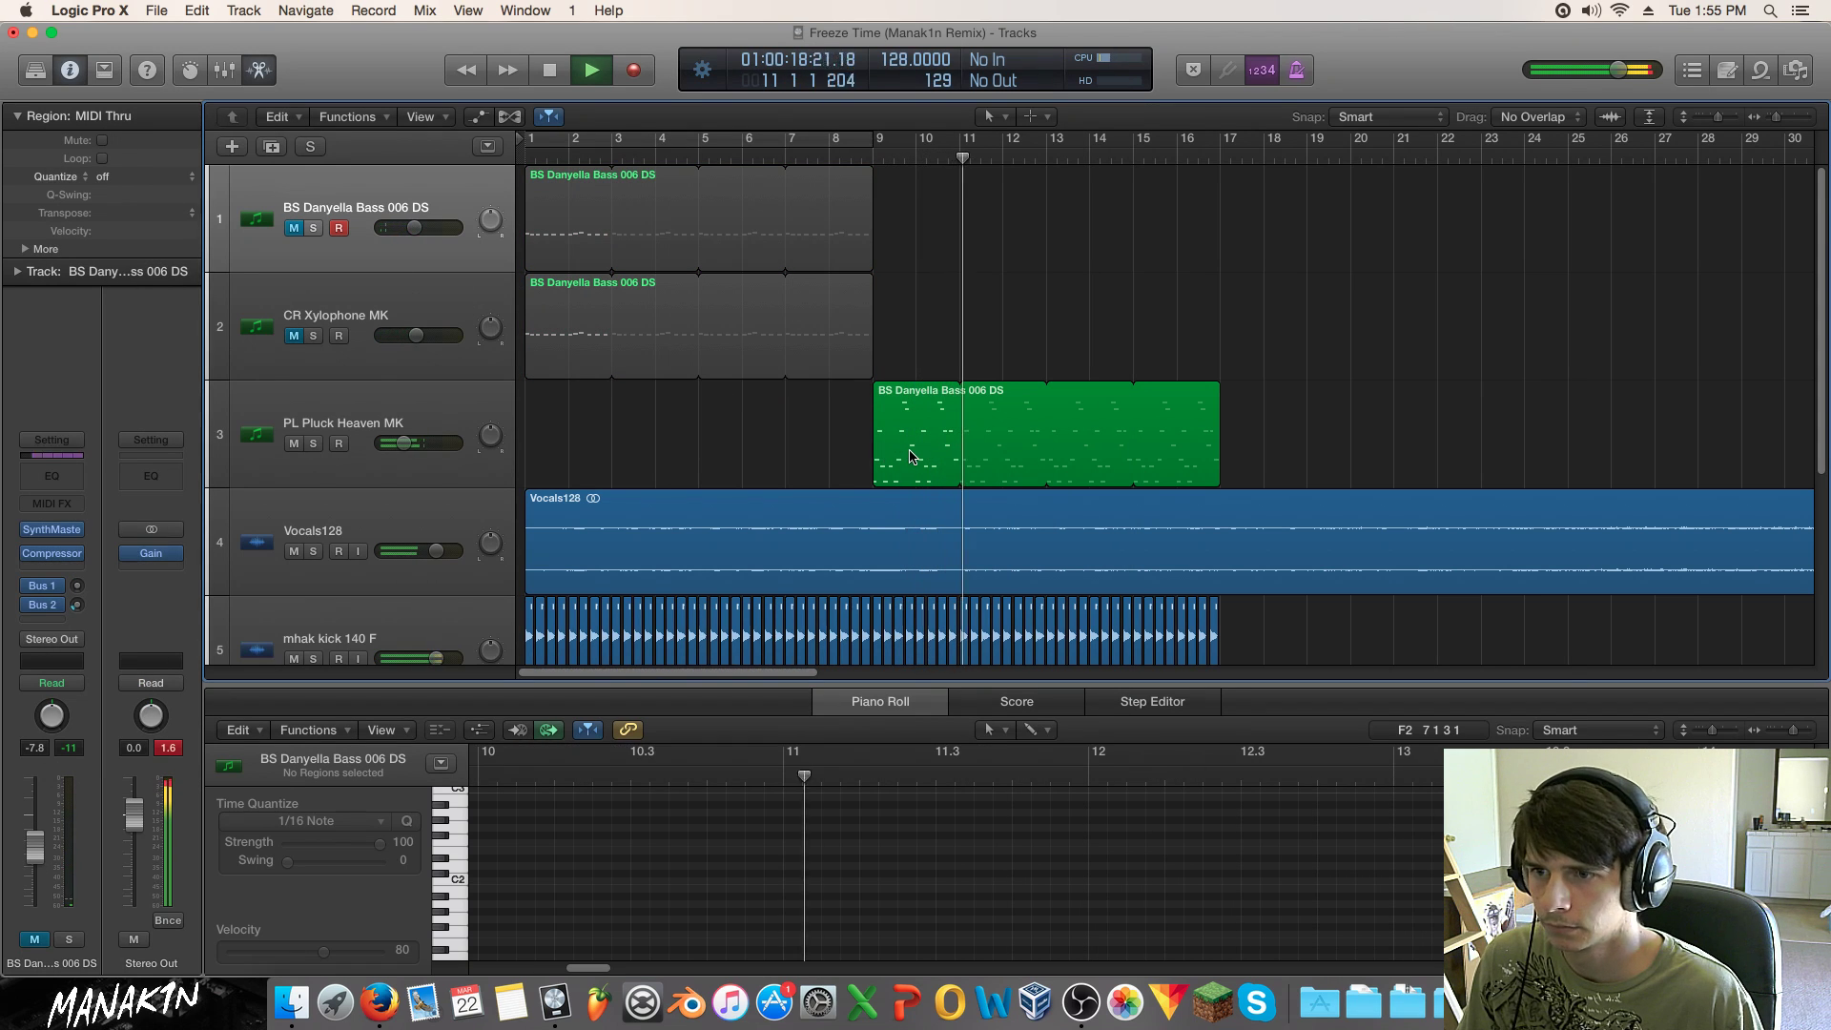
left_click_drag(1130, 420, 1208, 411)
key("space")
left_click(1237, 329)
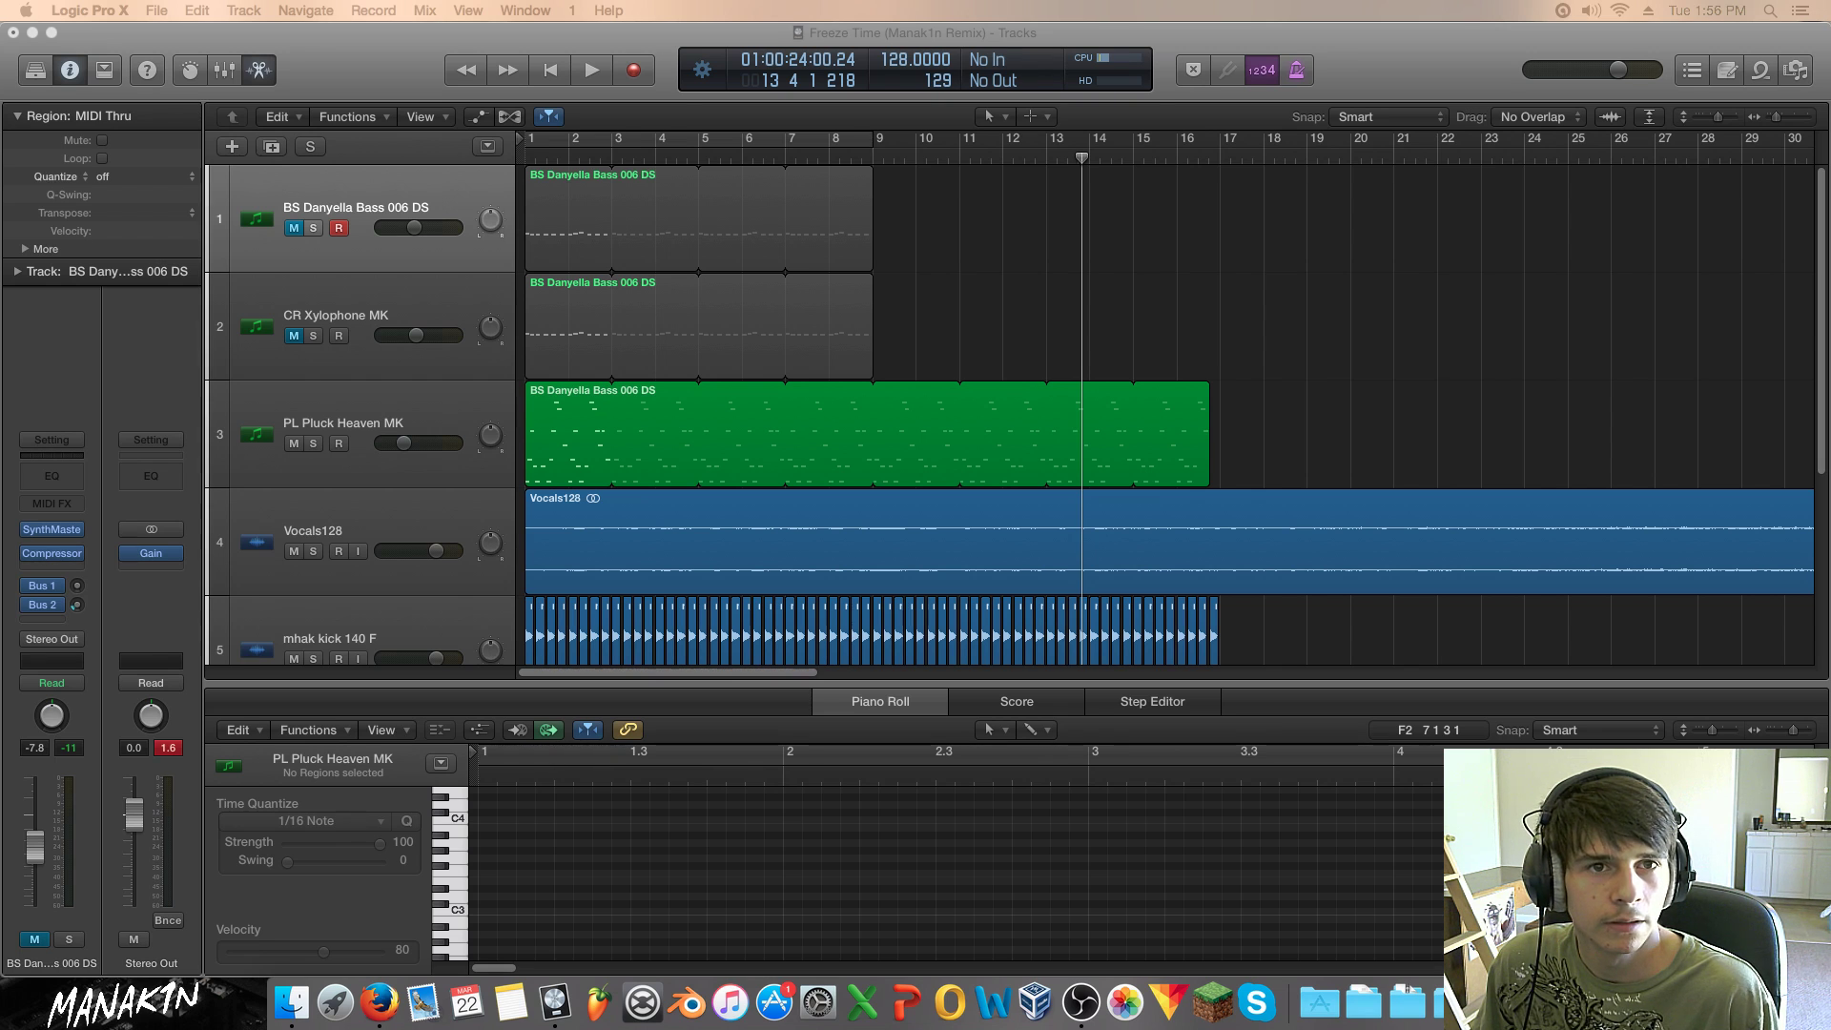
Step: Bring the Firefox window into view and reposition it up and to the left
left_click_drag(1829, 443, 1289, 422)
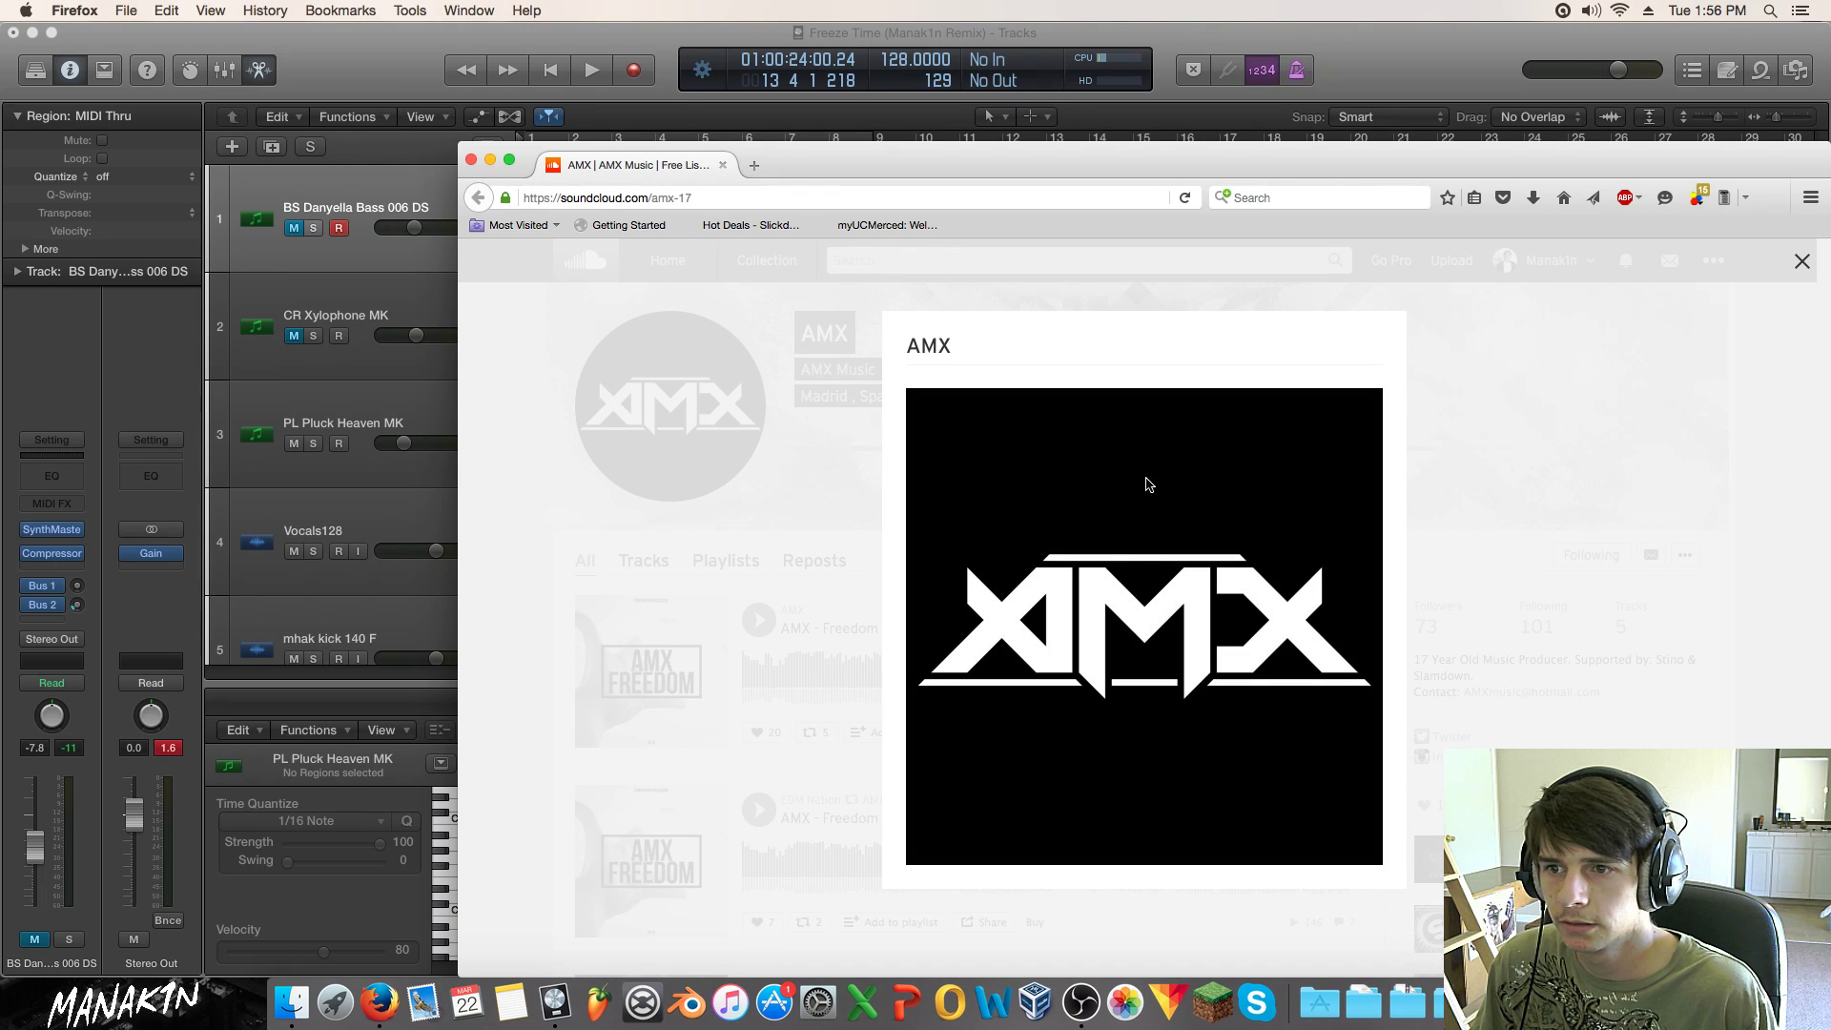
left_click_drag(1123, 151, 839, 99)
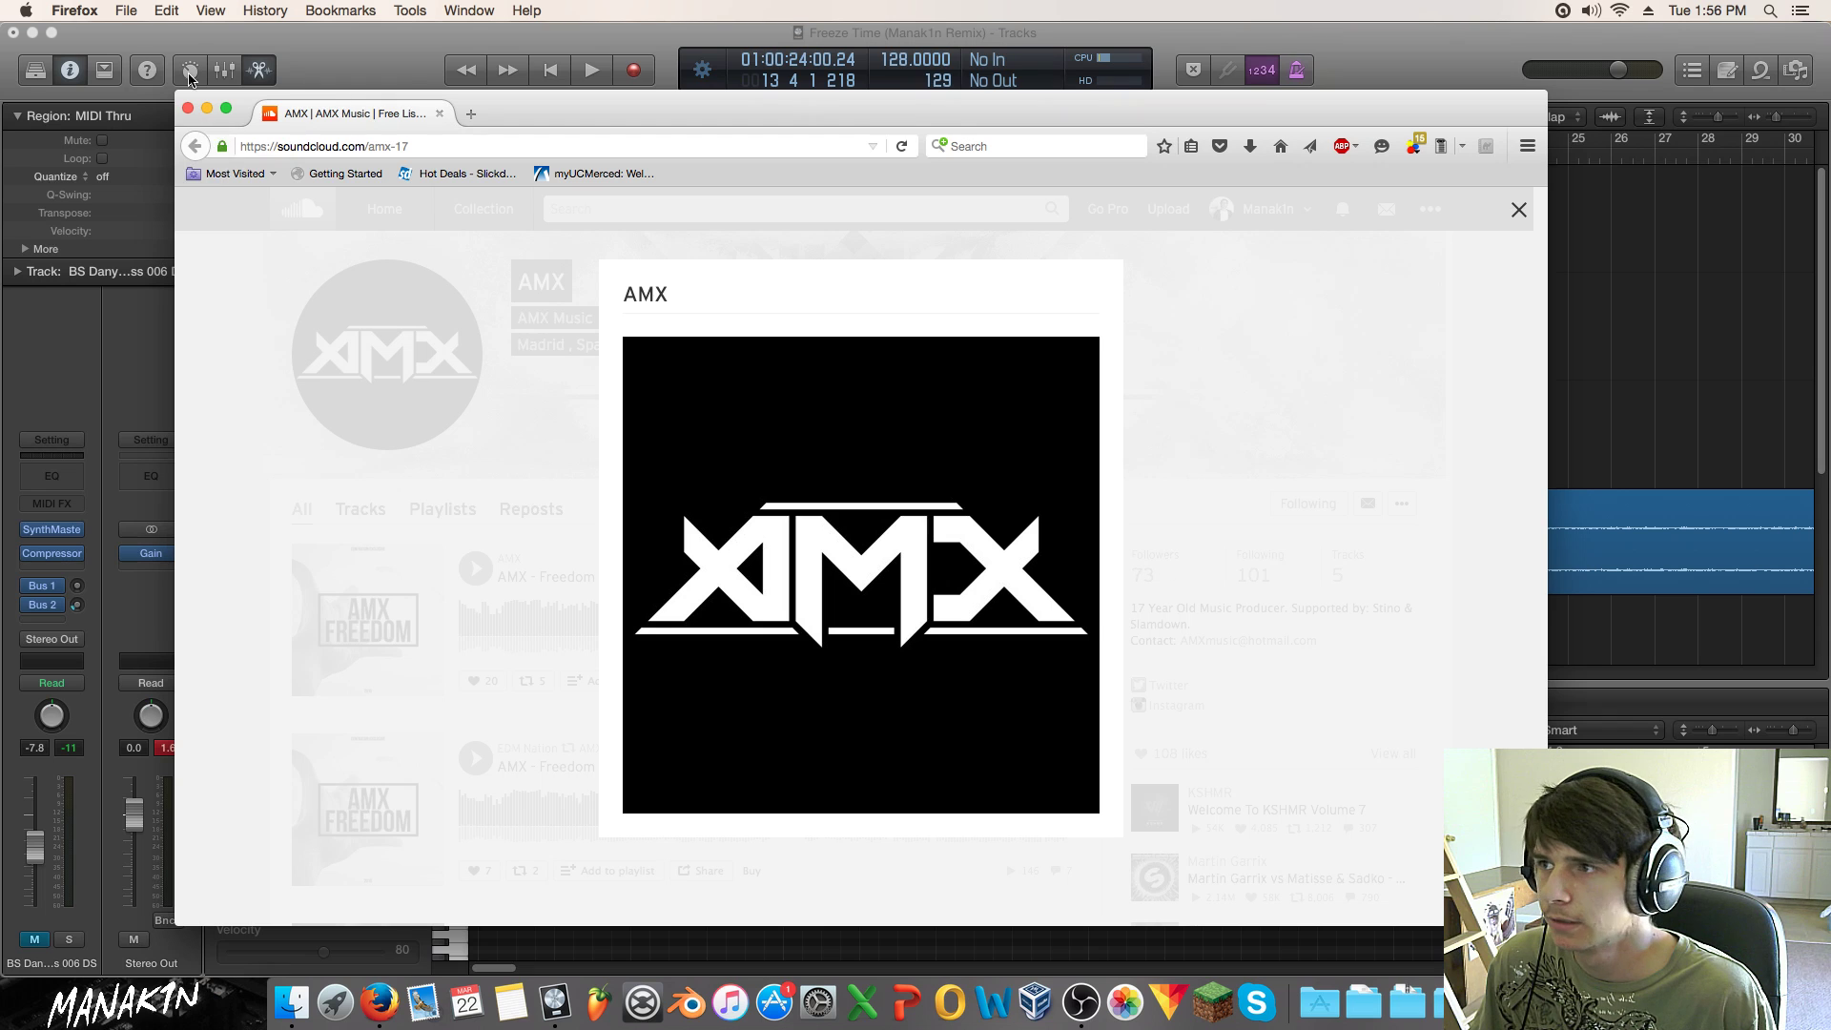
Step: Close the SoundCloud profile window and the Wavo browser window, confirming both tabs close
left_click(187, 109)
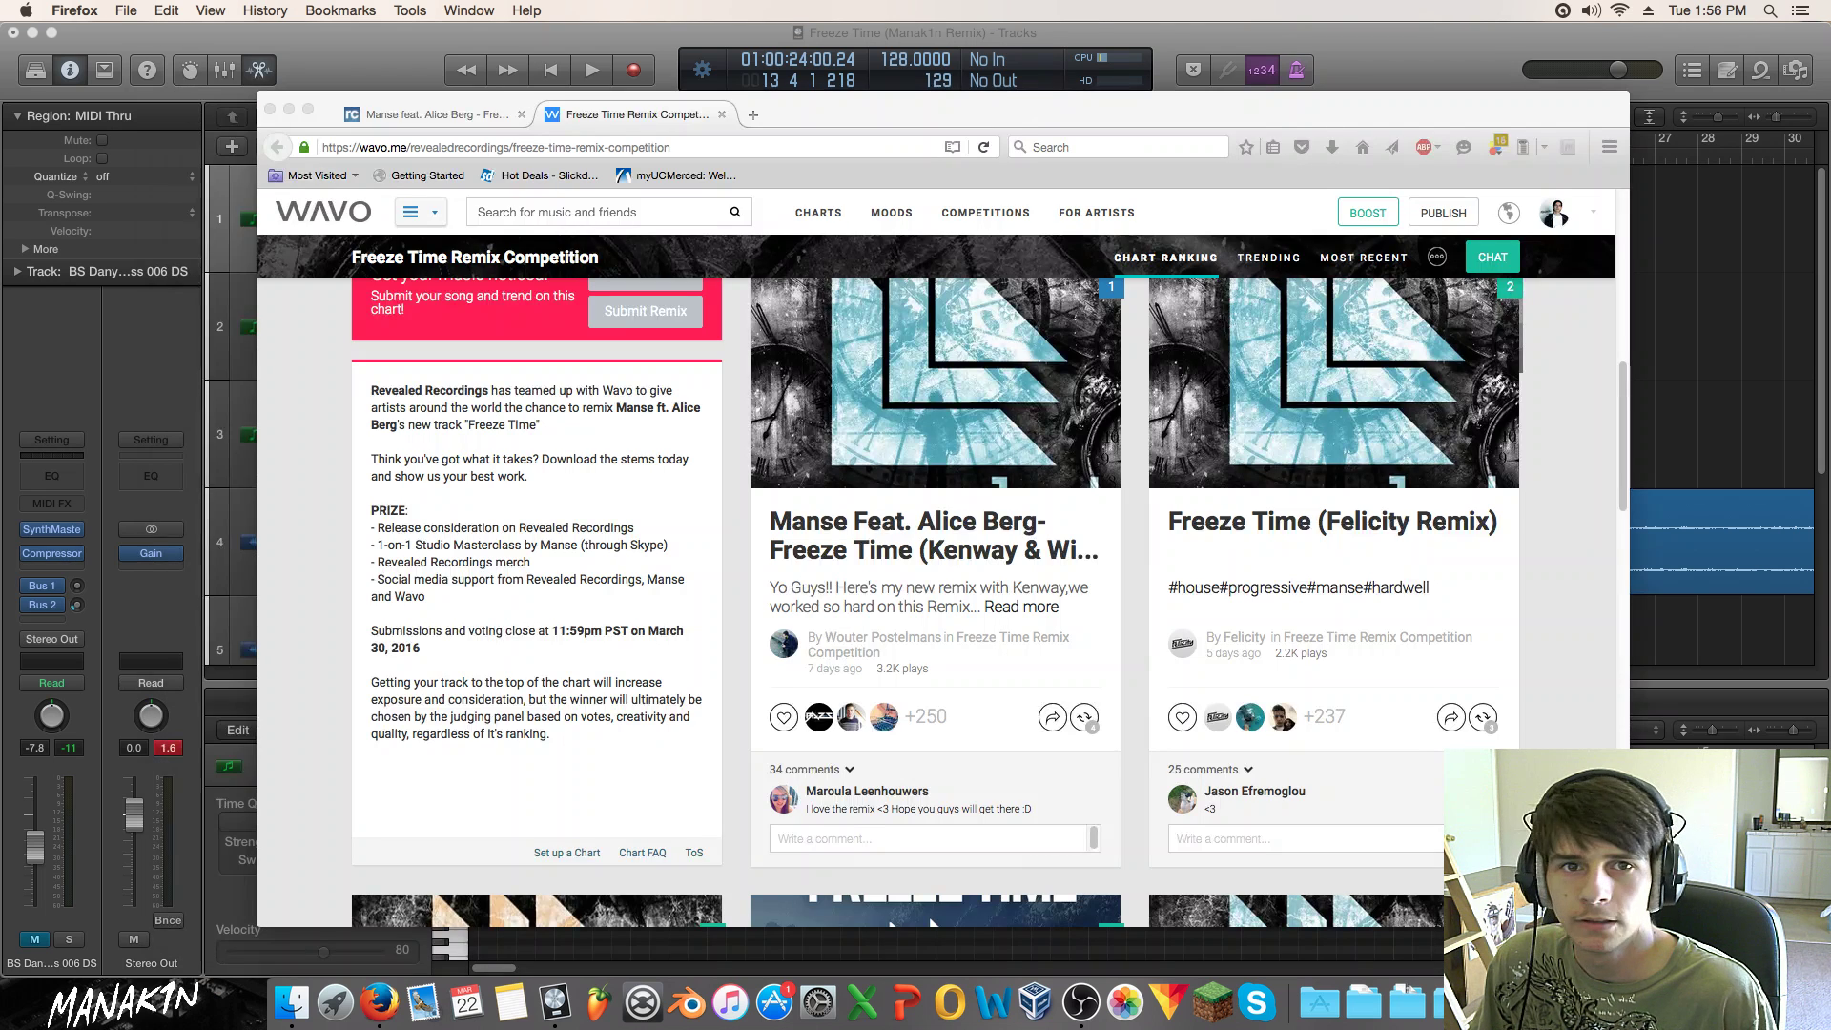
left_click(270, 108)
left_click(1101, 308)
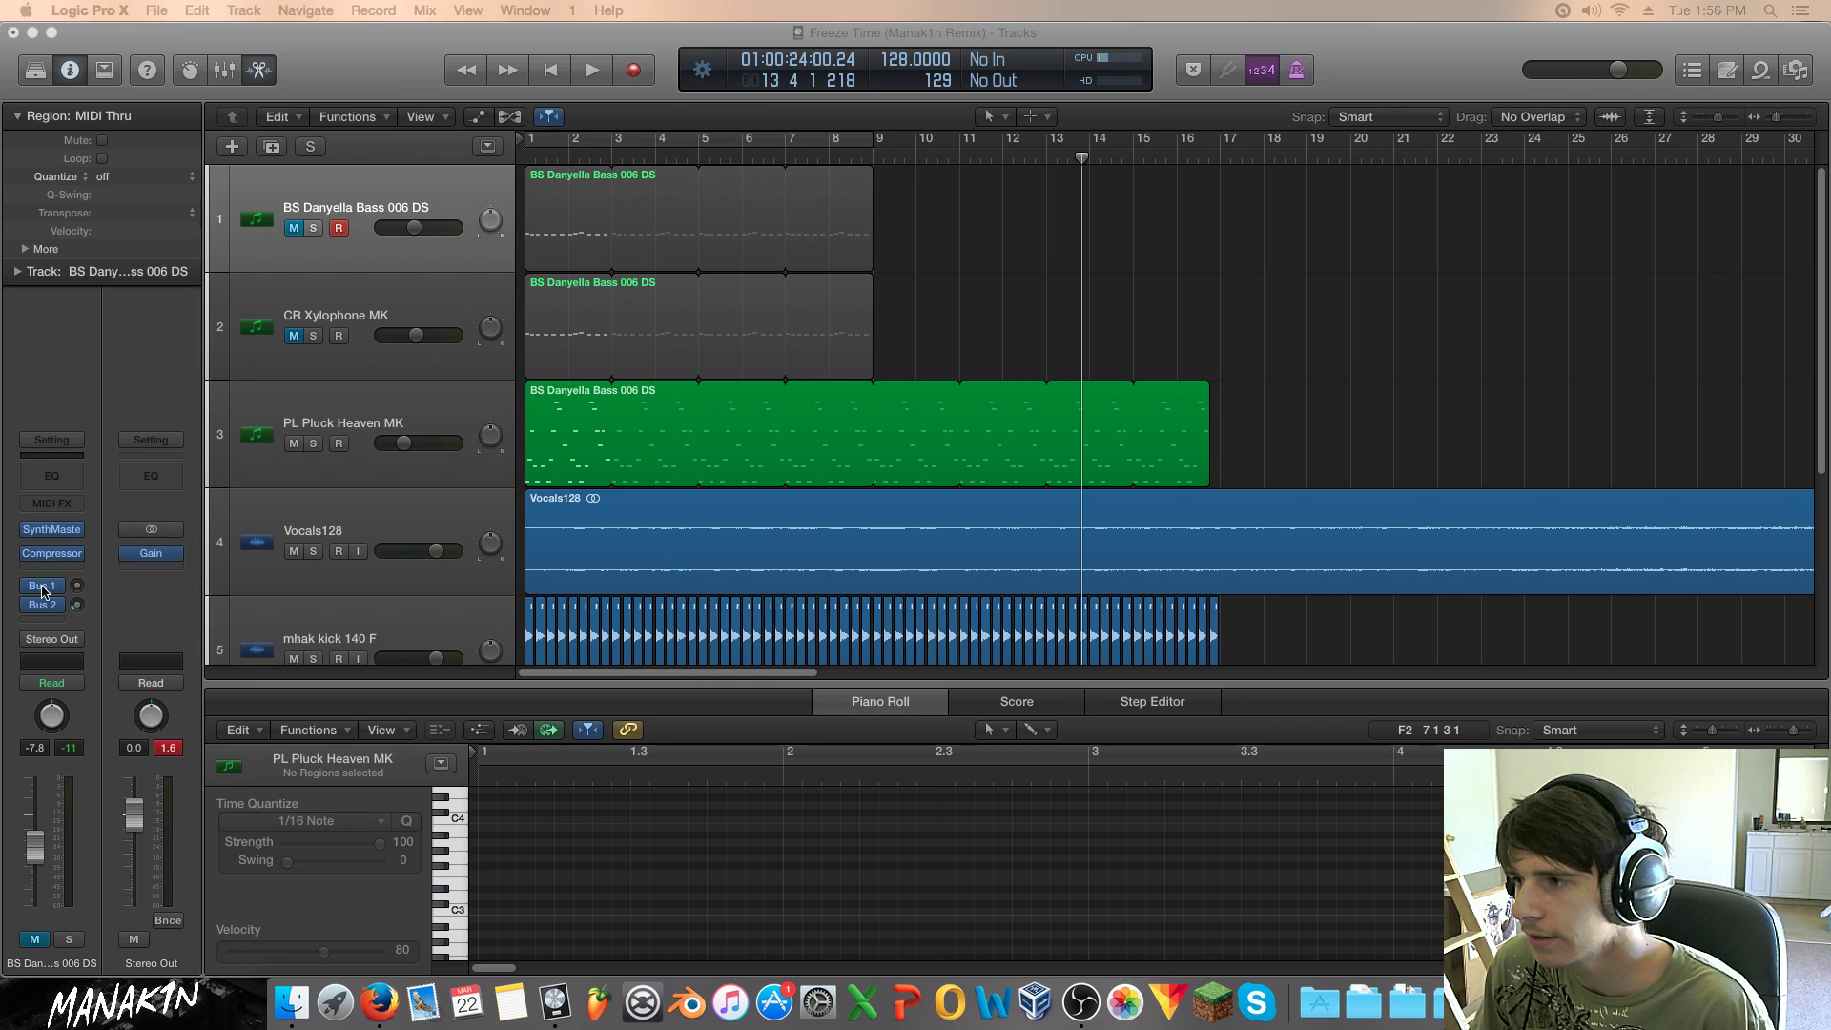
Step: Audition the project from bar 1, then unmute the CR Xylophone MK track
left_click(43, 421)
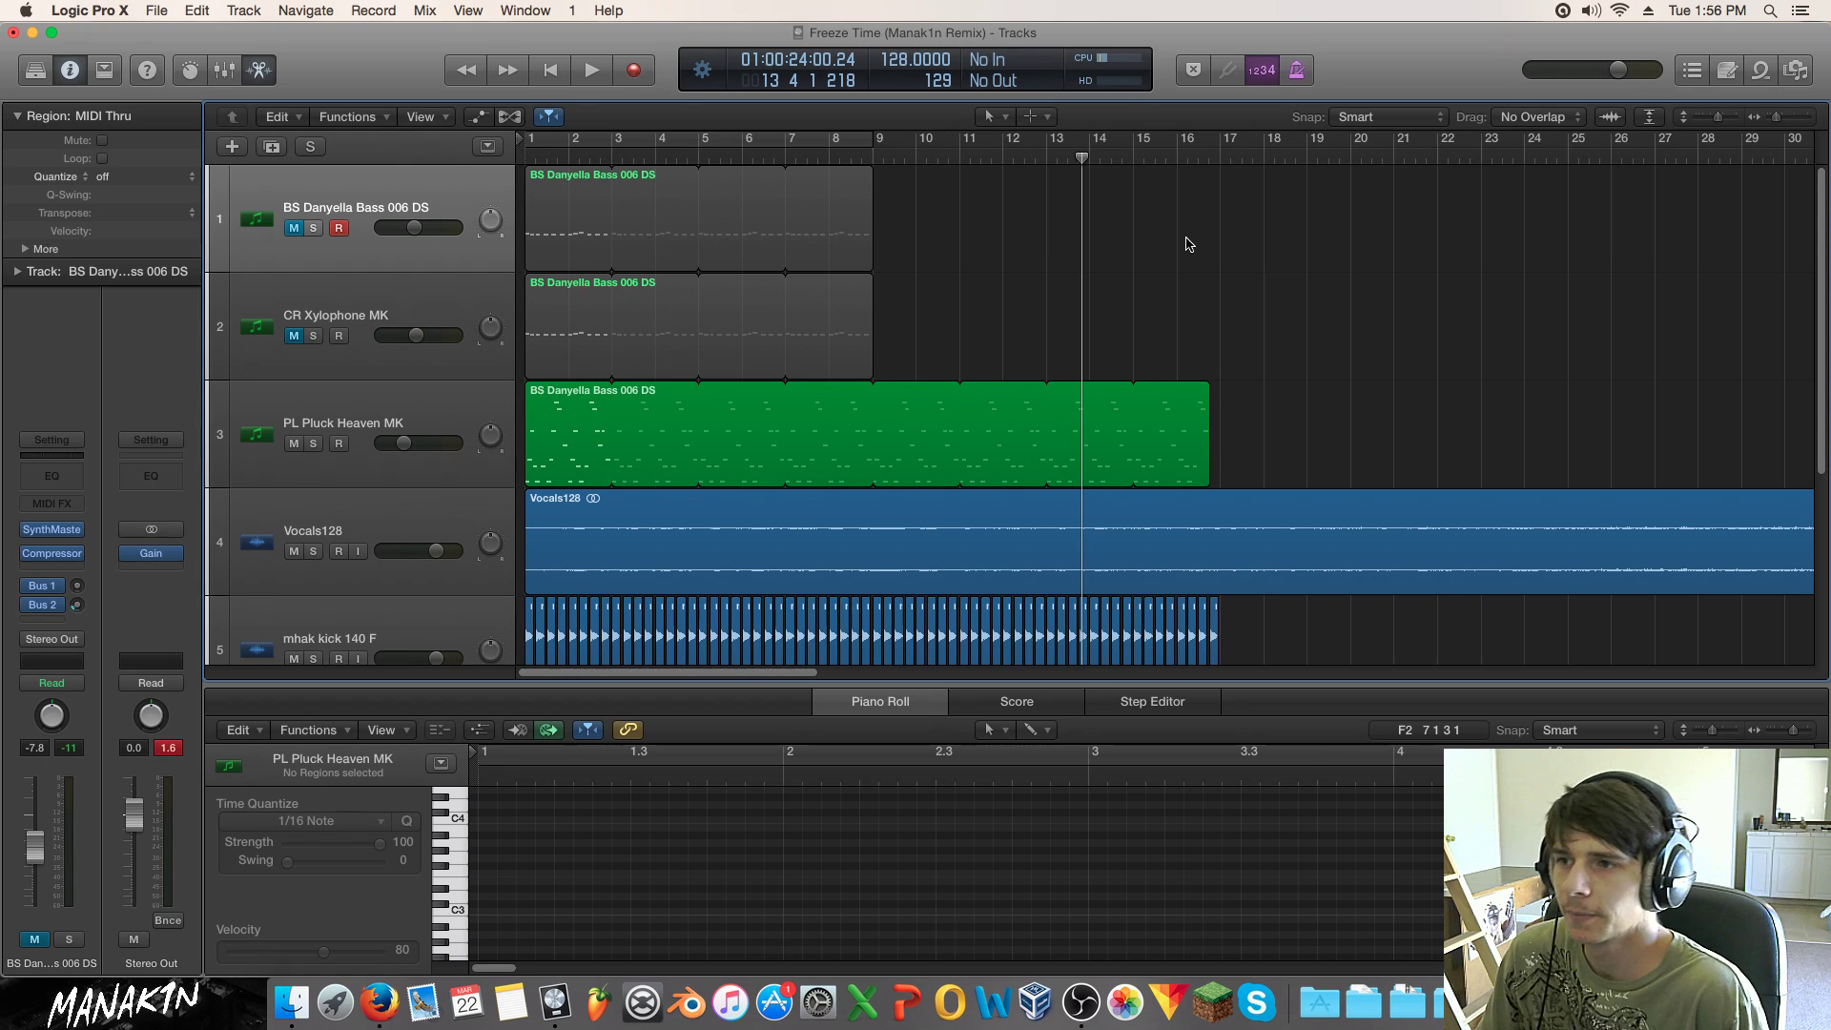
key("Return")
key("space")
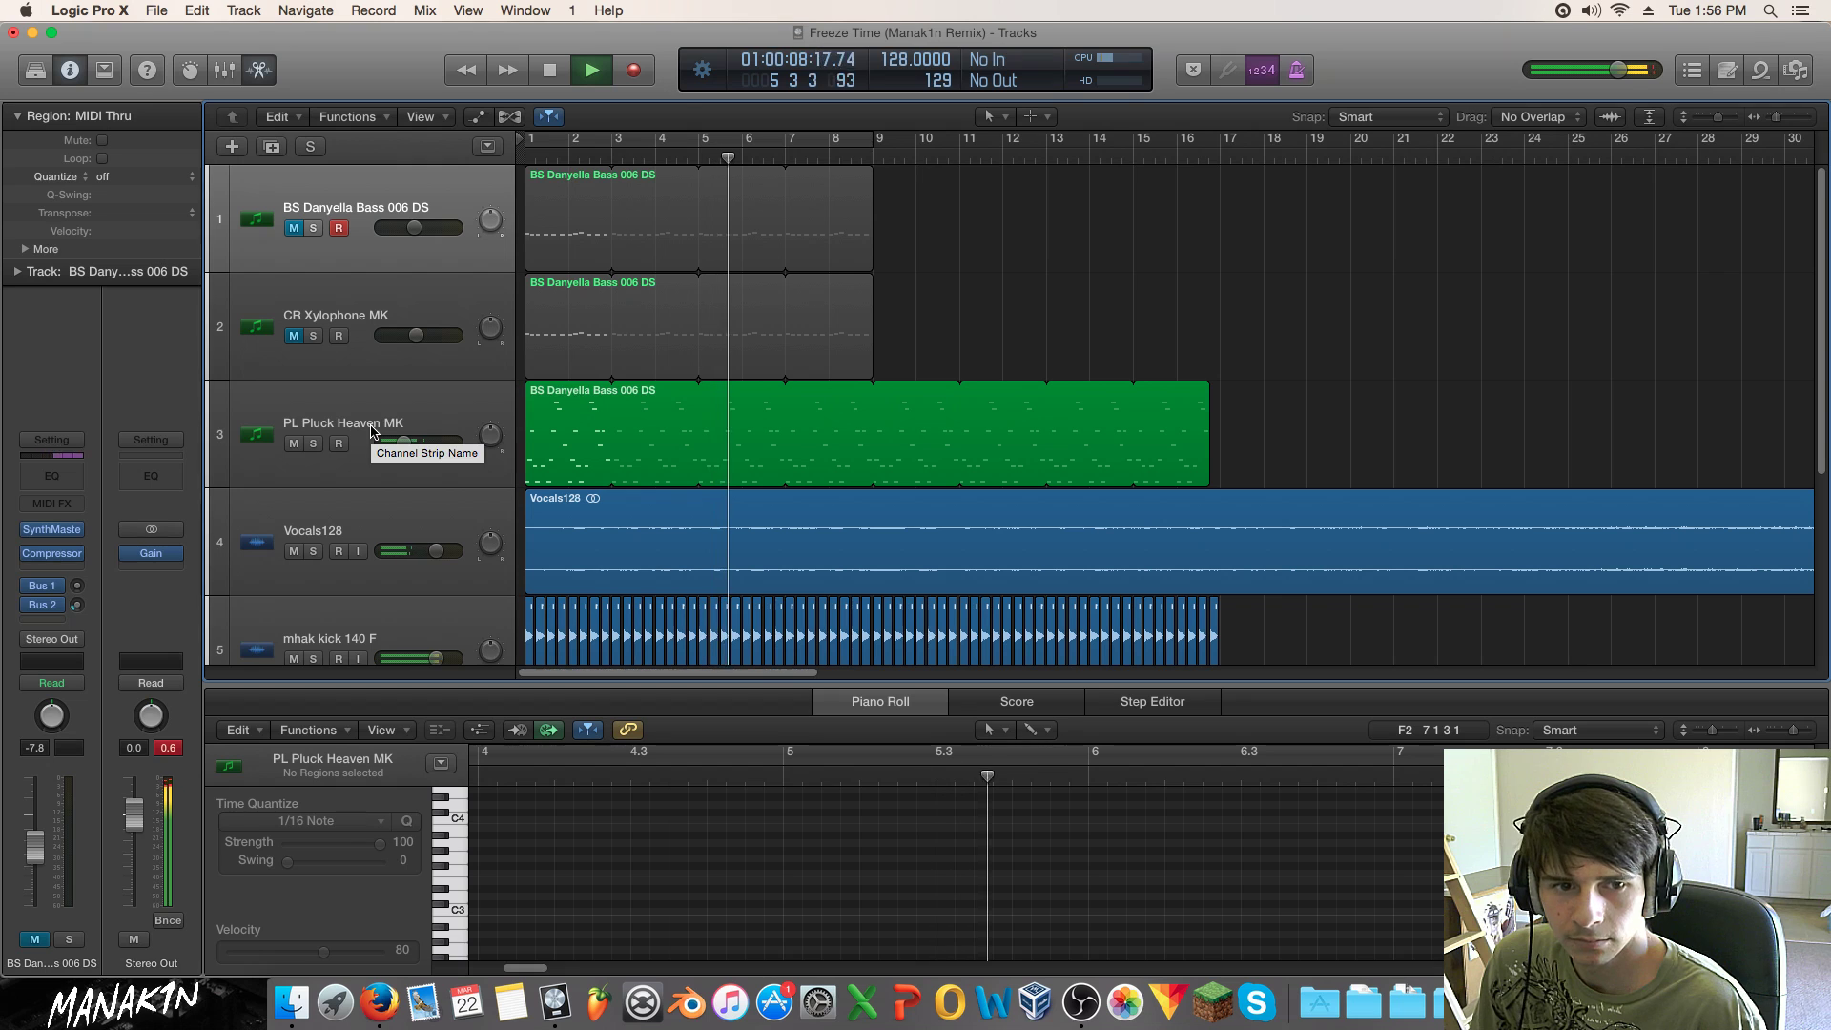
key("space")
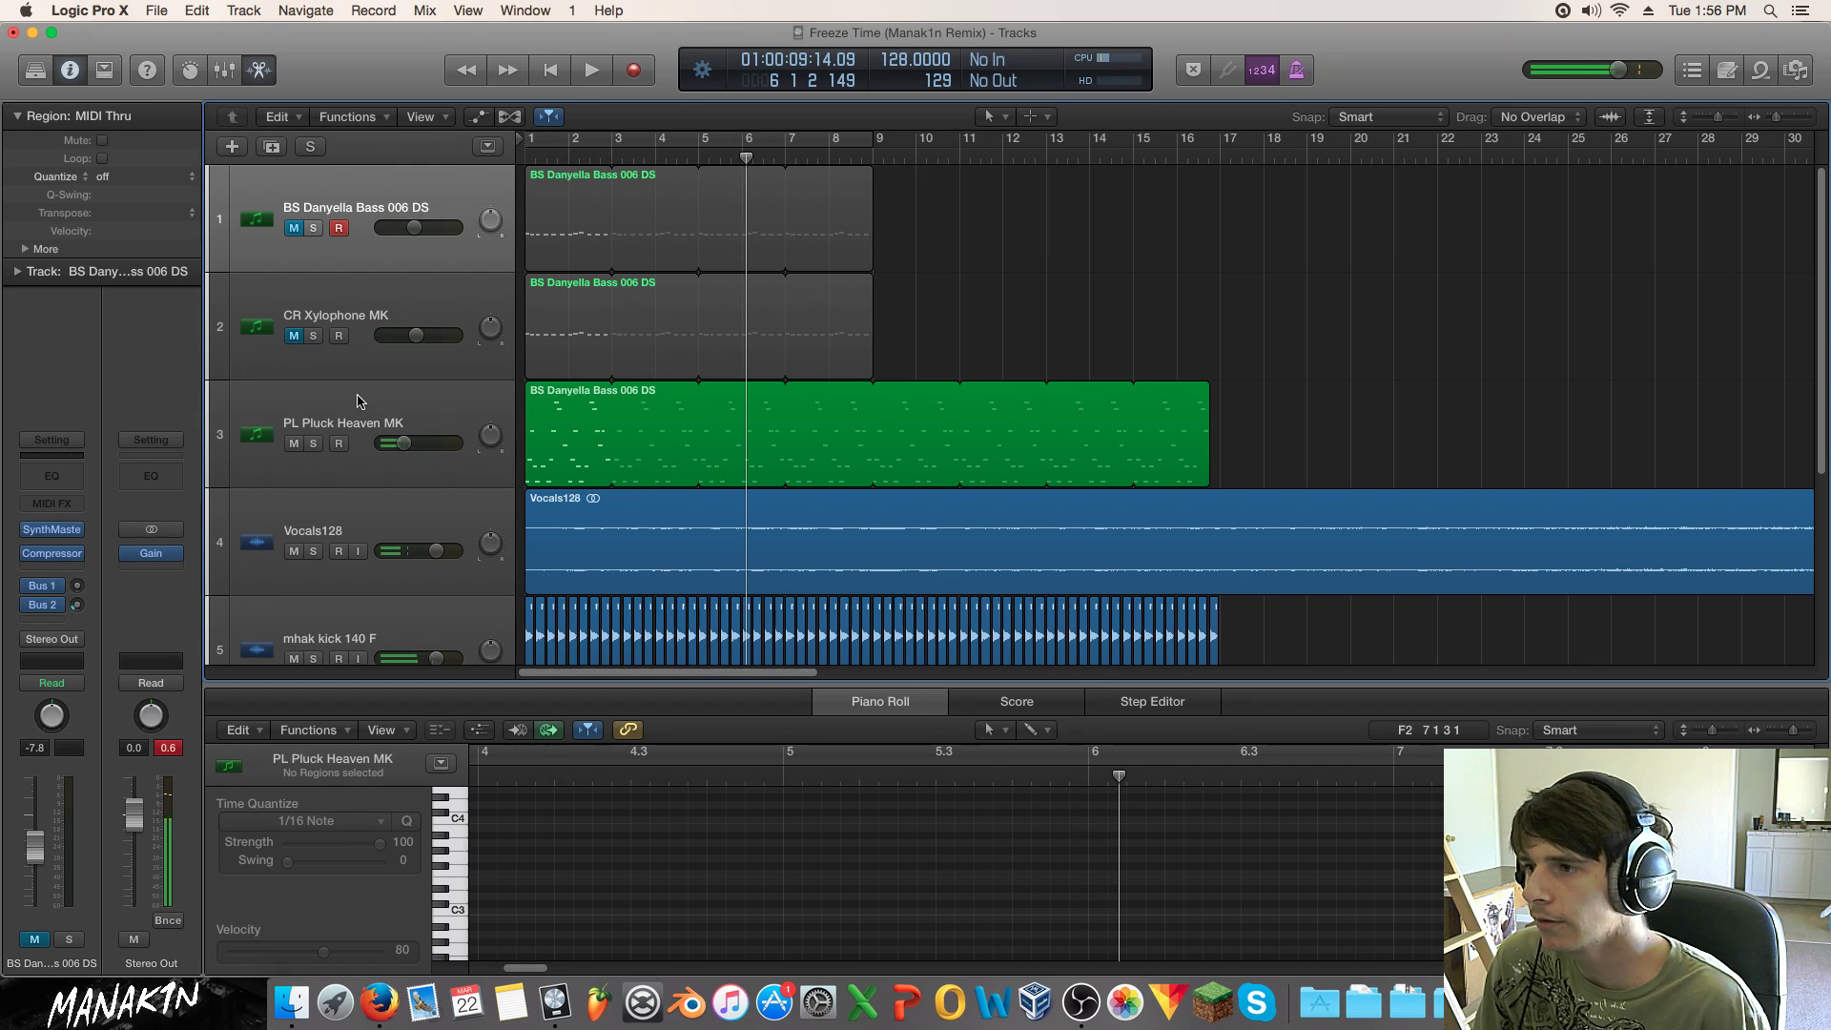
left_click(359, 400)
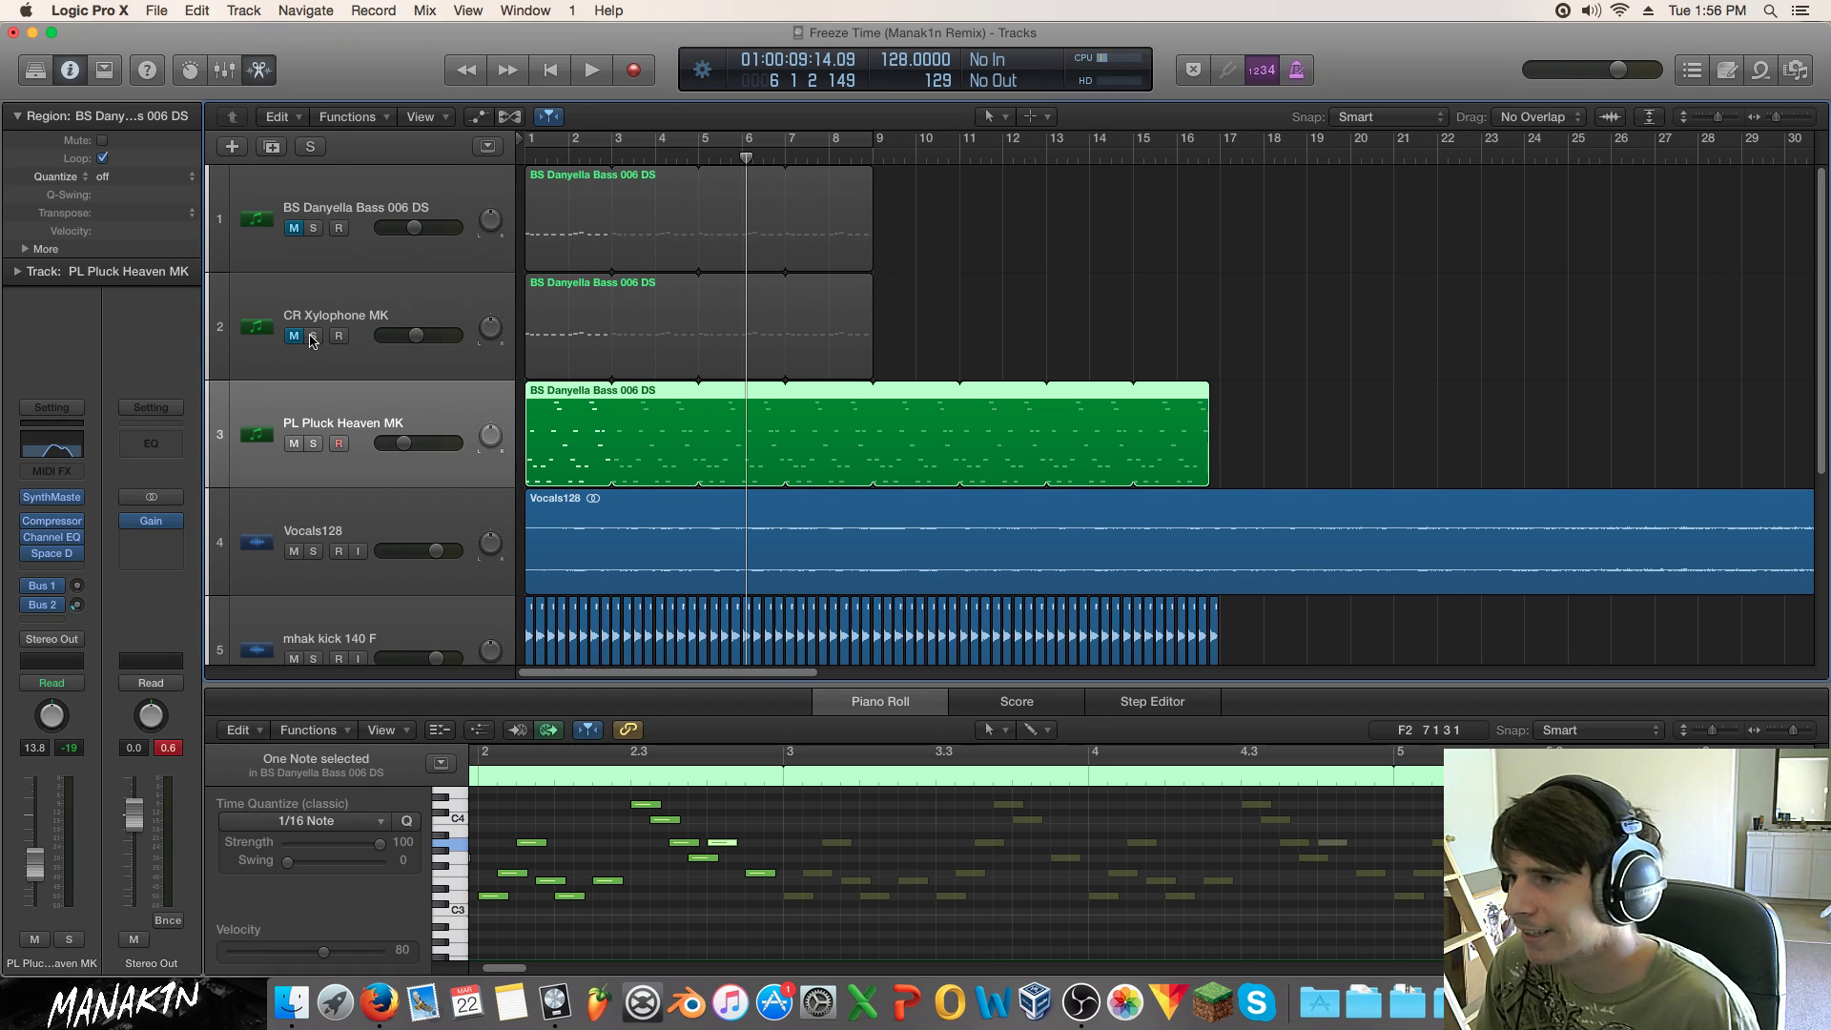
left_click(320, 307)
left_click(296, 337)
Step: Replay from the start, mute PL Pluck Heaven MK, and unmute and solo the first bass track
key("Return")
key("space")
left_click(295, 442)
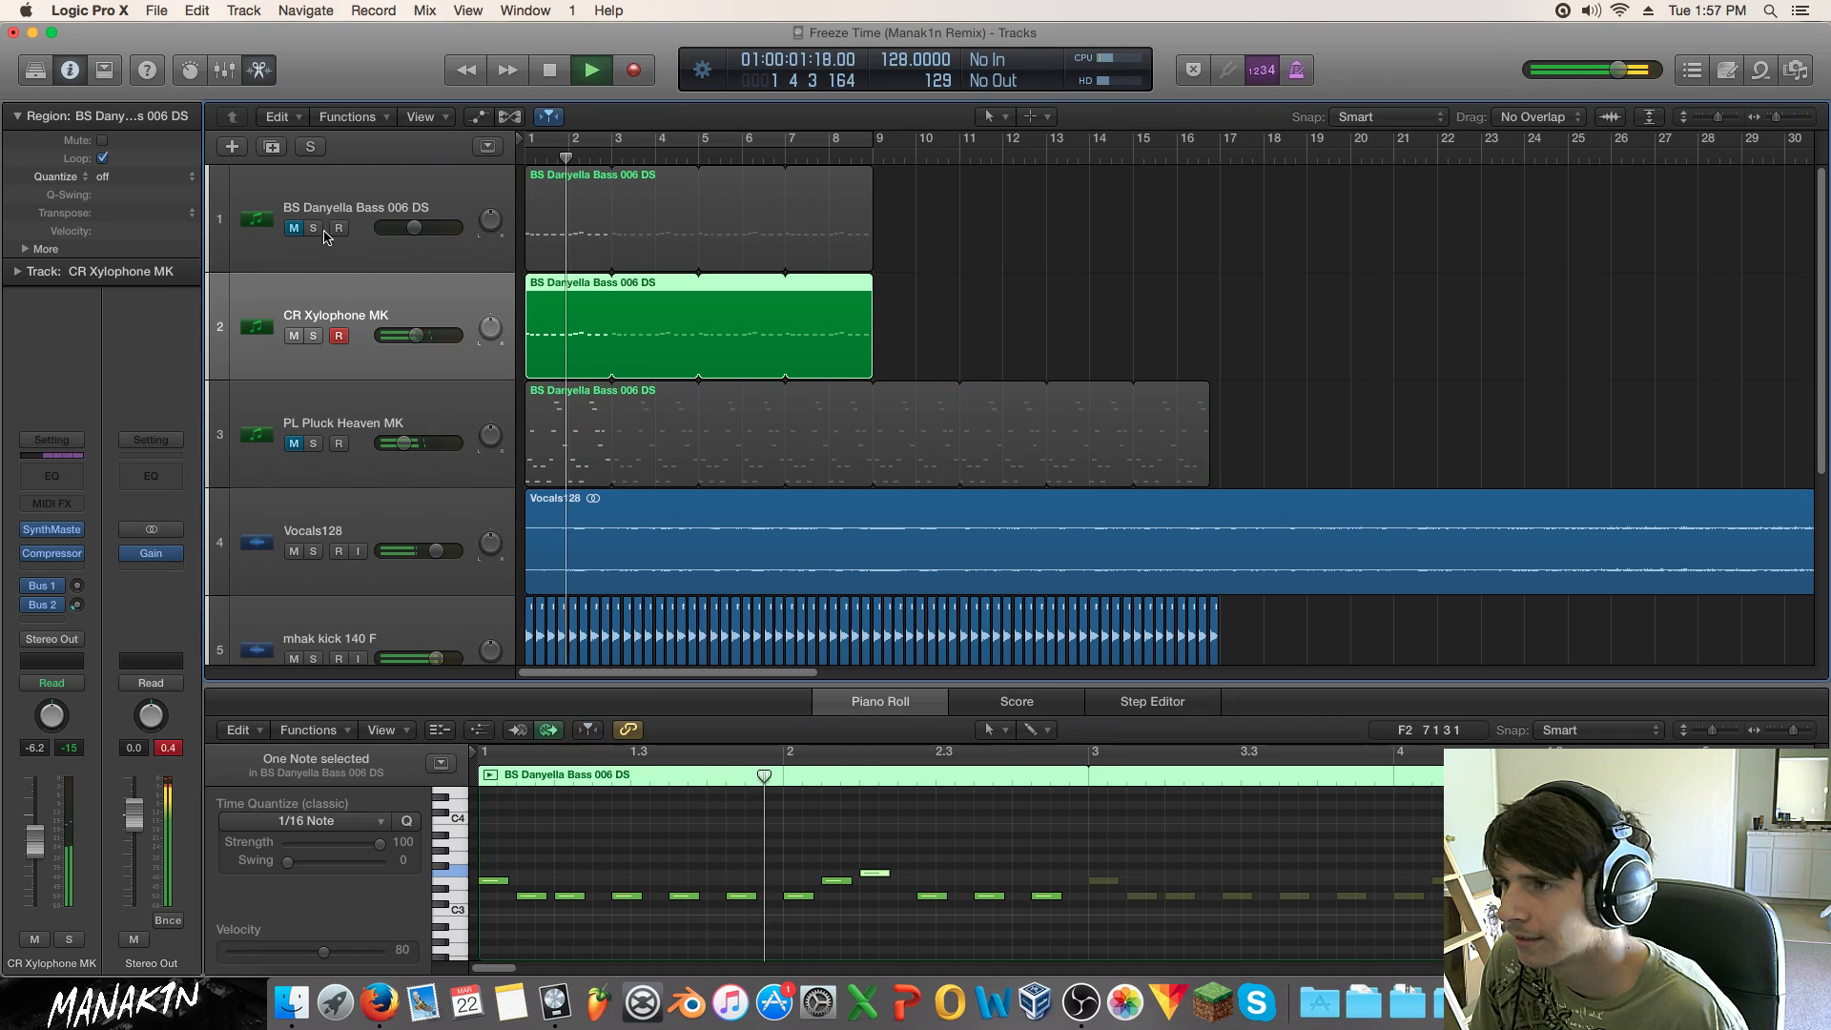
left_click(294, 228)
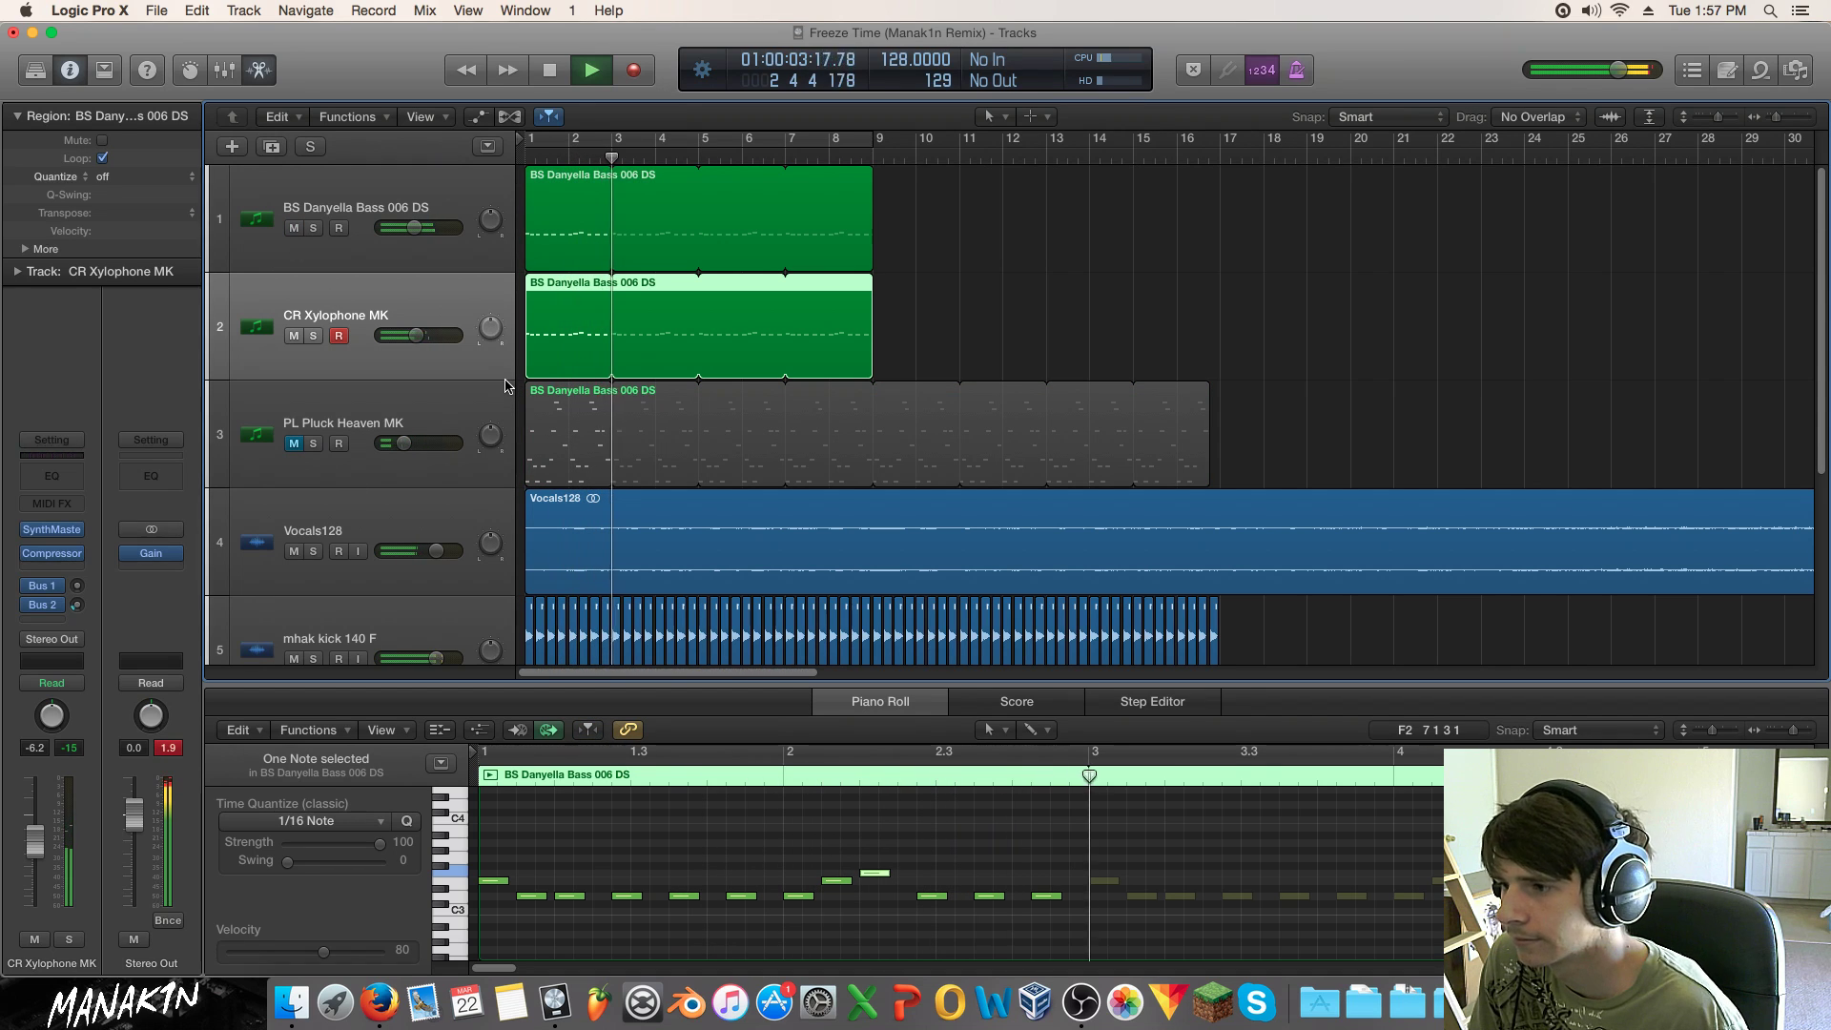
left_click(314, 226)
Step: Add a Channel EQ to the first bass track and set its low-mid cut to 180 Hz, -11 dB
left_click(80, 479)
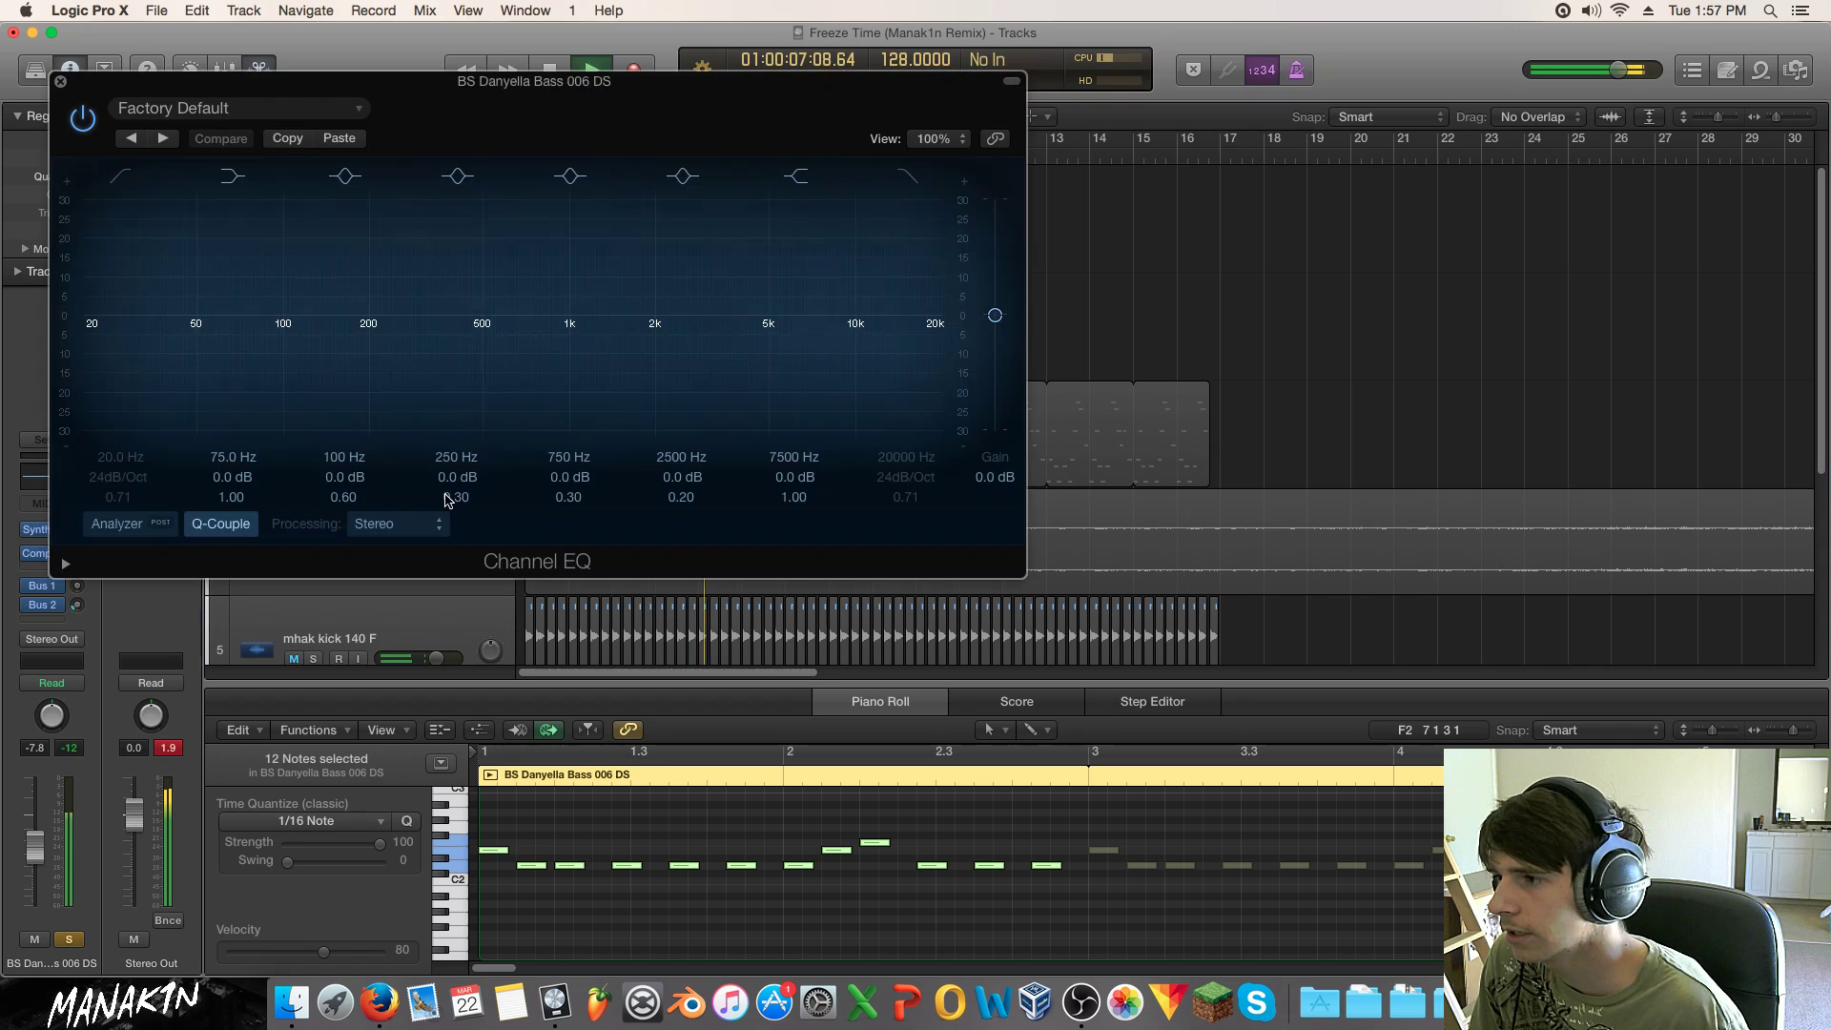
left_click_drag(441, 372, 401, 428)
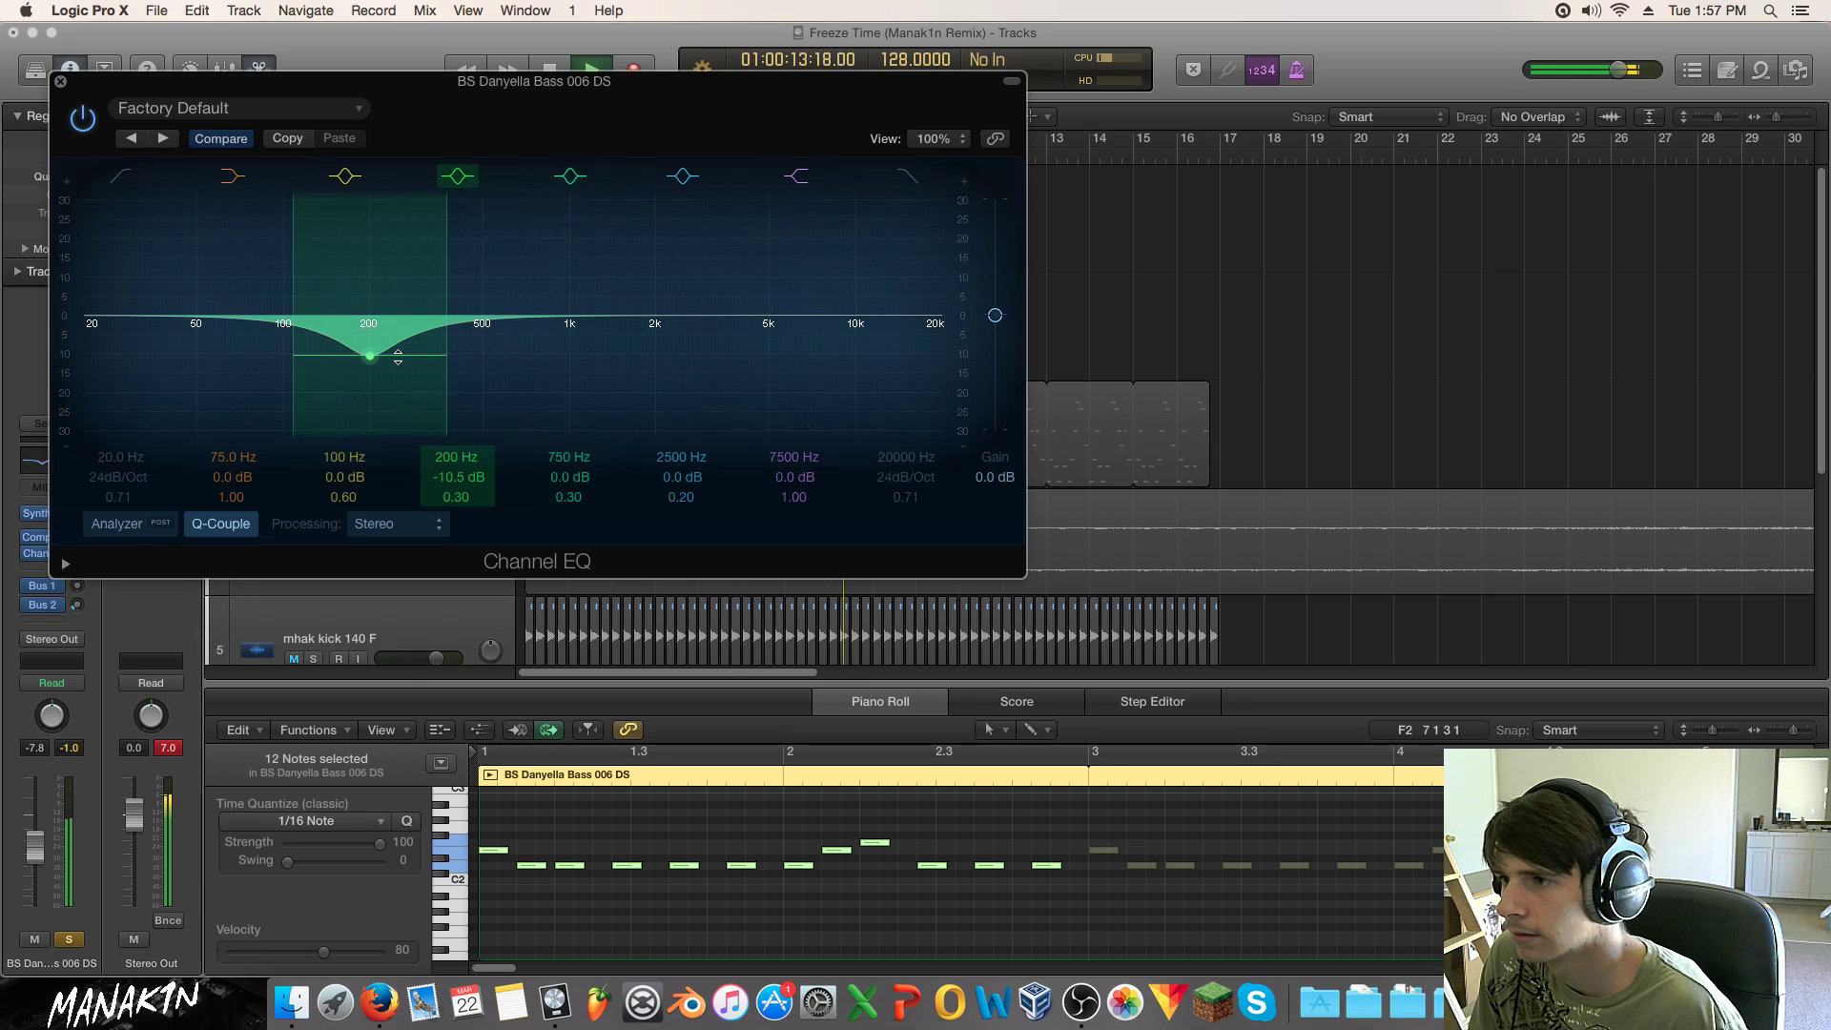
left_click_drag(445, 352, 438, 268)
left_click(460, 179)
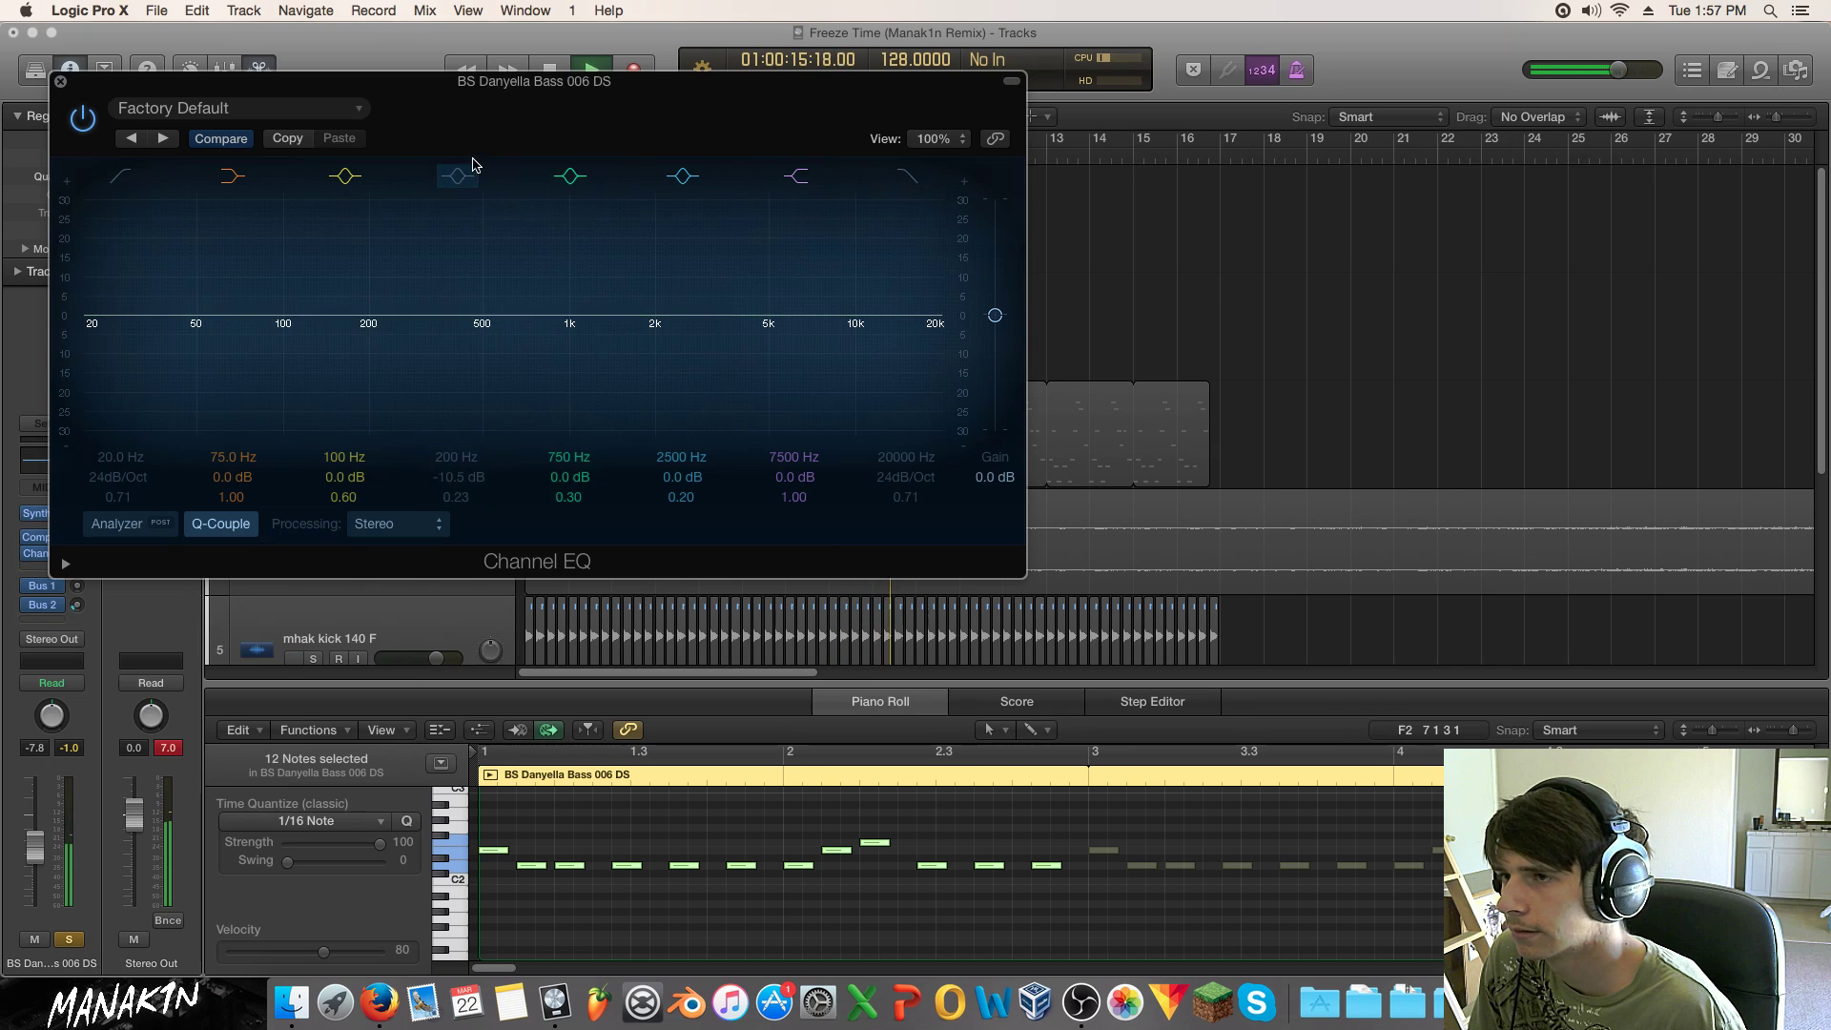
left_click_drag(480, 86, 1301, 202)
left_click_drag(915, 196, 312, 181)
left_click(675, 278)
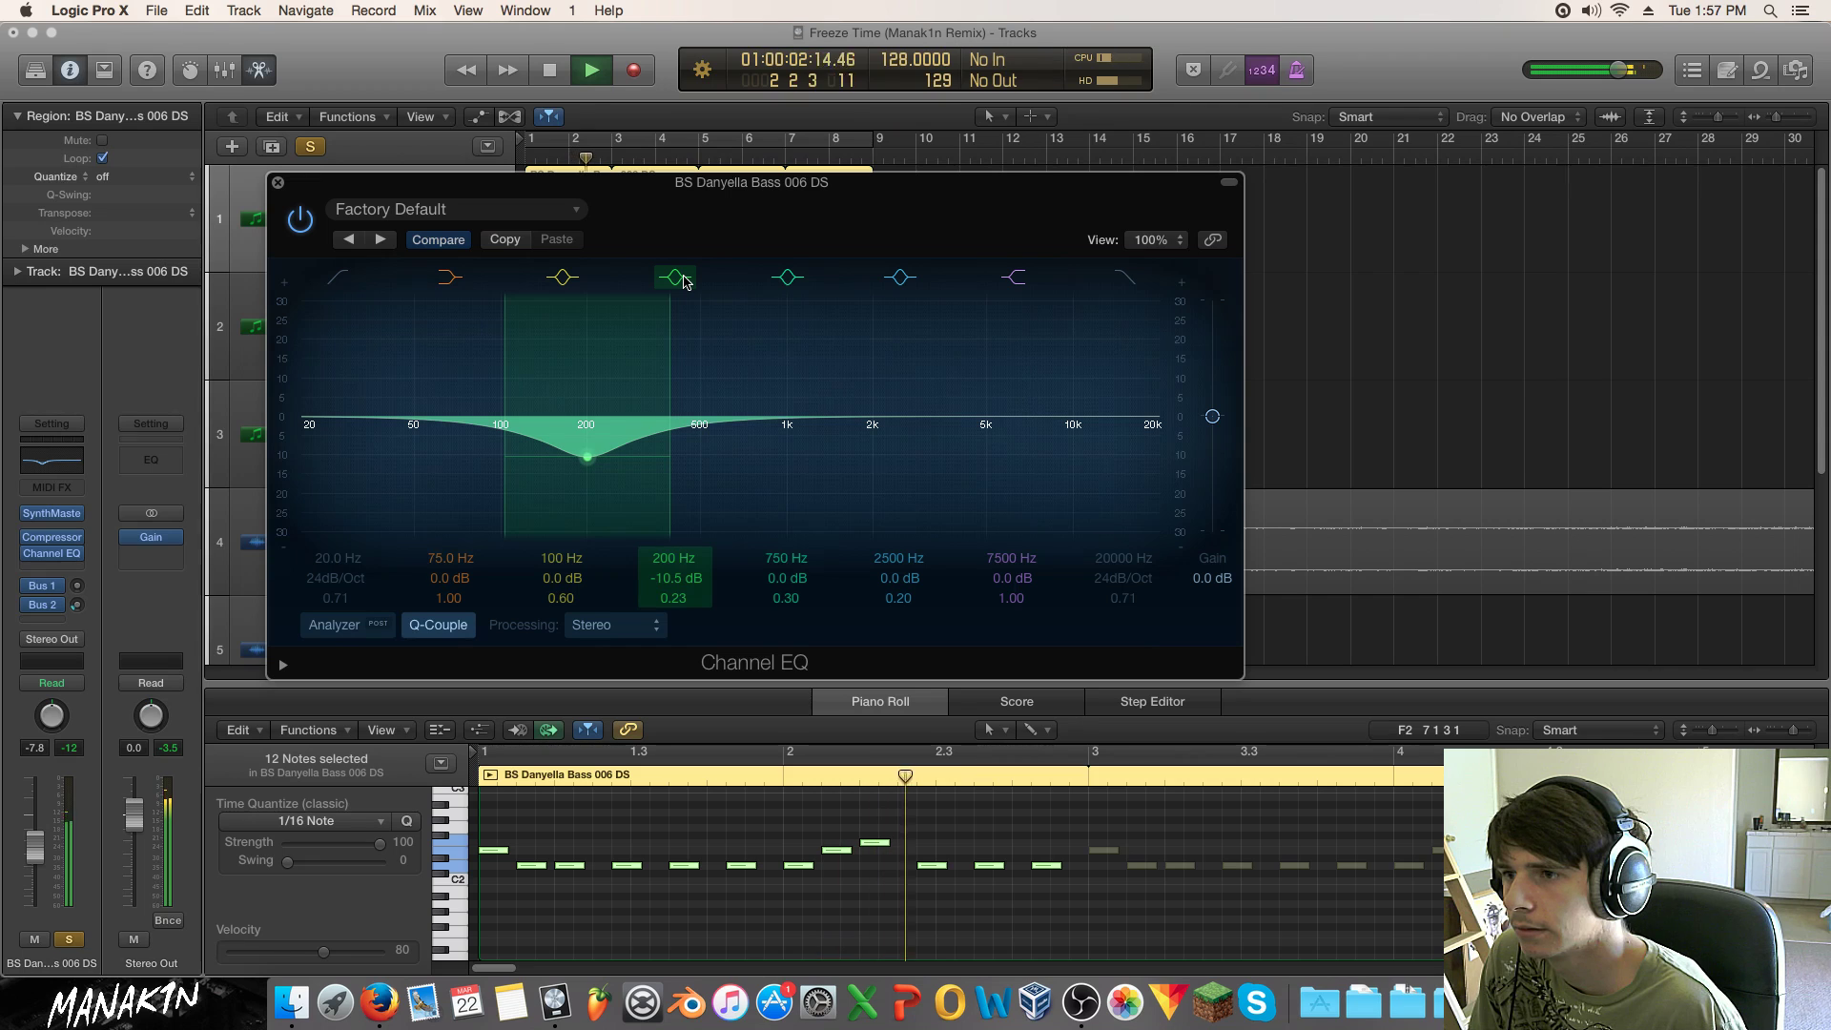
left_click(675, 277)
left_click(683, 277)
left_click_drag(615, 462, 604, 491)
Step: Unsolo the bass, lift 780 Hz by 3 dB, stop playback and duplicate the bass track
left_click(71, 937)
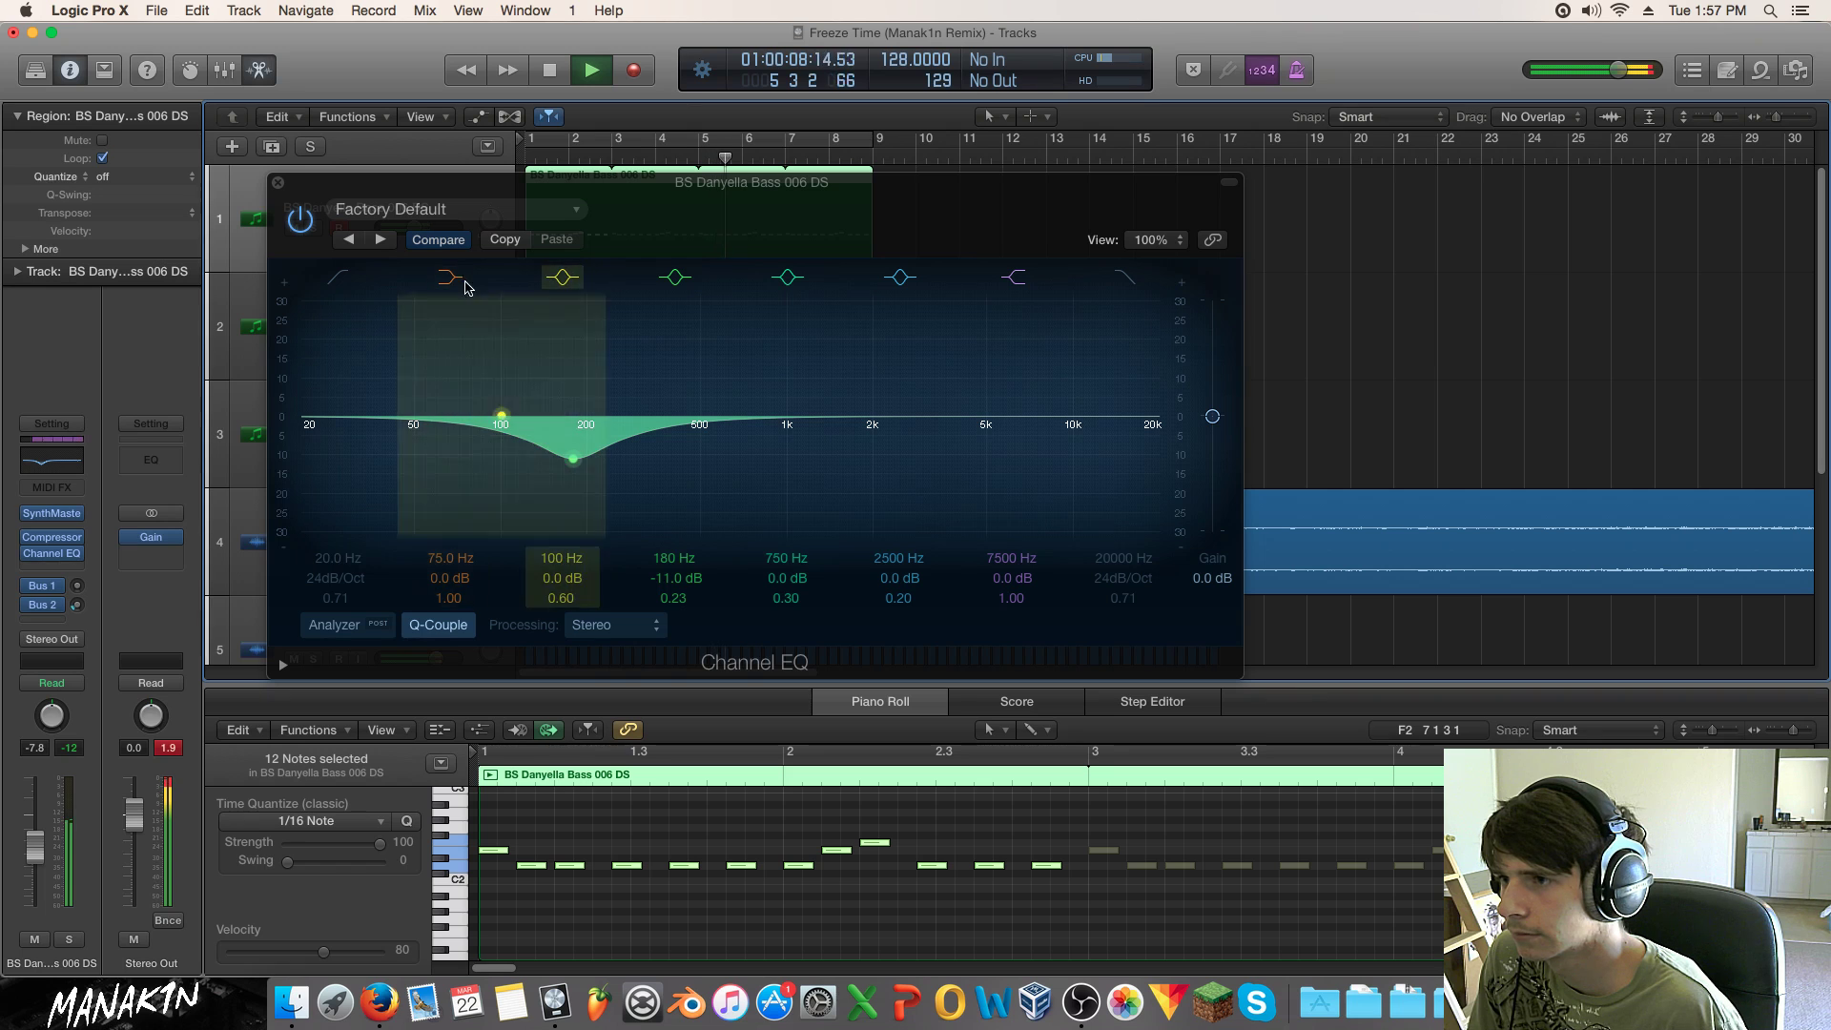
left_click_drag(744, 457, 748, 426)
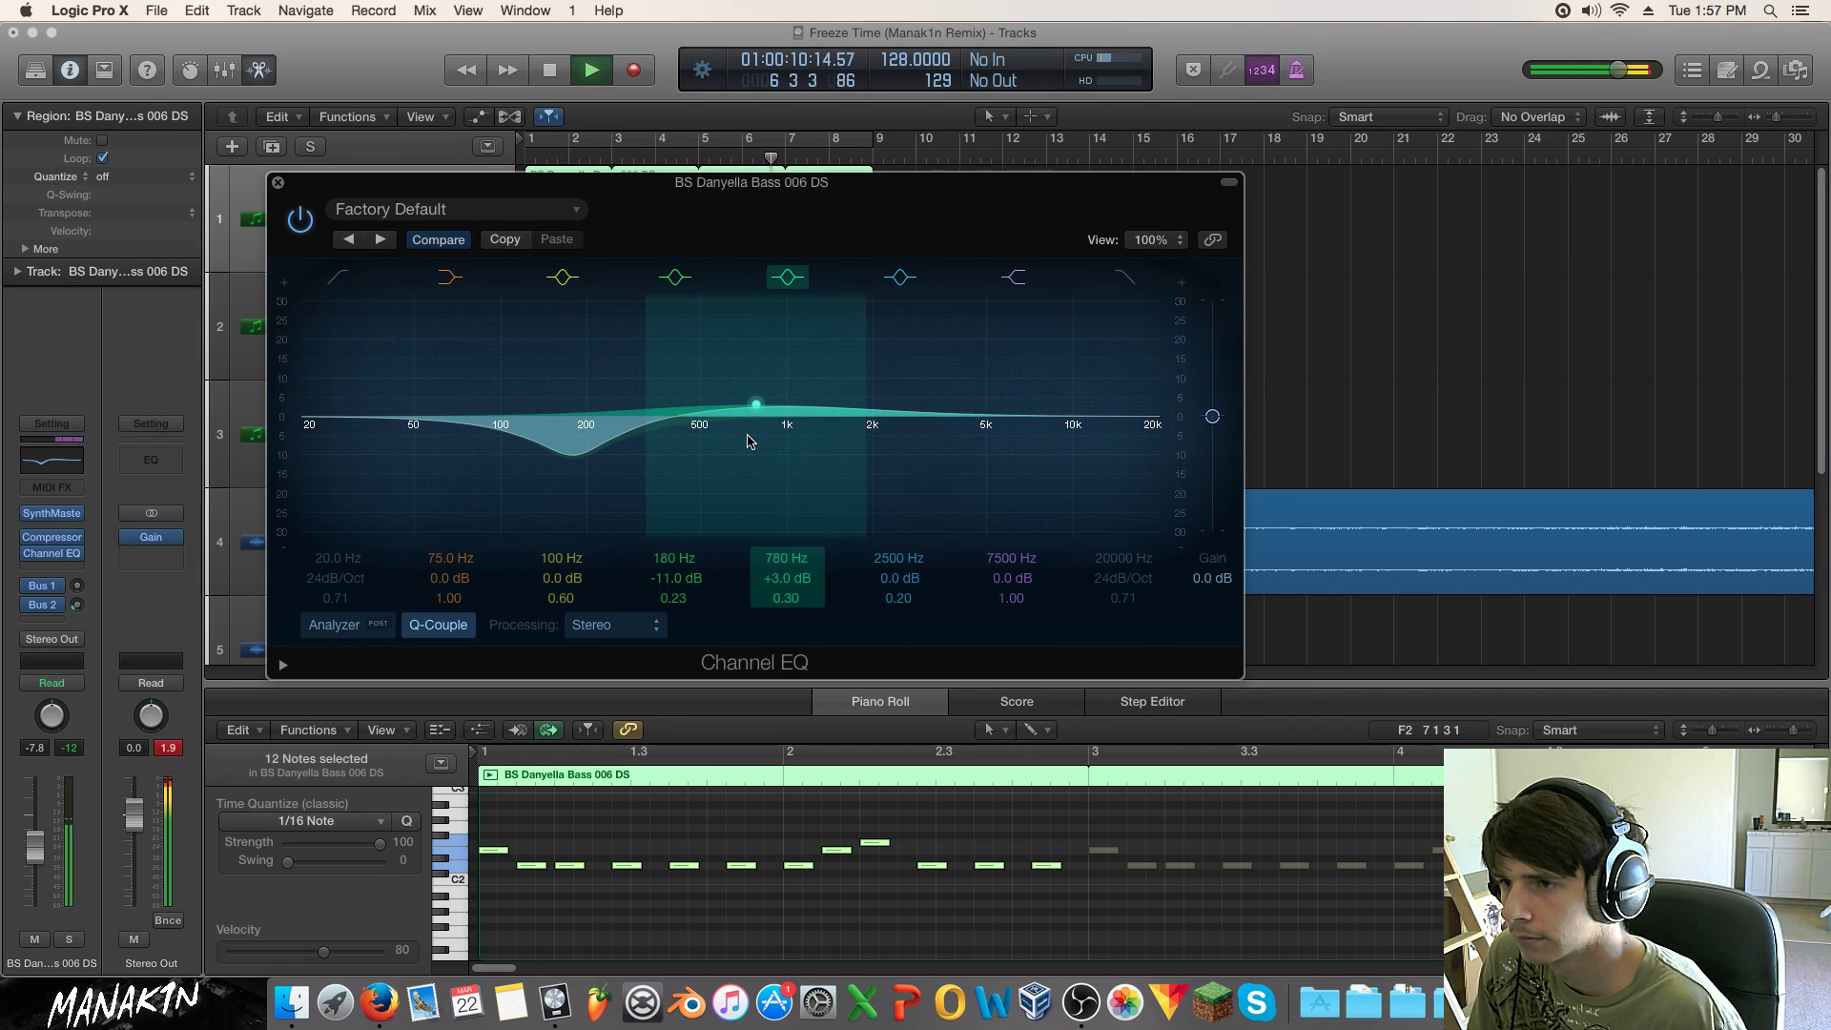
left_click(278, 183)
key("space")
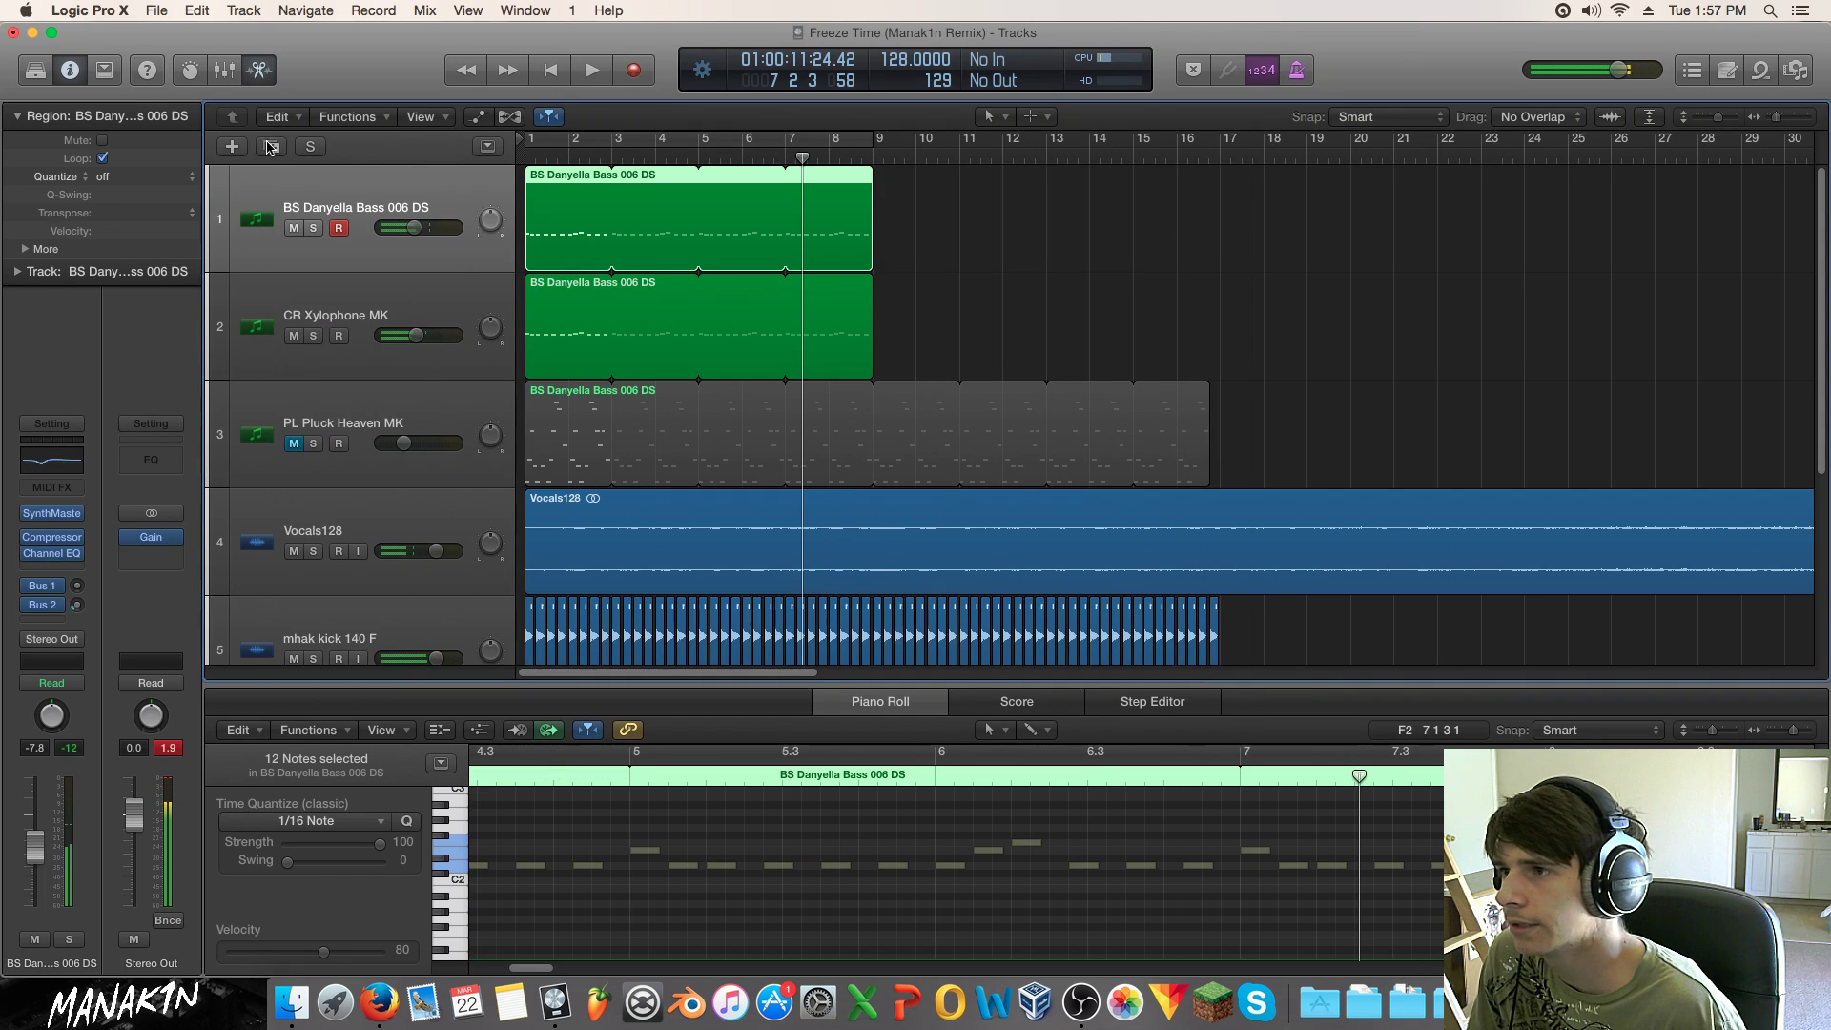
left_click(272, 146)
Step: Copy the bass region to the duplicate track, solo it, and sidechain its compressor to Bus 20
left_click_drag(553, 257, 549, 303)
left_click(313, 335)
key("c")
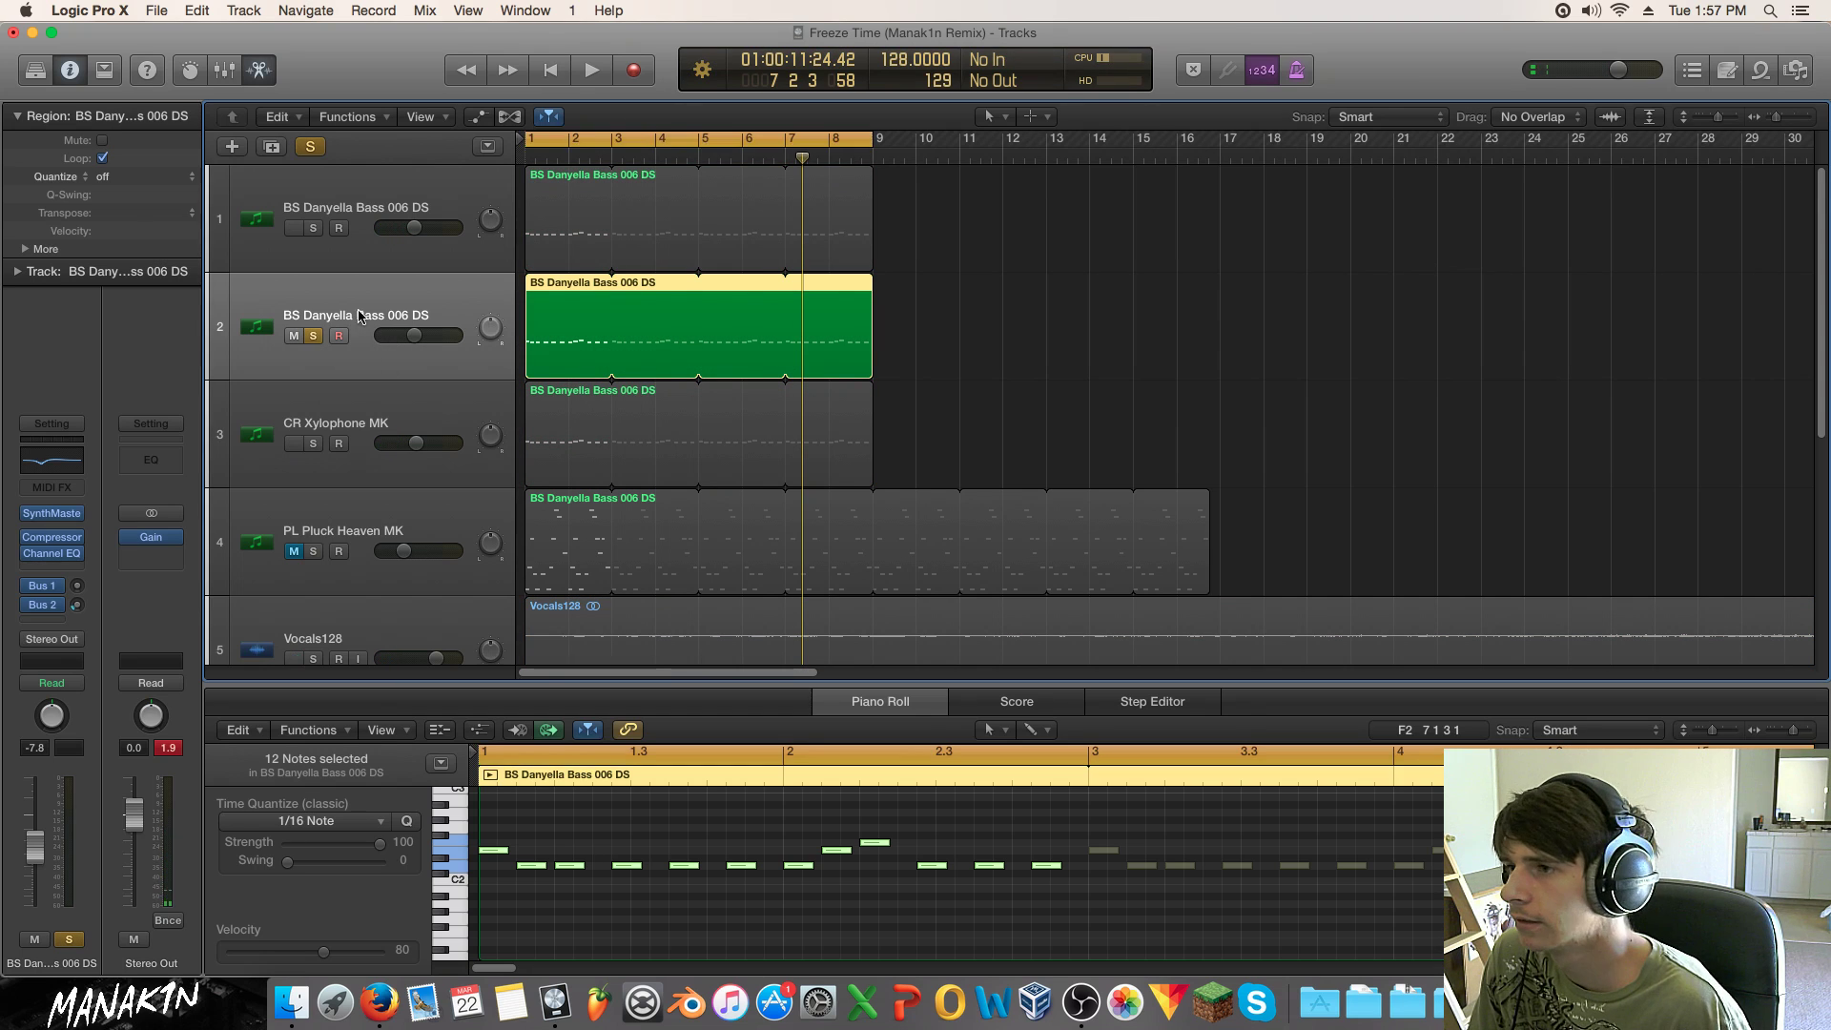
key("space")
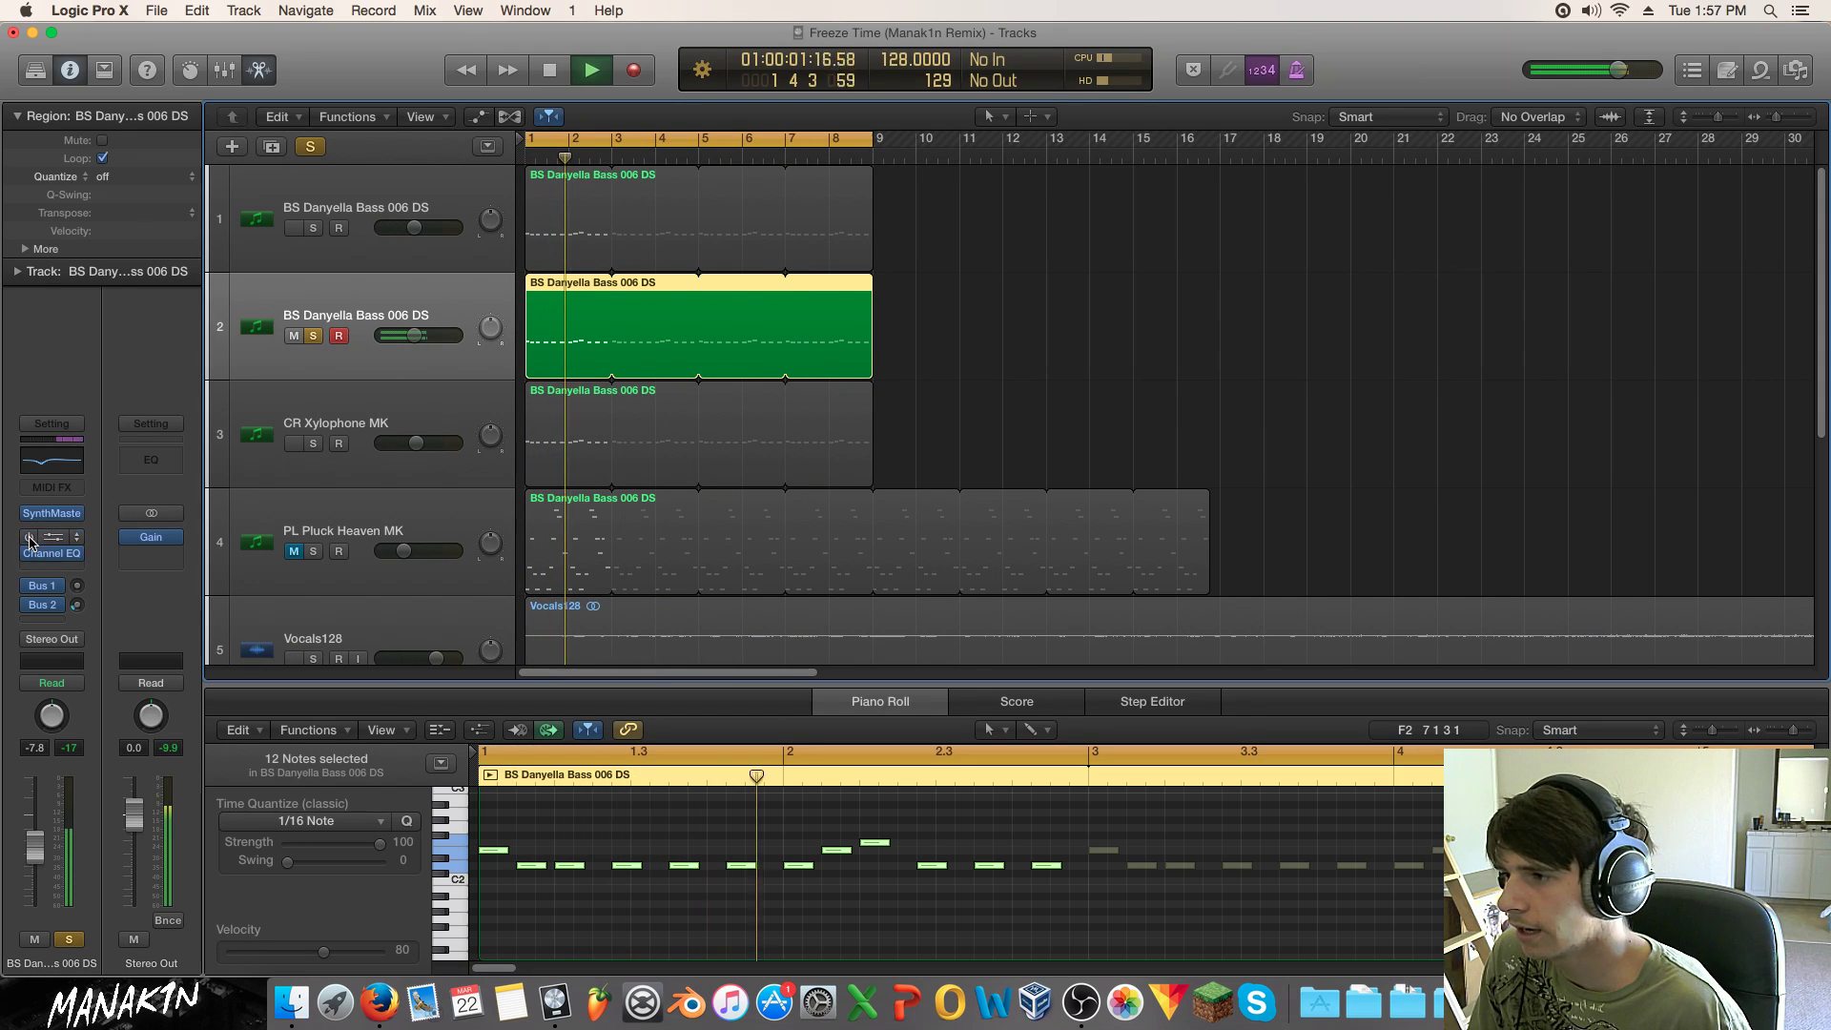
left_click(43, 538)
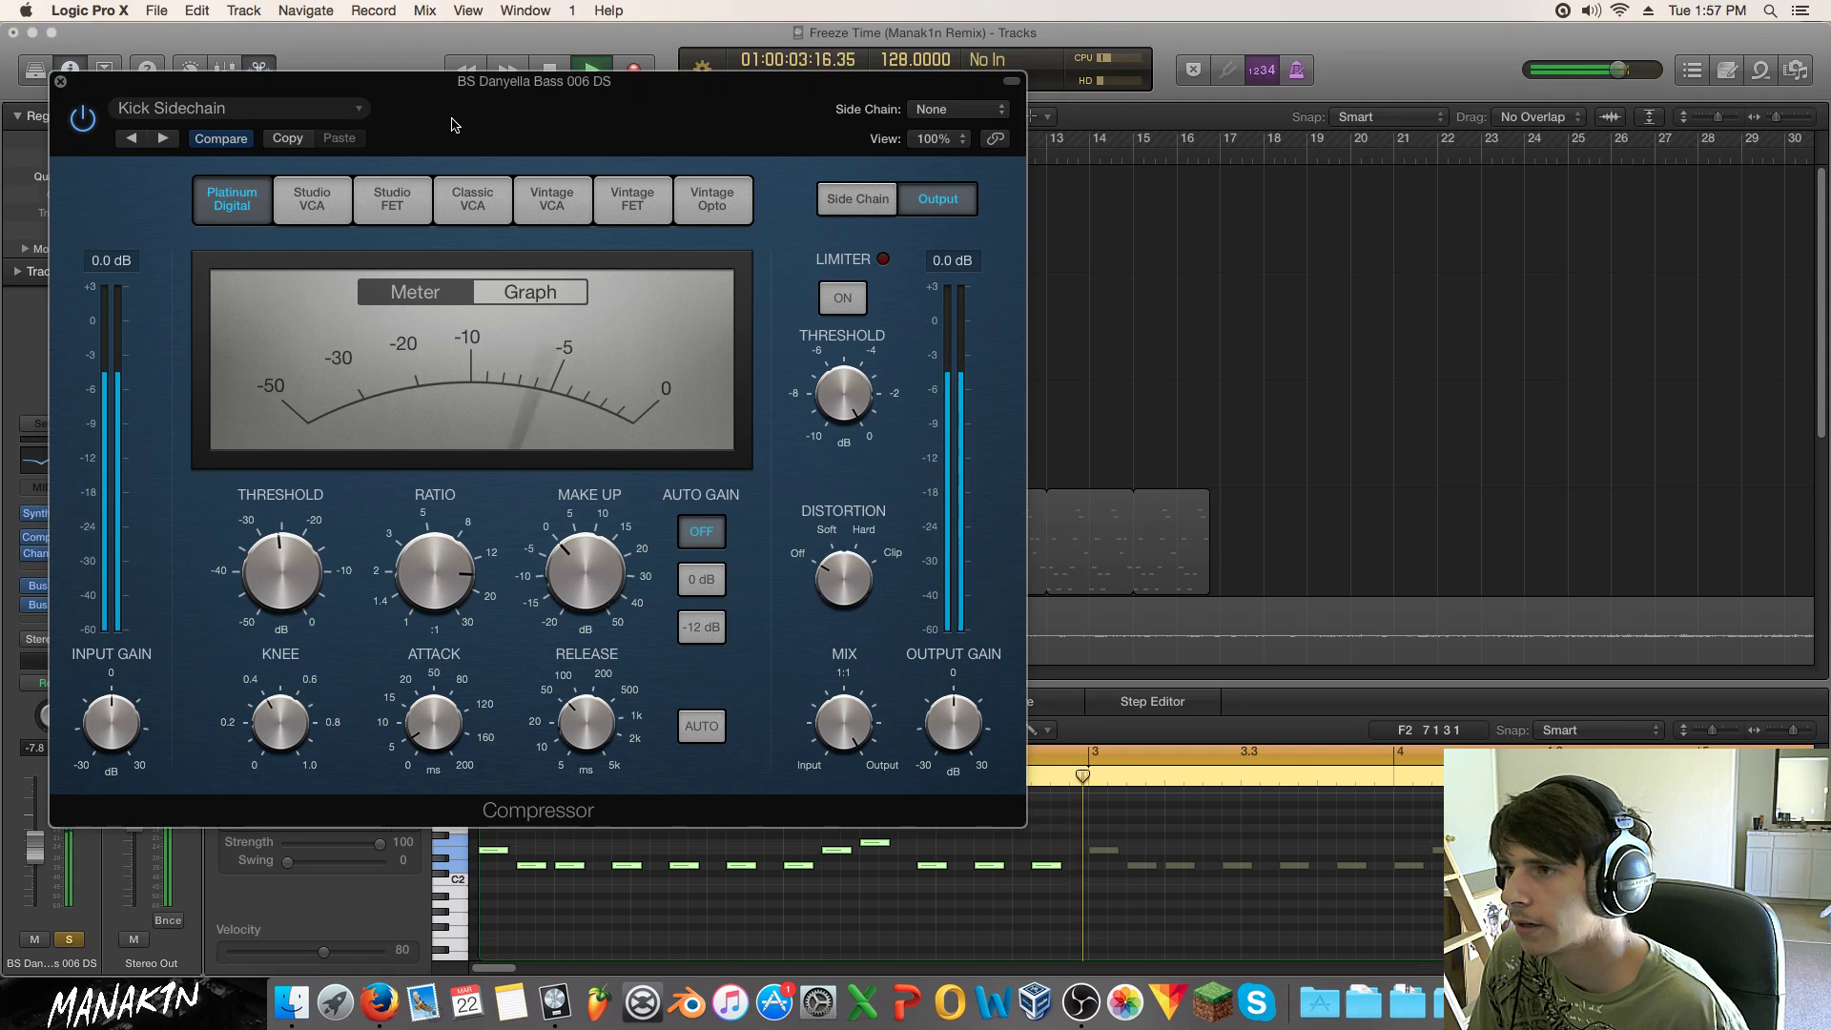
left_click(969, 107)
left_click(935, 298)
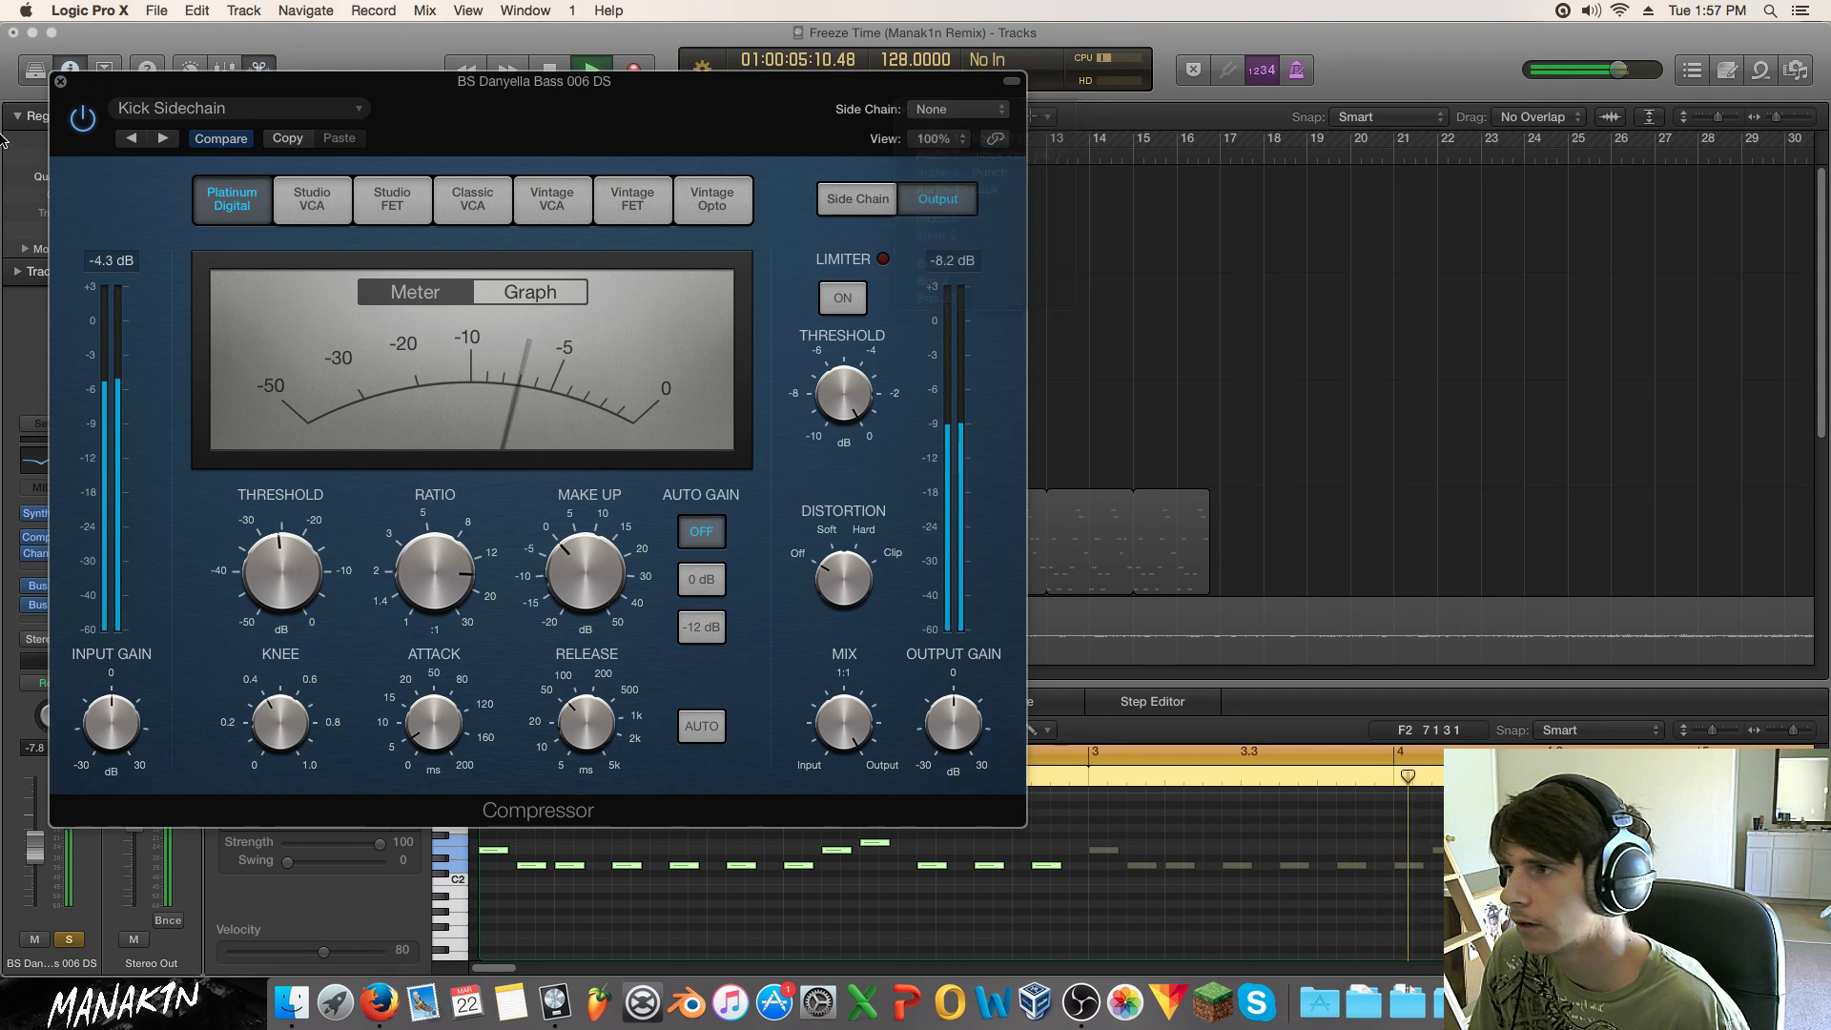
left_click(60, 82)
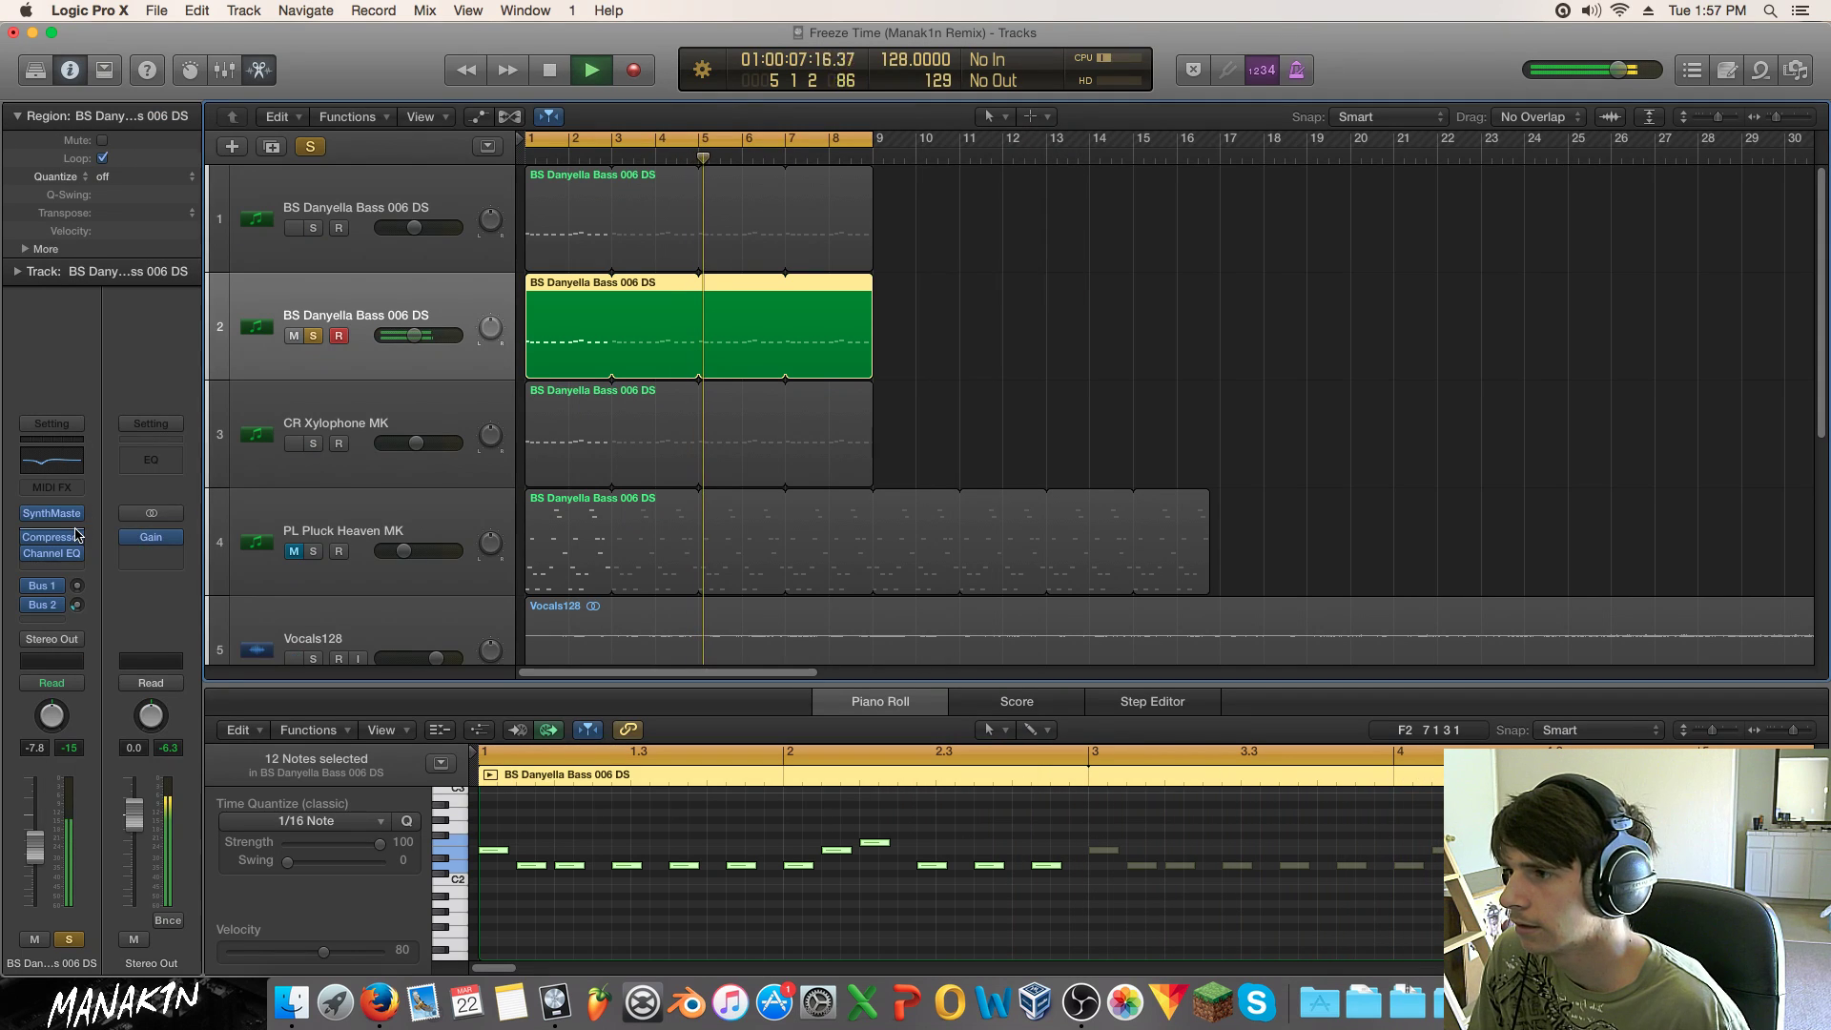
Step: Insert a stereo Distortion with tone at 20000 Hz and a lowered output level
left_click(47, 569)
mouse_move(186, 600)
mouse_move(342, 617)
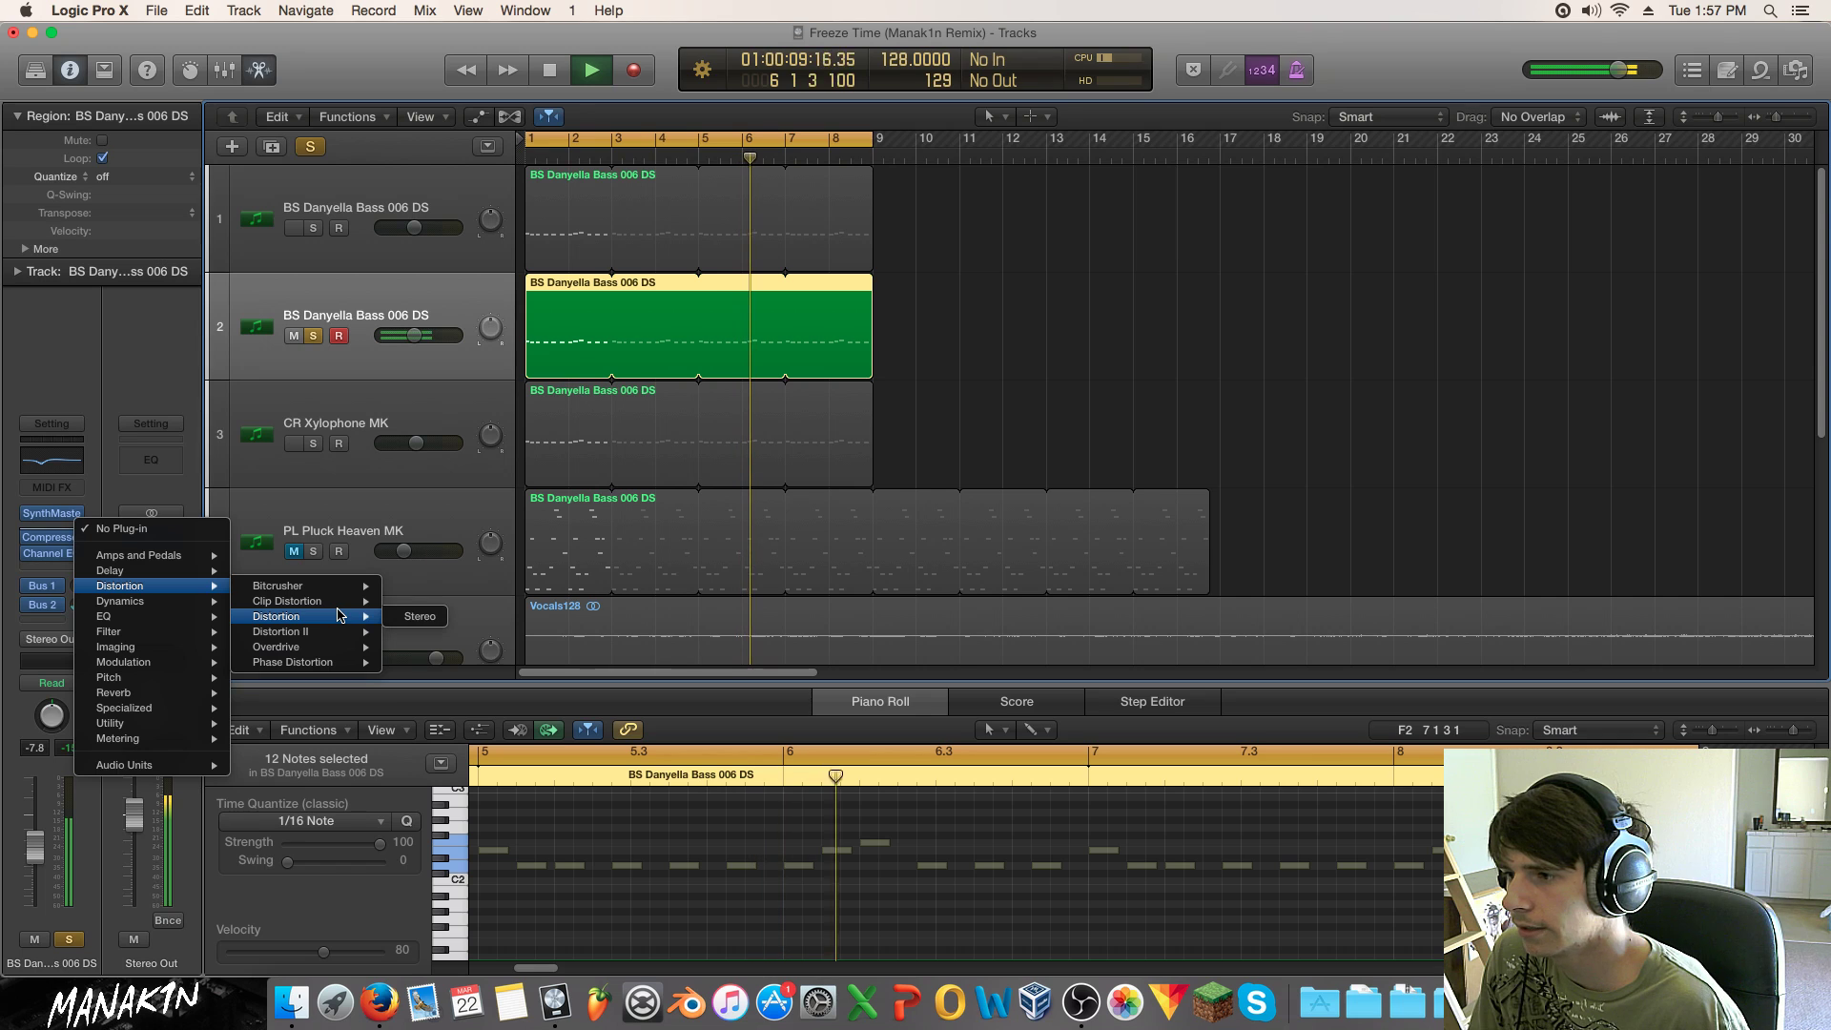
left_click(404, 619)
left_click_drag(121, 349, 115, 245)
left_click_drag(245, 235, 245, 256)
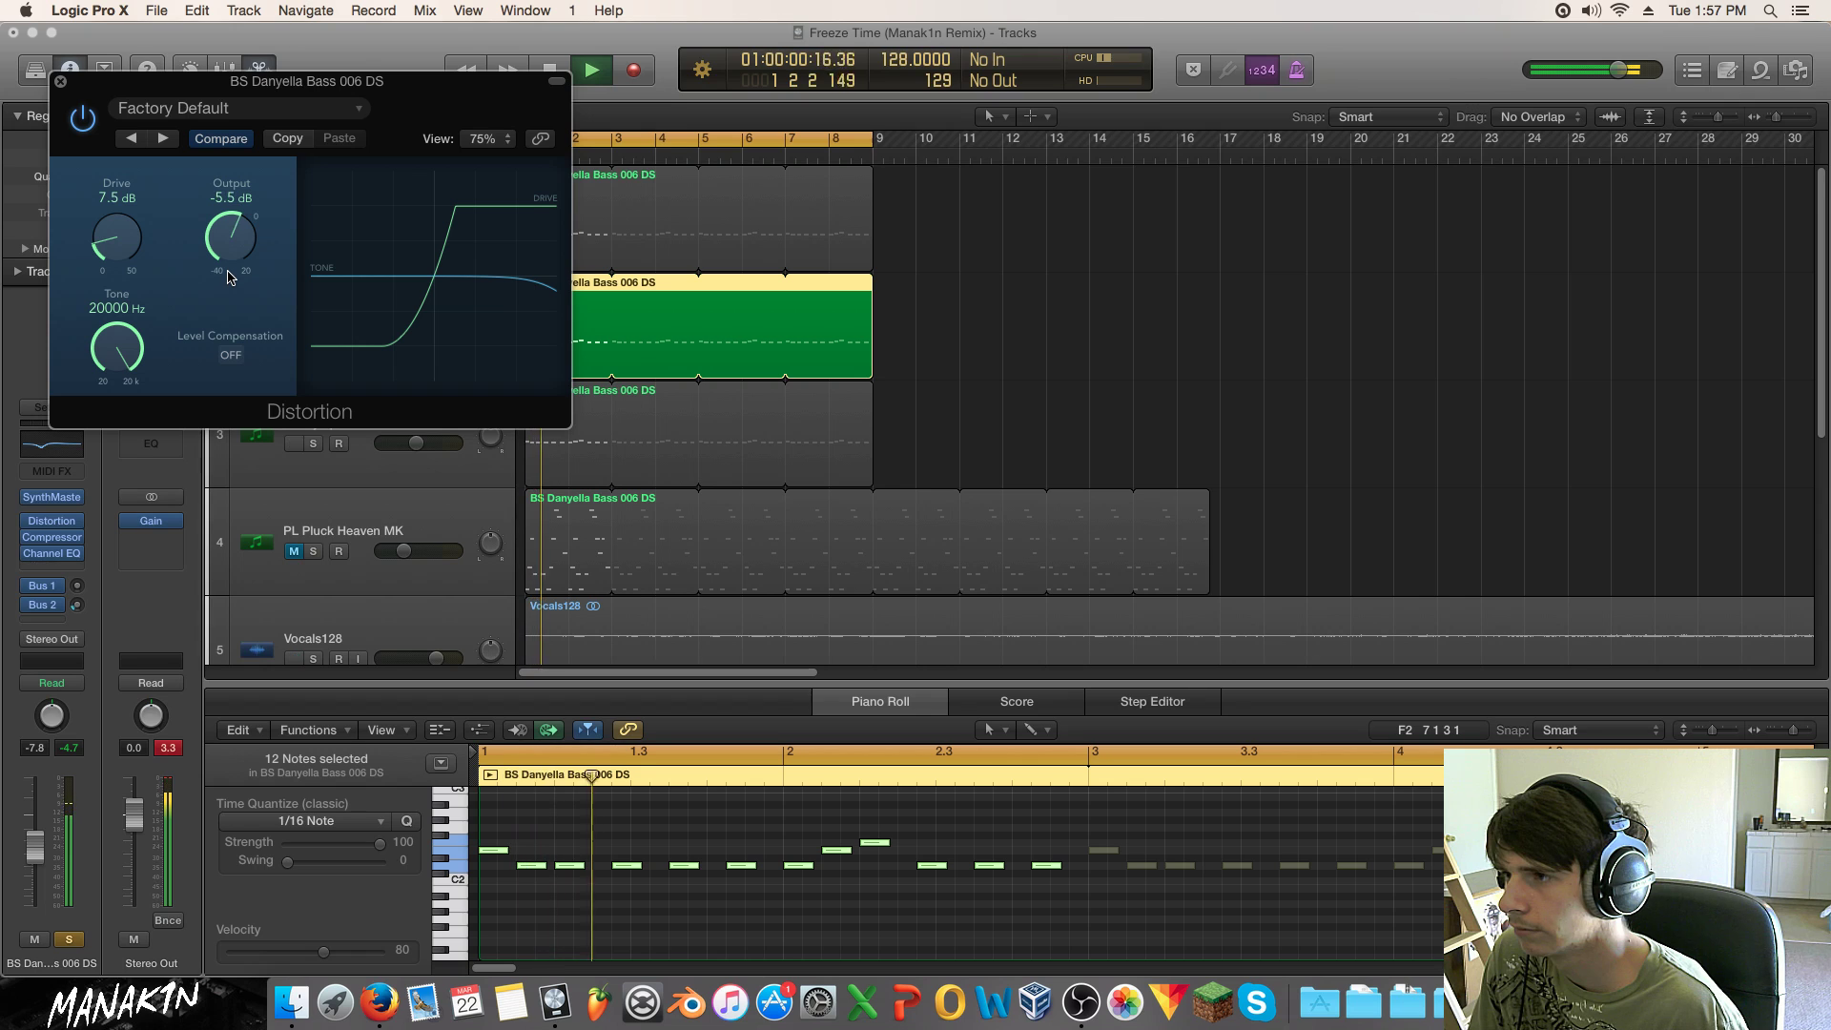
left_click(61, 82)
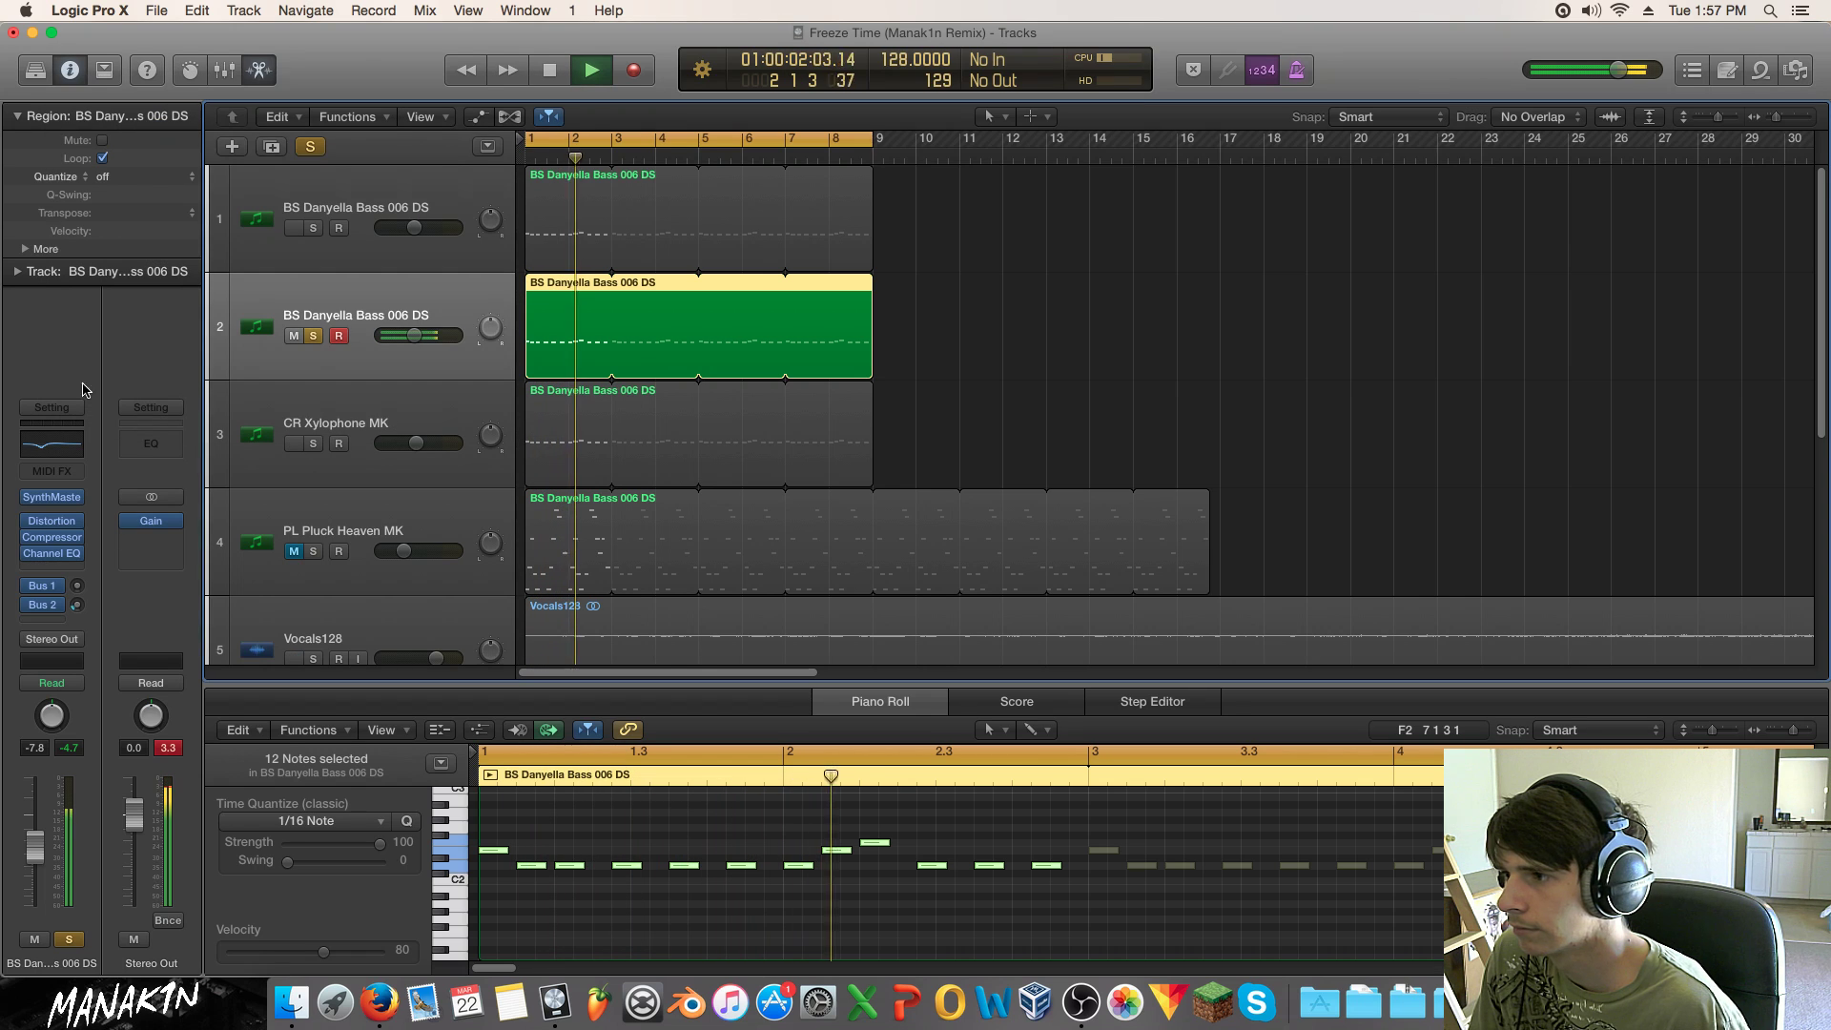
Step: Raise the second bass track's EQ low cut to about 156 Hz, unsolo it and lower its volume
left_click(52, 553)
left_click_drag(115, 376, 398, 346)
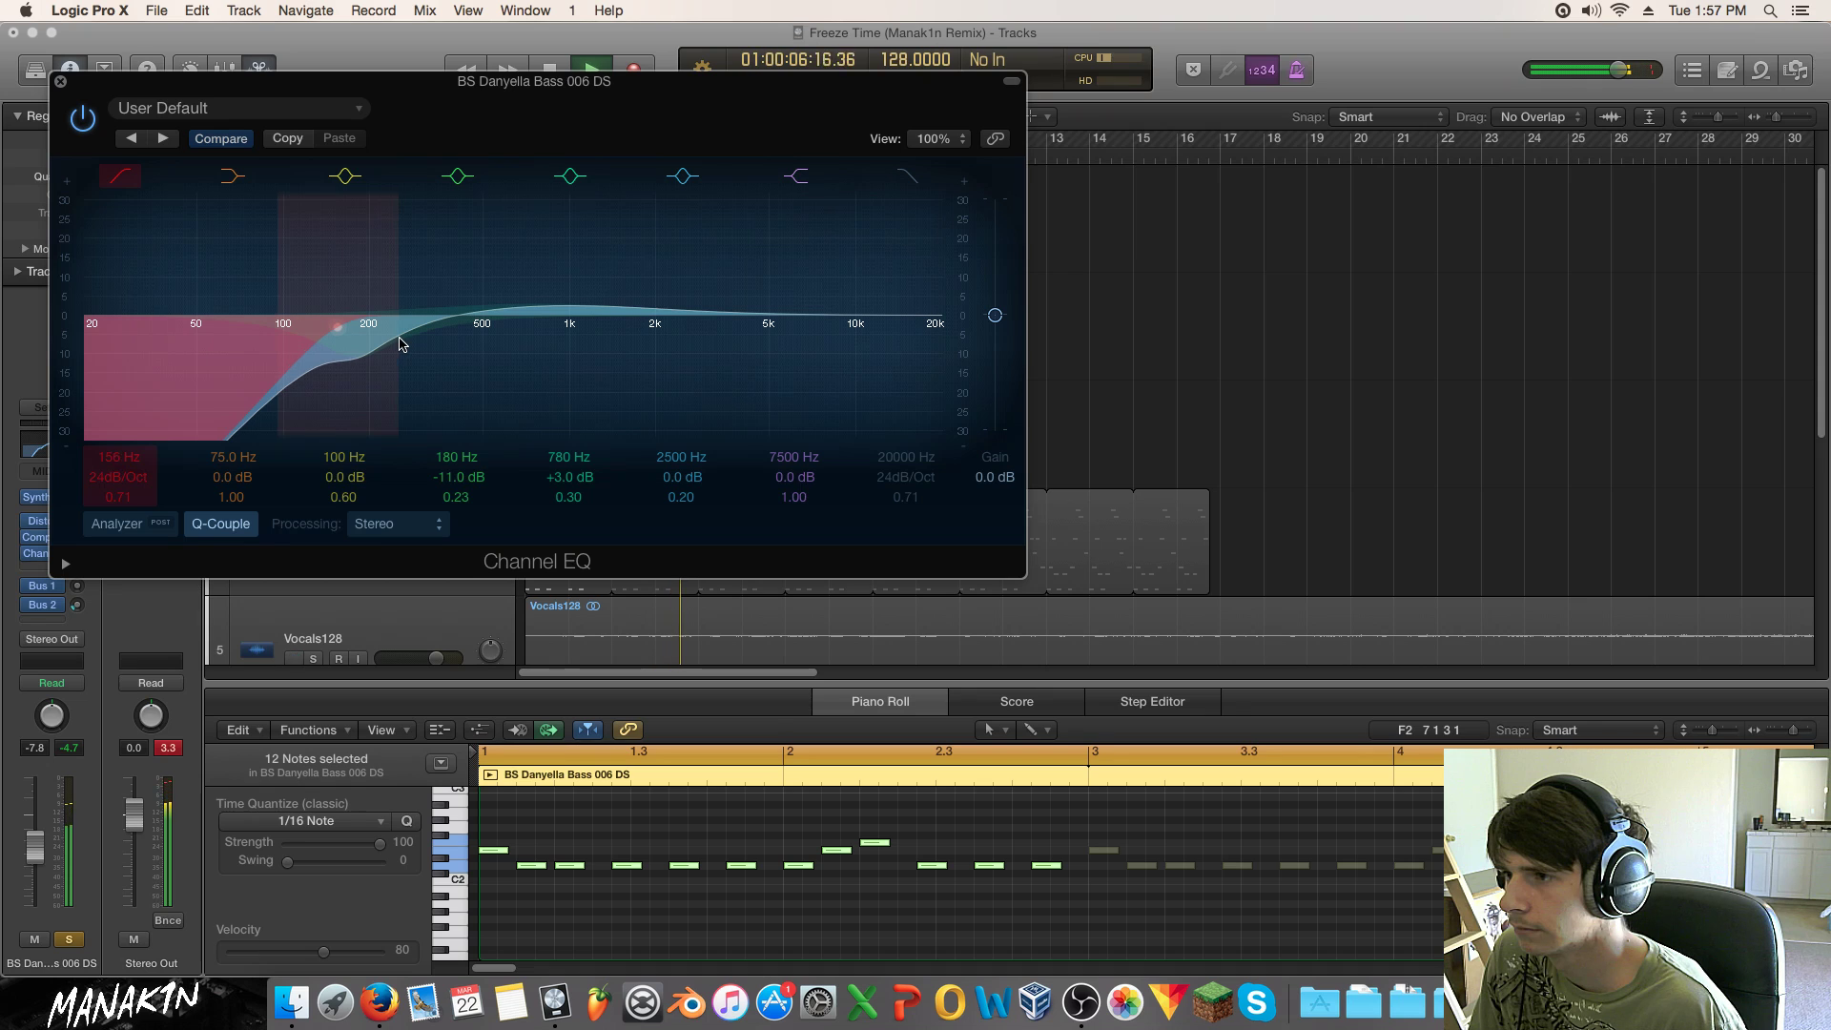
left_click(71, 938)
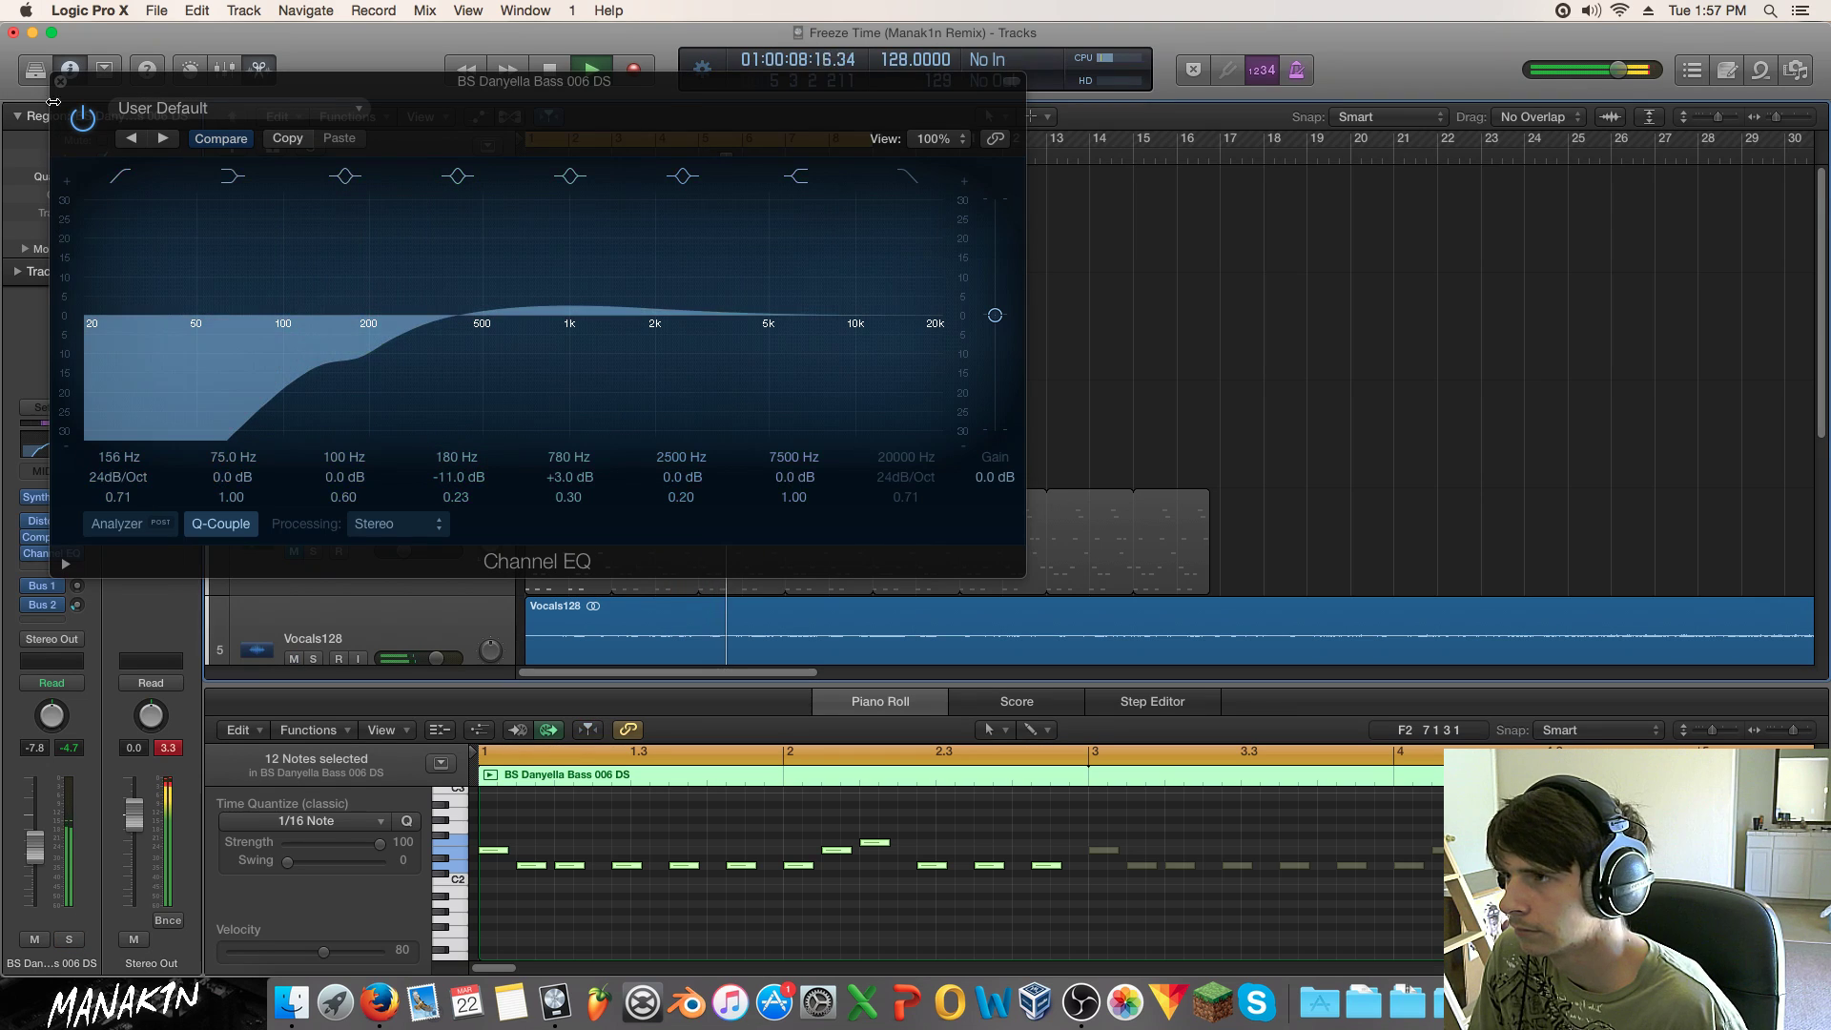
left_click(60, 82)
left_click_drag(418, 335, 408, 334)
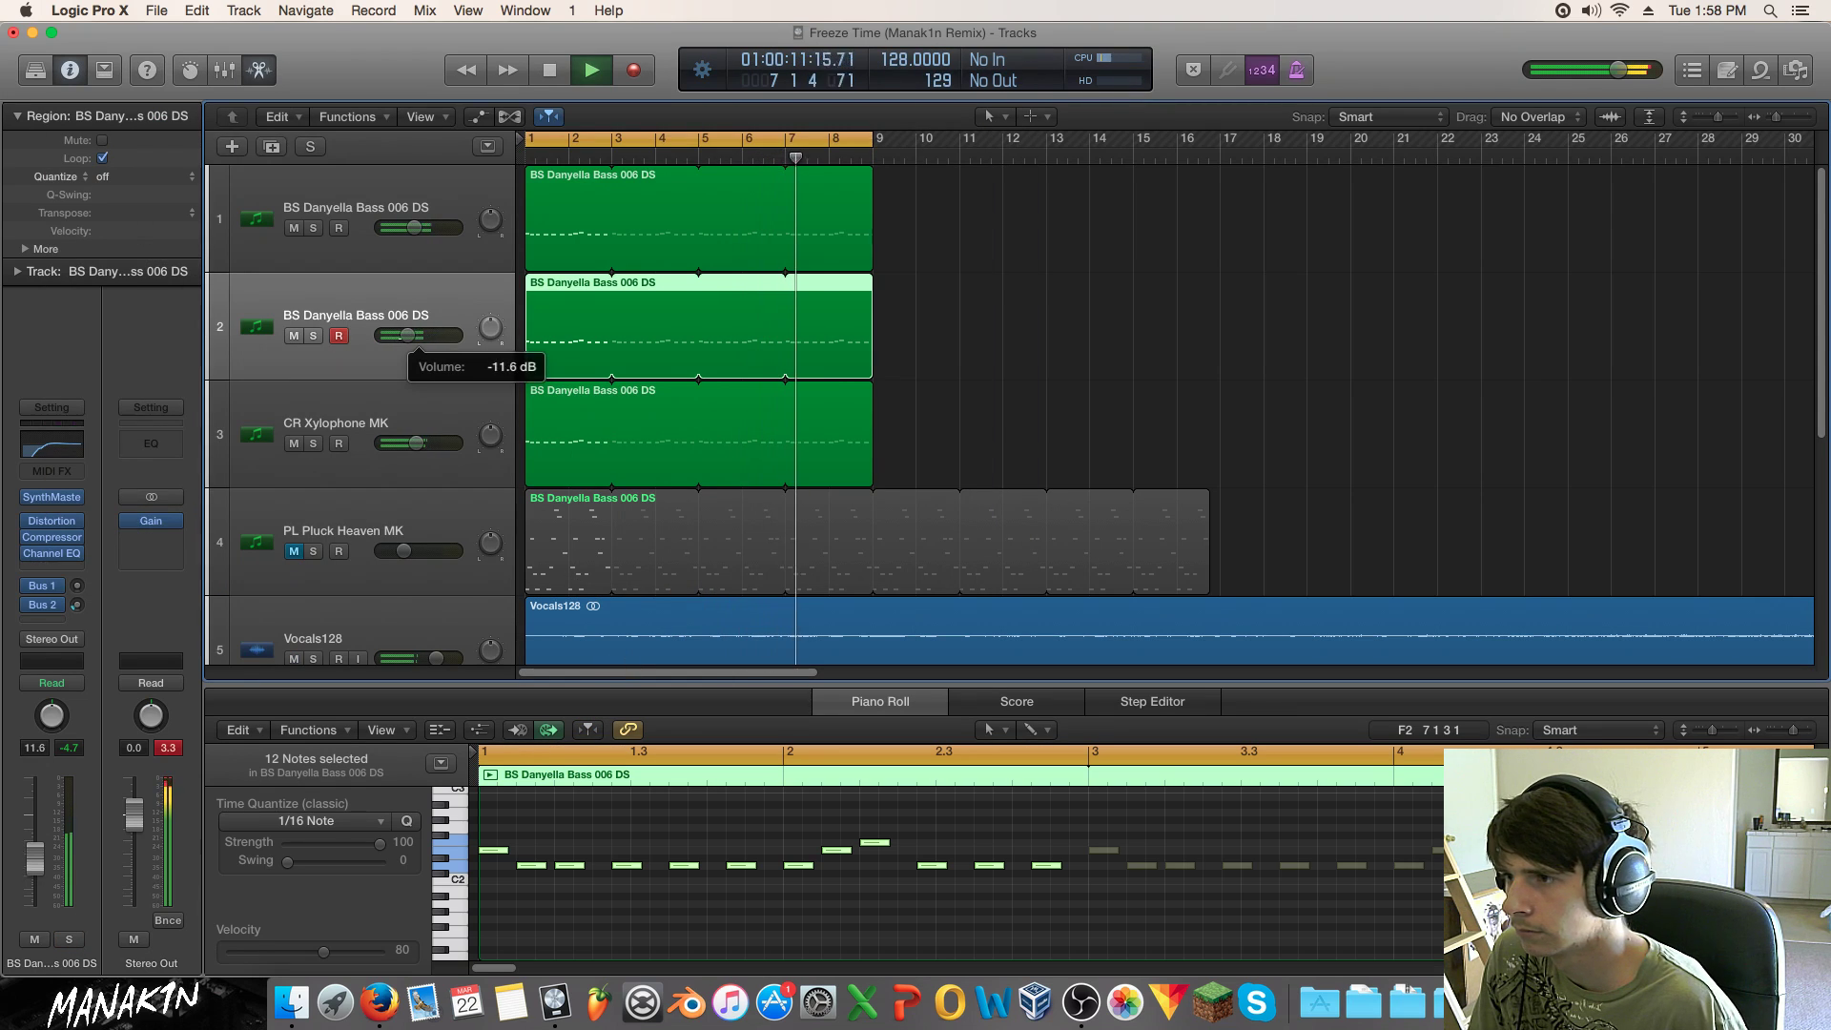
Step: Solo both bass tracks together and dip the second bass EQ's mid band to 550 Hz, -6.5 dB
left_click(313, 336)
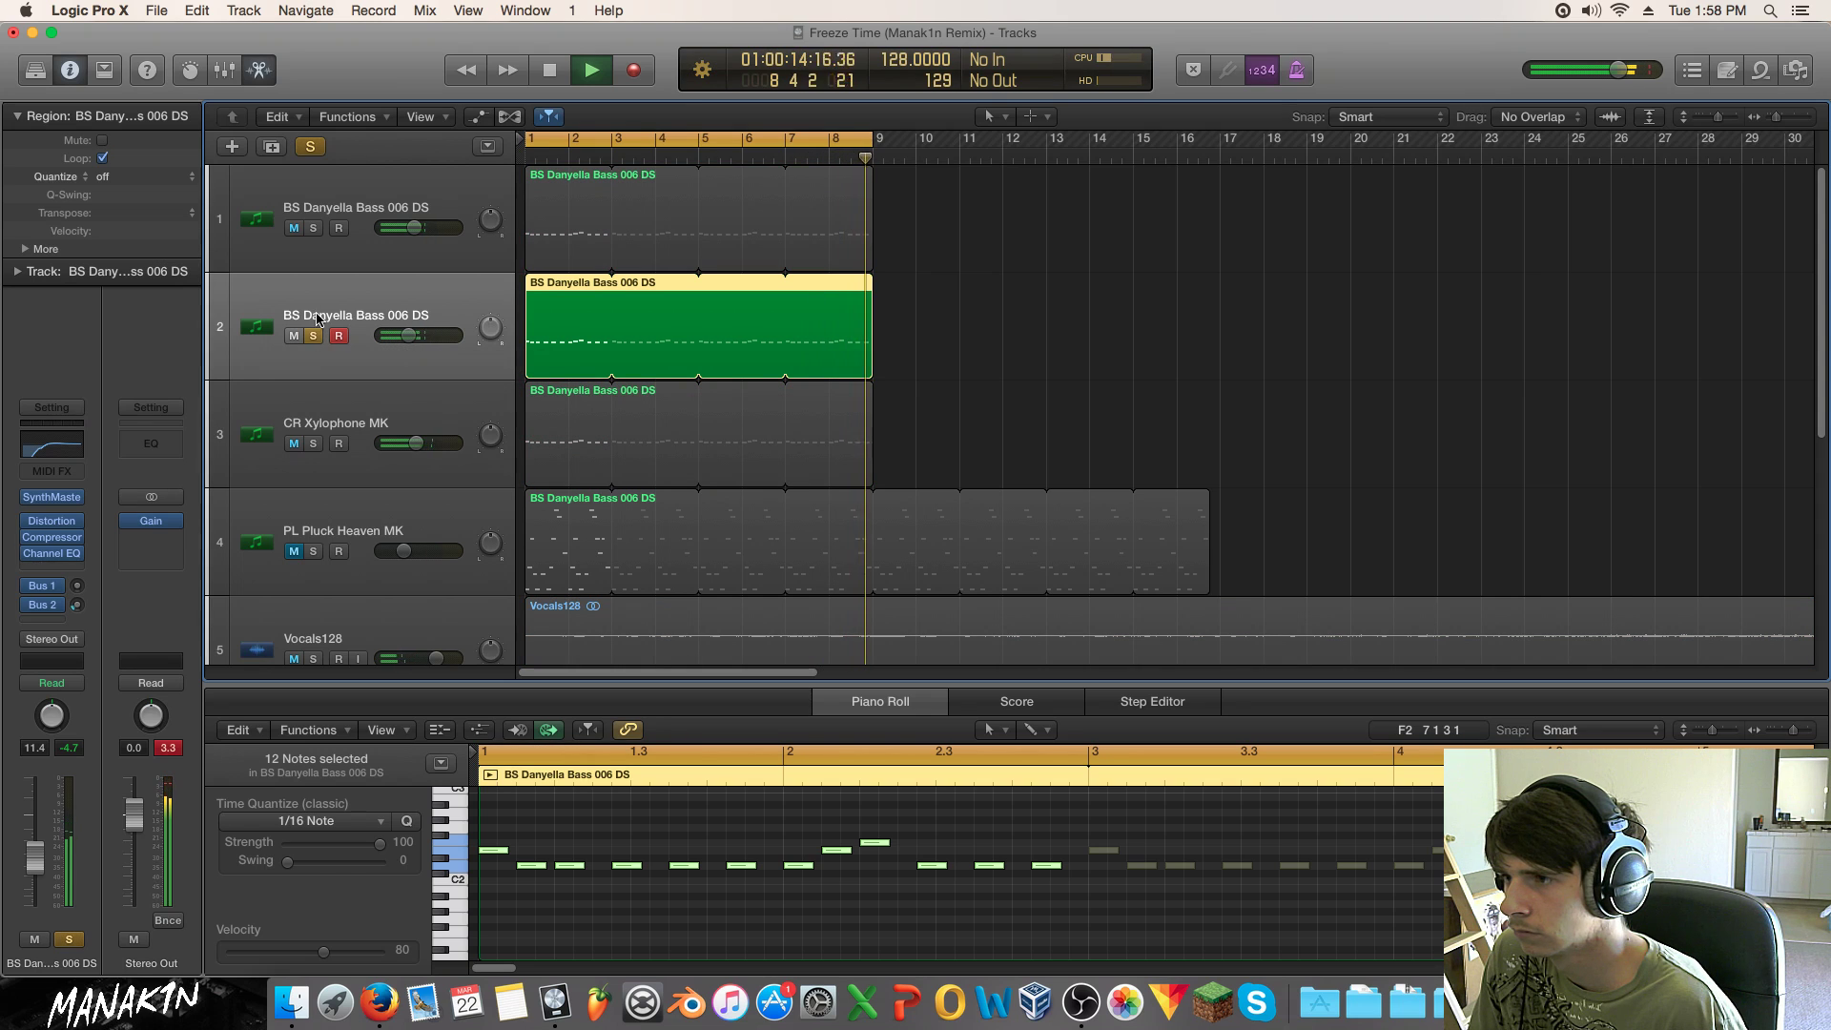
left_click(313, 336)
left_click_drag(313, 229, 316, 338)
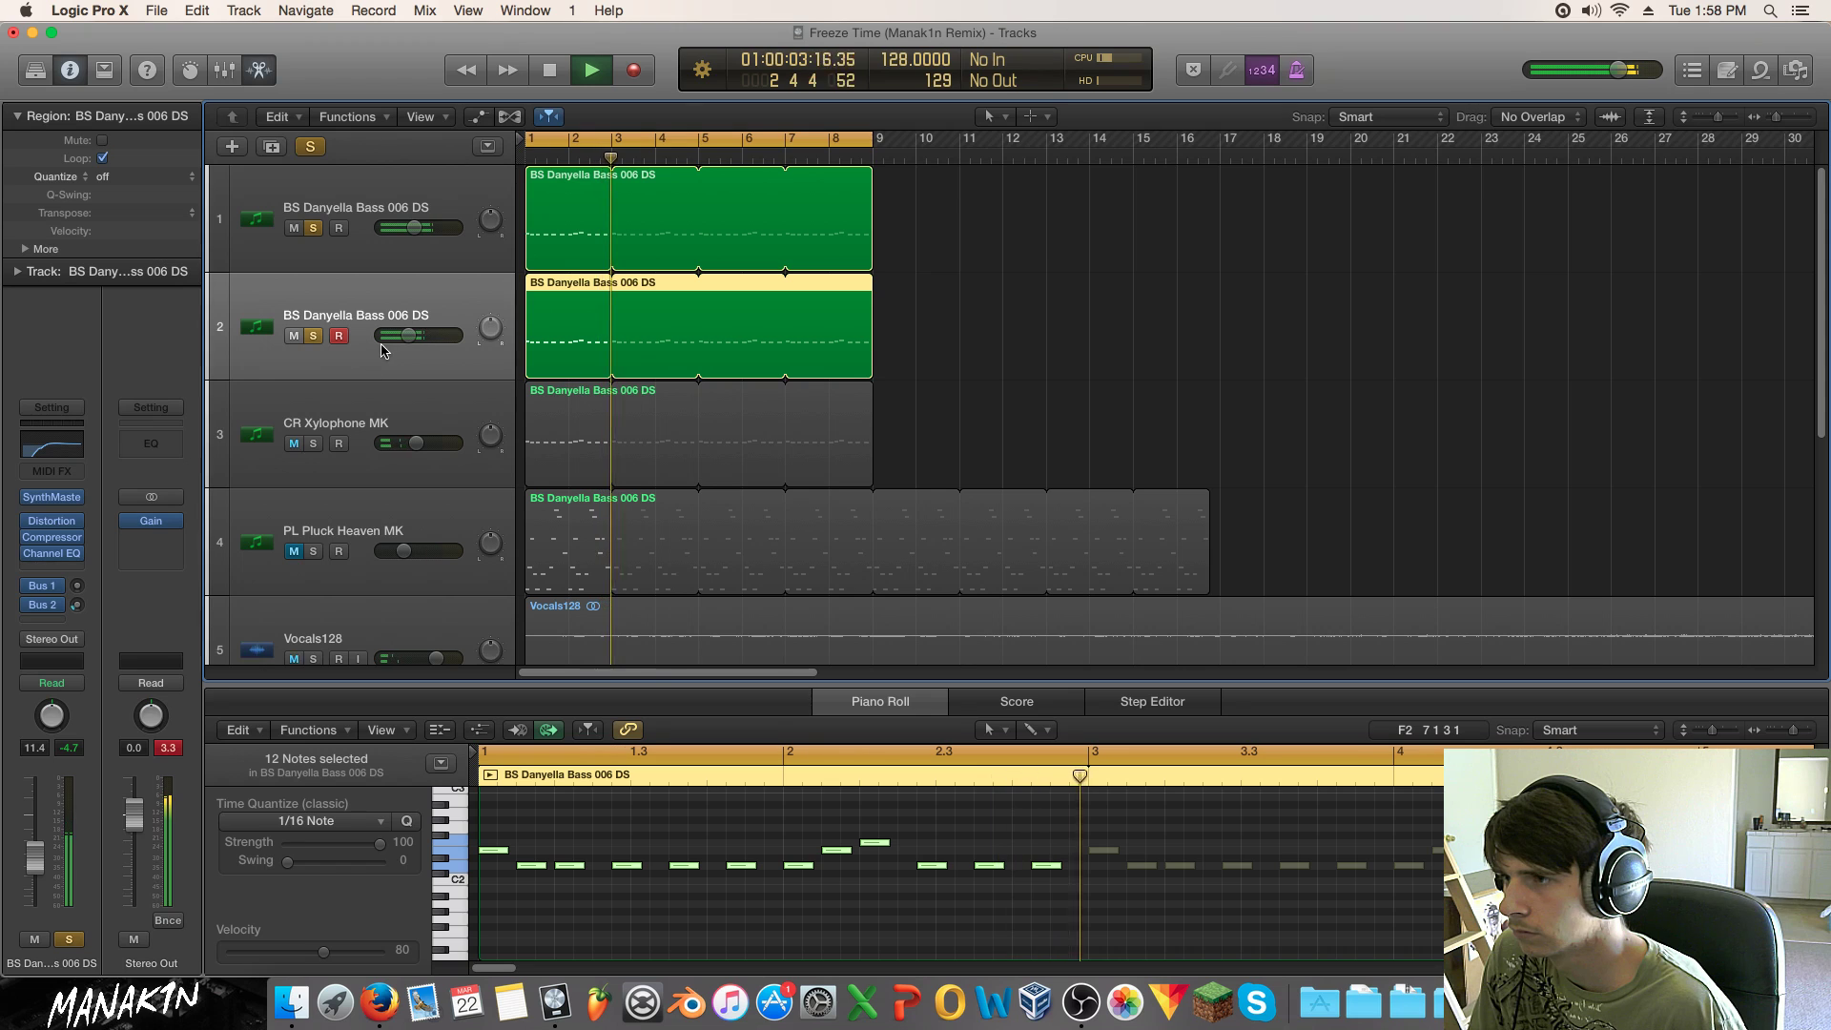
left_click(52, 555)
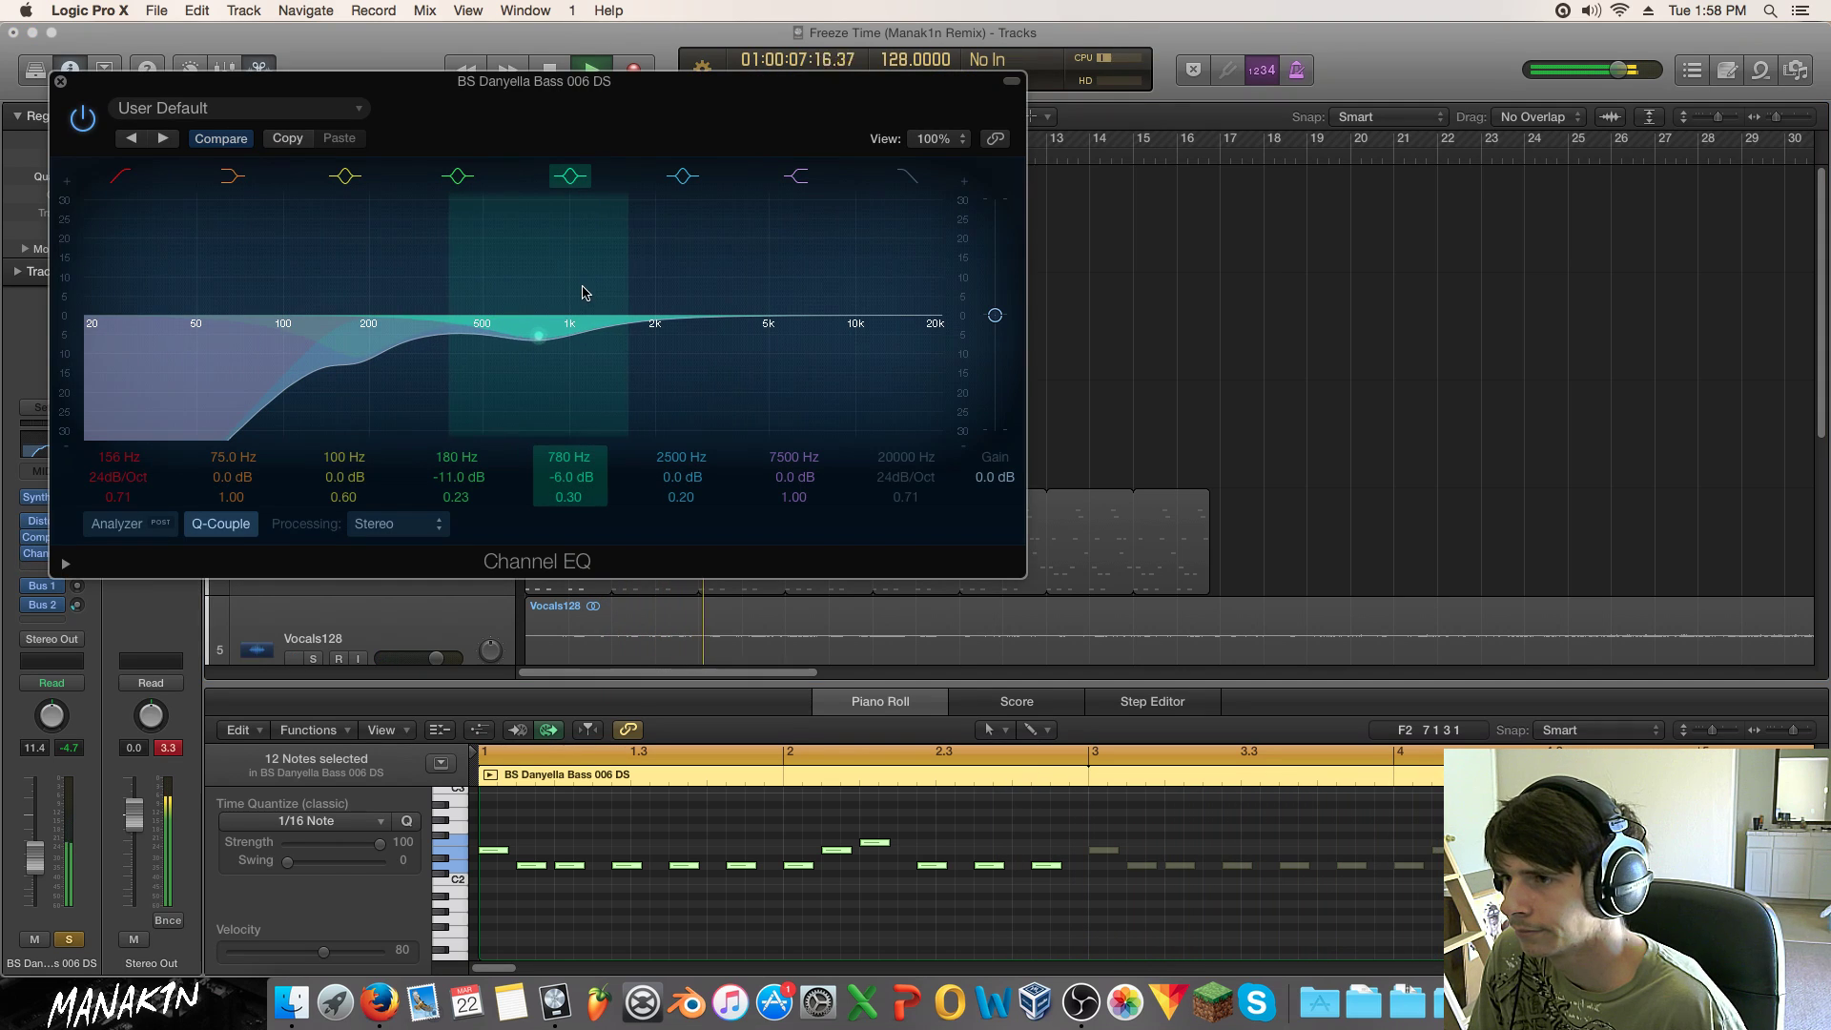
left_click_drag(569, 270, 502, 388)
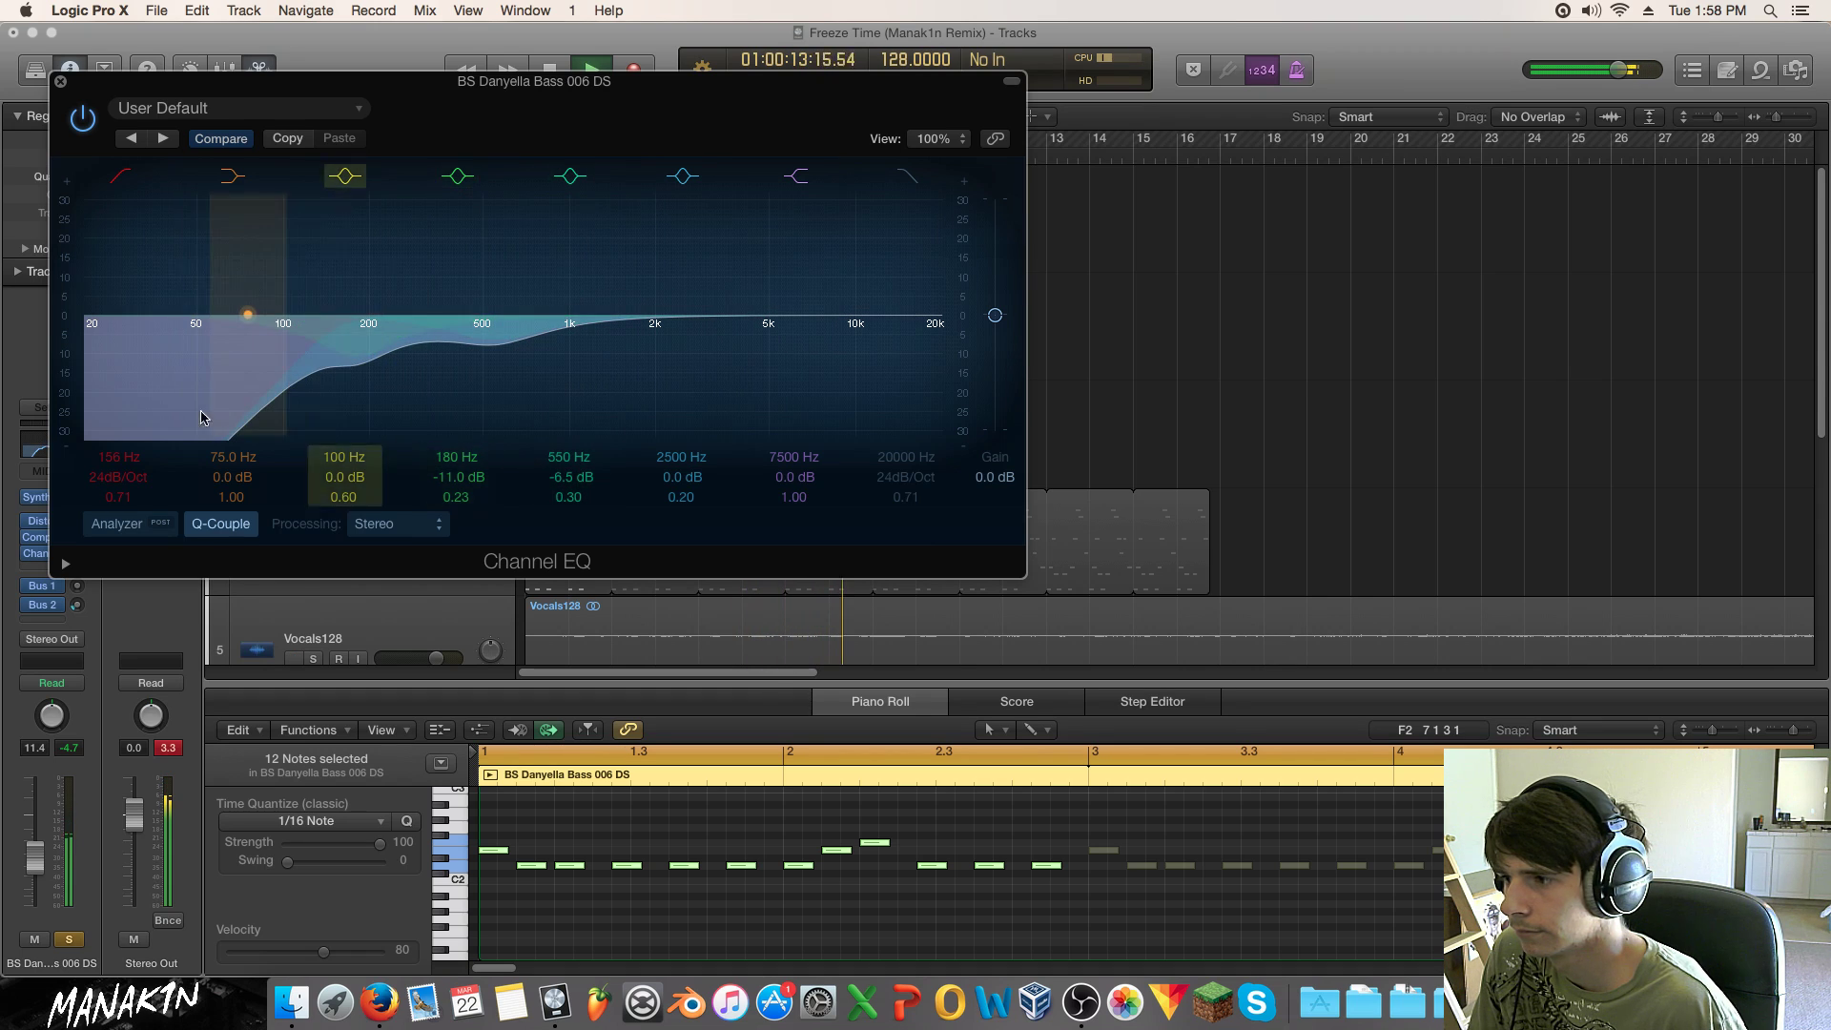
left_click(58, 80)
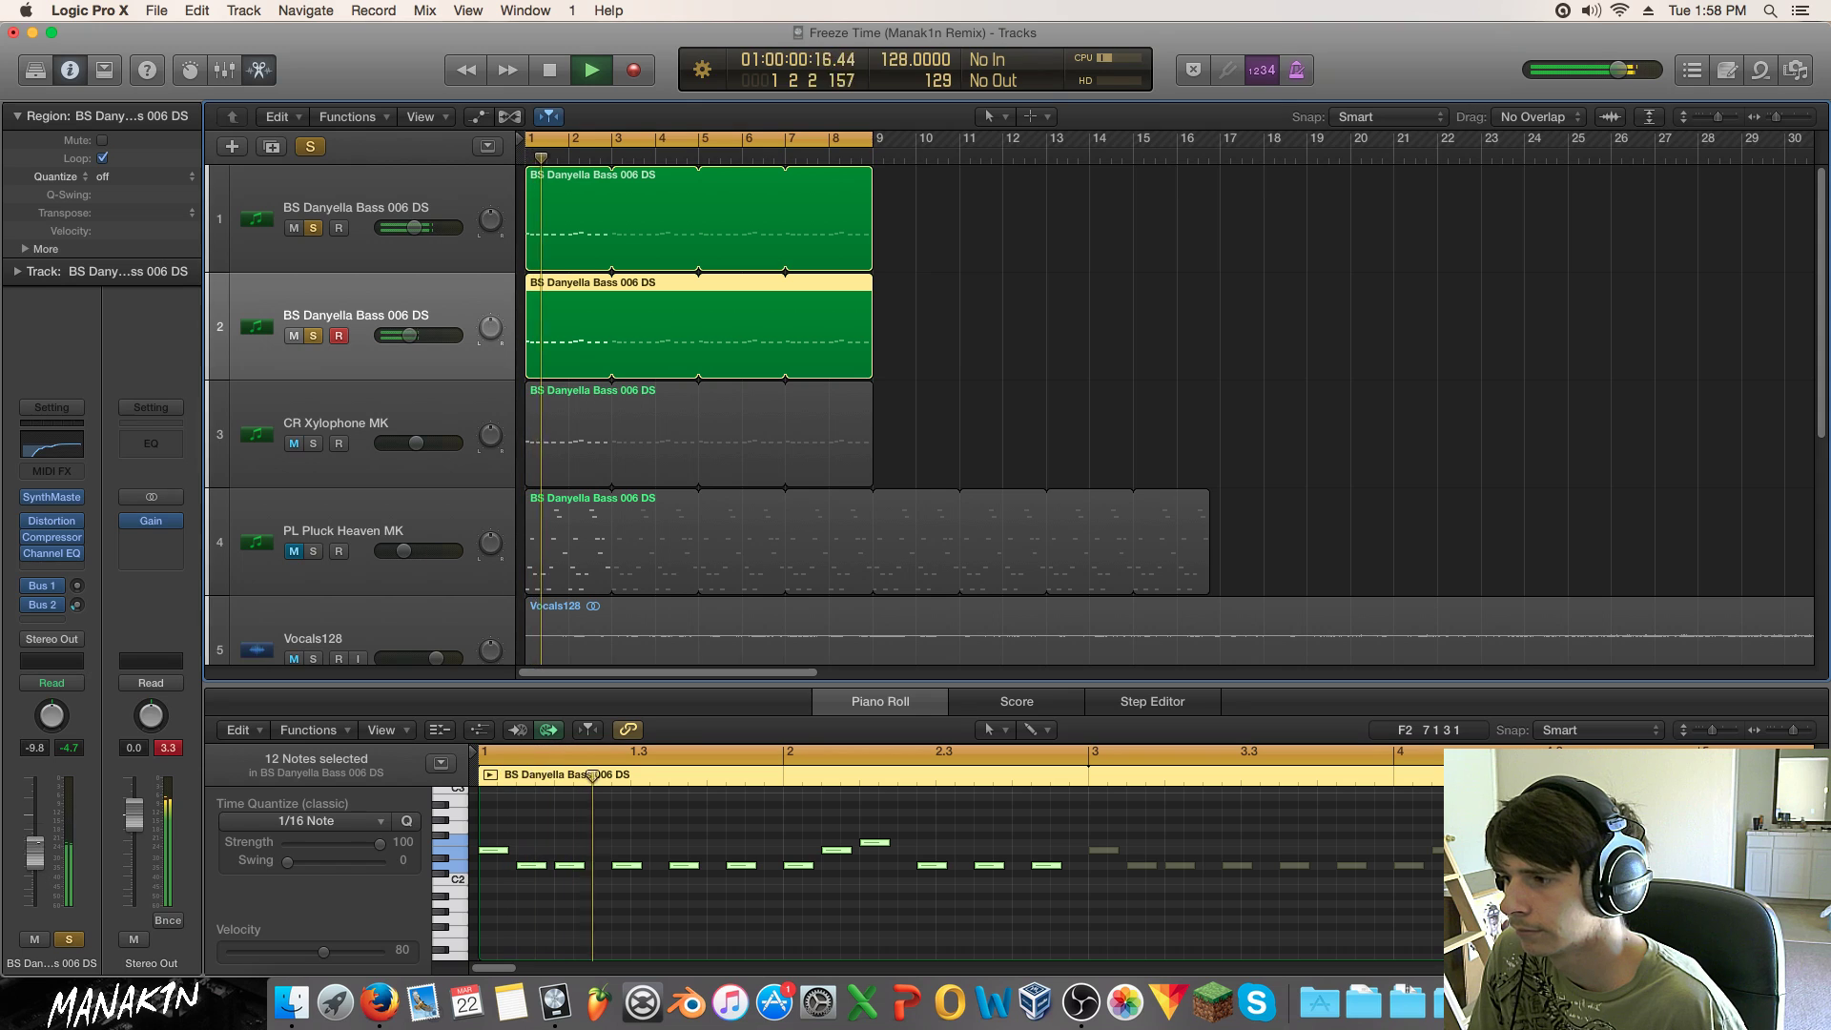
Step: Leave both BS Danyella Bass tracks soloed together, then stop playback
left_click(312, 336)
left_click(312, 338)
left_click(313, 337)
left_click(312, 228)
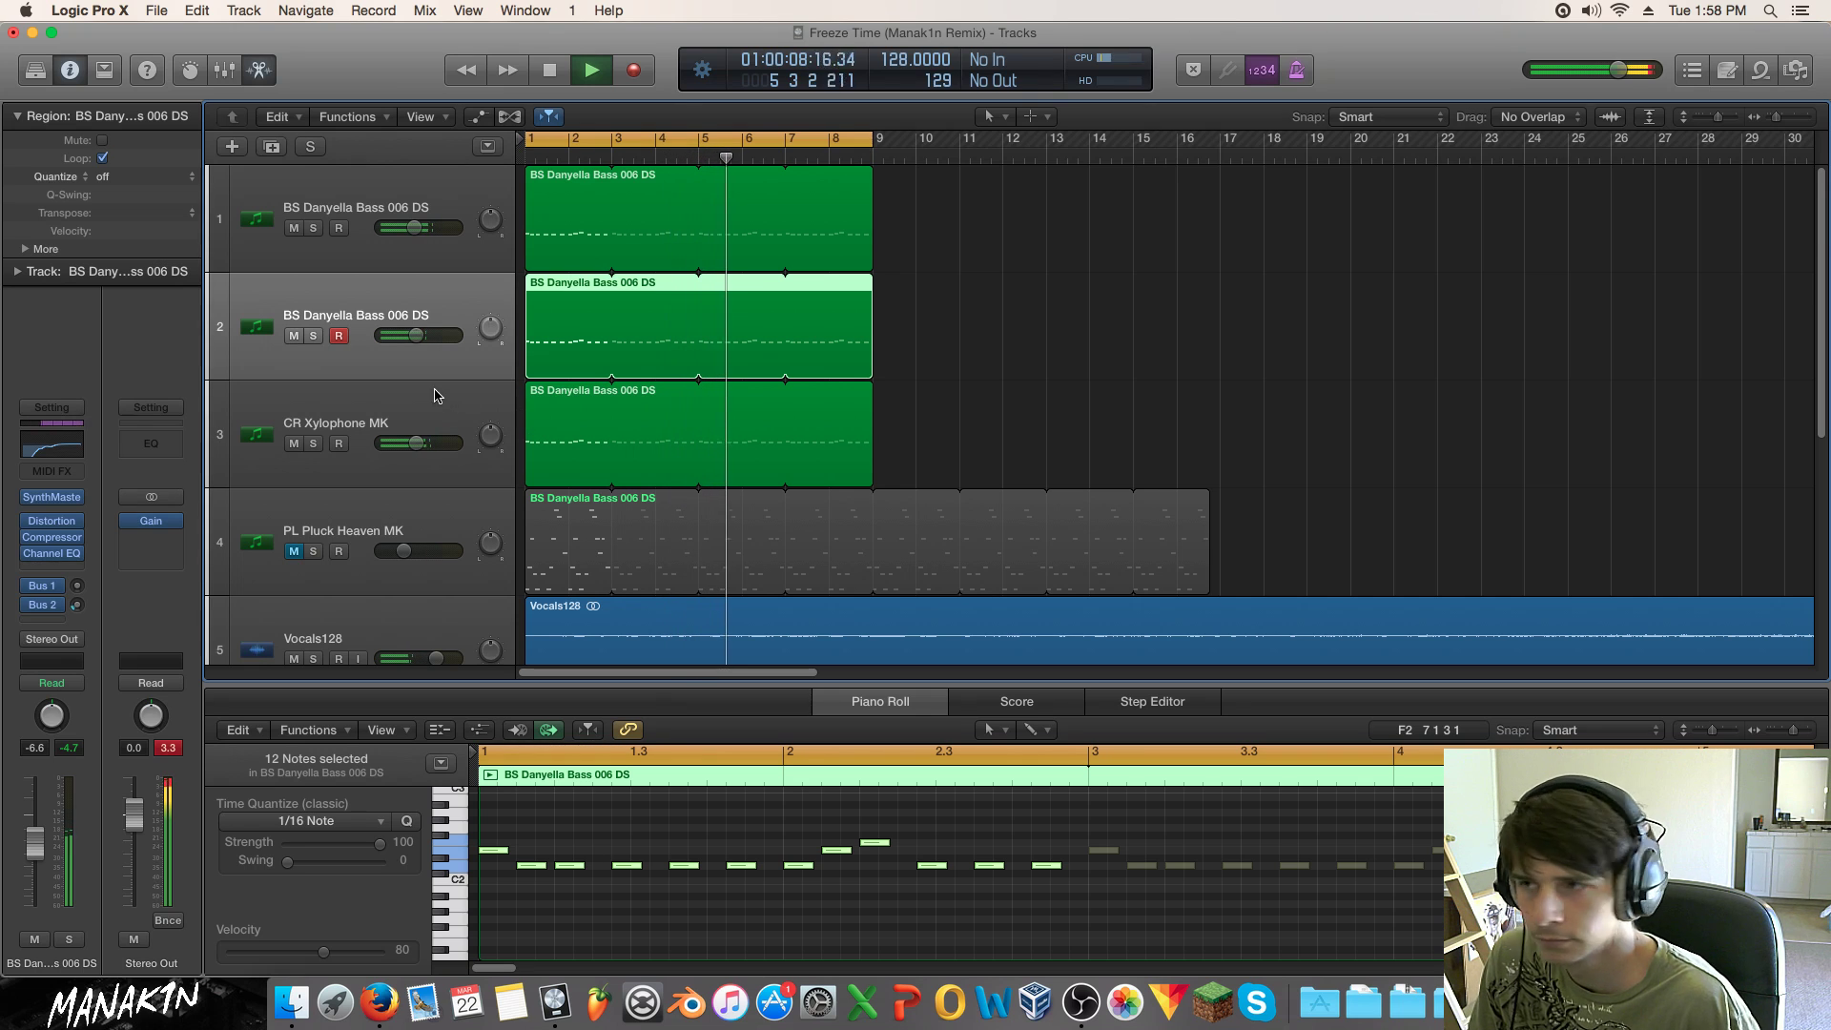
left_click(315, 335)
left_click(312, 228)
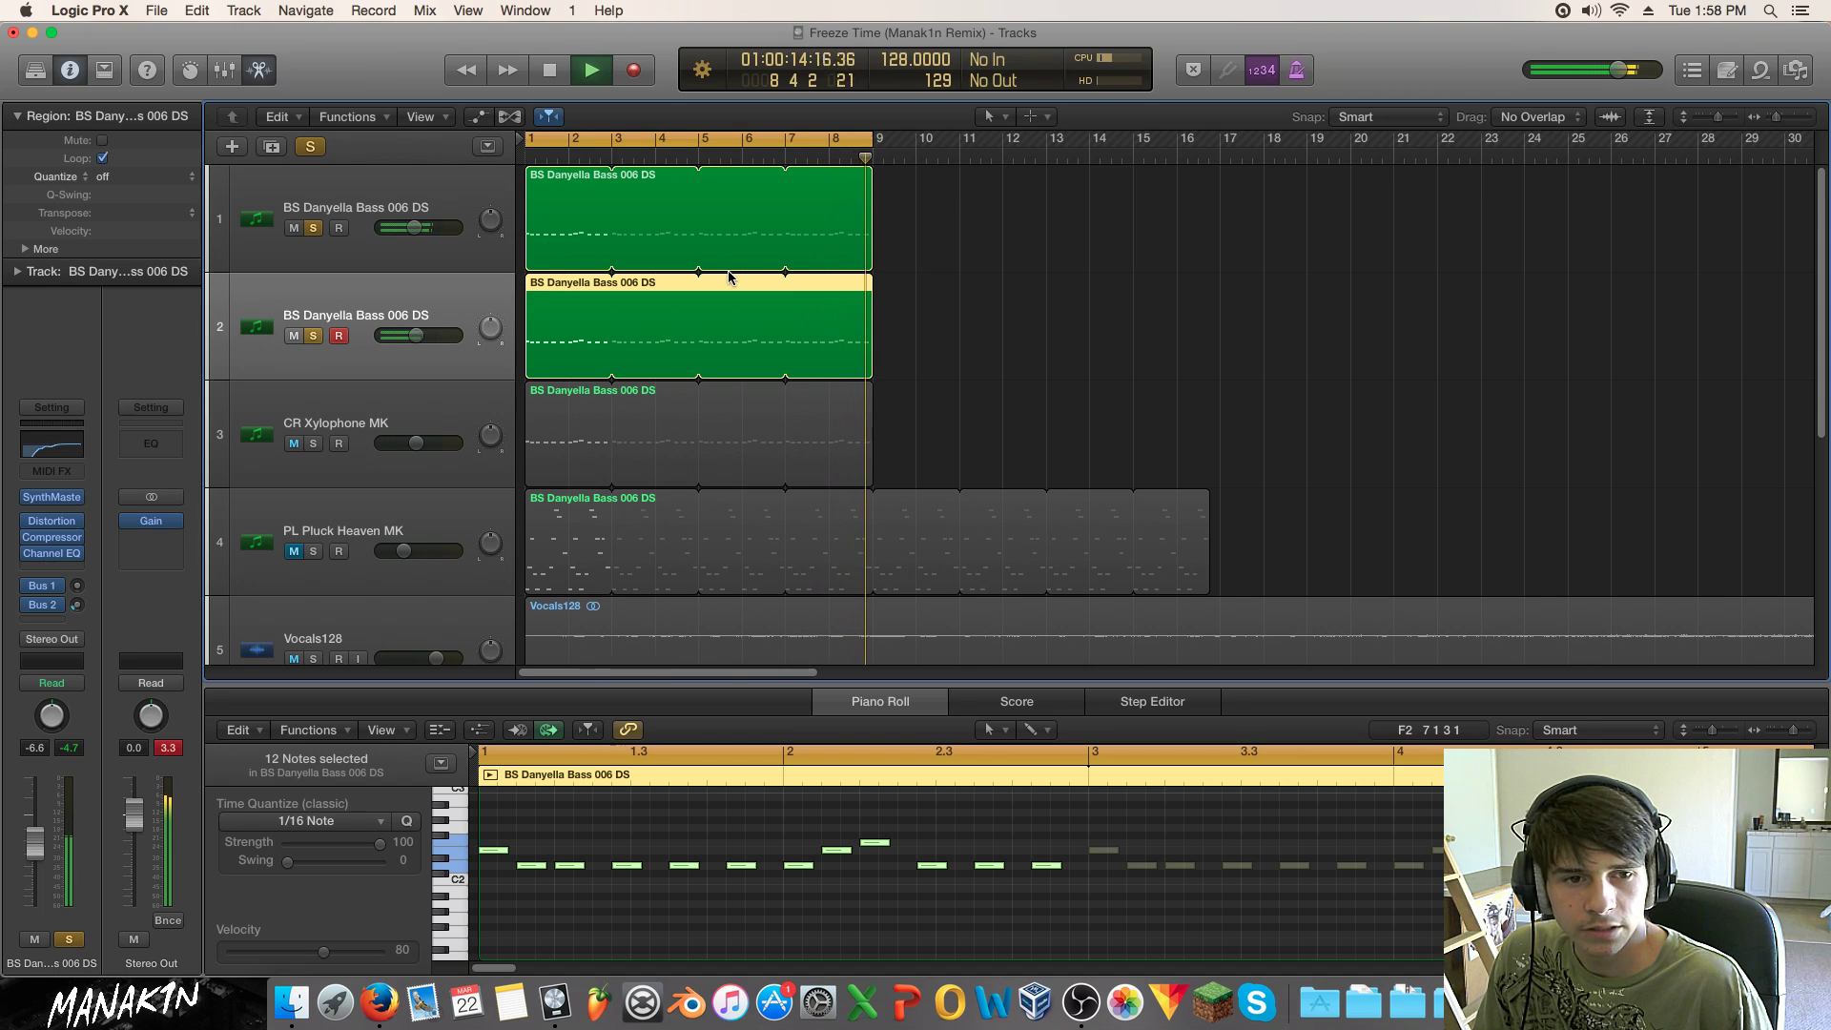
key("space")
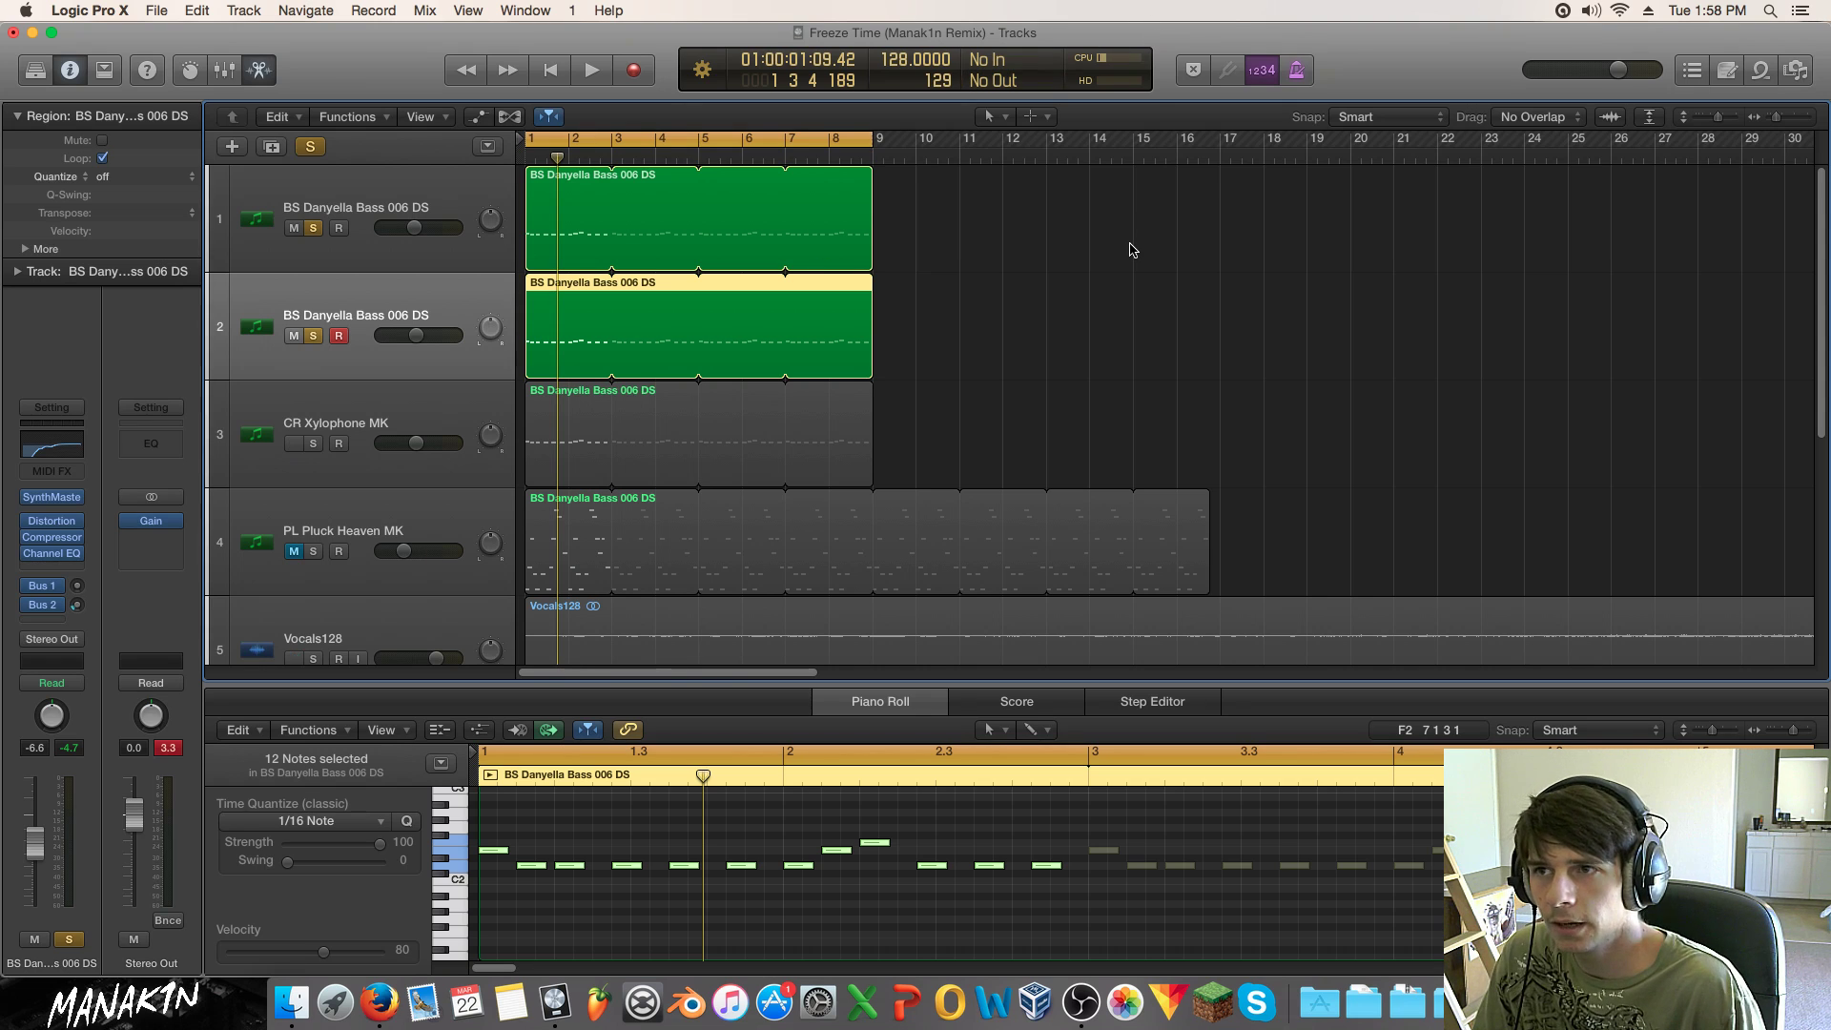
Step: Cycle through the File Browser, Apple Loops, Note Pad and Event List panels, then deselect the bass region
left_click(1798, 73)
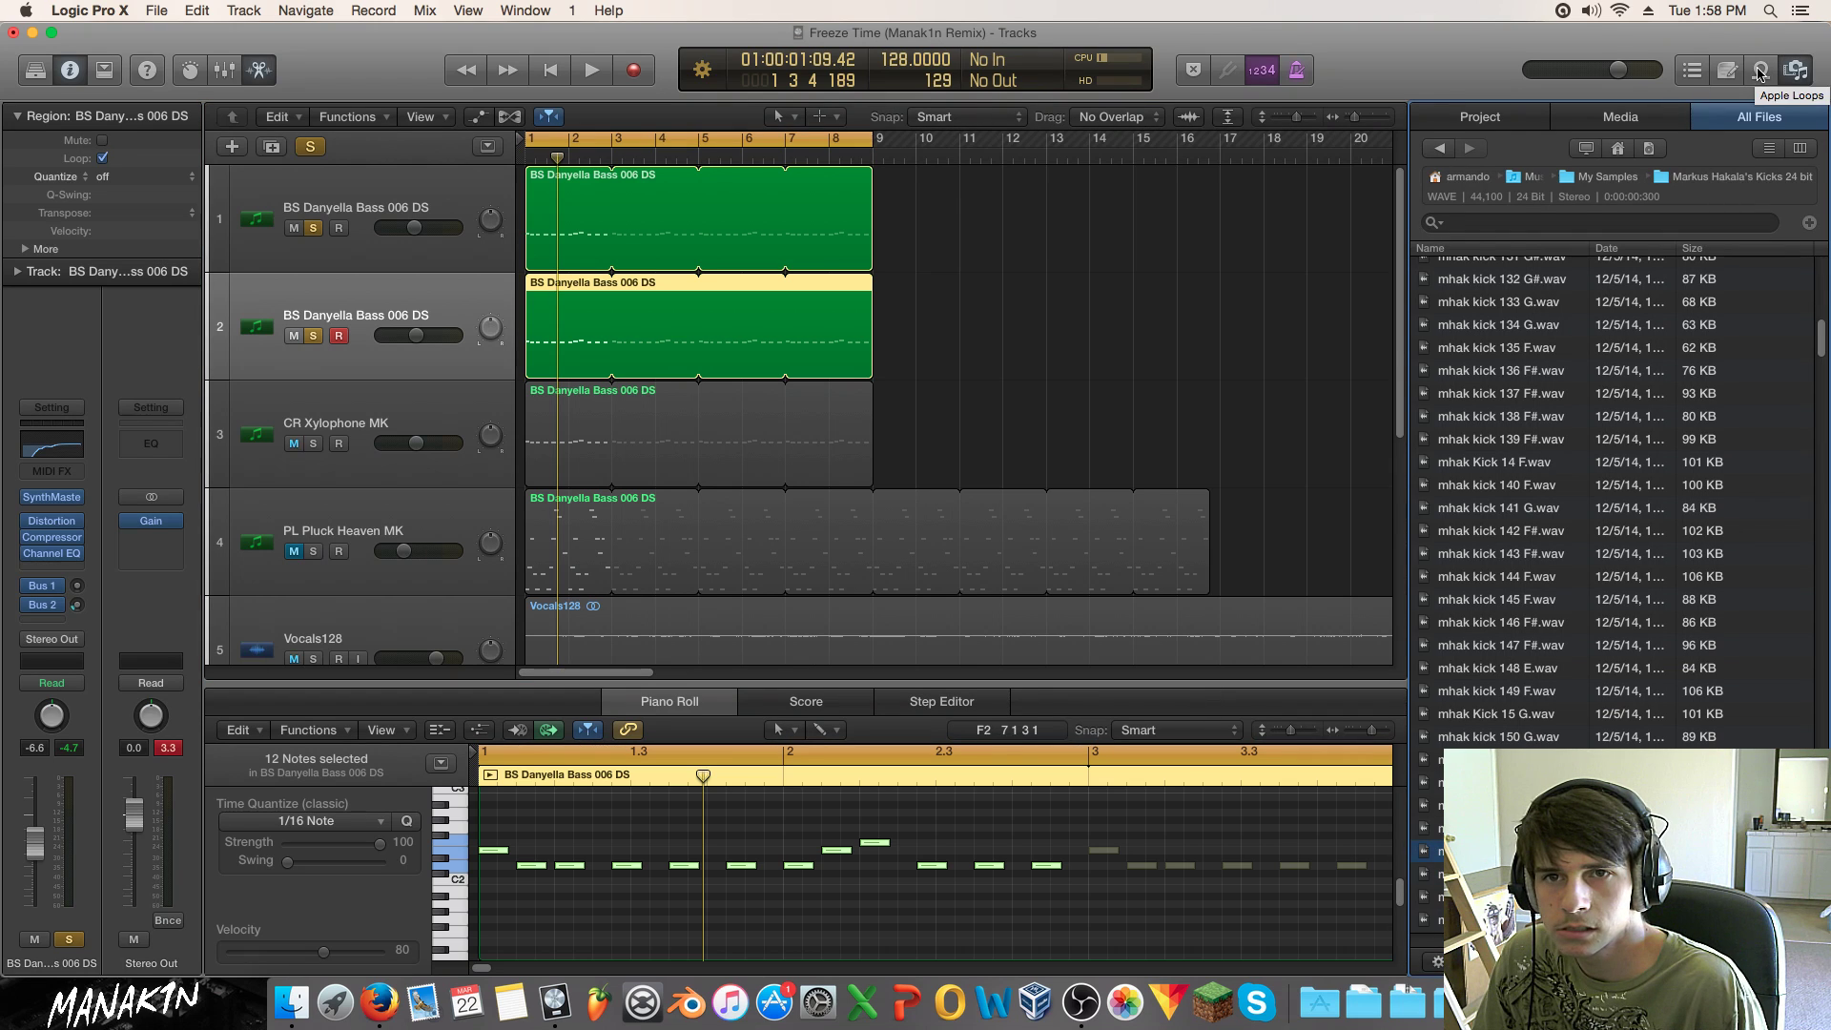
left_click(1760, 72)
left_click(1734, 71)
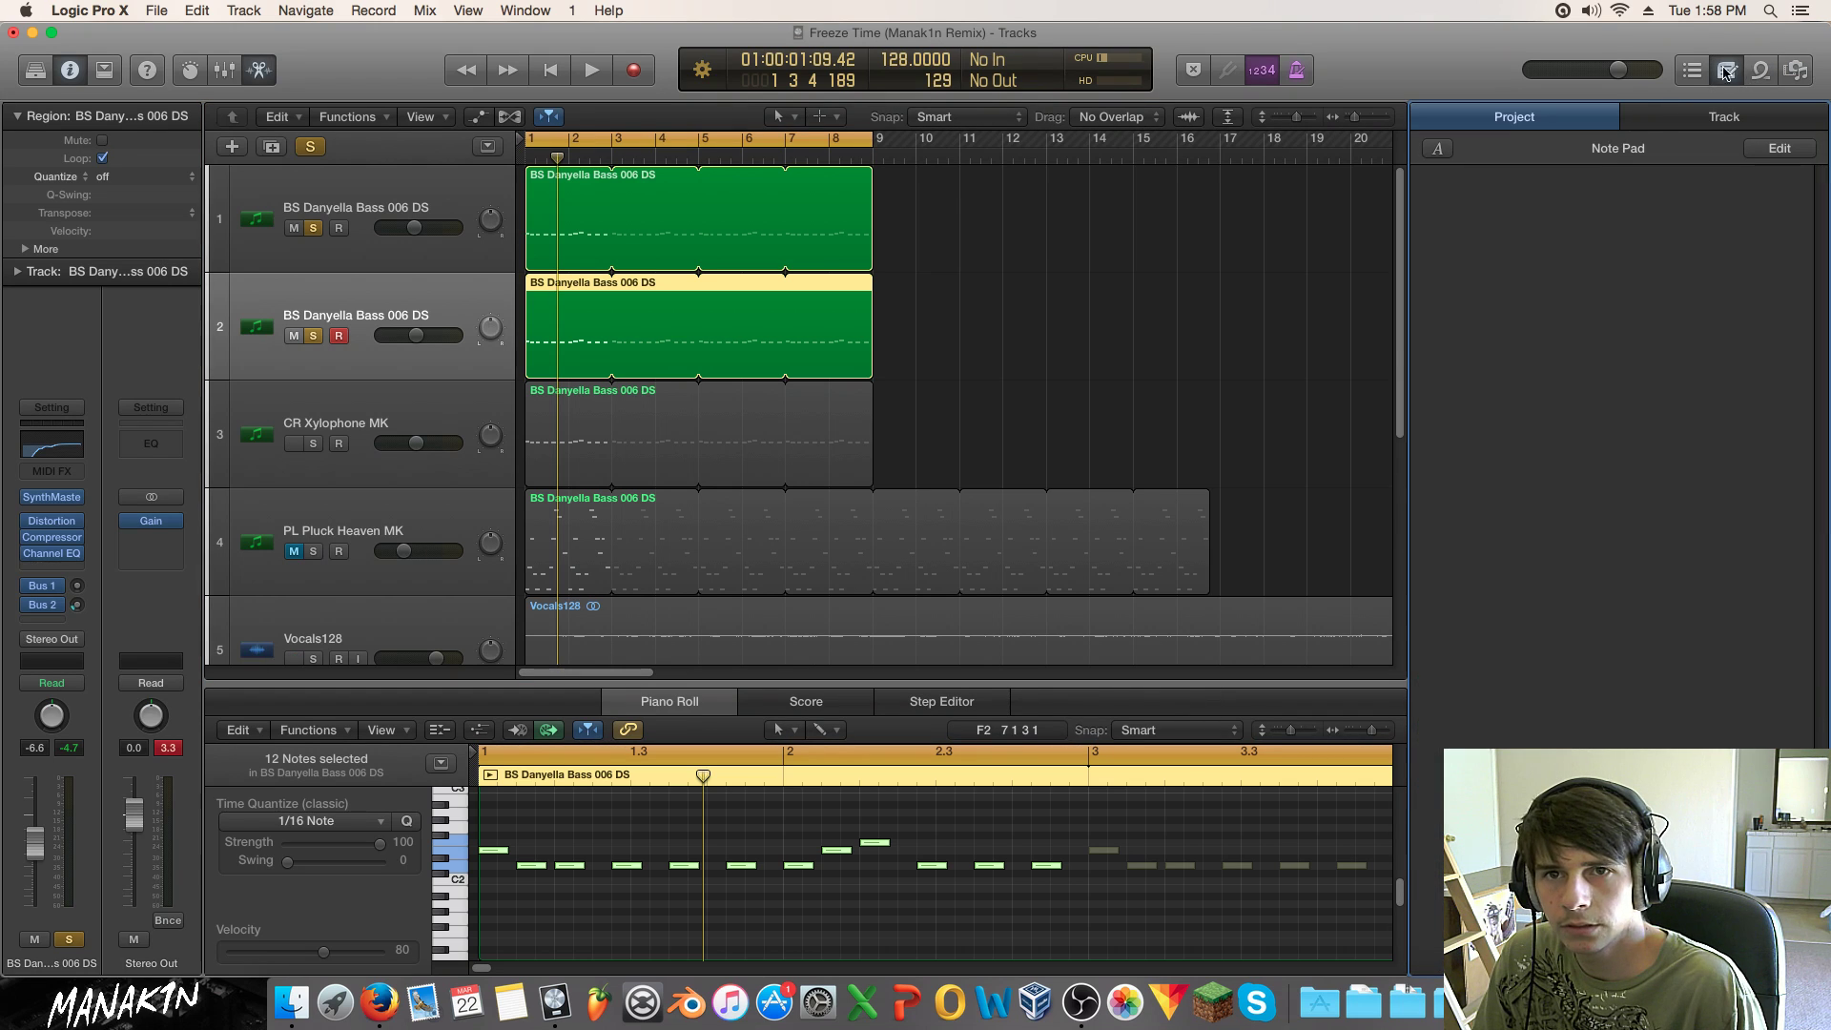
left_click(1738, 73)
left_click(1696, 73)
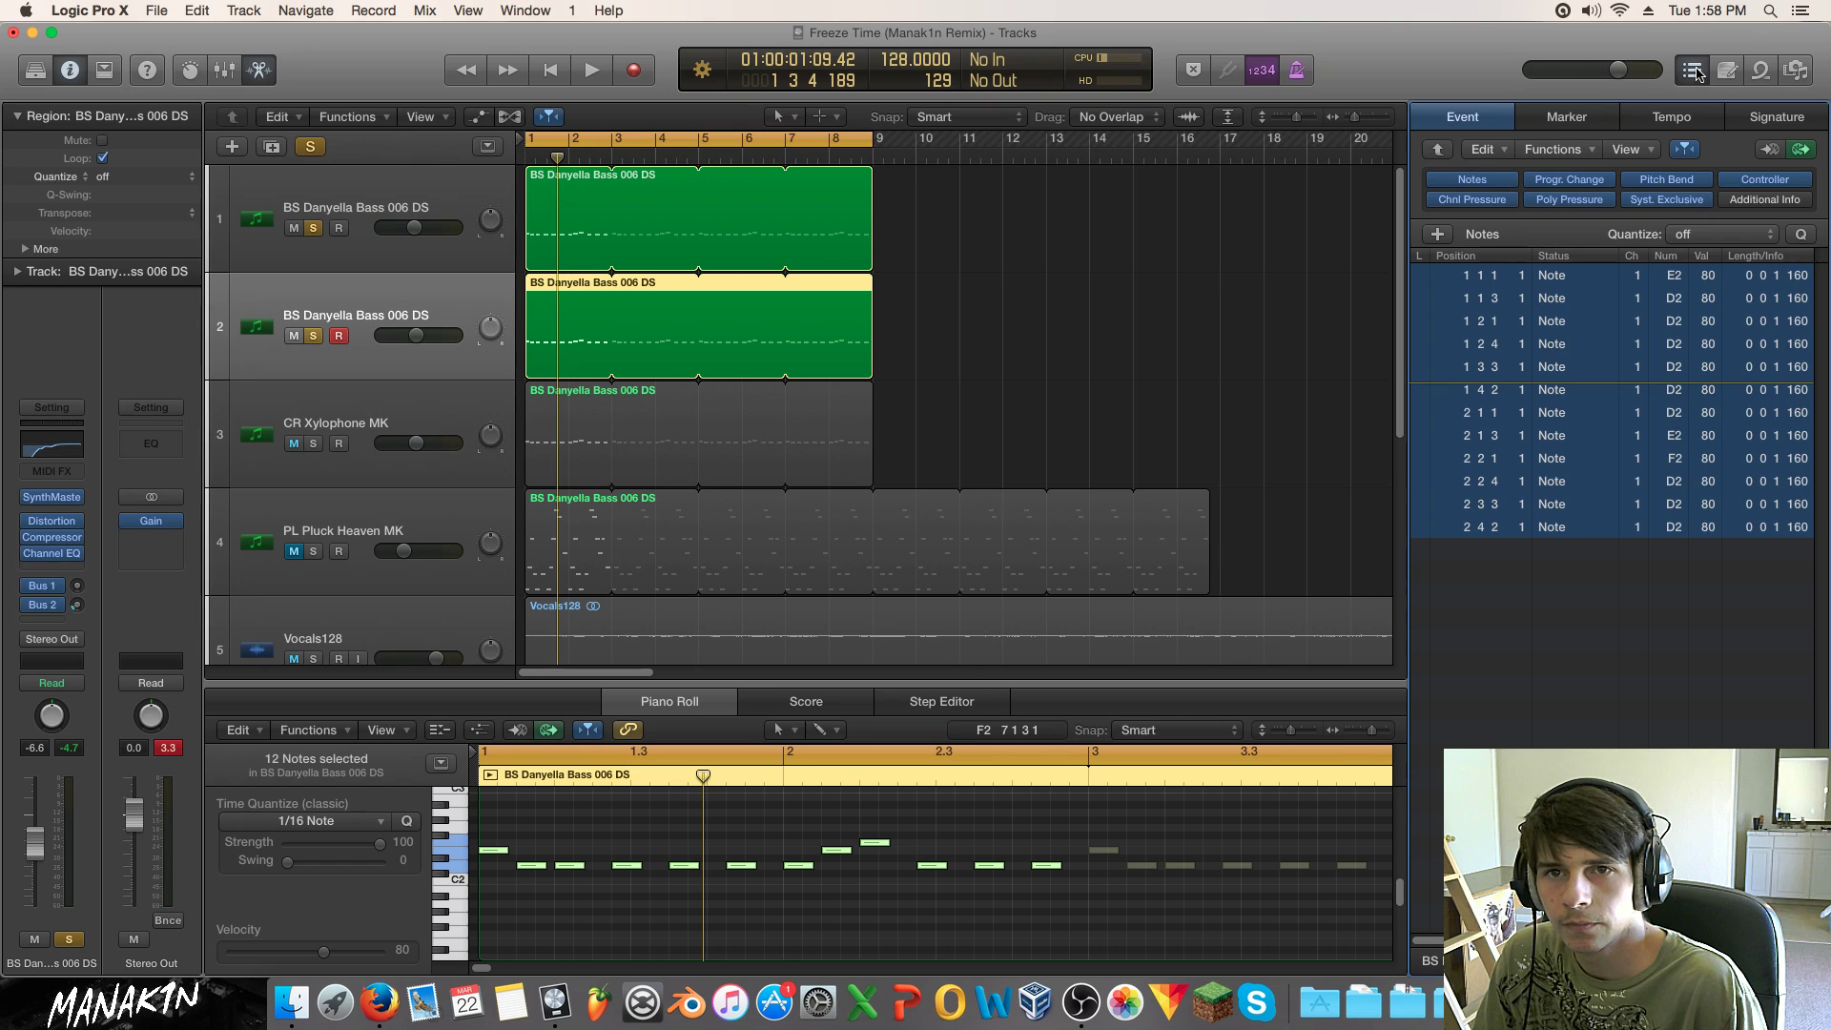
left_click(1696, 73)
left_click(1535, 311)
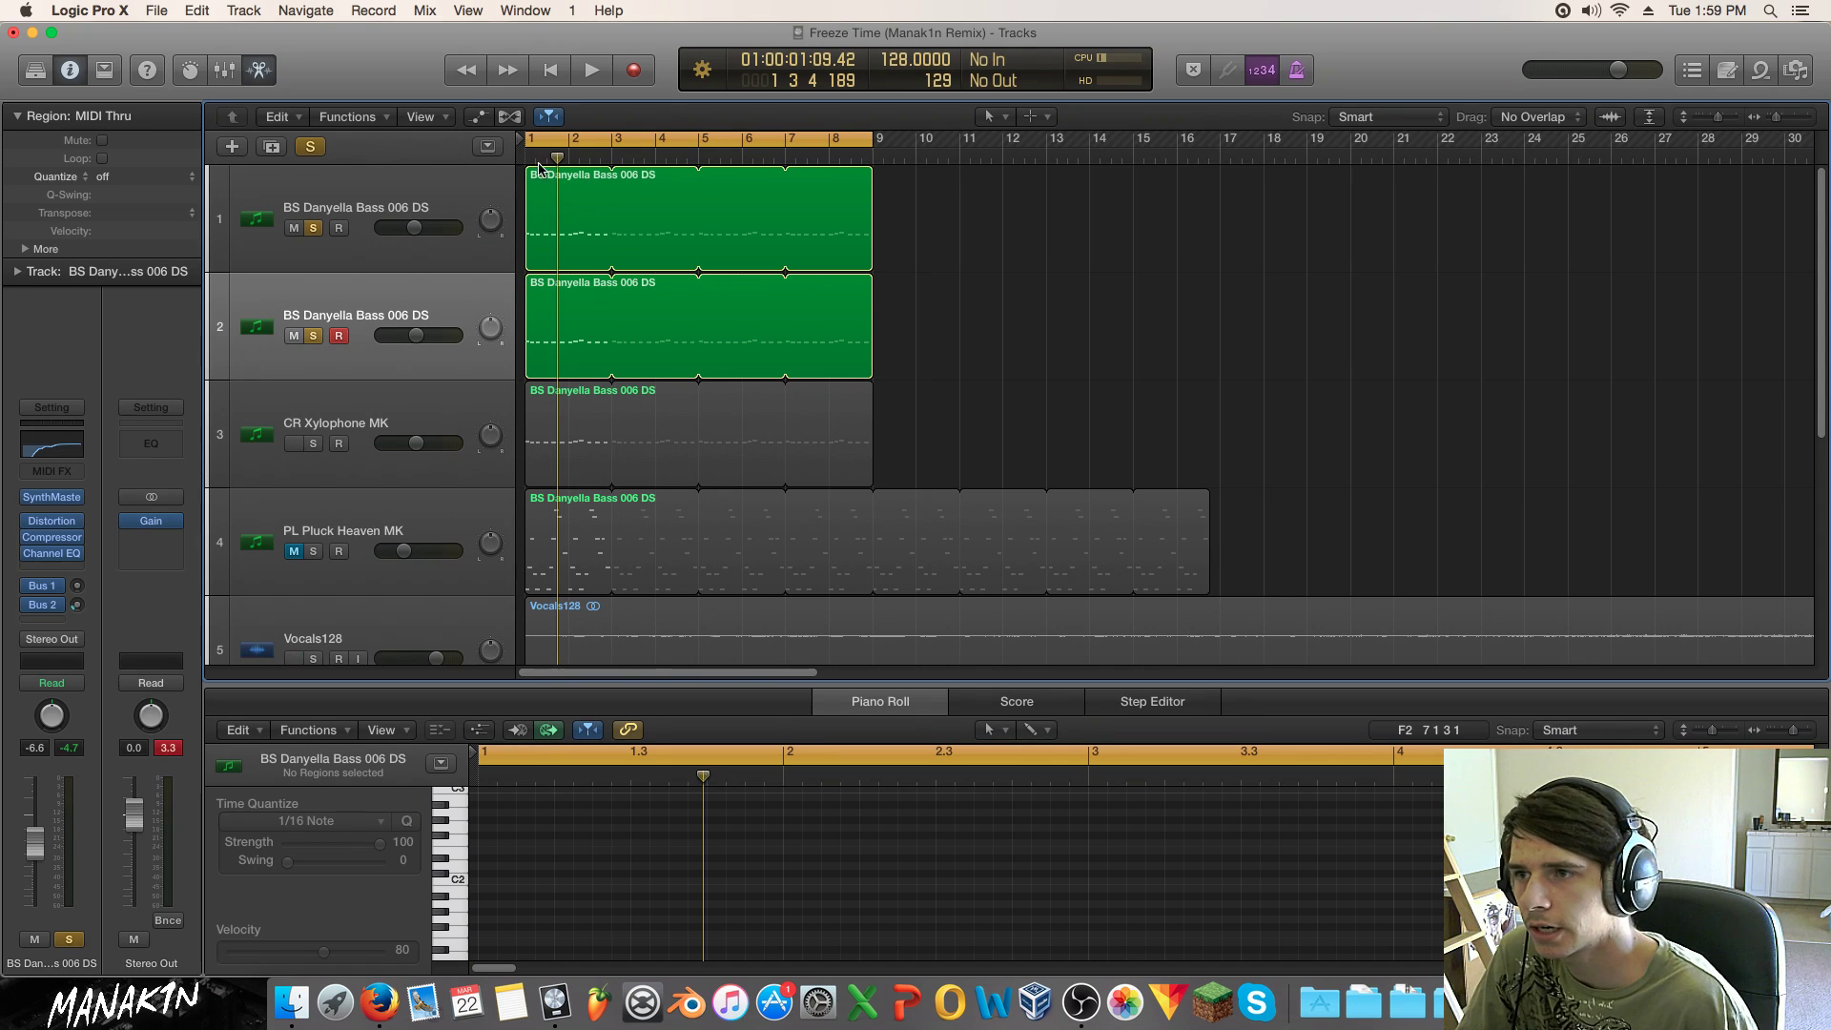
Step: On the first bass track's EQ, disable the 780 Hz band and pull the high cut to about 450 Hz
left_click(313, 228)
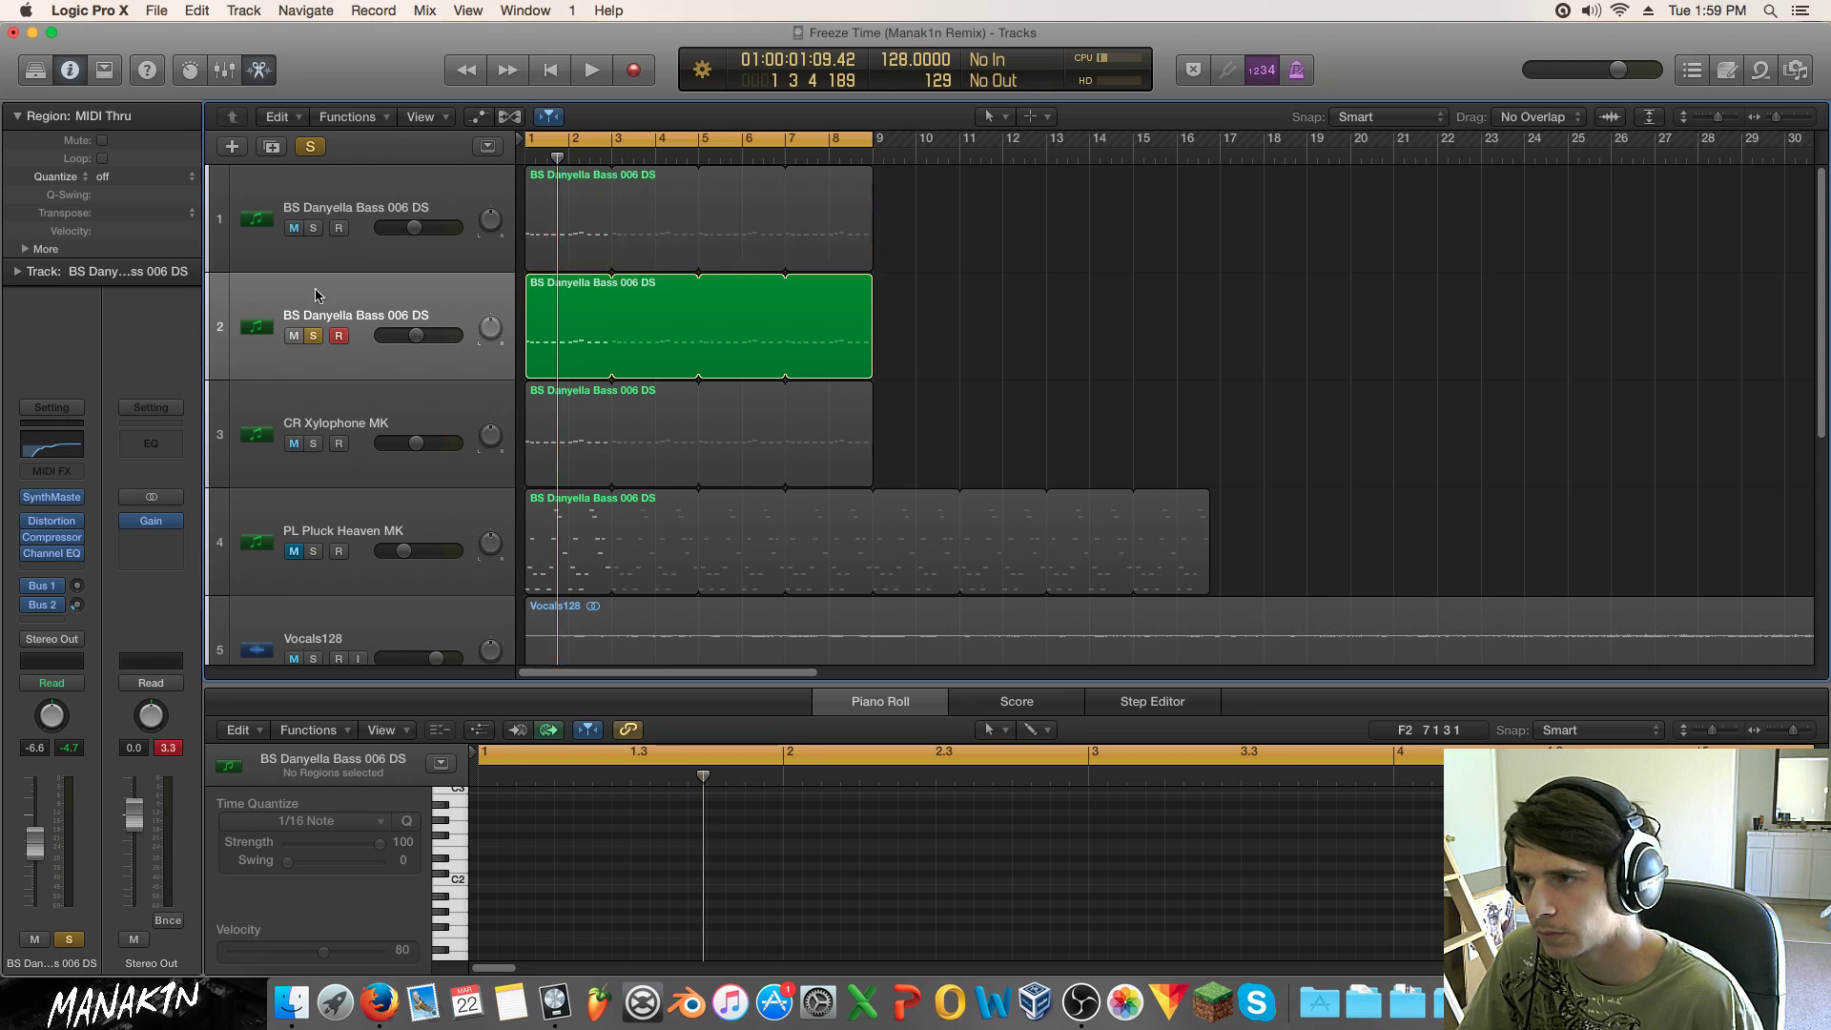
left_click(313, 336)
left_click(317, 265)
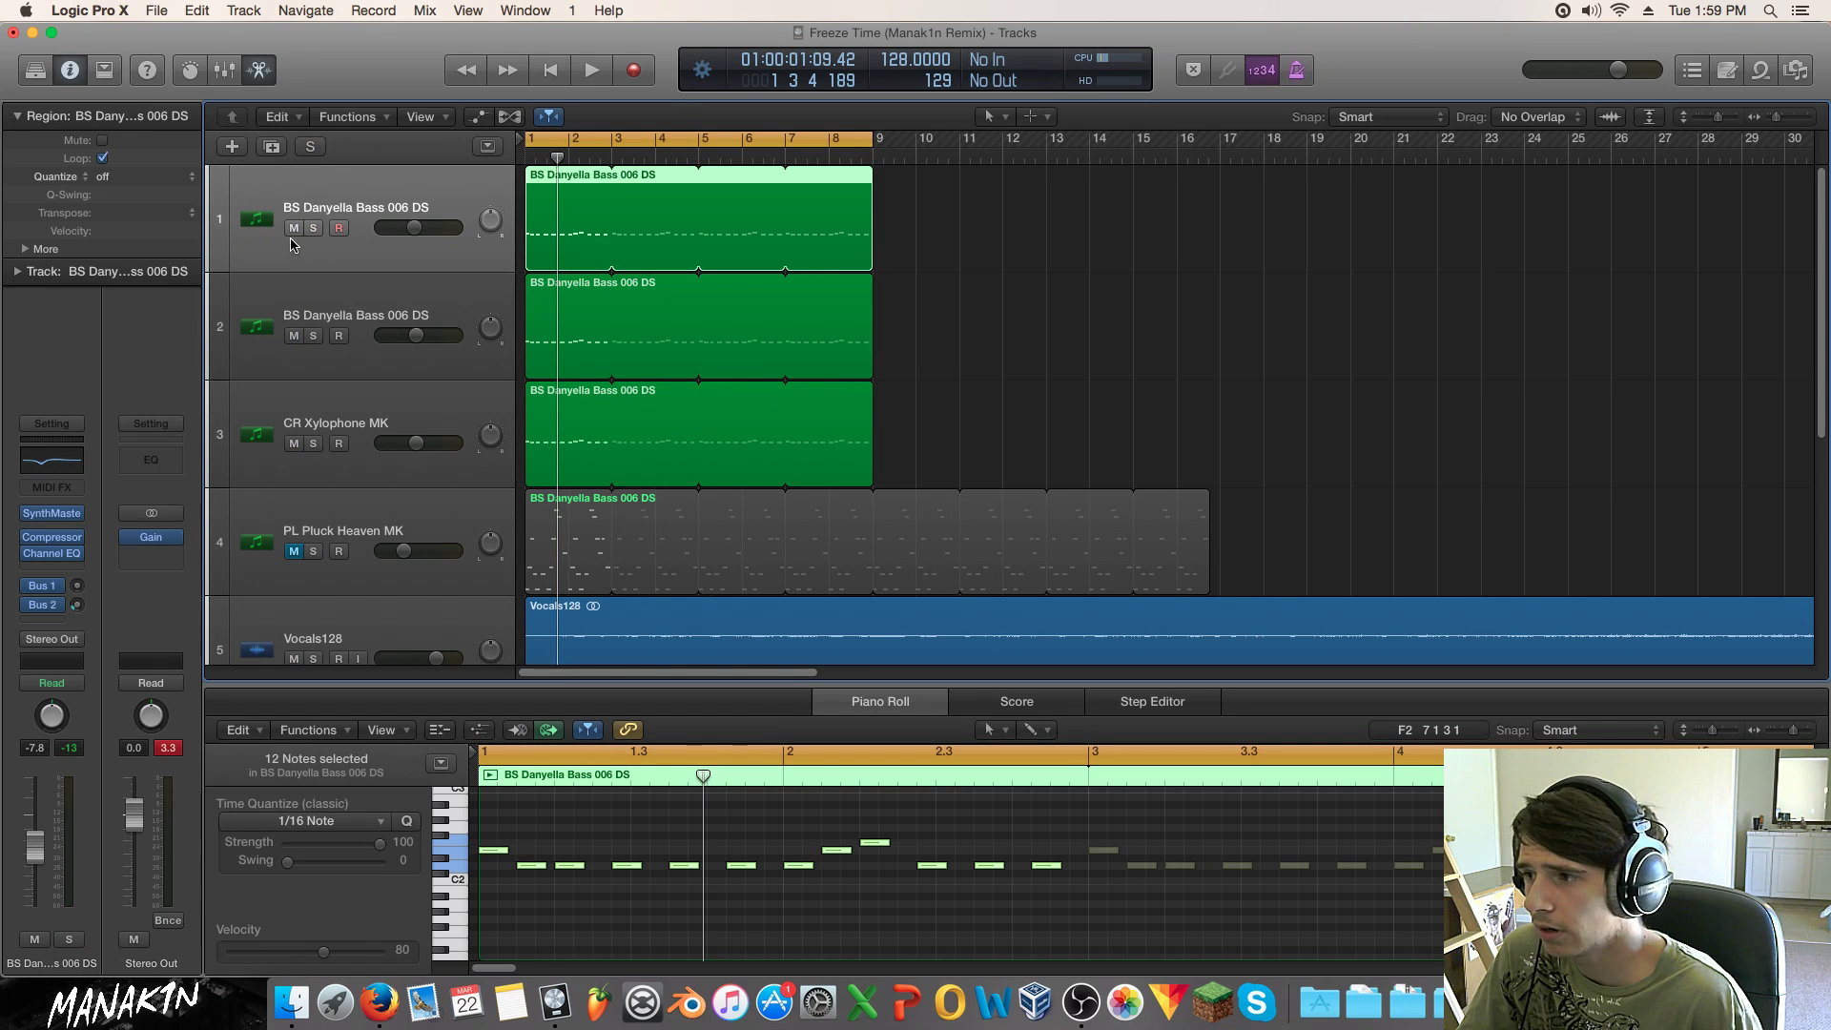
left_click(42, 553)
left_click(788, 286)
left_click_drag(771, 202, 992, 178)
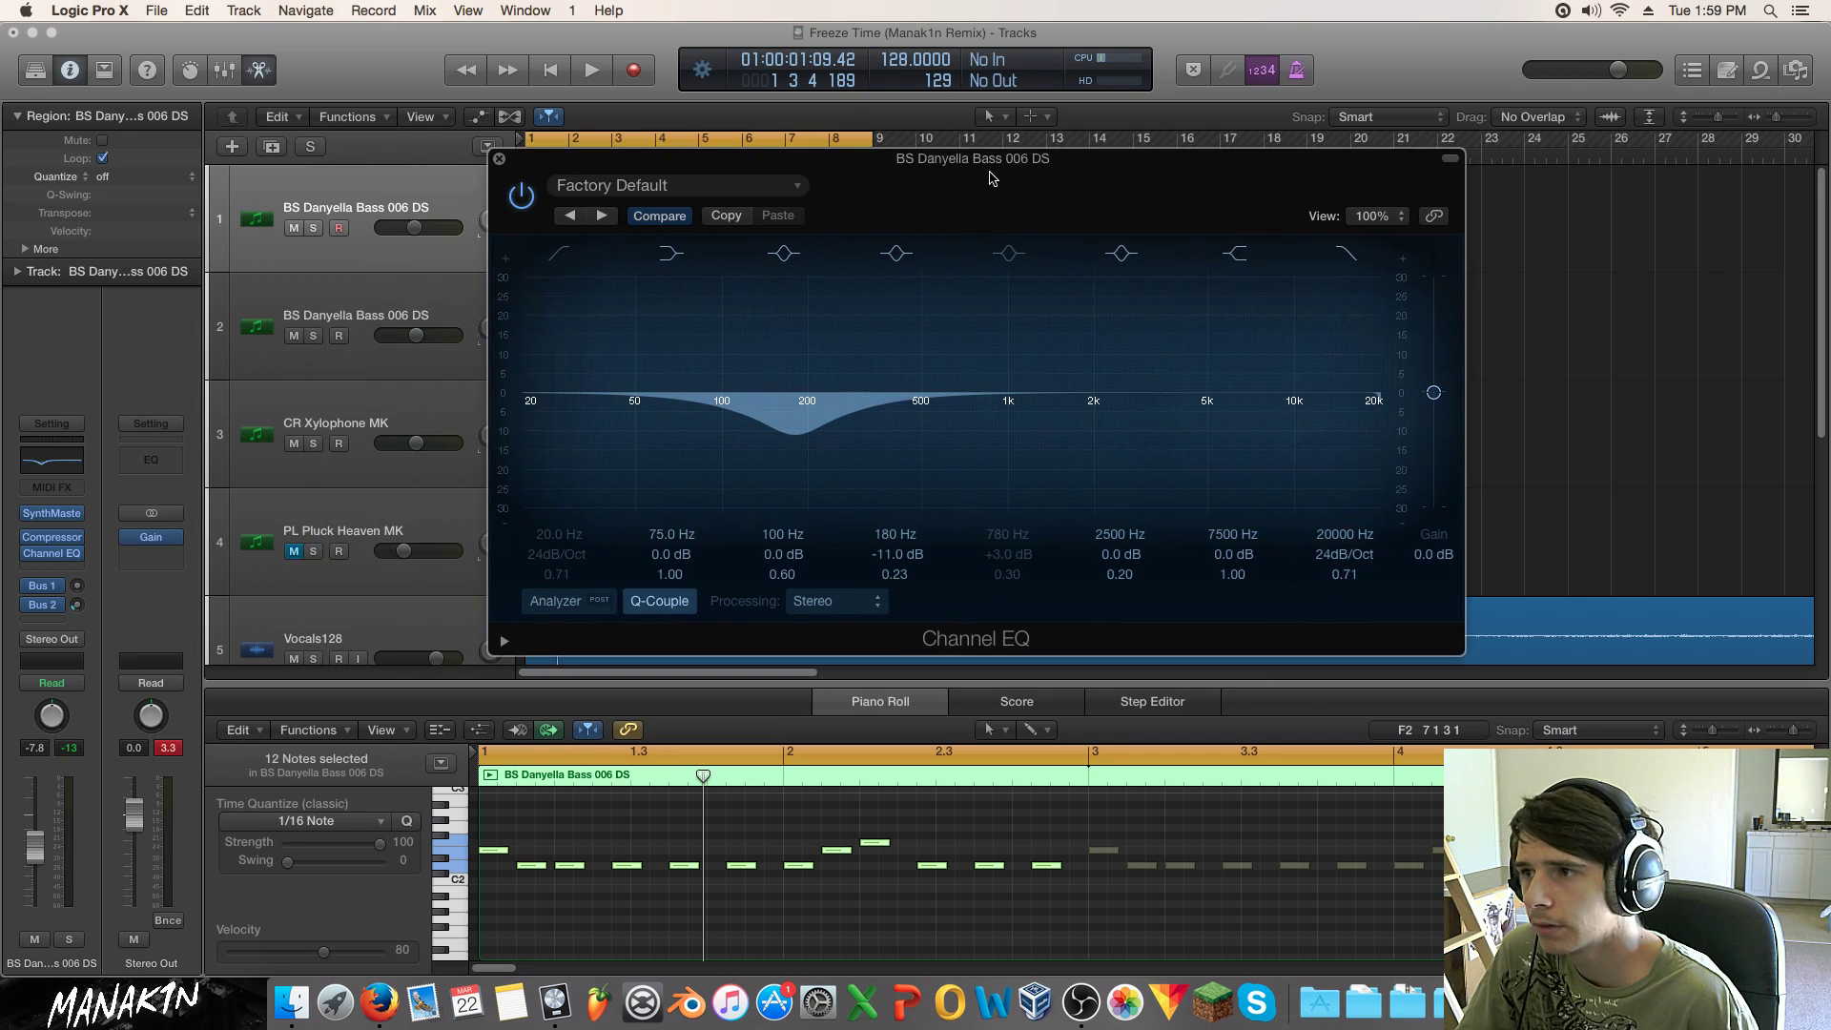
left_click(313, 228)
key("space")
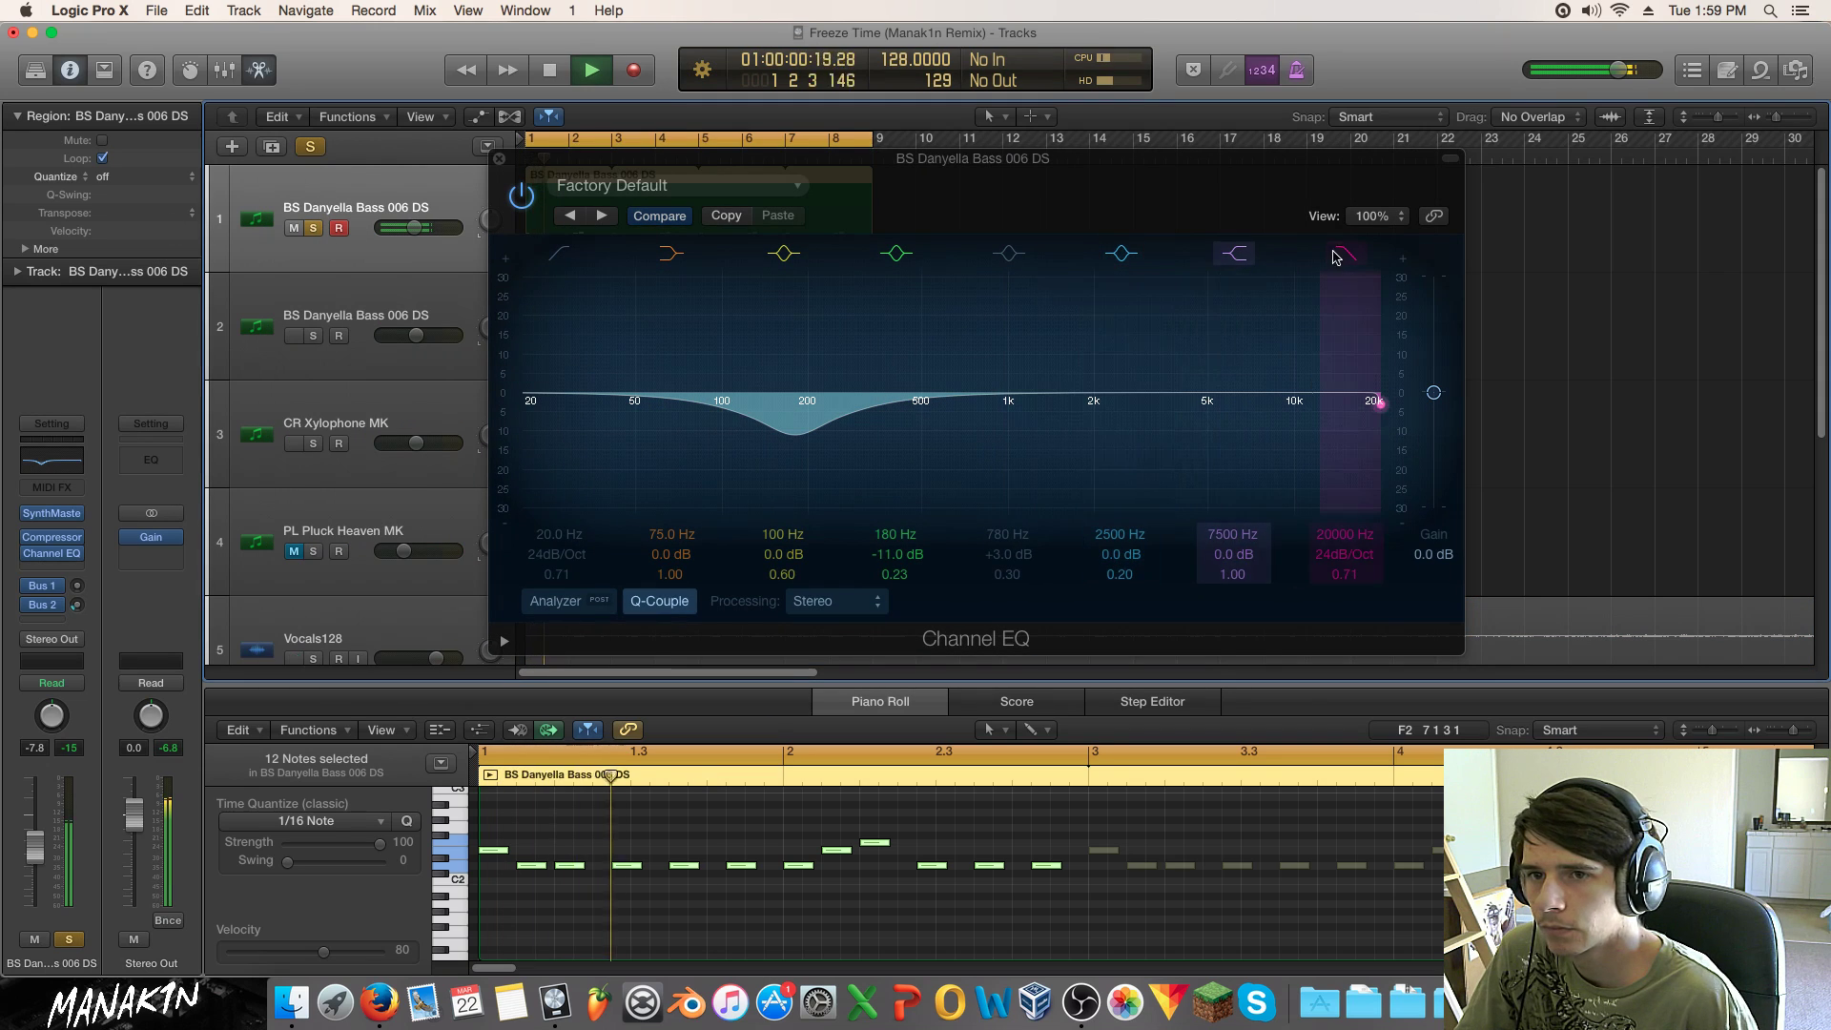
left_click_drag(1352, 332, 842, 425)
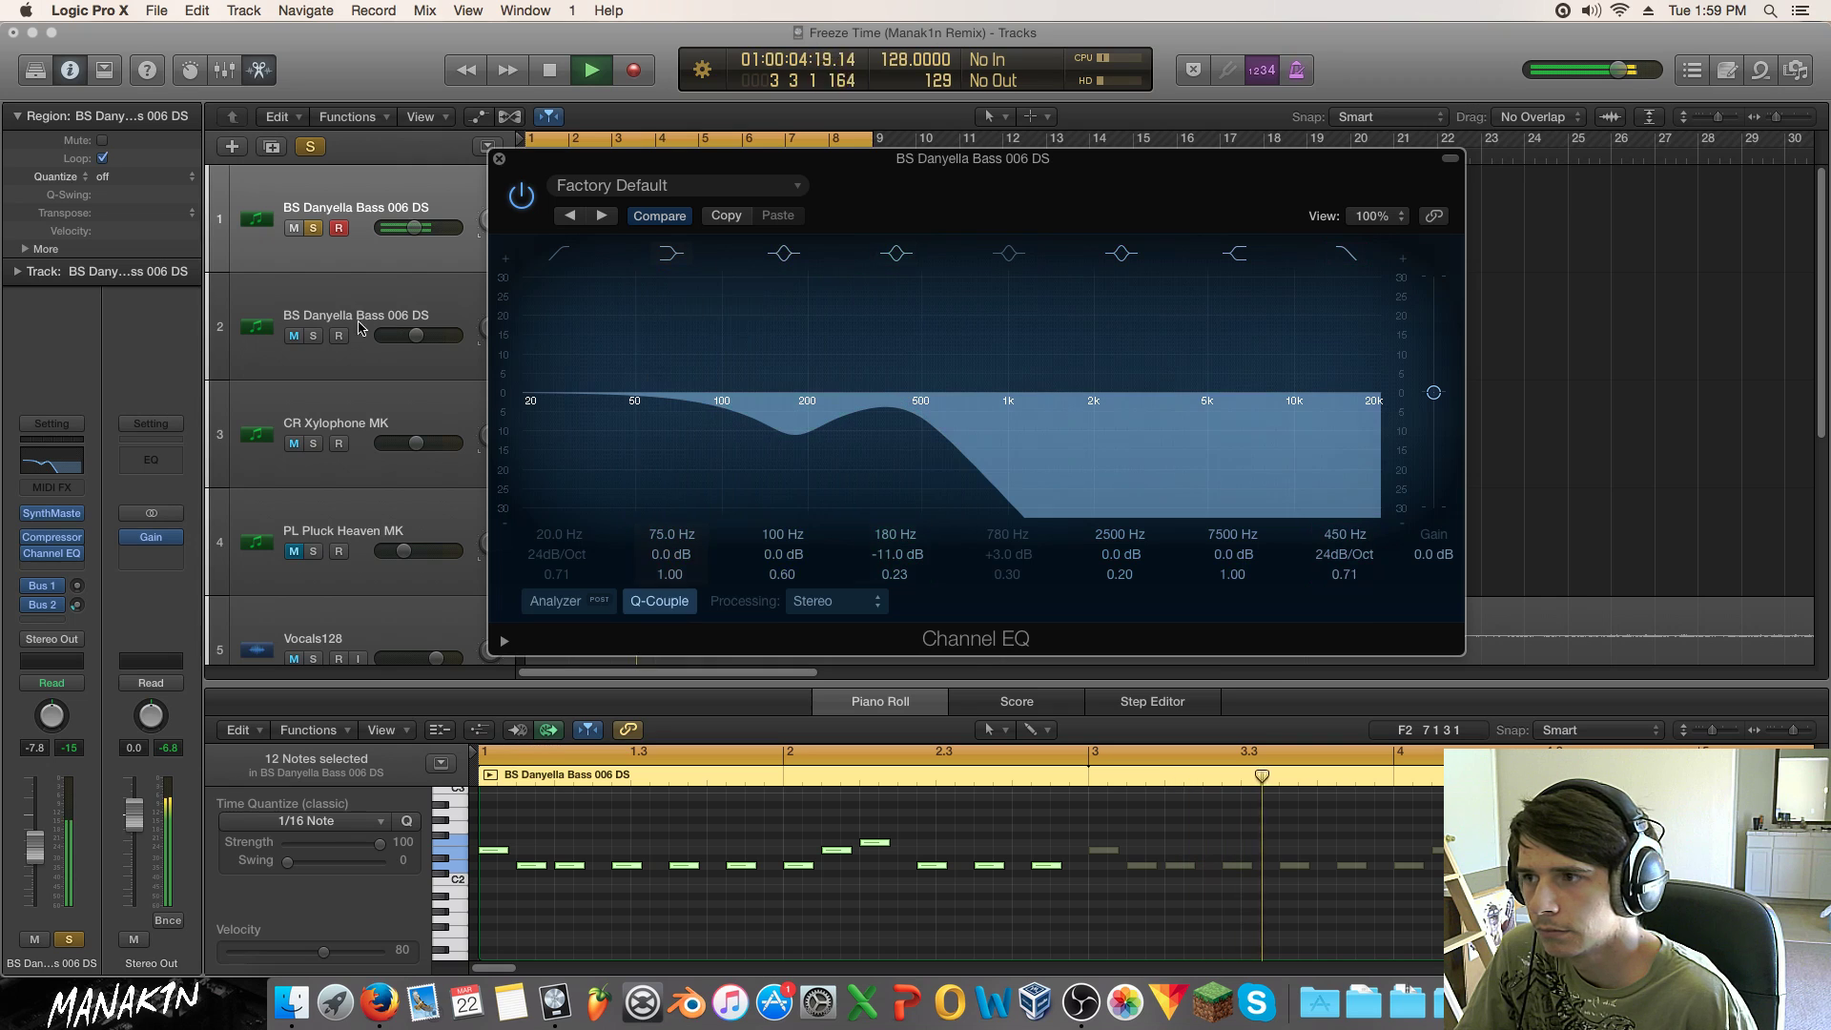
Step: Solo the second bass track as well and review its distortion settings
left_click(313, 336)
left_click(318, 281)
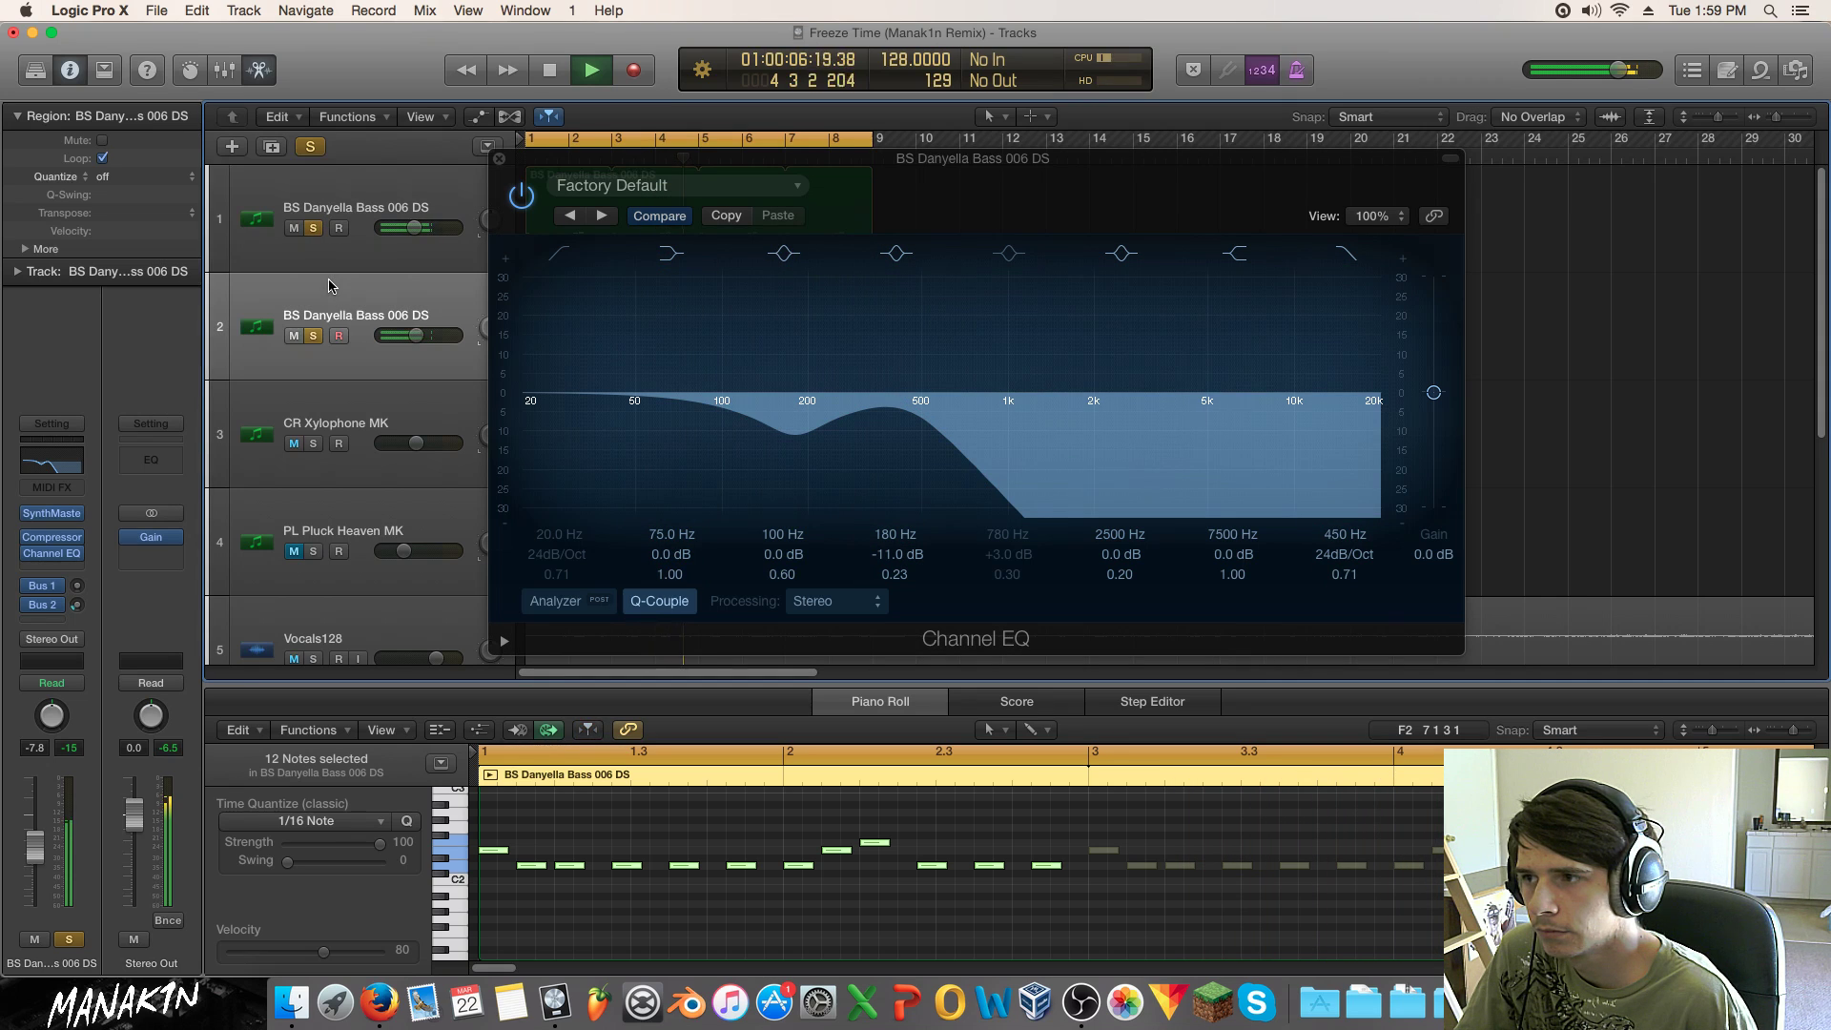
left_click(51, 522)
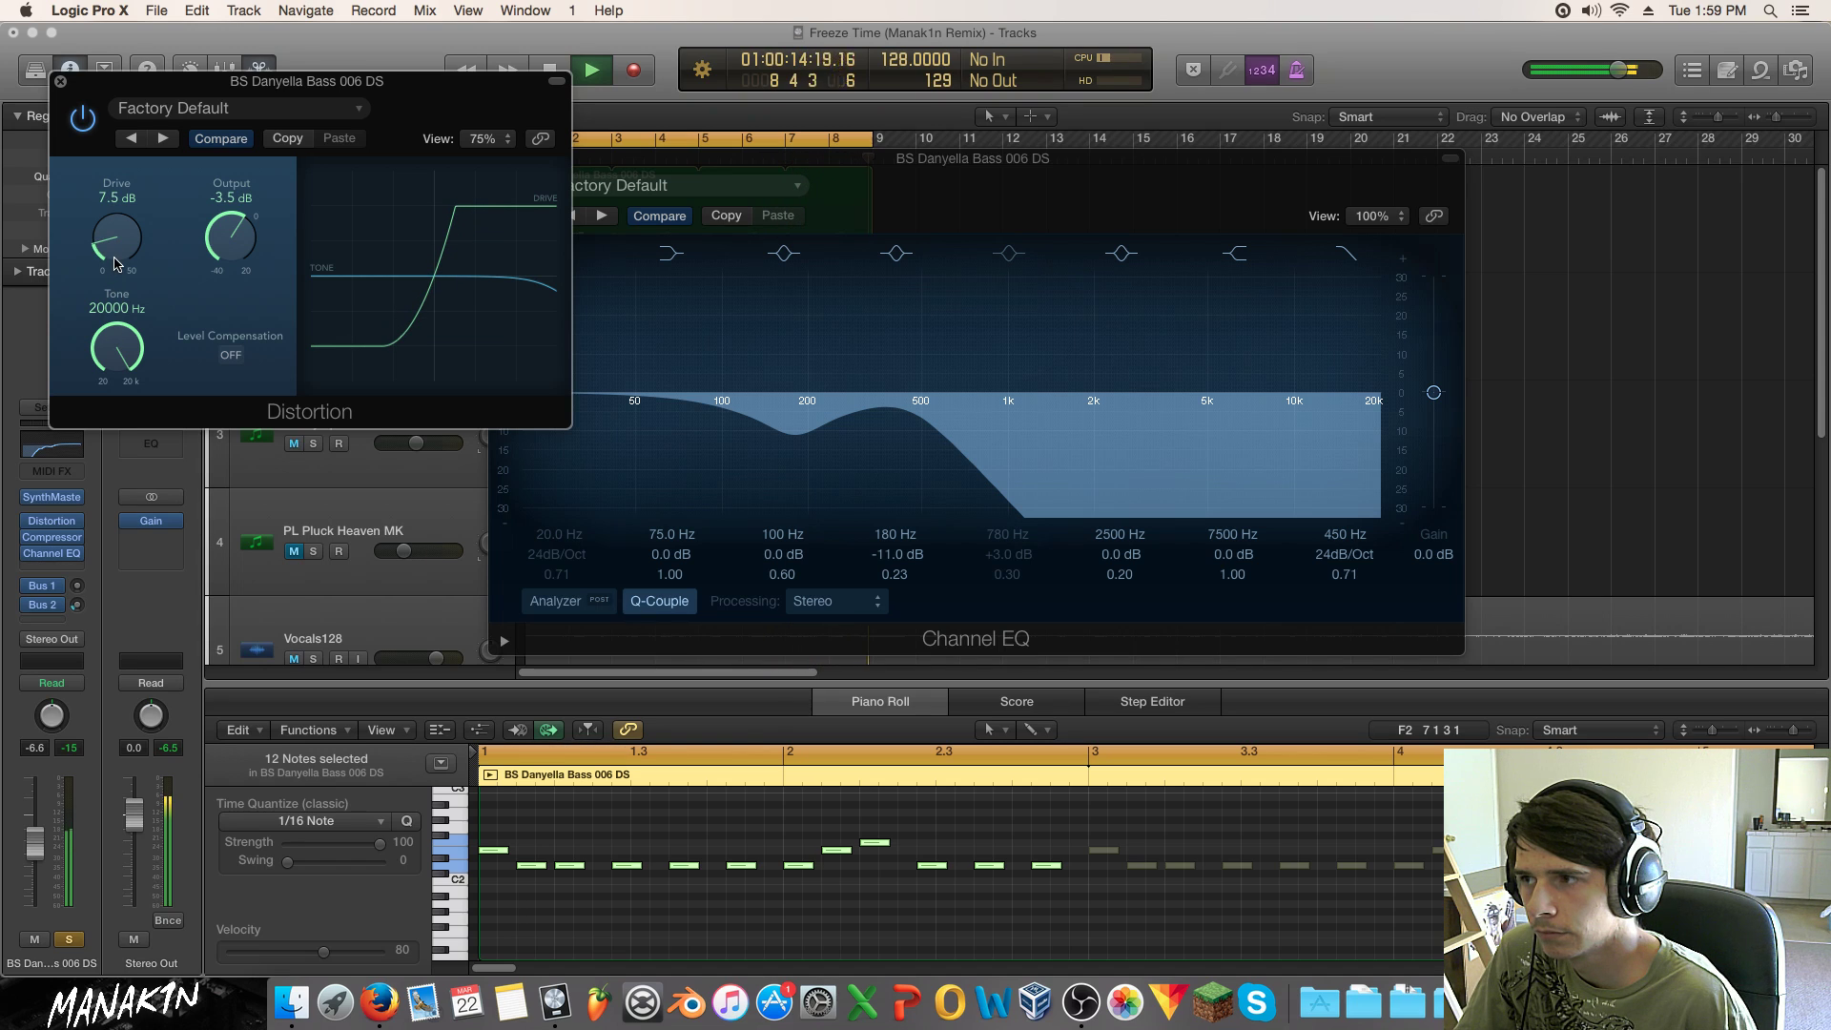
left_click(61, 83)
Step: Raise the first bass EQ's high cut to about 600 Hz, close the EQ windows and unsolo
left_click(52, 556)
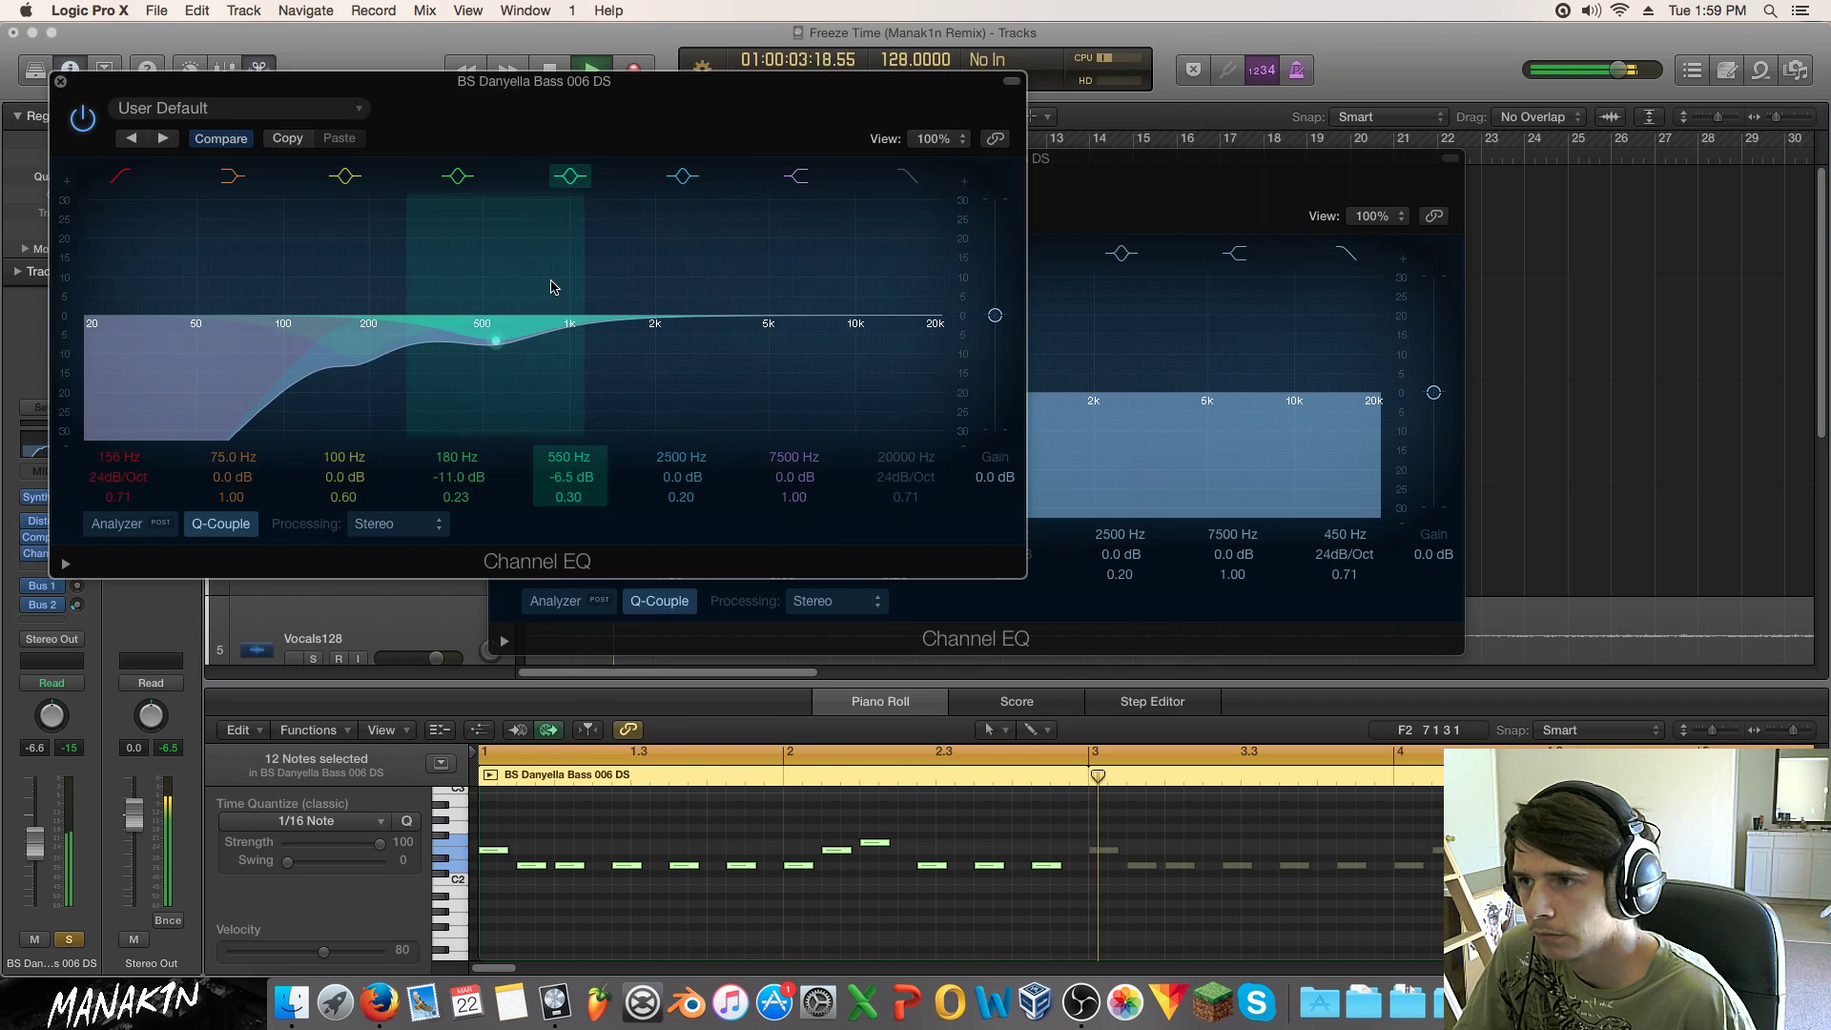
left_click(1331, 240)
left_click(1347, 256)
left_click(1349, 257)
mouse_move(928, 444)
left_mouse_down()
mouse_move(1037, 431)
mouse_move(954, 440)
left_mouse_up()
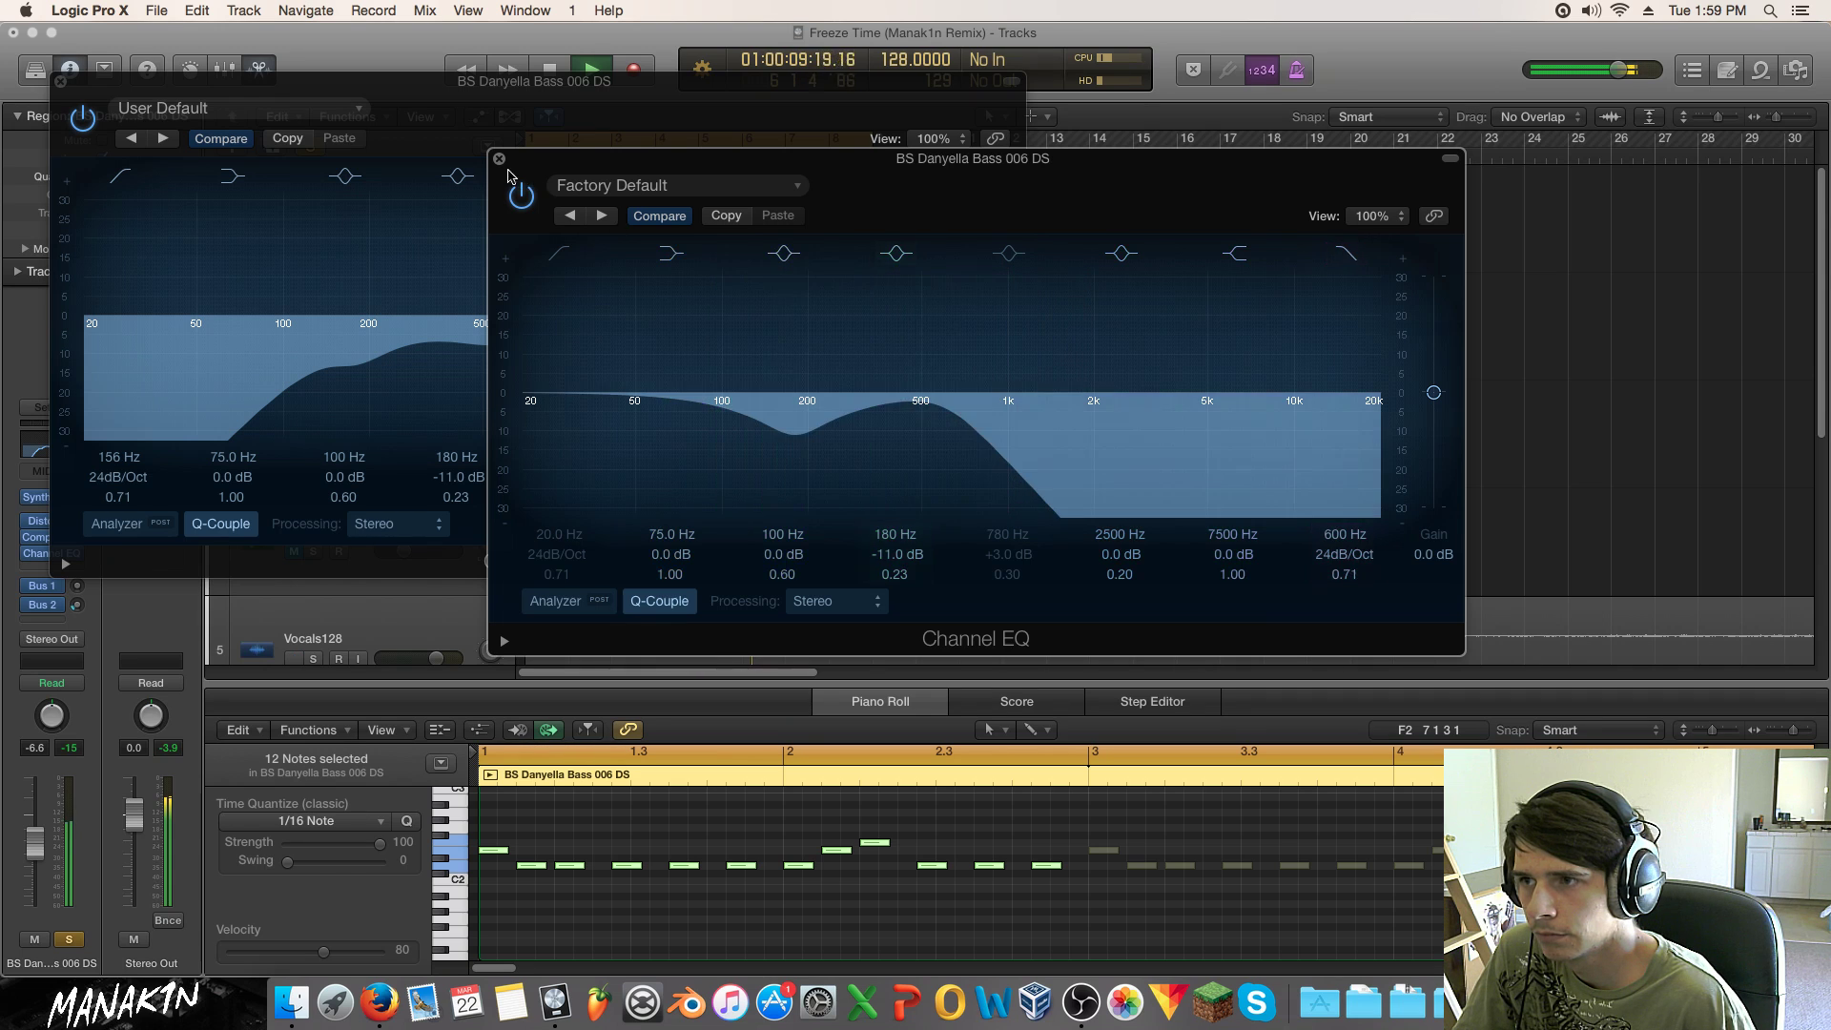
left_click(499, 158)
left_click(58, 85)
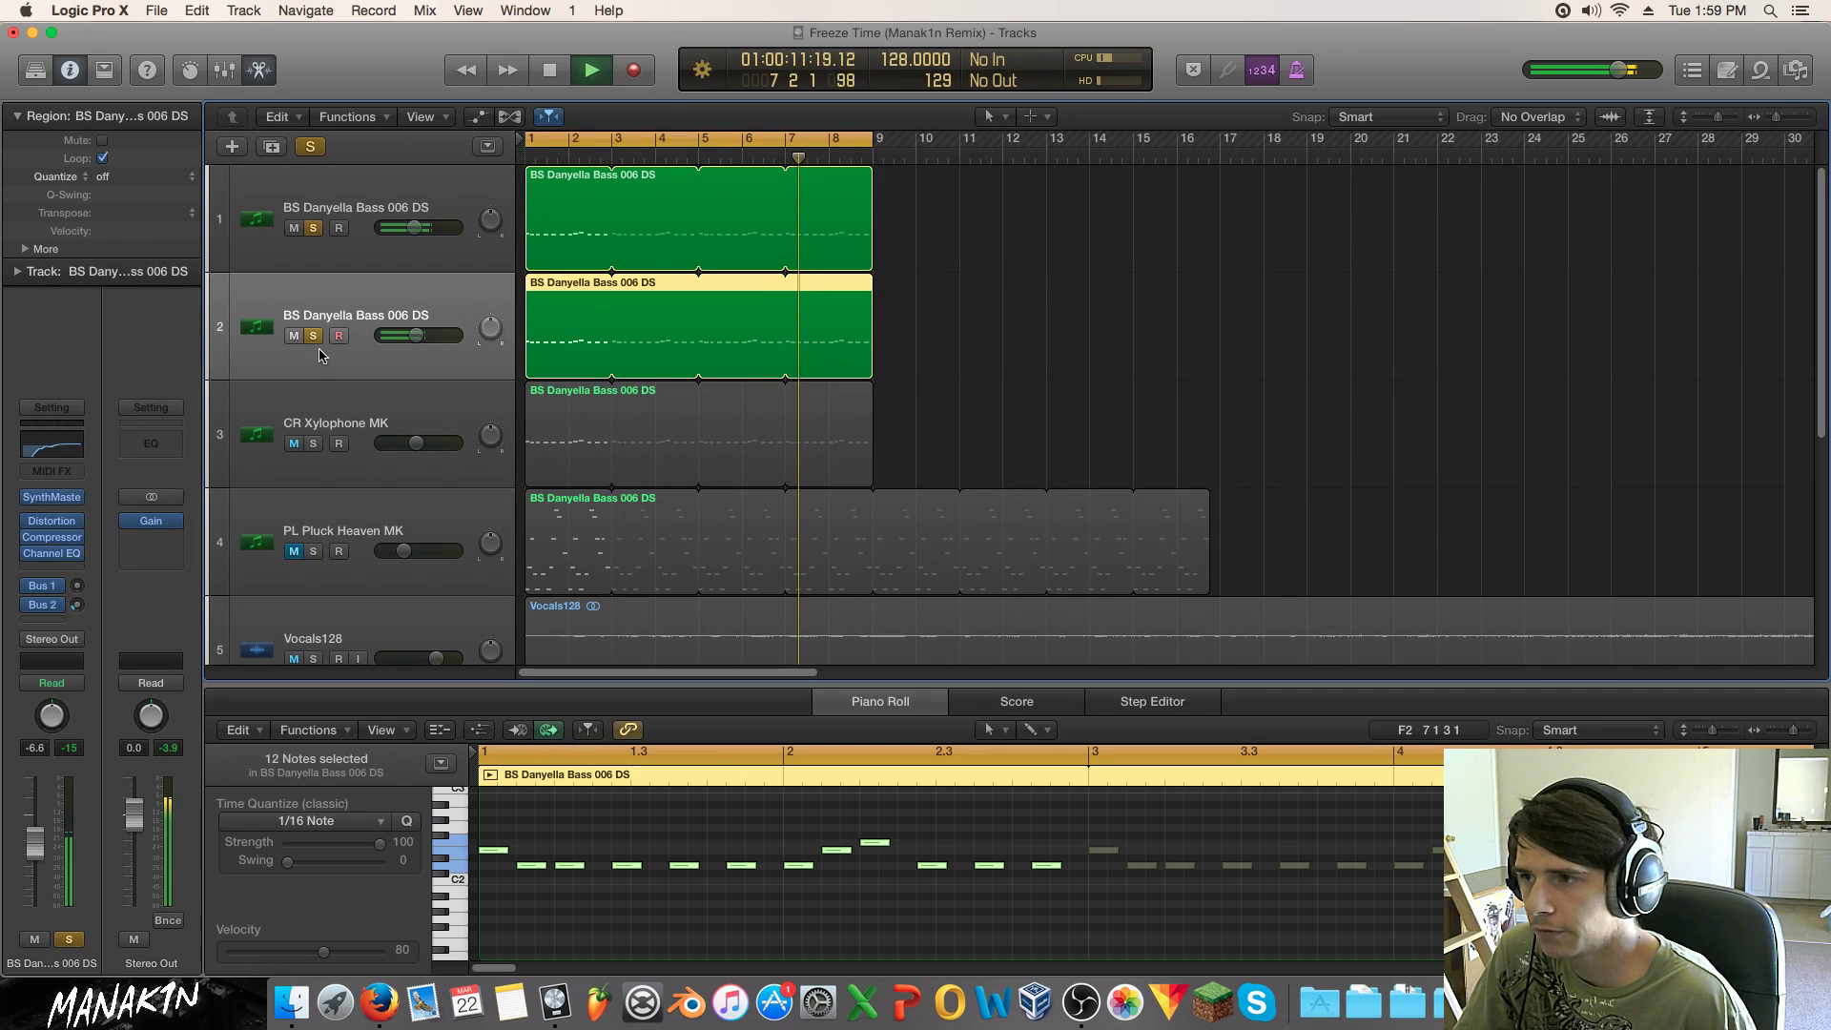
left_click(310, 146)
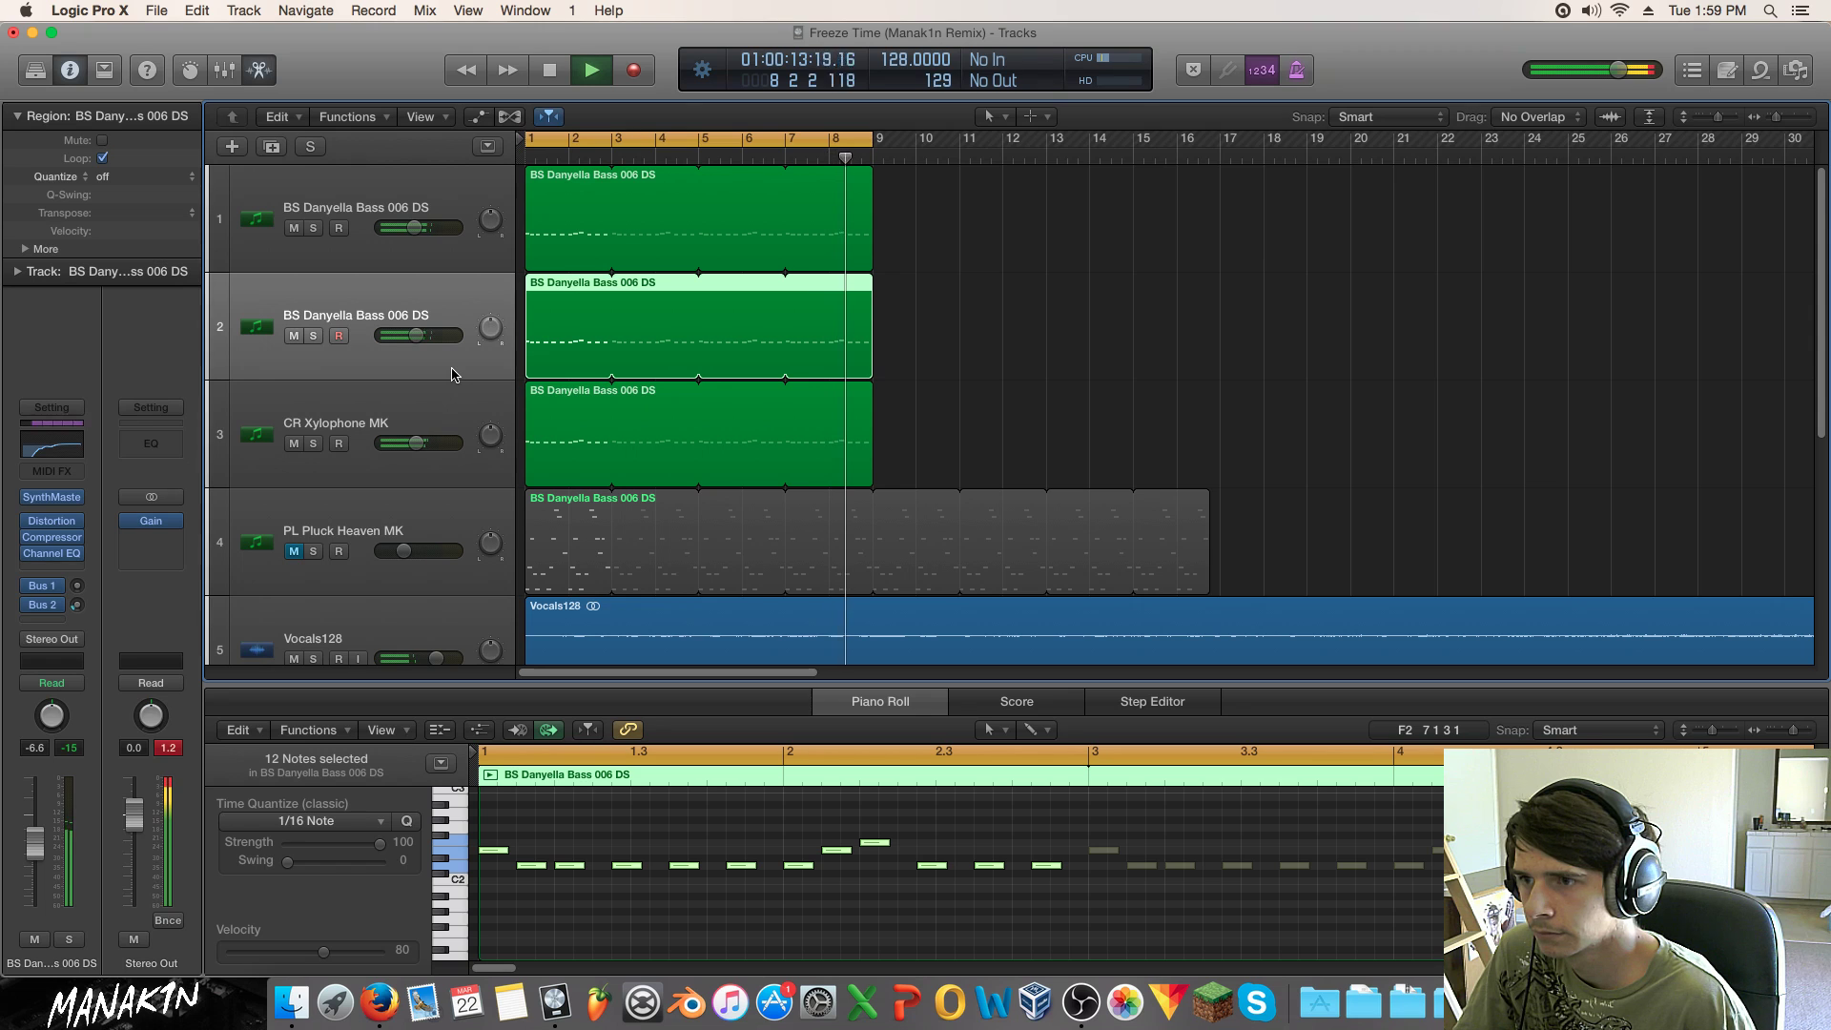
Step: Stop playback and combine both bass tracks into a summing track stack
key("space")
left_click(428, 255, "shift")
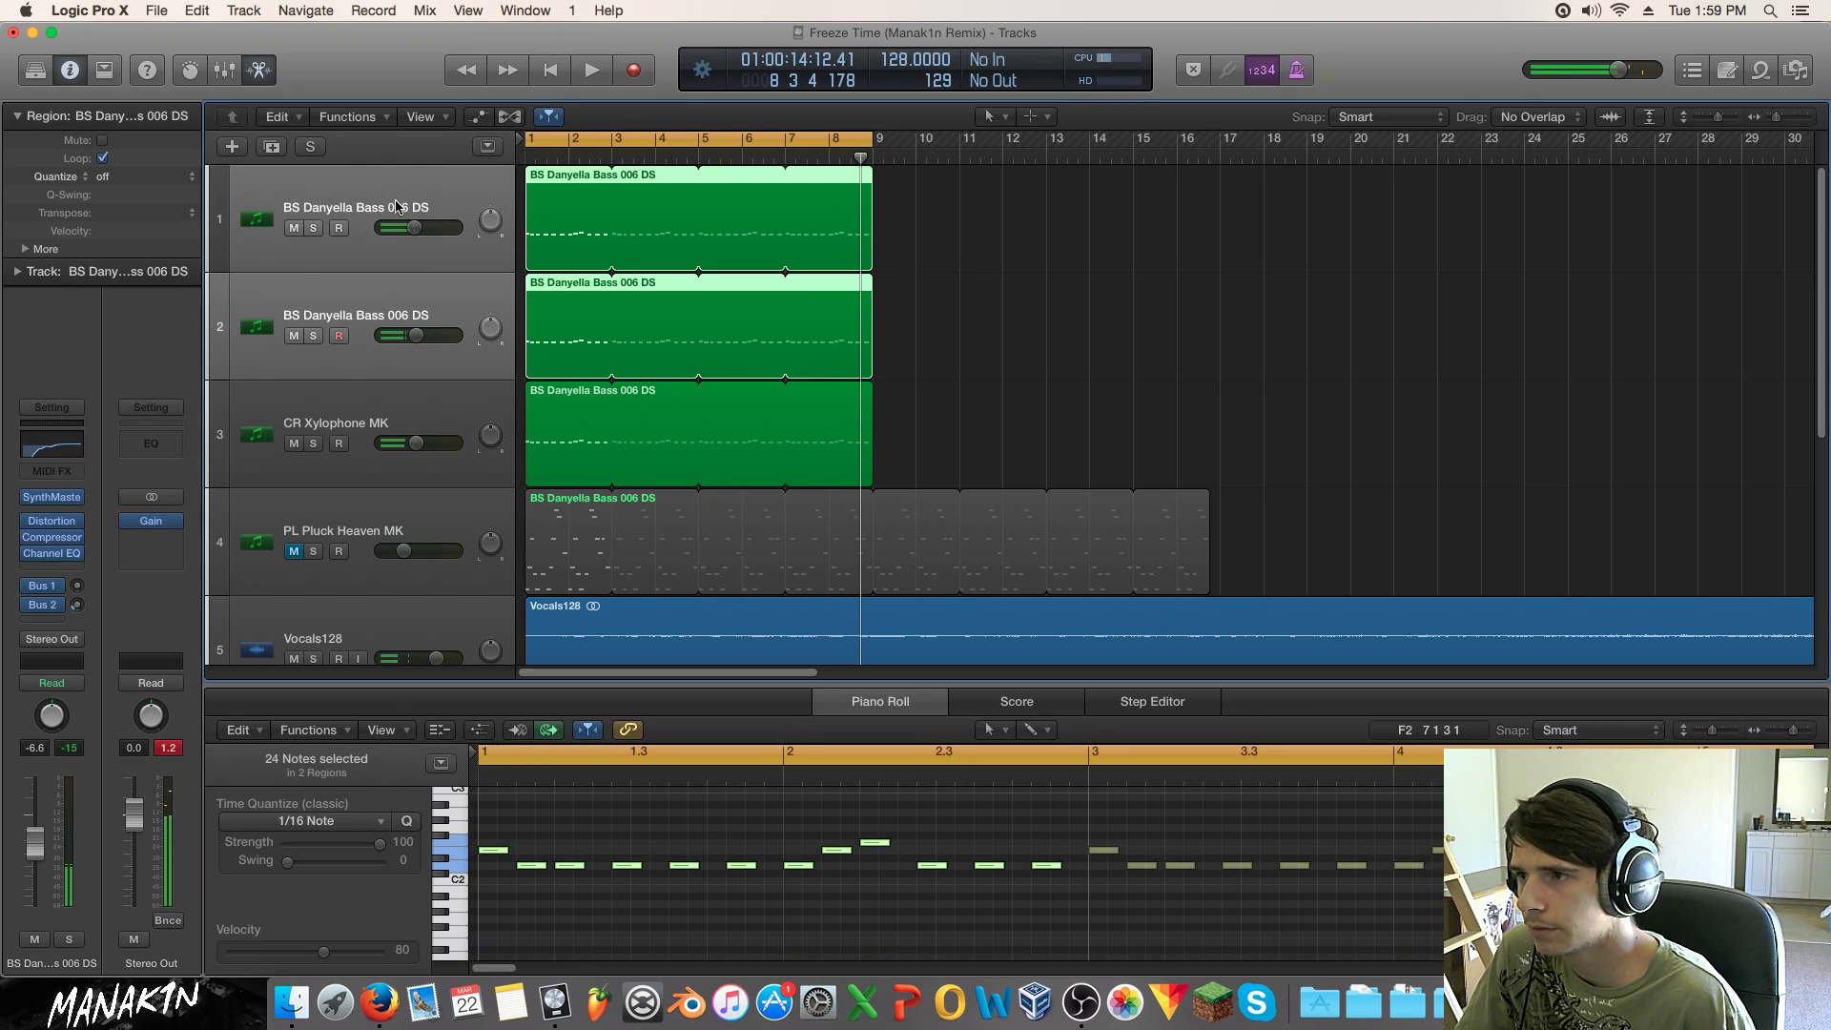
right_click(392, 314)
left_click(530, 506)
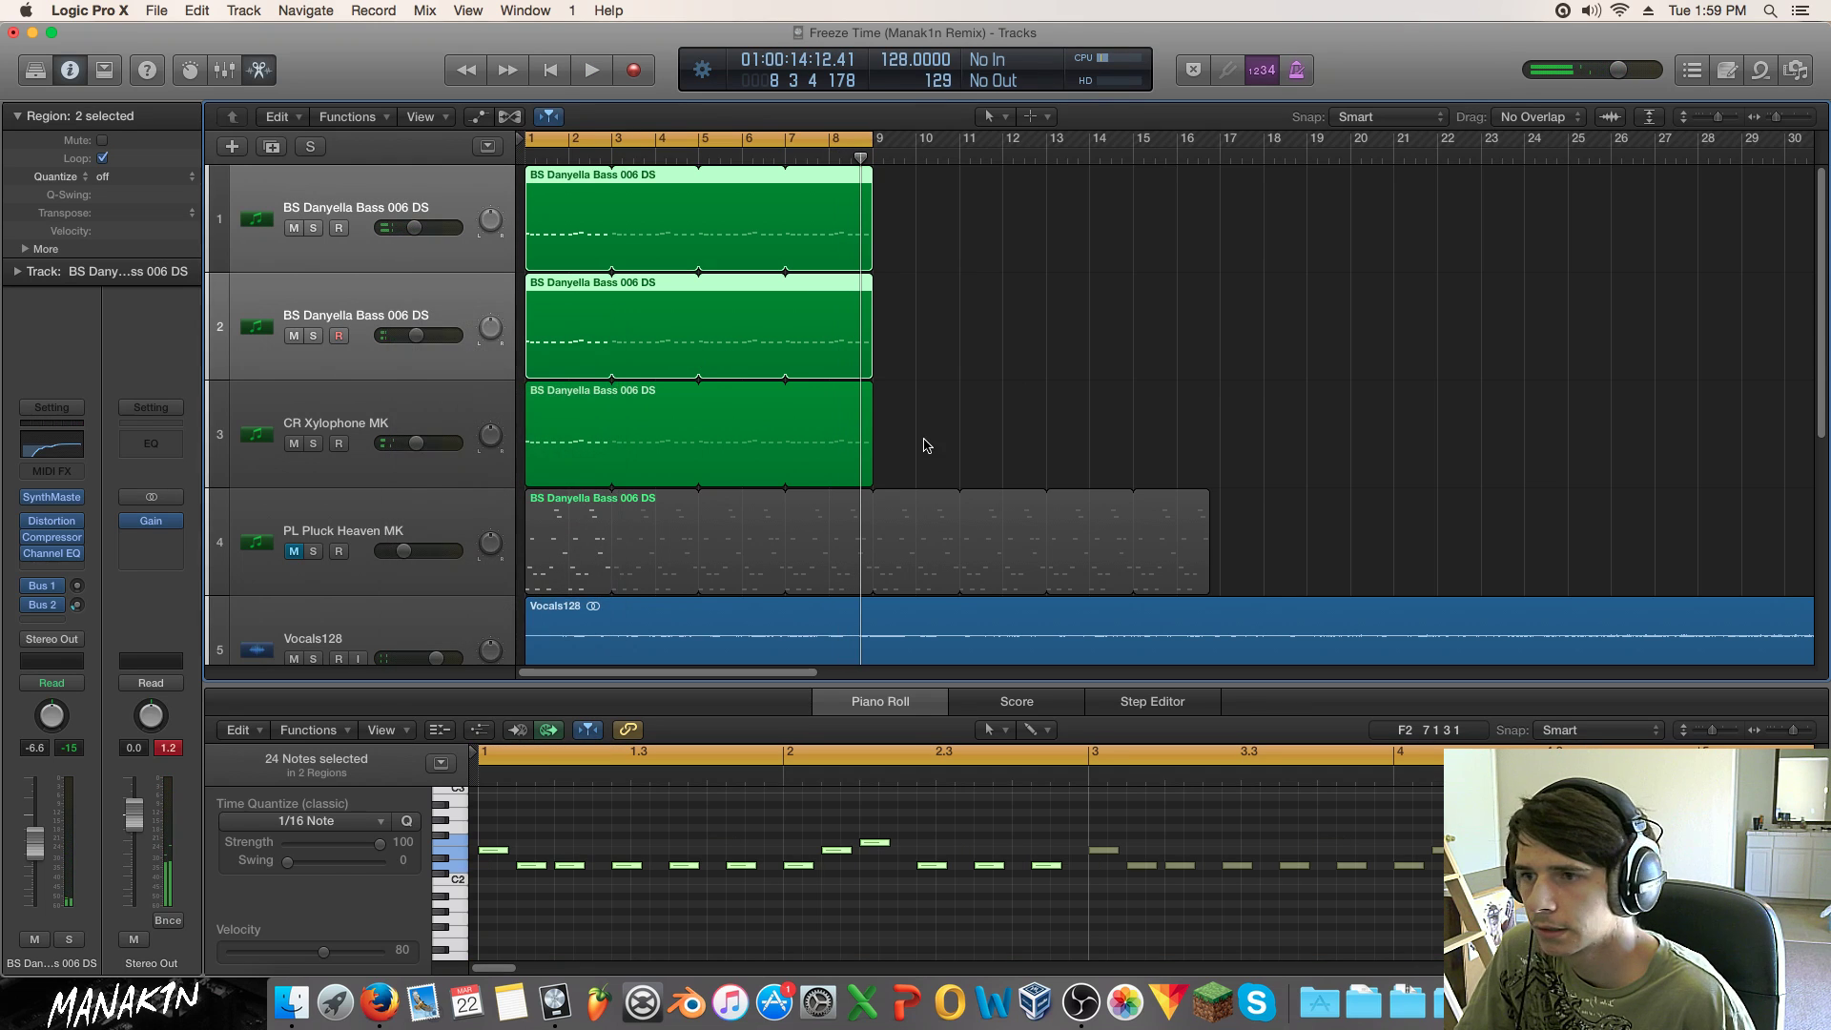
left_click(1062, 186)
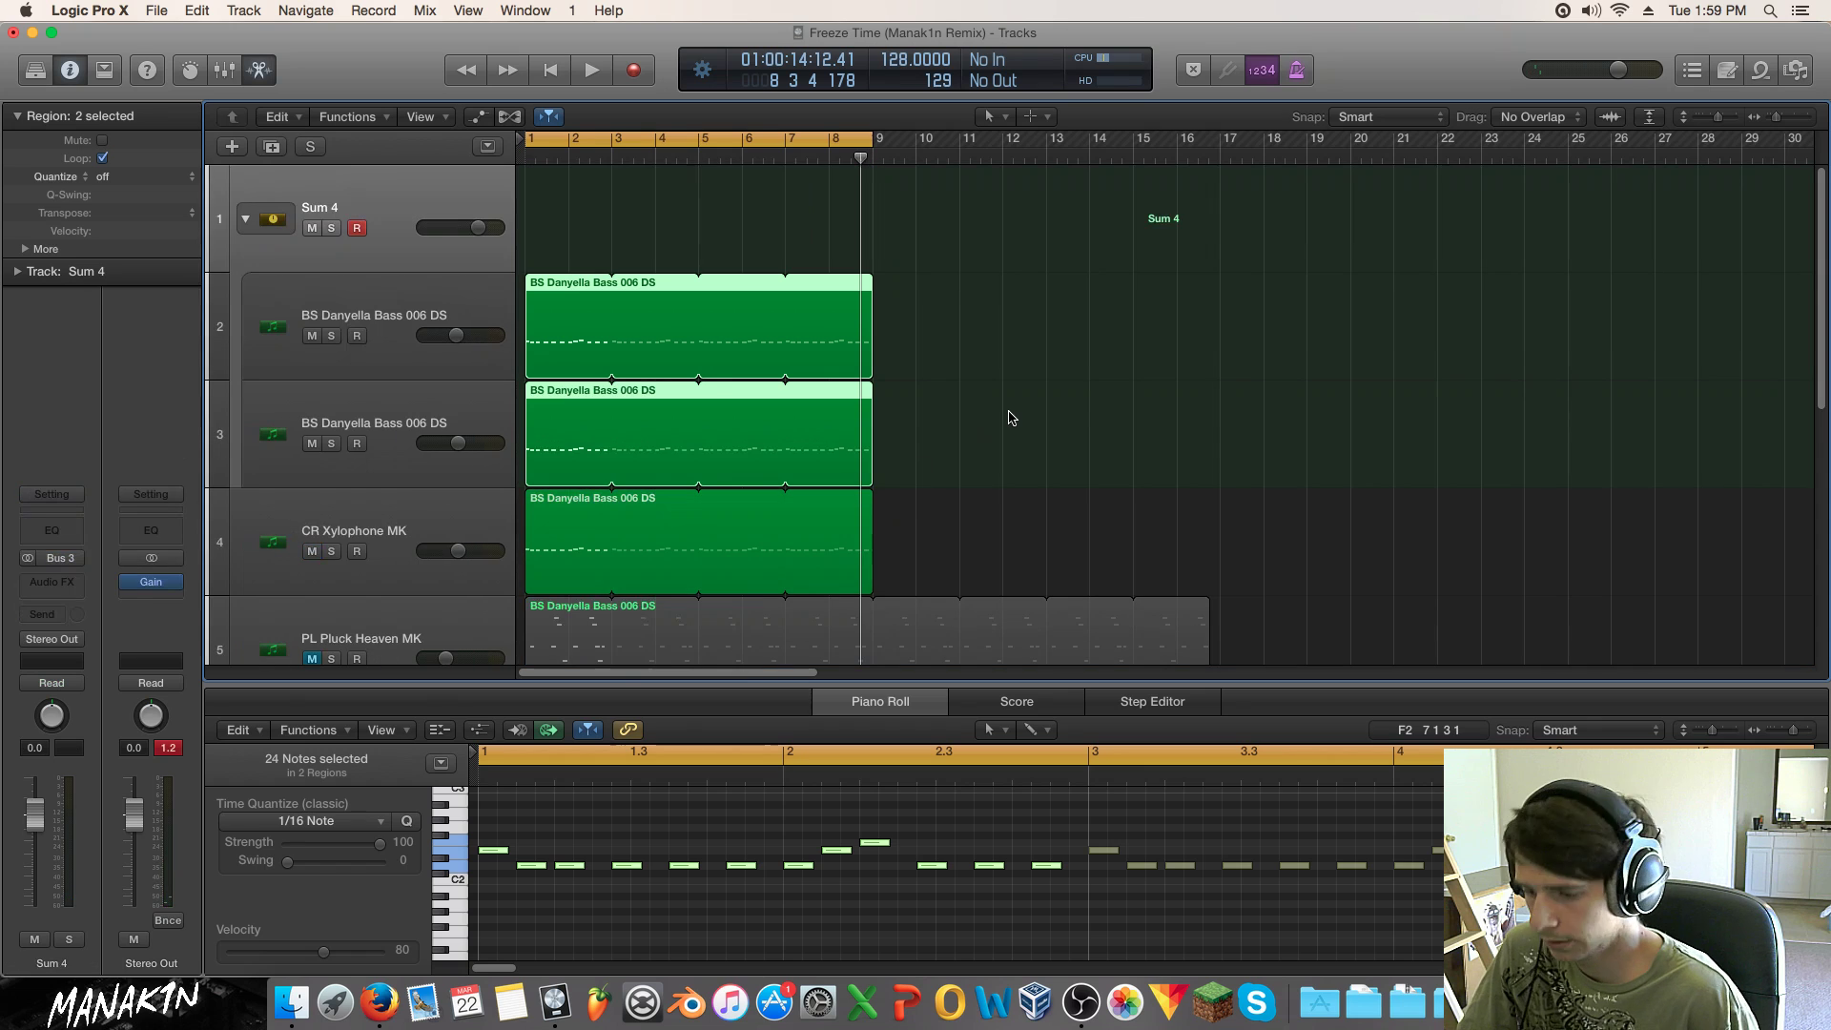
Step: In the Mixer, move the compressor onto Sum 4 and remove the other bass channel's compressor
key("x")
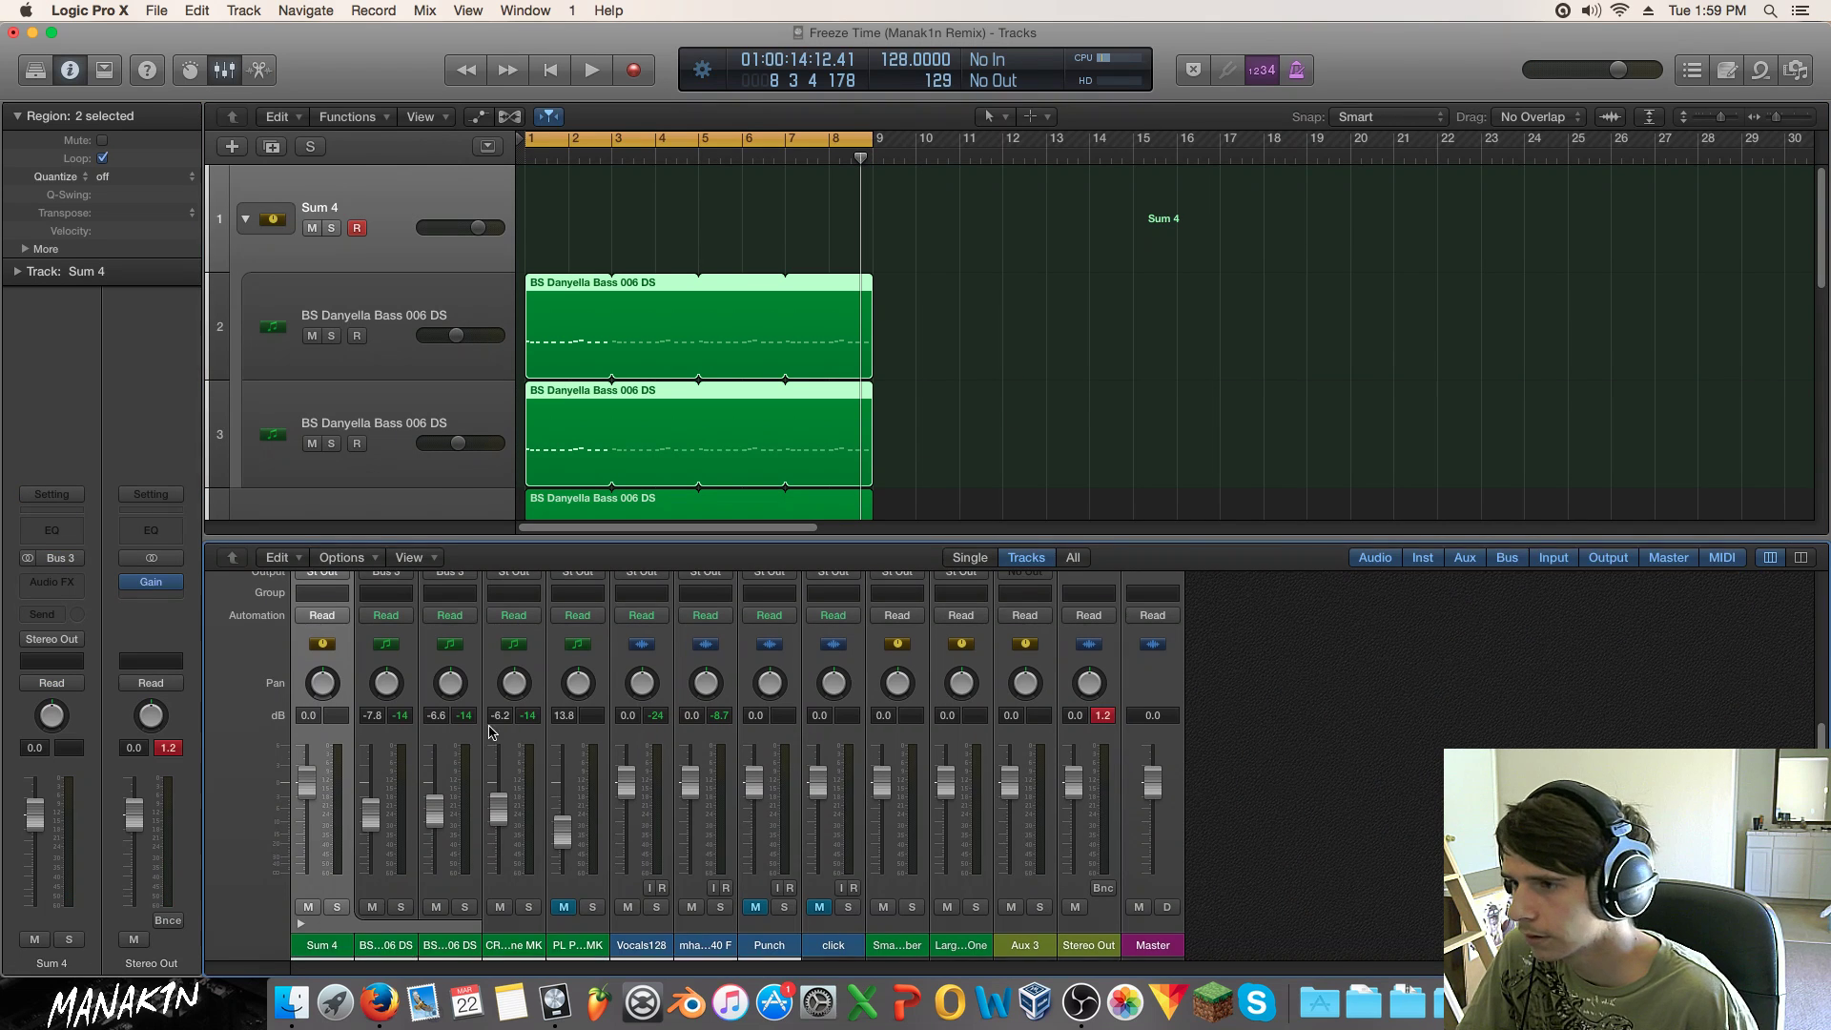
scroll(487, 730, "up", 3)
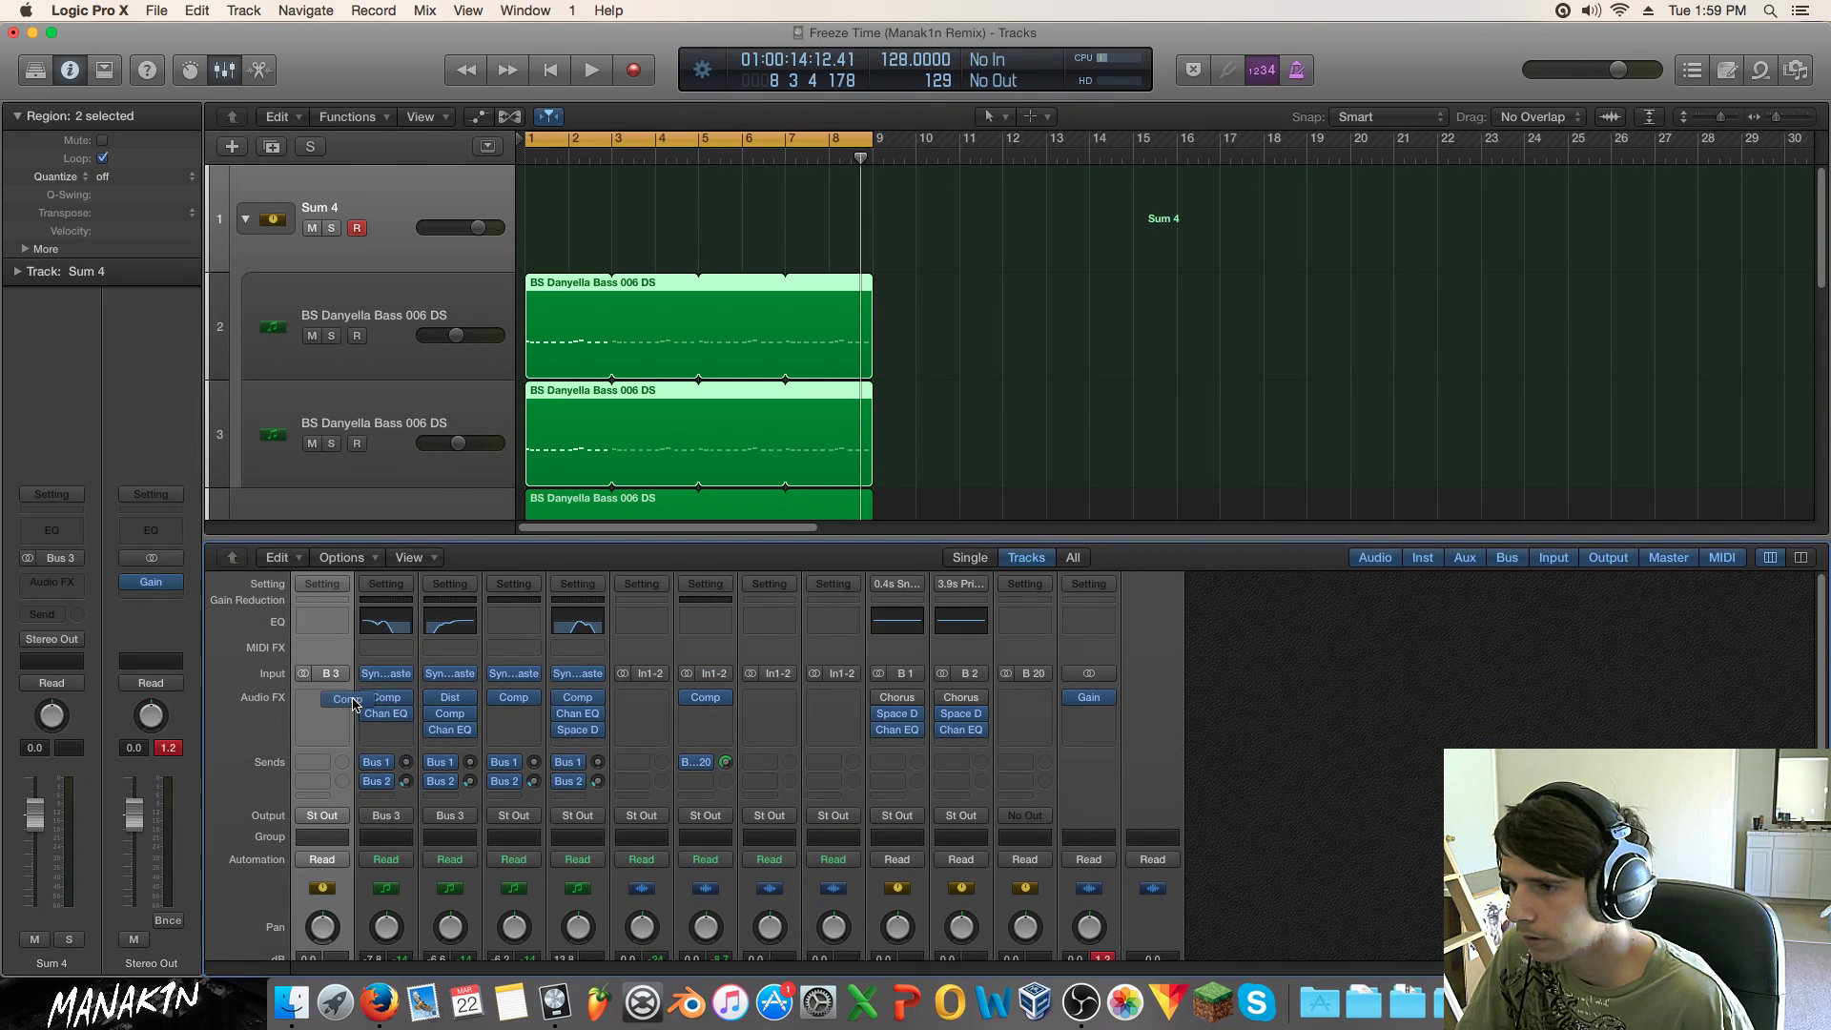
left_click_drag(341, 705, 351, 710)
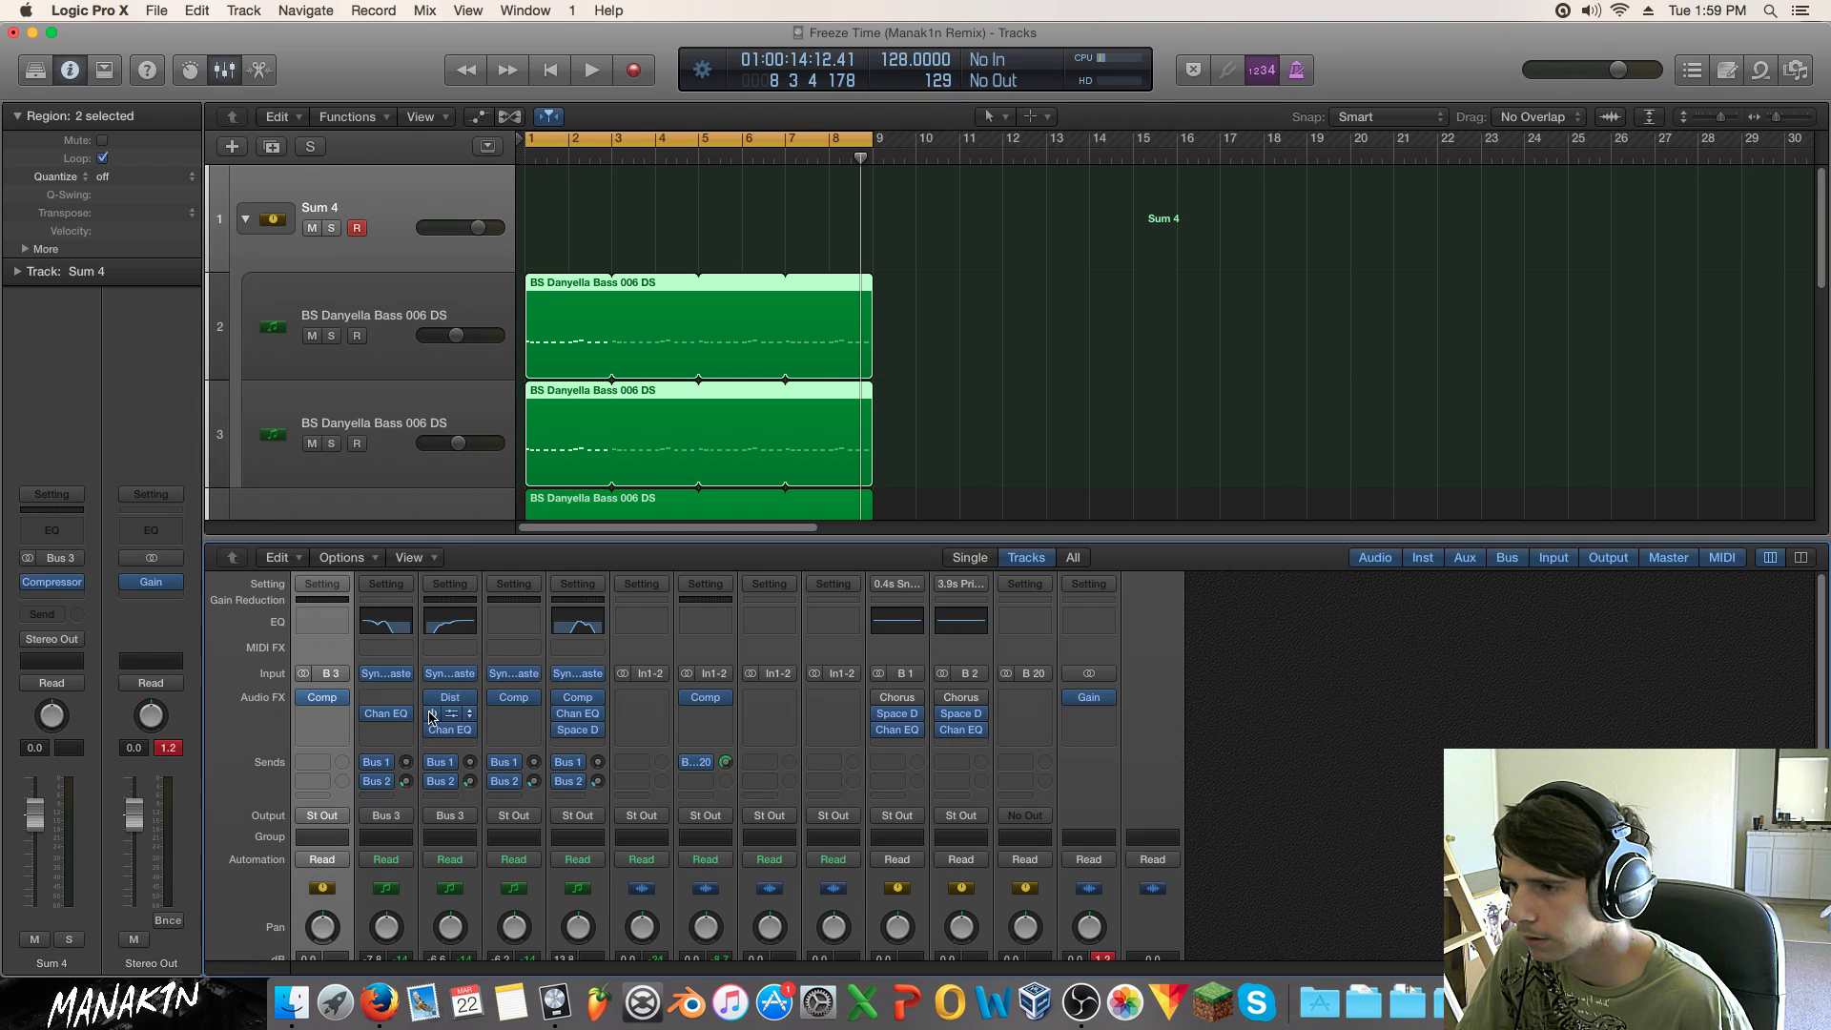
left_click(466, 715)
left_click(448, 730)
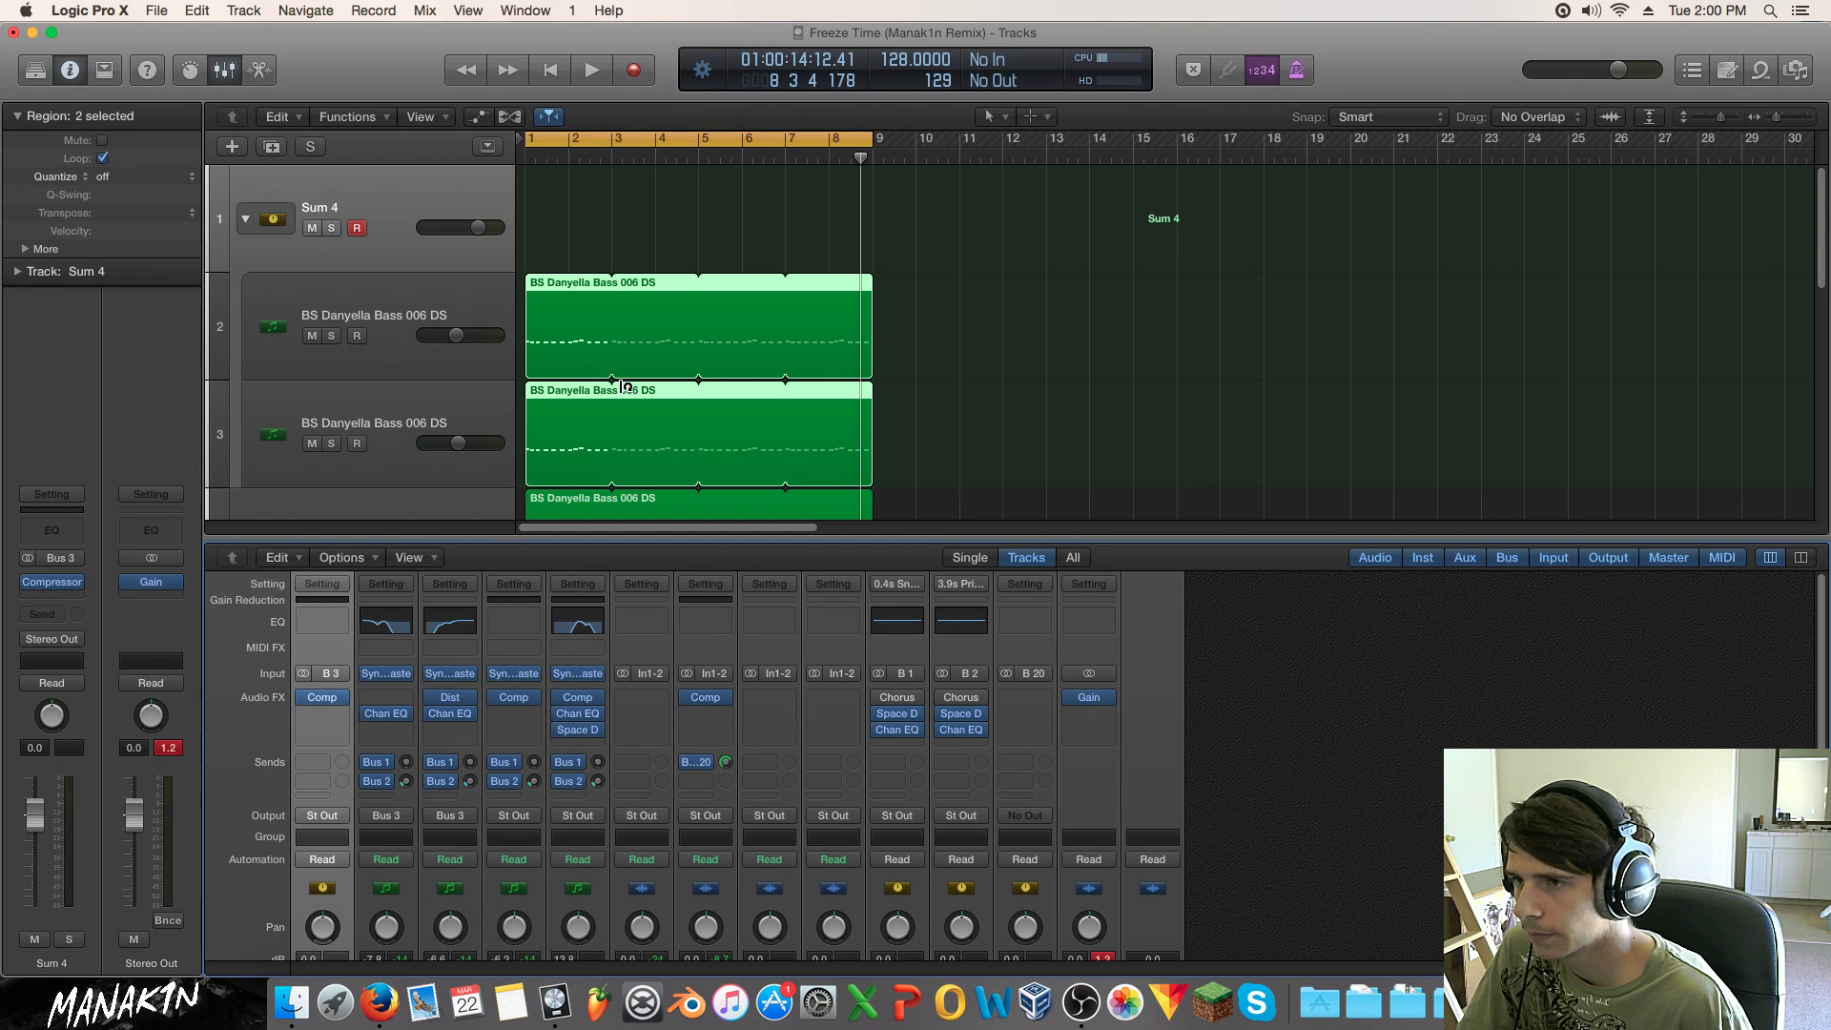
key("space")
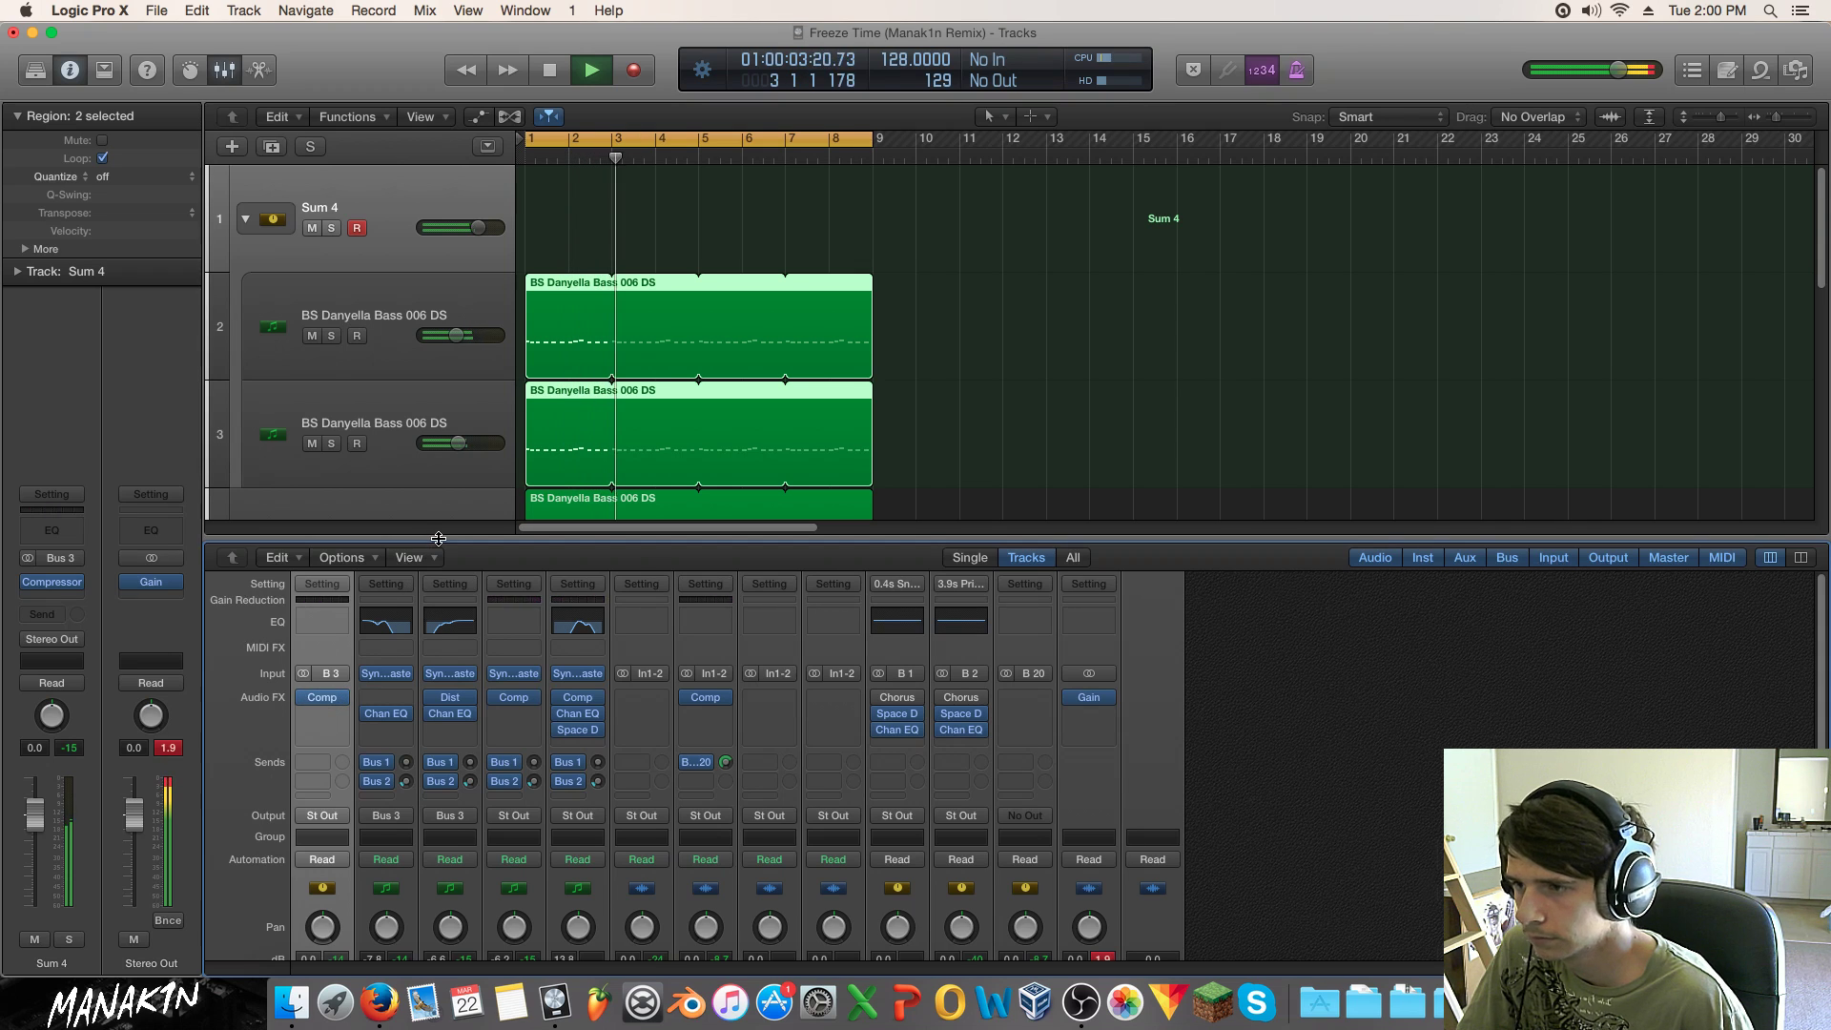
Step: Hide the mixer and set the Sum 4 stack compressor's ratio to about 20:1
key("x")
left_click(55, 582)
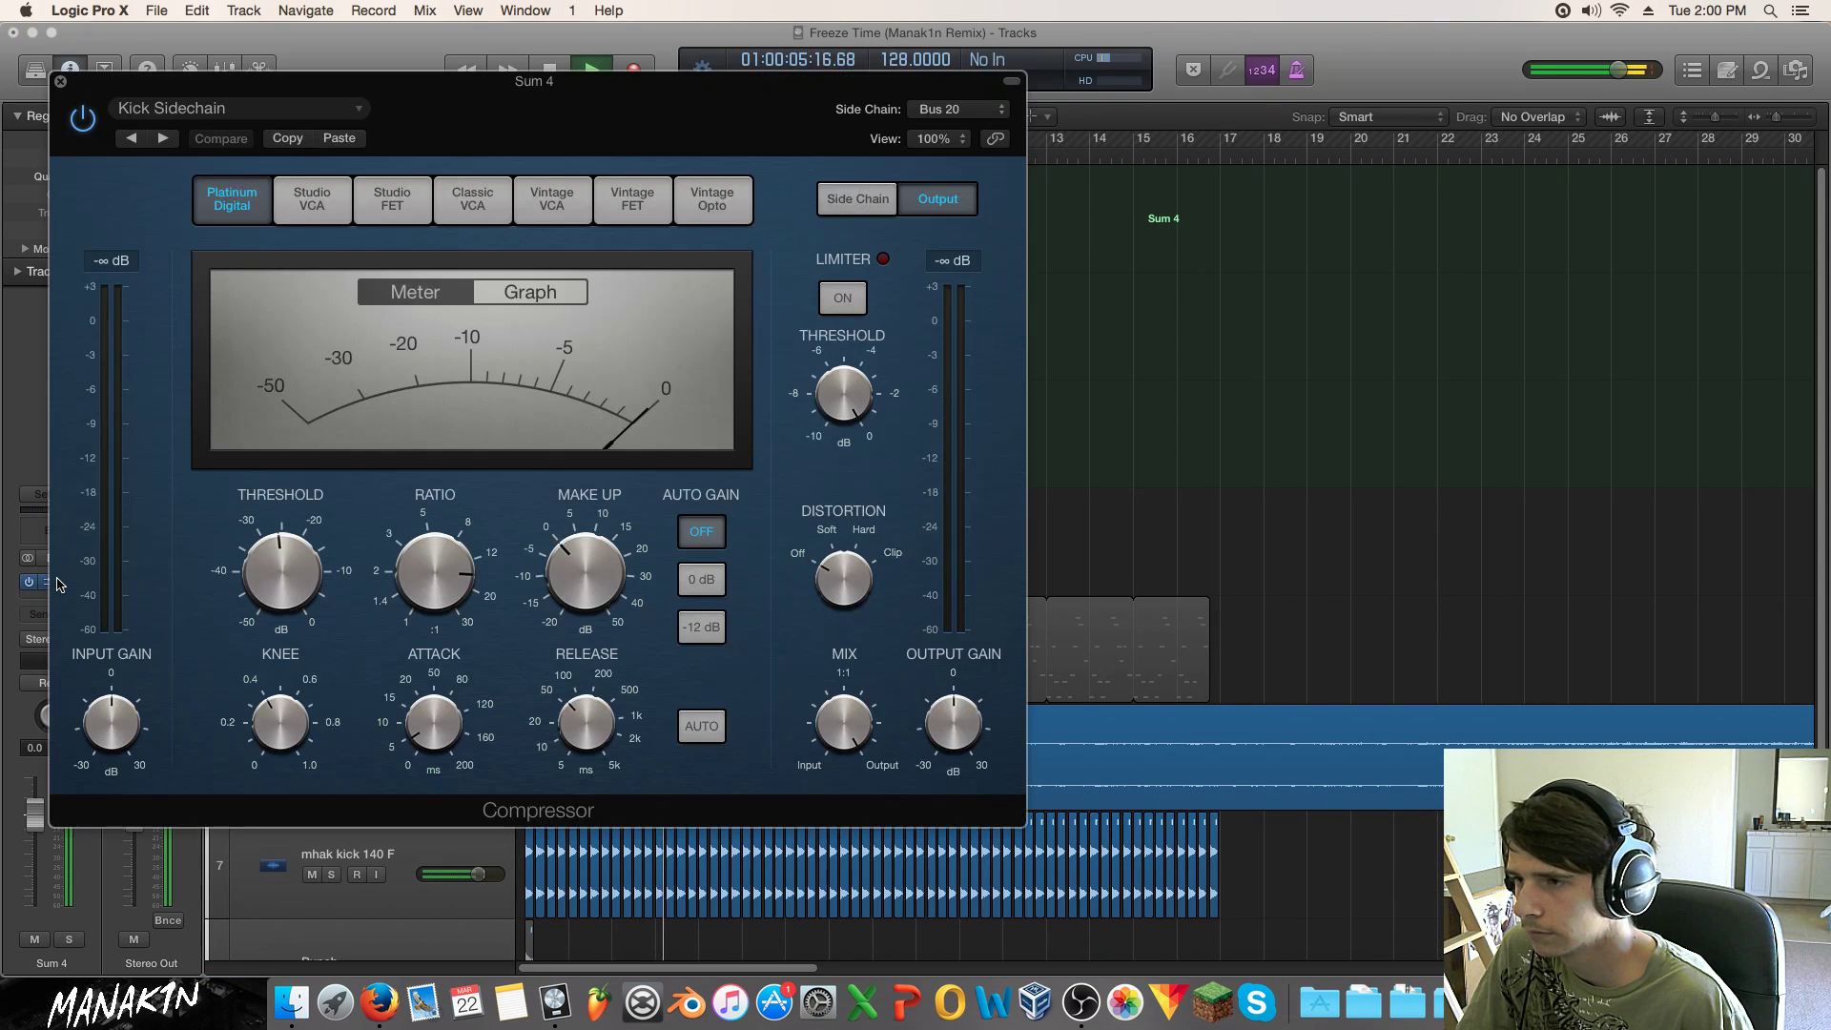
left_click_drag(416, 590, 417, 567)
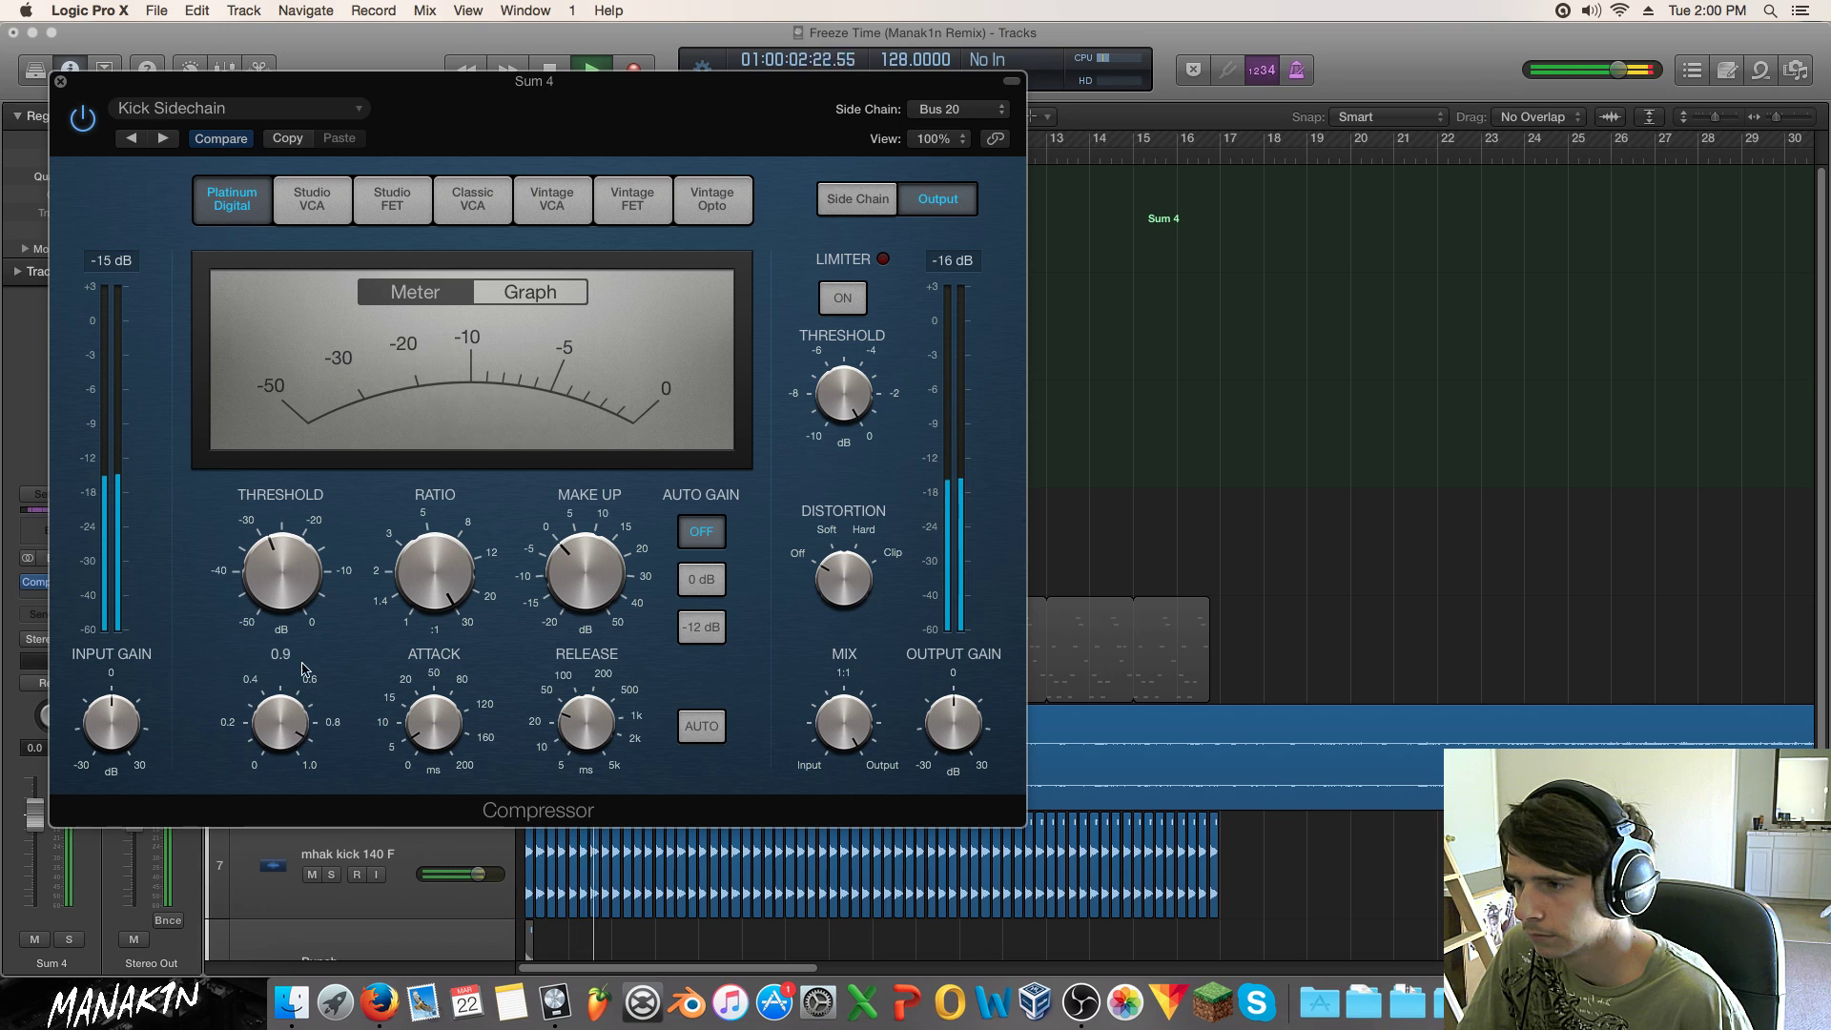
left_click(58, 80)
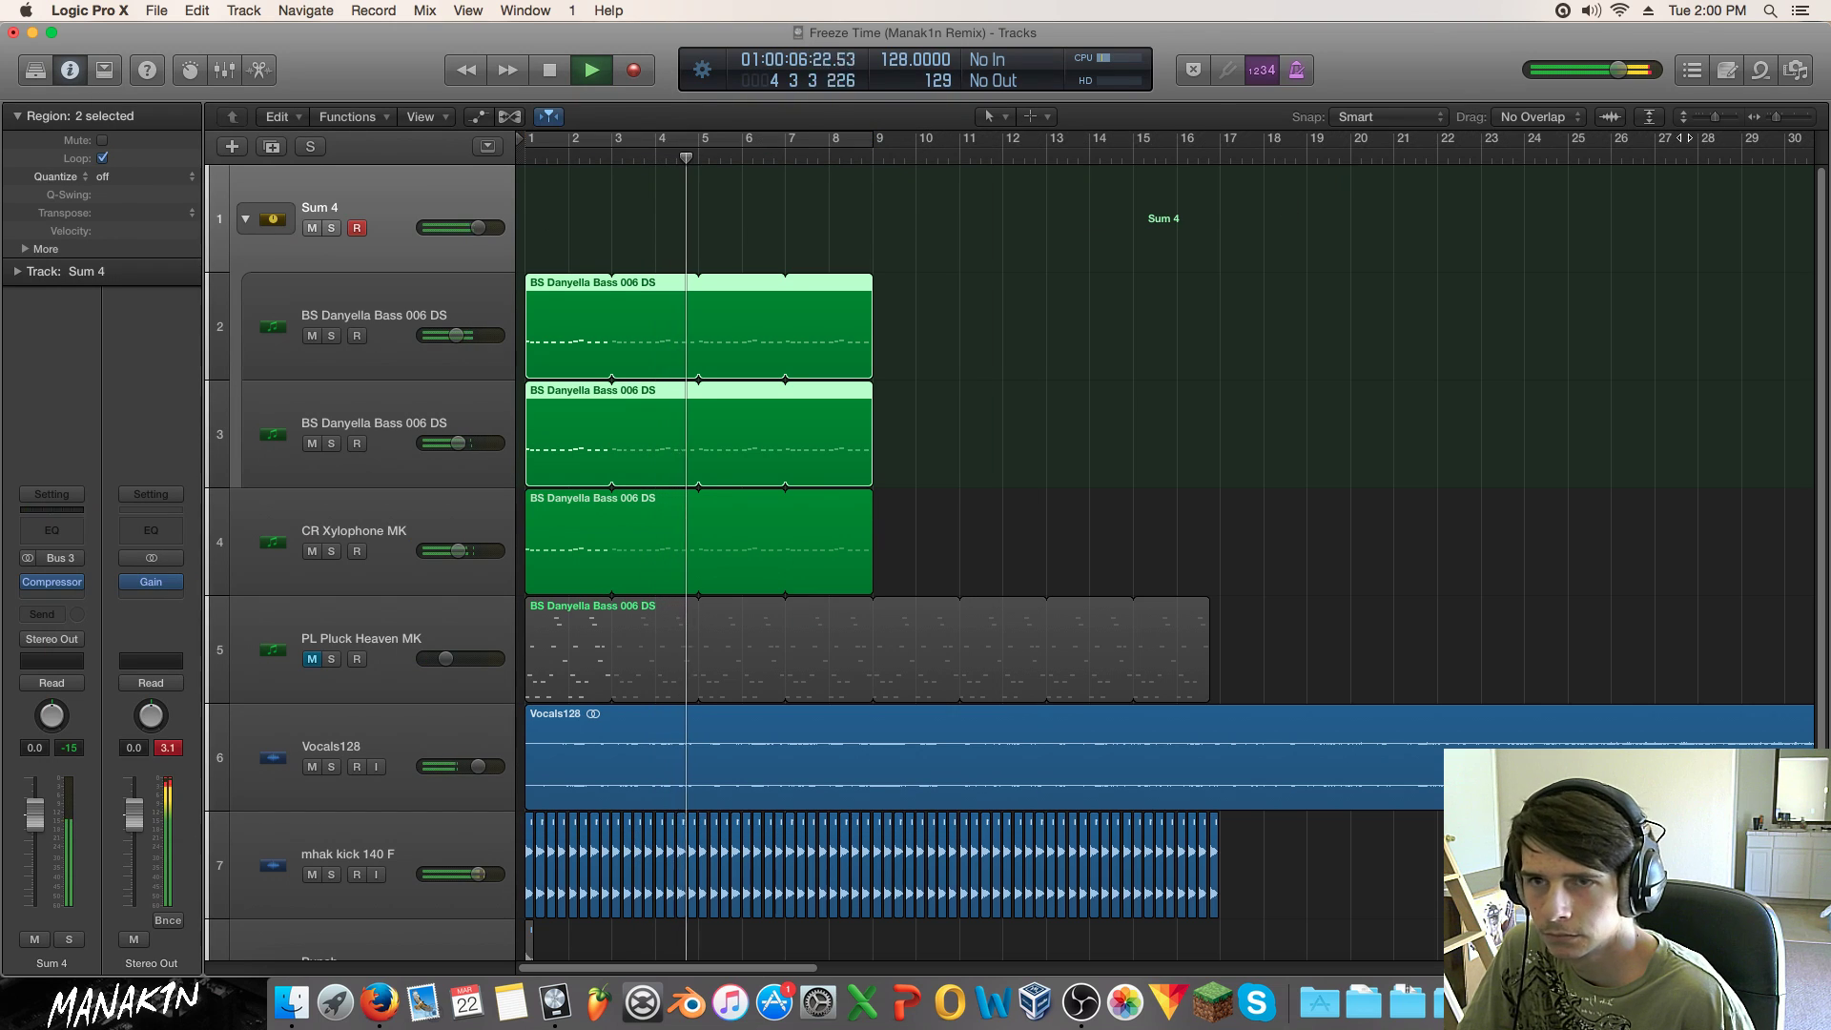
key("space")
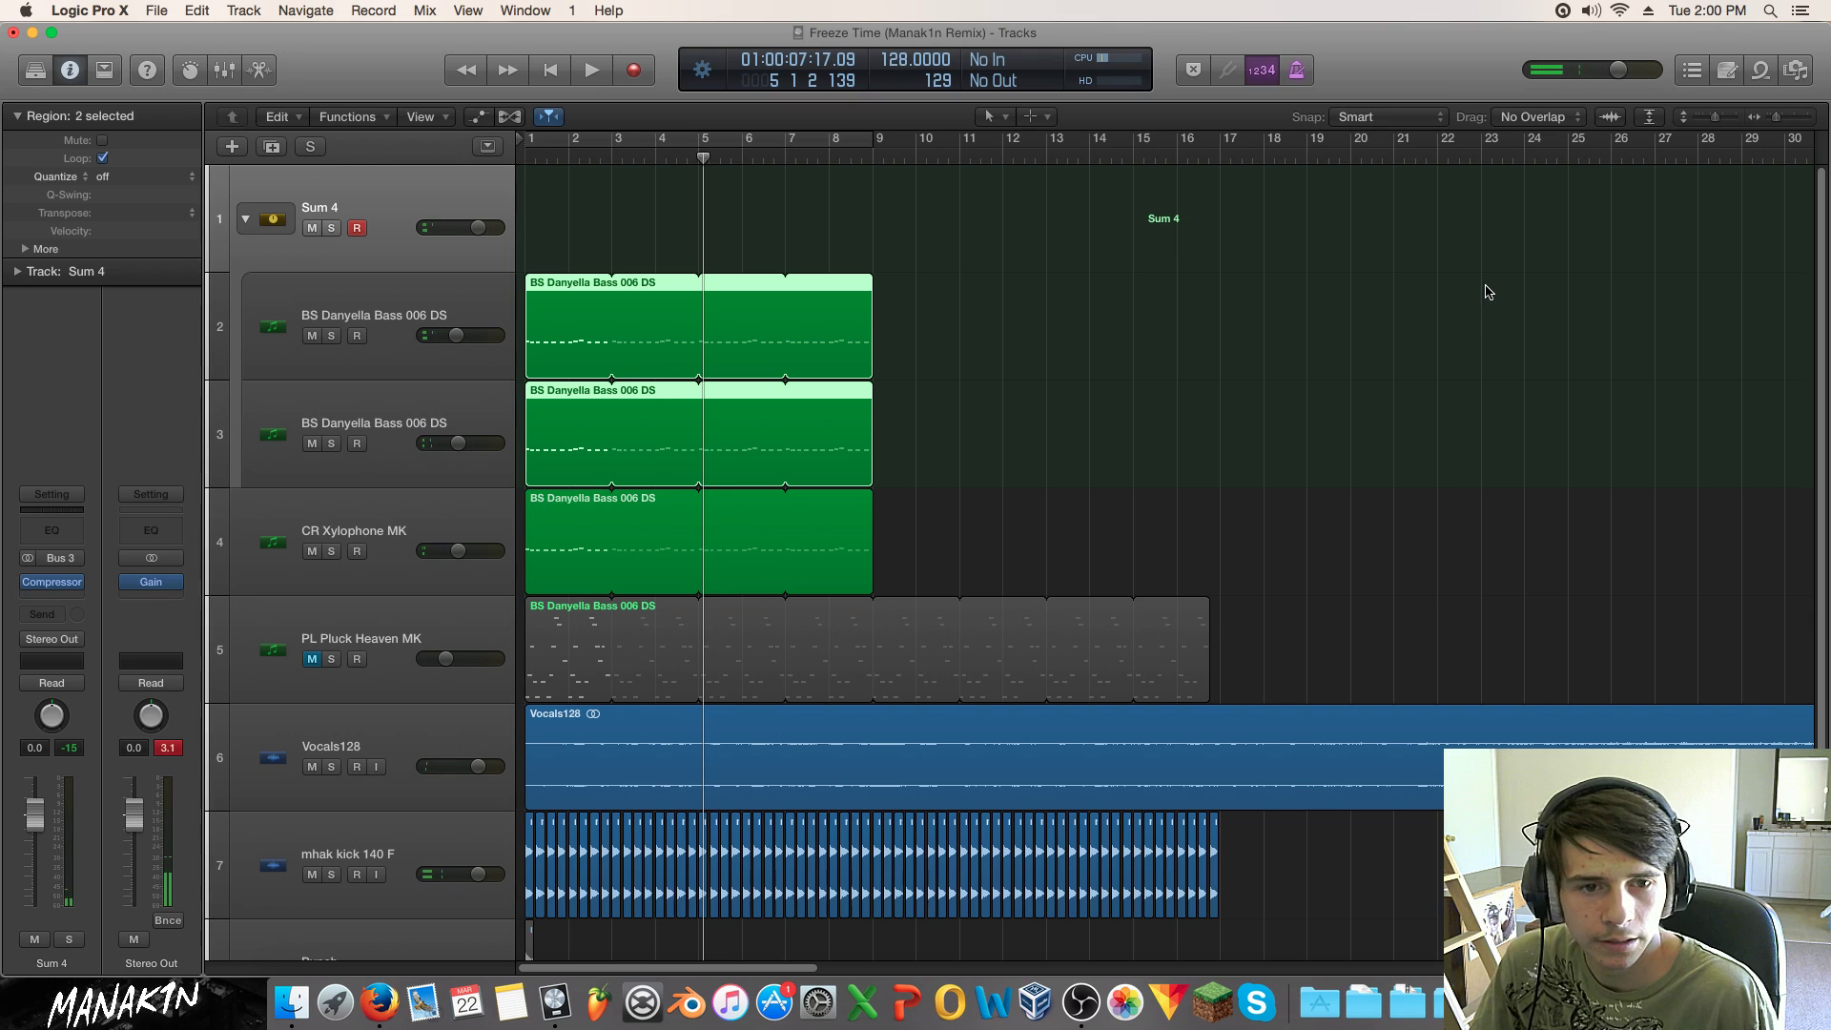
key("space")
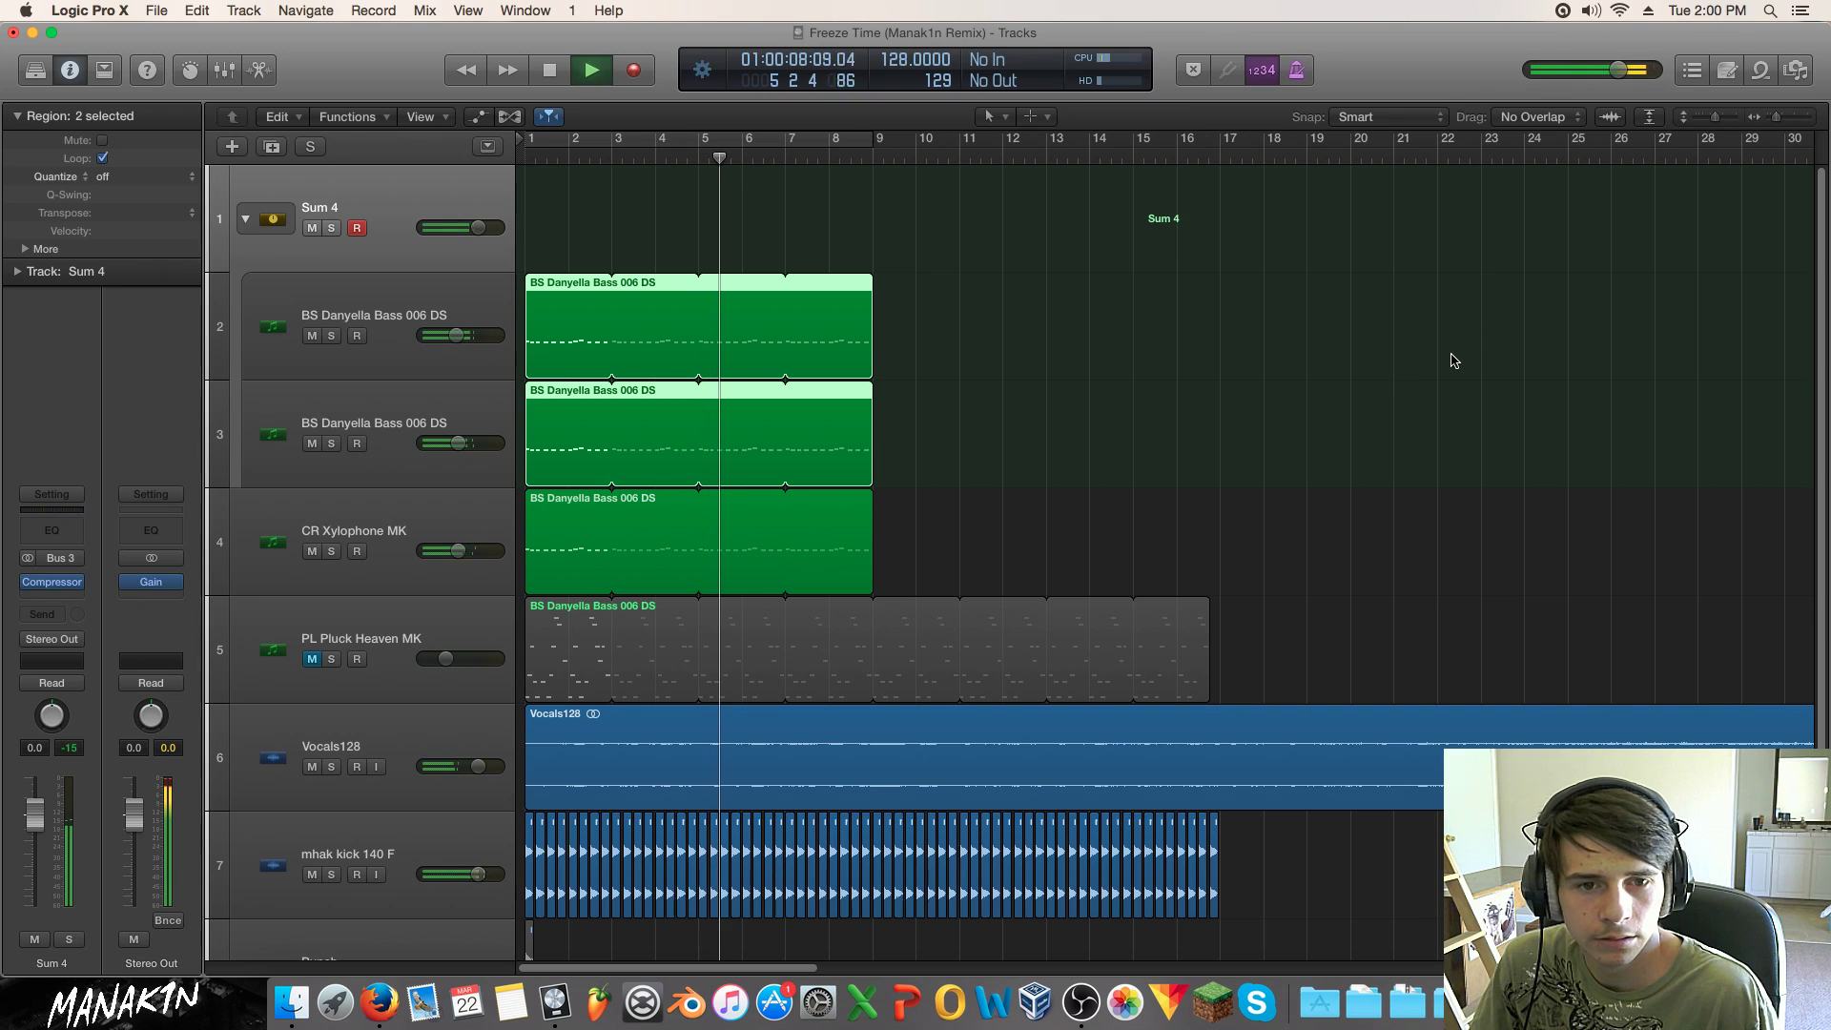
key("space")
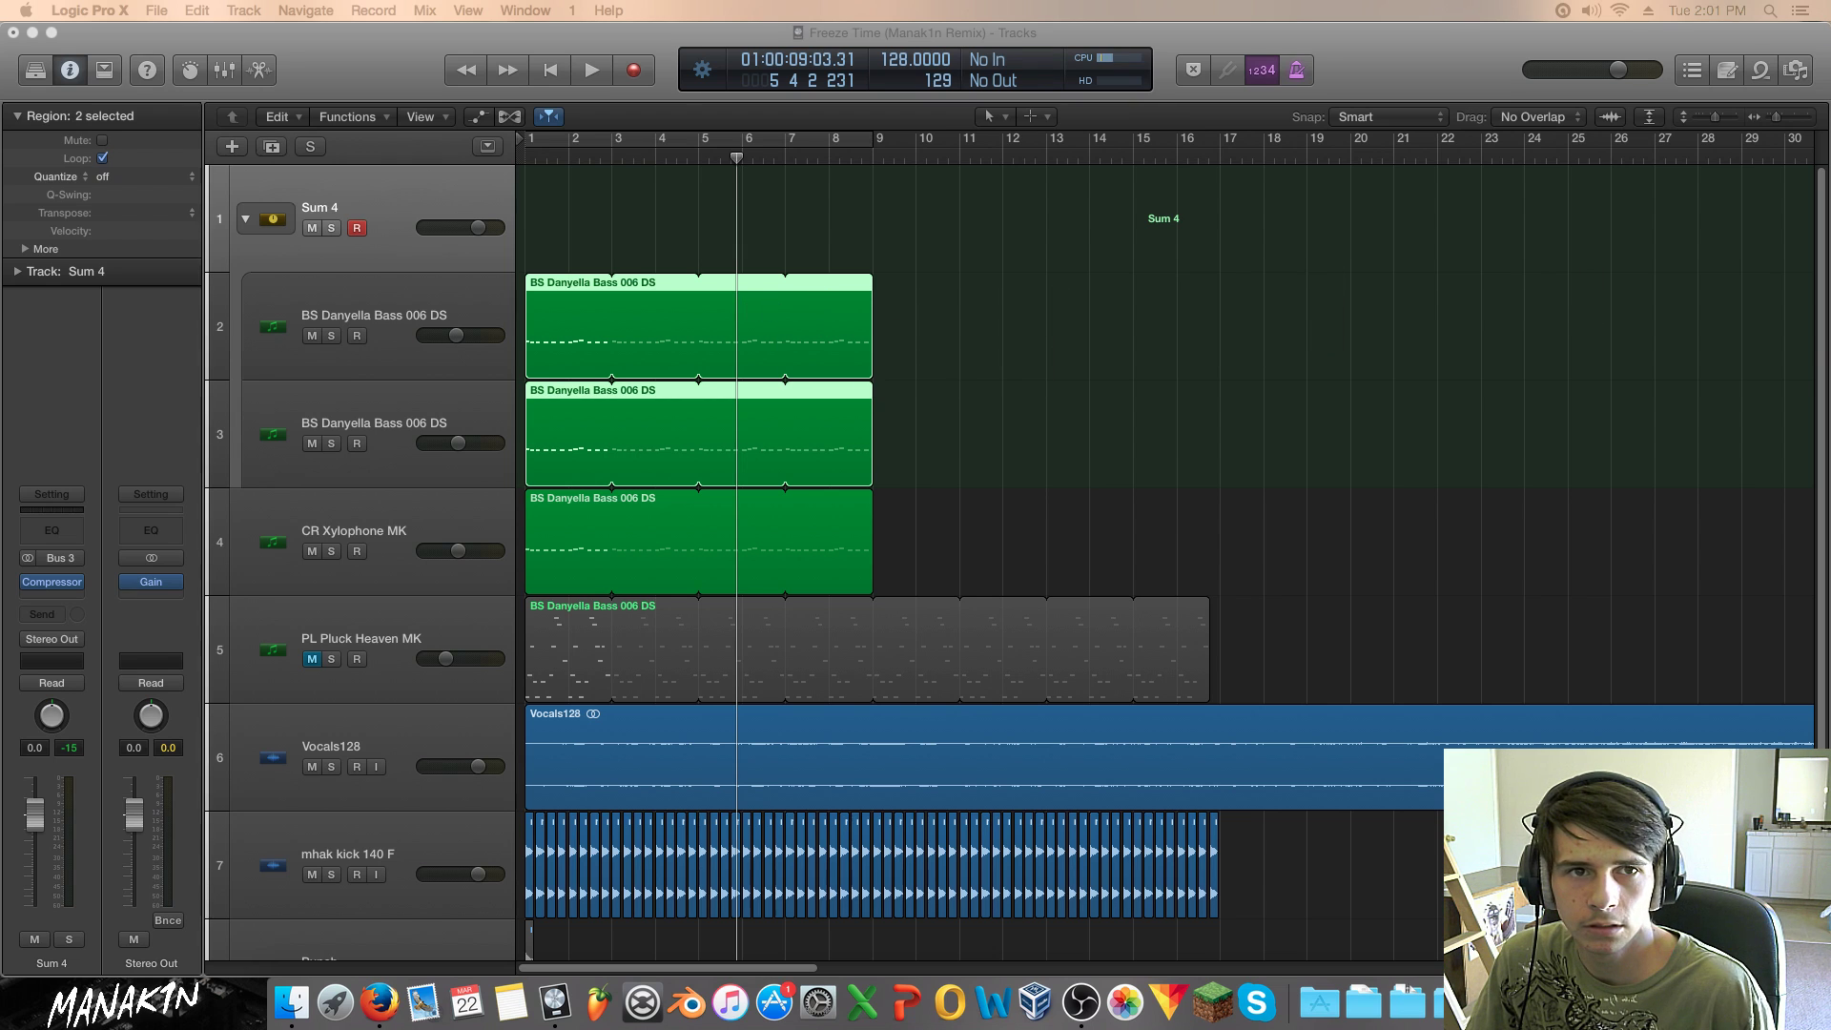
left_click_drag(1830, 191, 982, 269)
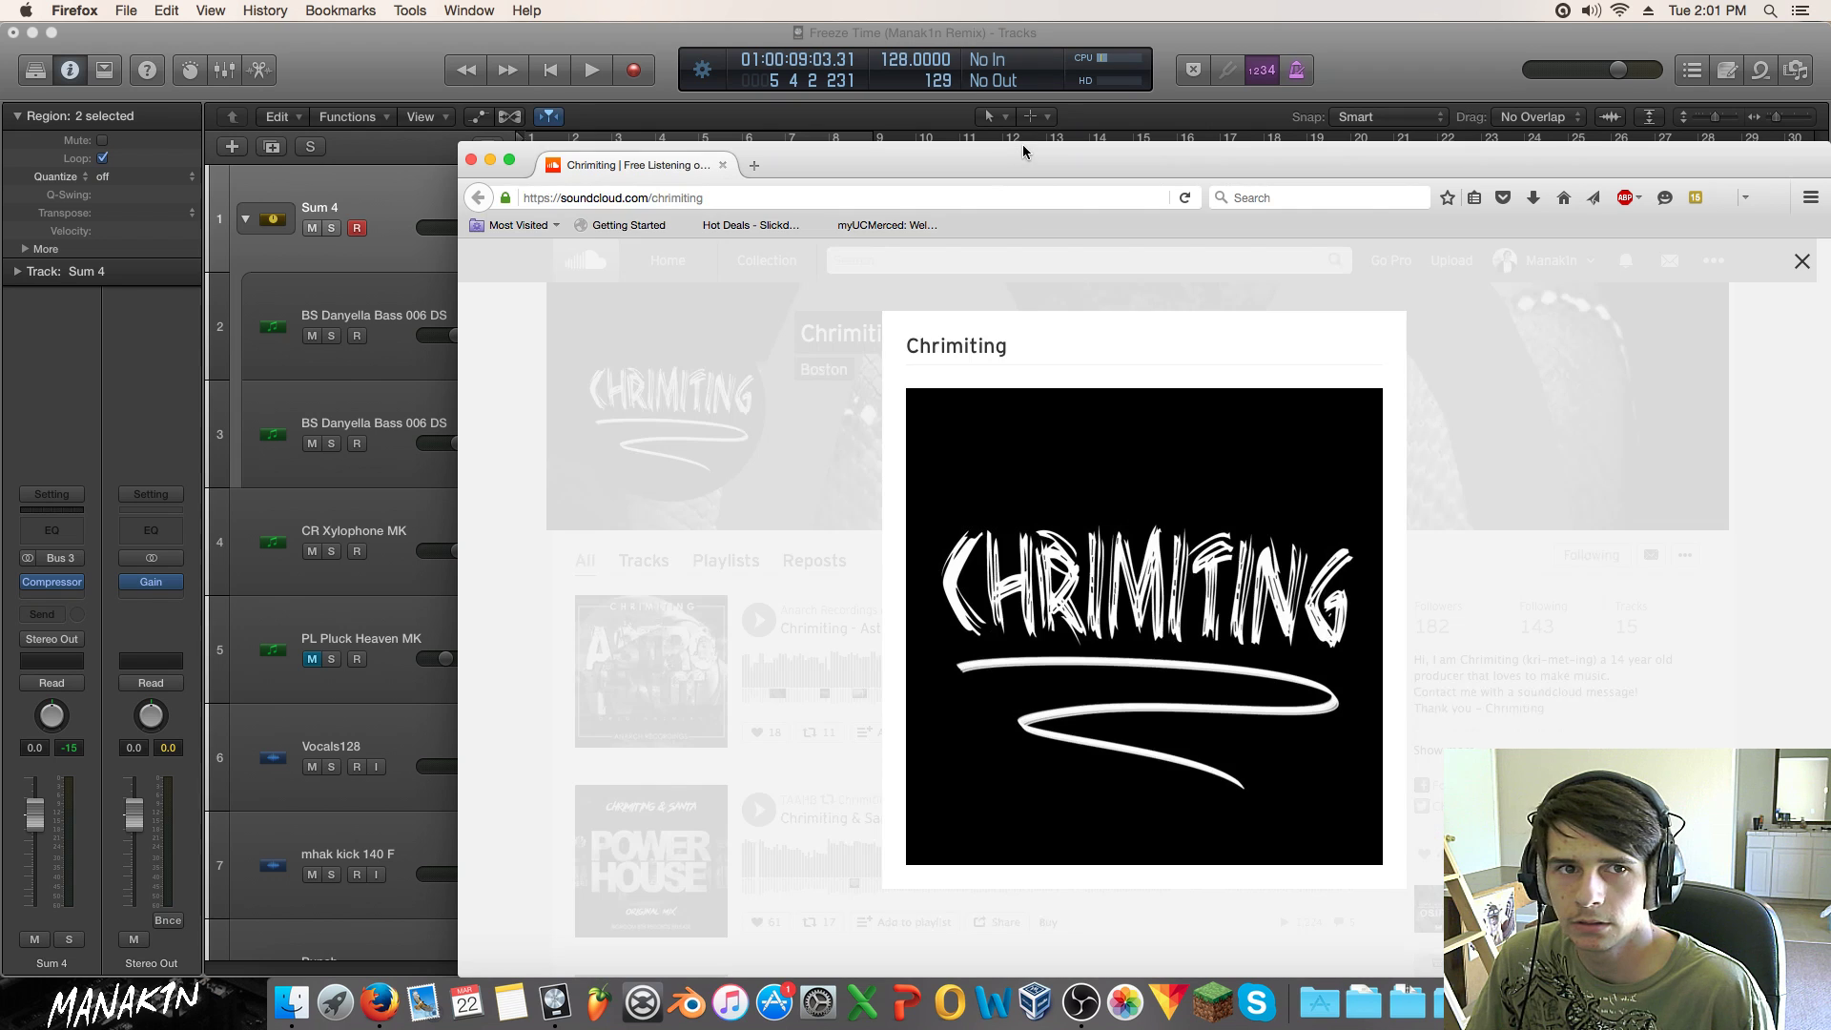
left_click_drag(1032, 141, 768, 105)
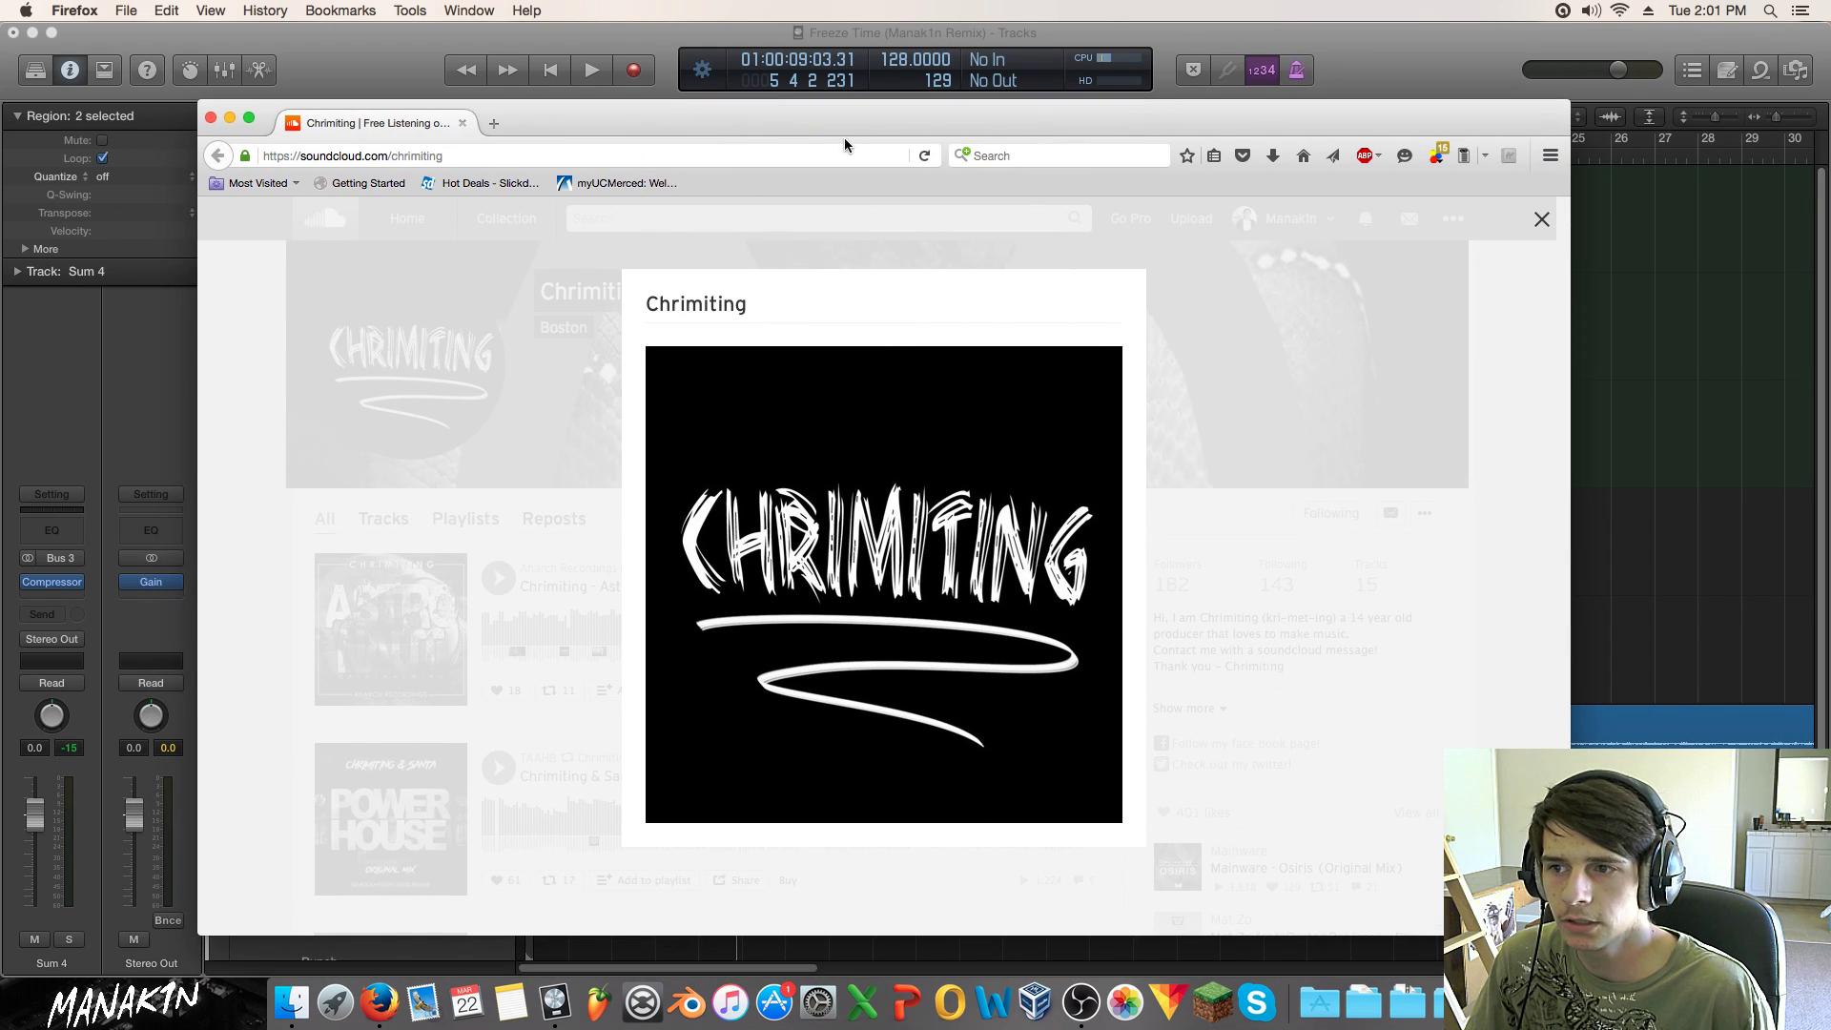
left_click(211, 117)
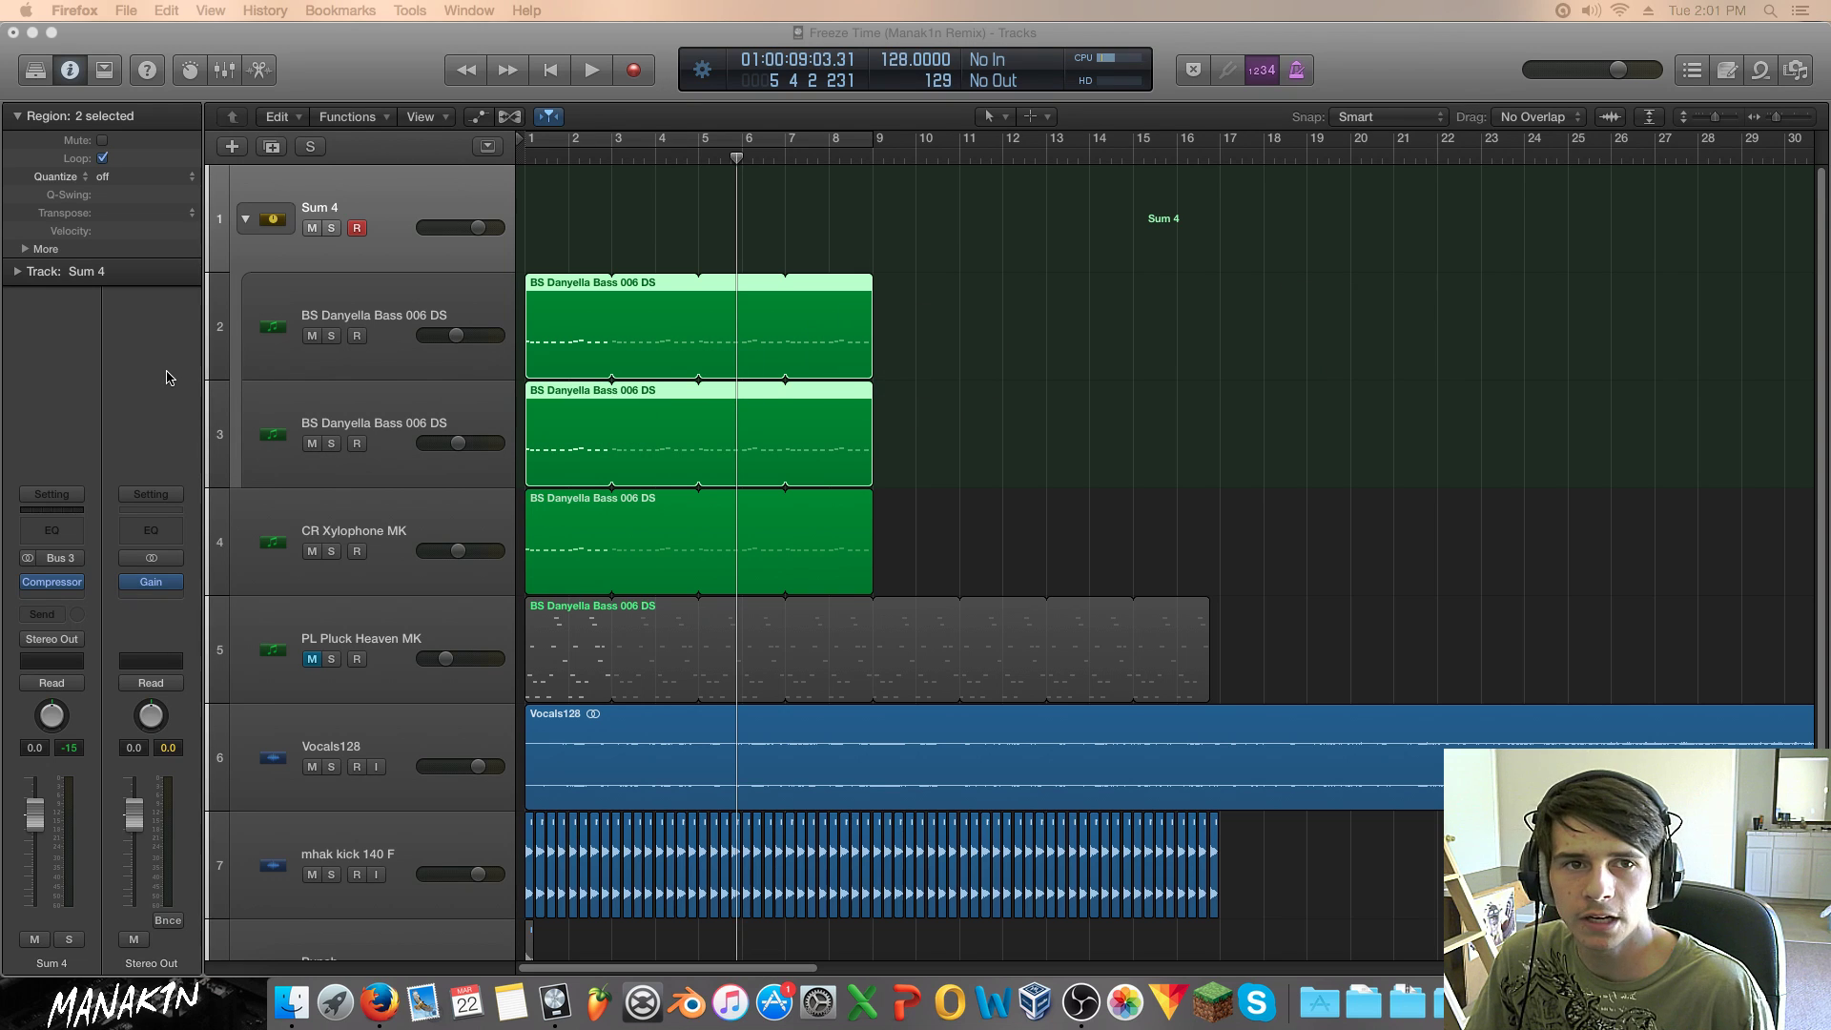
key("super+shift+n")
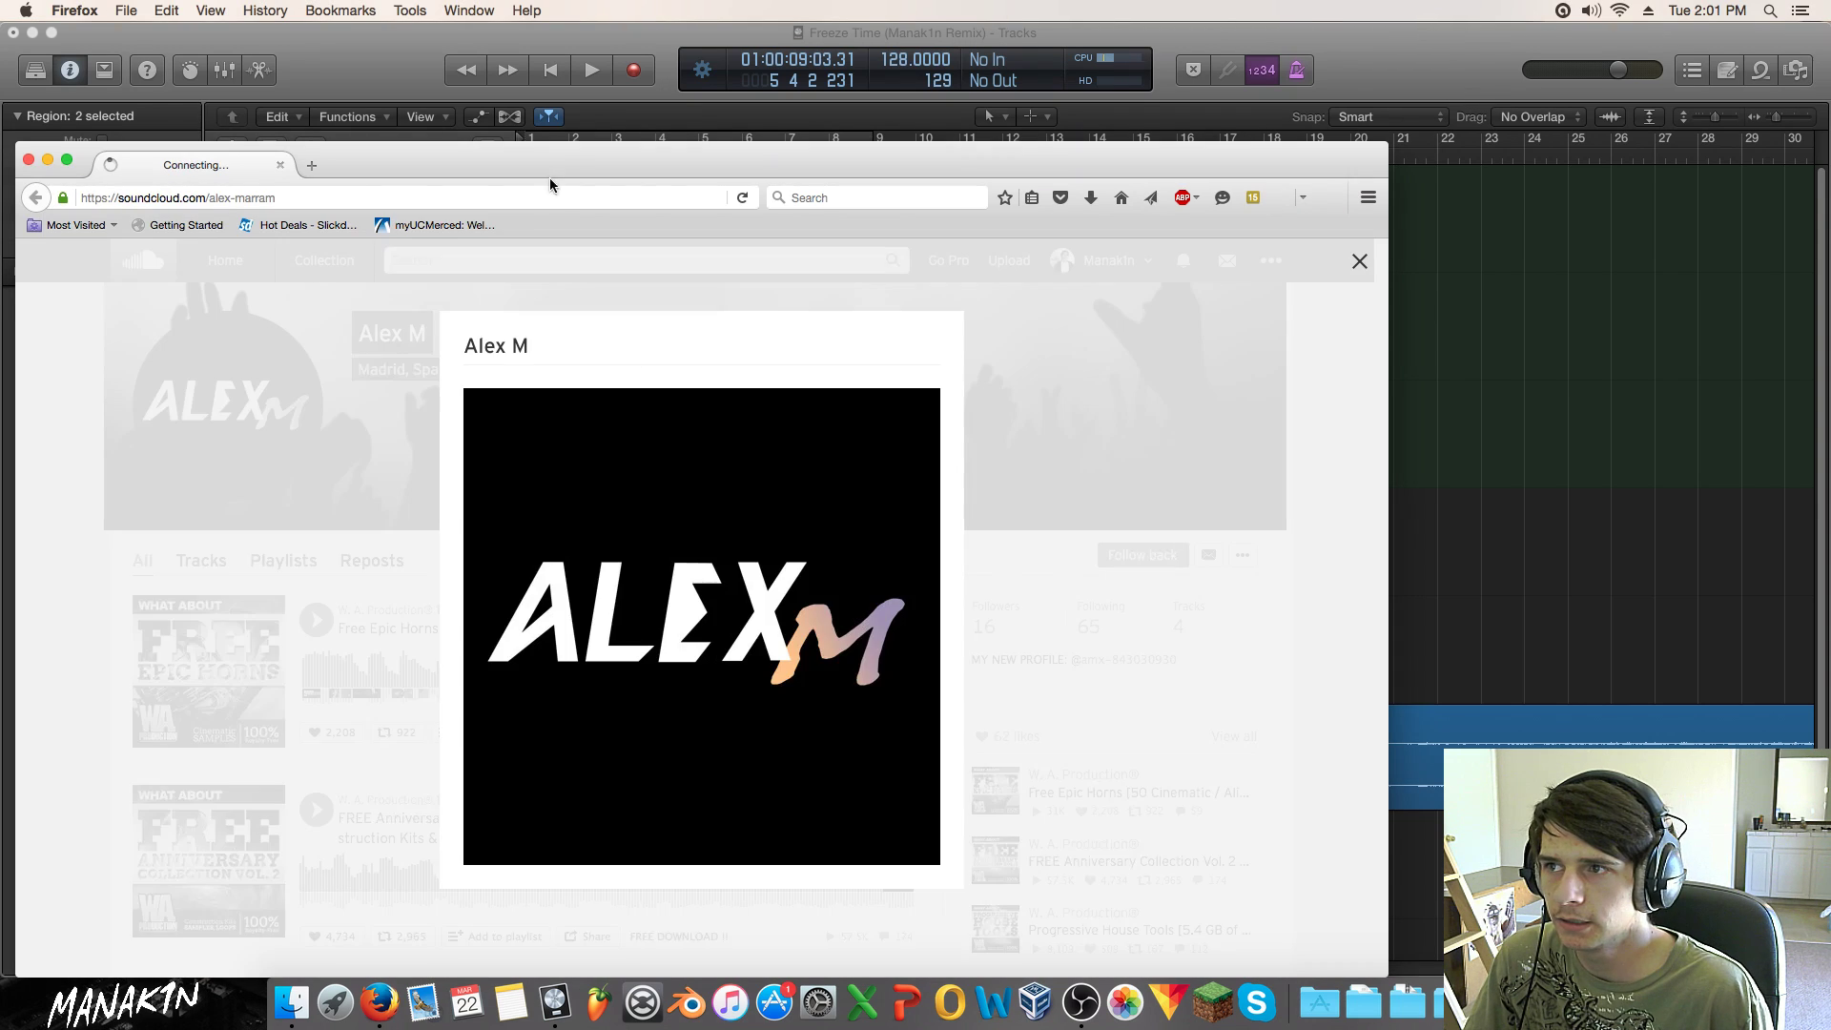
left_click_drag(553, 160, 763, 77)
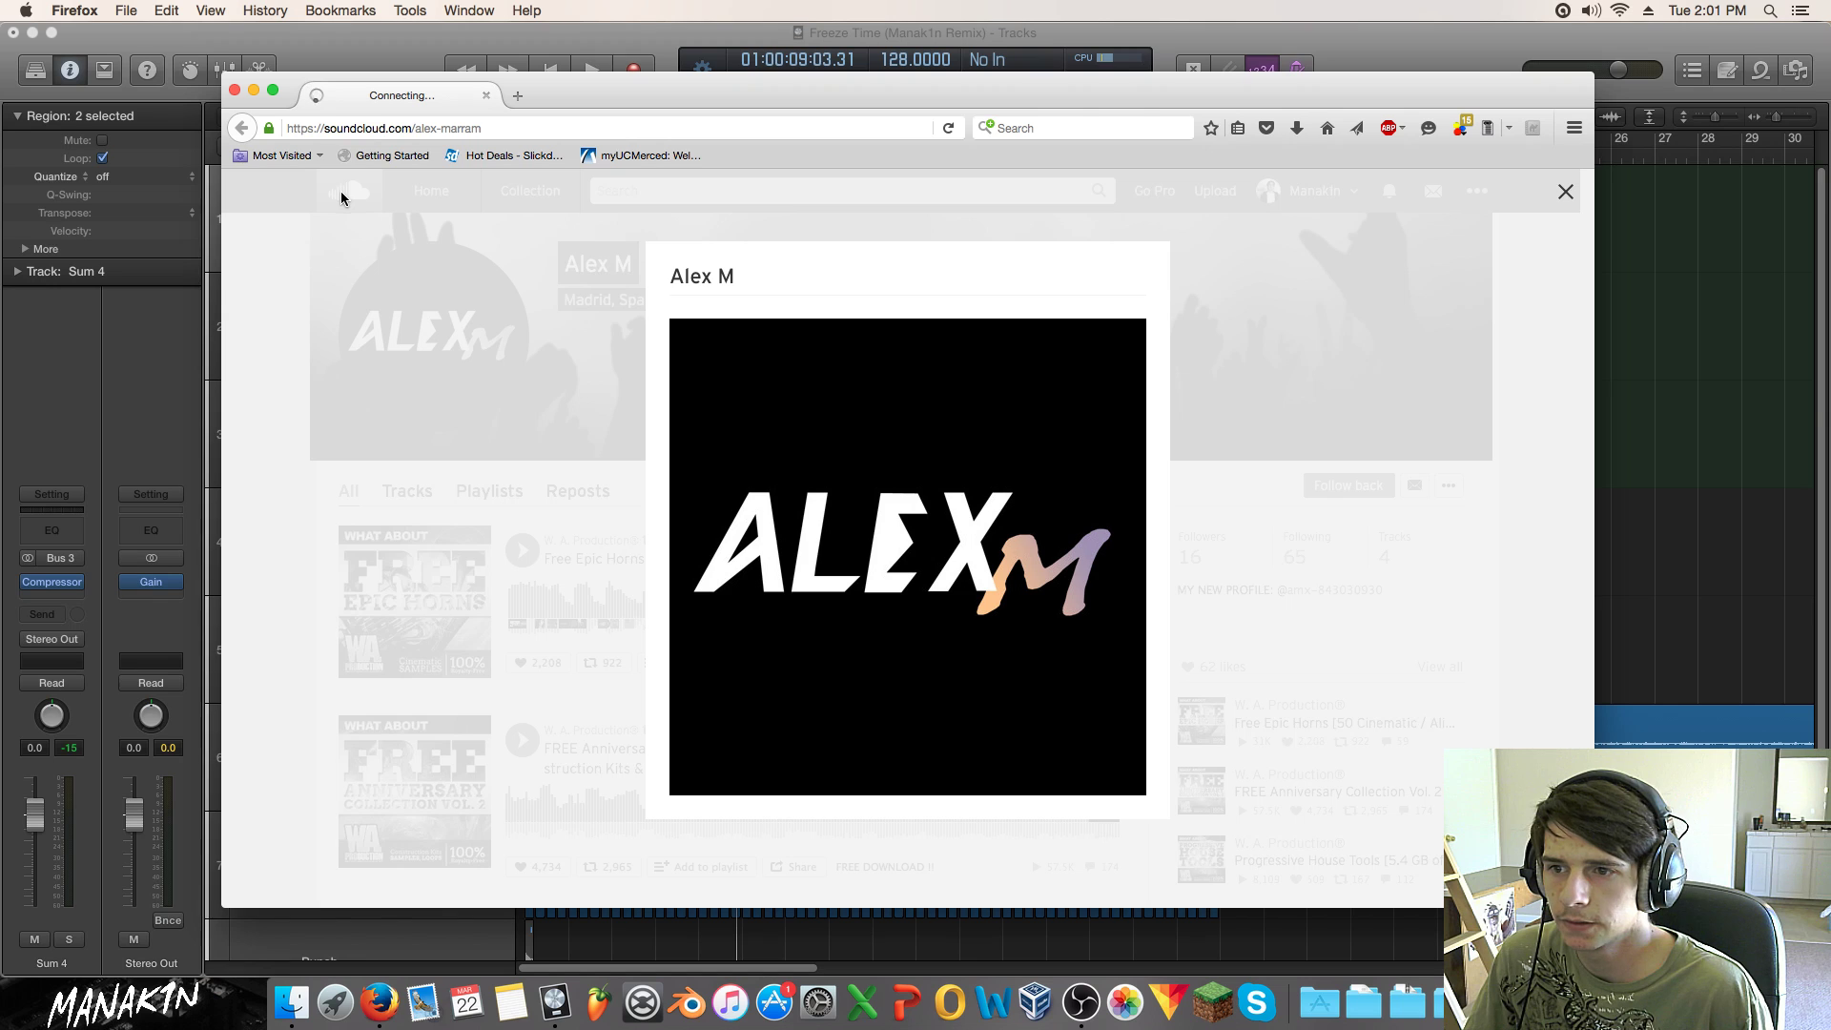
left_click(234, 90)
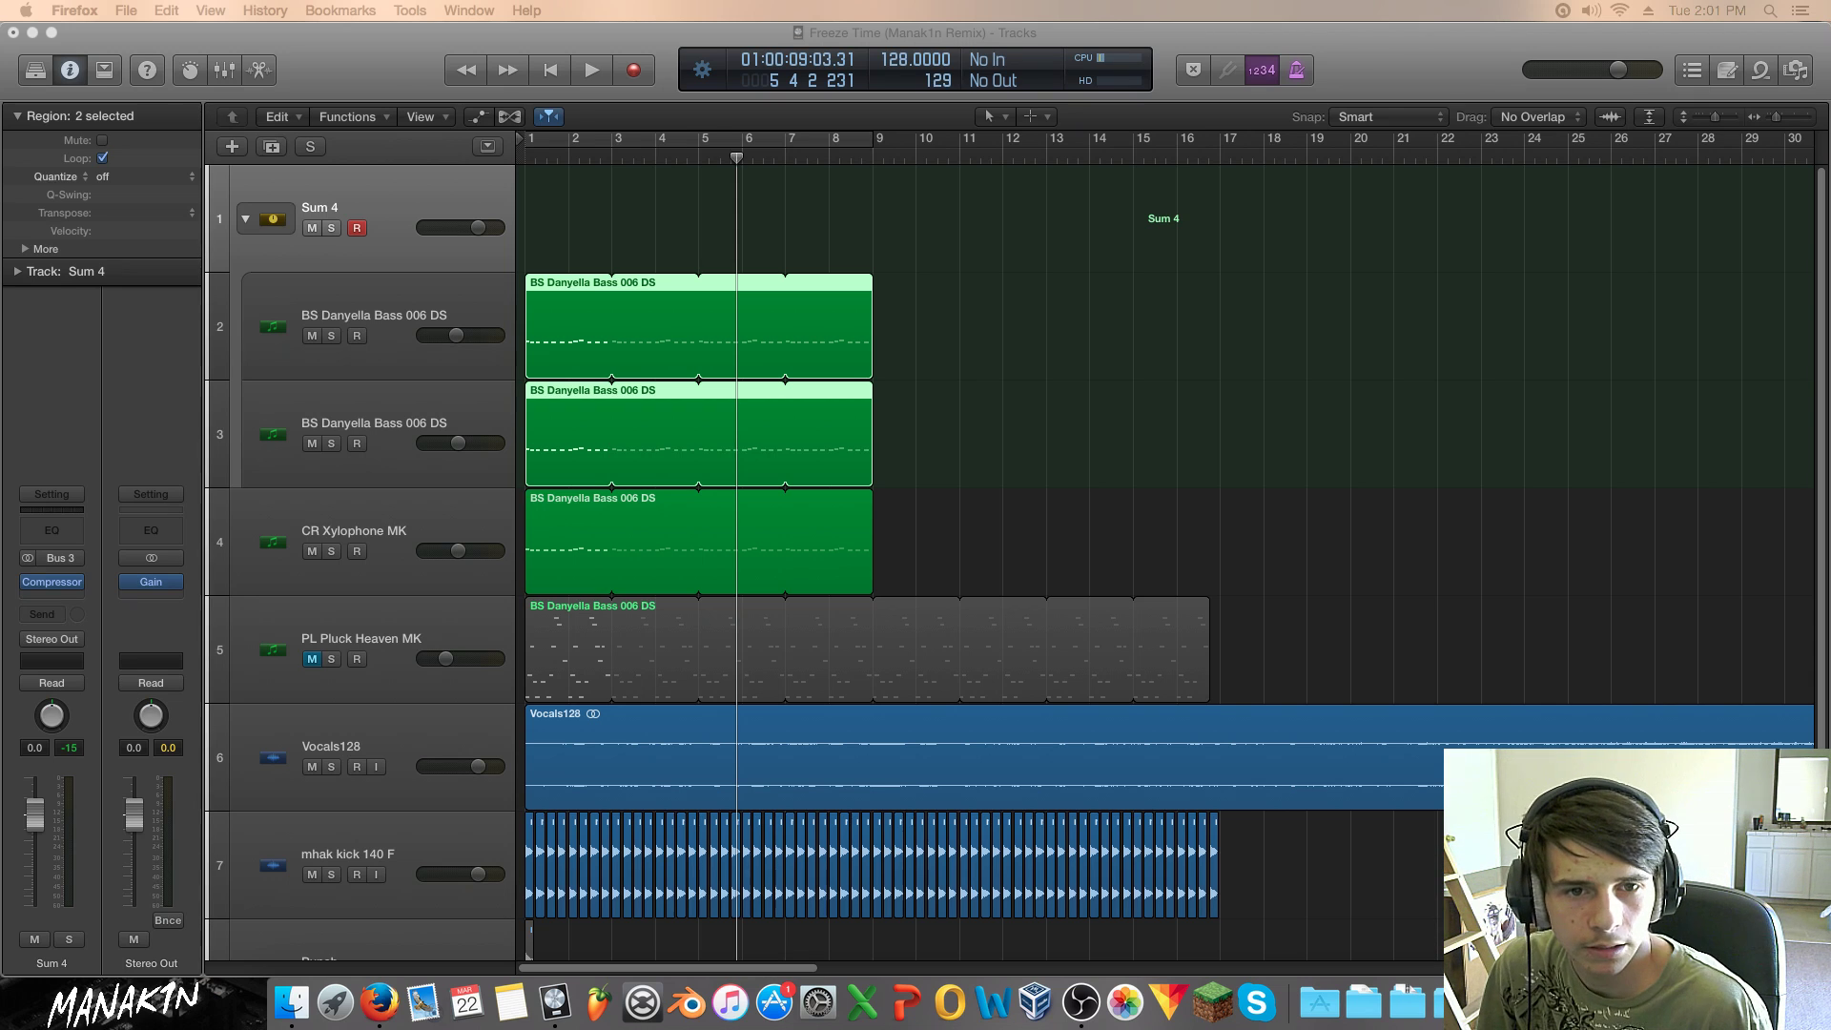
left_click(1223, 529)
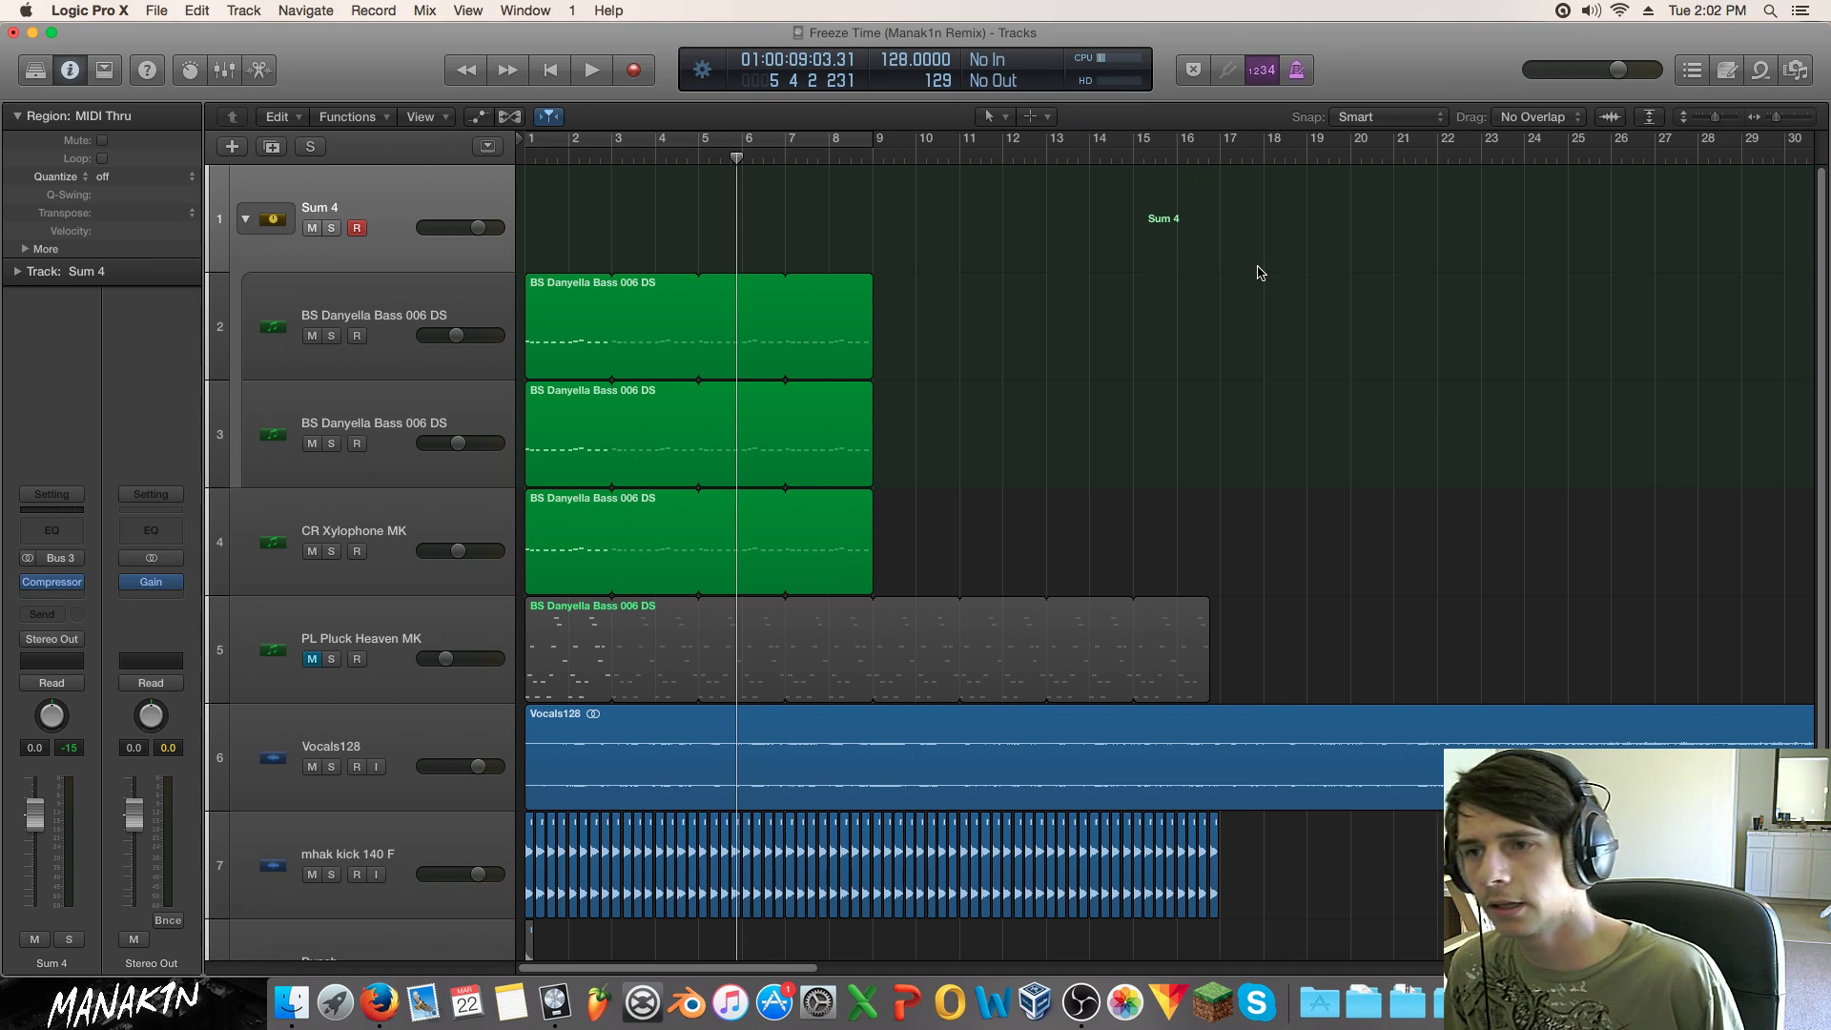
Step: Cycle bars 1–9 from the song start and solo the second bass track while it plays
key("Return")
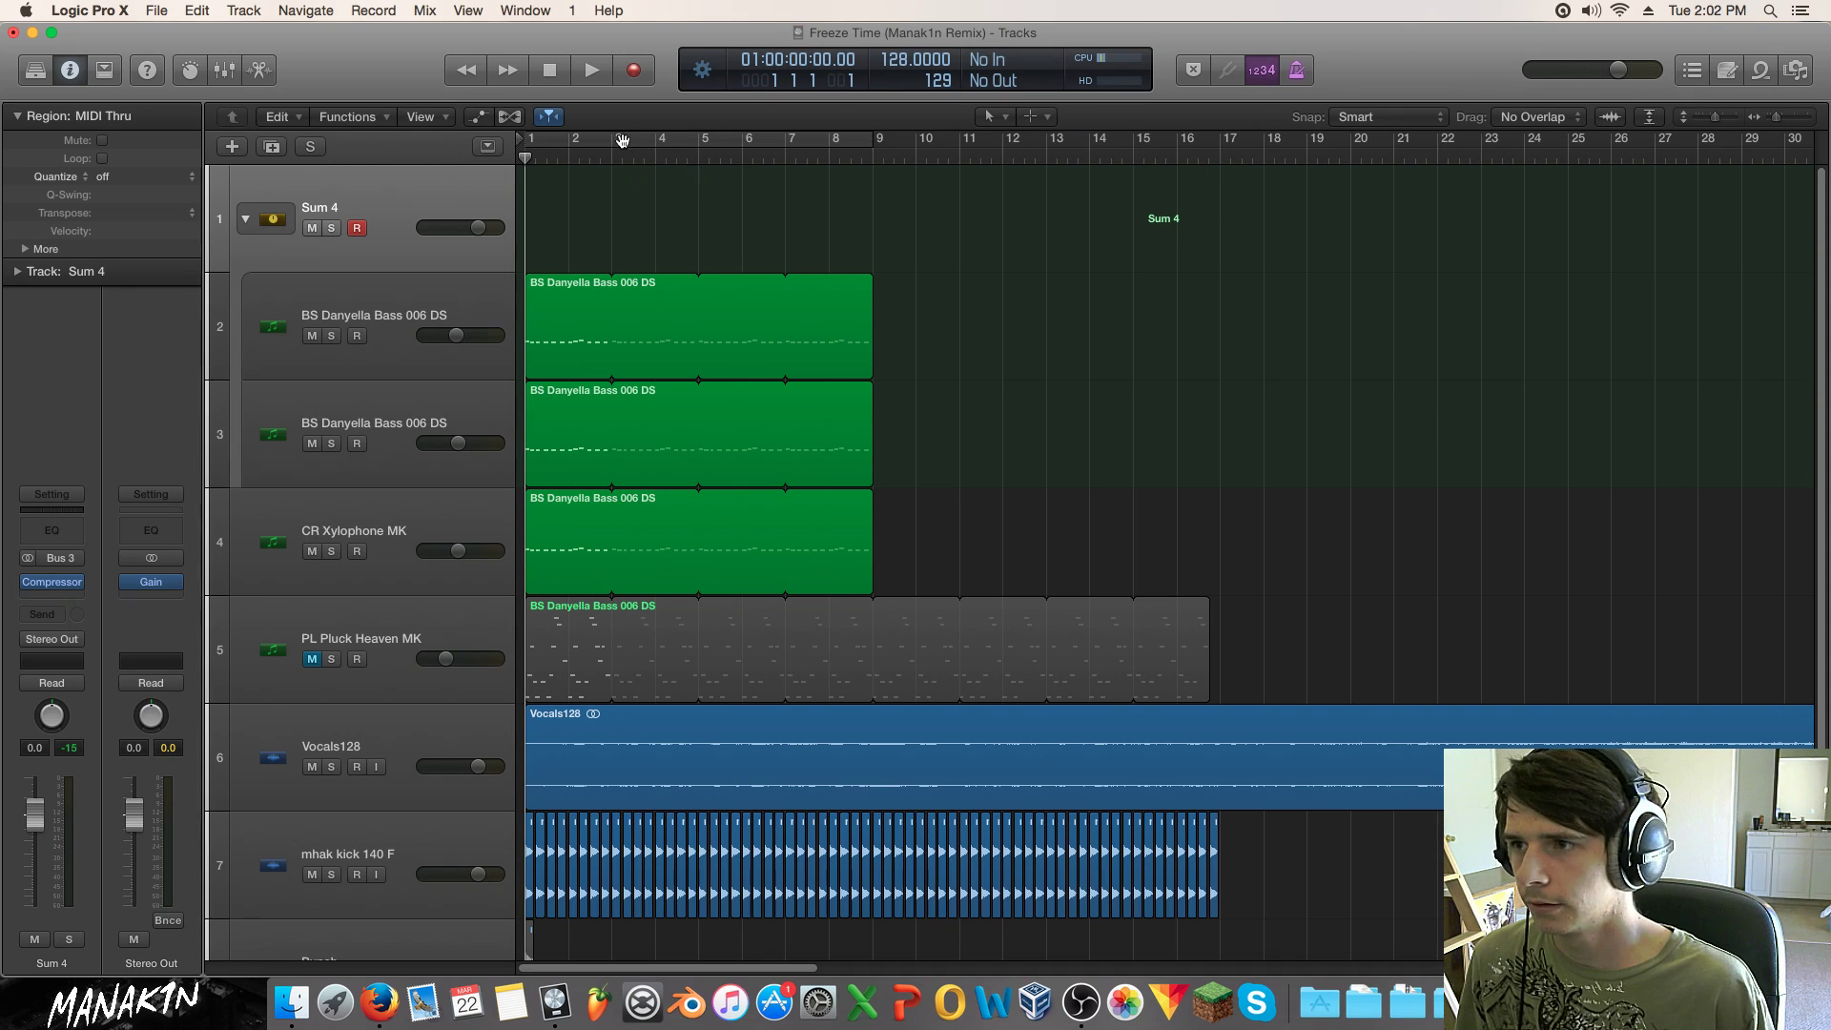
left_click(627, 145)
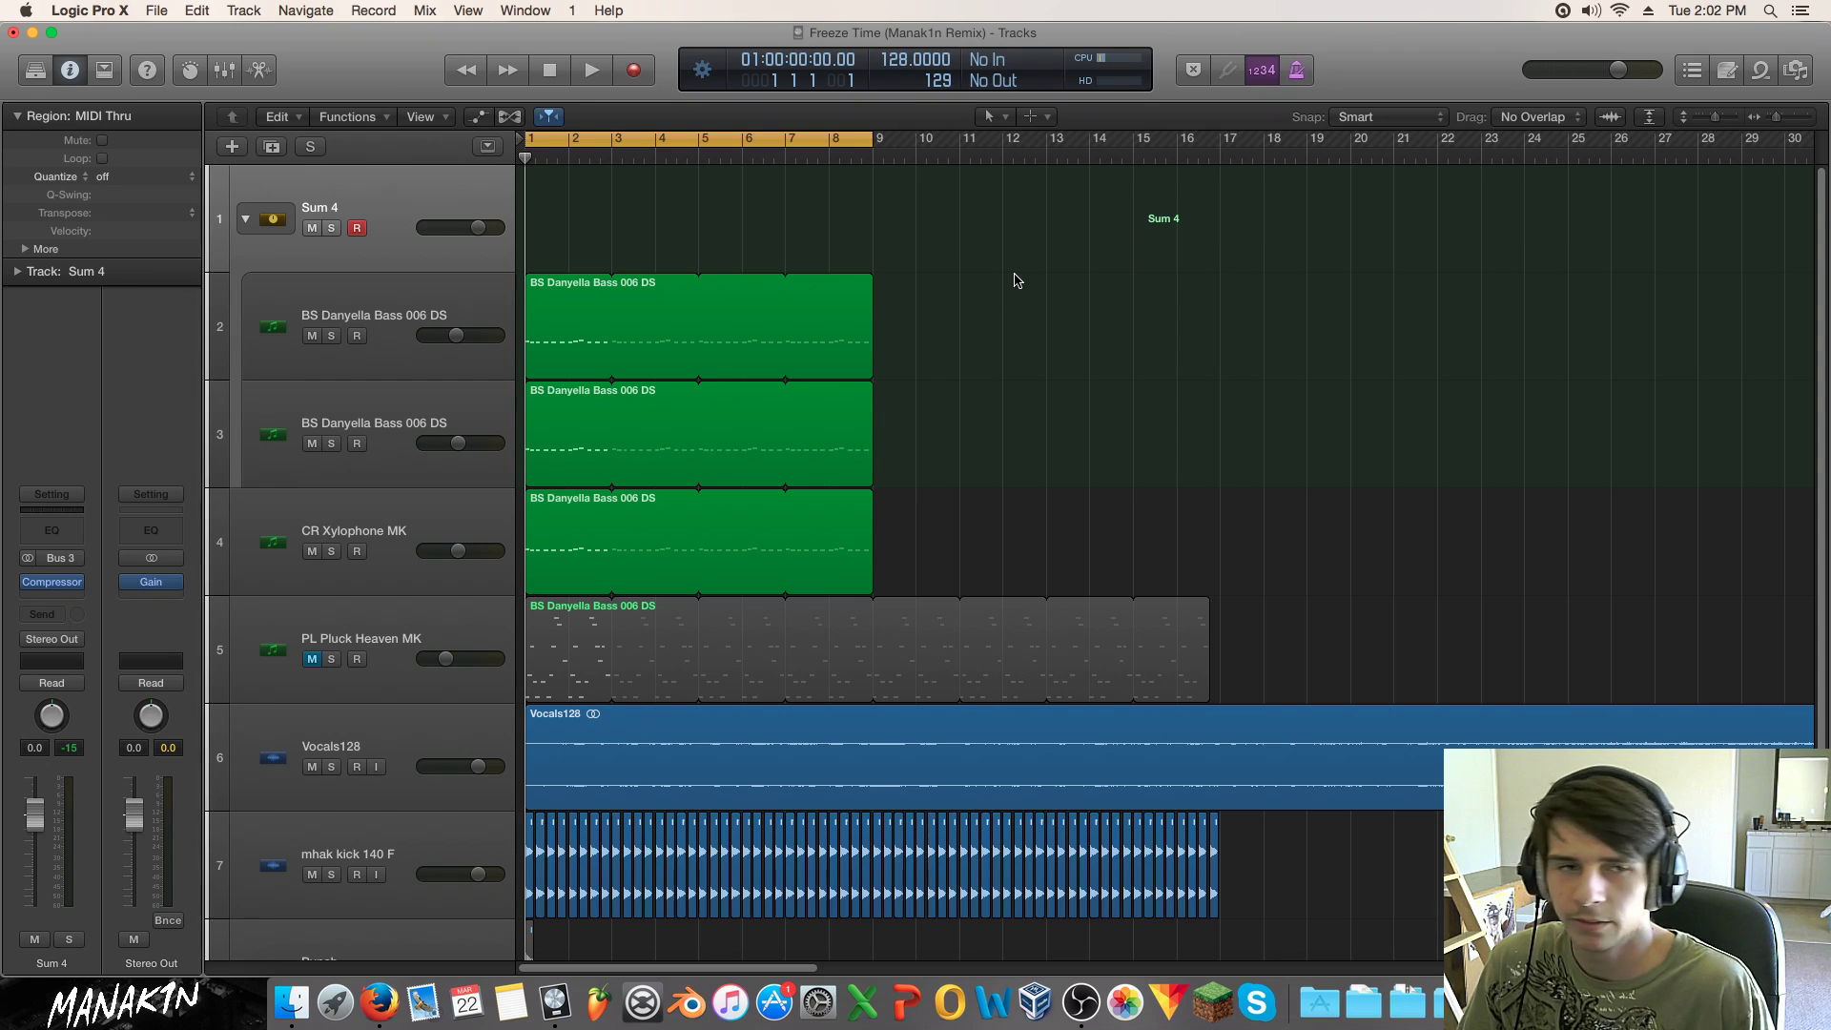
key("space")
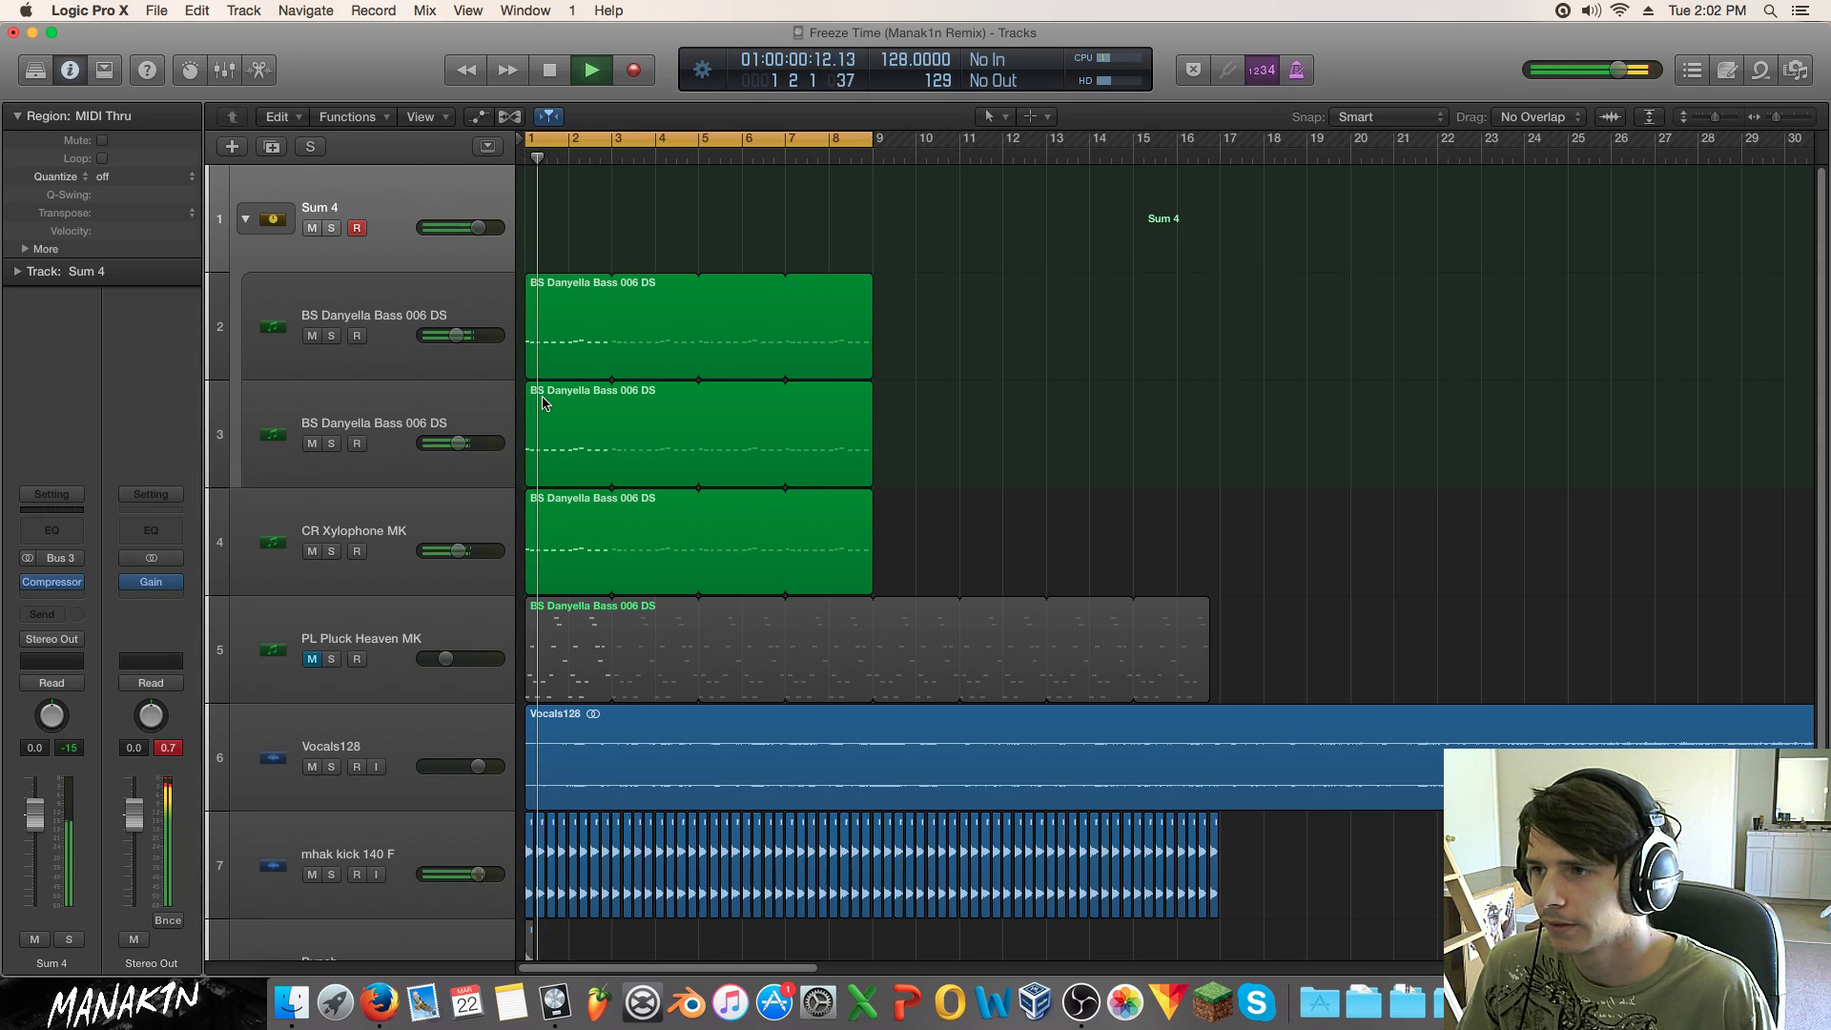
left_click(331, 444)
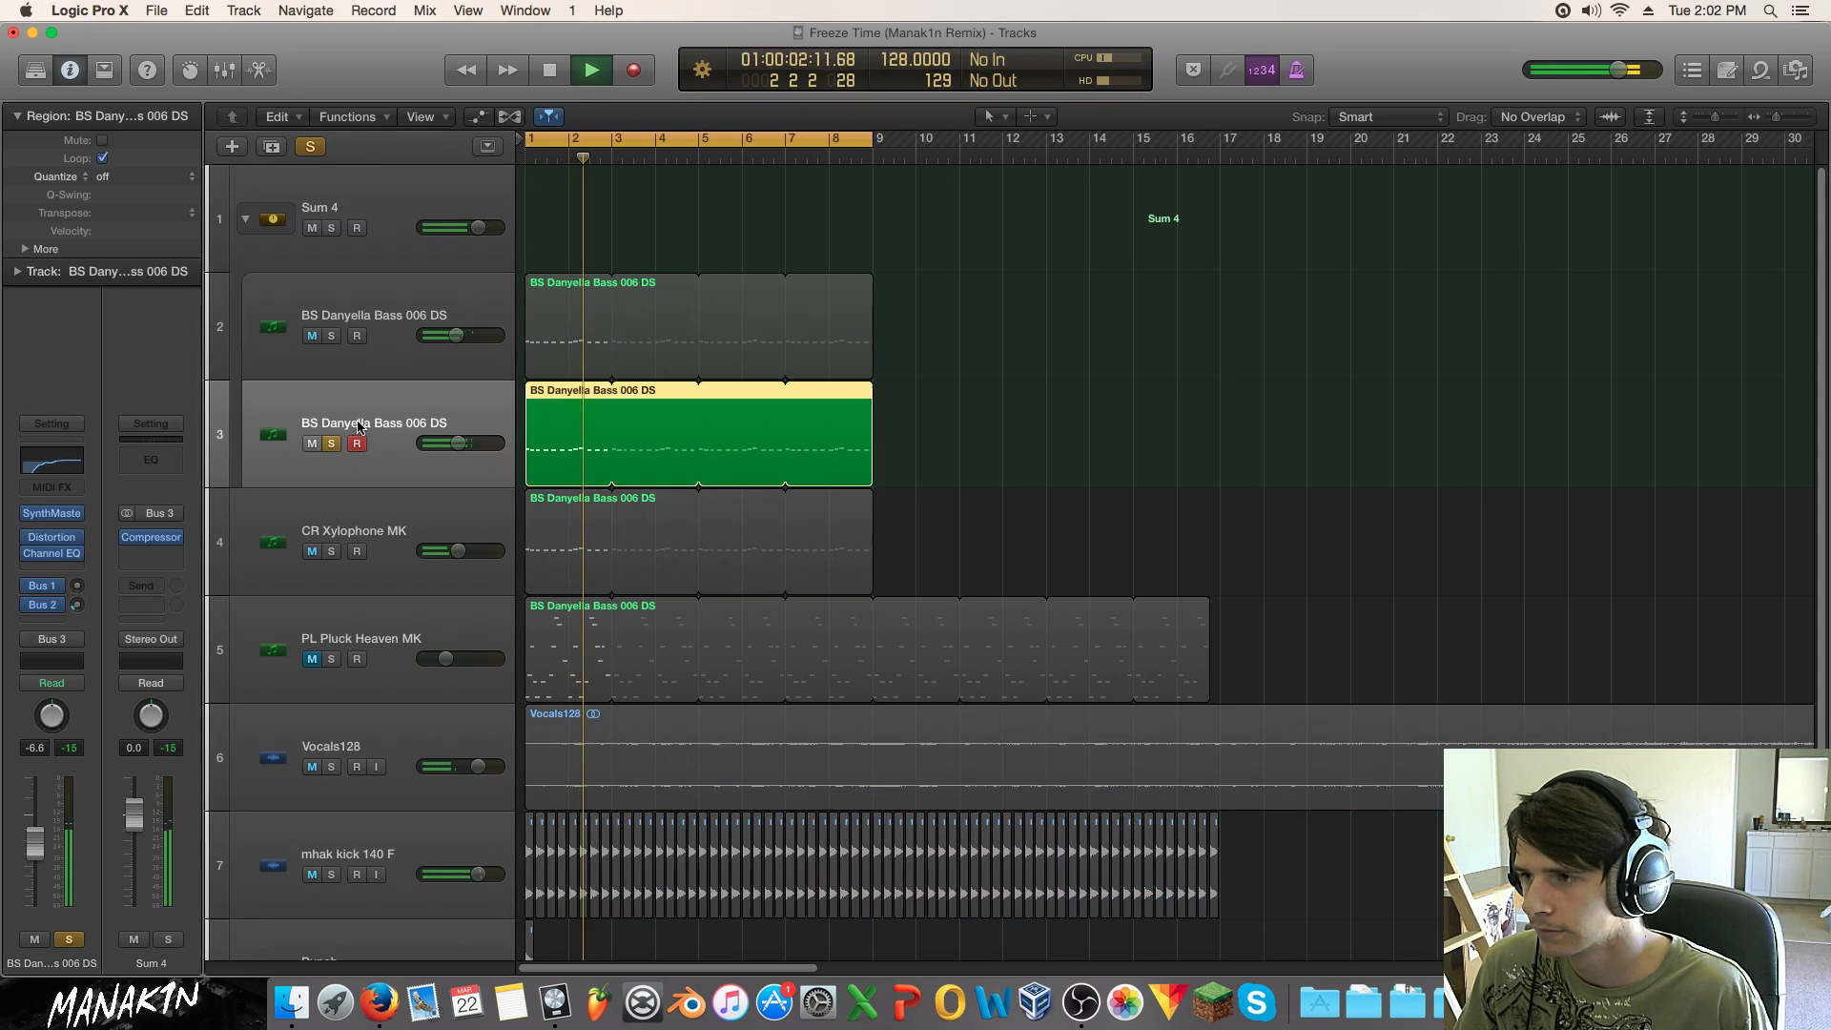
Step: Set the bass SynthMaster to 2 unison voices with spread detune and pan at maximum
left_click(52, 513)
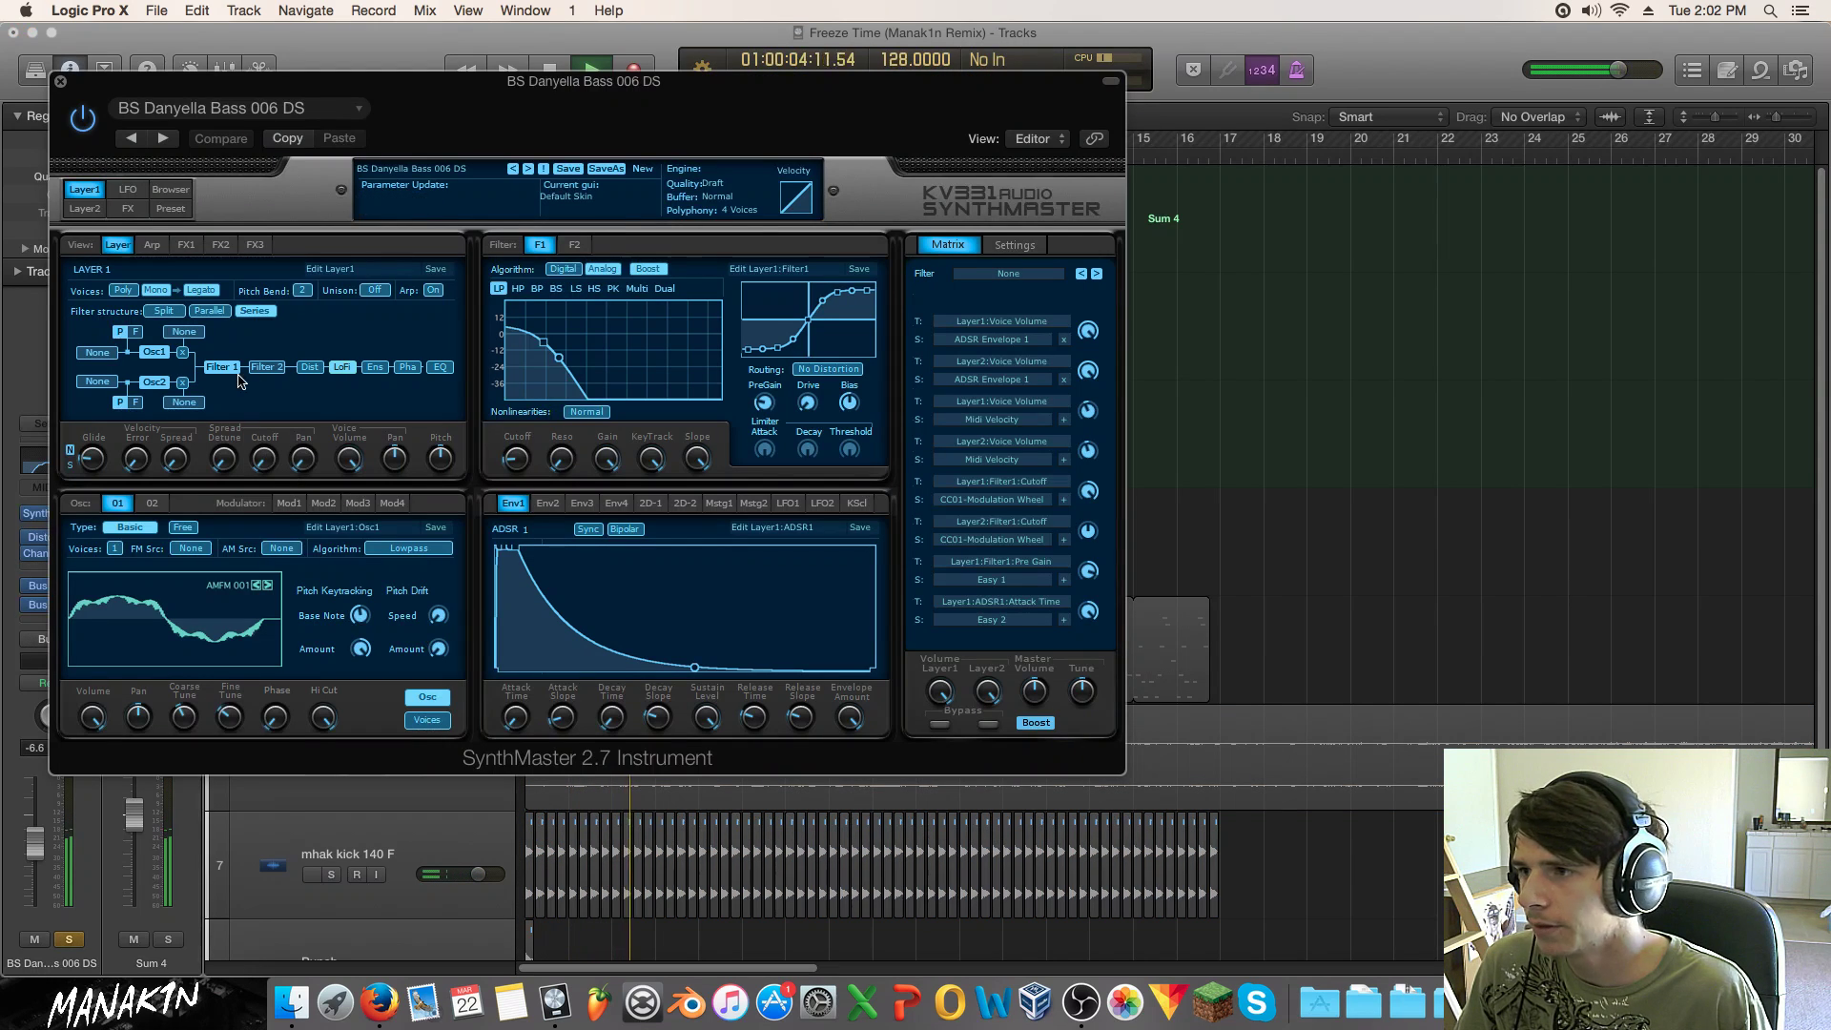
left_click(375, 290)
left_click(401, 330)
left_click_drag(215, 442, 221, 57)
left_click_drag(297, 461, 297, 9)
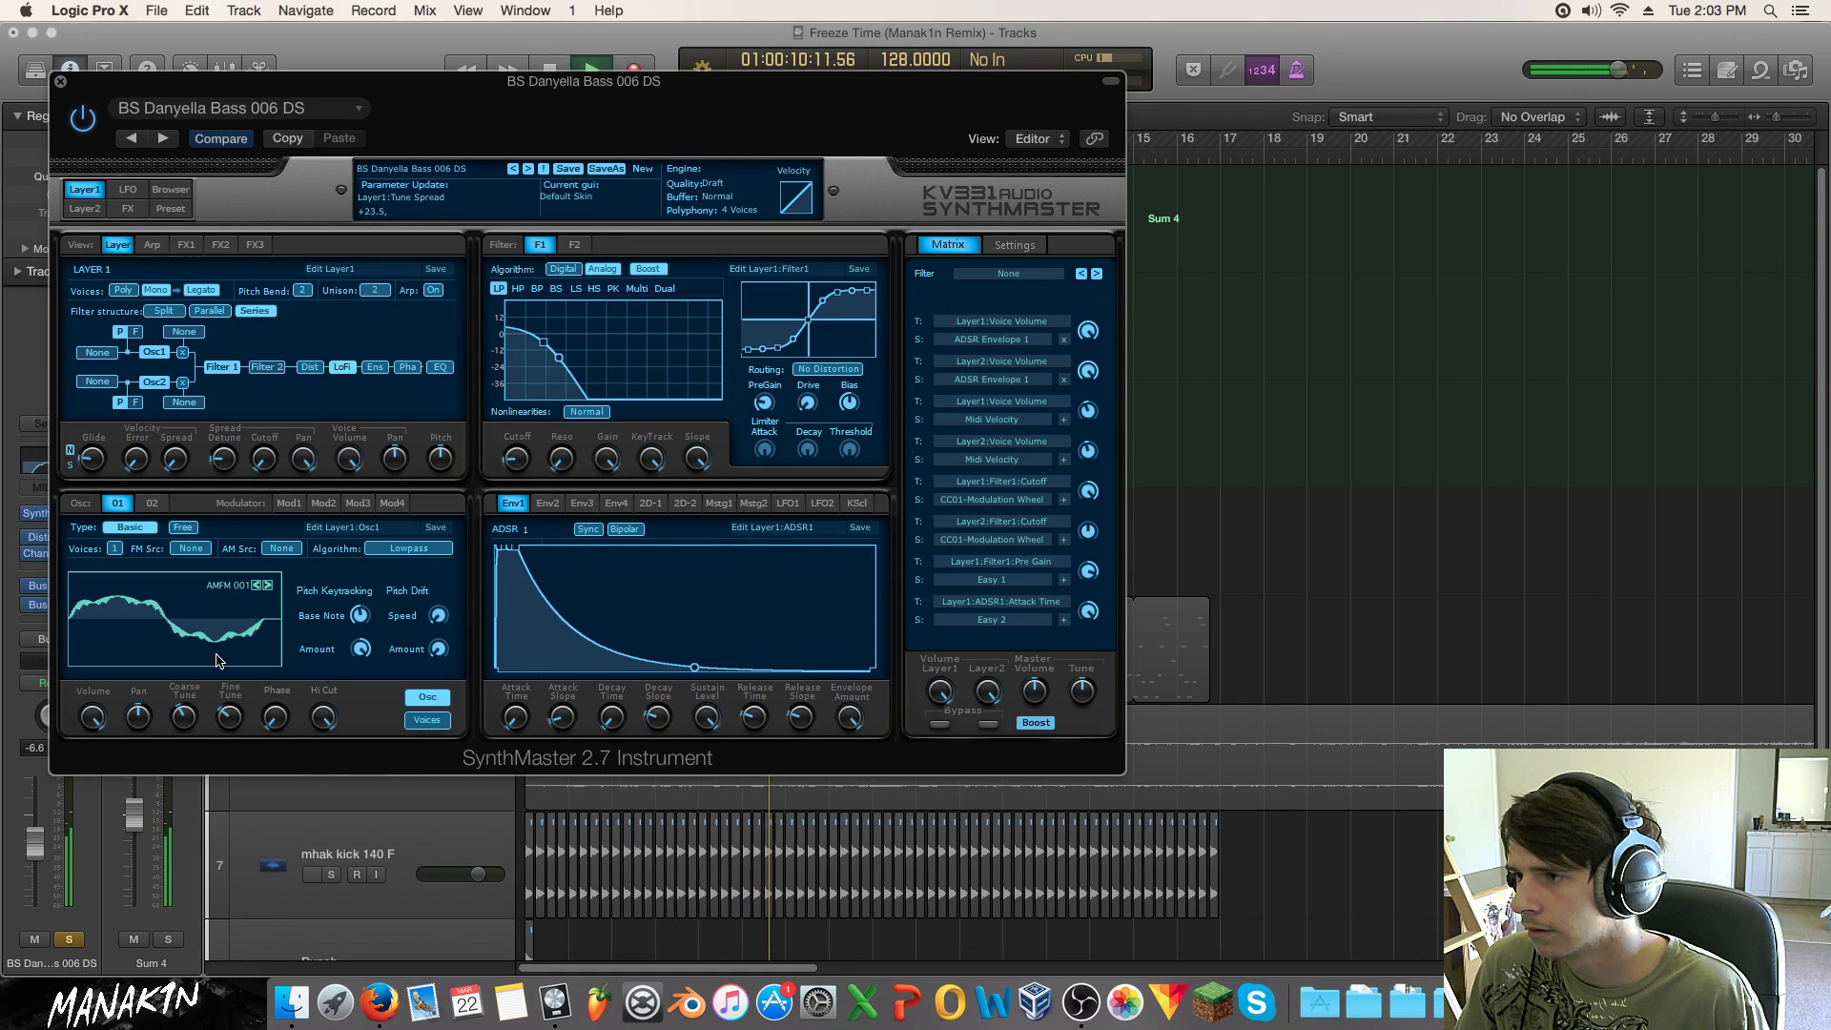
left_click(60, 81)
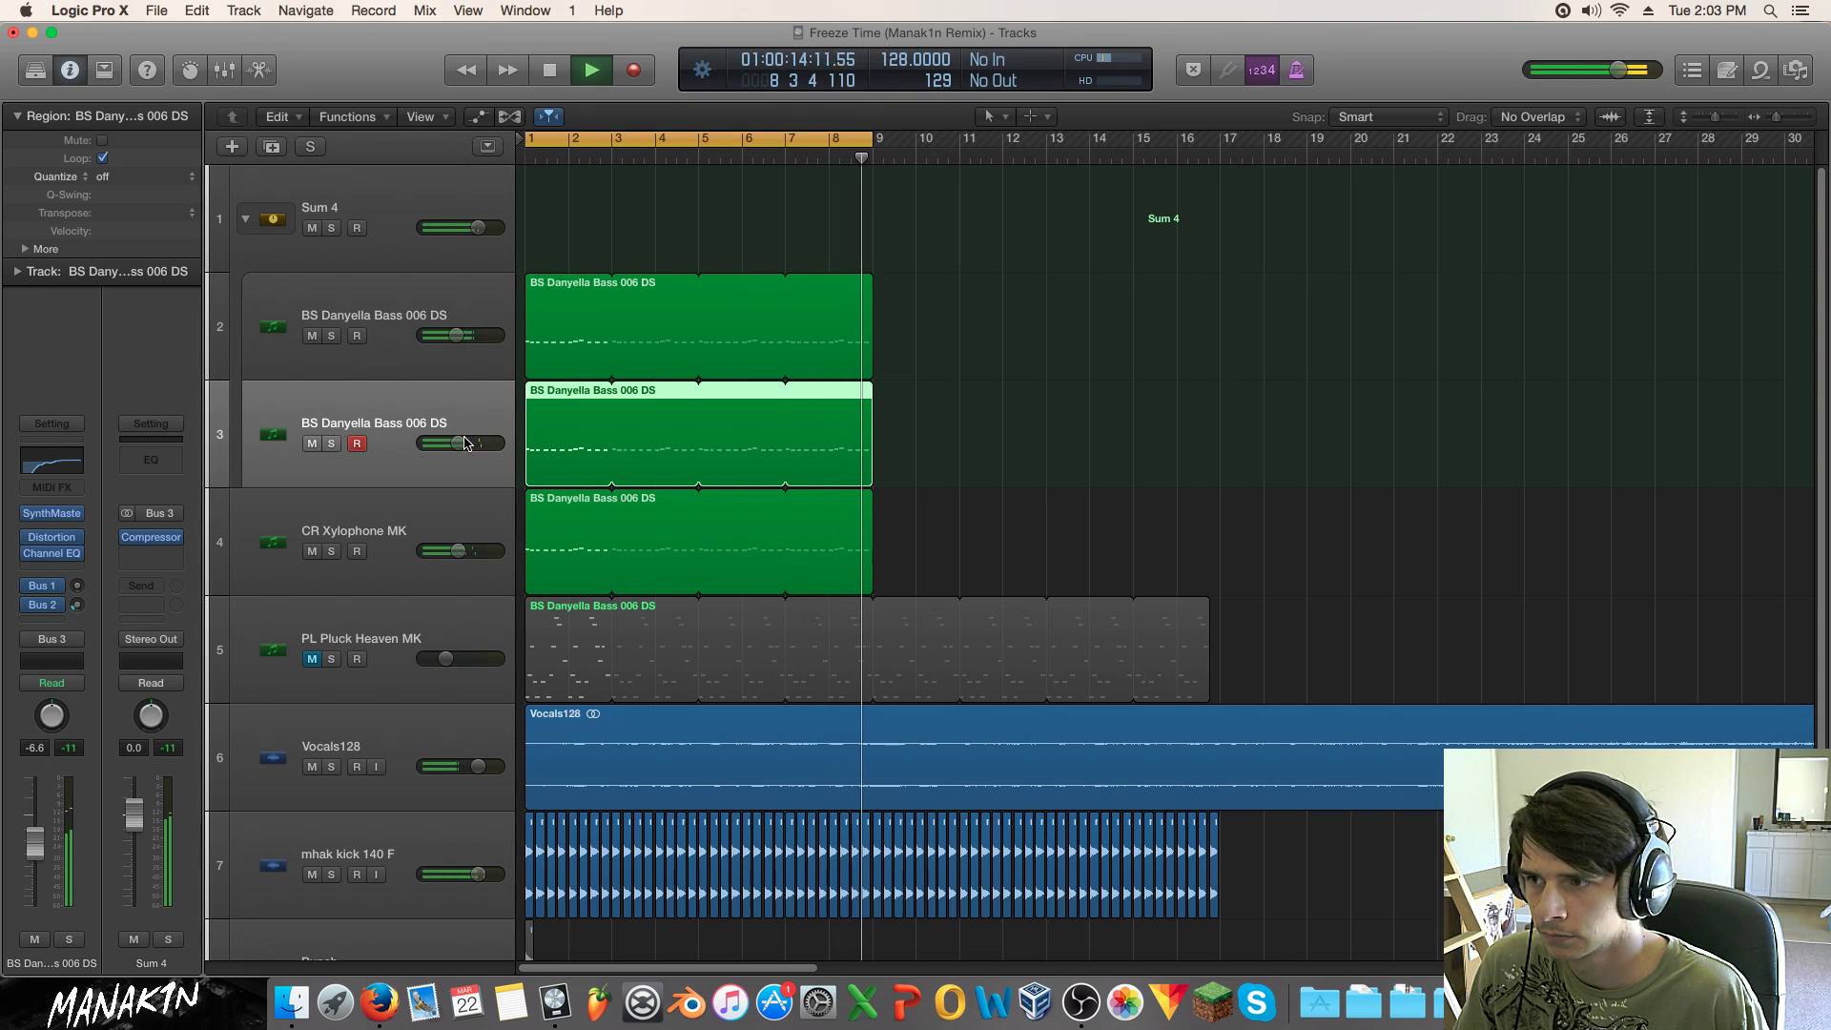
Step: Lower the bass track to -9.0 dB, duplicate it into row 3, and copy the bass region onto it
left_click_drag(456, 441, 448, 441)
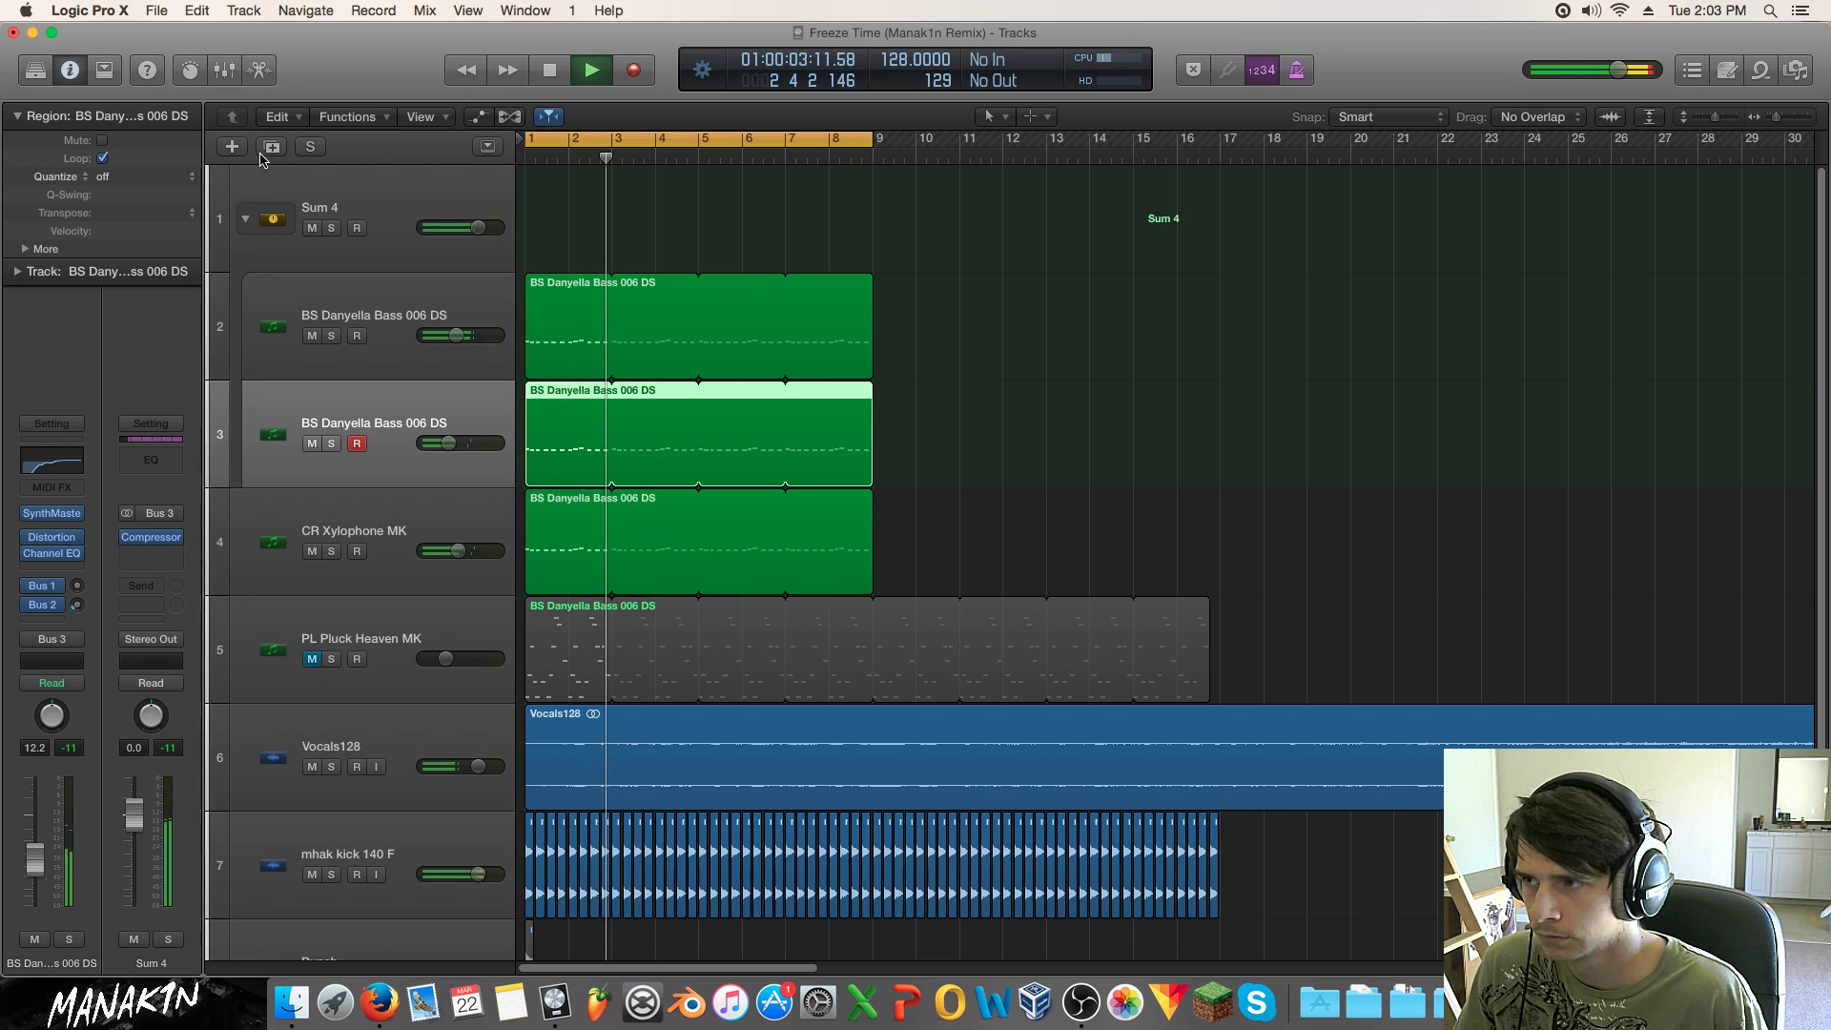
key("super+d")
left_click_drag(395, 516, 386, 394)
key("space")
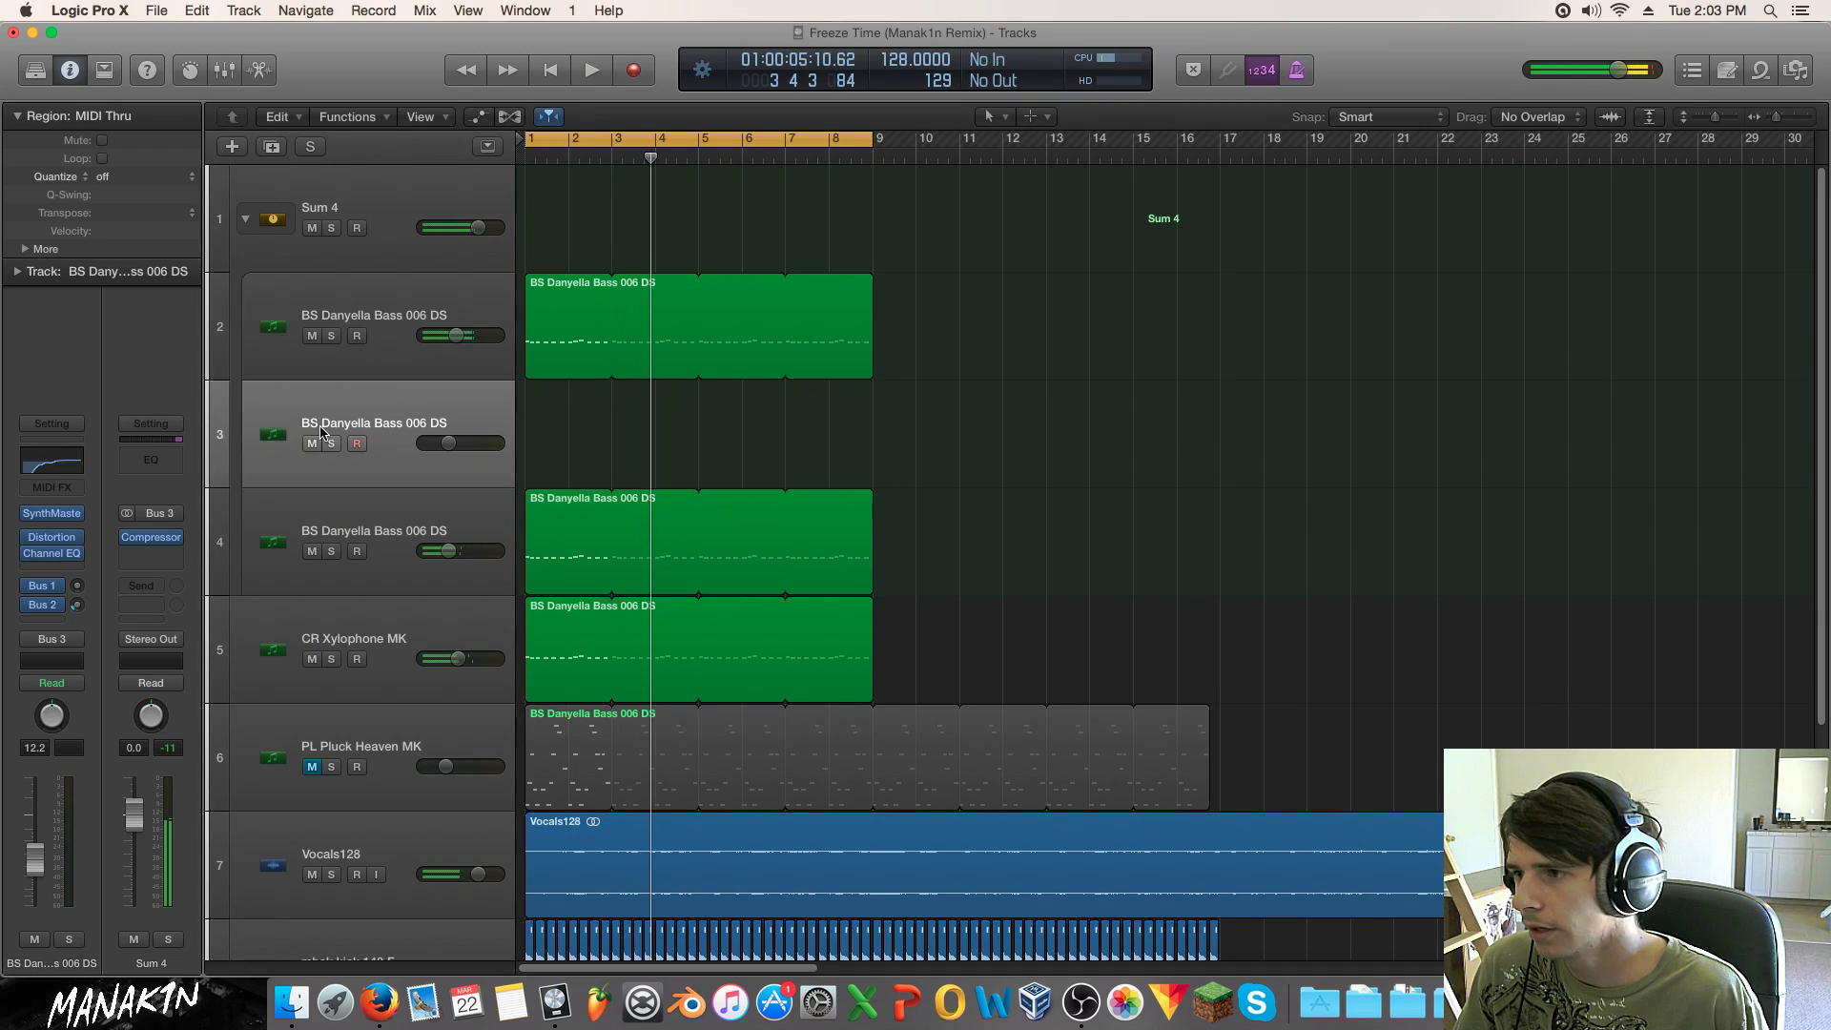
left_click_drag(558, 522, 559, 414)
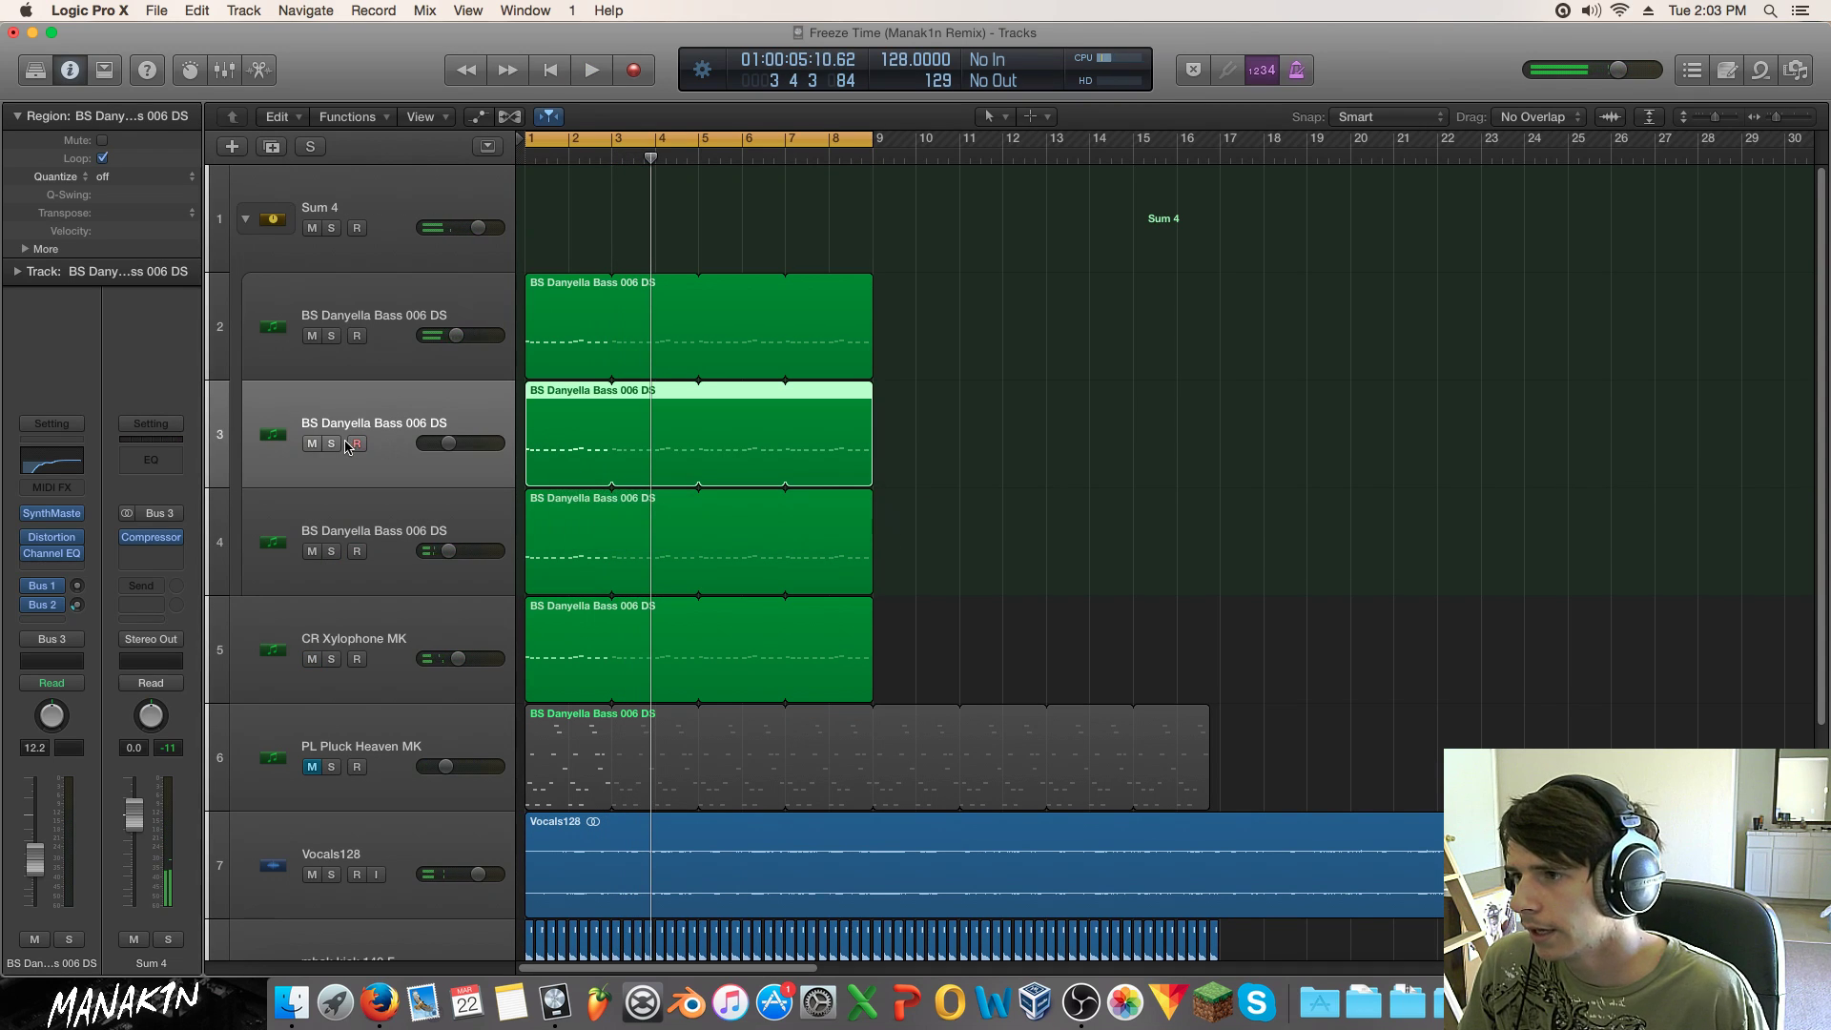
Step: Solo the third bass track and turn its SynthMaster unison off
left_click(329, 443)
key("space")
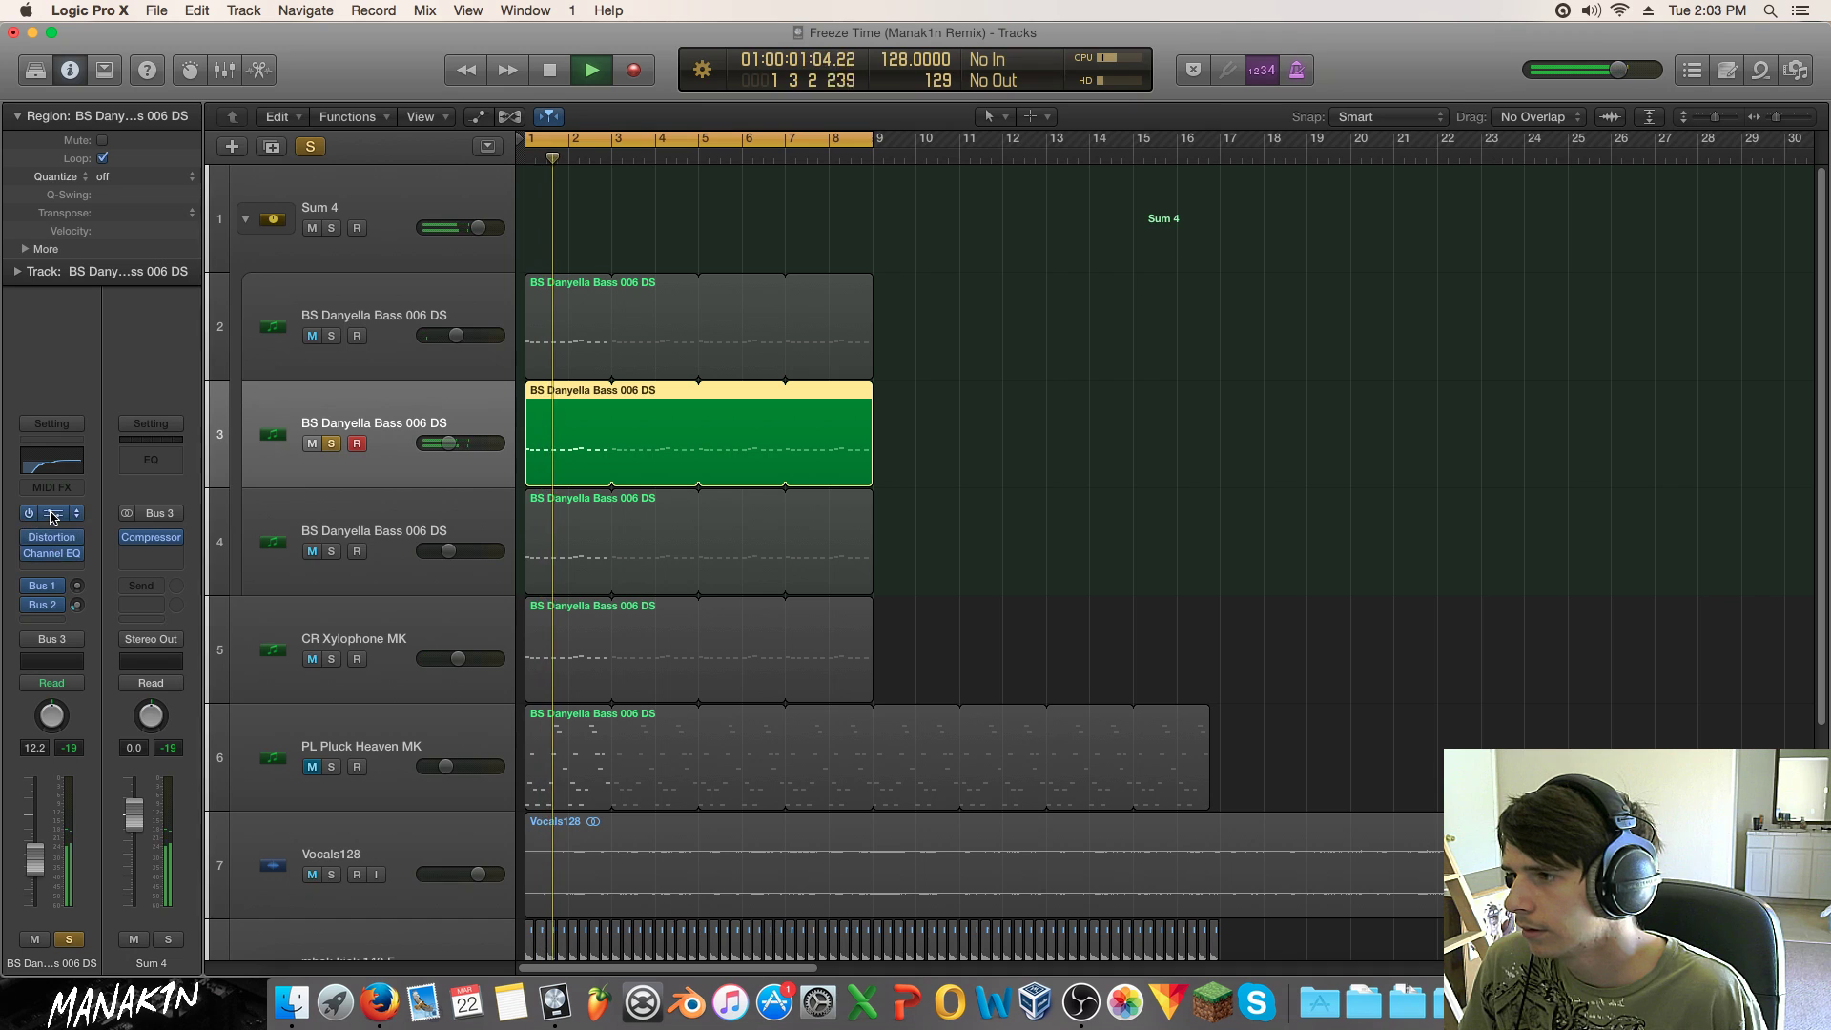
key("v")
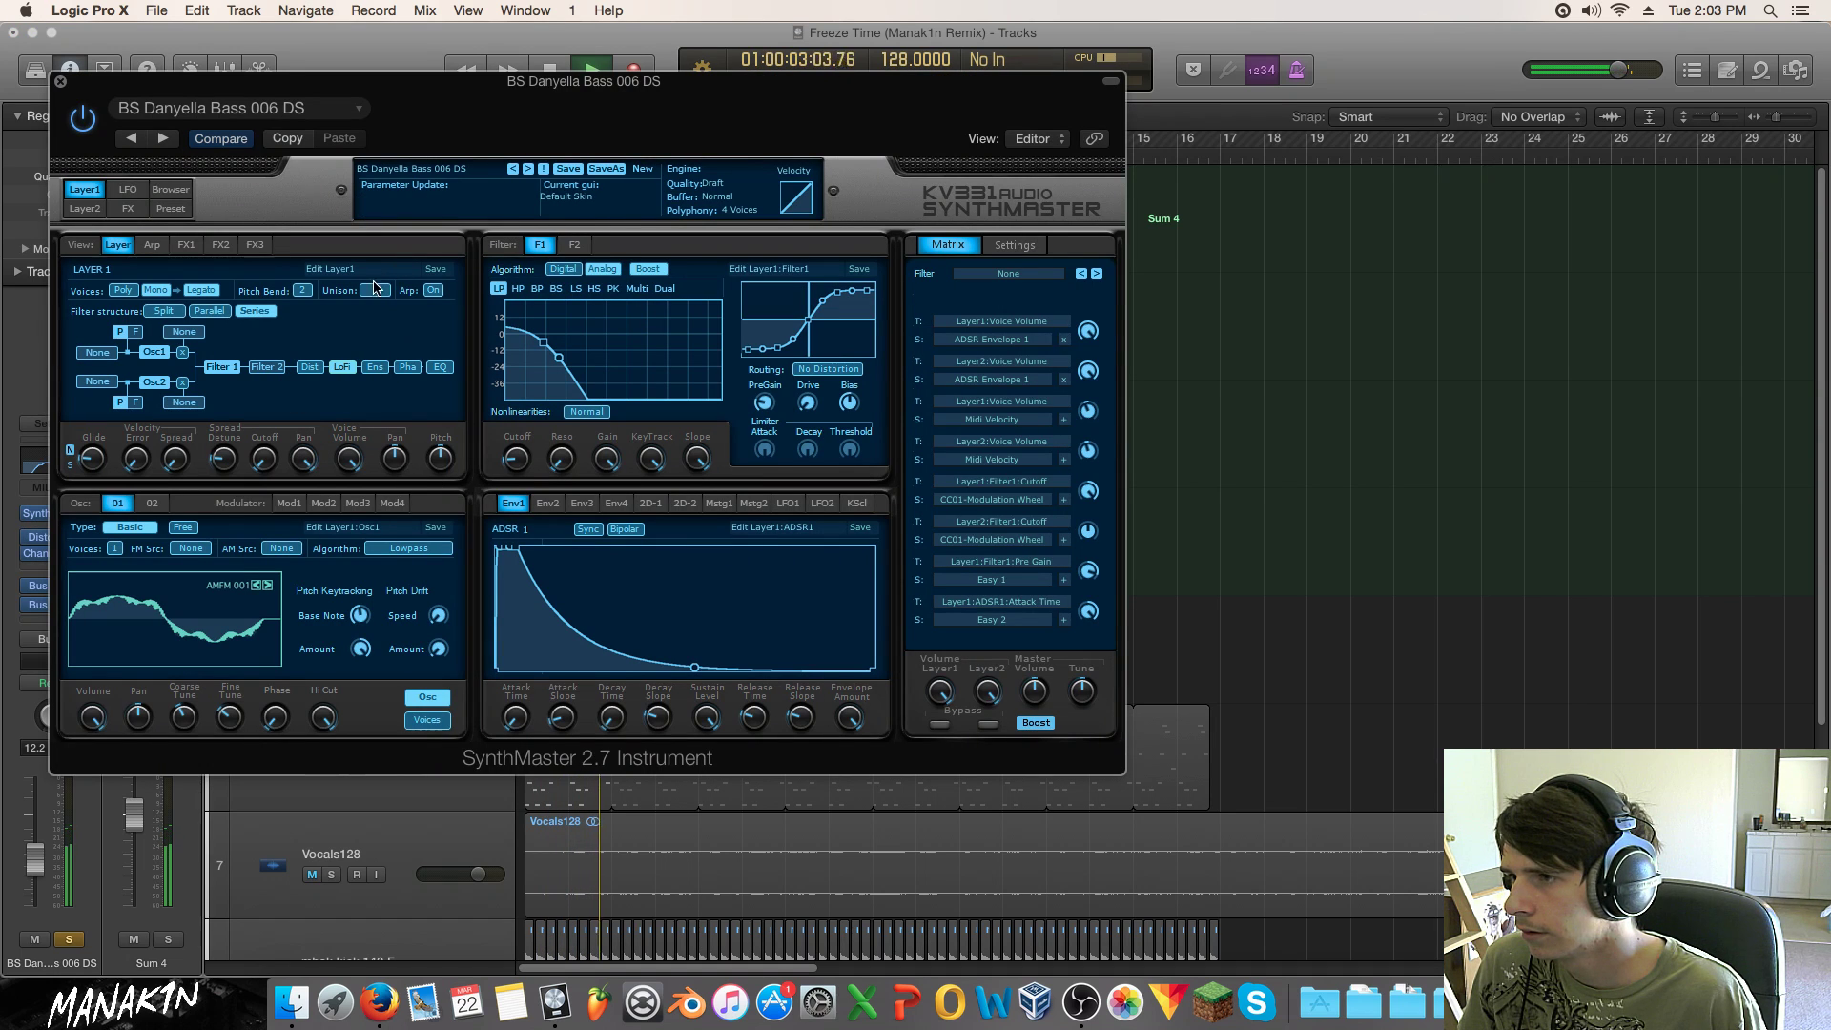
left_click(375, 290)
left_click(376, 298)
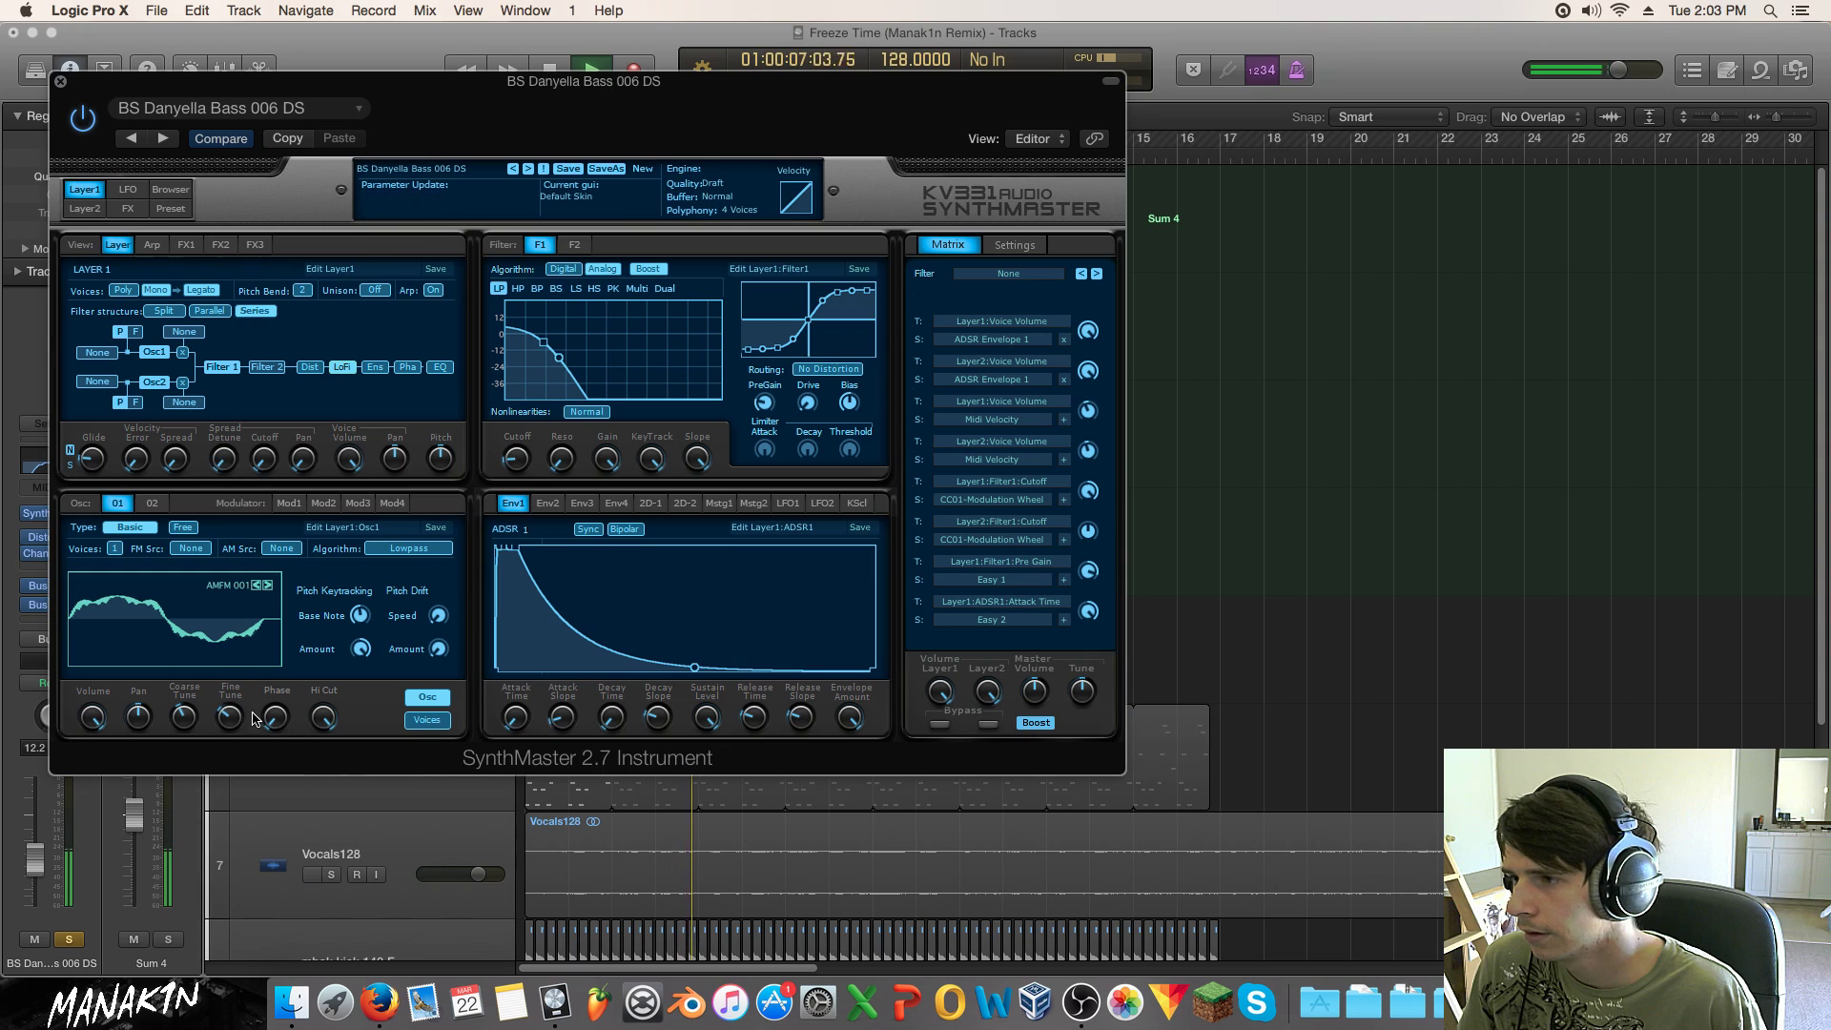
Step: Lower Osc1's coarse tuning, then check the Voices and Osc 02 settings
left_click_drag(183, 717, 186, 723)
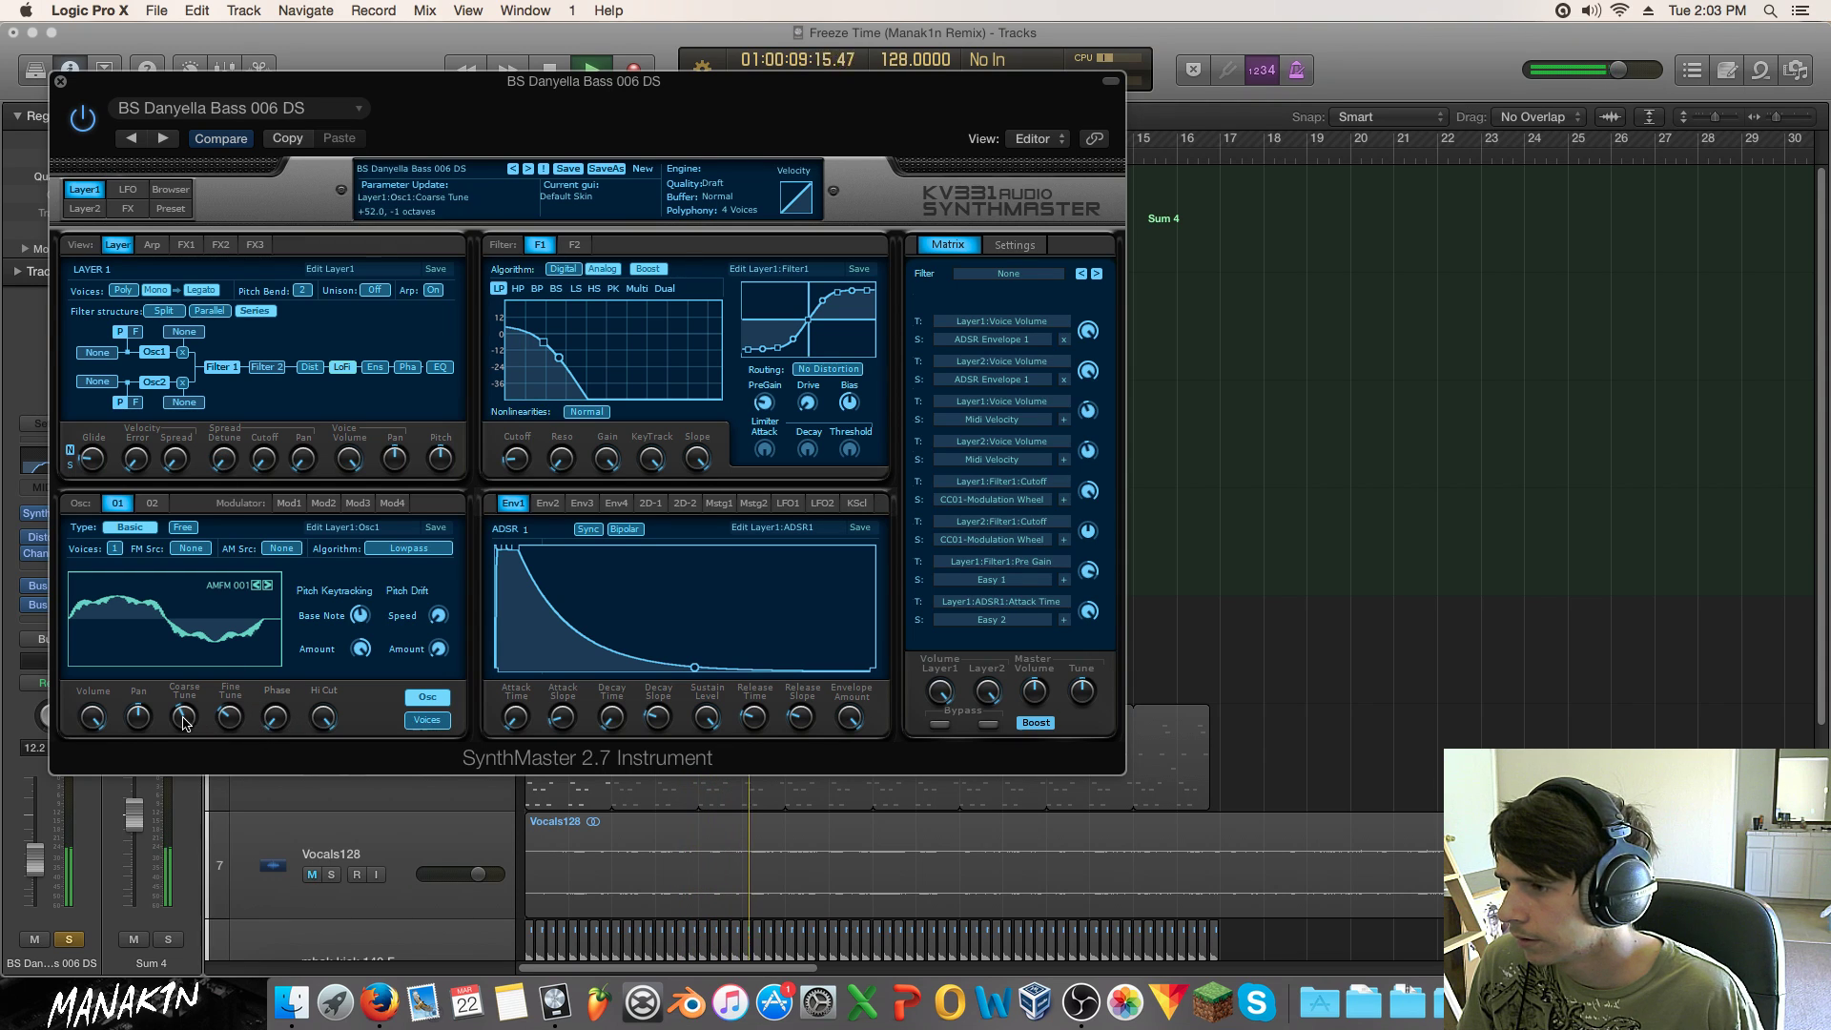
left_click(439, 720)
left_click(431, 699)
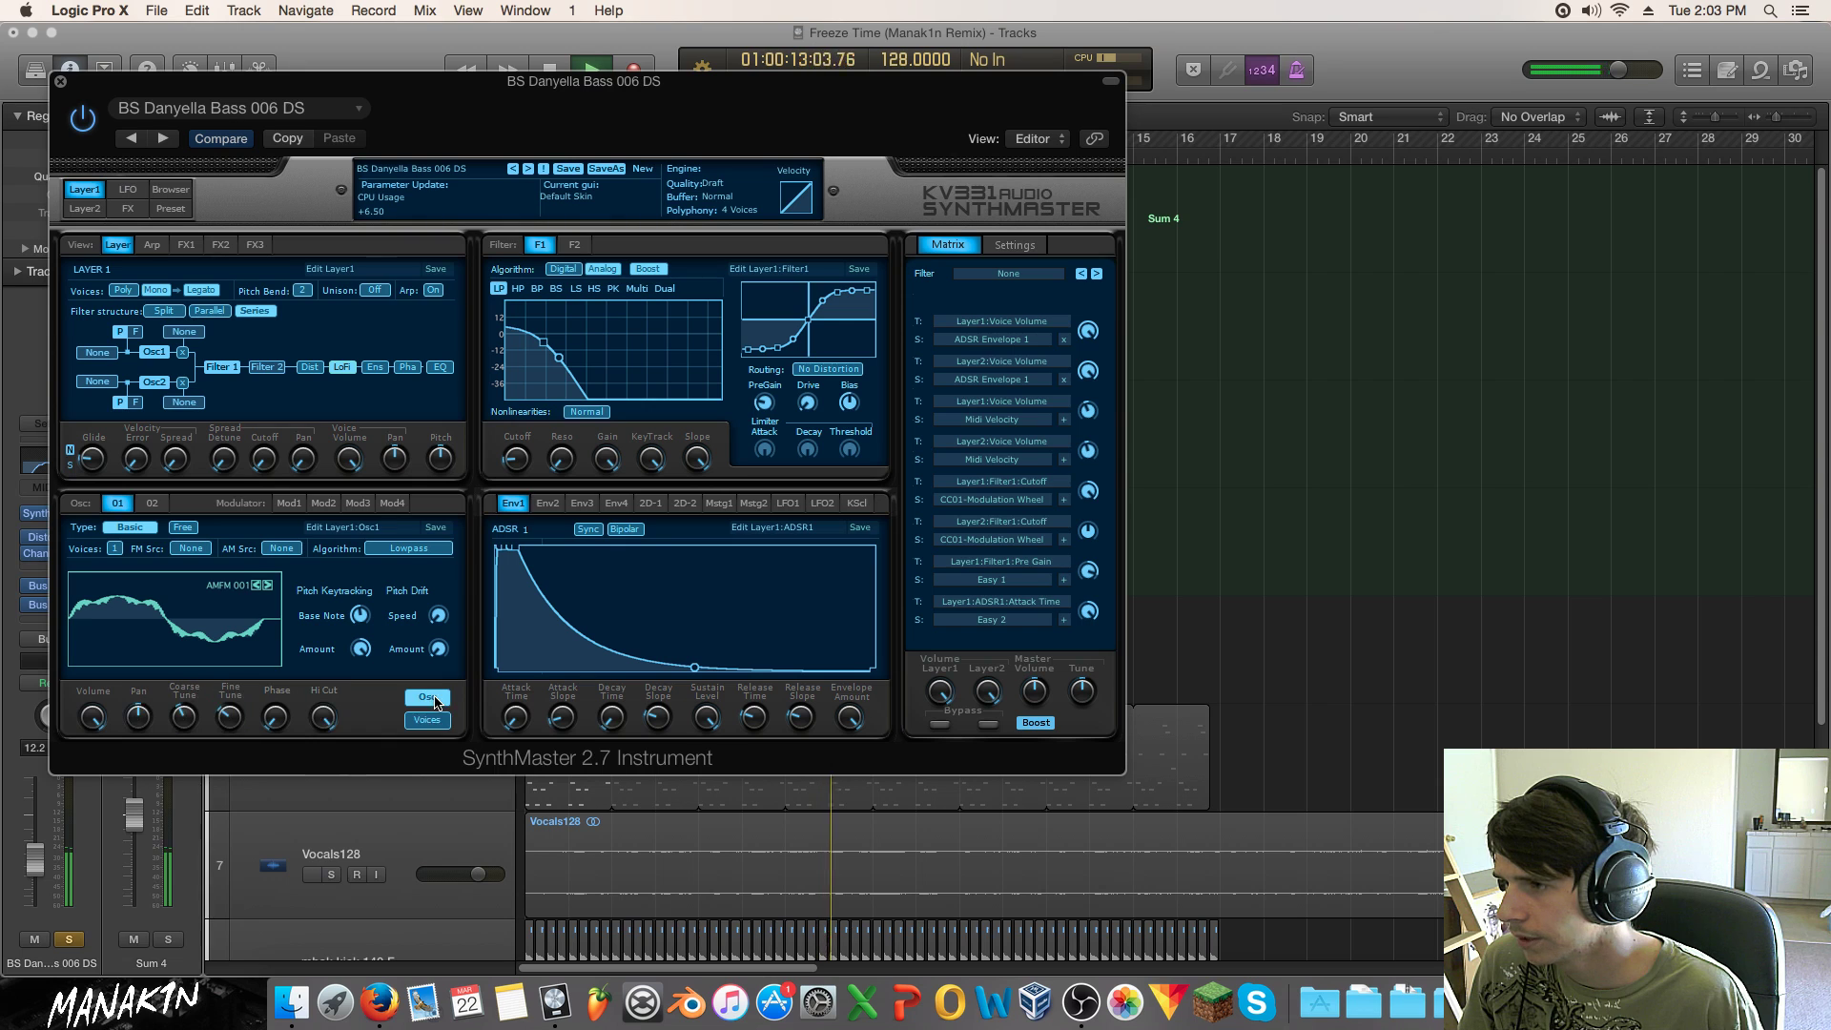
left_click(148, 504)
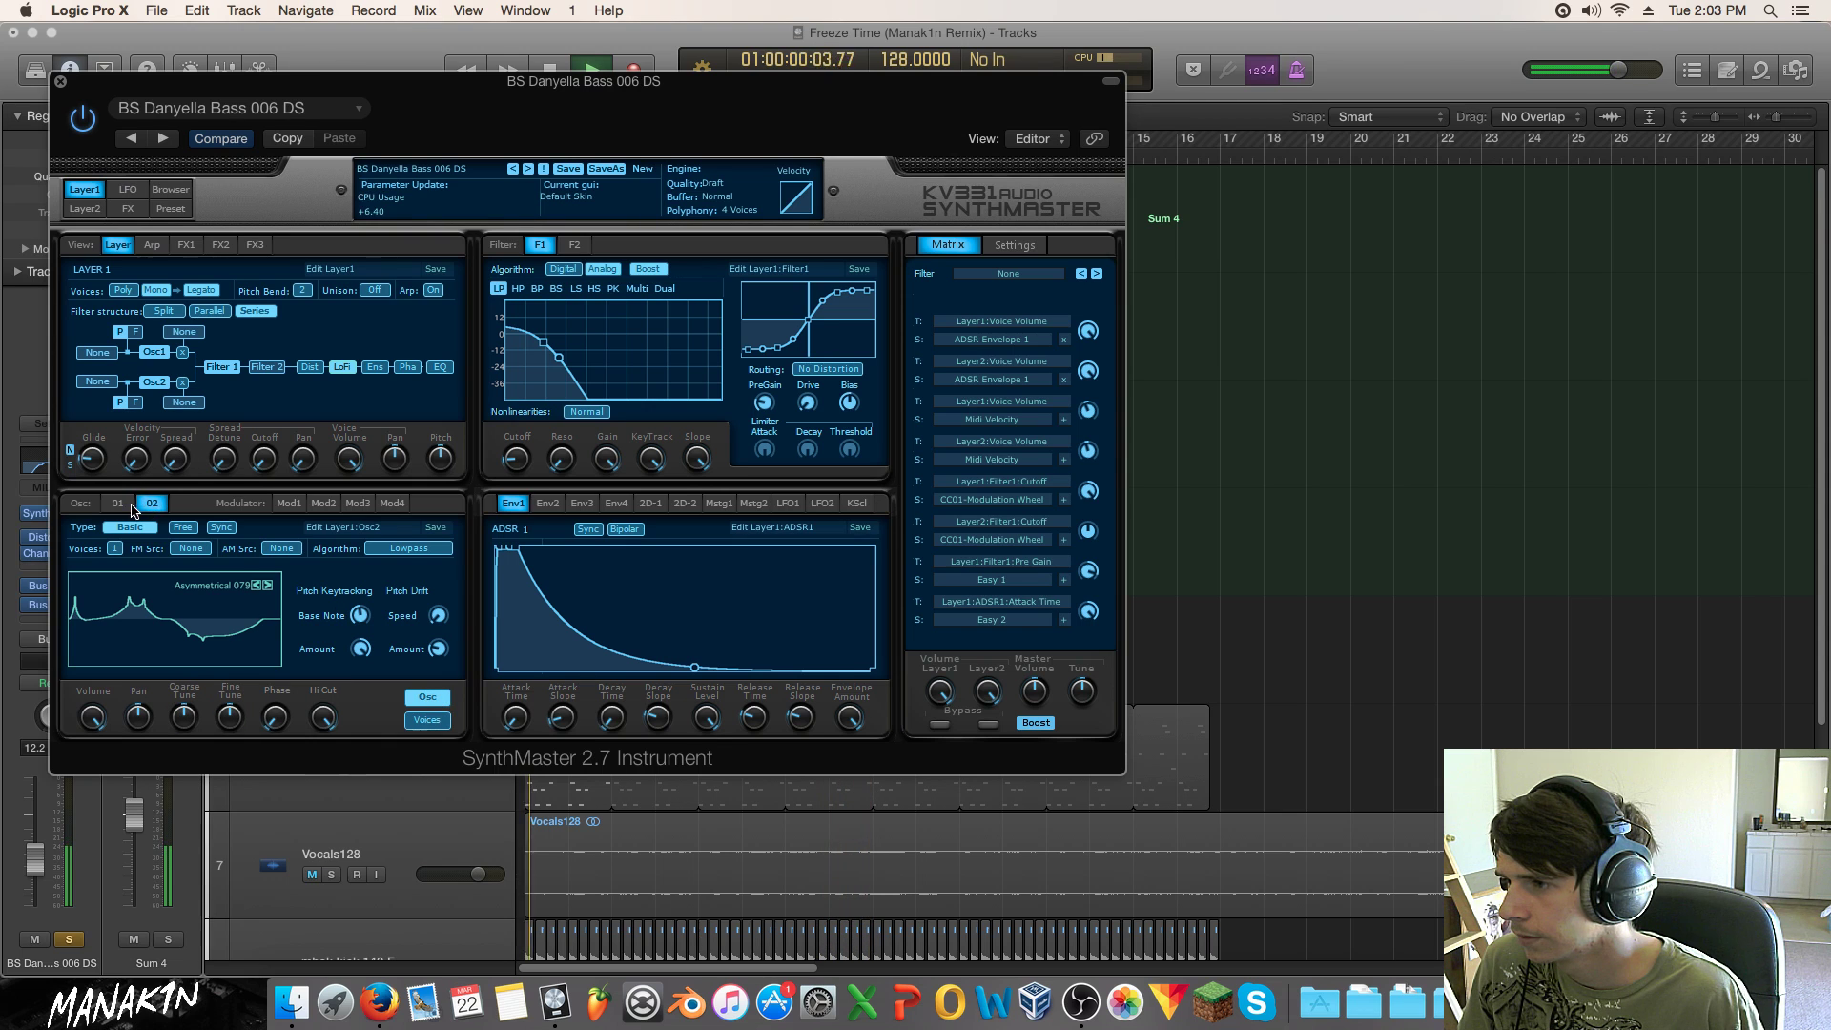
left_click(61, 81)
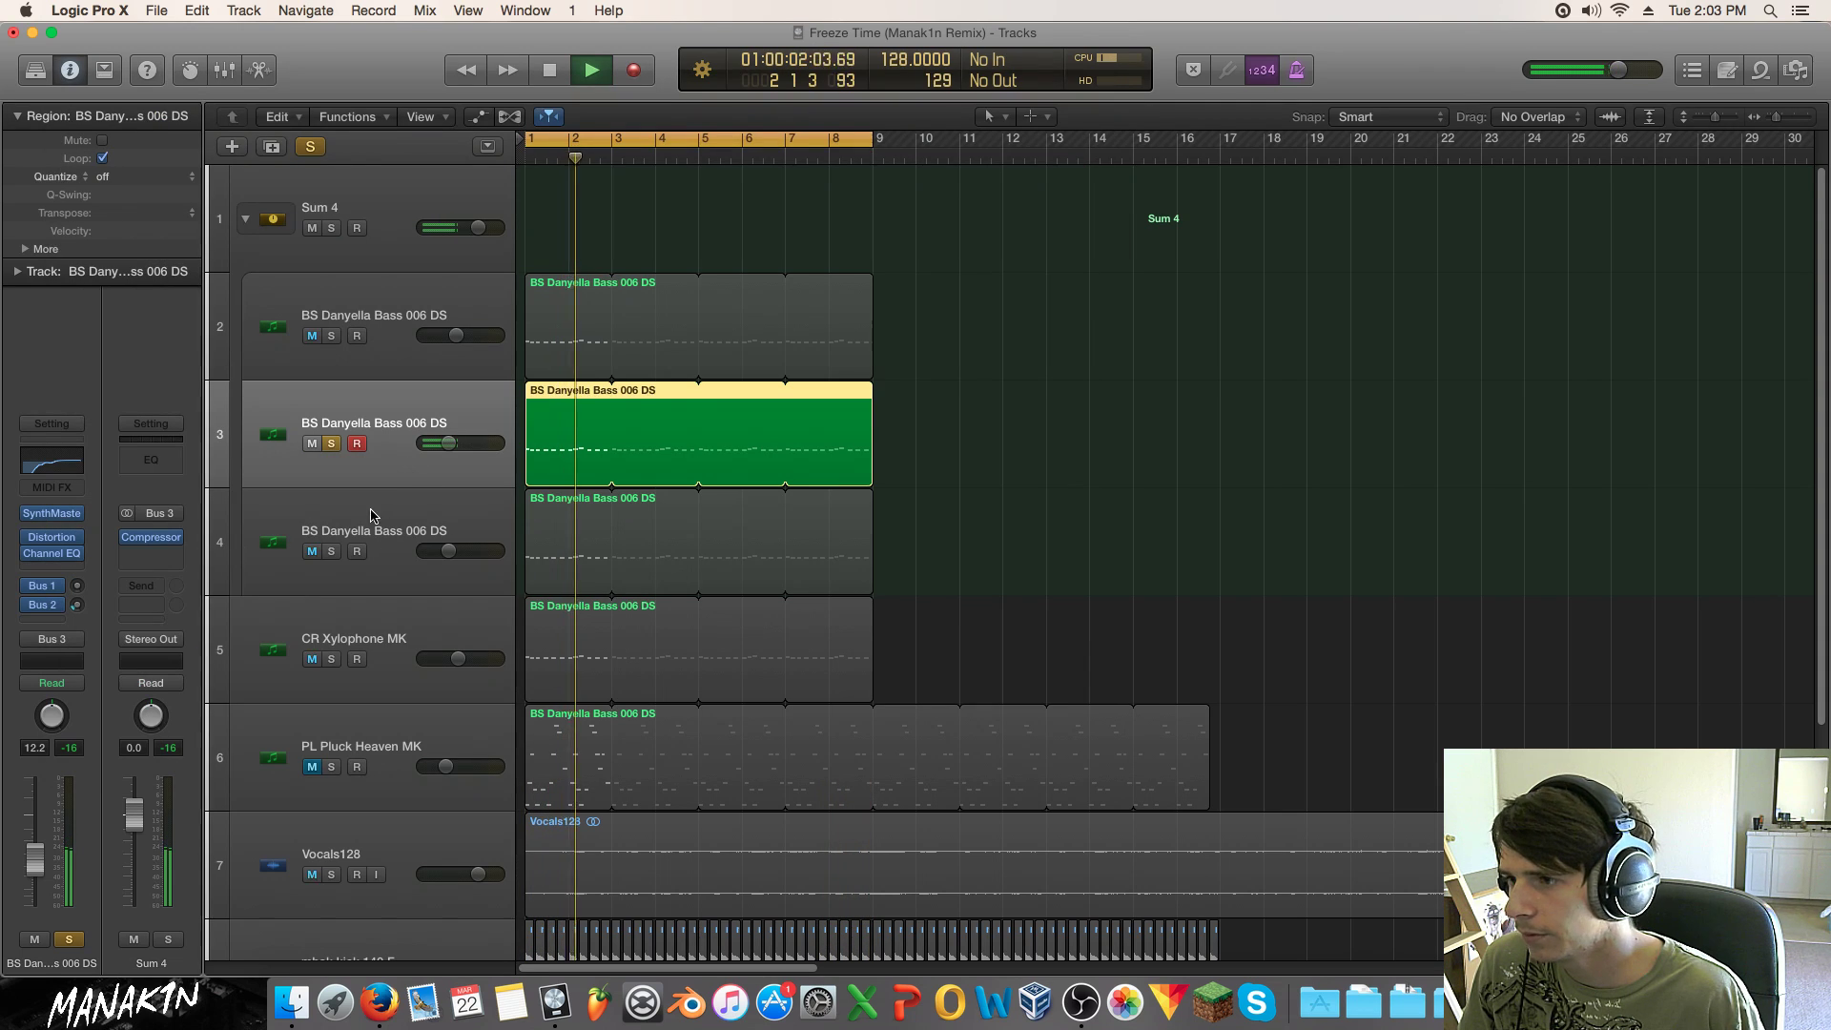
Step: Lower the fourth bass track to about -12.4 dB, then clear all solos and stop playback
left_click(329, 551)
left_click_drag(448, 551, 444, 551)
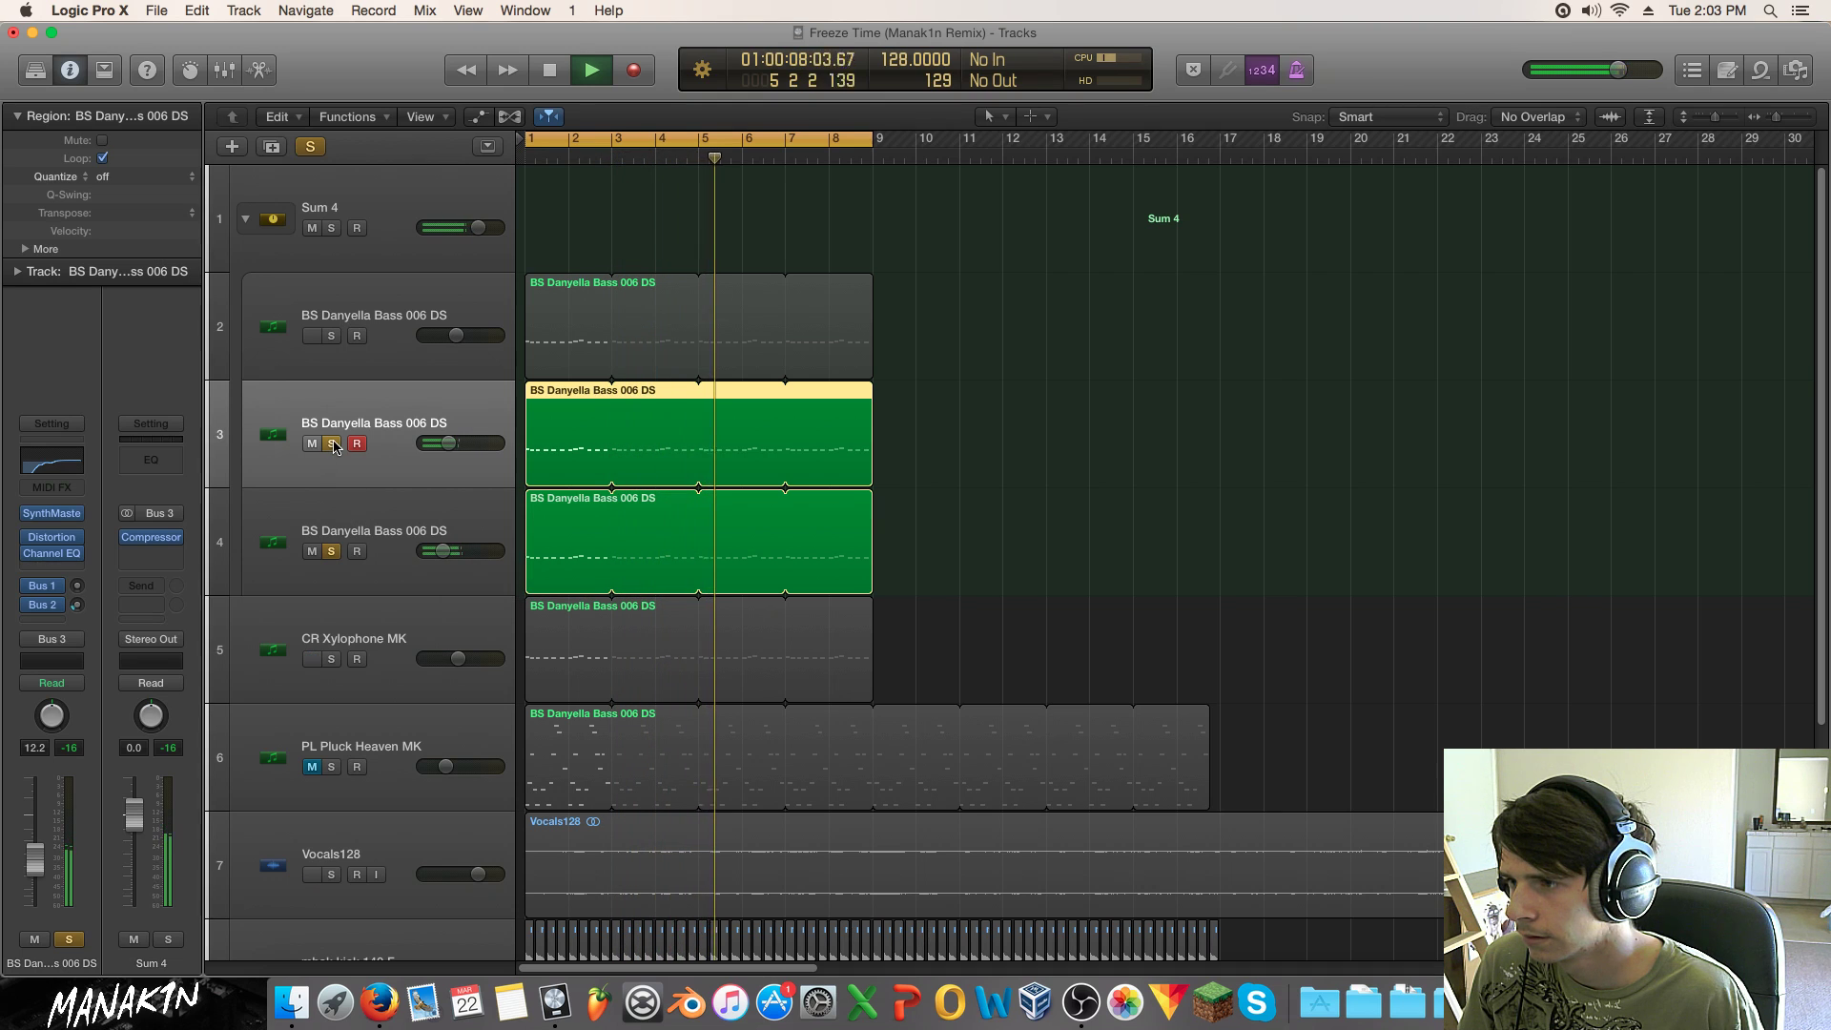
left_click(331, 551)
left_click(331, 551)
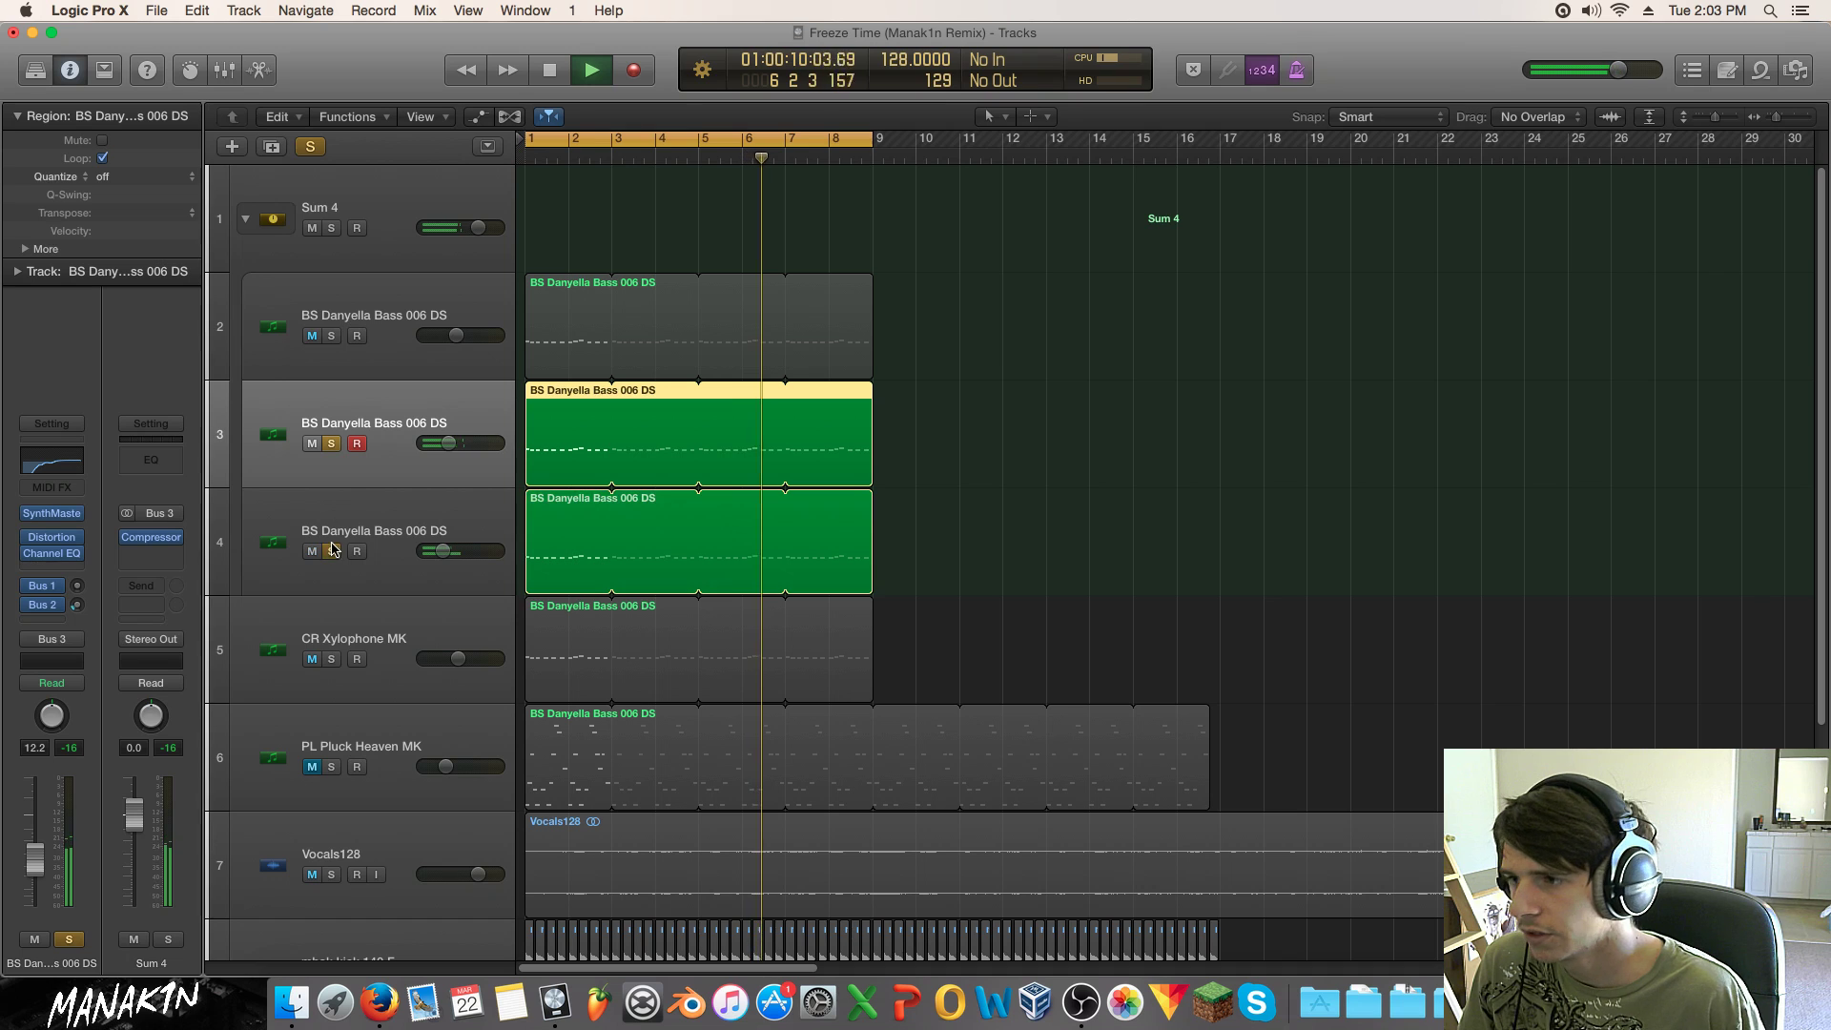
left_click(310, 147)
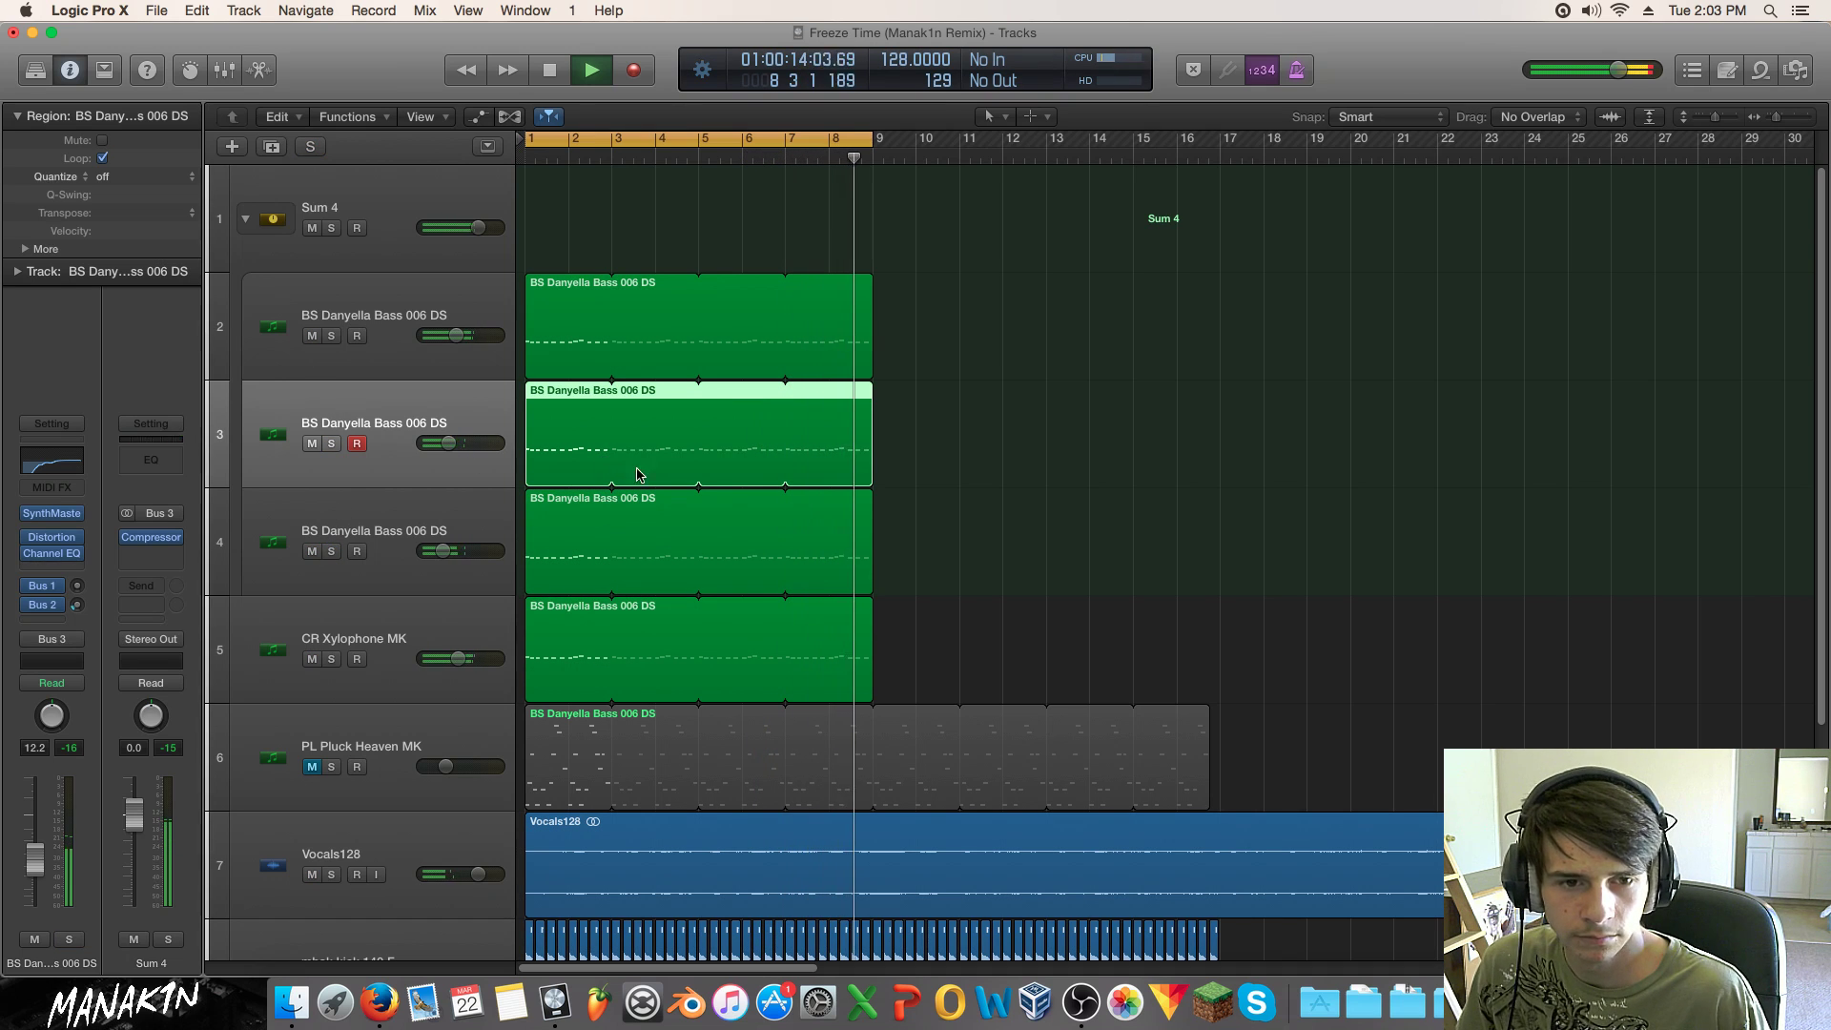
key("space")
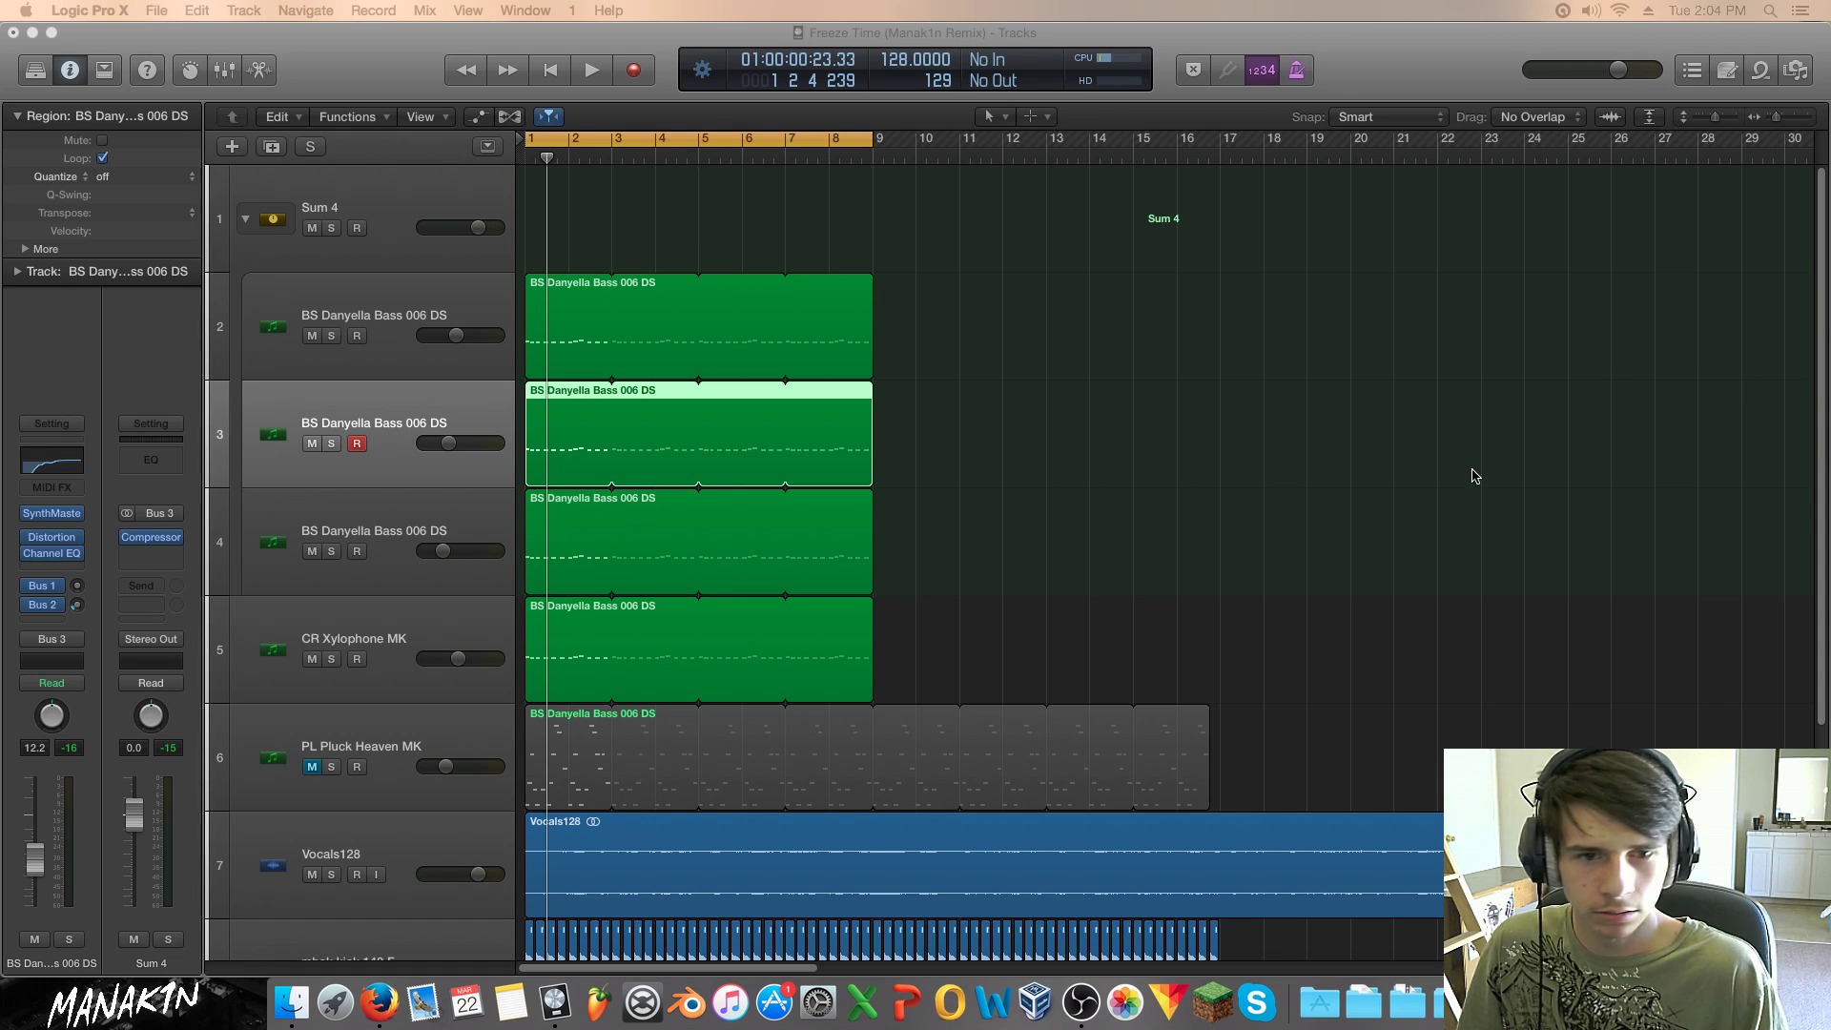
Step: Collapse the Sum 4 track stack and restart playback from the project start
scroll(1399, 479, "down", 1)
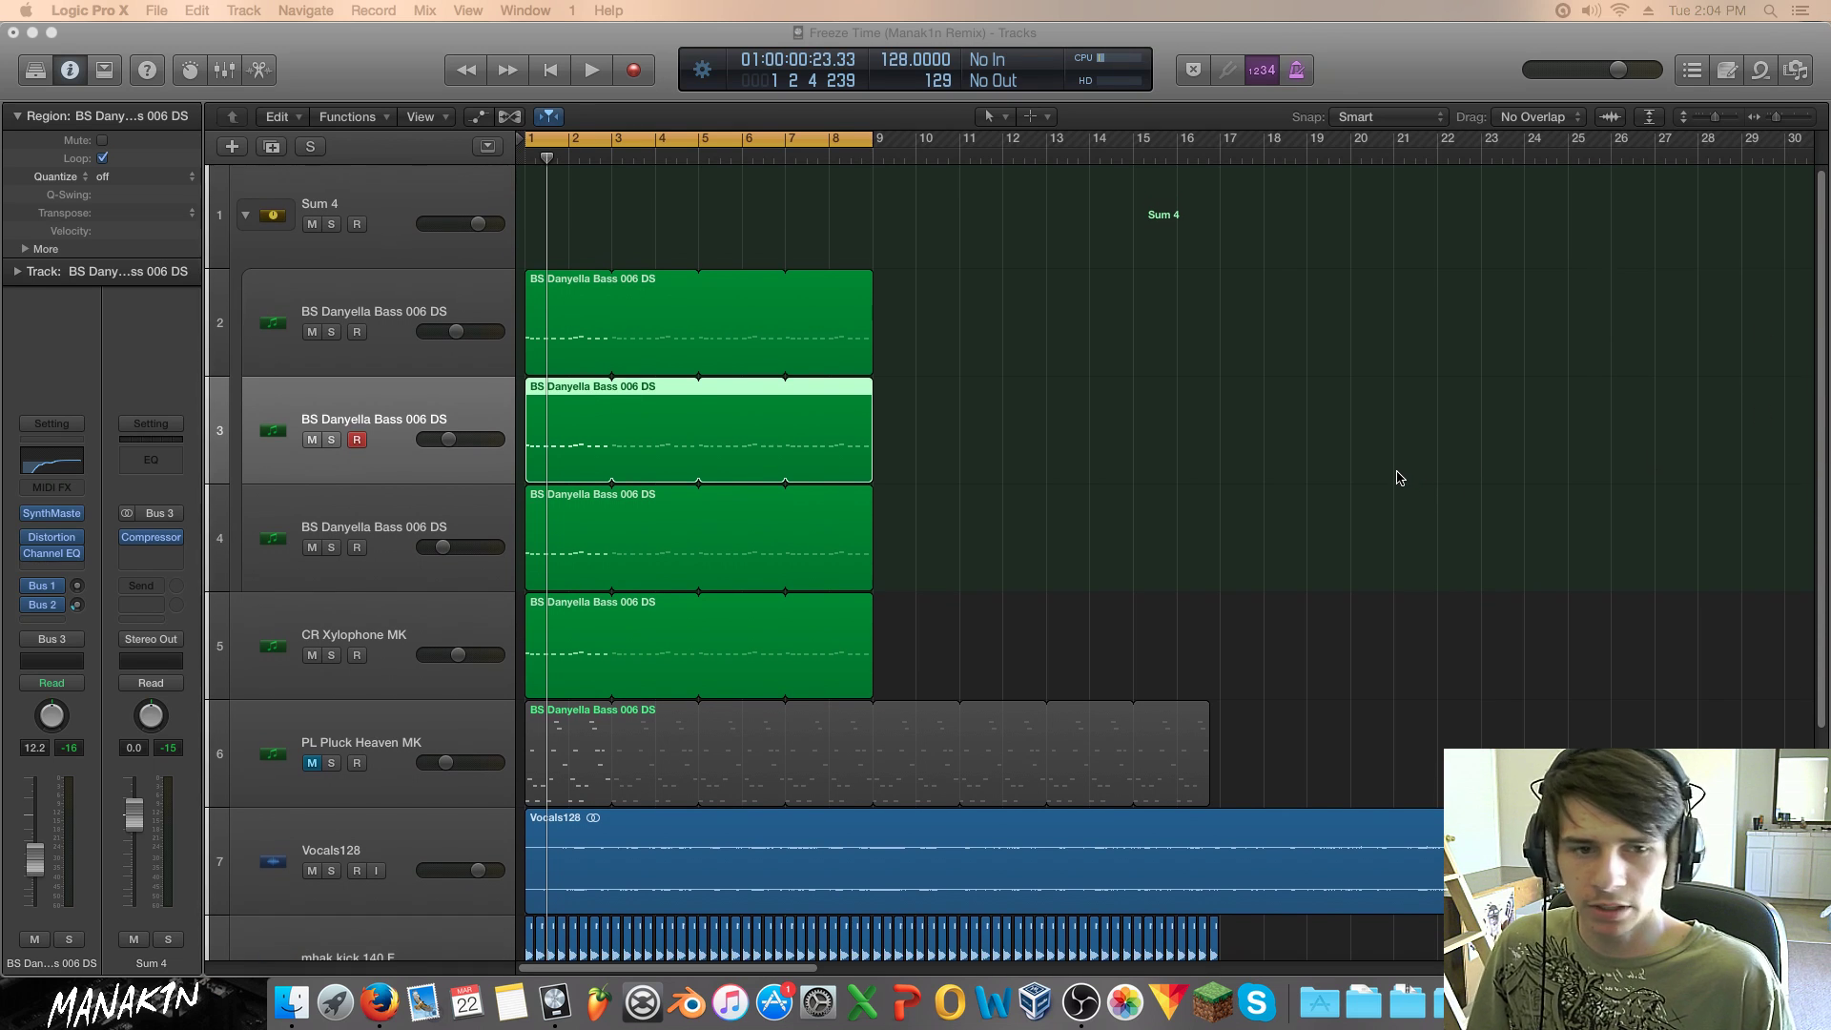
left_click(1390, 472)
key("Return")
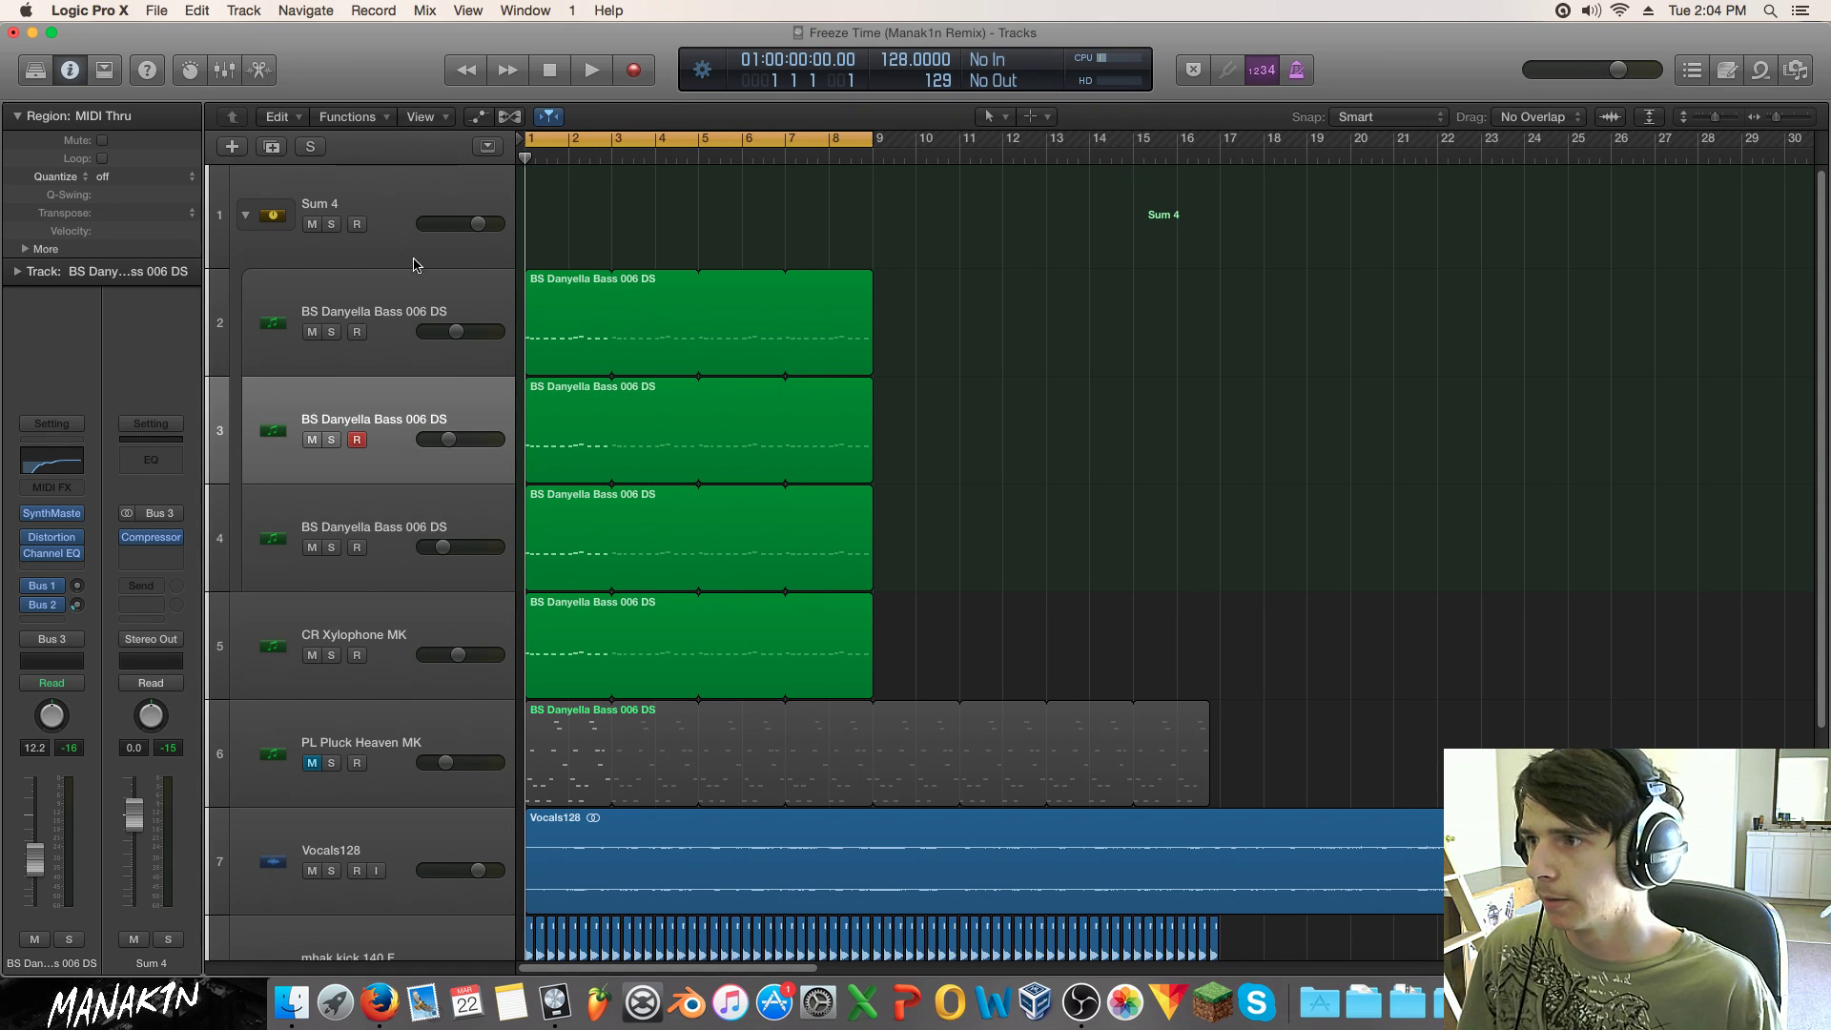
left_click(248, 218)
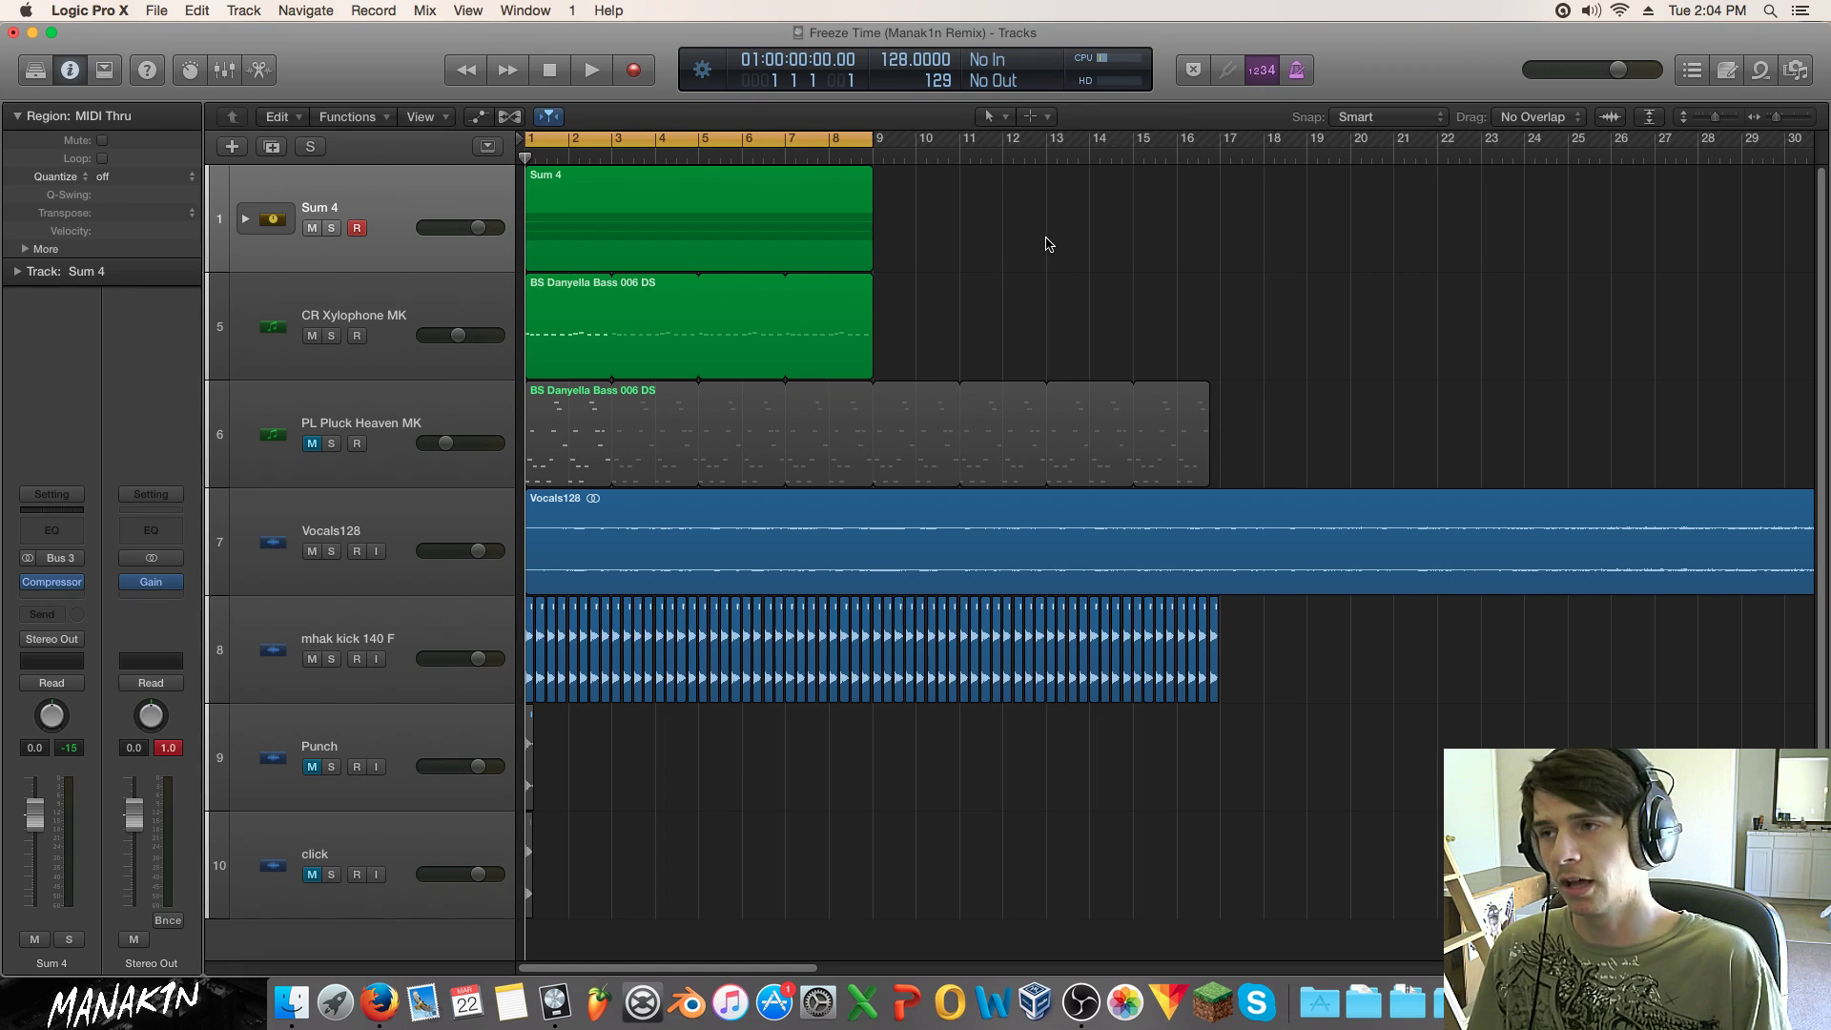
key("space")
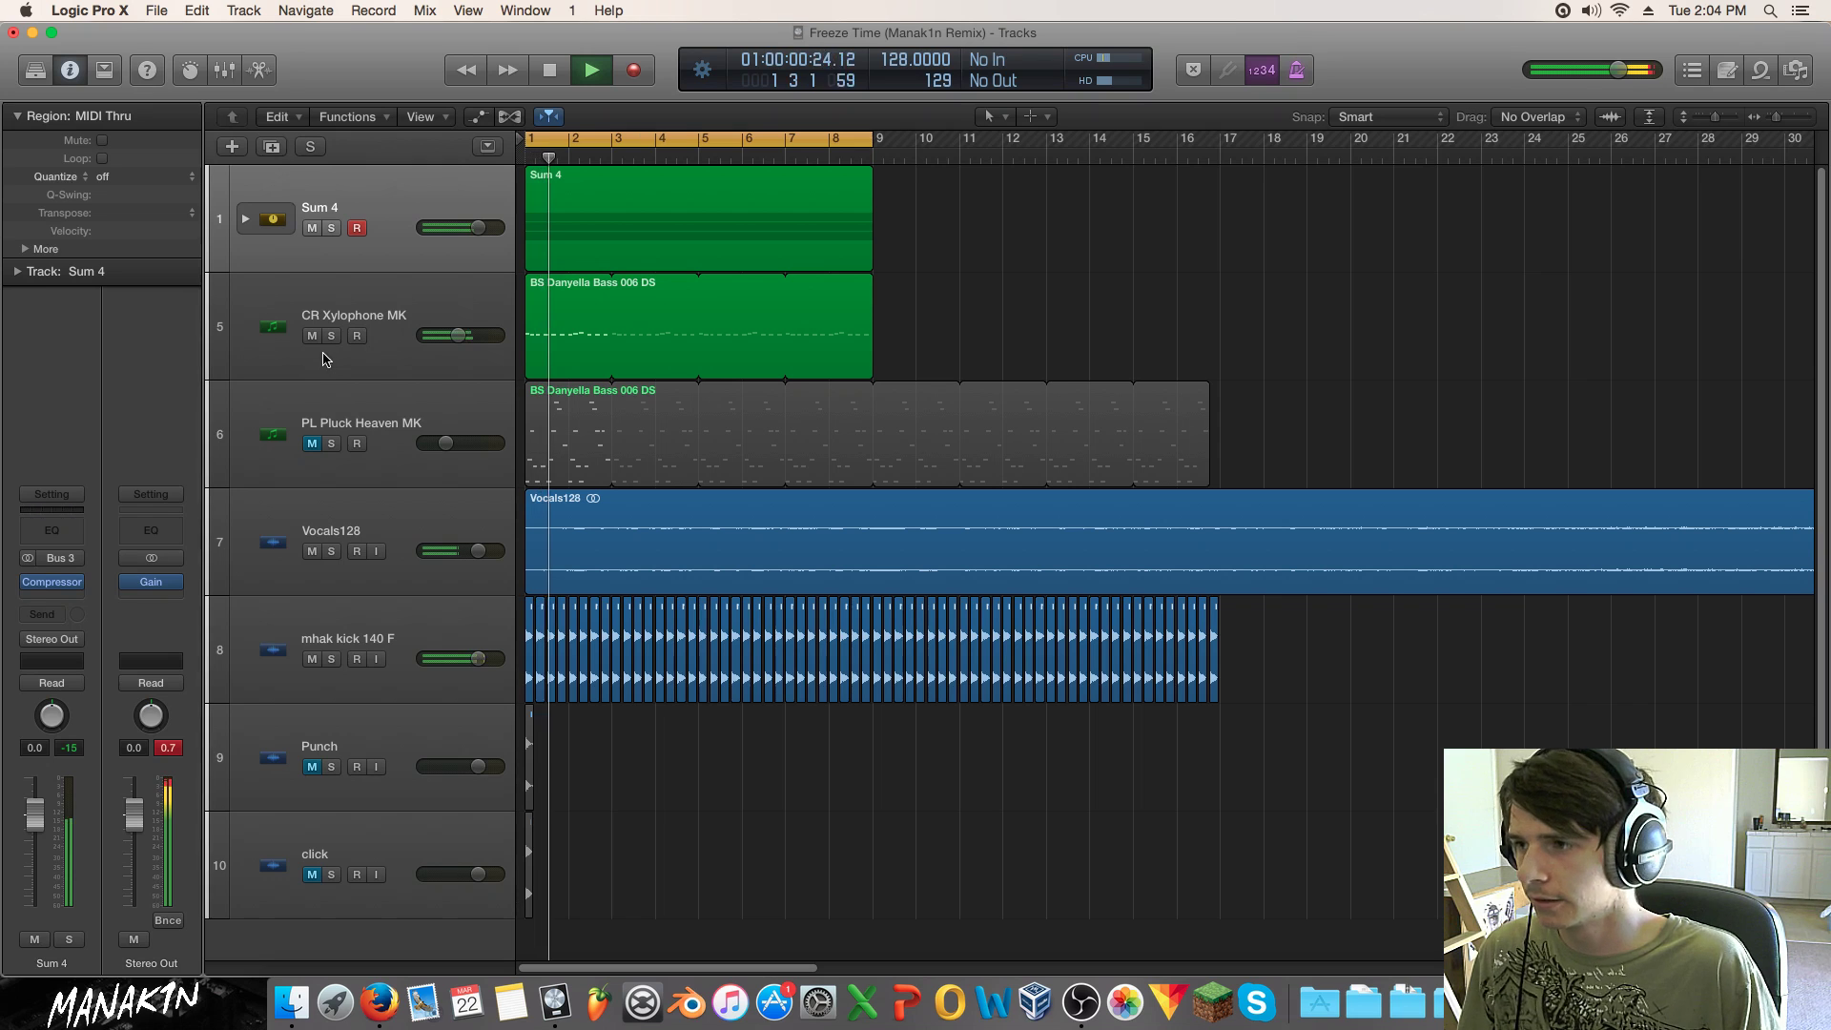
Step: Solo CR Xylophone MK and, in its Channel EQ, dip around 192 Hz and boost around 730 Hz
left_click(332, 336)
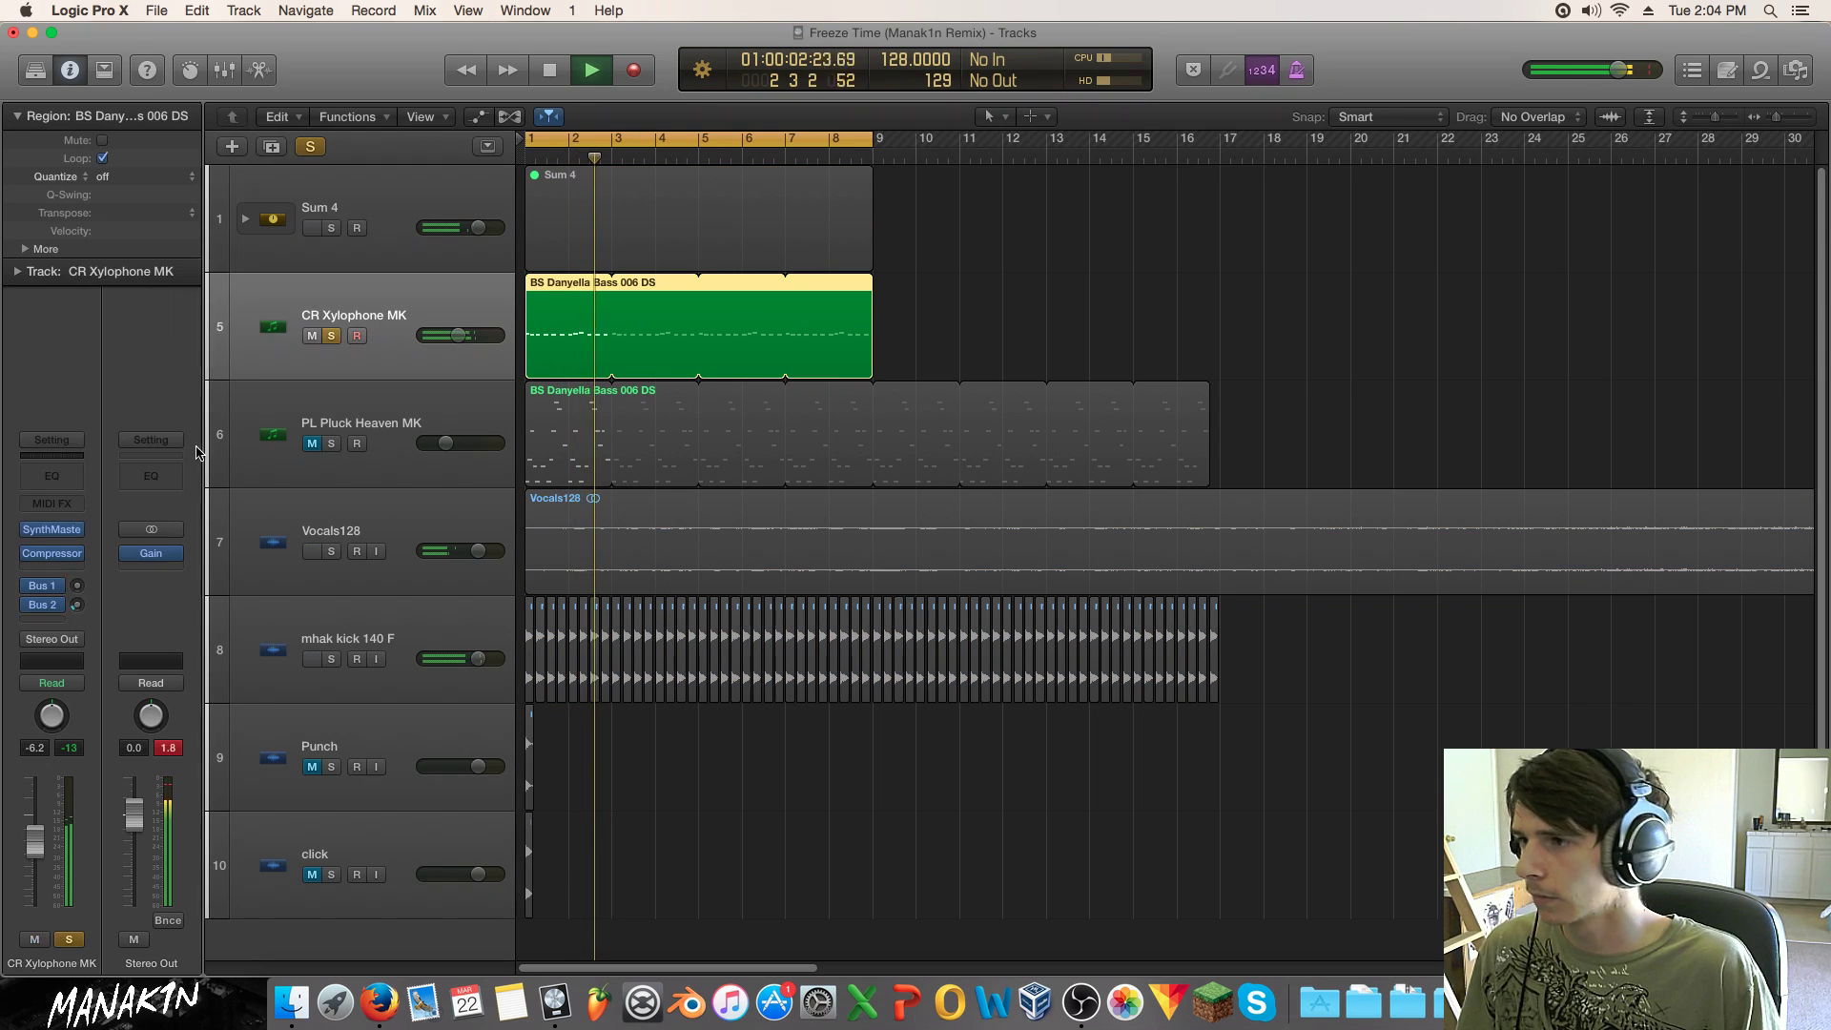
left_click(286, 355)
left_click(55, 477)
left_click_drag(430, 237, 399, 401)
left_click_drag(550, 341, 632, 321)
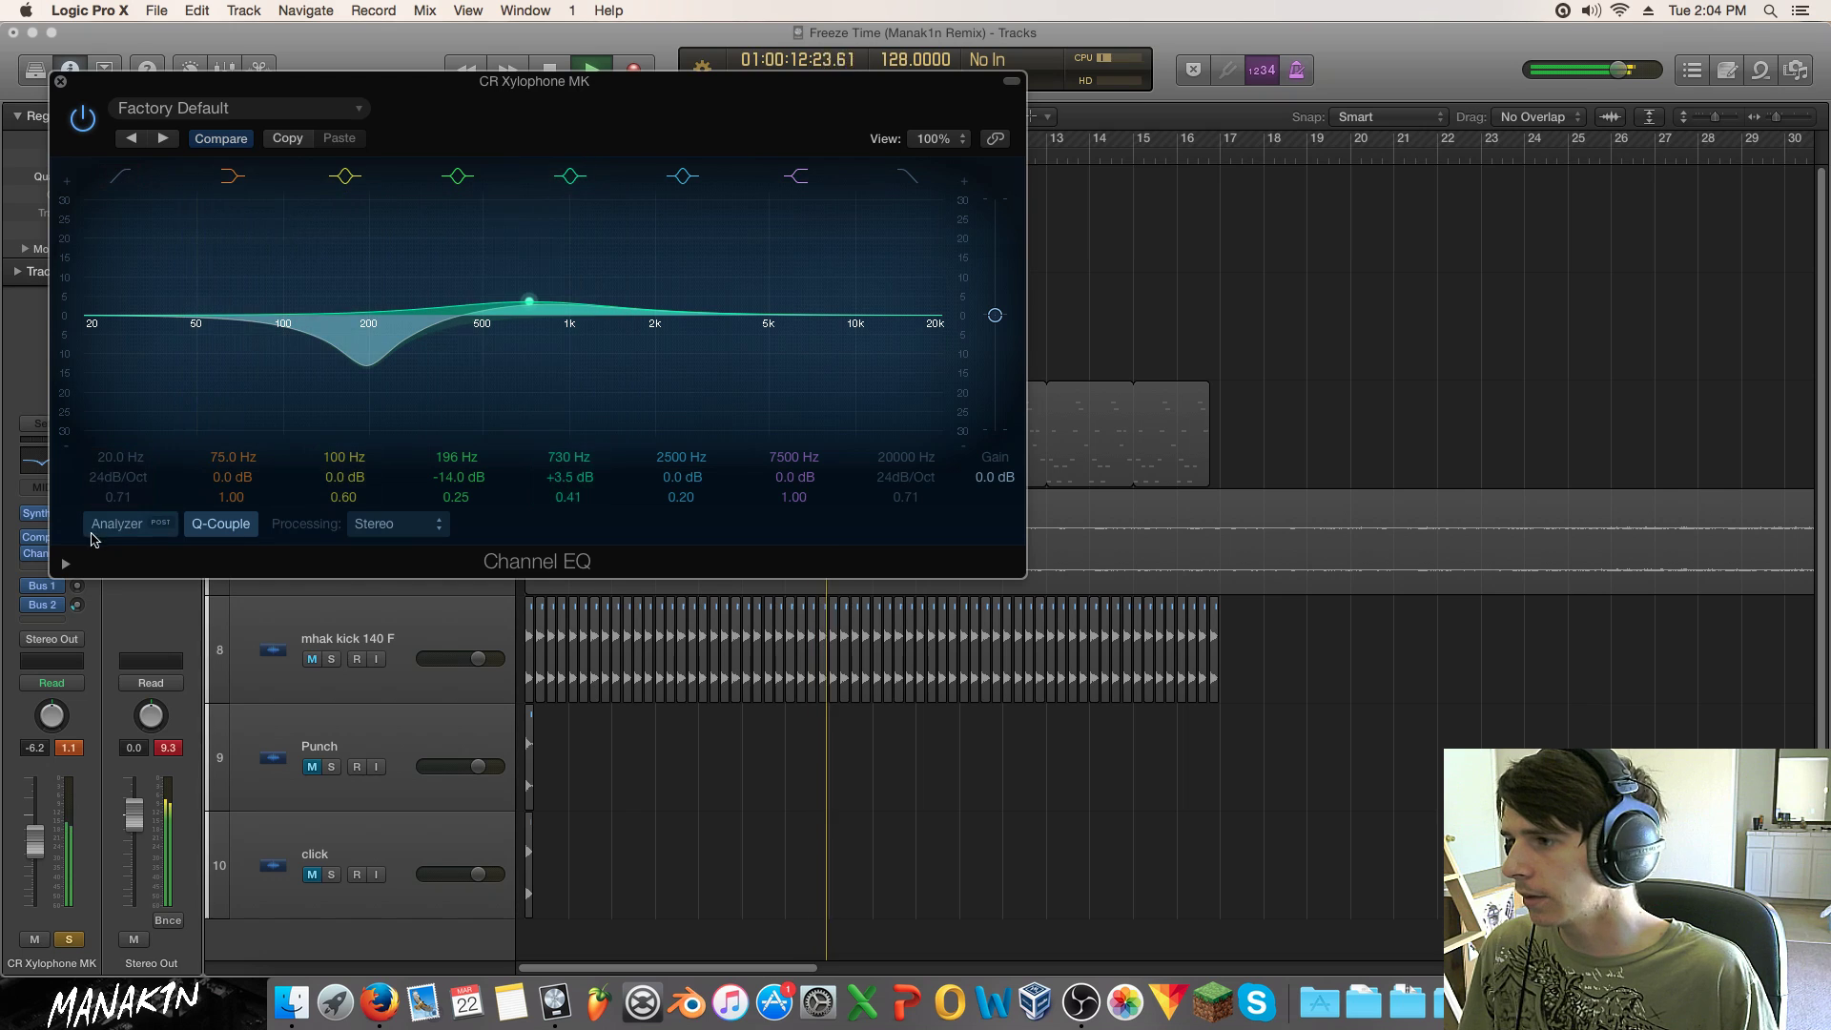
Step: Turn on the EQ analyzer, narrow the midrange boost and set it to +6 dB at 295 Hz
left_click(117, 523)
left_click(66, 564)
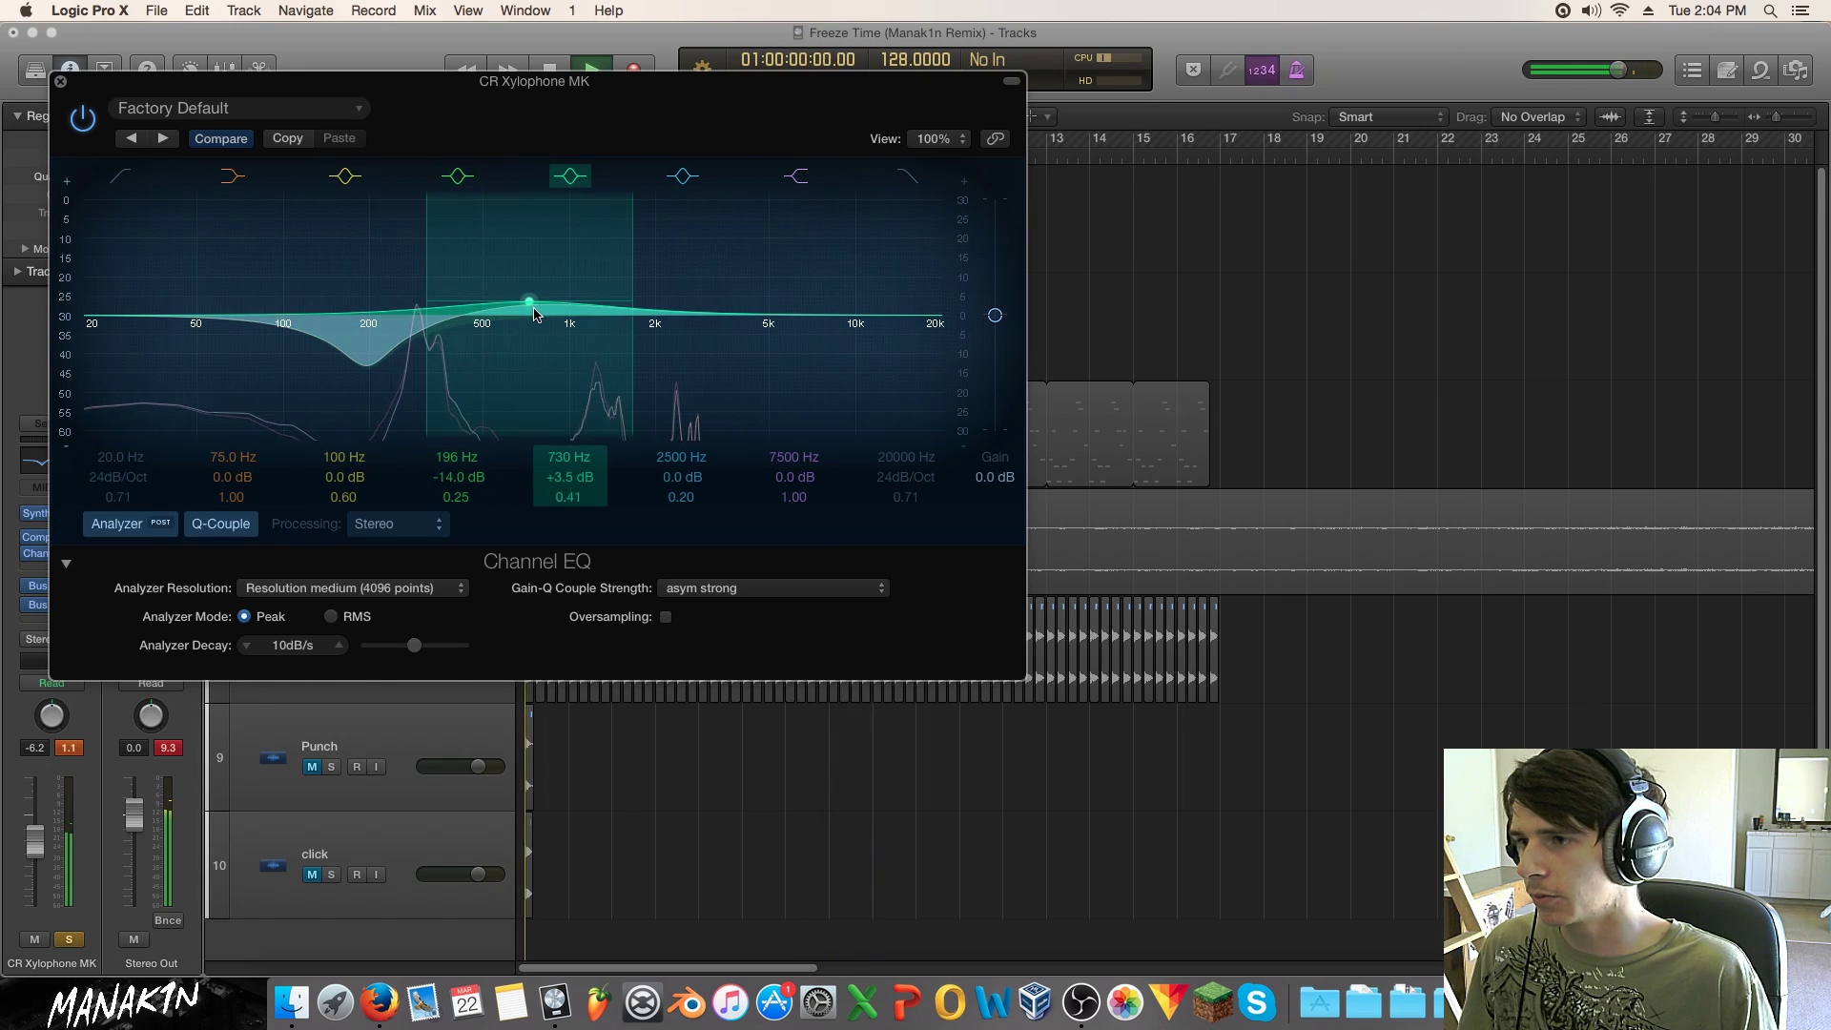
left_click_drag(633, 305, 470, 326)
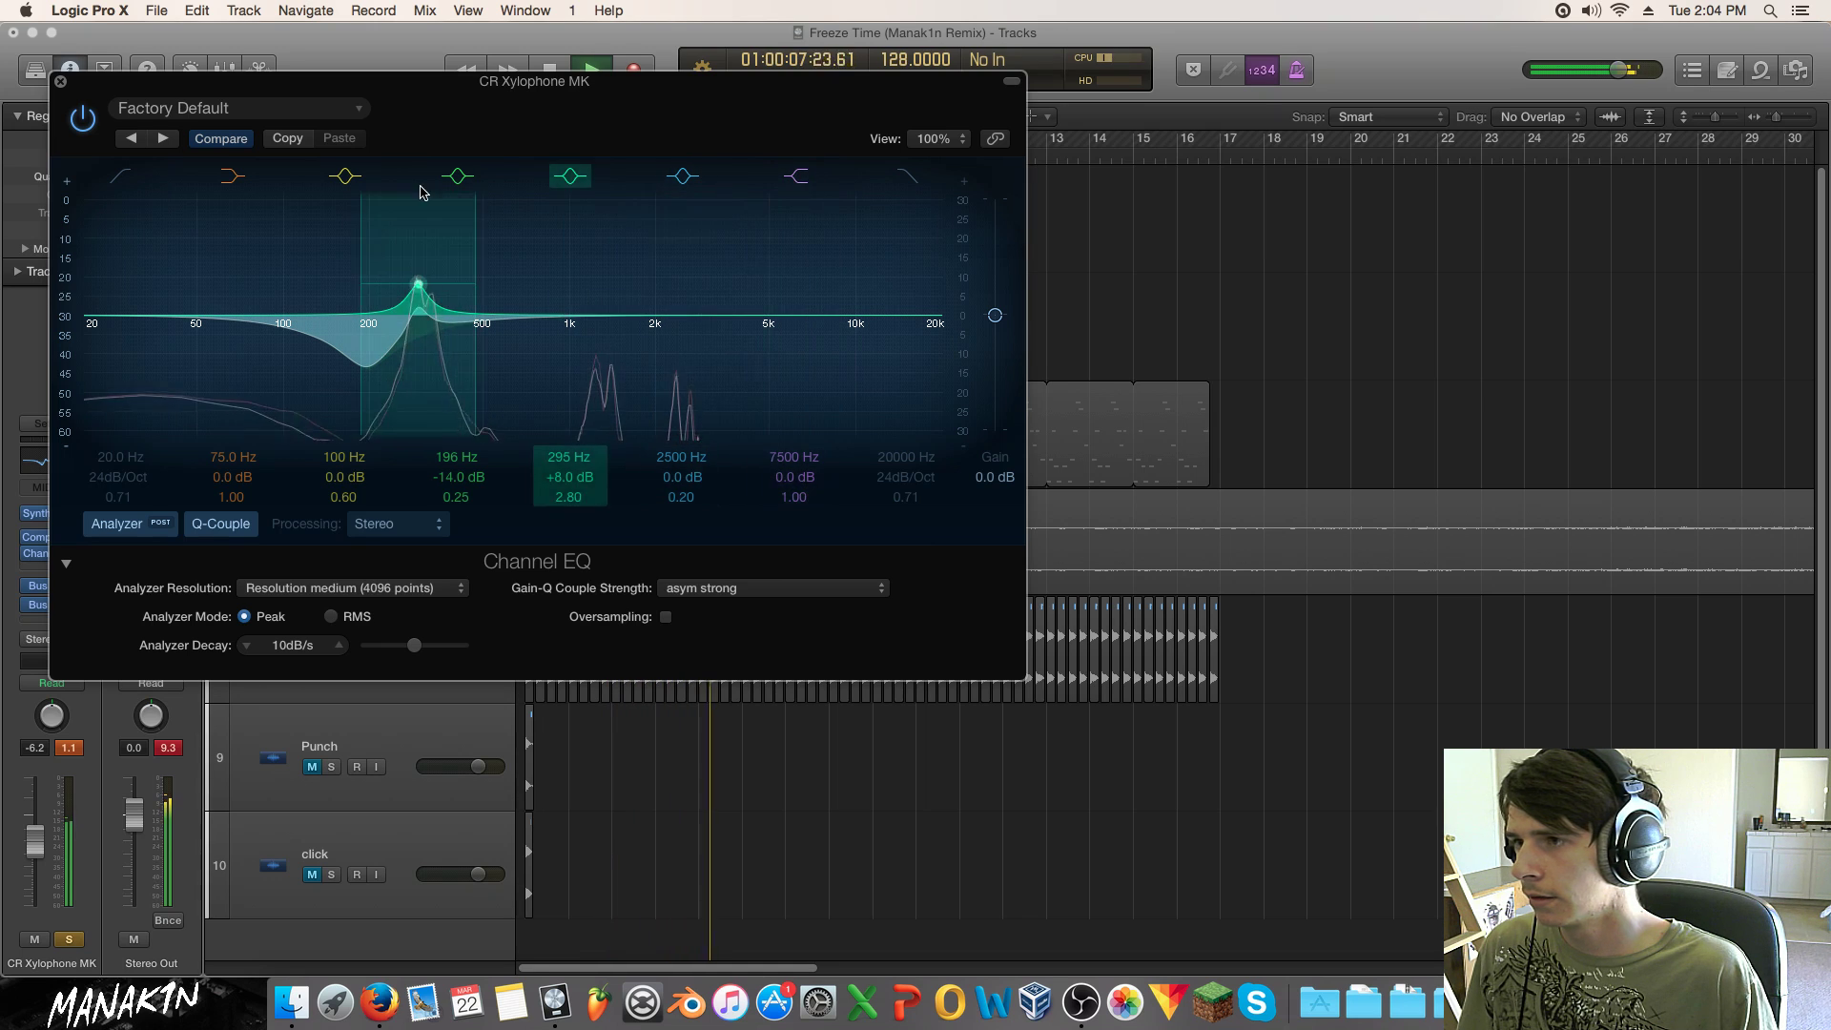
left_click(569, 178)
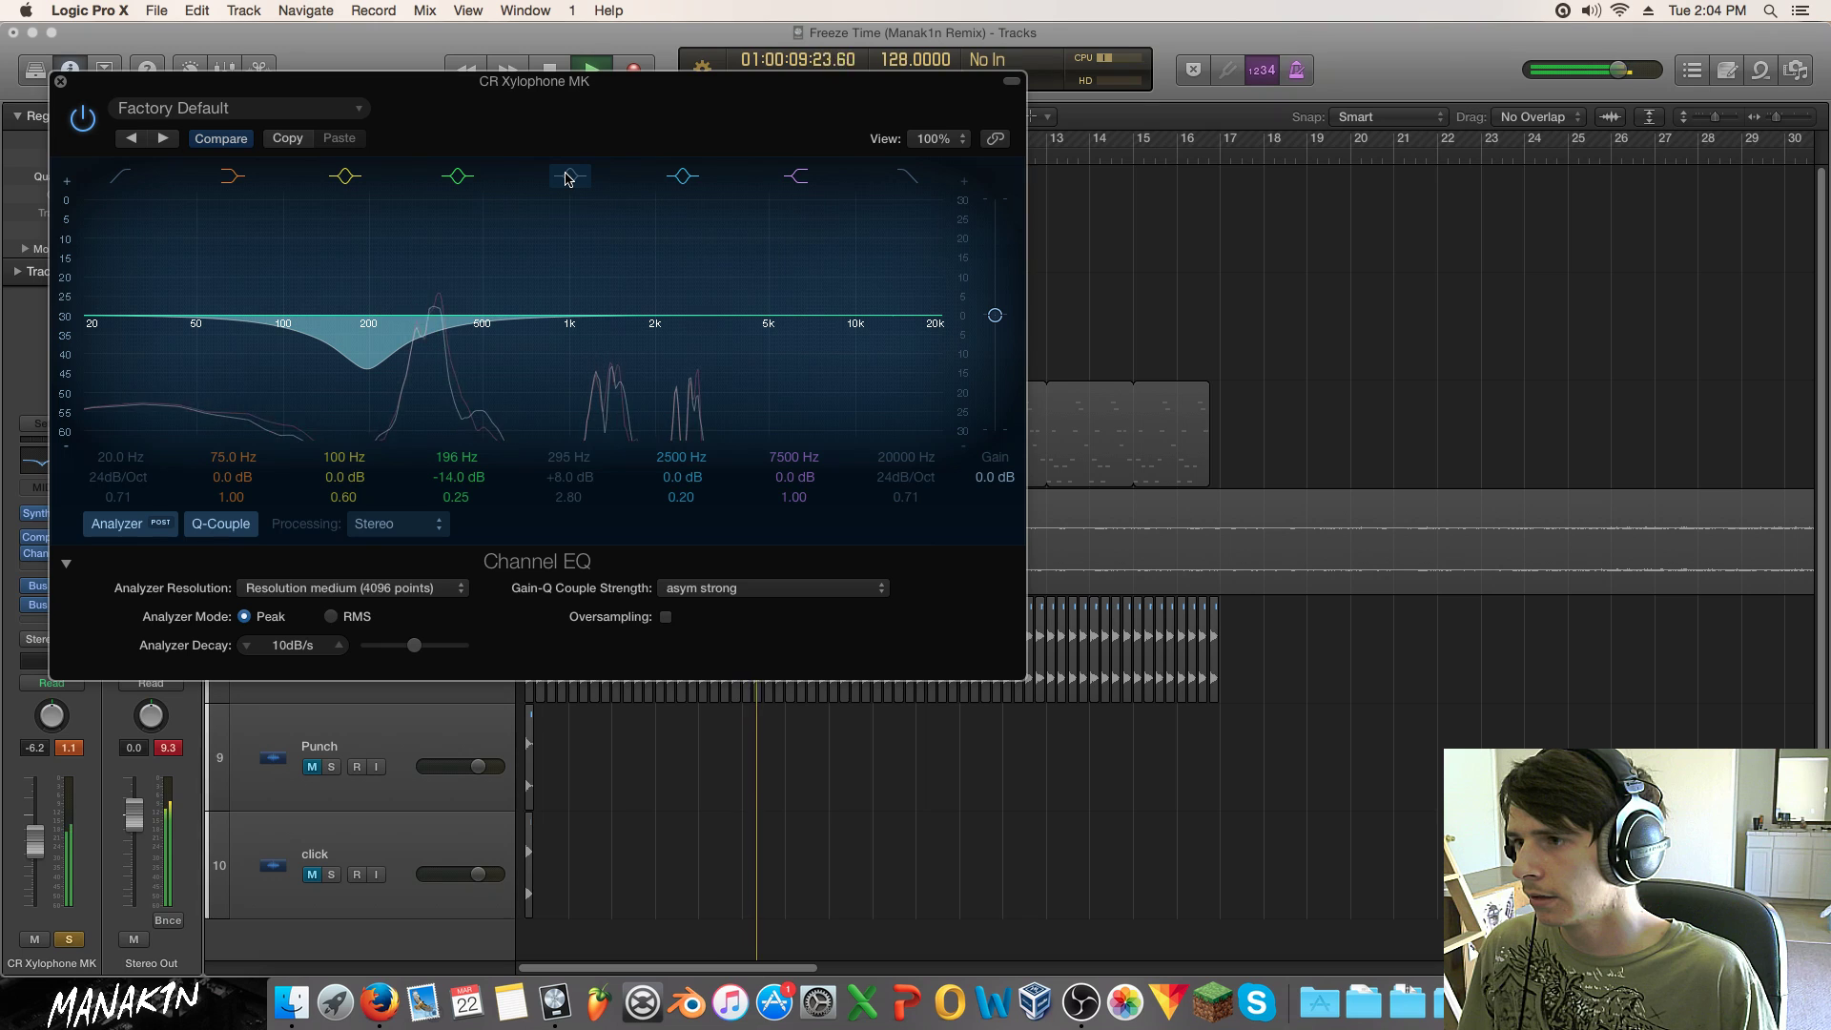
left_click(570, 178)
left_click_drag(396, 336, 399, 347)
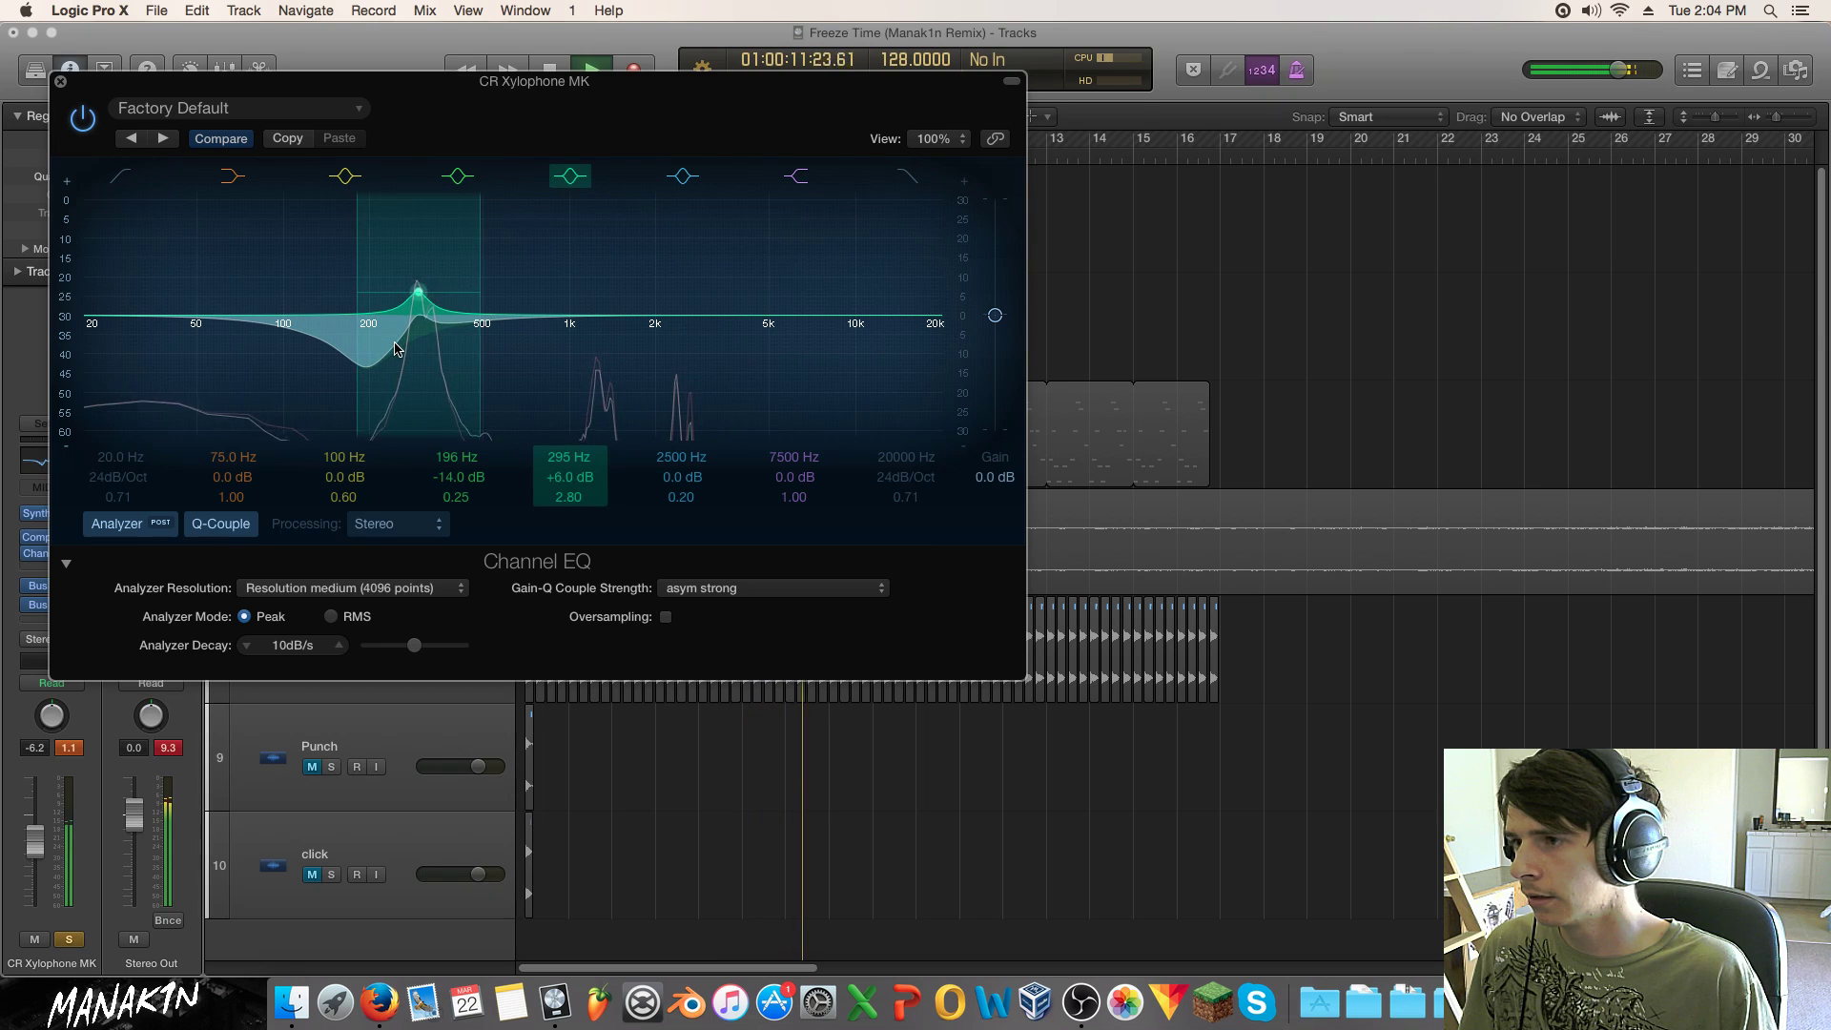
Step: Add a 160 Hz low cut, comparing the EQ bypassed and active
left_click(82, 118)
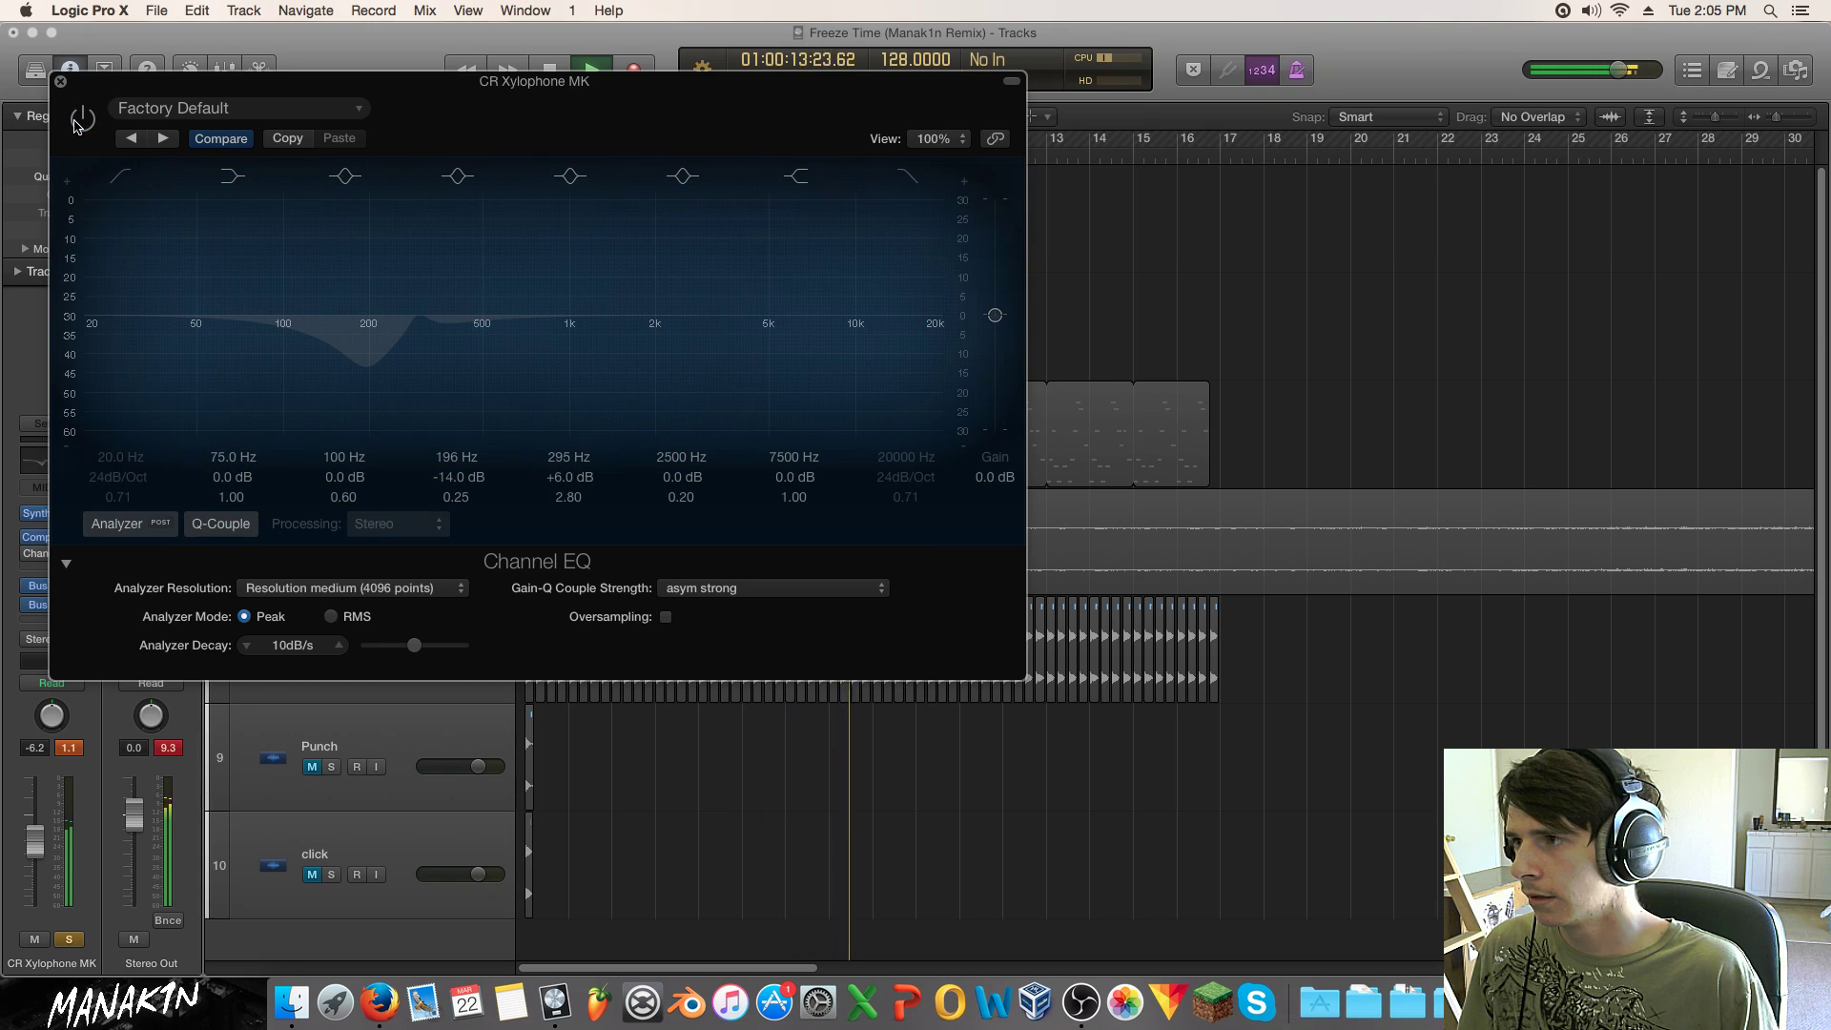
left_click(80, 121)
left_click_drag(140, 230, 389, 384)
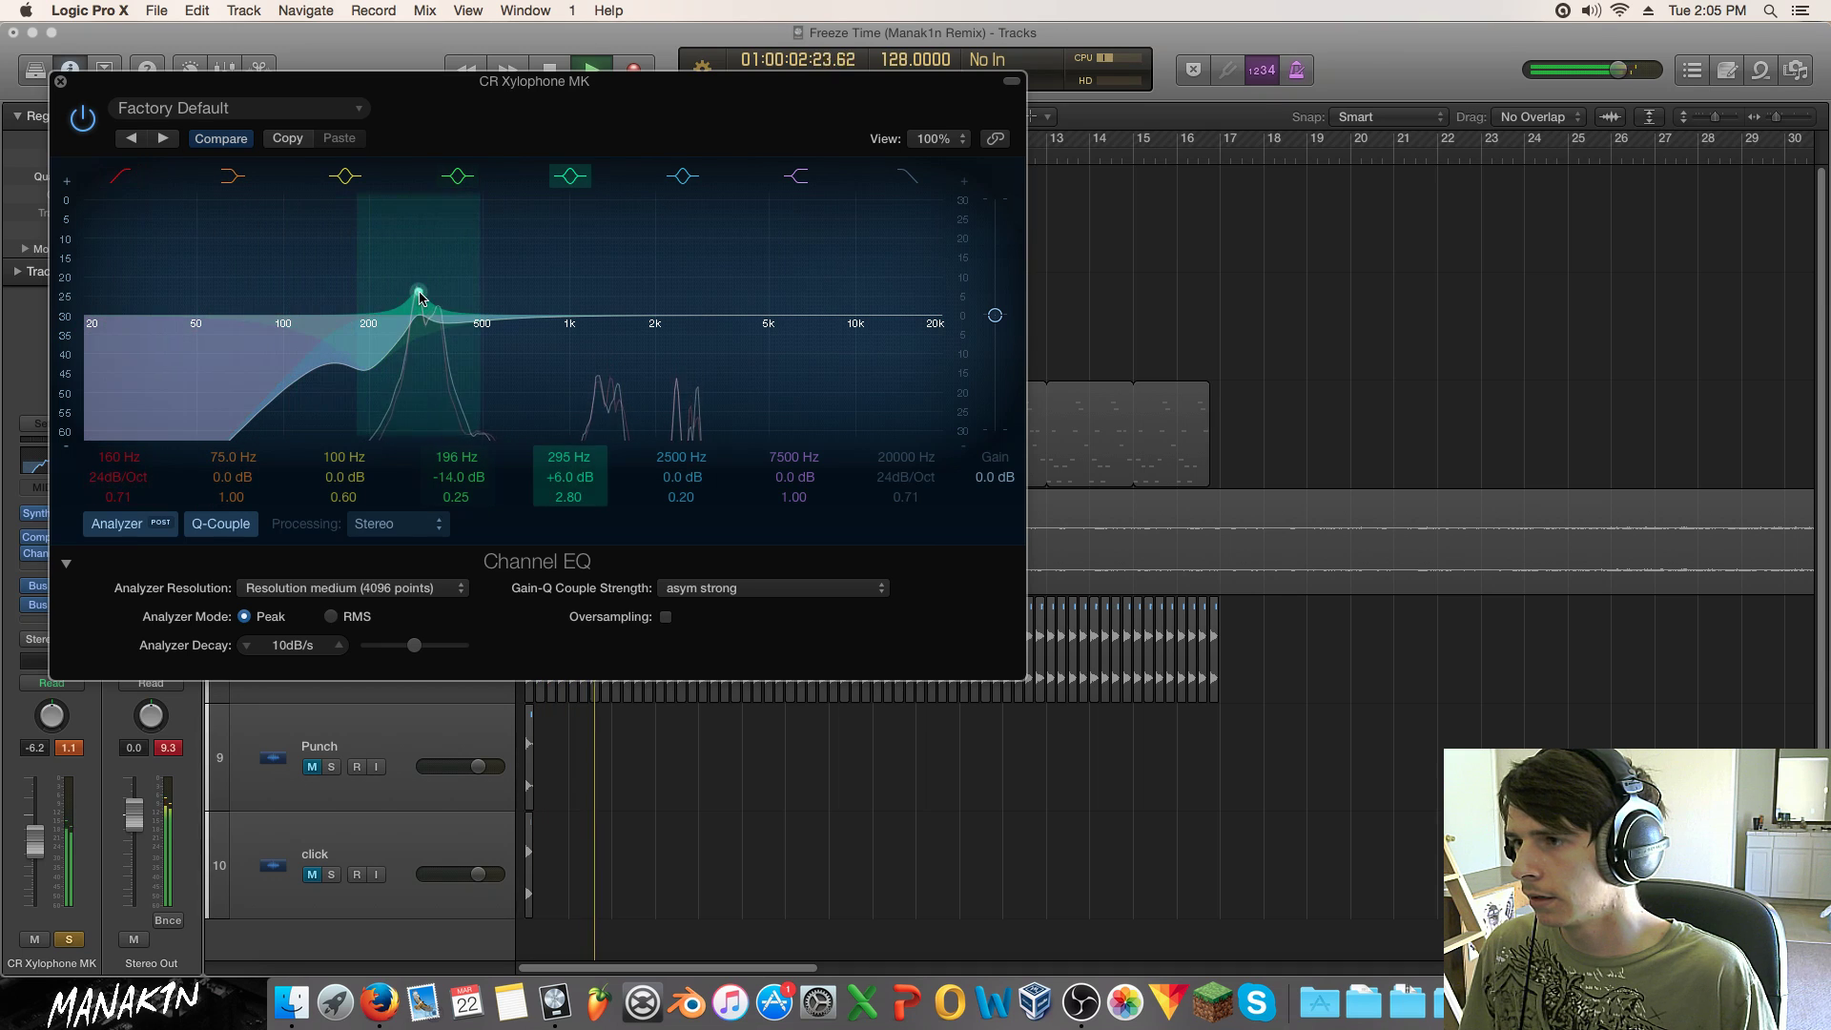
left_click(72, 121)
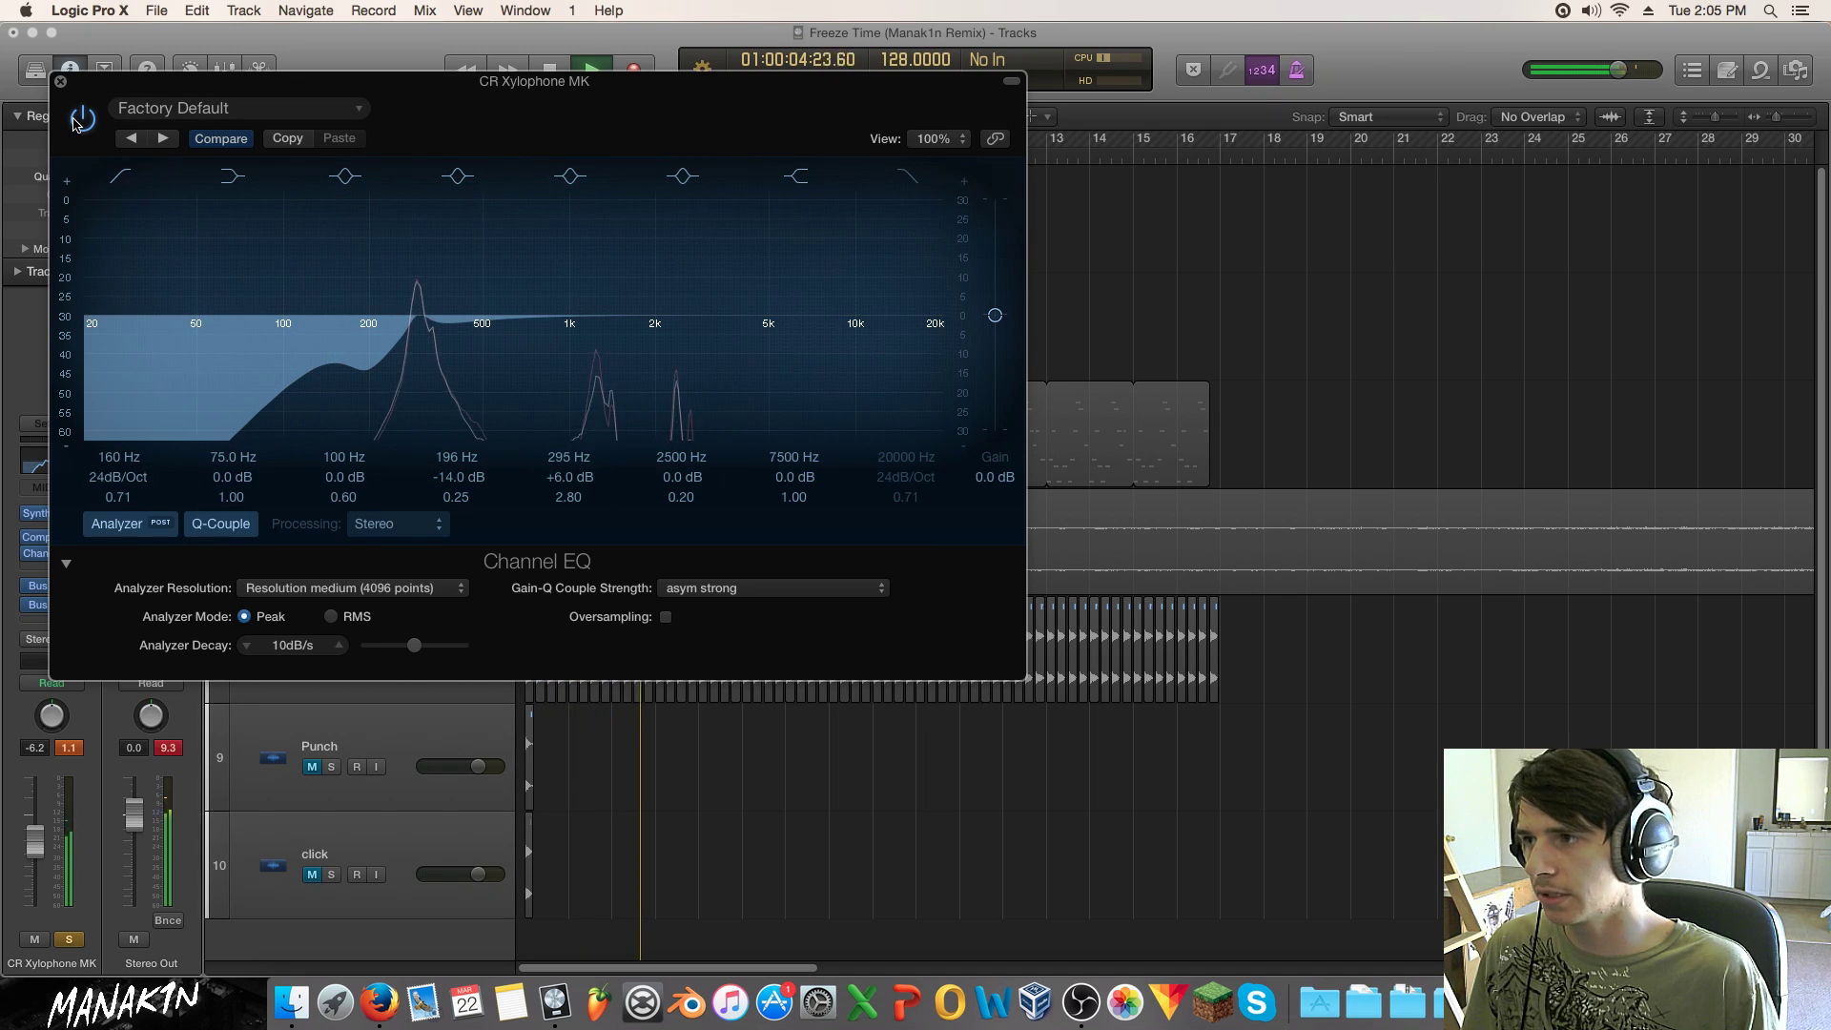
left_click(84, 119)
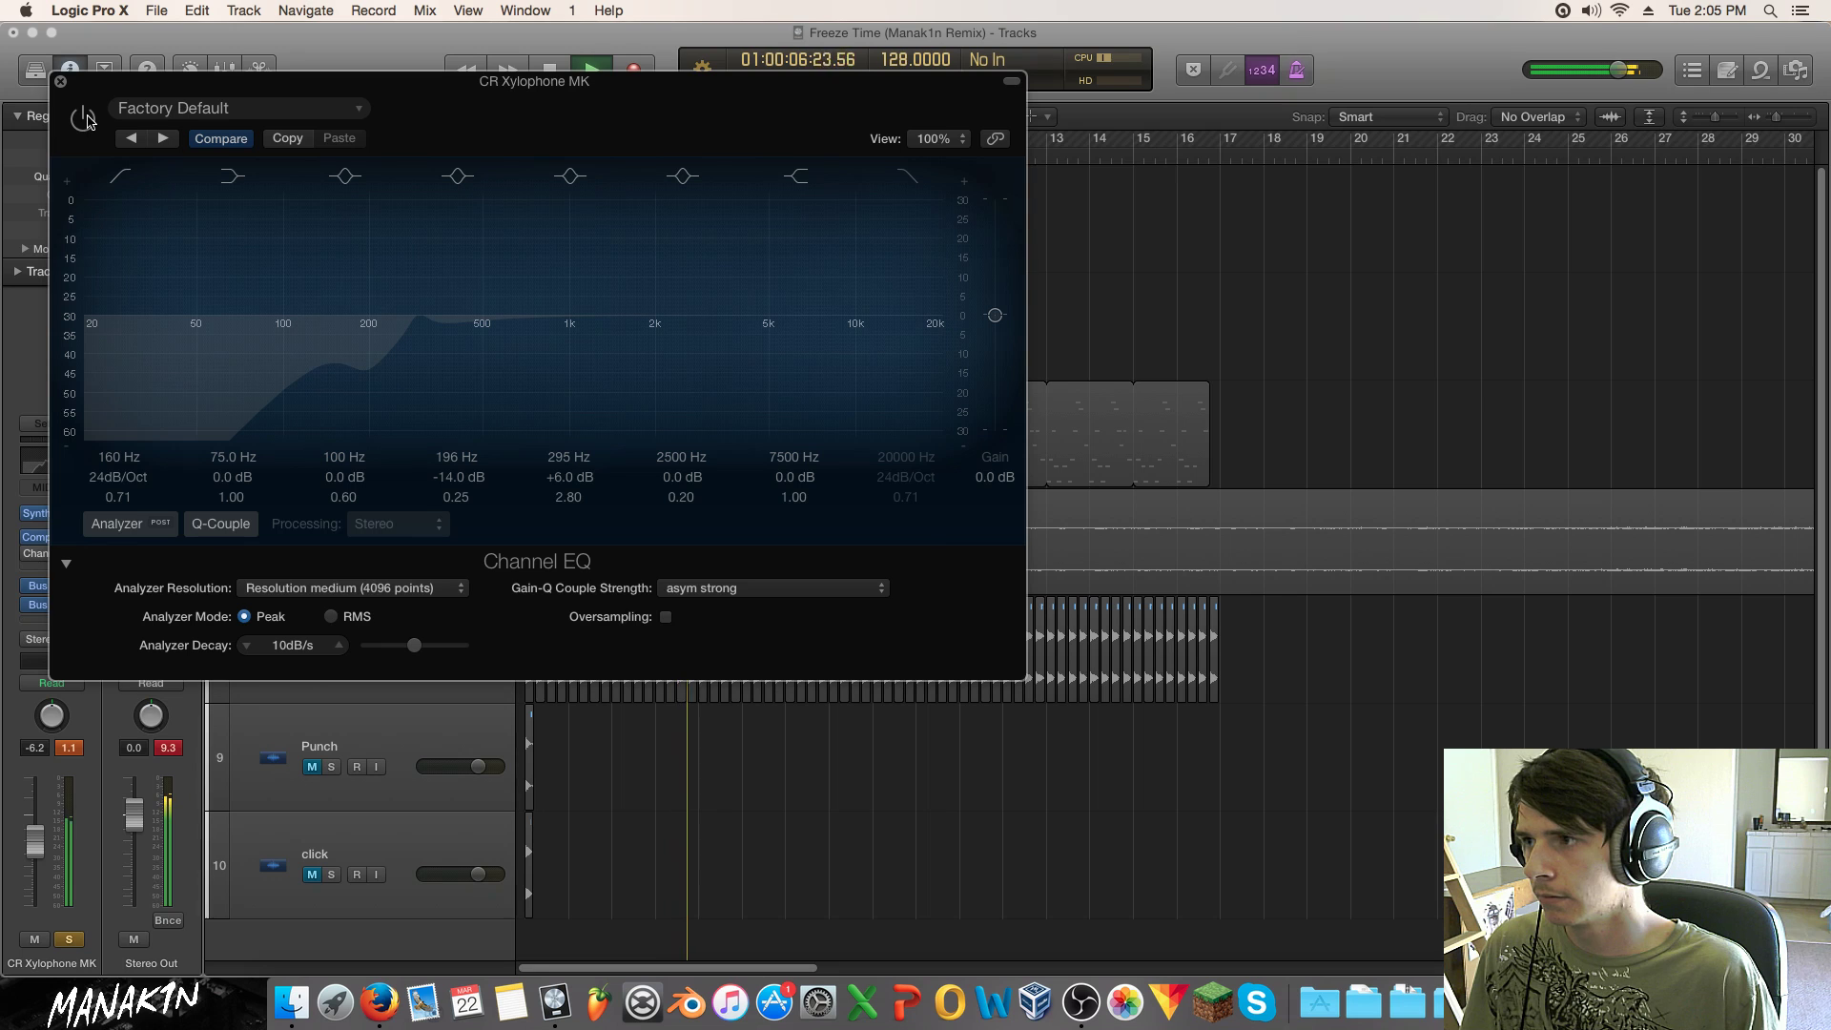
left_click(85, 118)
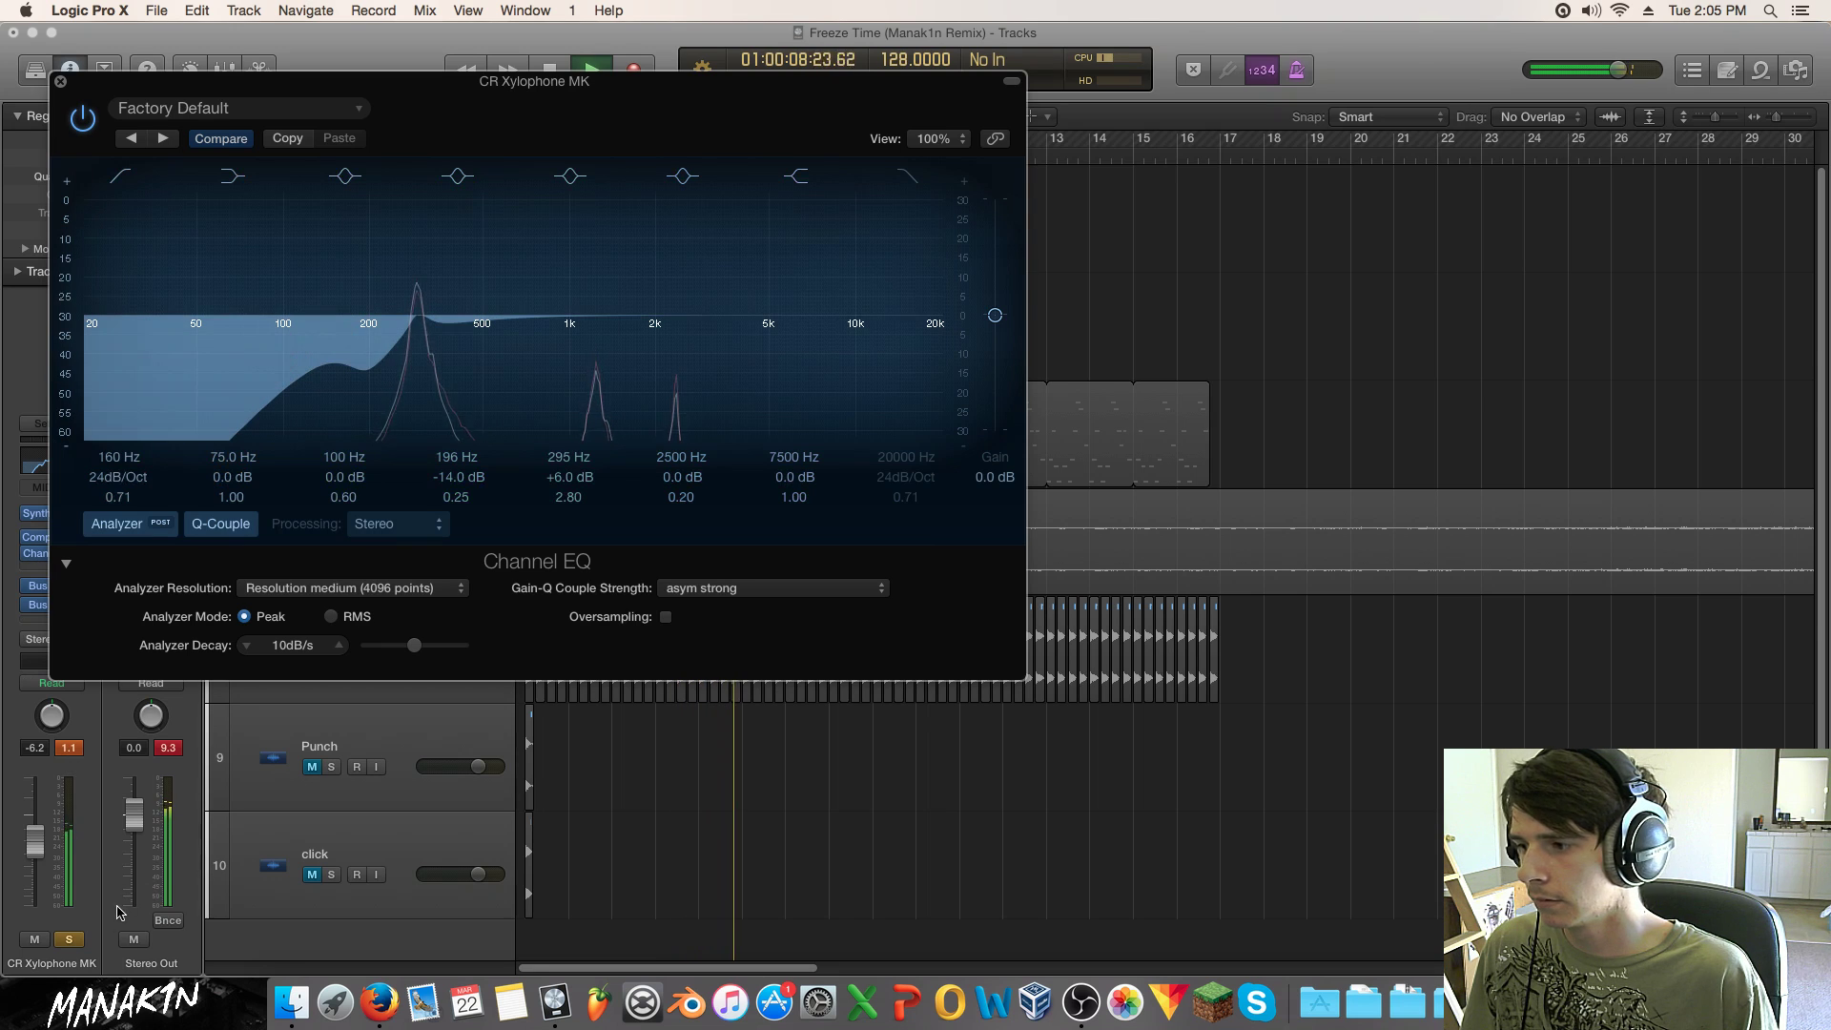
Step: Unsolo the xylophone and add a high shelf boost around 3700 Hz
left_click(69, 940)
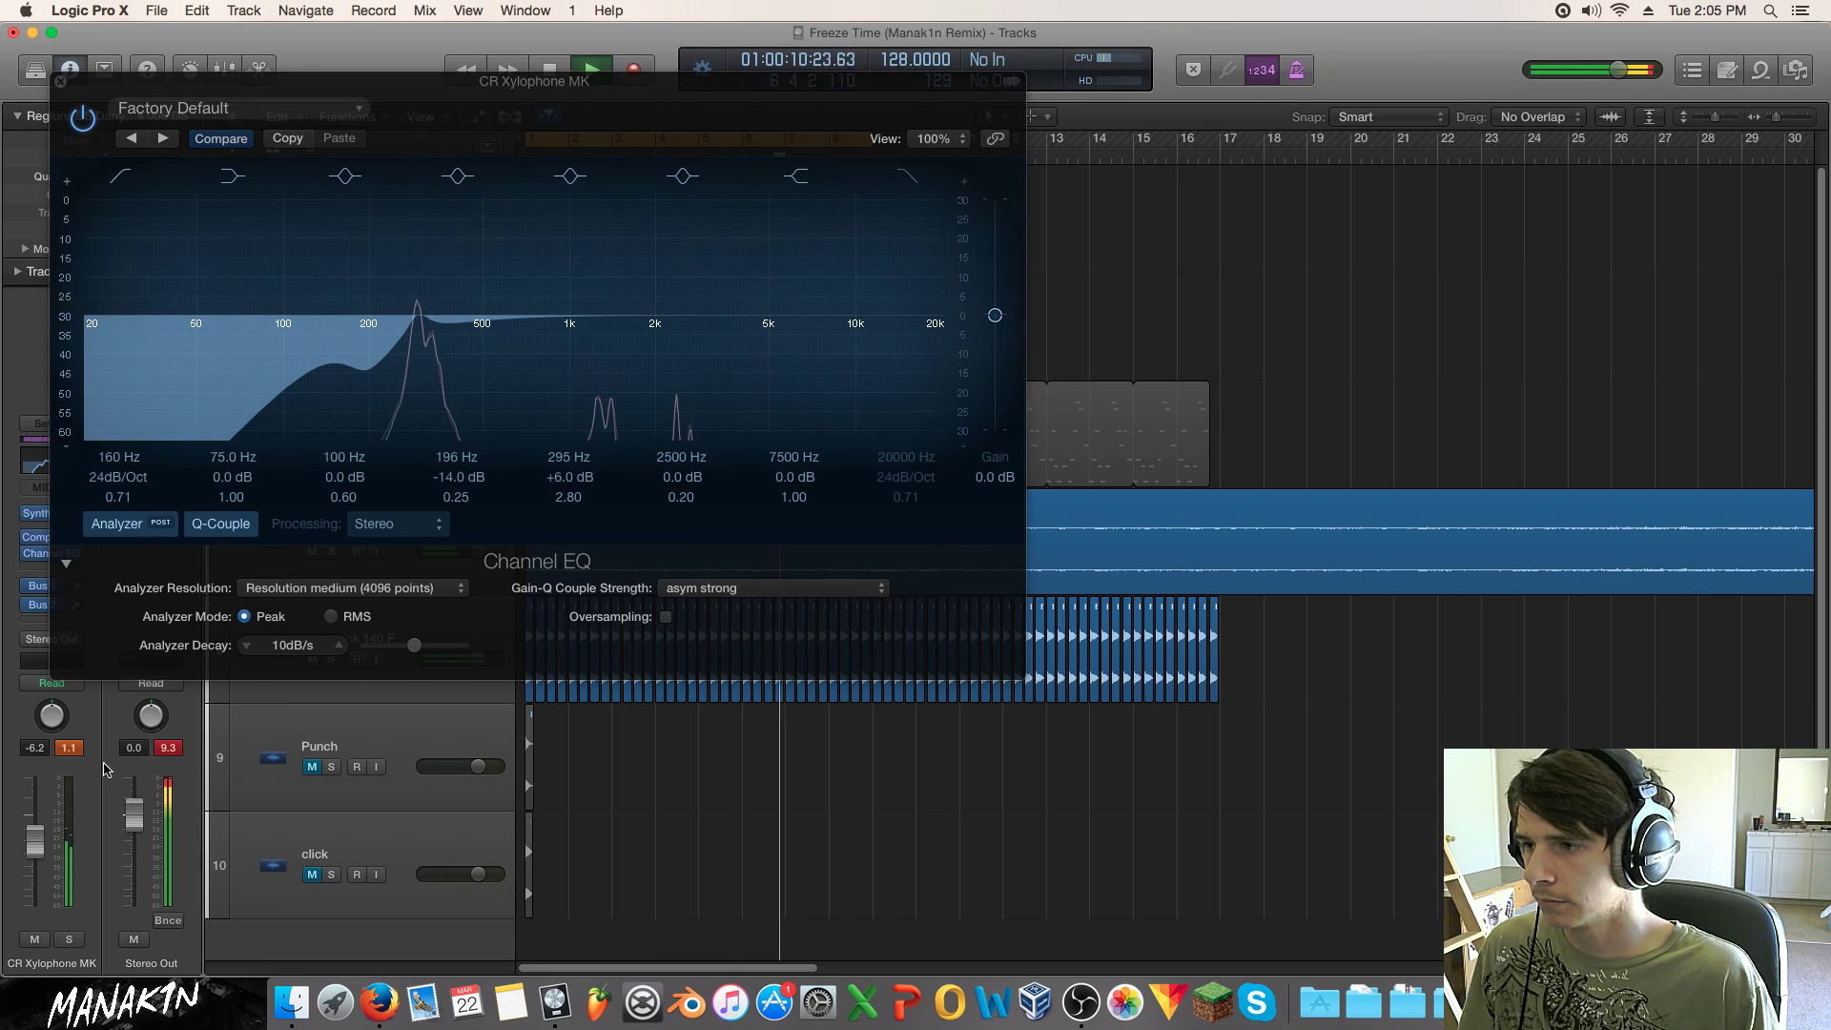
left_click_drag(706, 354, 653, 370)
left_click_drag(806, 329, 695, 329)
left_click(60, 81)
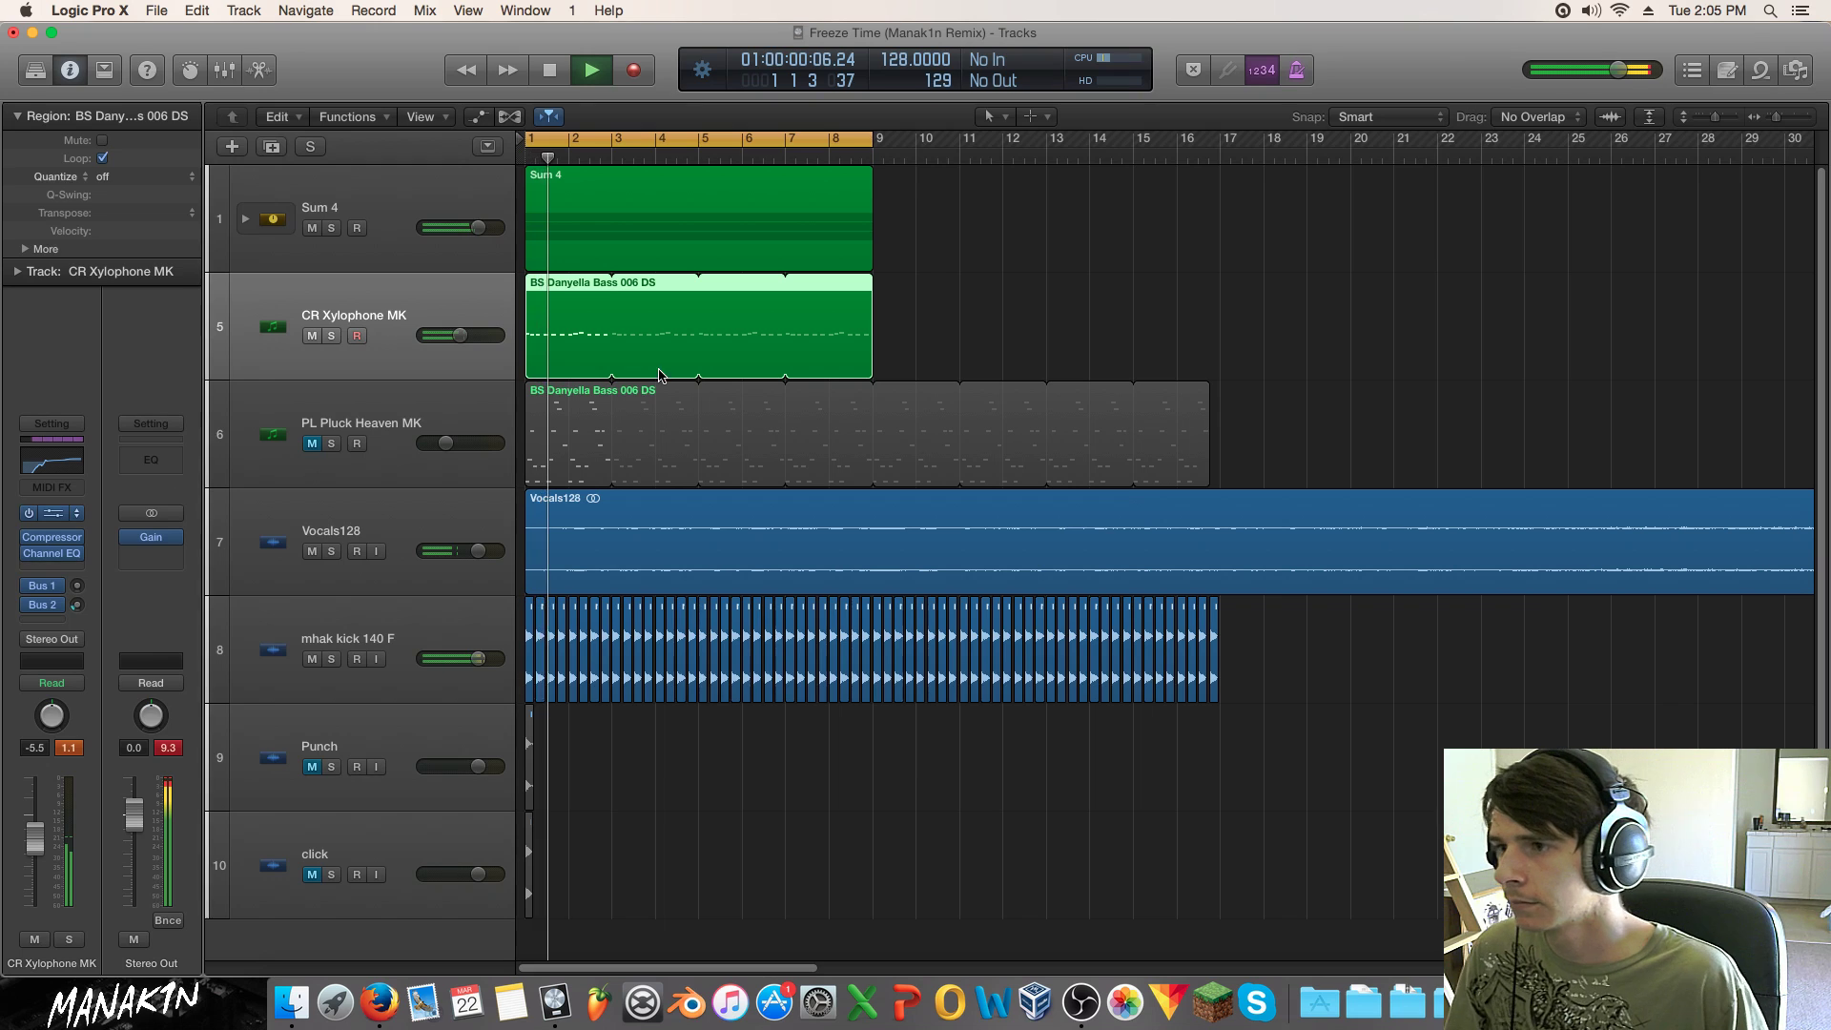
Step: Inspect the CR Xylophone MK SynthMaster's wave 8 algorithm options without changing anything
left_click(59, 515)
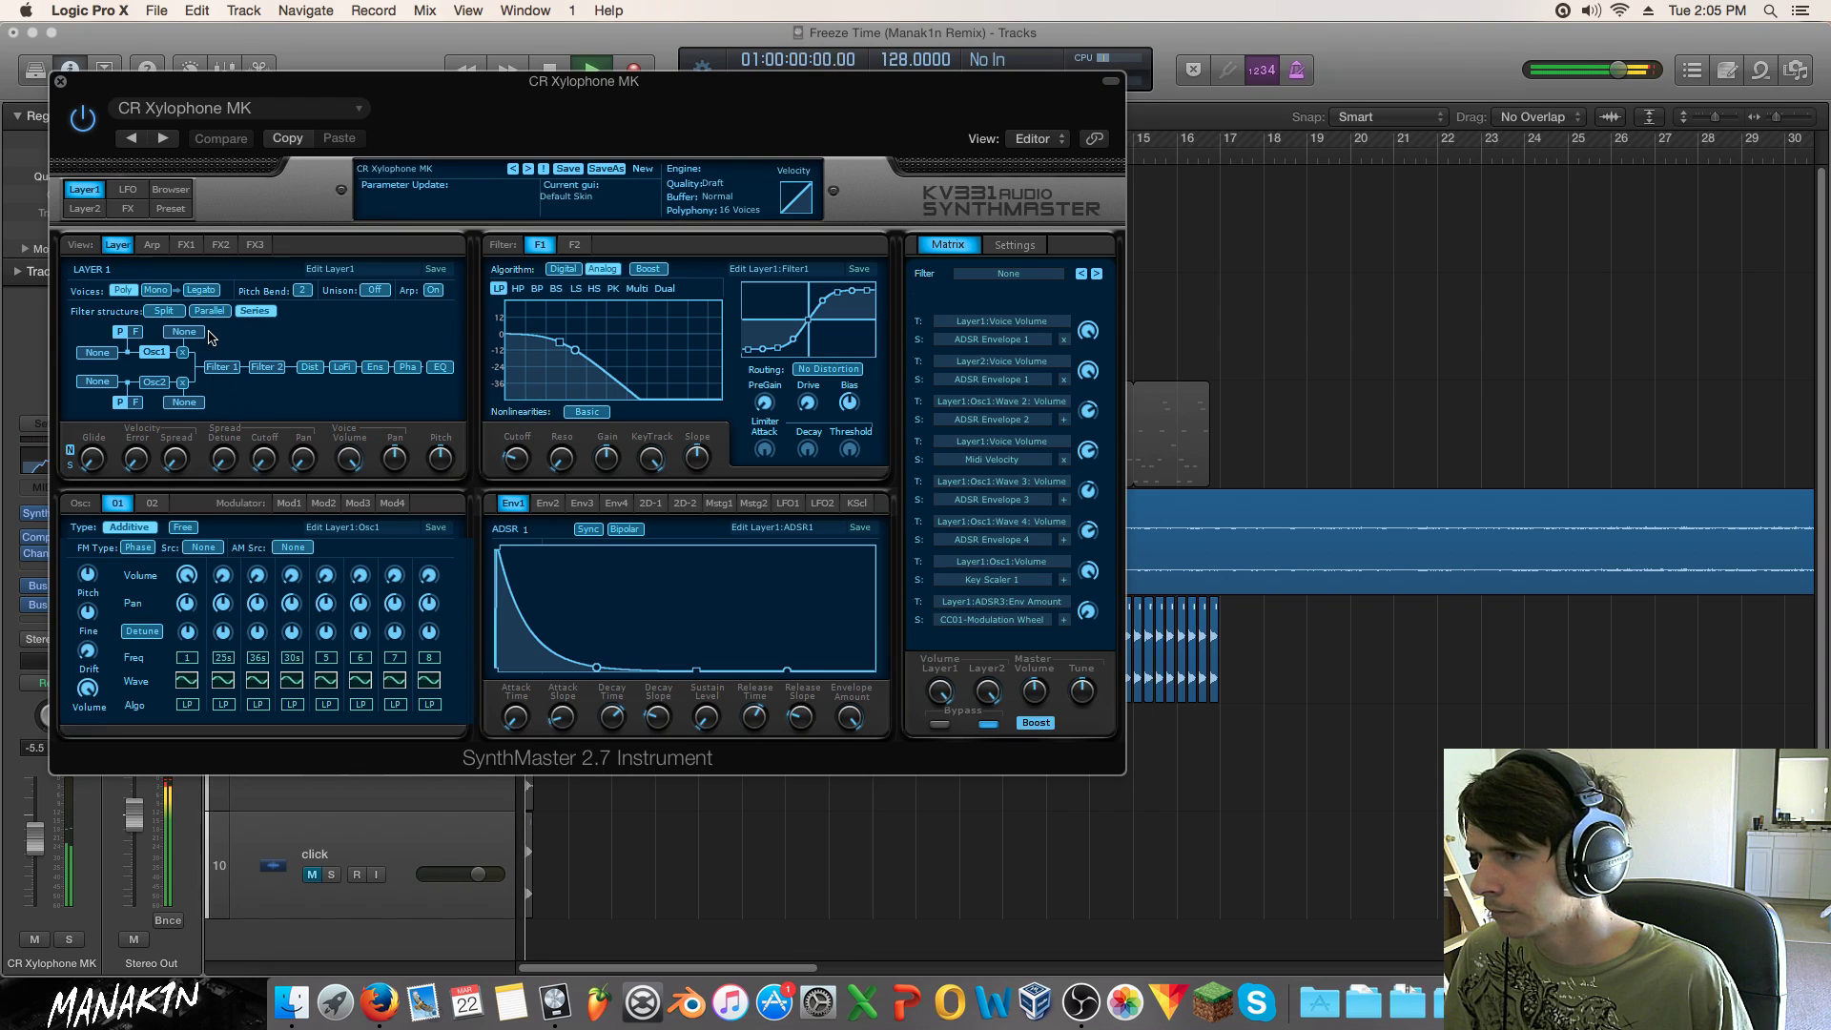
left_click(429, 707)
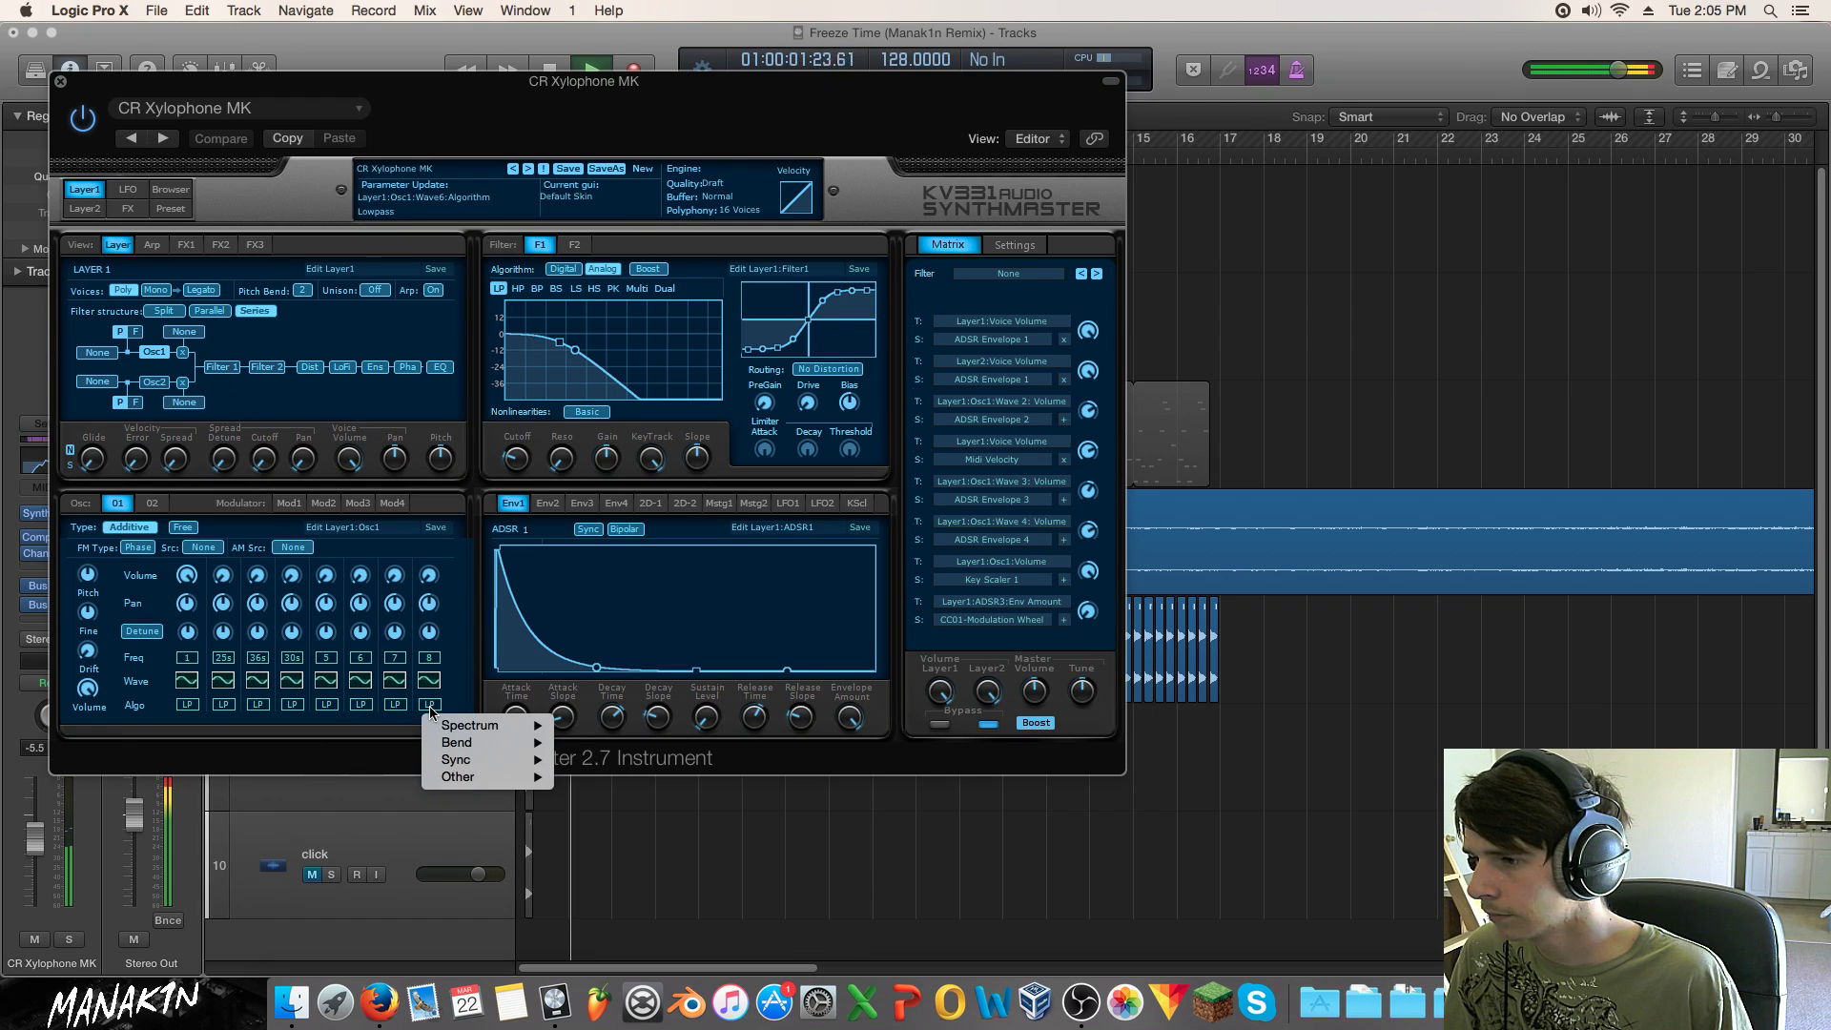
left_click(340, 733)
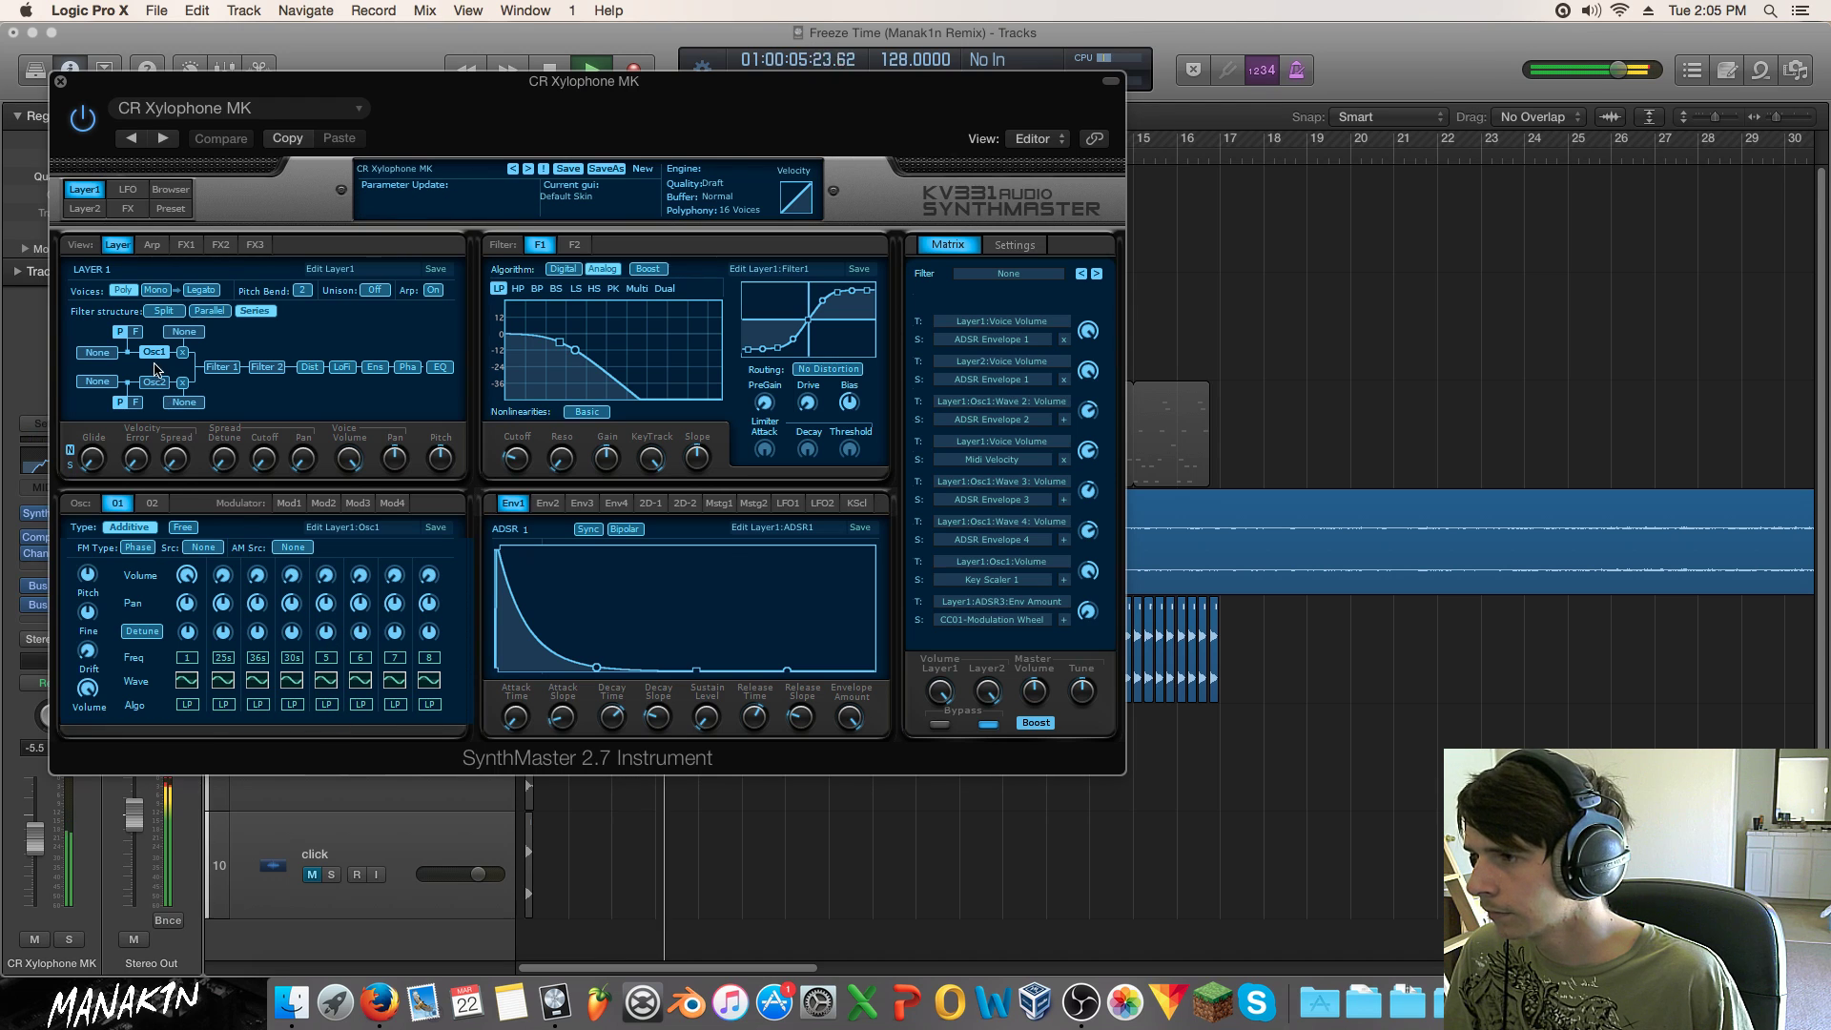
left_click(60, 81)
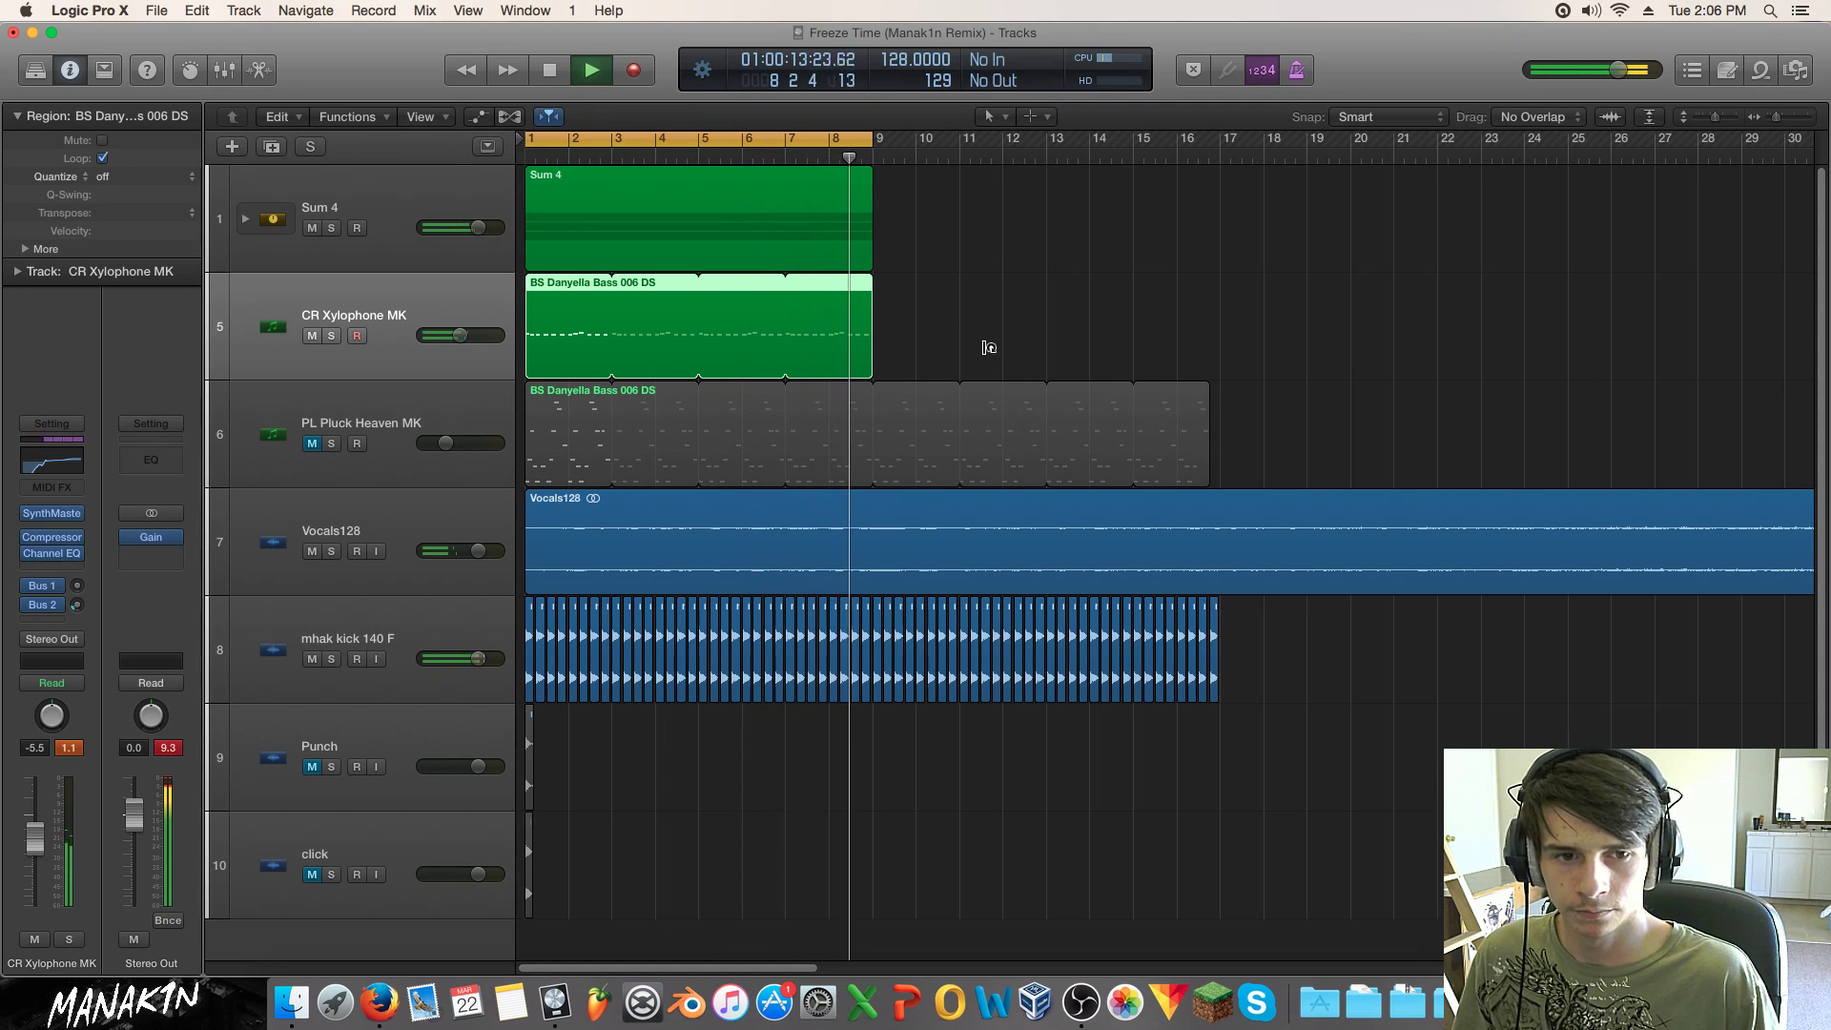
Step: Make the tracks taller and unmute the PL Pluck Heaven MK track
key("Return")
left_click(396, 195)
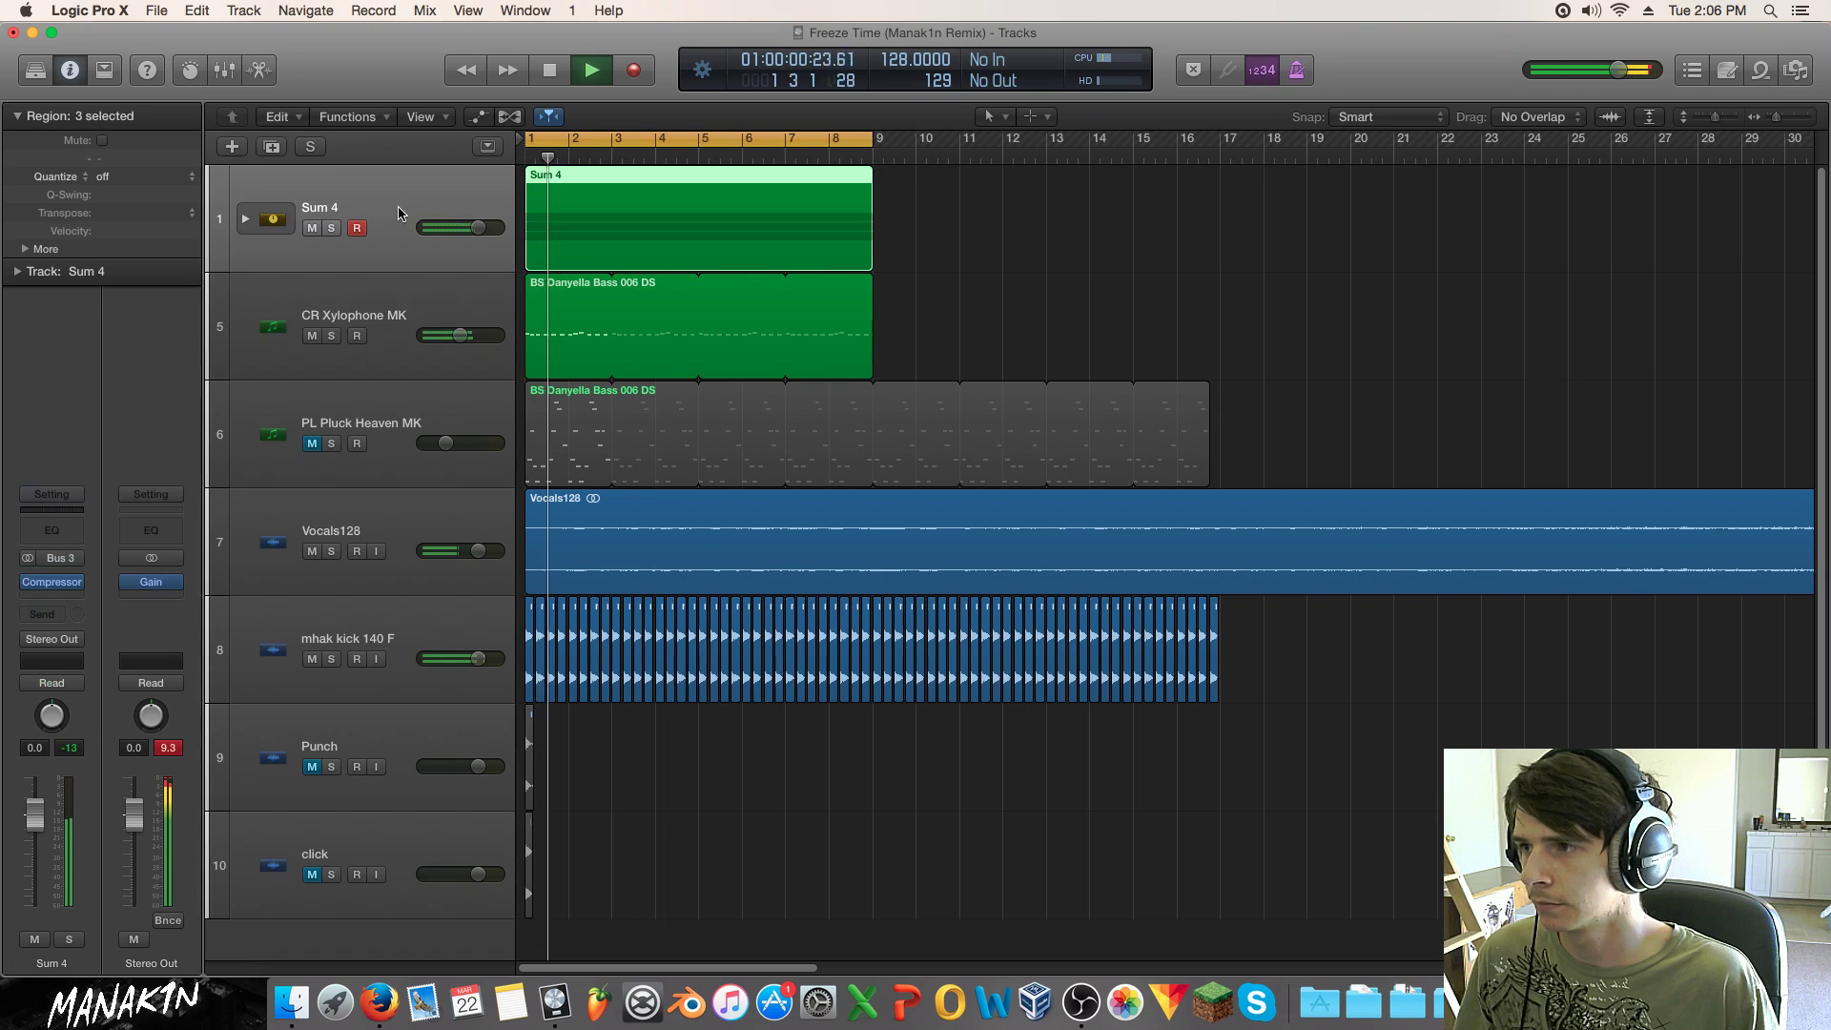
left_click_drag(1717, 118, 1718, 117)
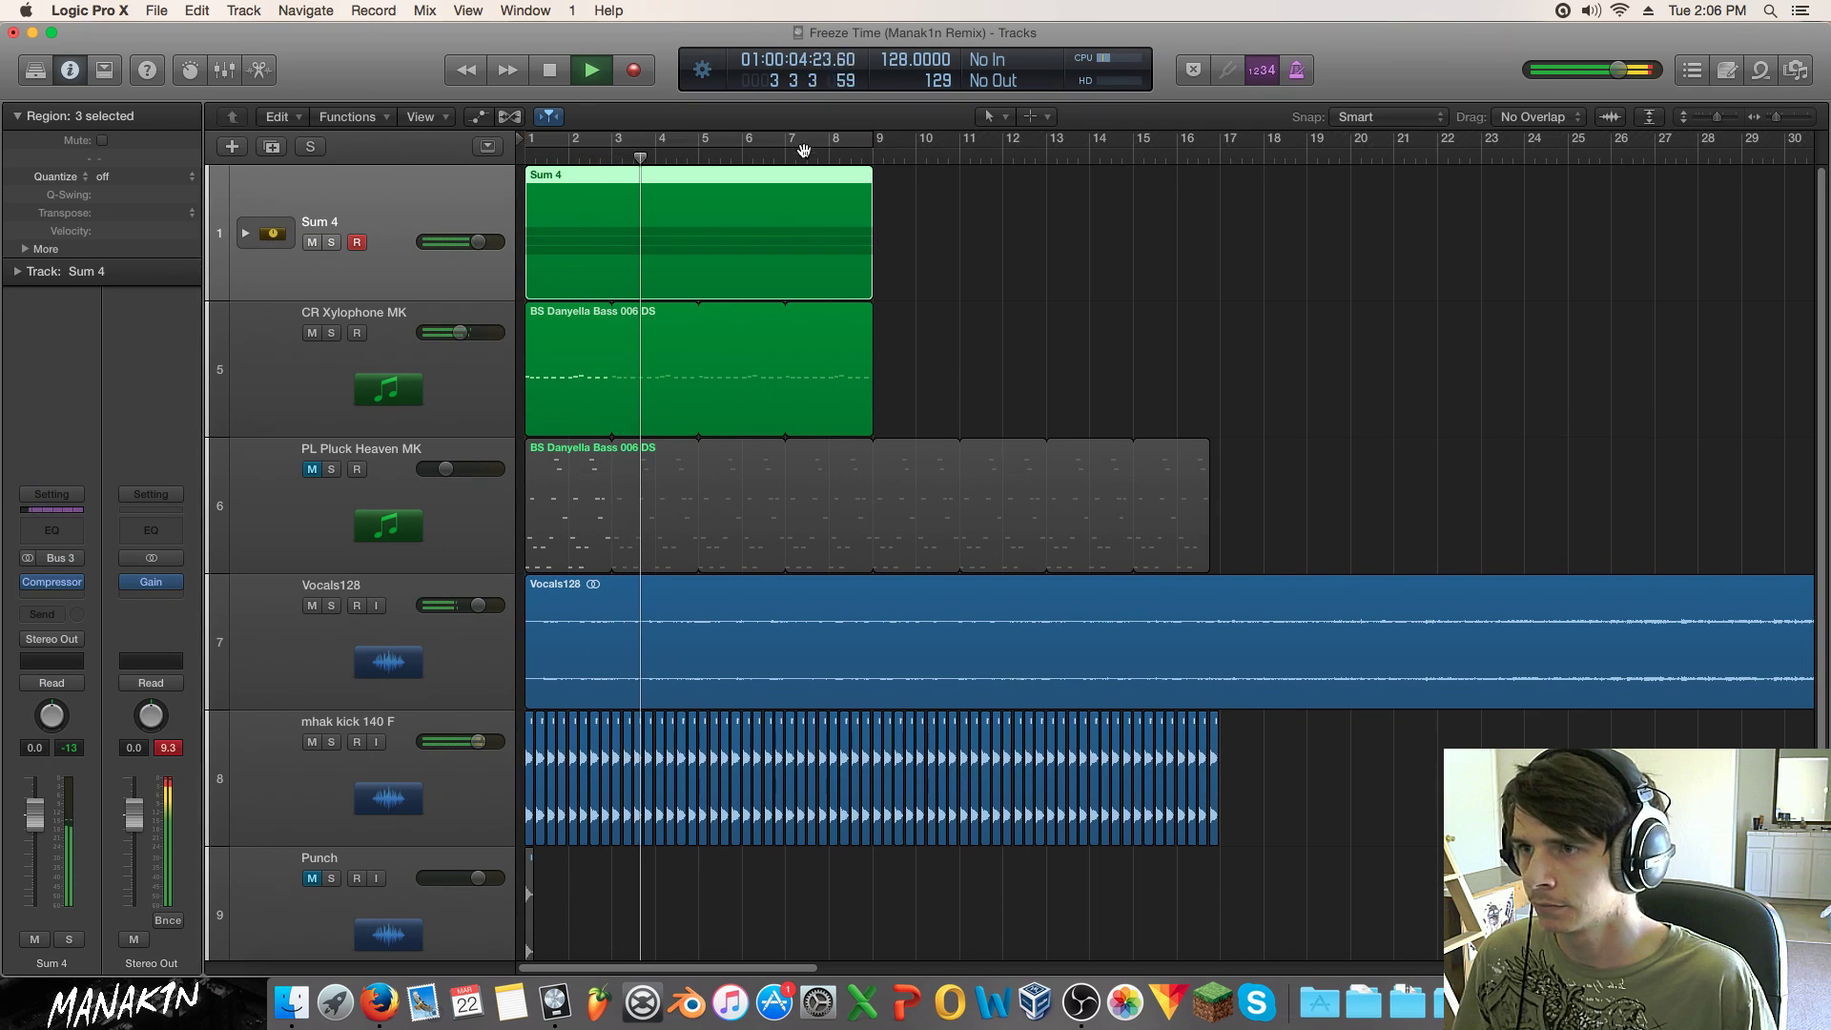
left_click(312, 469)
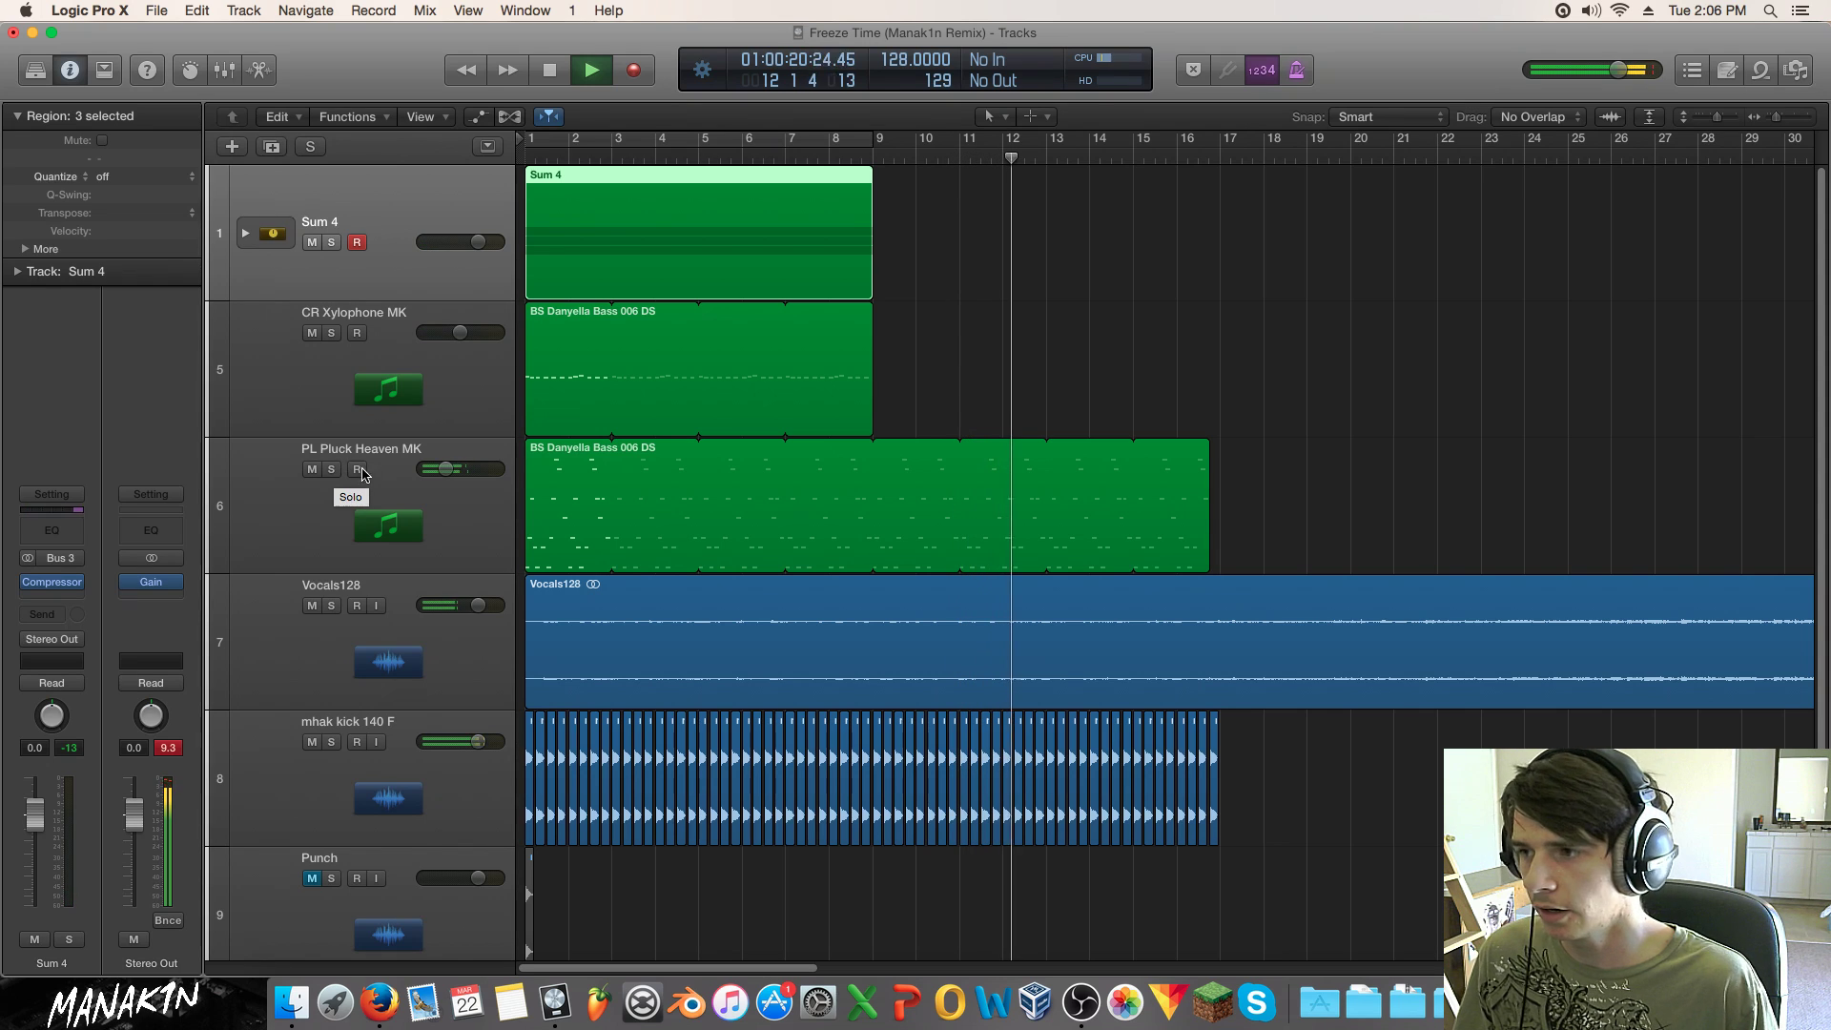
Step: Move the pluck's Compressor after Space Designer, lower it to -21.5 dB, and solo it
left_click(334, 488)
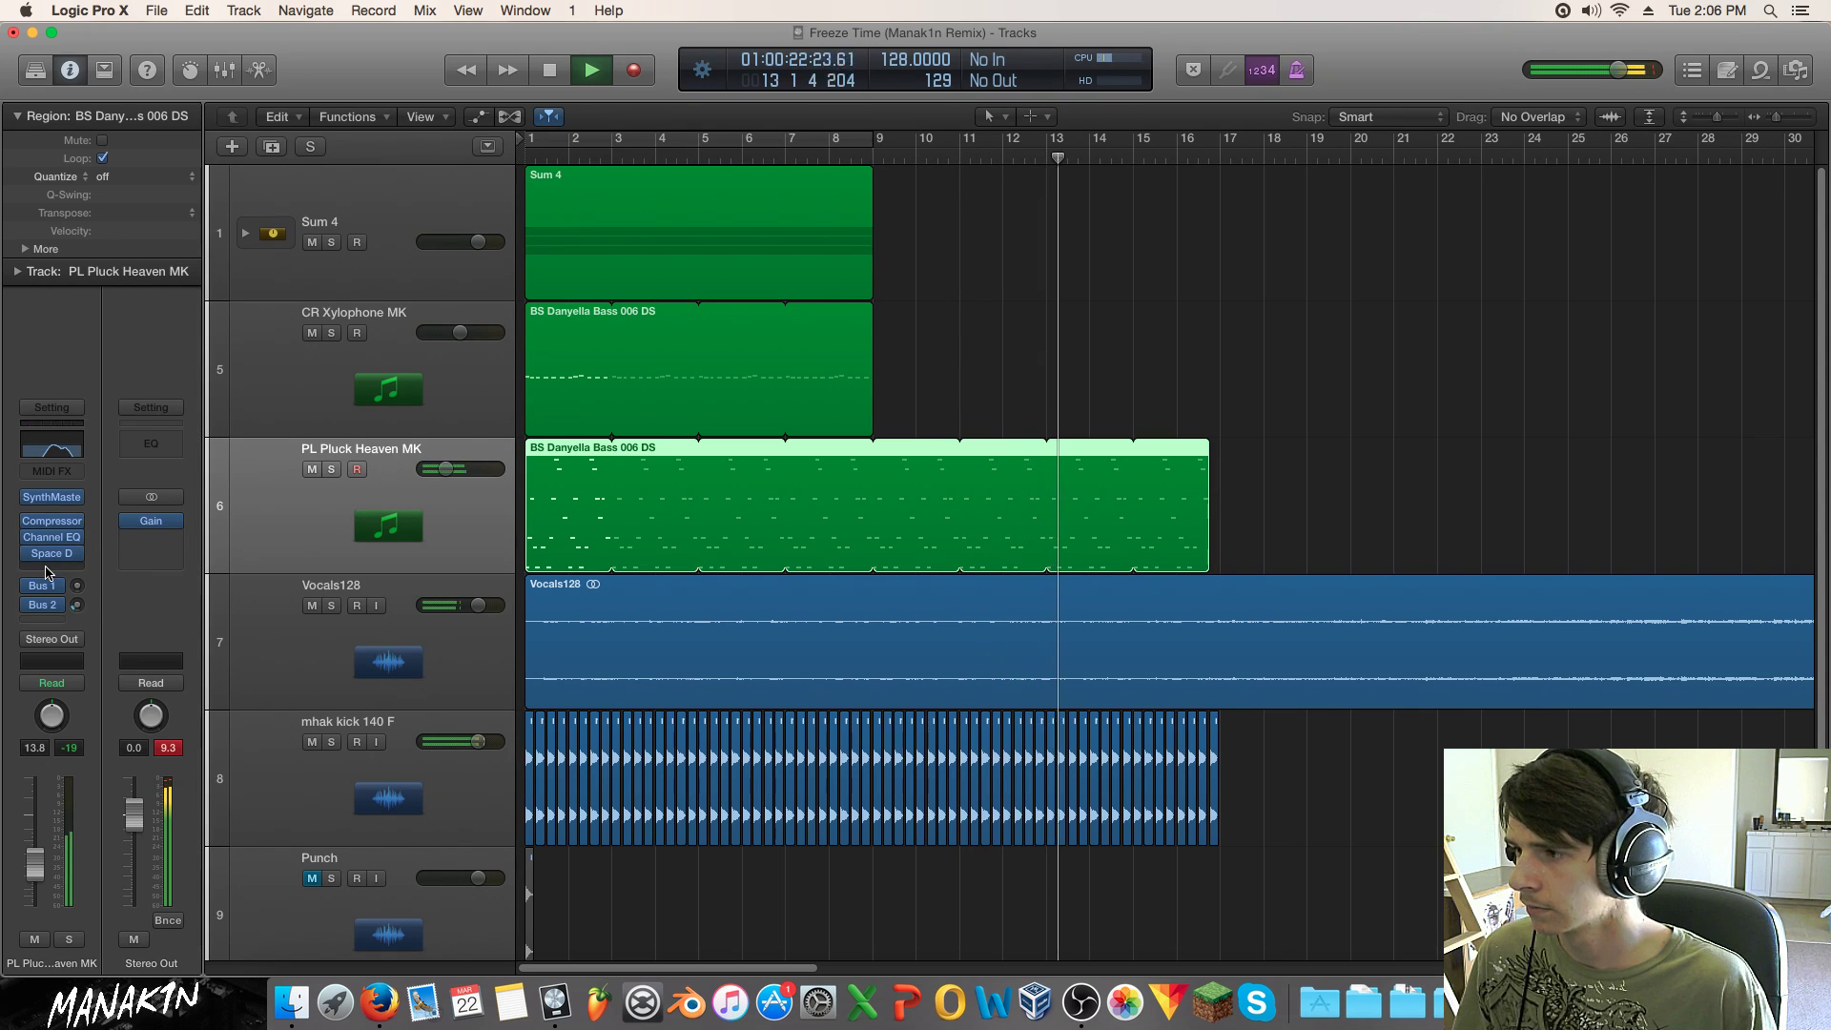
left_click_drag(55, 527, 58, 556)
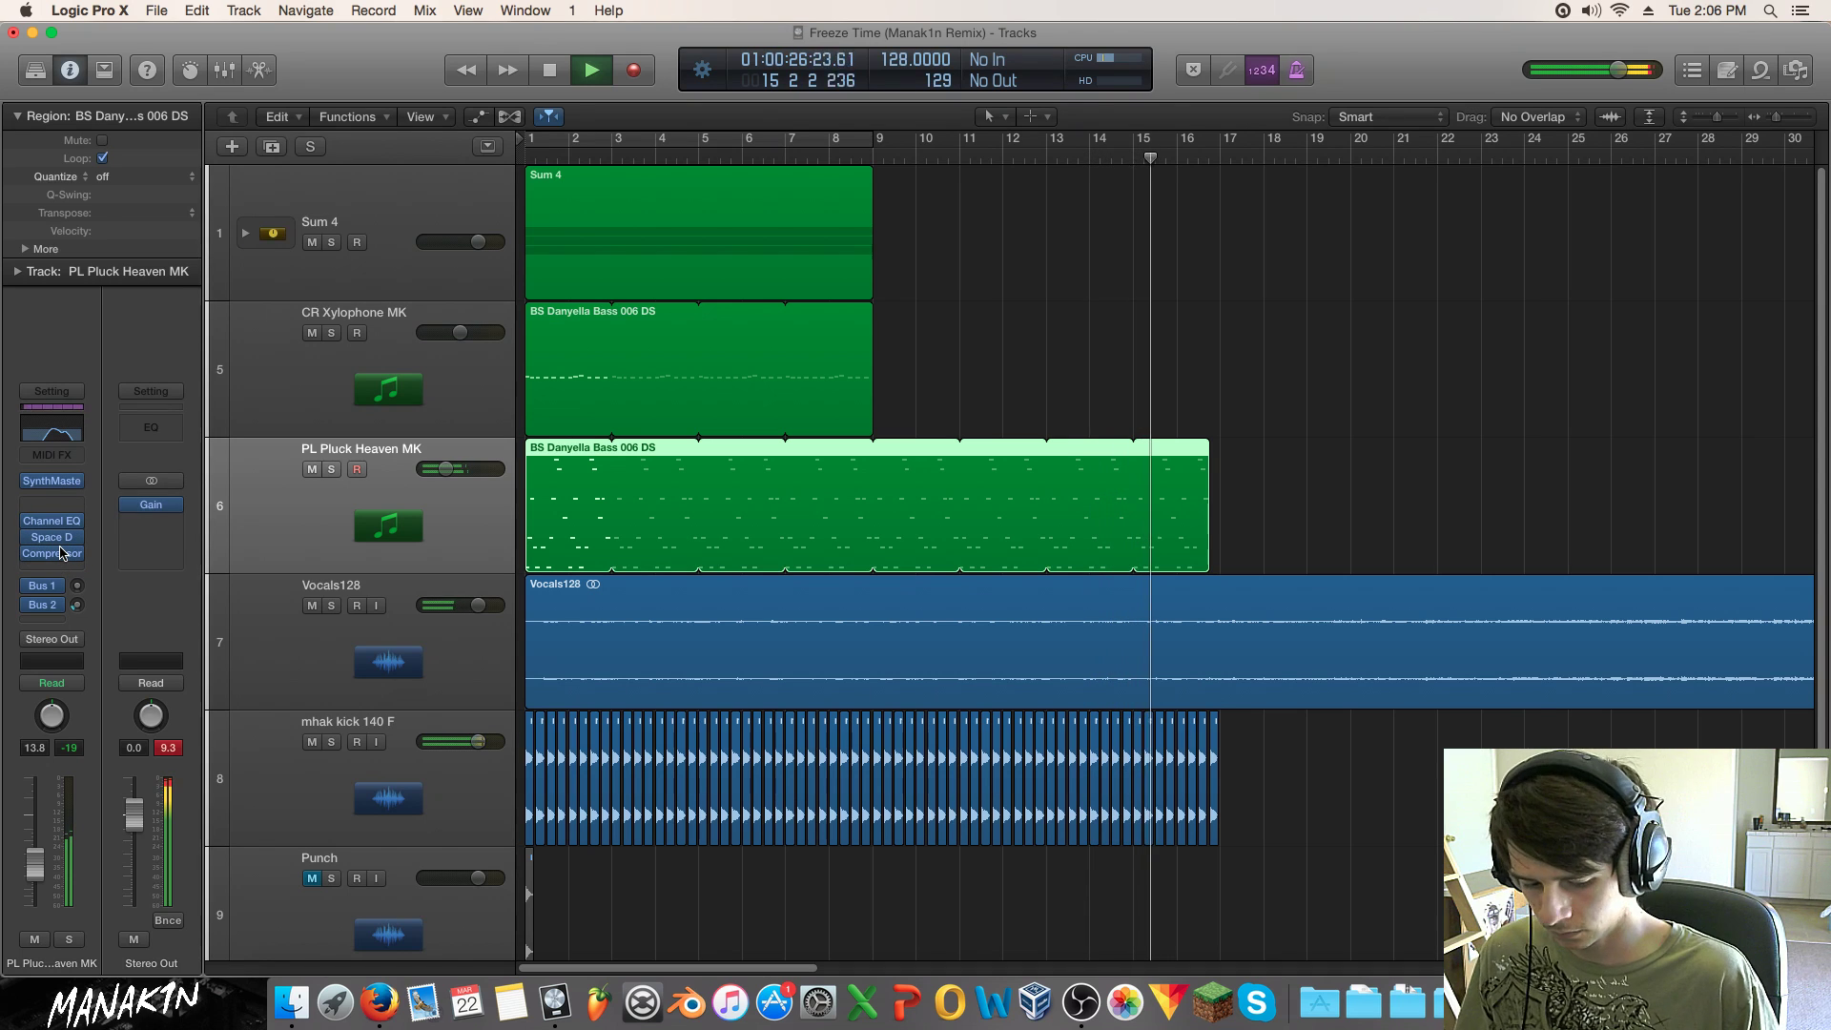
key("Return")
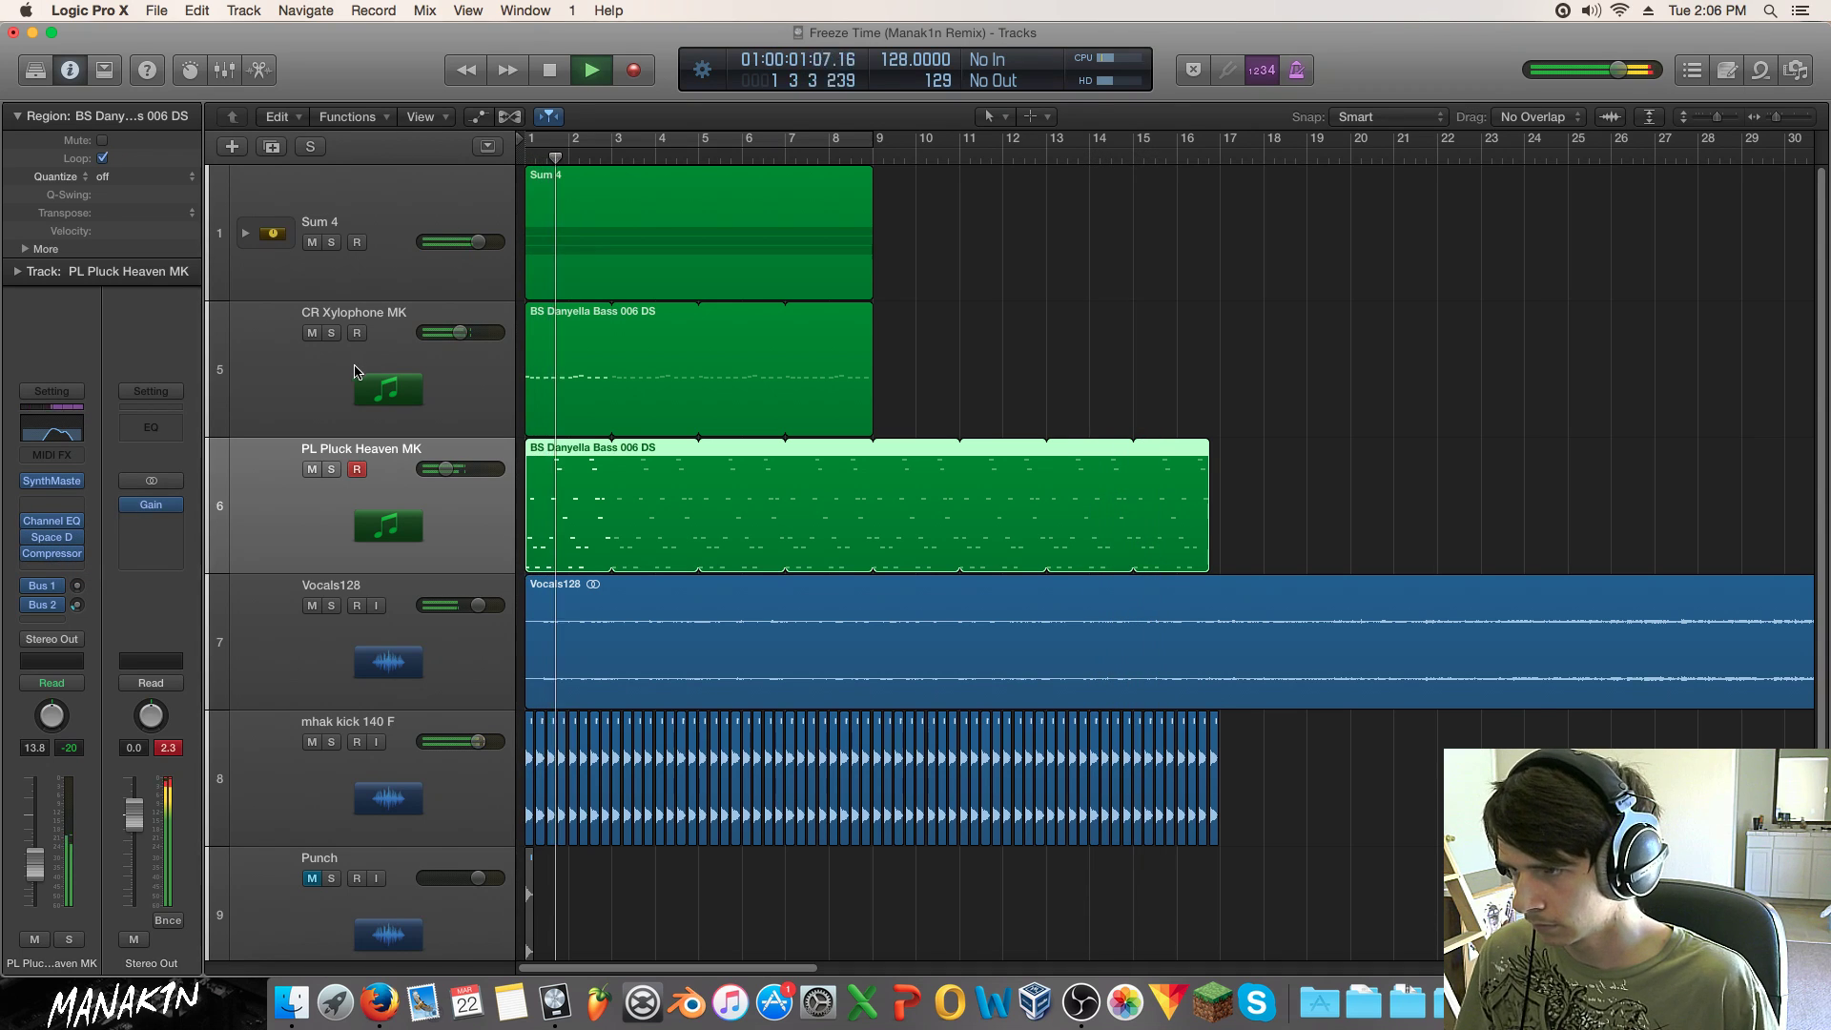
left_click_drag(445, 468, 436, 468)
left_click(332, 469)
left_click(67, 482)
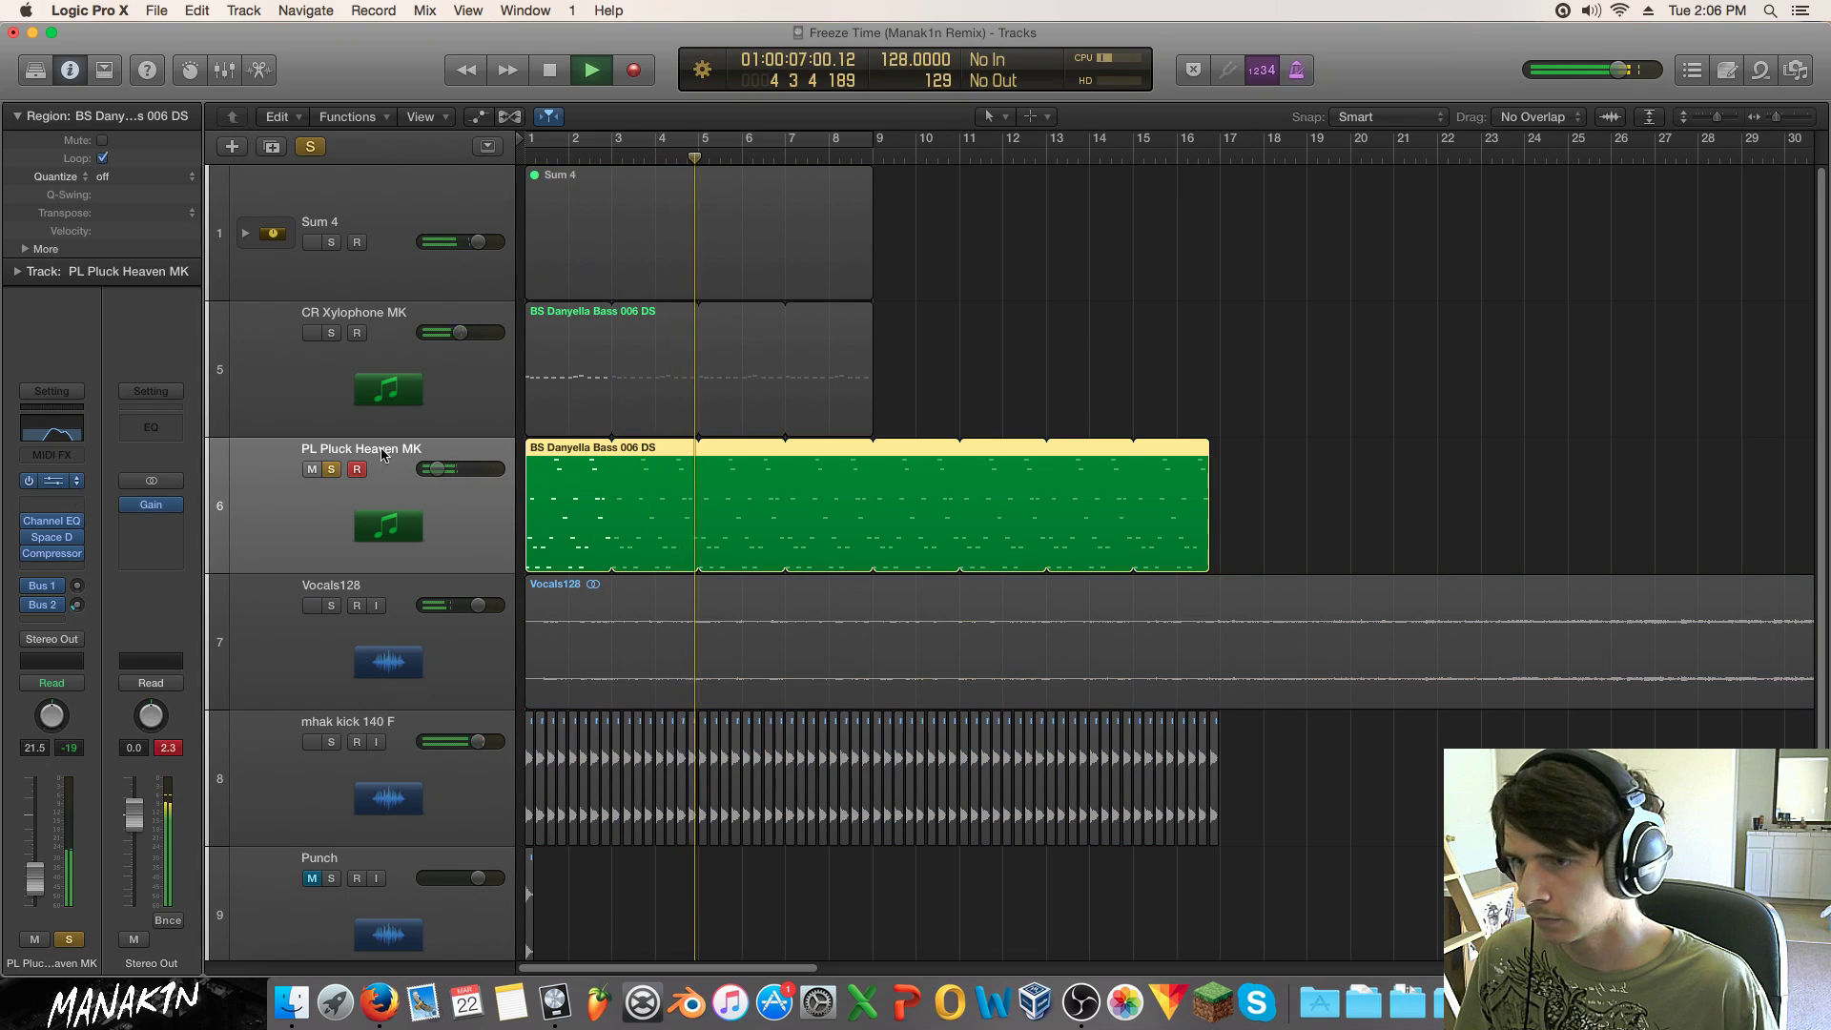
Step: Audition pluck presets like PL Nai (i) and PL Moog Prodigy Keys RL, looping from bar 9
left_click(170, 190)
left_click(752, 431)
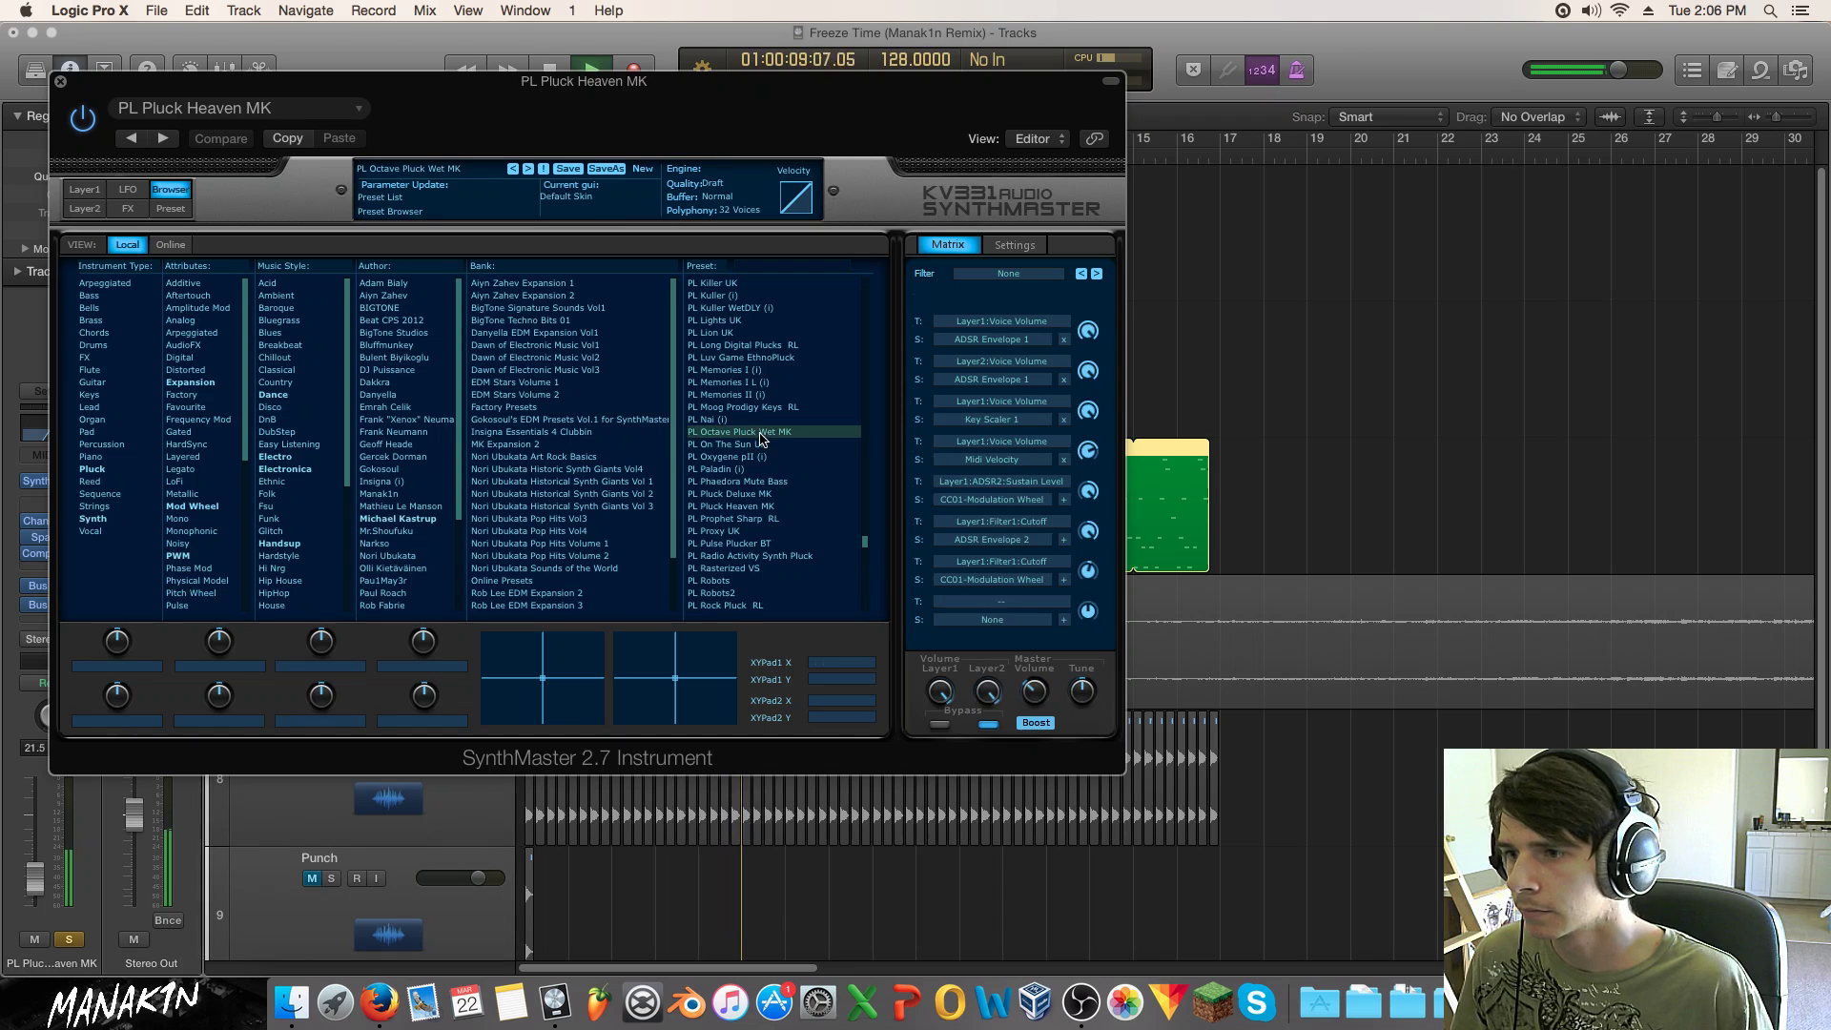
left_click(752, 419)
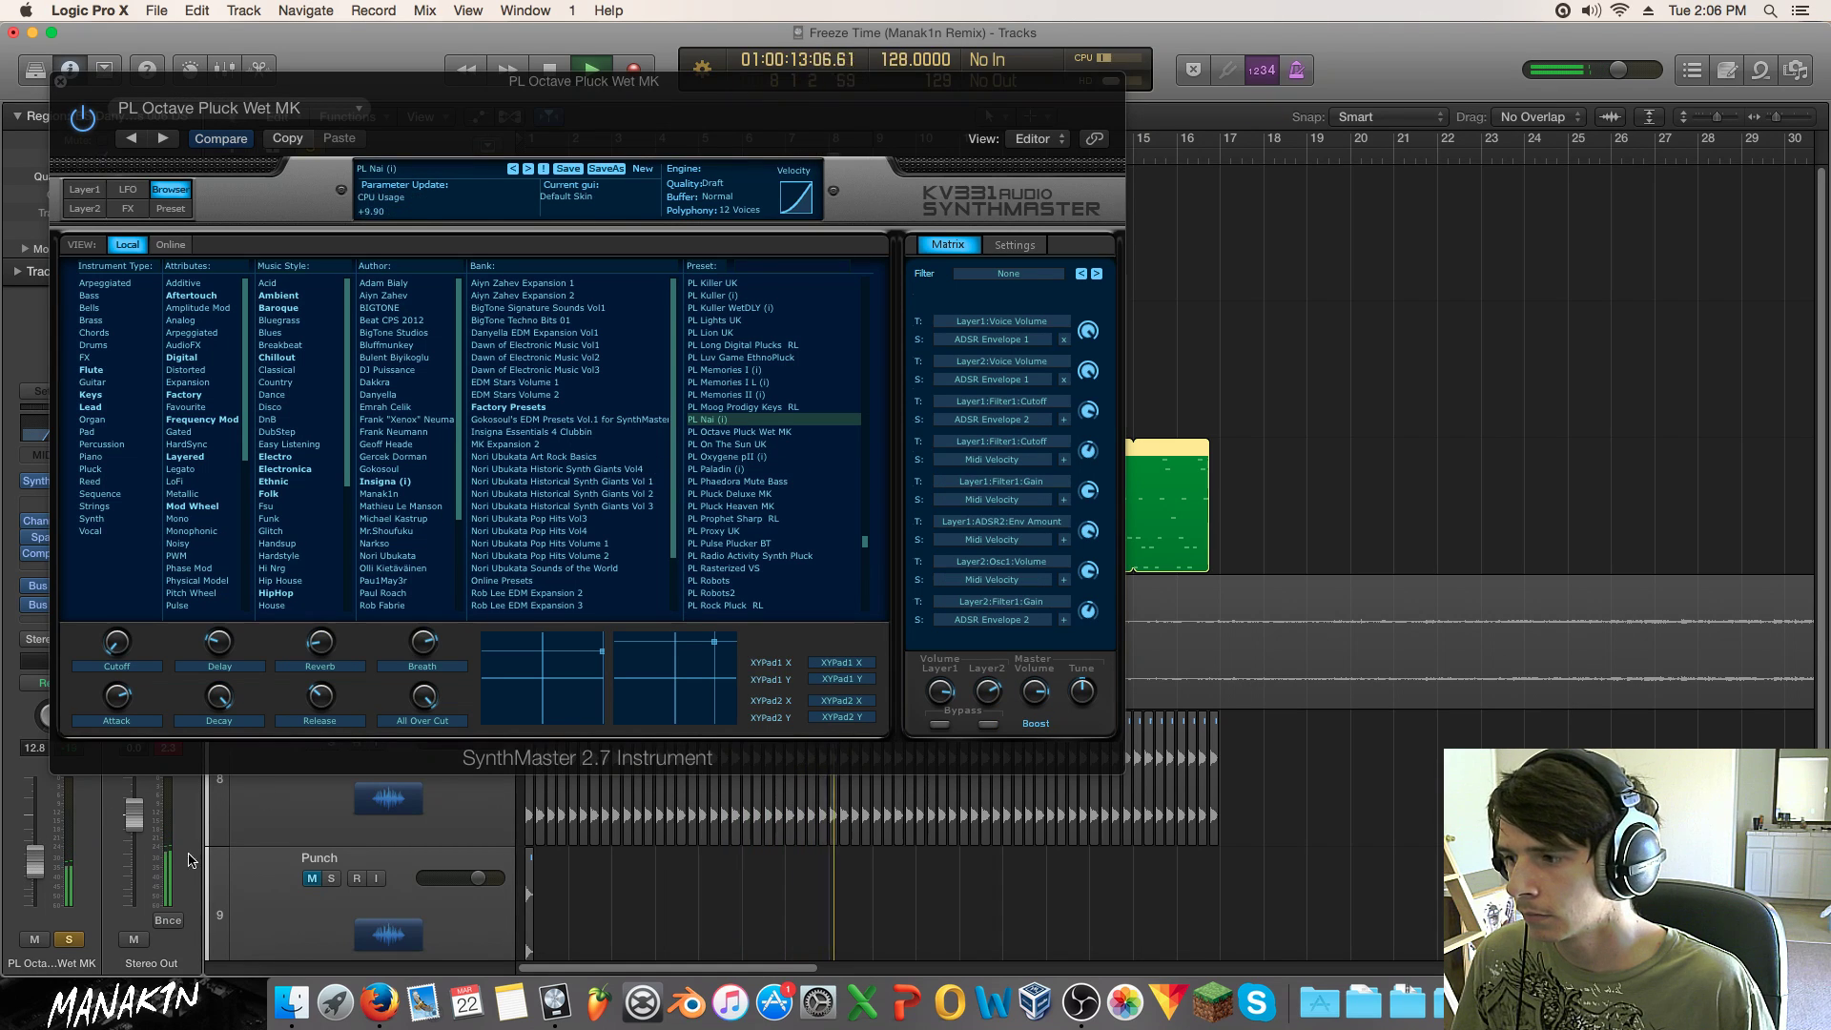
left_click(68, 940)
left_click_drag(39, 866, 35, 839)
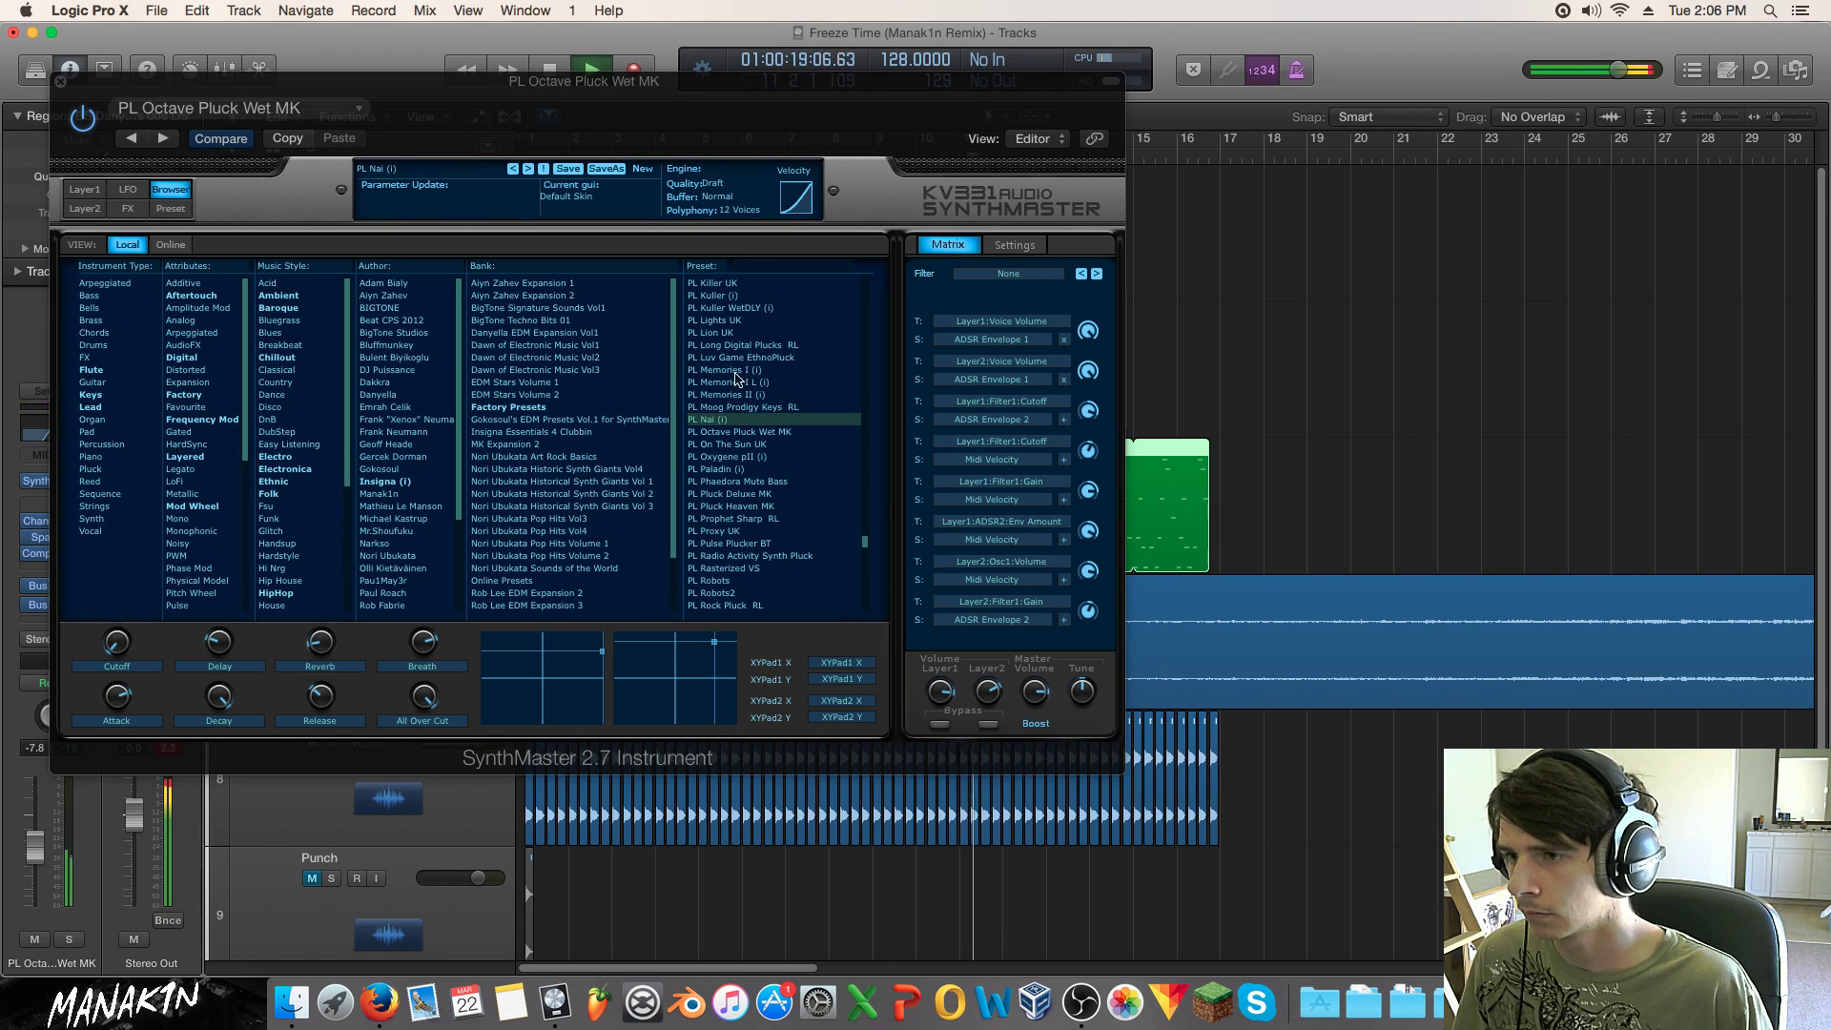
left_click(739, 407)
mouse_move(706, 97)
left_mouse_down()
mouse_move(1109, 221)
mouse_move(1160, 315)
left_mouse_up()
left_click_drag(874, 139, 1178, 140)
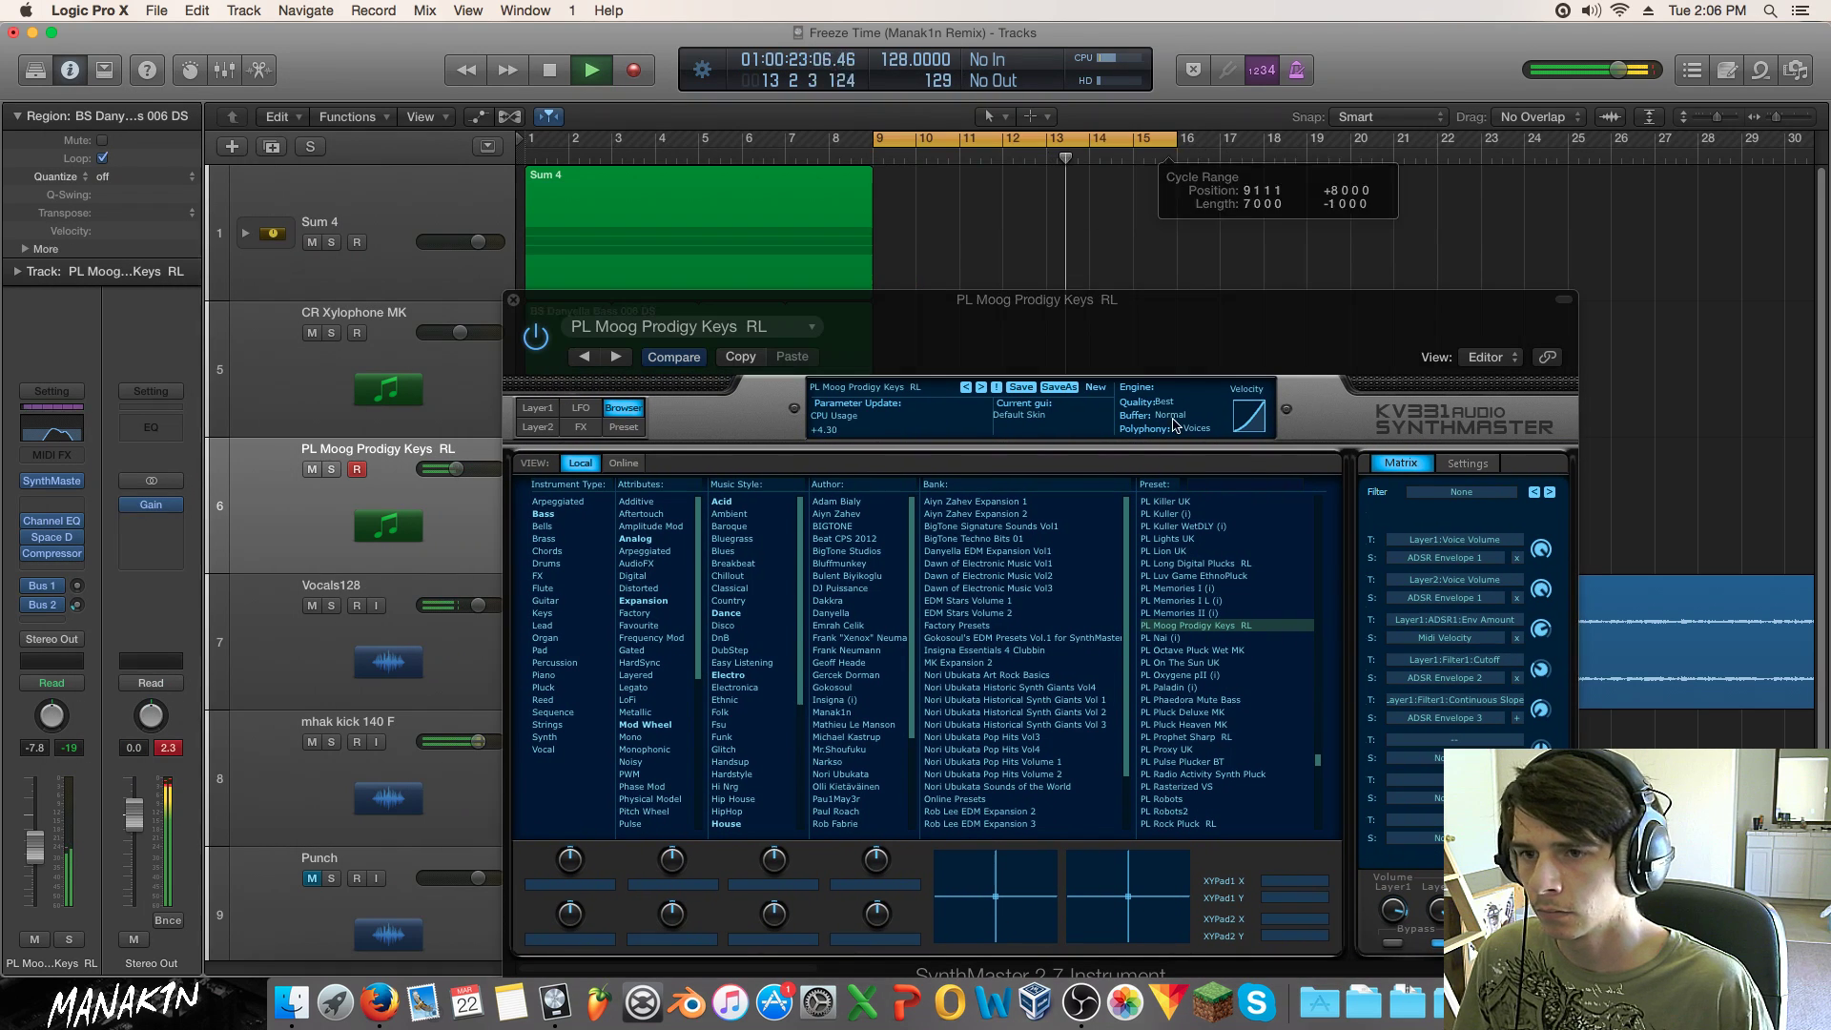
left_click(1196, 612)
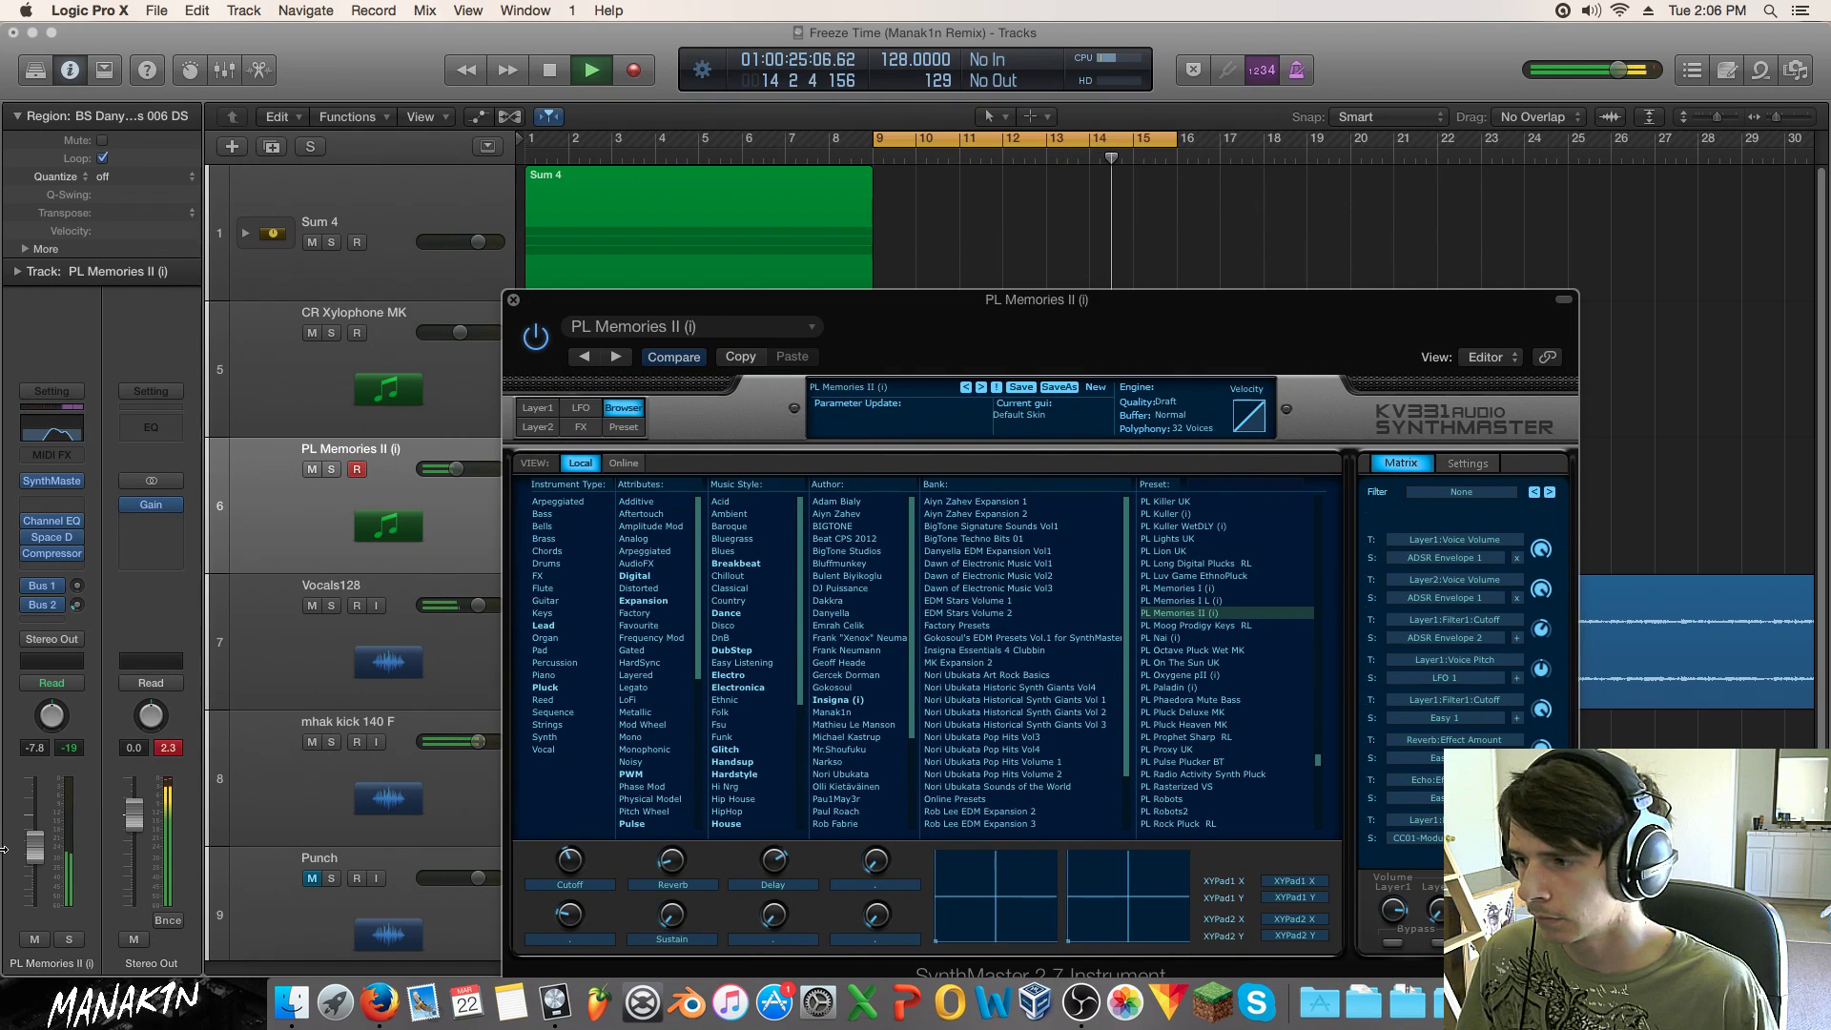
left_click_drag(40, 851, 40, 845)
Step: Audition presets like PL Memories I (i) and PL Kuller (i), settling on PL Genetric (i)
left_click(1221, 601)
left_click(1222, 589)
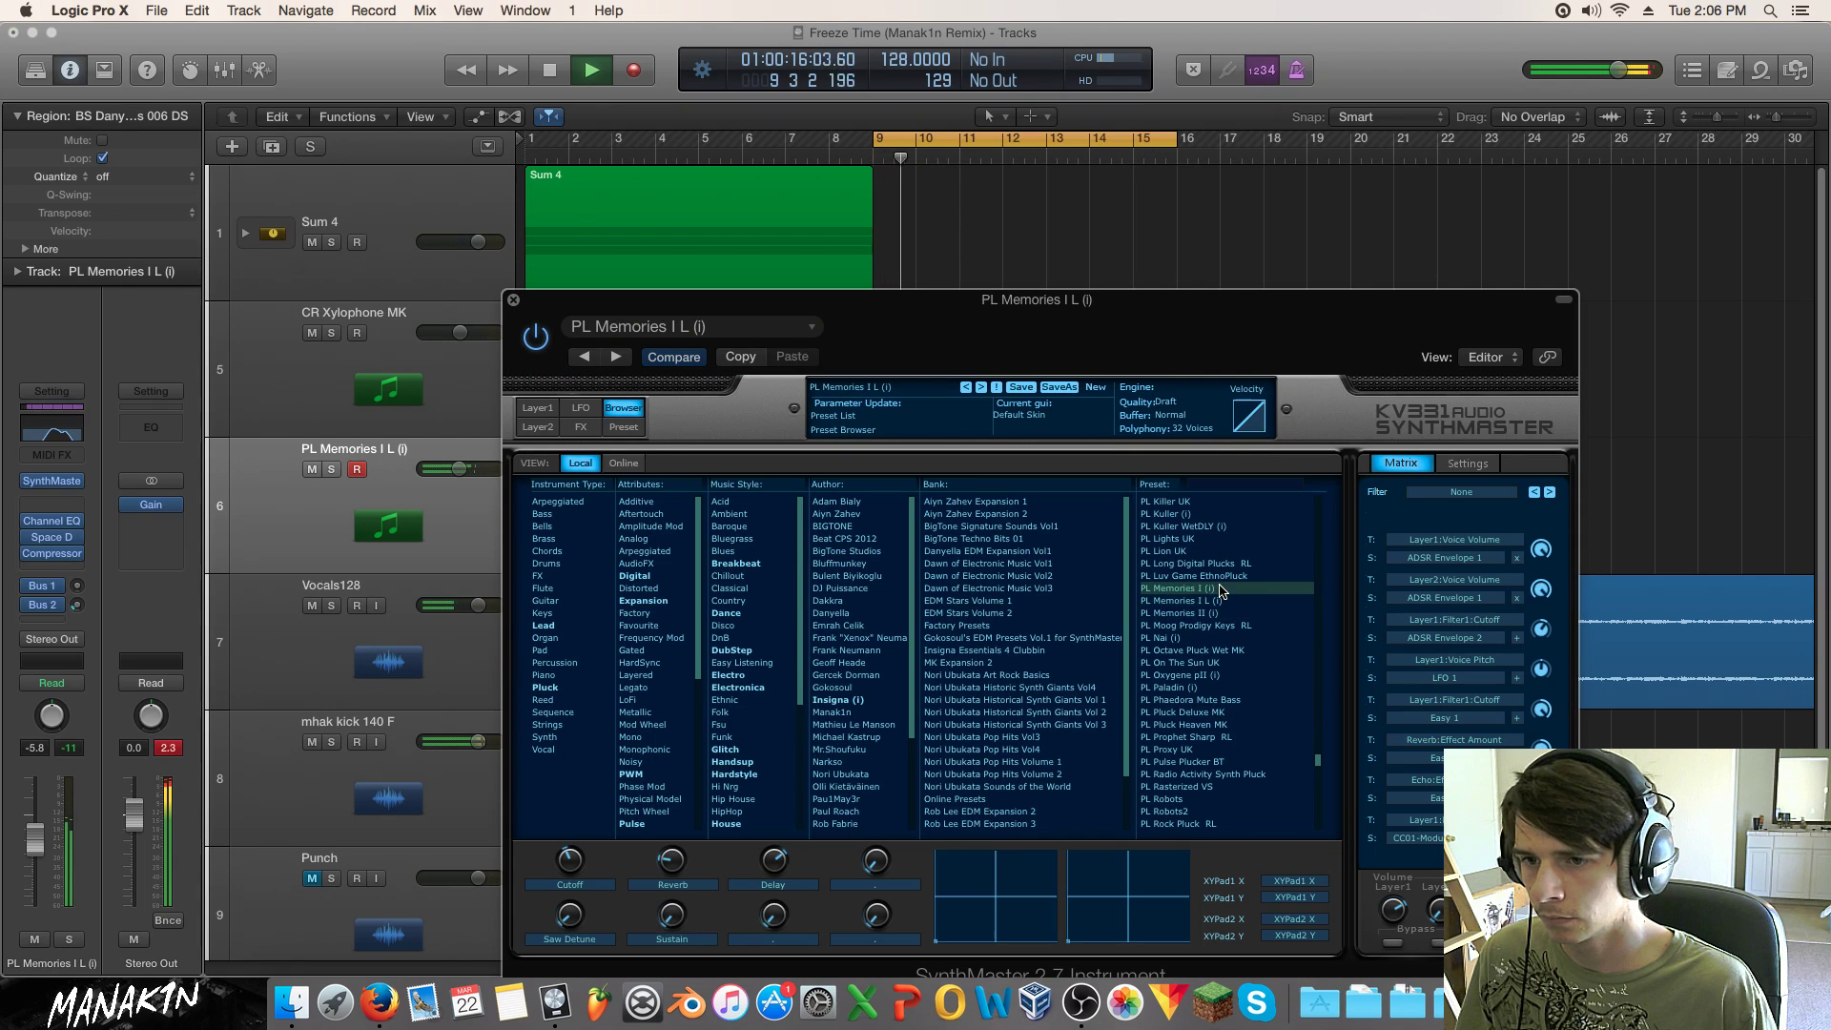
left_click(1222, 576)
left_click(1222, 563)
left_click(1217, 551)
left_click(1211, 540)
left_click(1220, 526)
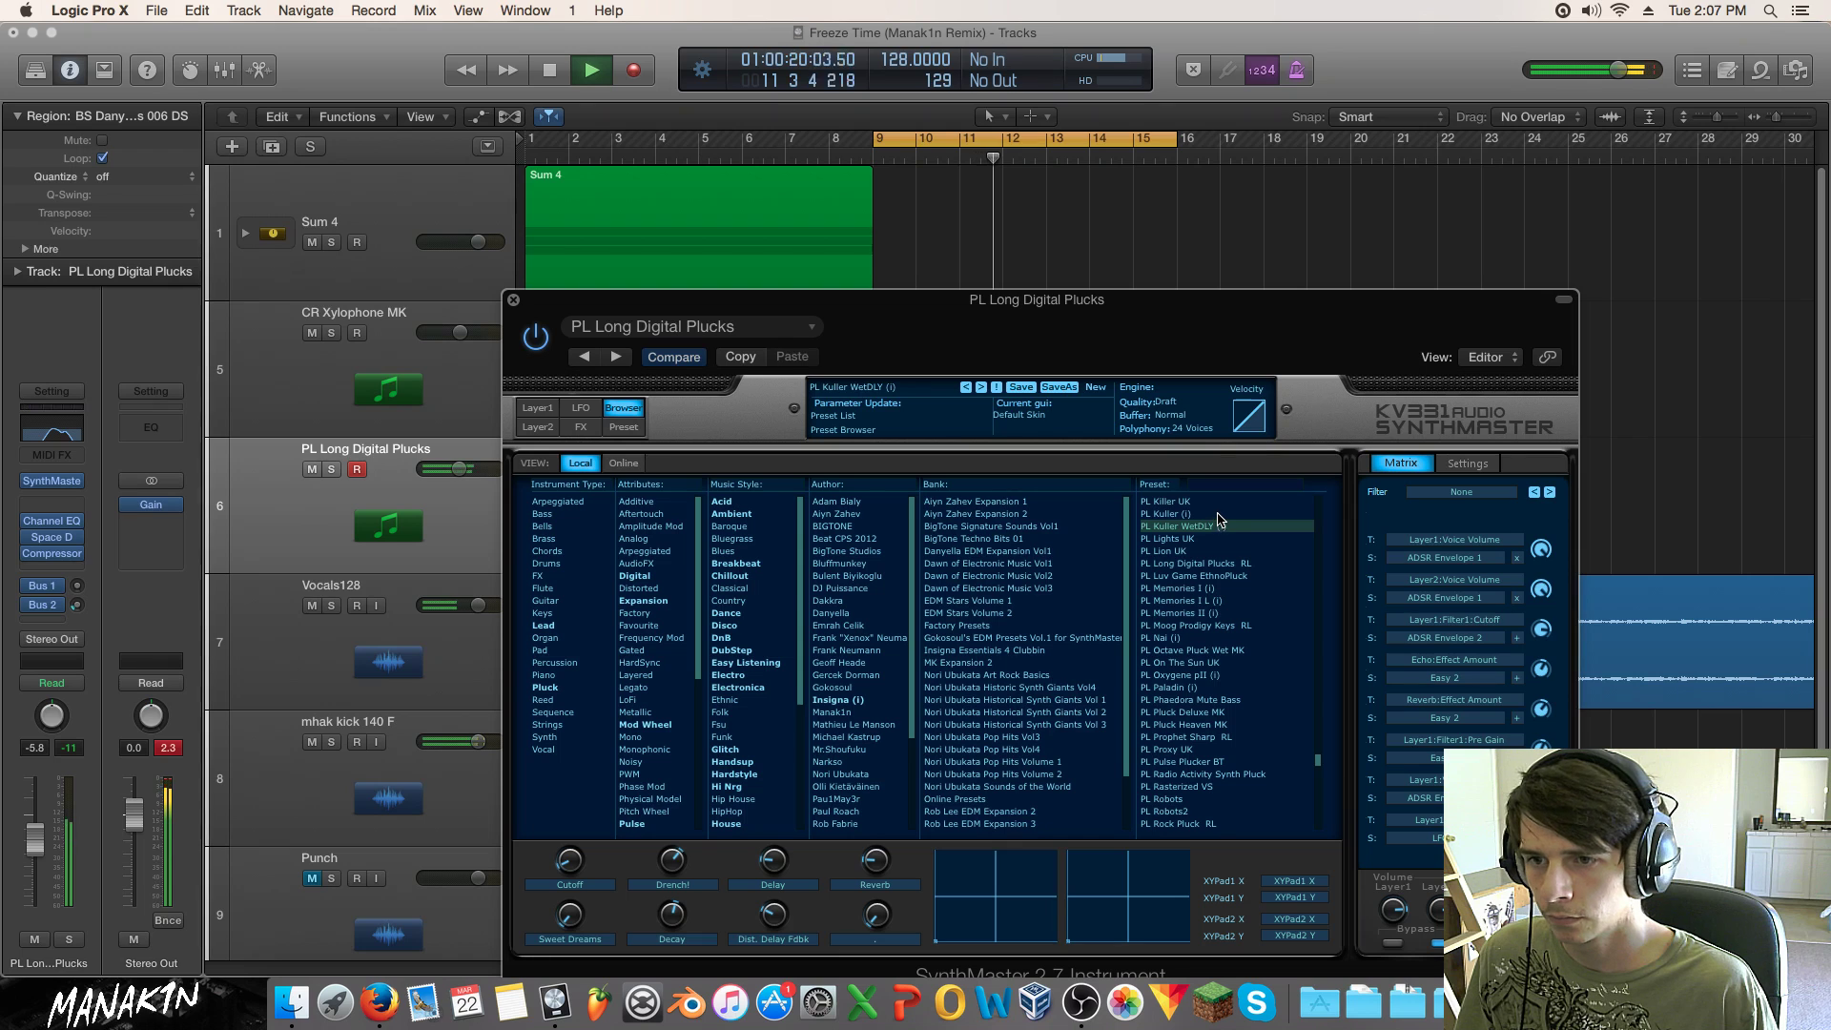
left_click(1219, 514)
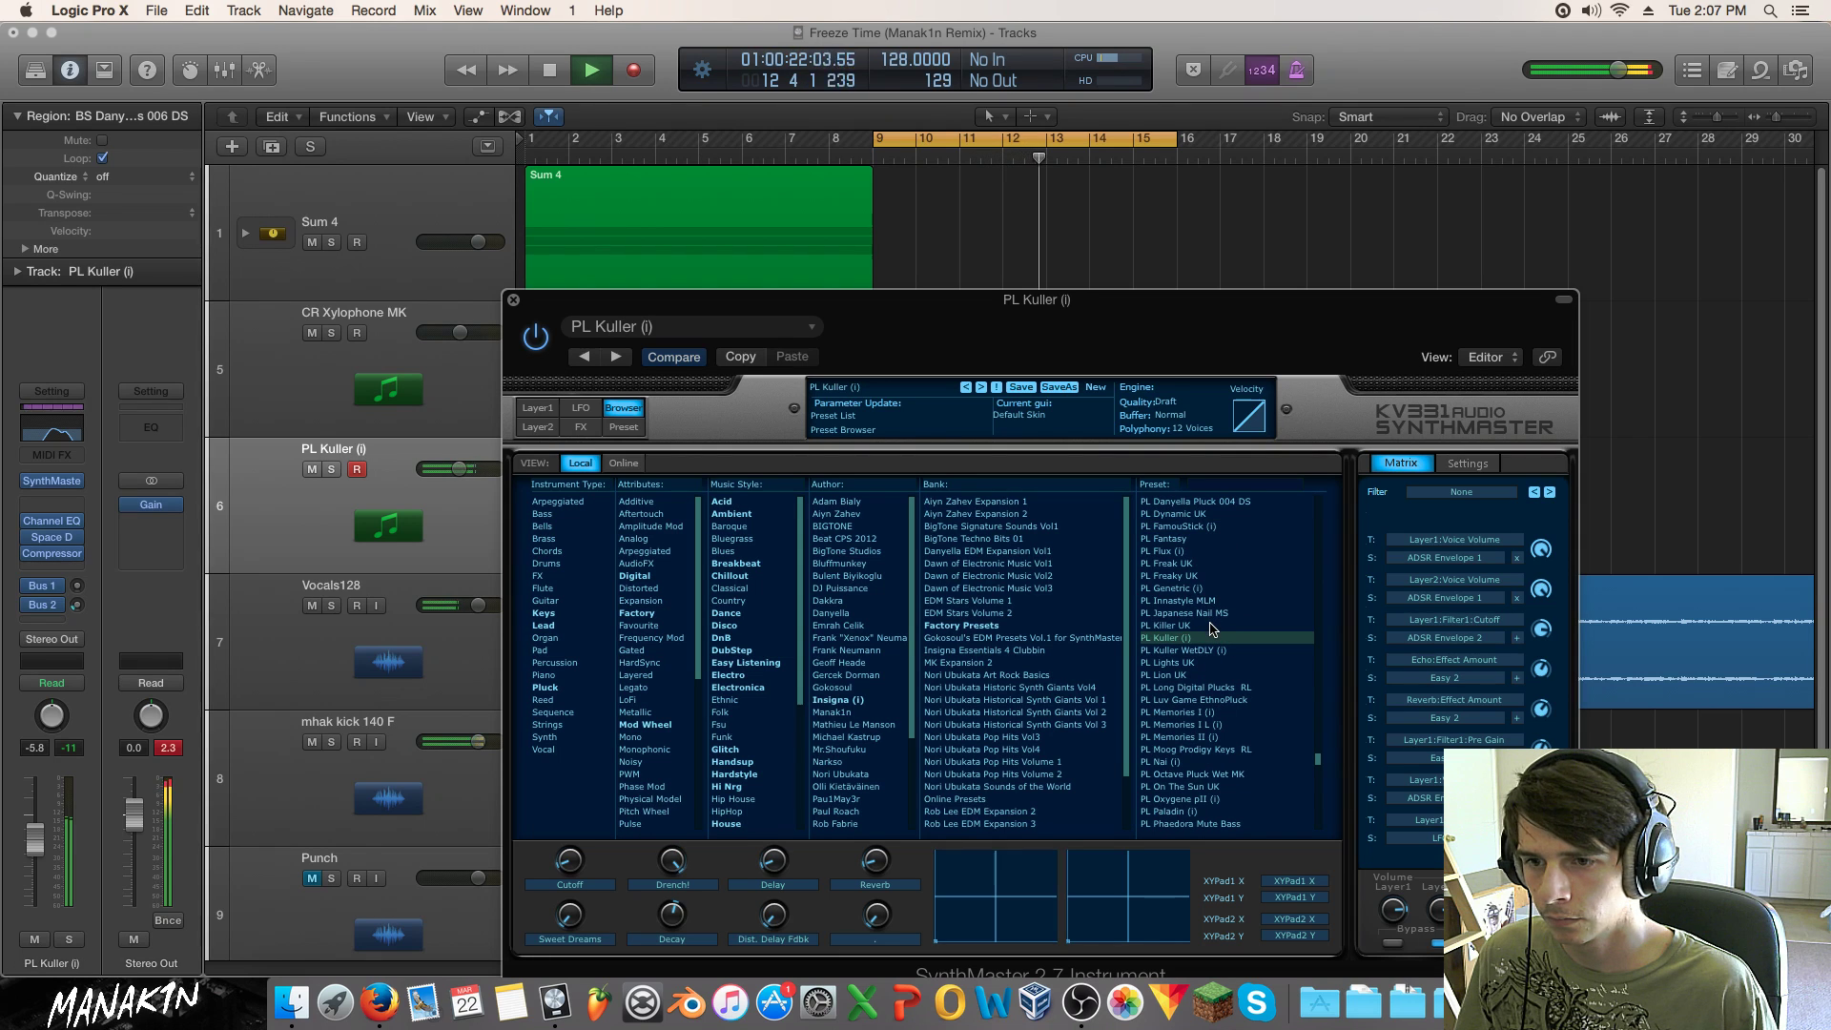
left_click(1212, 627)
key("Up")
key("Up")
key("Up")
key("Down")
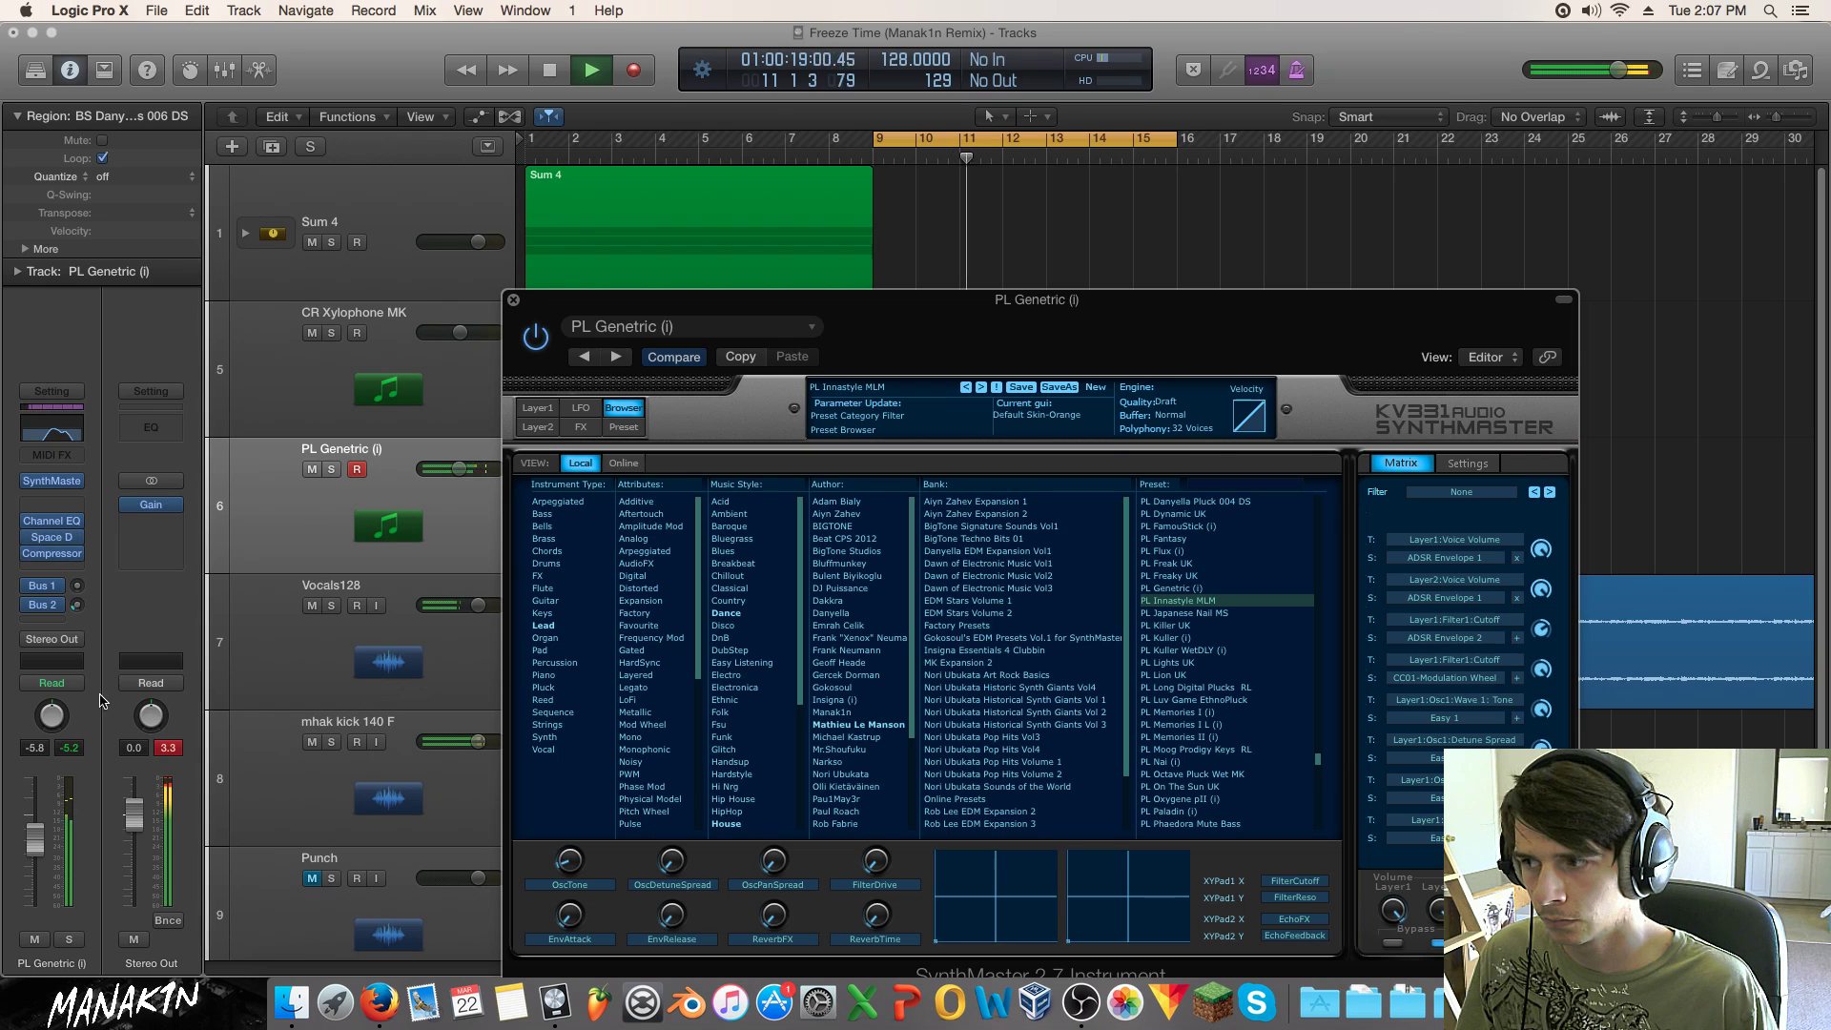
left_click_drag(36, 852, 36, 868)
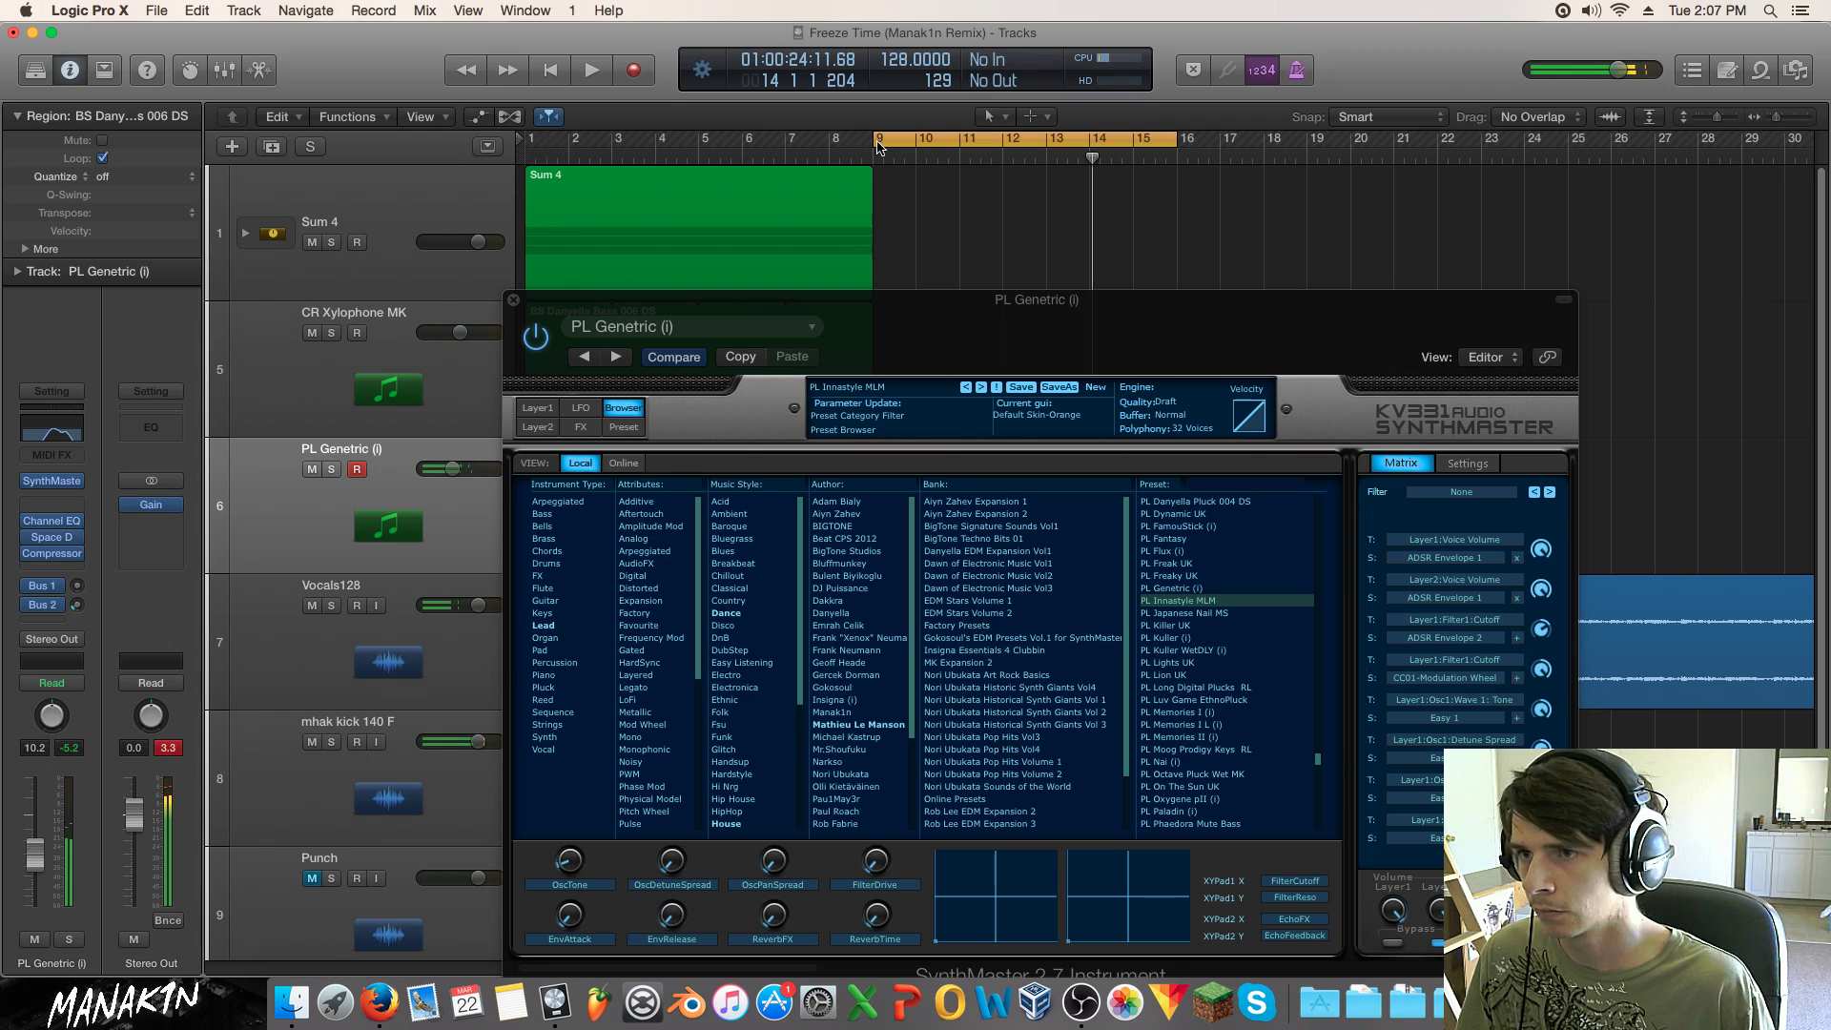
left_click(514, 302)
Step: Lower the PL Genetric (i) track to about -16 dB while playing from bar 2
left_click(588, 157)
key("space")
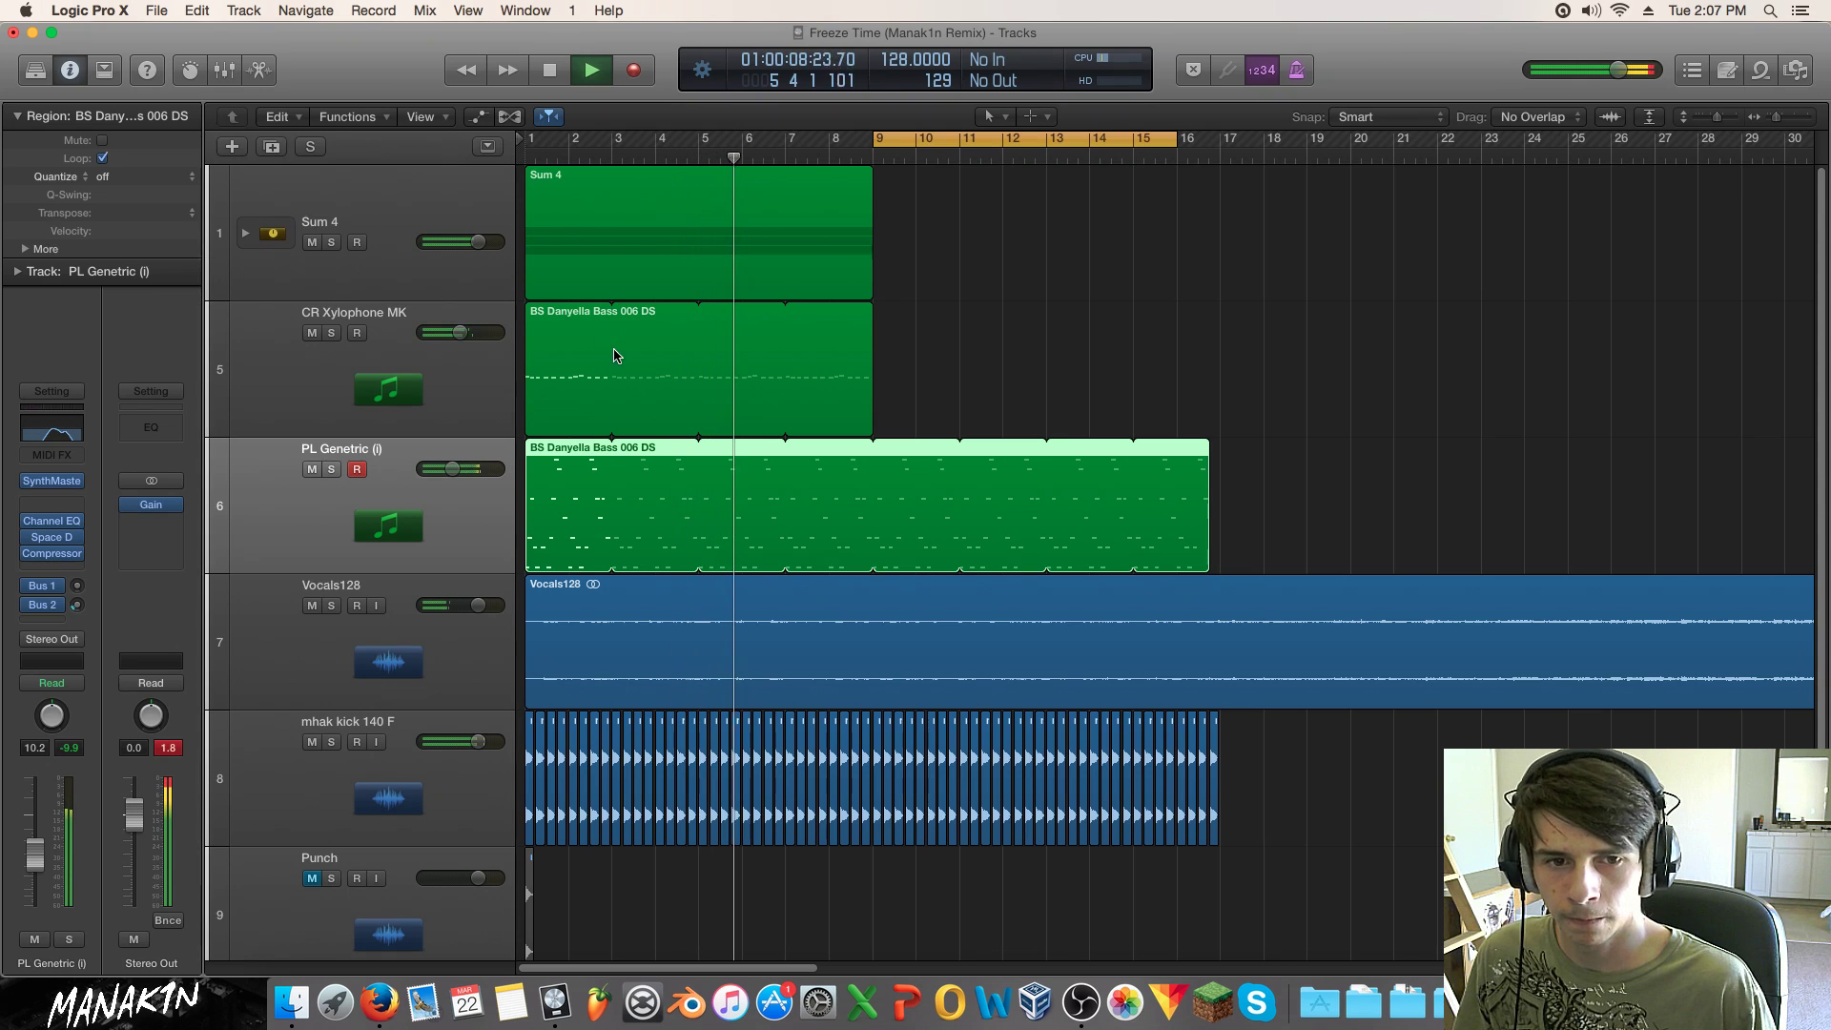
left_click_drag(453, 468, 445, 468)
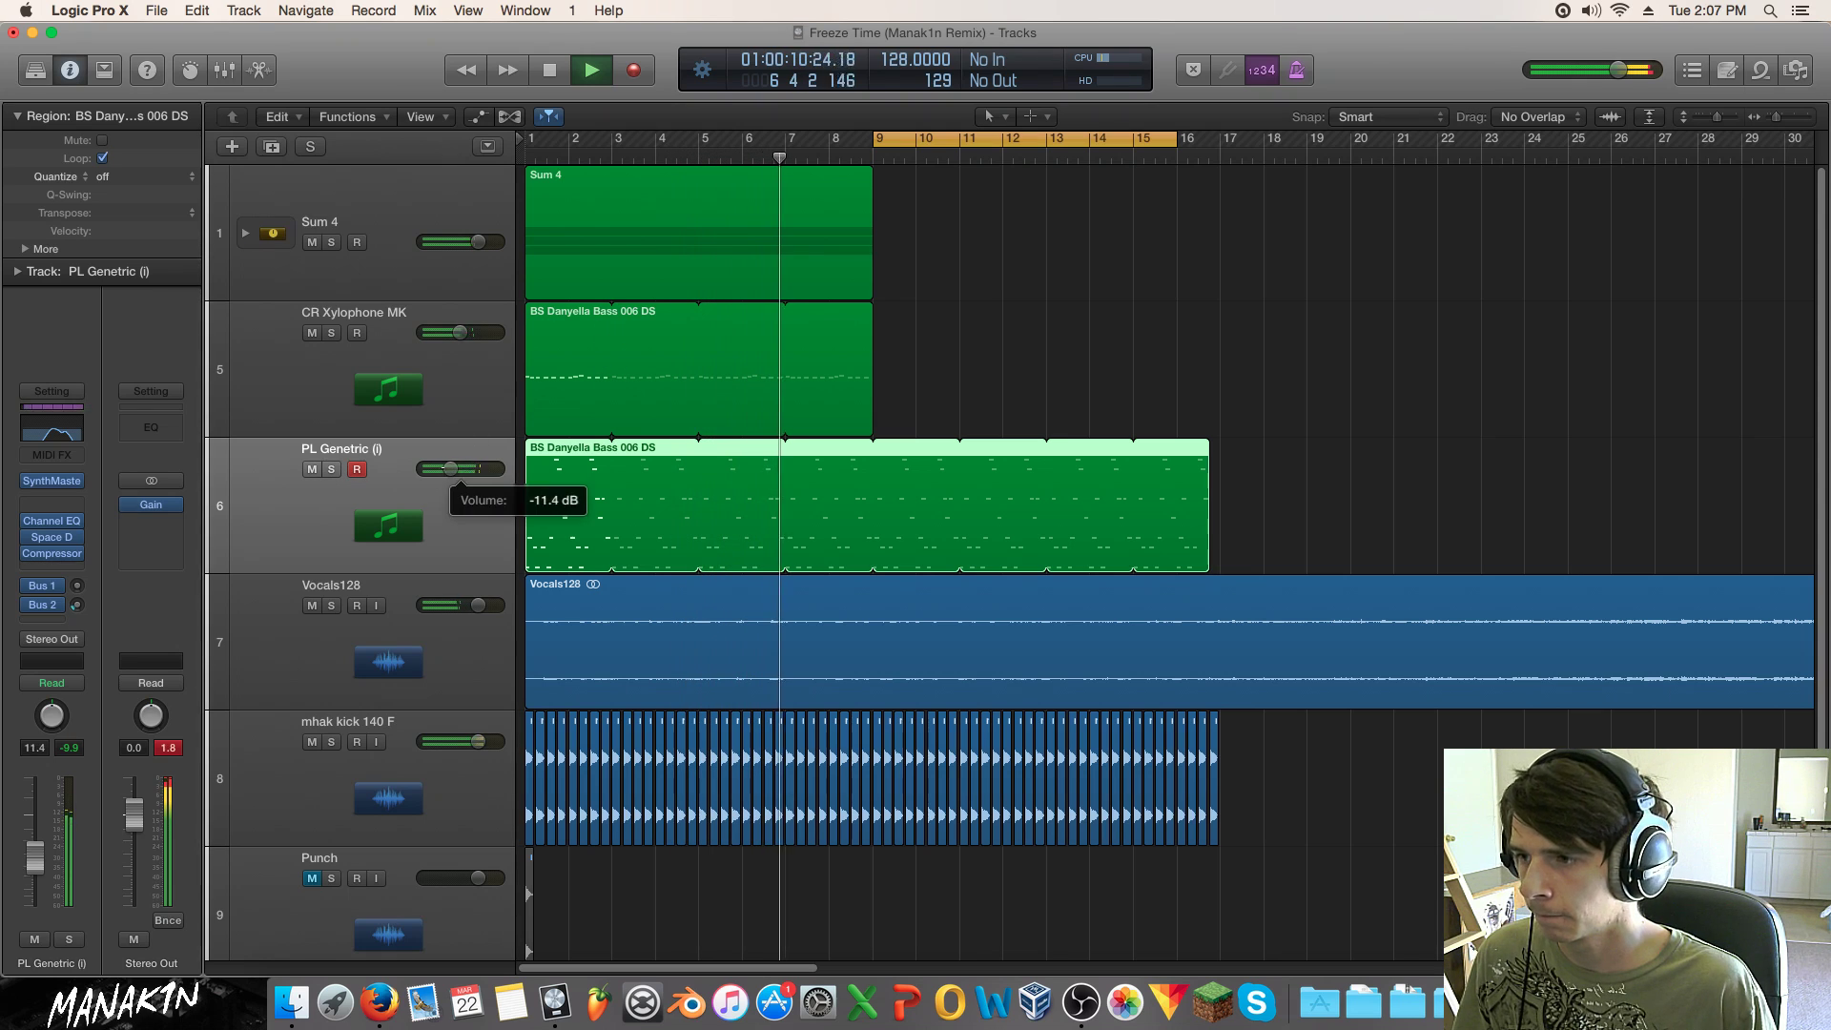
left_click(312, 469)
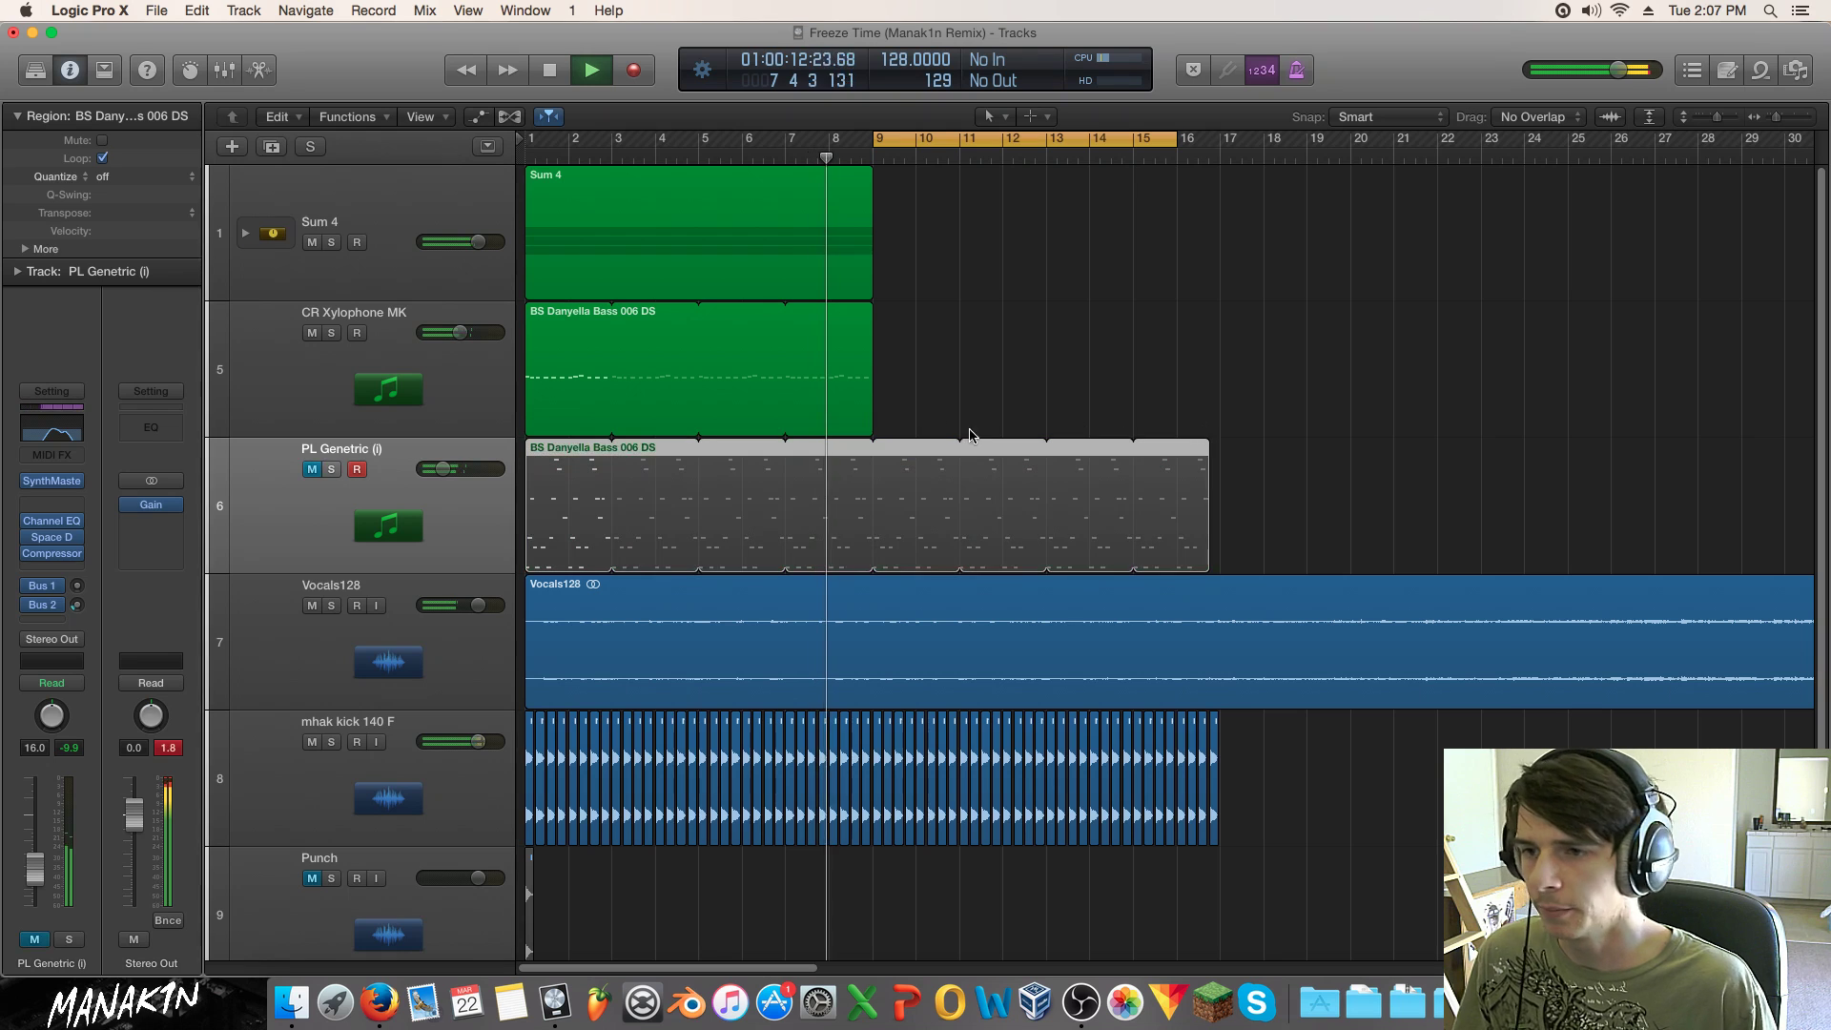
key("space")
Step: Turn off the cycle range, replay from the start, and unmute the pluck track
left_click(1002, 324)
left_click(947, 134)
key("Return")
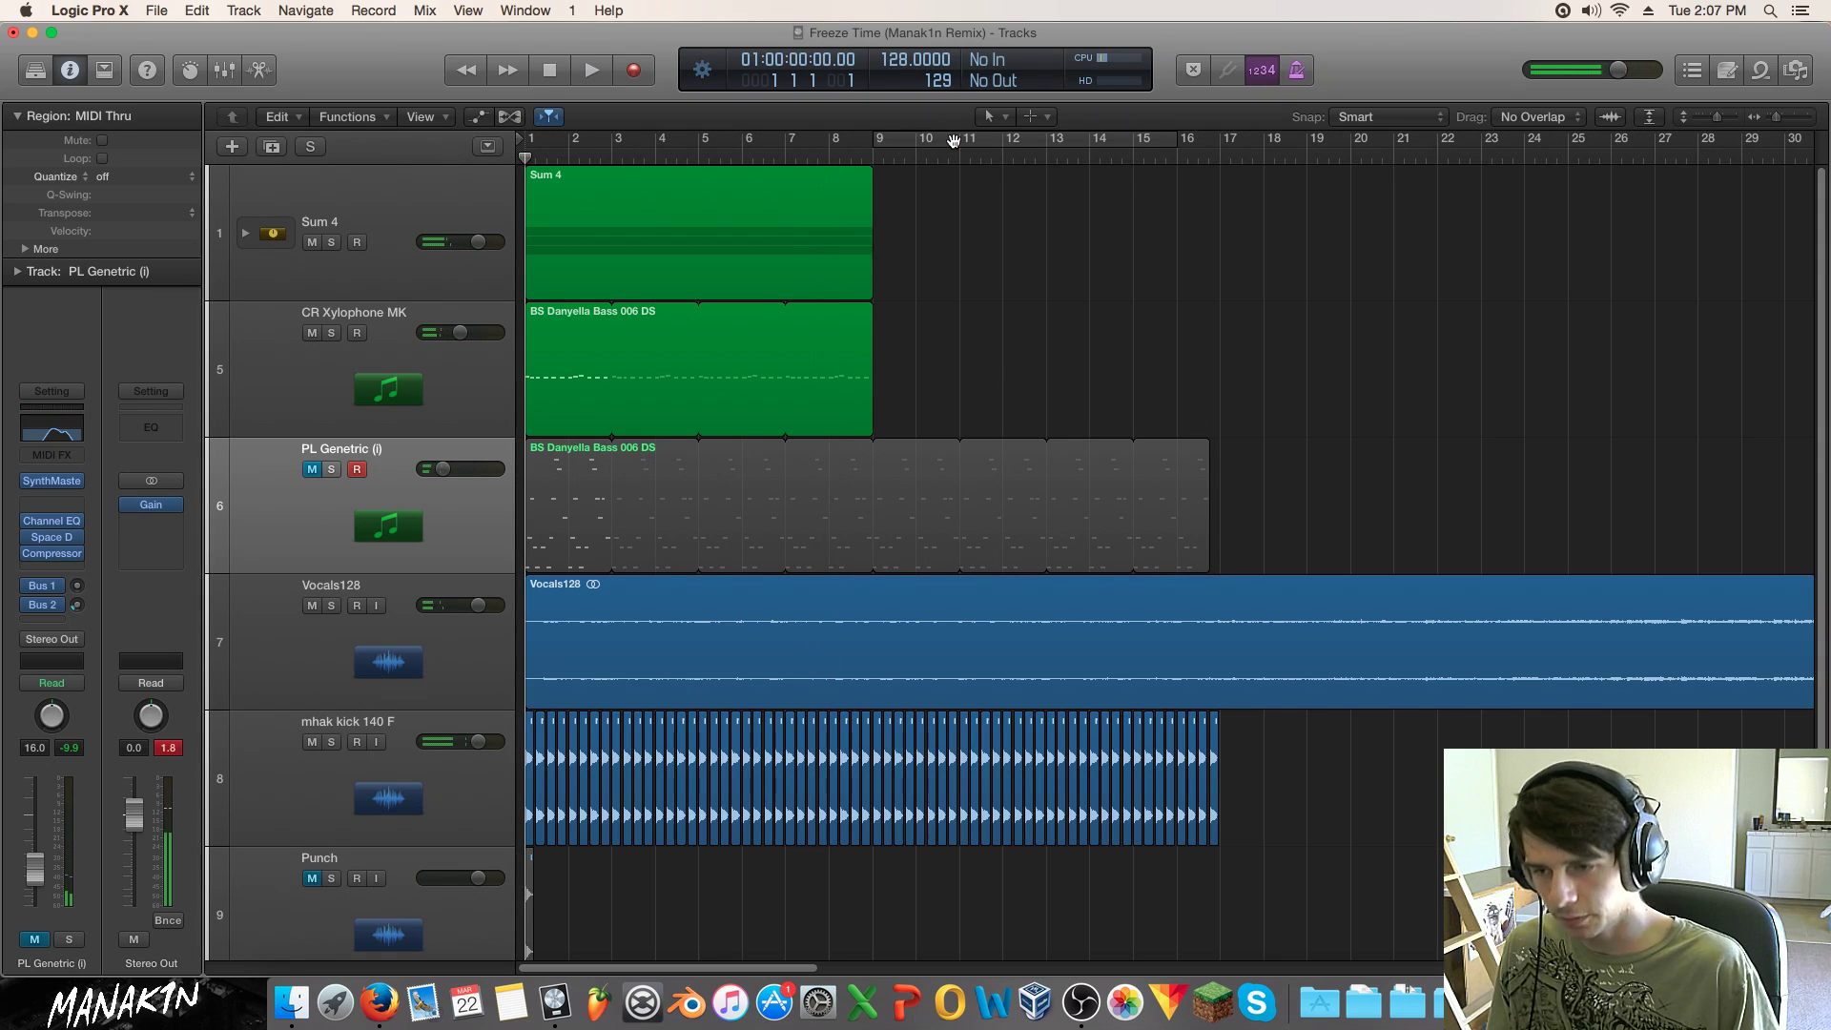
key("space")
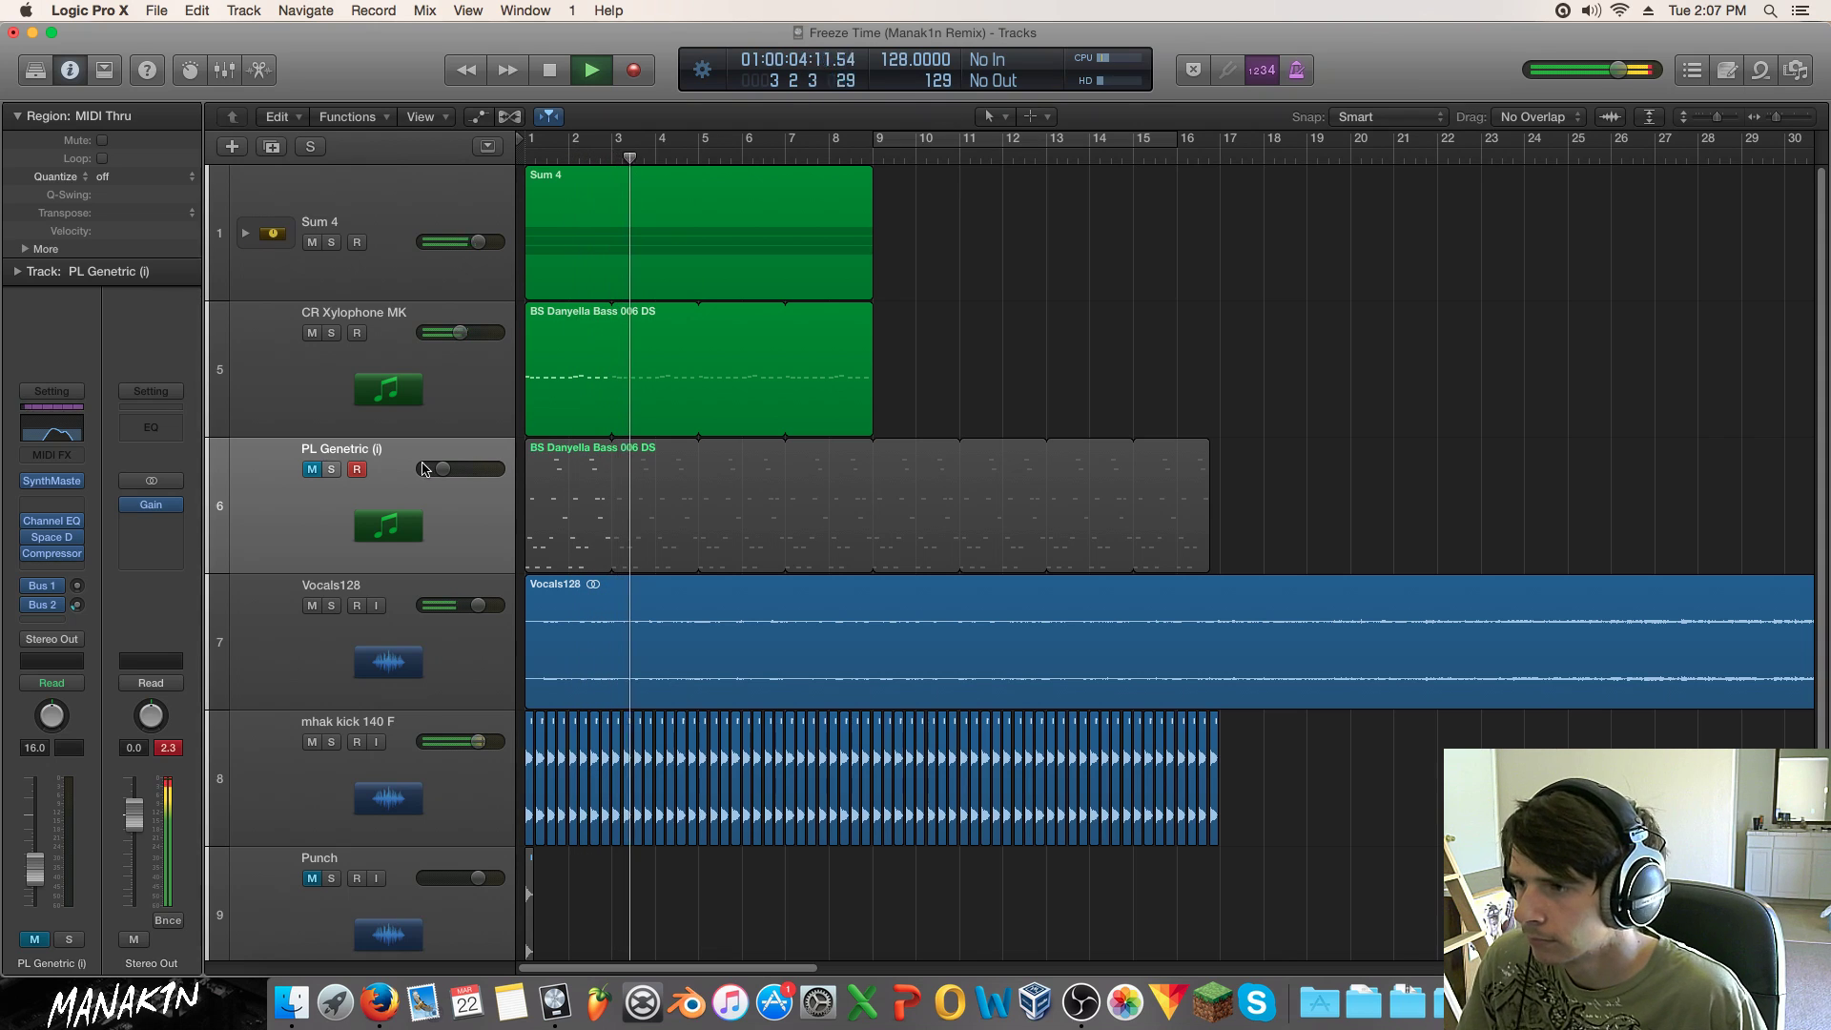
key("space")
left_click(312, 469)
left_click(579, 522)
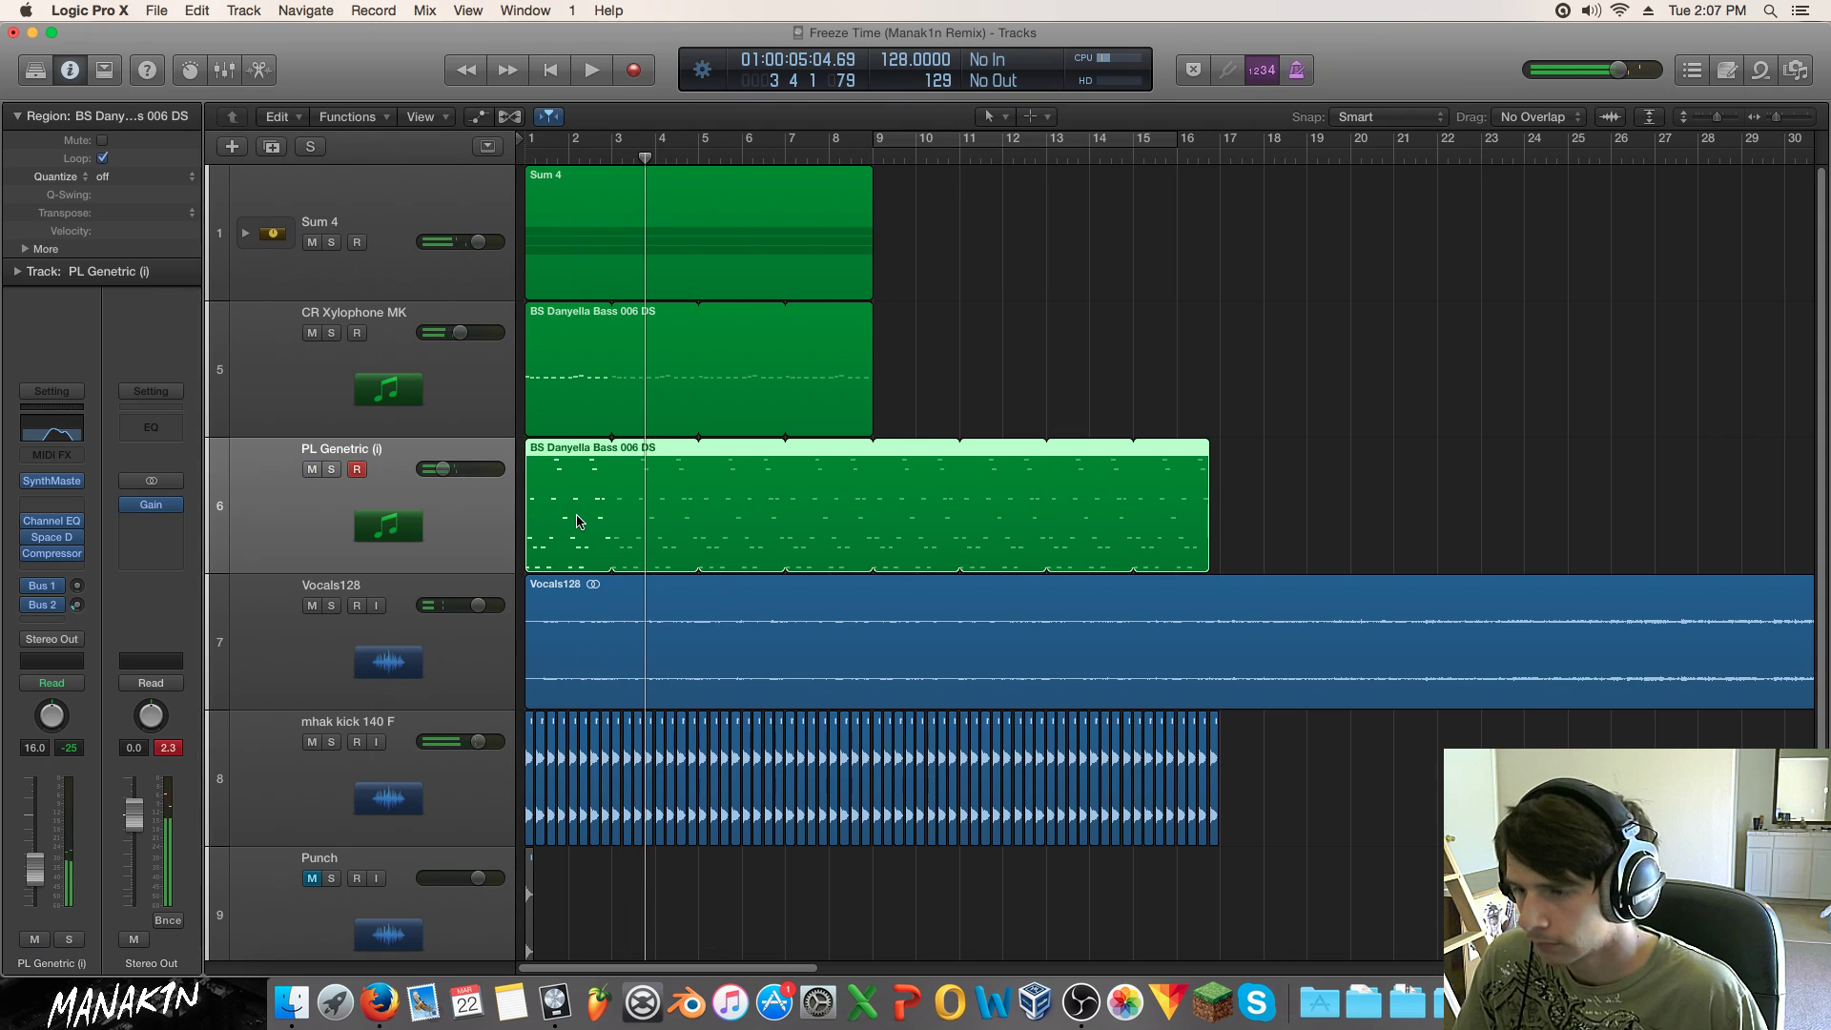
Step: In the Piano Roll, delete the old pluck notes and extend a three-note chord to bar 3
double_click(579, 520)
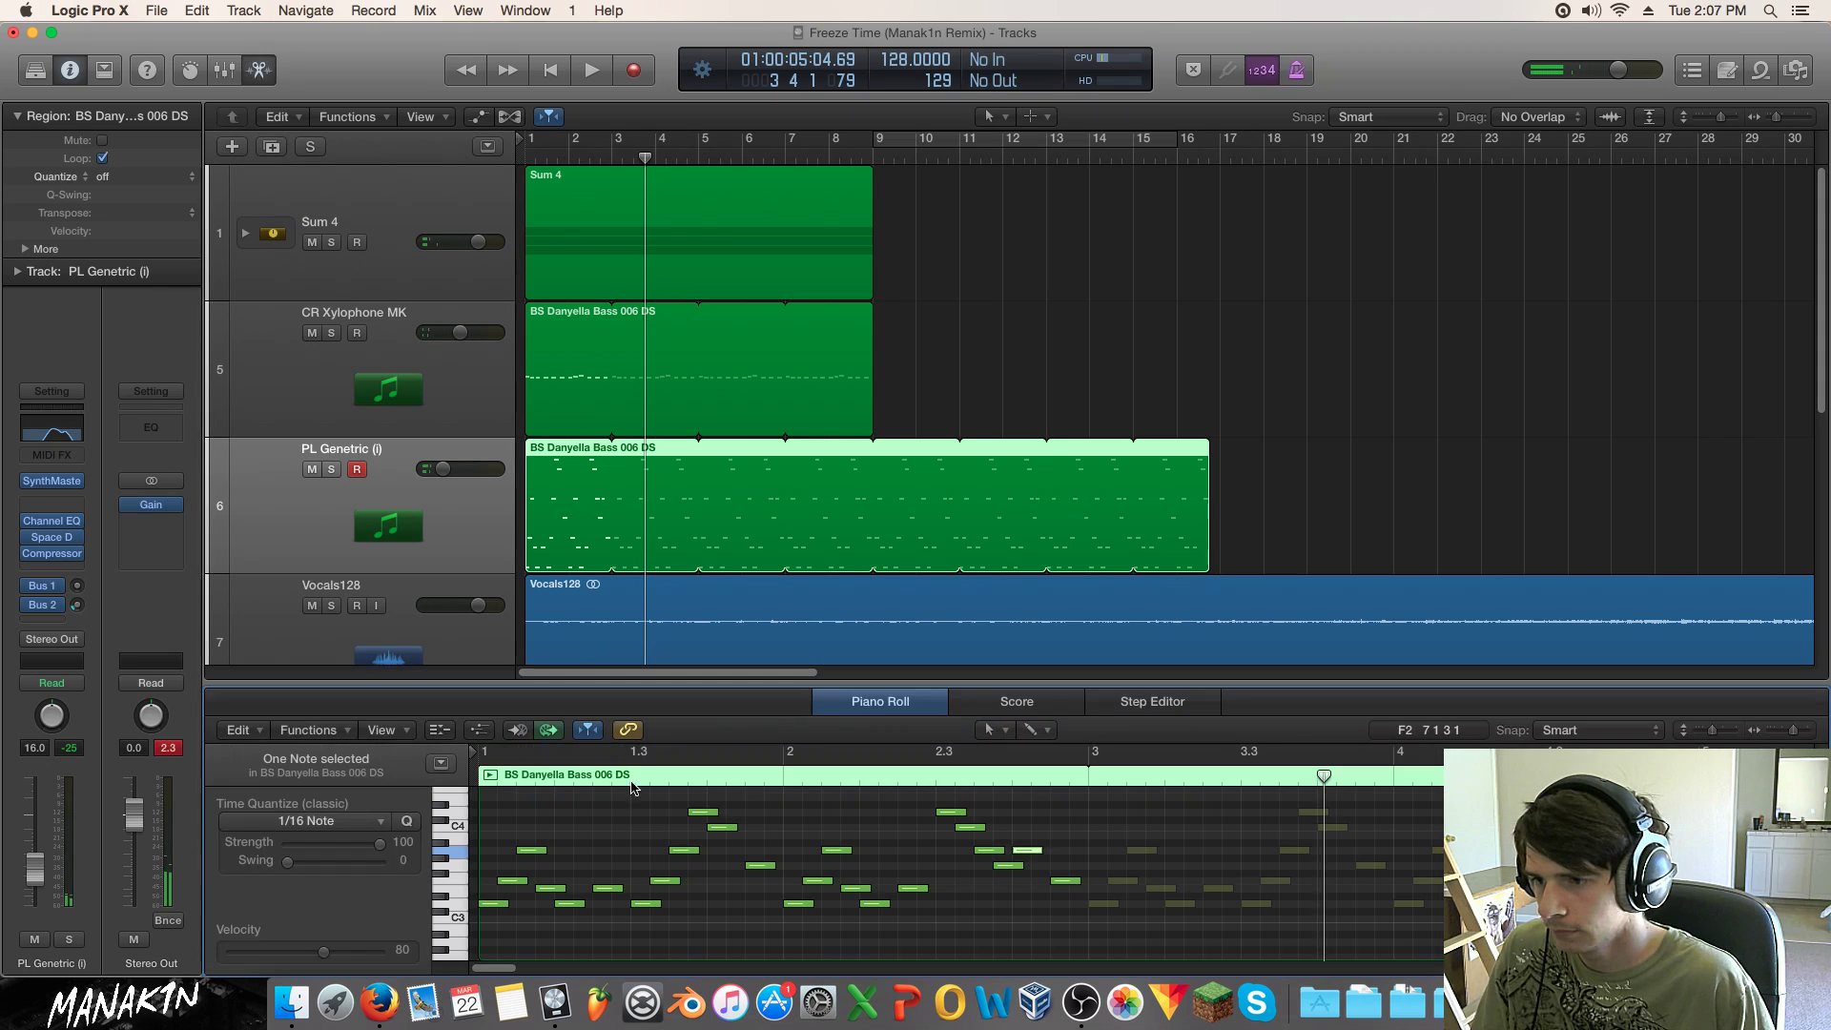
key("super+a")
key("Delete")
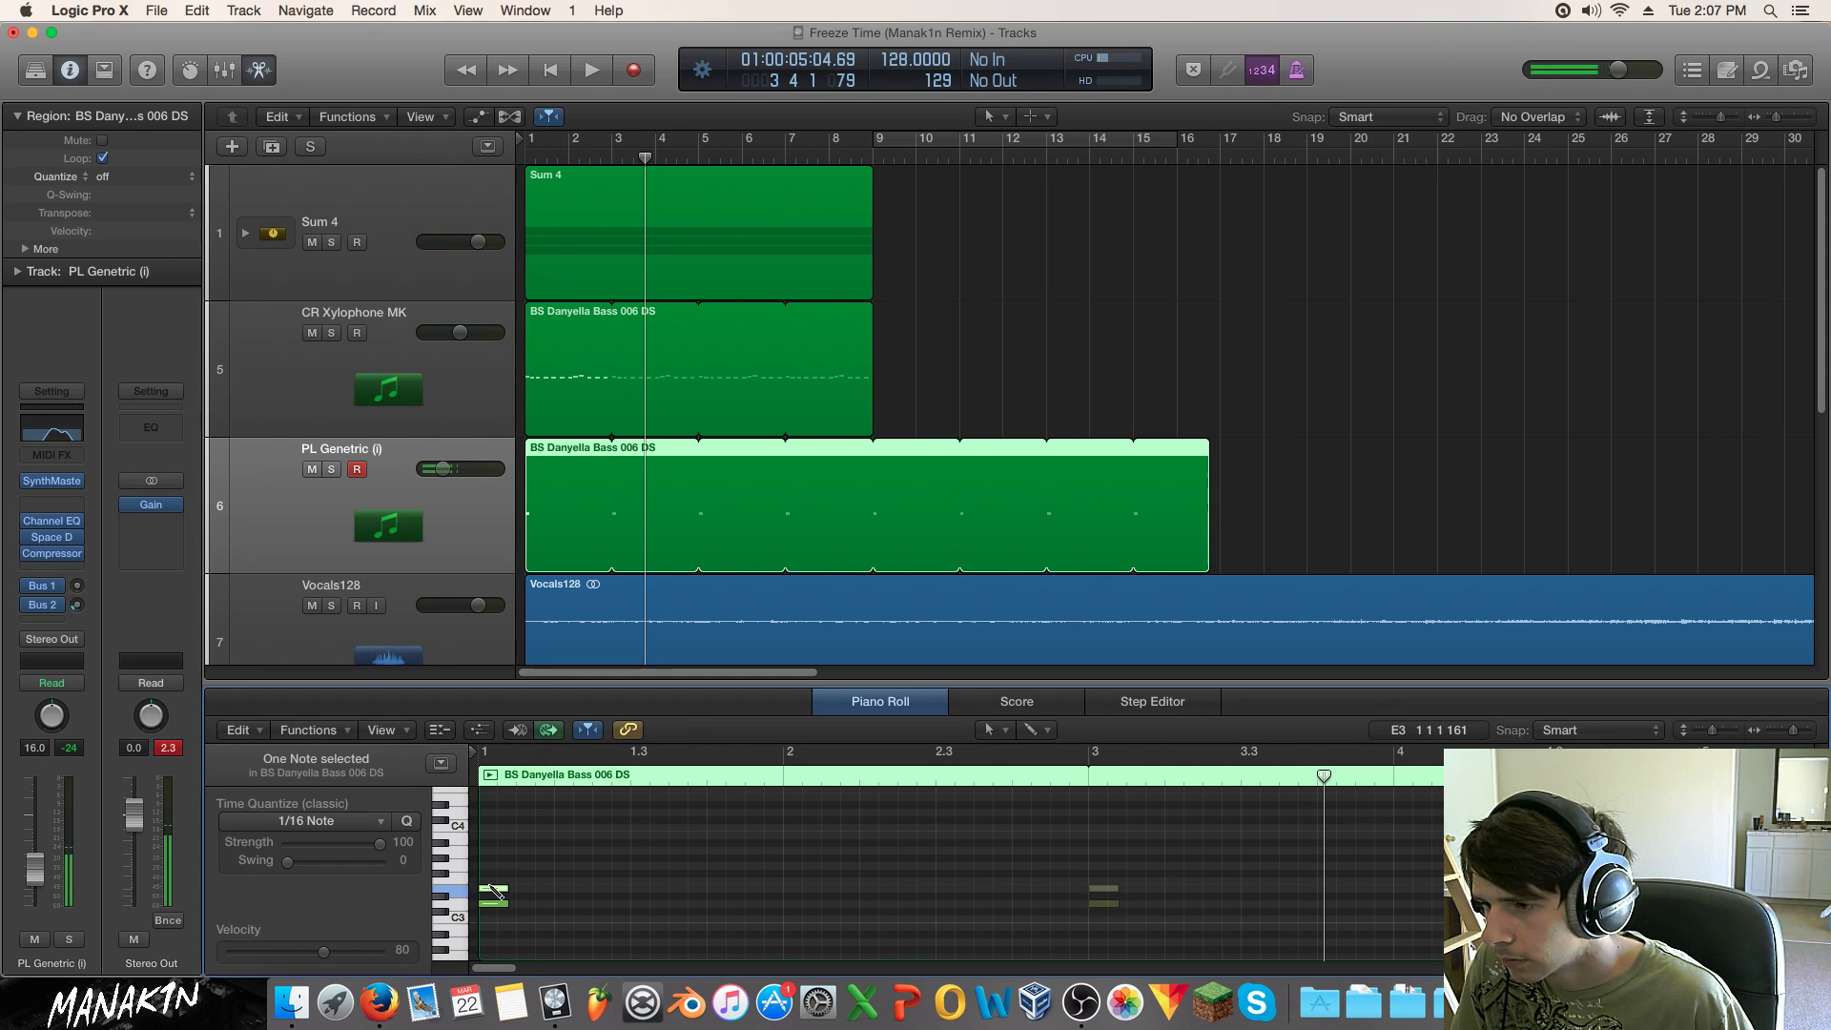
left_click_drag(494, 894, 1087, 864)
left_click(496, 880, "shift")
left_click(497, 903, "shift")
mouse_move(804, 850)
left_mouse_down()
mouse_move(808, 961)
mouse_move(815, 826)
left_mouse_up()
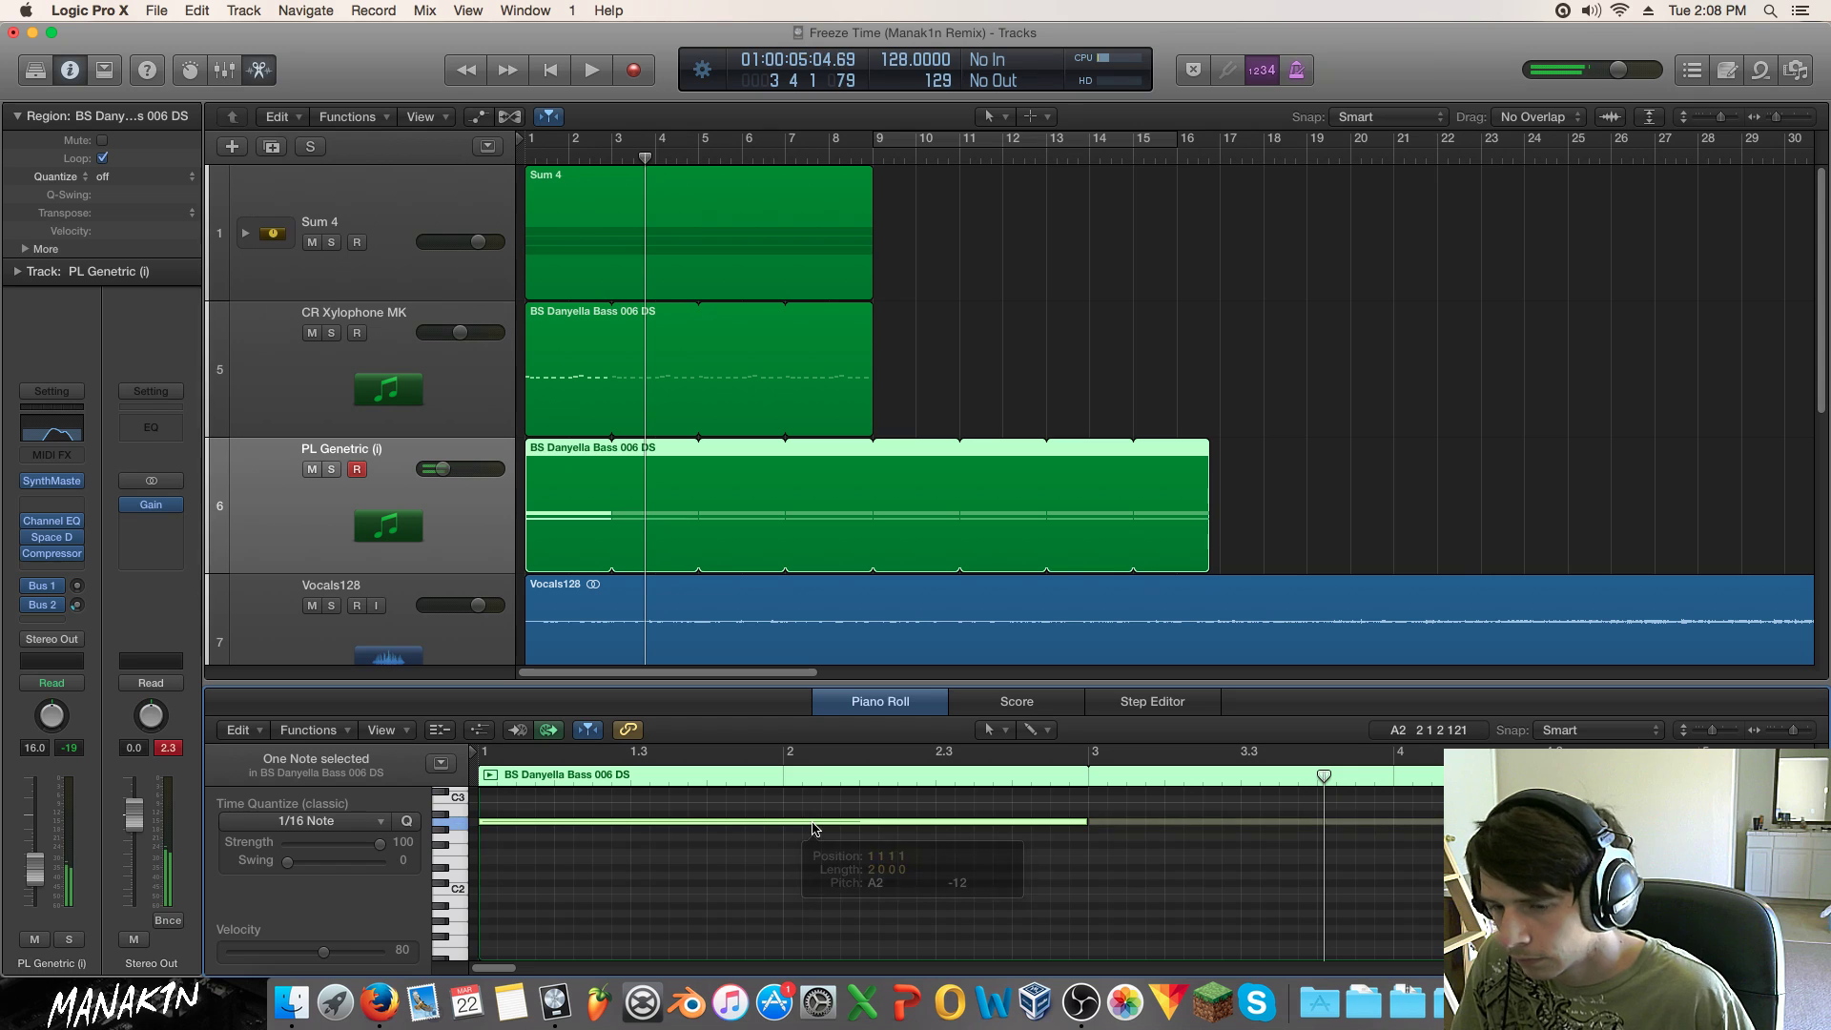
Step: Revise the chord and loop bars 1 to 3 with the PL Genetric (i) track soloed
key("space")
scroll(784, 816, "up", 4)
key("space")
left_click_drag(732, 896, 734, 807)
key("space")
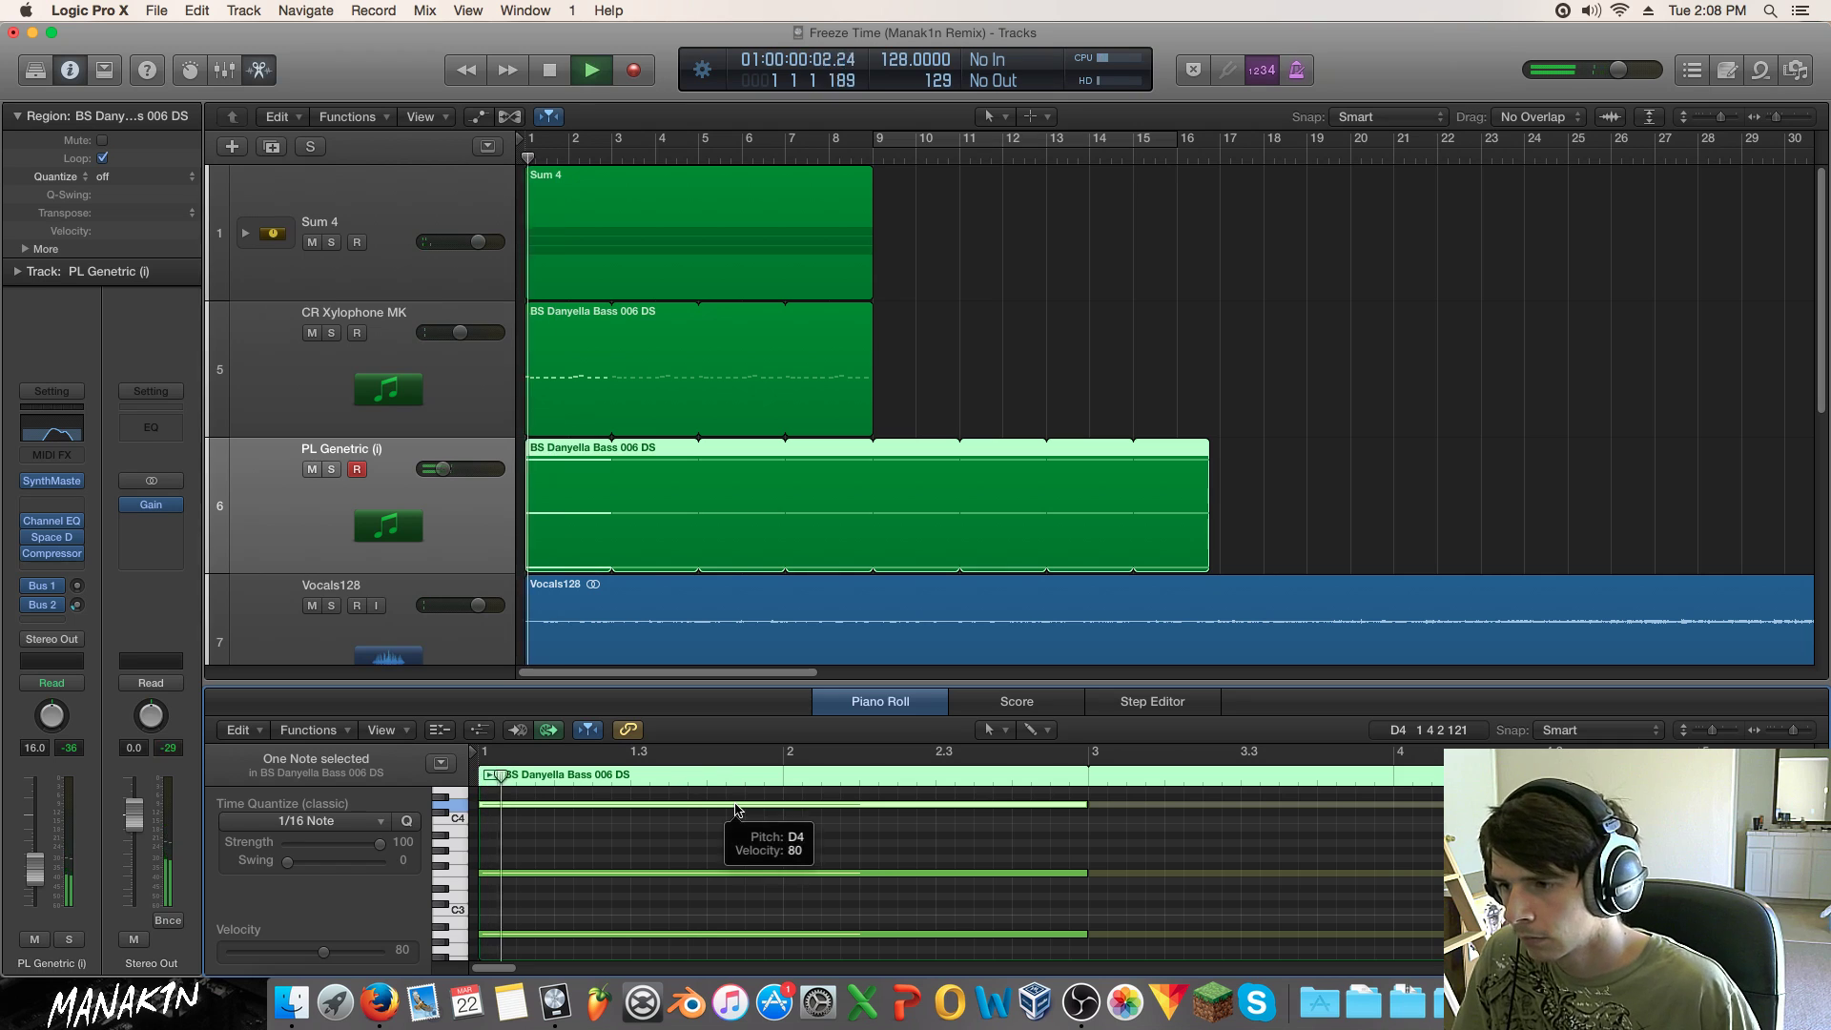
left_click(331, 469)
key("space")
left_click_drag(532, 142, 611, 143)
scroll(870, 868, "down", 2)
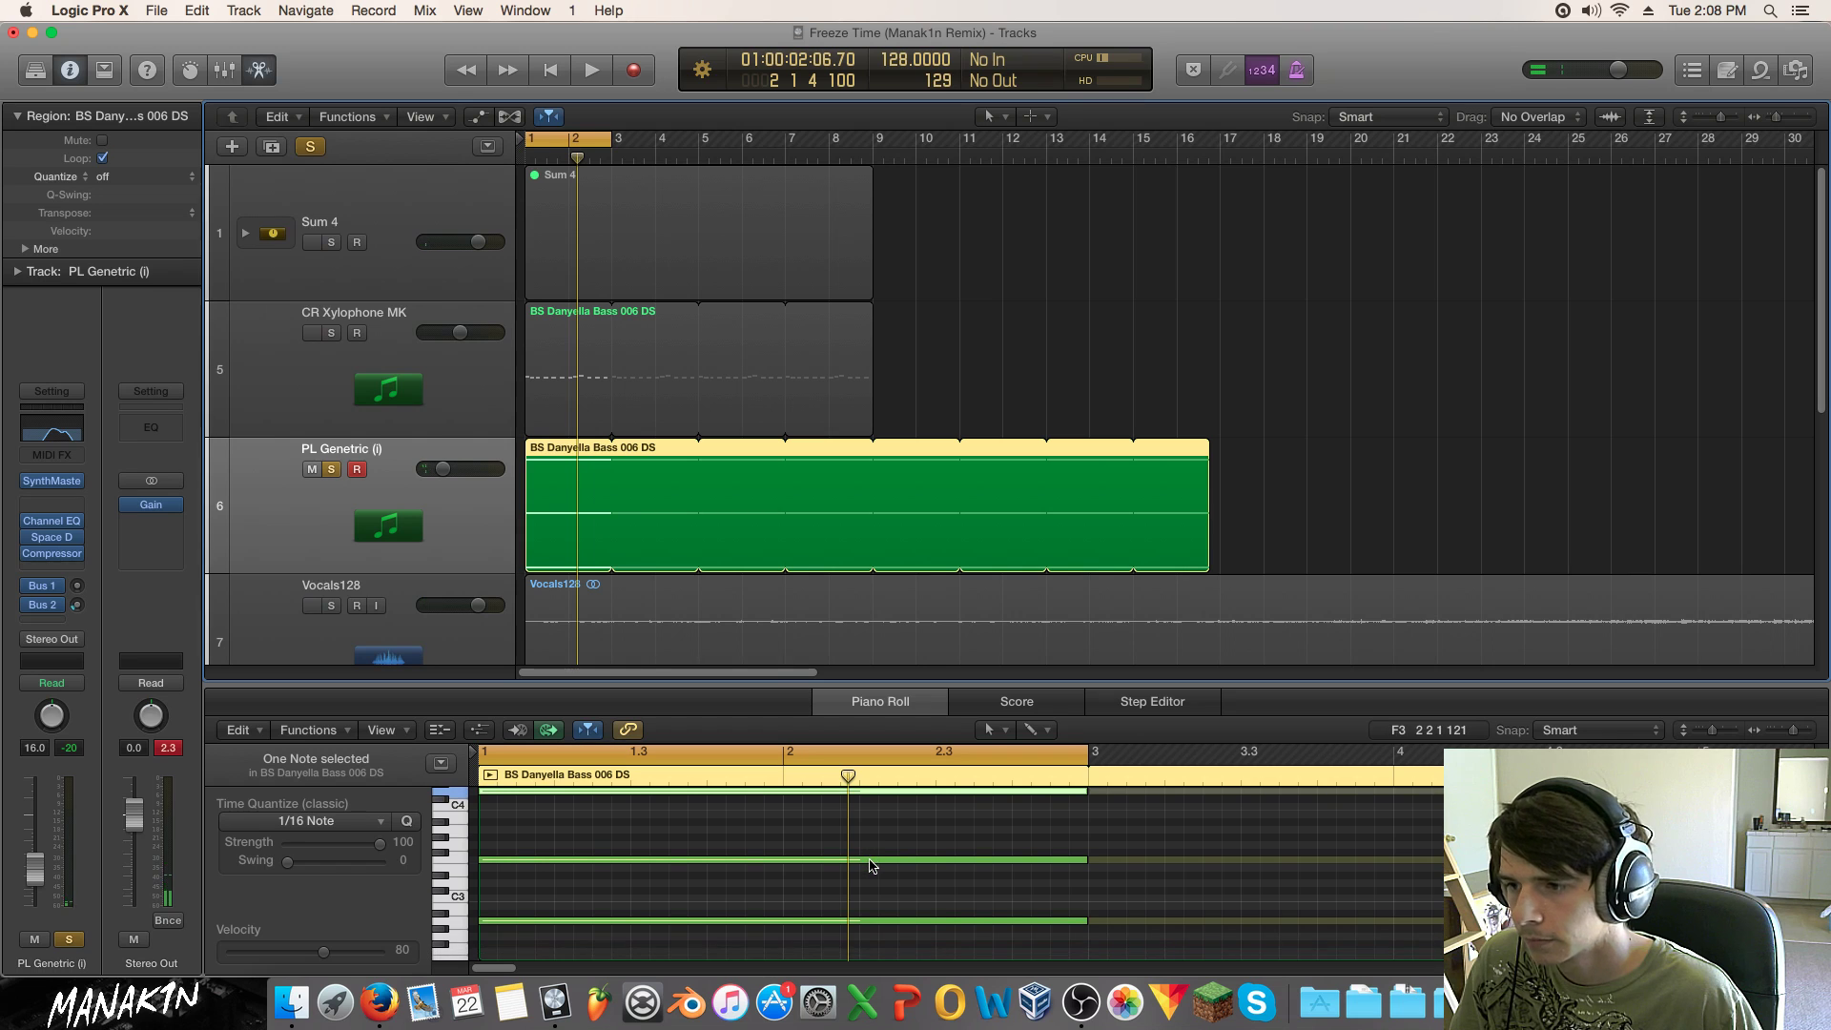
key("space")
key("space")
Step: Copy the chord's top note into bar 2, lowered to B3
left_click_drag(904, 944, 782, 797)
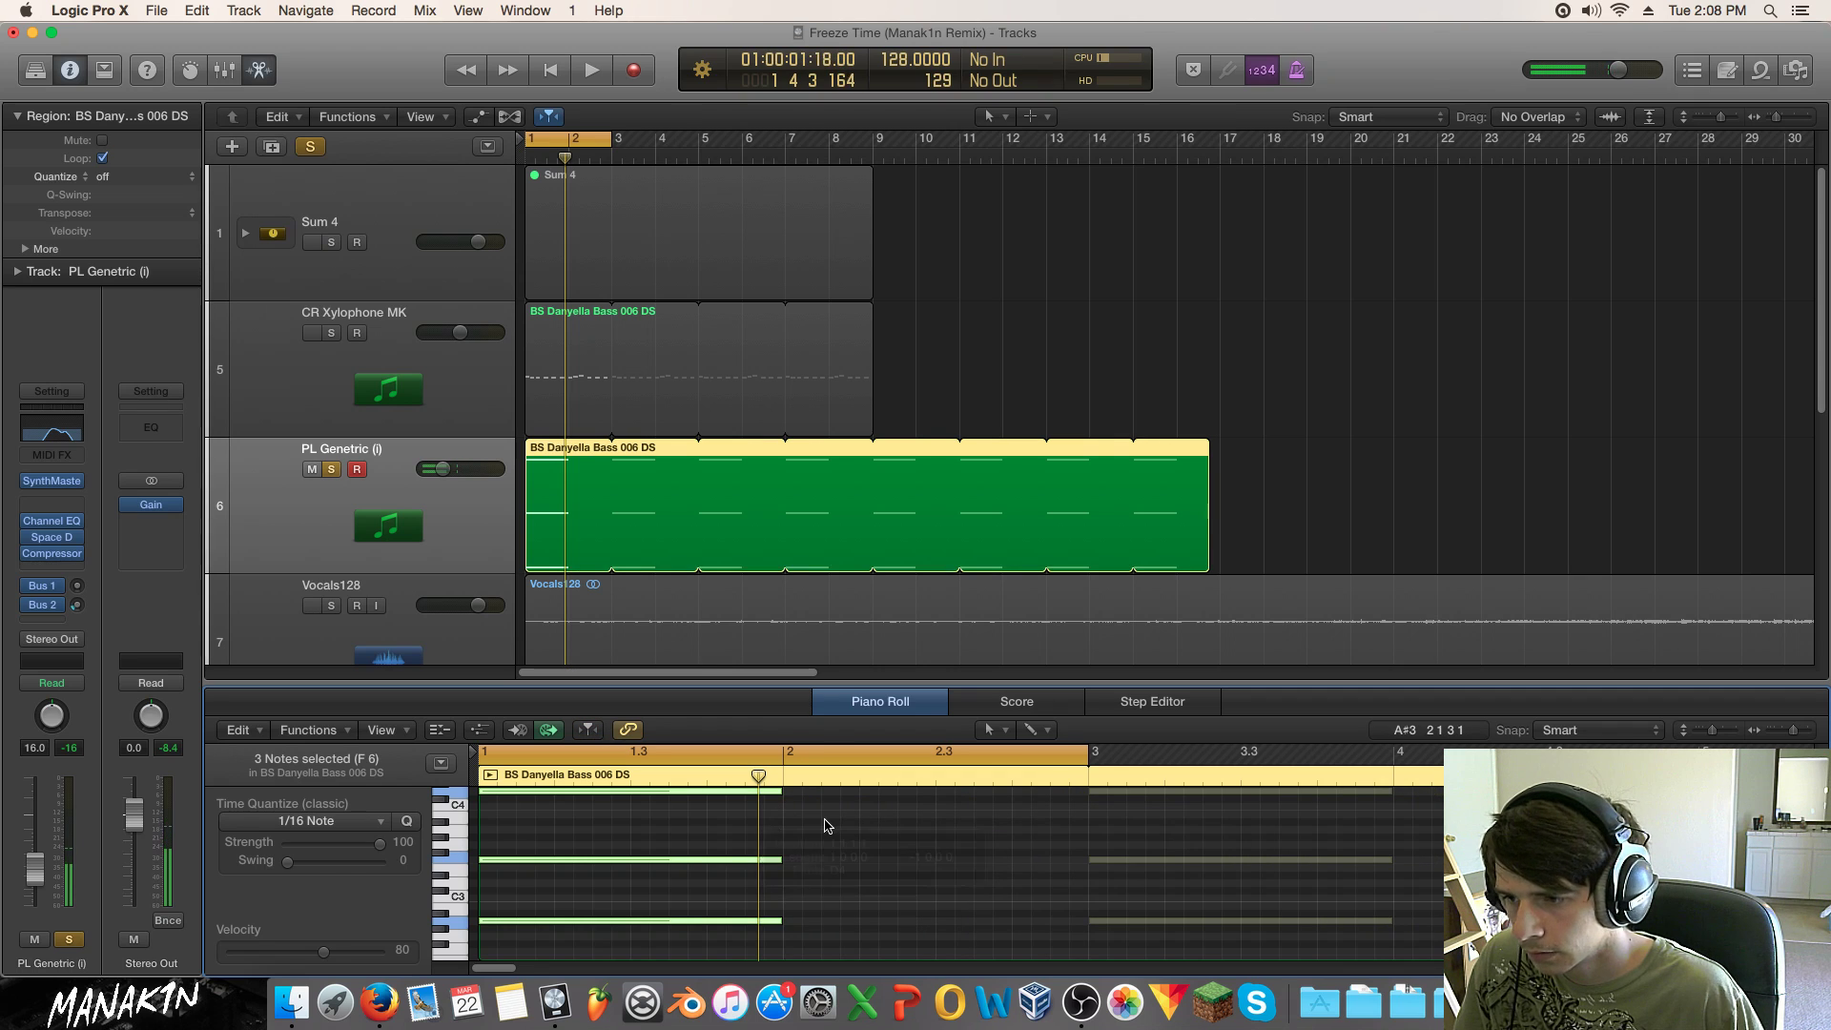
key("space")
key("space")
left_click(743, 801)
left_click(743, 793)
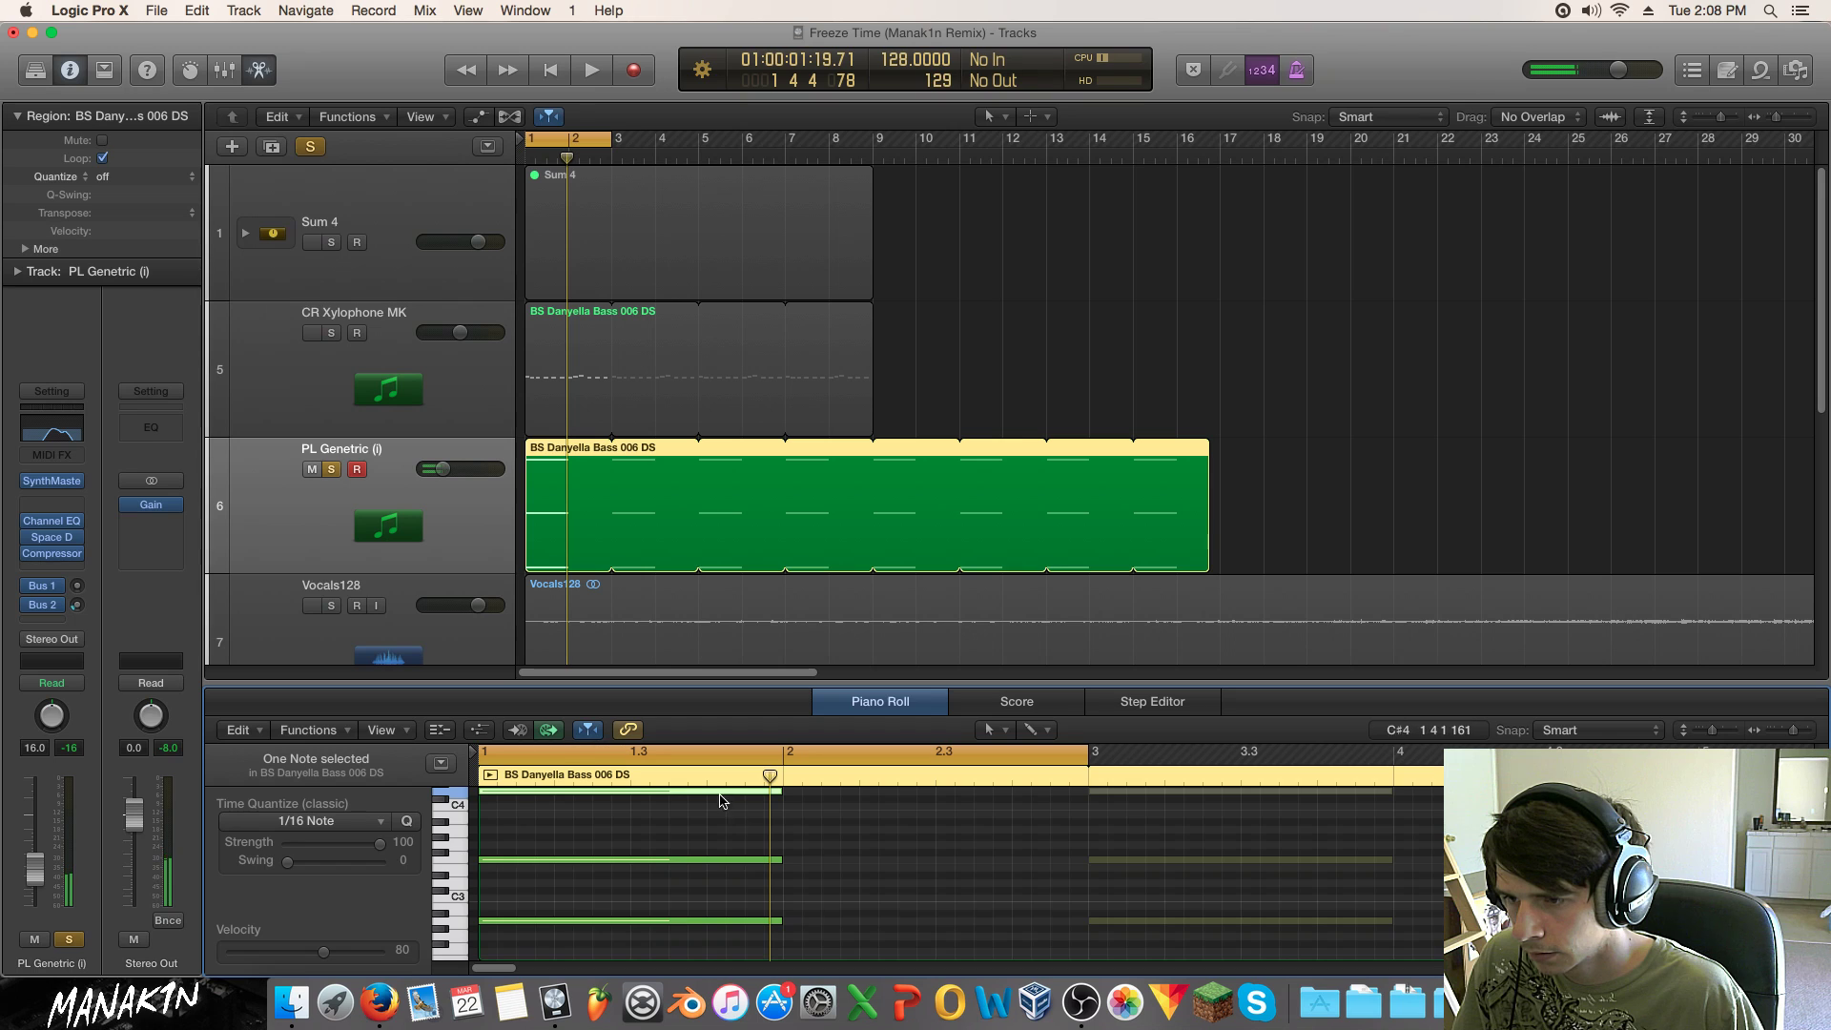
left_click_drag(710, 799, 815, 839)
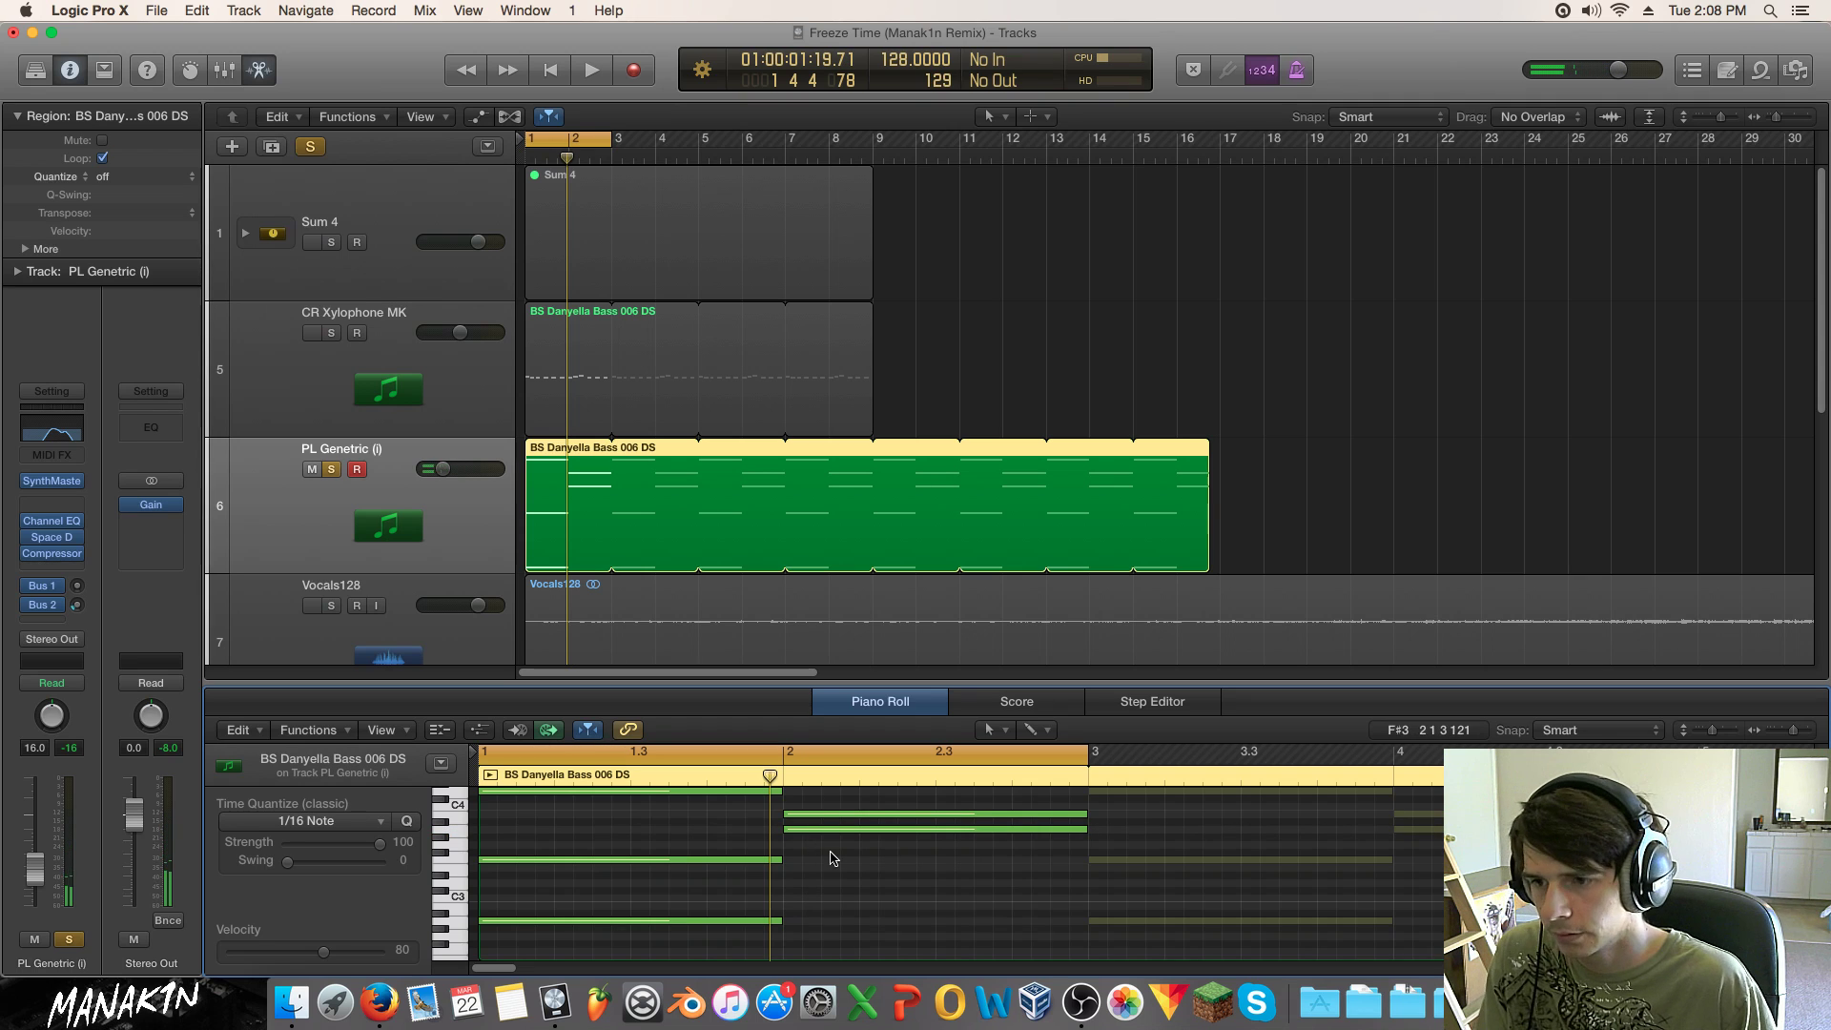
Step: Delete the extra A3 copy in bar 2 and raise the bar-2 note toward C4
key("Delete")
key("space")
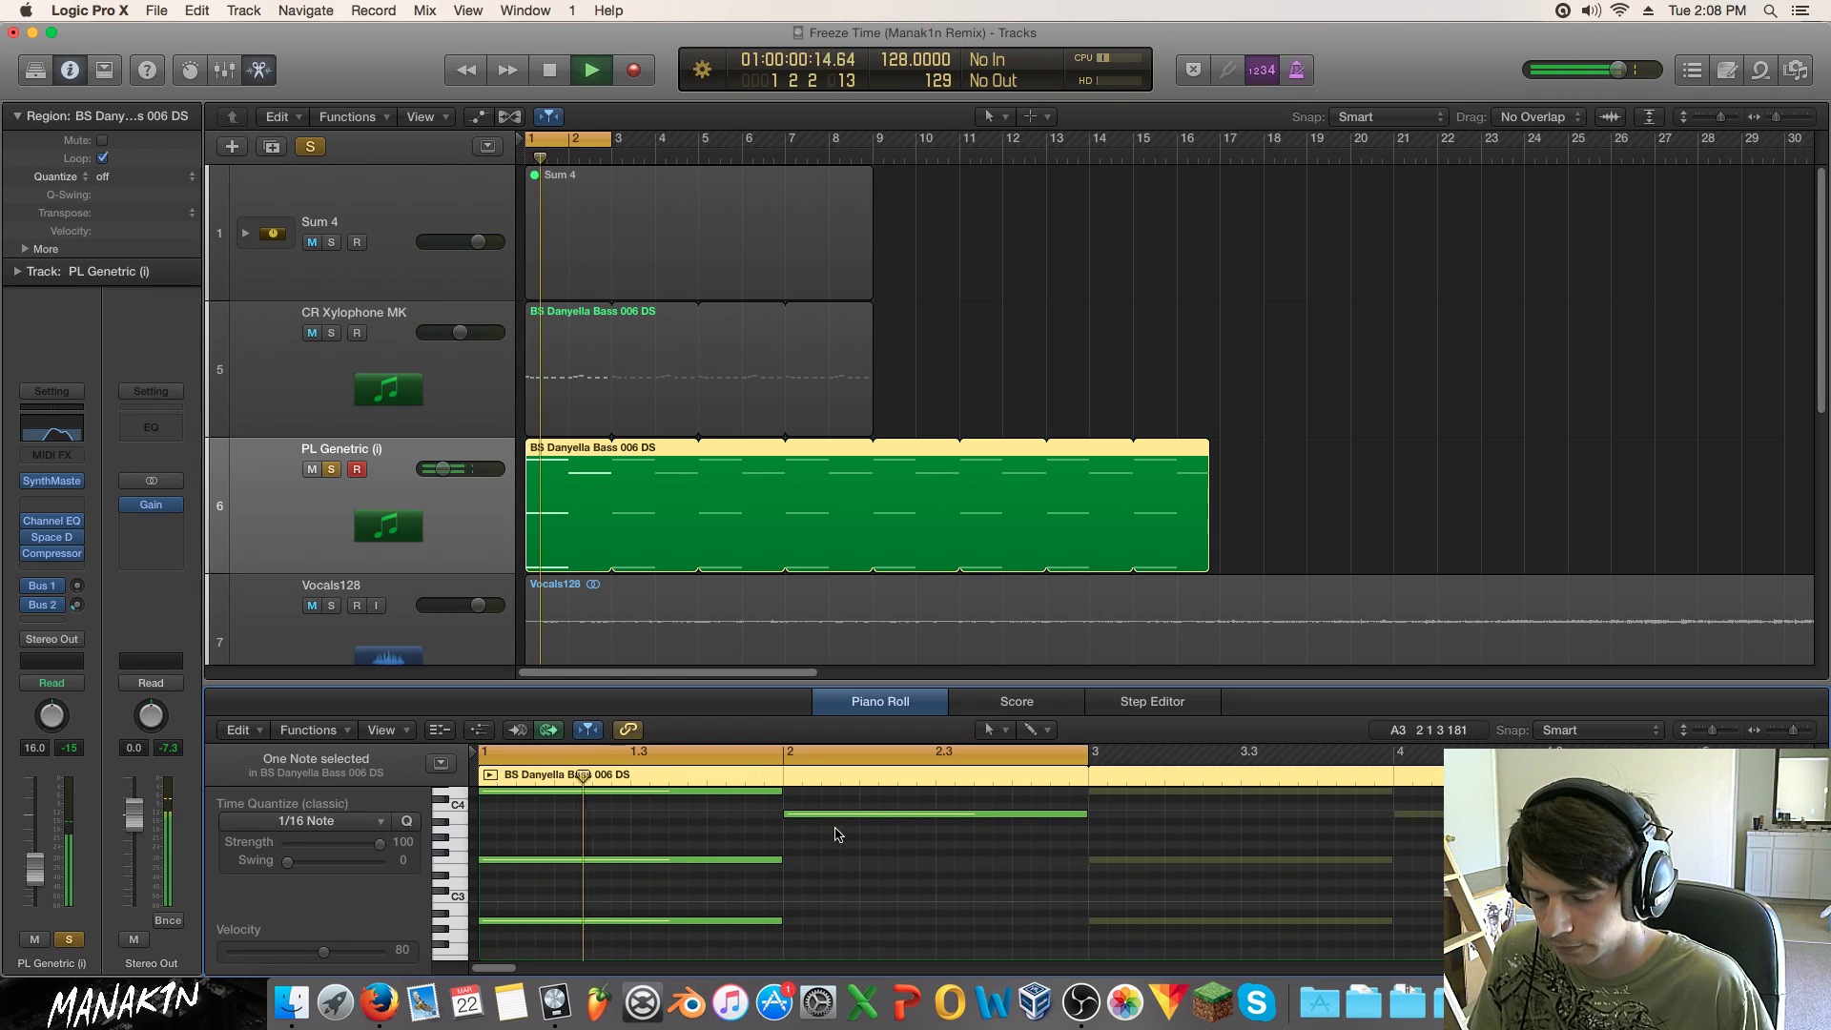
key("space")
left_click_drag(837, 813, 837, 808)
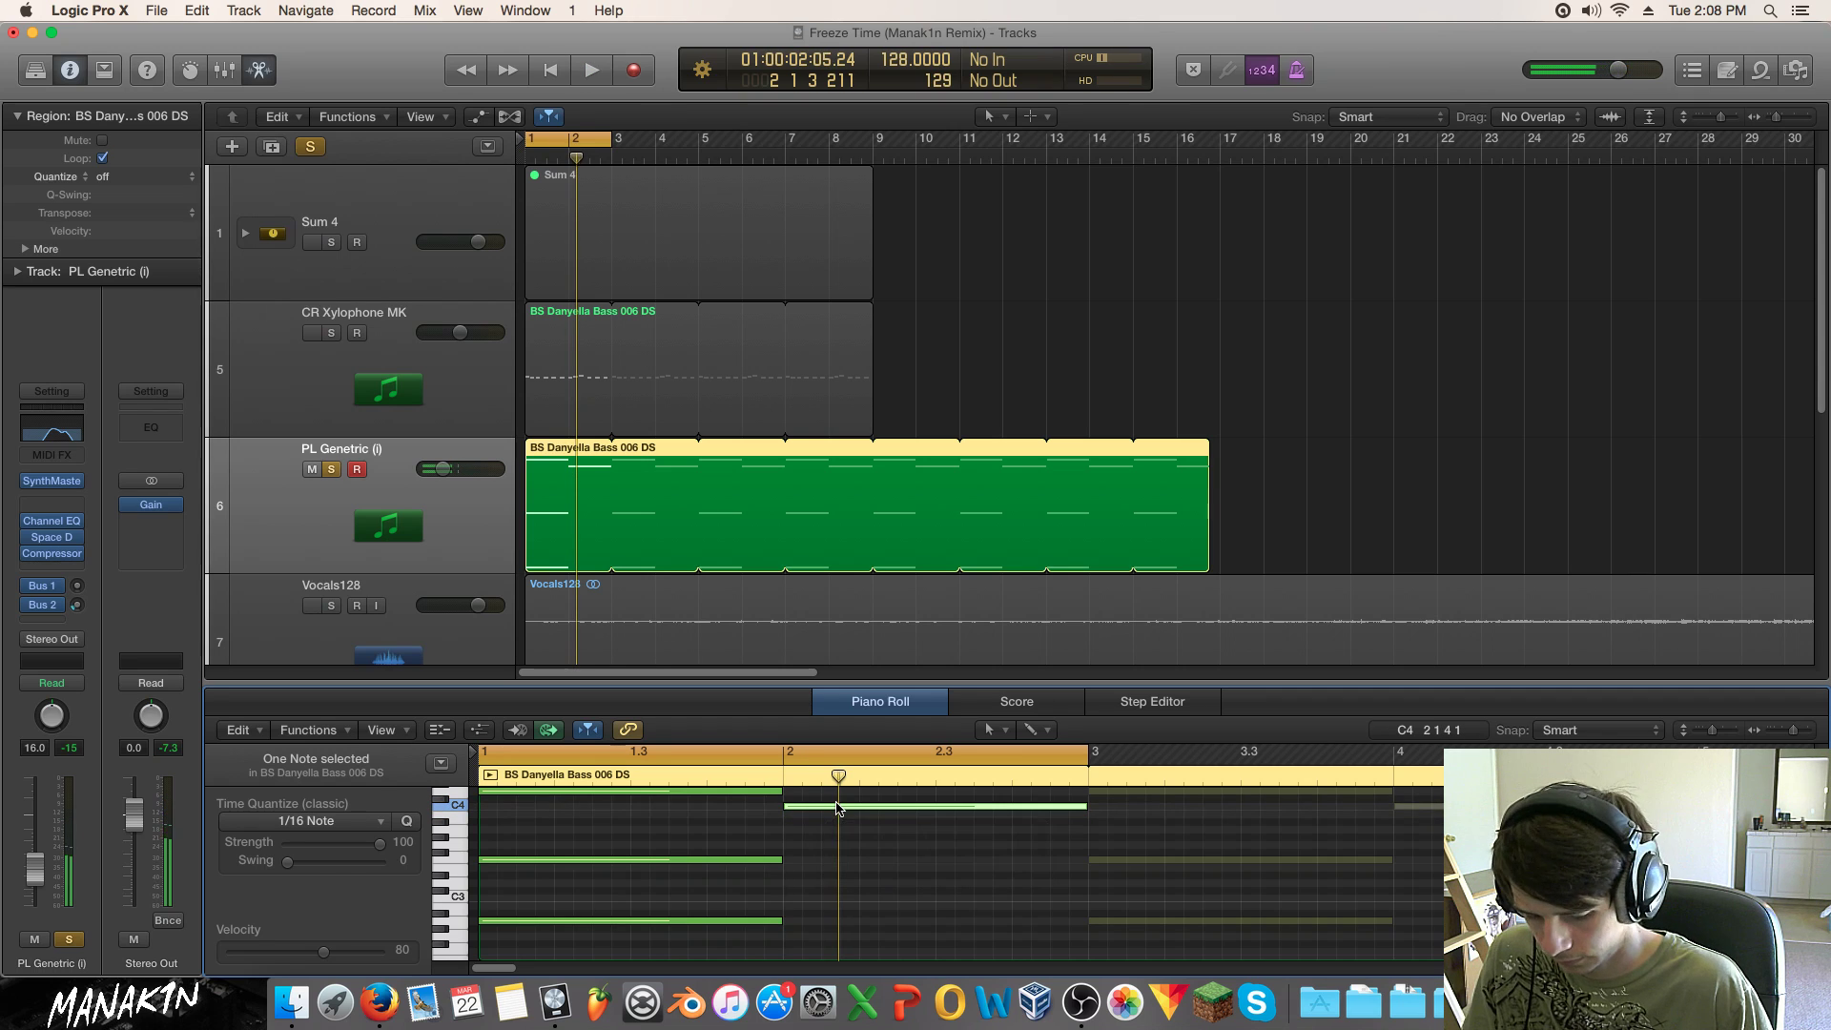
key("space")
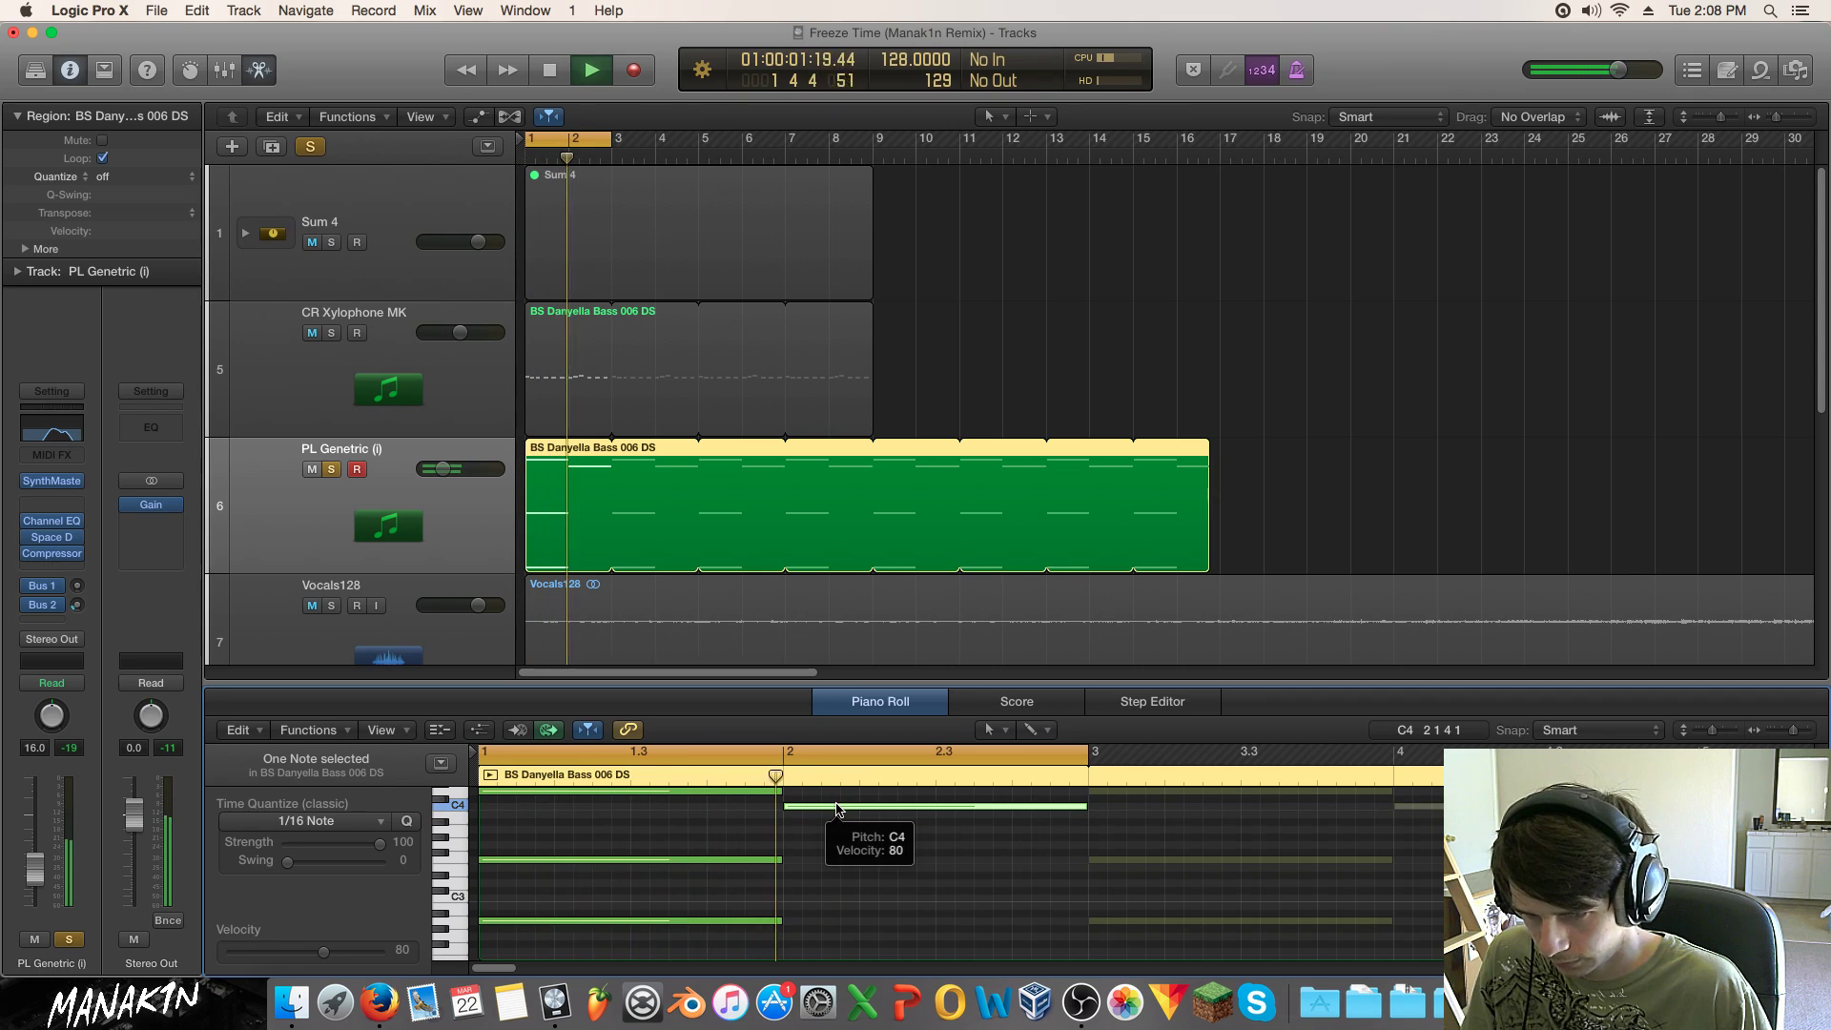
key("space")
Step: Copy the two lower bar-1 chord notes into bar 2 and audition the chord
left_click_drag(752, 838, 688, 931)
left_click_drag(548, 864, 848, 871)
left_click(819, 877)
key("space")
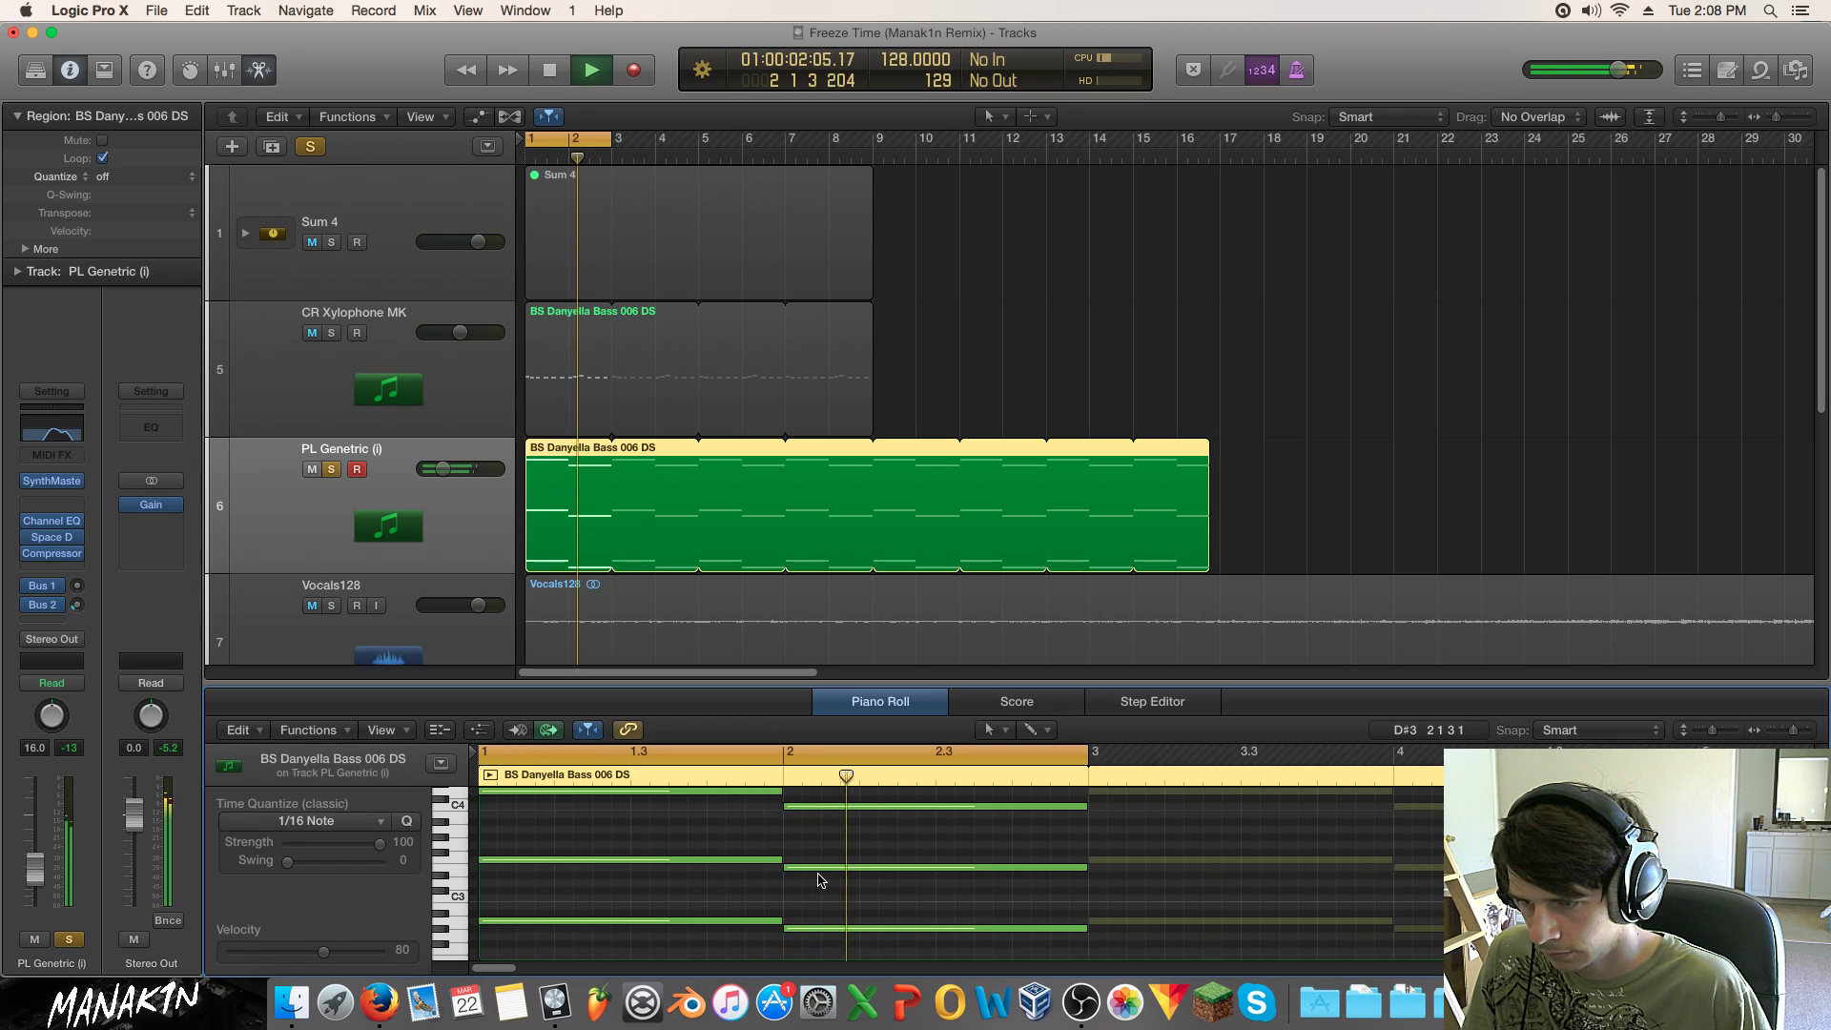
key("space")
Step: Lower the bottom bar-2 note a semitone and set the middle note to E3
left_click_drag(817, 938, 818, 946)
left_click(810, 870)
left_click_drag(810, 870, 810, 871)
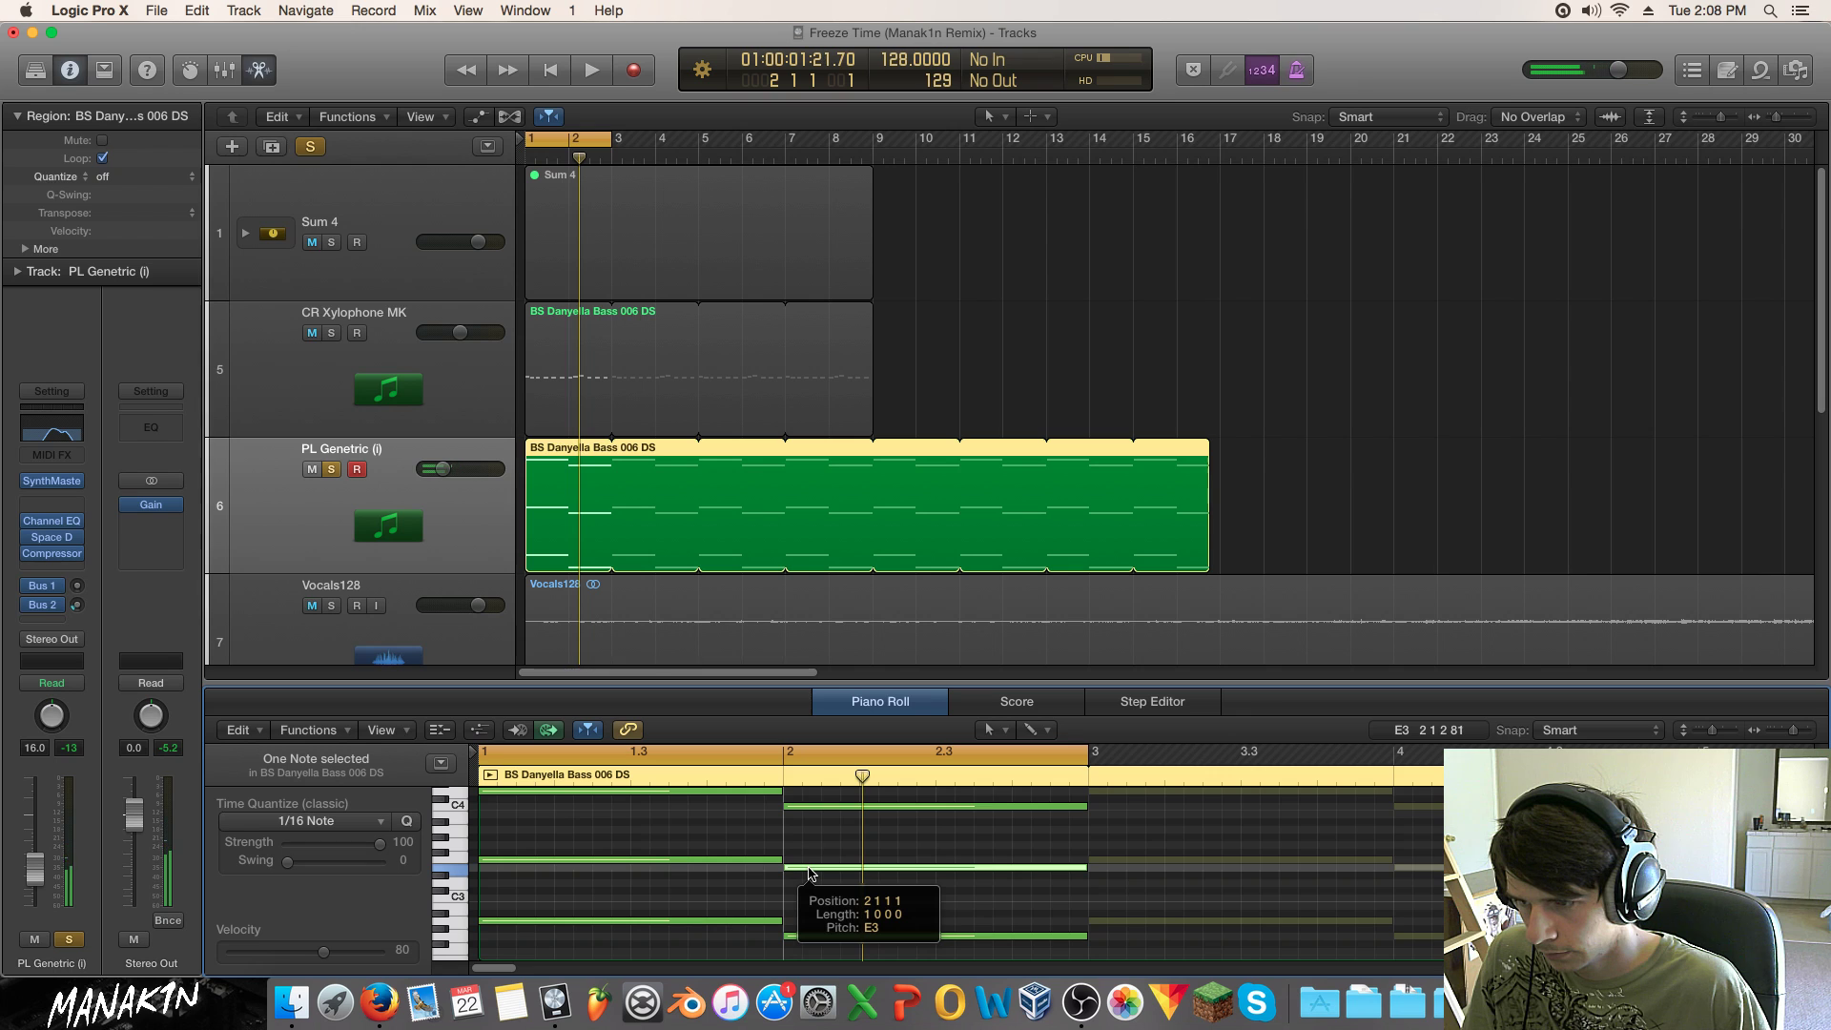
key("space")
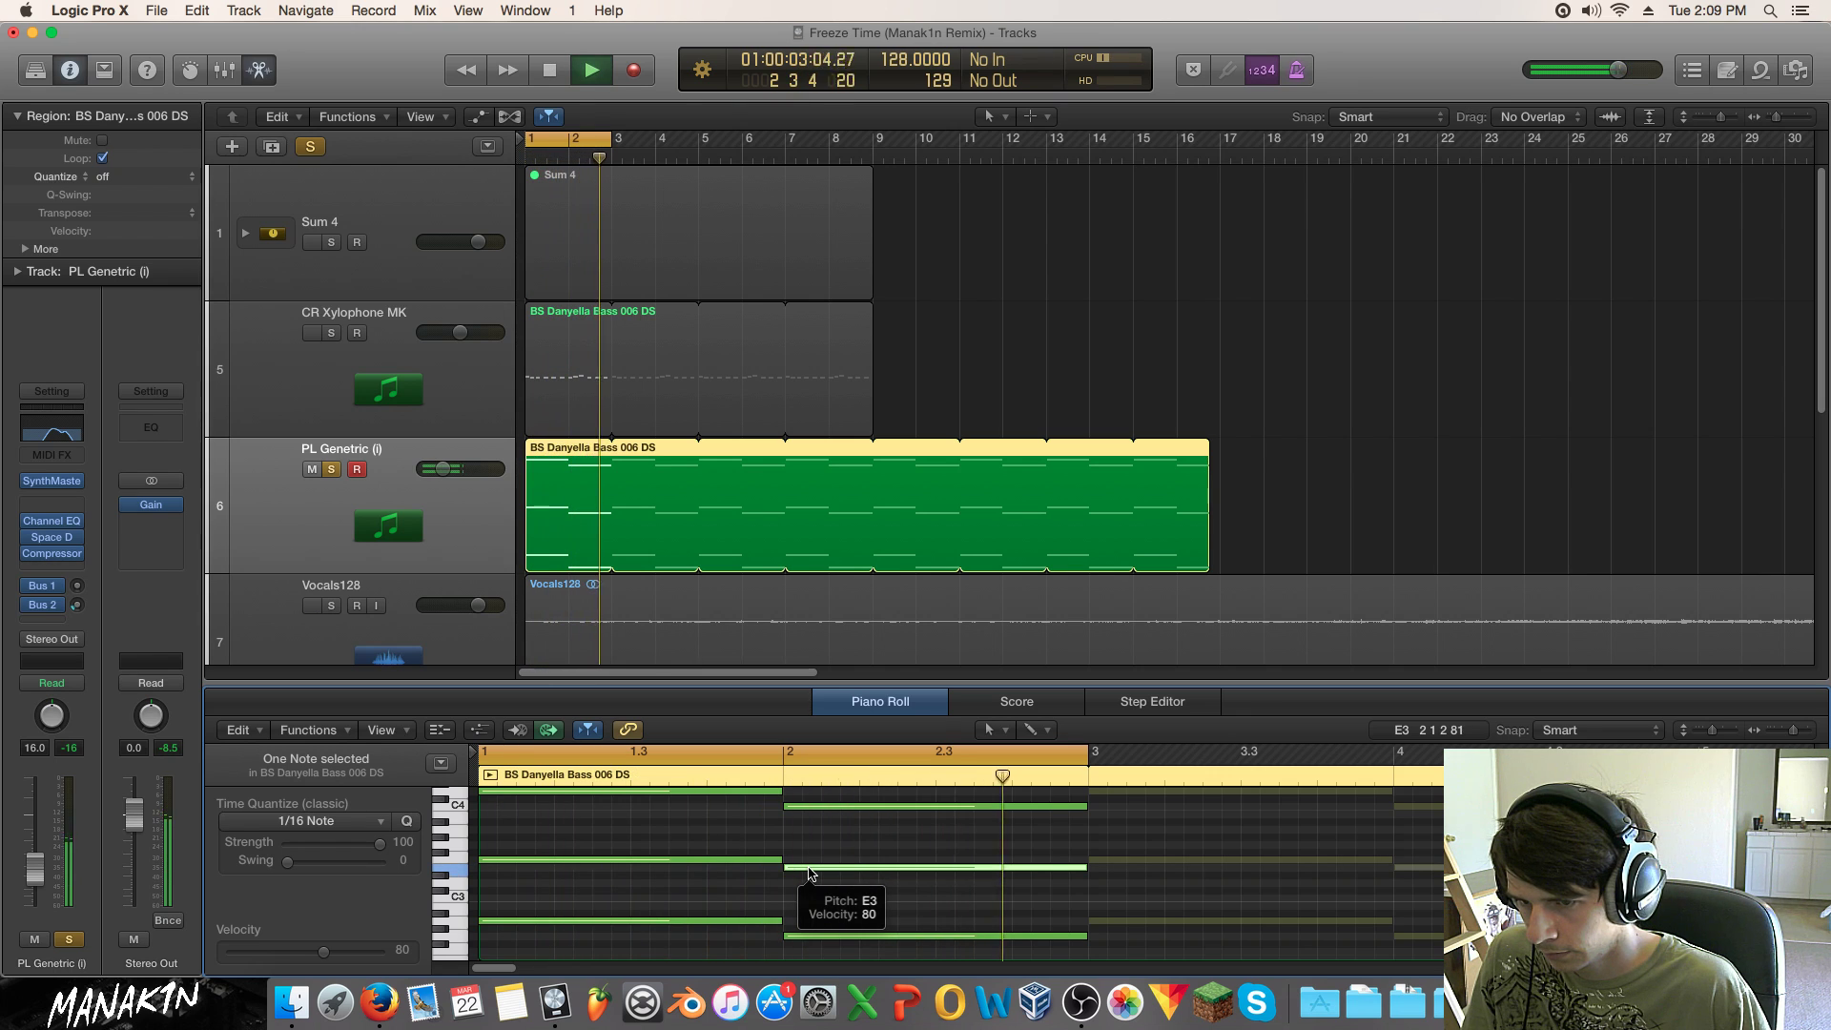
key("space")
Step: Extend the region loop and copy the bar-2 chord into bar 3, with middle D3 and bottom raised a semitone
left_click_drag(608, 534, 699, 534)
left_click_drag(1138, 797, 991, 941)
left_click_drag(820, 811, 1143, 876)
scroll(1123, 820, "down", 1)
left_click(1140, 847)
scroll(1142, 885, "down", 1)
left_click_drag(1128, 950, 1129, 942)
key("space")
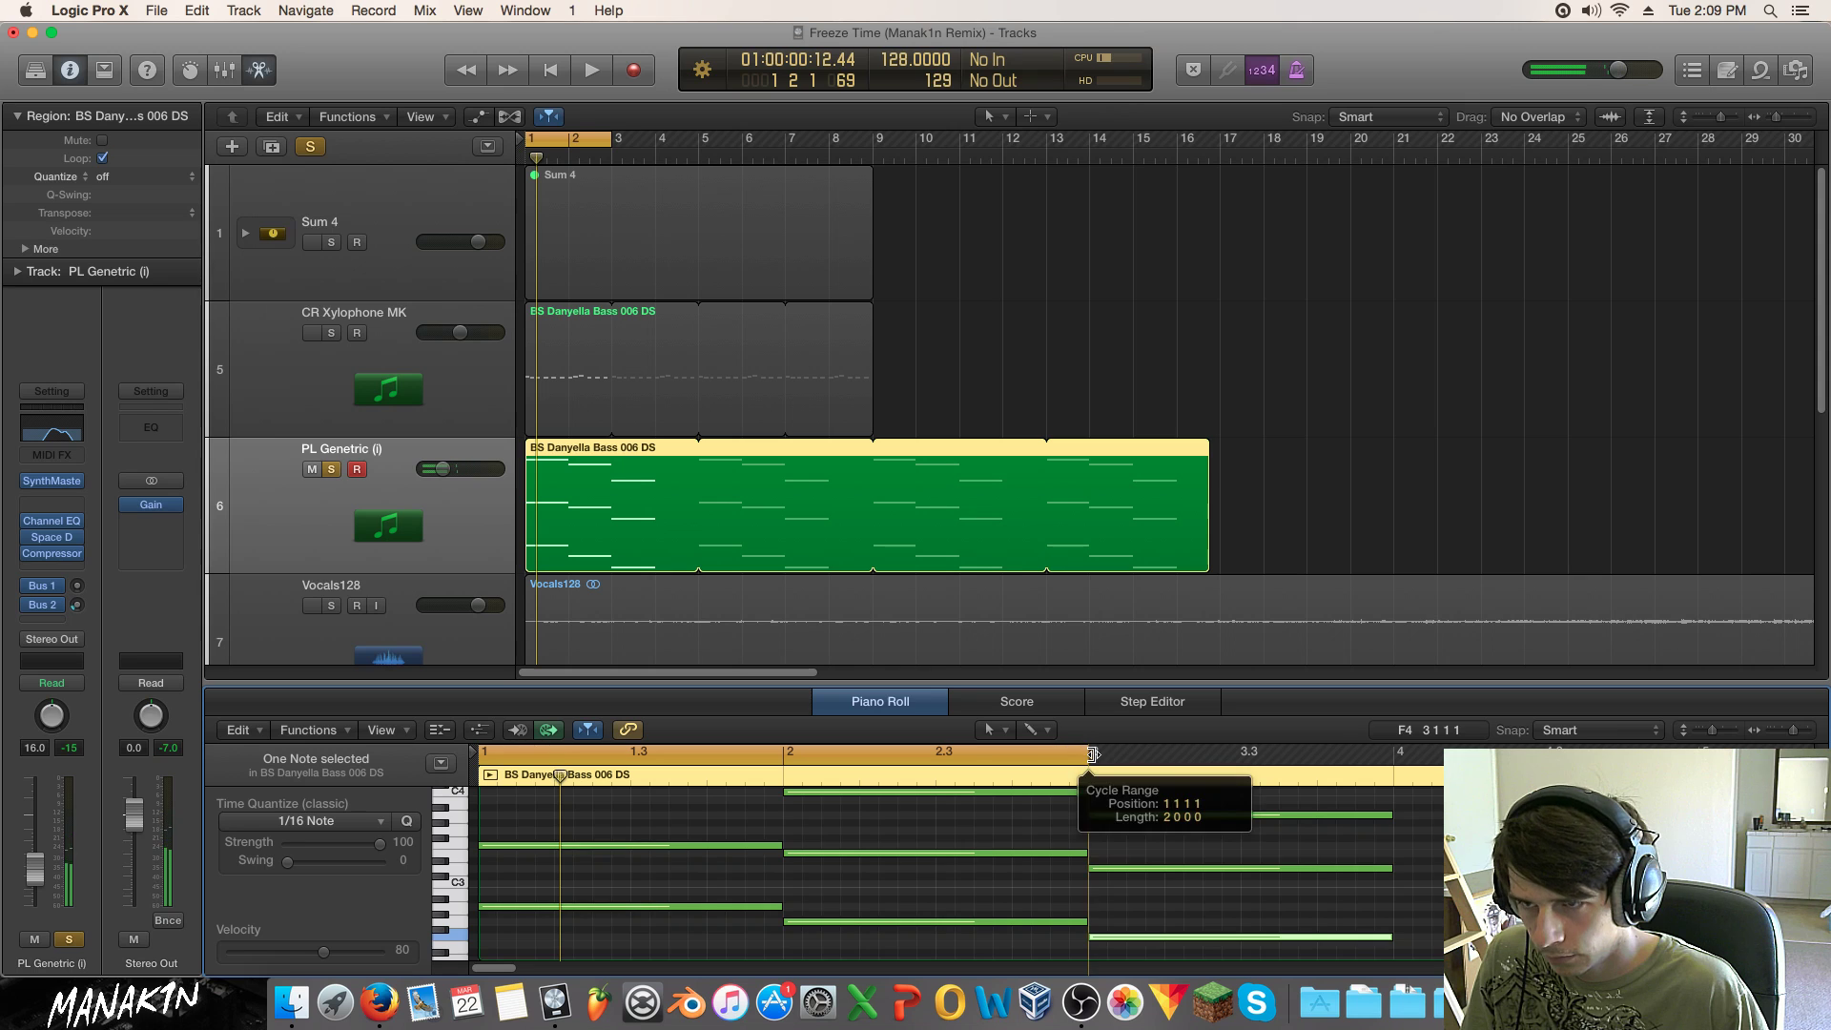
Step: Stretch the cycle range to cover bars 1 to 4 and play it
mouse_move(611, 141)
left_mouse_down()
mouse_move(639, 140)
mouse_move(591, 140)
left_mouse_up()
left_click_drag(610, 142, 697, 143)
key("space")
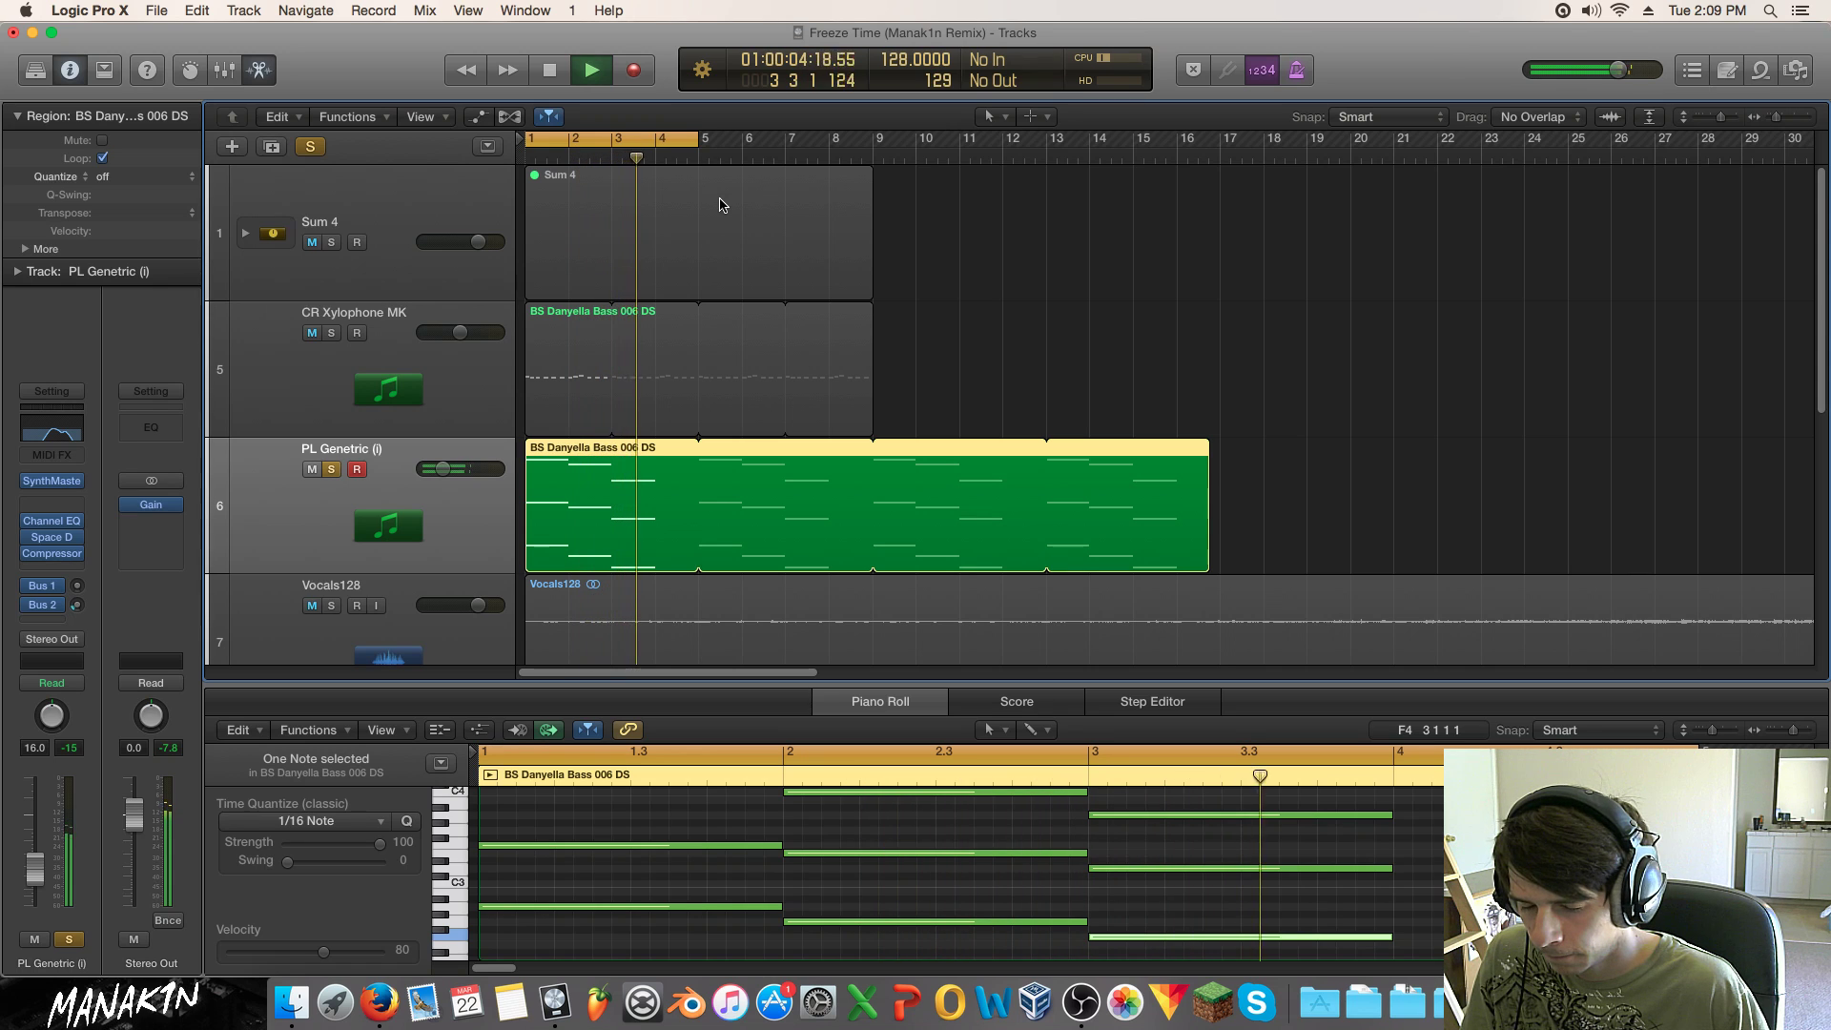
key("space")
Step: Mute and unmute the three bar-3 chord notes, then play back the progression
left_click_drag(1285, 800, 1283, 943)
key("ctrl+m")
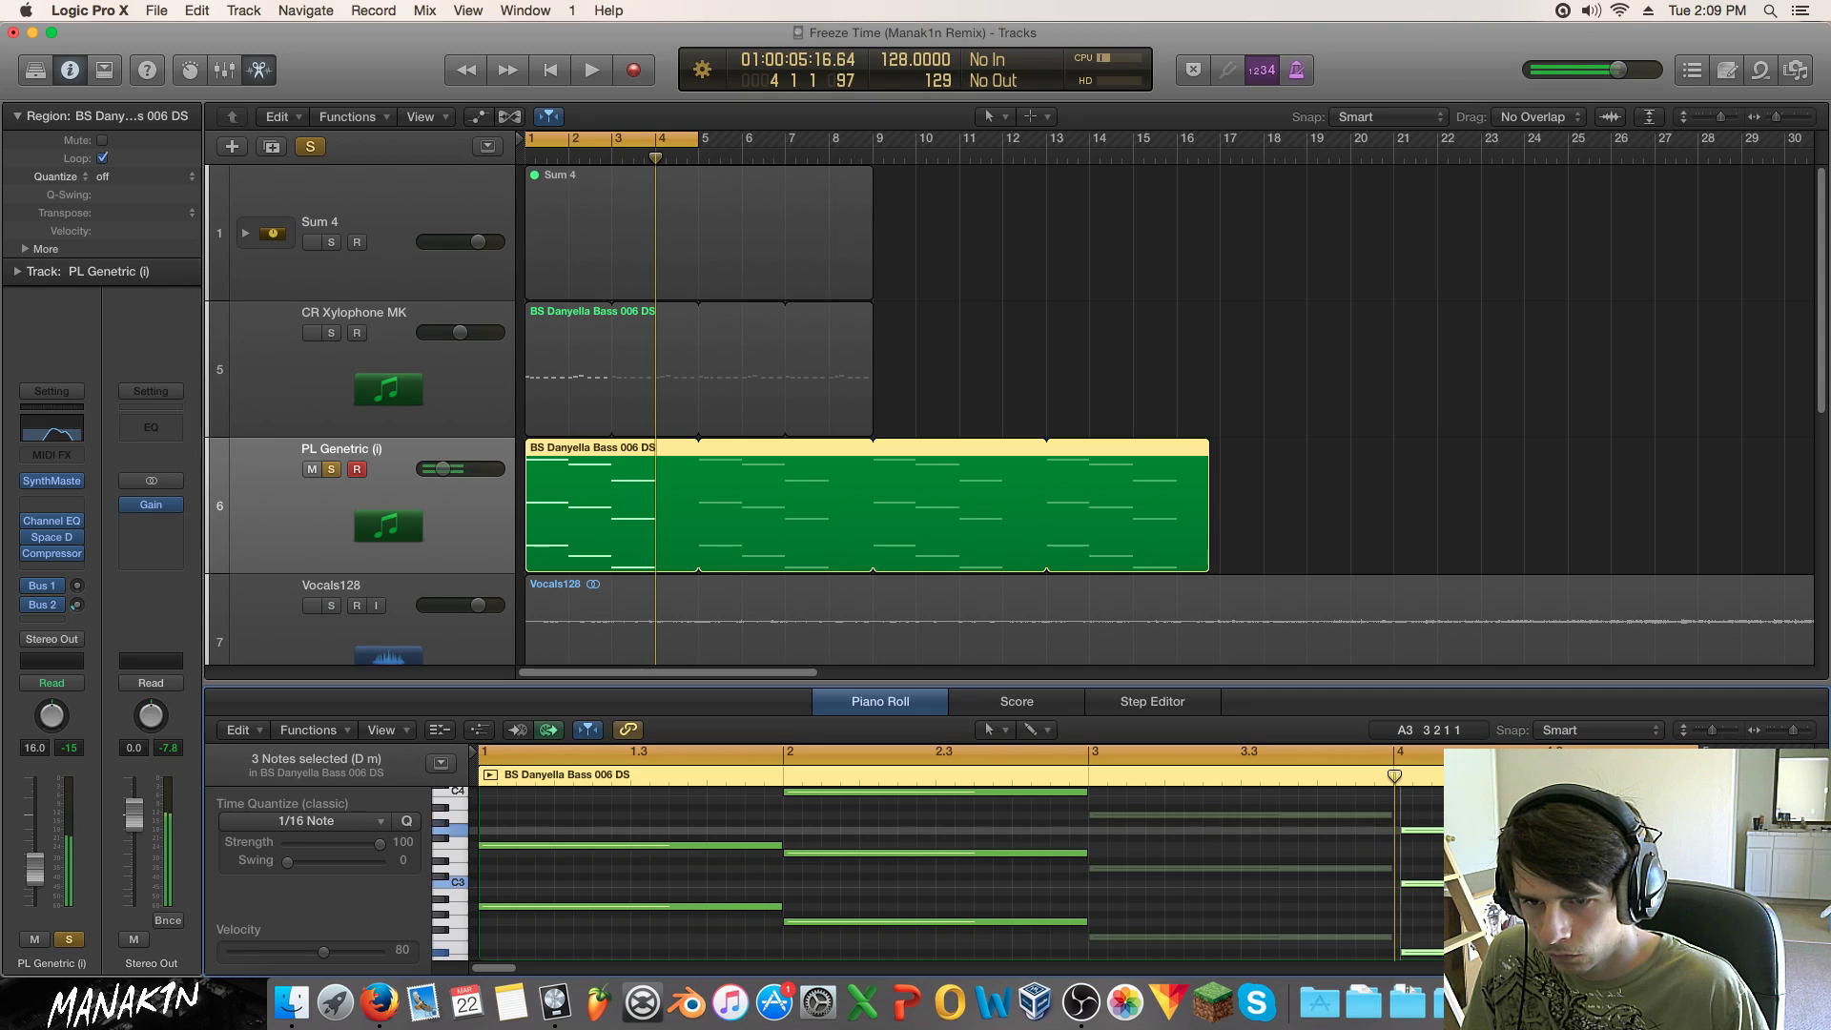
key("ctrl+m")
left_click_drag(1434, 885, 1426, 925)
scroll(1434, 925, "down", 3)
key("space")
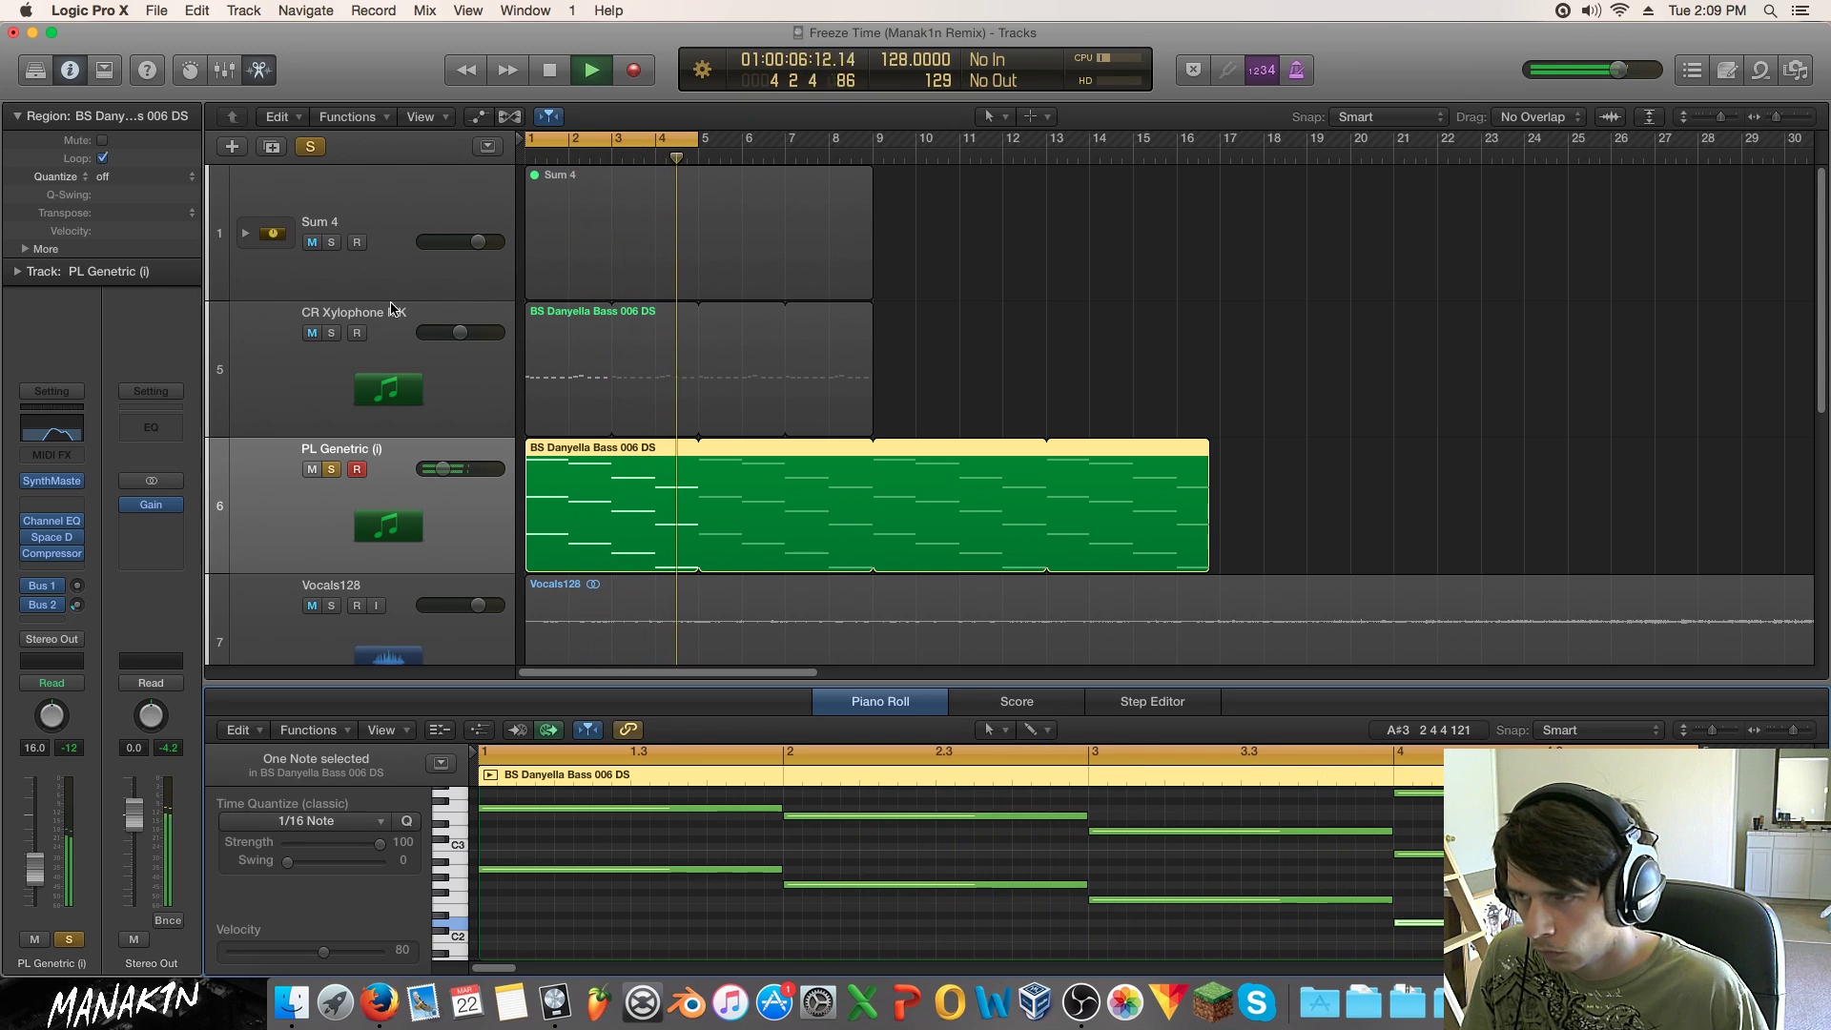
Step: Unsolo the track, mute CR Xylophone MK, and insert a Tremolo on PL Genetric
key("s")
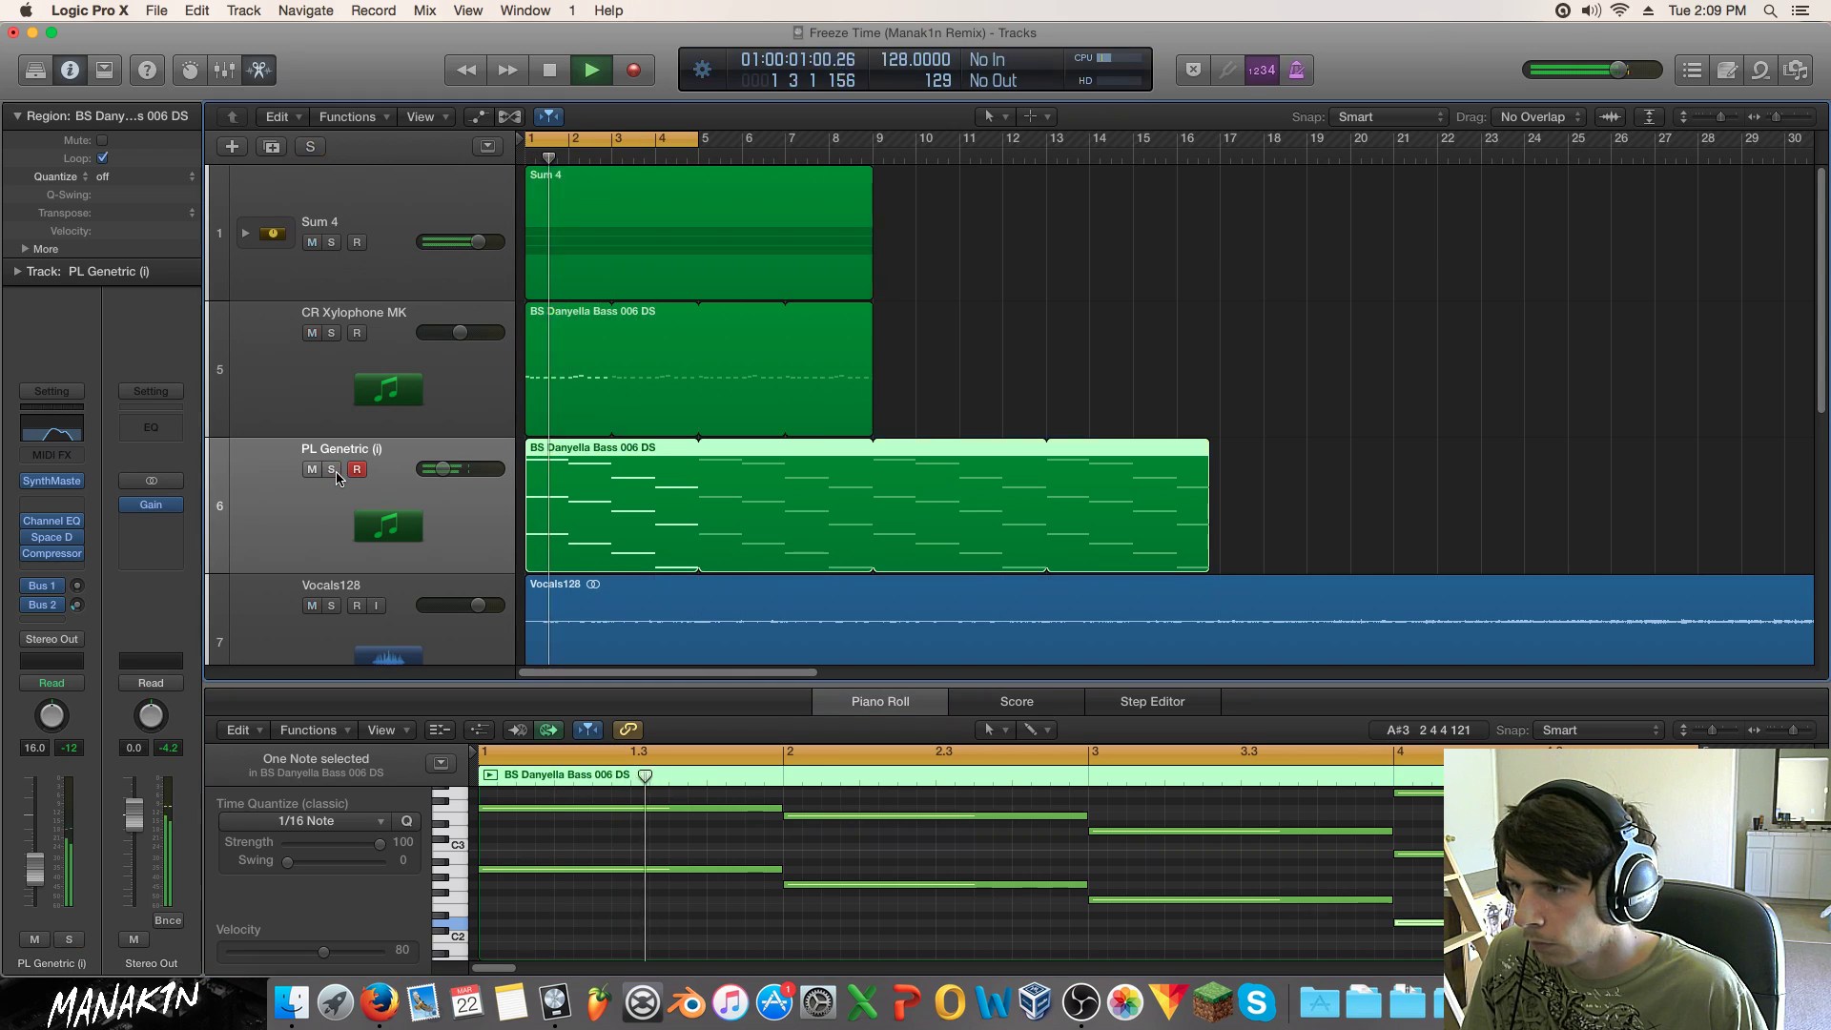
left_click(311, 333)
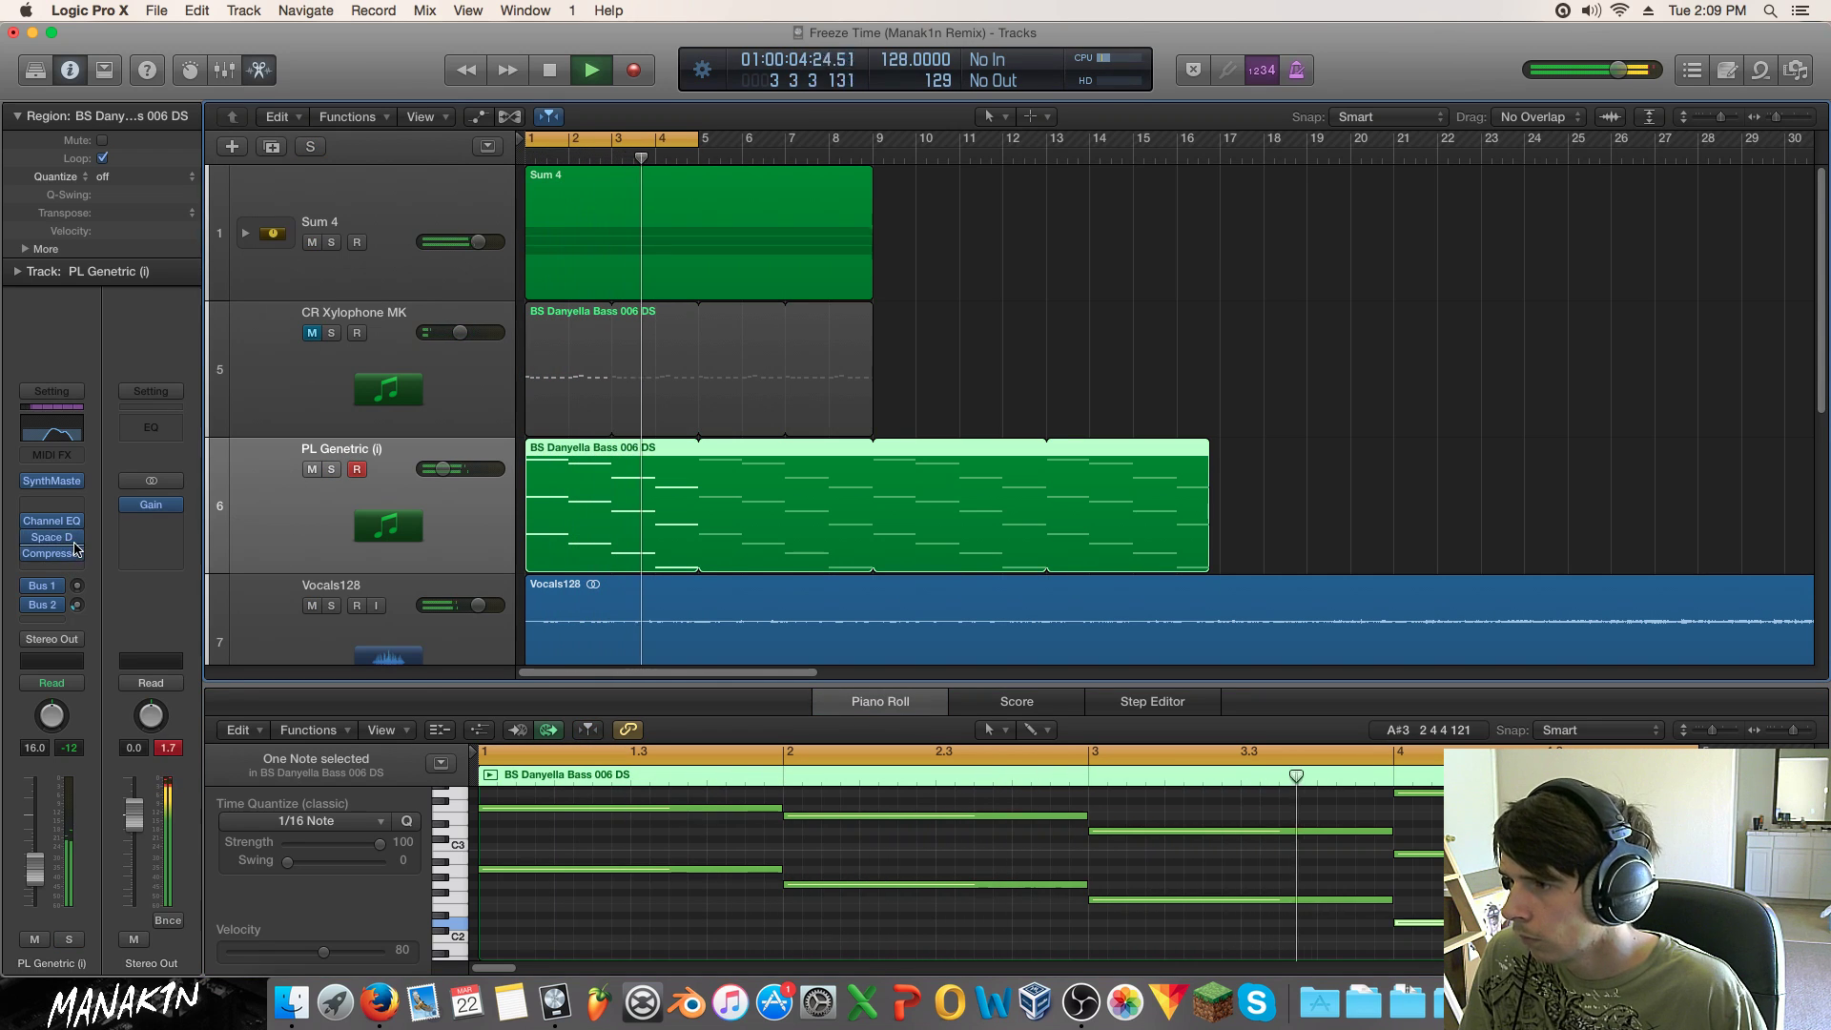
left_click(60, 569)
mouse_move(197, 670)
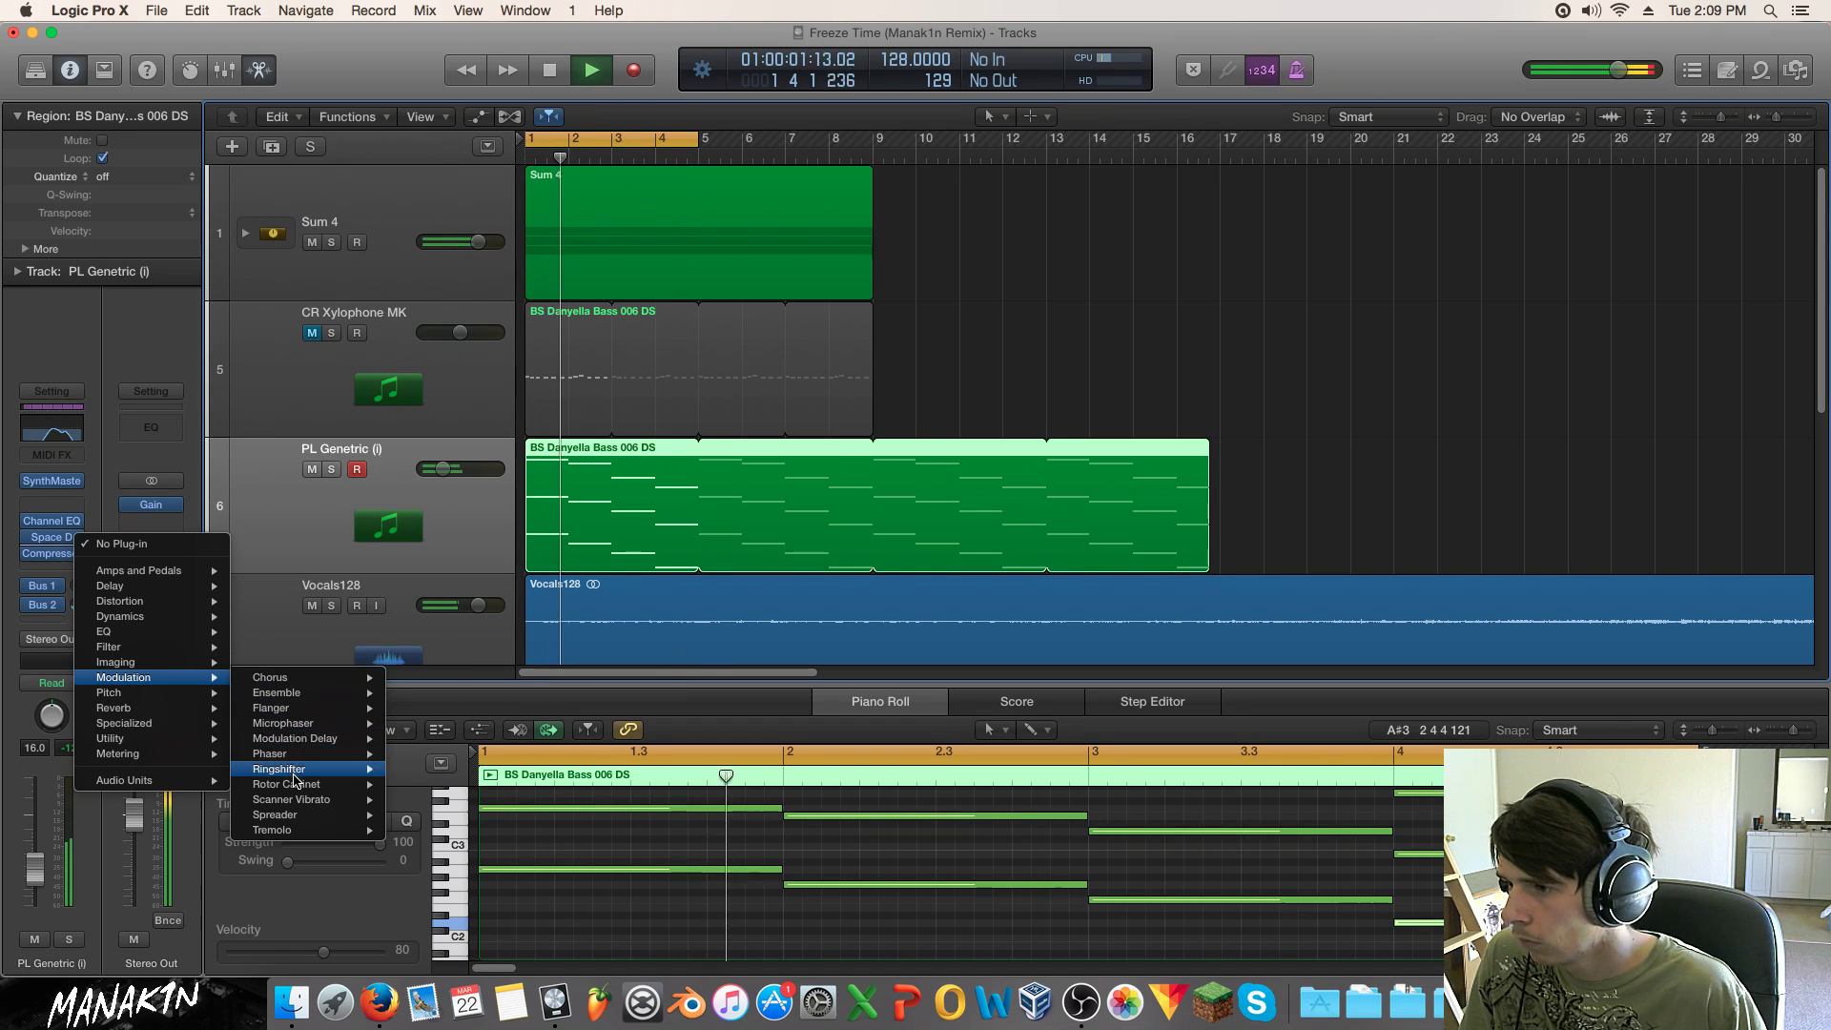
mouse_move(343, 831)
left_click(416, 832)
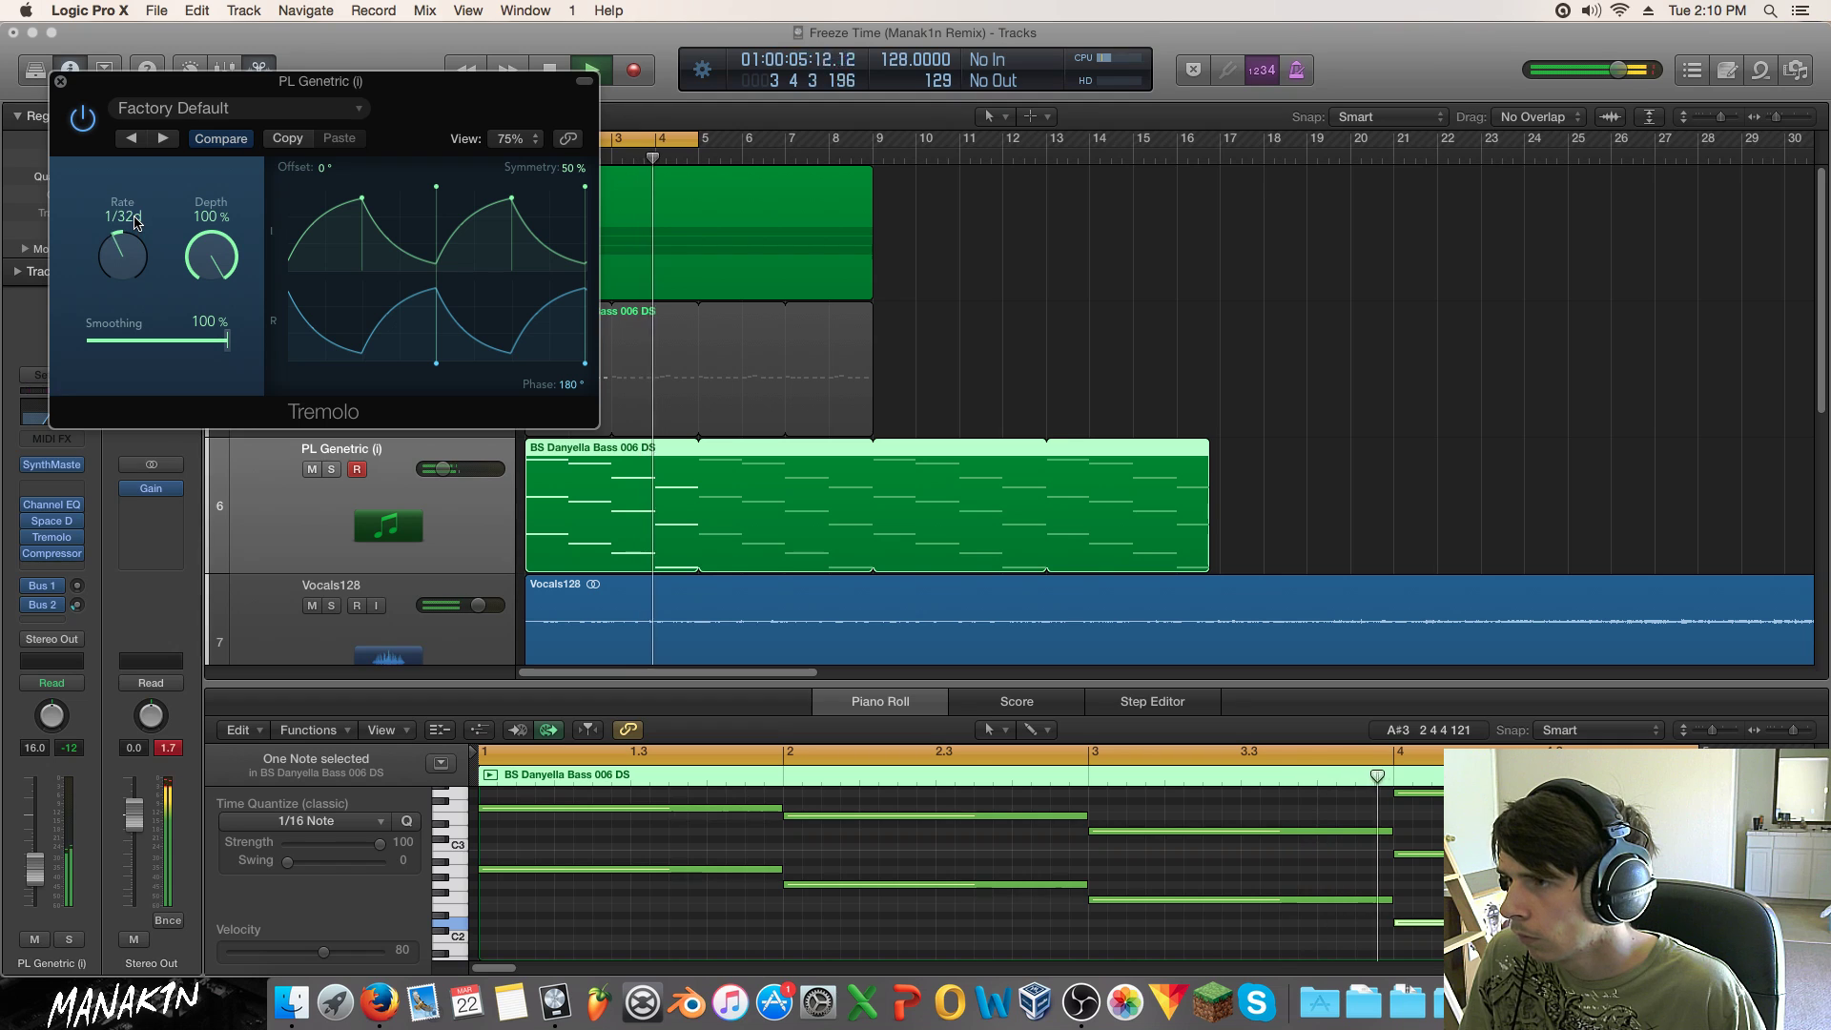
Step: Set the Tremolo to 0° offset, 31% smoothing and 72% depth, then close it
left_click_drag(227, 336, 3, 348)
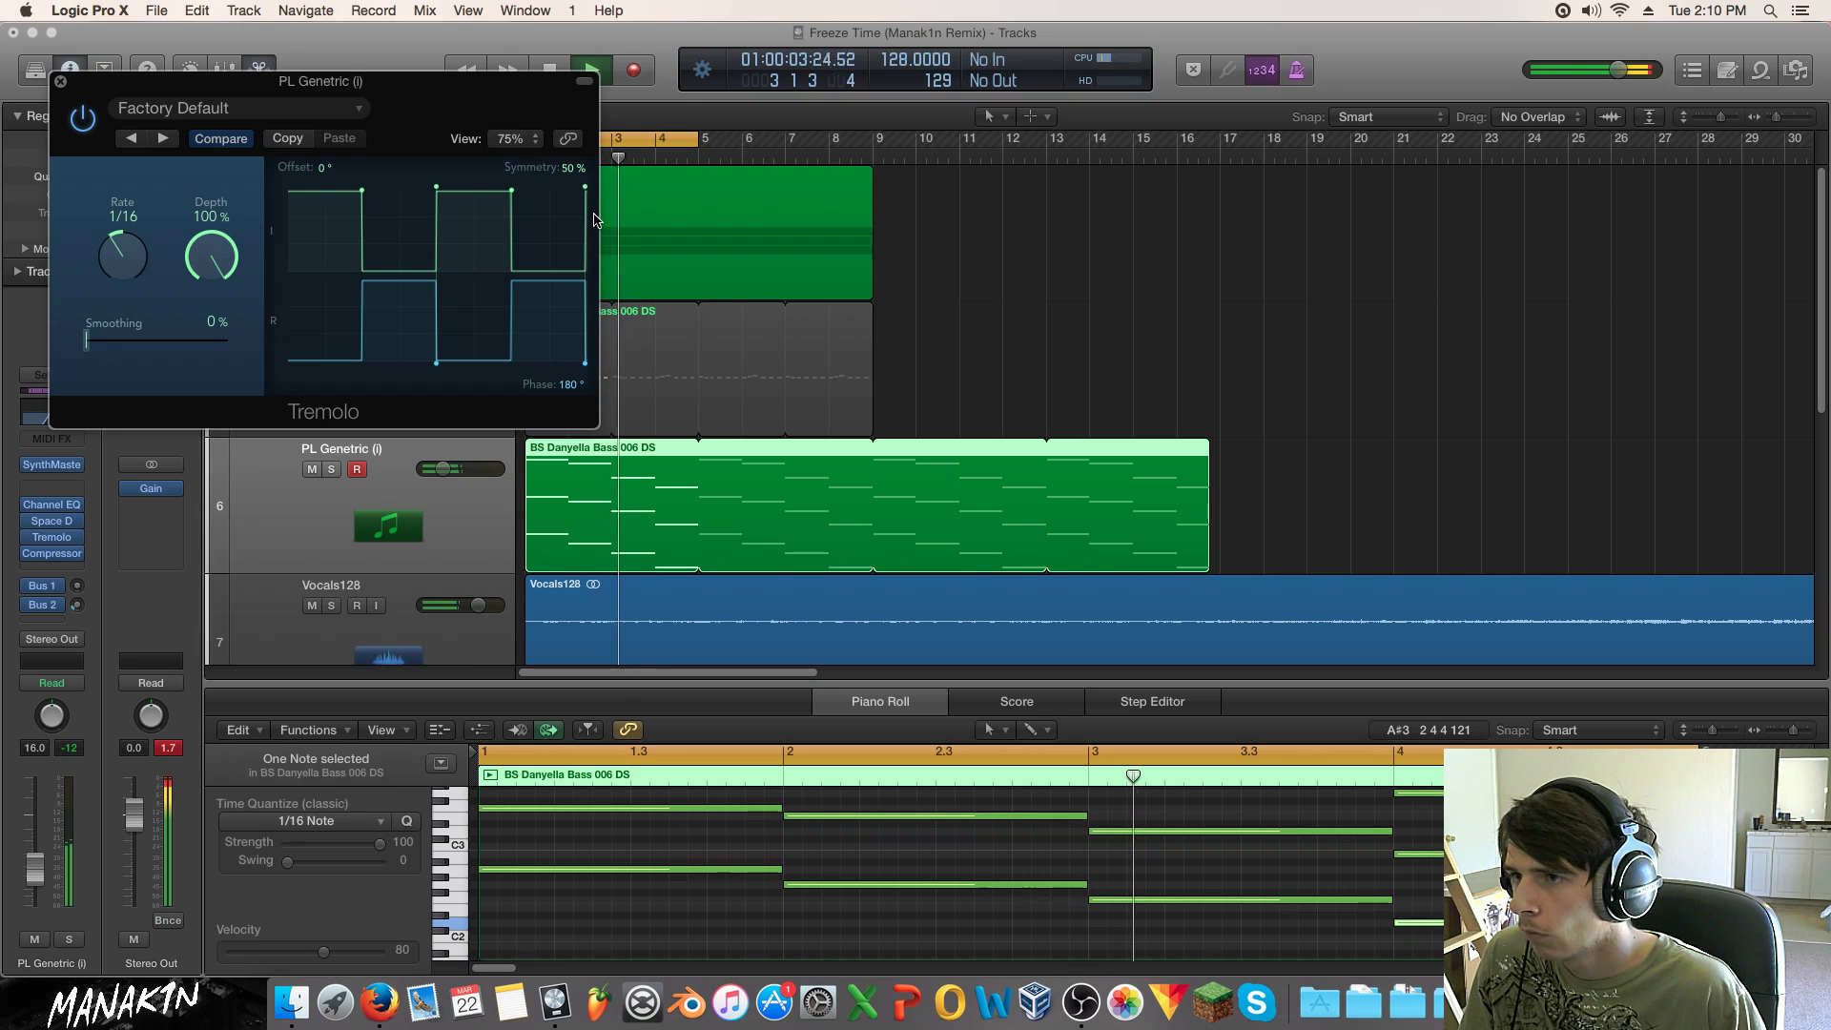
left_click_drag(576, 170, 593, 175)
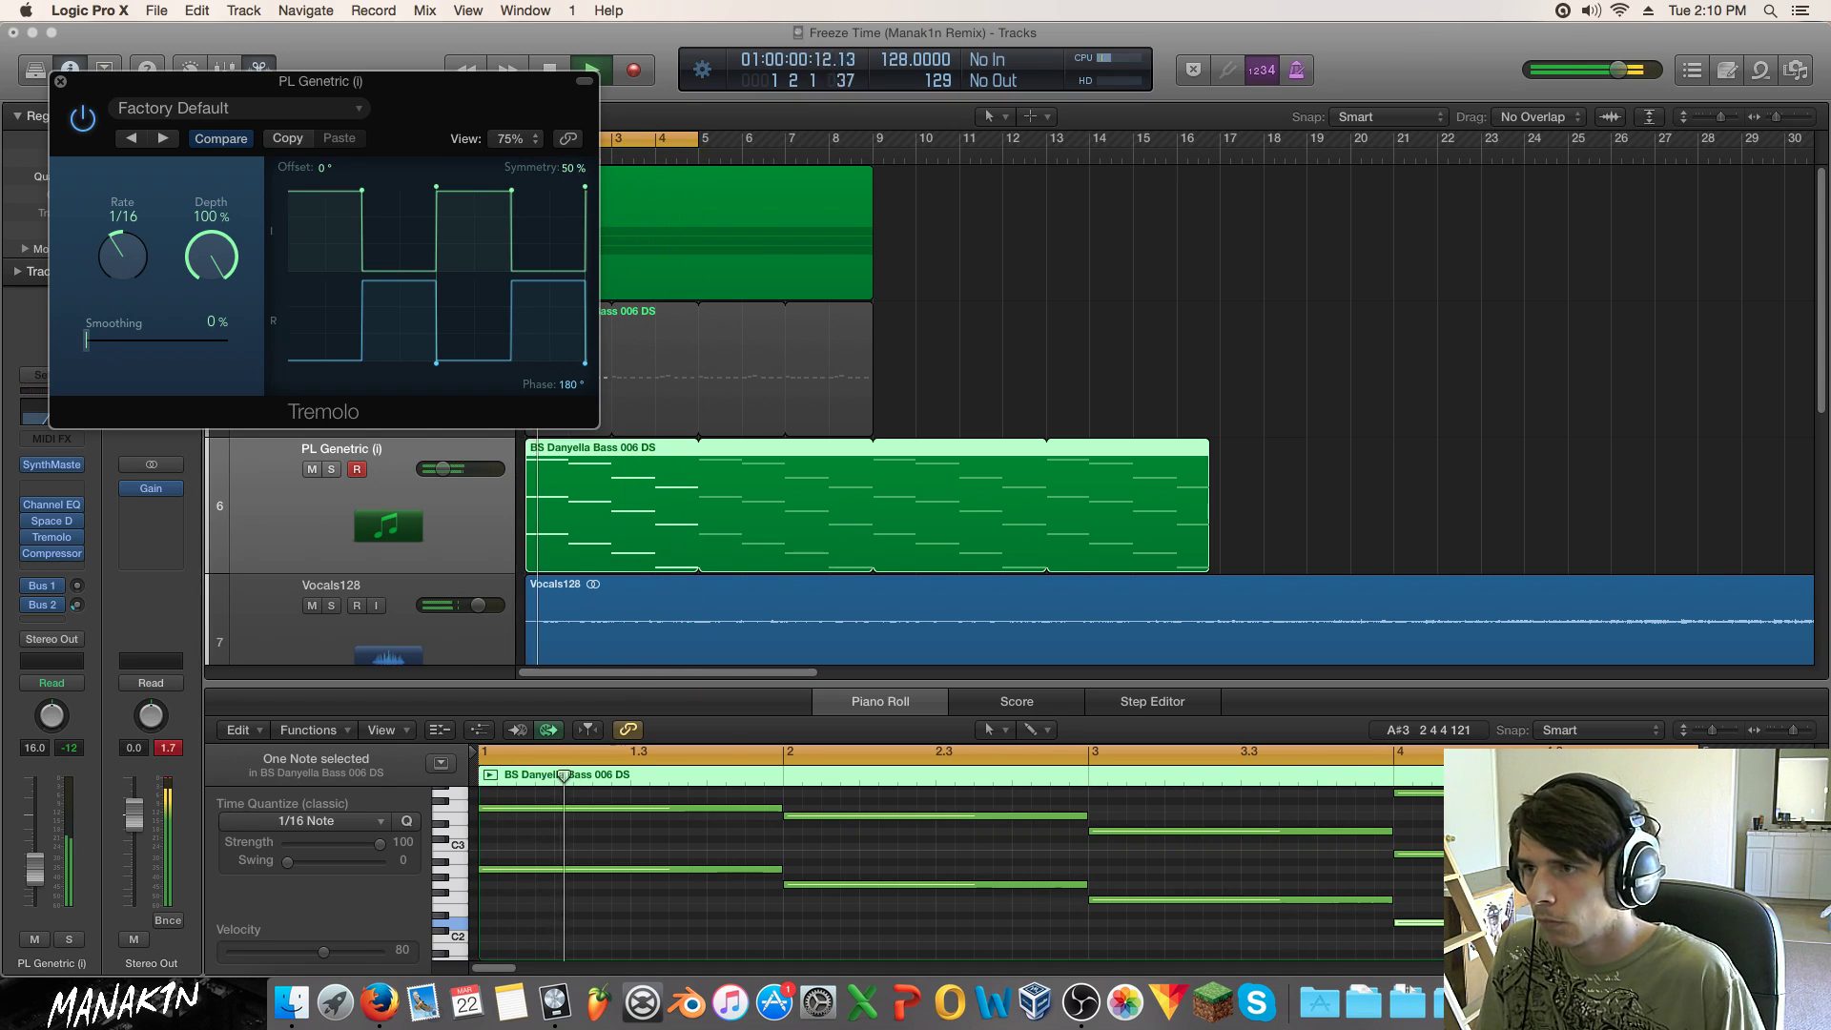
left_click_drag(354, 189, 331, 200)
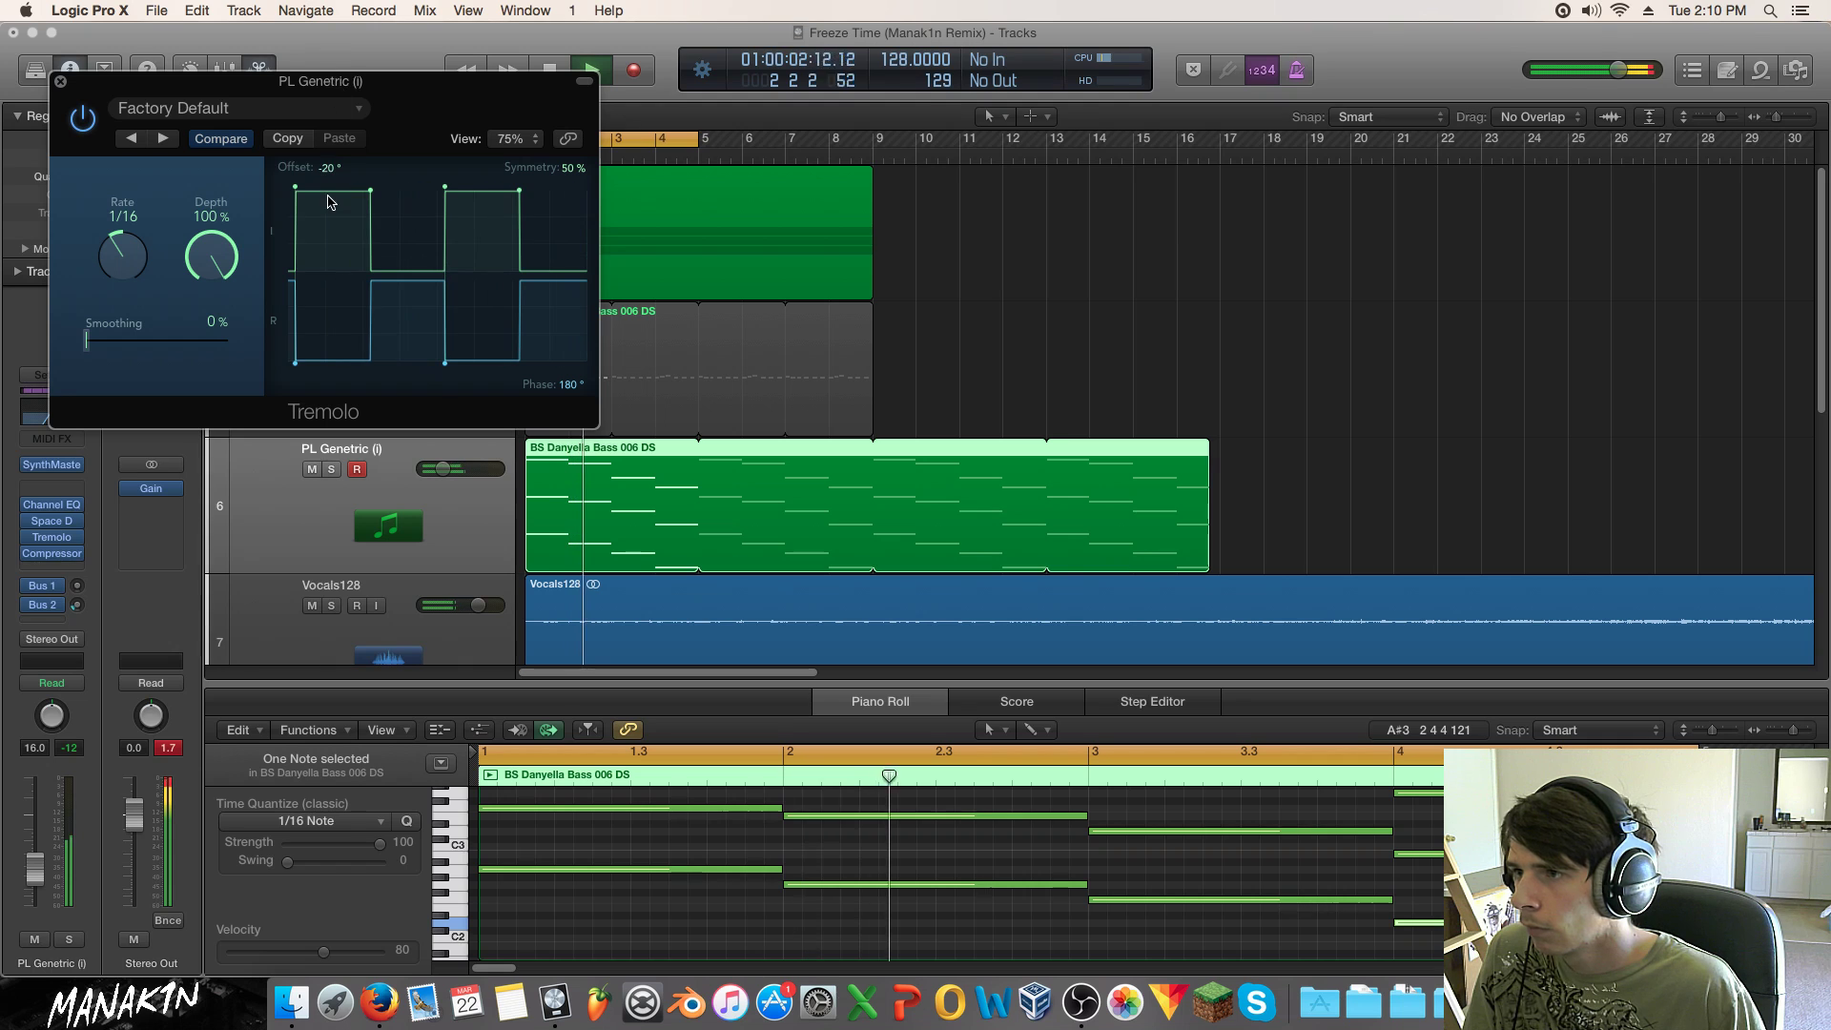
type("0")
key("Return")
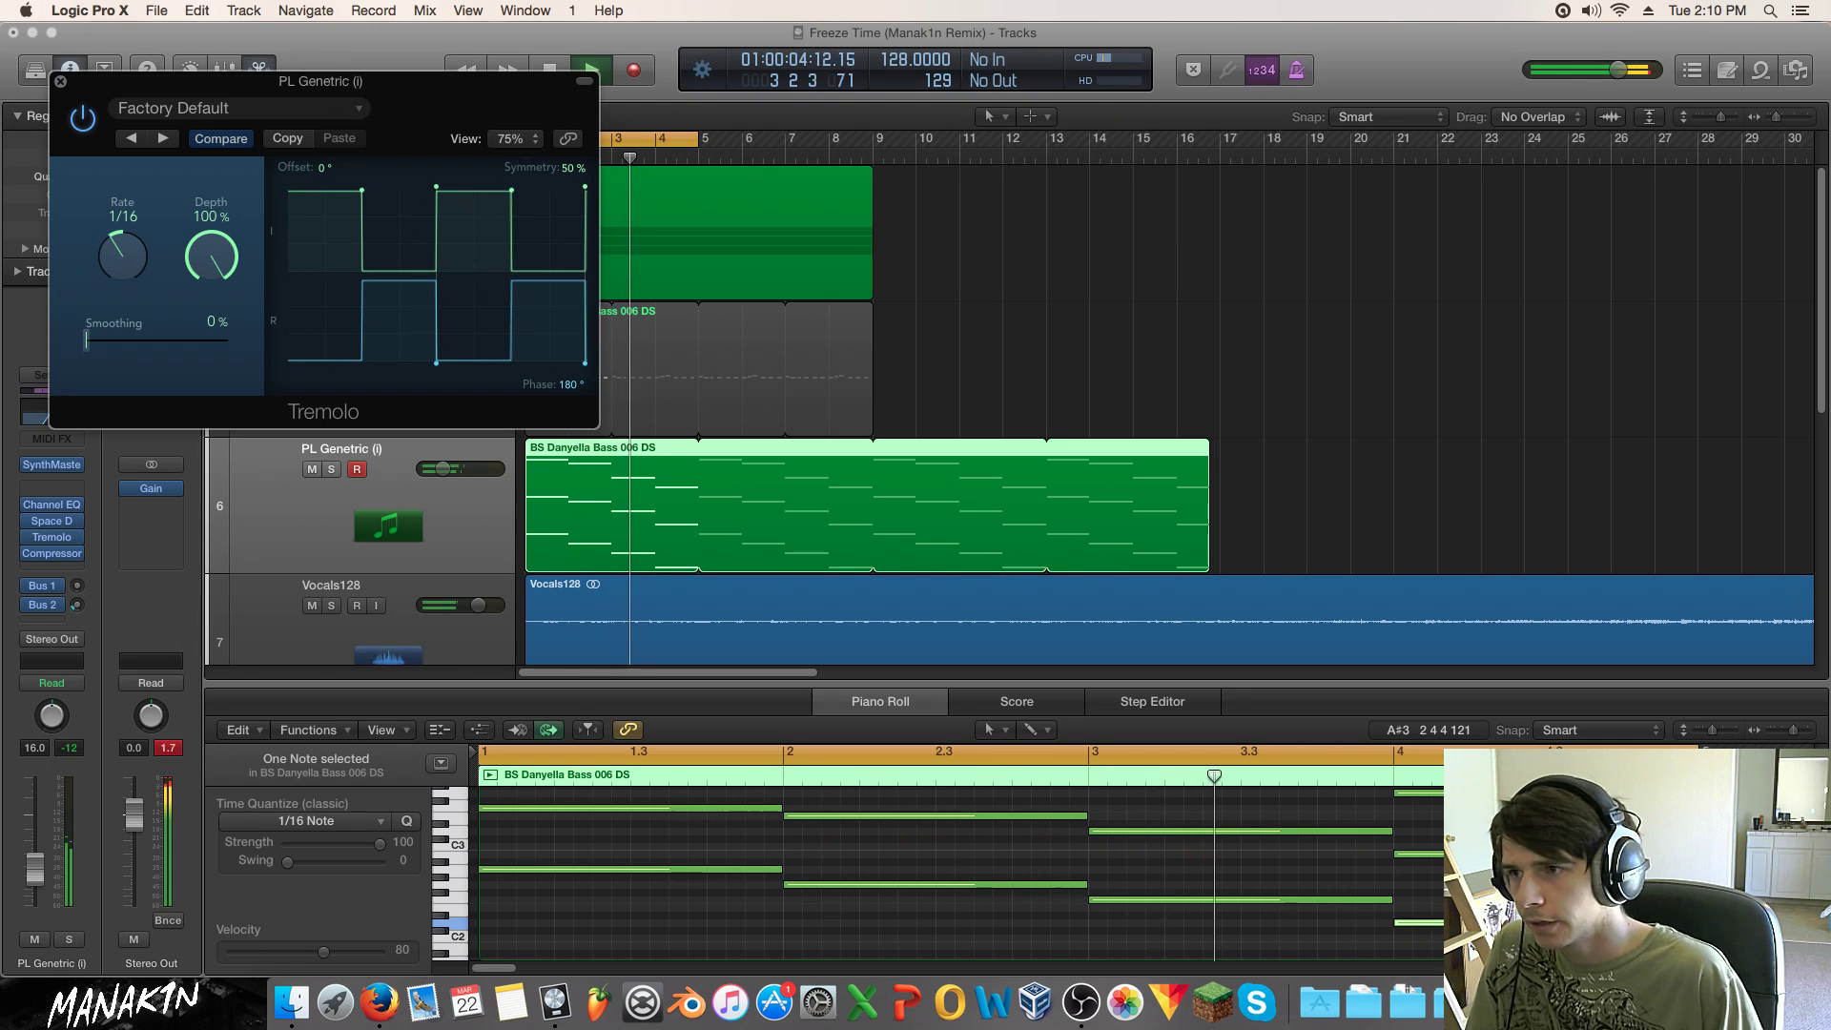
left_click_drag(566, 389, 583, 628)
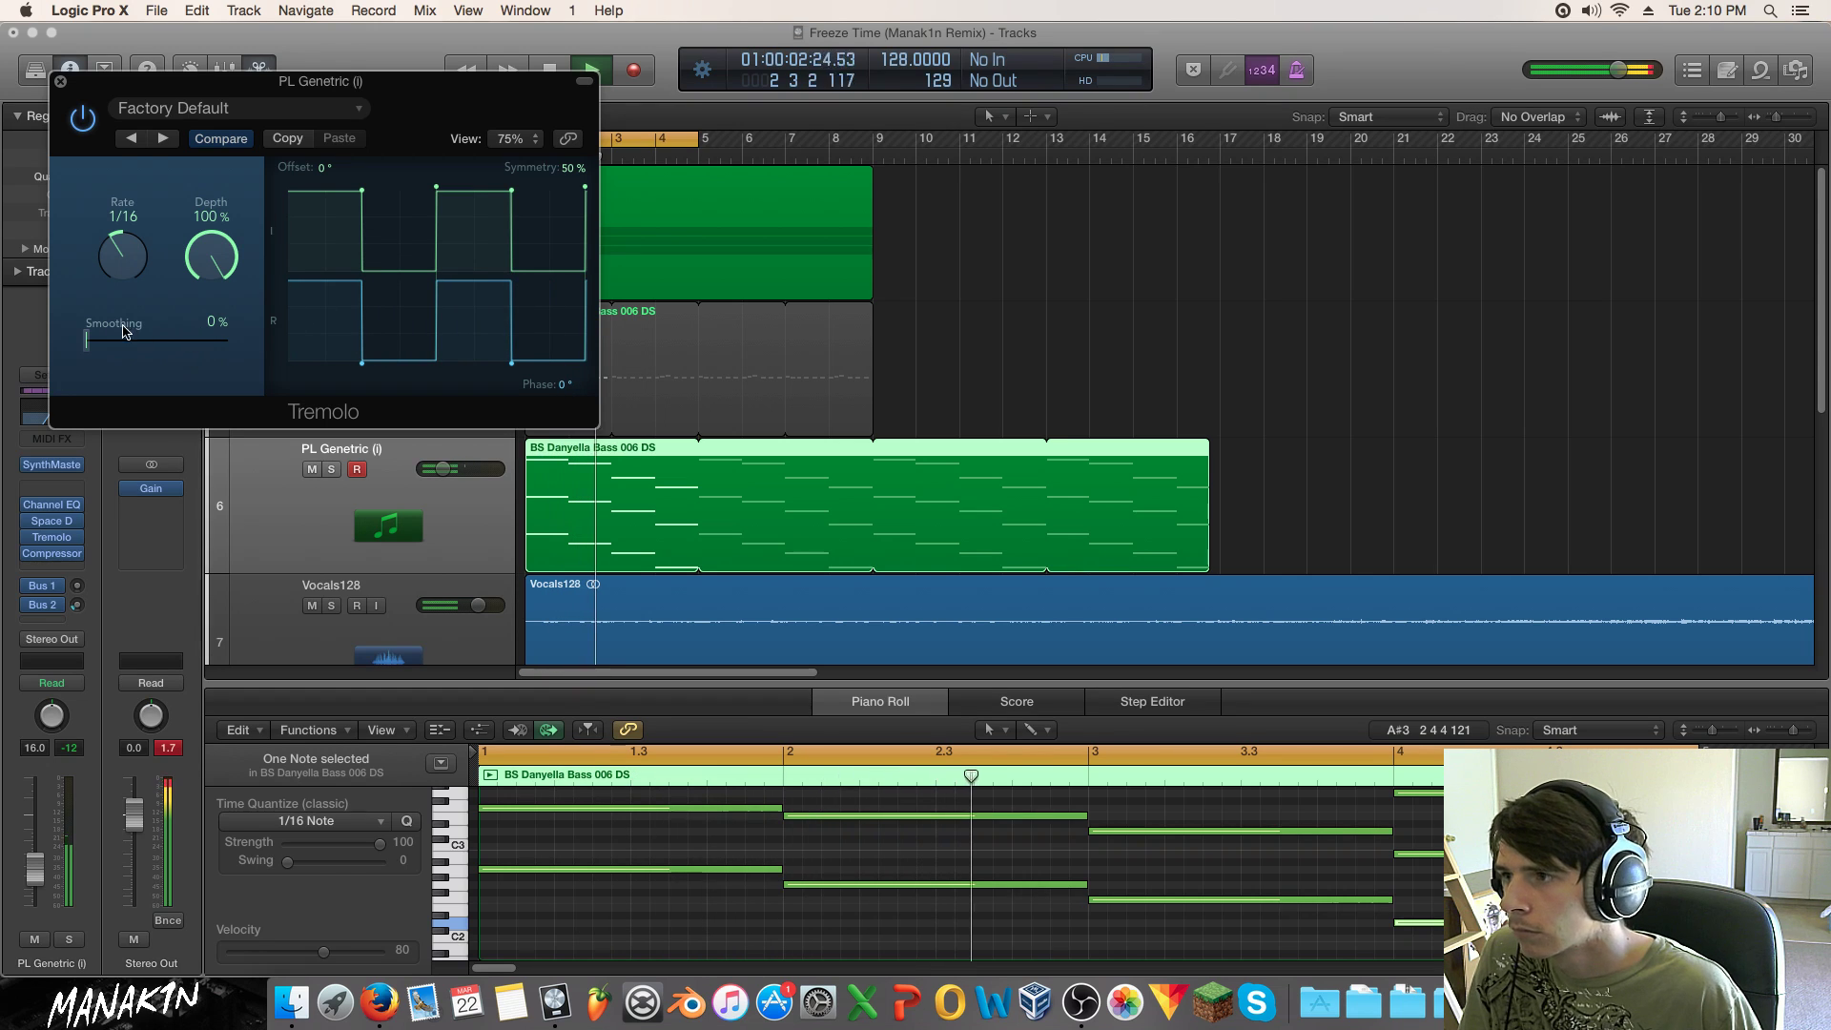
left_click_drag(131, 337, 122, 344)
left_click_drag(121, 341, 131, 342)
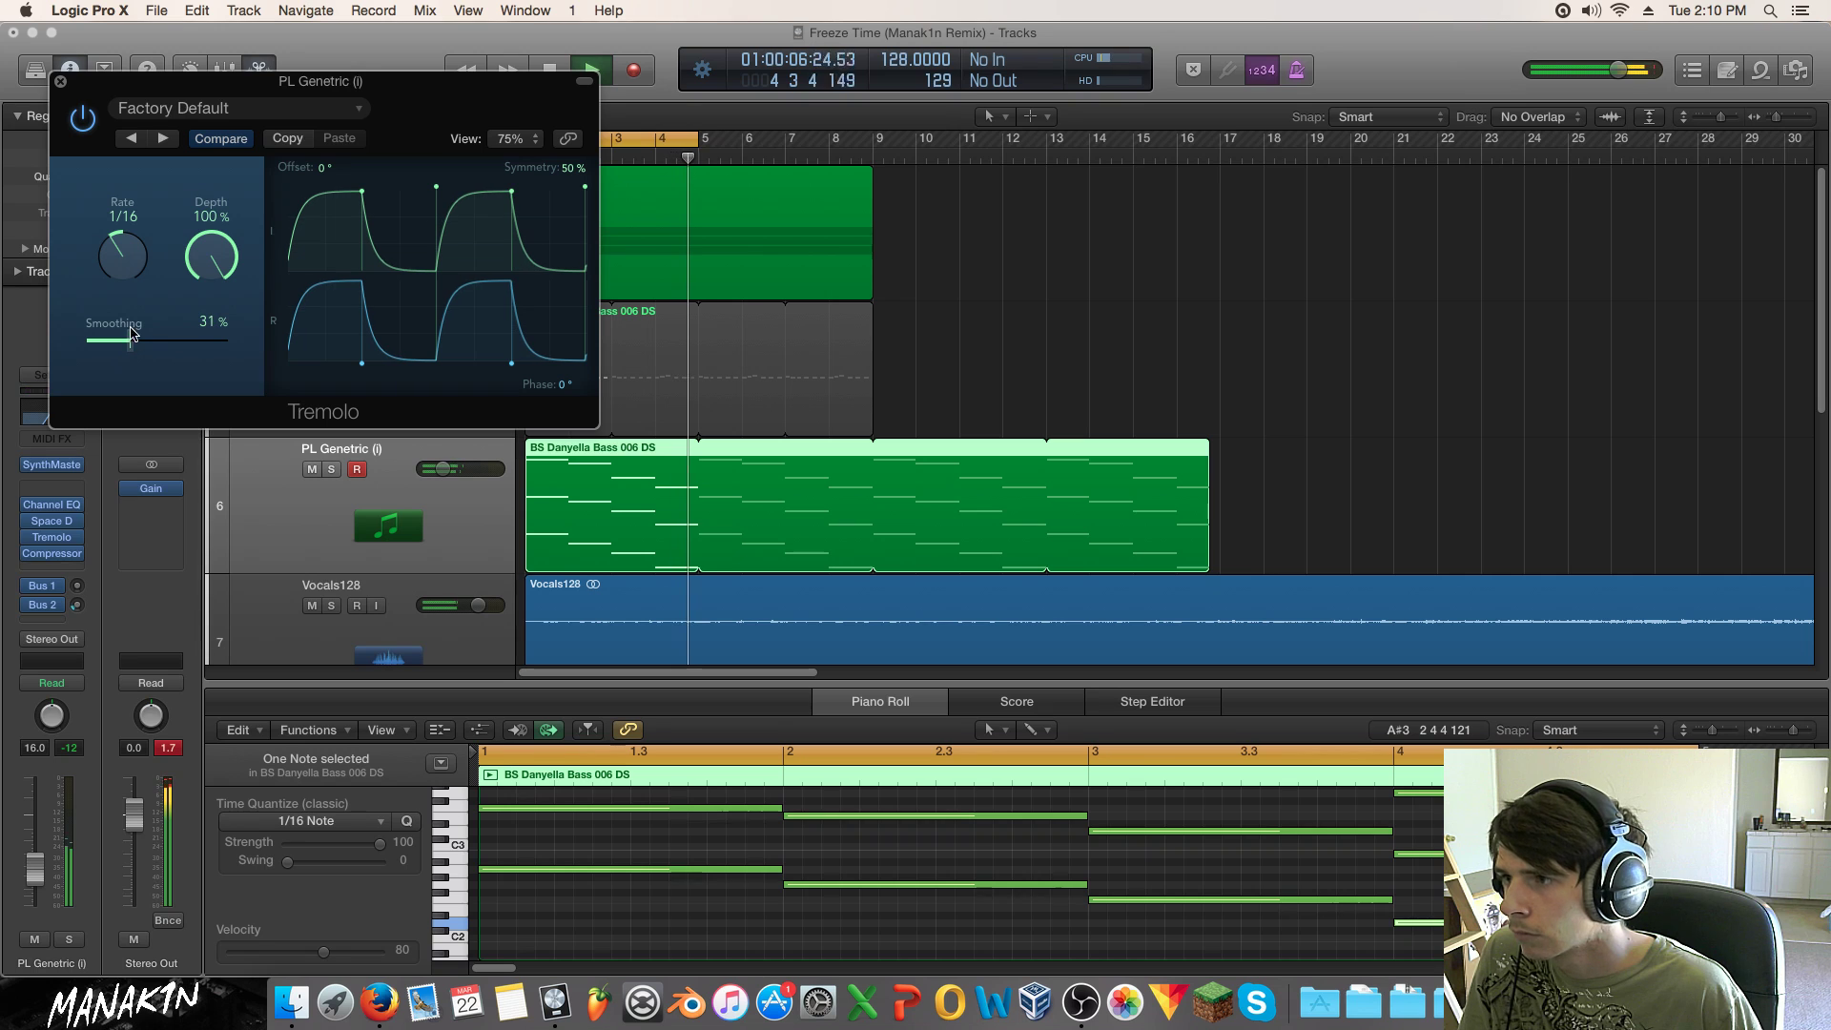
left_click_drag(206, 265, 207, 375)
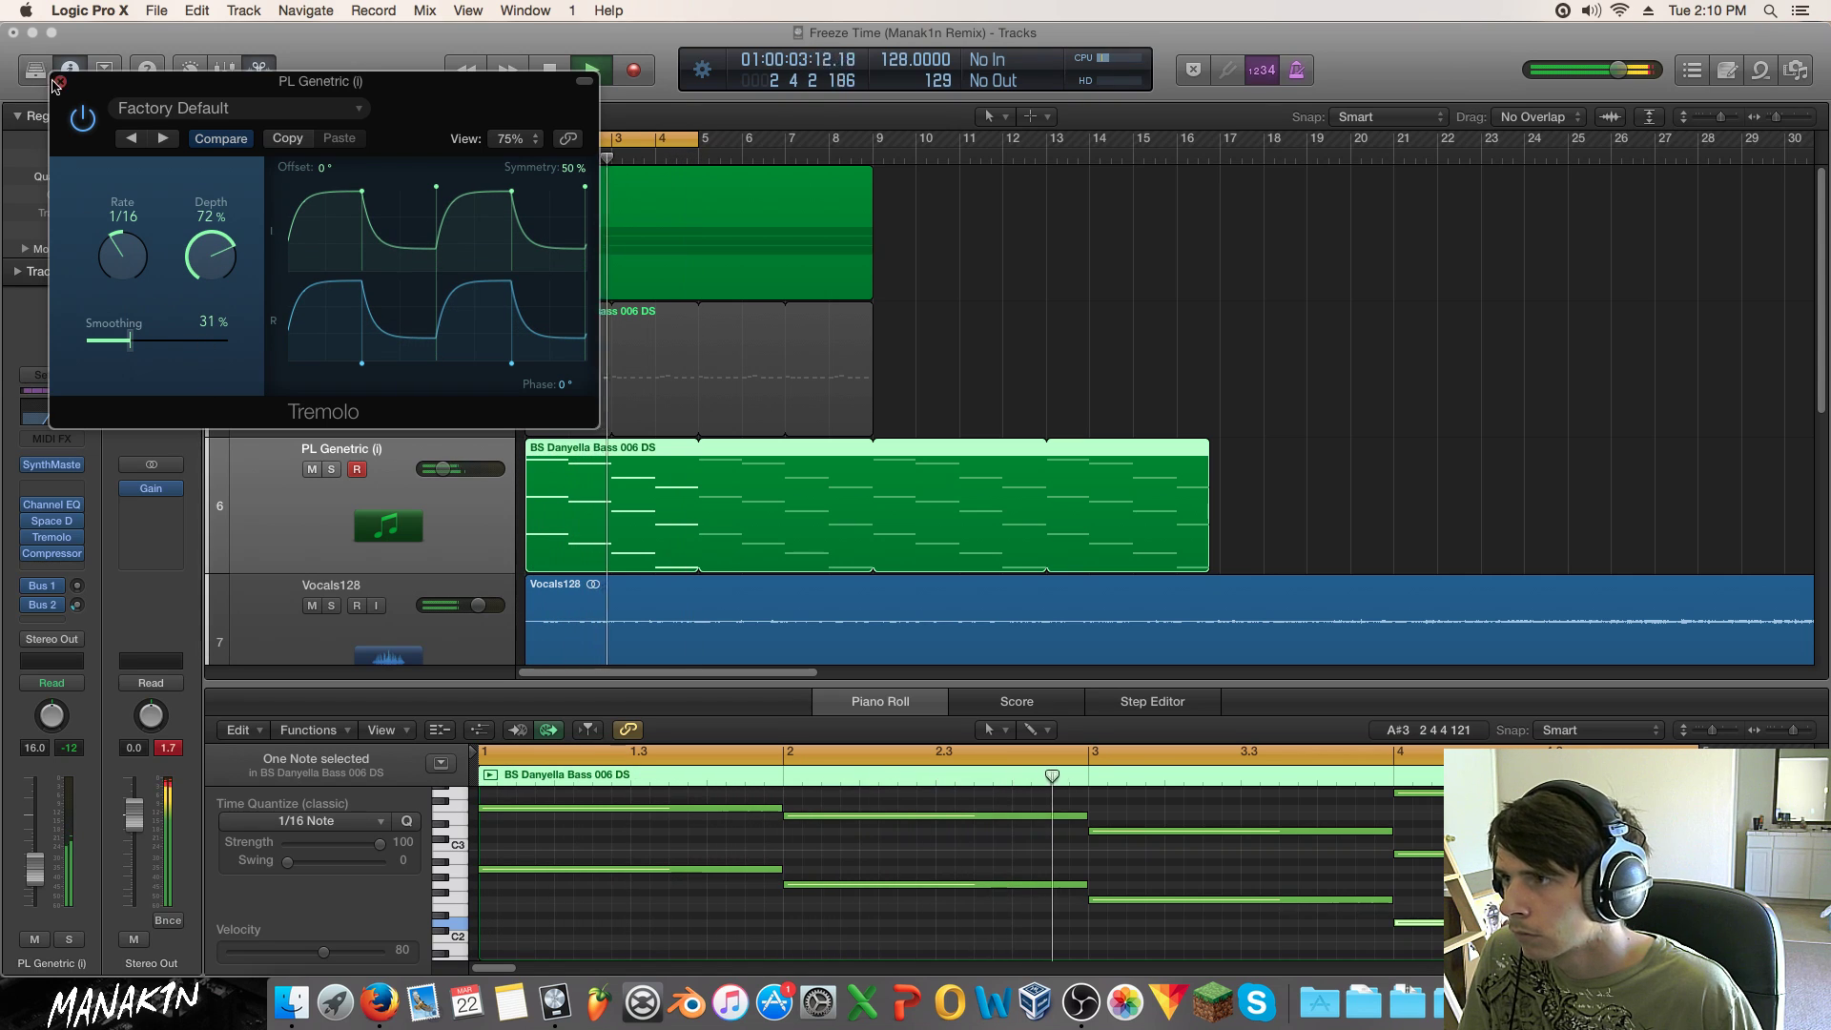
left_click(60, 81)
Step: Keep CR Xylophone MK muted, solo PL Genetric, and A/B its Channel EQ bypass
left_click(312, 242)
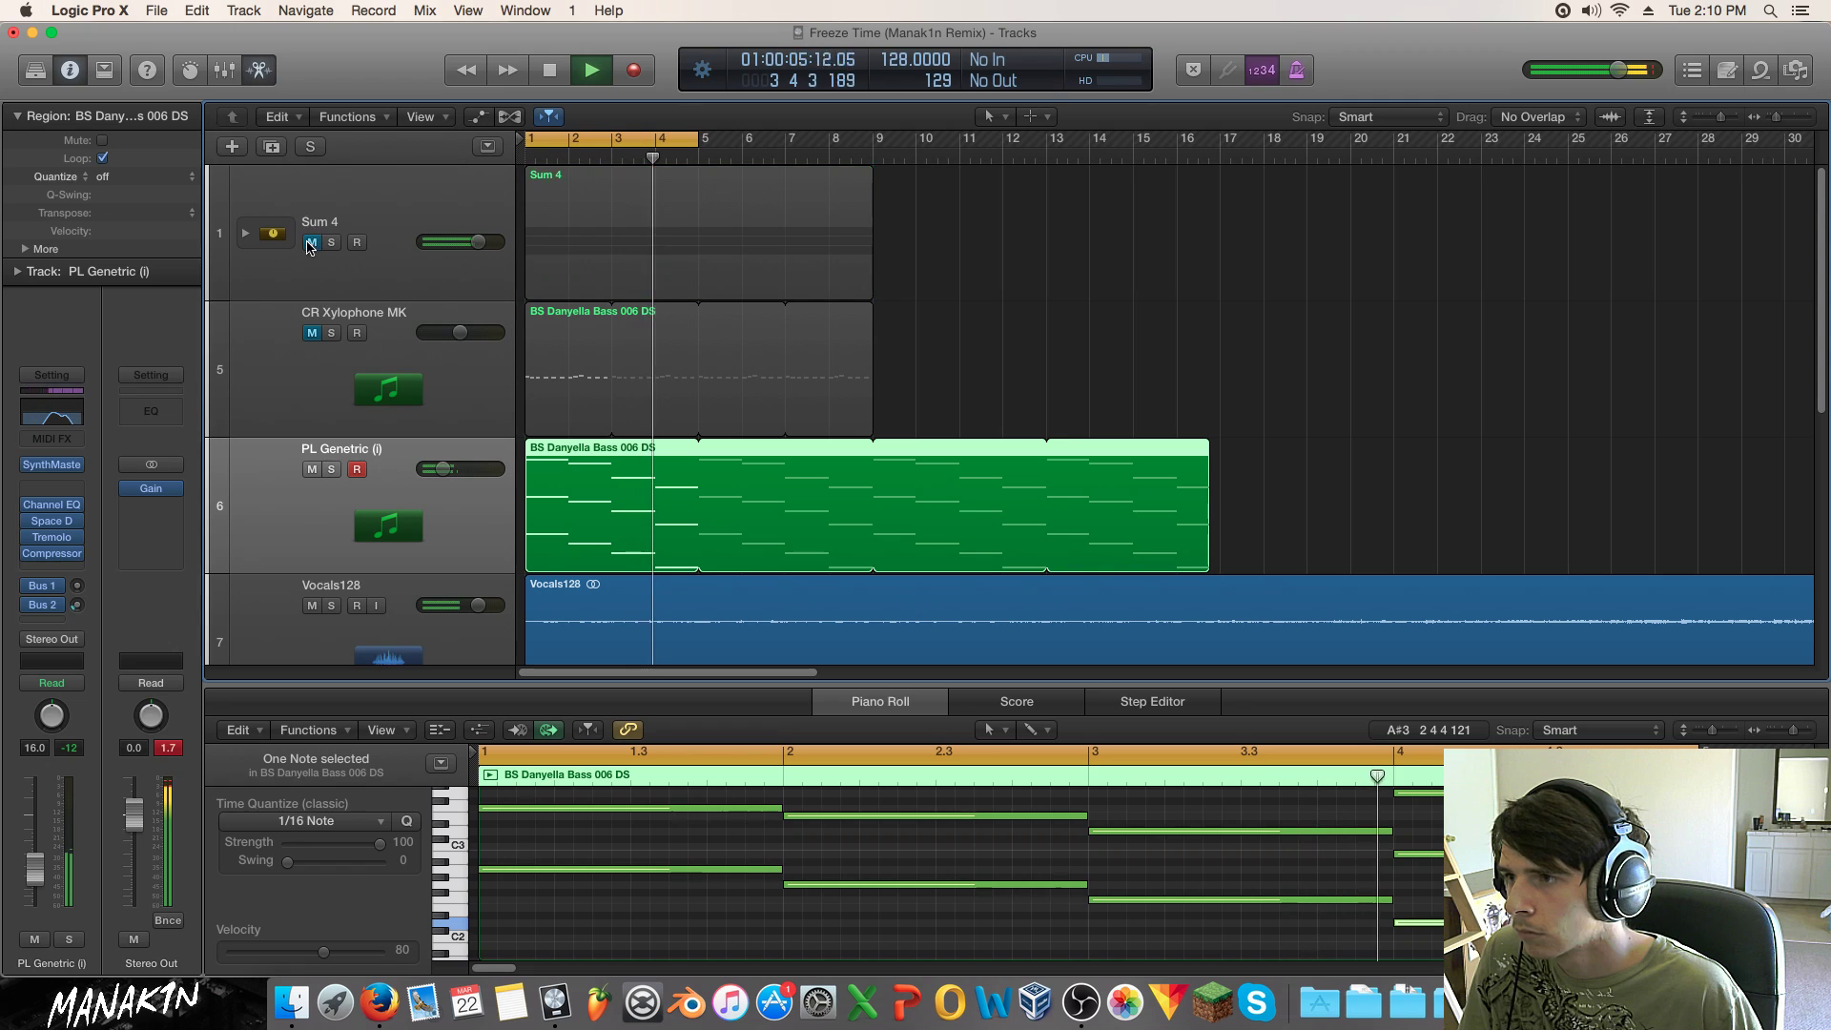
left_click(312, 333)
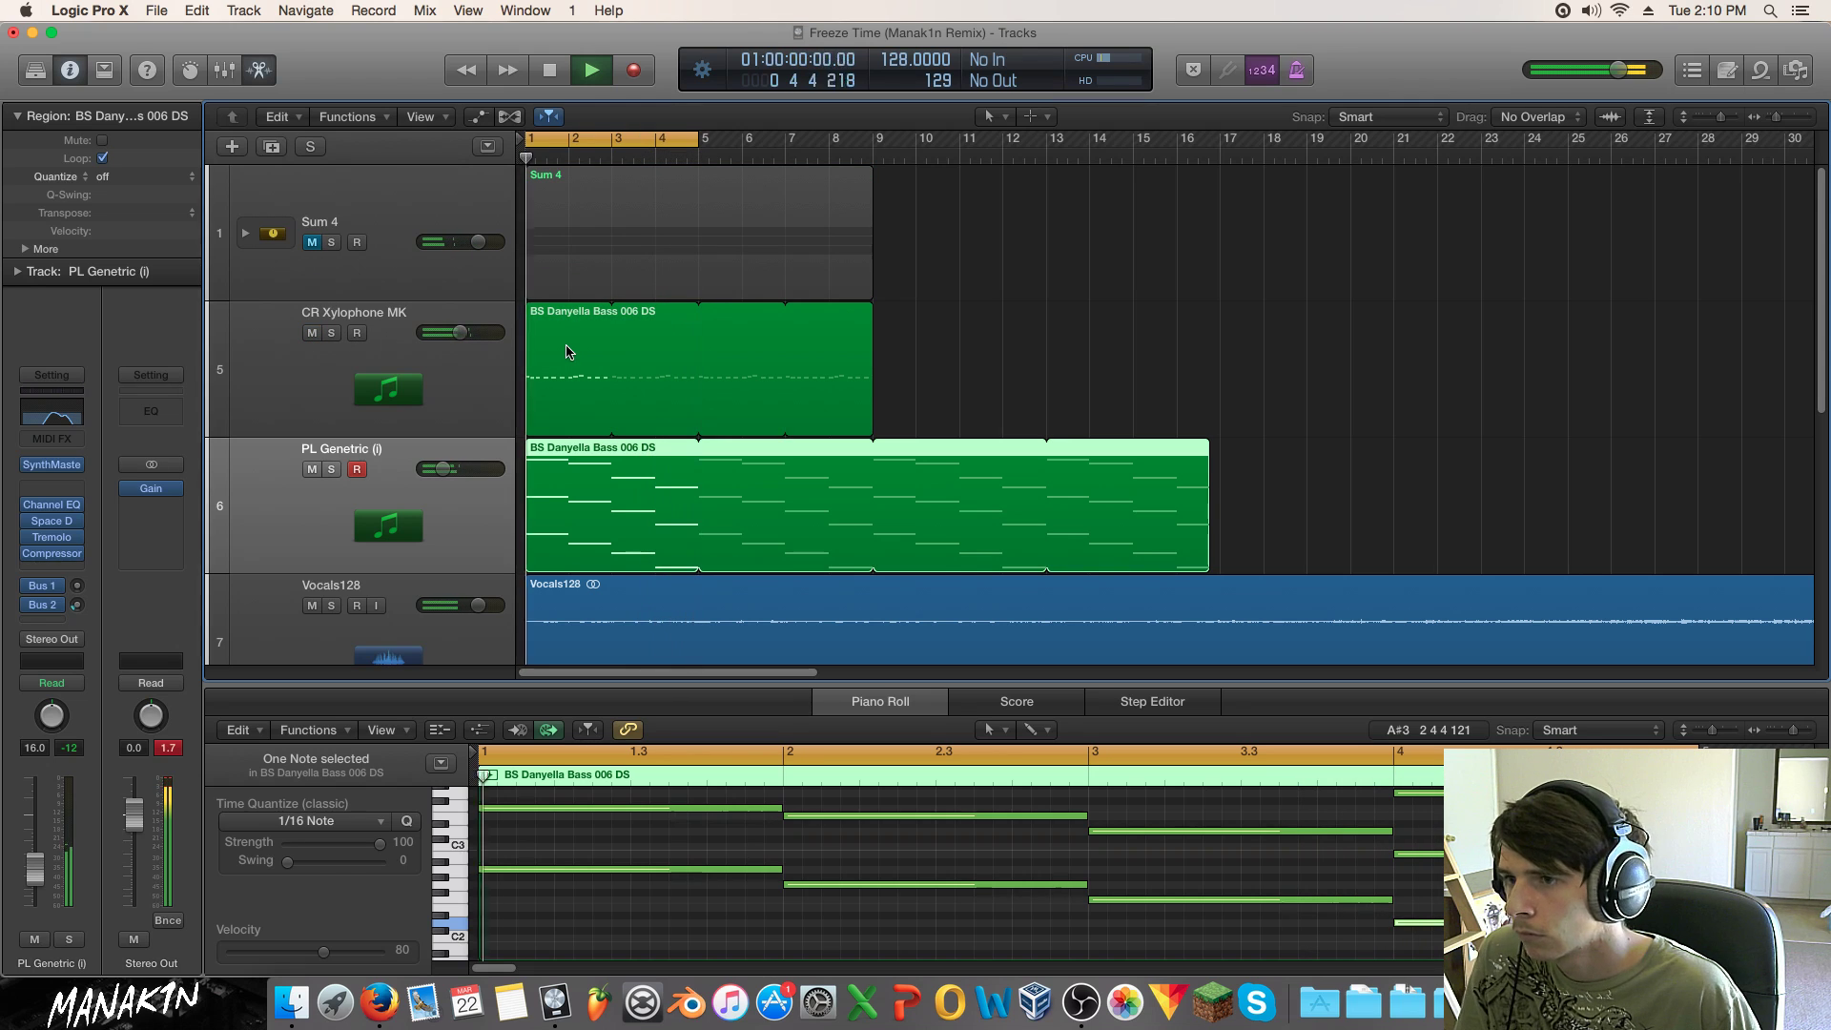
left_click(312, 333)
left_click(322, 245)
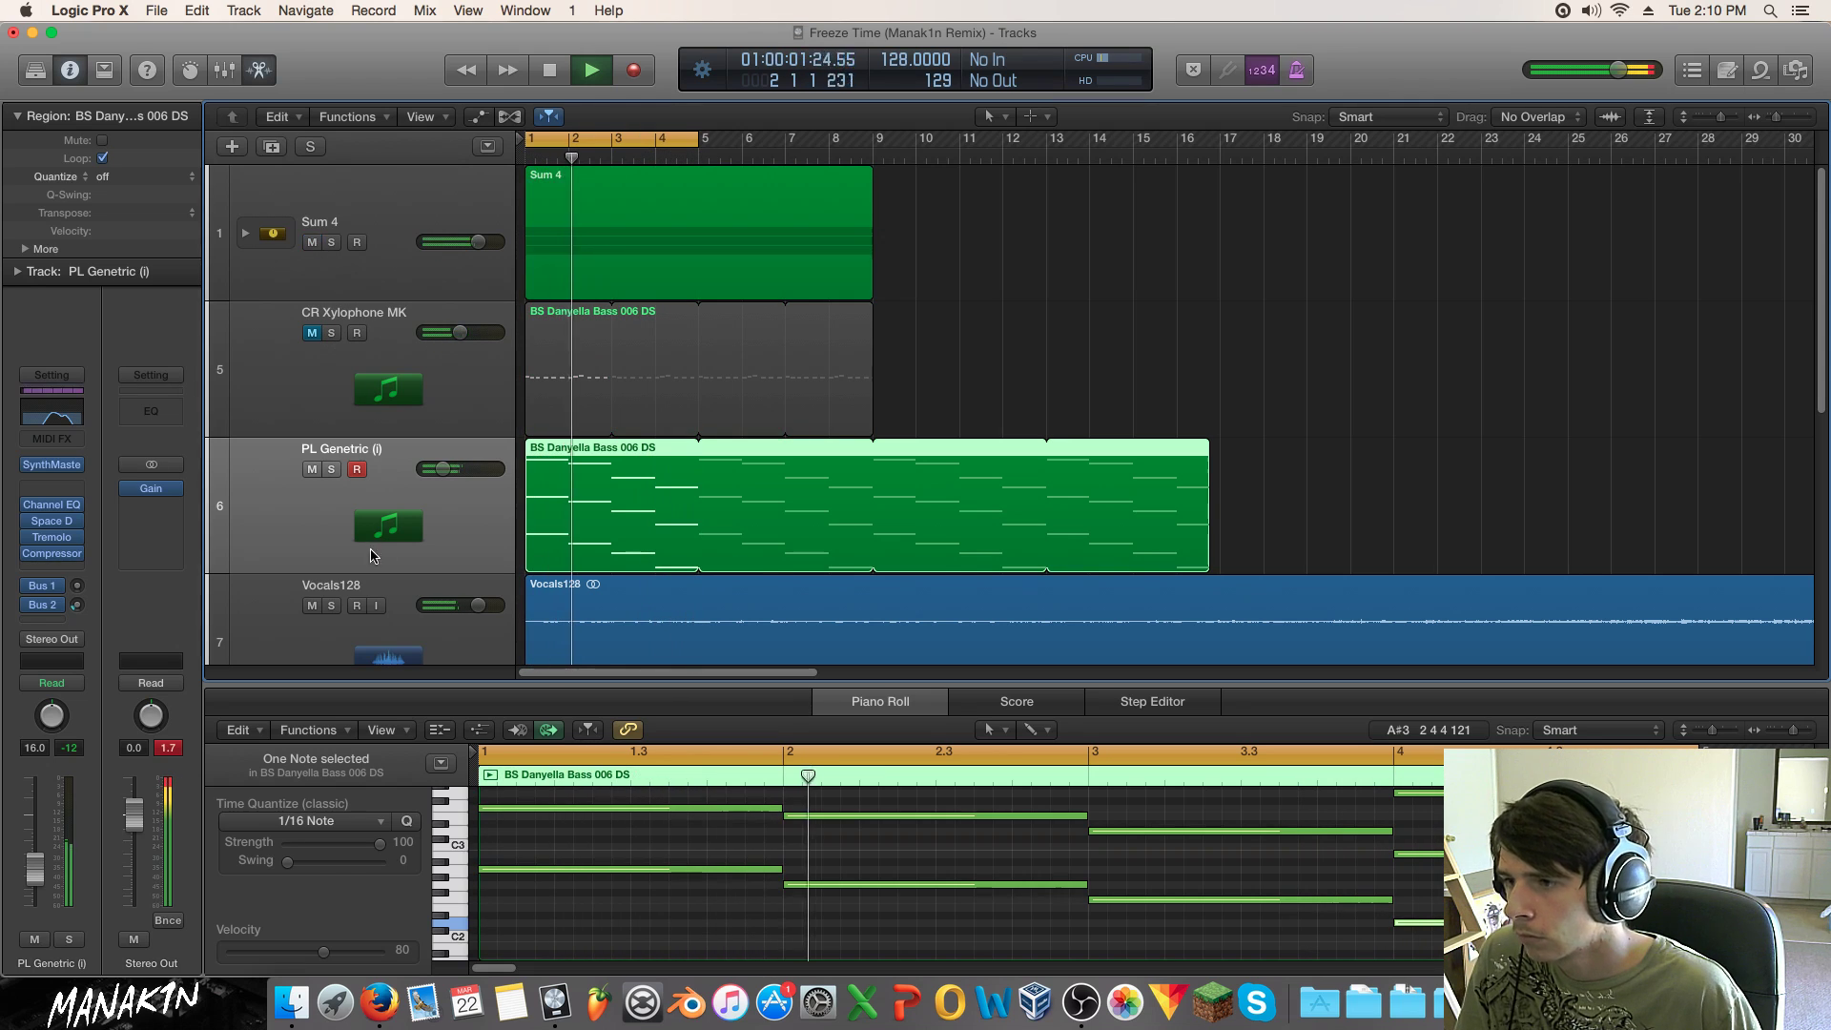
key("s")
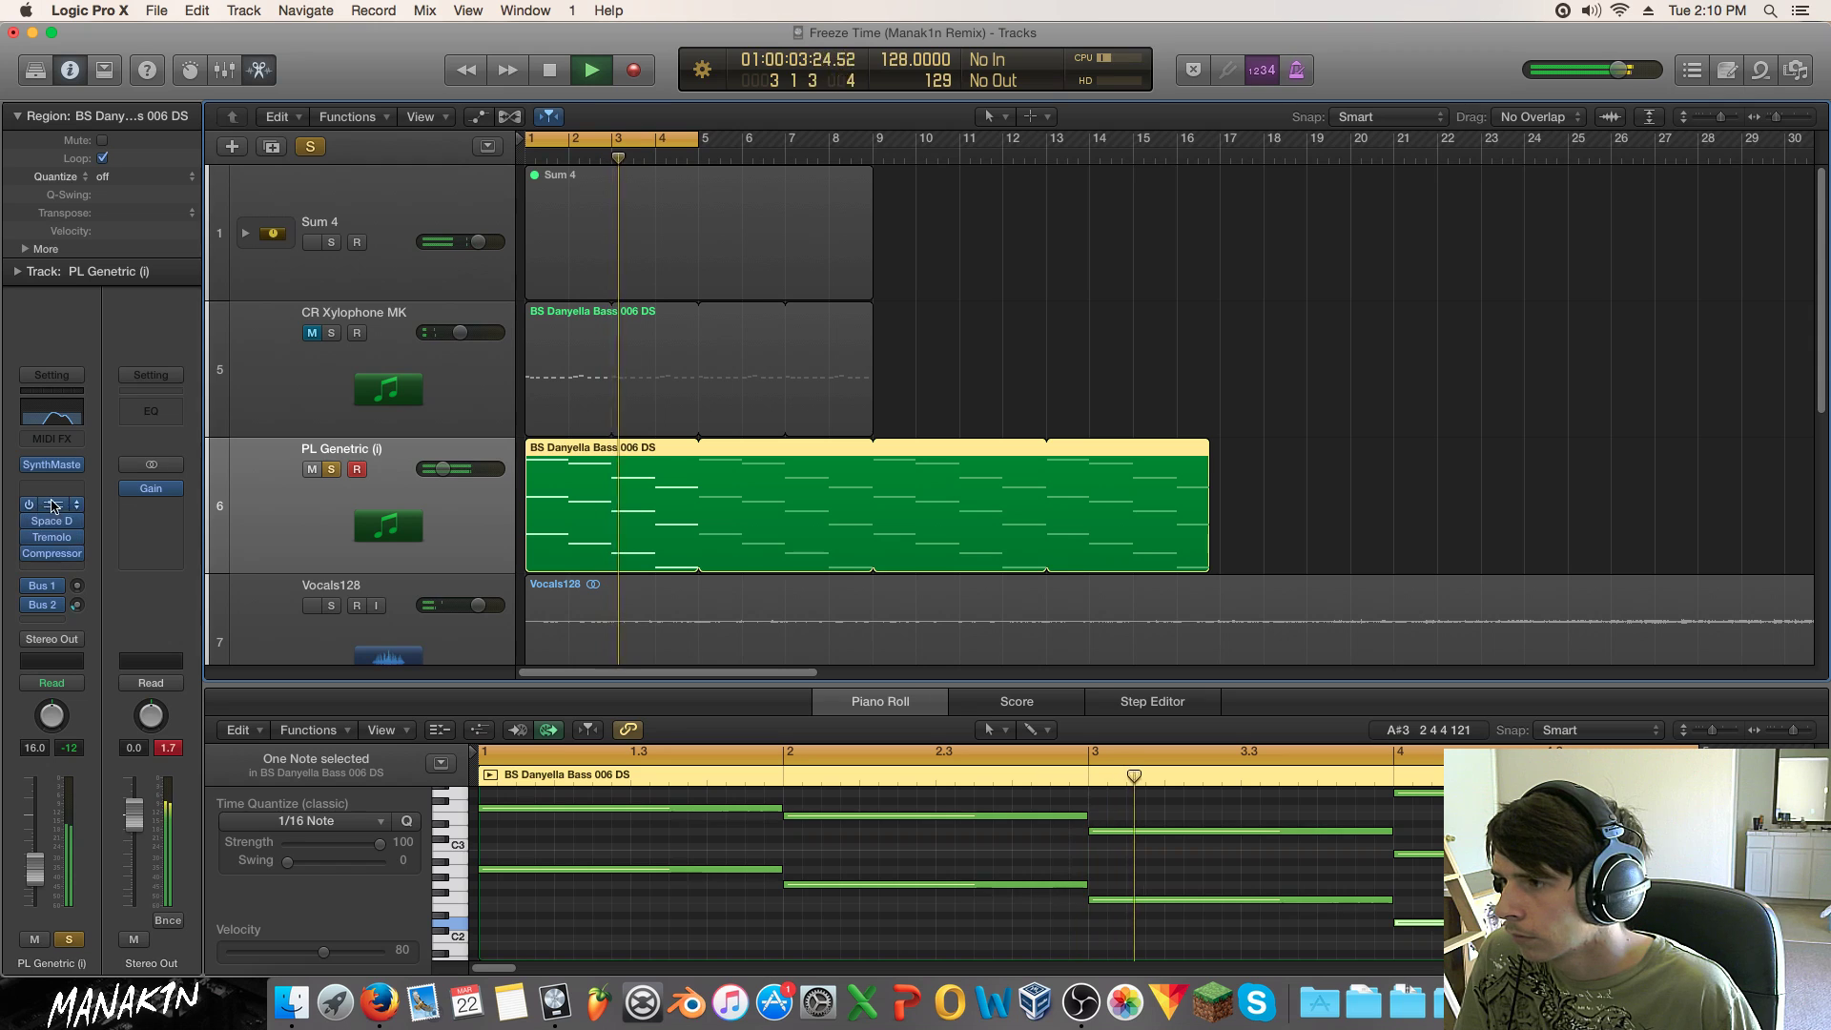
left_click(30, 506)
left_click(30, 505)
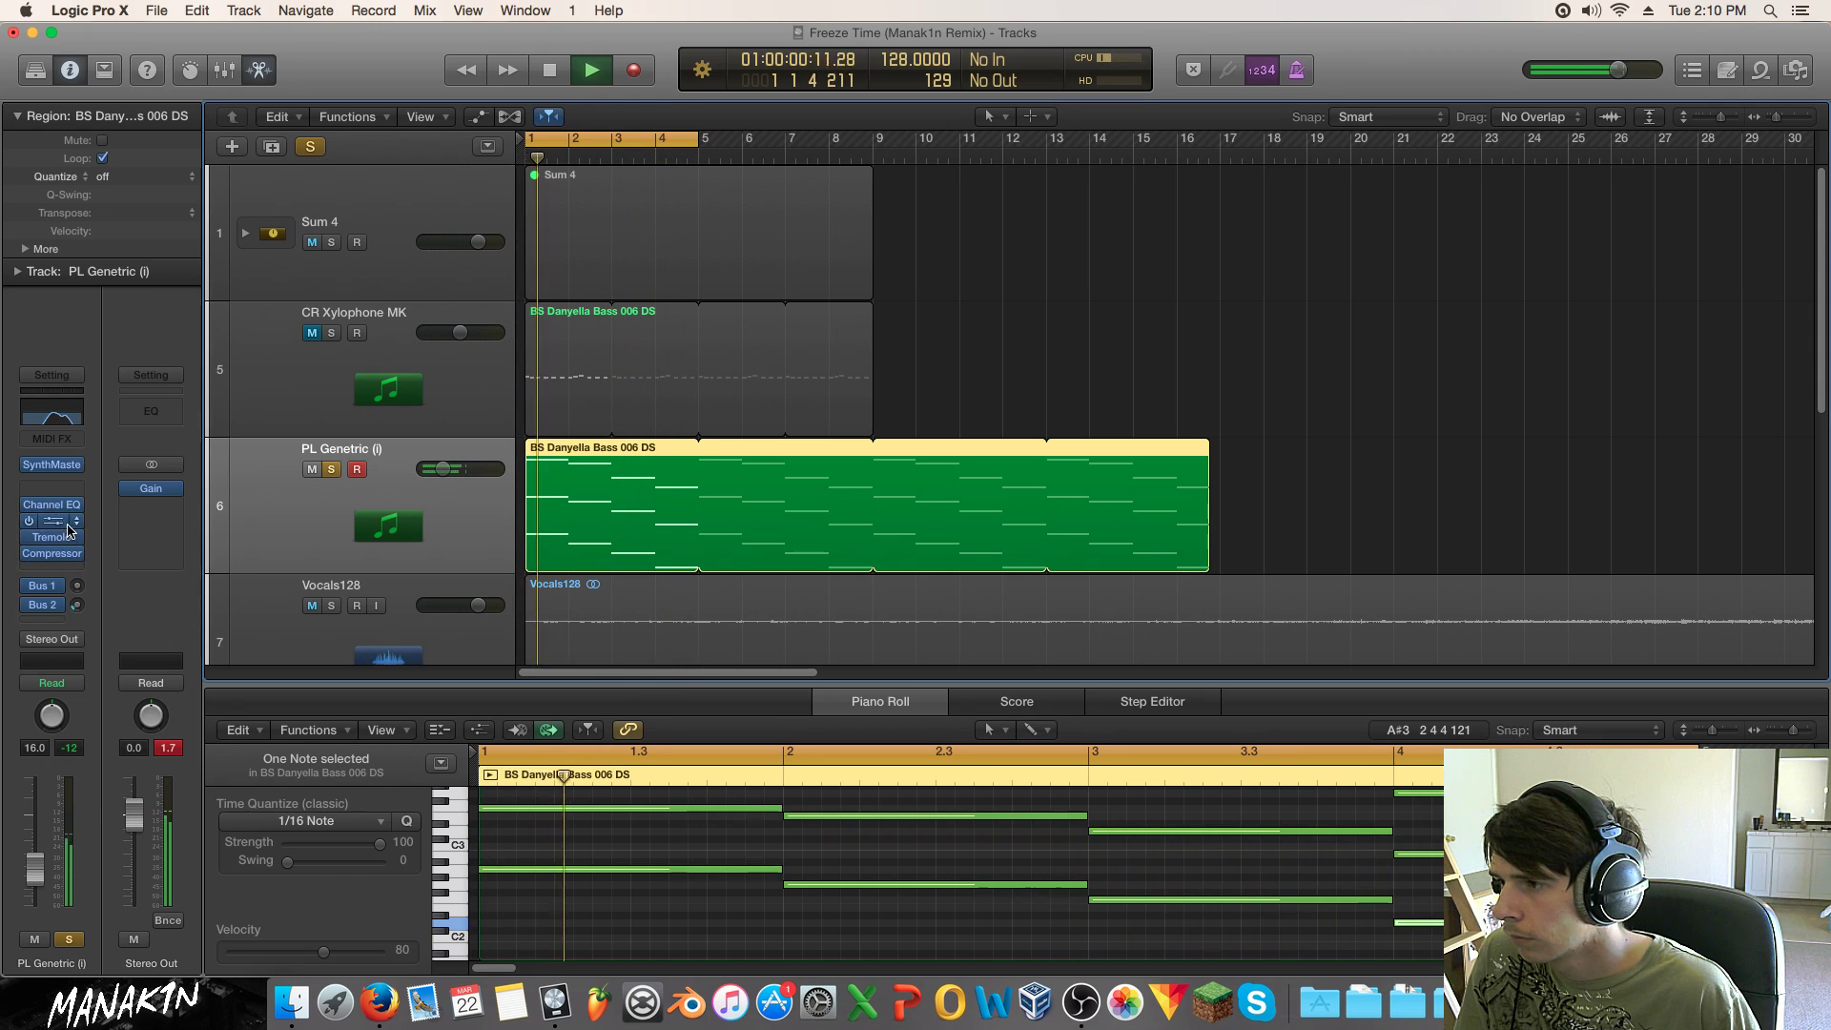
Step: Replace Space Designer with a stereo Linear Phase EQ cutting 350 Hz by 14.6 dB
left_click(52, 521)
mouse_move(96, 637)
mouse_move(267, 654)
left_click(359, 654)
left_click_drag(456, 398, 407, 470)
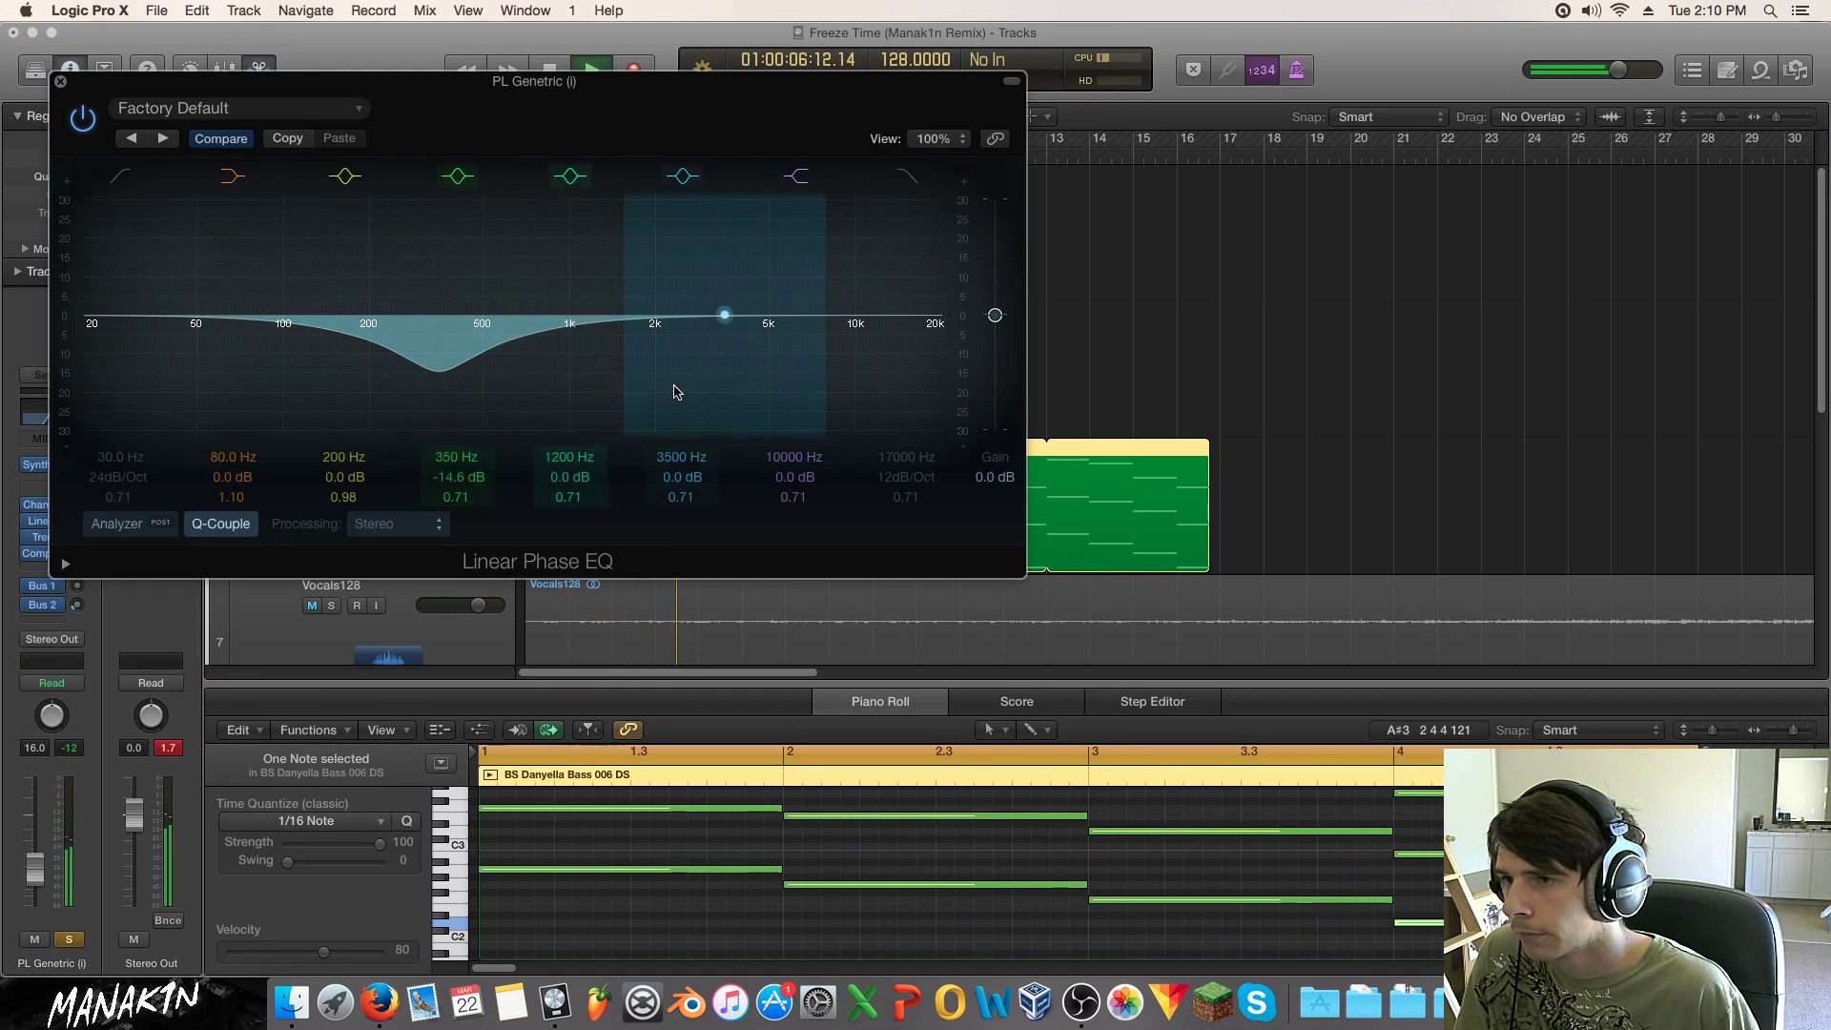
left_click_drag(733, 399, 654, 346)
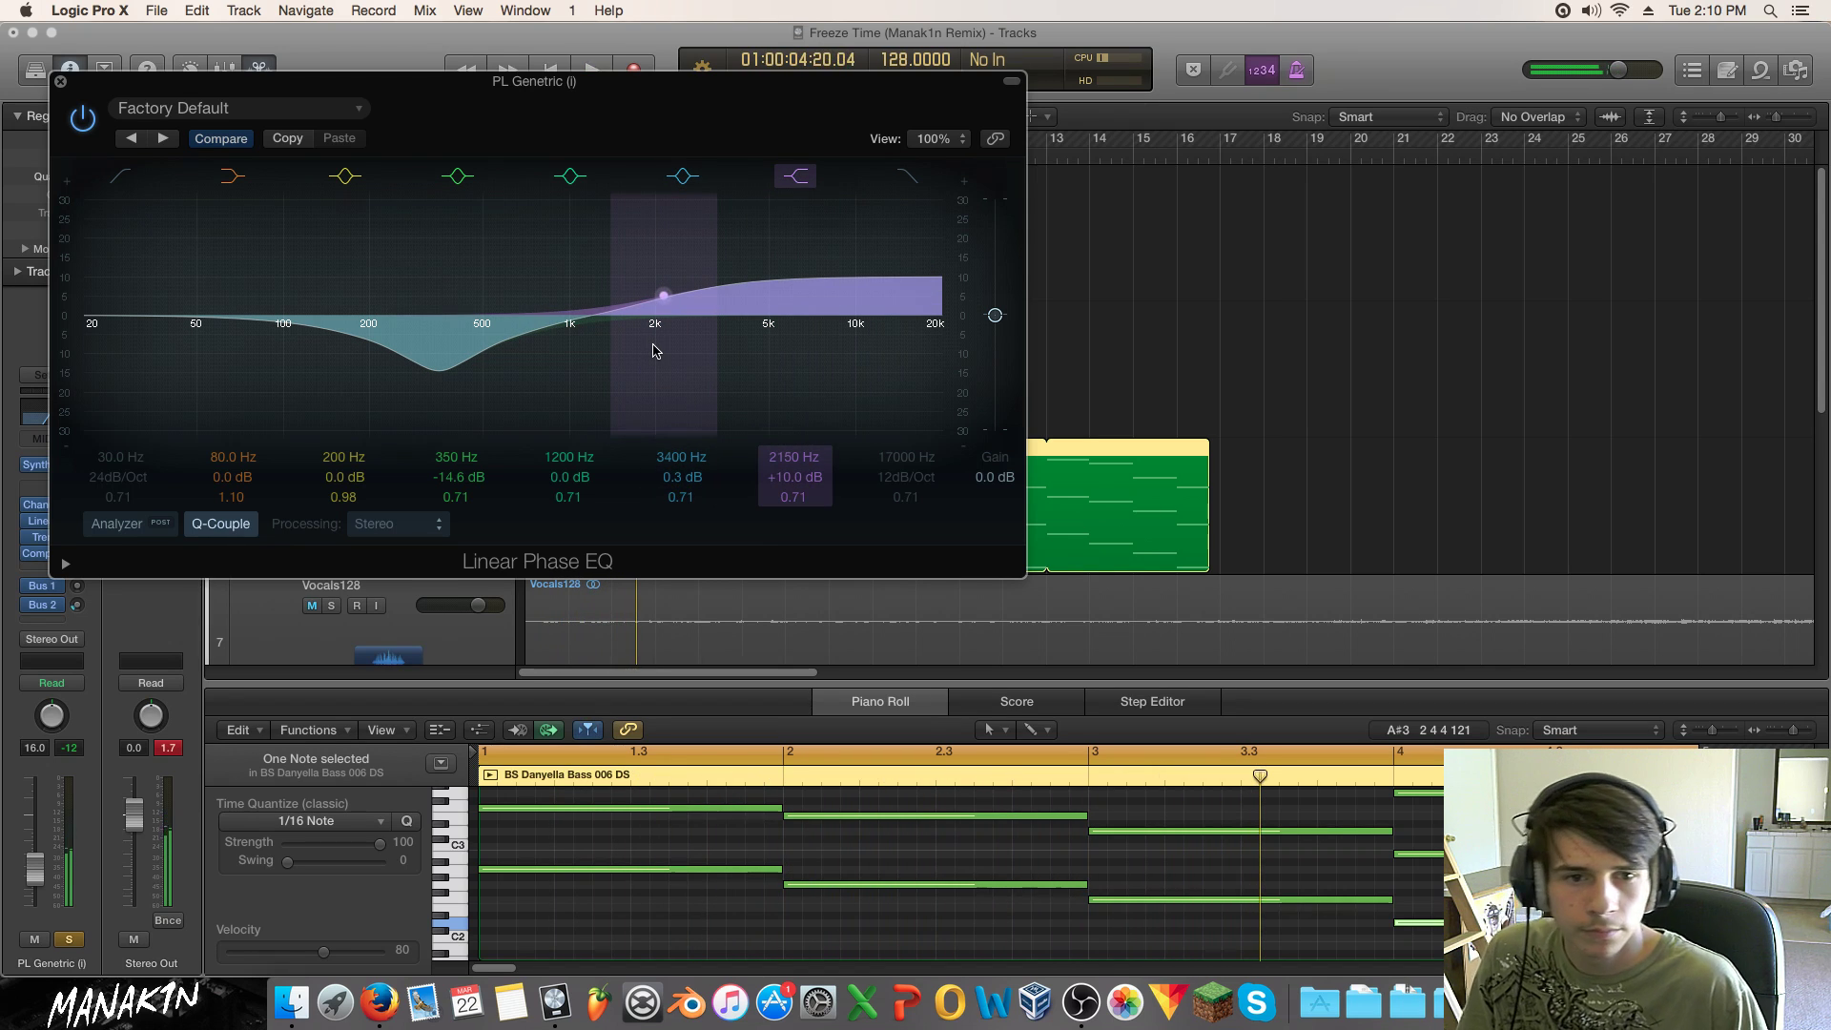
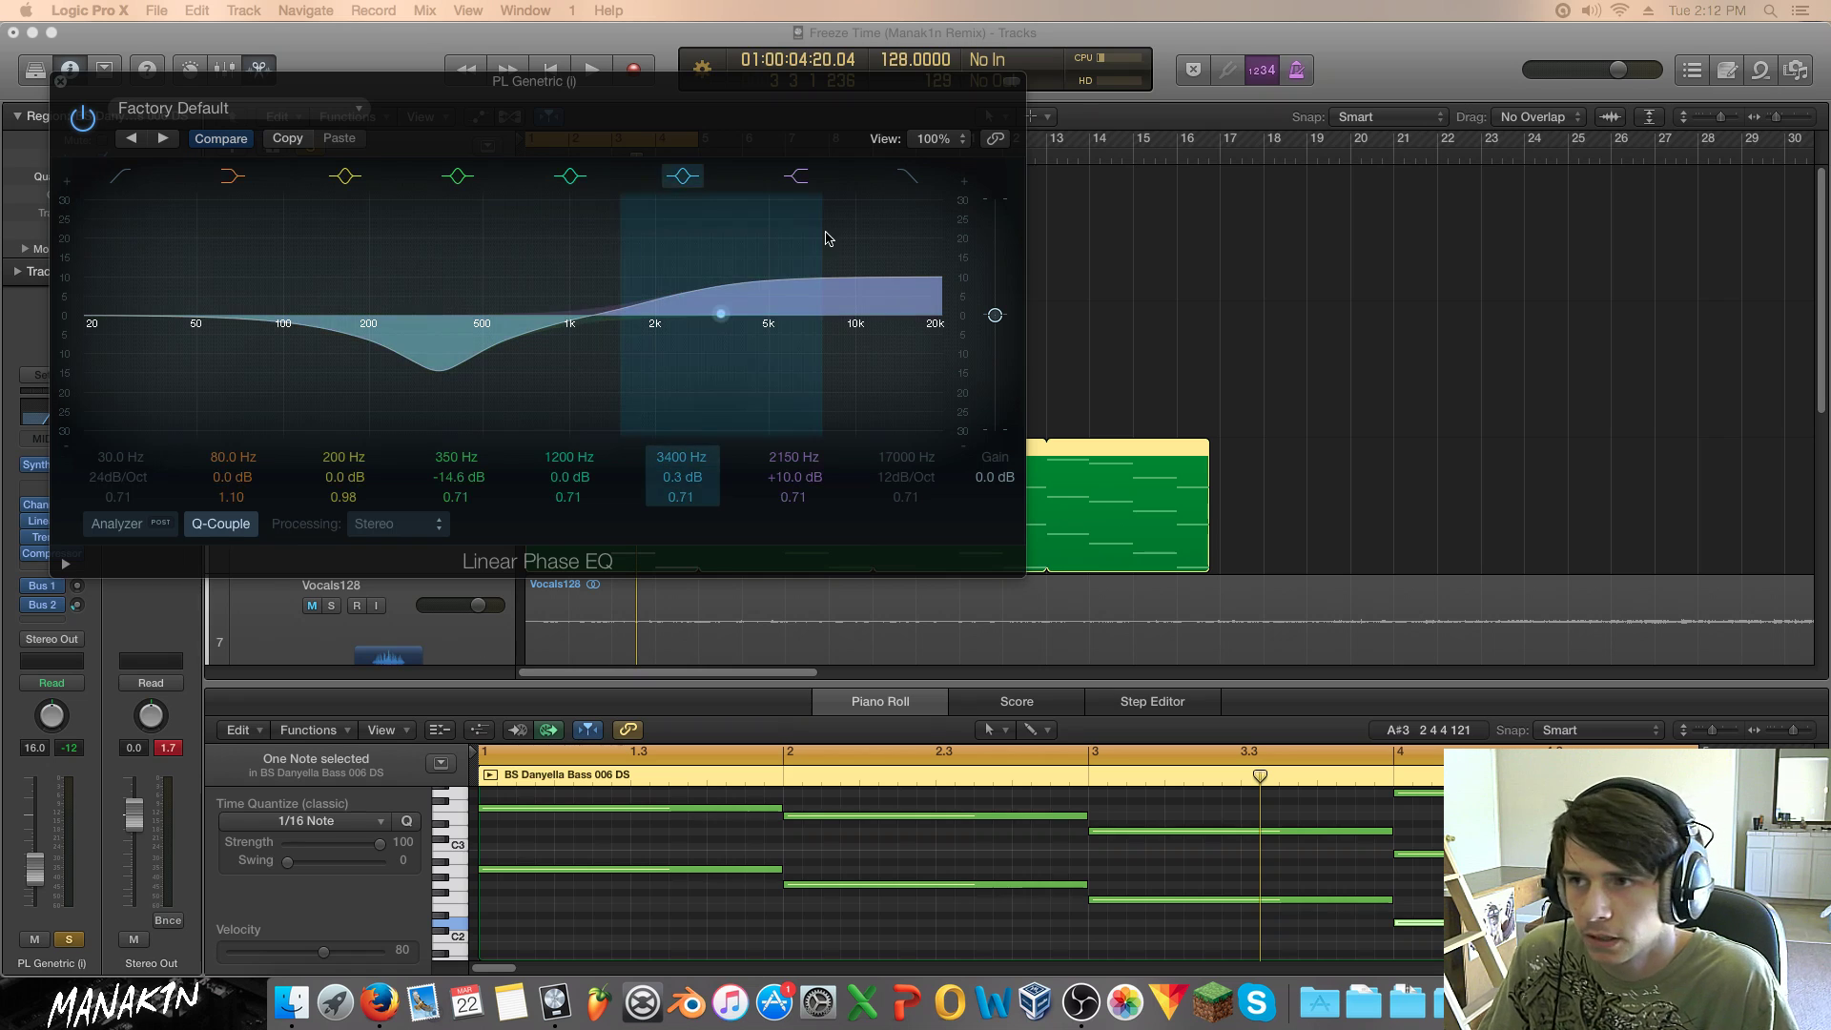
Step: Play the song, set PL Genetric's fader to -6.8 dB with solo re-engaged, and open its SynthMaster
left_click_drag(59, 84, 750, 152)
key("space")
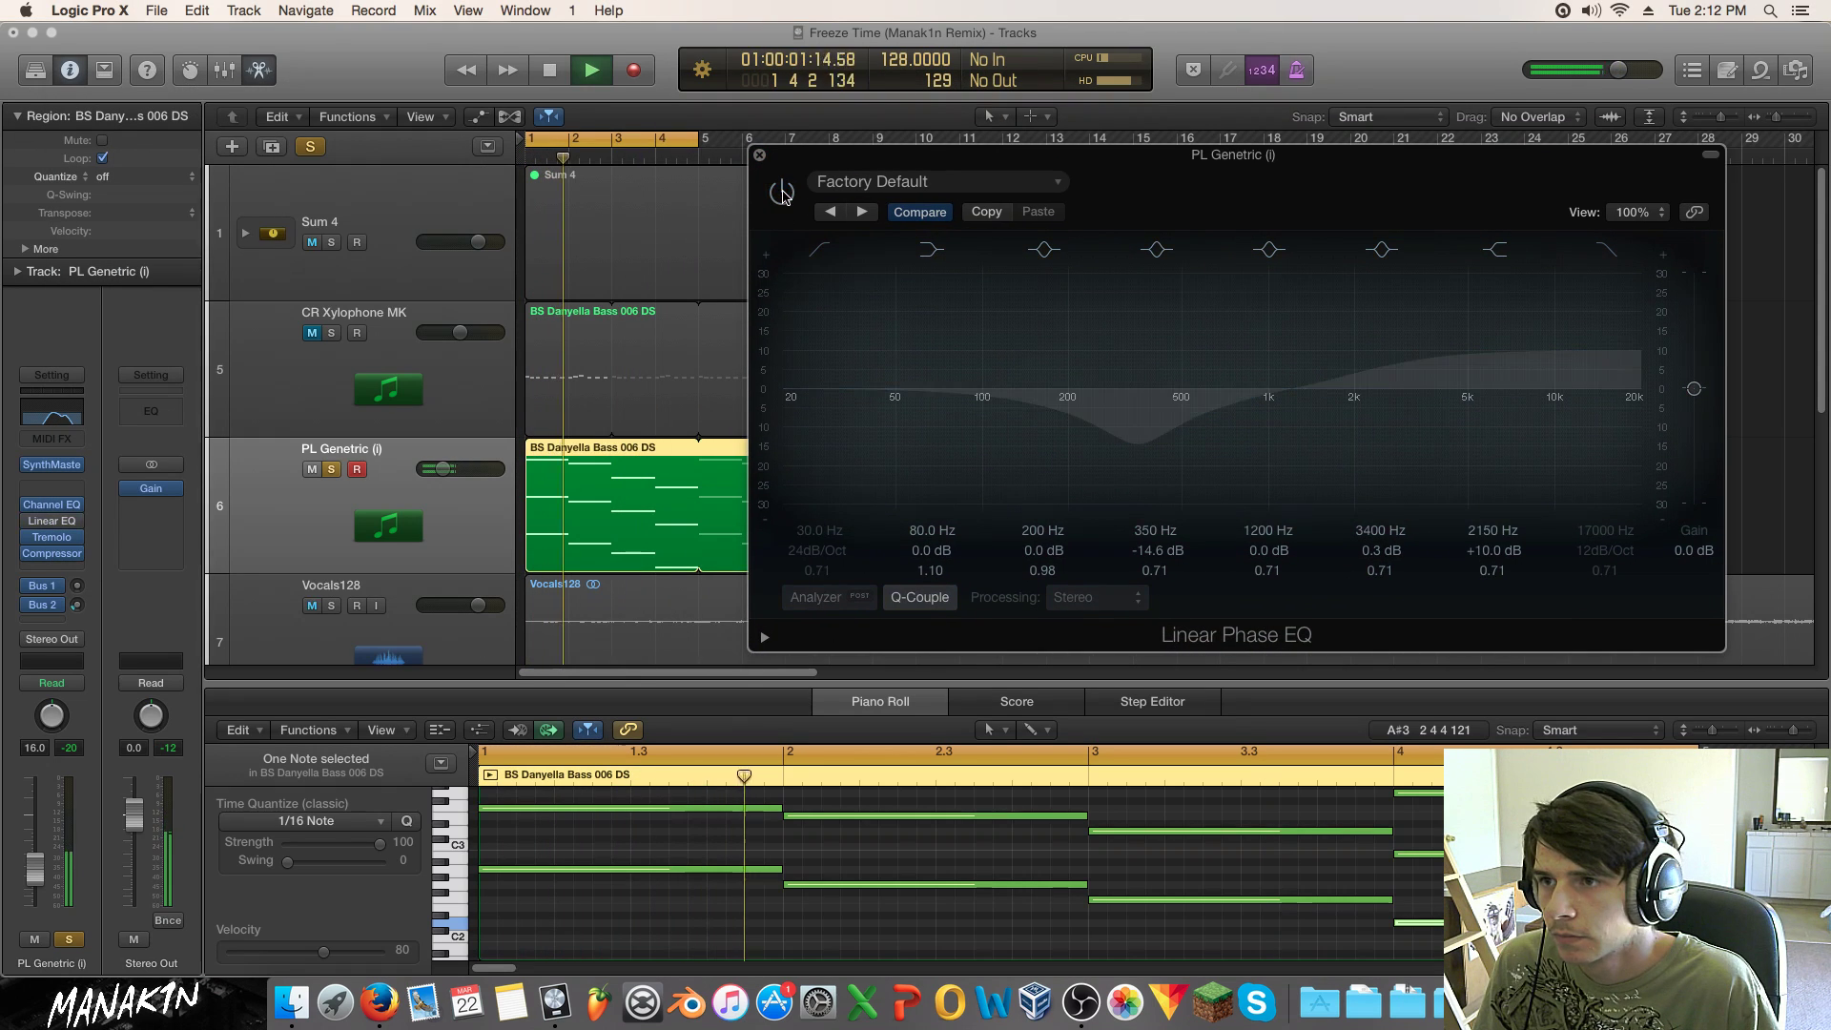
left_click(331, 469)
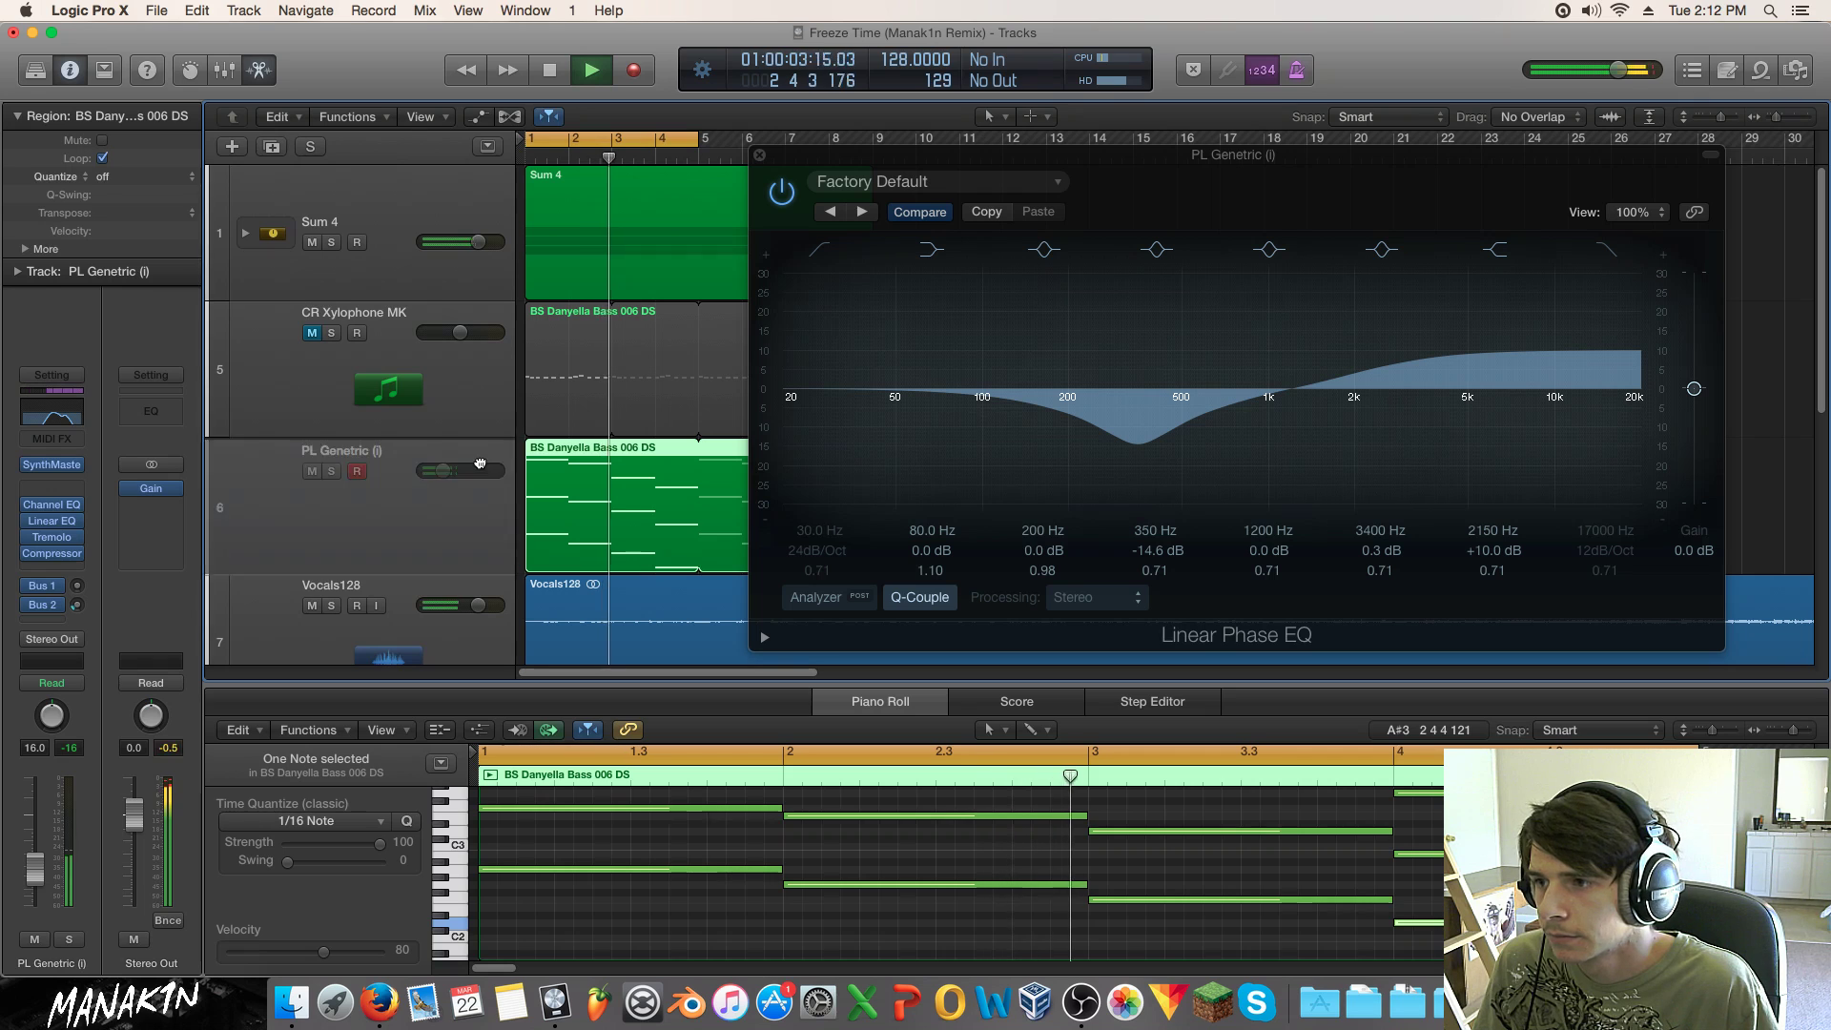
left_click_drag(442, 468, 458, 468)
key("s")
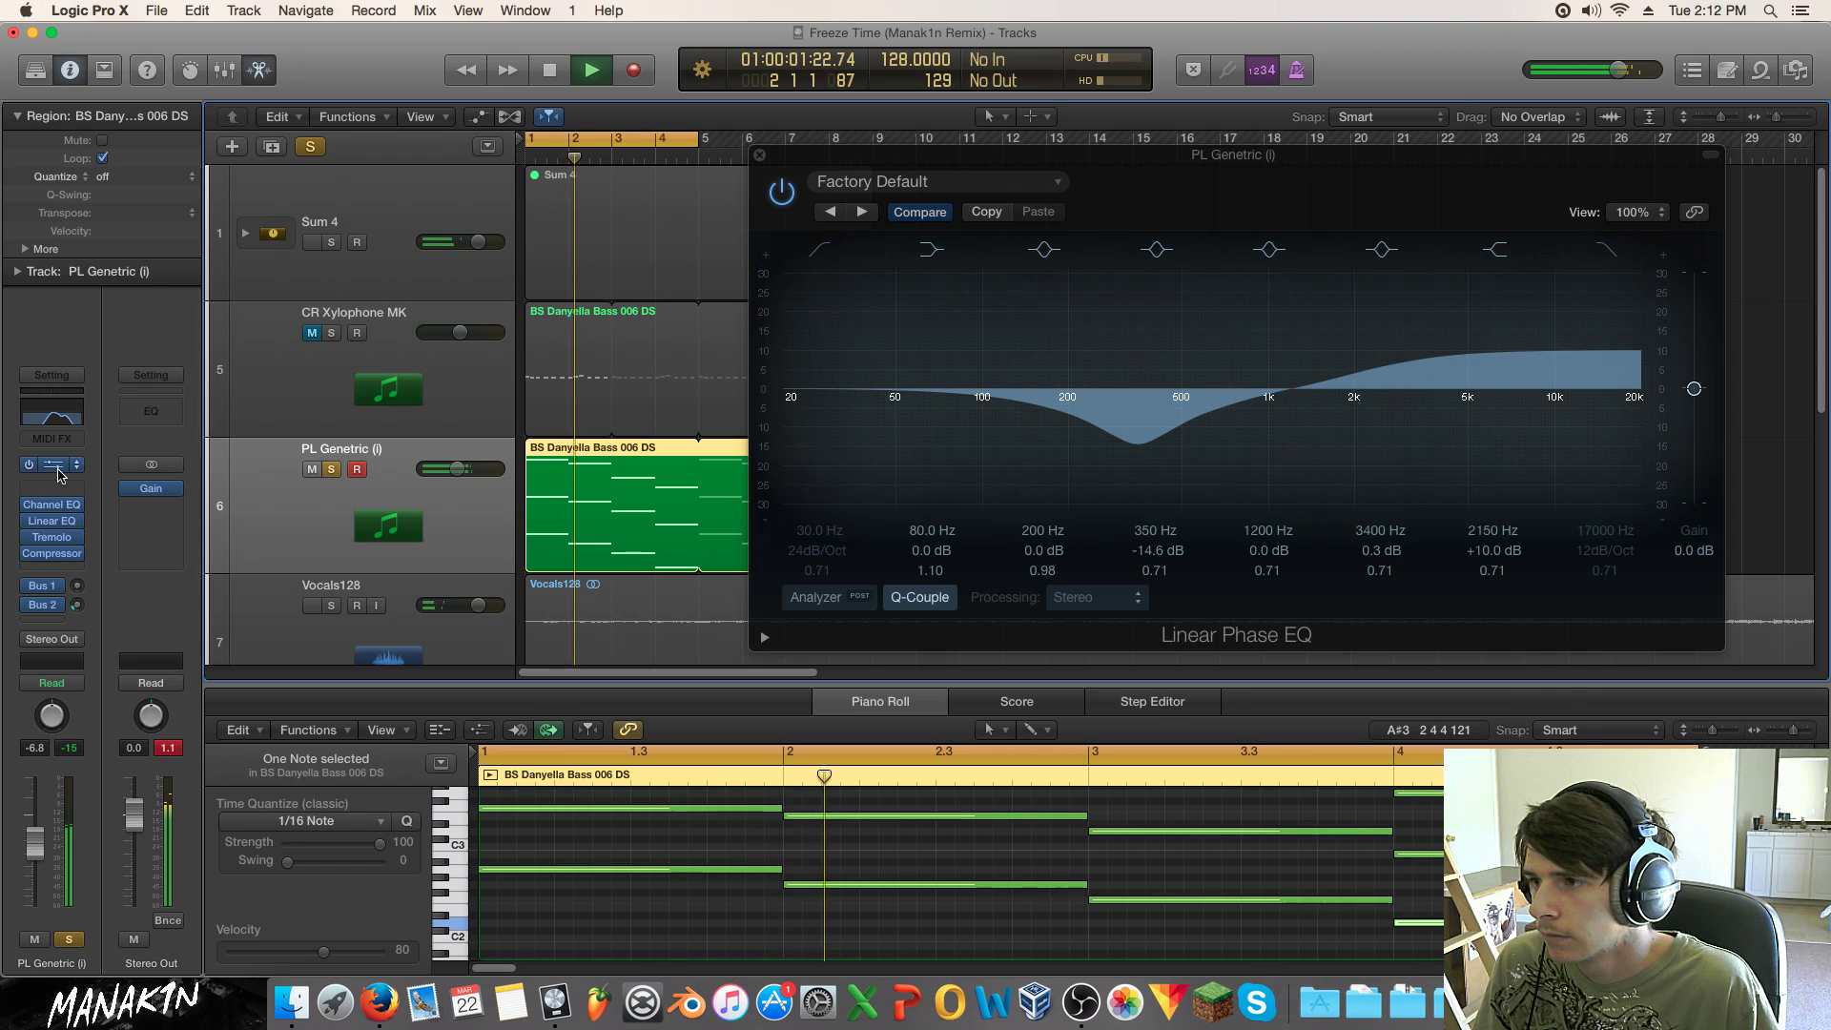
left_click(52, 464)
Step: Set SynthMaster Layer1 unison to 4 voices and widen the unison pan spread
left_click(538, 410)
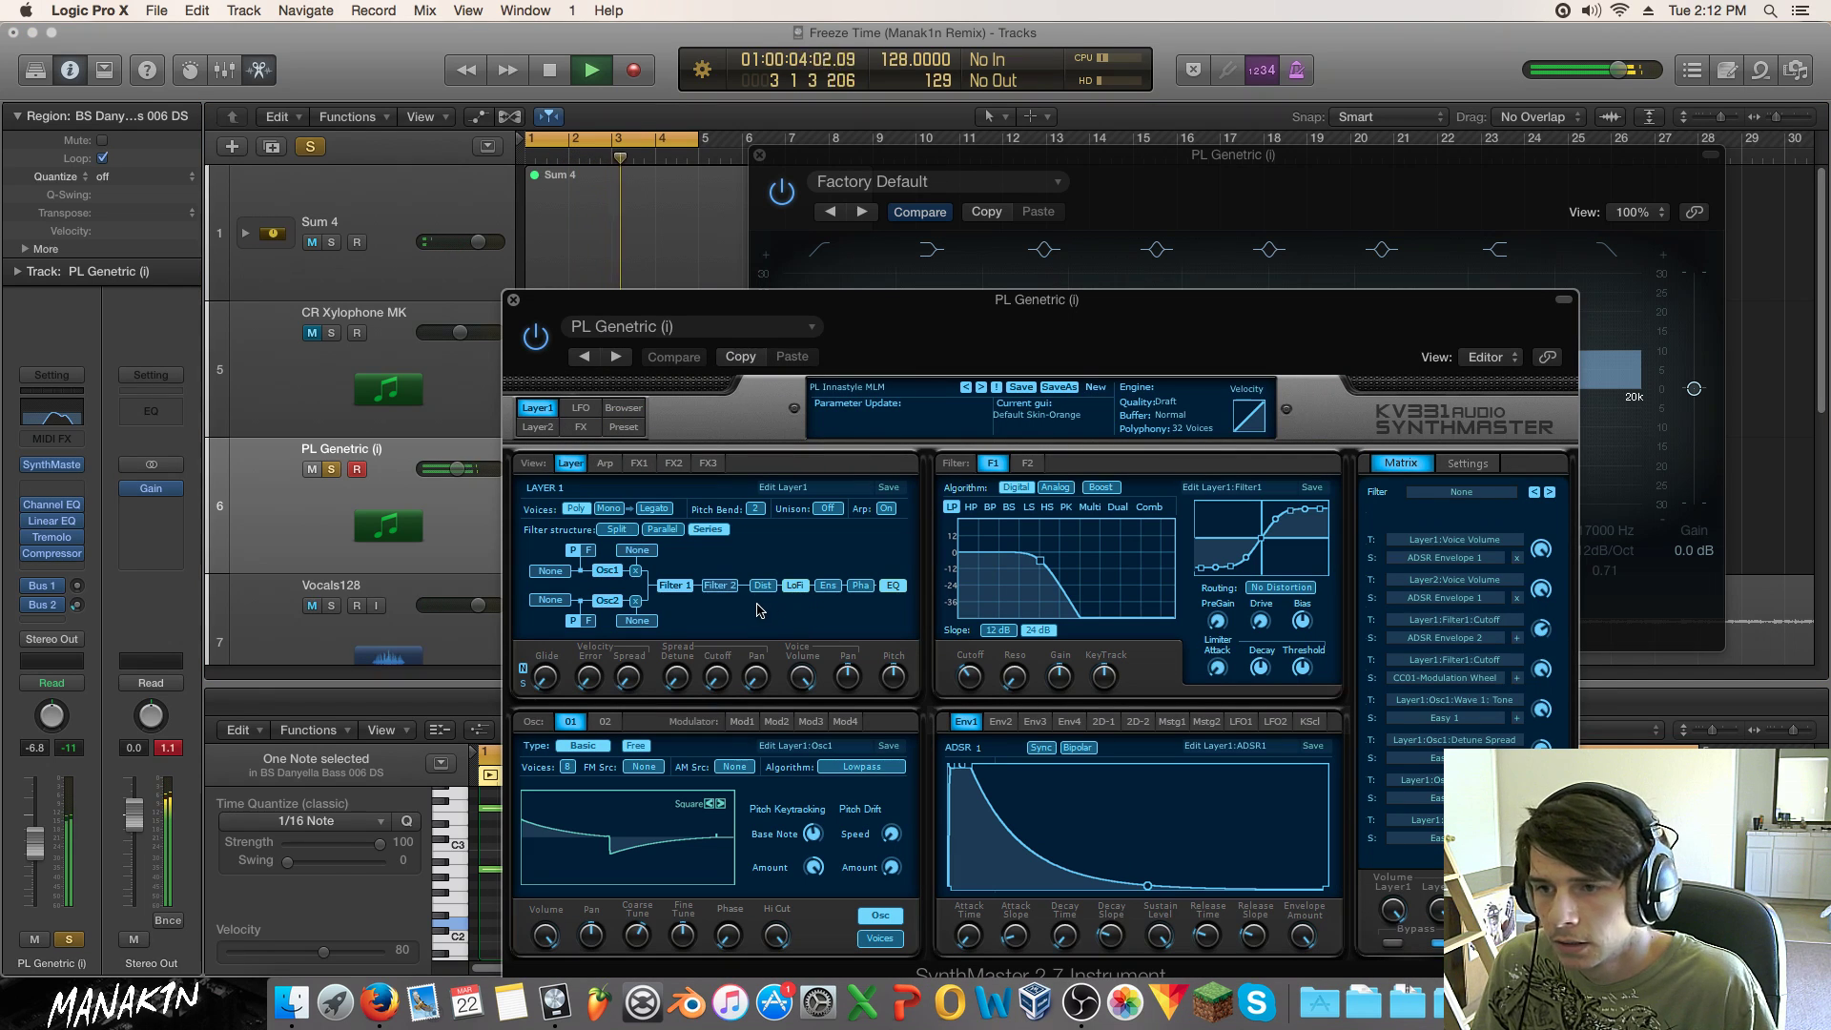
left_click(825, 509)
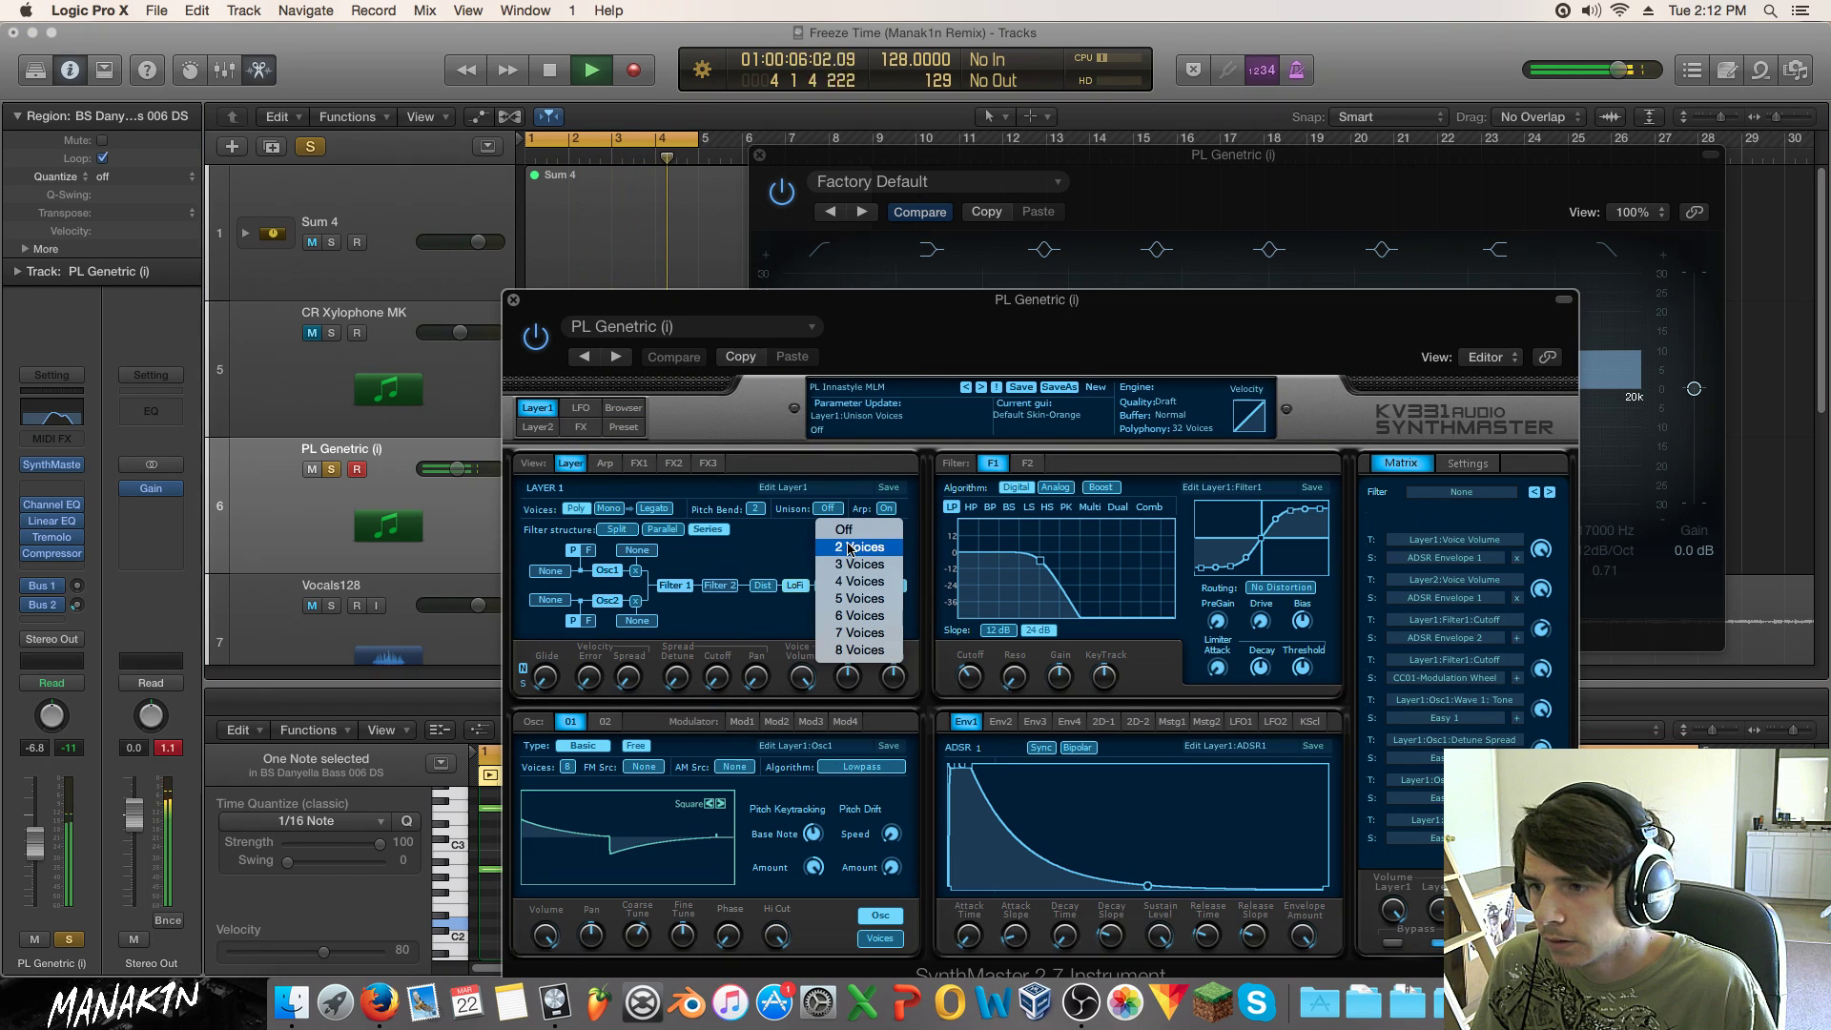
left_click(844, 544)
left_click(840, 508)
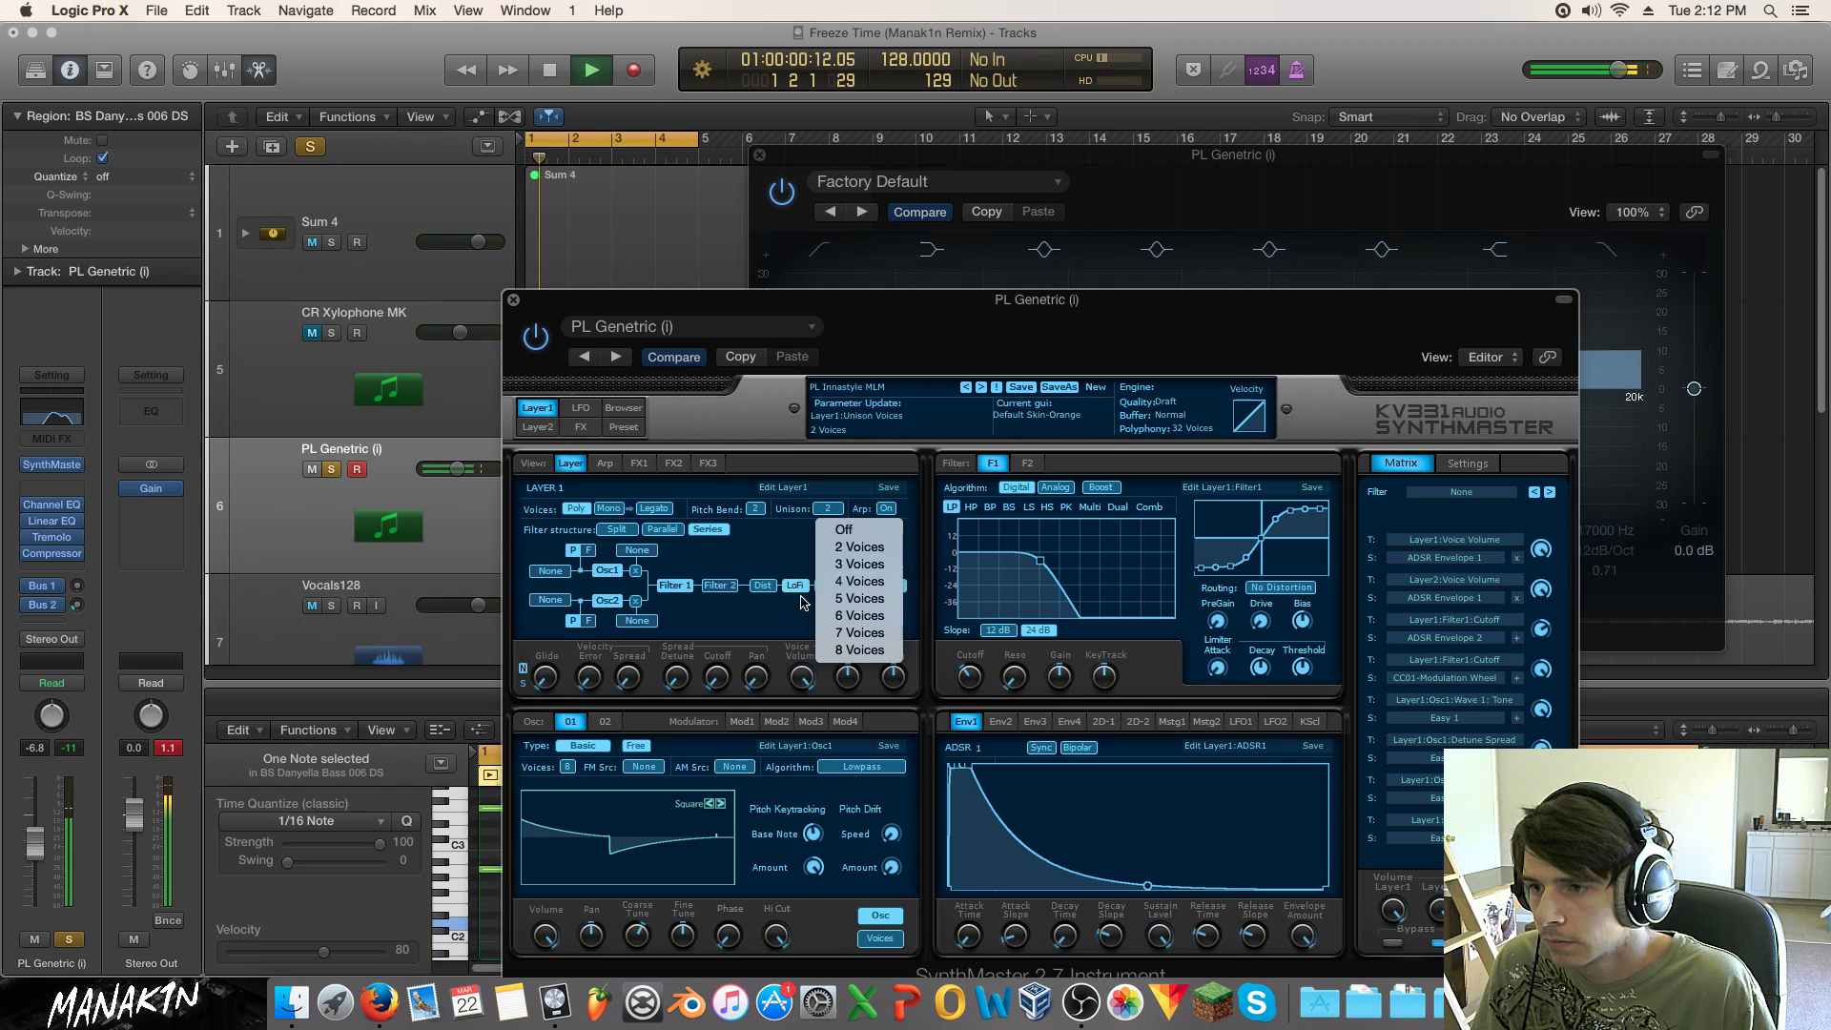
left_click(849, 582)
left_click_drag(734, 667, 760, 432)
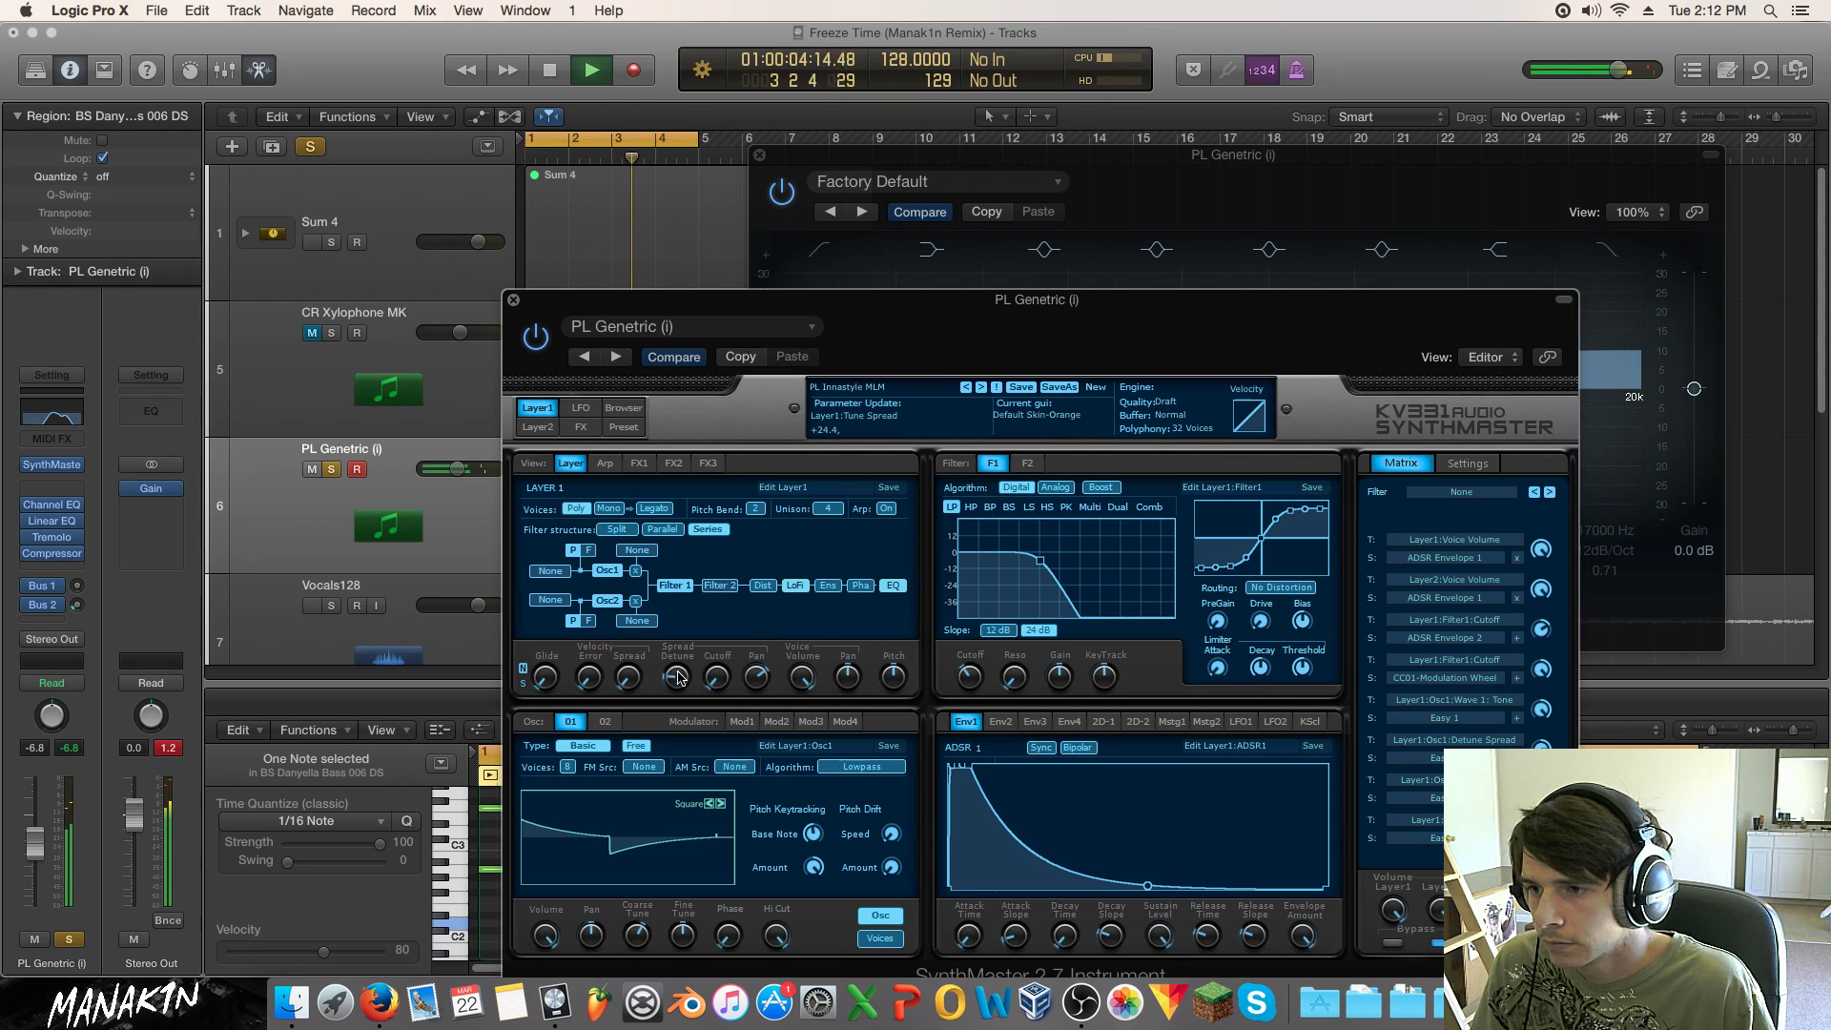
left_click(513, 301)
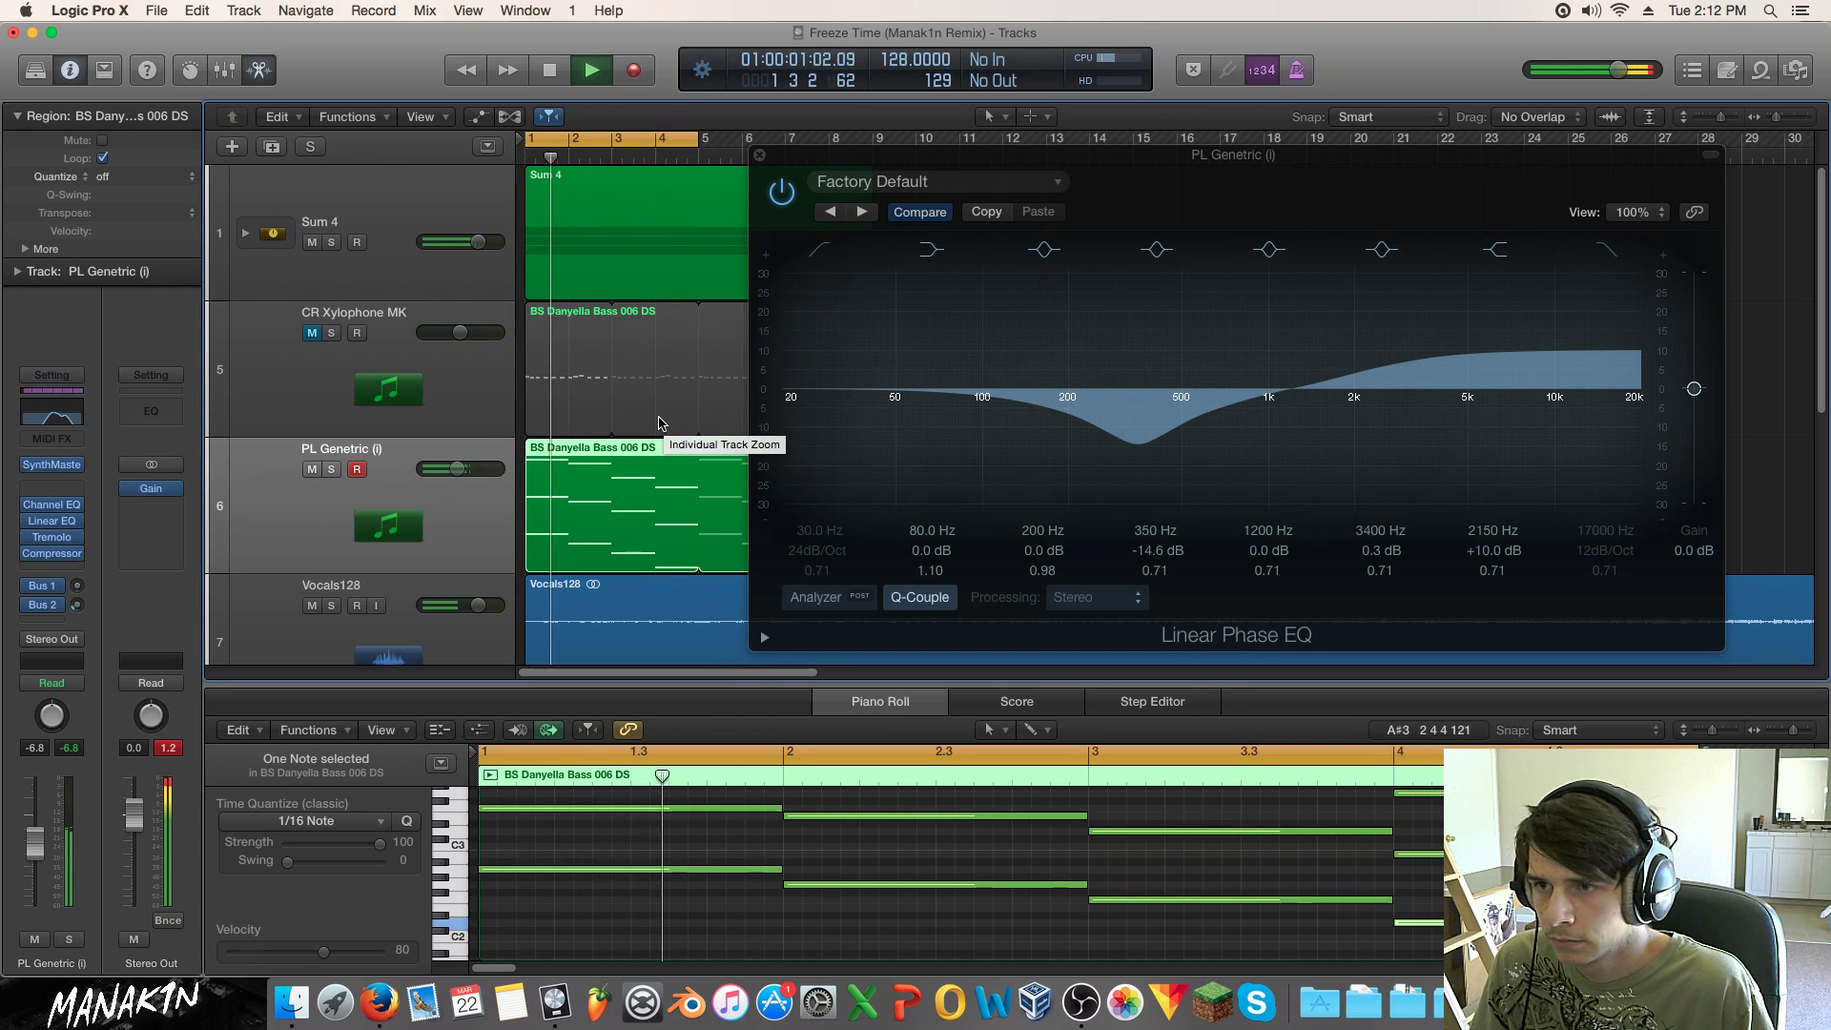
Step: Unmute CR Xylophone MK and solo PL Genetric again
left_click(759, 154)
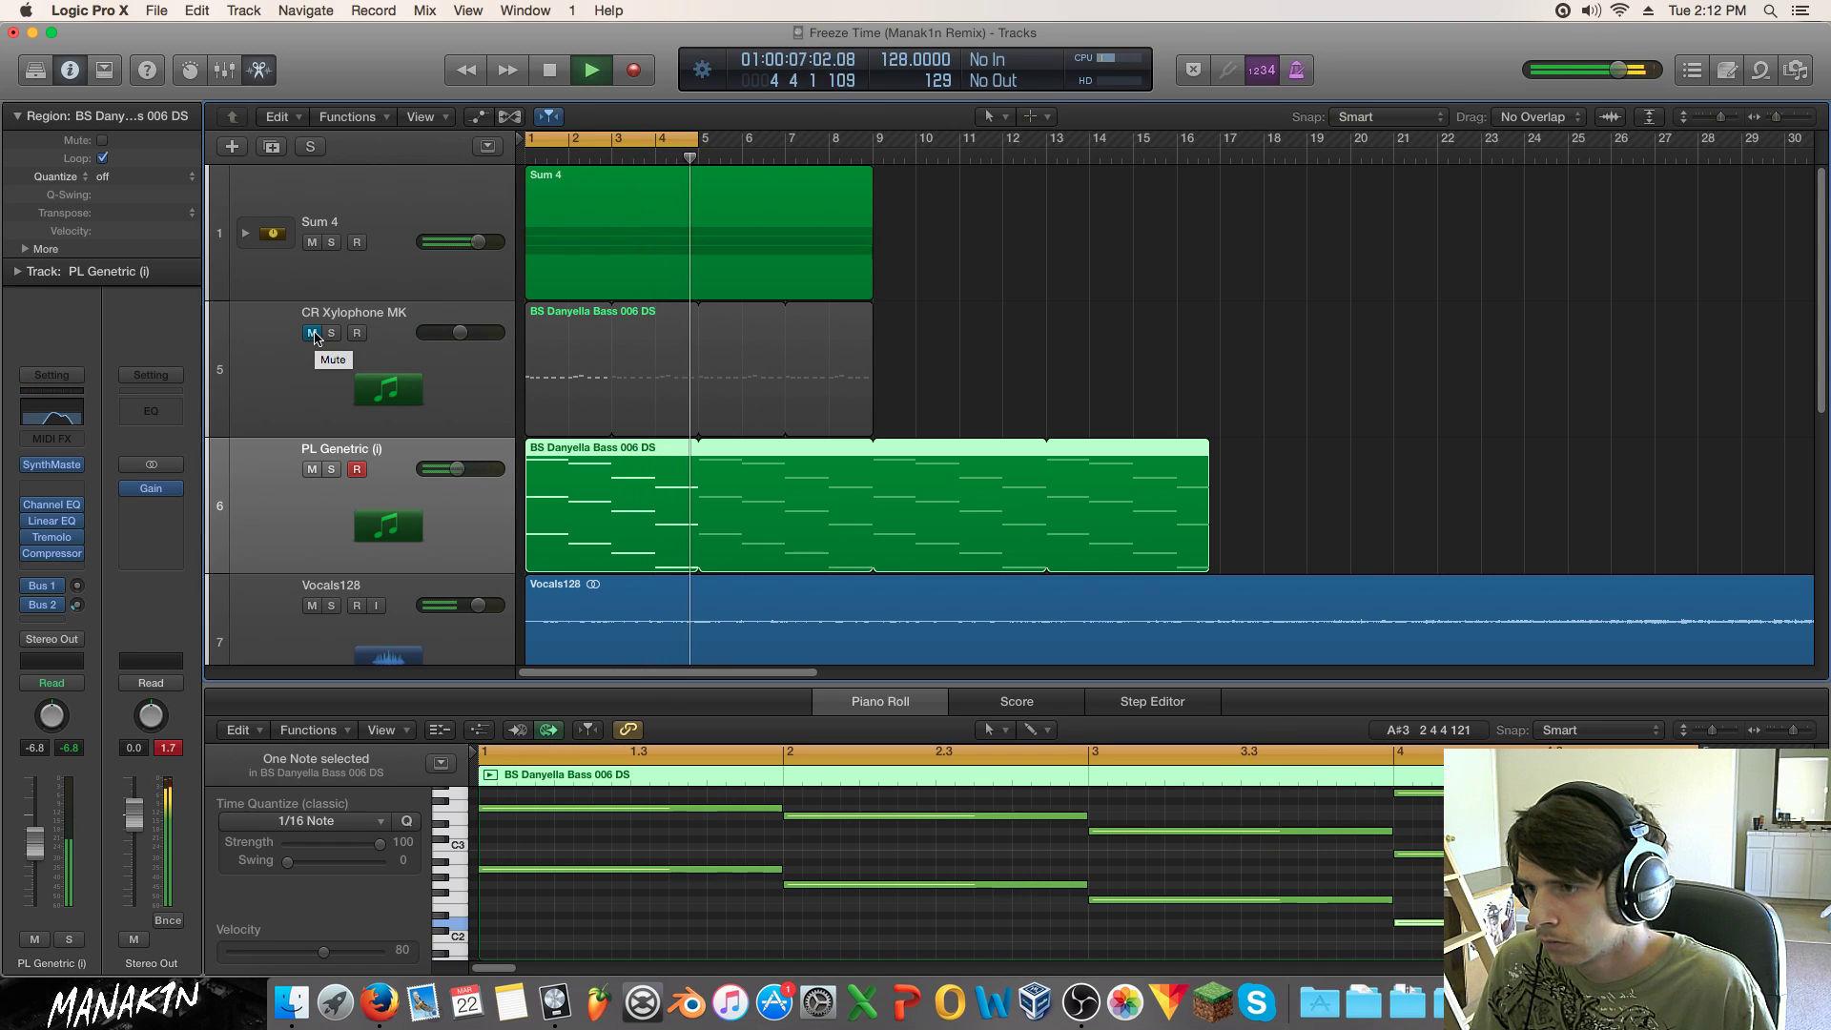
left_click(314, 334)
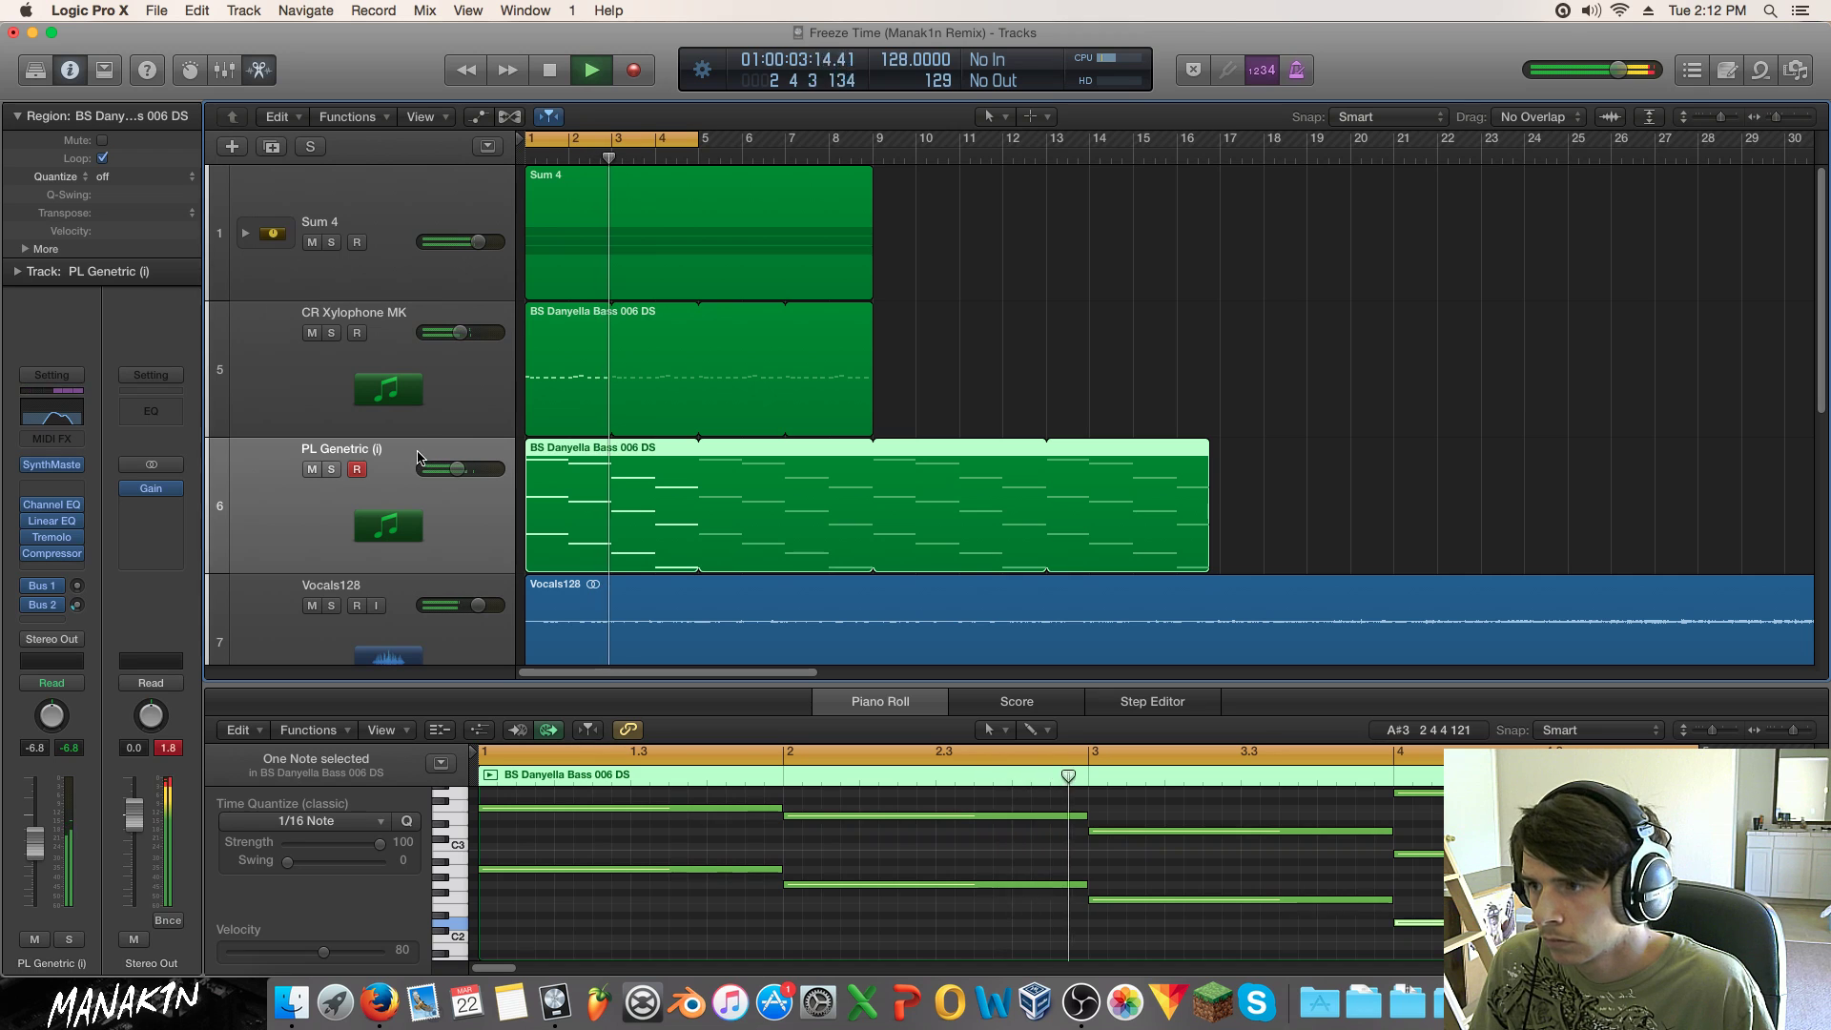
left_click(332, 469)
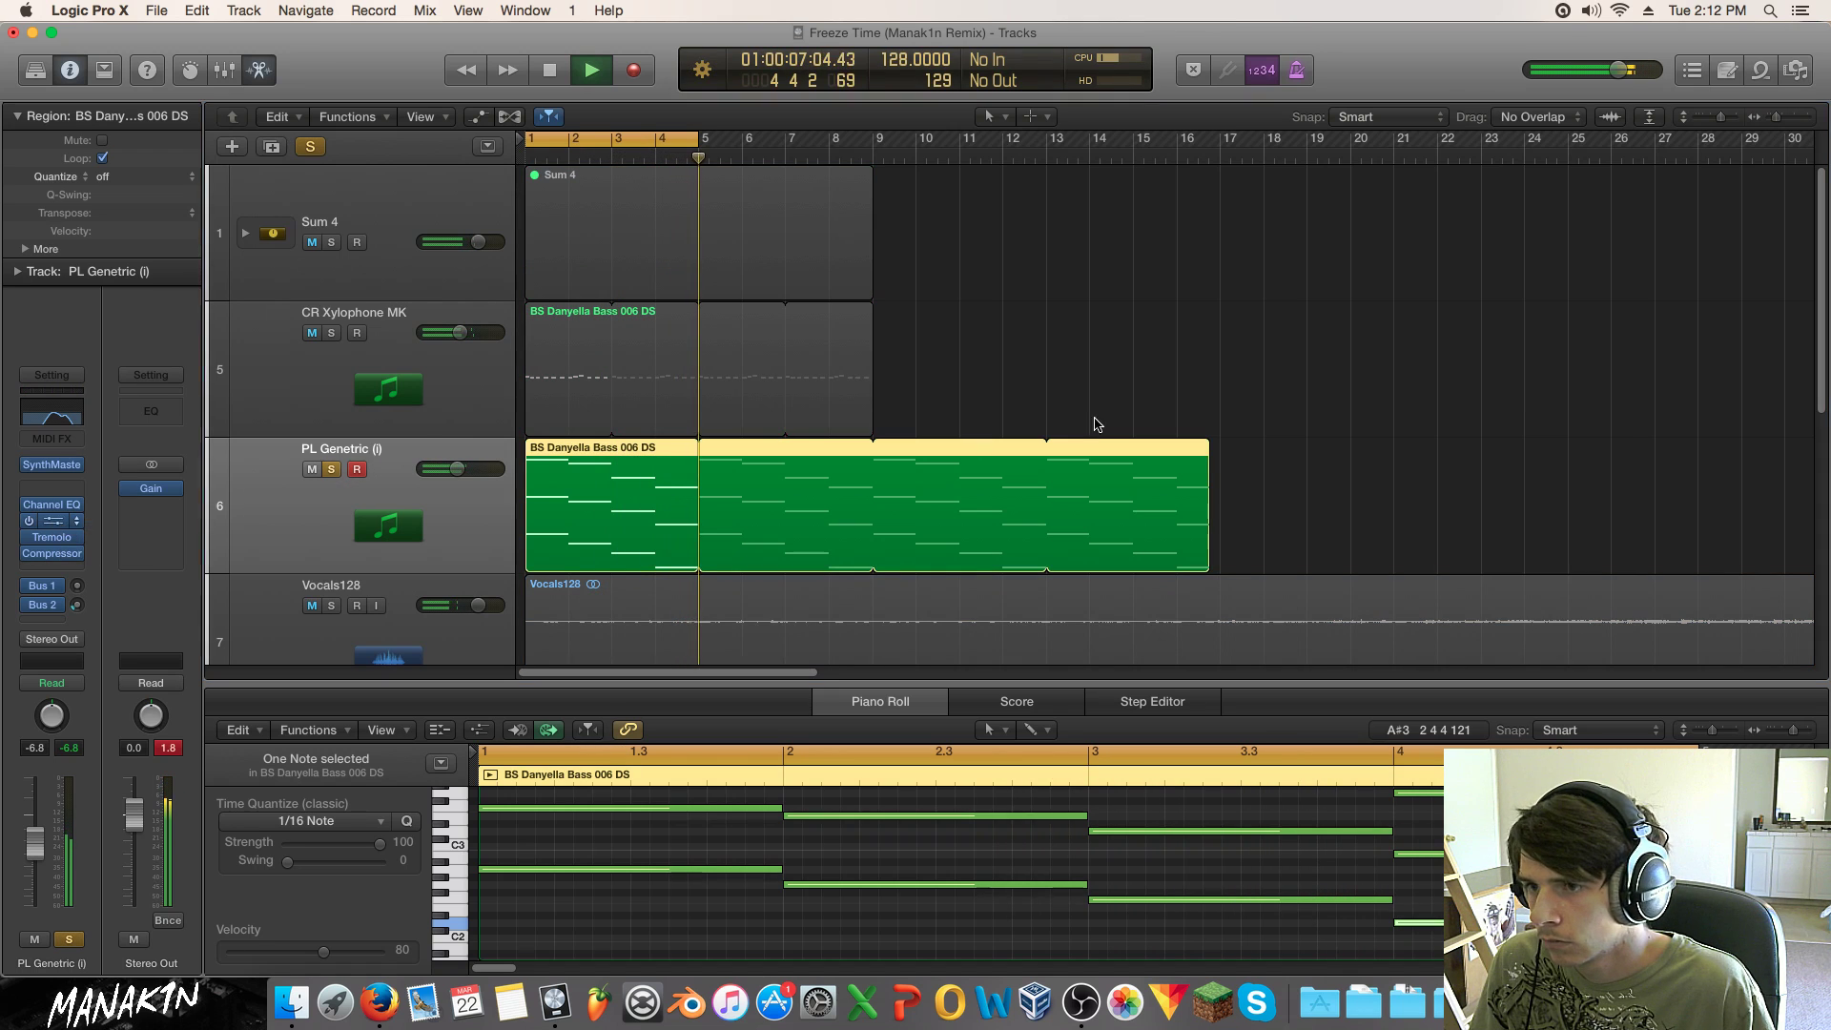
Step: Flatten PL Genetric's Linear Phase EQ high shelf to -0.2 dB and raise its volume to -4.5 dB
left_click(51, 521)
left_click_drag(1382, 318, 1113, 442)
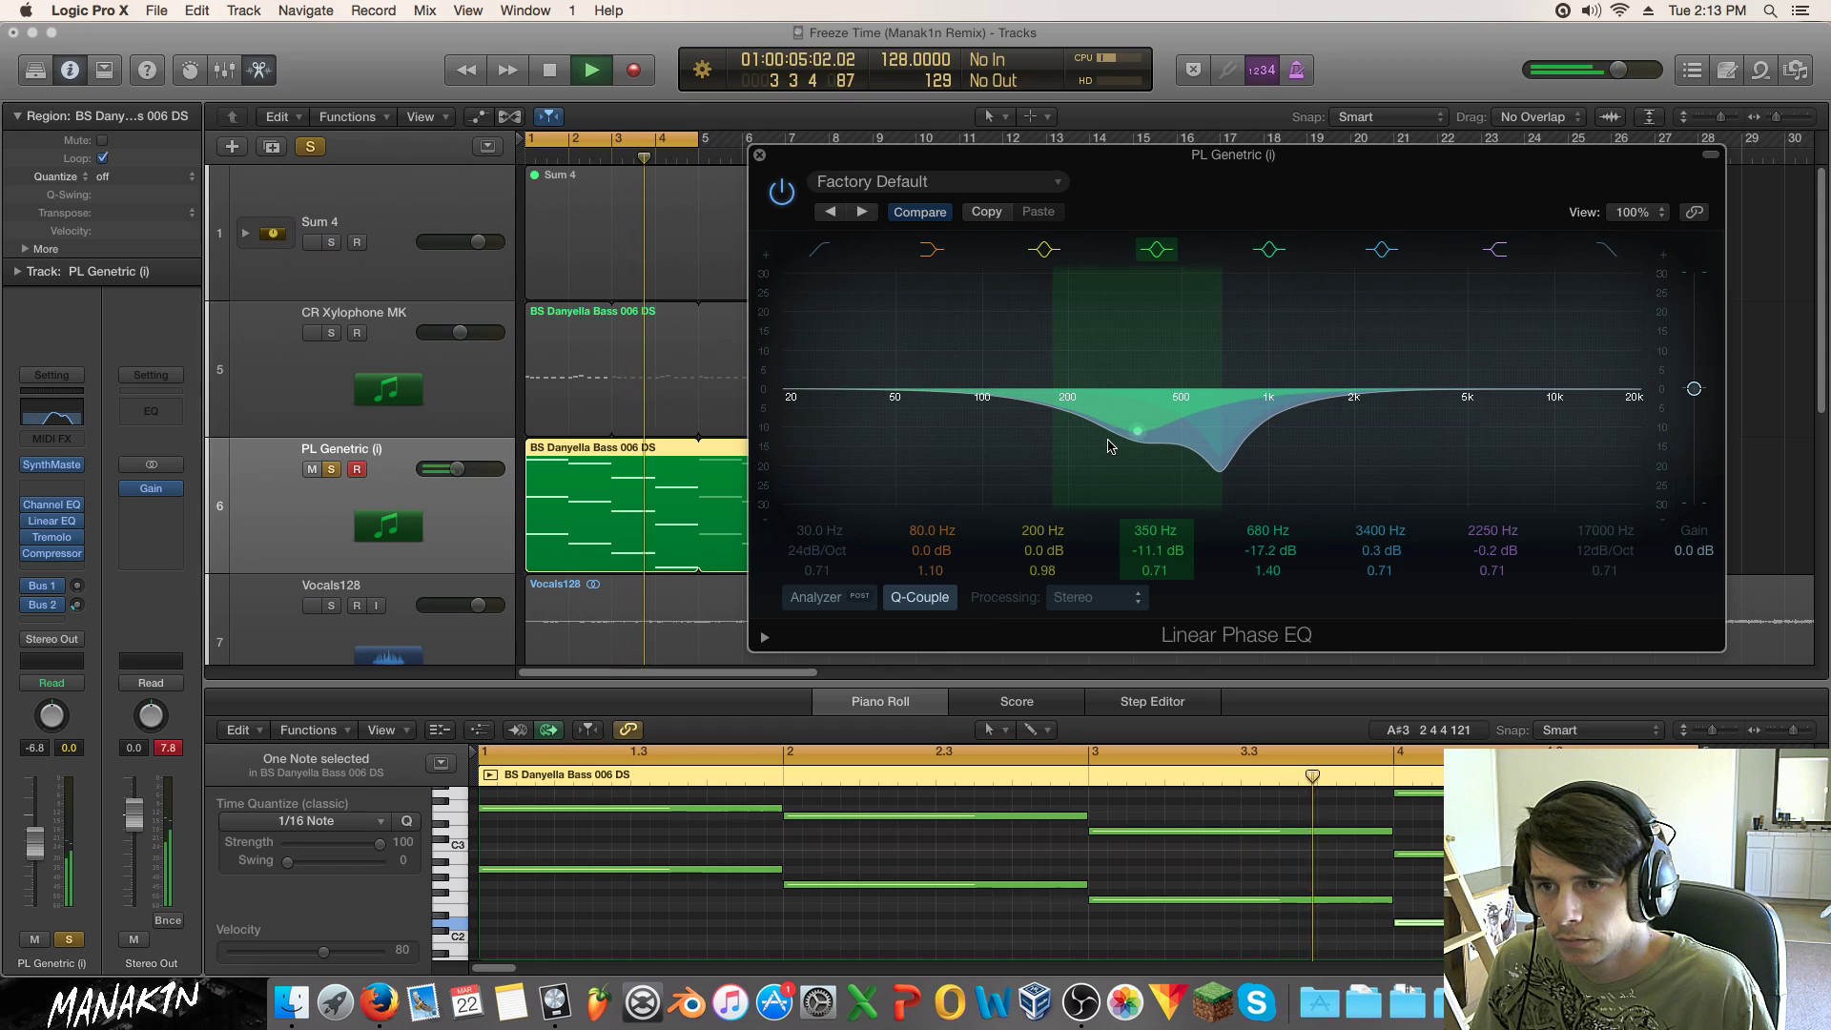
left_click(331, 469)
left_click_drag(457, 469, 463, 468)
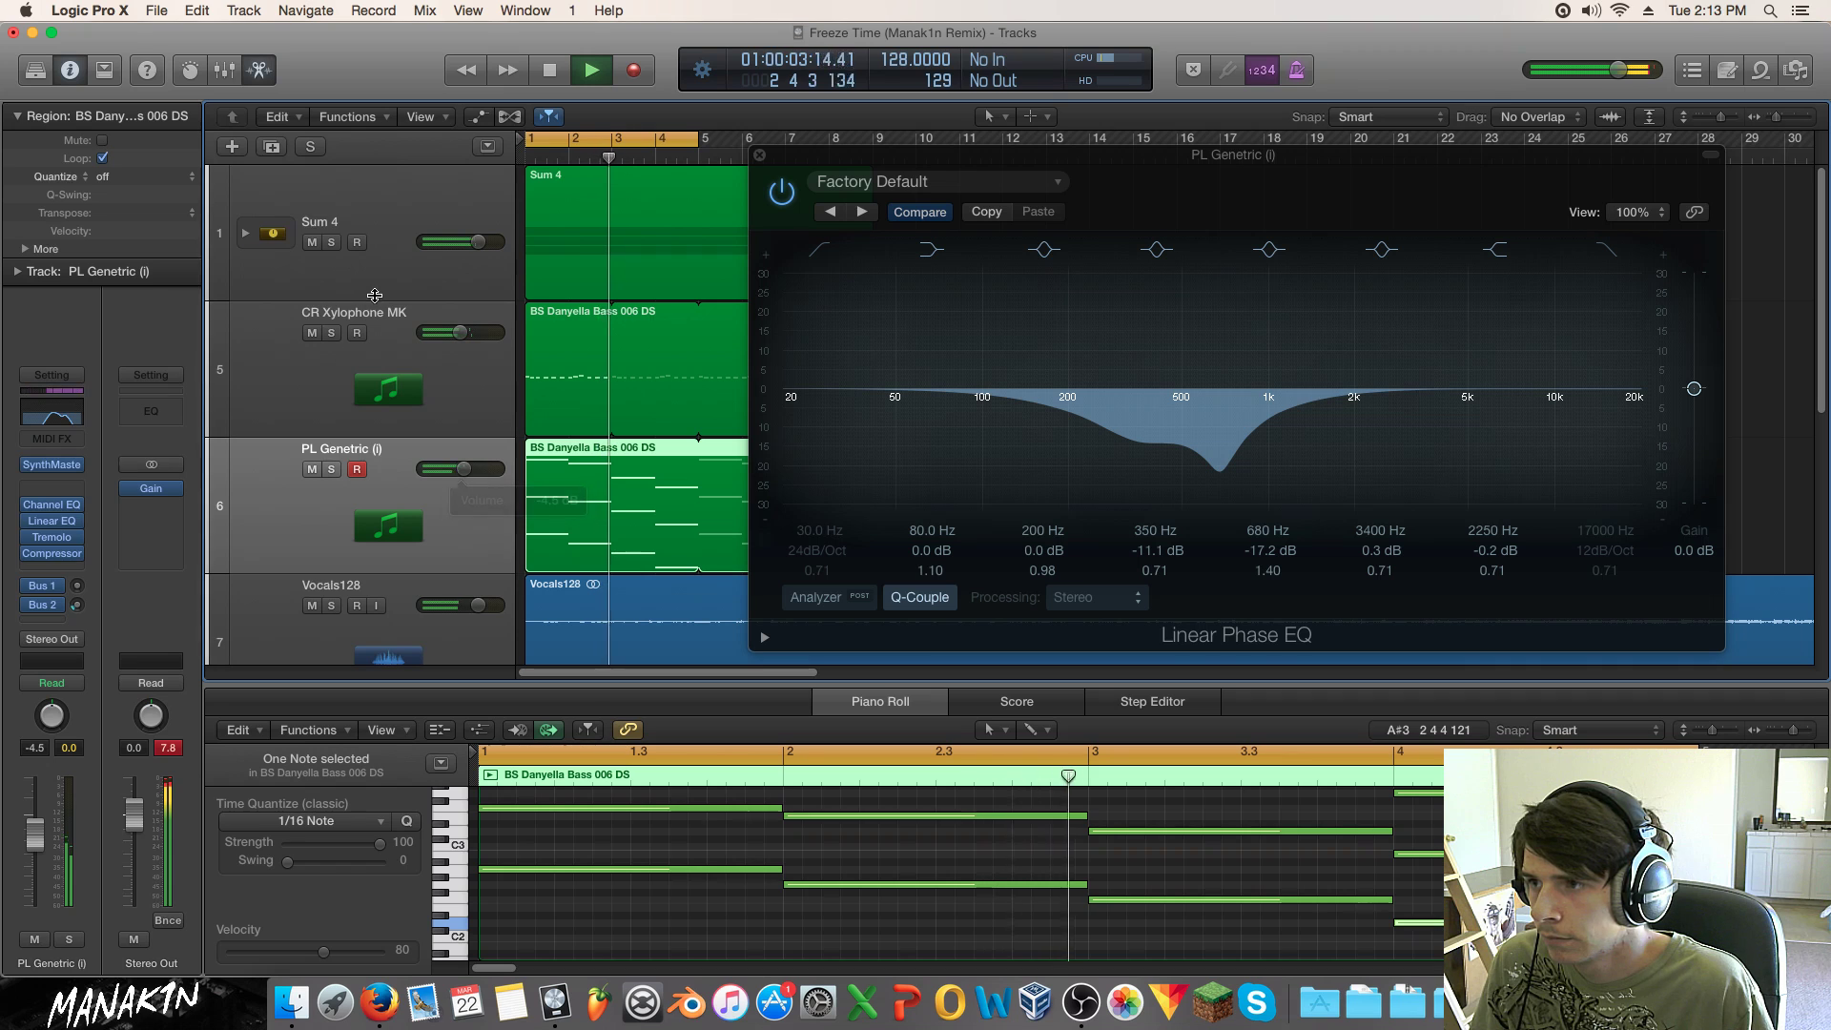
left_click(760, 156)
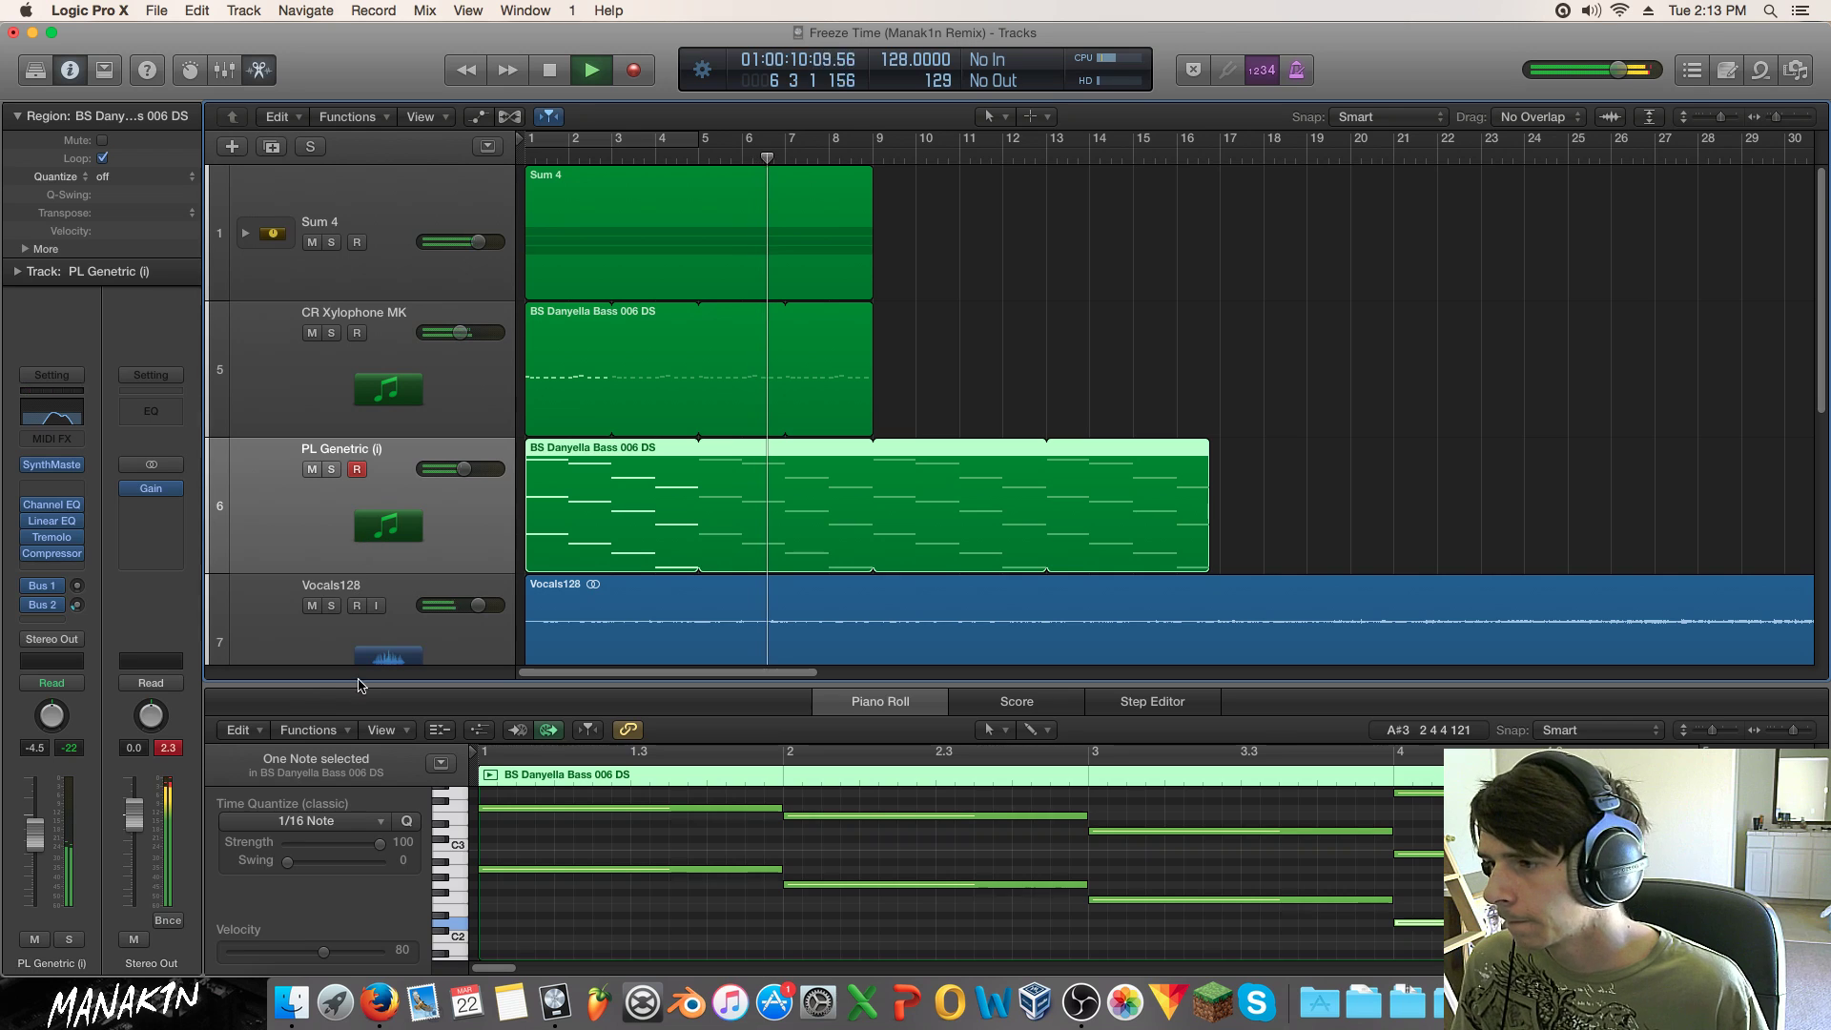
left_click(349, 624)
Step: Solo Vocals128, cycle bars 5–9, and boost its region gain to +6.0 dB
key("space")
left_click(333, 549)
key("c")
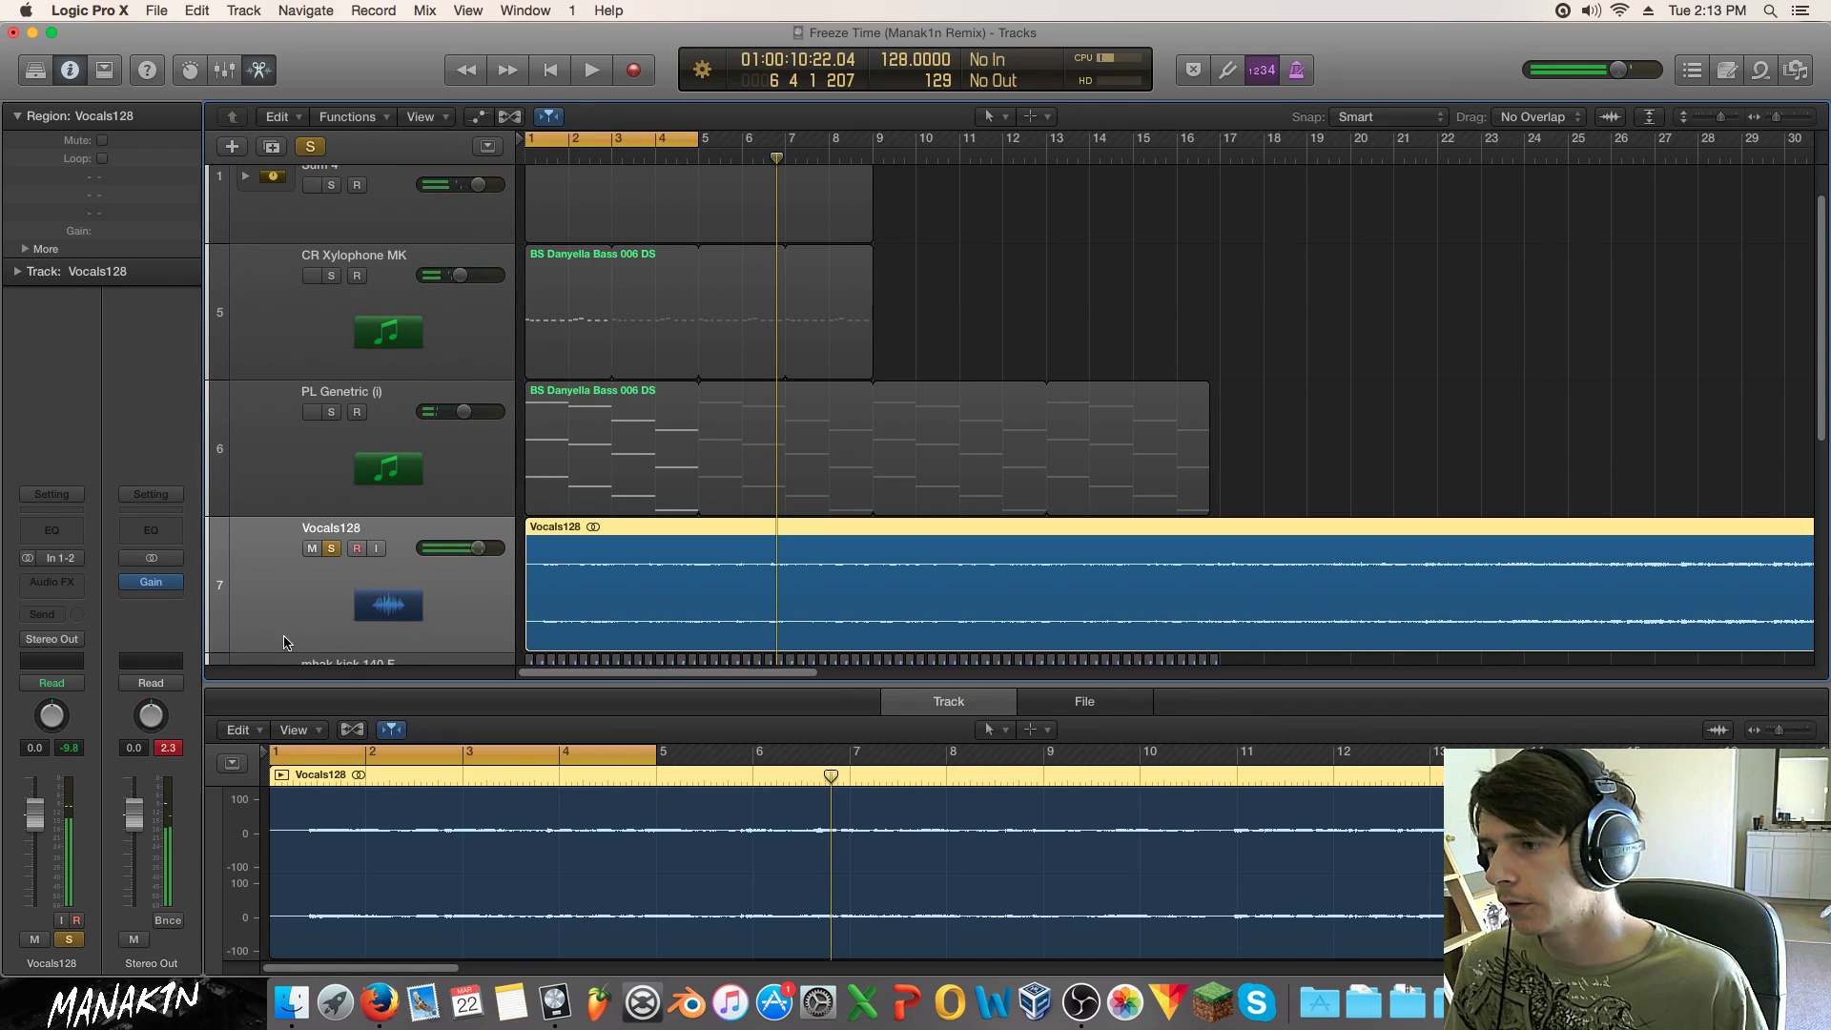
left_click_drag(640, 131, 814, 134)
key("space")
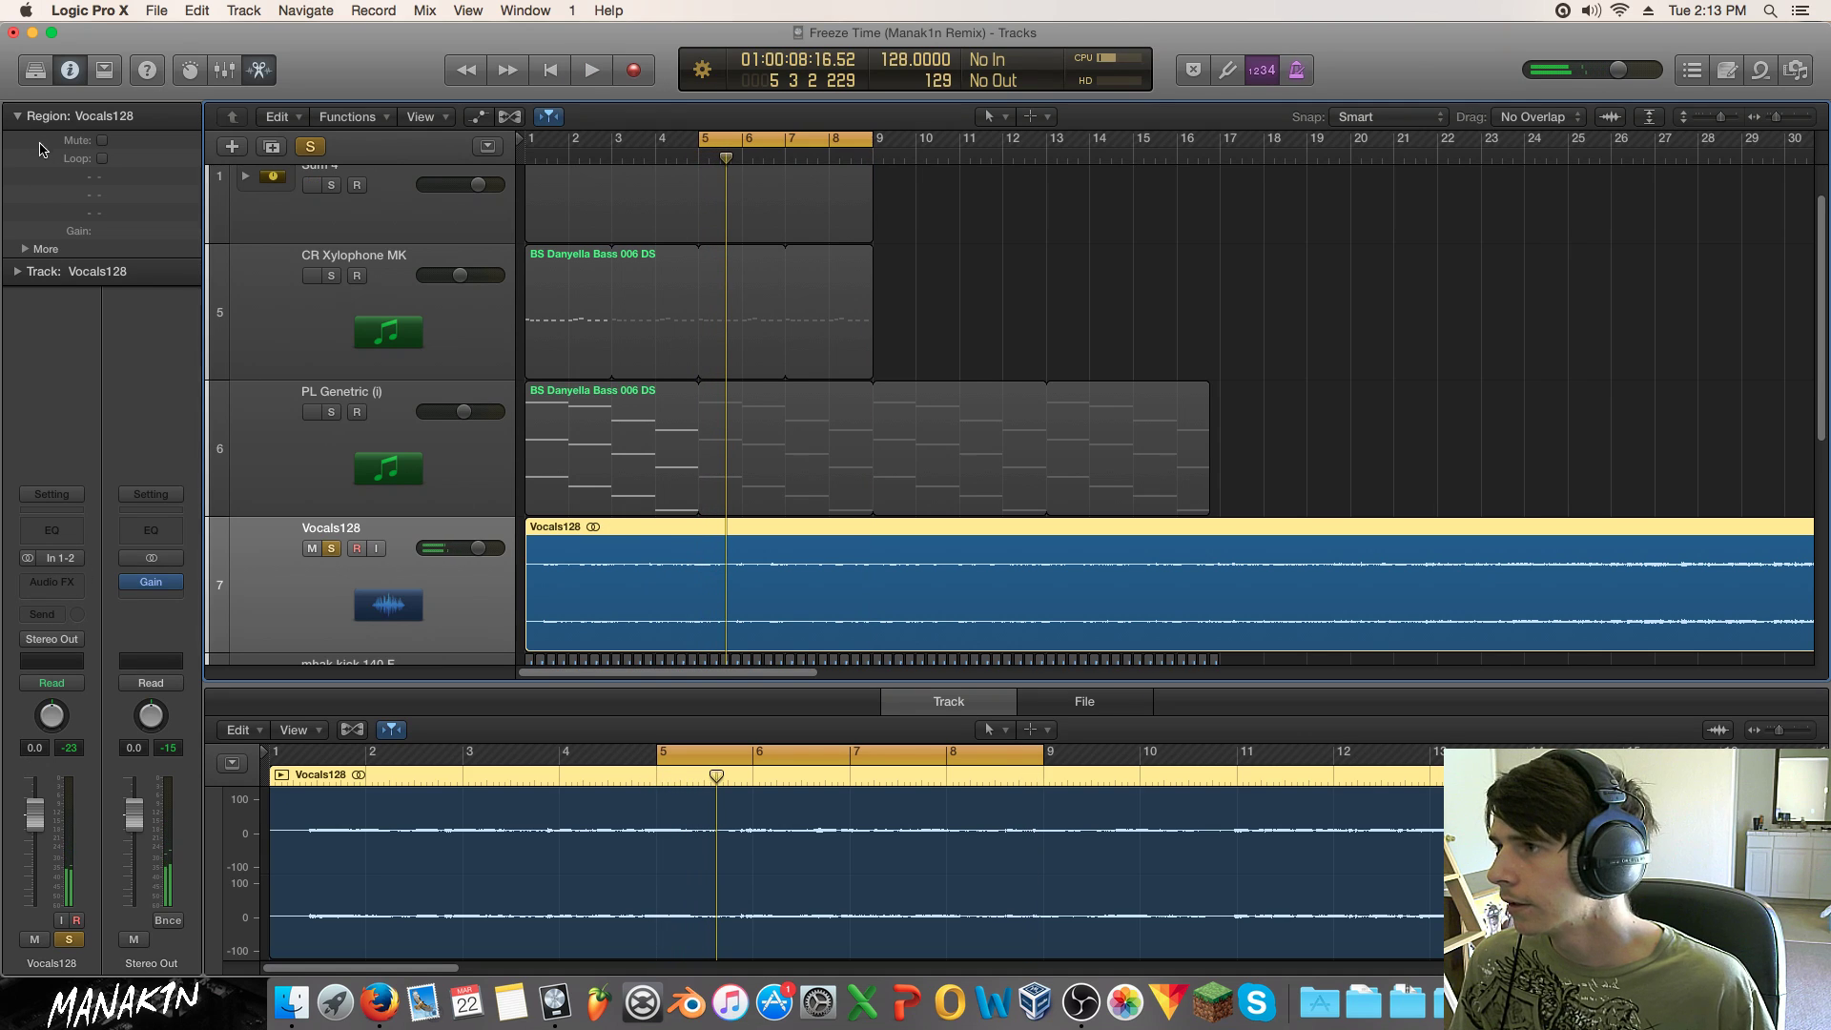
left_click_drag(114, 230, 124, 72)
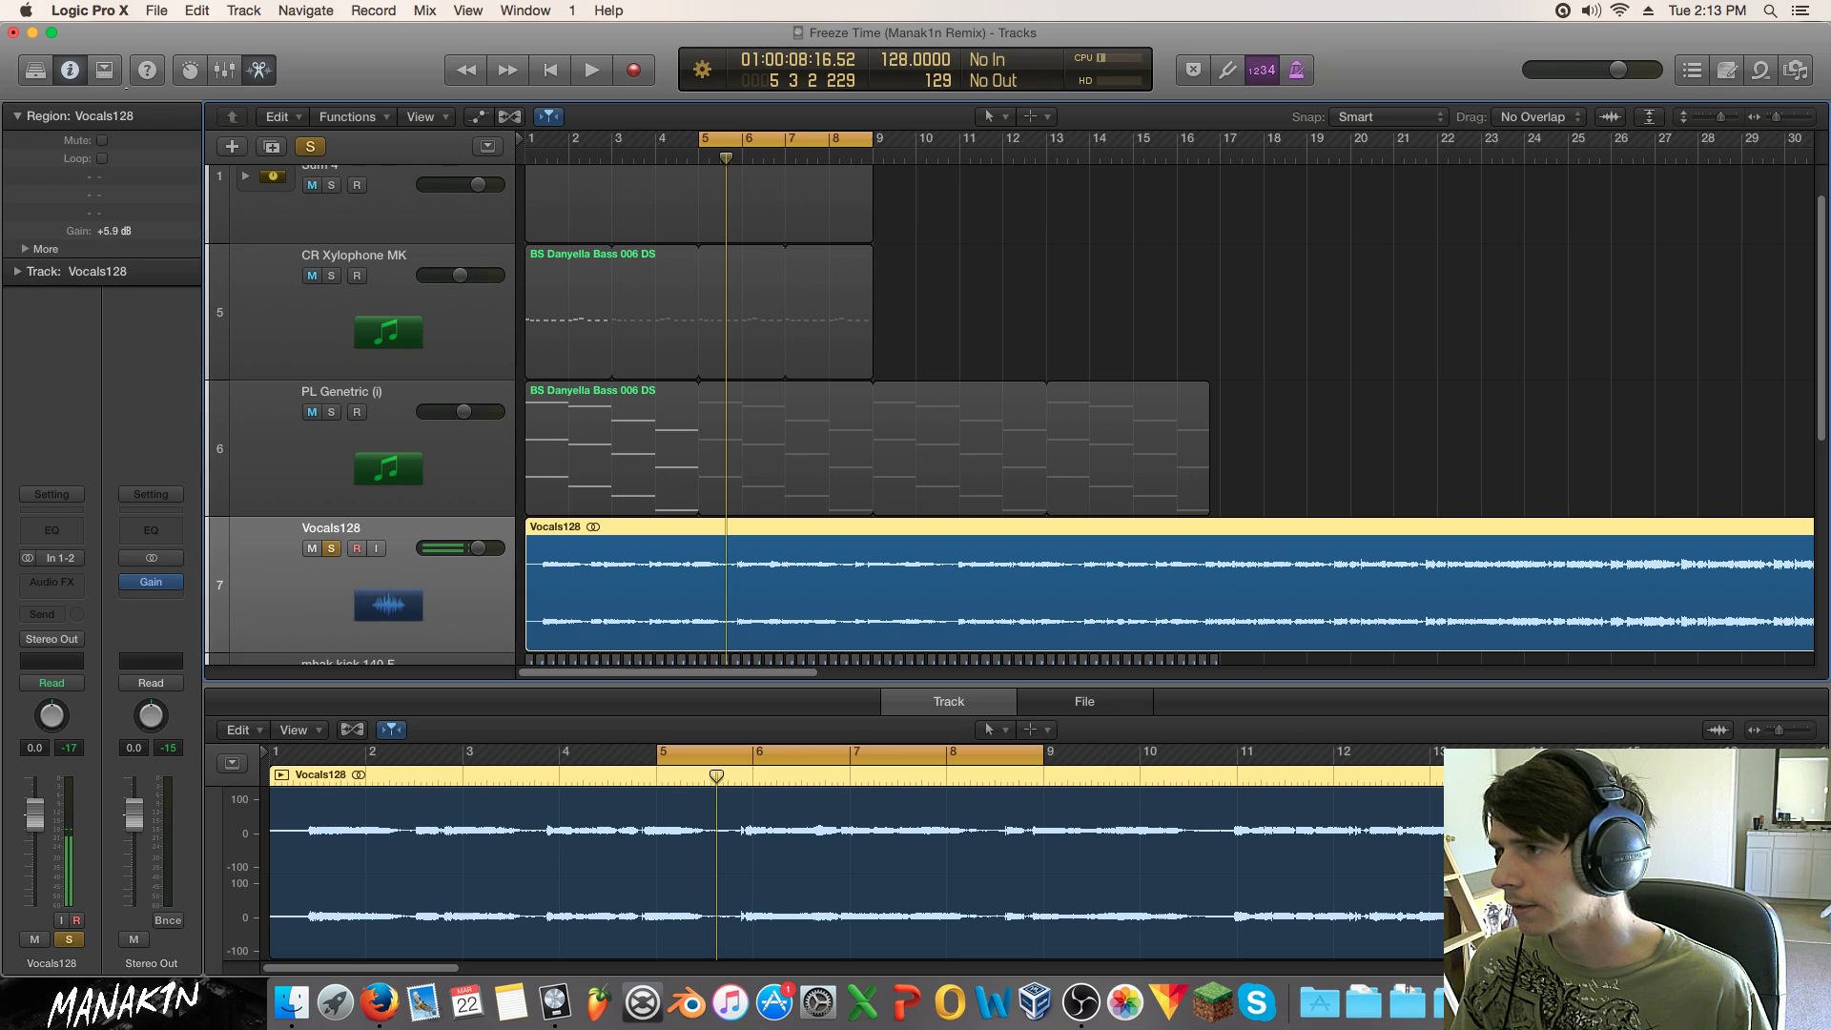
key("space")
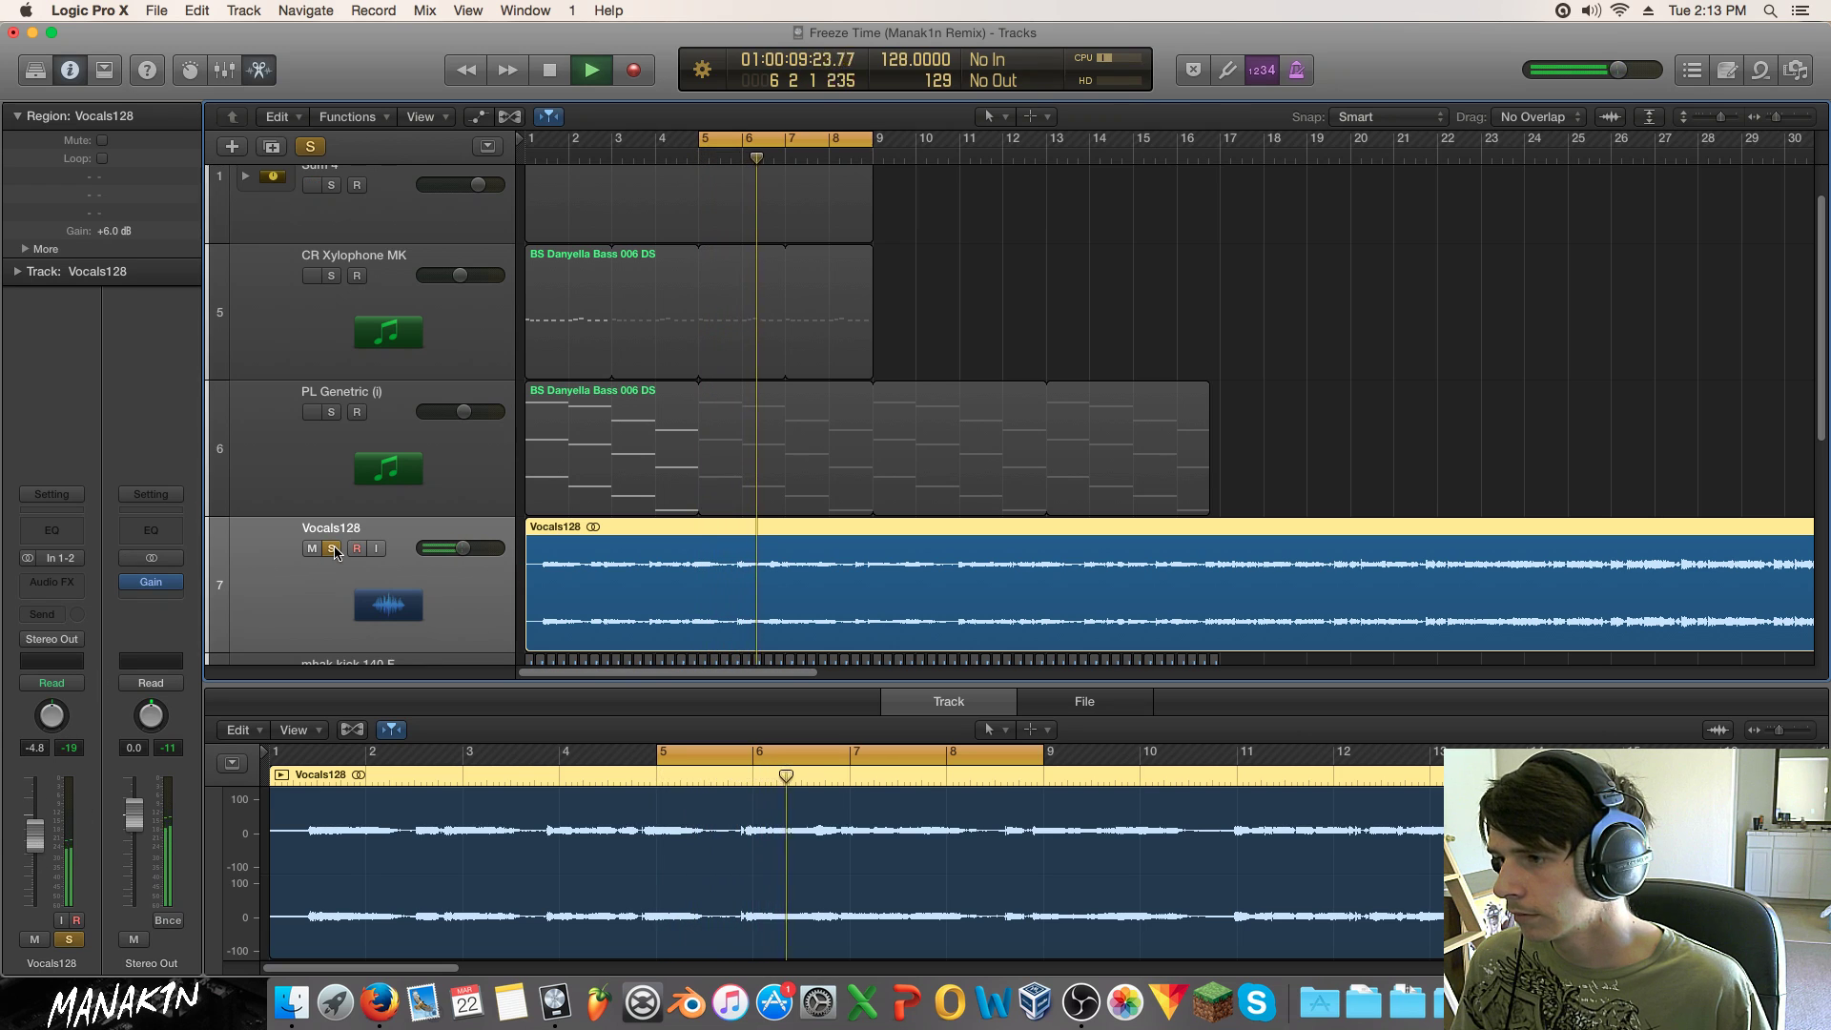
key("s")
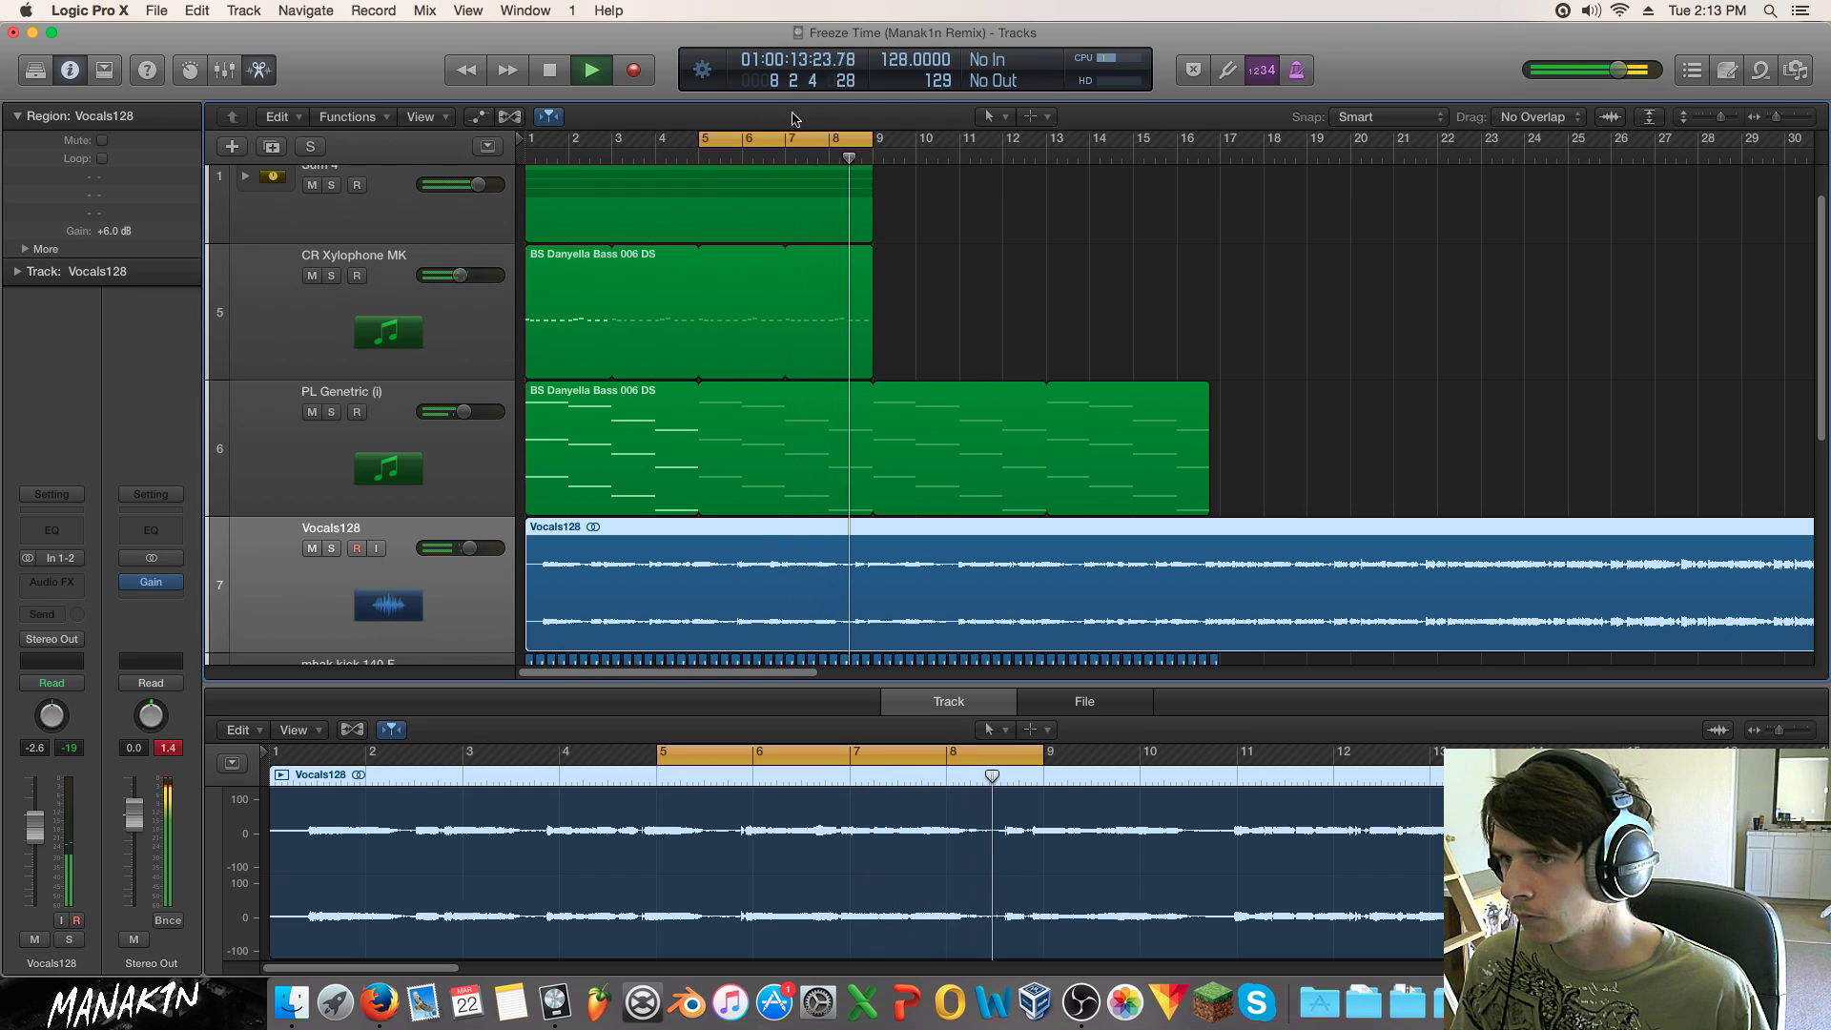
Step: Add Marker 1 over bars 5–9 and set the cycle range to bars 1–17
left_click_drag(796, 142, 793, 154)
key("space")
key("c")
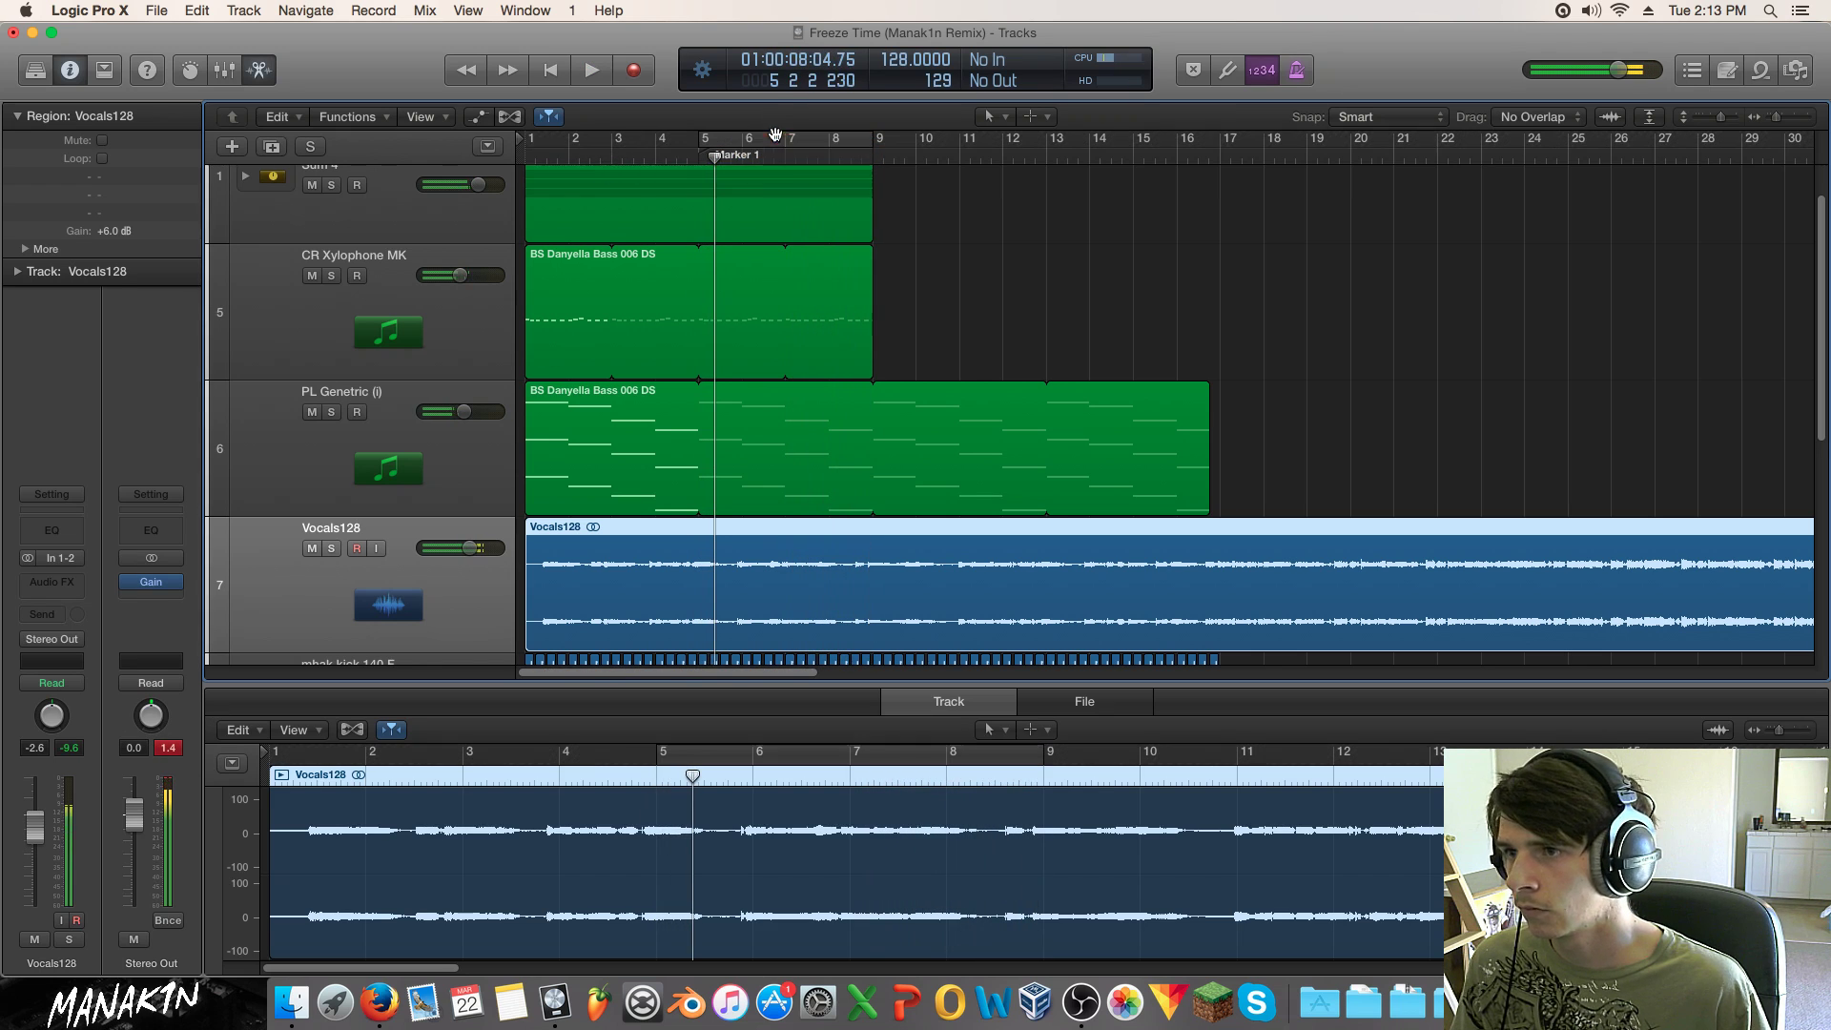
left_click_drag(531, 142, 1207, 146)
Step: Loop the PL Genetric, Sum 4 and CR Xylophone regions out to bar 17, then solo CR Xylophone MK
left_click(1220, 406)
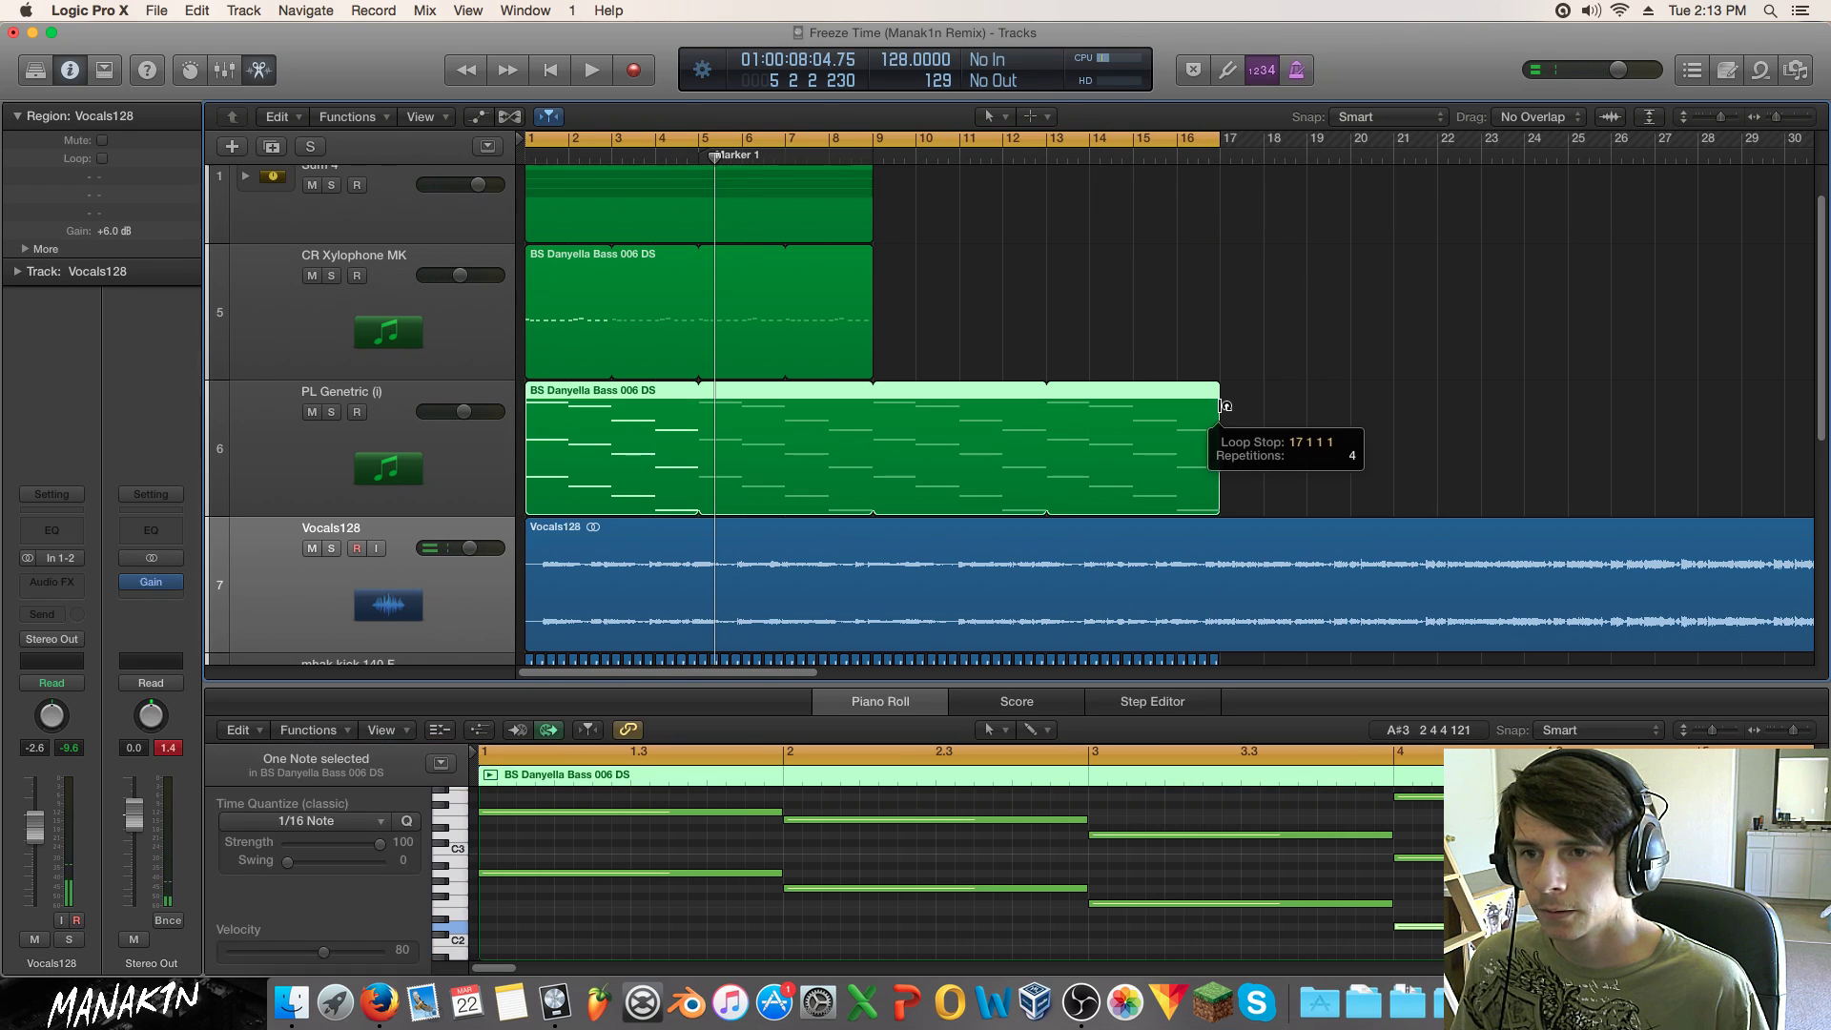
key("space")
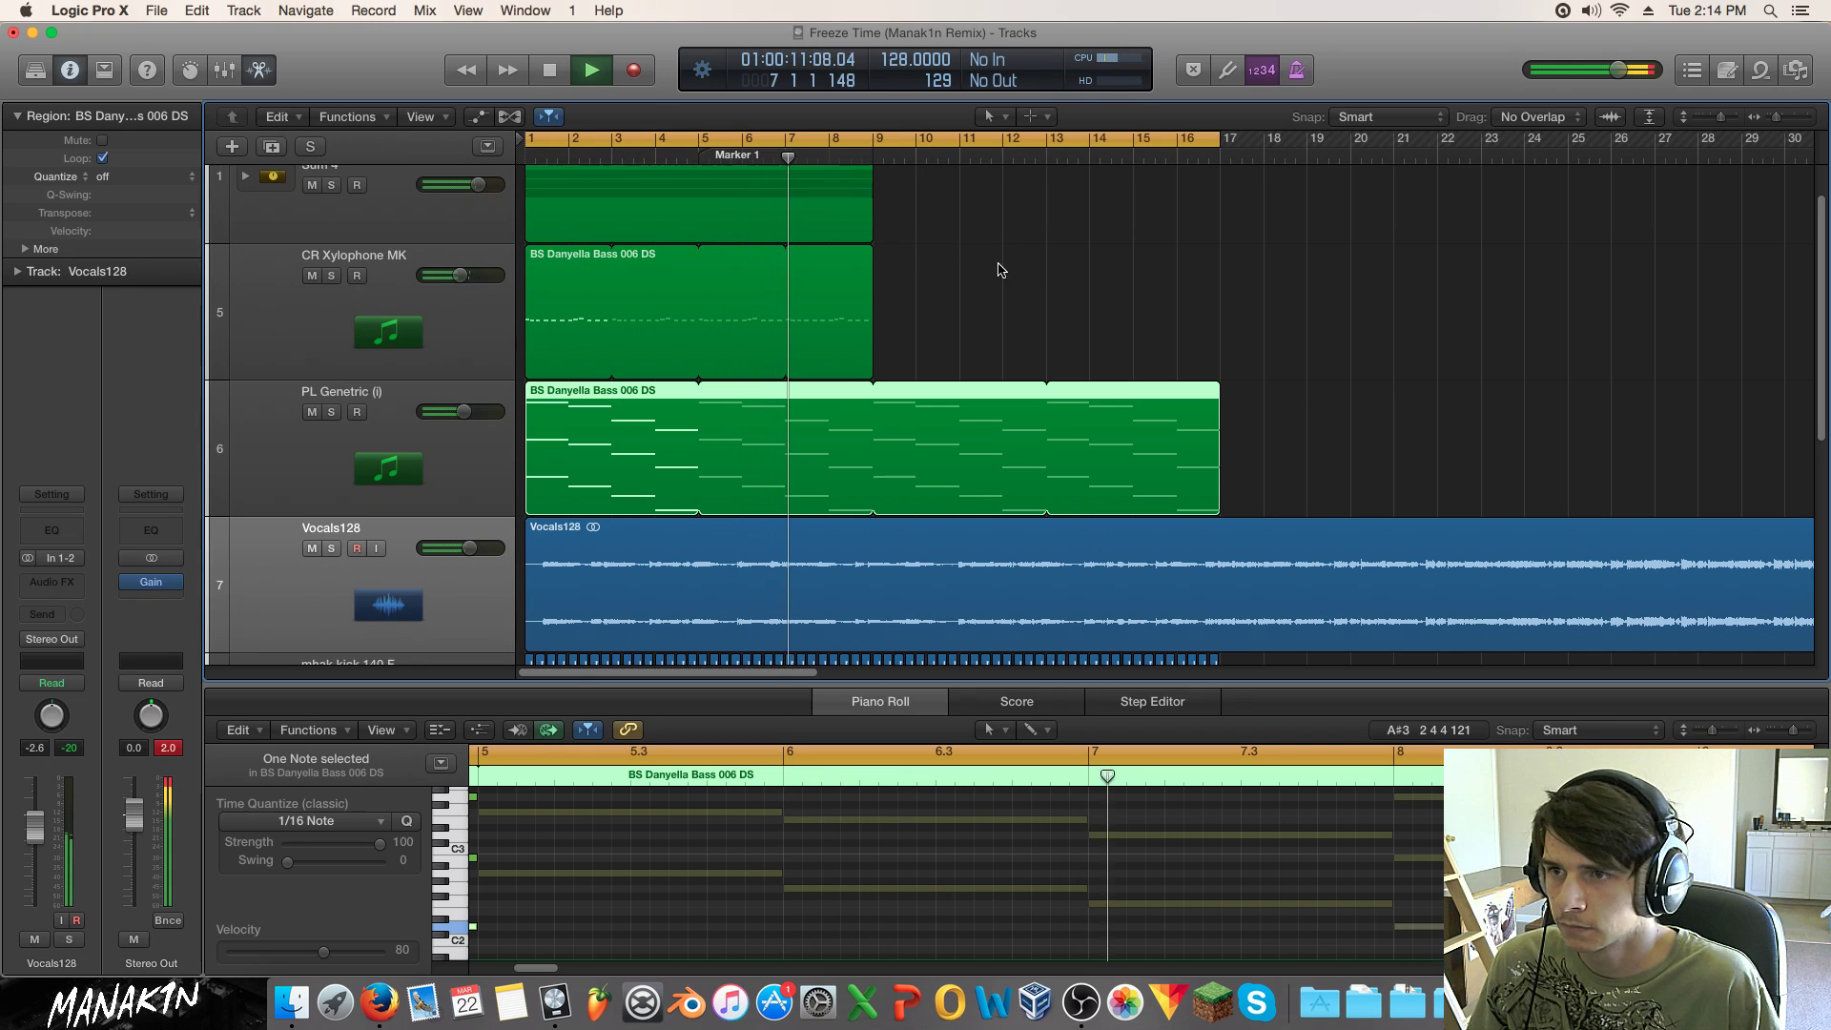
scroll(998, 270, "up", 2)
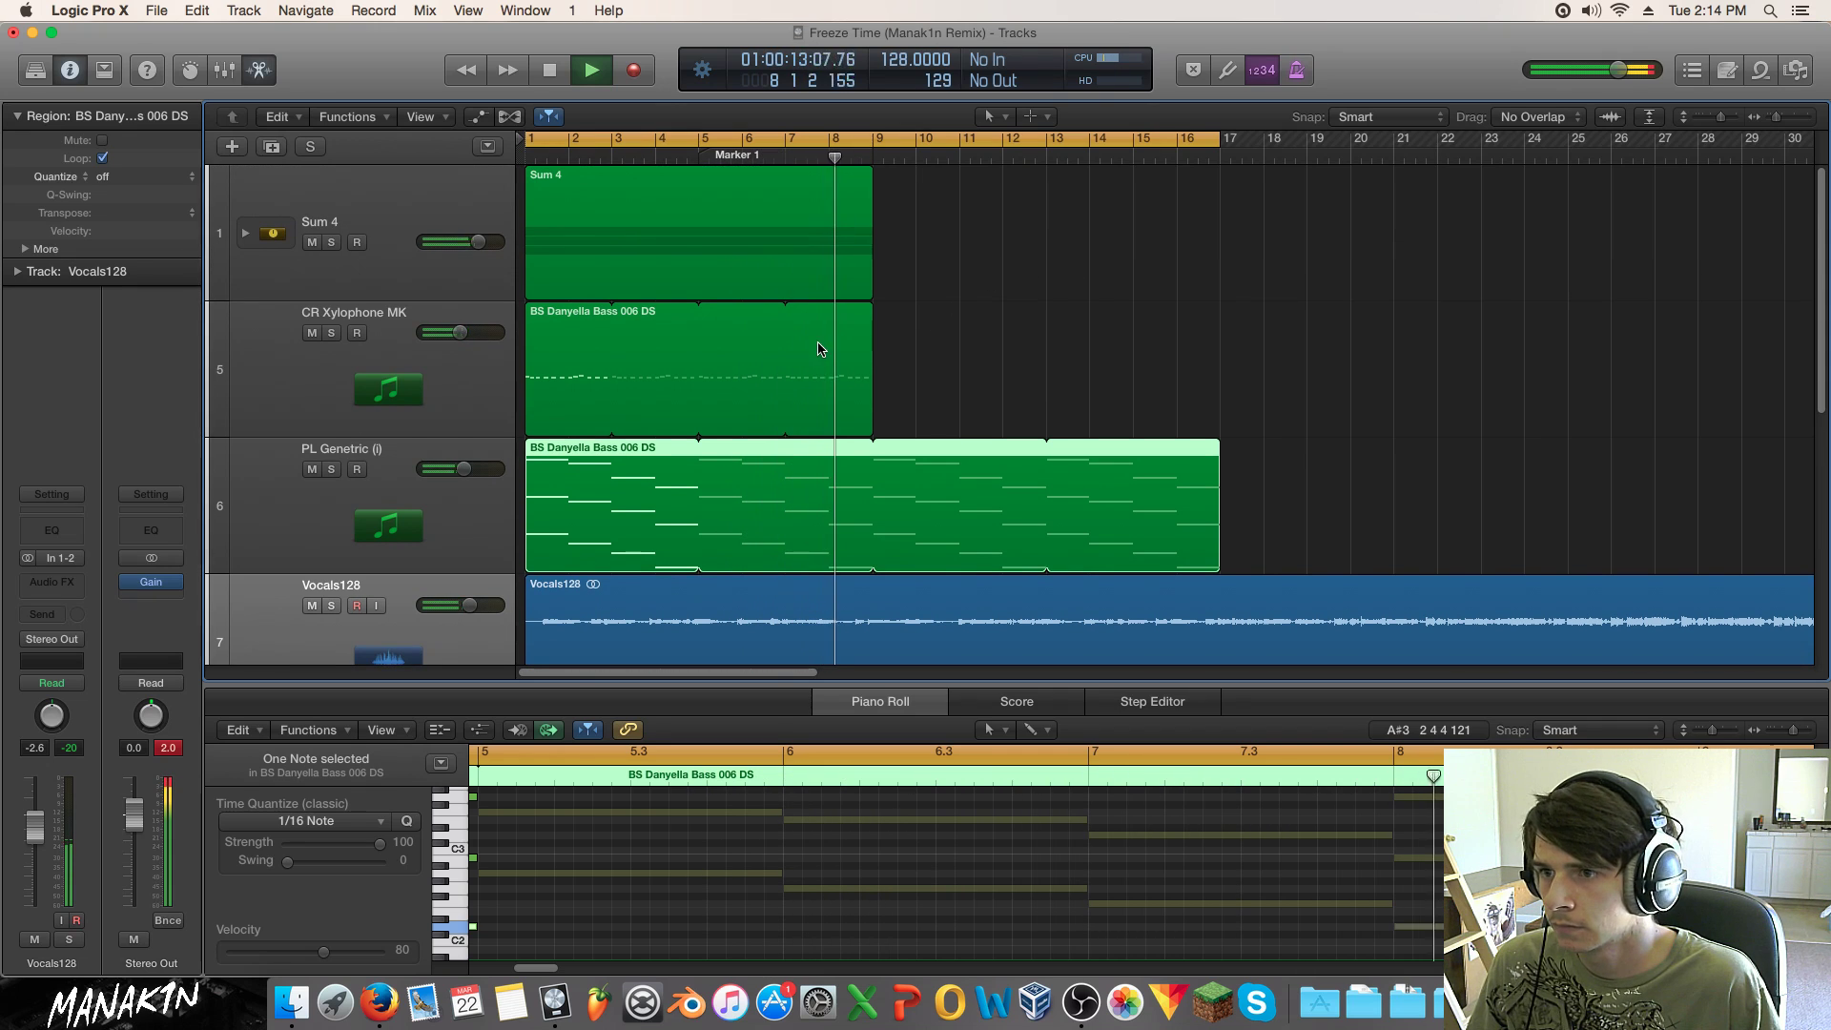
left_click_drag(896, 250, 826, 404)
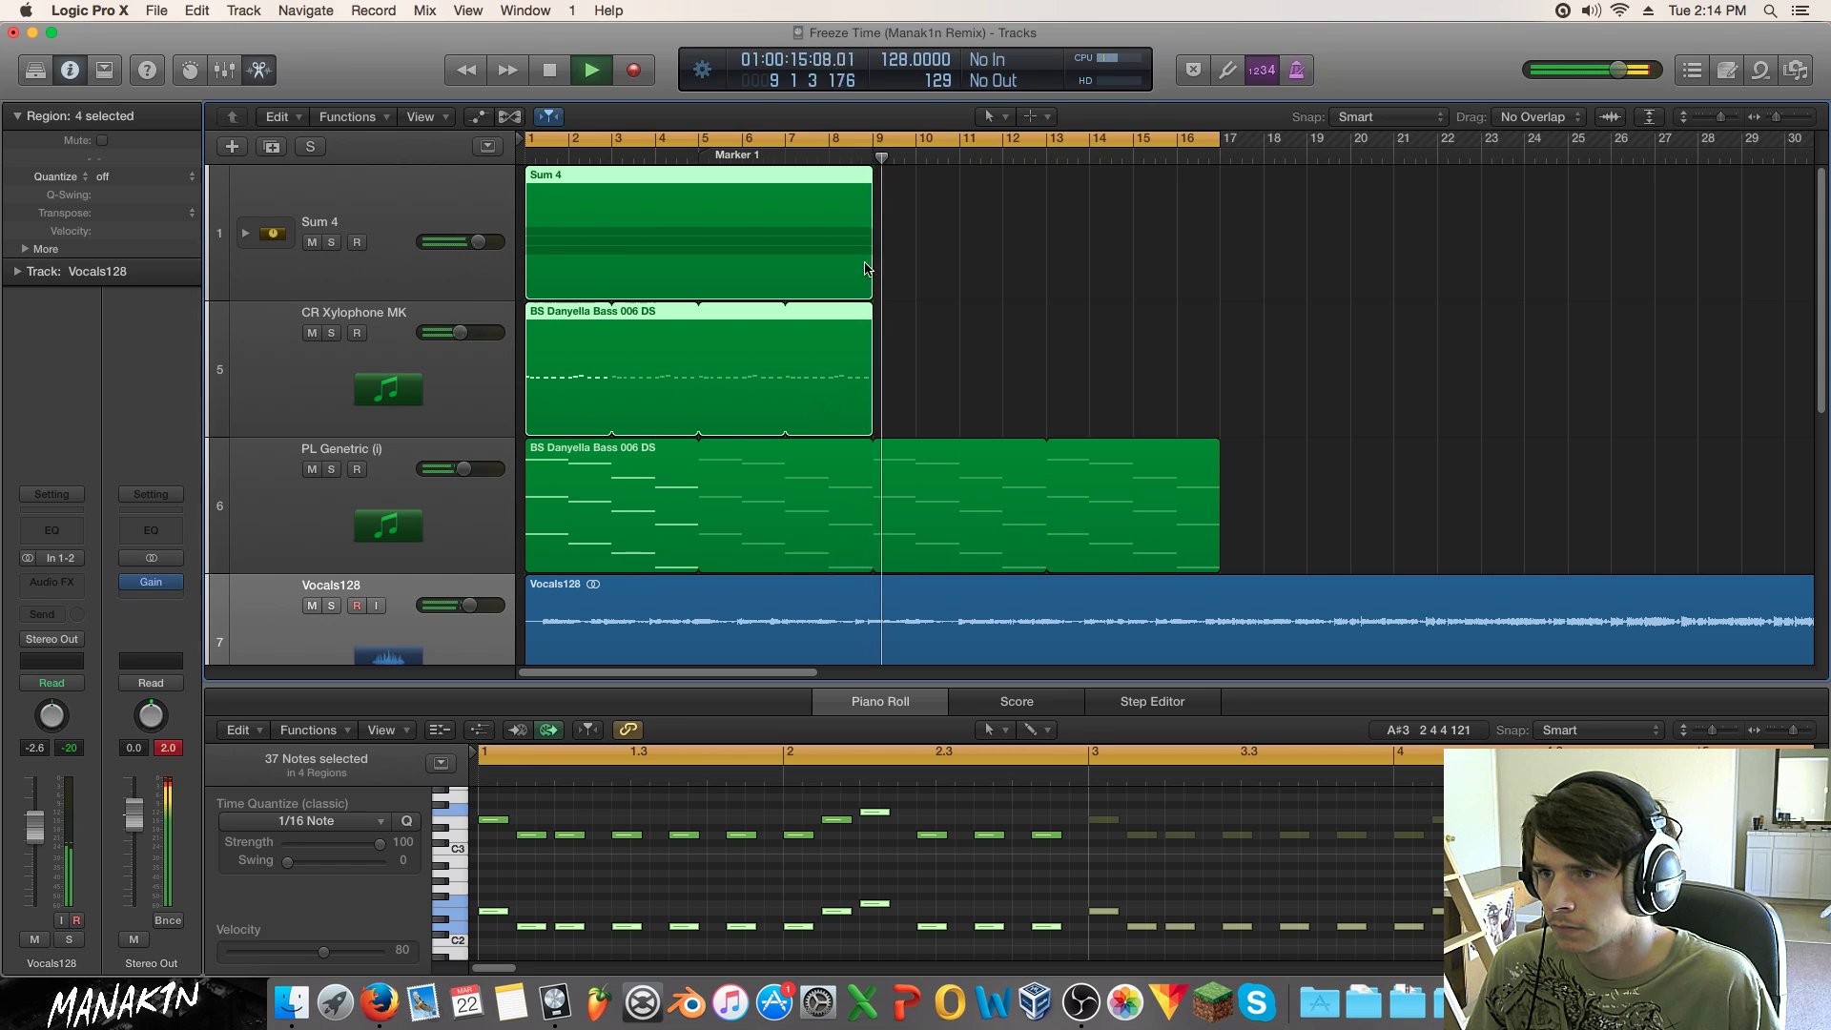
left_click_drag(871, 312, 1219, 310)
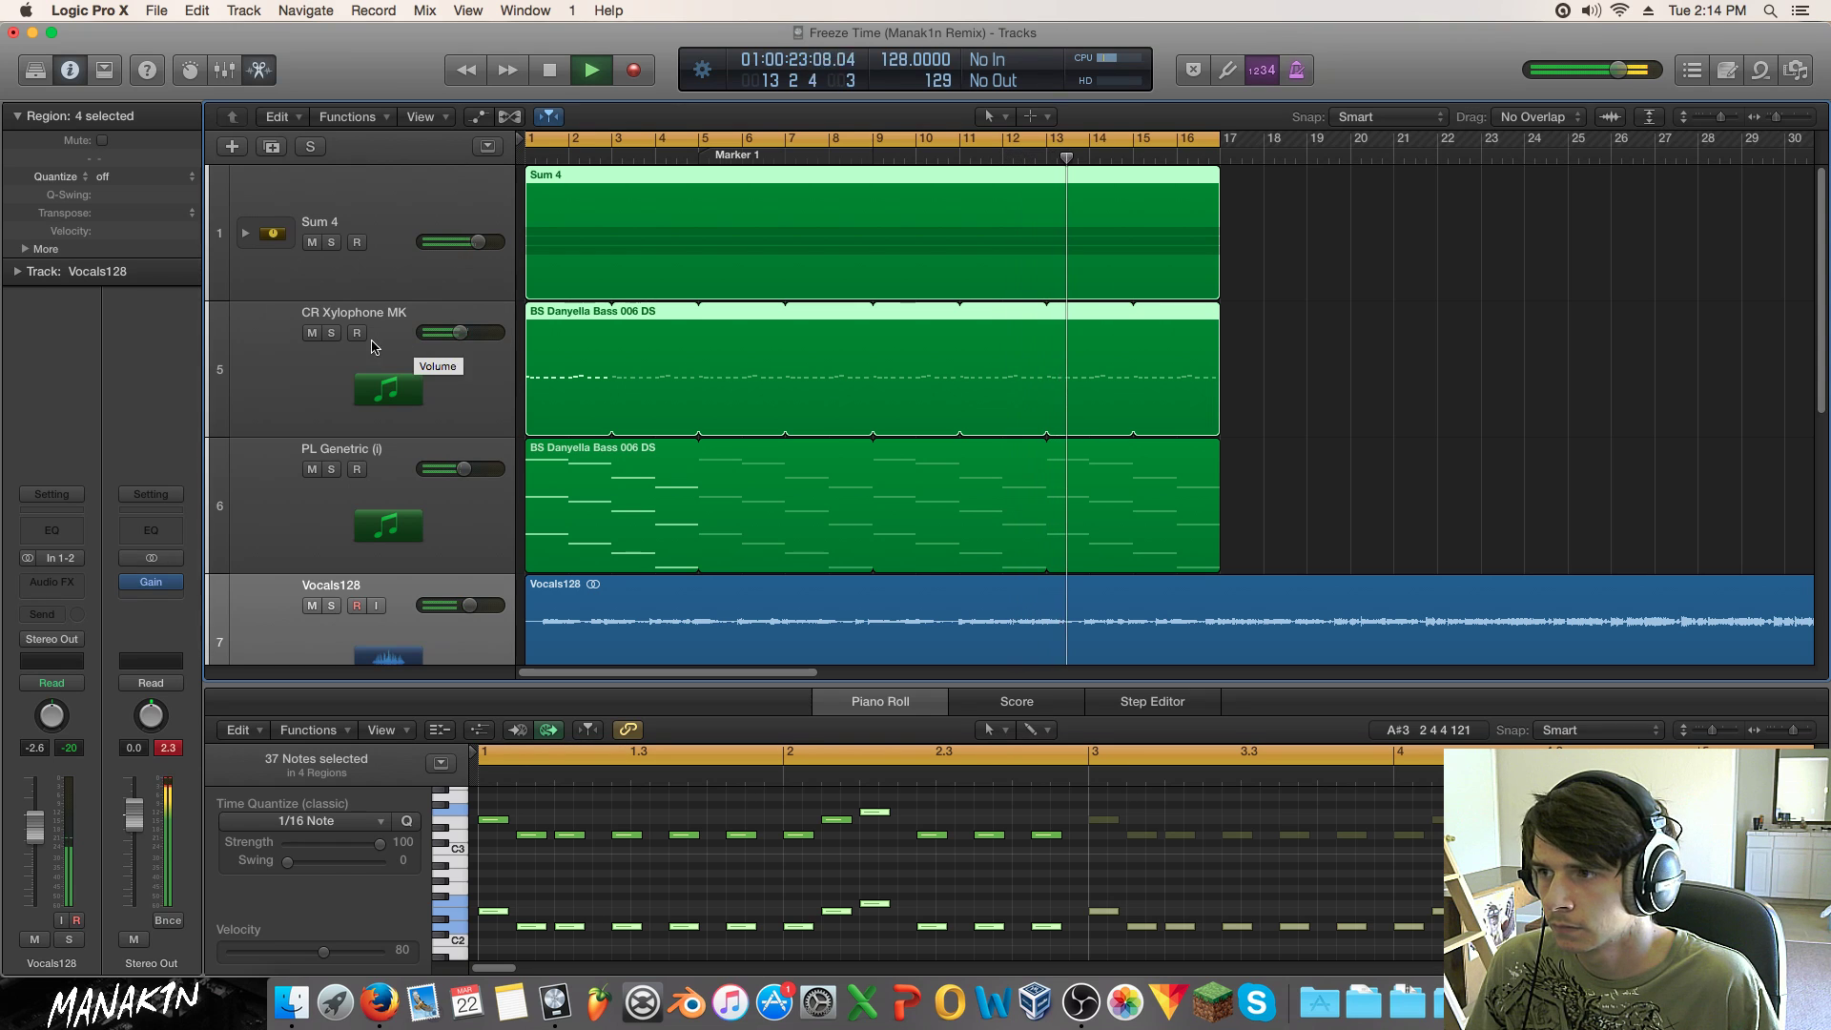
left_click(331, 334)
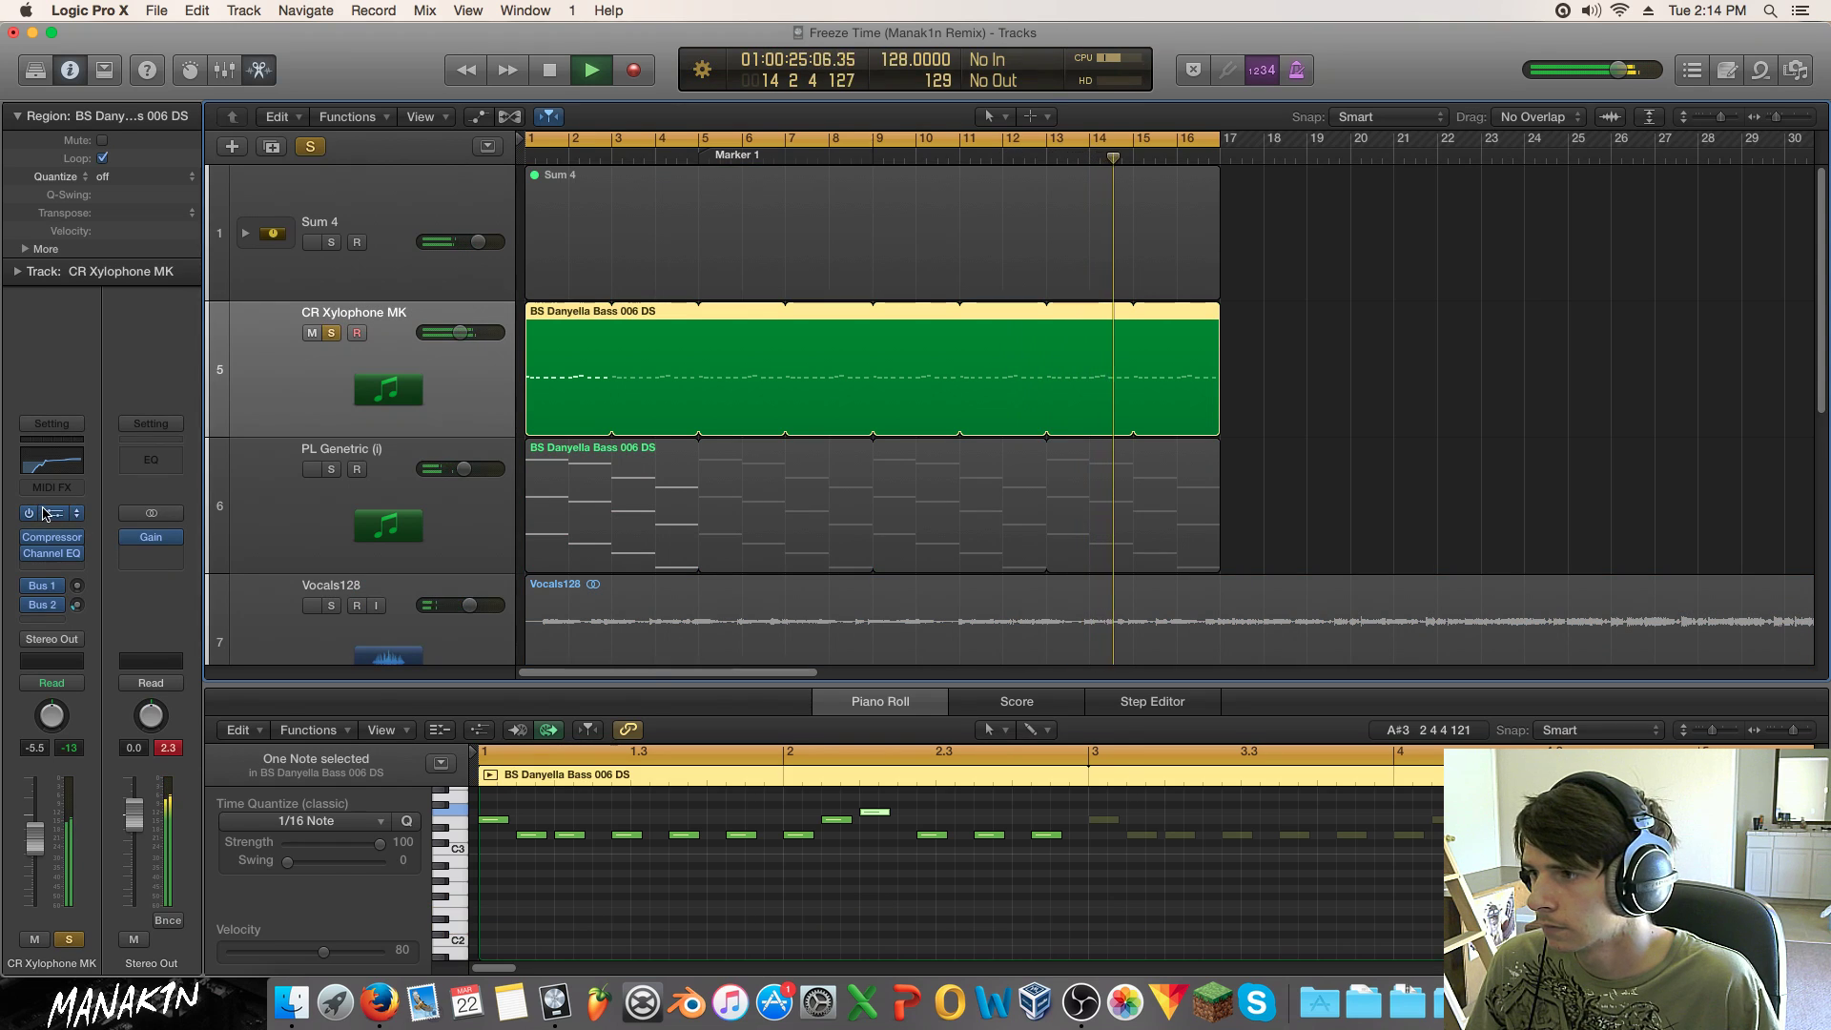
Step: Inspect CR Xylophone's SynthMaster oscillator frequency ratio options without changing anything
left_click(46, 514)
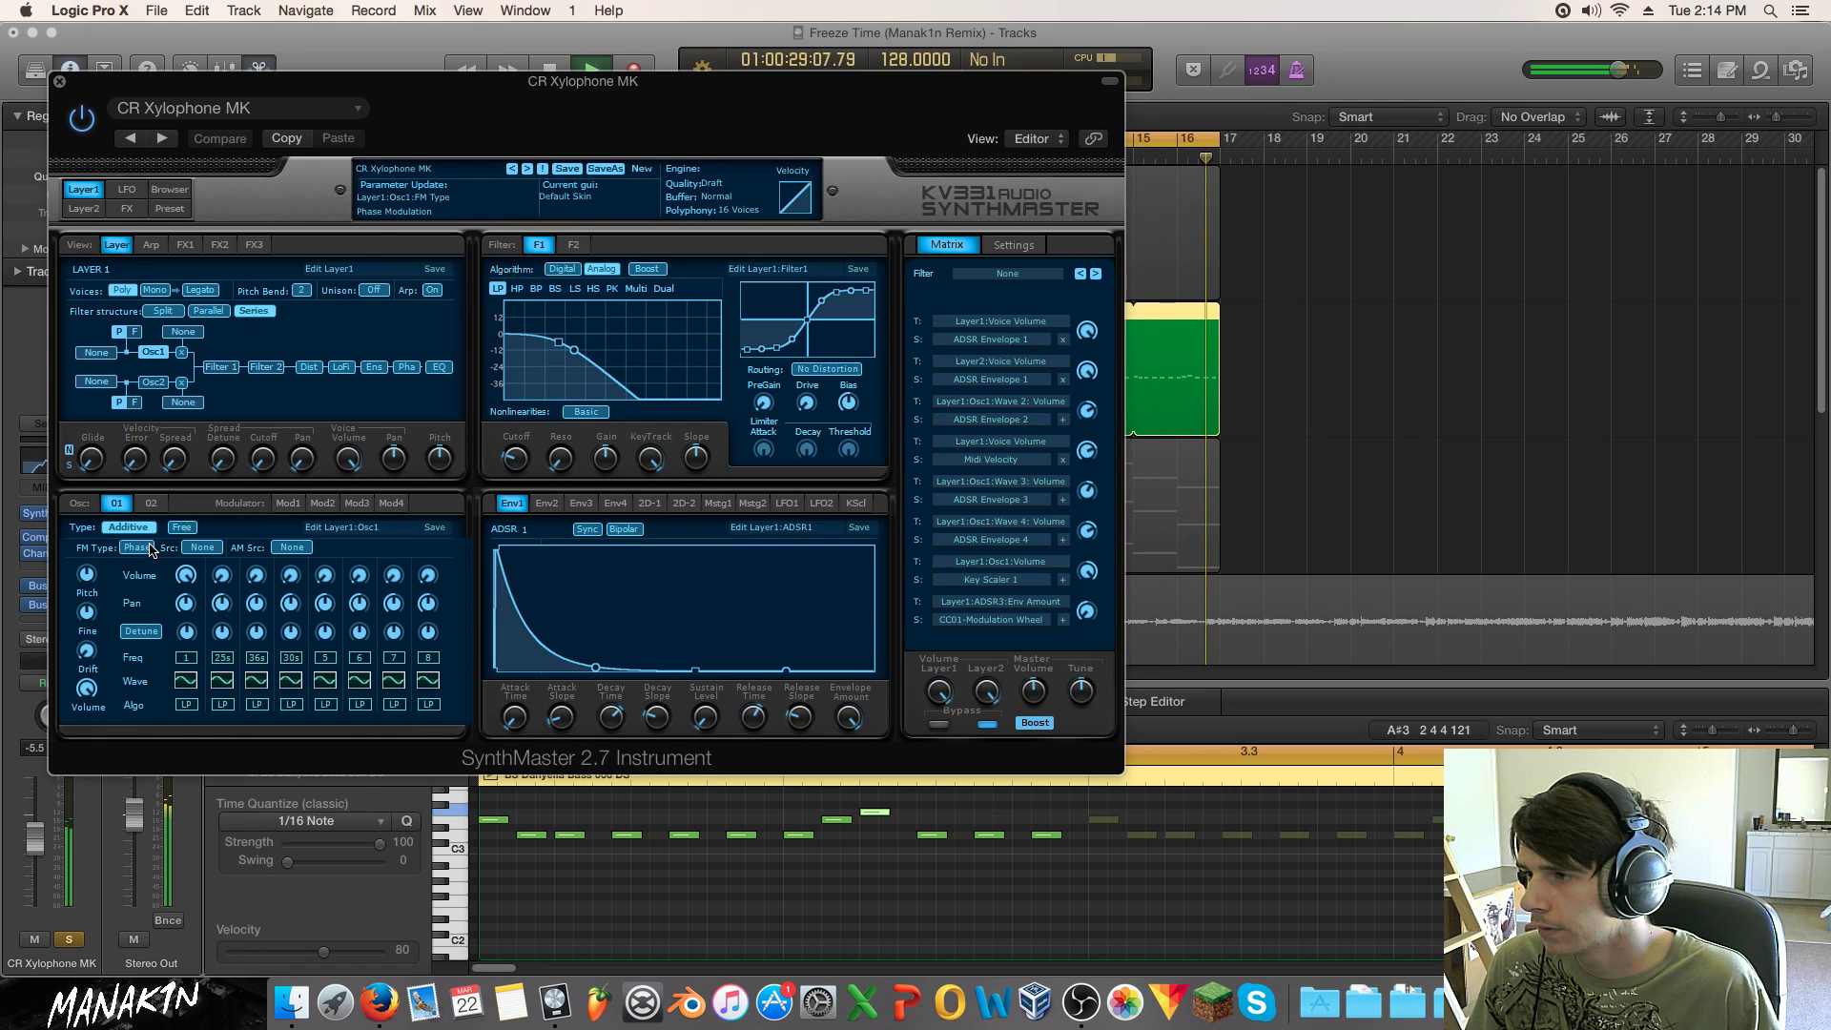
left_click(229, 656)
left_click(245, 540)
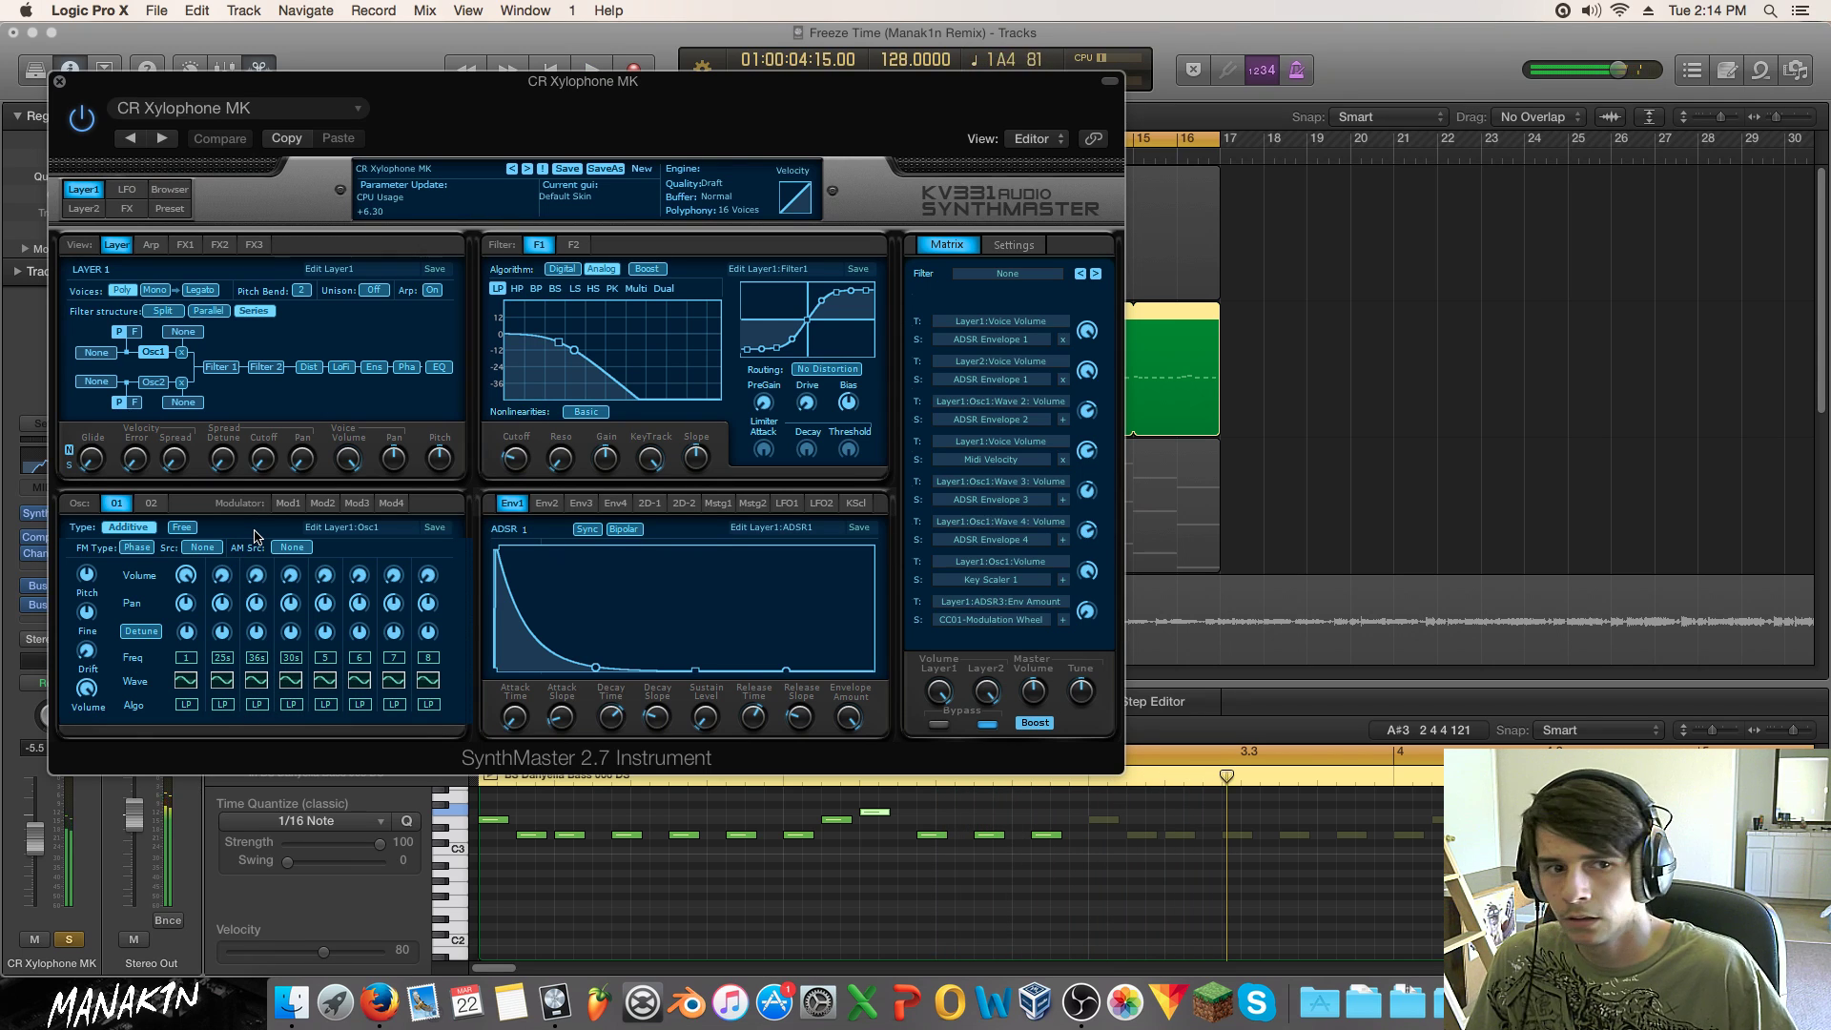
left_click(60, 82)
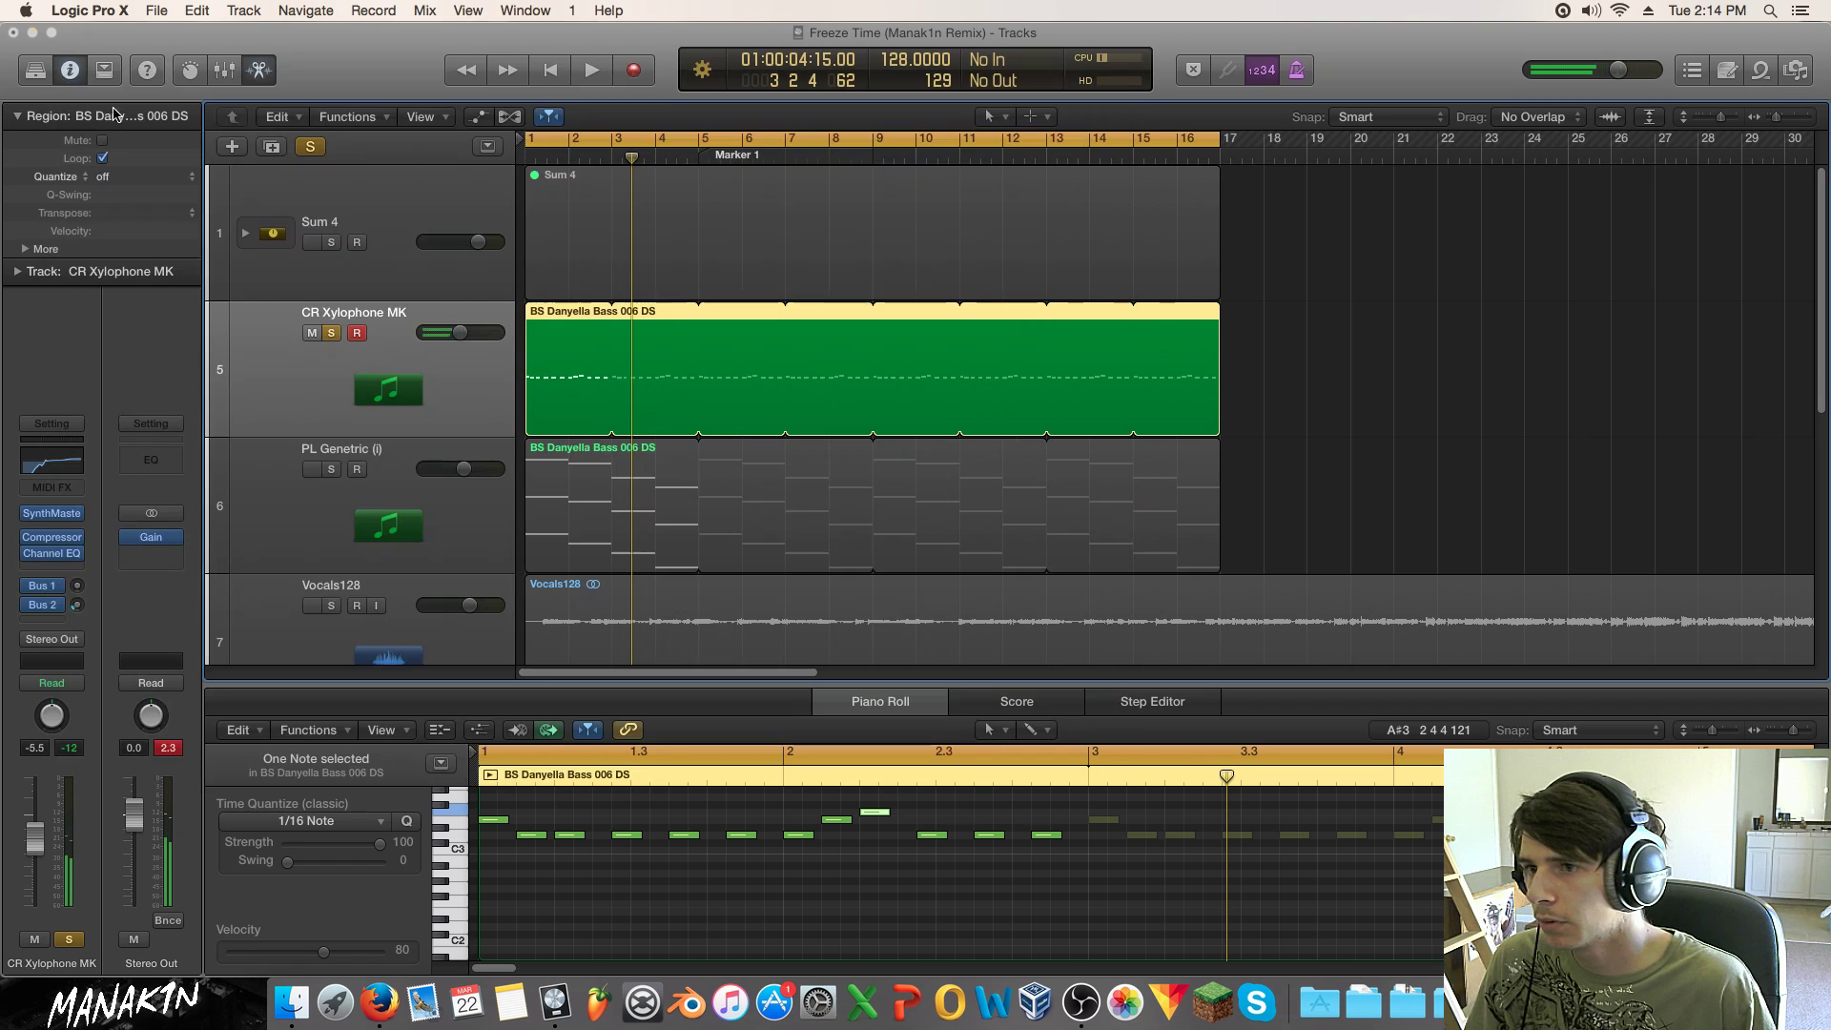
Step: Move all 12 CR Xylophone melody notes up one octave and audition with solo off
left_click(542, 856)
key("super+a")
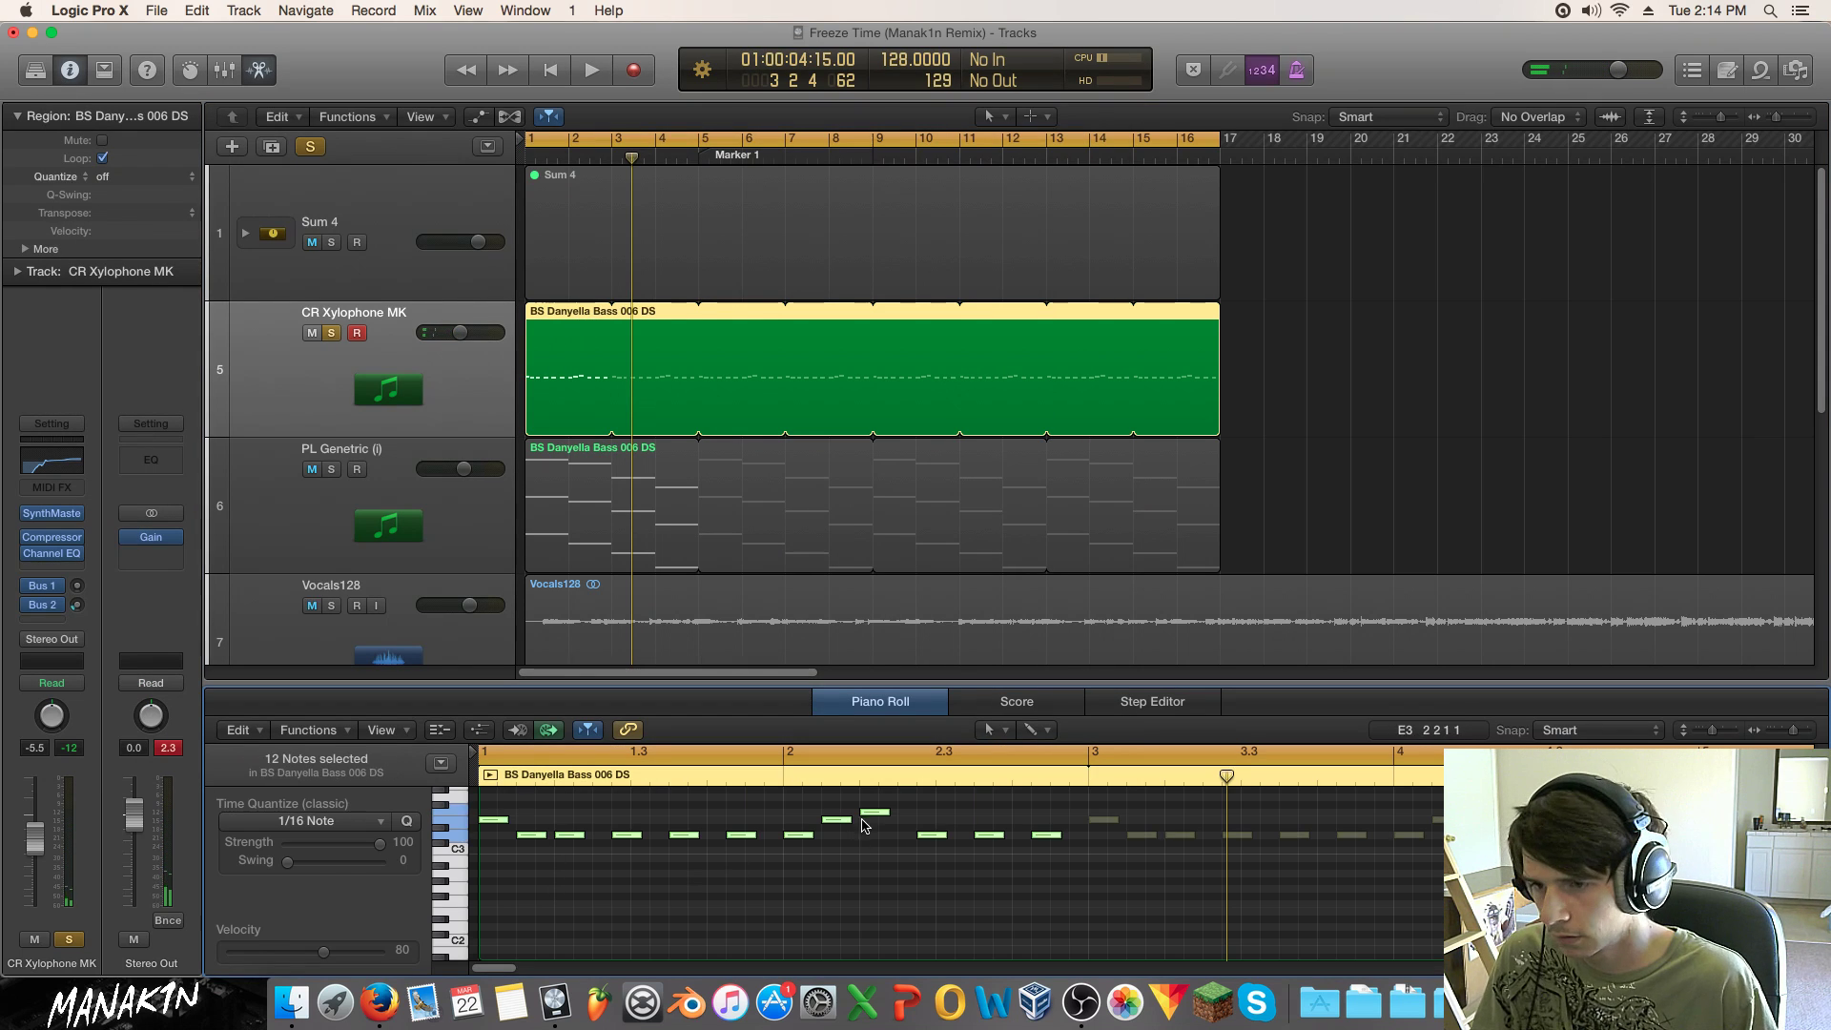
scroll(763, 905, "up", 3)
left_click_drag(797, 931, 799, 842)
key("space")
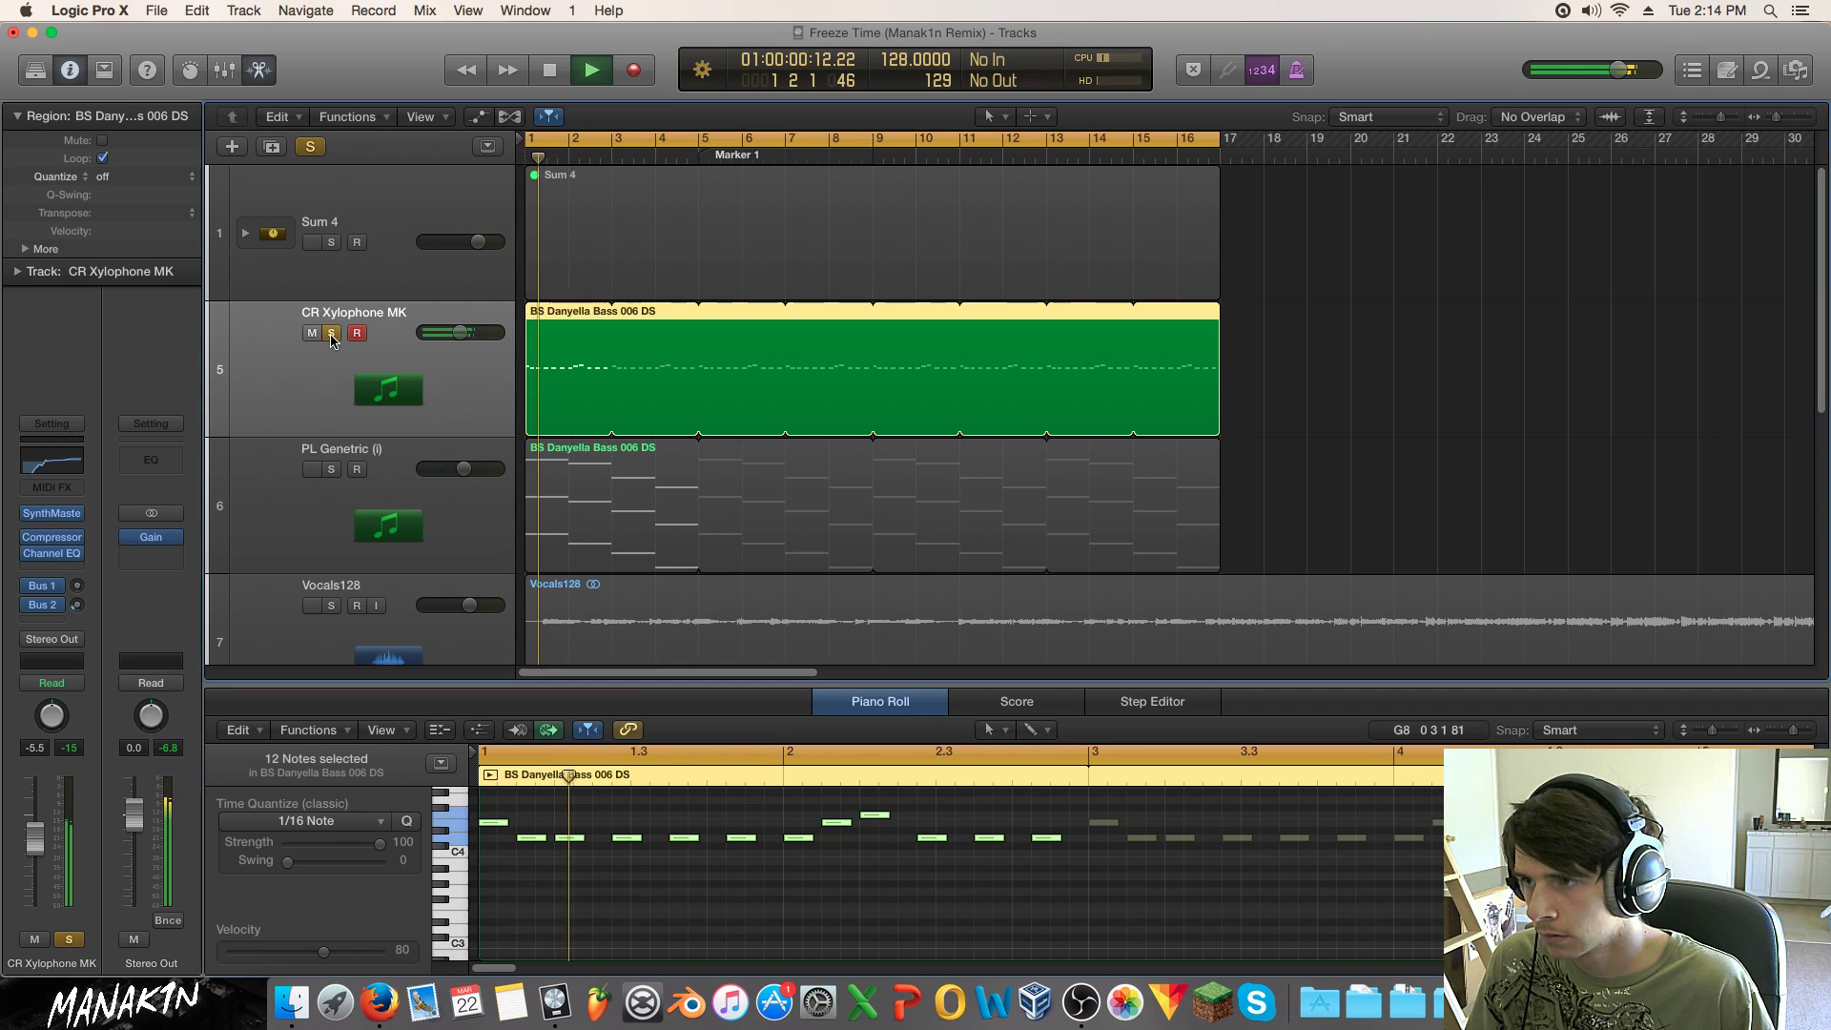
left_click(331, 333)
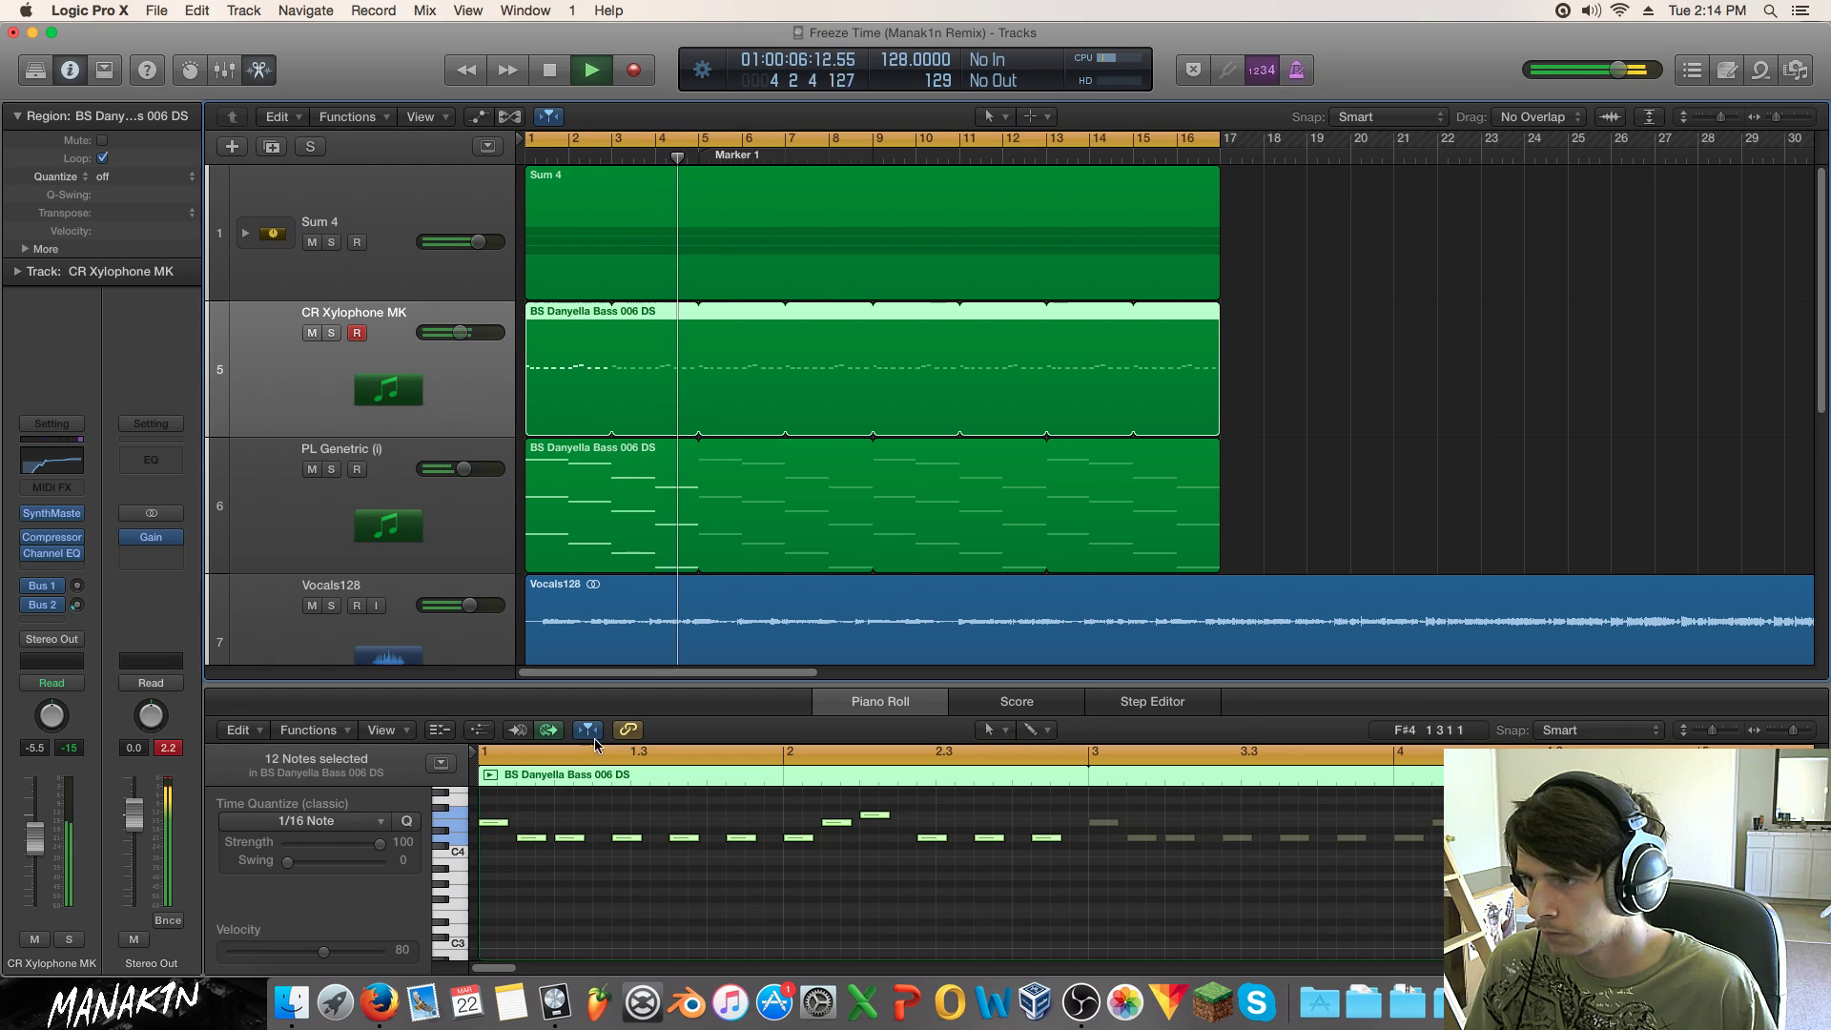
key("space")
Step: Copy the notes an octave lower, giving a two-octave layered melody
left_click_drag(493, 827, 493, 919)
key("space")
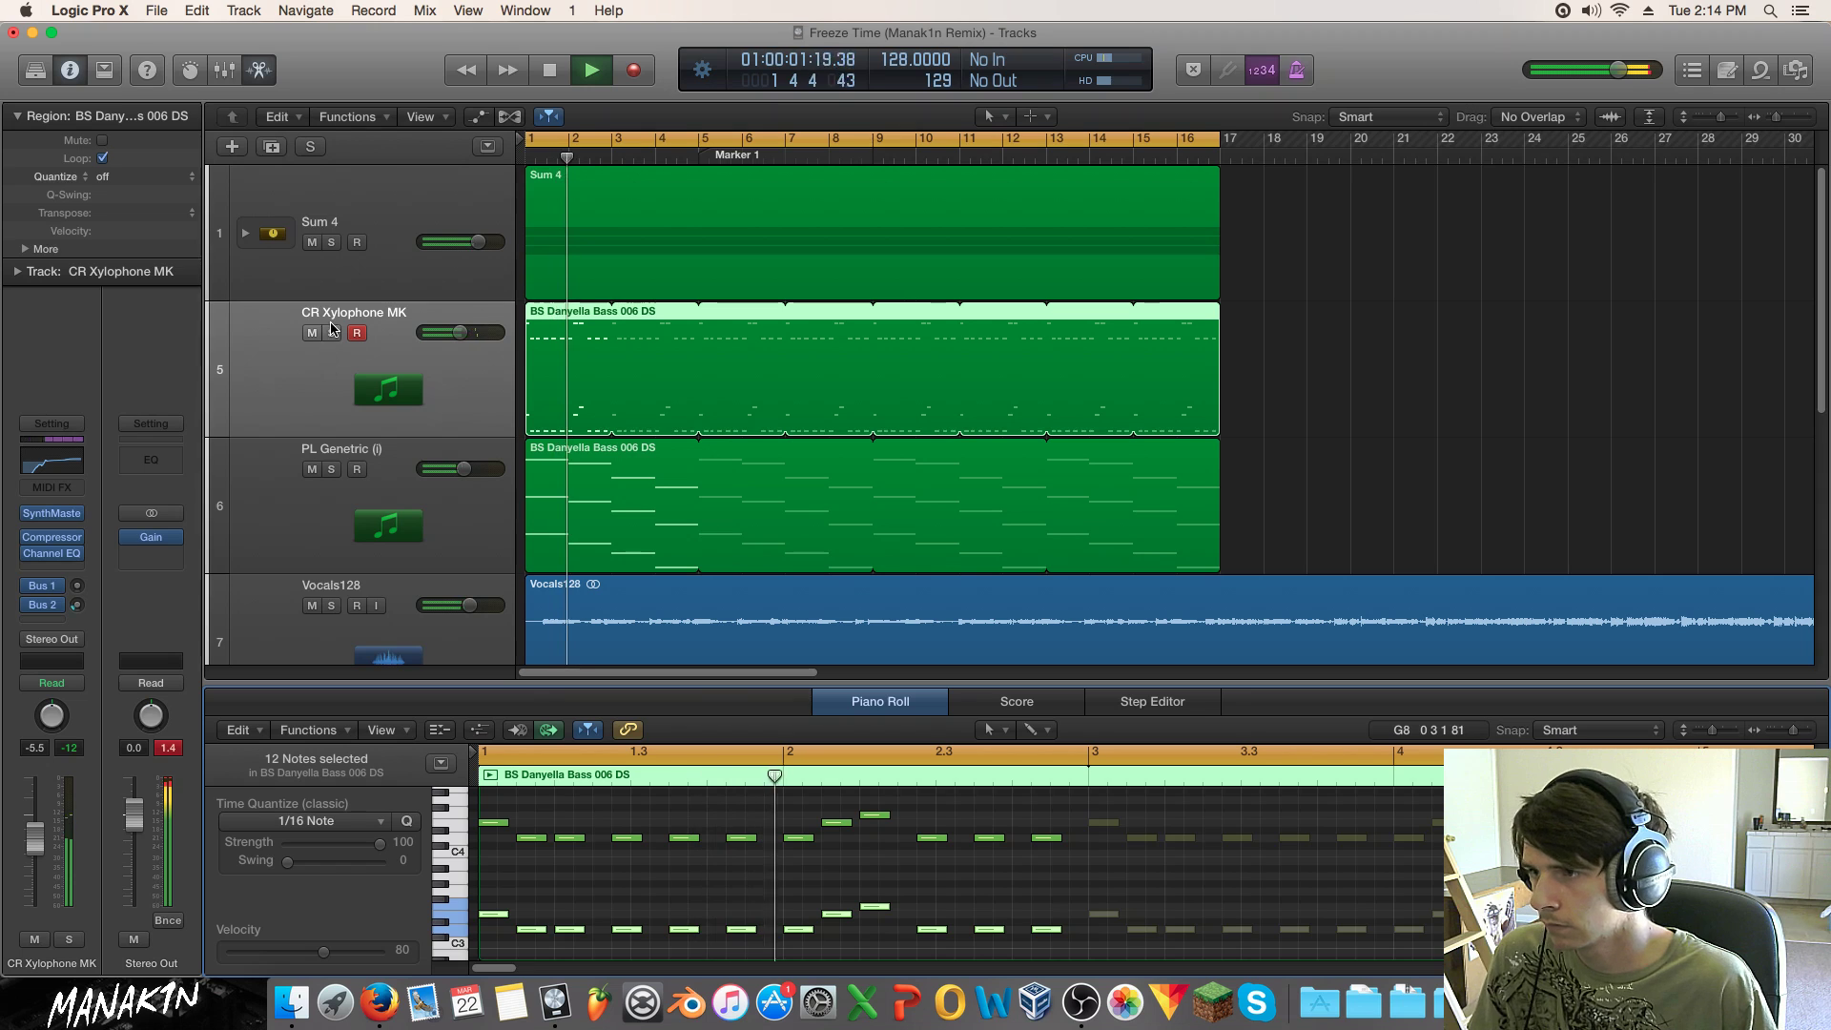
left_click(332, 333)
double_click(356, 373)
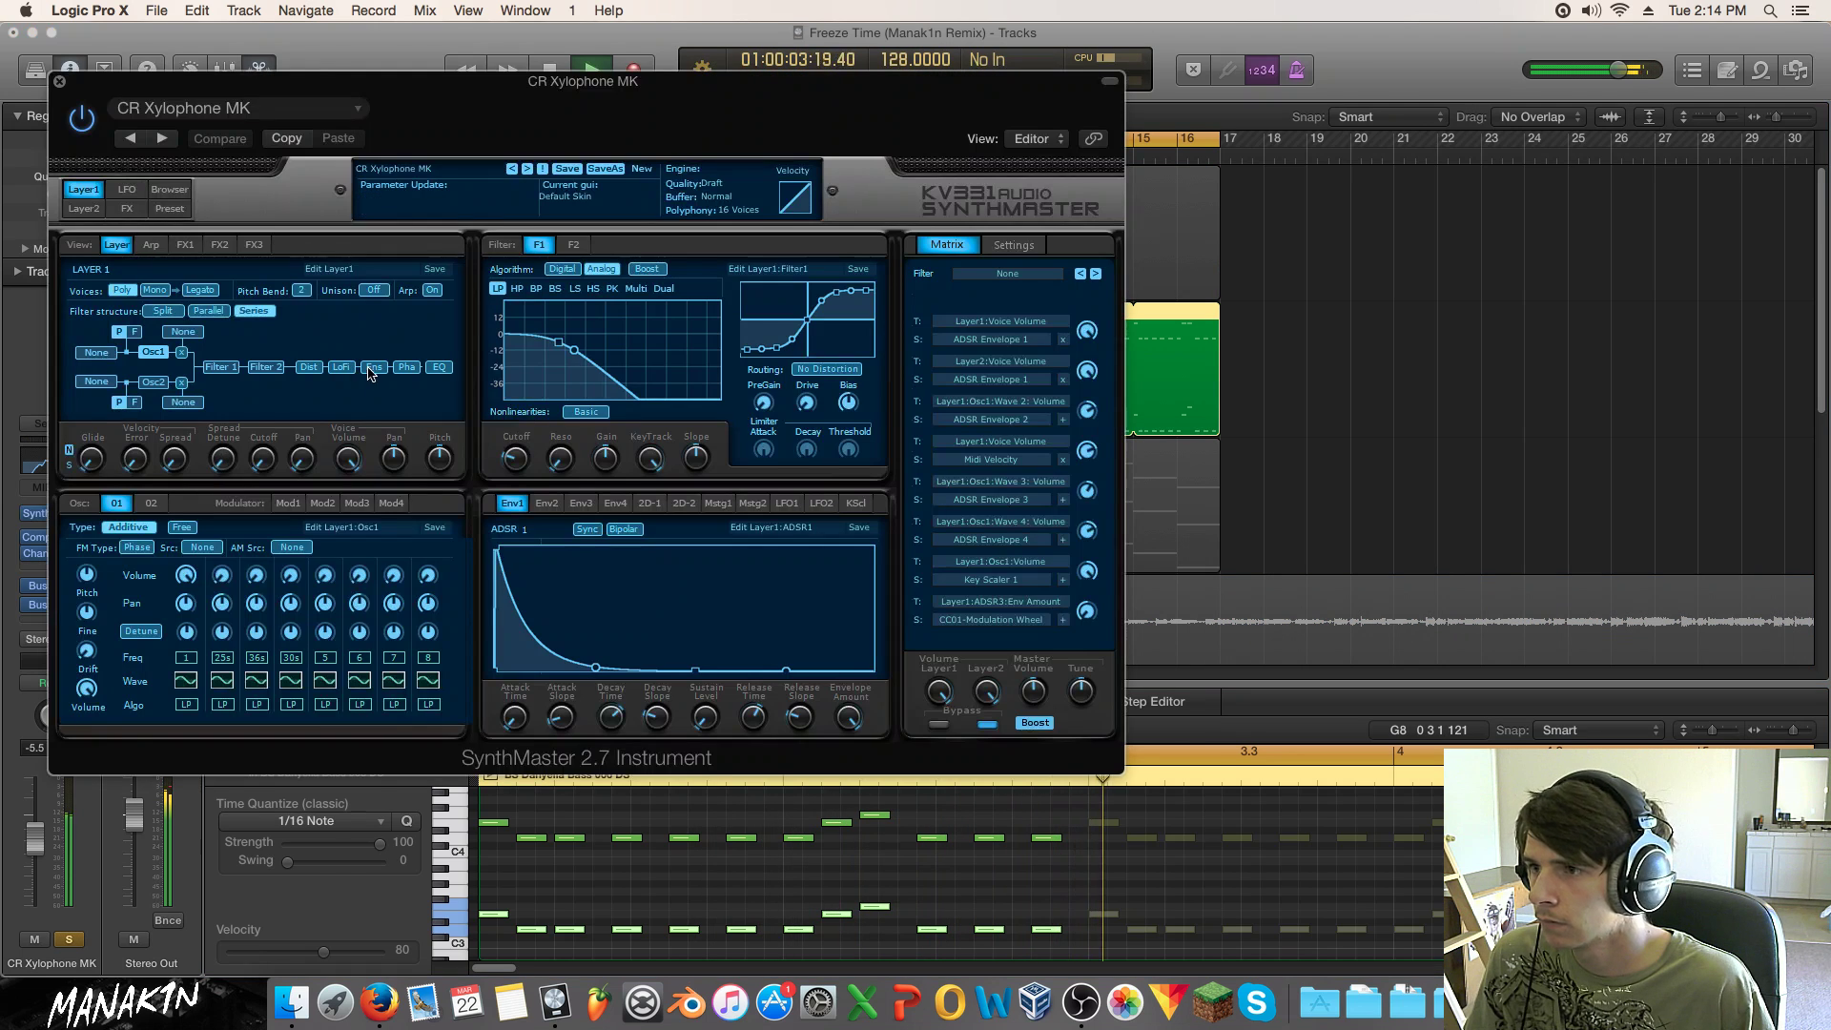
left_click(58, 82)
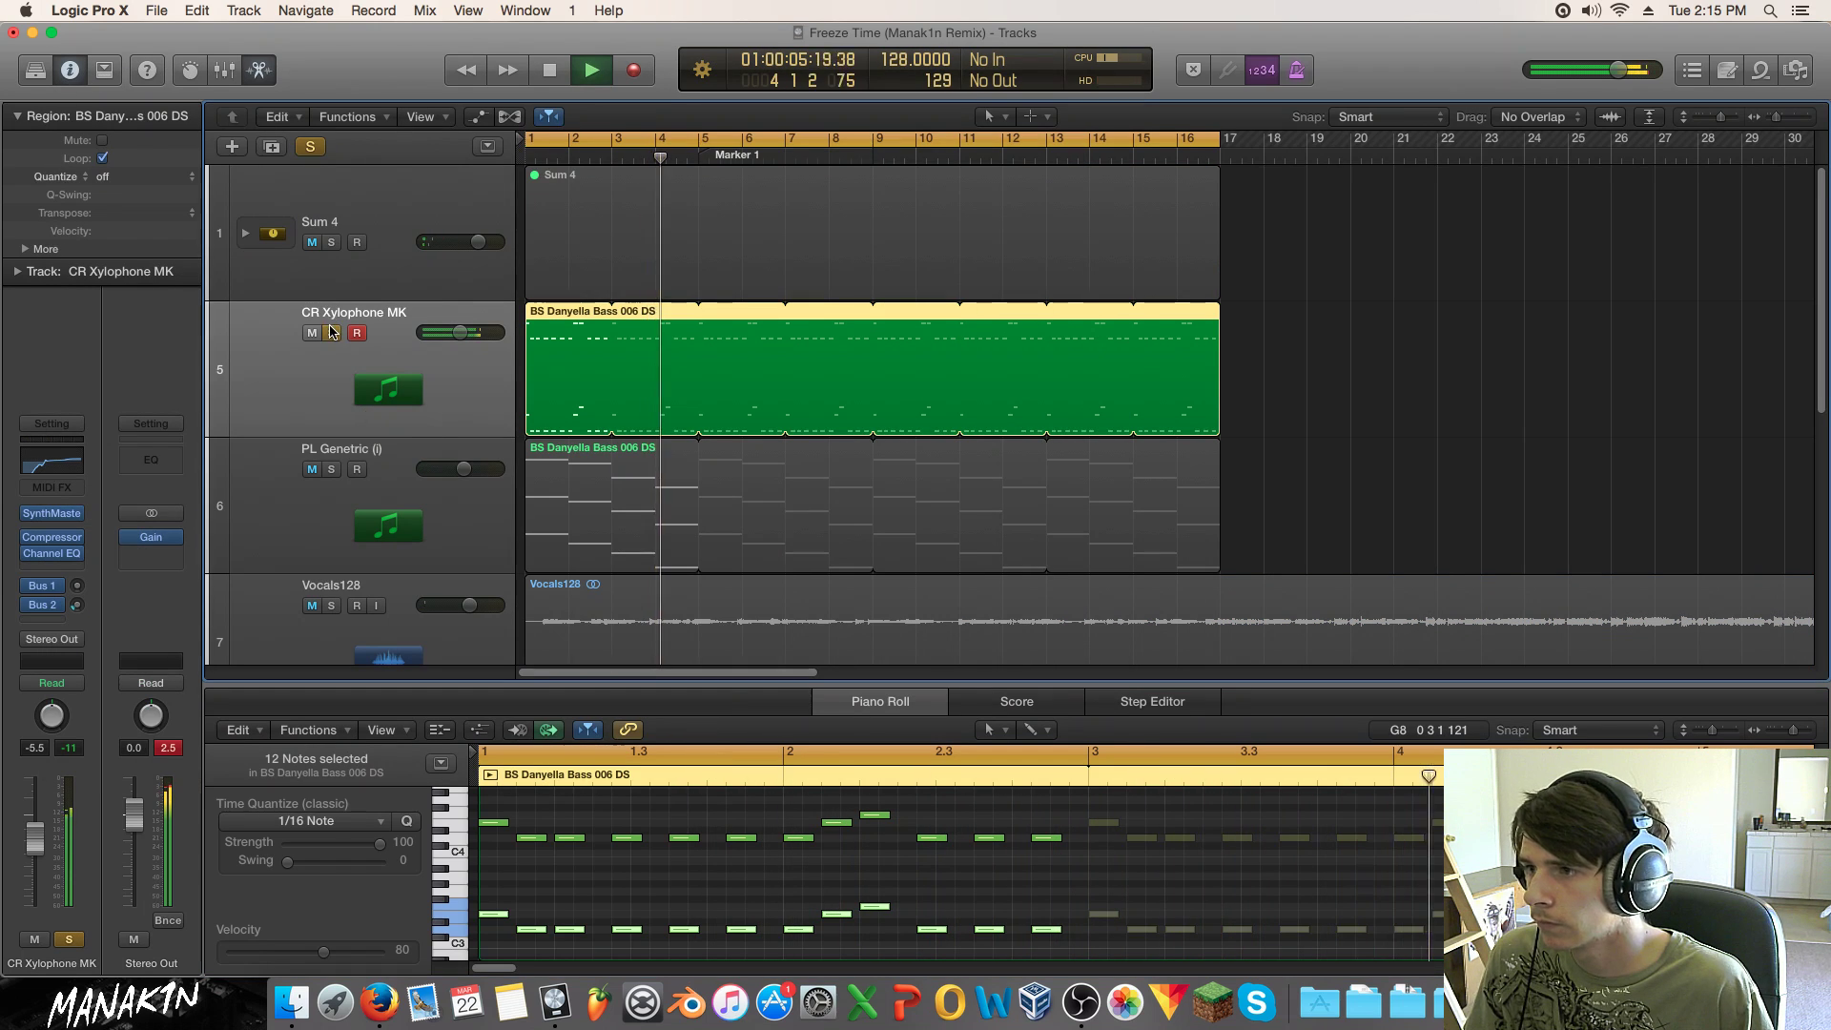
Step: Browse the arrangement, zoomed out to bars 1–61, and return the playhead to the start
key("s")
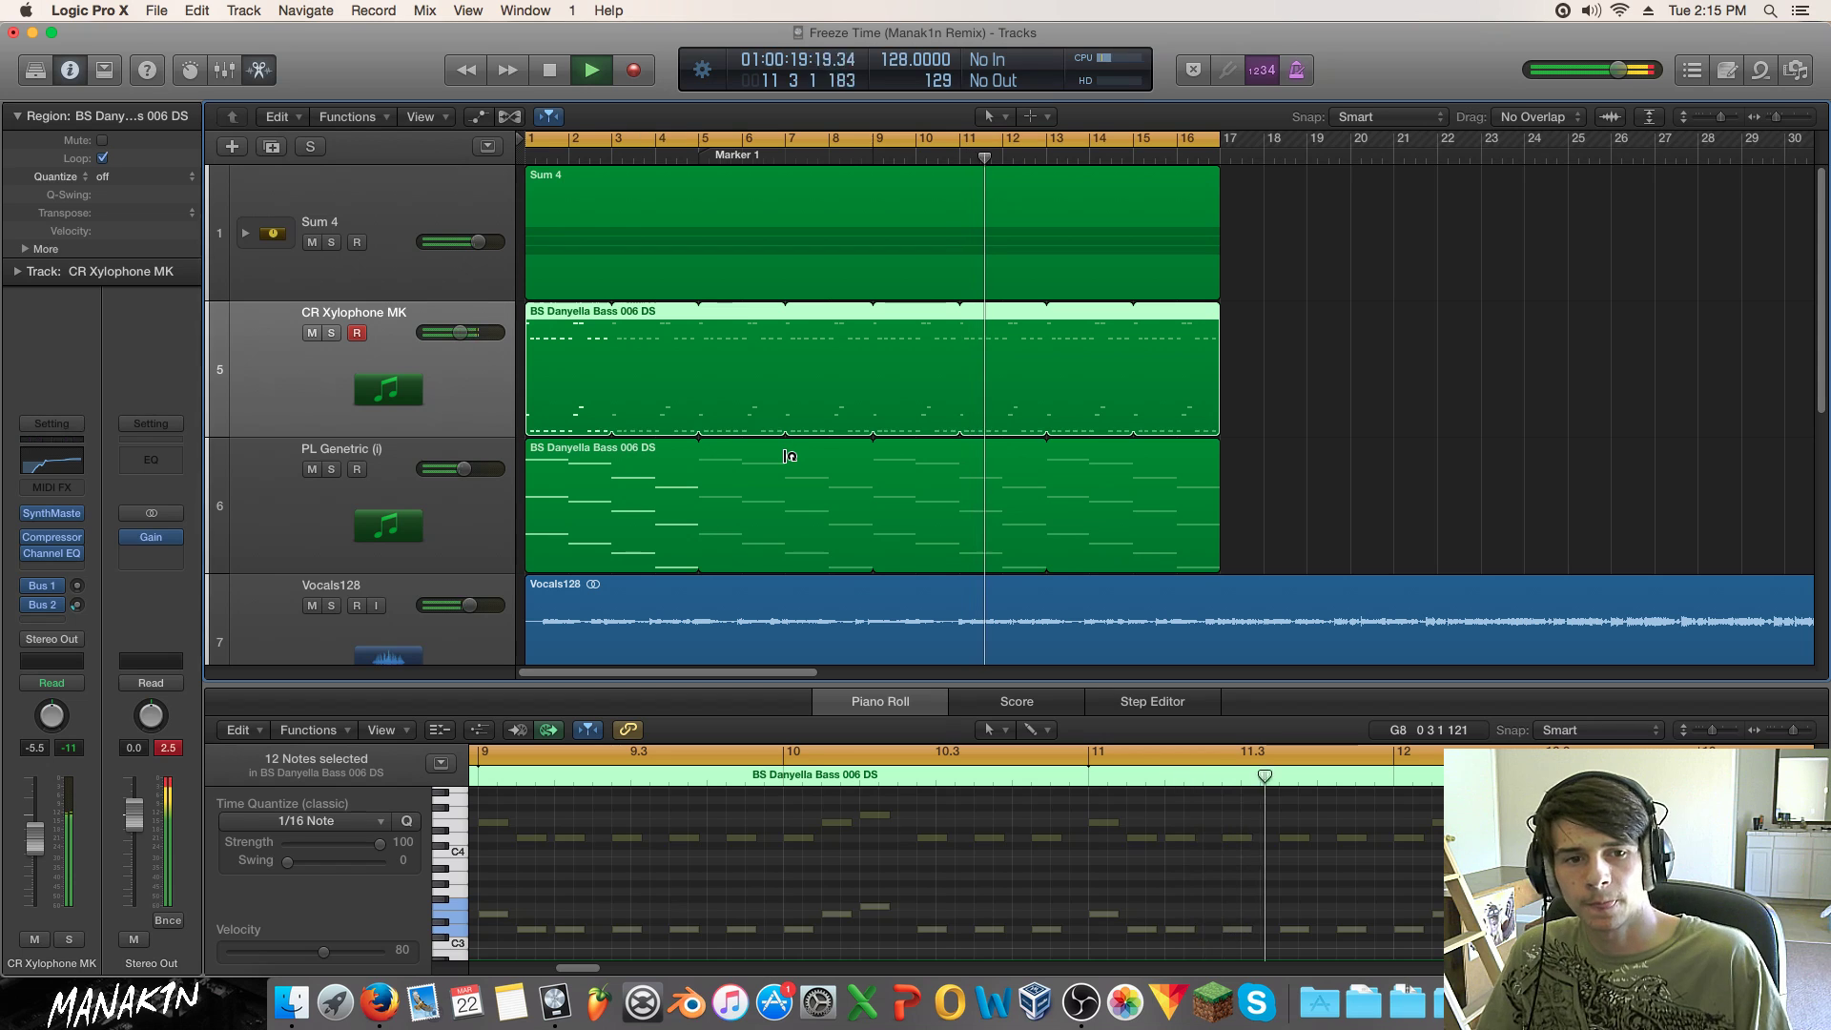
left_click(1370, 300)
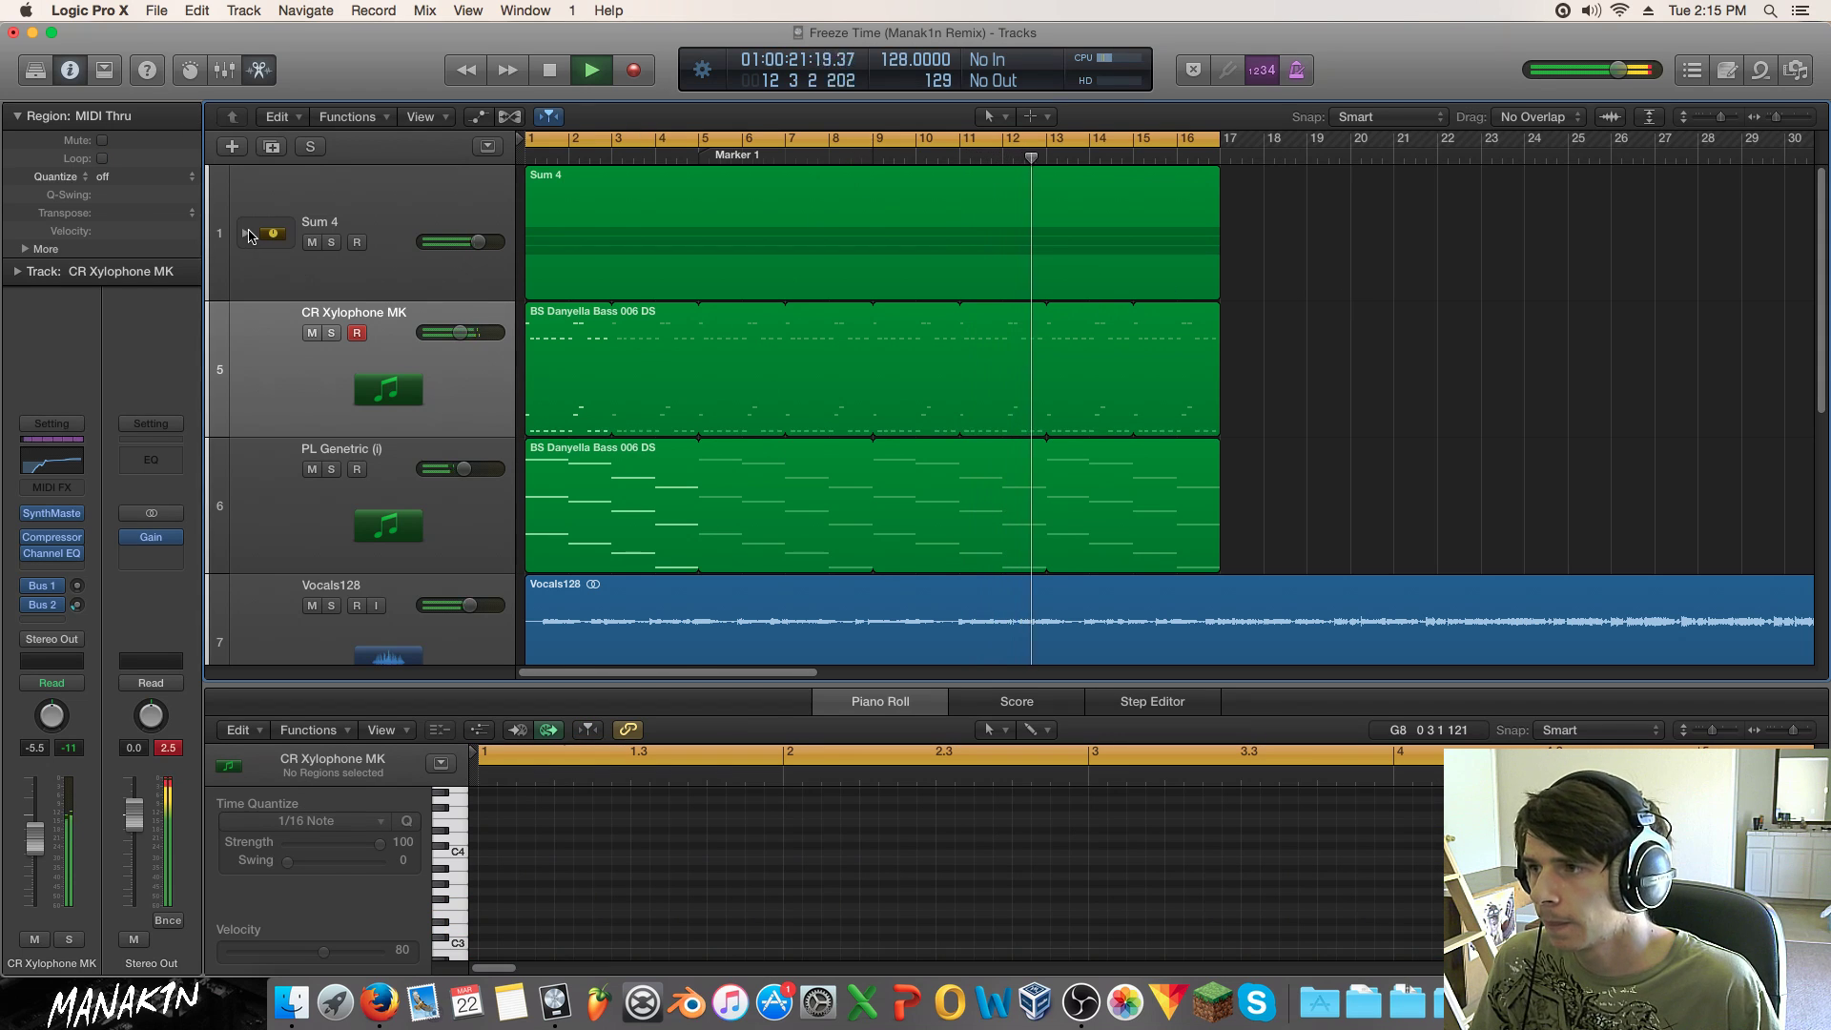
left_click(248, 235)
scroll(552, 307, "down", 5)
scroll(551, 307, "down", 2)
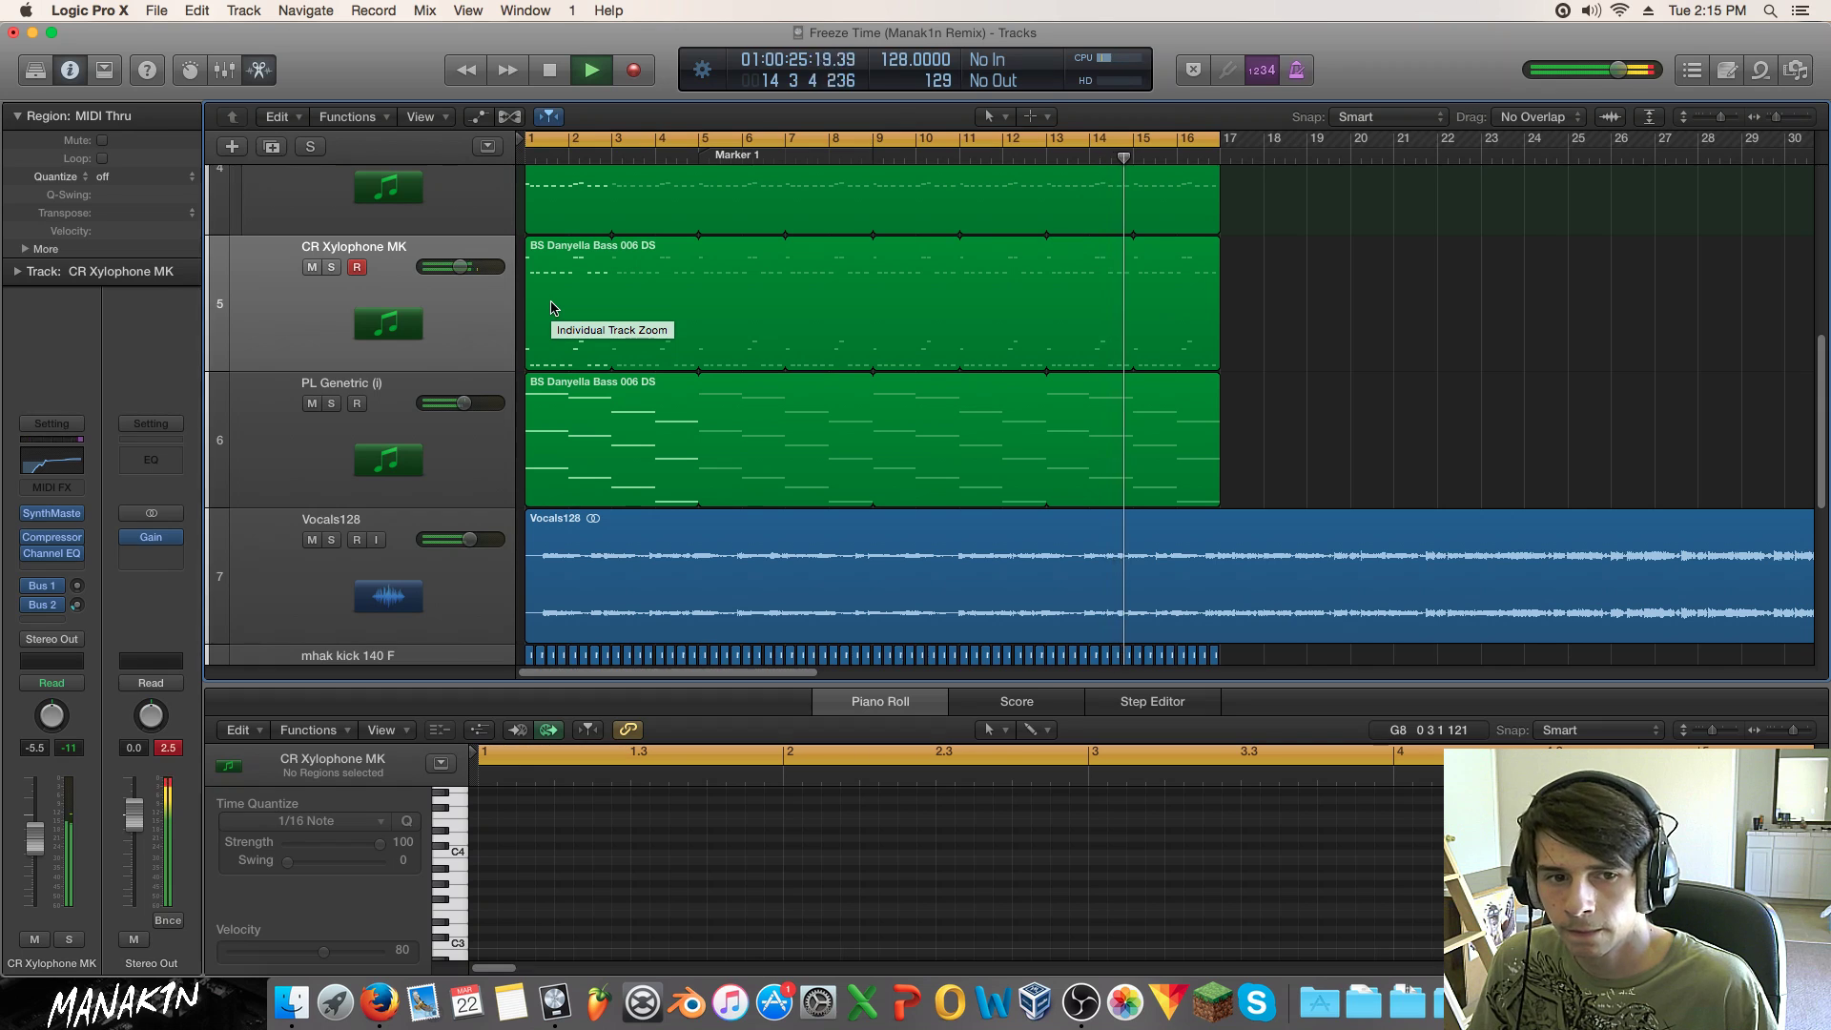
scroll(551, 307, "up", 10)
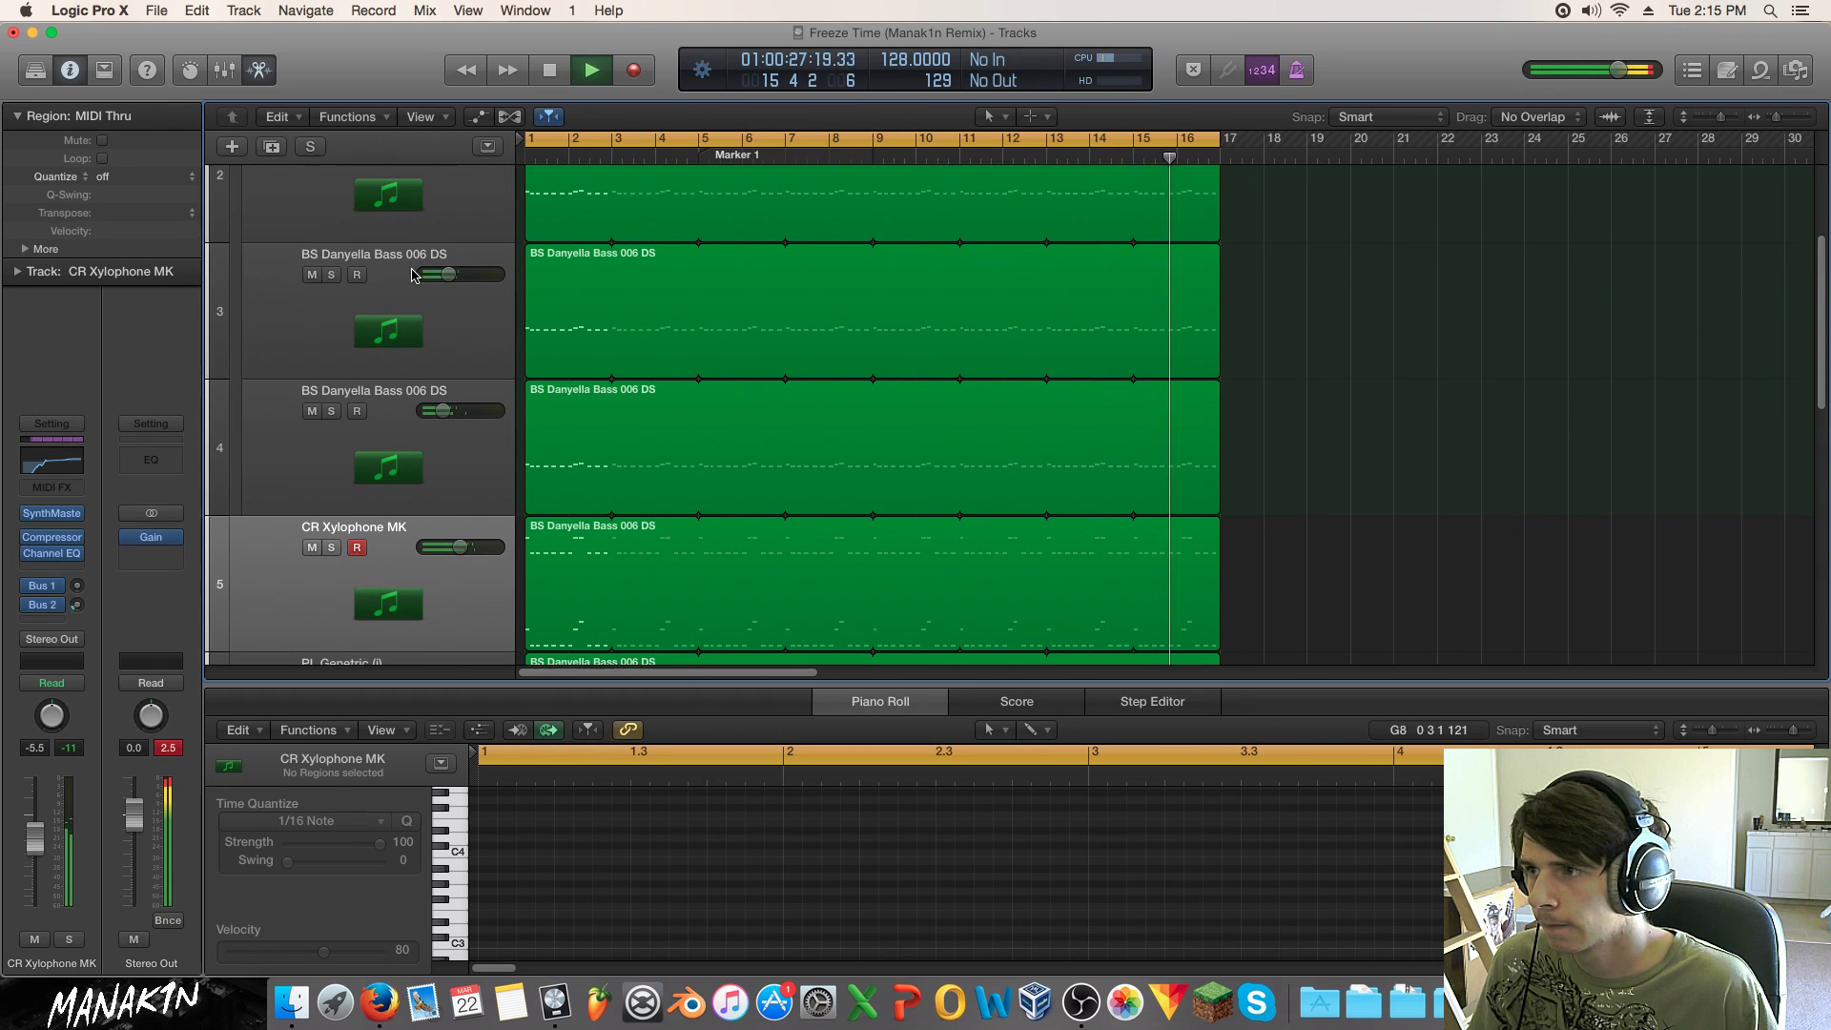
scroll(376, 274, "up", 2)
left_click(248, 233)
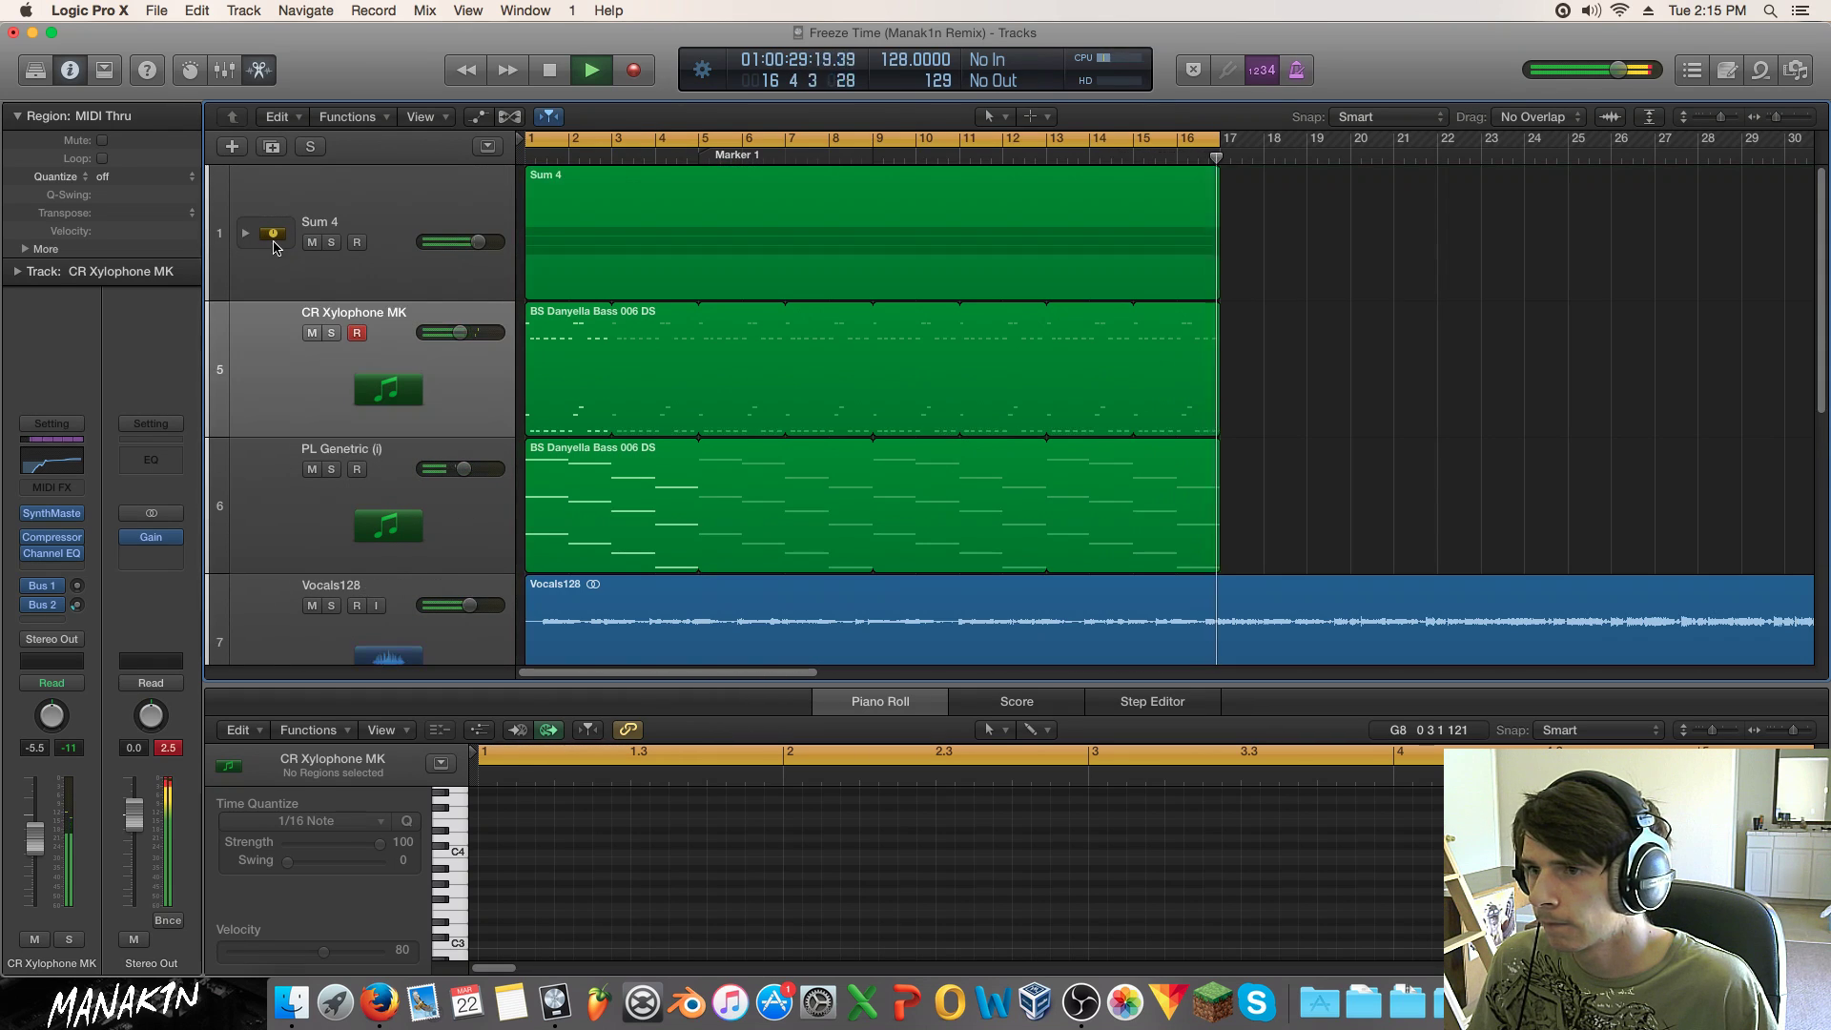
left_click(1188, 156)
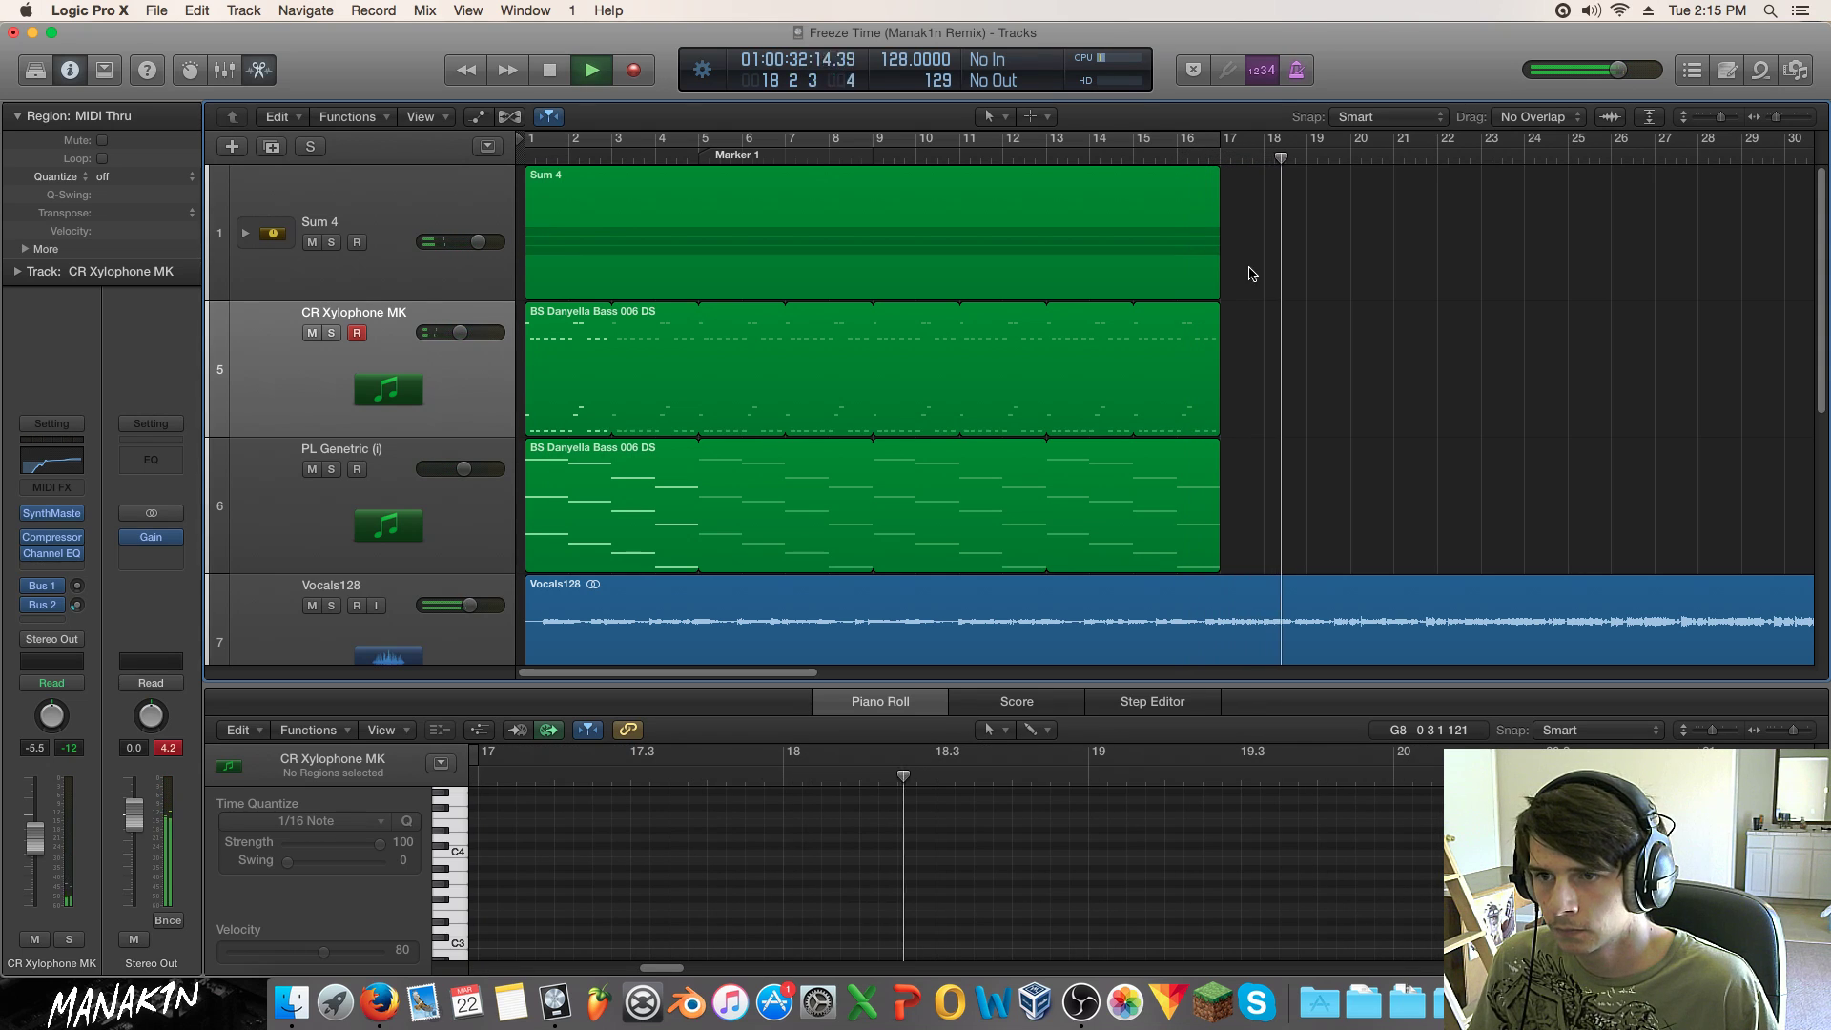
left_click(1545, 158)
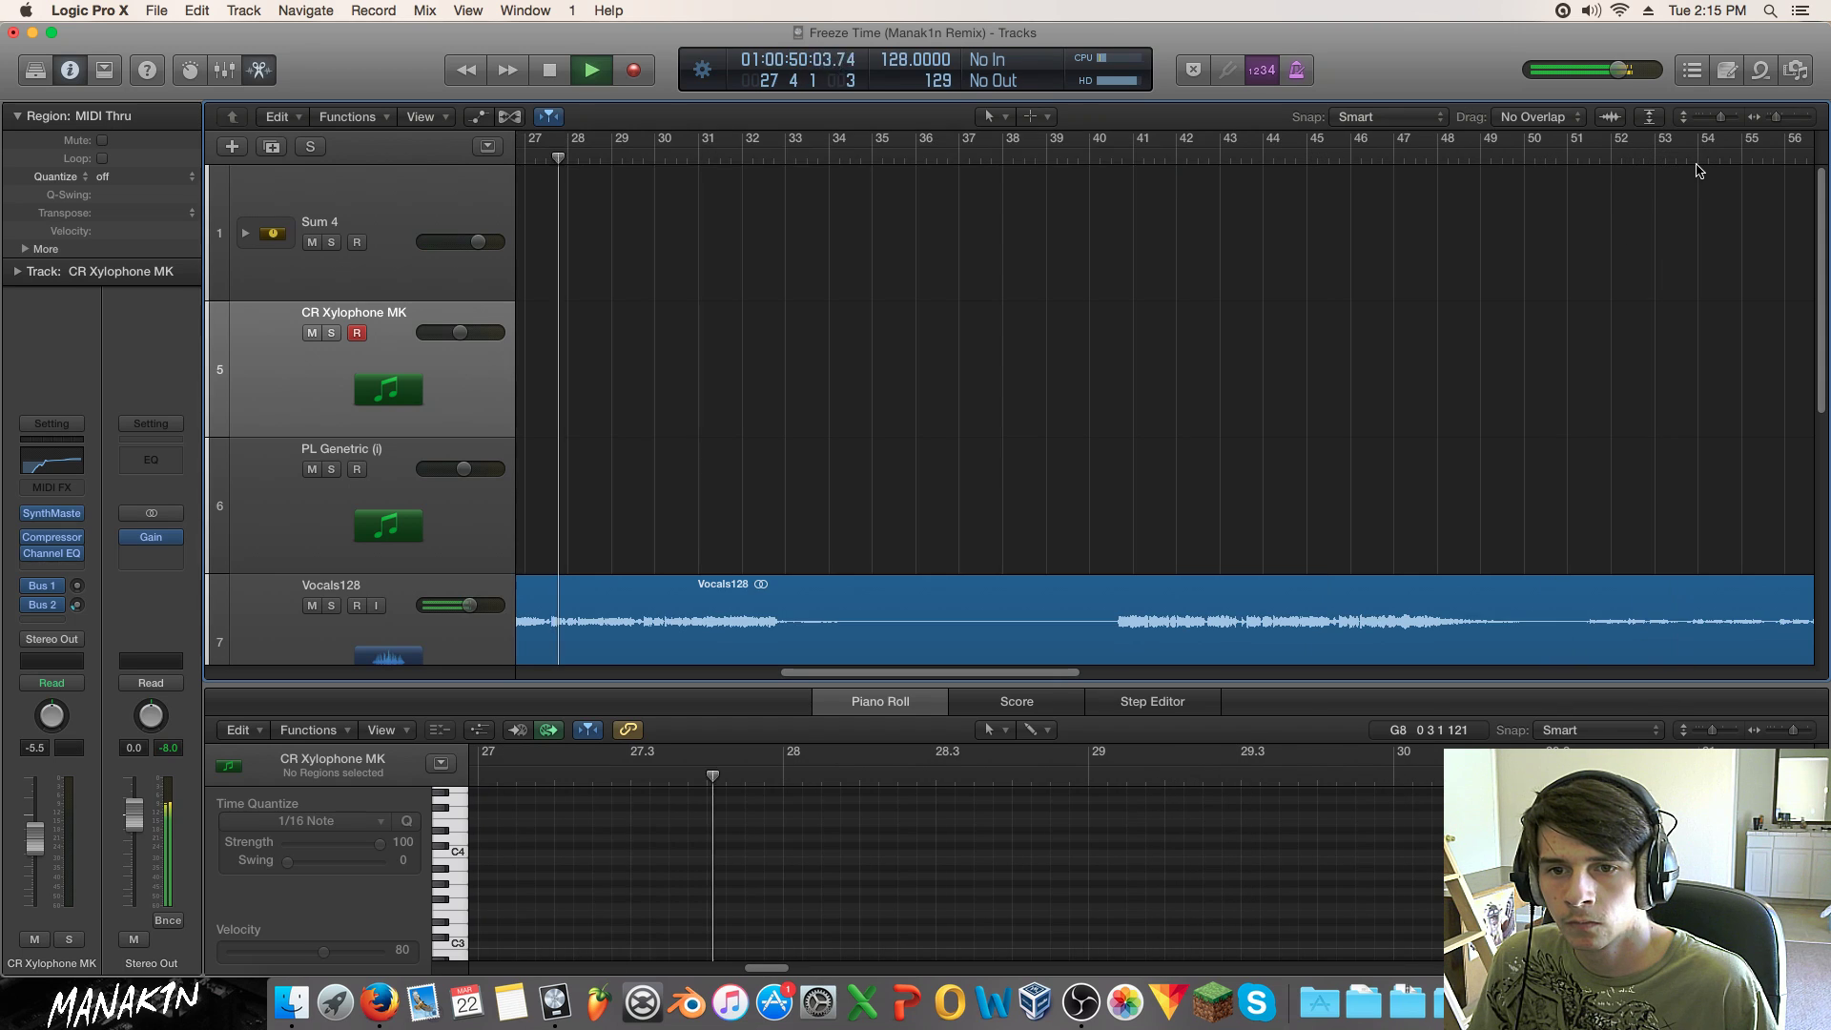
left_click_drag(958, 673, 756, 672)
left_click_drag(1779, 124, 1771, 124)
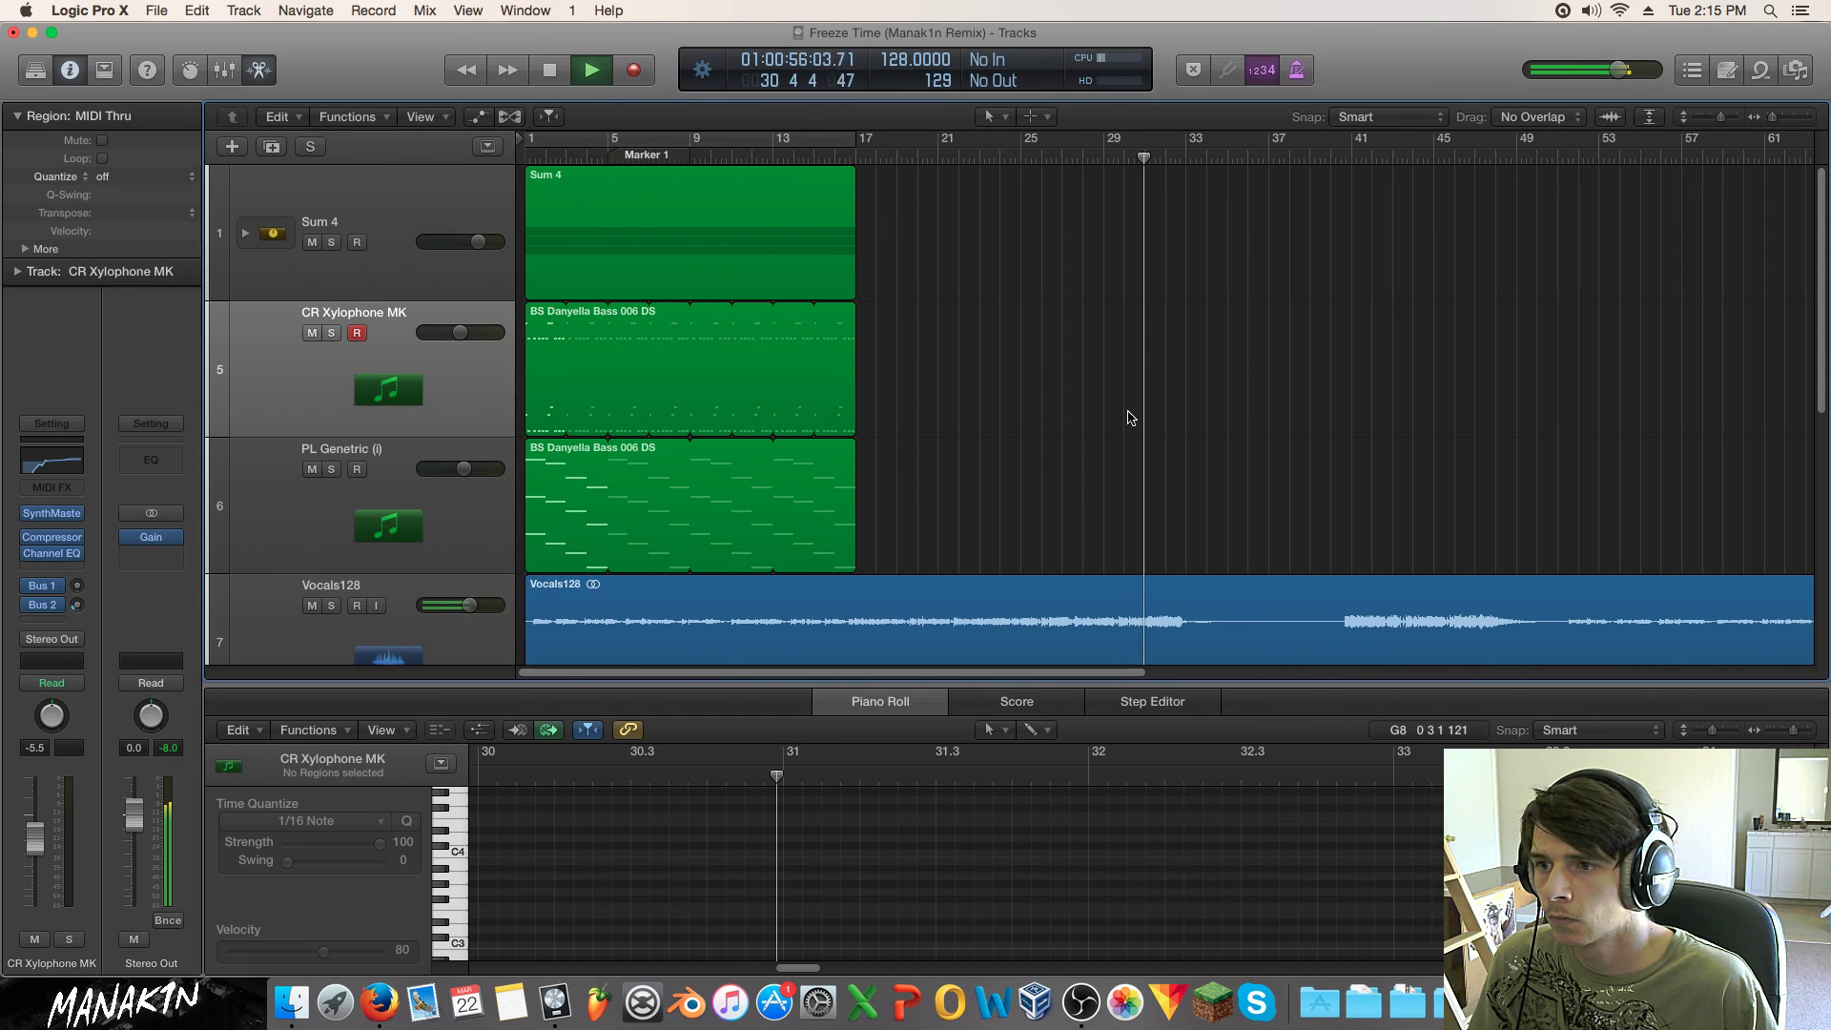
key("Return")
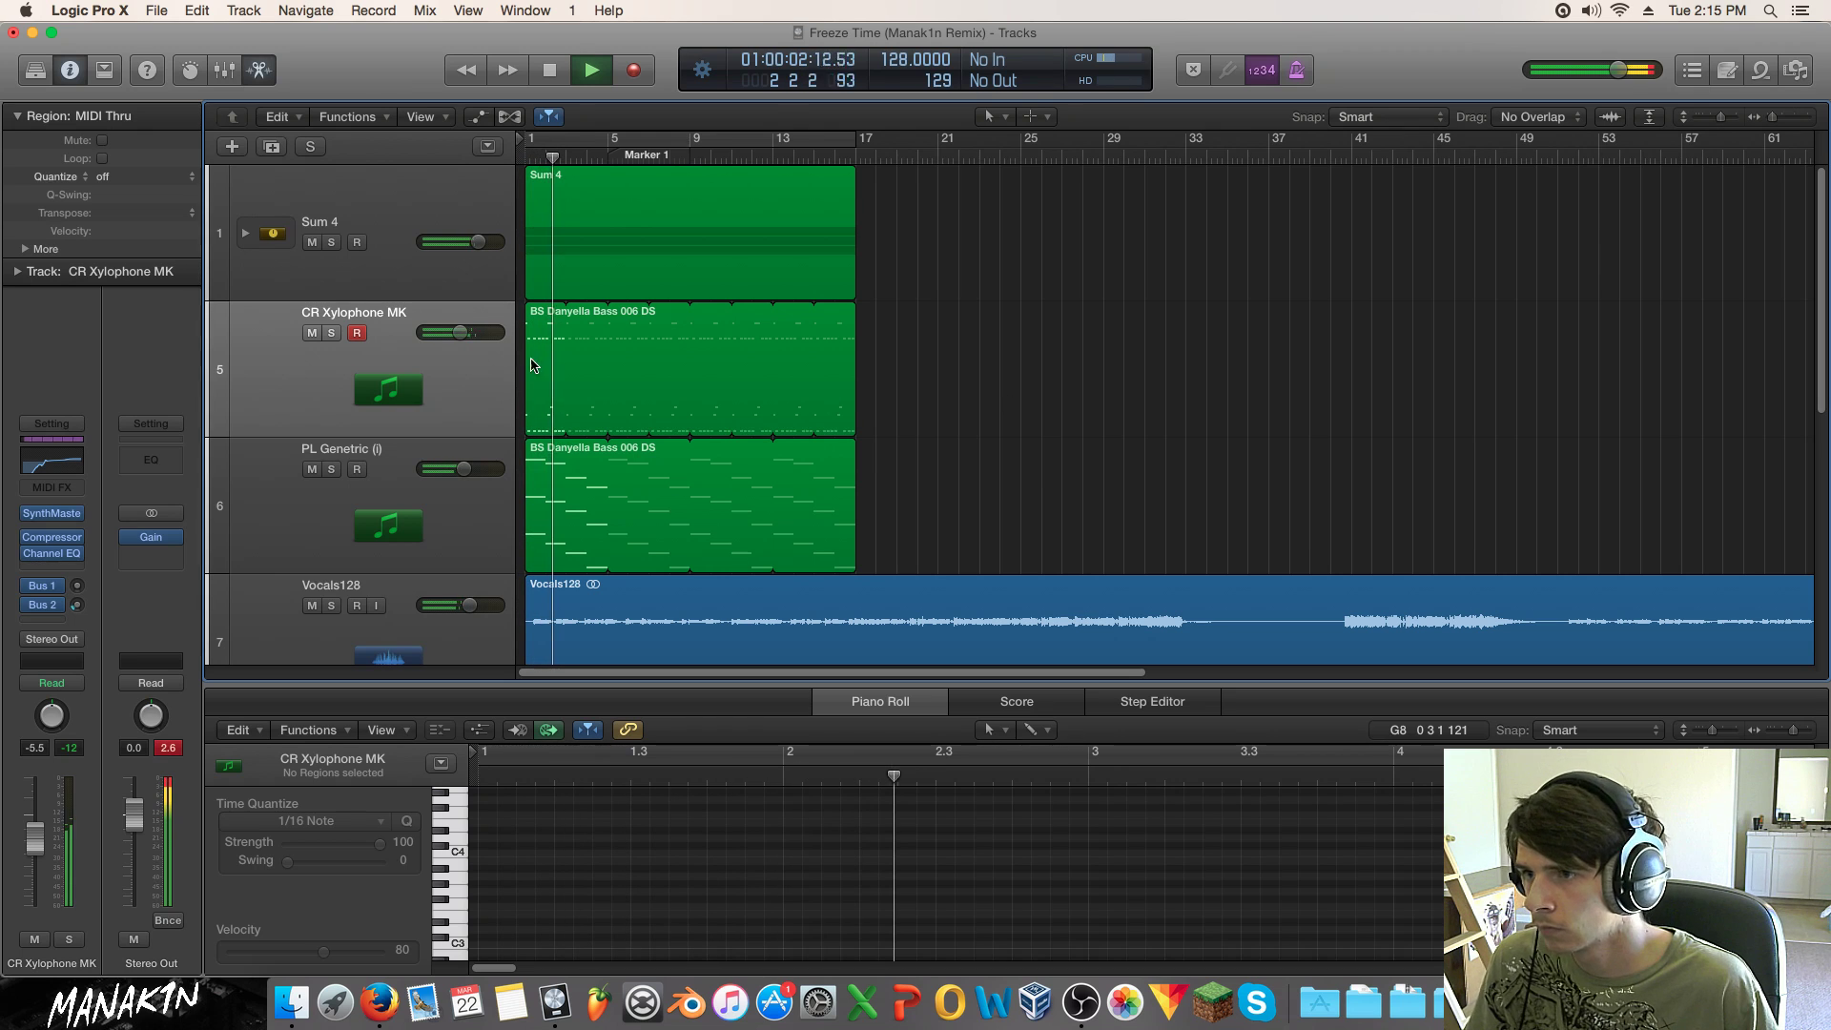
Step: Expand the Sum 4 stack and select a BS Danyella Bass chord track
left_click(330, 244)
left_click(341, 208)
left_click(245, 233)
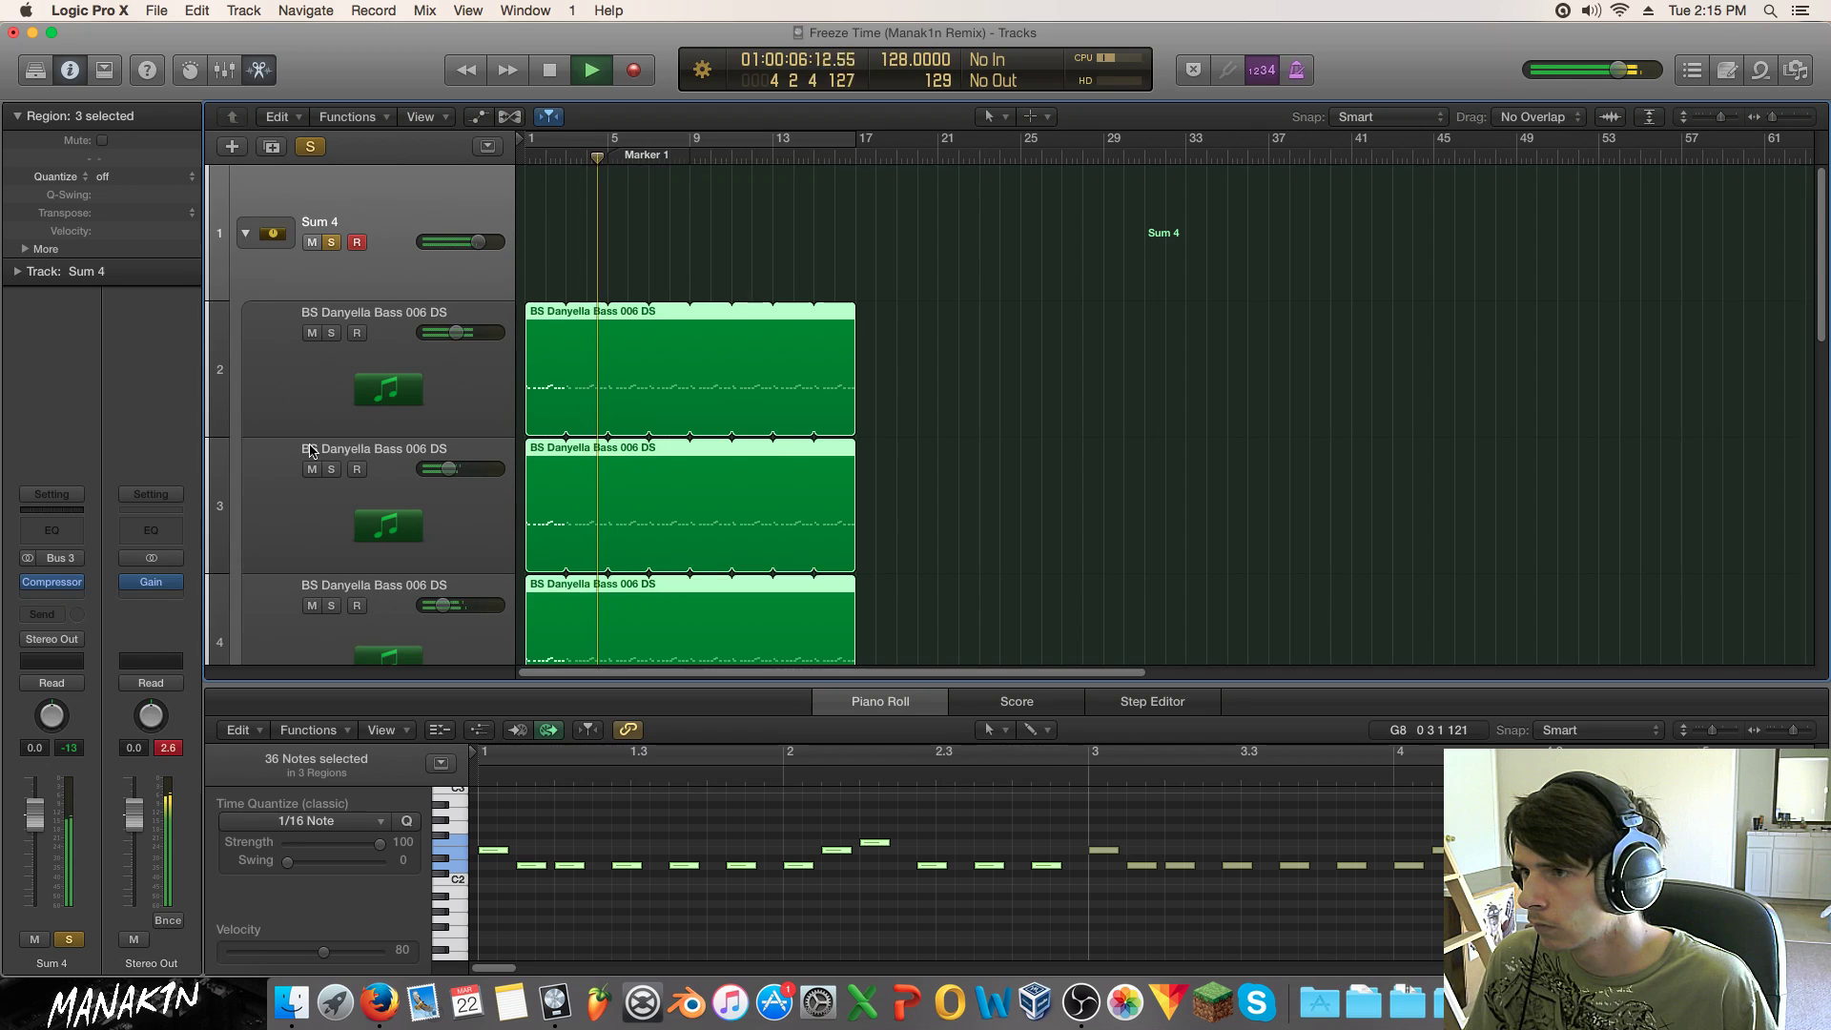
left_click(291, 398)
left_click(374, 555)
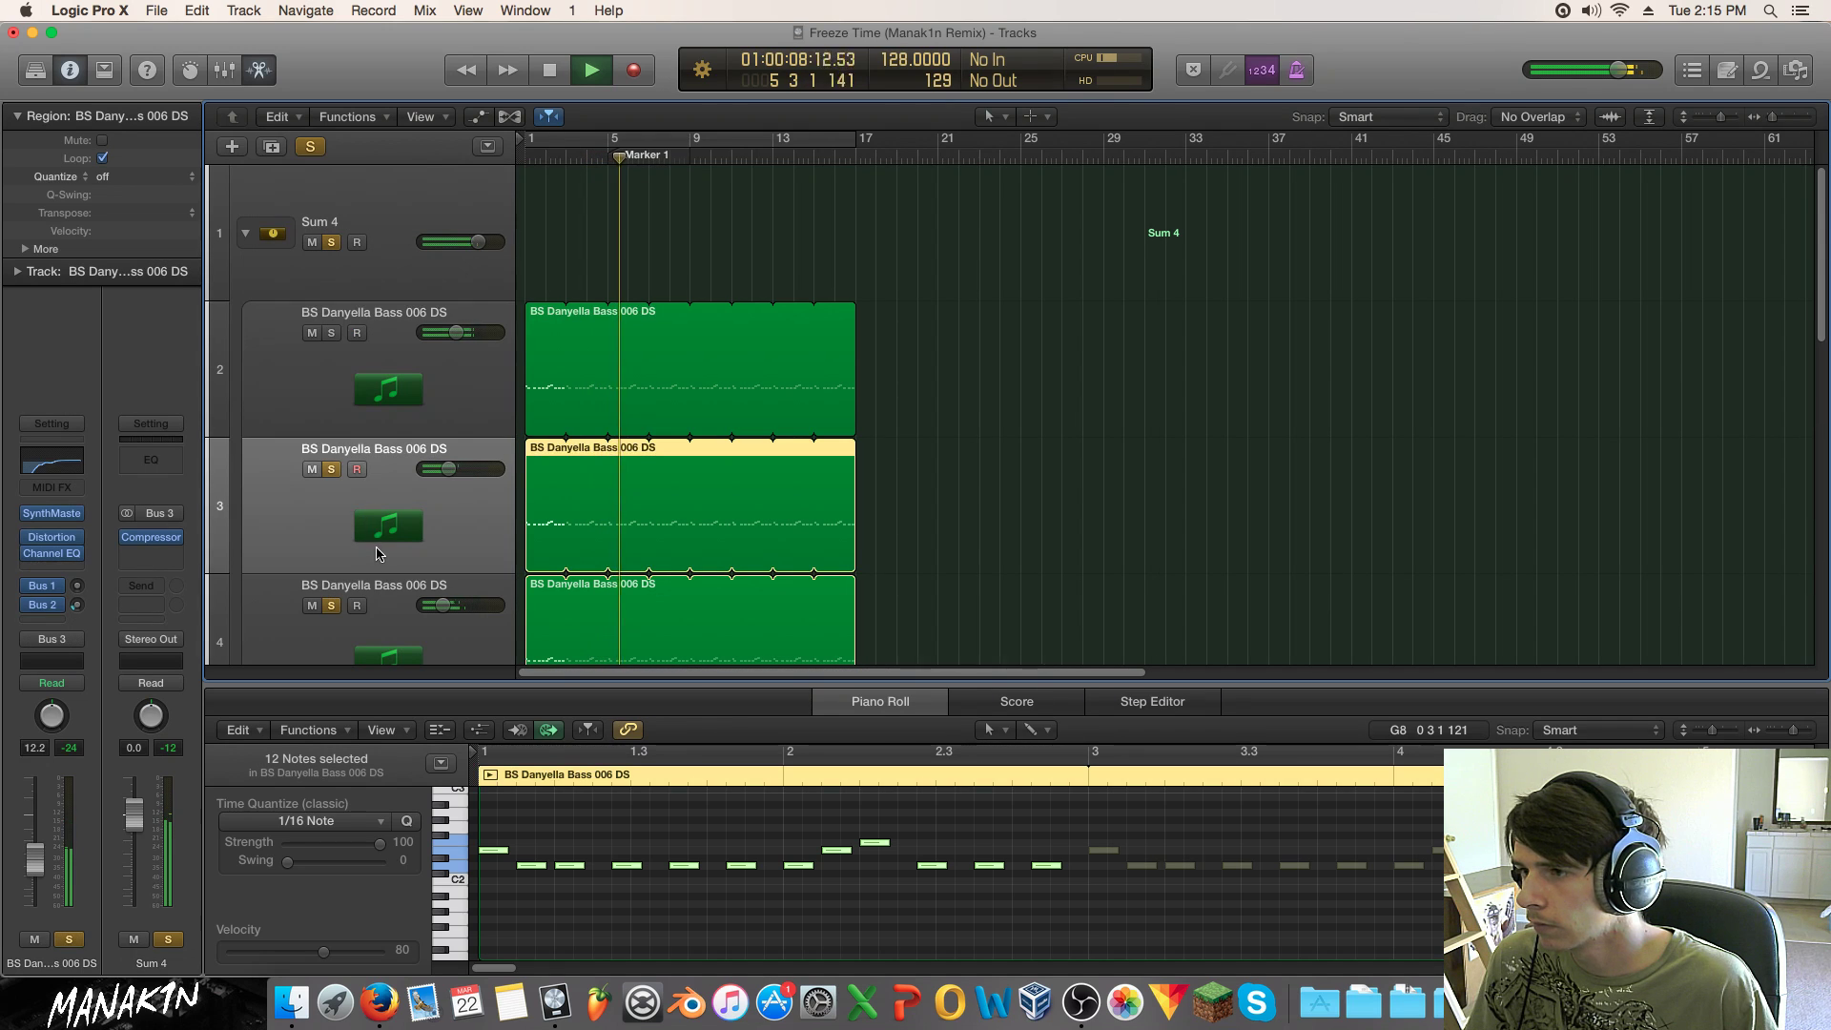
left_click(331, 242)
scroll(396, 486, "down", 4)
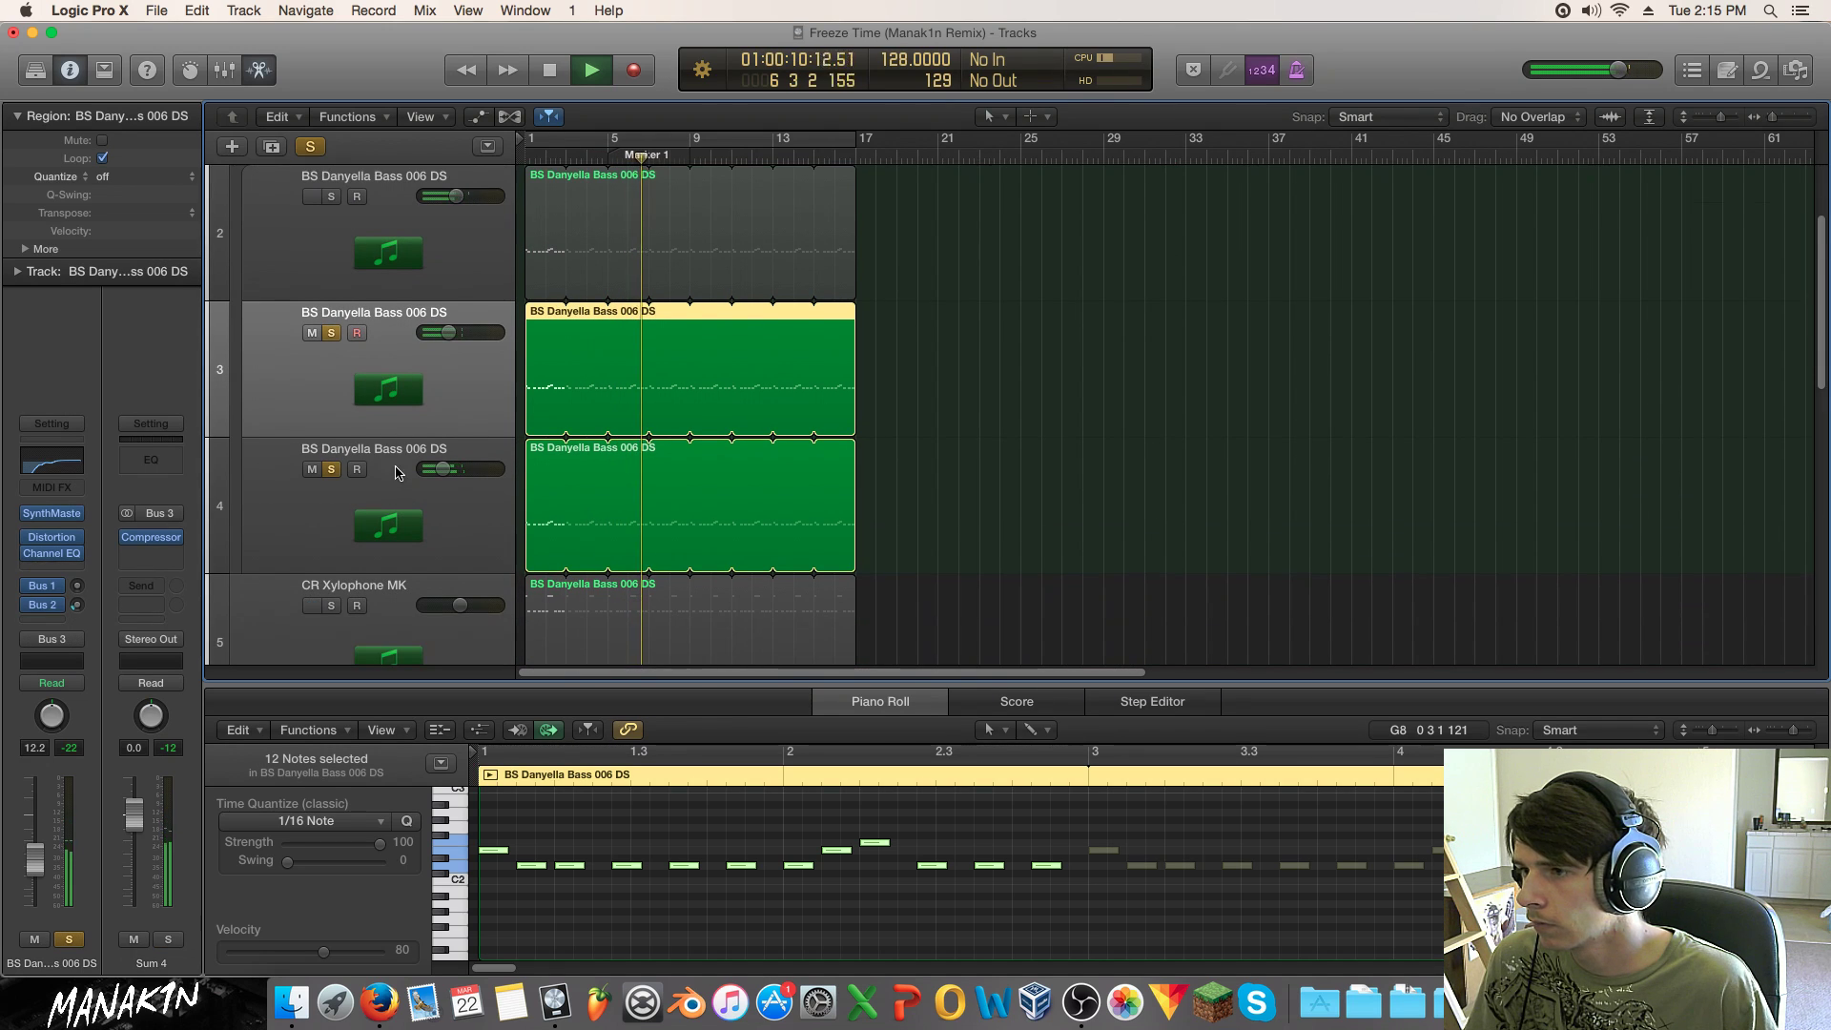
Step: Carve a narrow Channel EQ cut at 1320 Hz, -19.5 dB, Q 0.13, comparing it bypassed
left_click(60, 553)
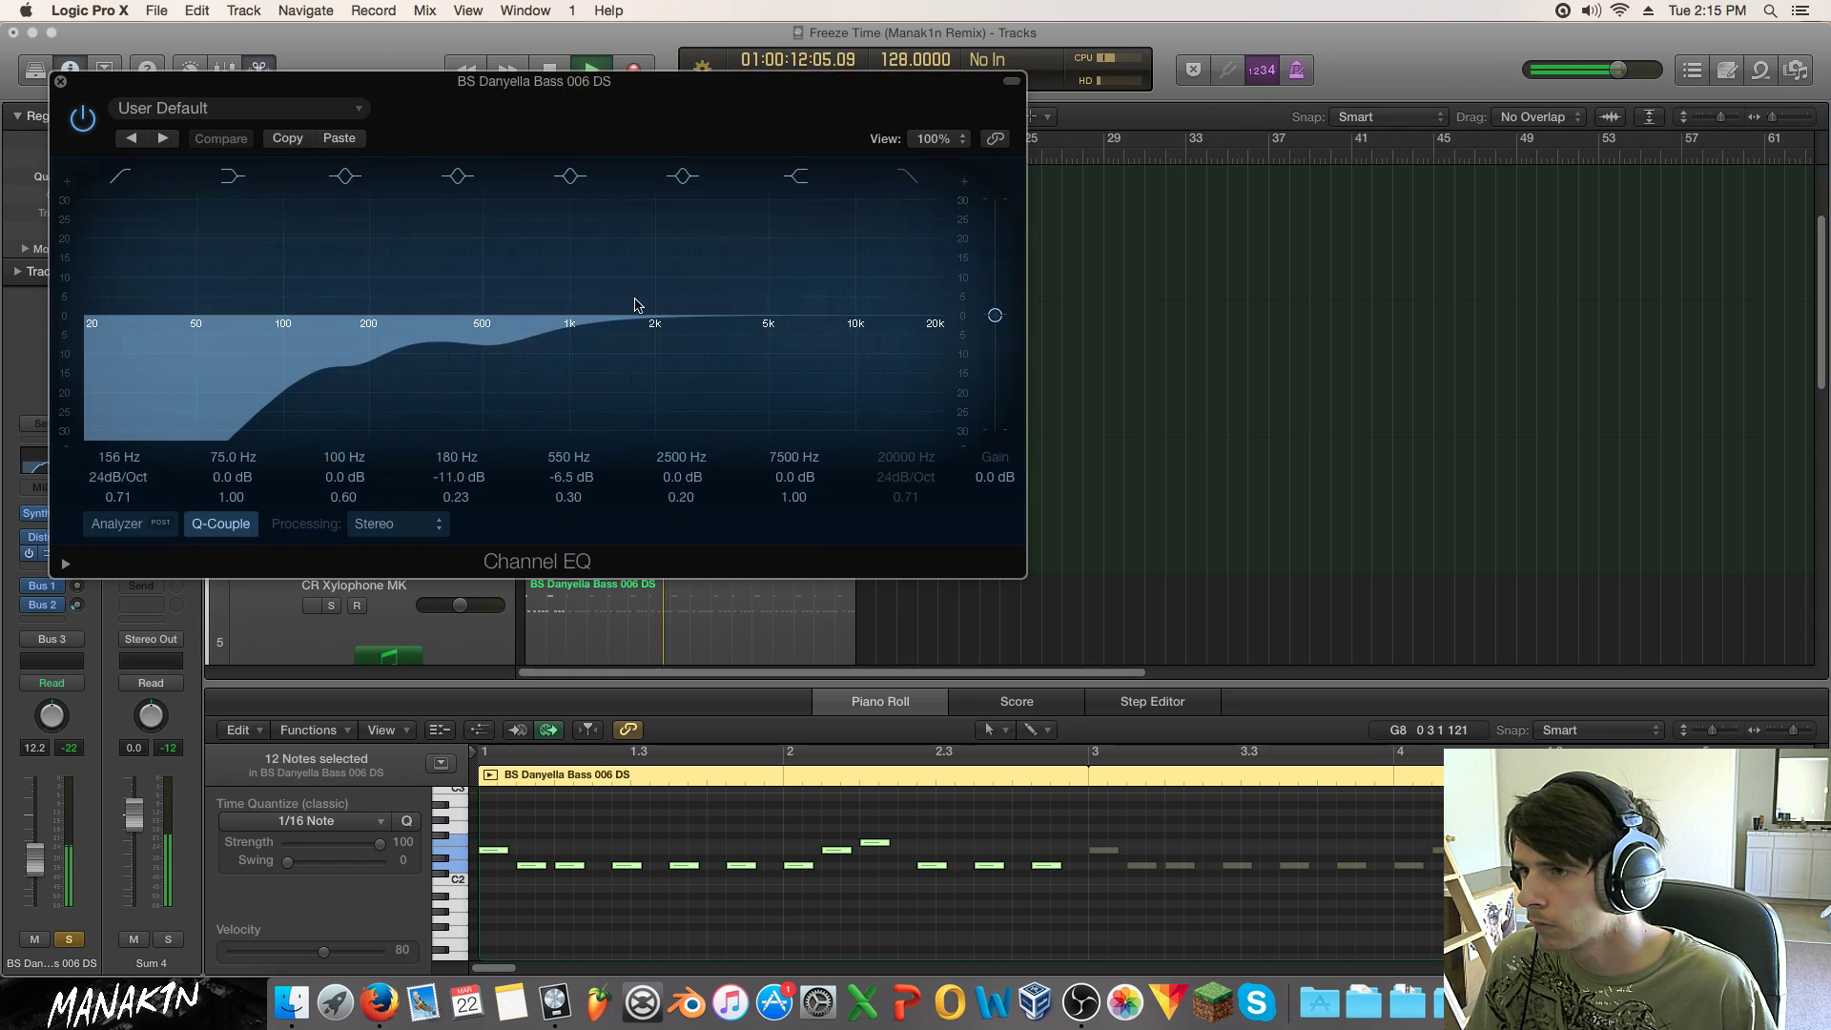
left_click_drag(702, 343, 781, 362)
mouse_move(729, 395)
left_mouse_down()
mouse_move(693, 381)
mouse_move(624, 268)
mouse_move(611, 488)
mouse_move(690, 423)
mouse_move(787, 429)
mouse_move(711, 425)
left_mouse_up()
left_click_drag(685, 82, 1252, 90)
left_click_drag(1268, 424, 1202, 408)
left_click(1248, 185)
left_click(1248, 185)
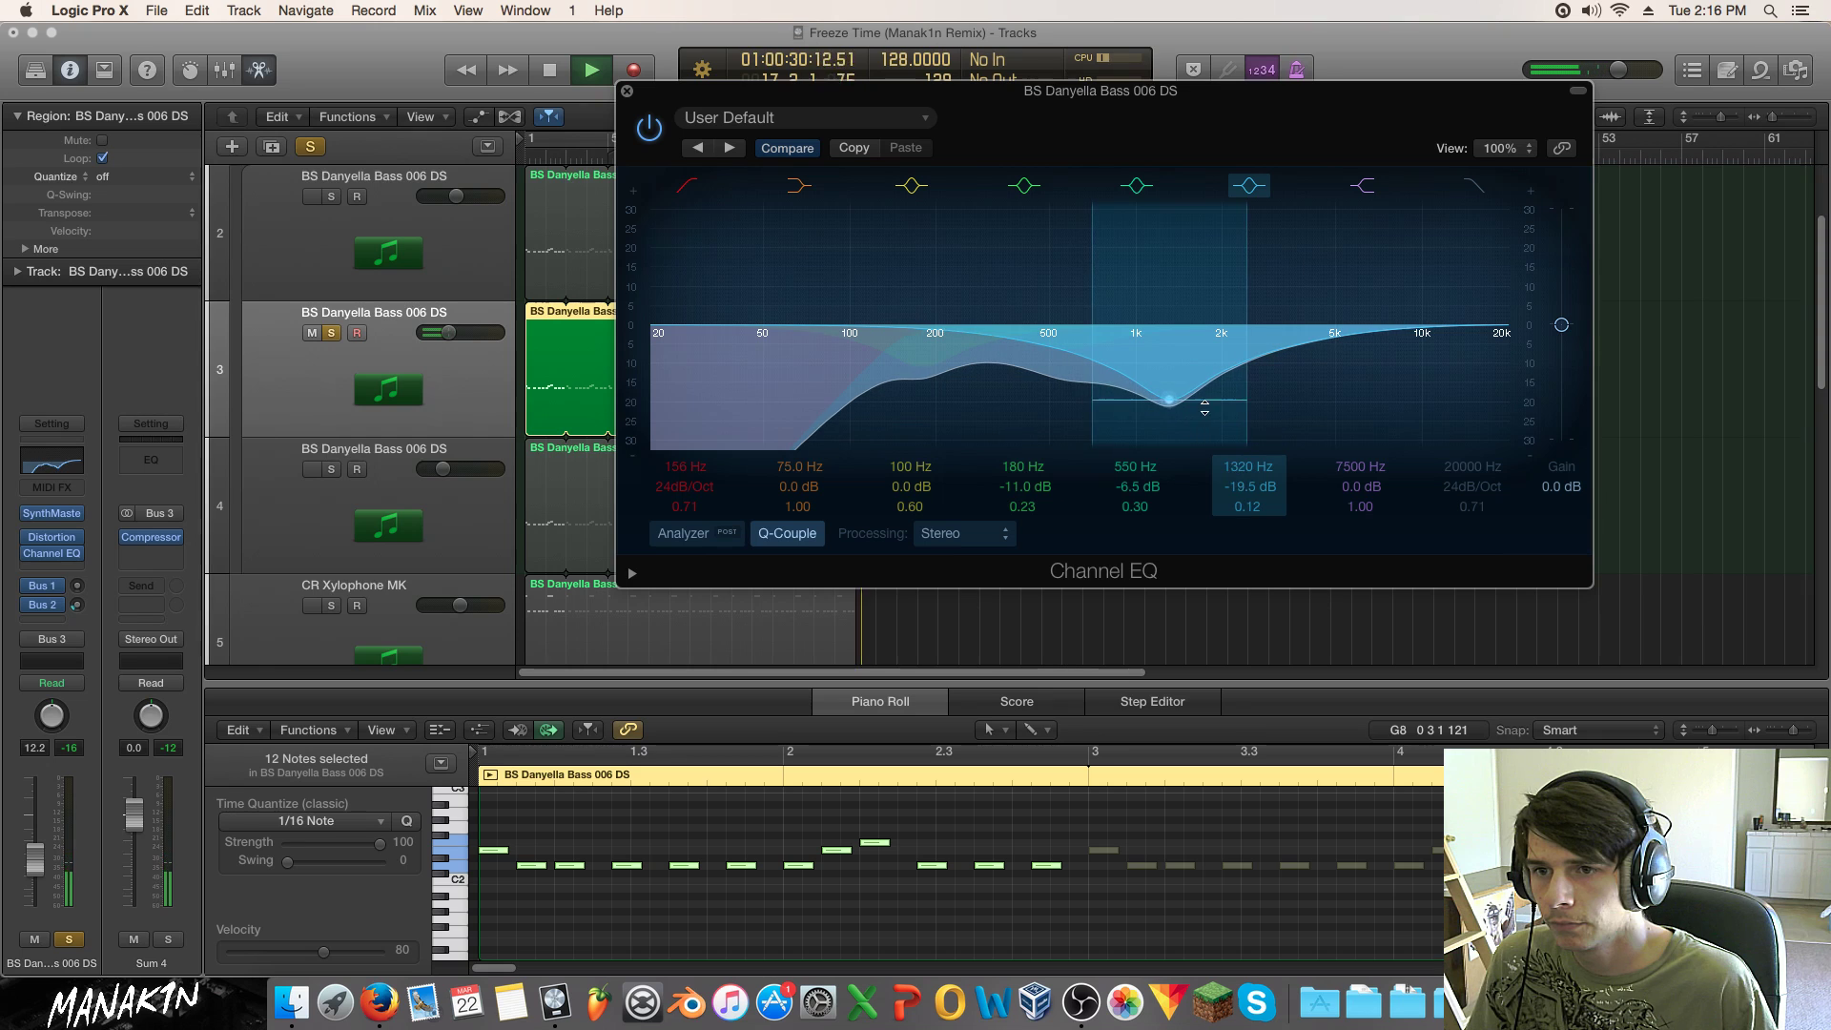
key("space")
Step: Copy this EQ curve onto the next chord track's Channel EQ and close both windows
left_click(853, 147)
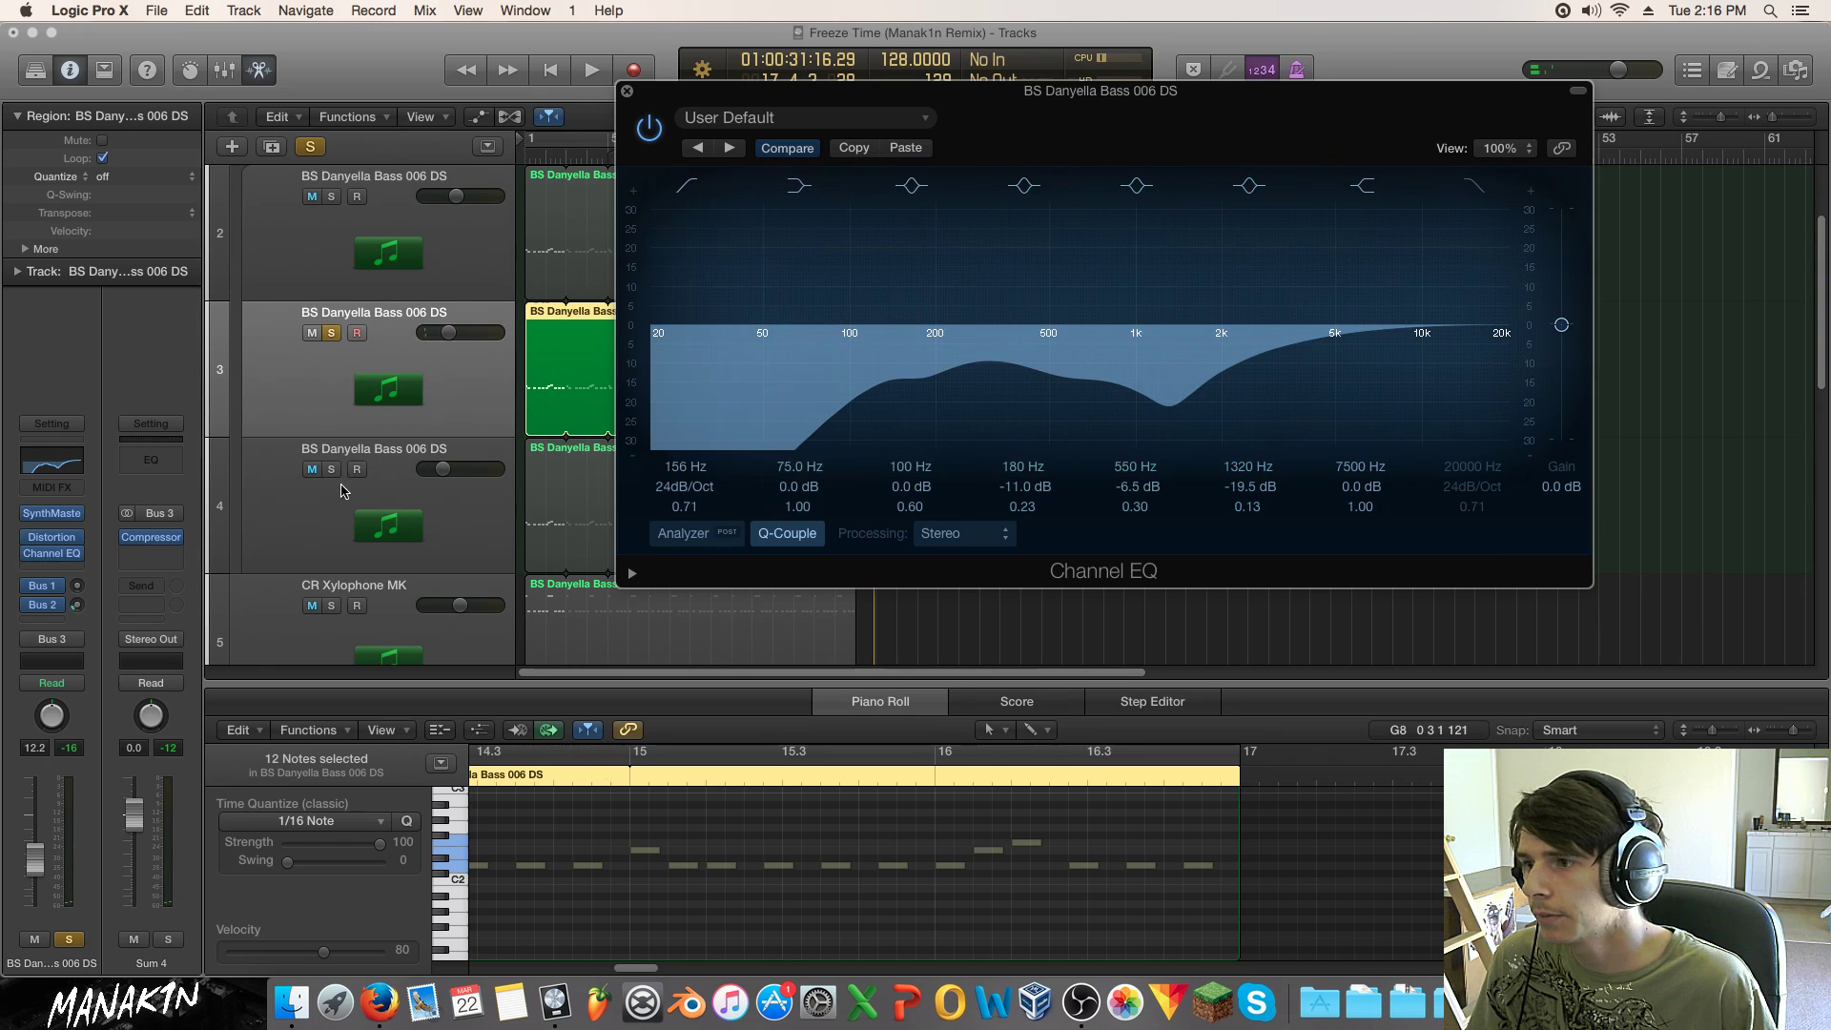
left_click(331, 470)
left_click(347, 458)
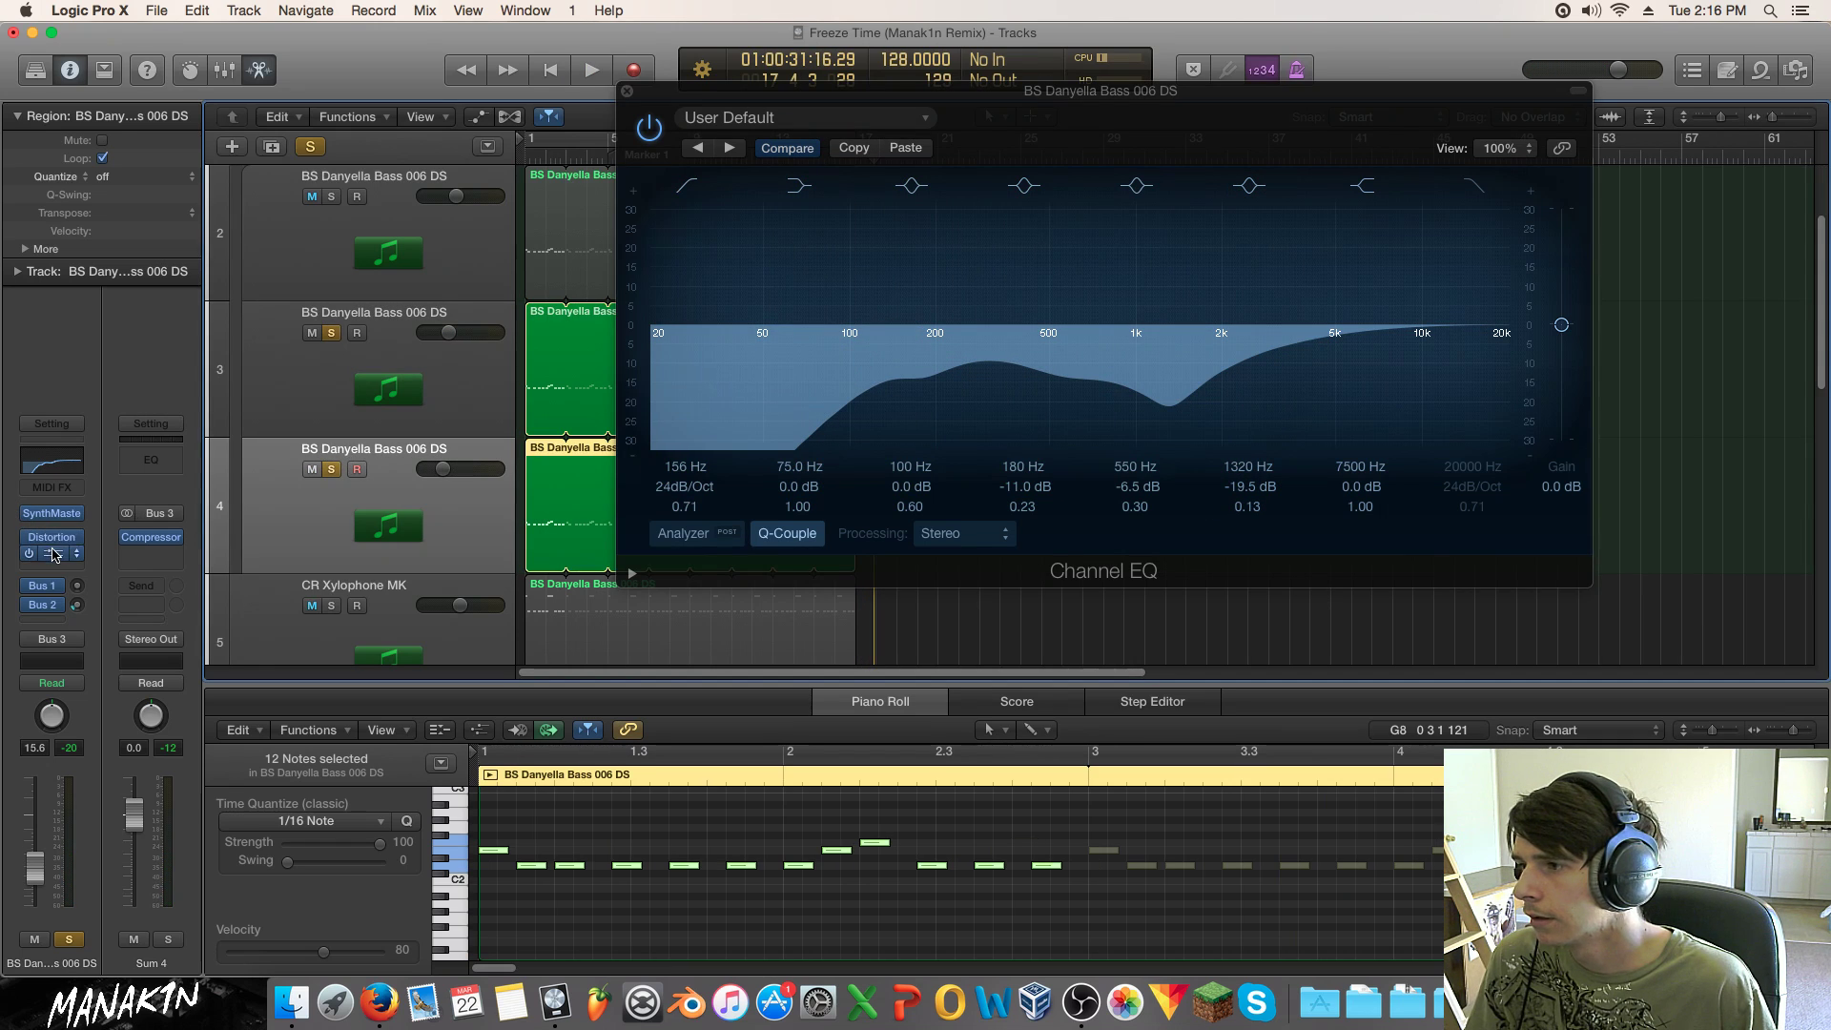
left_click(54, 555)
left_click(339, 138)
key("space")
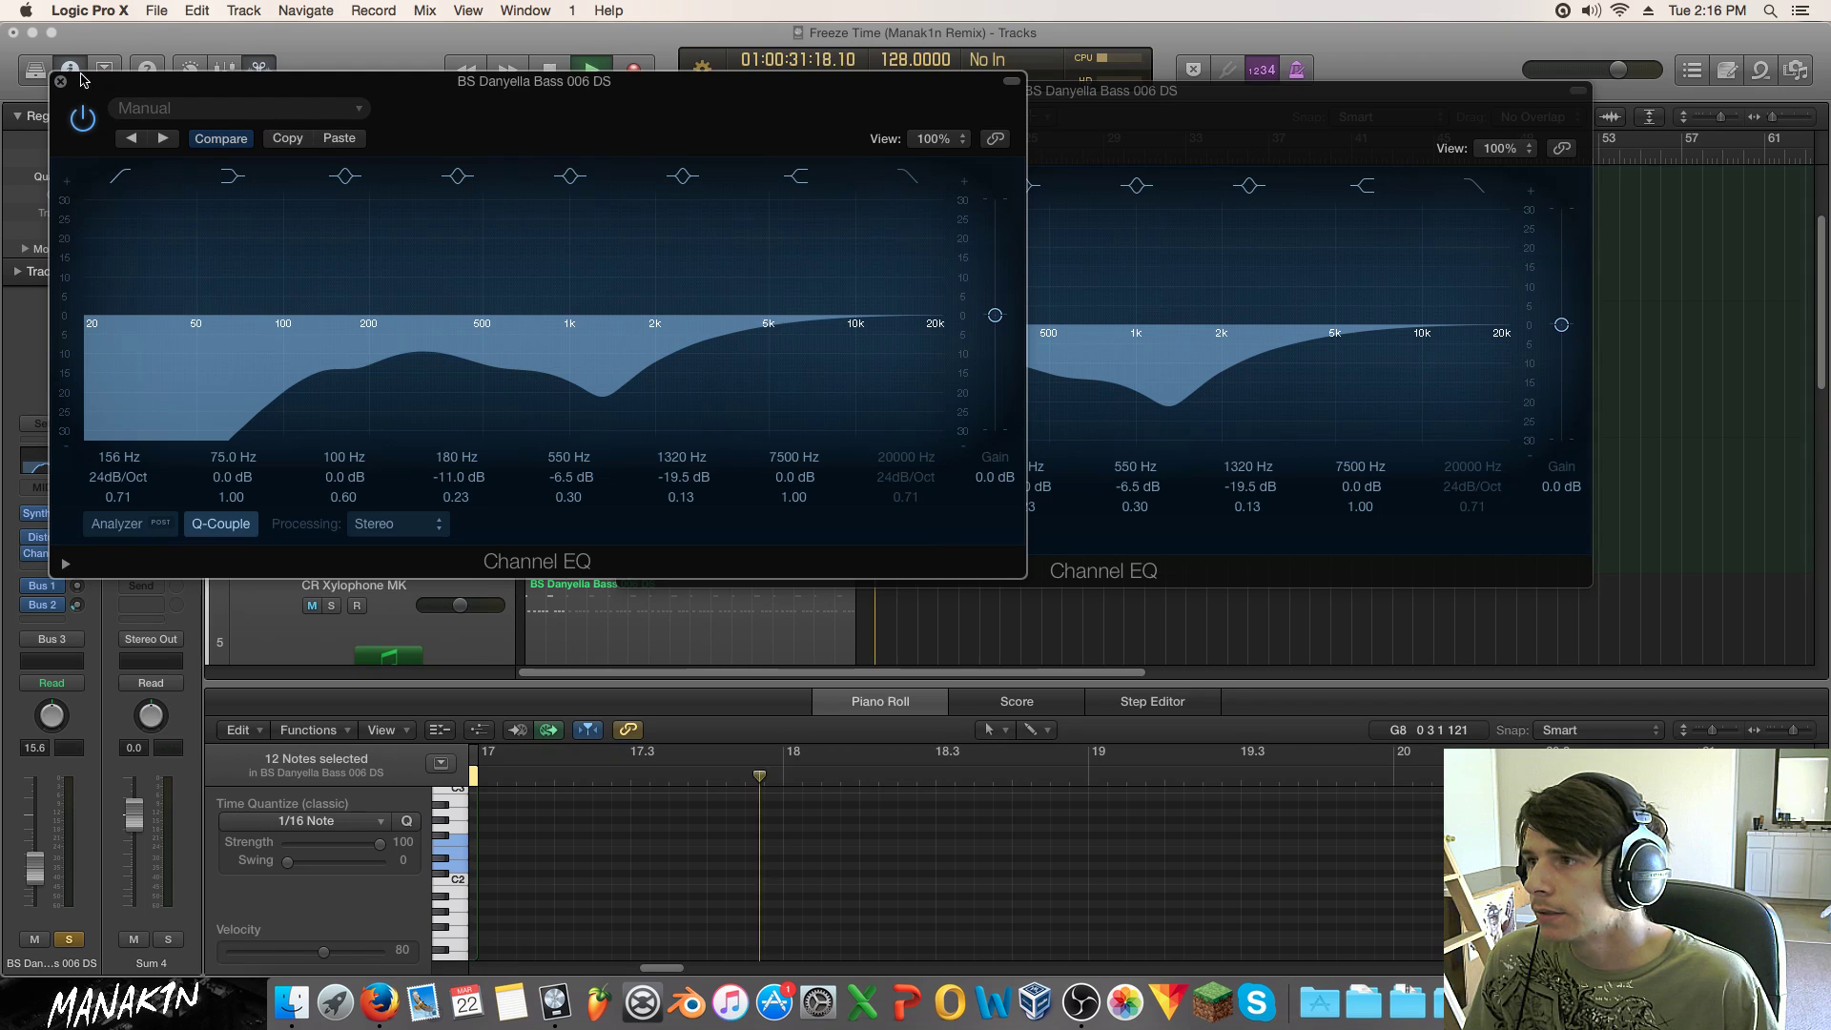
left_click(61, 83)
left_click(626, 92)
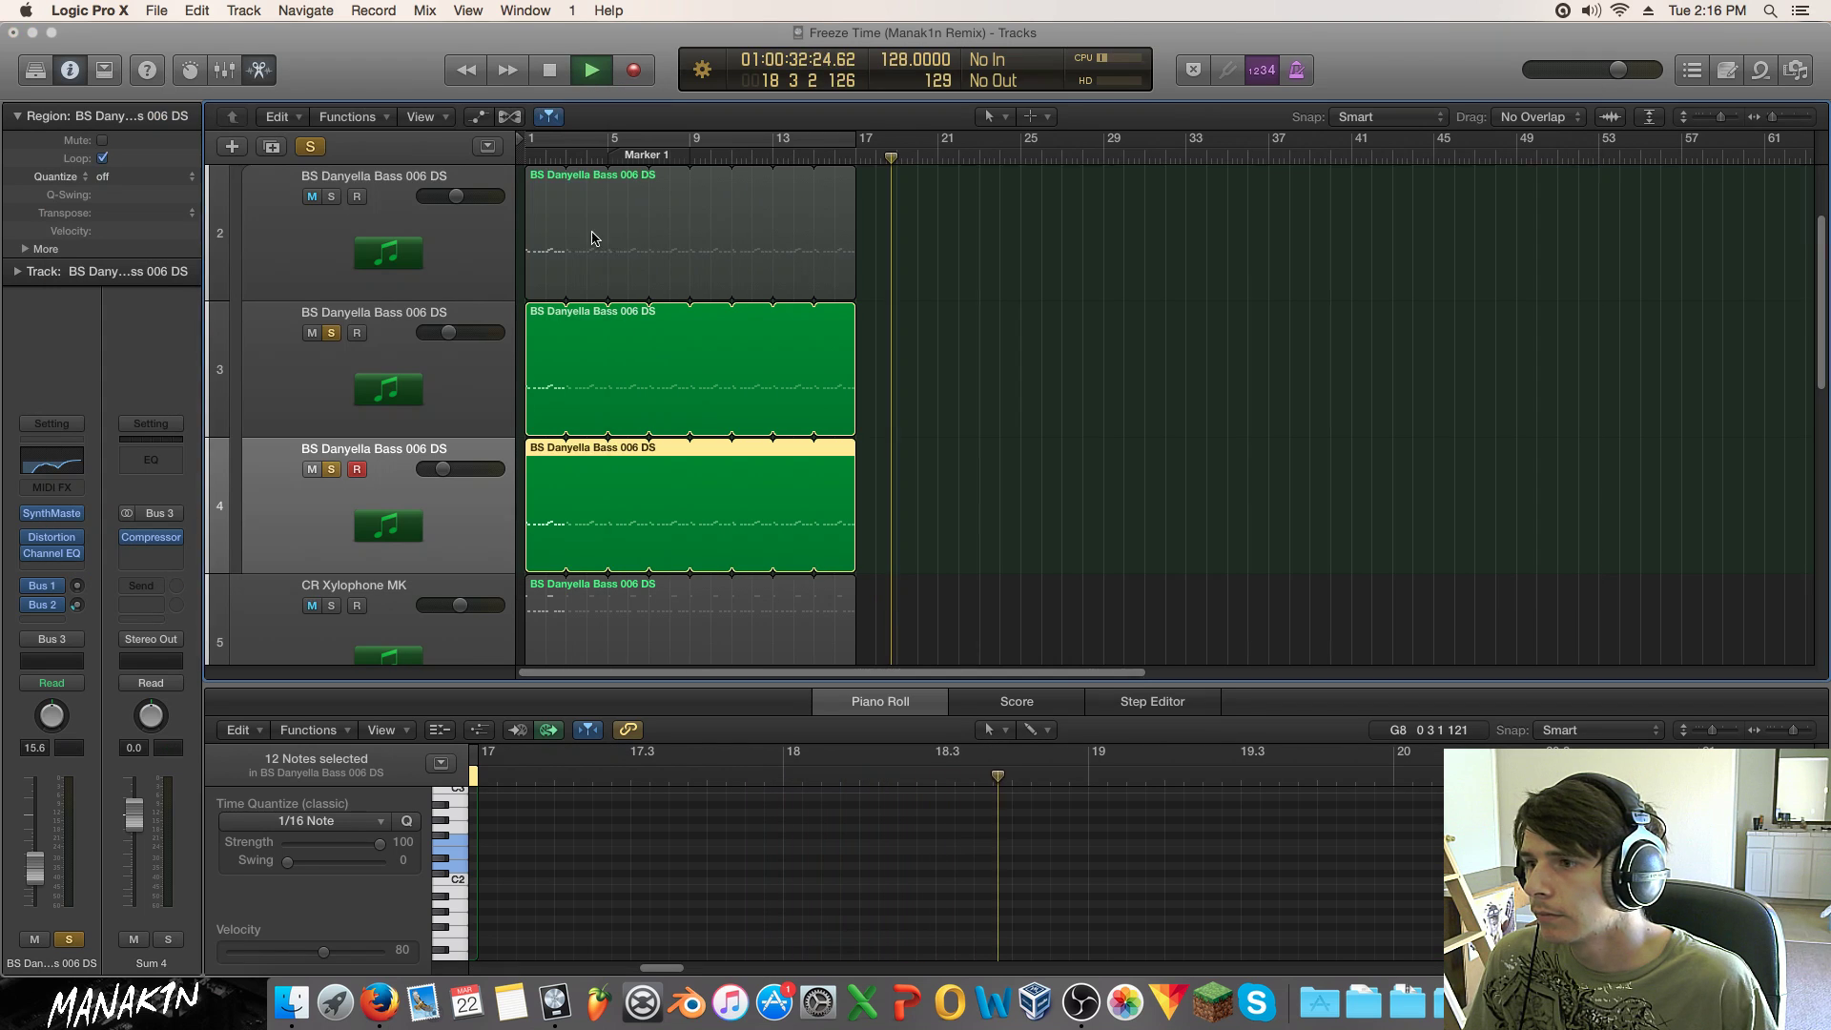
Step: Solo the first BS Danyella Bass track and notch its Channel EQ at 400 Hz, -16 dB, Q 0.20
left_click(331, 469)
left_click(331, 333)
key("Return")
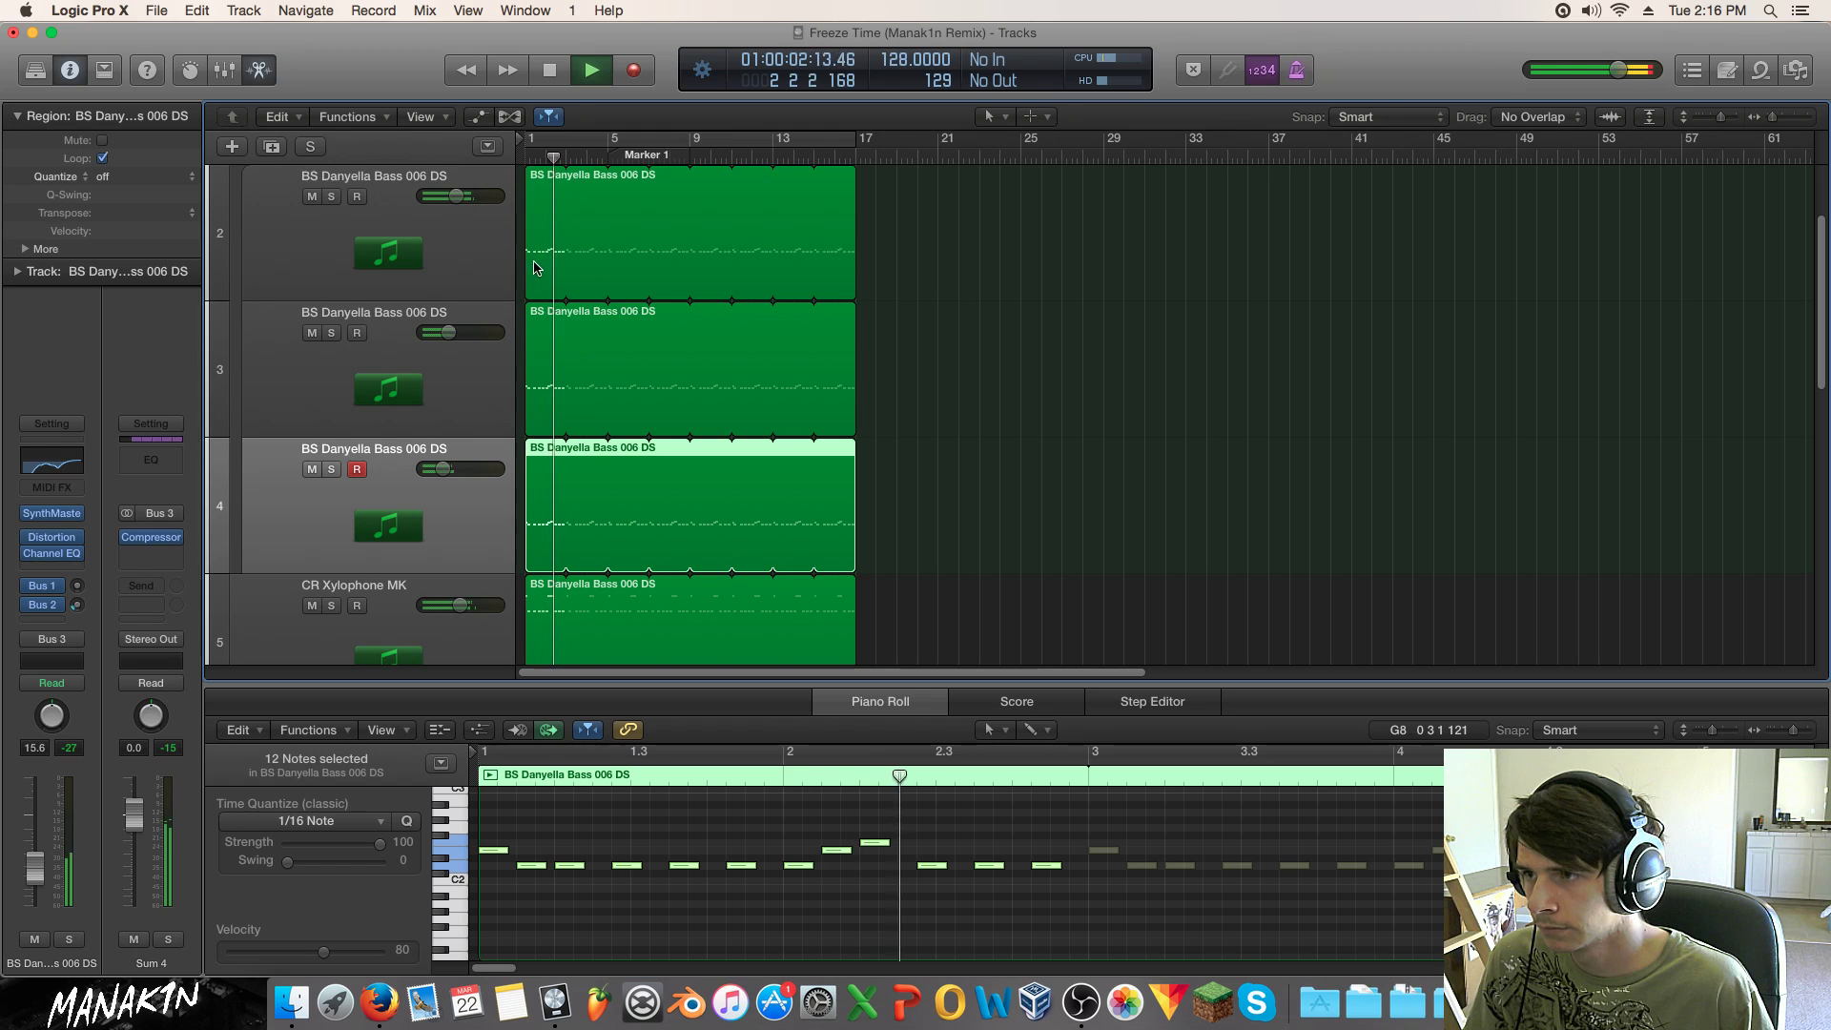
left_click(331, 196)
left_click(411, 227)
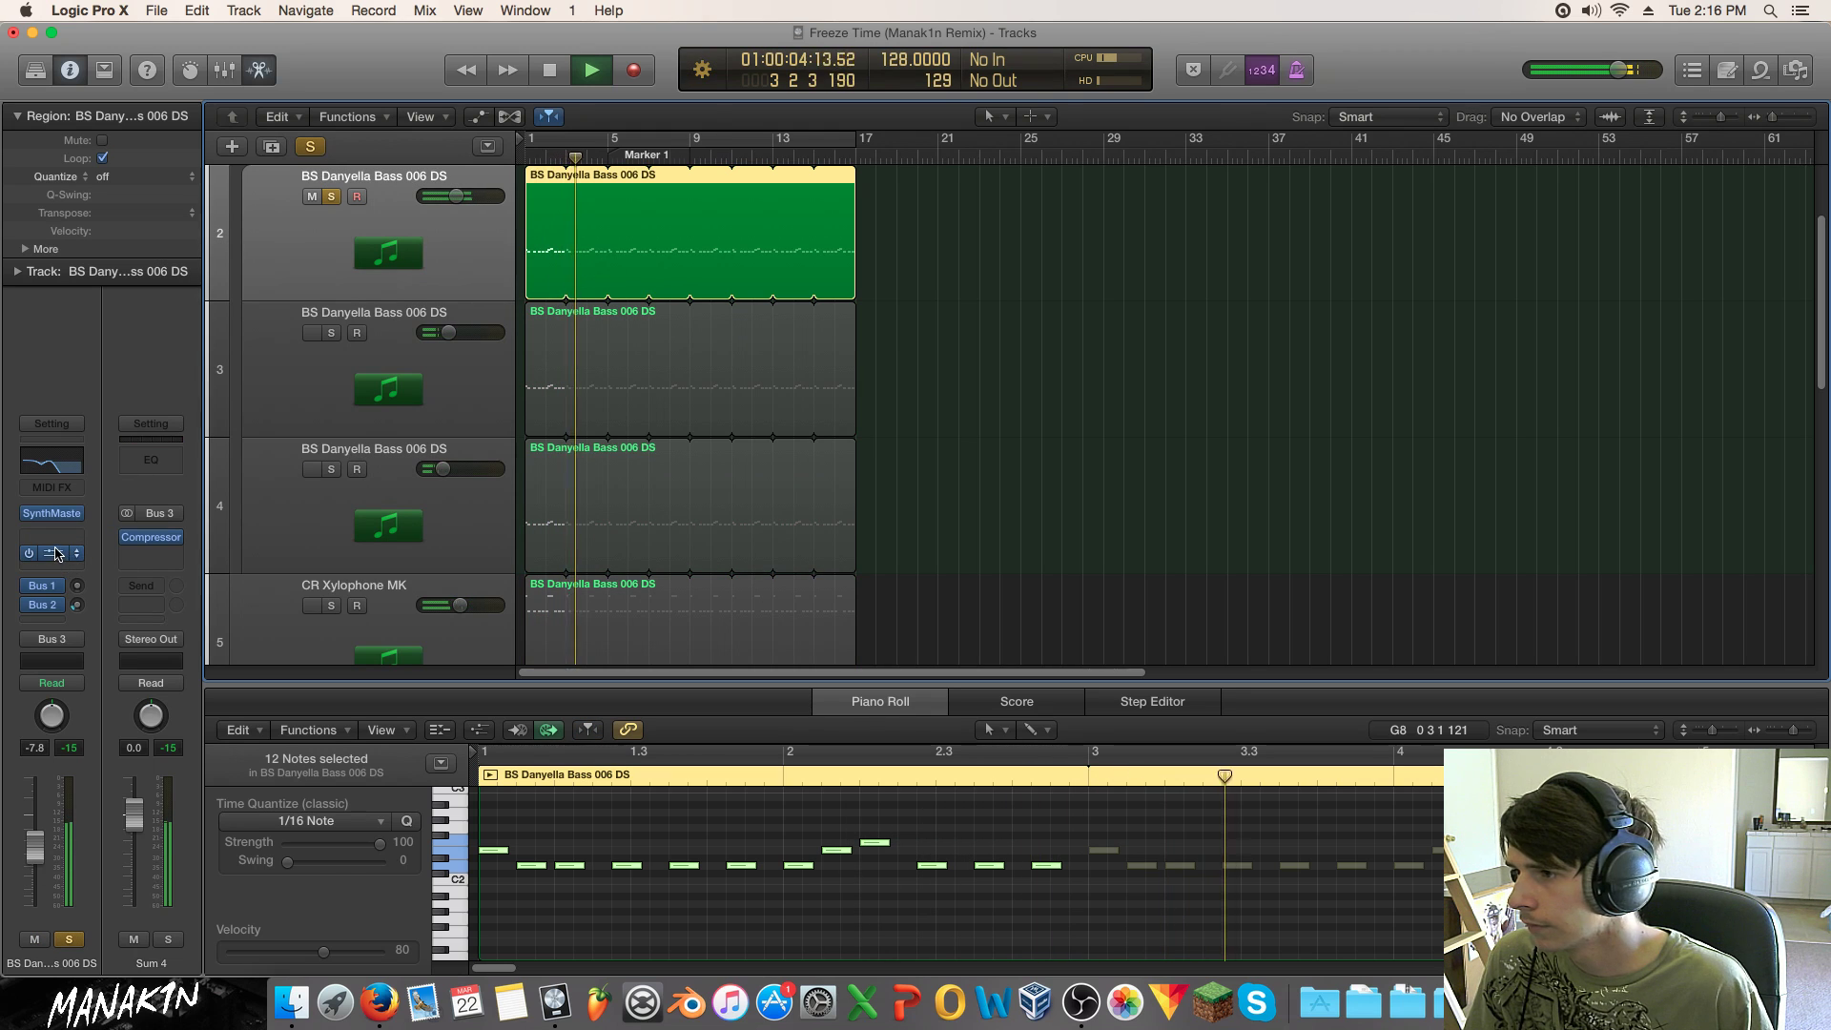
left_click(51, 461)
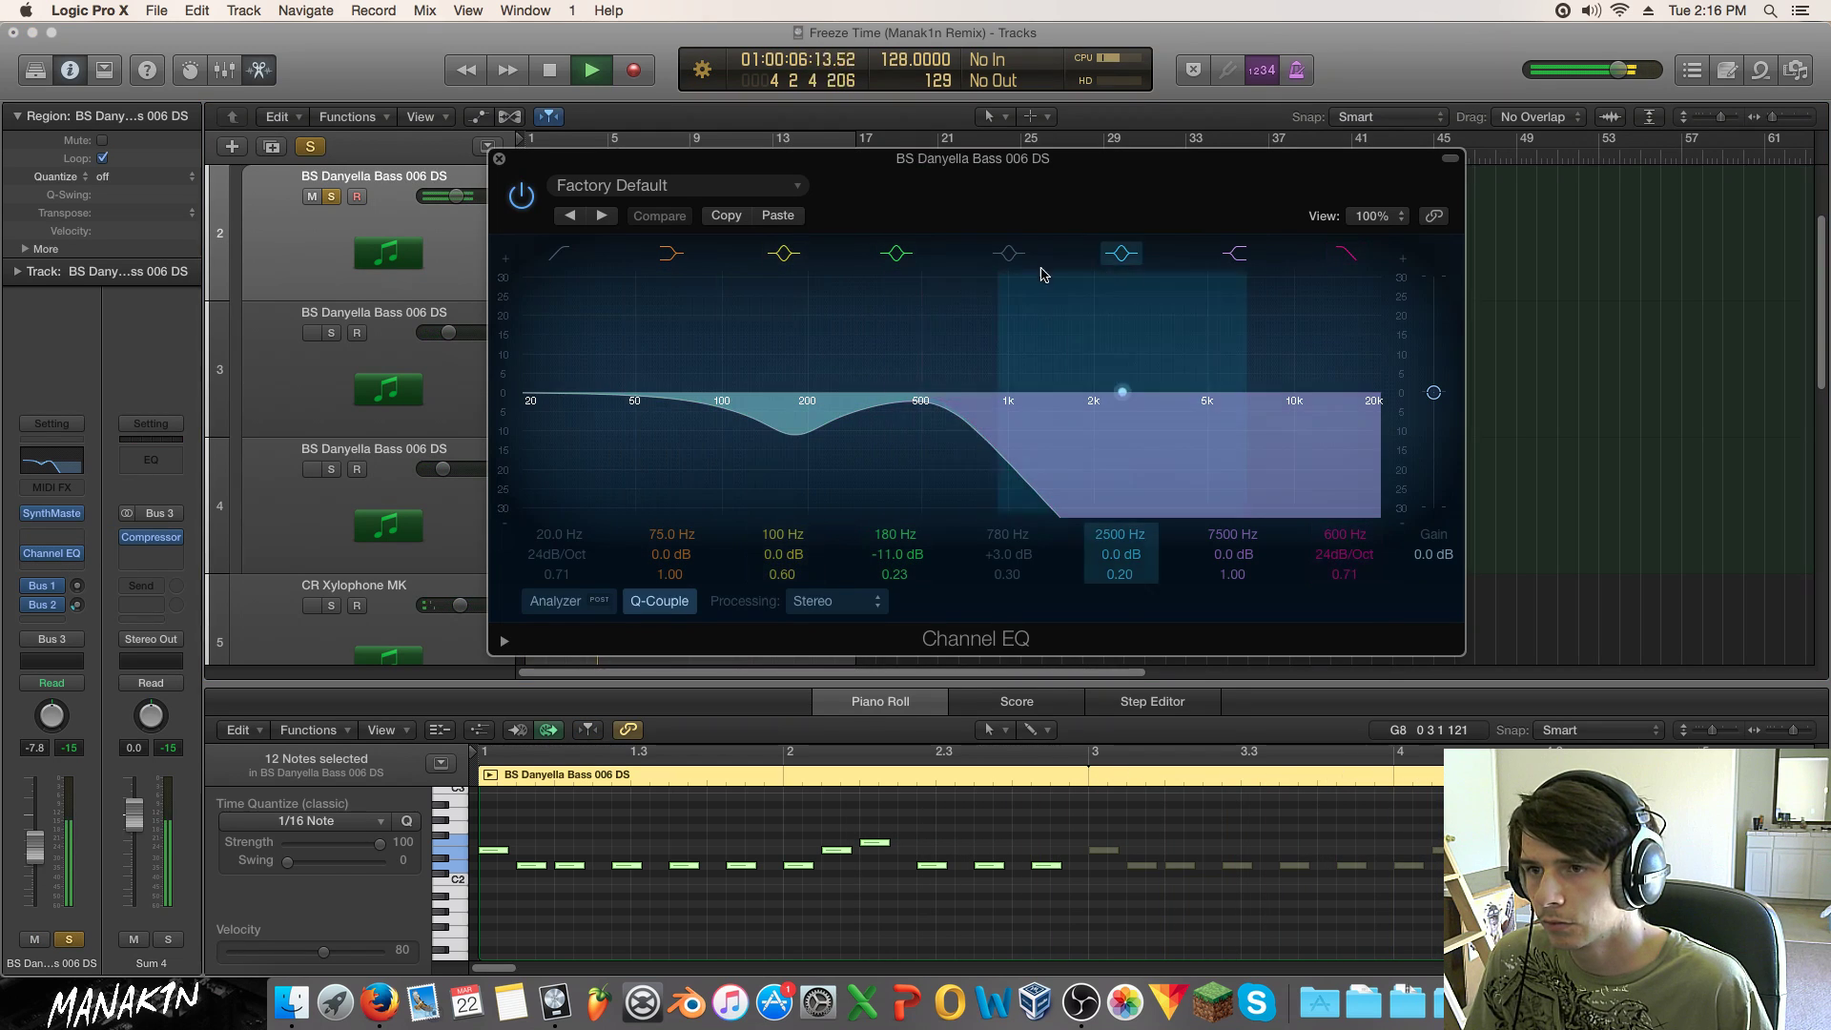
left_click_drag(1005, 270, 925, 480)
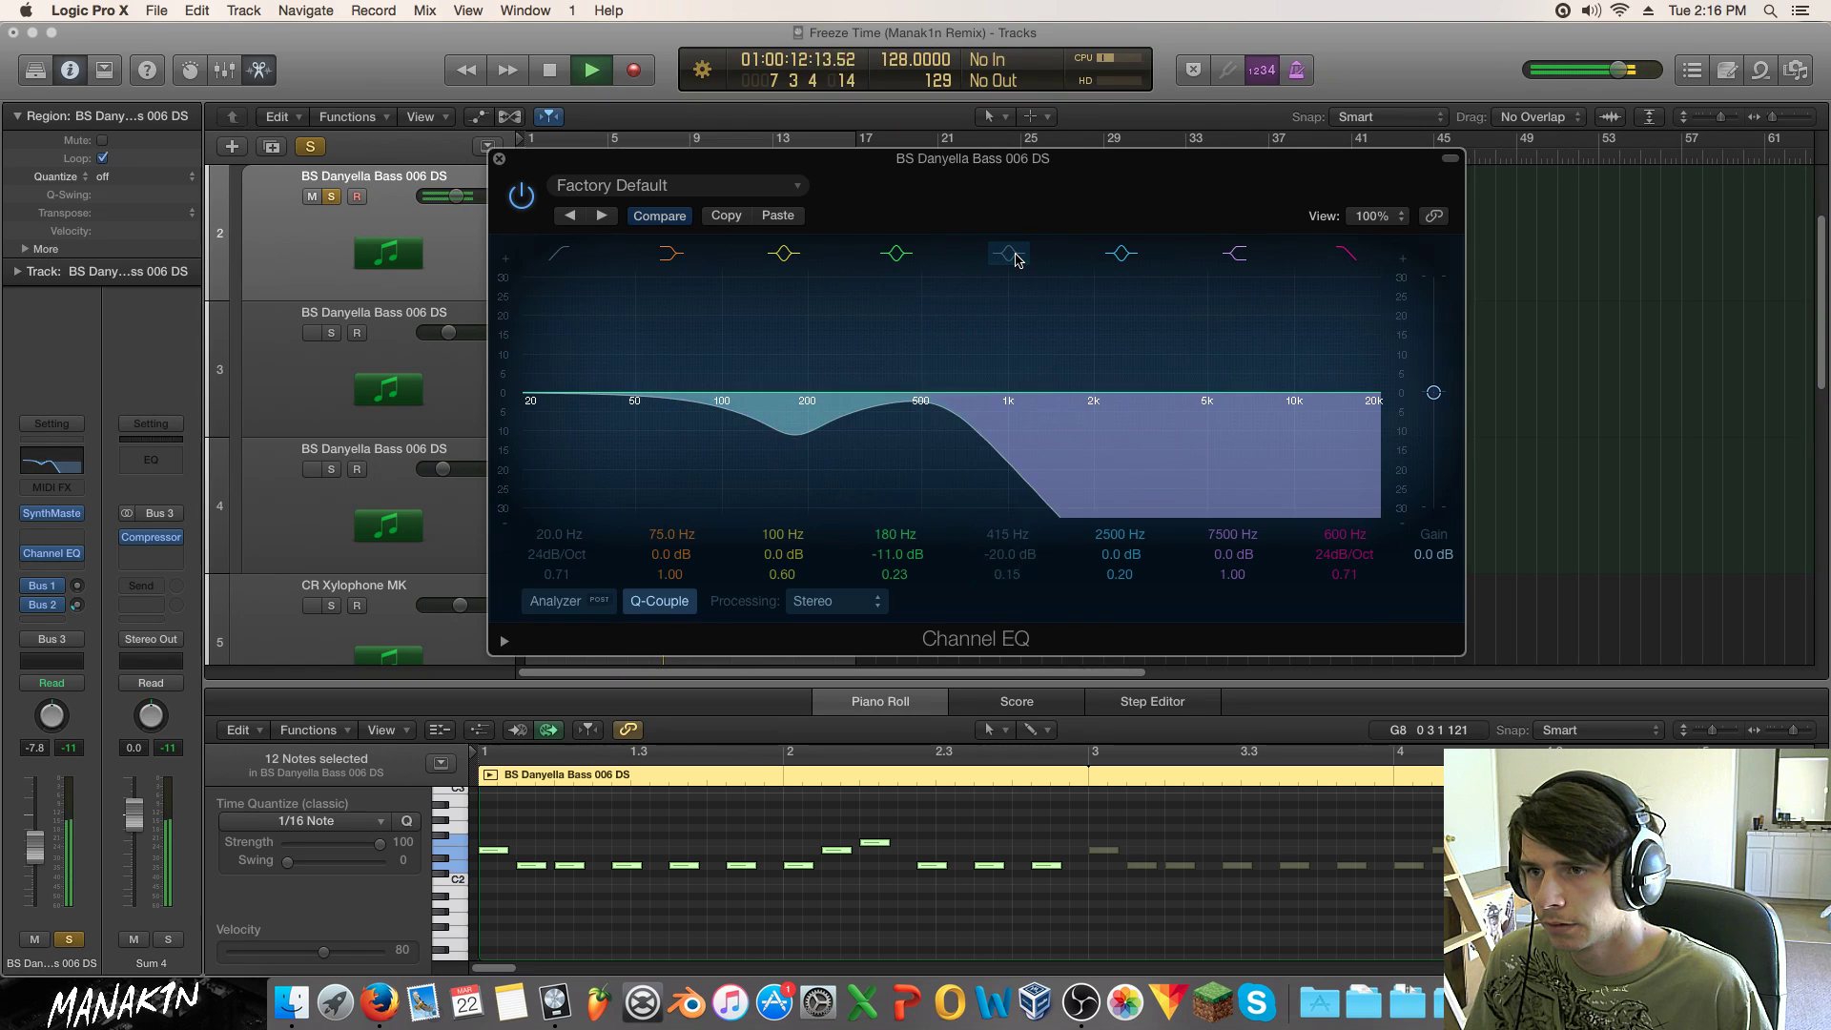
left_click_drag(967, 465, 932, 460)
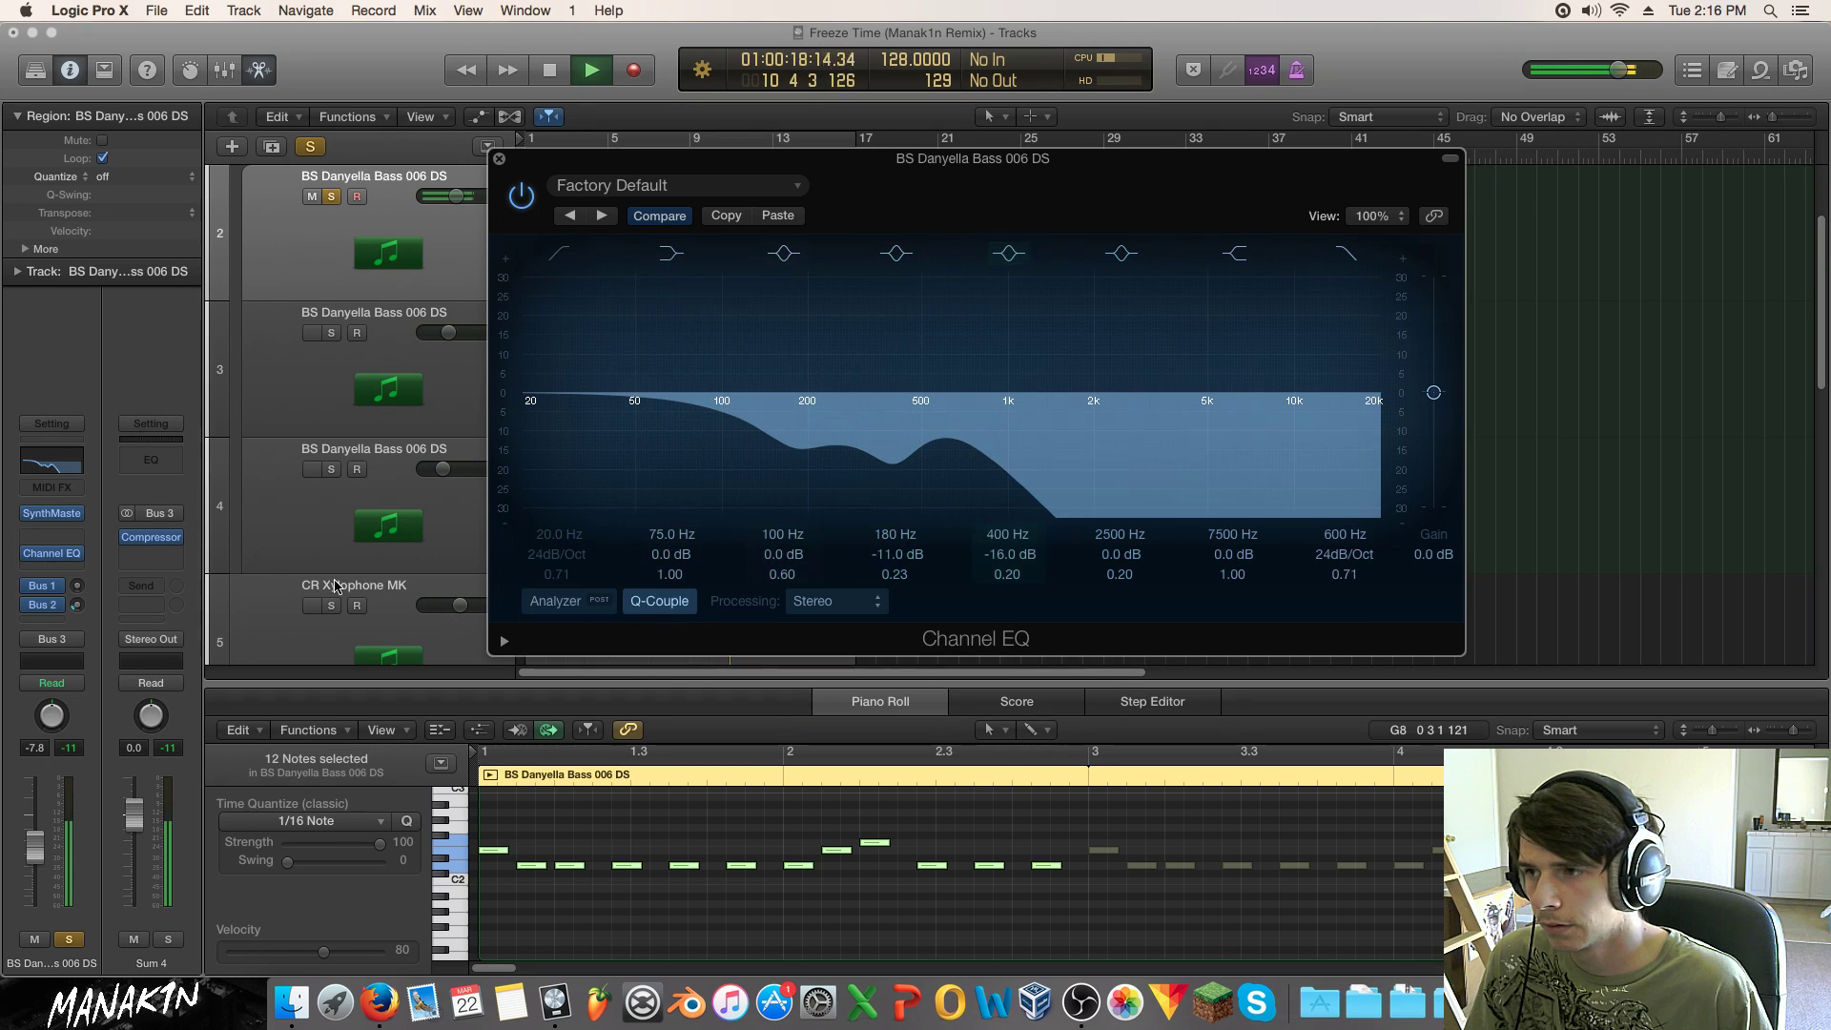
left_click(331, 196)
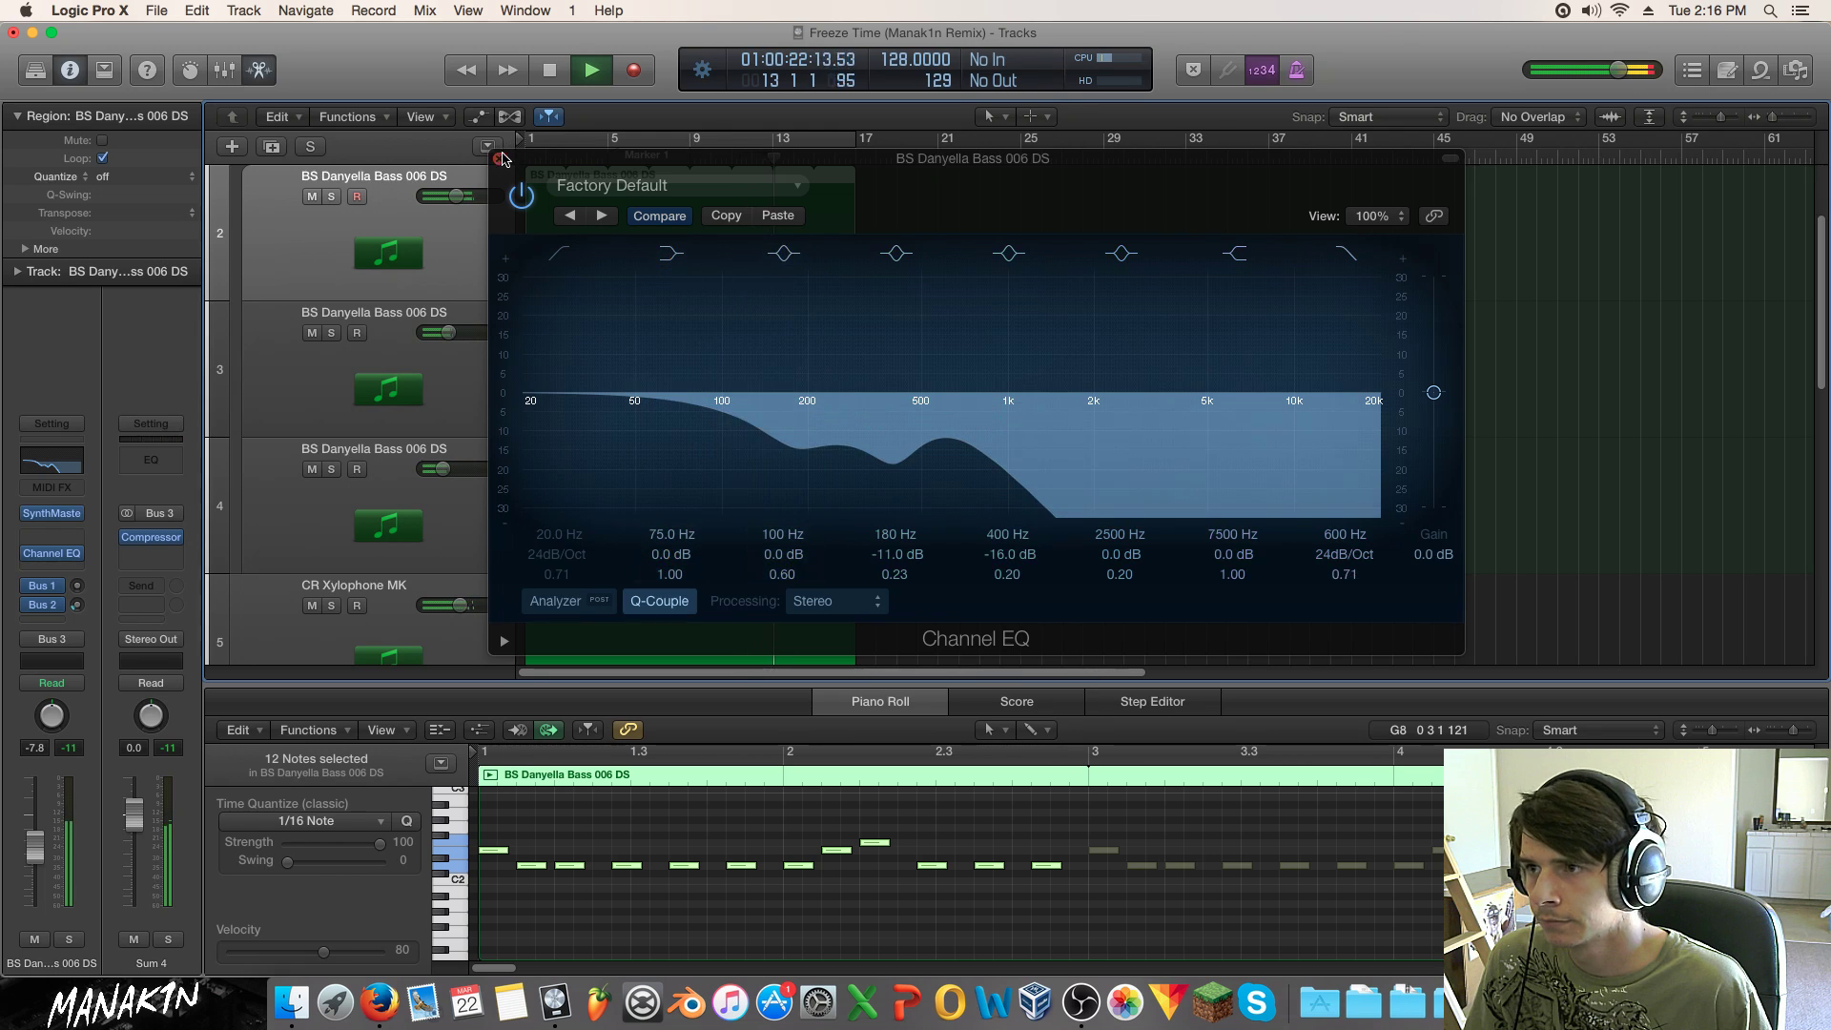
left_click(498, 160)
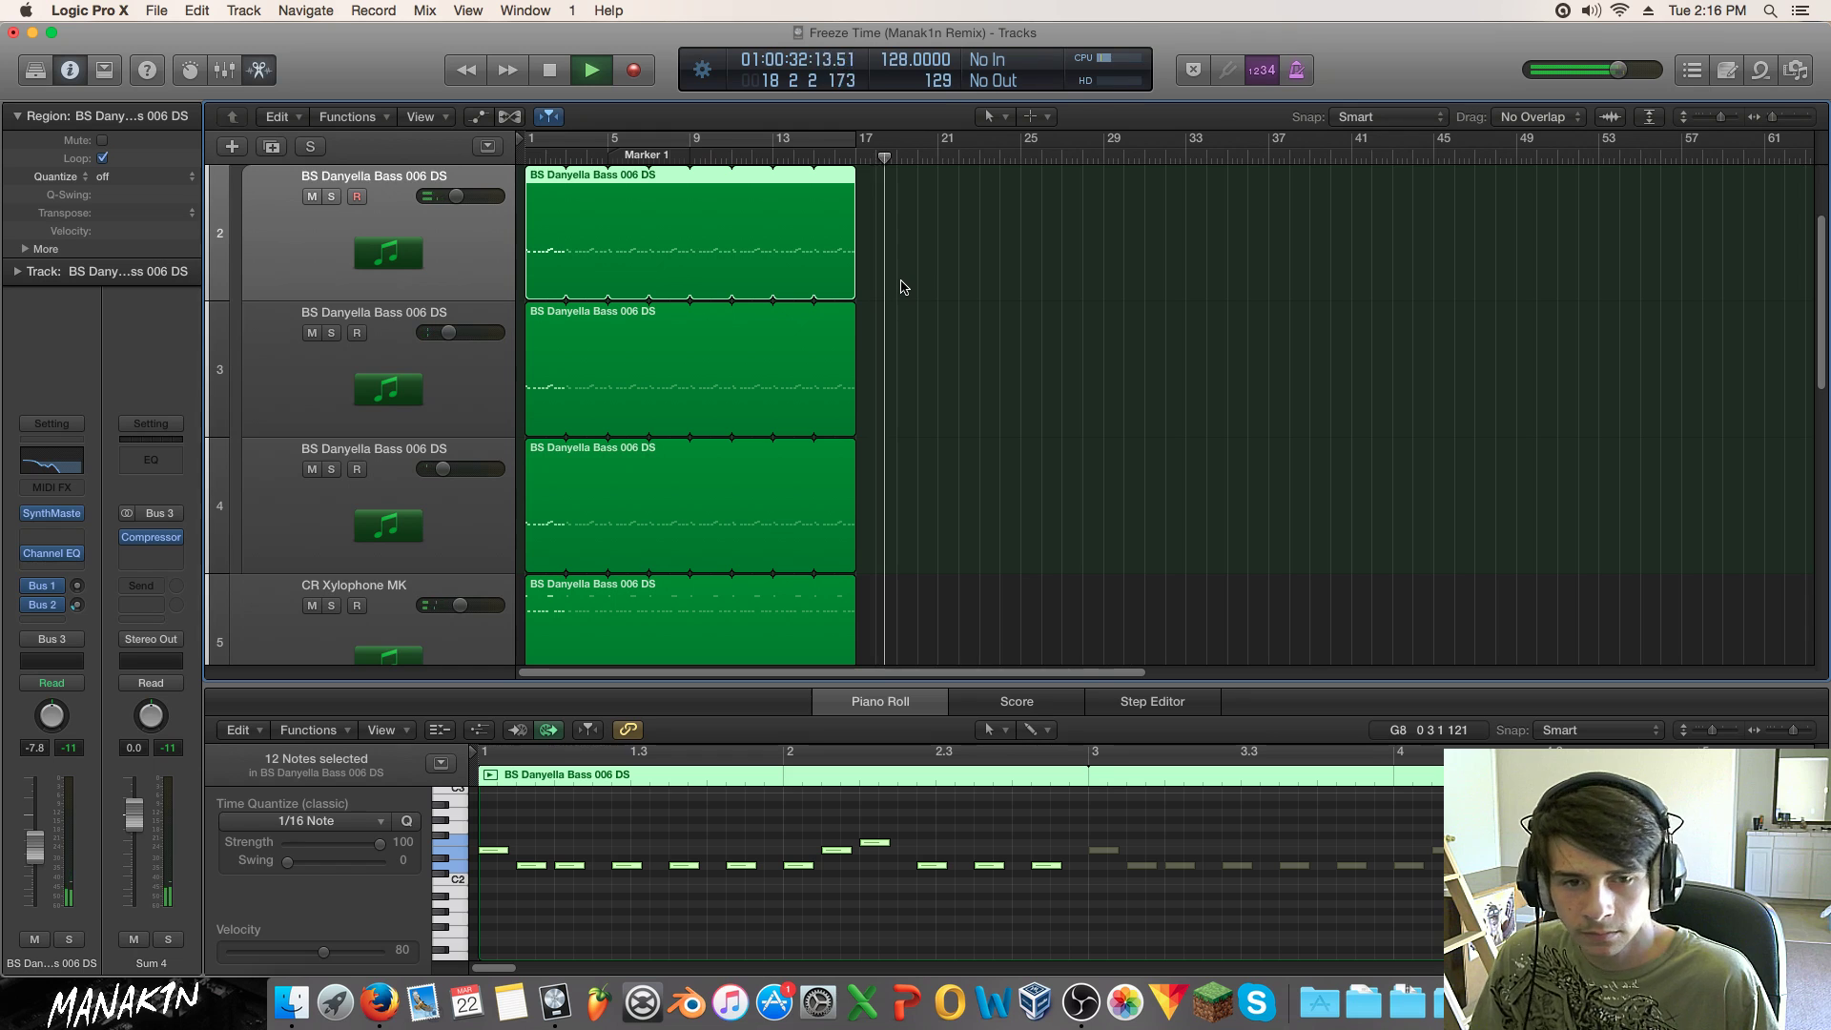
Step: Audition the PL Genetric, bass and xylophone tracks by briefly soloing them
key("space")
key("space")
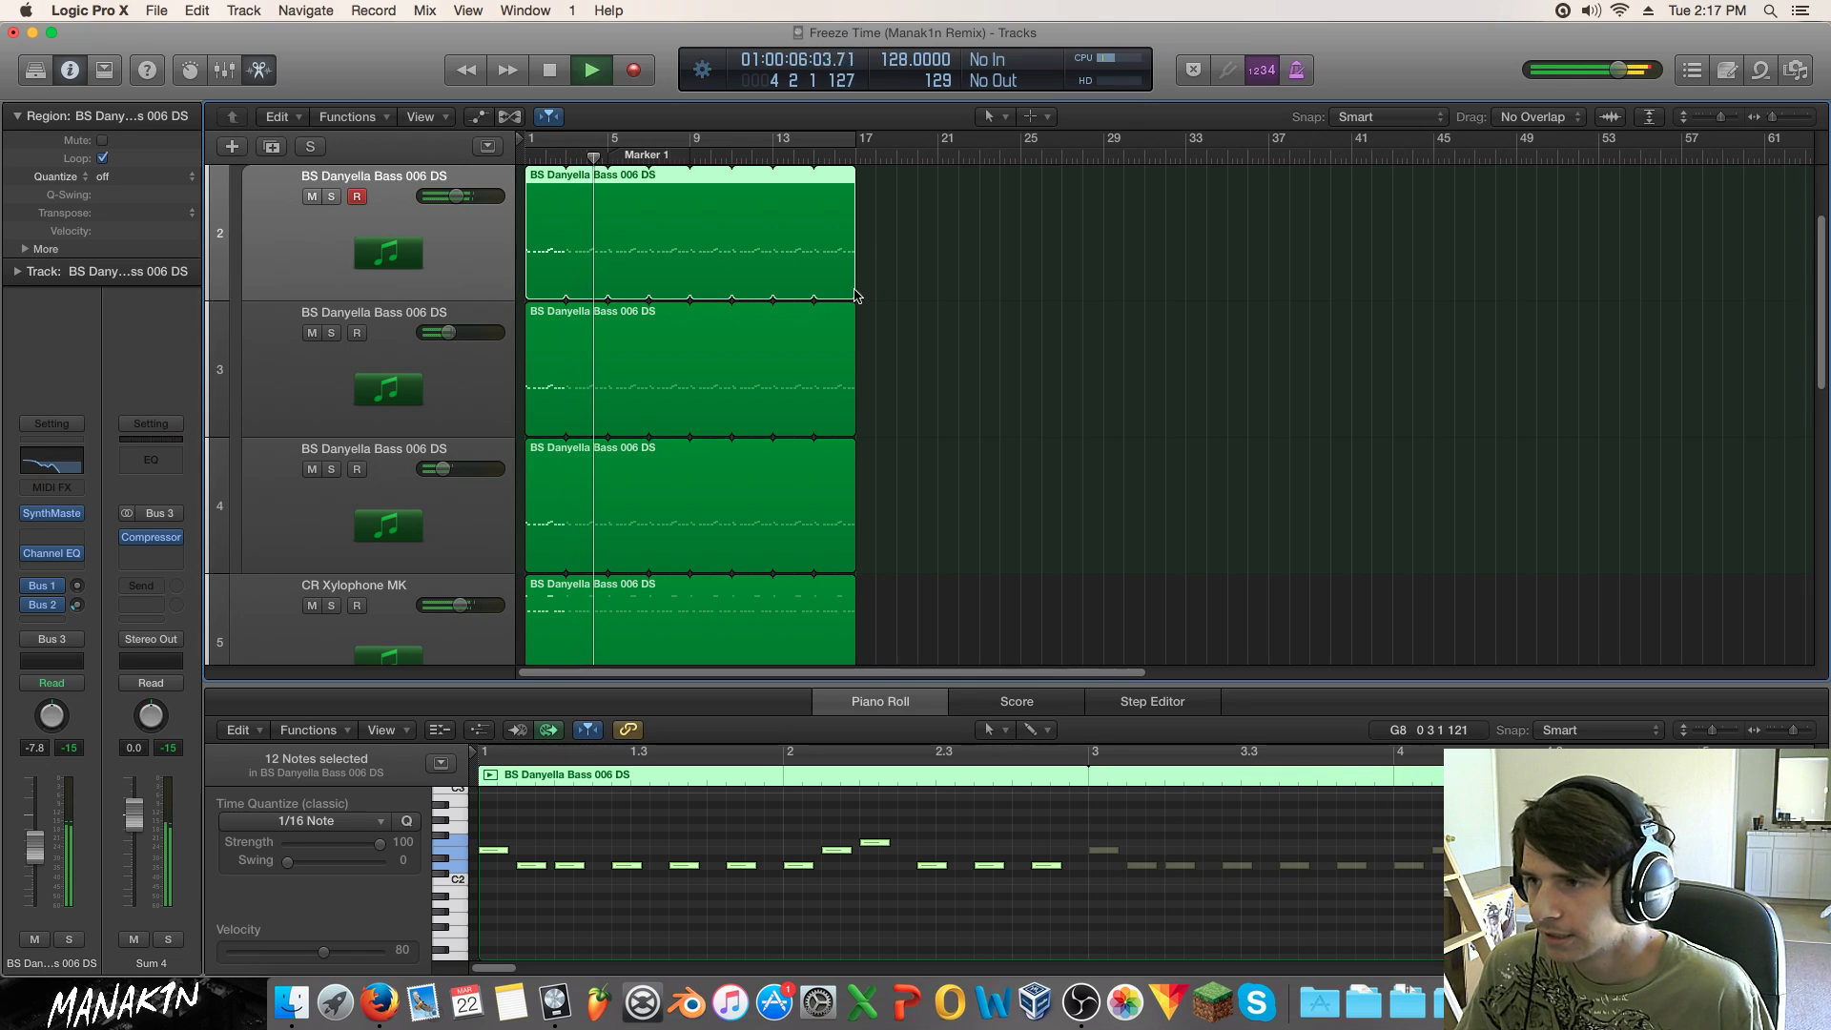
scroll(664, 363, "down", 5)
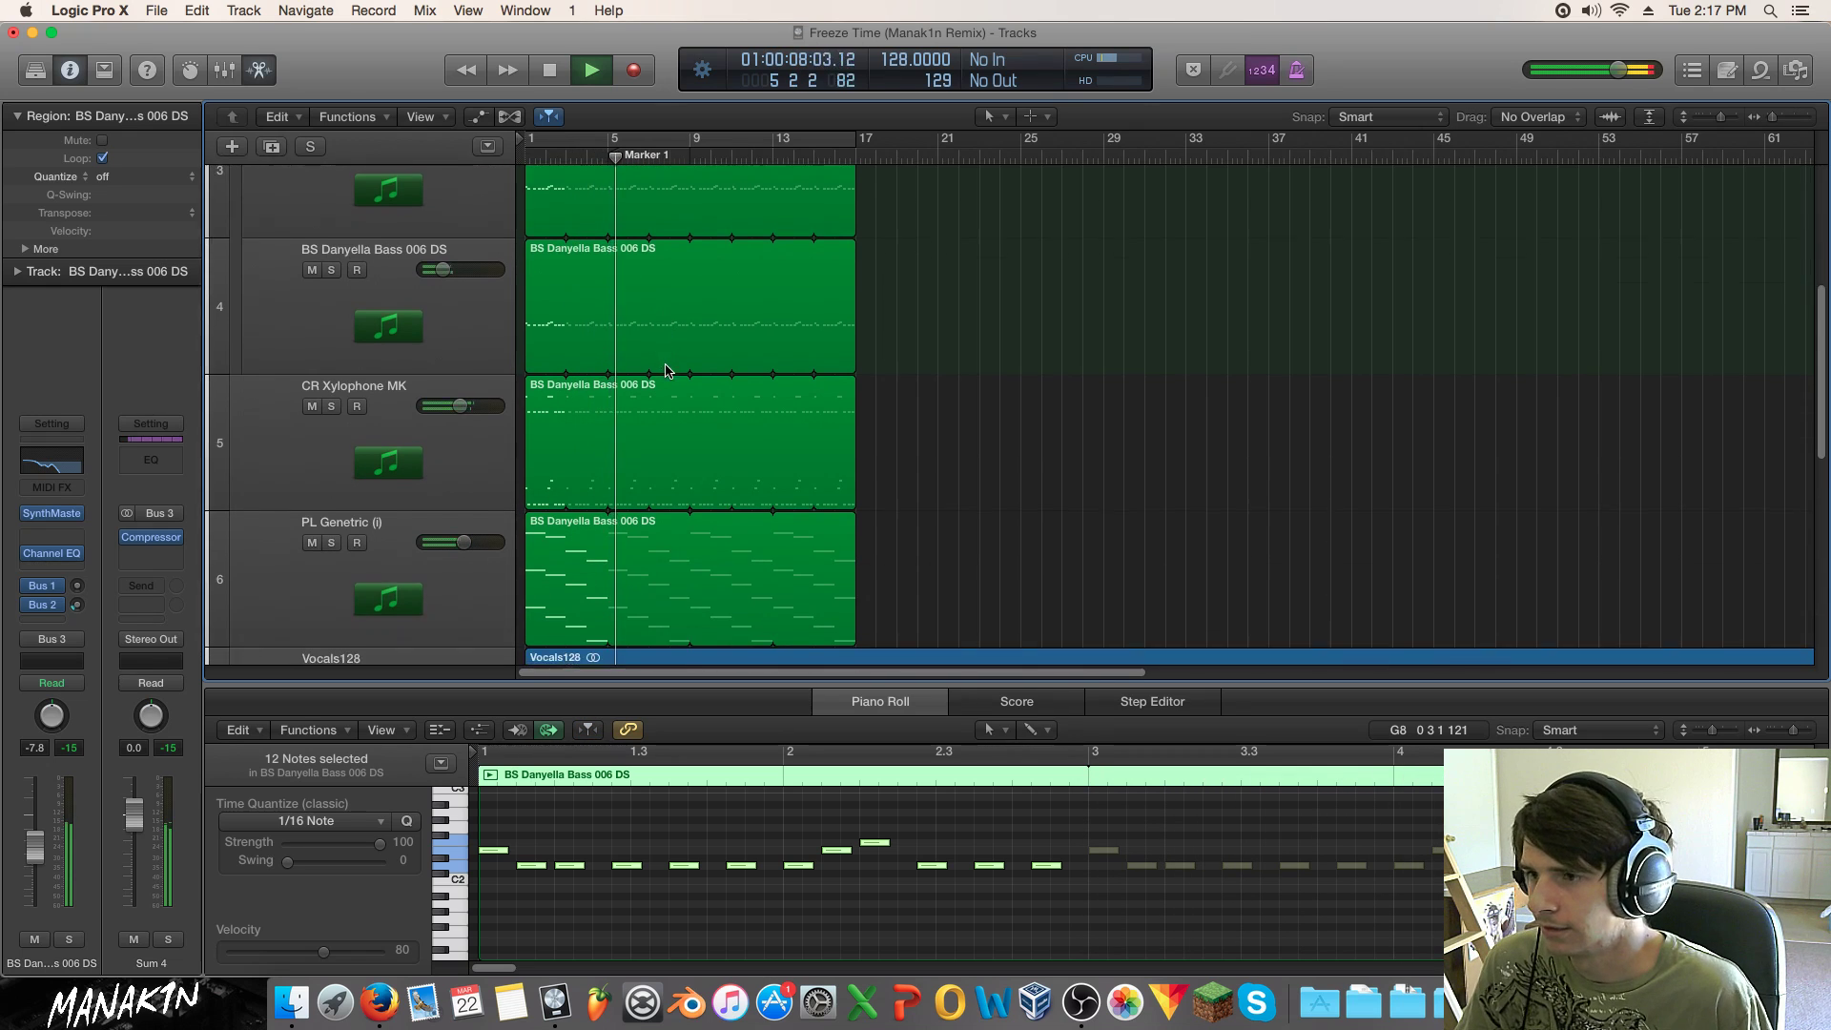
left_click(407, 327)
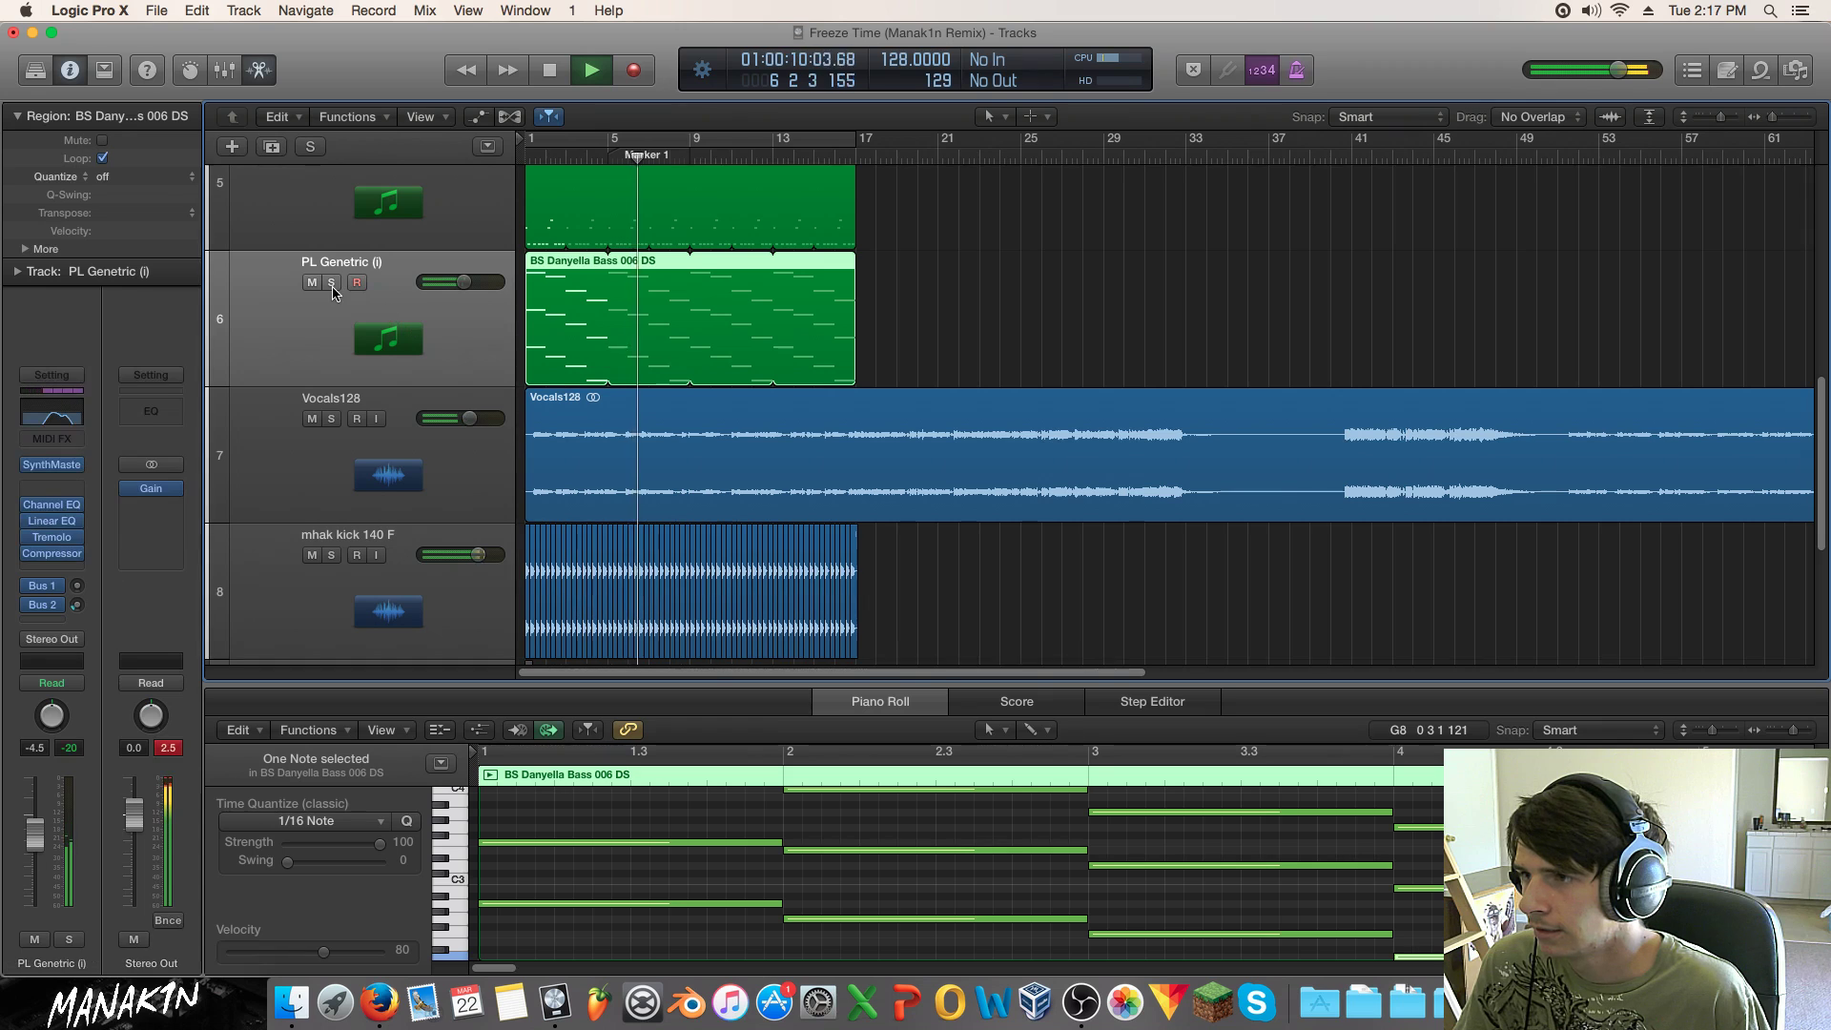
scroll(381, 306, "up", 5)
left_click(332, 257)
left_click(342, 272)
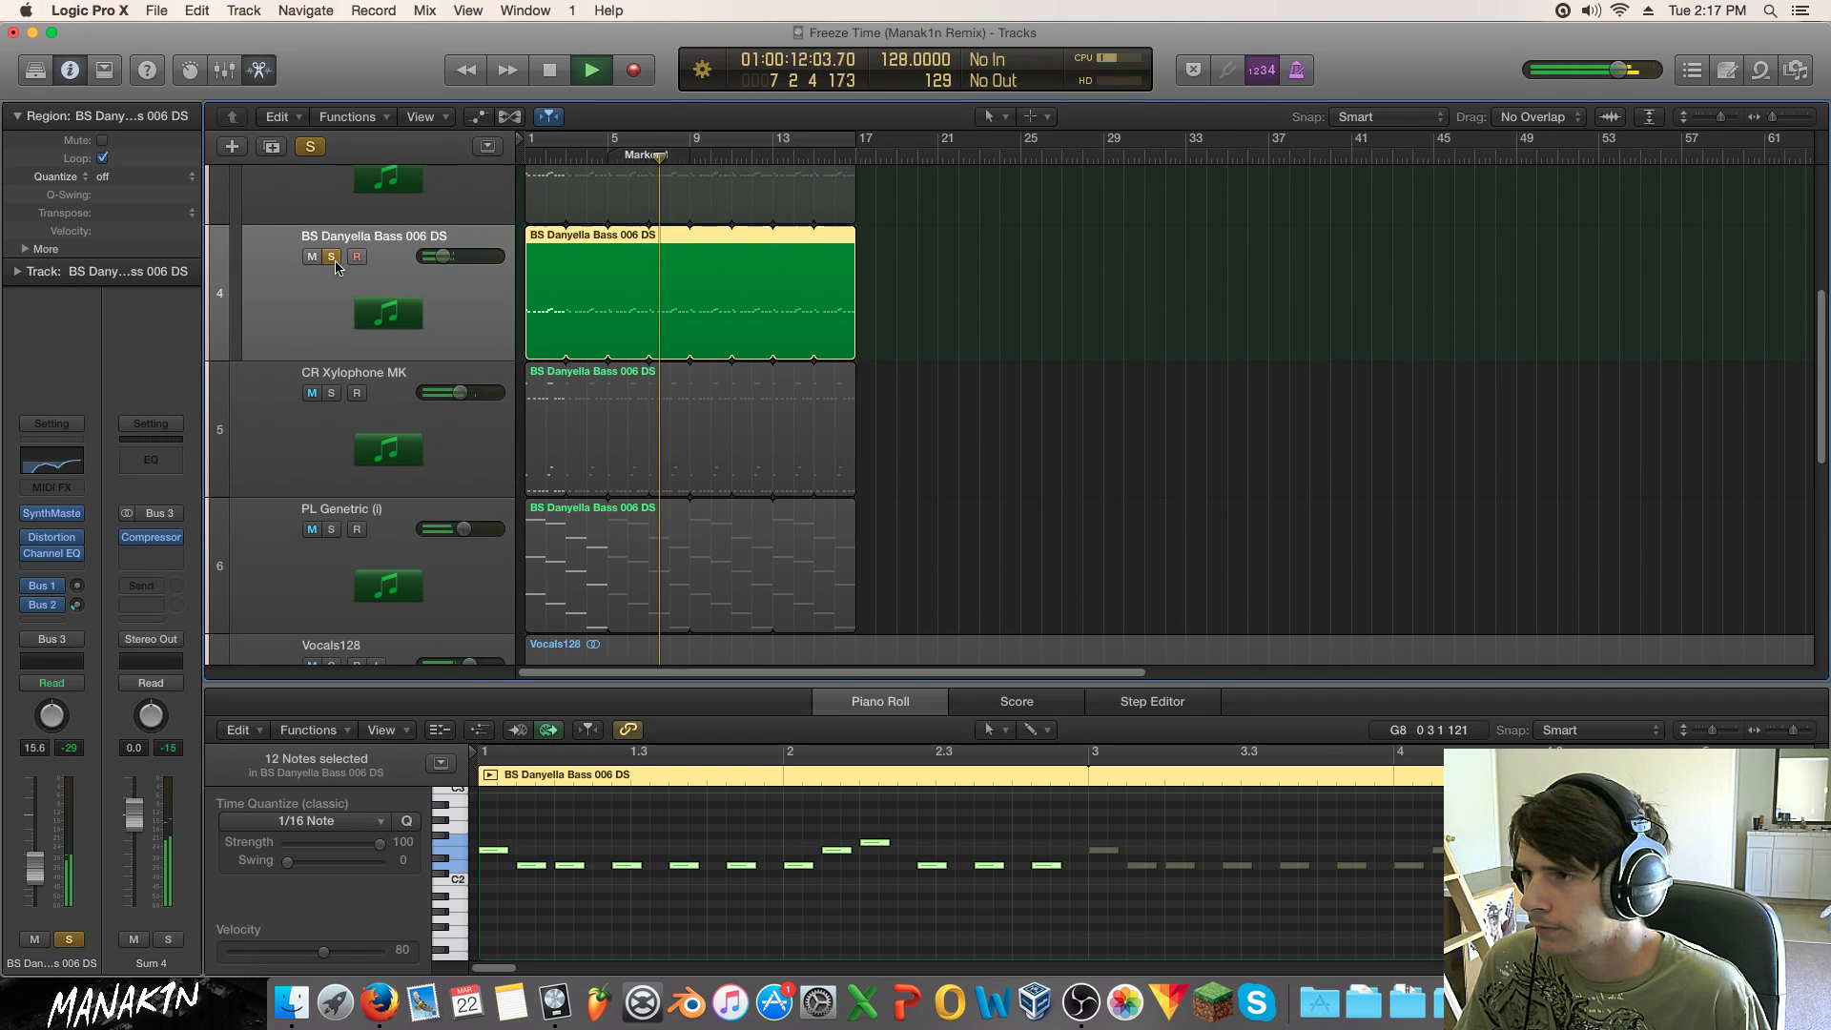
left_click(332, 257)
left_click(332, 393)
left_click(332, 394)
Step: Briefly solo Vocals128, then replay the song from bar 1
scroll(354, 414, "down", 3)
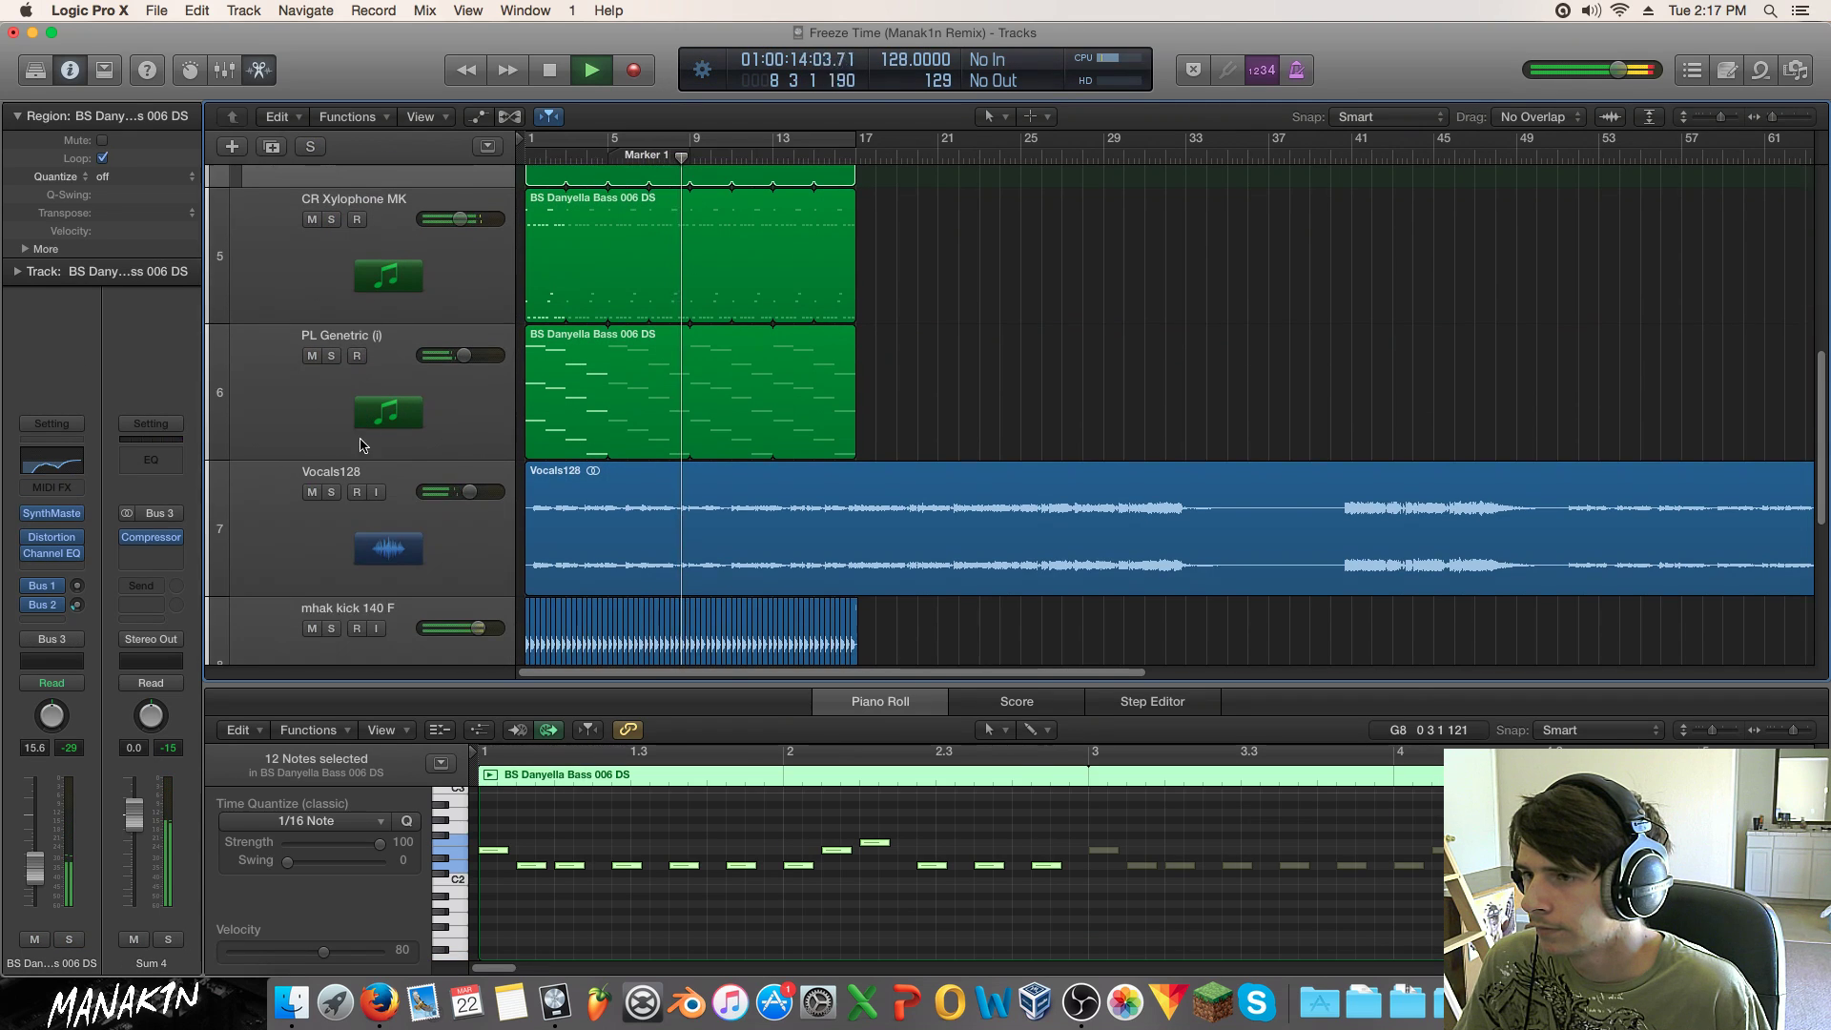
left_click(345, 505)
left_click(331, 492)
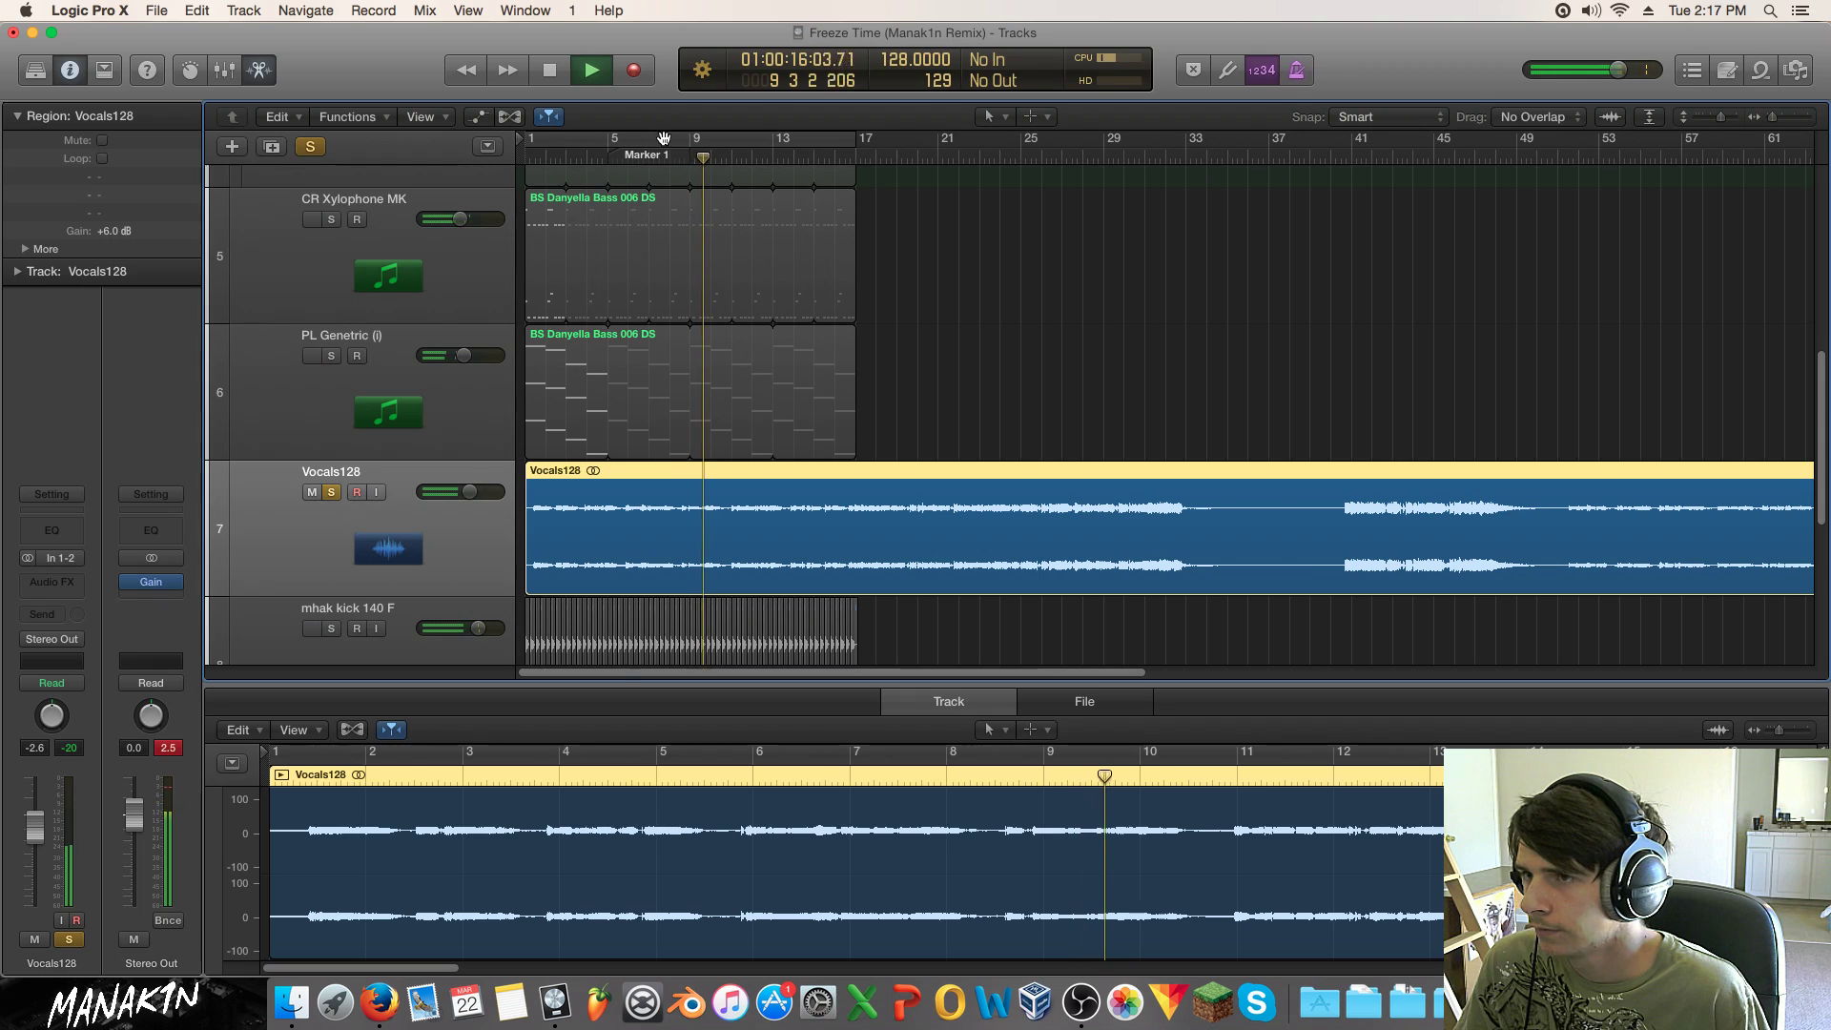
key("space")
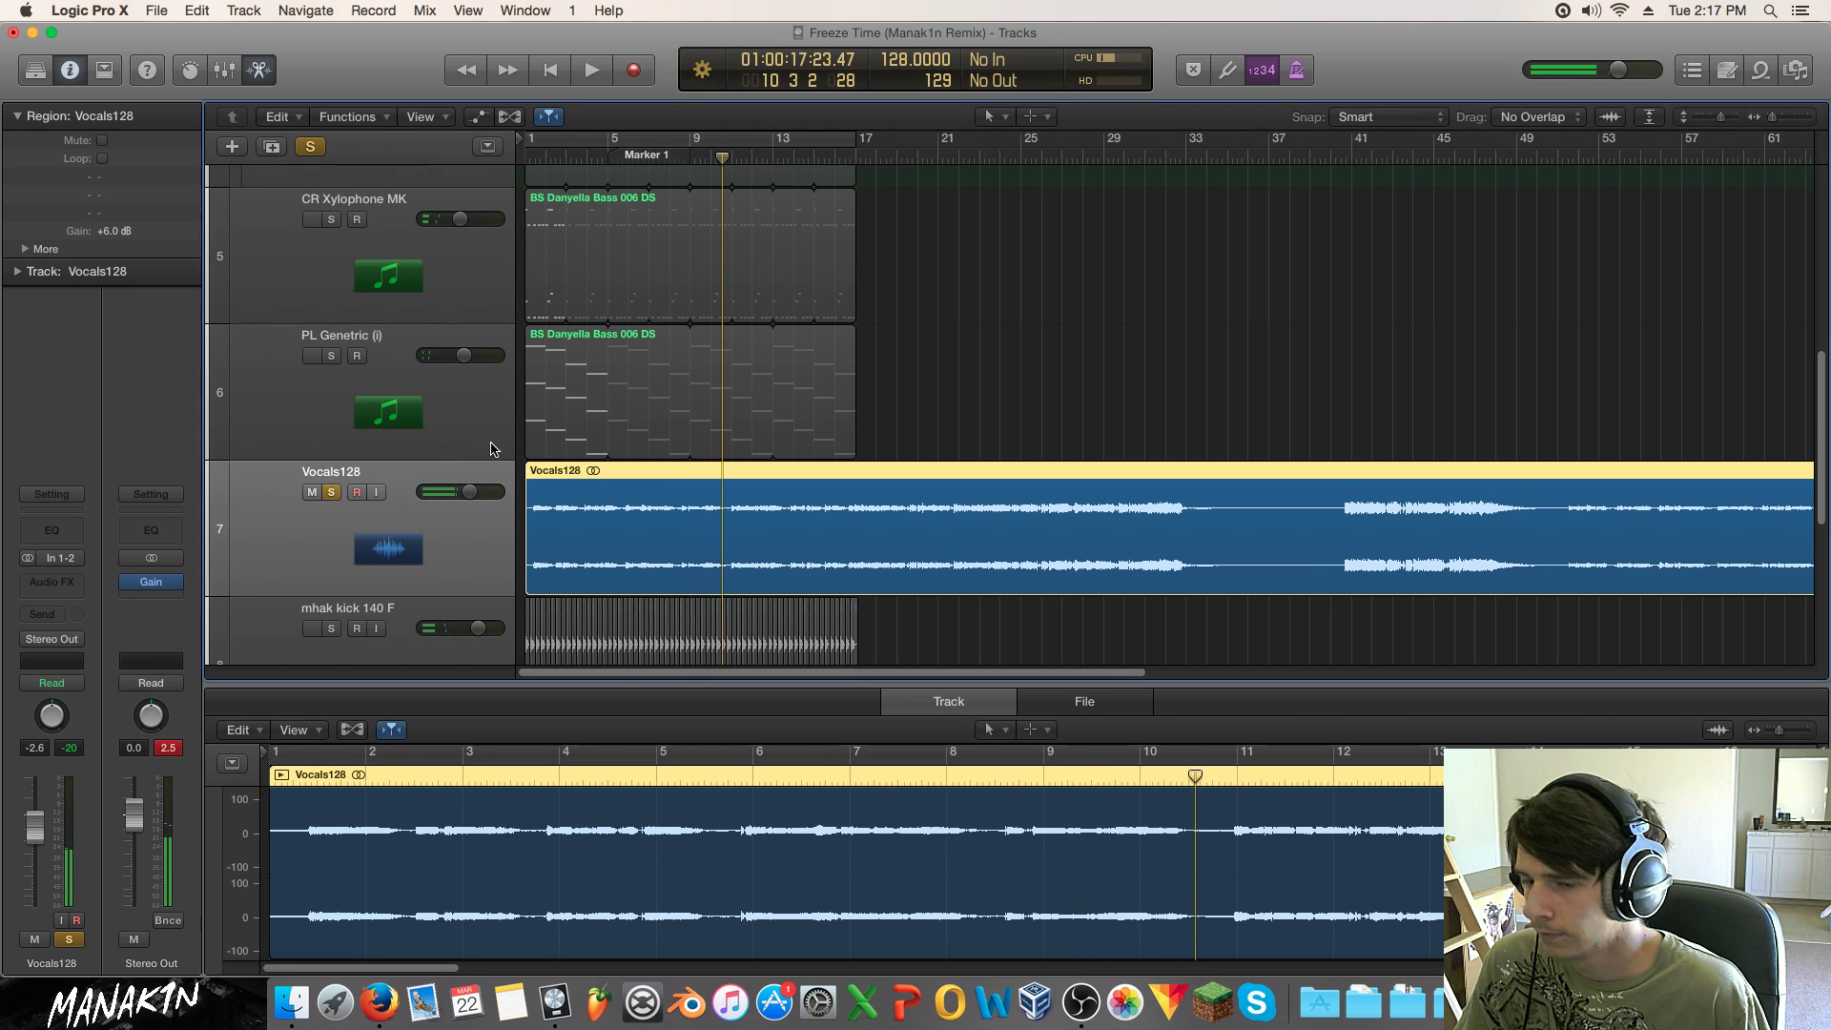
left_click(331, 492)
key("Return")
key("space")
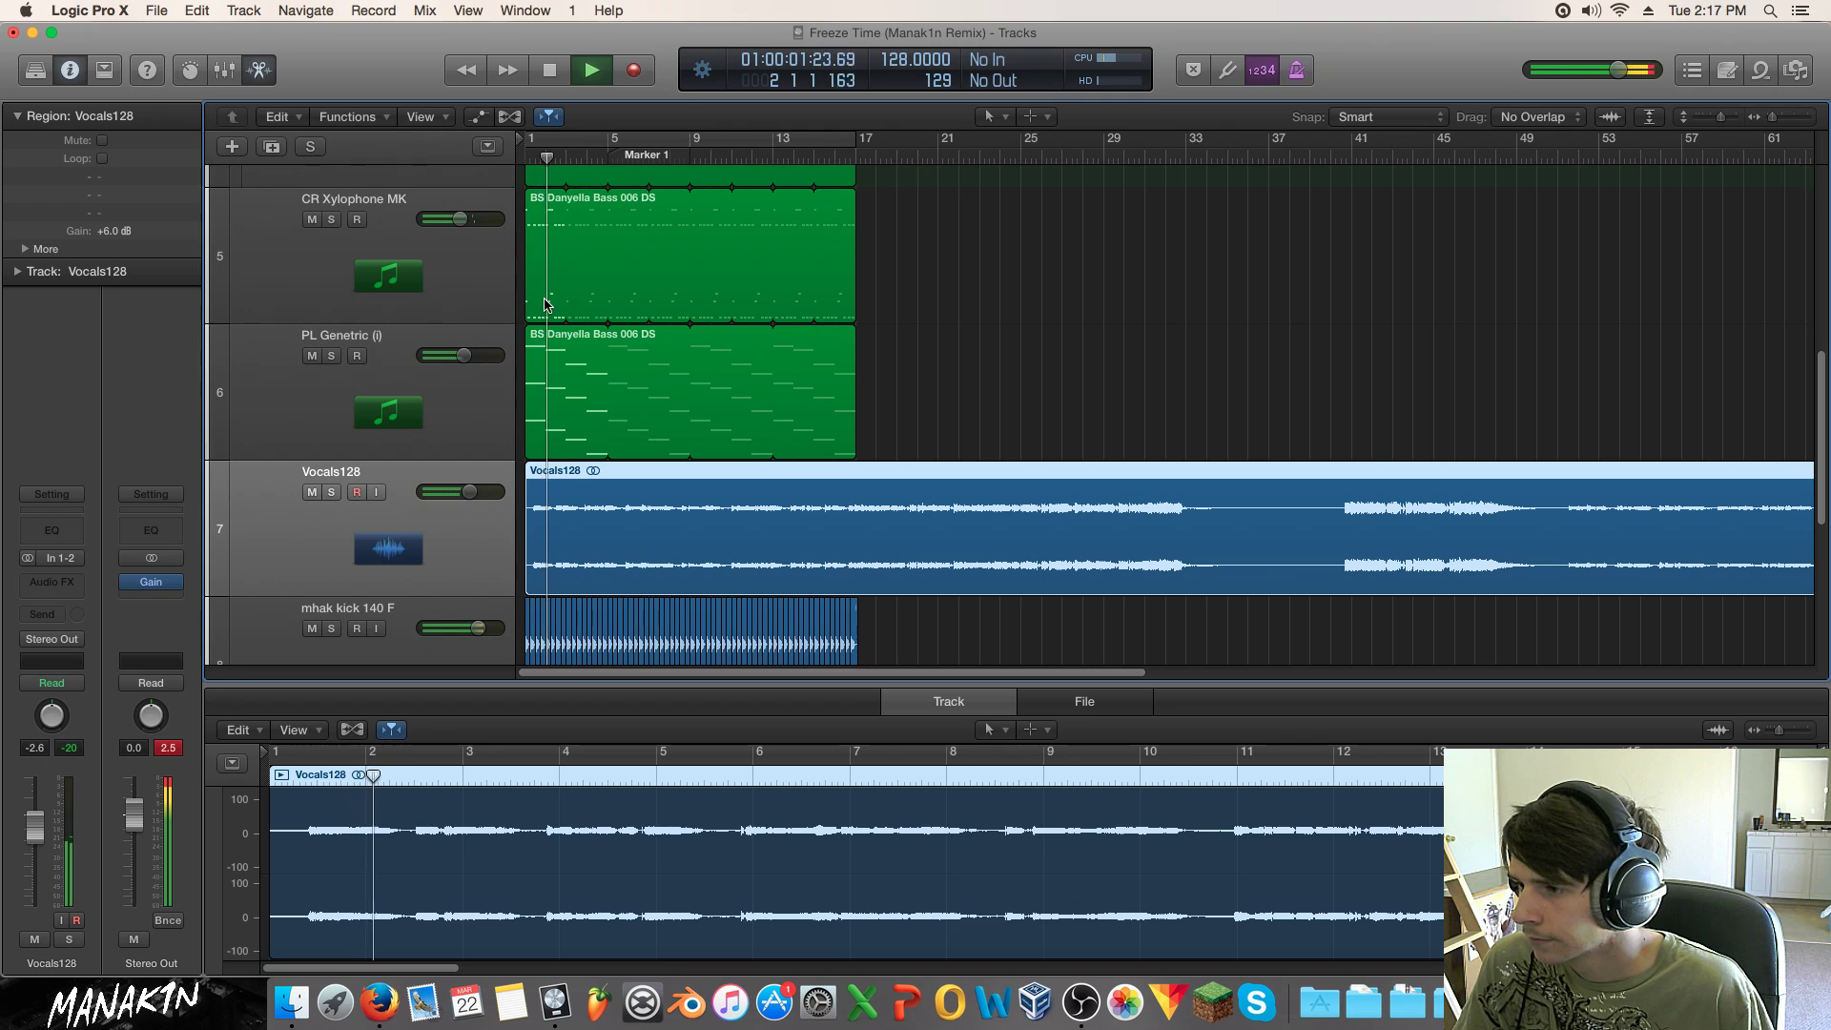
Step: Collapse Sum 4, lower Sum 4, PL Genetric and CR Xylophone MK (-11.8 dB), then solo the xylophone
scroll(586, 318, "up", 1)
scroll(586, 318, "up", 10)
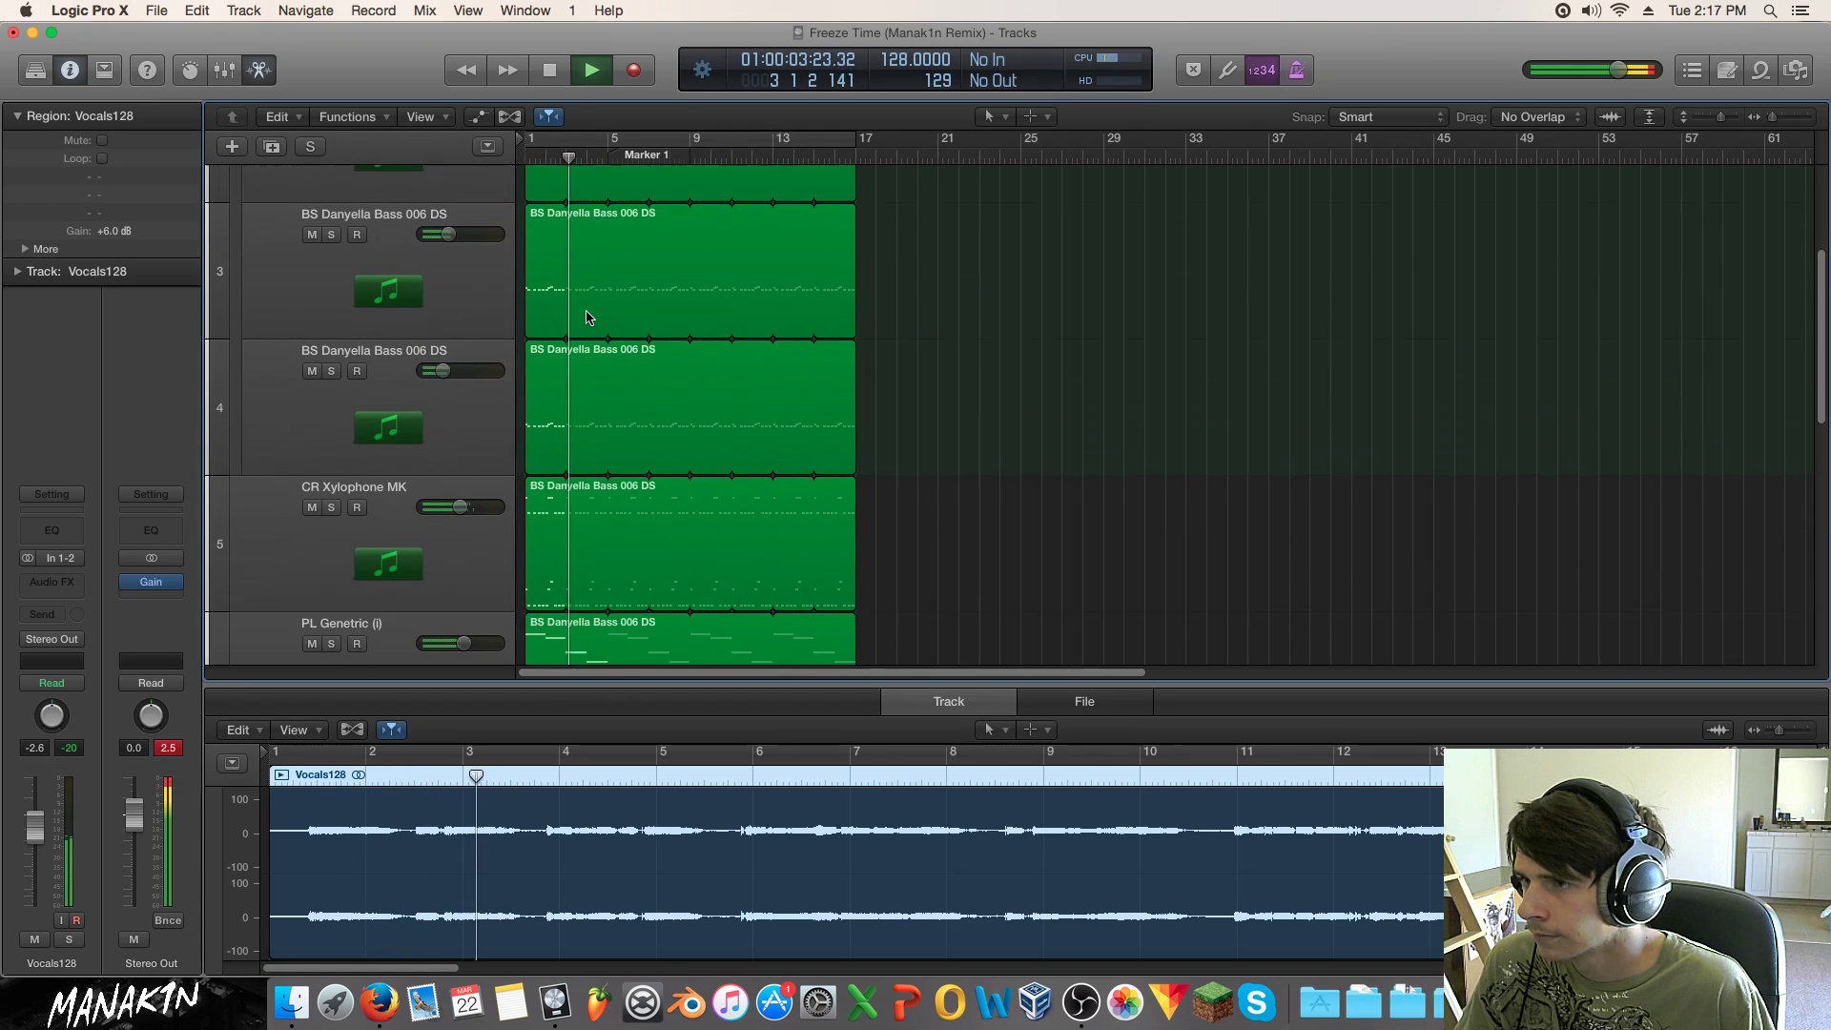
scroll(482, 276, "up", 3)
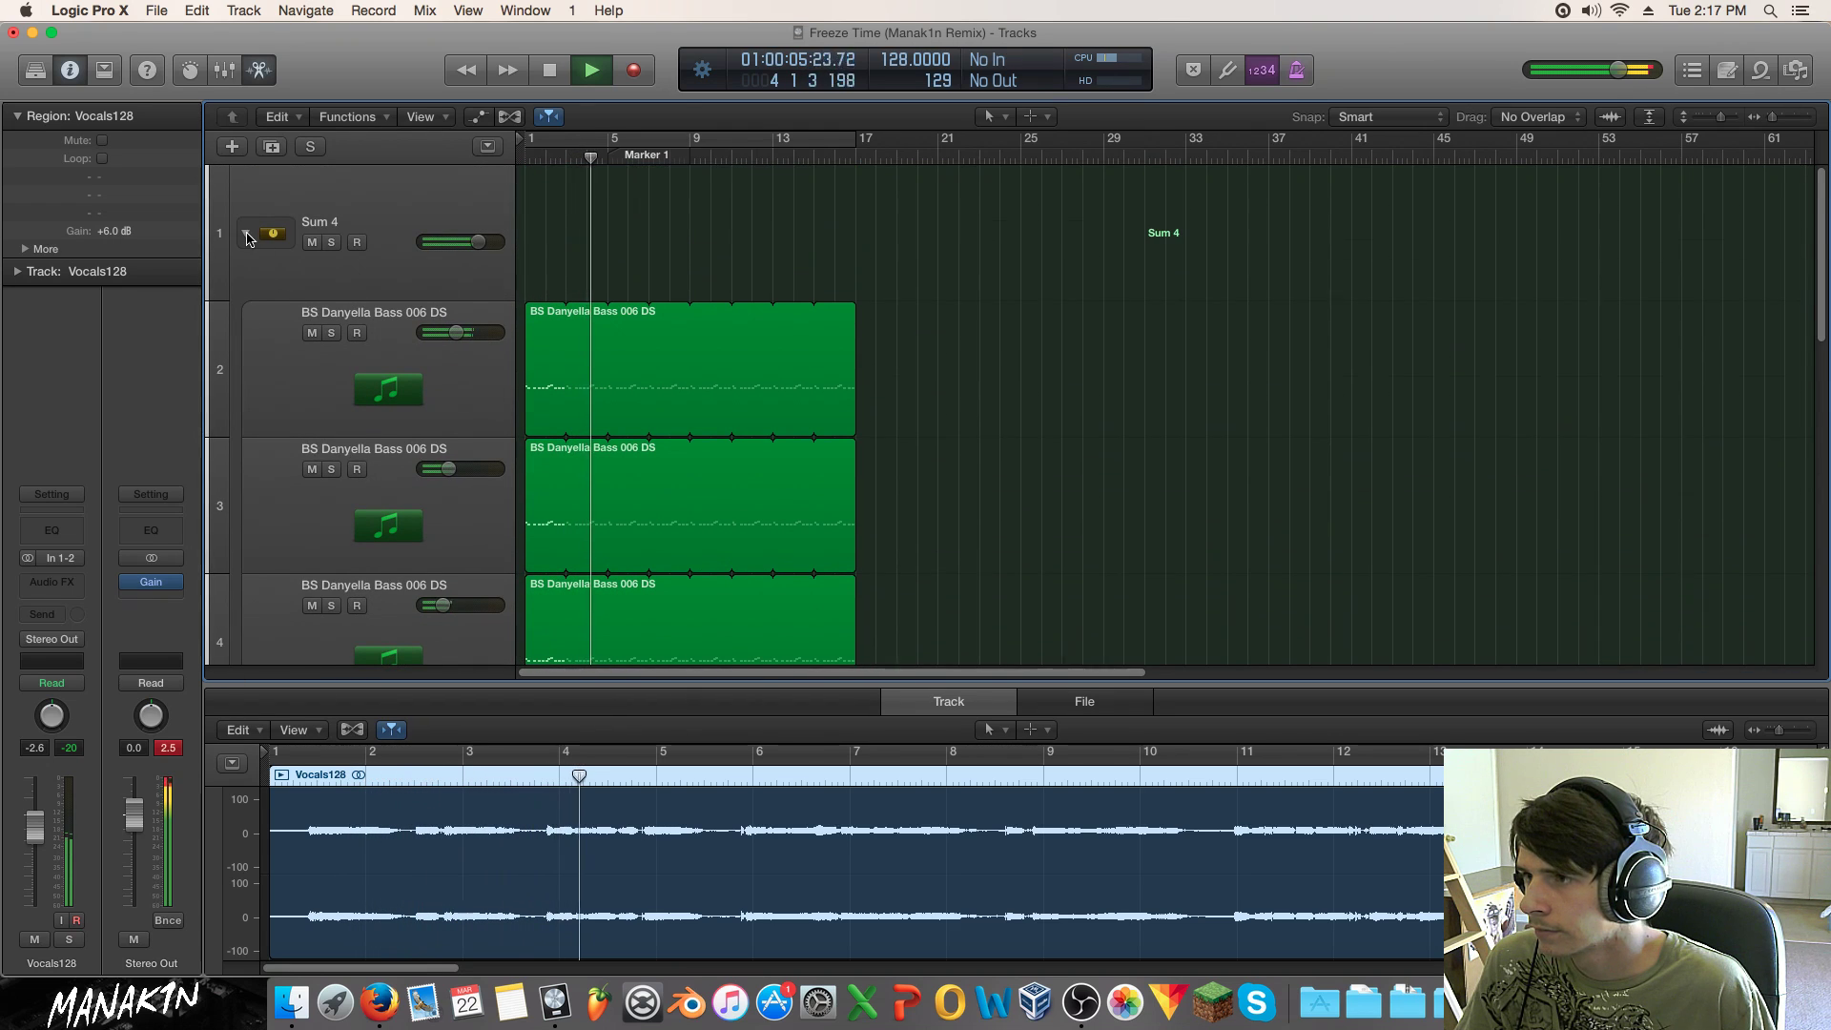
left_click(245, 234)
left_click_drag(478, 242, 470, 242)
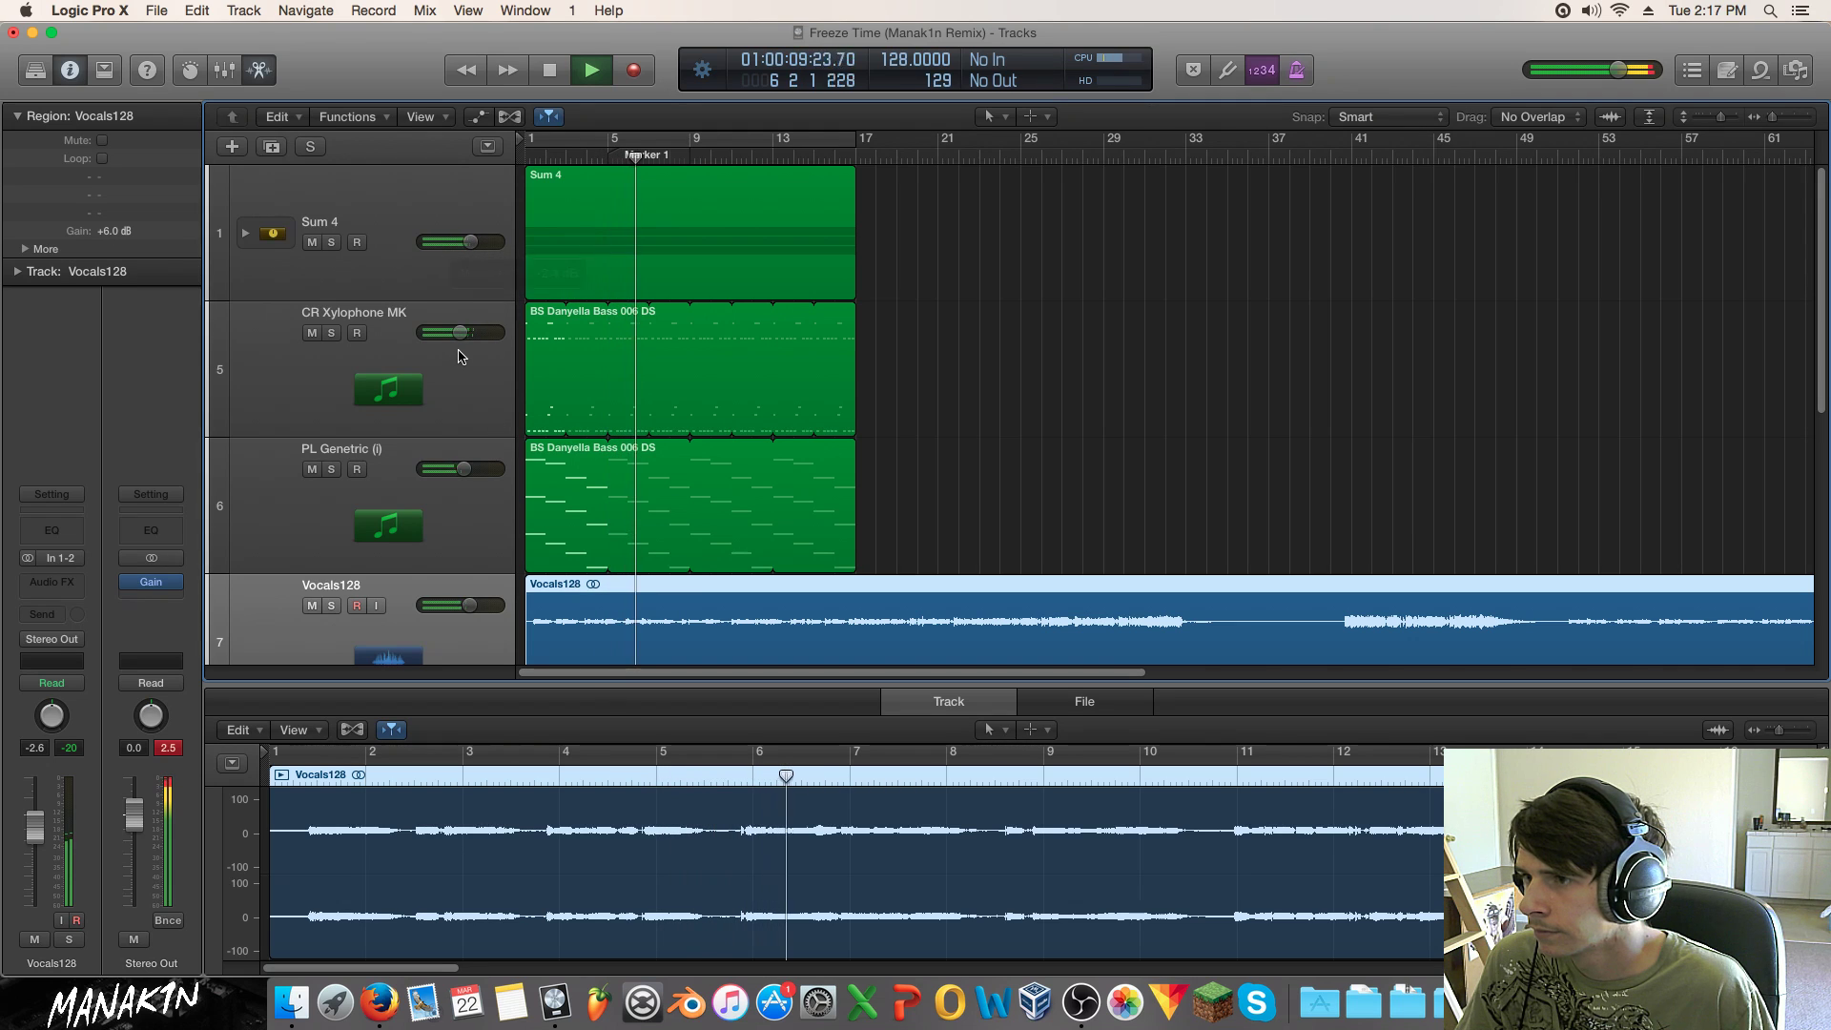
left_click_drag(463, 469, 455, 470)
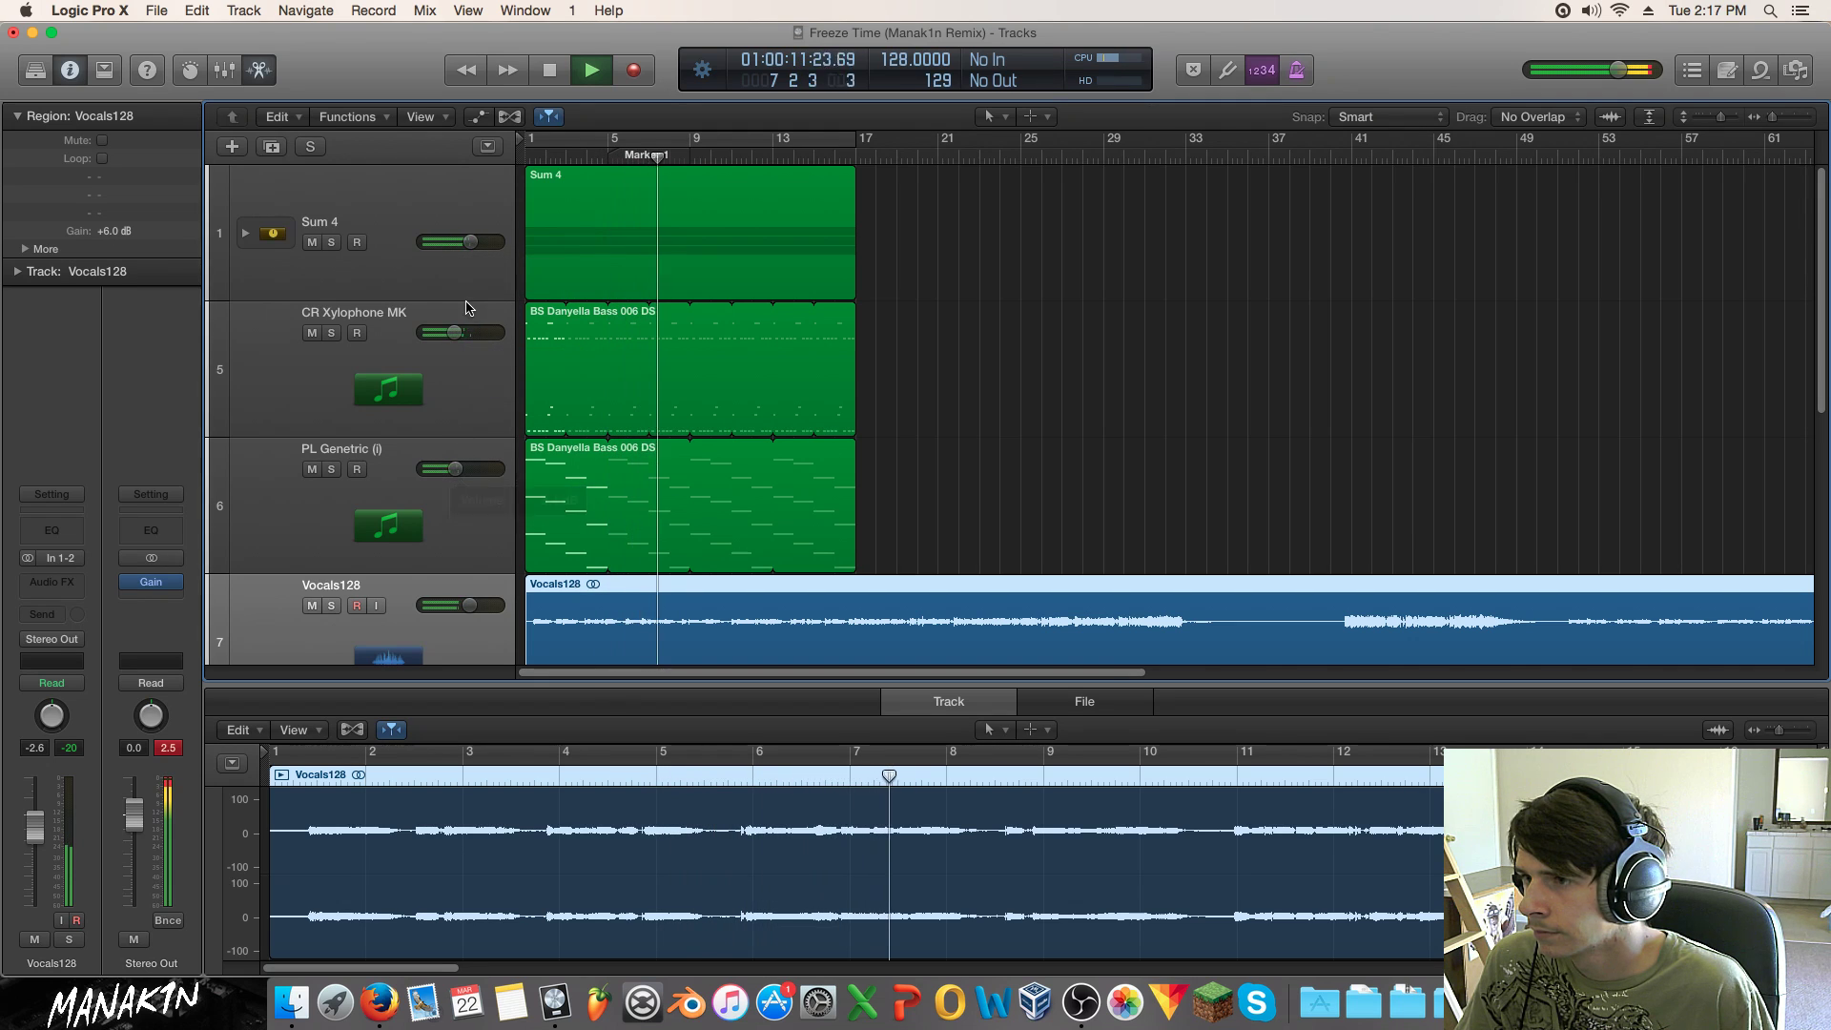
left_click_drag(454, 333, 449, 332)
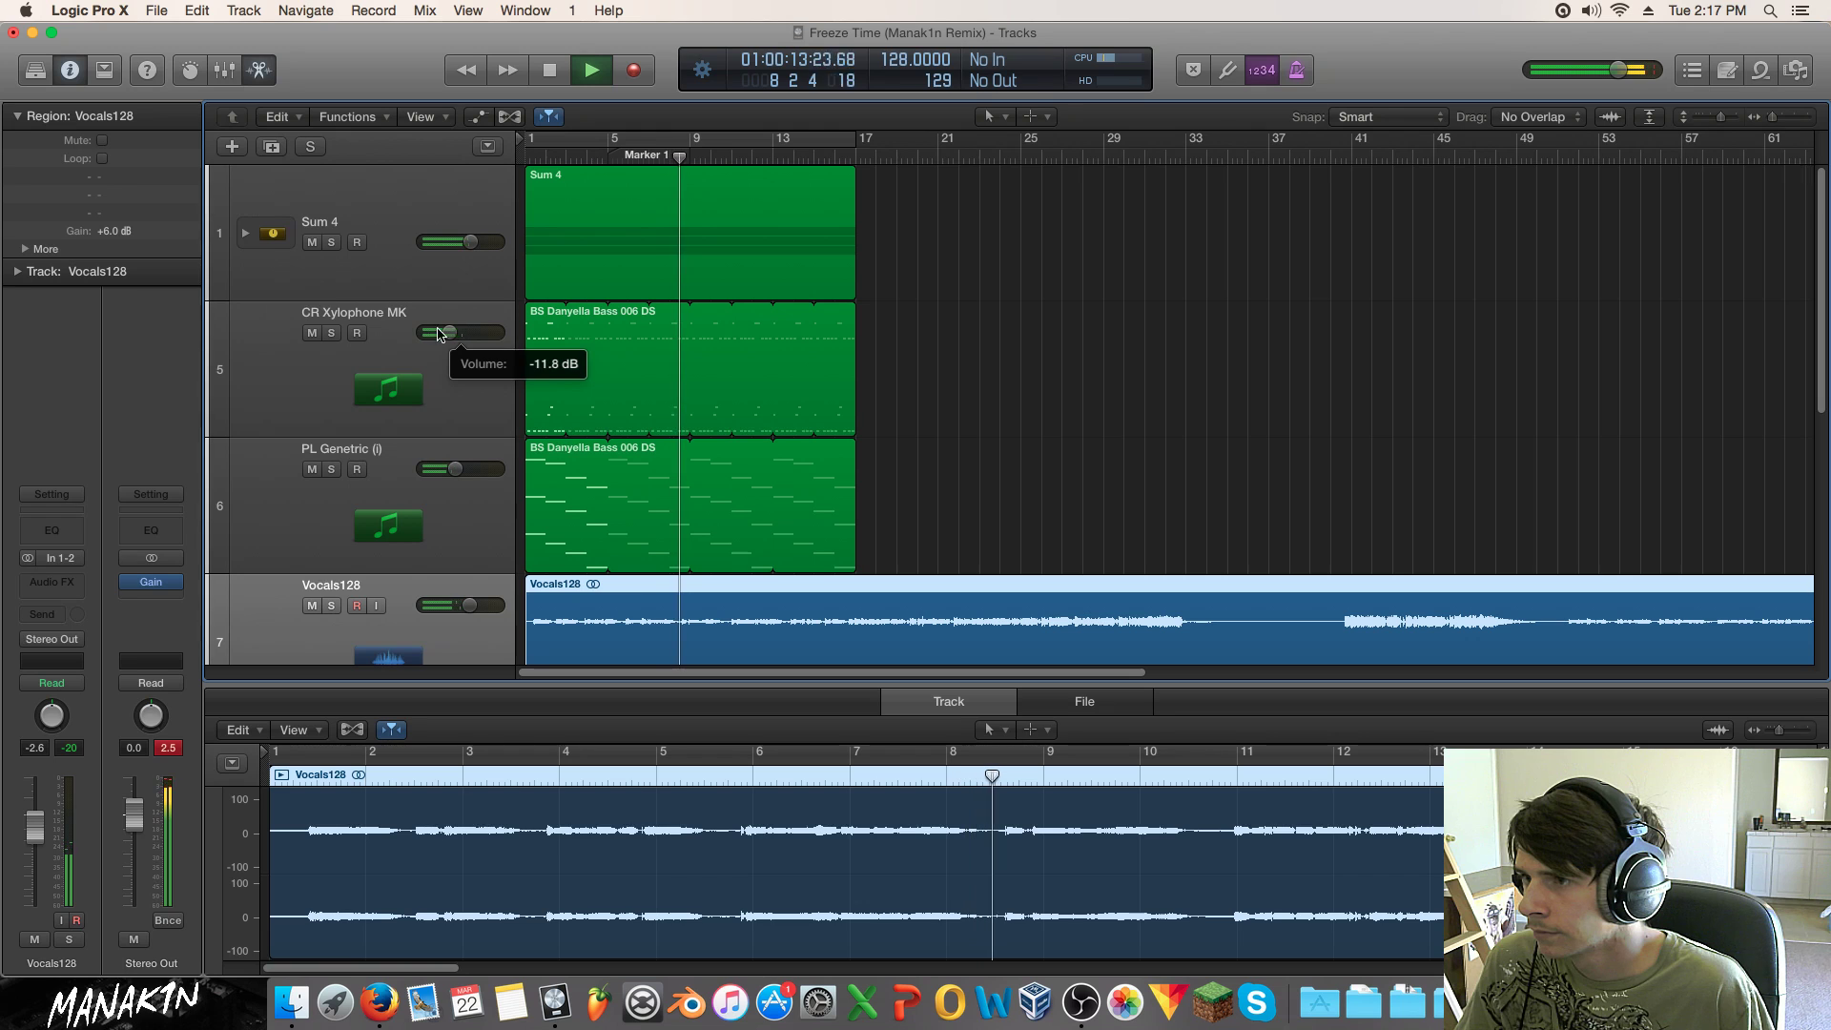
left_click(331, 333)
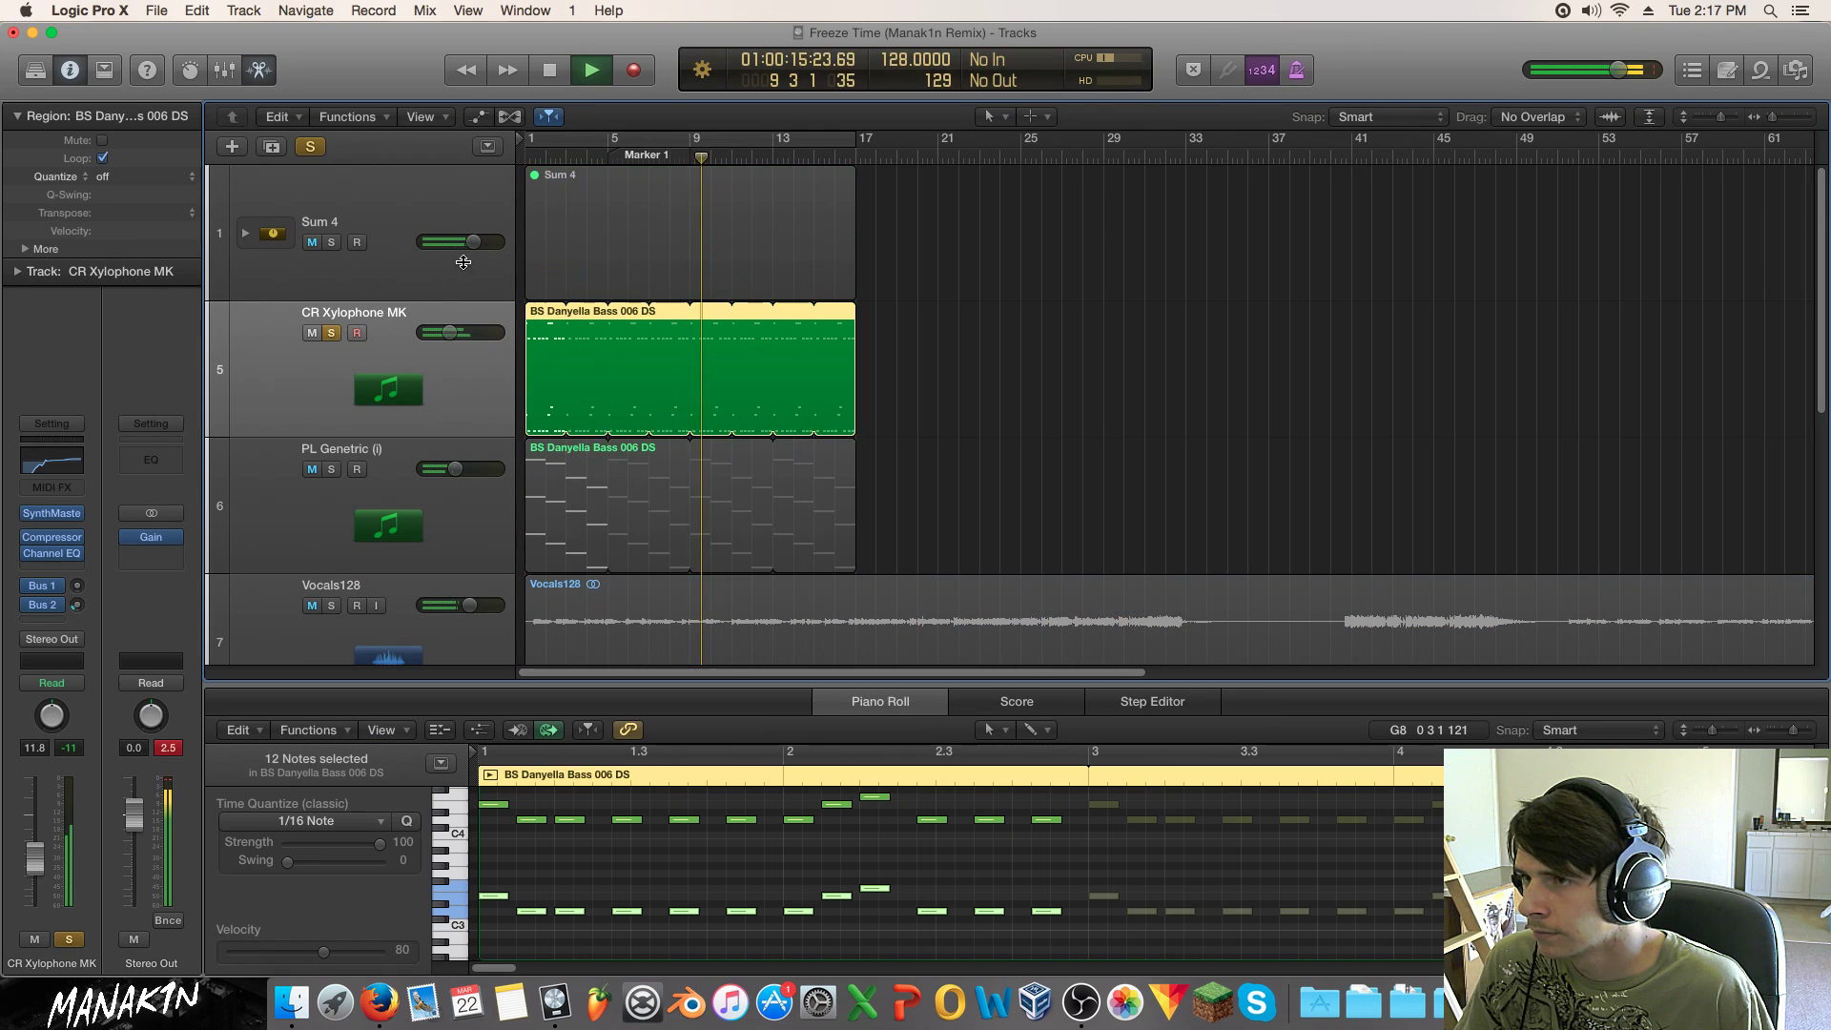
Step: Cut CR Xylophone MK's Channel EQ mid band to -7.5 dB at 290 Hz, unsolo, set volume -10.2 dB
left_click(44, 553)
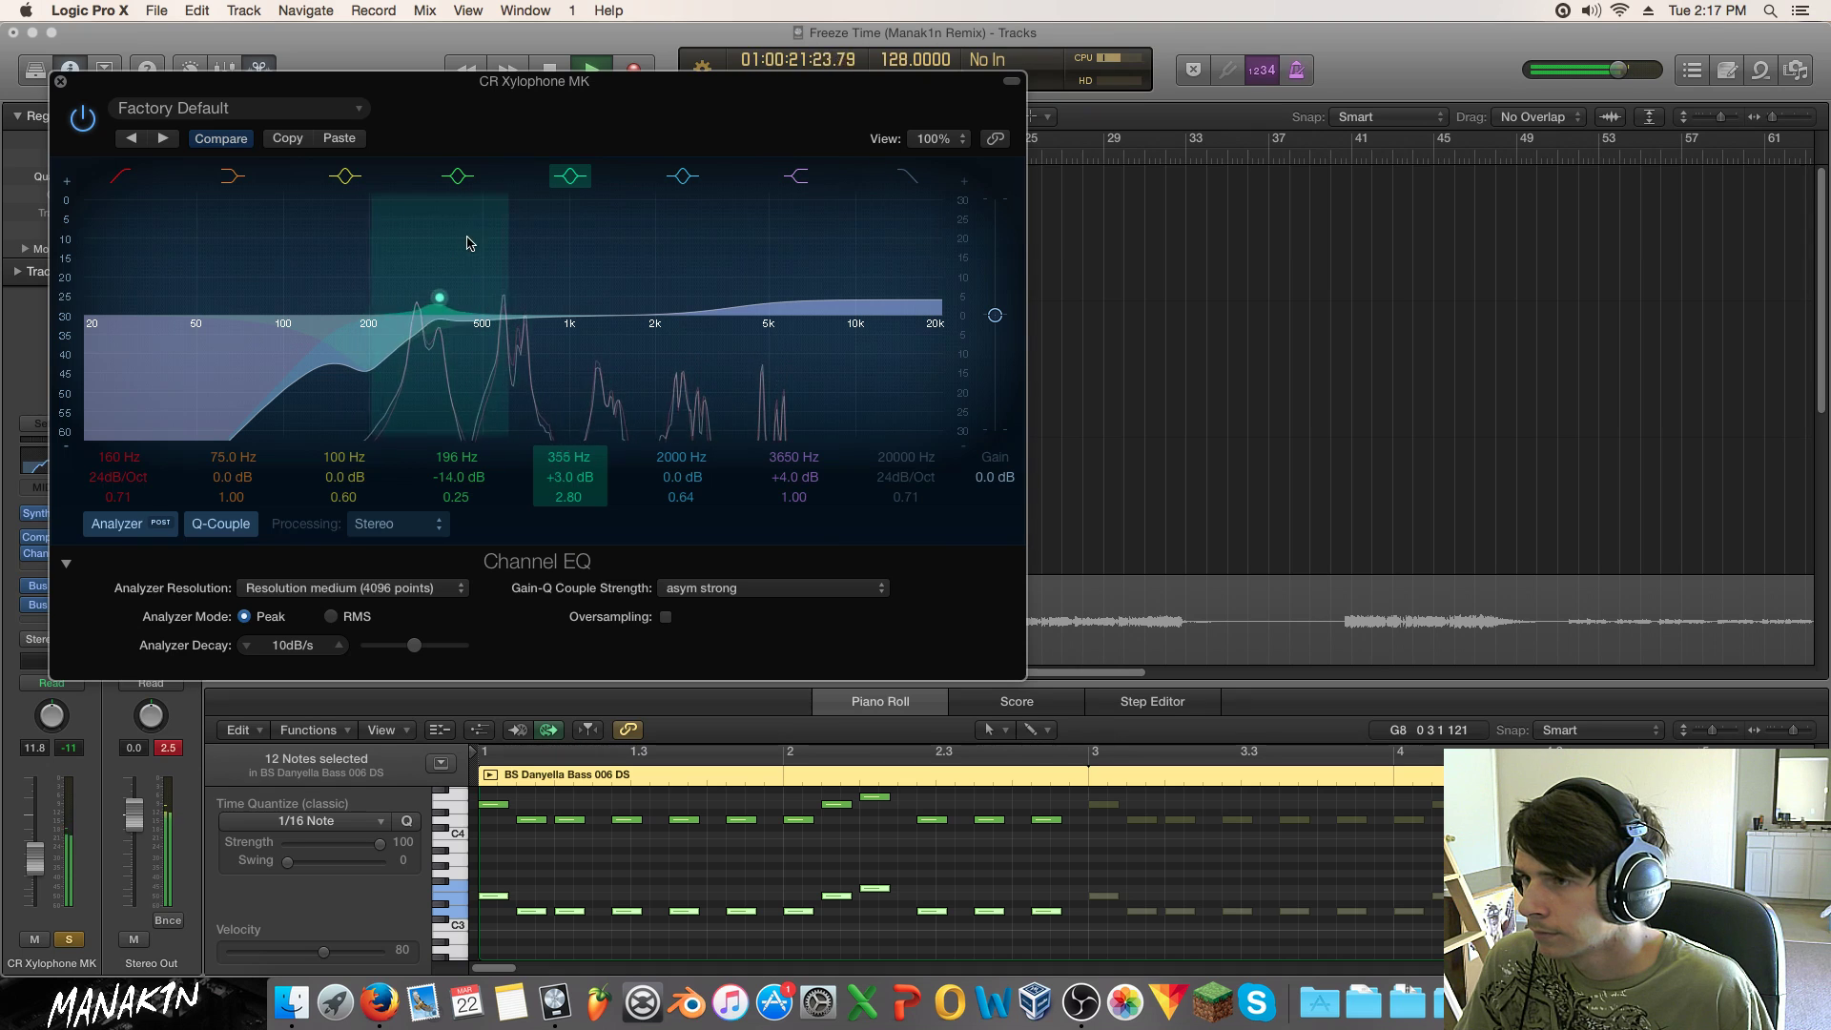
left_click_drag(486, 184, 402, 189)
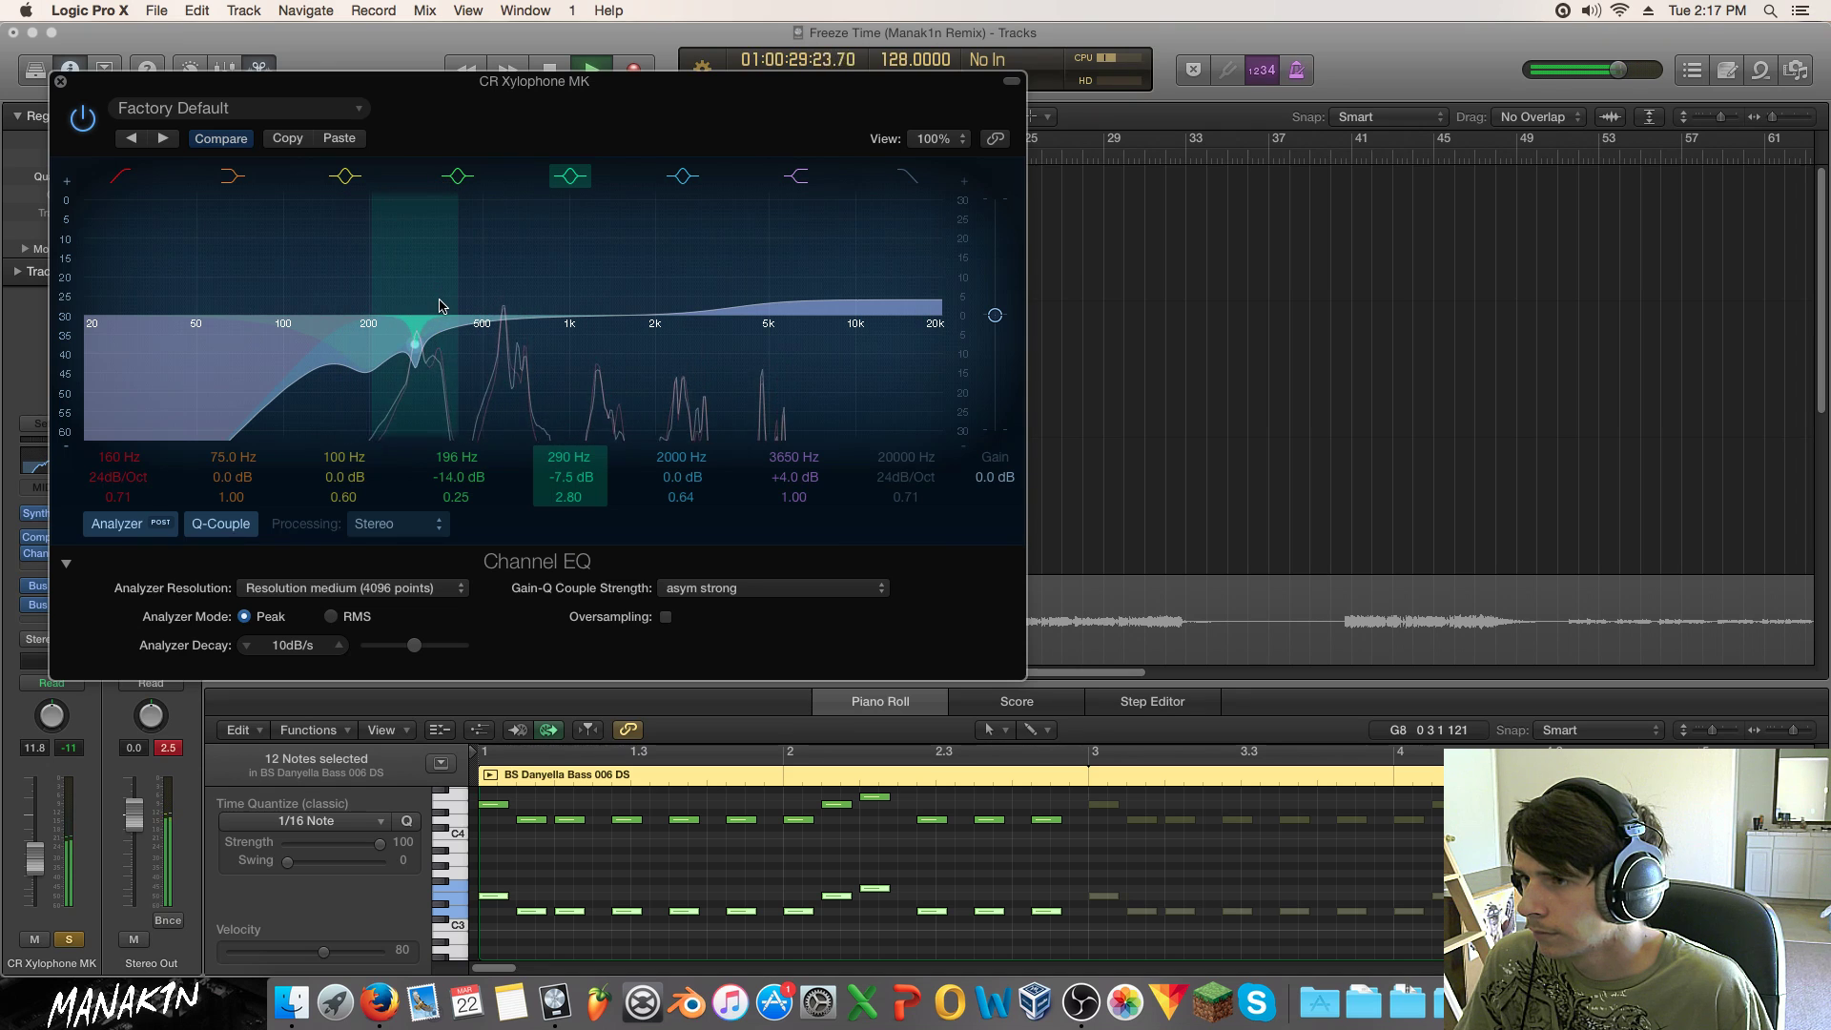
left_click_drag(322, 82, 1037, 142)
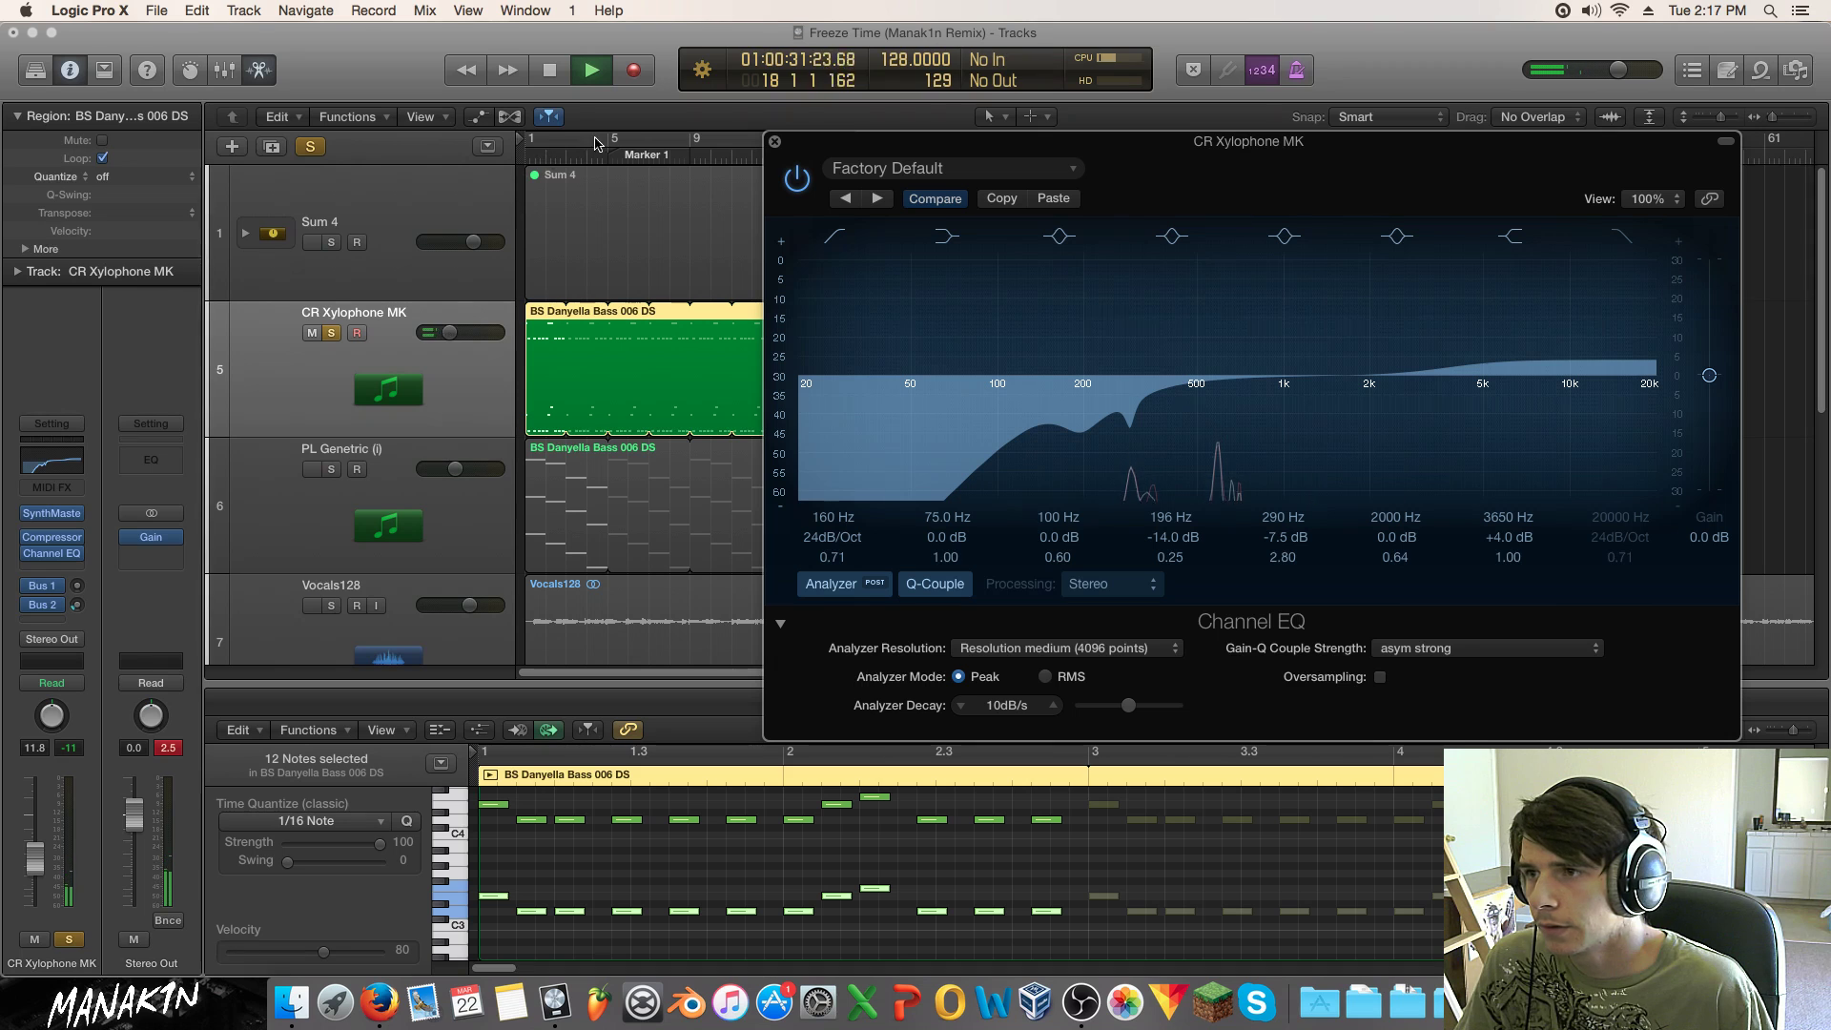
left_click(332, 333)
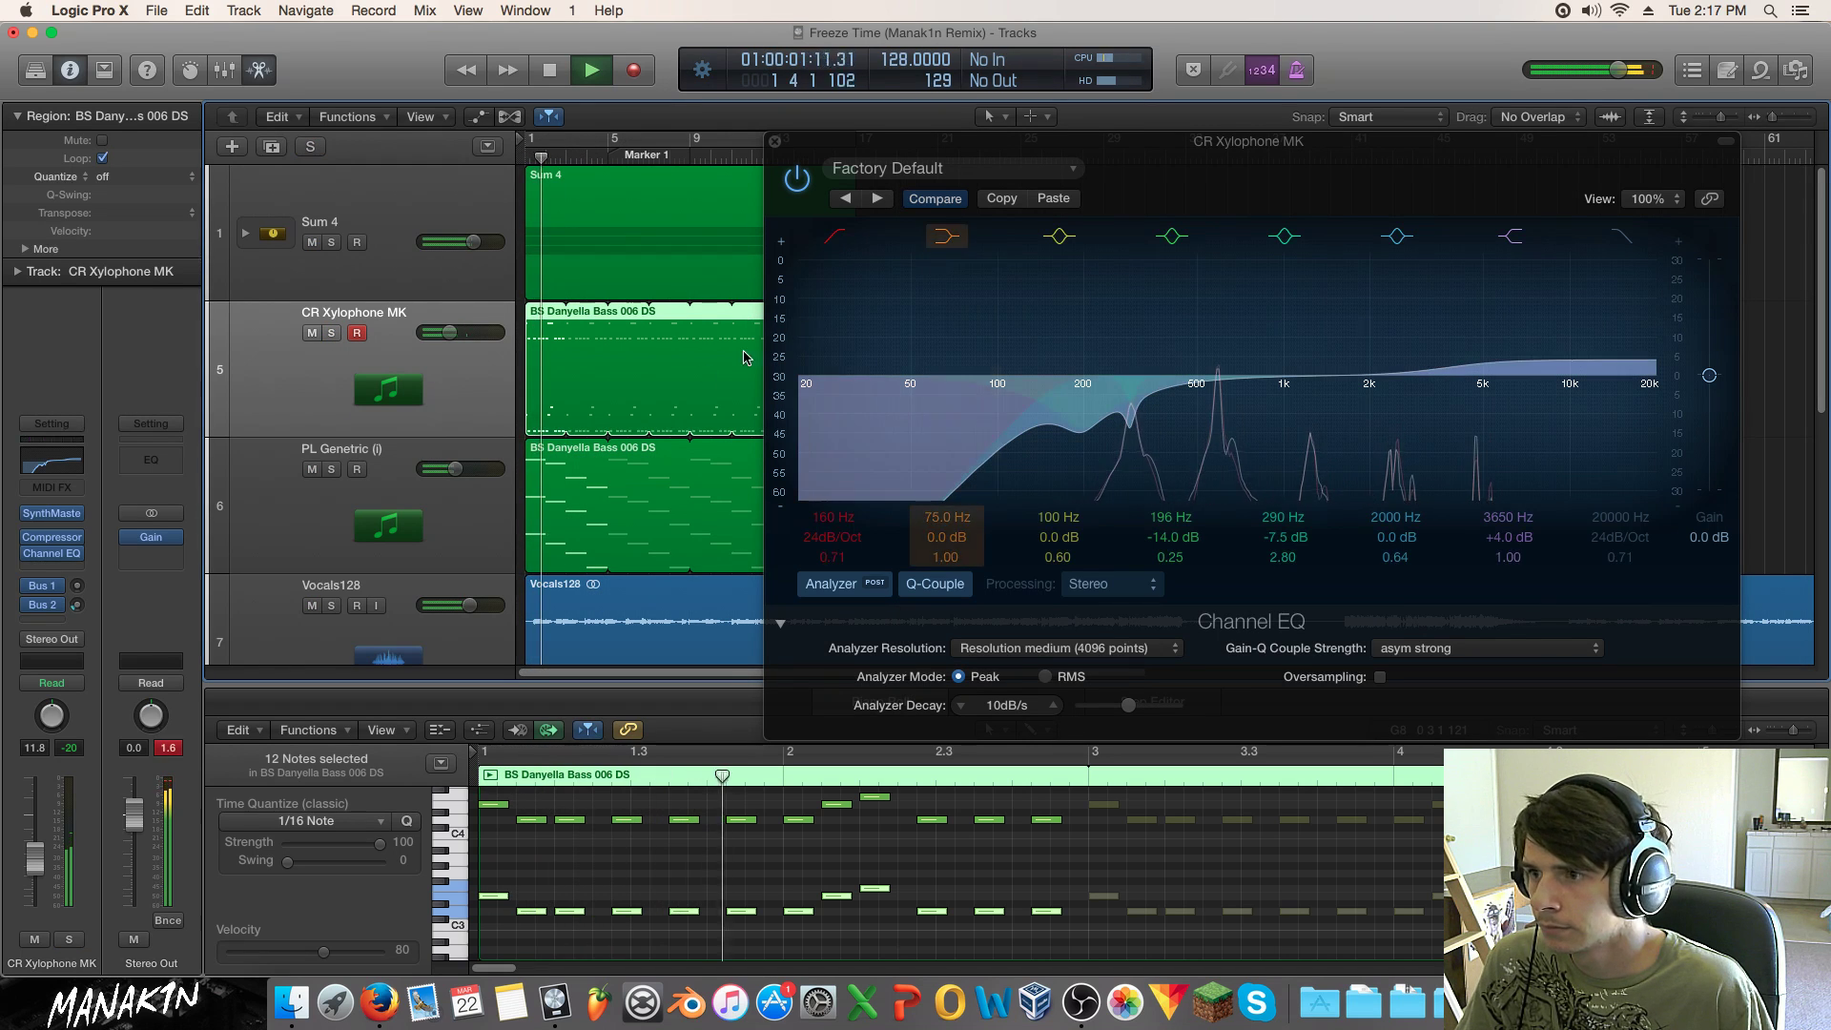
left_click_drag(449, 331, 452, 332)
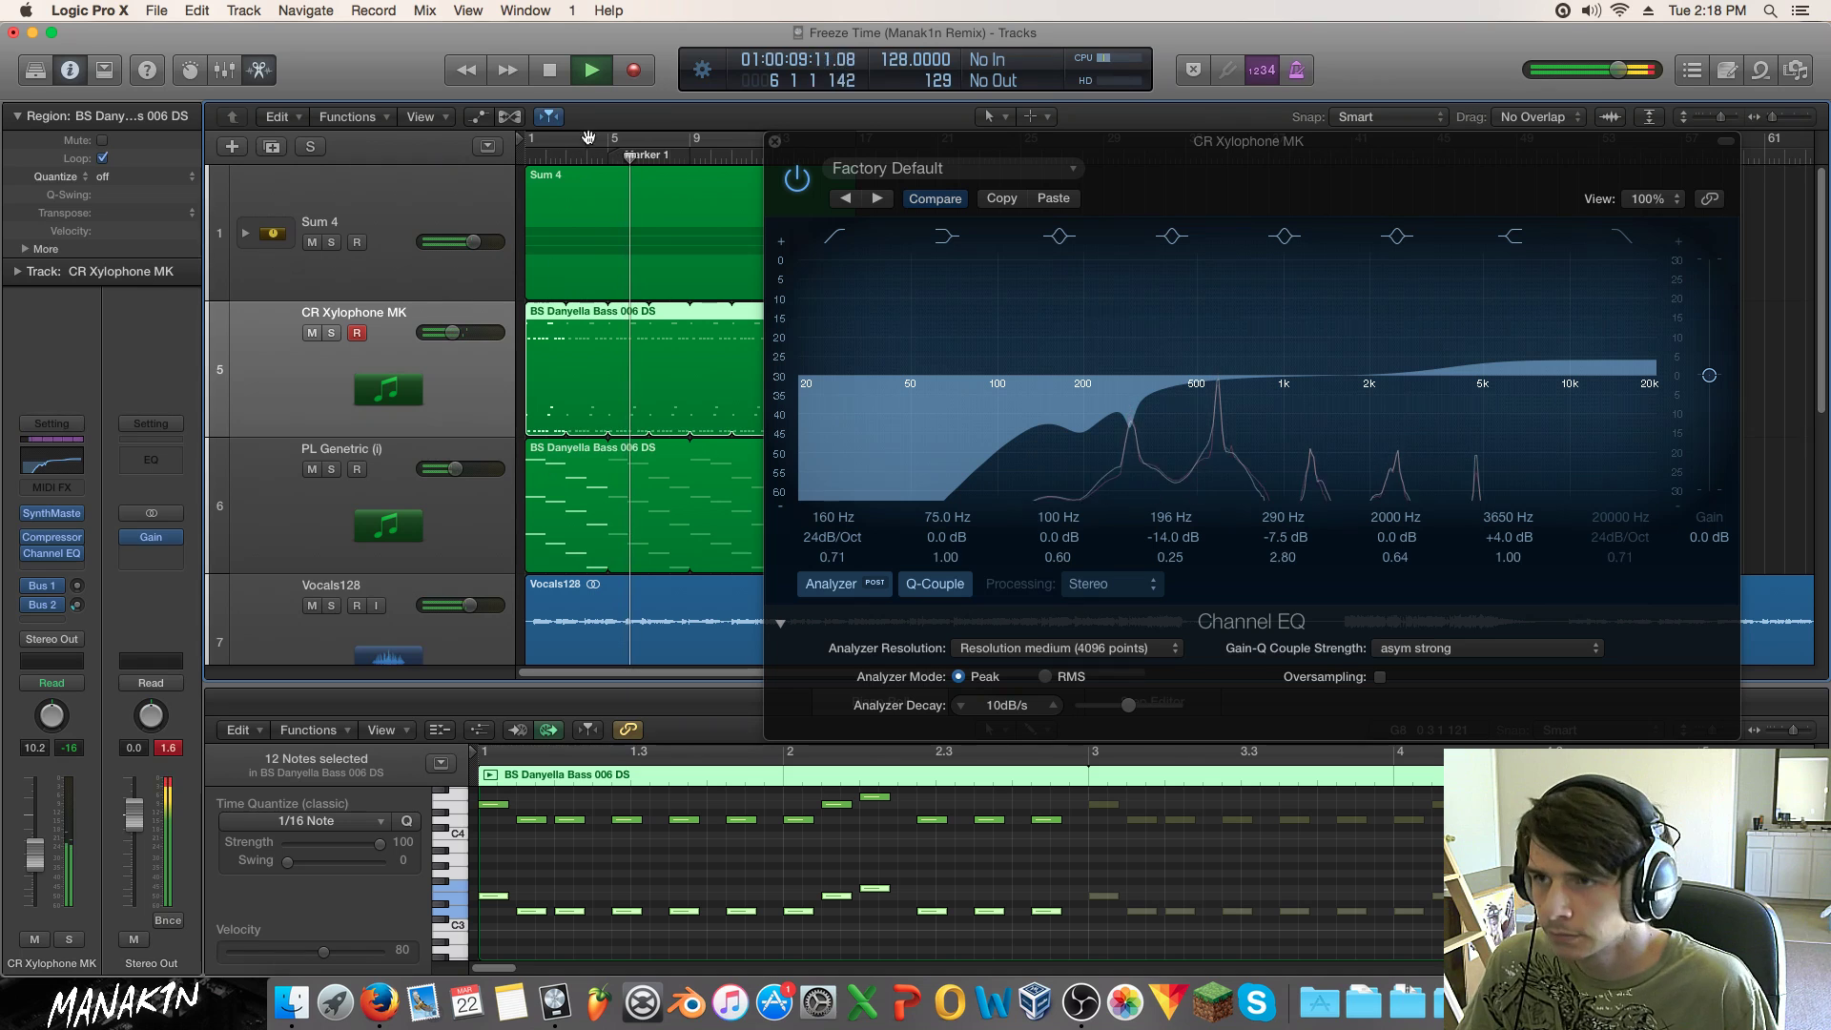
left_click(774, 141)
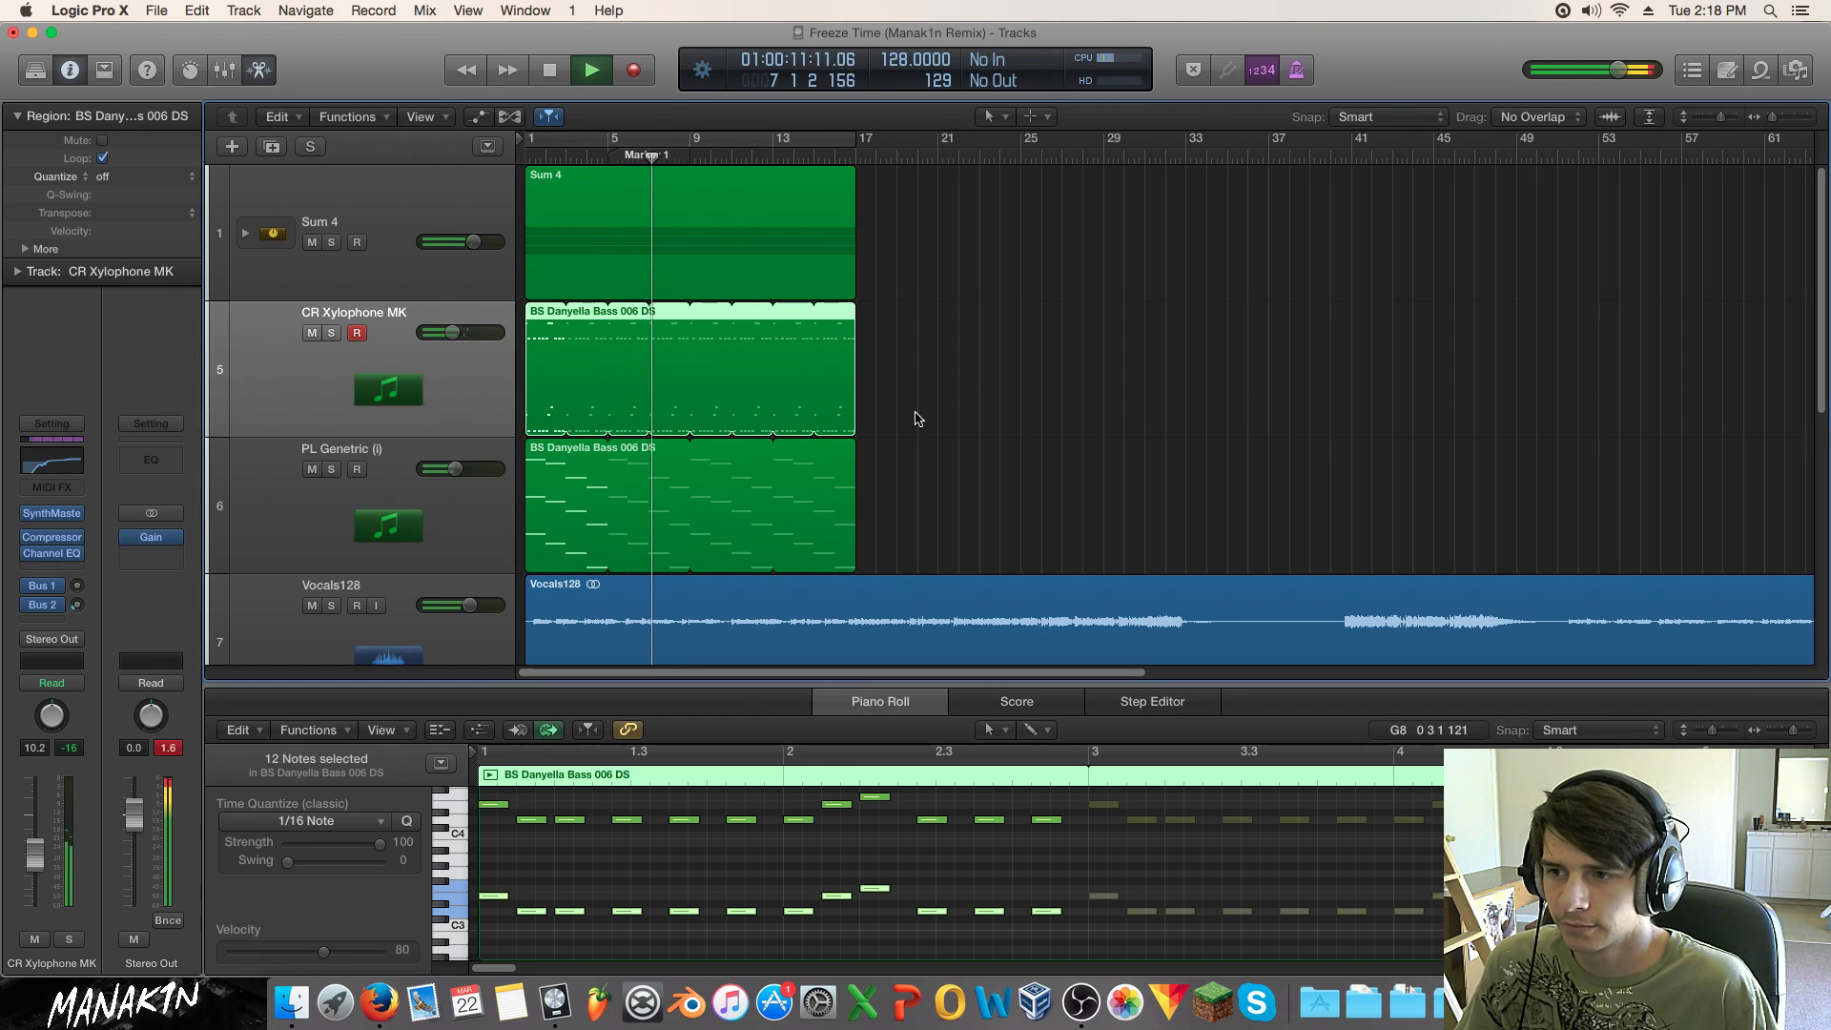
Step: Toggle mute on the mhak kick 140 F track, cycle bars 1–17, and solo PL Genetric
scroll(917, 419, "down", 1)
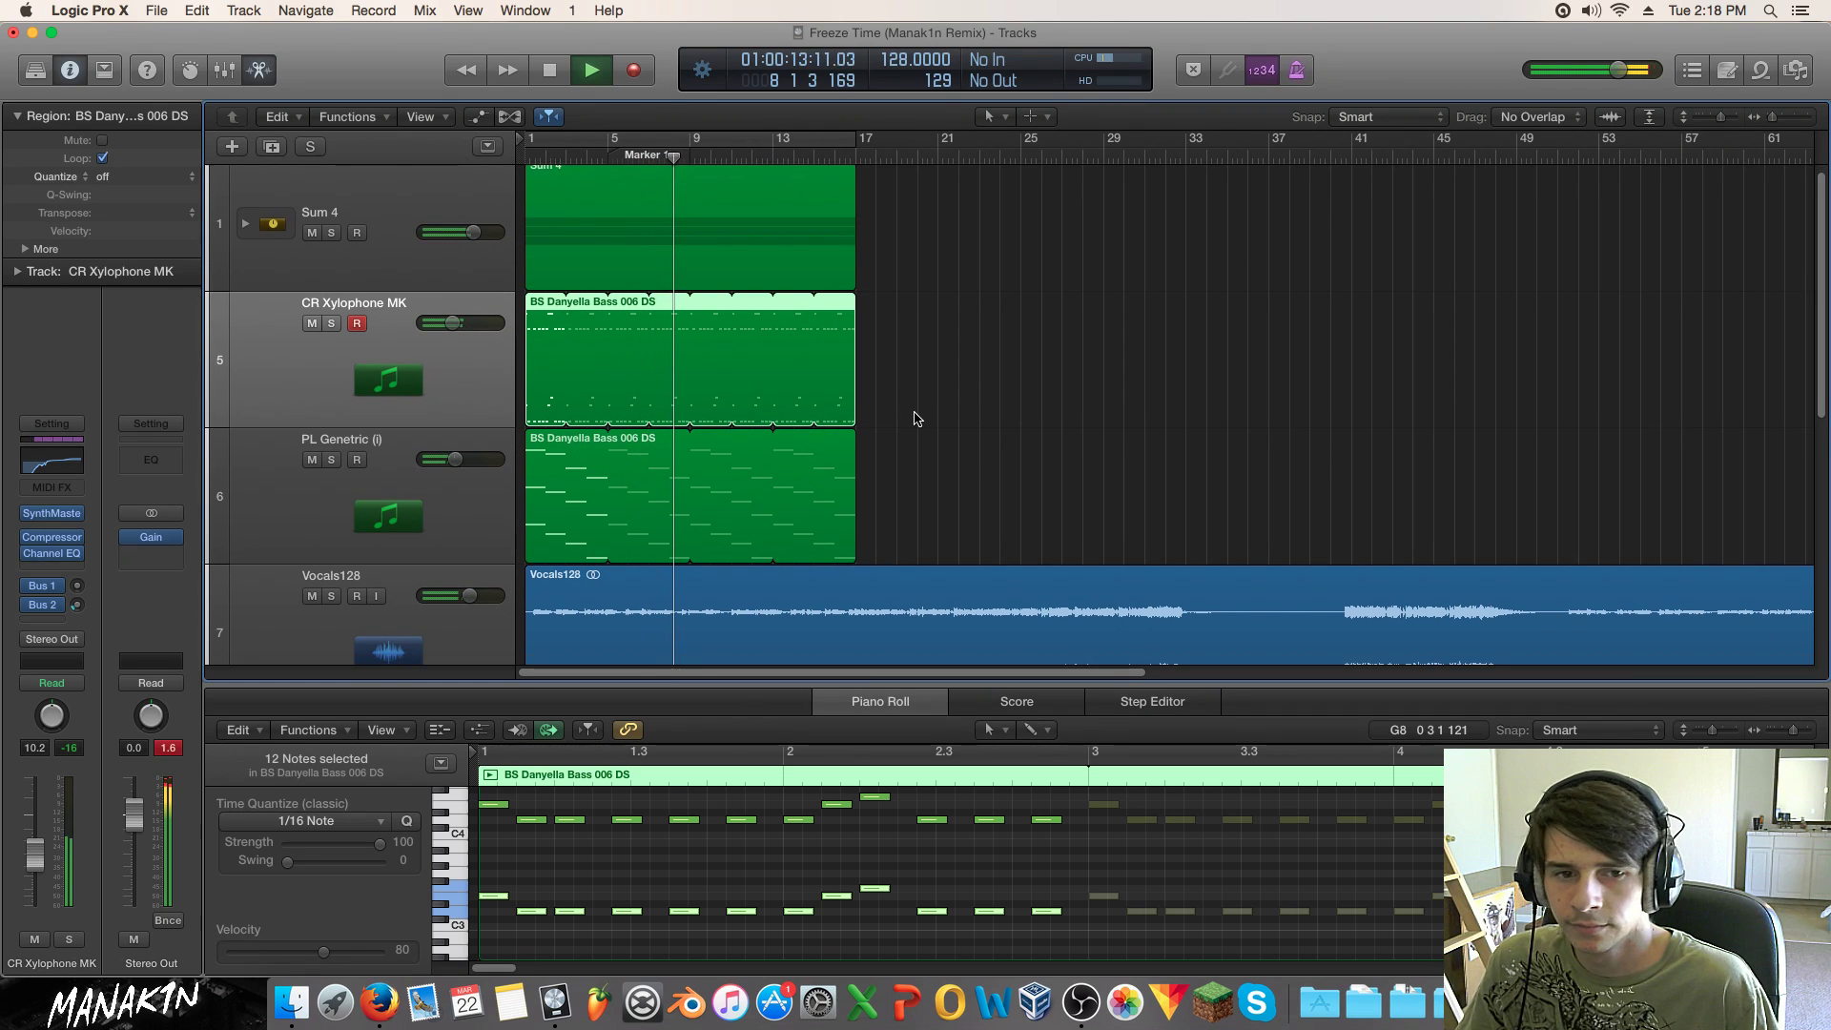
scroll(913, 418, "down", 5)
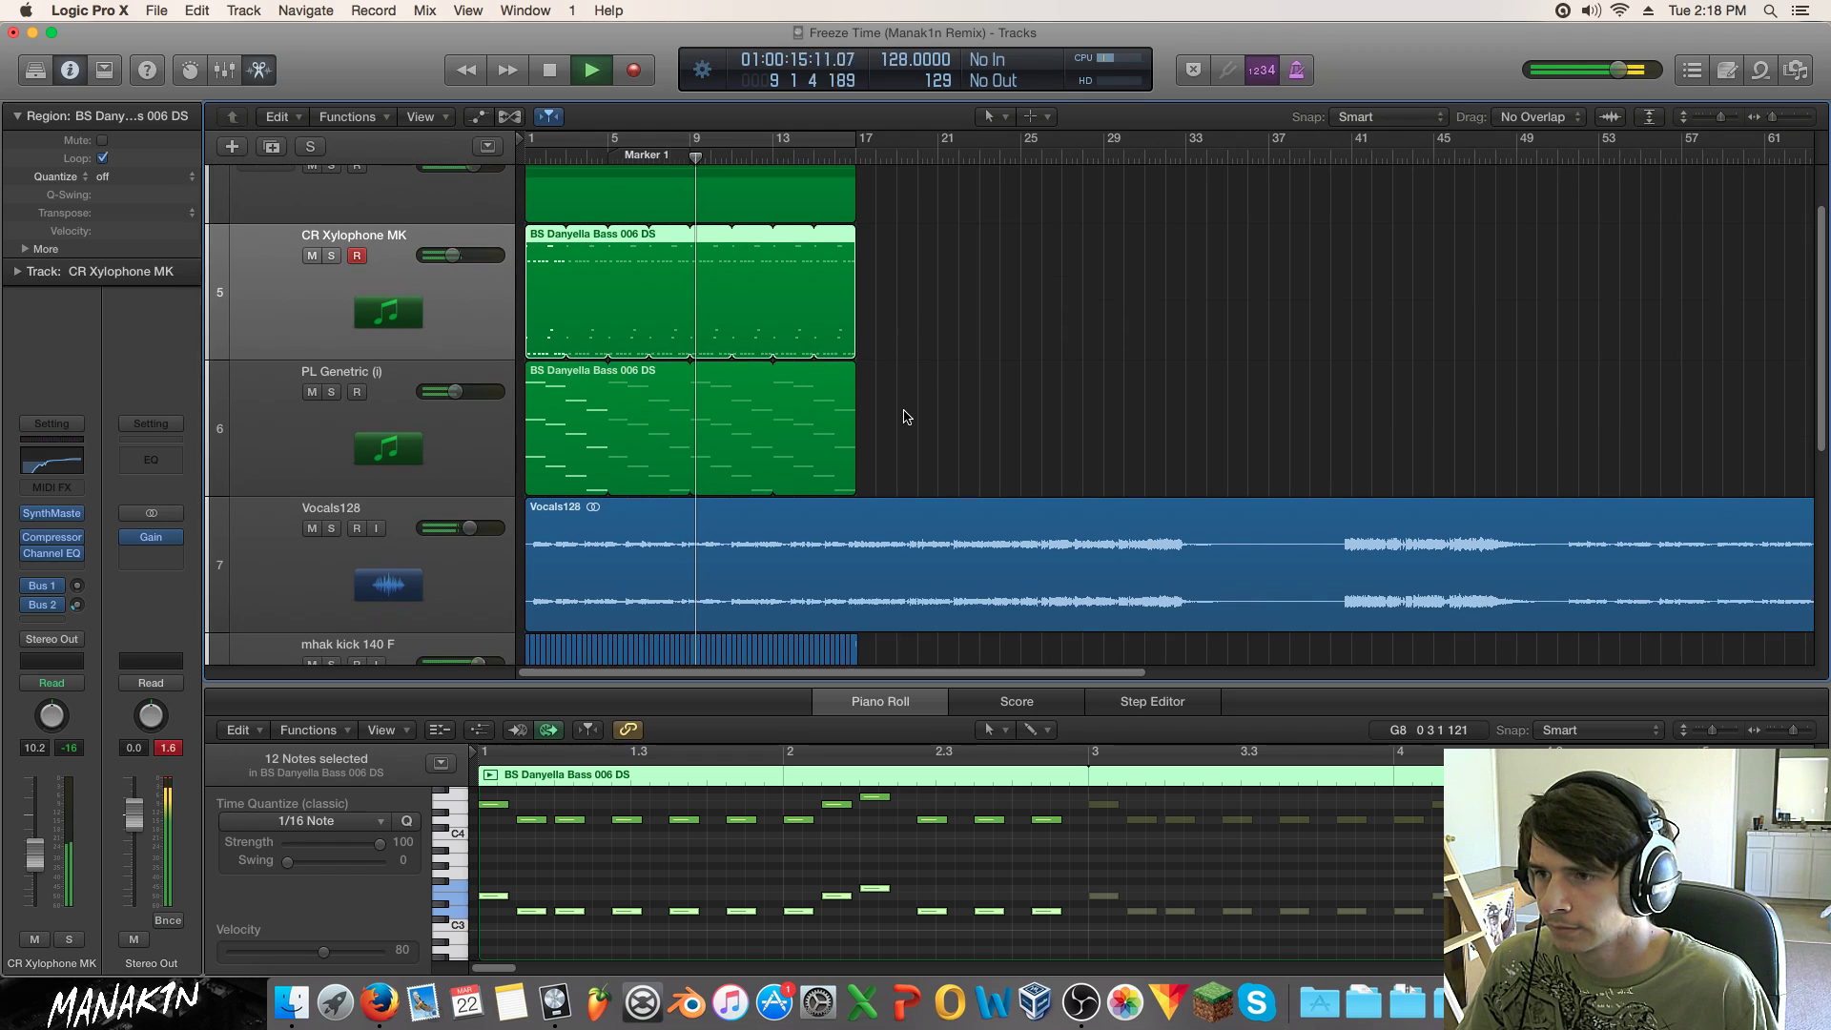
scroll(904, 412, "down", 2)
scroll(904, 412, "up", 4)
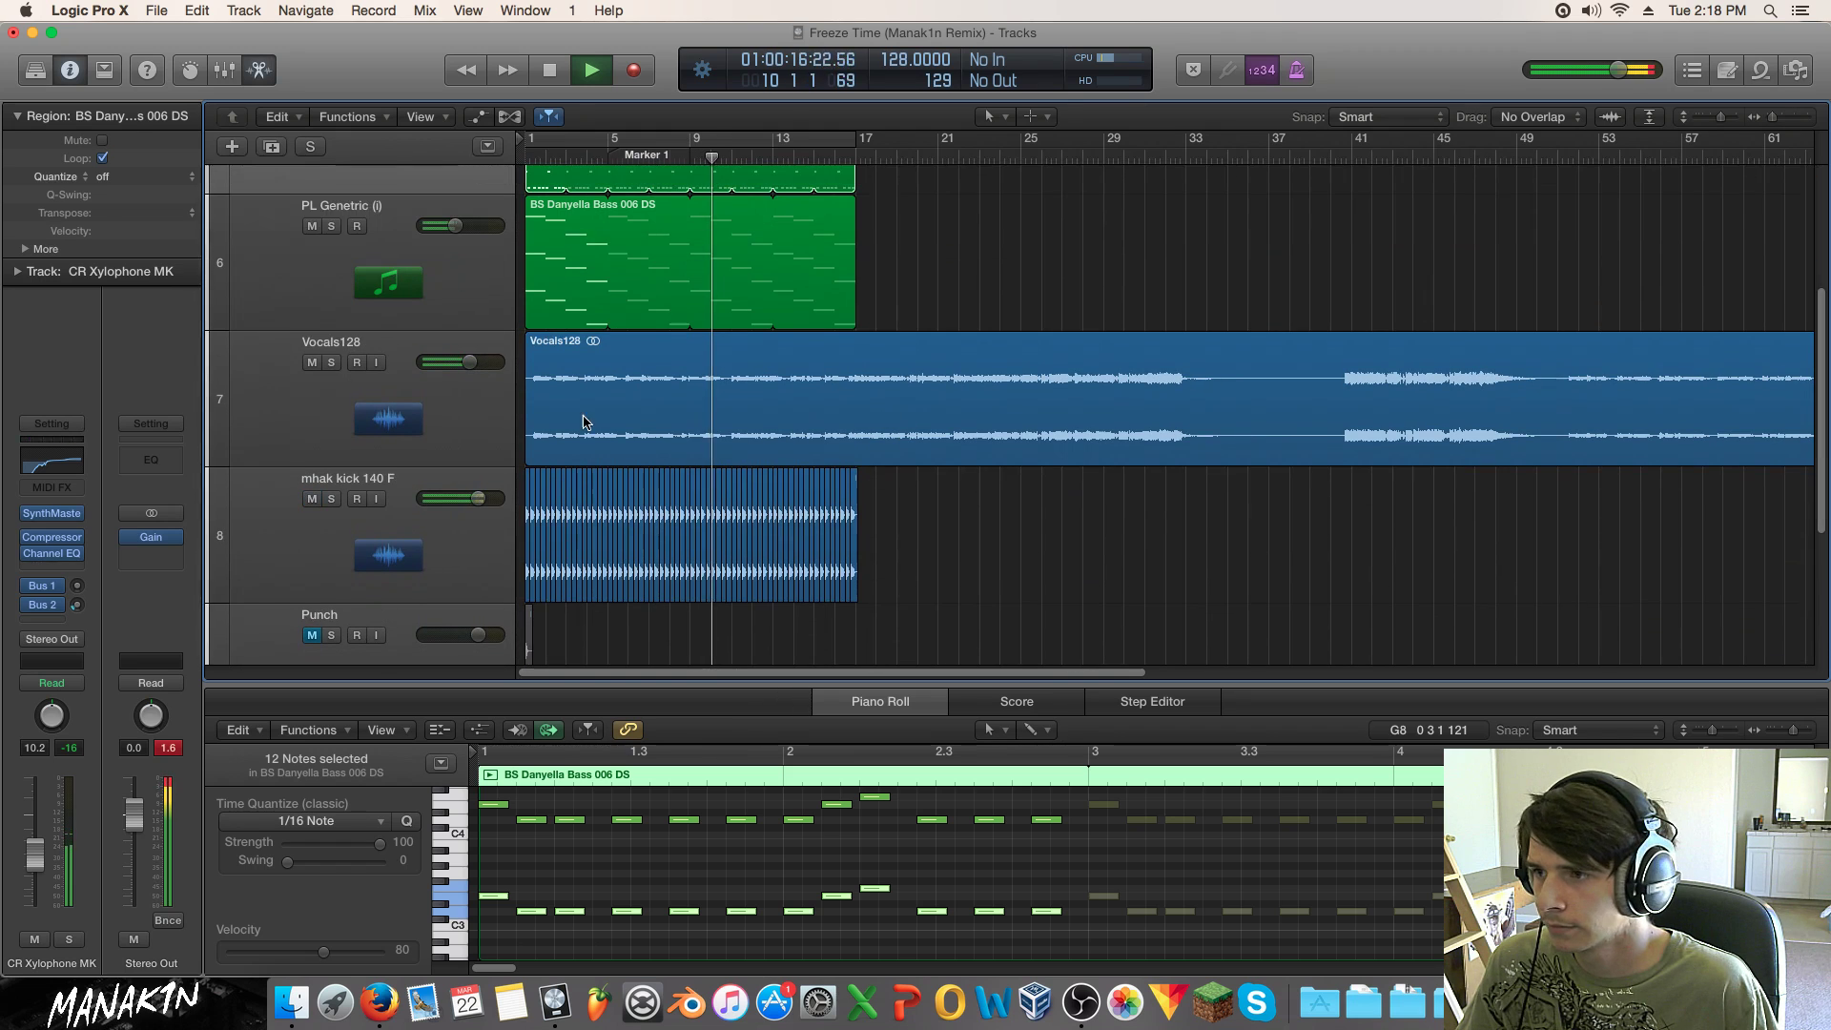
left_click(312, 499)
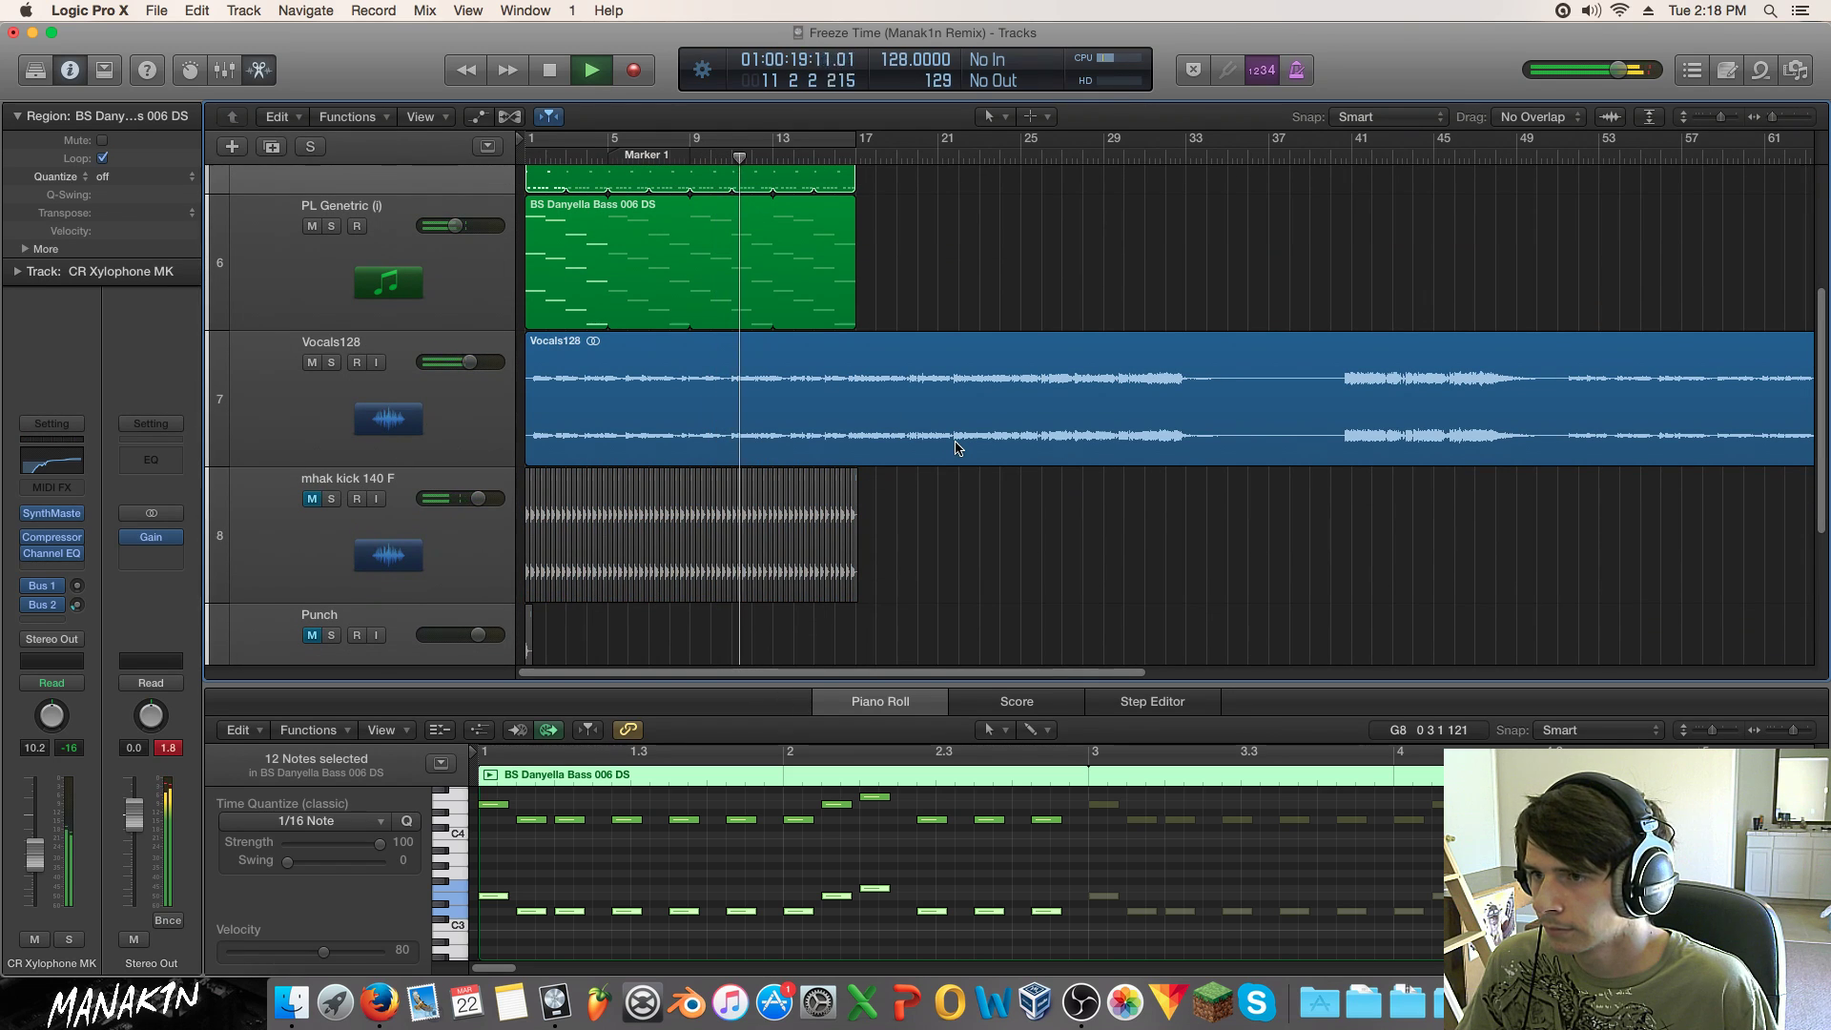
left_click(312, 499)
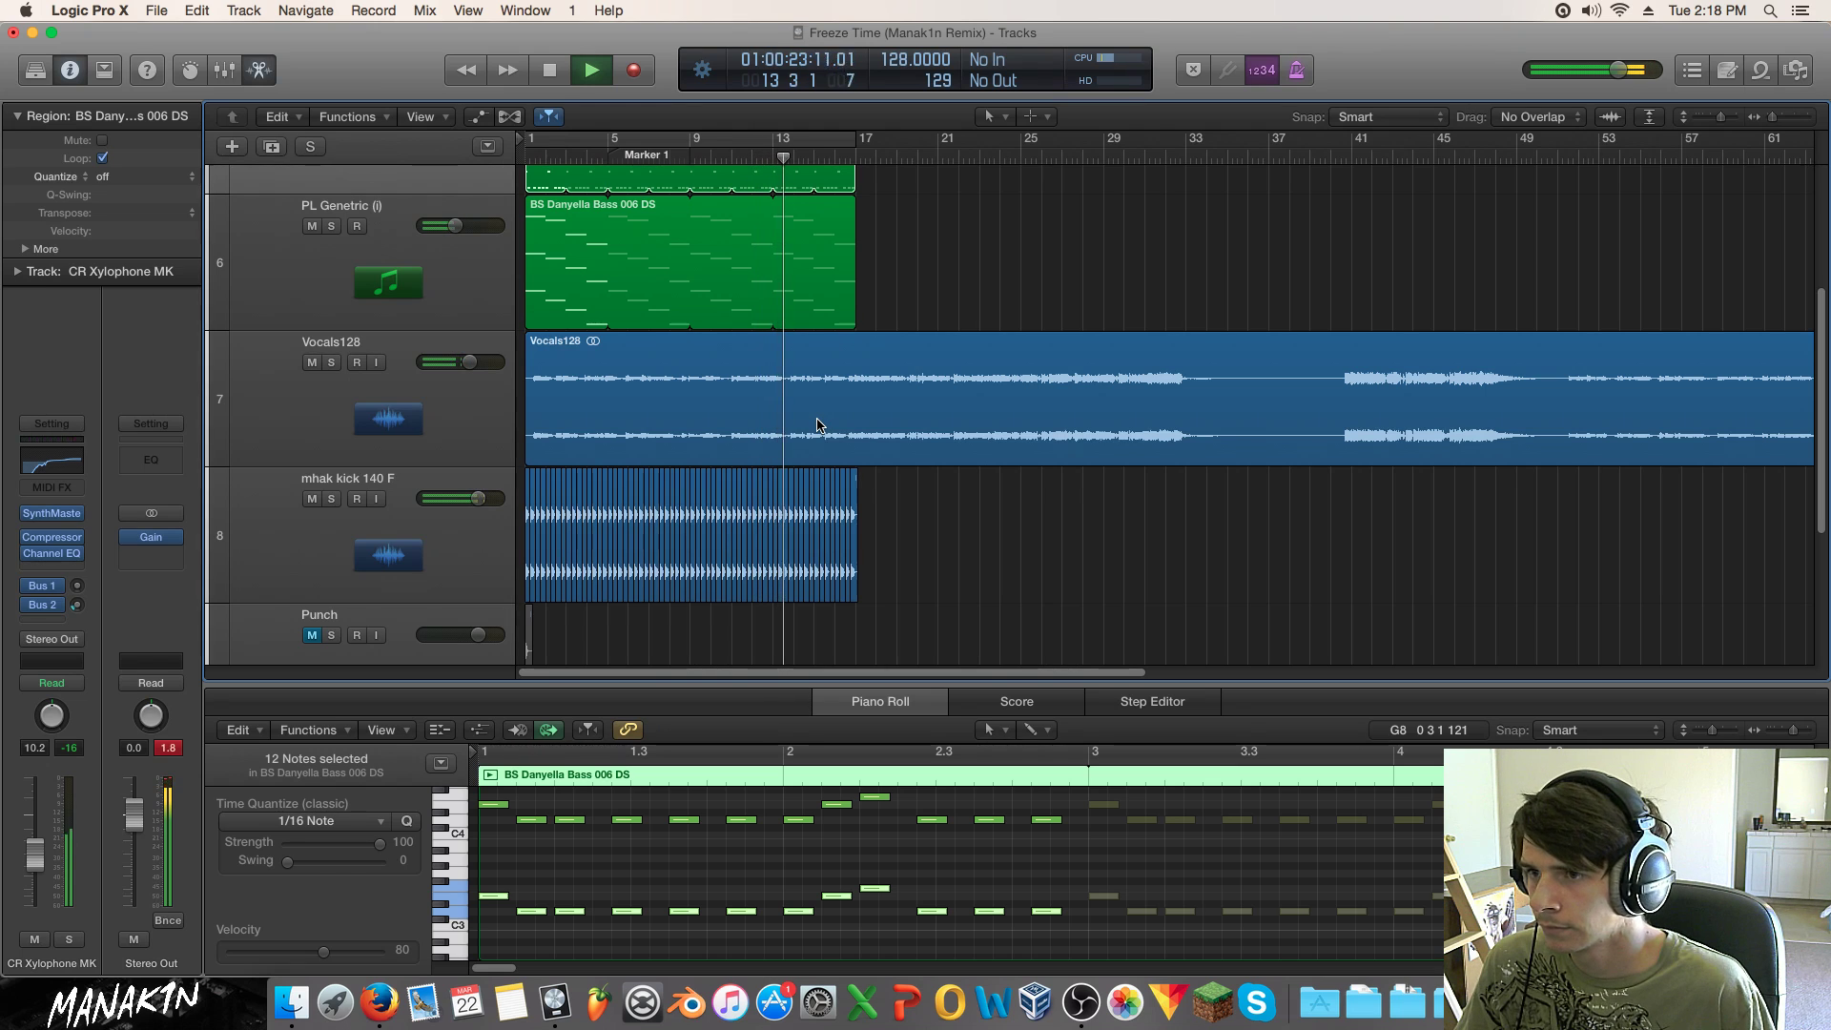
key("s")
left_click(613, 136)
Step: Restart playback and insert a stereo Rotor Cabinet on the PL Genetric track
key("space")
key("space")
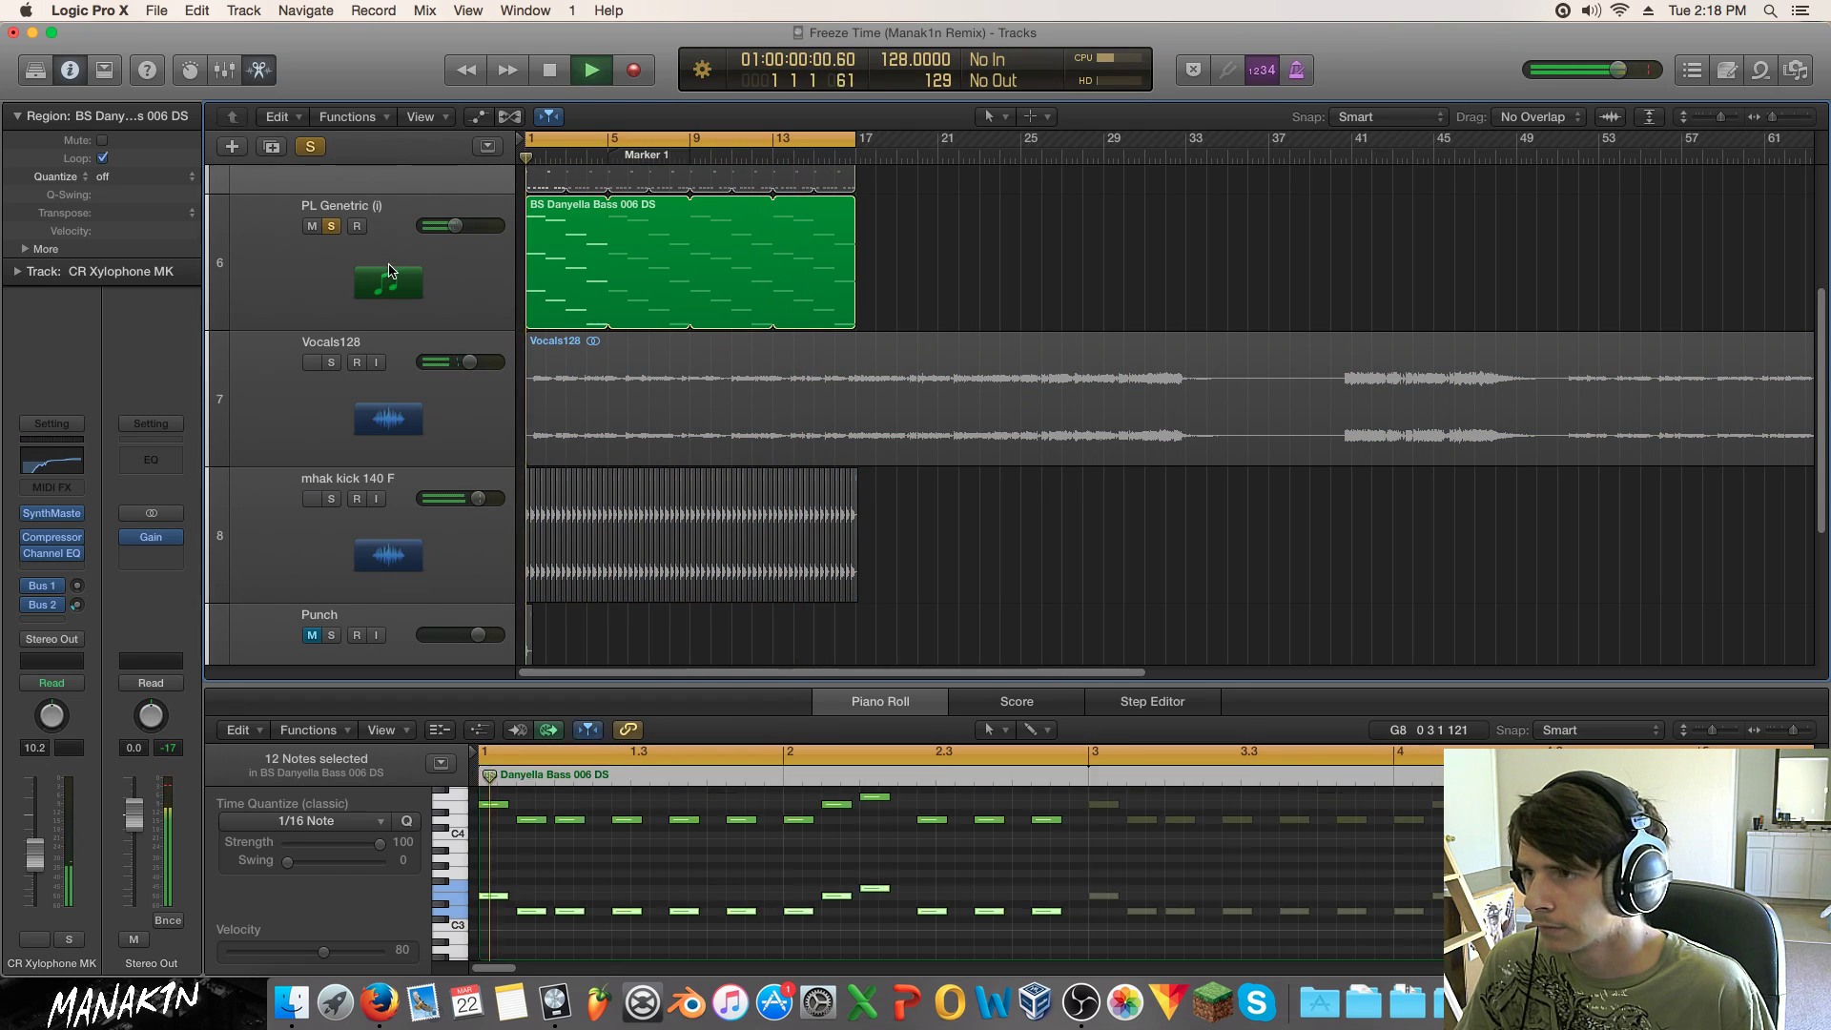
left_click(388, 274)
left_click(59, 491)
mouse_move(143, 541)
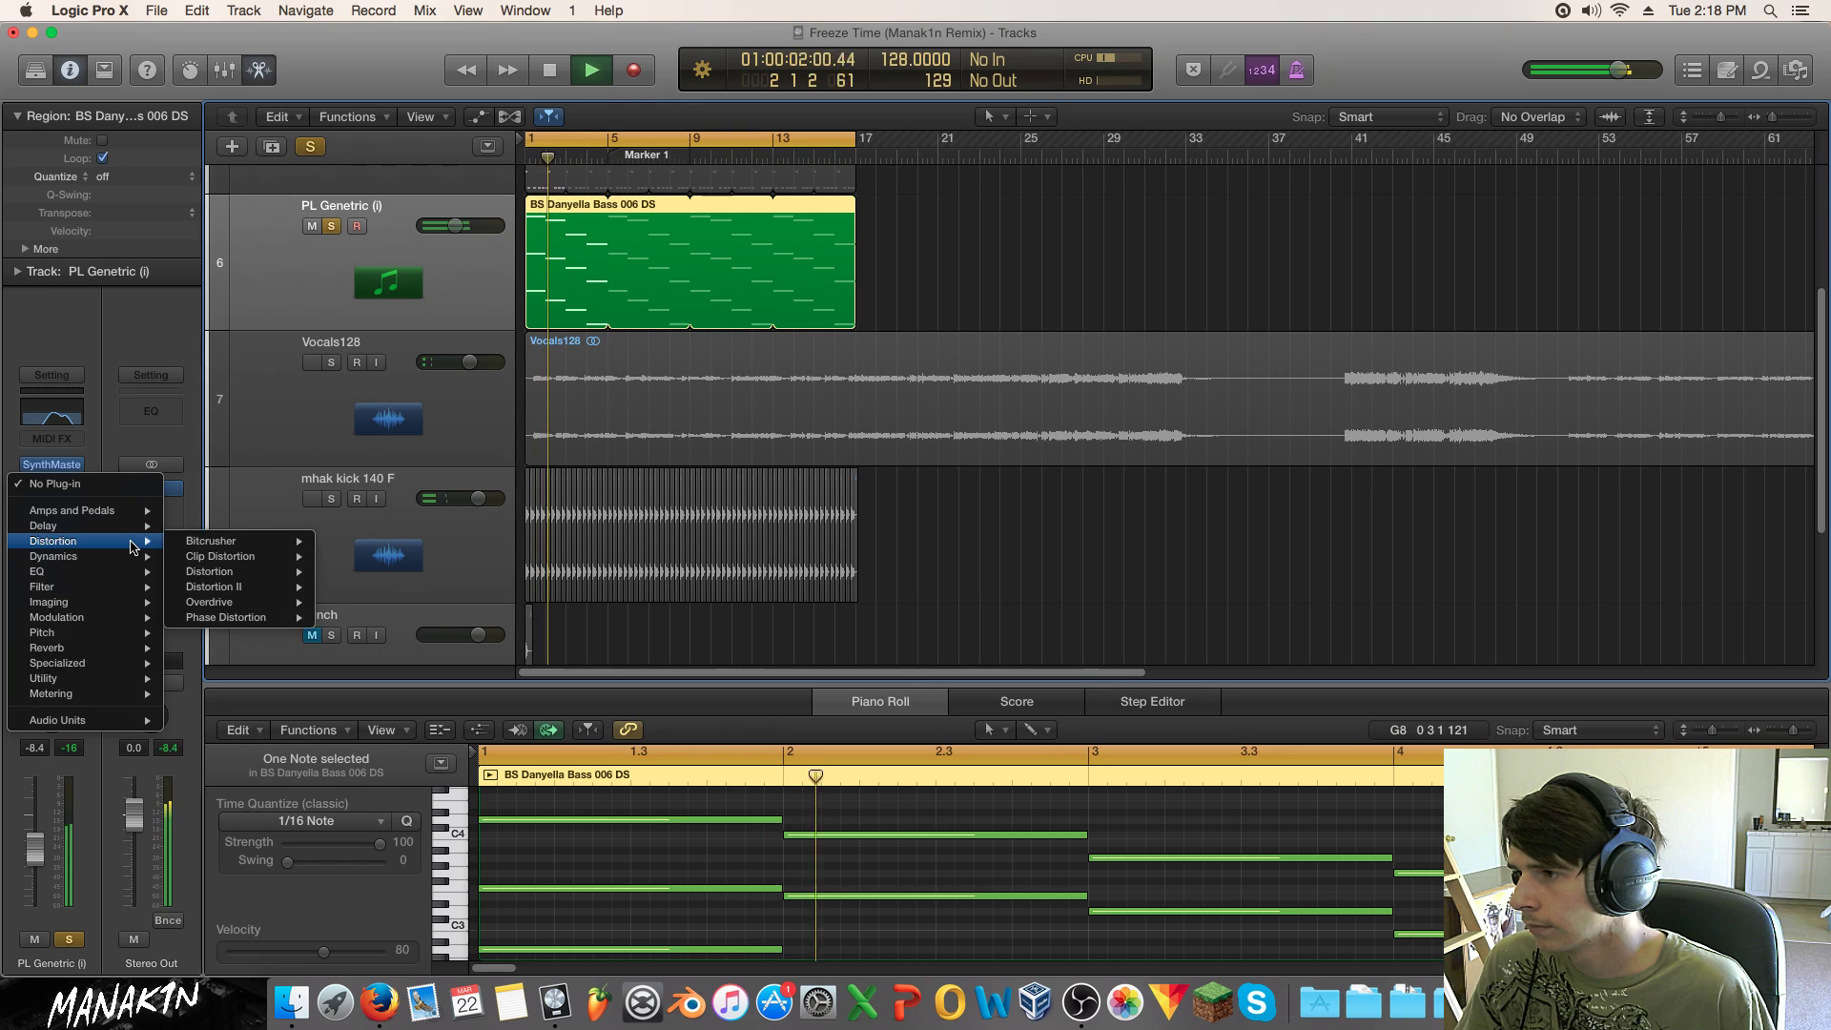
mouse_move(286, 556)
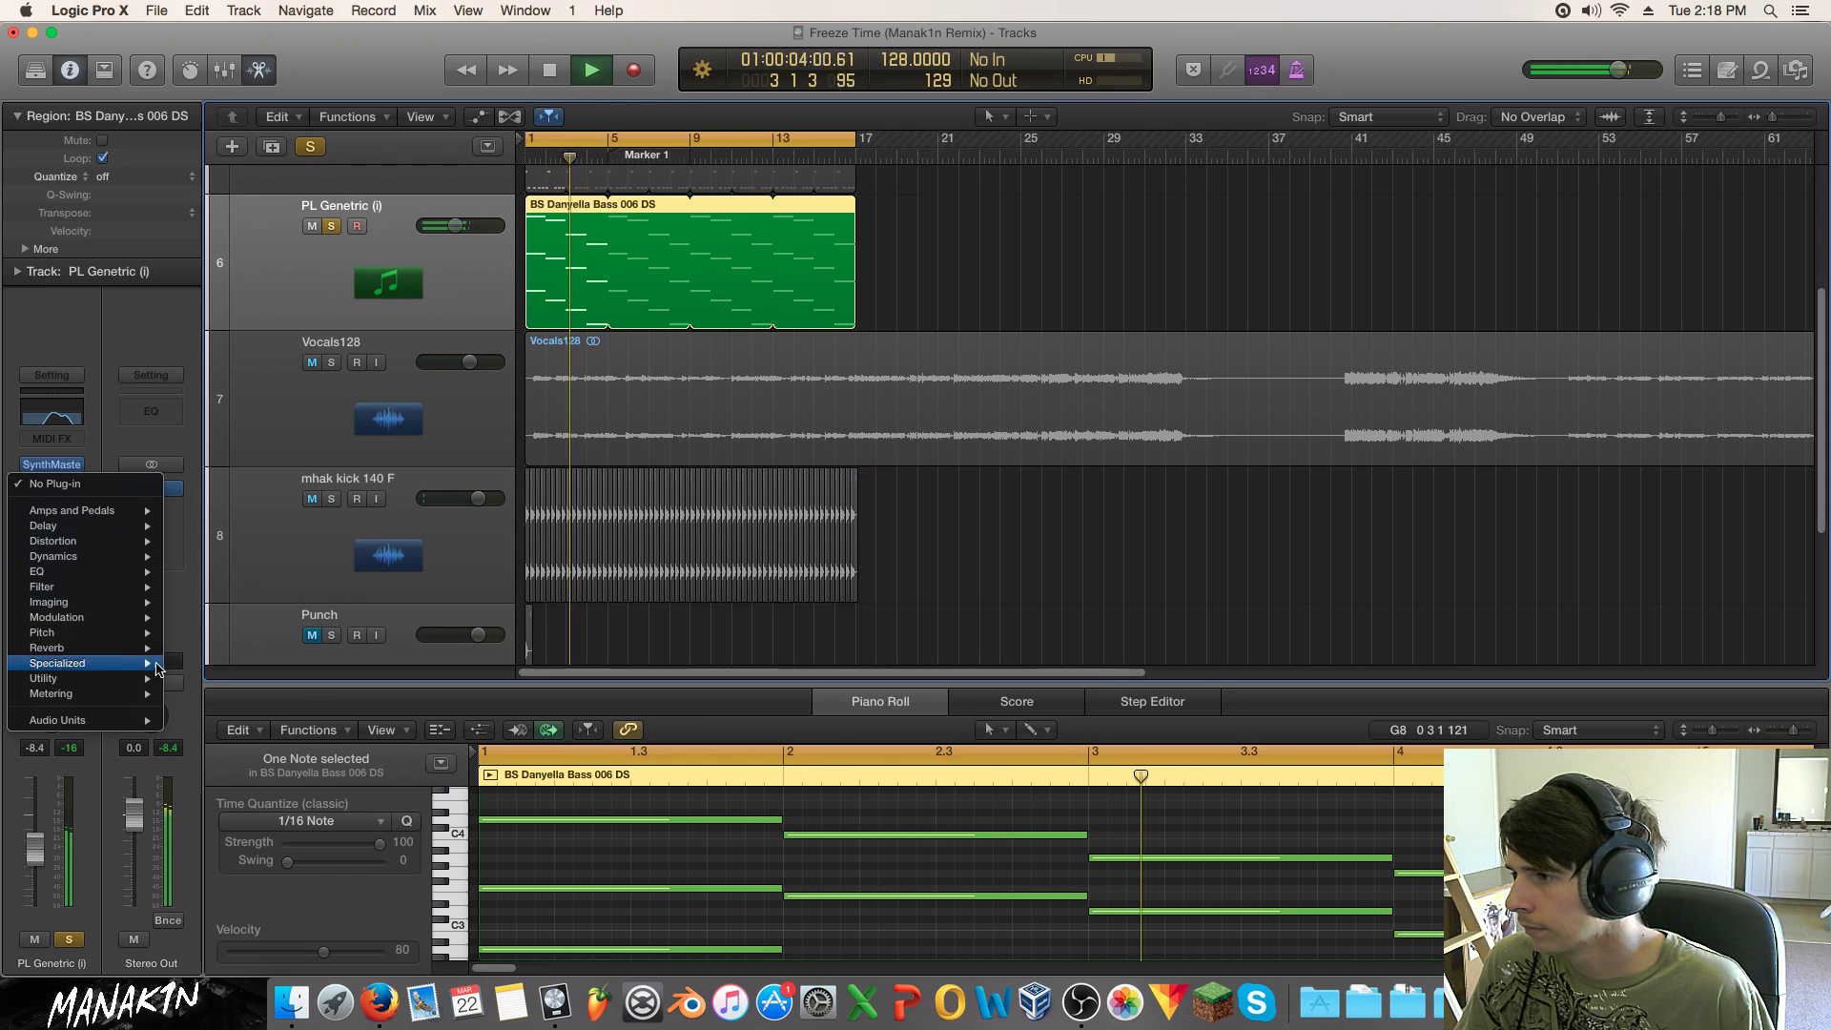
mouse_move(143, 617)
mouse_move(281, 725)
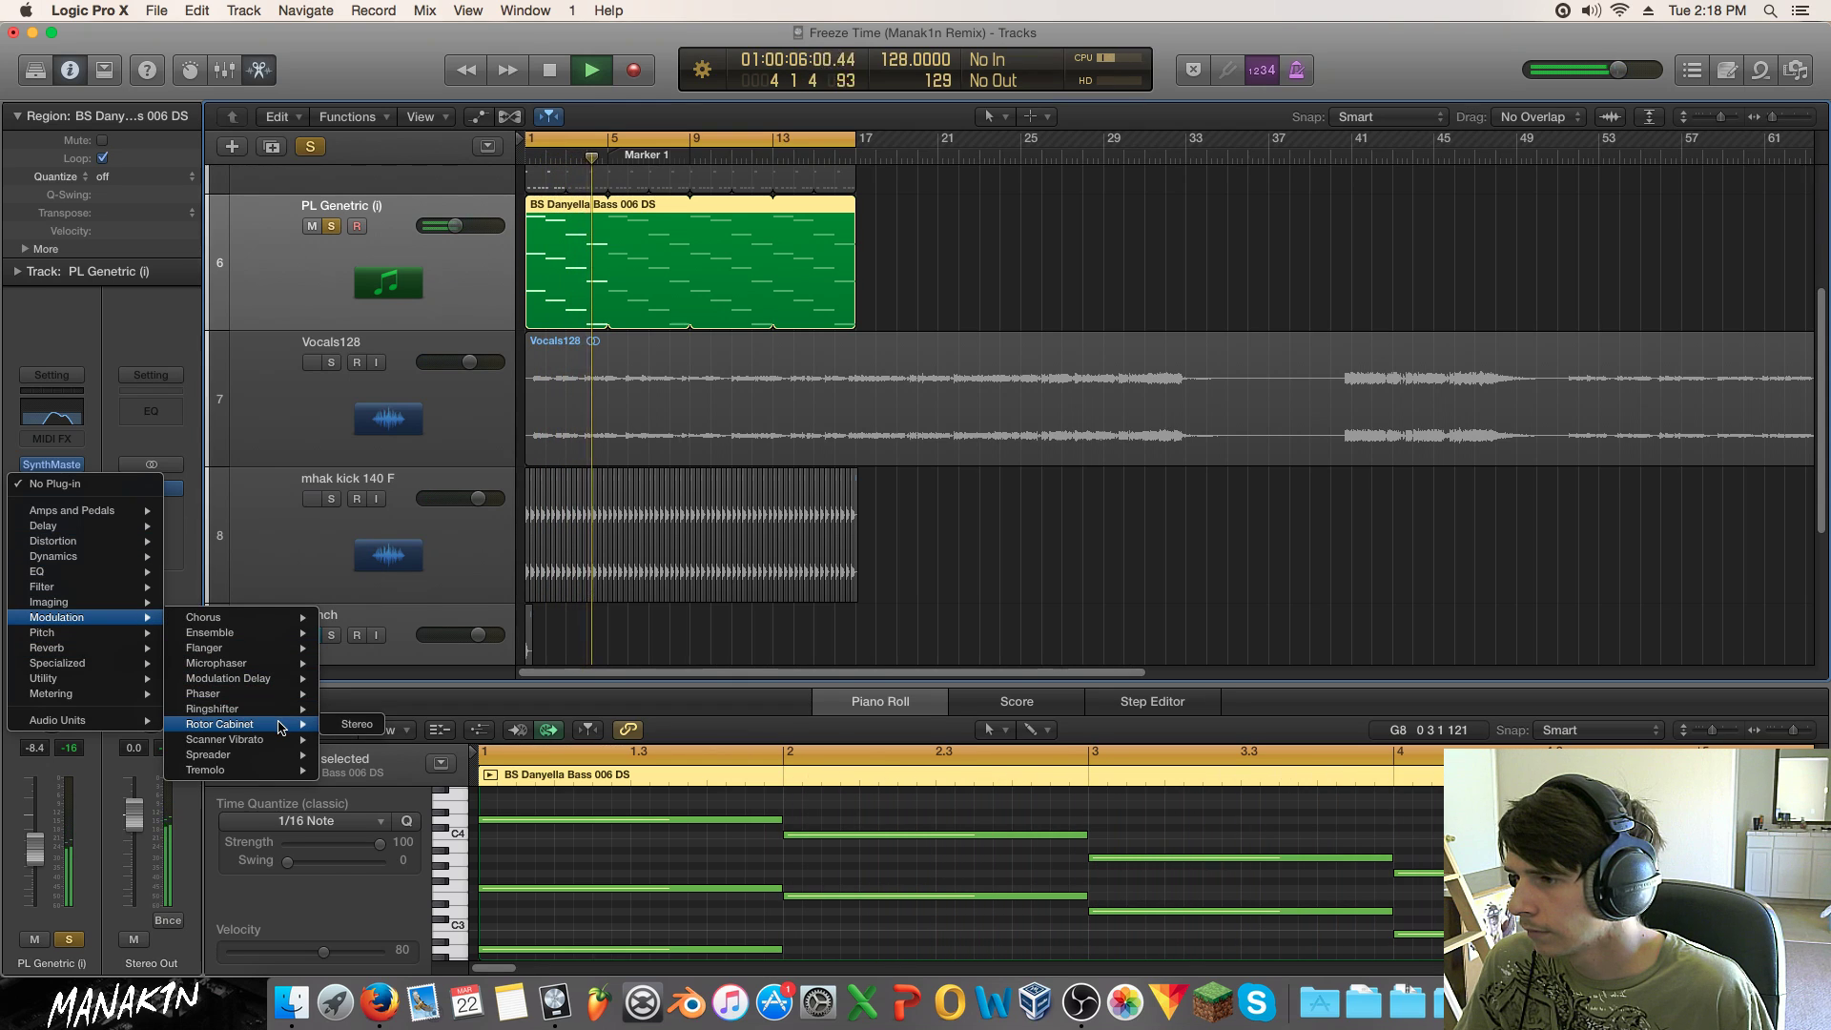
left_click(355, 724)
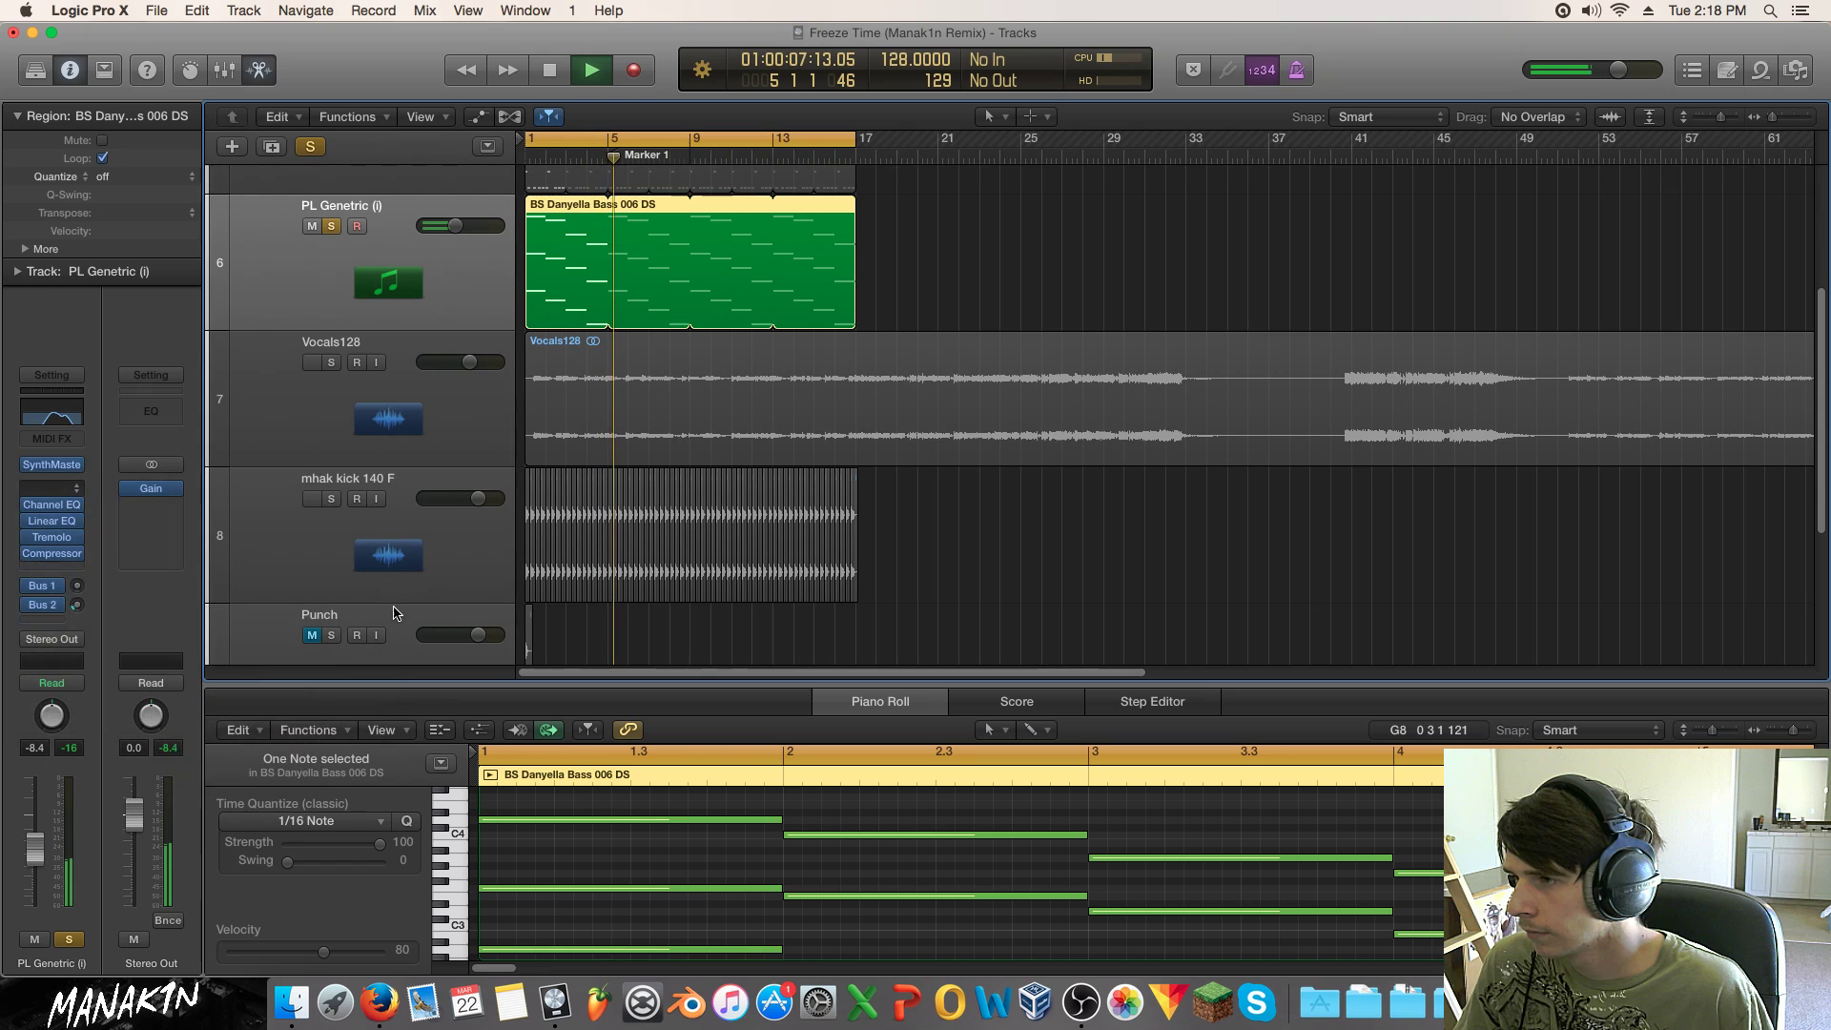
Step: Step through the Rotor Cabinet presets (Drums Stop, Electric Piano, Gig Rig) to Keene Guitar
left_click(163, 138)
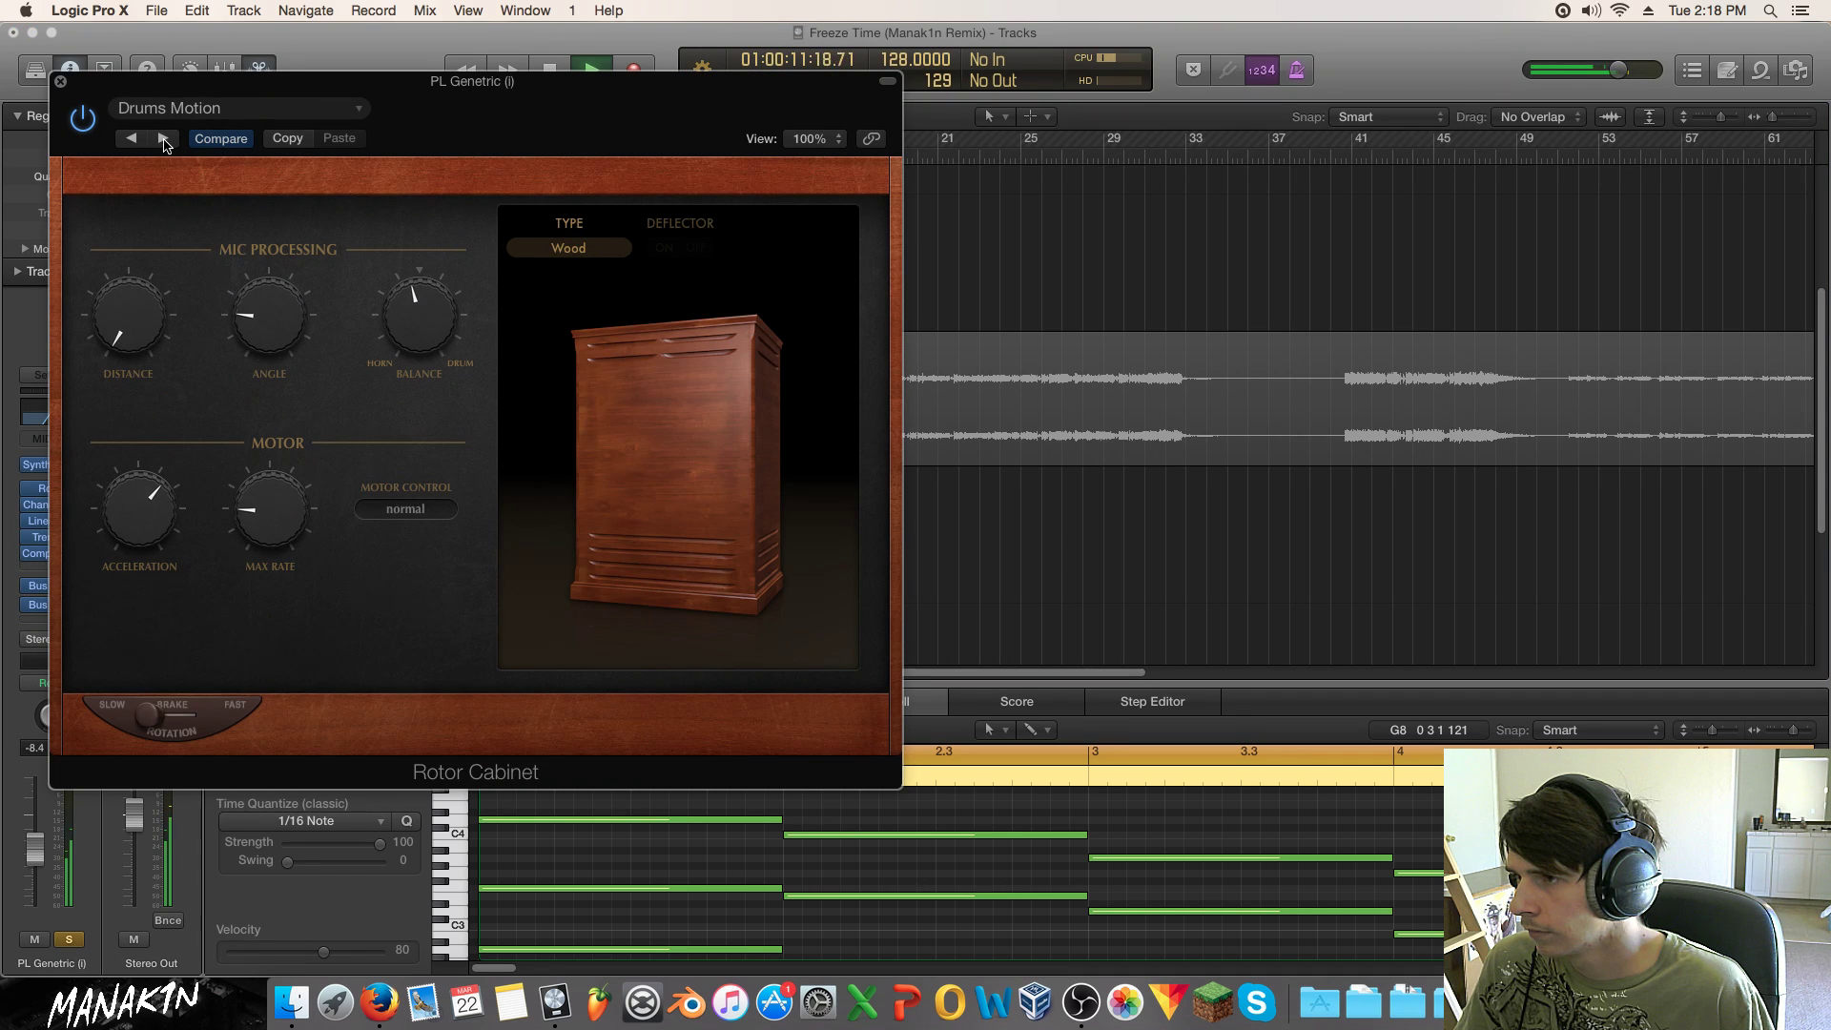
left_click(163, 138)
left_click_drag(318, 82, 651, 131)
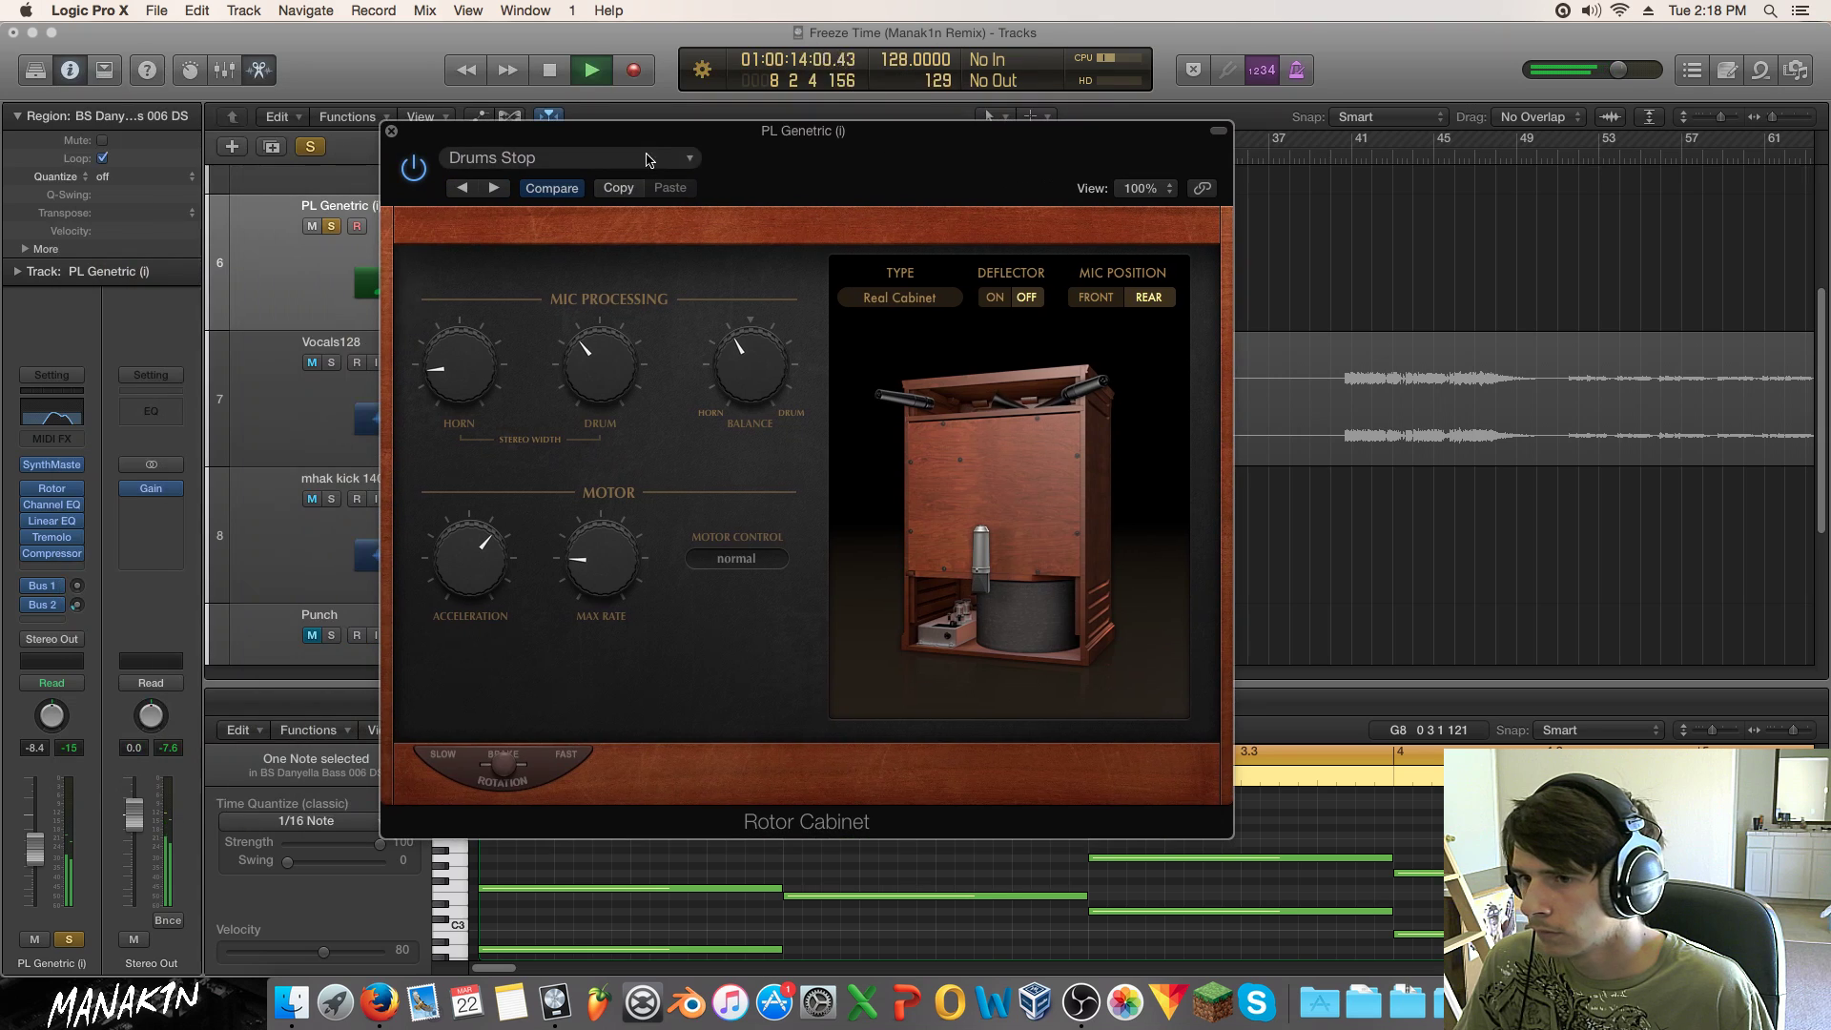
left_click(493, 188)
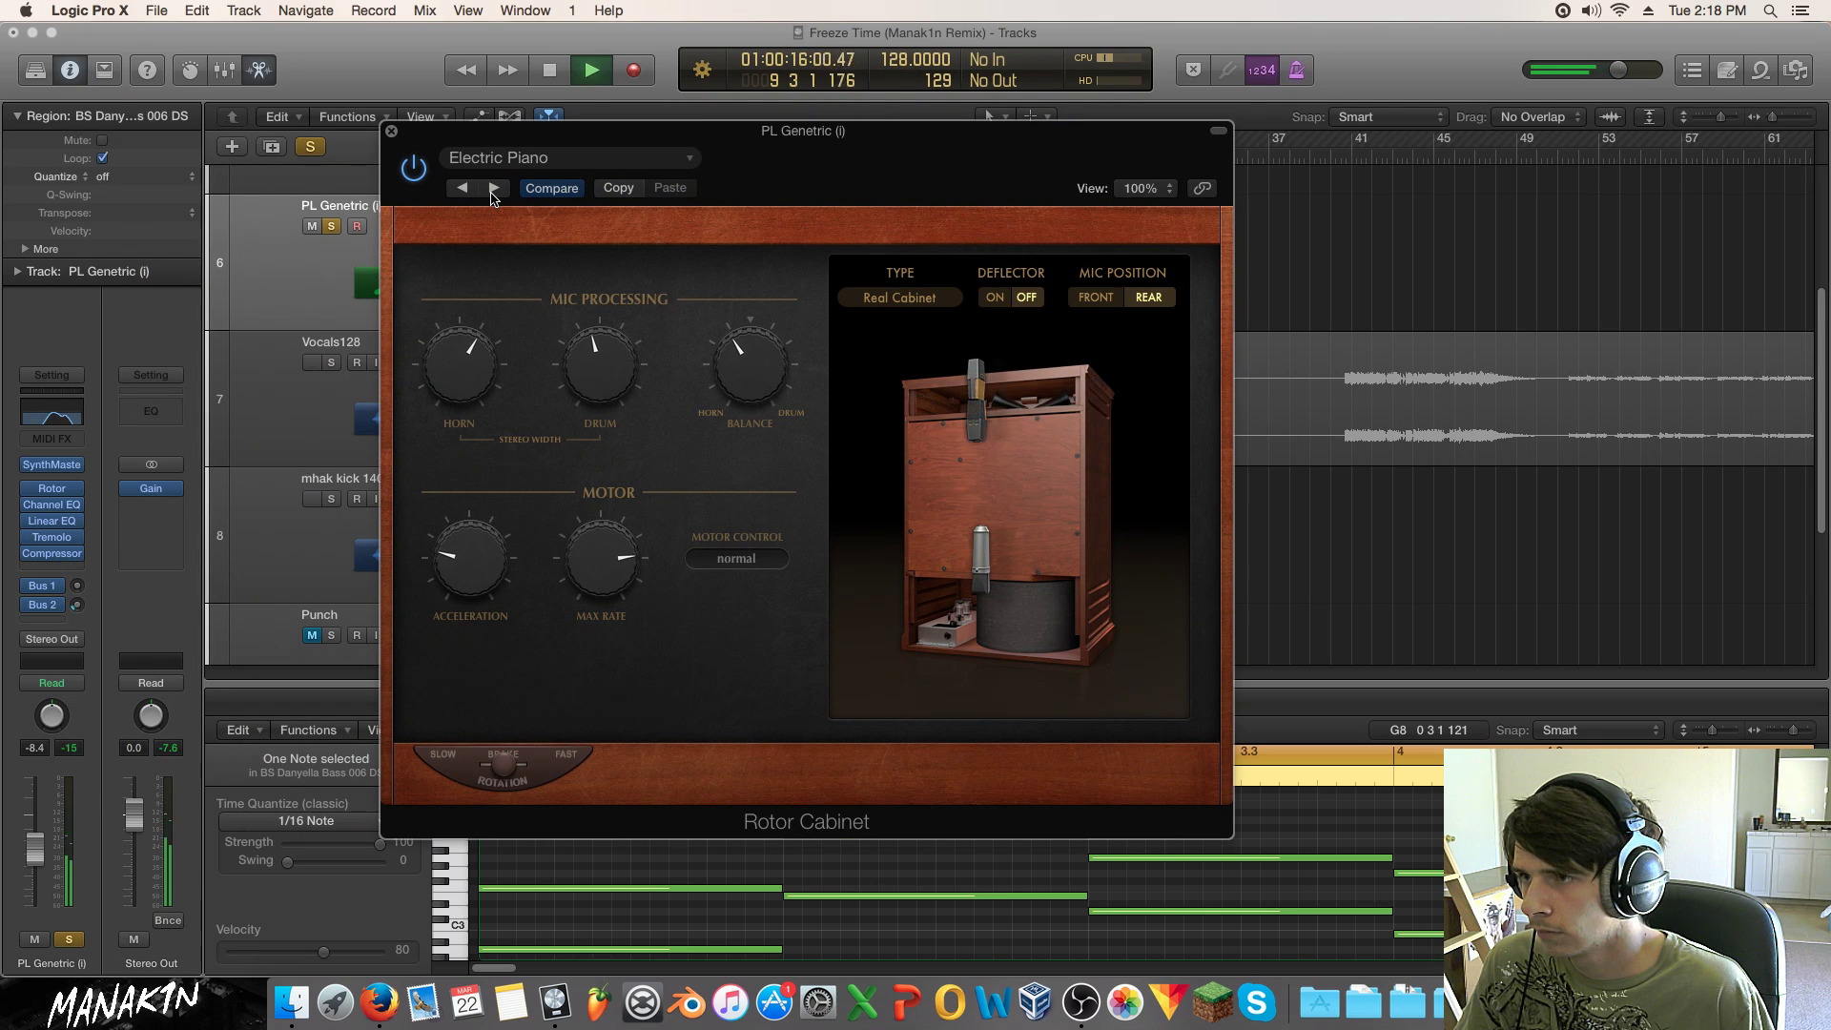
left_click(493, 188)
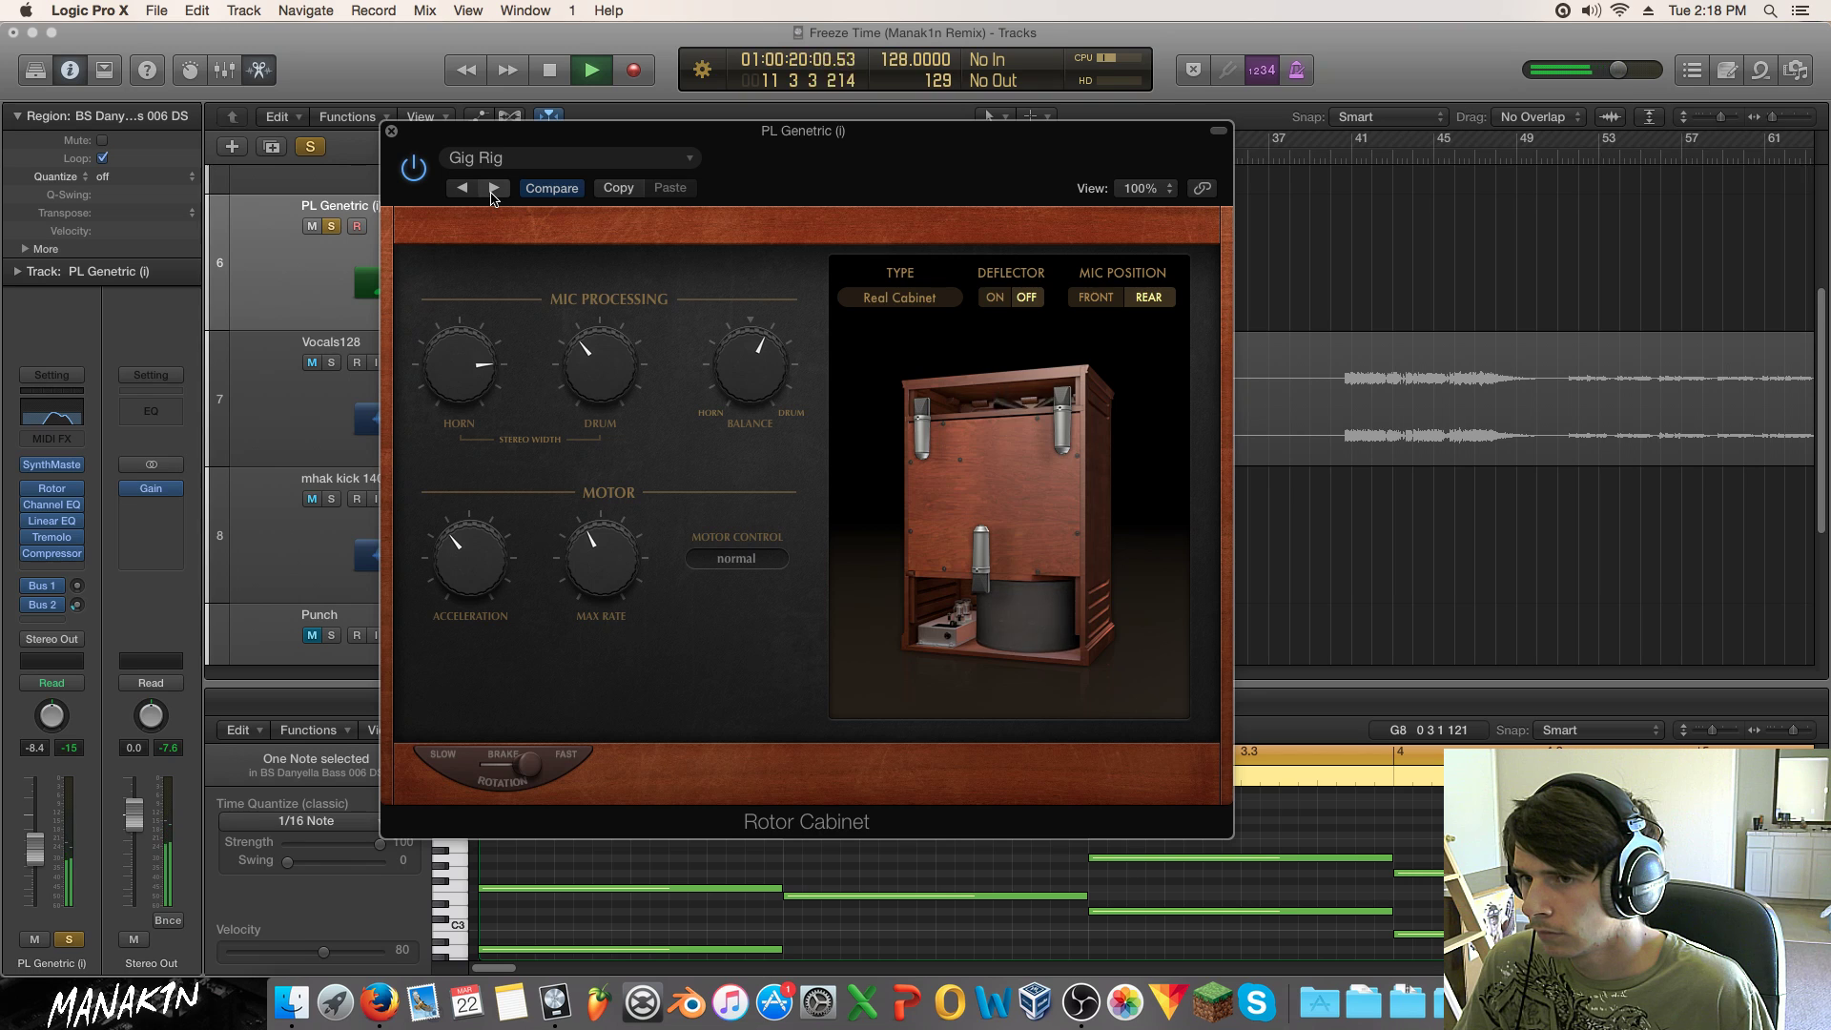
left_click(492, 188)
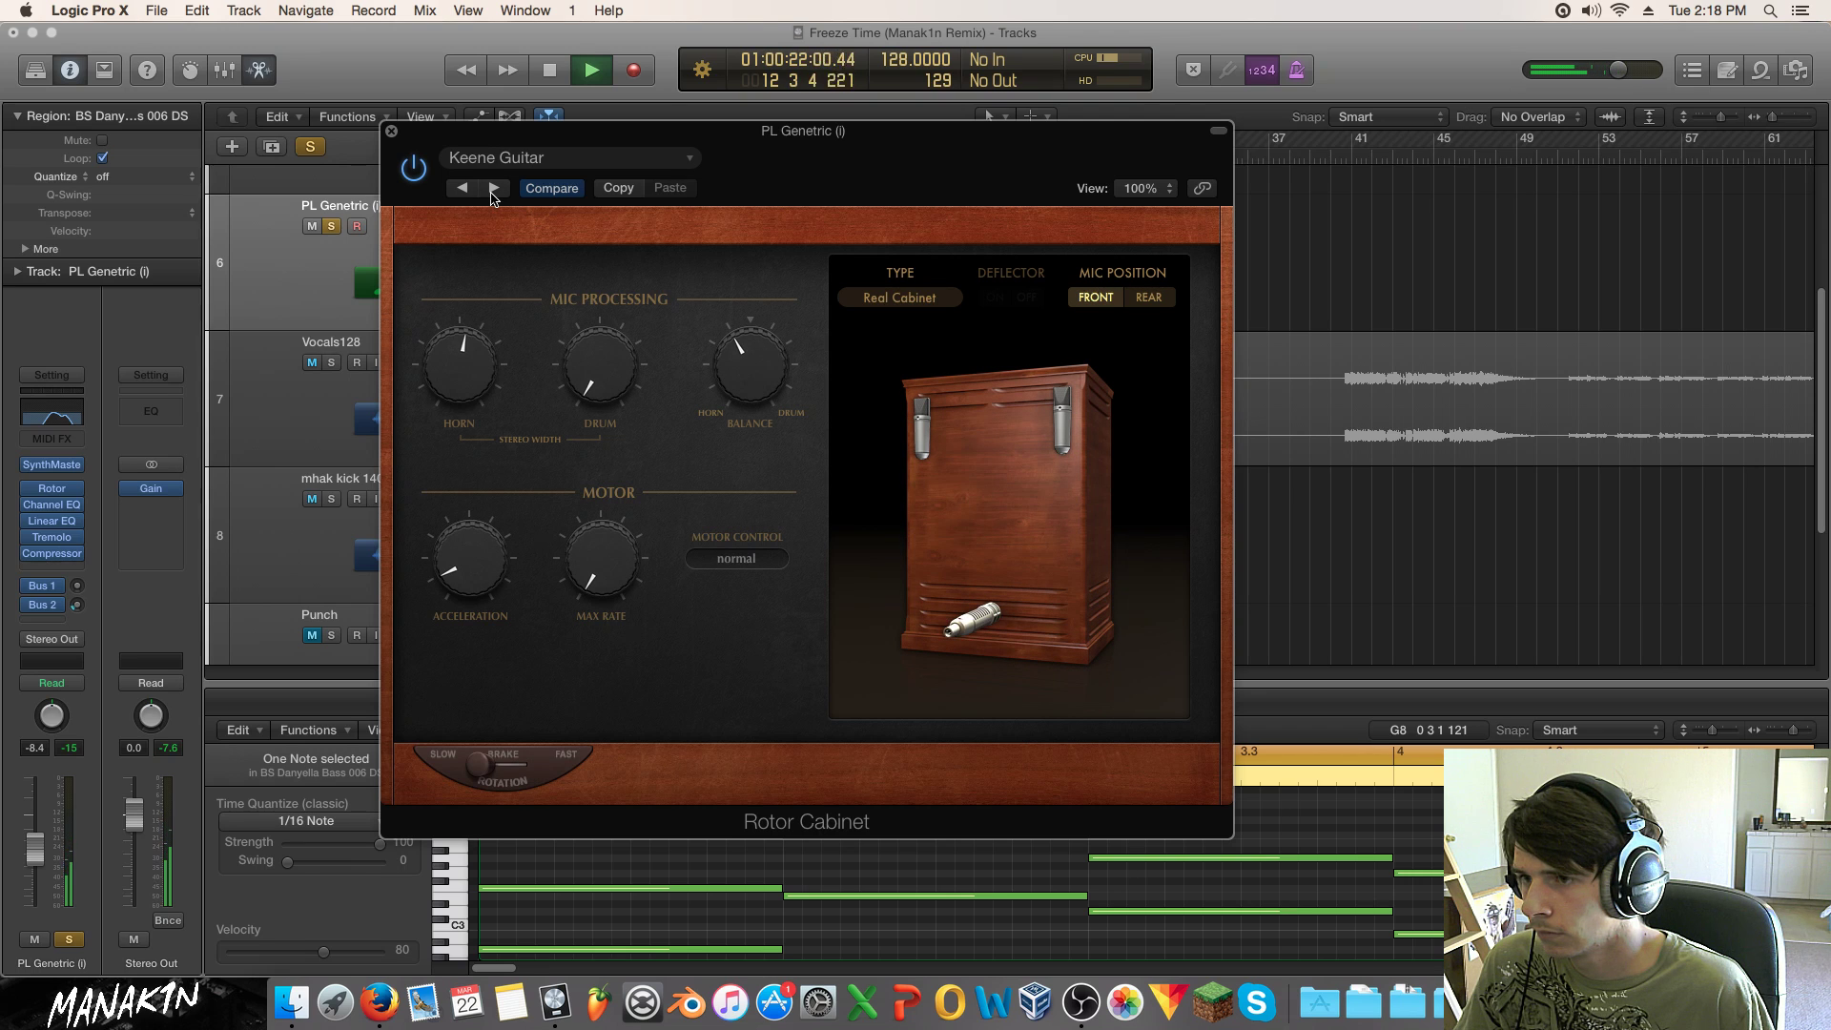
Step: Insert a stereo Distortion II on PL Genetric and check its output and mix settings
left_click(391, 131)
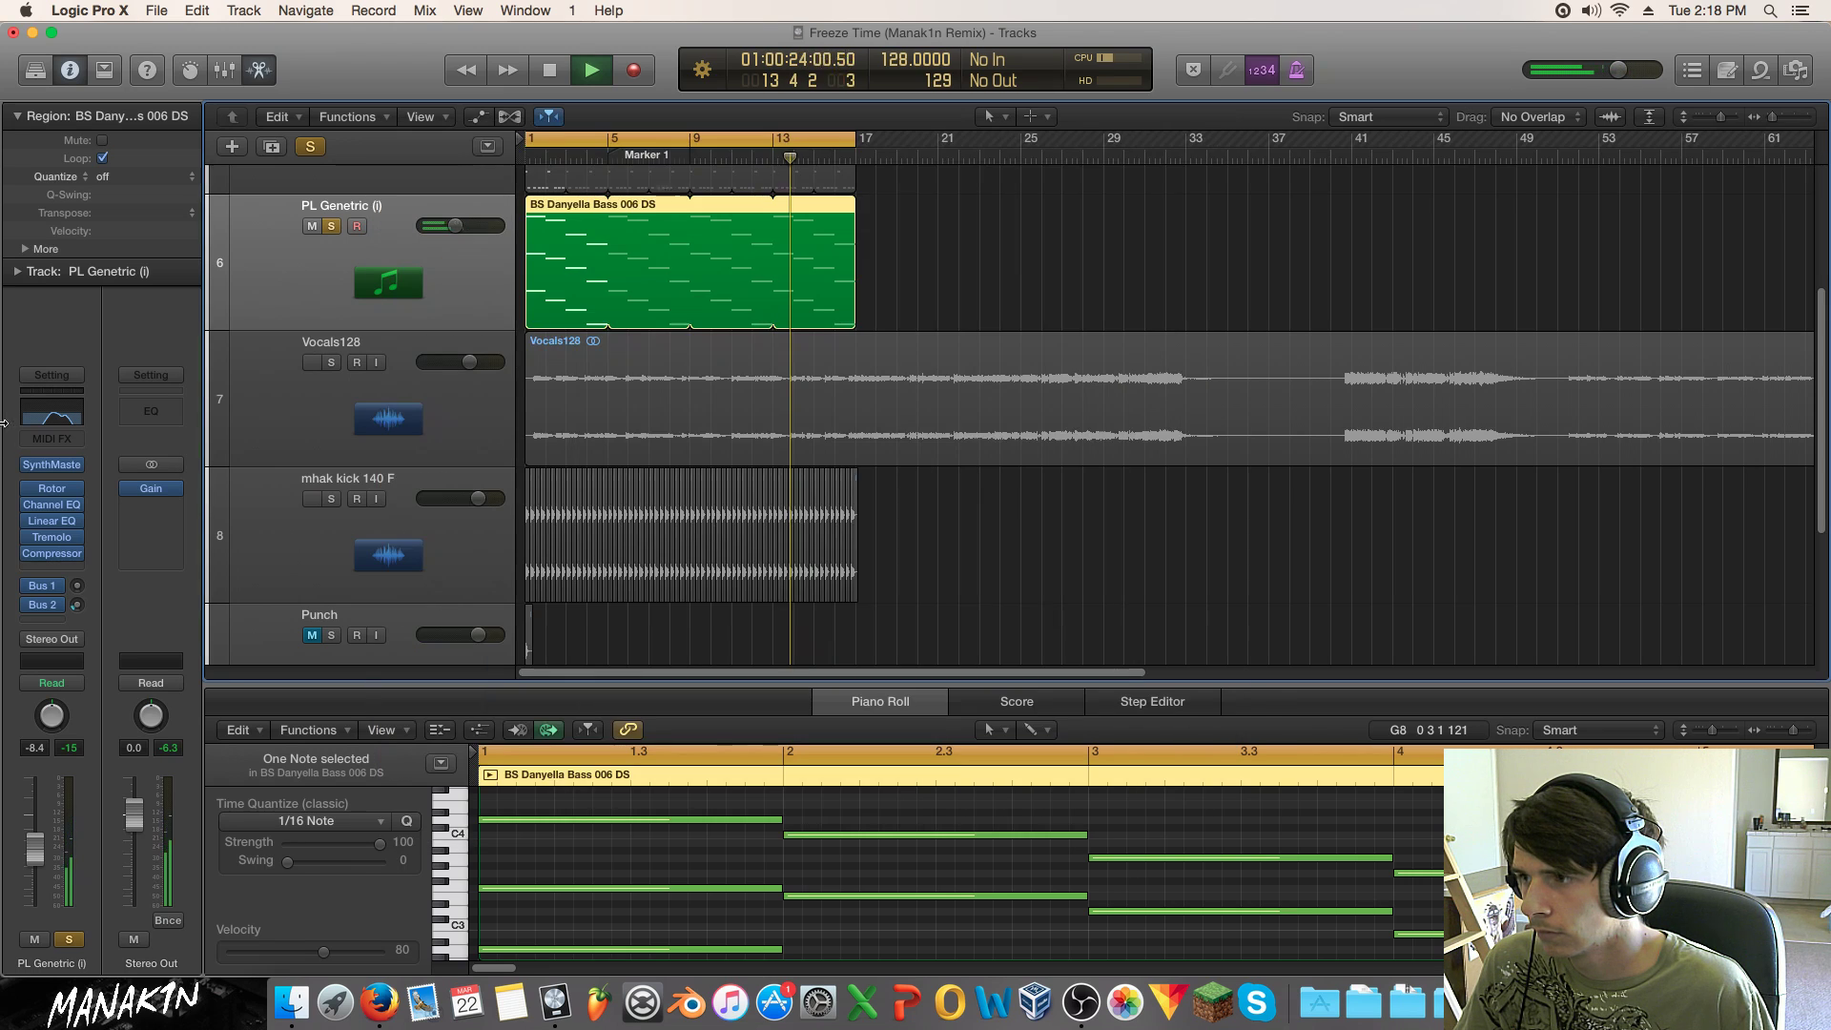
left_click(76, 489)
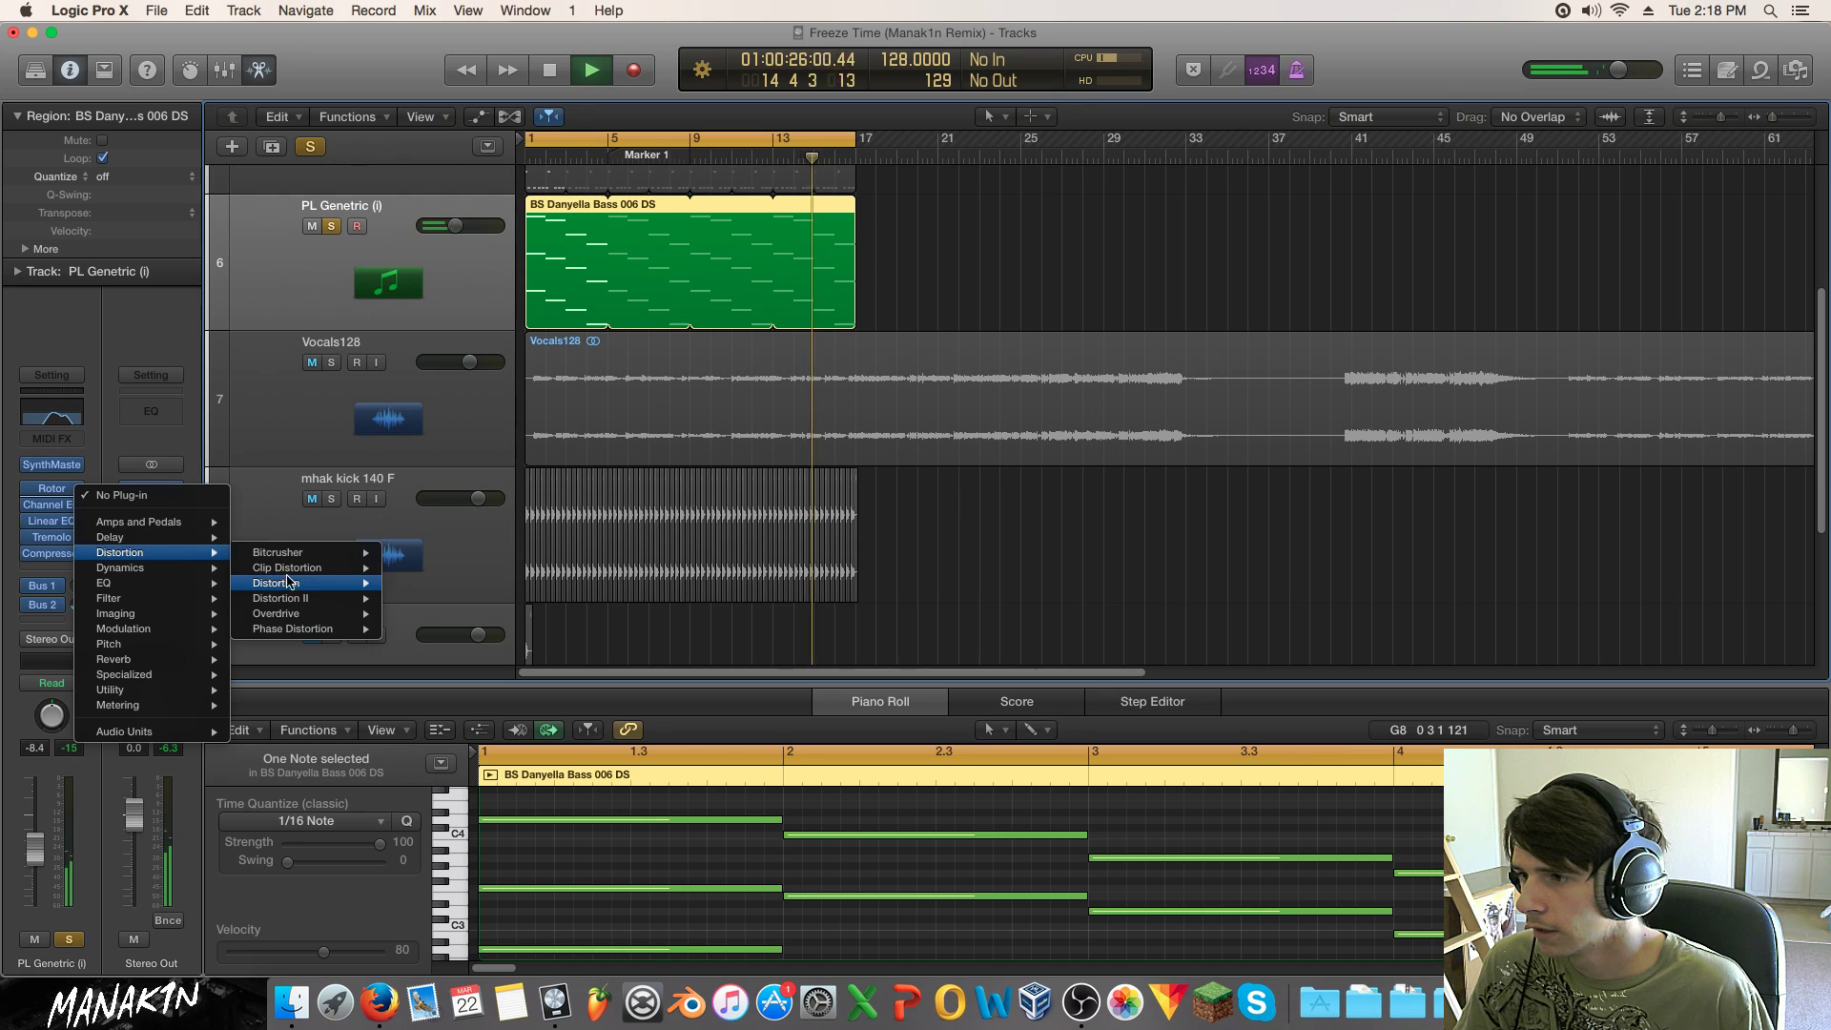
mouse_move(336, 568)
mouse_move(334, 601)
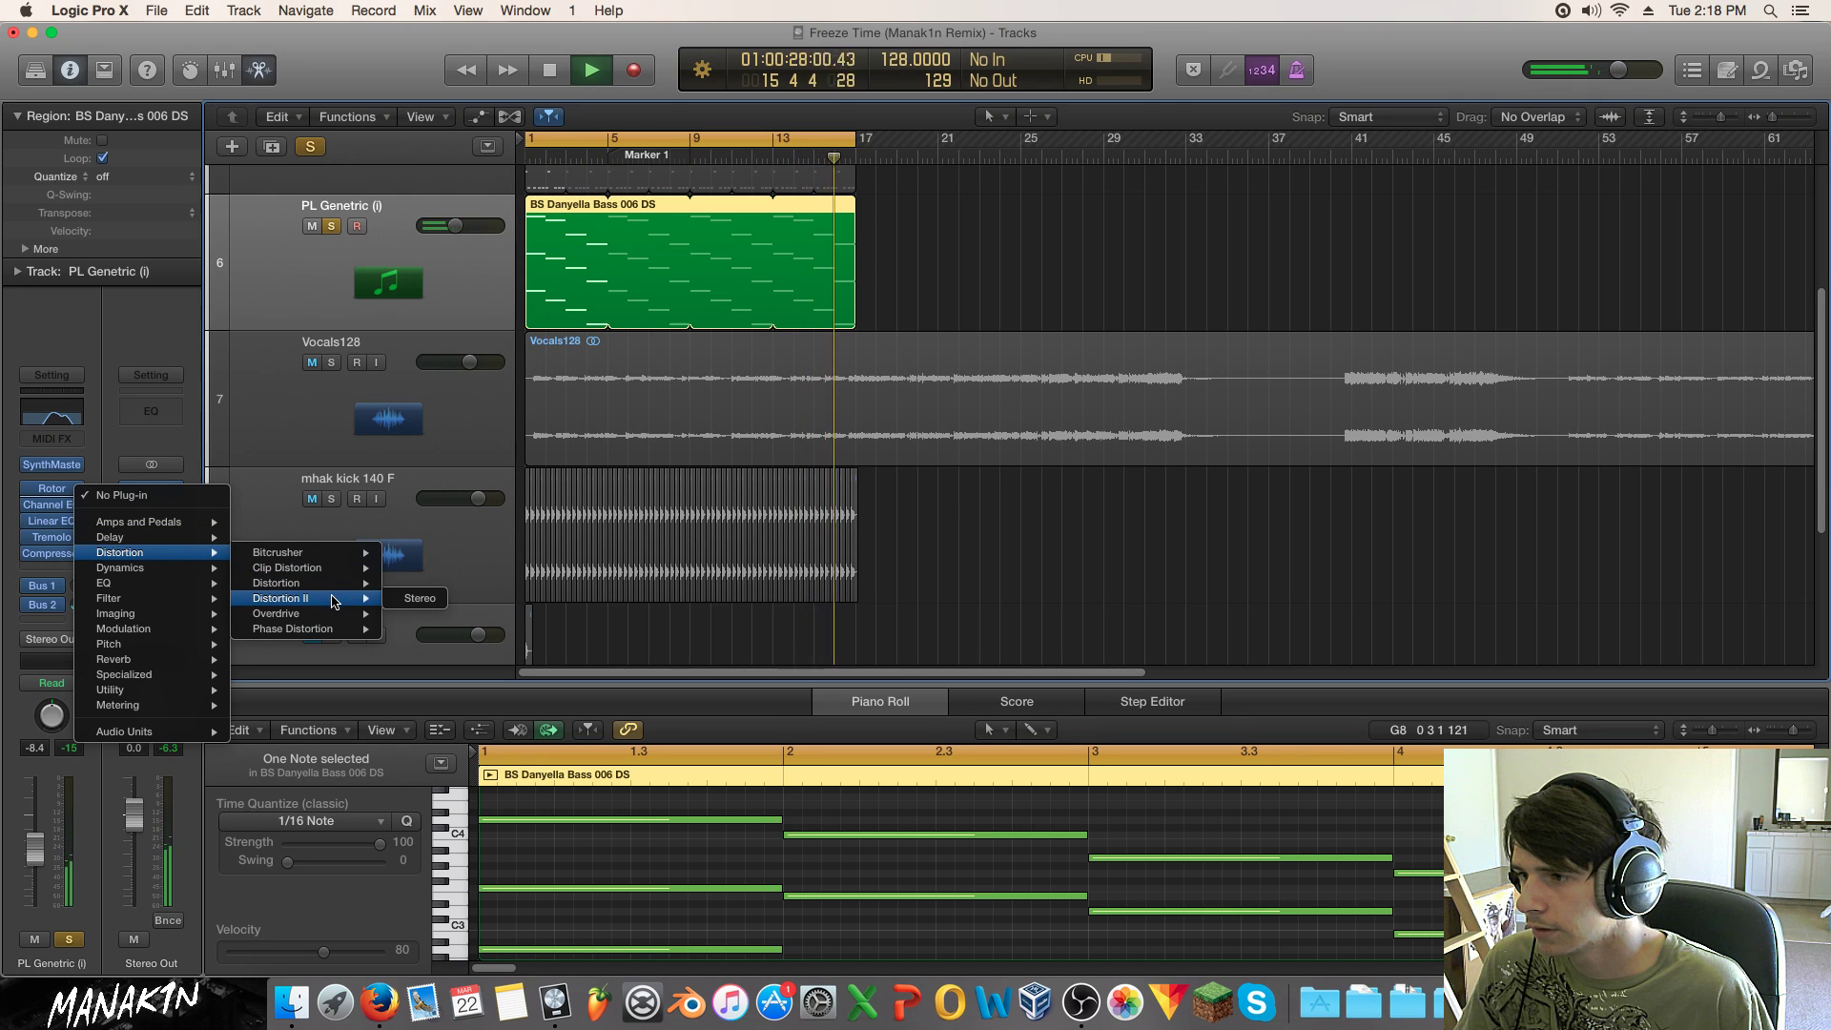
left_click(420, 598)
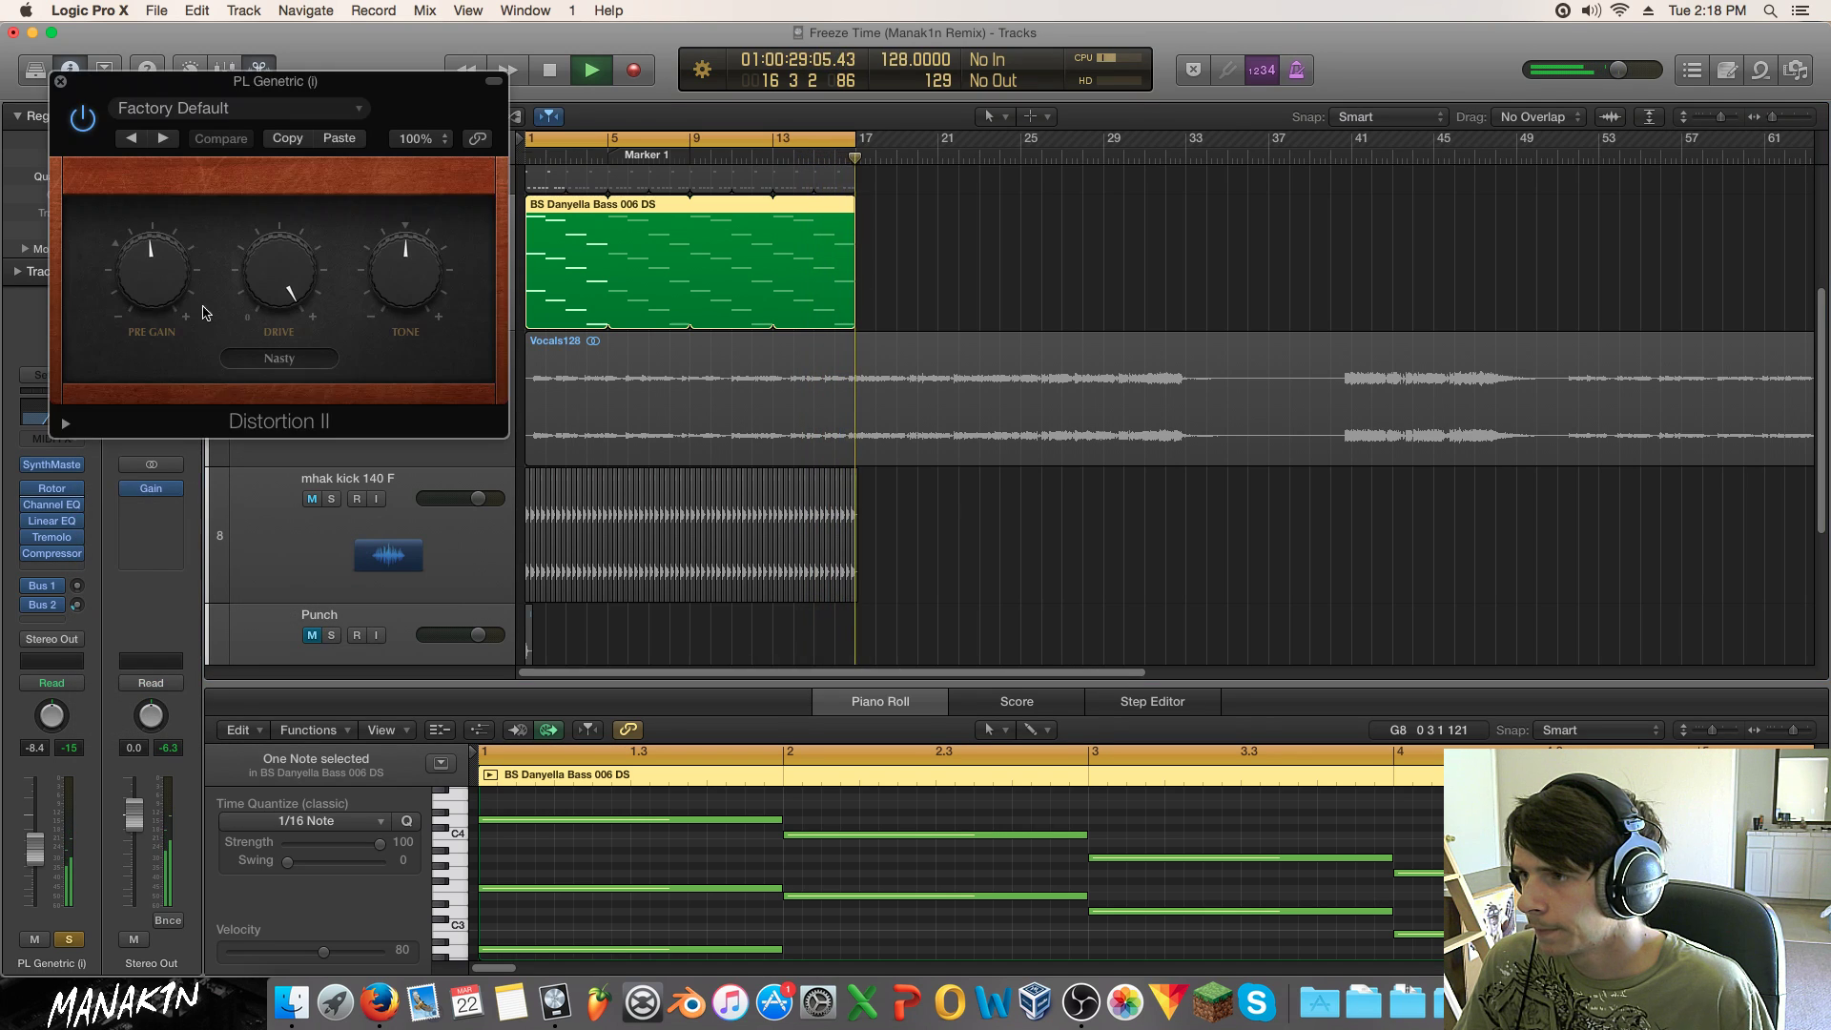
left_click(66, 424)
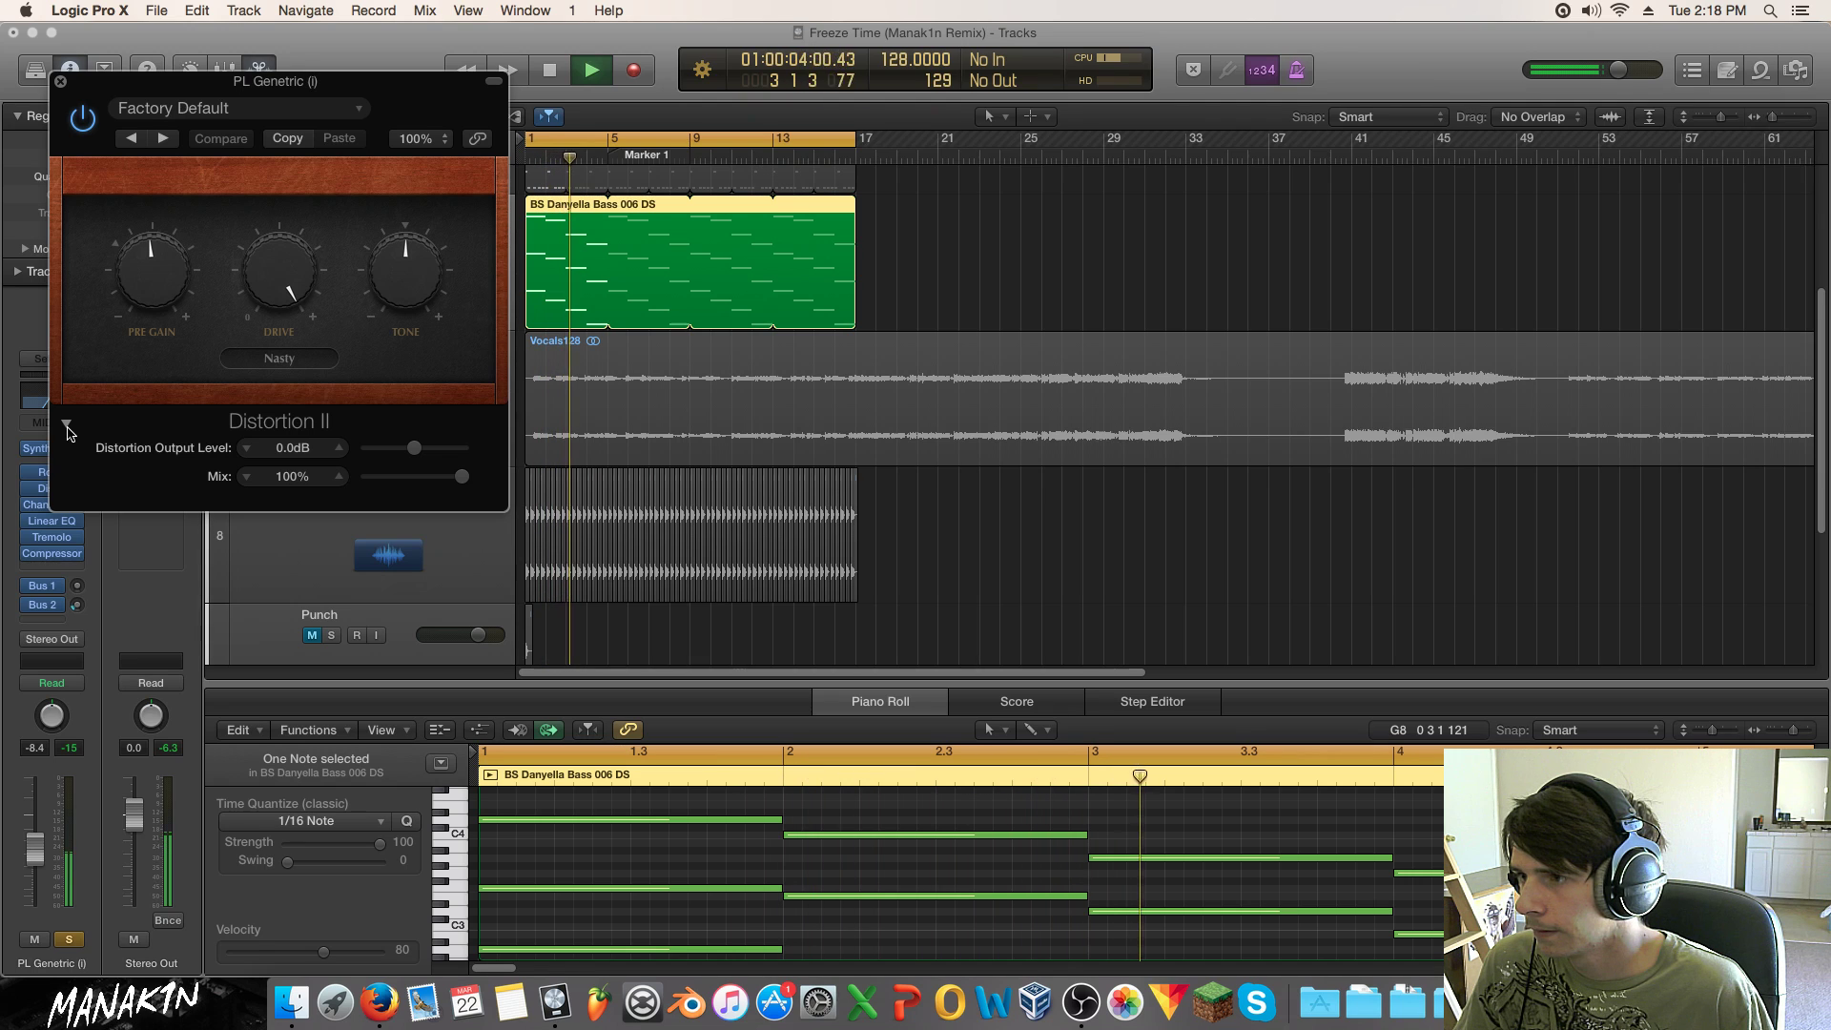
left_click(60, 82)
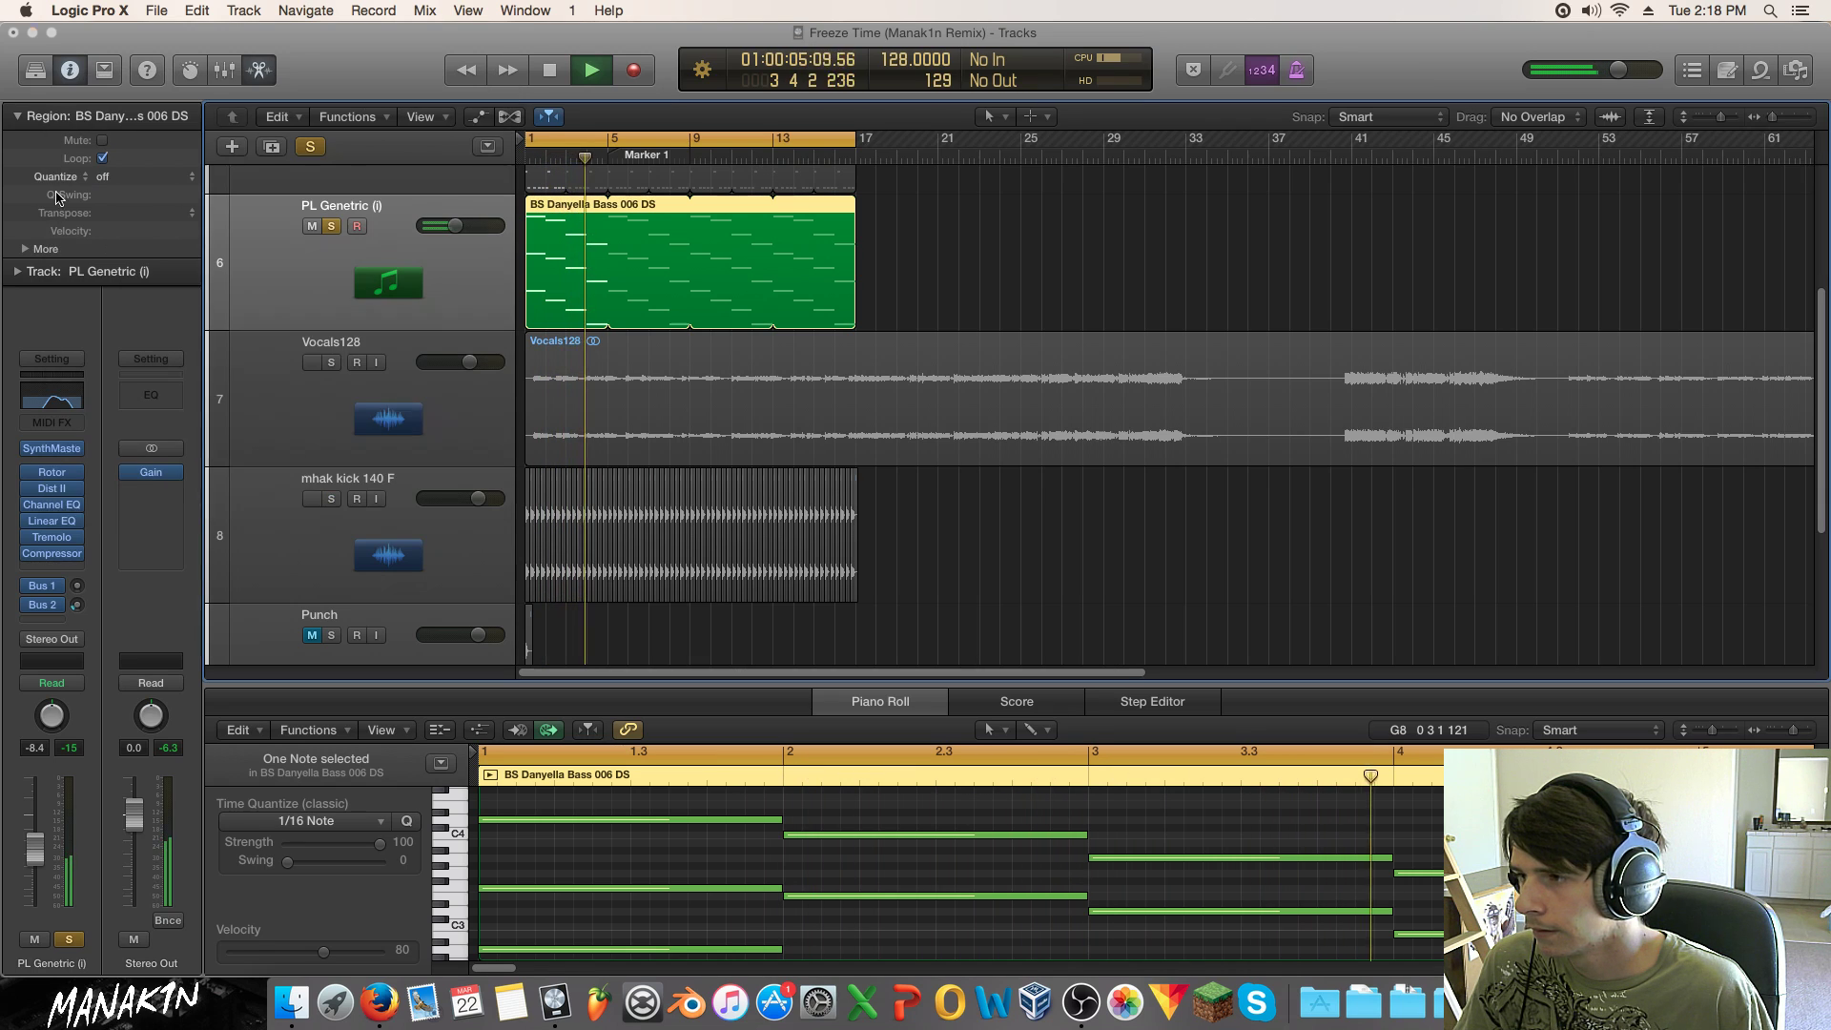
Step: Set the Tremolo depth to 71%, unsolo PL Genetric, and raise its fader to -4.5 dB
left_click(52, 537)
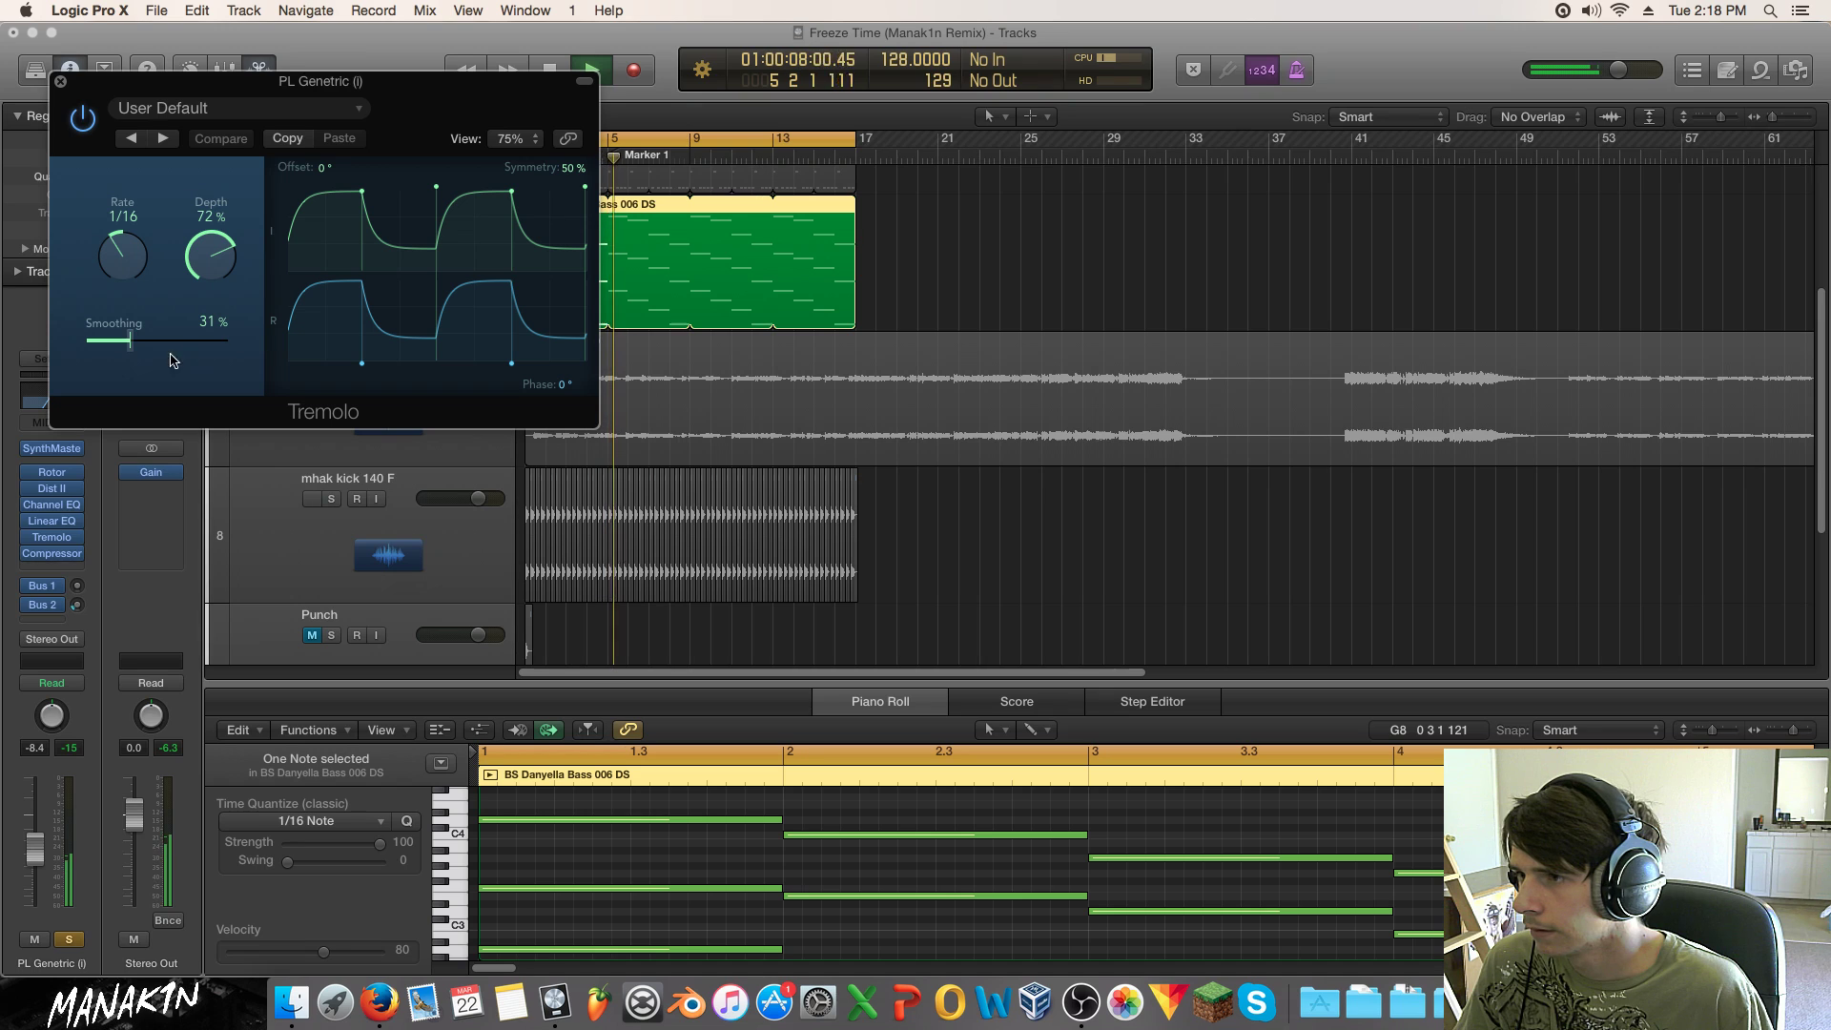
left_click_drag(211, 256, 210, 186)
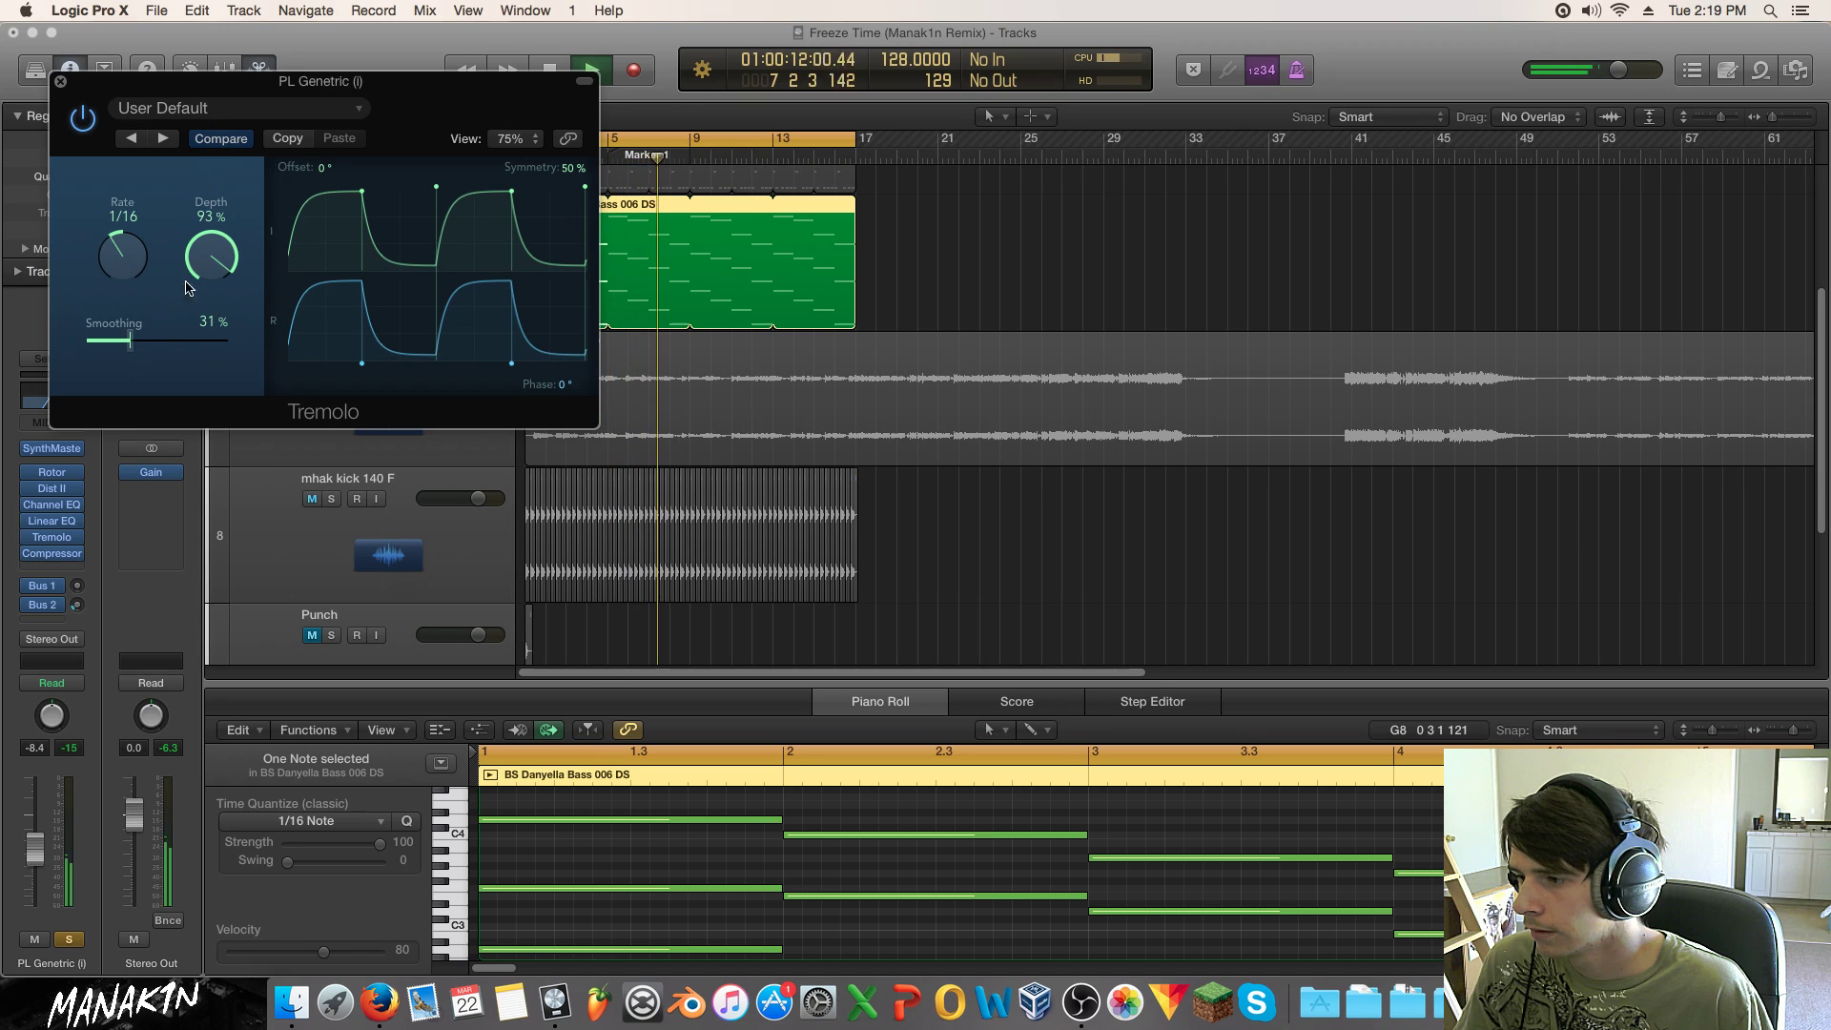
left_click(68, 936)
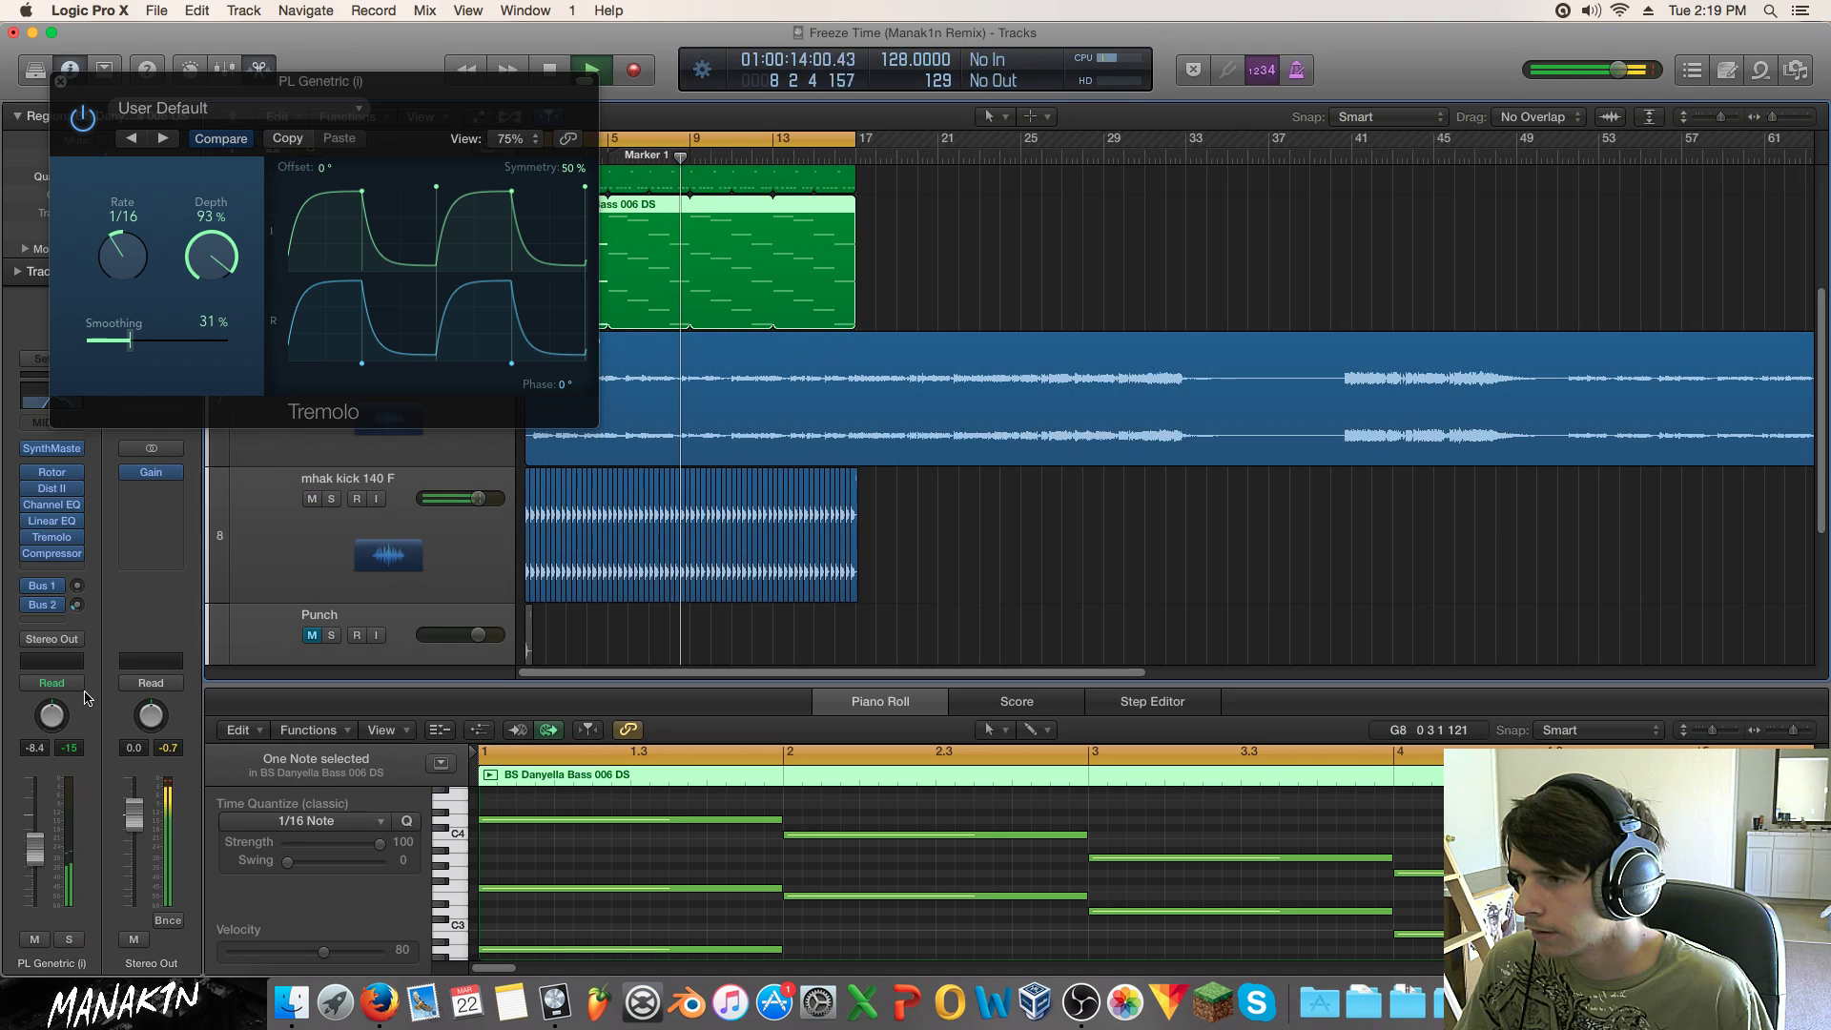
left_click_drag(35, 848, 35, 835)
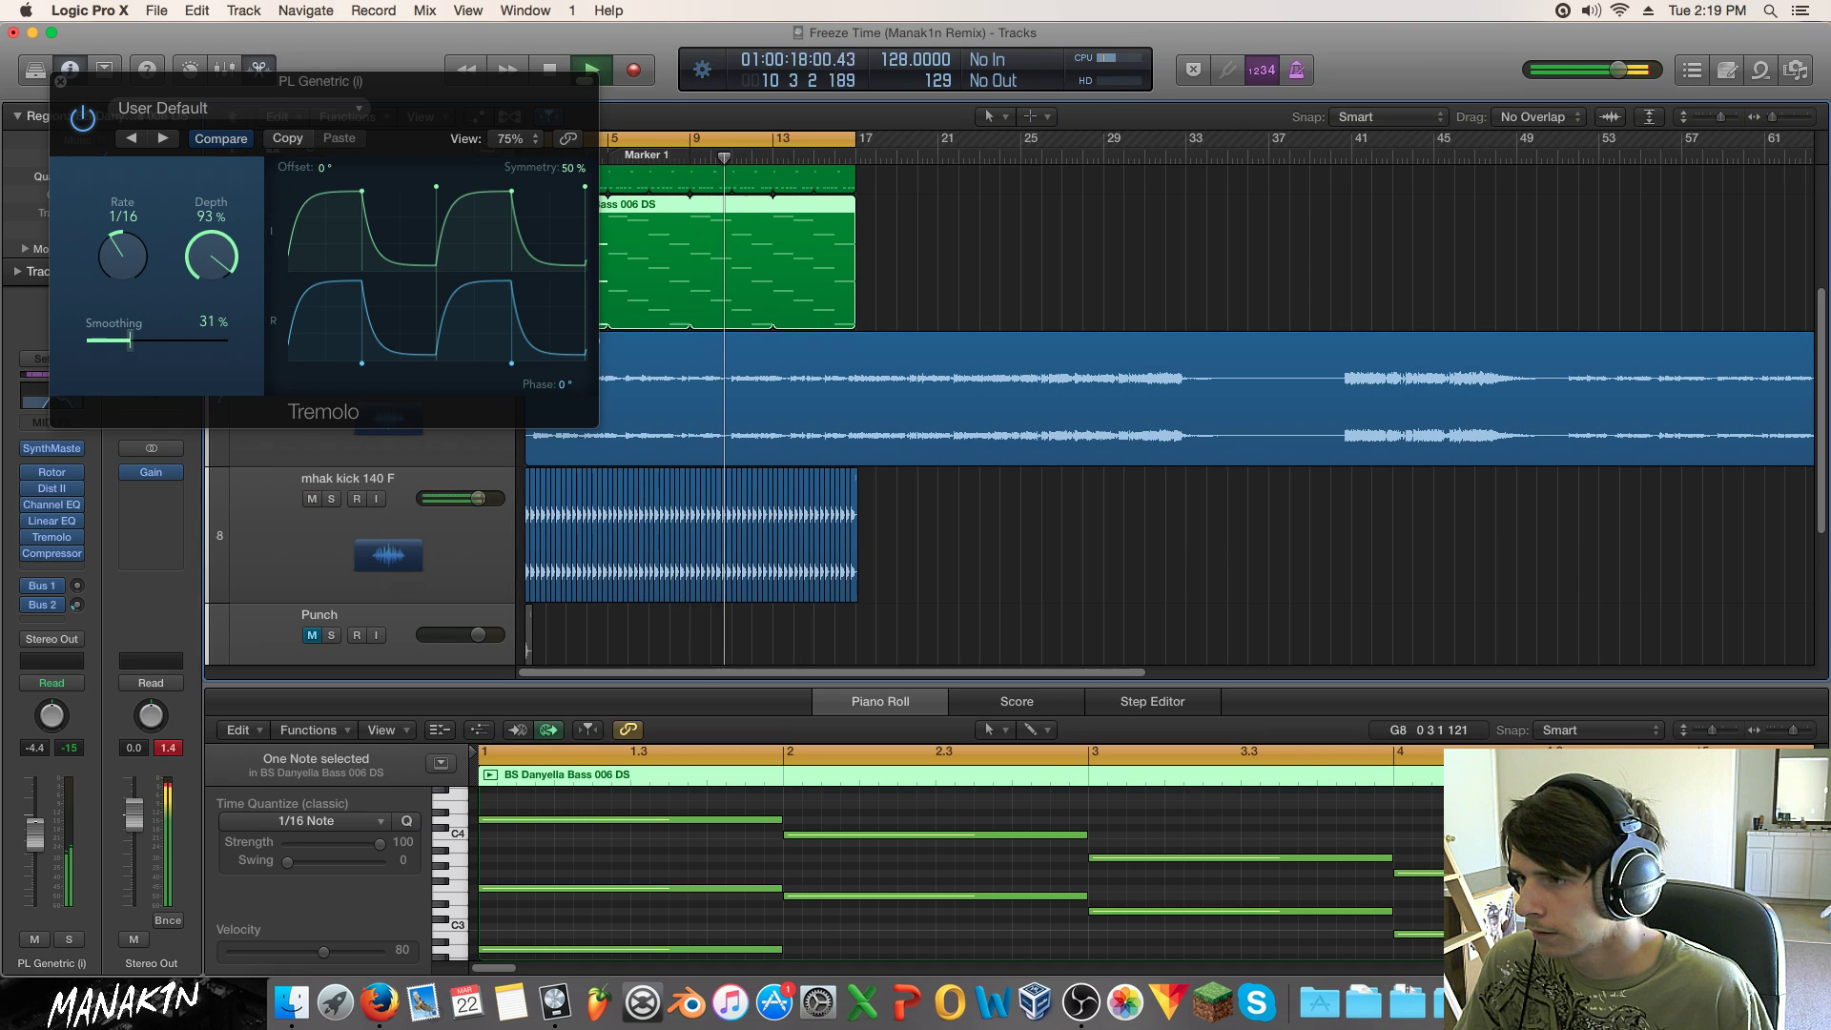
left_click_drag(205, 265, 207, 336)
left_click_drag(34, 835, 34, 834)
left_click_drag(222, 268, 223, 274)
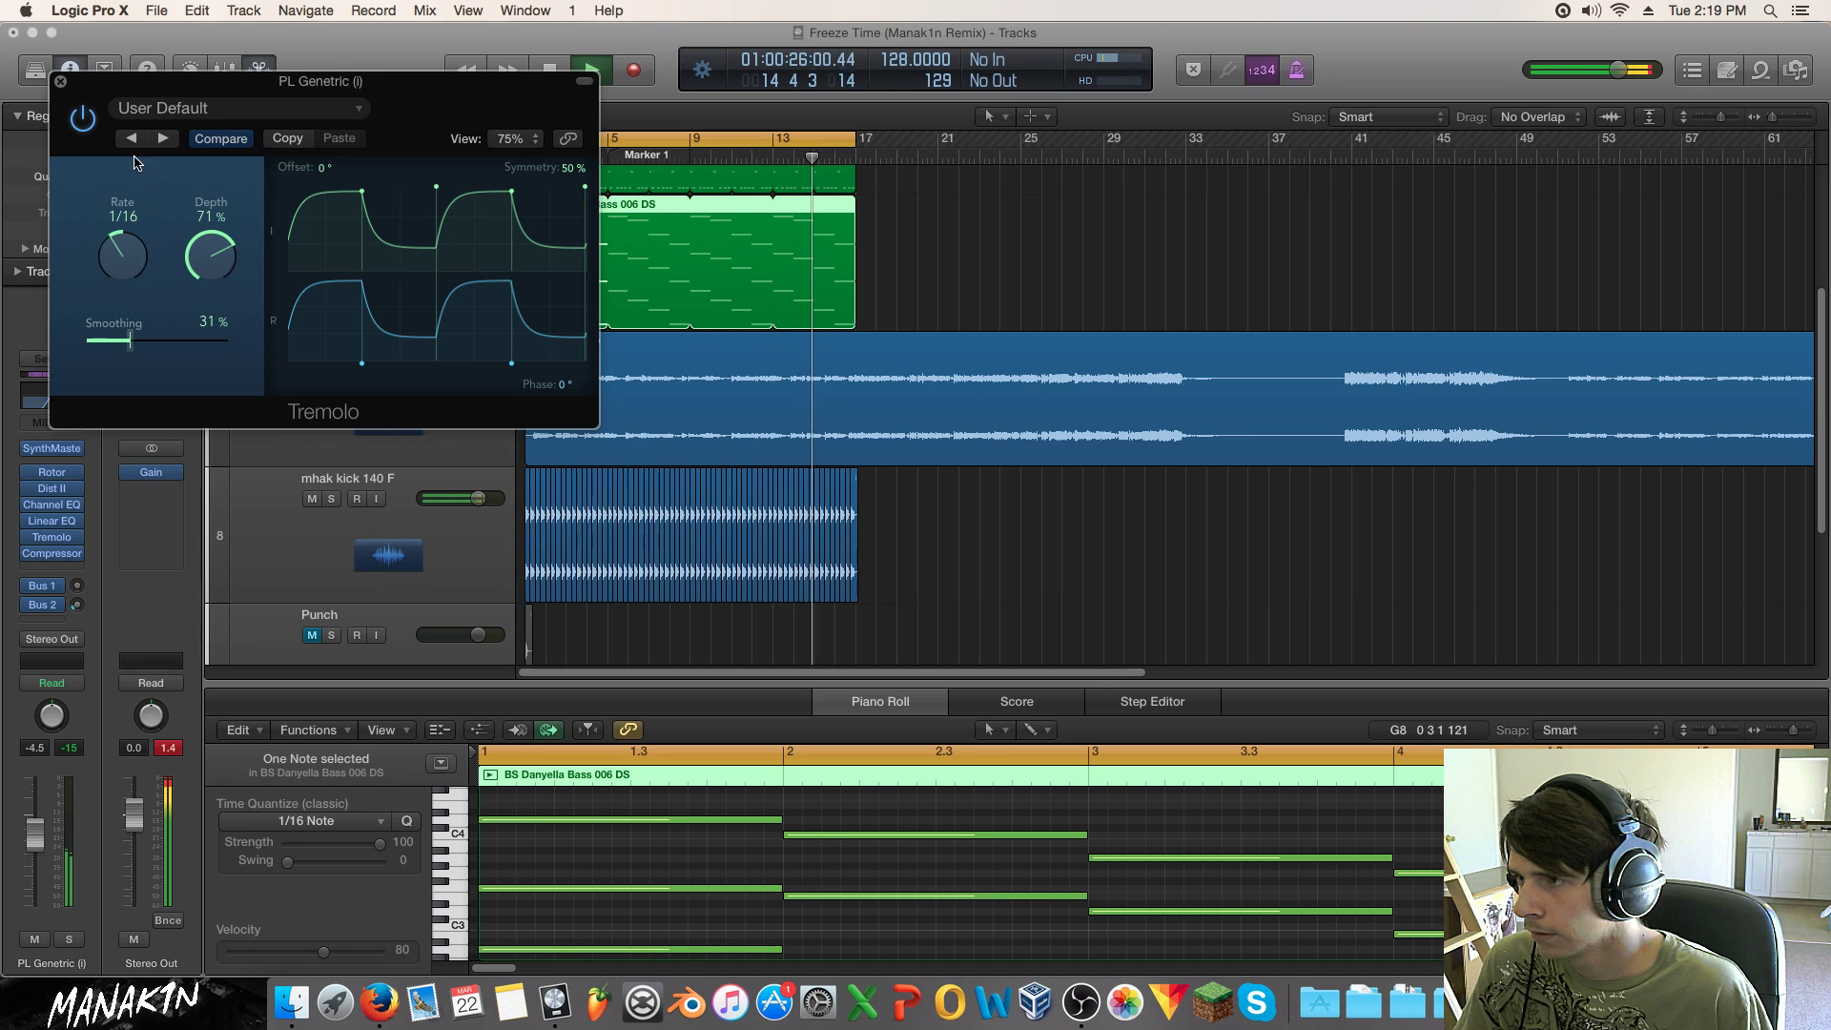
left_click(60, 81)
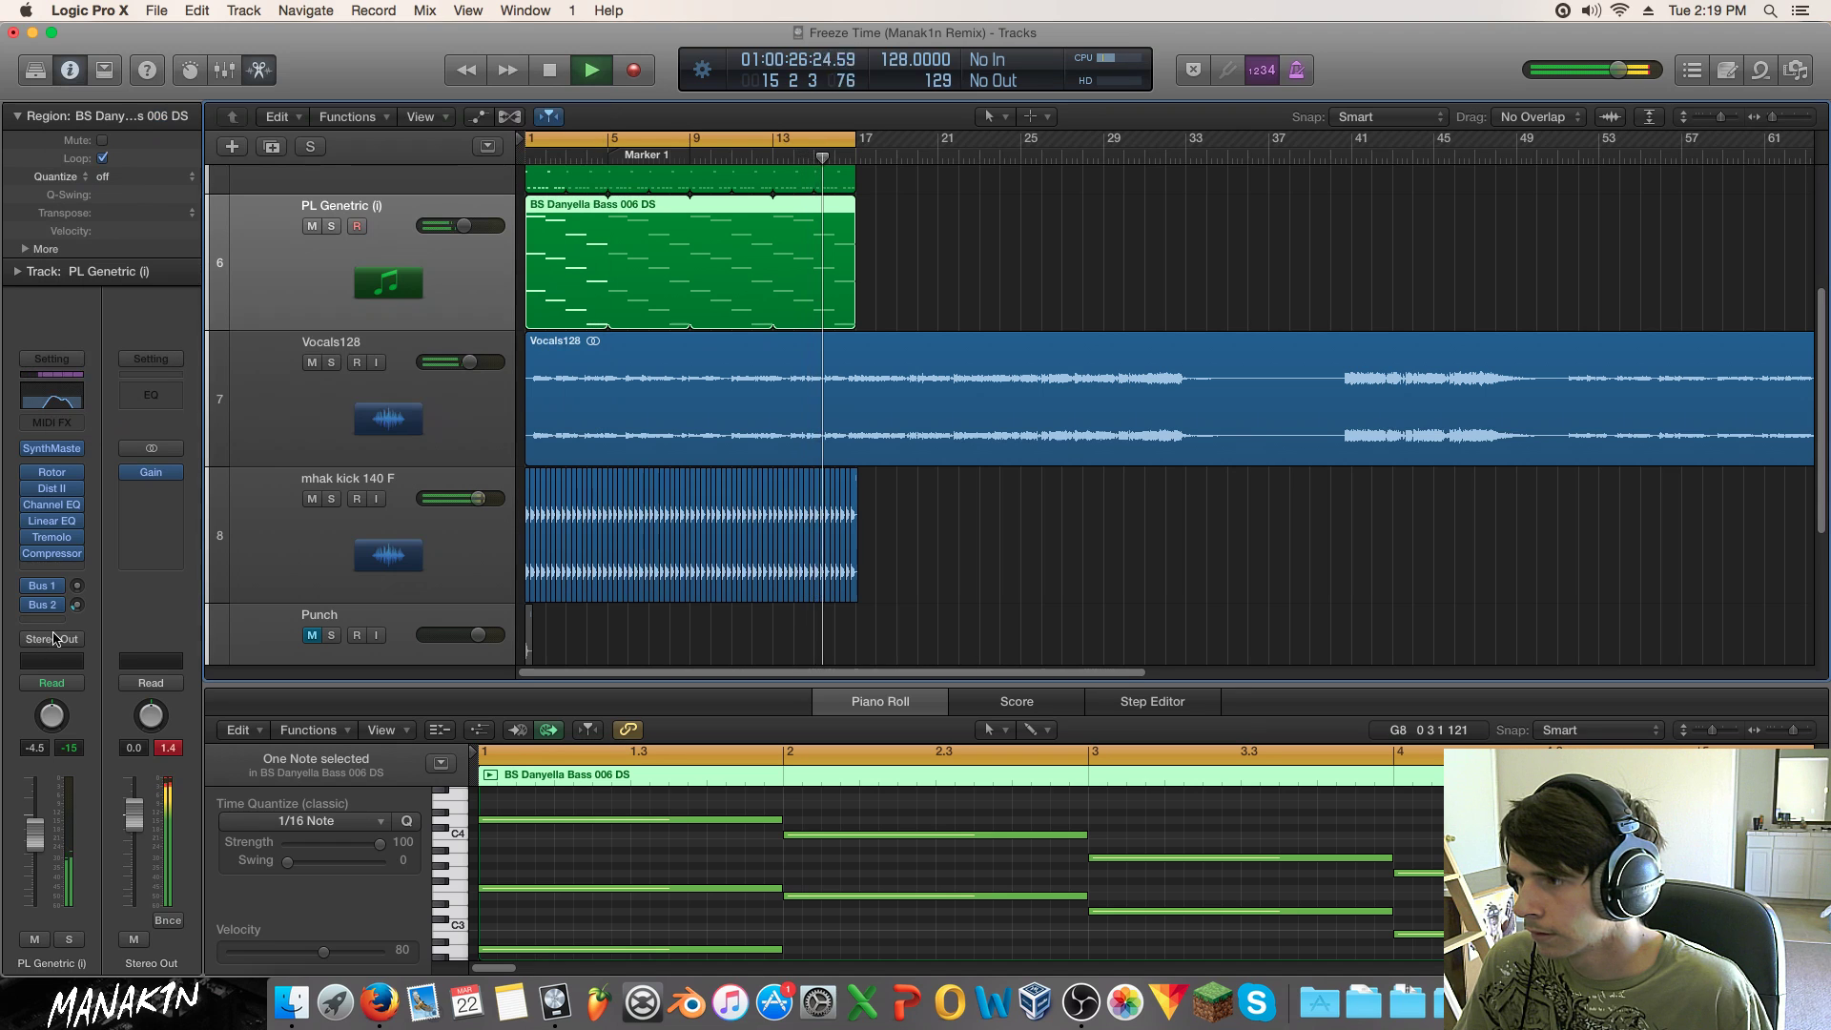
Step: Insert a Bitcrusher in the slot below Tremolo on PL Genetric
left_click(69, 506)
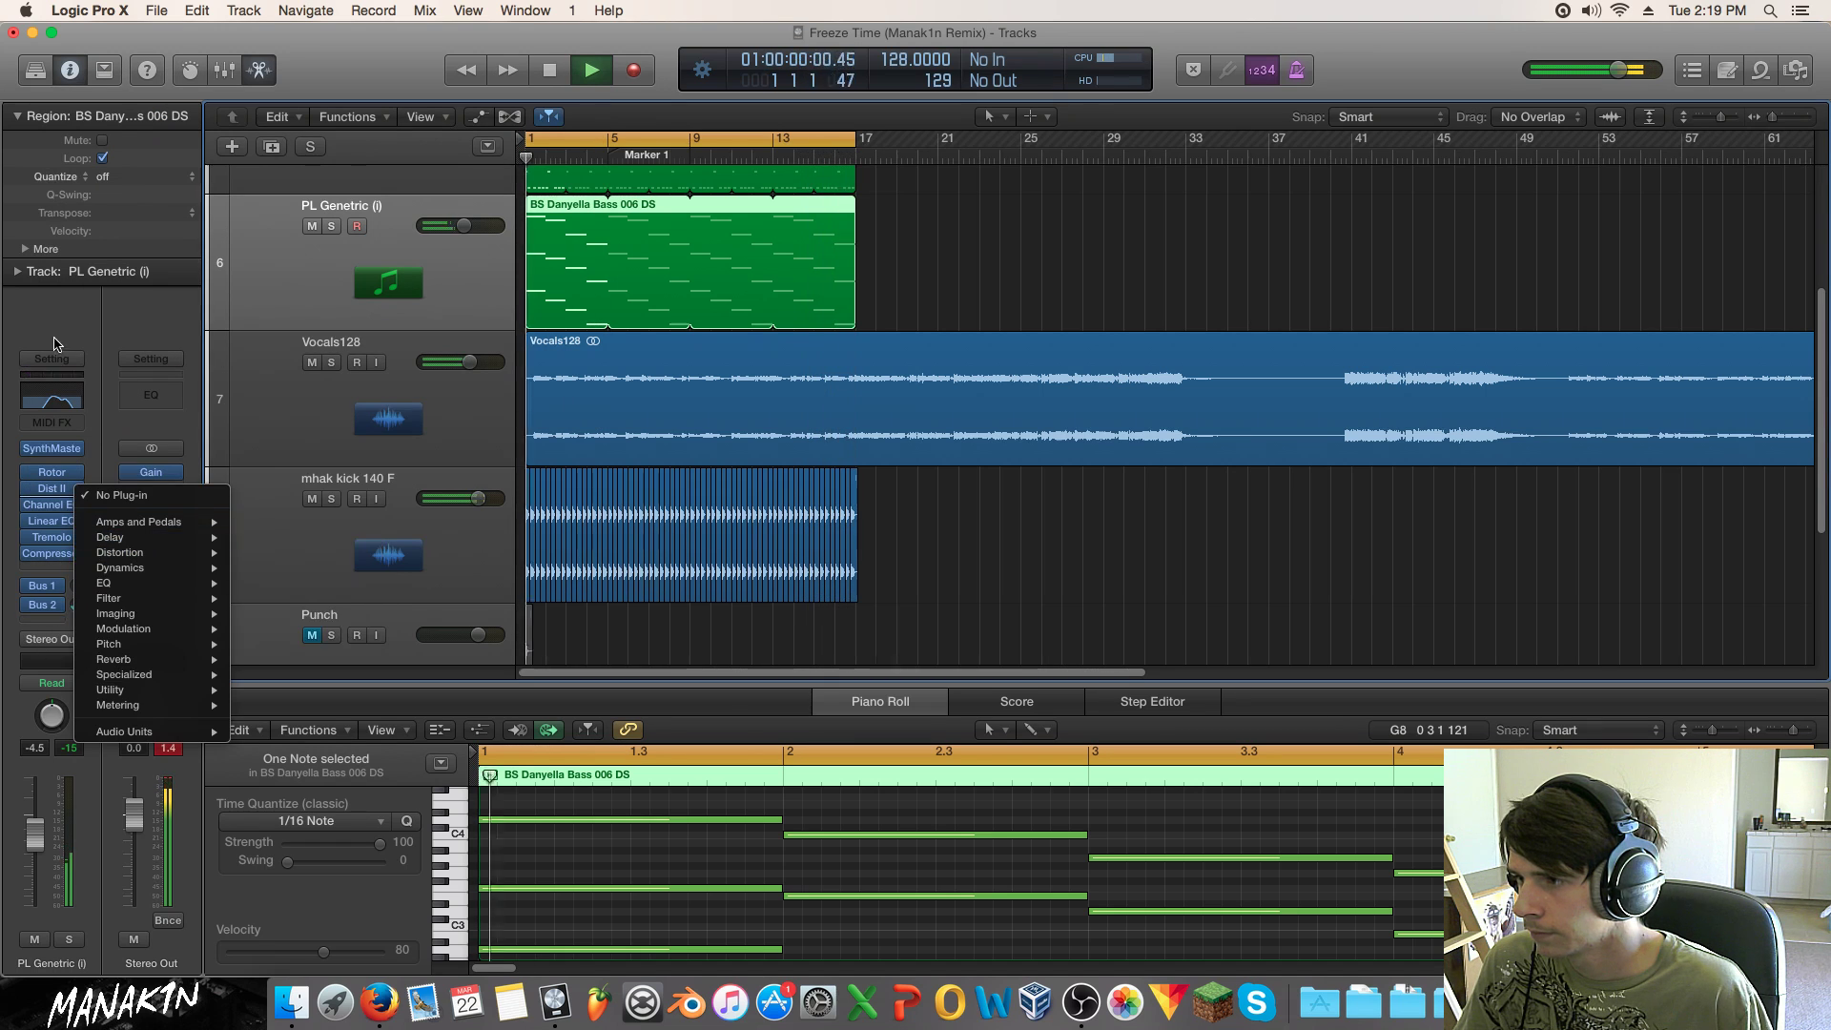
left_click(84, 548)
left_click(77, 538)
mouse_move(162, 601)
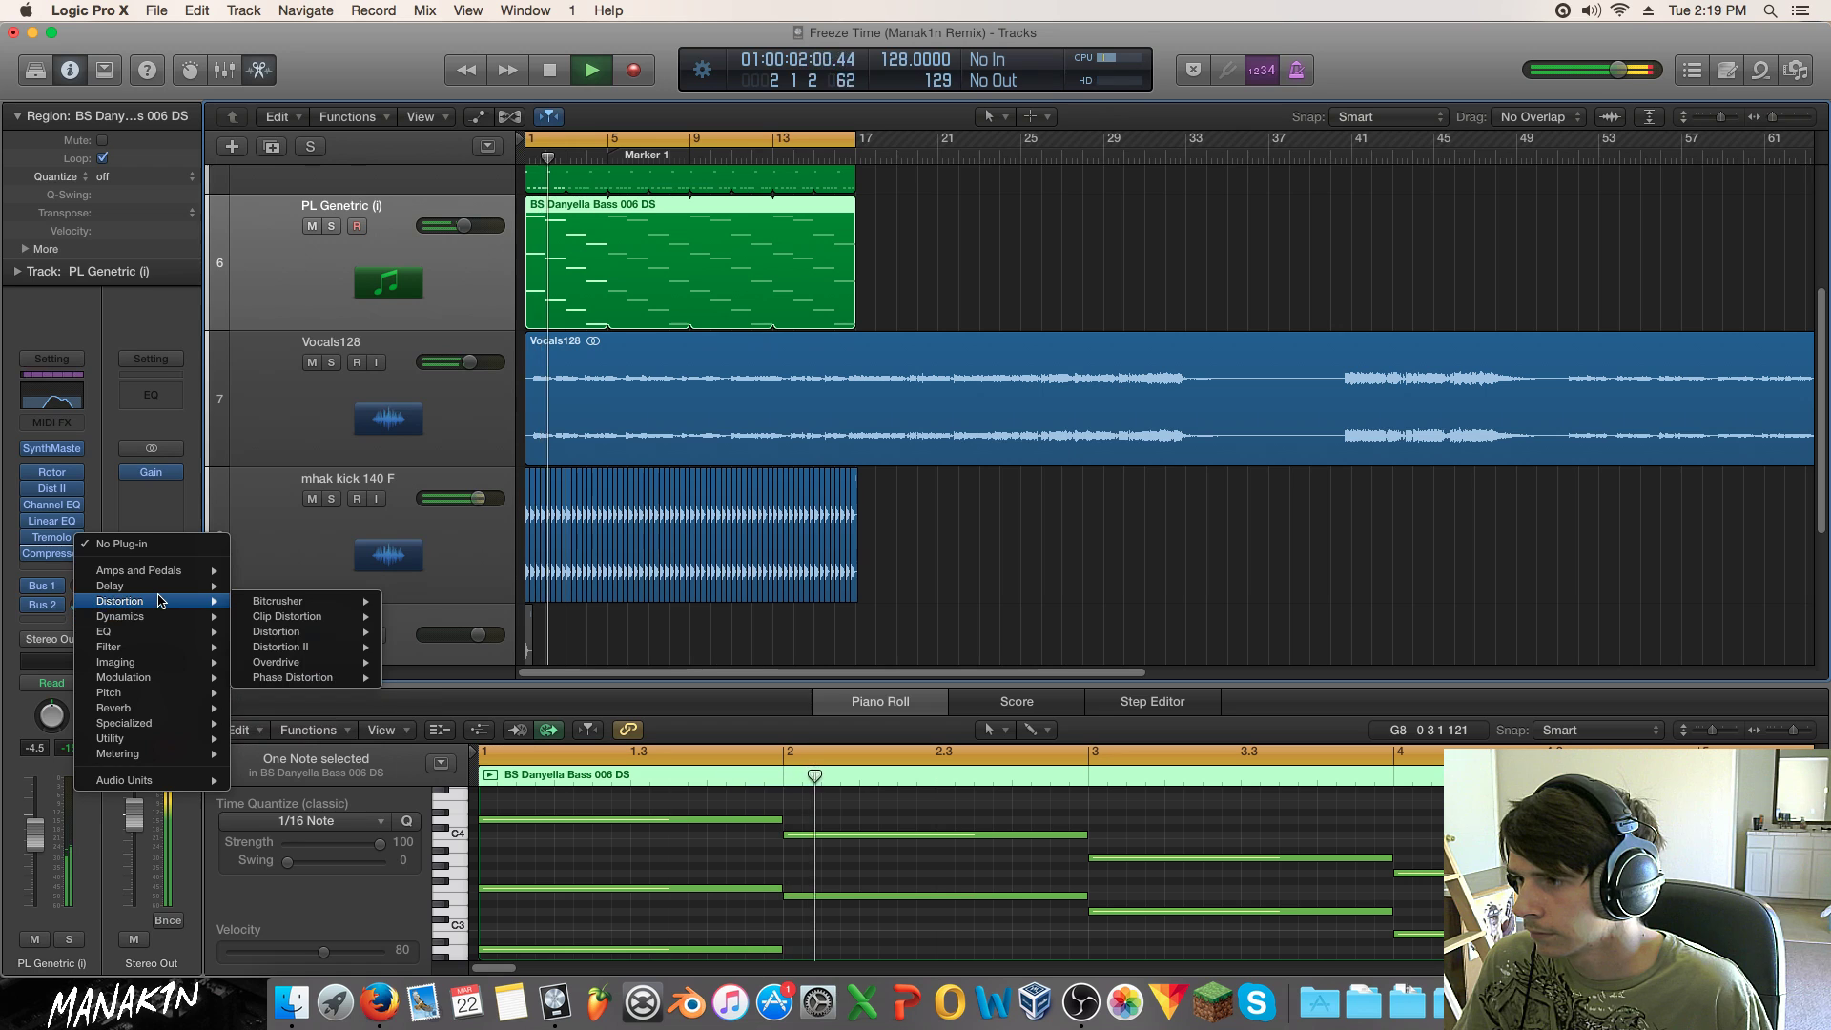
mouse_move(286, 601)
left_click(412, 601)
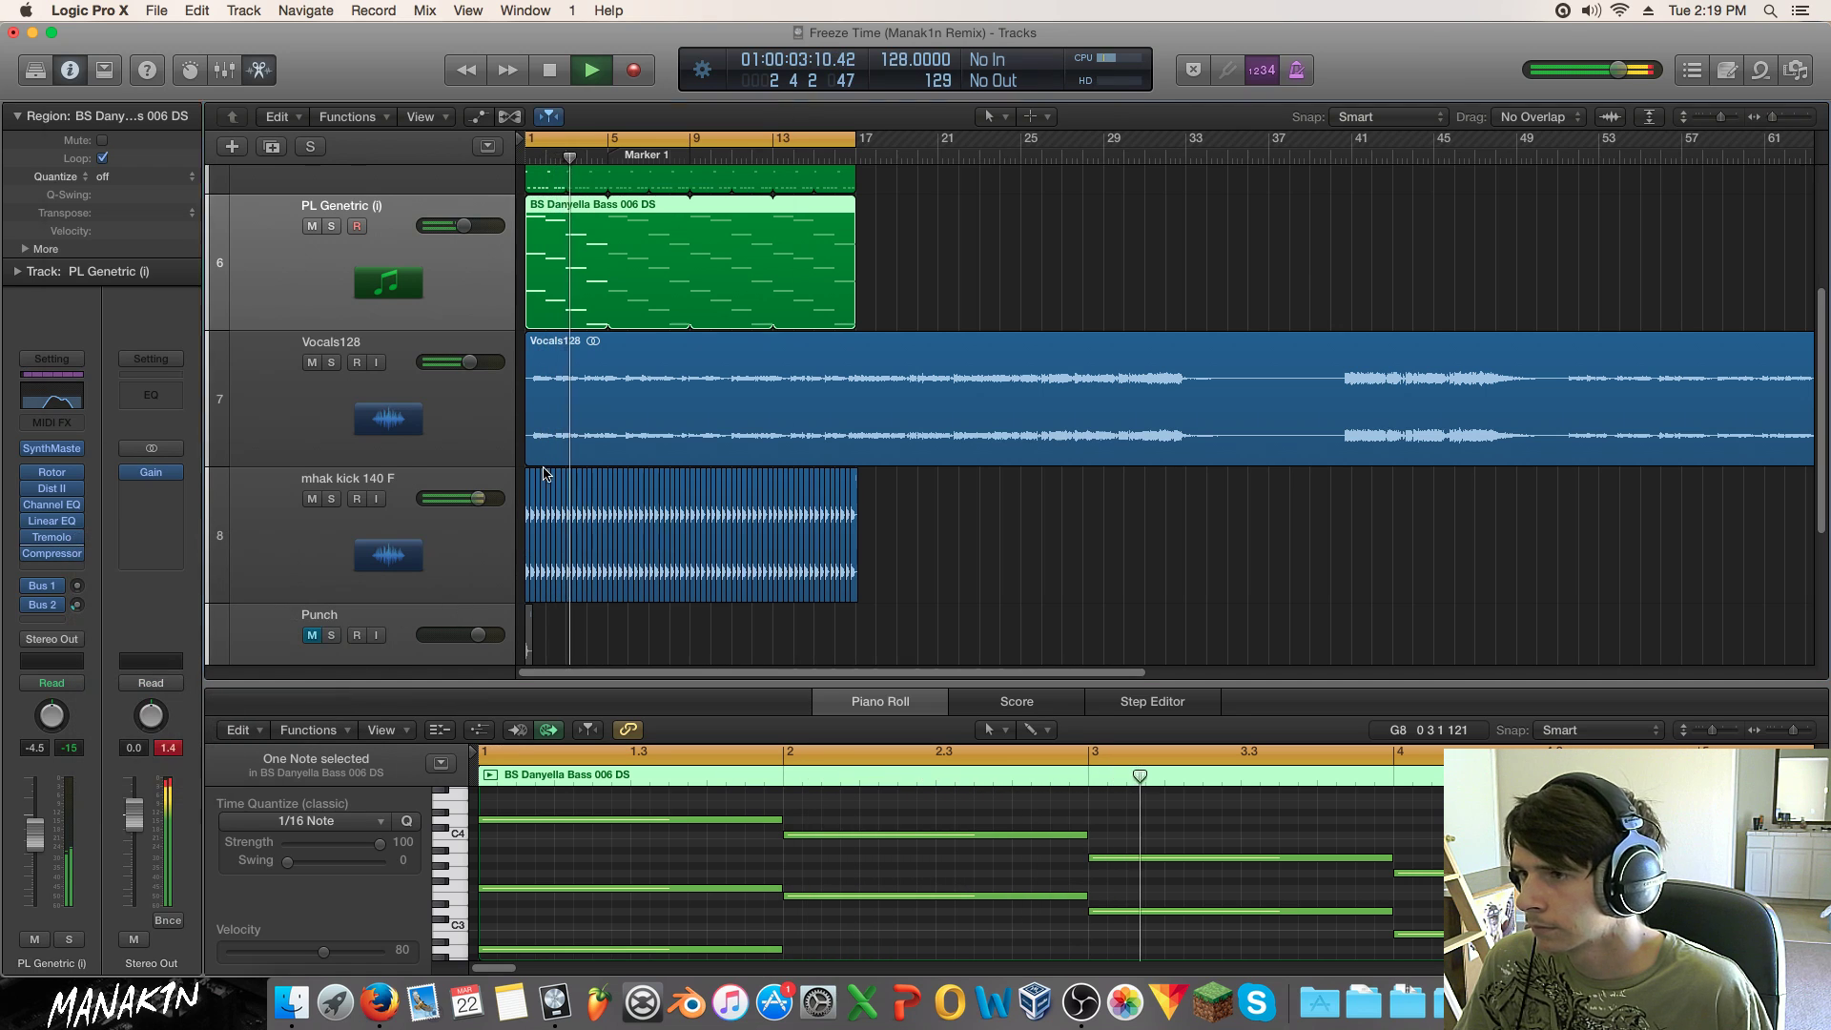
Step: Set the Bitcrusher to 5x downsampling and a 4% mix, auditioning with solo
left_click_drag(297, 320, 296, 296)
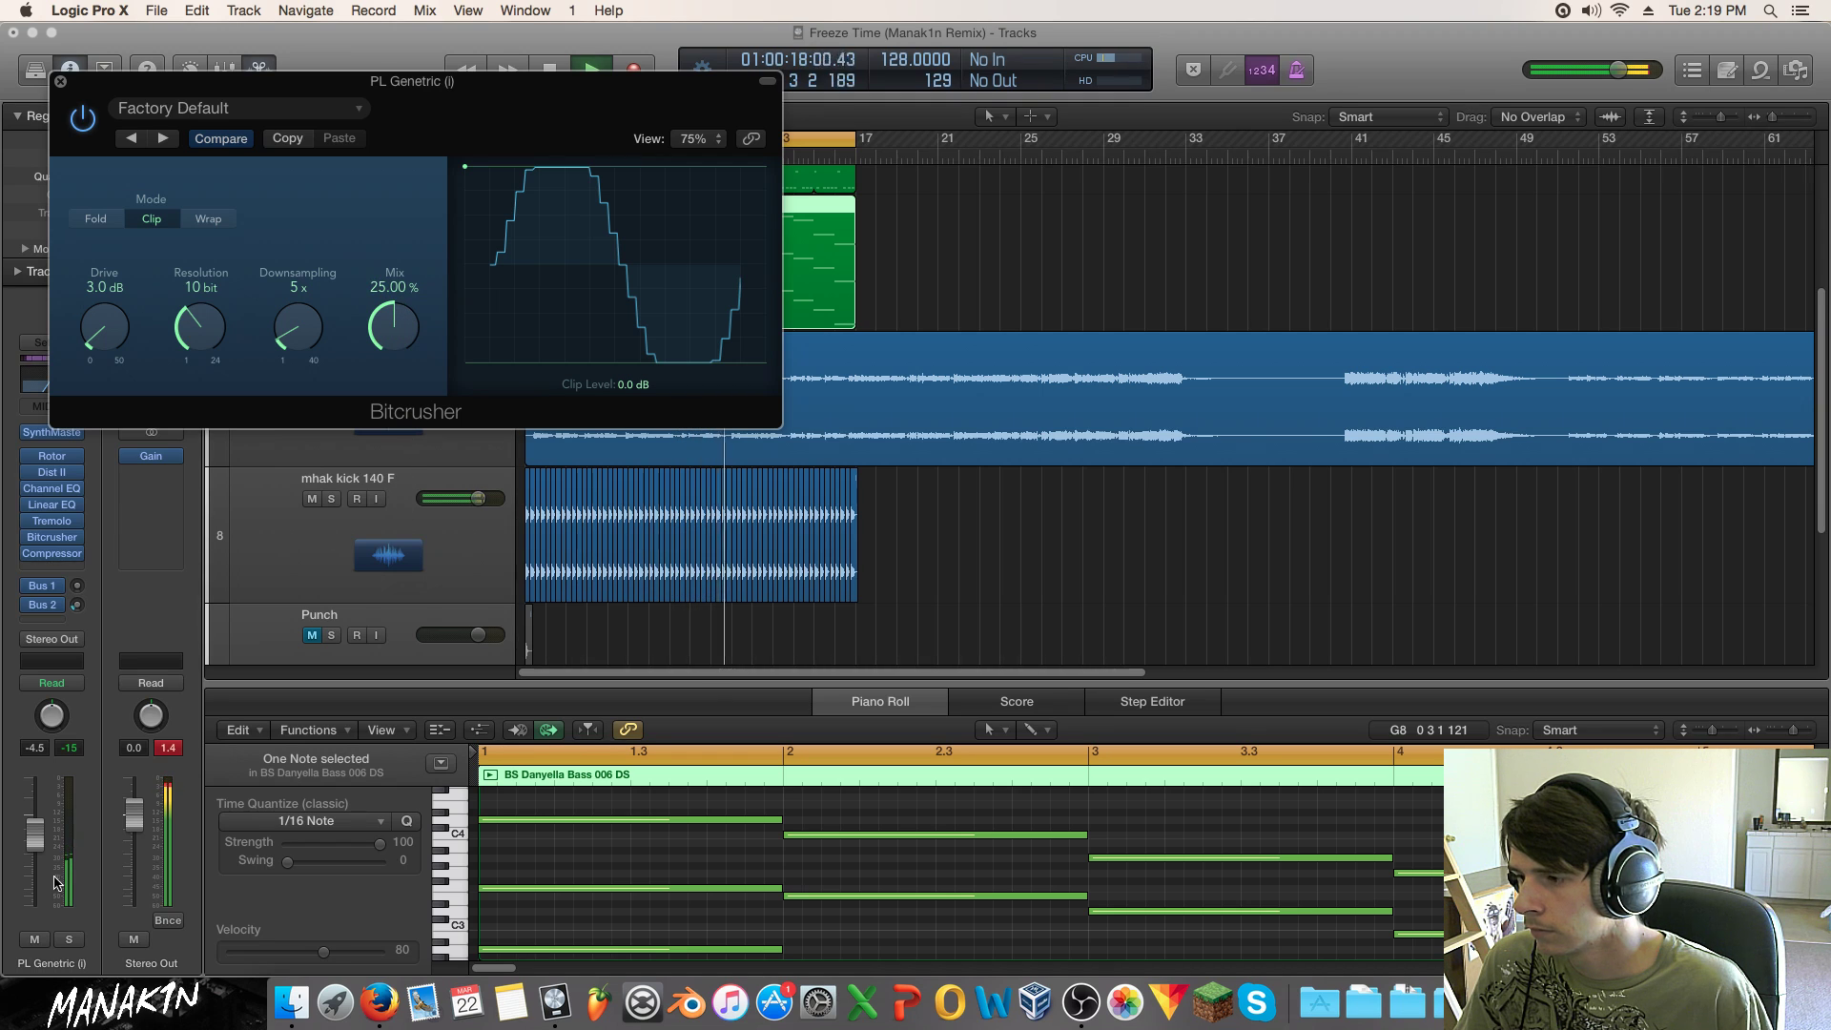
left_click(69, 939)
left_click_drag(402, 320, 399, 427)
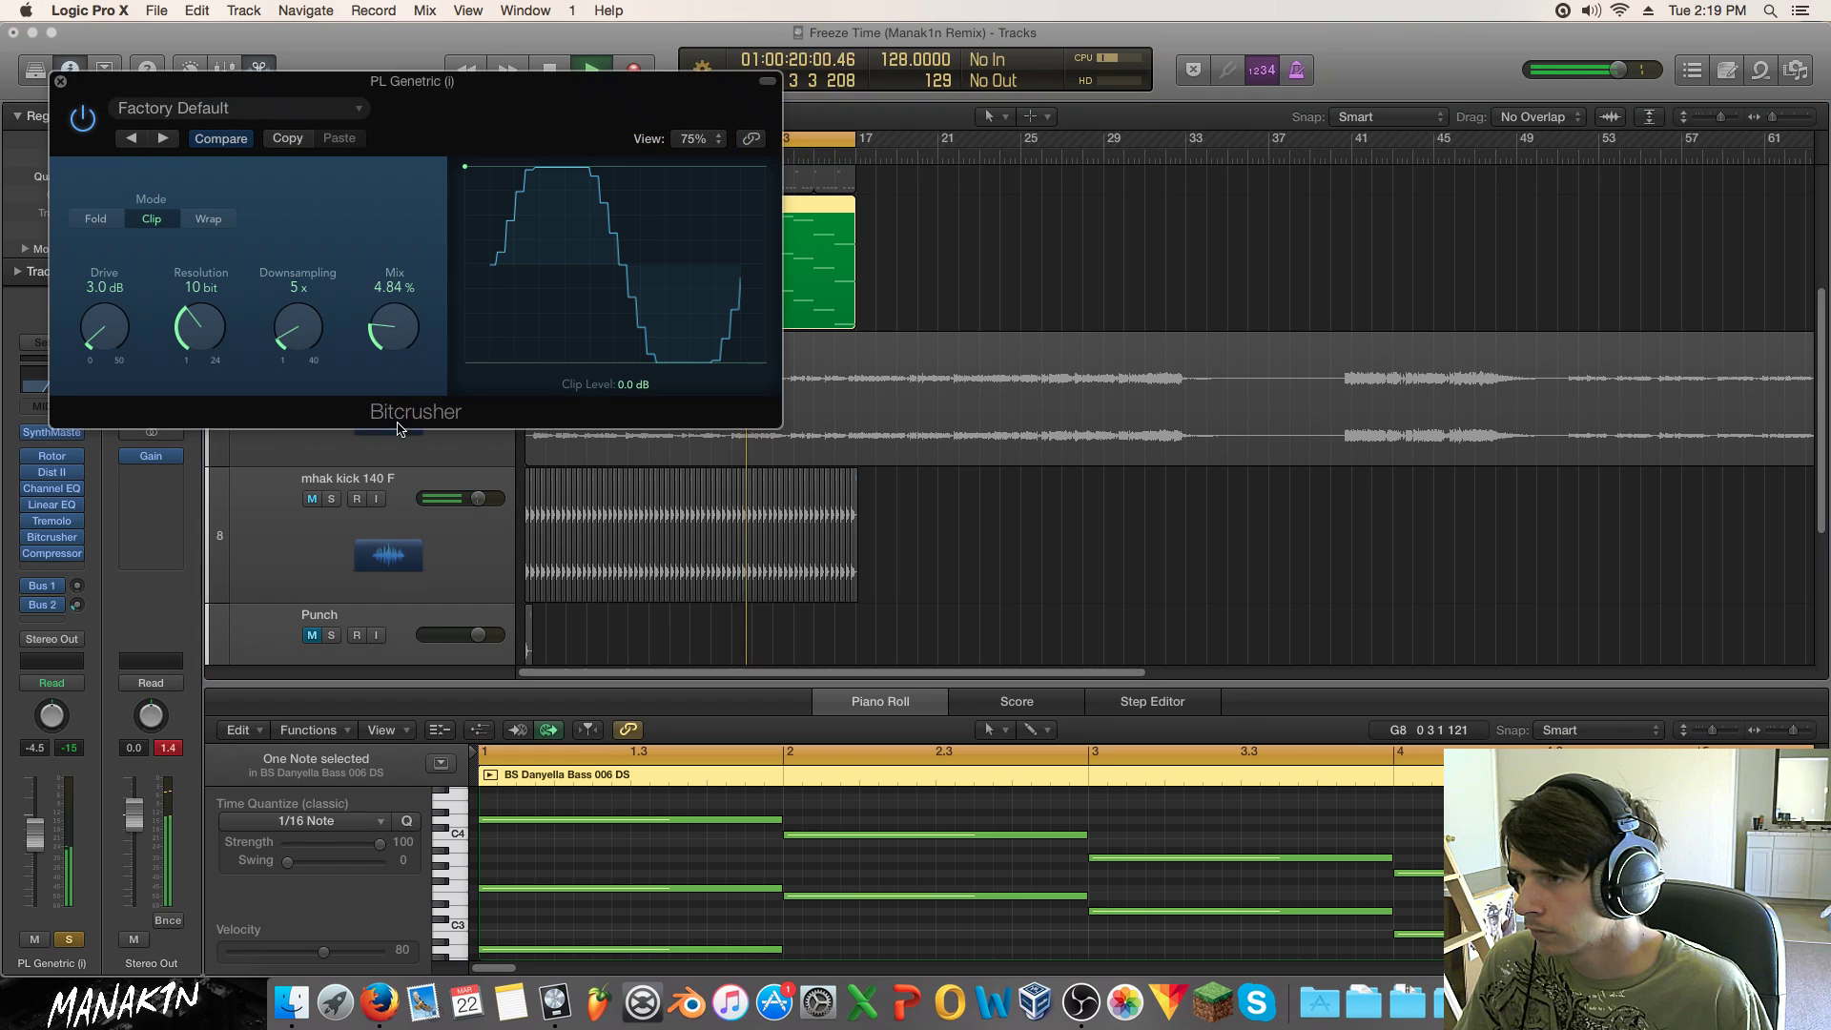
left_click(286, 583)
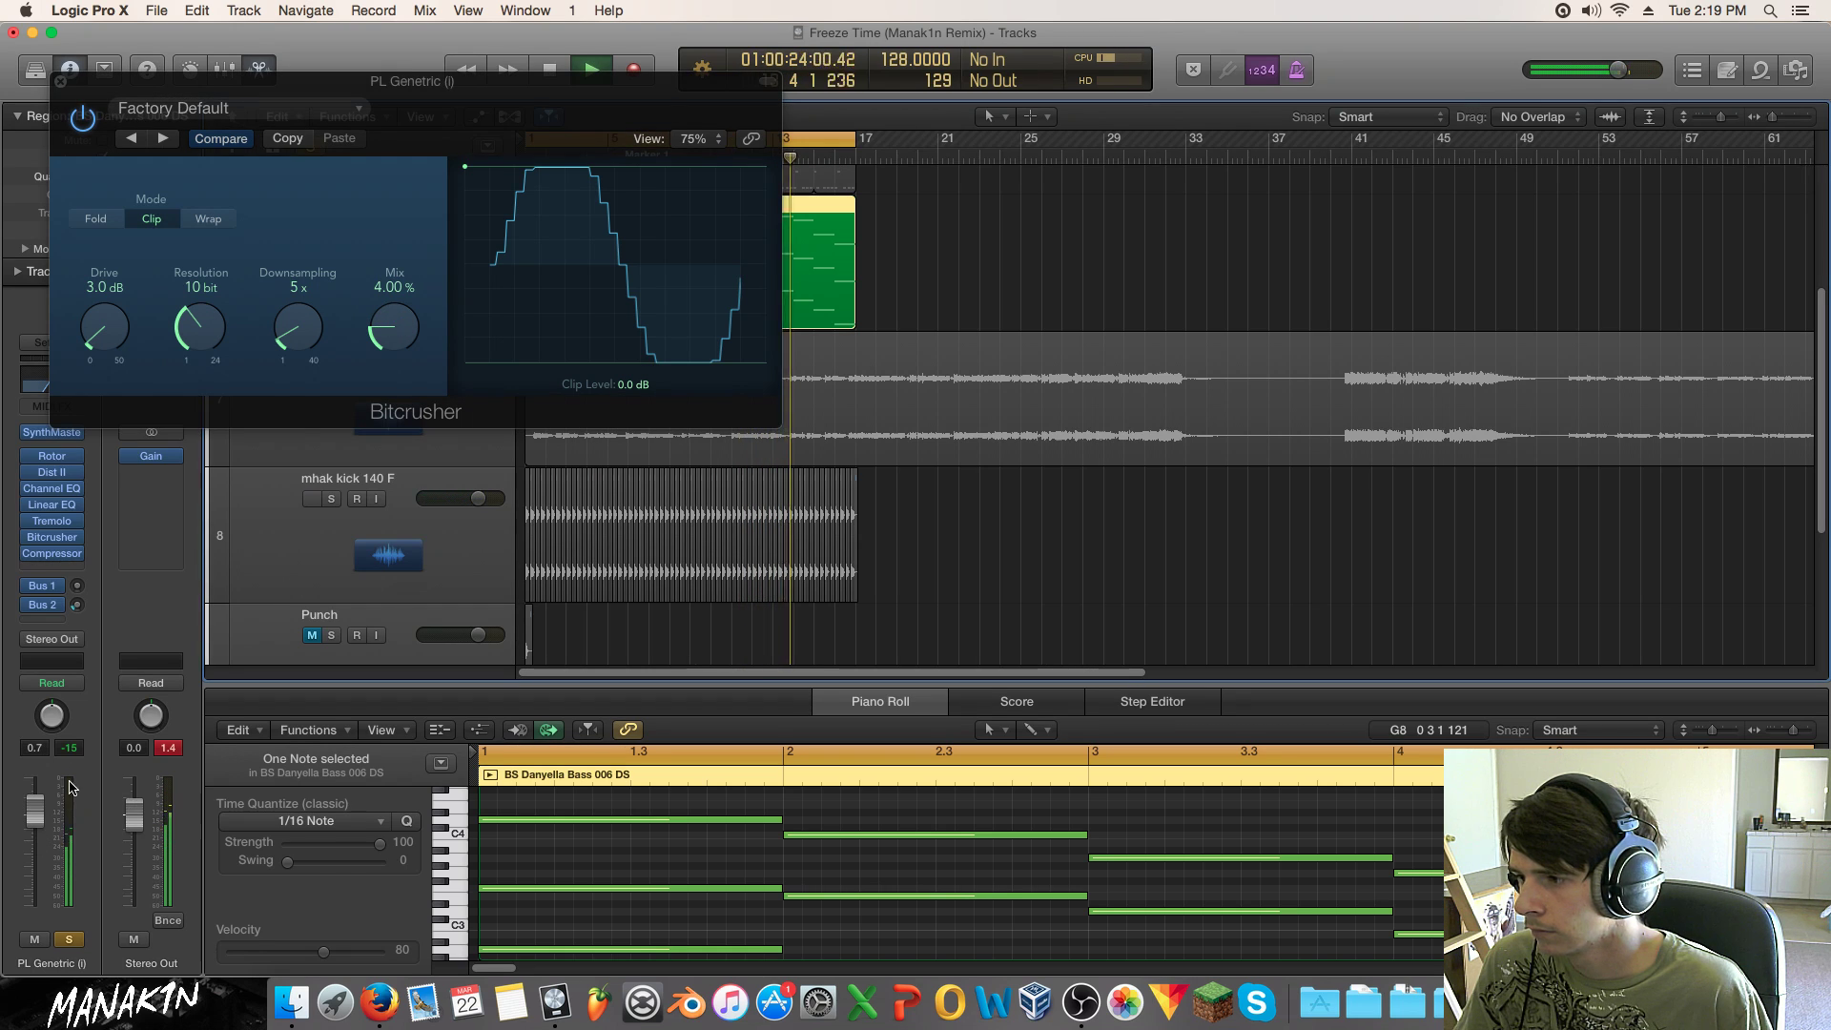
left_click(68, 939)
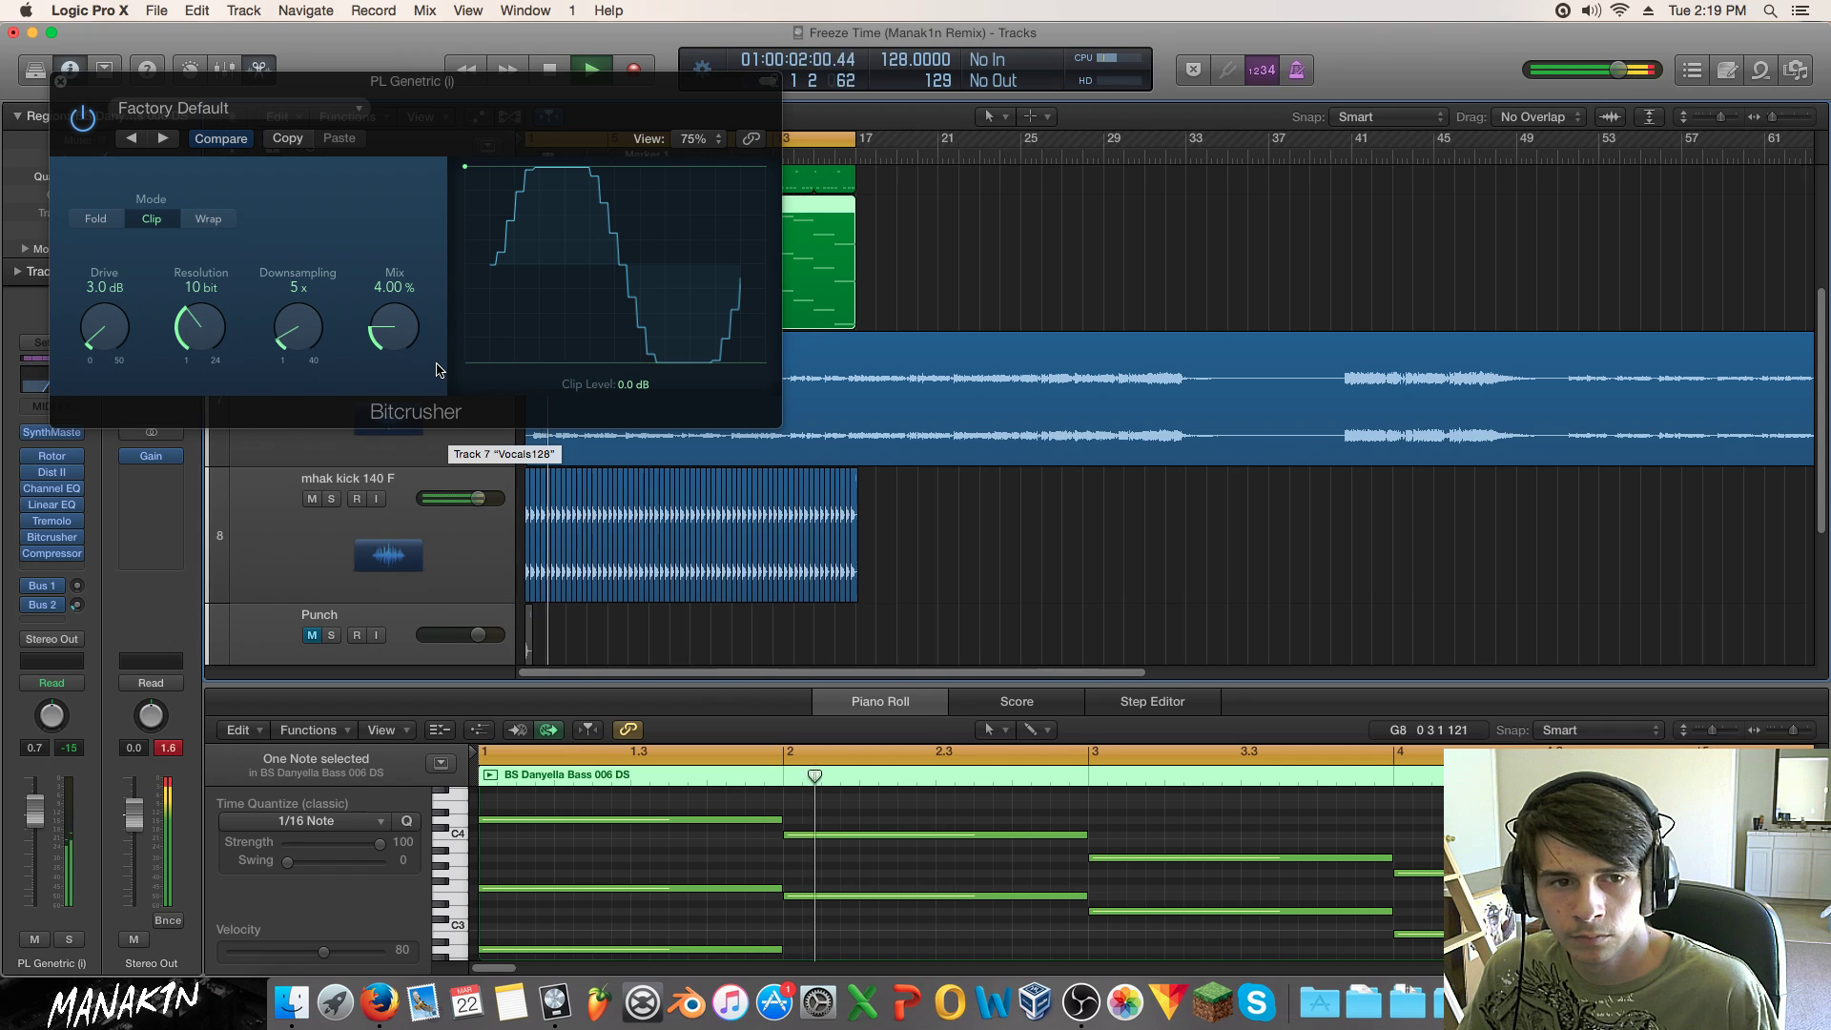
left_click_drag(291, 92, 866, 163)
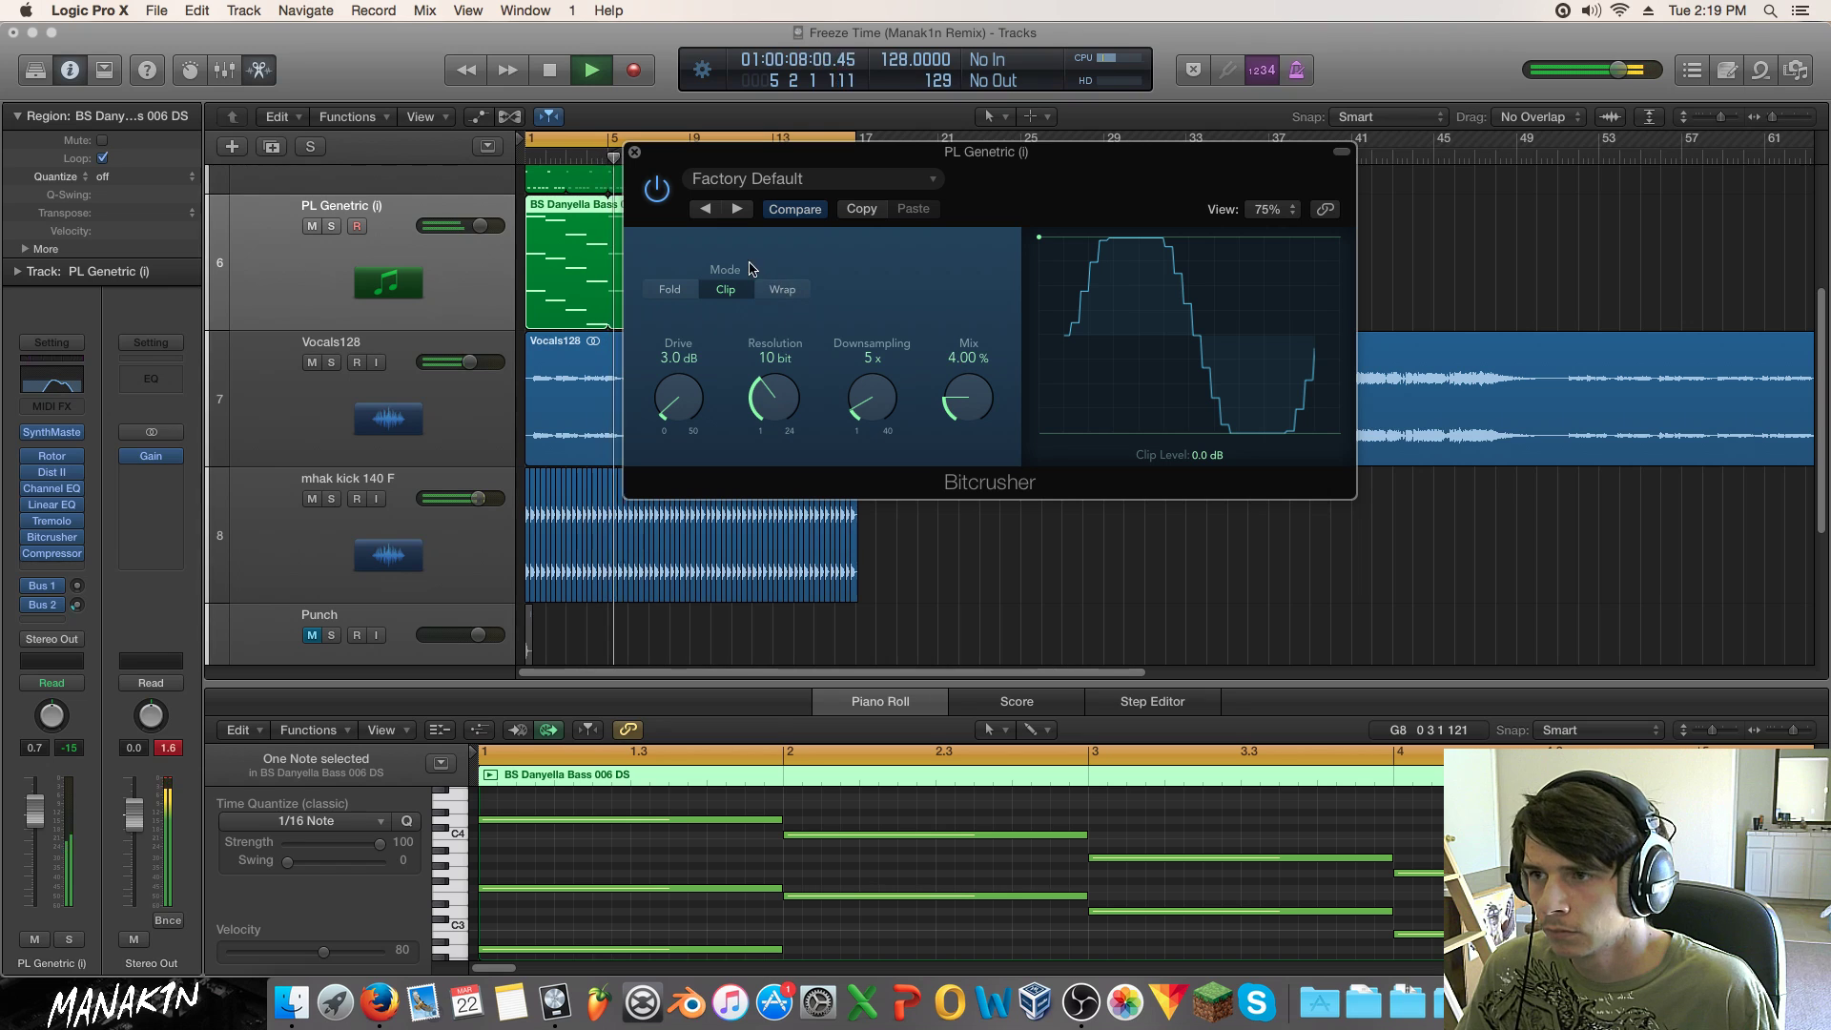
left_click(634, 152)
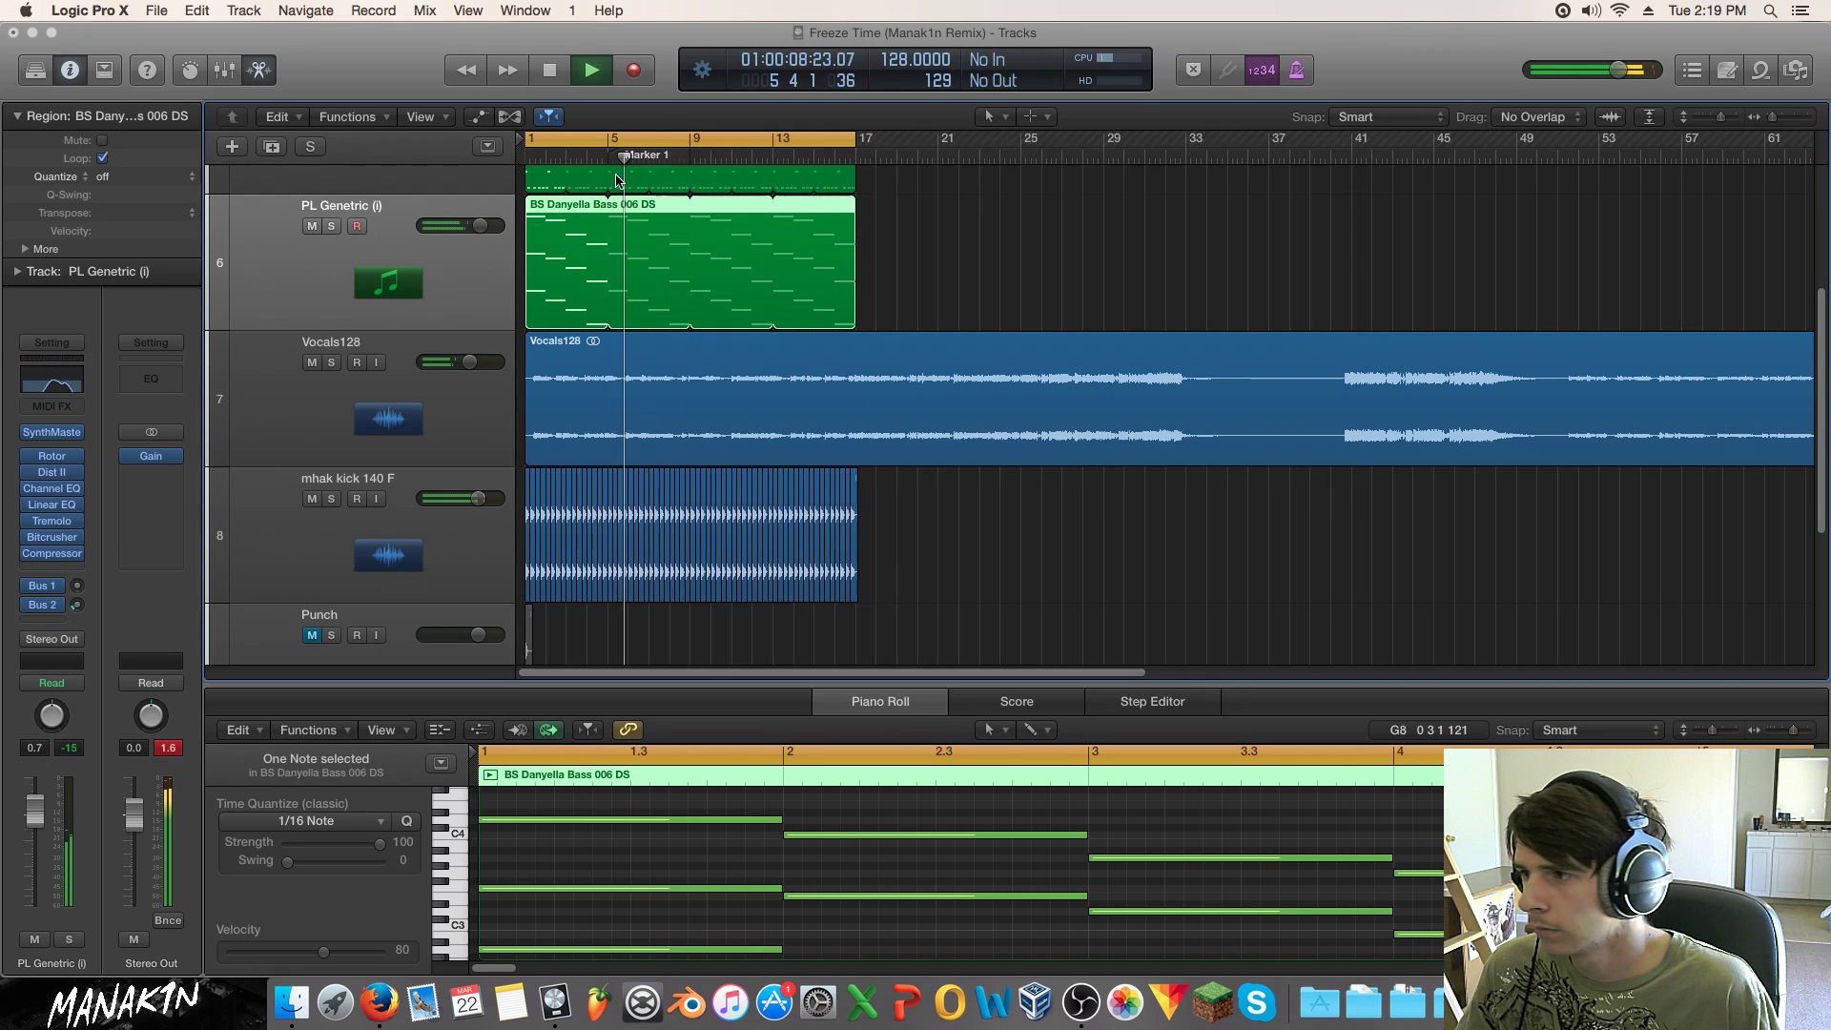
Step: In the Linear Phase EQ, move the 2250 Hz band to 2100 Hz and disable the 200 Hz band
left_click(54, 510)
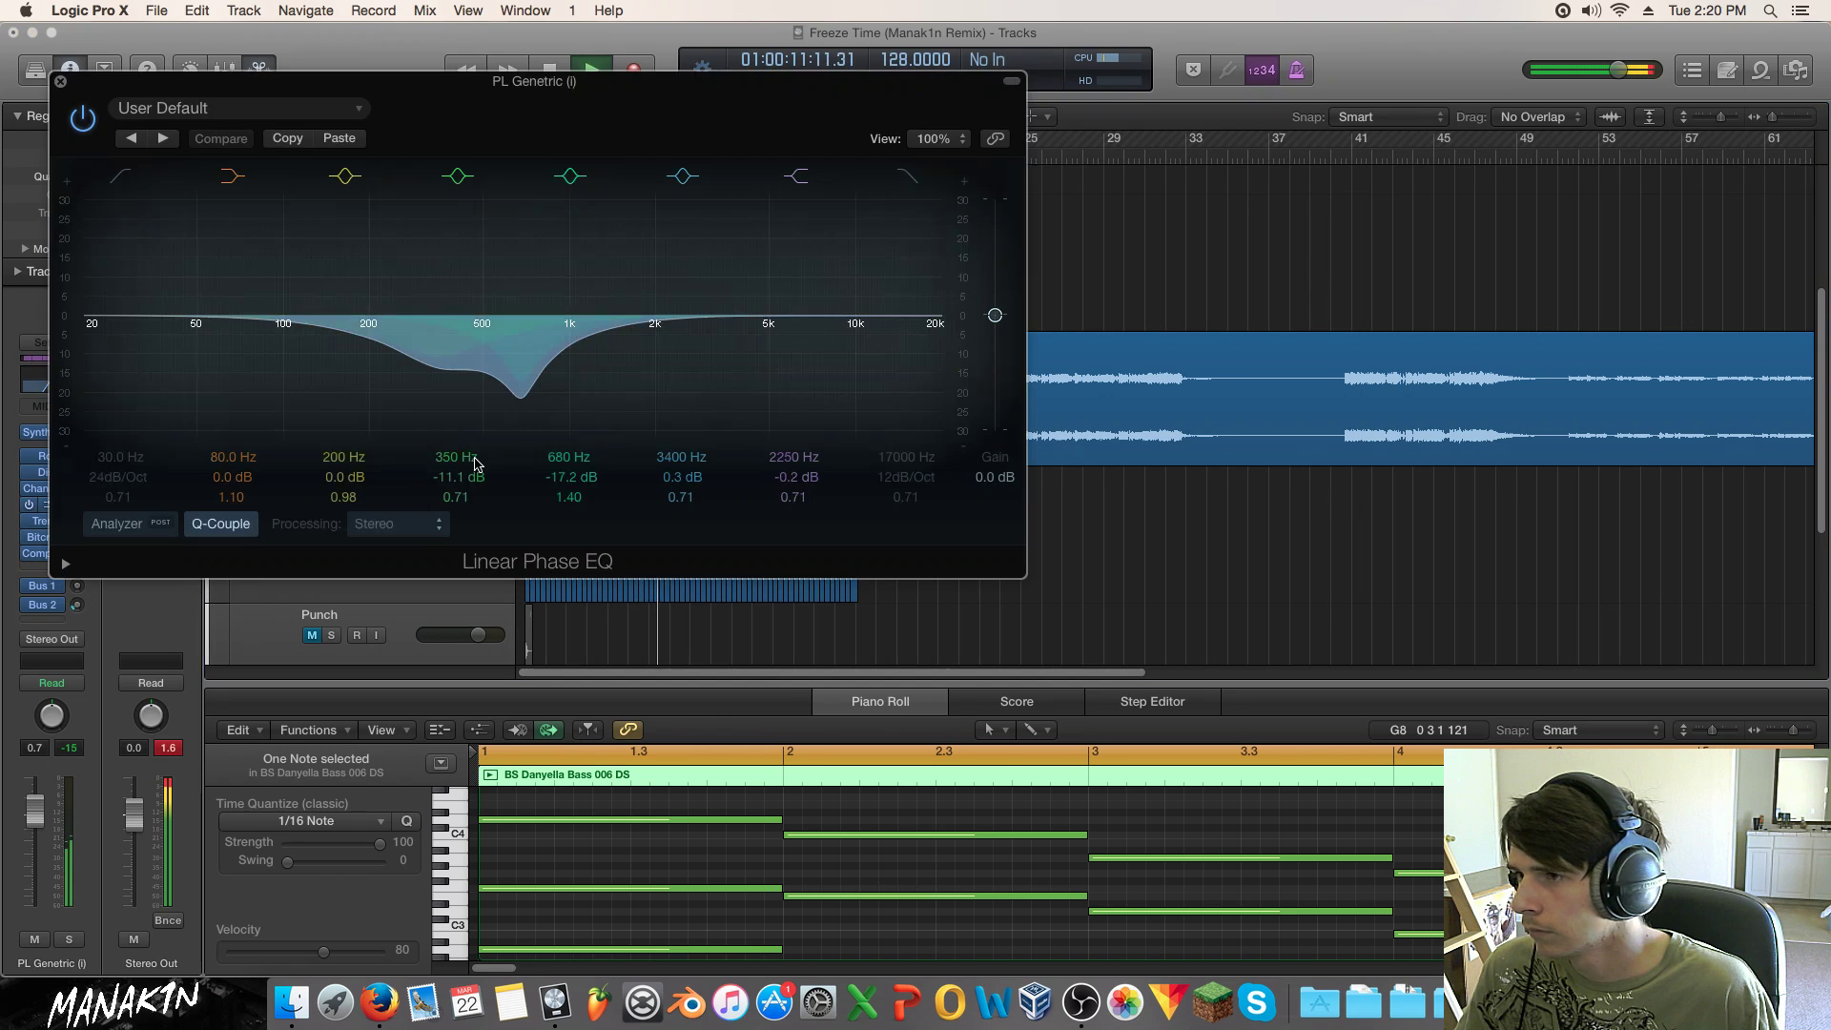
mouse_move(664, 362)
left_mouse_down()
mouse_move(658, 345)
mouse_move(666, 360)
left_mouse_up()
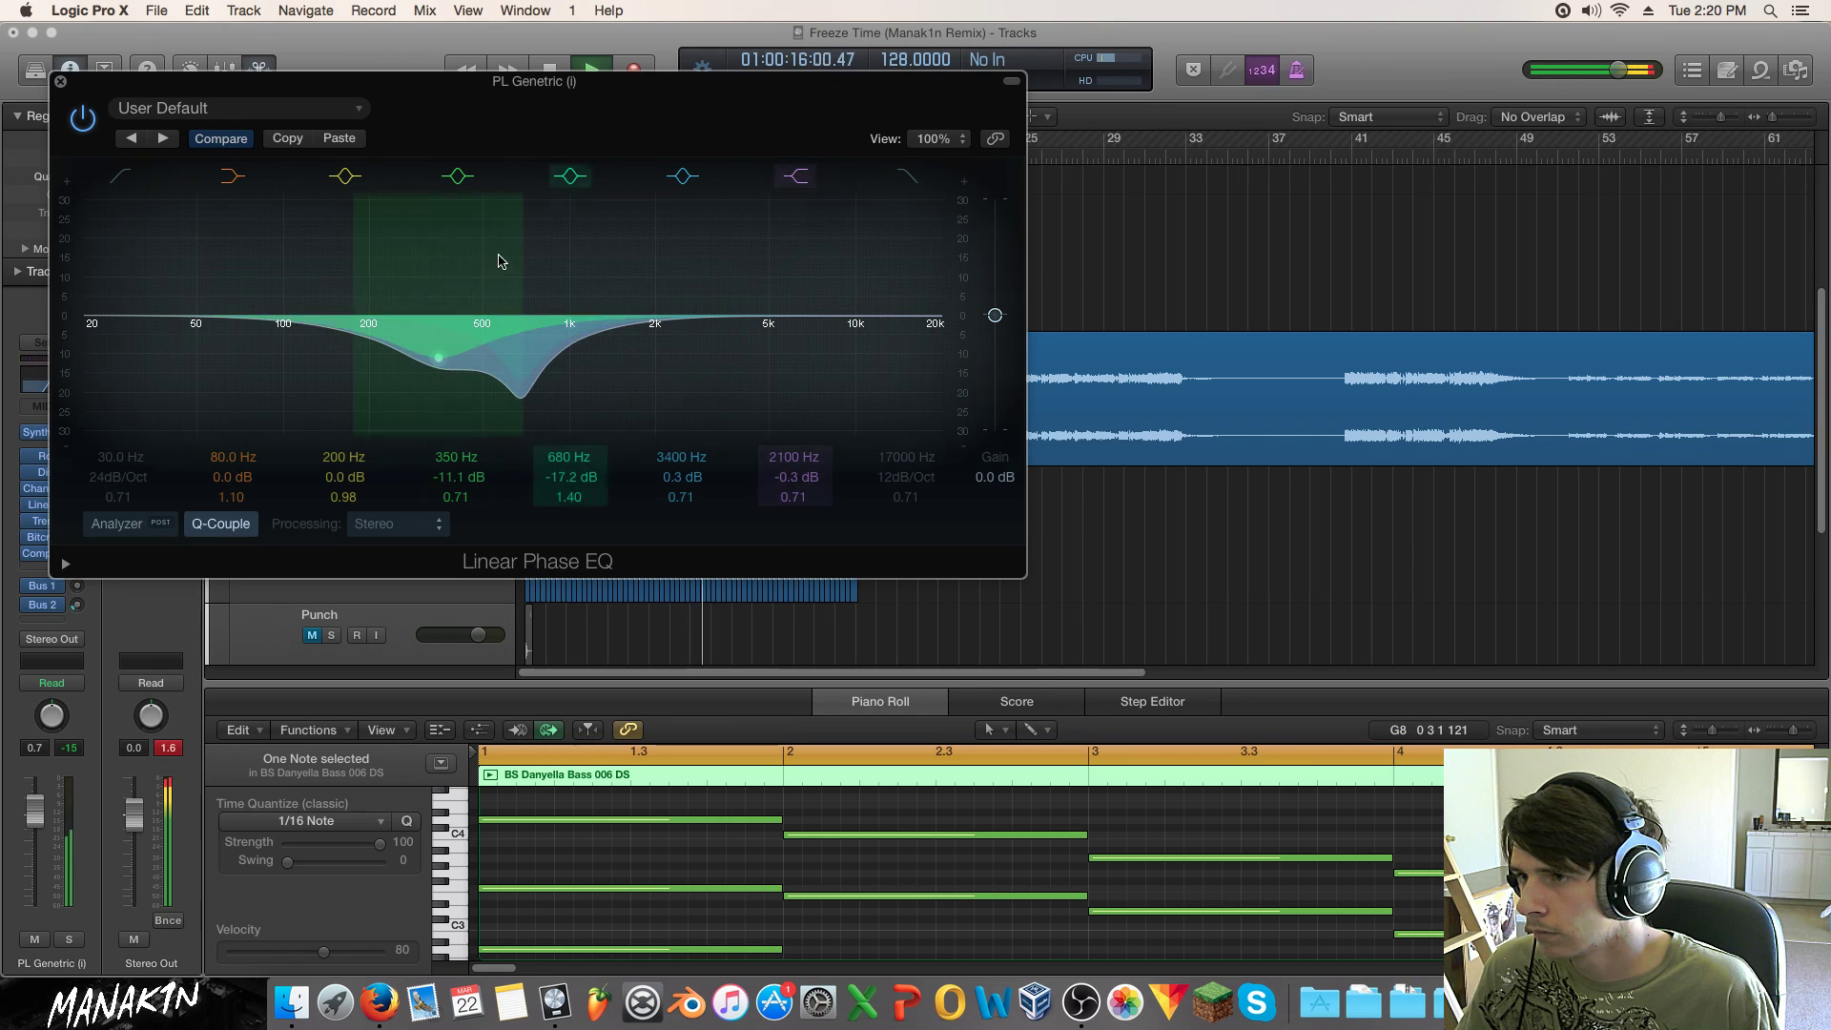
left_click(340, 177)
left_click(466, 179)
left_click(467, 180)
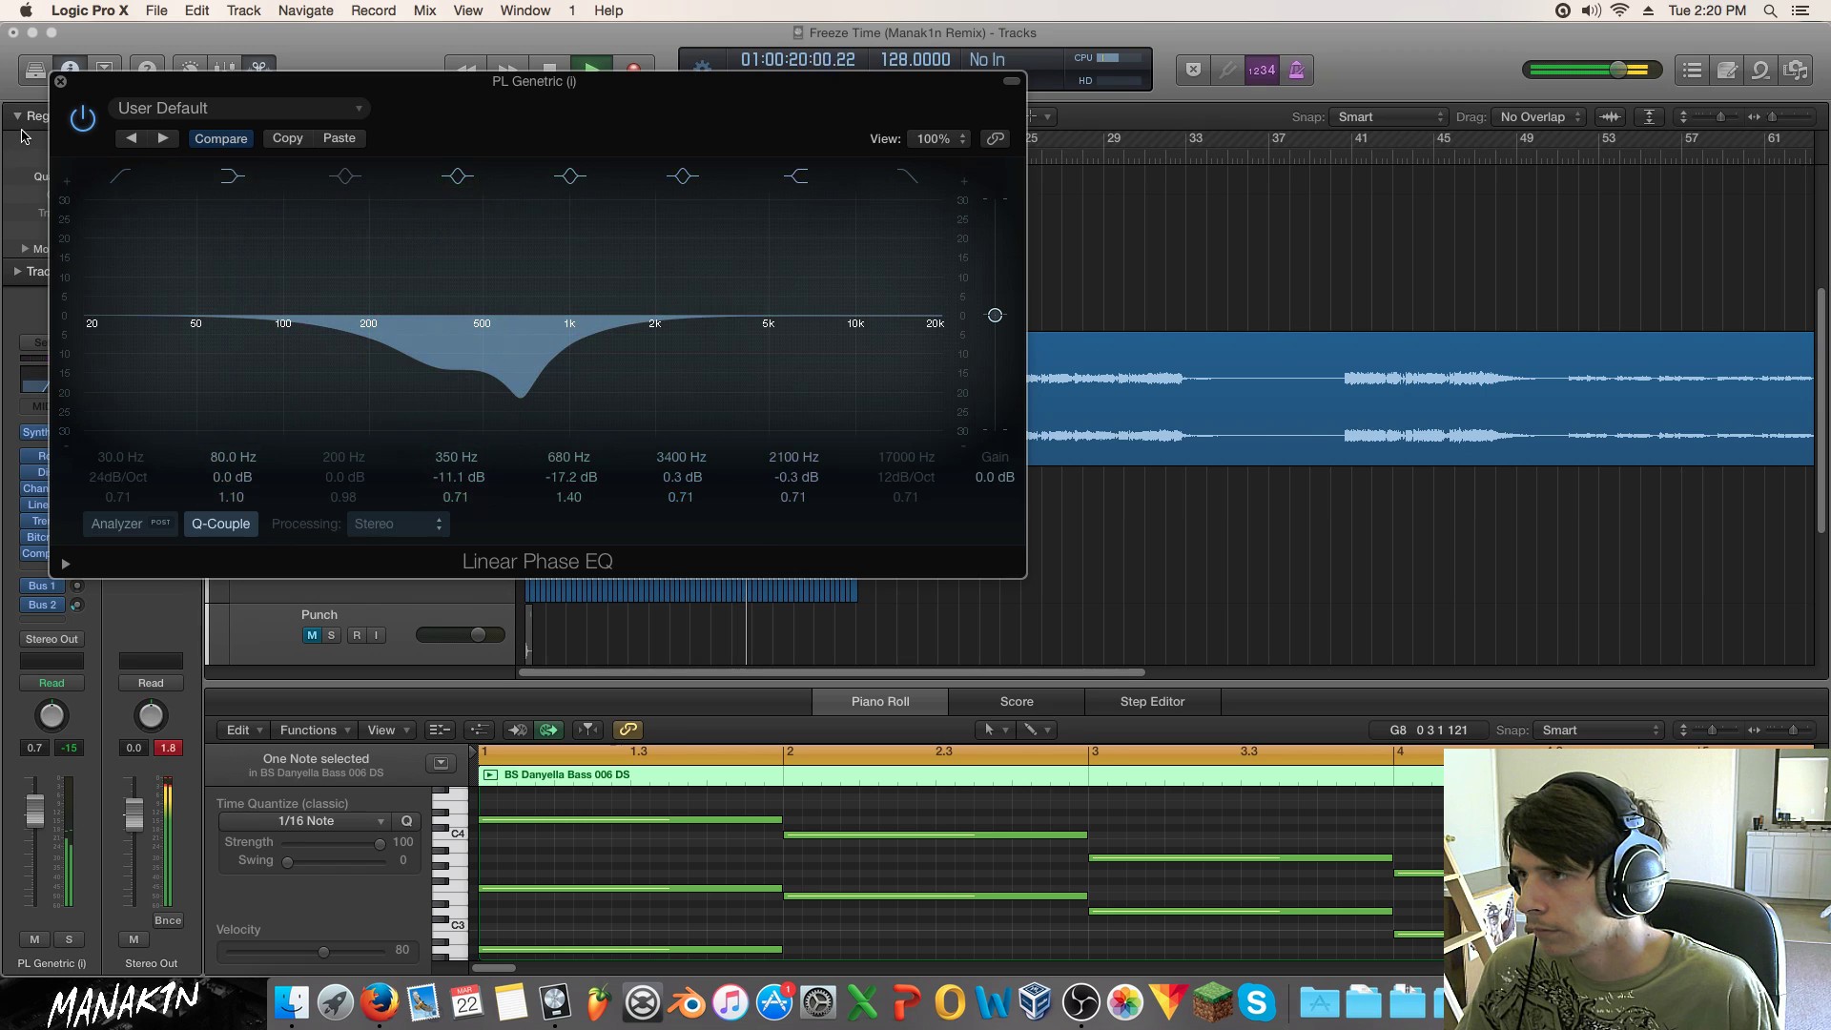
left_click(57, 83)
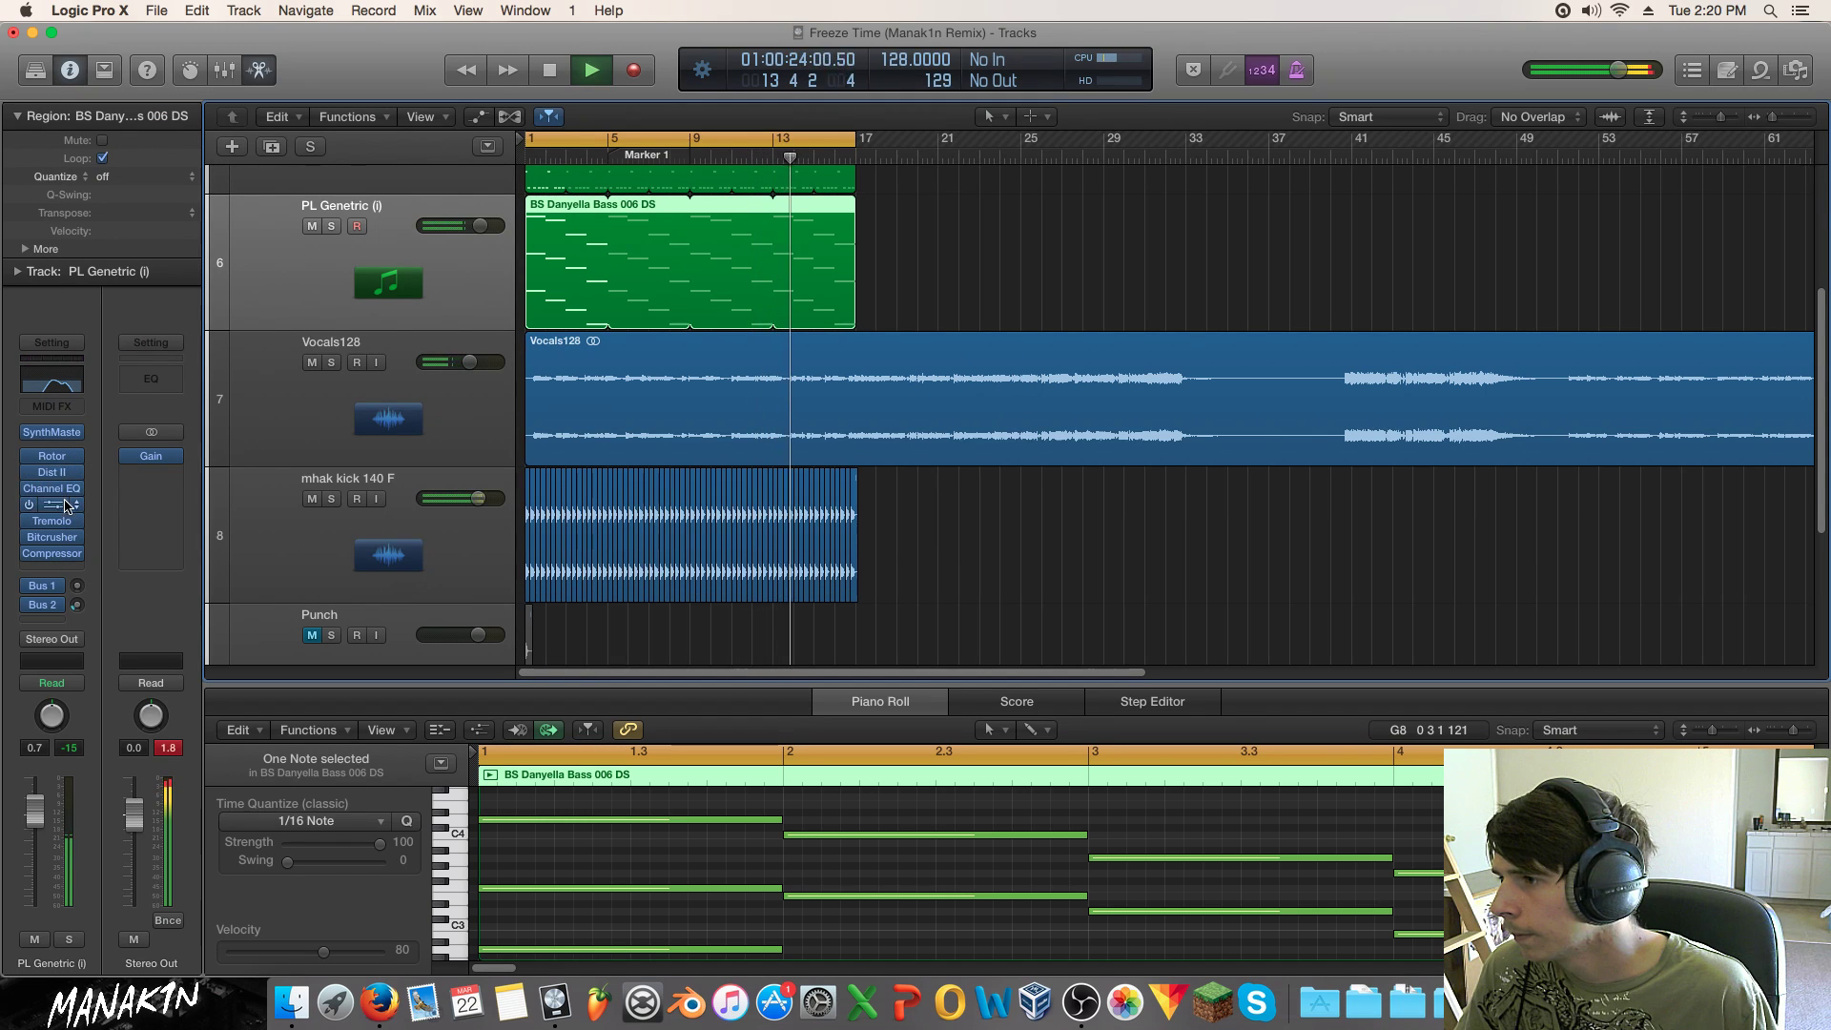
Step: Add a stereo Channel EQ cutting around 640 Hz and dipping 2700 Hz by -8.5 dB
left_click(57, 544)
mouse_move(127, 631)
mouse_move(360, 631)
left_click(463, 630)
mouse_move(449, 388)
left_mouse_down()
mouse_move(456, 348)
mouse_move(462, 397)
left_mouse_up()
key("space")
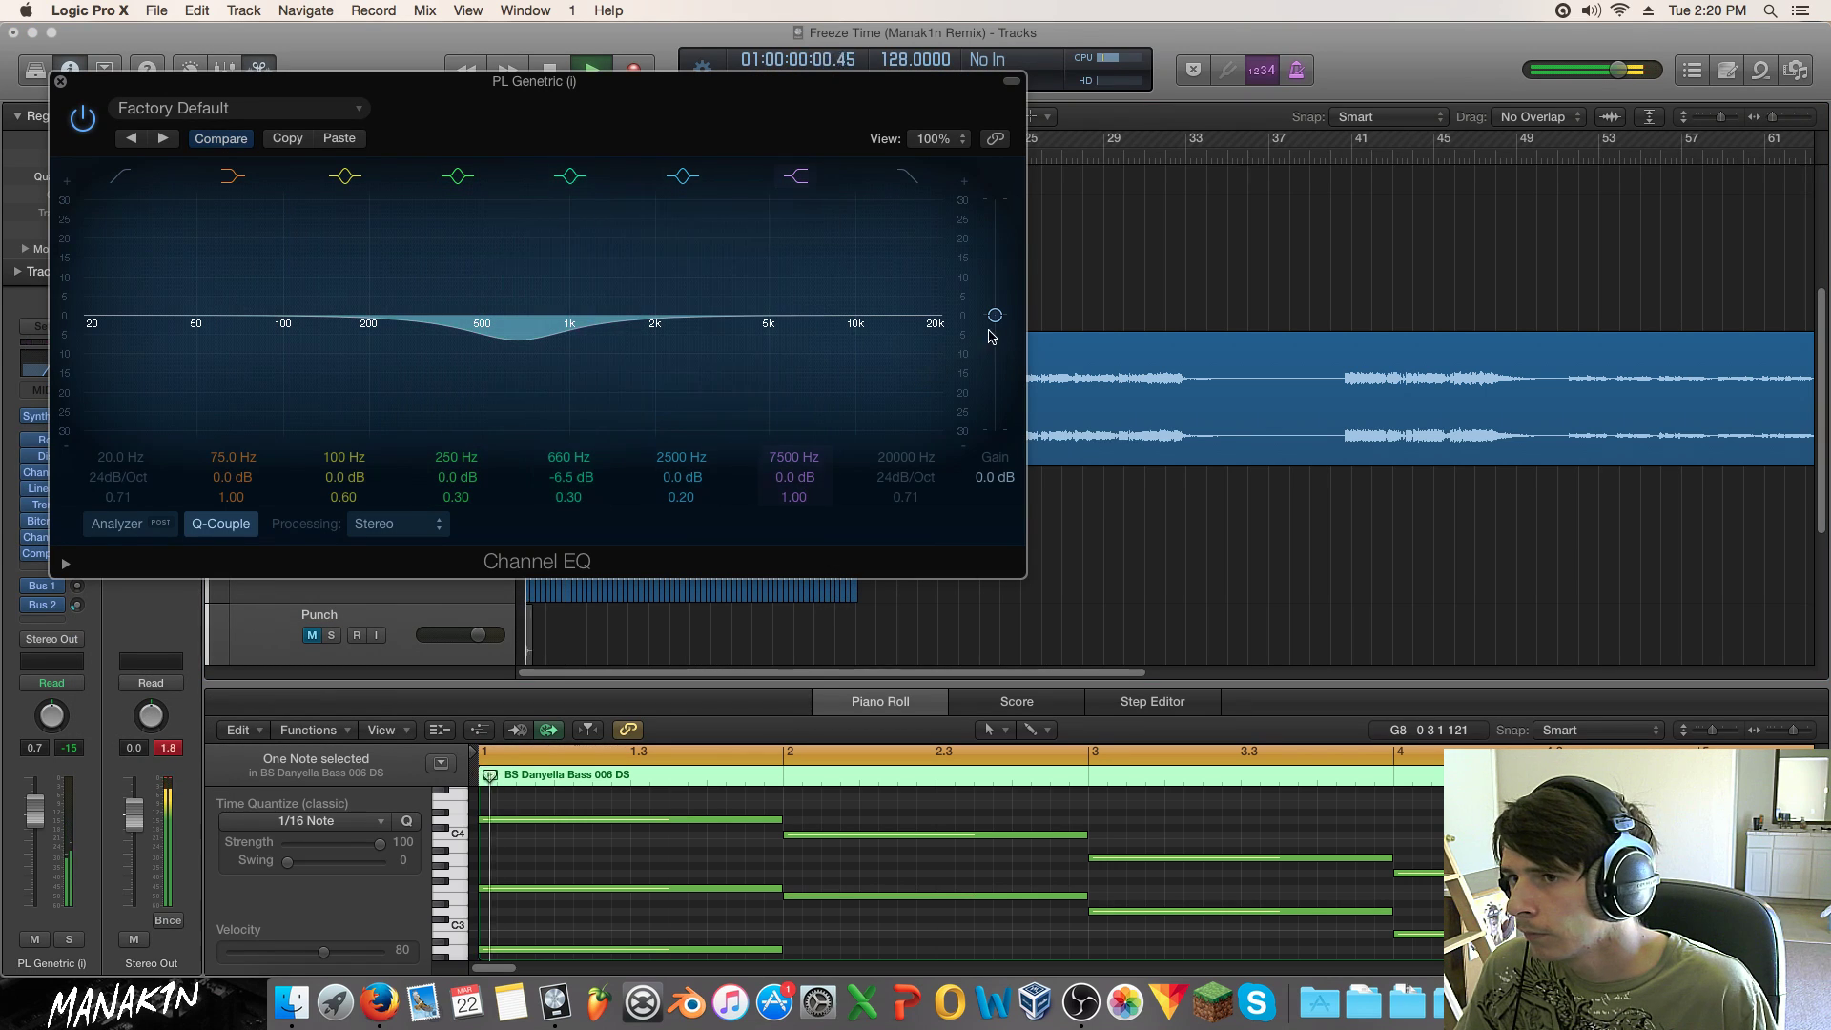
left_click_drag(995, 310, 992, 303)
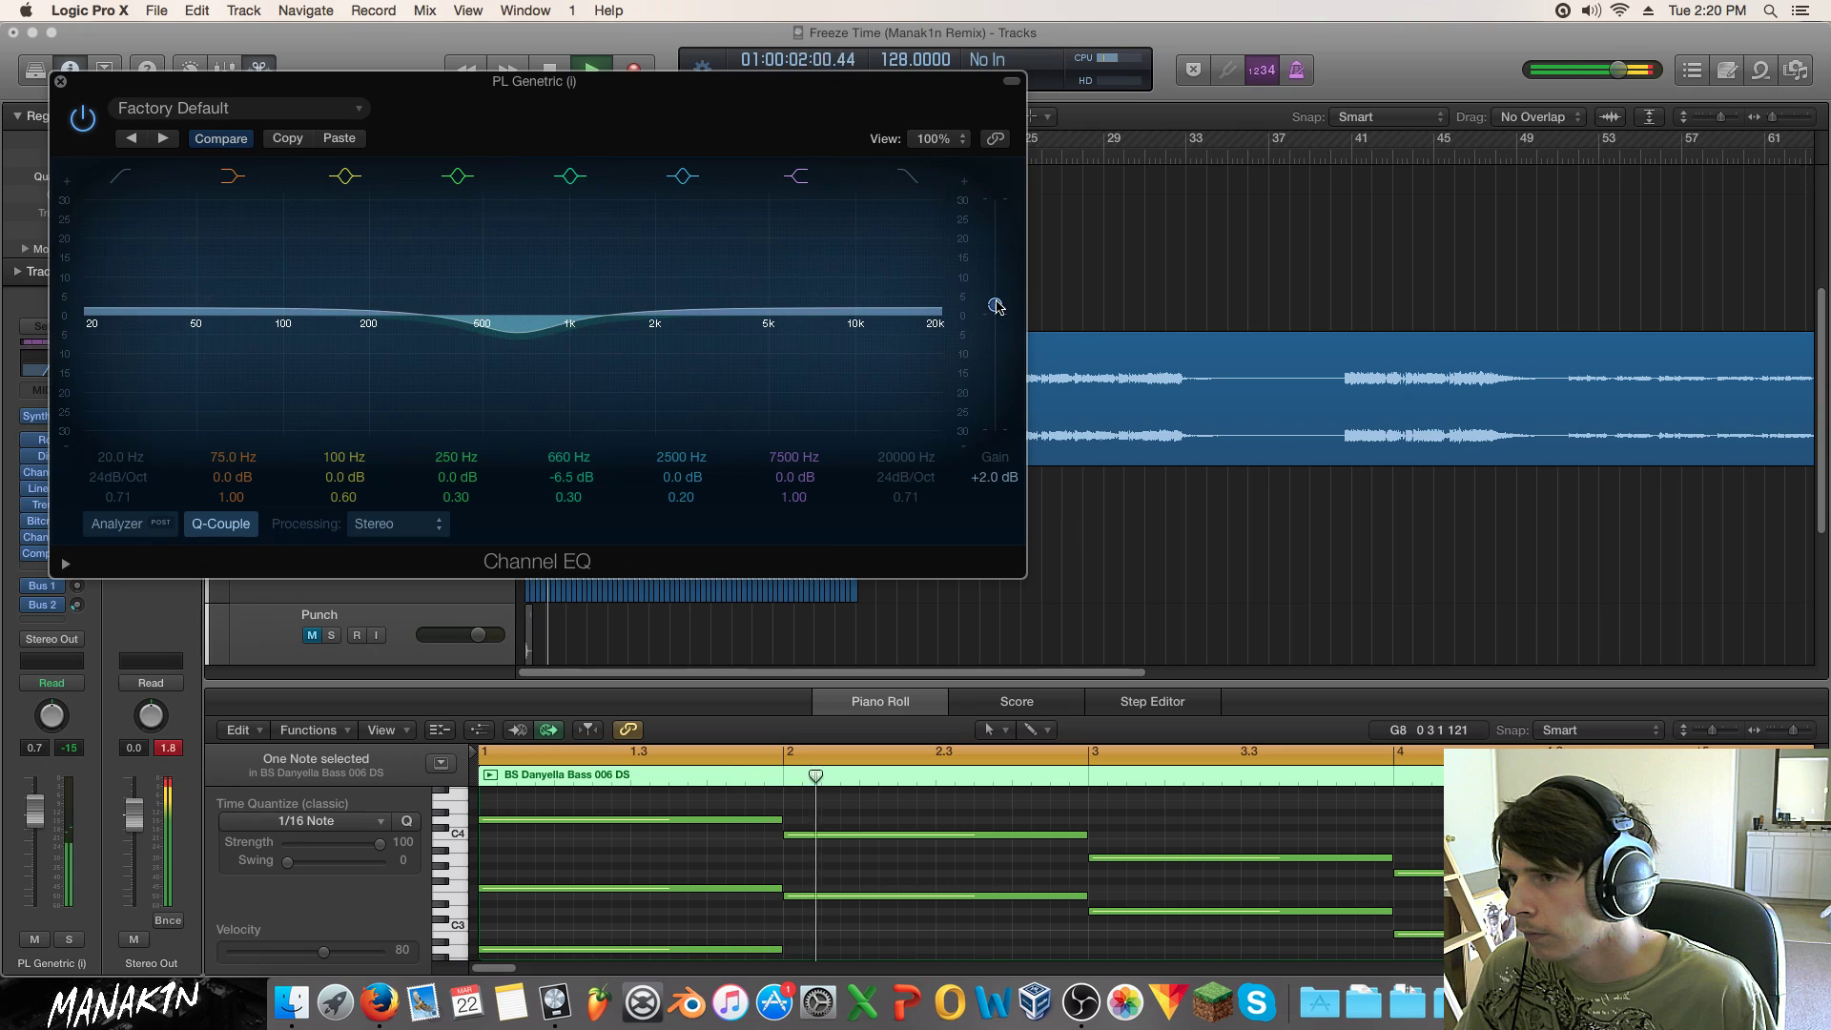
left_click_drag(740, 375, 704, 276)
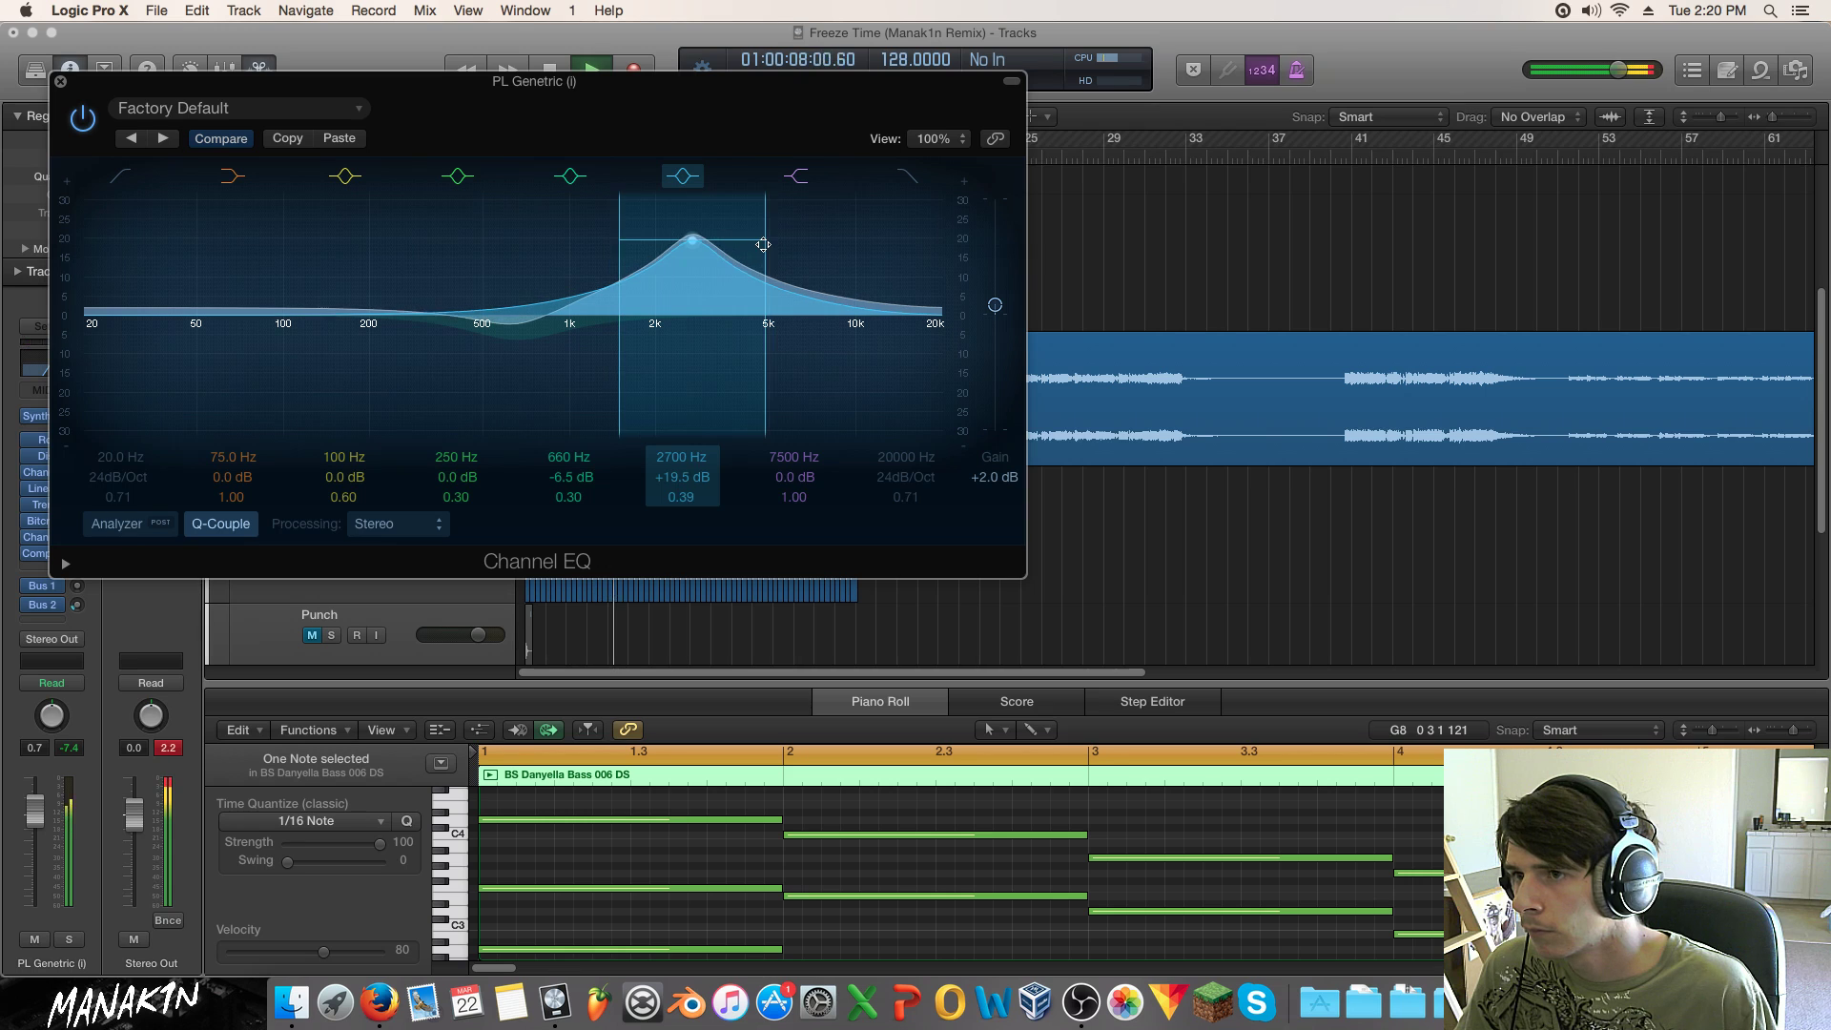
left_click_drag(712, 266, 734, 377)
left_click_drag(995, 304, 995, 280)
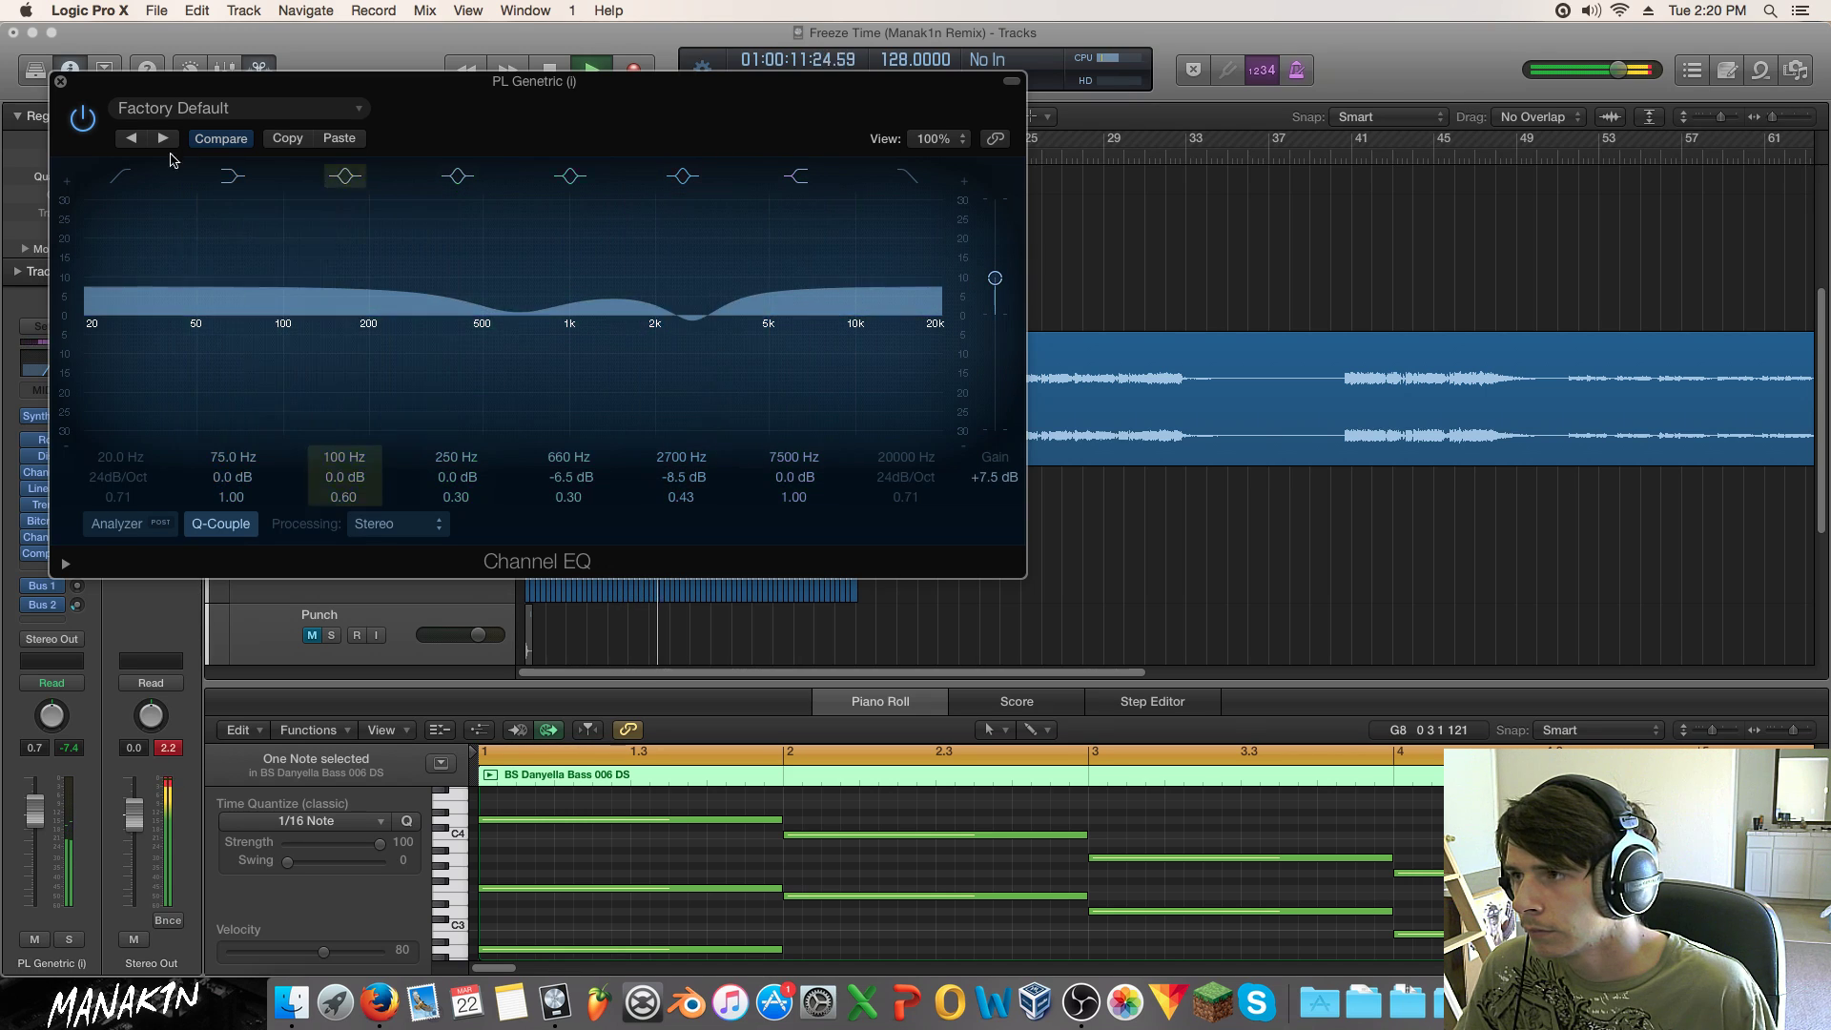
Step: Enable a 700 Hz low cut at 12 dB/Oct and set the EQ gain to +4.5 dB
left_click(120, 176)
left_click_drag(98, 381, 569, 360)
left_click_drag(118, 477, 119, 487)
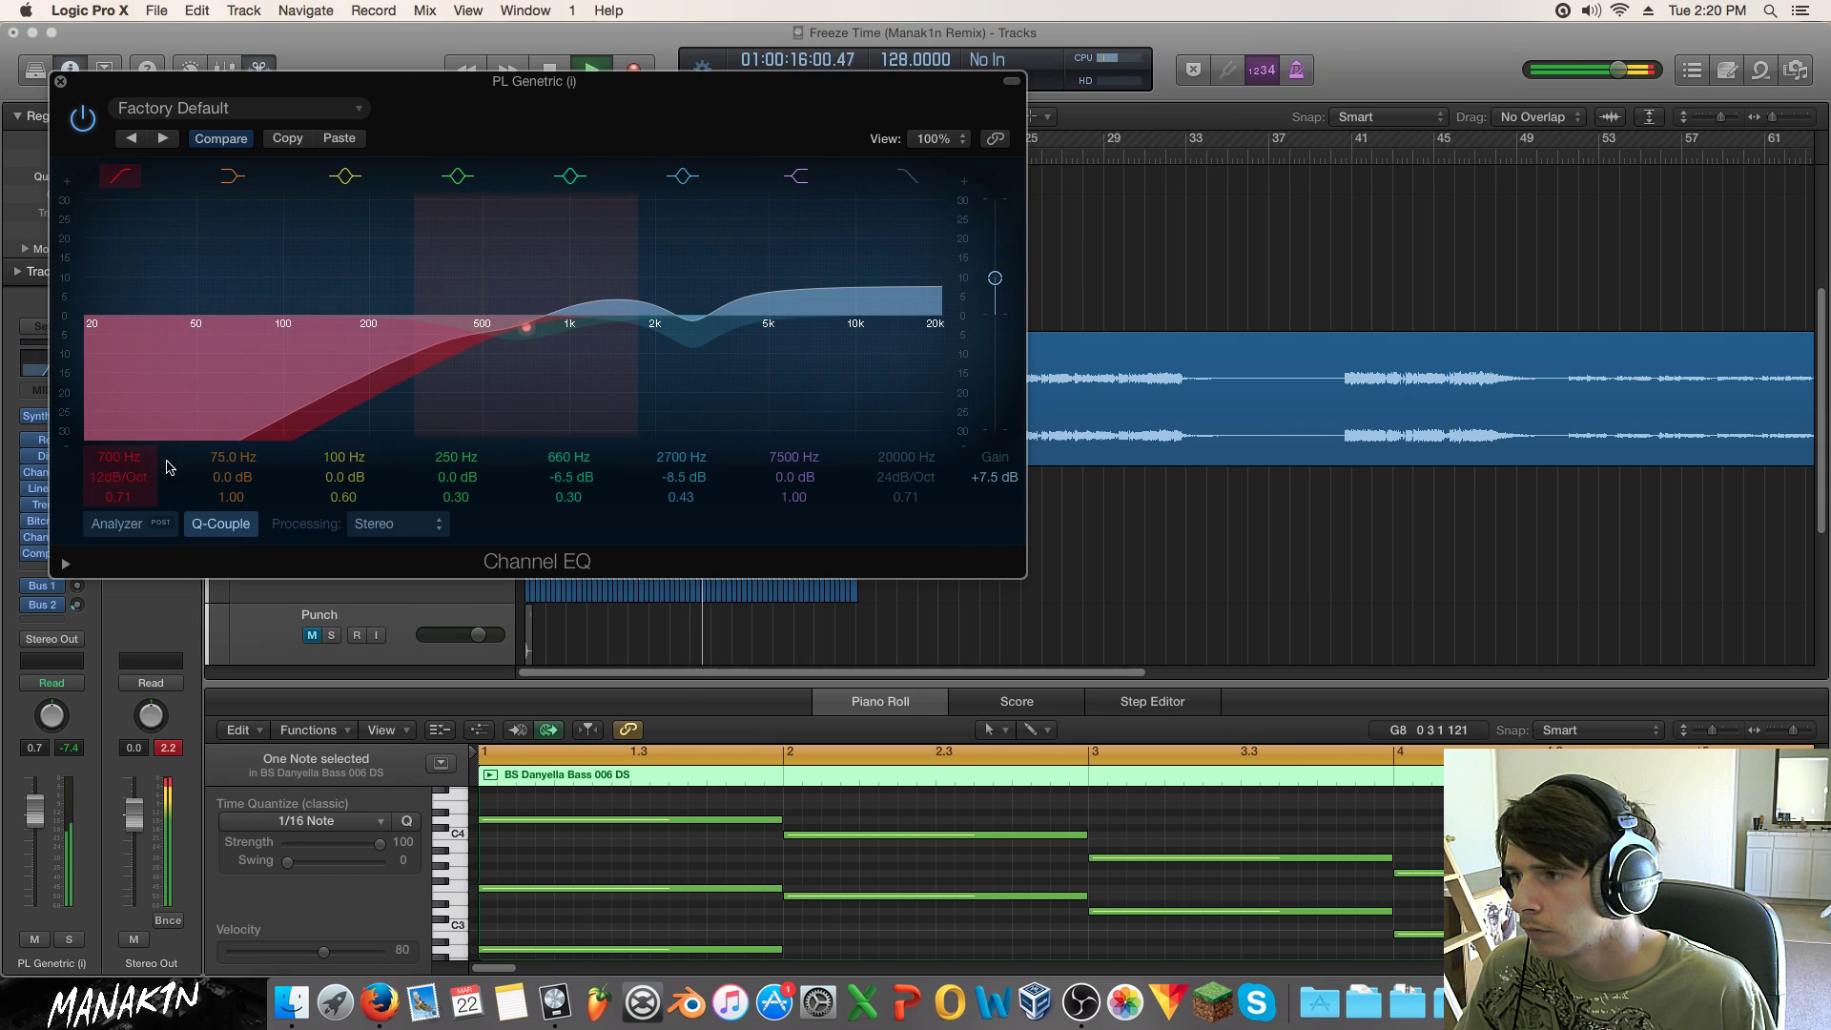
left_click_drag(994, 277, 993, 300)
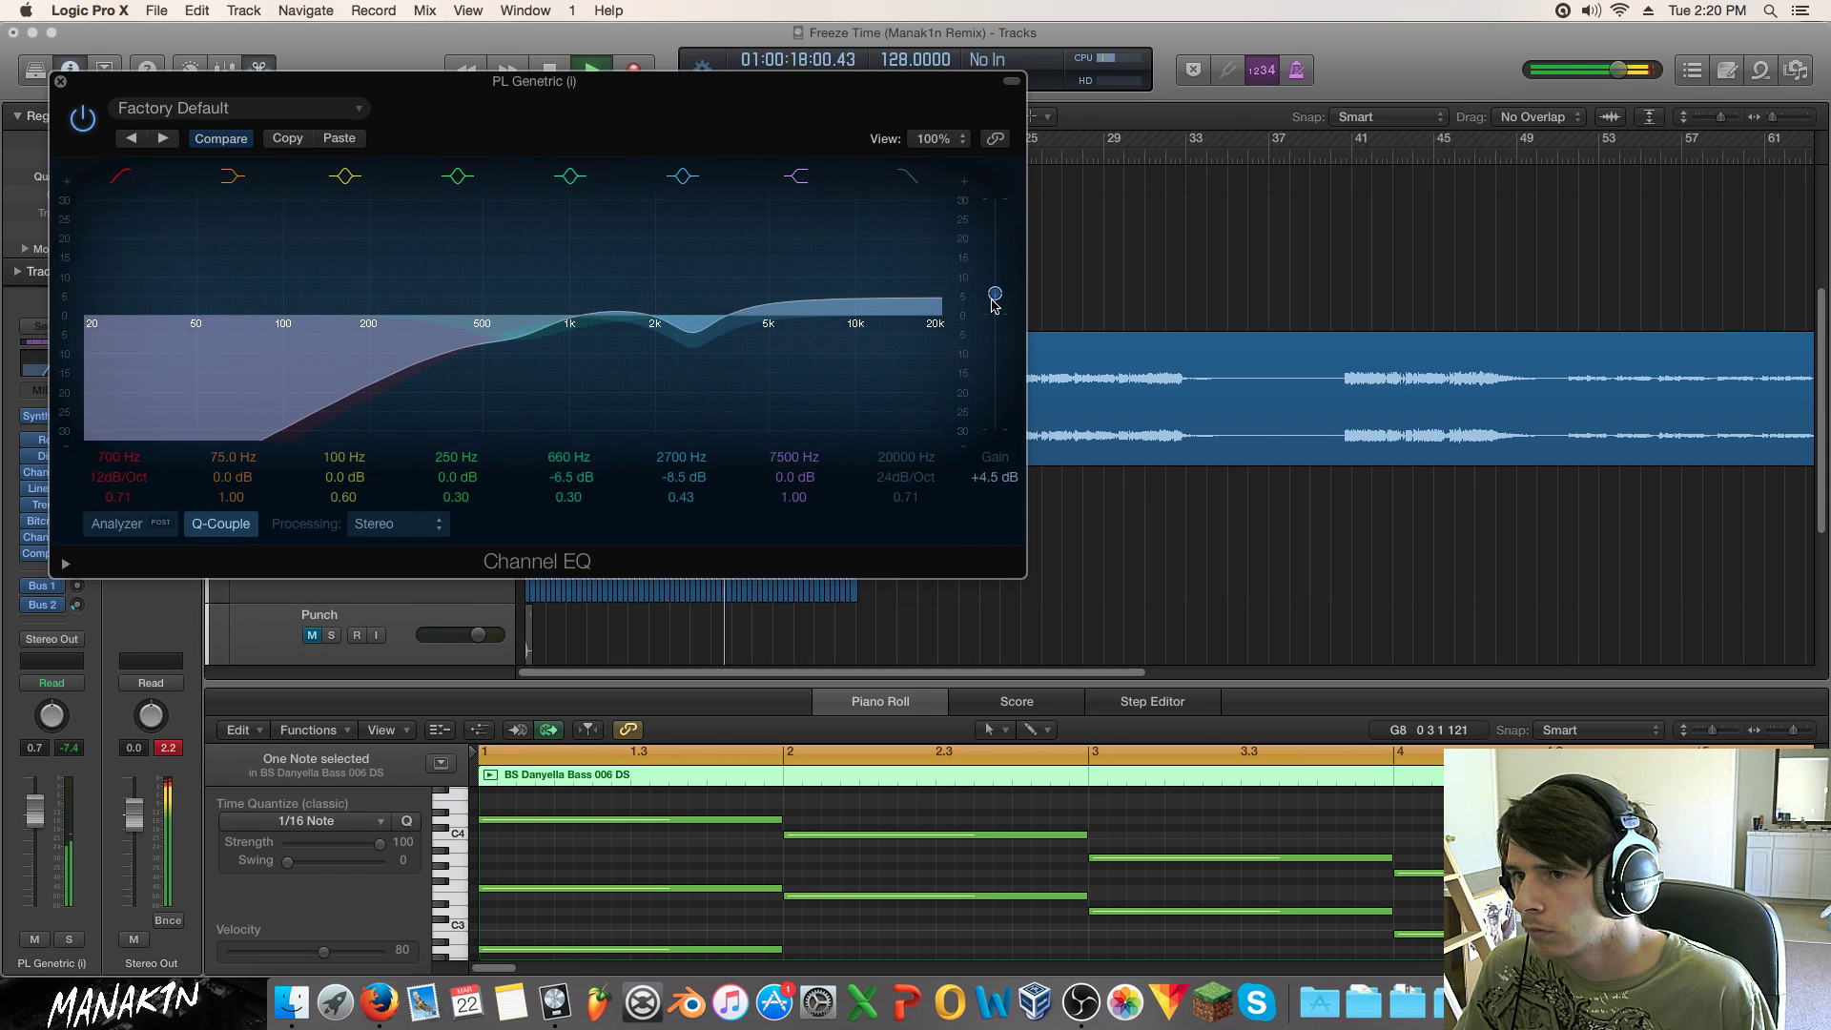
left_click(61, 82)
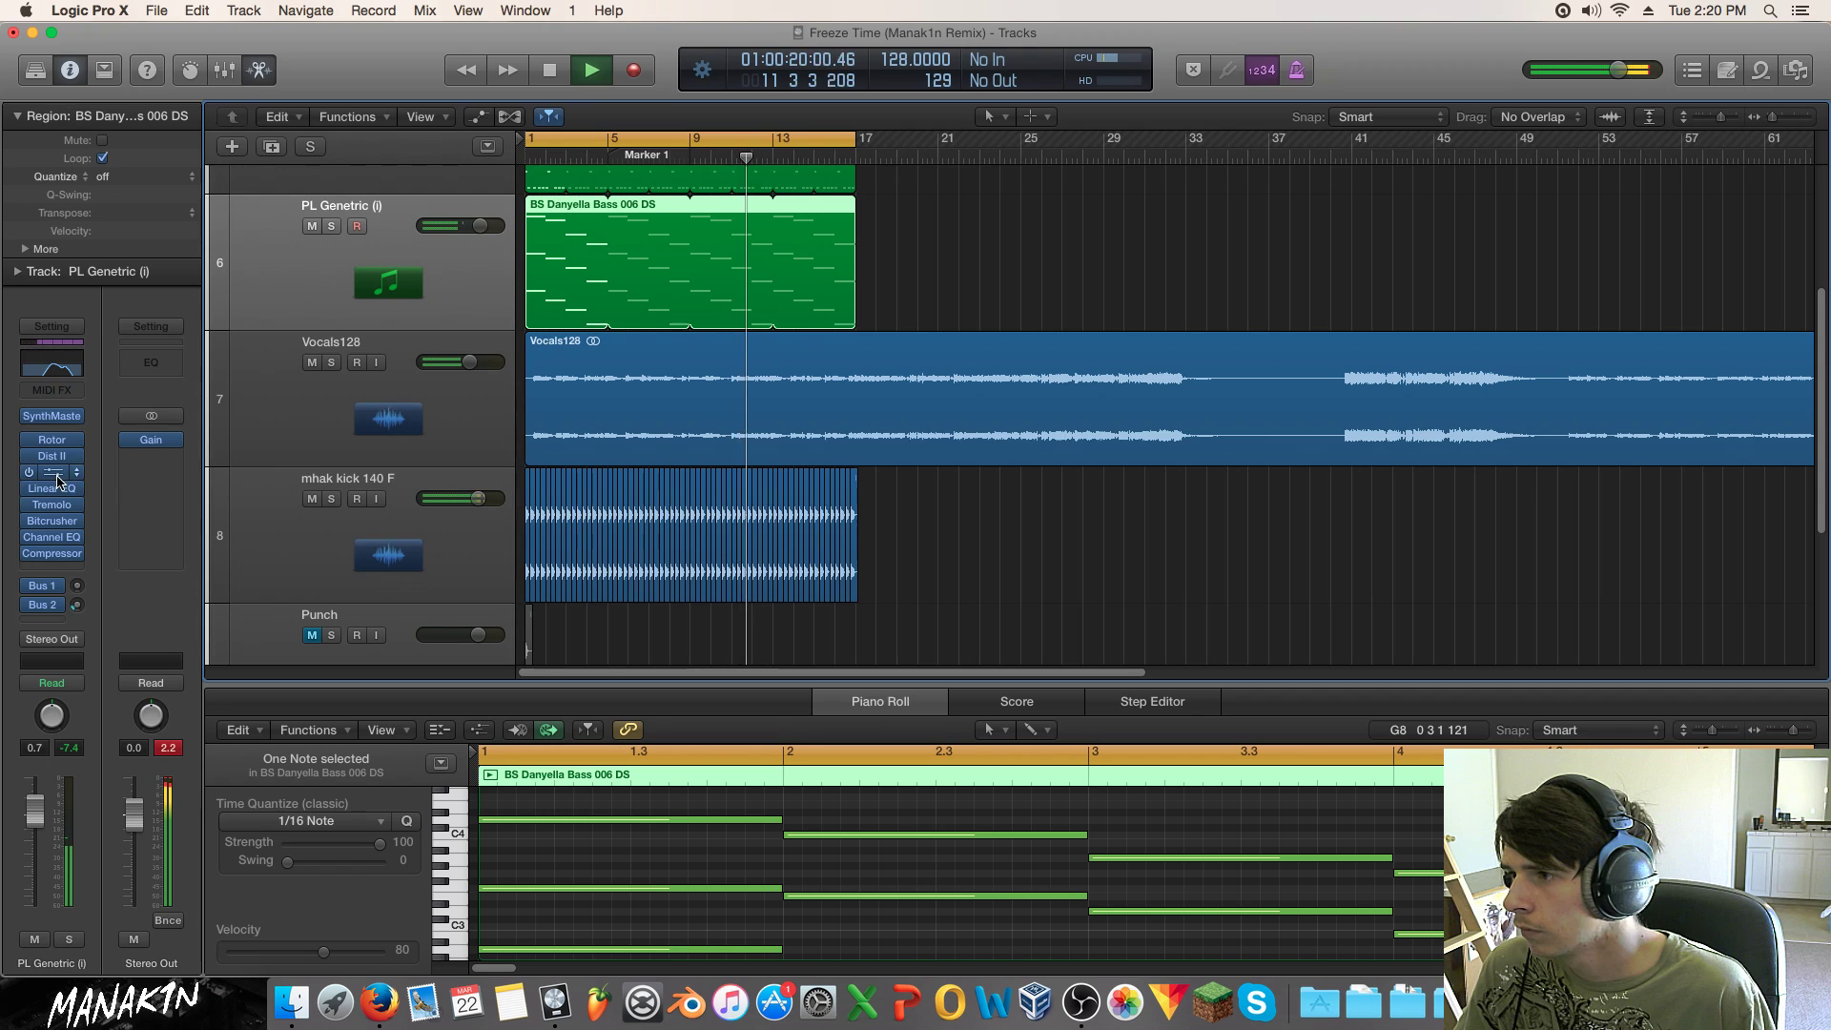
Step: Set the second Channel EQ to band-limit between 580 Hz and 3100 Hz
left_click(50, 472)
left_click(907, 176)
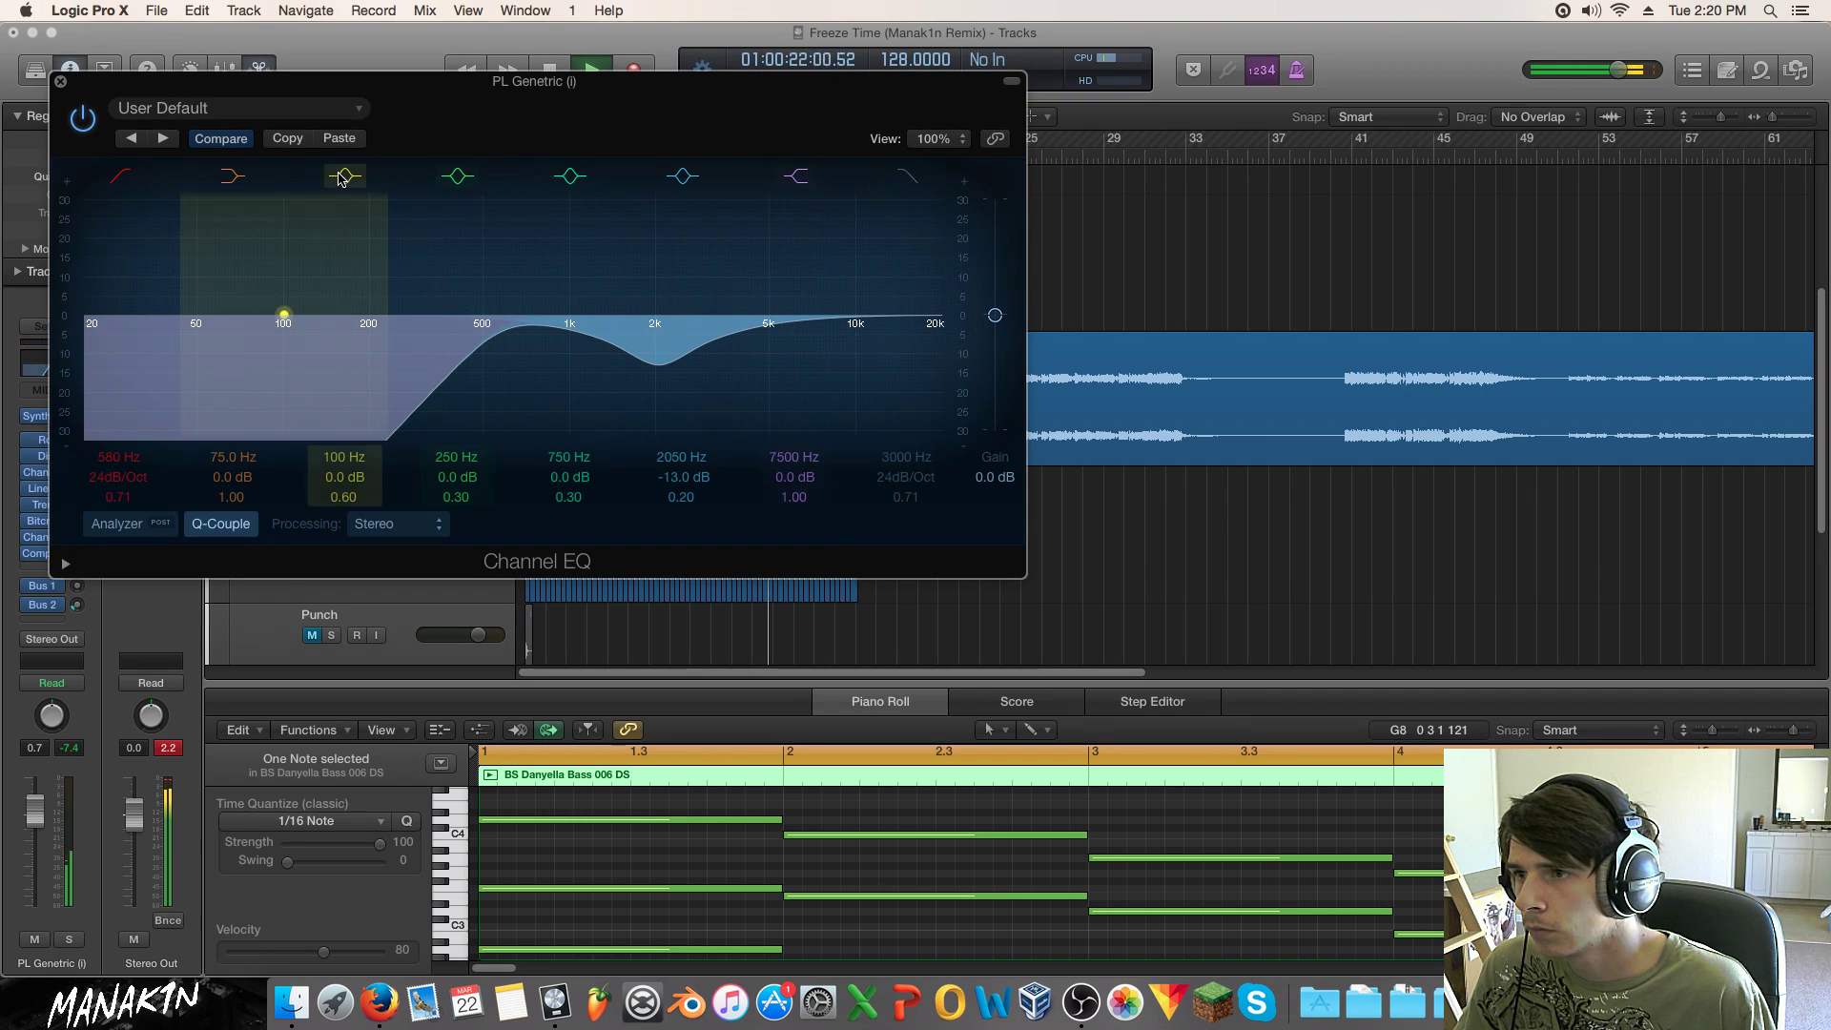
mouse_move(710, 389)
left_mouse_down()
mouse_move(781, 383)
mouse_move(735, 379)
left_mouse_up()
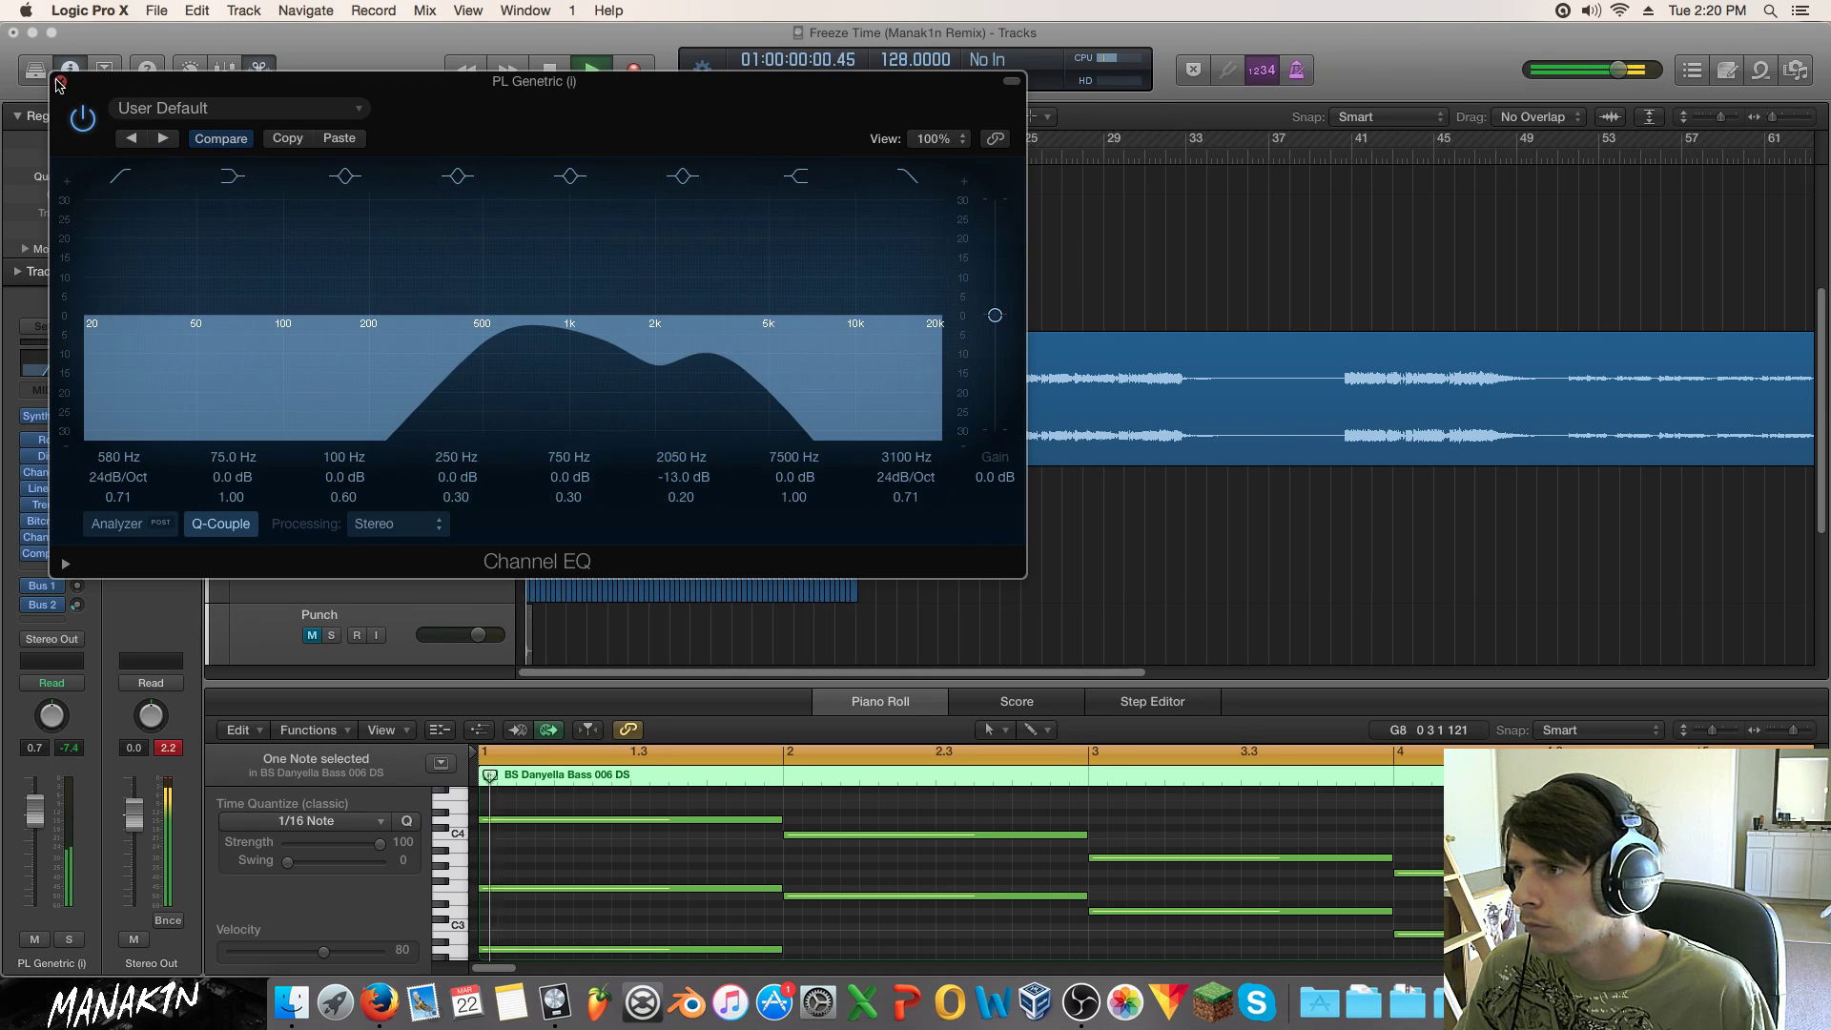
left_click(60, 82)
Step: Move Bitcrusher above Tremolo in PL Genetric's insert chain, auditioning with solo and mute
left_click(68, 939)
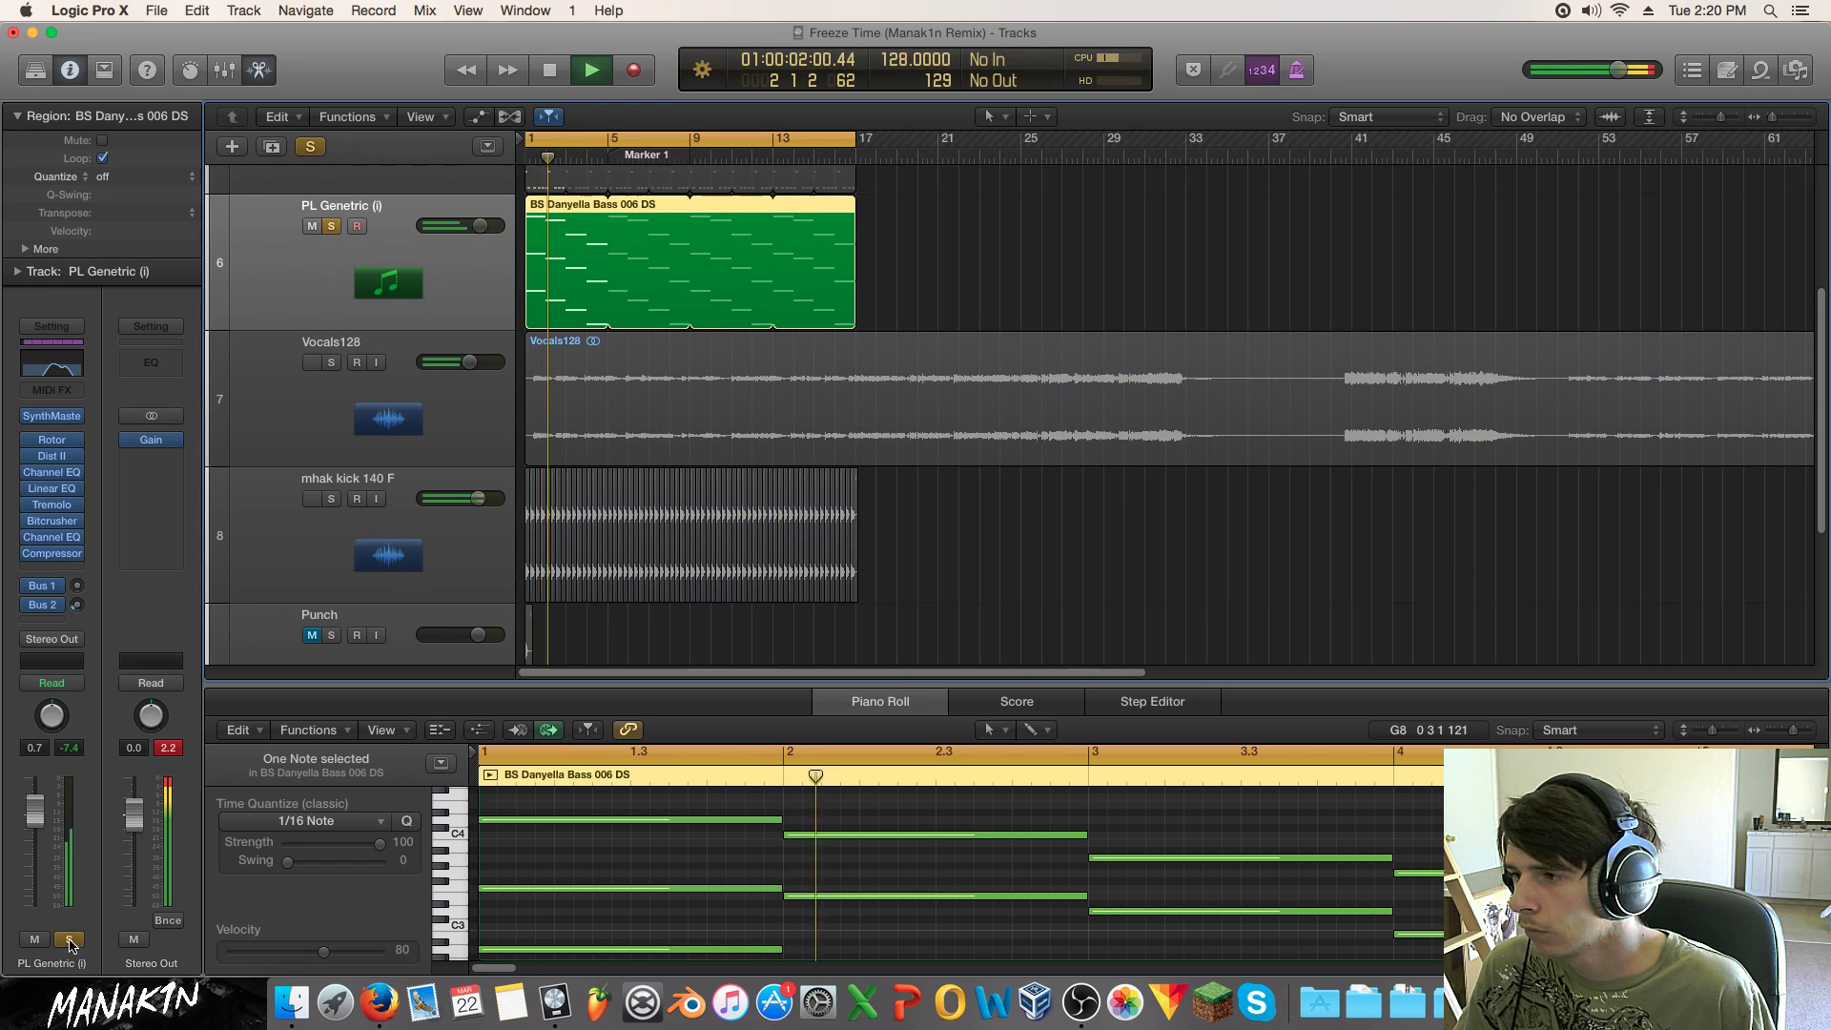
left_click_drag(53, 520, 57, 507)
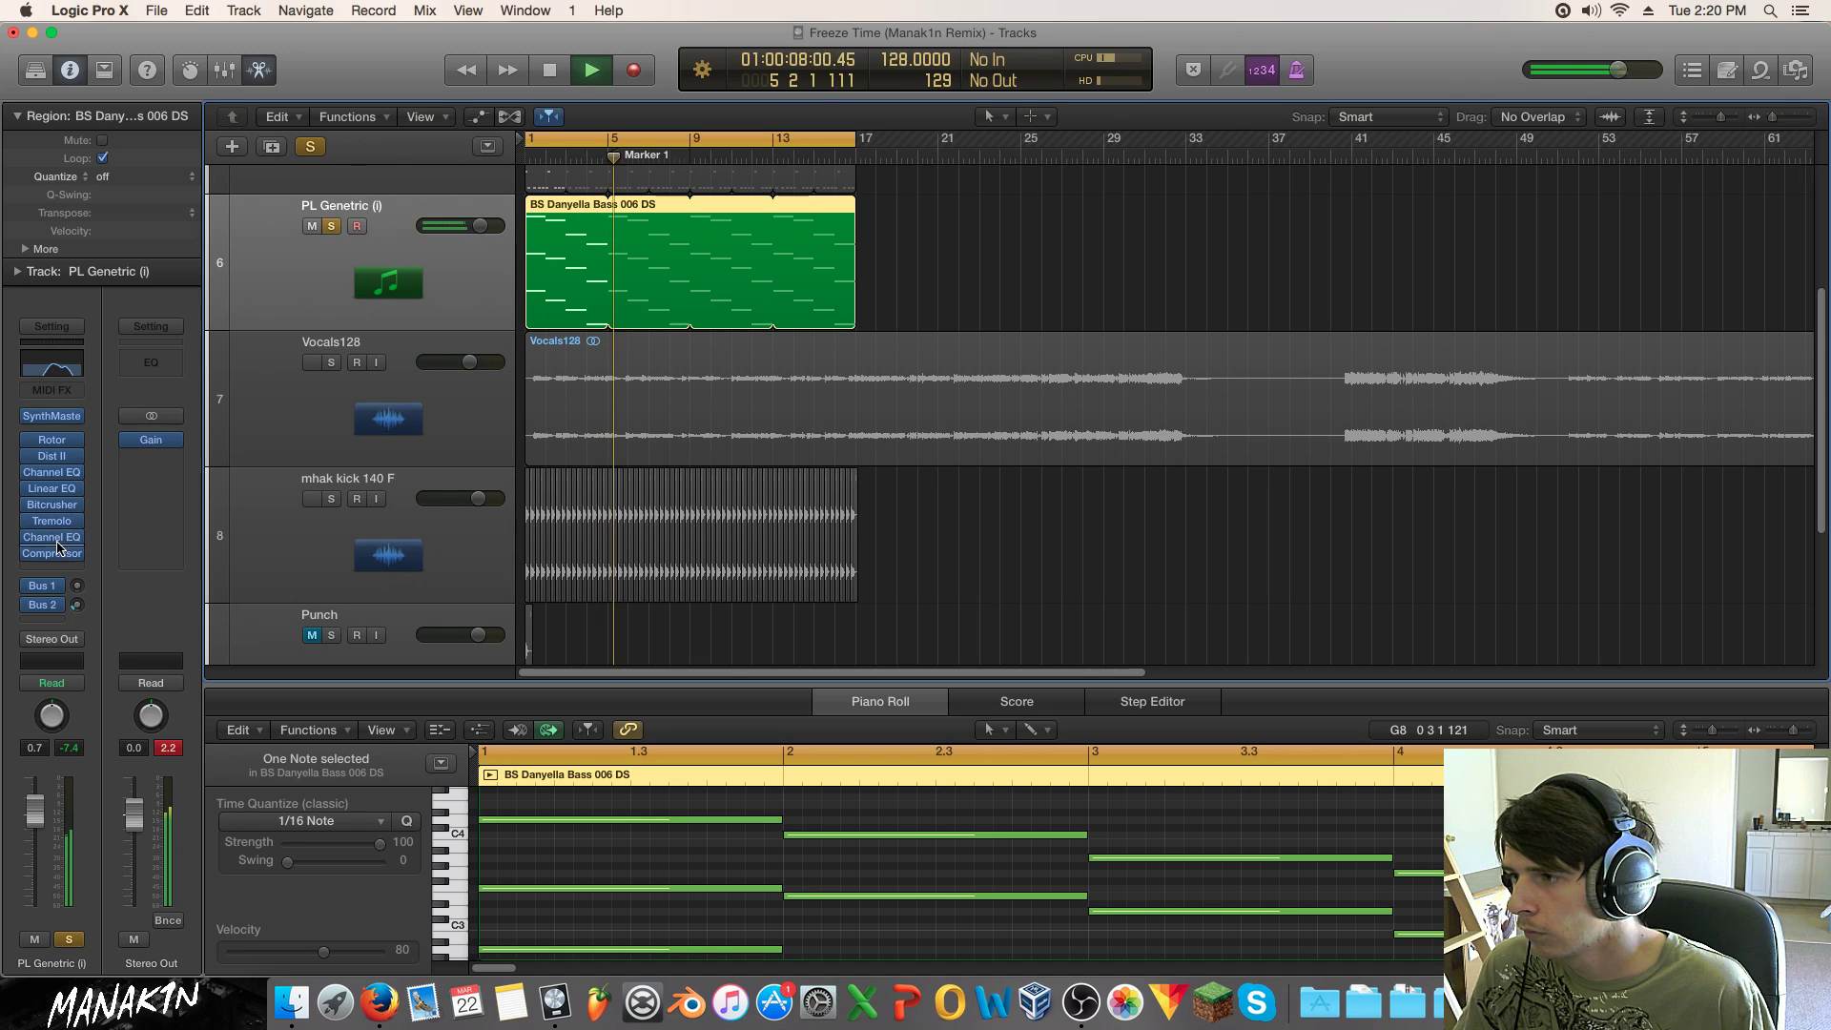
left_click(69, 938)
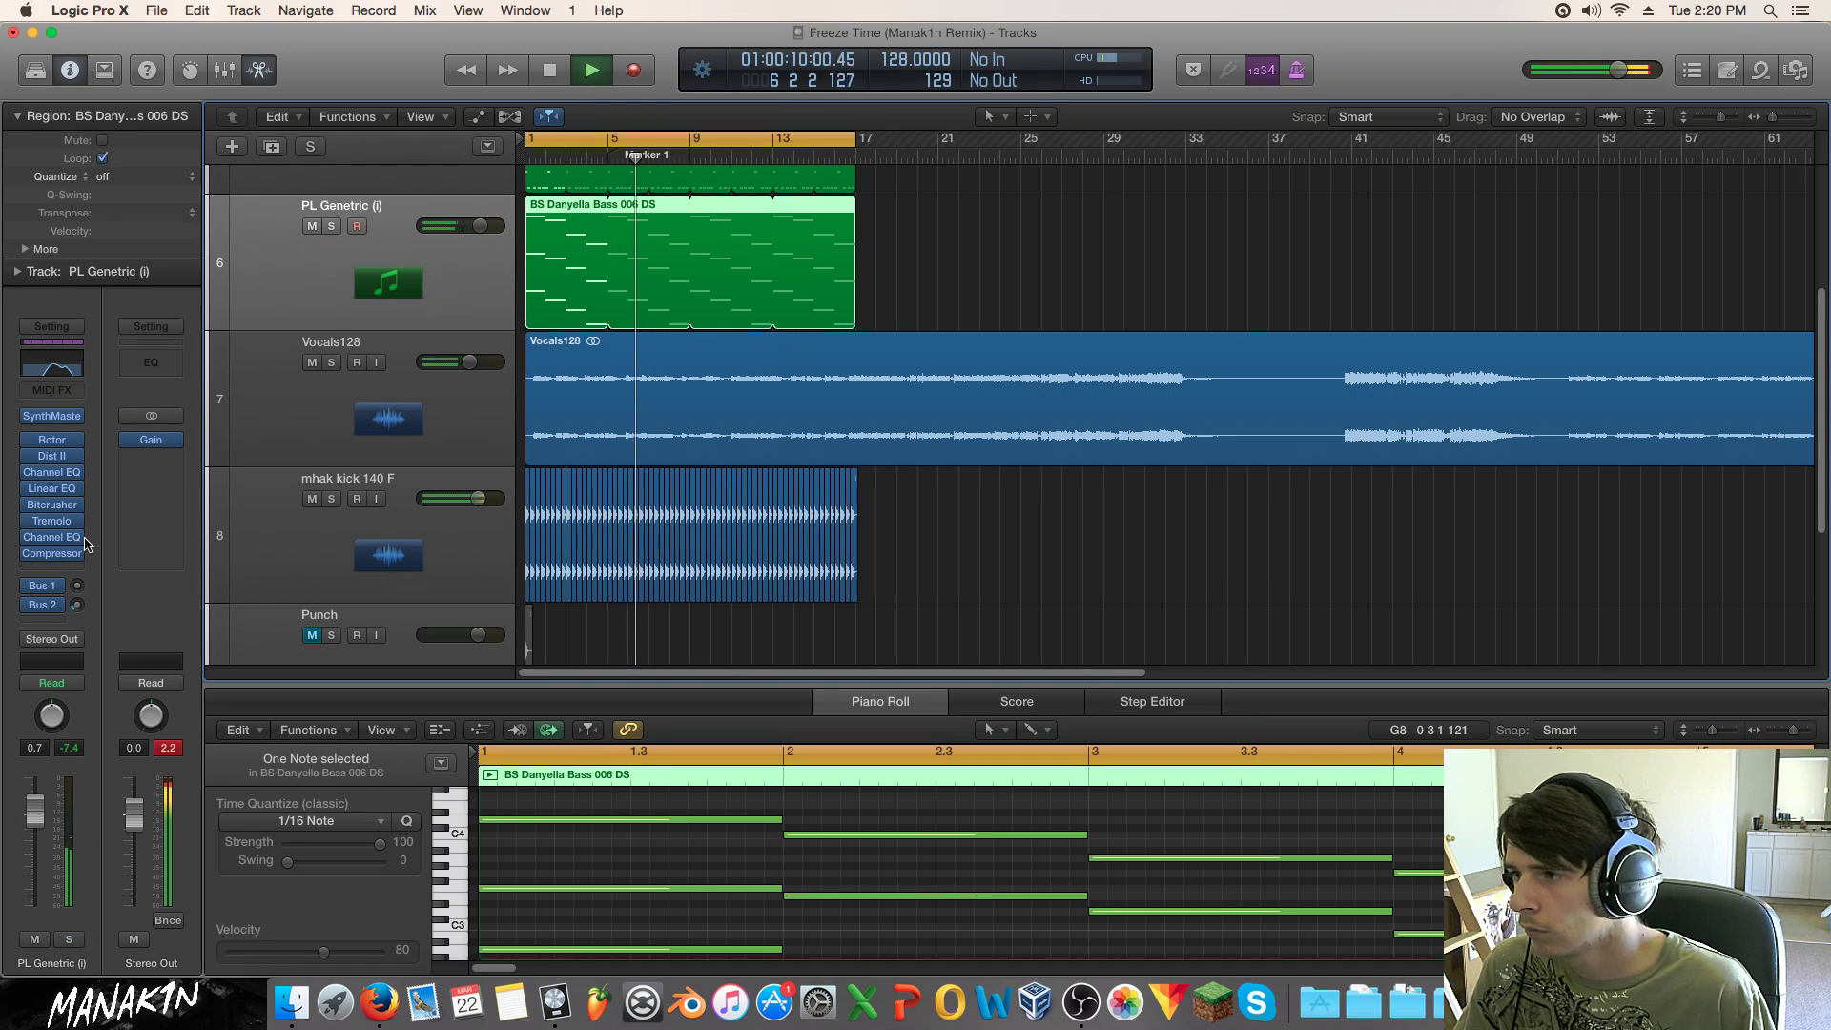
left_click(35, 939)
left_click(34, 940)
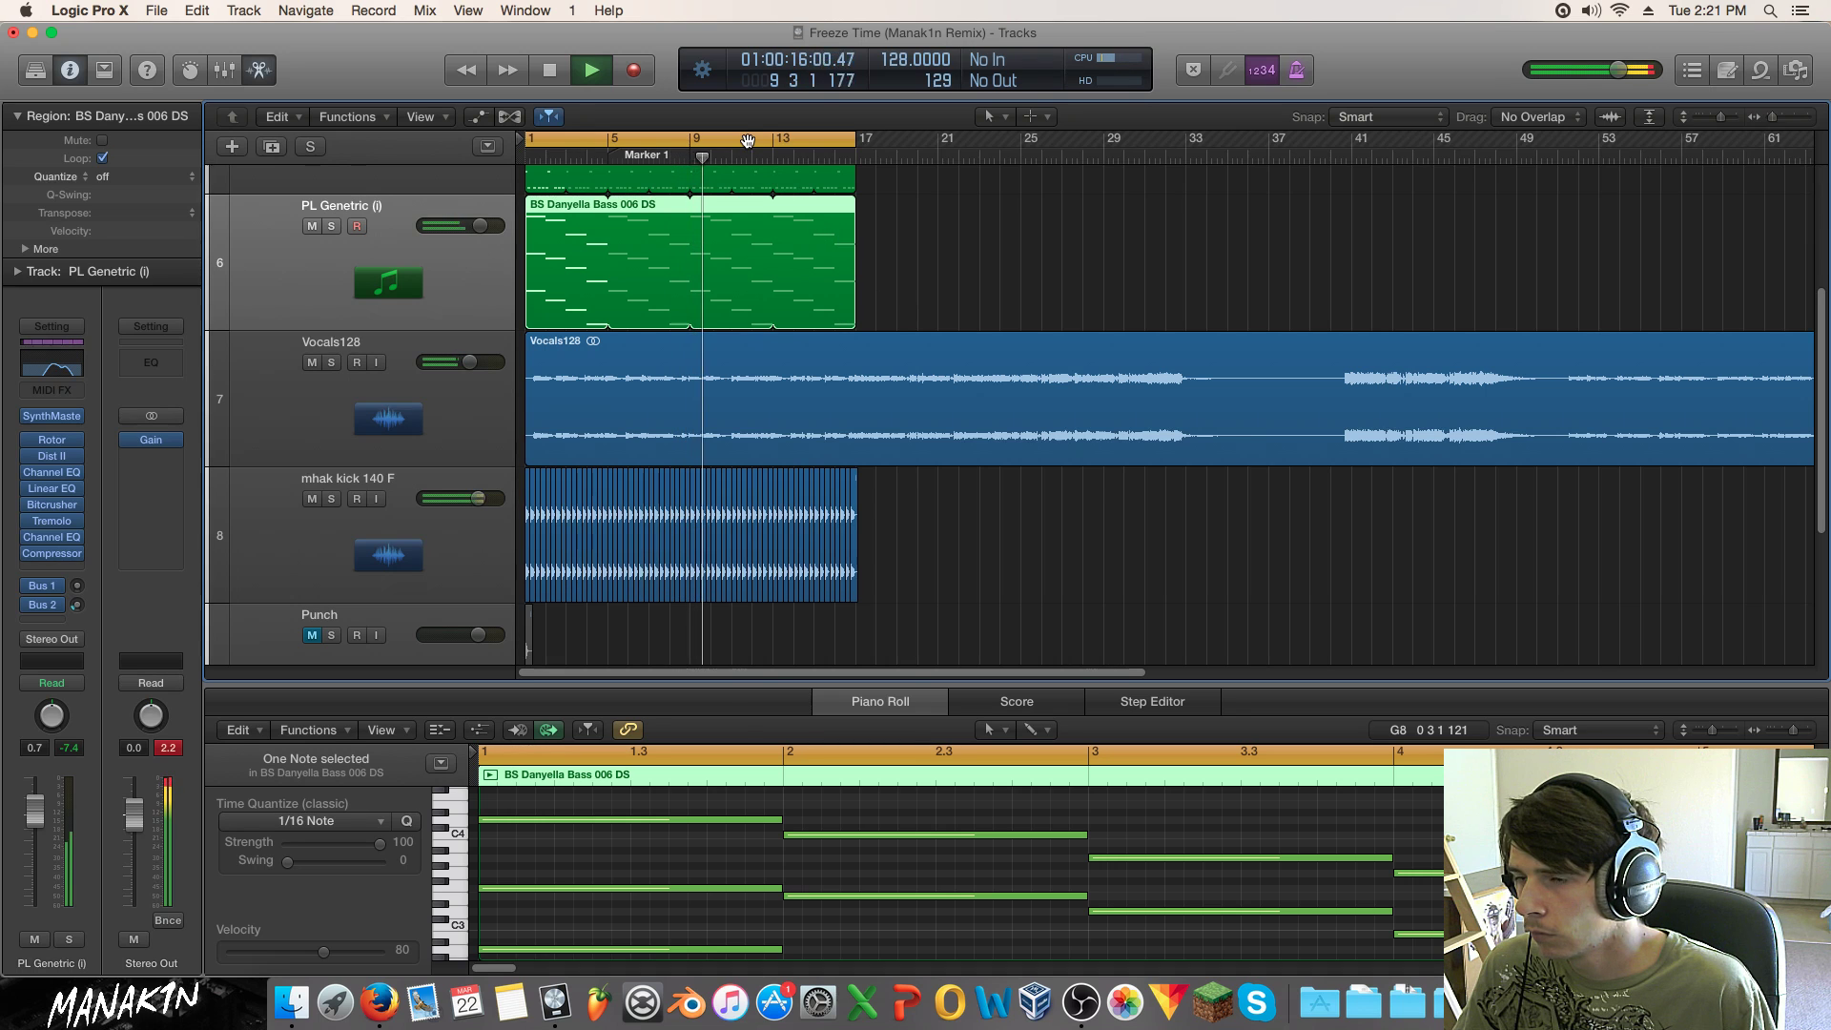
key("space")
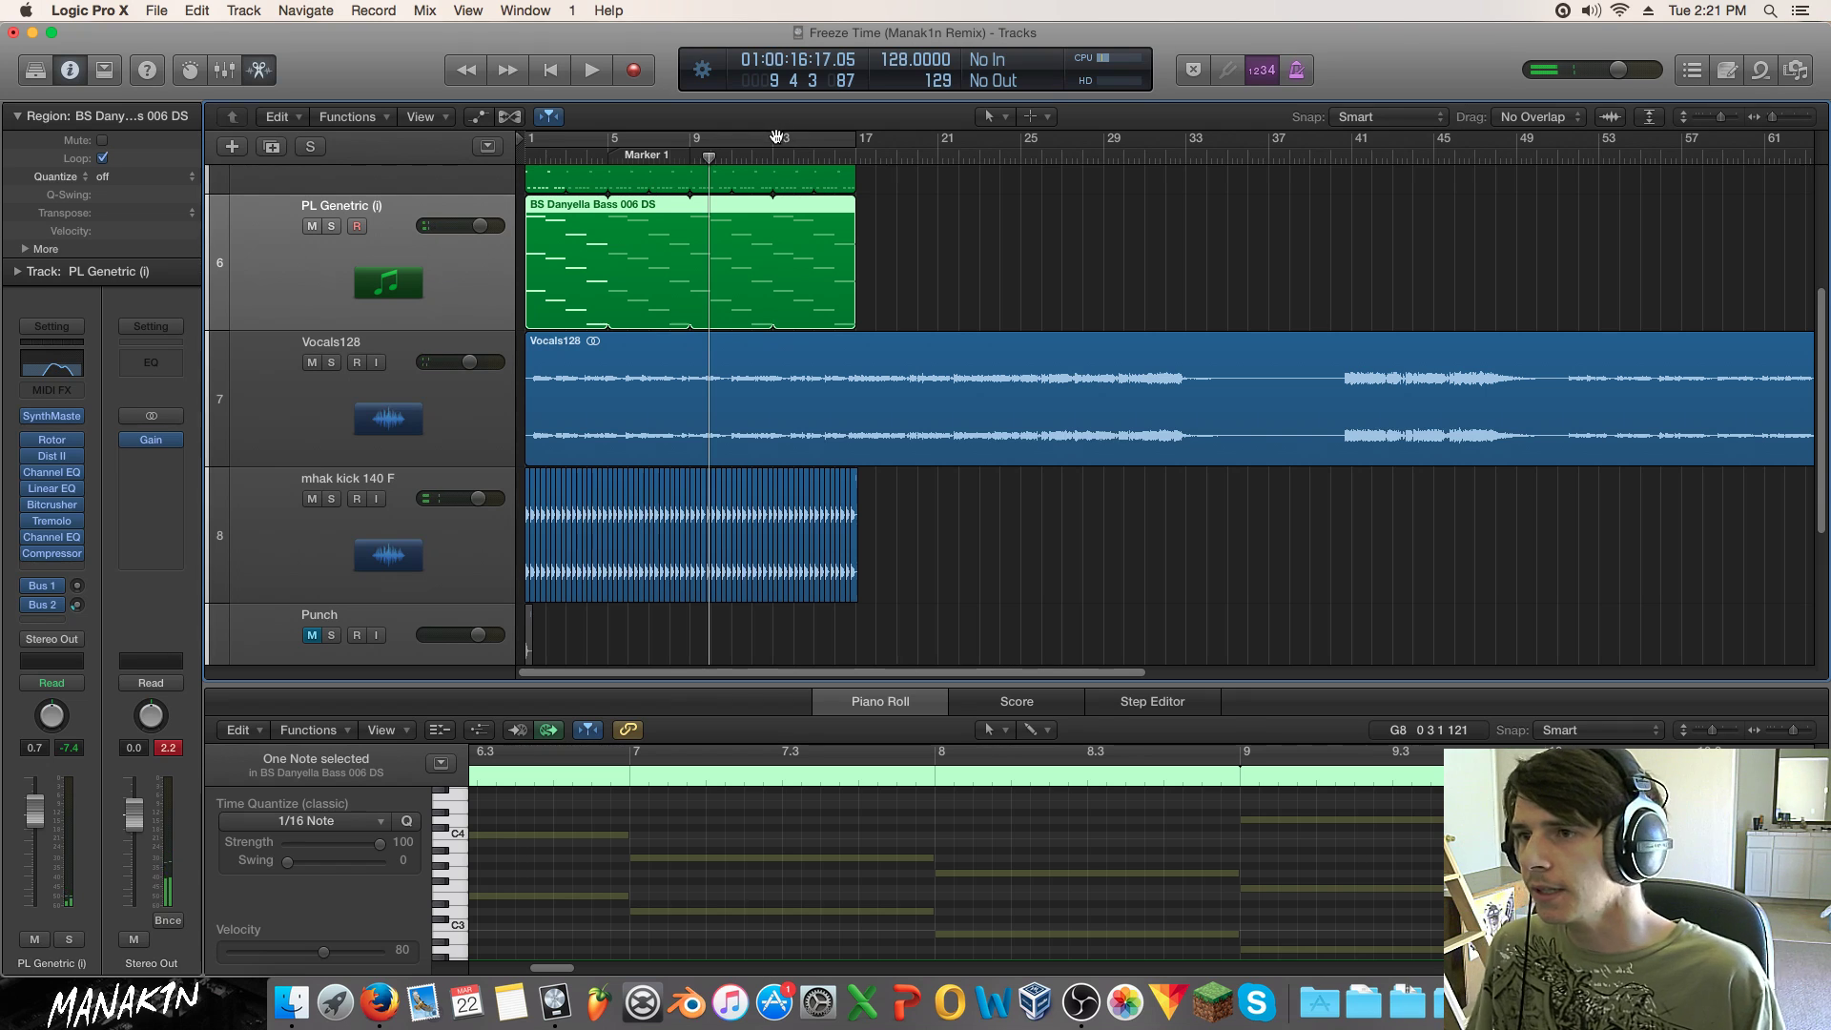
Step: Shift the BS Danyella Bass 006 DS region to start at bar 17
left_click_drag(1722, 116, 1767, 115)
scroll(921, 272, "up", 5)
scroll(918, 277, "up", 2)
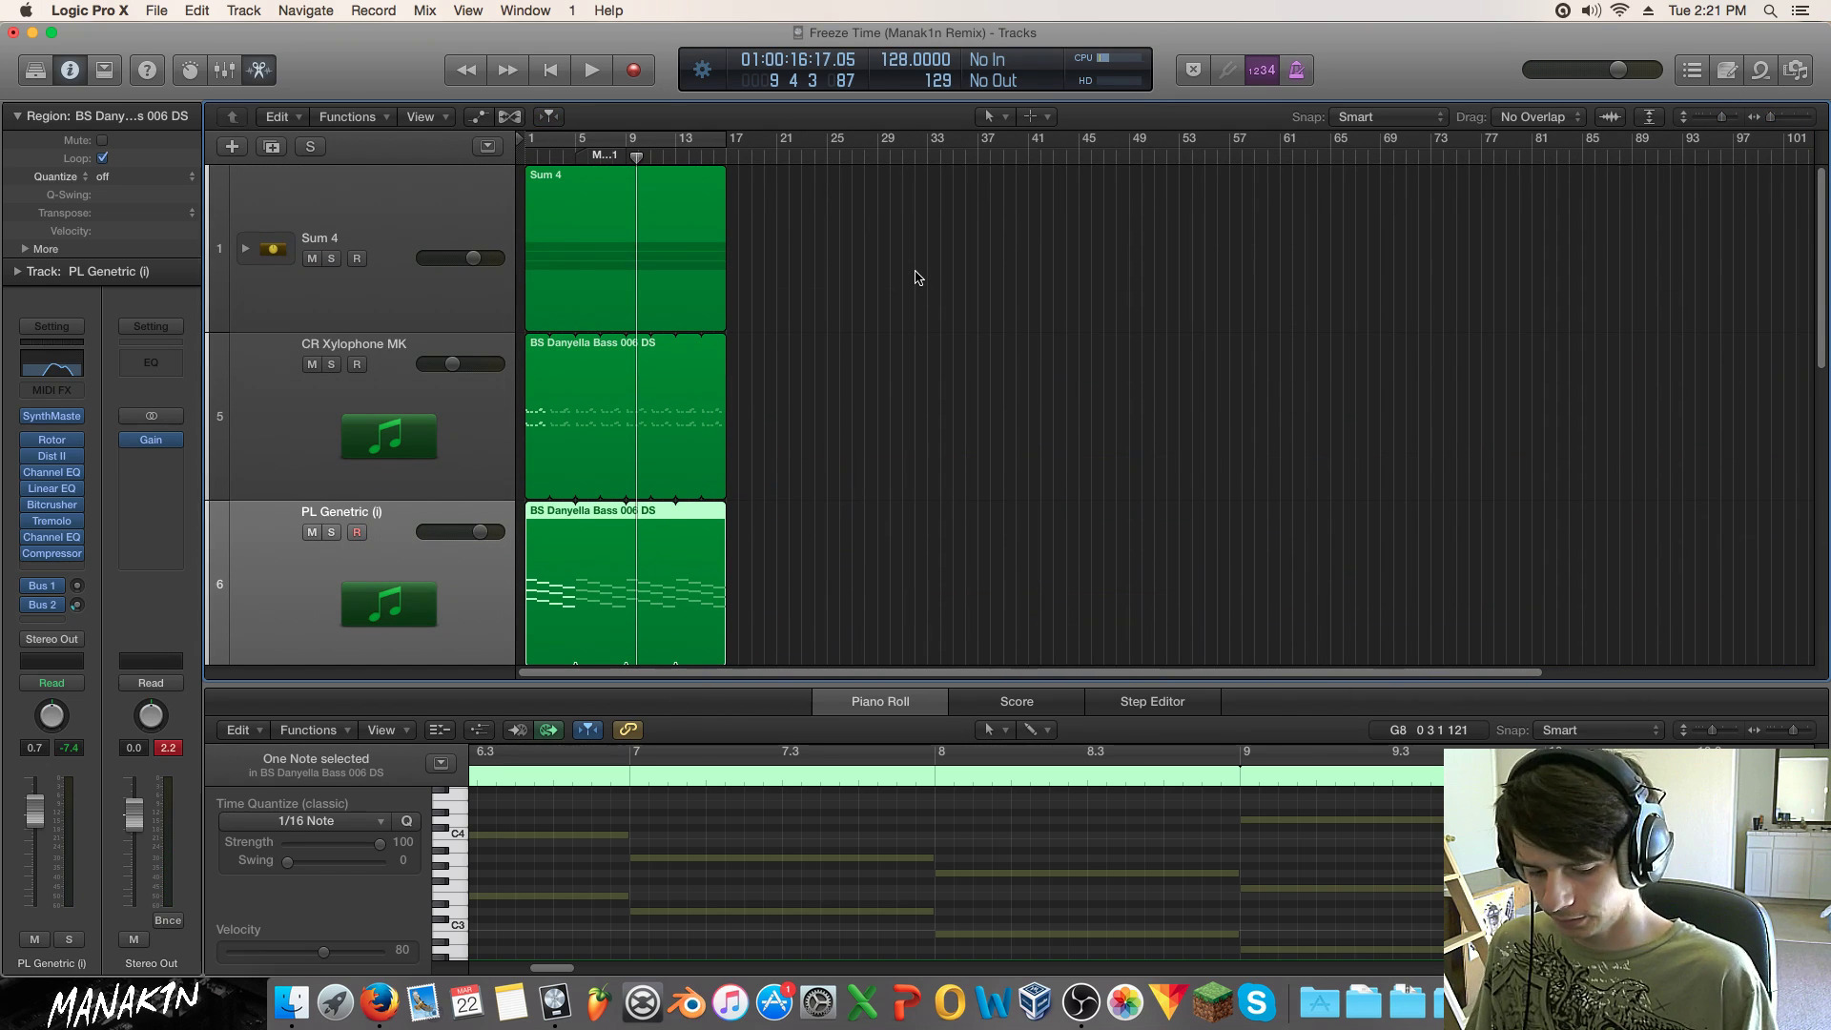
key("Return")
key("space")
scroll(339, 498, "down", 1)
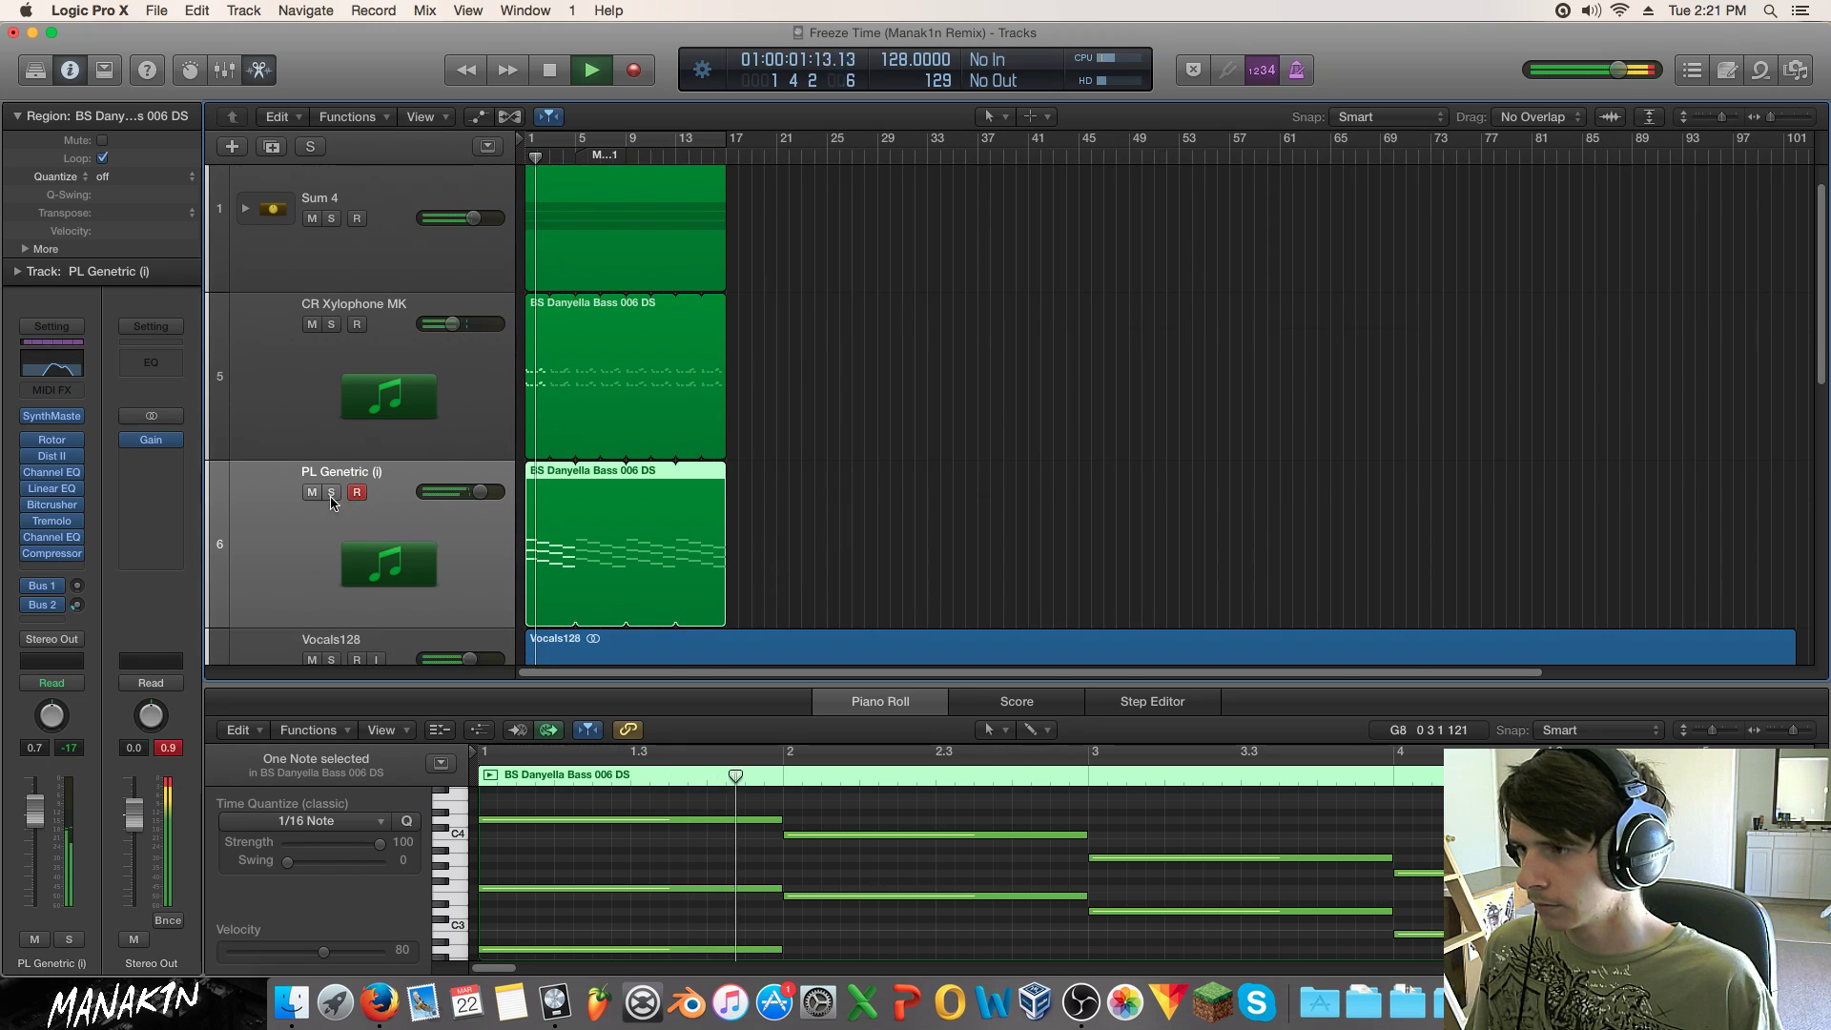
left_click(313, 493)
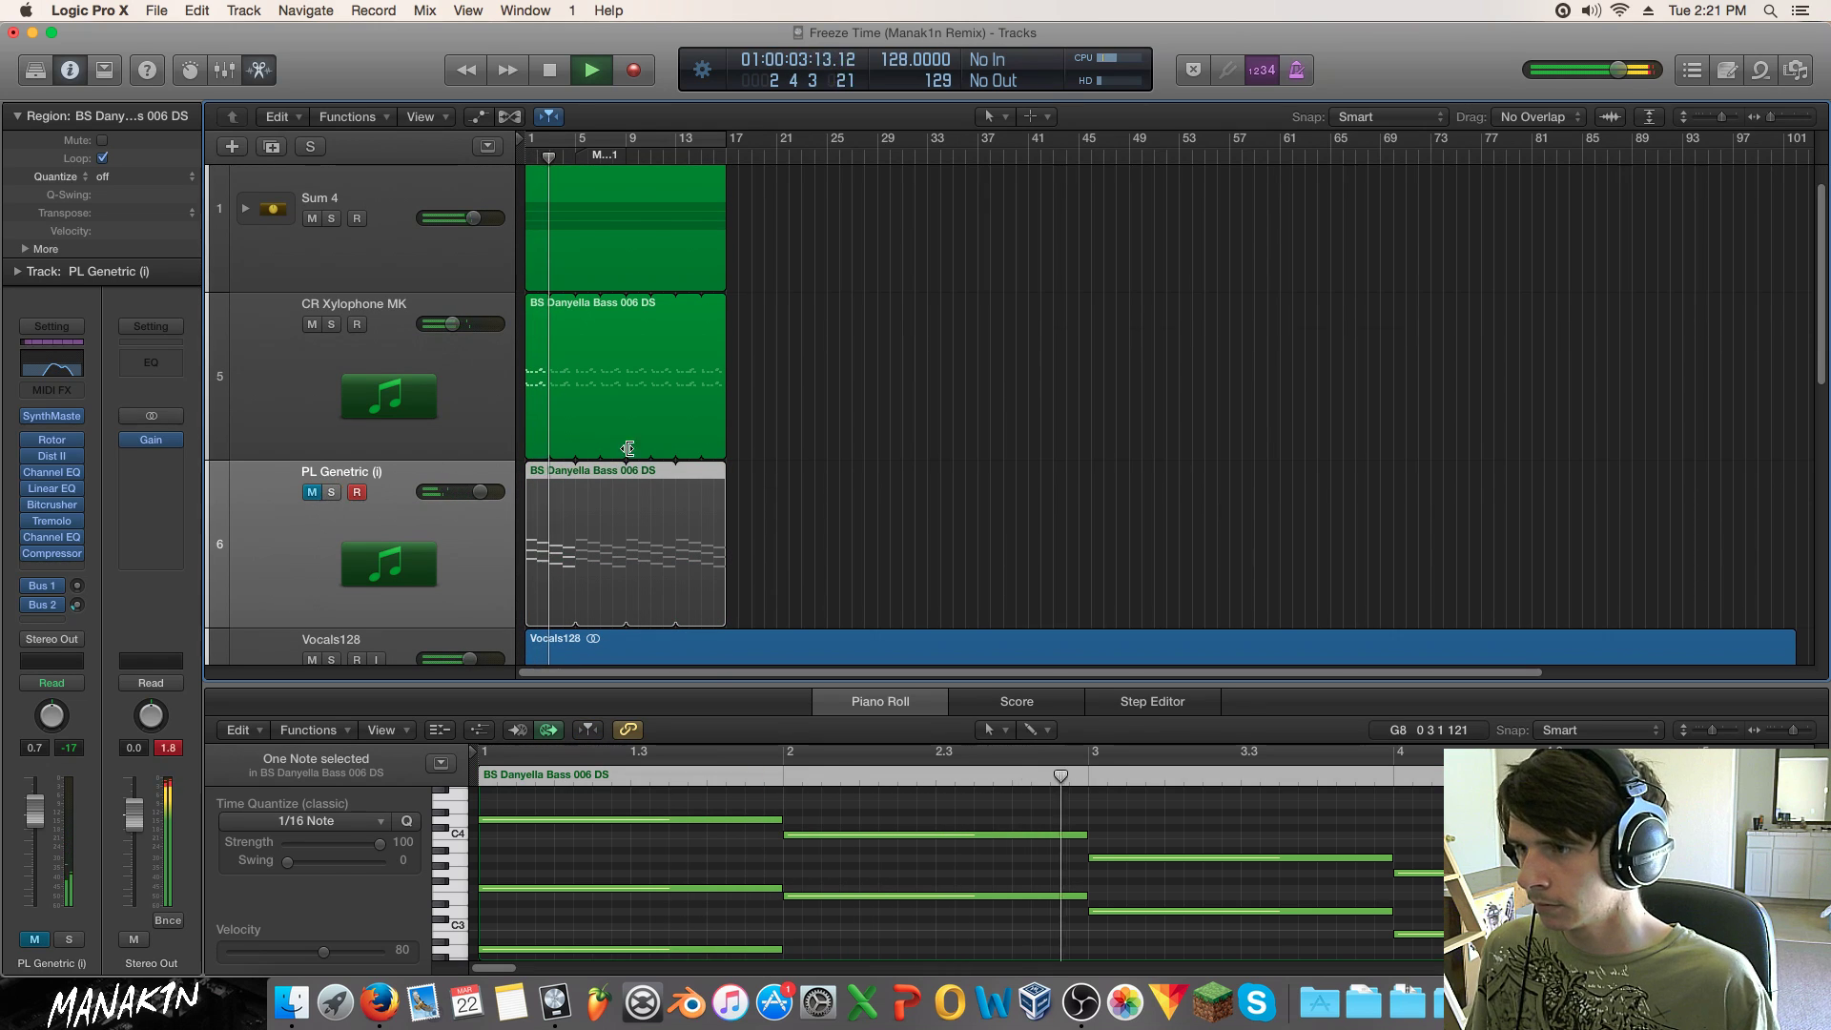
left_click(843, 424)
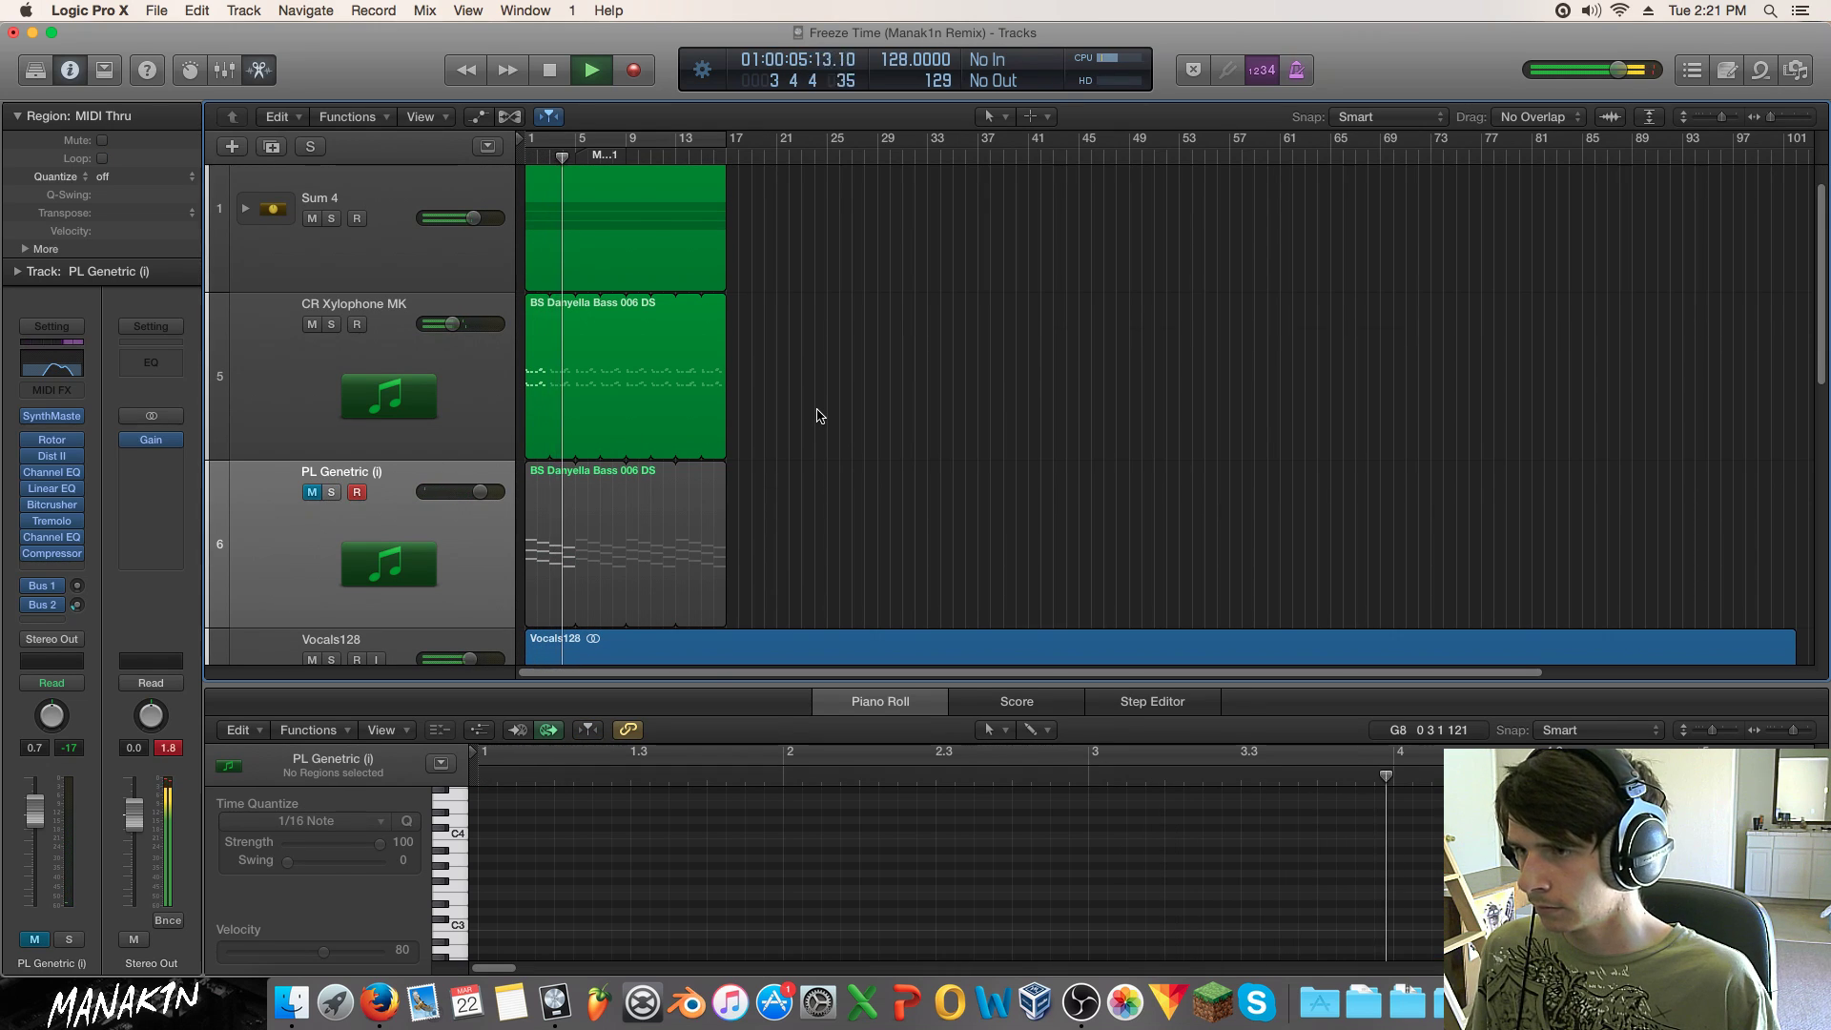
scroll(817, 415, "down", 1)
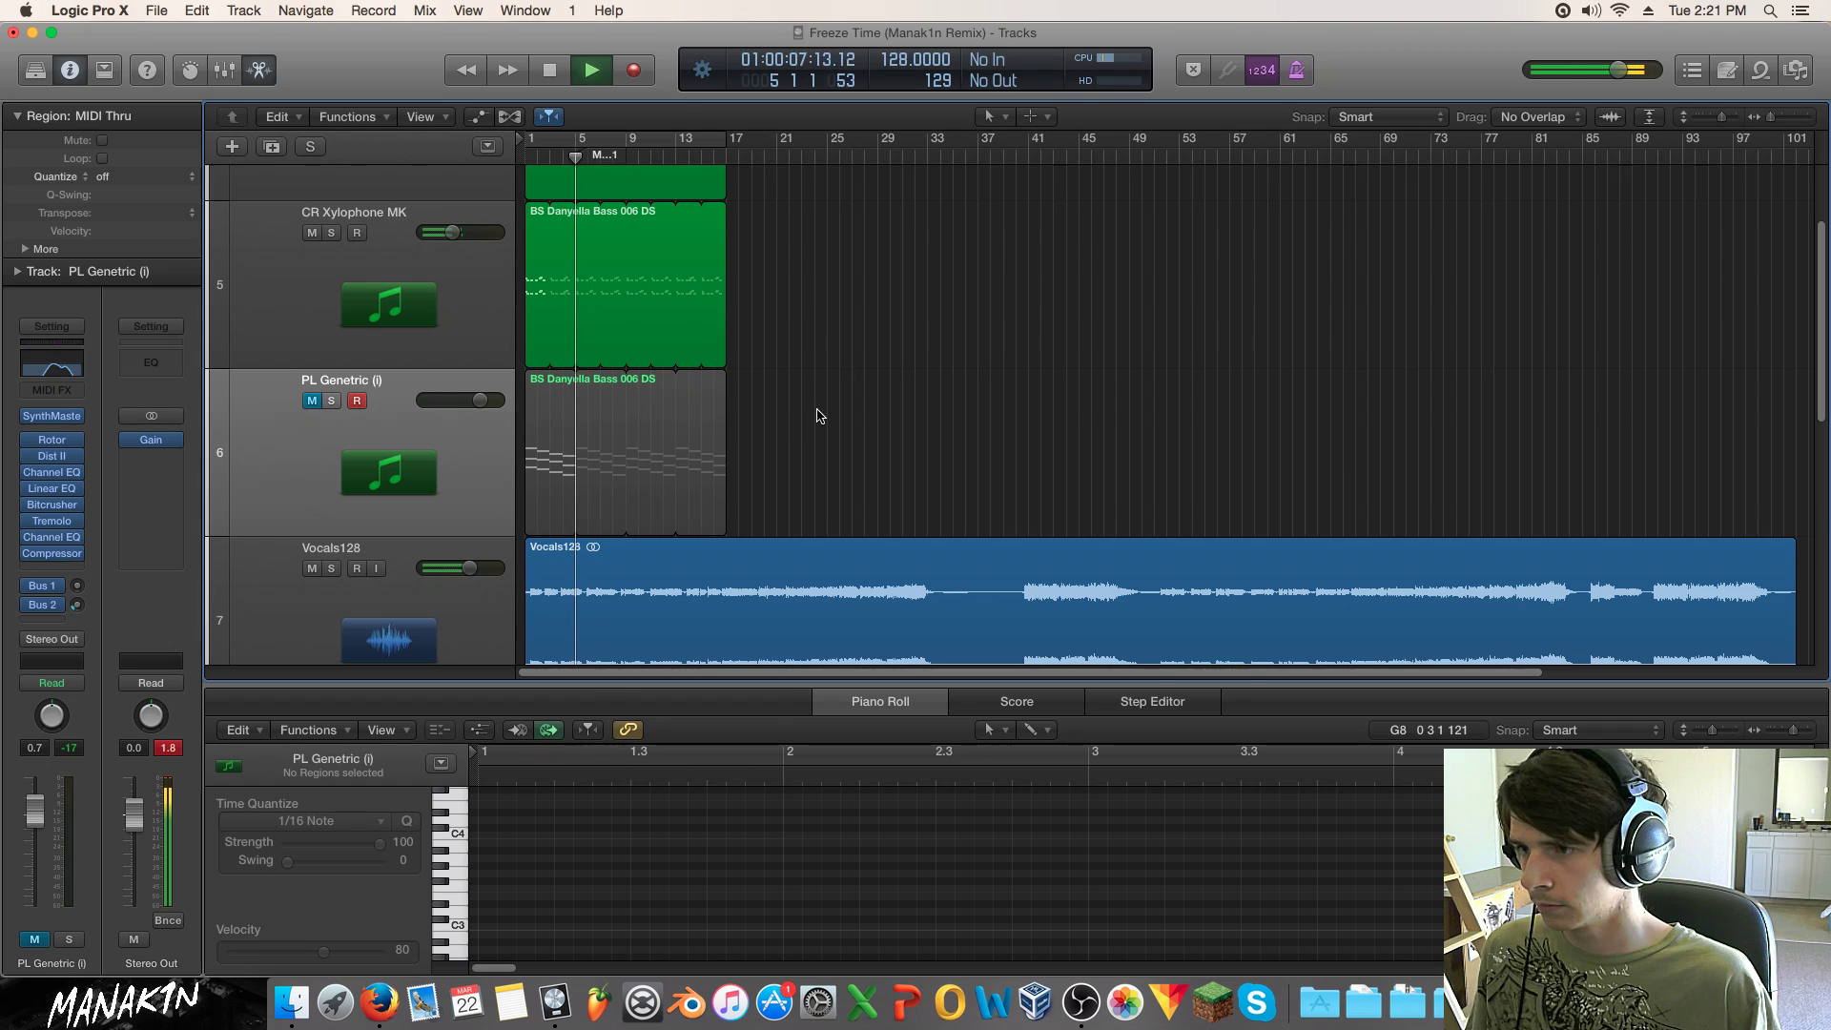
scroll(817, 416, "down", 1)
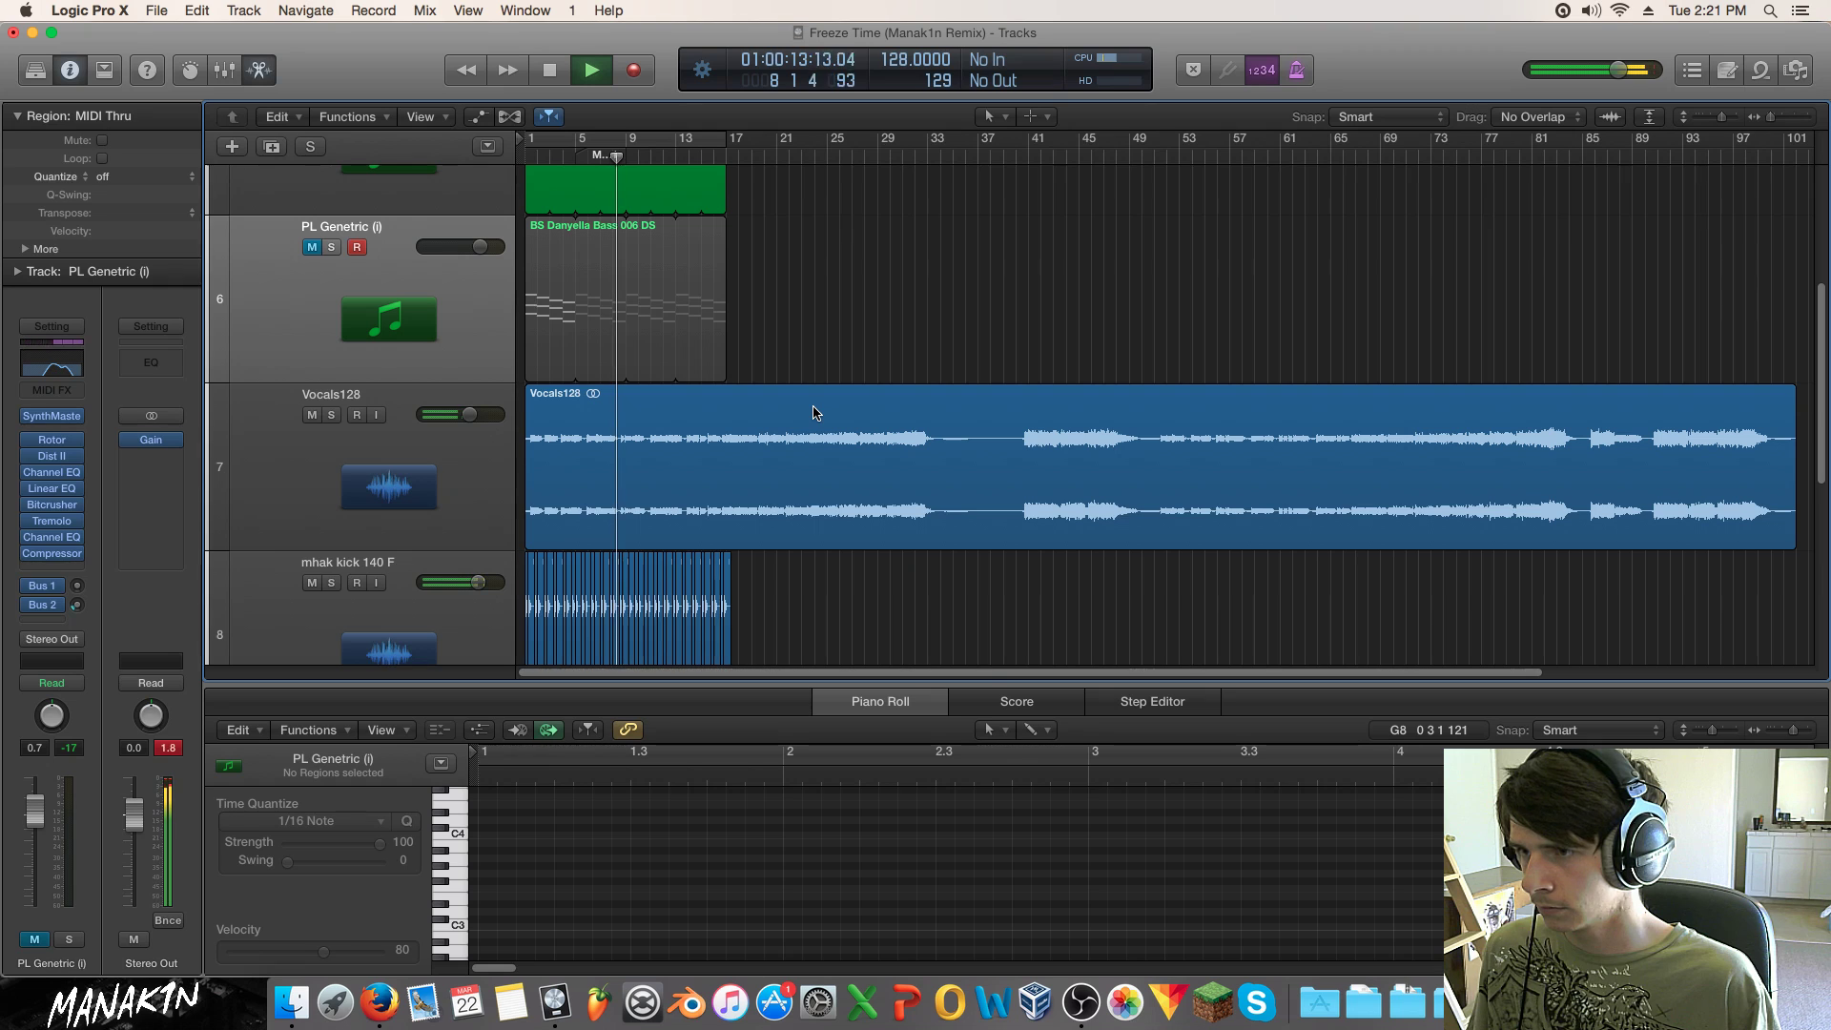
left_click(312, 247)
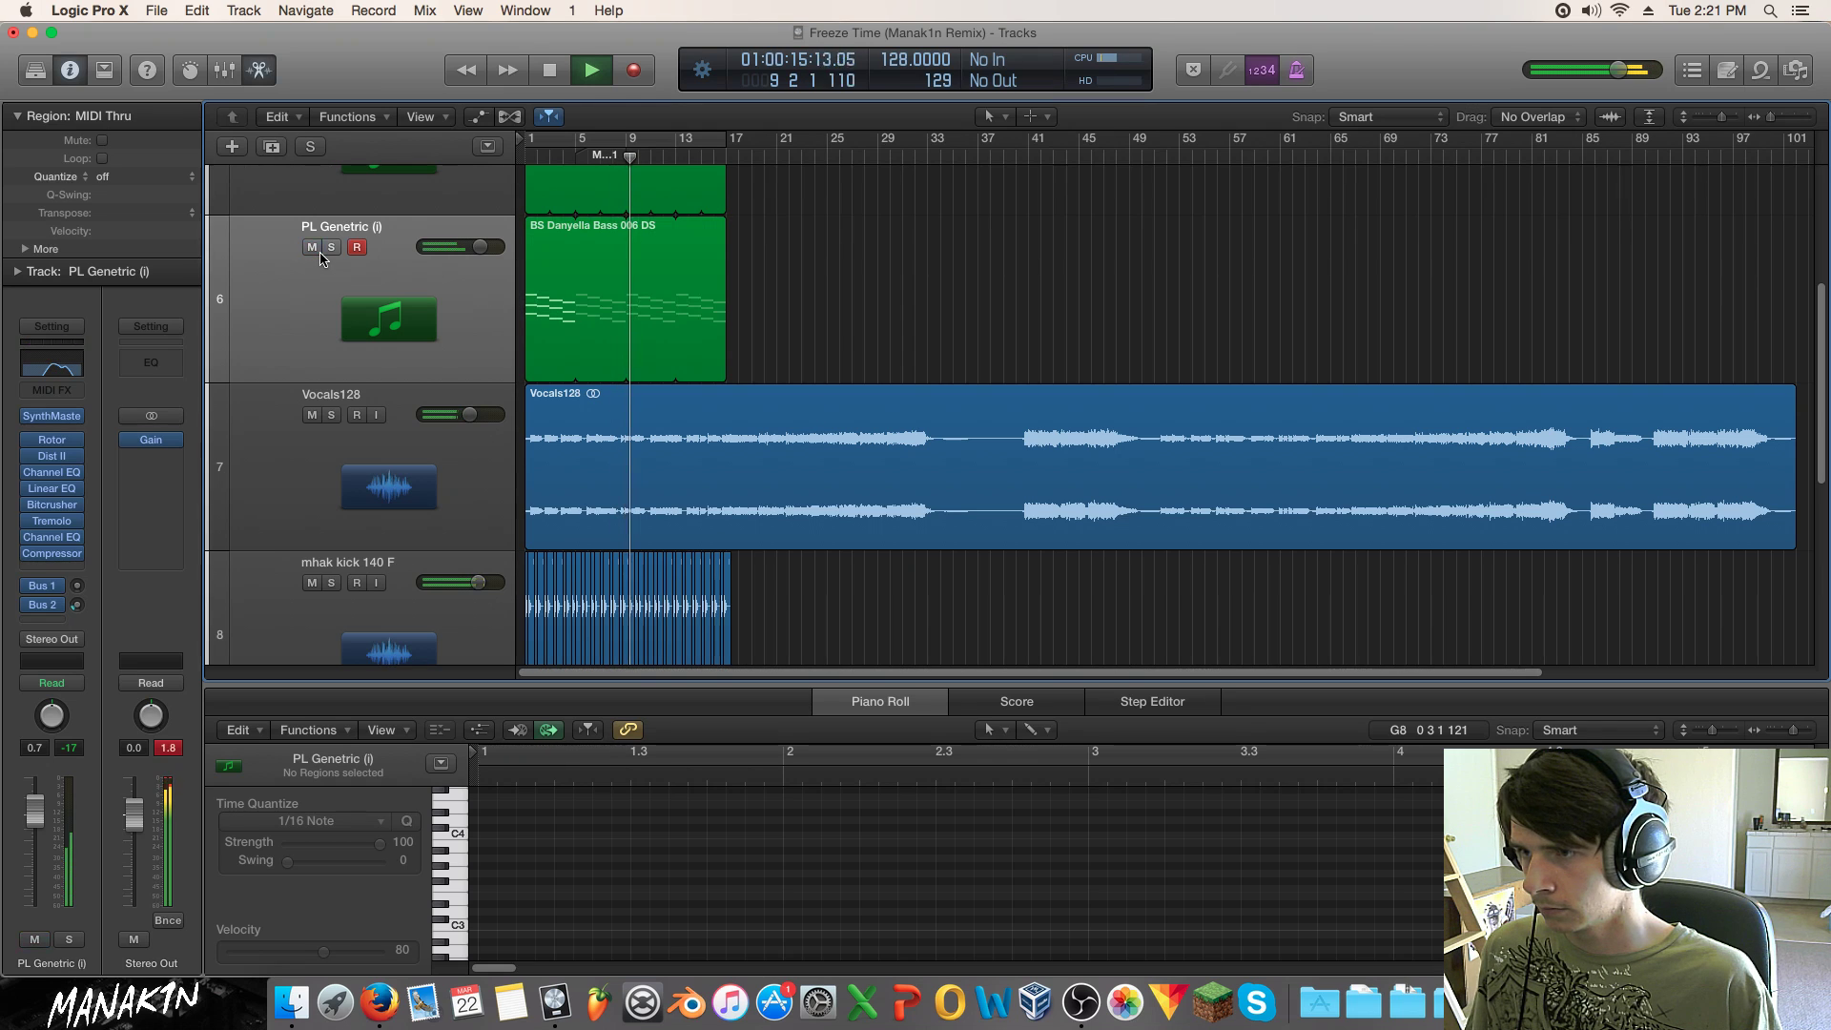
left_click_drag(724, 316, 814, 322)
left_click(1009, 317)
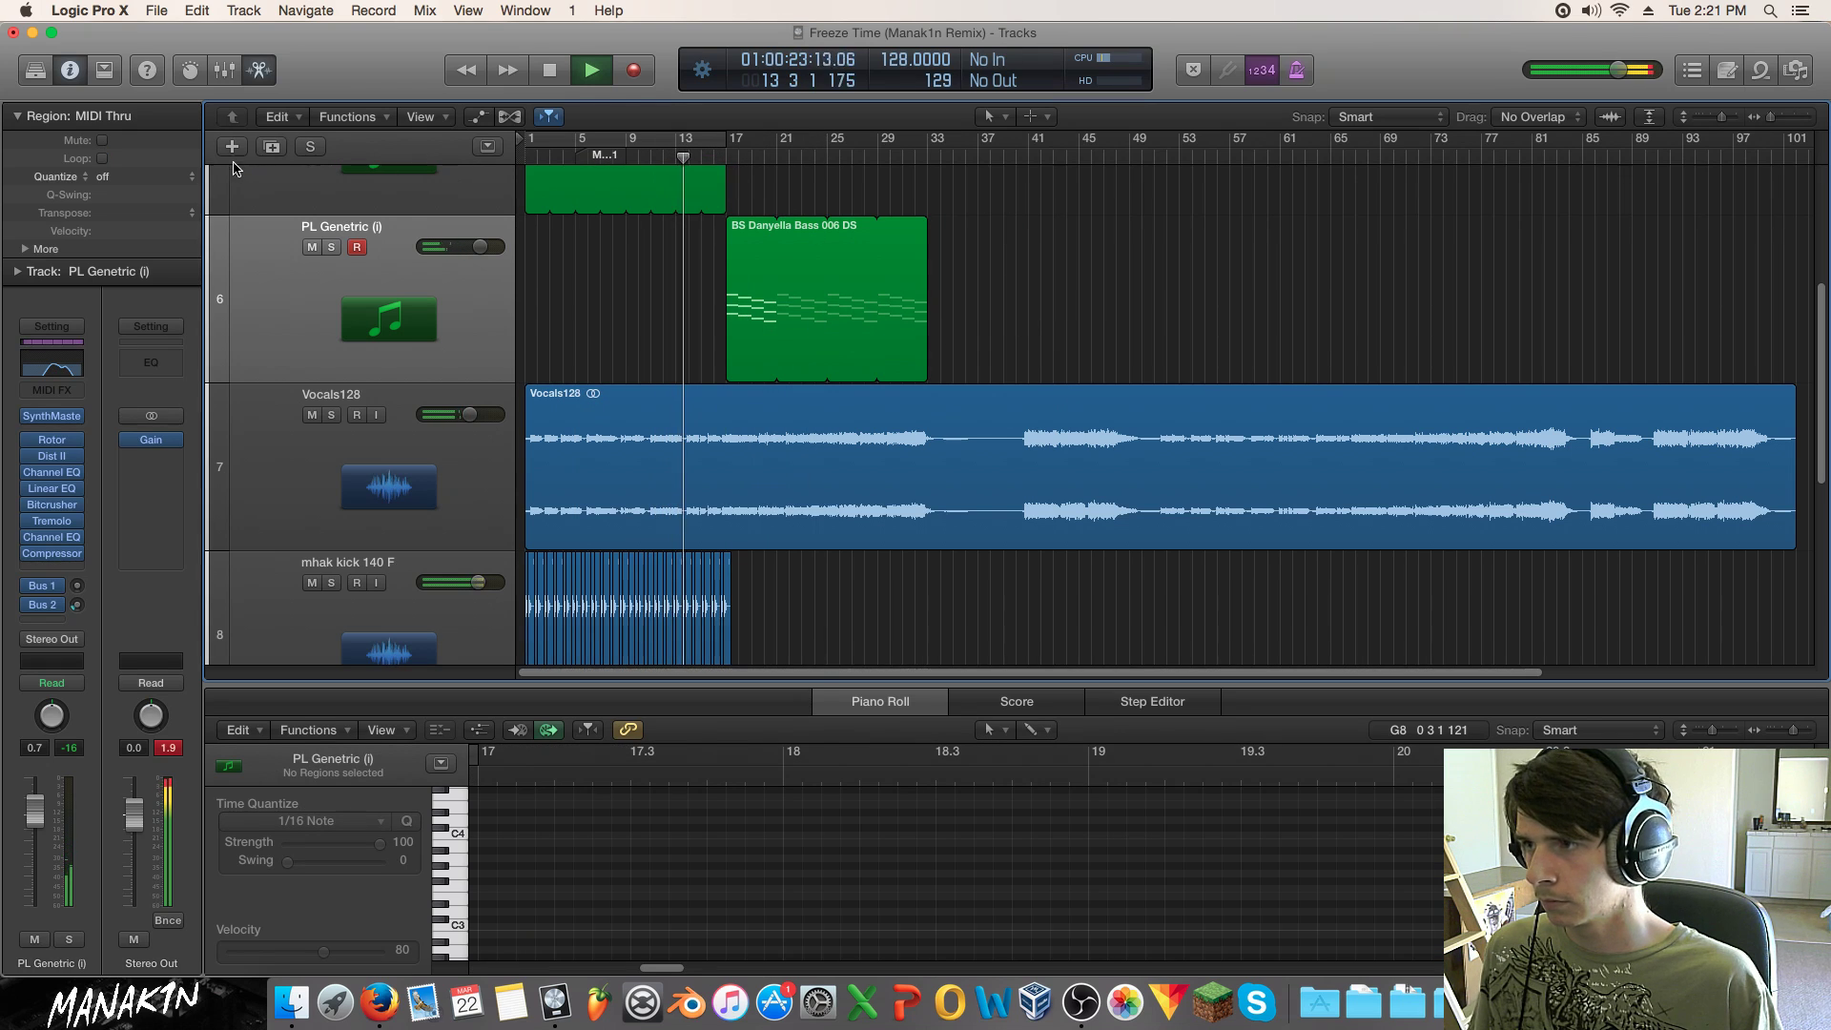
Step: Delete Marker 1 from the global marker track
scroll(477, 226, "up", 3)
left_click(487, 146)
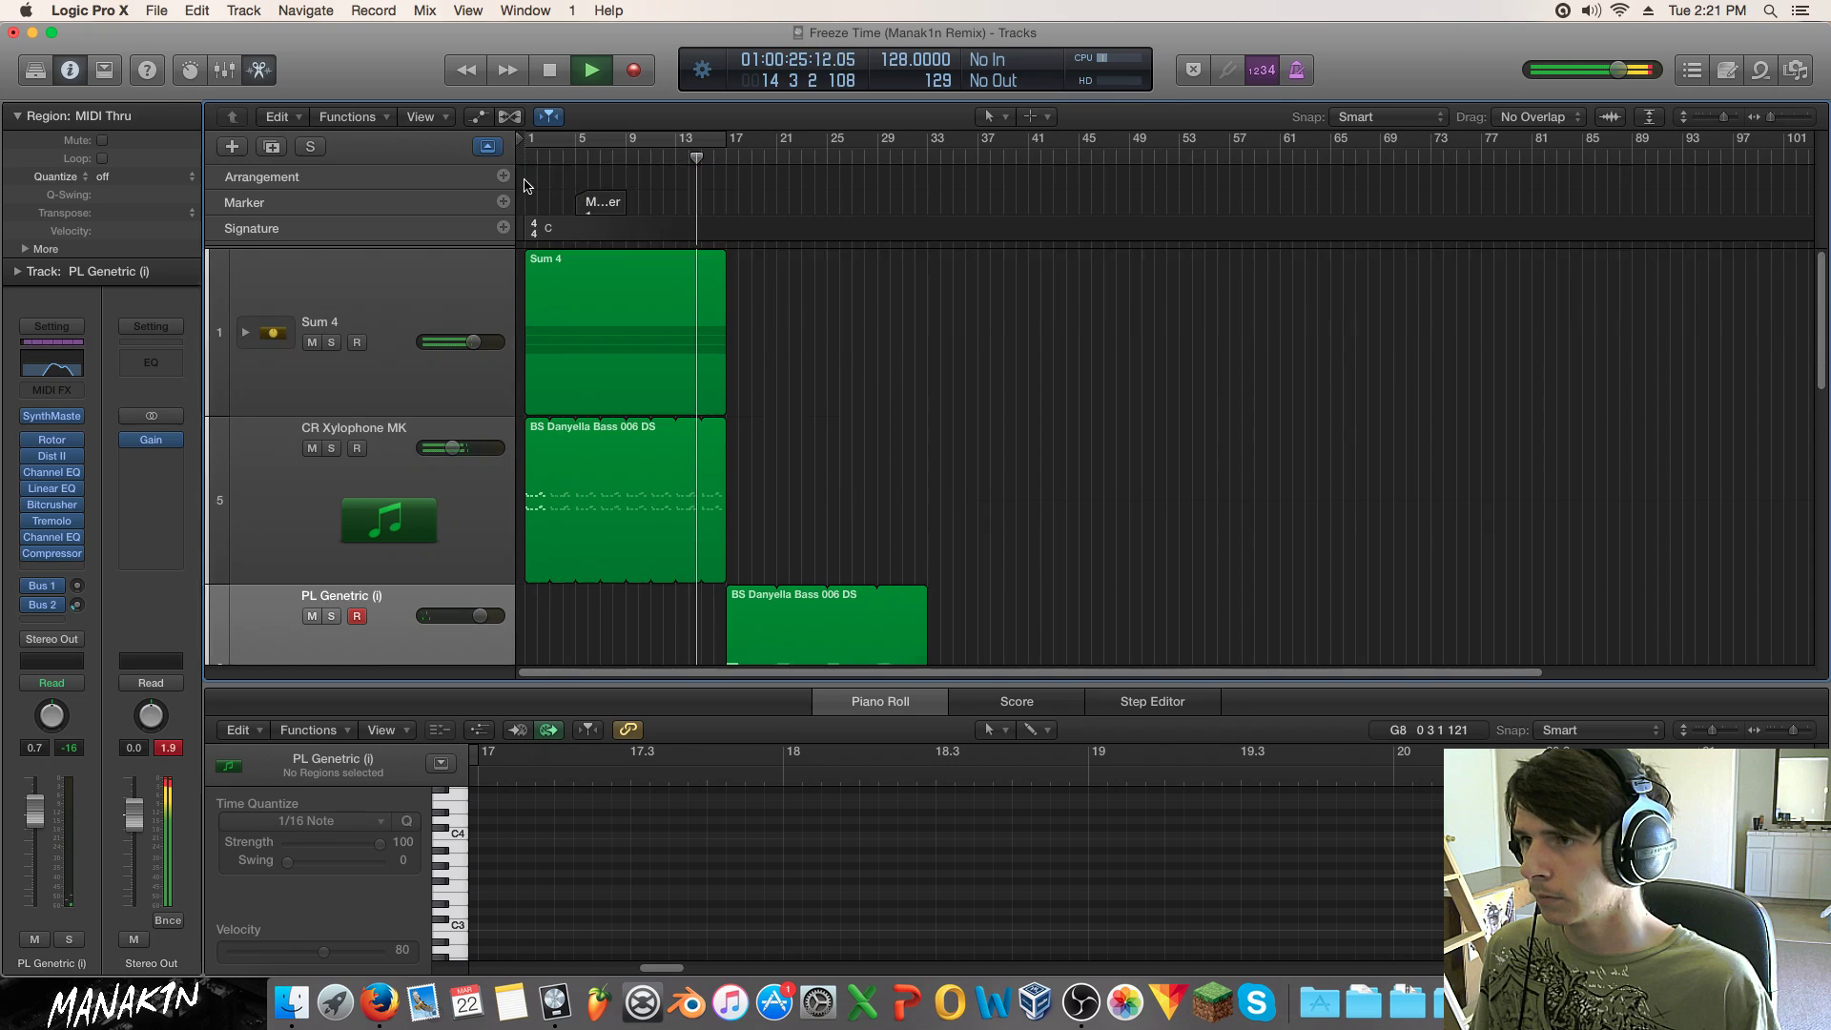
right_click(598, 199)
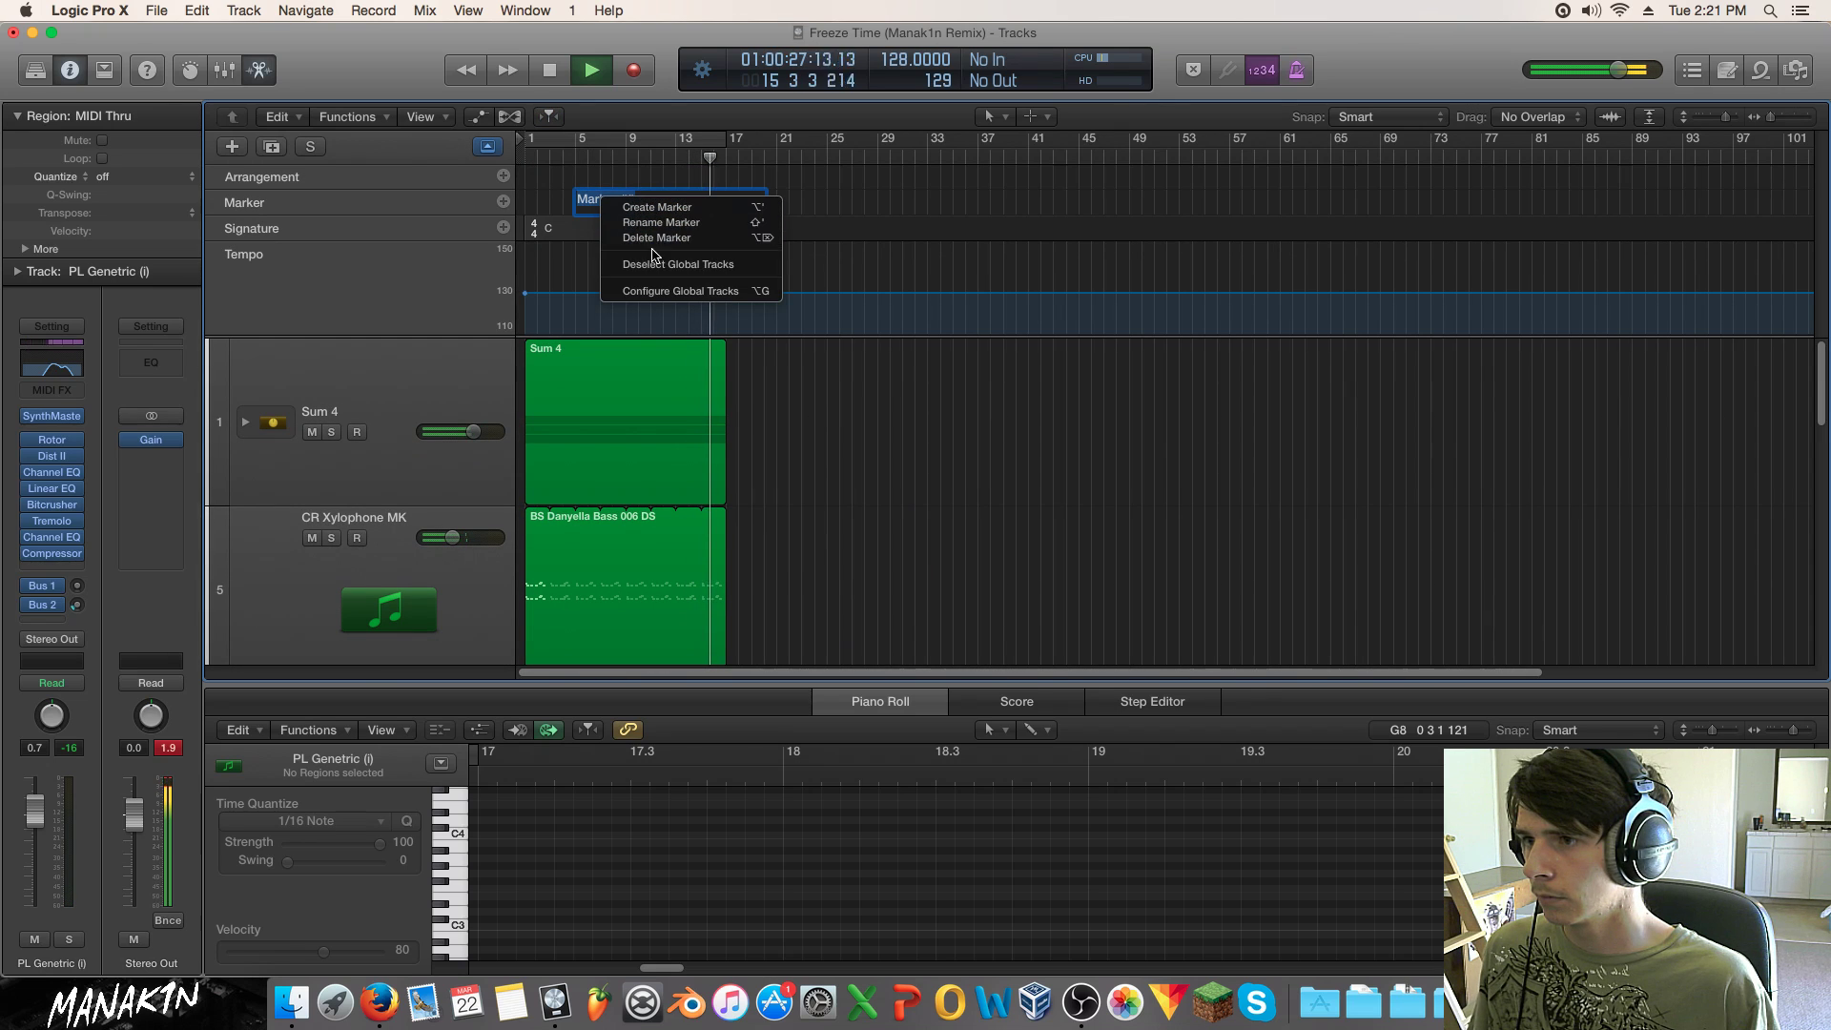
left_click(658, 239)
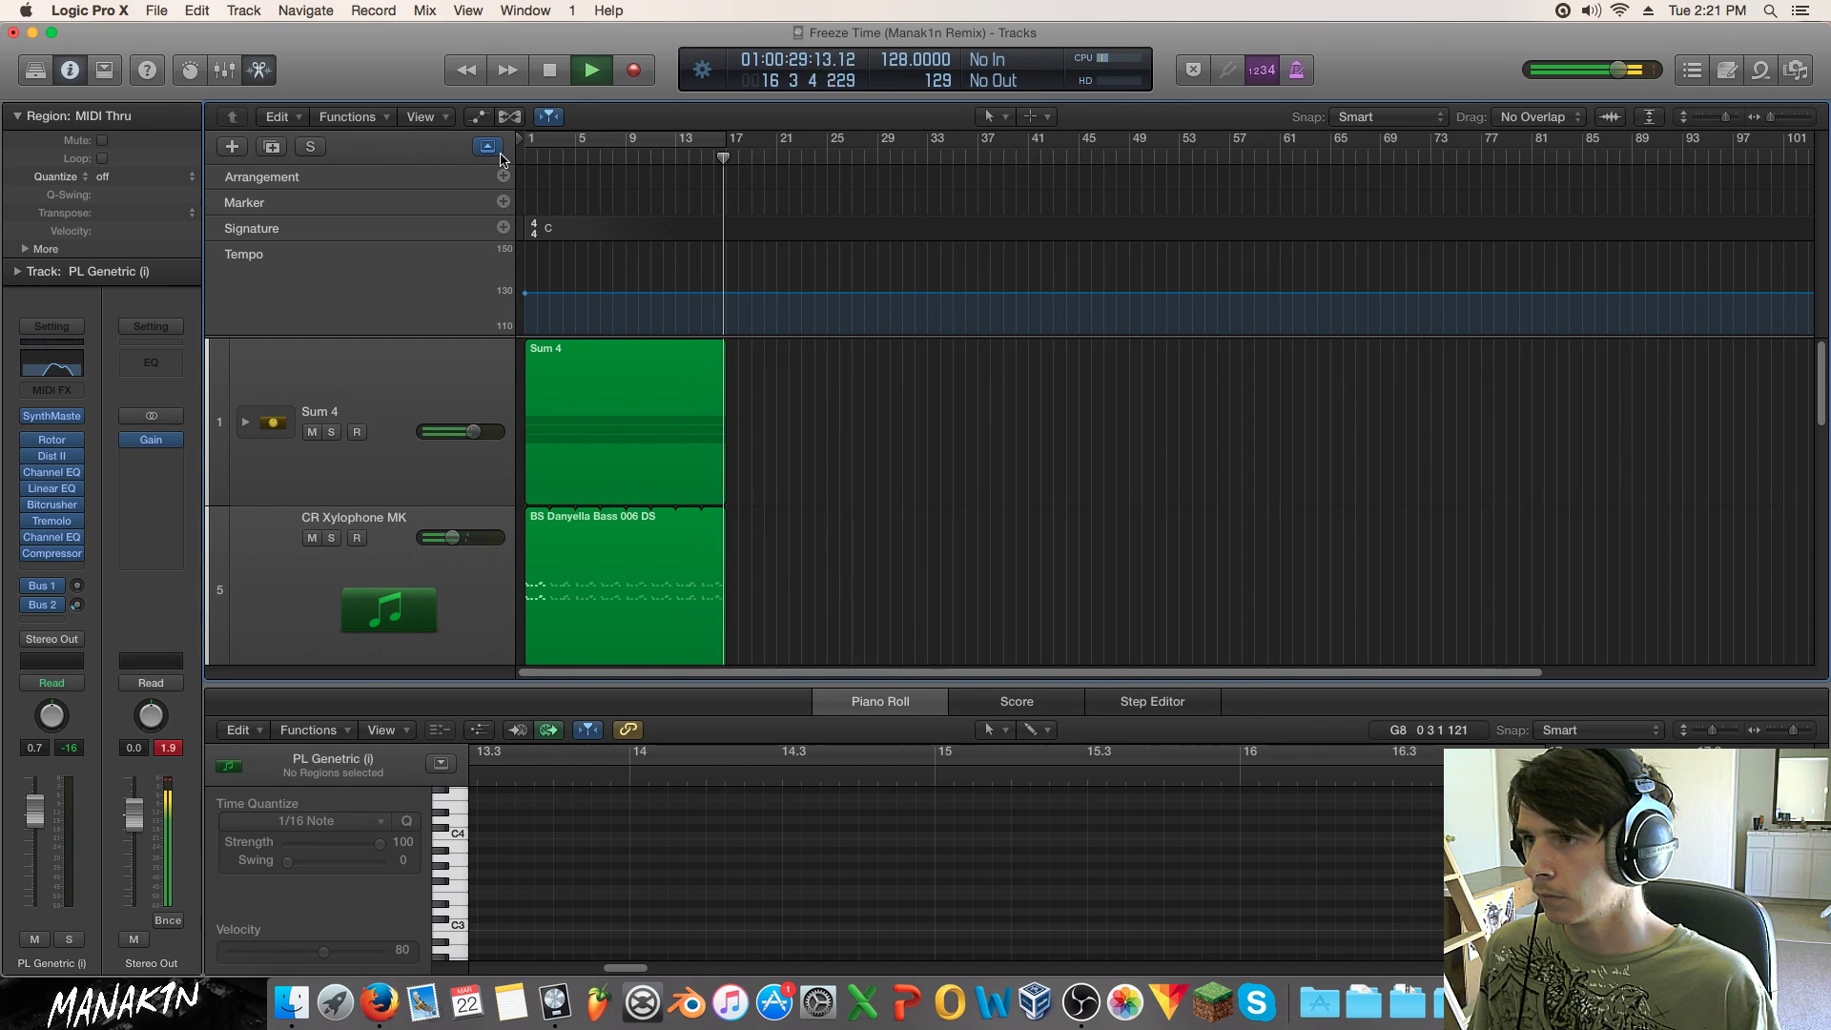
left_click(497, 152)
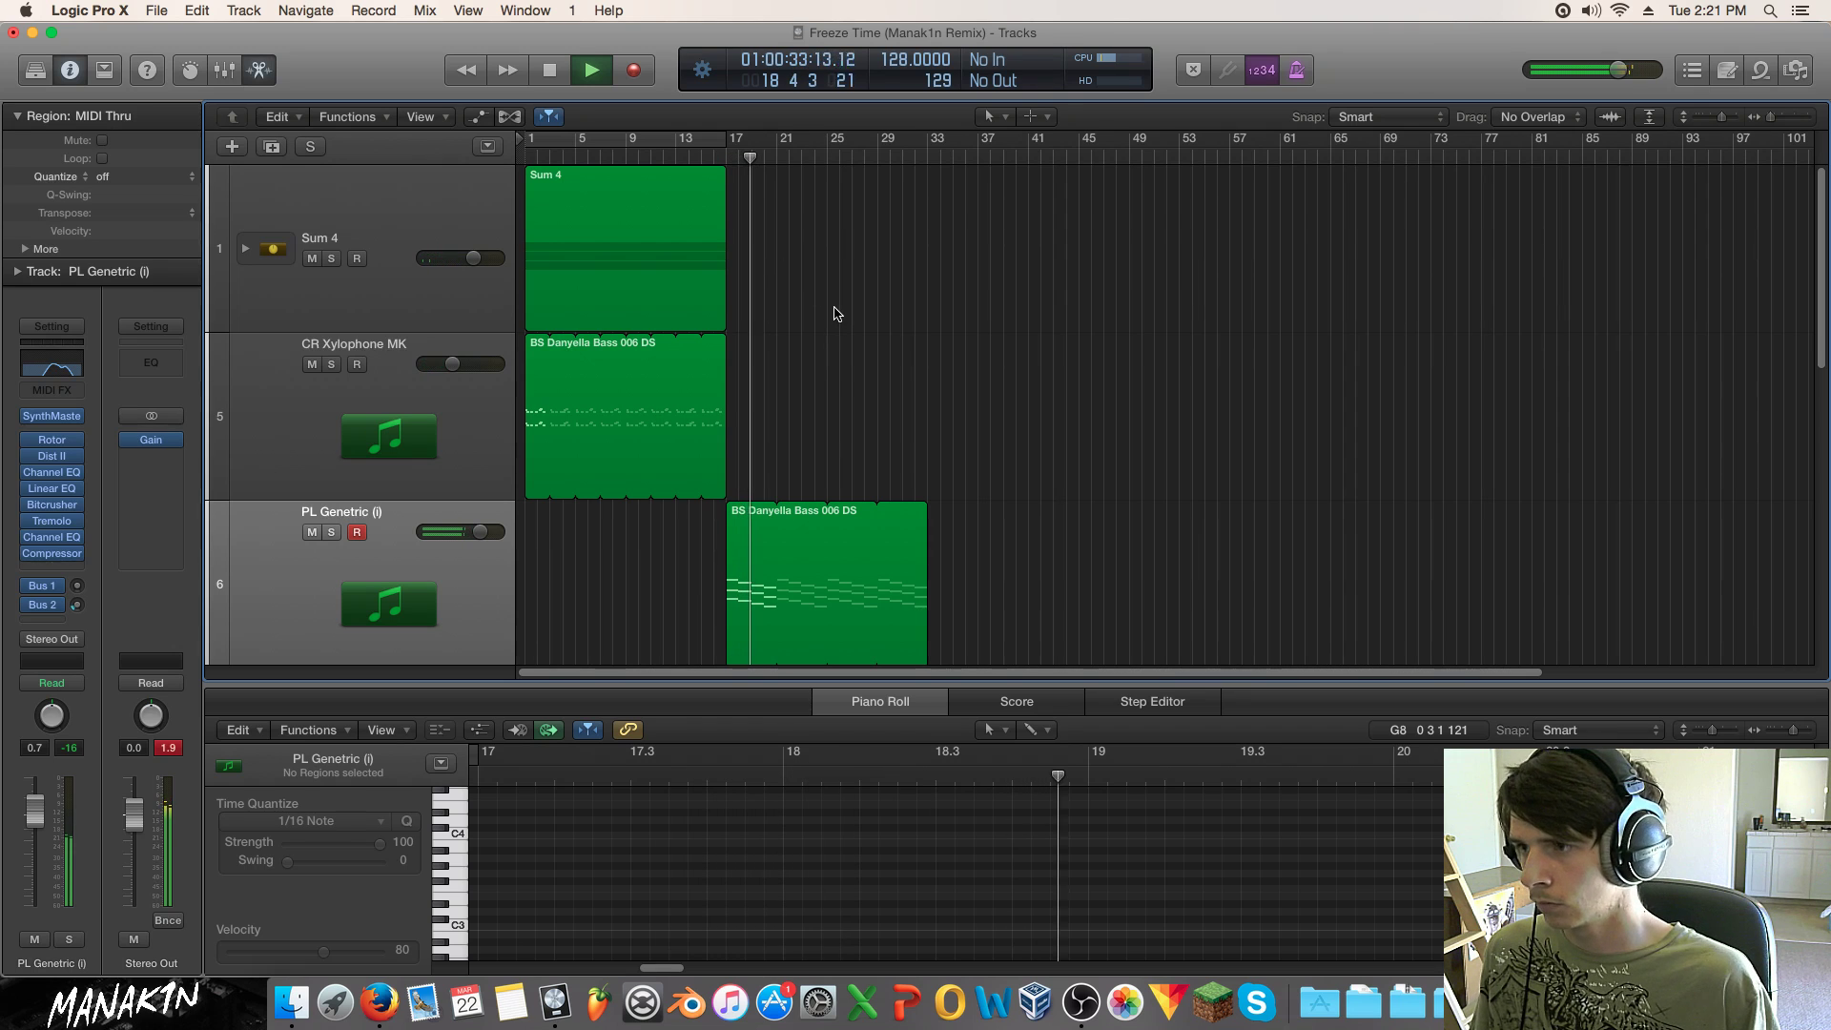
Step: Duplicate the PL Genetric track and copy the bass region onto it at bar 17
left_click(271, 147)
scroll(1020, 498, "up", 4)
scroll(1023, 498, "down", 3)
left_click_drag(751, 459, 751, 584)
Step: Reset the new track's channel strip and load SynthMaster 2.7 in stereo
key("space")
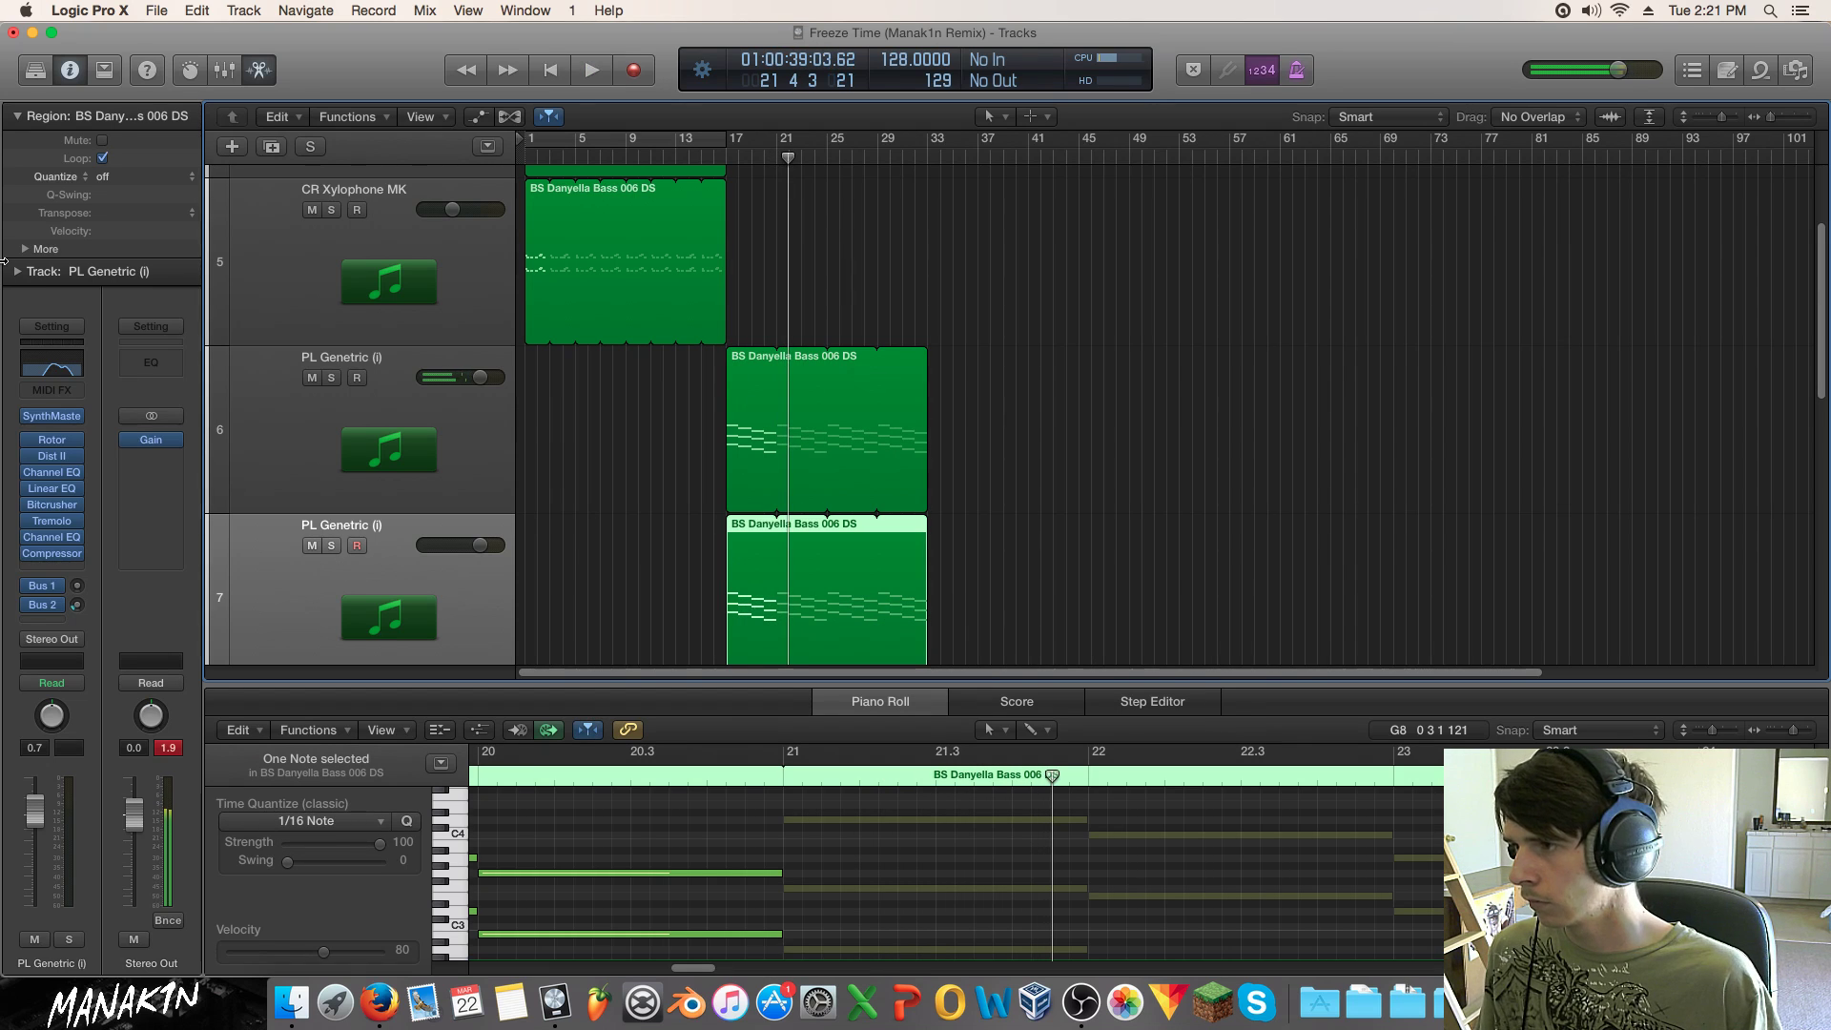
left_click(68, 329)
left_click(64, 420)
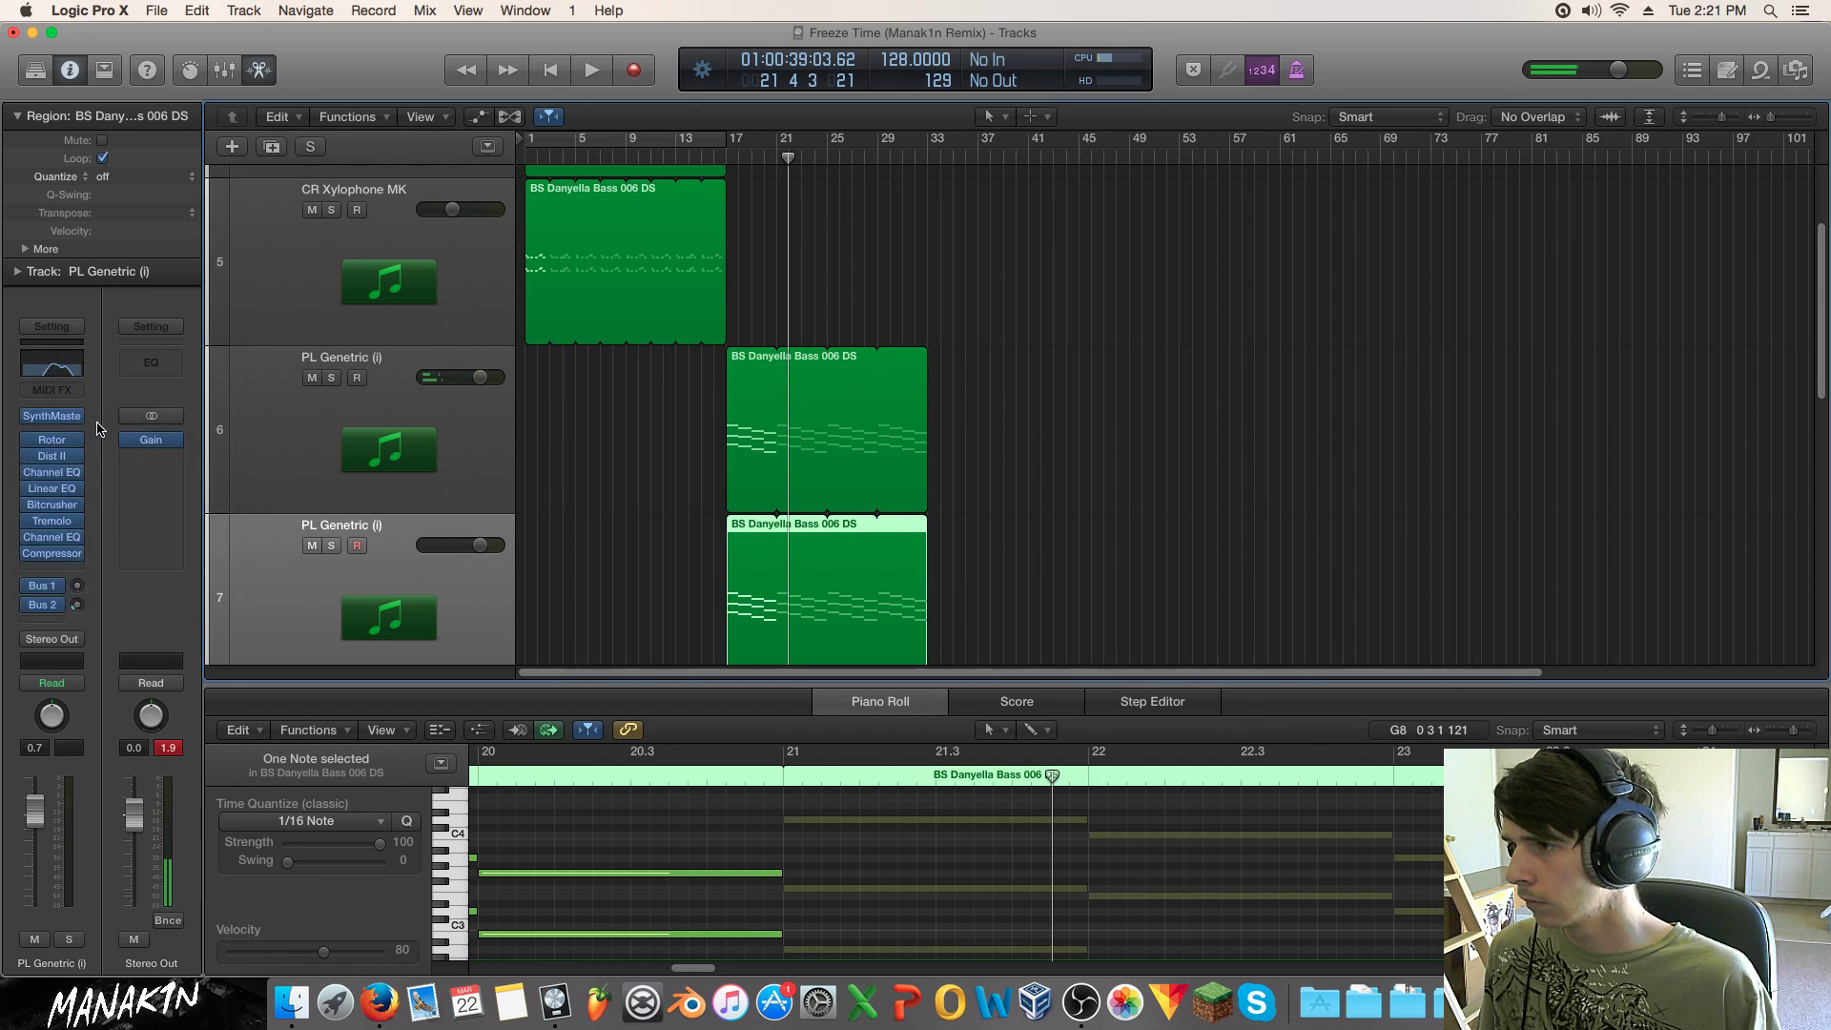
left_click(60, 560)
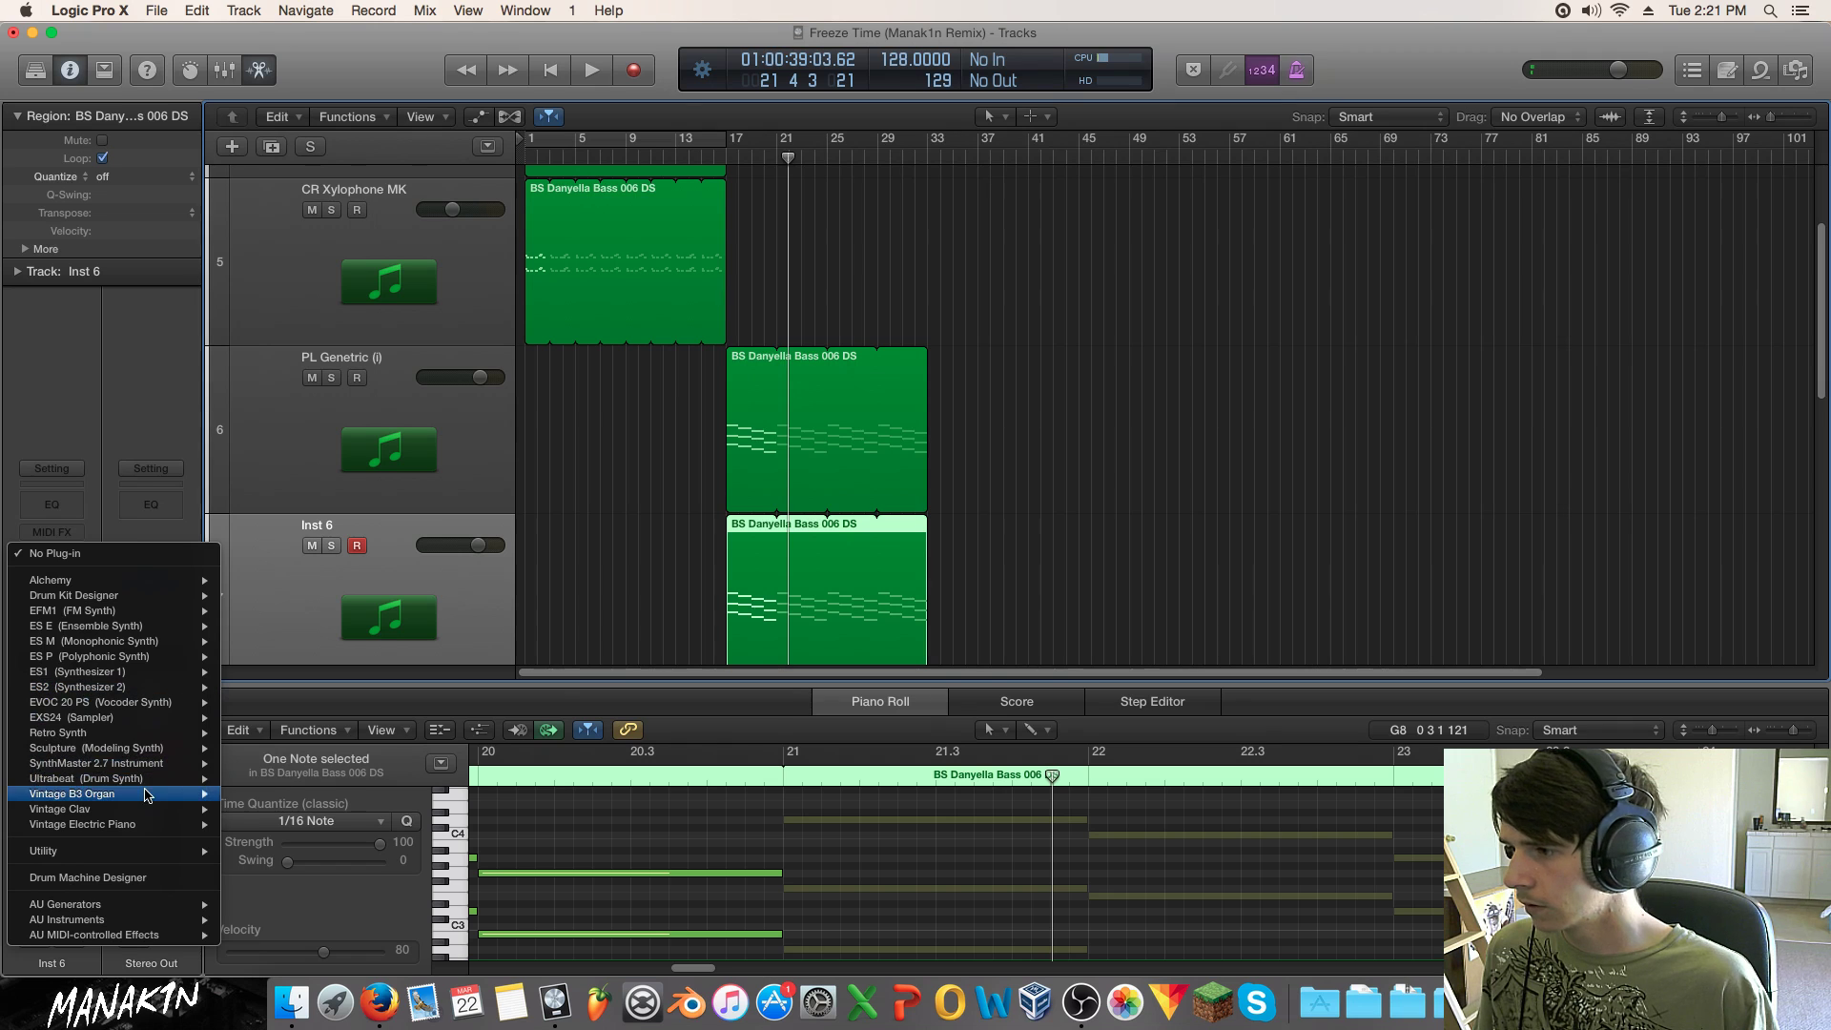
left_click(258, 763)
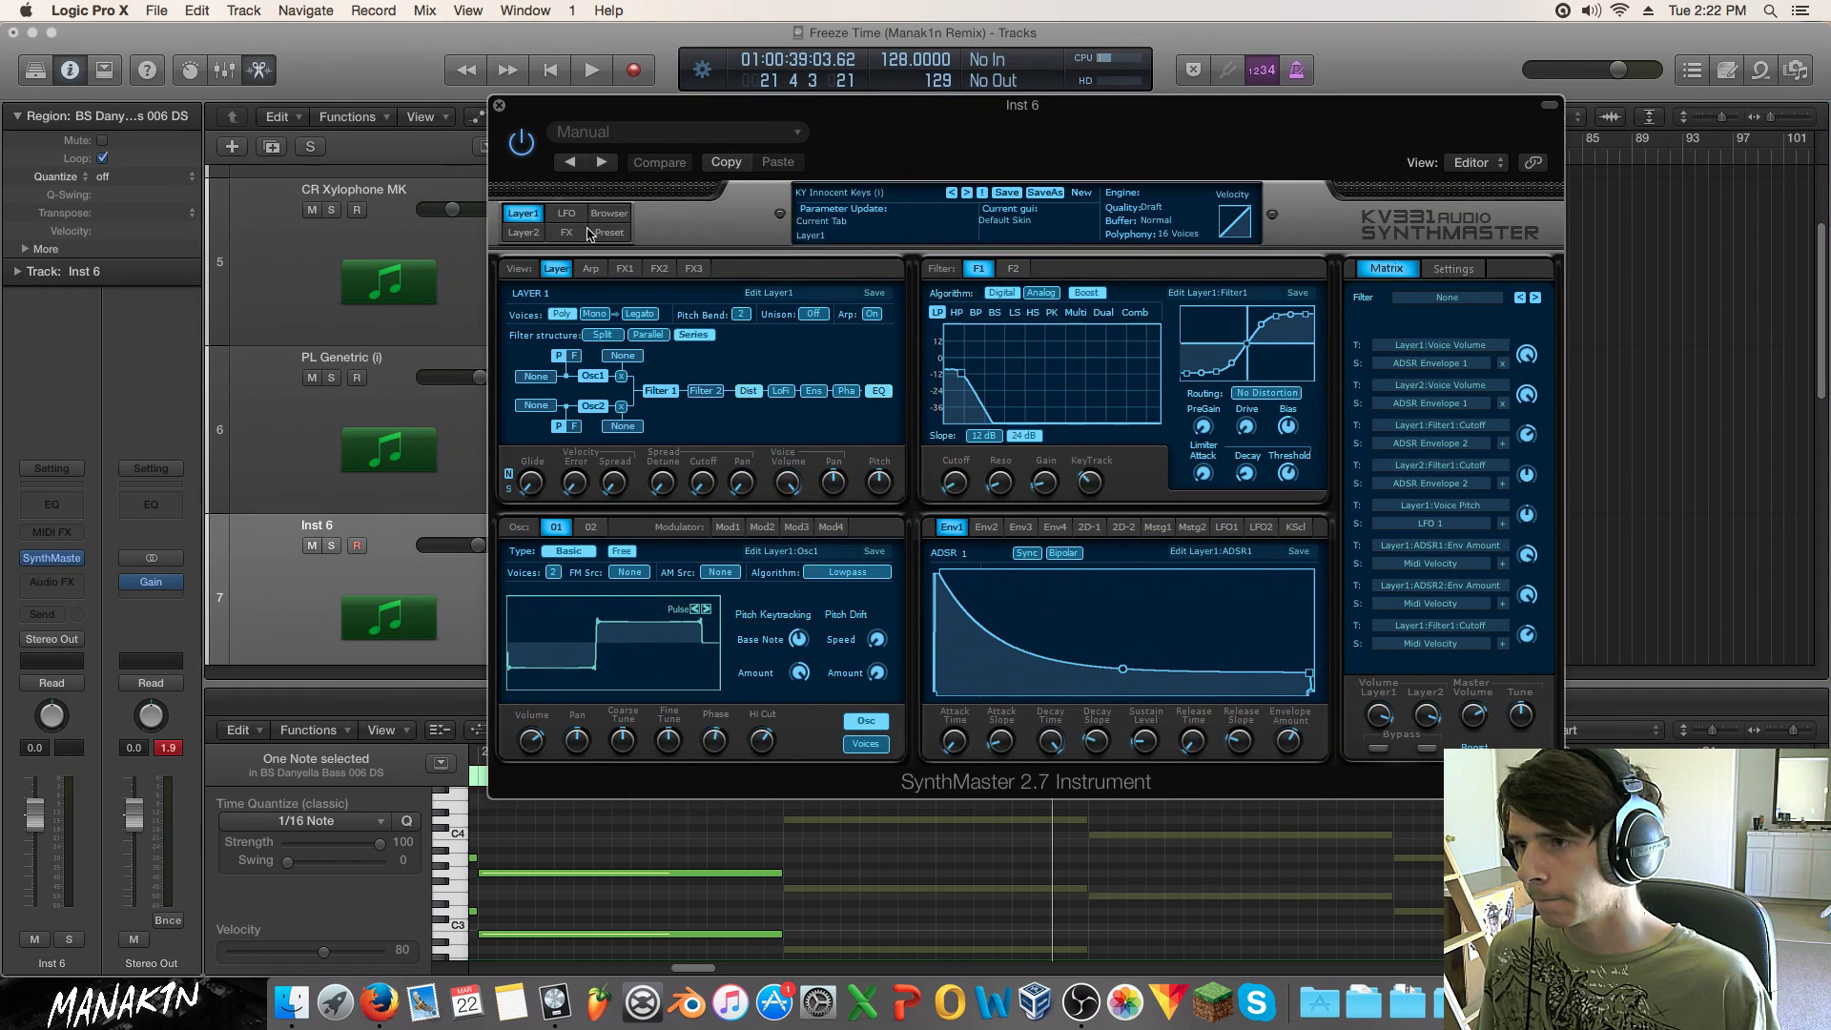
Step: Load Good for Chords from the Taste of Electro bank and audition it from bar 16
left_click(590, 233)
scroll(1052, 553, "down", 3)
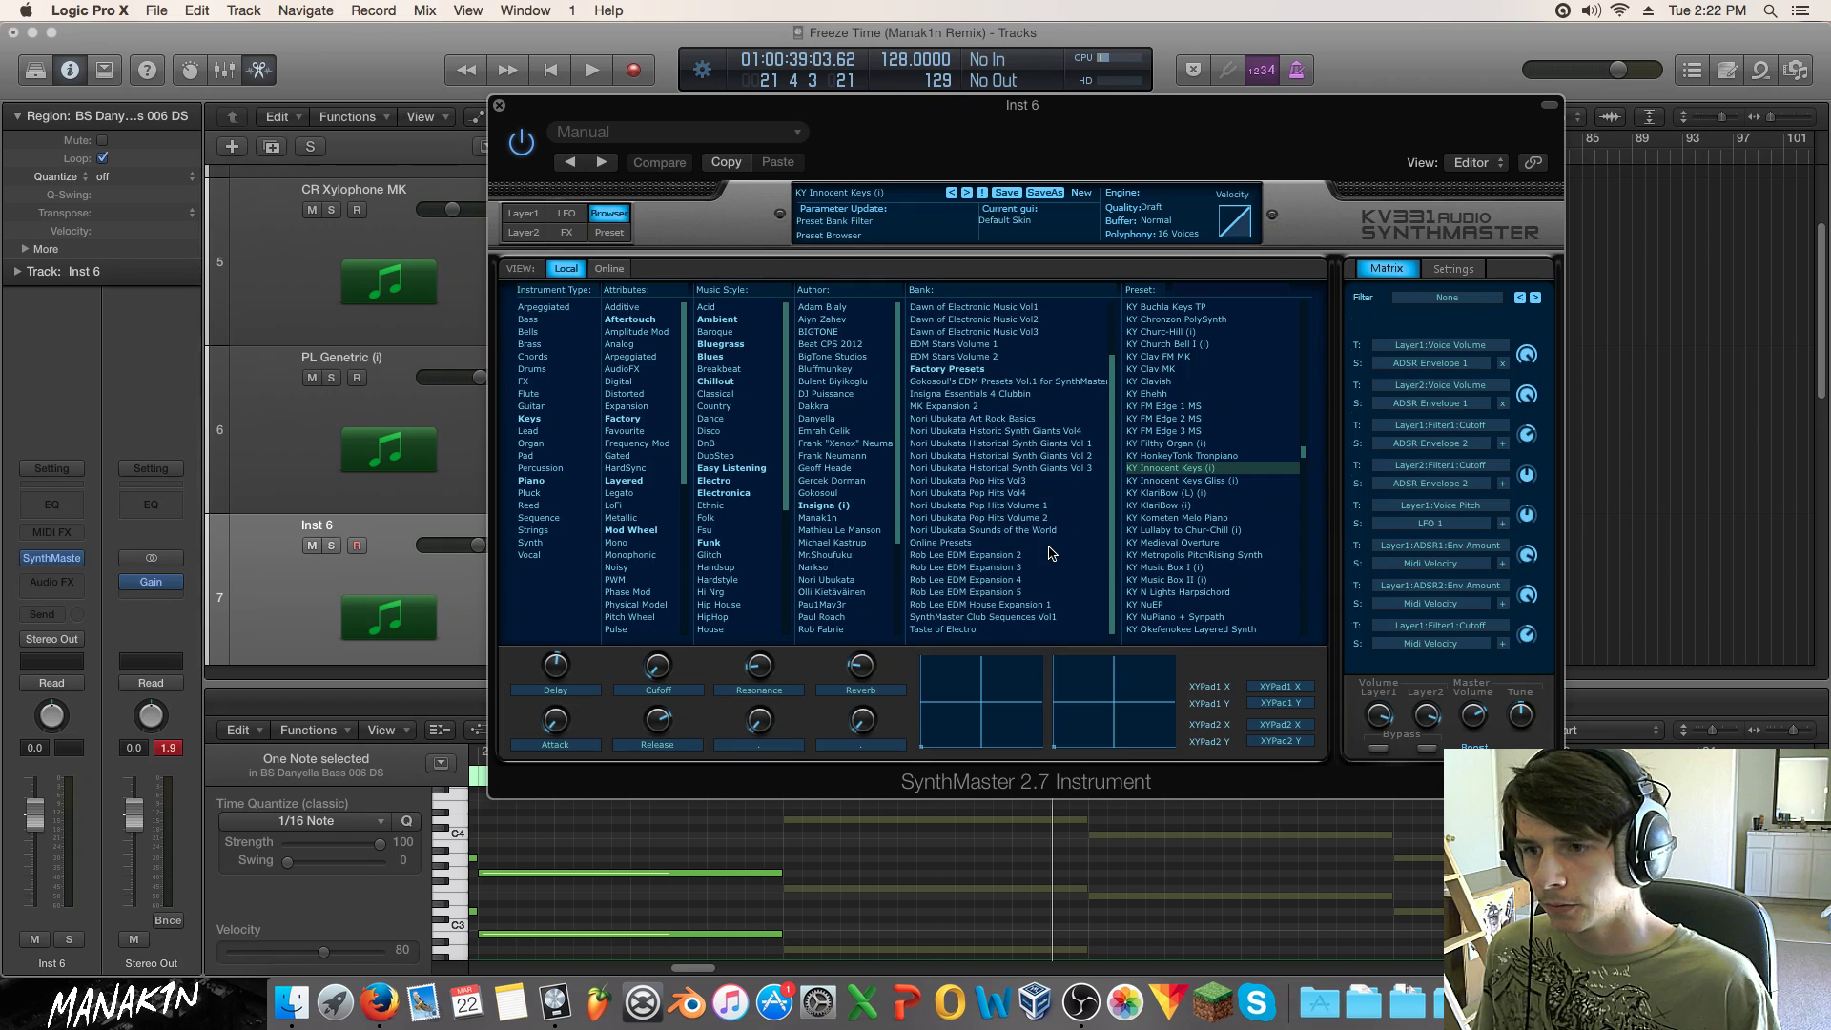
left_click(973, 628)
left_click(1210, 313)
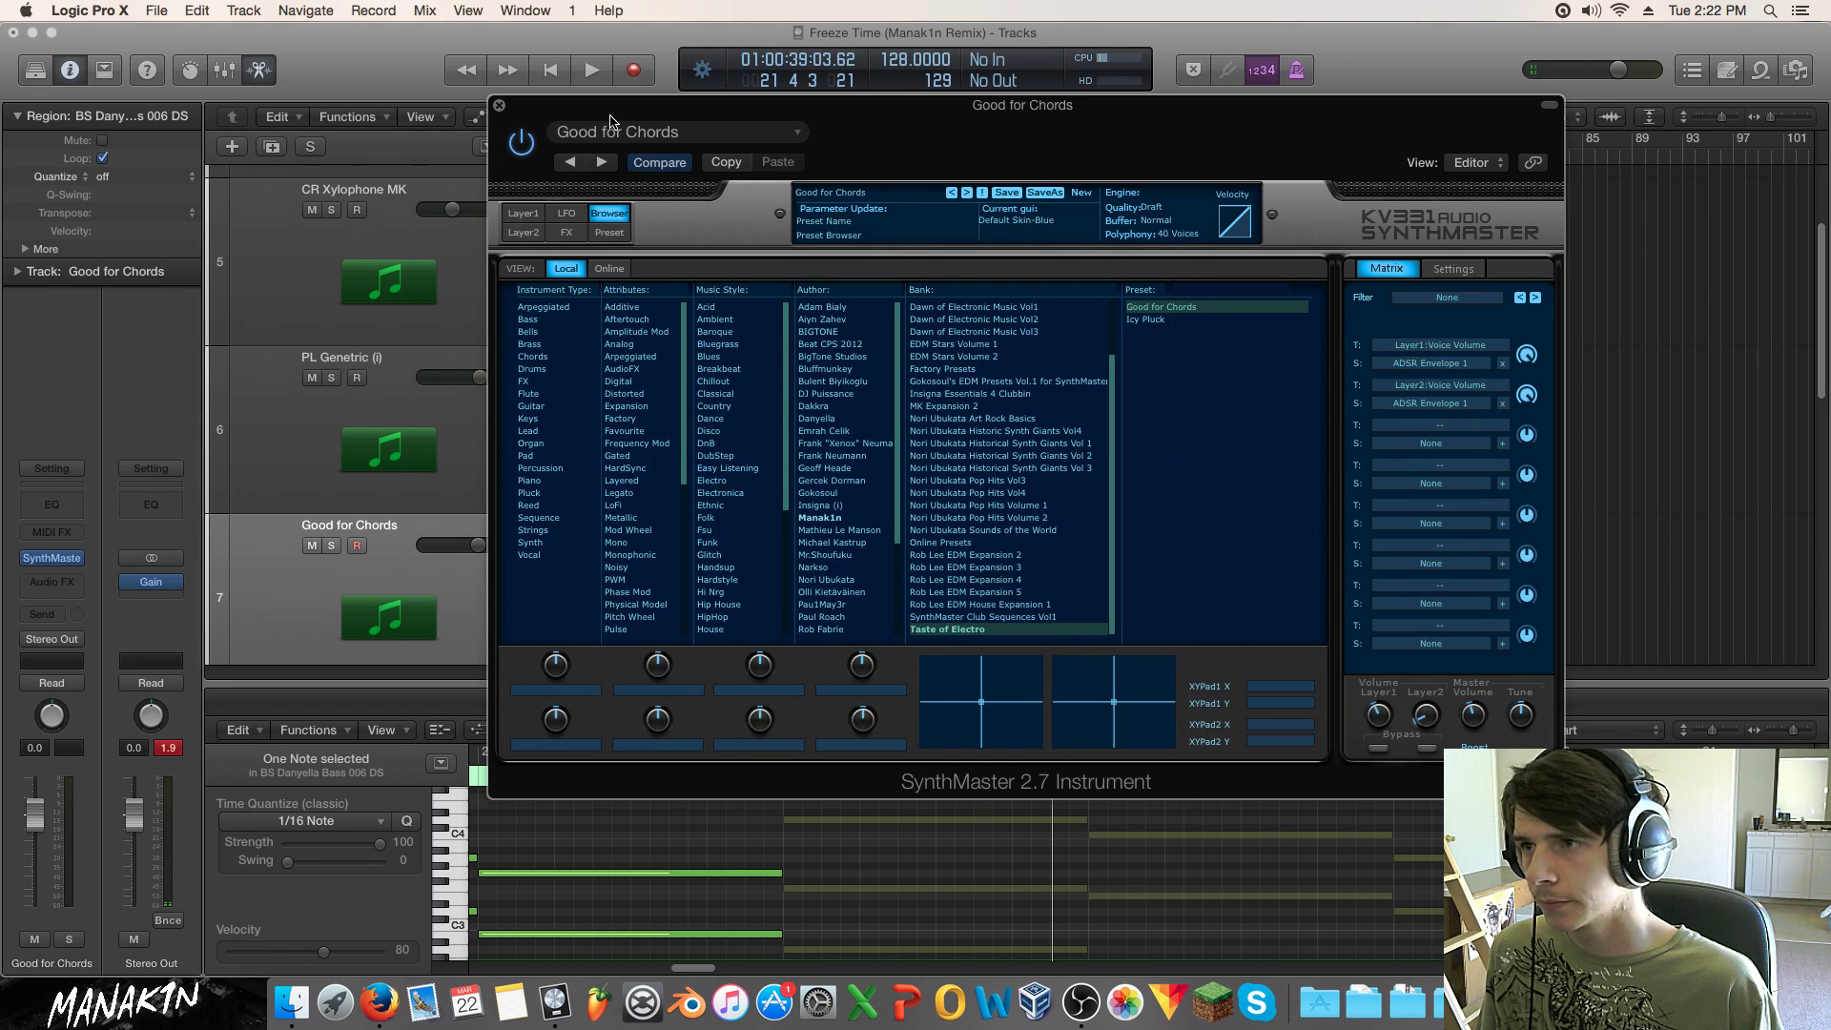
left_click_drag(569, 125, 1011, 135)
left_click(725, 153)
key("space")
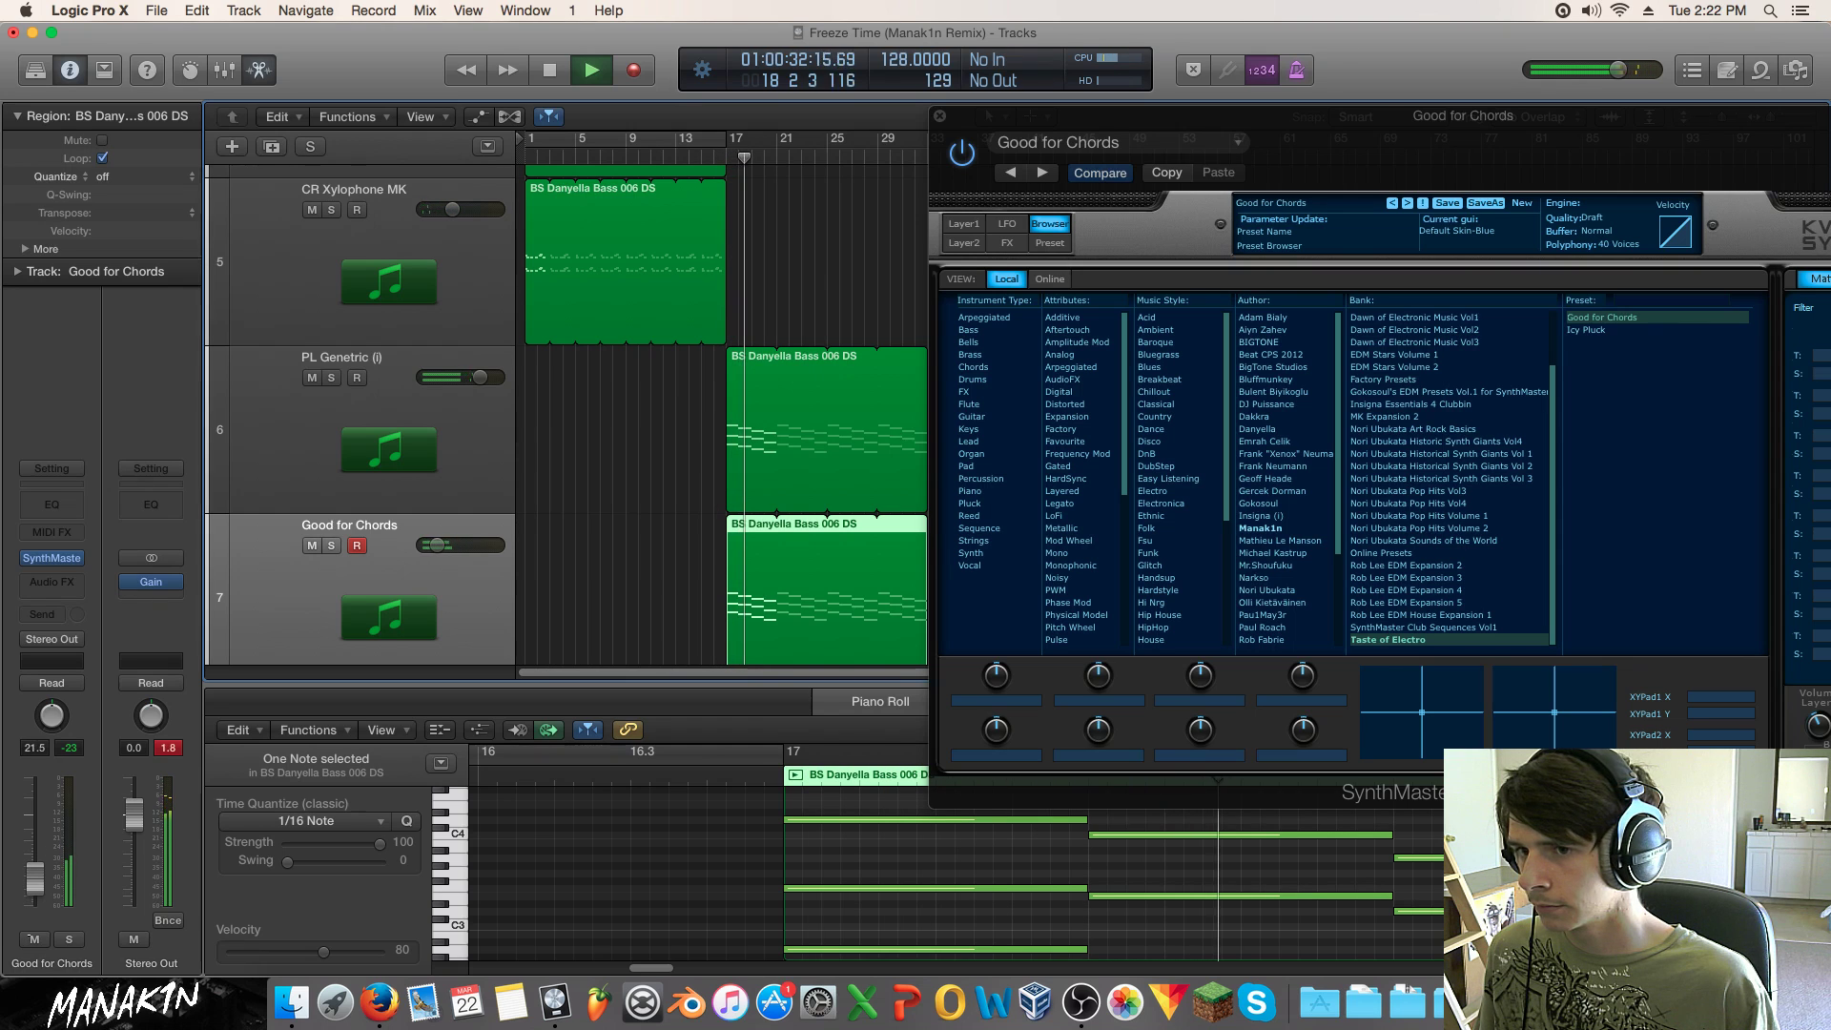
left_click_drag(1001, 121, 504, 49)
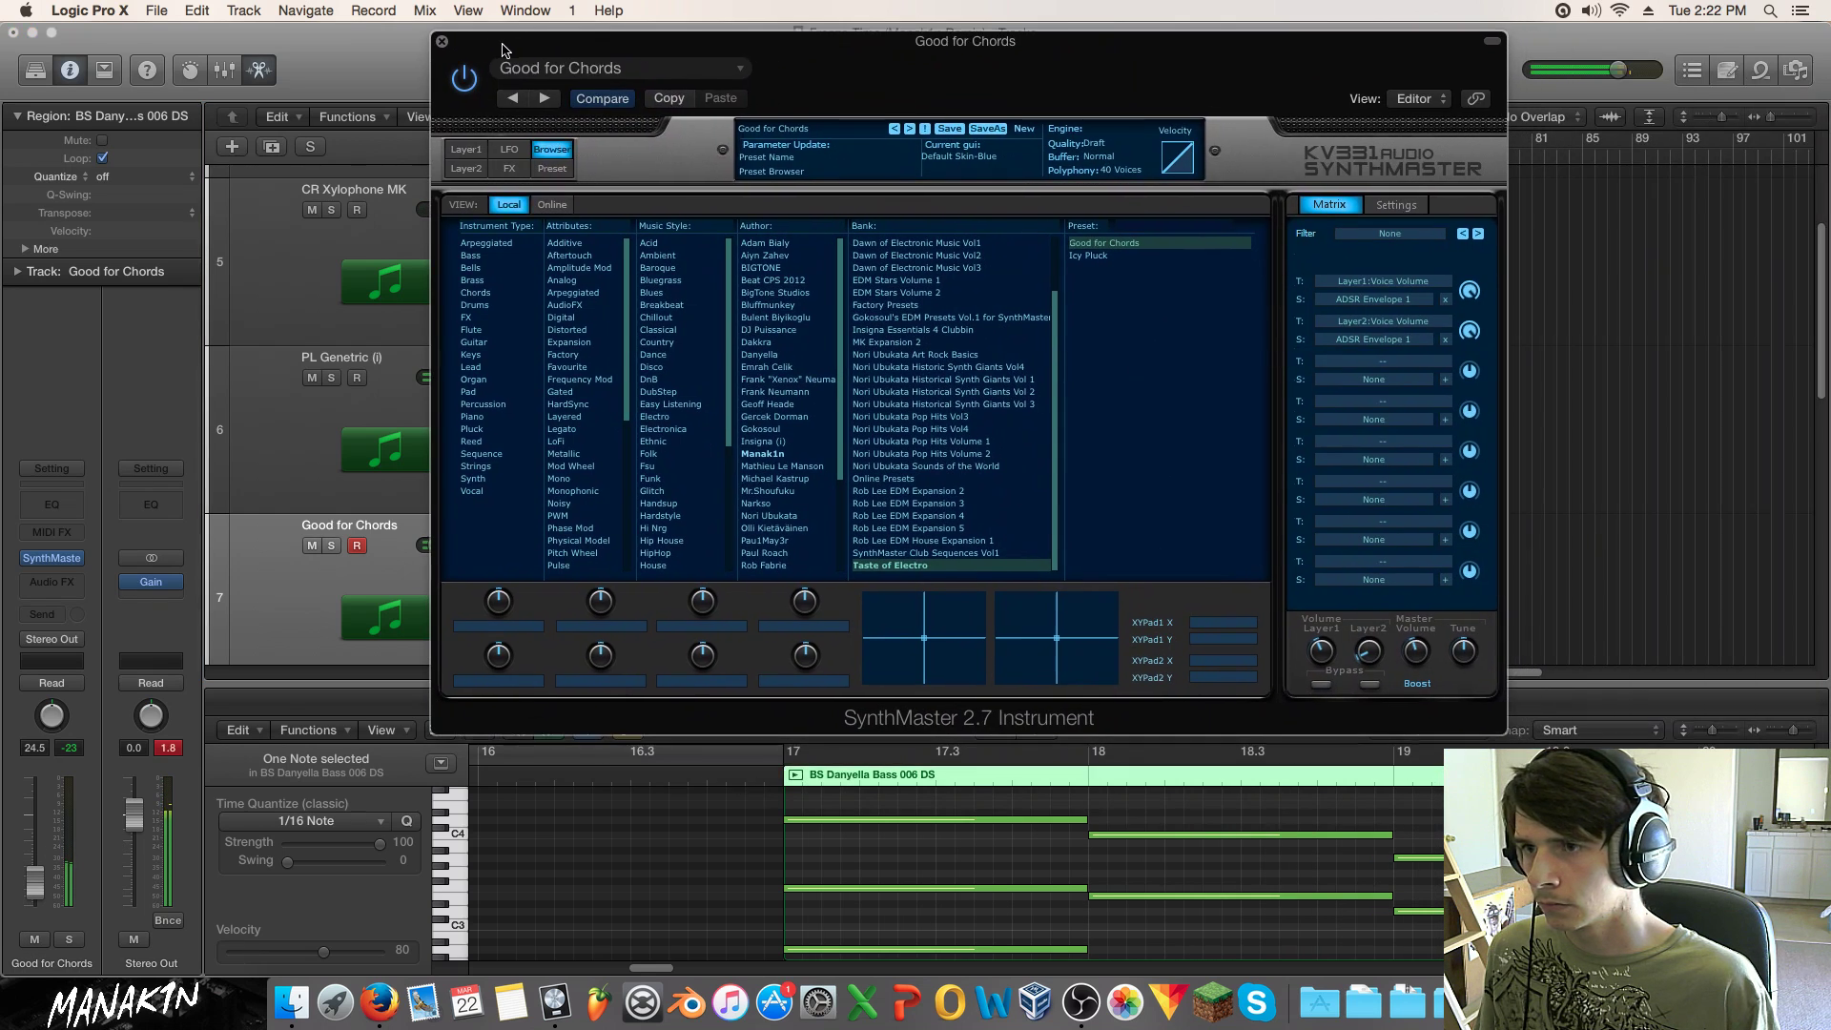
Step: Add a Channel EQ with a 1700 Hz low-pass at 48 dB/Oct on Good for Chords
left_click(441, 41)
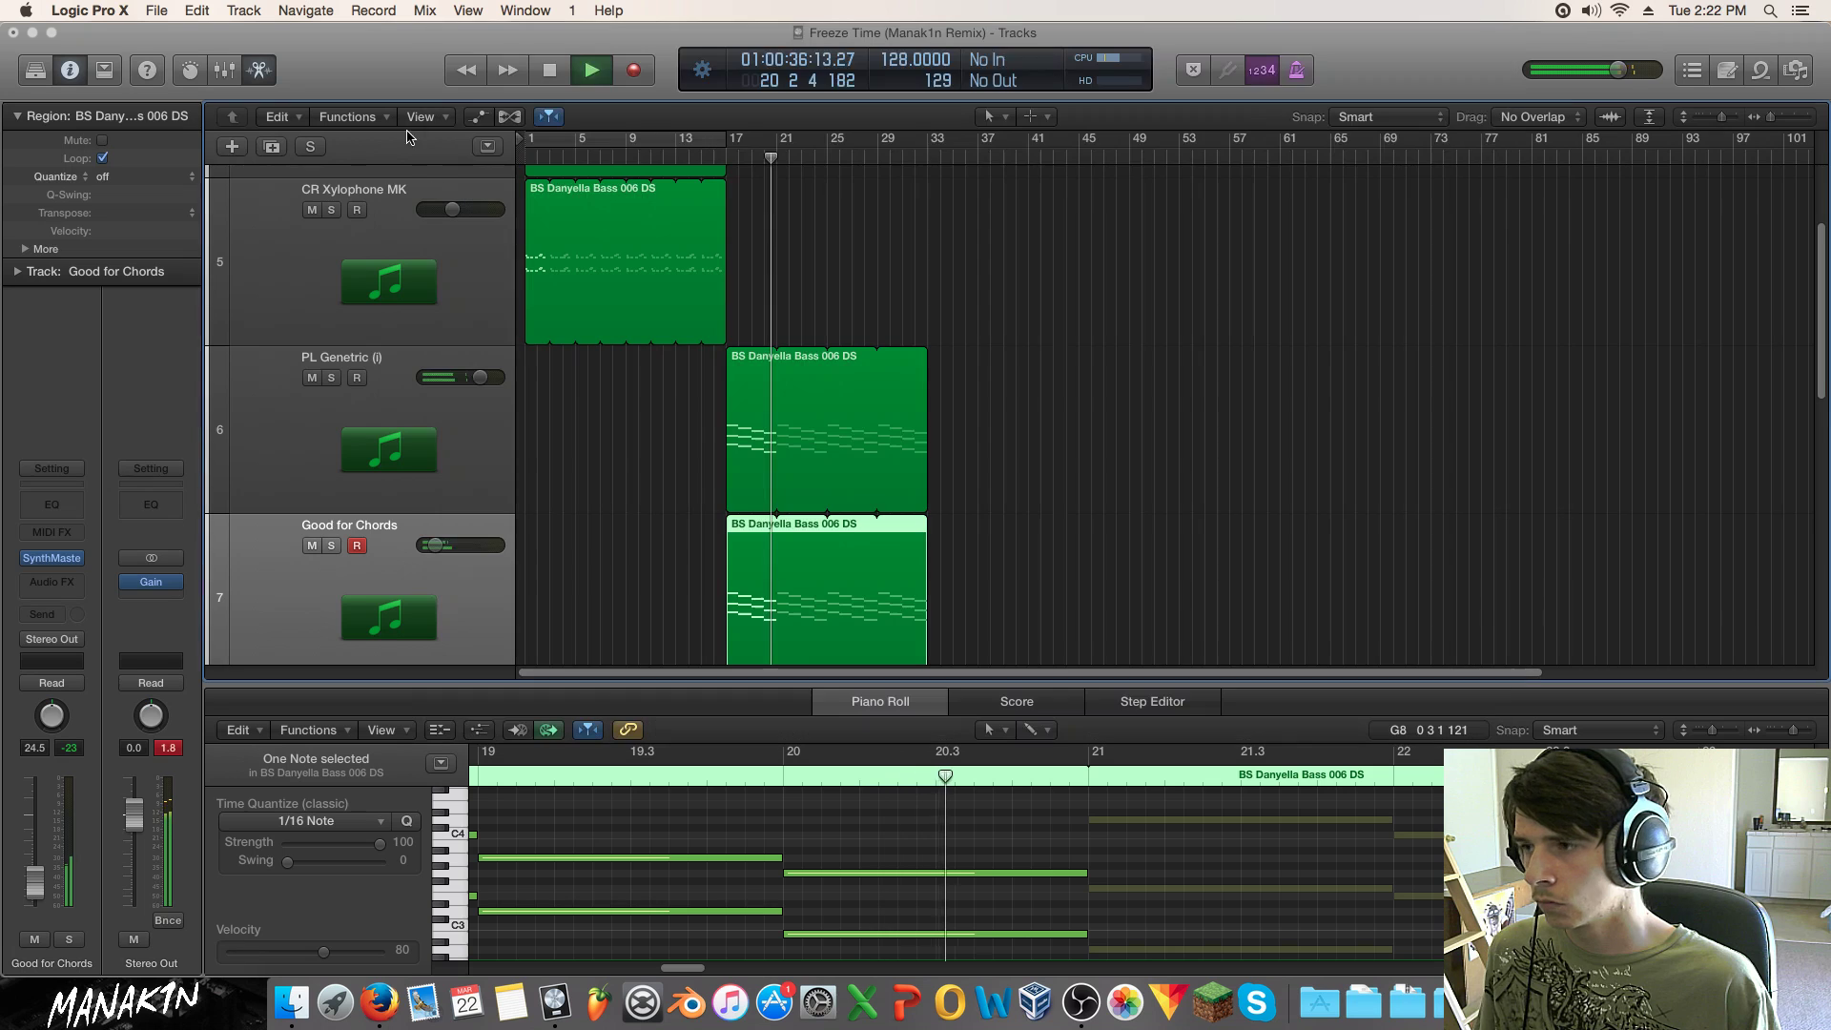
left_click(58, 507)
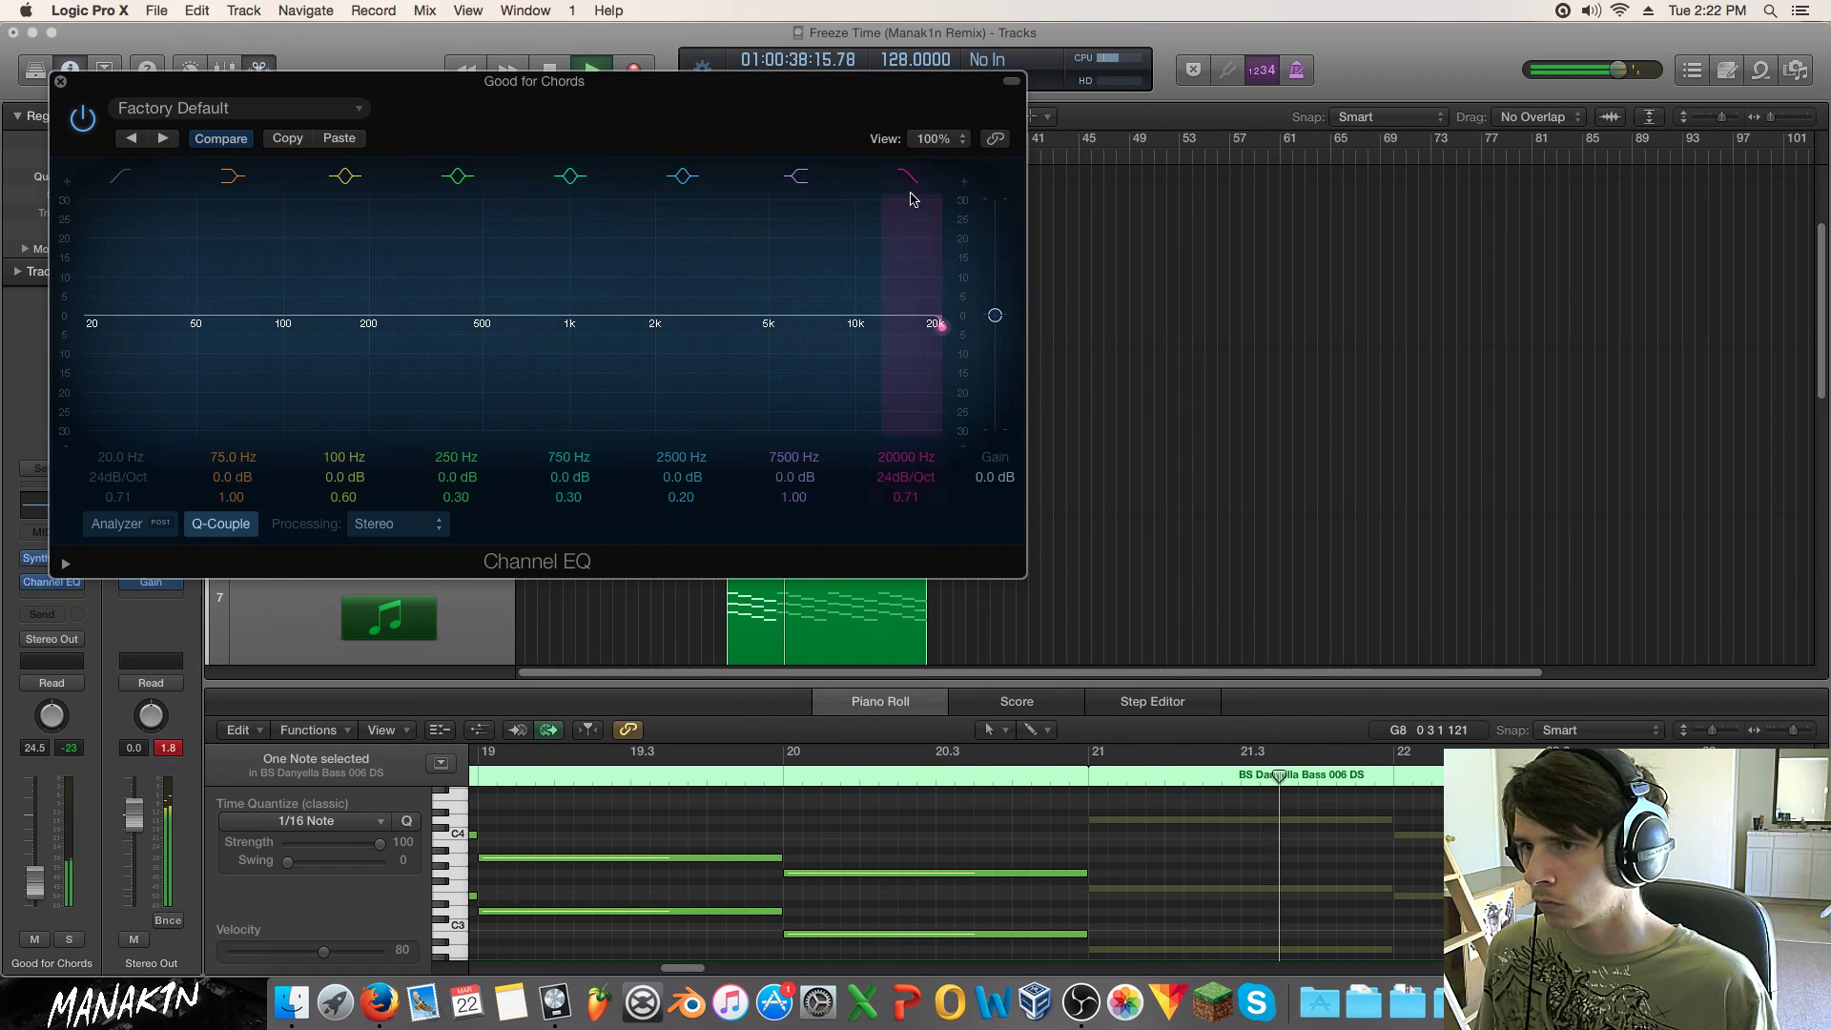
left_click_drag(903, 368, 635, 363)
left_click_drag(901, 476, 908, 448)
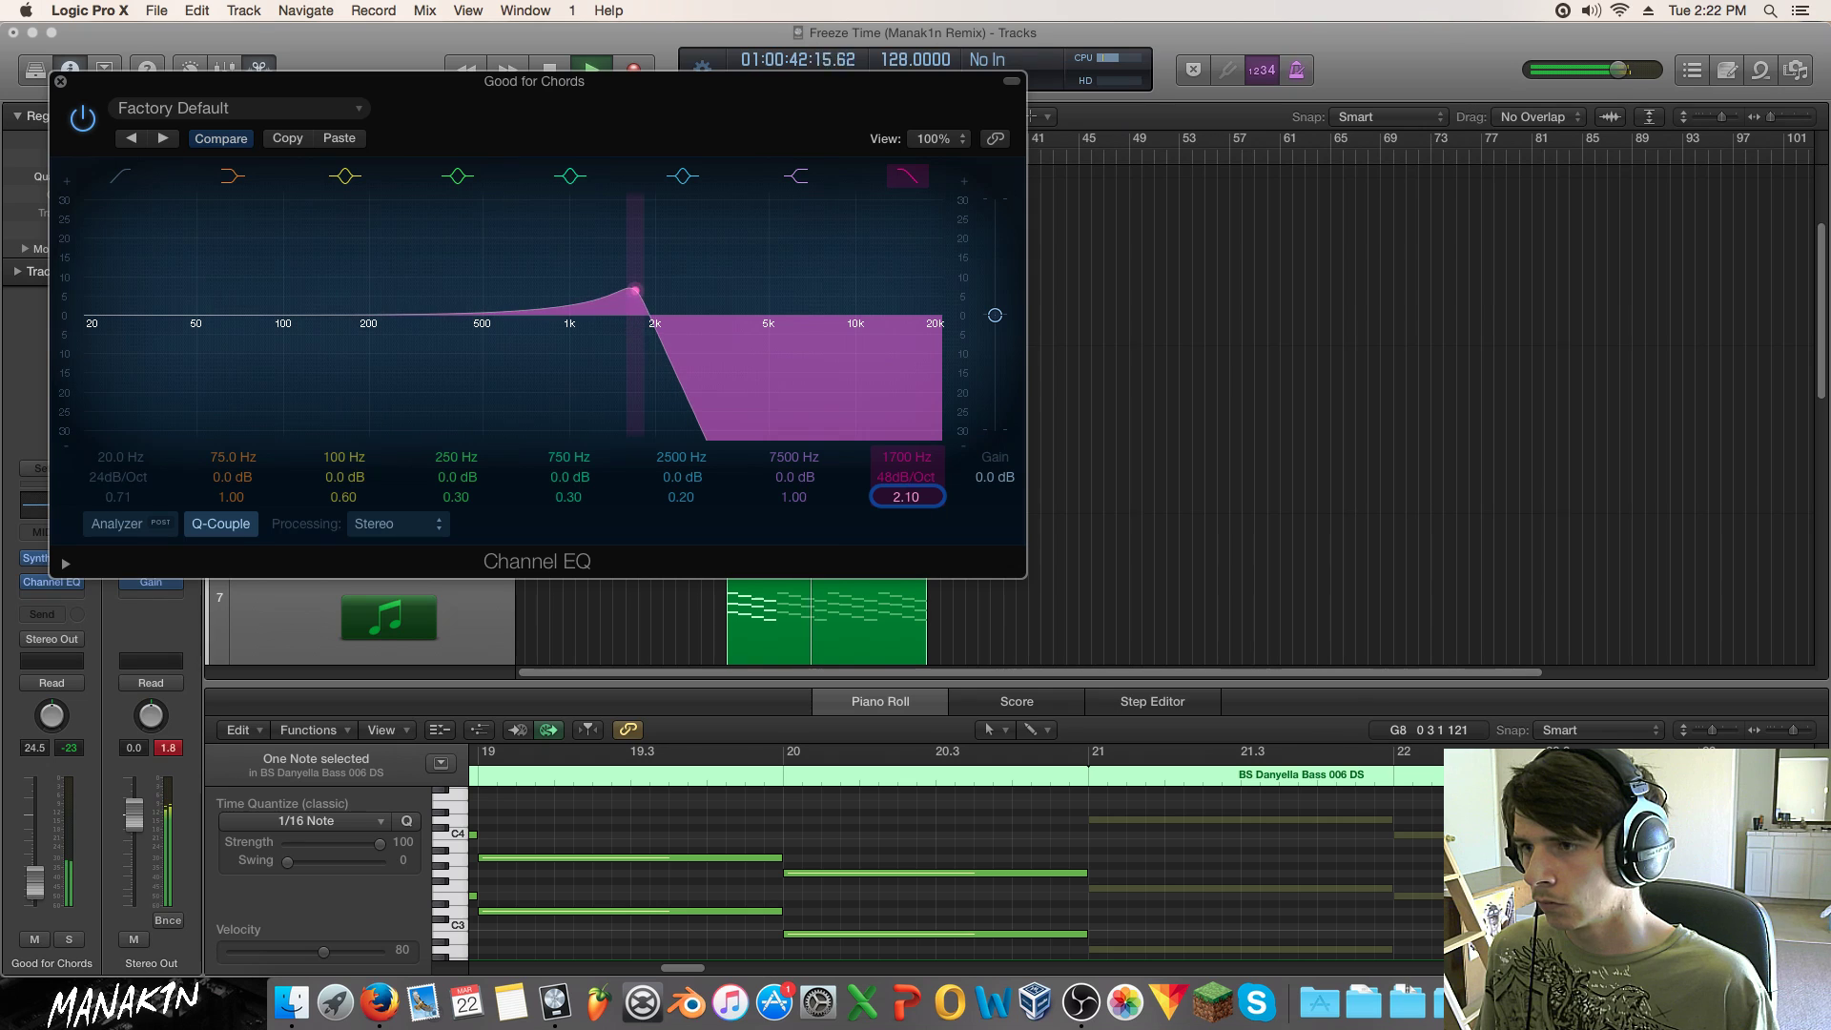
left_click(60, 82)
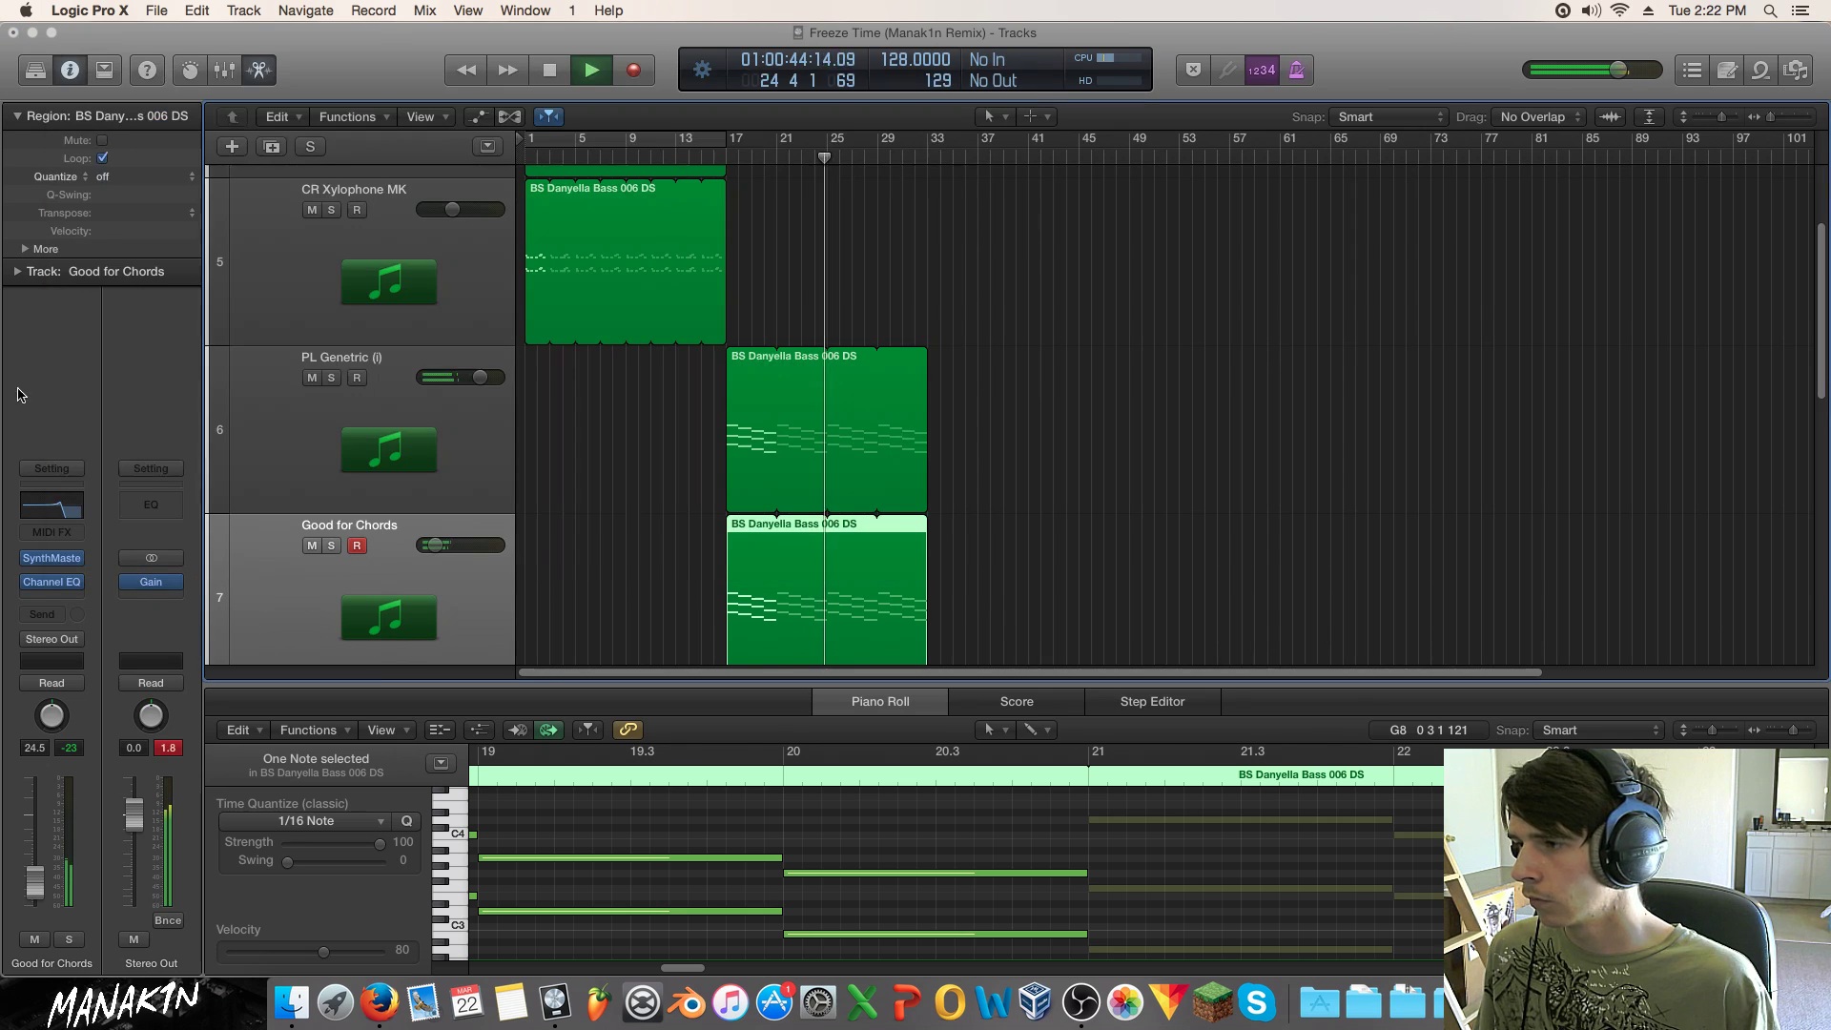
left_click(60, 598)
Step: Insert Clip Distortion on Good for Chords with the Blues Clipping Guitars preset, looping bars 17–29
mouse_move(95, 652)
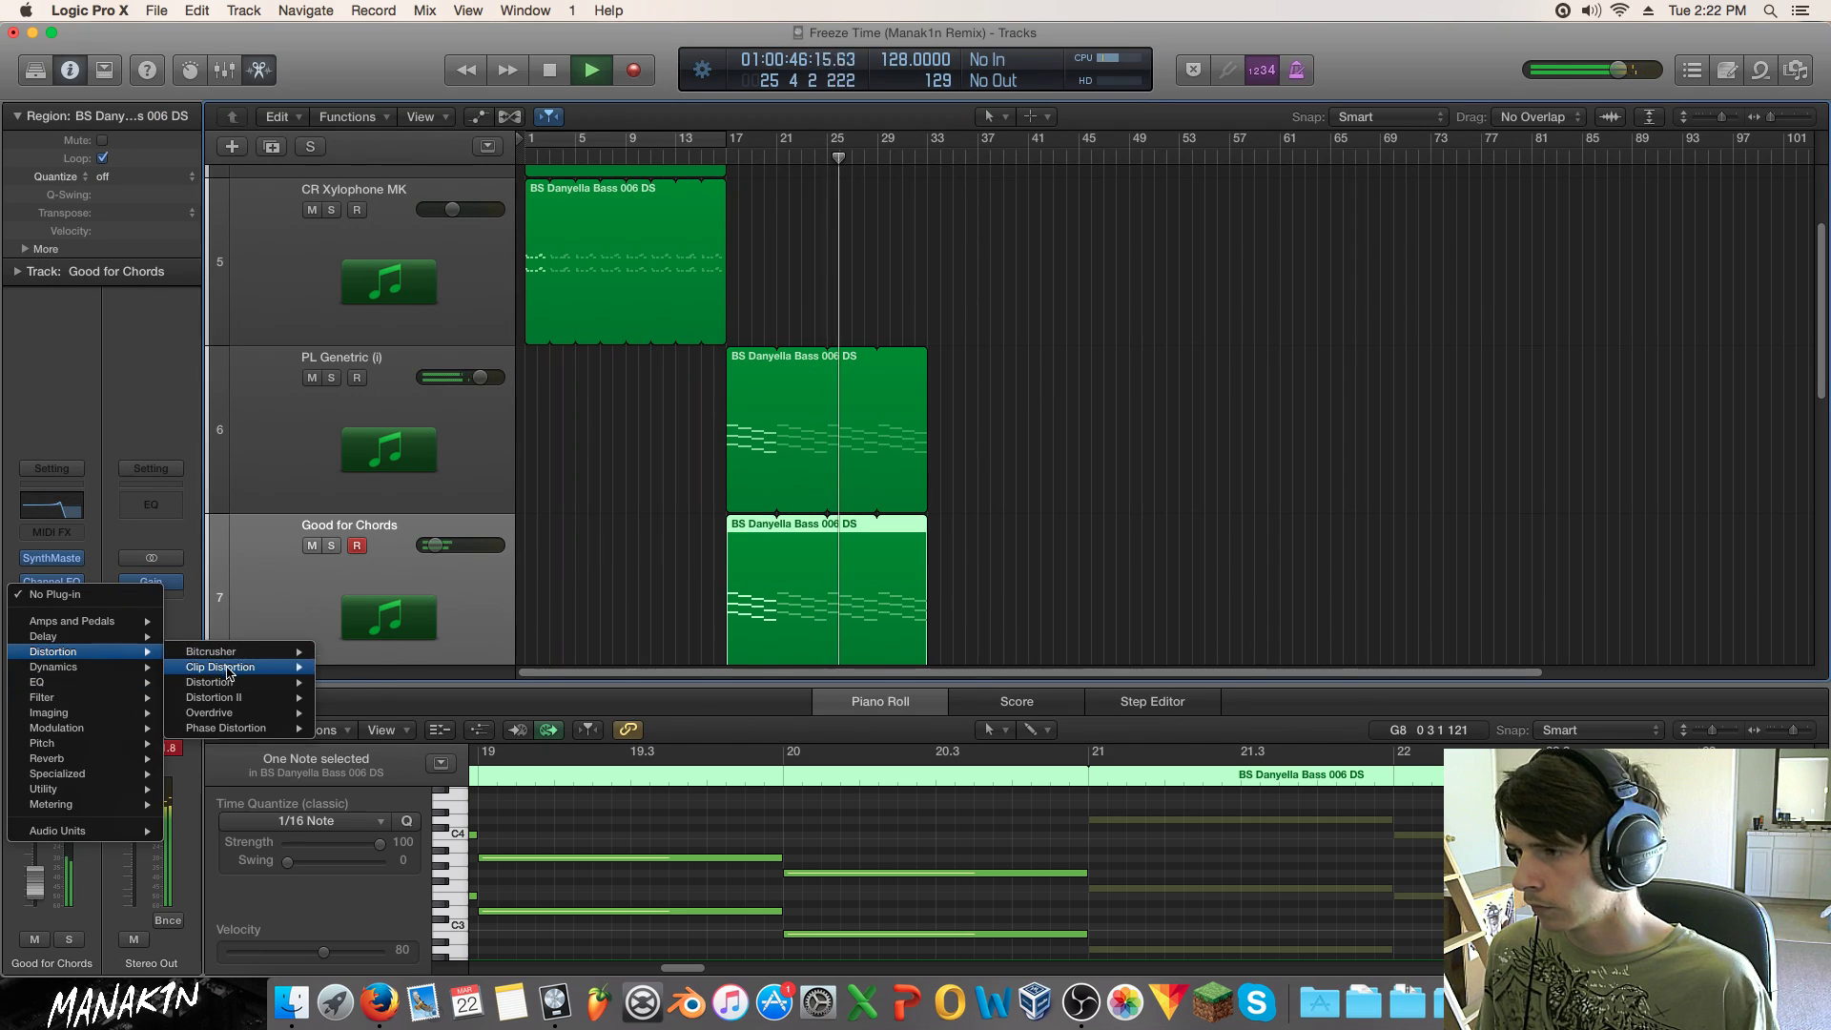
left_click(344, 667)
left_click_drag(627, 109, 1292, 334)
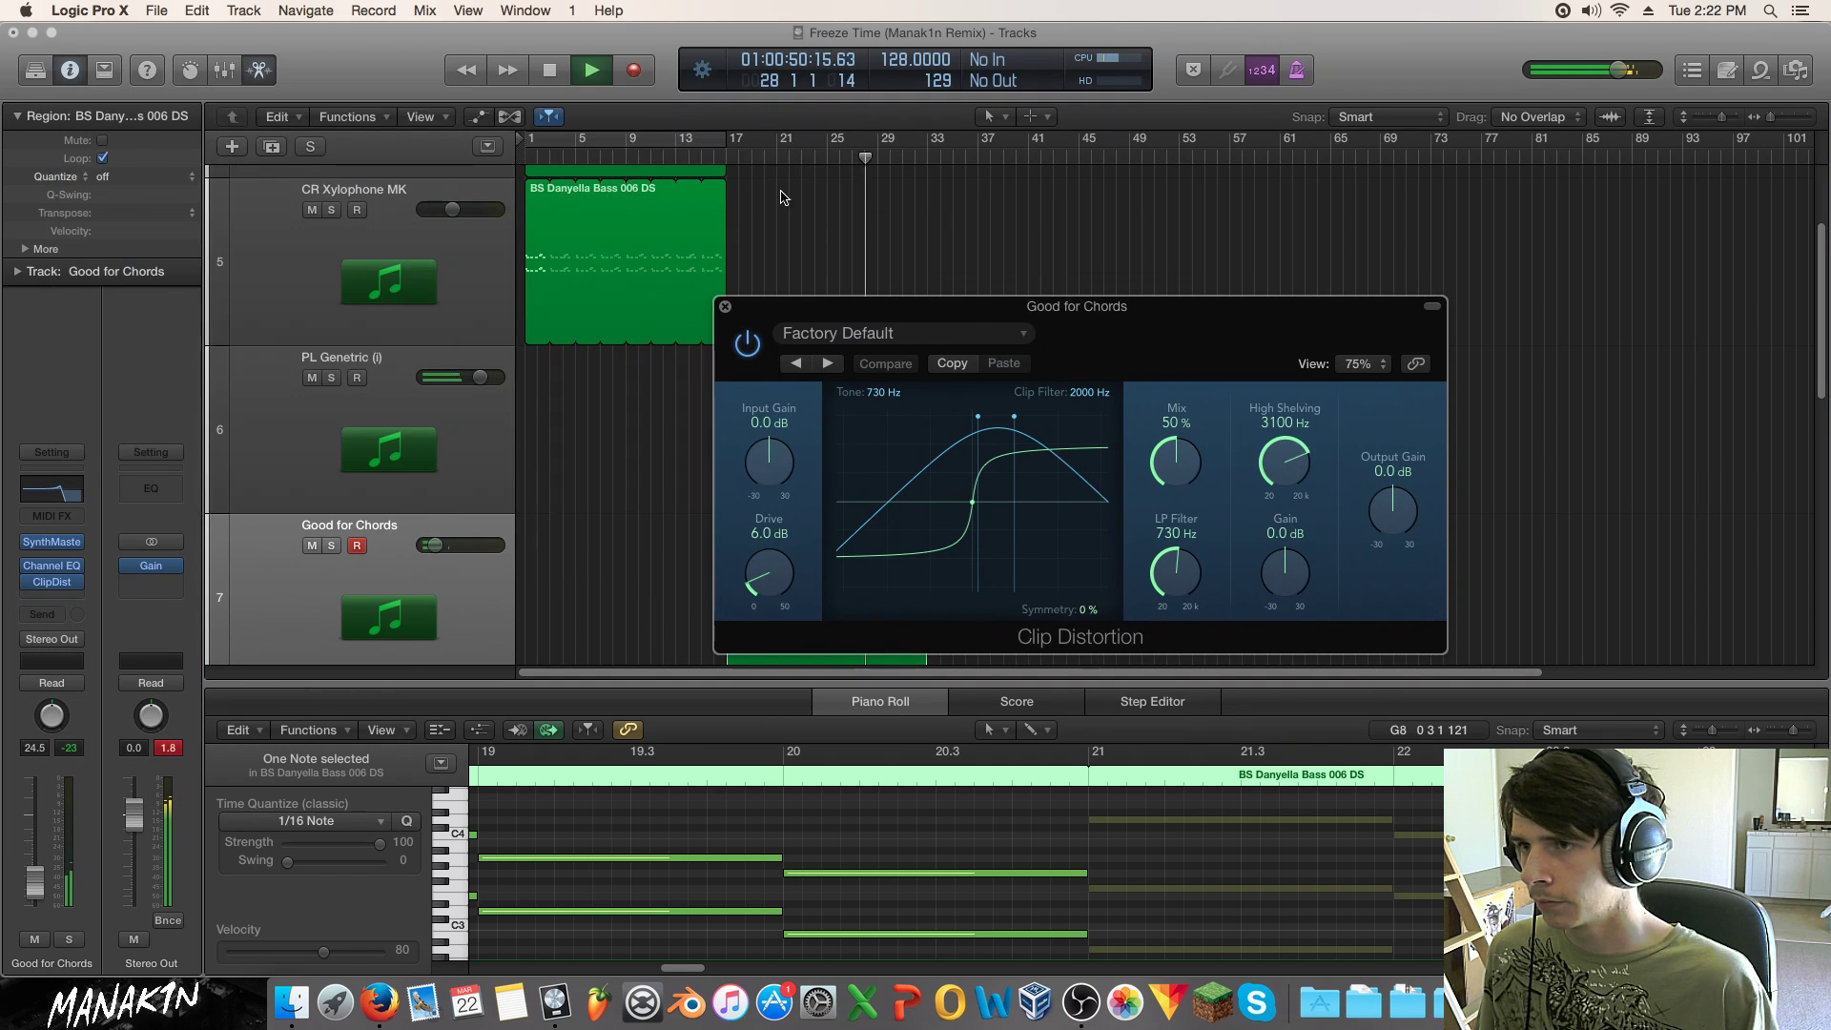
left_click_drag(732, 140, 876, 143)
left_click(68, 939)
left_click(828, 363)
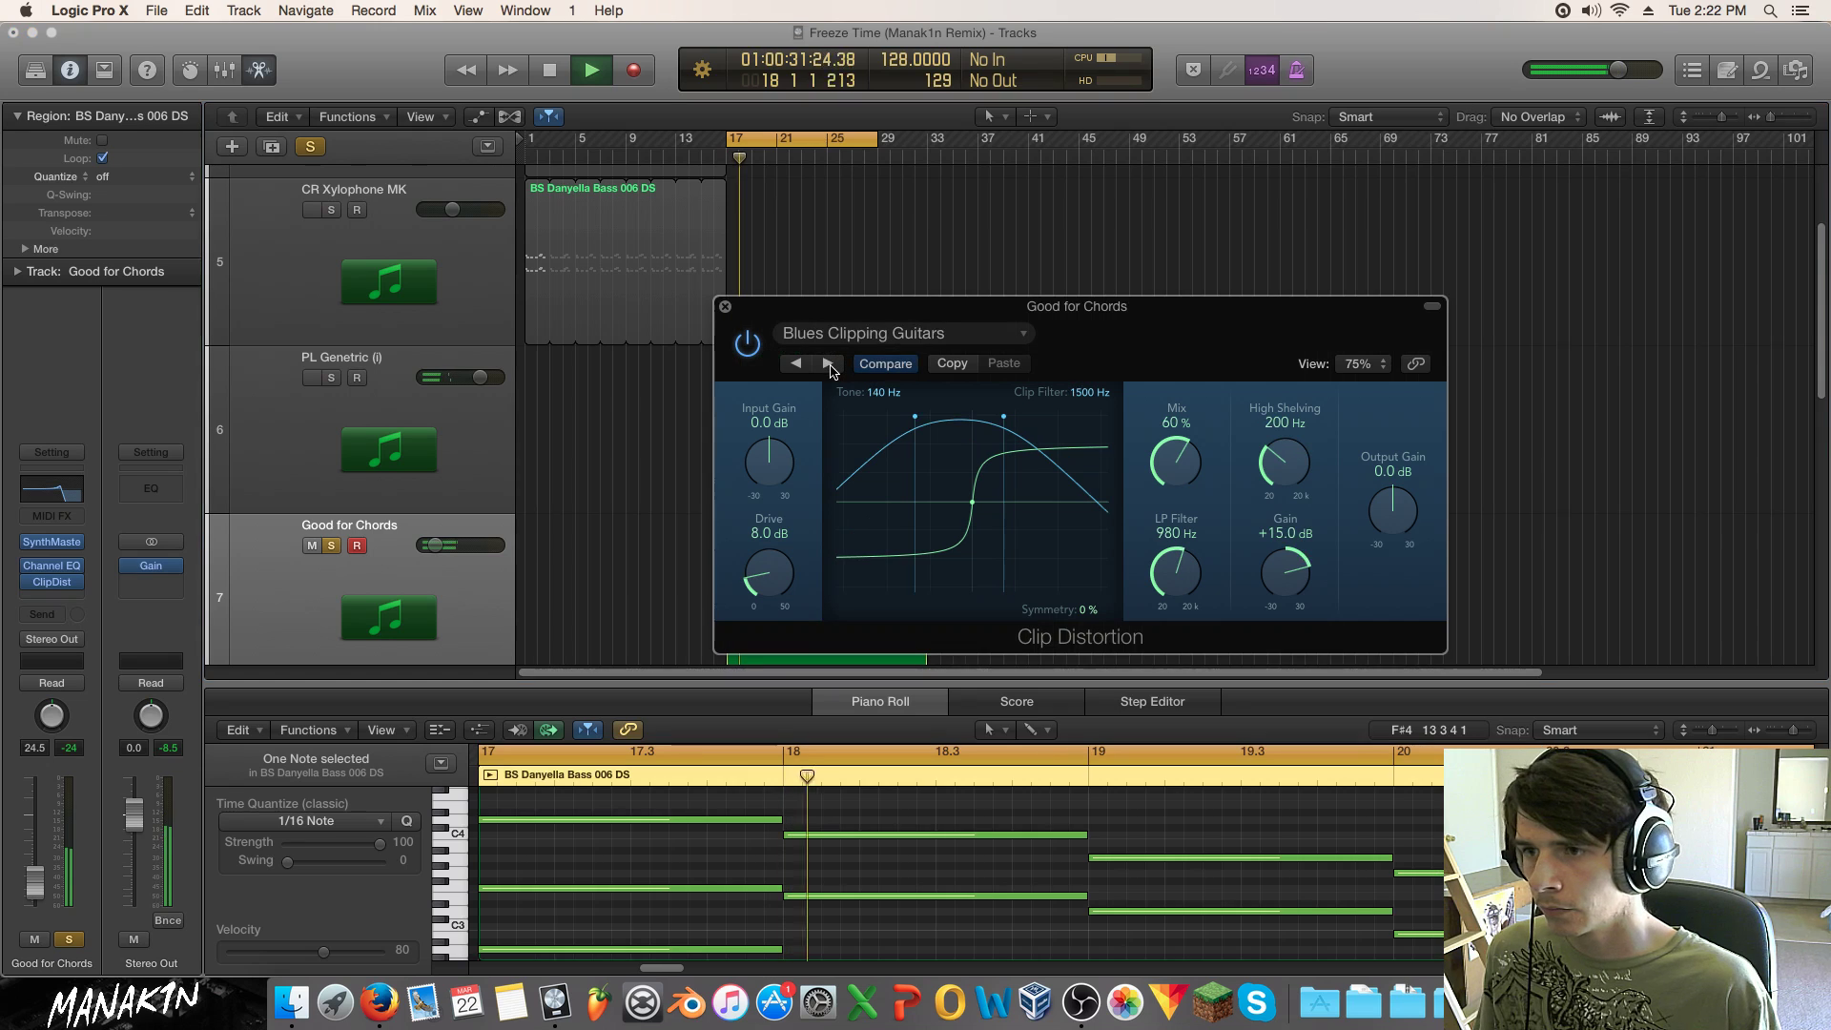
left_click(63, 941)
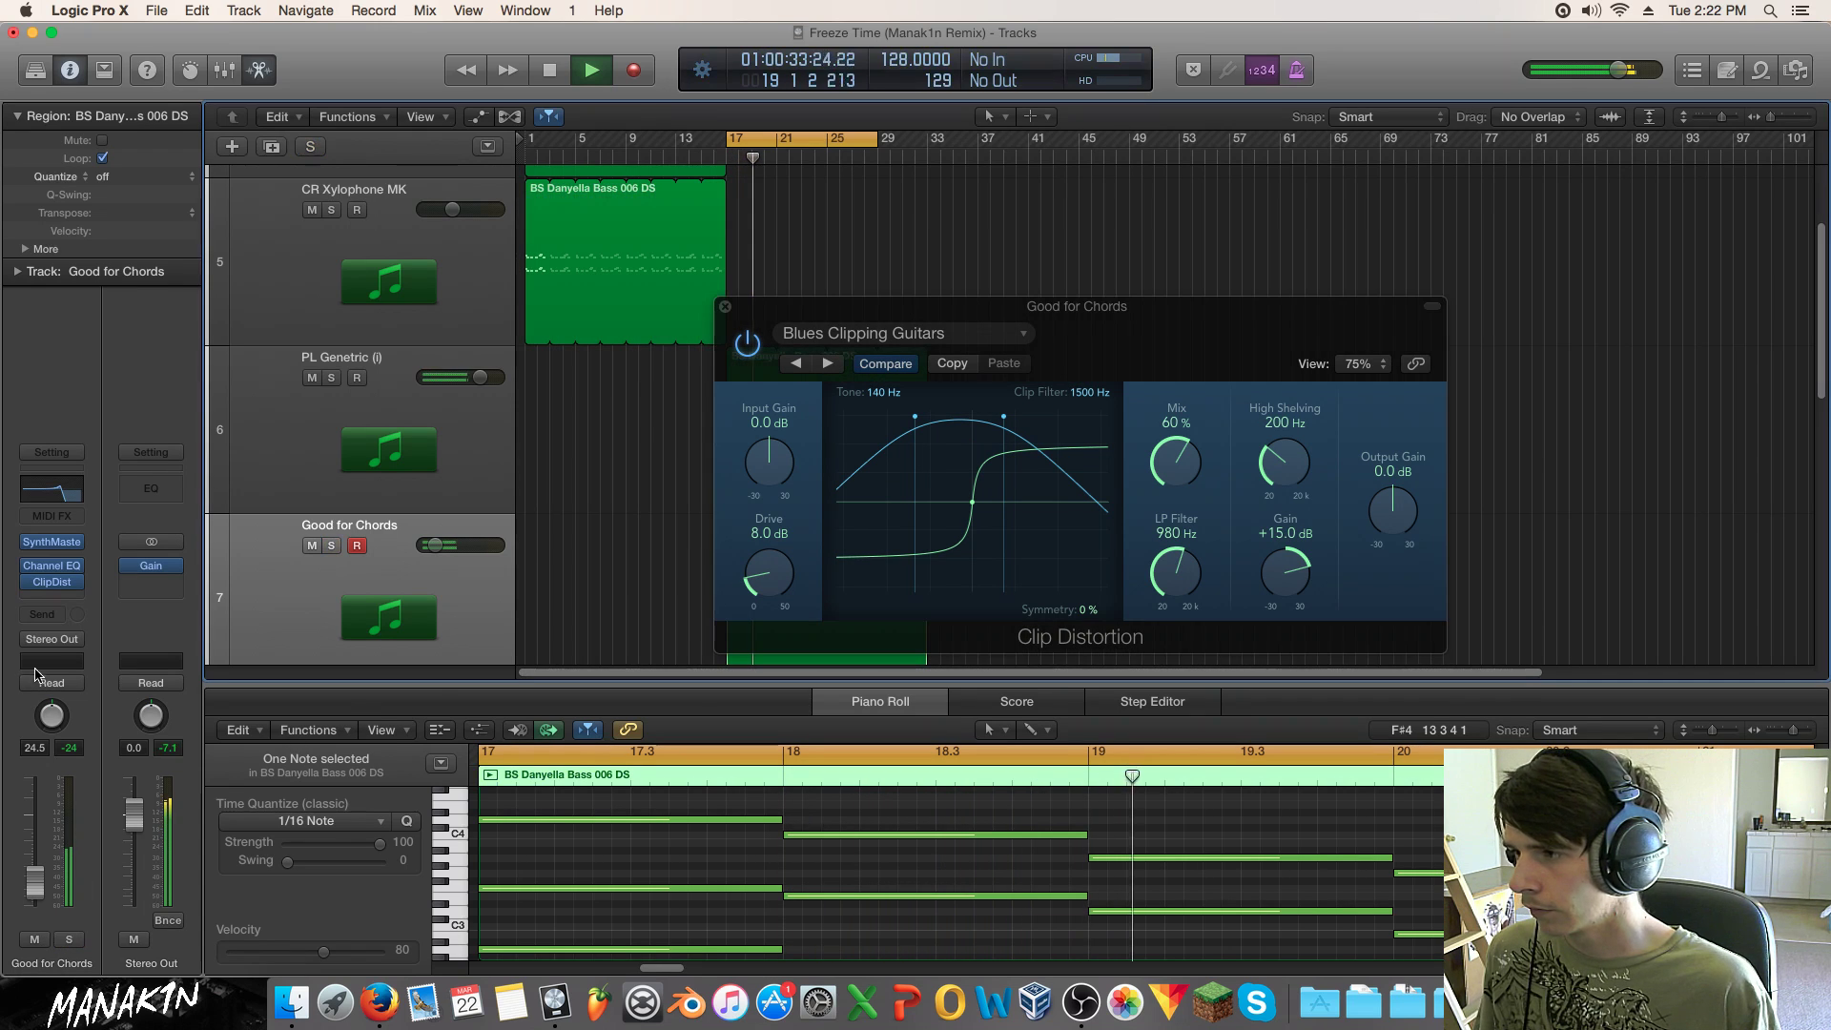
left_click(724, 306)
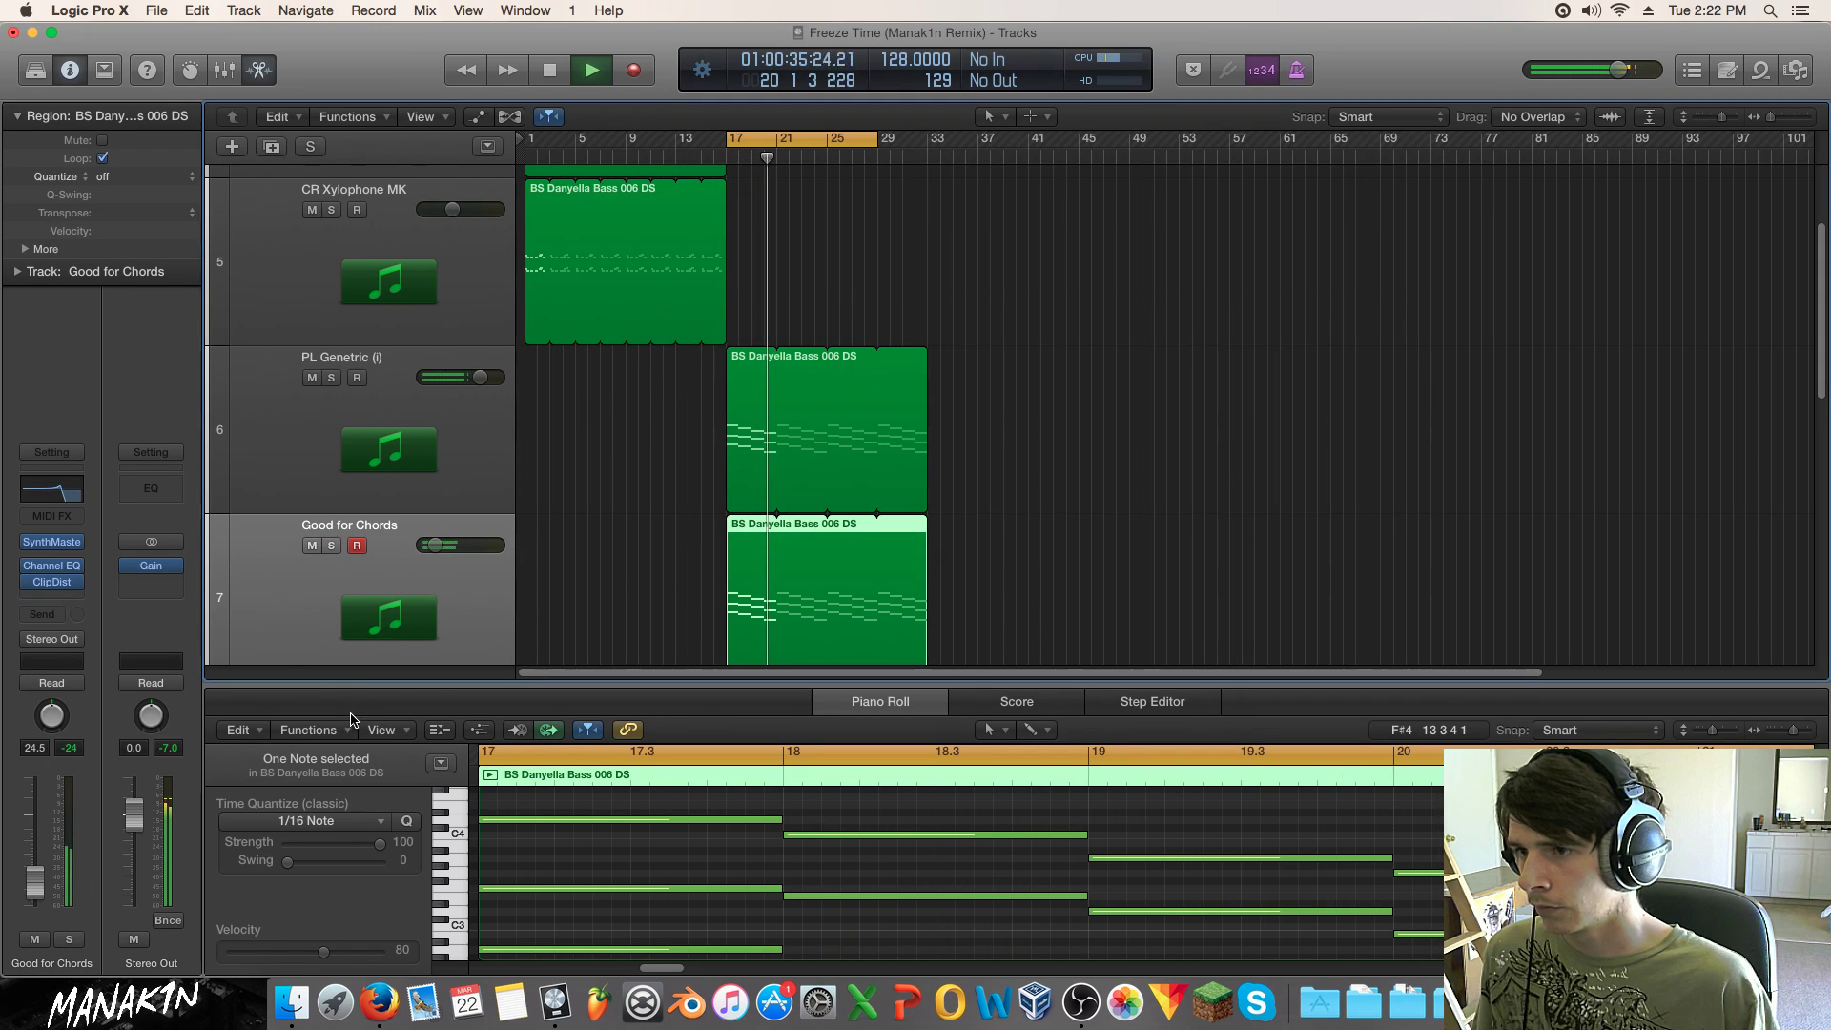
Step: In the Channel EQ, raise the low-pass to 3600 Hz, cut around 390 Hz and lift 2400 Hz
left_click(48, 566)
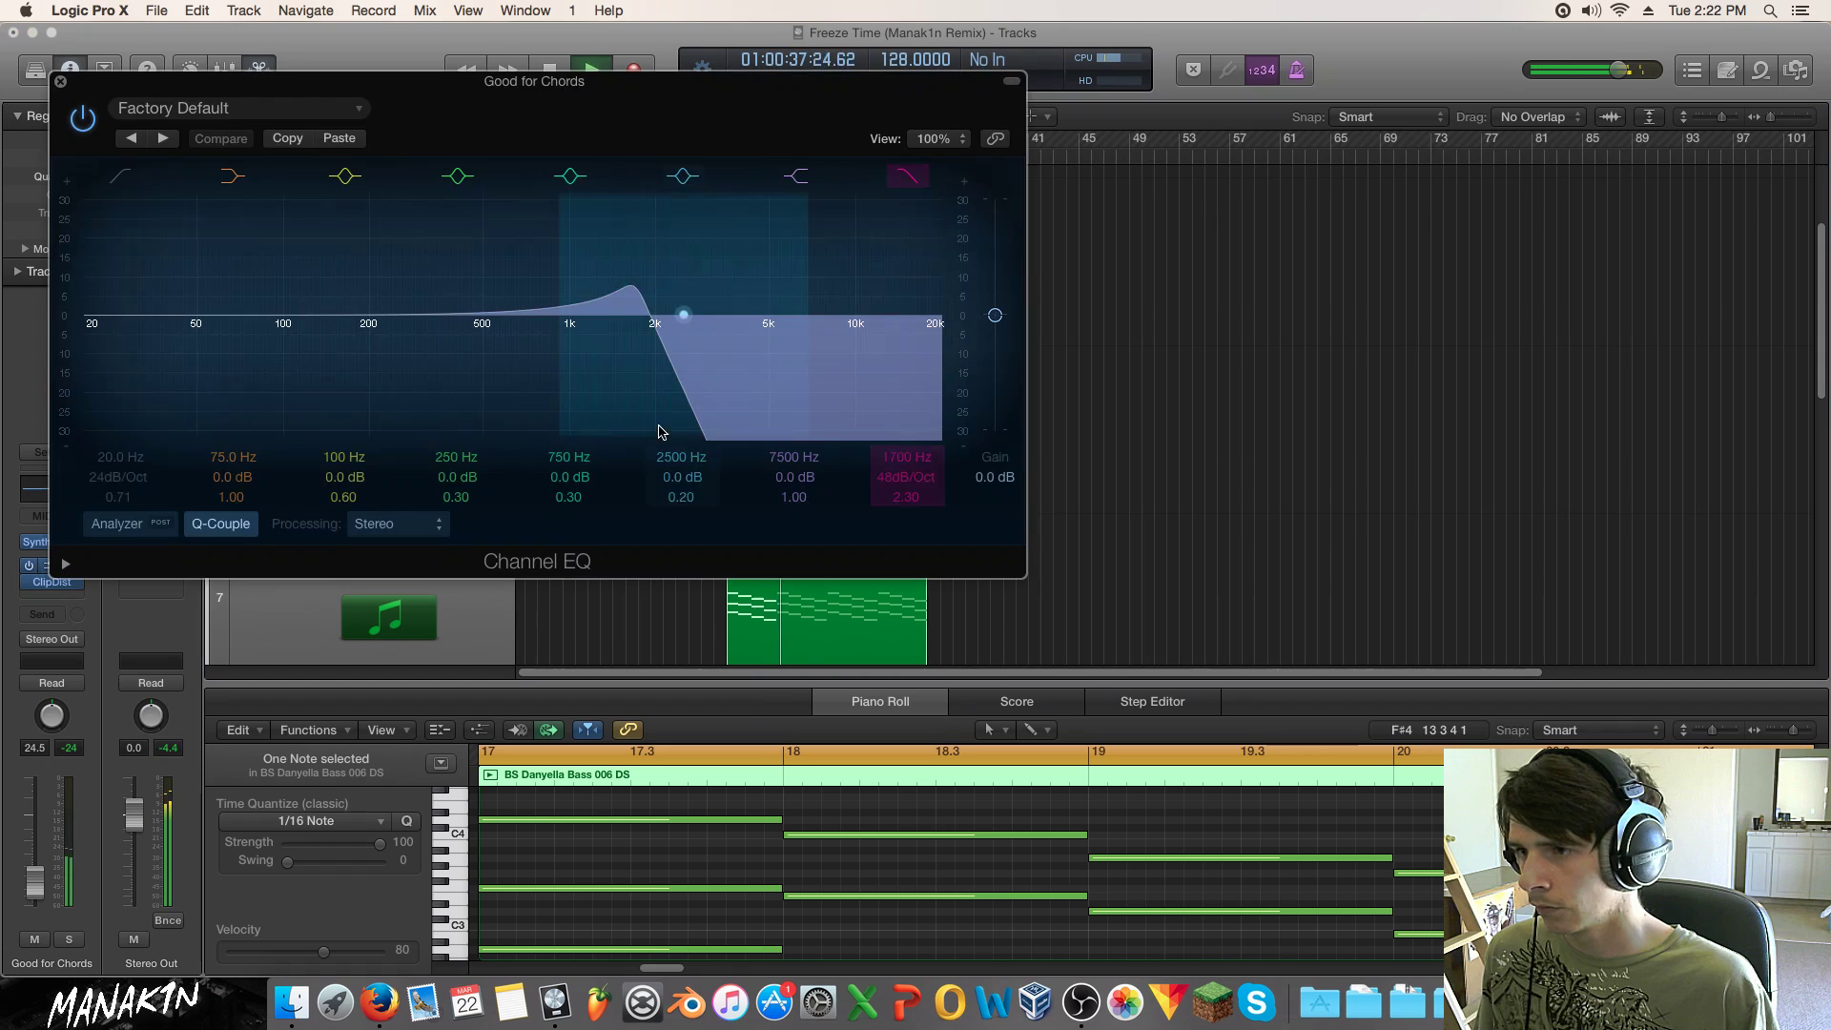
left_click_drag(637, 278, 942, 291)
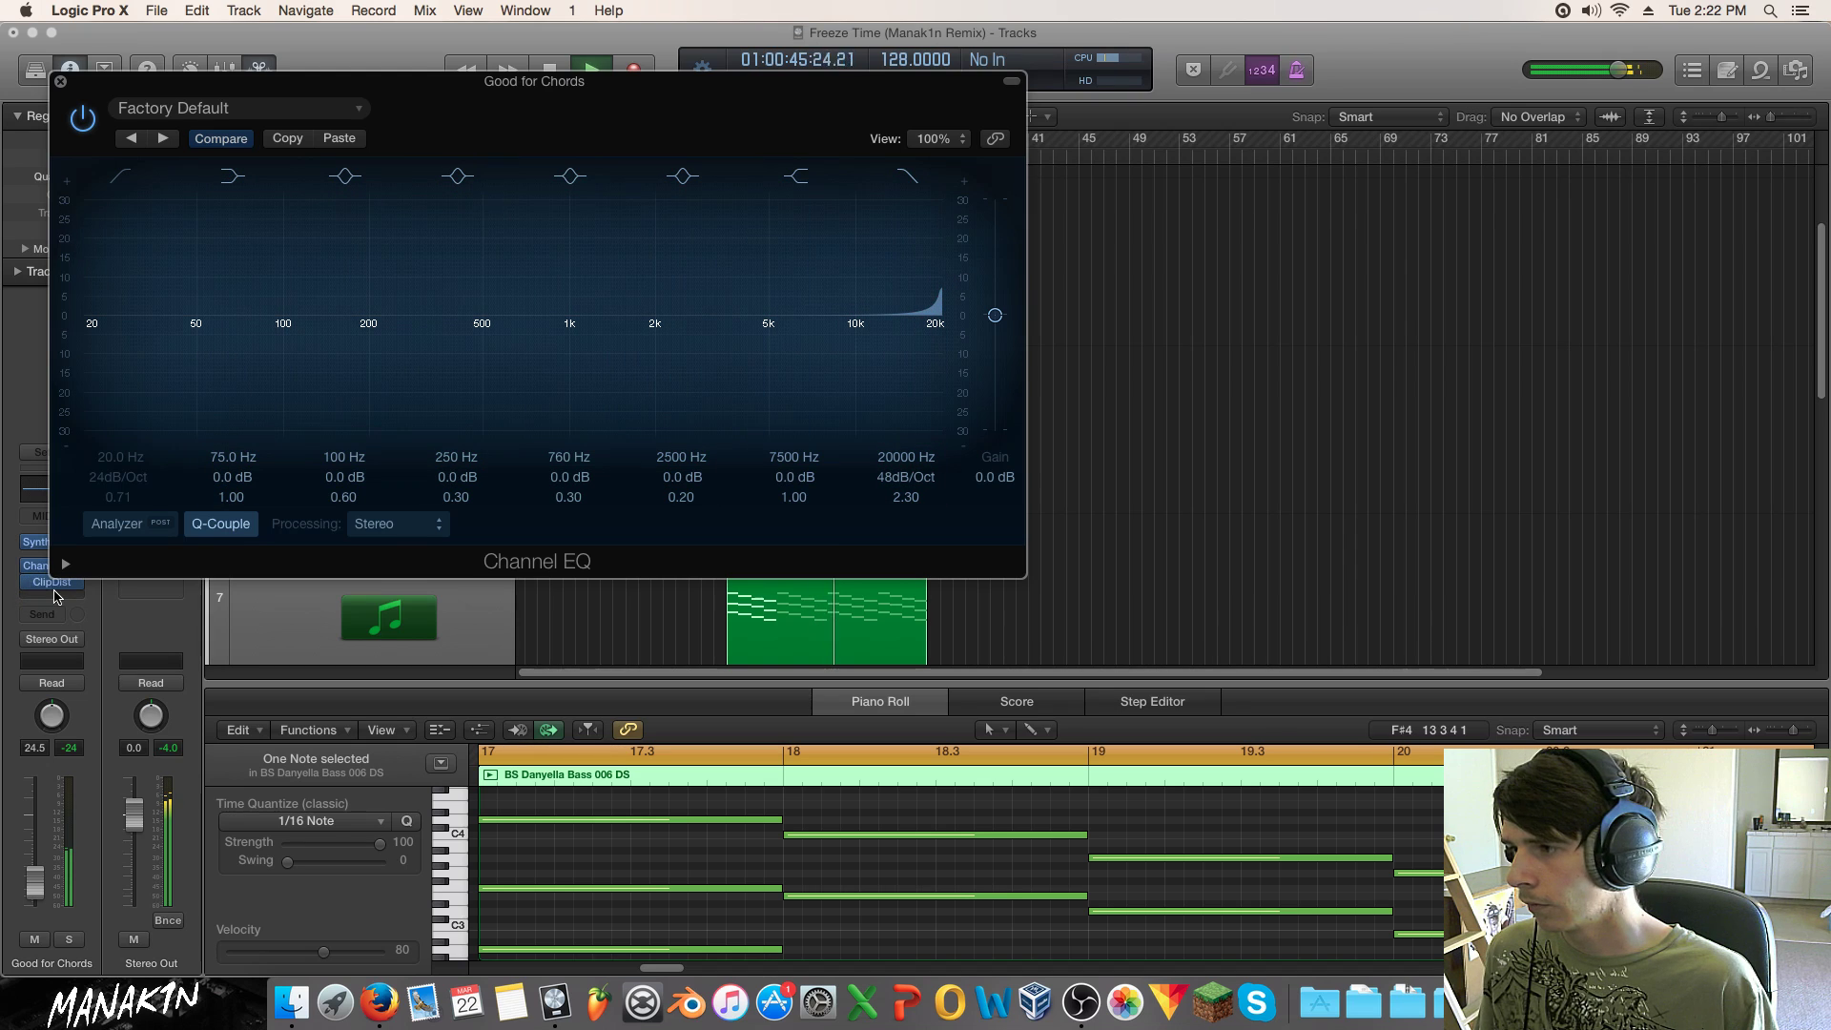
left_click(58, 585)
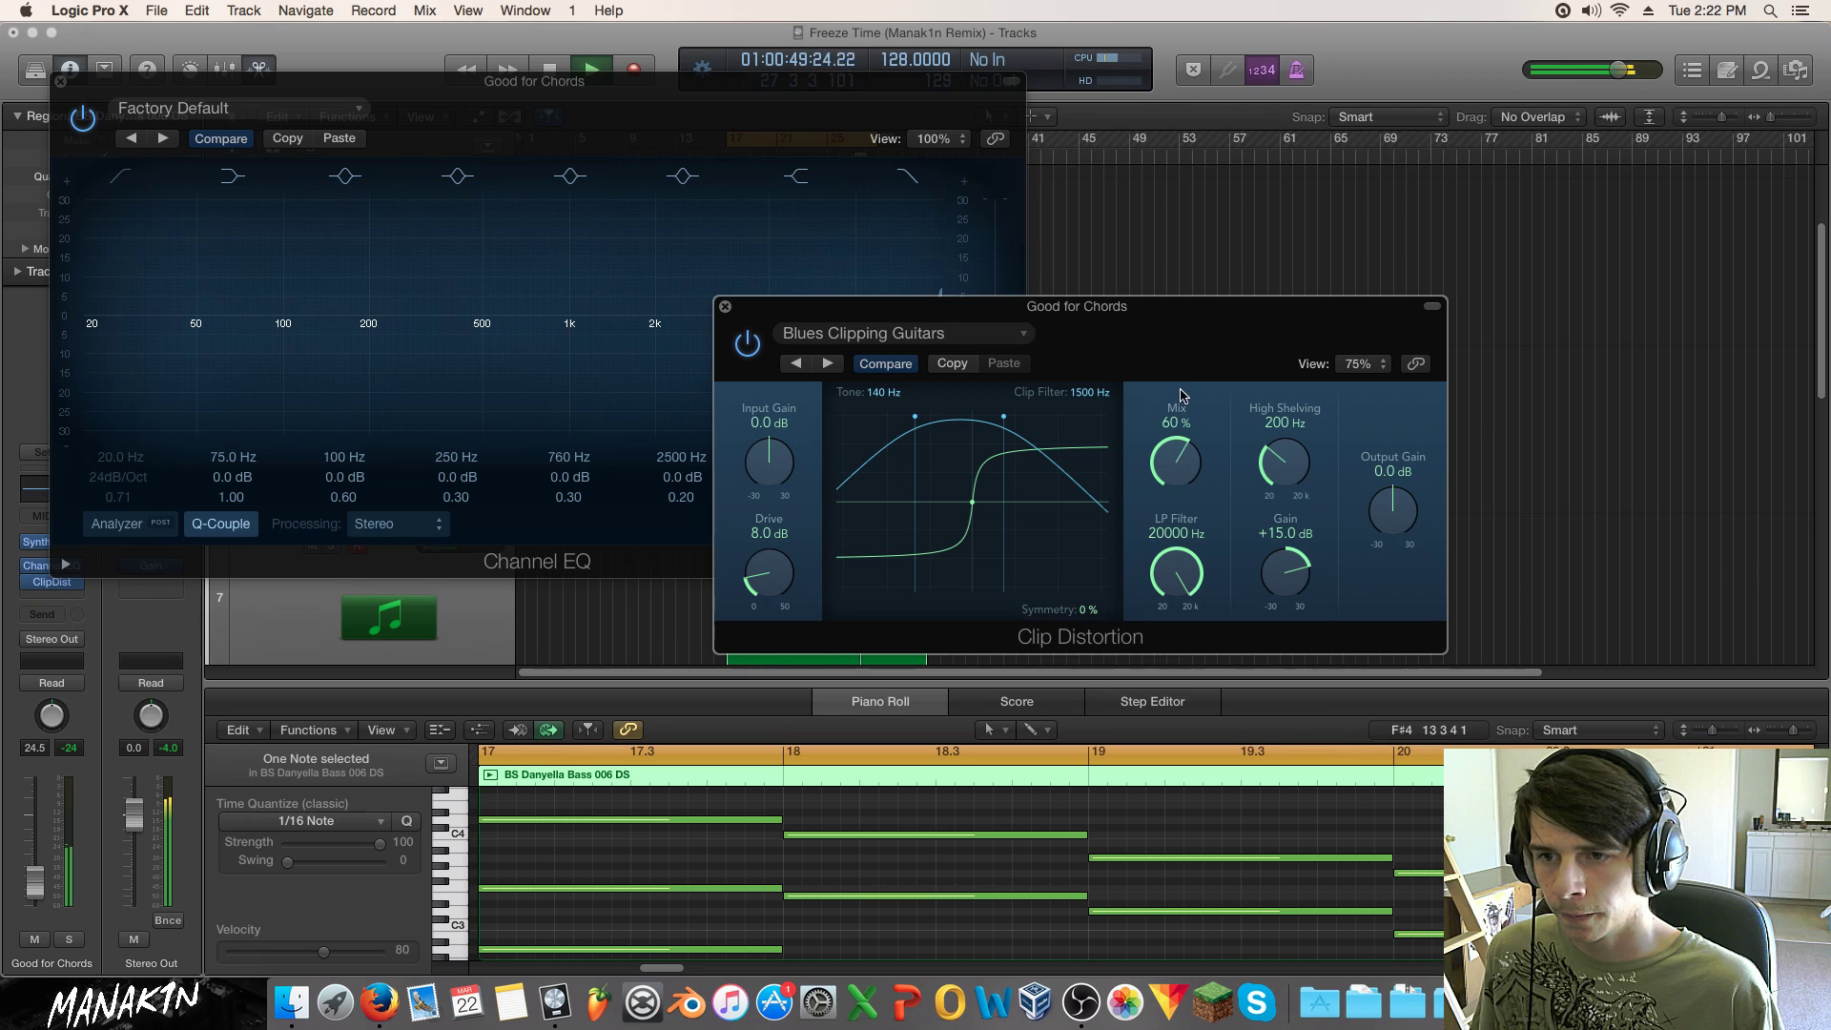
left_click_drag(94, 88, 278, 79)
left_click_drag(632, 333, 672, 359)
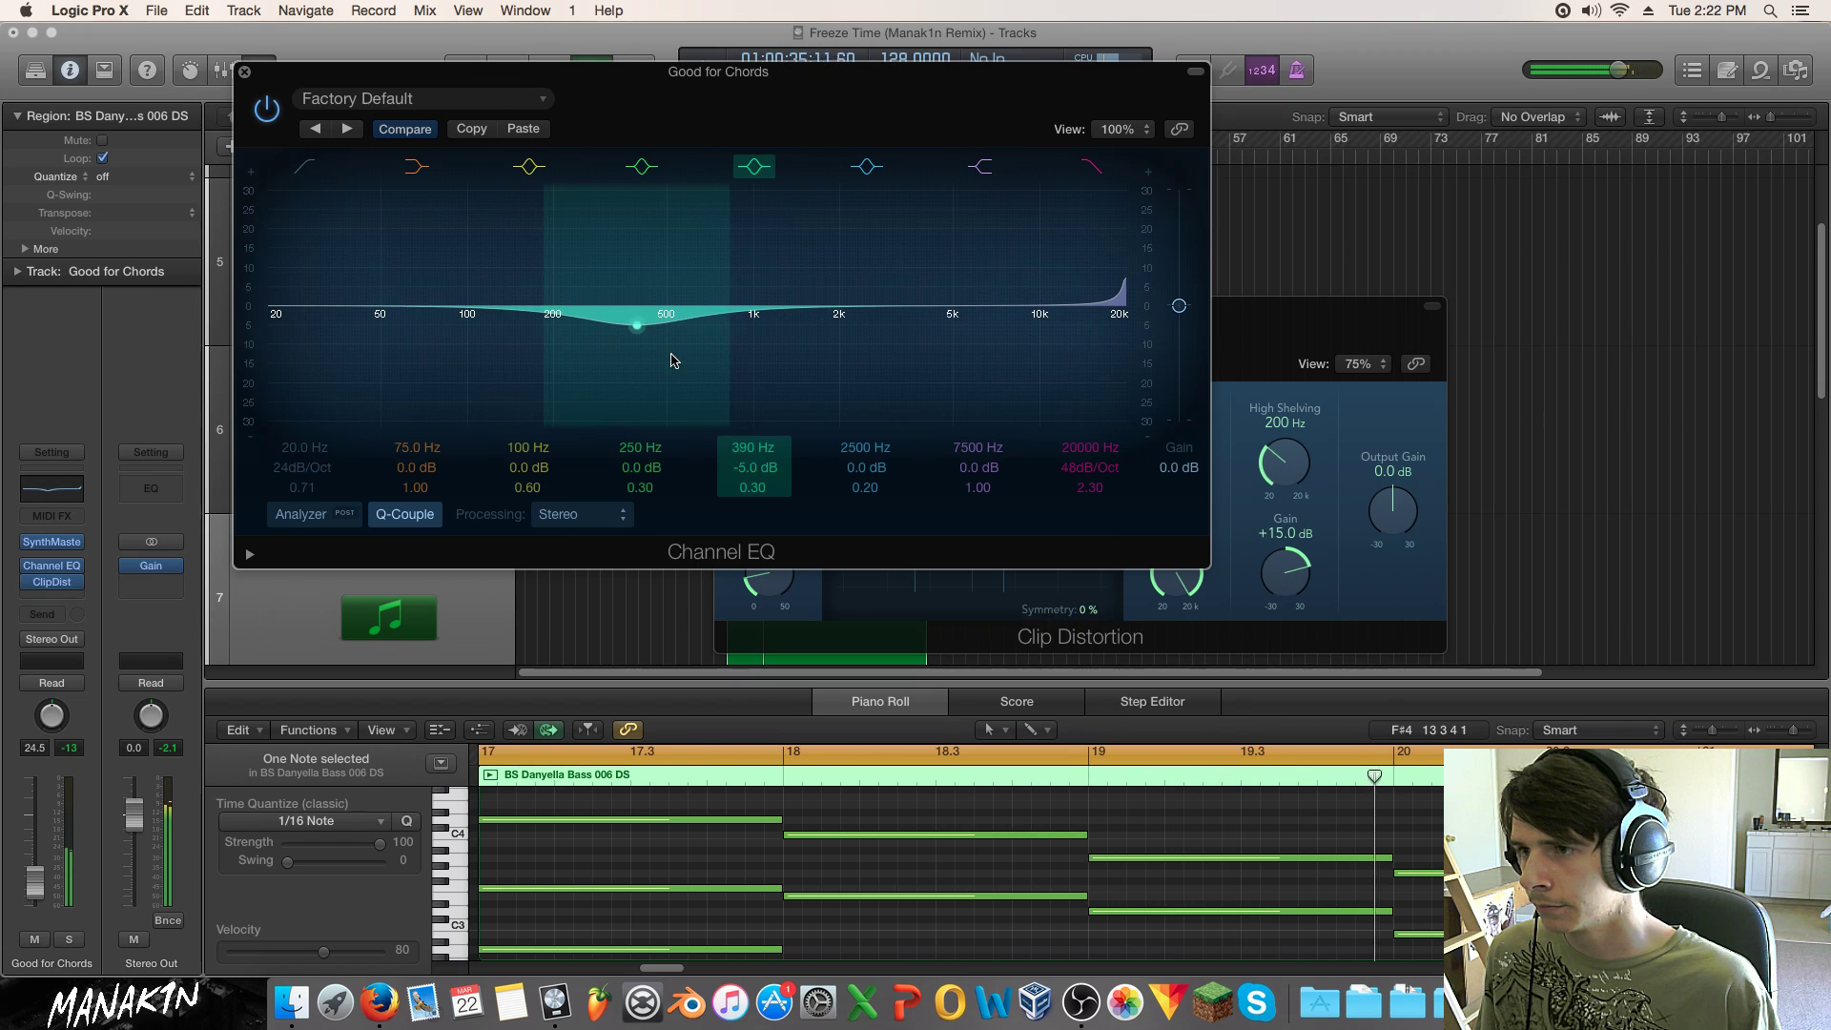
left_click_drag(874, 352, 870, 343)
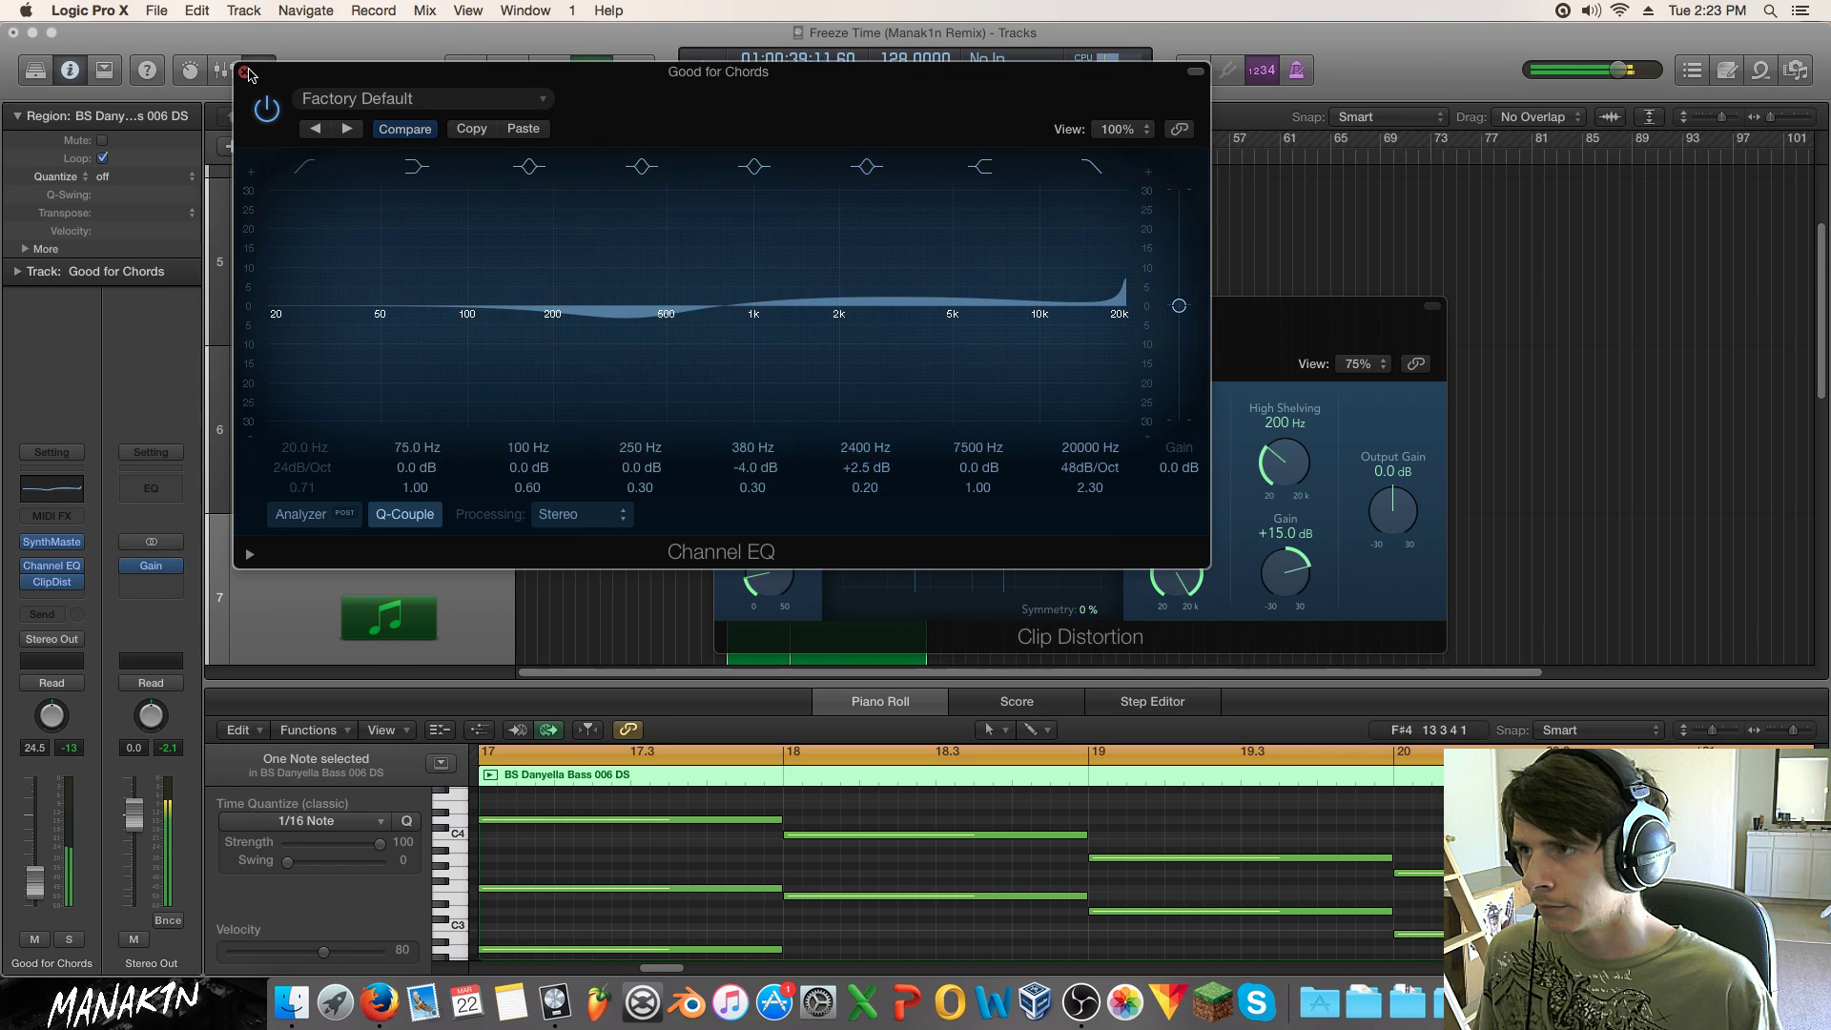
left_click(244, 72)
Step: Tweak Clip Distortion: lower the mix, set the clip filter to 20000 Hz, tone 390 Hz, and symmetry -16%
left_click(52, 566)
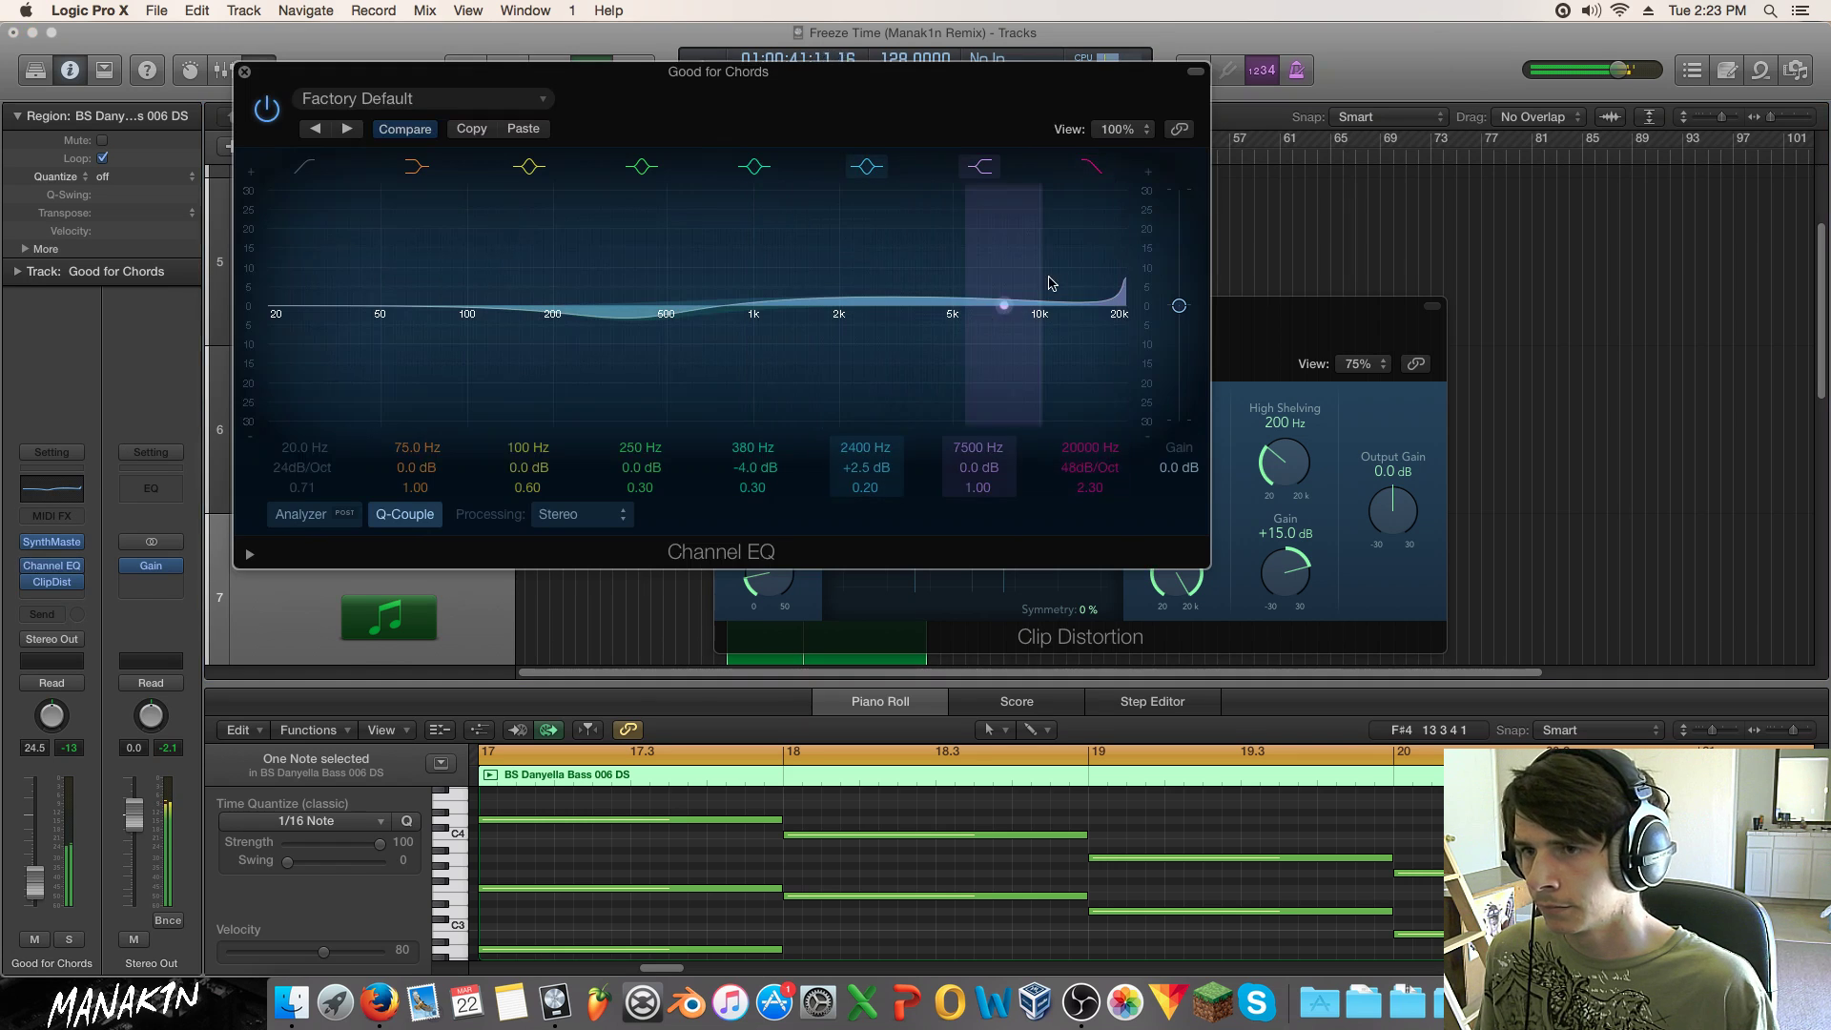
left_click(1321, 343)
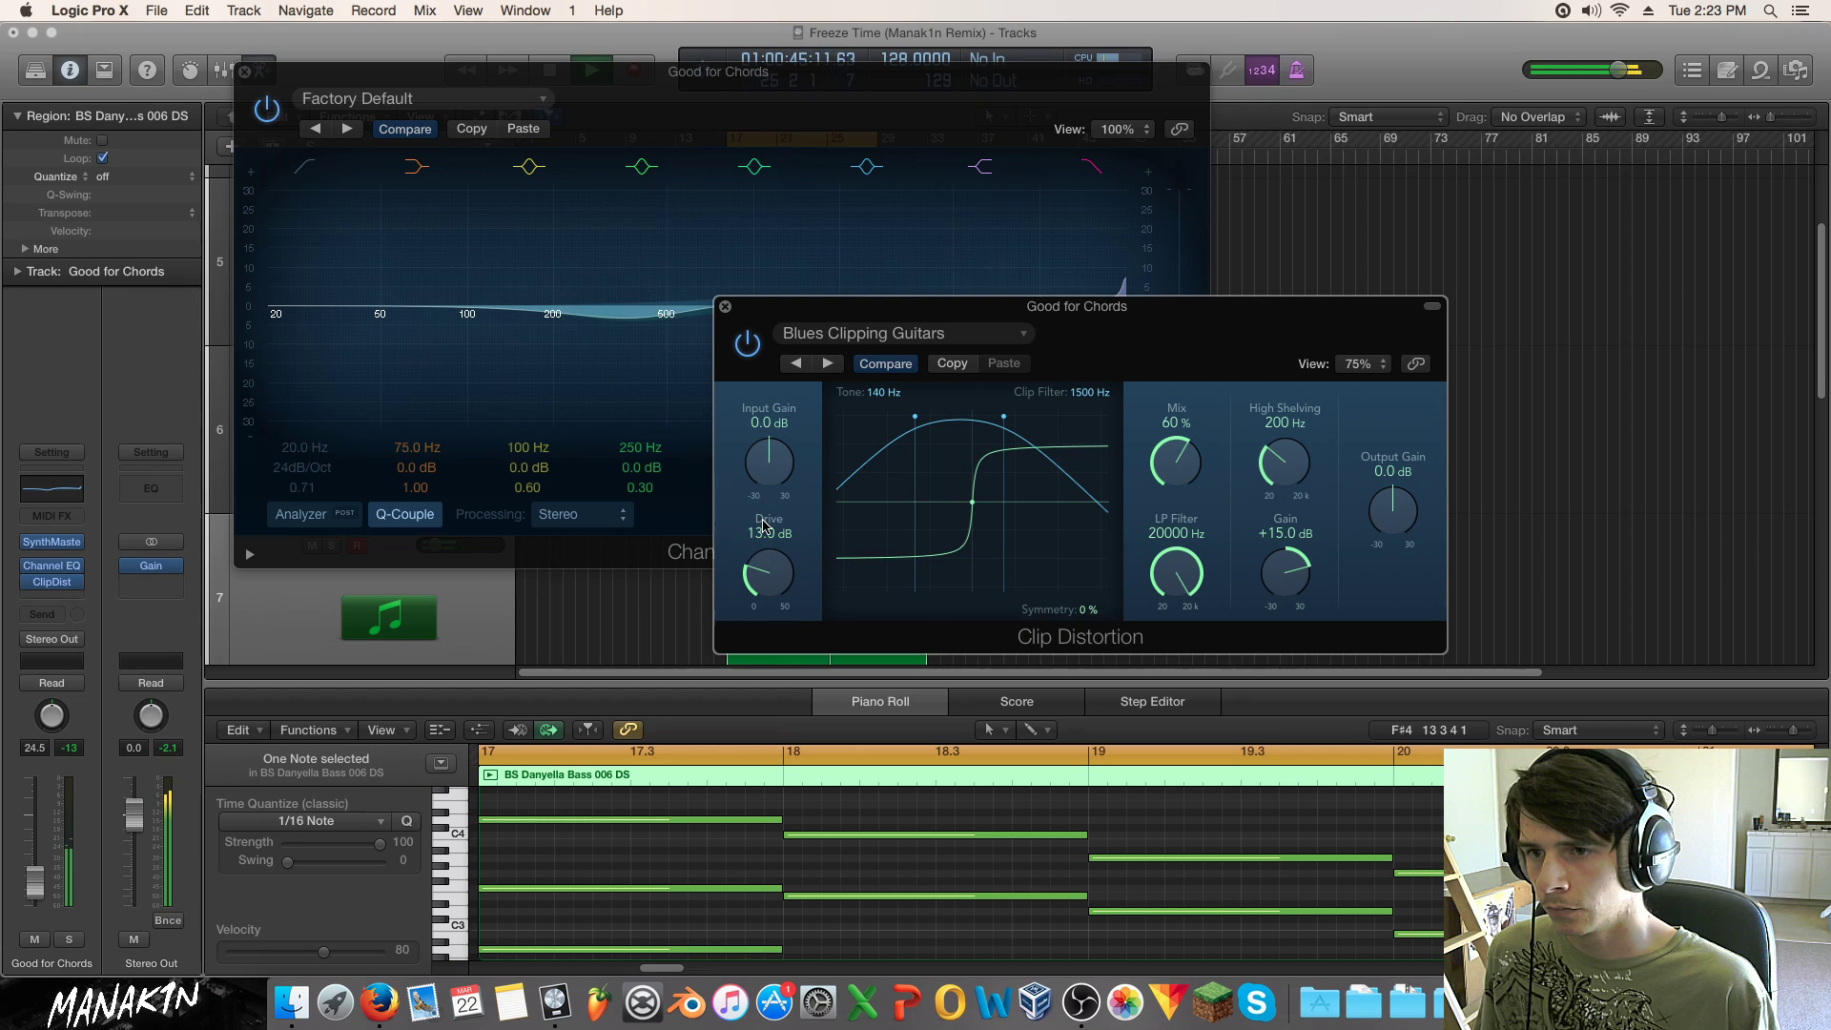
left_click(68, 939)
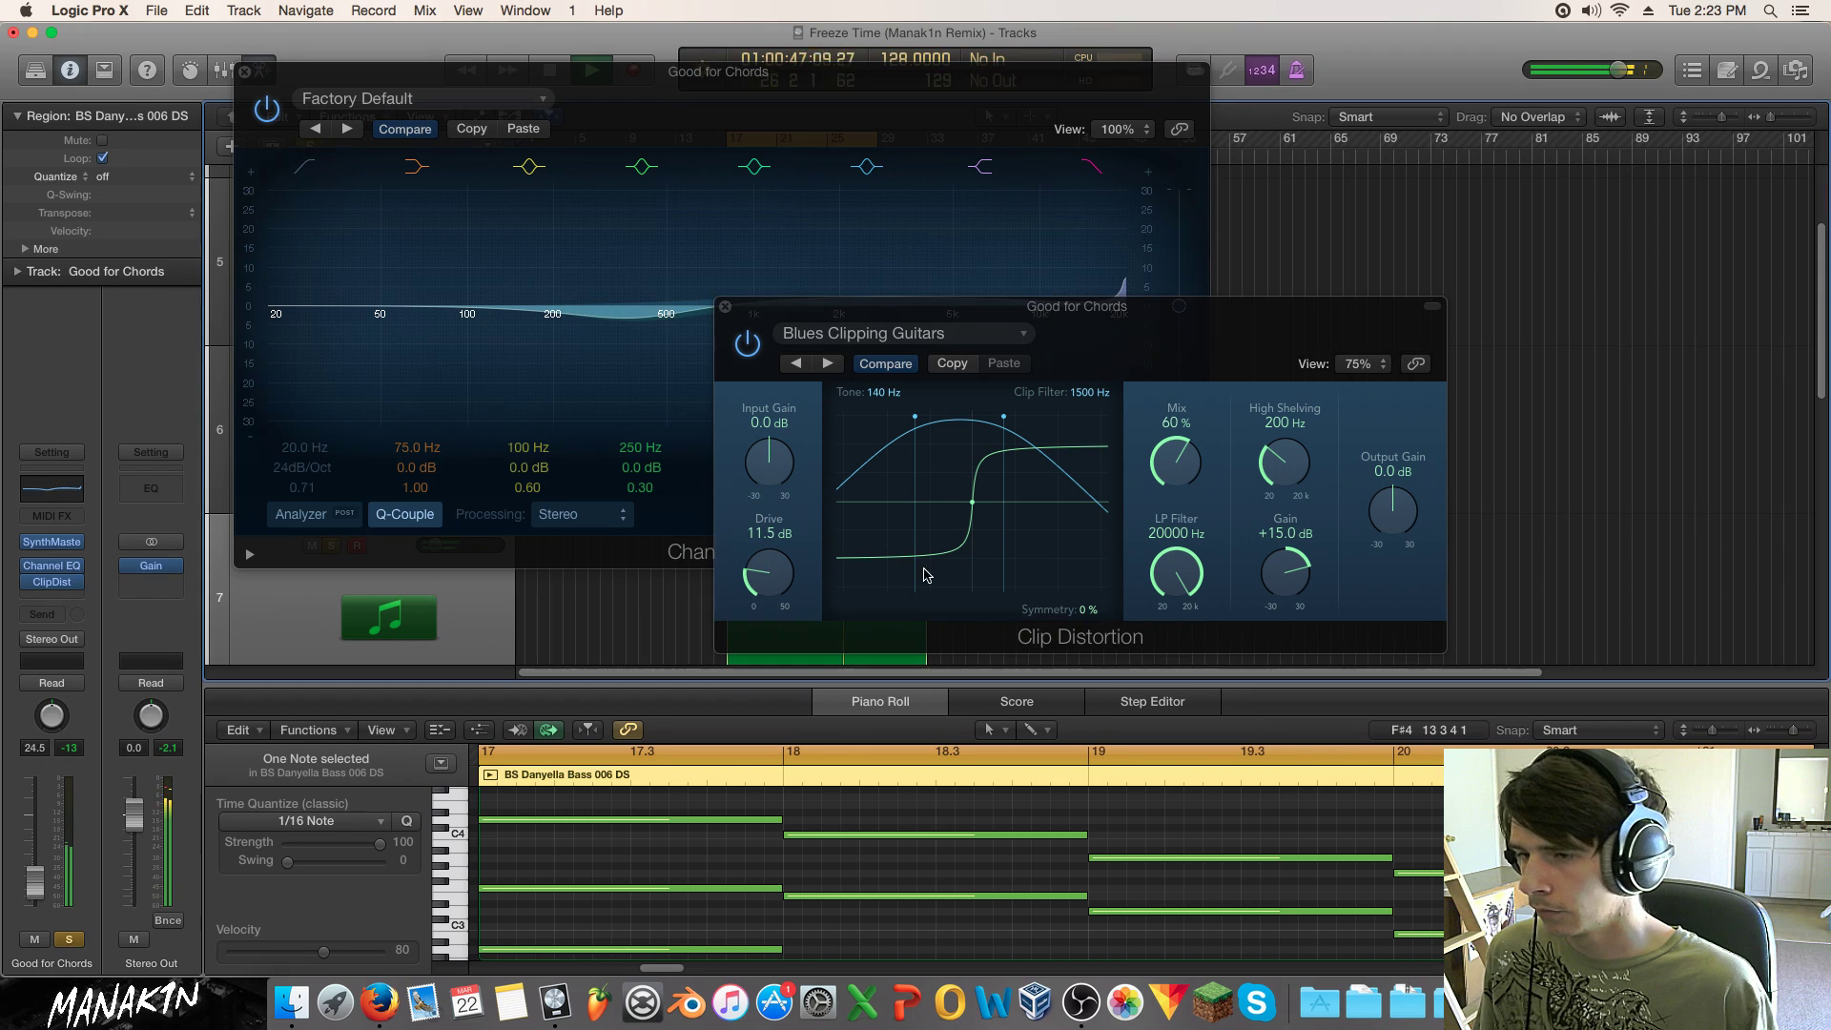
left_click_drag(1179, 444, 1178, 474)
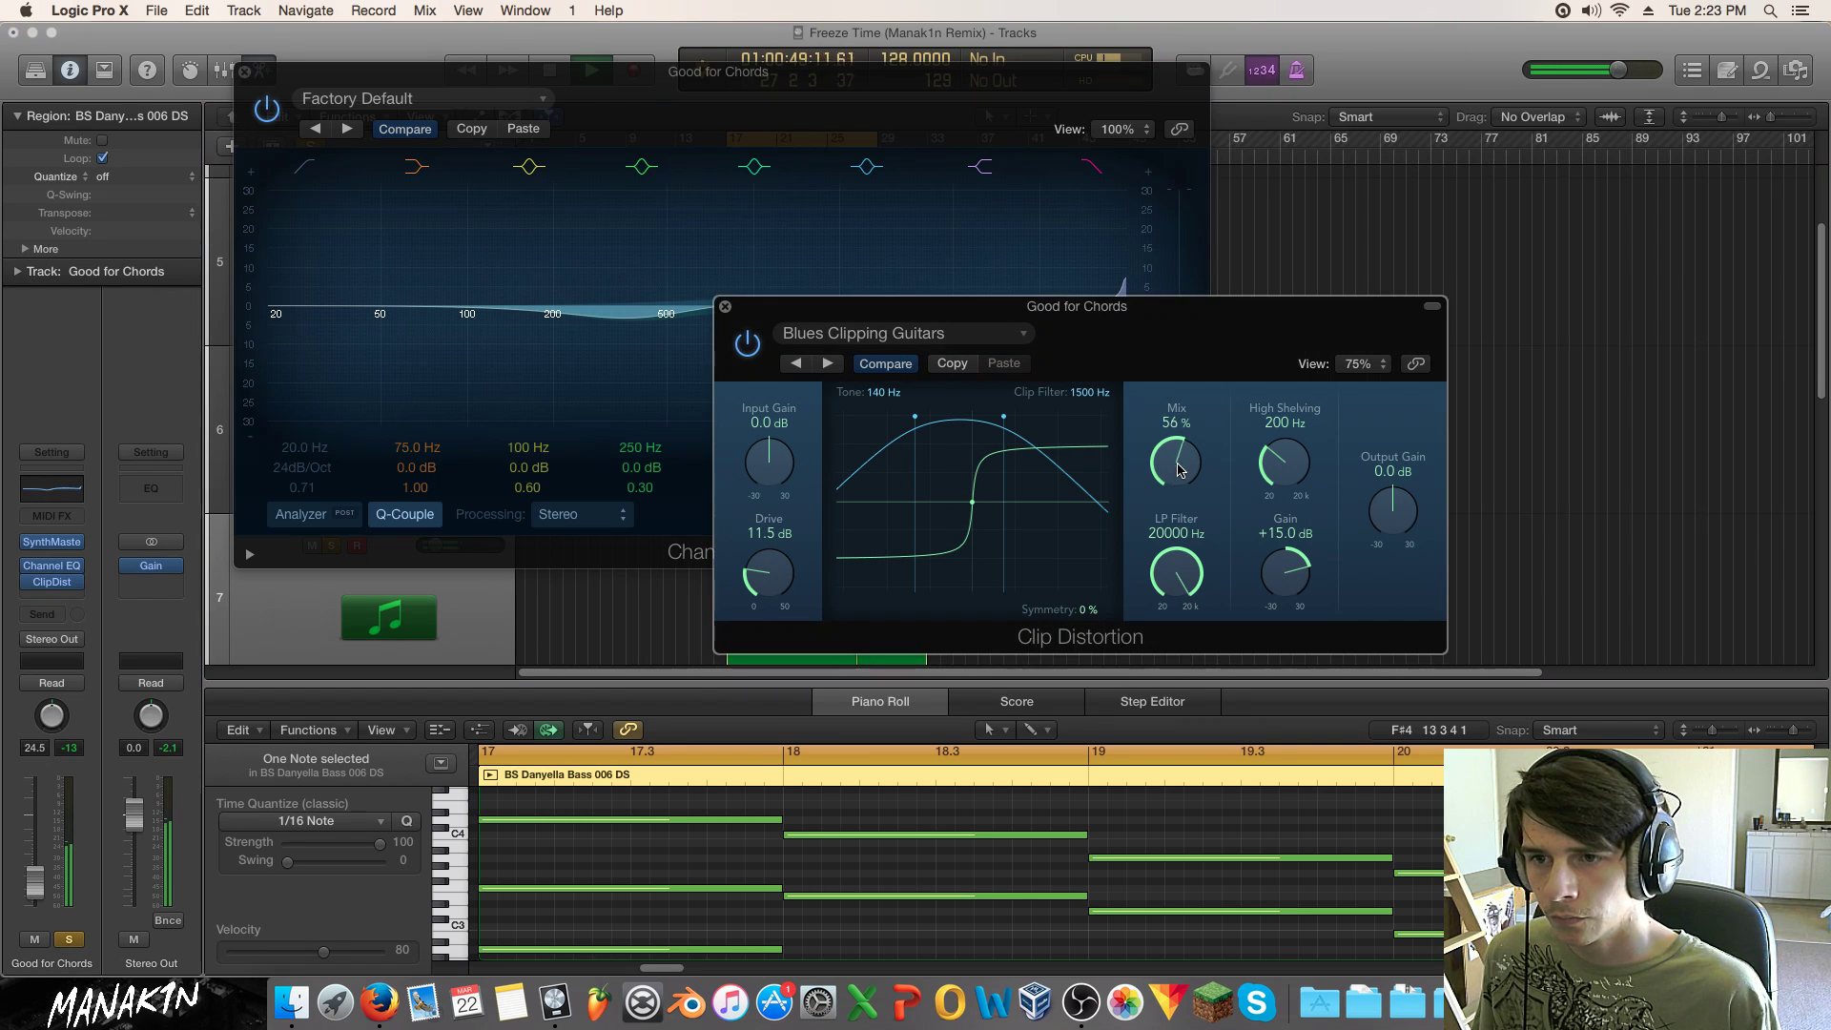
left_click_drag(983, 427, 1153, 427)
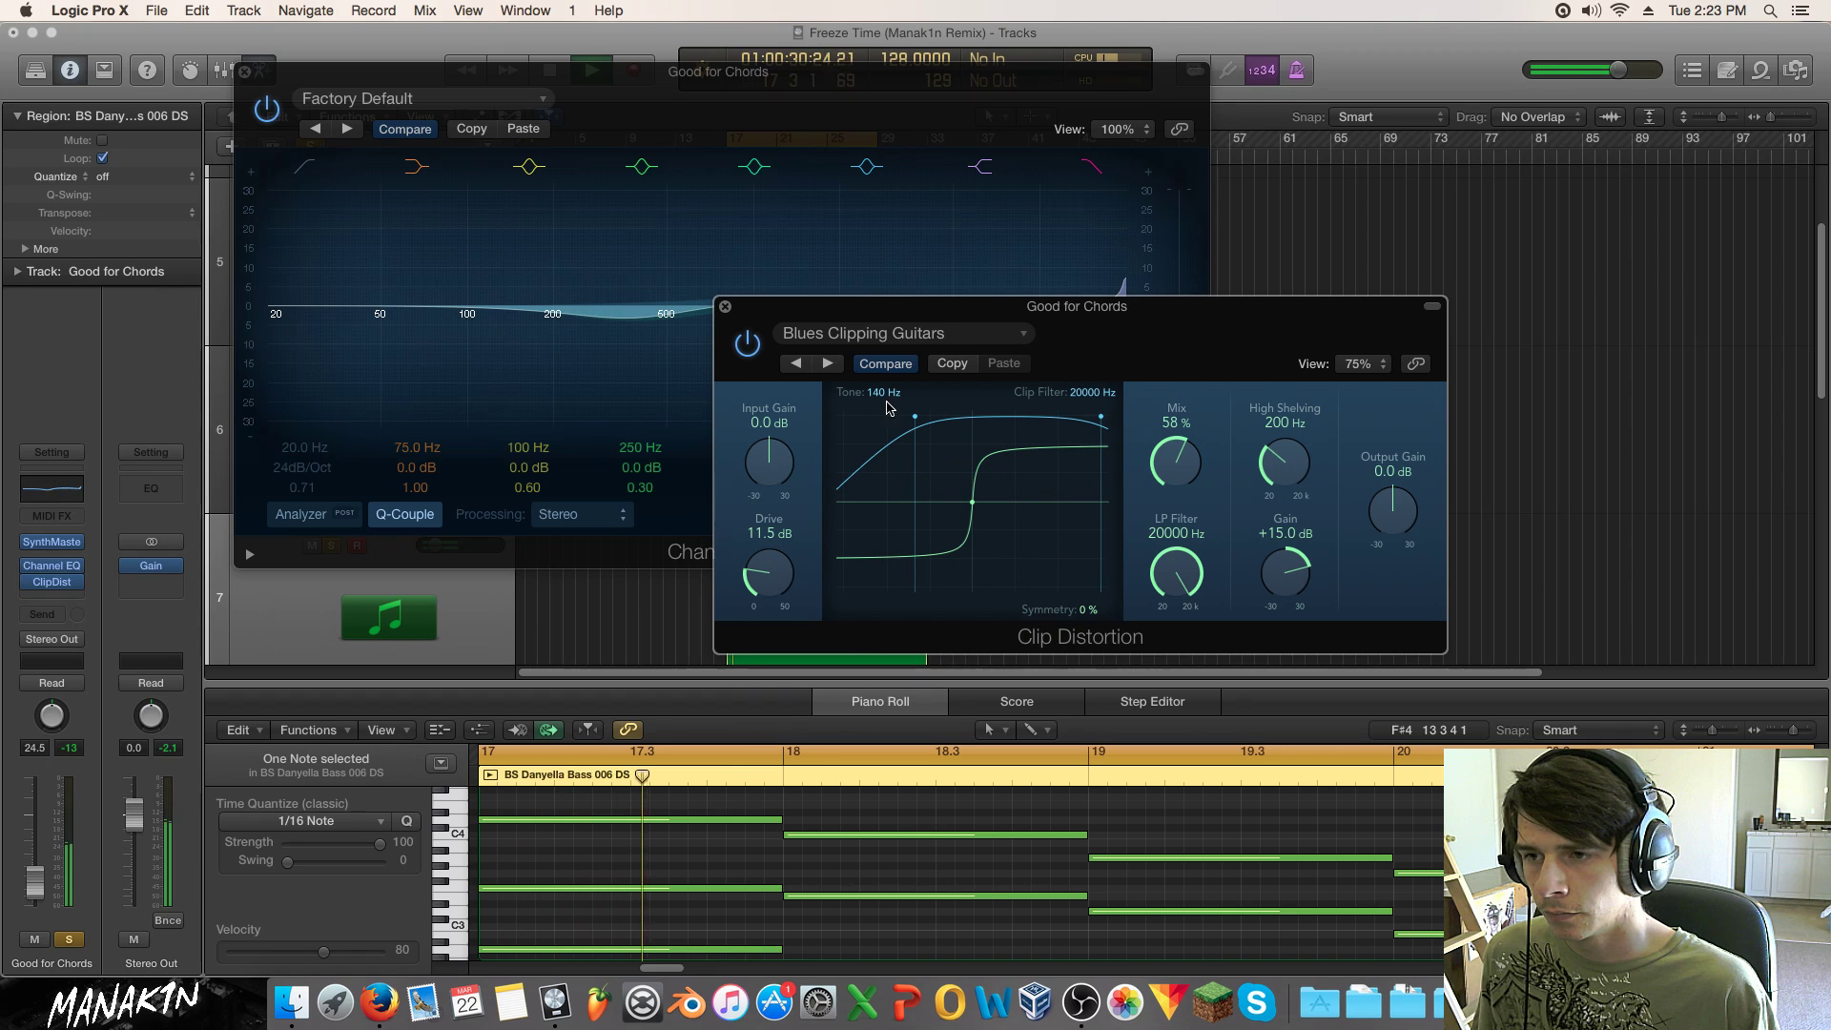
left_click_drag(916, 423, 956, 425)
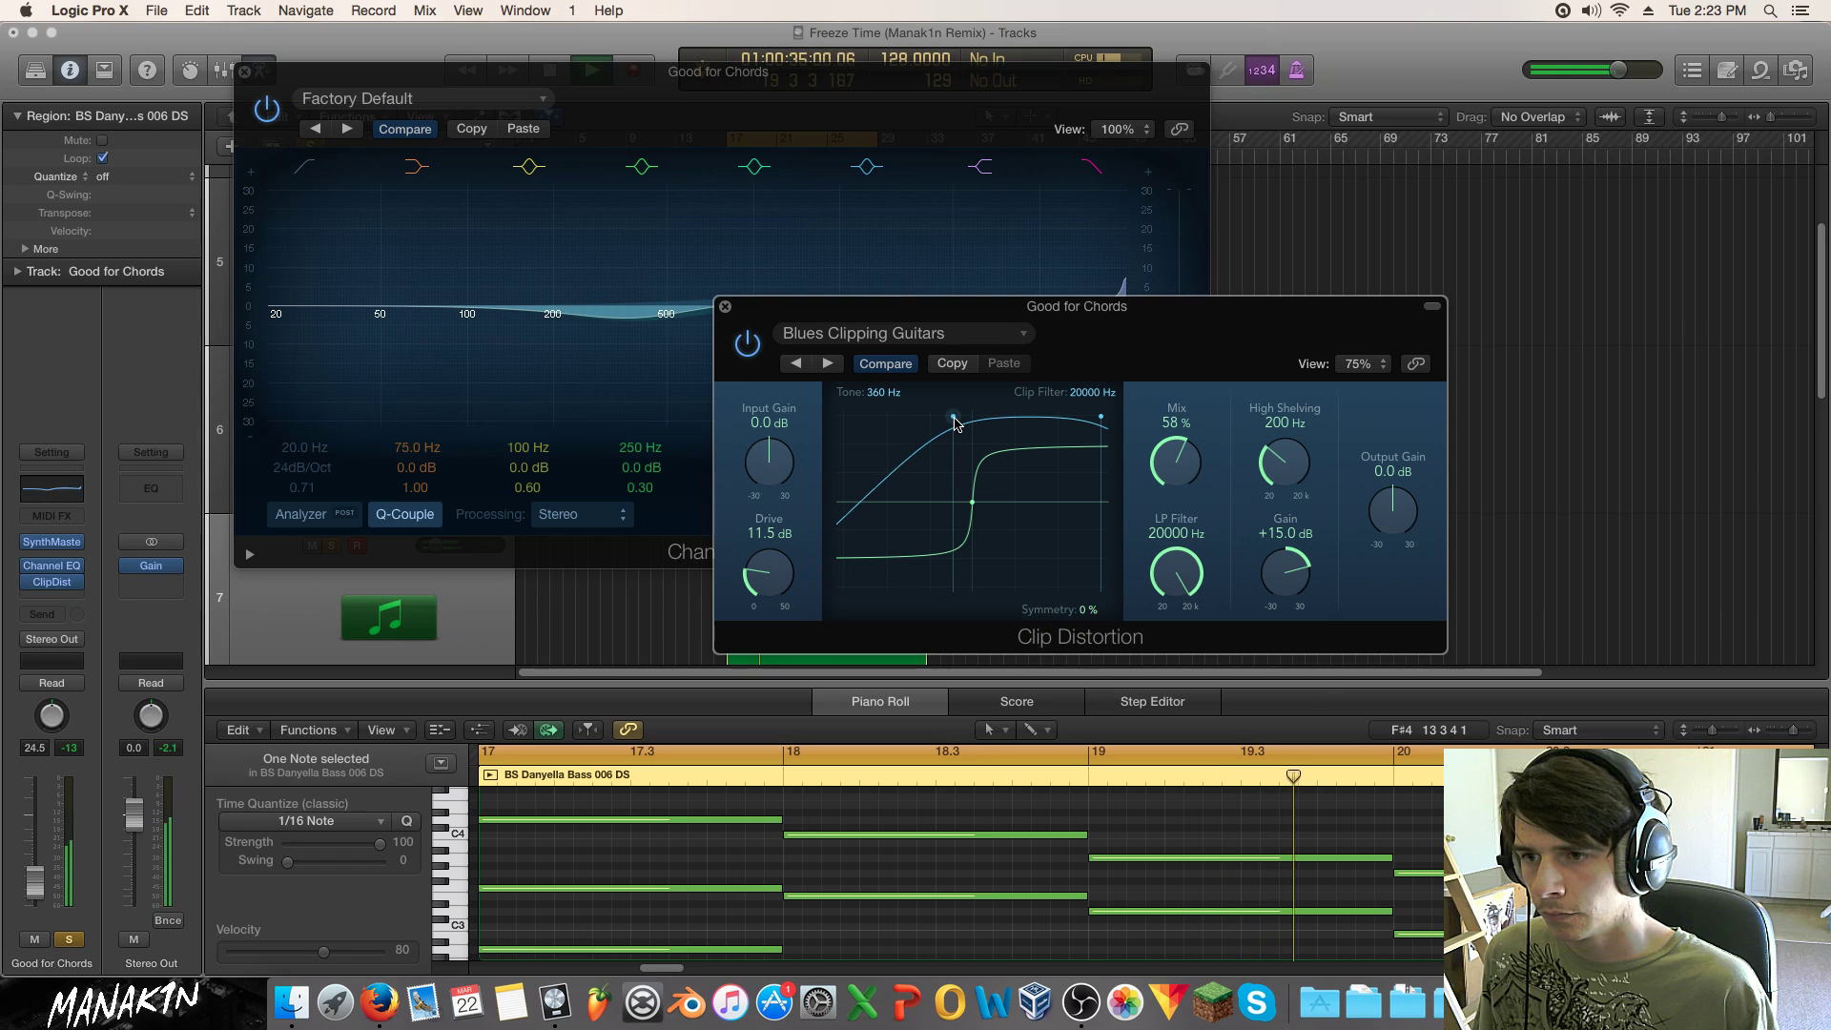
mouse_move(977, 505)
left_mouse_down()
mouse_move(977, 478)
mouse_move(944, 523)
mouse_move(956, 455)
mouse_move(959, 551)
mouse_move(963, 492)
left_mouse_up()
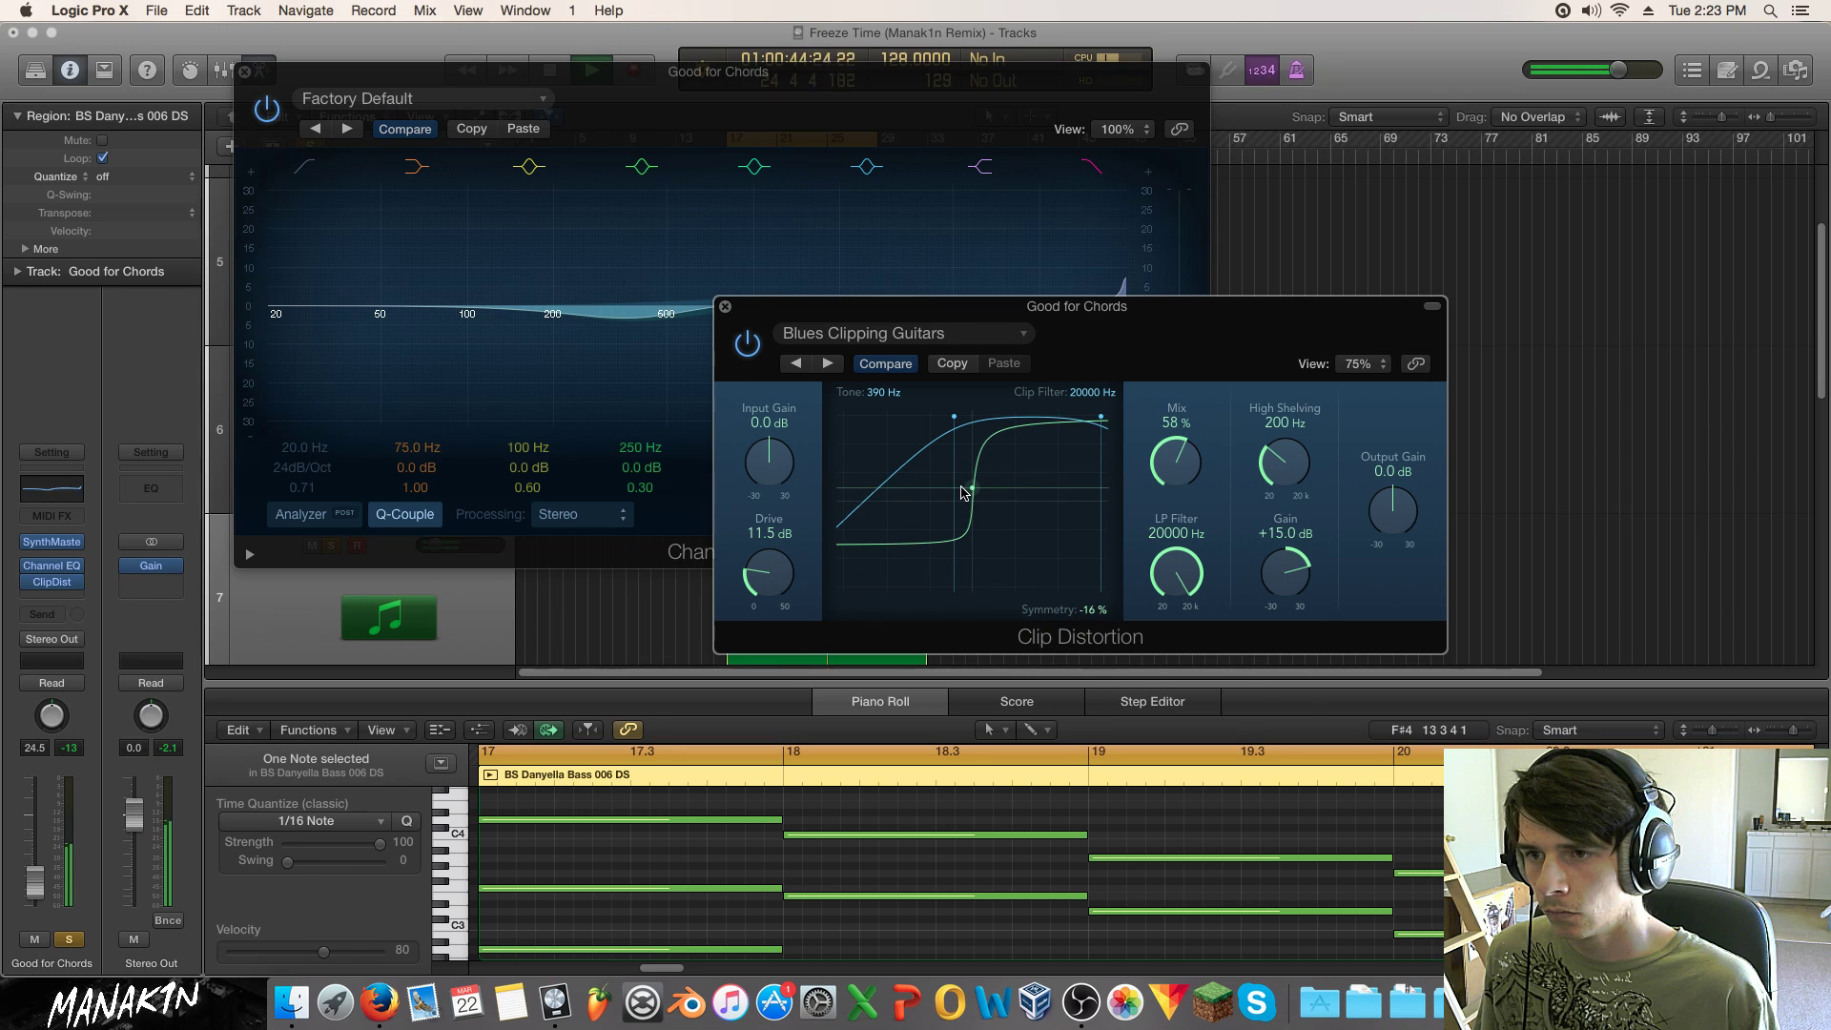
Step: Keep the edited distortion over the preset, then set the EQ high cut to 890 Hz, Q 1.20
left_click(884, 367)
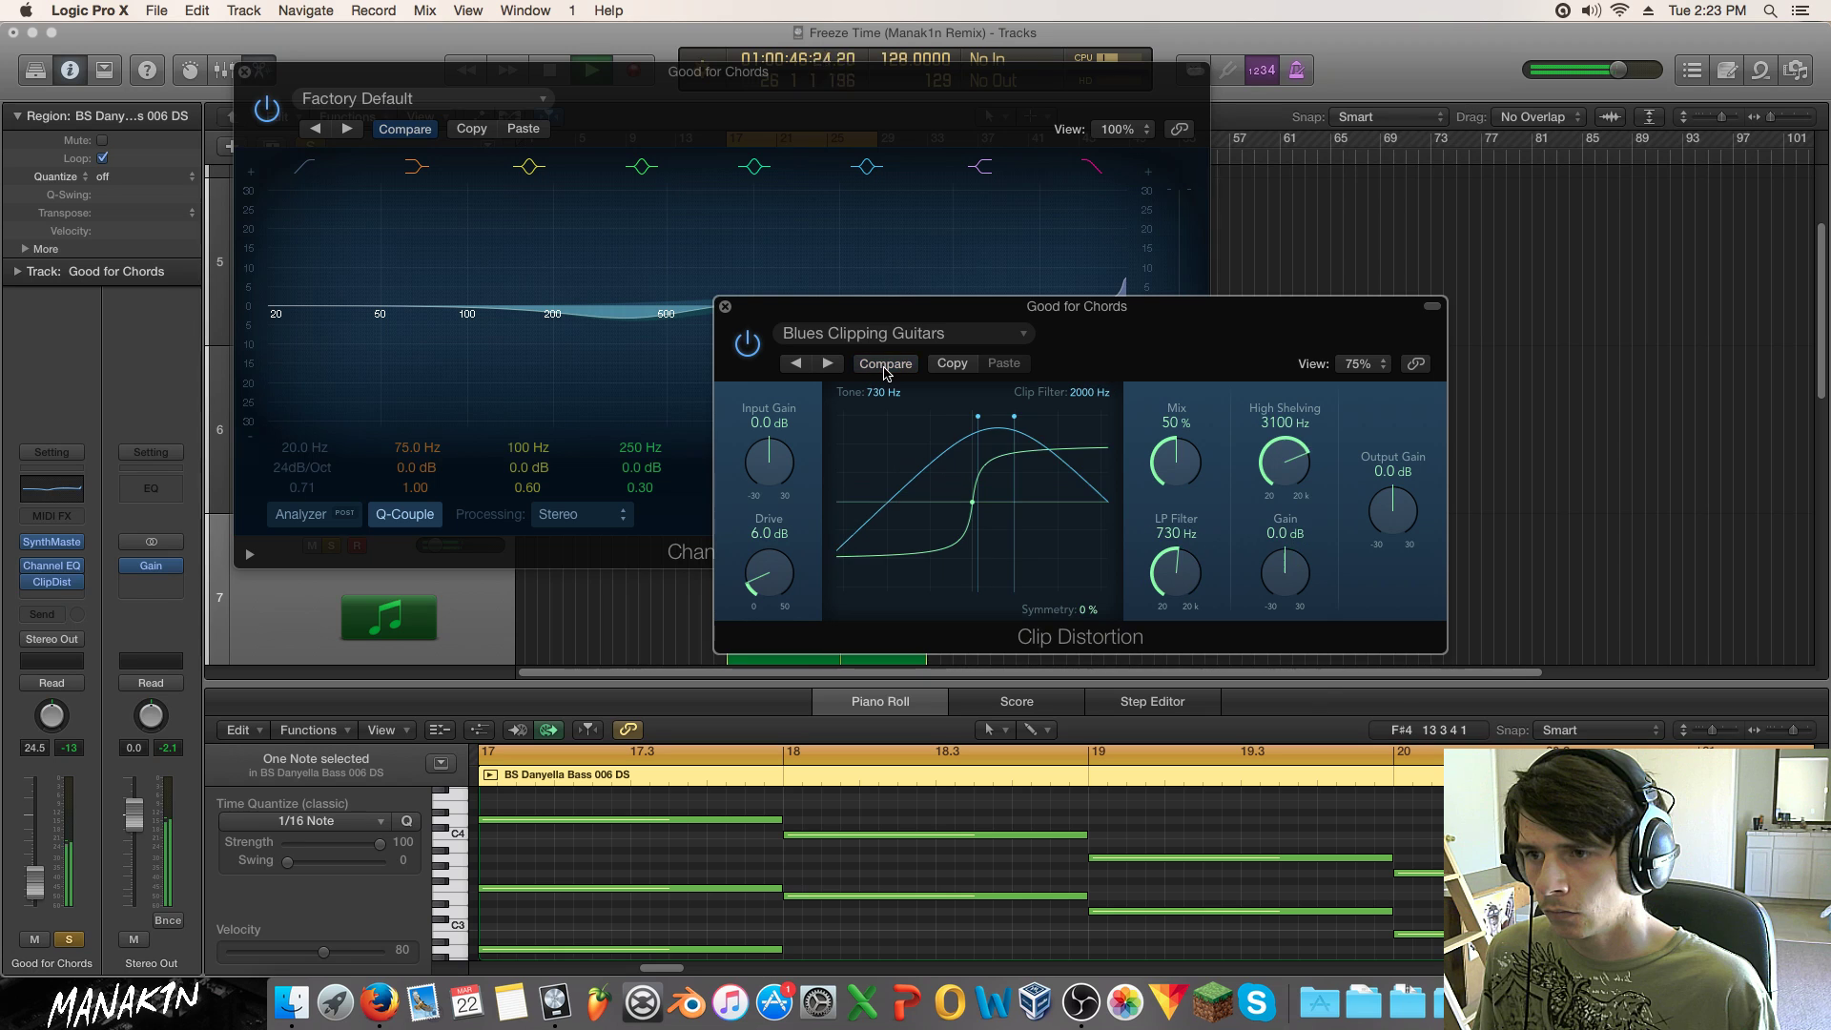
left_click(885, 367)
left_click(724, 310)
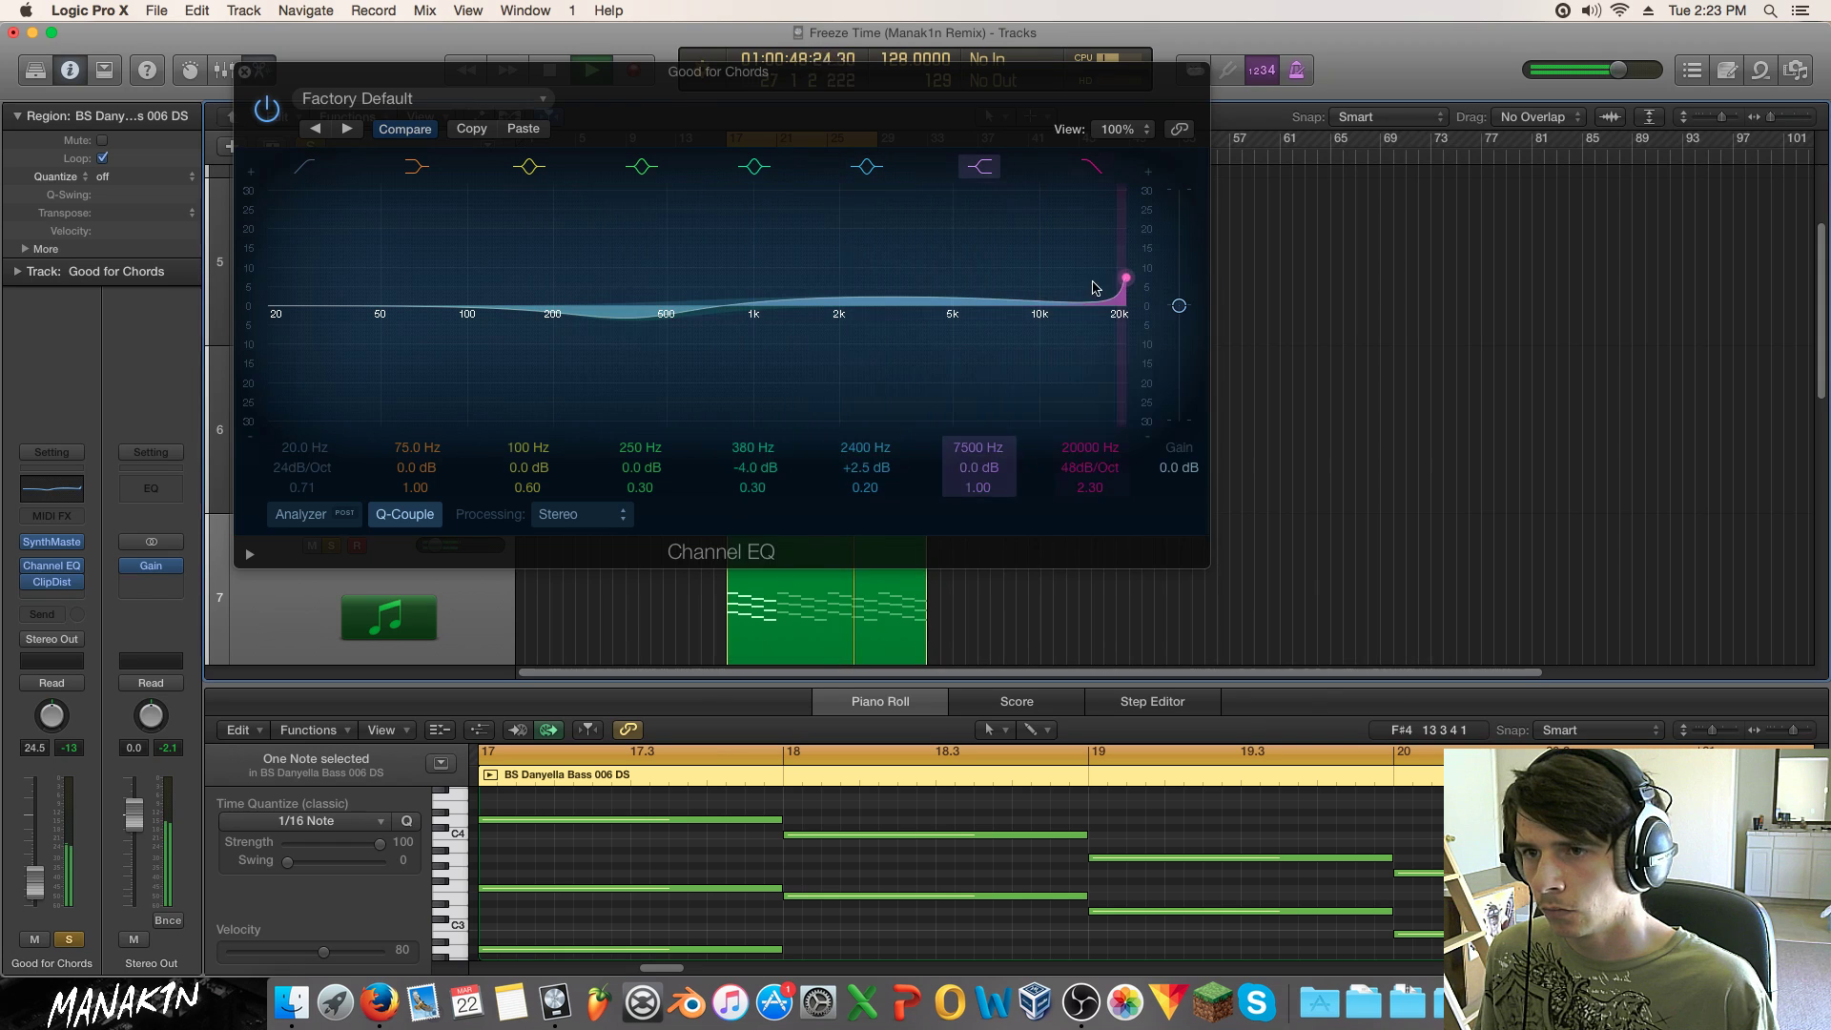
left_click_drag(1104, 276, 693, 284)
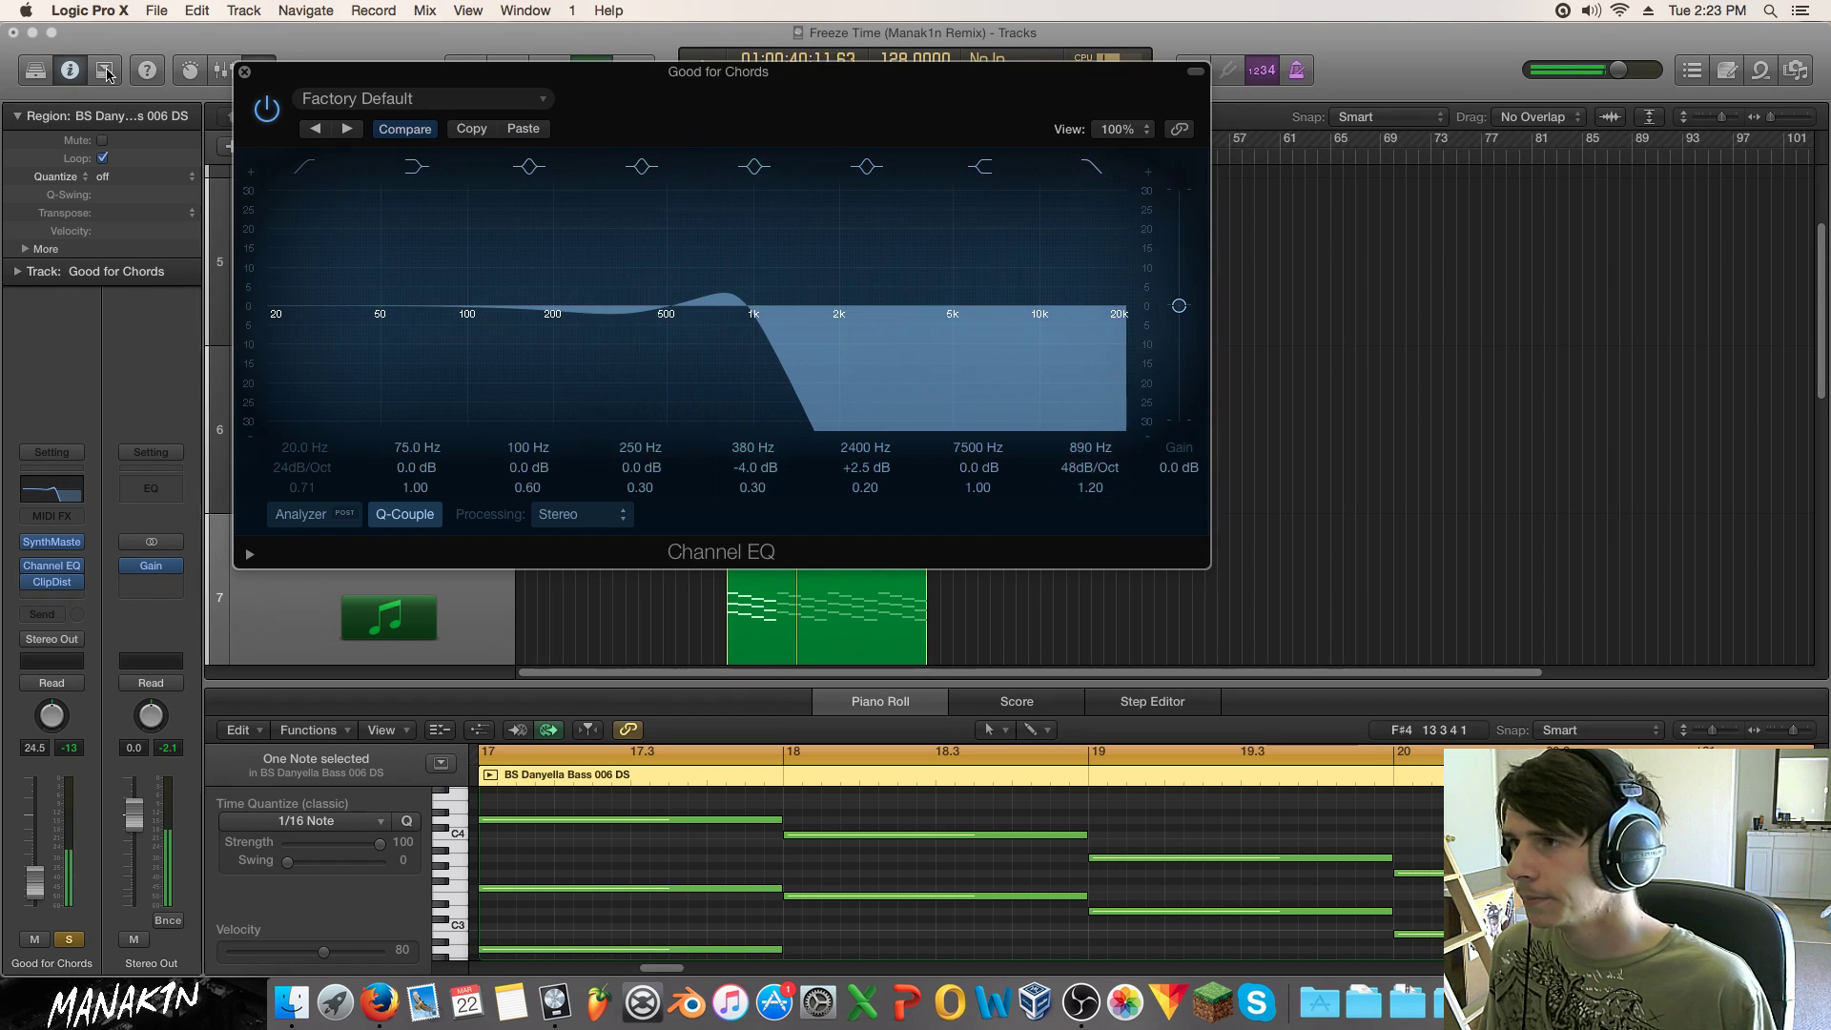
left_click(243, 72)
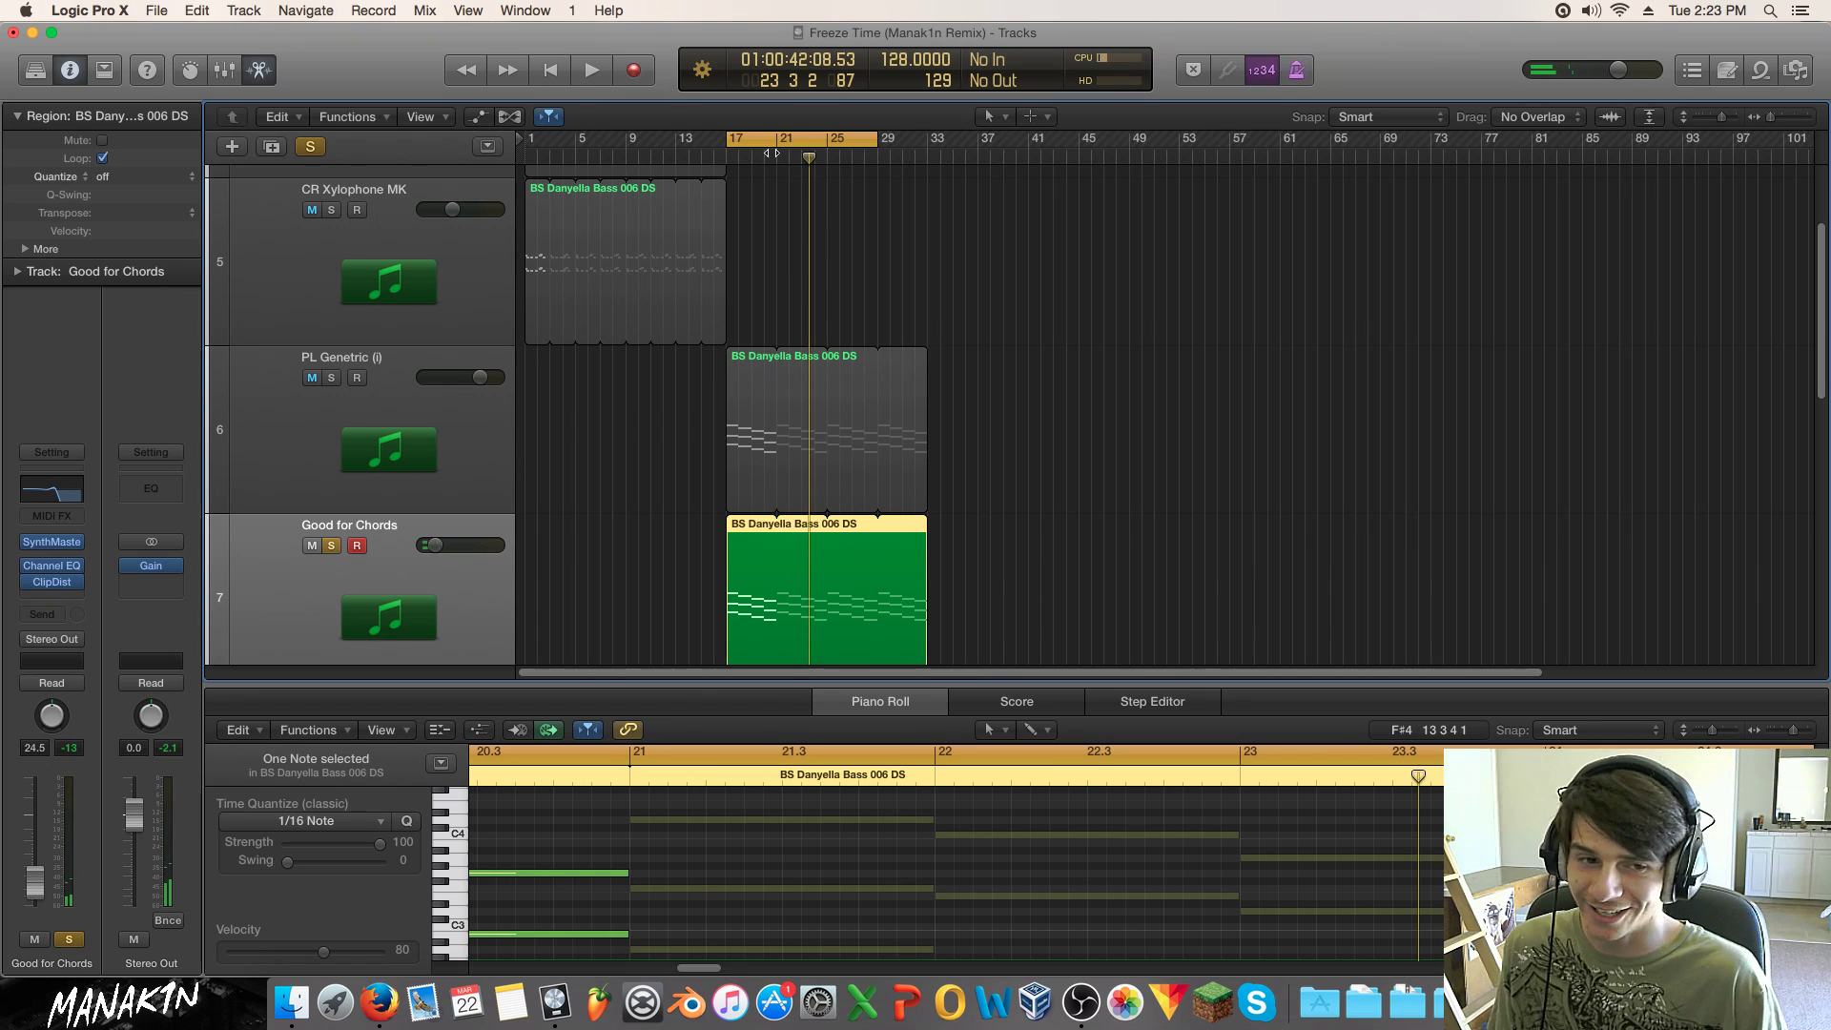
Step: Turn off the cycle, play from around bar 16, and unsolo Good for Chords
left_click(771, 134)
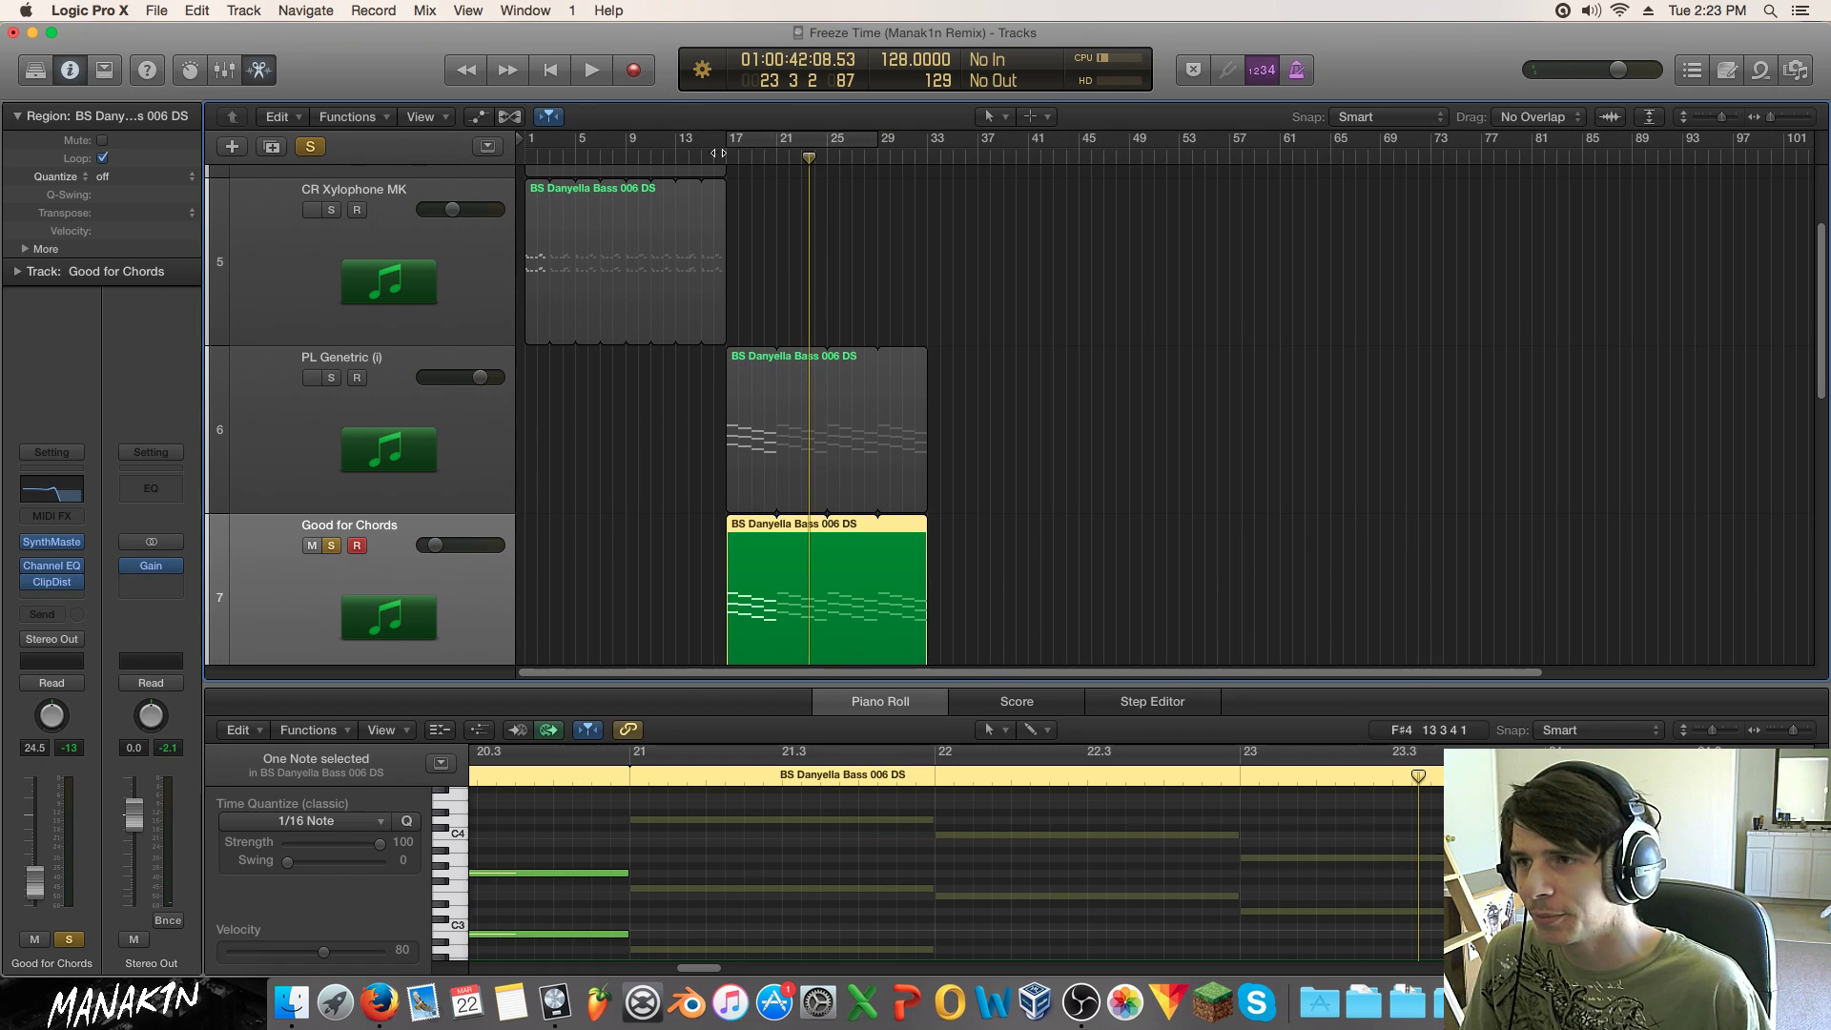
left_click(718, 153)
key("space")
left_click(330, 546)
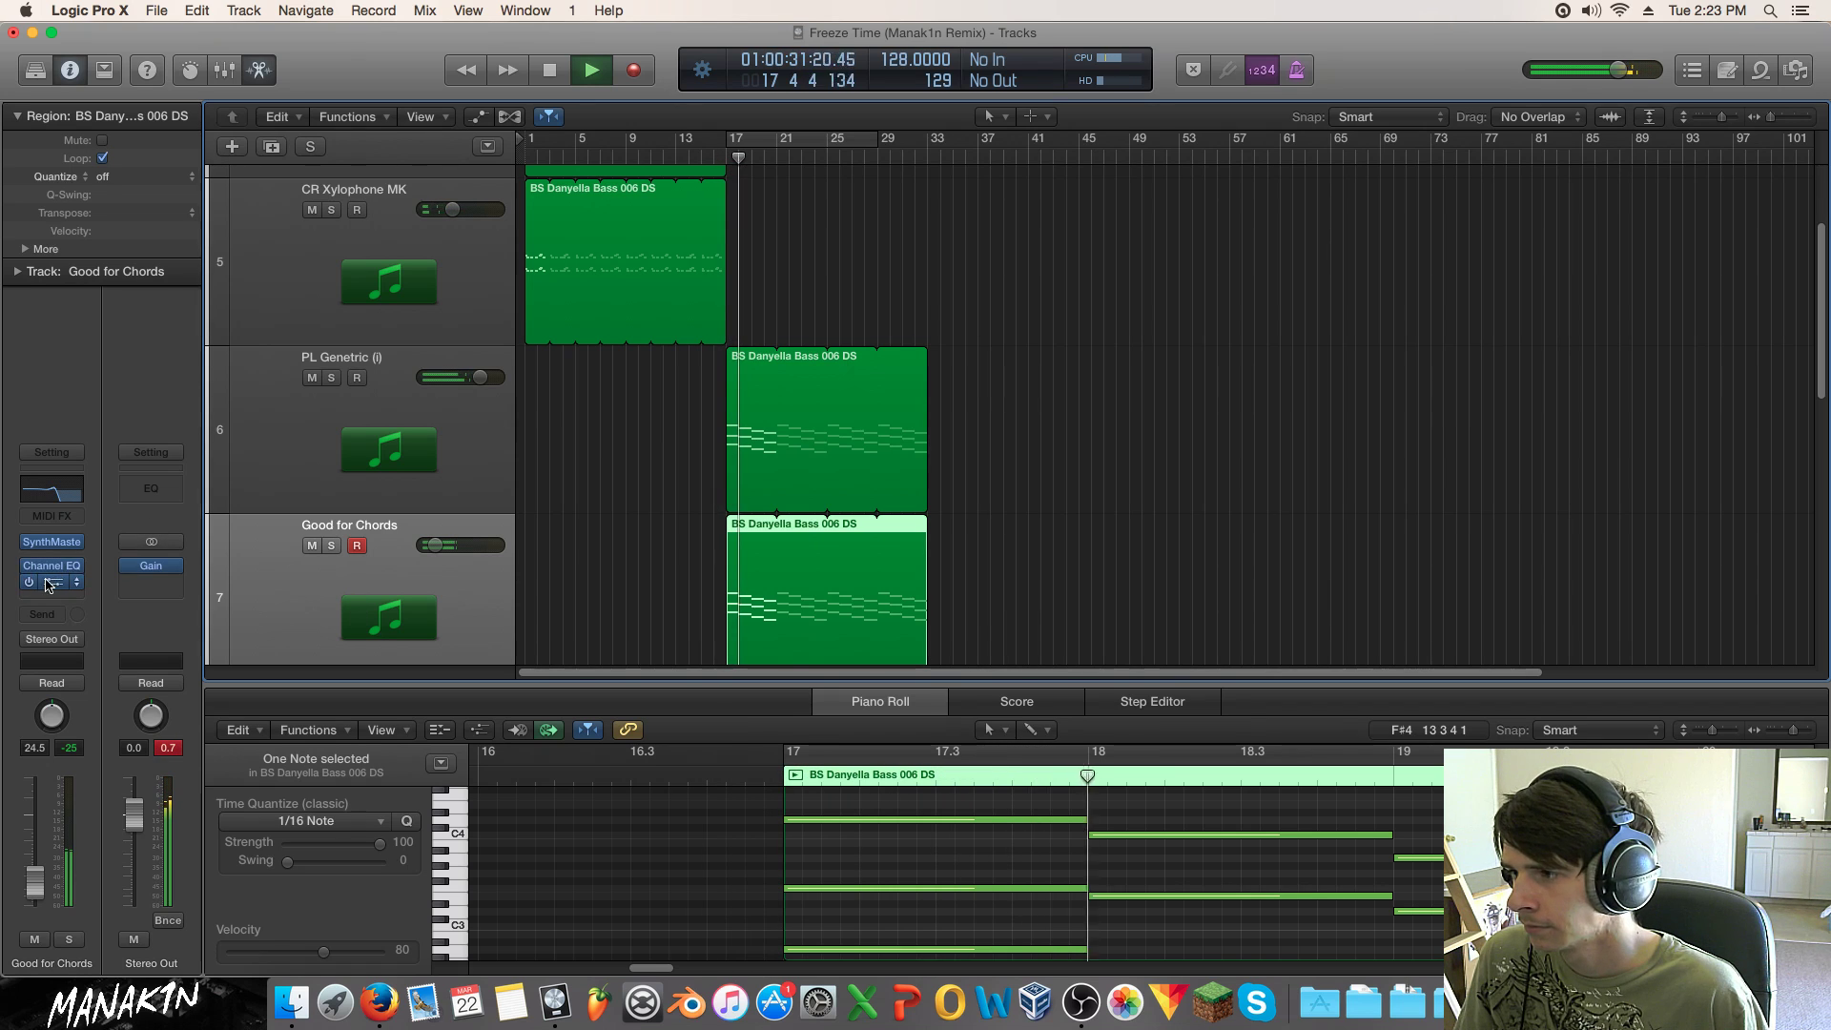
Step: Raise the Channel EQ high cut from 890 Hz to 20000 Hz
left_click(76, 566)
left_click(55, 566)
left_click(54, 566)
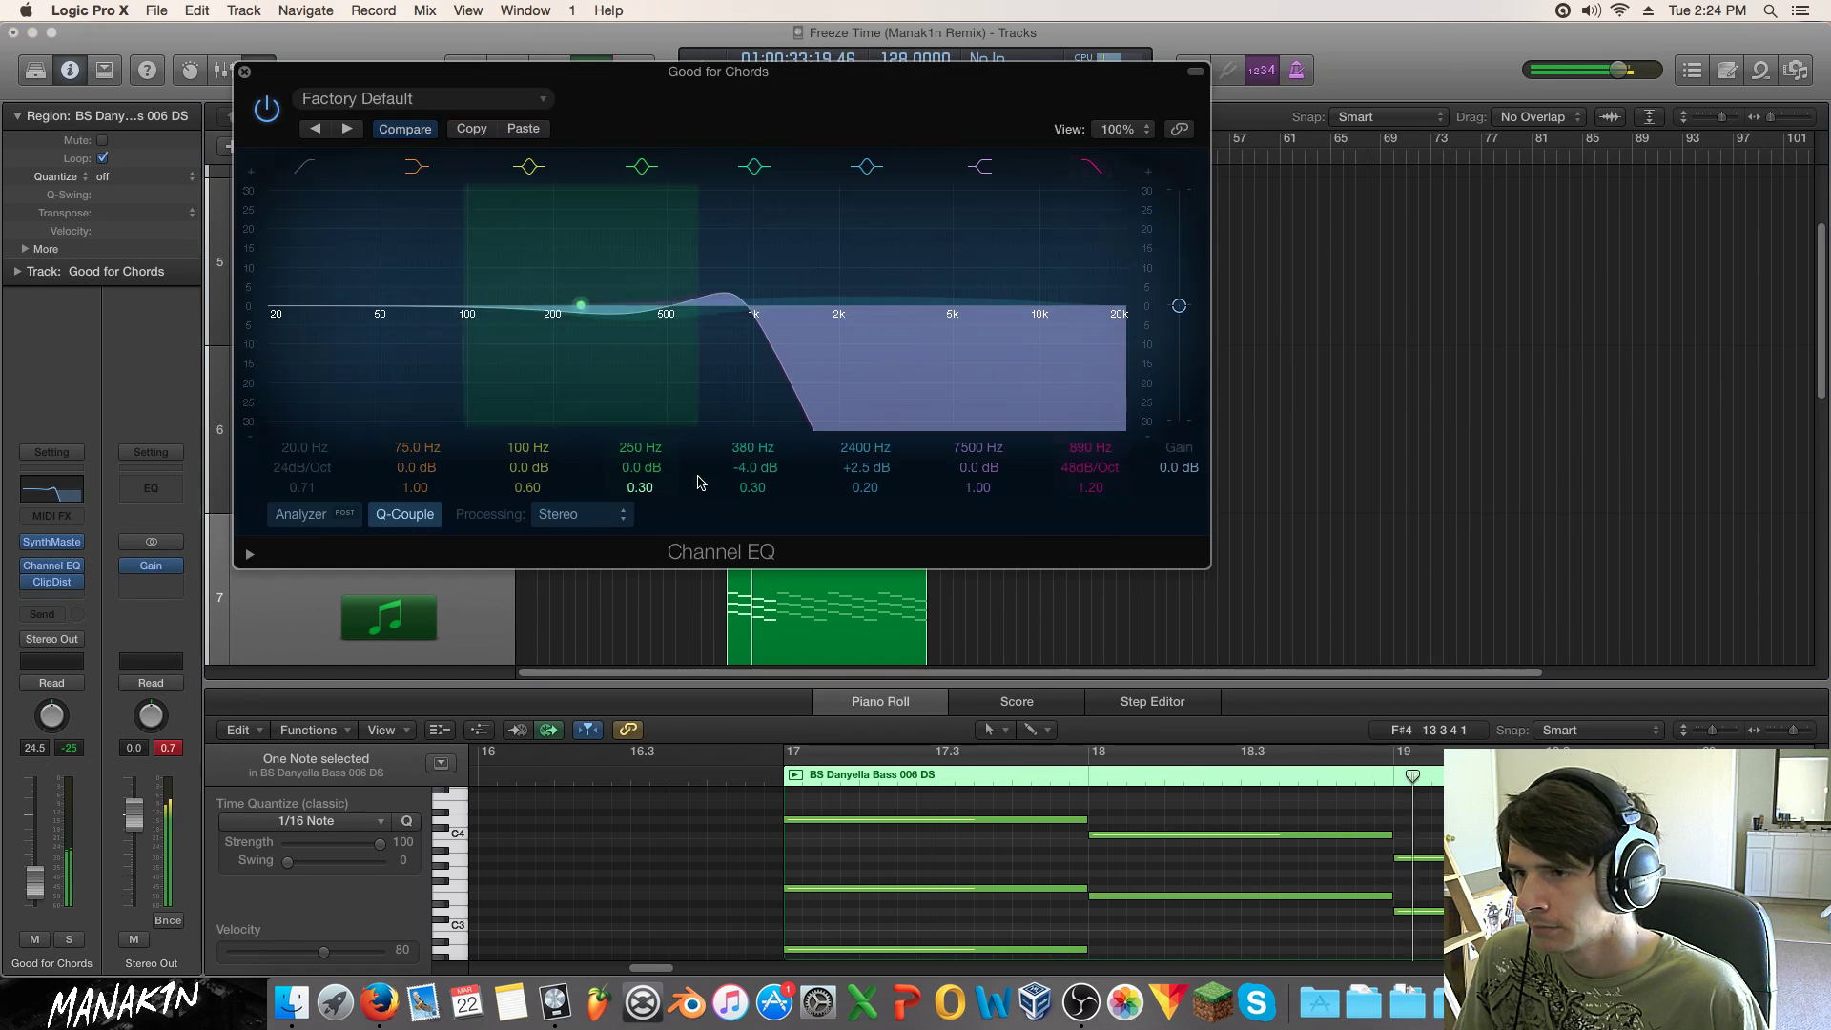
left_click_drag(753, 359, 1163, 386)
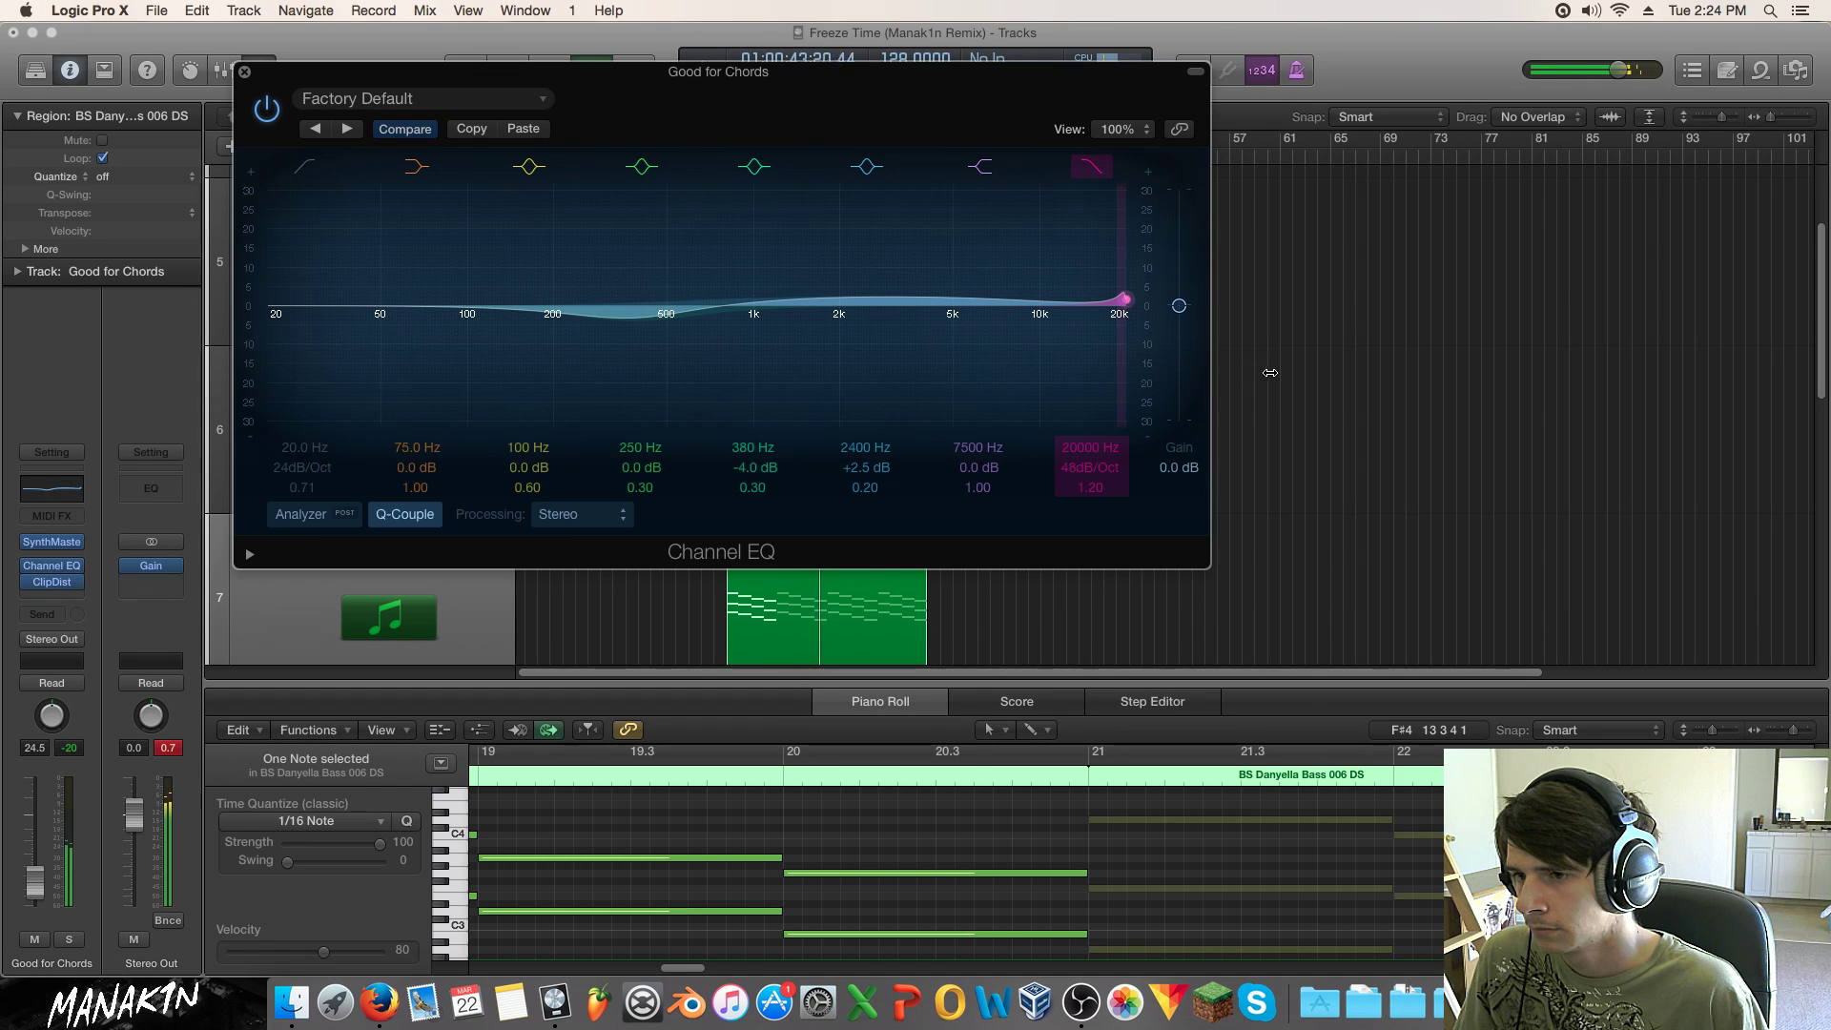
left_click_drag(1299, 370, 1292, 370)
left_click(244, 73)
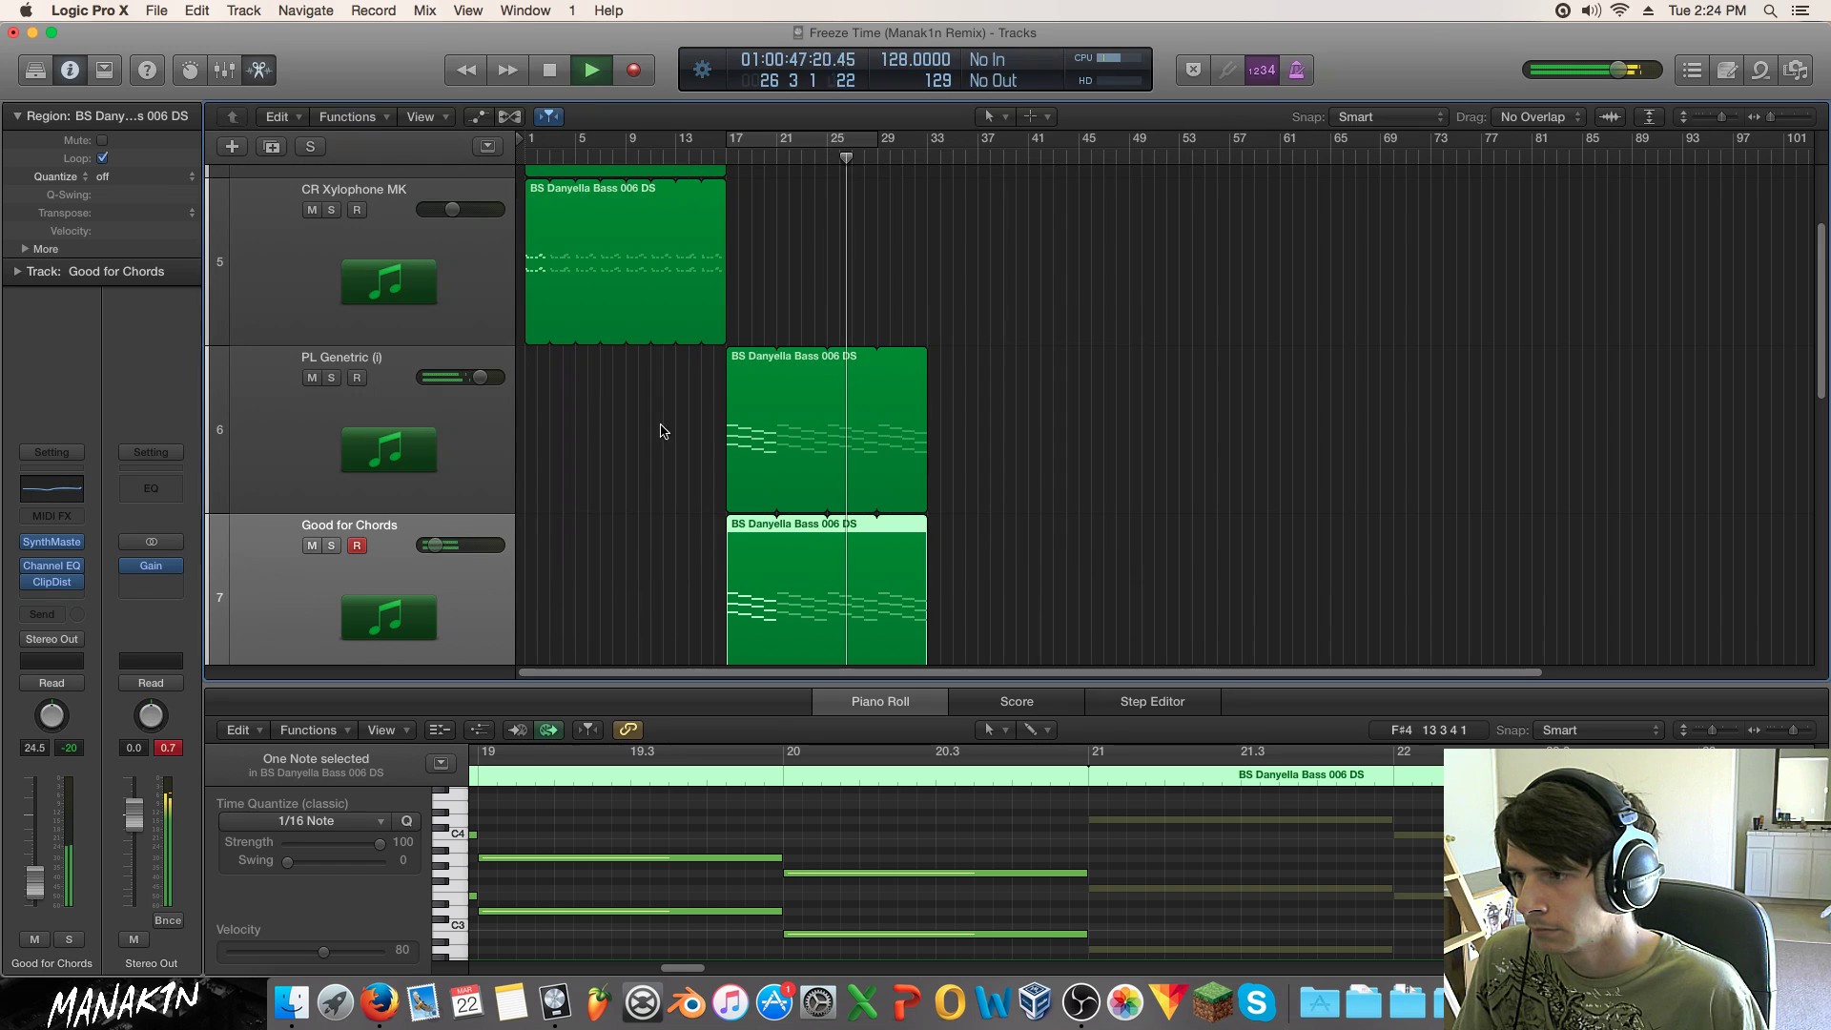
scroll(317, 229, "down", 3)
Step: Copy the chord region to track 8 at bar 25 and trim track 7's region to end at bar 25
key("space")
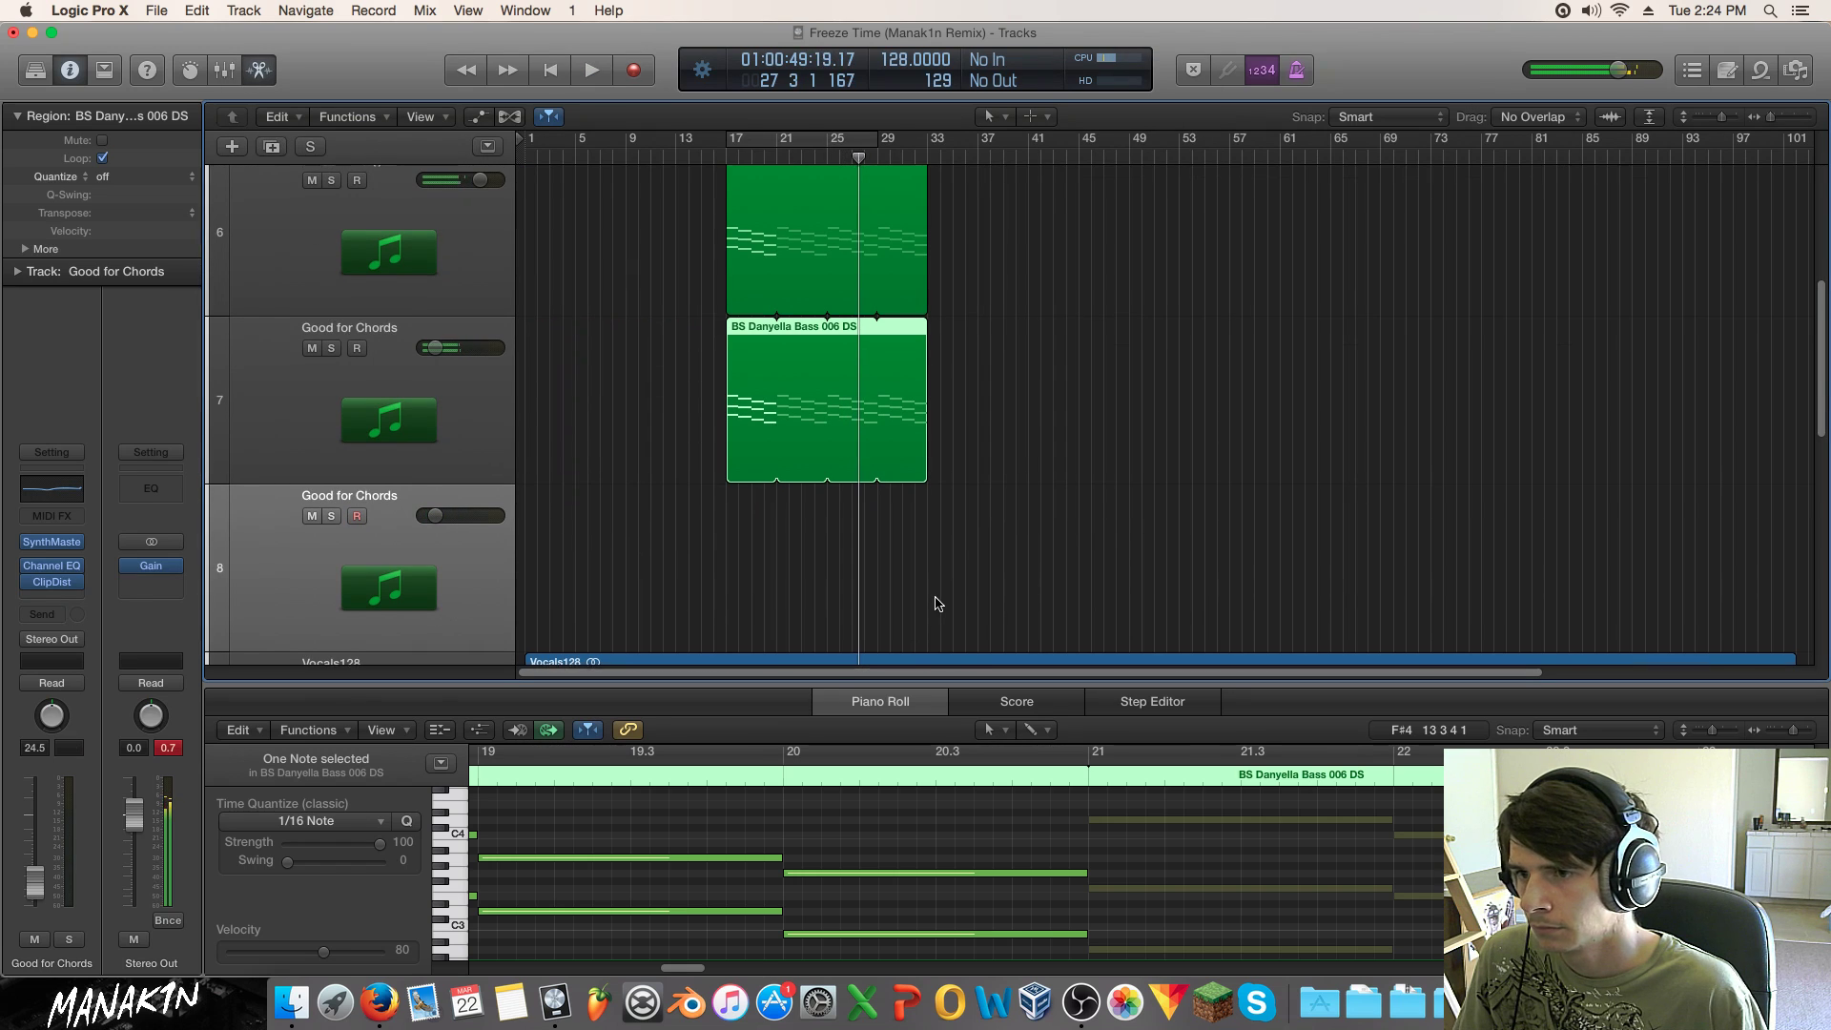
left_click_drag(747, 434, 864, 553)
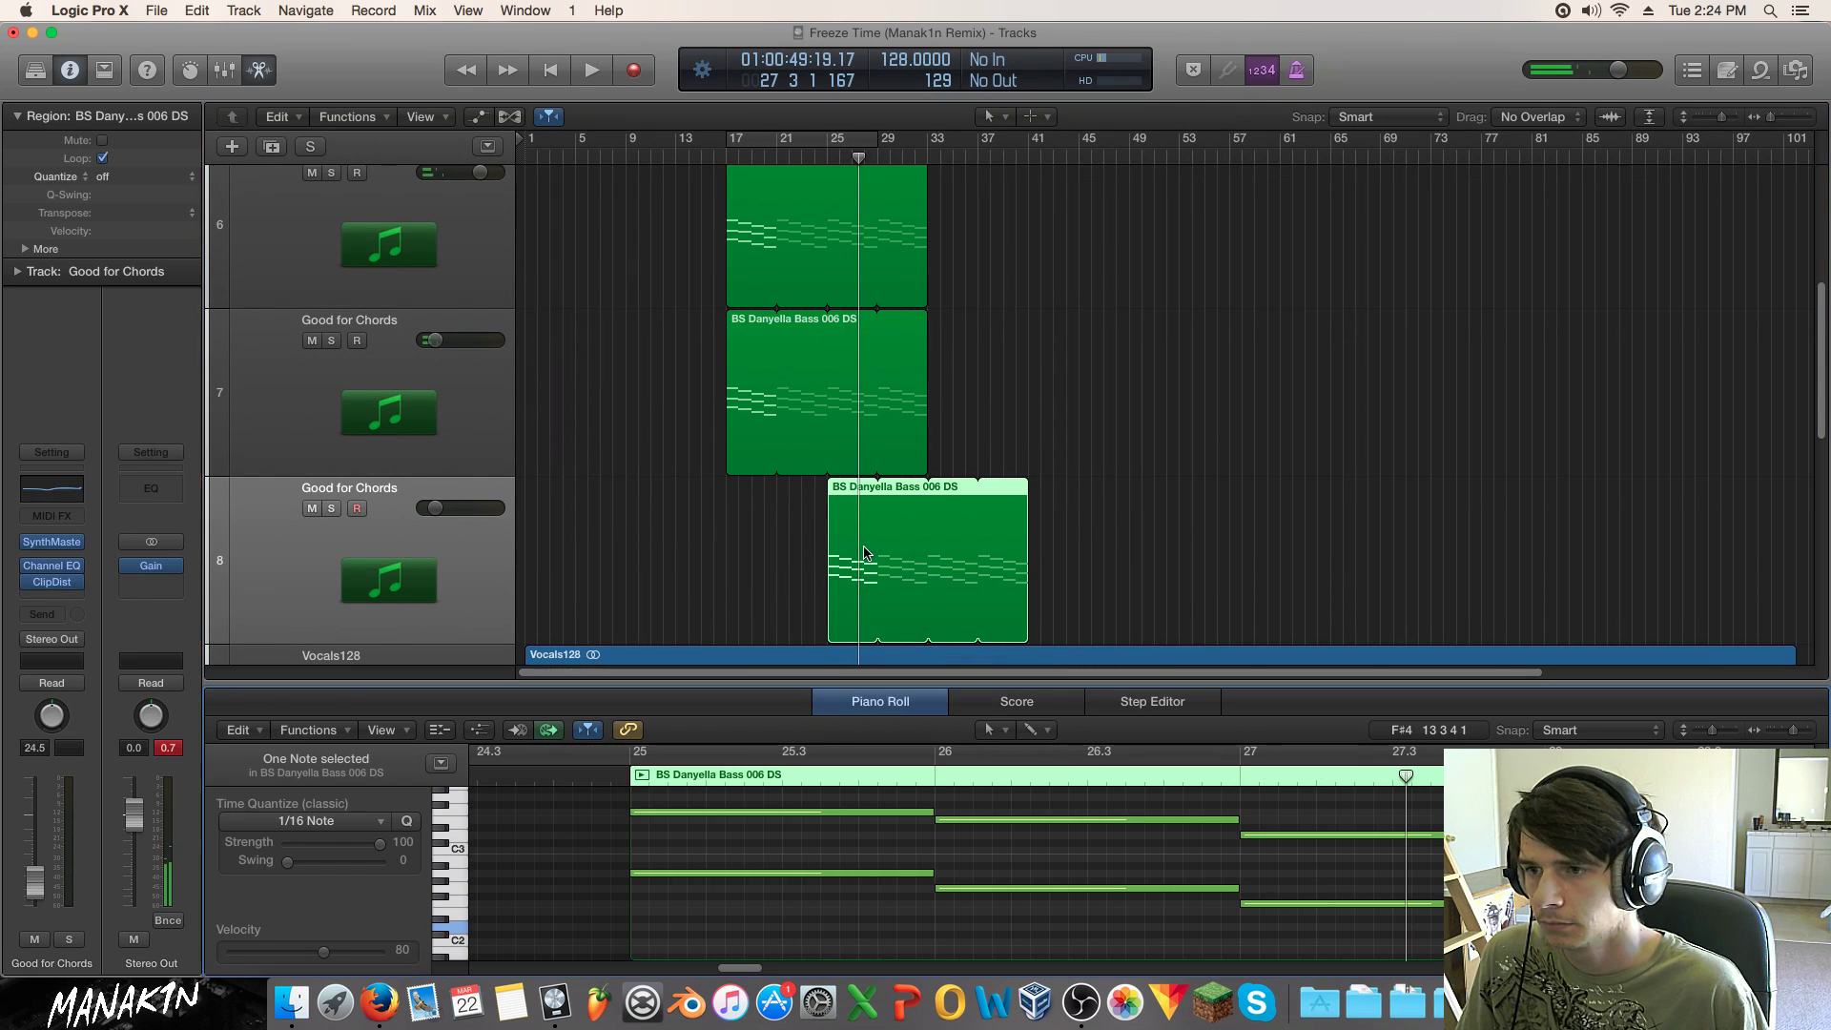
left_click_drag(926, 347, 828, 349)
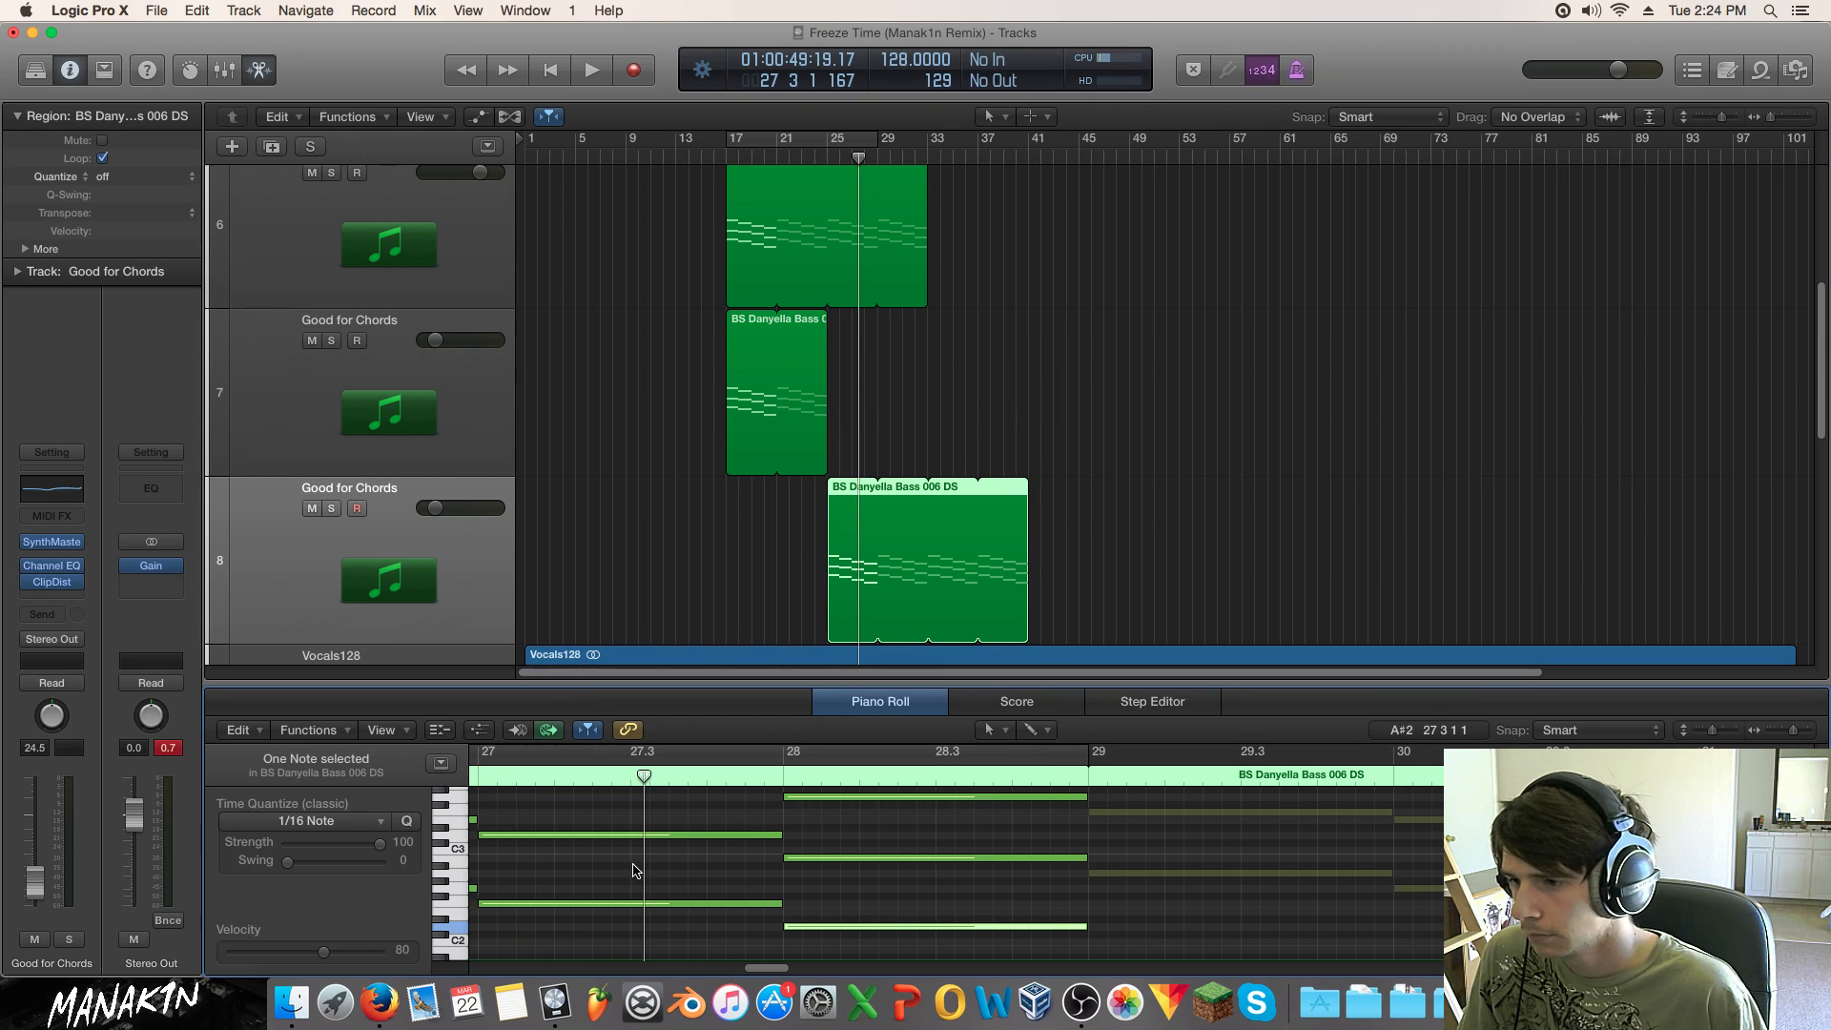
Step: In the Piano Roll, shorten the bar-25 chord into a stab and copy it to about 25.3.2
left_click_drag(761, 972, 727, 972)
left_click_drag(924, 932, 944, 683)
scroll(997, 875, "down", 5)
left_click_drag(1129, 810, 892, 954)
left_click_drag(920, 813, 965, 941)
left_click_drag(959, 813, 1009, 810)
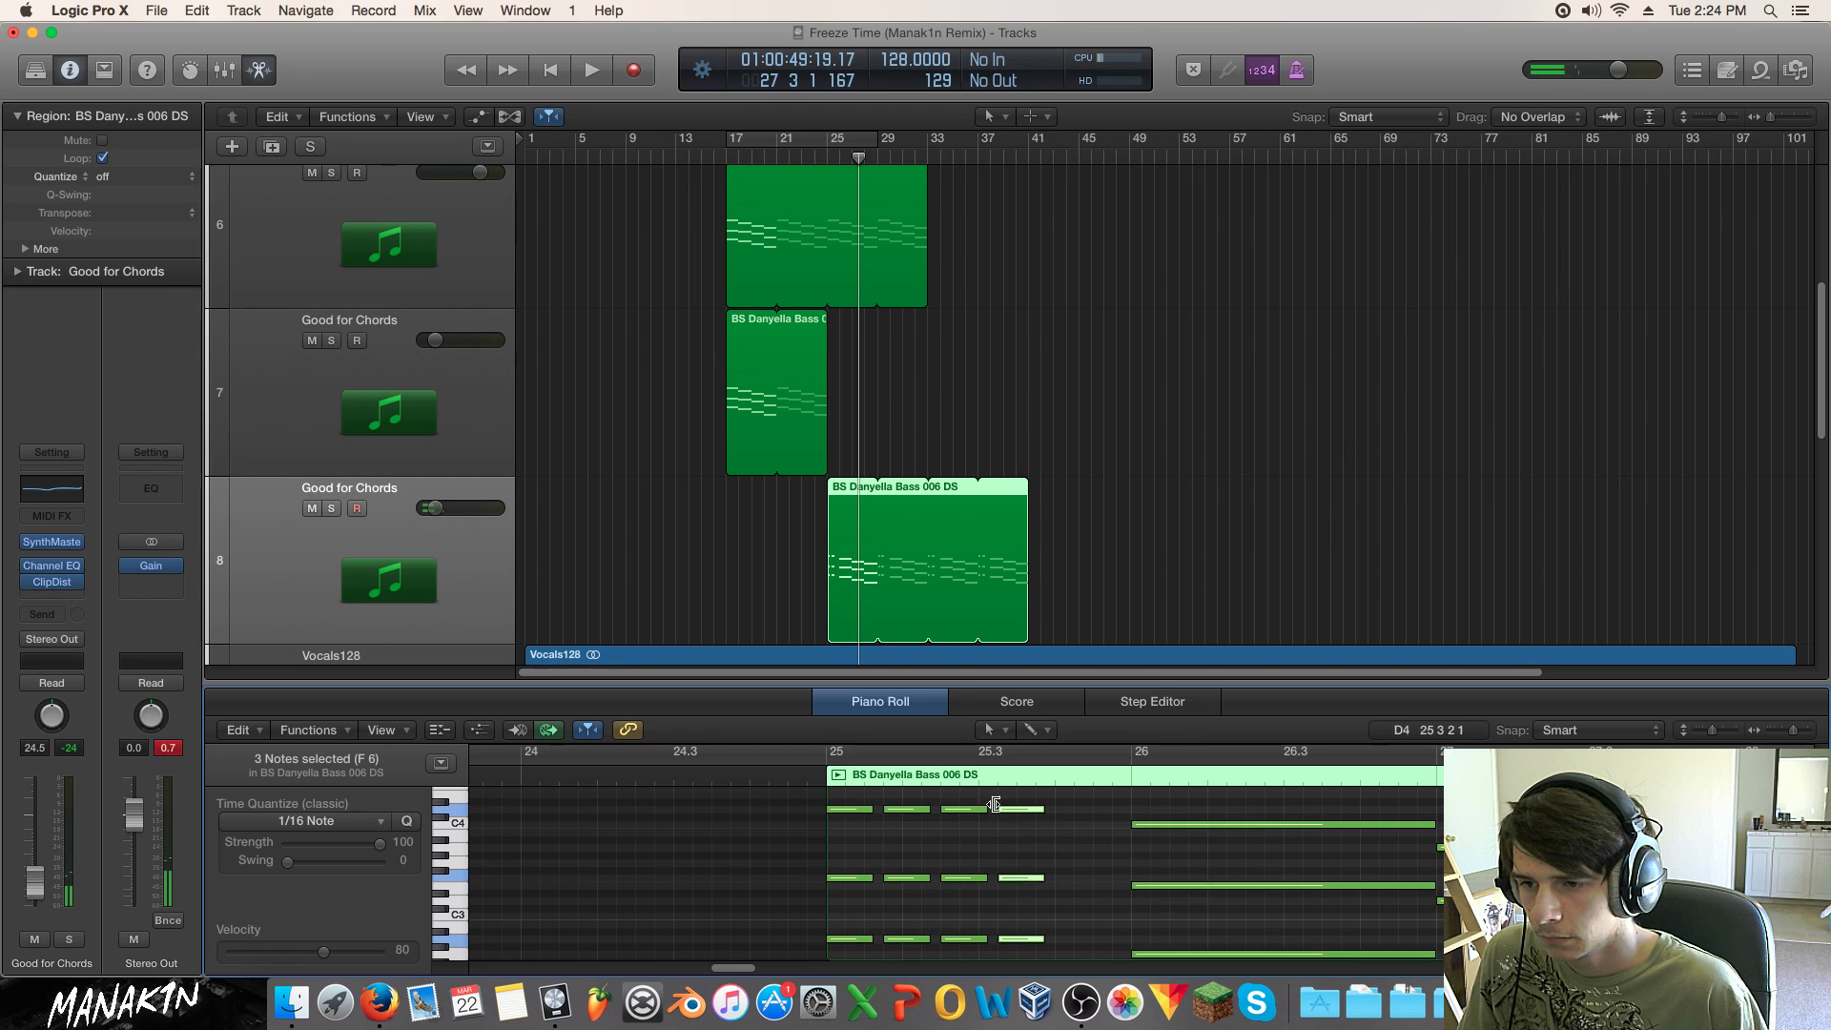
Step: Copy the chord stab to about 25.4 and audition the bar-25 stabs
left_click_drag(1066, 810, 1122, 811)
left_click(833, 158)
key("space")
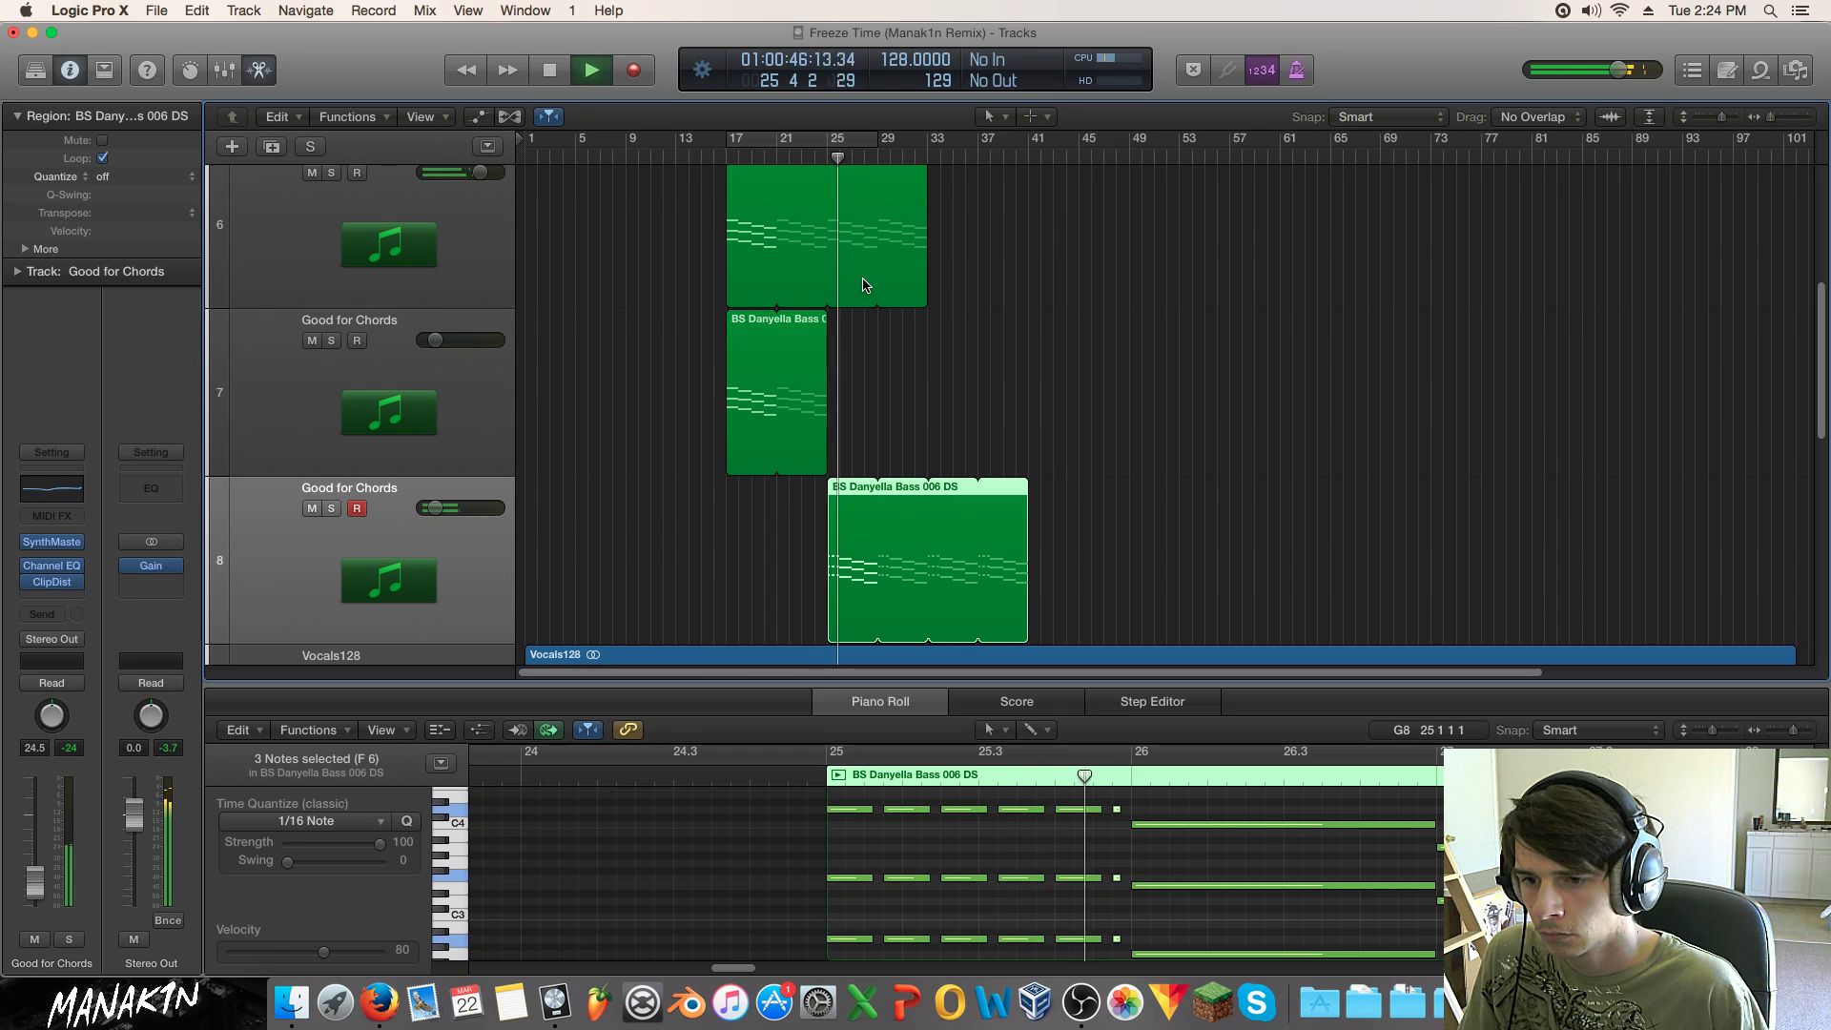
key("space")
mouse_move(1106, 801)
left_mouse_down()
mouse_move(1095, 955)
mouse_move(1103, 807)
mouse_move(1076, 808)
mouse_move(1121, 820)
mouse_move(1108, 959)
mouse_move(1119, 806)
mouse_move(1098, 810)
mouse_move(1119, 812)
left_mouse_up()
left_click(1104, 939)
left_click(789, 772)
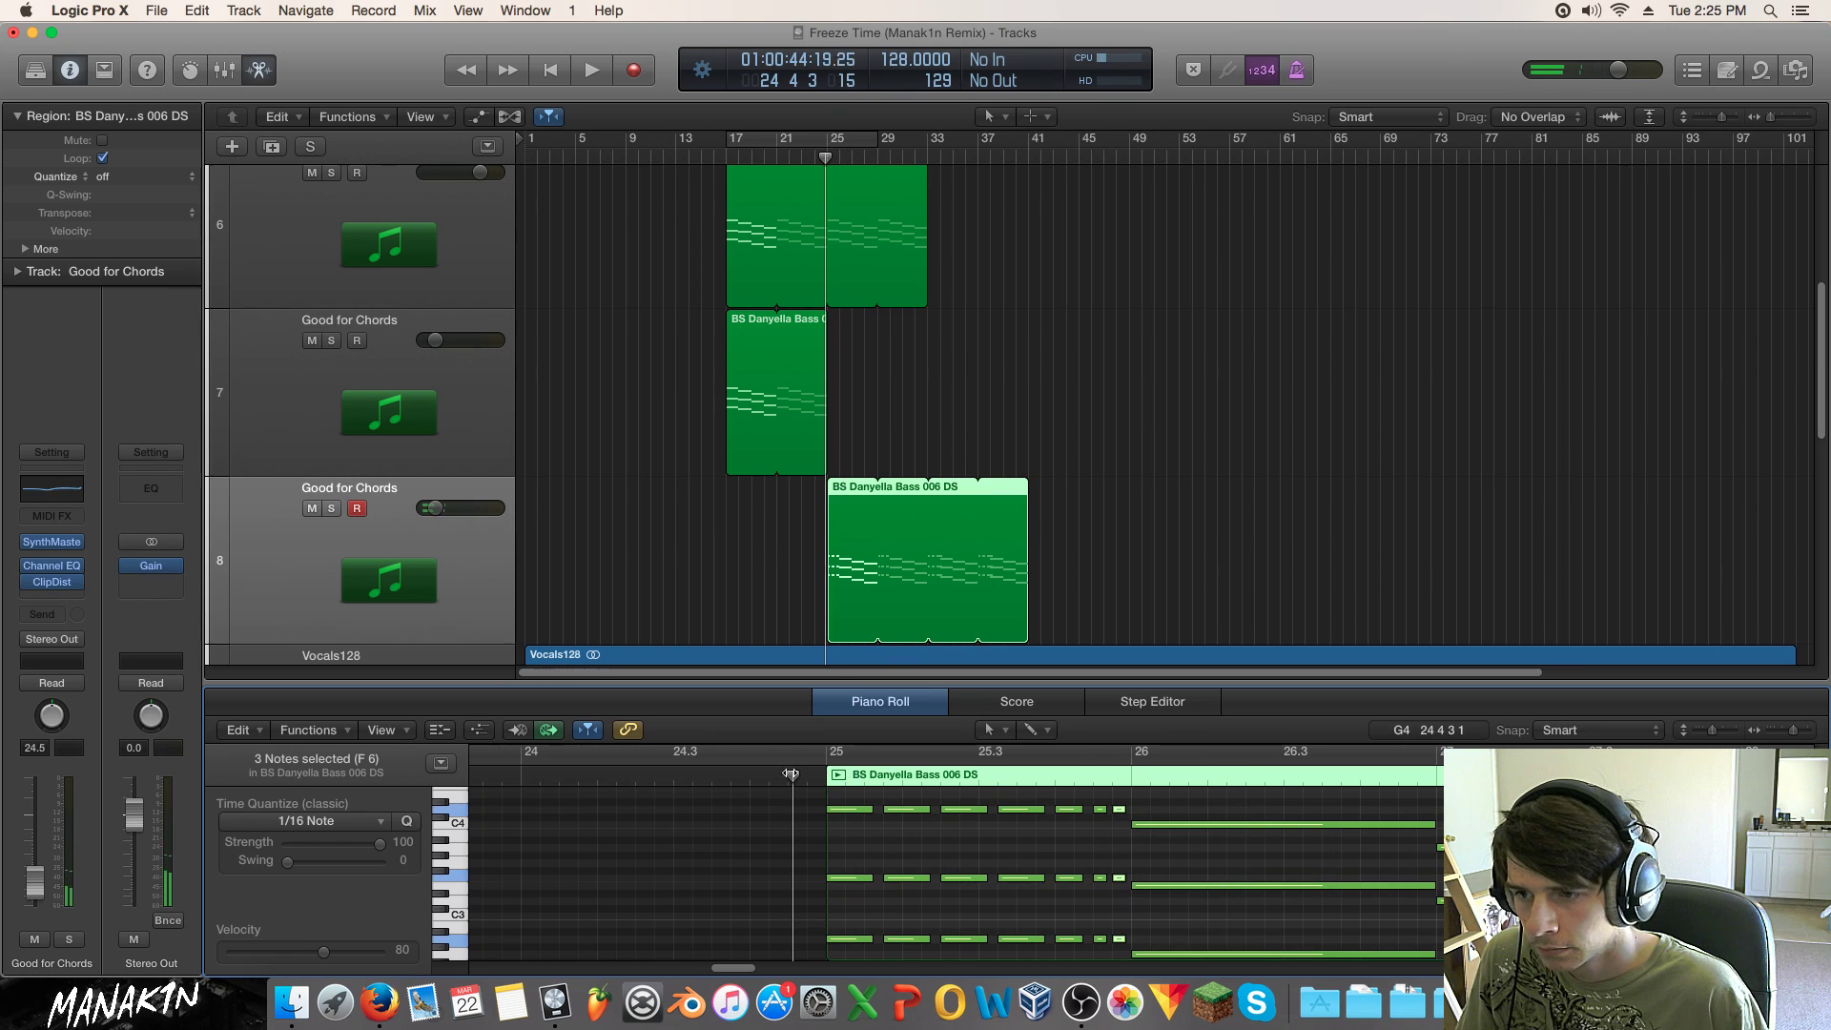
key("space")
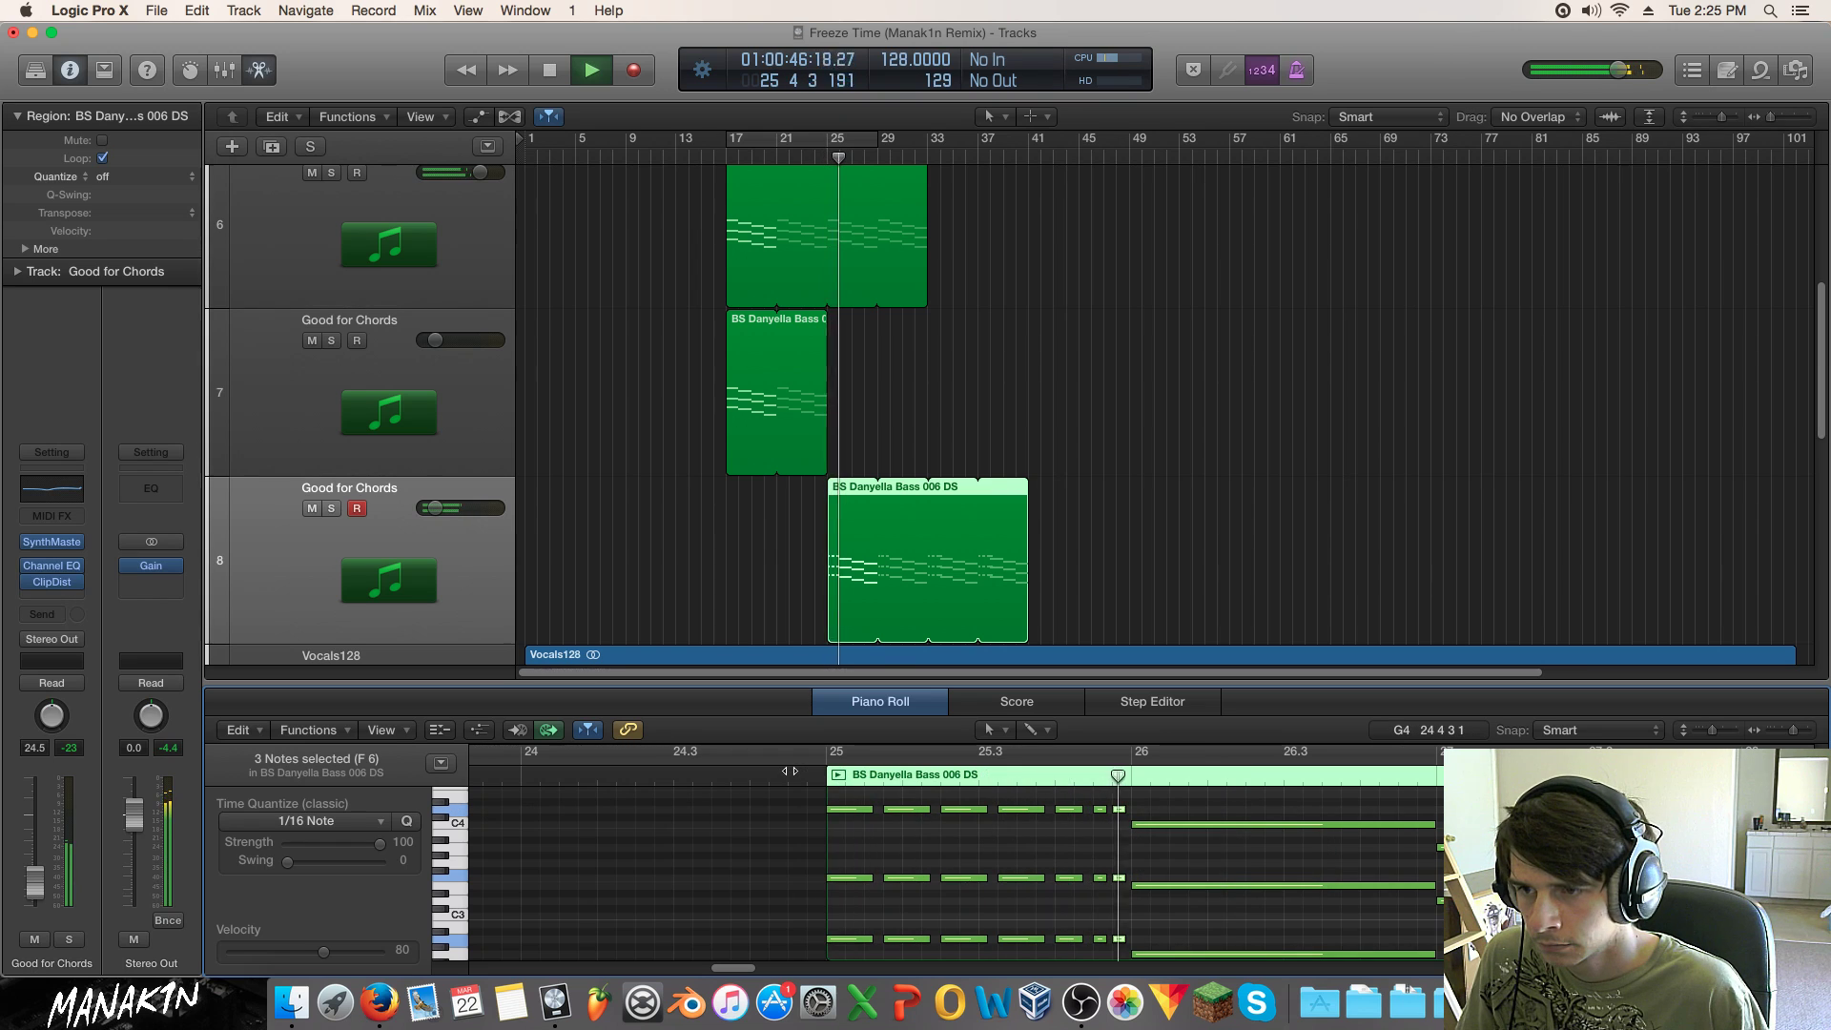
key("space")
Step: Shorten the bar-26 chord into a stab and copy the stab pattern at bar 26
left_click_drag(1293, 800, 1303, 958)
left_click_drag(1428, 828, 1155, 914)
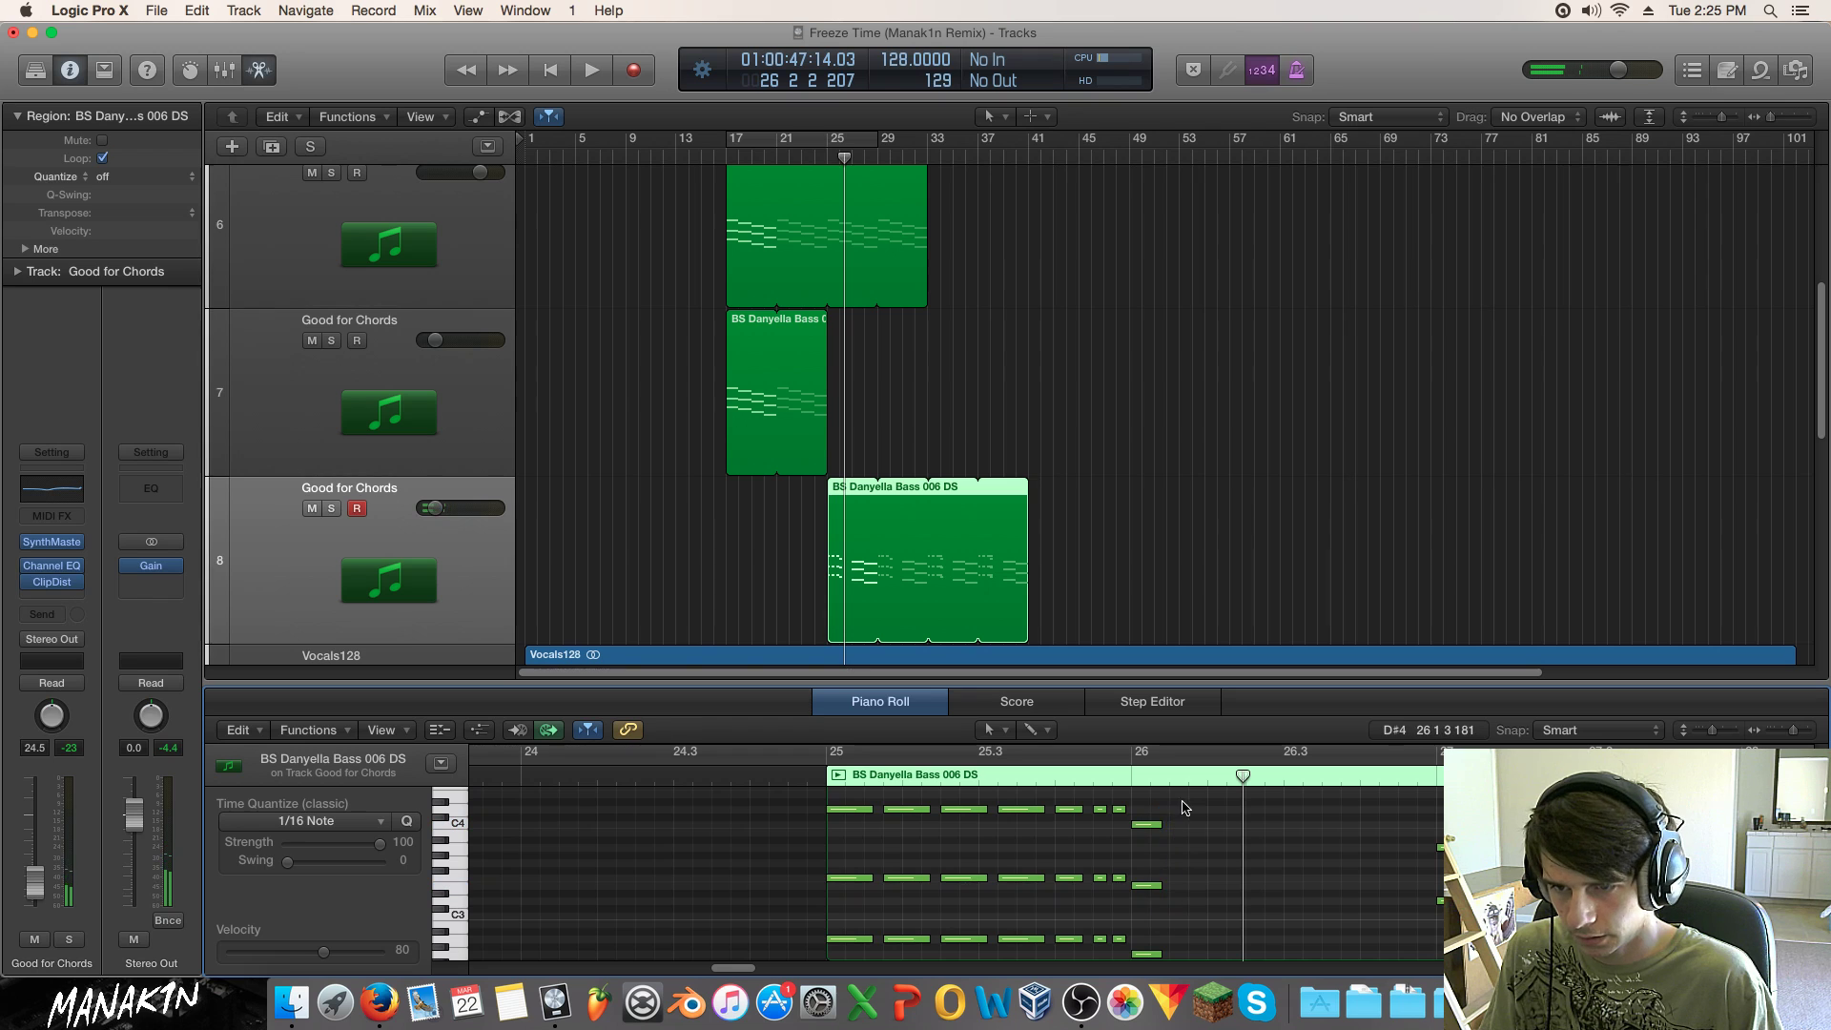
mouse_move(1149, 836)
left_mouse_down()
mouse_move(1137, 817)
mouse_move(825, 818)
mouse_move(1151, 826)
left_mouse_up()
left_click_drag(1169, 856, 1153, 917)
scroll(1149, 895, "down", 2)
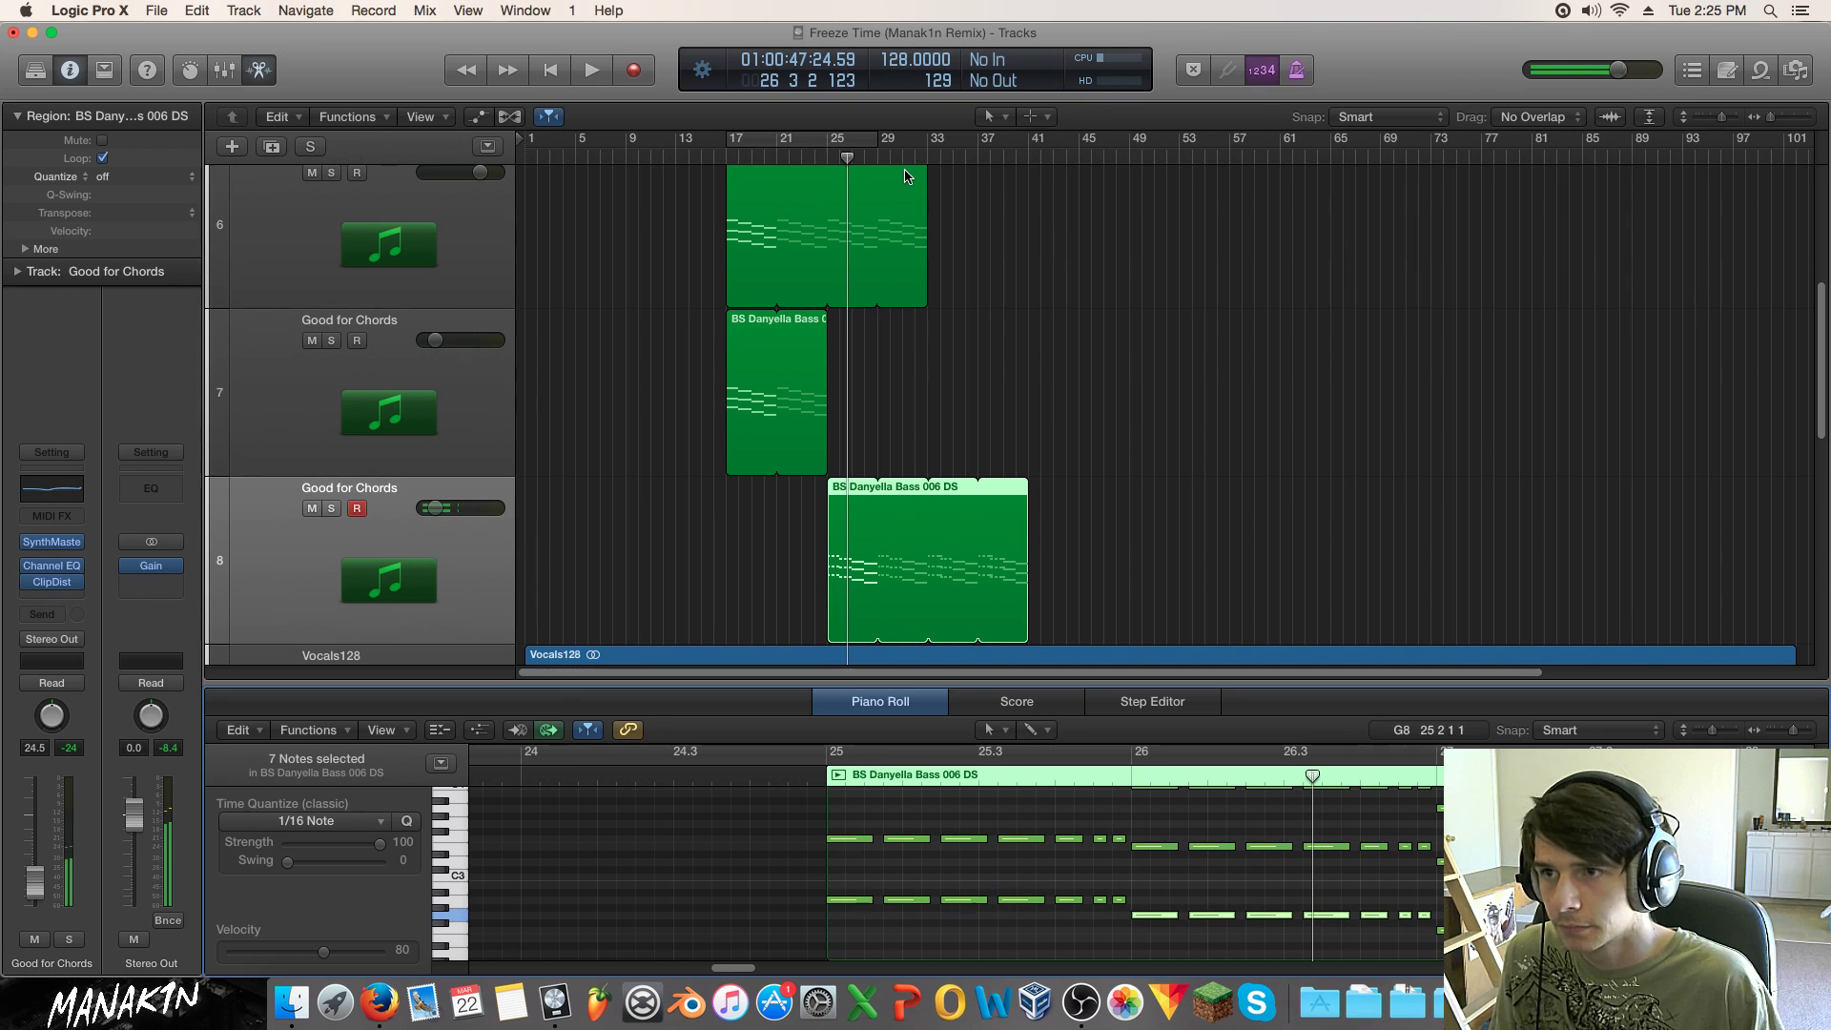
Step: Loop bars 25 to 33 and play the loop
left_click_drag(826, 139, 927, 141)
key("space")
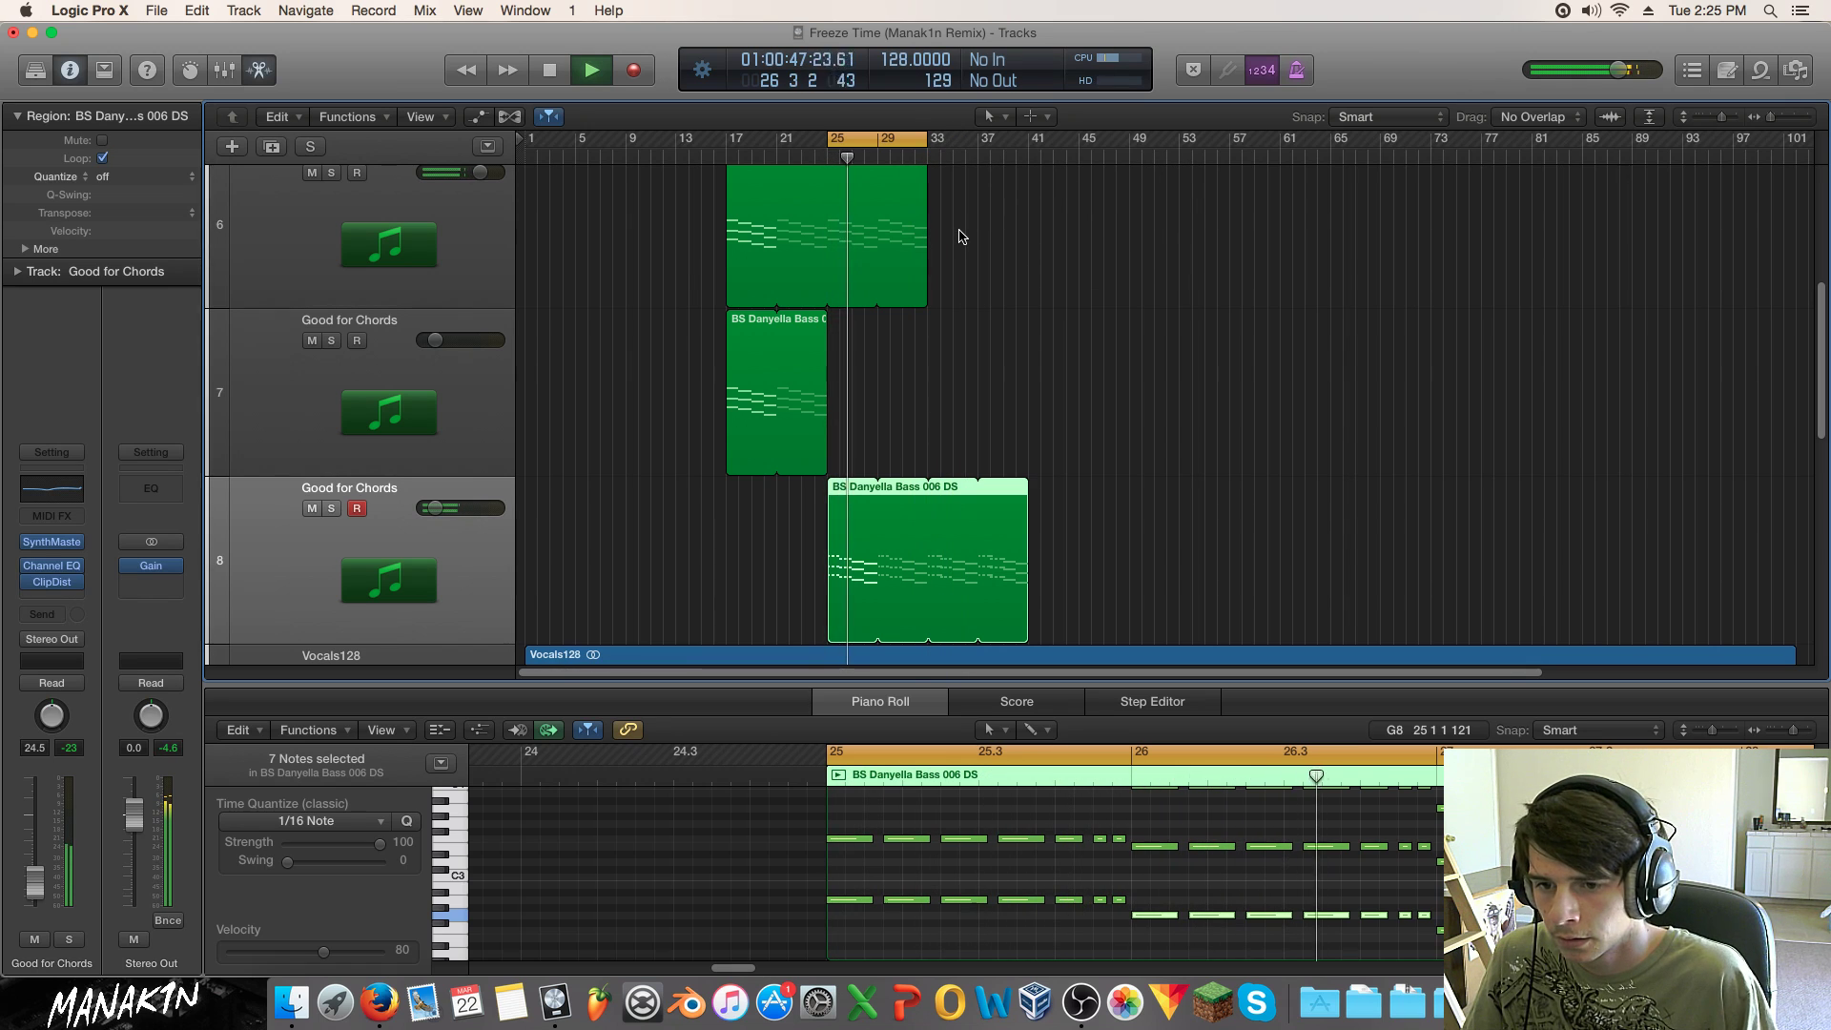
key("space")
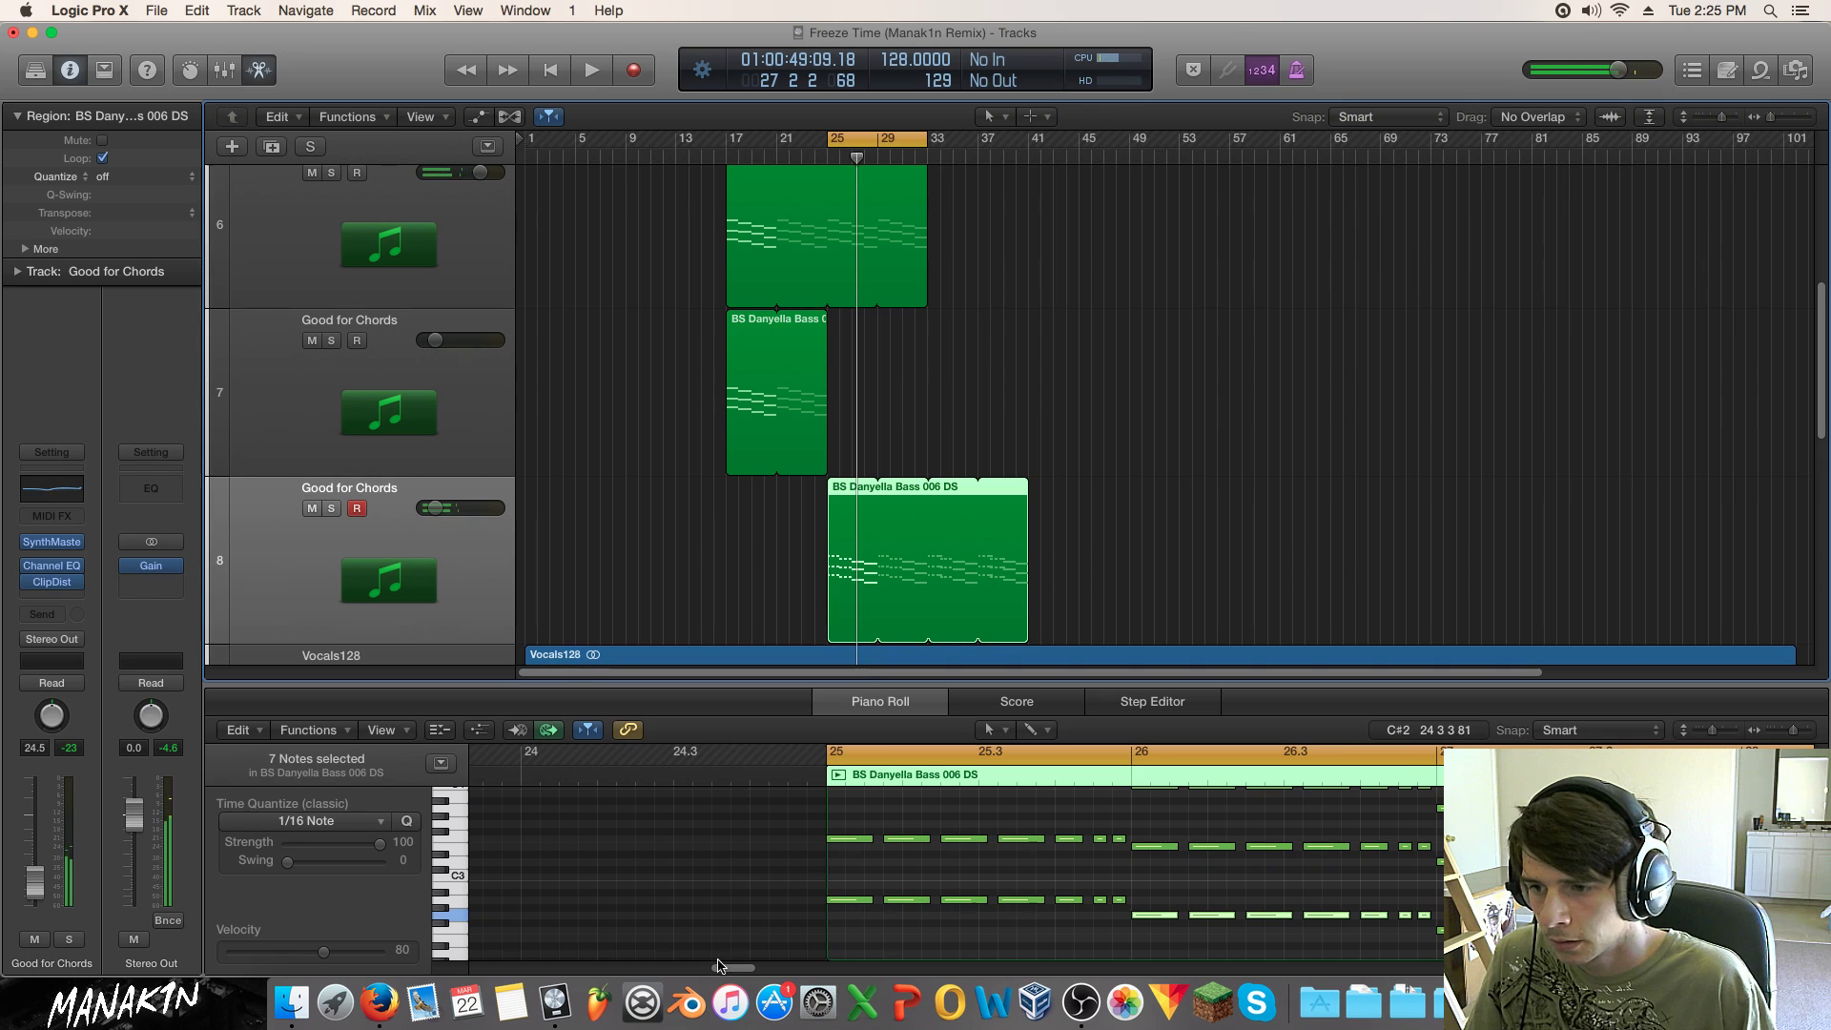
Step: Shorten the bar-27 D minor chord to end near 27.1
scroll(717, 961, "right", 10)
left_click_drag(1117, 946, 1121, 768)
mouse_move(1178, 875)
left_mouse_down()
mouse_move(882, 879)
mouse_move(1180, 876)
left_mouse_up()
Step: Shorten the long D2 bass note and delete the trailing notes at the end of bar 28
scroll(1182, 878, "down", 5)
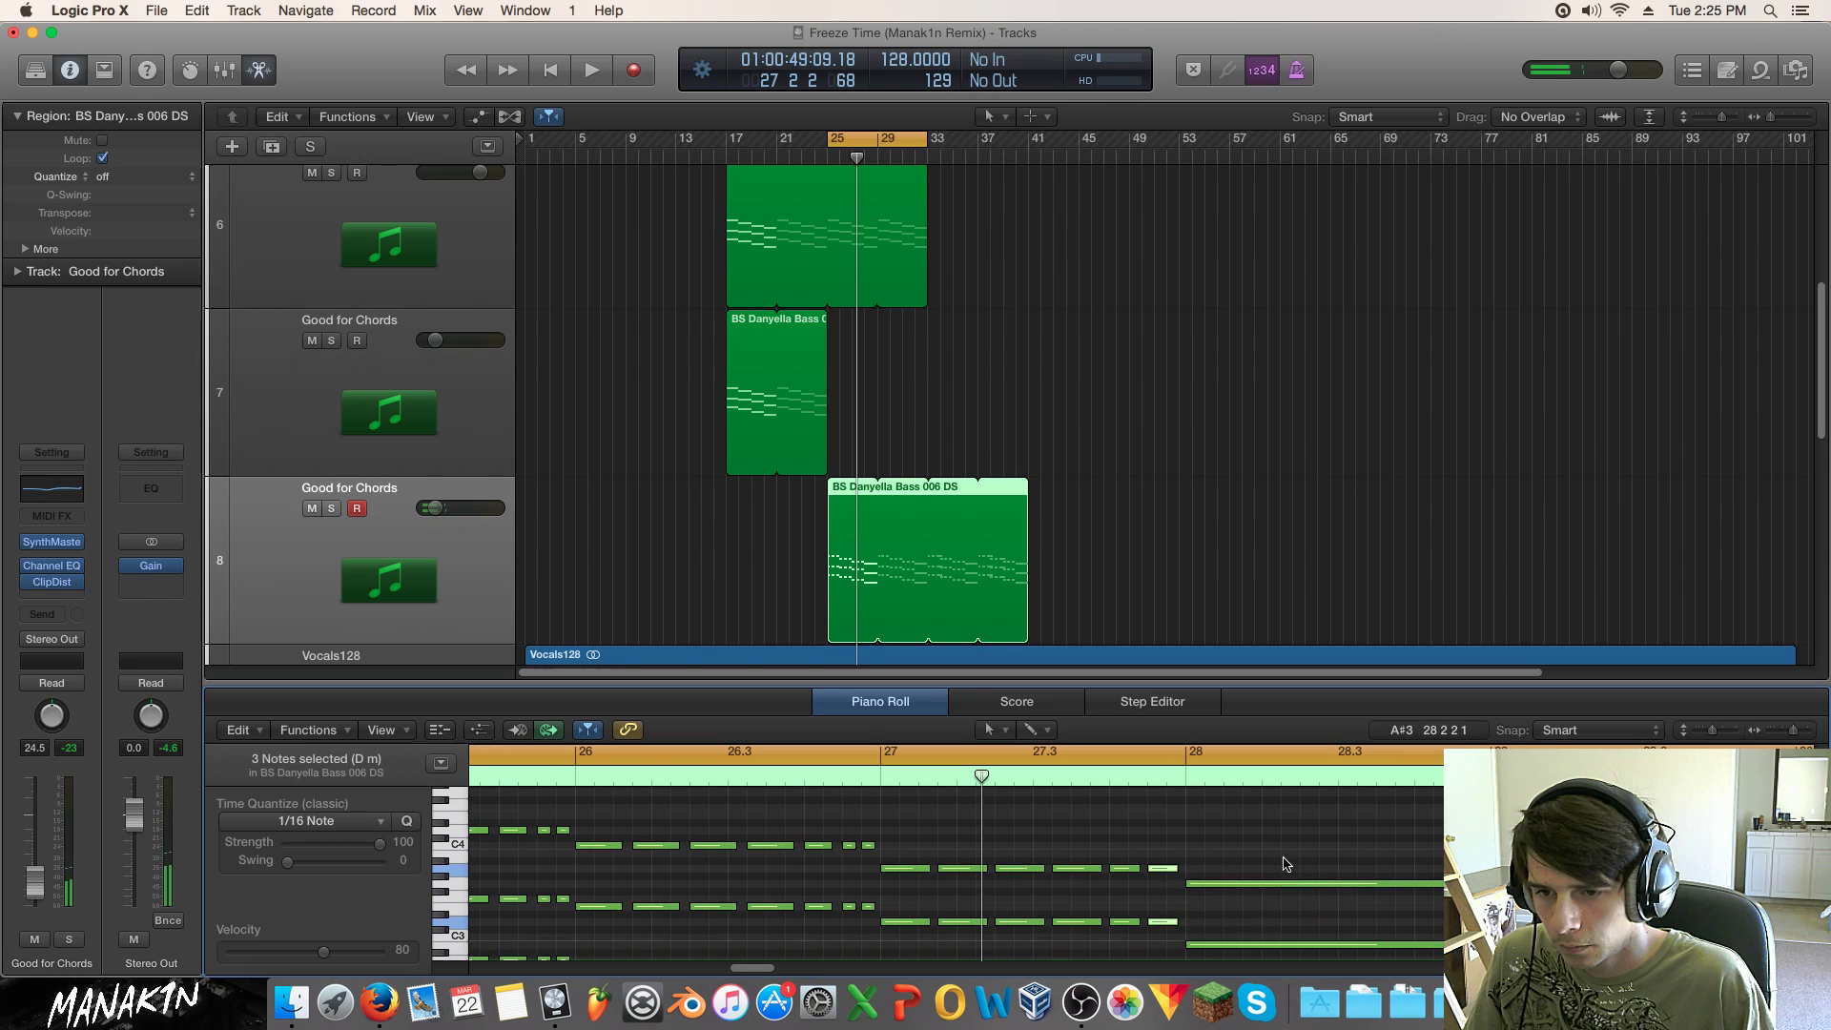
mouse_move(1489, 856)
left_mouse_down()
mouse_move(1233, 865)
mouse_move(1459, 854)
left_mouse_up()
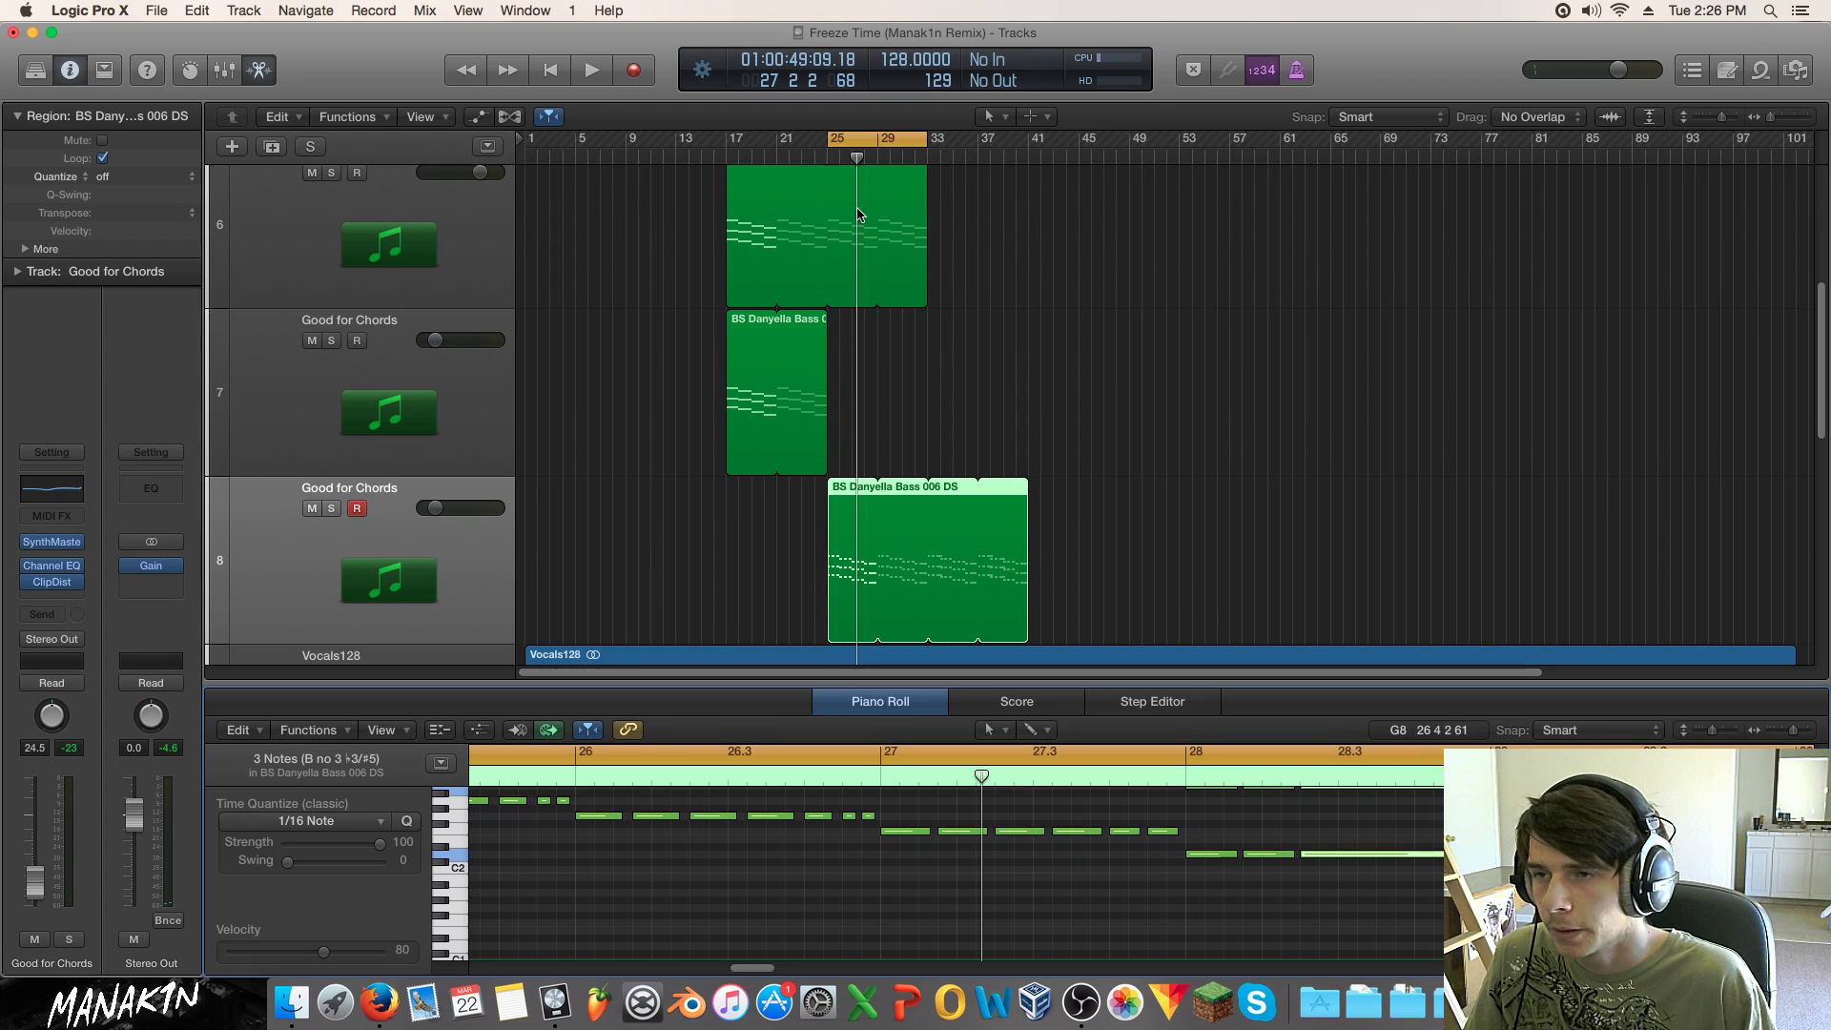
key("space")
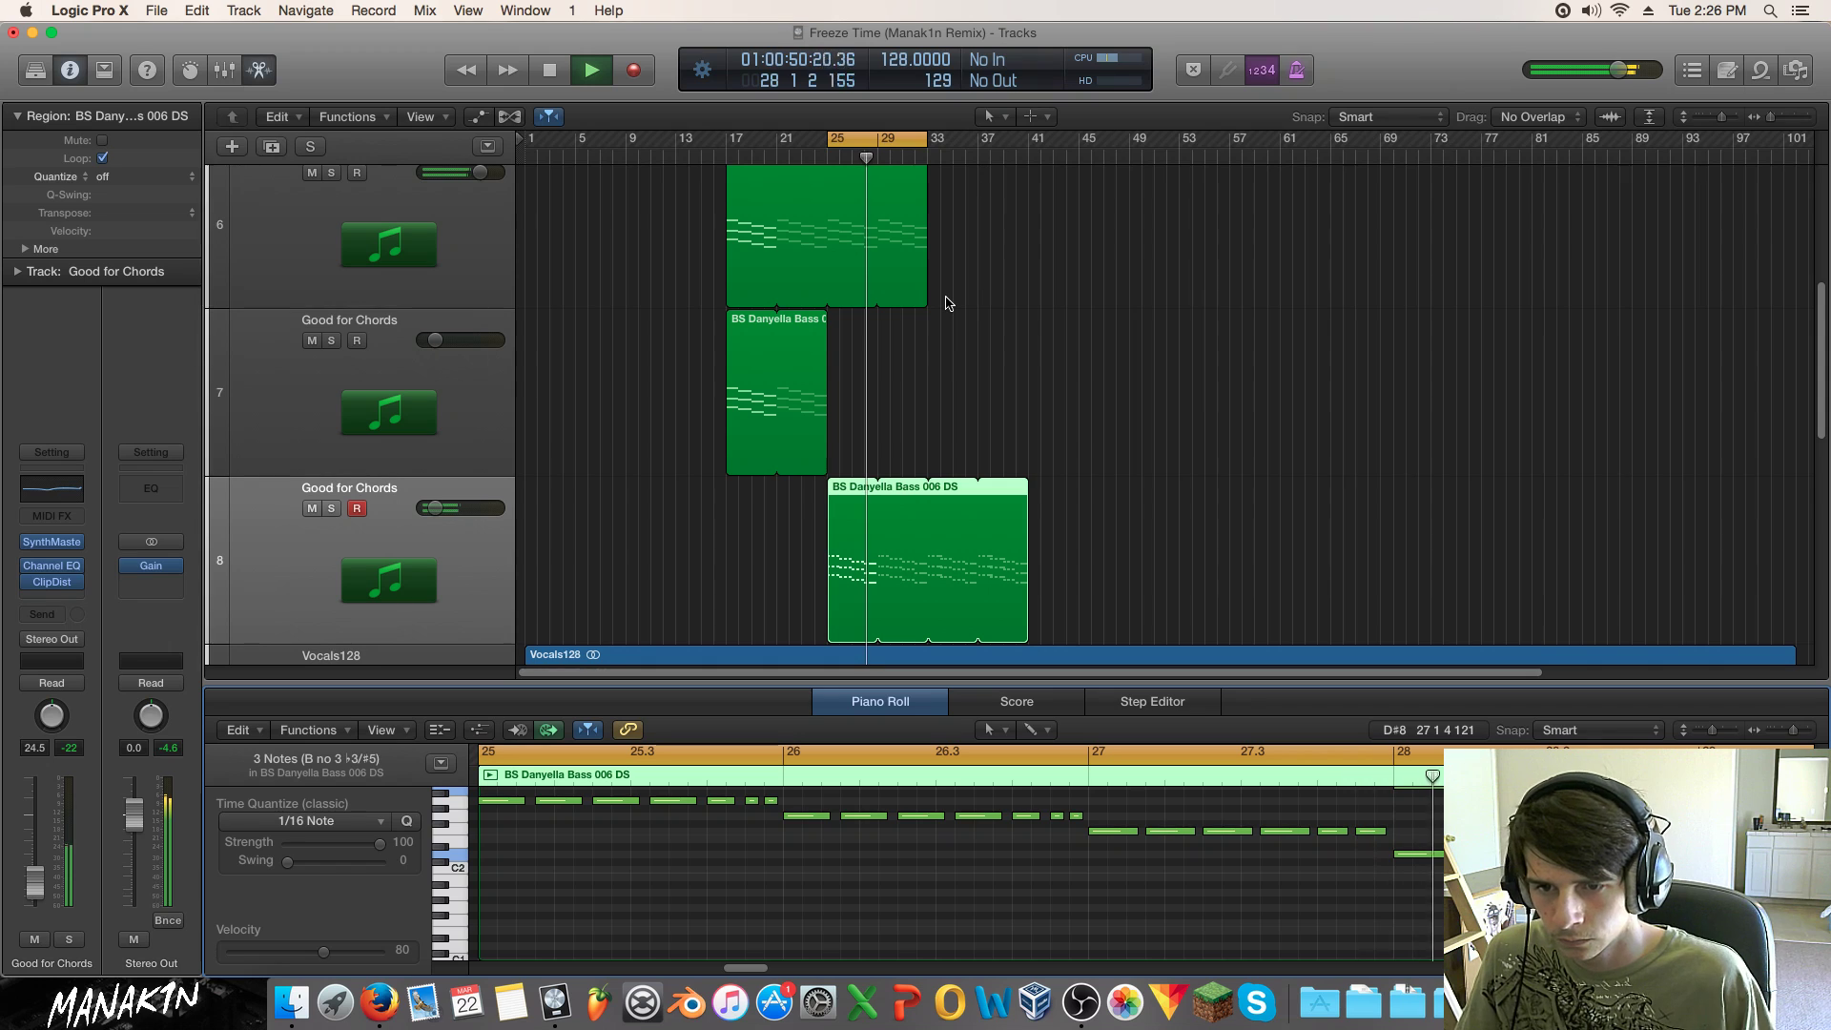
key("space")
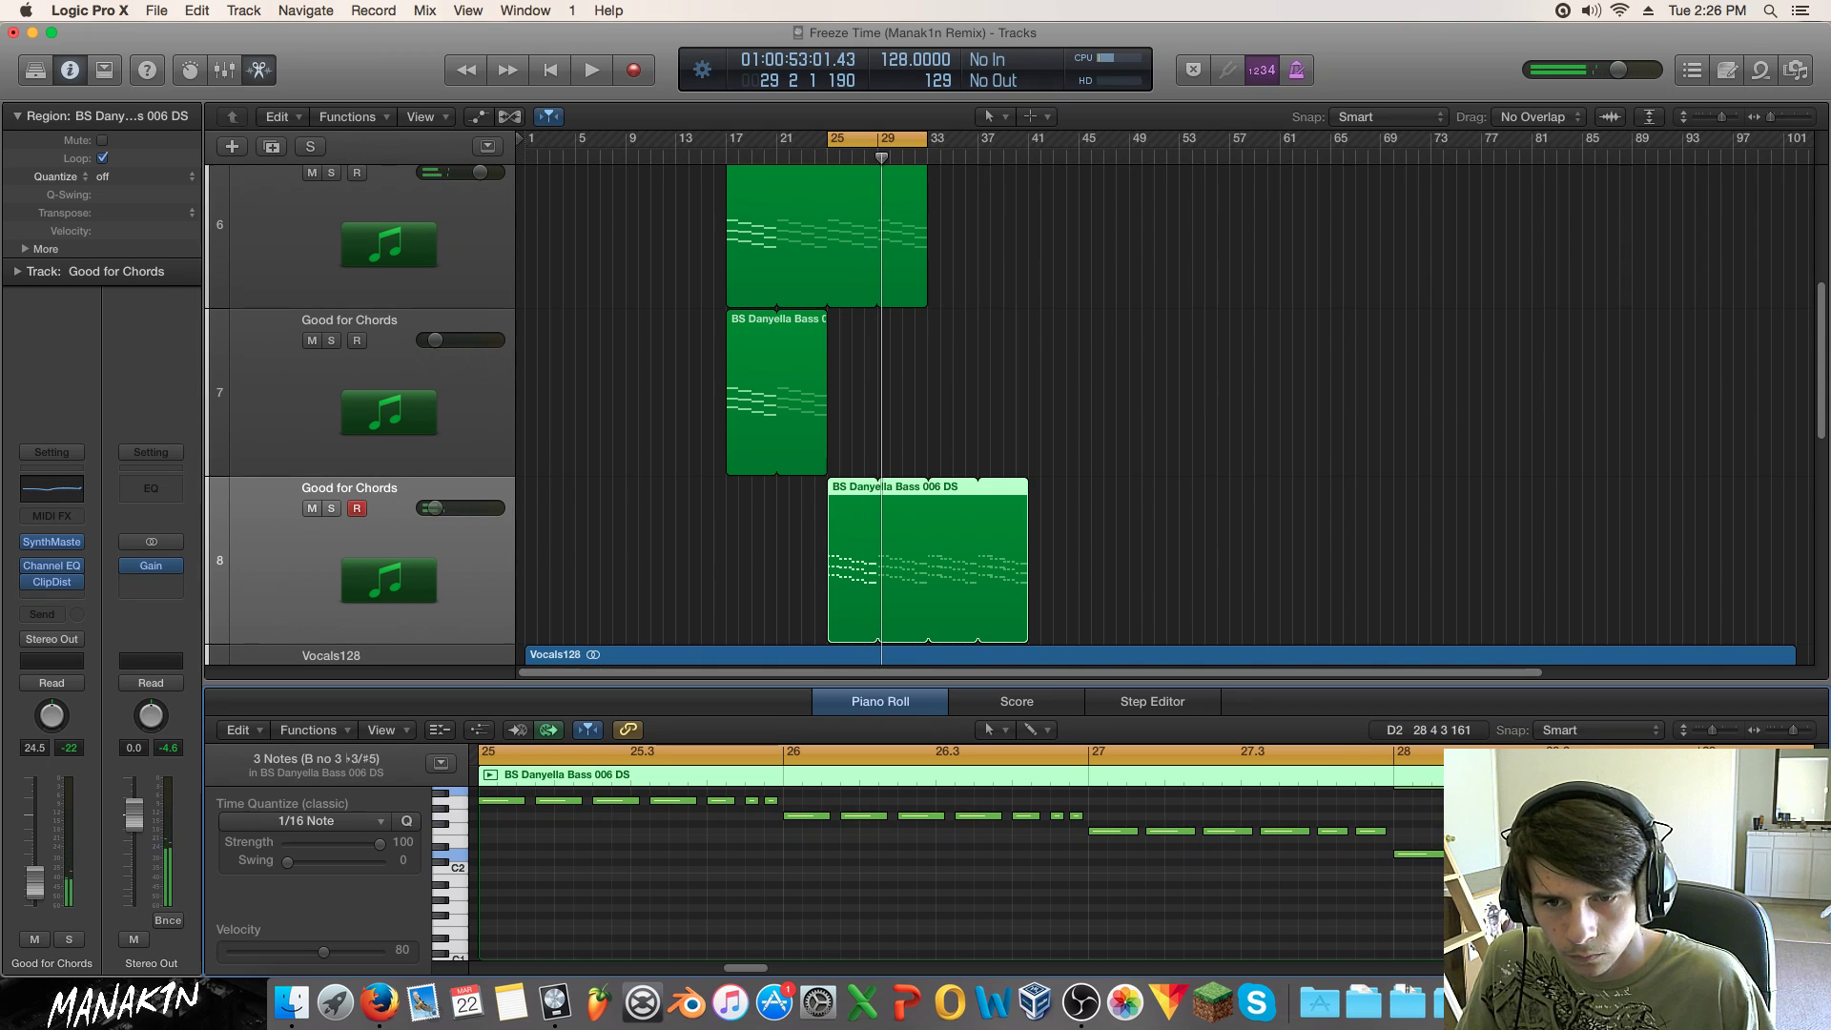
key("Delete")
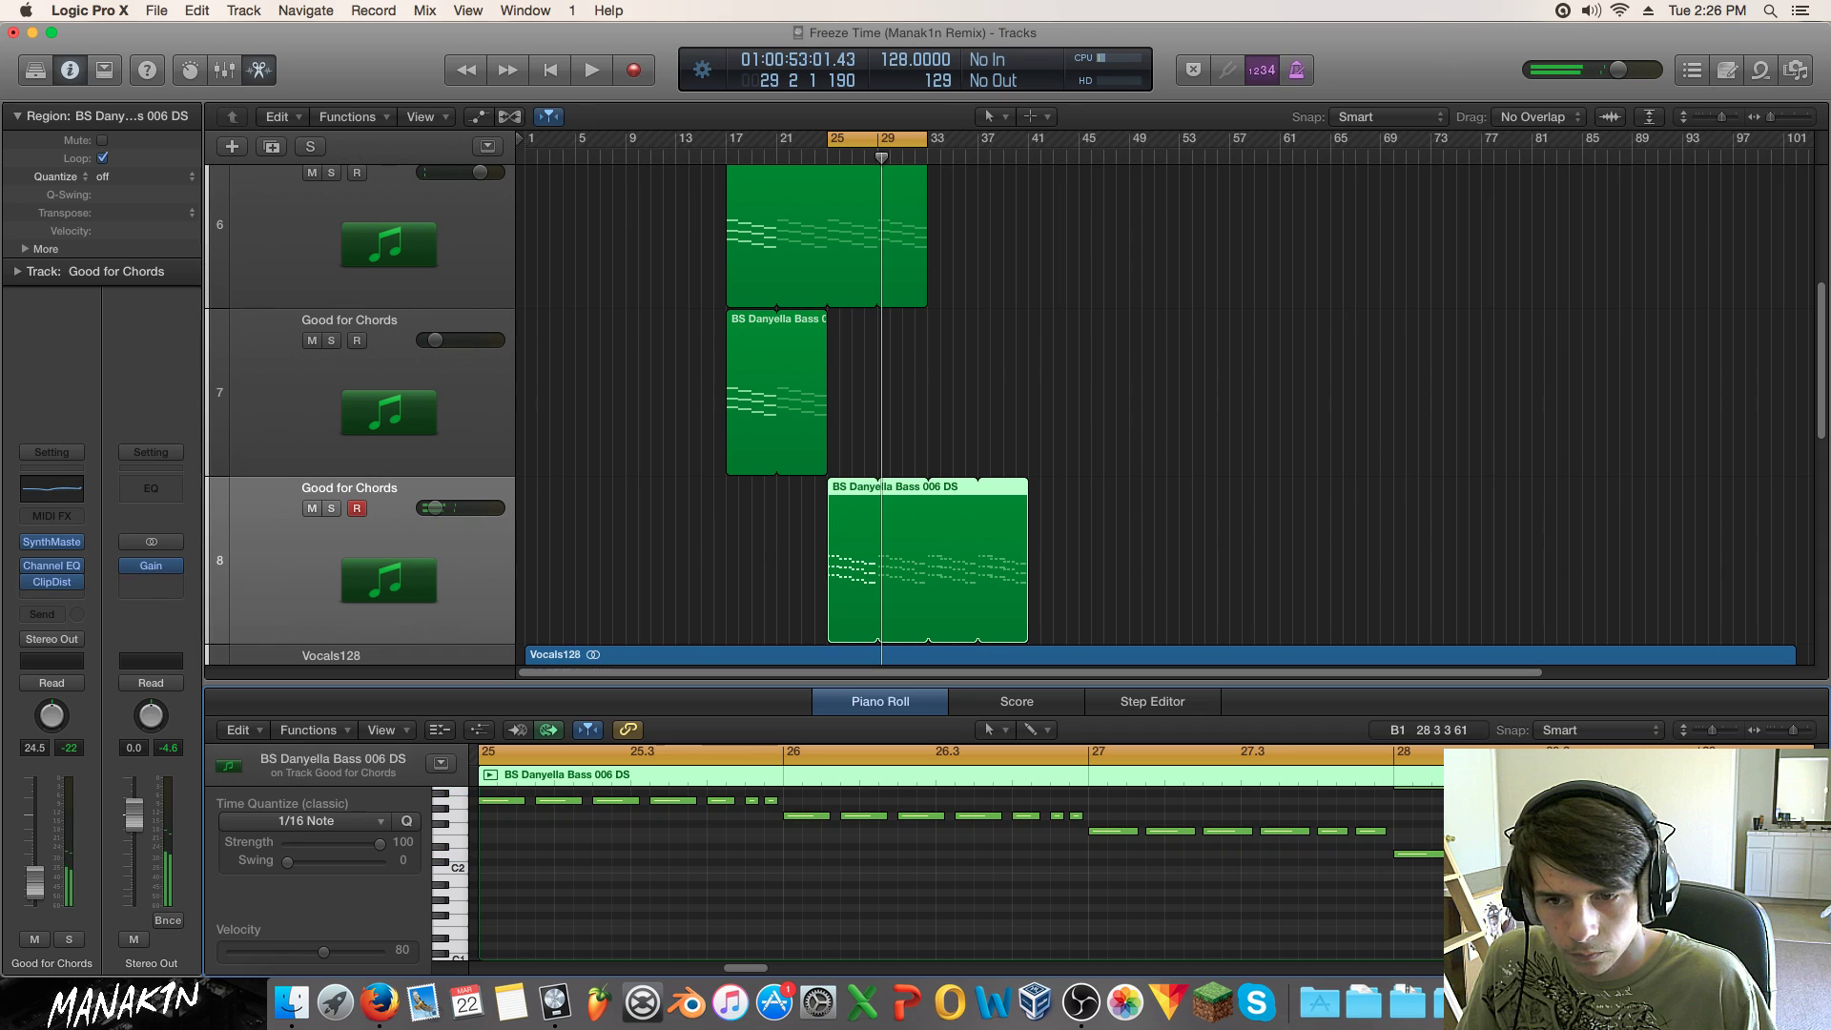
mouse_move(1451, 898)
left_mouse_down()
mouse_move(1471, 697)
mouse_move(1456, 918)
left_mouse_up()
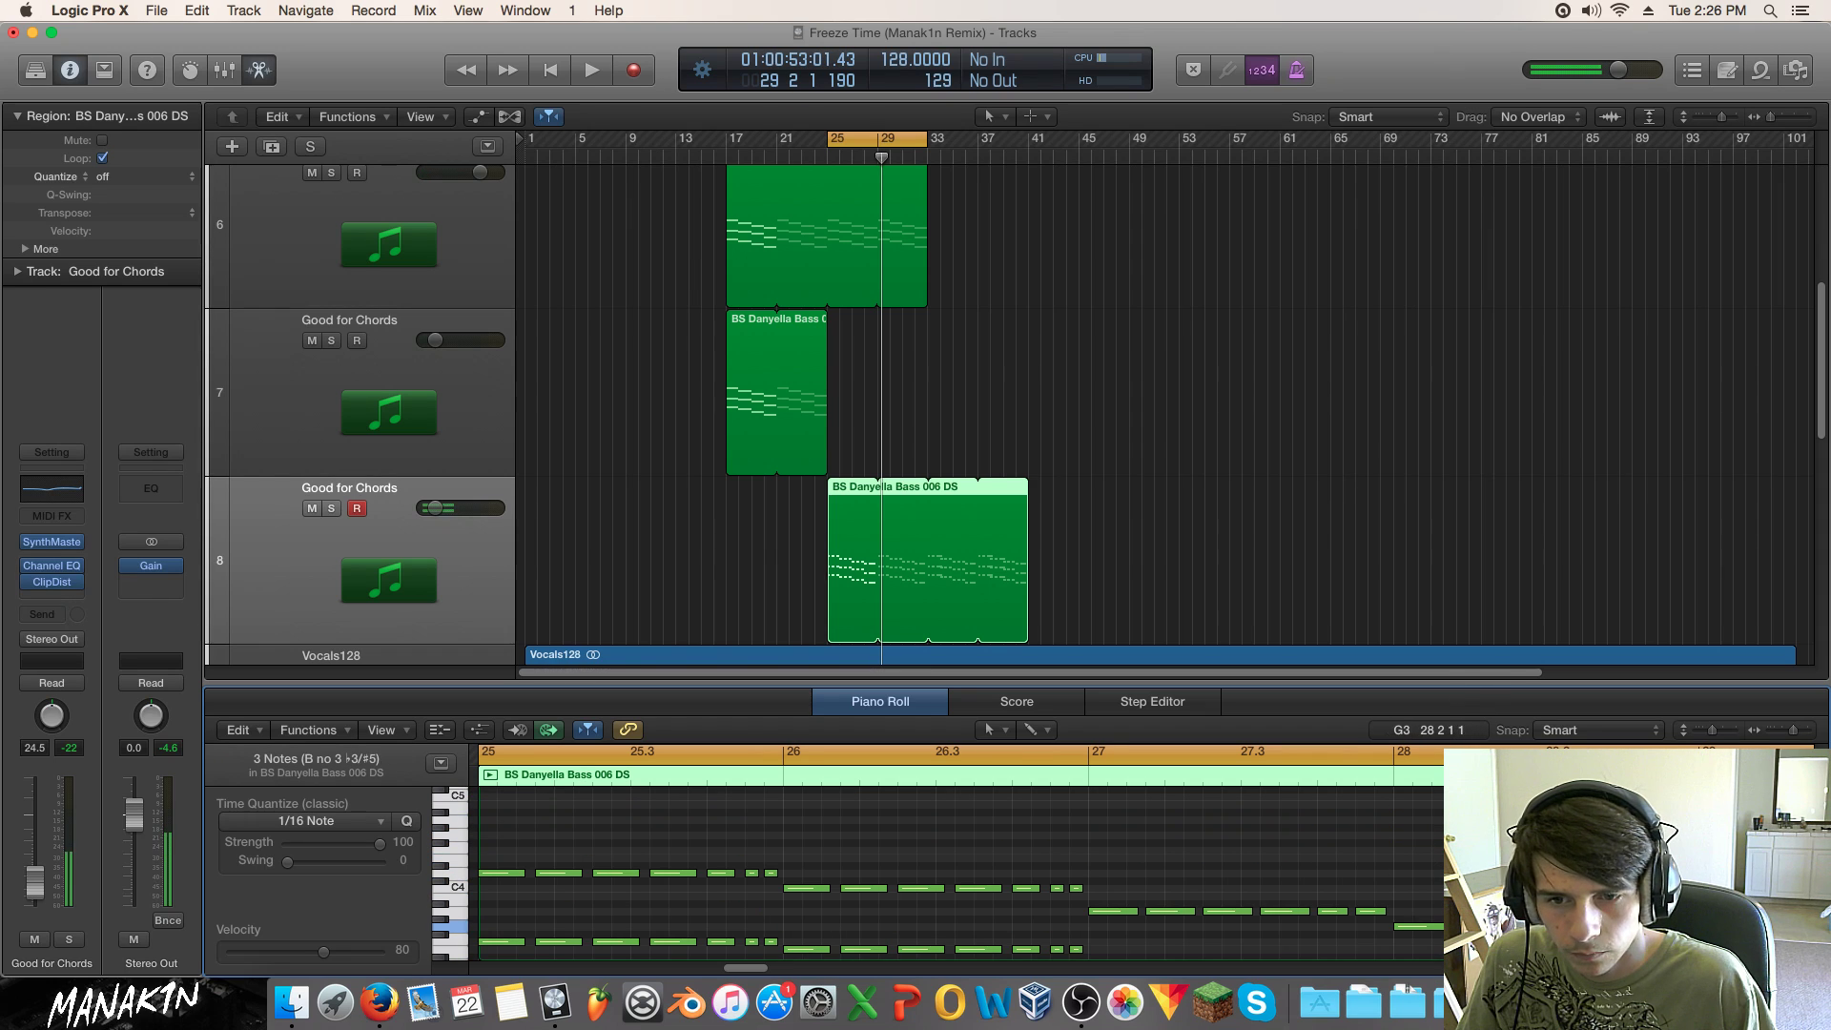
key("space")
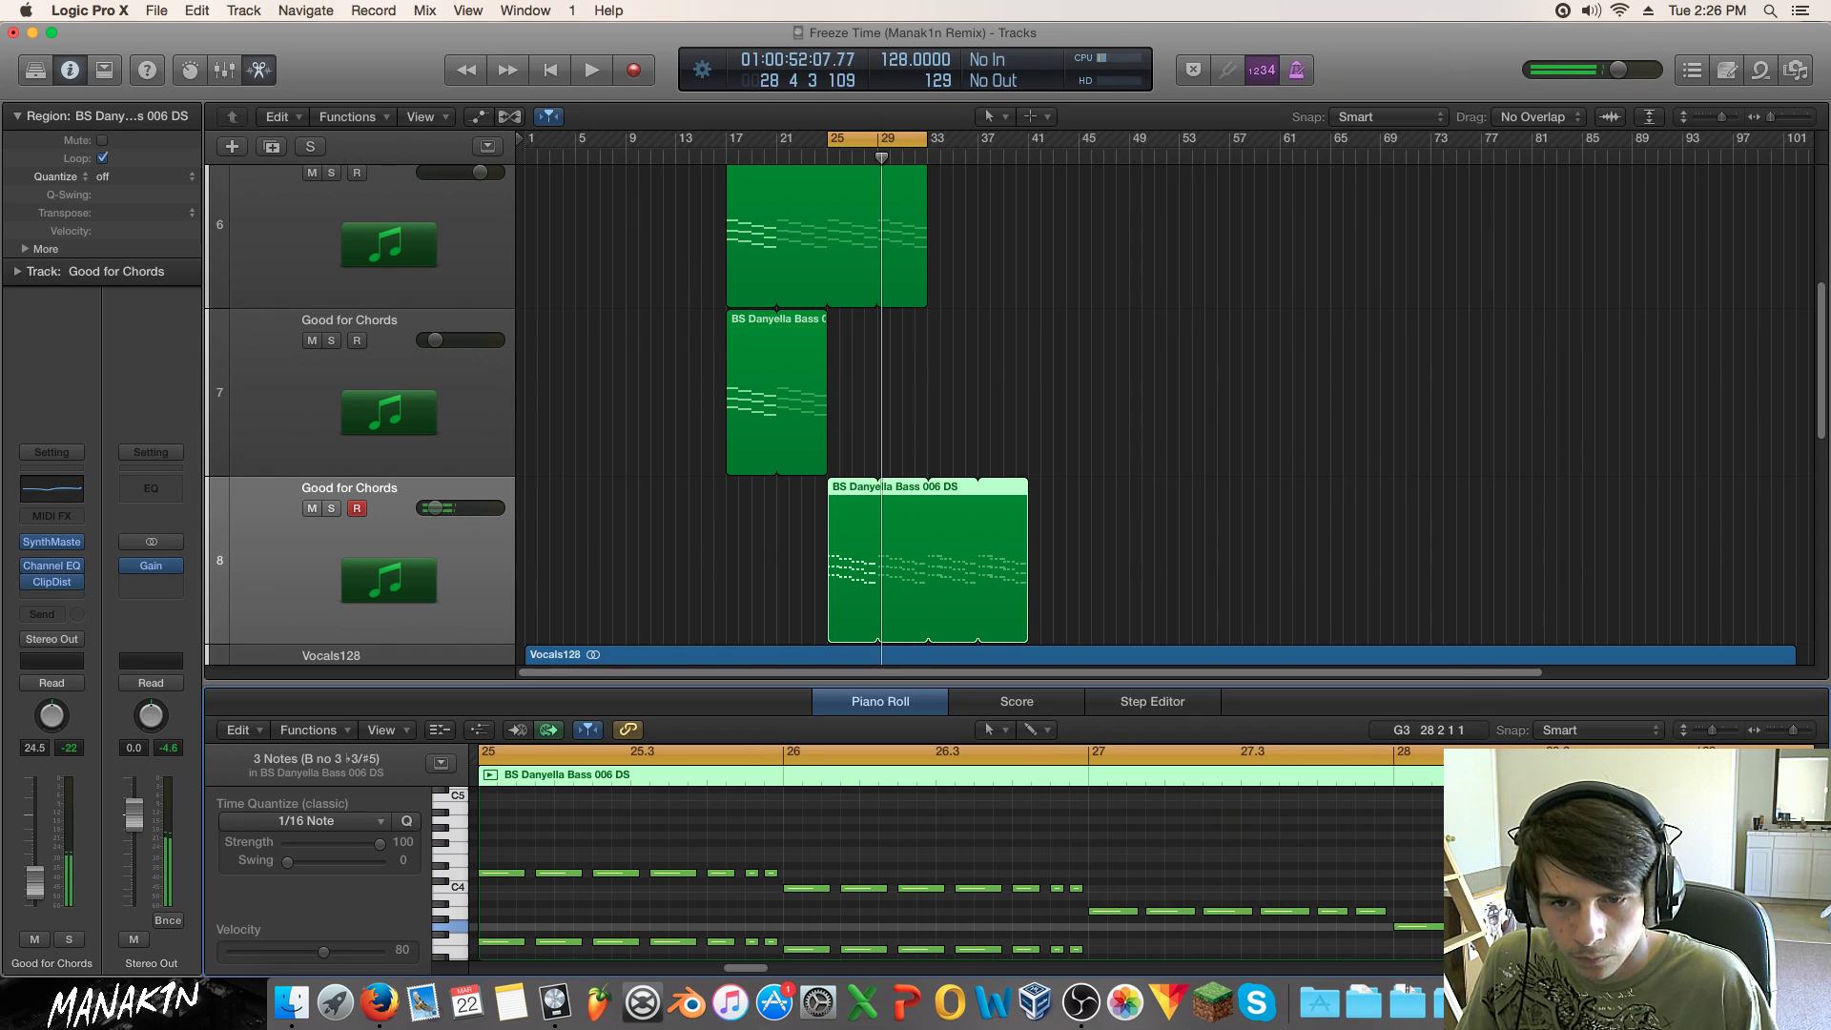
left_click_drag(1659, 926, 1671, 926)
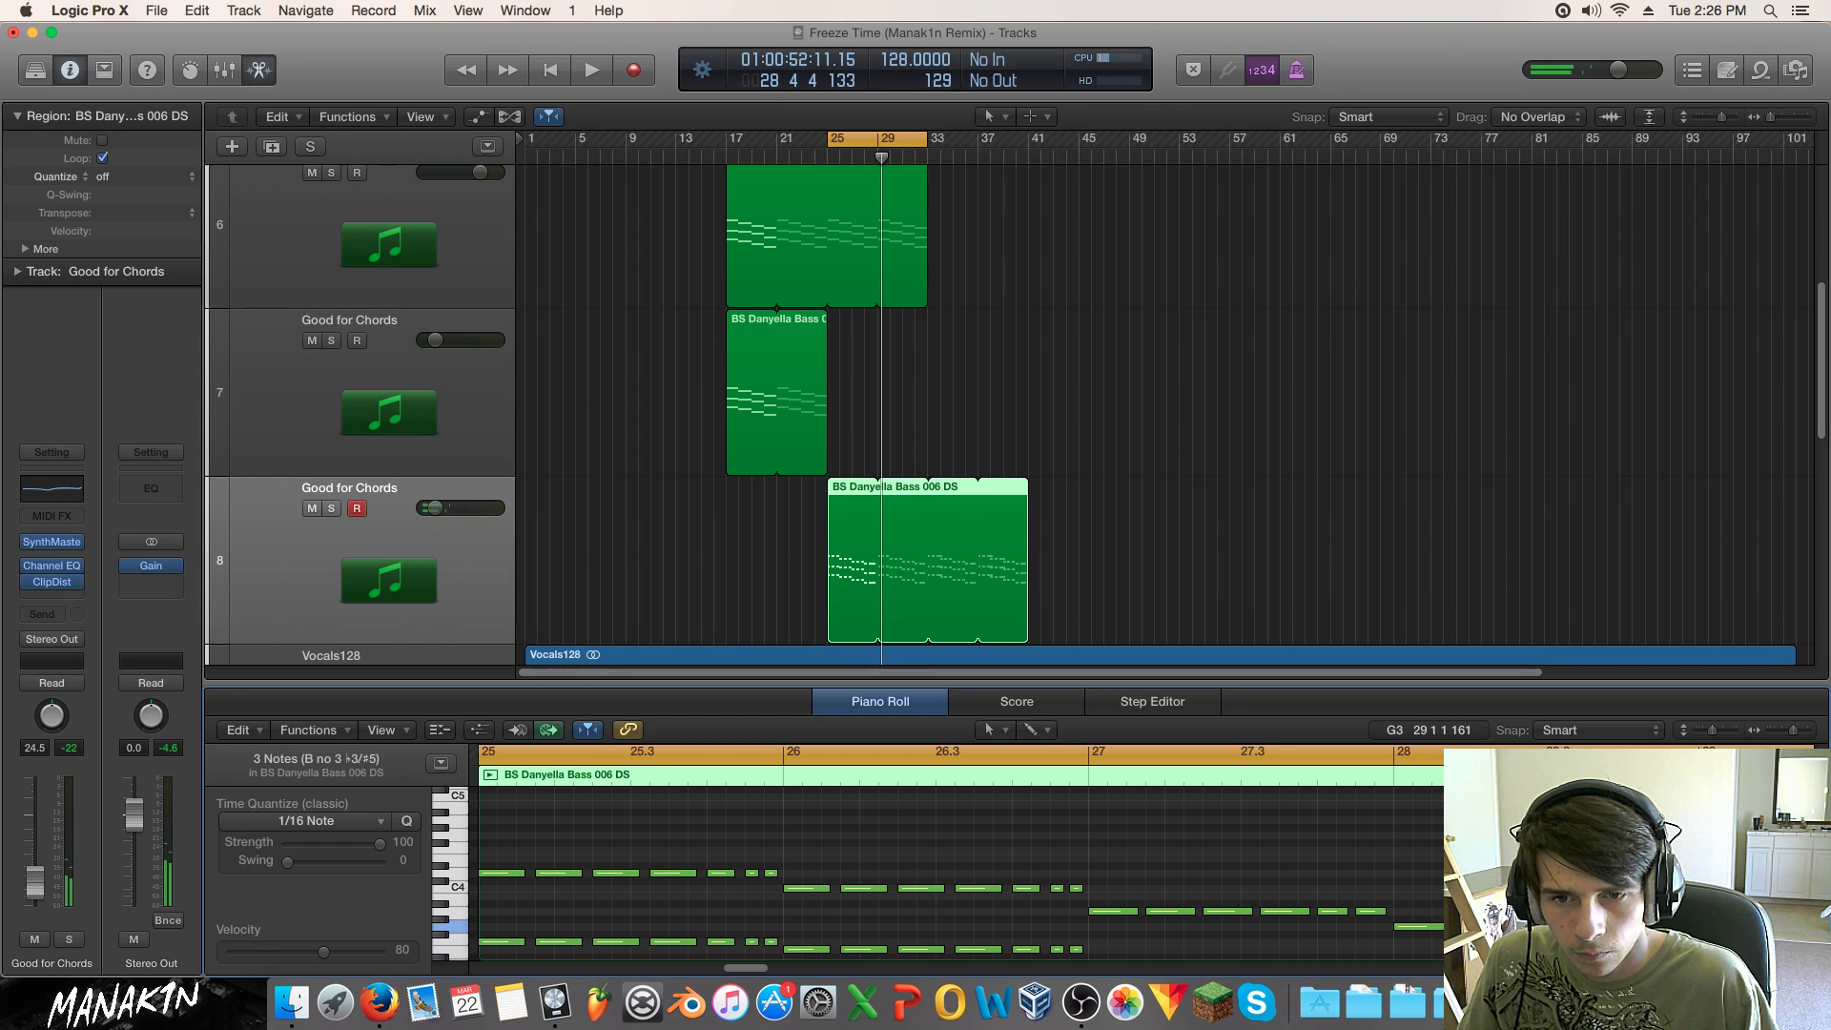
key("space")
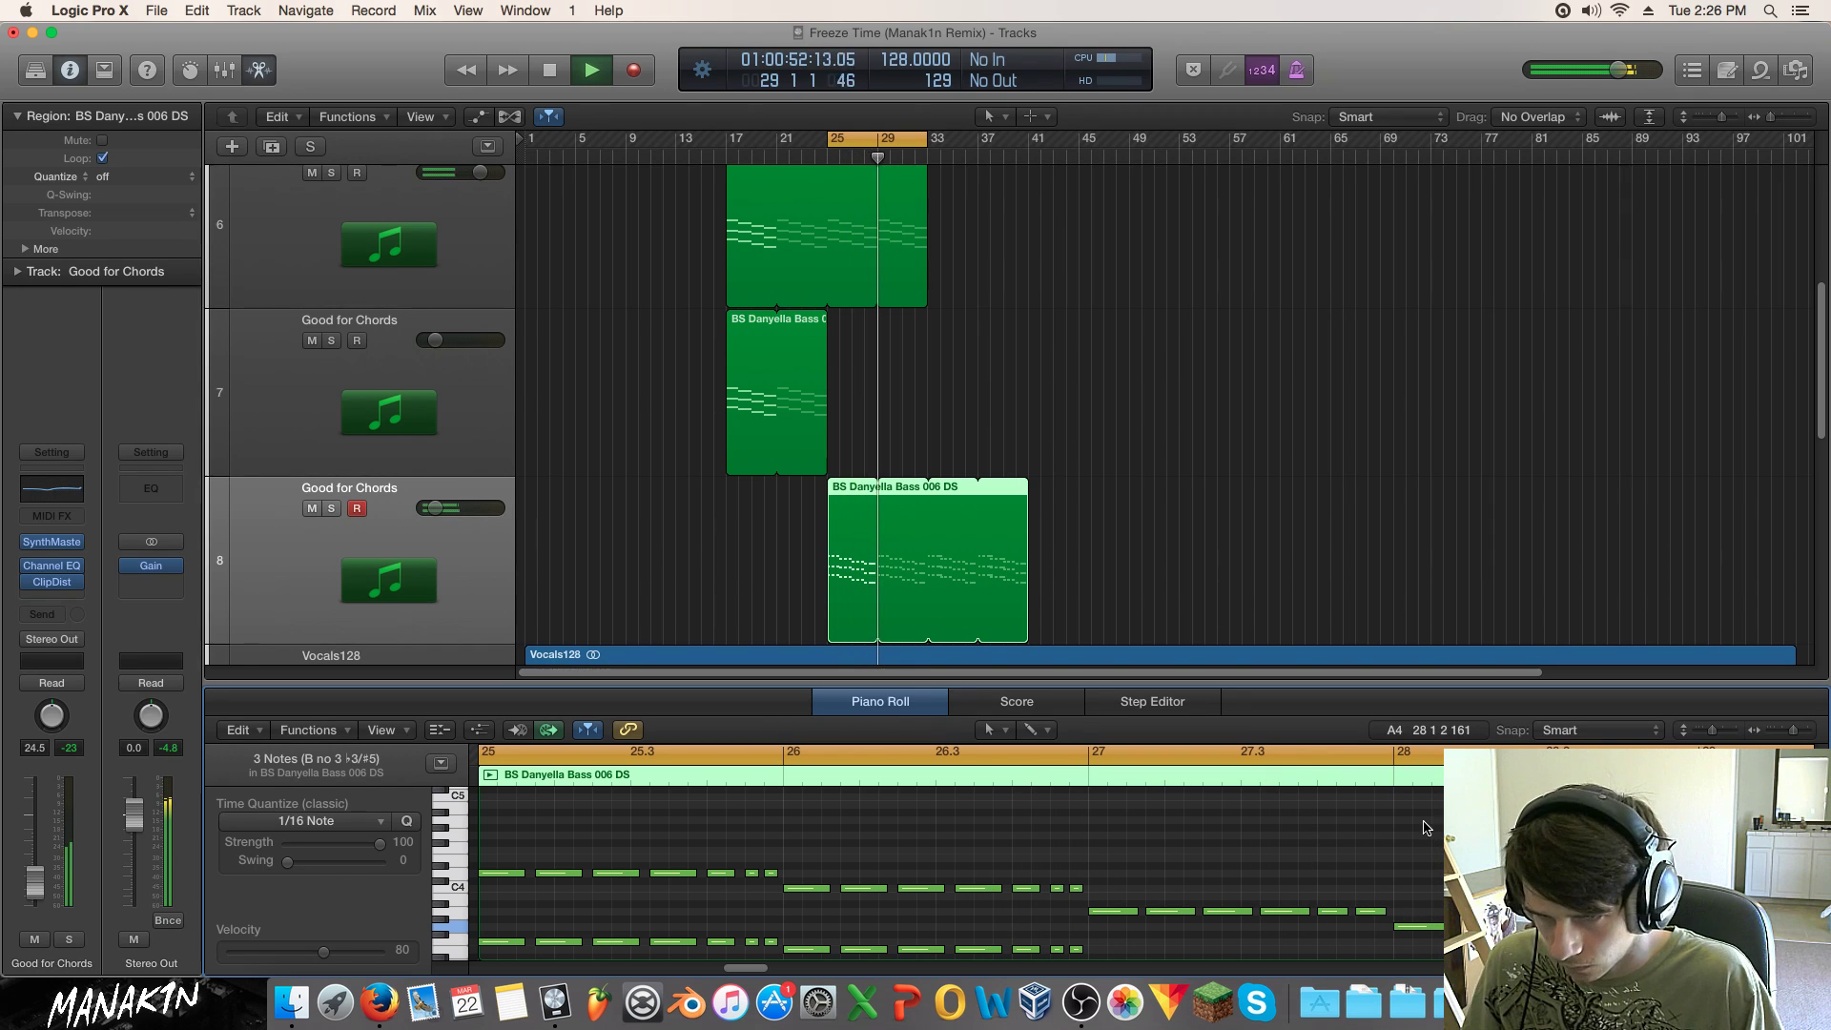
Step: Copy the mhak kick 140 F region to bar 25 on the kick track
scroll(1421, 829, "down", 3)
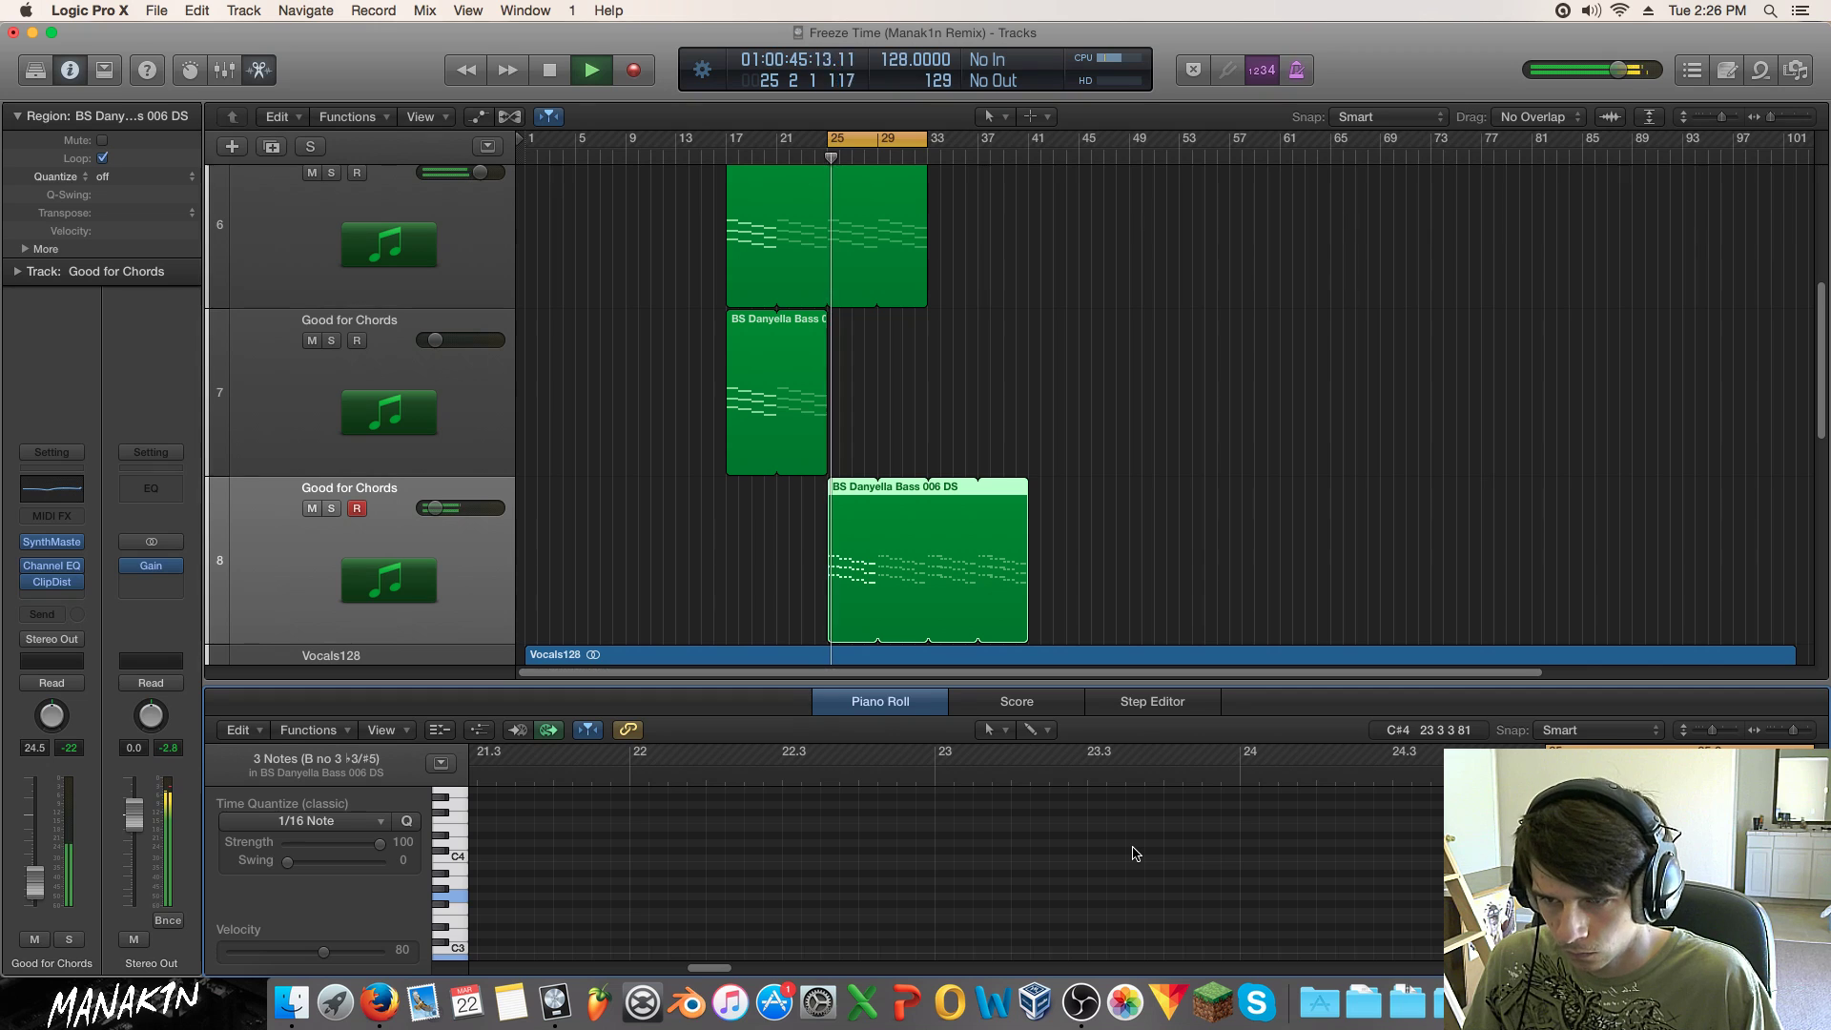
scroll(1017, 233, "down", 5)
mouse_move(848, 414)
left_mouse_down()
mouse_move(474, 471)
mouse_move(868, 433)
mouse_move(836, 438)
left_mouse_up()
Step: Search SynthMaster presets for 'bit', load LD Fat Bitch! (i) on track 8, and close the window
key("space")
key("space")
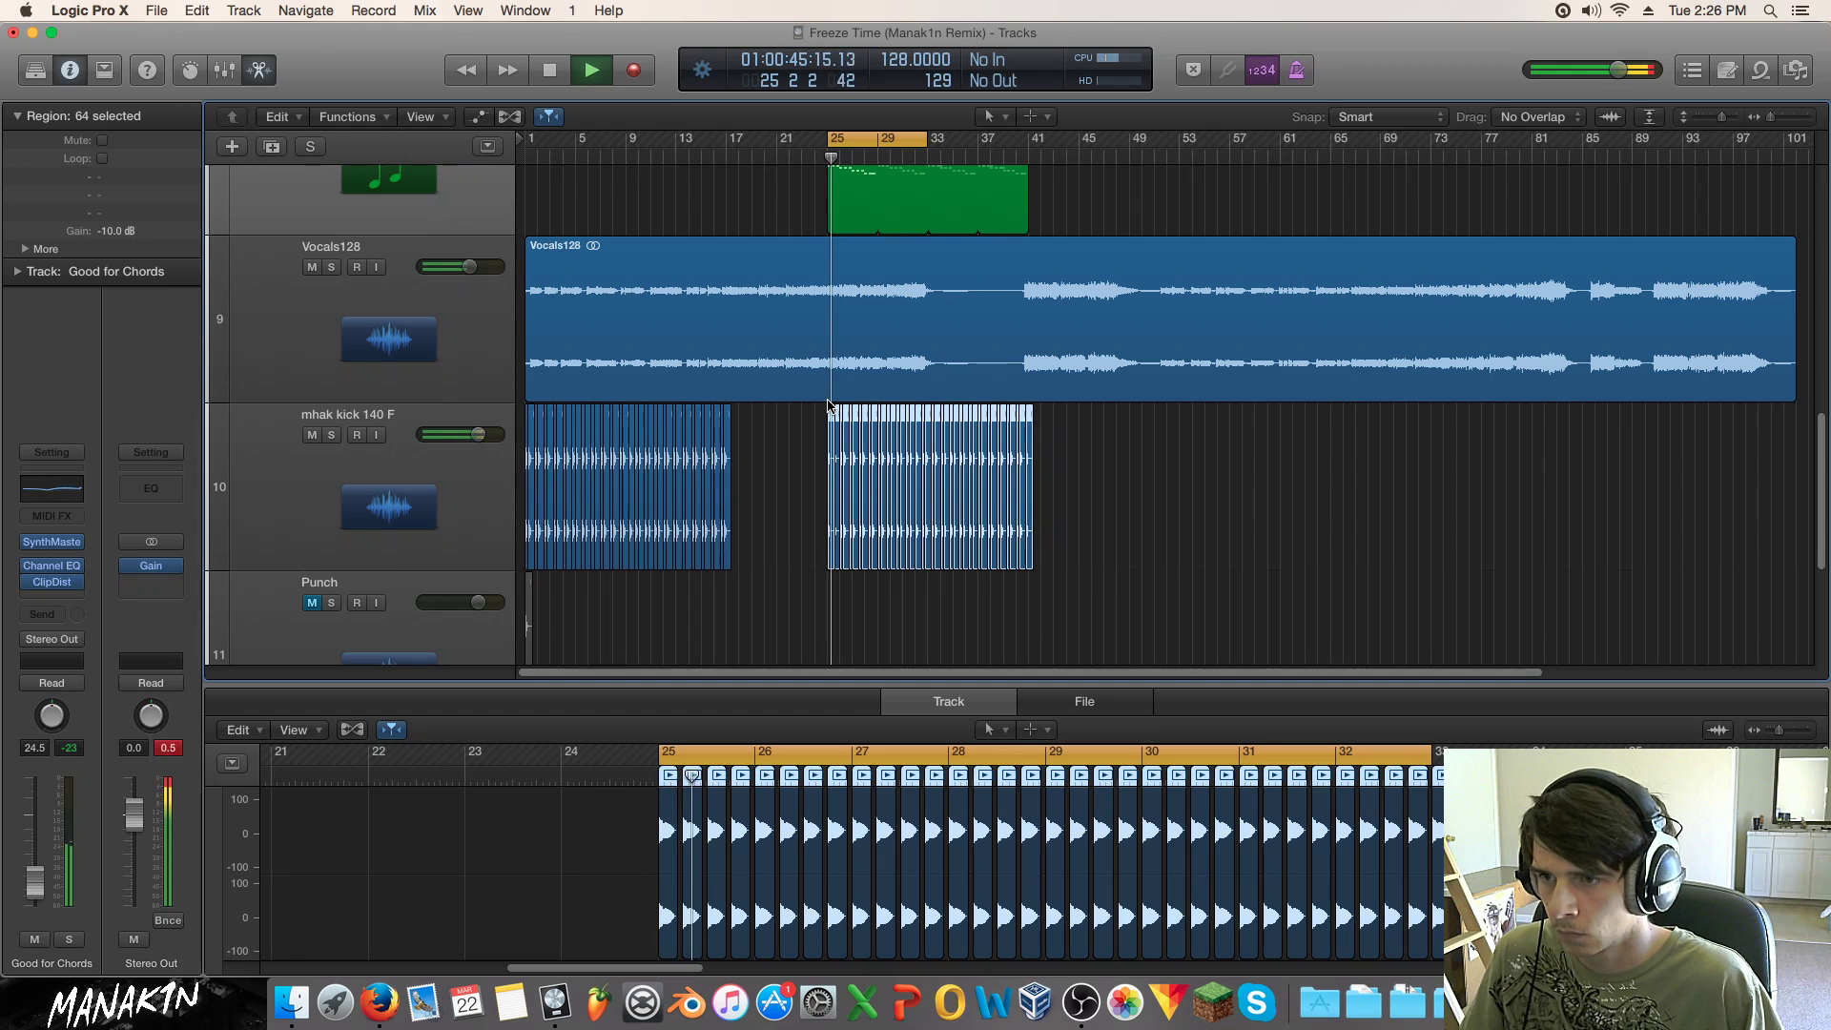
scroll(825, 402, "up", 3)
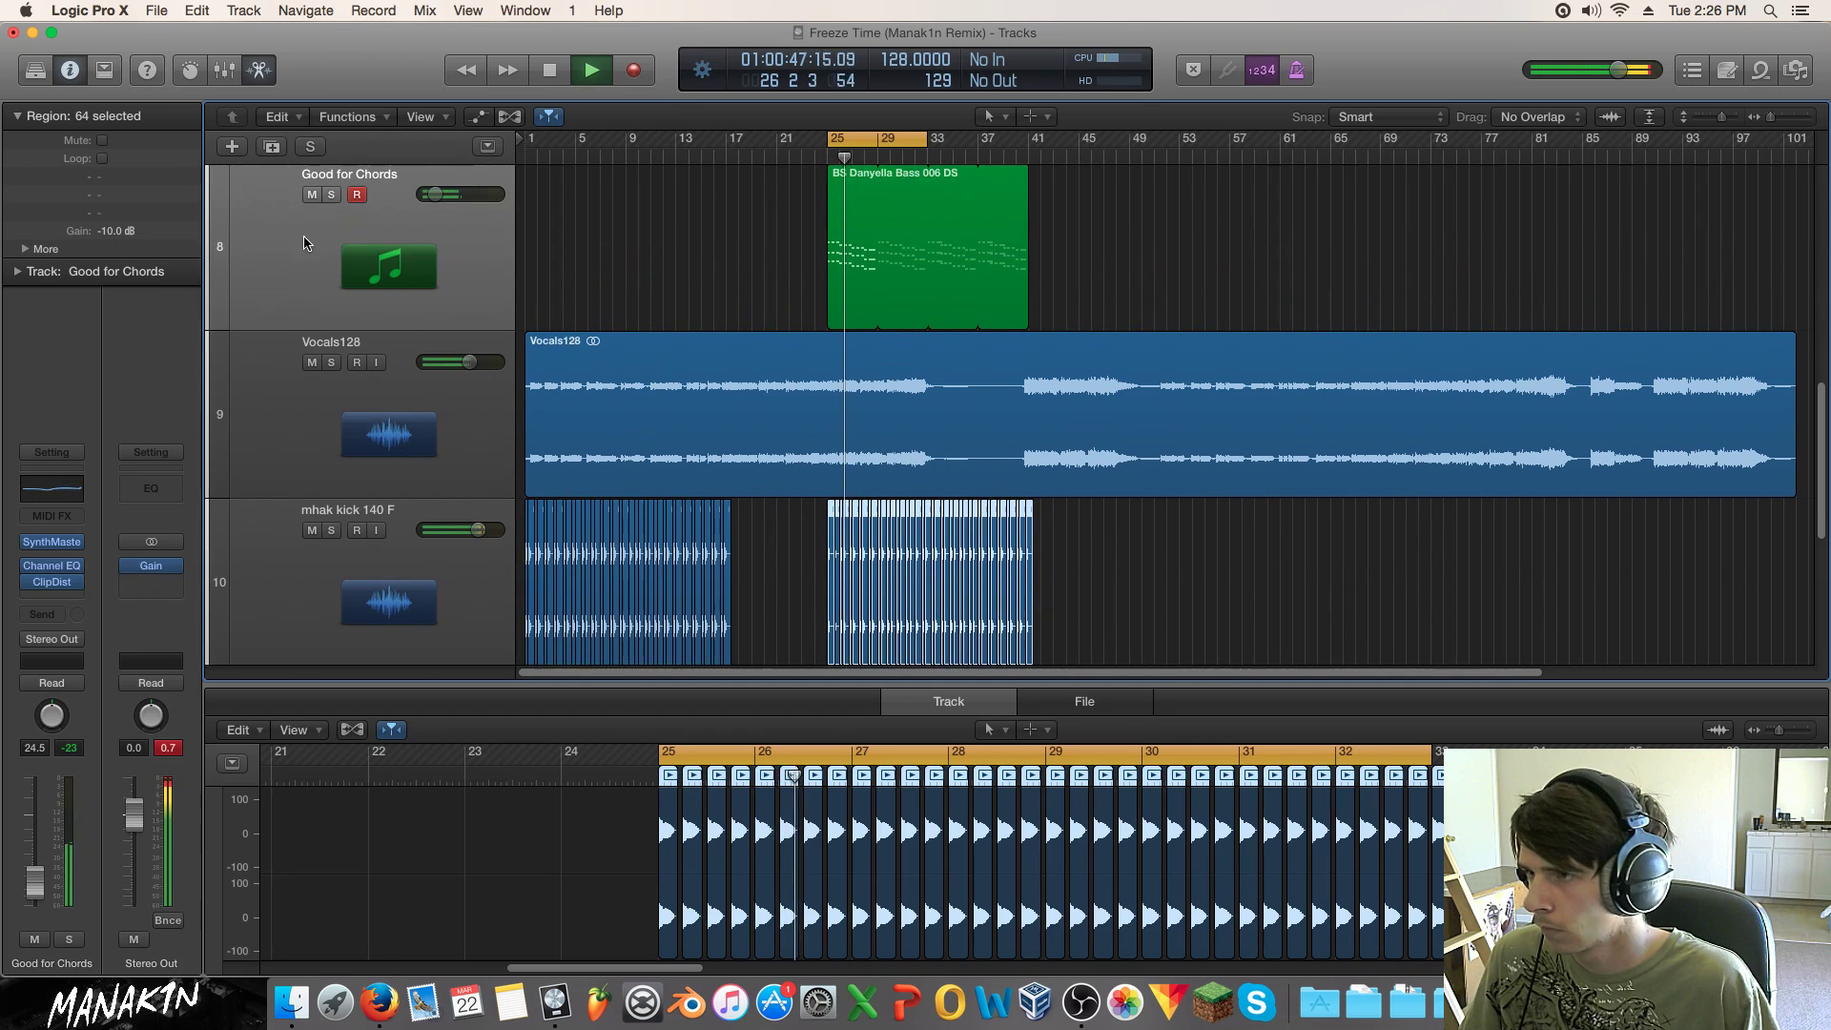
left_click(52, 540)
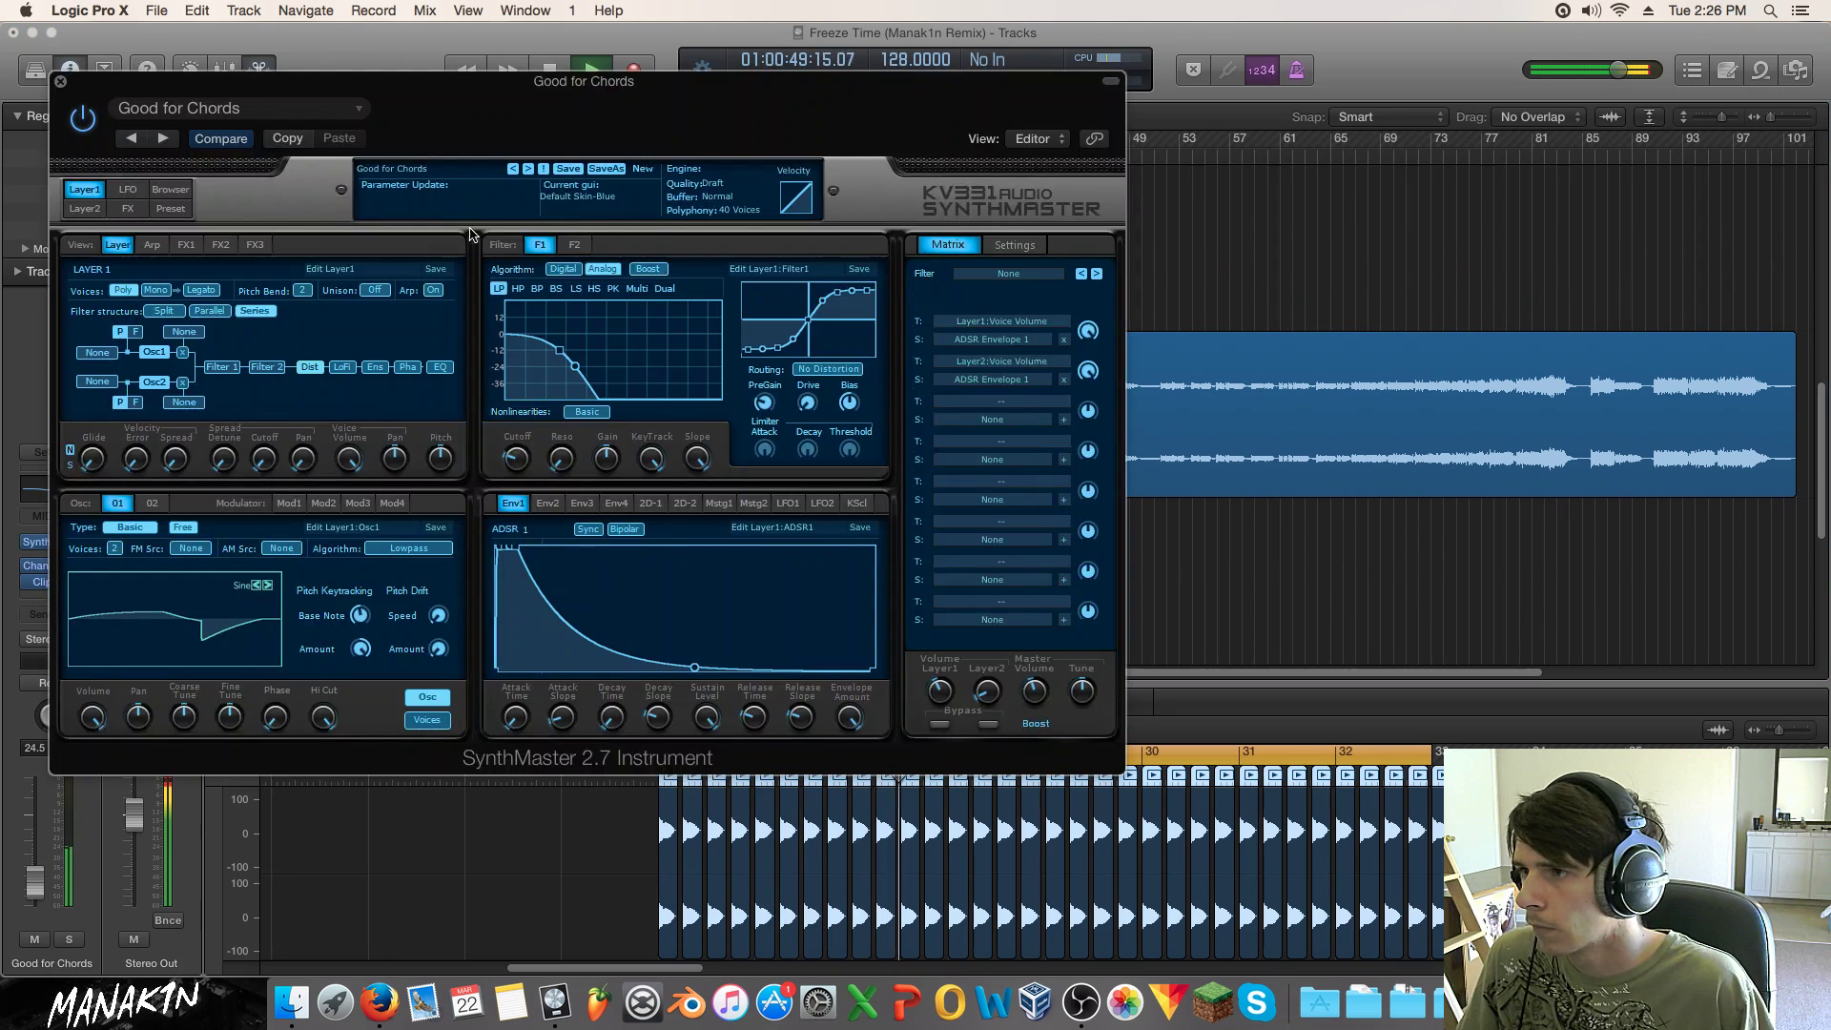
left_click(169, 190)
left_click(794, 266)
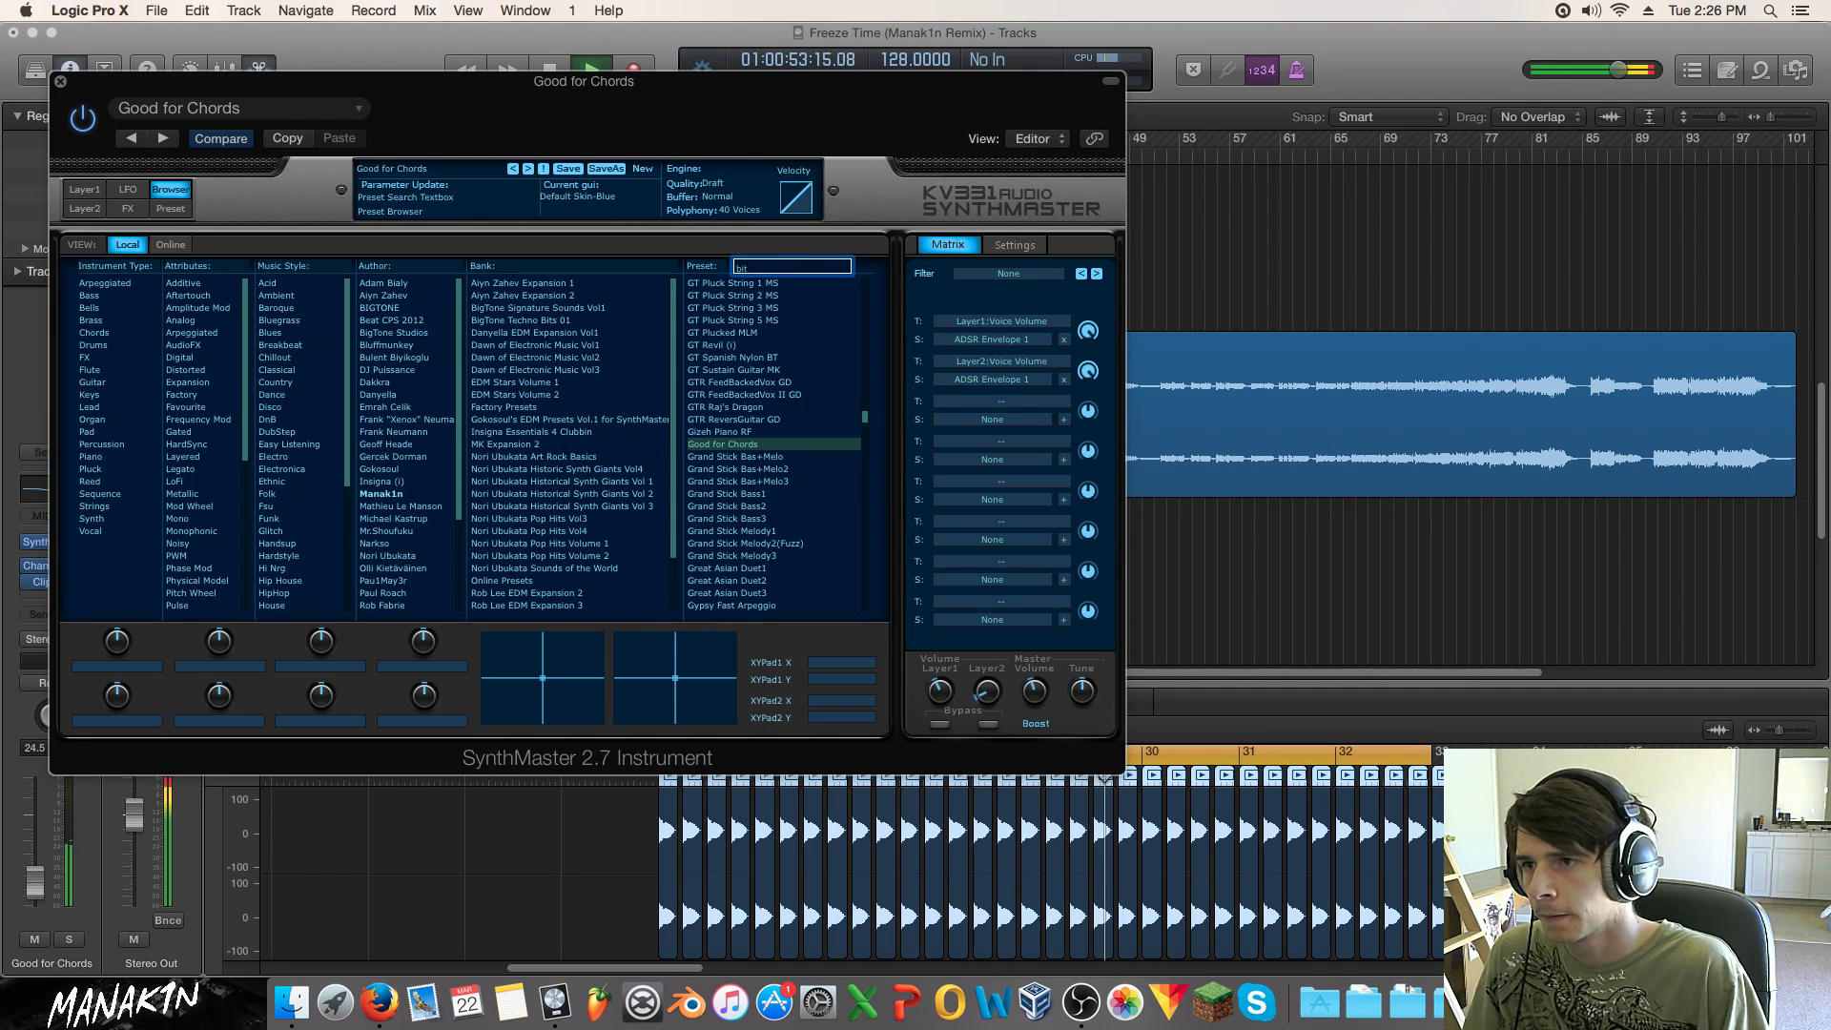
type("bit")
key("Return")
left_click(724, 469)
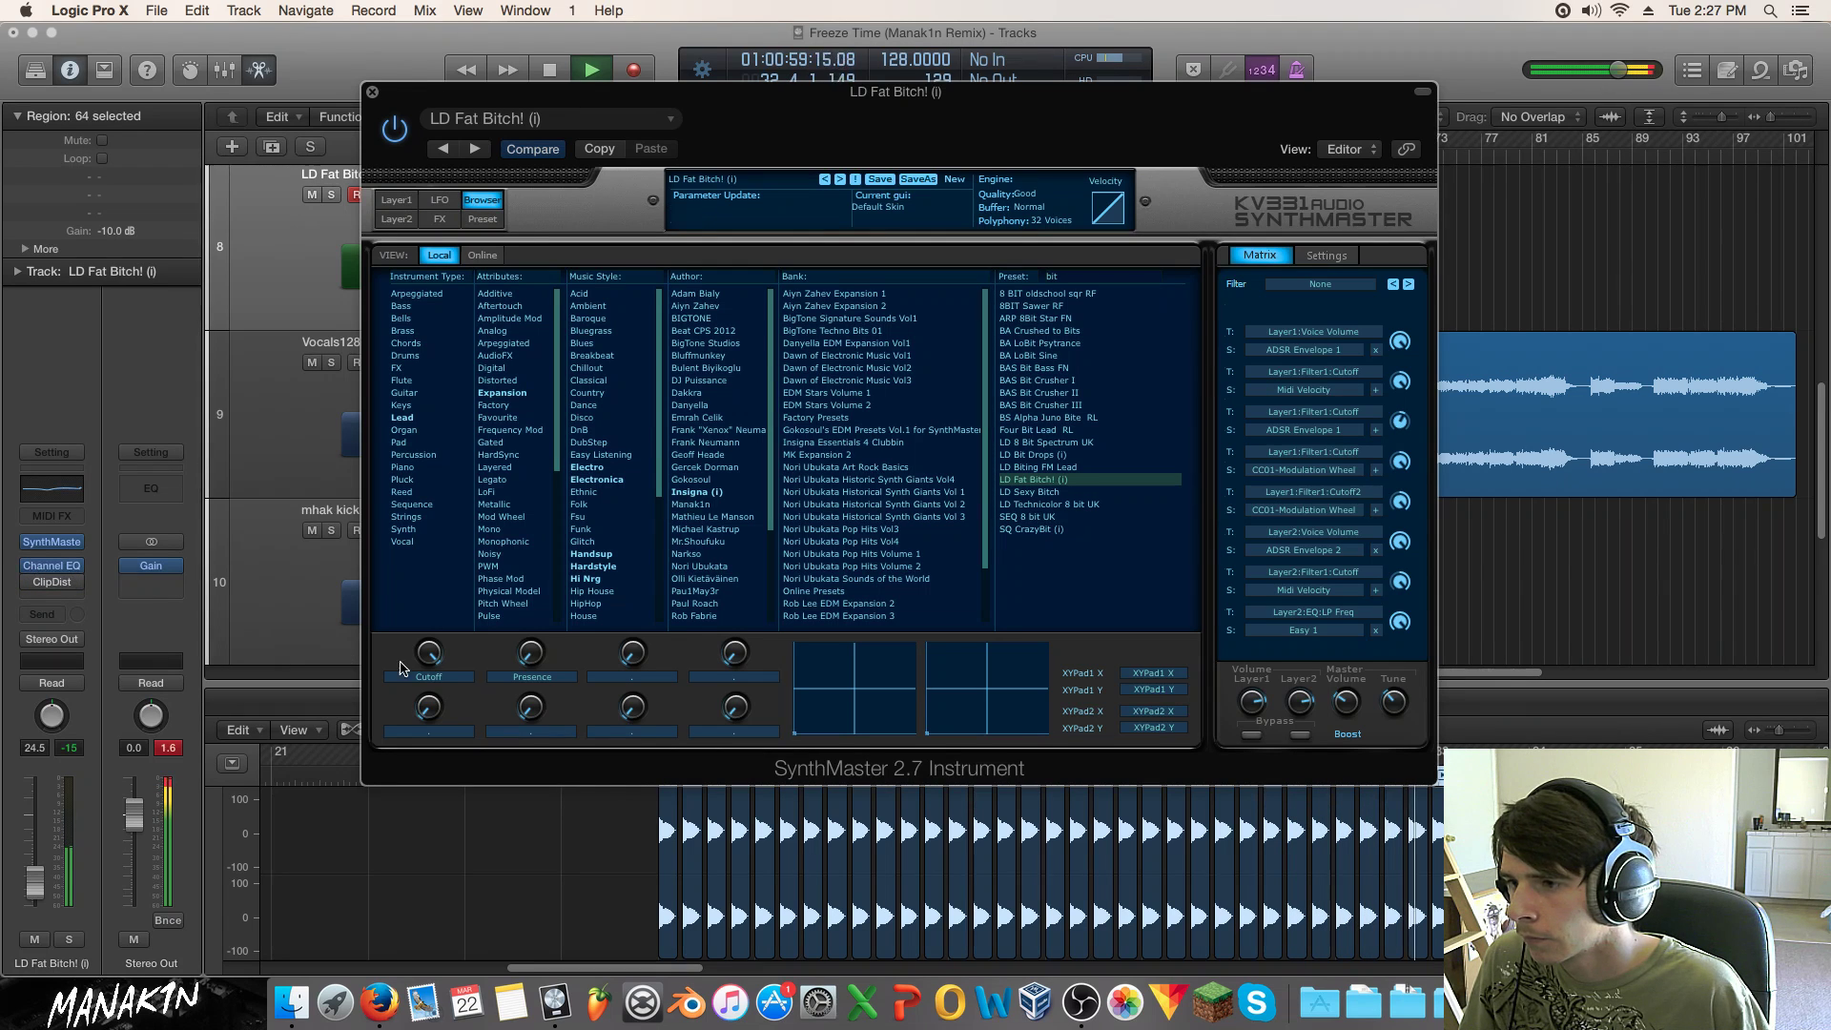
left_click(373, 93)
double_click(330, 364)
Step: Solo the lead and add a Factory Default Channel EQ: 200 Hz low cut, 270 Hz dip, 2.7 kHz lift
left_click(331, 210)
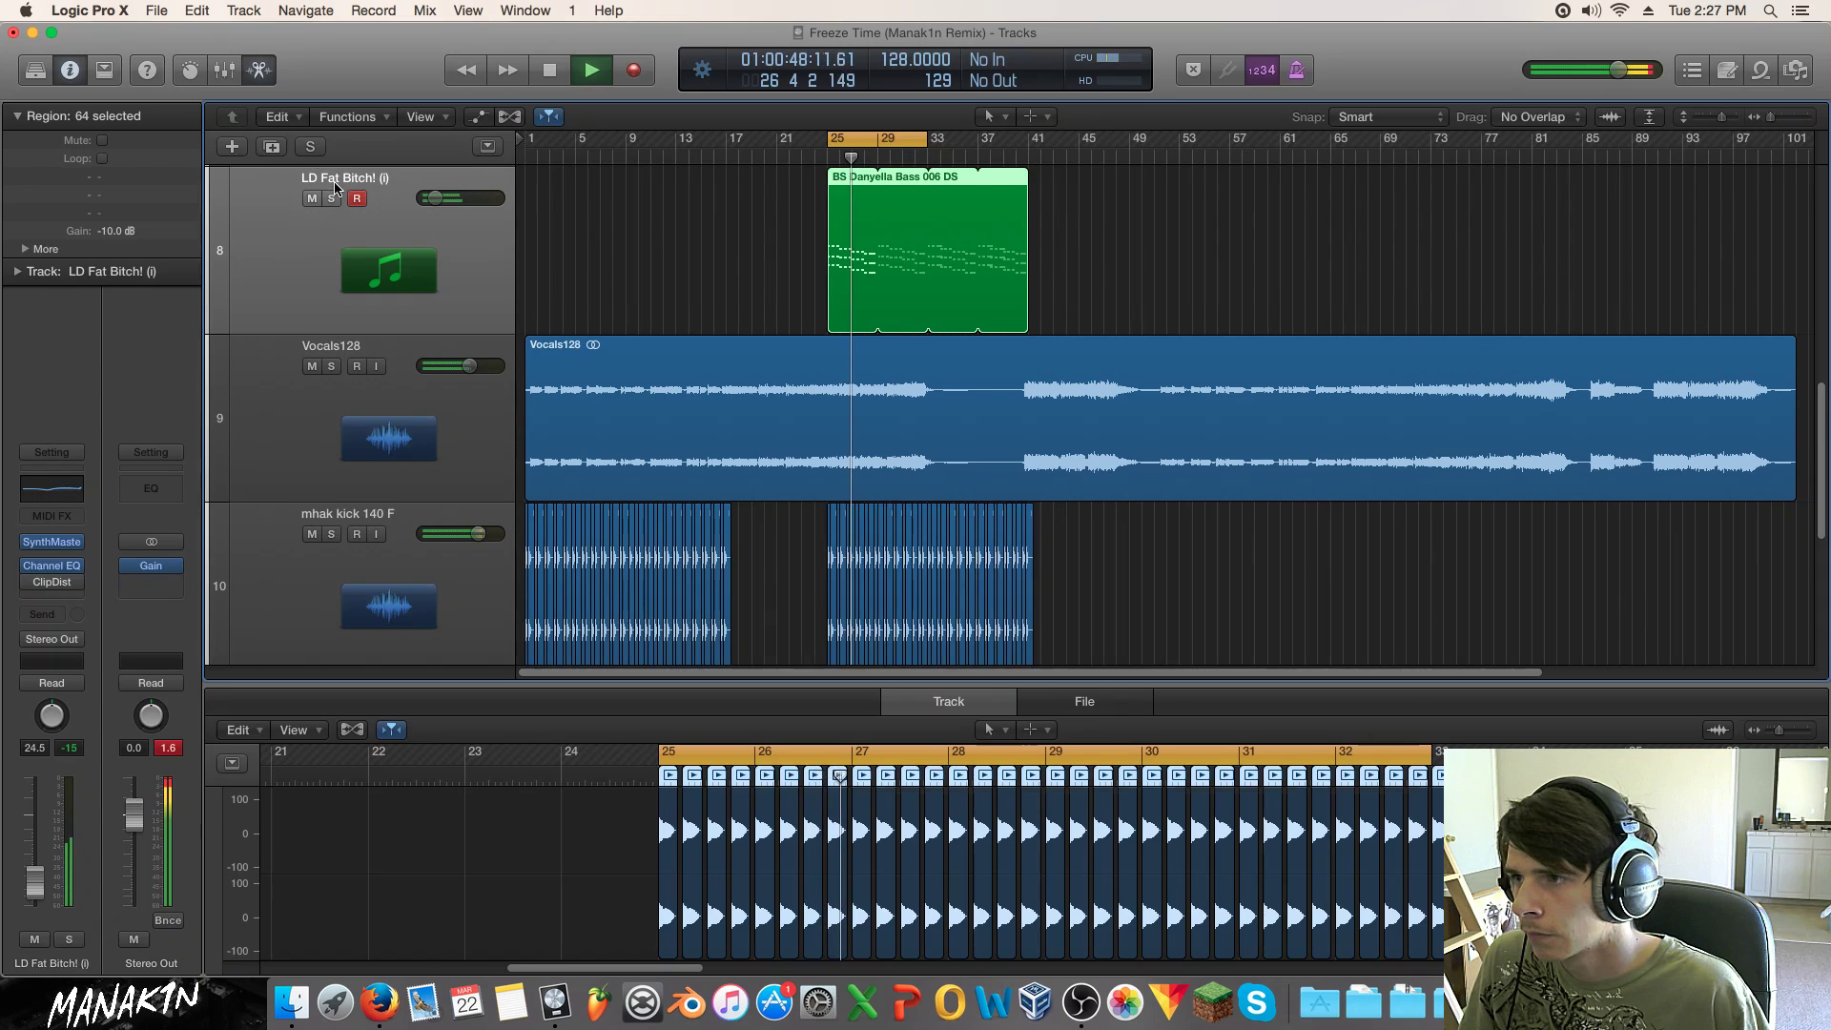
left_click(331, 197)
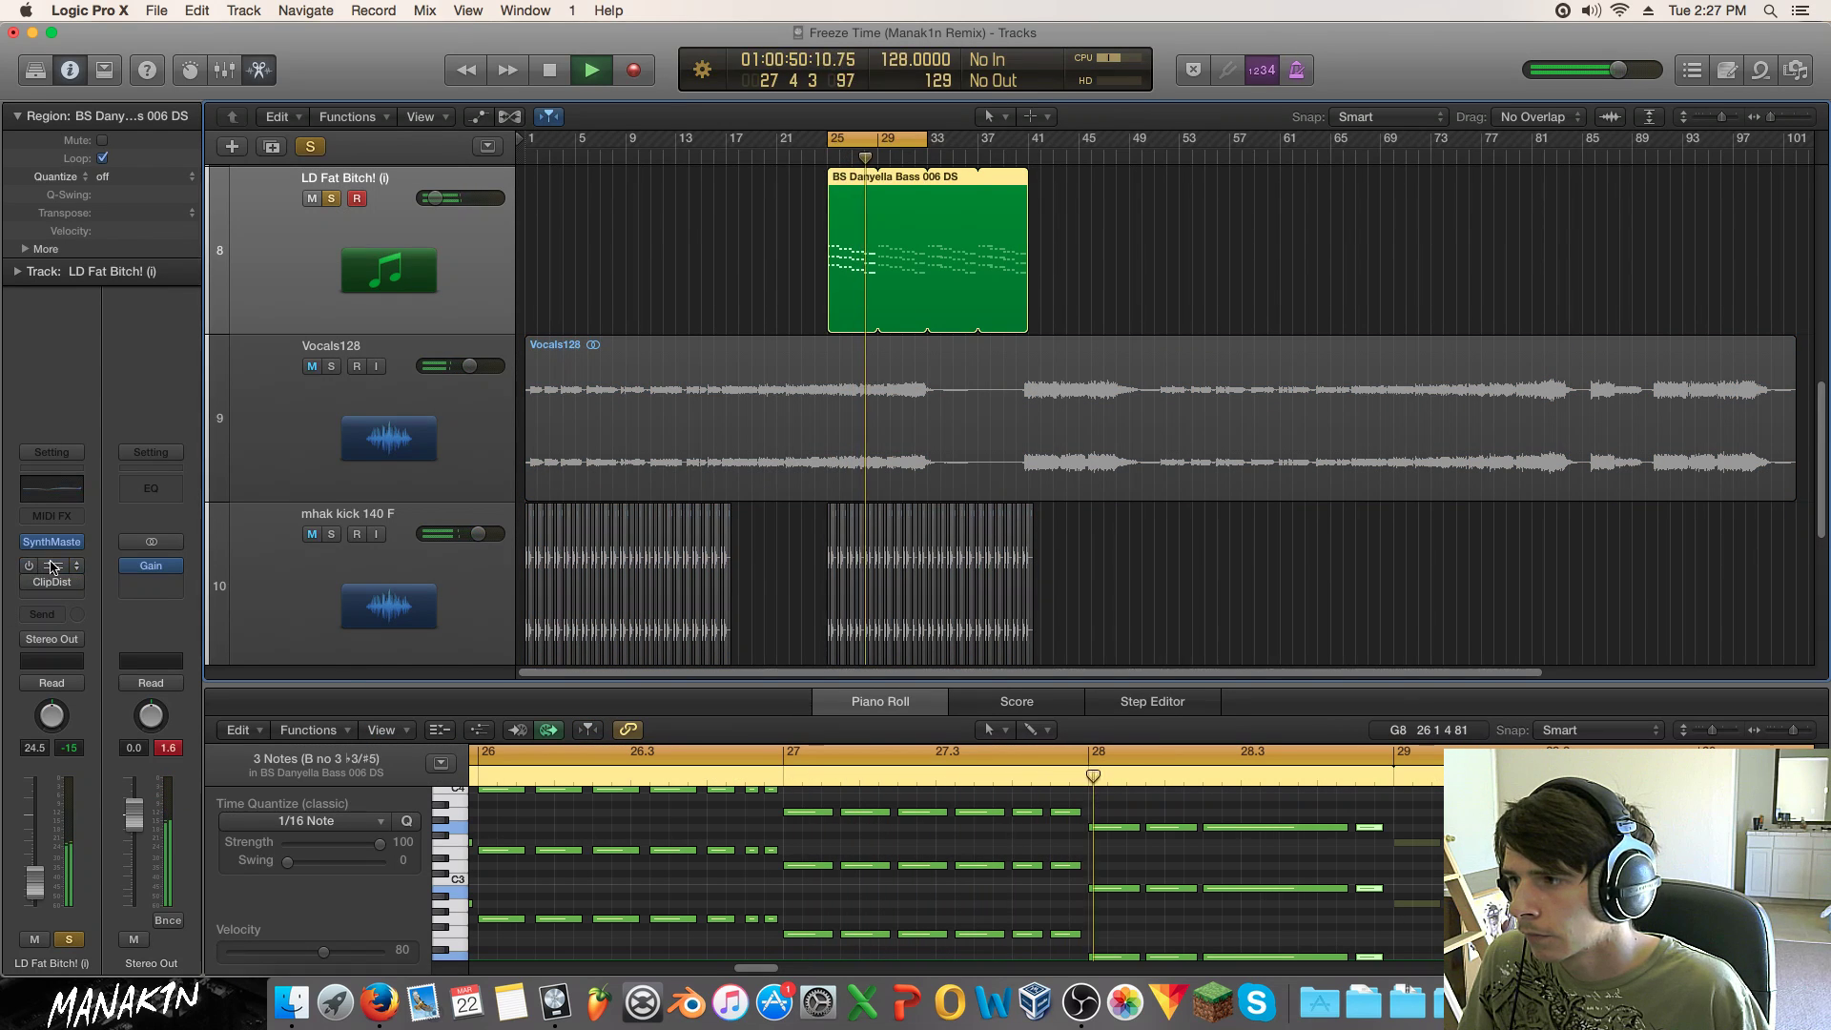
left_click(31, 568)
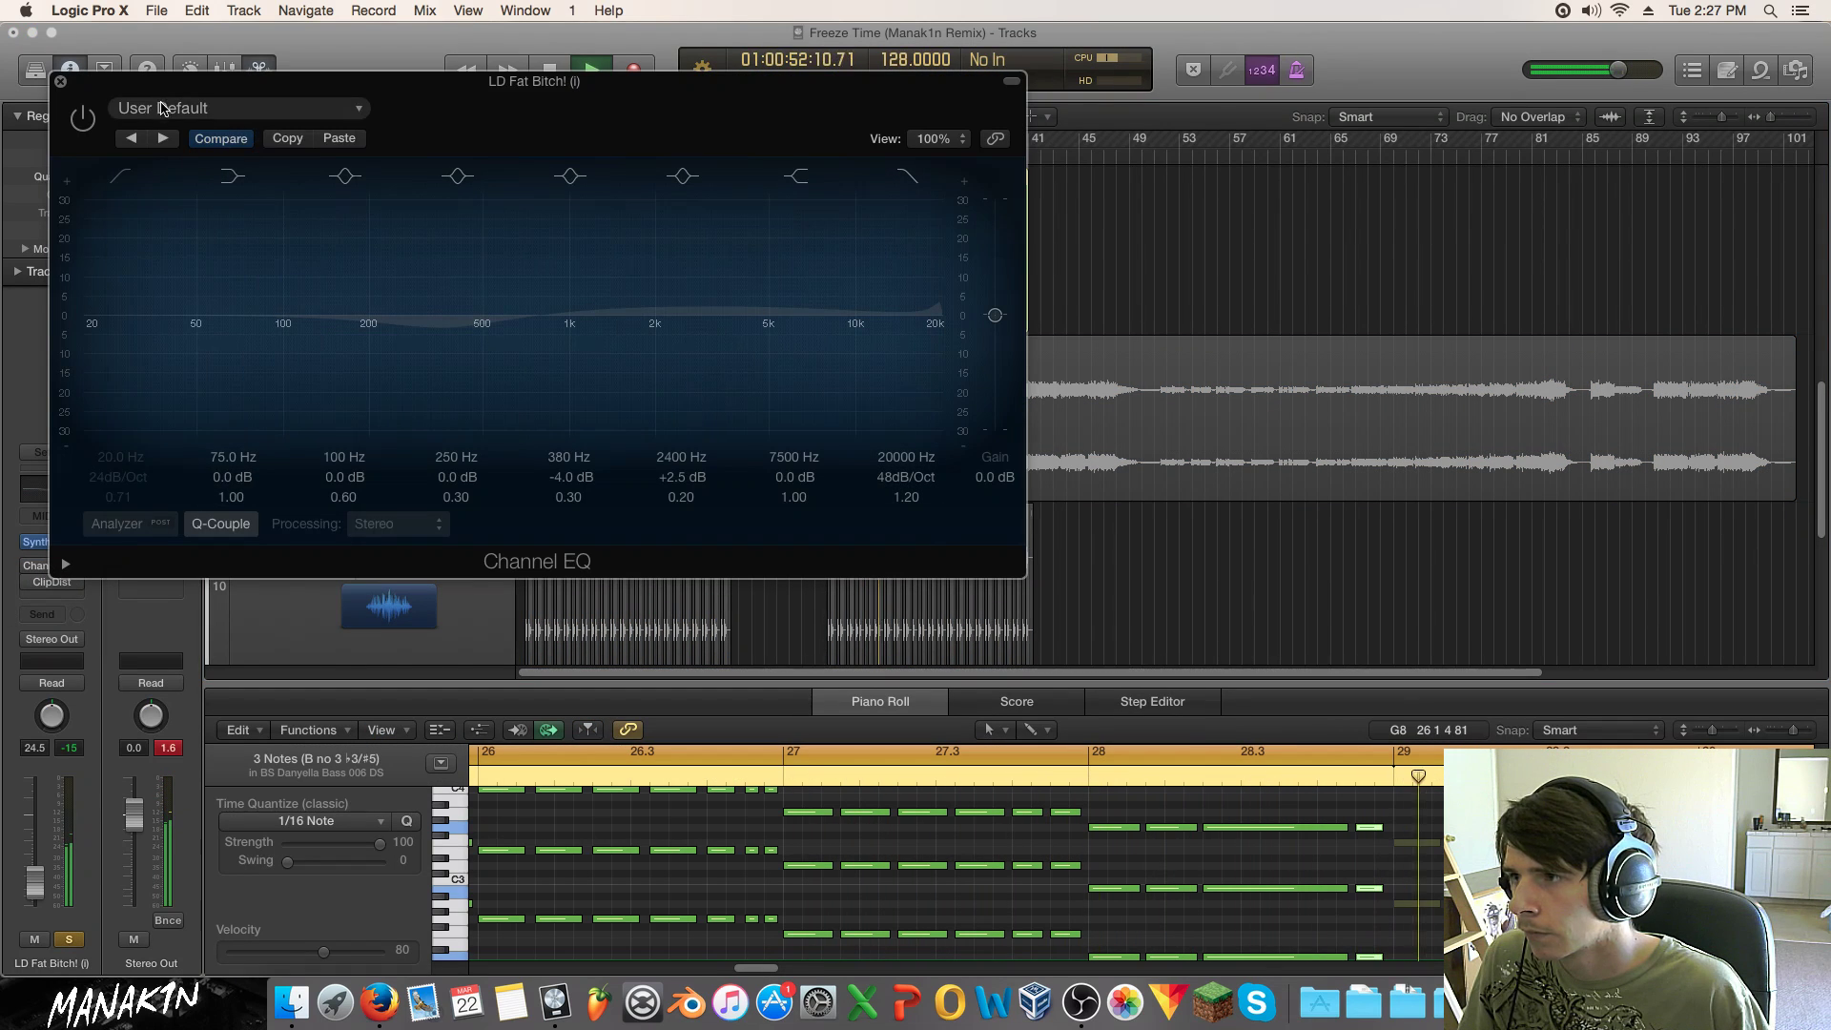
left_click(157, 107)
left_click(177, 378)
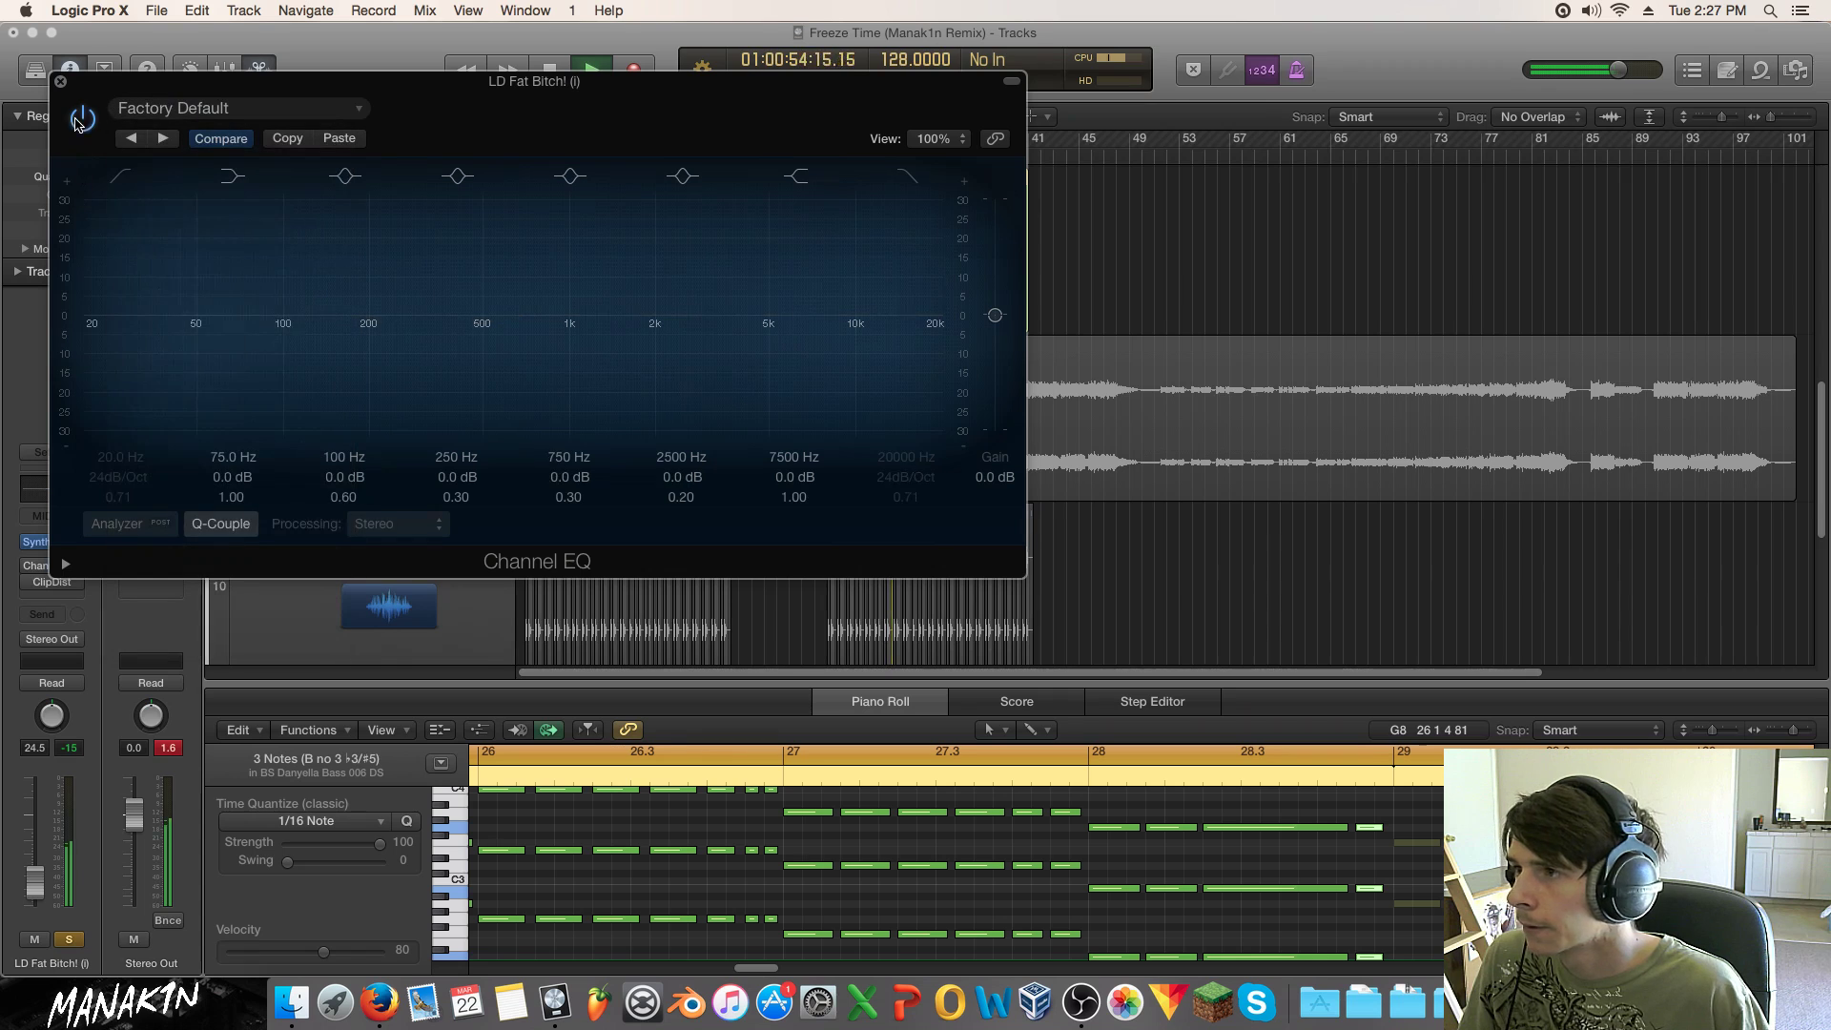
left_click(83, 118)
left_click_drag(511, 363, 408, 376)
left_click_drag(86, 315, 379, 369)
left_click_drag(681, 370, 692, 363)
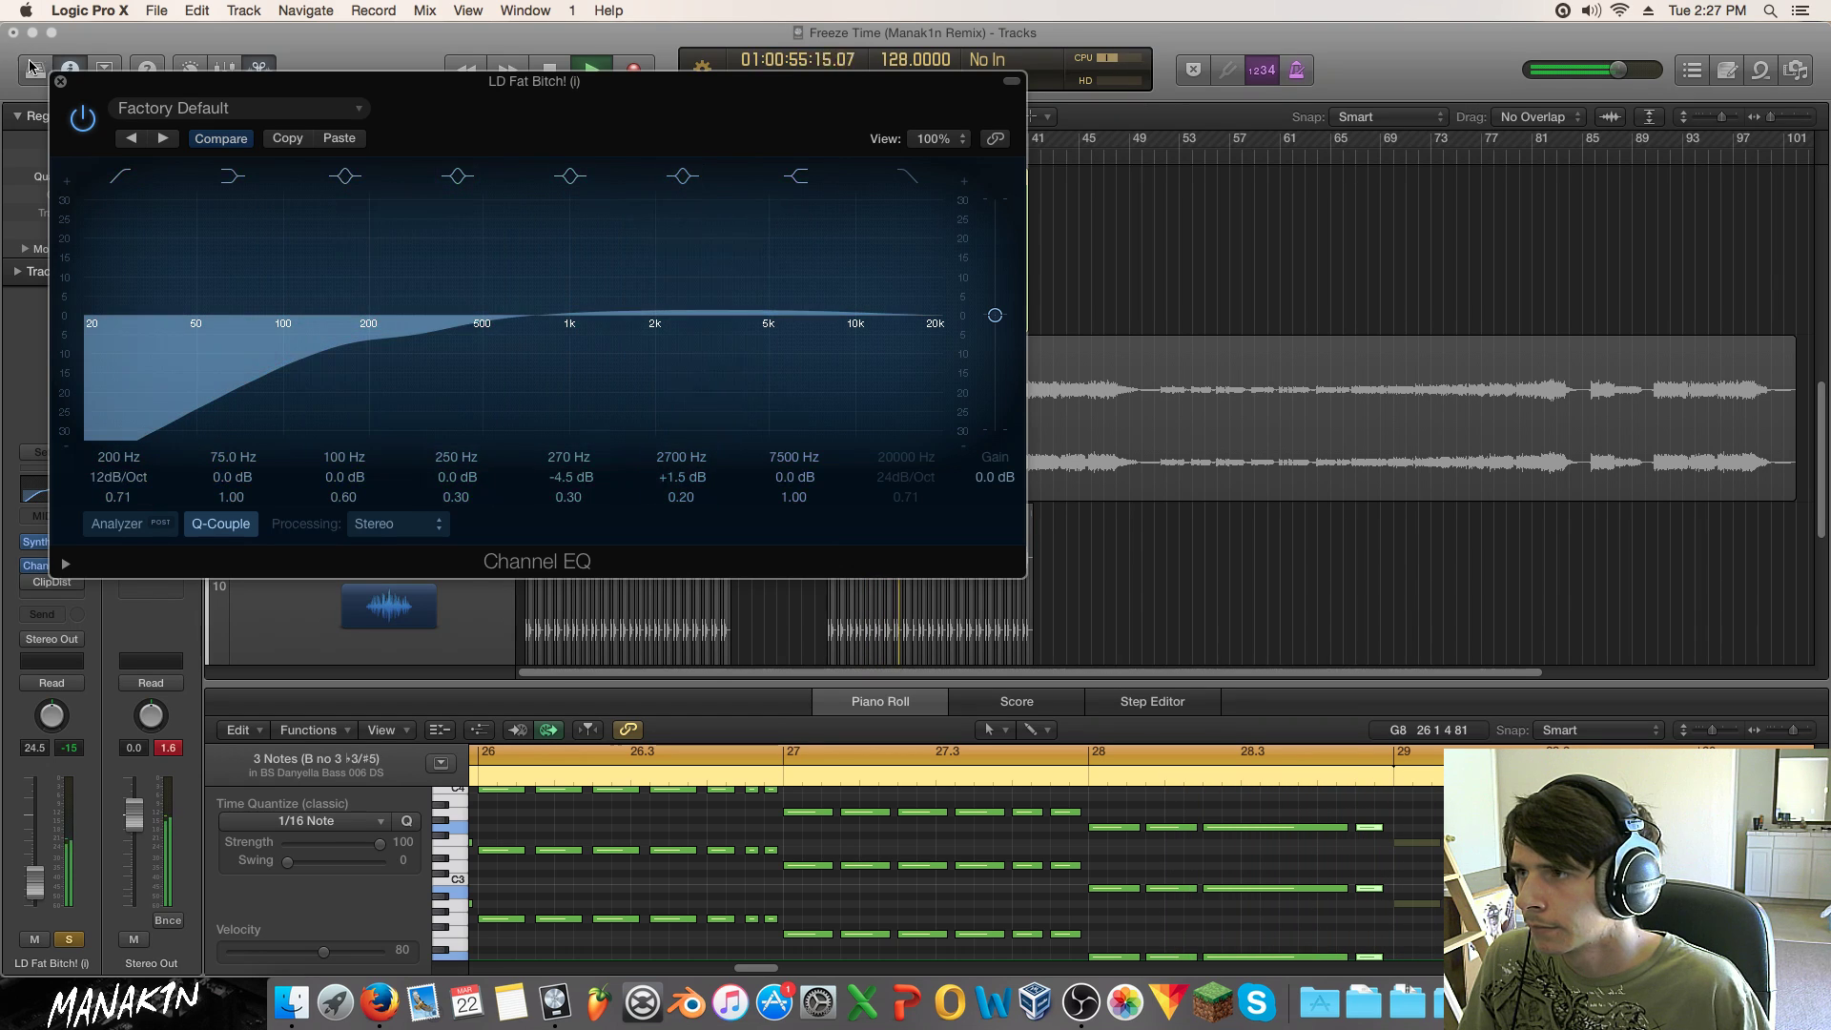
left_click(61, 83)
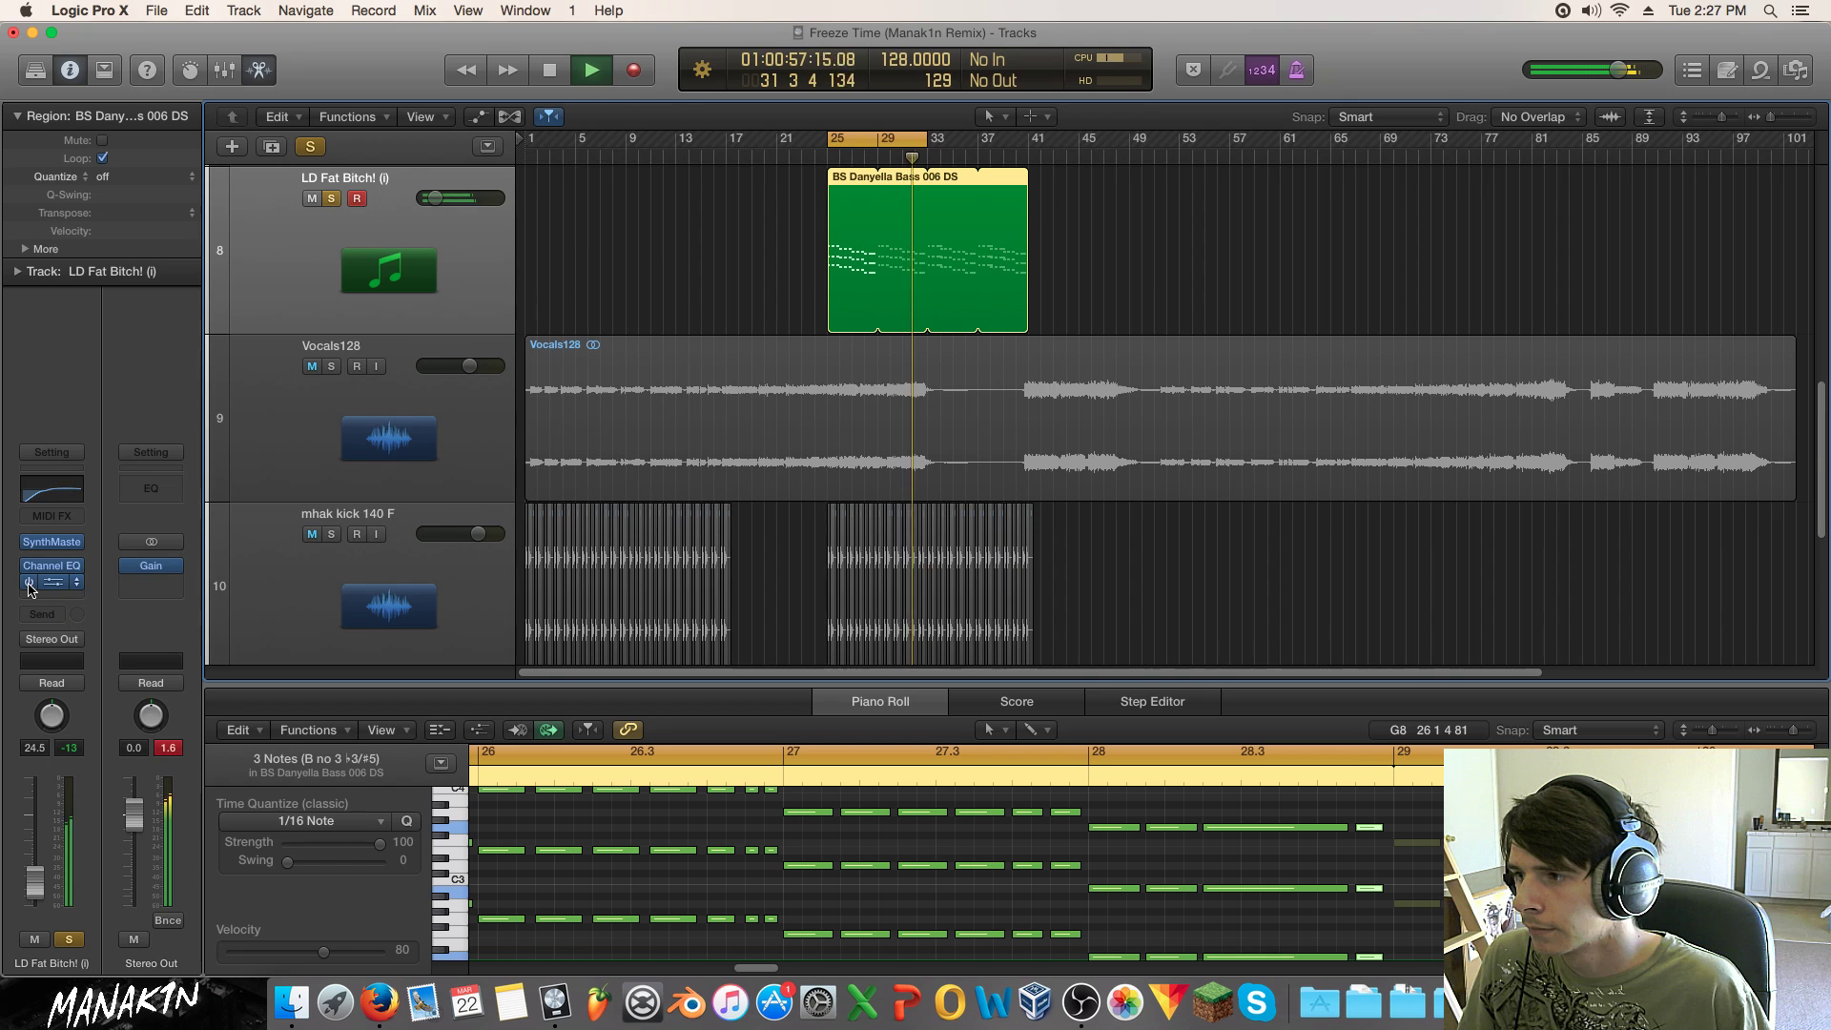
Step: Insert CamelCrusher on the lead track with phat mode off, and unsolo the lead
left_click(76, 582)
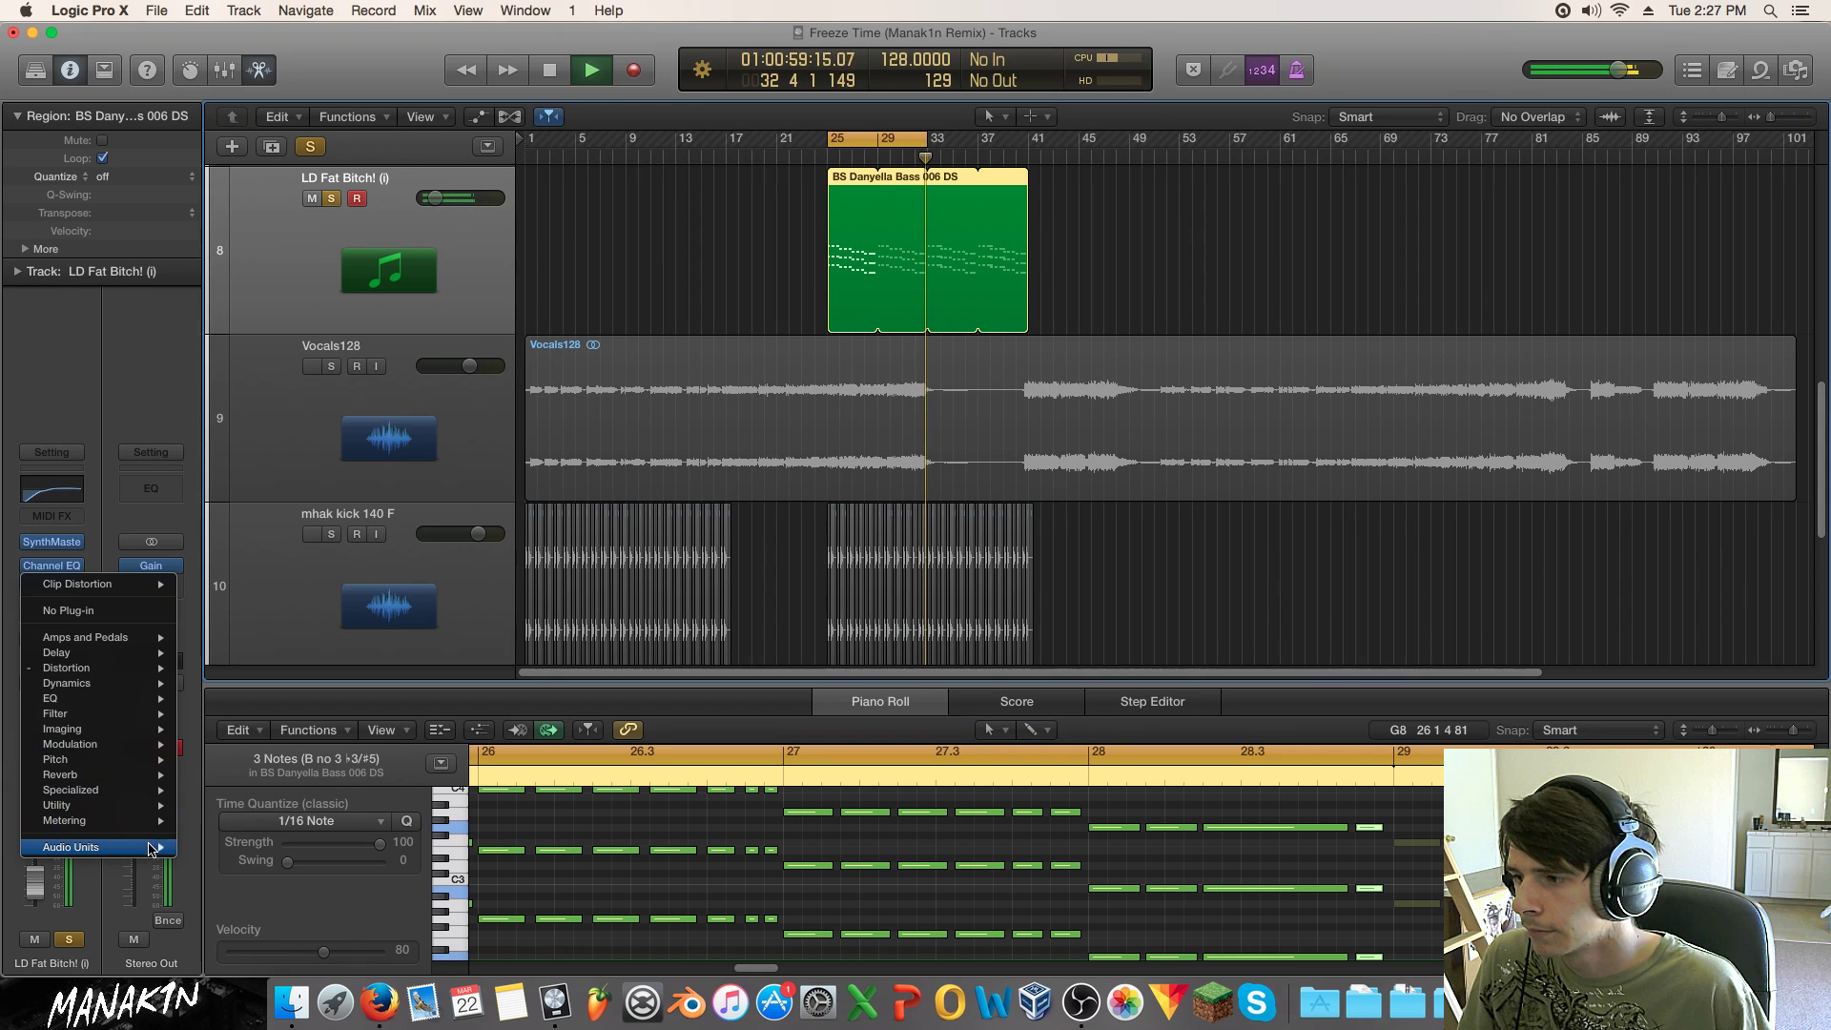
mouse_move(159, 852)
mouse_move(276, 853)
mouse_move(450, 856)
left_click(526, 853)
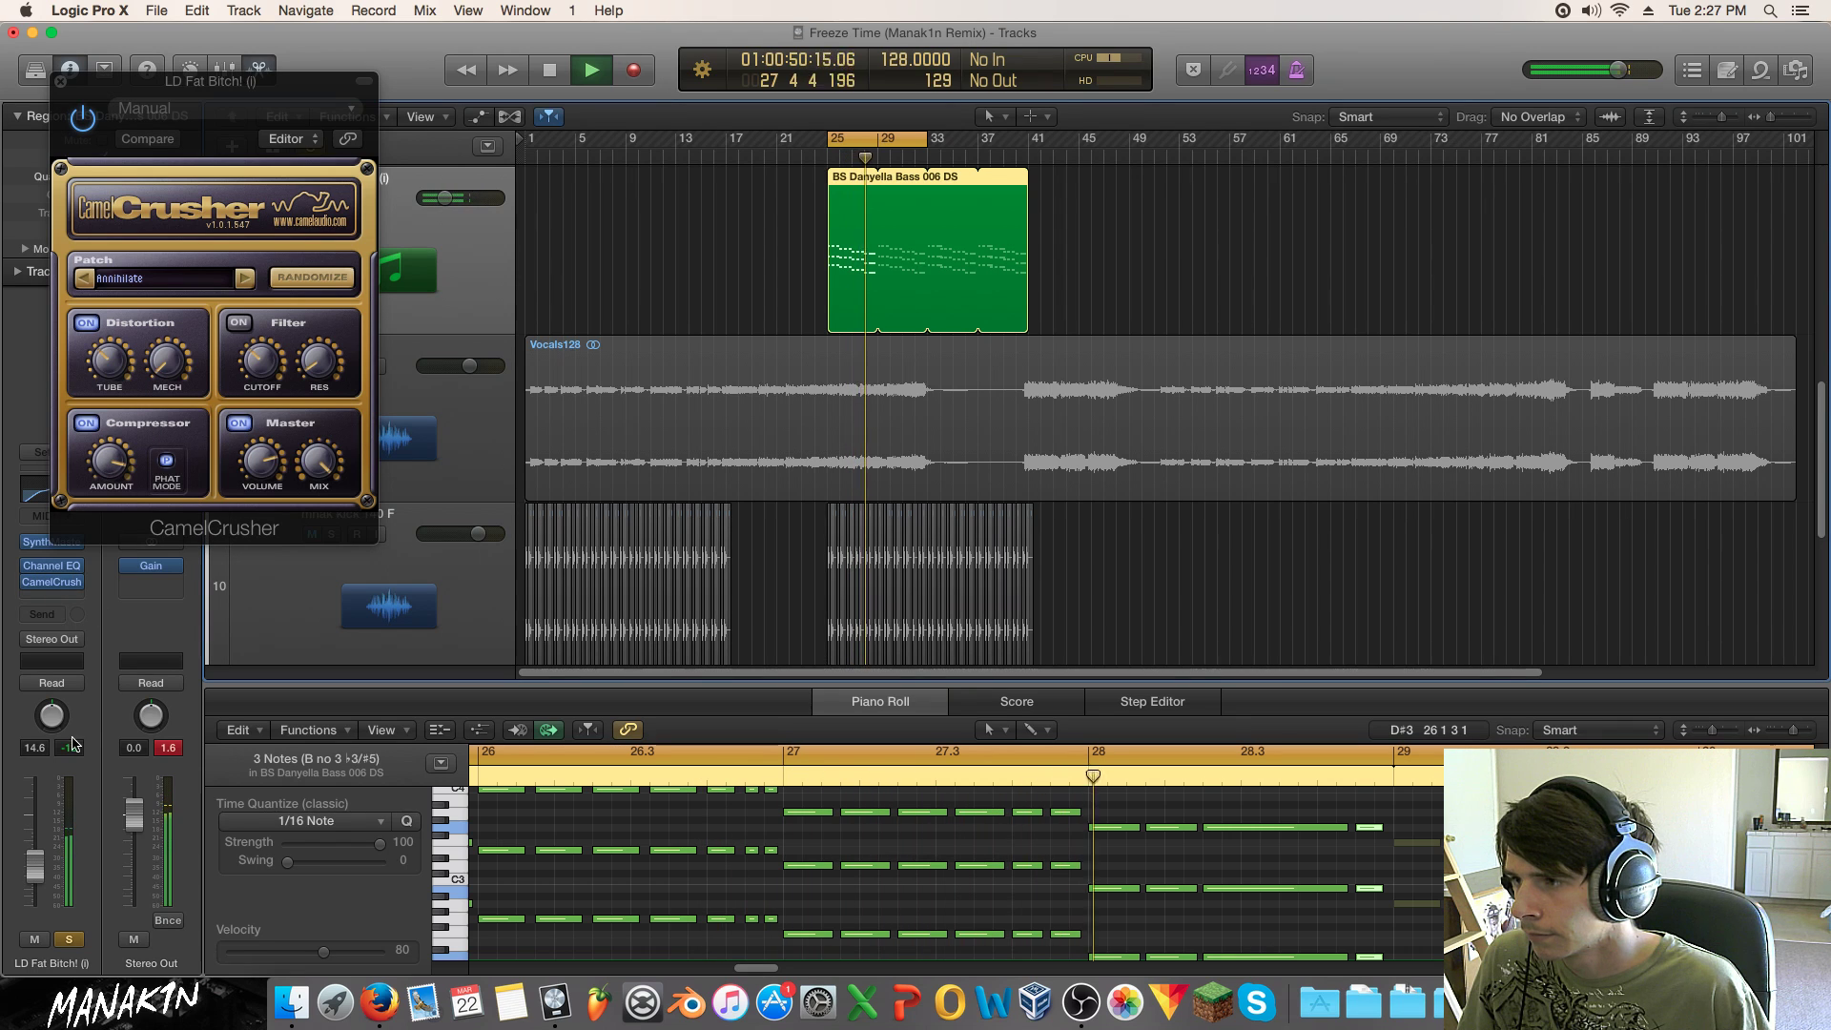
left_click(164, 463)
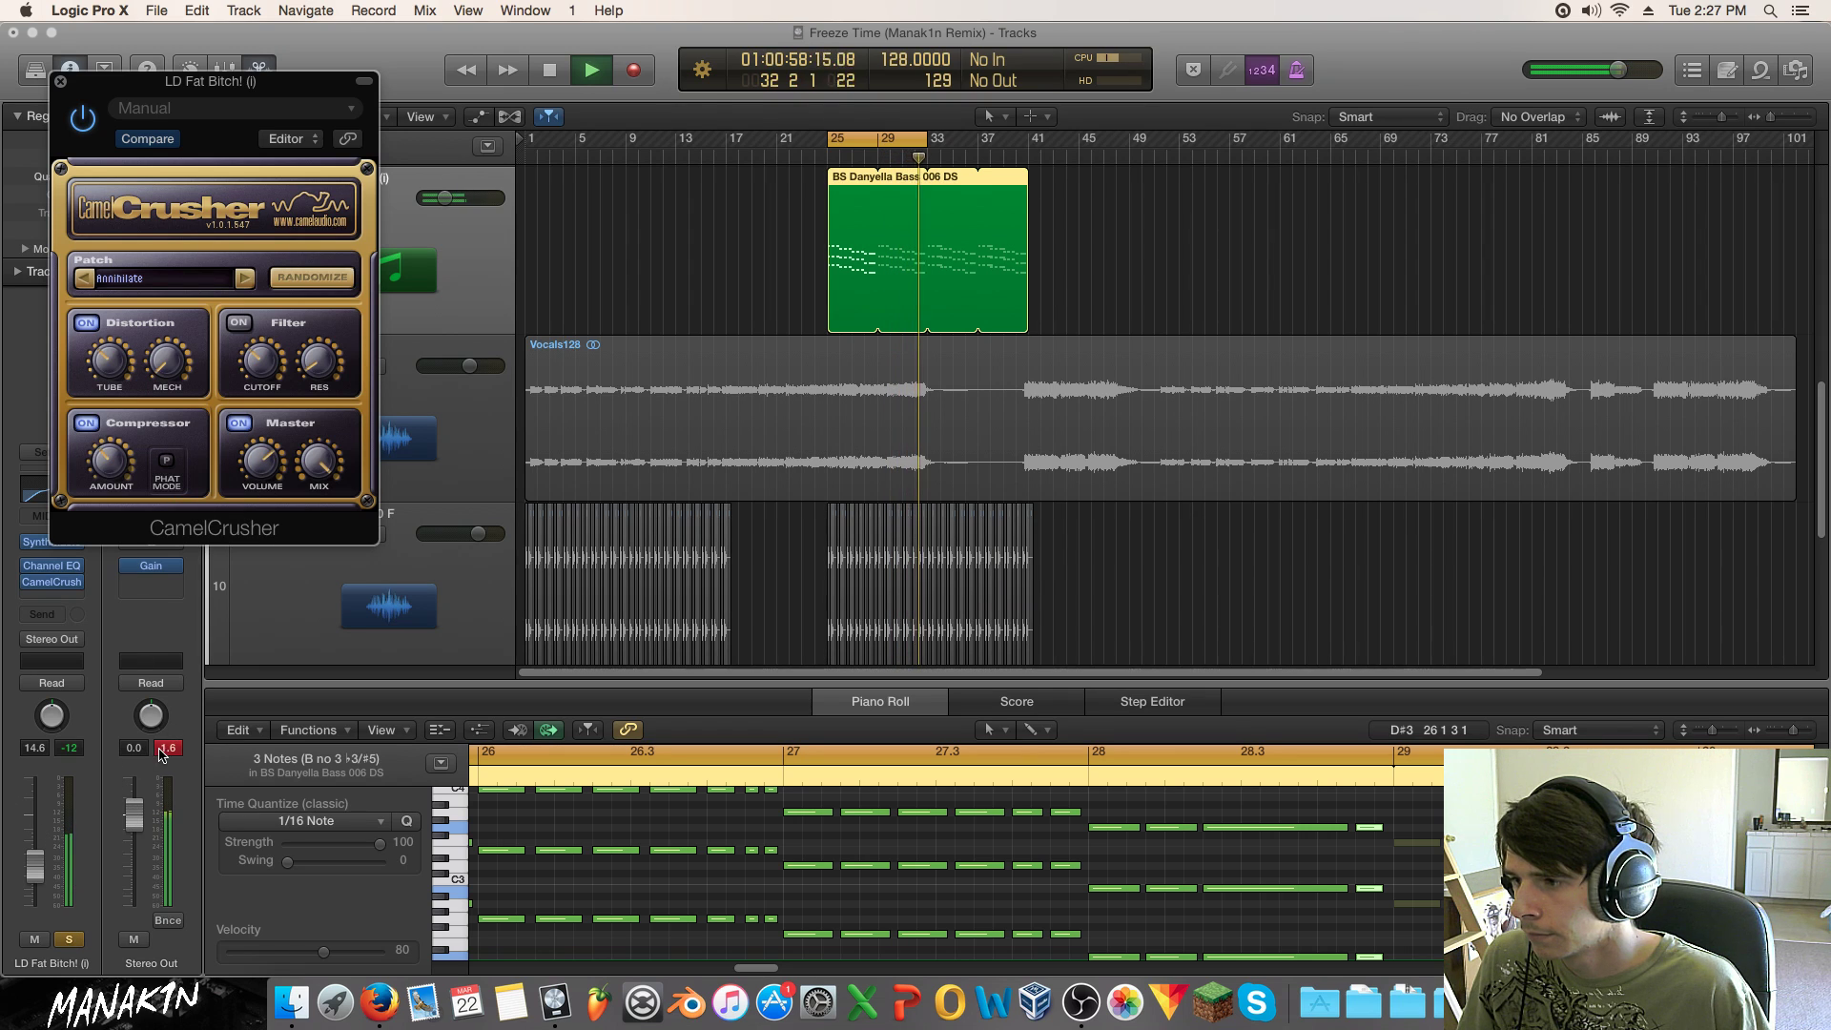
left_click(71, 937)
left_click(70, 939)
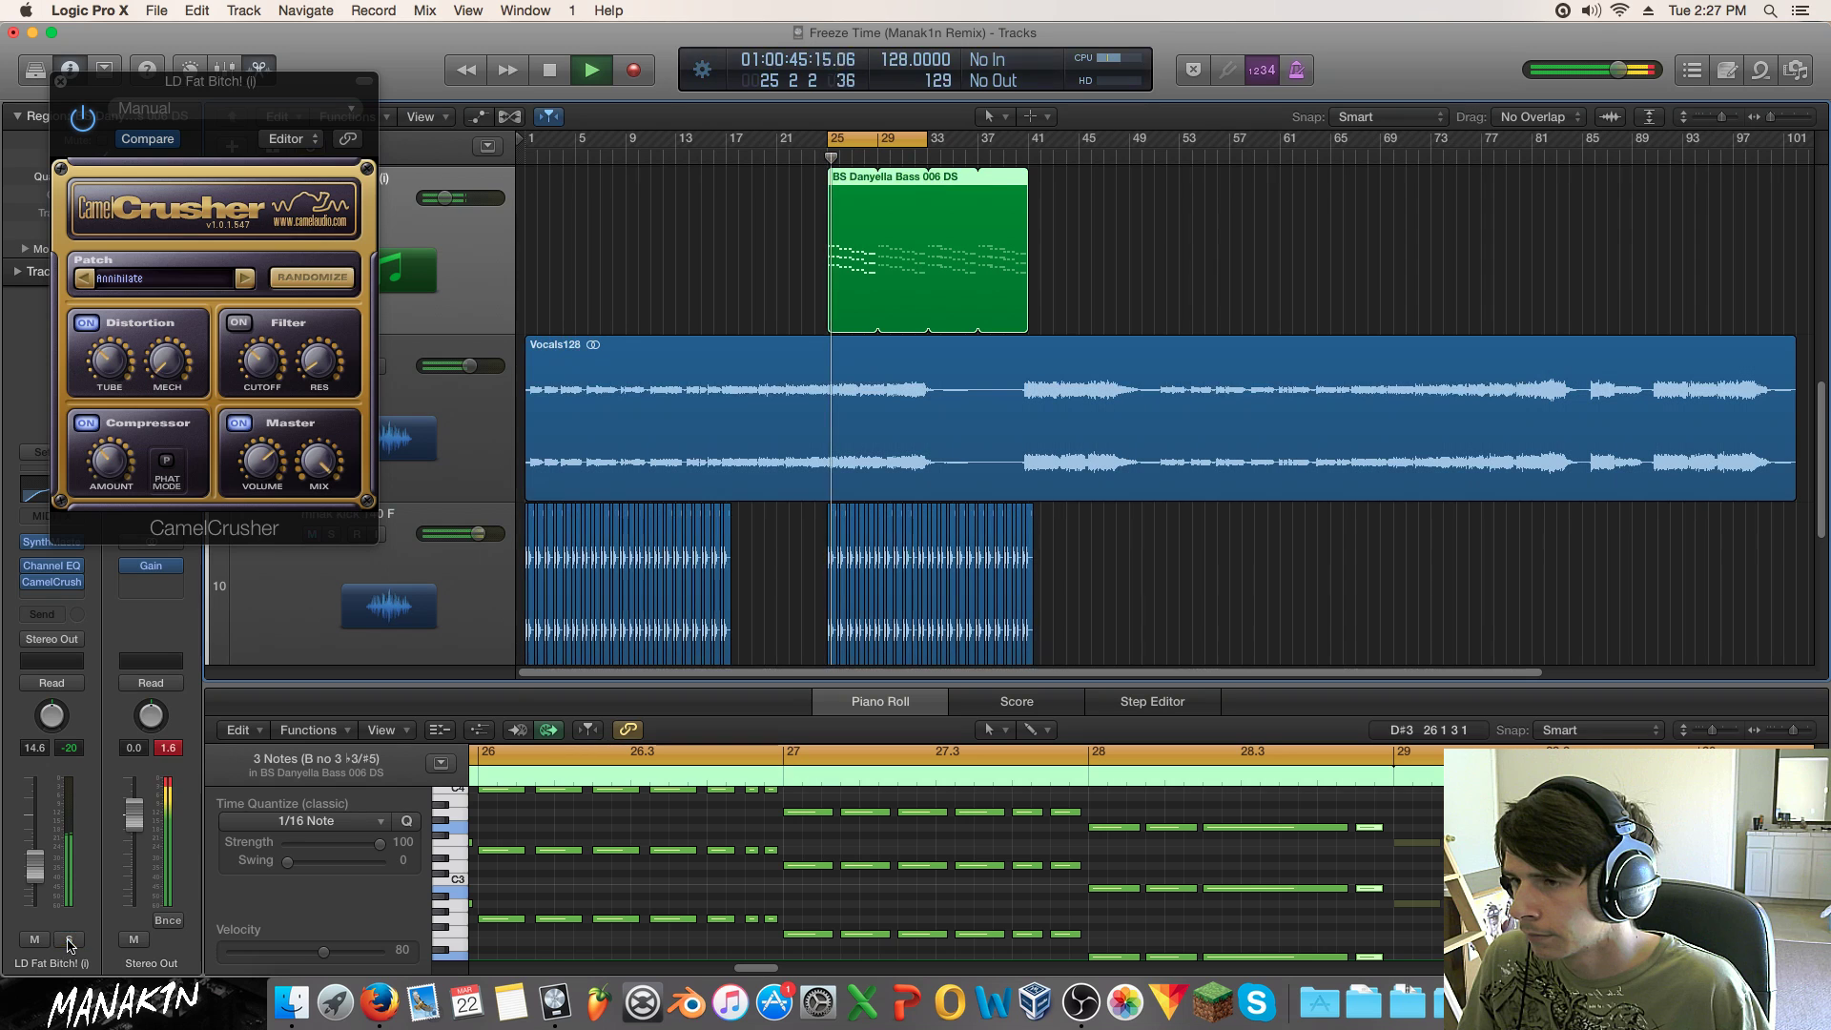
left_click(63, 582)
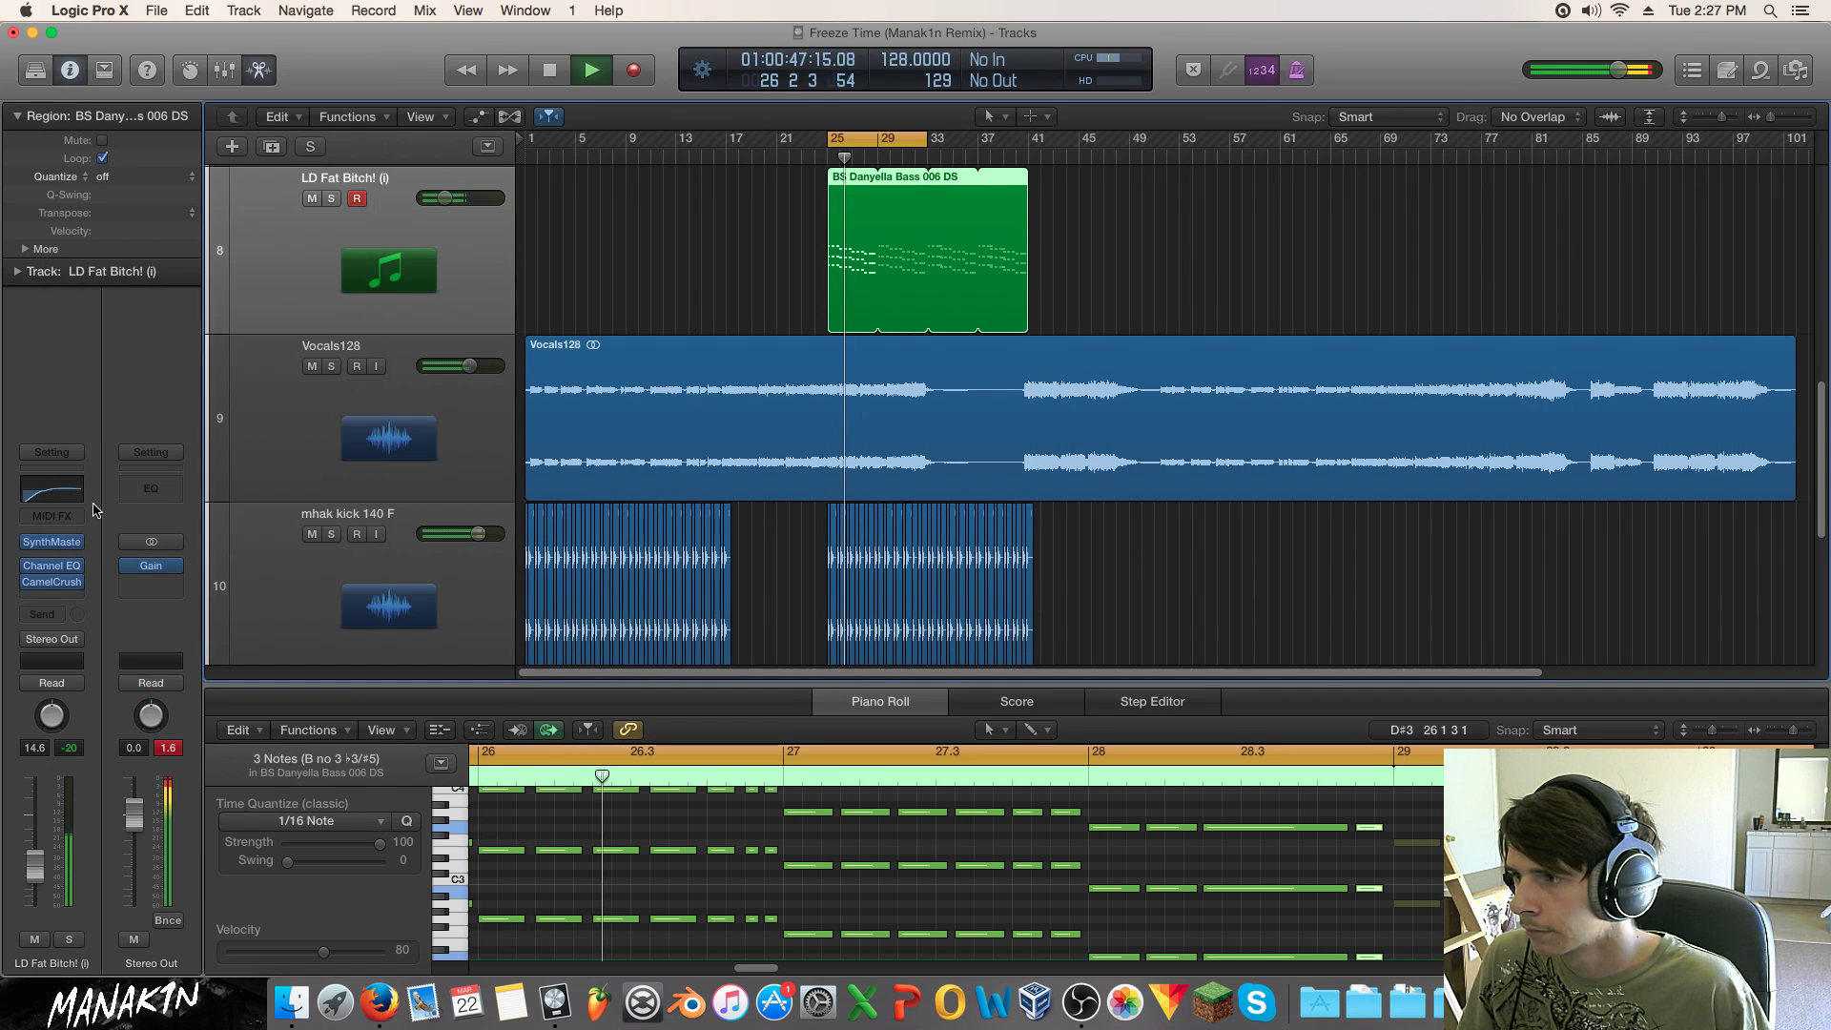
Step: Add a Compressor sidechained from Bus 20 with the Kick Sidechain setting, threshold -30 dB
left_click(69, 599)
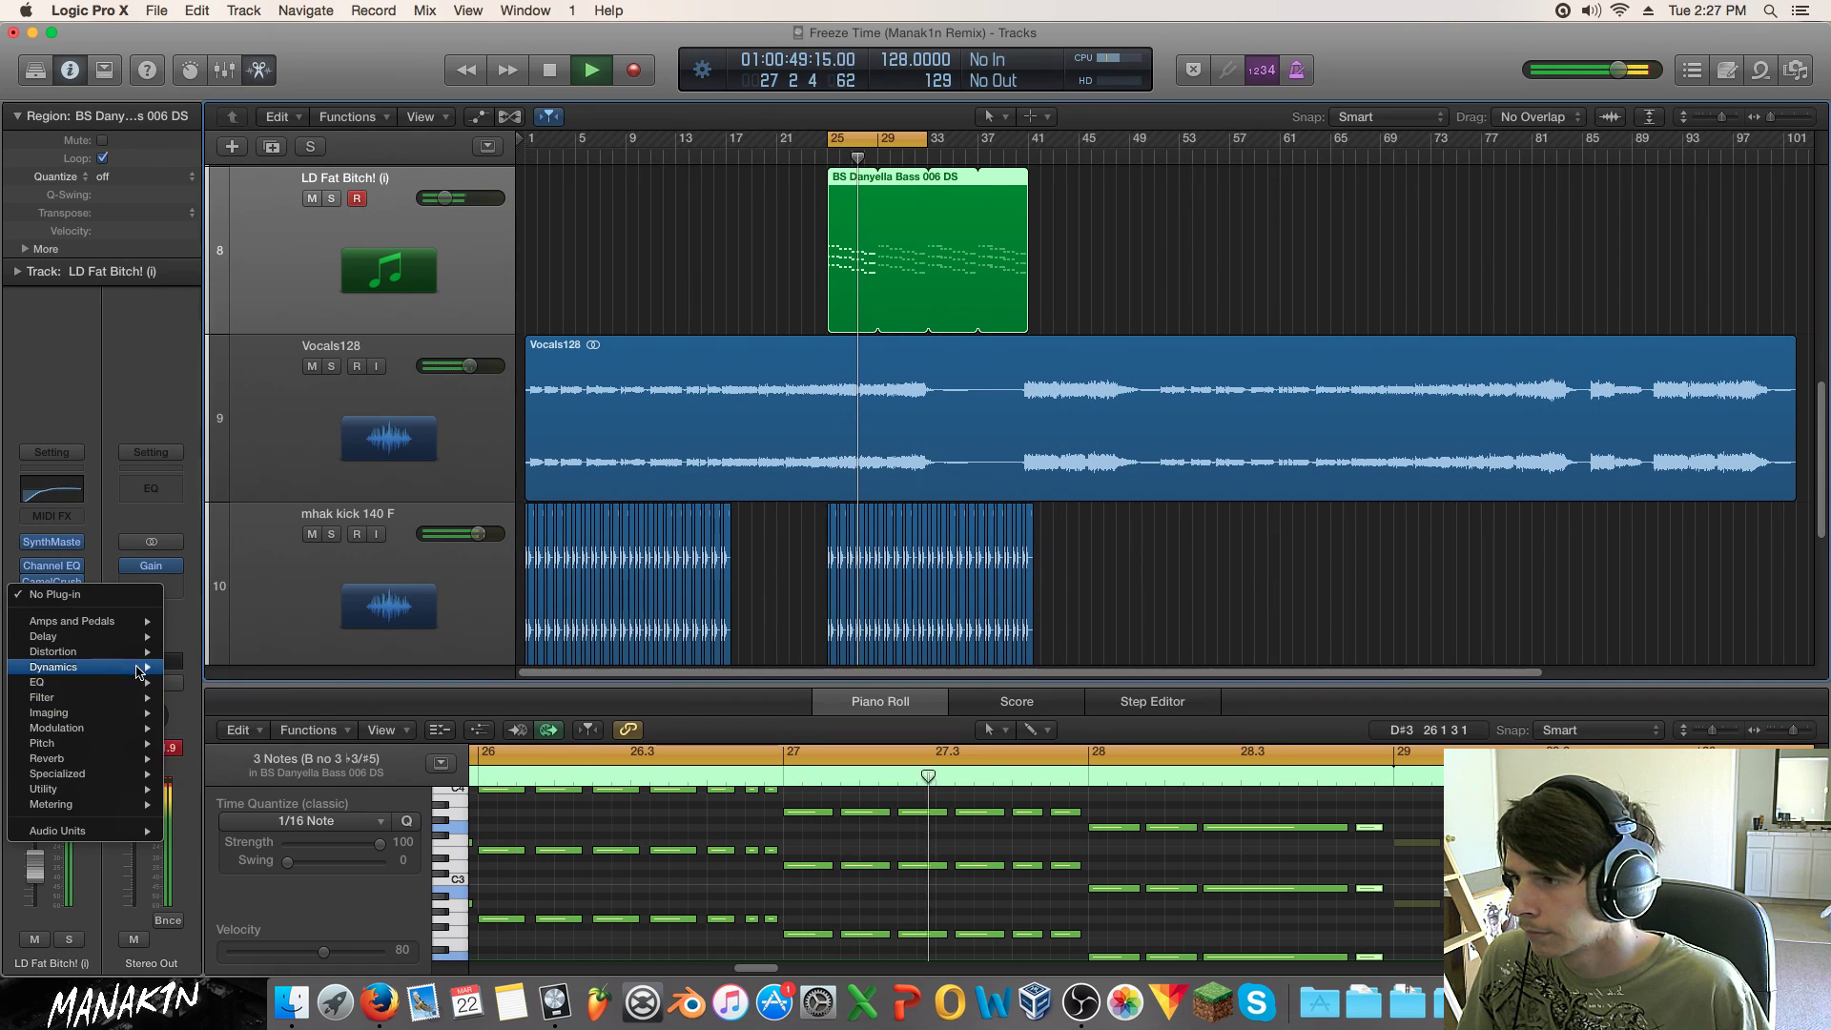
mouse_move(57, 666)
mouse_move(219, 682)
left_click(345, 683)
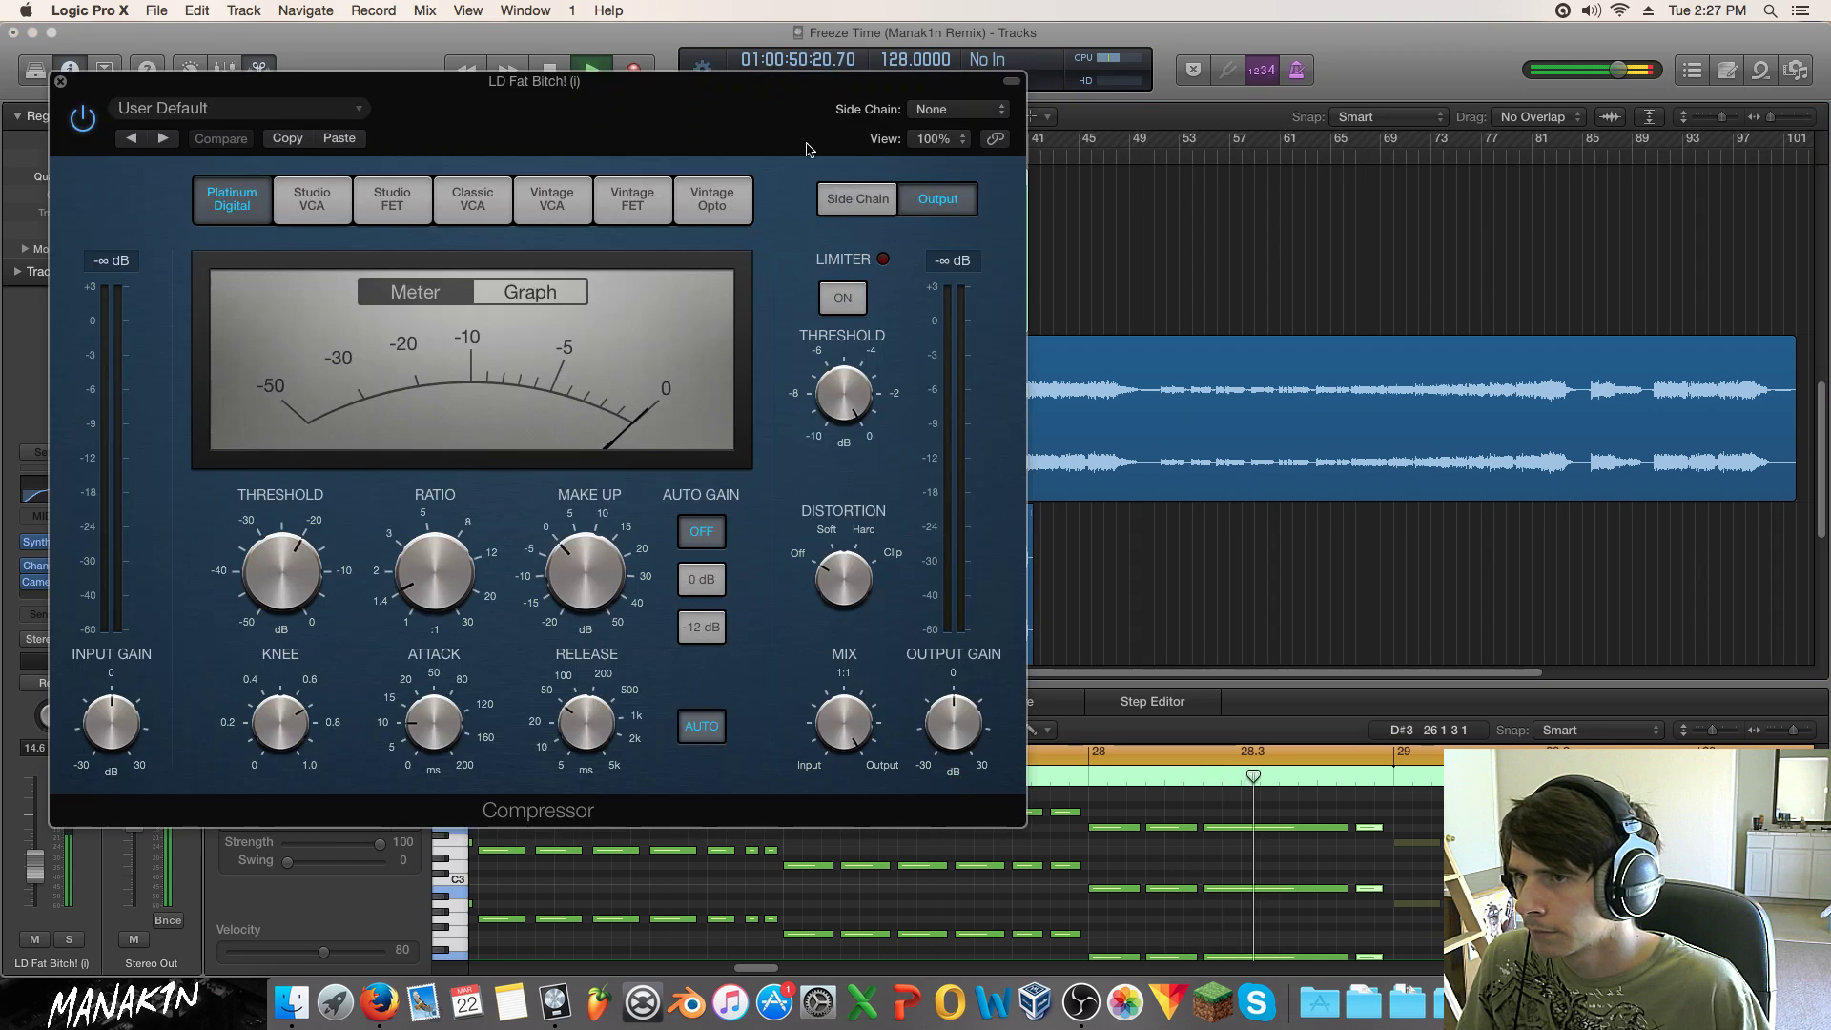
left_click(944, 110)
left_click(953, 321)
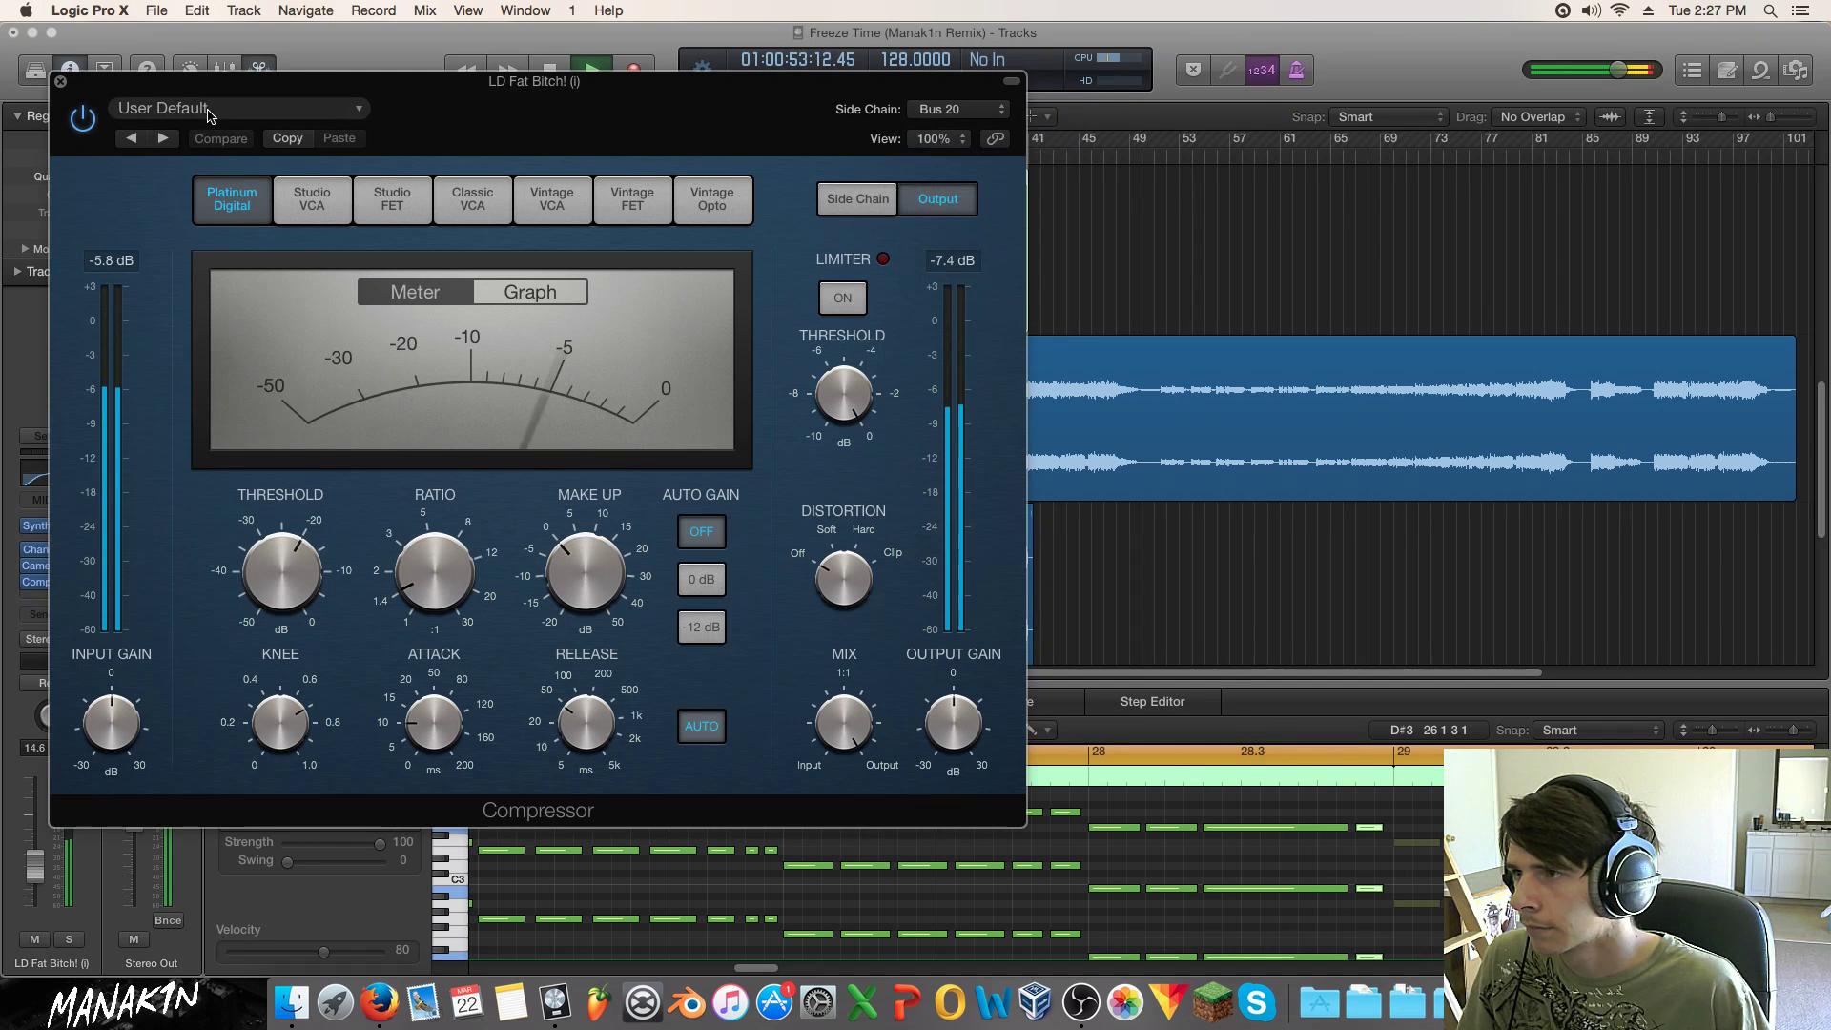
left_click(210, 108)
left_click(181, 469)
left_click_drag(283, 569, 285, 482)
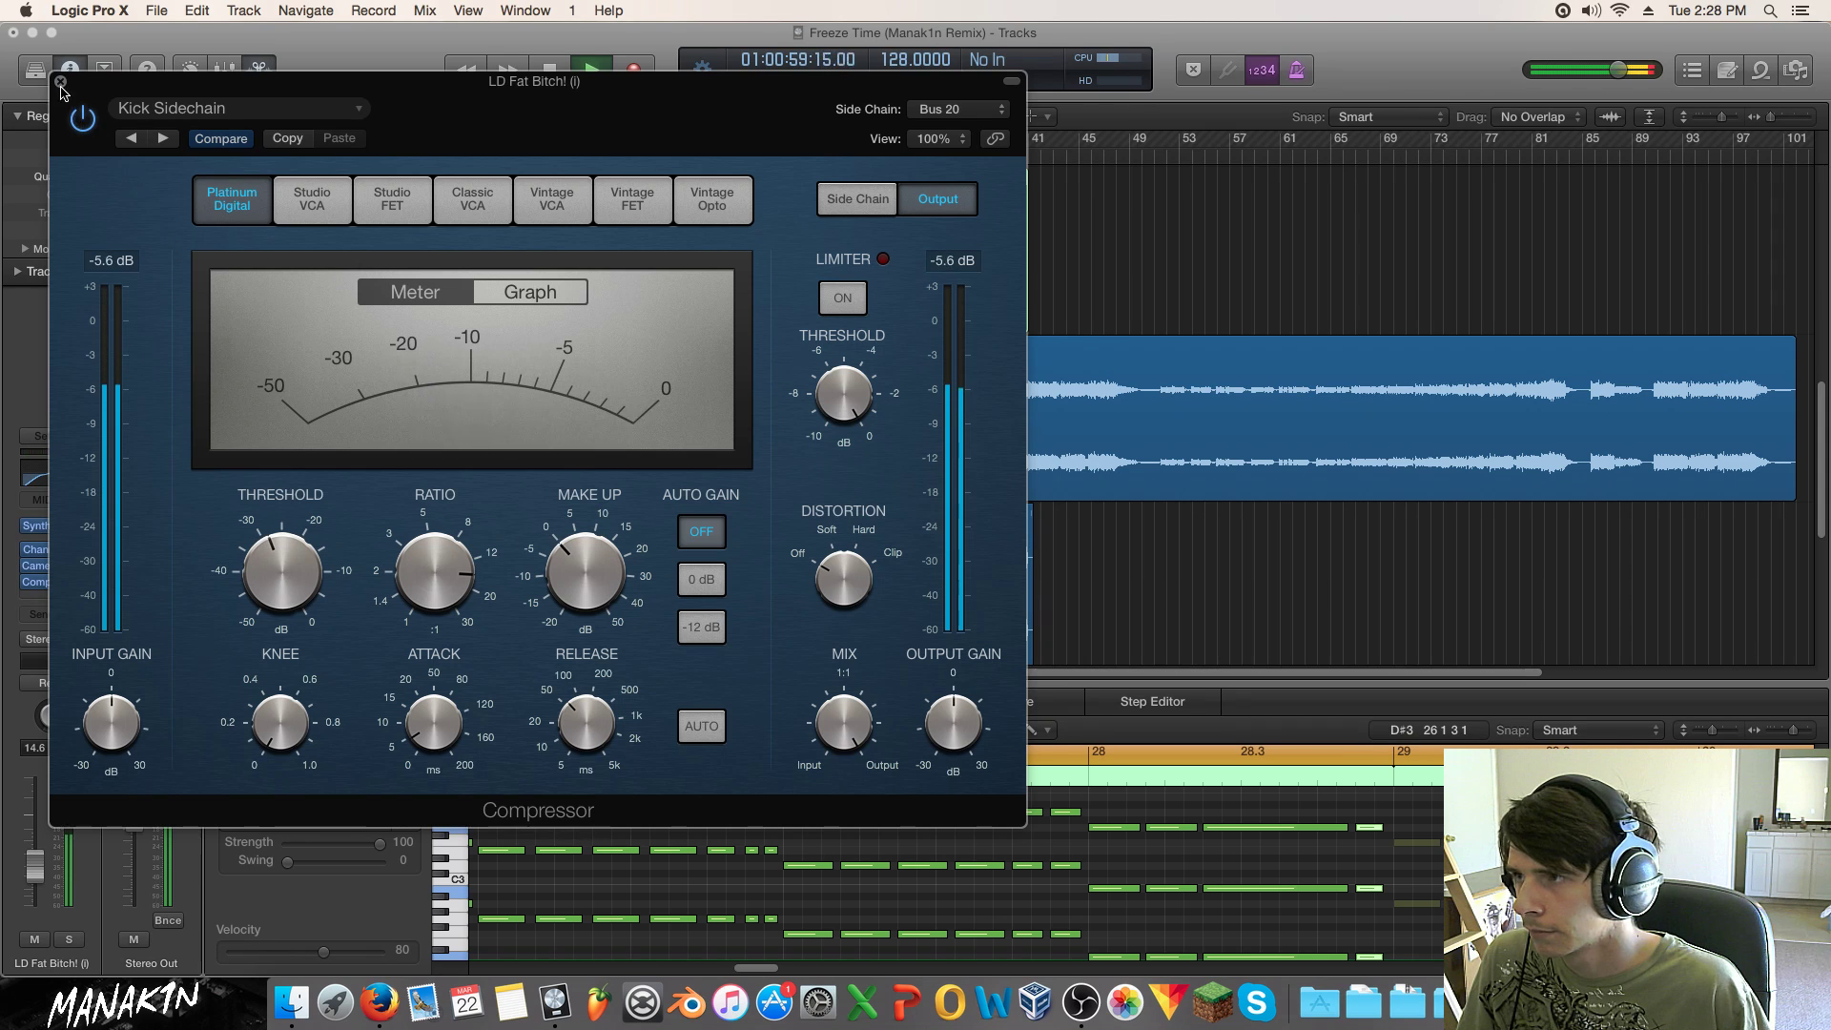
left_click(60, 82)
left_click(53, 525)
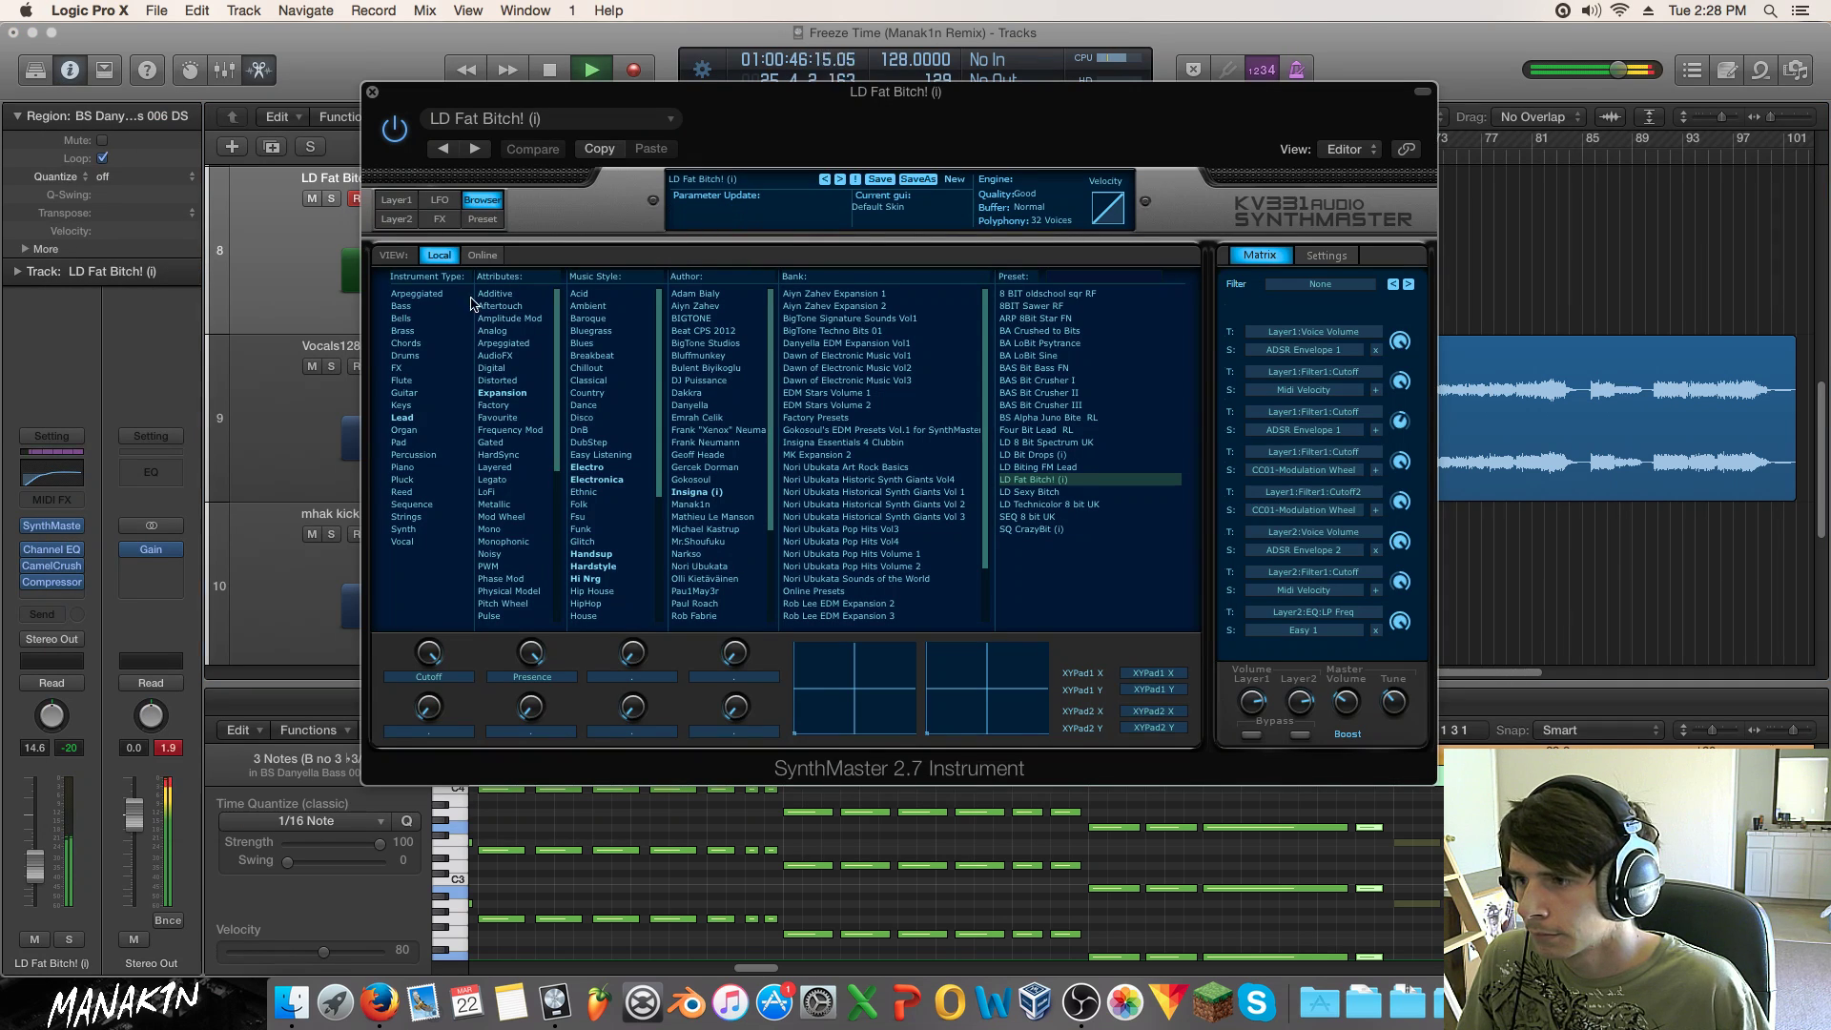
Step: Lower the Layer1 envelope sustain and solo the lead track
left_click(406, 201)
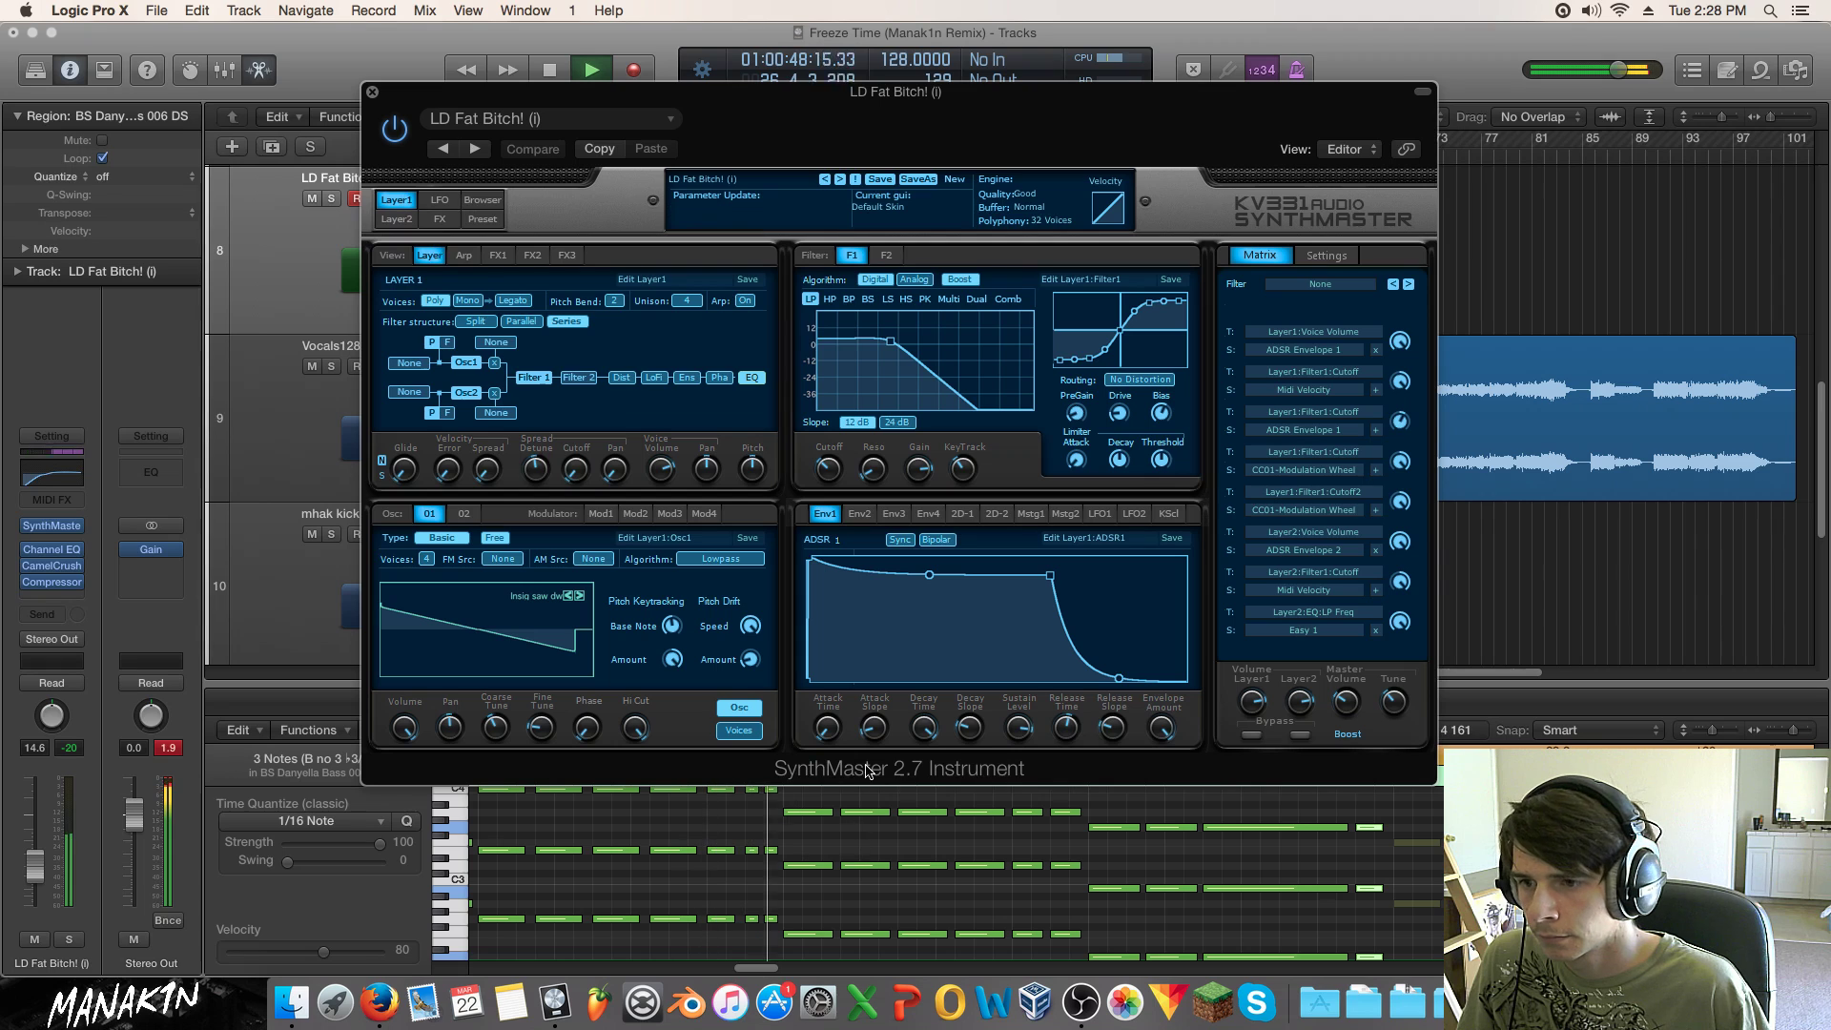
left_click_drag(1022, 731, 1034, 820)
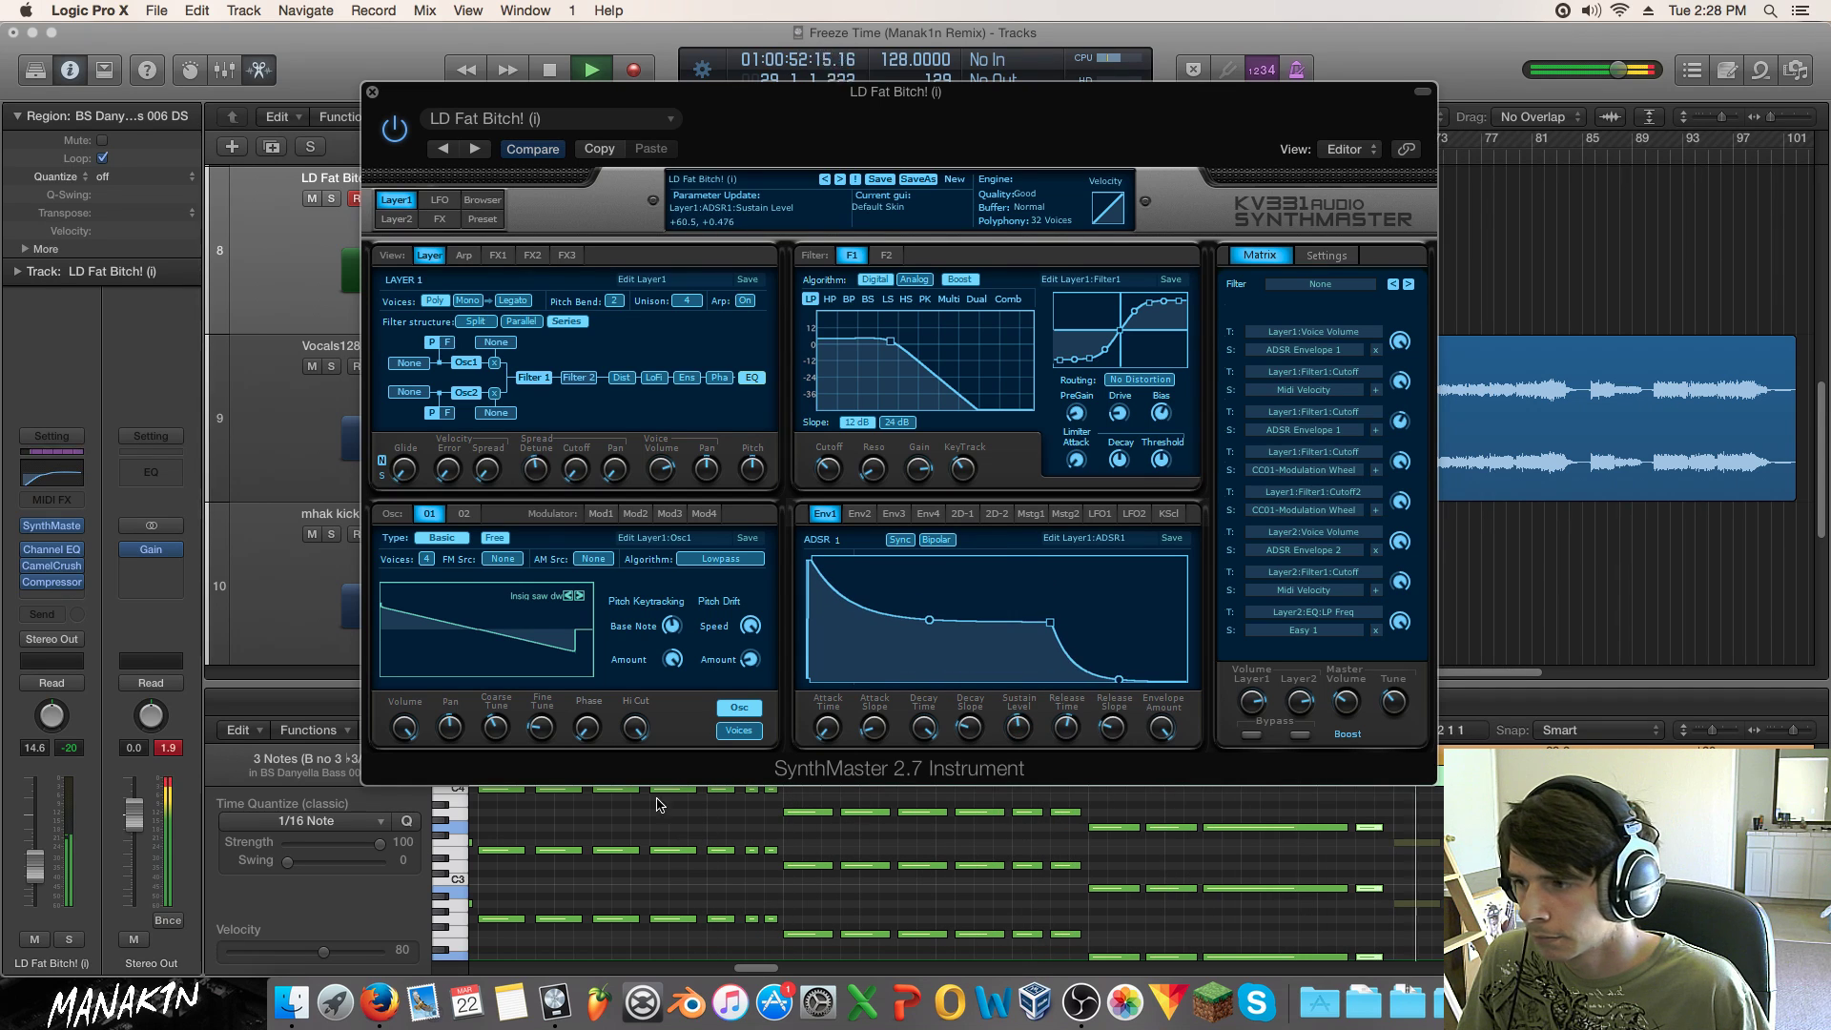
key("s")
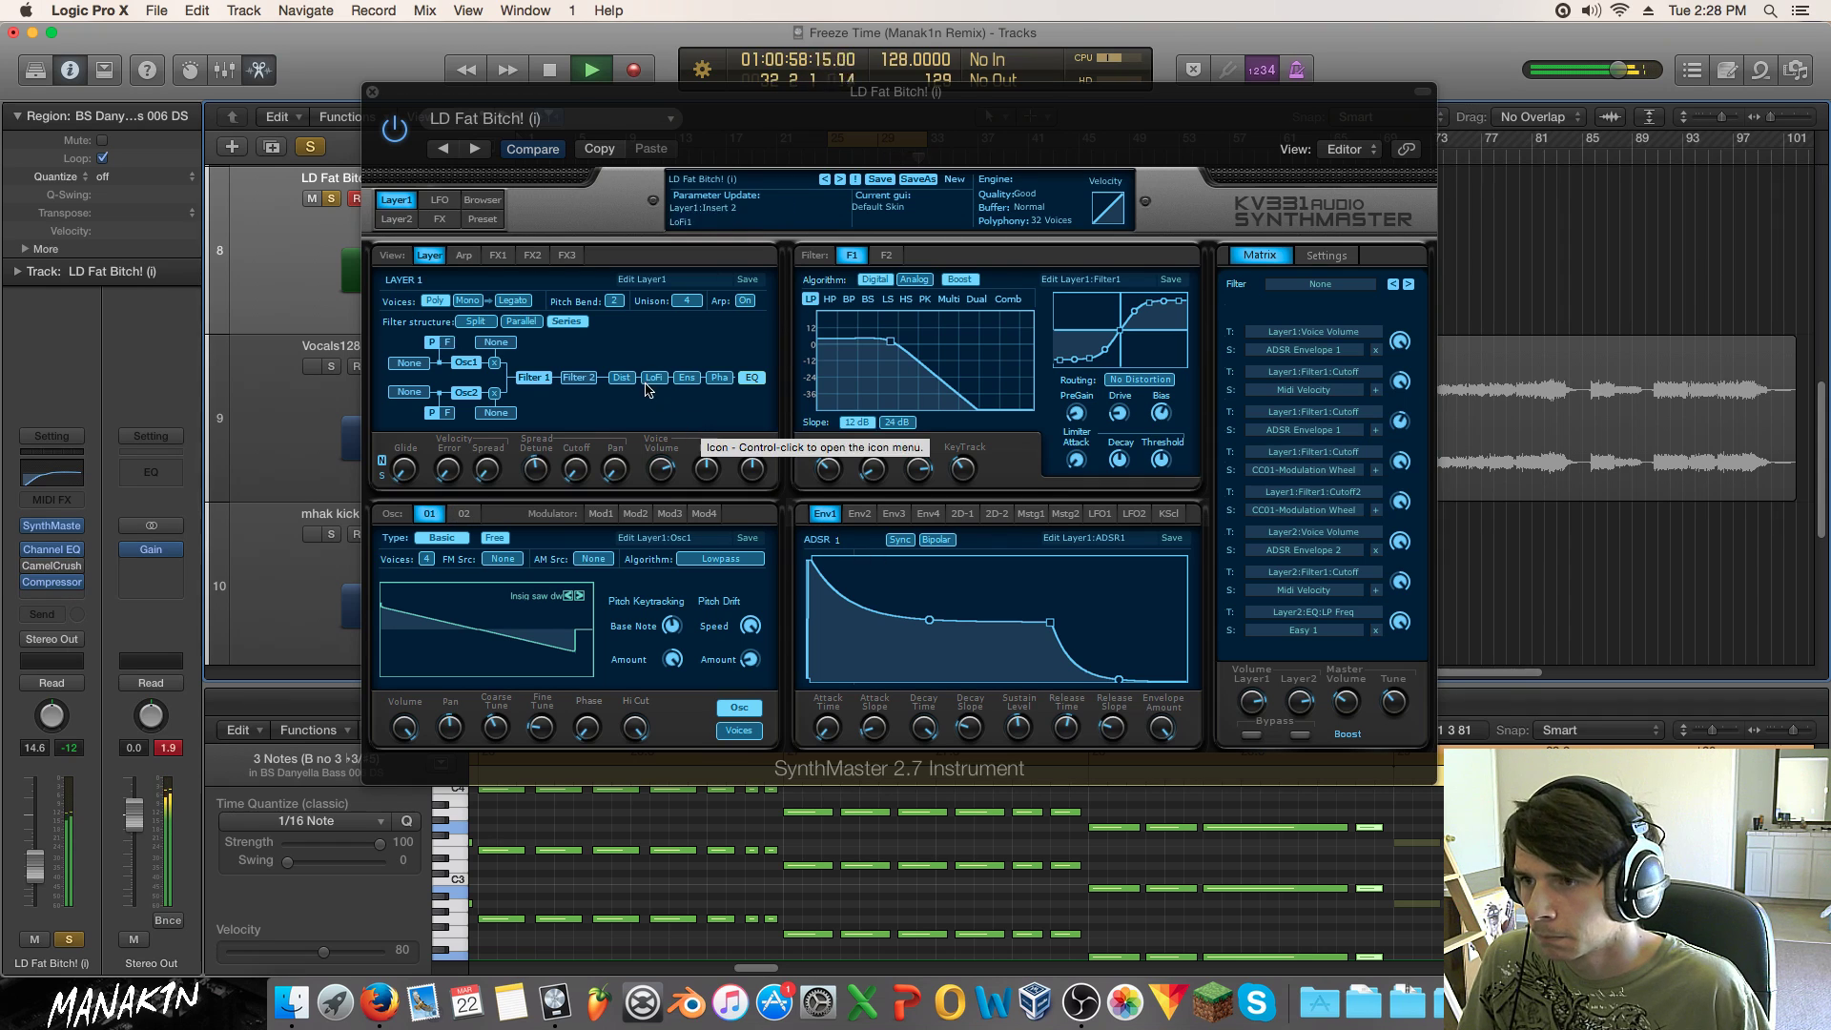
left_click(750, 381)
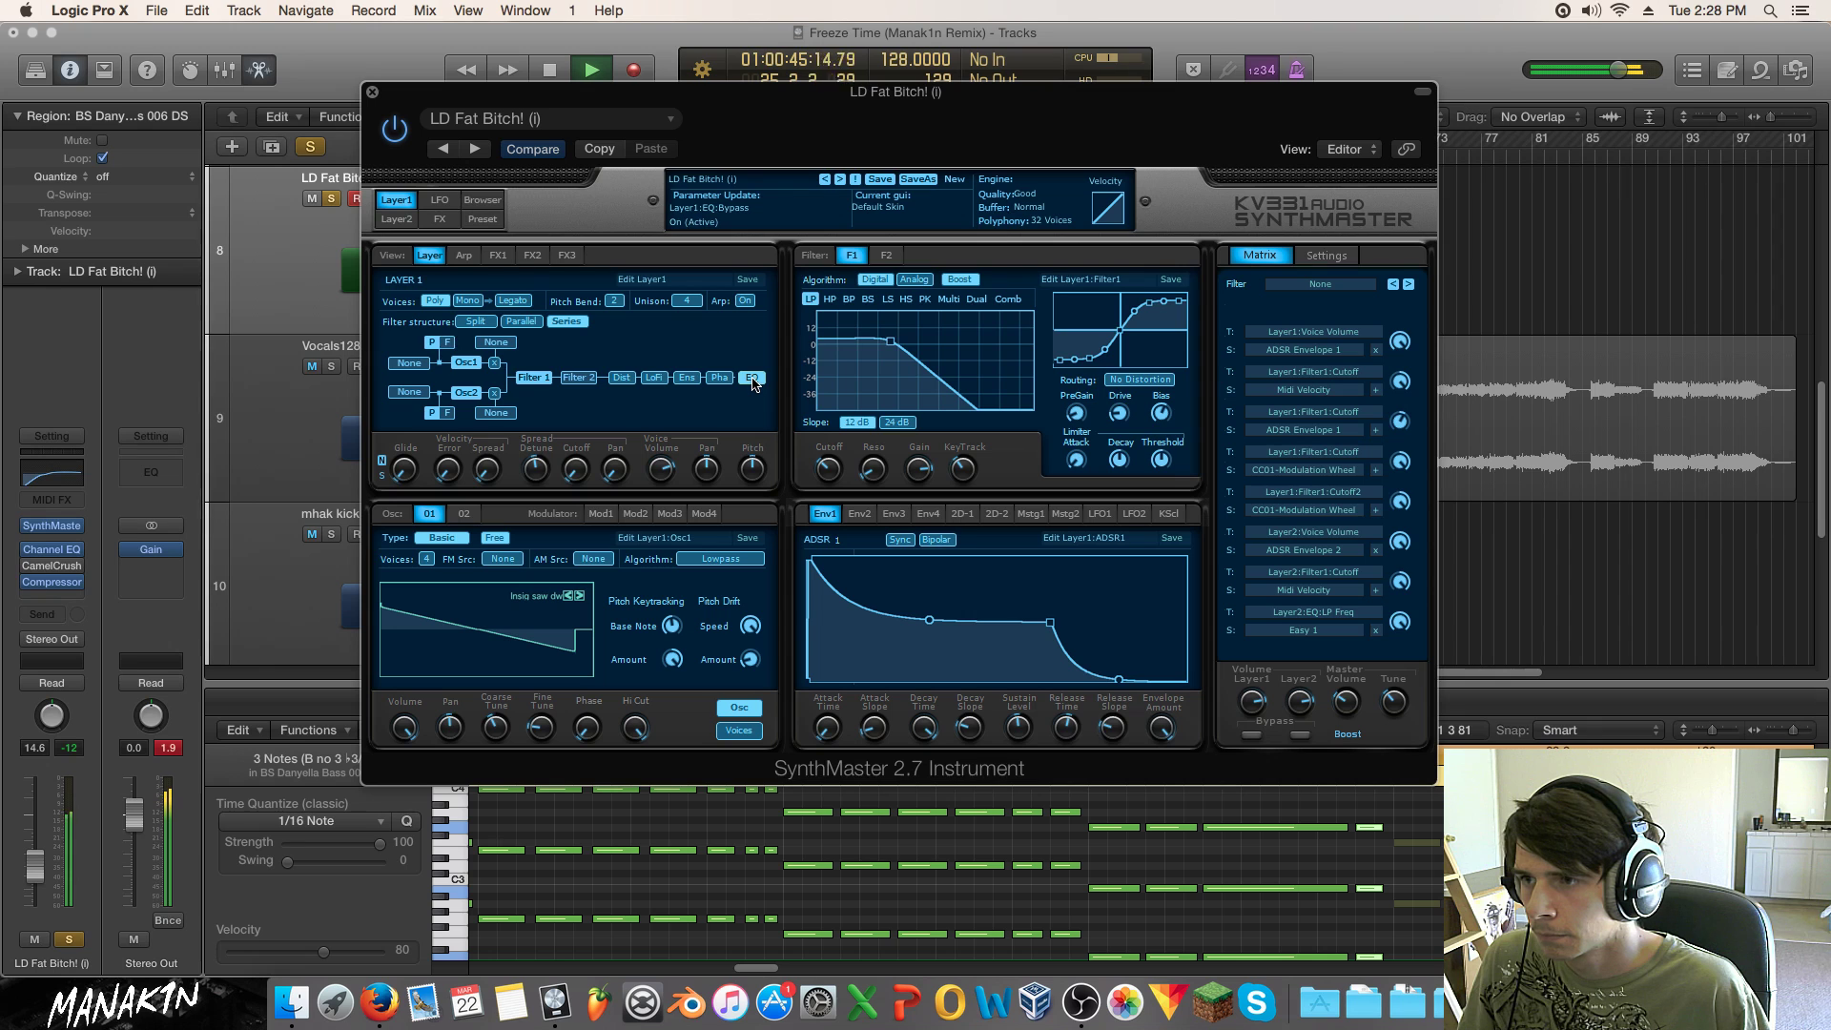
Step: Raise Filter1 cutoff, enable the layer EQ, and load the LD Biting FM Lead preset
left_click(481, 199)
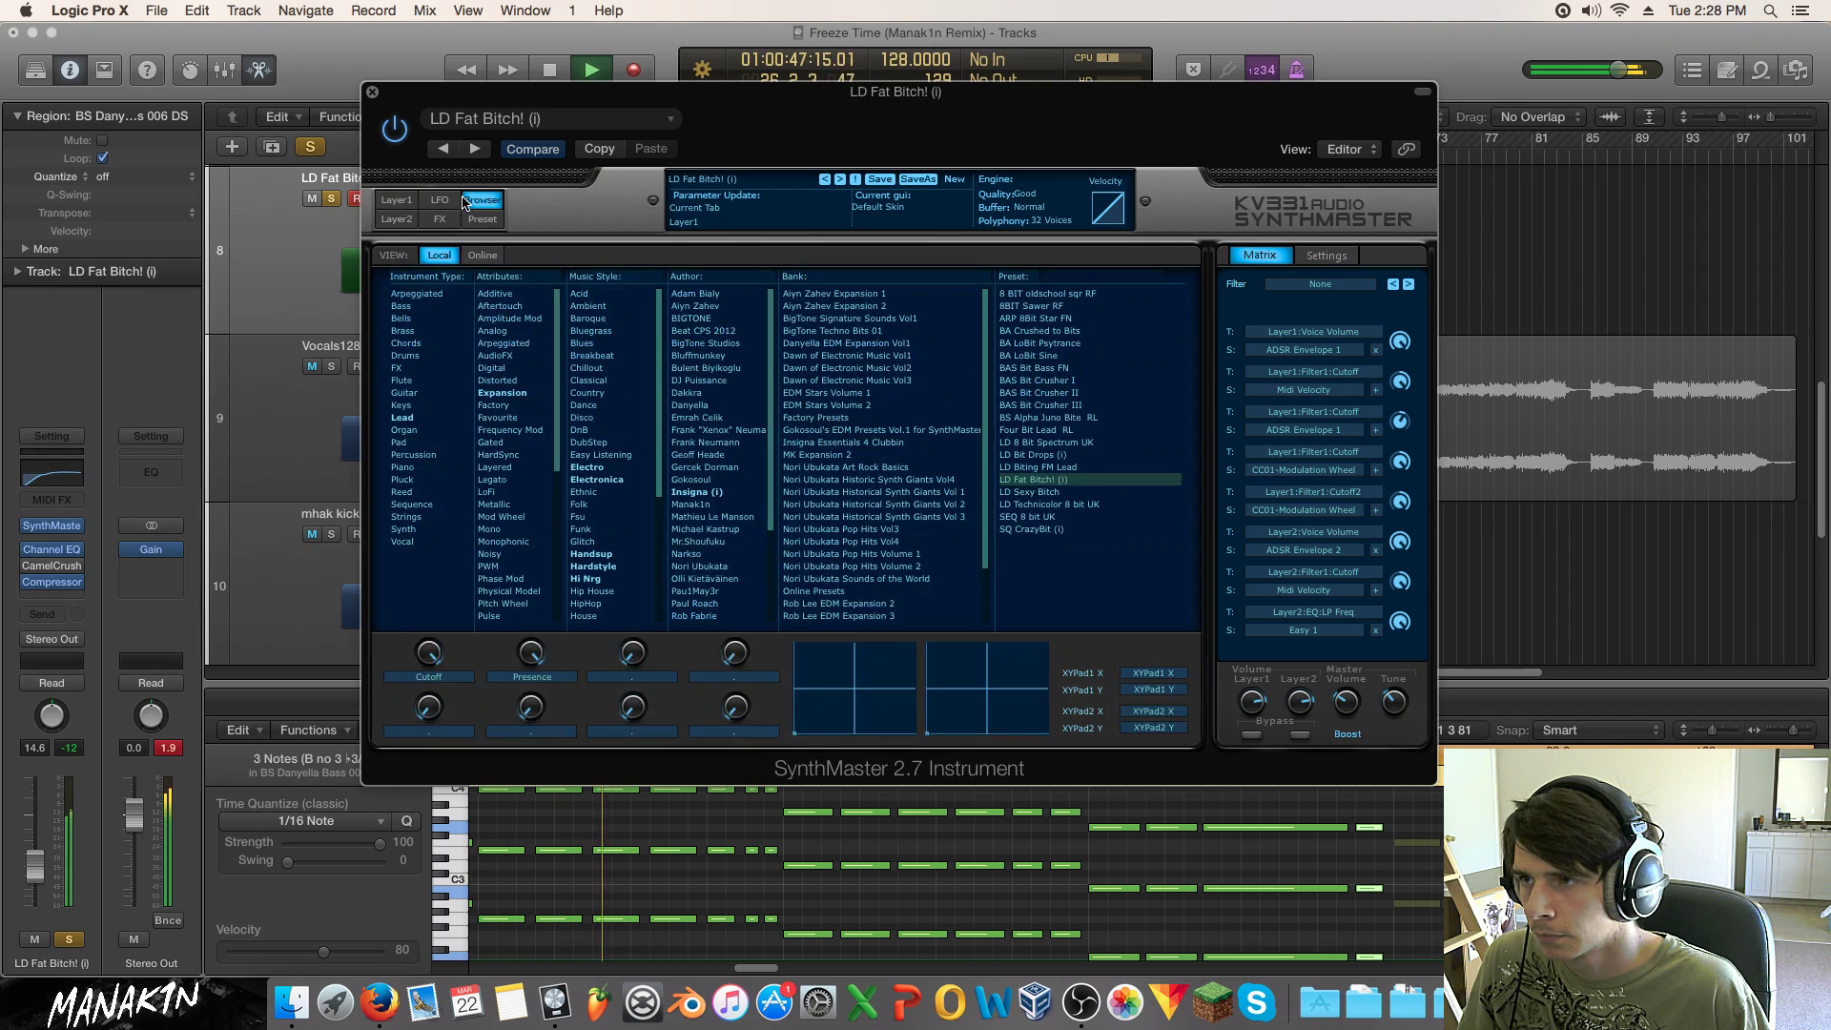
left_click(440, 219)
left_click(482, 219)
left_click(481, 200)
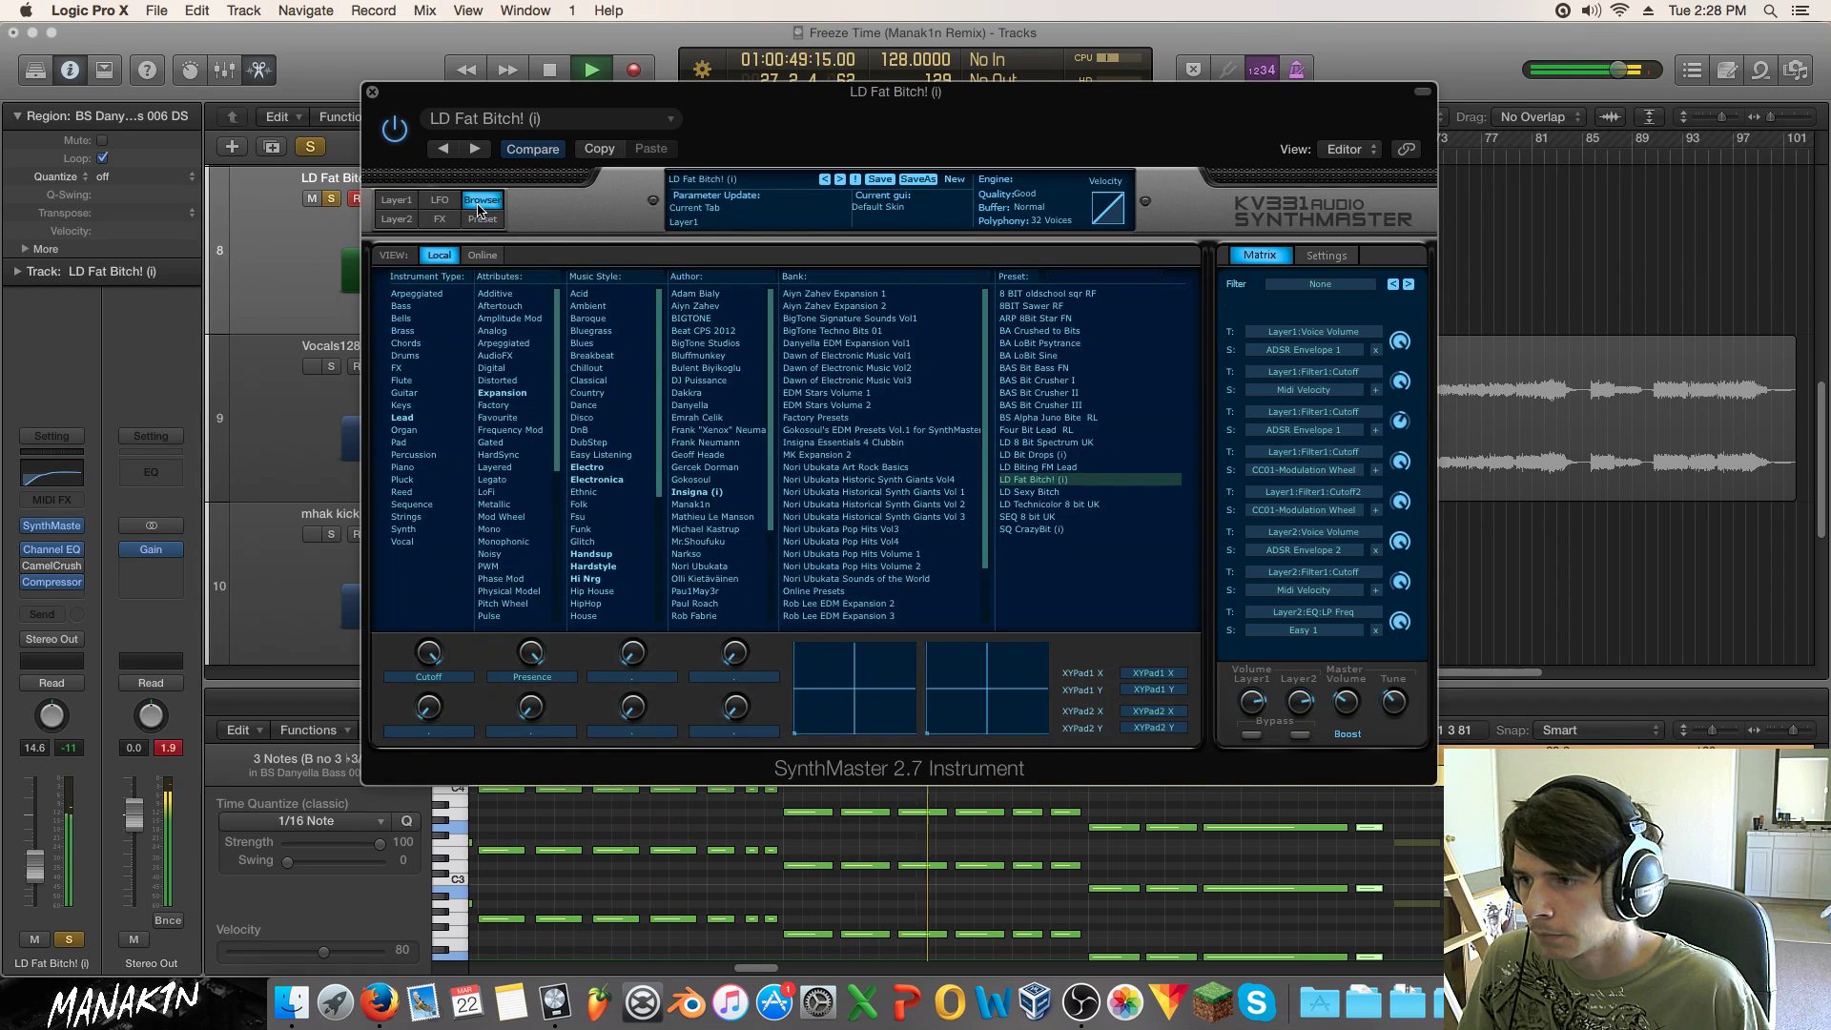
left_click(397, 199)
mouse_move(828, 468)
left_mouse_down()
mouse_move(841, 356)
mouse_move(851, 667)
mouse_move(843, 481)
left_mouse_up()
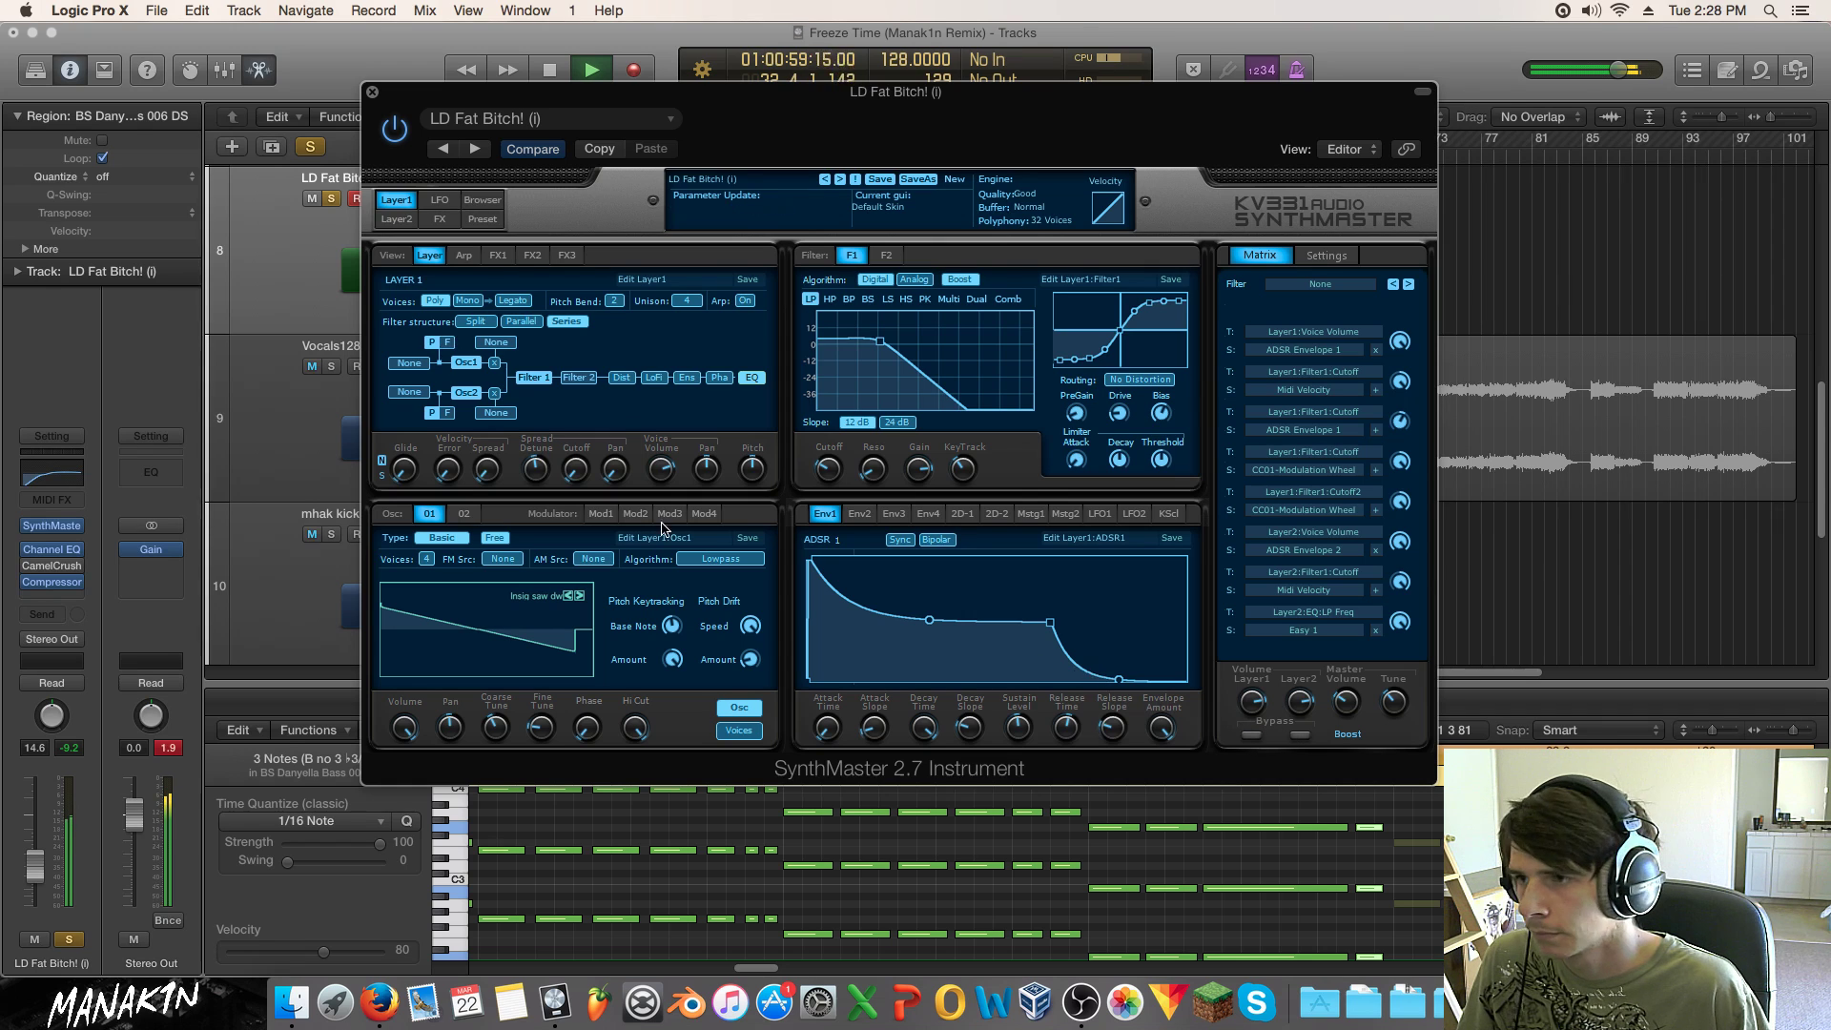
left_click(758, 380)
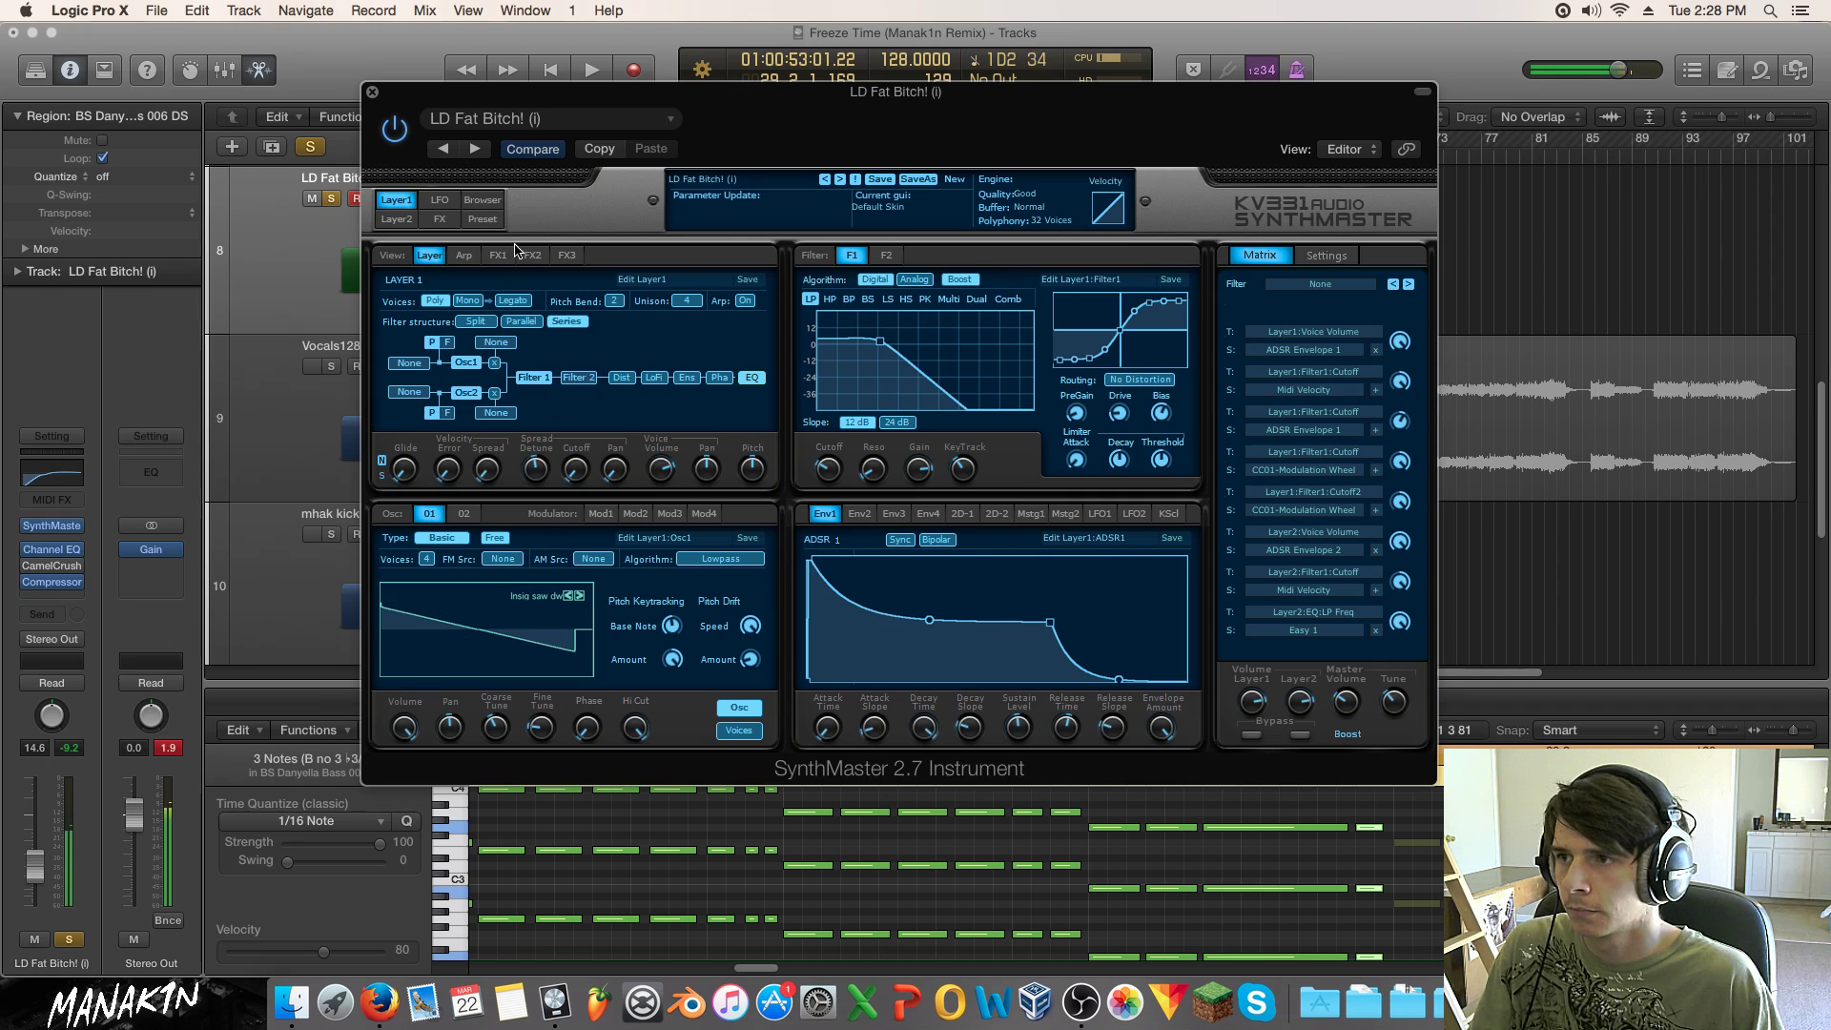
left_click(482, 200)
left_click(1049, 467)
Step: Audition the LD Bit Drops (i) preset during playback, then filter and clear the preset search
key("space")
left_click(1064, 441)
left_click(1047, 455)
key("space")
left_click(1101, 278)
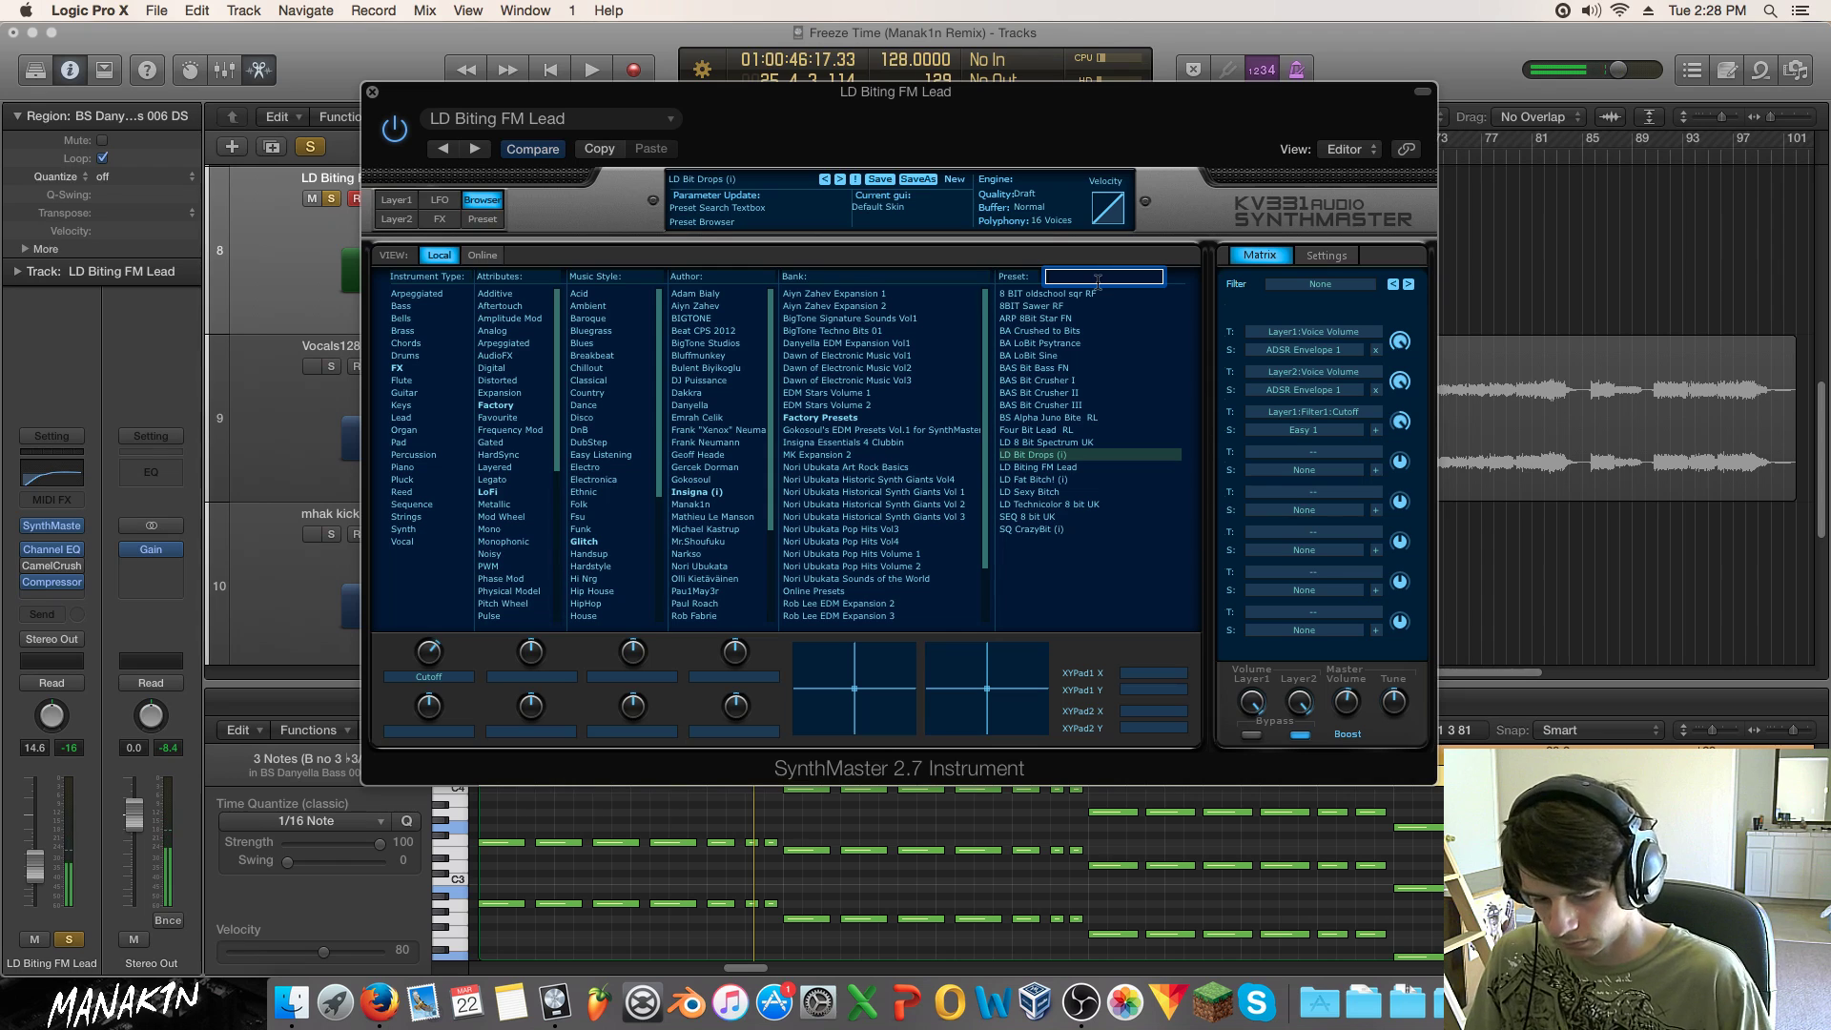
key("Return")
left_click(1076, 275)
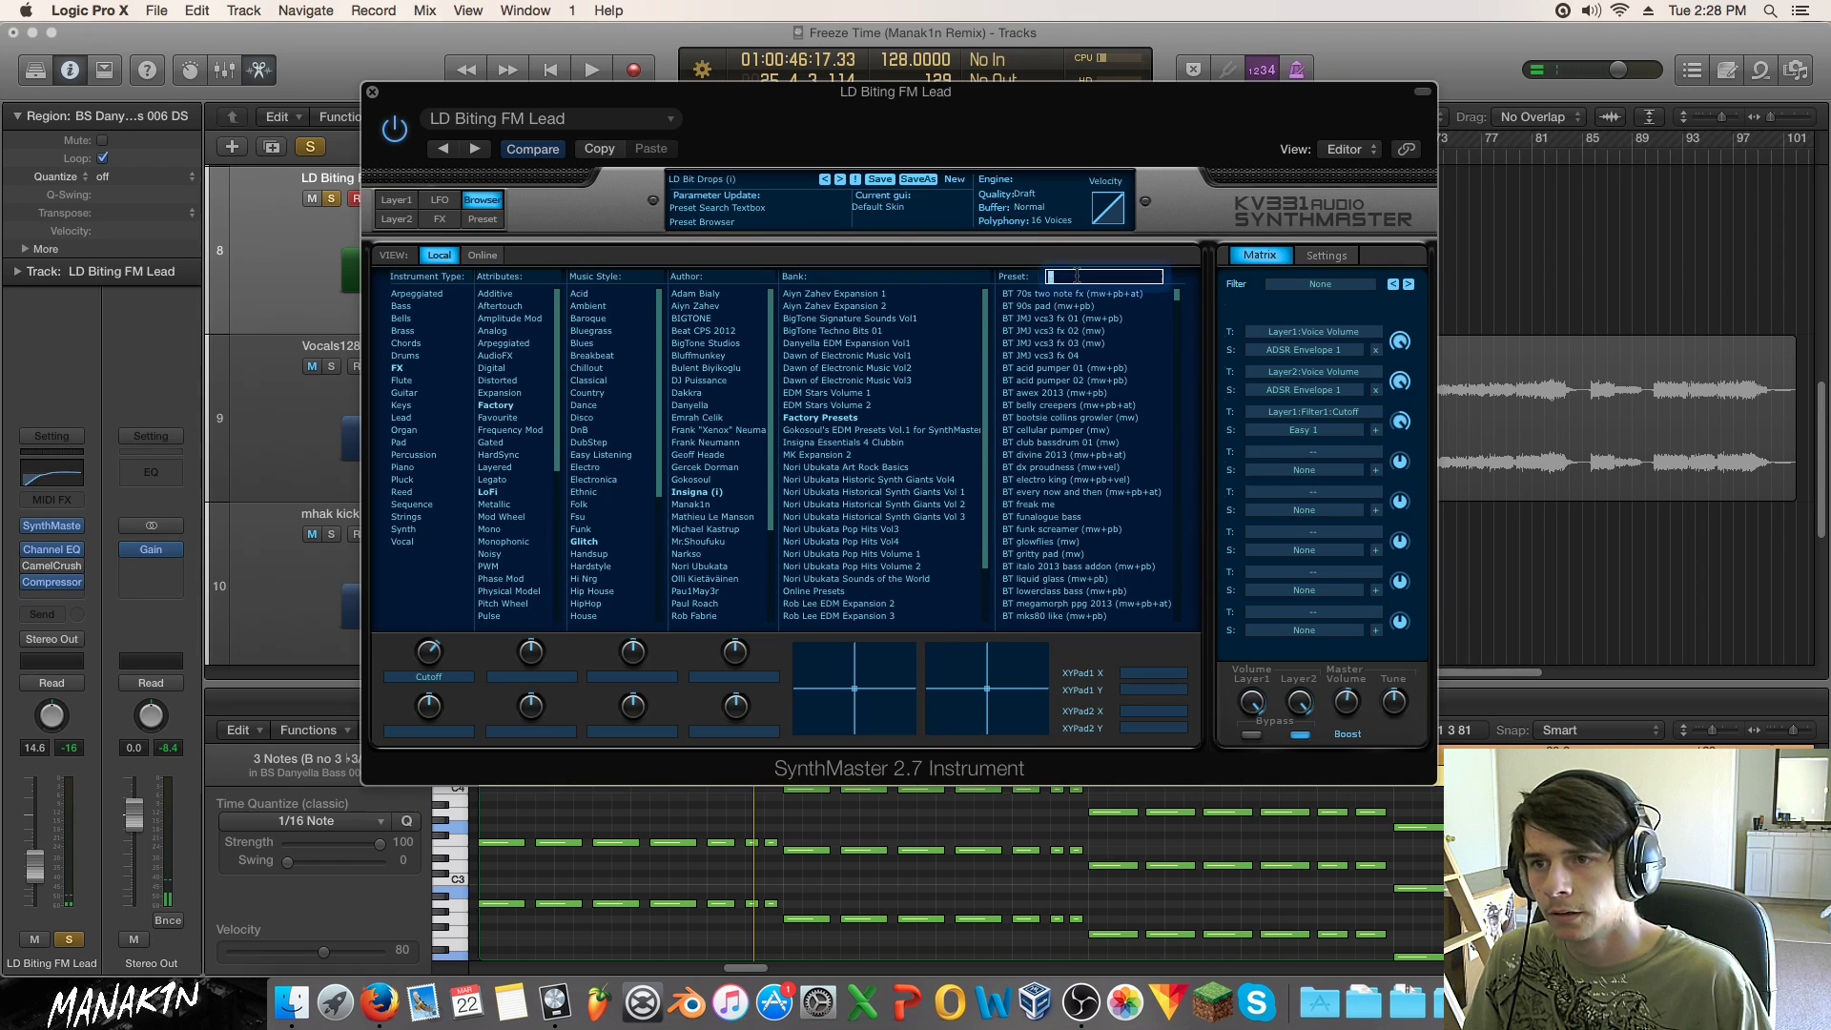
key("Return")
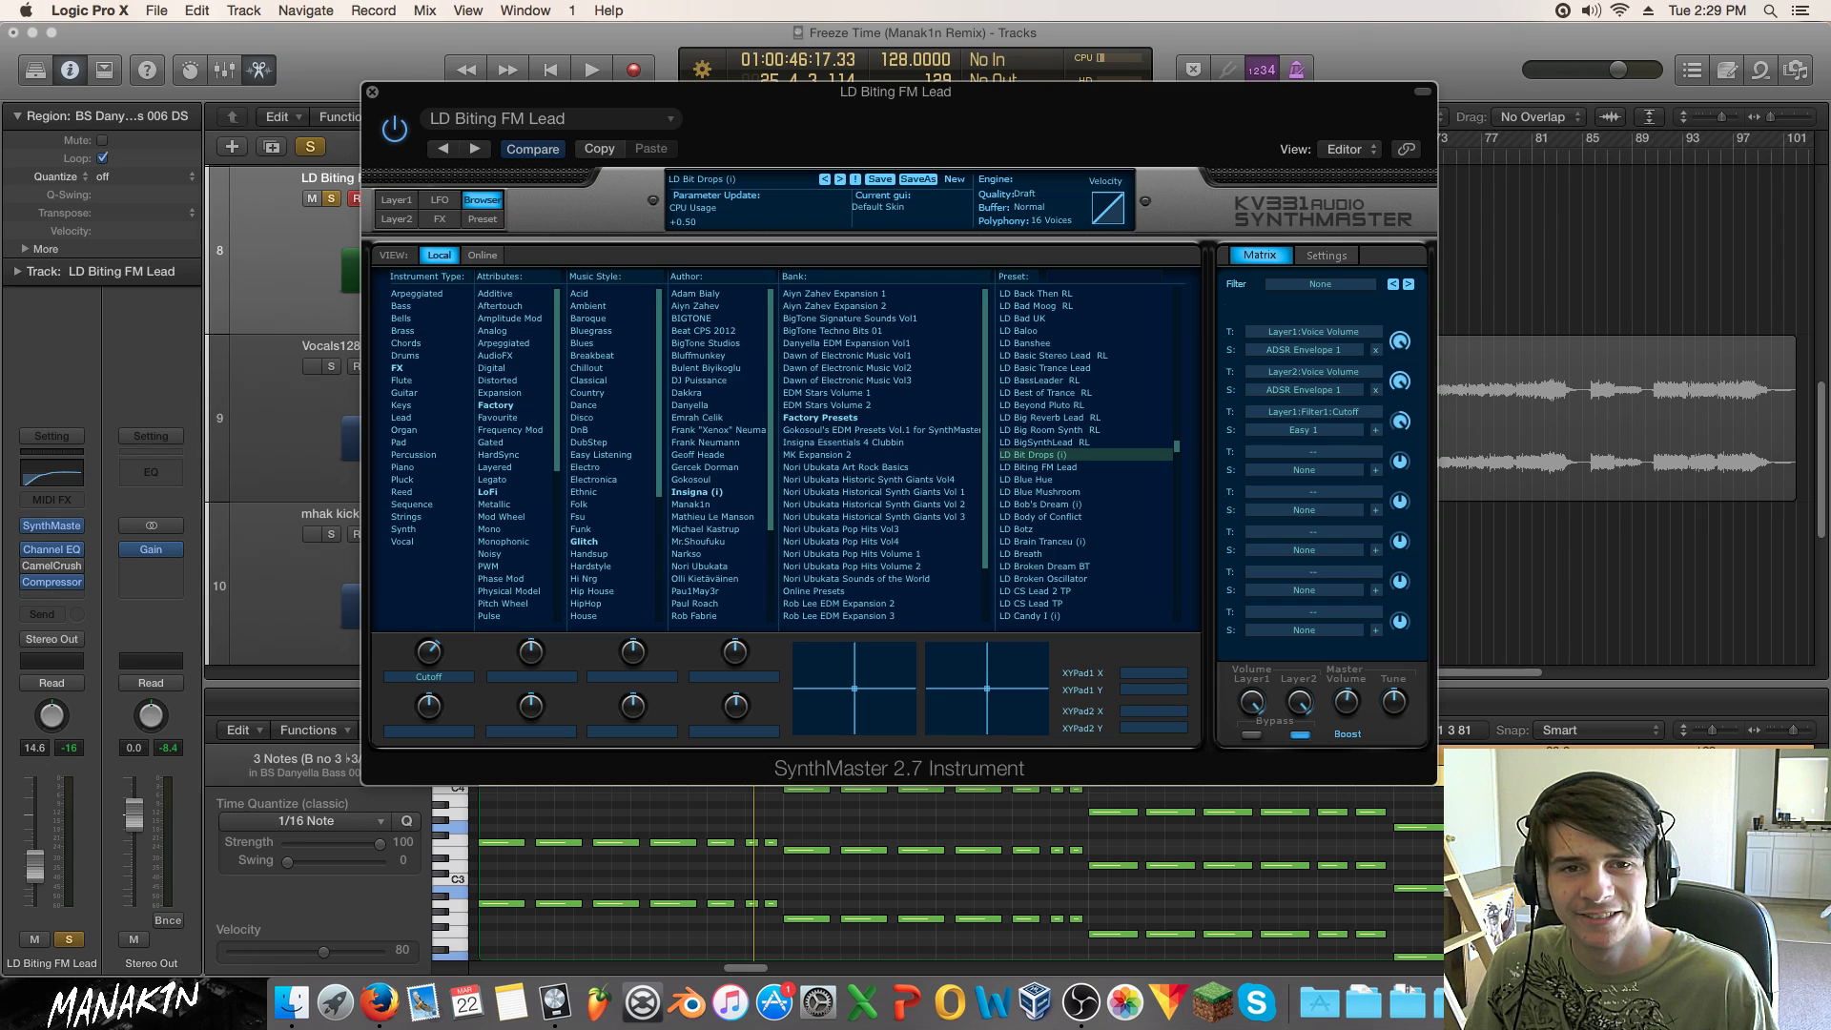
Step: Audition LD Big Room Synth RL and neighbouring presets up to LD Best of Trance RL
left_click_drag(929, 114, 947, 100)
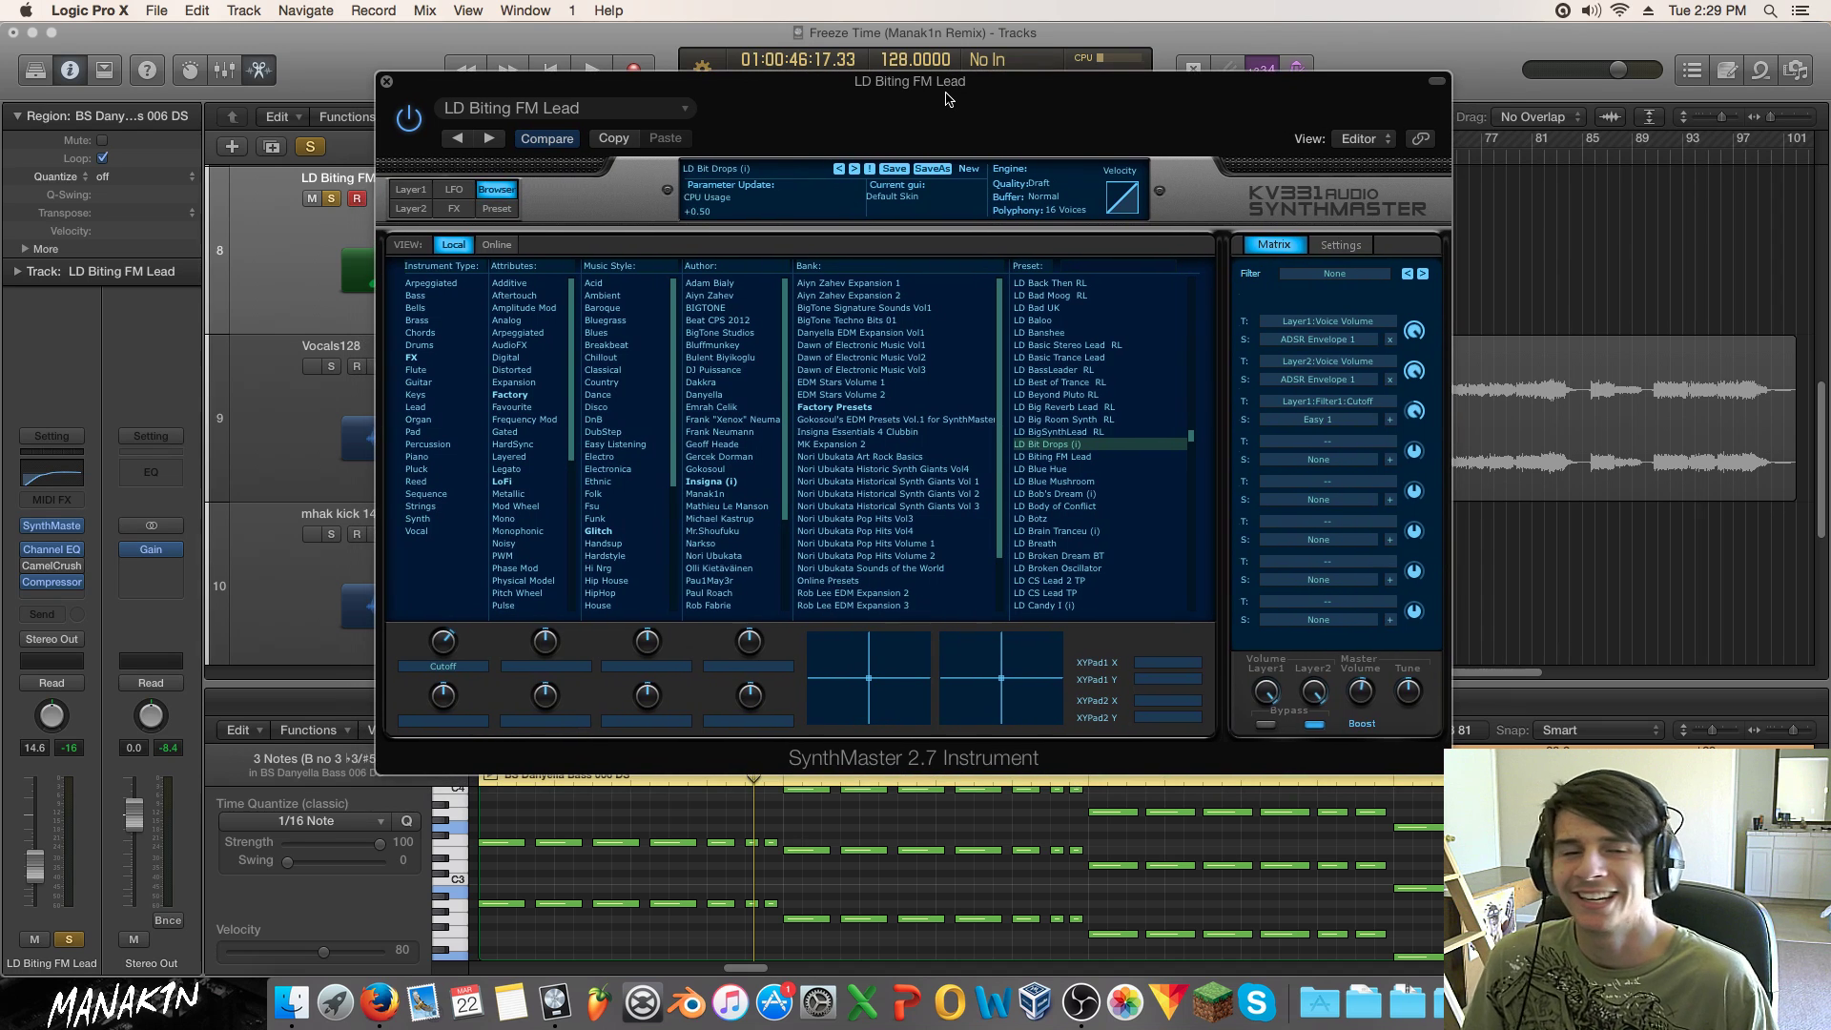
key("space")
left_click(1061, 422)
left_click(1059, 407)
left_click(1058, 394)
left_click(1058, 381)
Step: Try LD BassLeader RL, then load LD Banshee and lower its cutoff to about +50.5
left_click(1065, 369)
left_click(1069, 381)
left_click(1087, 357)
left_click(1087, 345)
left_click(1084, 331)
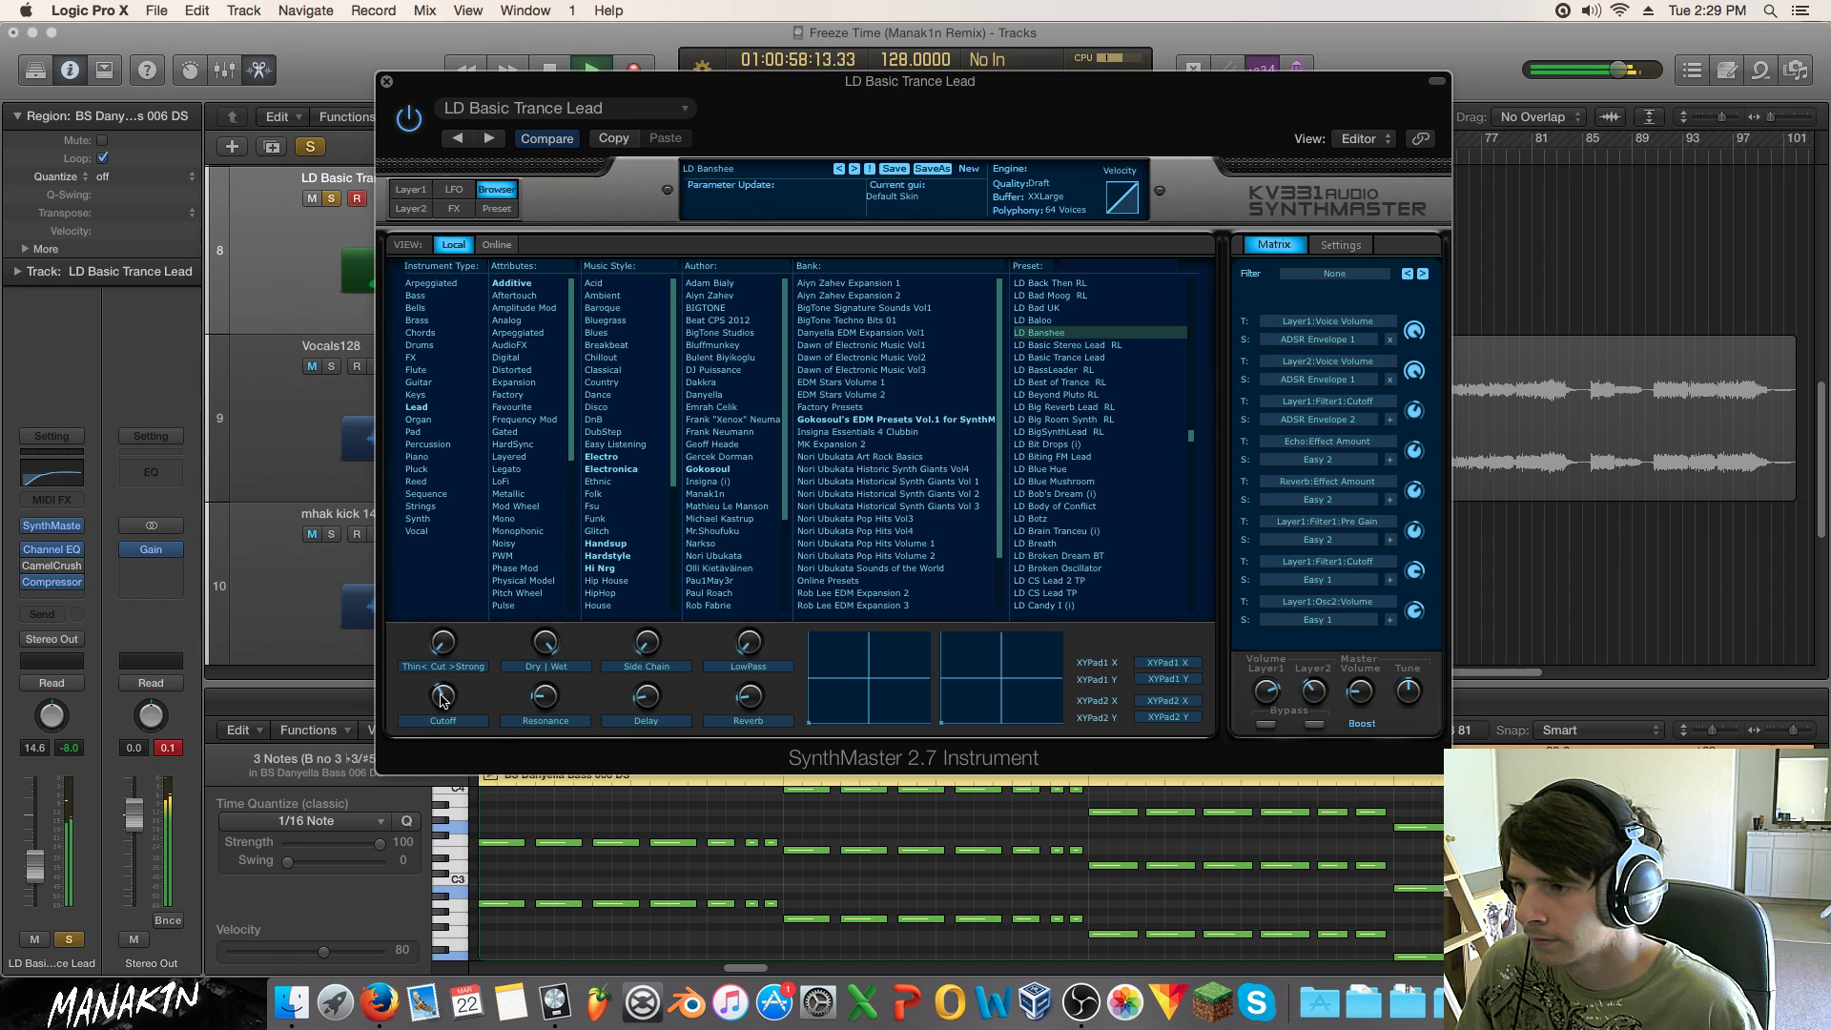
left_click_drag(443, 620, 456, 686)
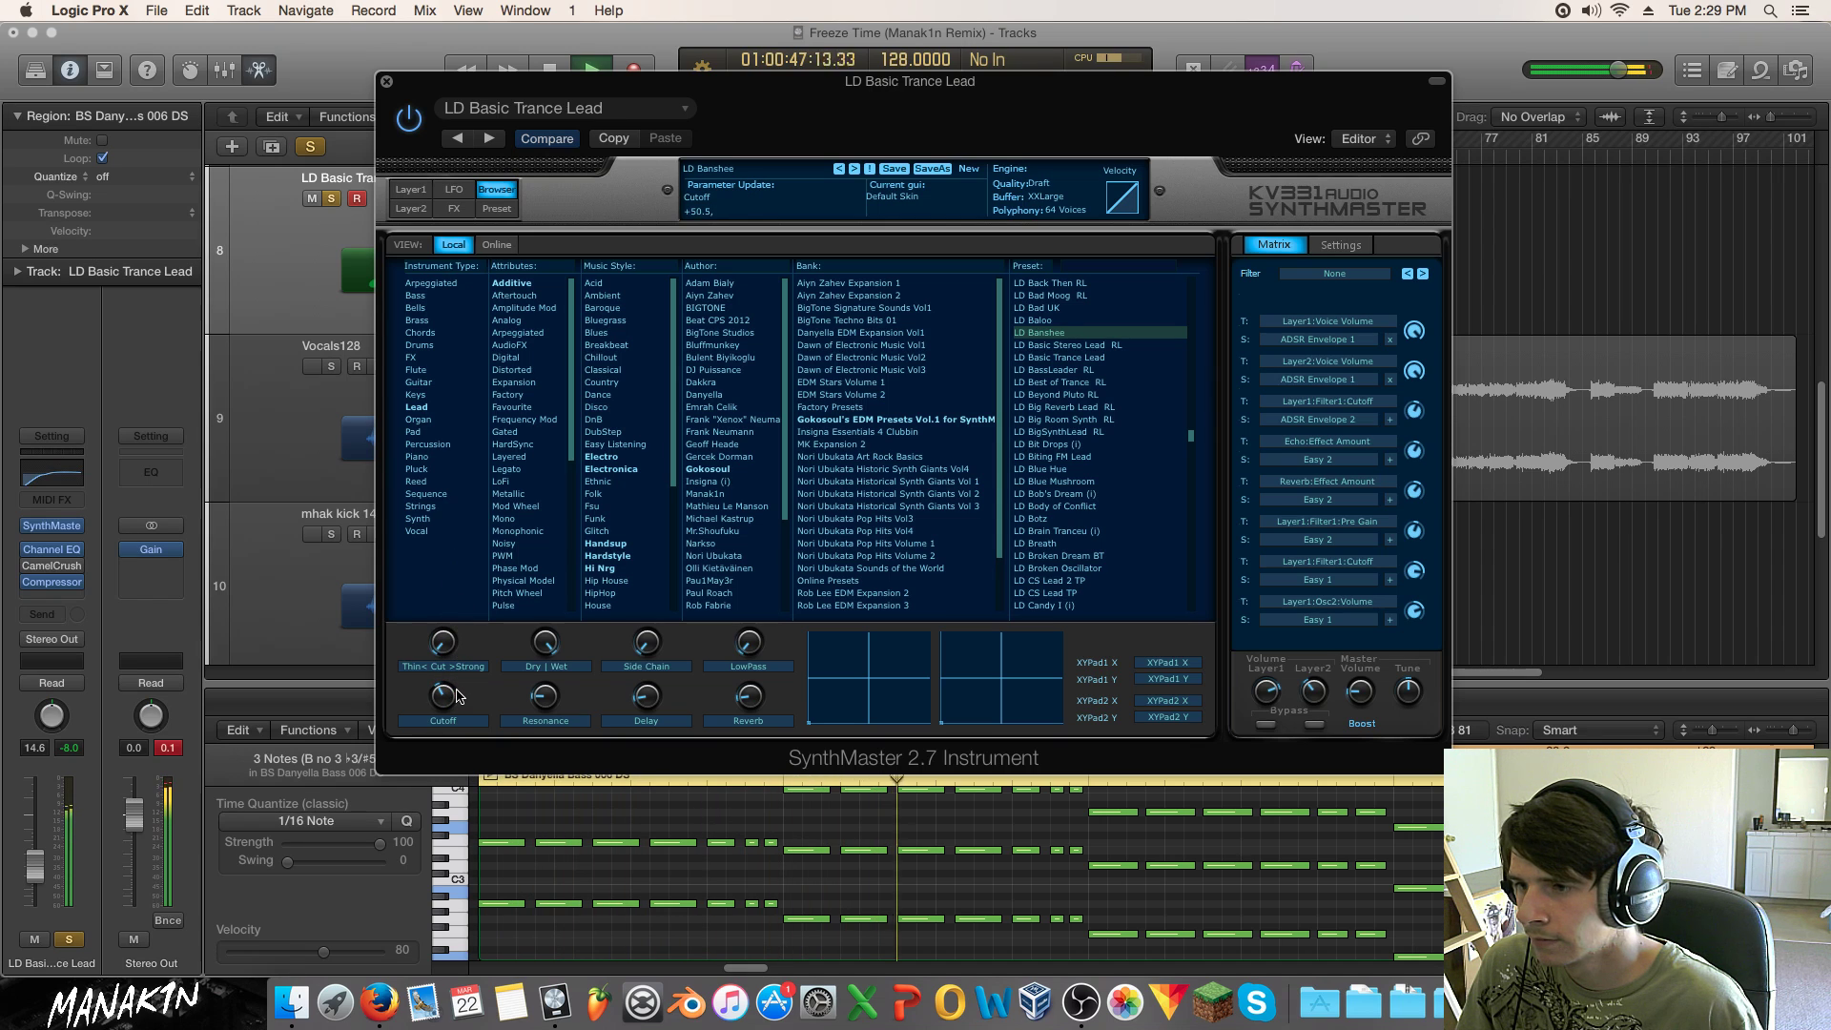
Step: Lengthen the release to 0.29 sec on layer 1 and 1.2 sec on layer 2
left_click(412, 190)
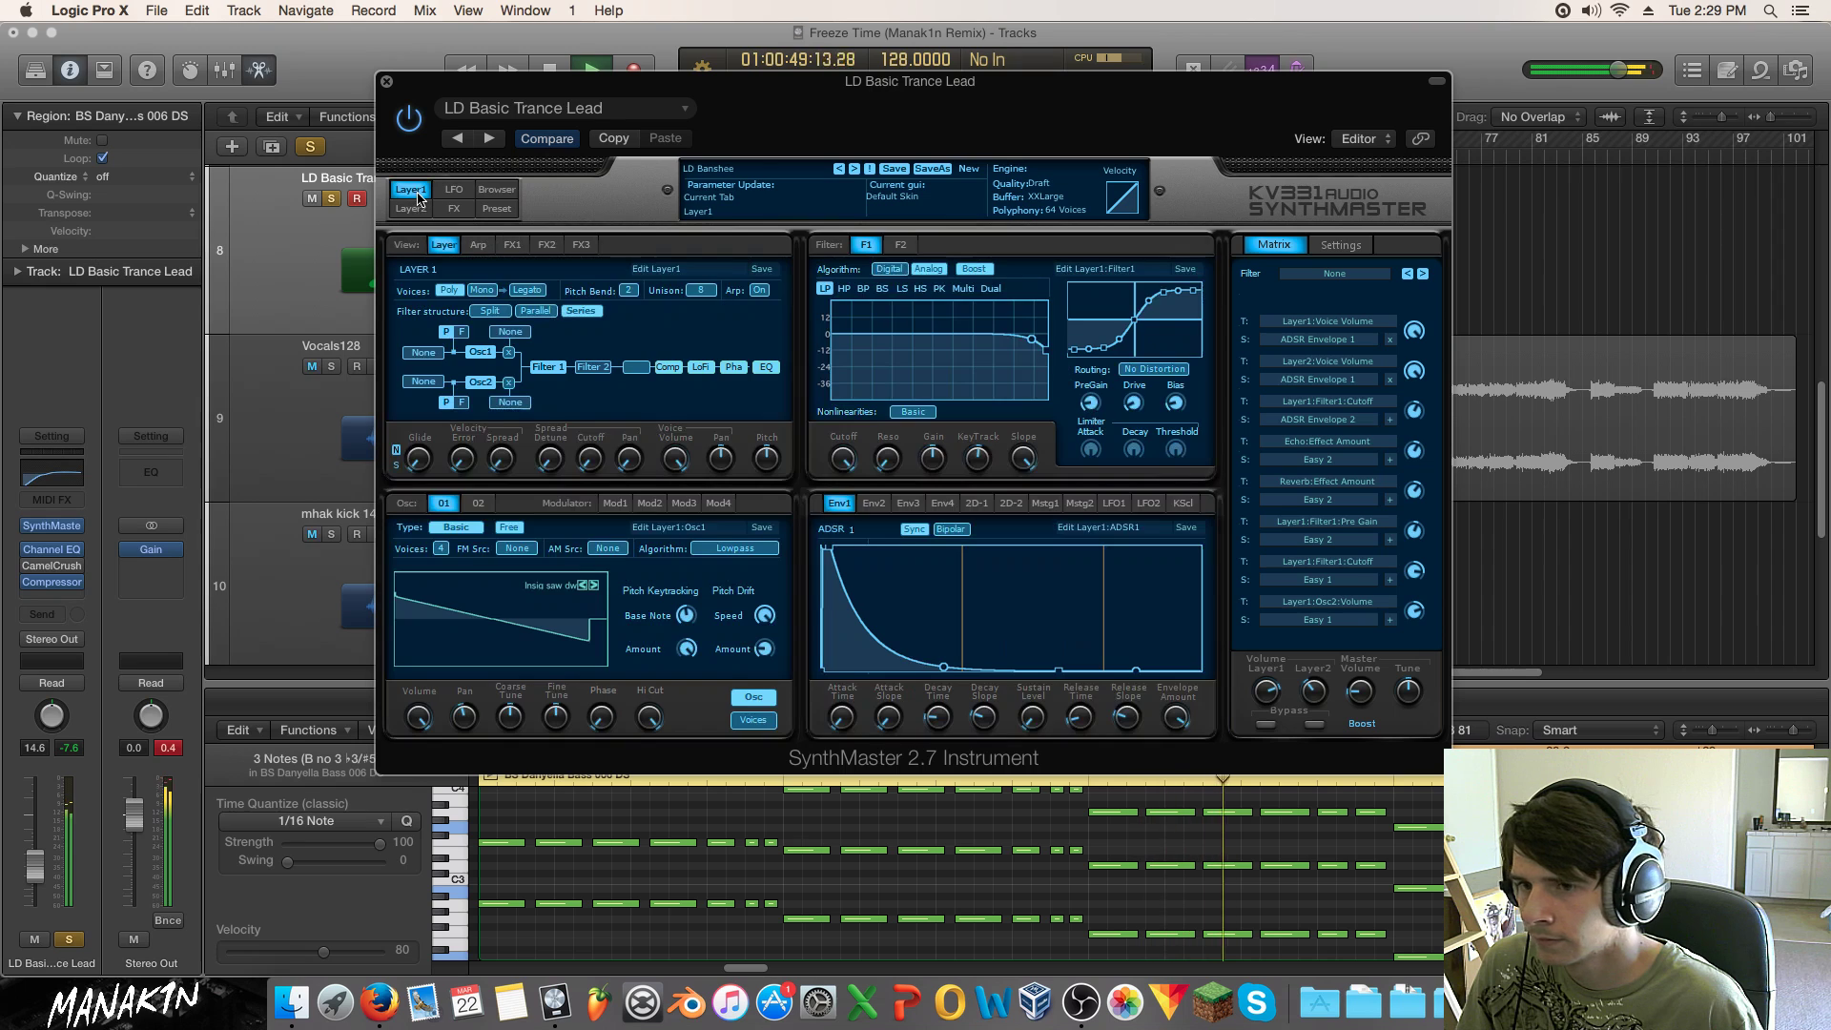
left_click_drag(1084, 725, 1089, 650)
left_click(411, 208)
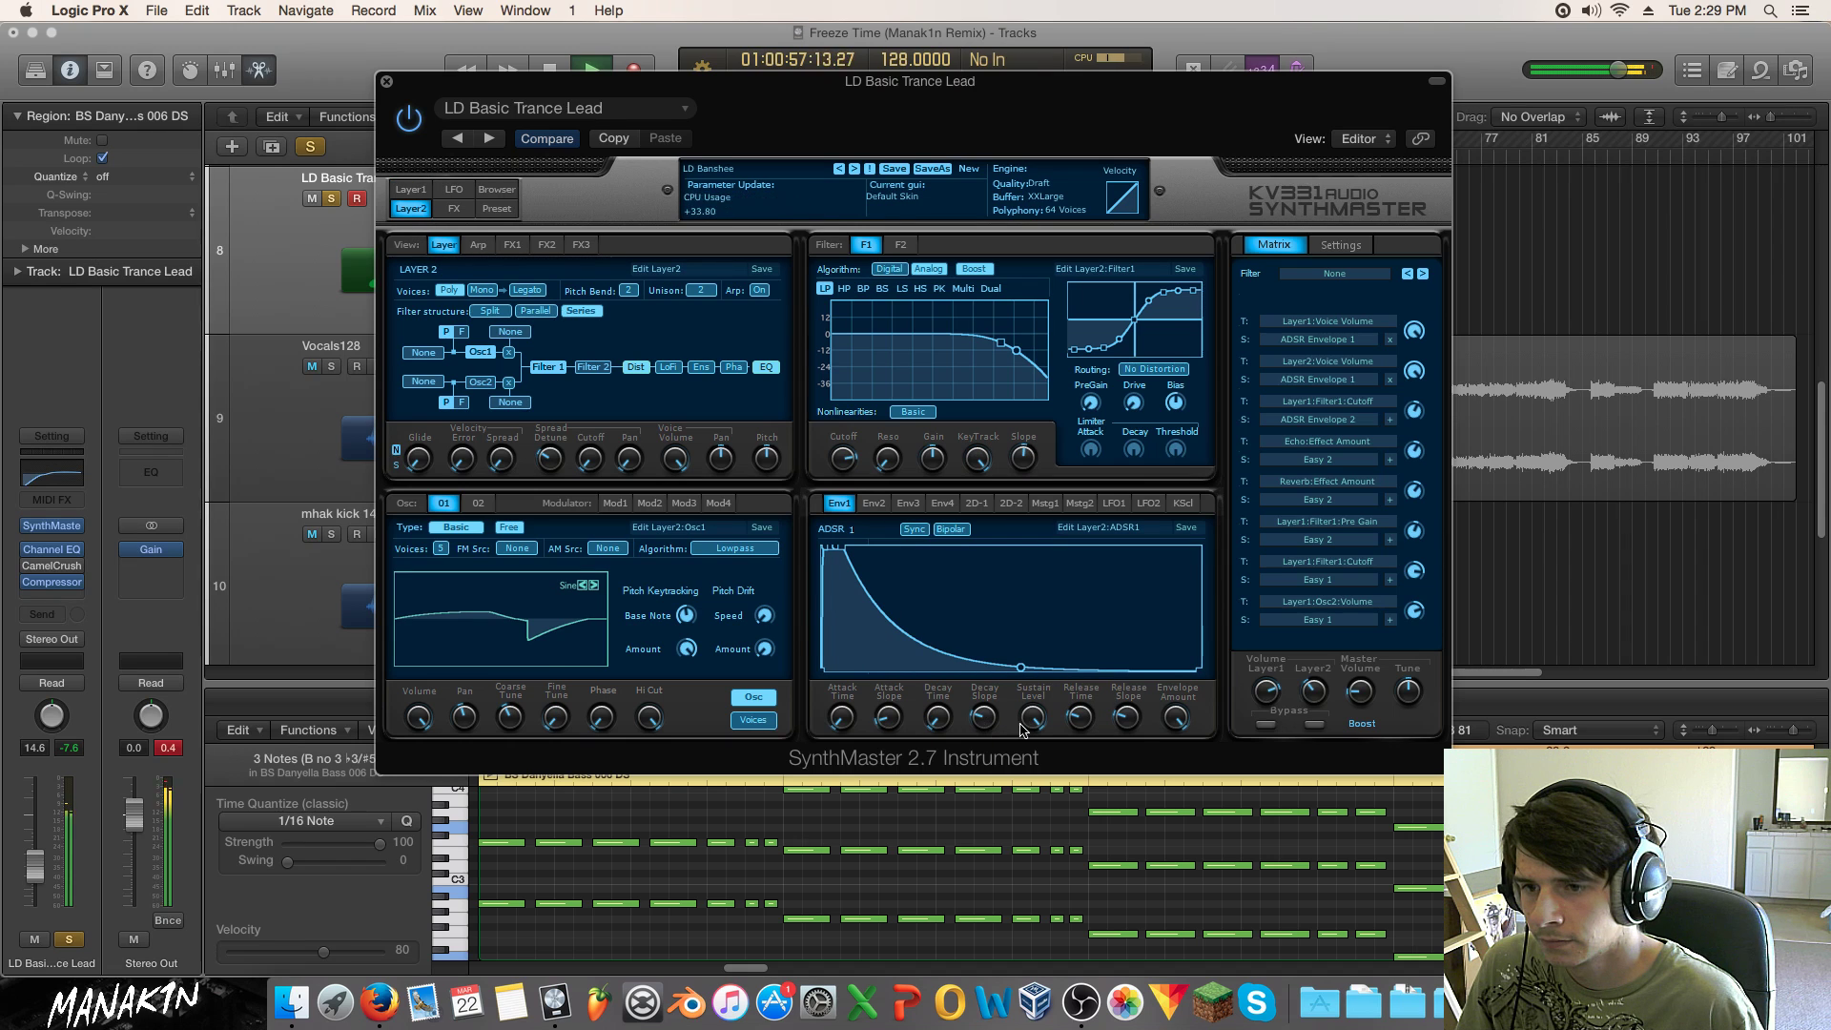
left_click_drag(1077, 725, 1079, 619)
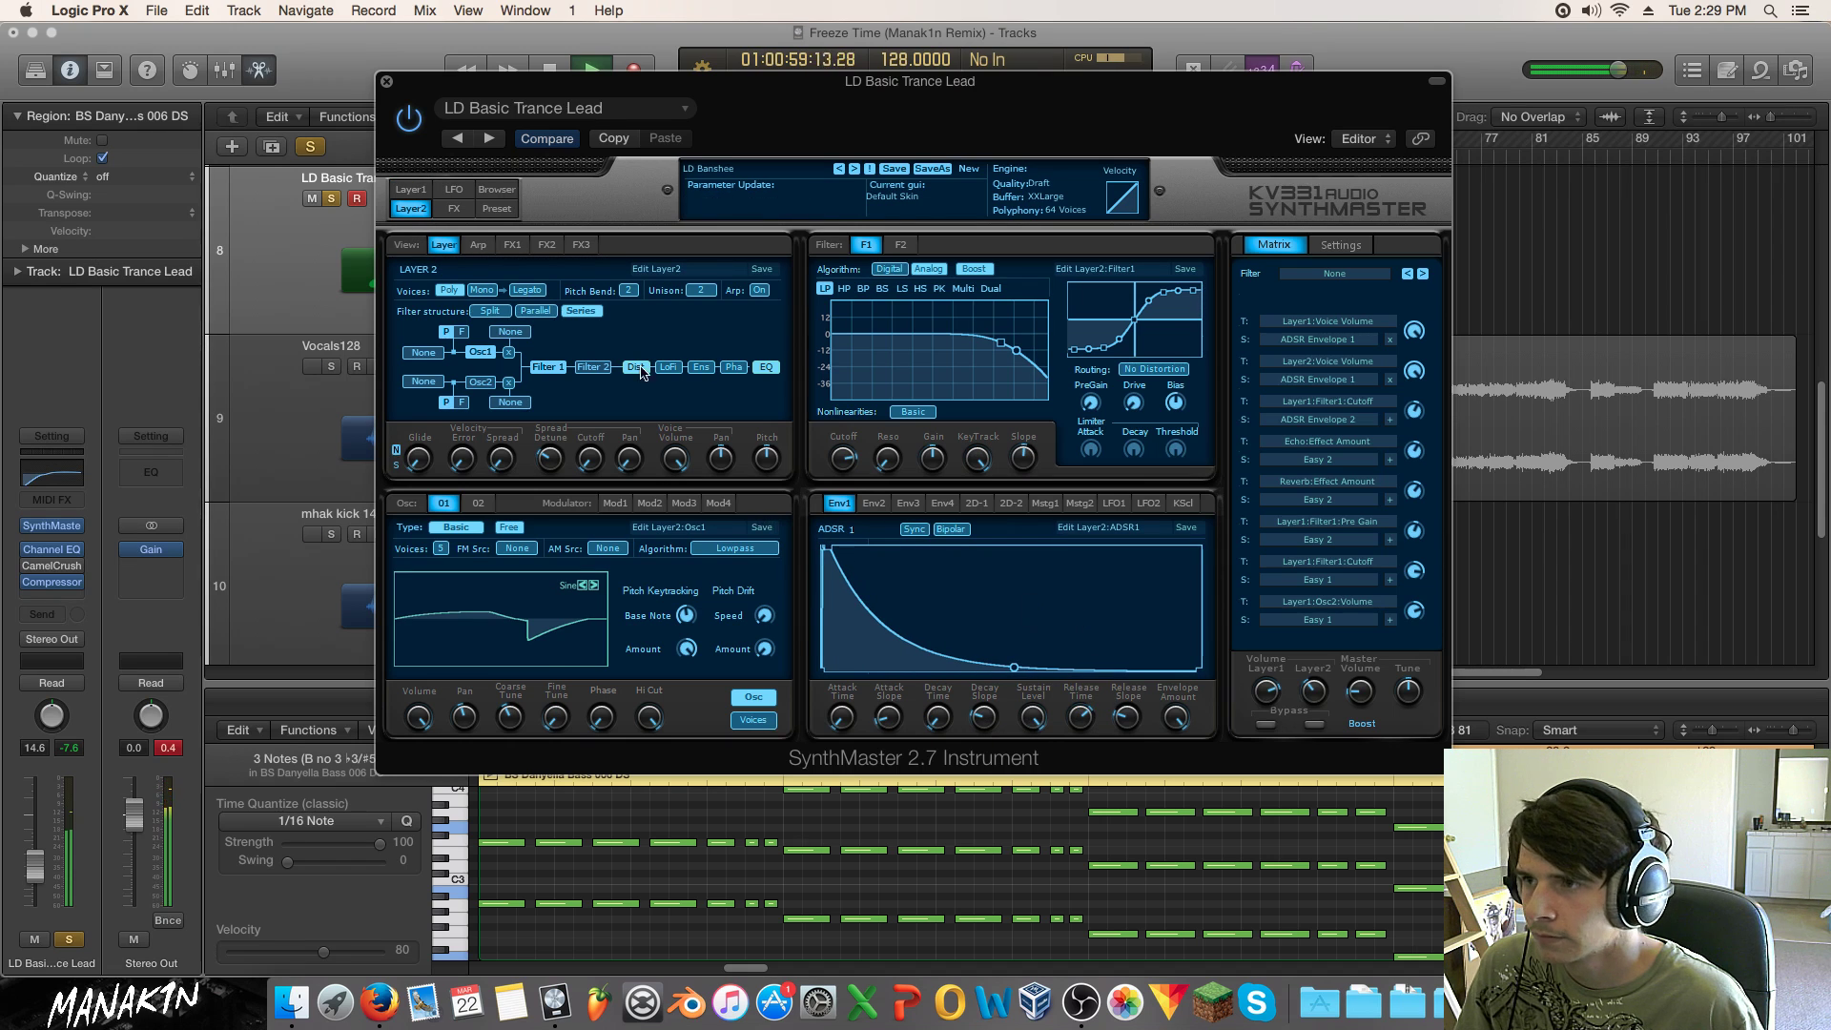
Step: Make layer 1's second-envelope decay slope shallower
left_click(496, 189)
left_click(426, 190)
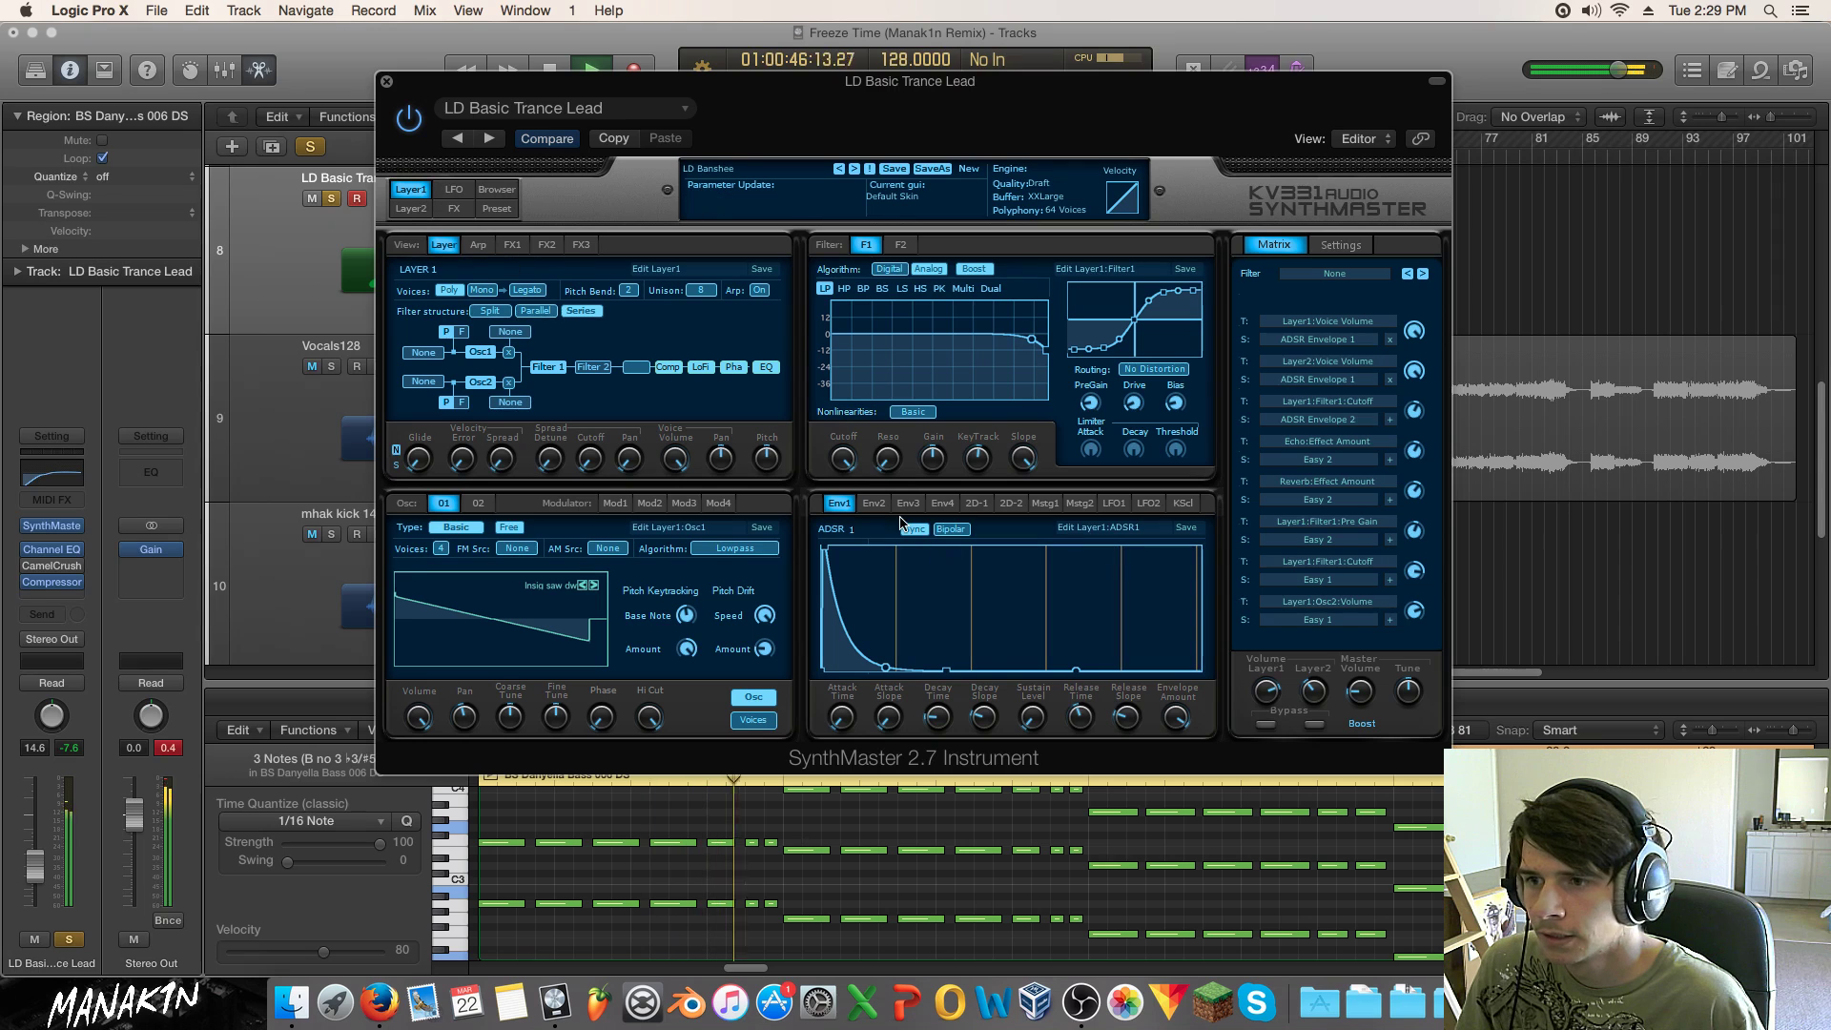
left_click(874, 503)
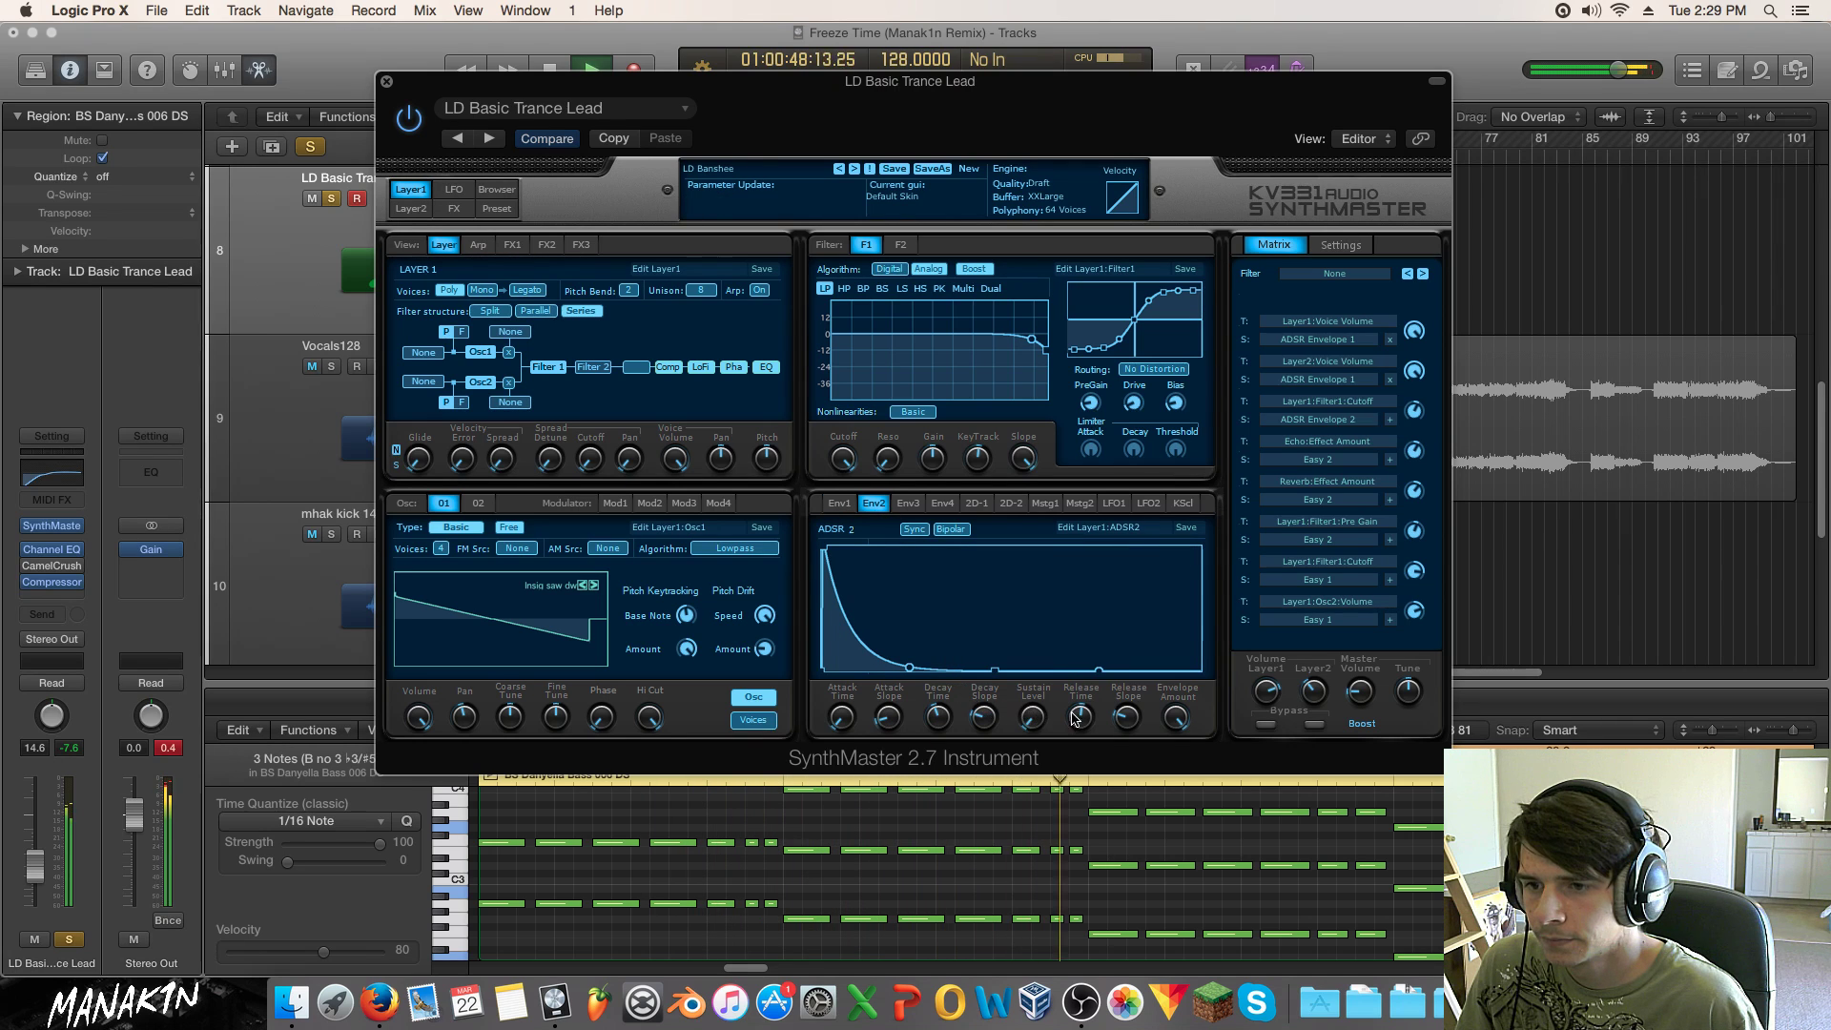
left_click_drag(984, 722, 948, 674)
left_click(839, 503)
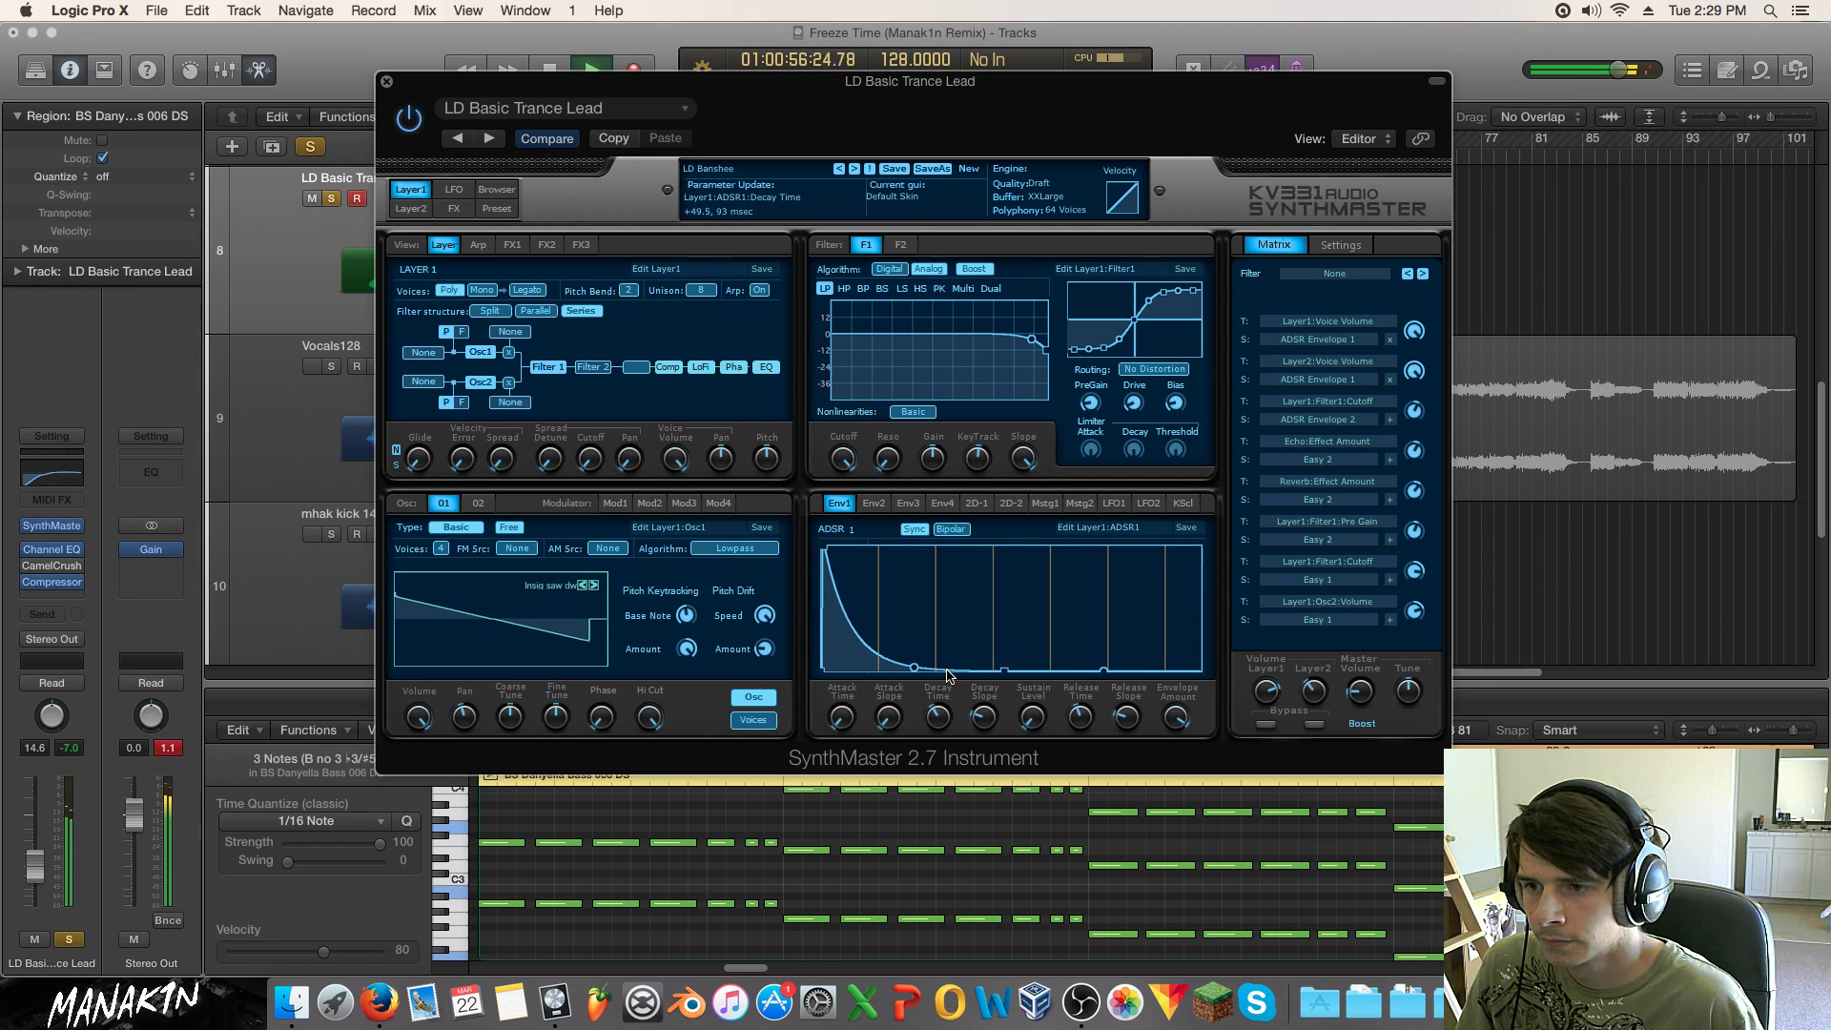
Step: Compare with each layer bypassed, unsolo the lead track, and bring up SynthMaster's preset browser
left_click(1266, 726)
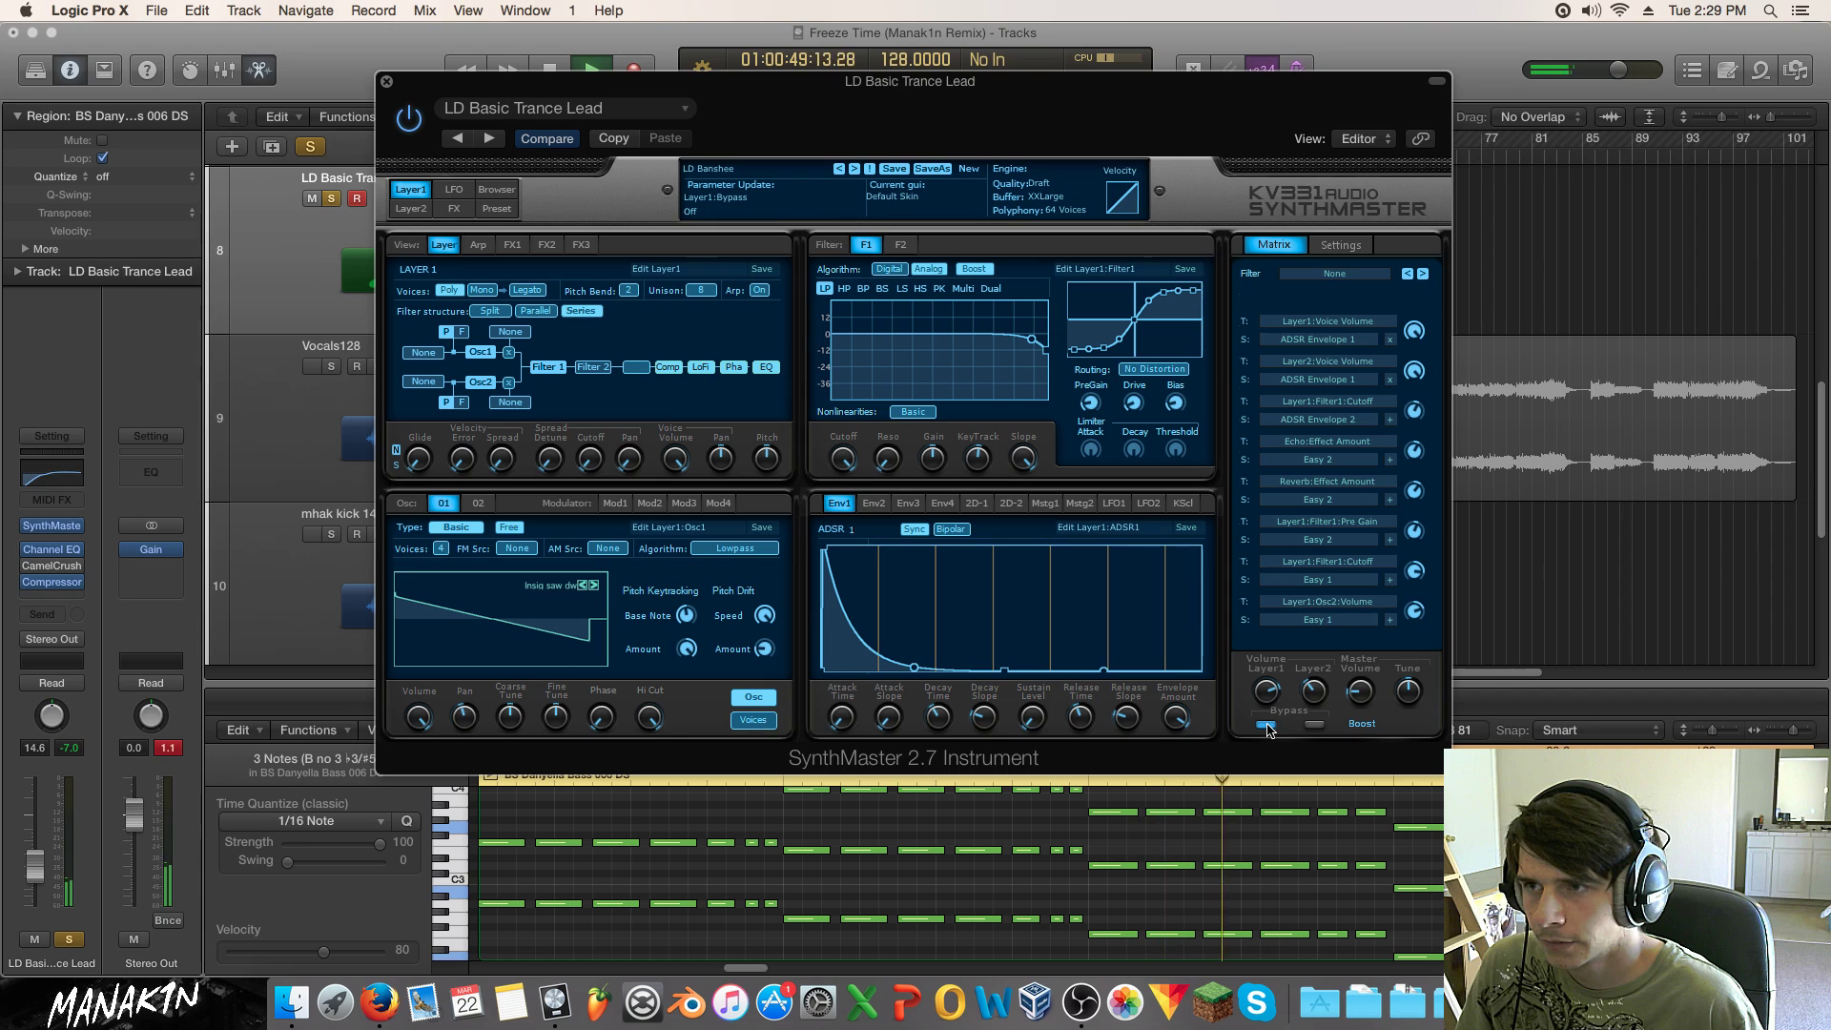
left_click(1314, 724)
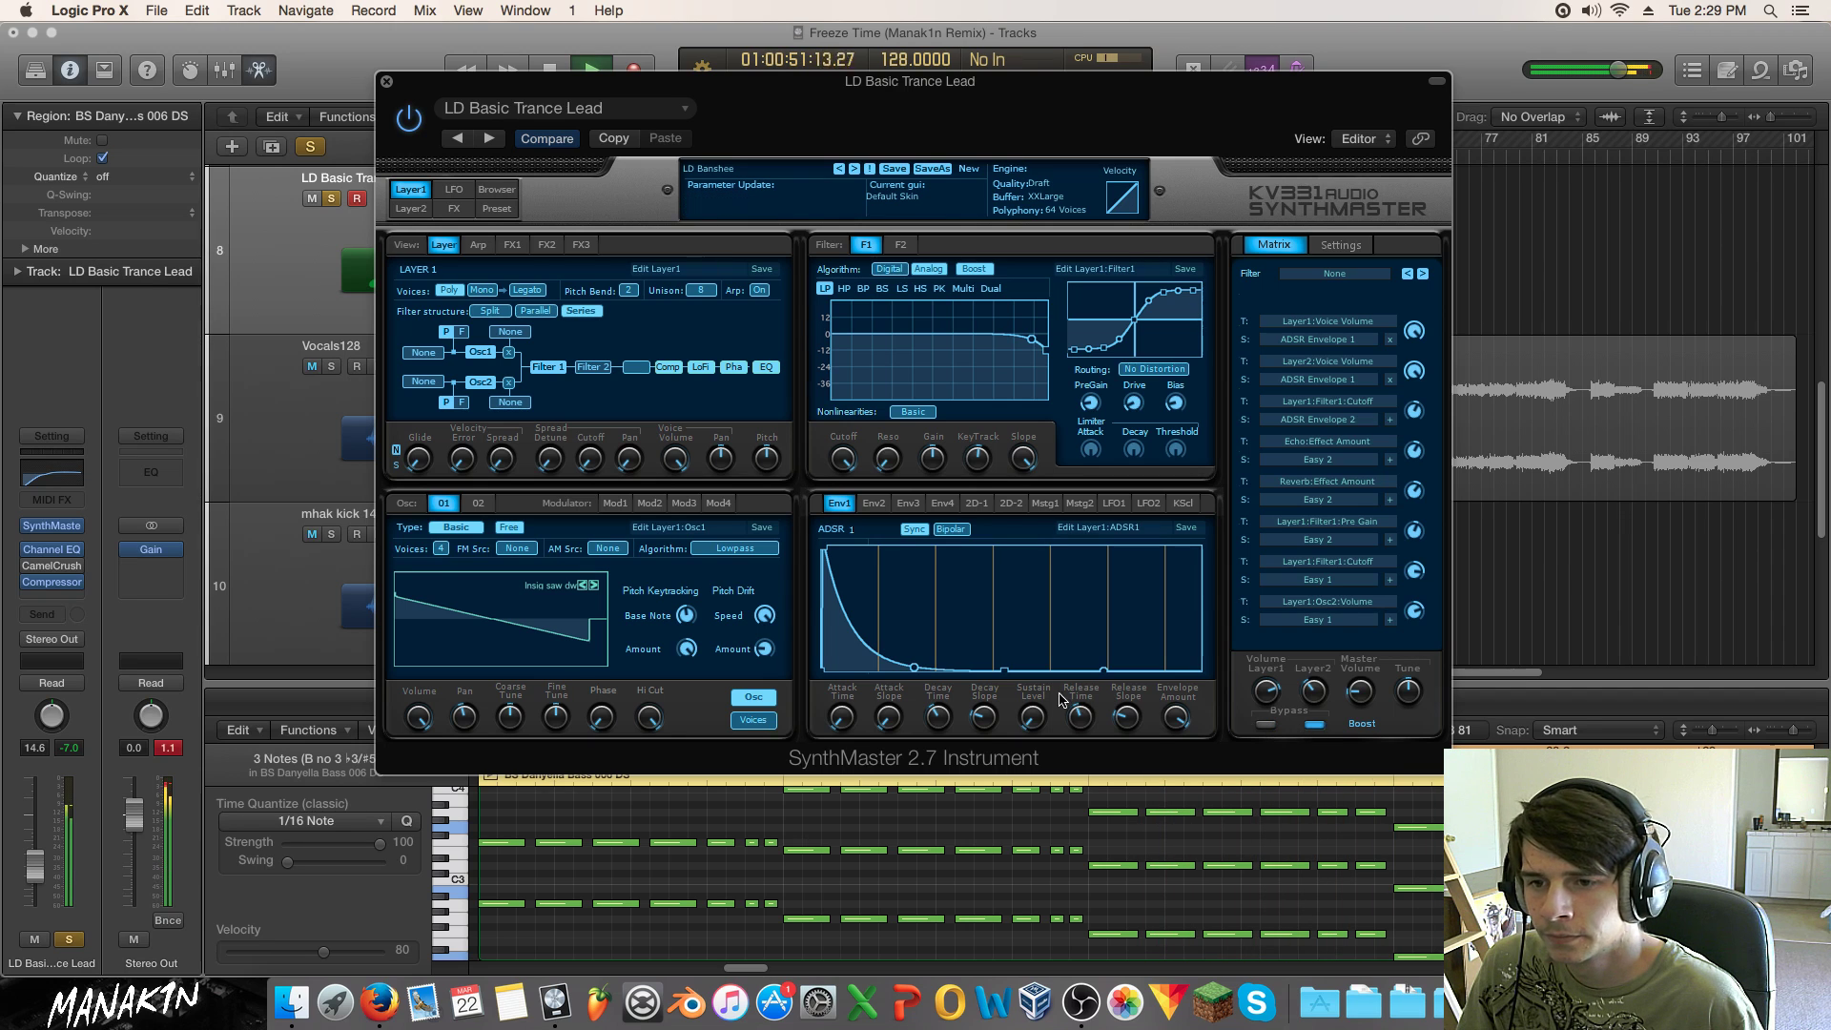
left_click(333, 200)
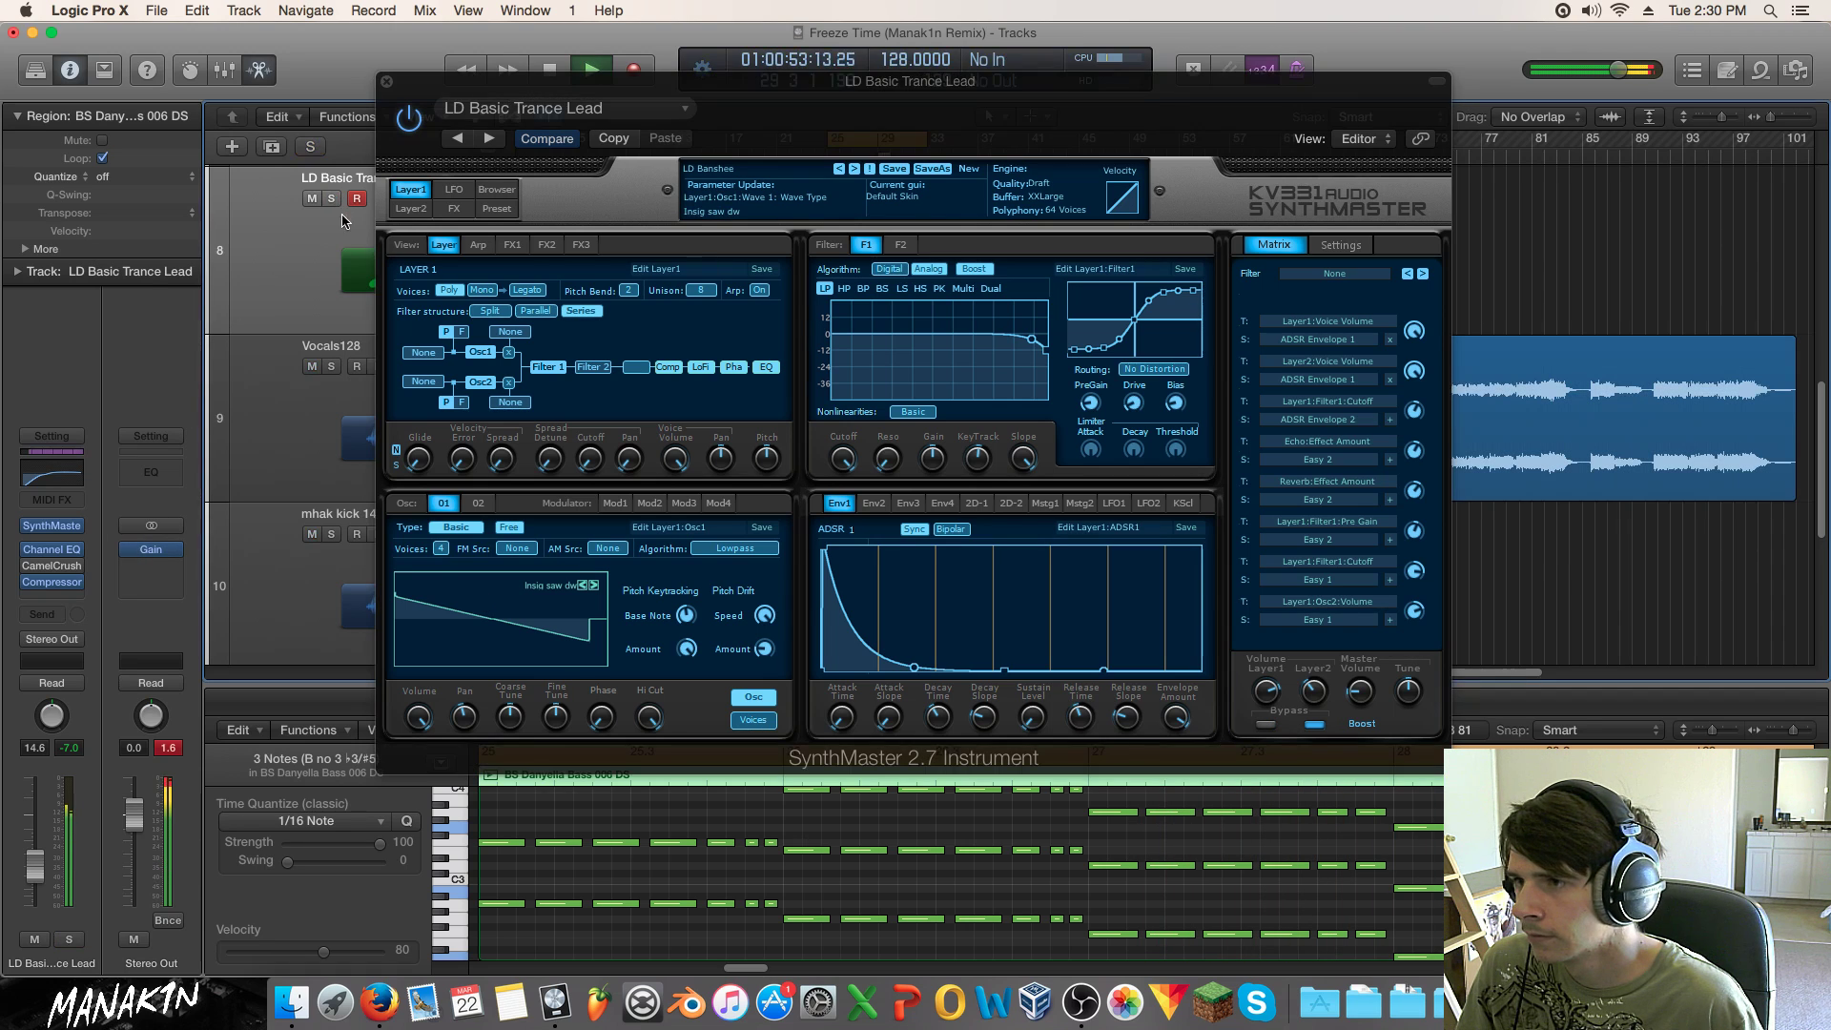
left_click(507, 190)
left_click(500, 195)
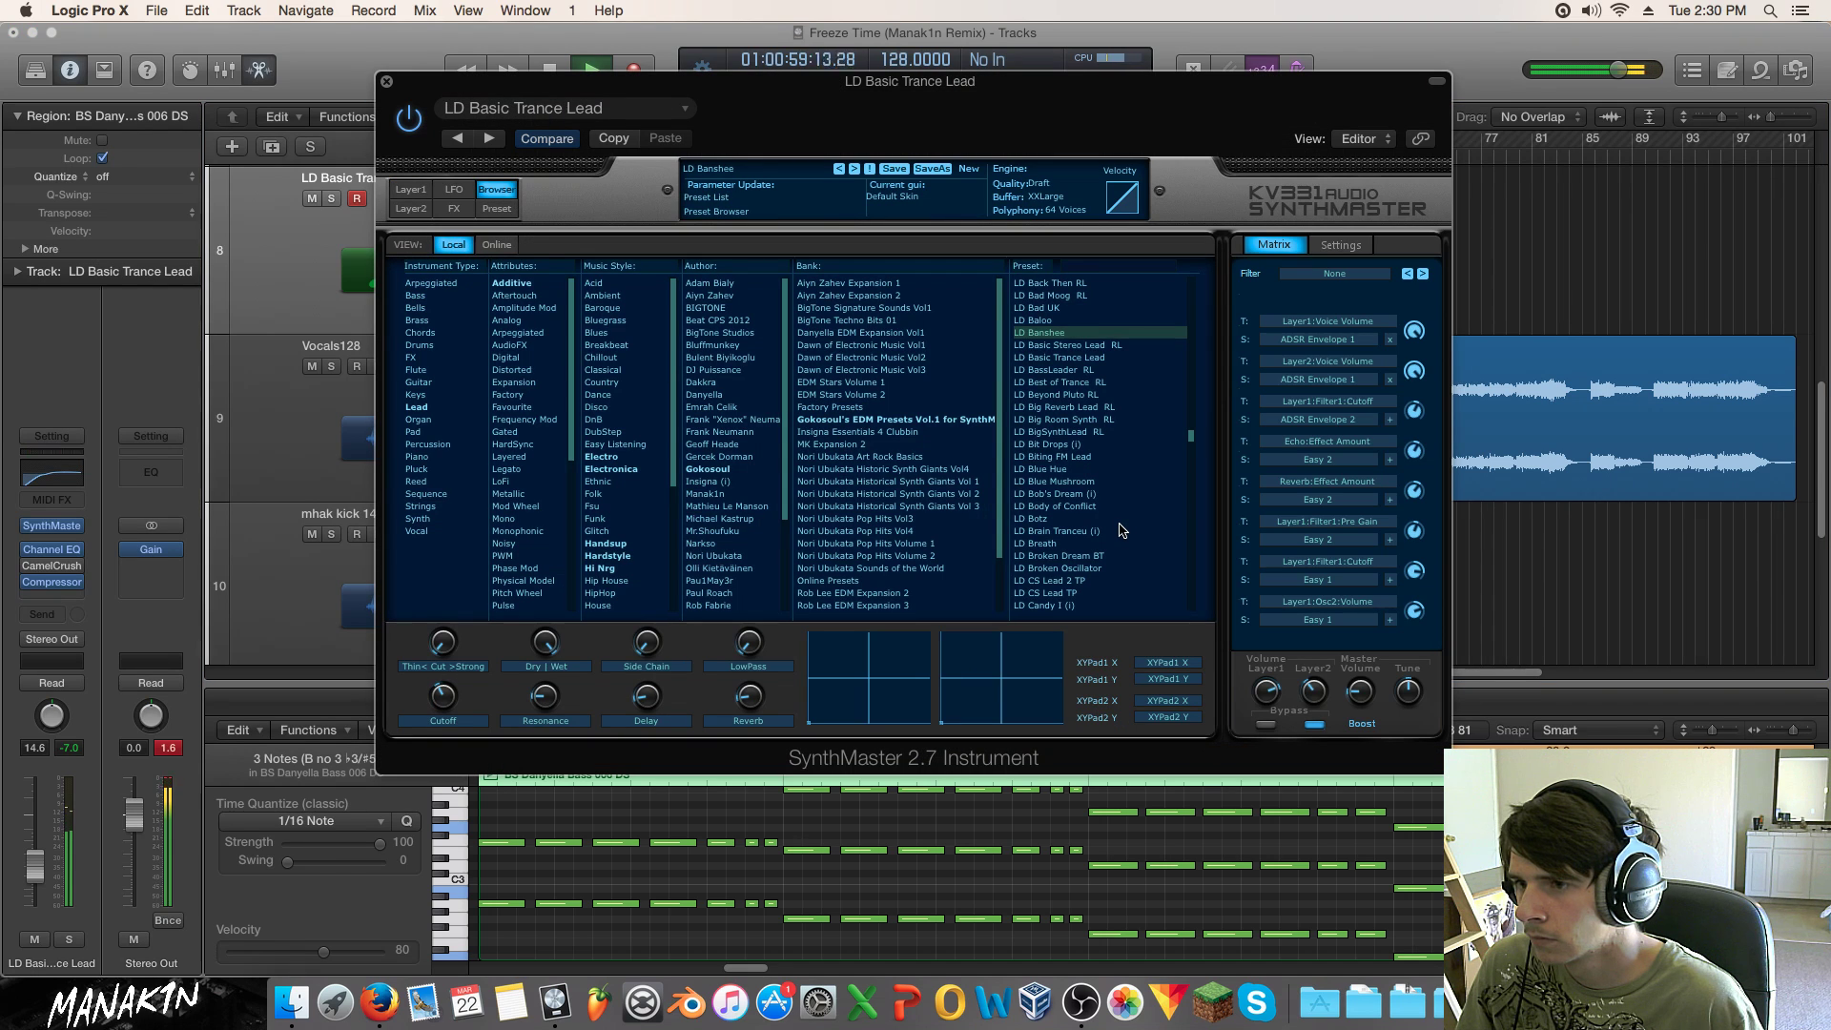
Step: Stop playback, close SynthMaster, and audition the D2 and chord-part notes in the Piano Roll
key("space")
left_click(387, 83)
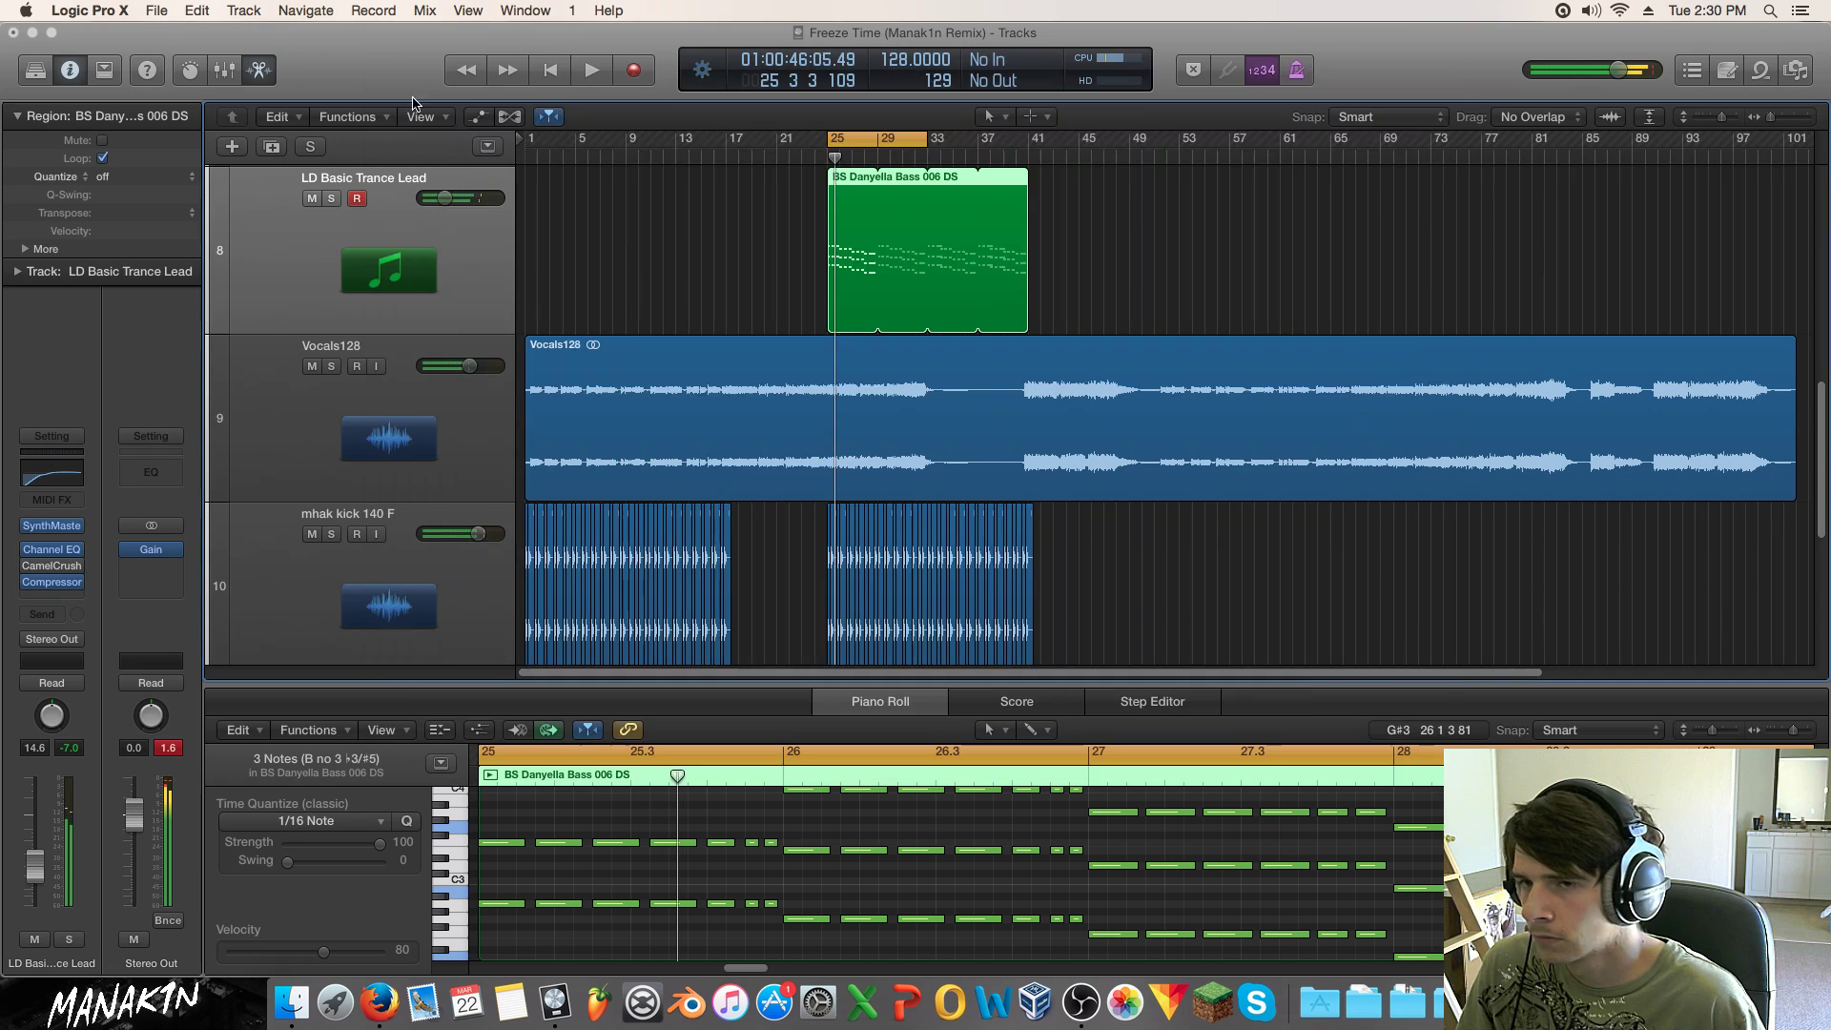
left_click_drag(1553, 804, 1622, 922)
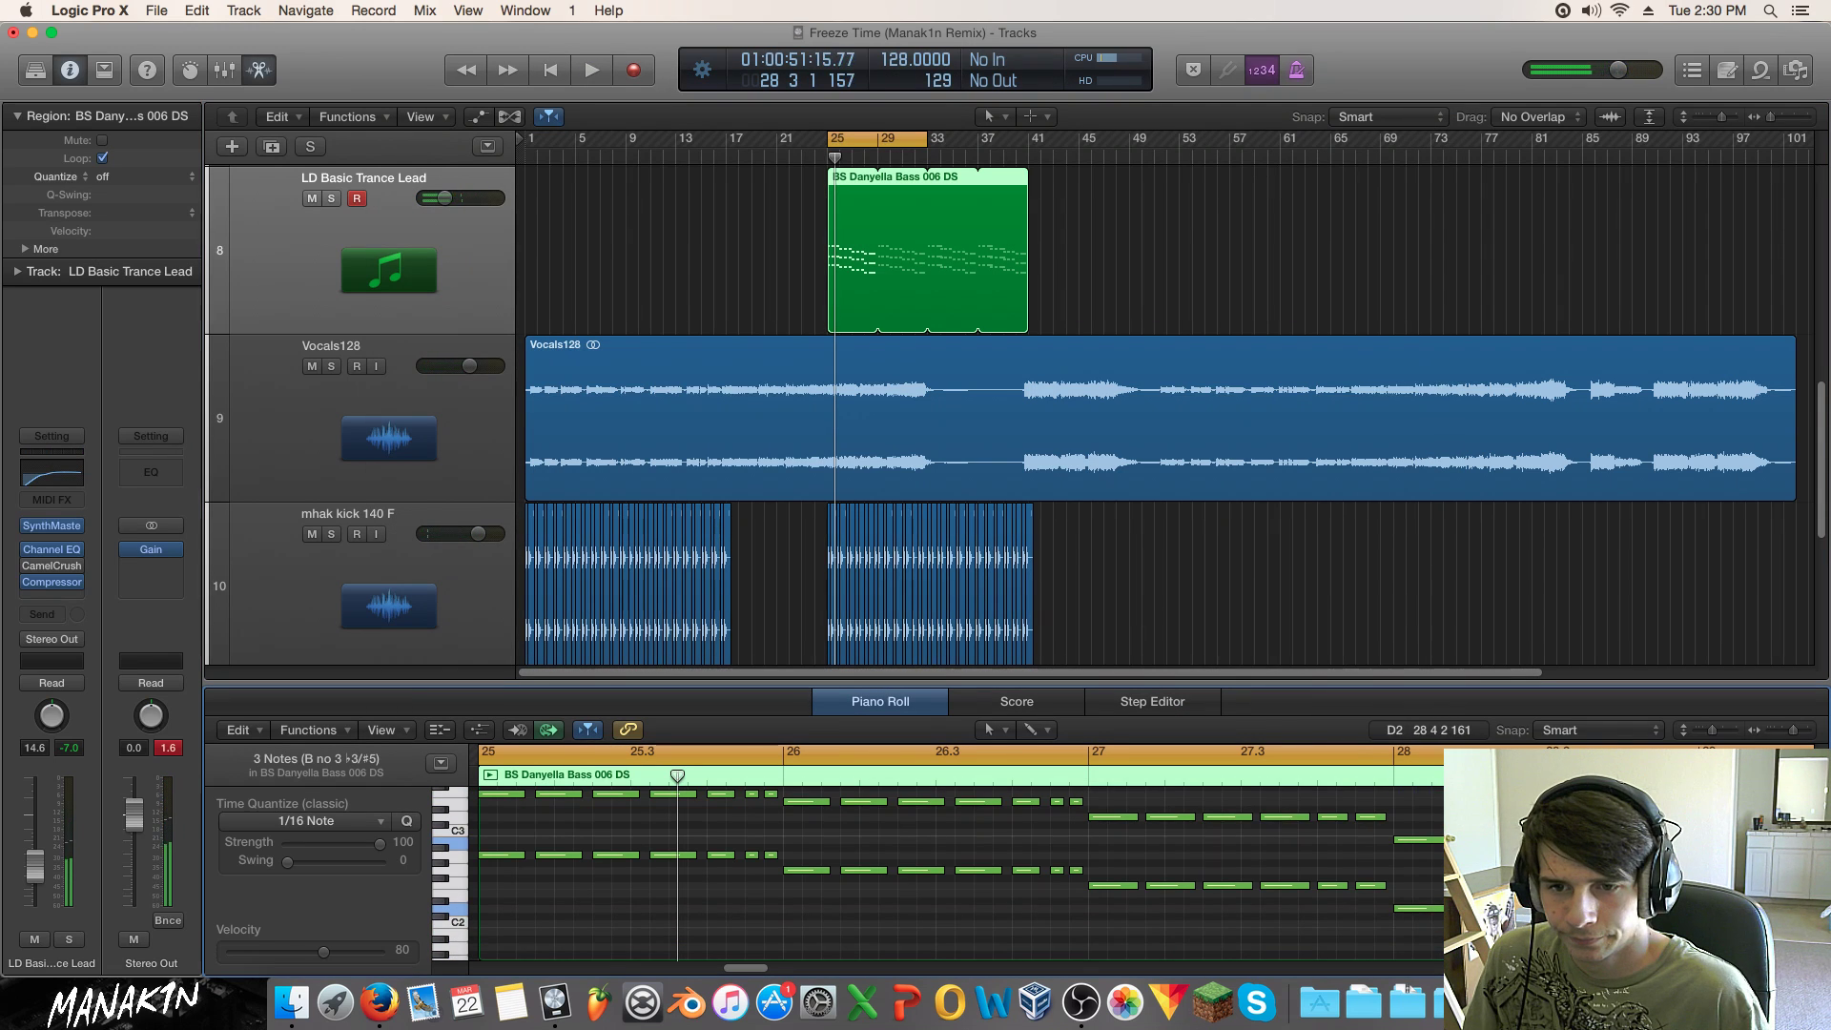
left_click(1533, 908)
left_click_drag(1567, 908, 1627, 908)
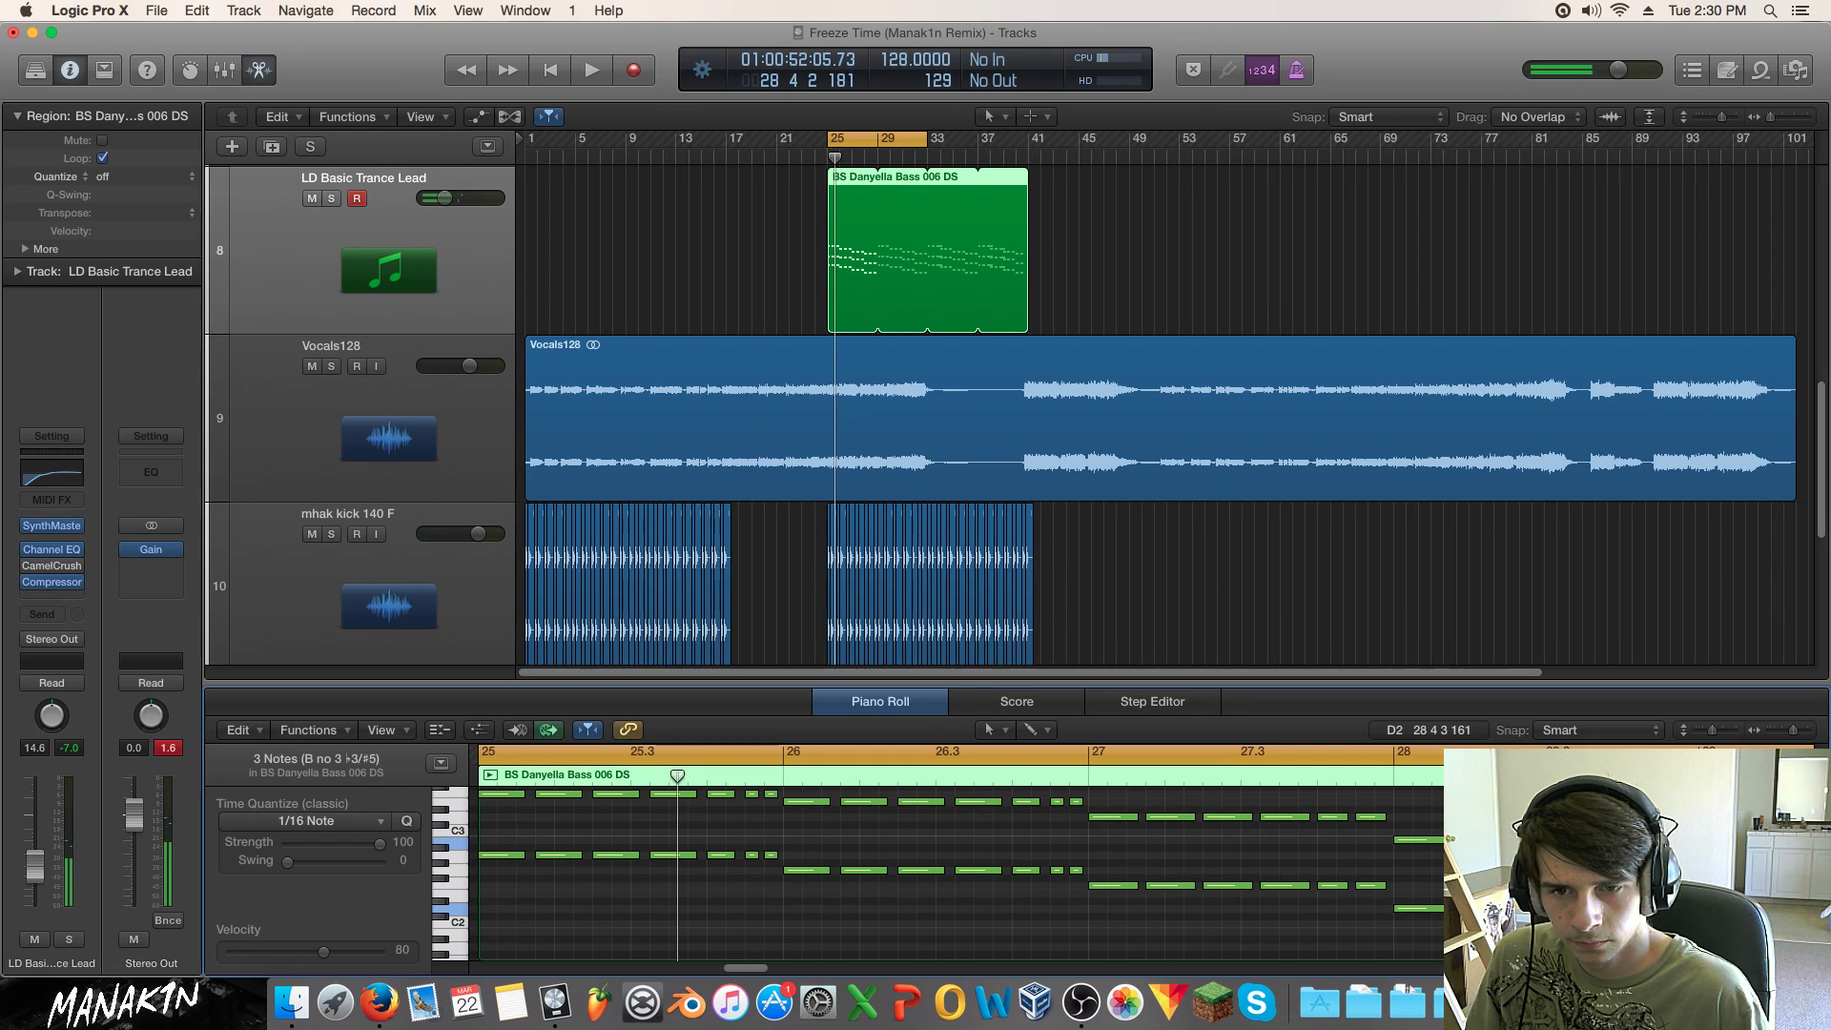
left_click(1685, 922)
Step: Marquee-select three notes and play them back briefly
scroll(1686, 922, "up", 4)
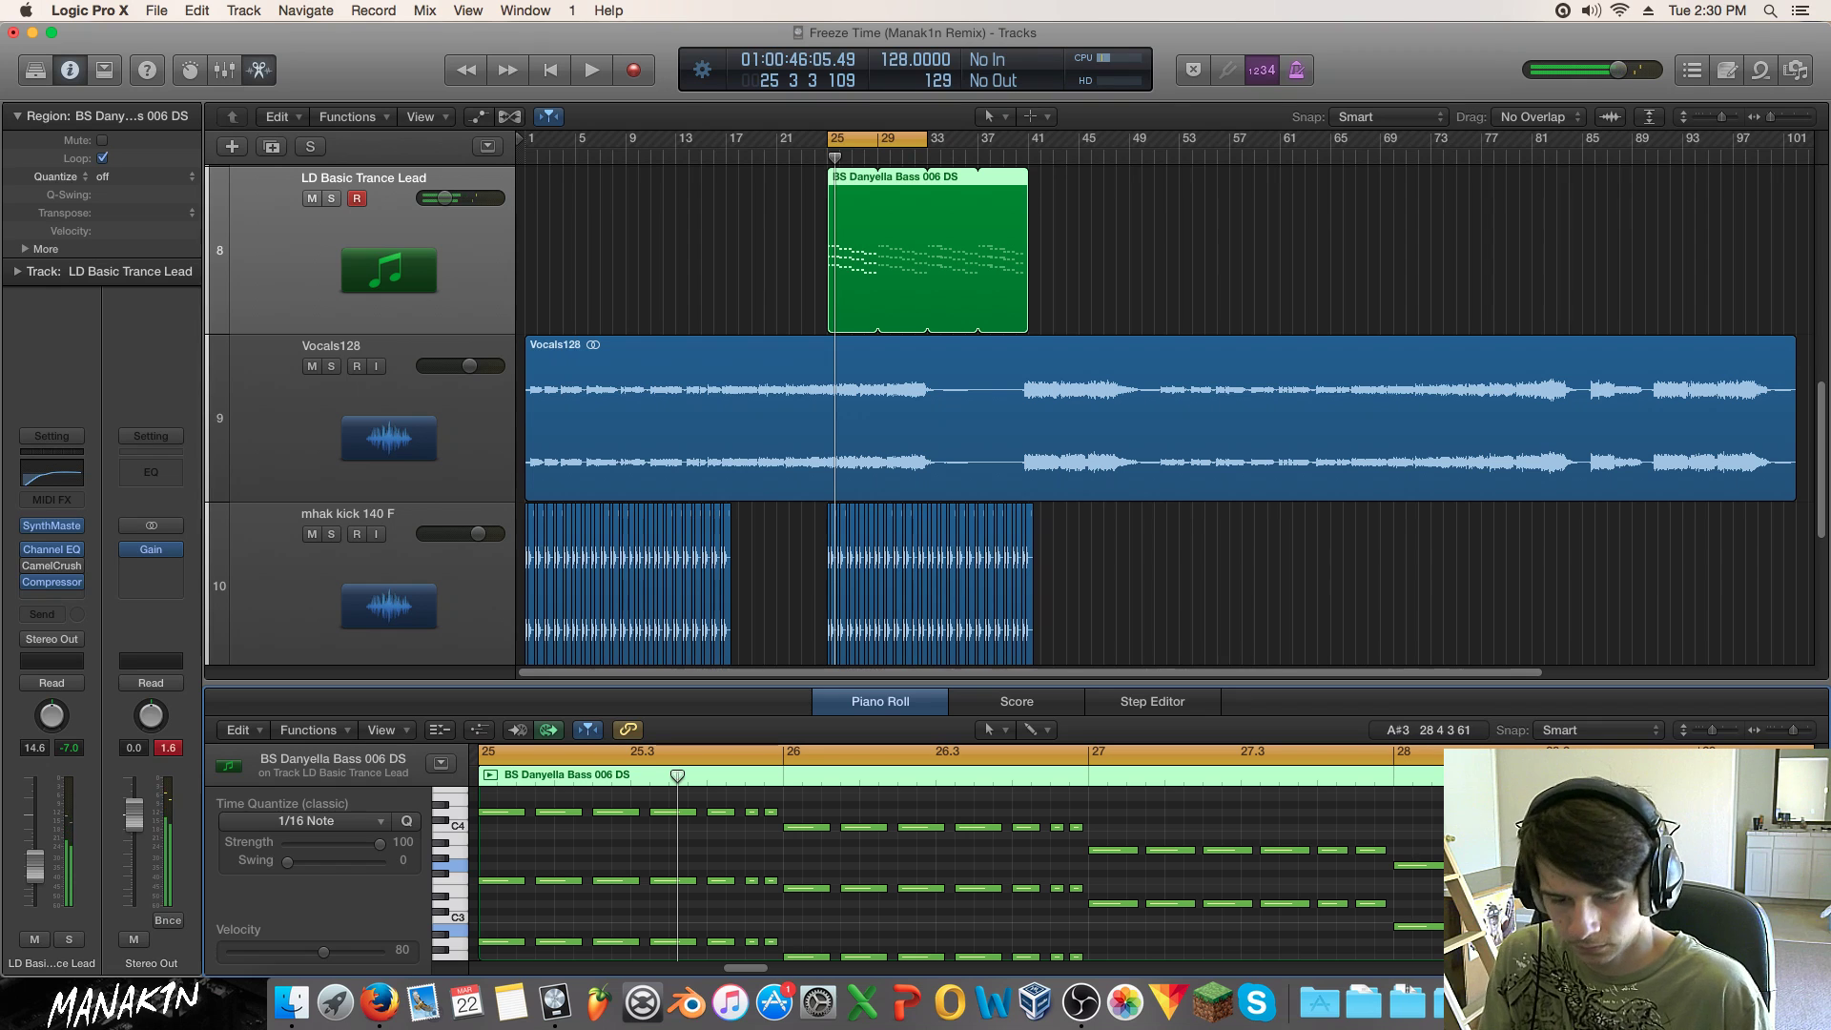
scroll(1659, 848, "down", 4)
left_click_drag(1661, 834, 1656, 918)
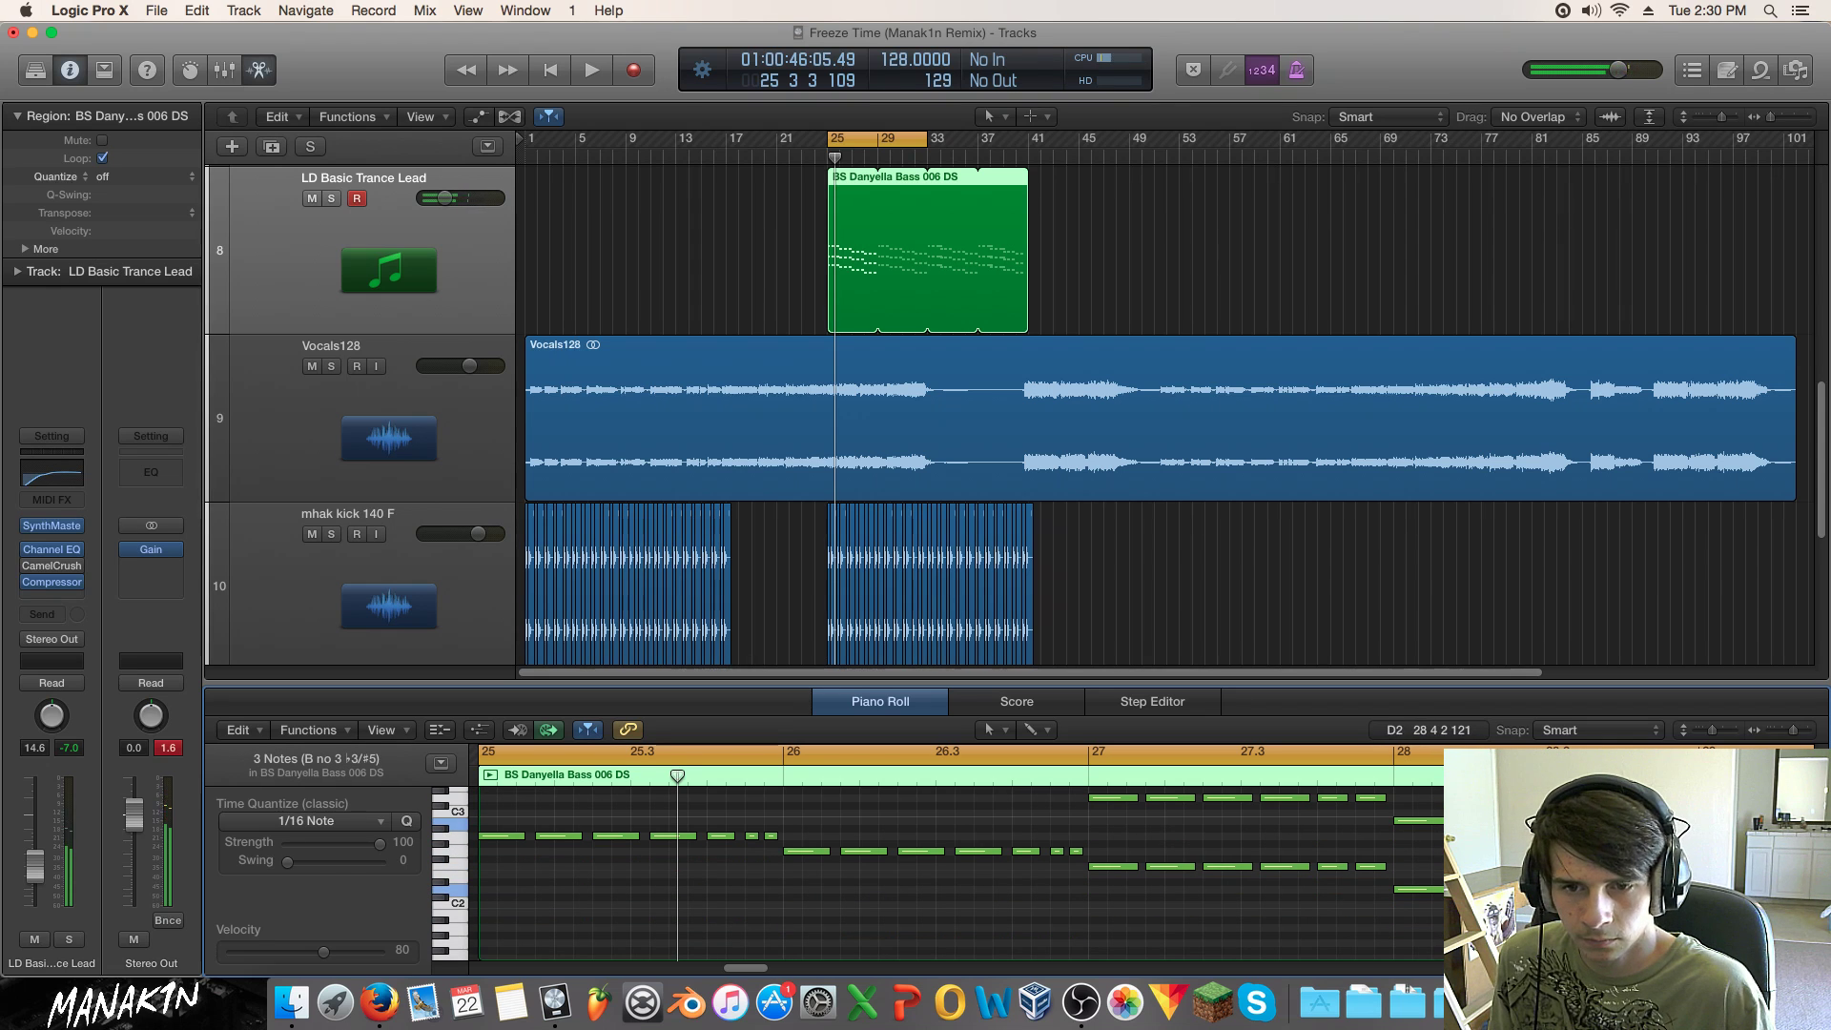
key("space")
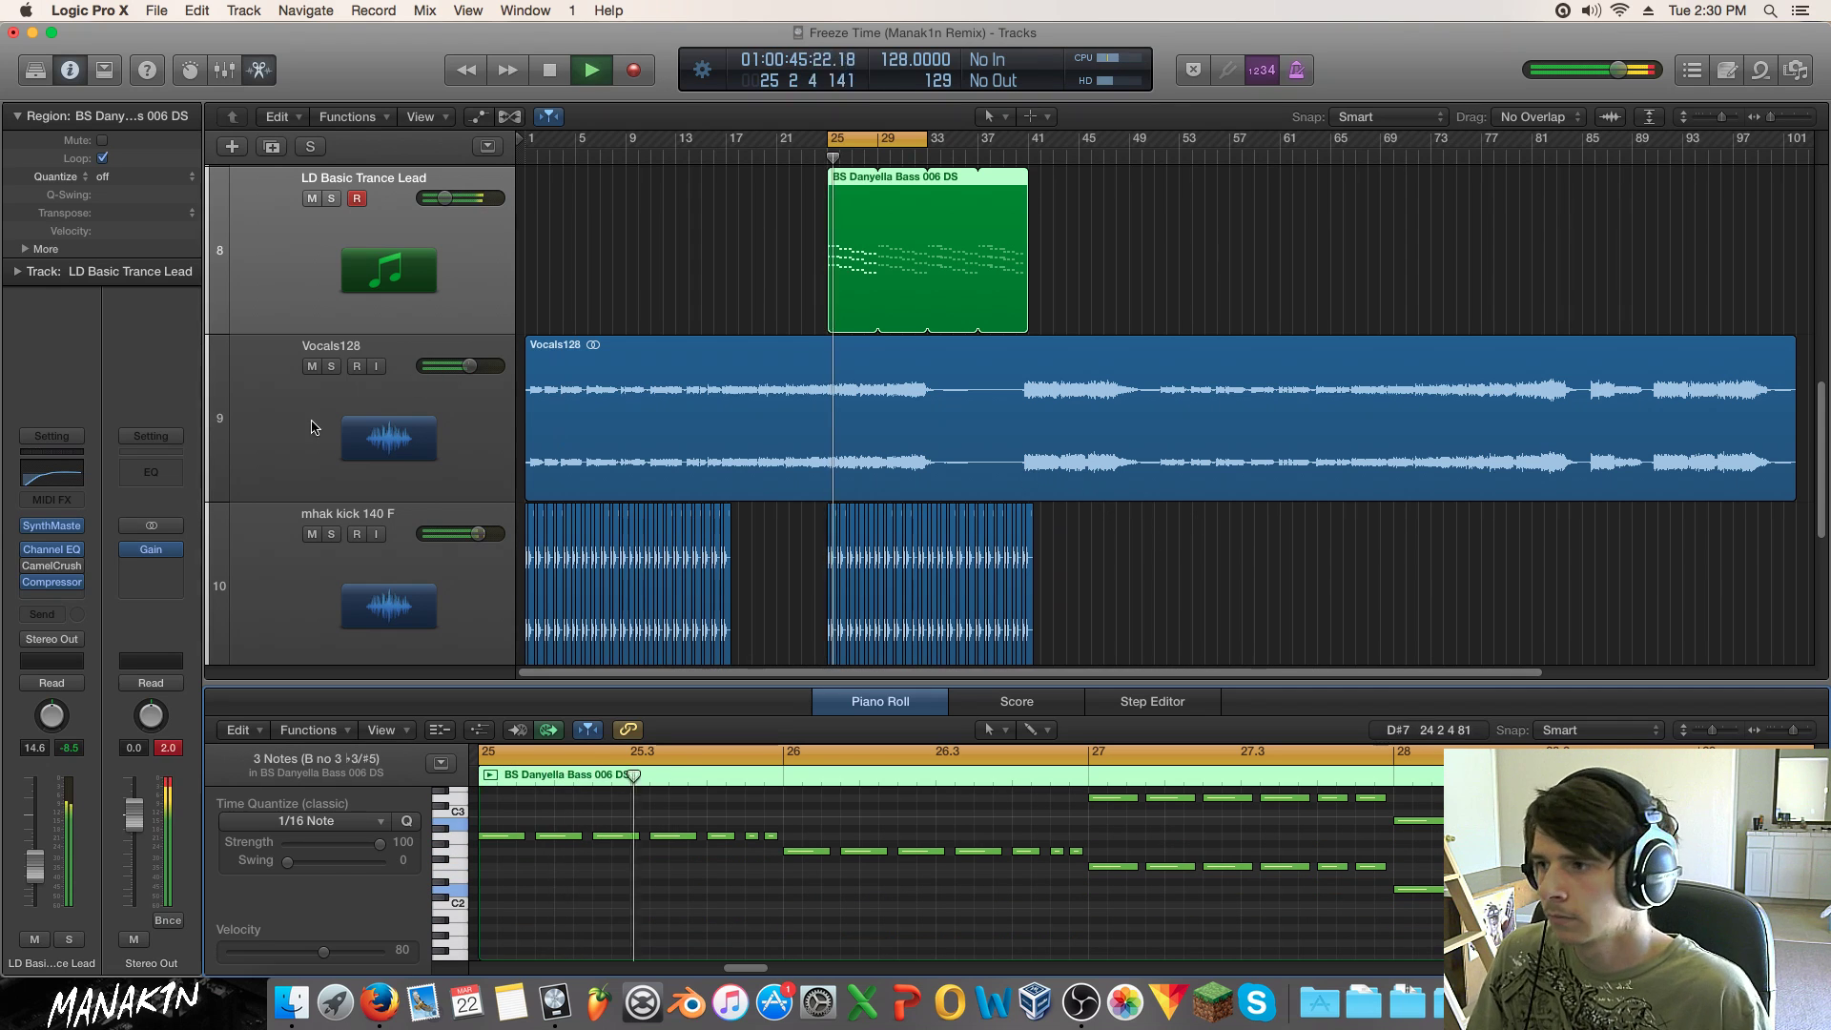
mouse_move(53, 527)
key("space")
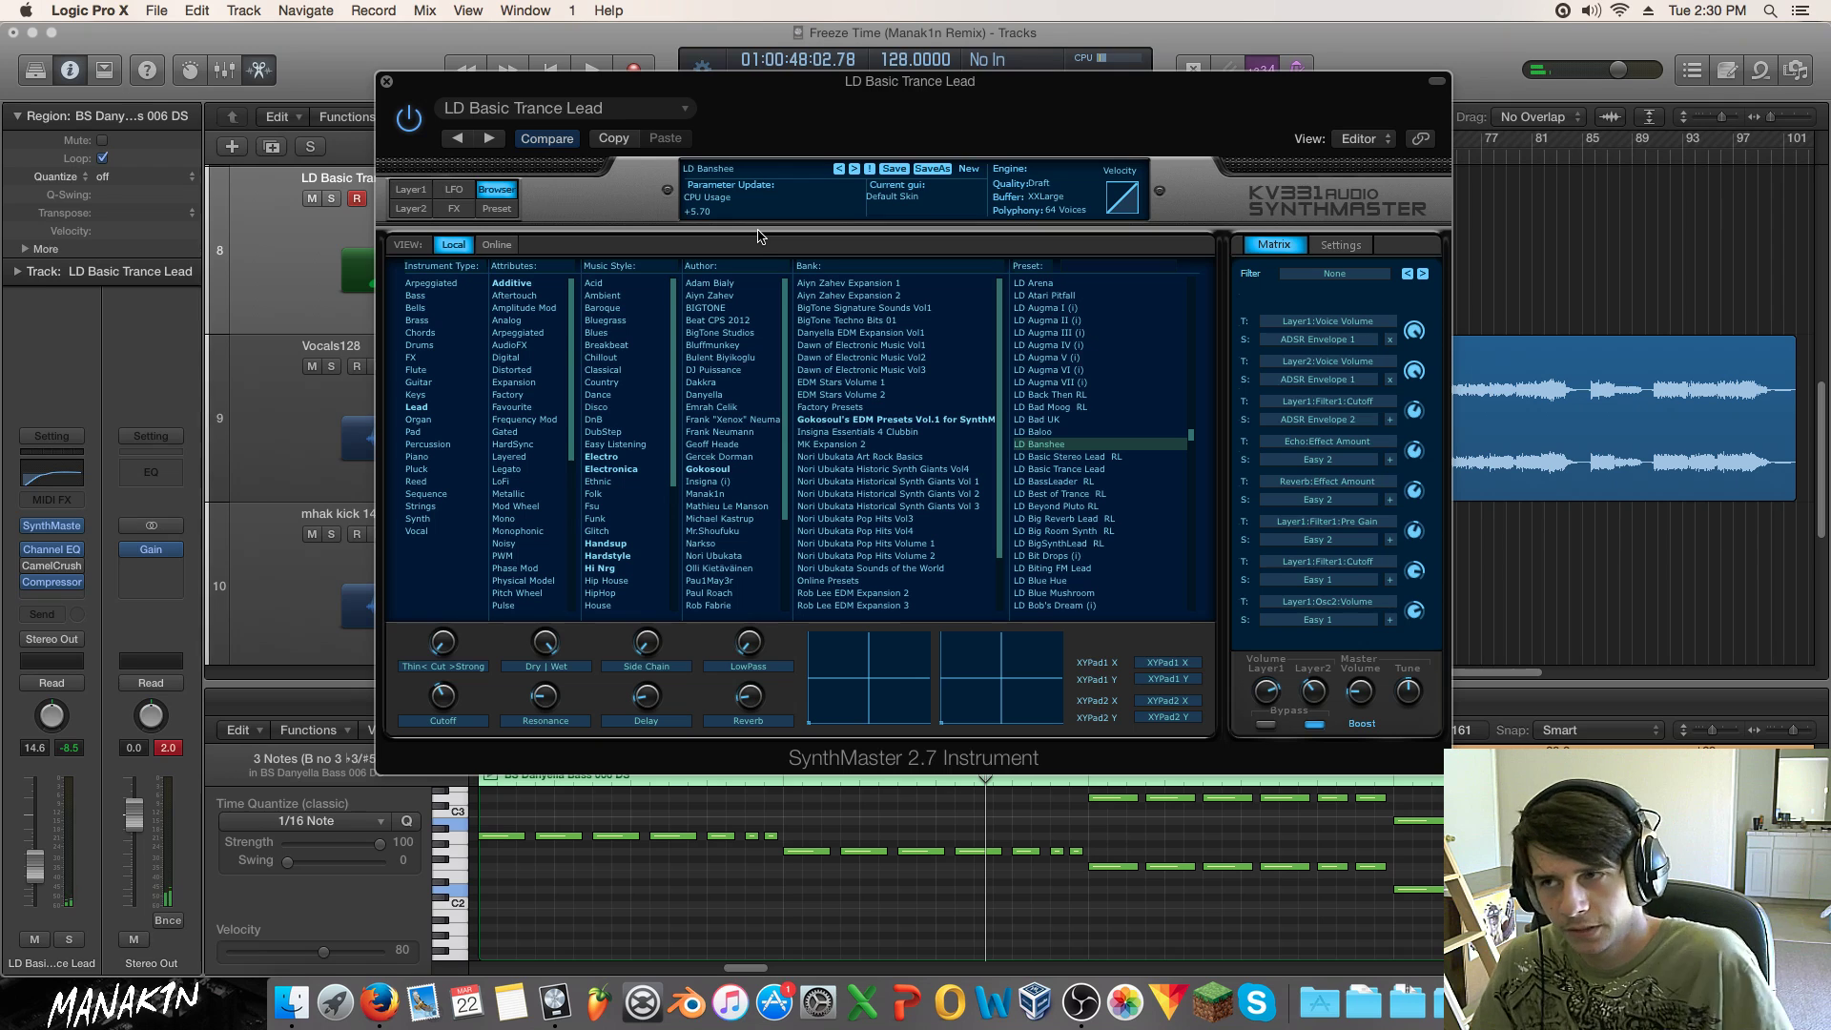
Step: Load LD Baloo and step up through the LD presets to LD Augma VII (i)
left_click(1082, 432)
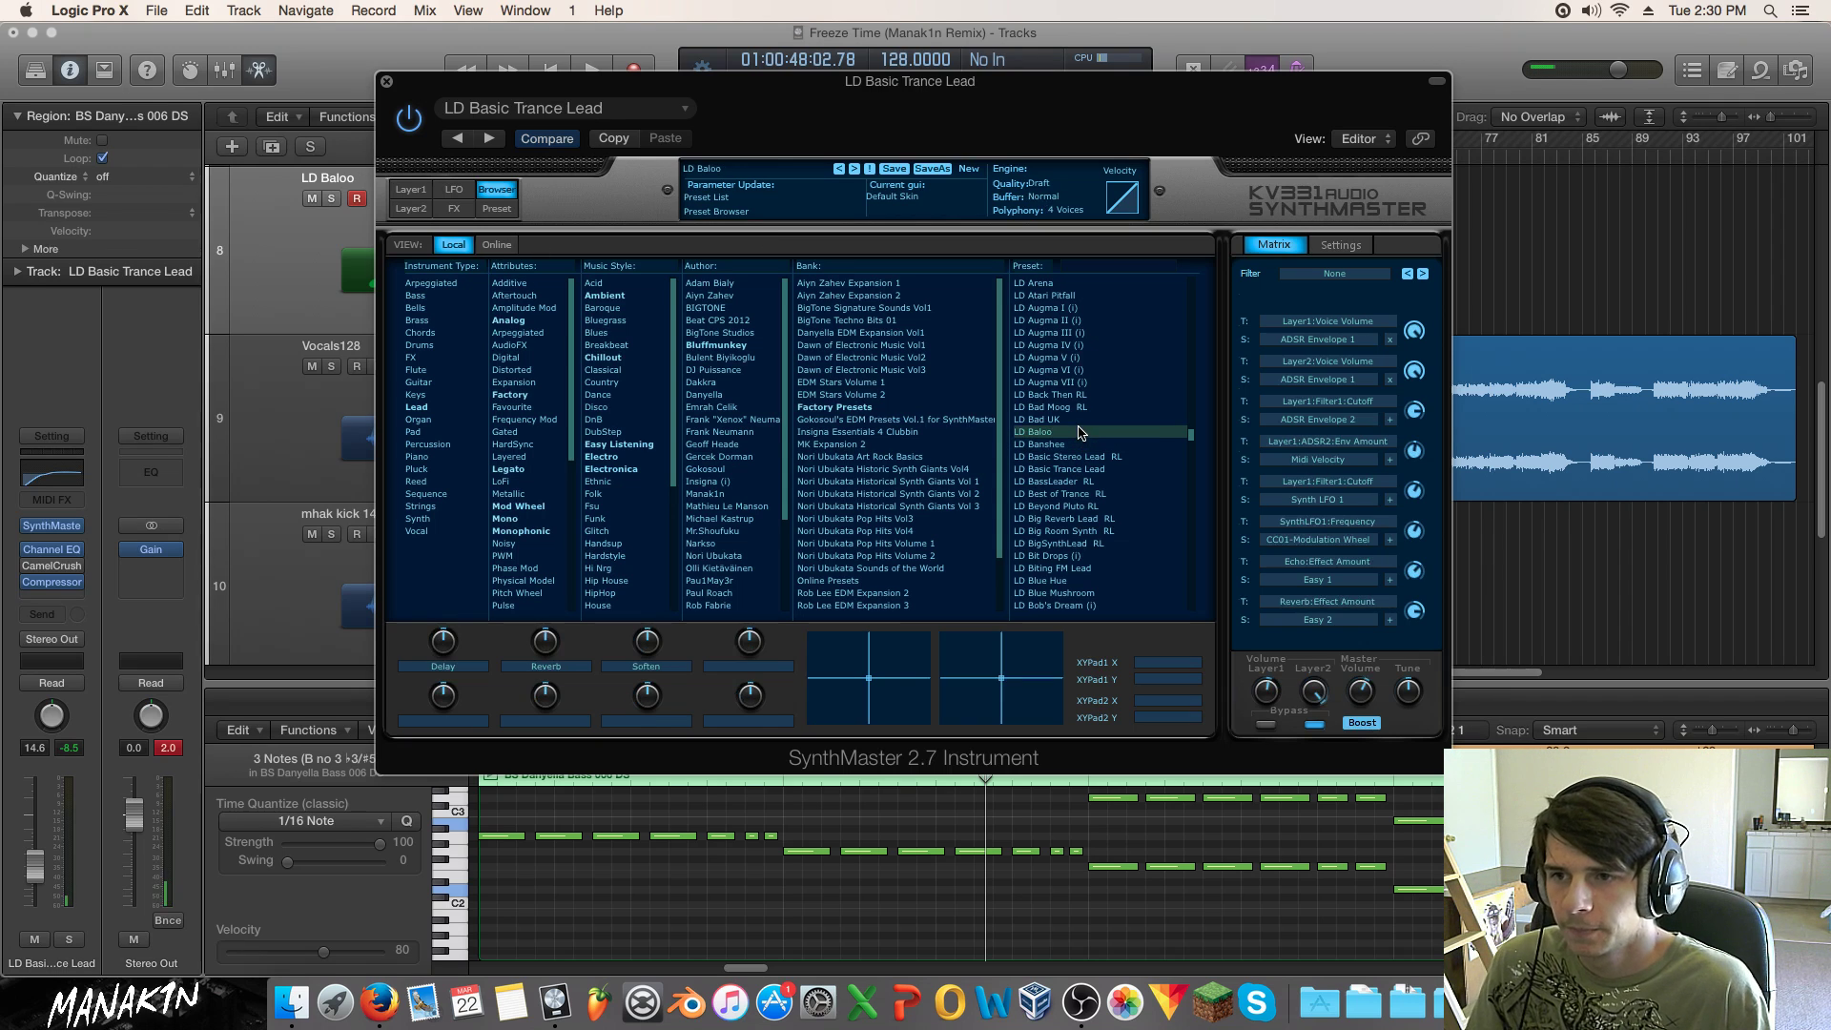
left_click(1073, 420)
left_click(1074, 407)
left_click(1077, 395)
left_click(1081, 383)
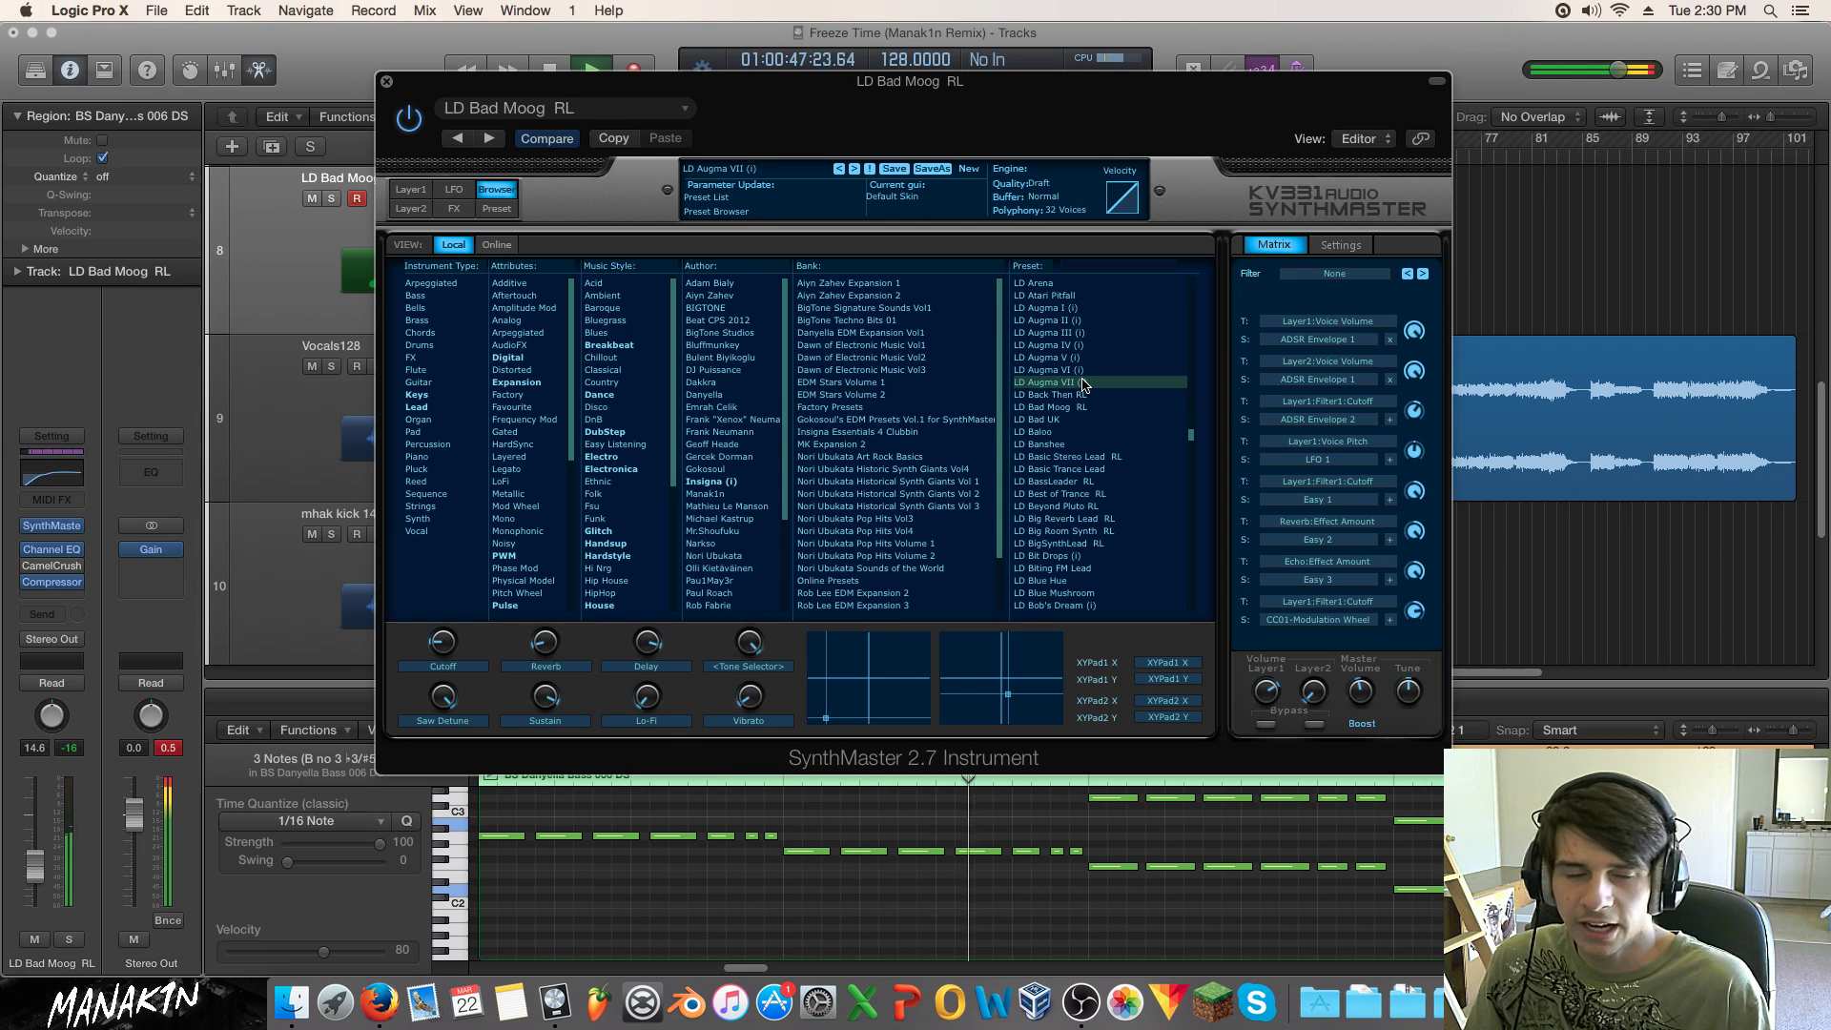
Step: Try further Augma presets, settle on LD Augma VI (i), and adjust its envelope
left_click(1081, 370)
left_click(1081, 357)
left_click(1079, 310)
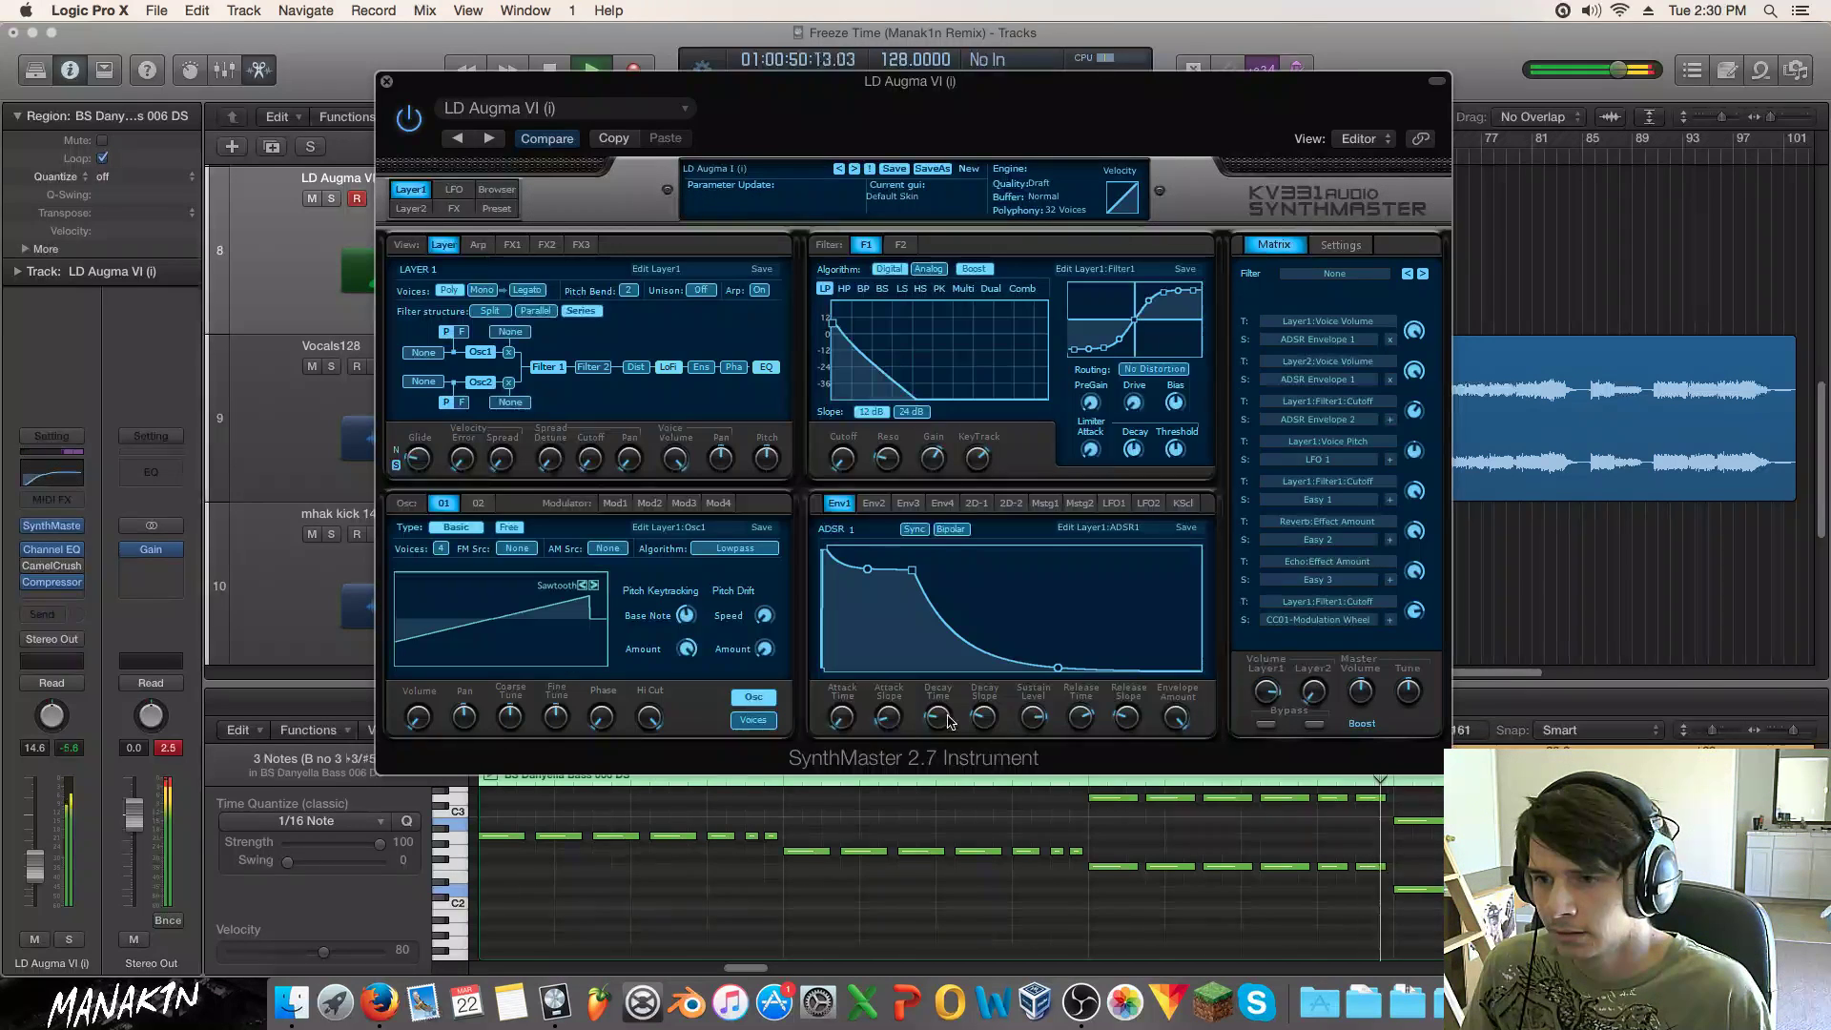
left_click_drag(940, 718, 1025, 722)
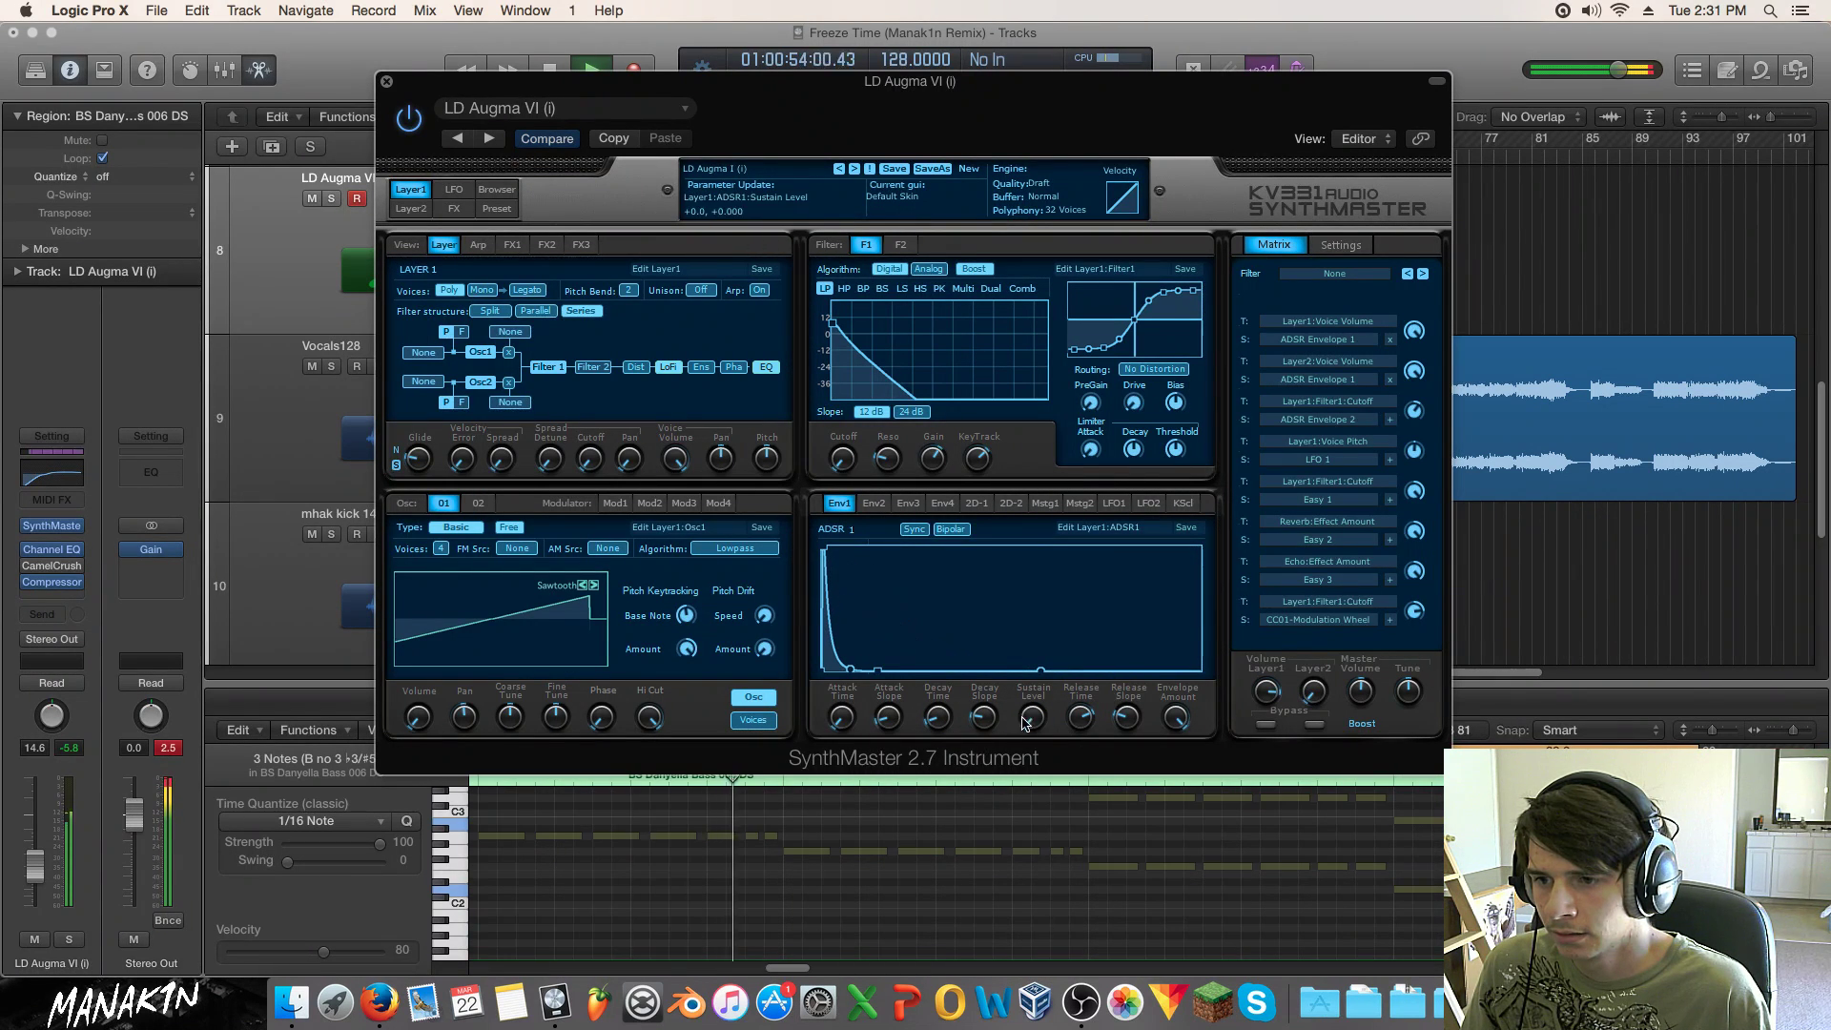
Step: Lengthen layer 1's envelope decay to 0.39 sec and raise its sustain level
mouse_move(941, 601)
left_mouse_down()
mouse_move(948, 583)
mouse_move(948, 628)
left_mouse_up()
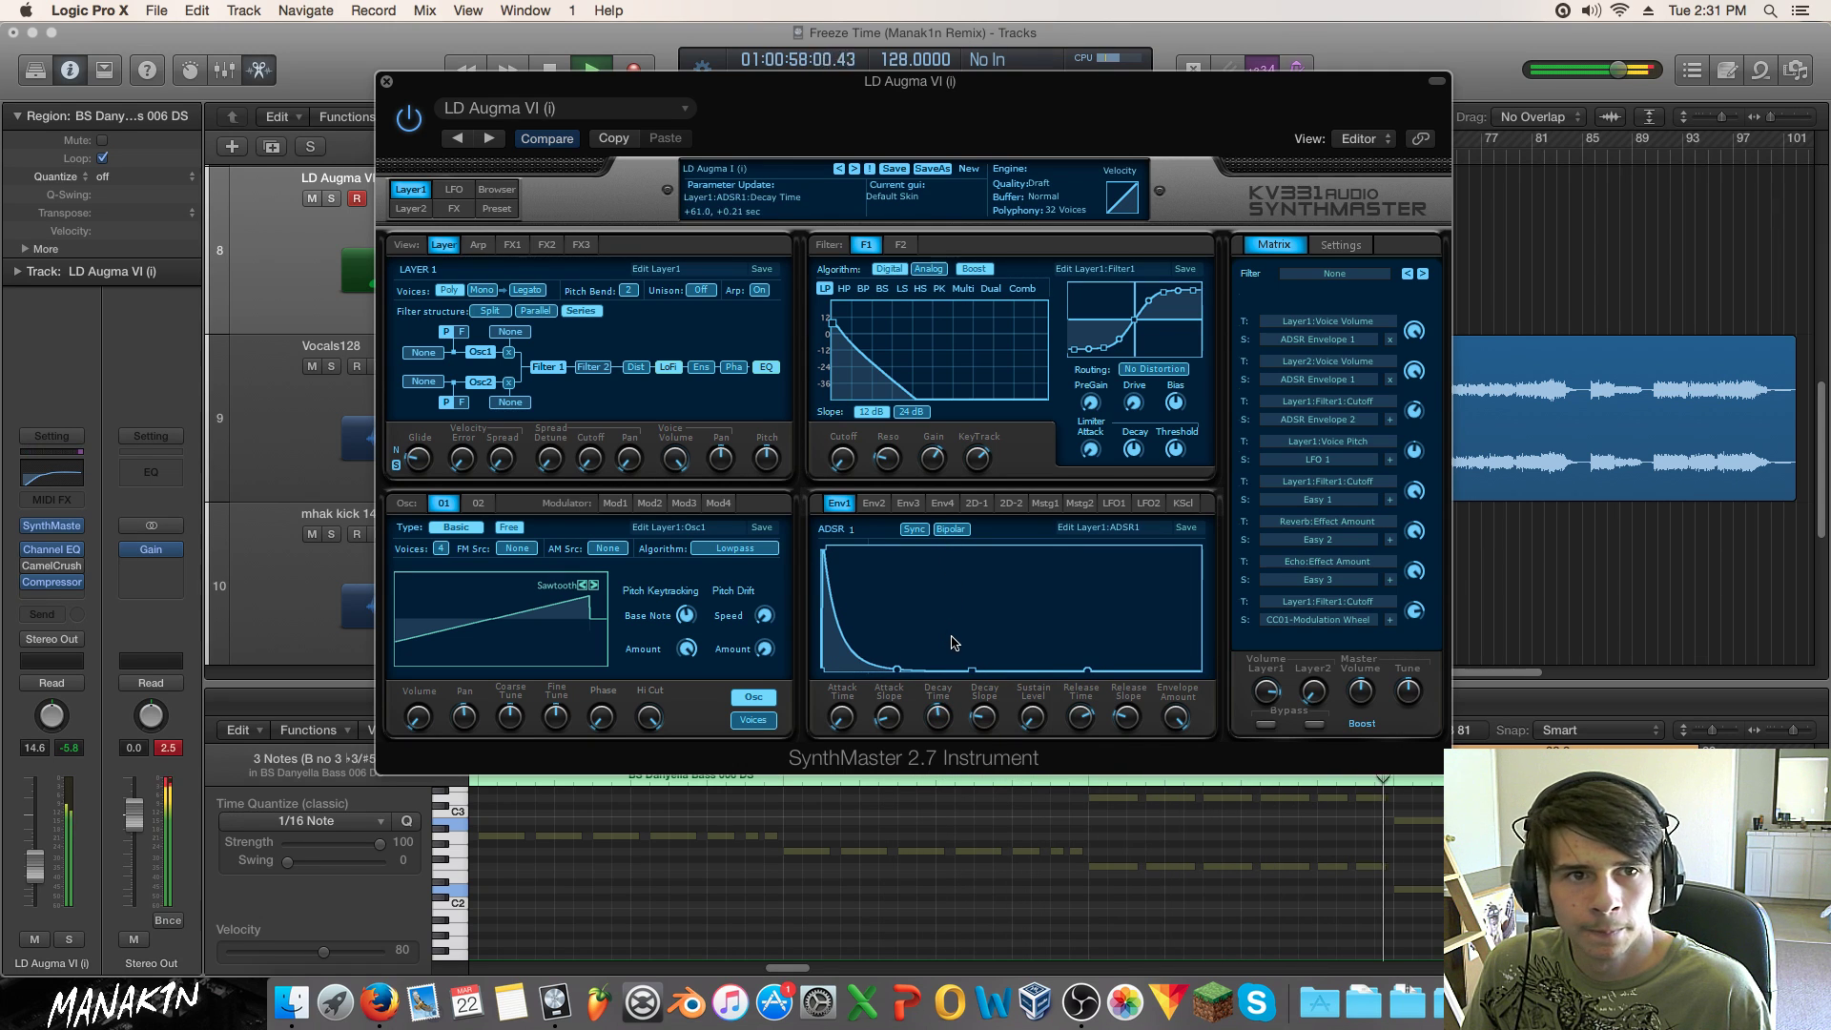
key("space")
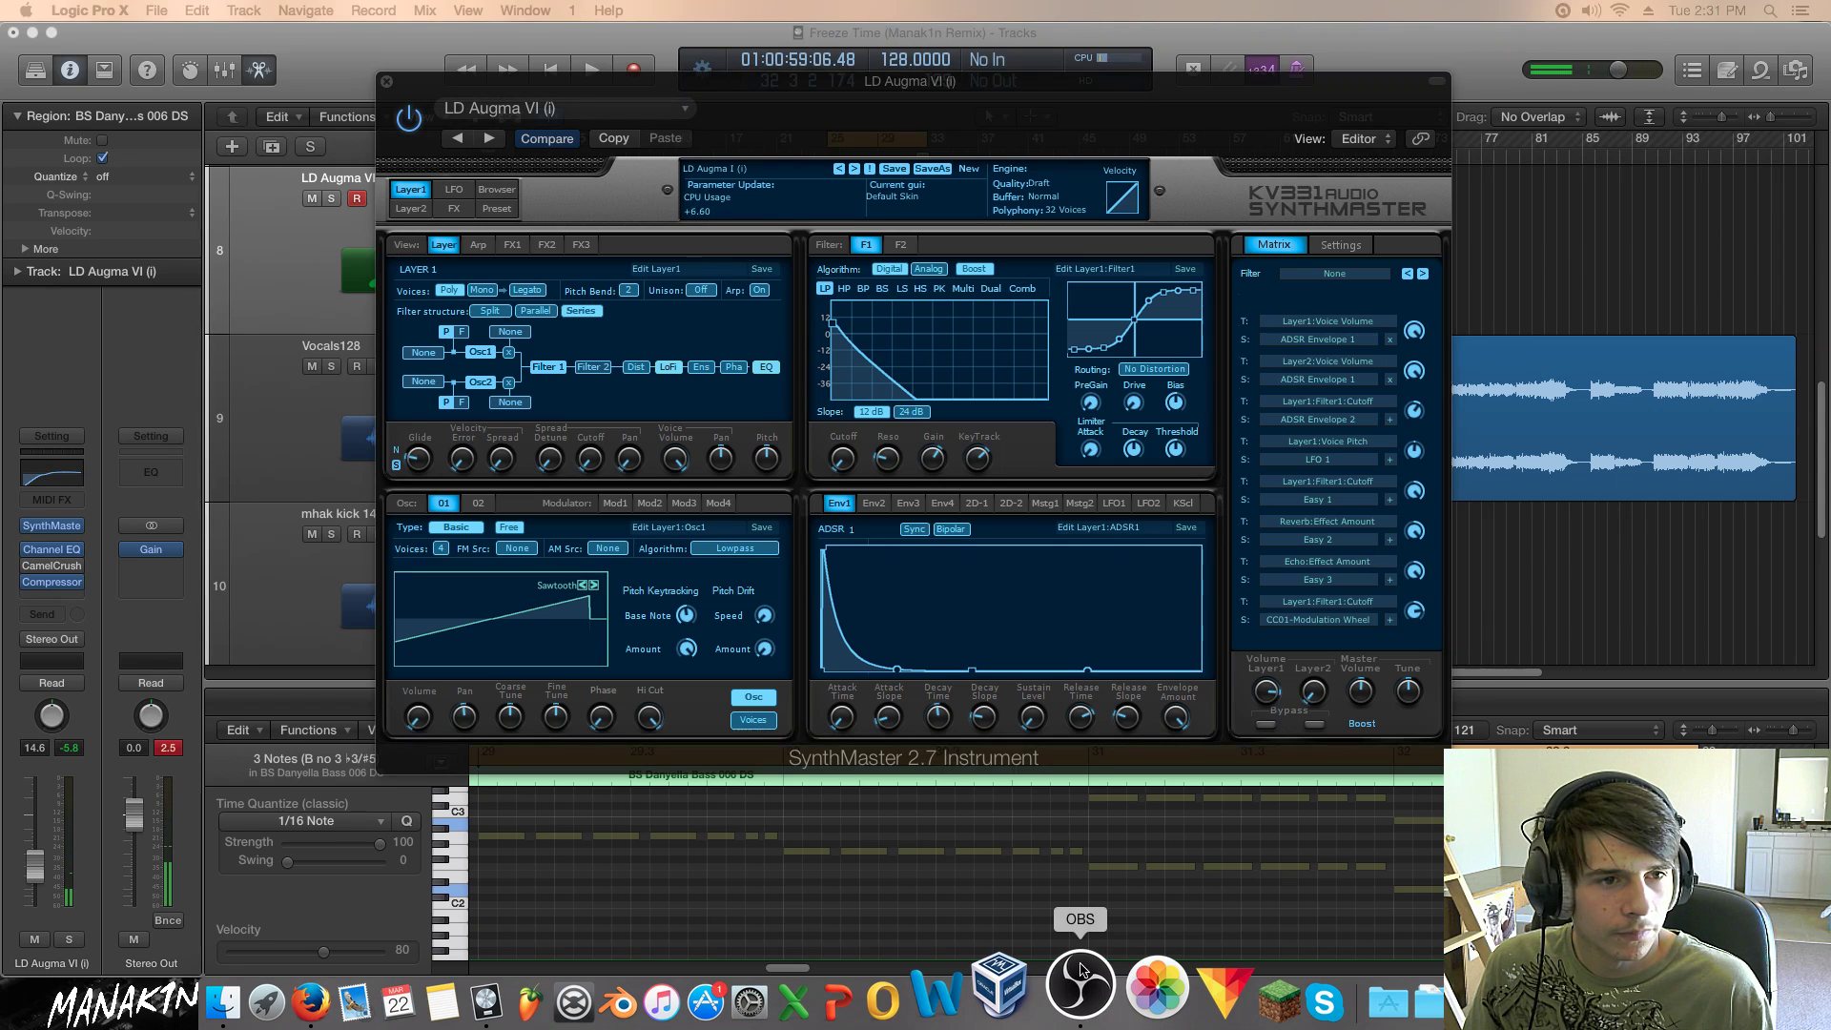
left_click(1221, 631)
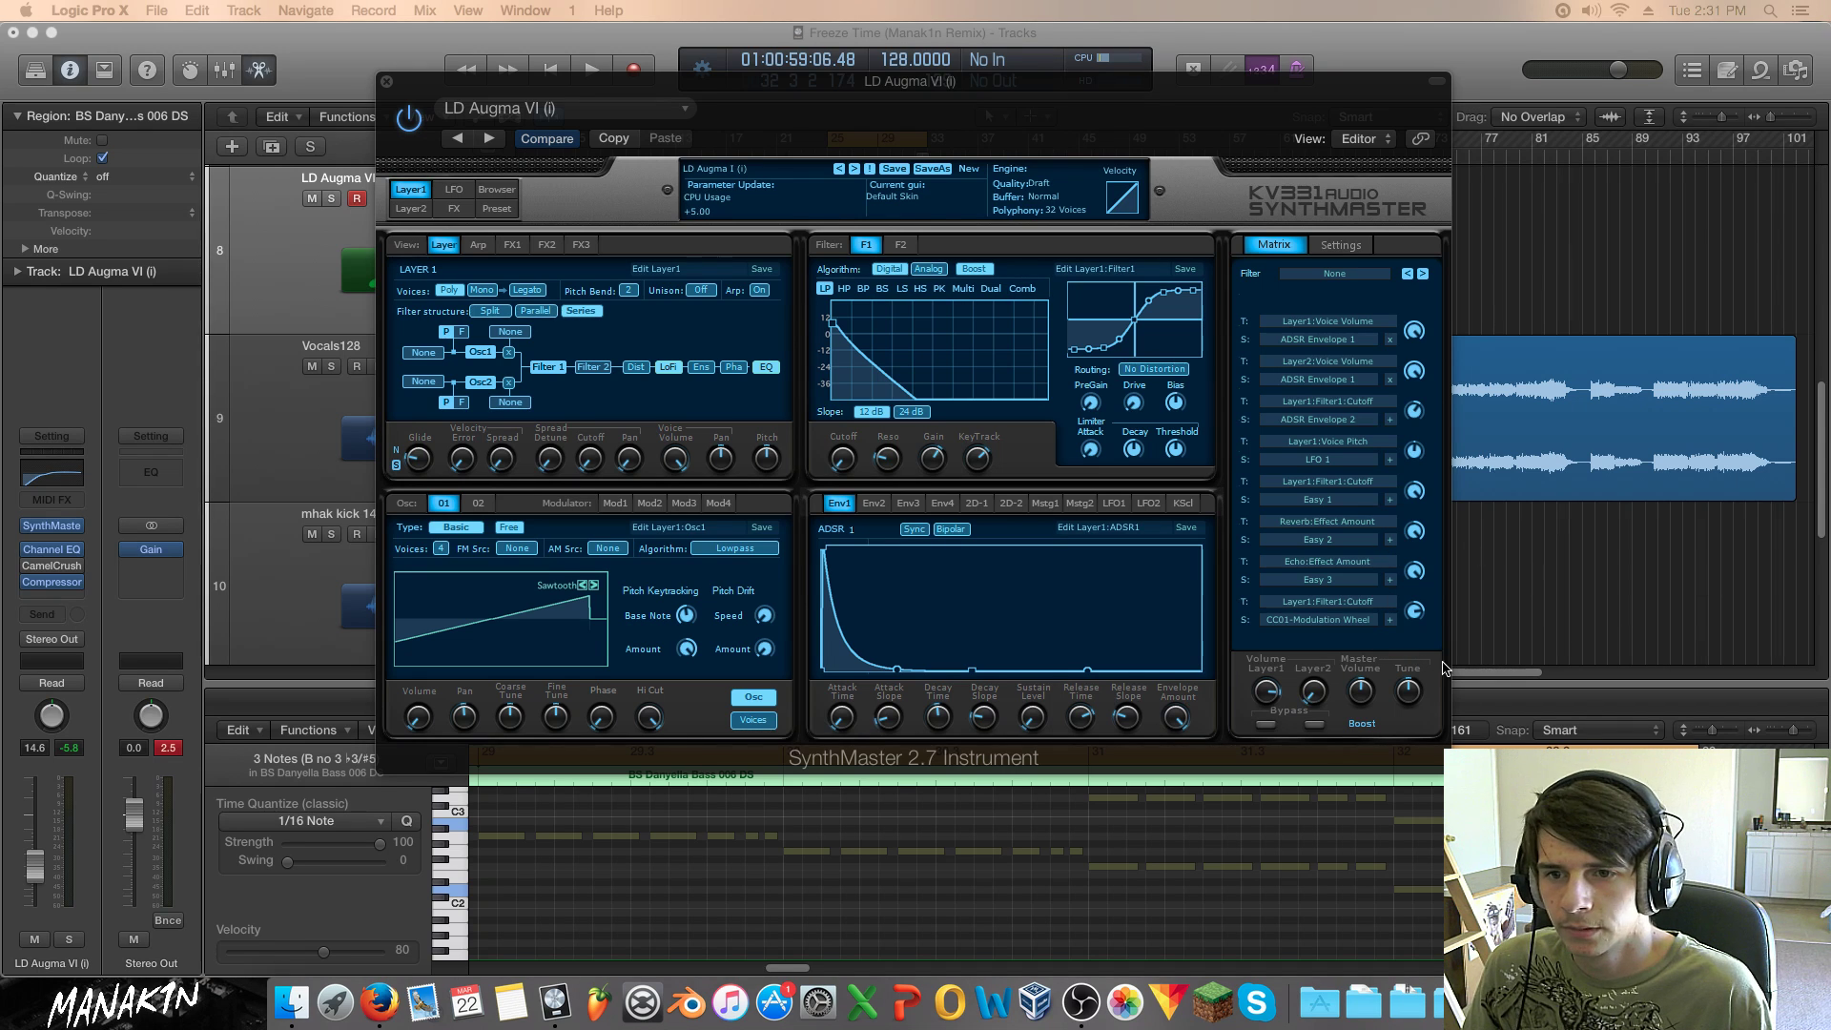
left_click(985, 712)
key("space")
left_click_drag(1033, 717, 1037, 617)
left_click_drag(937, 717, 936, 706)
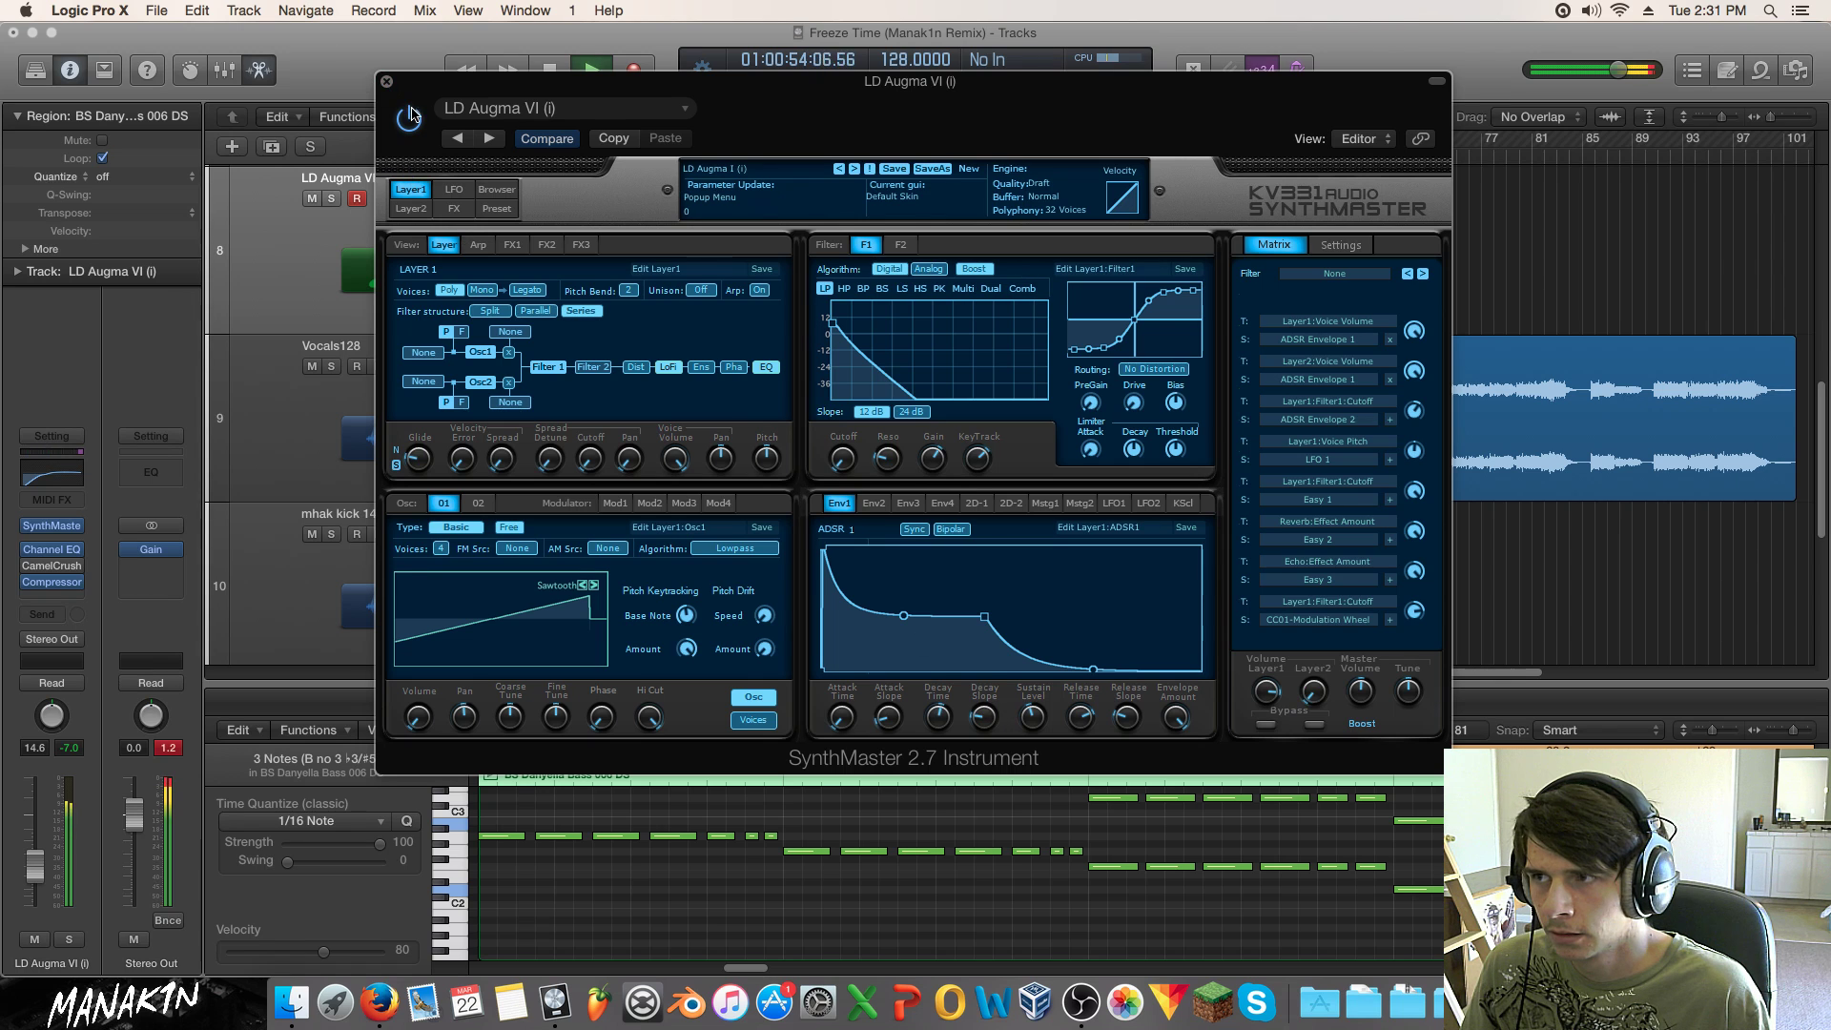
Step: Raise the lead track's volume to -1.0 dB and close SynthMaster
left_click(386, 82)
left_click_drag(443, 197, 447, 198)
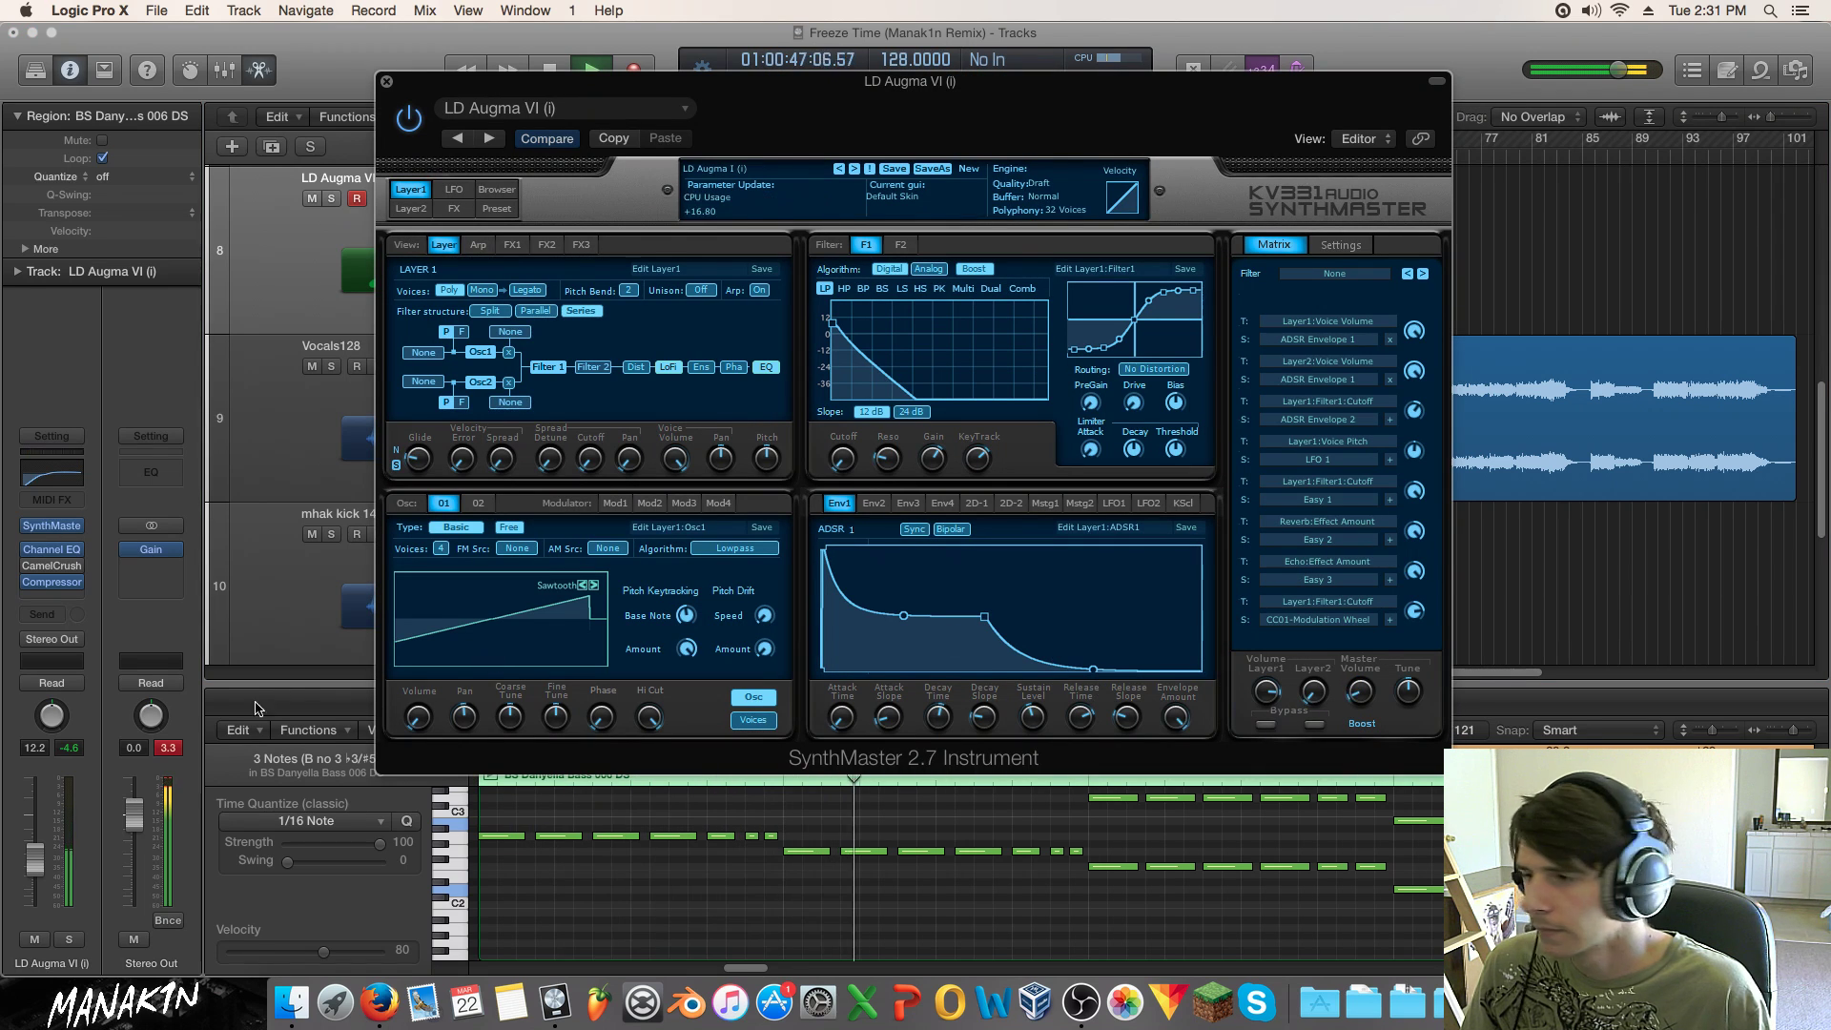
left_click_drag(26, 874, 25, 832)
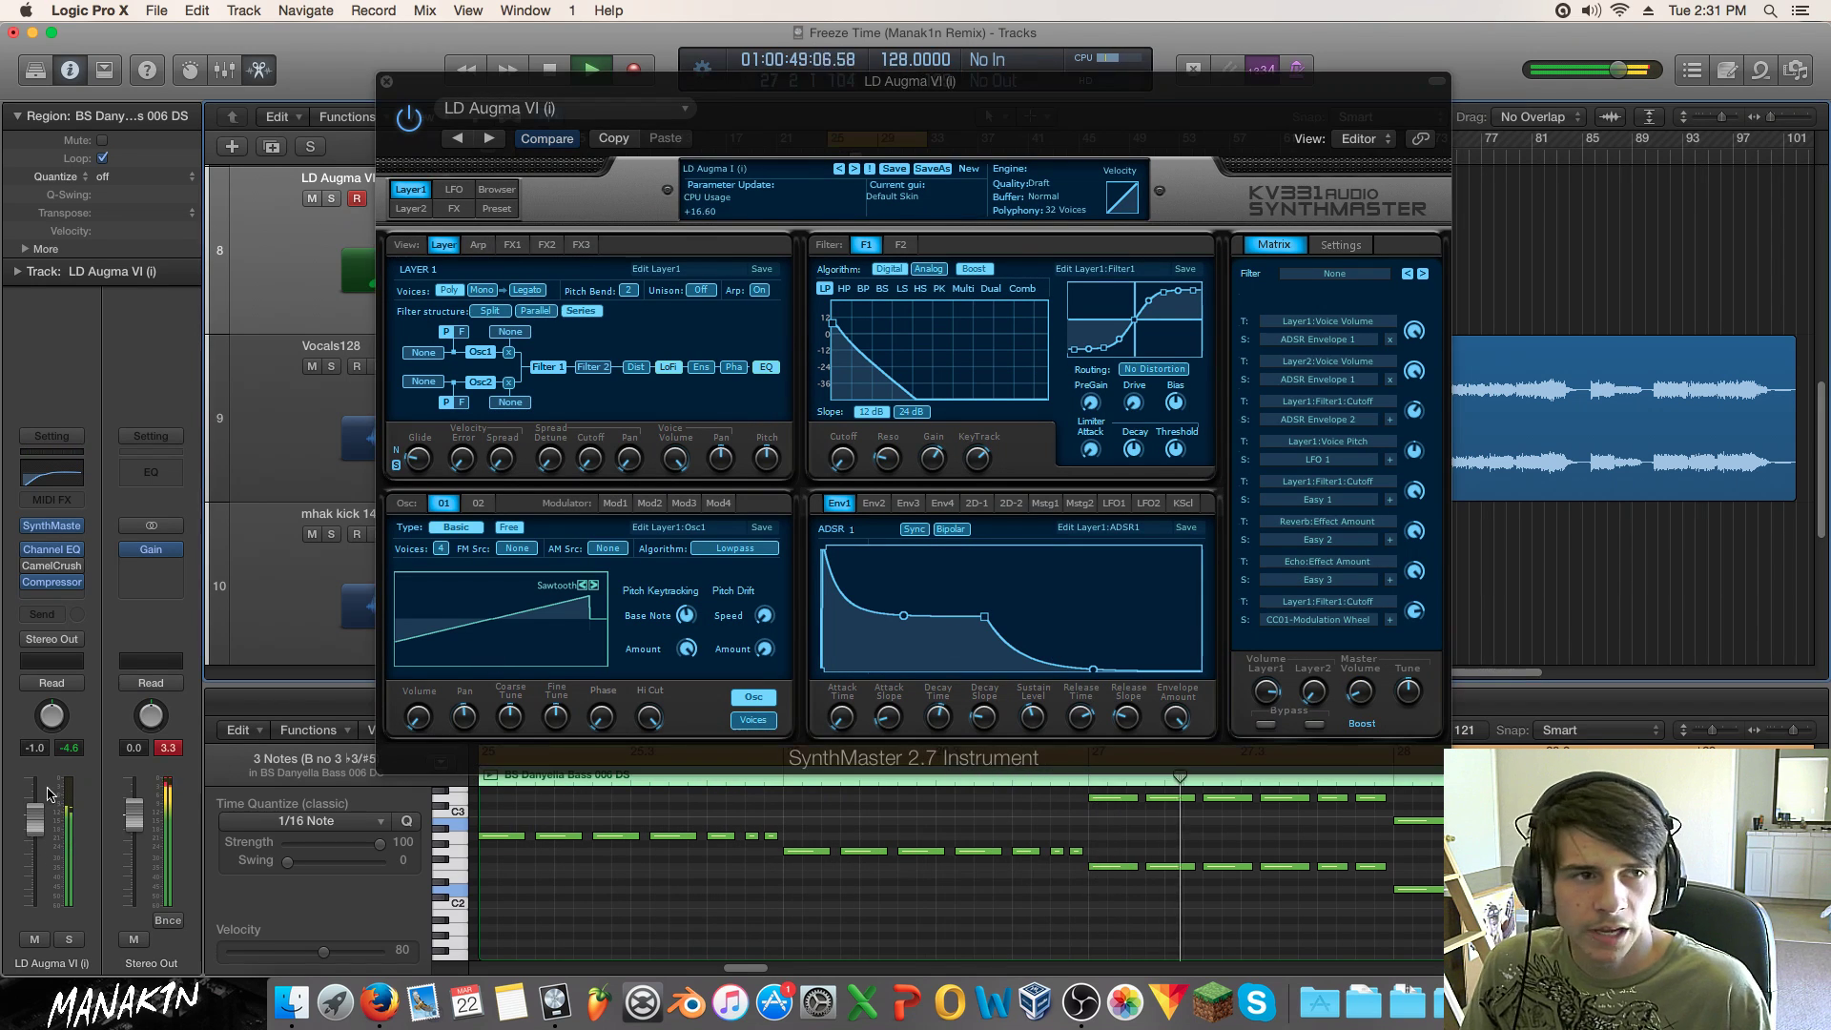
key("space")
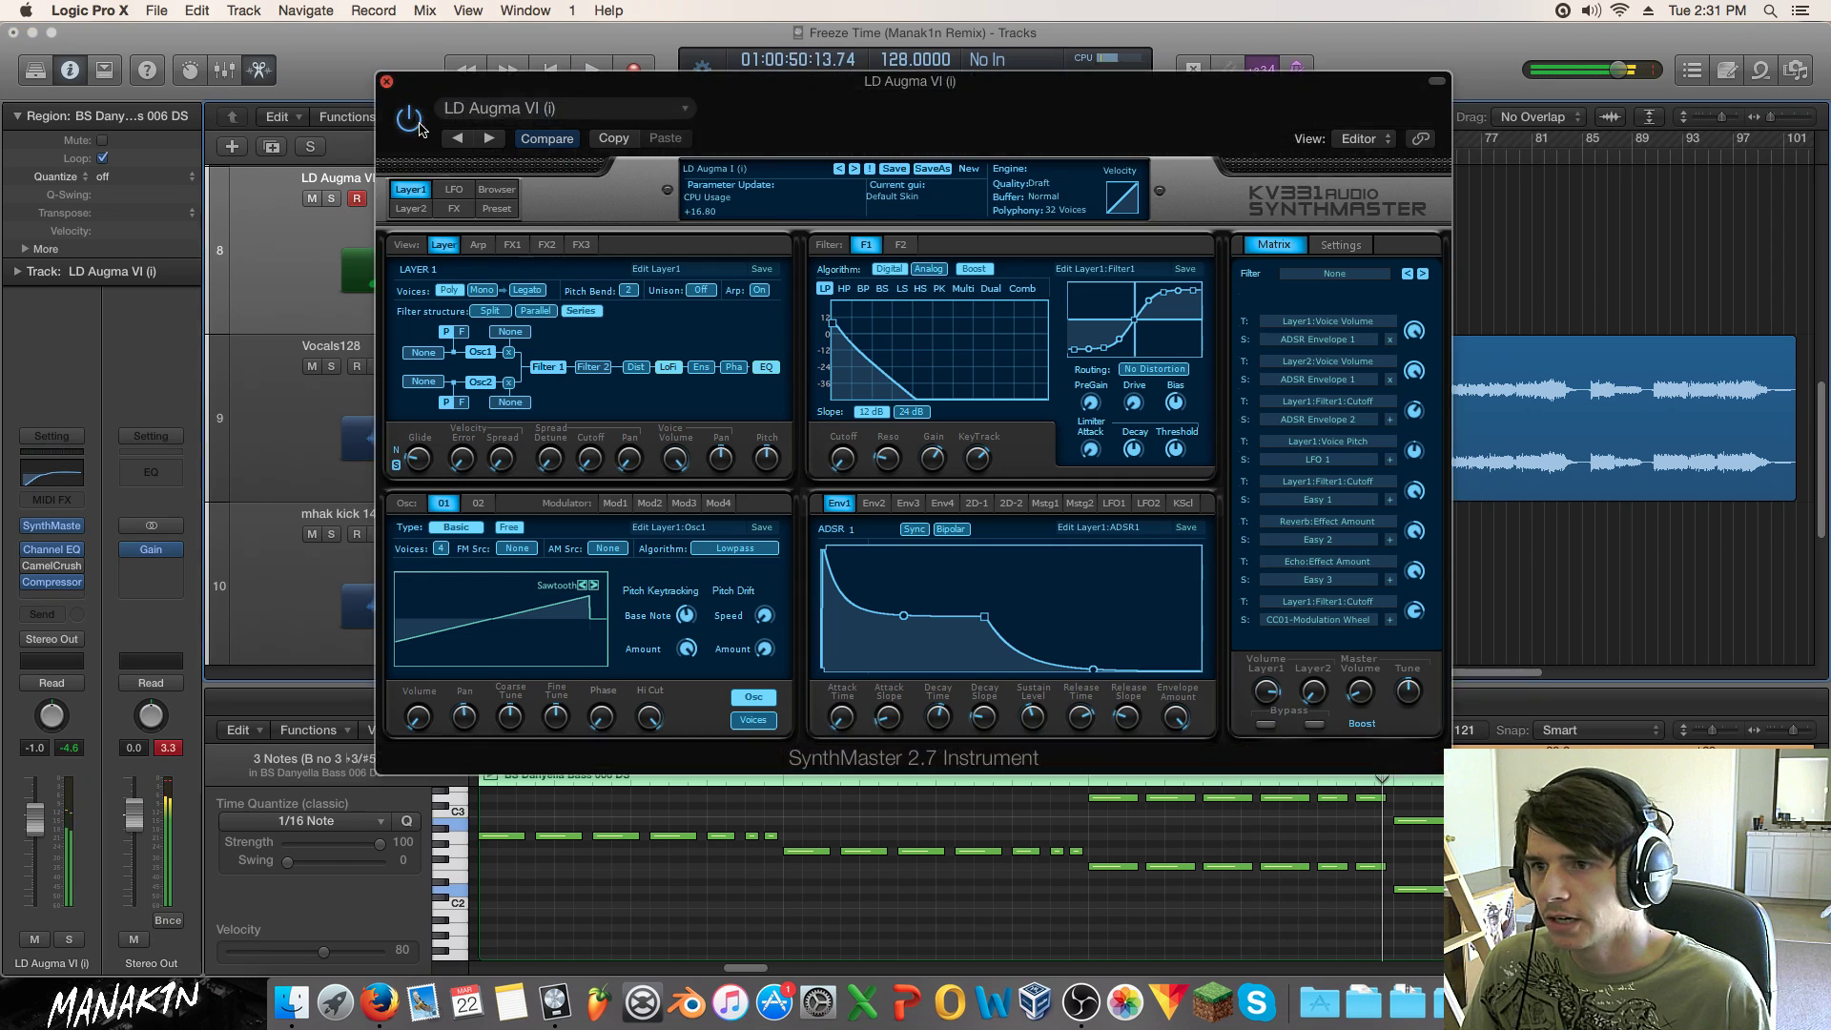
left_click(386, 81)
Step: Play from the start of the song and select the Sum 4 folder track
scroll(907, 485, "up", 5)
scroll(907, 485, "up", 1)
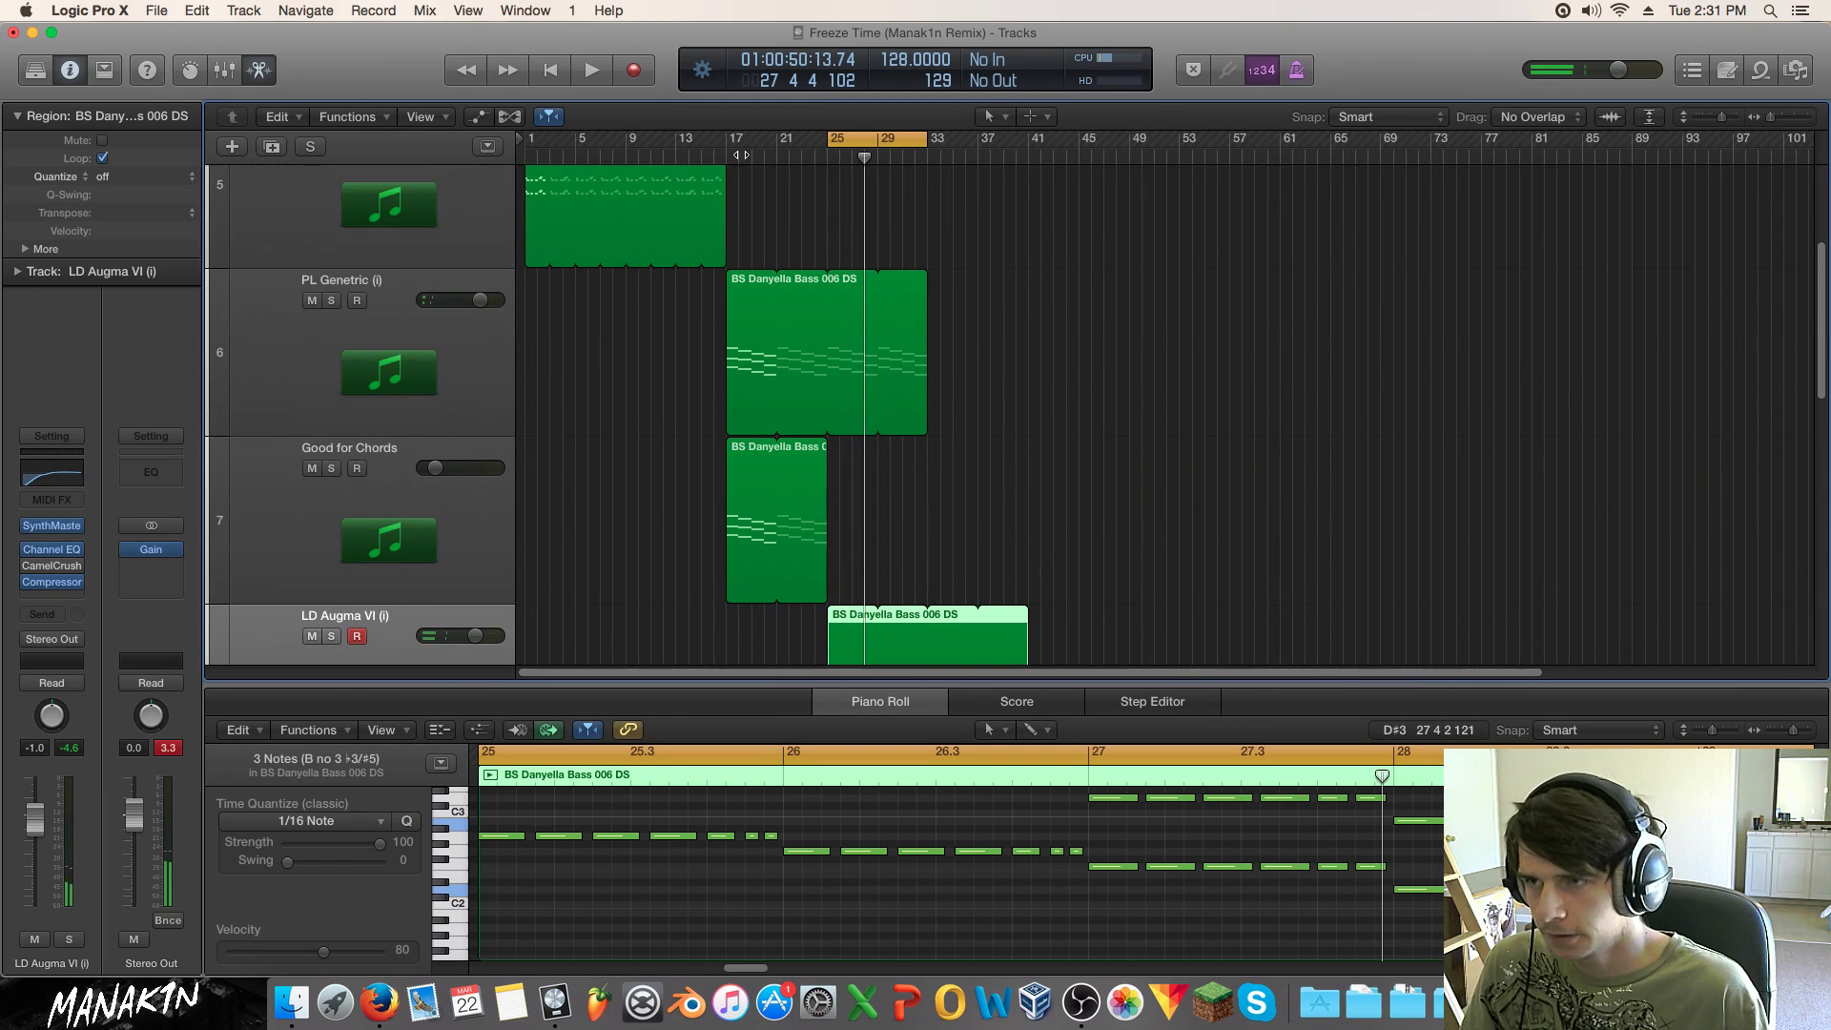
key("Return")
key("space")
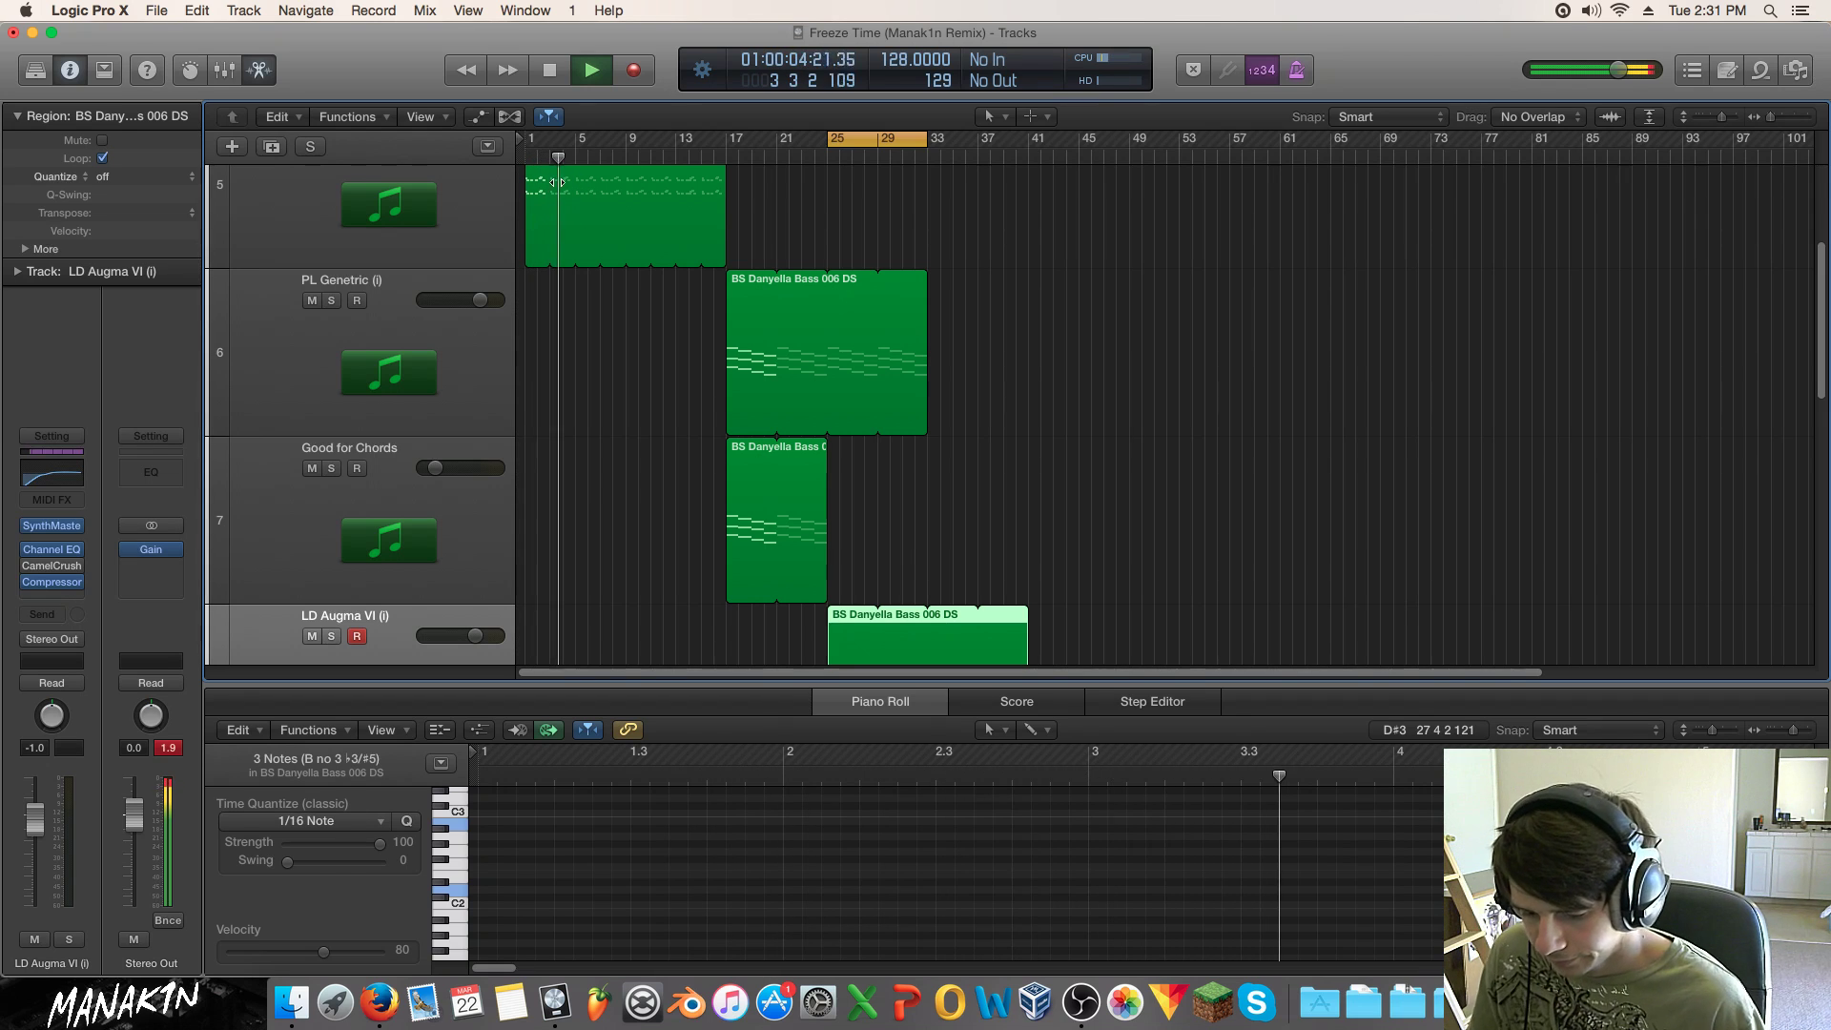
scroll(672, 210, "up", 5)
left_click(420, 286)
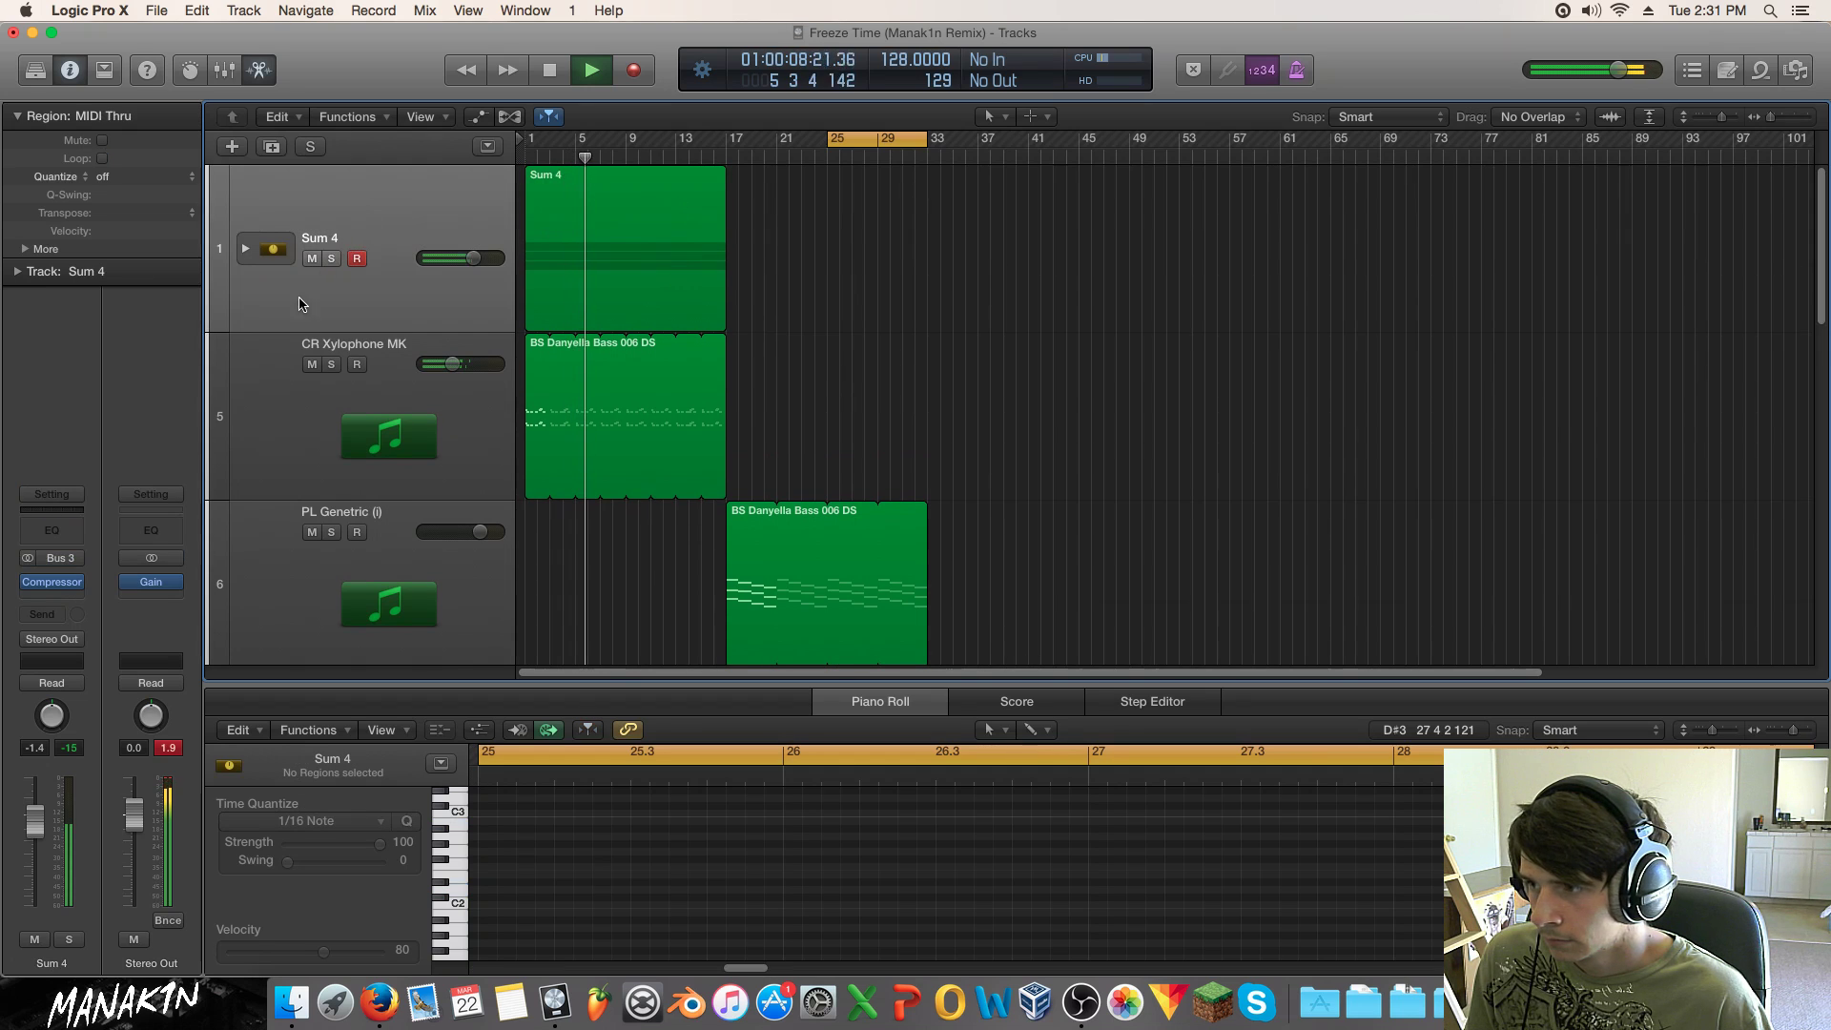
Step: On Sum 4's Channel EQ, dip around 91 Hz, raise output gain, and add a steep 37 Hz low cut
left_click(61, 530)
left_click_drag(283, 315, 319, 418)
left_click_drag(994, 315, 999, 304)
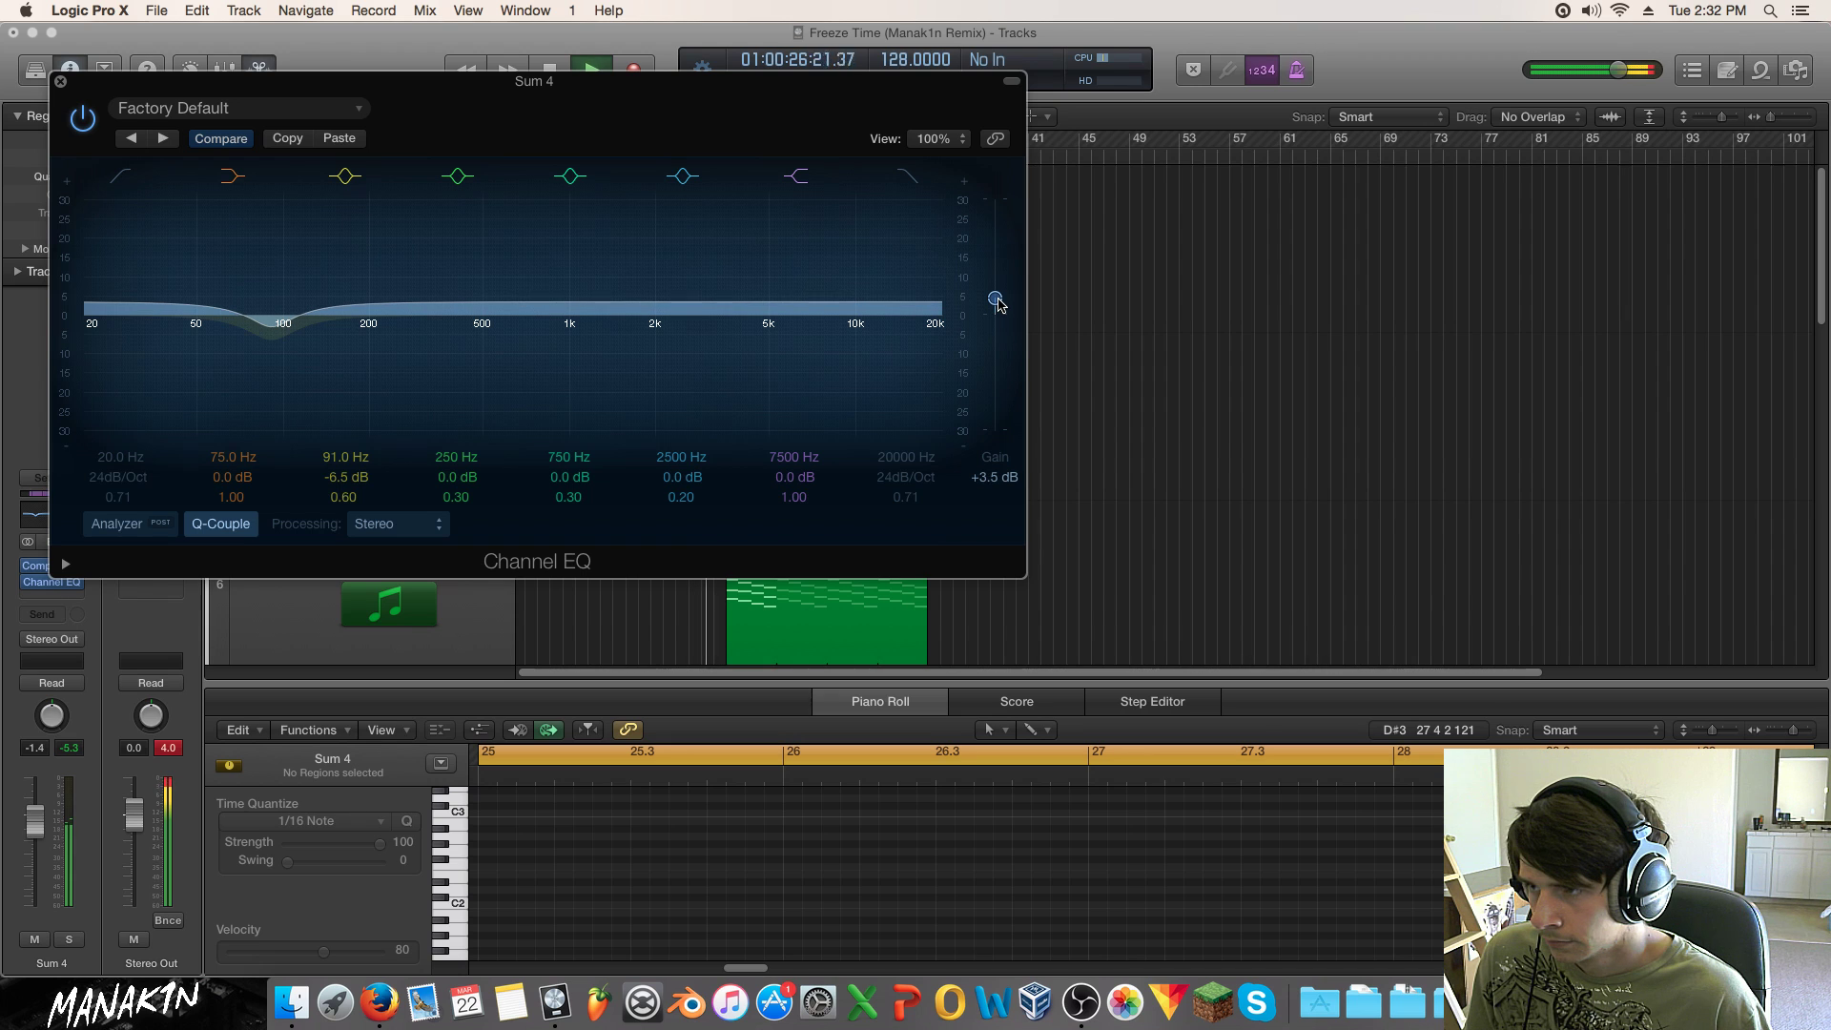
left_click_drag(120, 486, 120, 447)
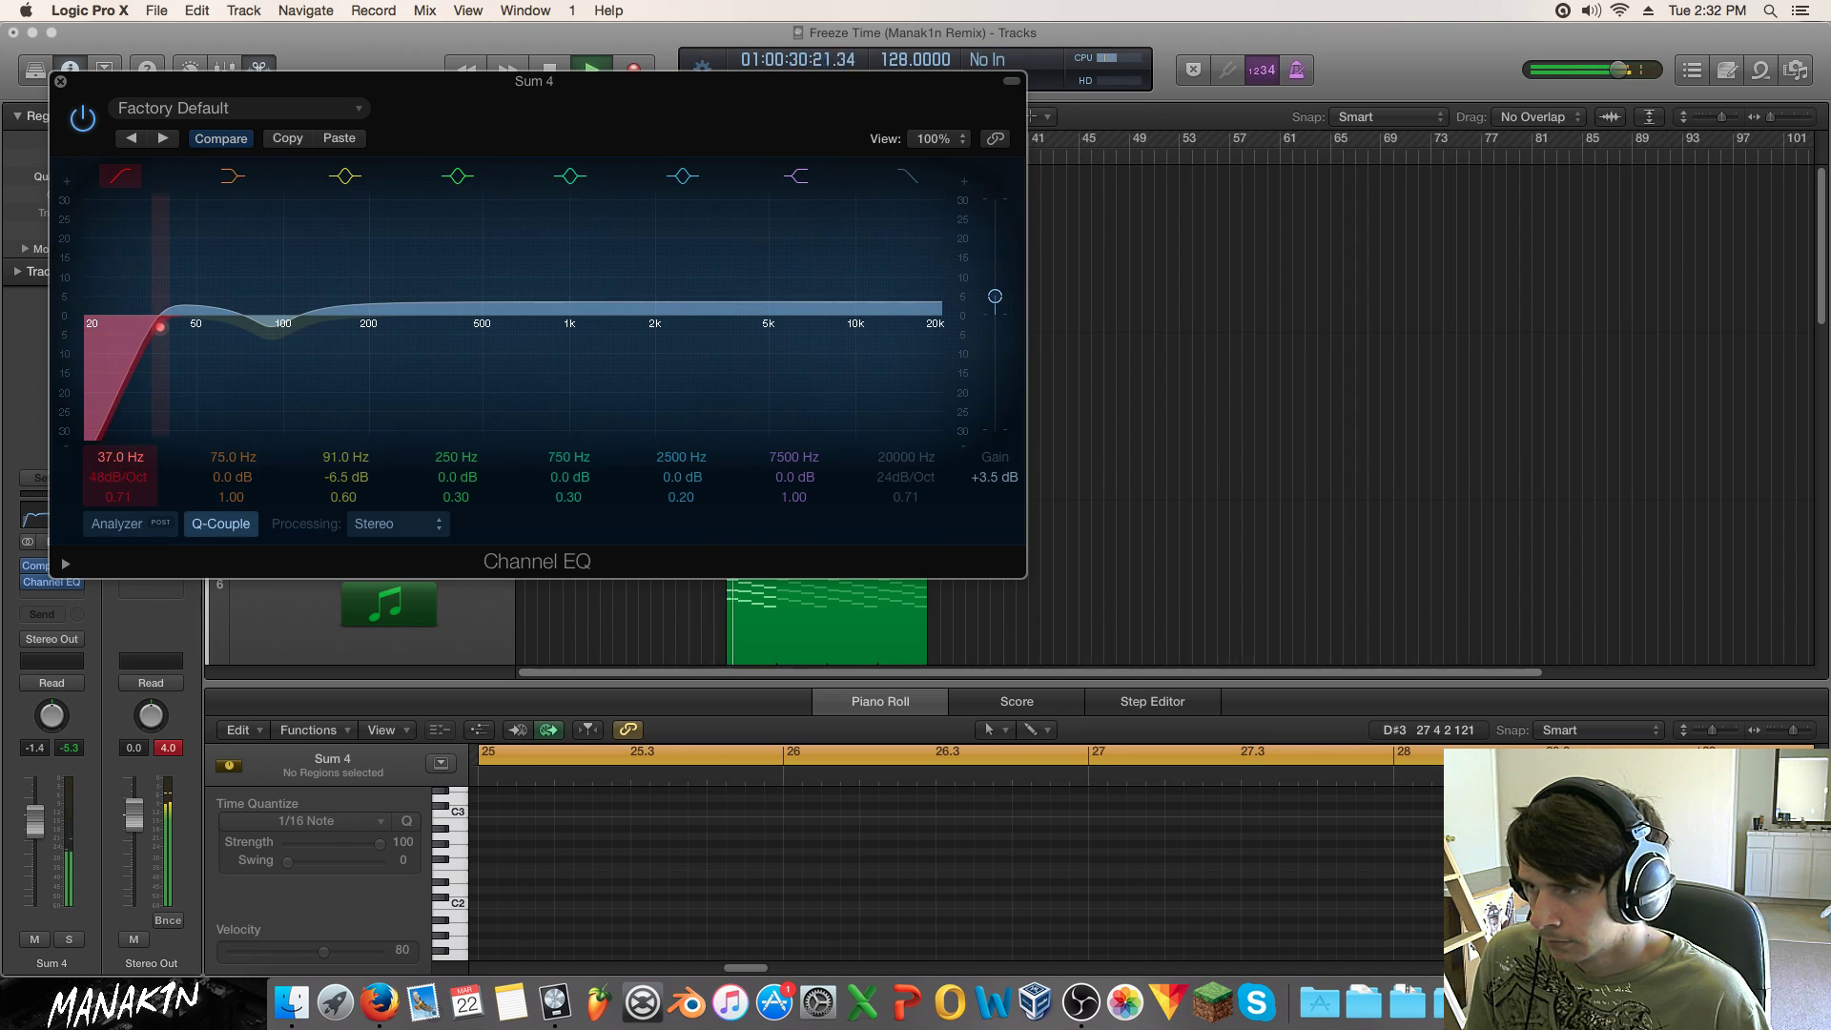
left_click(61, 82)
Step: Check the PL Genetric (i) channel's EQ without changing it
scroll(881, 288, "down", 5)
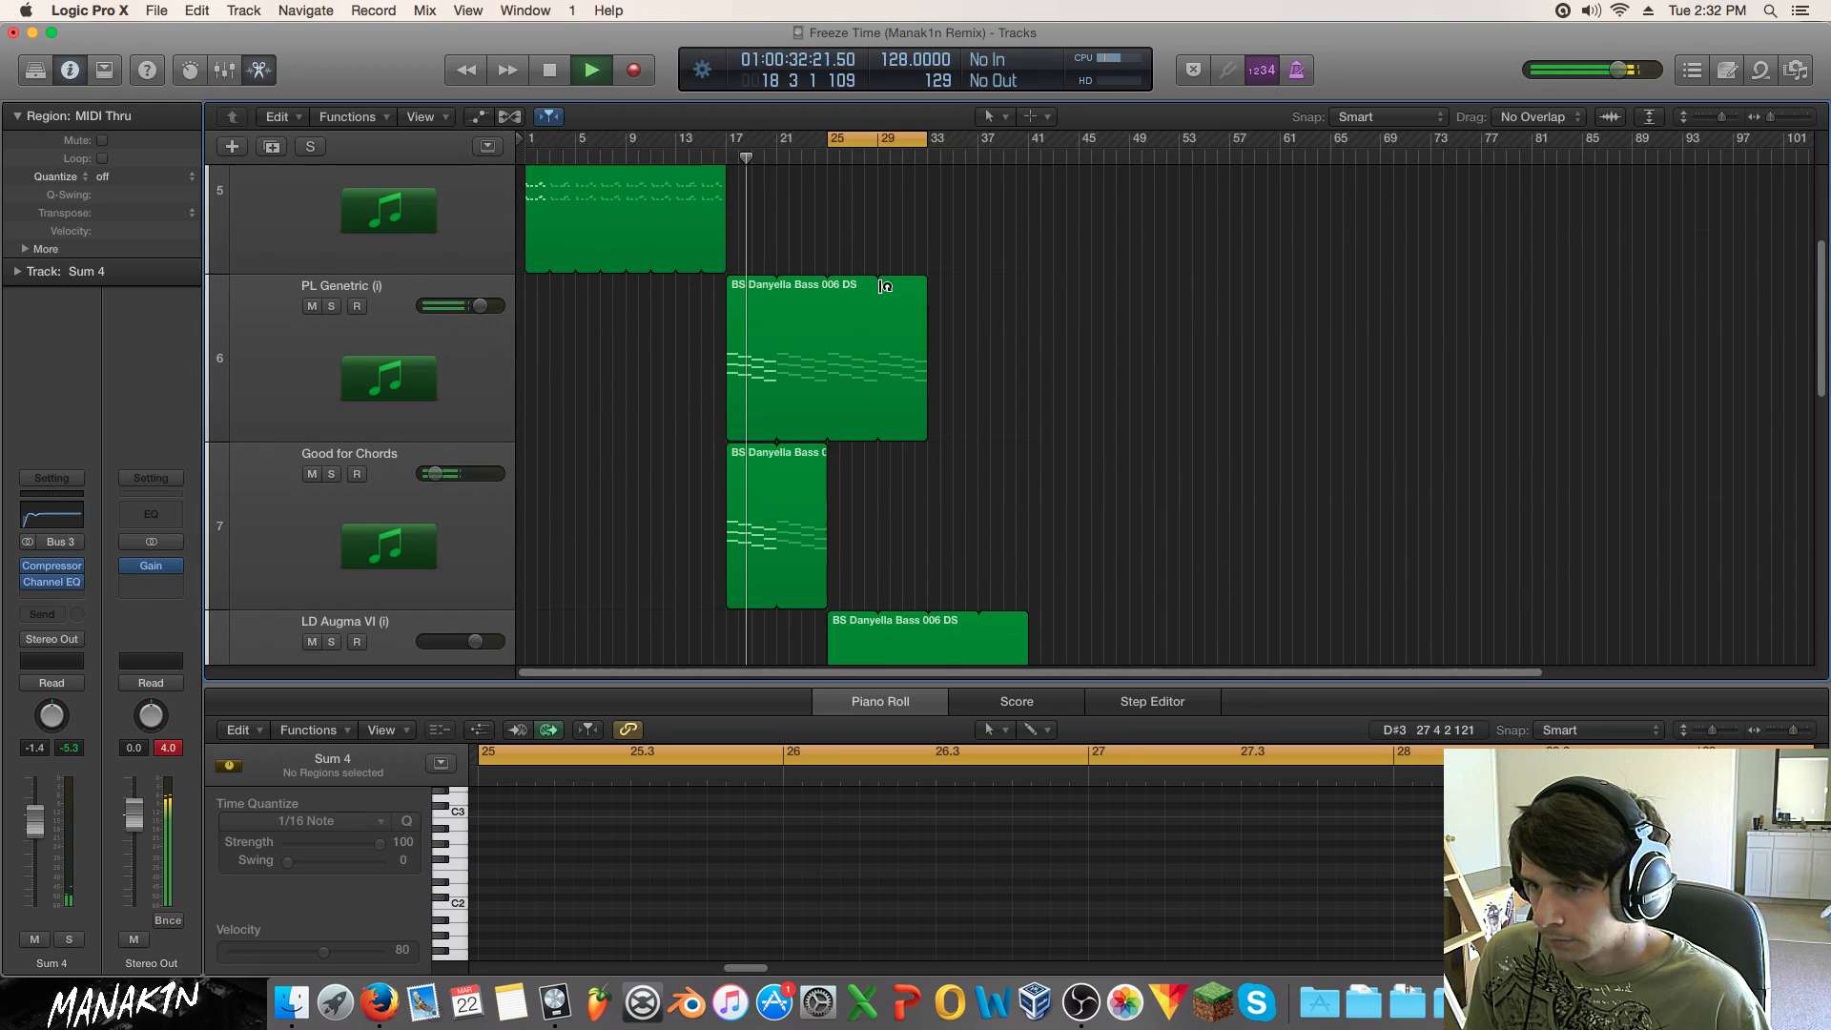
left_click(438, 305)
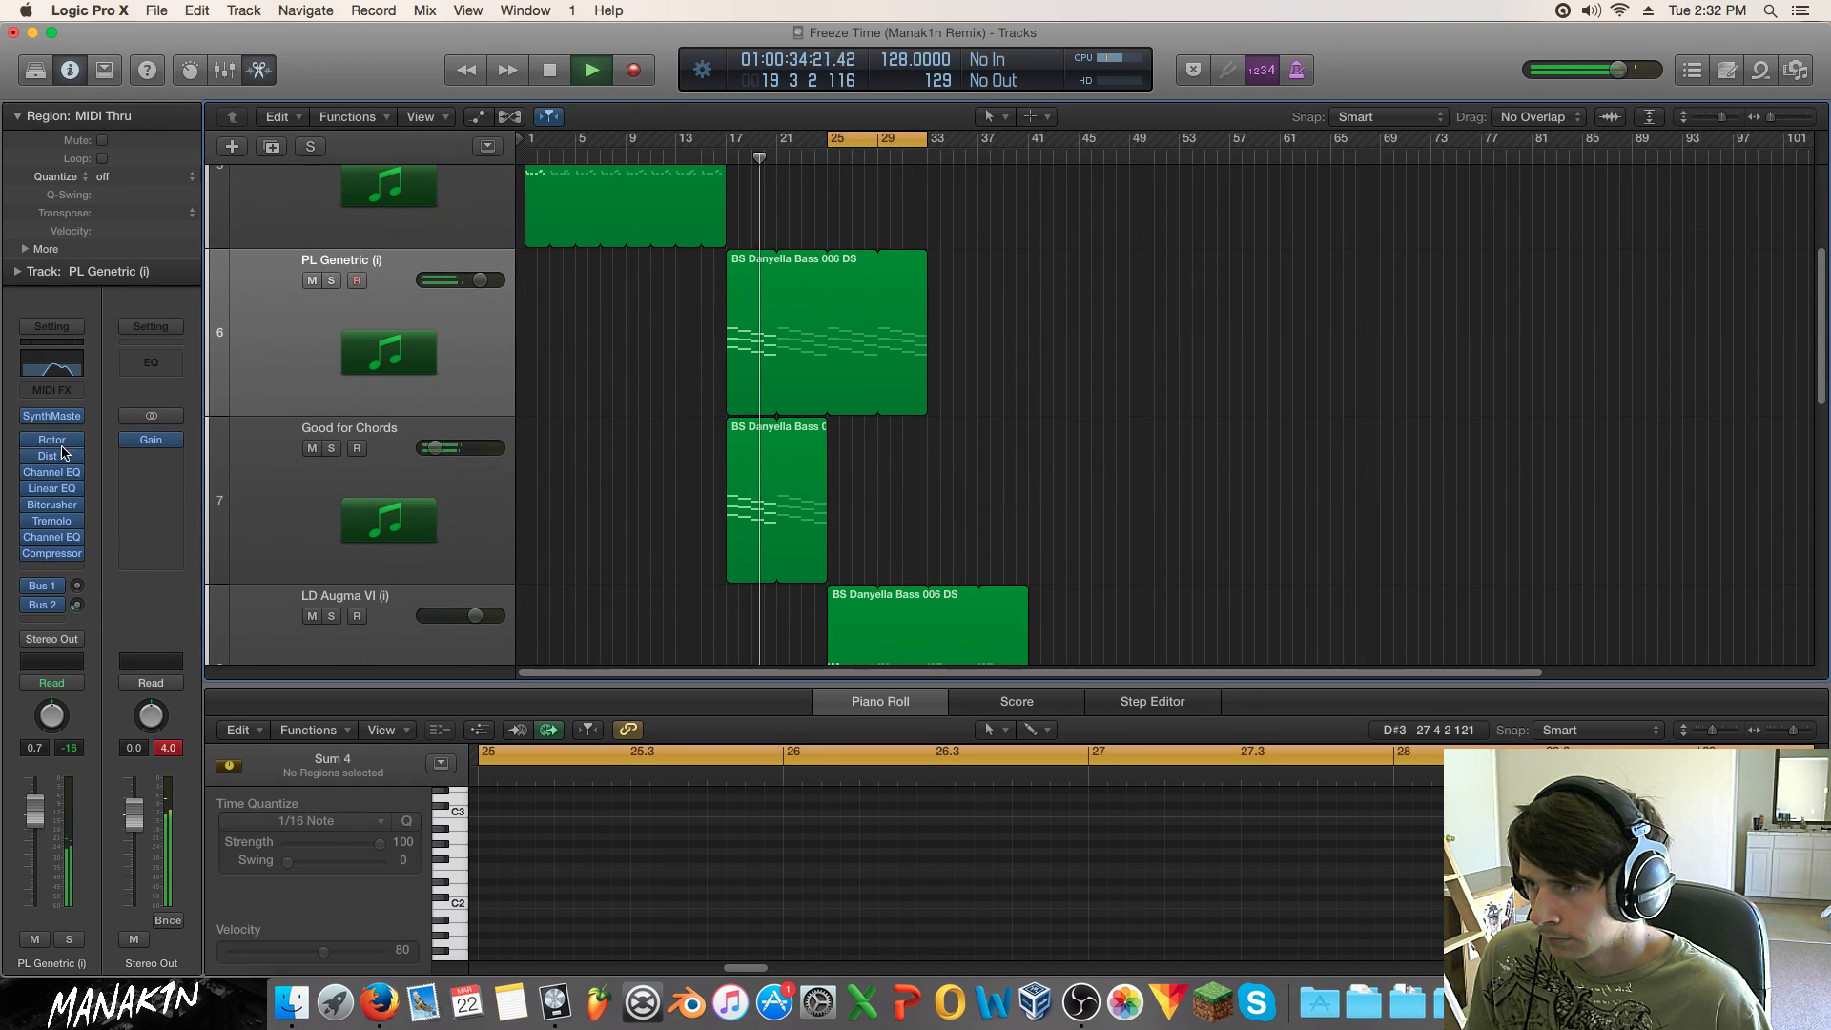
left_click(59, 473)
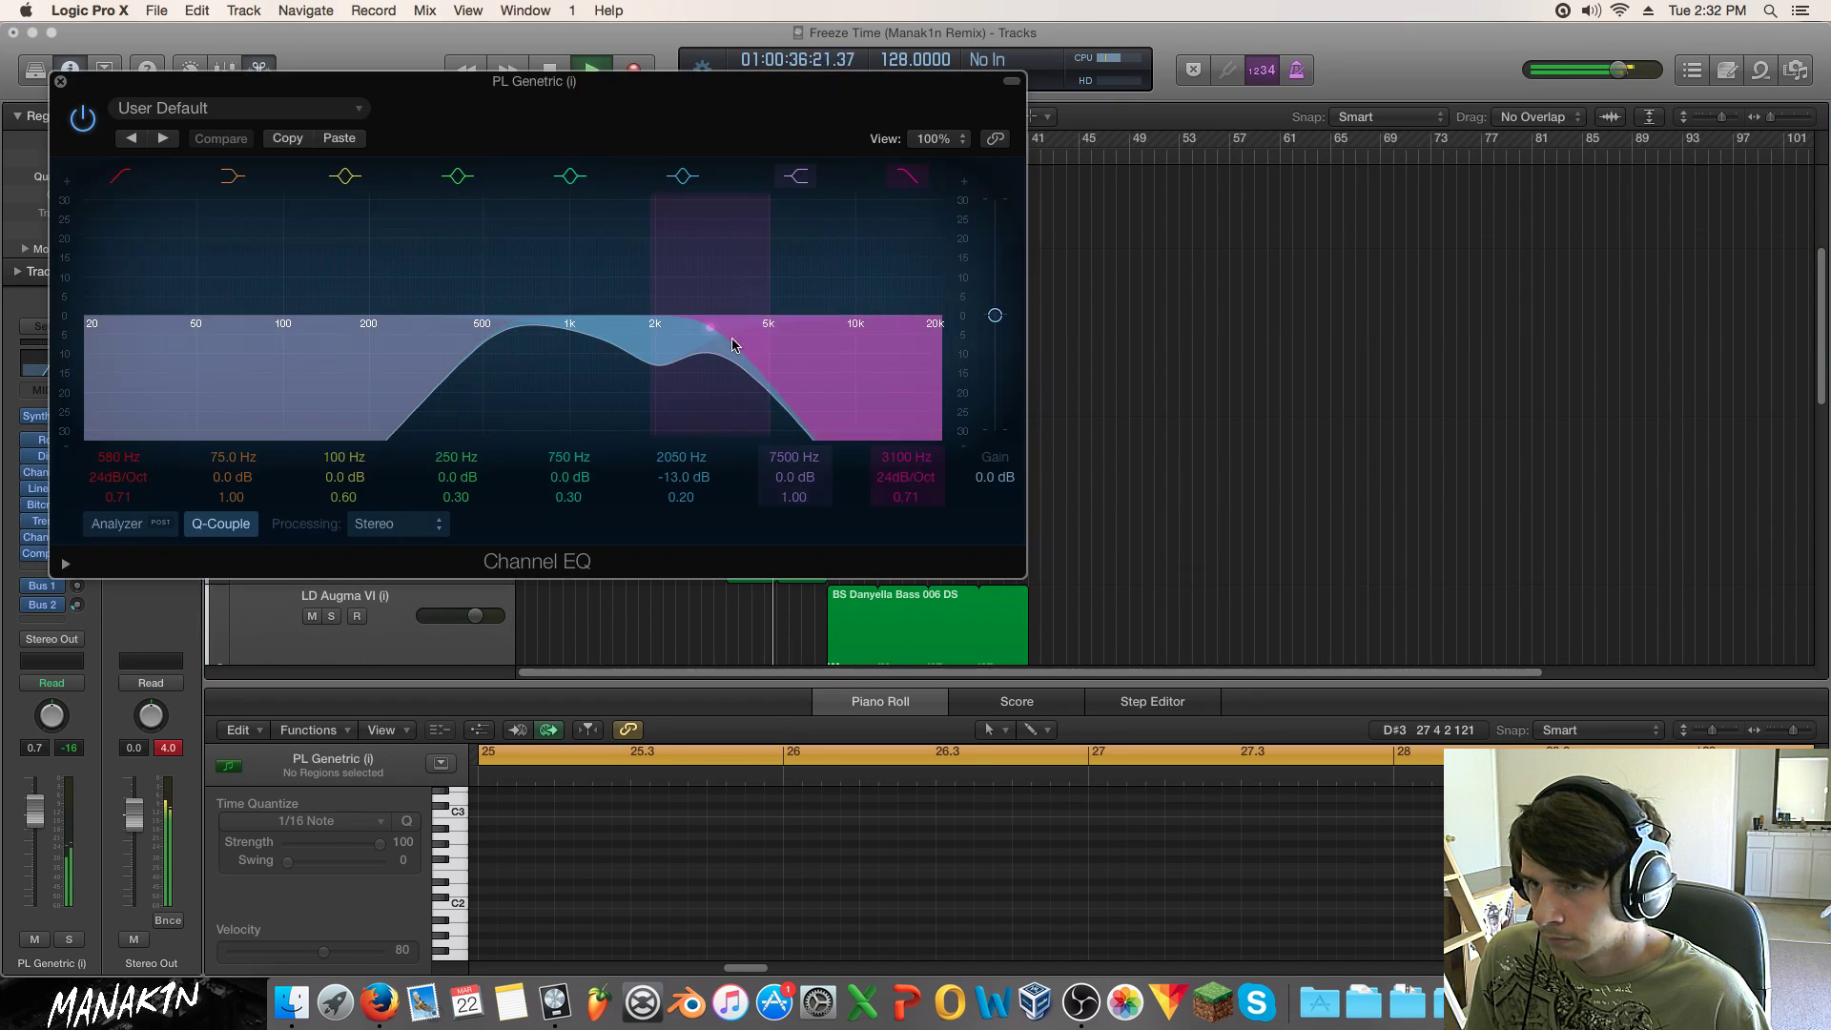
left_click(61, 82)
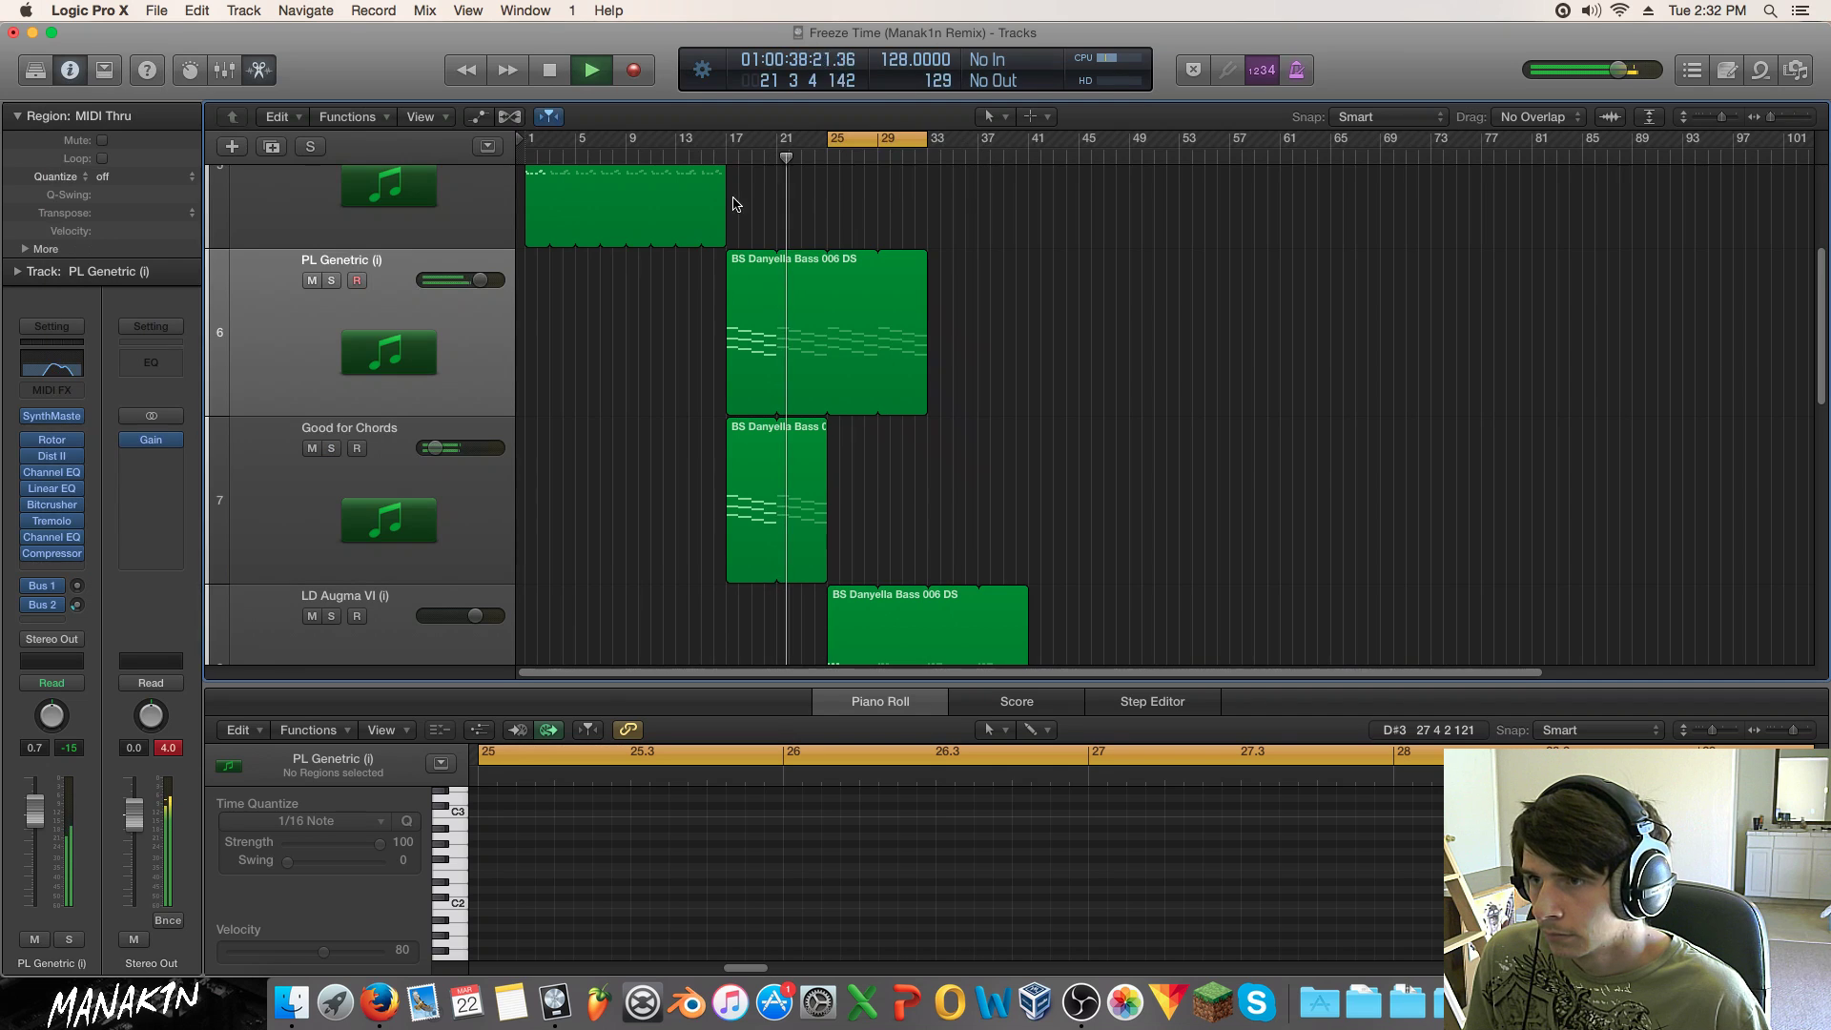
Step: Lower Good for Chords' EQ high cut to about 680 Hz, then replay from bar 14
left_click(508, 525)
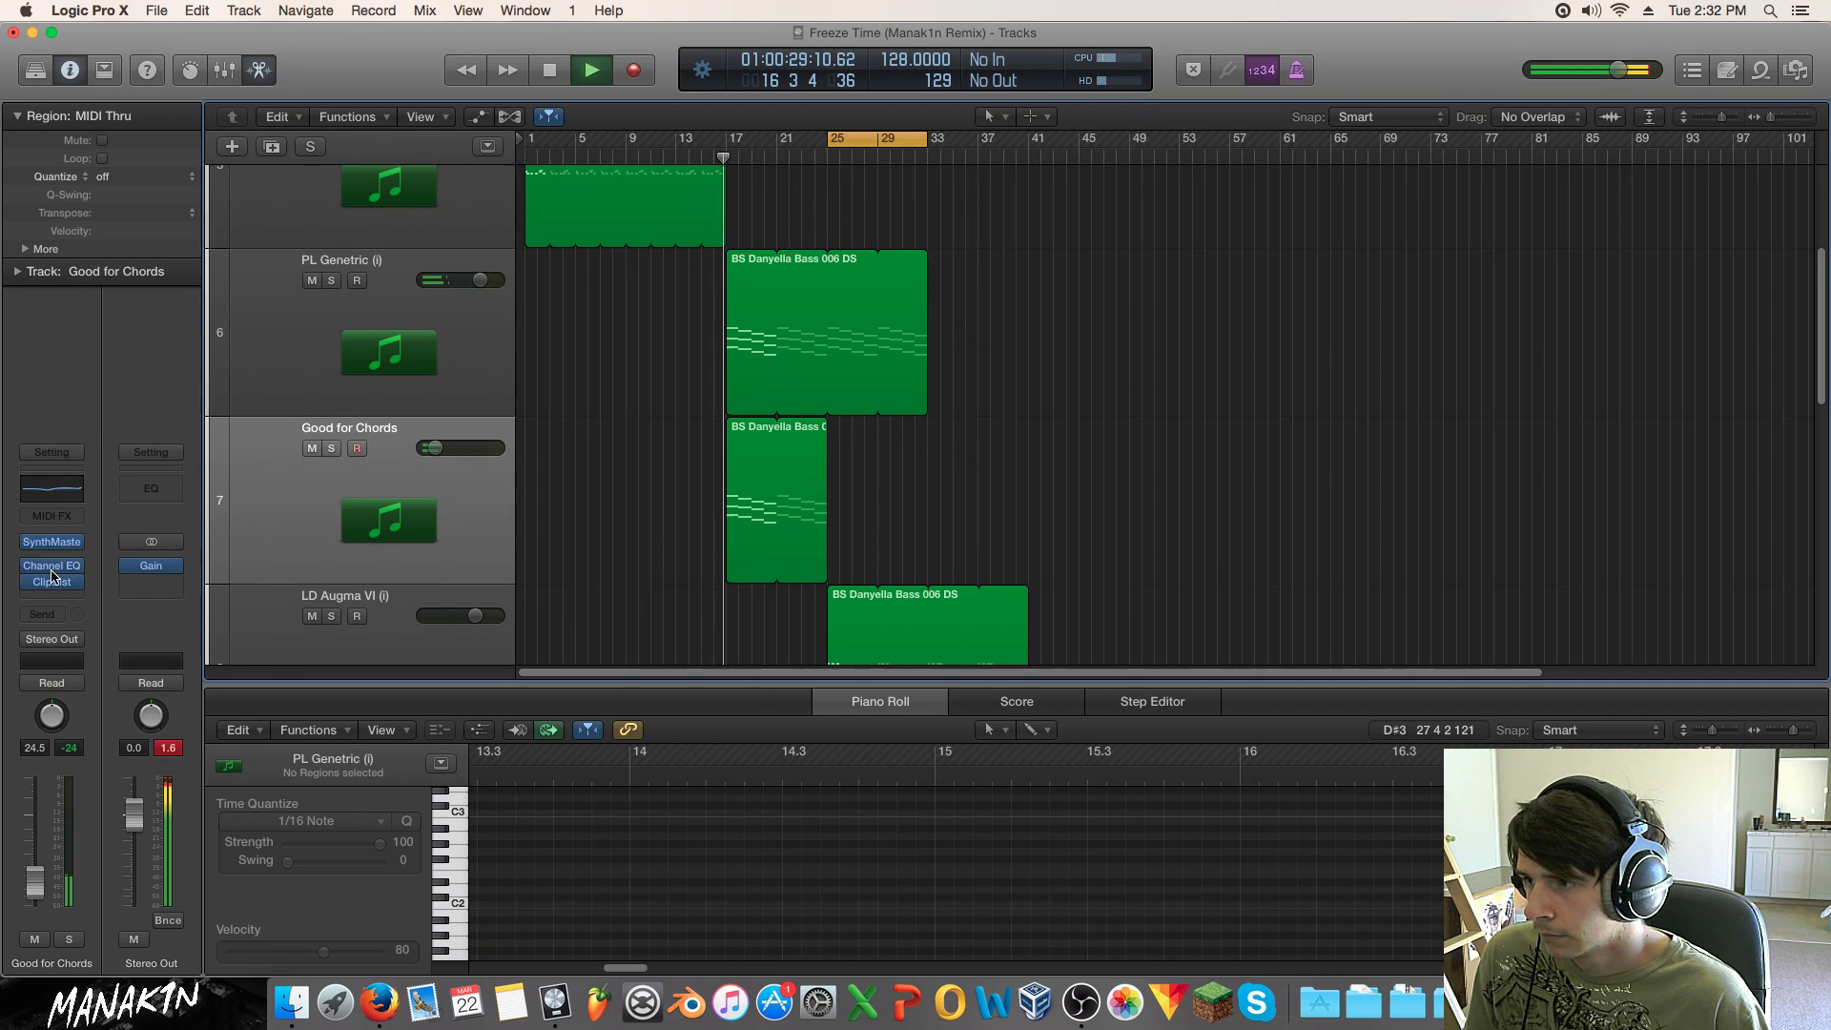
left_click(52, 565)
left_click_drag(1112, 345, 638, 360)
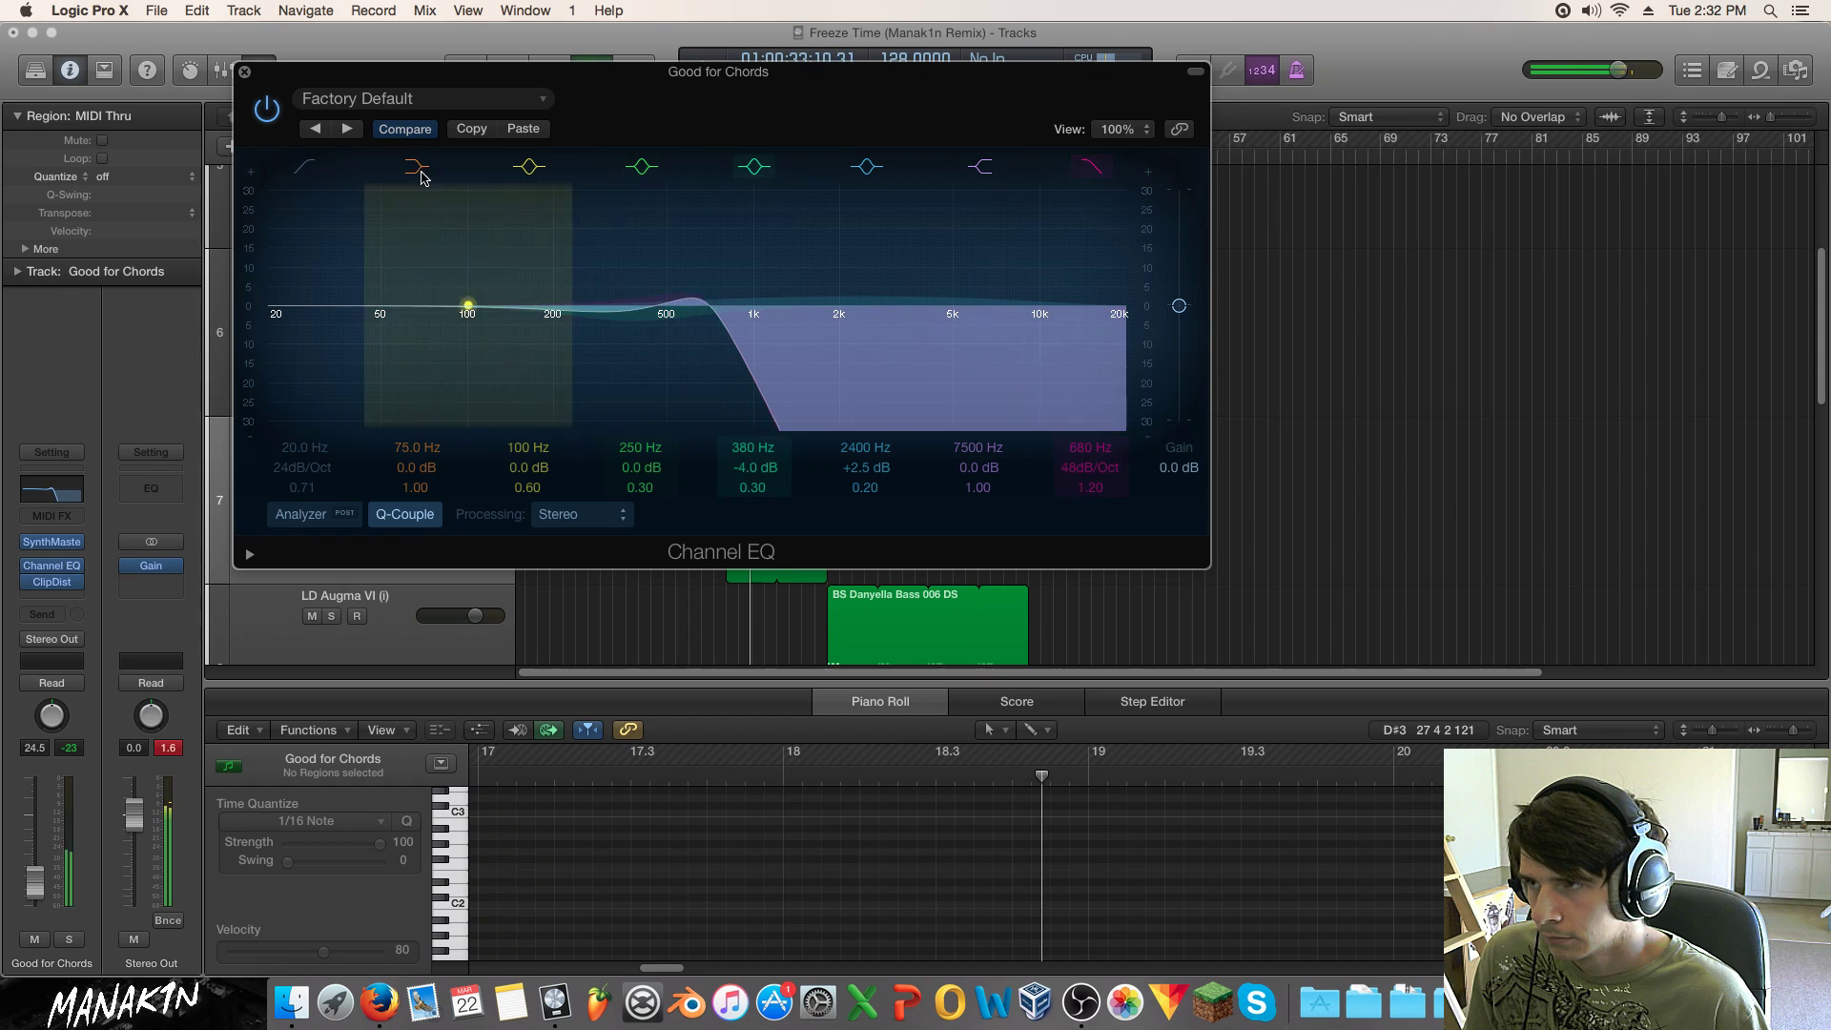
left_click(244, 73)
left_click(690, 157)
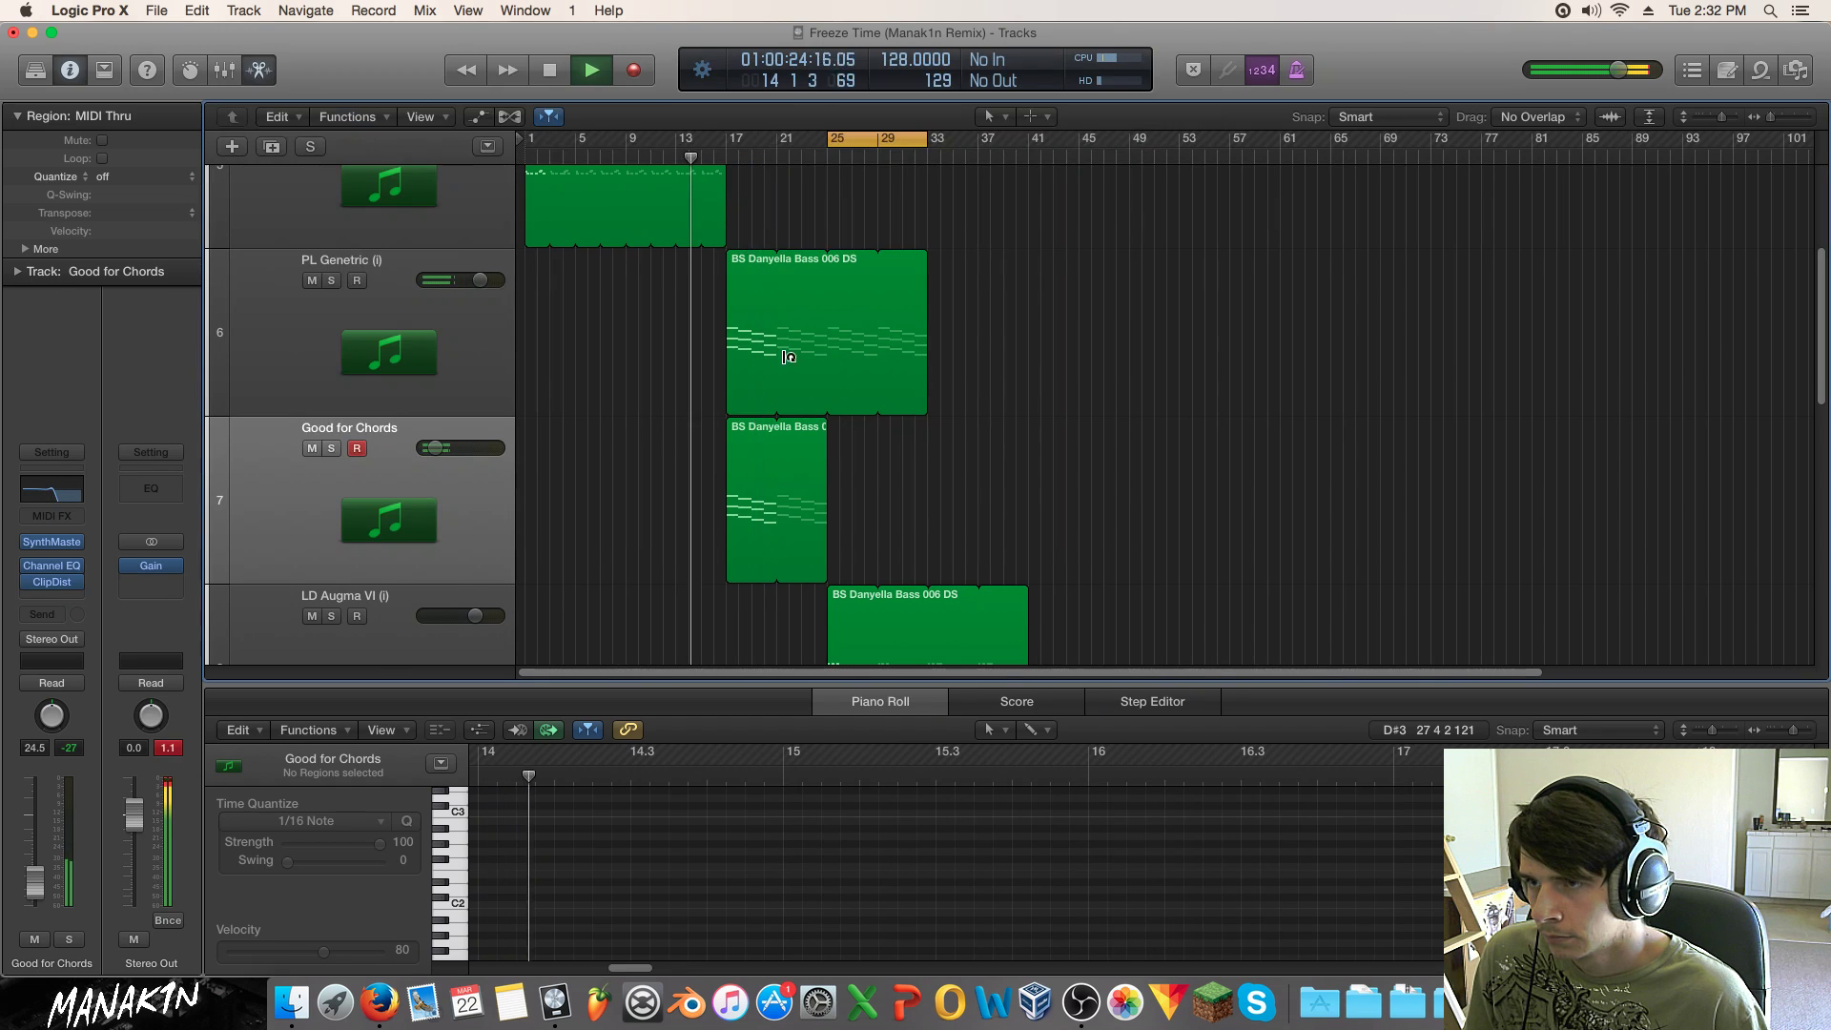
scroll(803, 416, "up", 5)
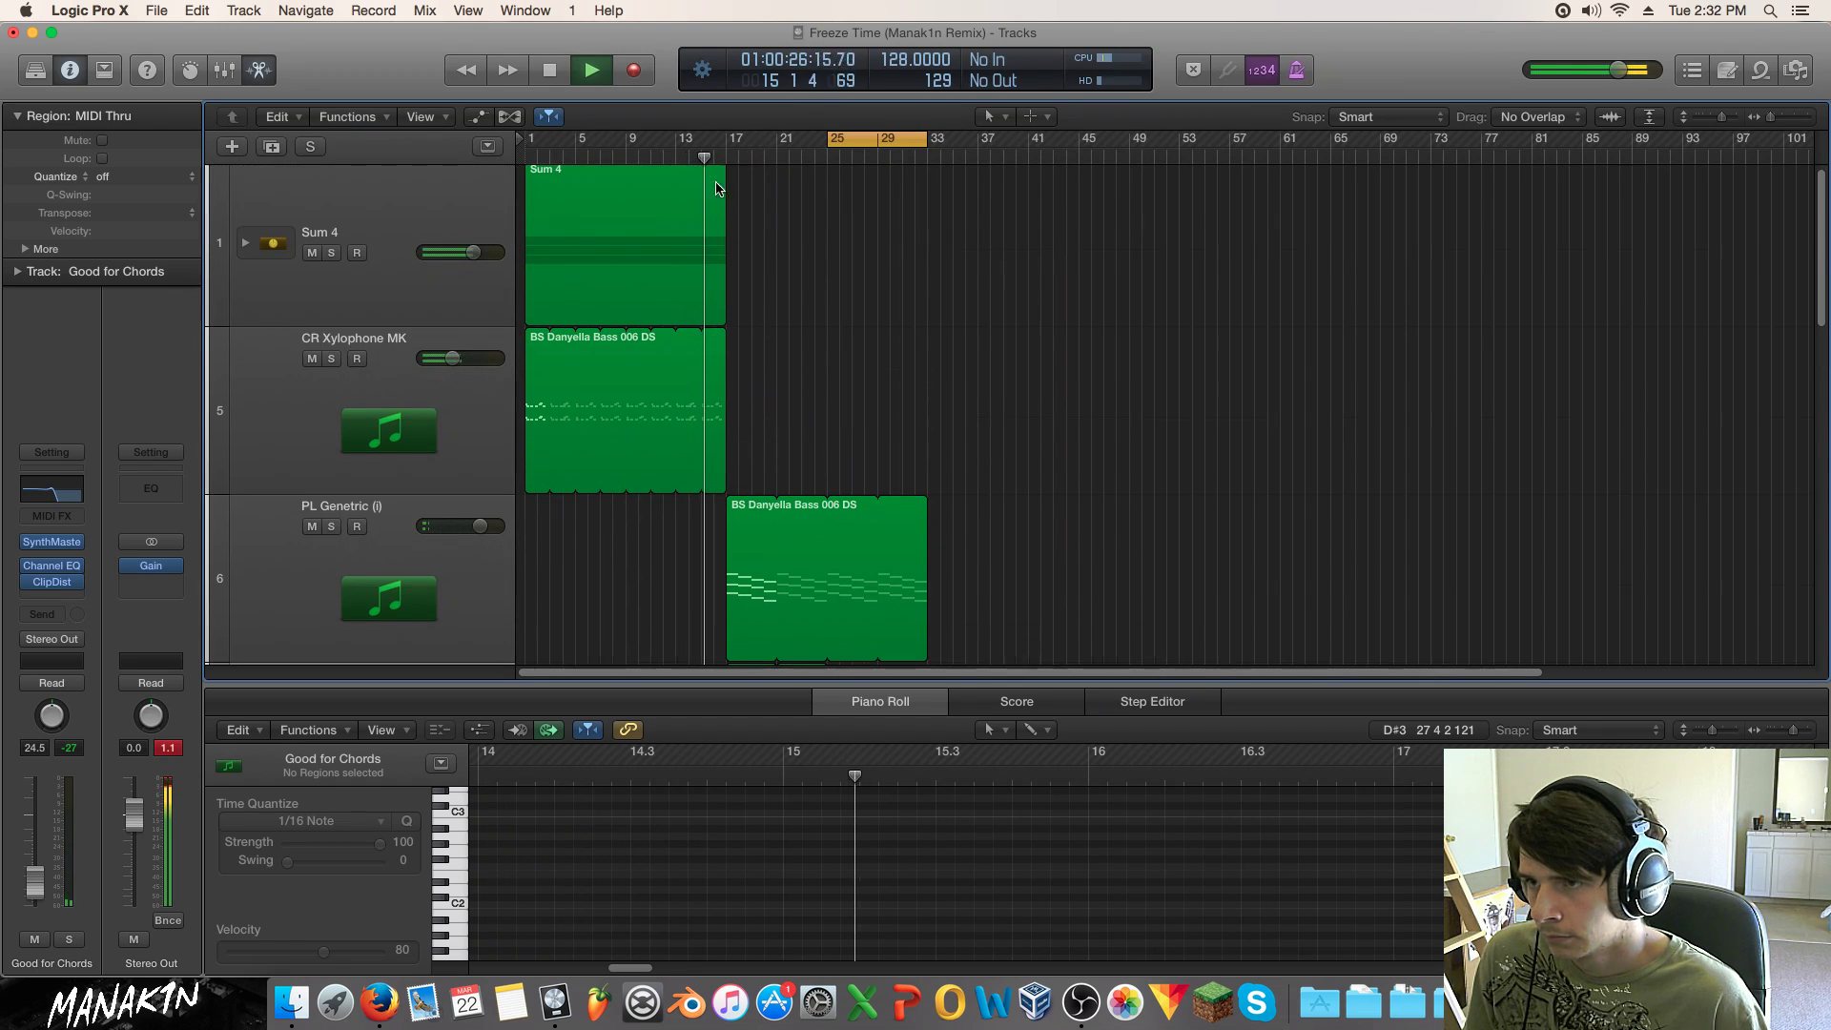
Step: Copy the Sum 4 region to bar 17 and the drum regions further along the timeline
scroll(383, 298, "up", 1)
left_click_drag(621, 245, 825, 246)
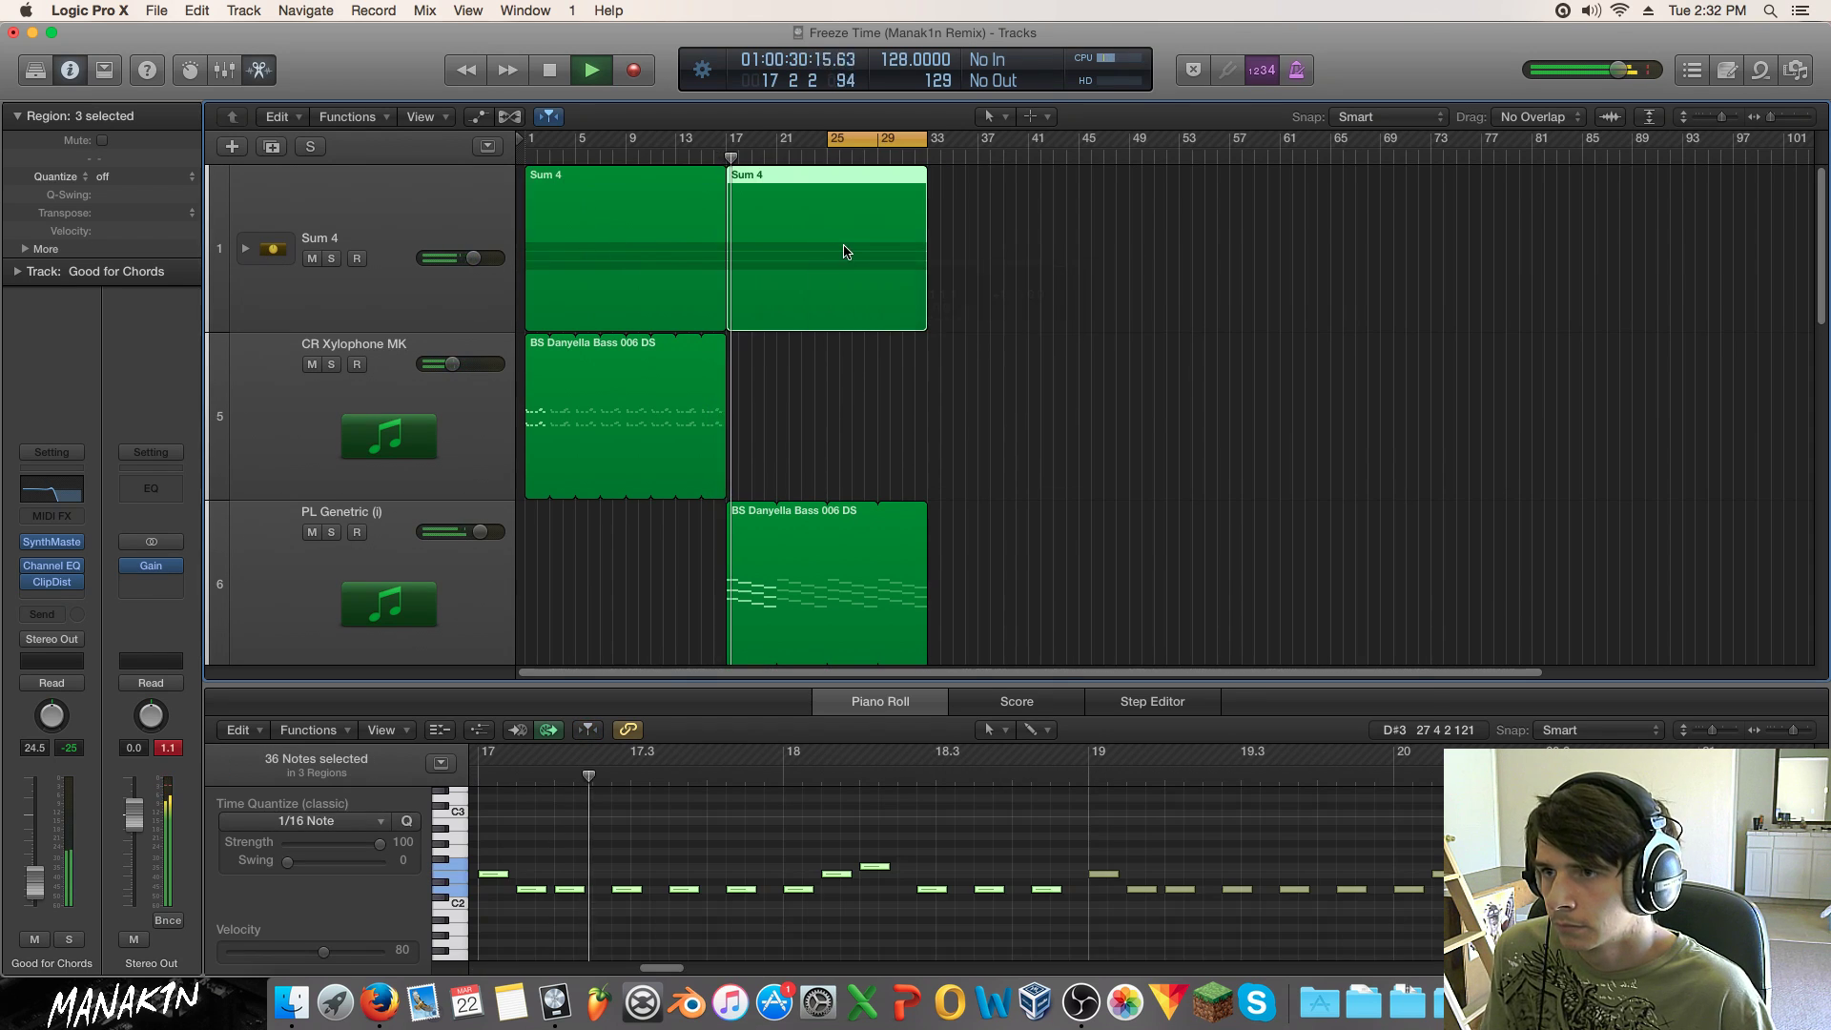
scroll(1160, 378, "down", 10)
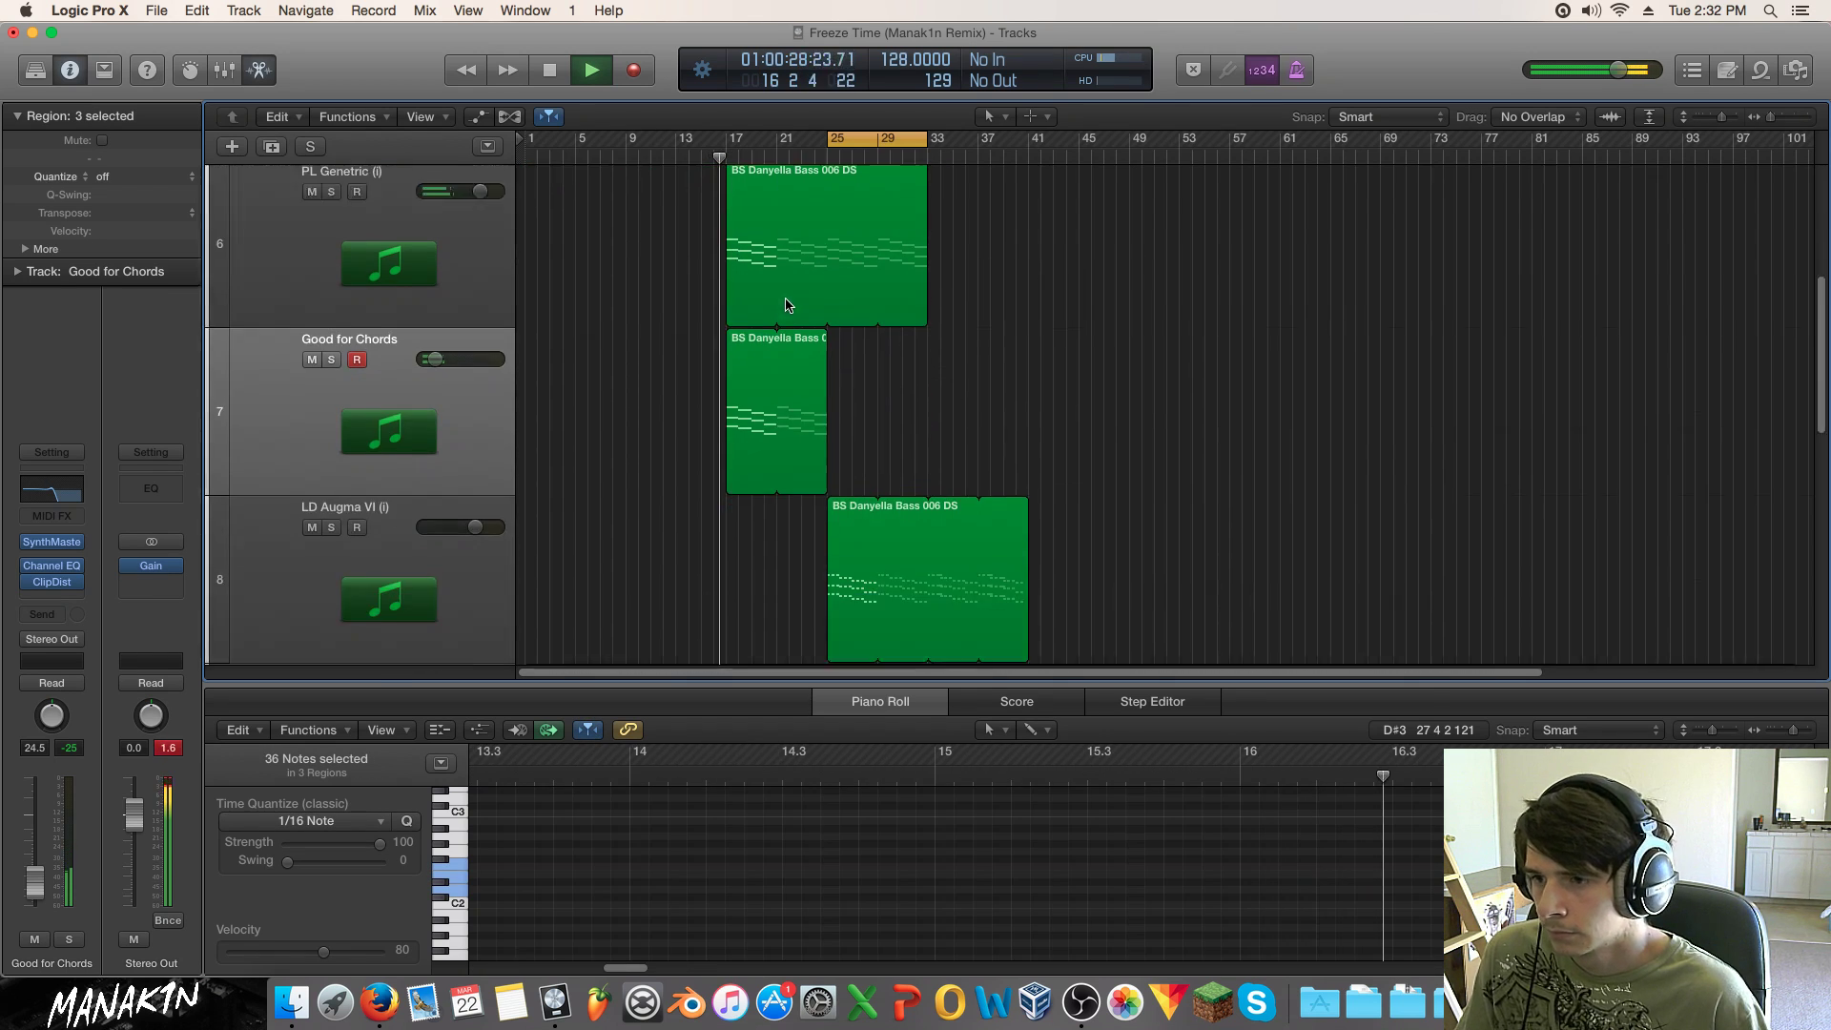
left_click_drag(1159, 377, 729, 259)
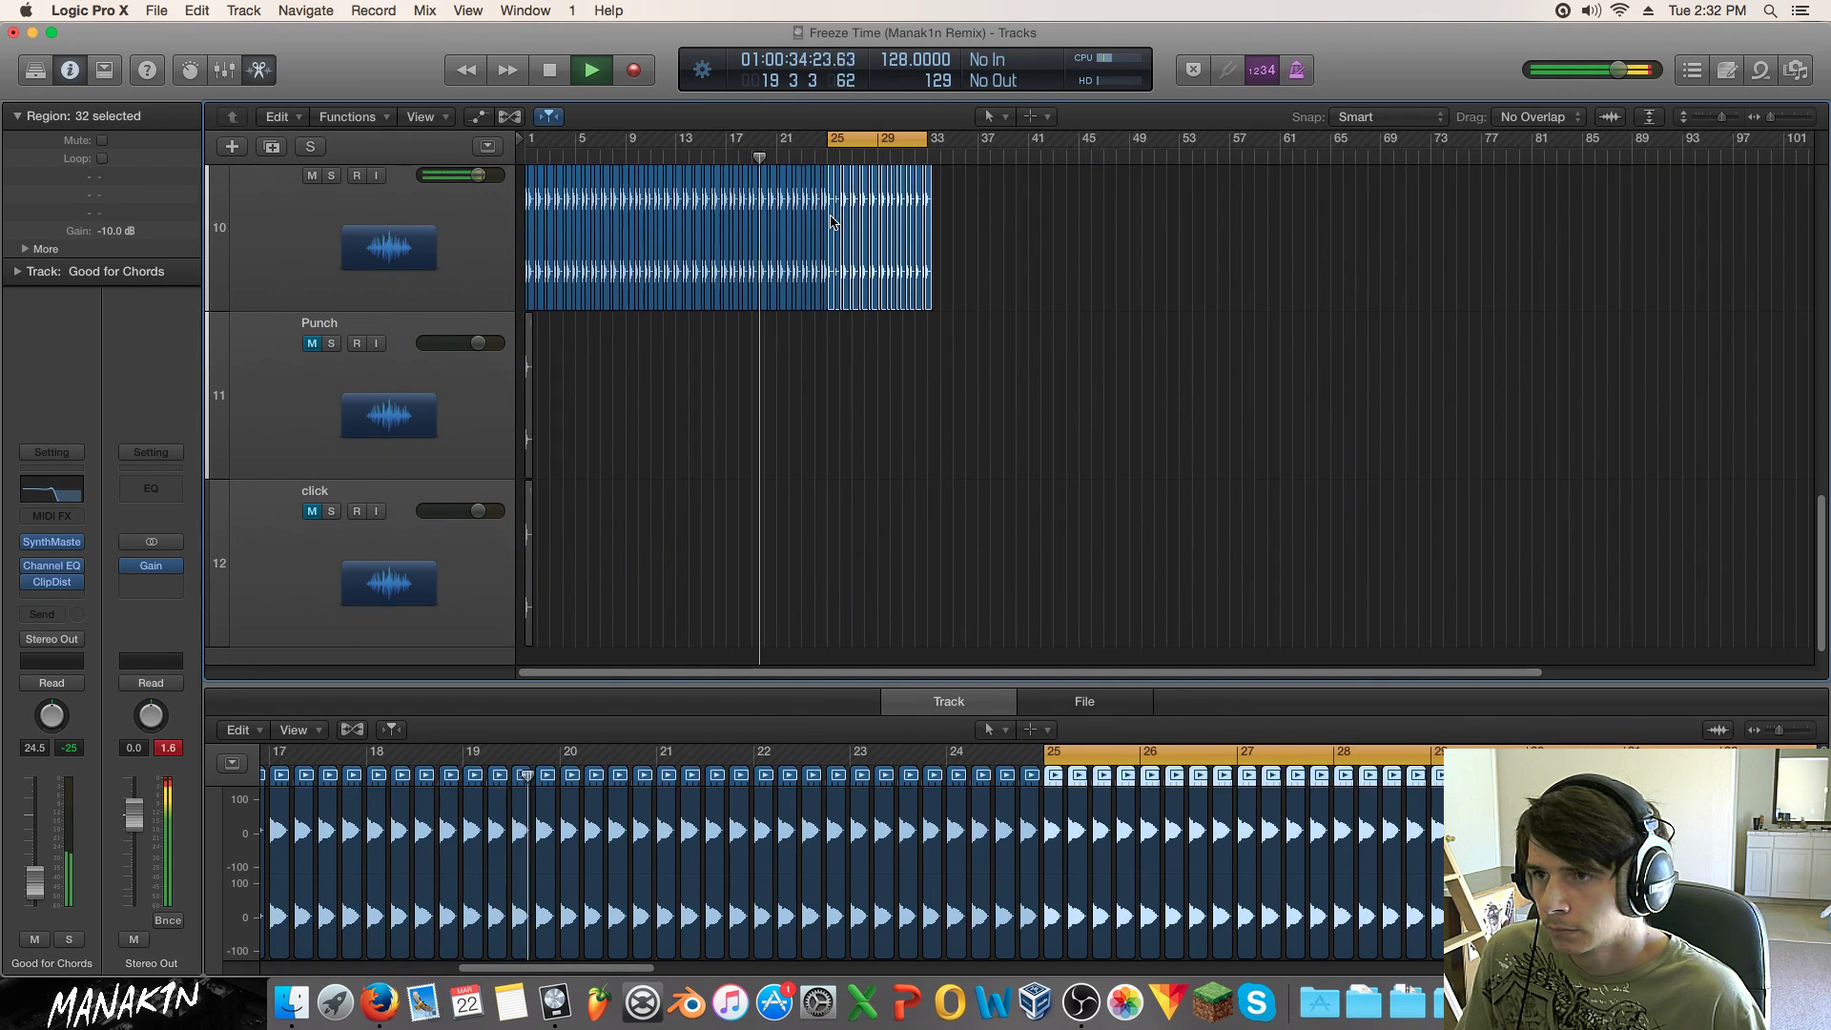
left_click_drag(831, 227, 939, 248)
Step: Replay from around bar 15, copy the CR Xylophone MK region to bar 17, and select Good for Chords
scroll(977, 250, "up", 10)
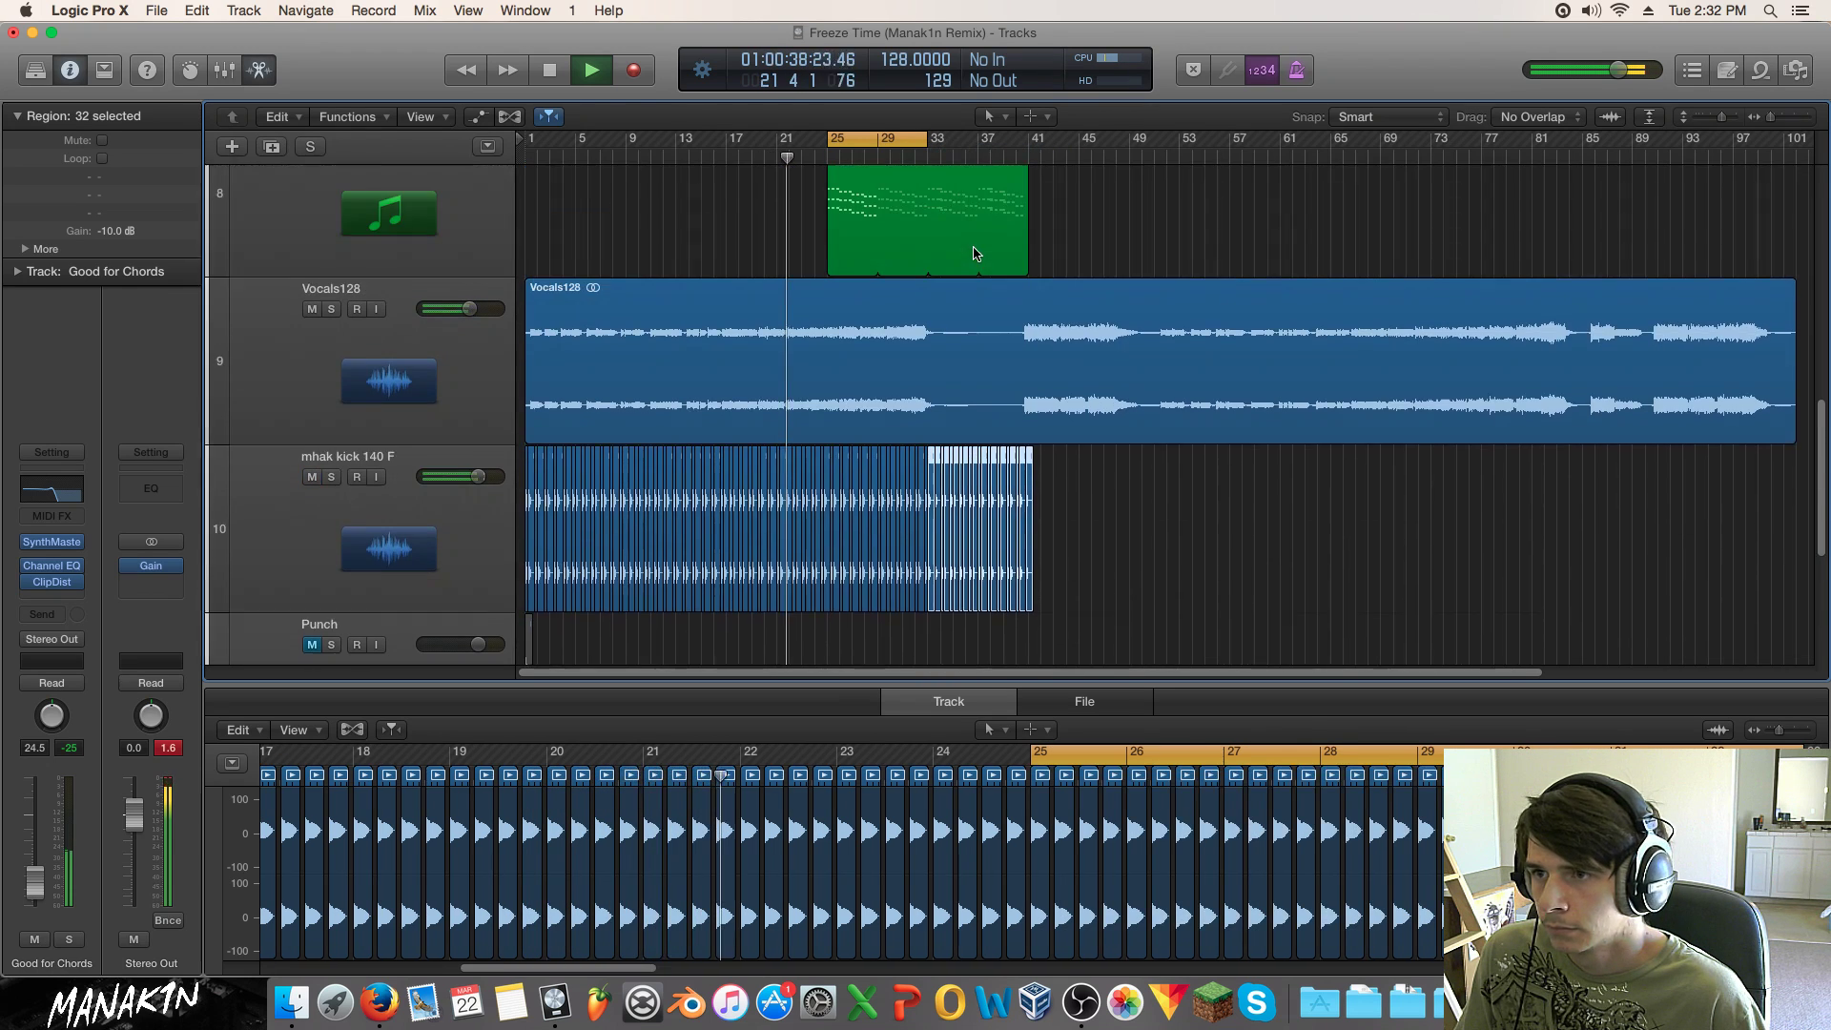
scroll(791, 265, "up", 3)
left_click(703, 153)
scroll(778, 235, "down", 1)
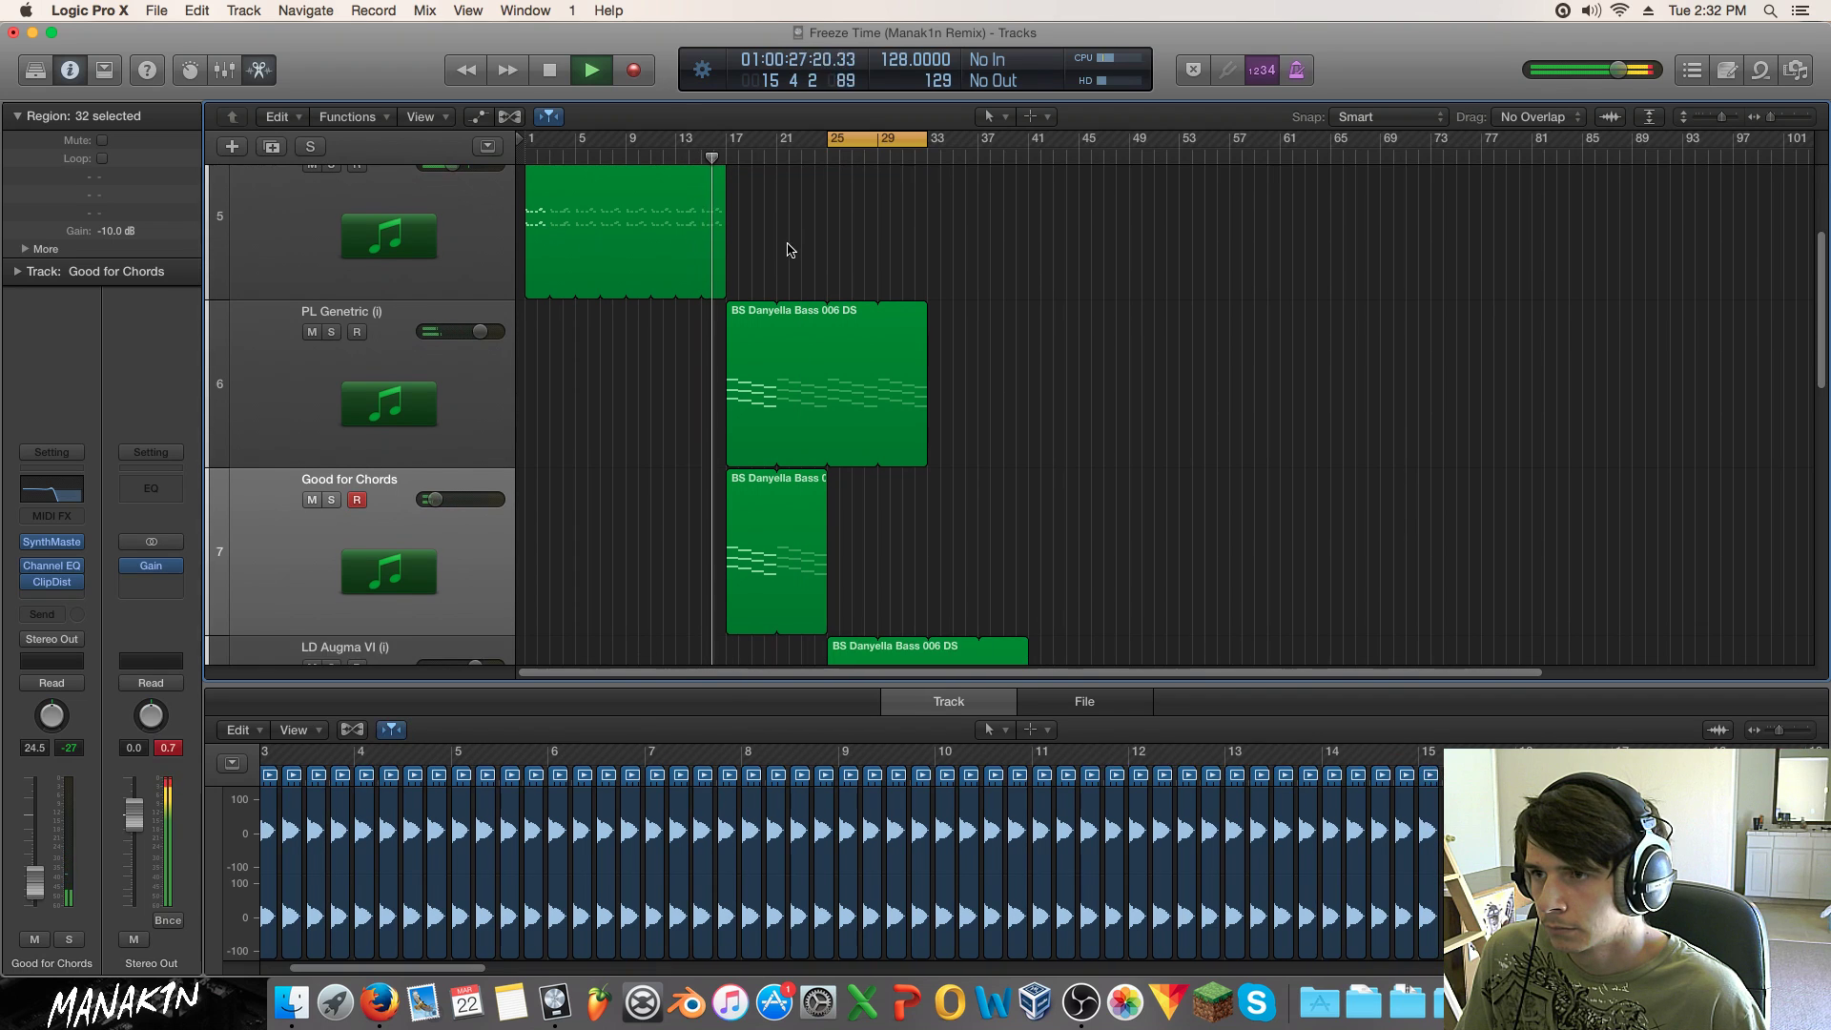
scroll(763, 249, "up", 1)
left_click_drag(533, 244, 736, 243)
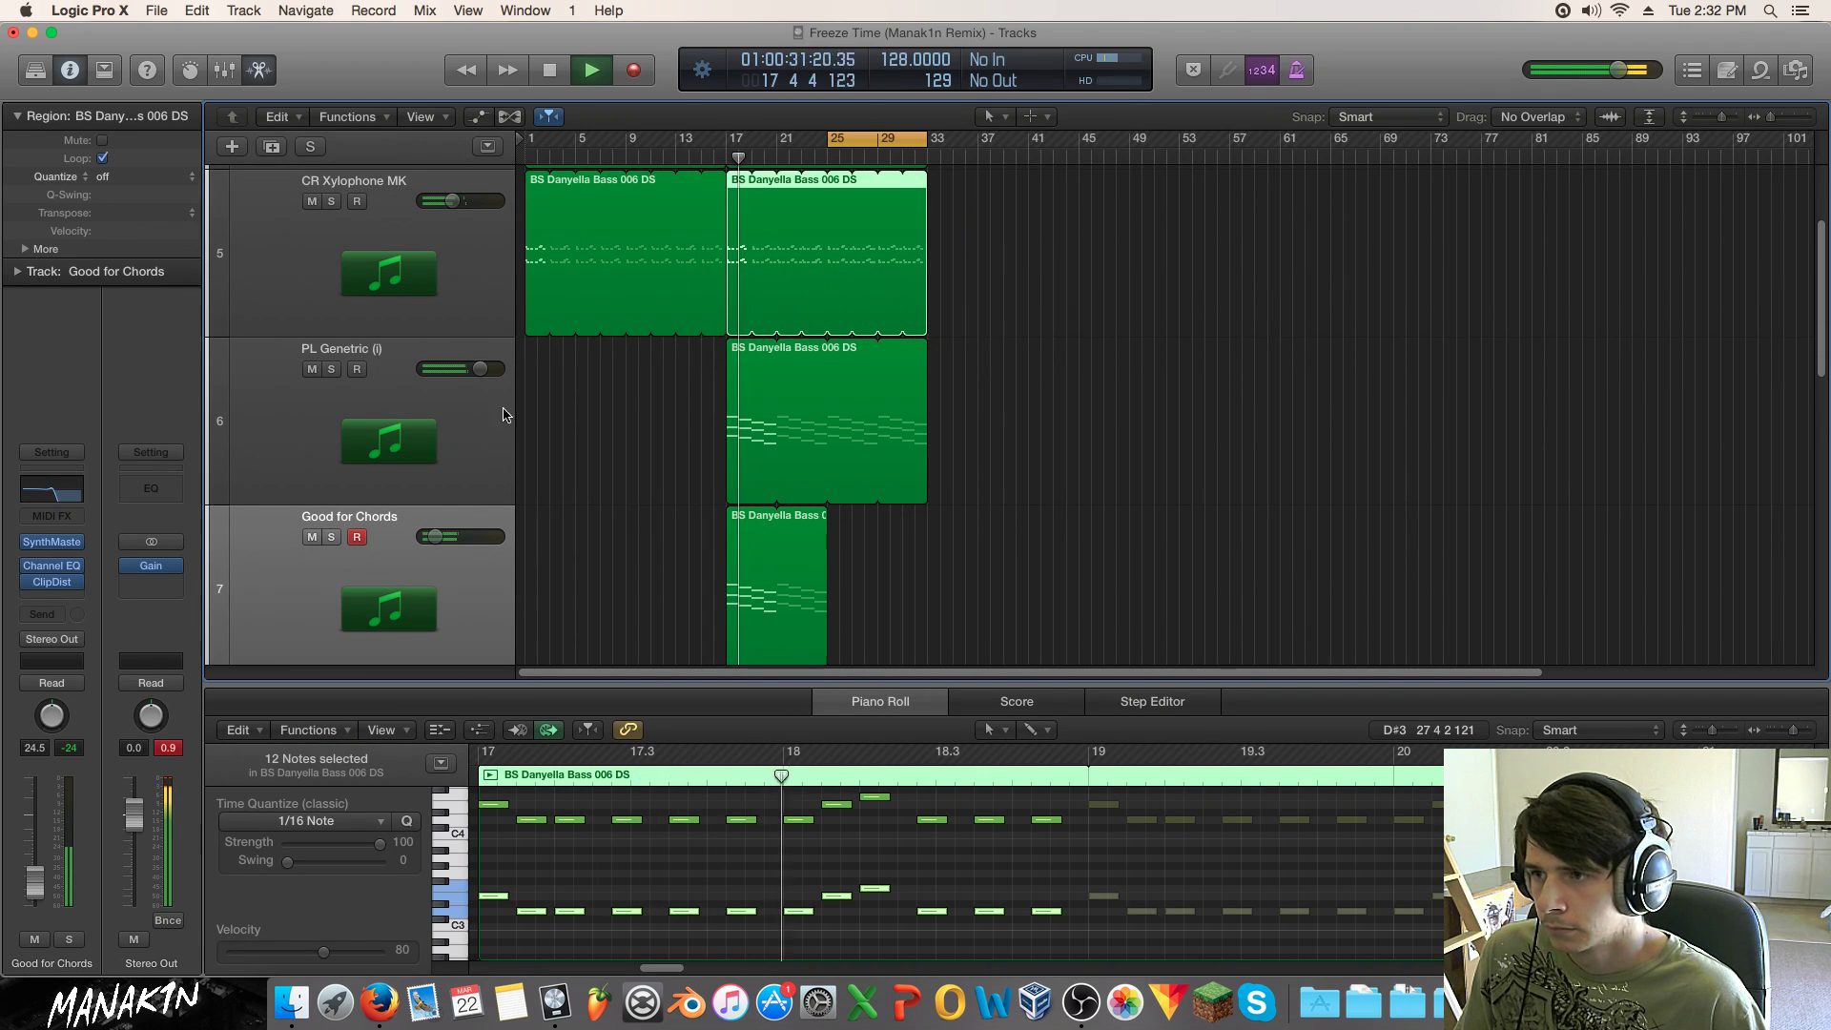
left_click(617, 387)
scroll(244, 521, "down", 1)
left_click(244, 521)
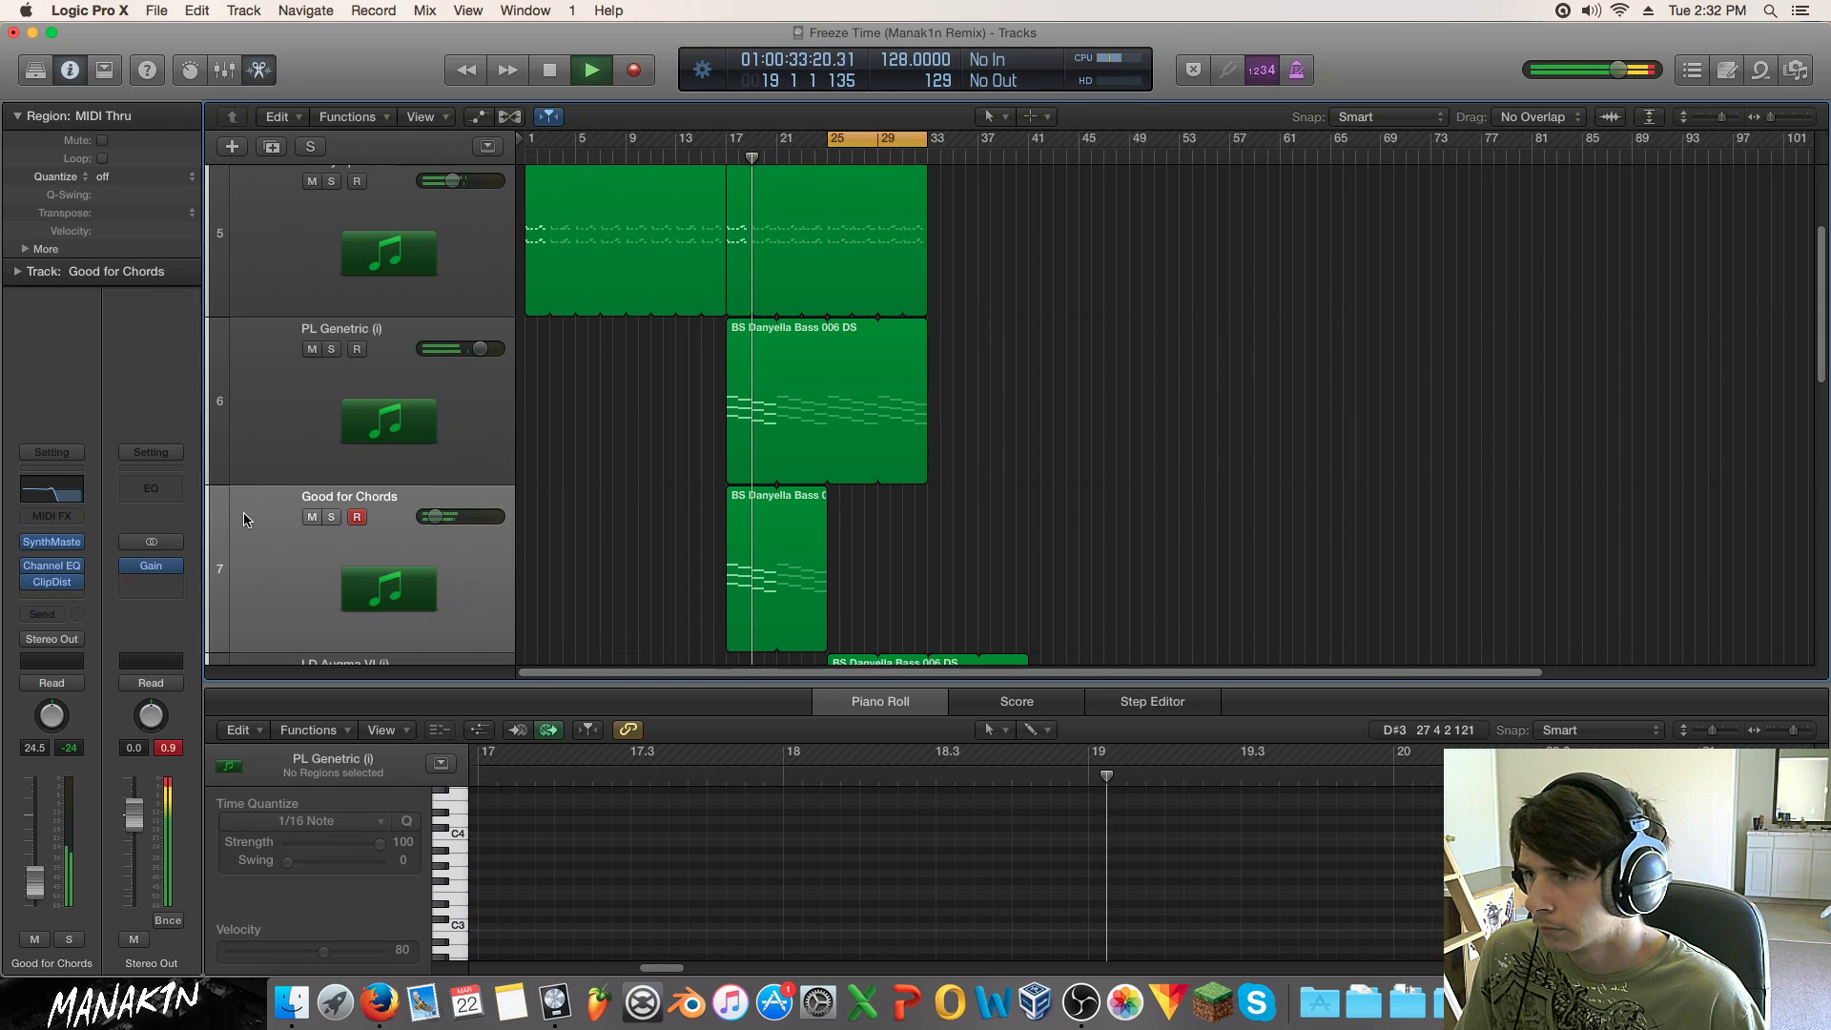
left_click(52, 597)
Step: Insert a Compressor on Good for Chords, side-chained from Bus 20 with the Kick Sidechain setting
mouse_move(115, 667)
mouse_move(214, 682)
left_click(343, 683)
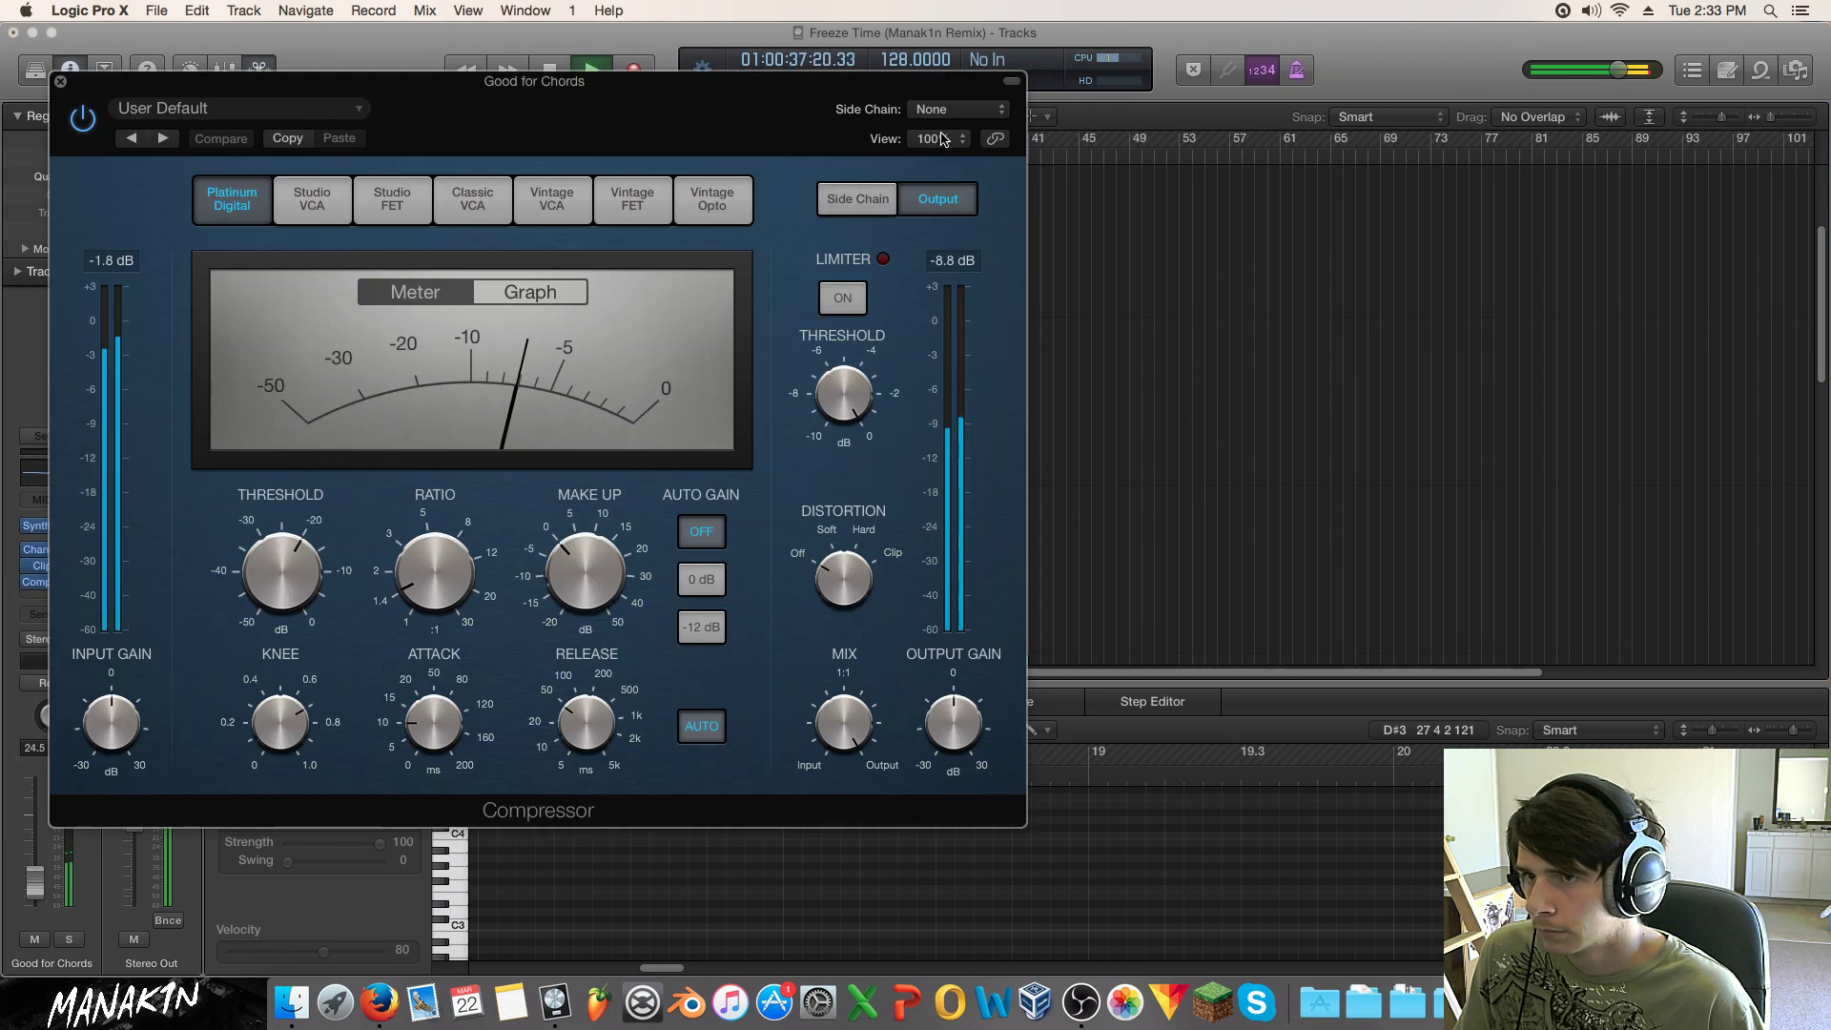
left_click(958, 108)
left_click(953, 321)
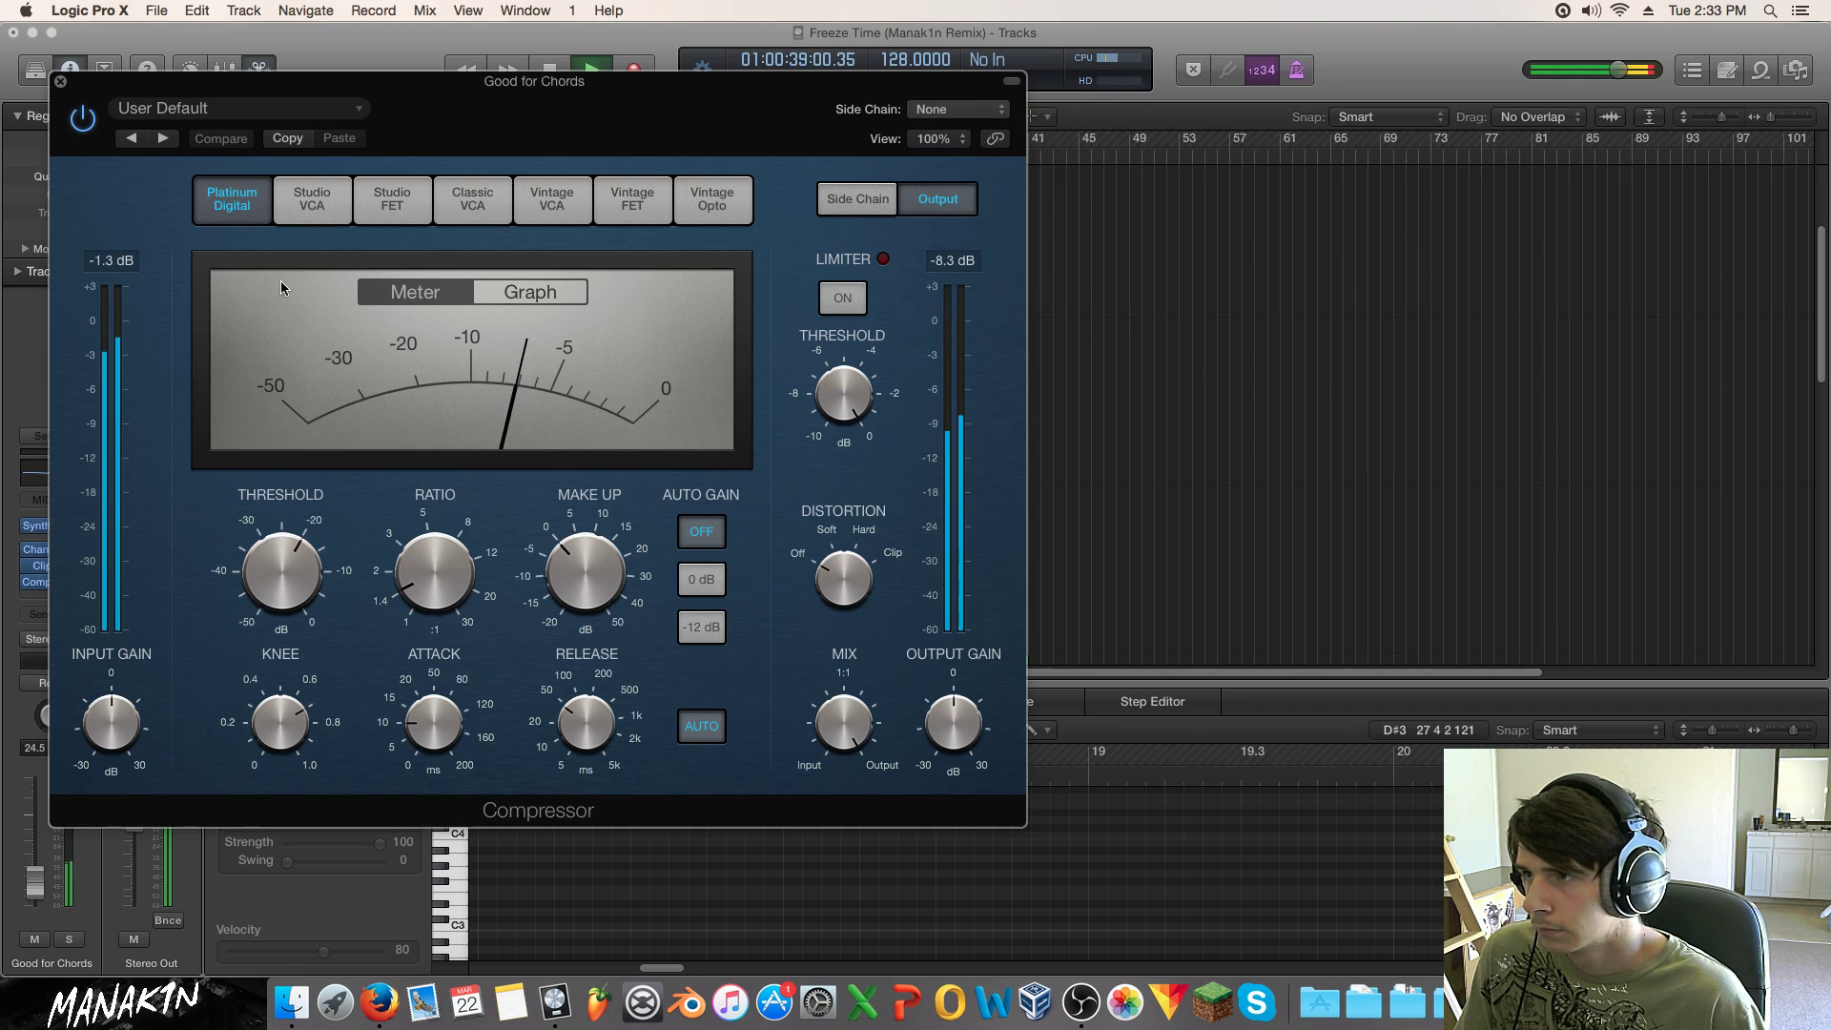
left_click(251, 106)
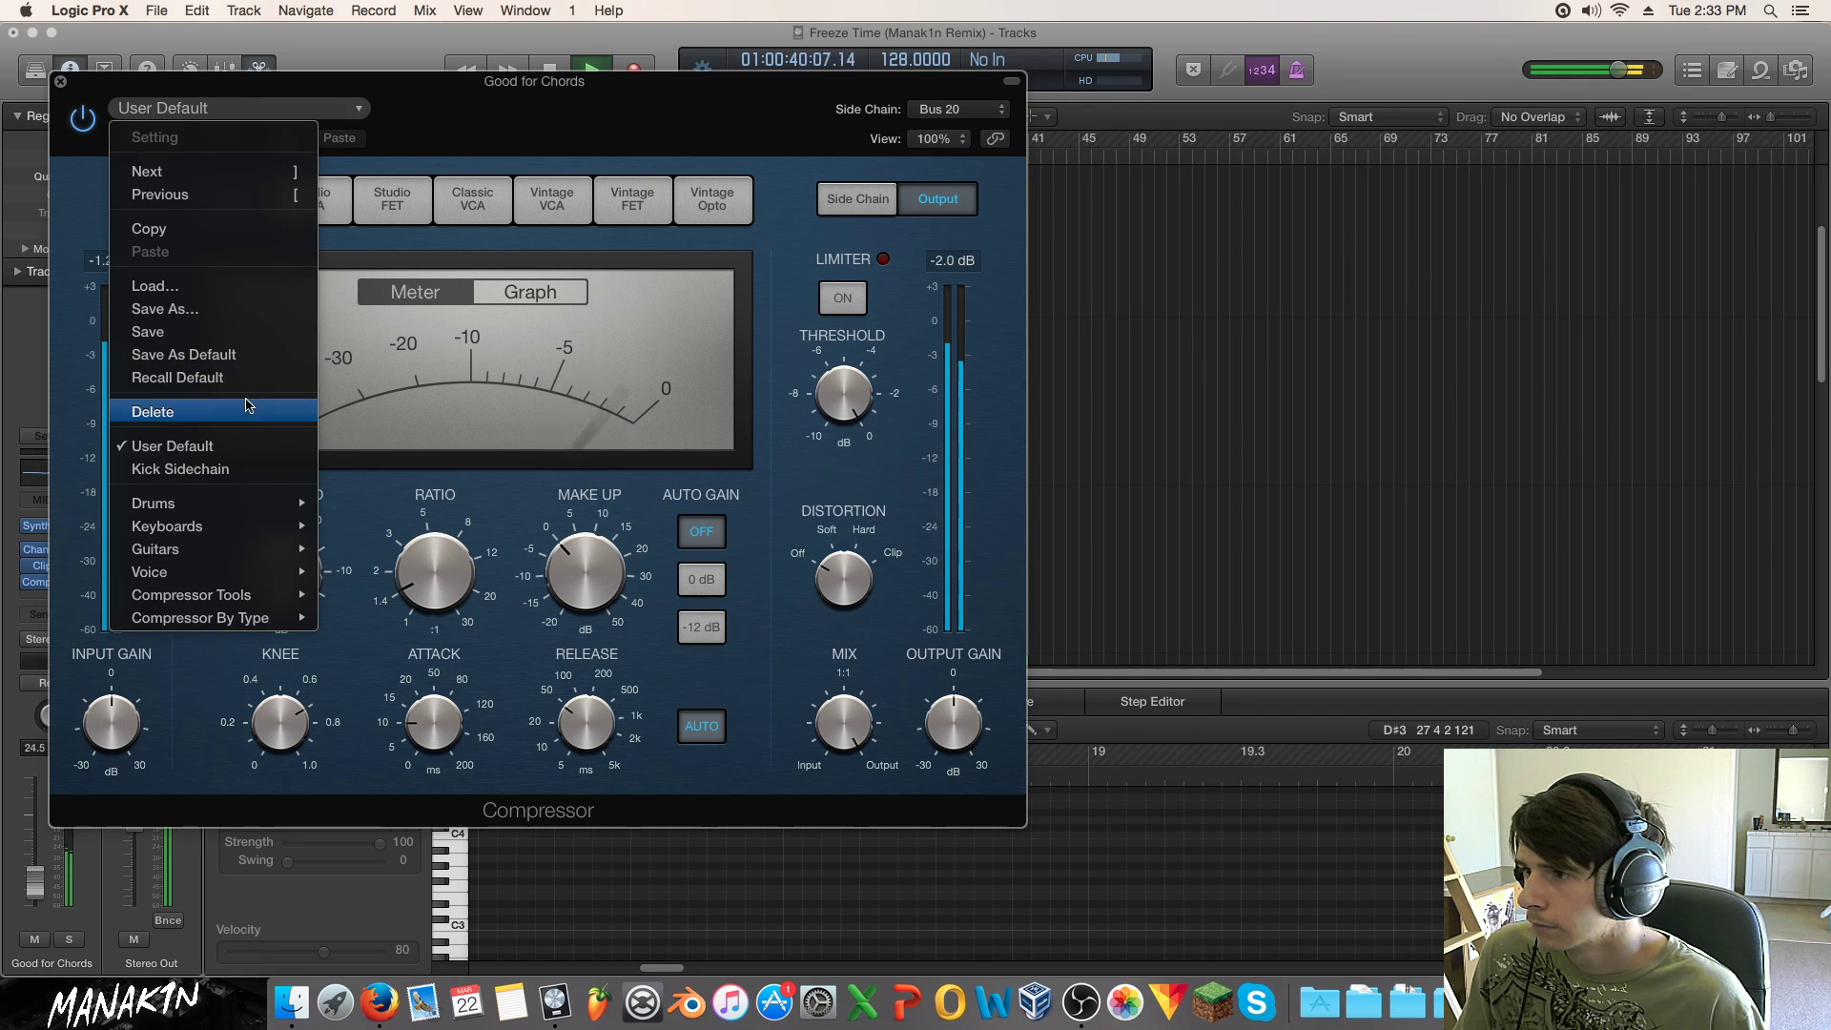
left_click(238, 467)
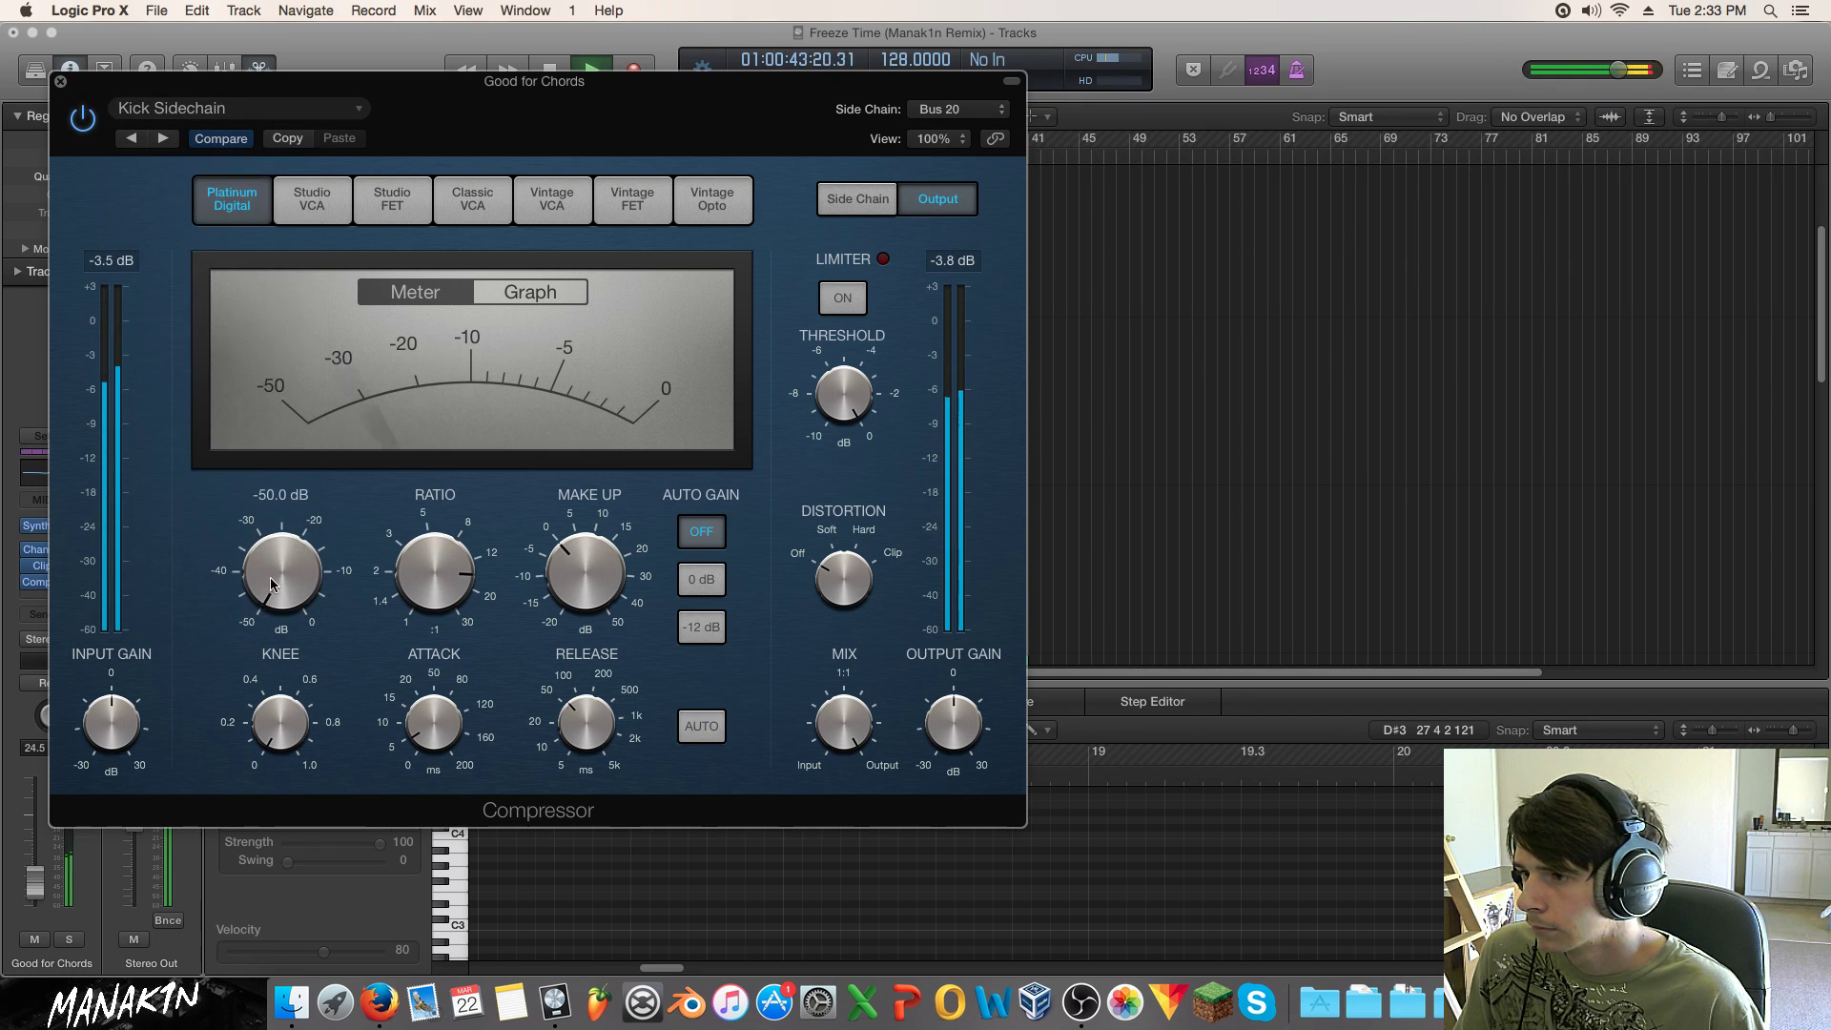
left_click(60, 82)
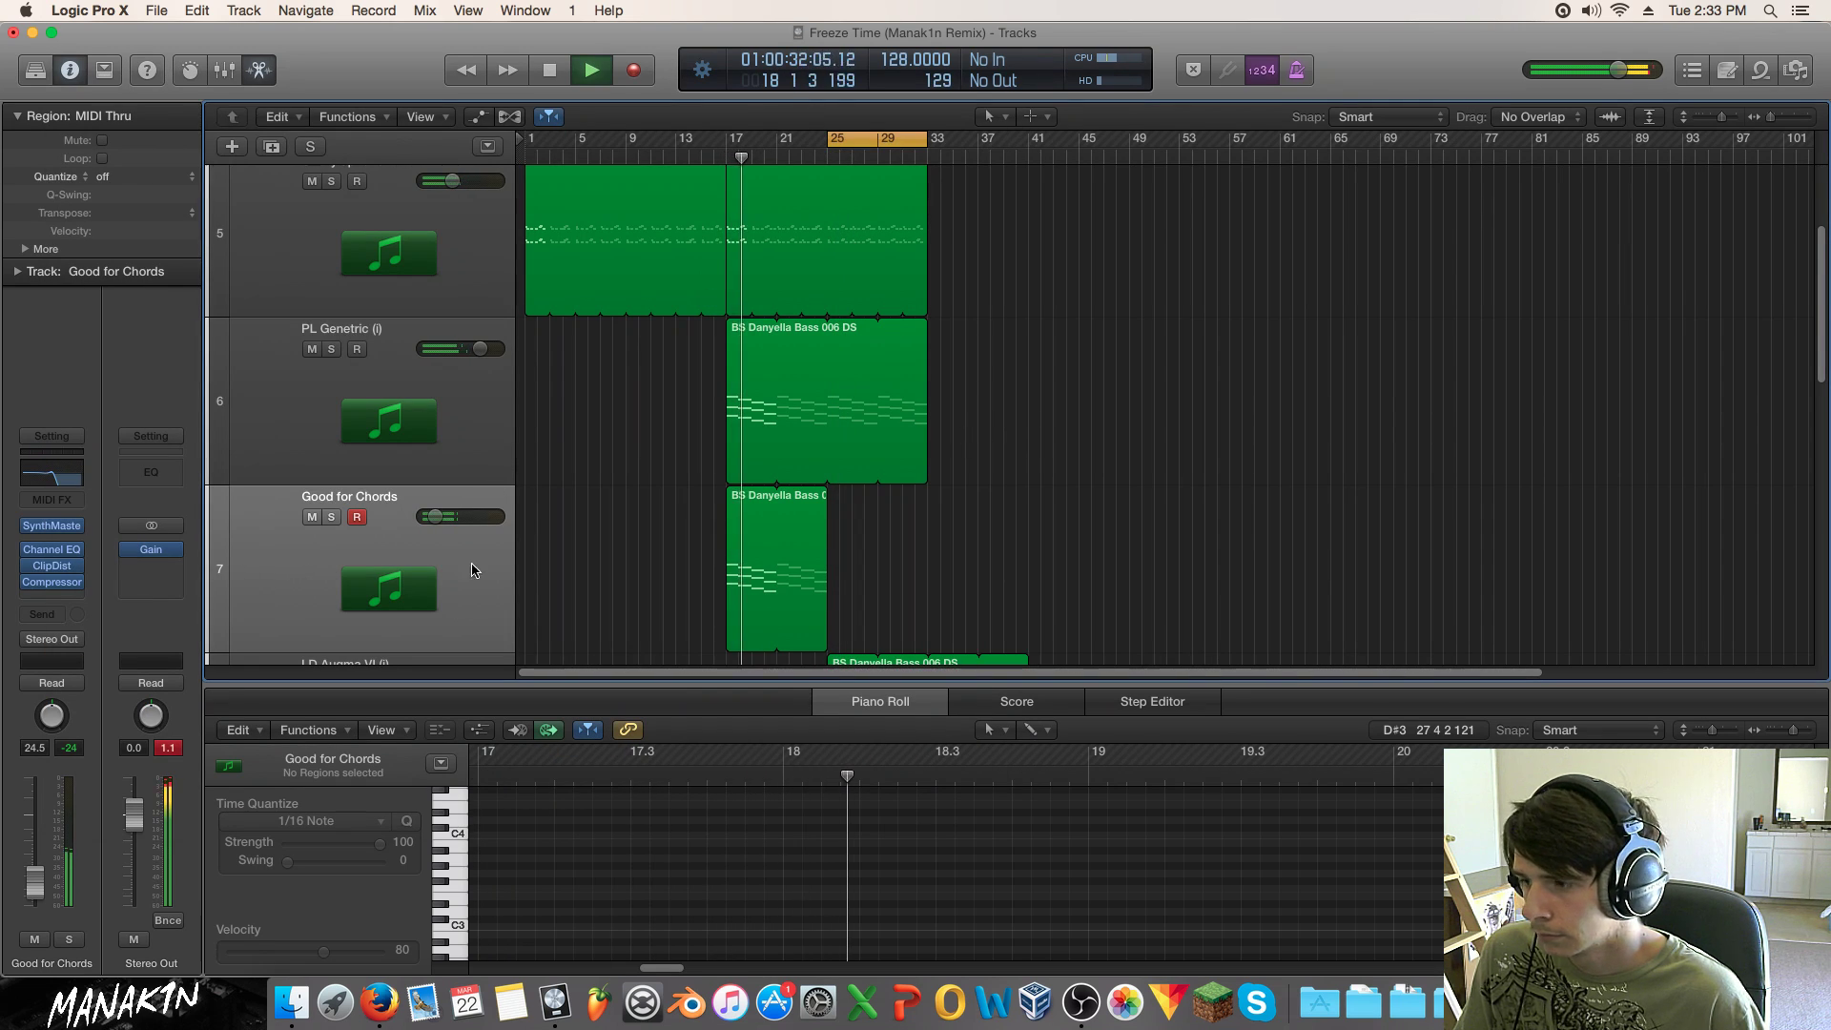
Step: Show automation, stop playback, and add a Good for Chords lane with its parameter list open
key("a")
key("space")
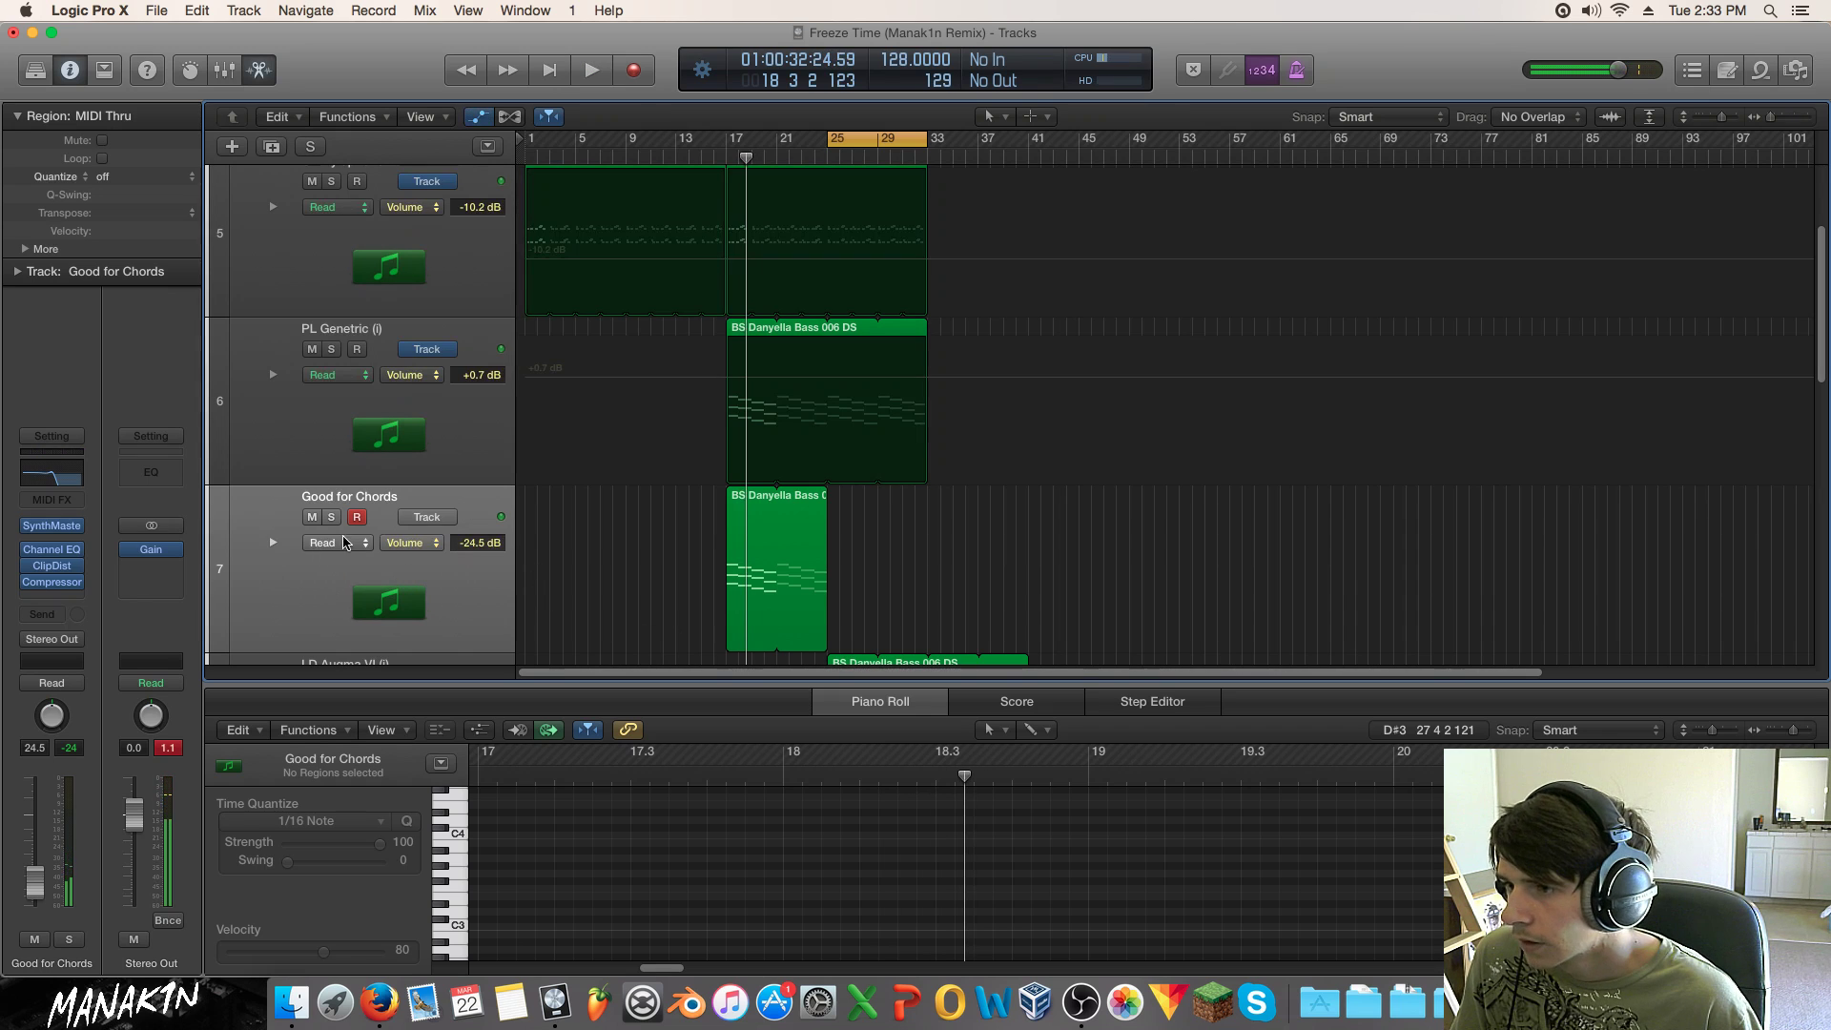
left_click(275, 543)
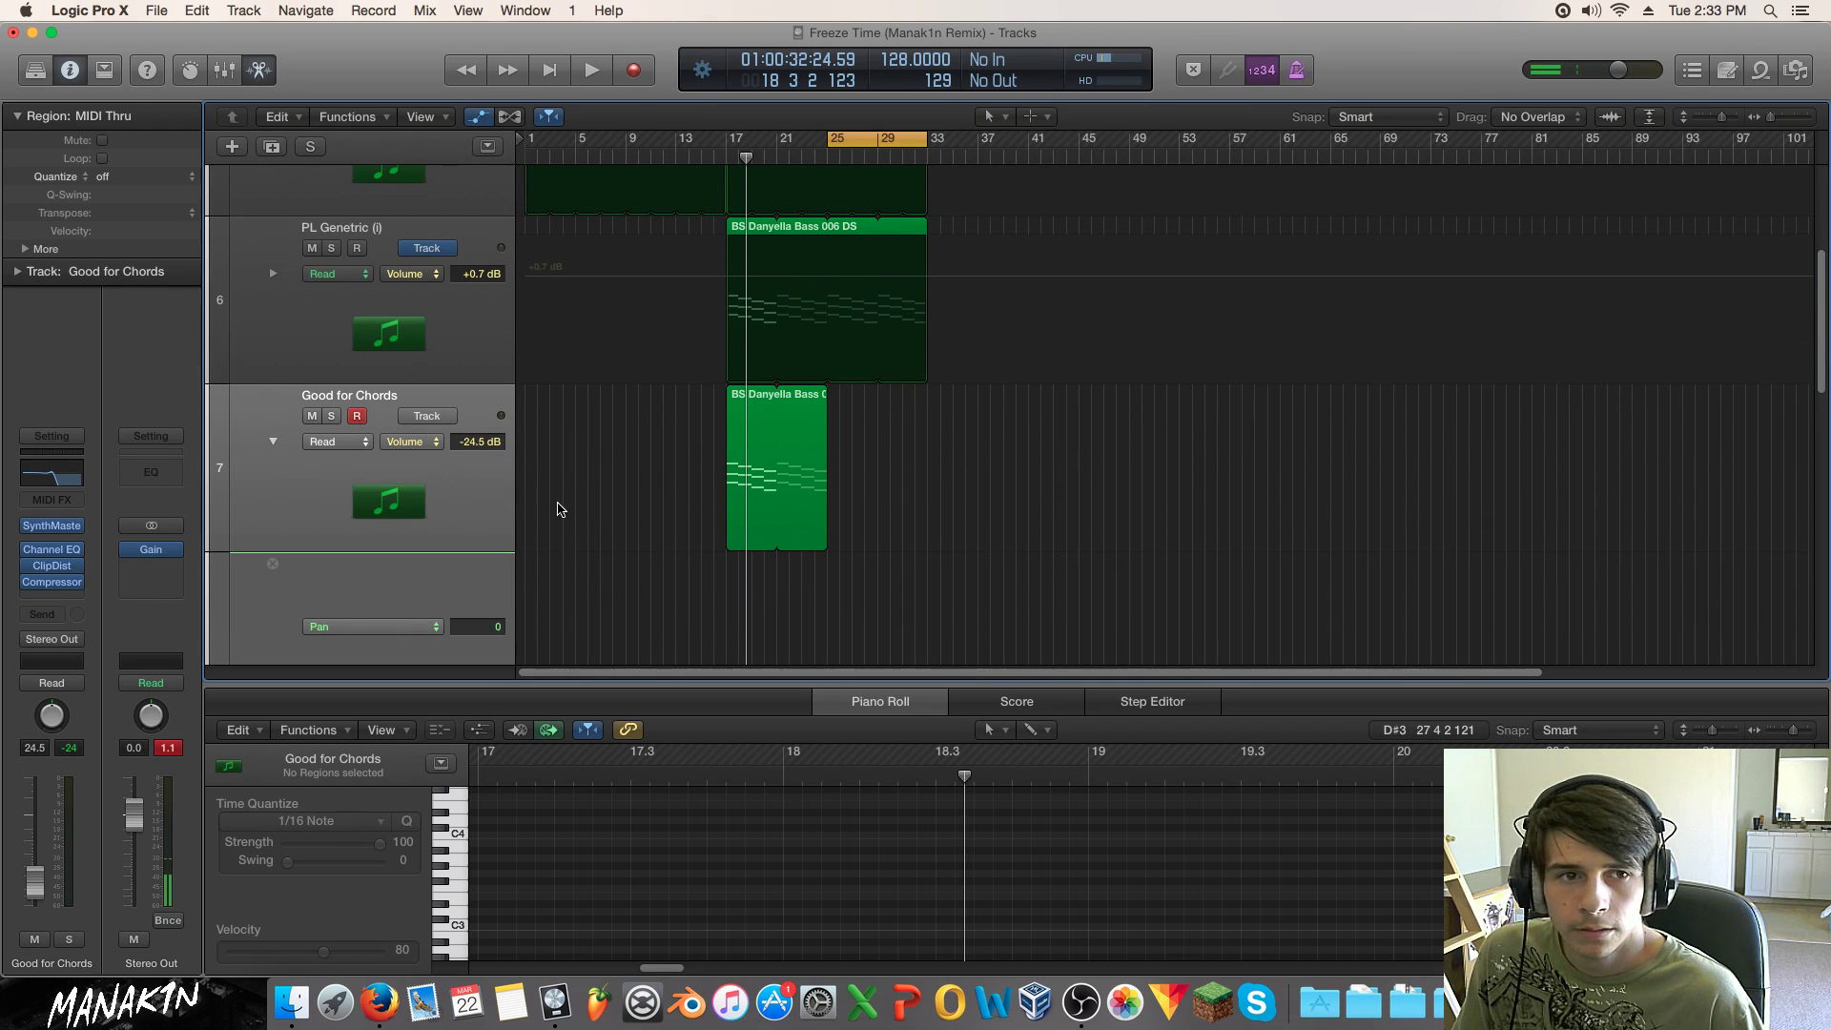
left_click(373, 625)
mouse_move(486, 505)
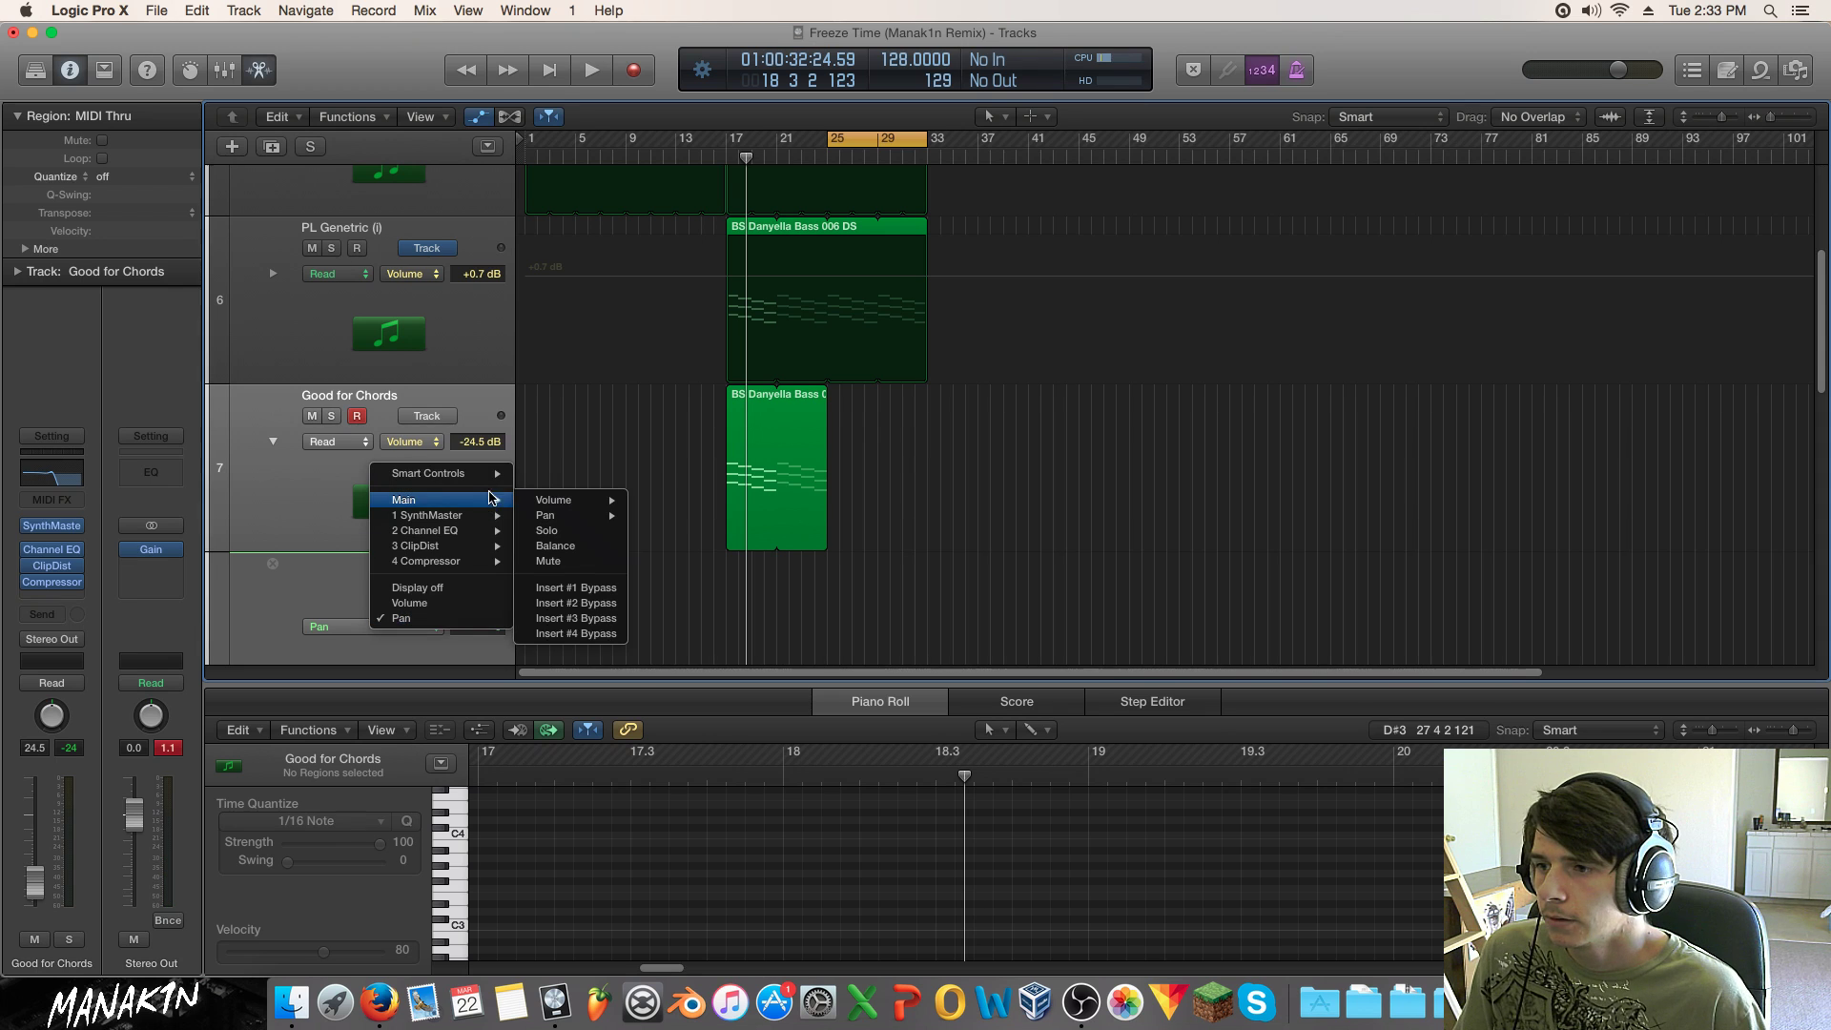
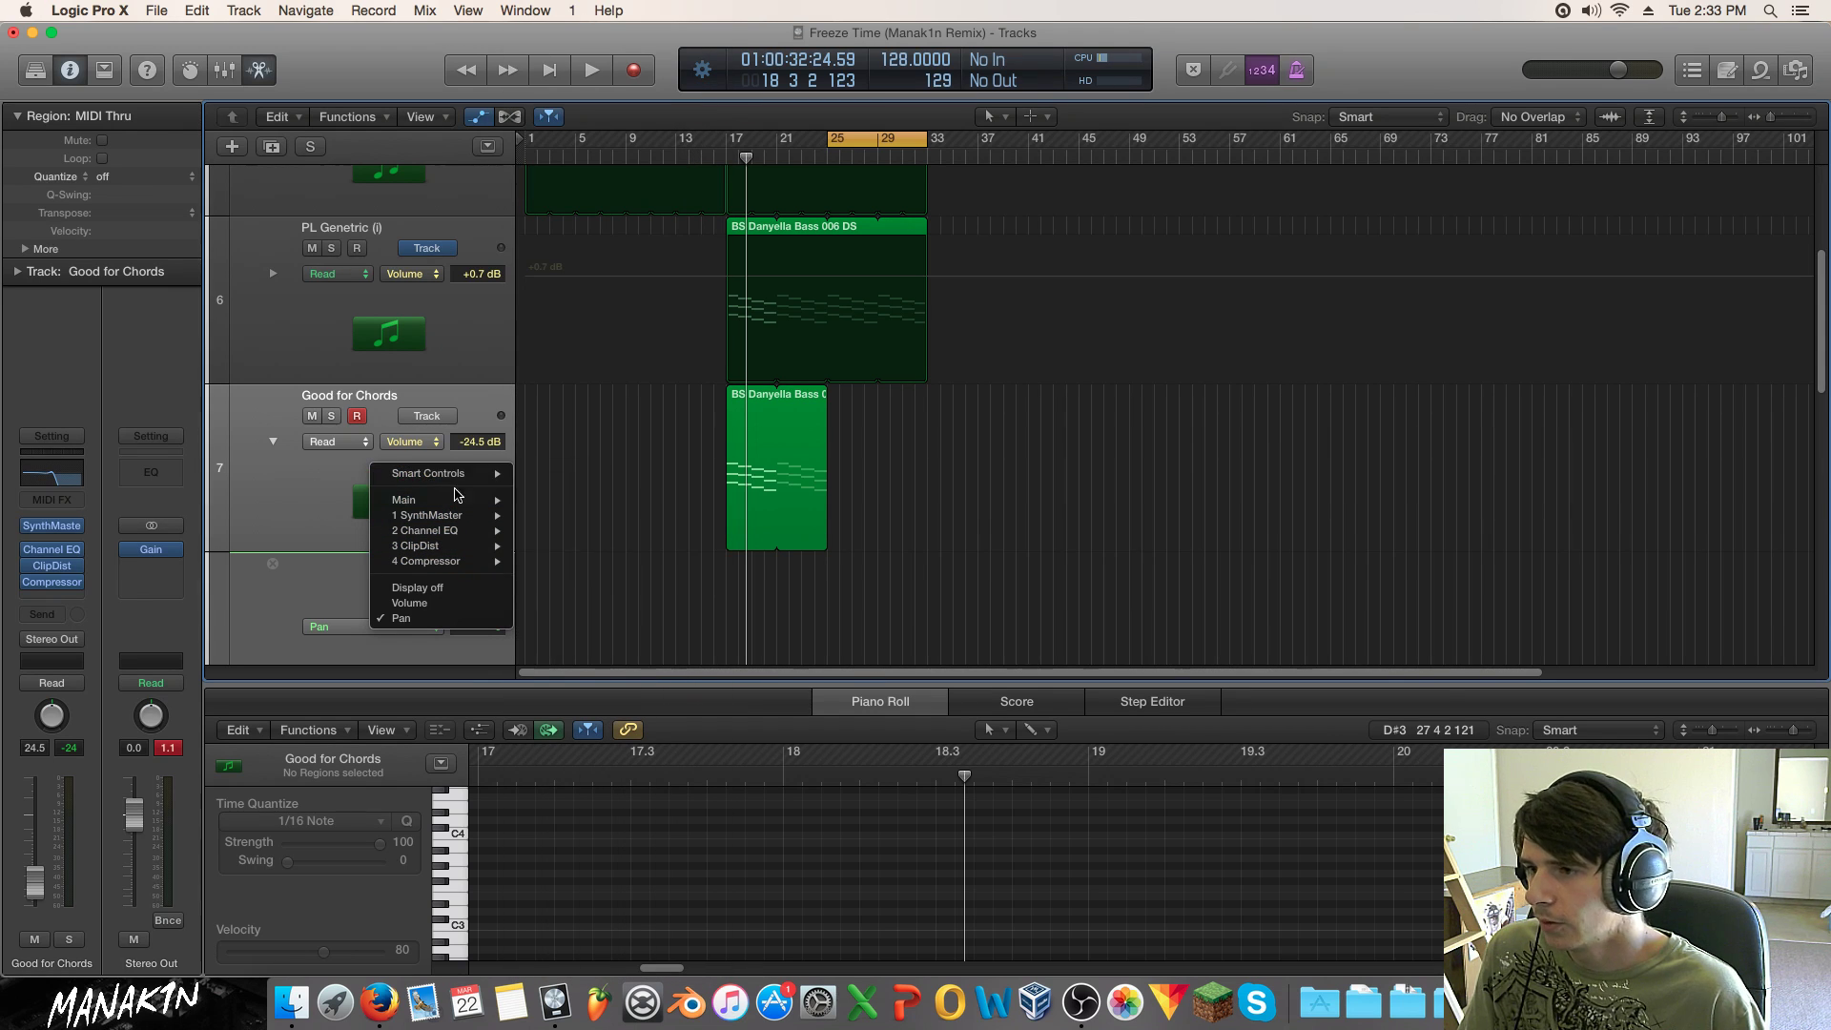
Step: Show the Good for Chords Channel EQ High Cut Frequency lane, keeping Read mode
left_click(612, 474)
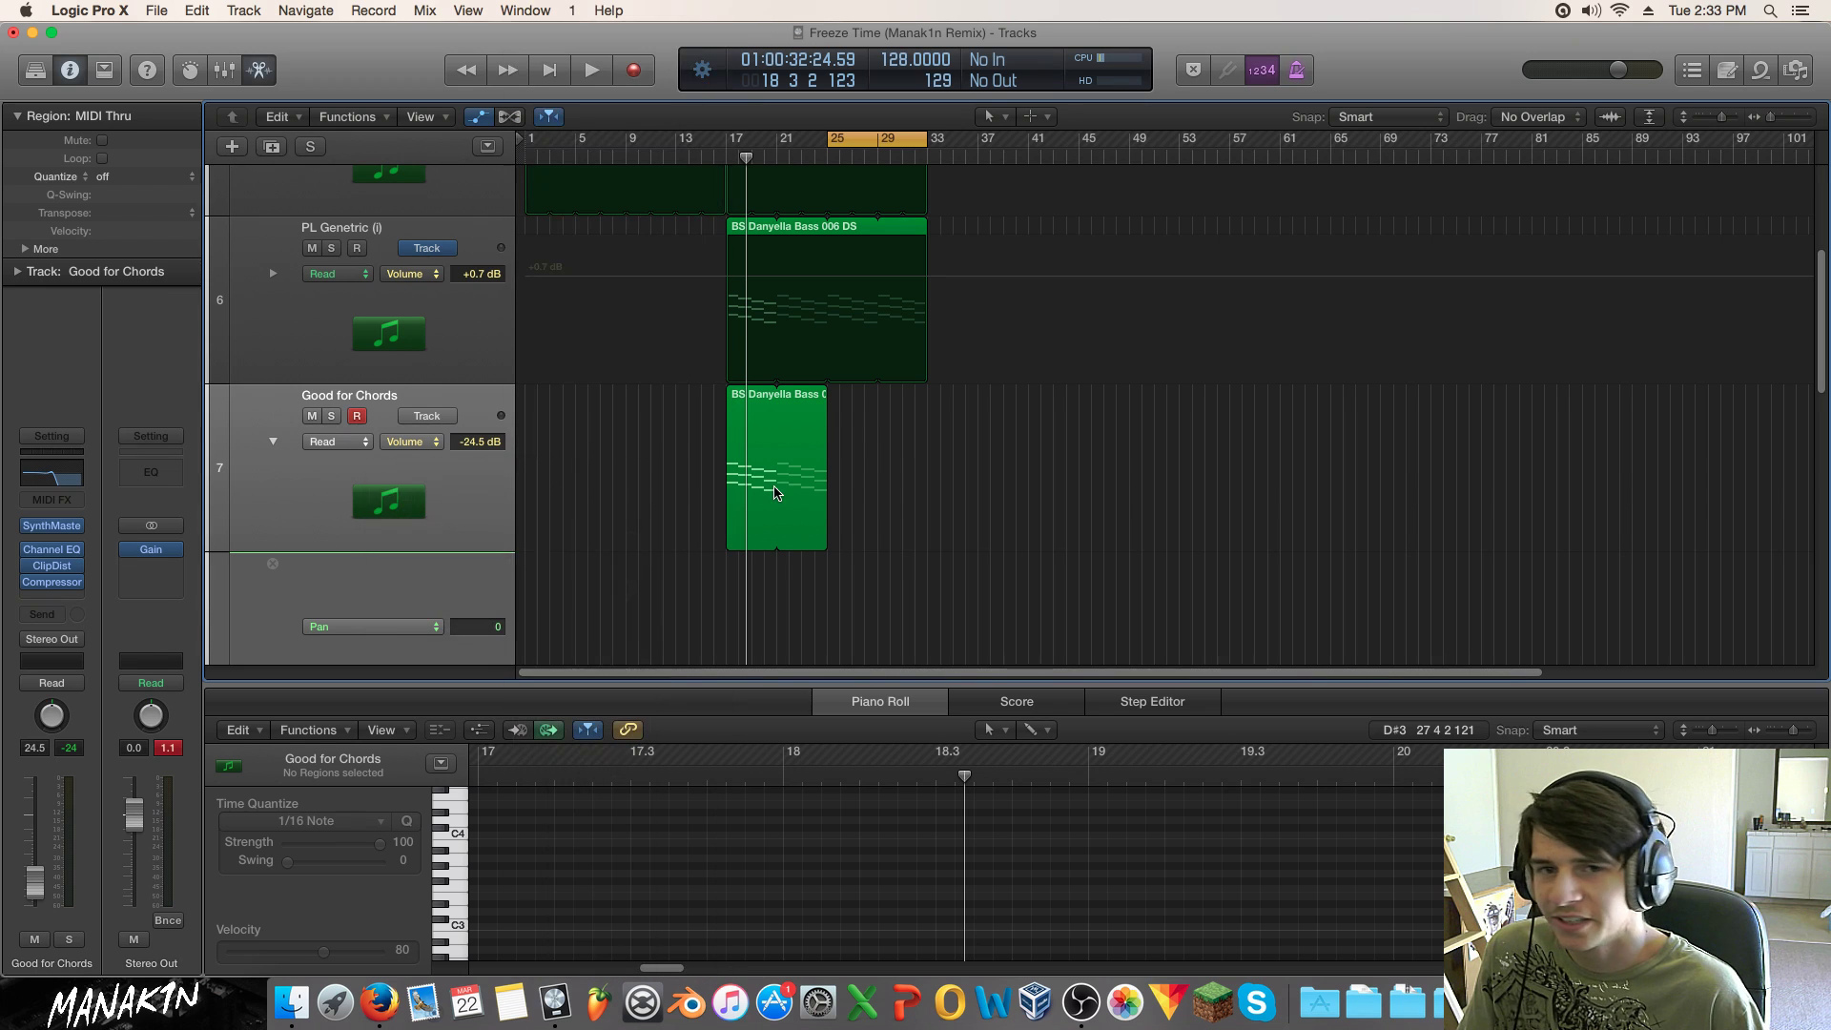
scroll(969, 482, "down", 3)
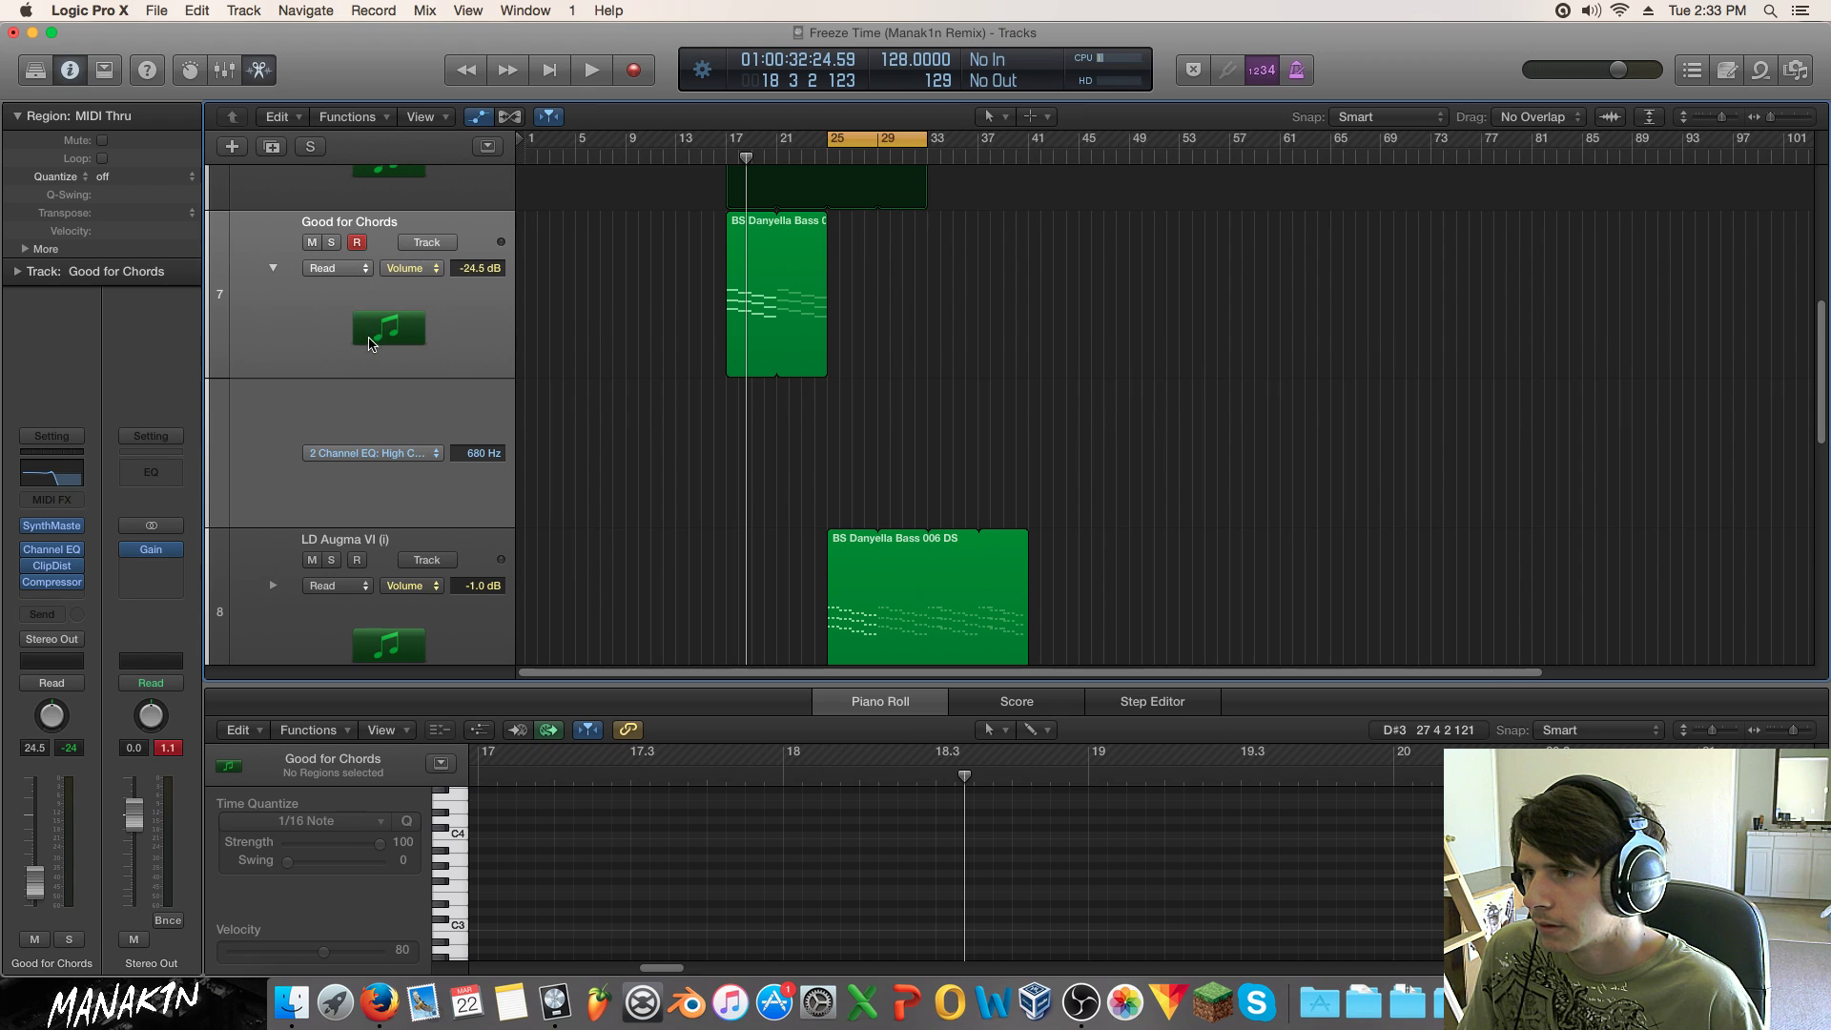
left_click(337, 275)
left_click(341, 273)
left_click(340, 273)
Step: Add two 680 Hz automation points on the high-cut lane
double_click(432, 326)
left_click(540, 351)
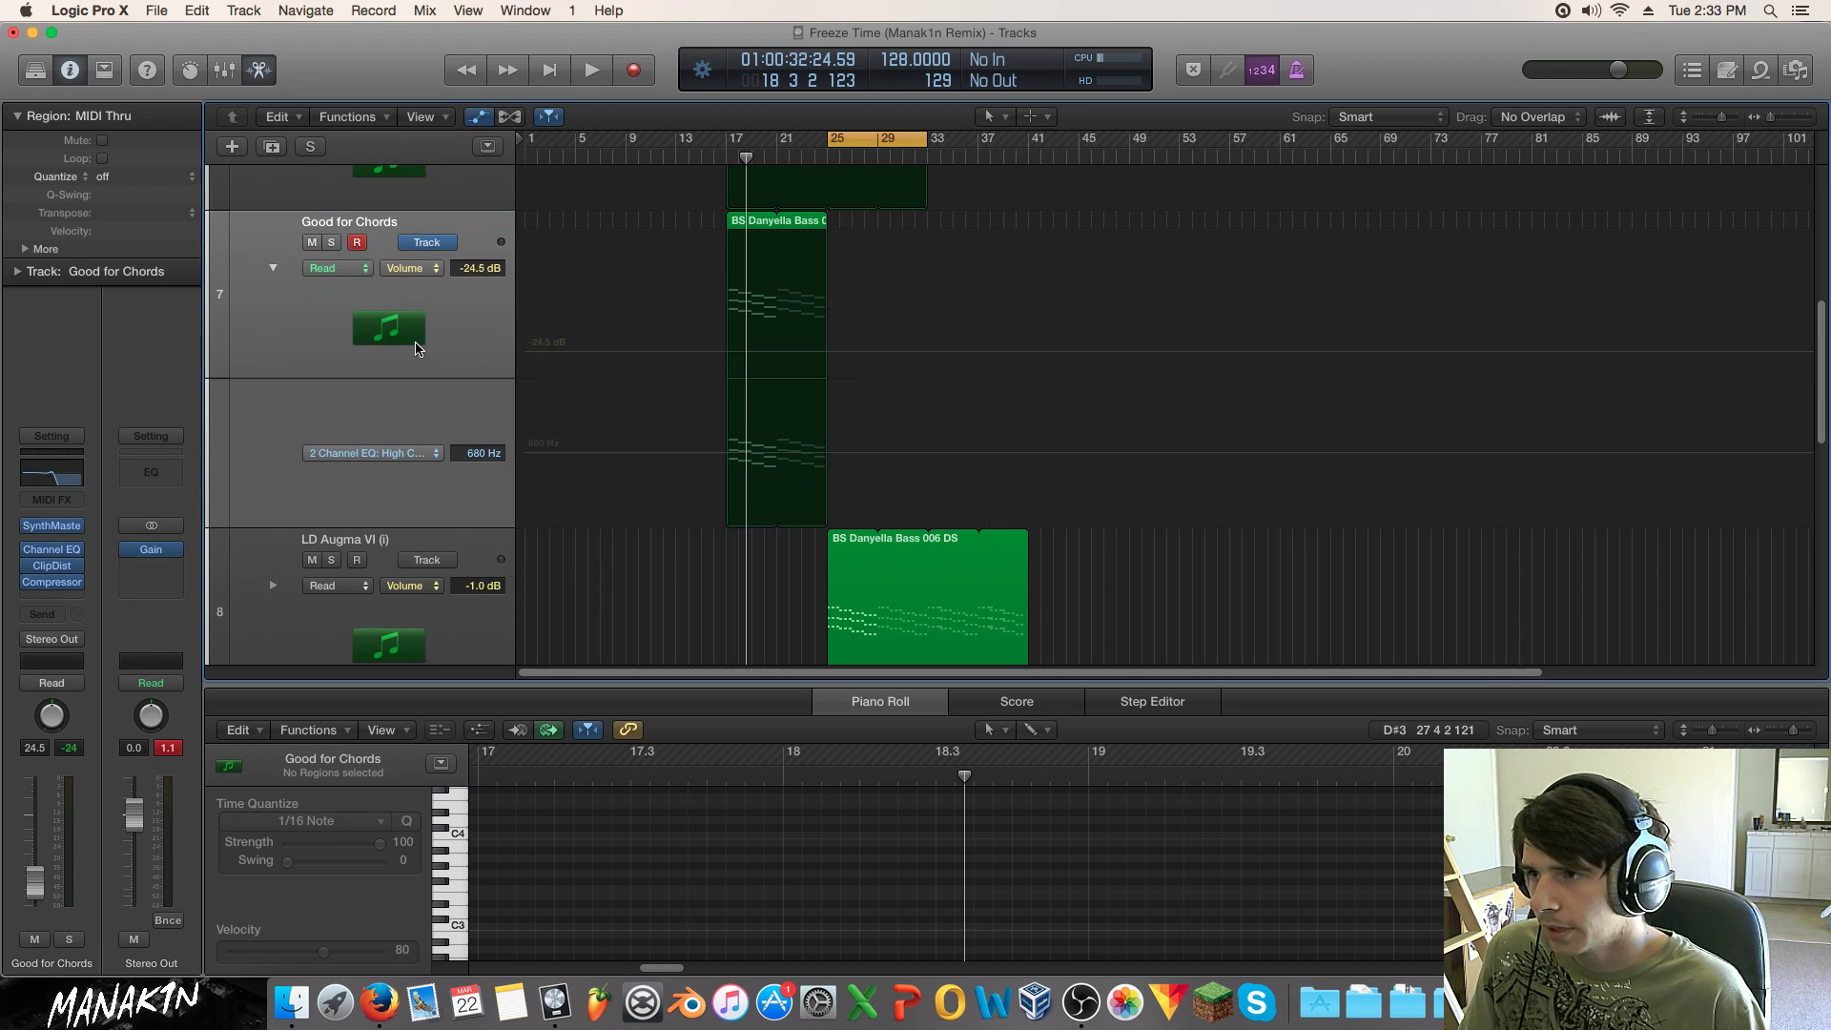
left_click(825, 457)
left_click(704, 453)
Step: Raise the later point to 20000 Hz and shift the sweep's start point slightly later
left_click_drag(827, 453, 828, 385)
key("space")
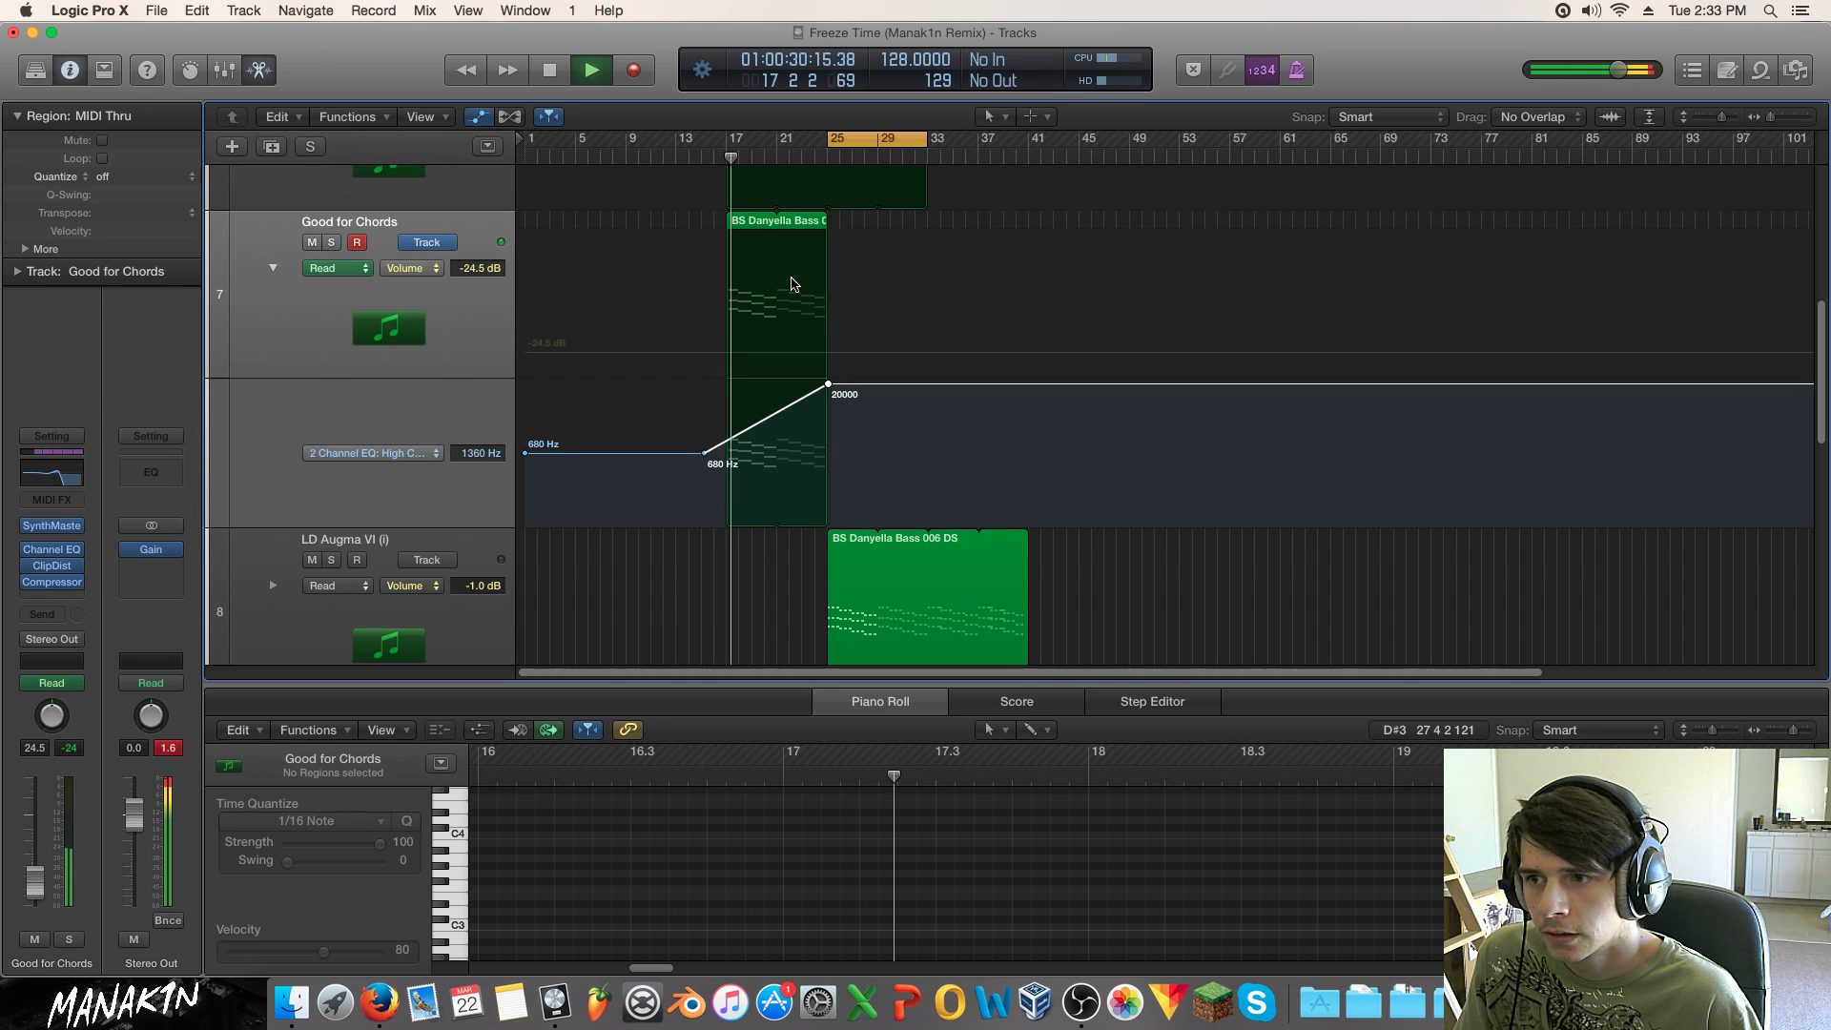
left_click_drag(704, 452, 728, 453)
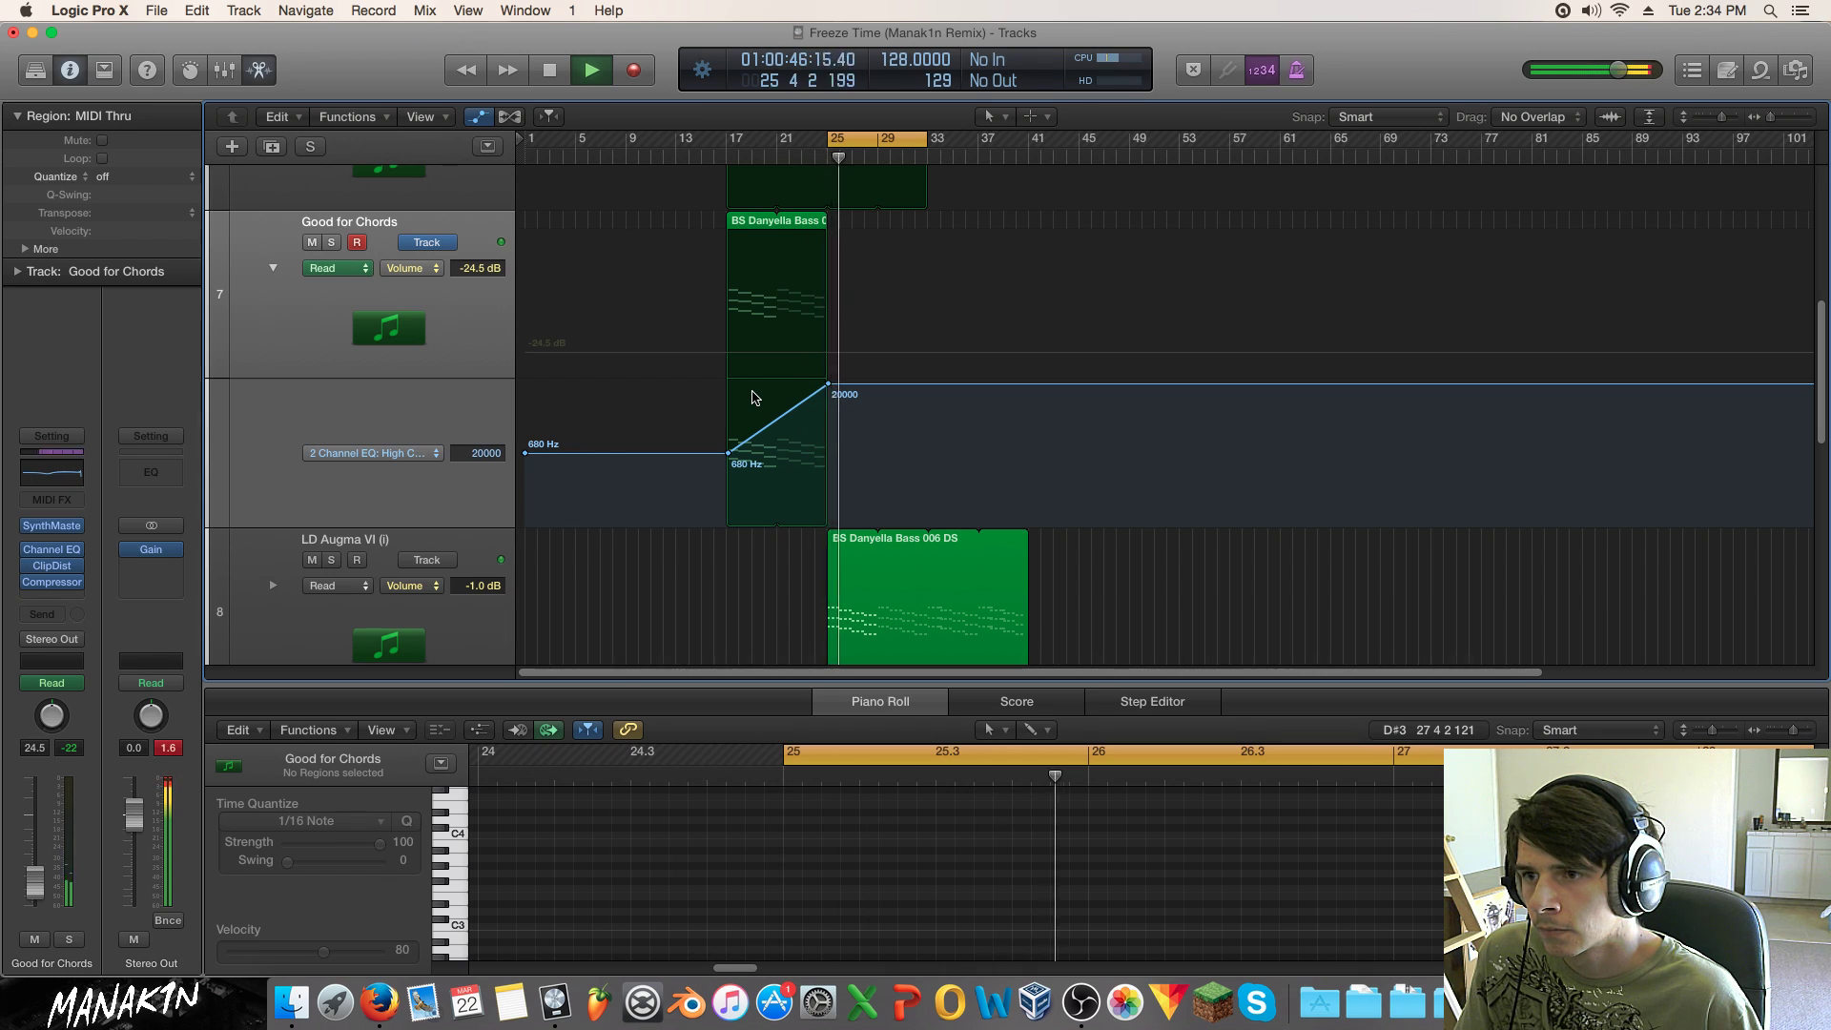
Step: Loop the Good for Chords region through bar 33 and stop playback
scroll(753, 398, "up", 3)
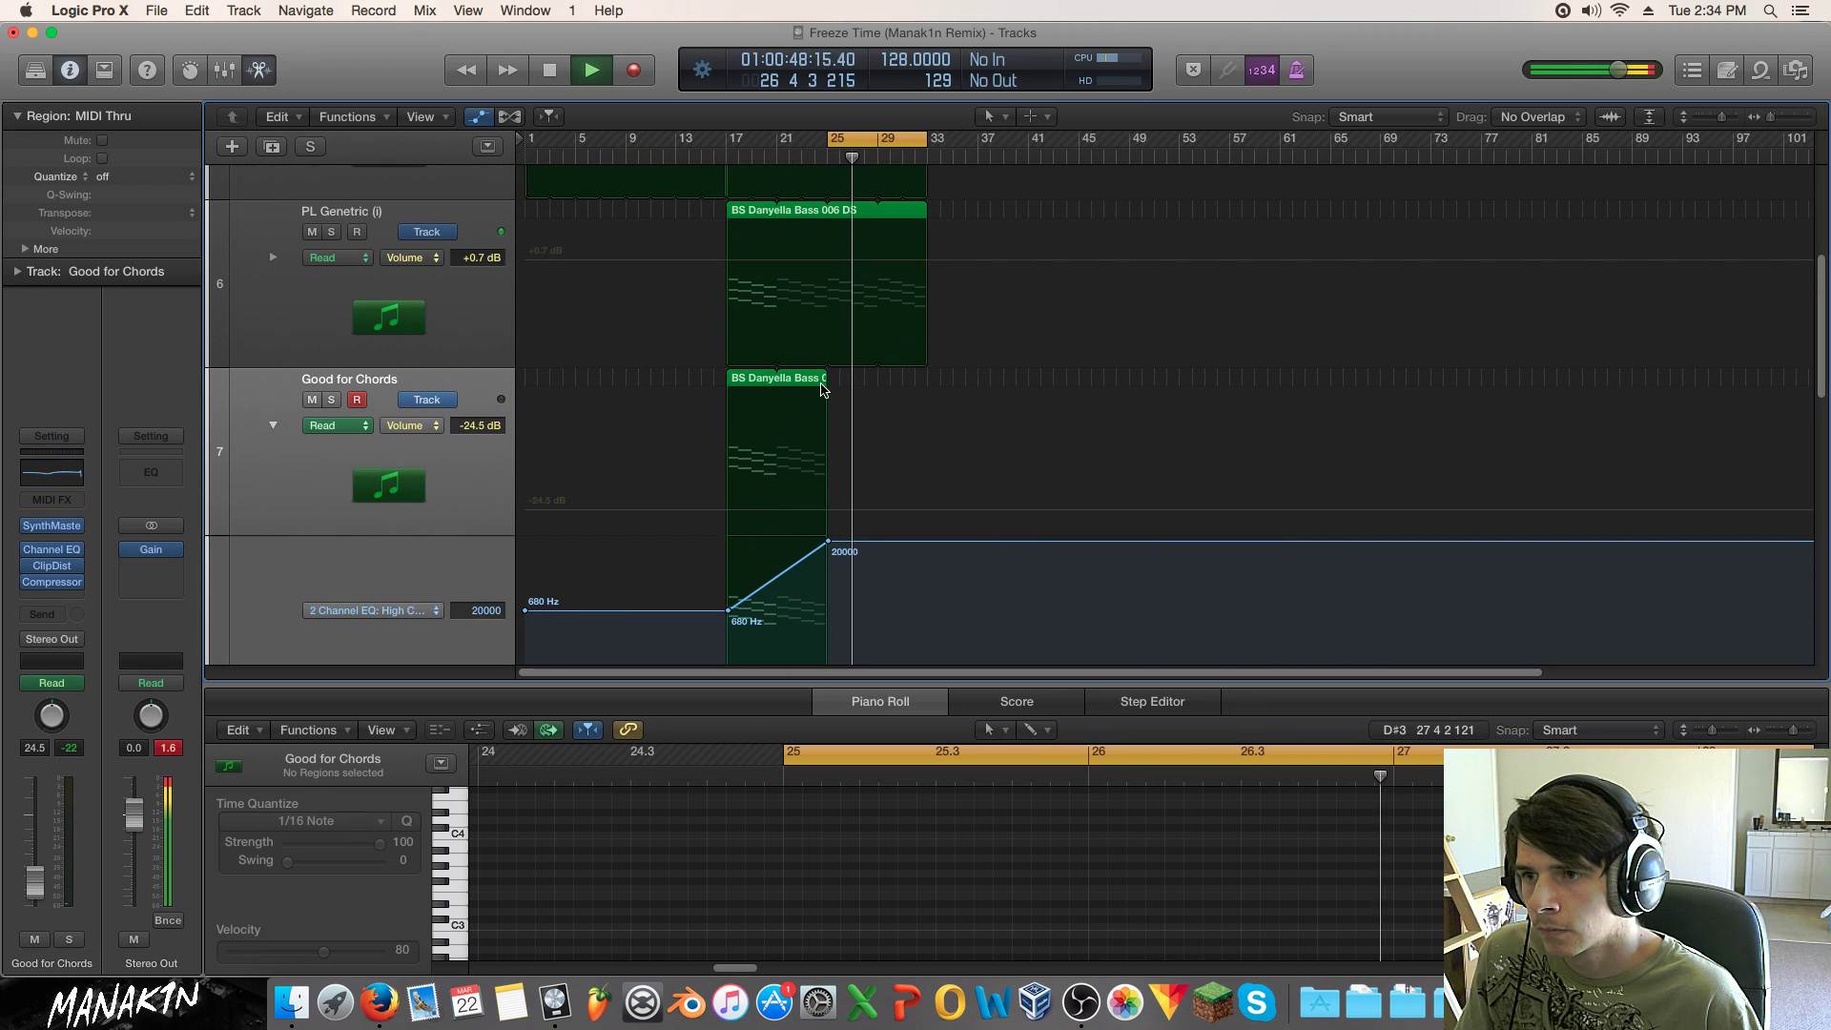
left_click_drag(823, 380, 923, 389)
key("space")
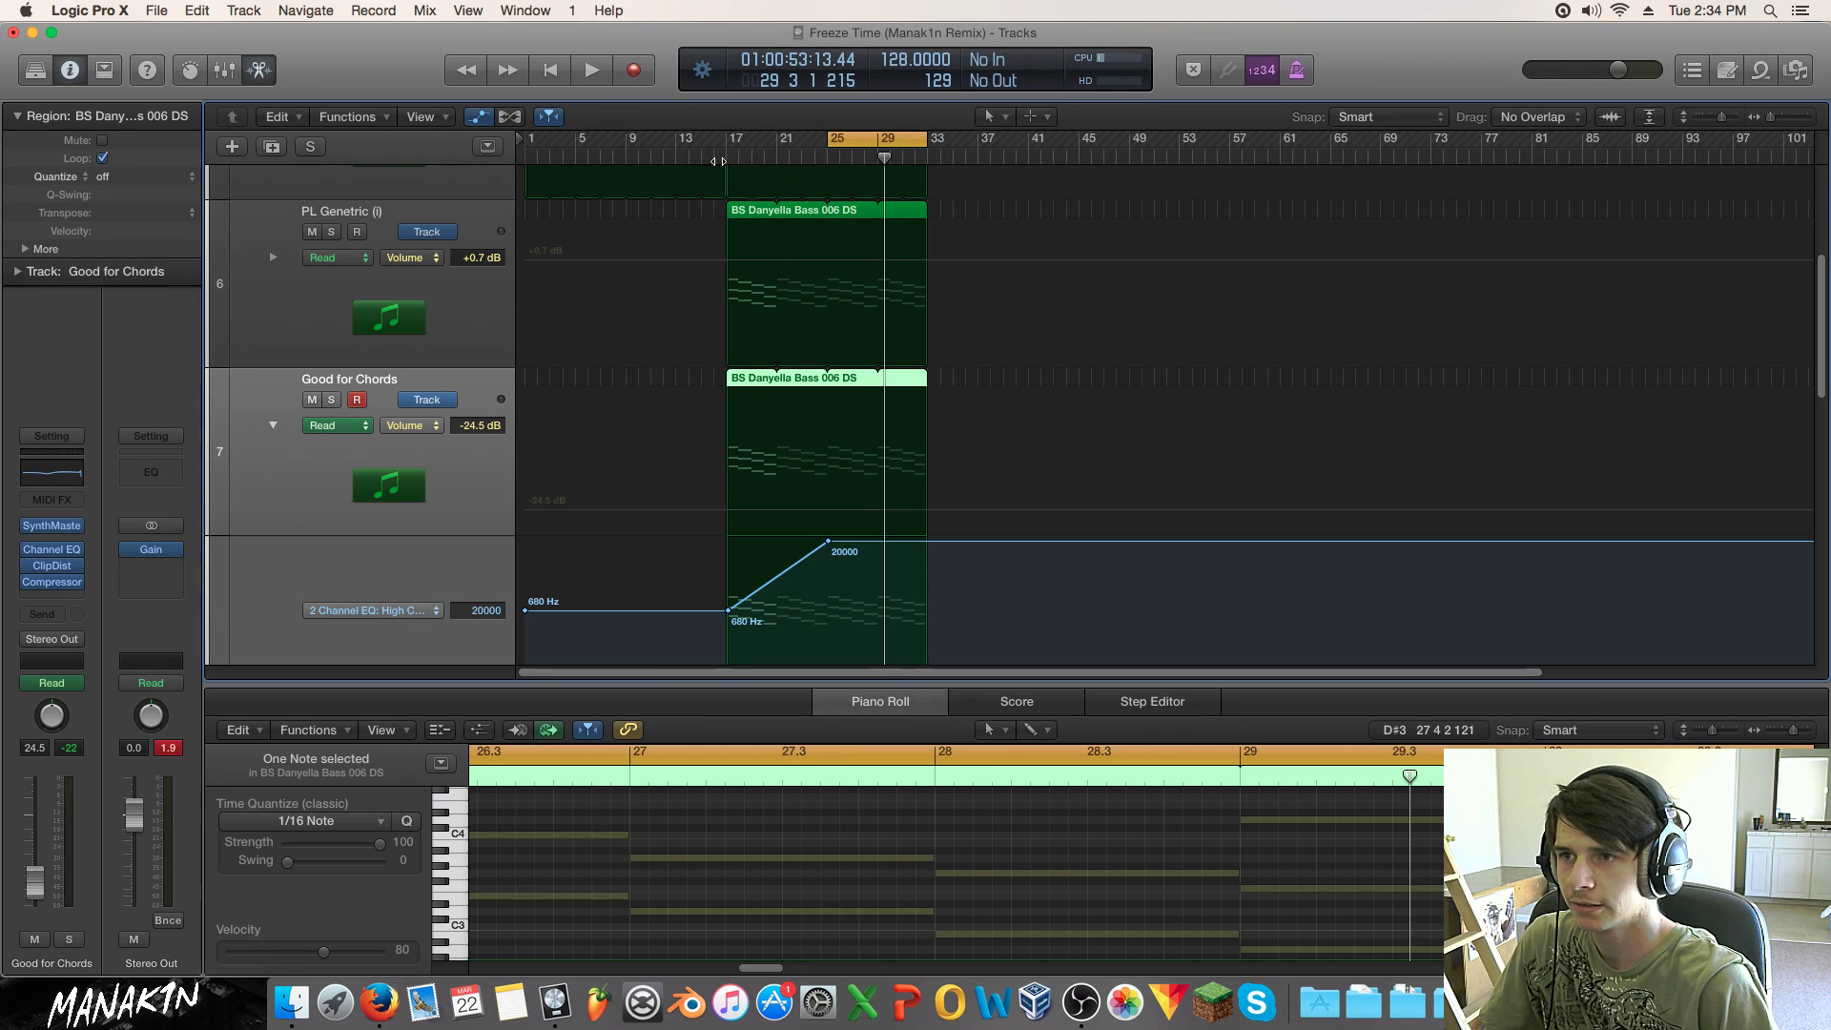
Step: Play from bar 17 and solo the Good for Chords track
left_click(717, 168)
key("space")
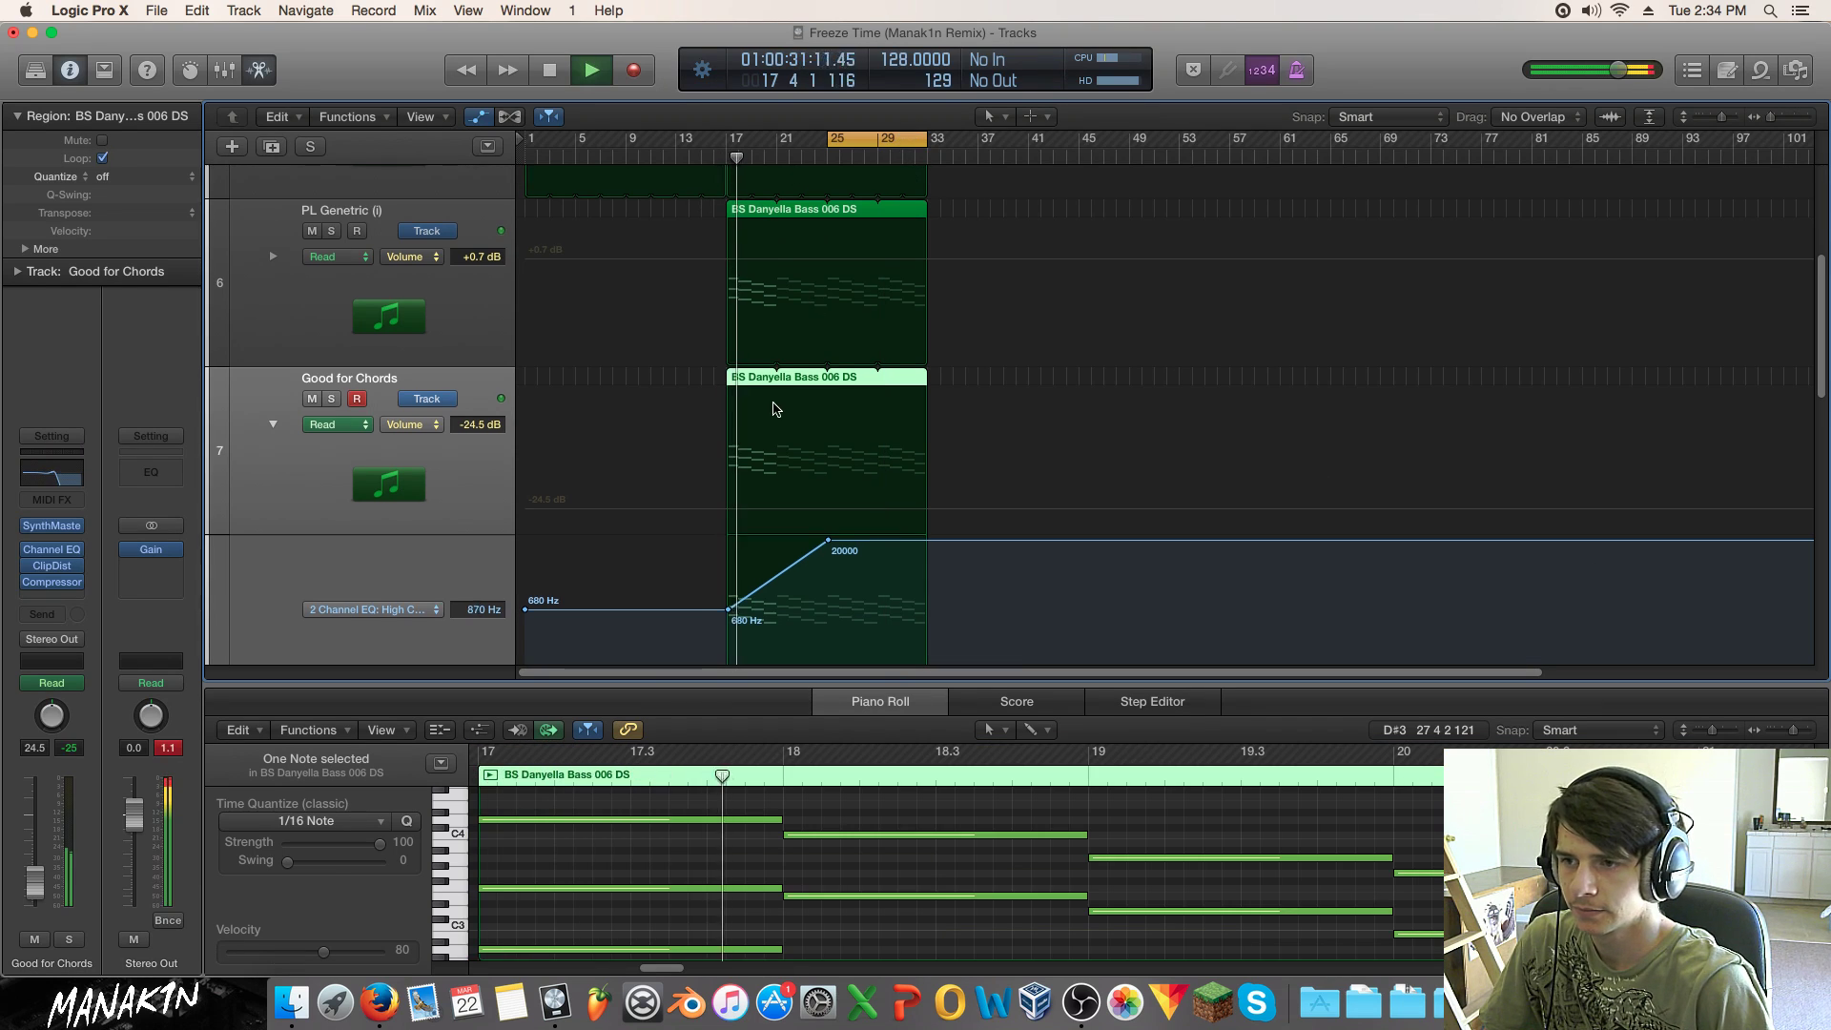
scroll(777, 408, "down", 2)
key("s")
Step: Boost Good for Chords' low EQ band to +12 dB, then select the LD Augma VI region
left_click(65, 551)
mouse_move(523, 347)
left_mouse_down()
mouse_move(529, 277)
mouse_move(508, 384)
mouse_move(552, 332)
left_mouse_up()
left_click(245, 71)
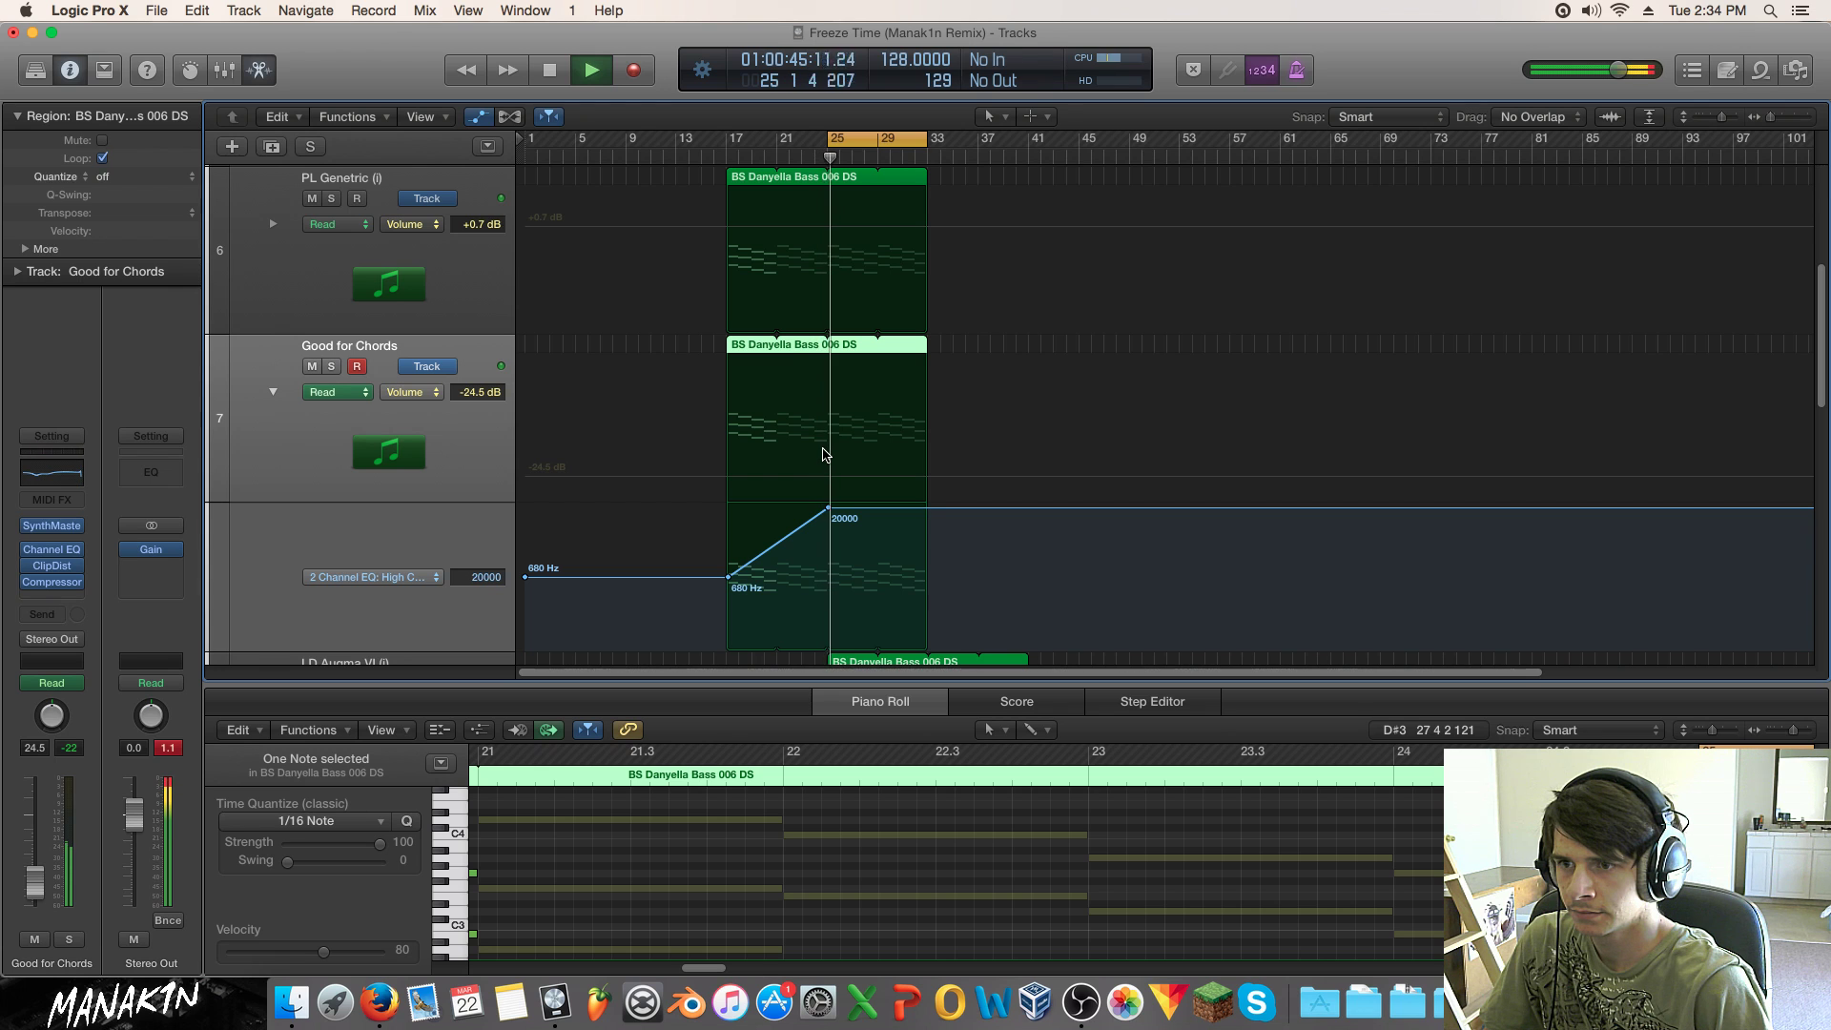
scroll(827, 458, "down", 6)
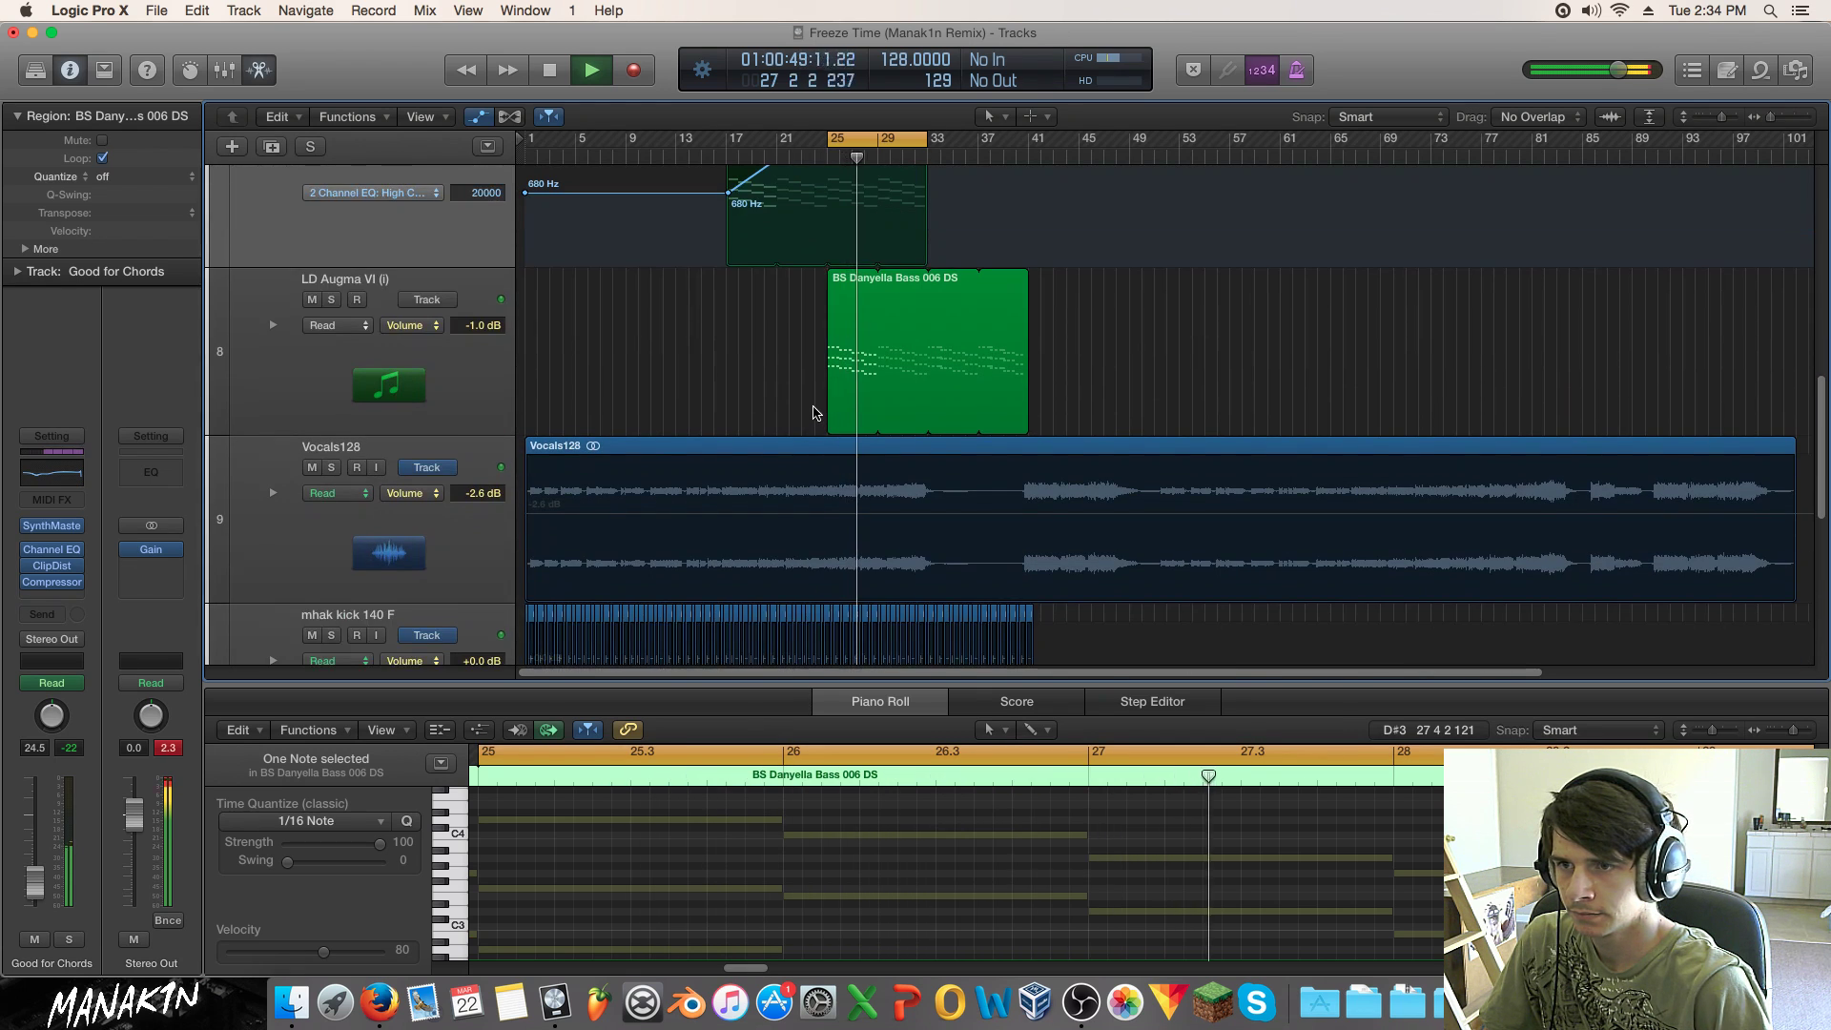
left_click(854, 384)
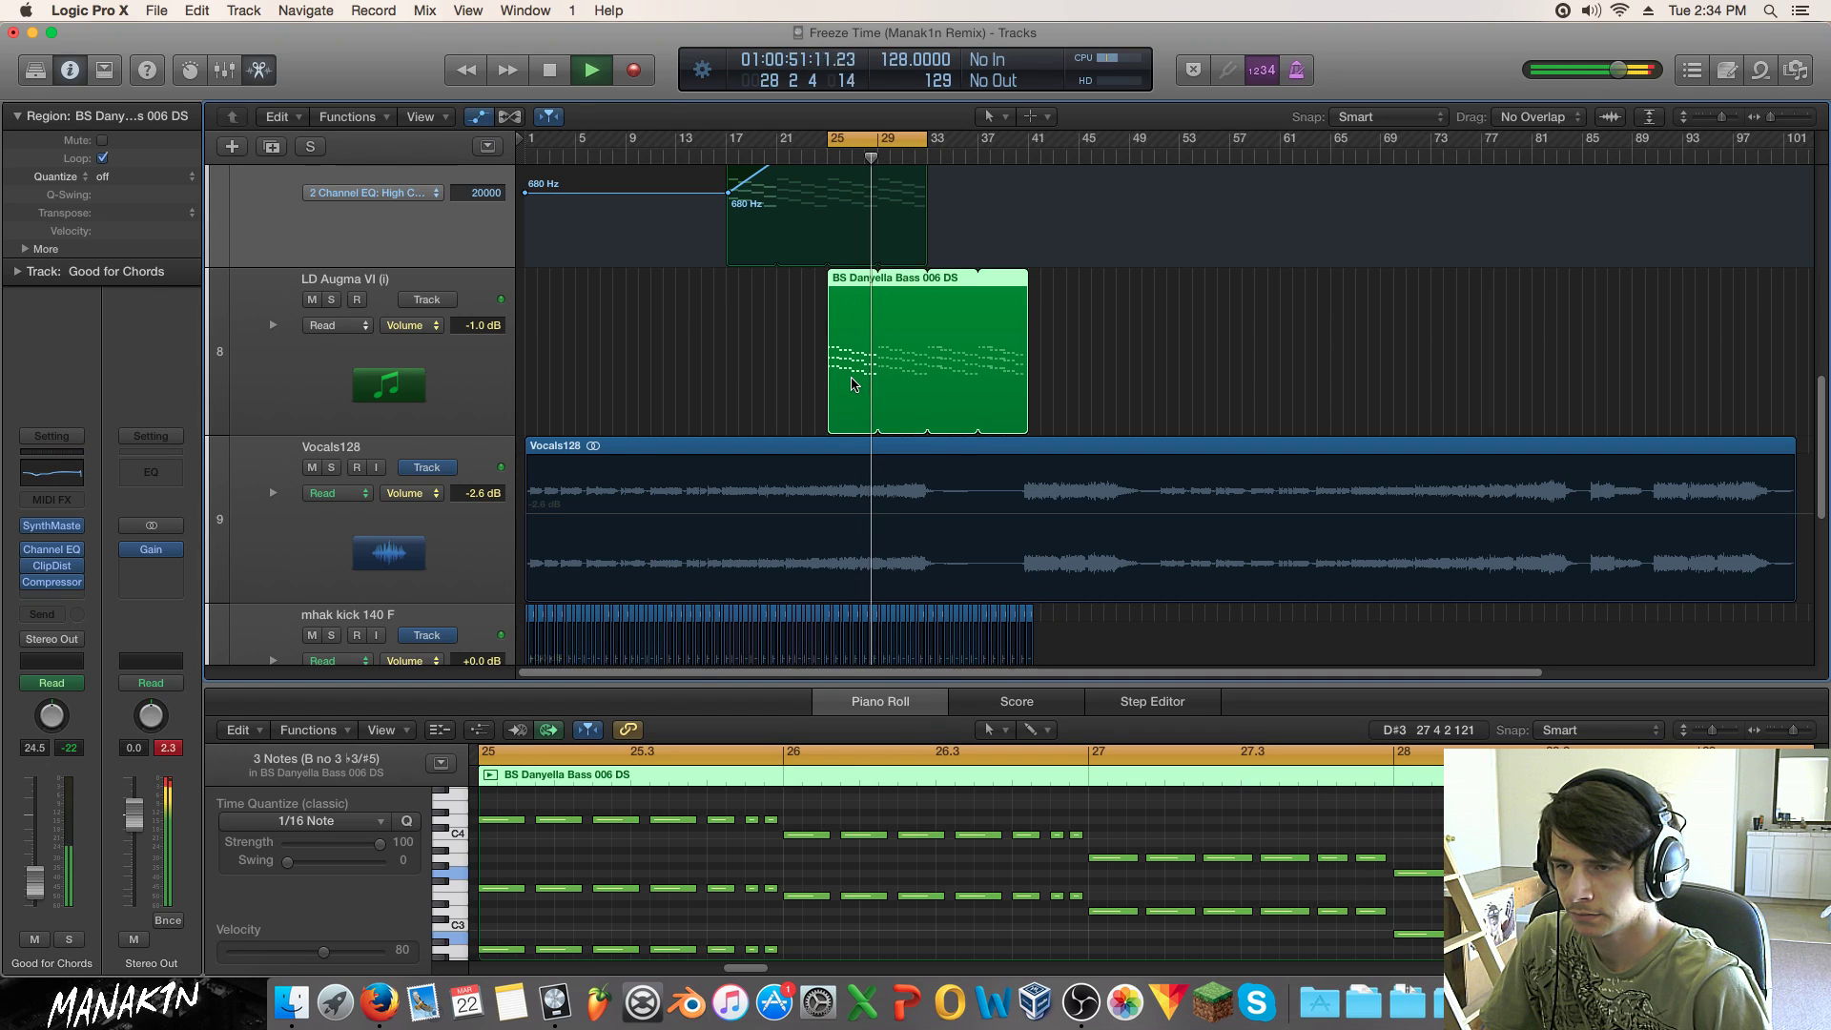
Step: Solo LD Augma VI, deepen its 275 Hz EQ cut to -12 dB, and move band four near 3150 Hz
key("s")
left_click(231, 420)
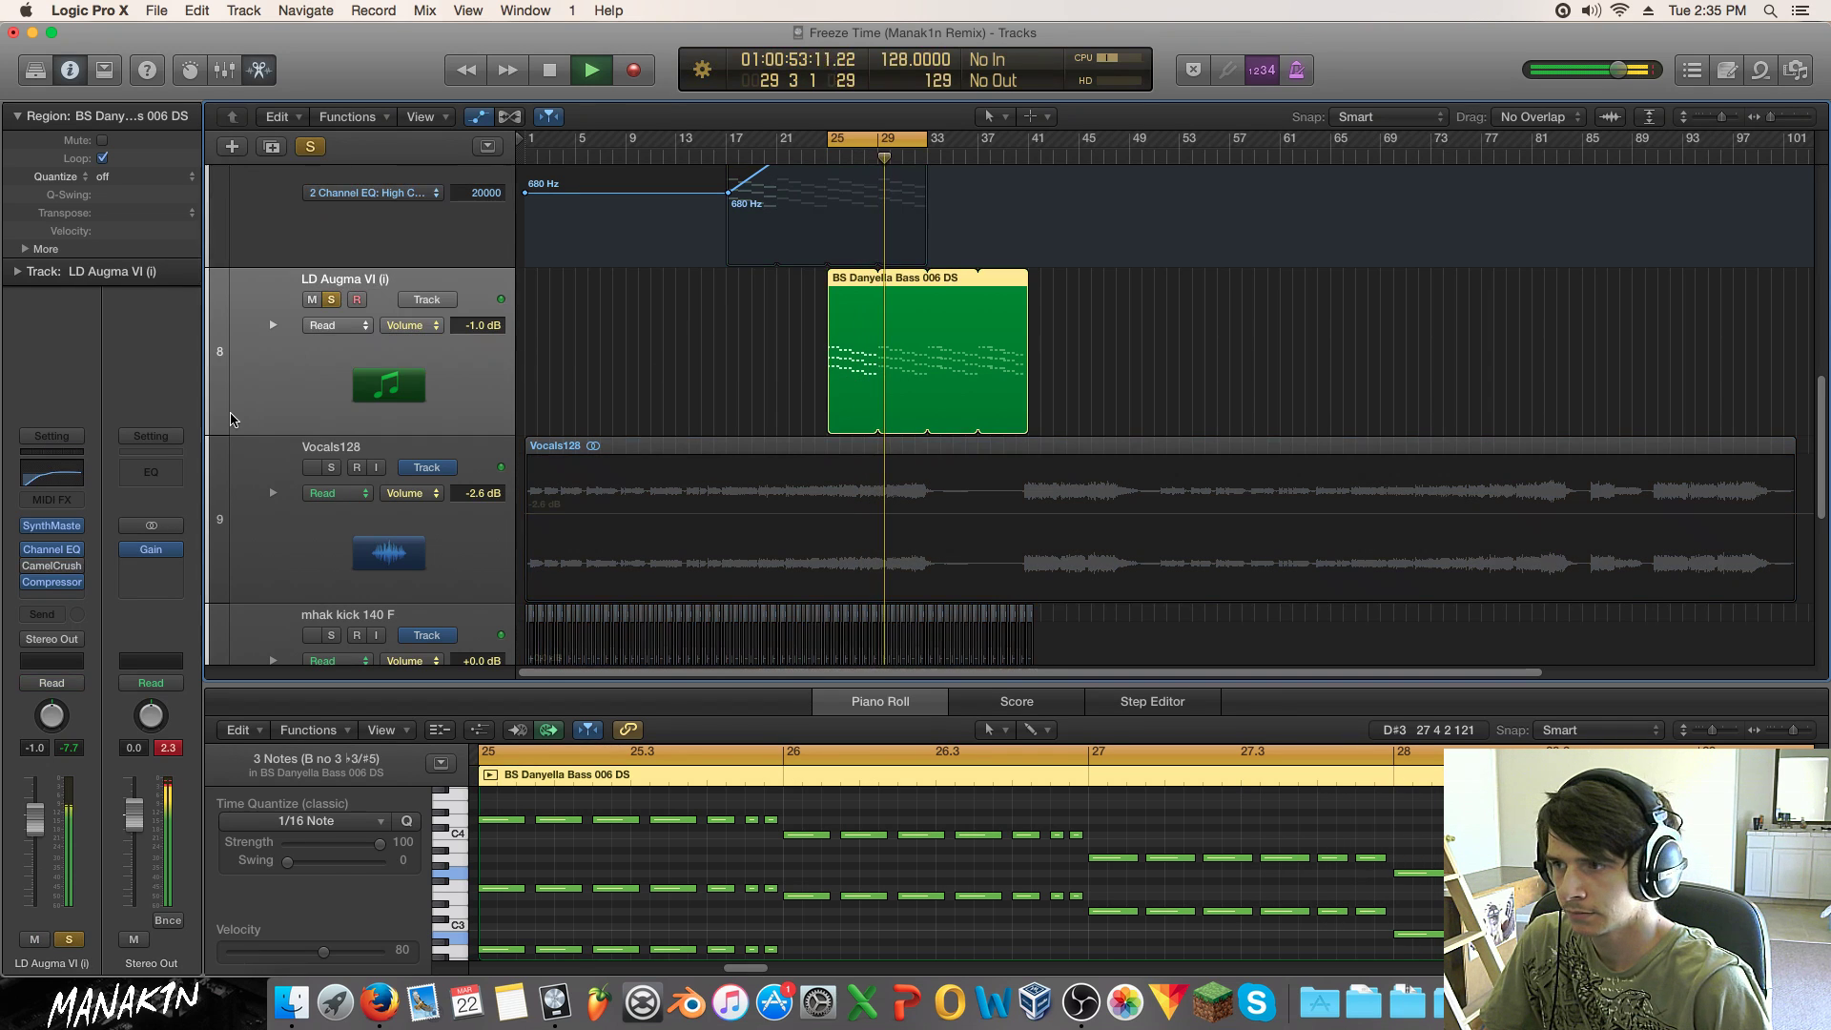
left_click(52, 549)
left_click_drag(426, 371, 495, 360)
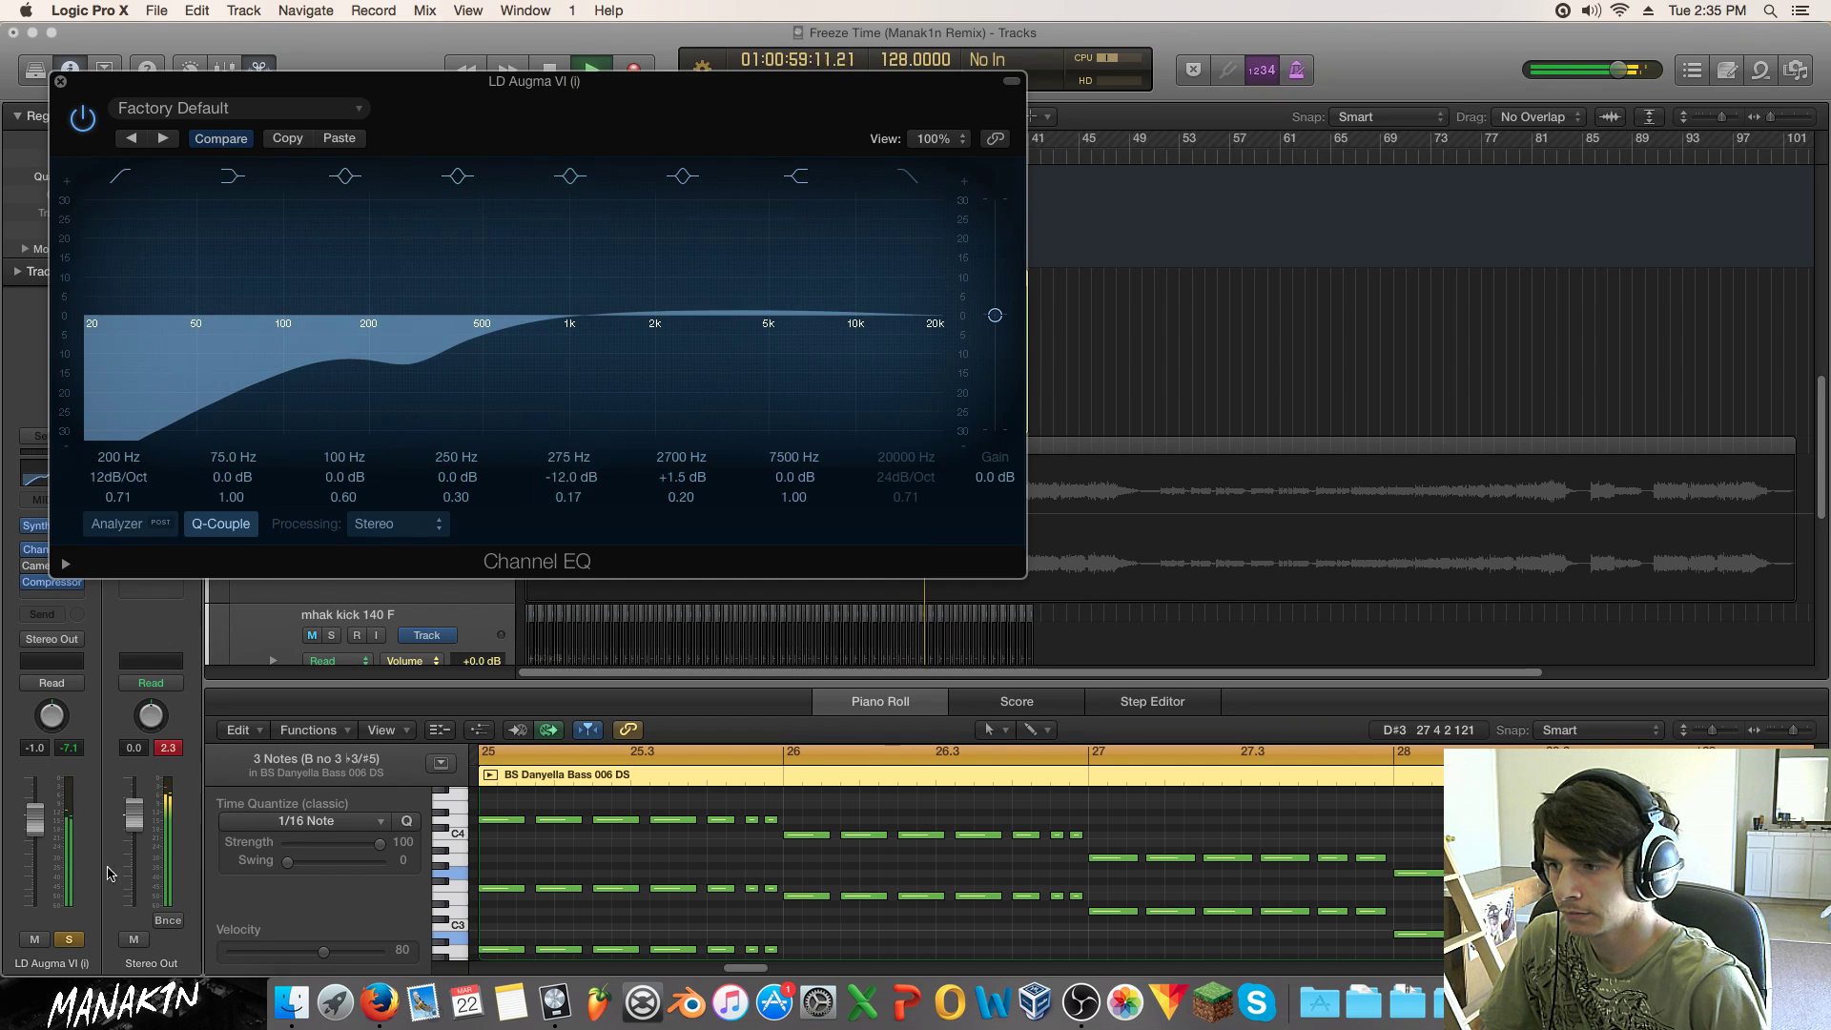
left_click_drag(474, 282, 765, 348)
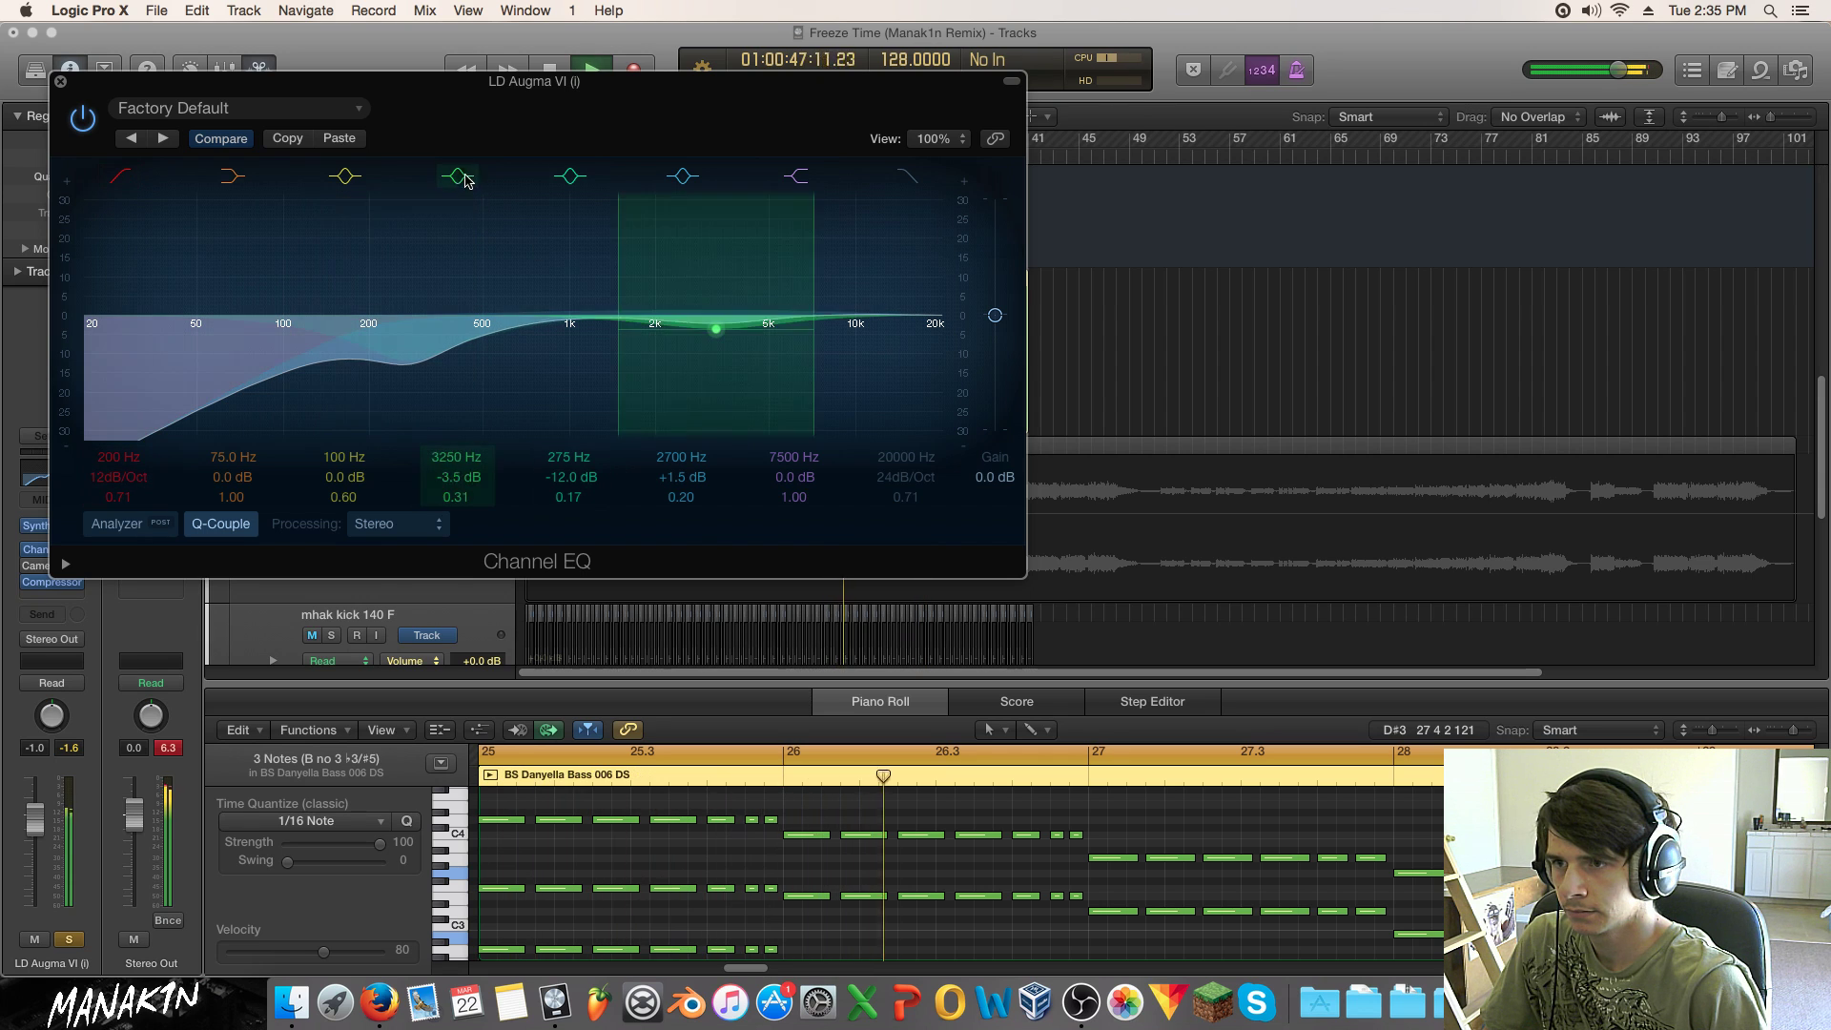
Step: Dip 3300 Hz by 4.5 dB, disable the 2700 Hz band, boost the 7900 Hz shelf, and unsolo
left_click_drag(745, 378, 749, 381)
left_click(683, 187)
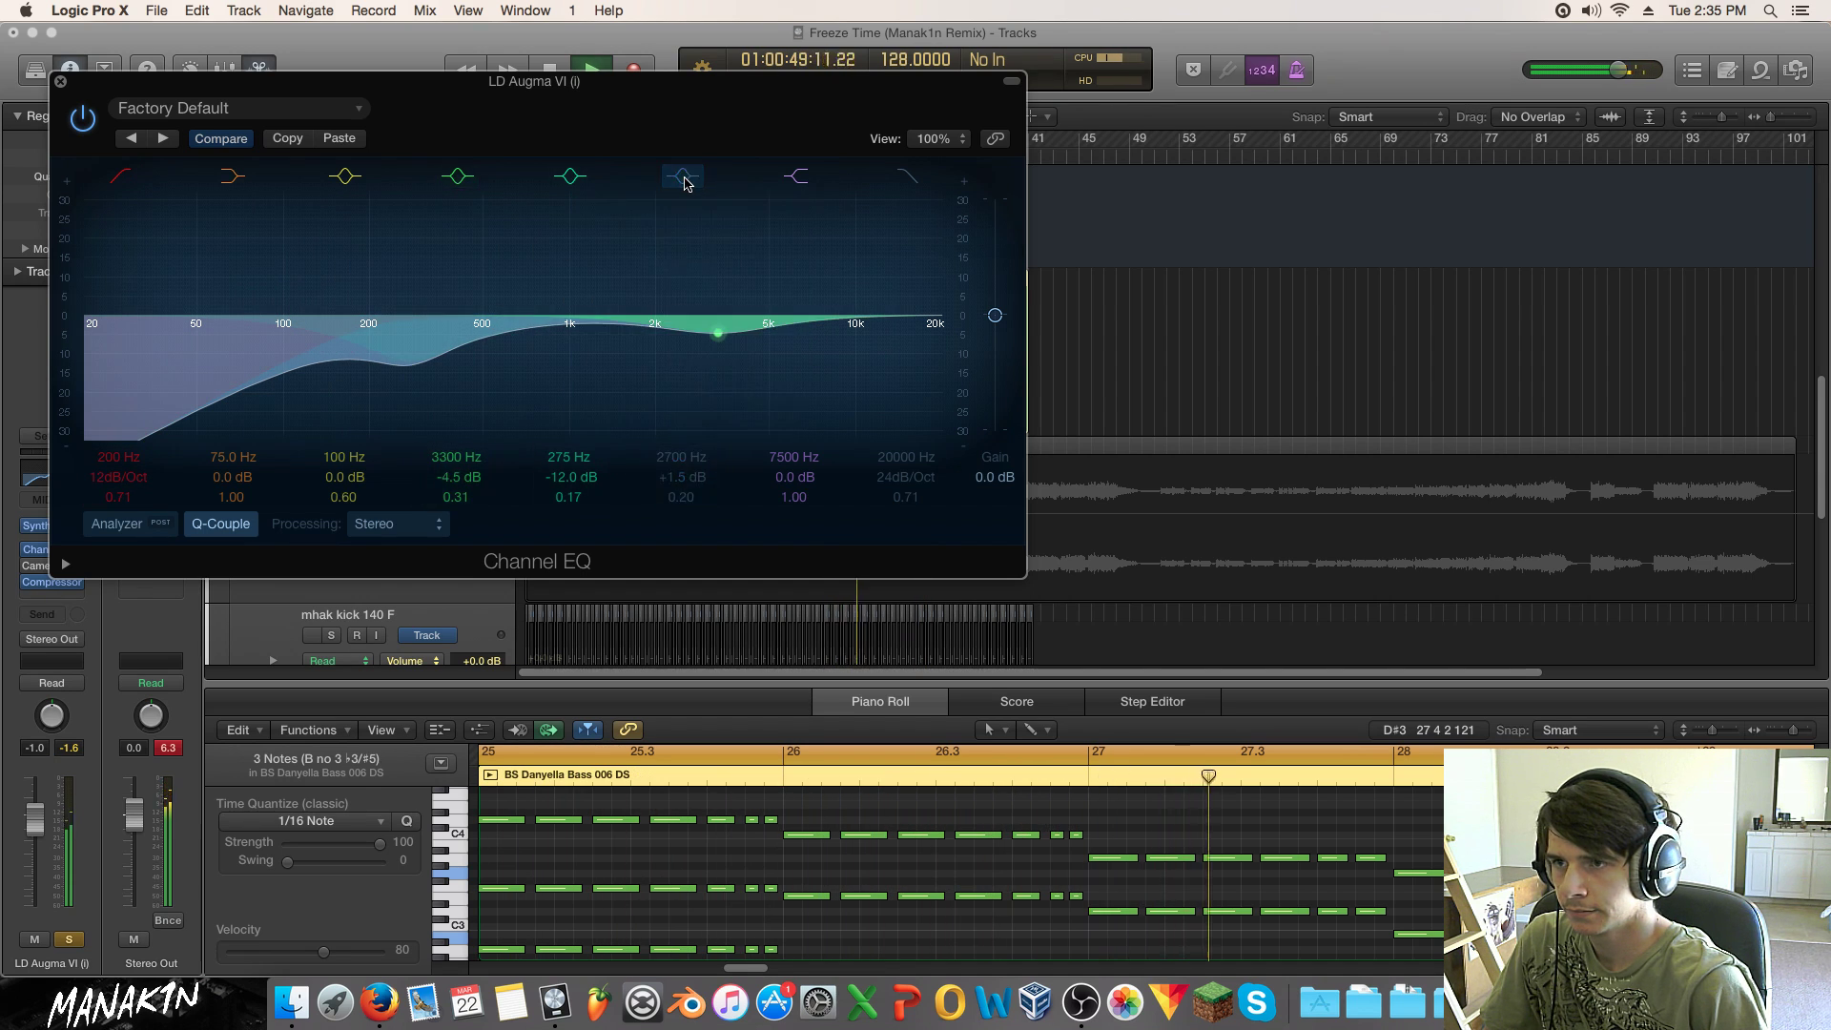
left_click_drag(846, 362, 853, 345)
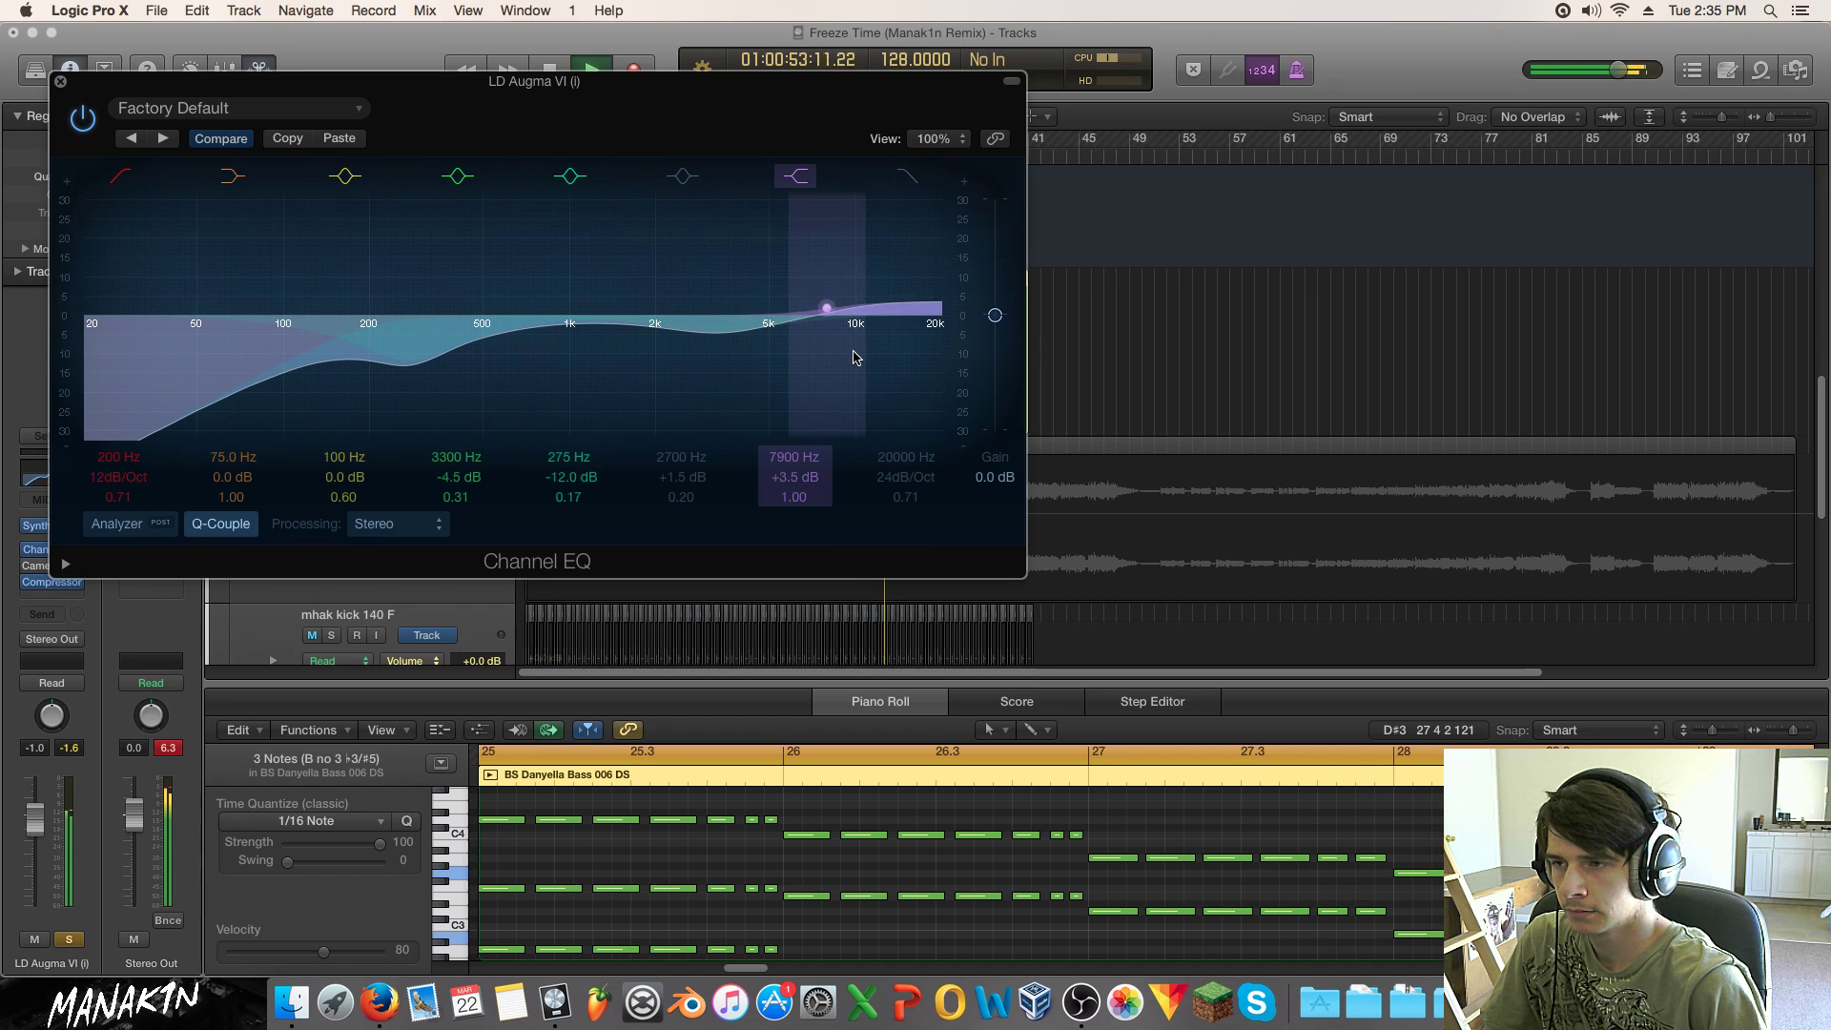
left_click(69, 939)
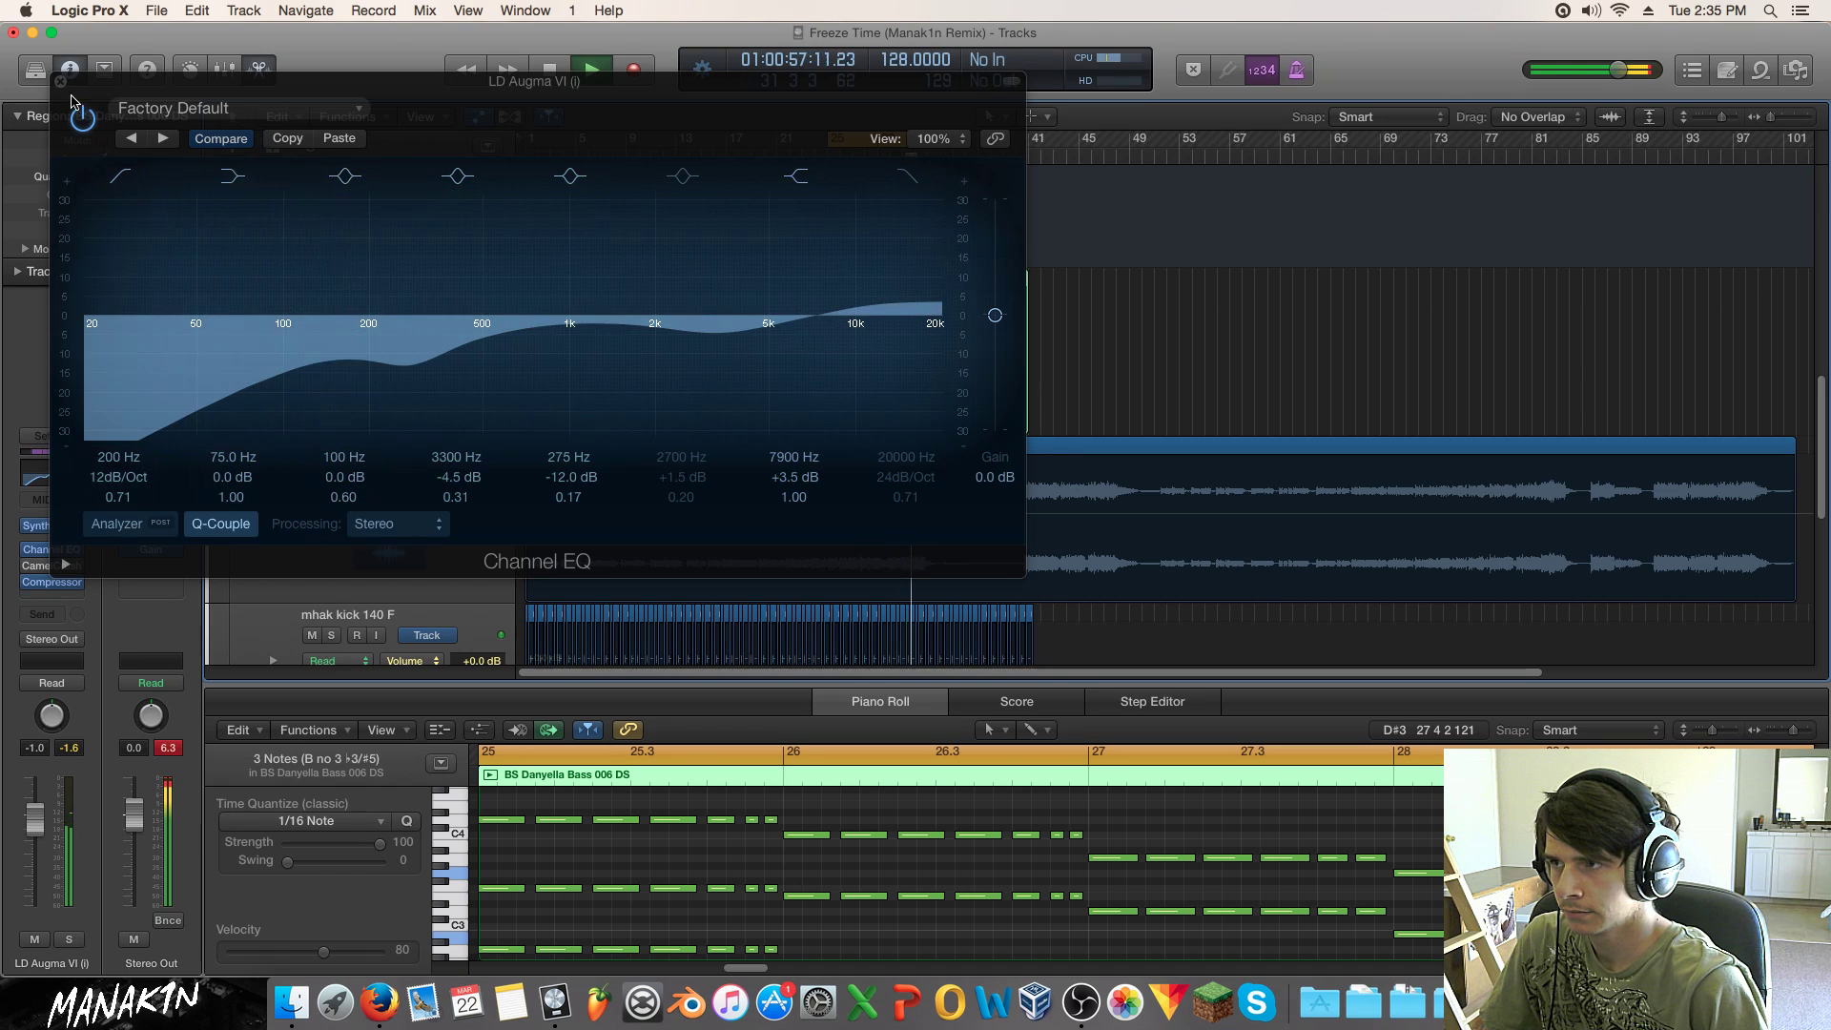
left_click(60, 82)
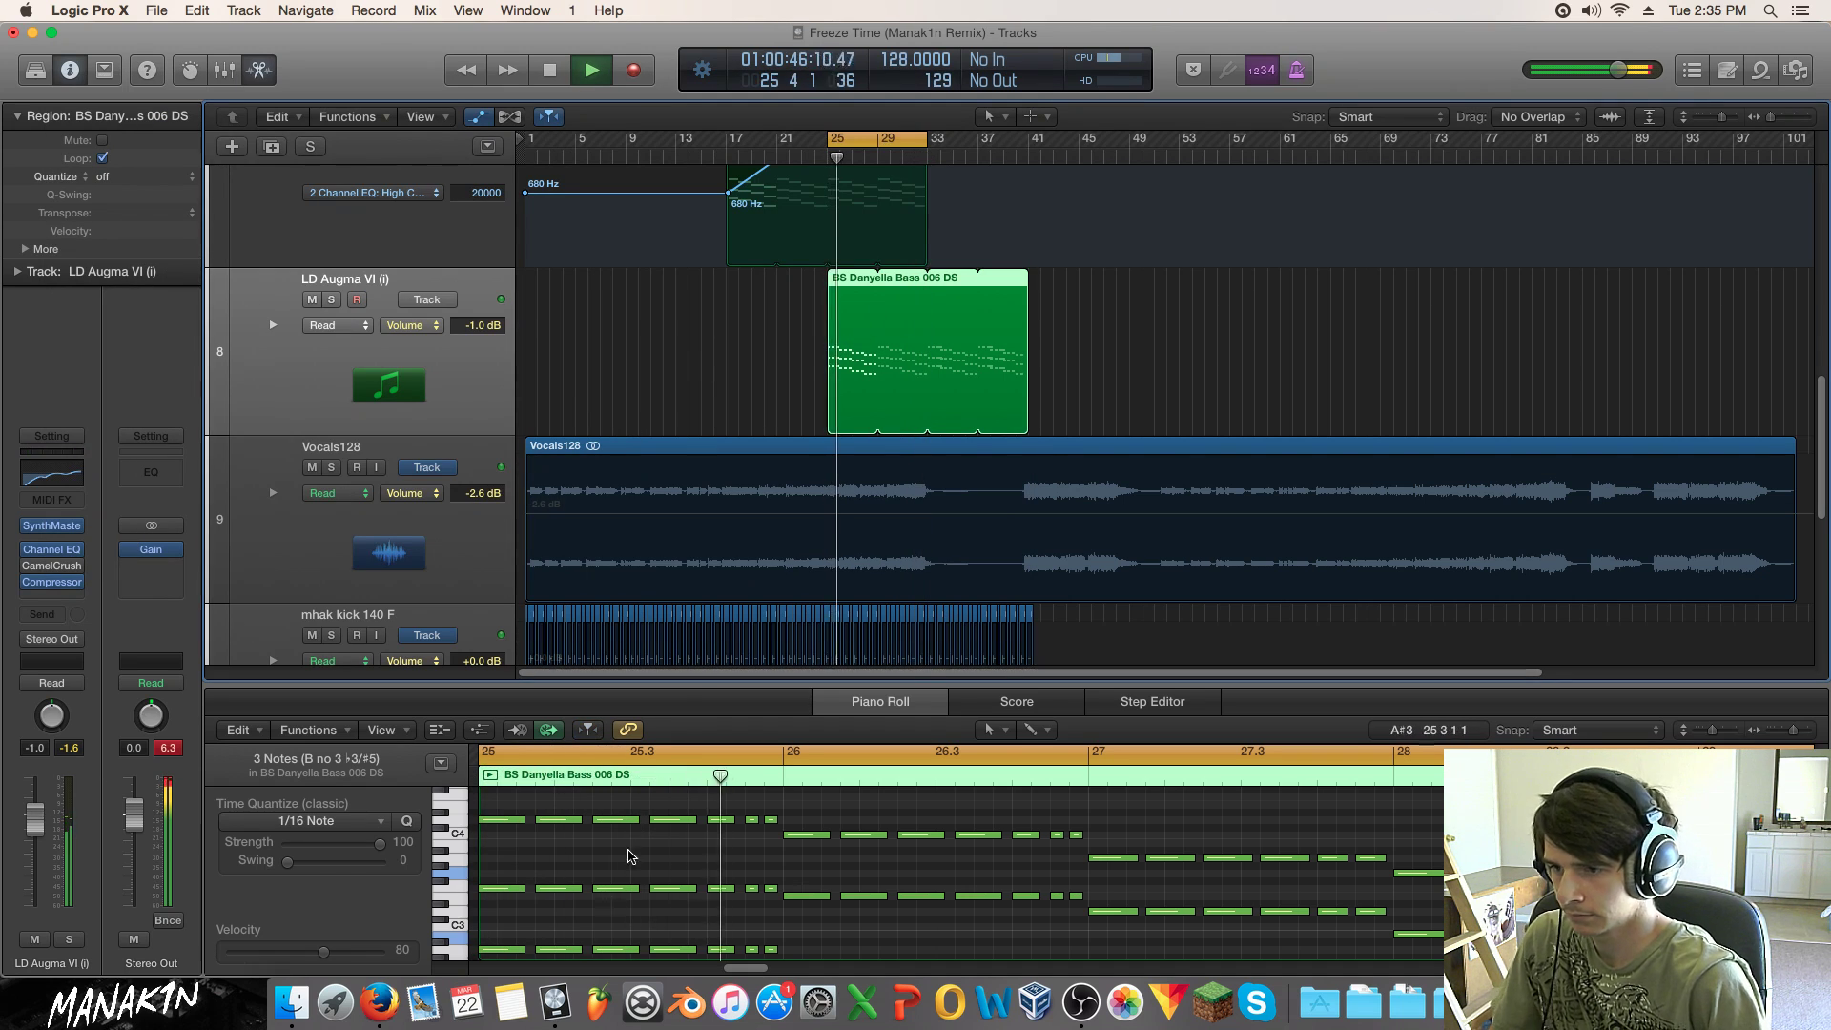
key("space")
key("super+a")
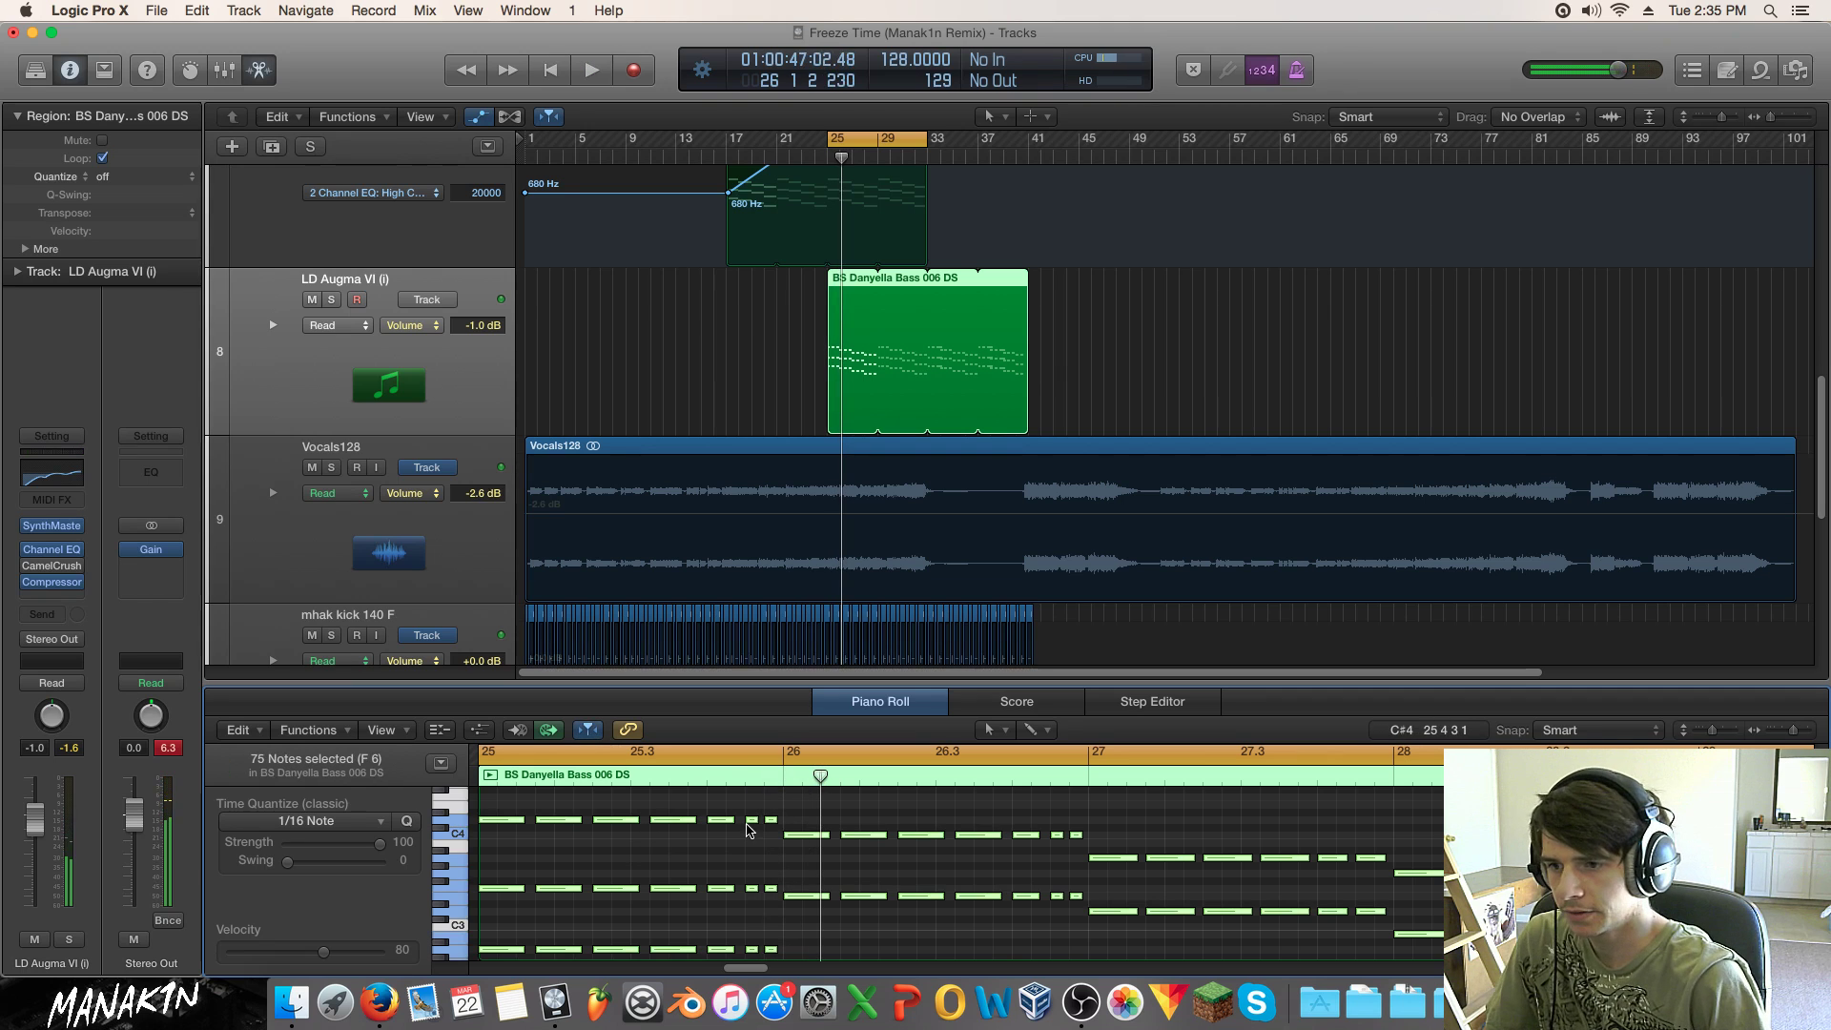
left_click_drag(728, 826, 727, 917)
key("space")
scroll(736, 904, "up", 3)
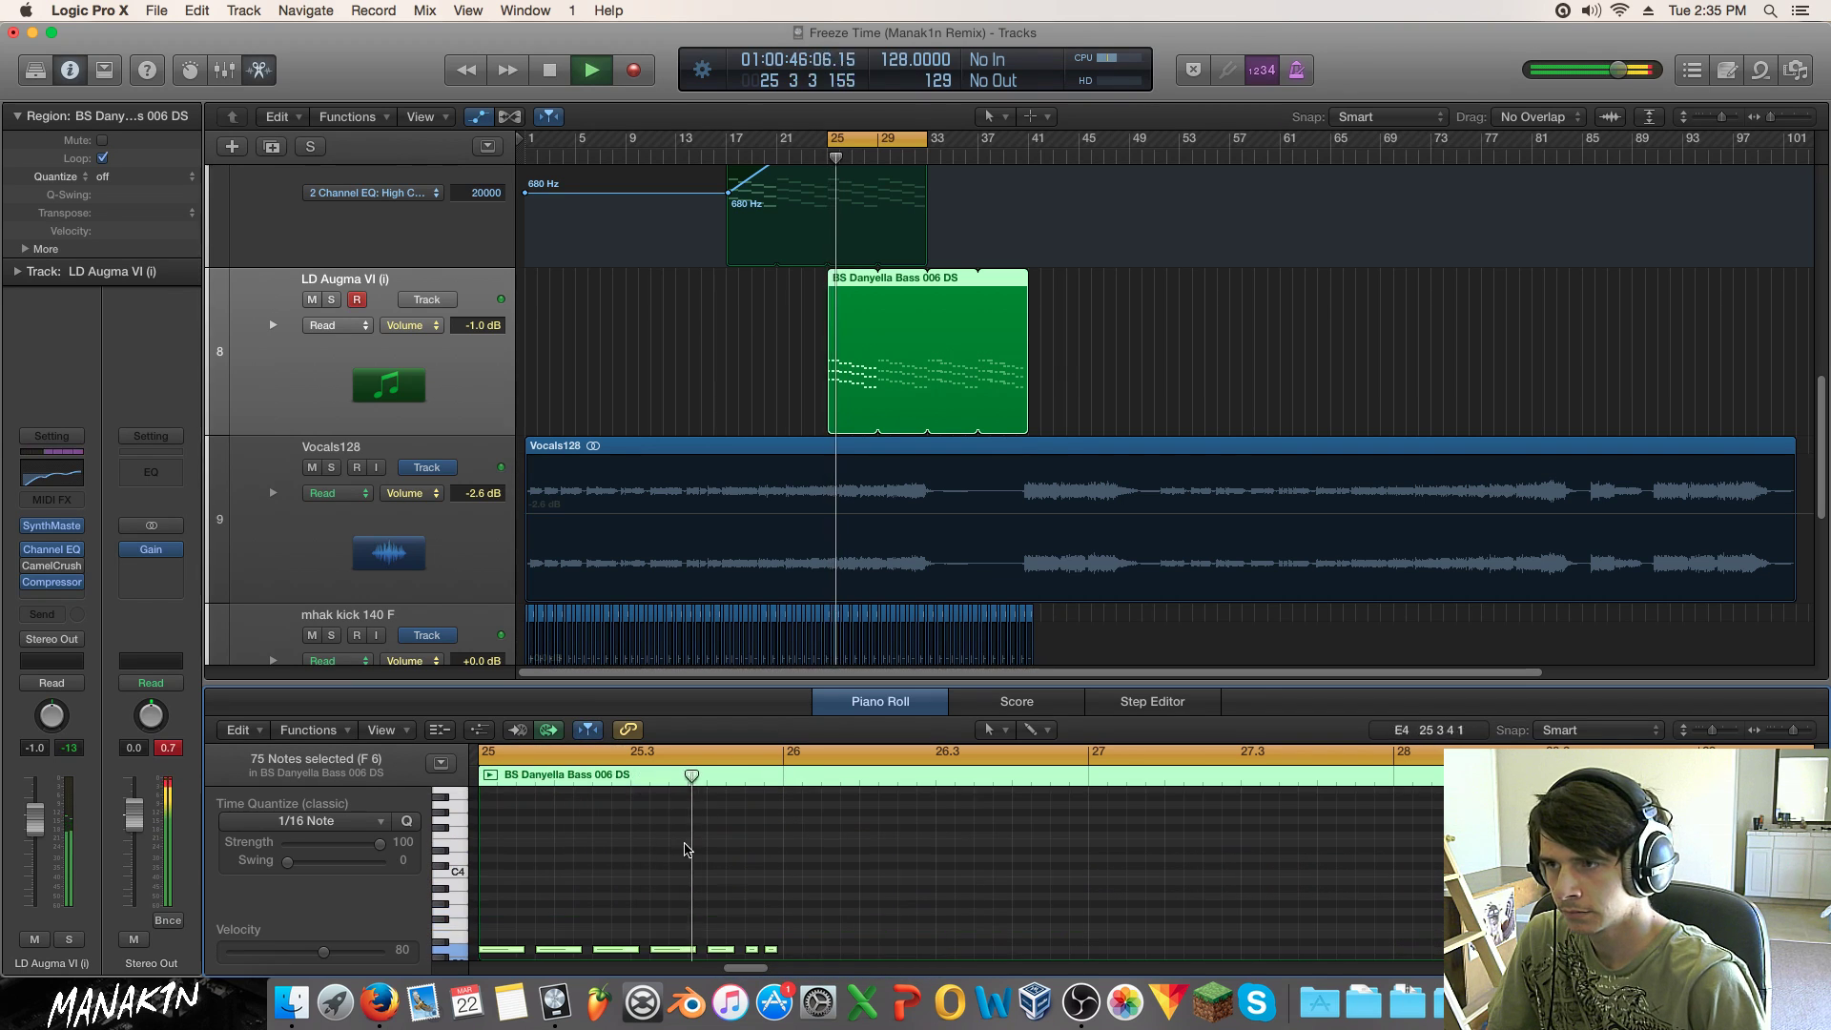
key("s")
key("space")
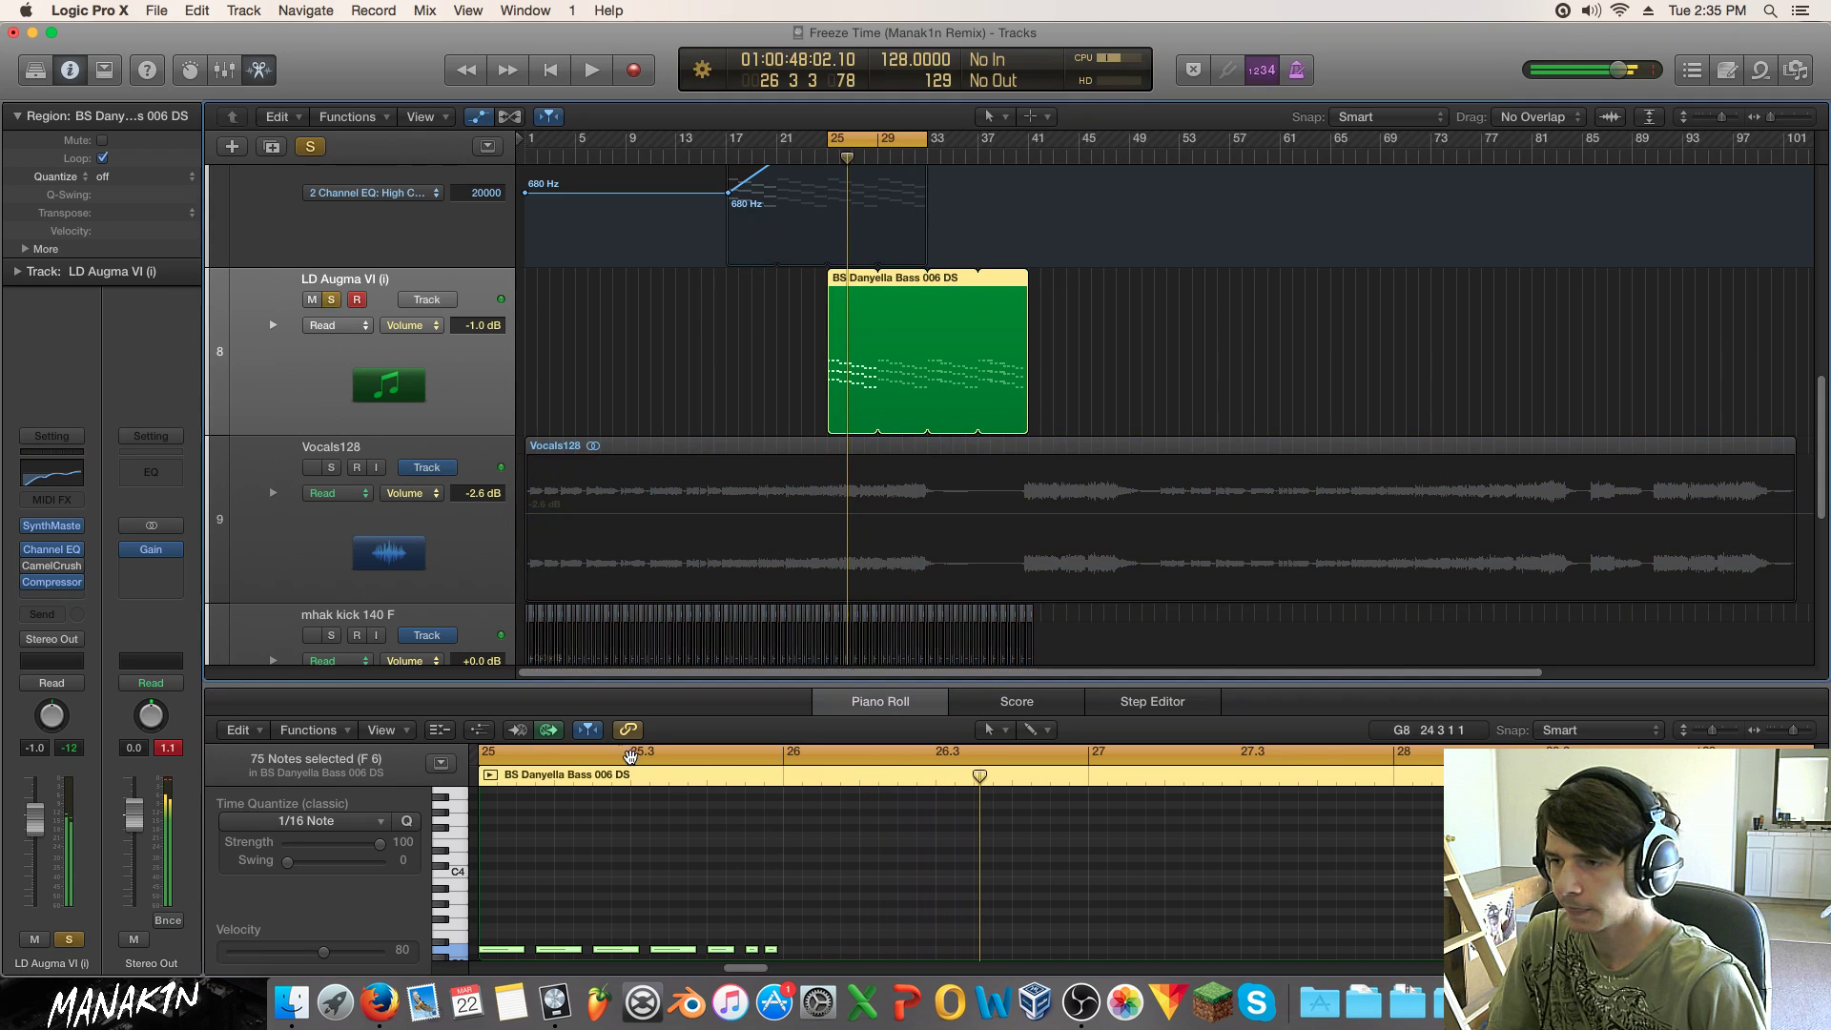
key("super+z")
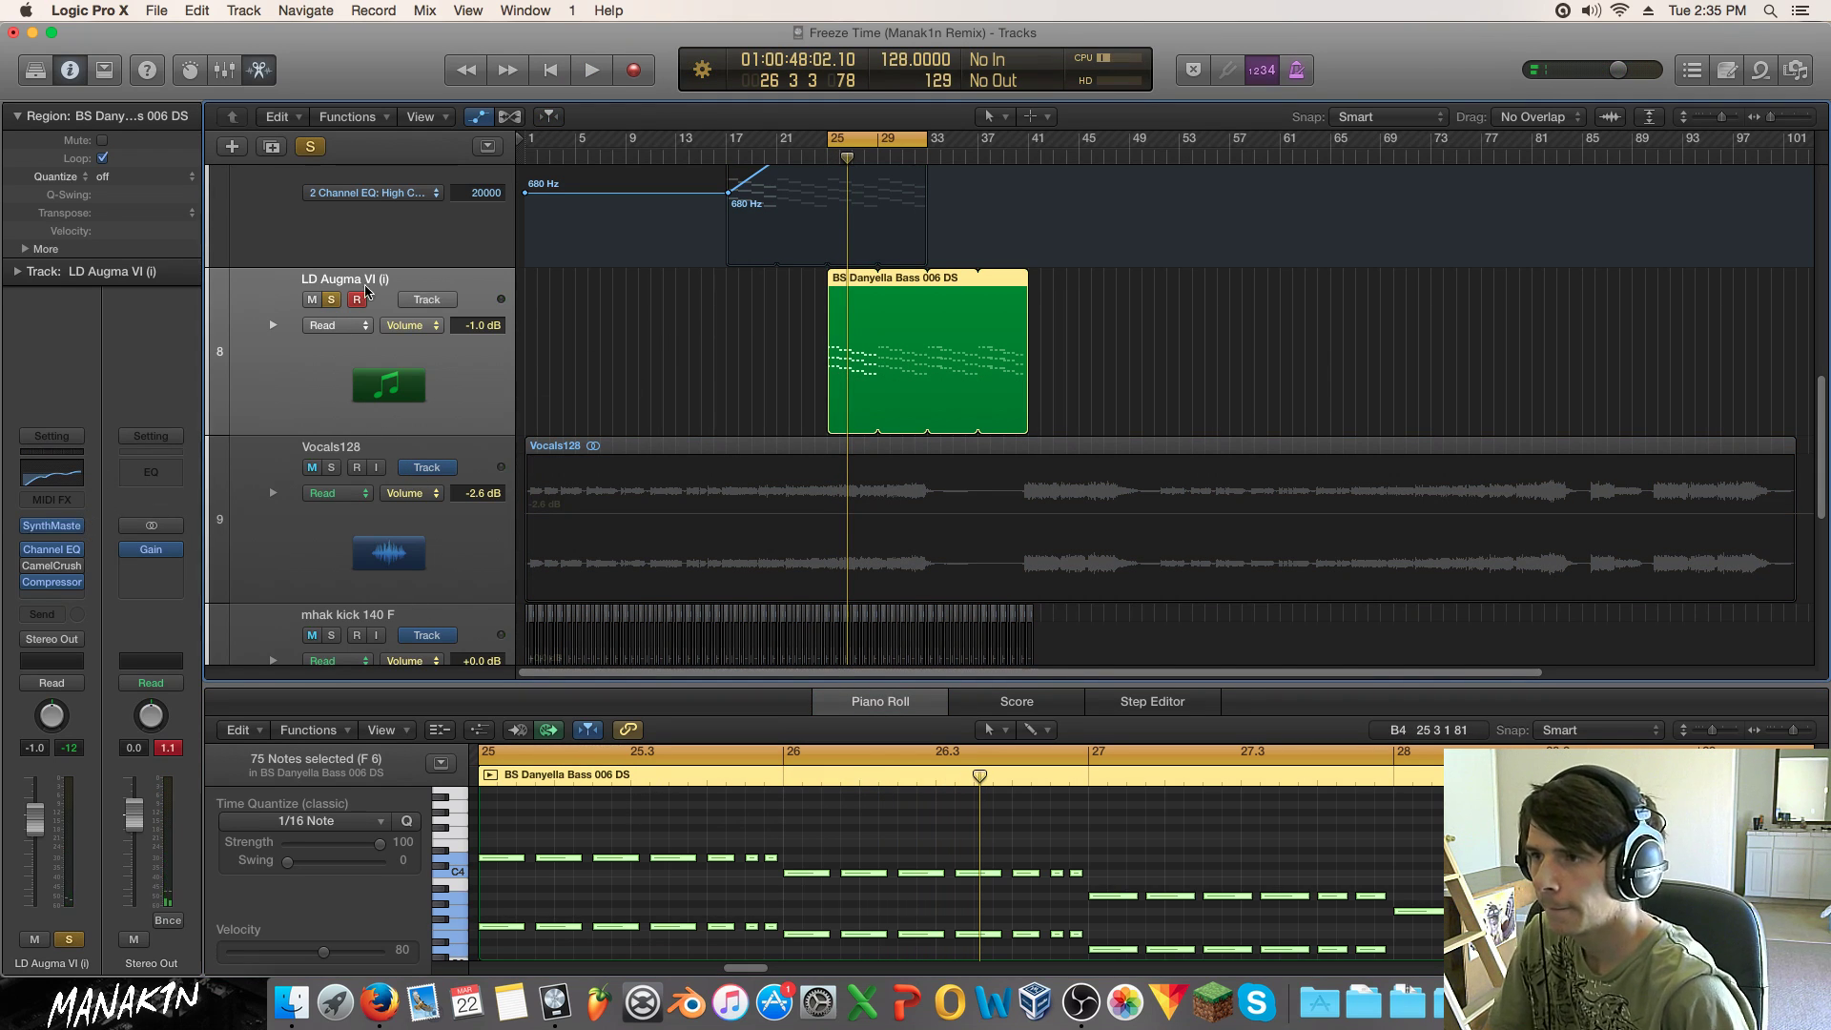
key("space")
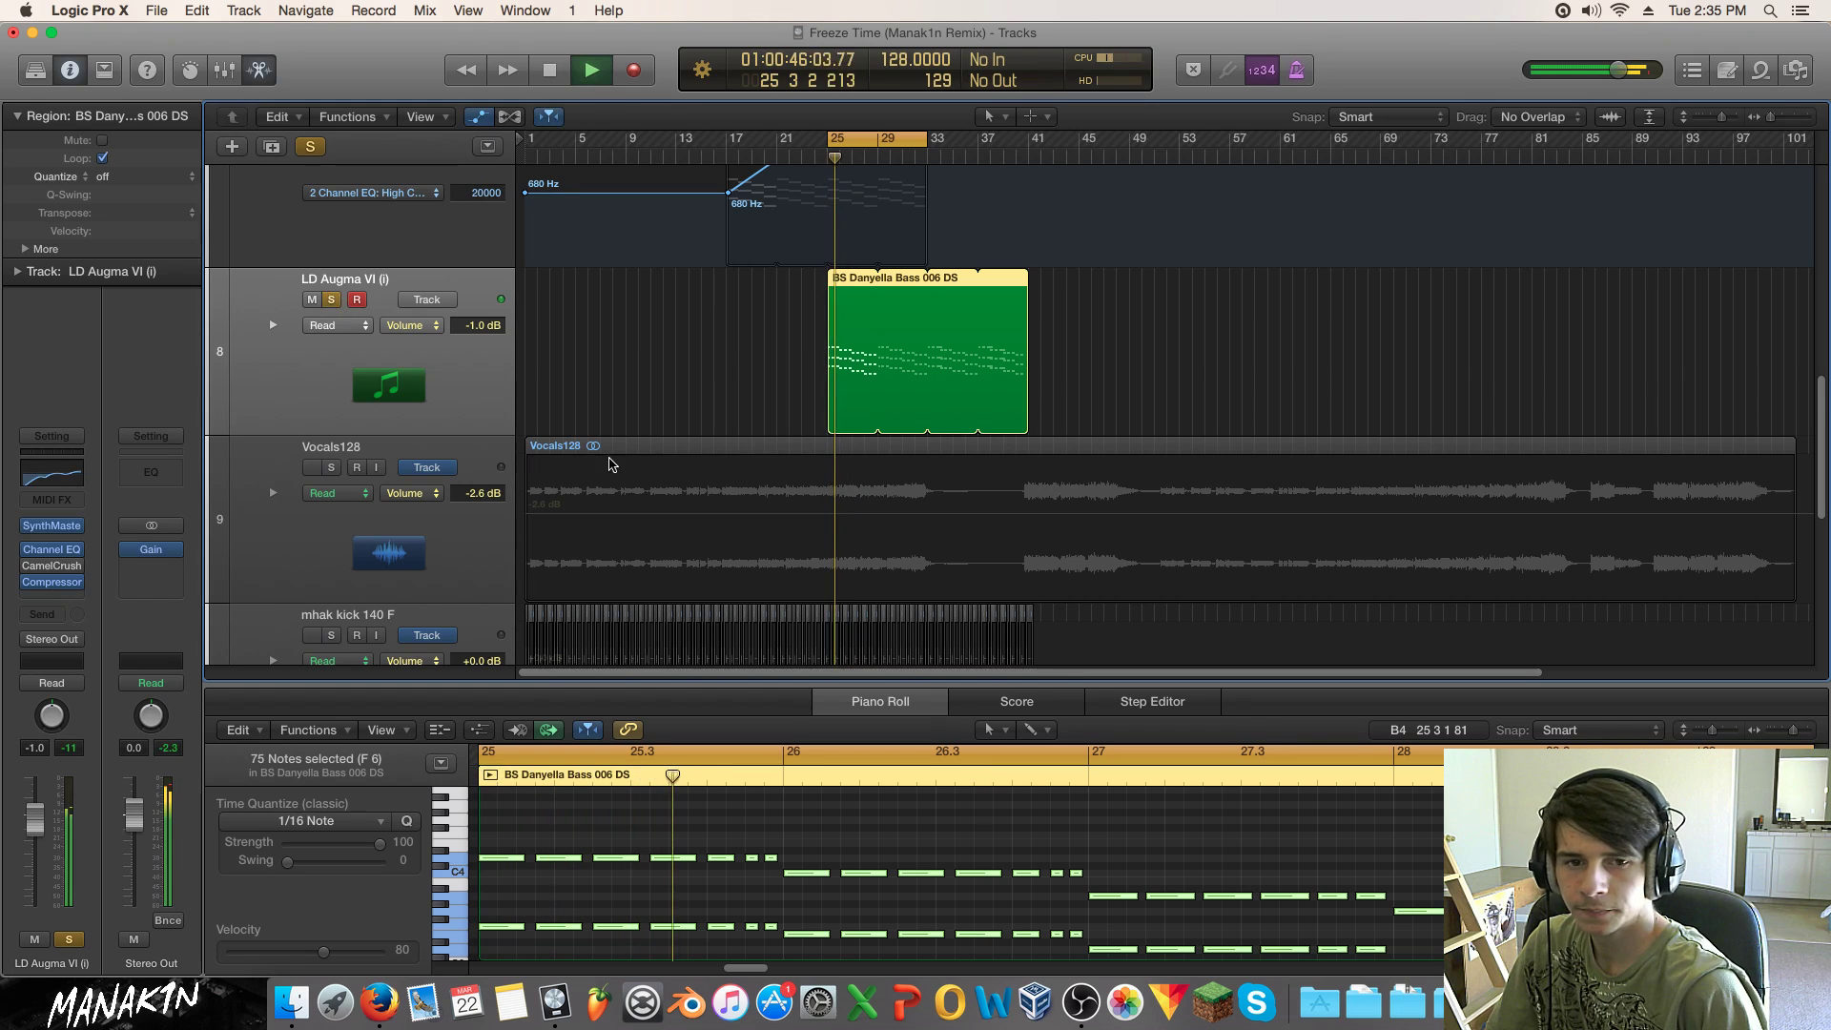
key("s")
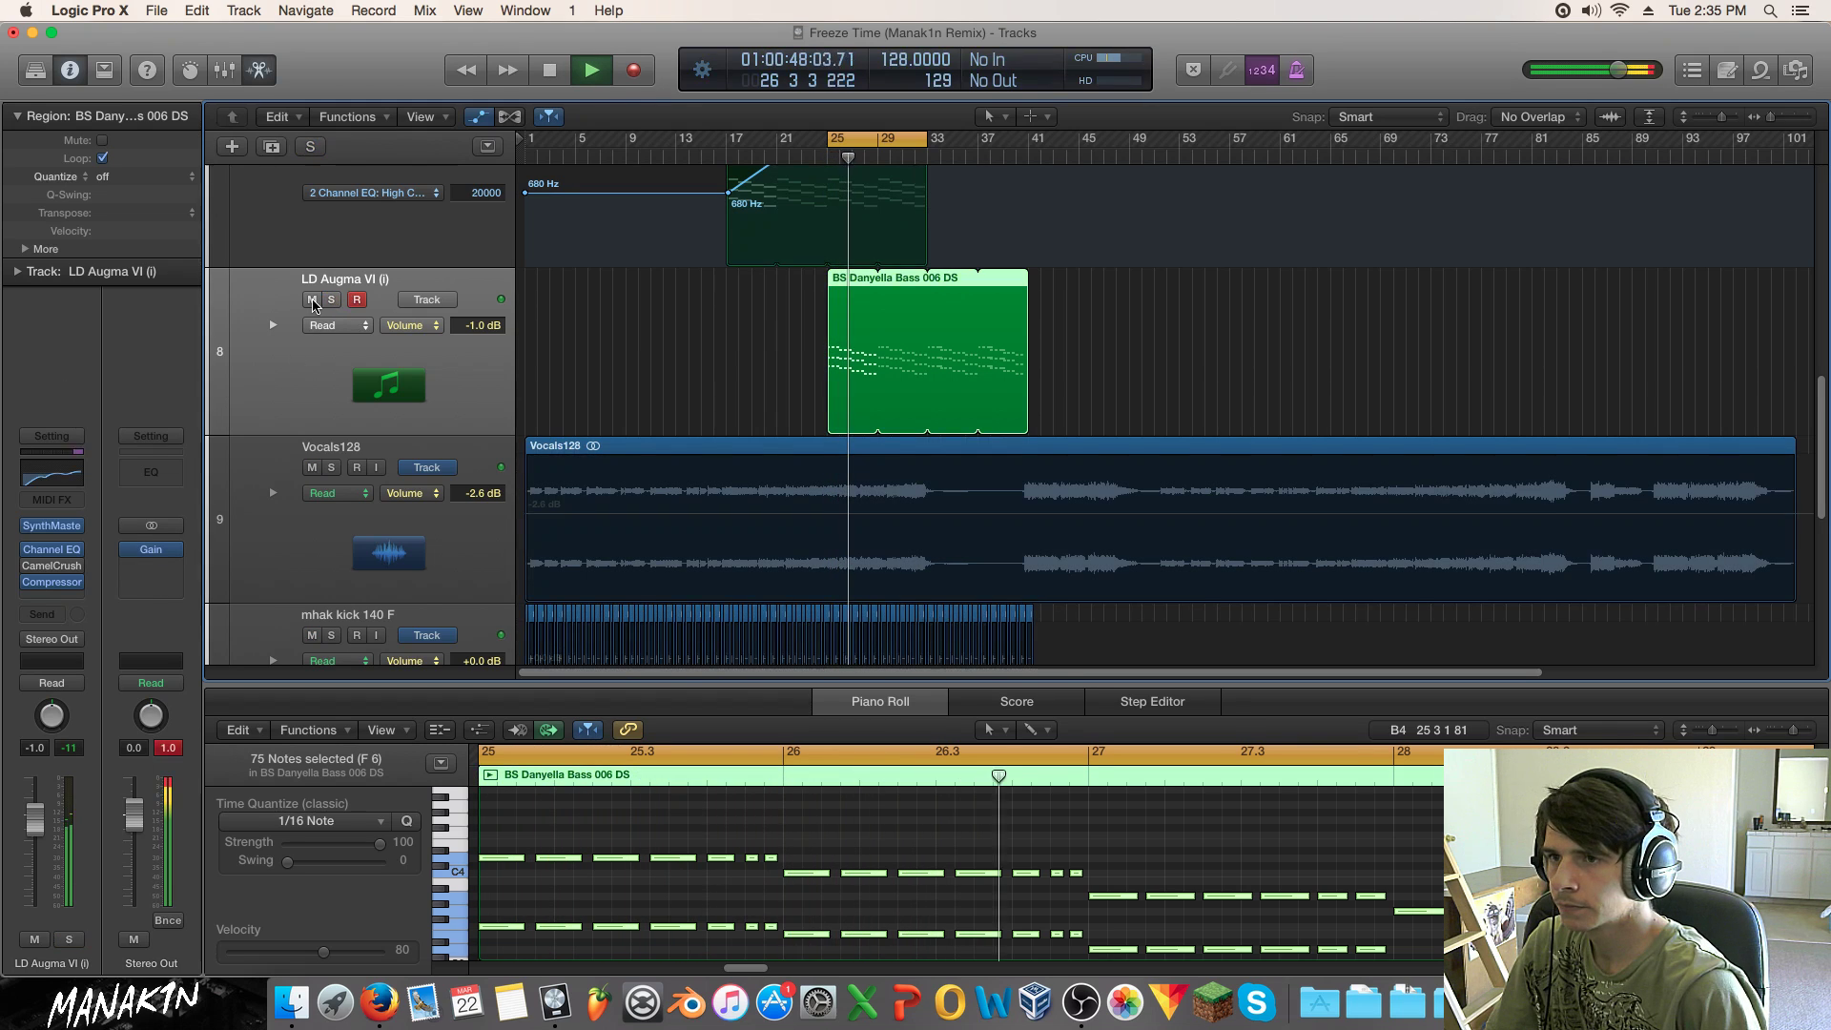
scroll(1320, 345, "up", 5)
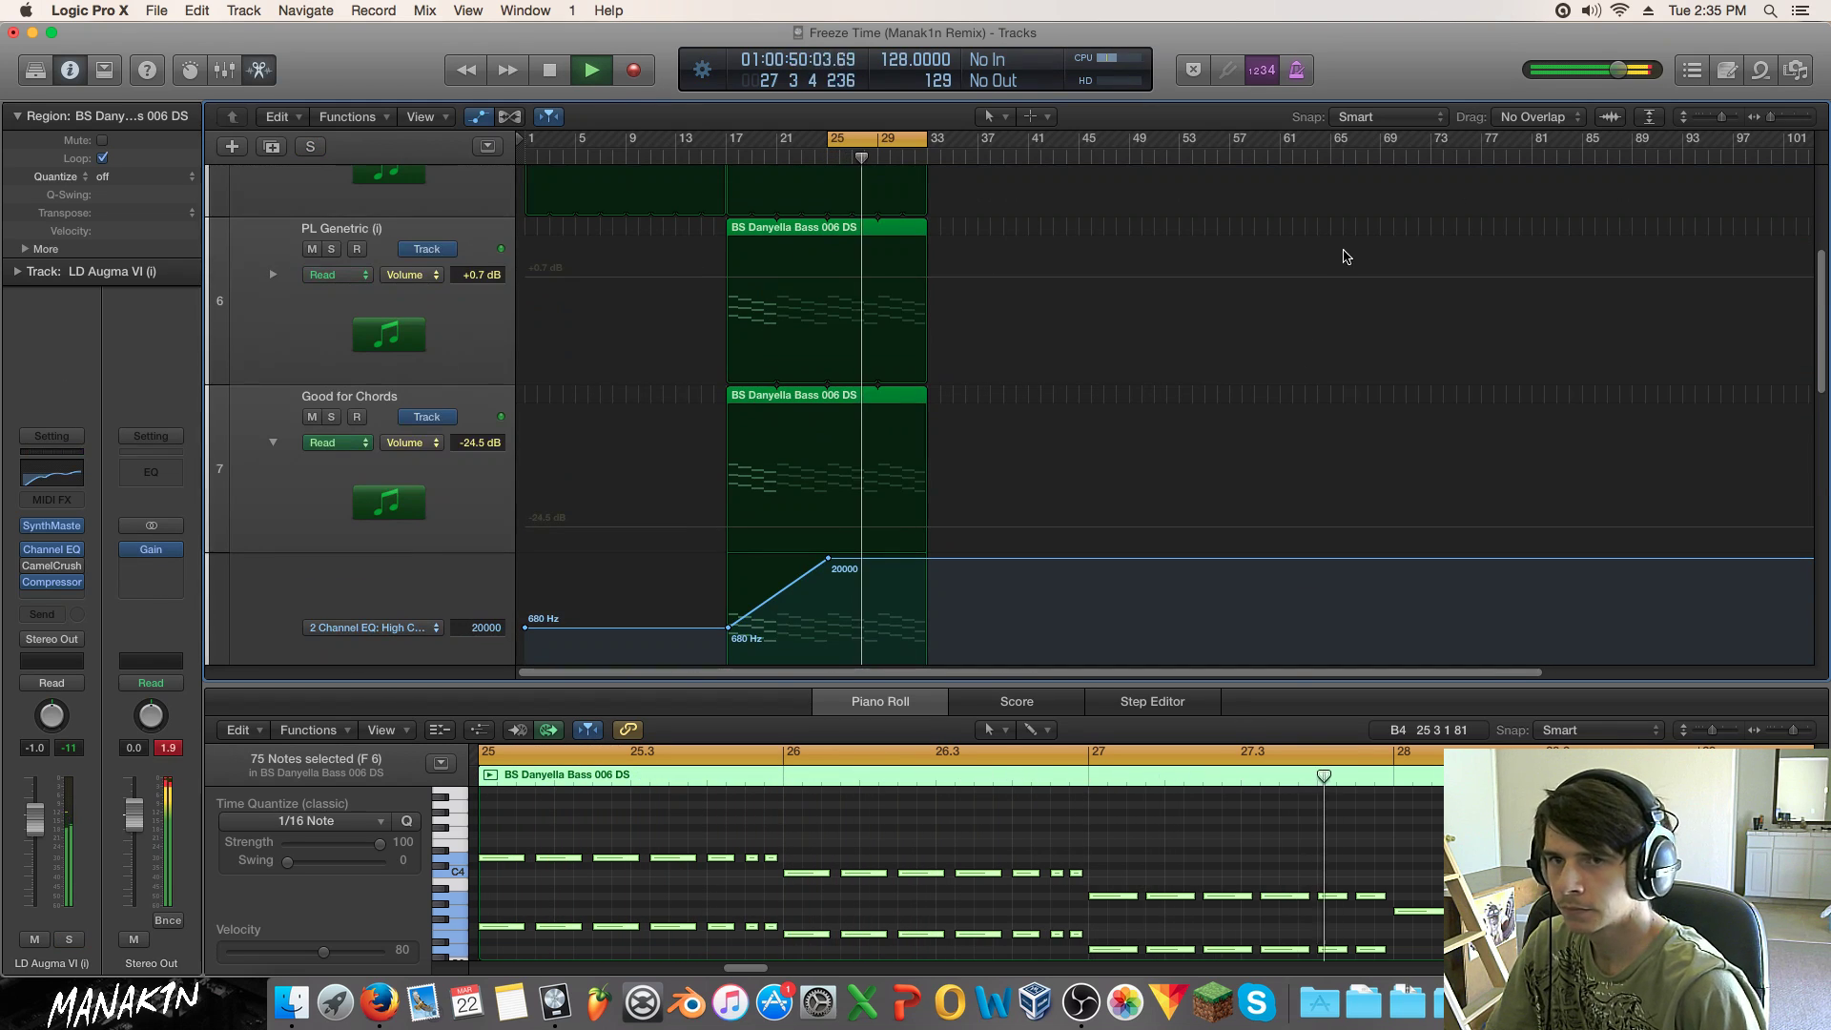
Step: Shrink the track rows, turn off cycle, and audition past bar 41, then from bar 27
left_click_drag(1707, 122, 1717, 122)
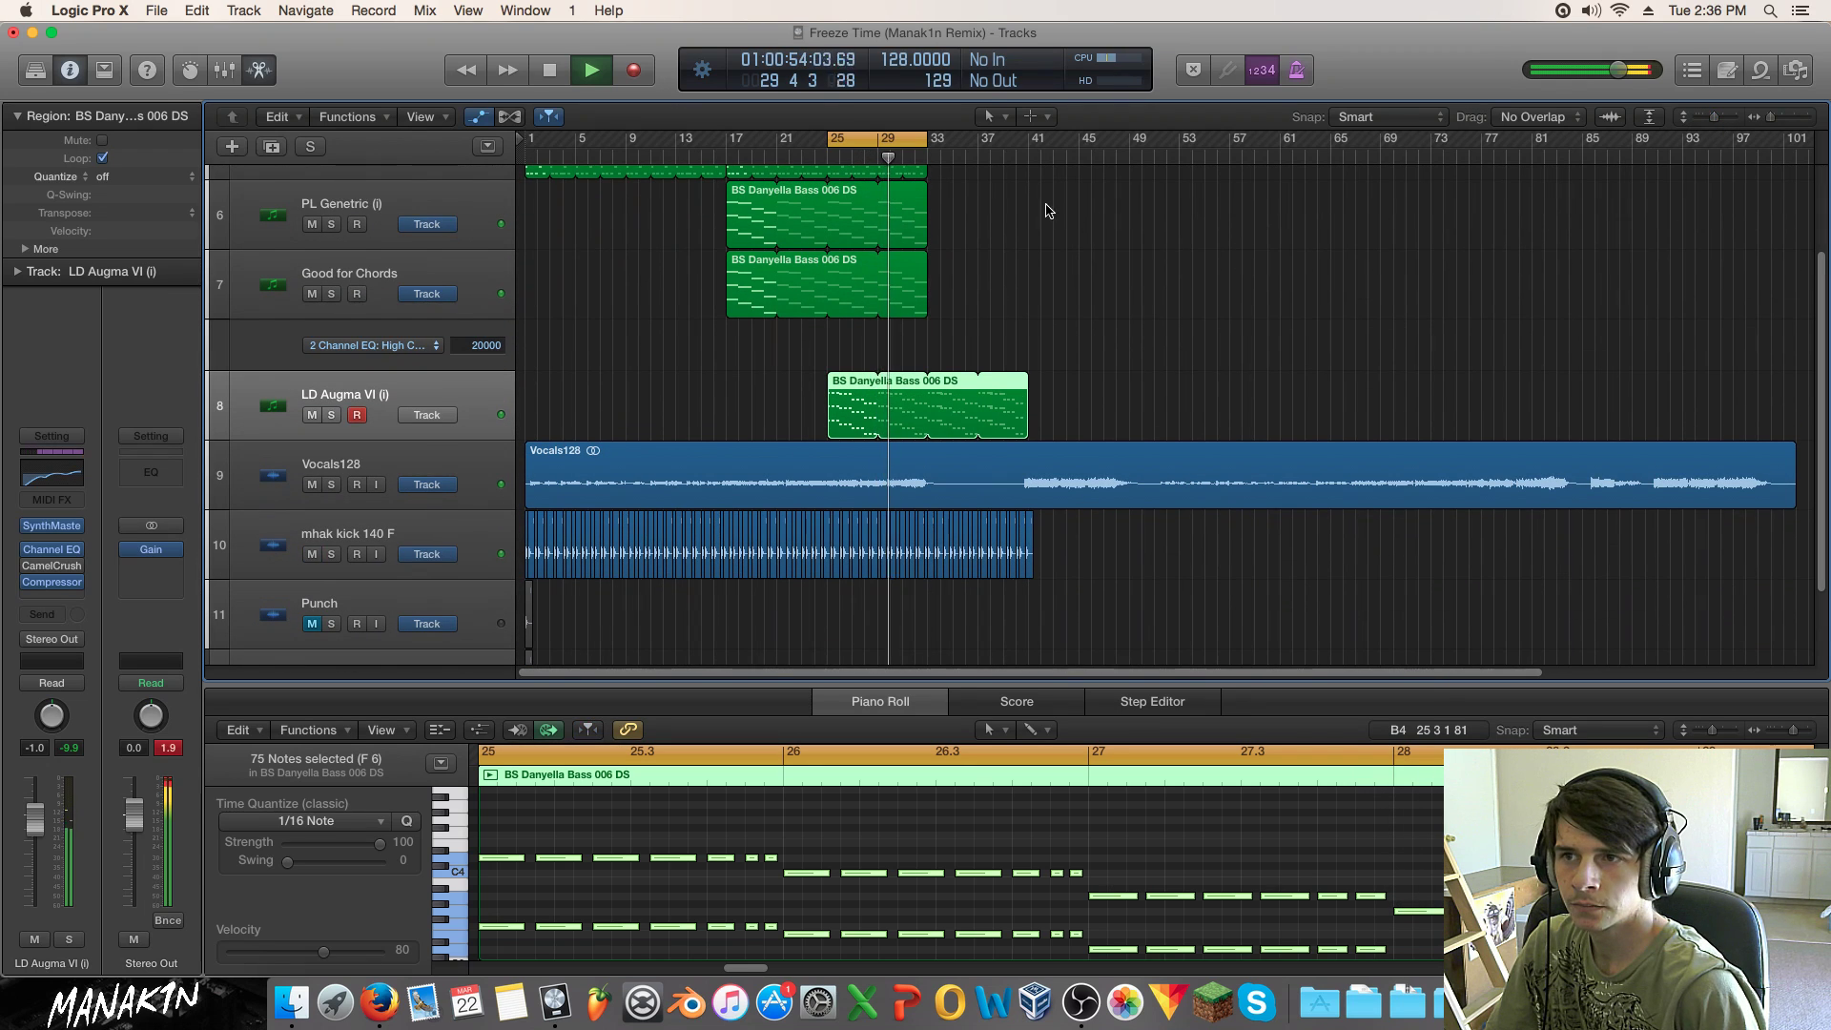
left_click(933, 144)
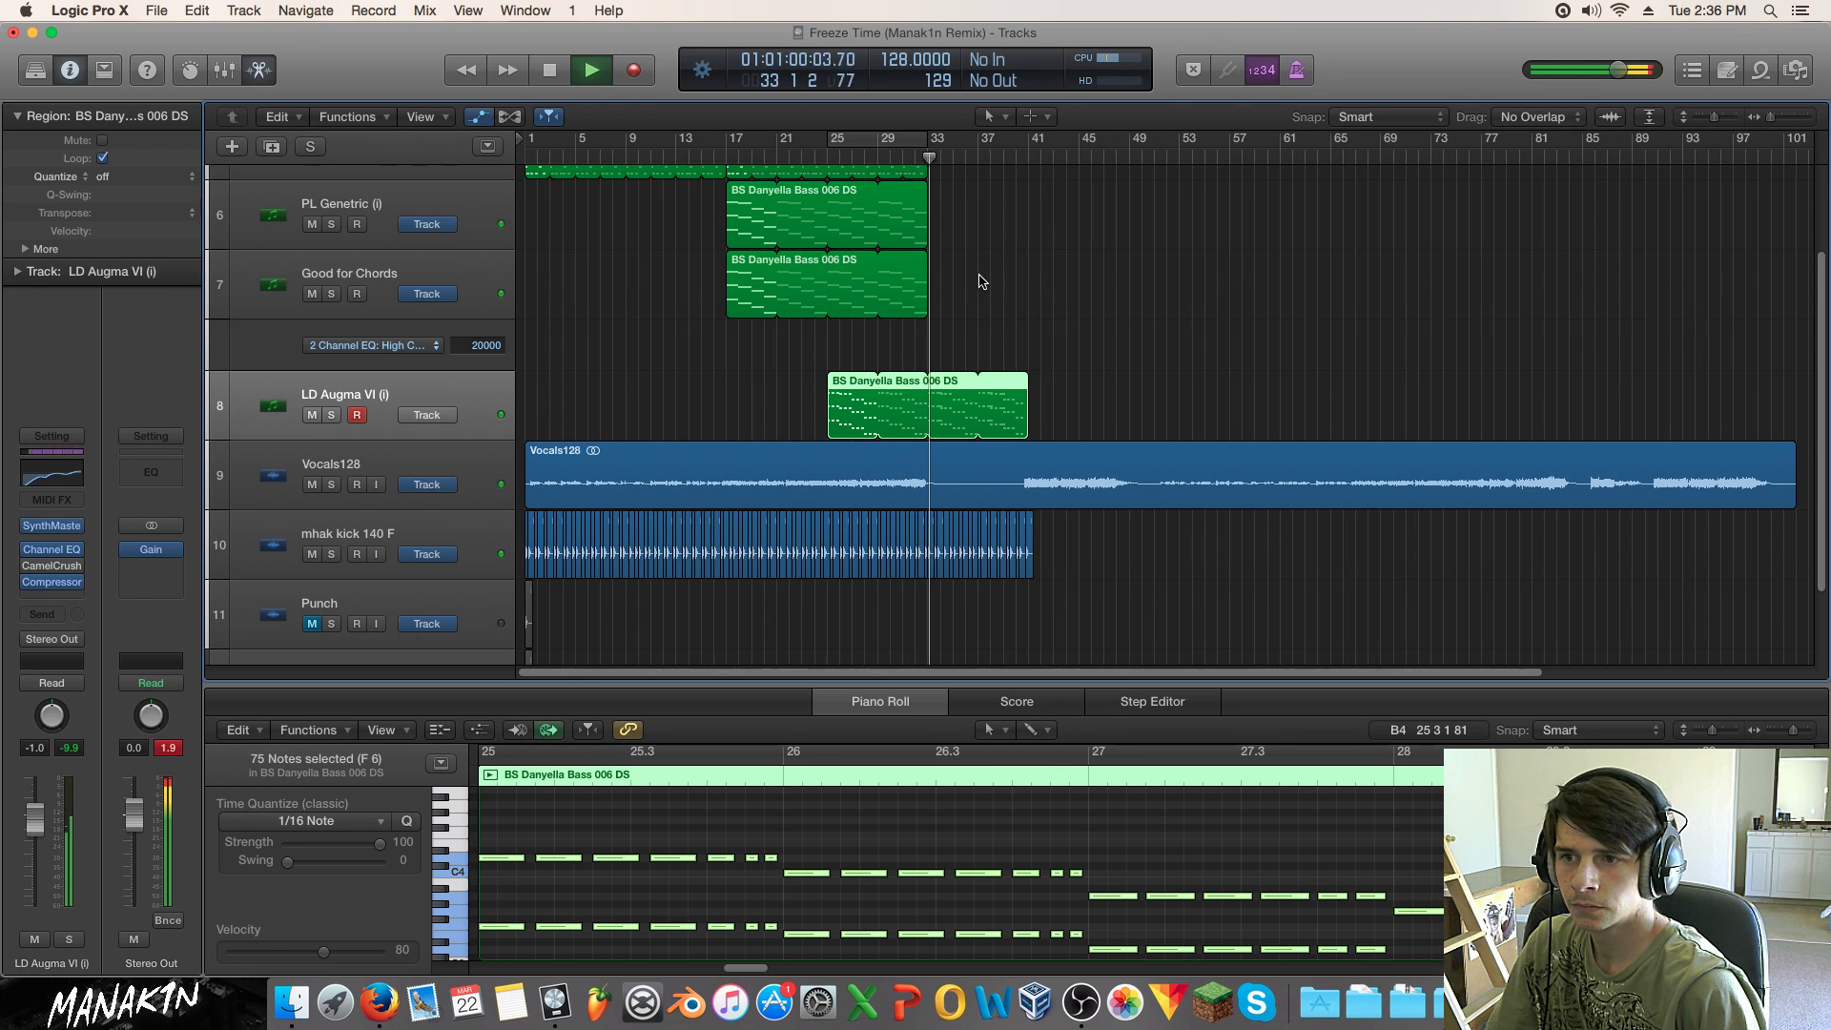
left_click(1026, 158)
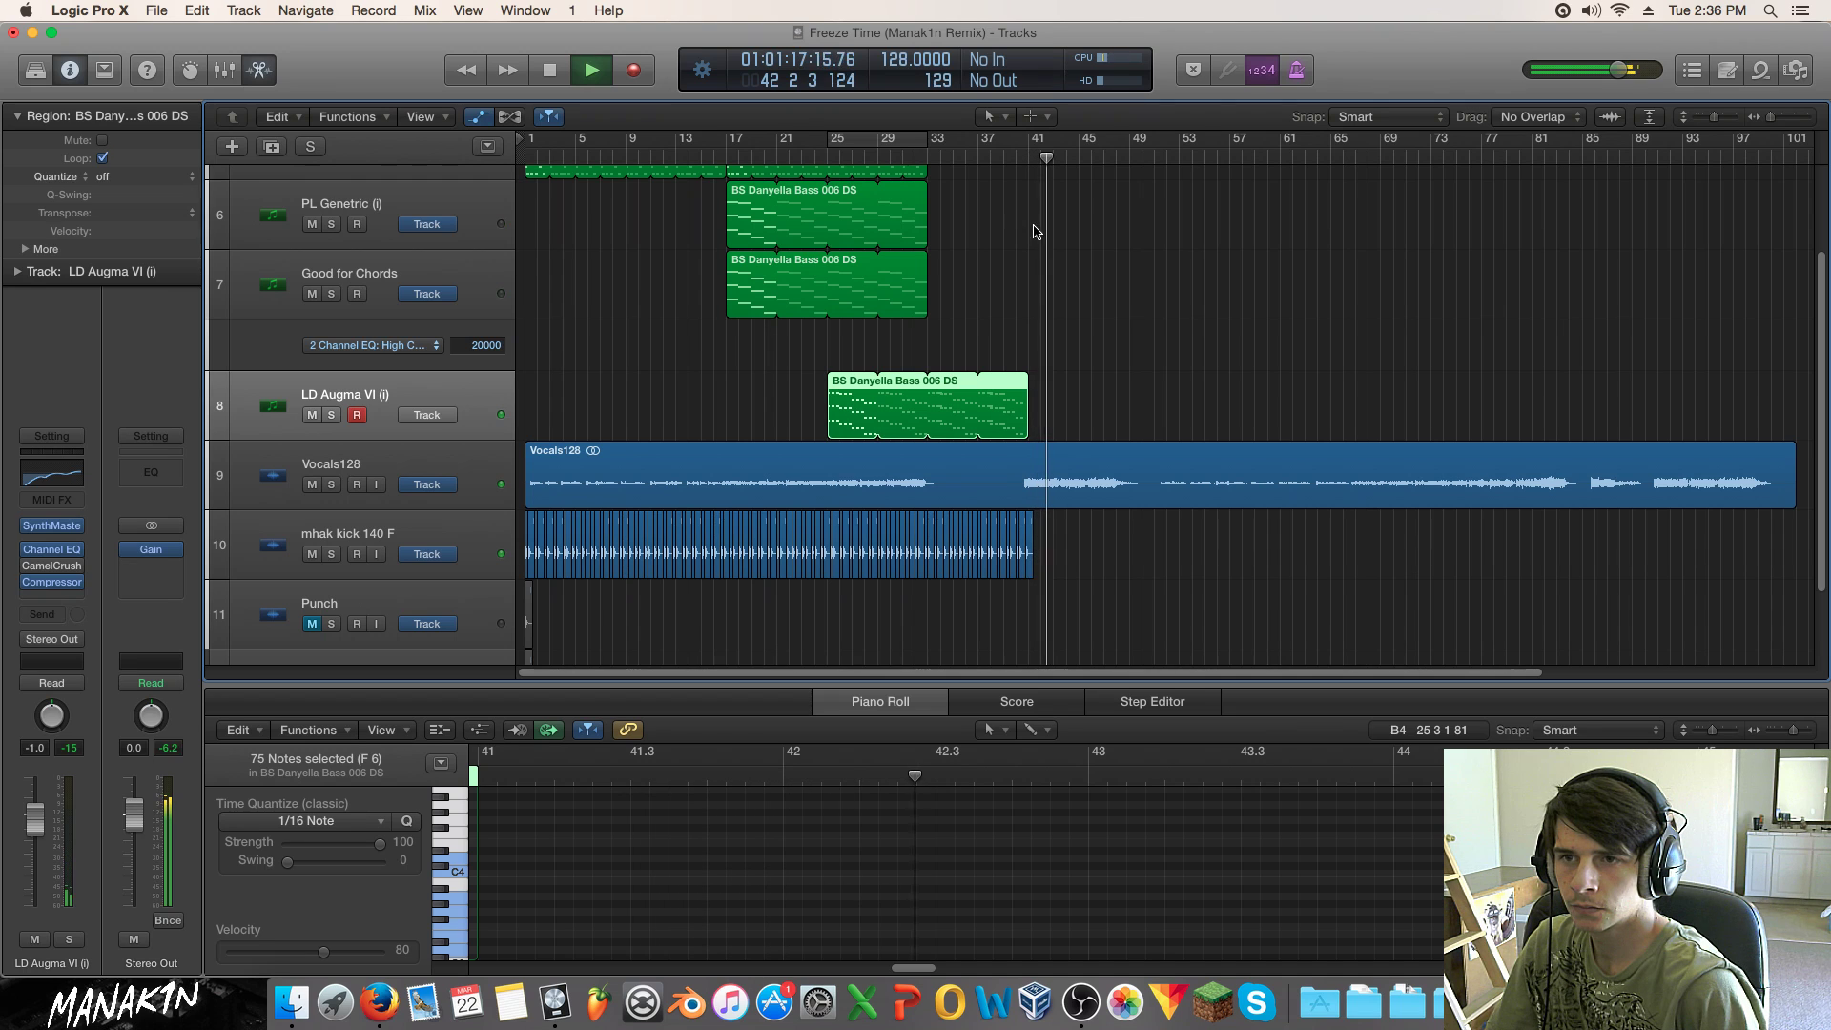
left_click(1091, 173)
left_click(1092, 158)
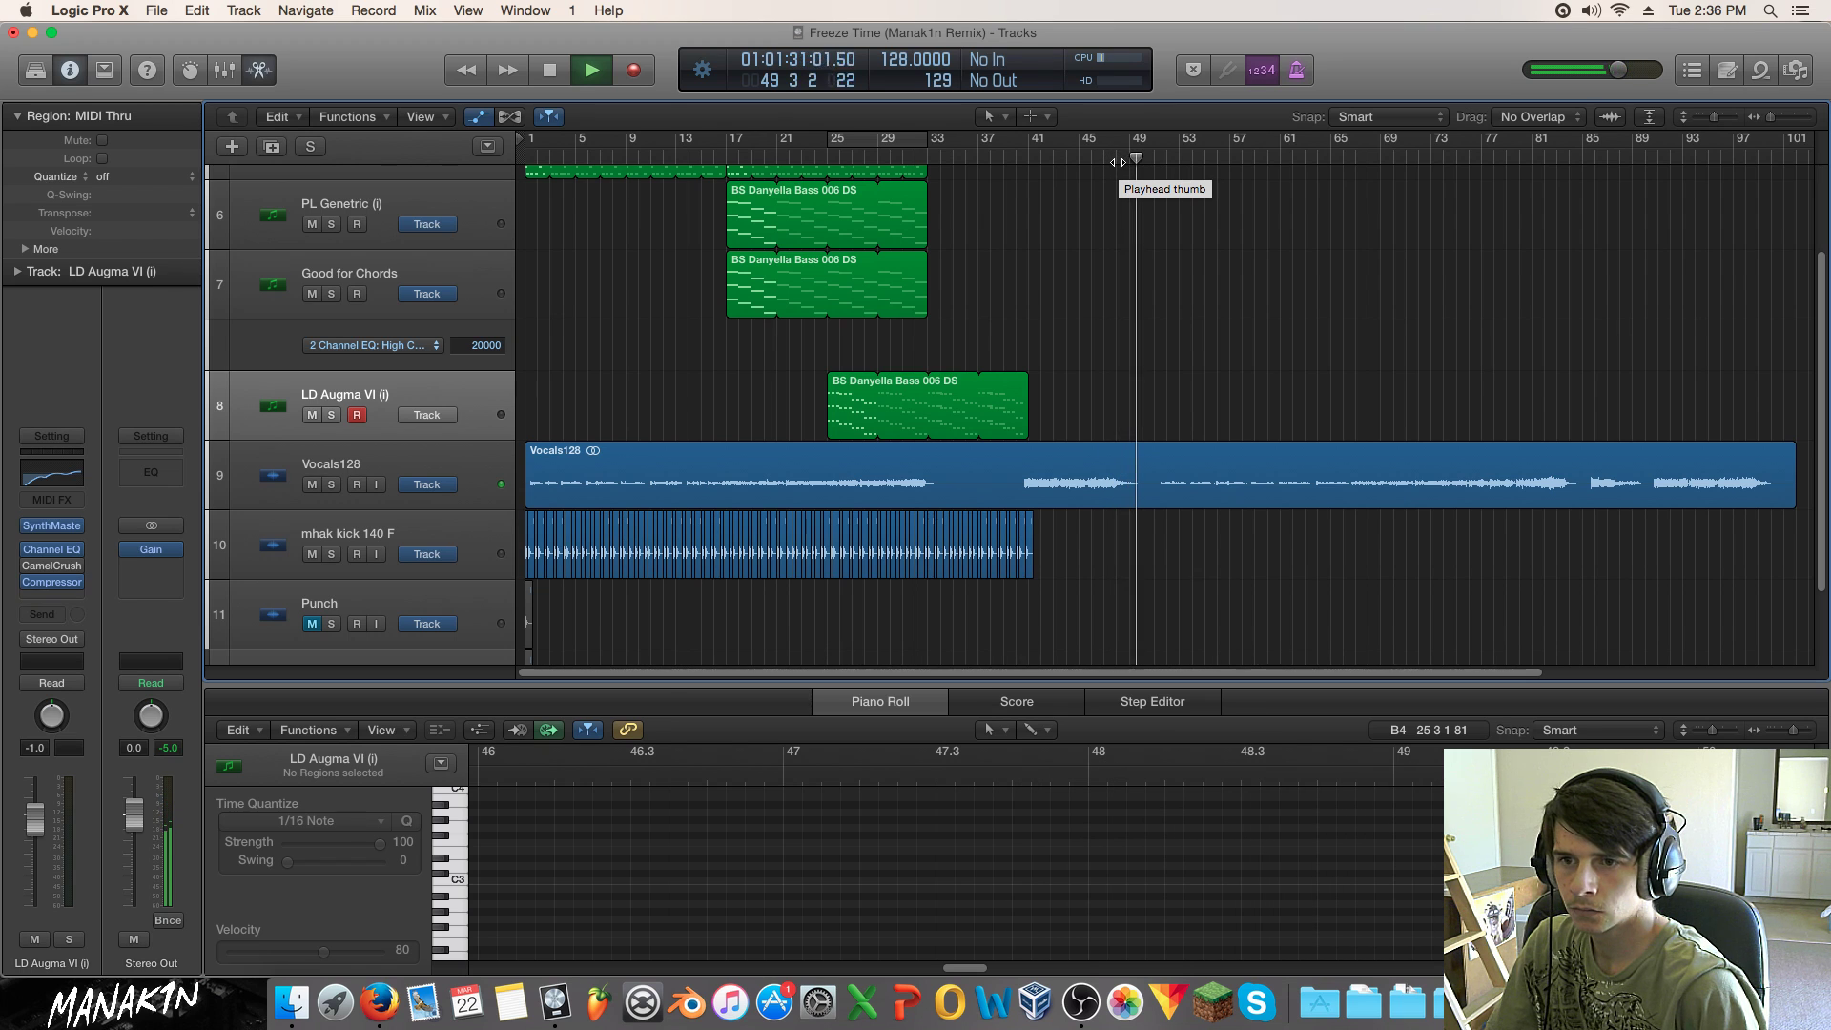
key("space")
left_click(851, 157)
key("space")
Step: Trim the LD Augma loop end from bar 41 to bar 33 and replay from the song start
left_click_drag(1024, 379, 928, 380)
left_click(1065, 361)
key("space")
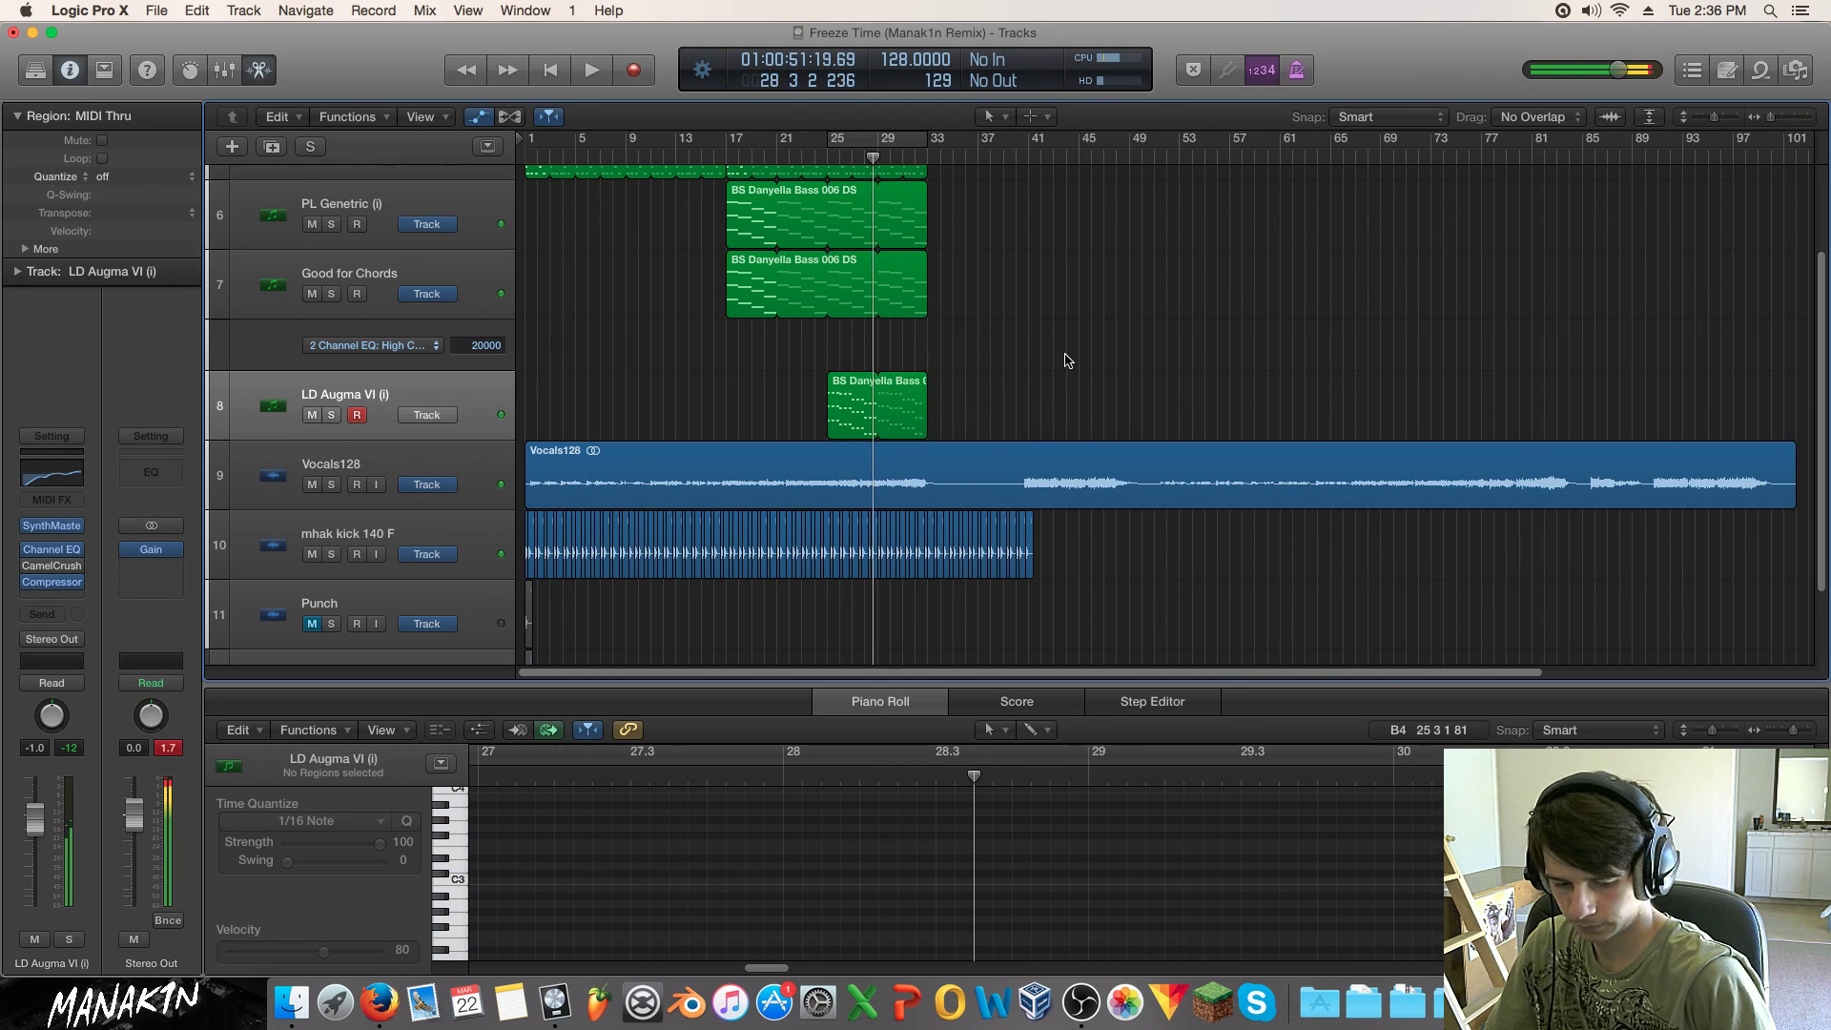
key("Return")
key("space")
scroll(936, 341, "up", 3)
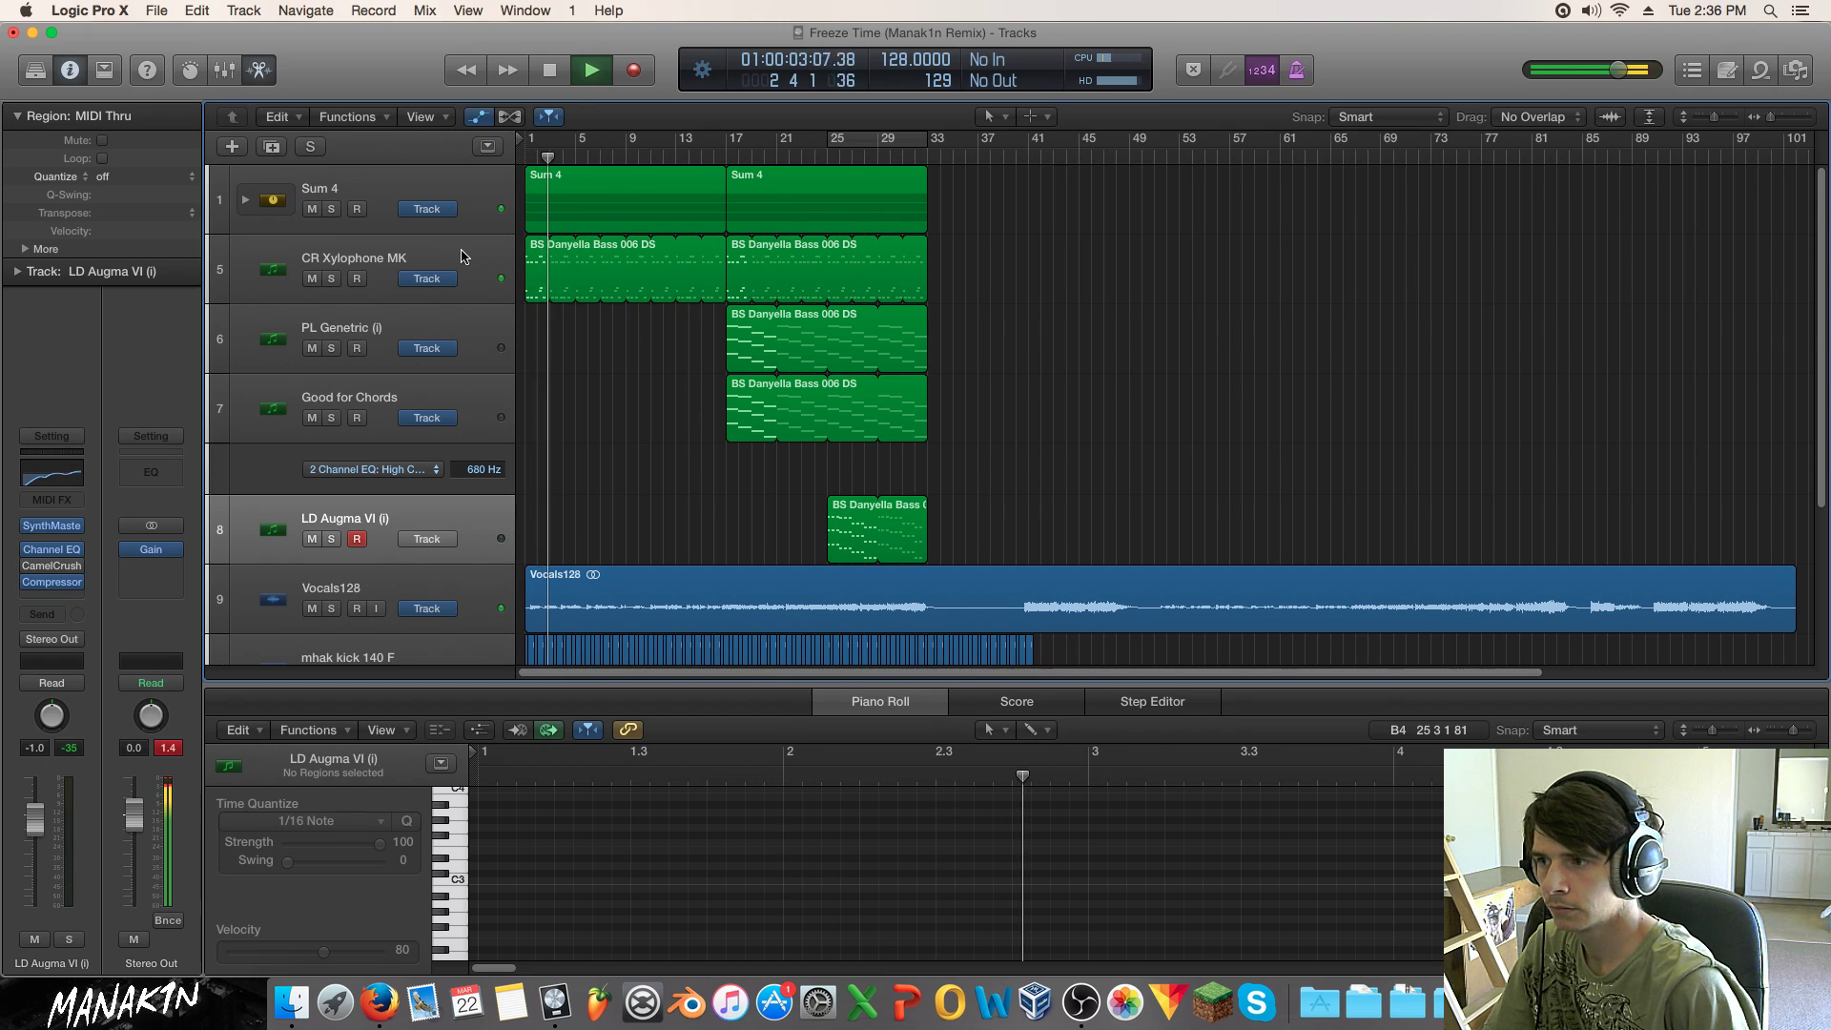
Step: Mute the LD Augma VI and PL Genetric tracks, leaving Good for Chords unmuted
left_click(312, 539)
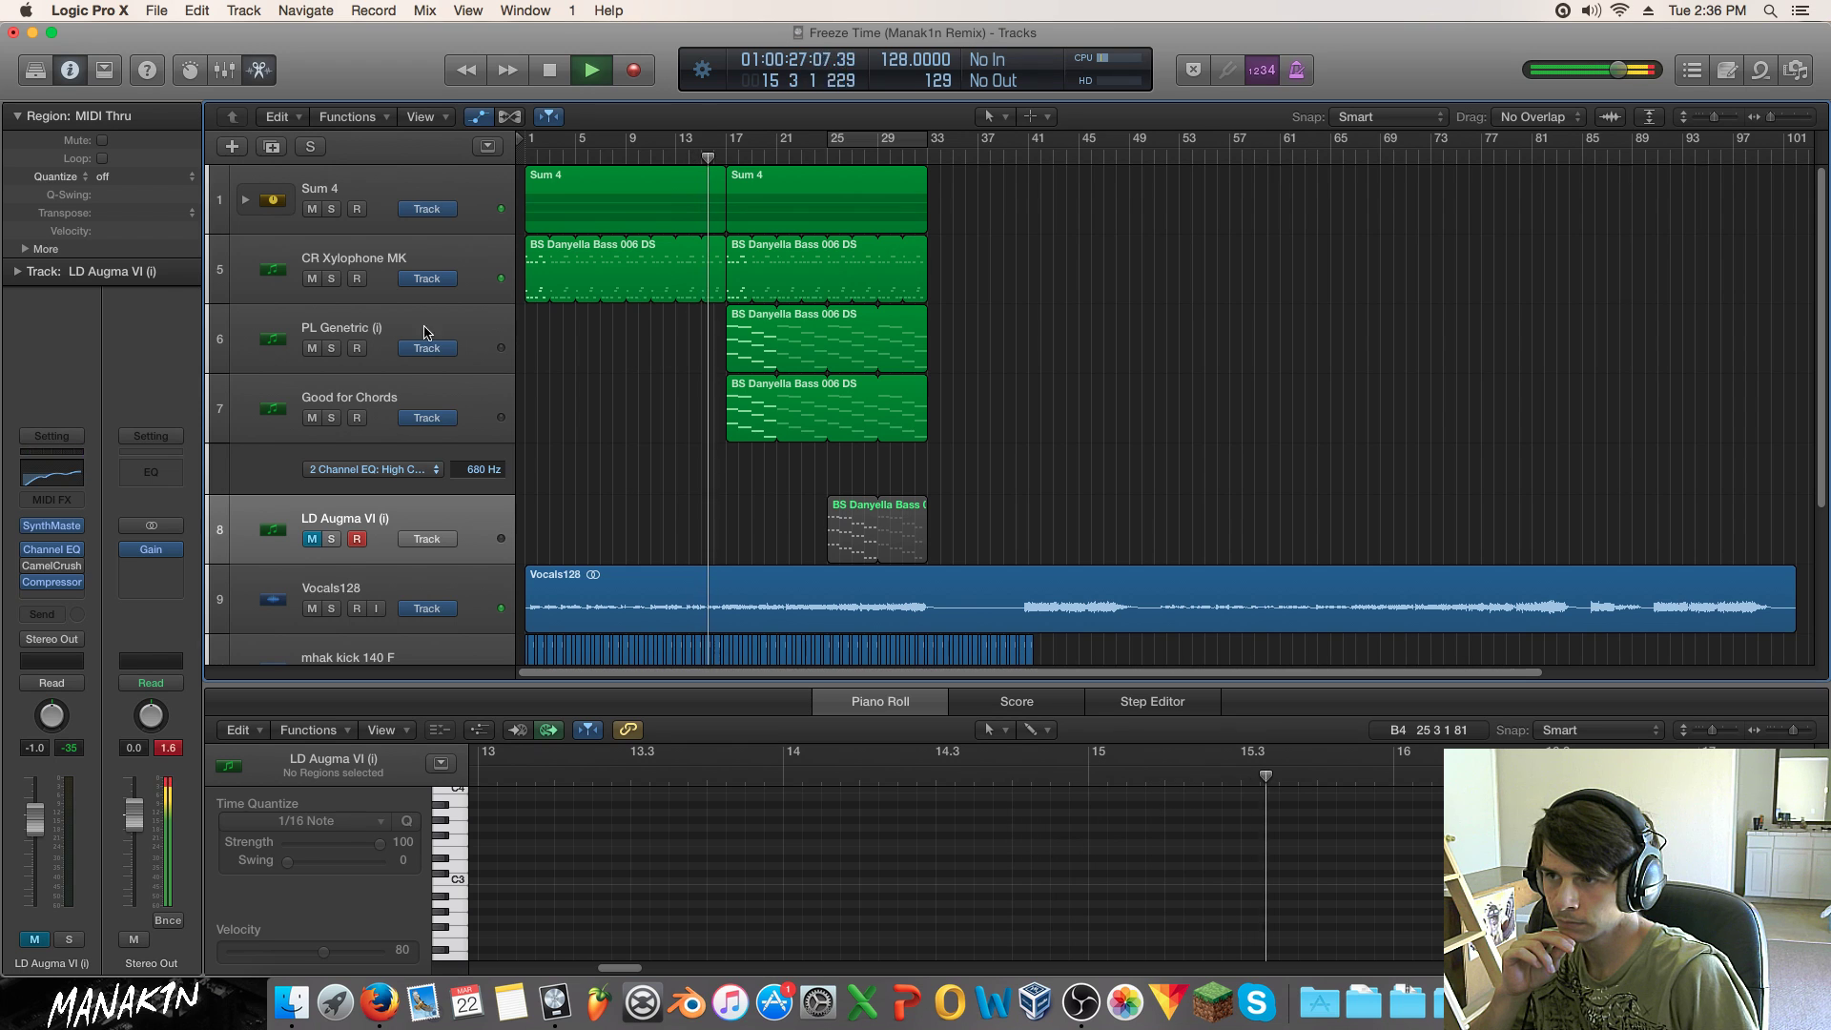
left_click(316, 417)
left_click(315, 415)
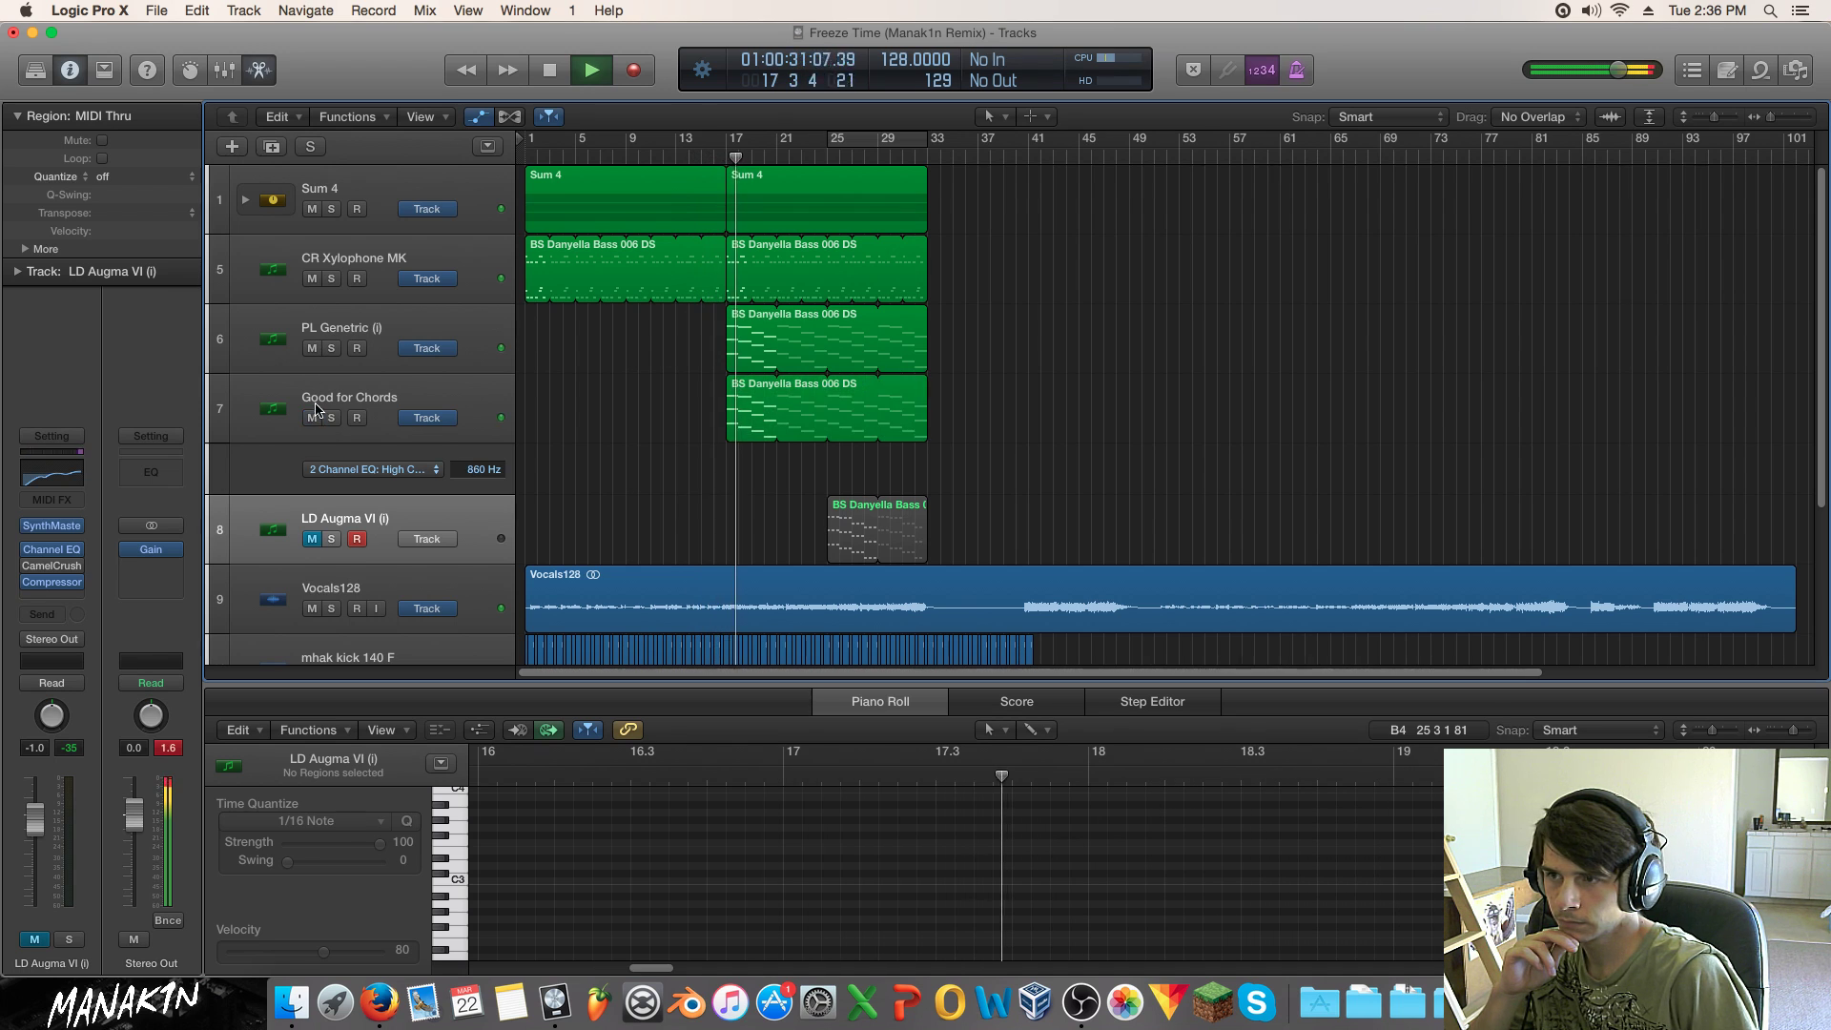
left_click(312, 348)
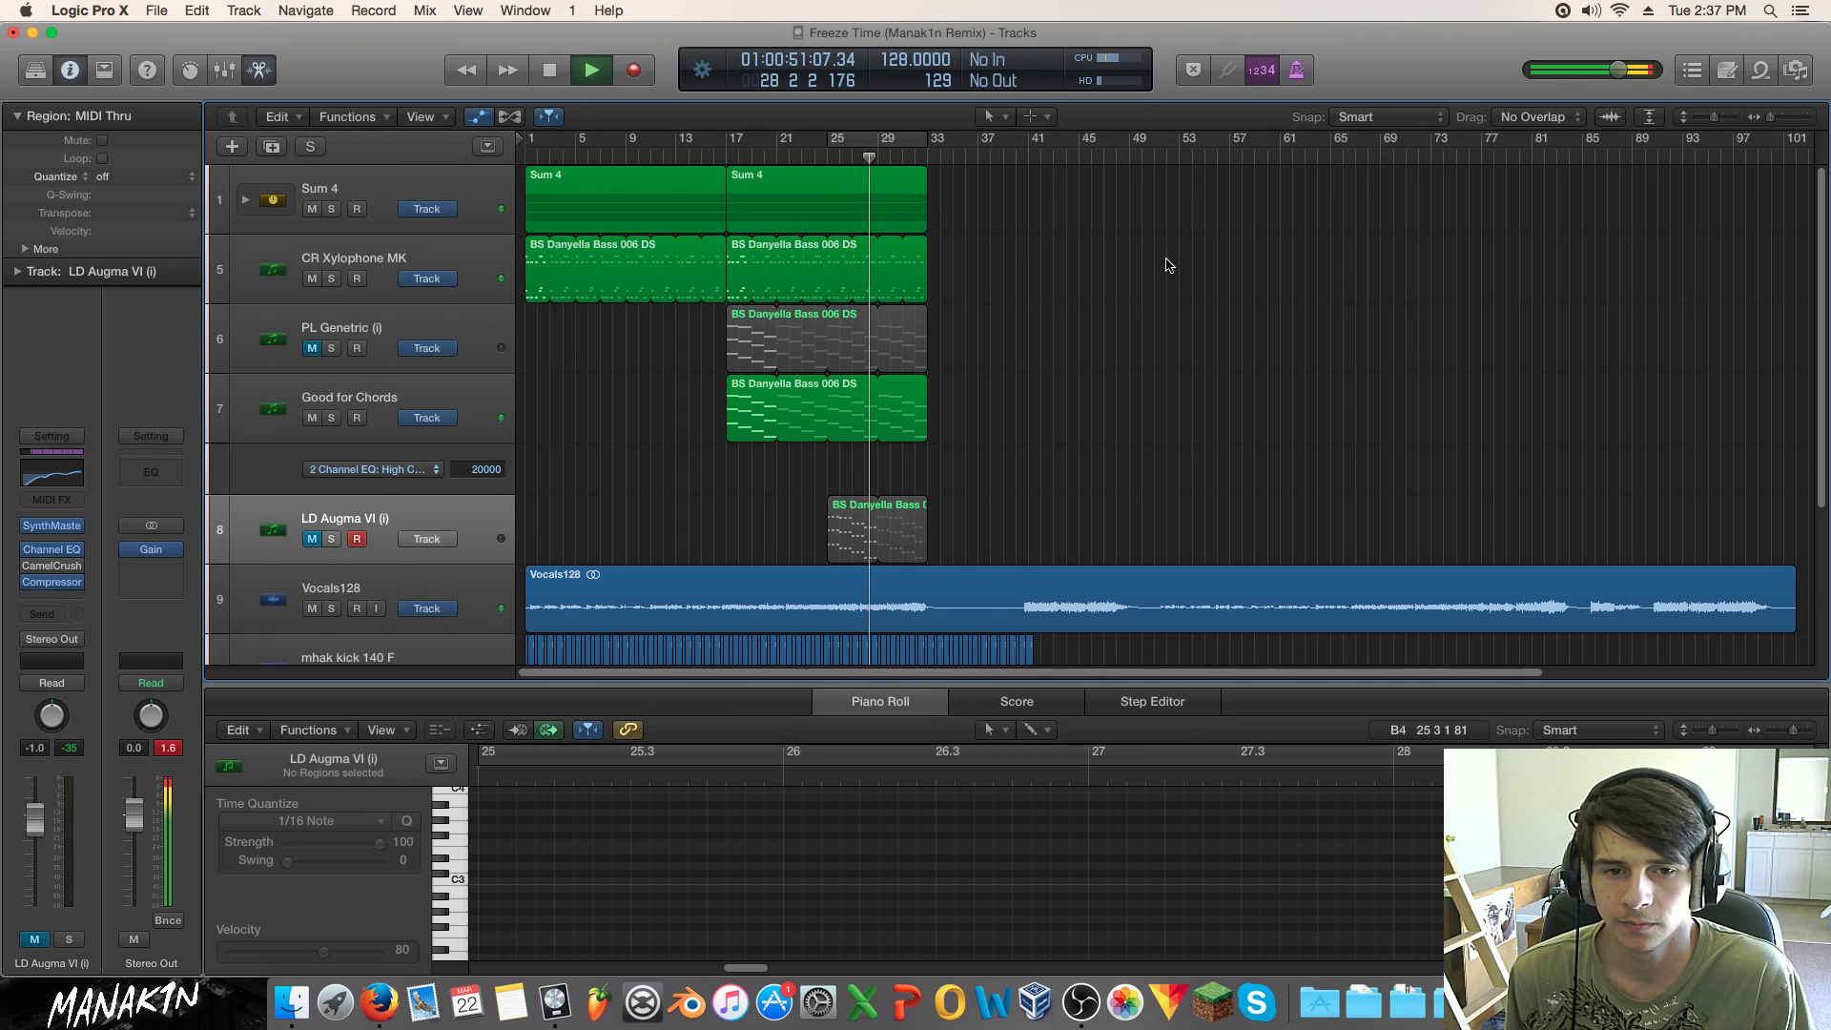
Step: Play from bar 17, mute Good for Chords, and show PL Genetric's notes
left_click_drag(706, 153, 726, 157)
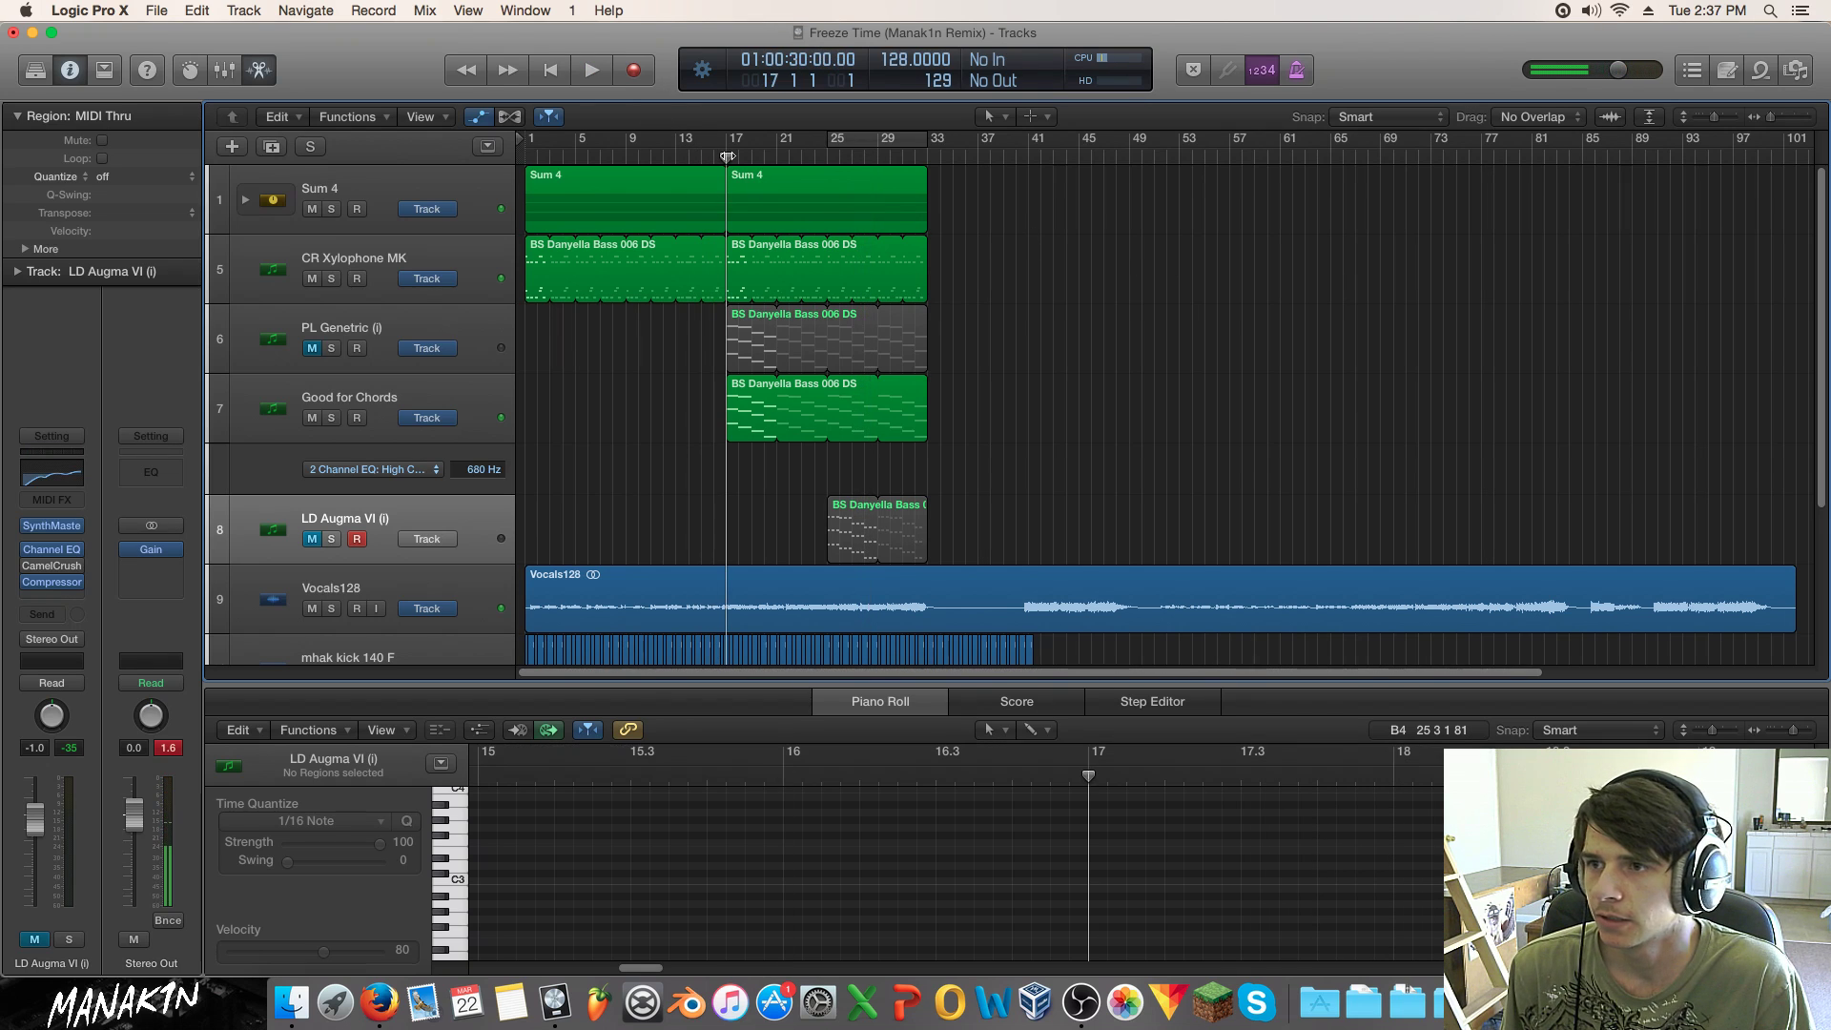
key("space")
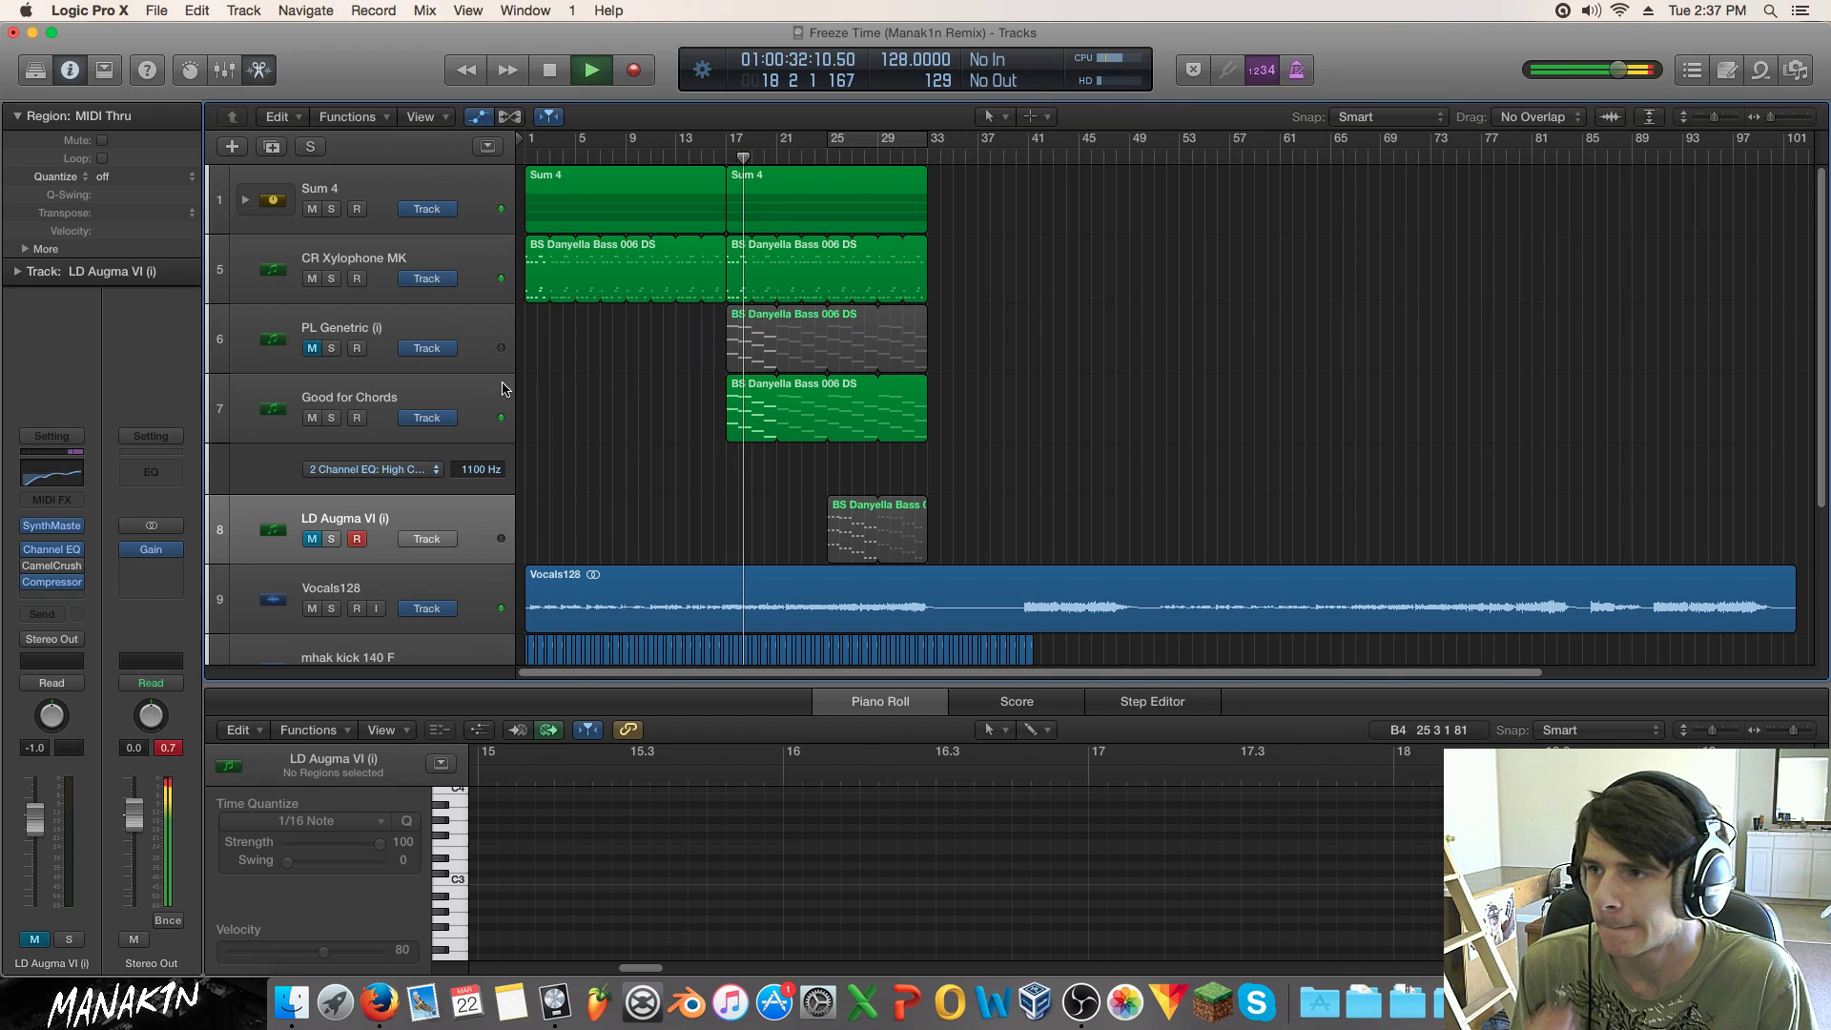
left_click(312, 418)
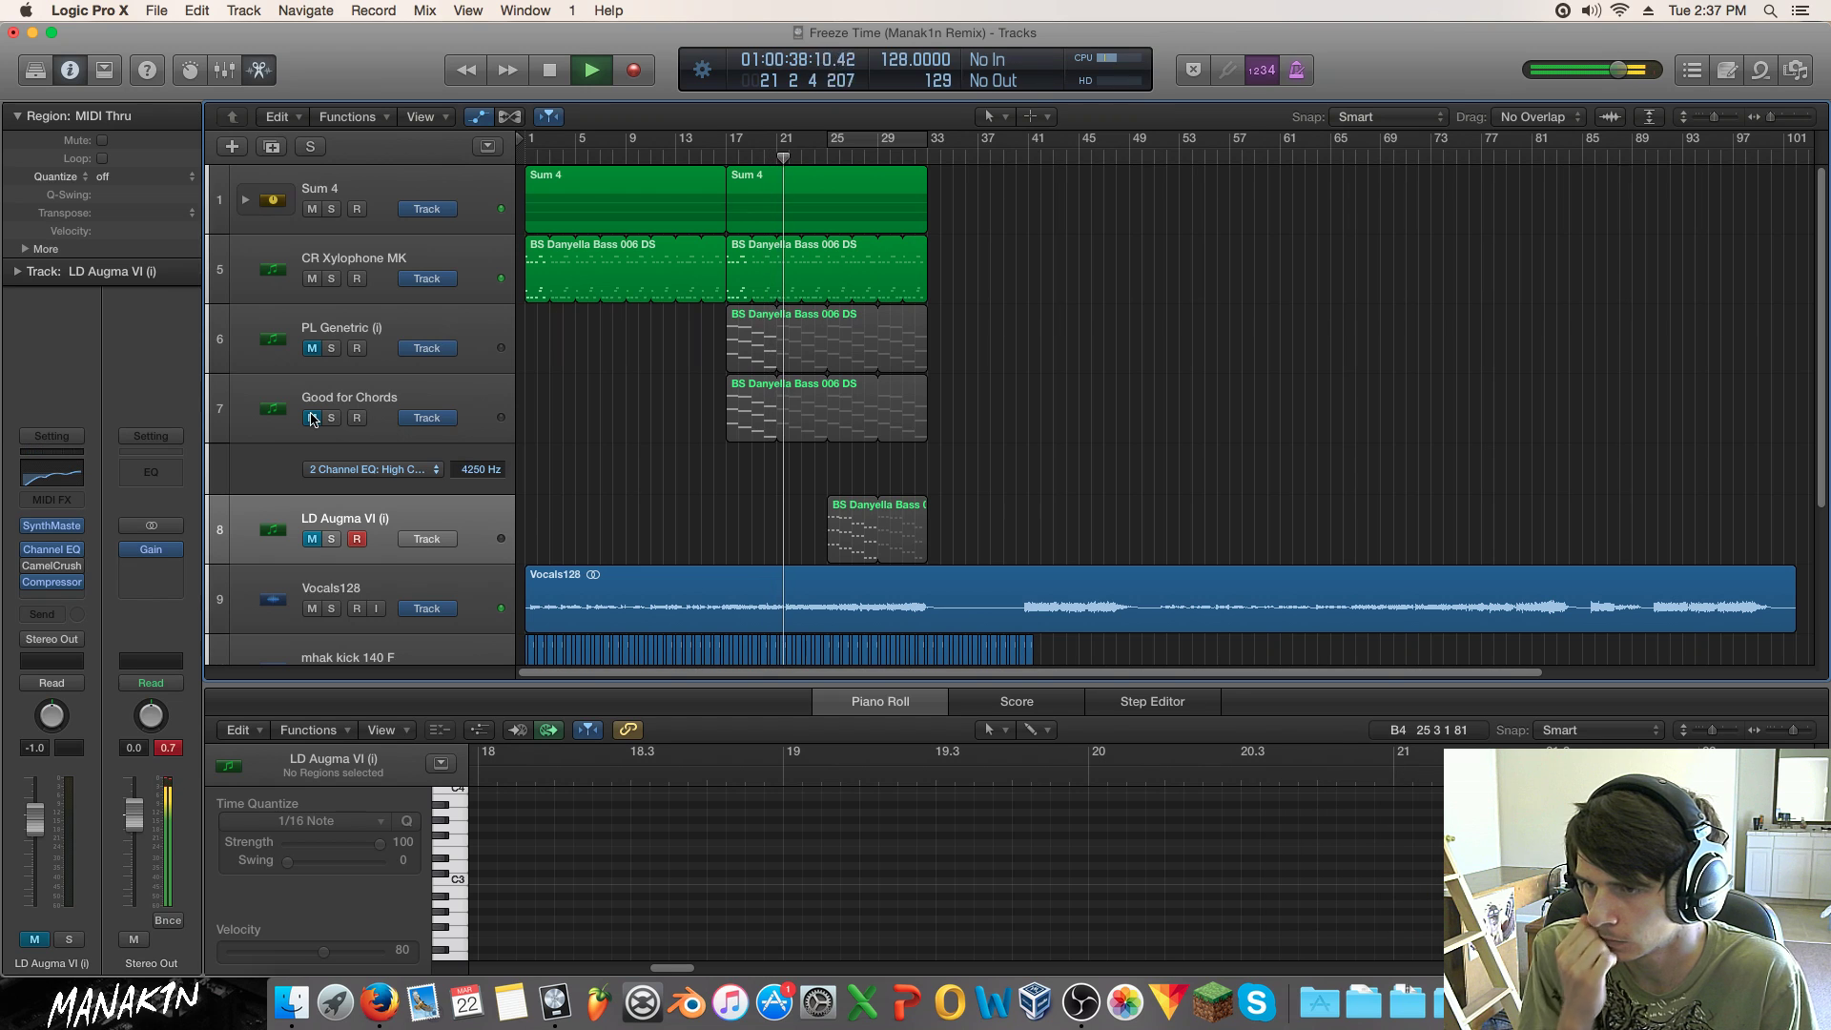
key("space")
left_click(379, 335)
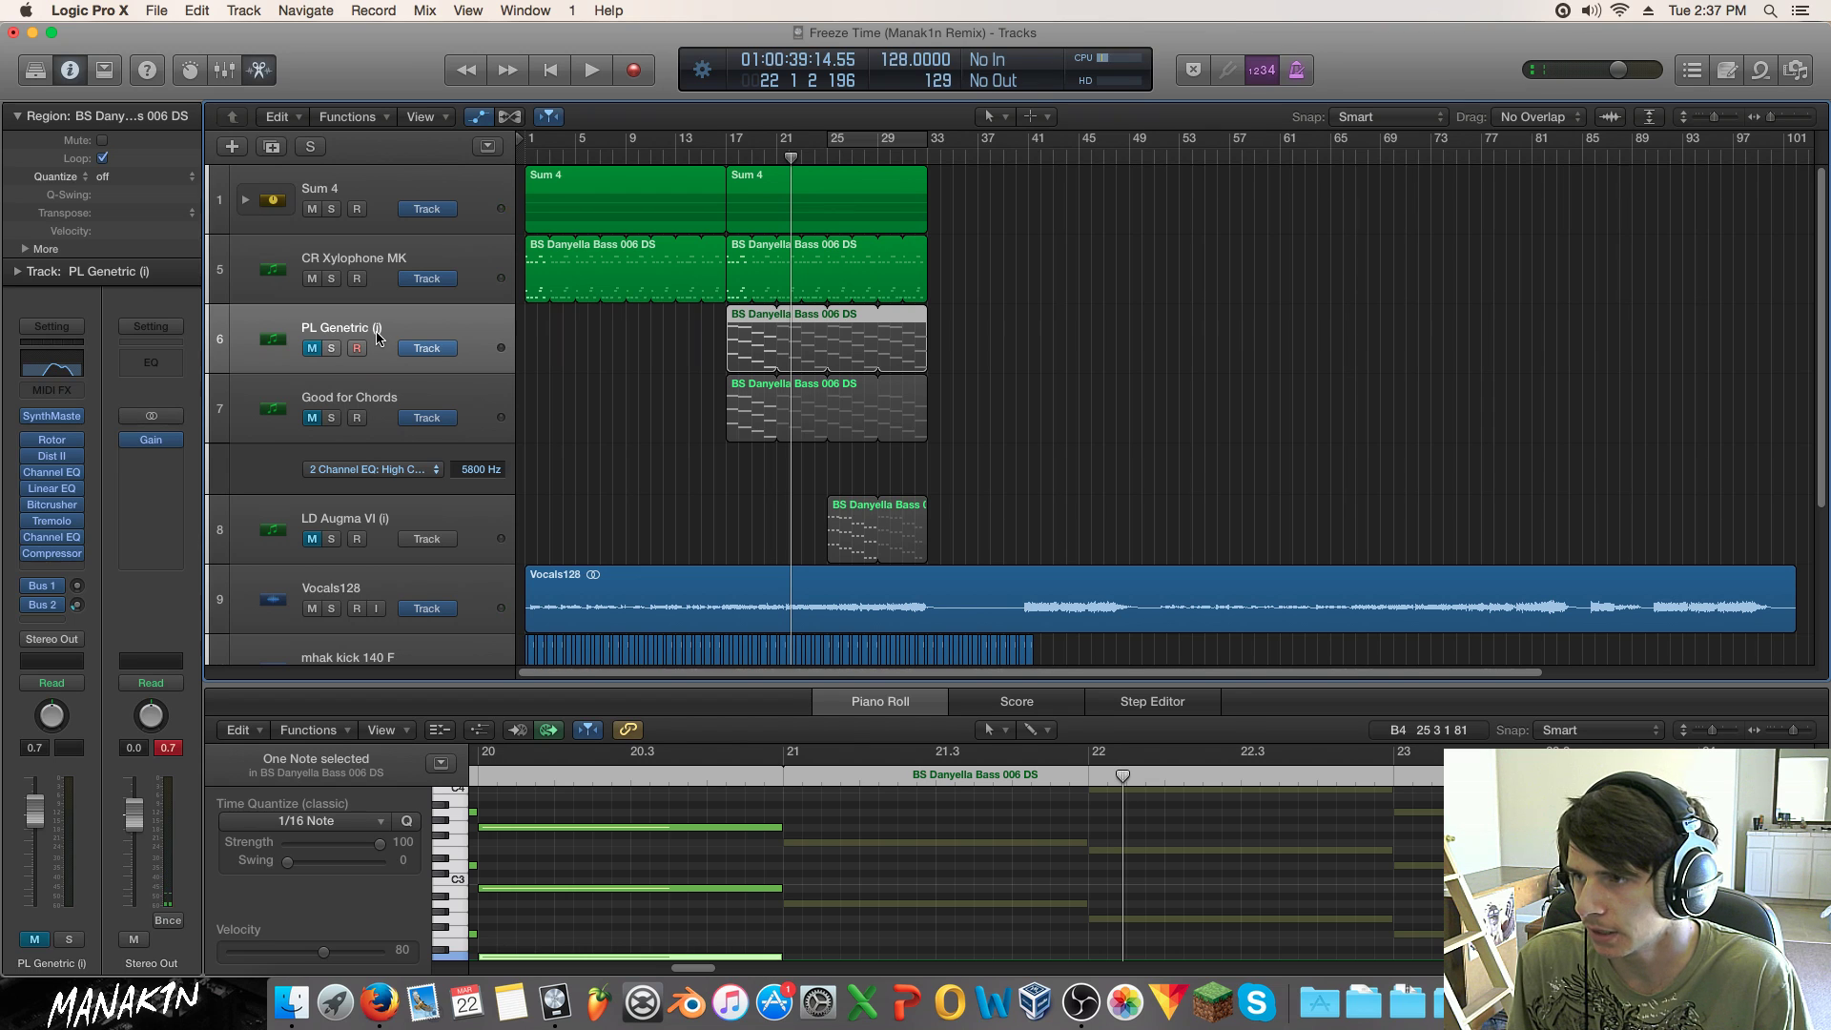
Step: Create a new Software Instrument track with SynthMaster 2.7 in stereo
left_click(231, 146)
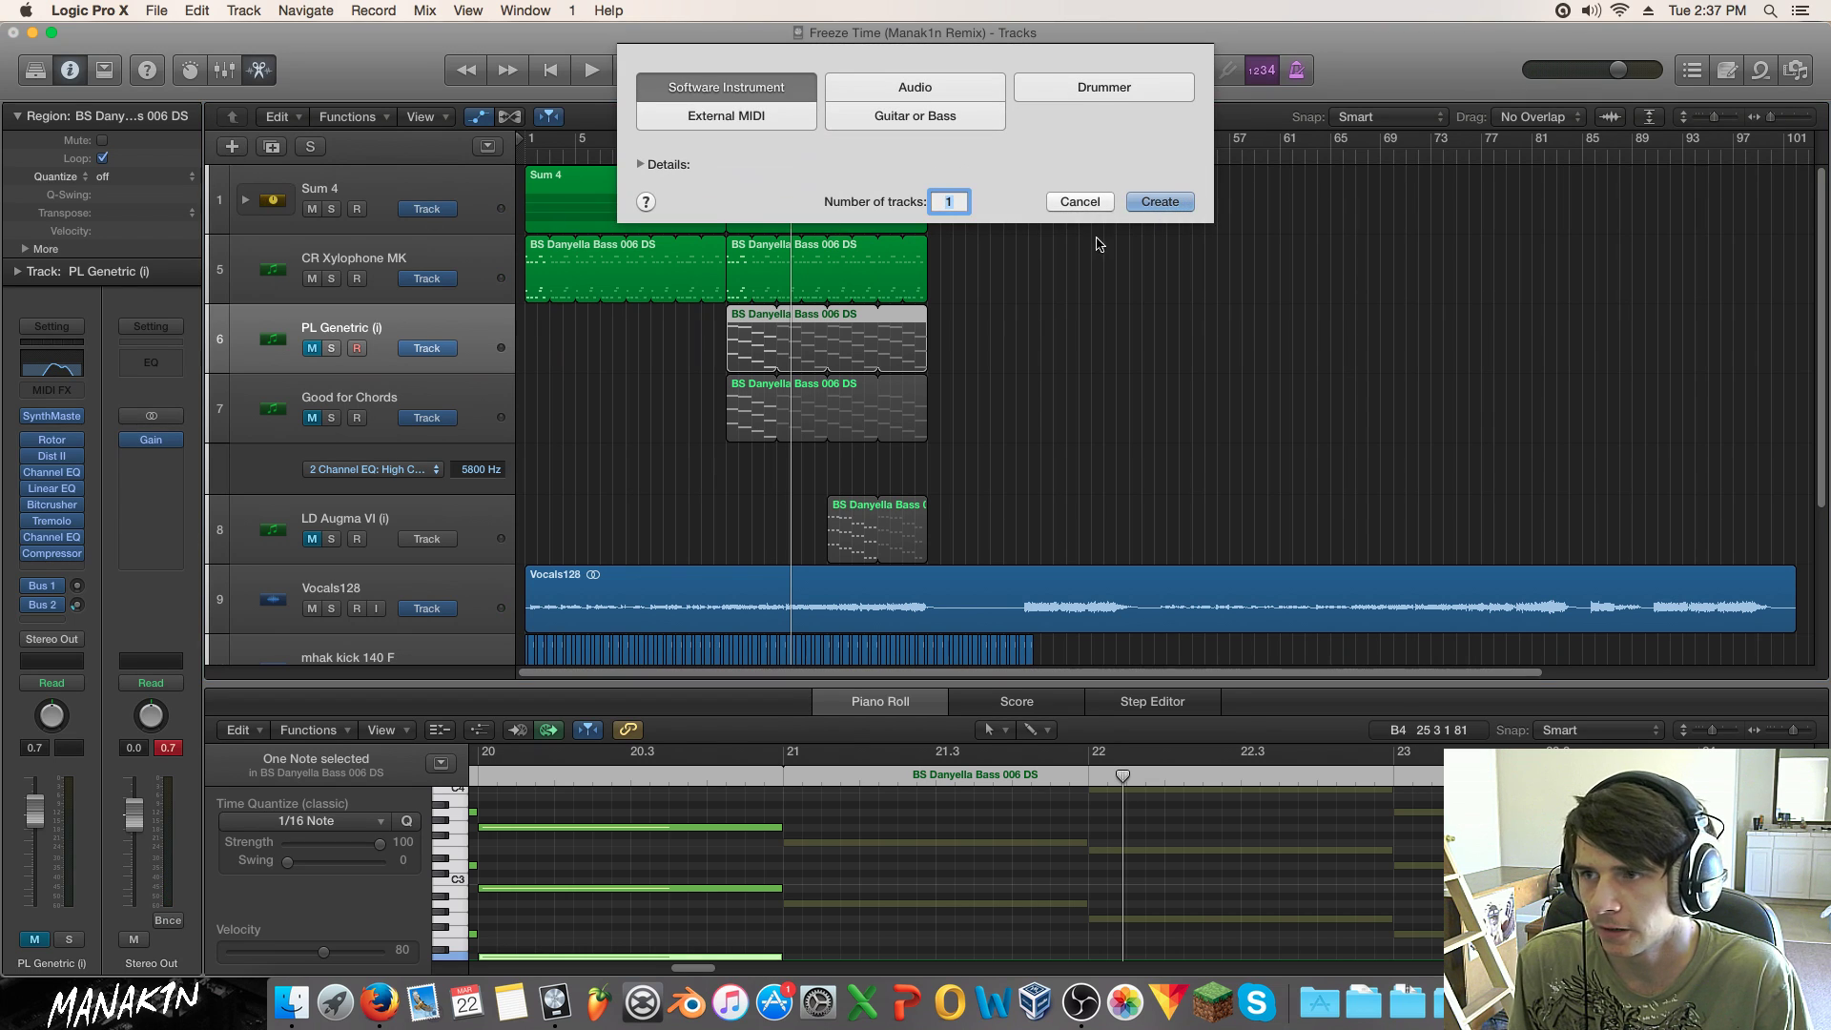
key("Return")
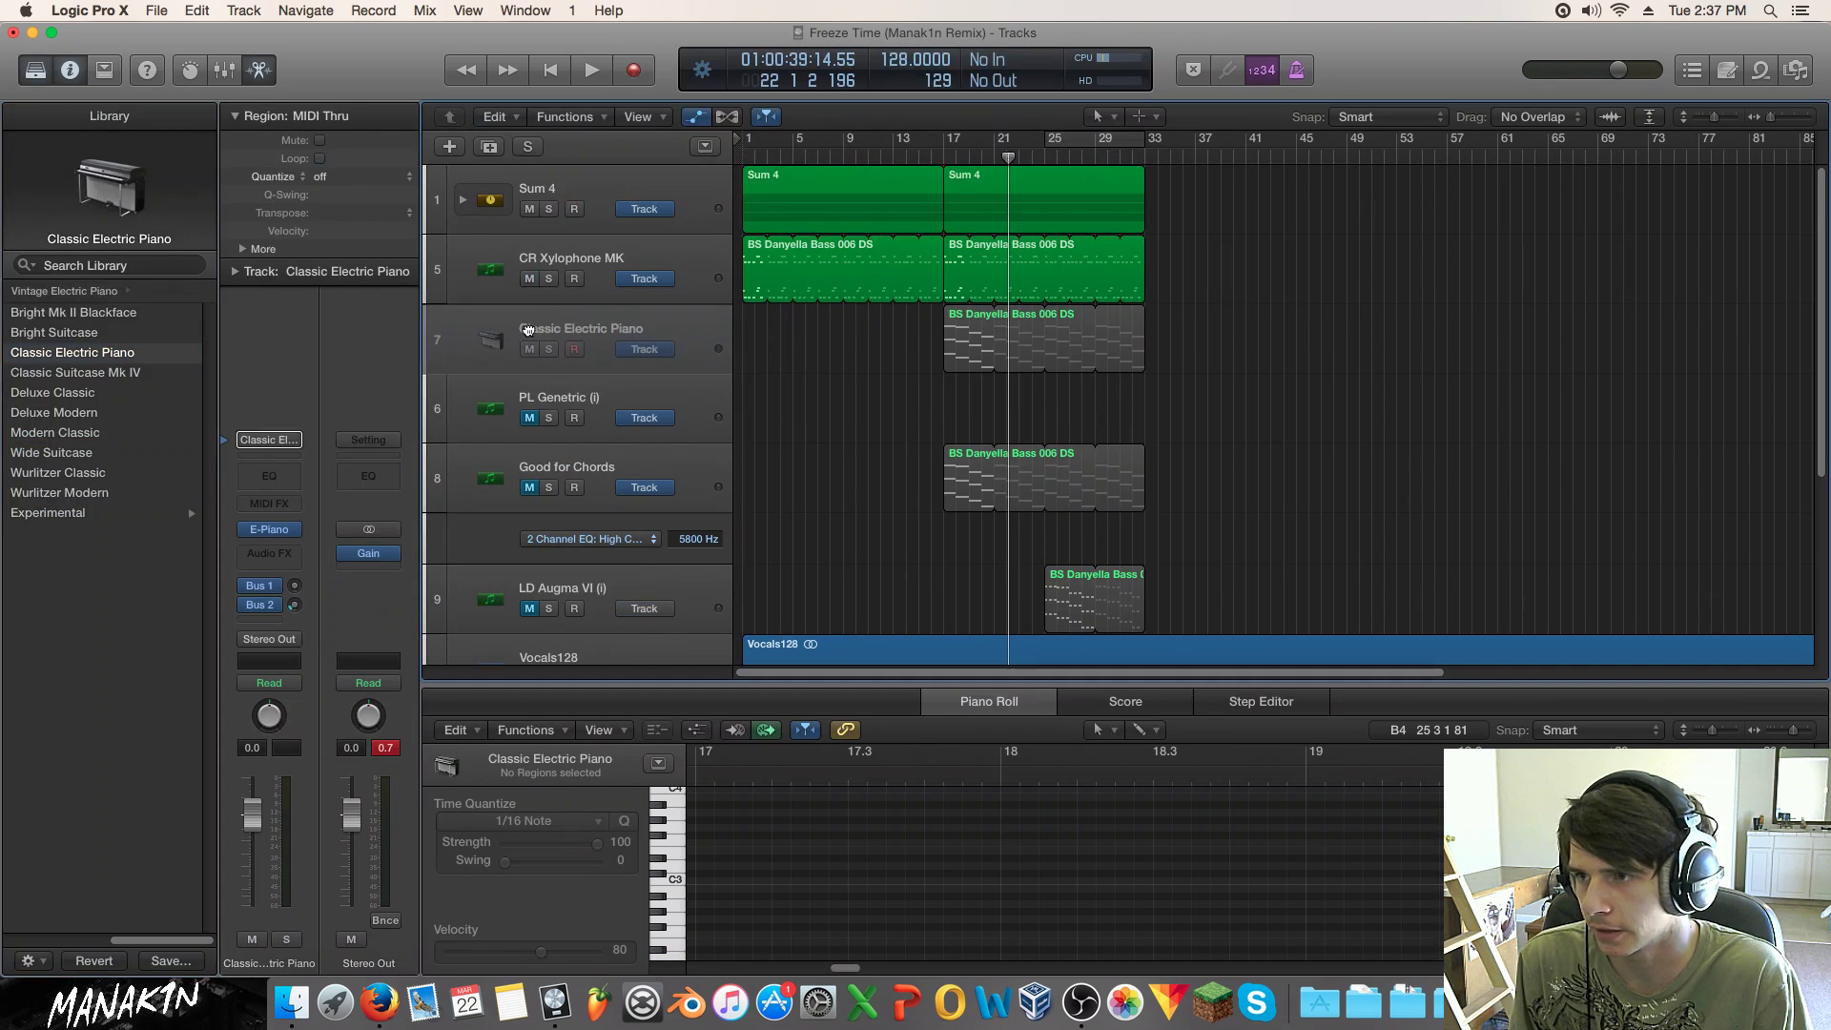
left_click(296, 533)
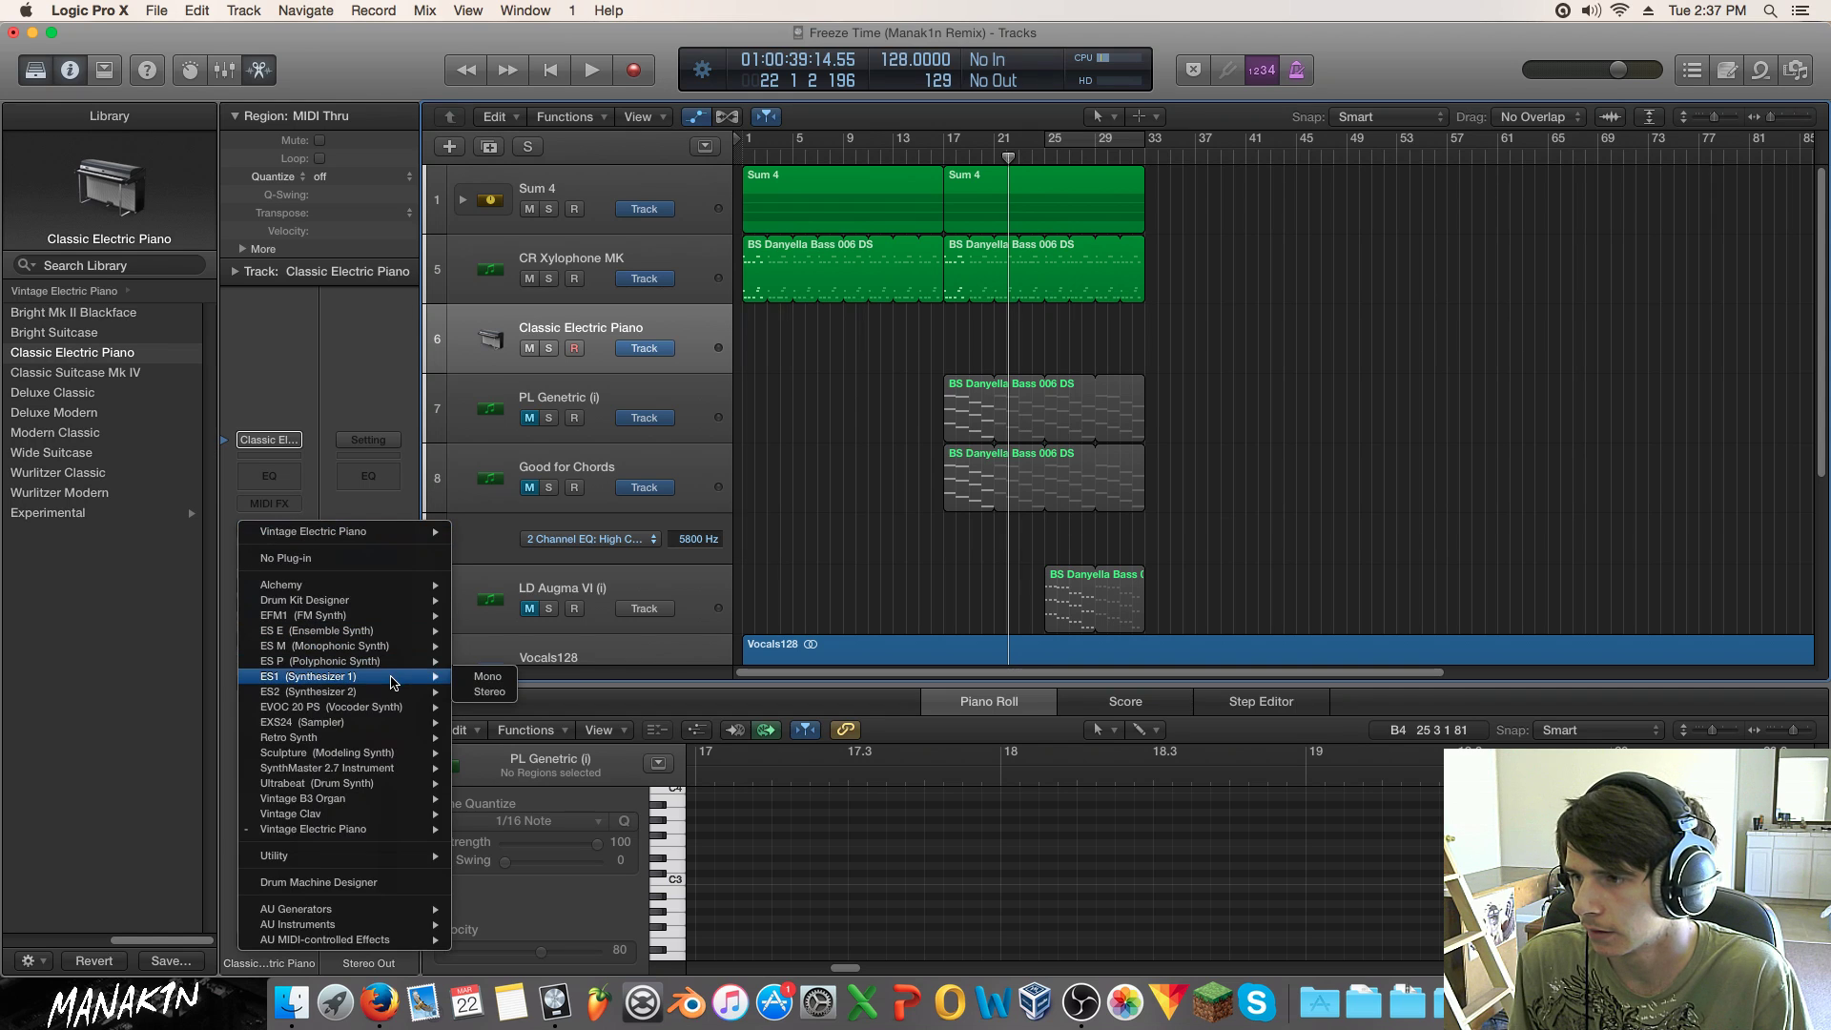
mouse_move(392, 695)
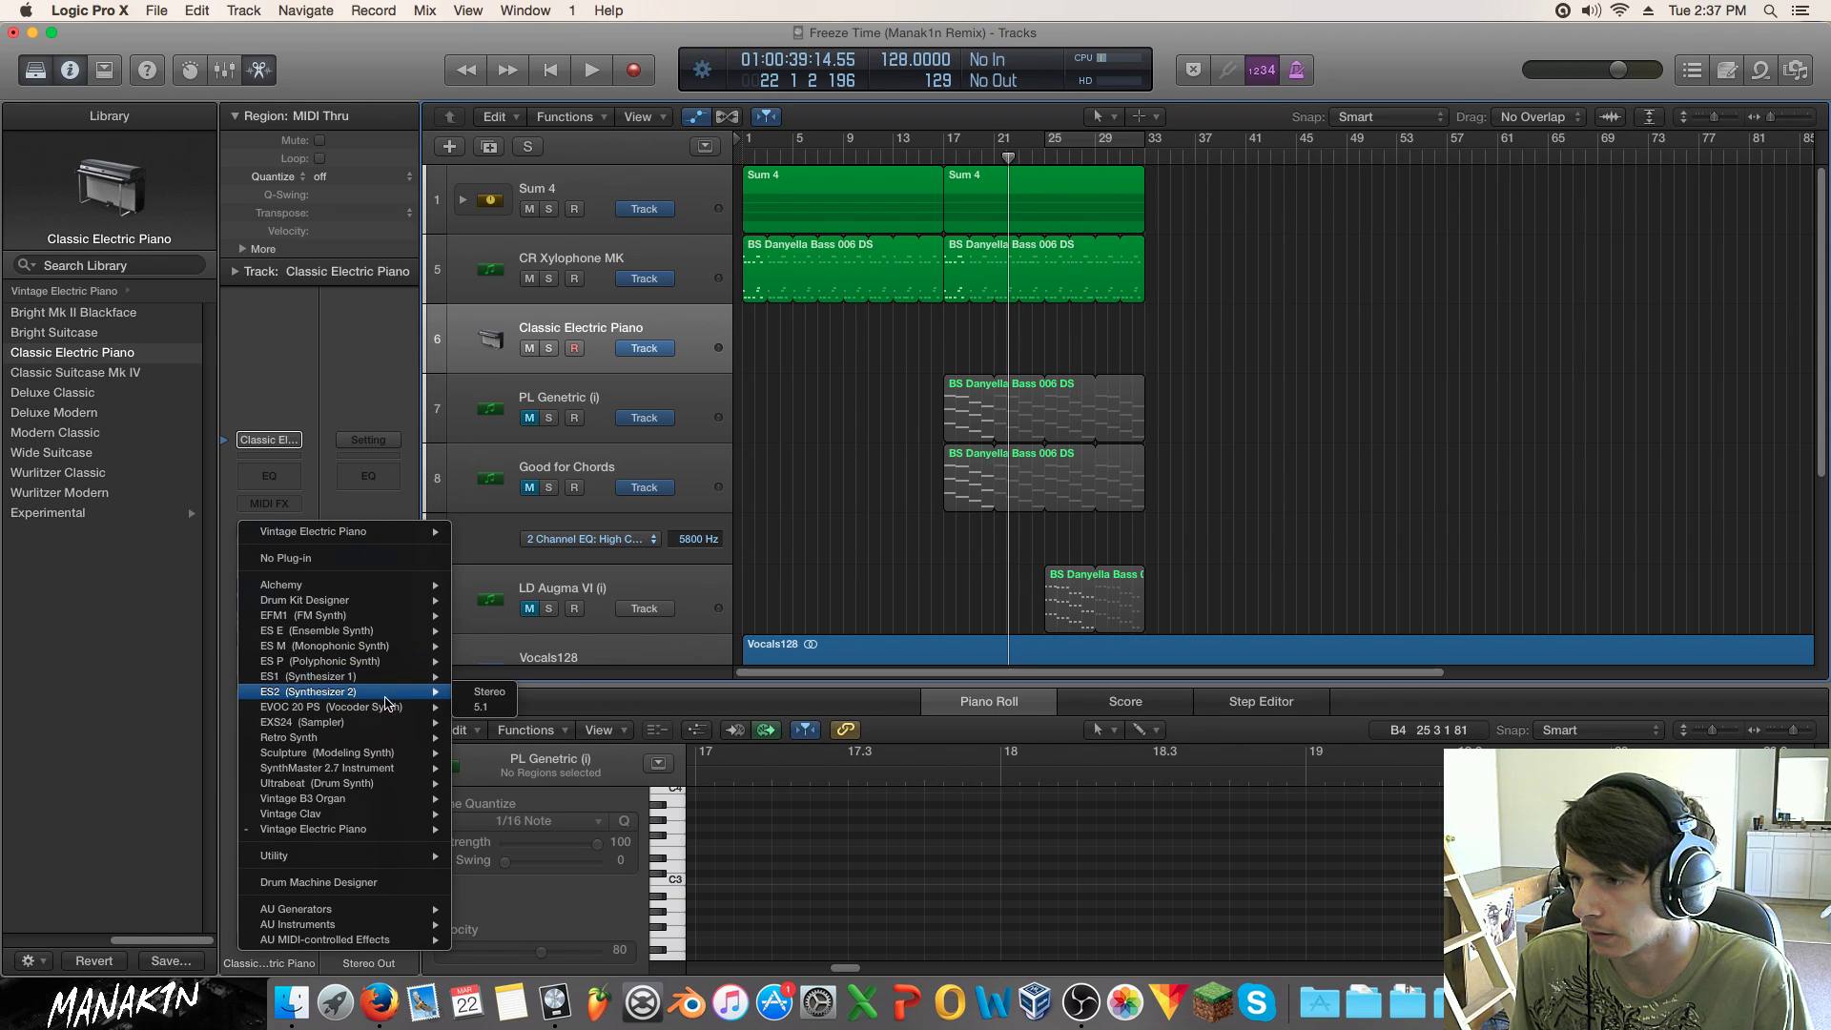
mouse_move(382, 756)
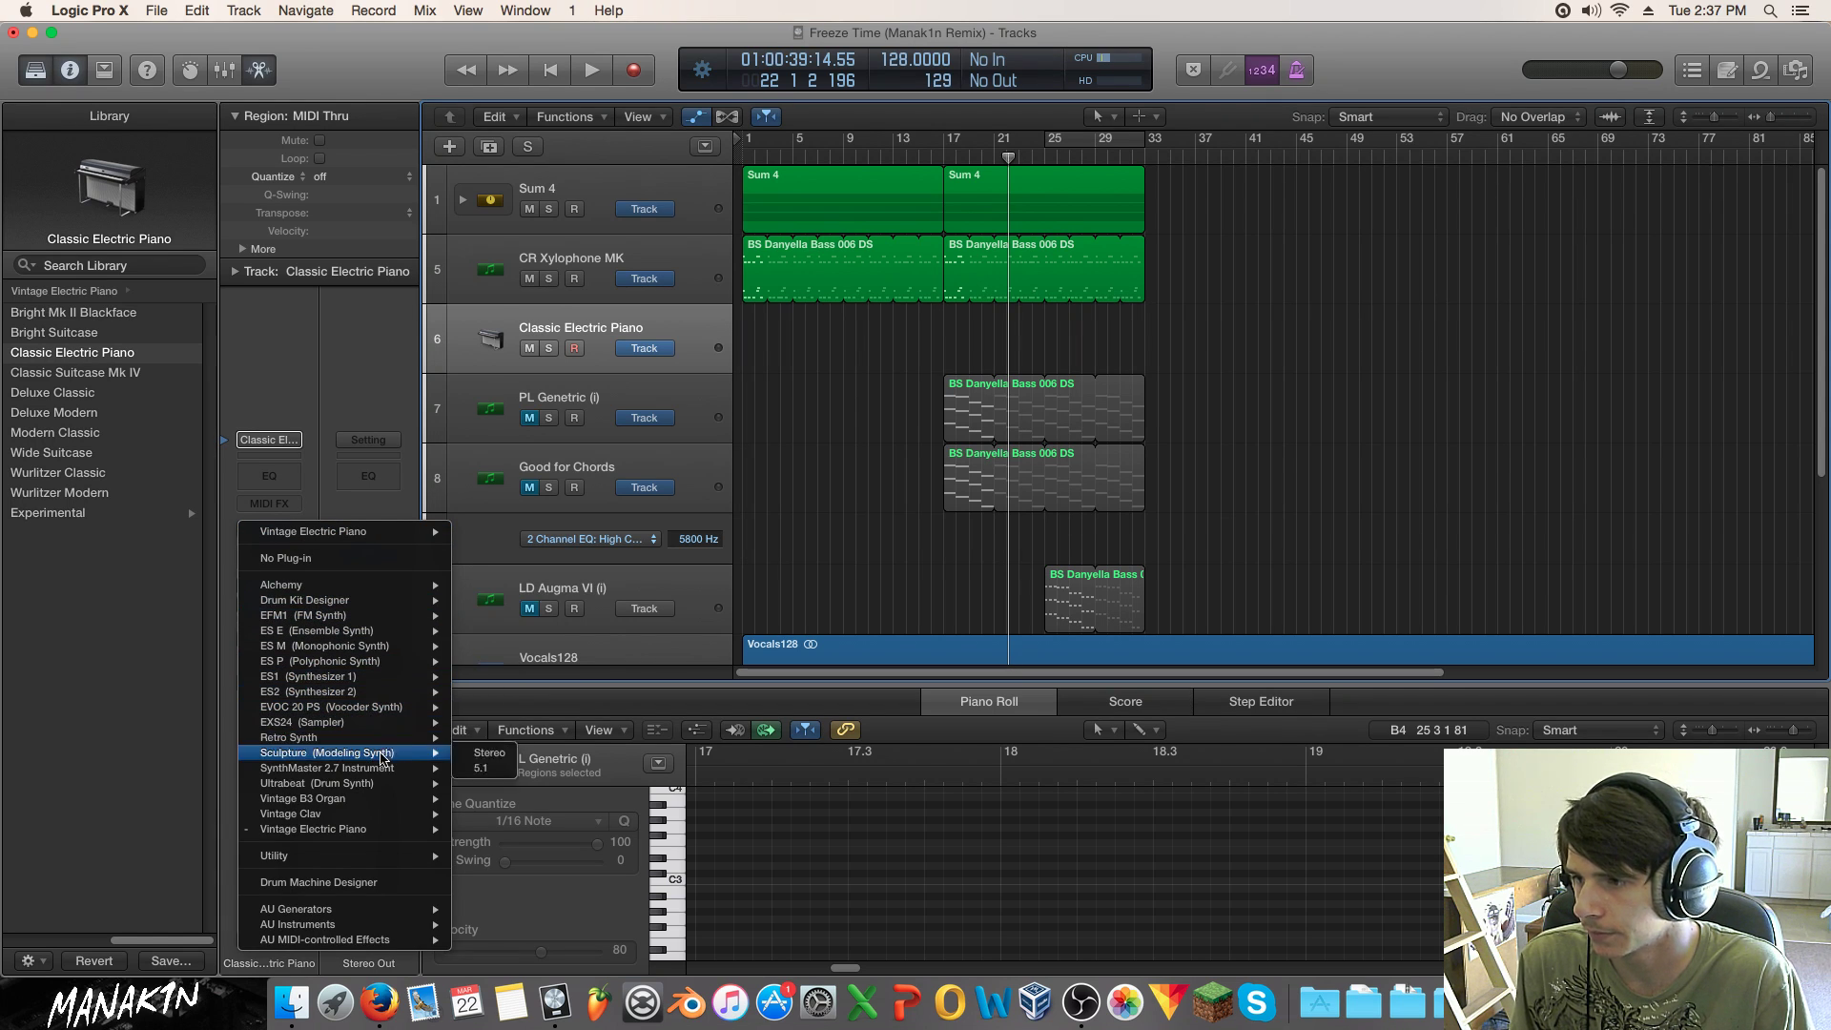
left_click(489, 767)
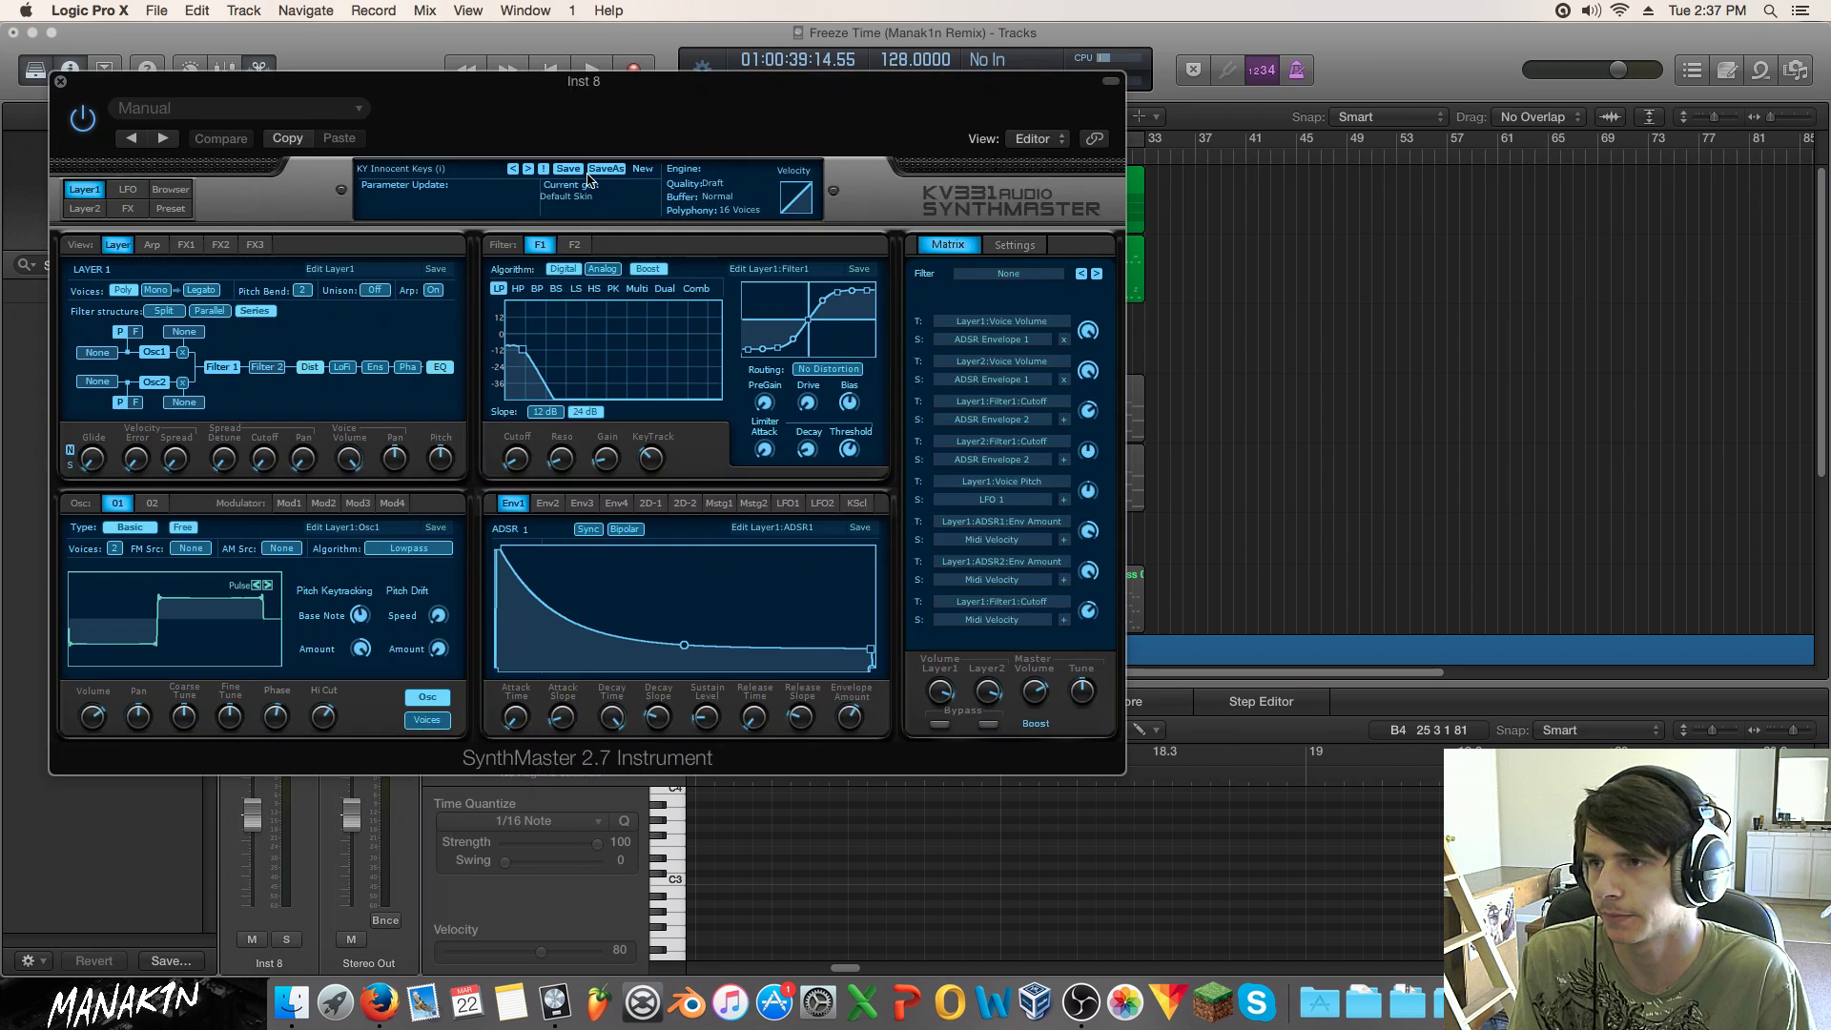
Step: Search presets for 'pitch', load LED PitchLFO UK, and show its Layer1 arpeggiator pattern
left_click(170, 189)
left_click(751, 266)
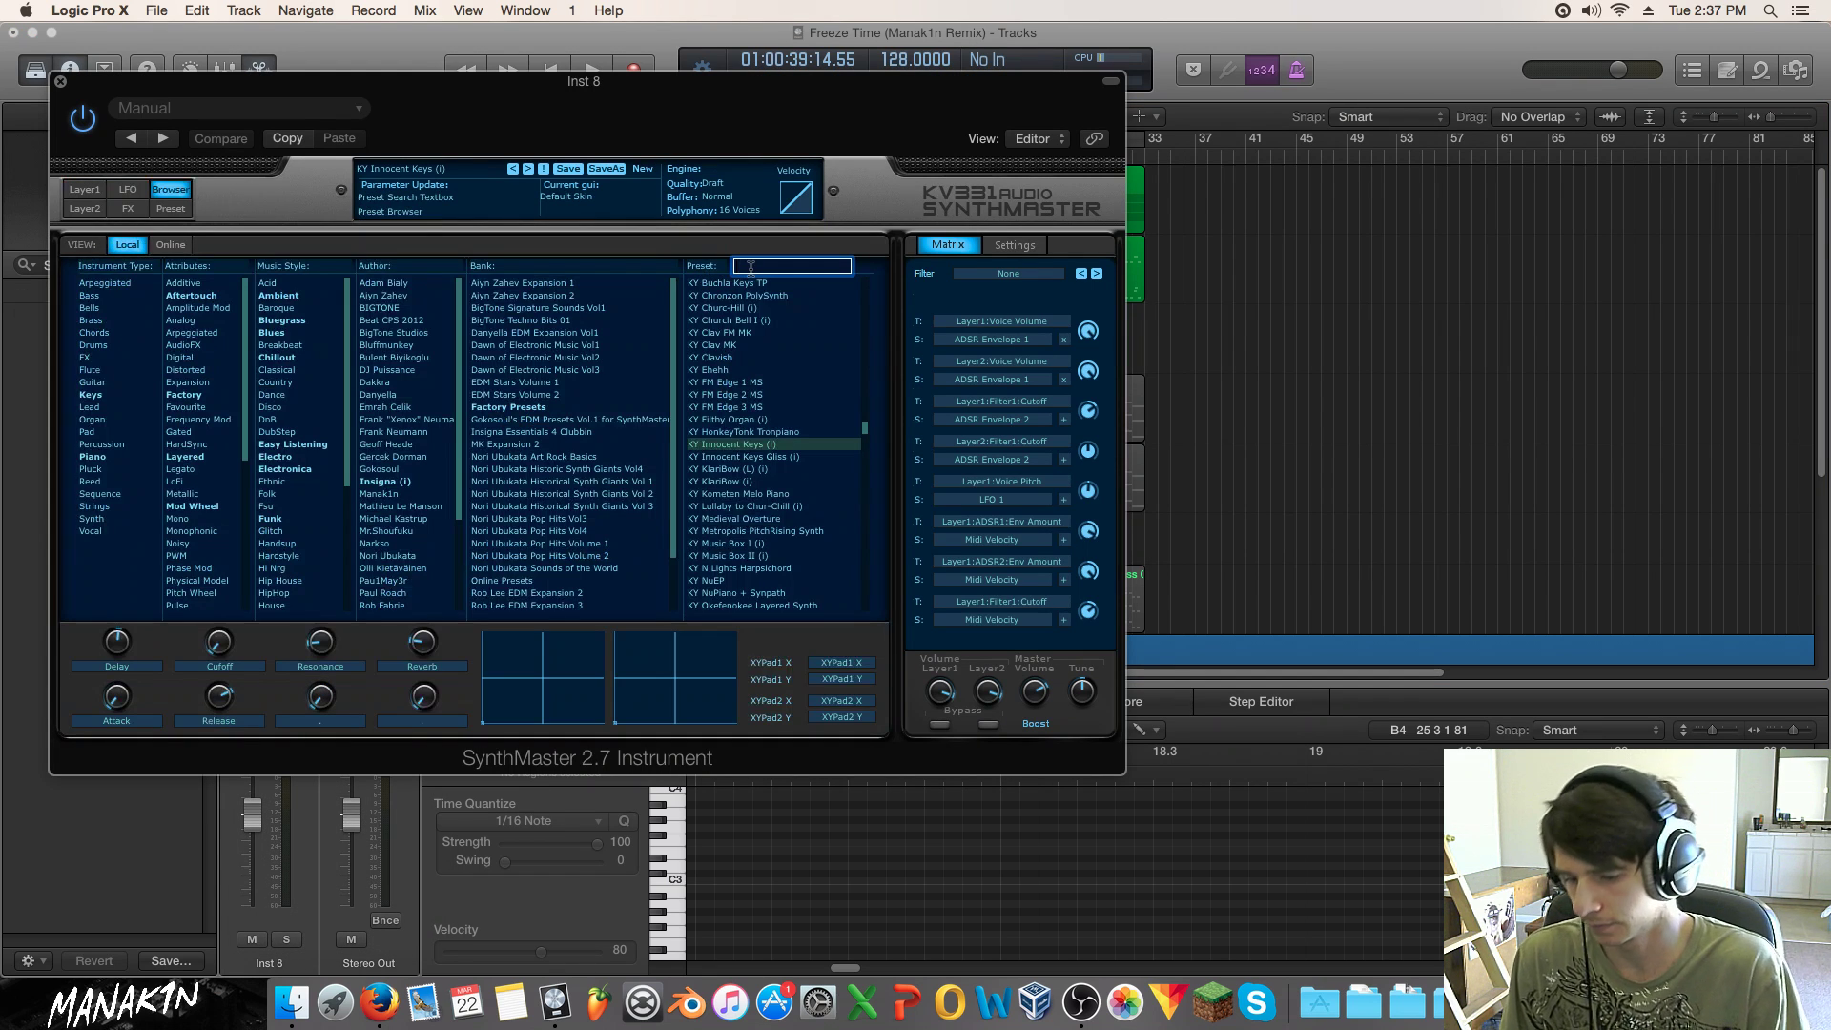
key("Return")
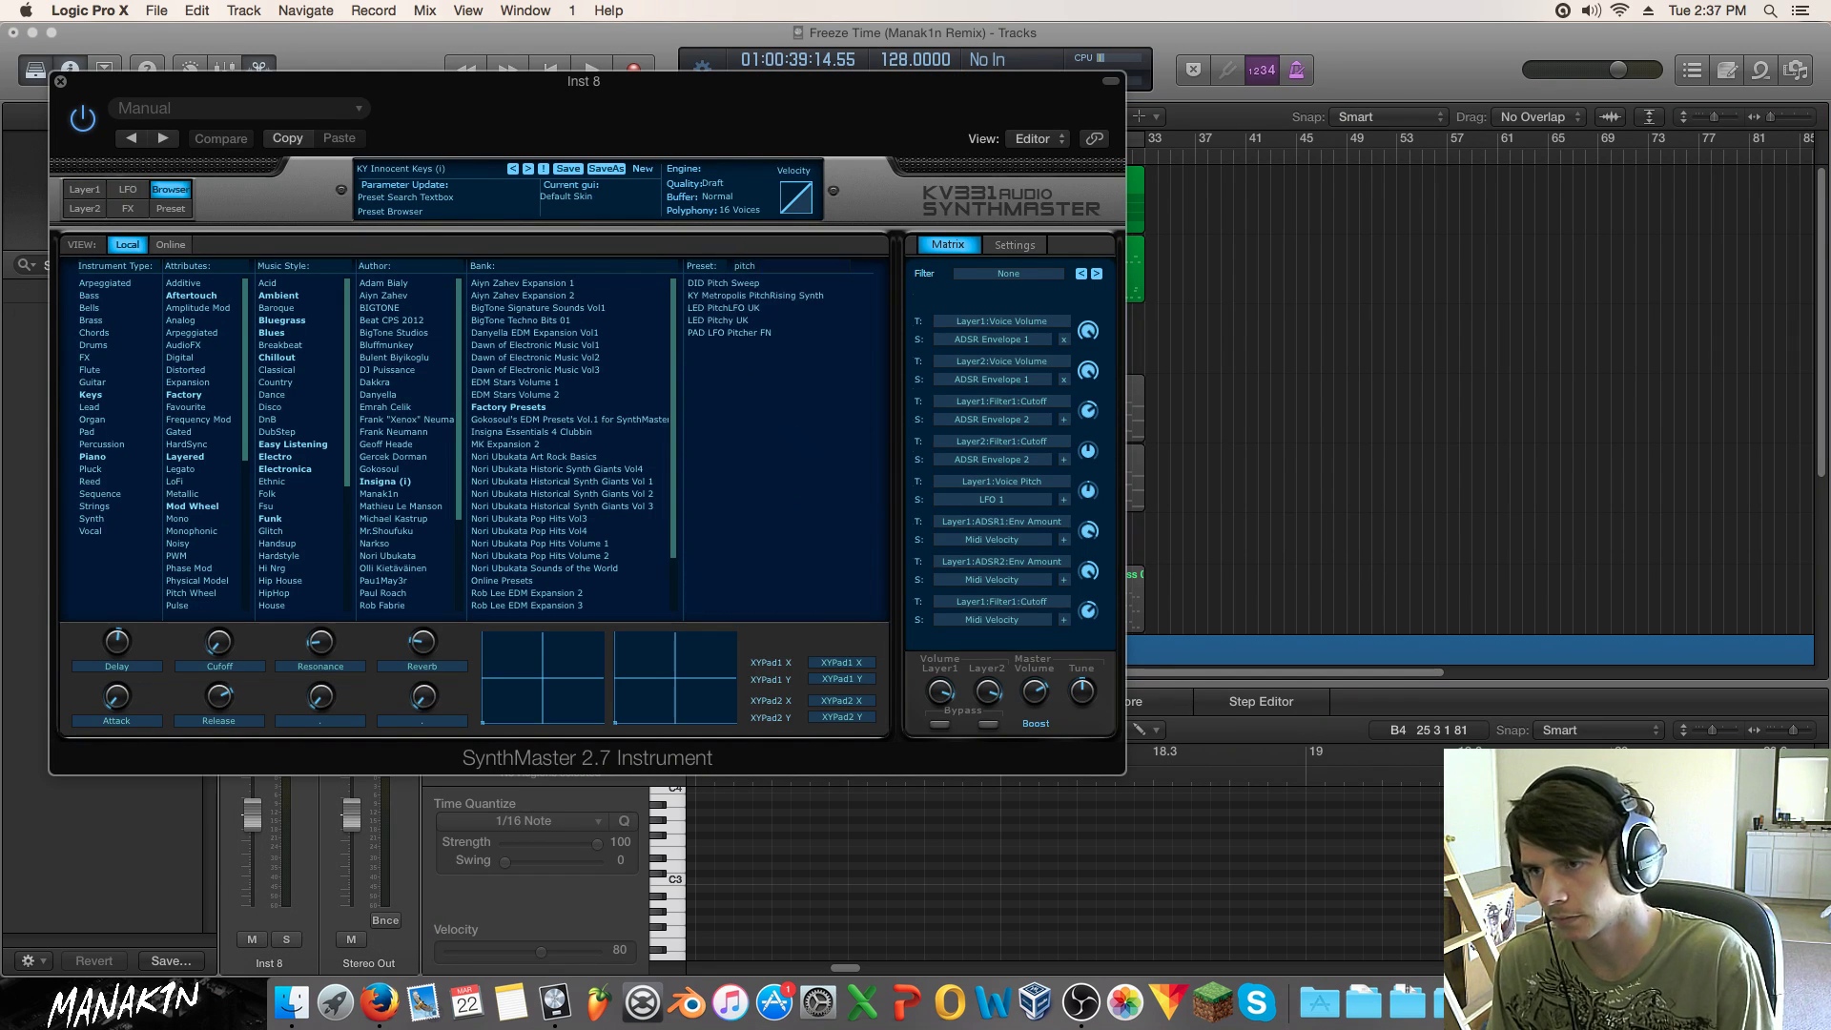
left_click(769, 308)
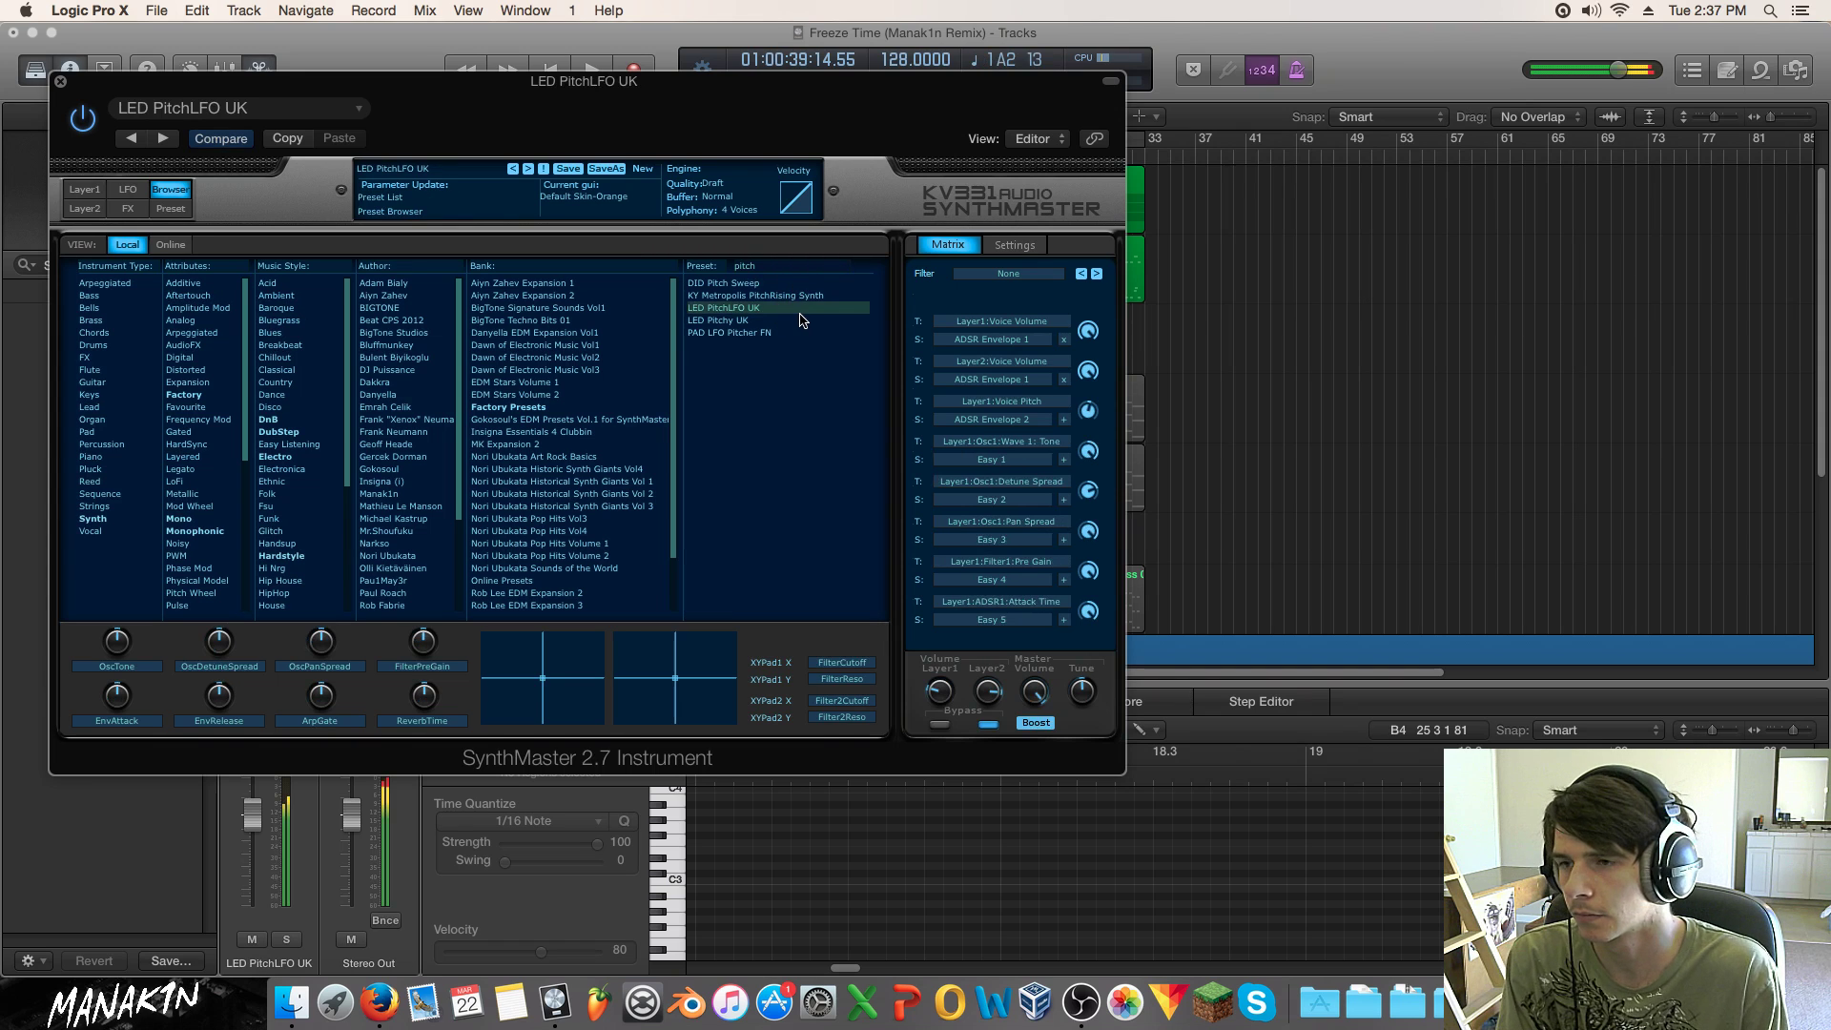
left_click(786, 319)
left_click(784, 312)
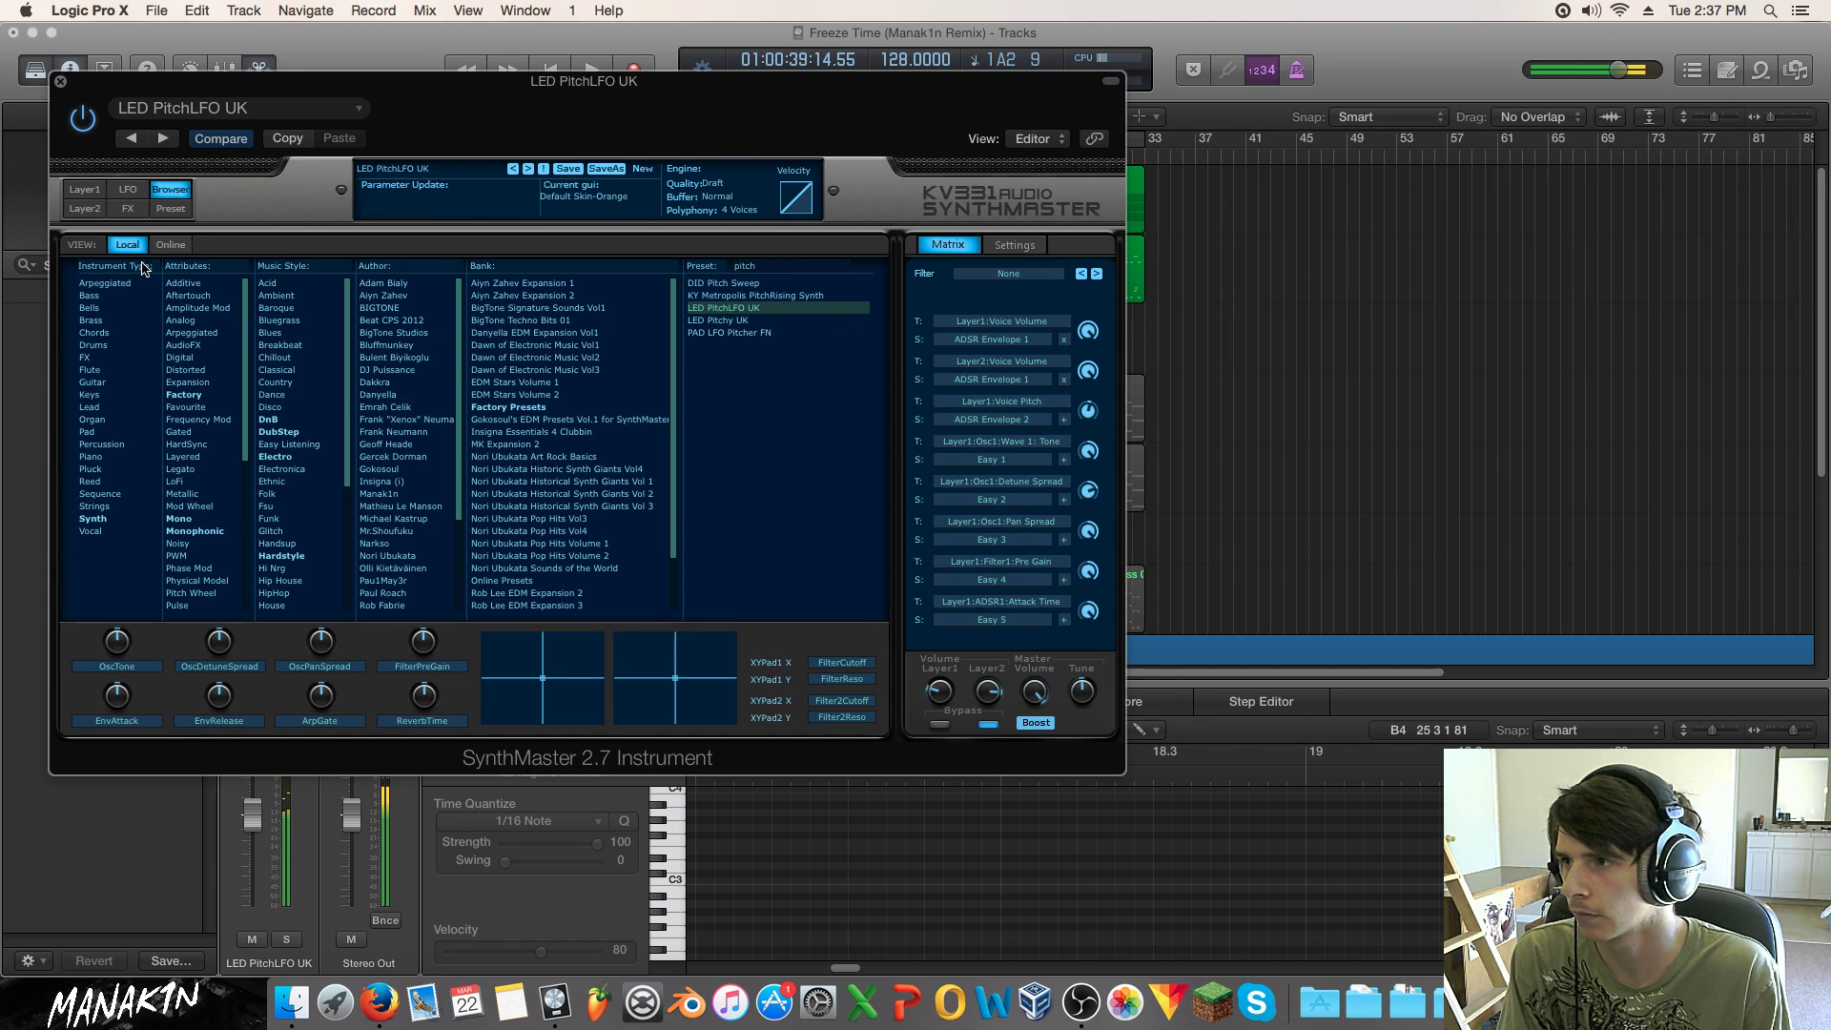
left_click(85, 190)
left_click(151, 245)
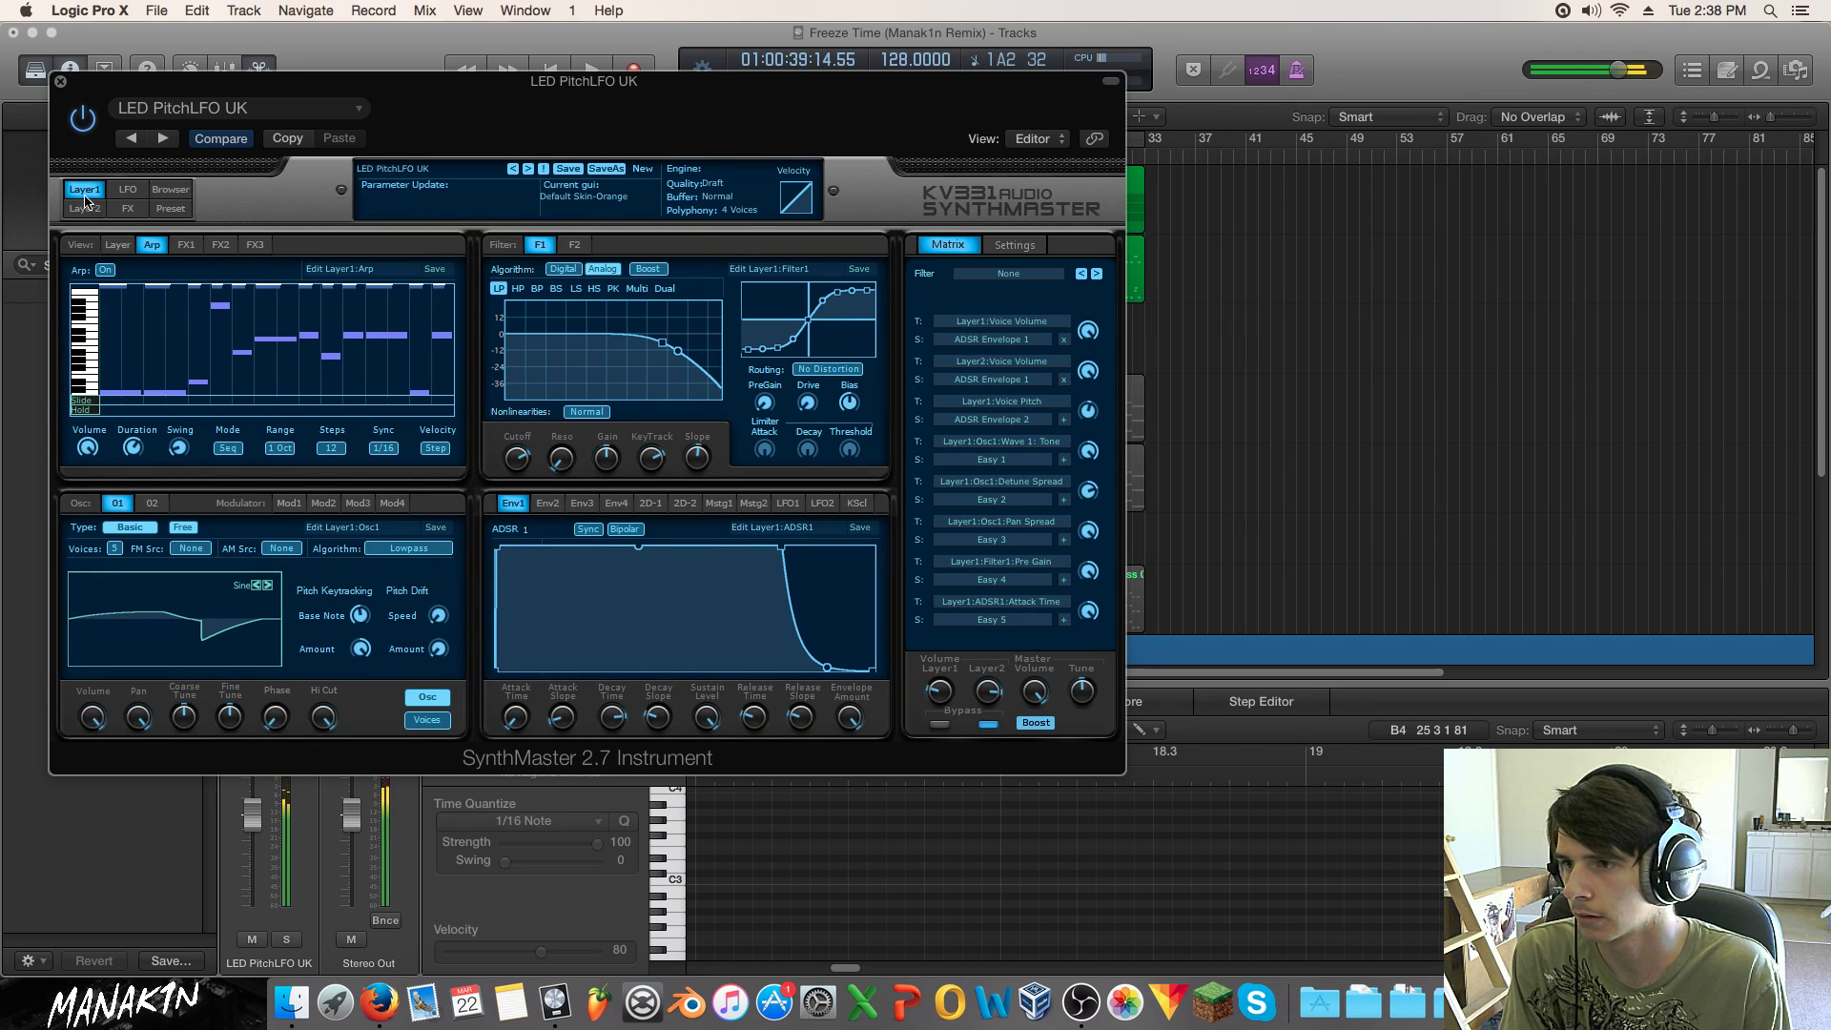
Step: On envelope 2, raise the sustain point and set the attack to 74 msec
left_click(547, 503)
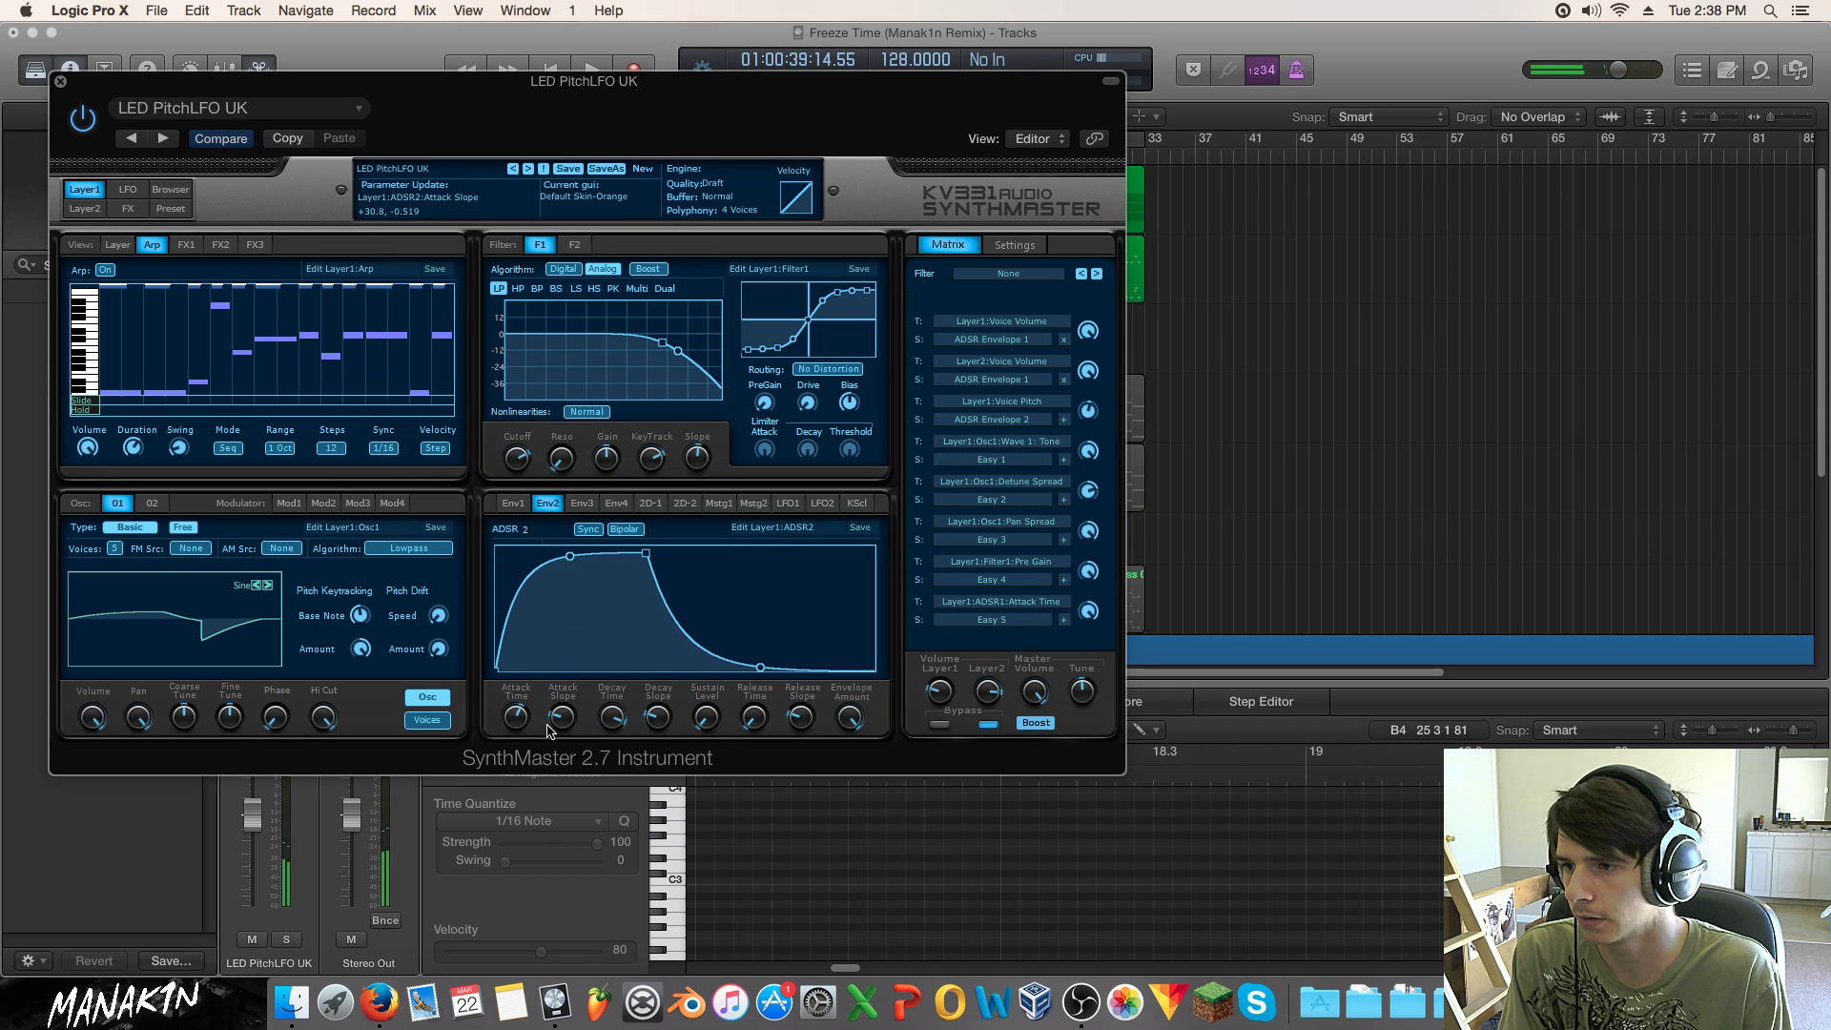
mouse_move(515, 723)
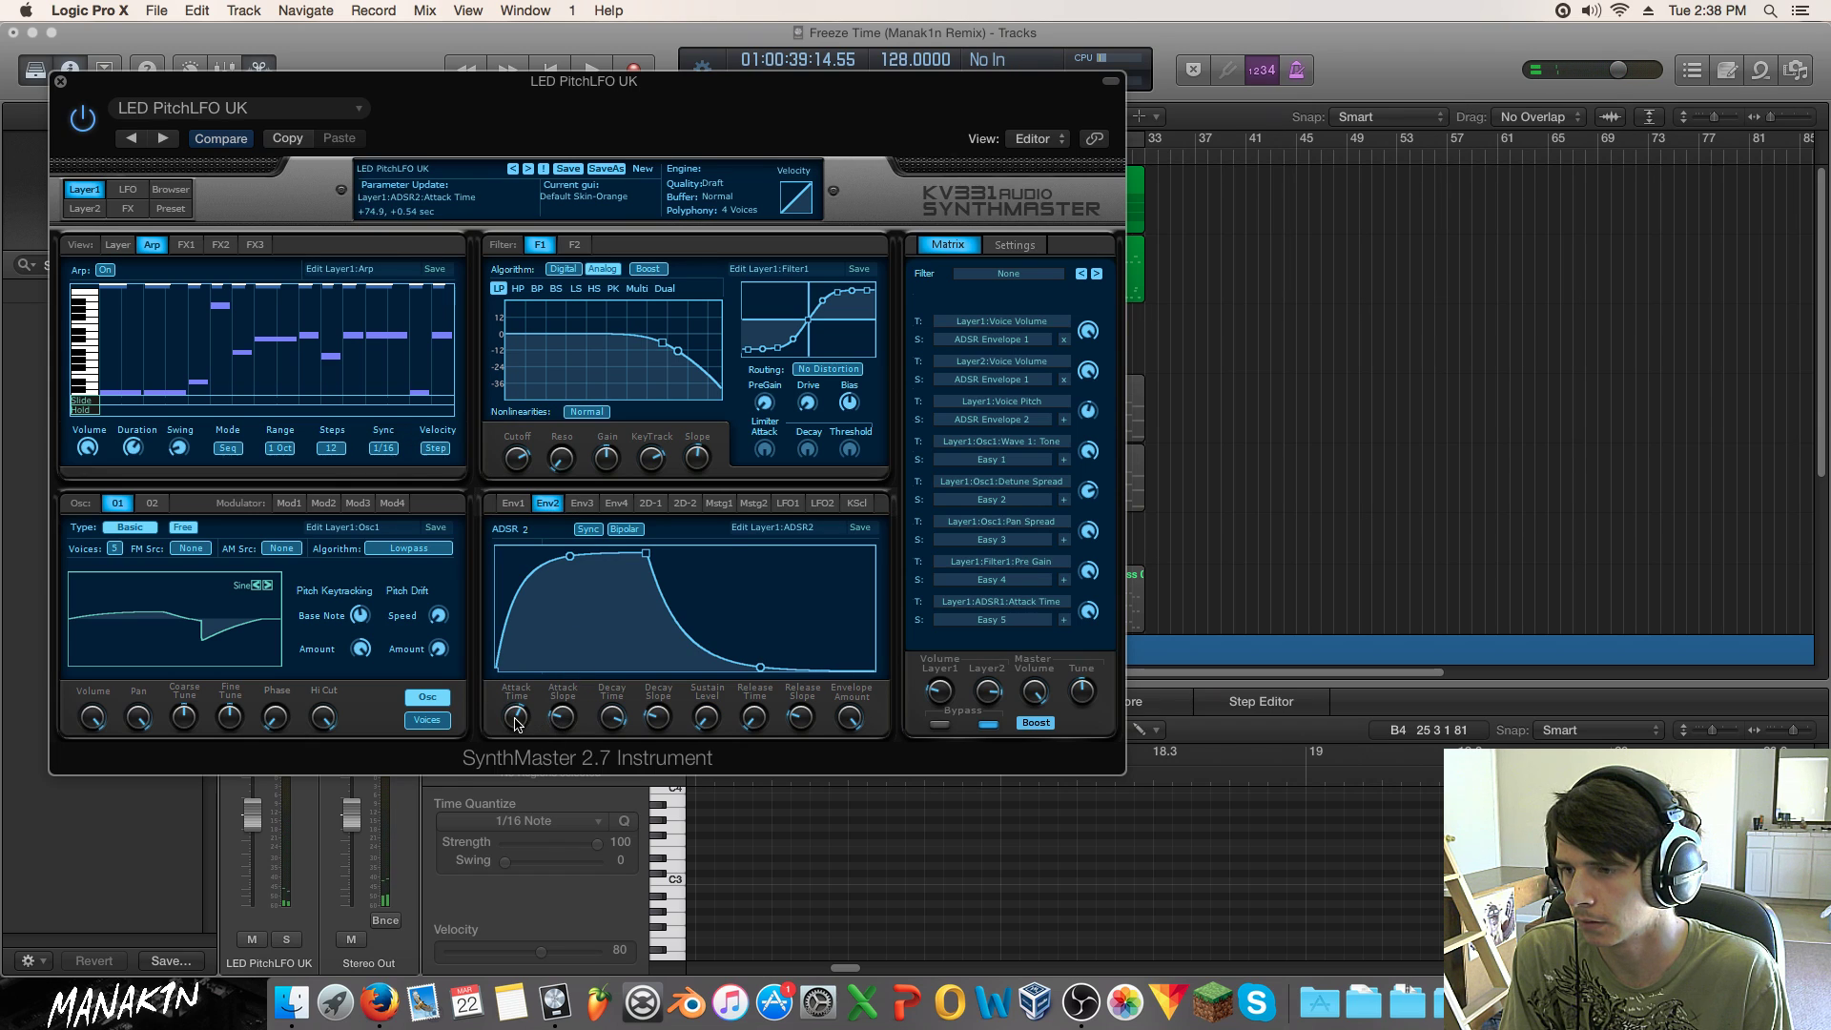
left_click_drag(514, 725, 615, 696)
mouse_move(651, 724)
left_click_drag(755, 667, 755, 652)
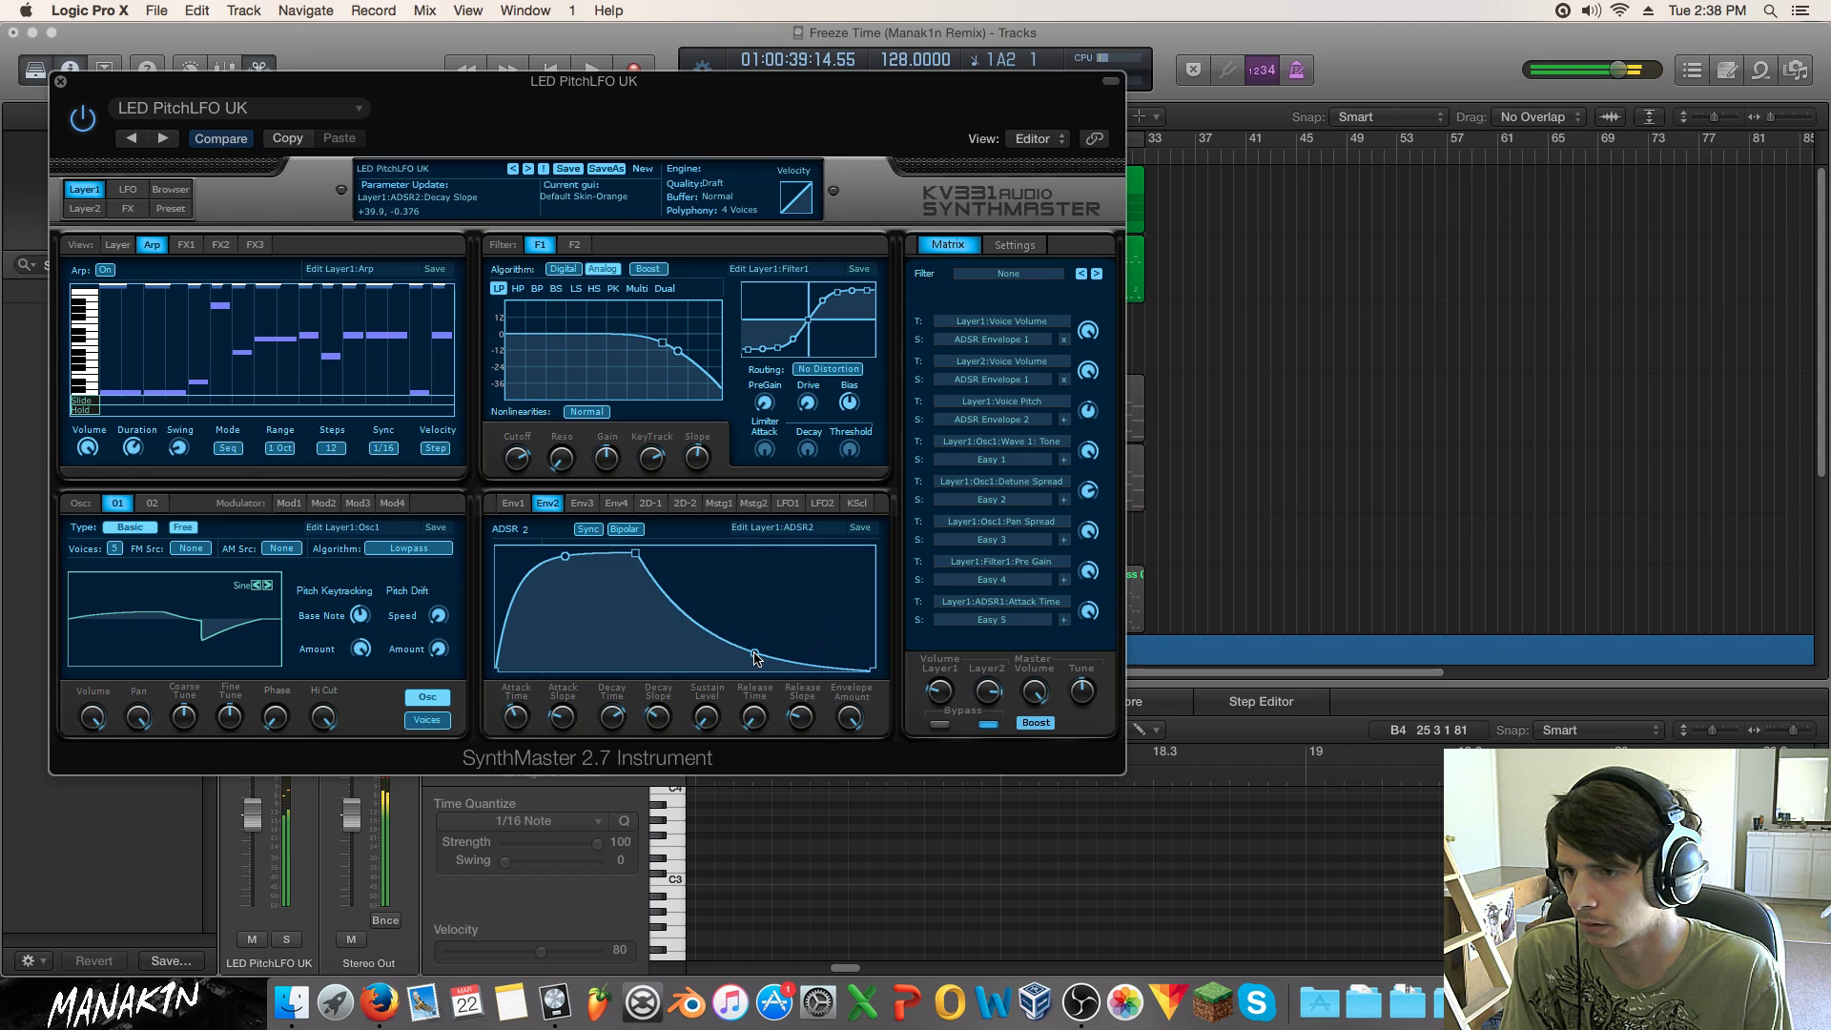
left_click_drag(516, 717, 519, 735)
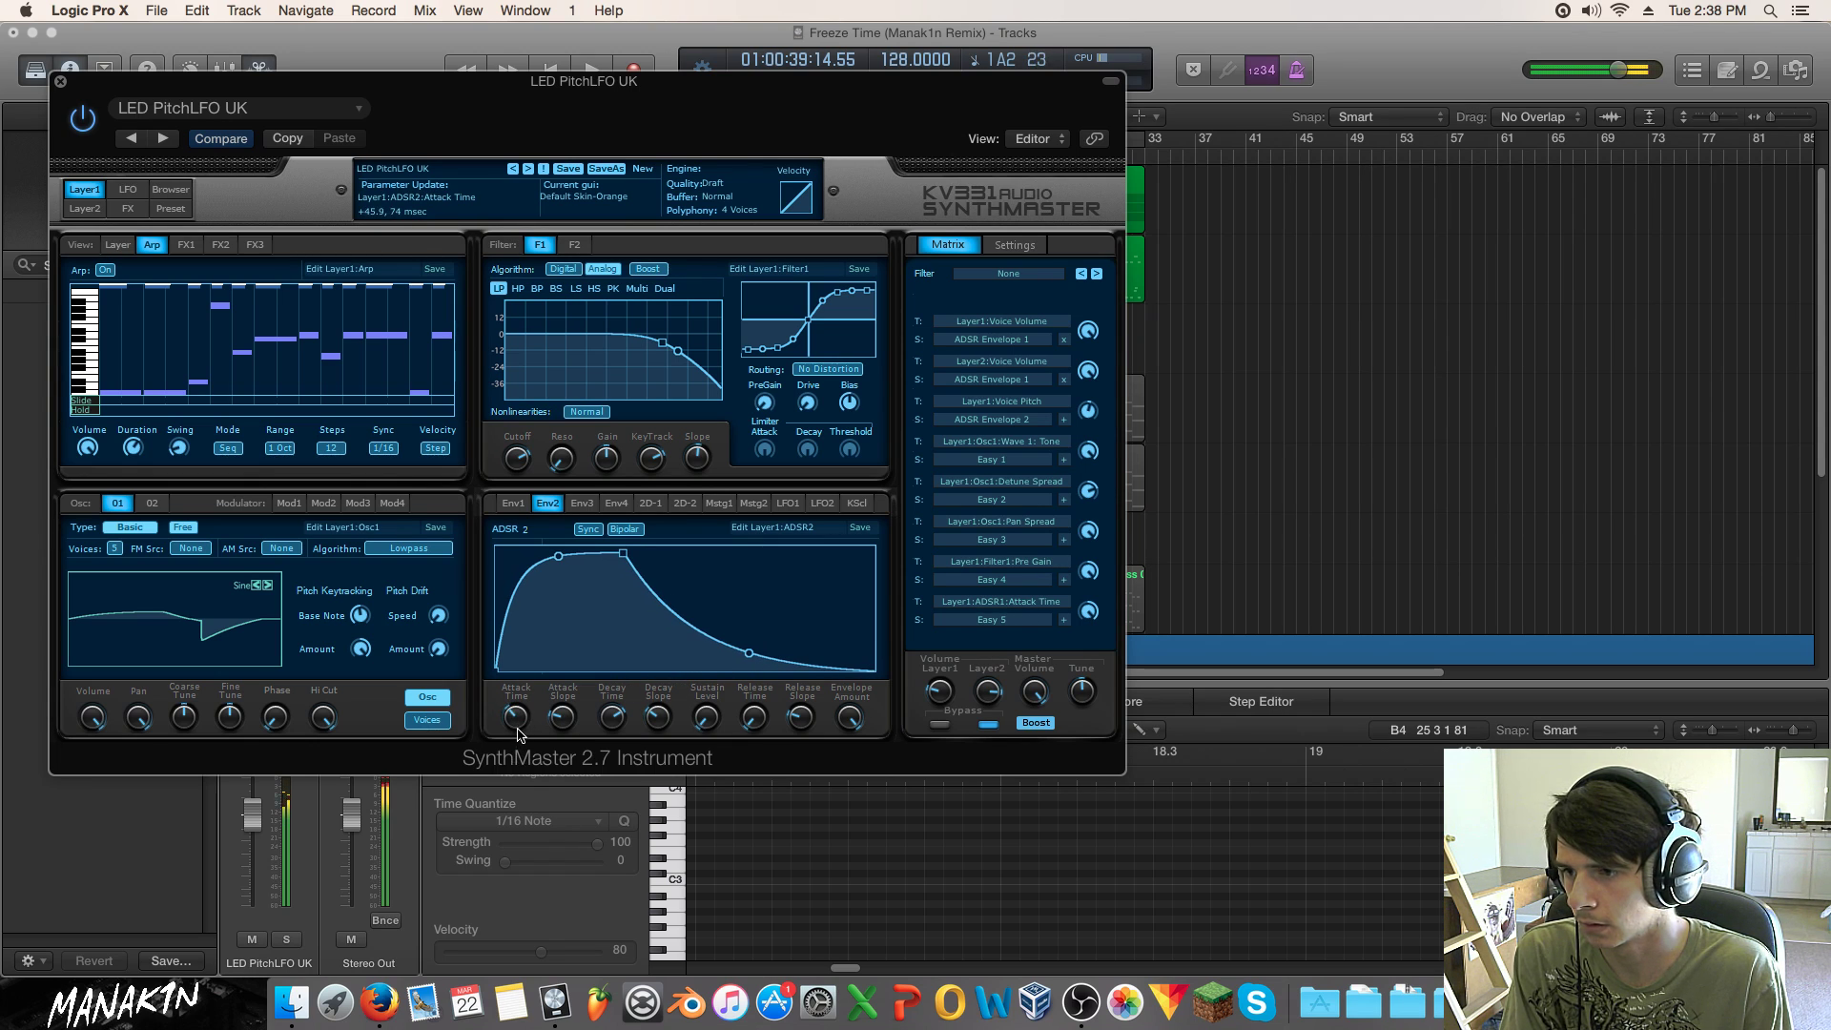
Step: On envelope 1, drop the sustain to zero and lengthen the decay to 13.7 sec
left_click(513, 503)
left_click(666, 722)
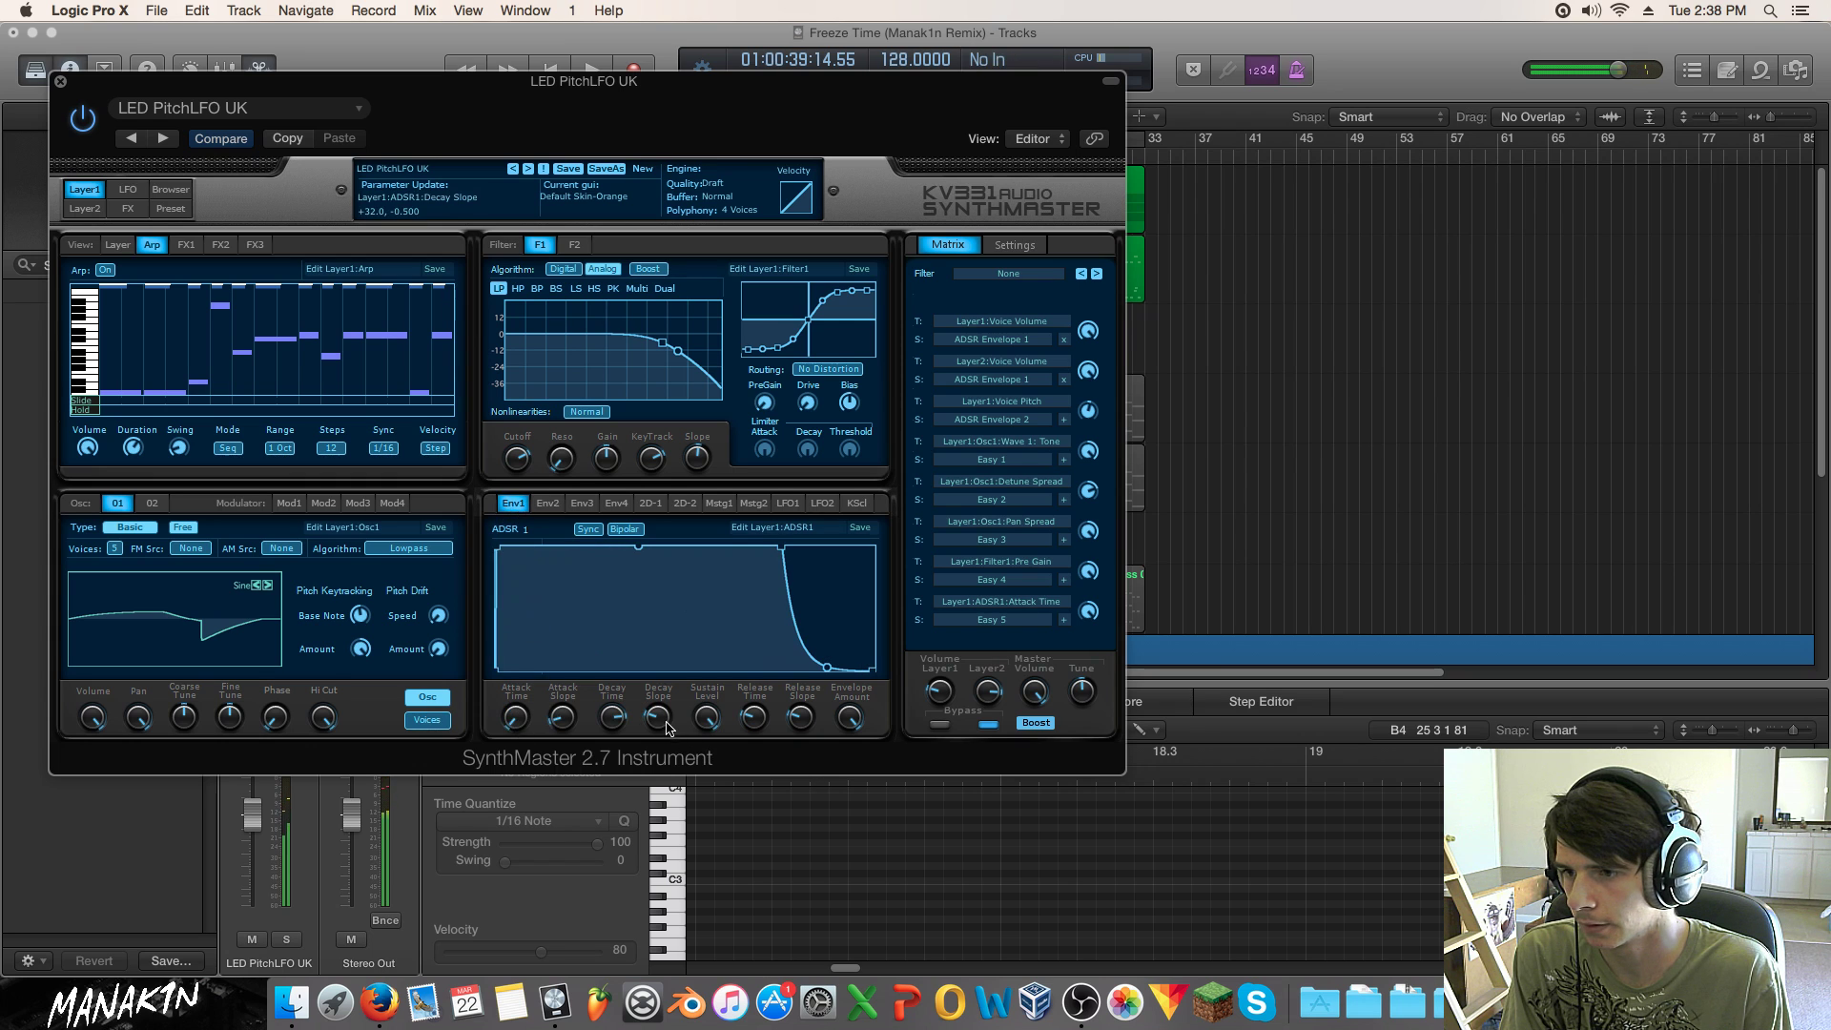
left_click_drag(703, 722, 703, 908)
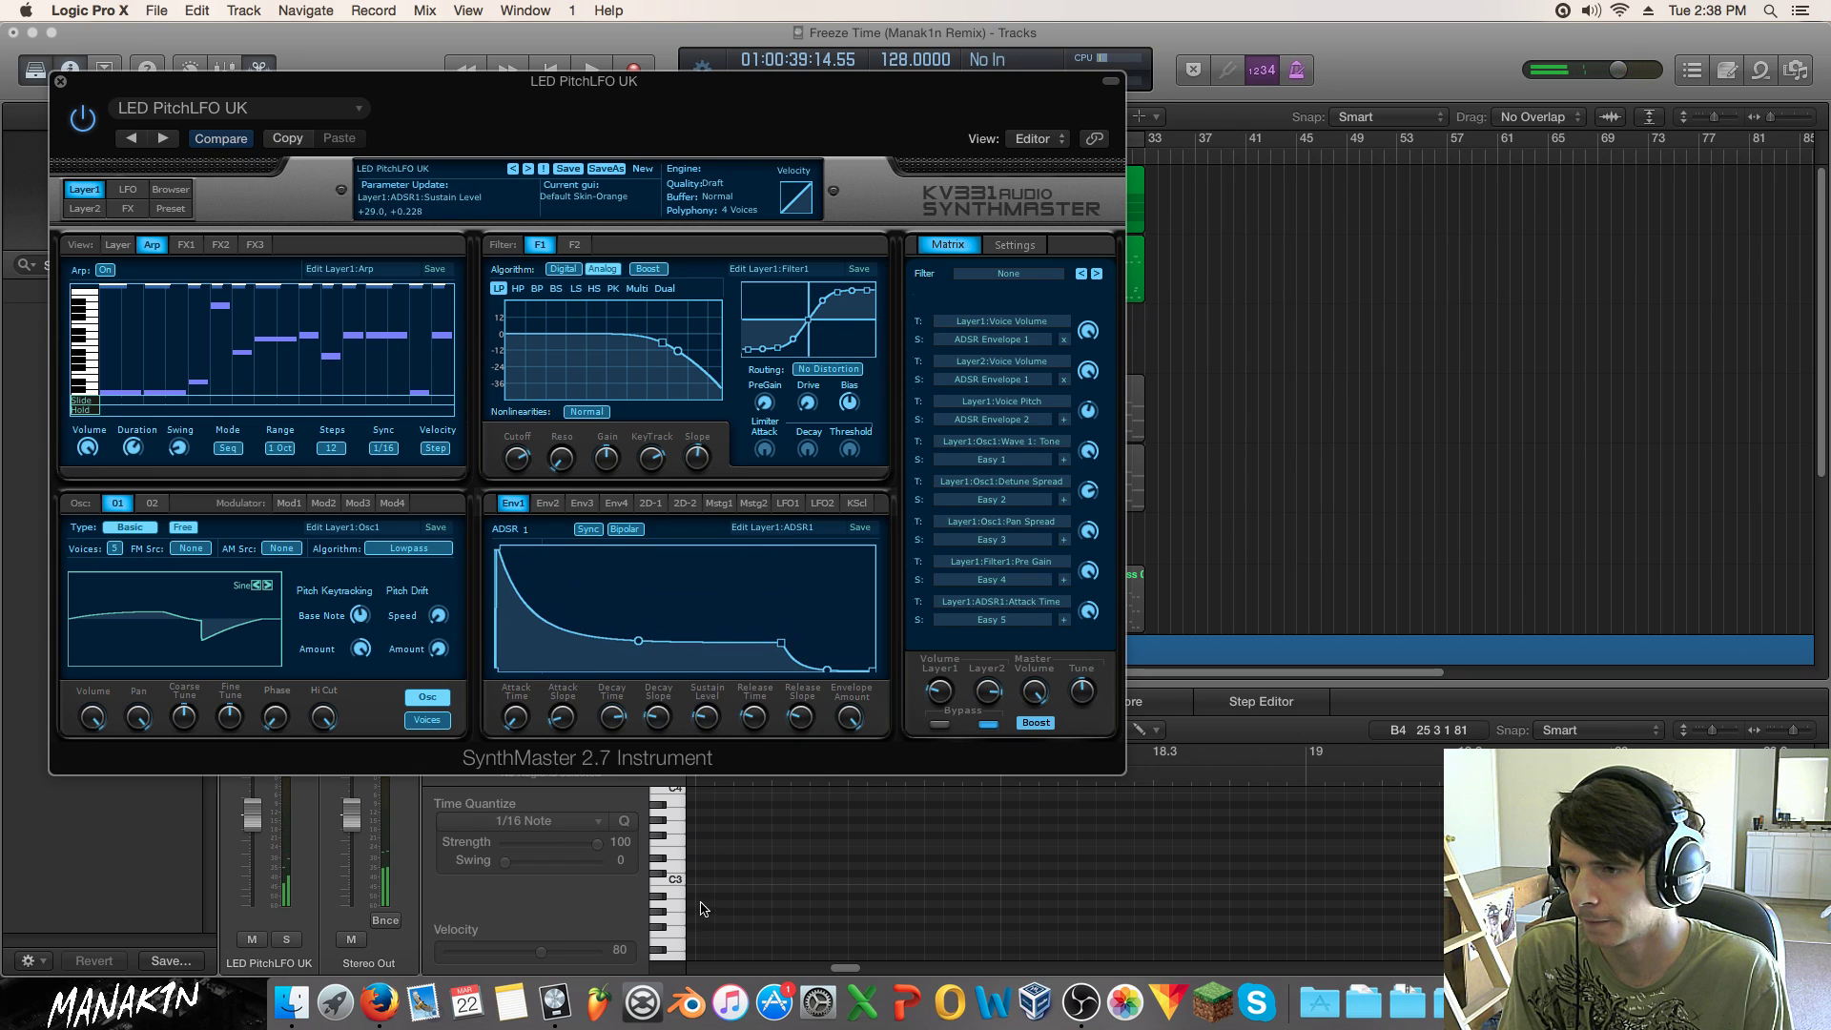
left_click_drag(705, 720, 712, 918)
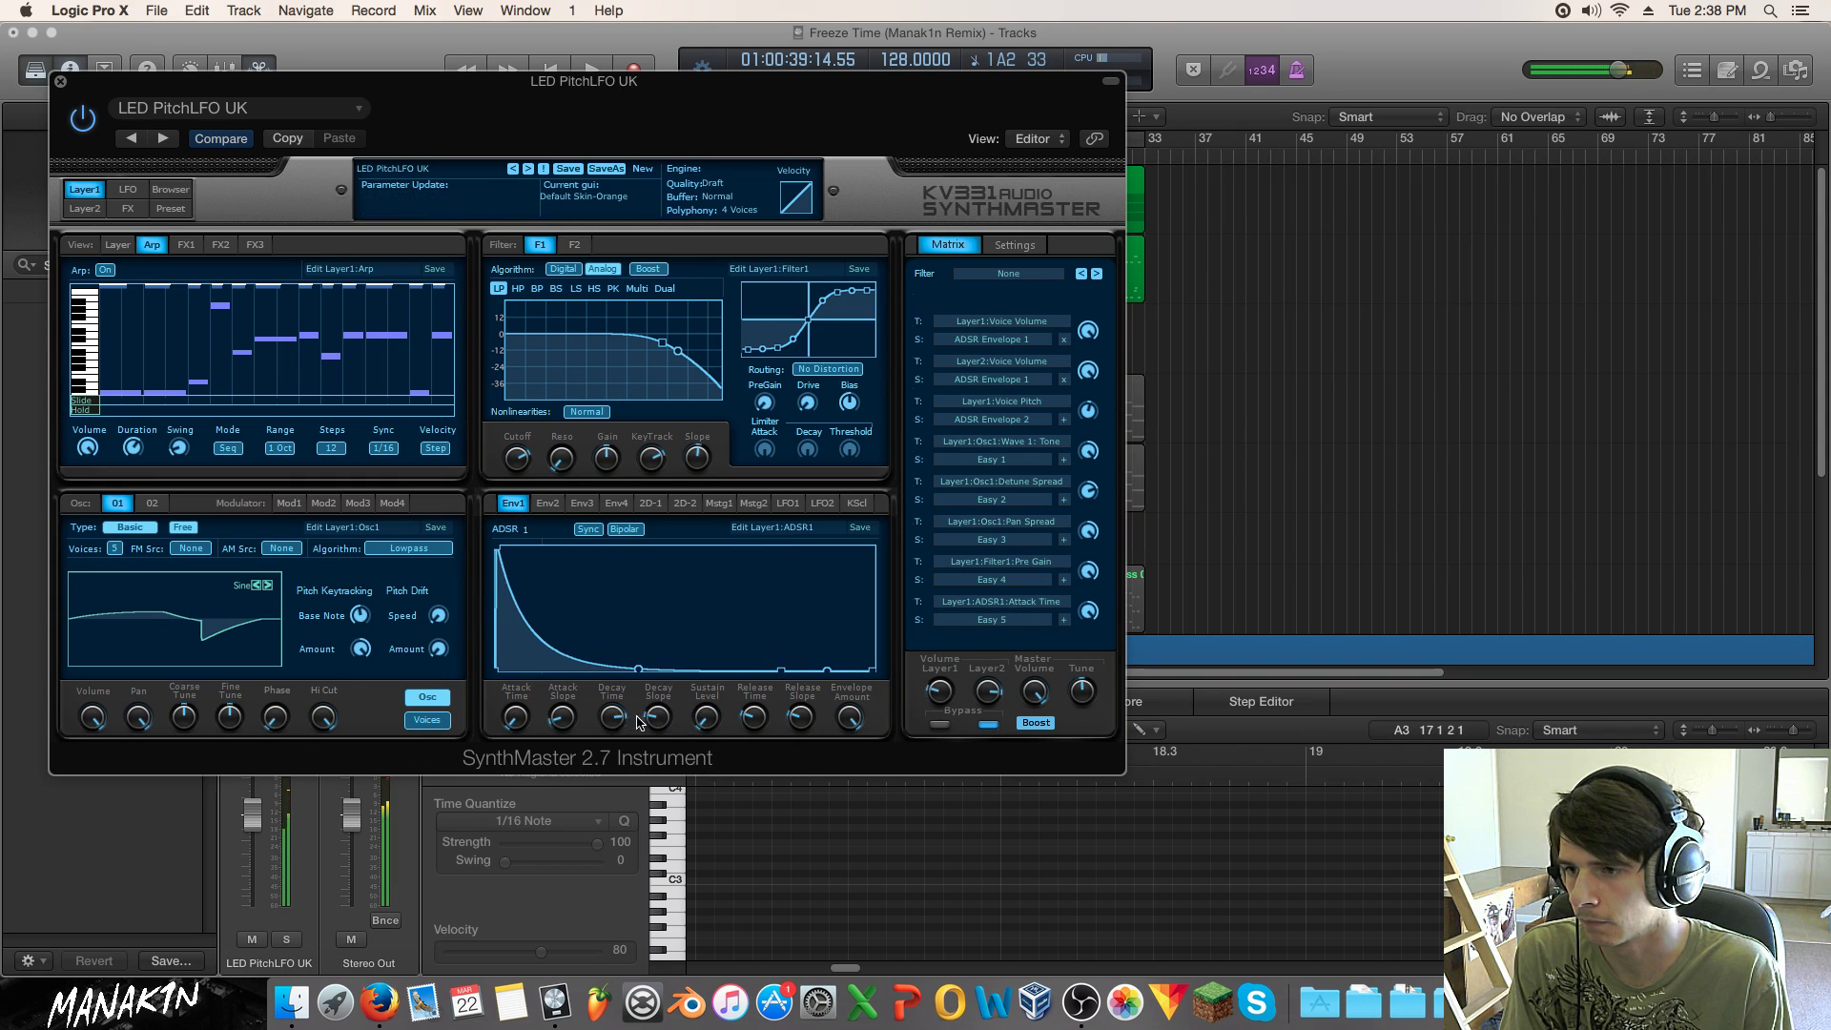
left_click_drag(618, 723, 622, 684)
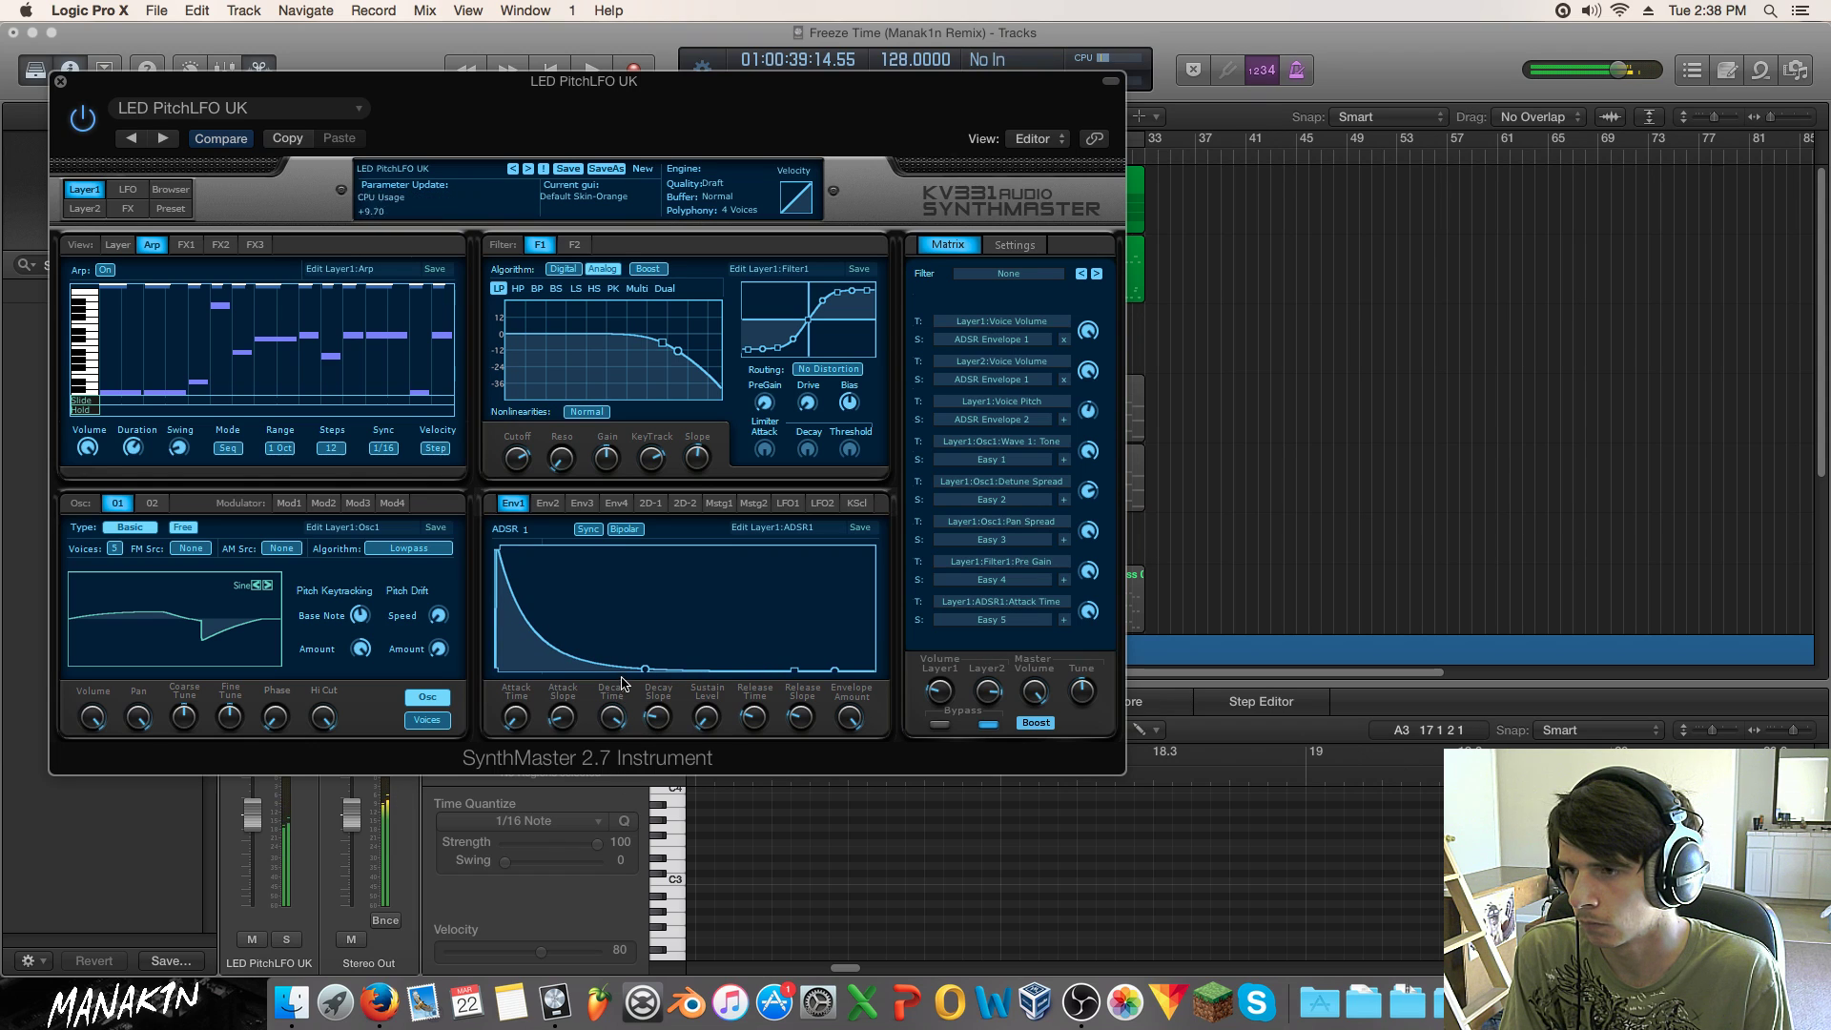
Step: Steepen the ADSR 2 decay slope and lengthen its decay time
left_click(581, 502)
left_click(548, 502)
mouse_move(658, 720)
left_mouse_down()
mouse_move(657, 755)
mouse_move(658, 723)
left_mouse_up()
left_click(610, 721)
left_click(654, 726)
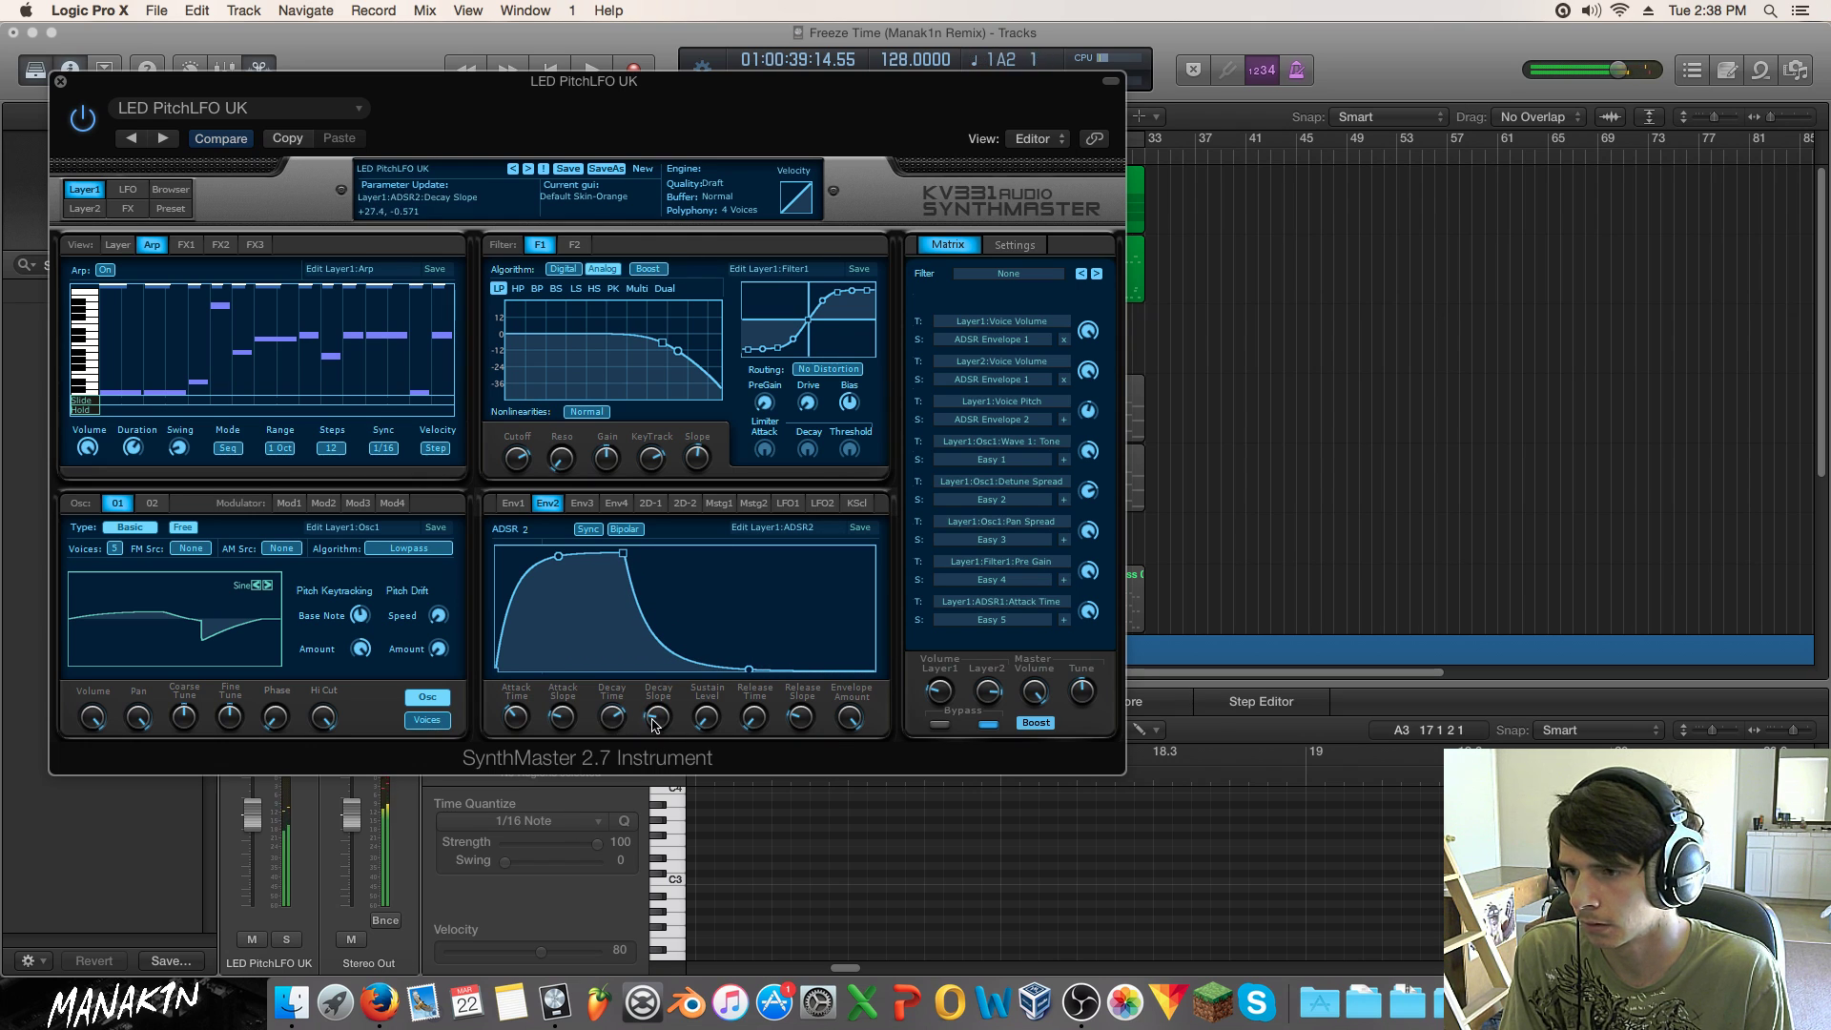
mouse_move(611, 721)
left_mouse_down()
mouse_move(603, 760)
mouse_move(611, 728)
left_mouse_up()
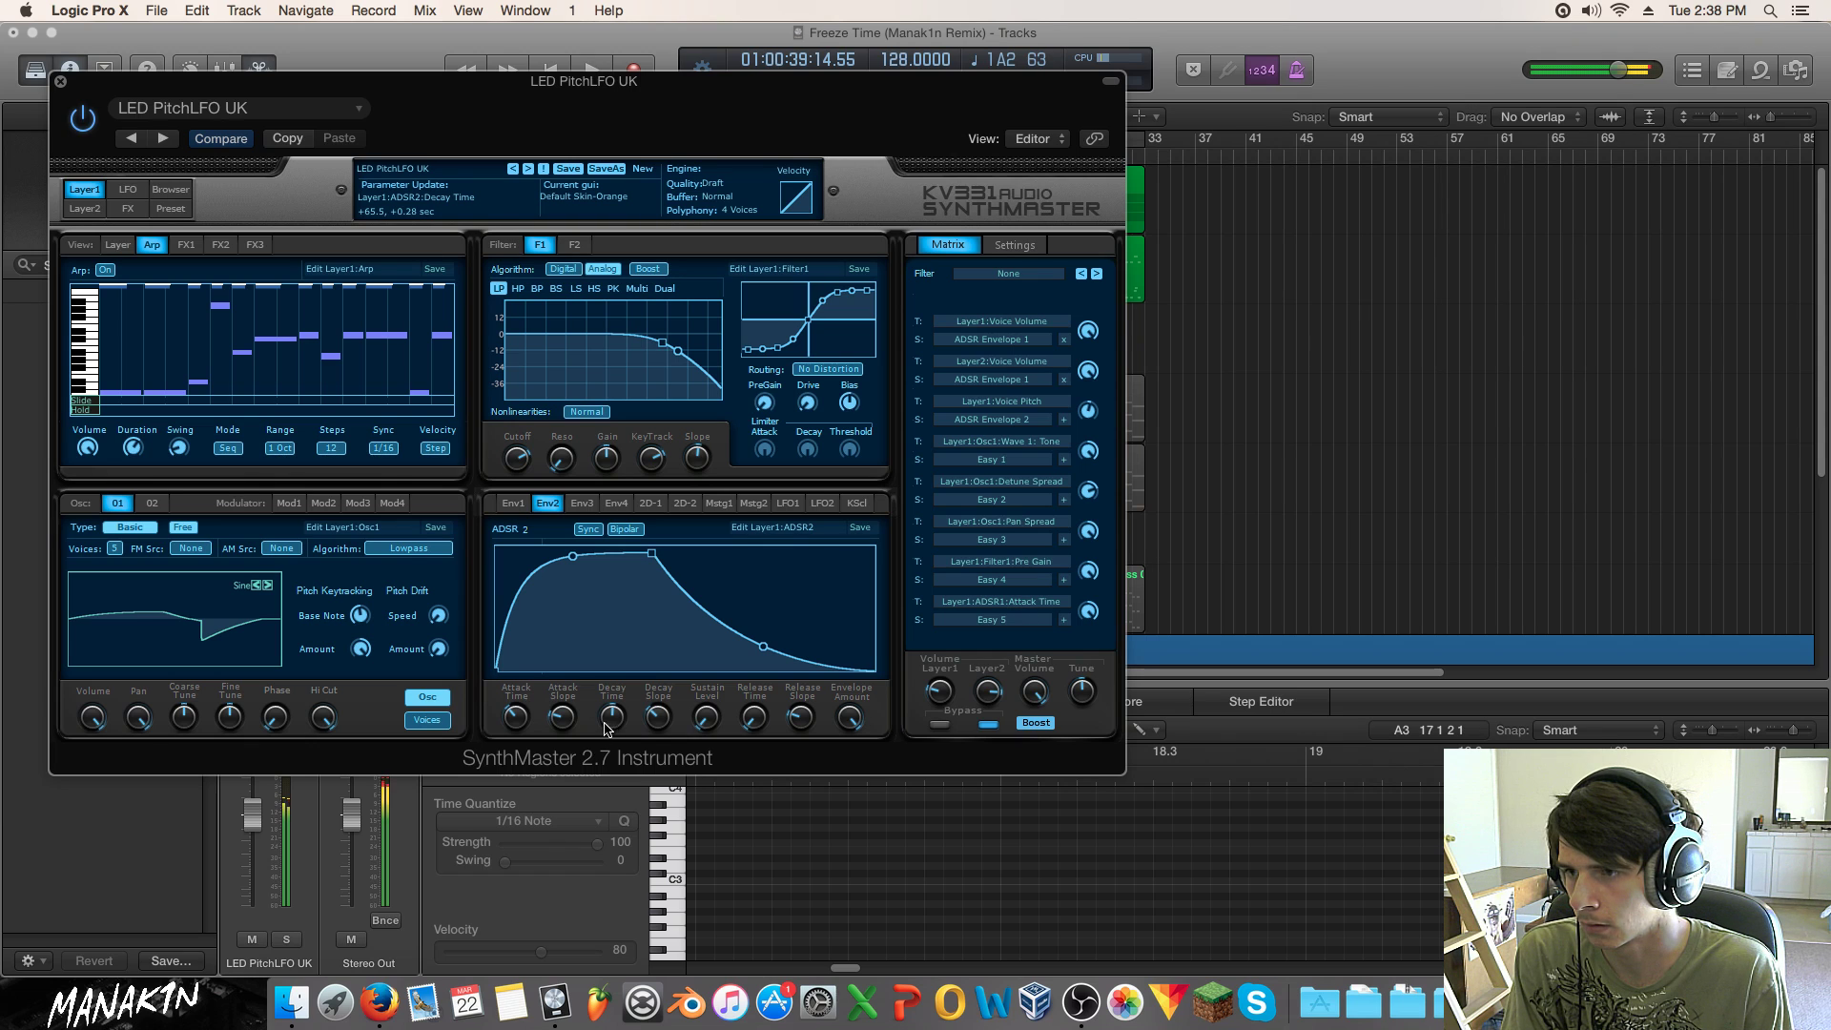
Step: Adjust the ADSR 1 decay slope, lengthen its decay time, and move the synth window aside
left_click(513, 502)
left_click_drag(657, 717, 618, 808)
left_click_drag(658, 719, 603, 667)
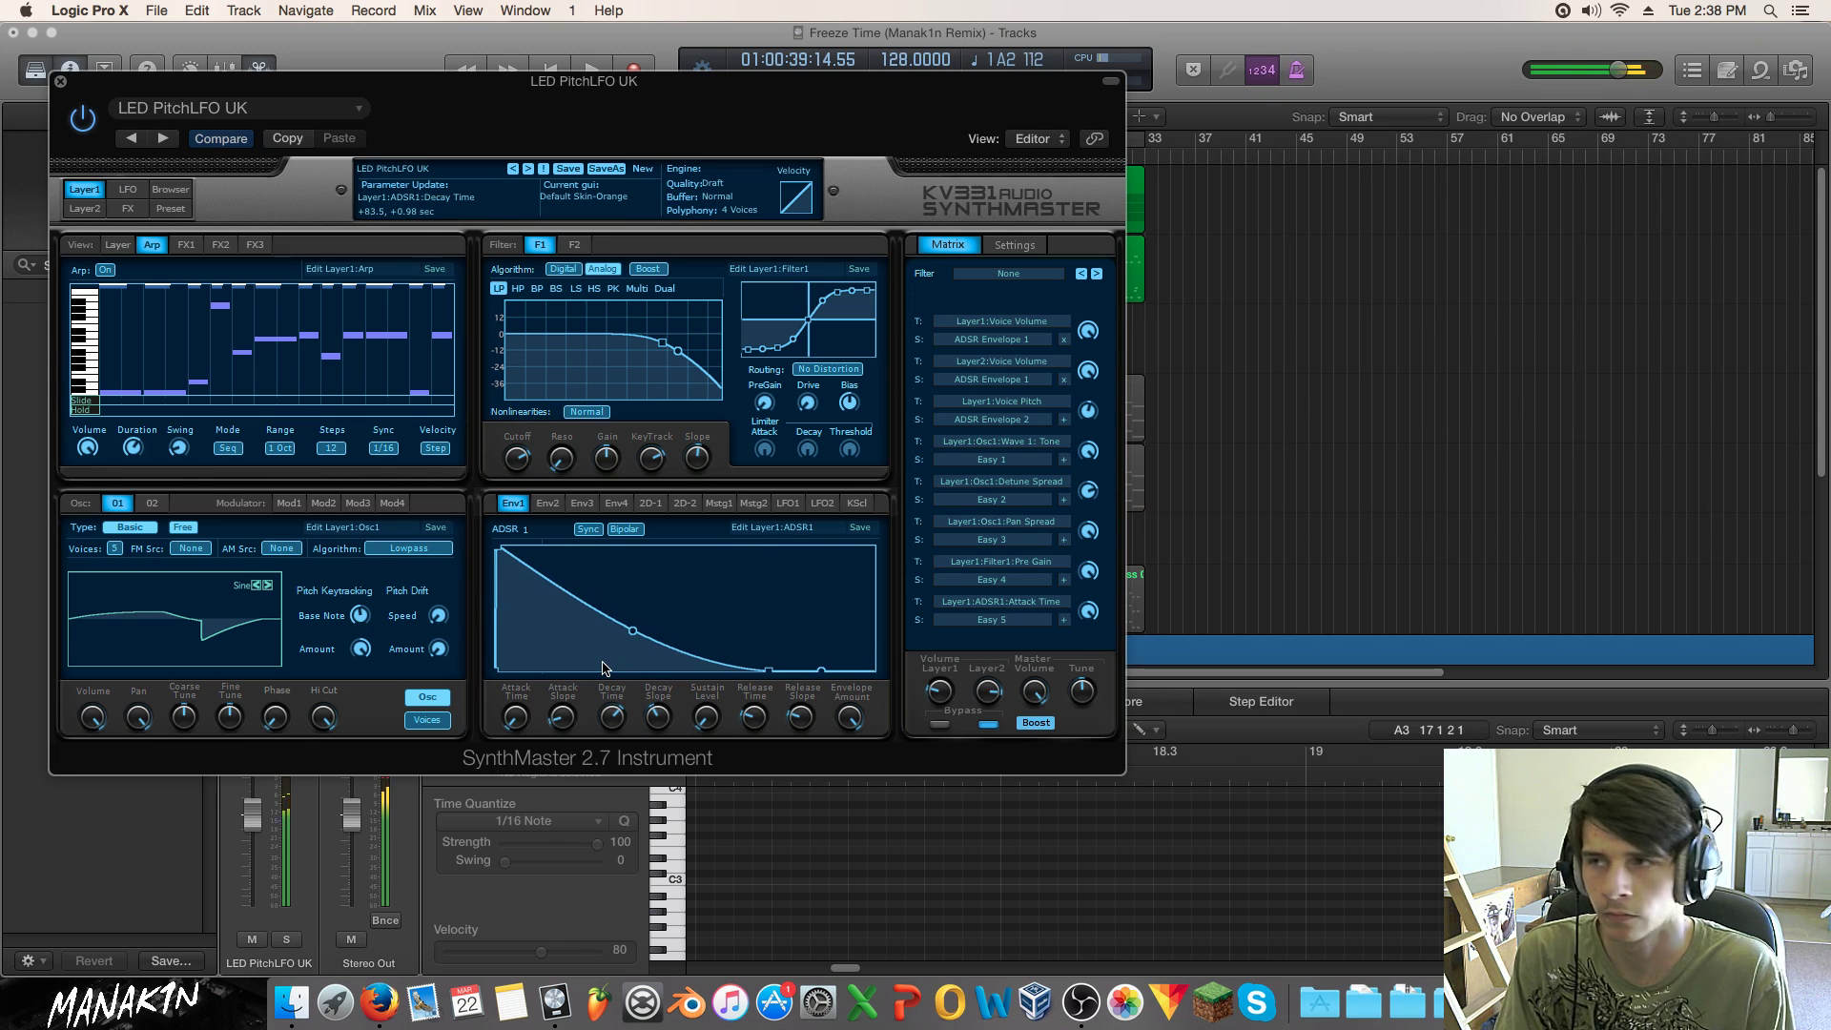
left_click_drag(587, 95, 882, 124)
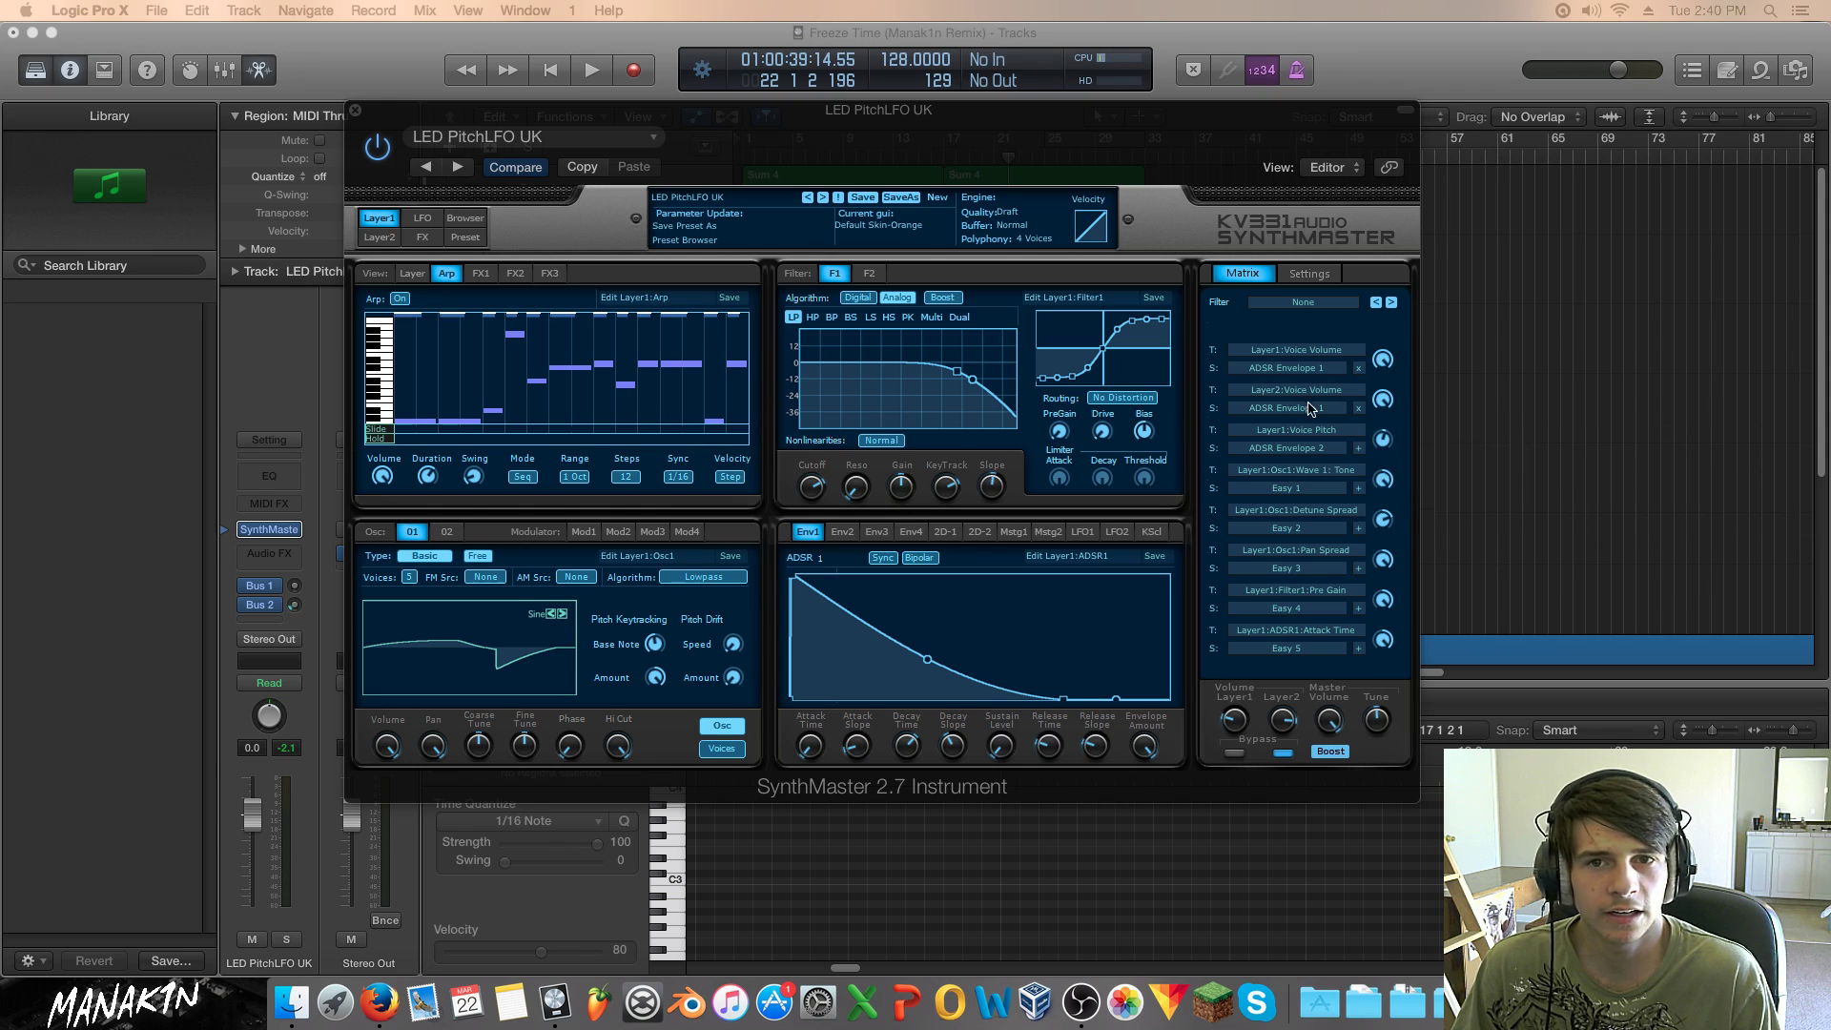
Step: Bring up the kv331audio.com browser window, reposition it, and select then clear the alert text
key("super+Tab")
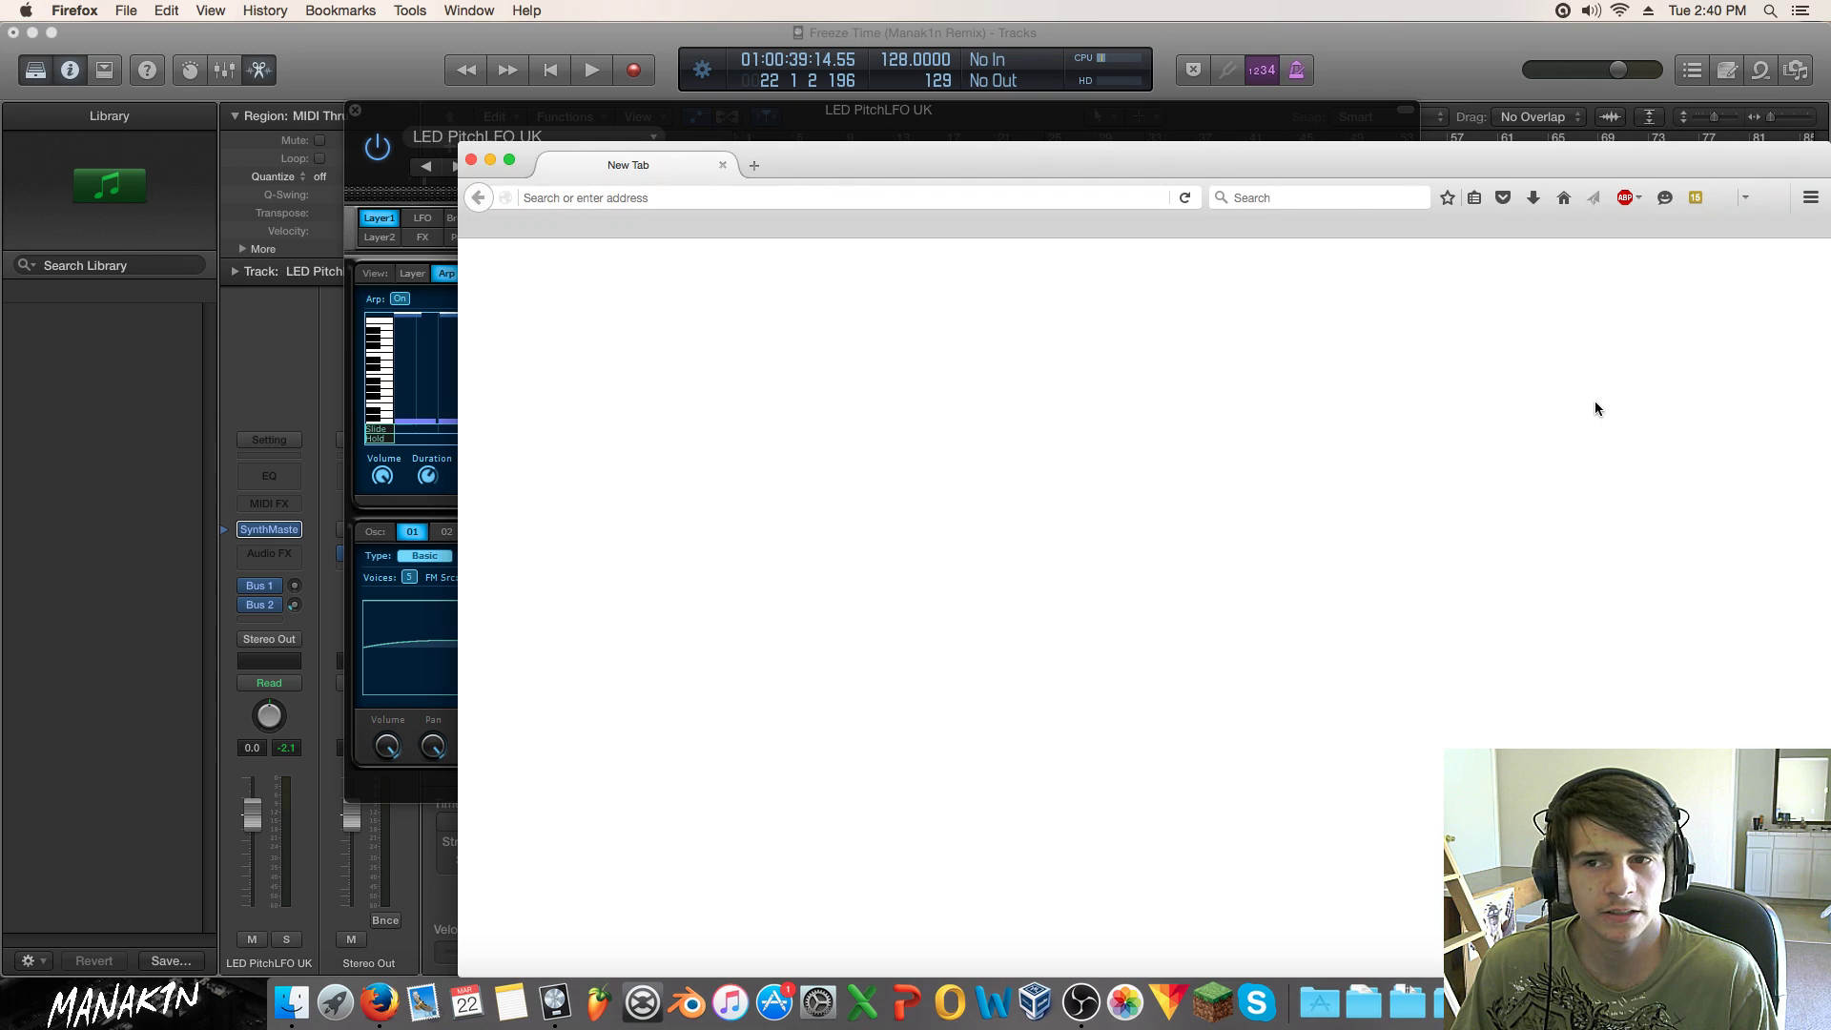
left_click_drag(1397, 163, 1183, 91)
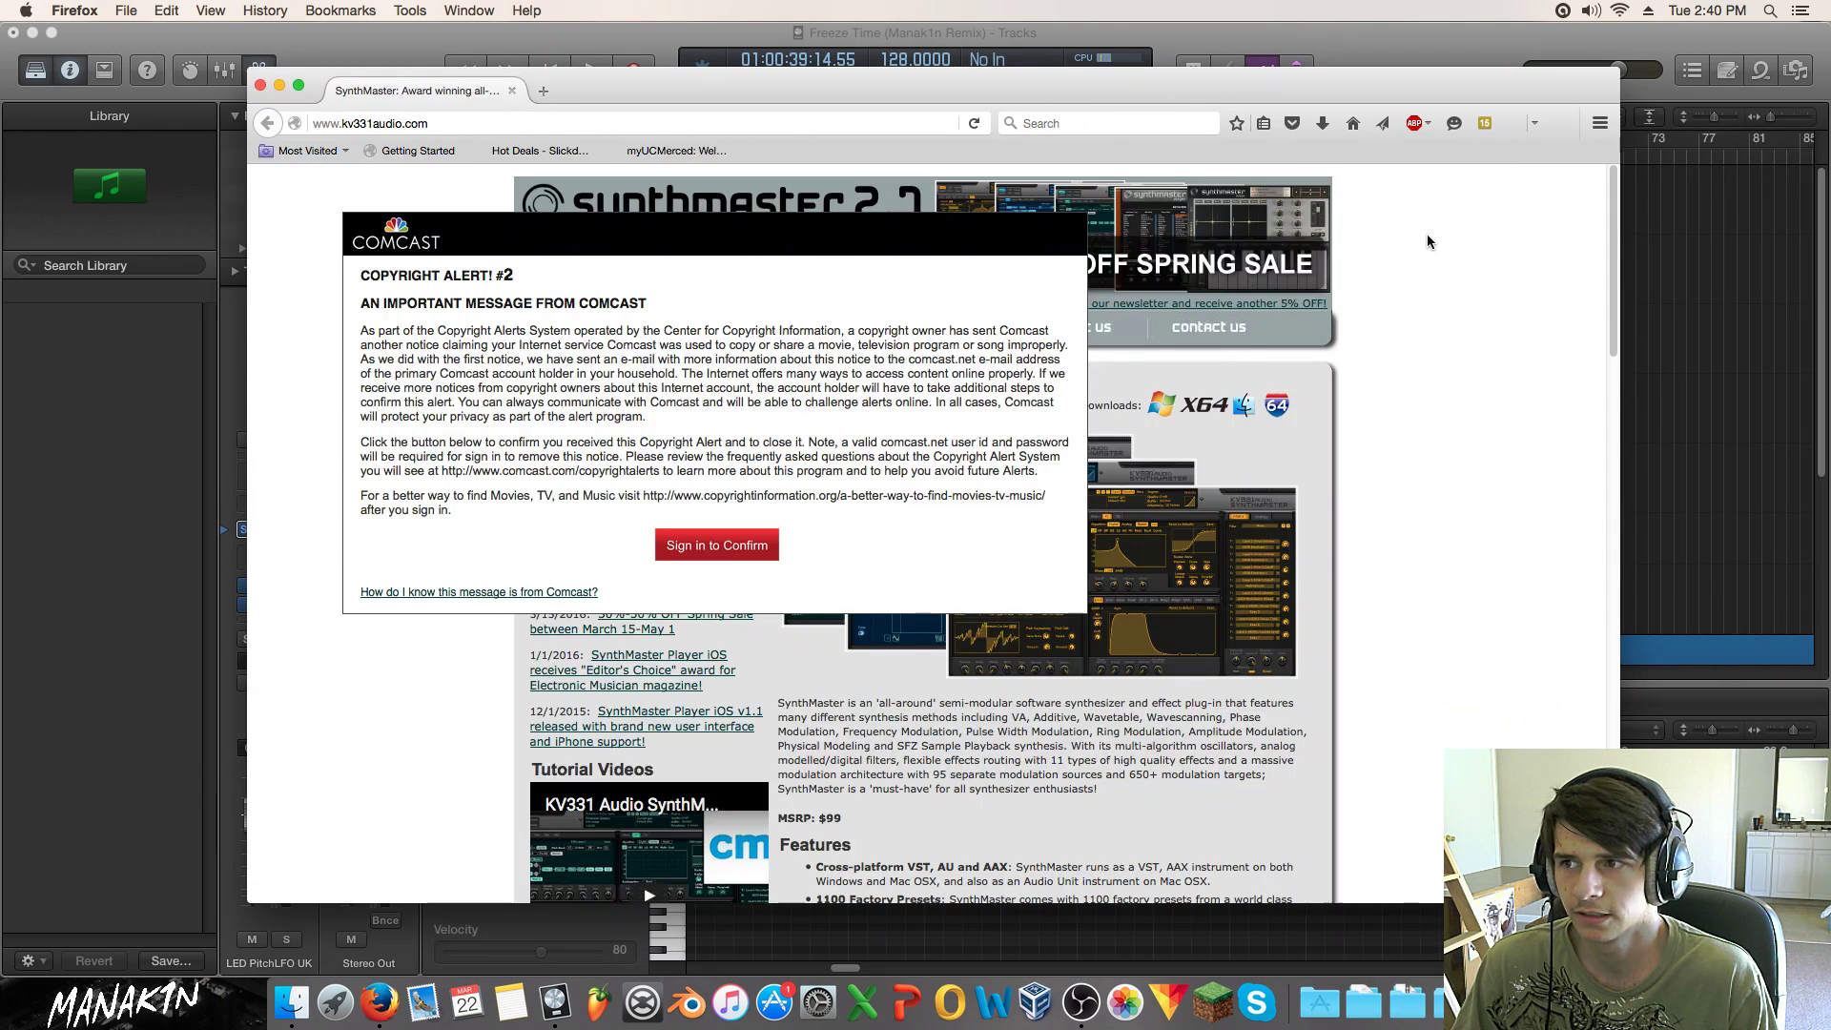
scroll(1240, 556, "down", 1)
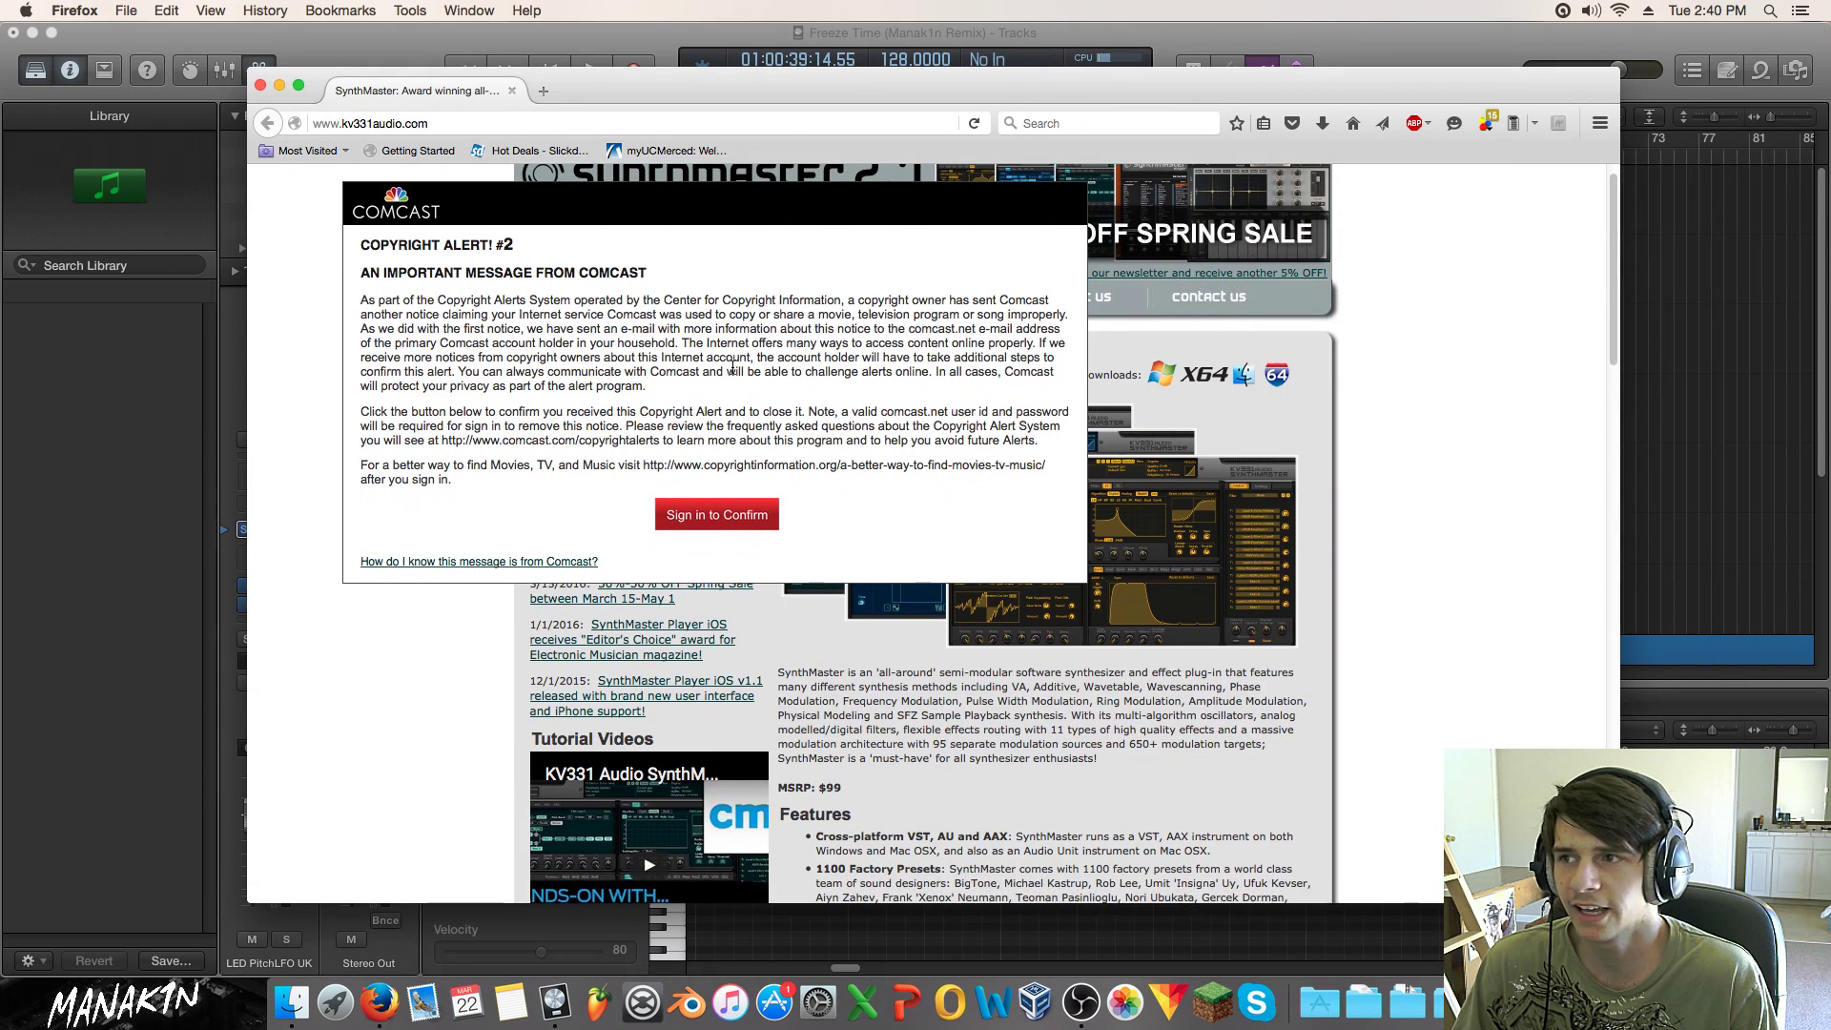
scroll(1240, 555, "up", 1)
left_click_drag(884, 608, 730, 375)
left_click(1434, 384)
scroll(1434, 461, "down", 2)
scroll(1434, 462, "up", 2)
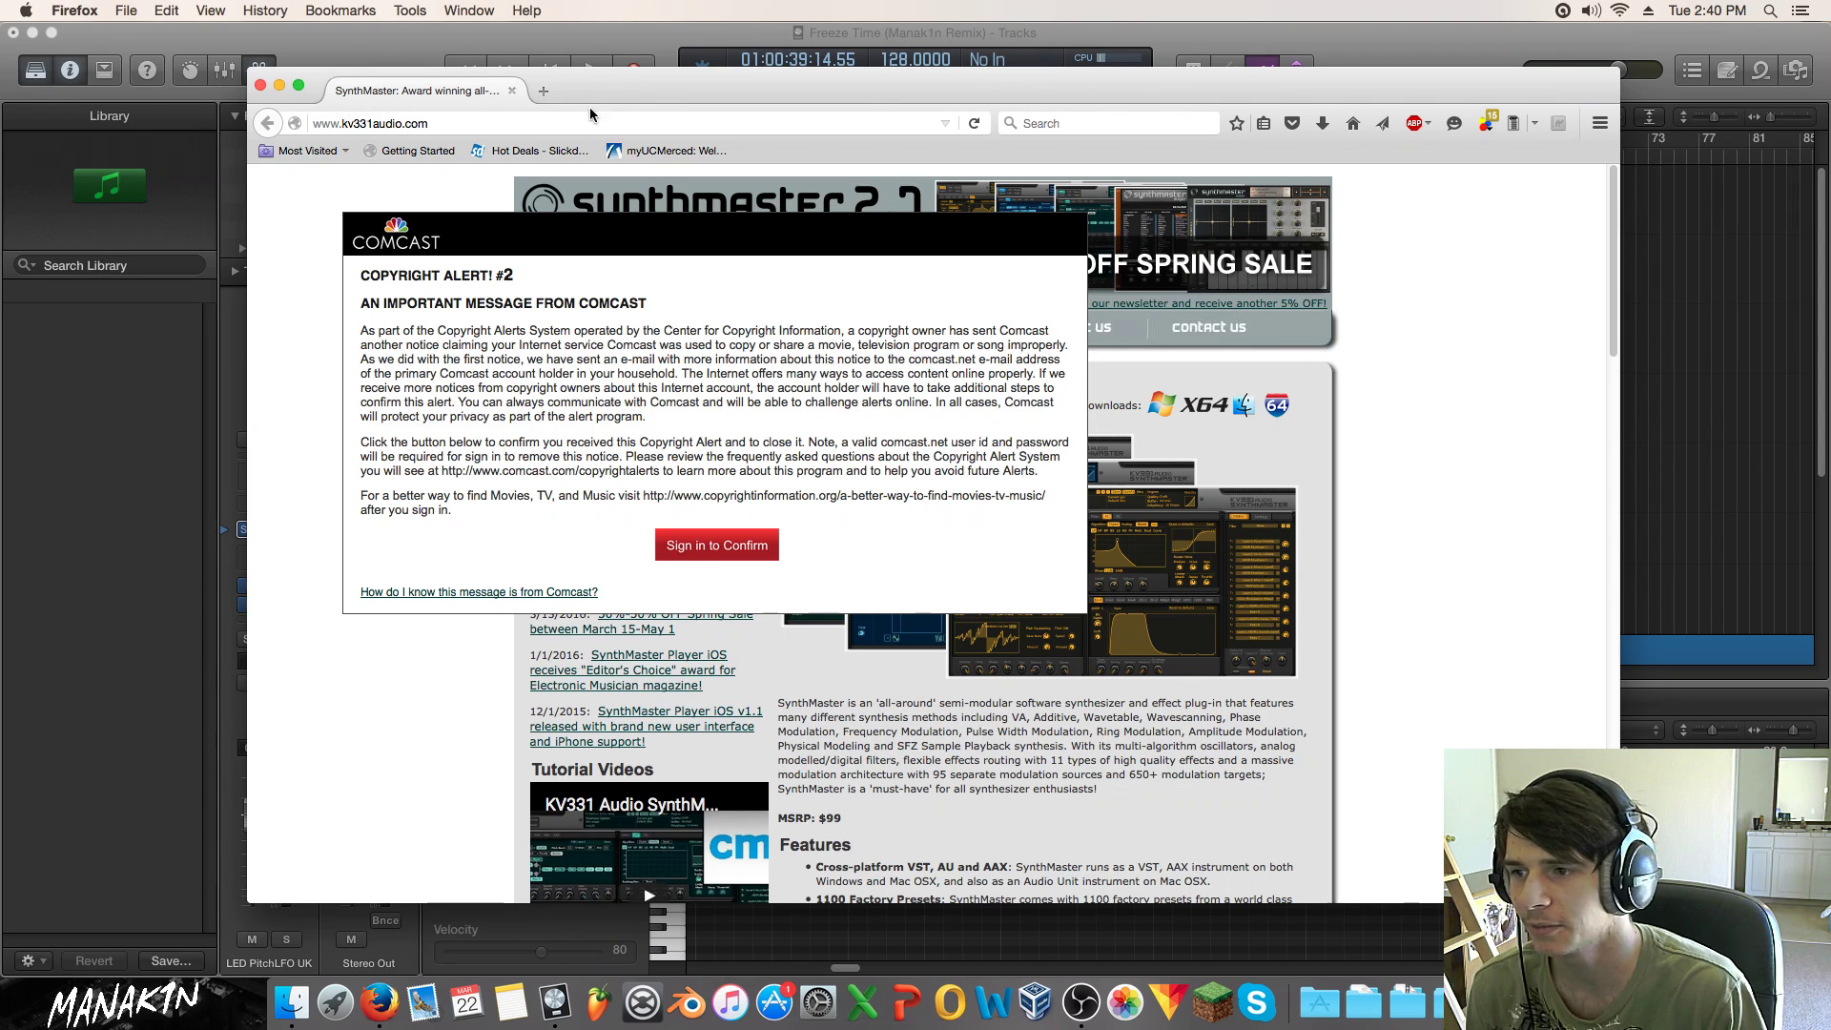
Step: Select the alert's first paragraph, then drag the Comcast copyright alert down and right
mouse_move(885, 330)
left_mouse_down()
mouse_move(999, 345)
mouse_move(881, 322)
left_mouse_up()
triple_click(881, 323)
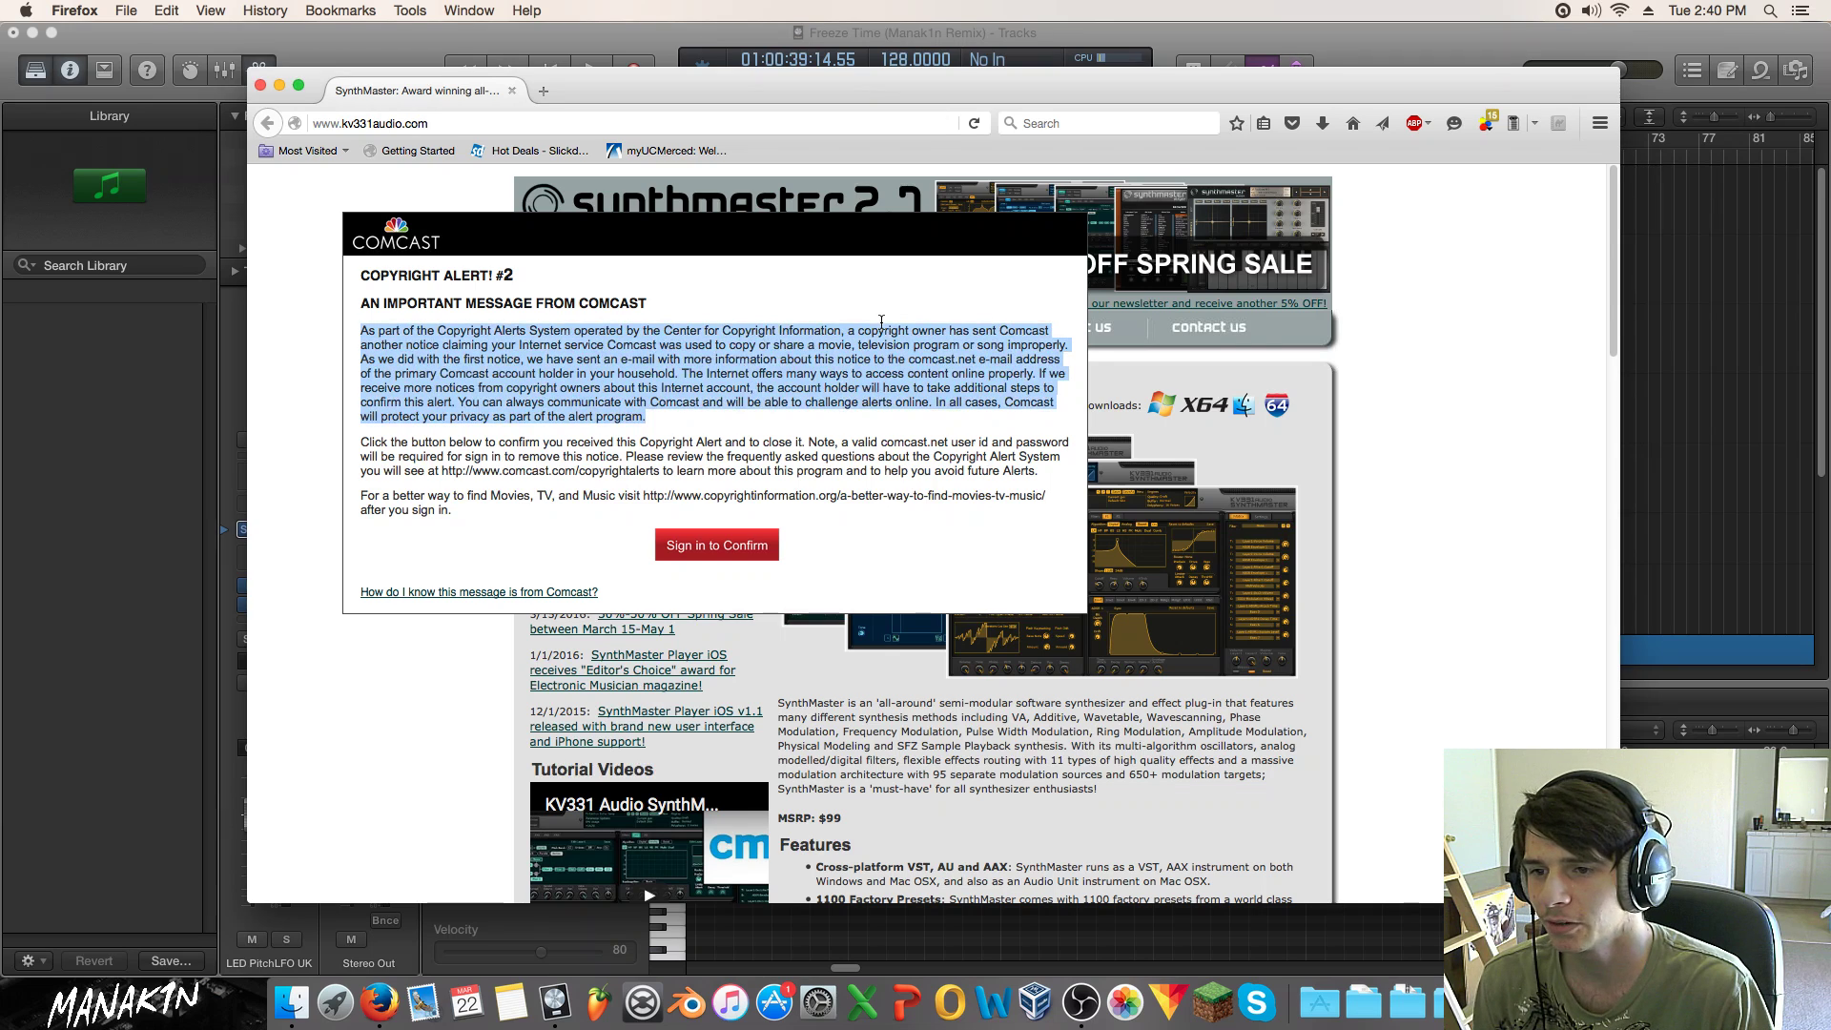
scroll(887, 333, "down", 5)
scroll(901, 353, "up", 5)
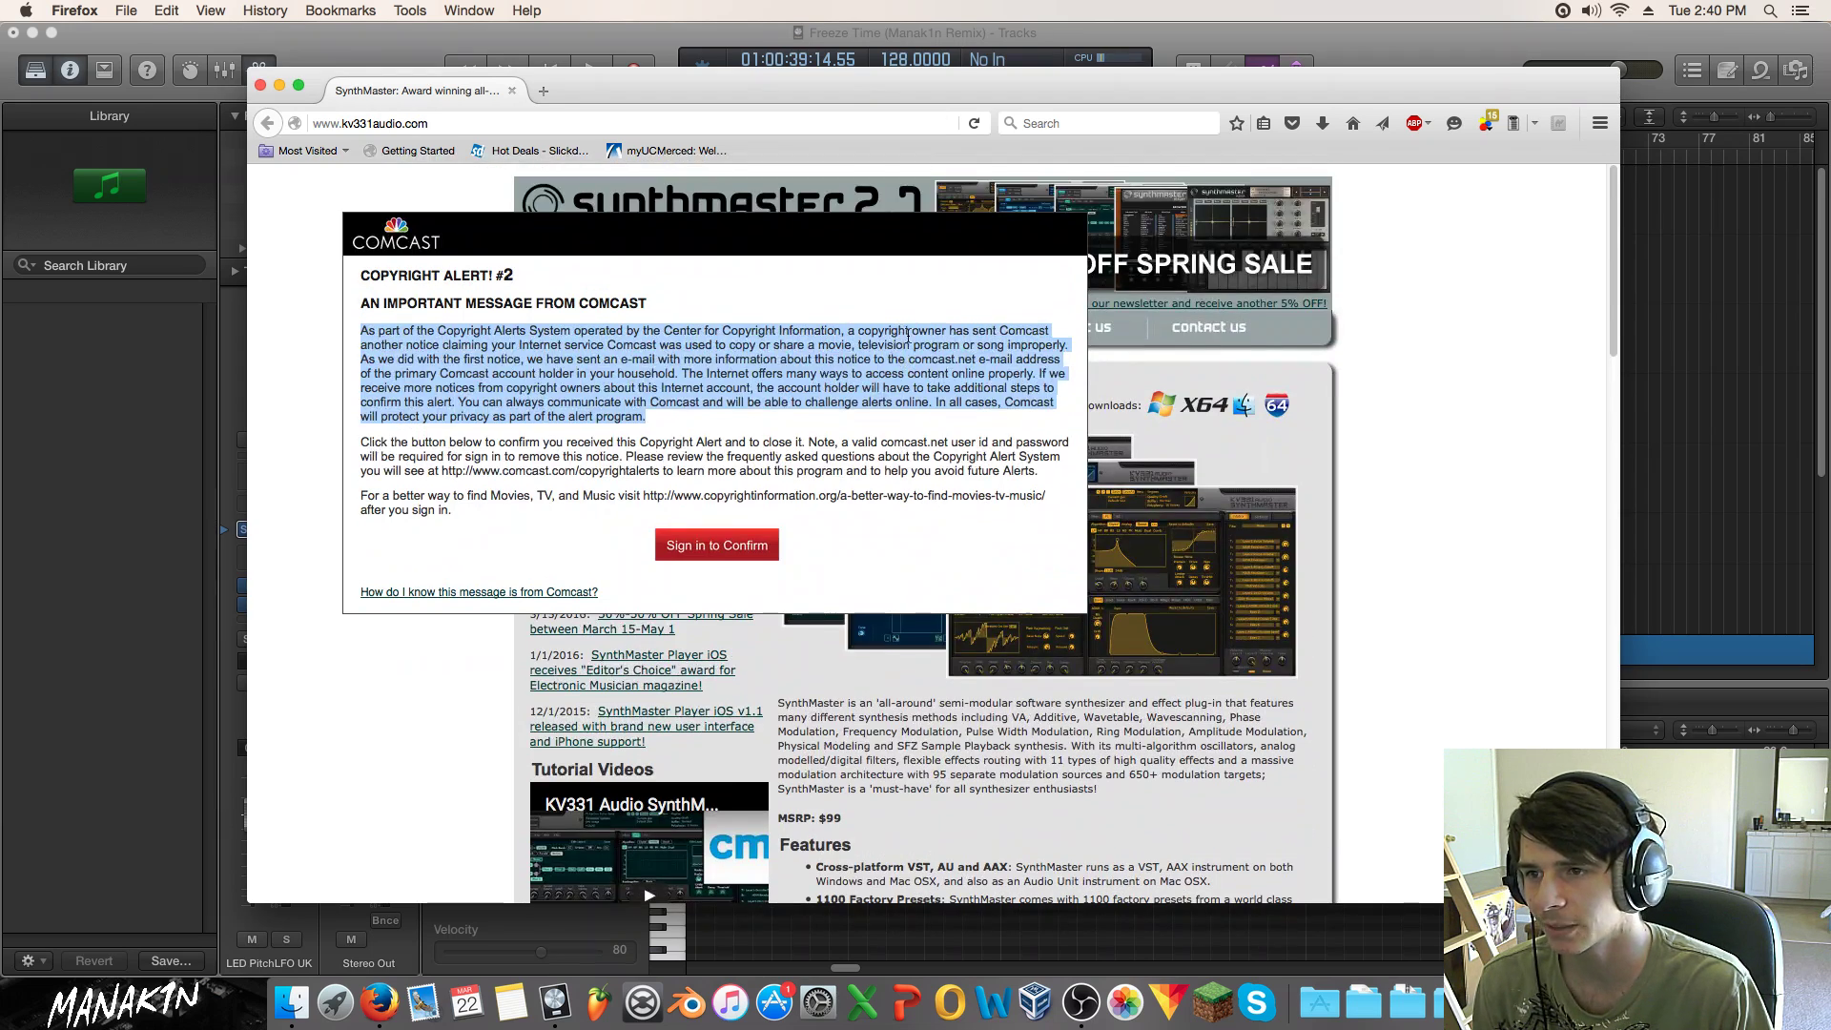
left_click(954, 320)
left_click_drag(907, 328, 858, 313)
left_click(851, 300)
left_click_drag(720, 215, 803, 305)
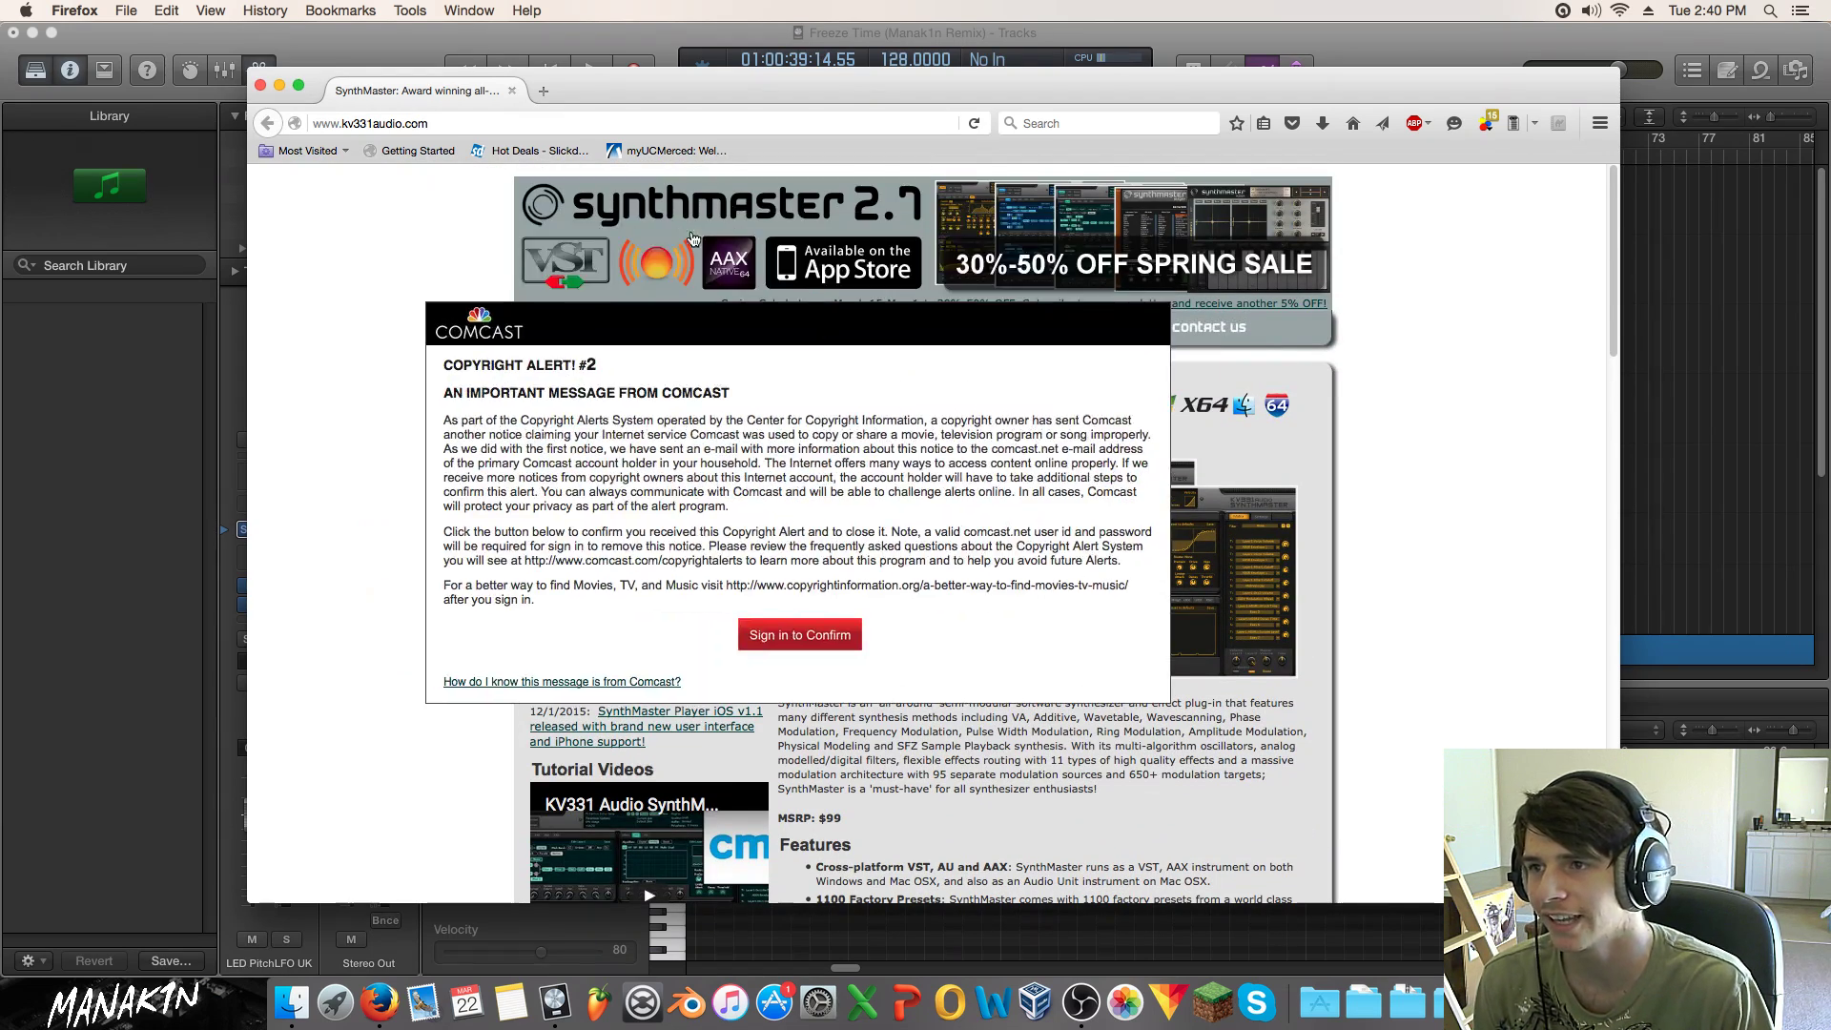
left_click_drag(669, 311, 994, 482)
scroll(889, 448, "down", 3)
scroll(890, 454, "up", 3)
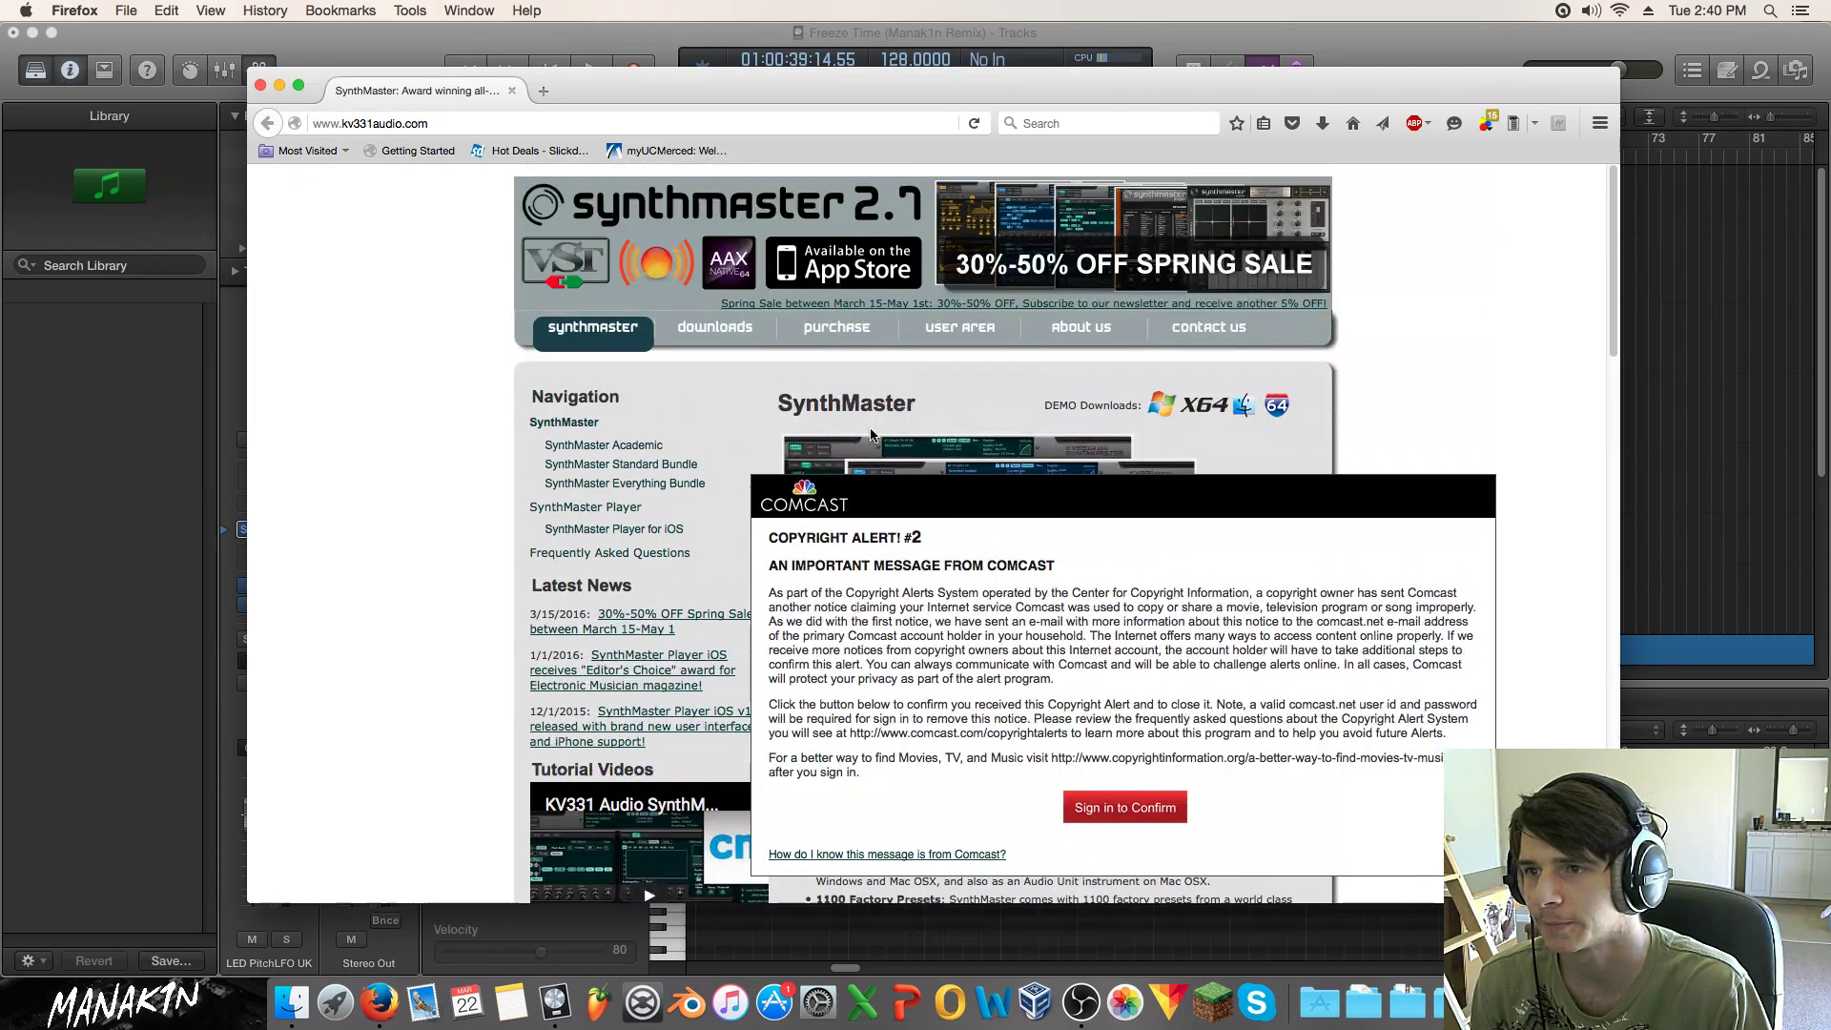
Step: Open the SynthMaster purchase page and scroll through its price table
left_click(796, 329)
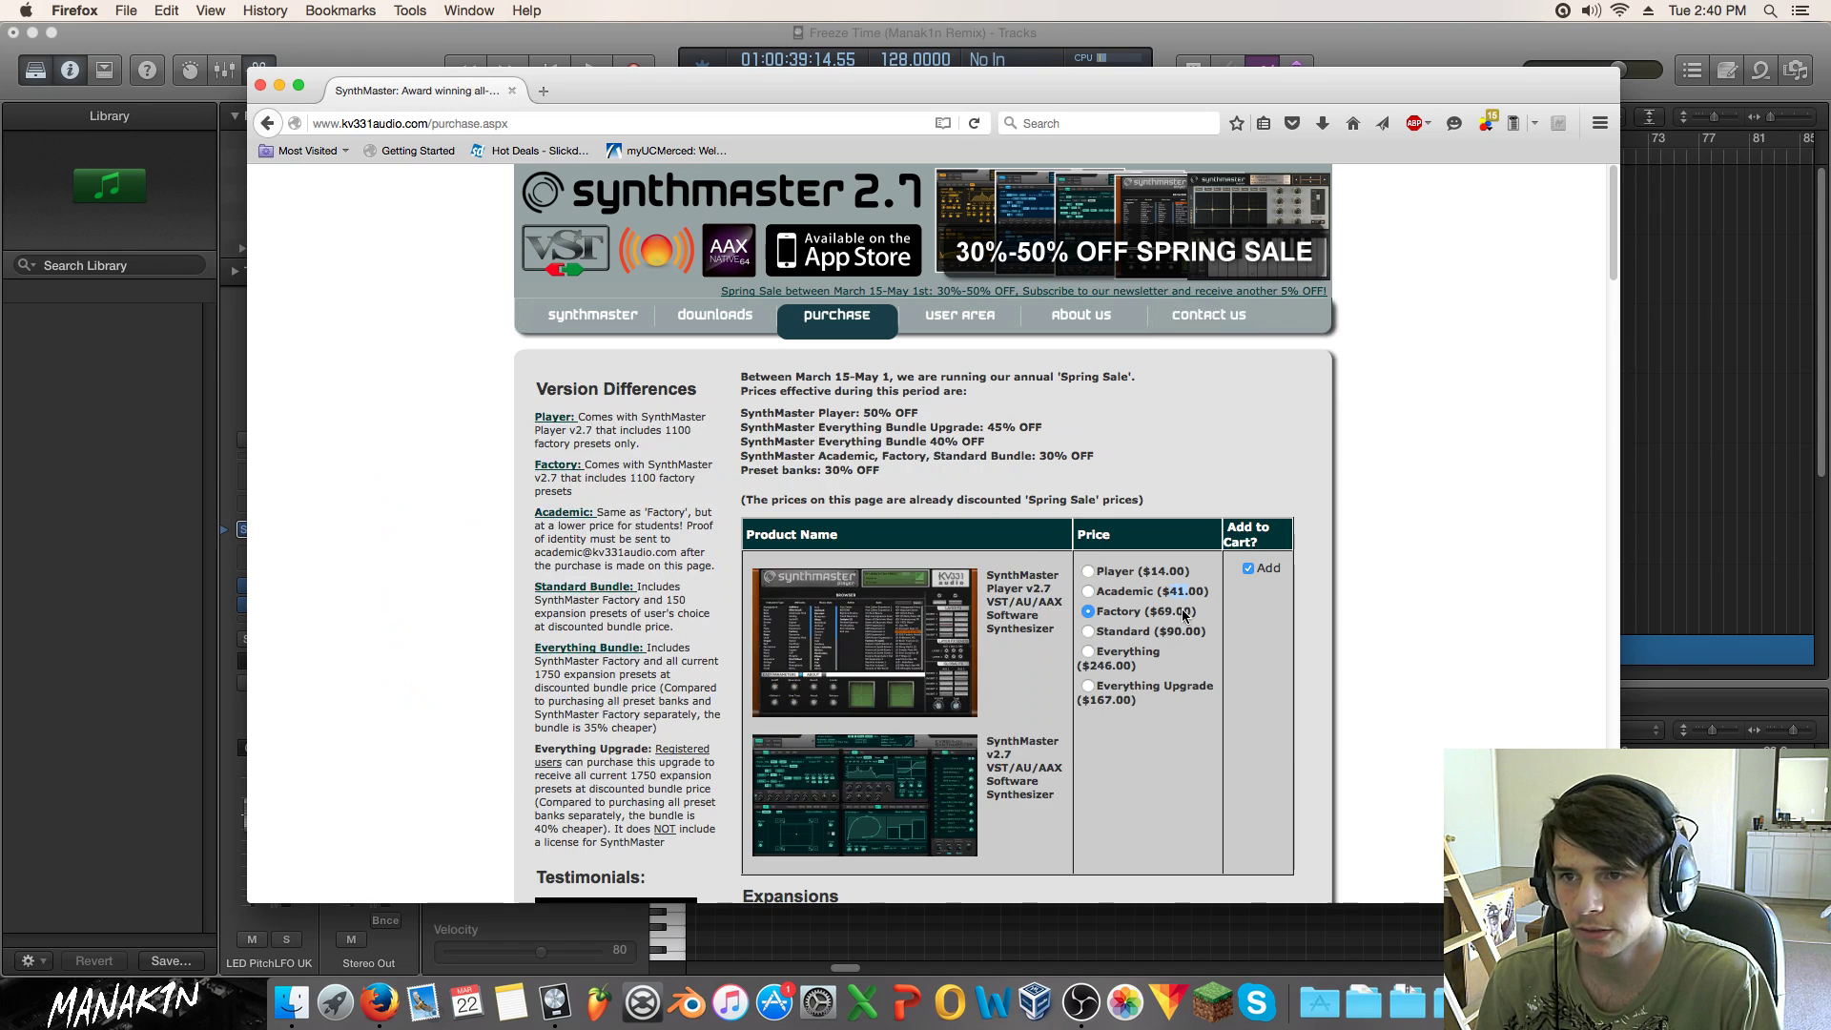
scroll(1374, 381, "down", 1)
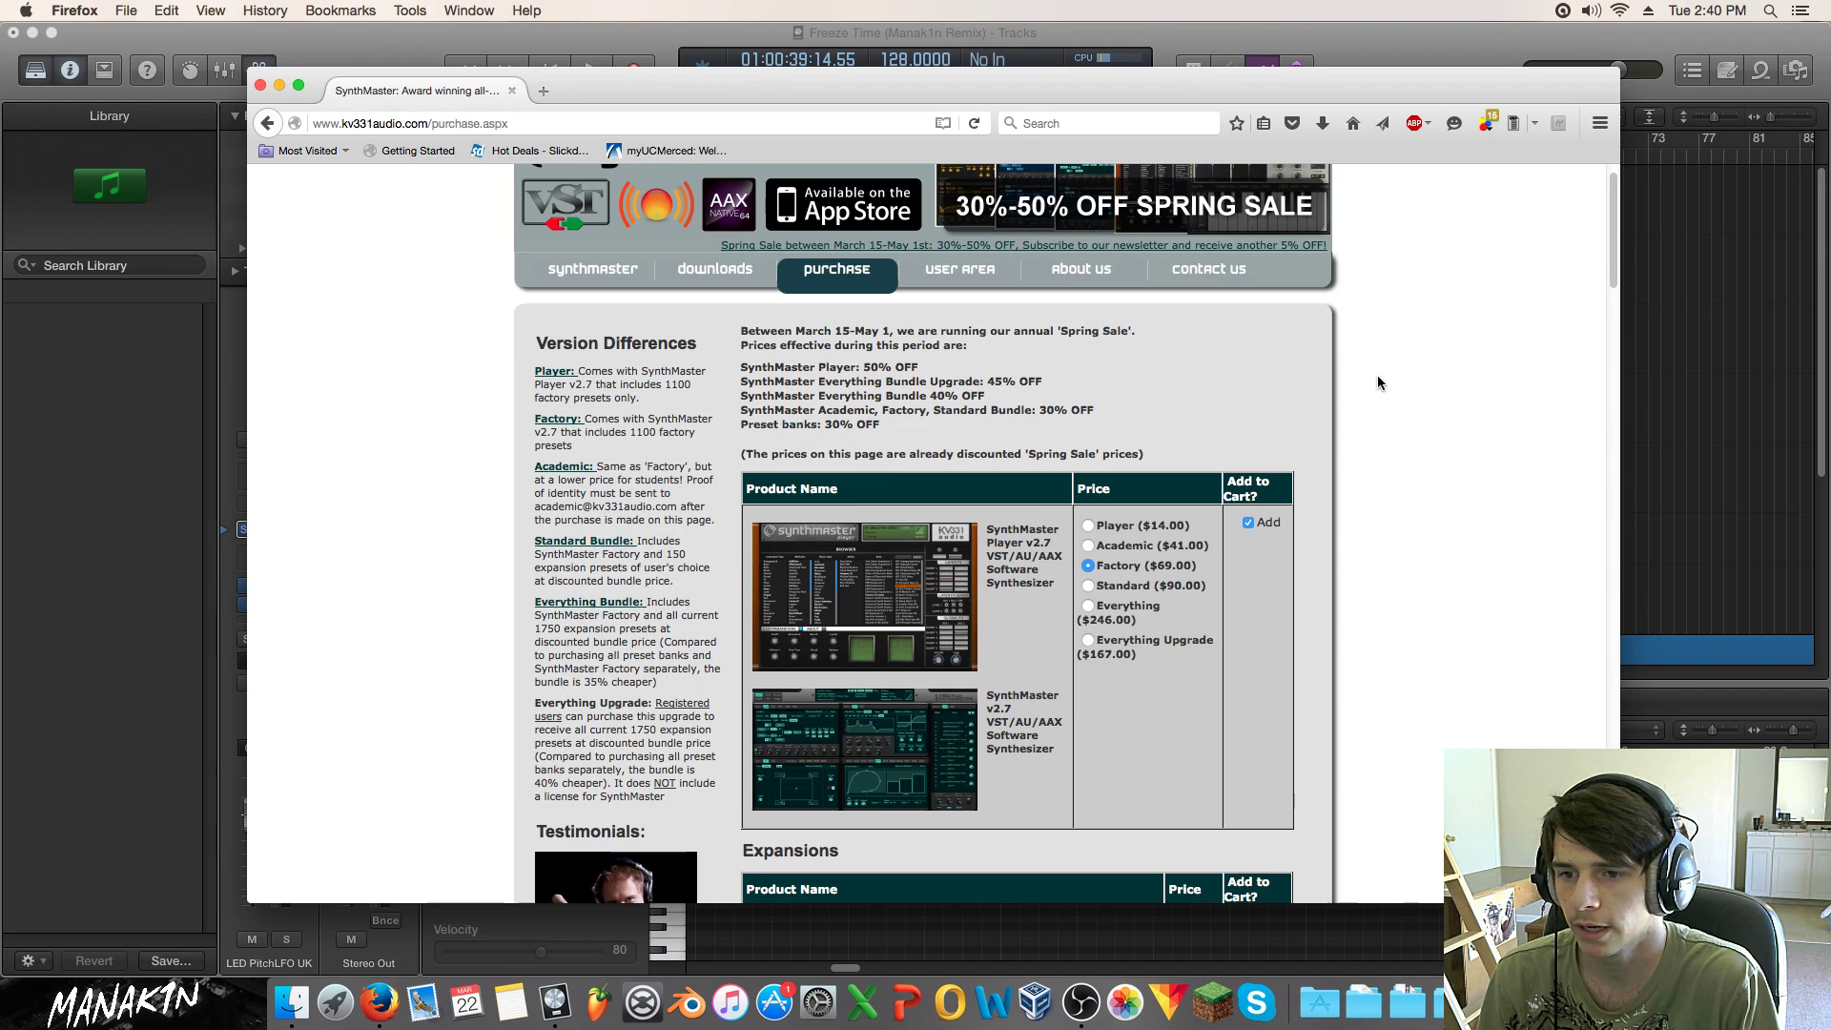
scroll(1377, 383, "up", 1)
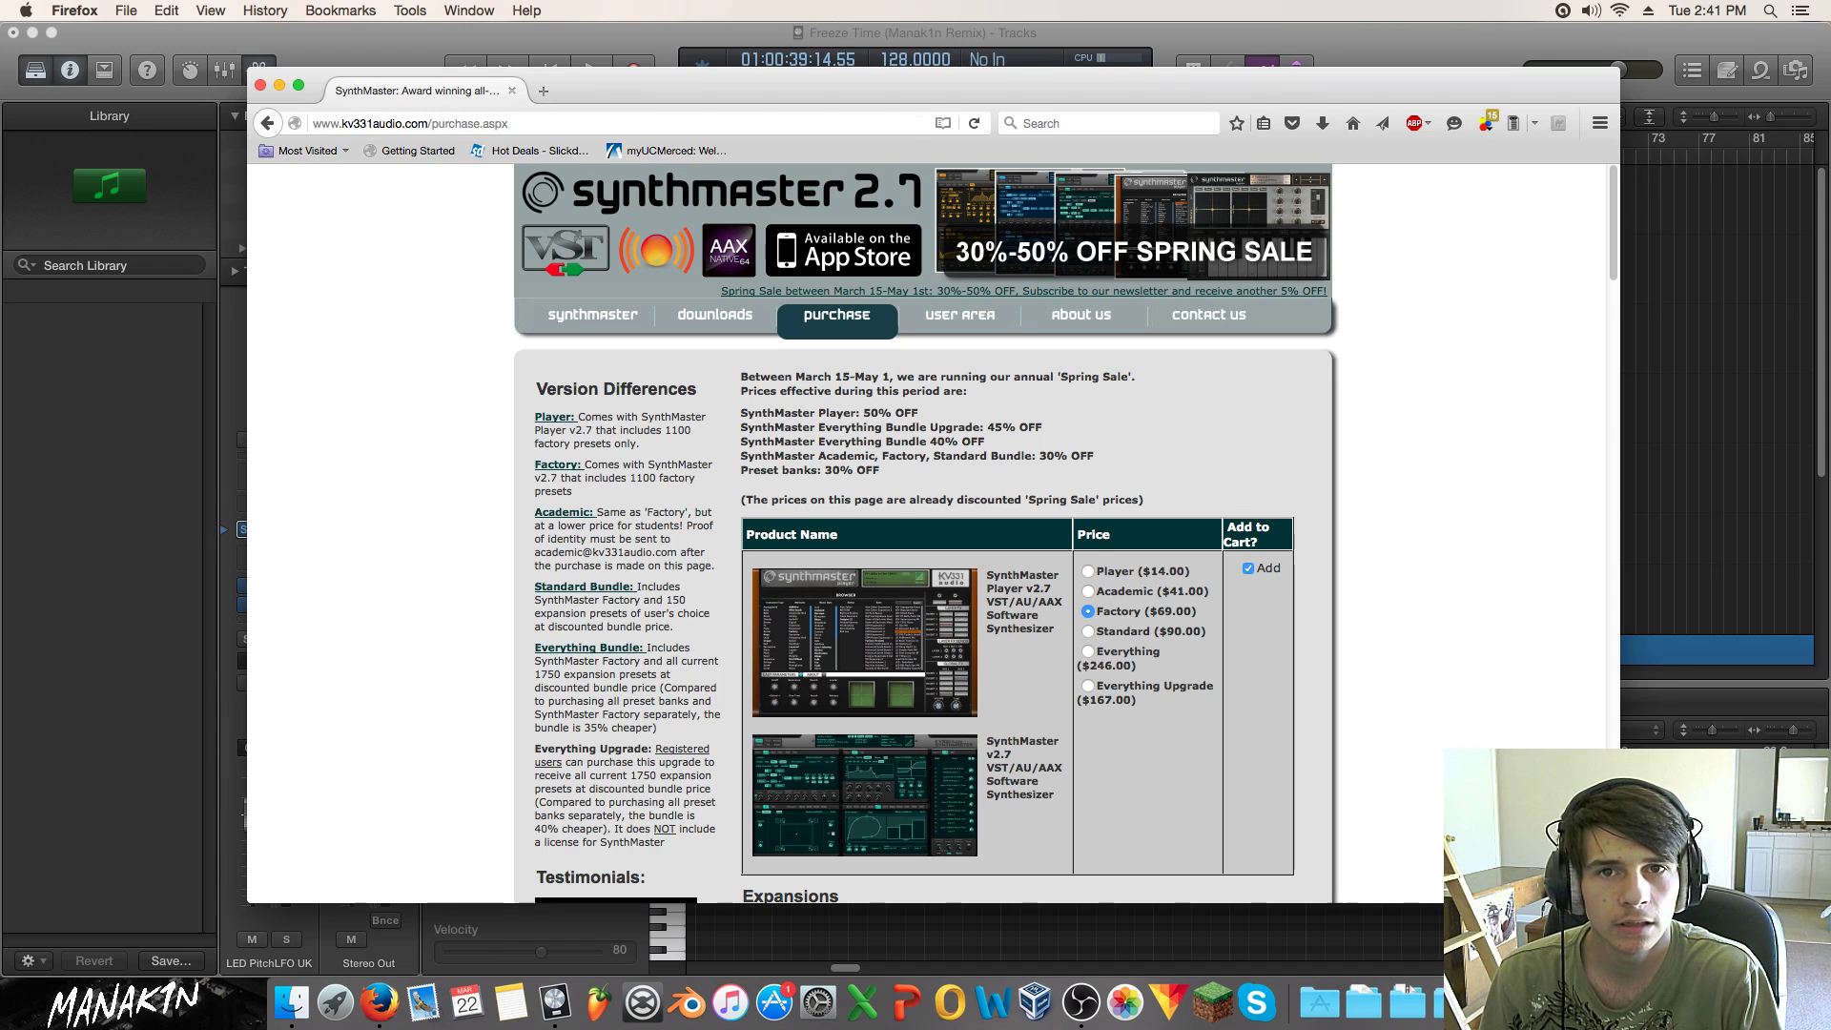
Step: Close Firefox and bring Logic Pro X back to the front
left_click(1825, 122)
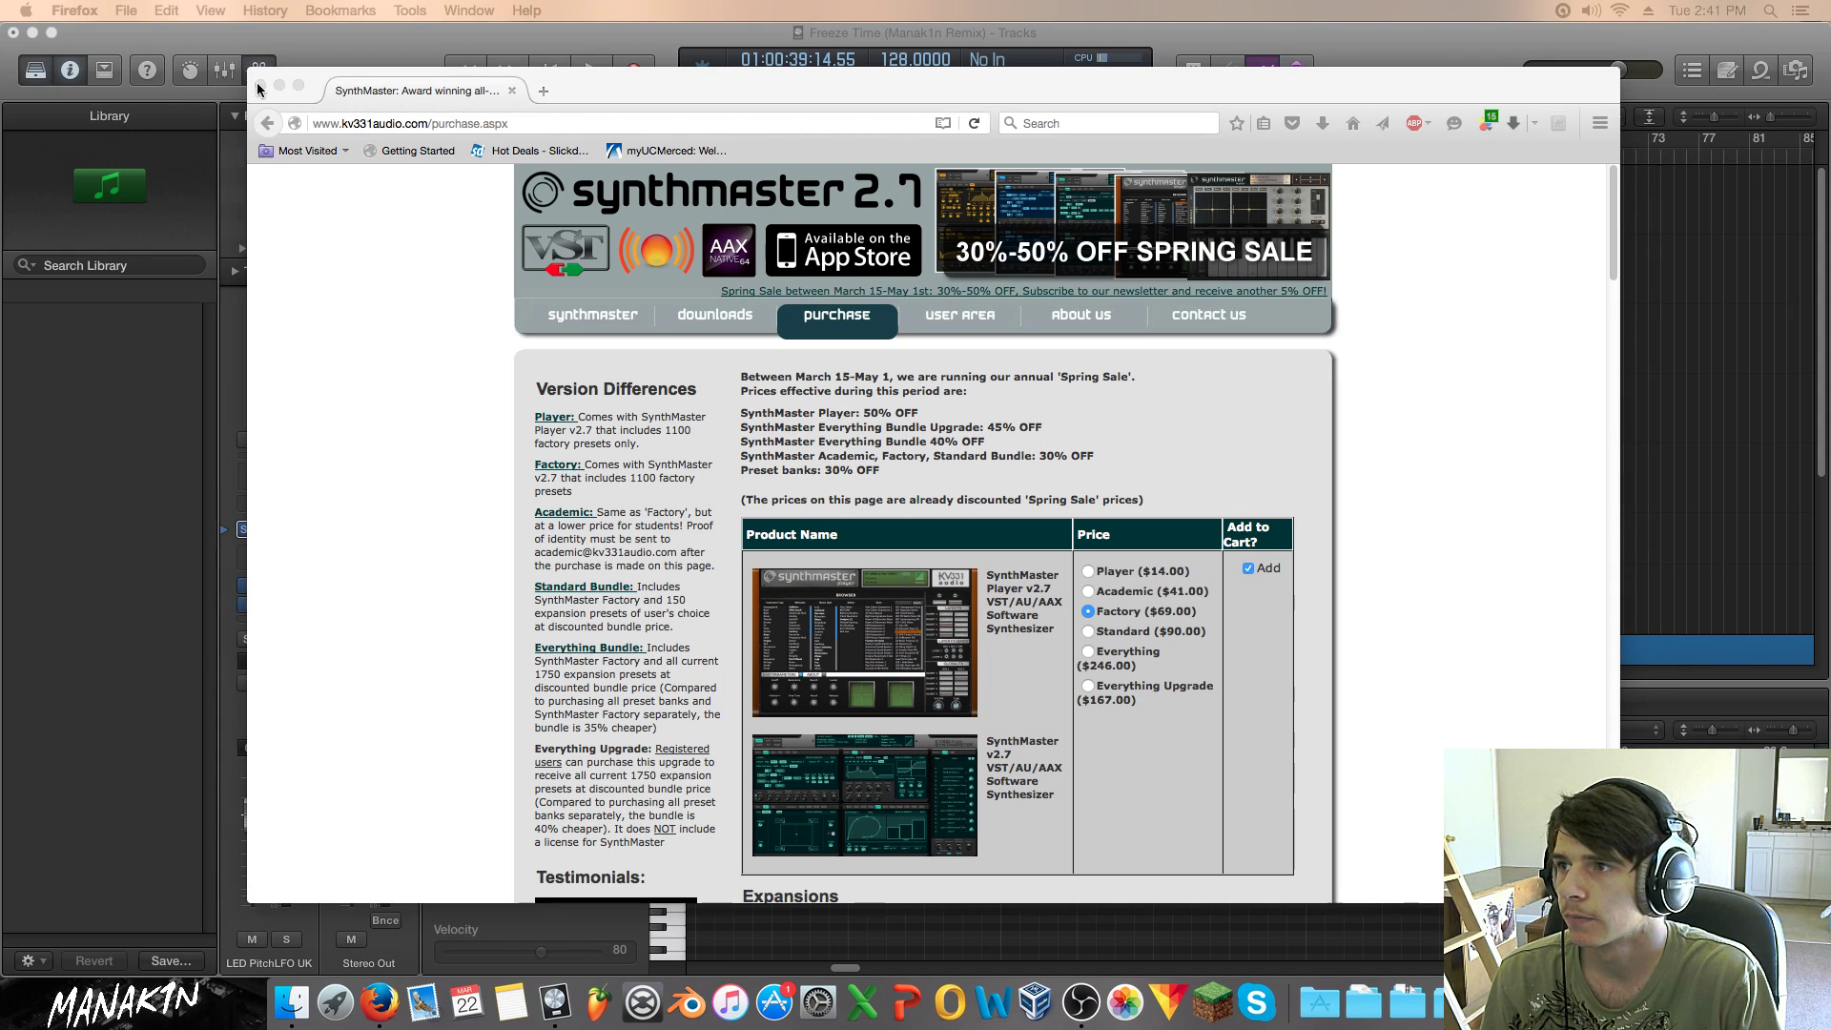
left_click(259, 87)
left_click(1618, 305)
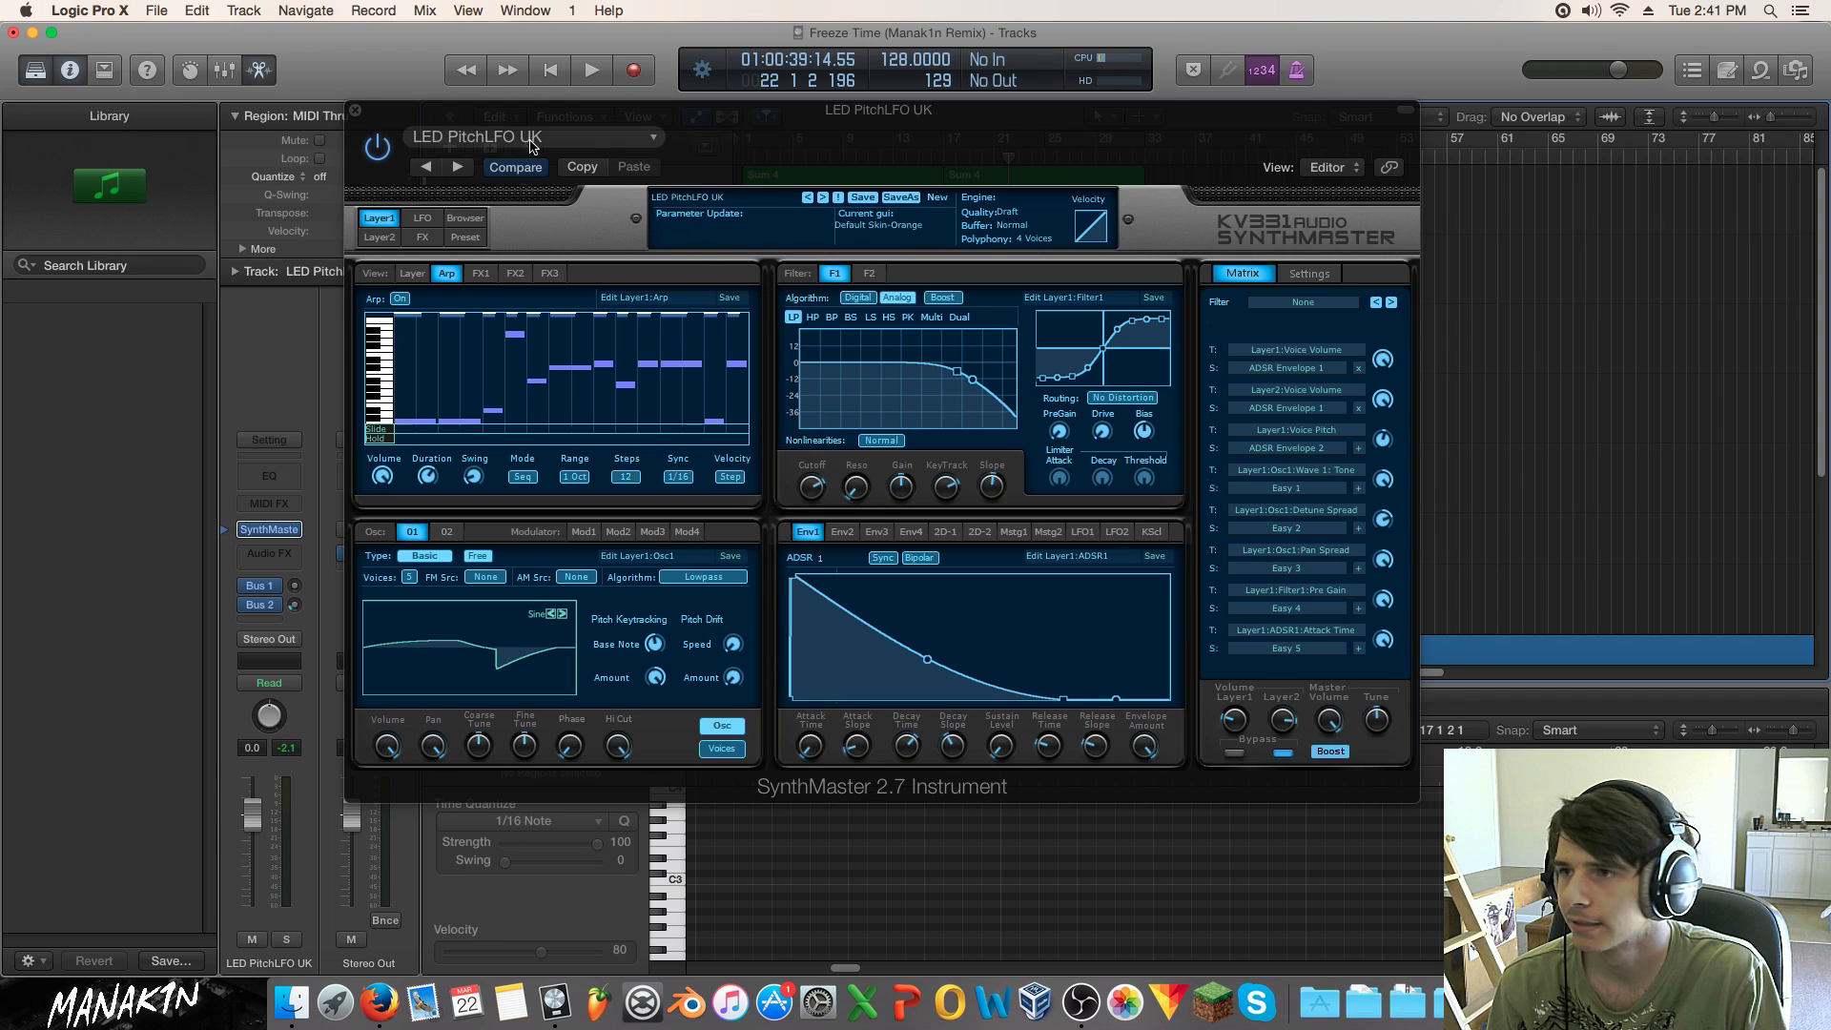
Step: Reshape SynthMaster's ADSR 2 decay slope and decay time, and shorten its attack to about 48 msec
left_click_drag(392, 117, 577, 209)
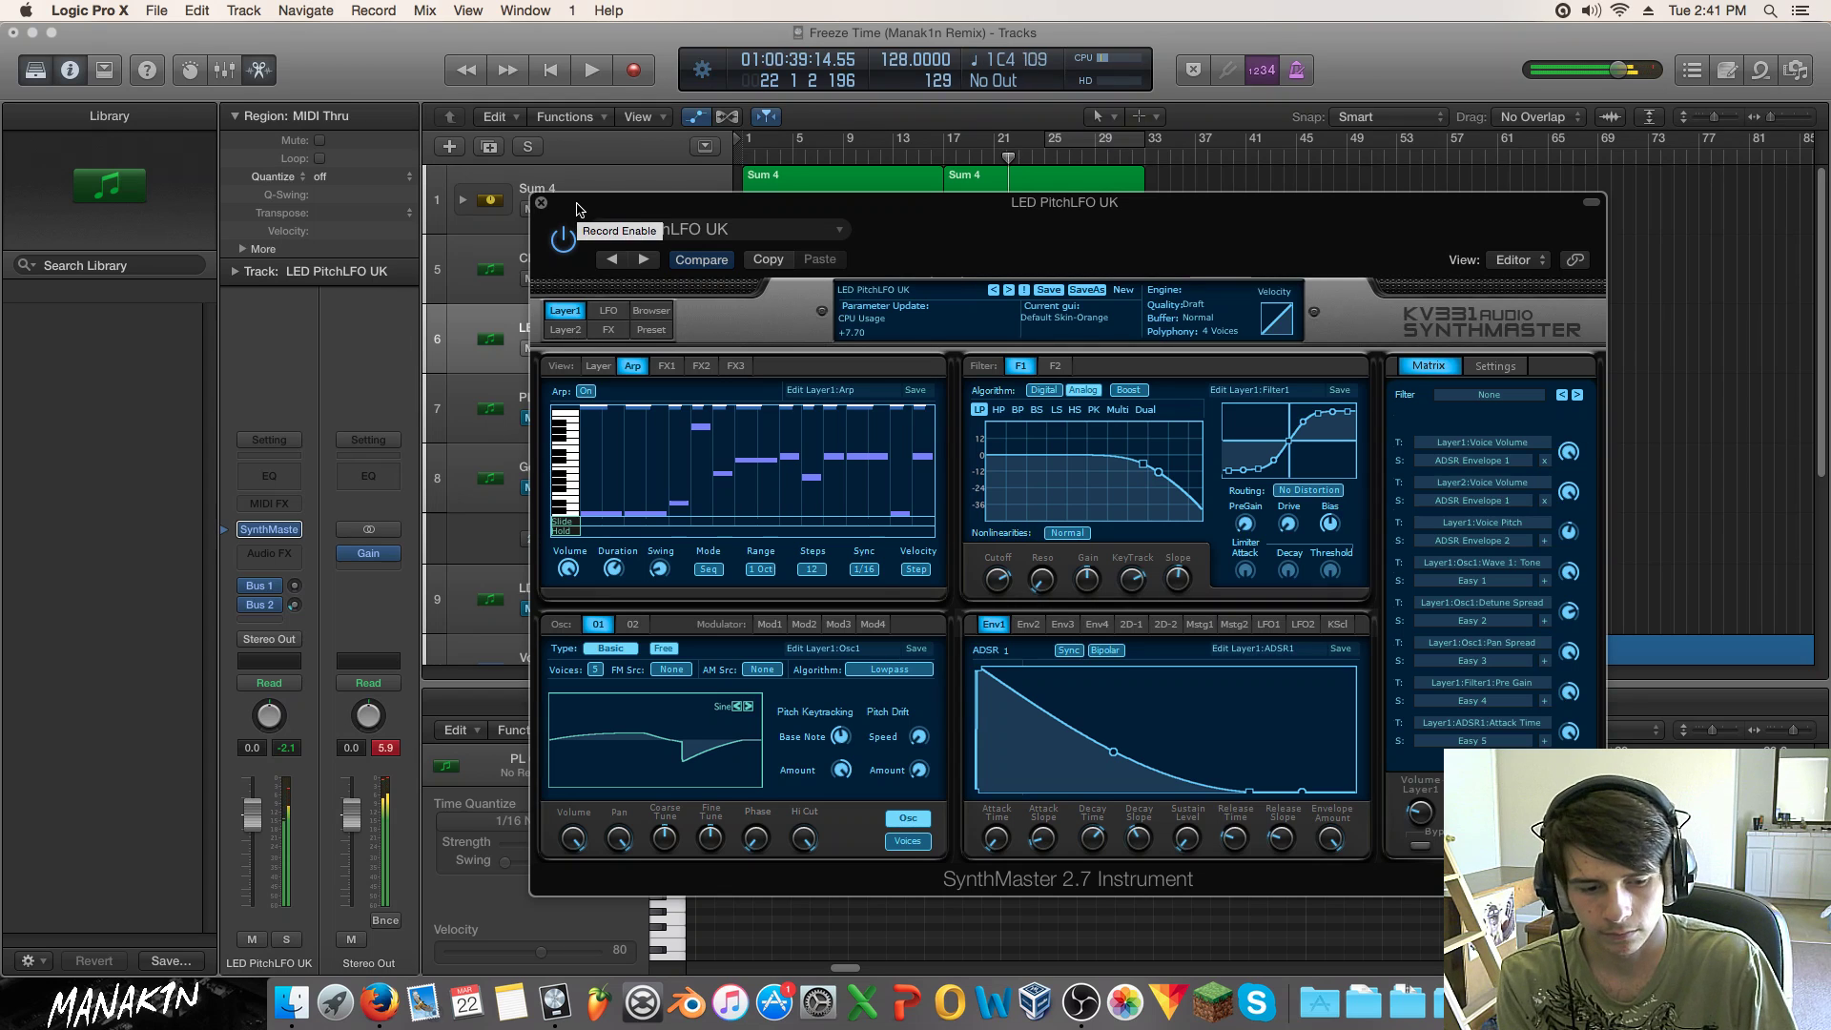
left_click(1036, 629)
left_click_drag(1138, 846, 1093, 879)
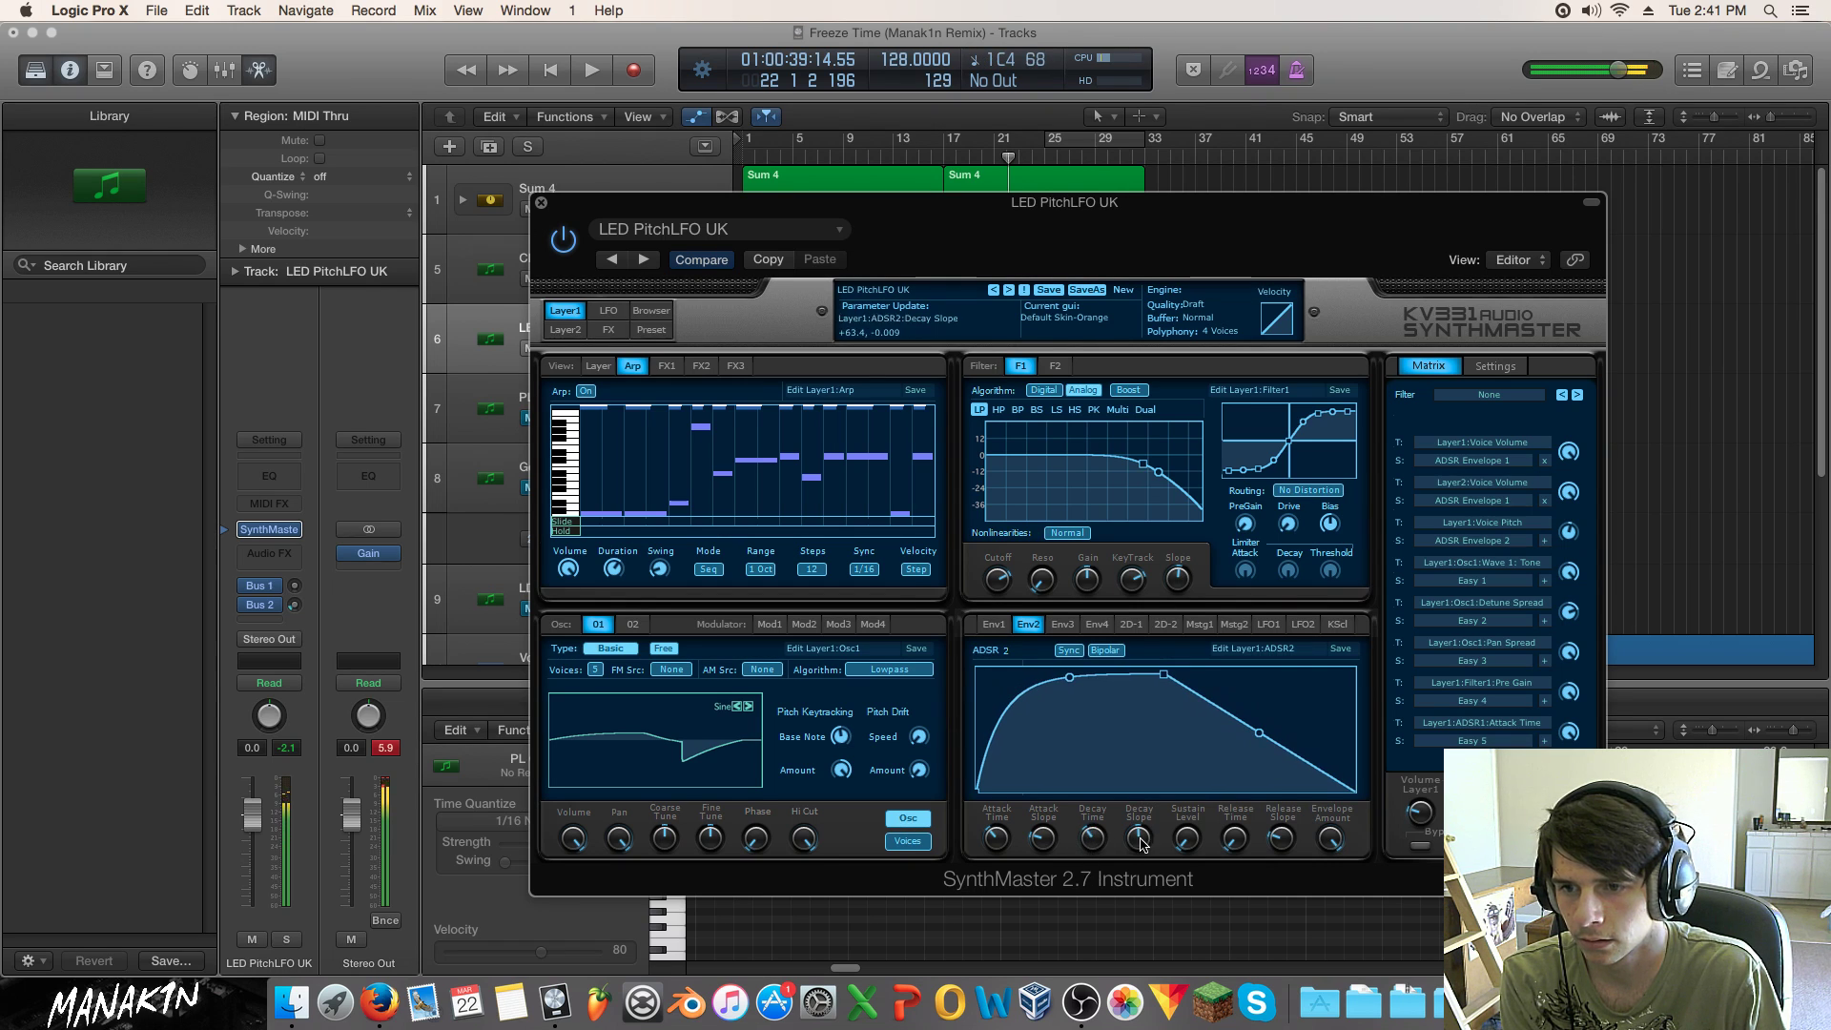
left_click_drag(1092, 841, 1092, 843)
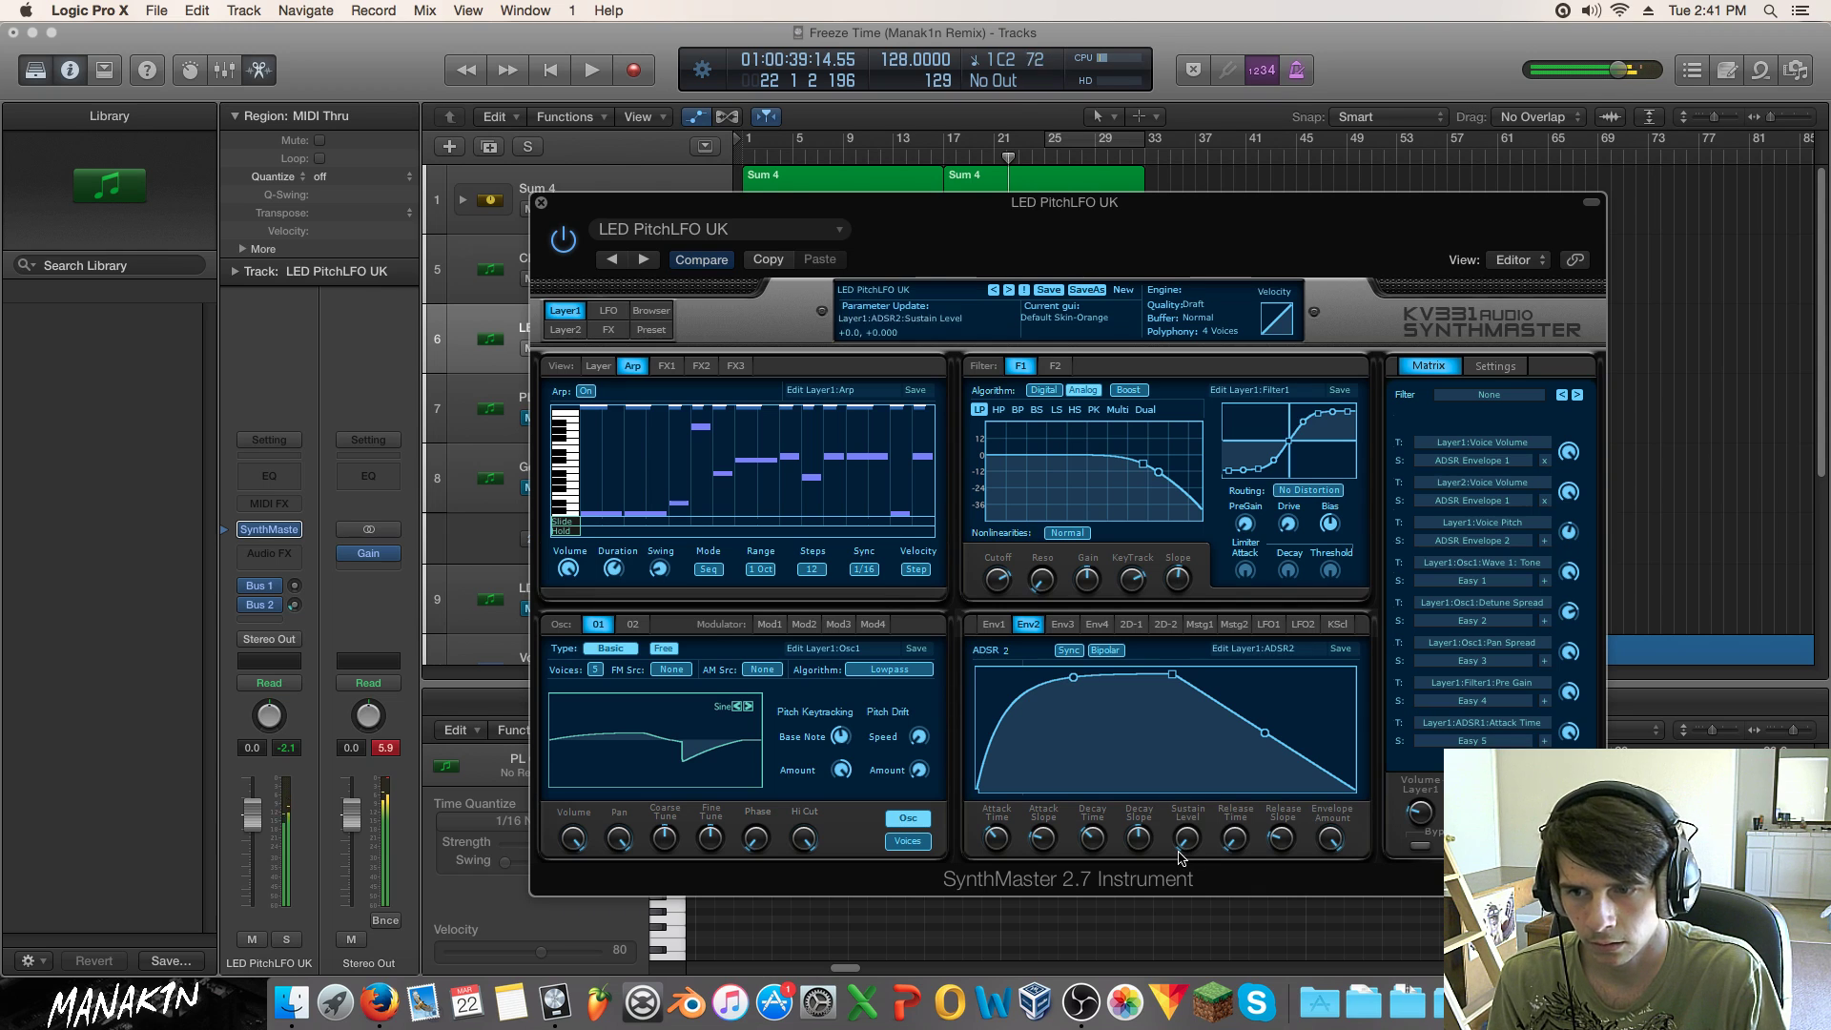
left_click_drag(1139, 838, 1136, 873)
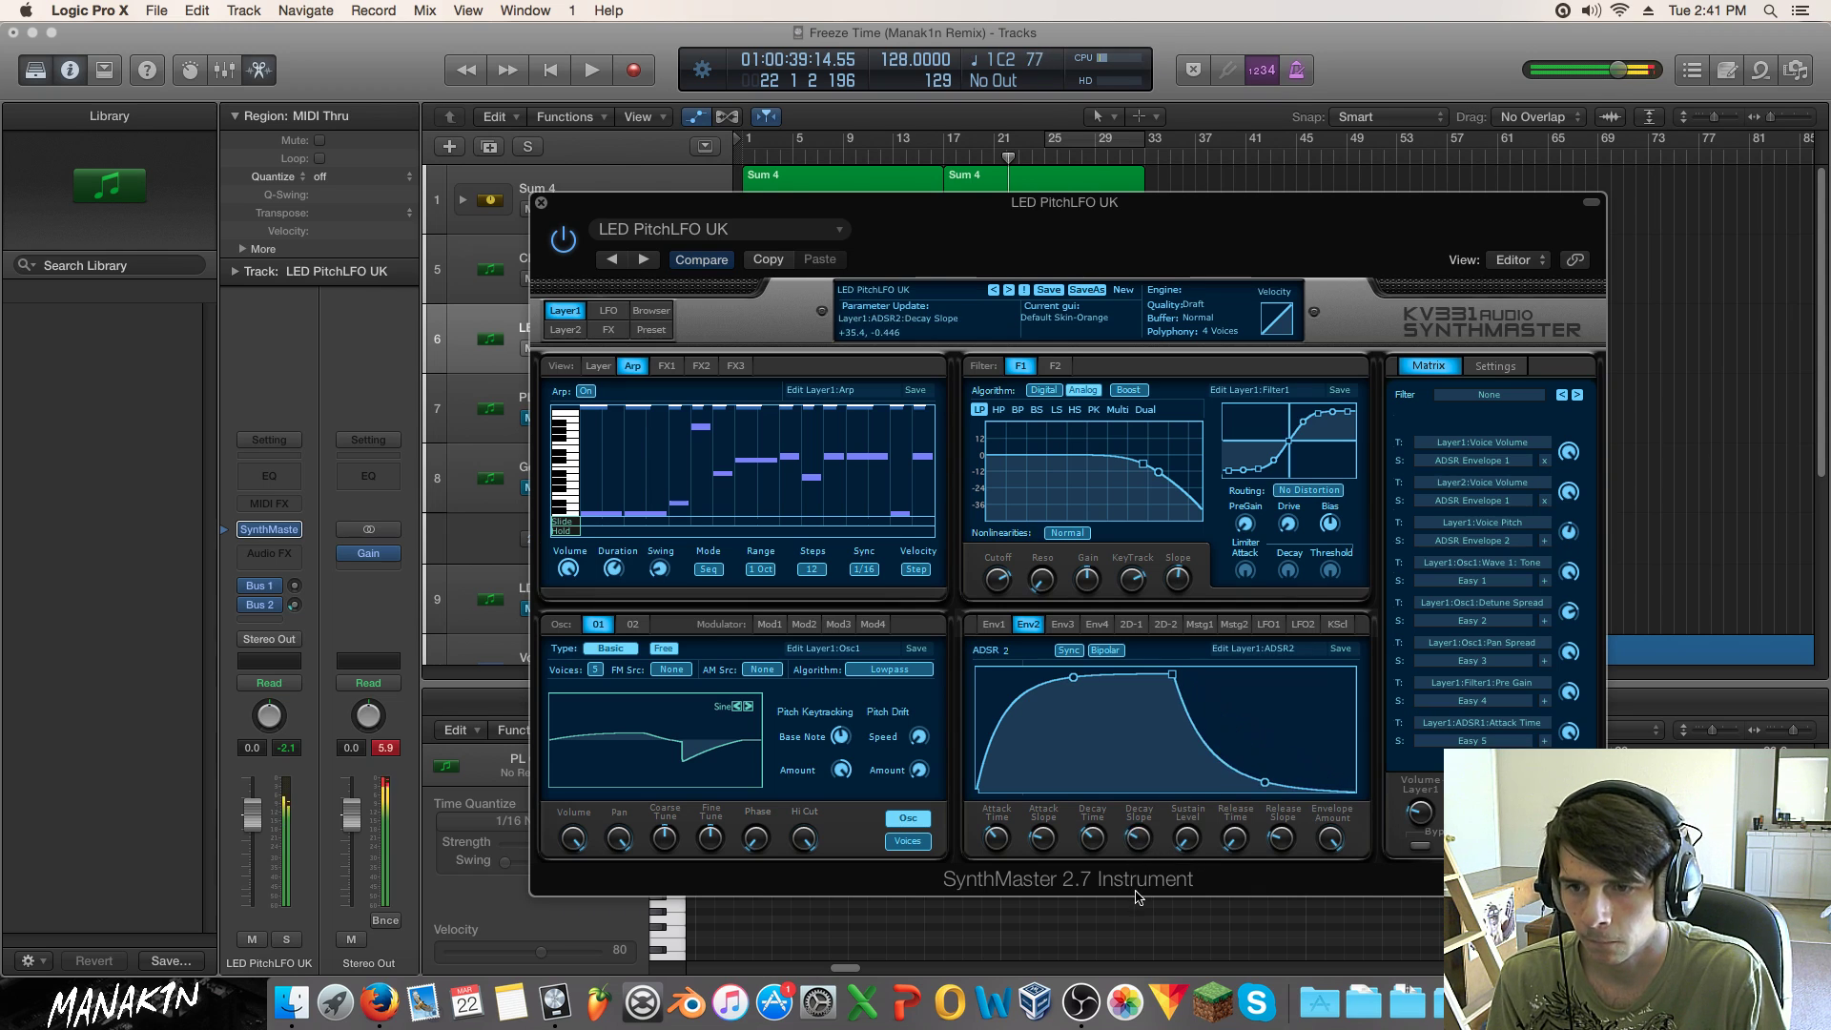
left_click_drag(997, 845, 1055, 756)
left_click_drag(1000, 843, 1065, 936)
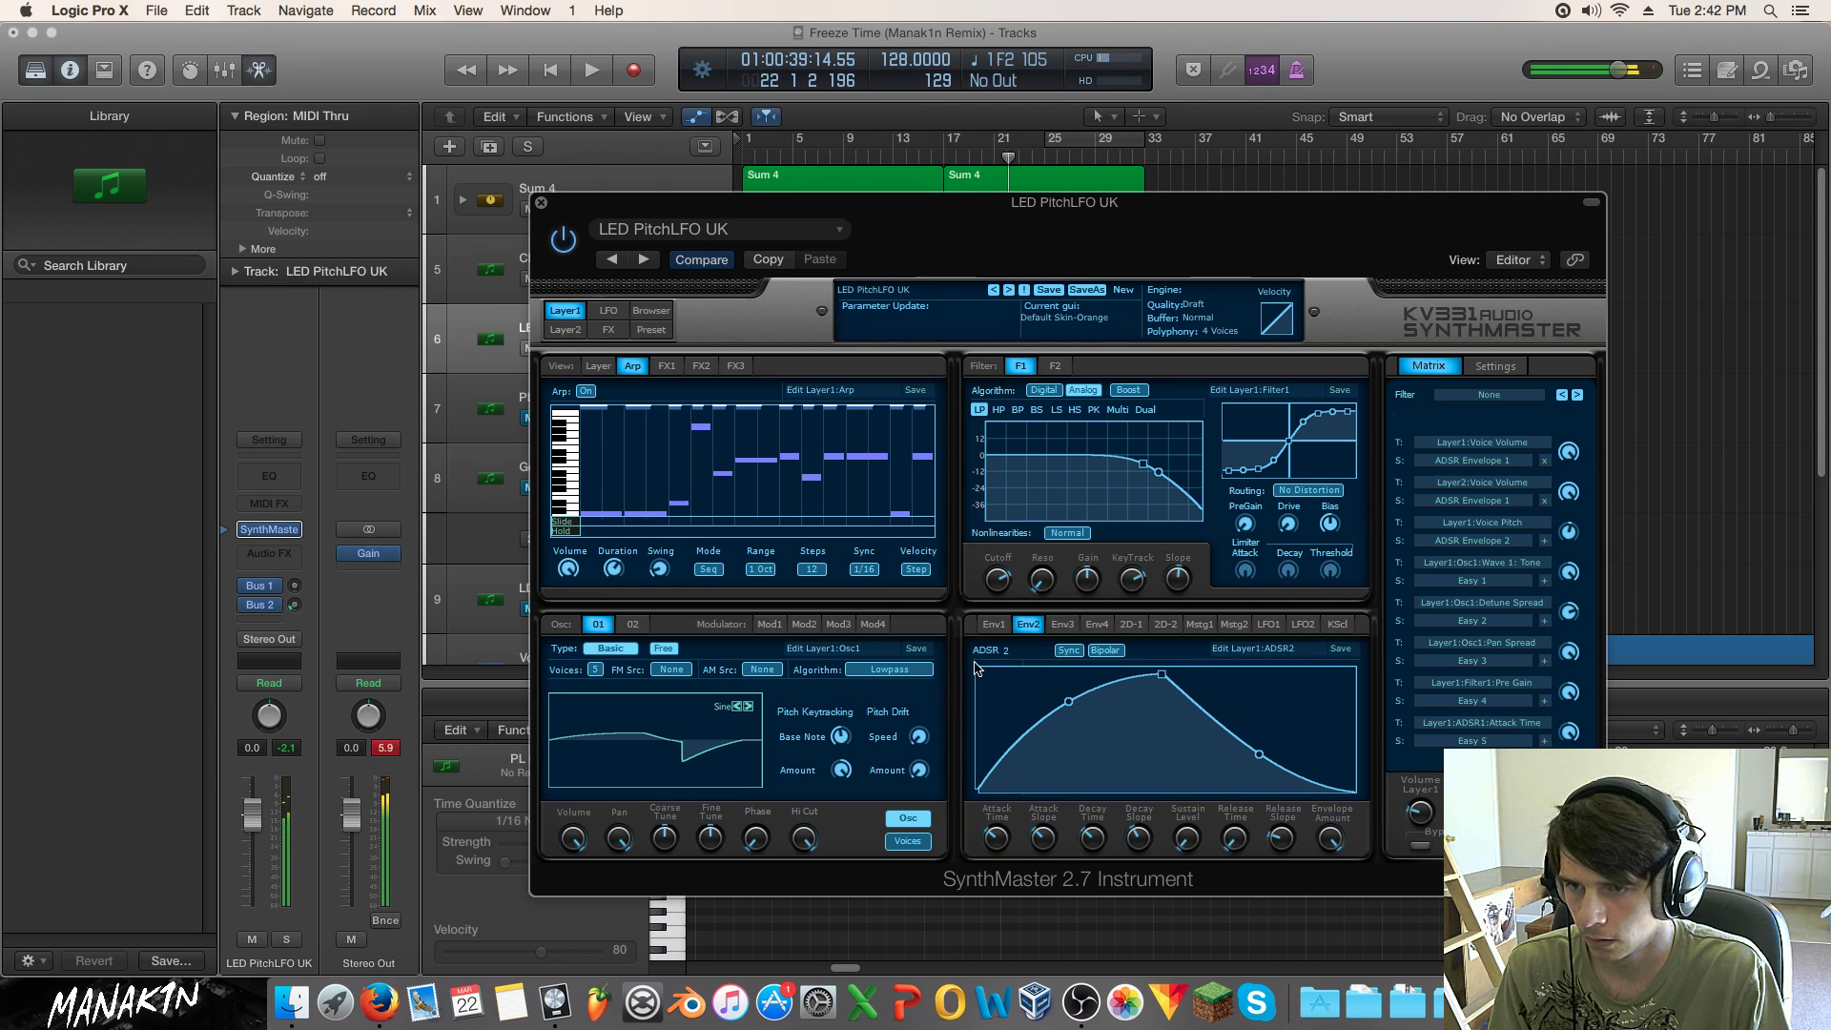
Step: Shorten the ADSR 1 decay time, return to ADSR 2, and close the SynthMaster window
left_click(994, 624)
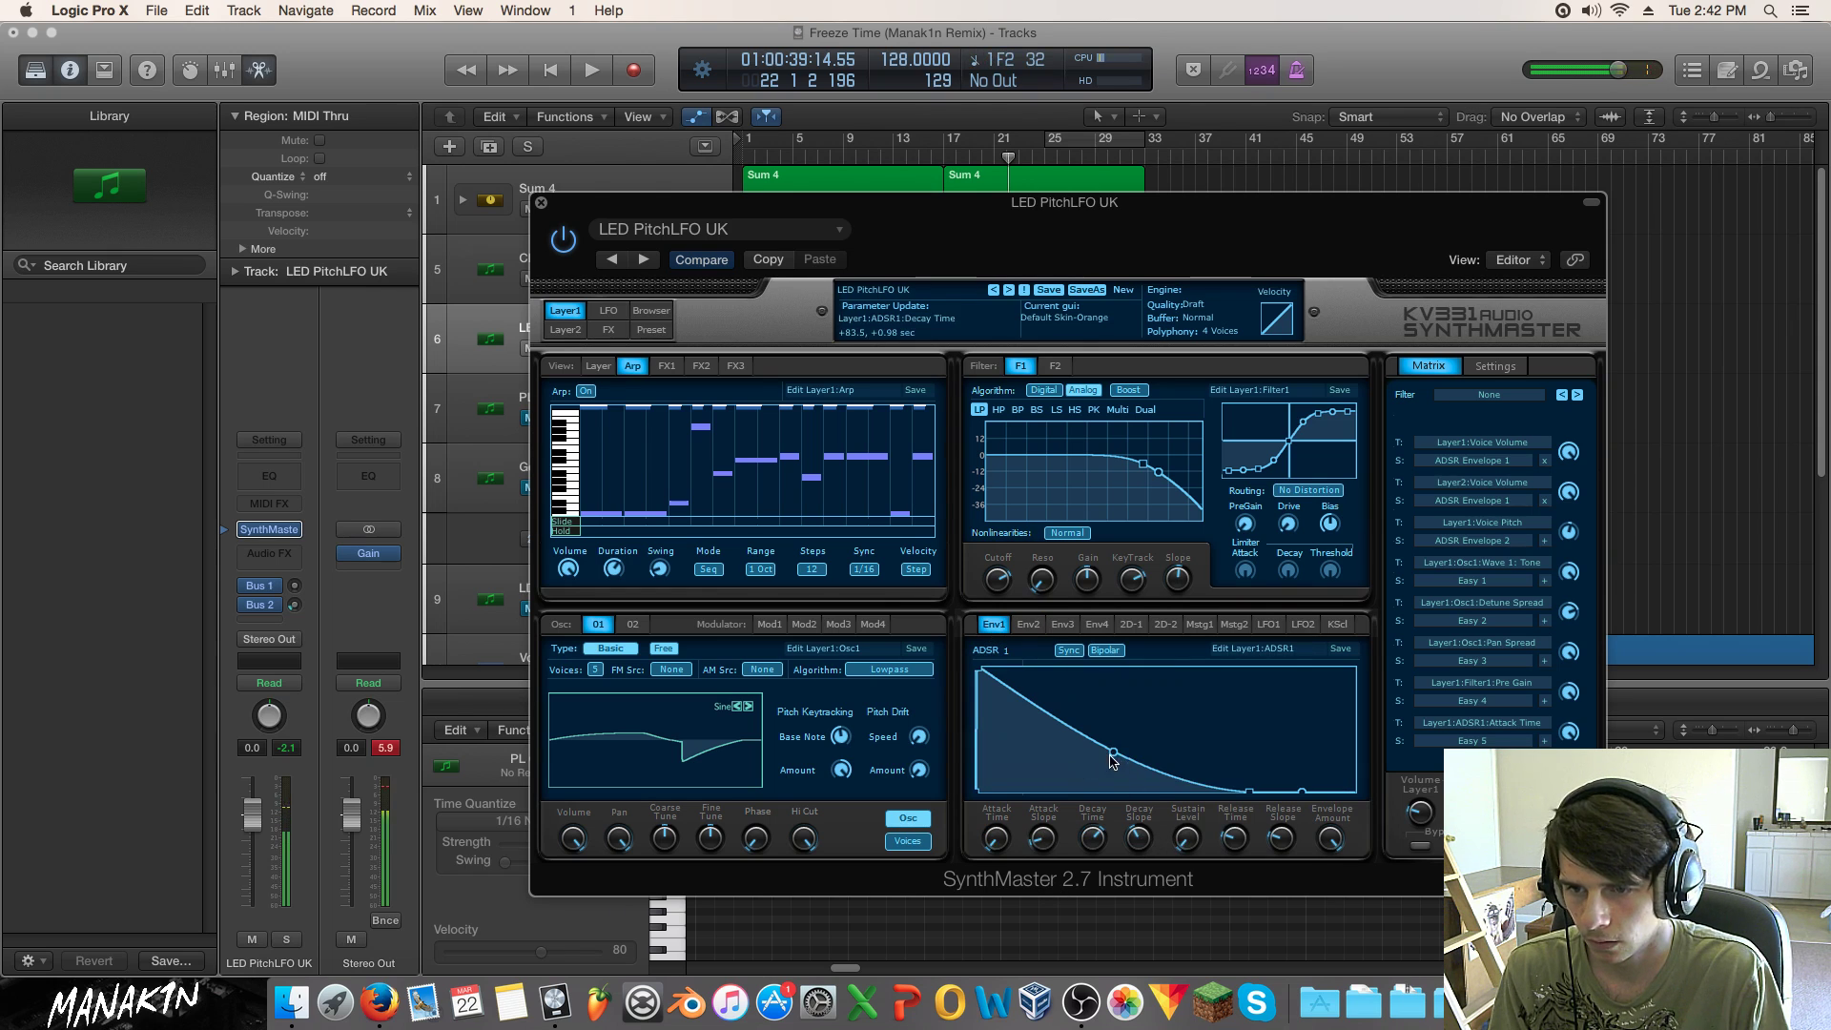
mouse_move(1093, 837)
left_mouse_down()
mouse_move(1091, 870)
mouse_move(1096, 828)
left_mouse_up()
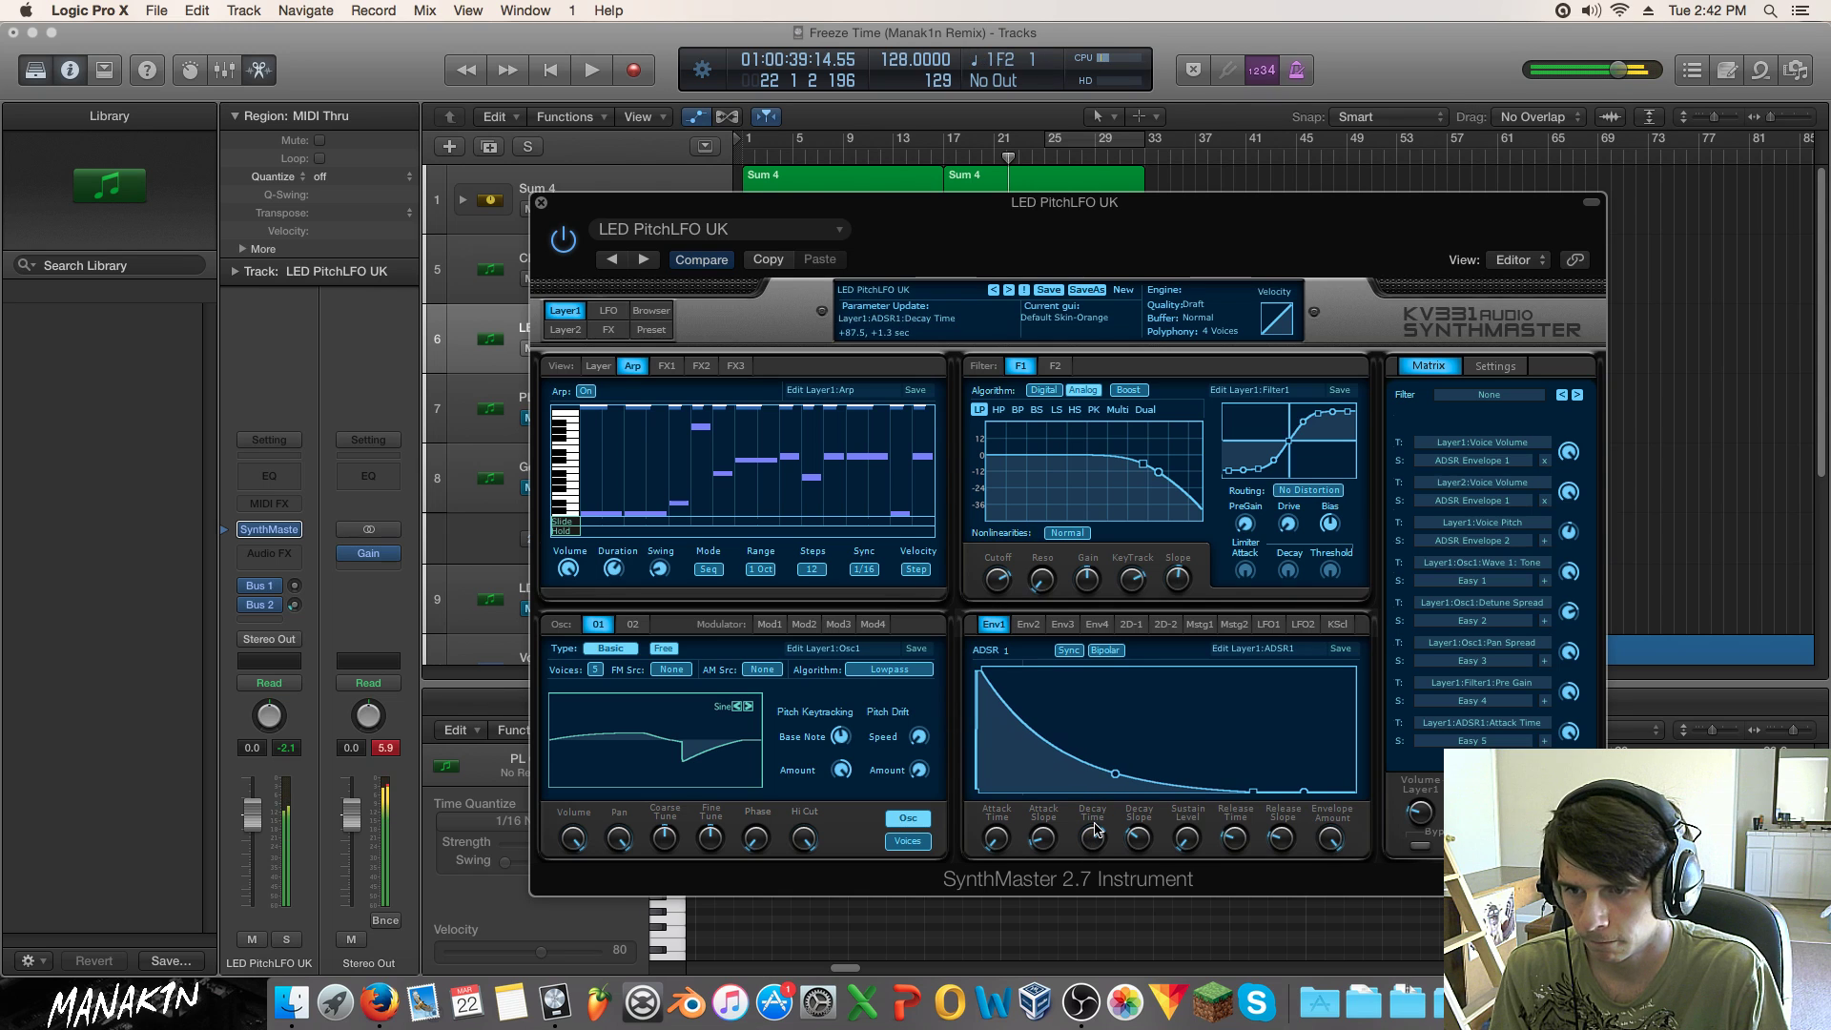
left_click(1028, 625)
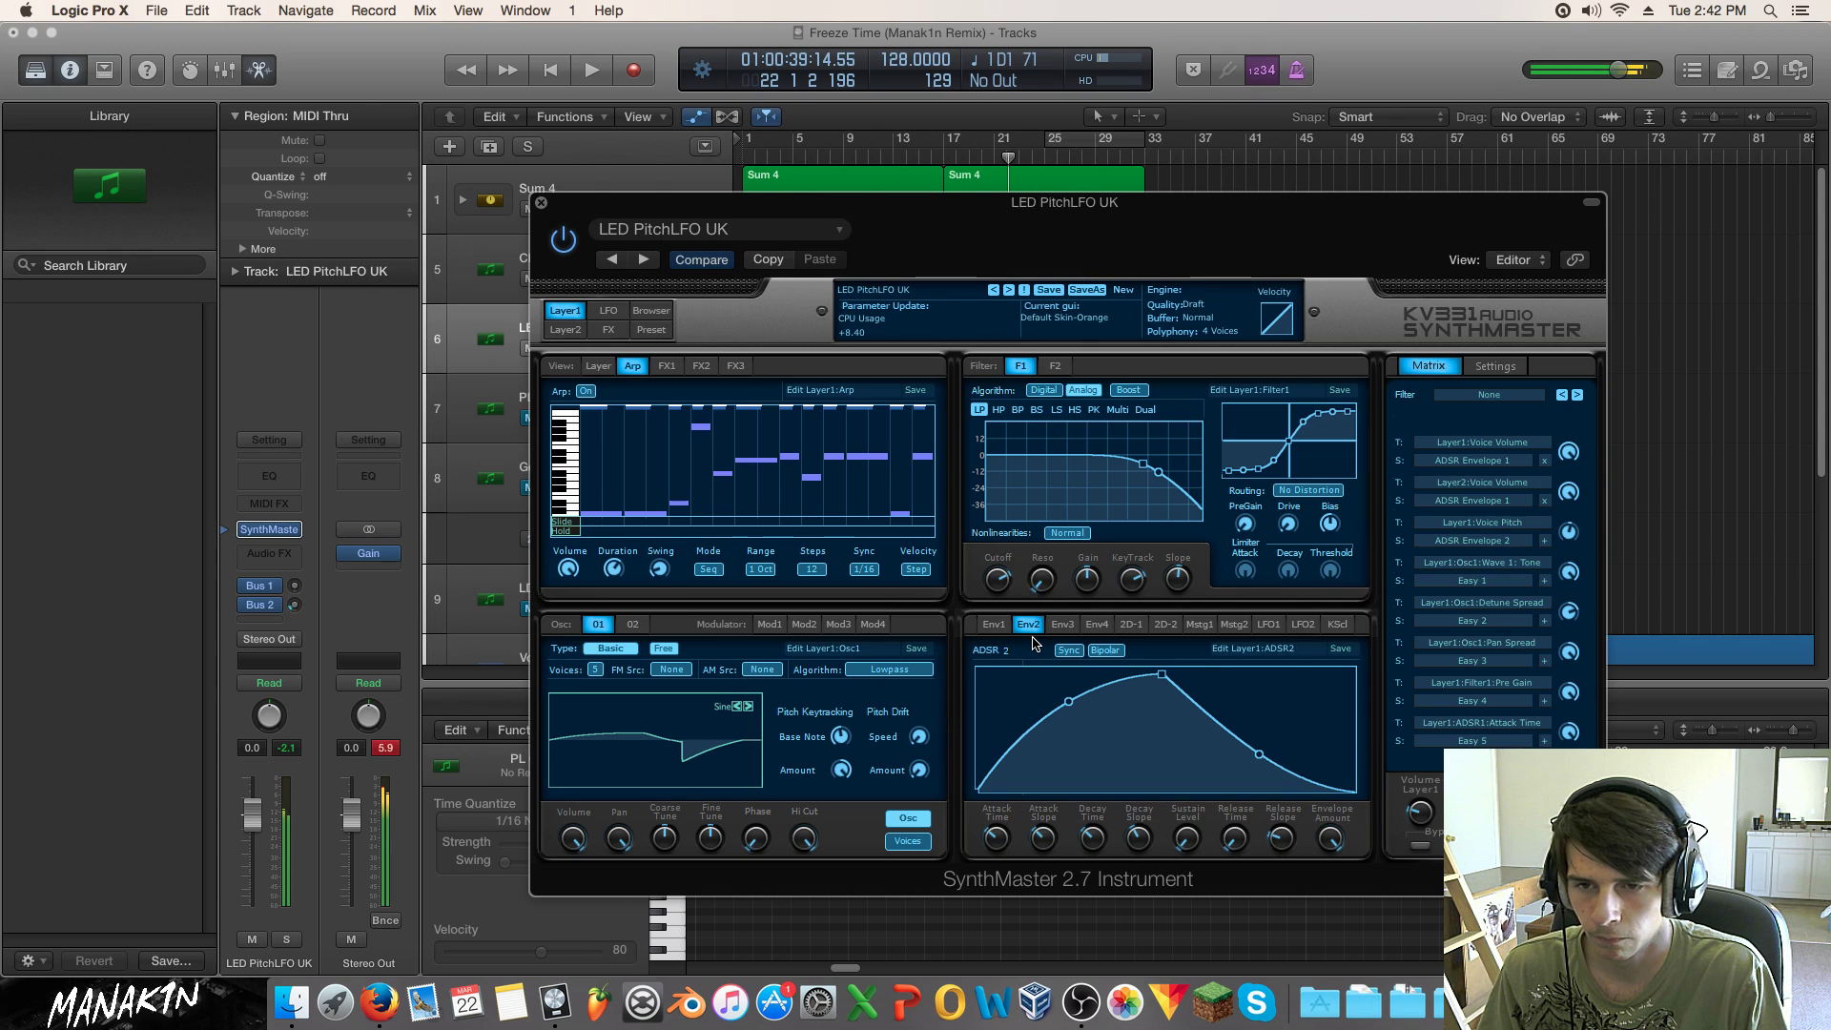
left_click(541, 202)
Step: Add a stereo Space Designer reverb with the Trance preset to the LED PitchLFO UK track
left_click(272, 556)
mouse_move(351, 715)
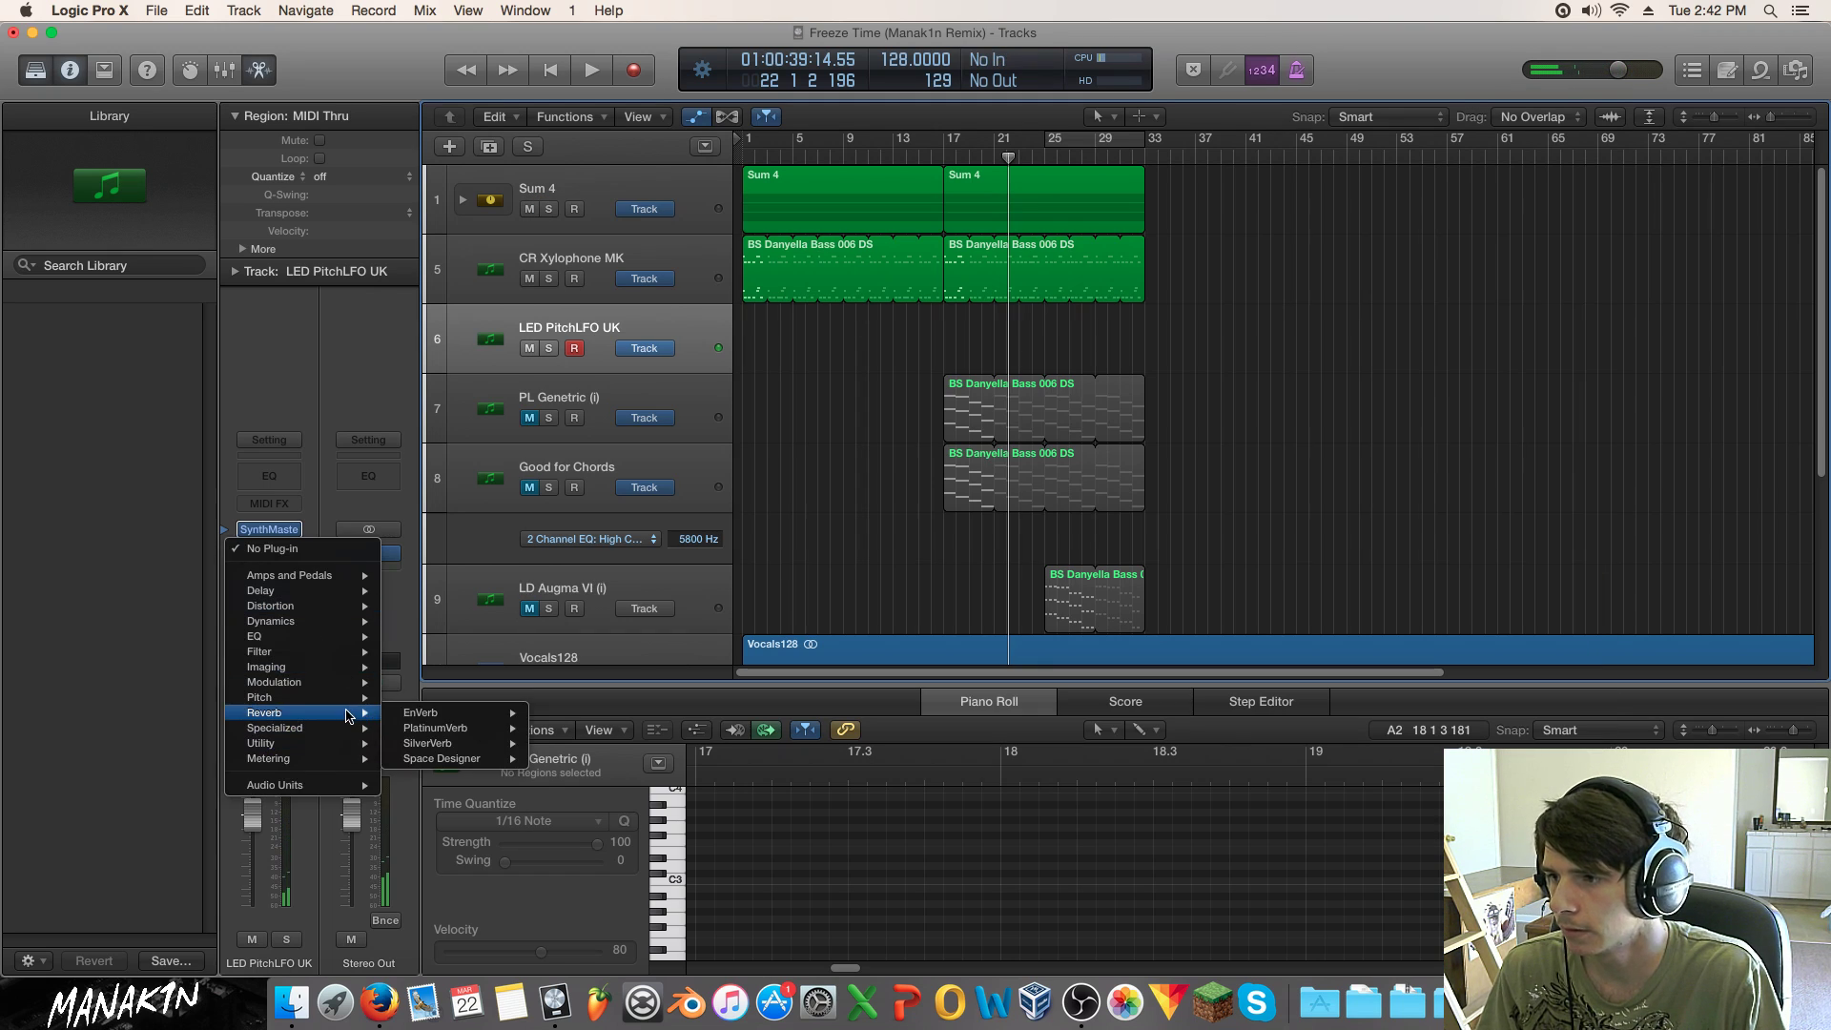
mouse_move(477, 758)
left_click(603, 759)
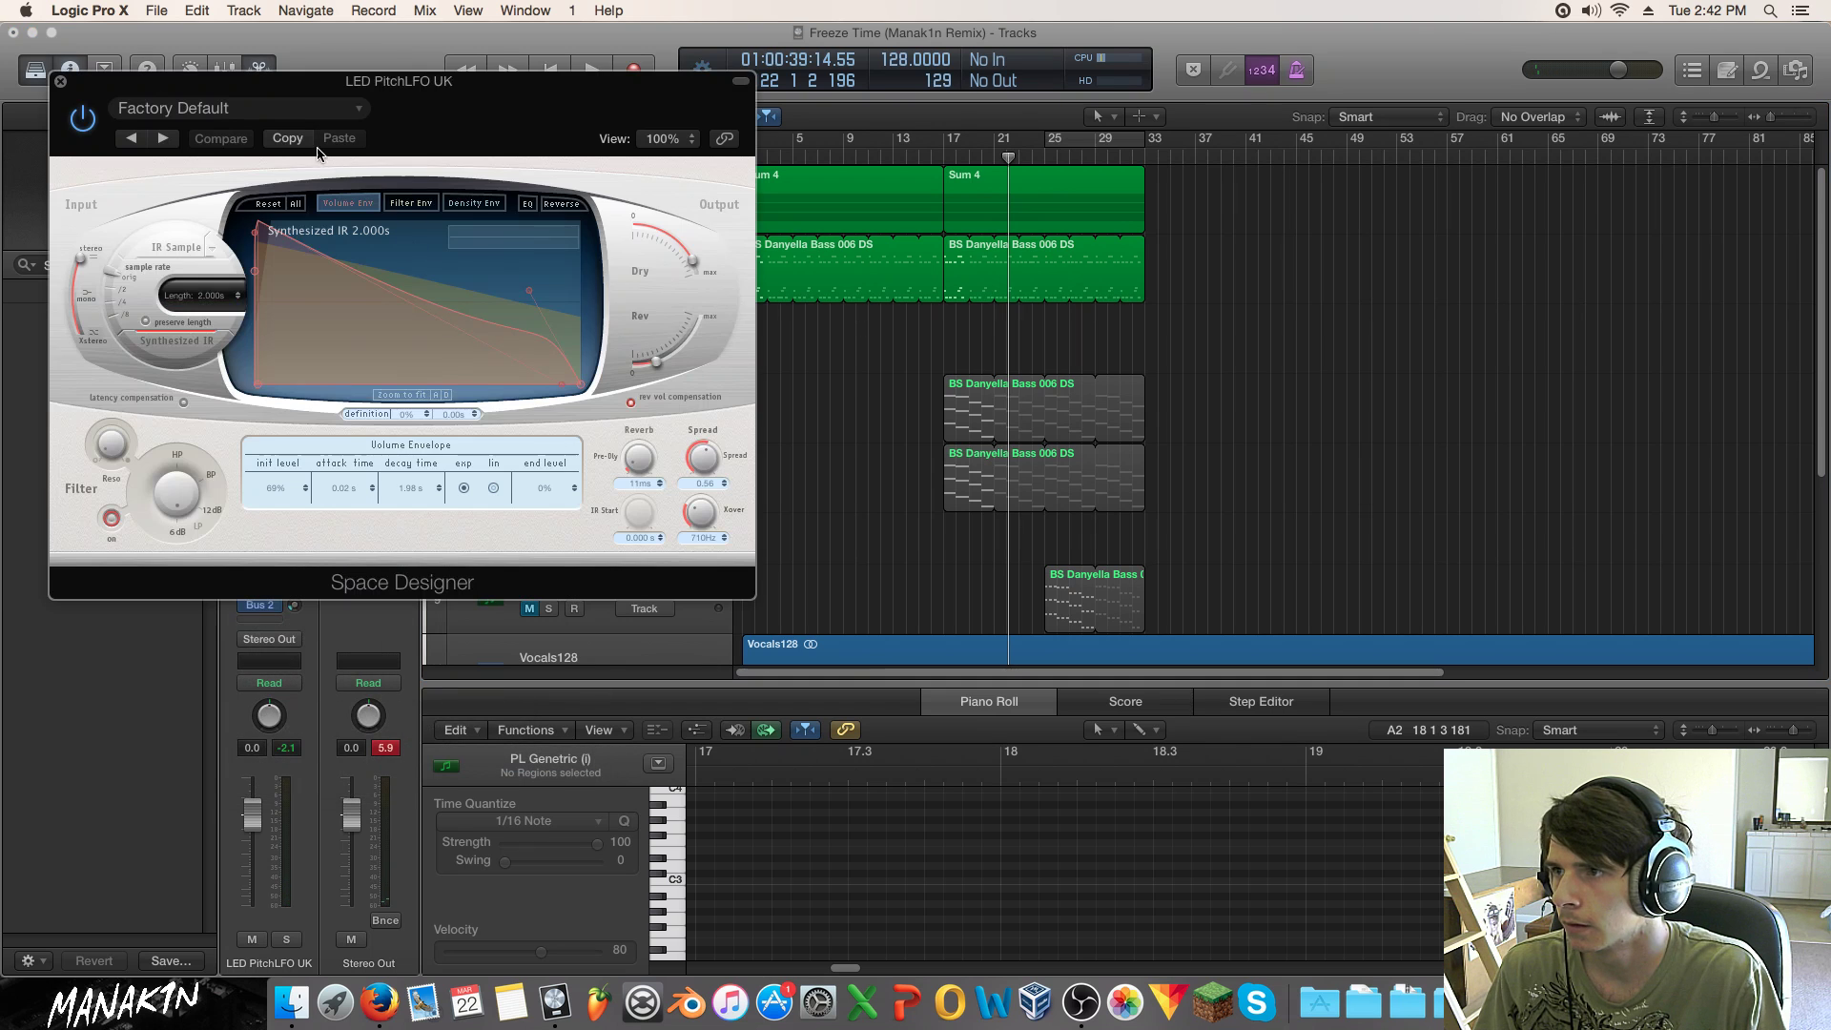
left_click(298, 112)
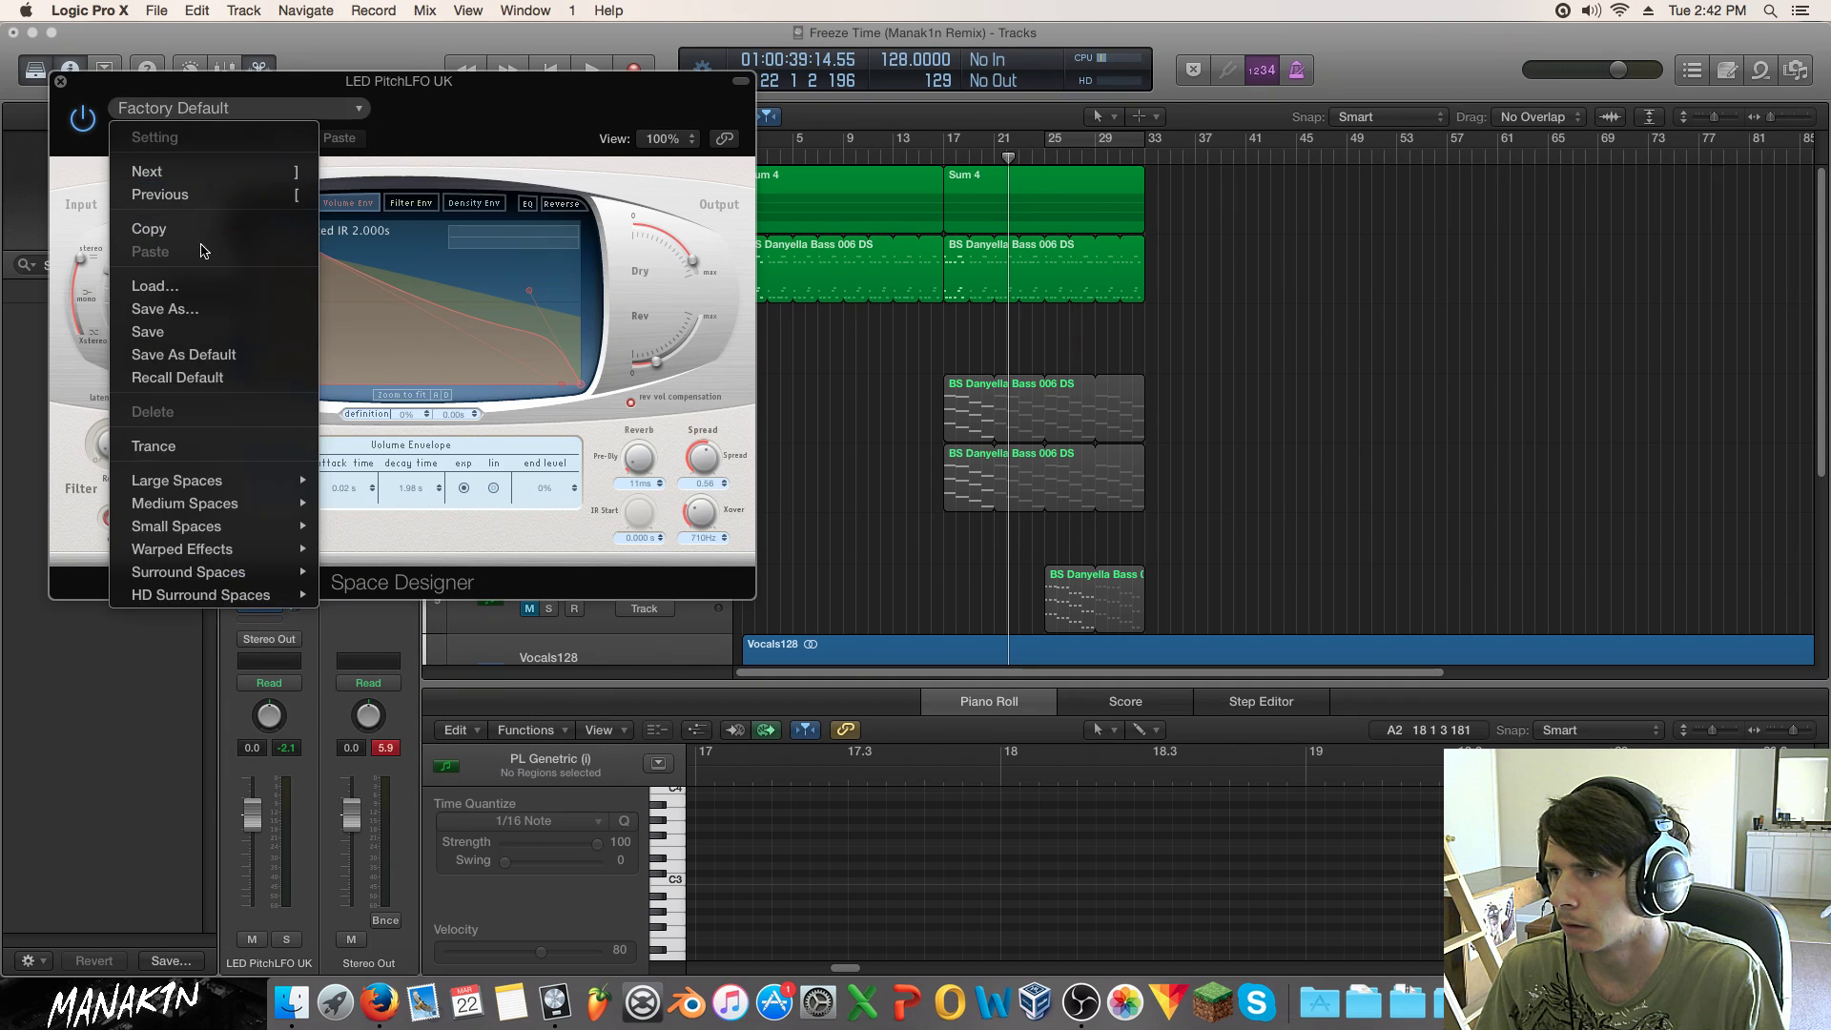
left_click(226, 452)
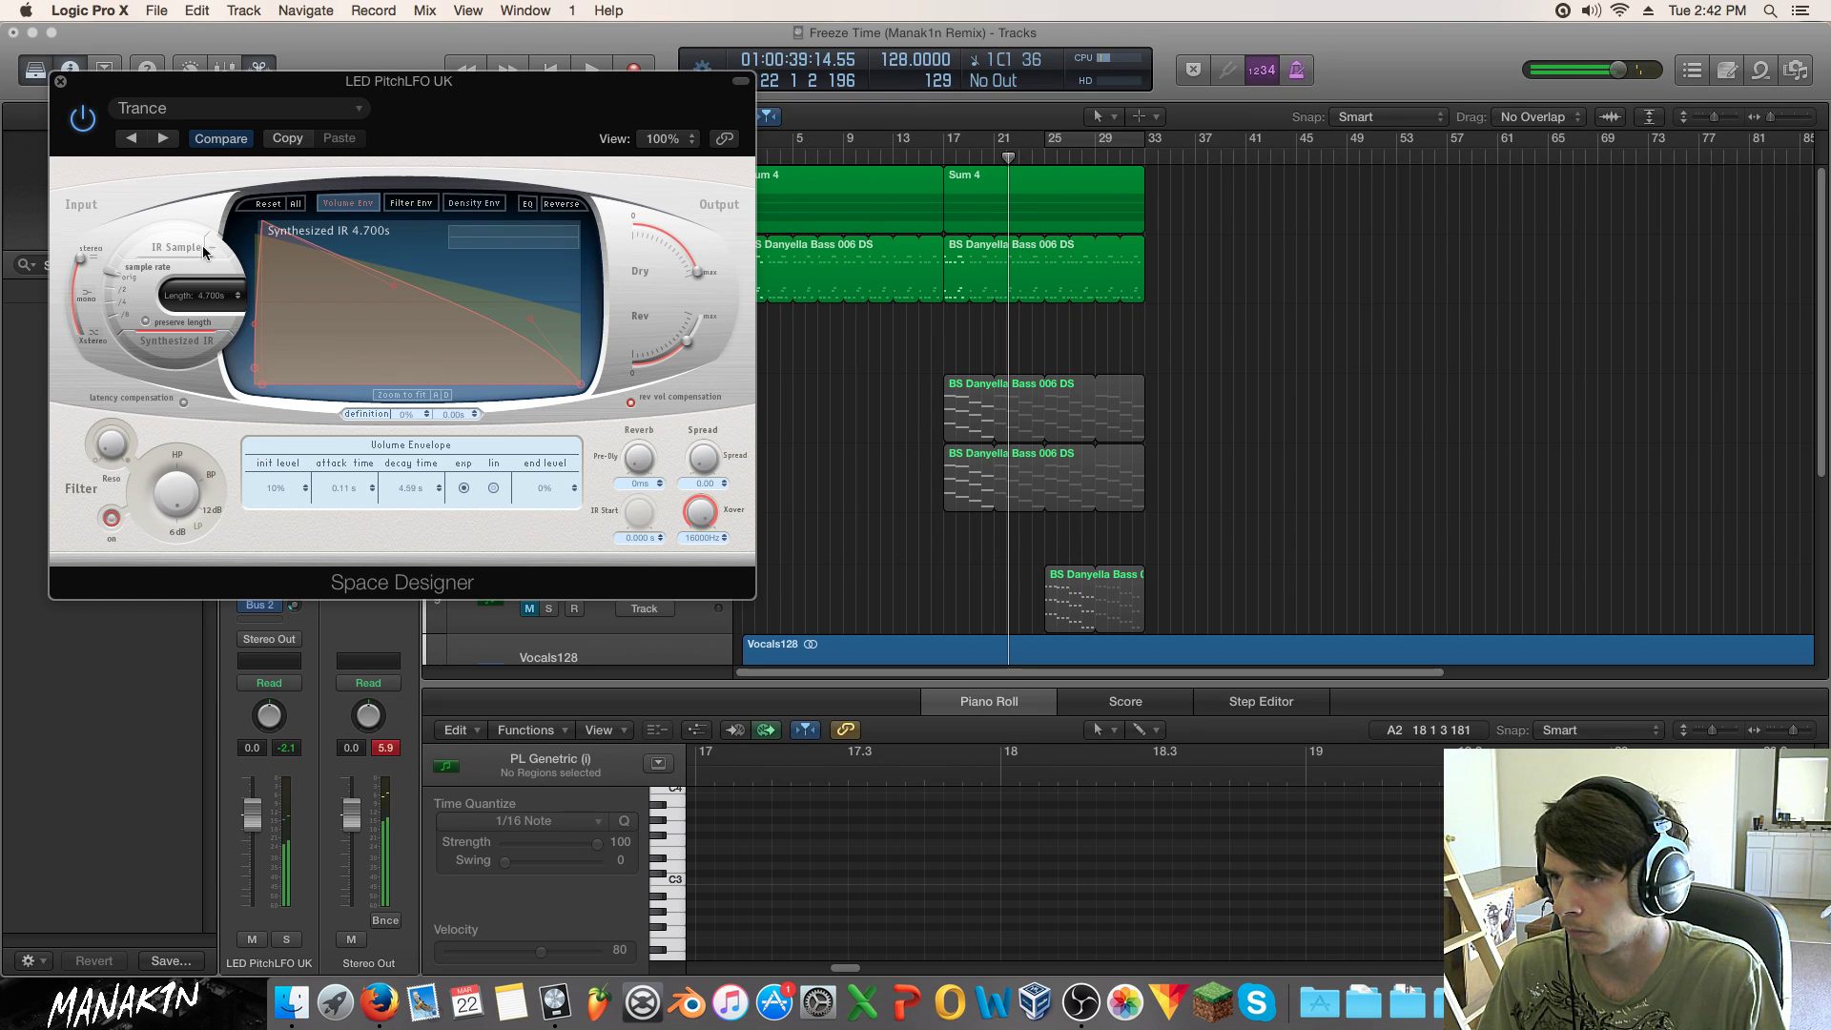
left_click_drag(91, 83, 675, 202)
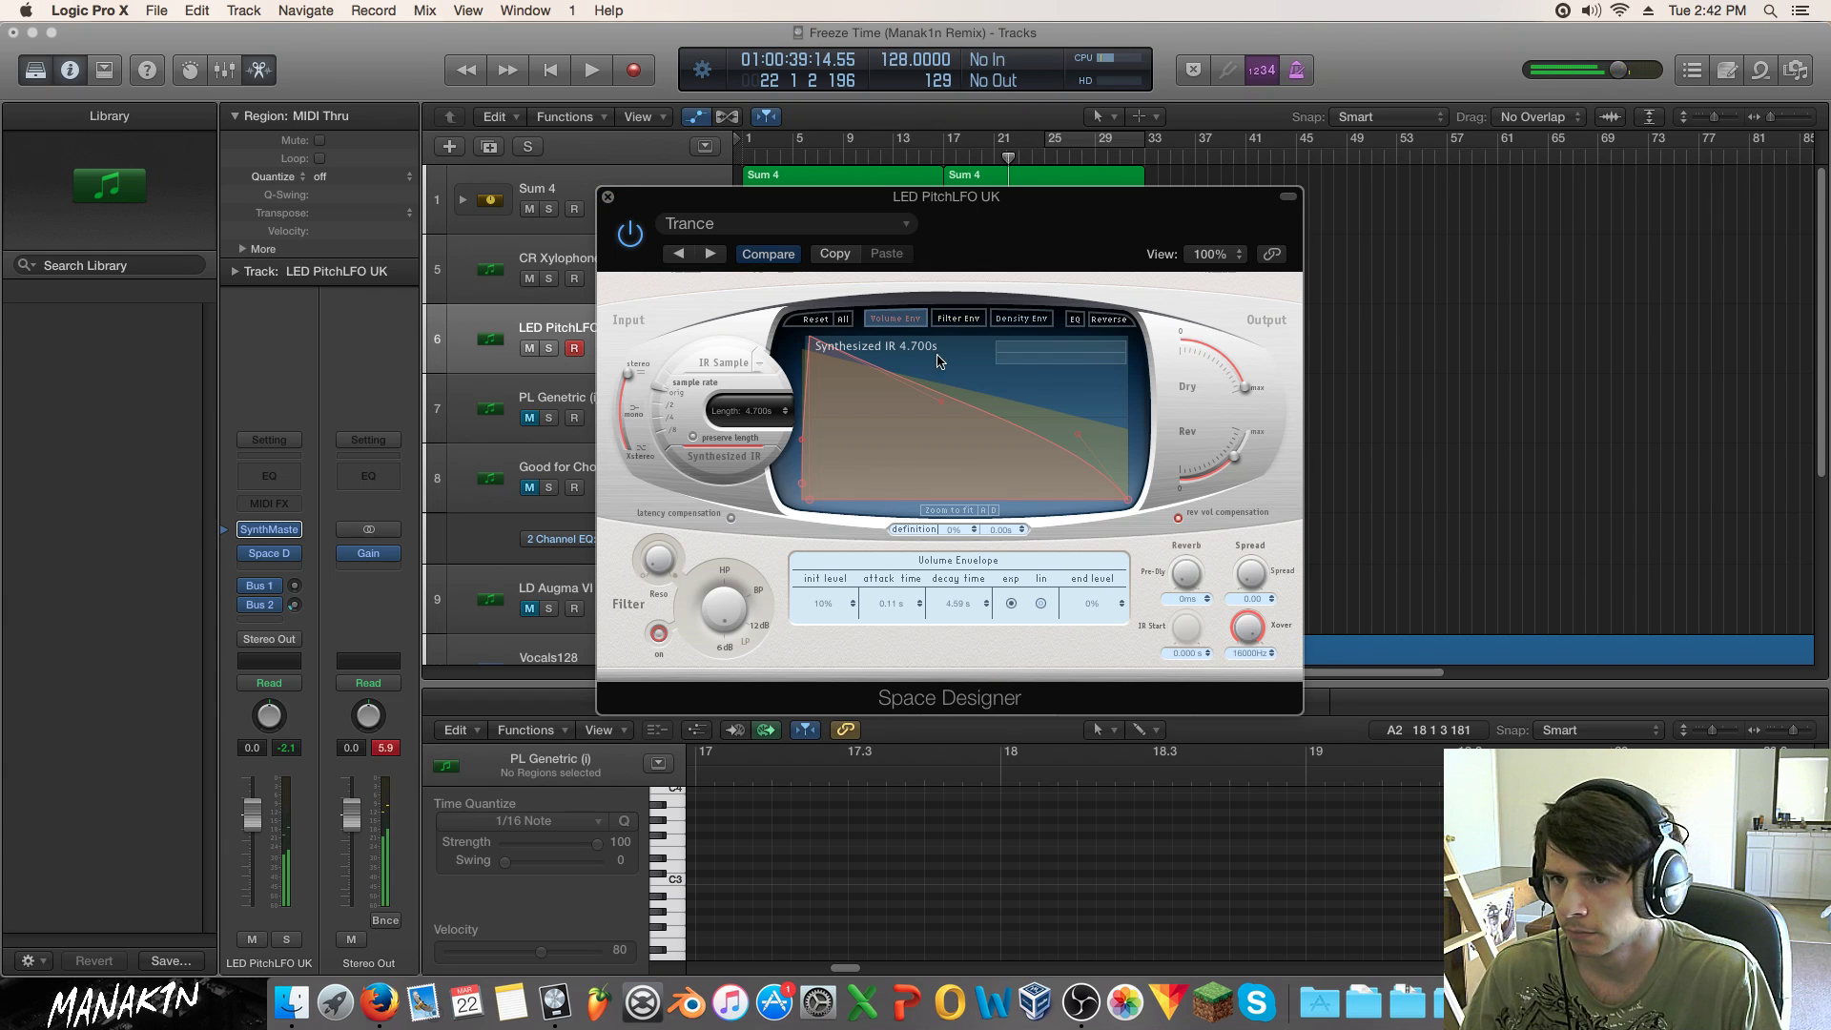
Step: In the reverb EQ, cut lows around 30 Hz, set band 2 to 96 Hz, and lower the wet level
left_click(1083, 318)
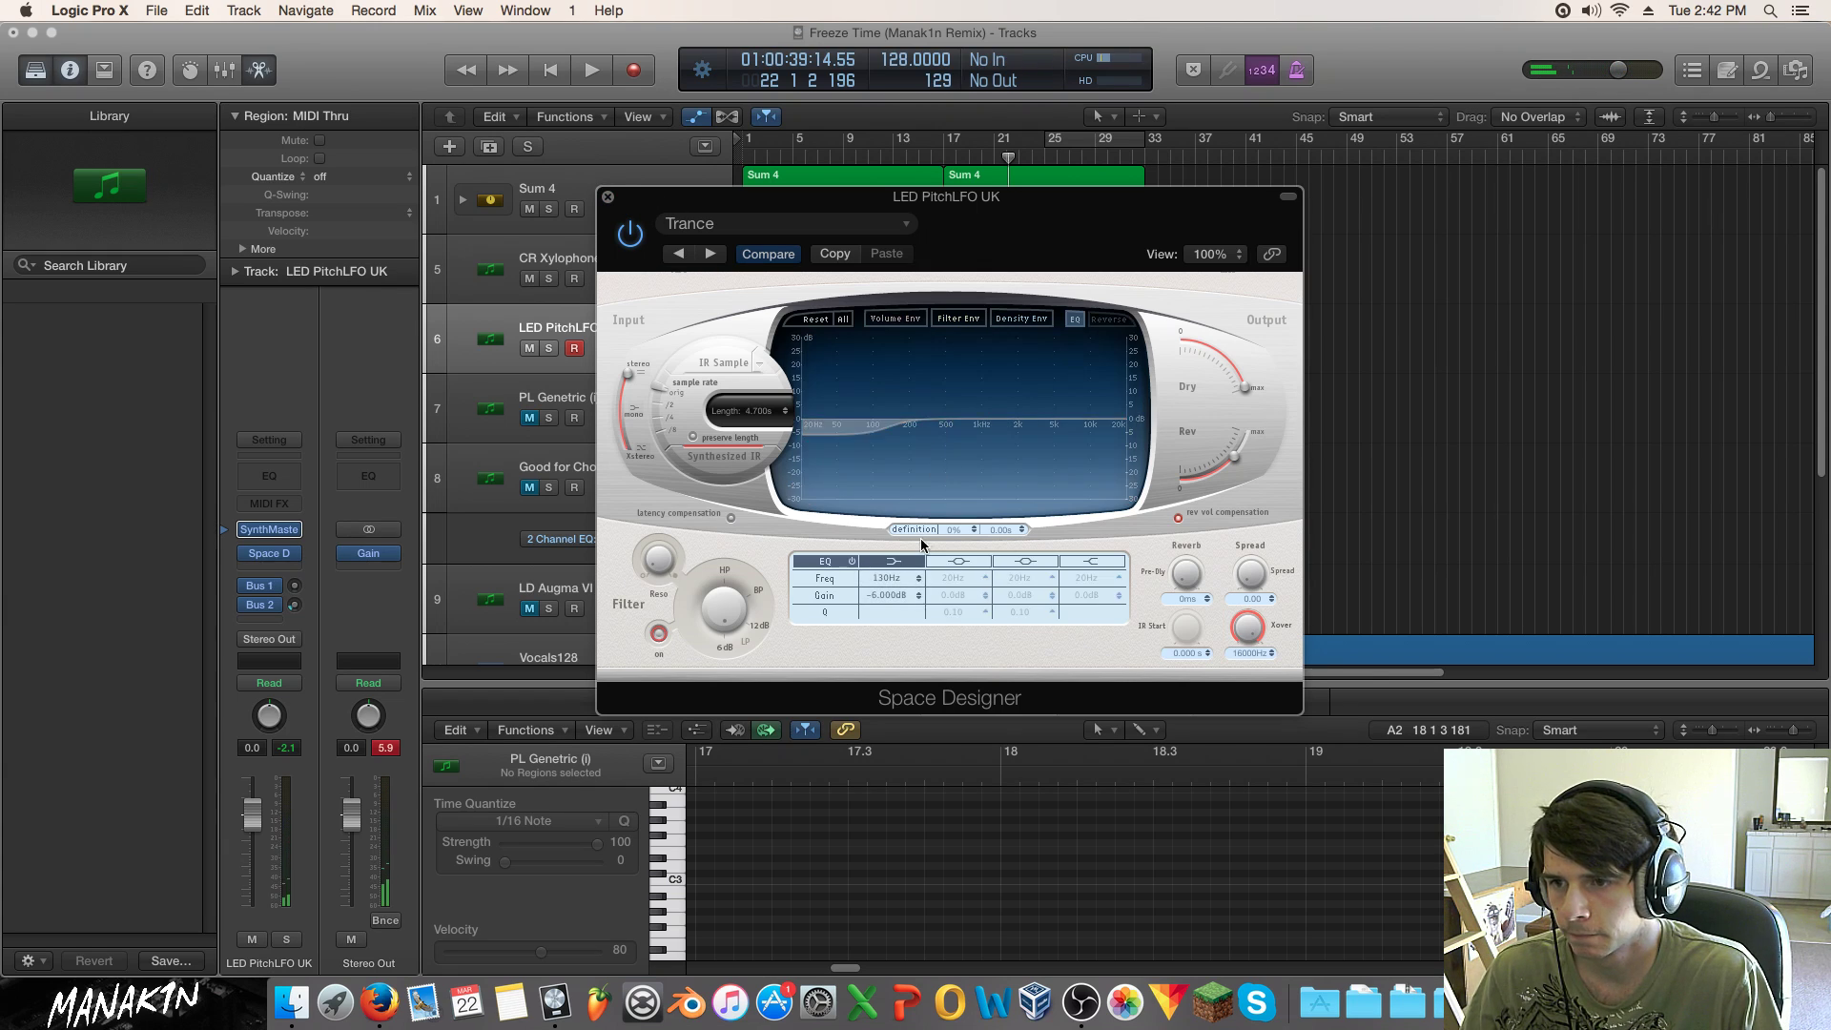
left_click_drag(922, 421, 940, 455)
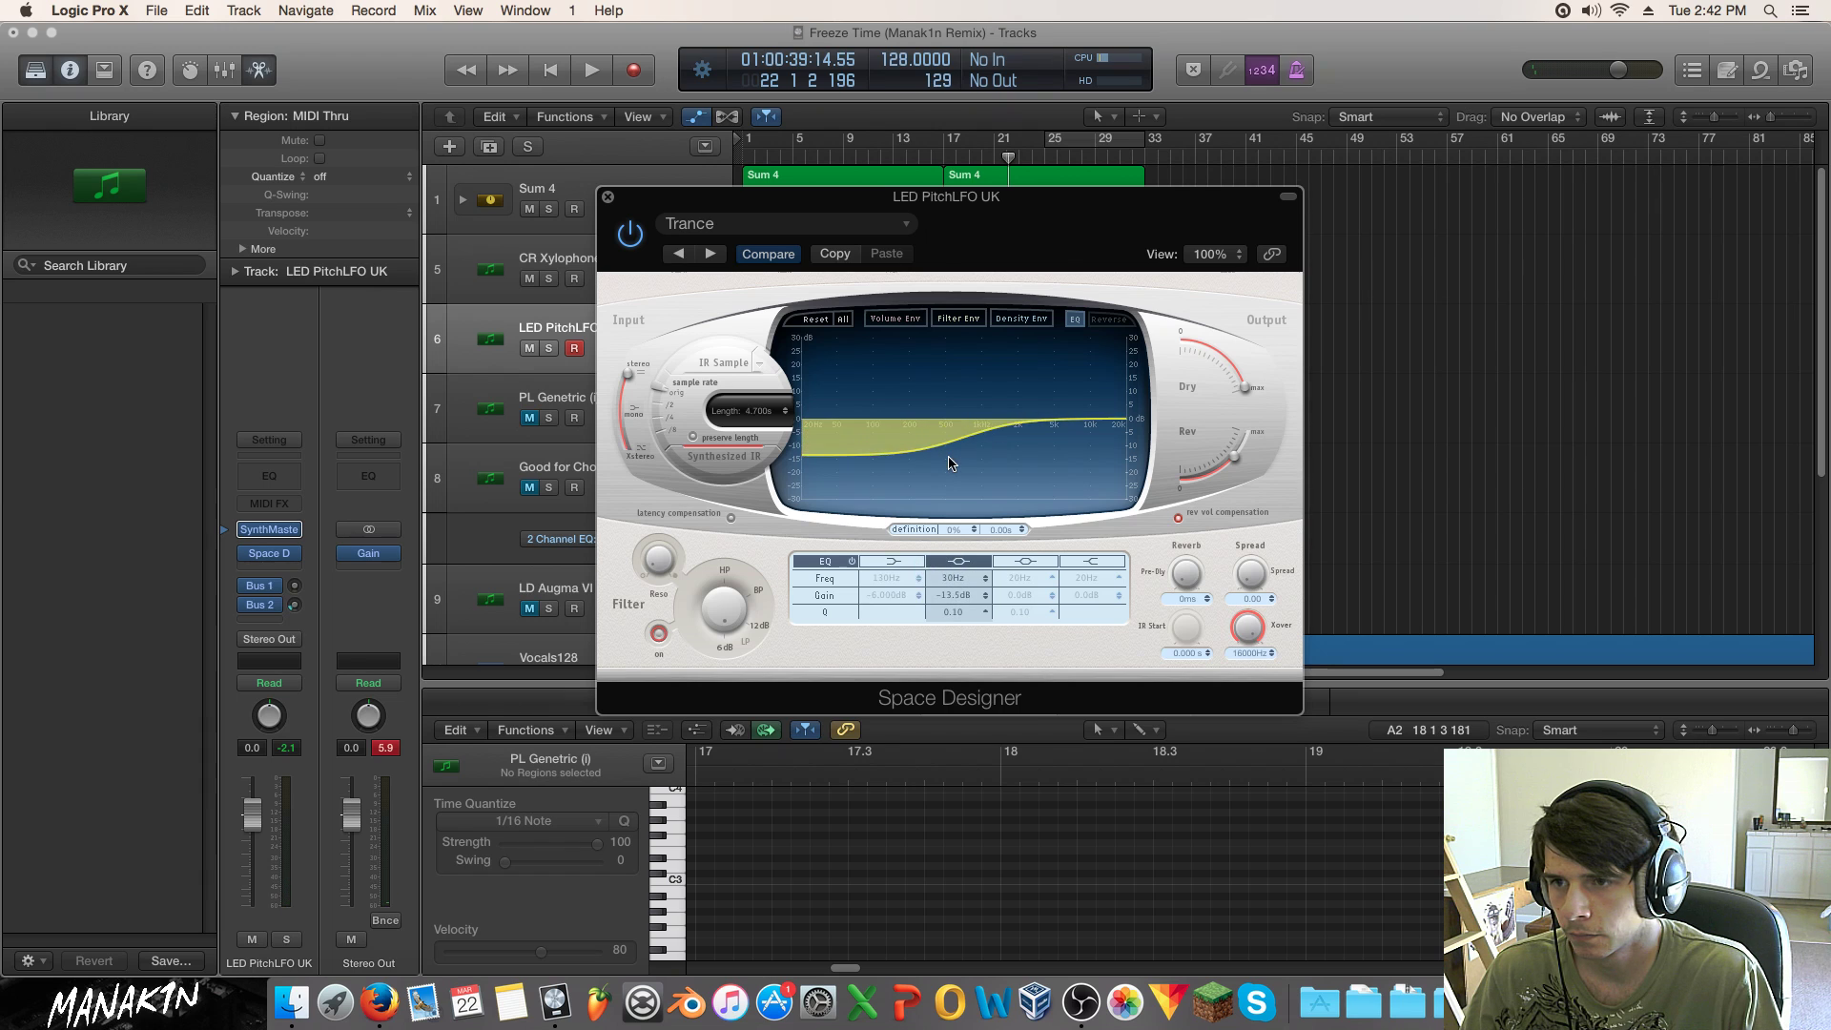
left_click_drag(963, 611, 964, 588)
left_click_drag(864, 446, 908, 463)
left_click_drag(1234, 458, 1228, 476)
Step: Close the reverb, play from bar 17, and lengthen SynthMaster's envelope 1 decay to 1.3 seconds
left_click(608, 197)
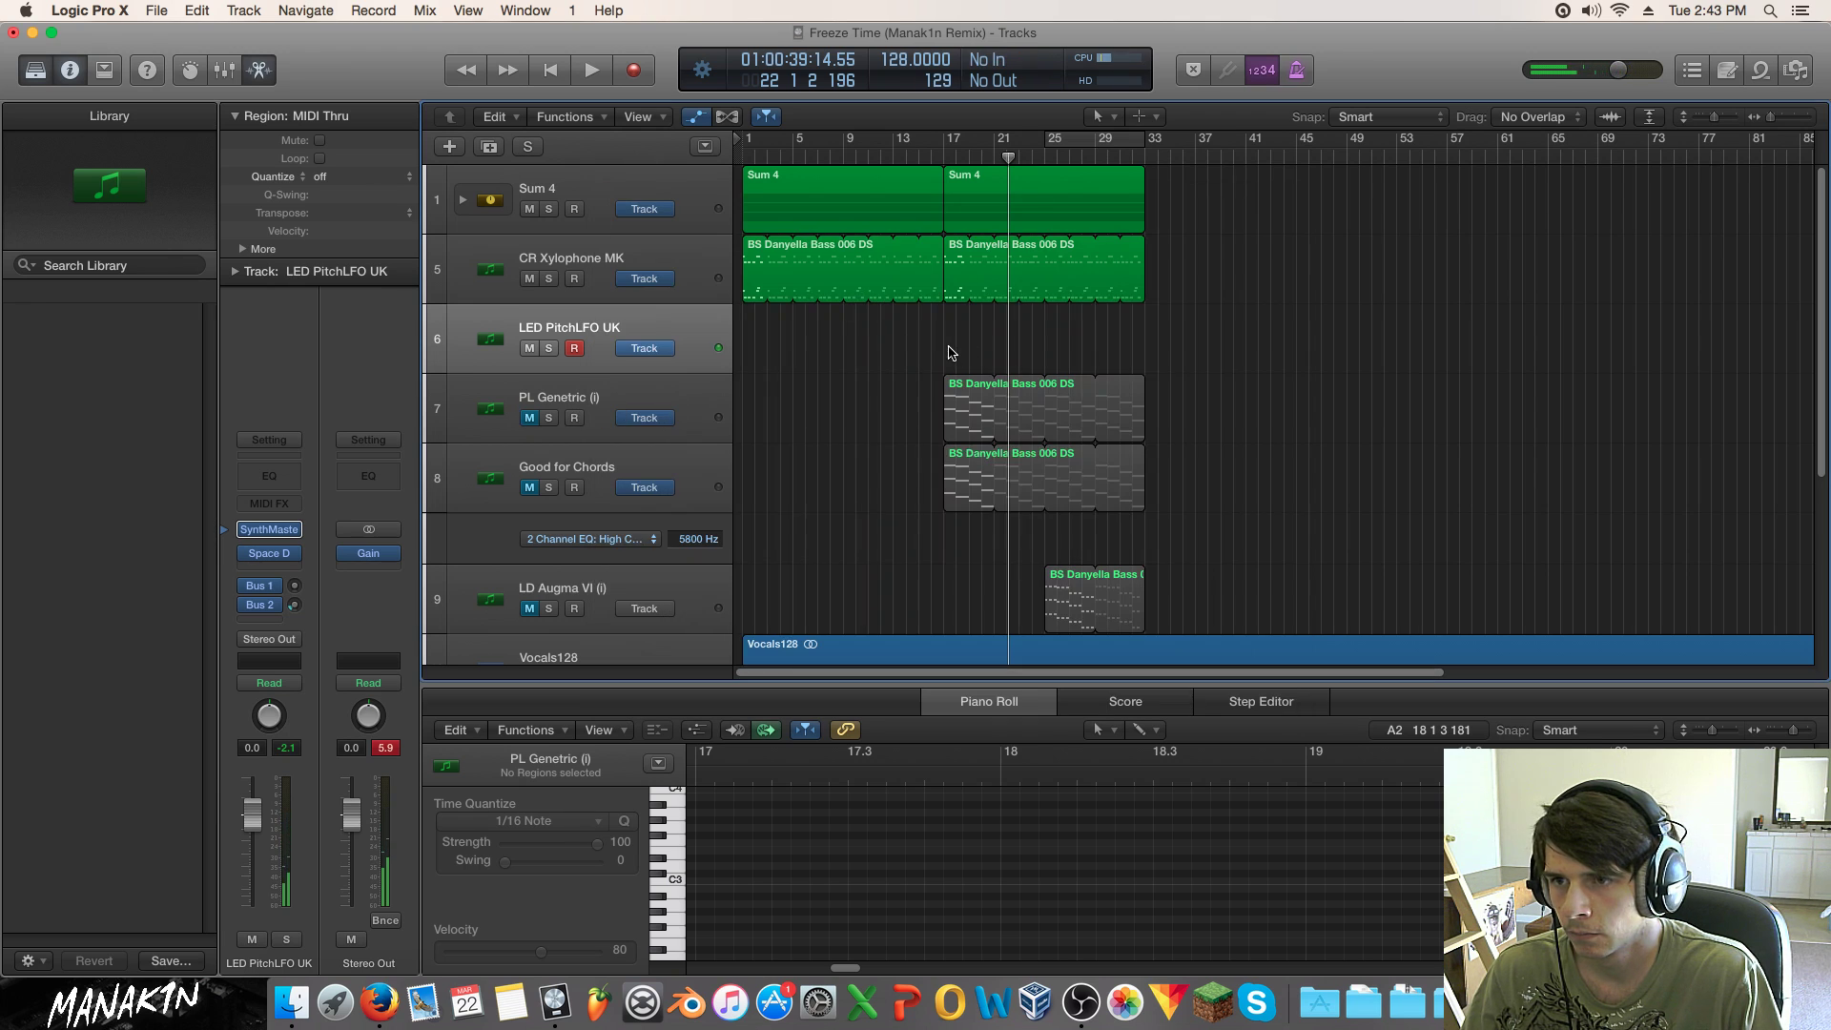
double_click(941, 157)
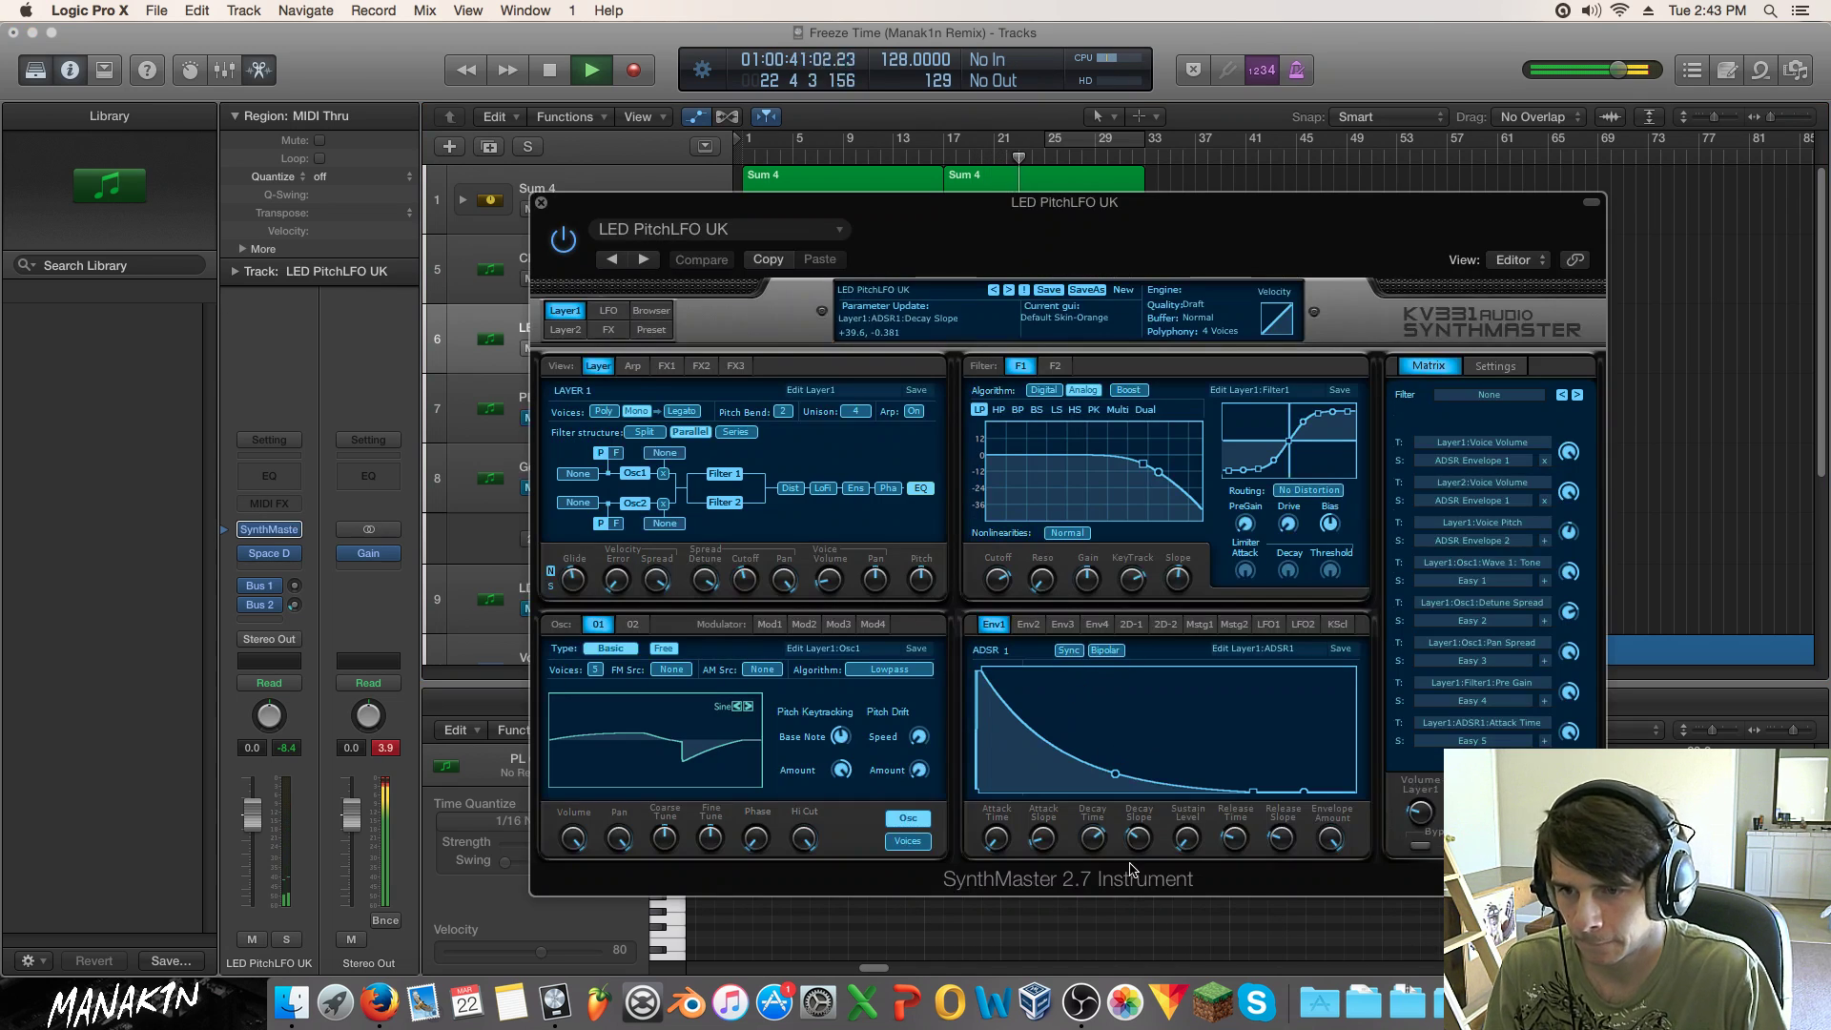
left_click_drag(1105, 846, 1098, 838)
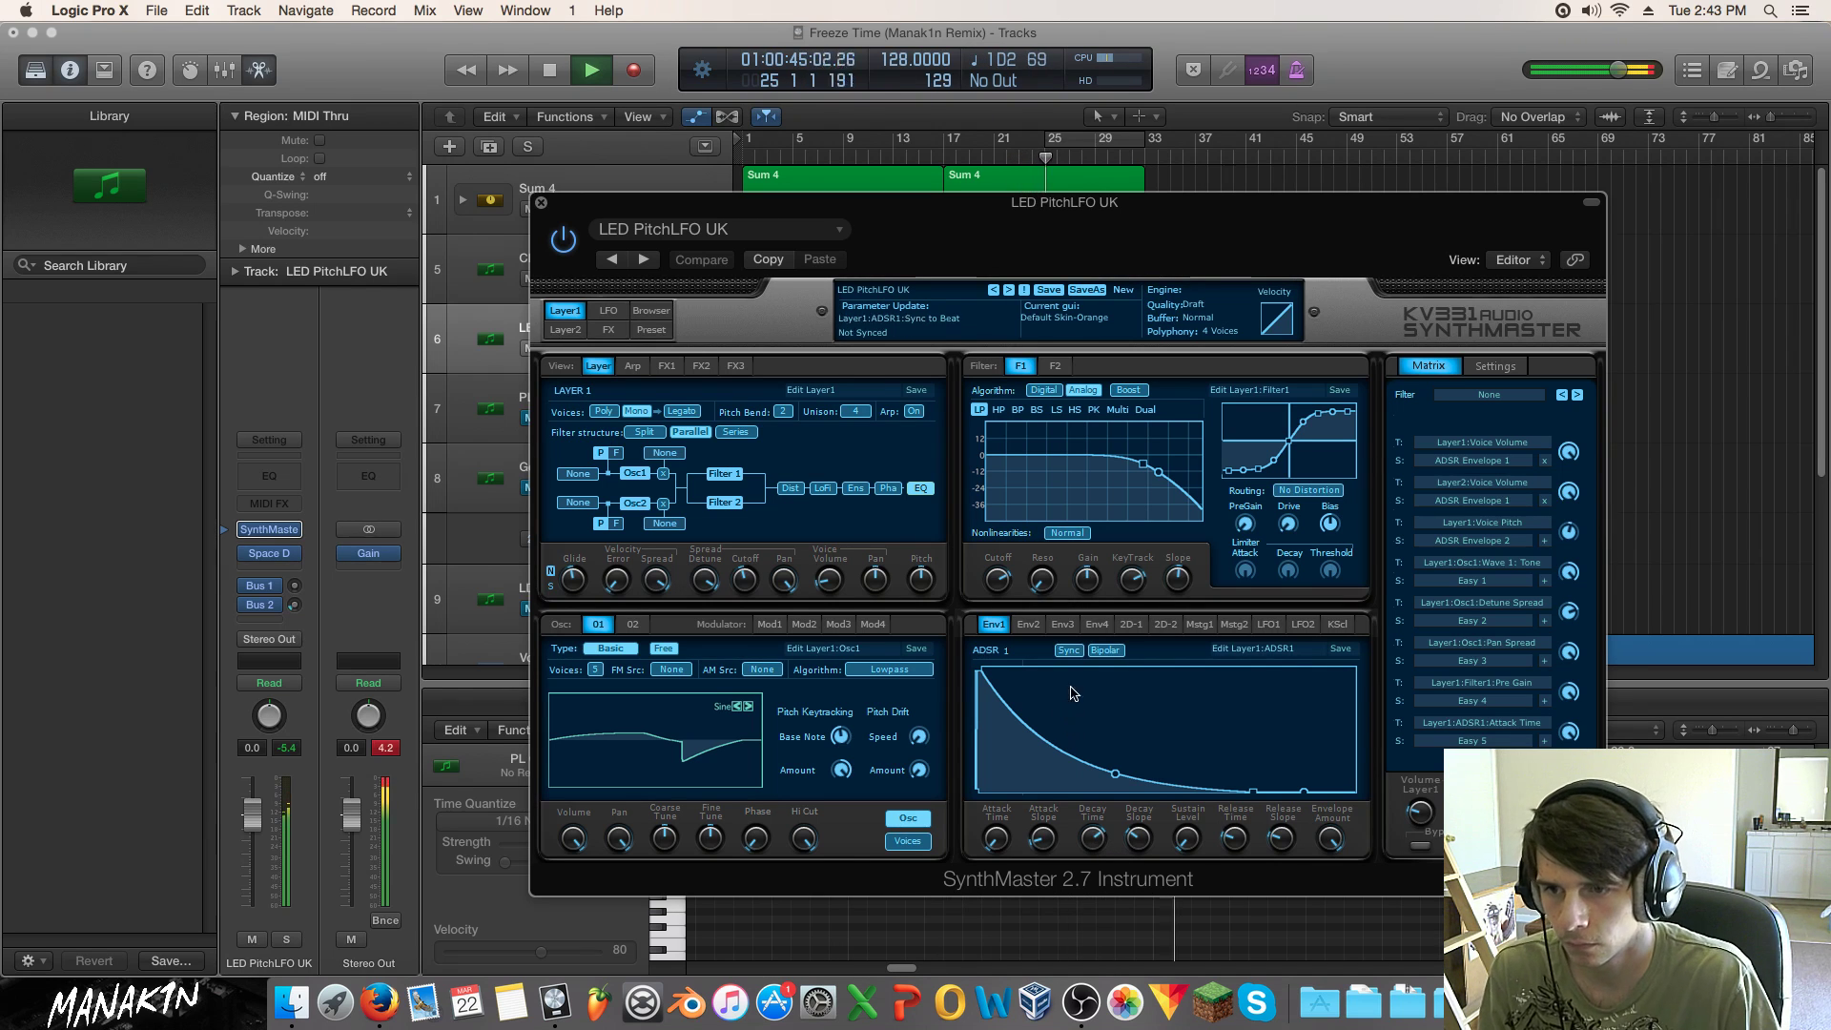
Step: Make SynthMaster's envelope 2 decay slope steeper
left_click(1028, 623)
left_click(1061, 624)
left_click(1028, 624)
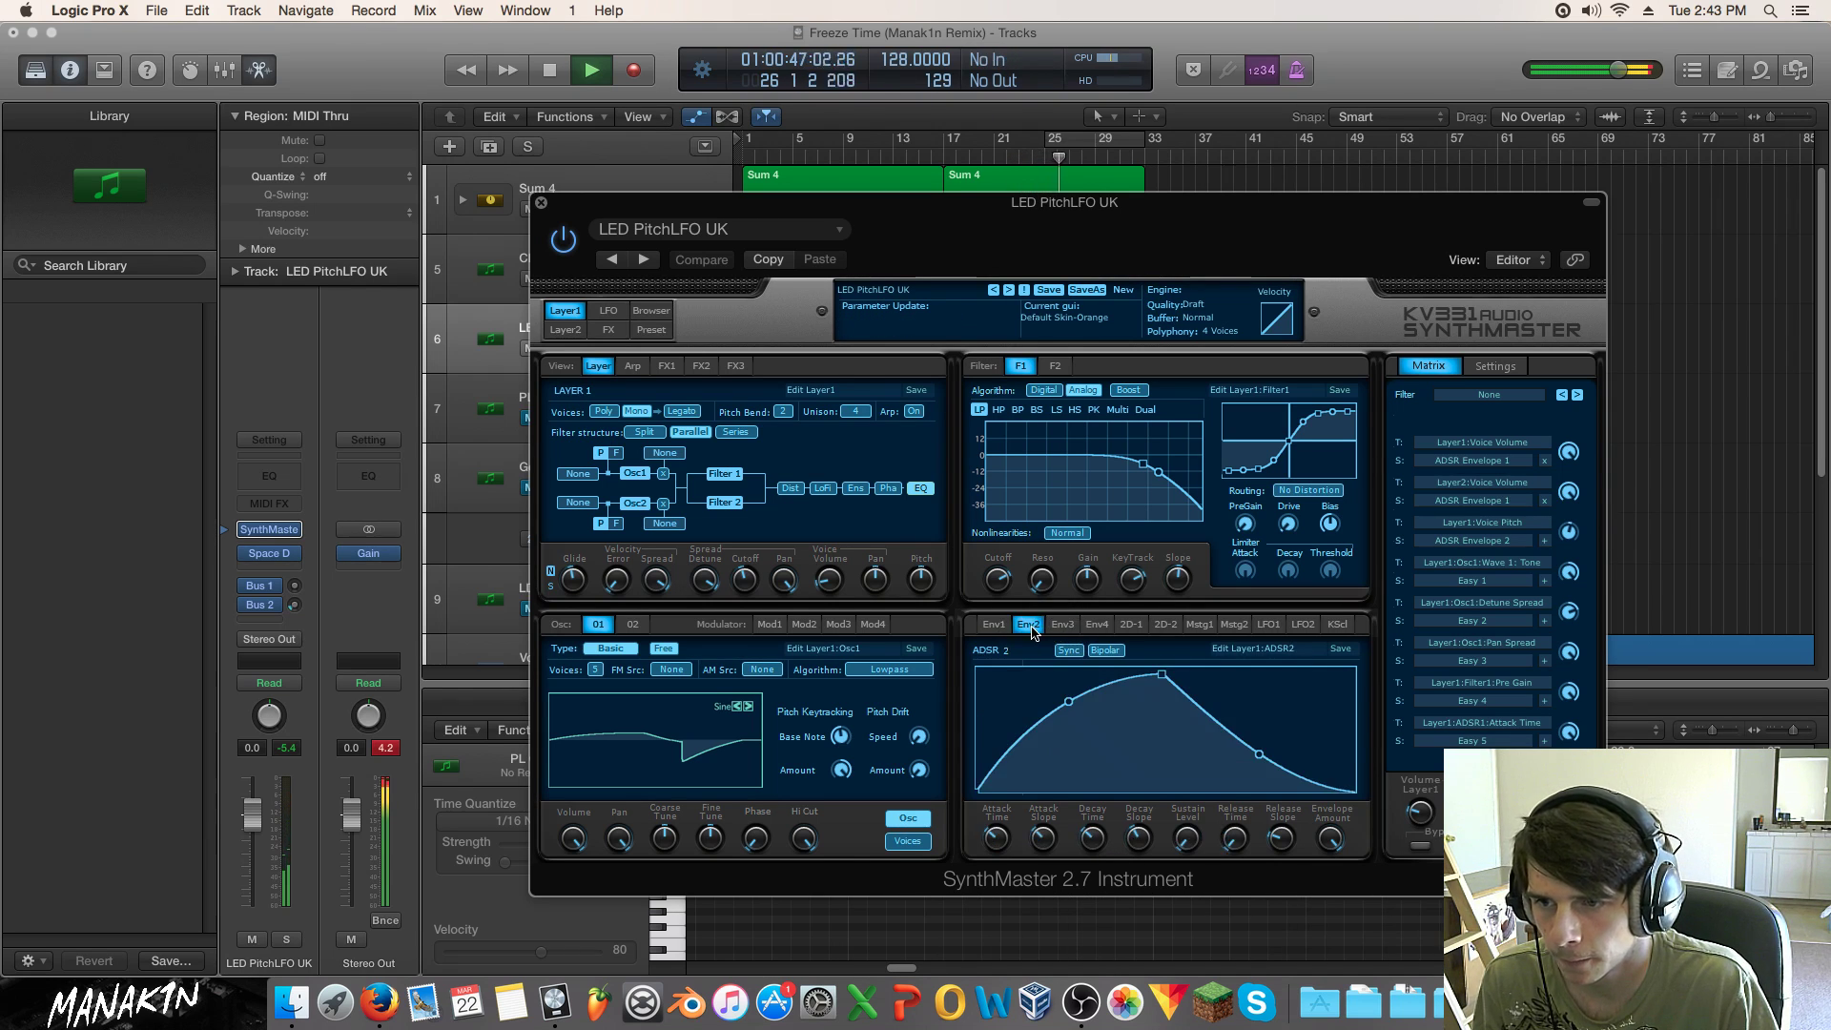
left_click(1139, 839)
left_click_drag(1141, 841, 1156, 780)
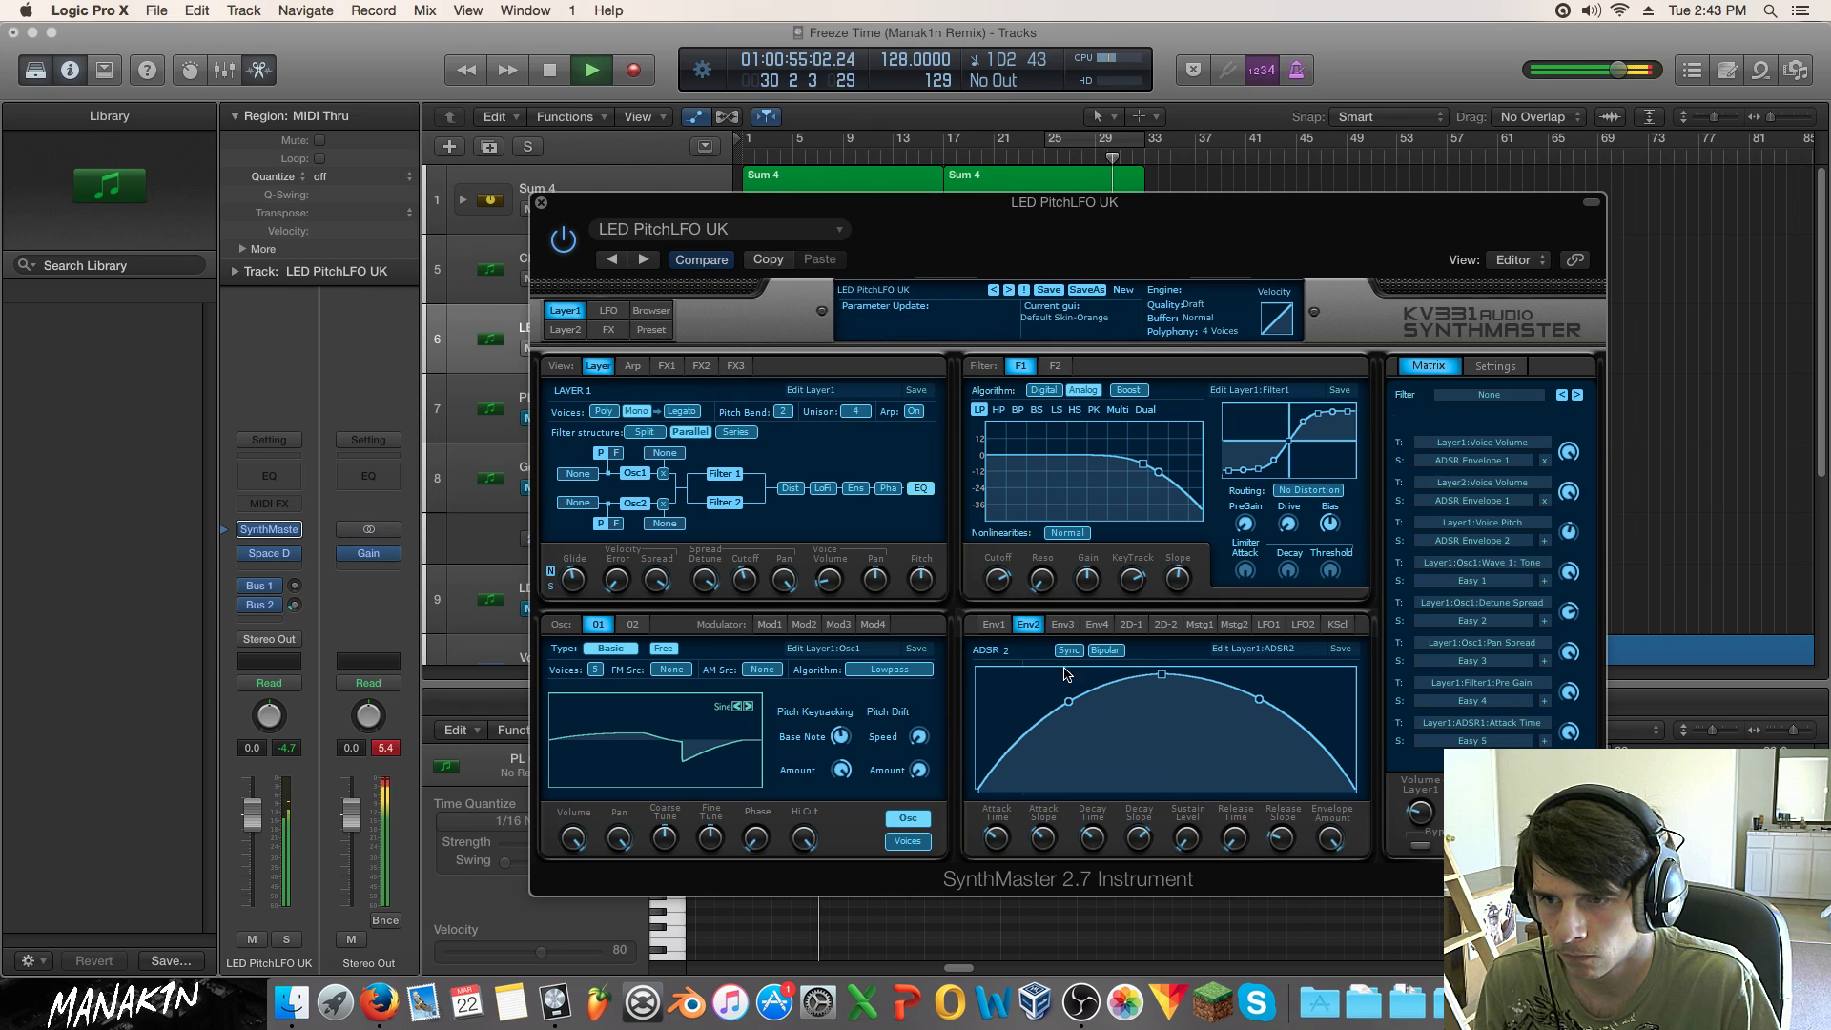
Step: Shorten envelope 1's decay to 0.51 seconds and stop playback
left_click(998, 625)
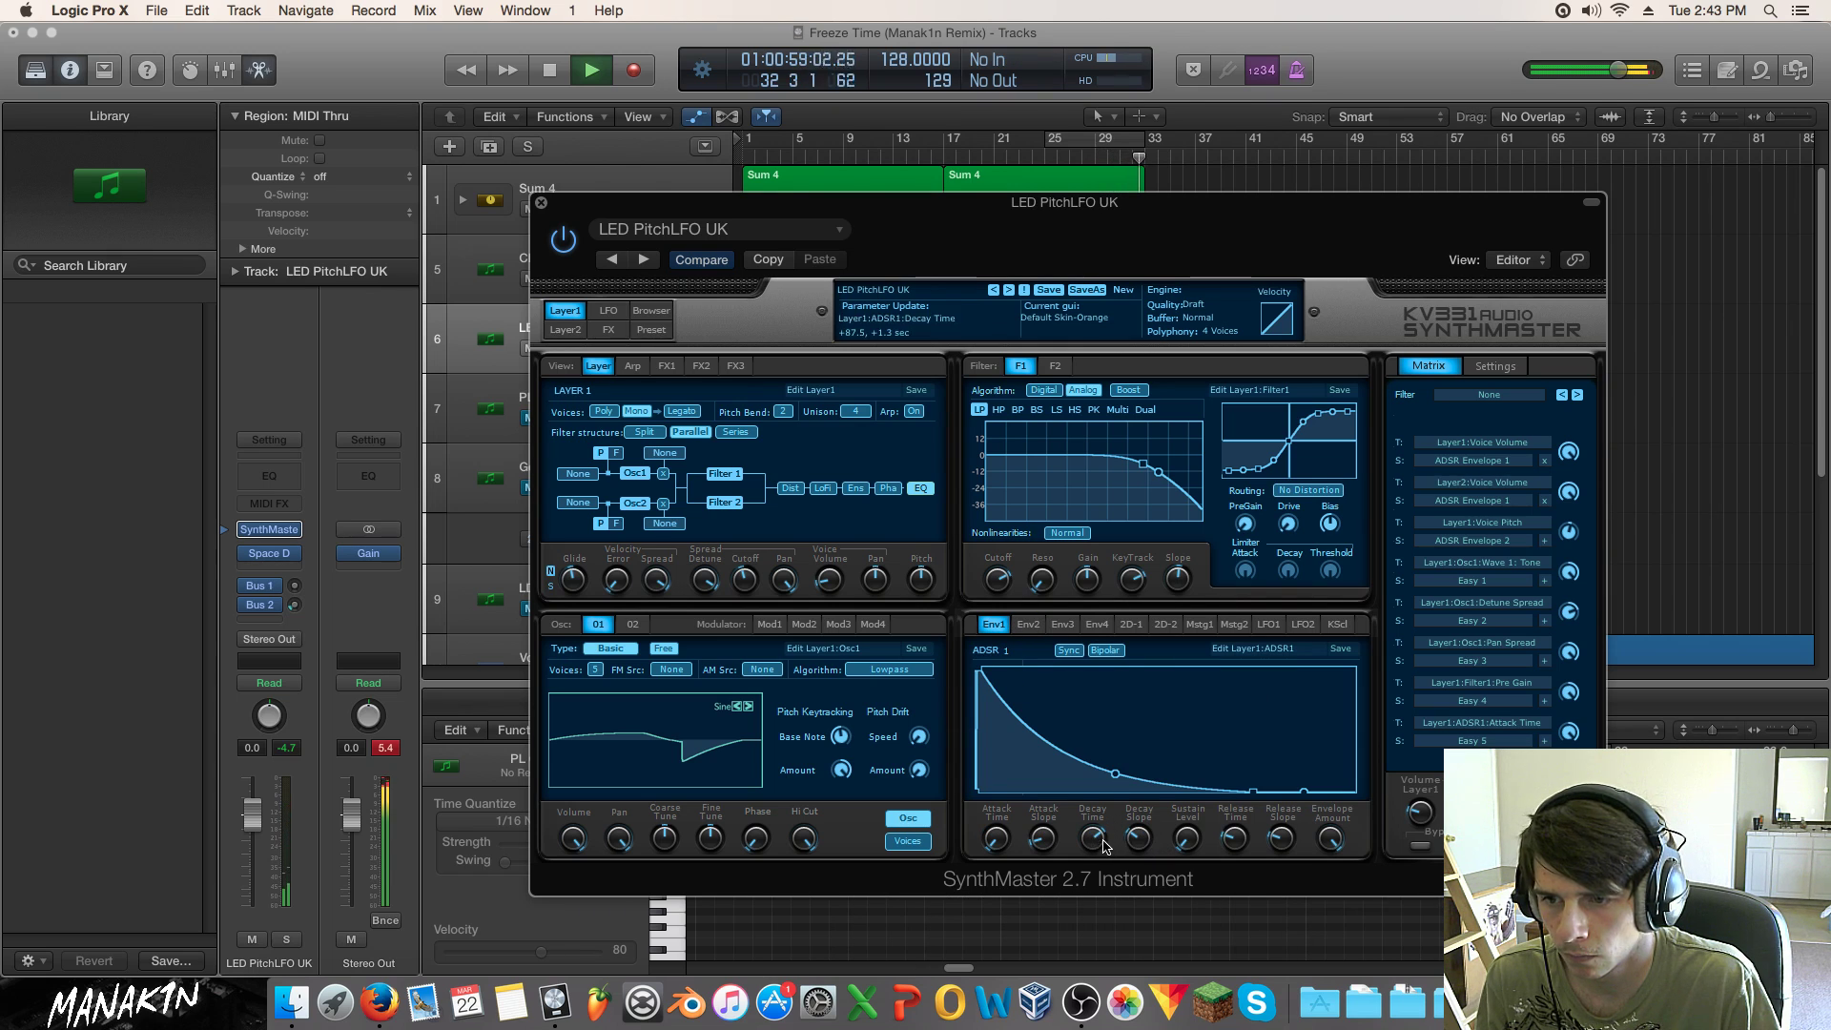
left_click_drag(1096, 841, 1170, 799)
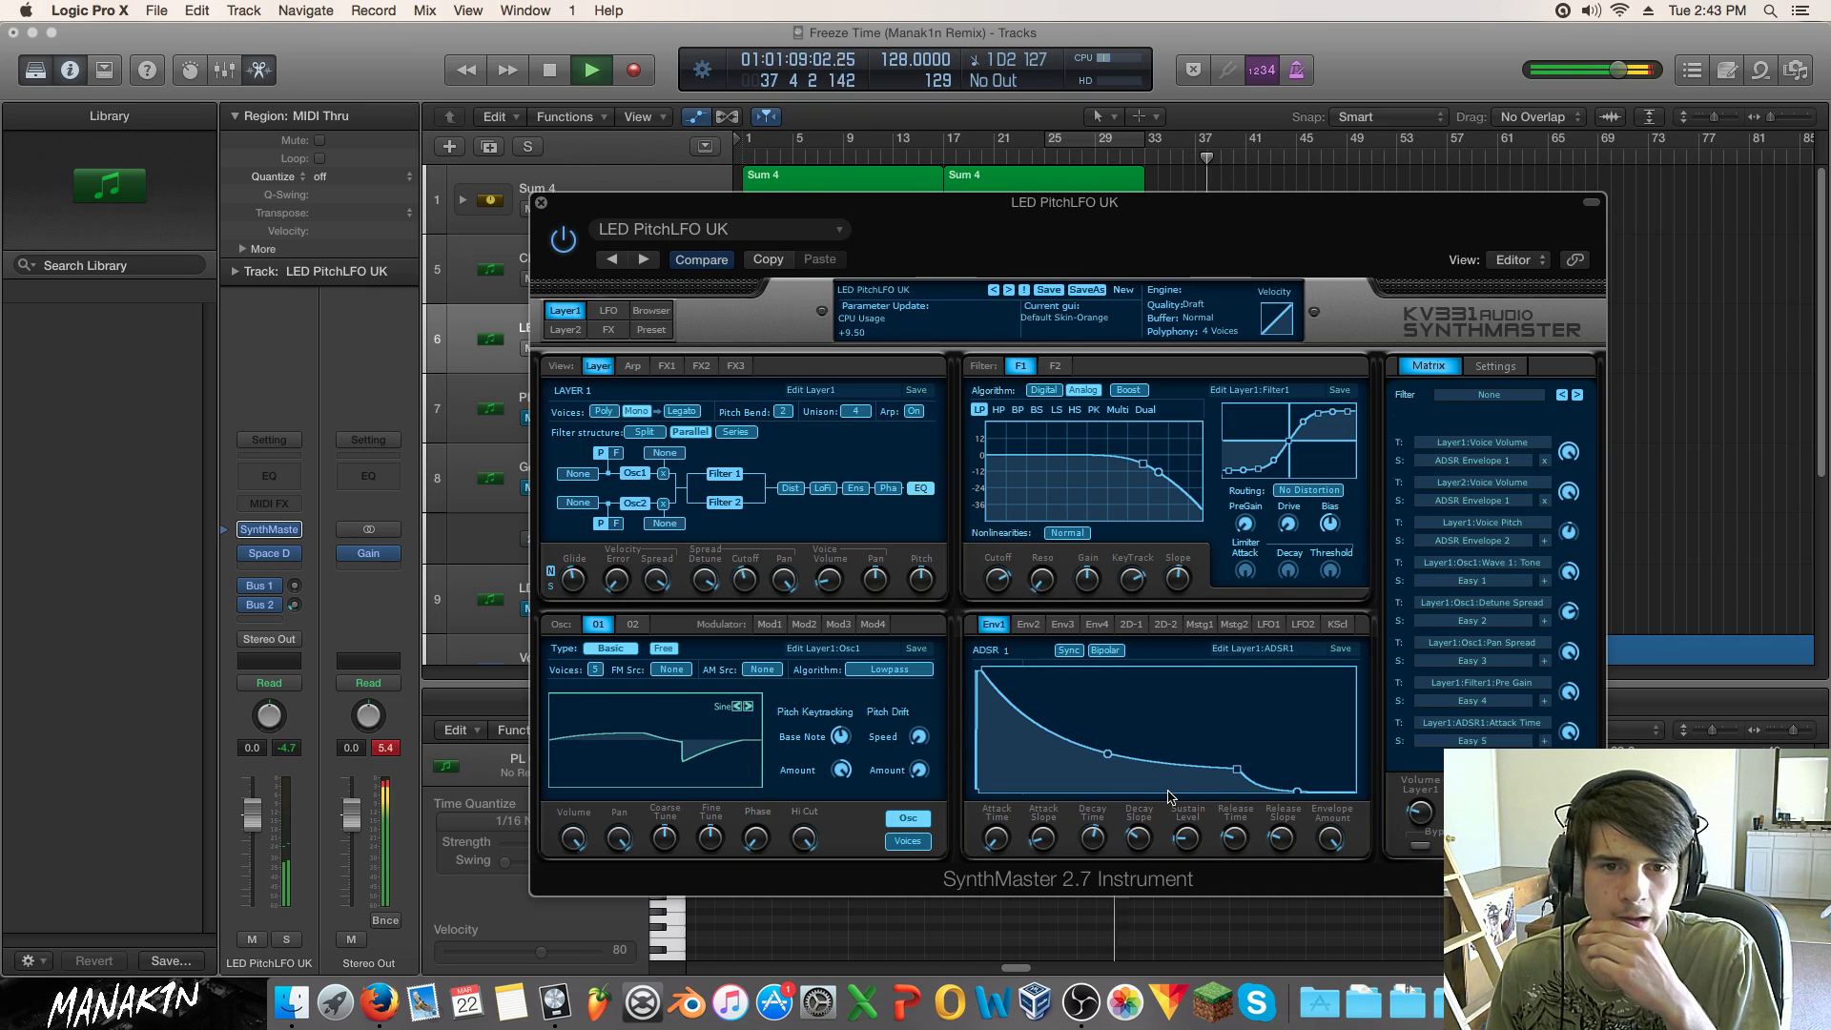
key("space")
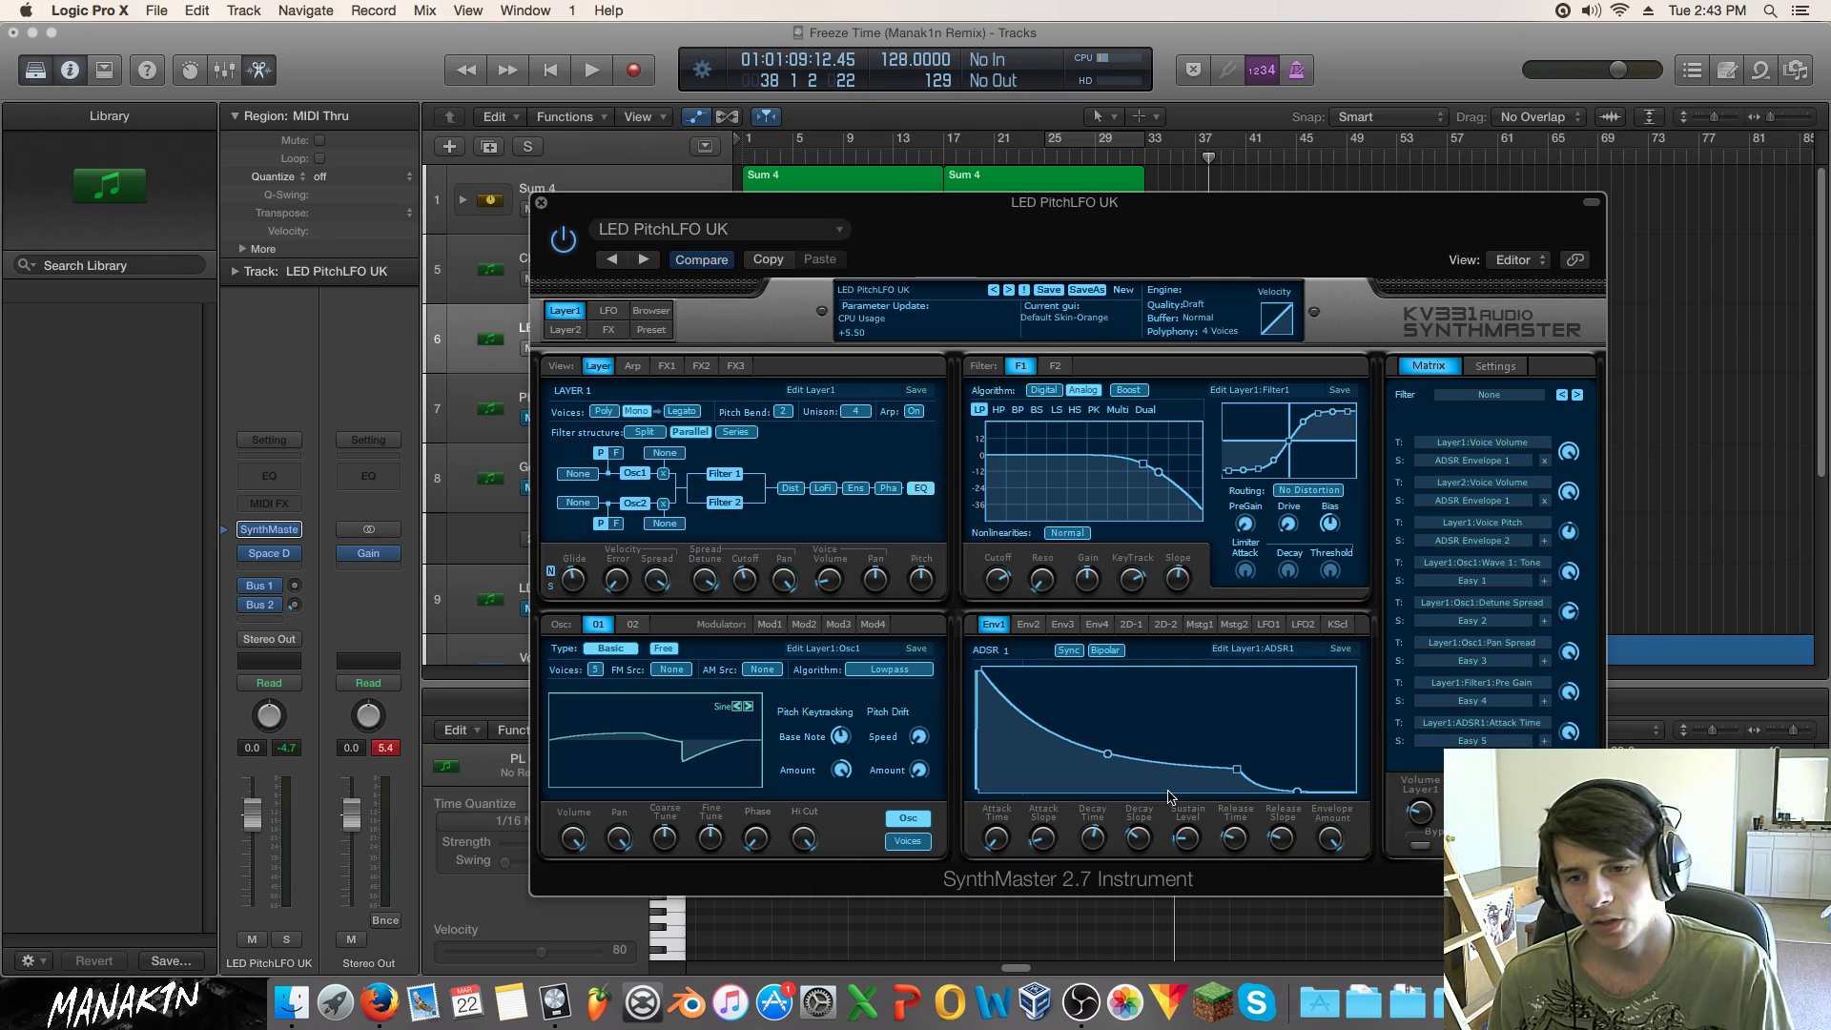
Step: Open the Freeez-Time-Stems stack from the Dock in a Finder window, then close the SynthMaster installer
left_click(1478, 996)
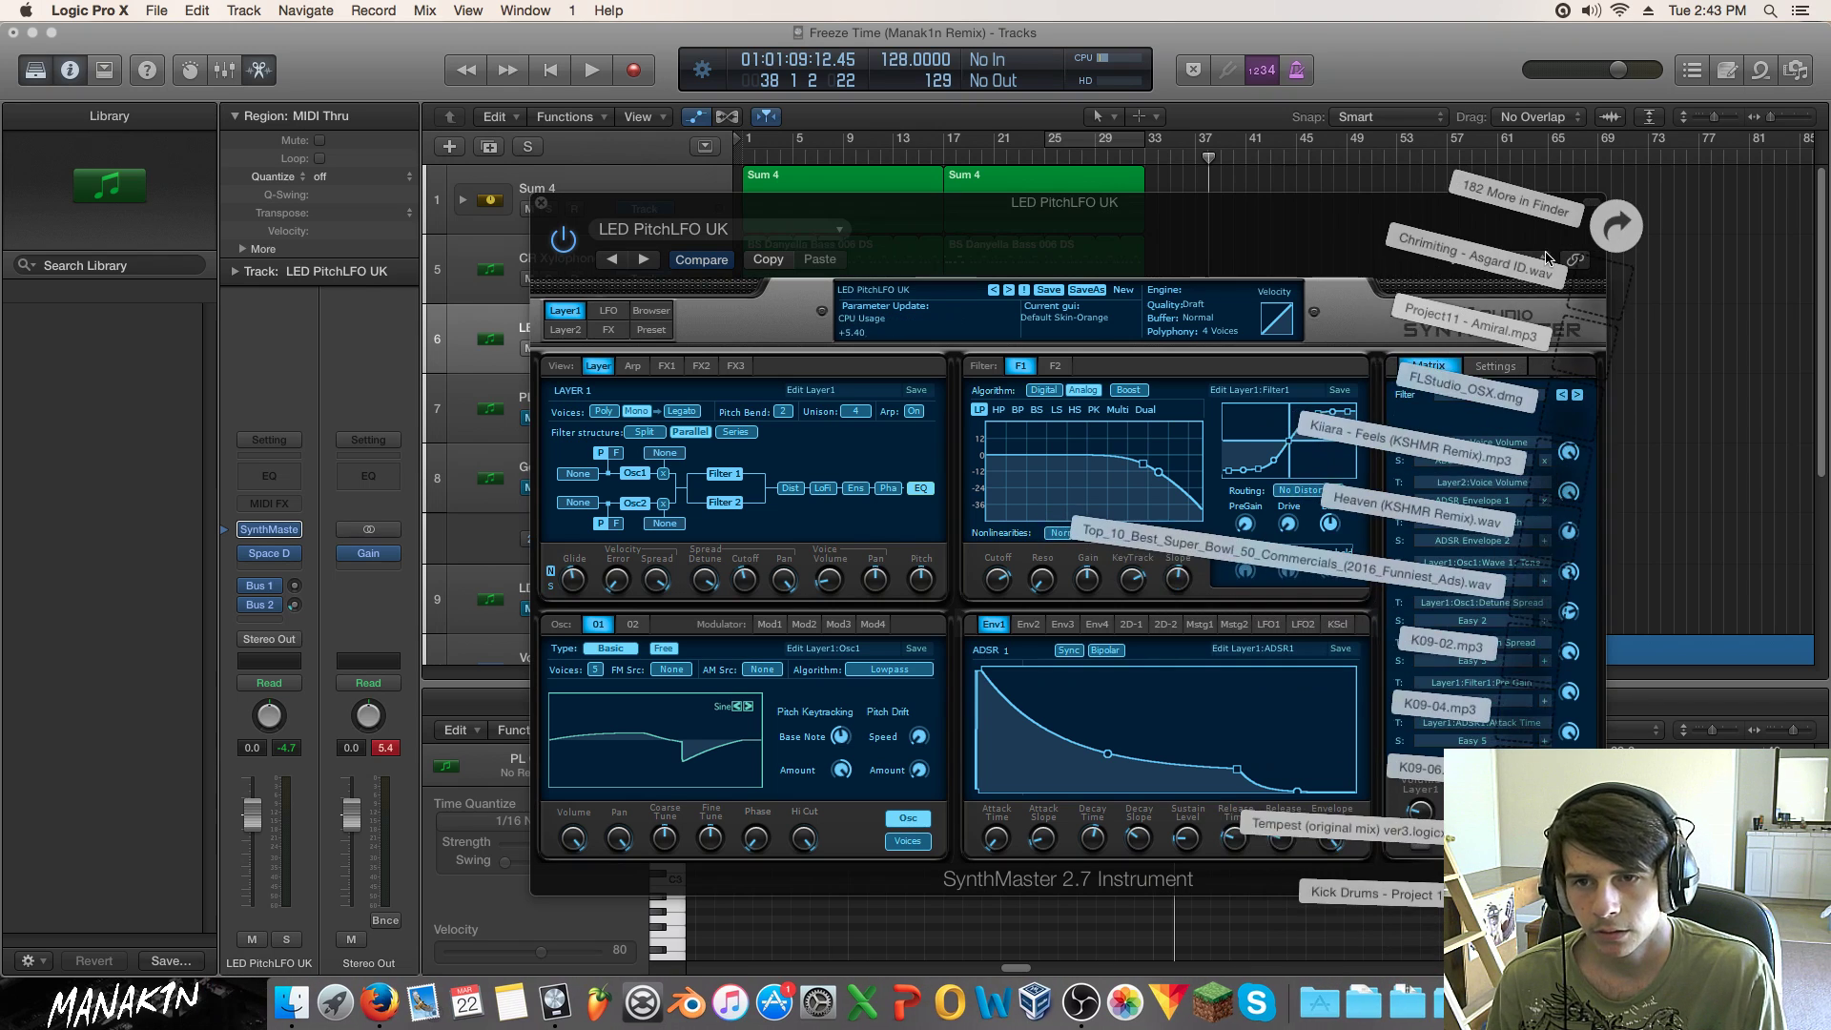
left_click(1372, 465)
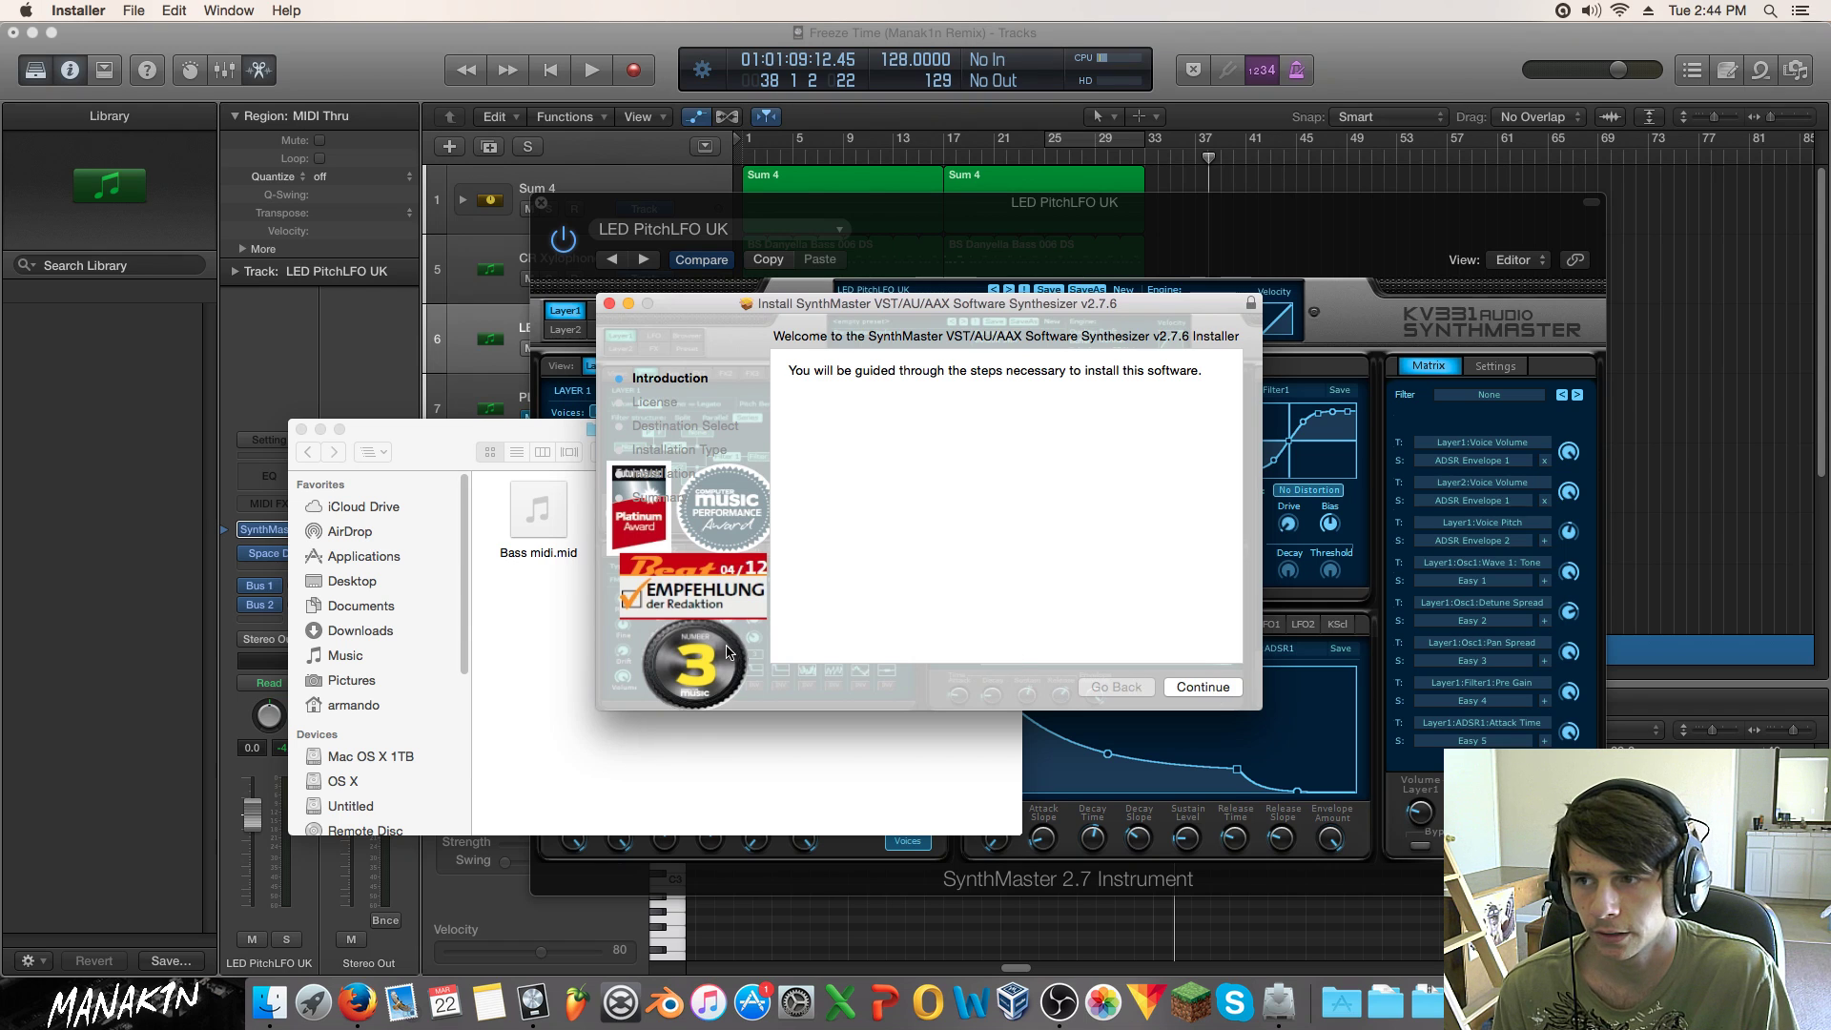
left_click(610, 303)
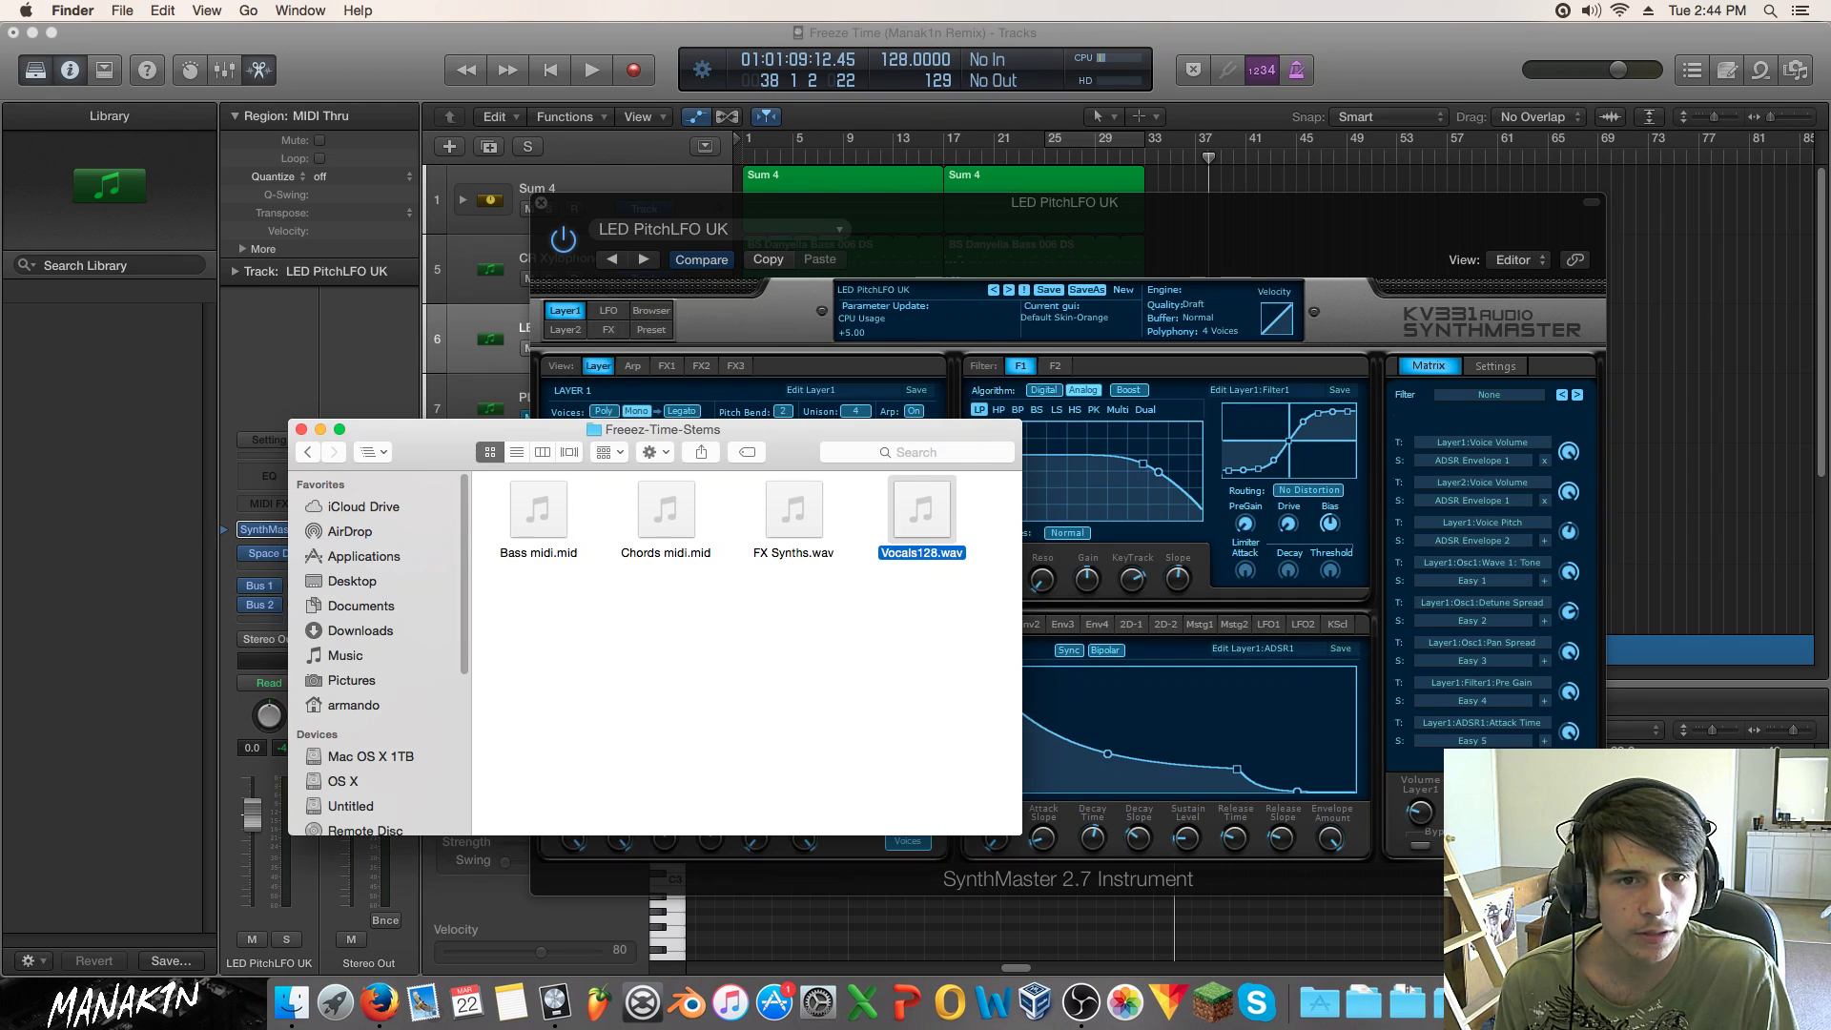
left_click_drag(1829, 439, 964, 342)
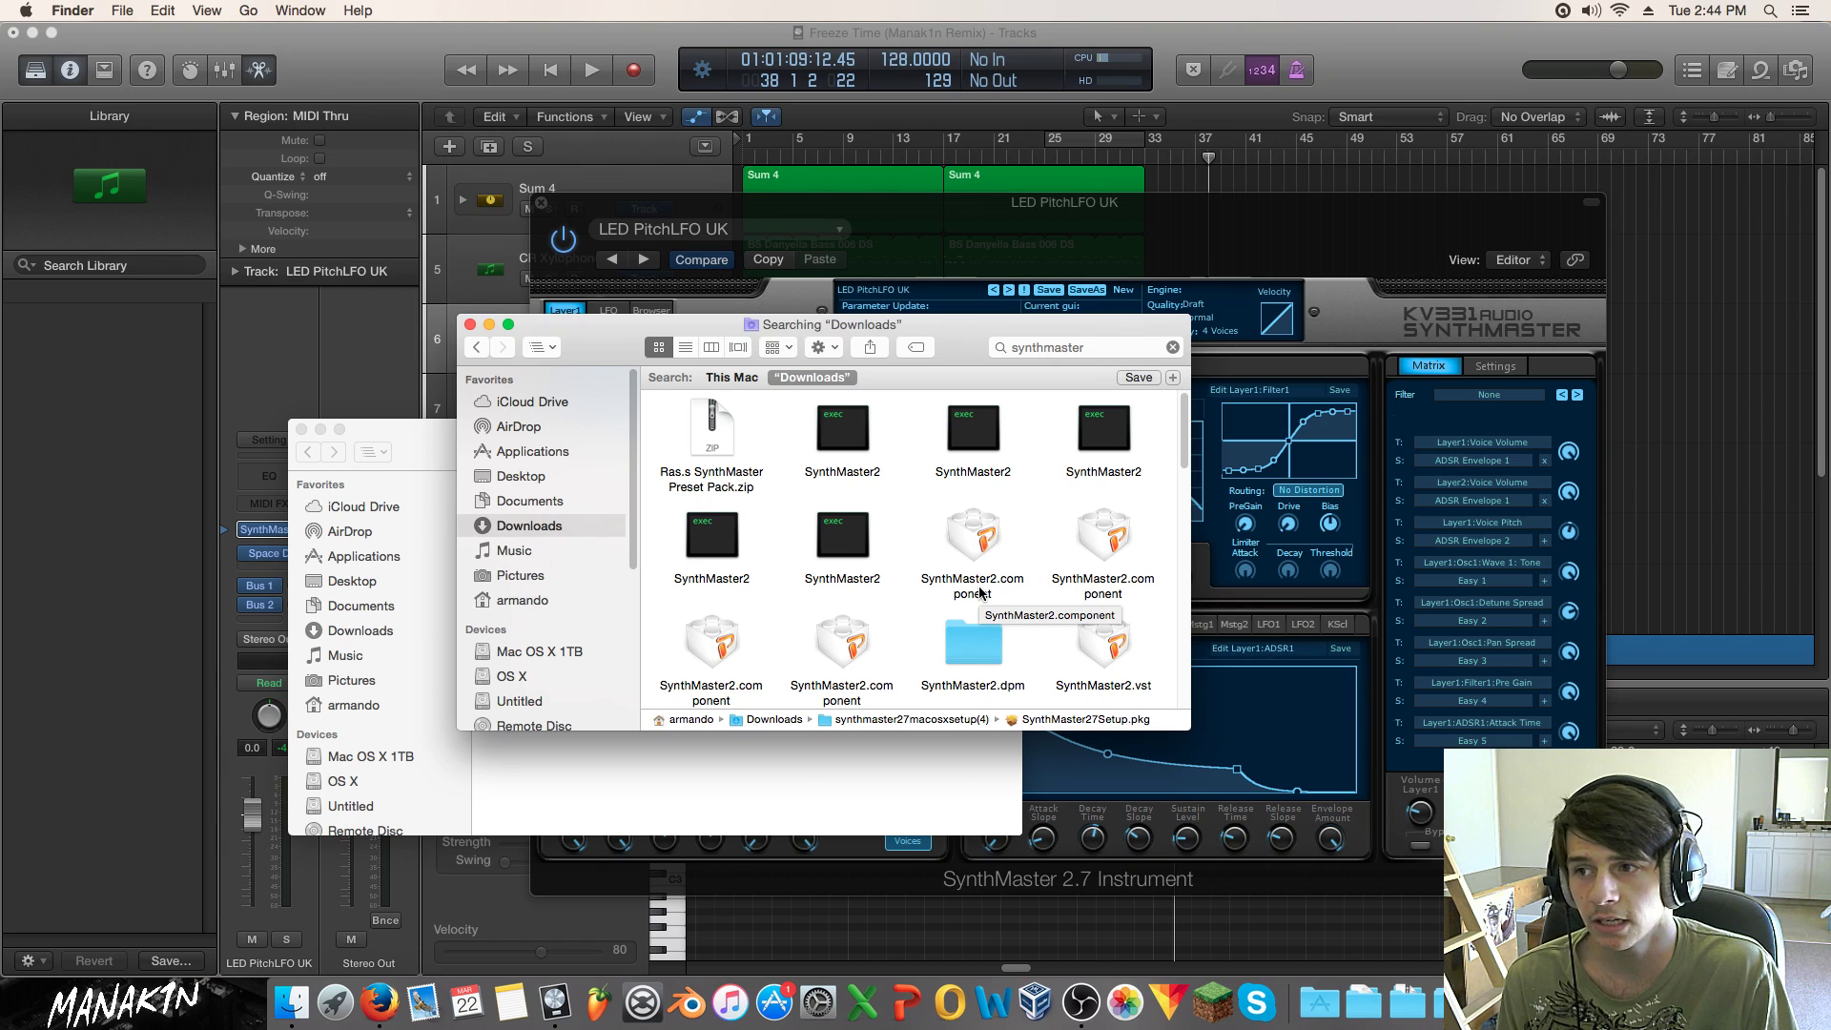
scroll(561, 624, "down", 2)
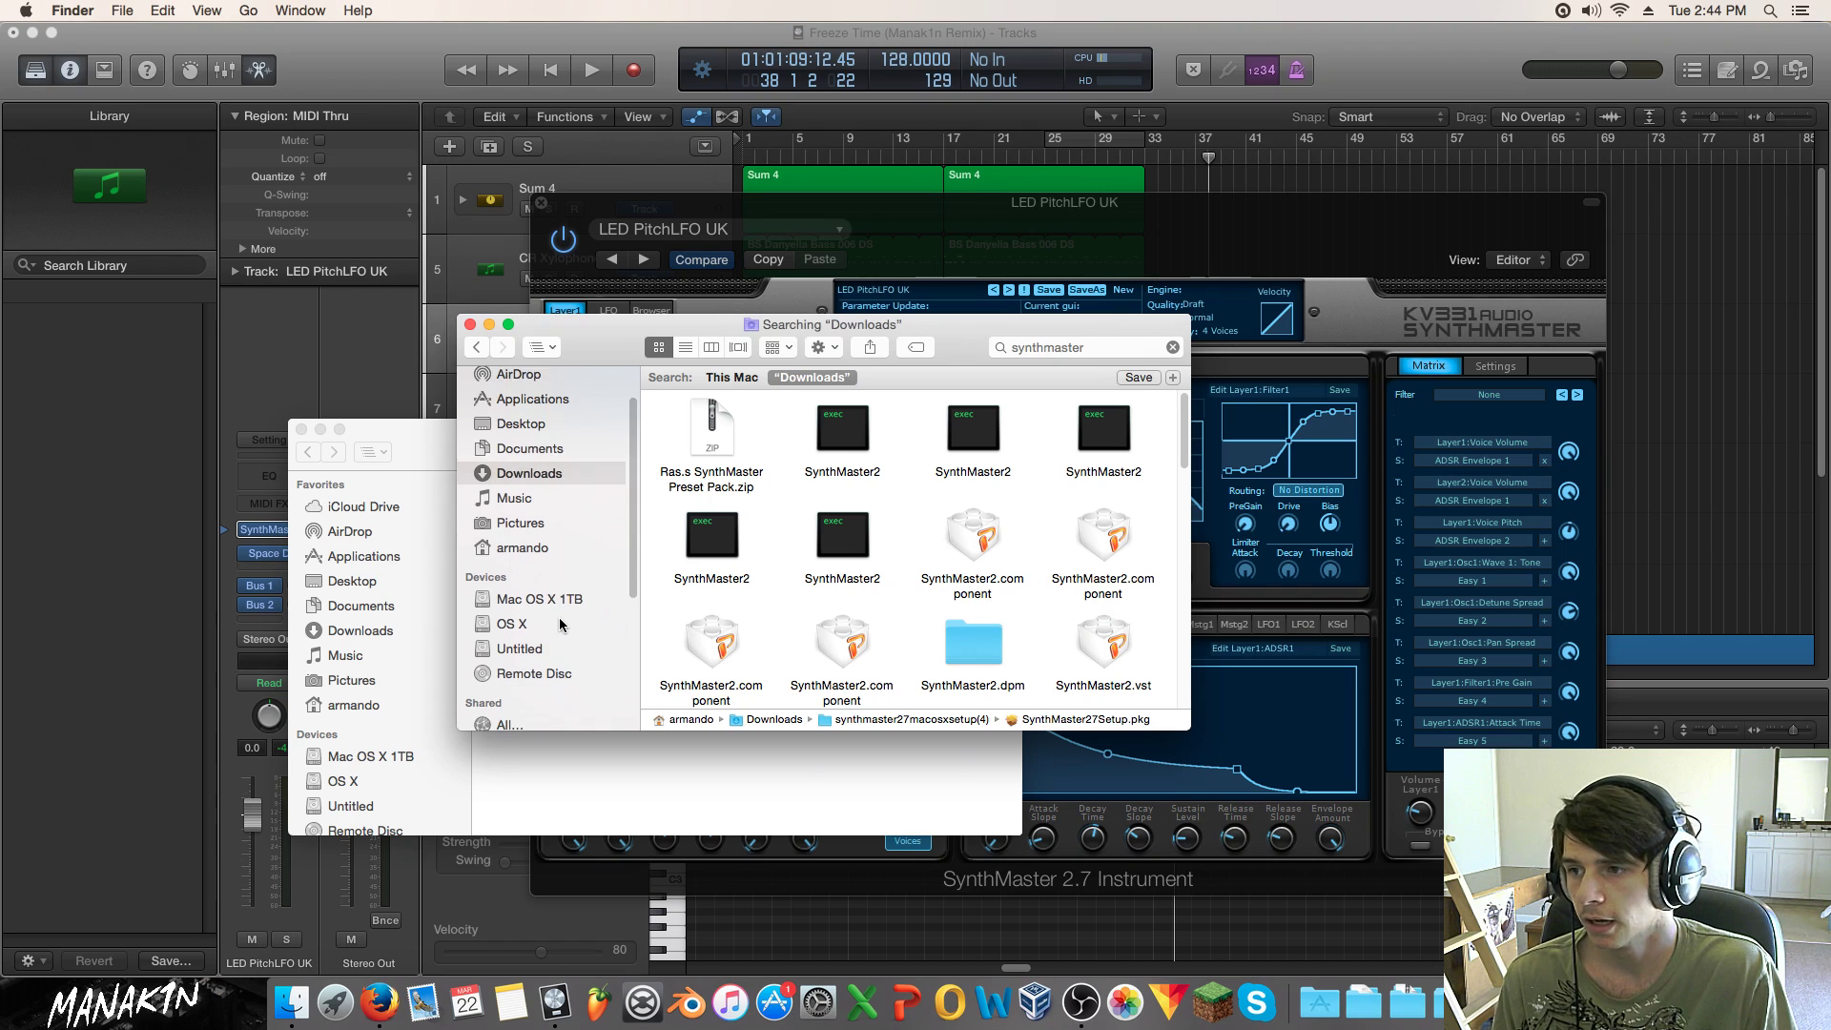
scroll(561, 624, "down", 1)
left_click(539, 567)
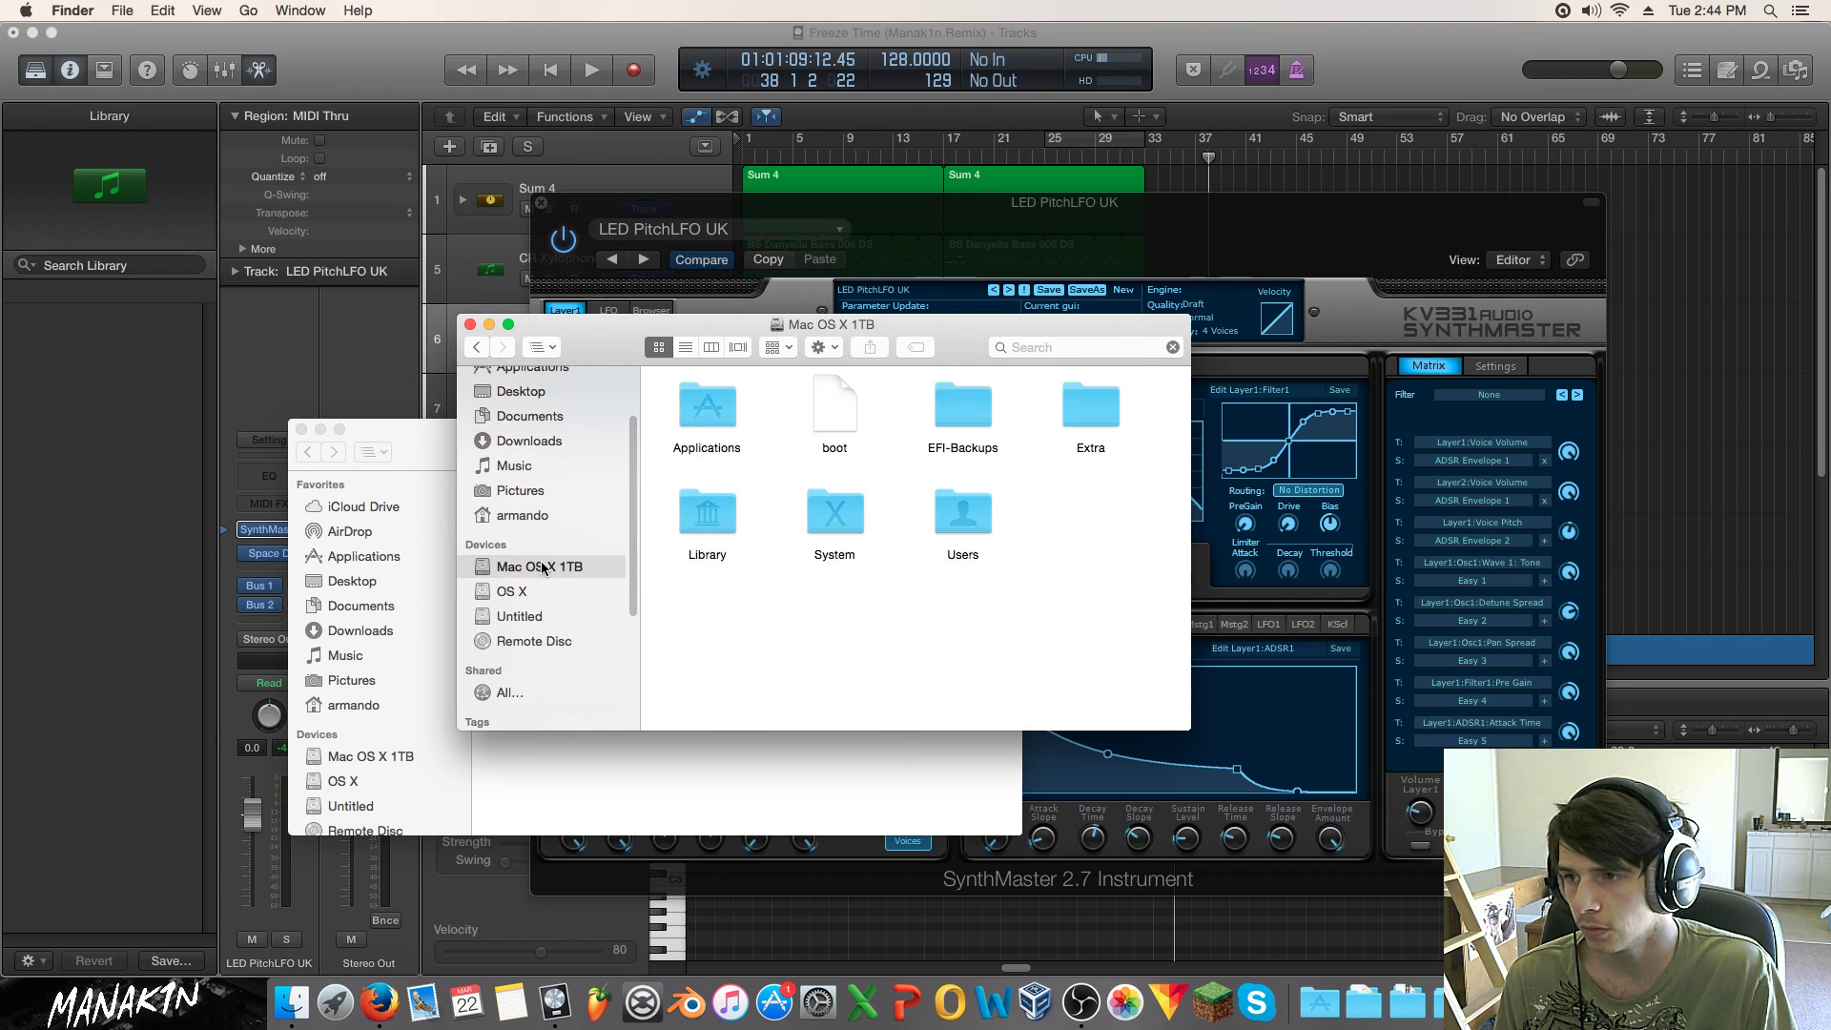
double_click(727, 518)
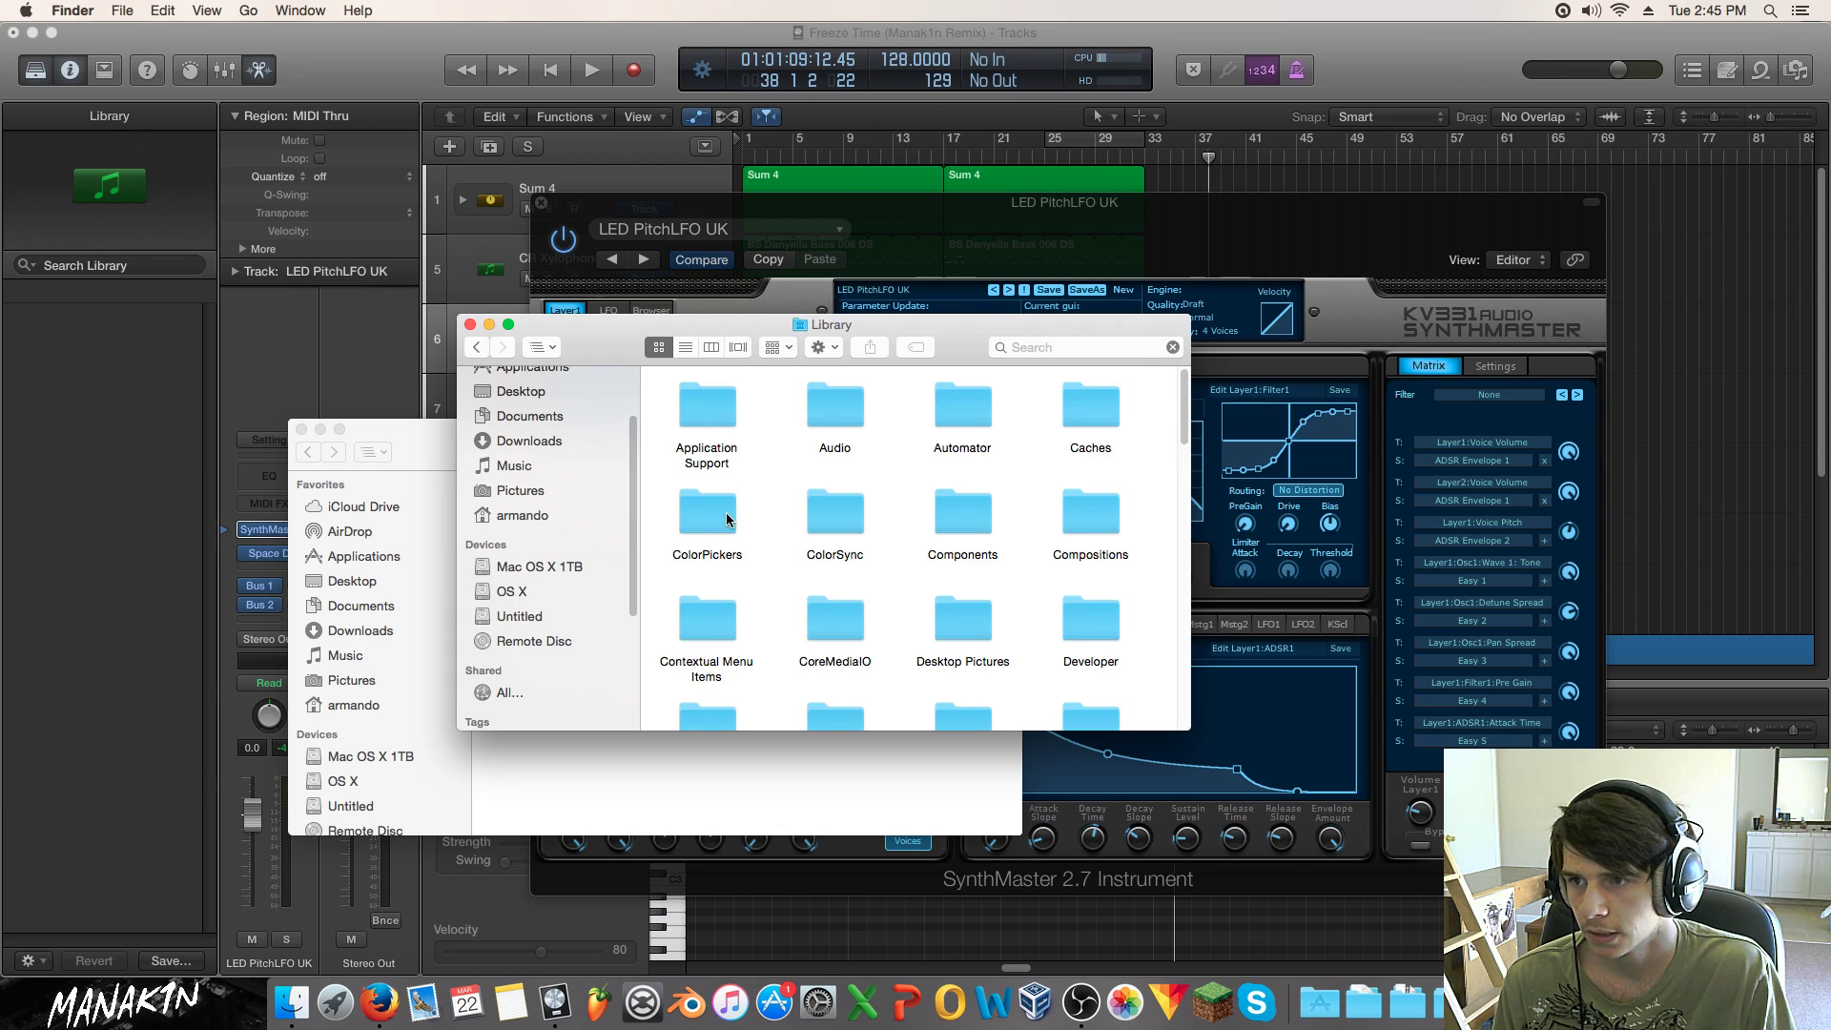
double_click(834, 405)
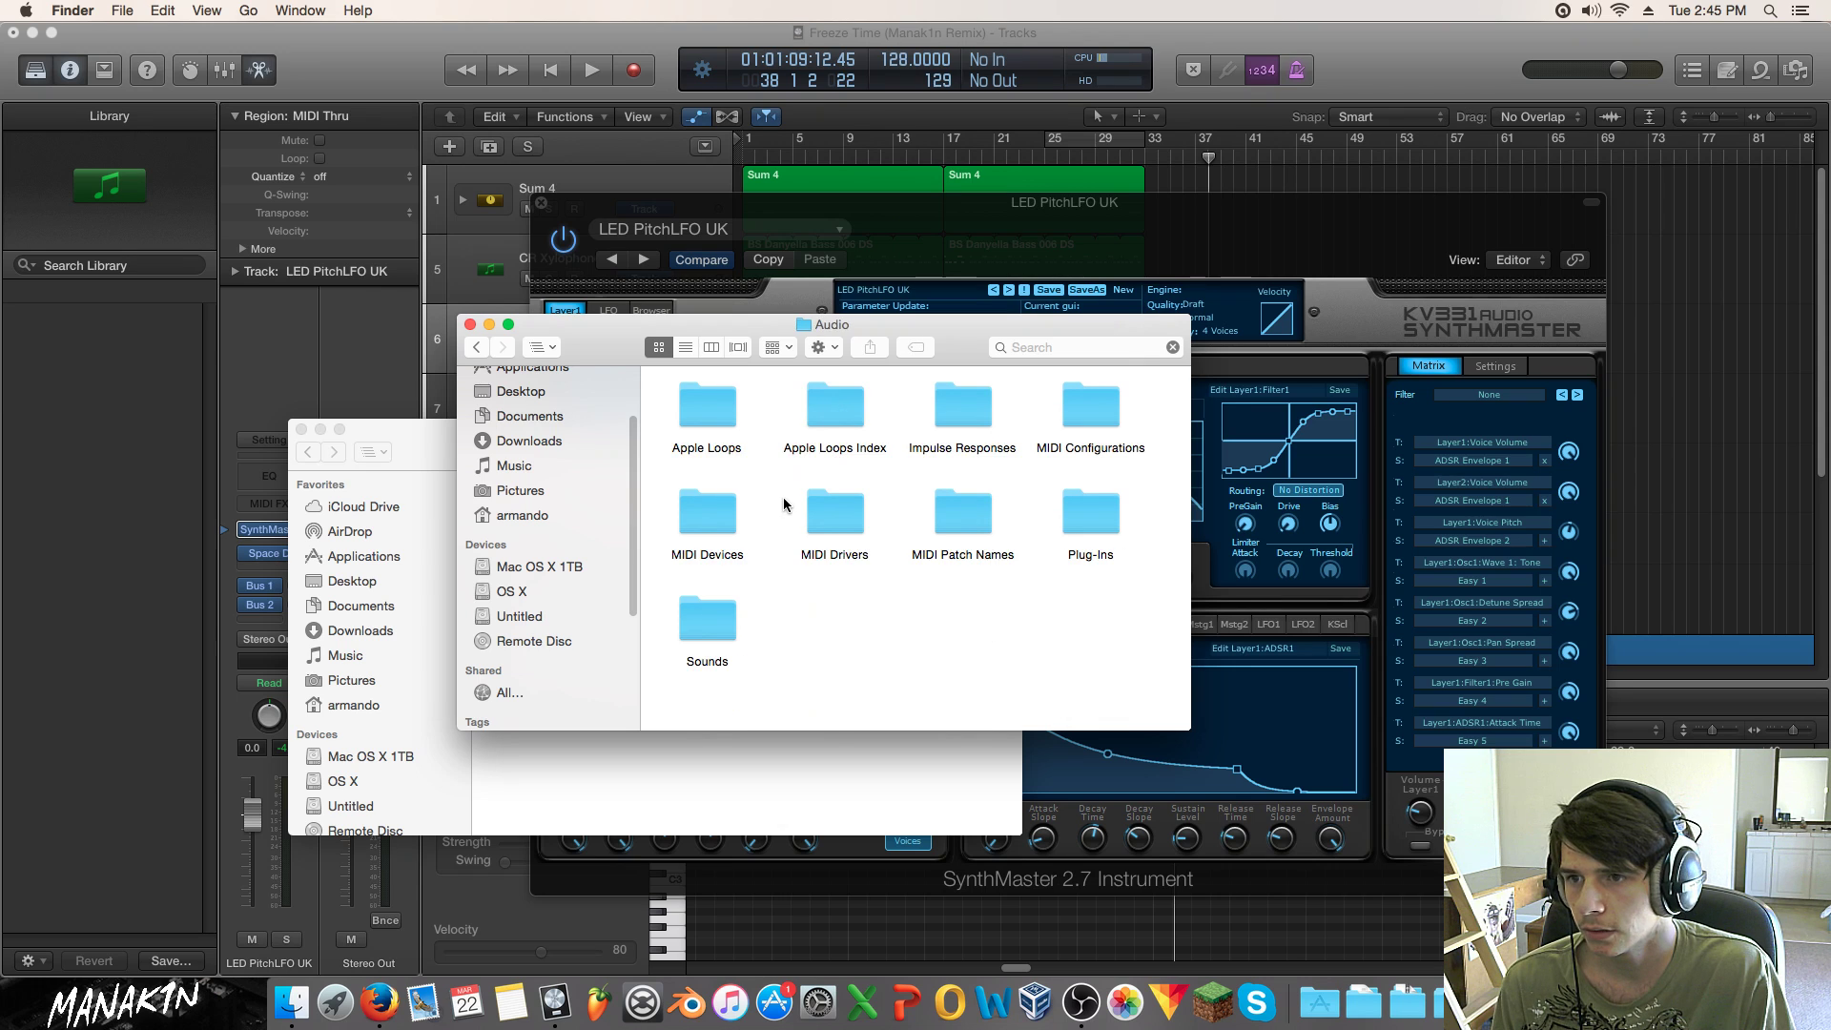
double_click(1088, 519)
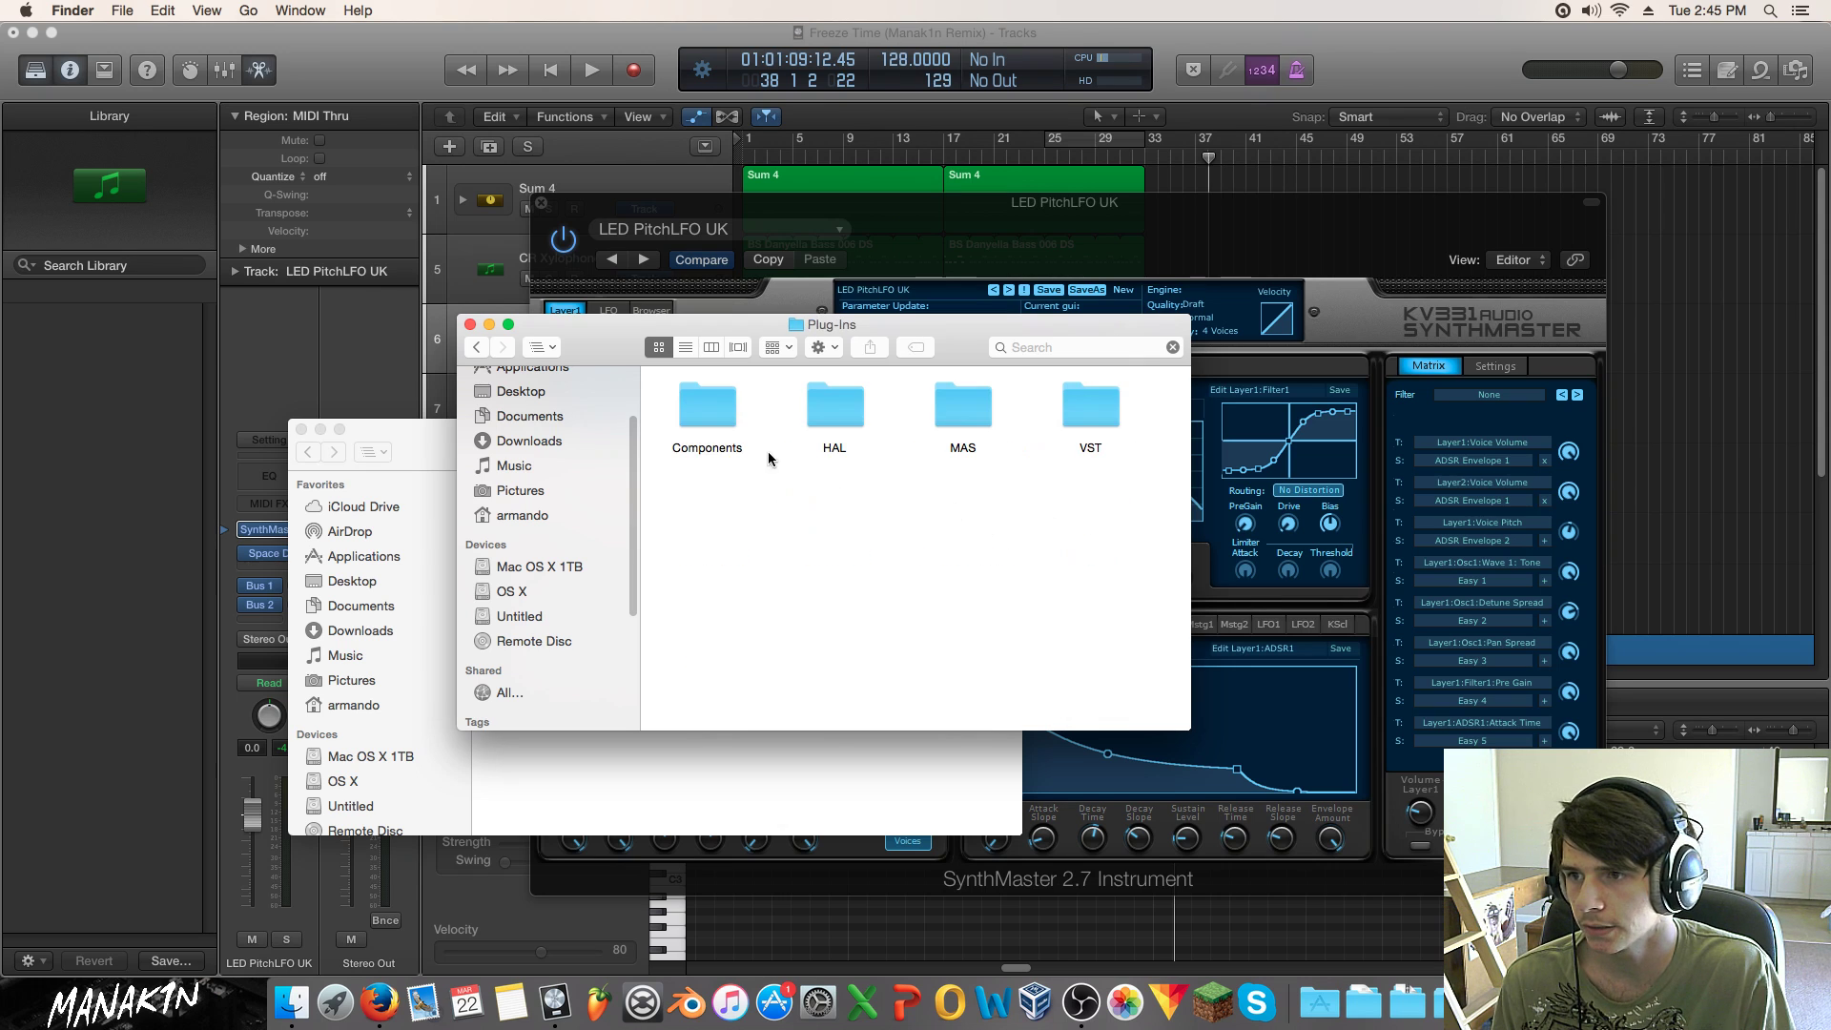
double_click(715, 416)
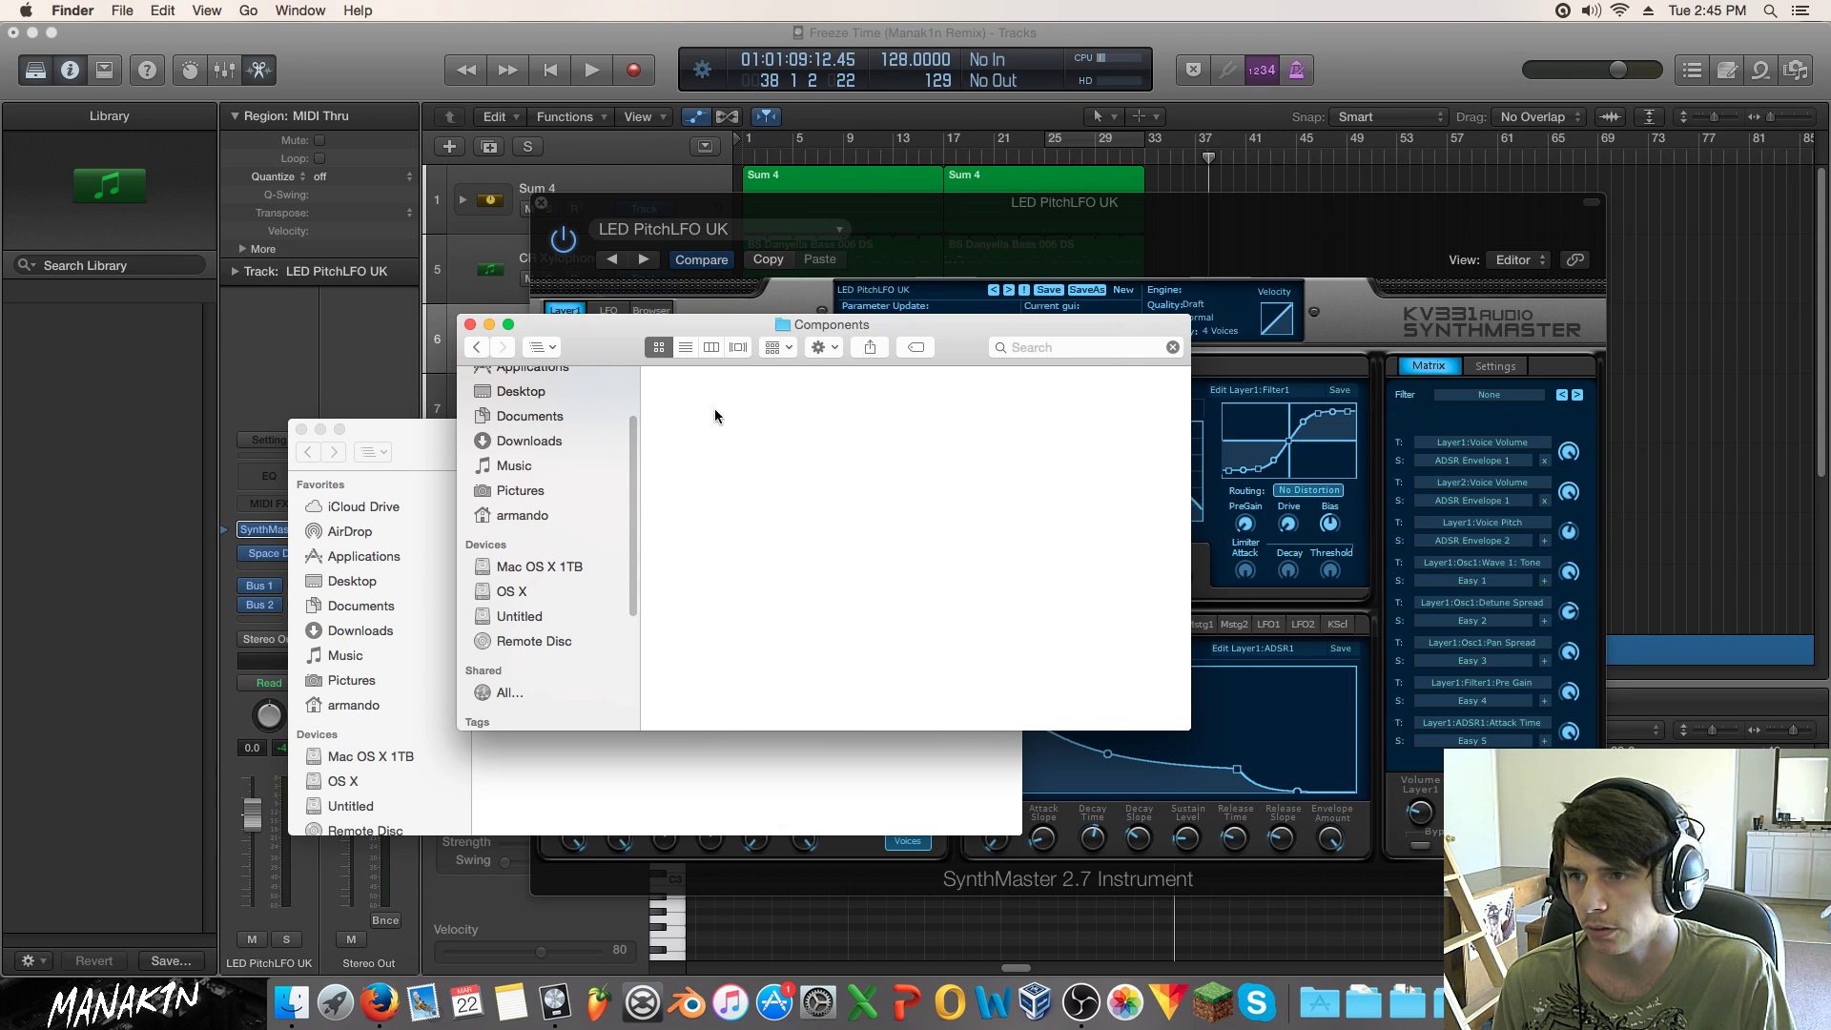
scroll(981, 584, "down", 10)
scroll(977, 584, "up", 10)
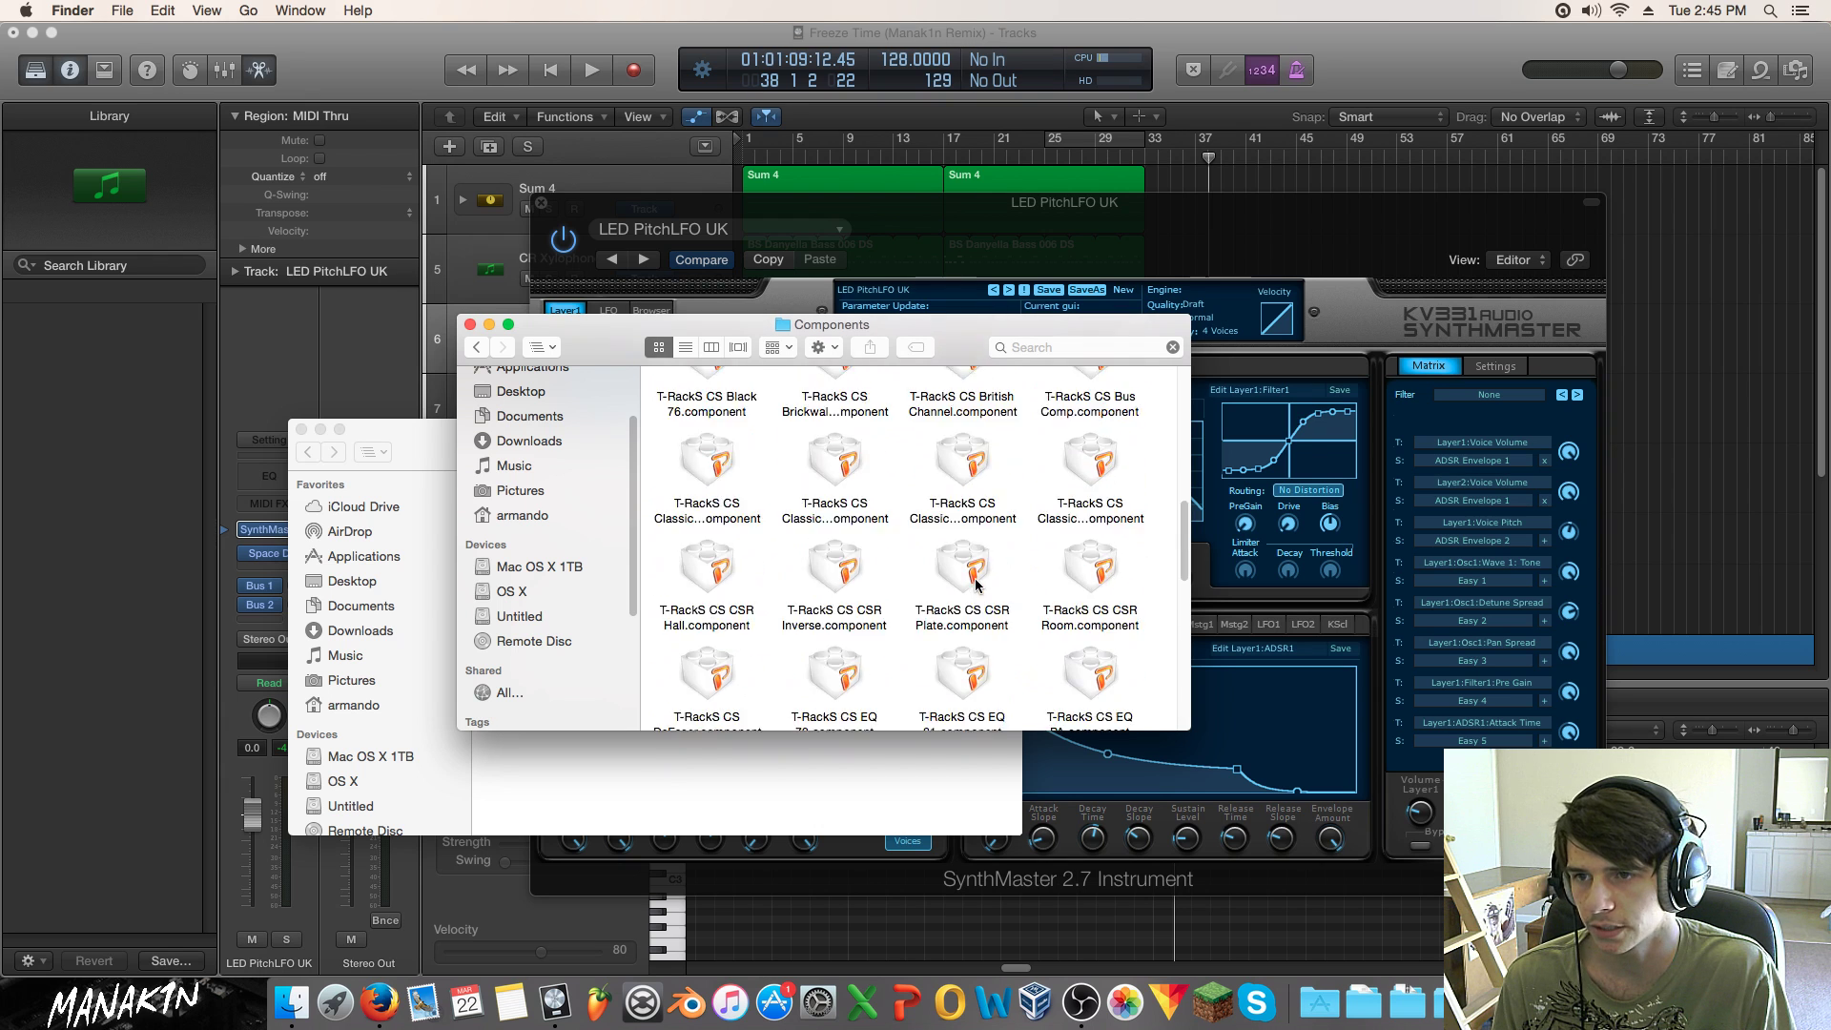
scroll(974, 583, "down", 10)
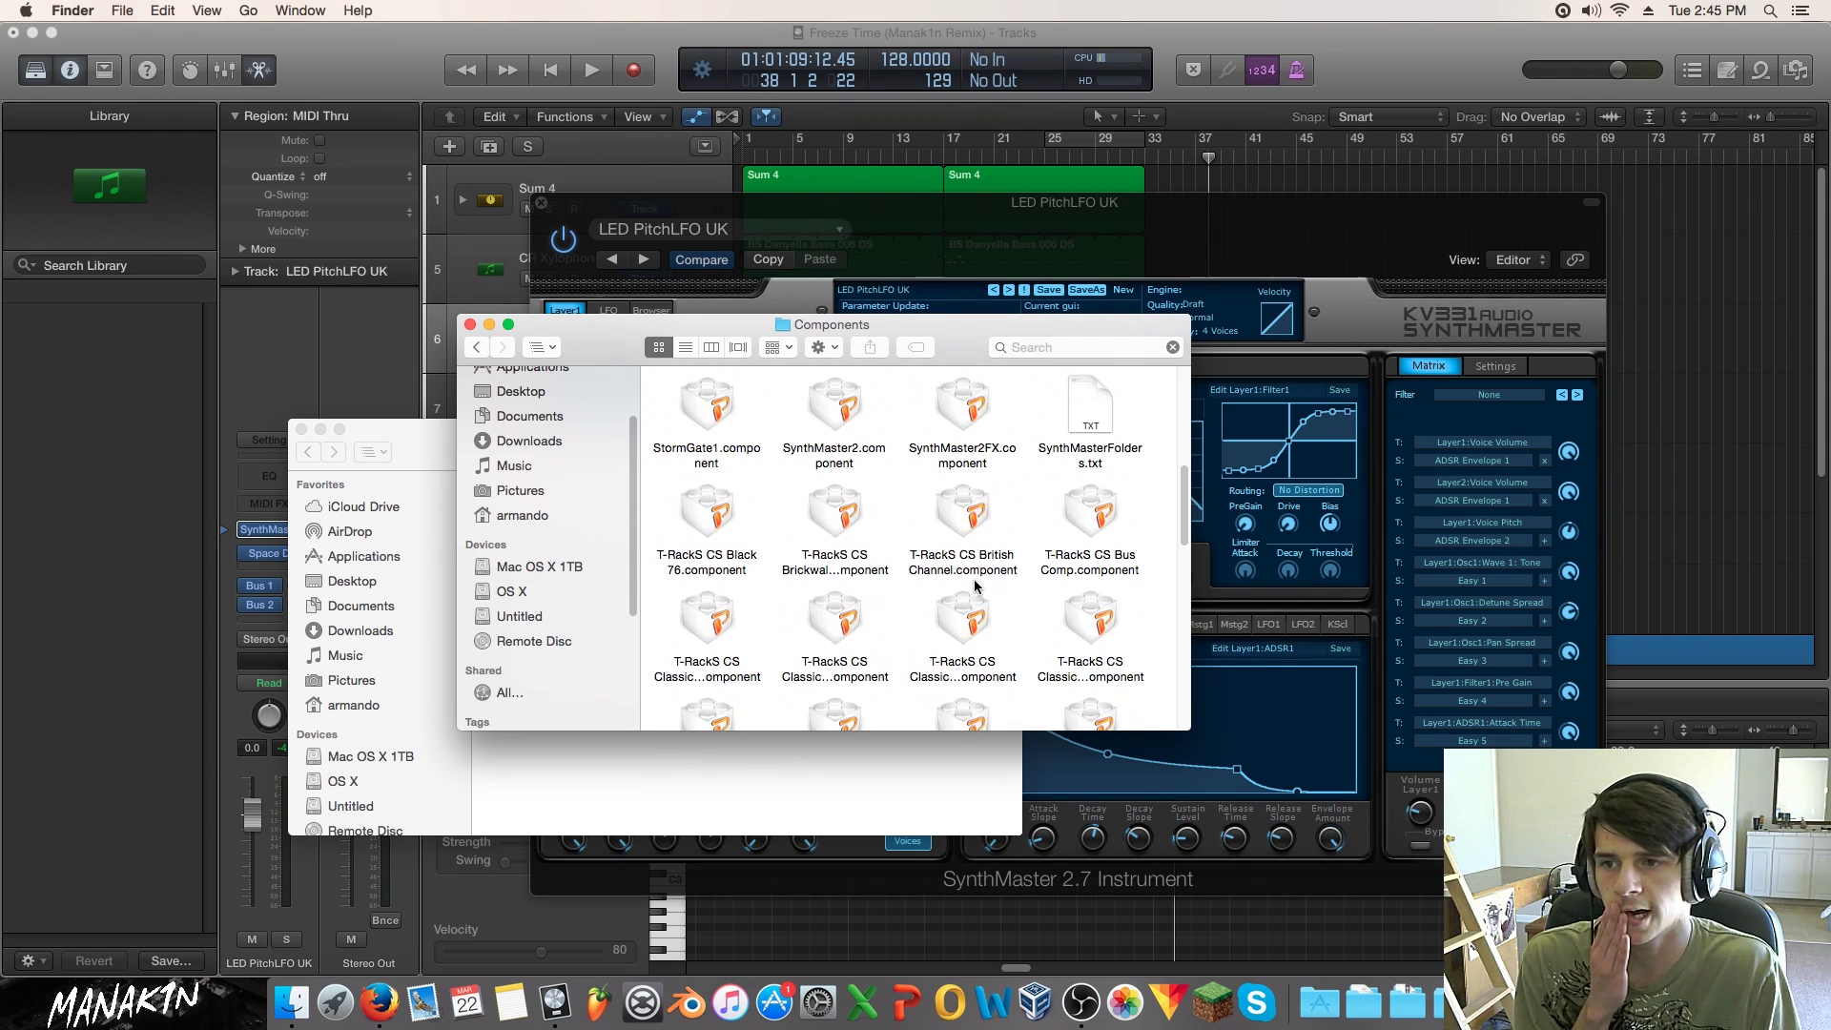
left_click(468, 324)
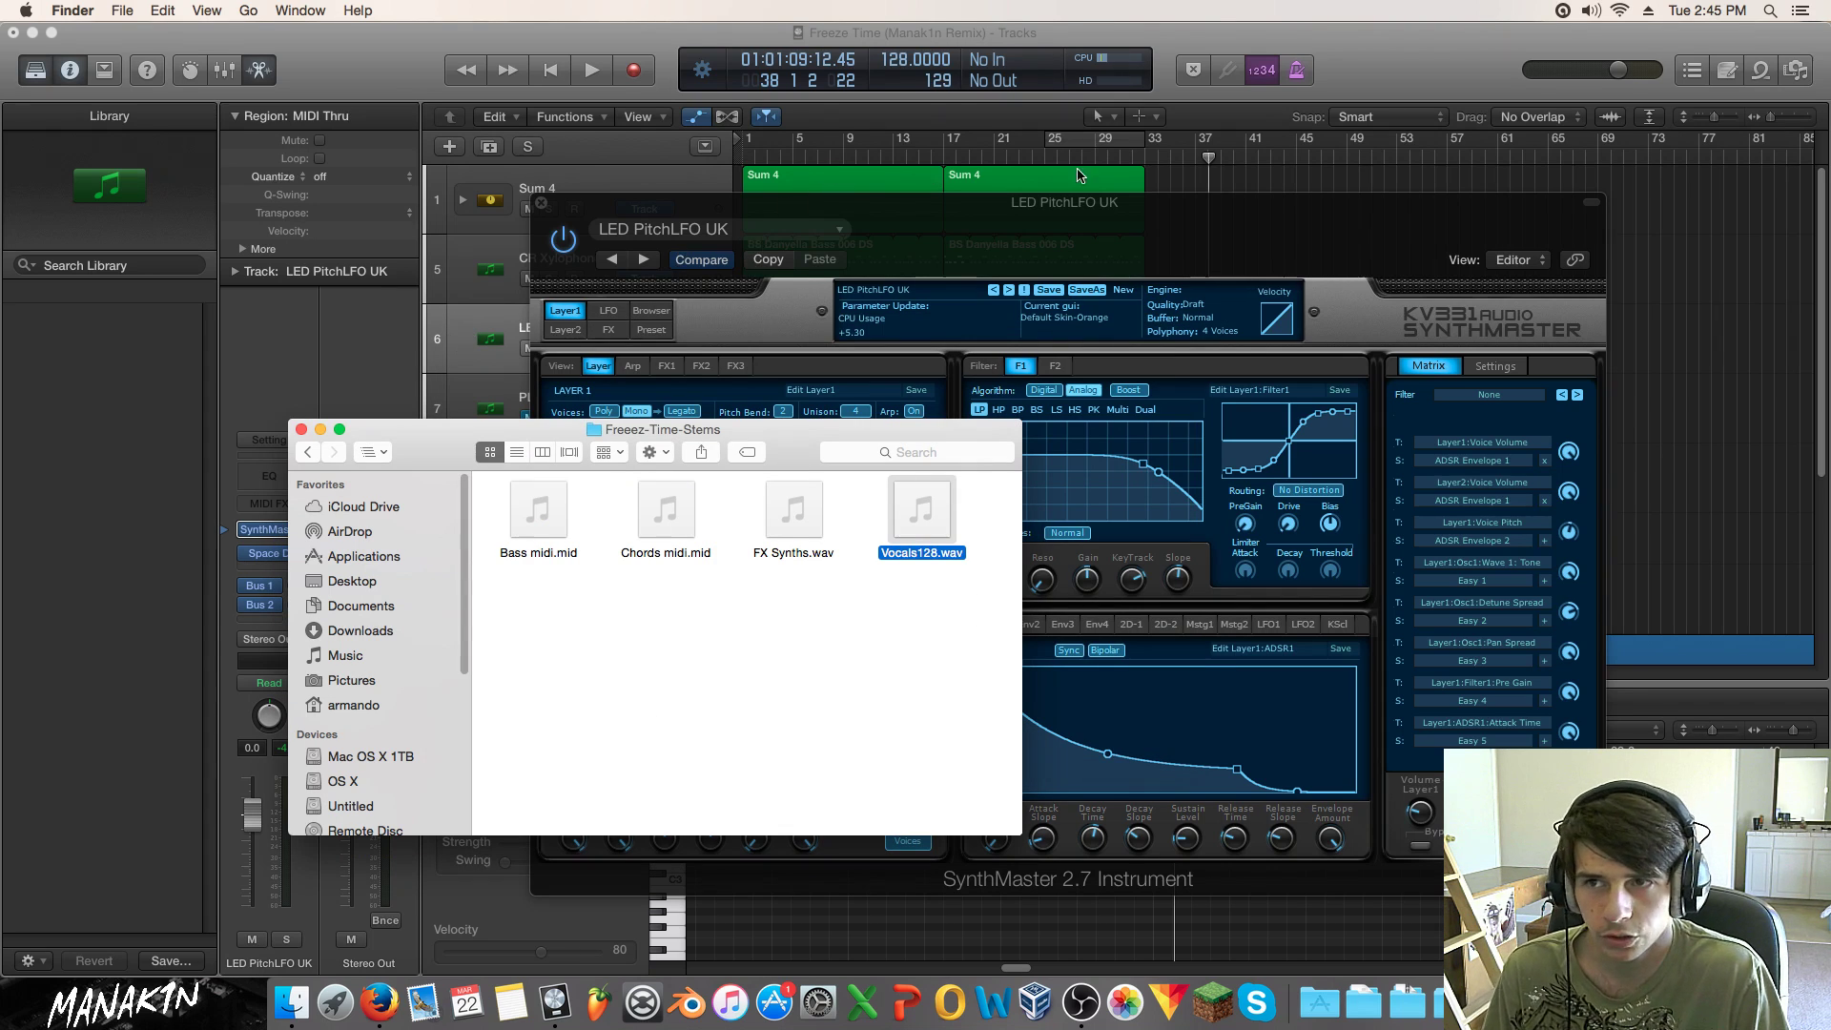
Step: Return Logic's playhead to the start and reopen SynthMaster on the LED PitchLFO UK track
left_click(1283, 186)
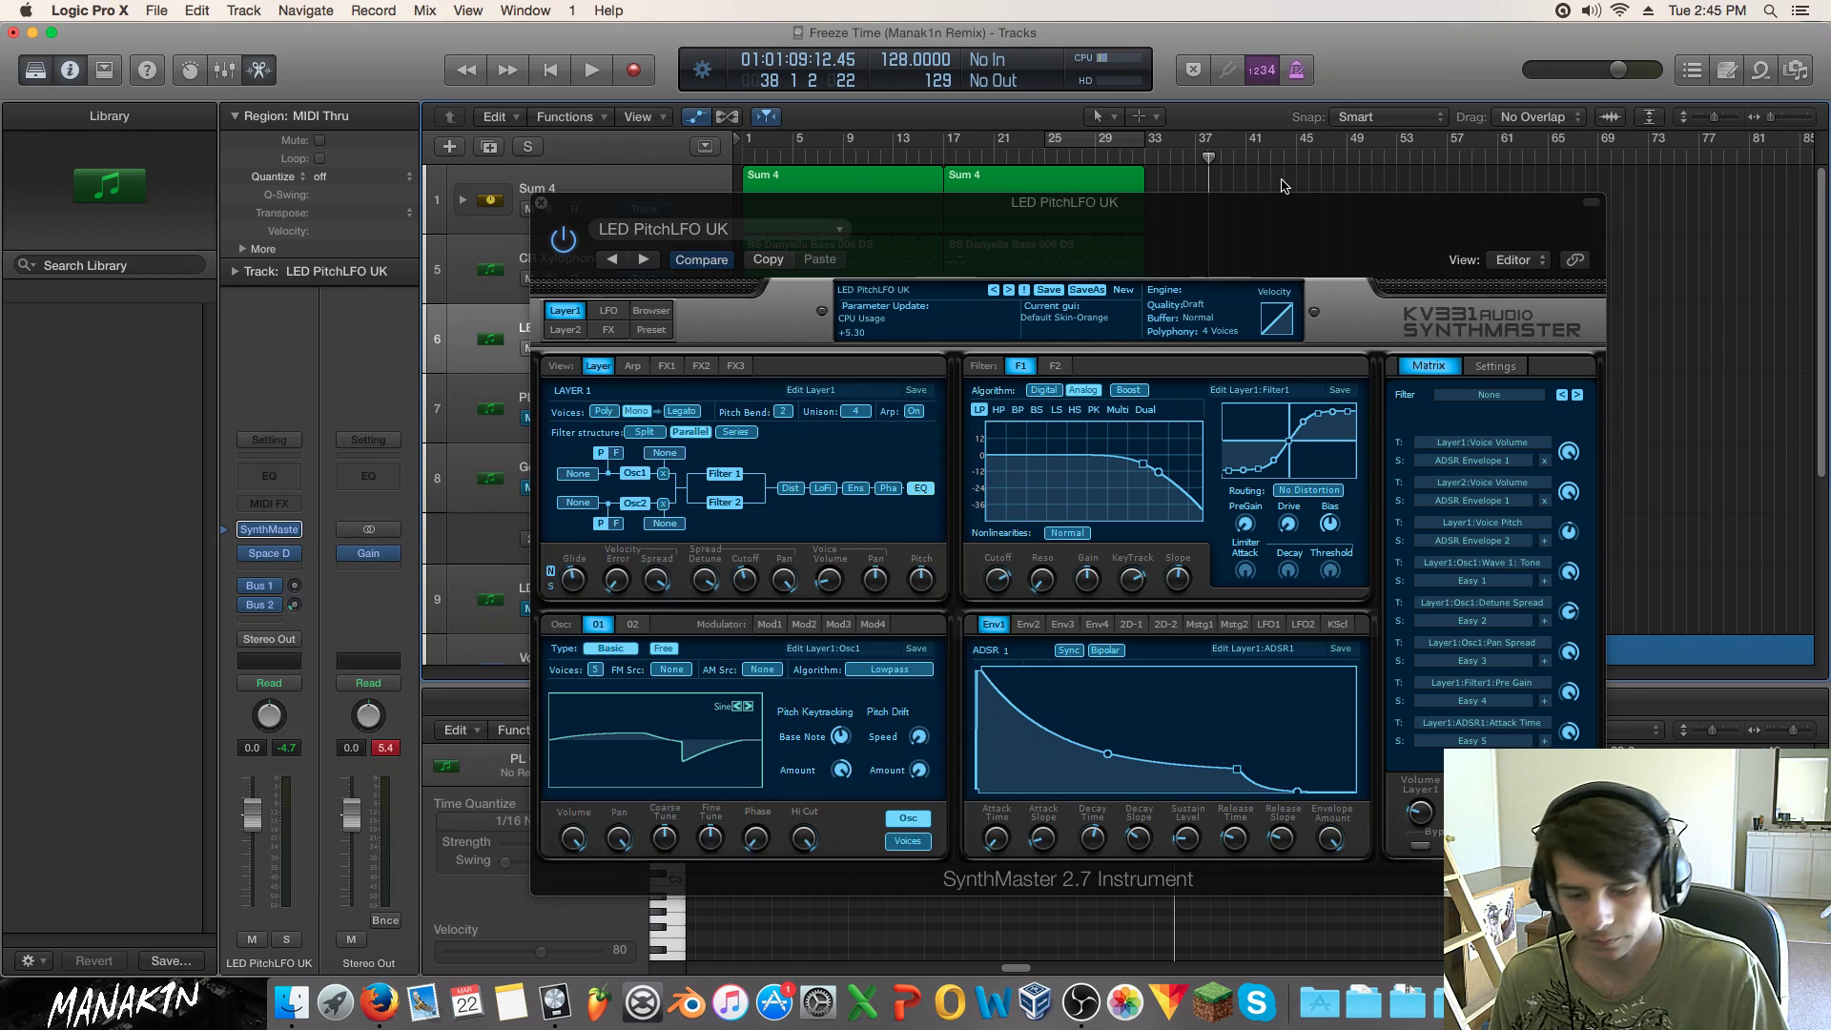
key("Return")
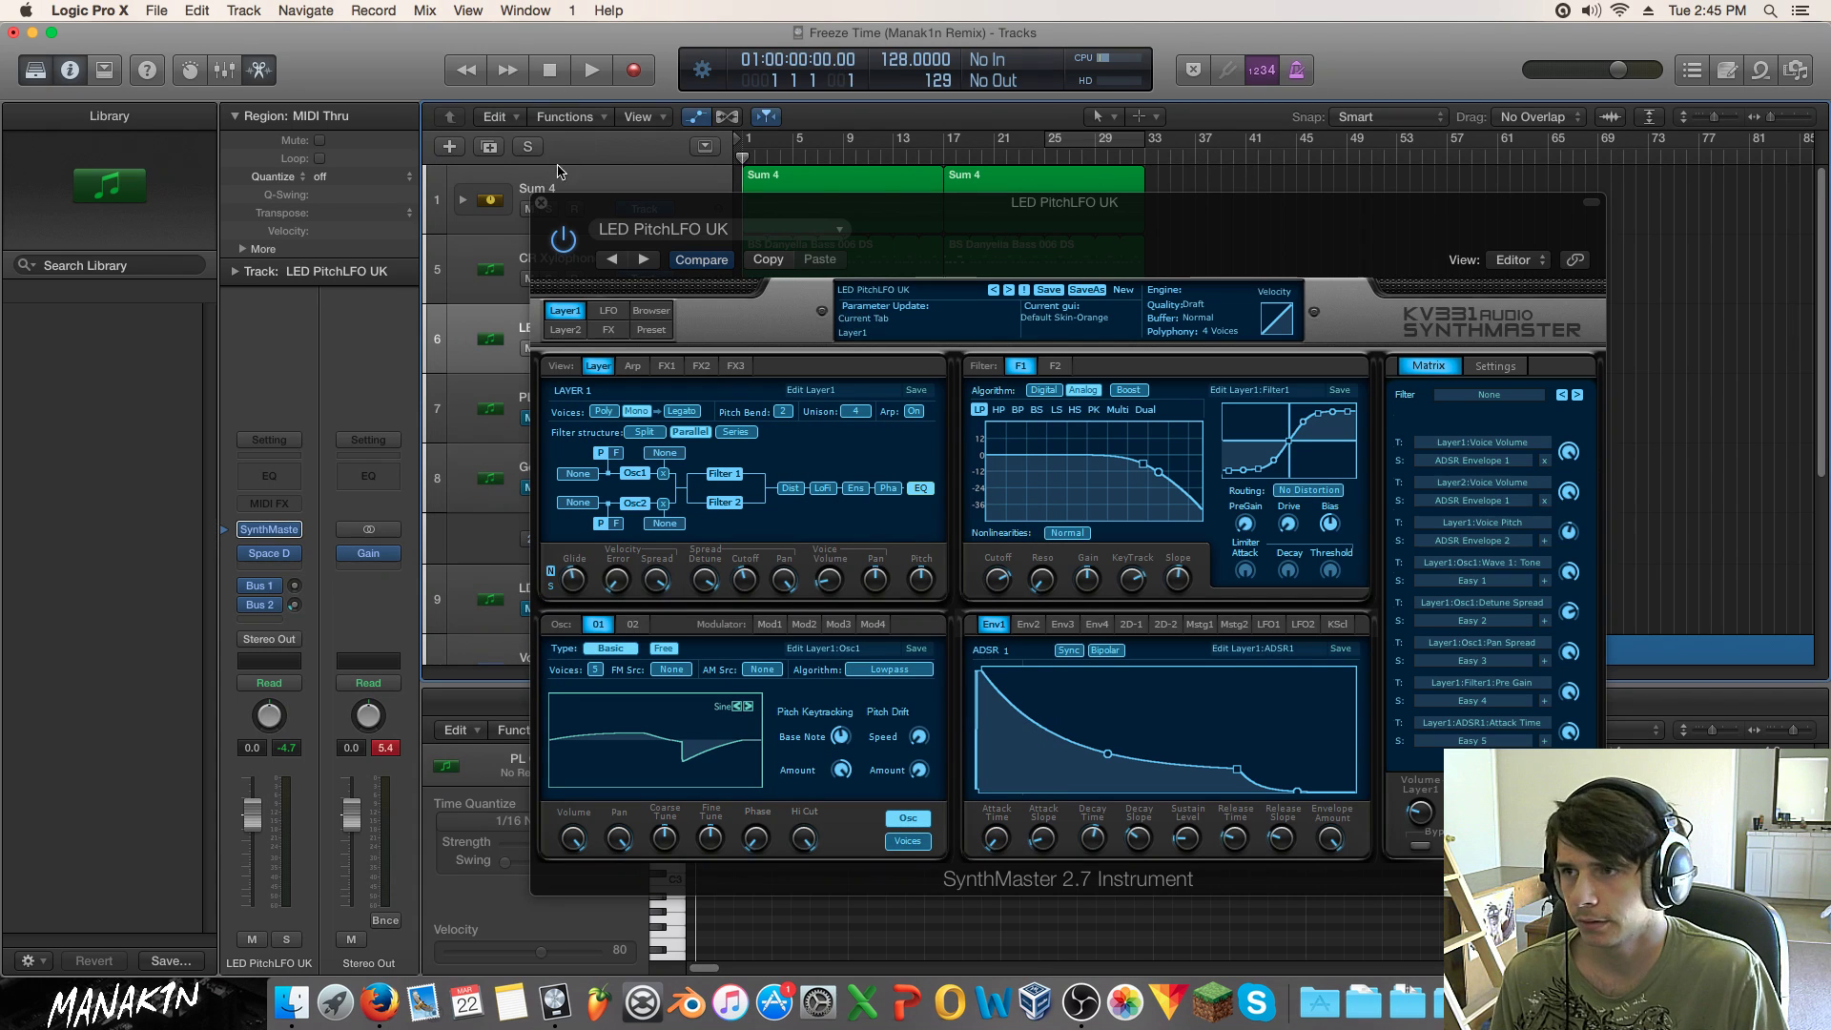
left_click(540, 206)
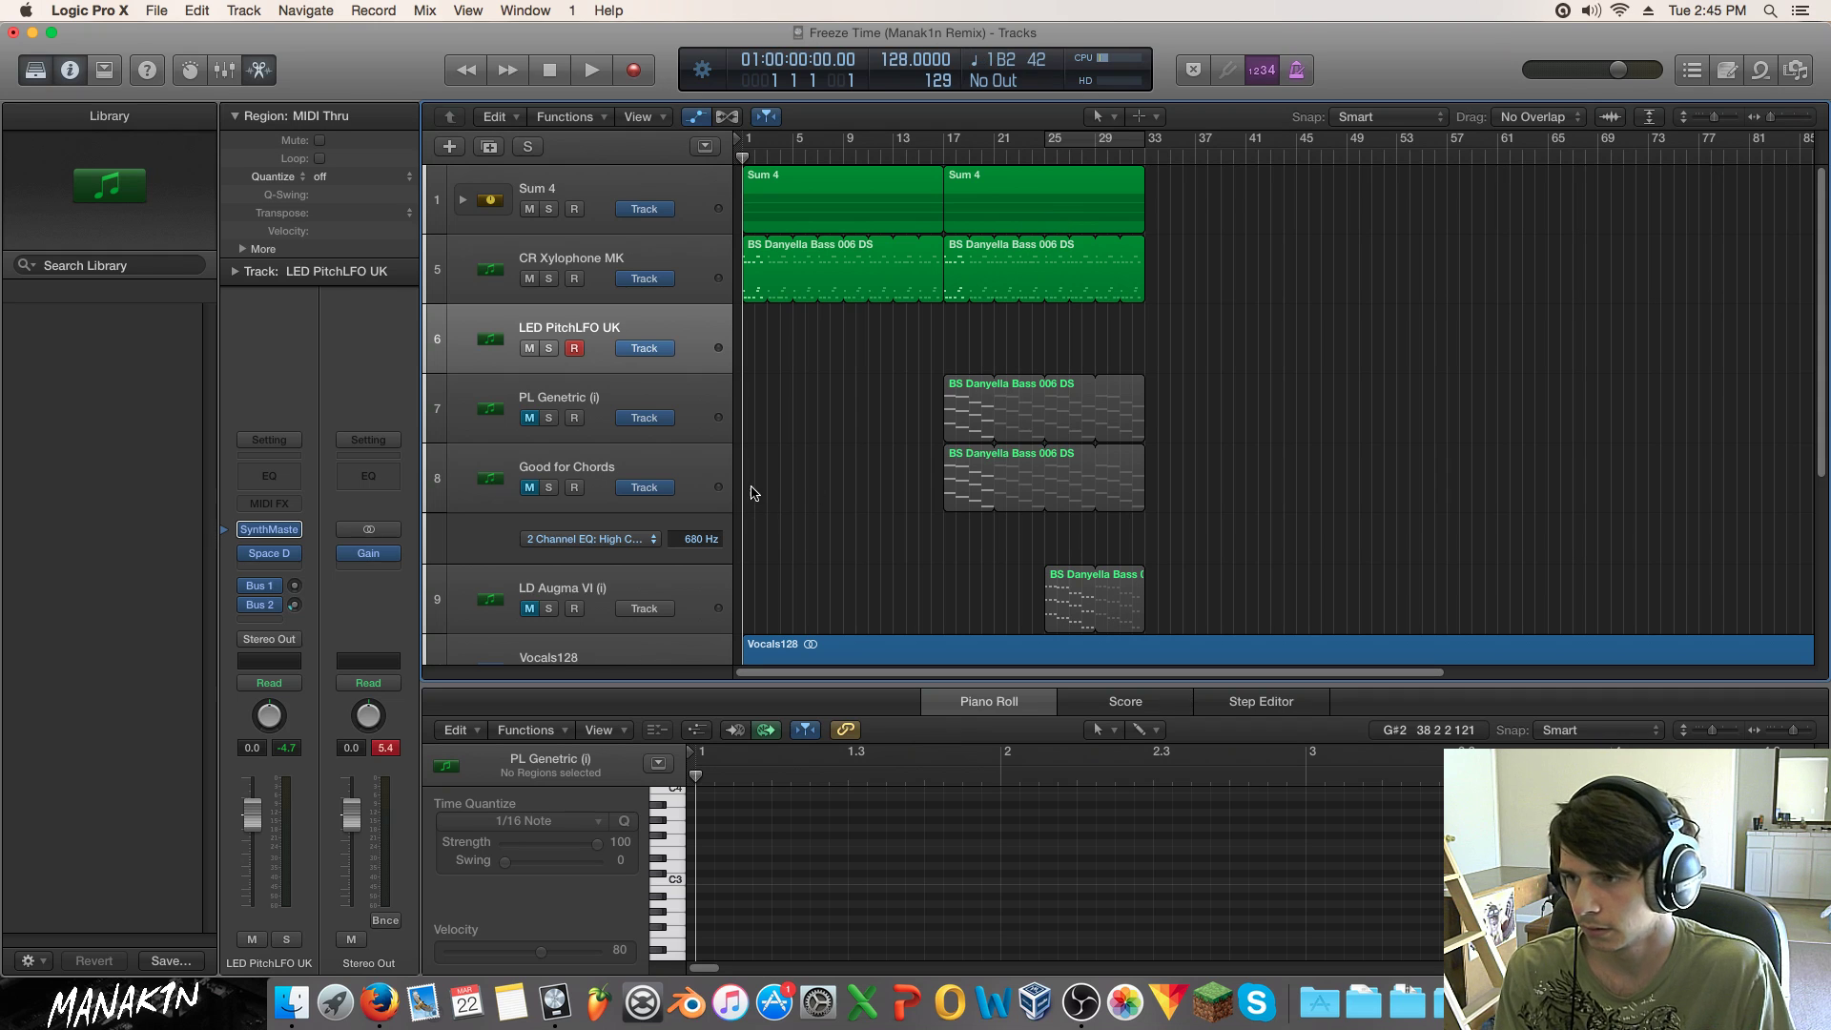
left_click(269, 529)
Step: Max envelope 1's sustain, raise master volume to 97, and show SynthMaster's preset browser
left_click_drag(1187, 837, 1181, 577)
left_click_drag(1559, 812, 1559, 844)
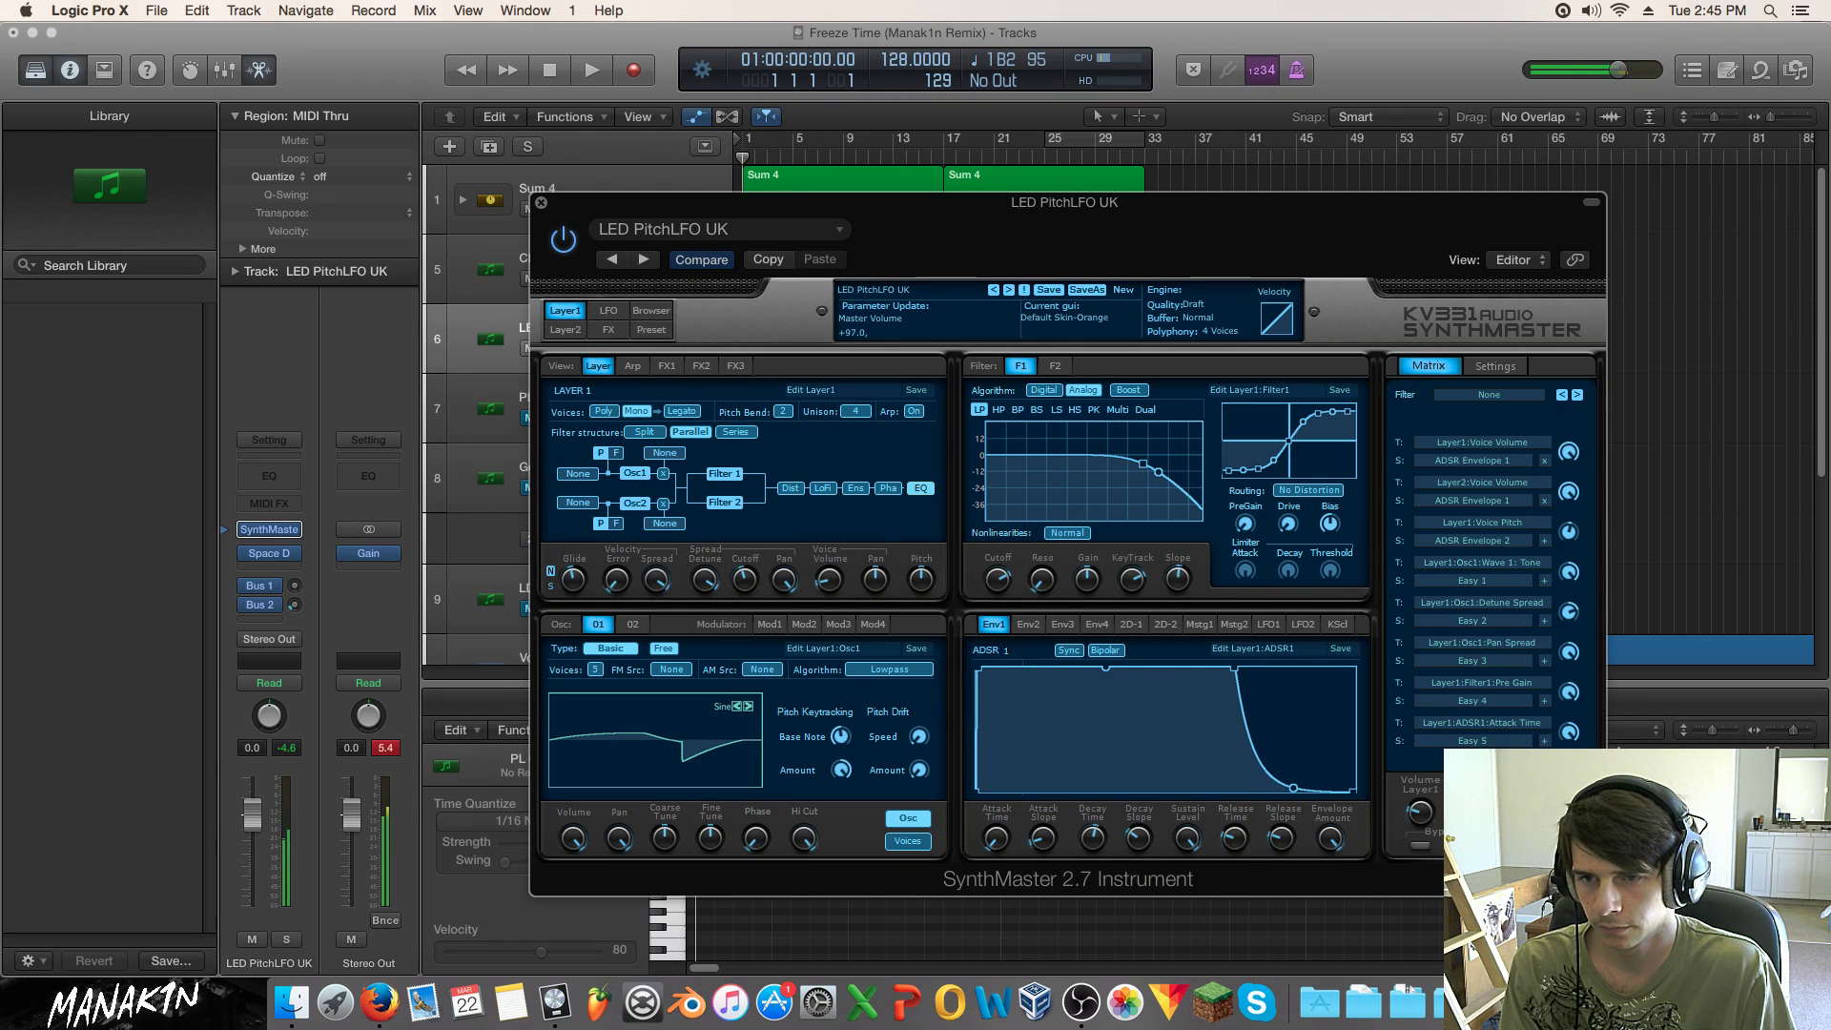
left_click(566, 311)
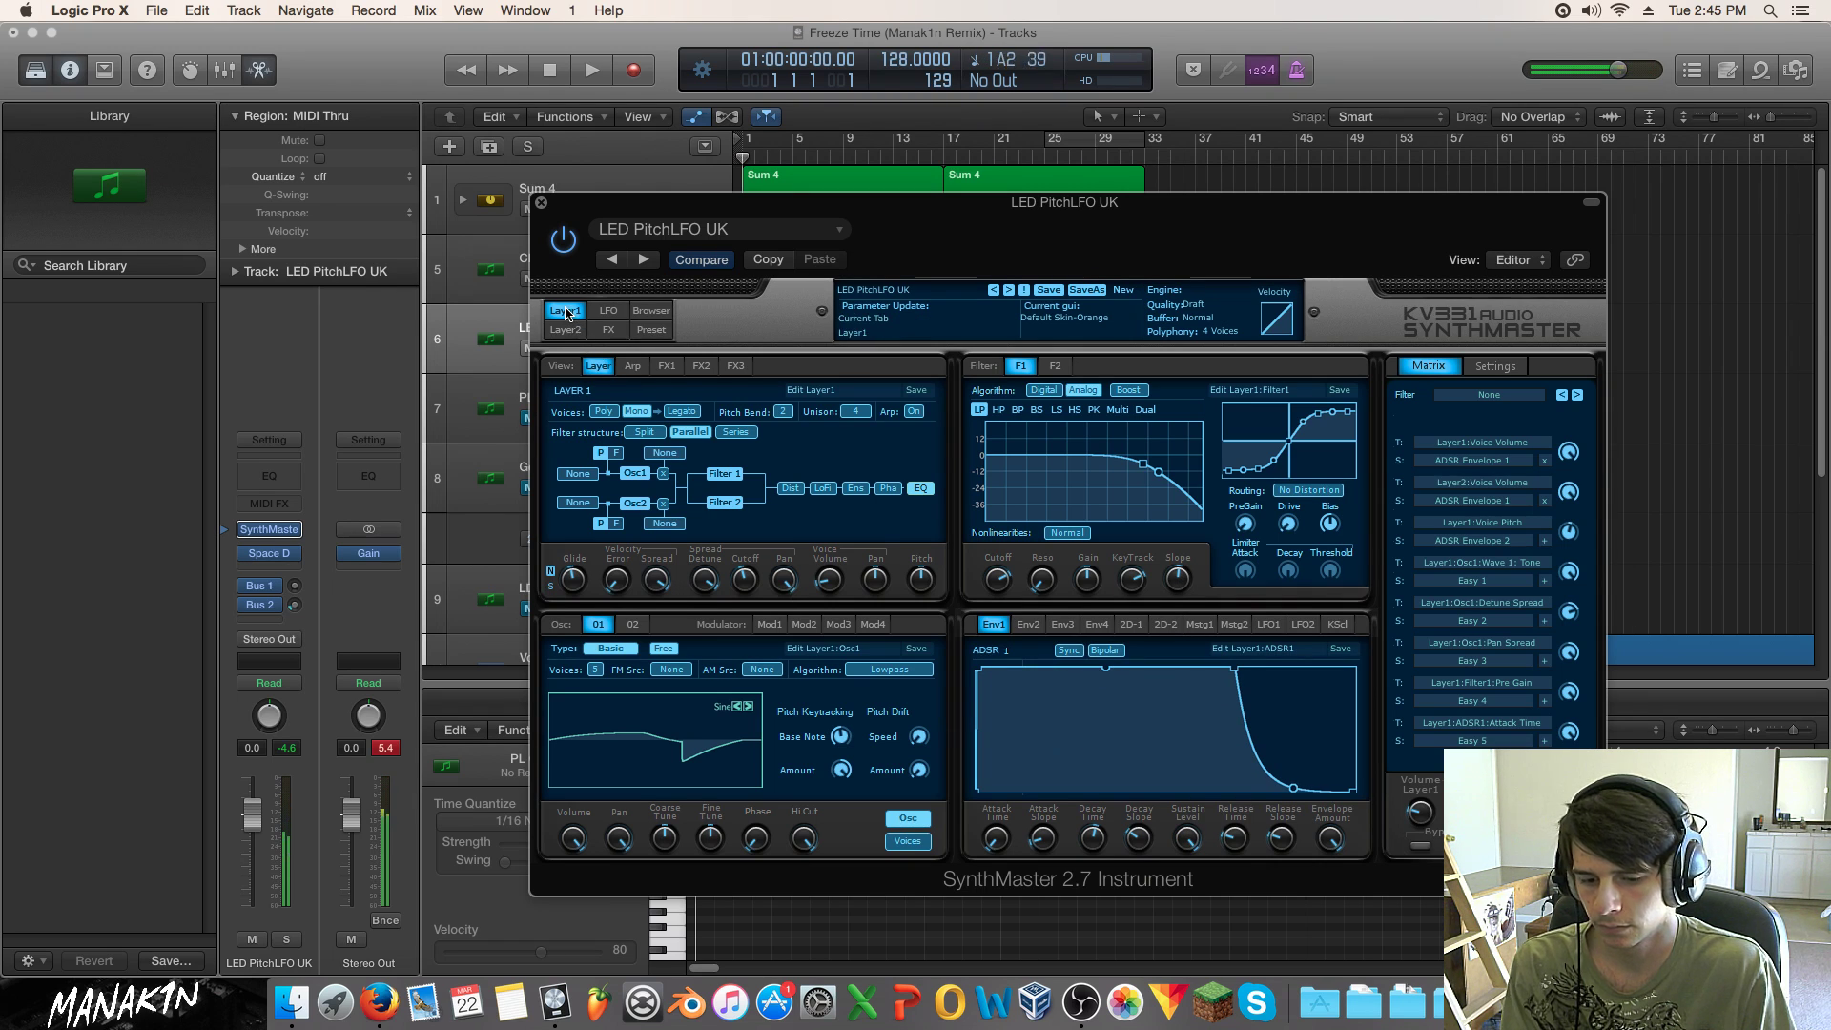
left_click(662, 311)
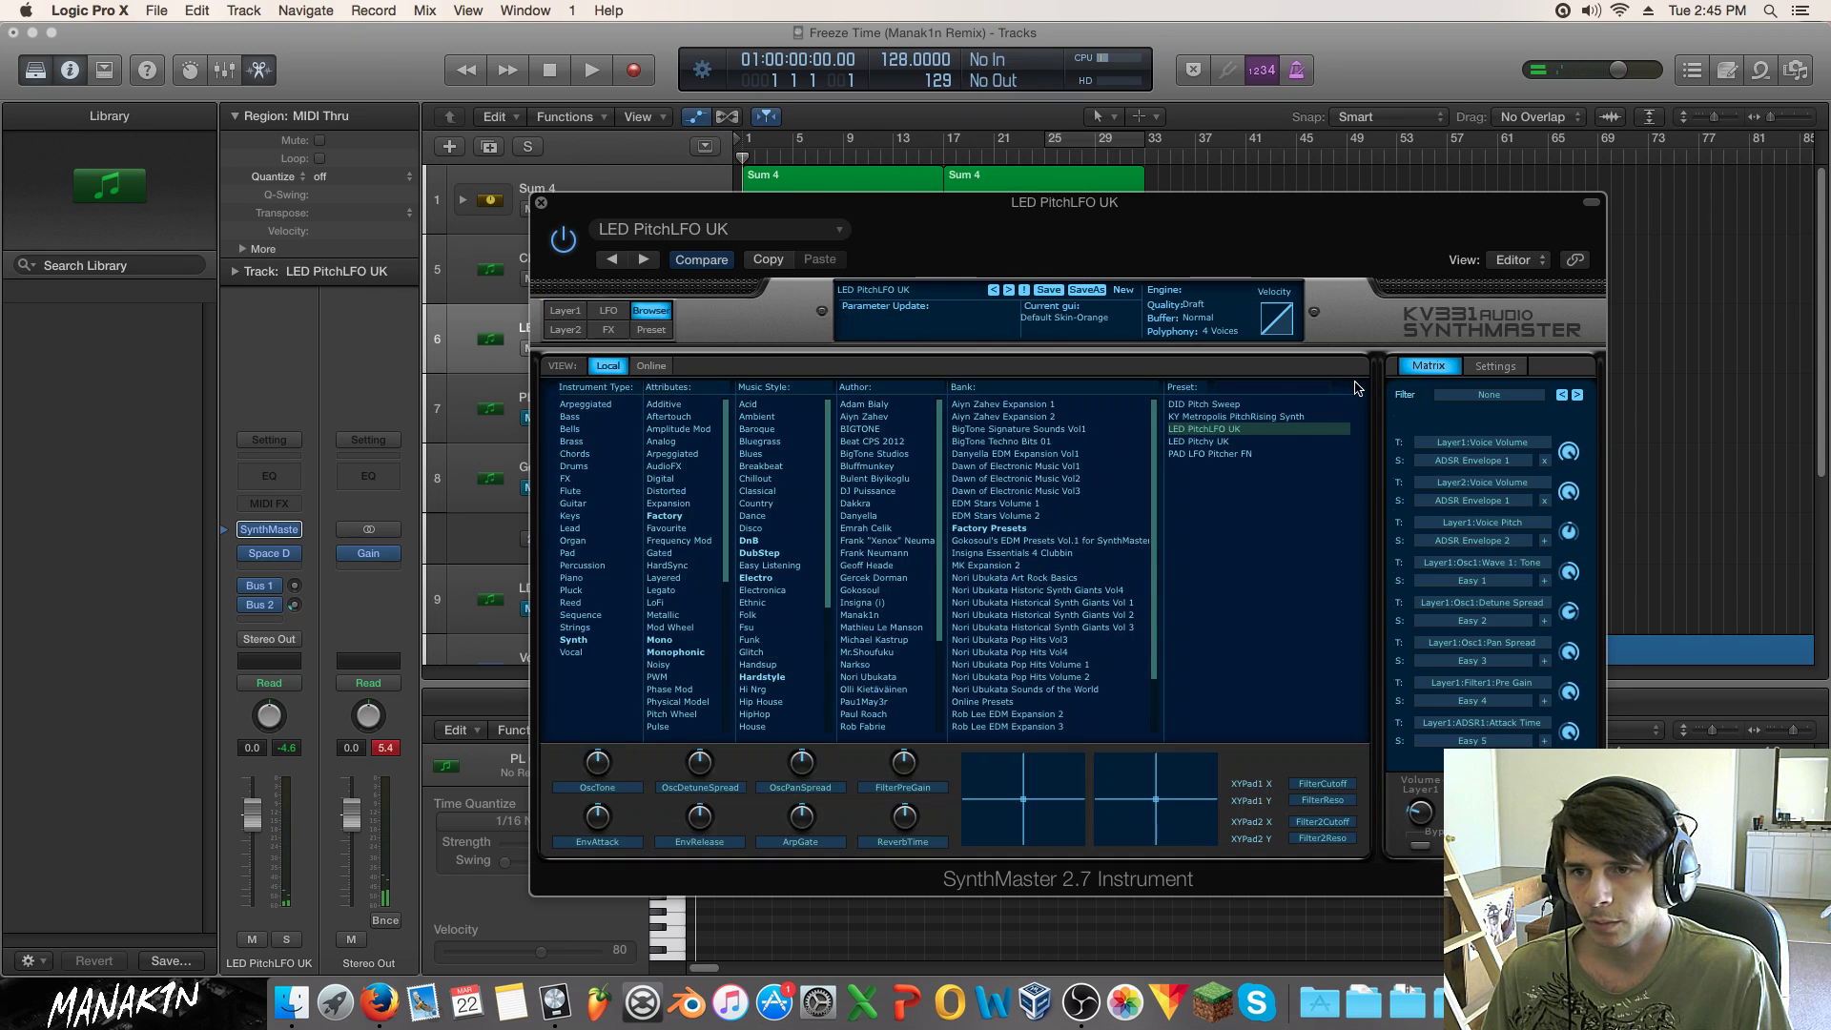
Step: Load the DID Pitch Sweep preset, clear the preset search field, and close the SynthMaster window
left_click(1291, 387)
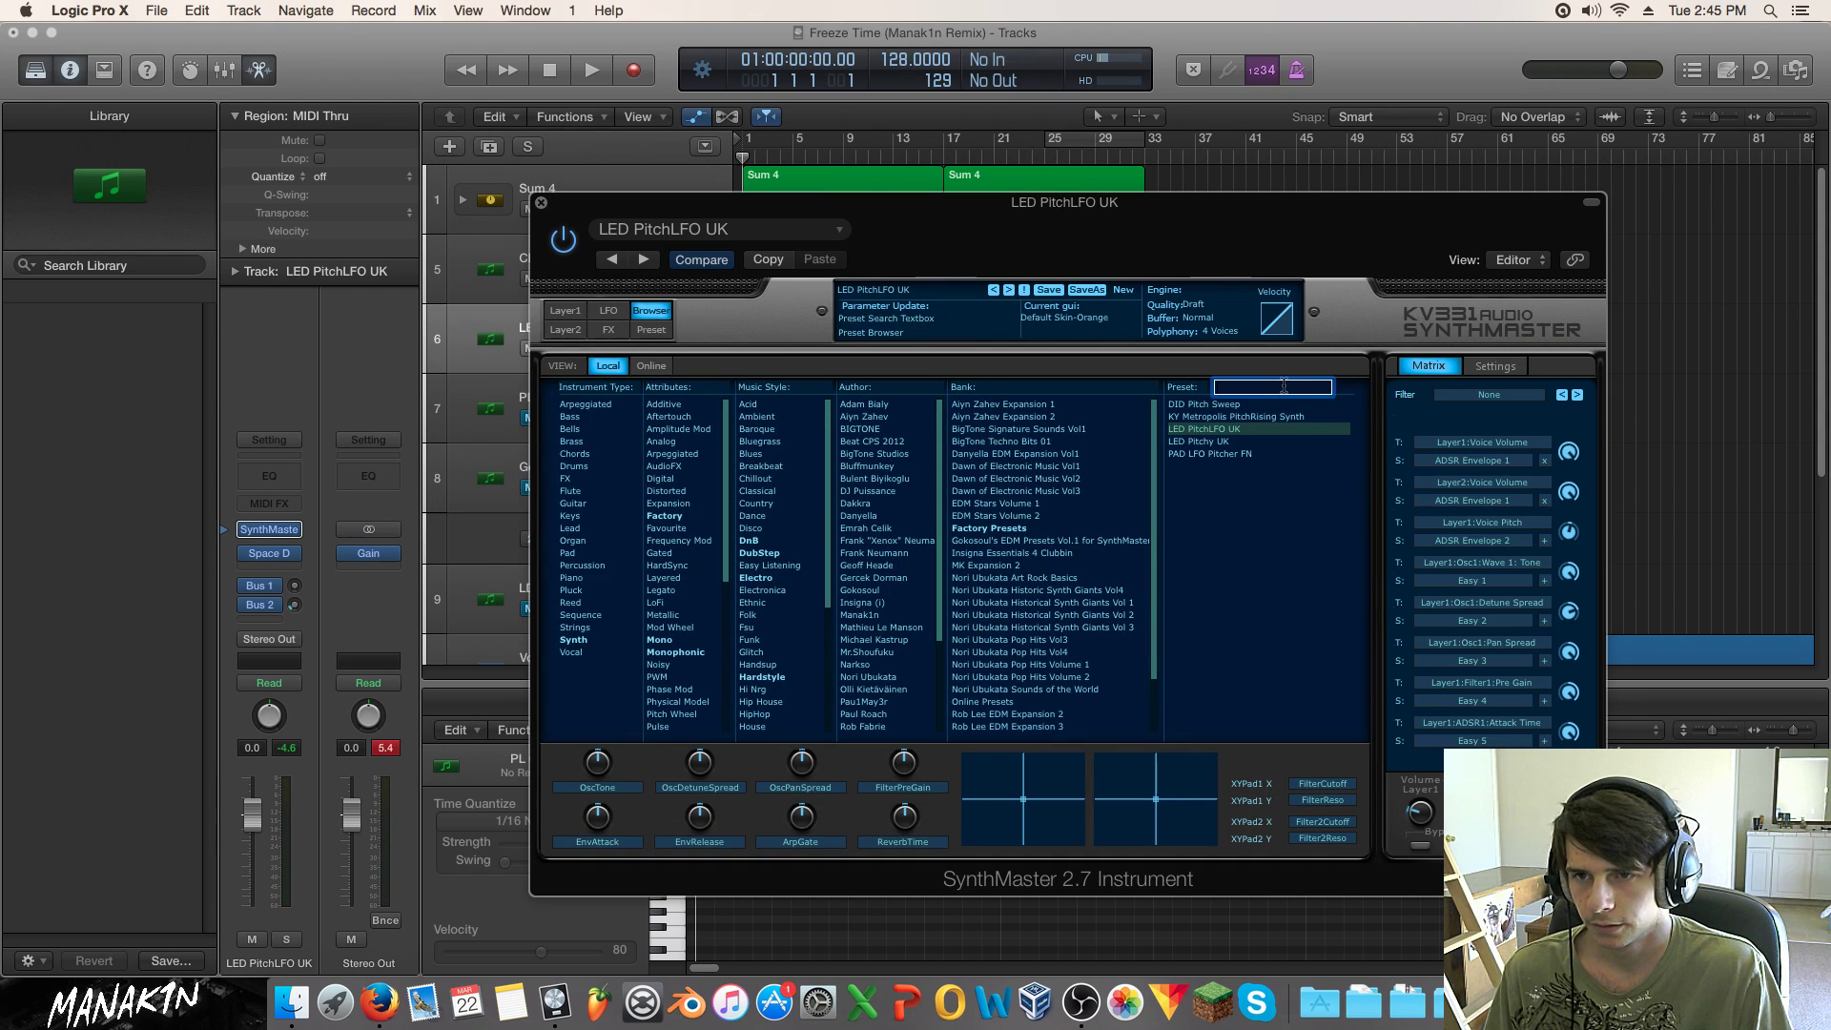
left_click(1203, 405)
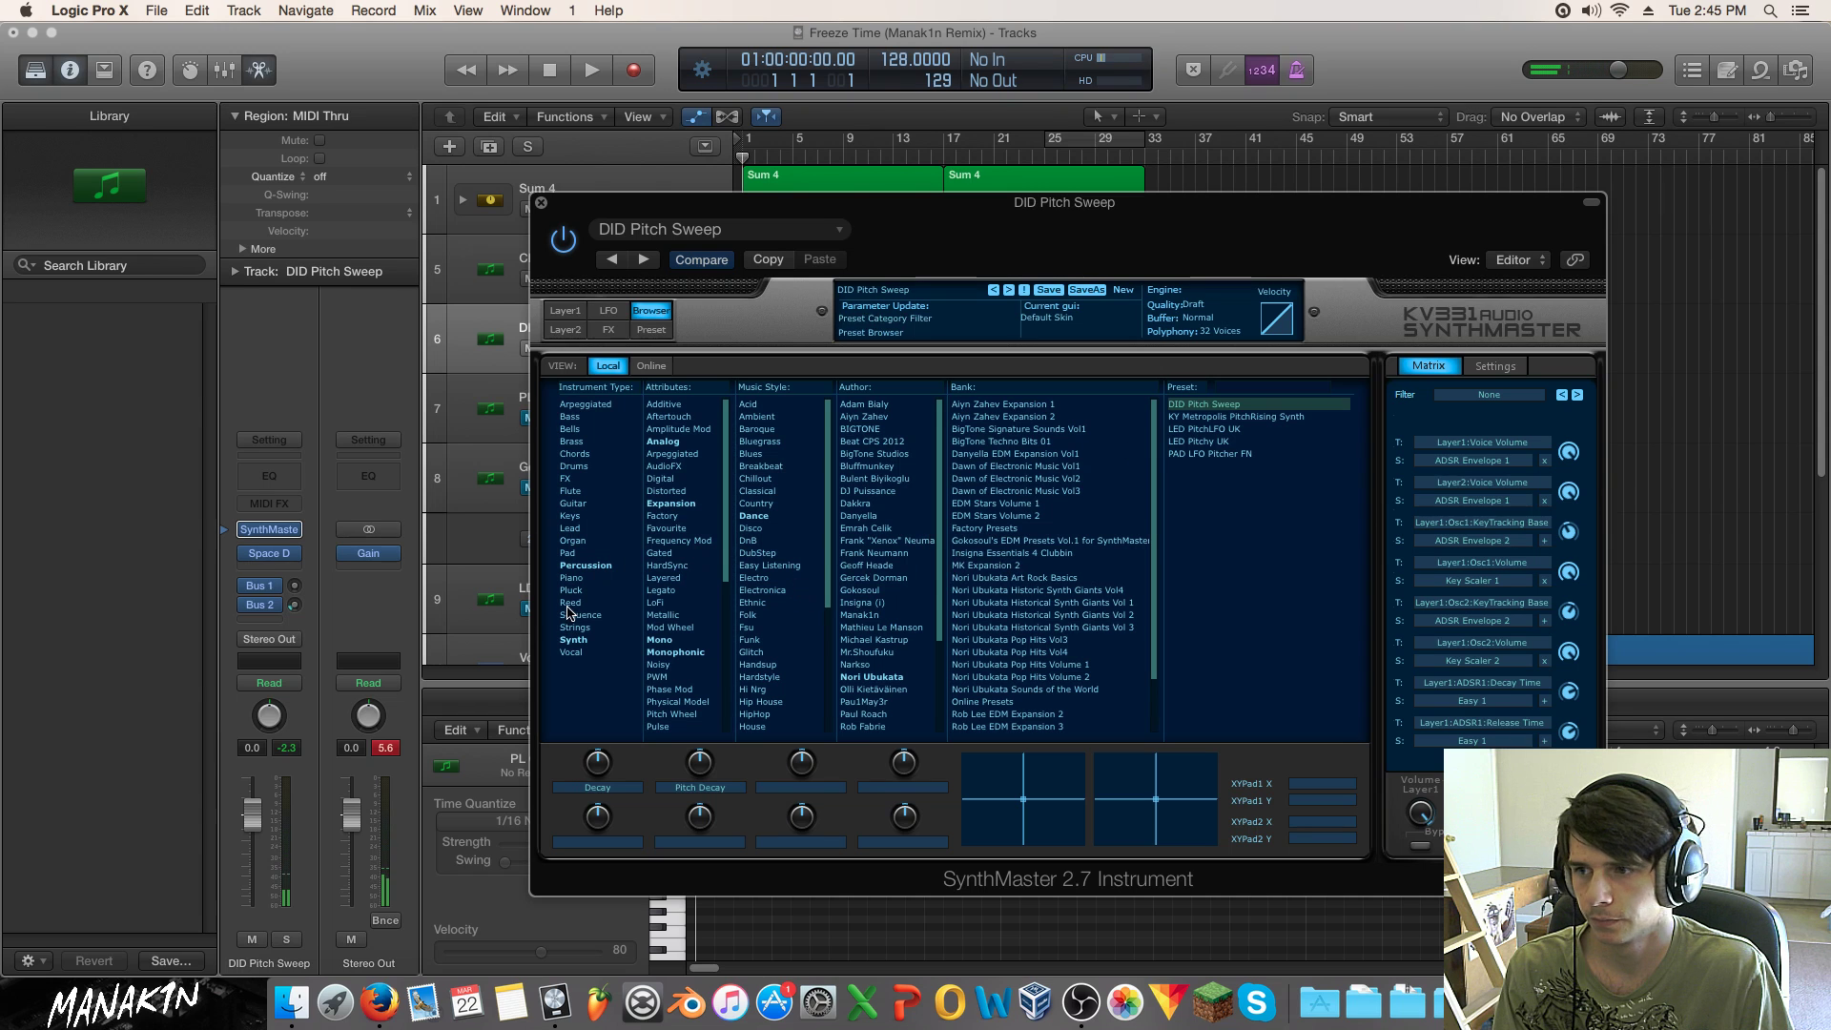
left_click(1260, 387)
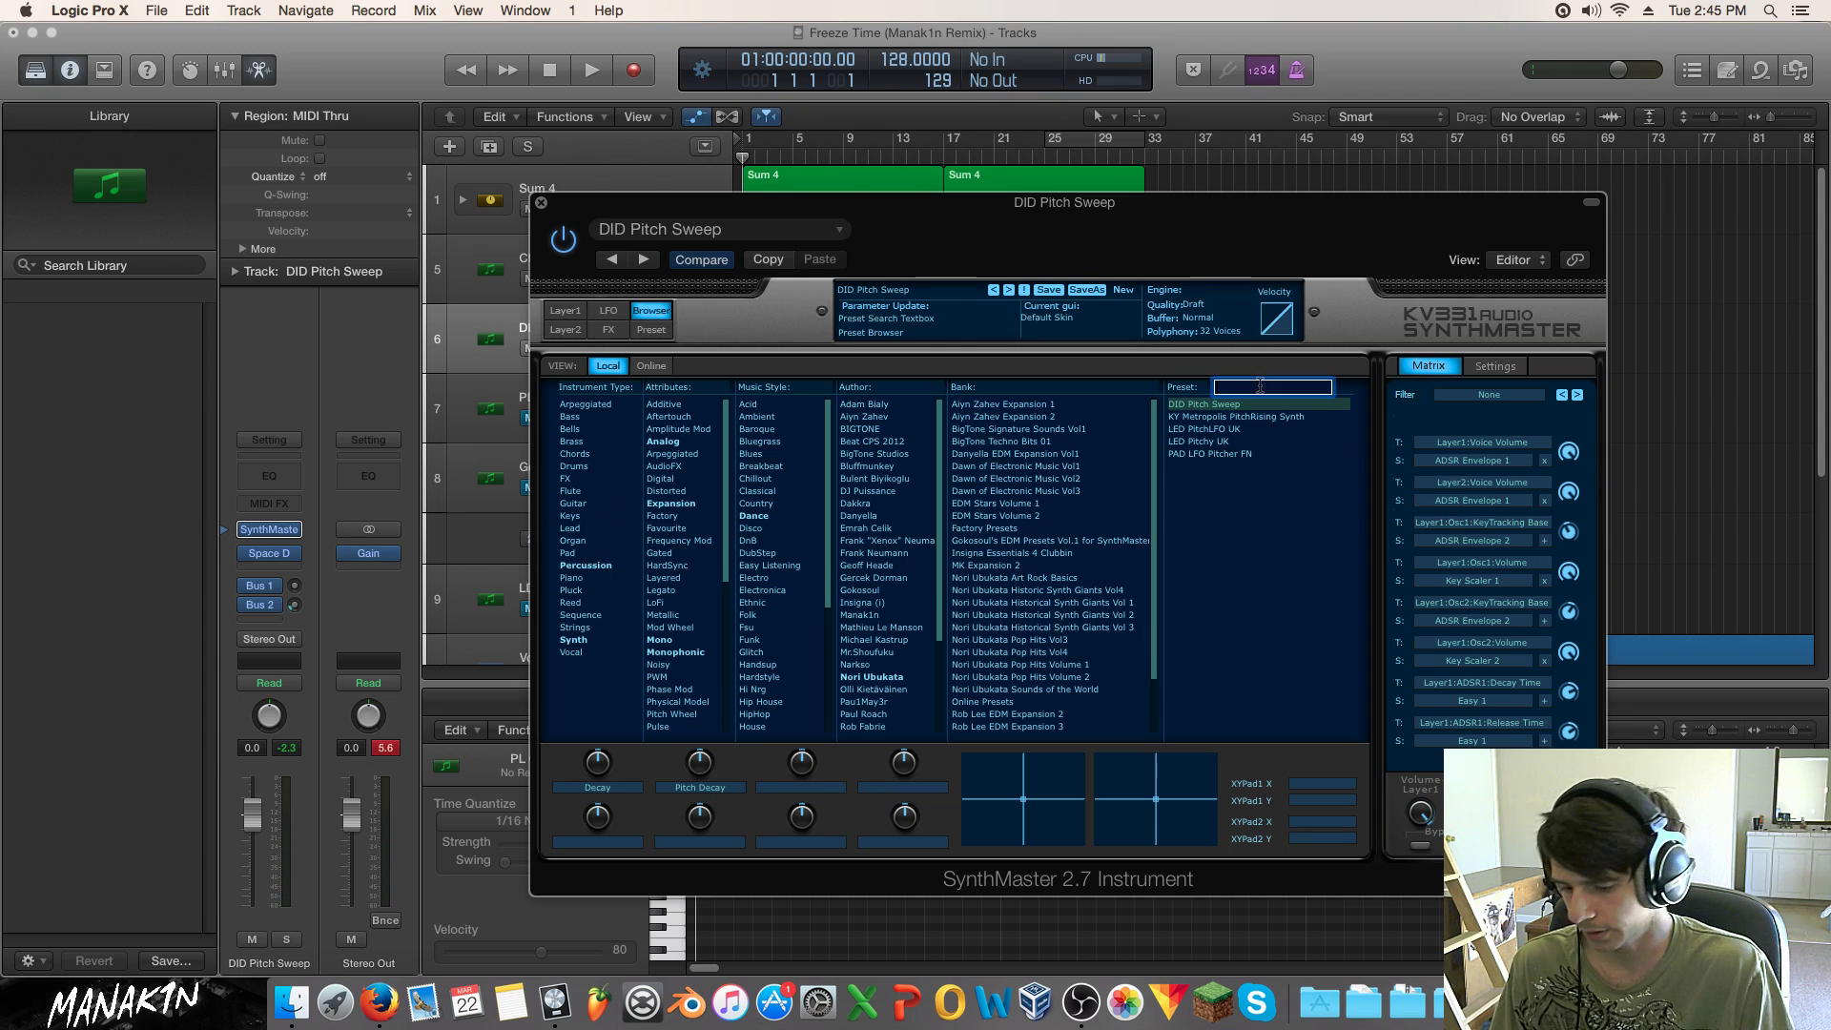
key("Return")
left_click(1260, 387)
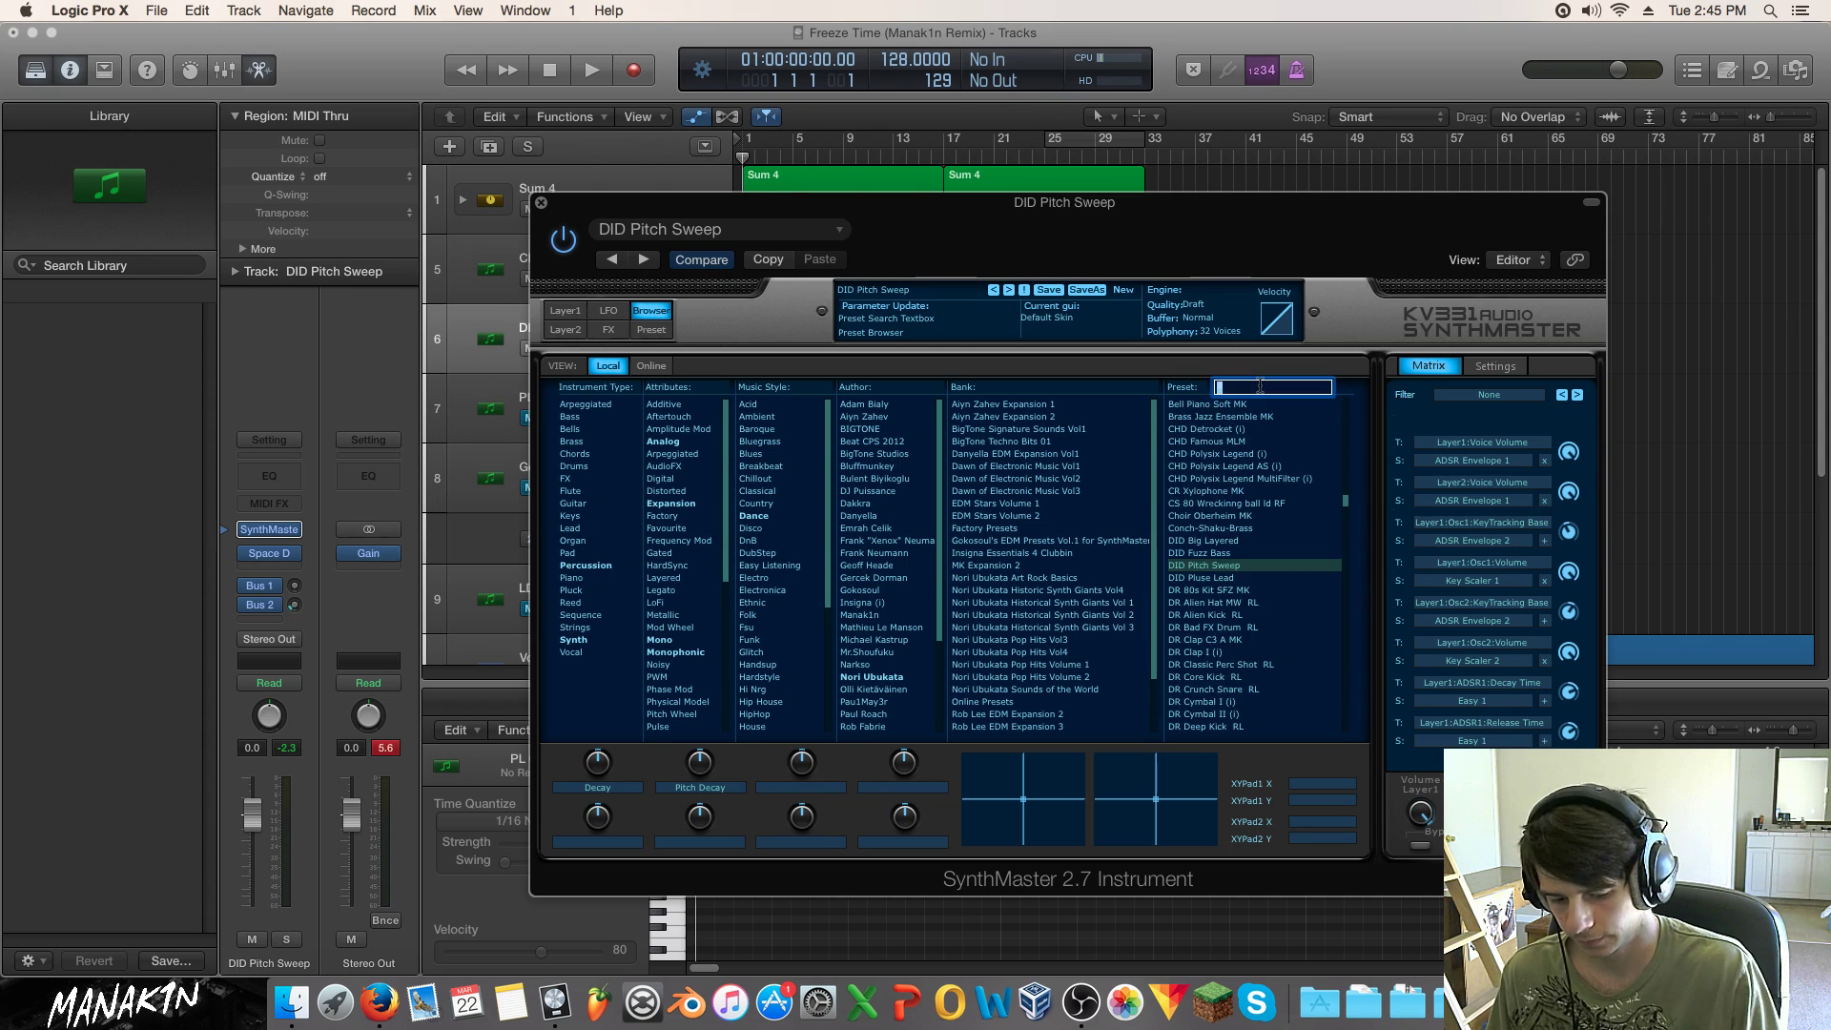
key("BackSpace")
key("Return")
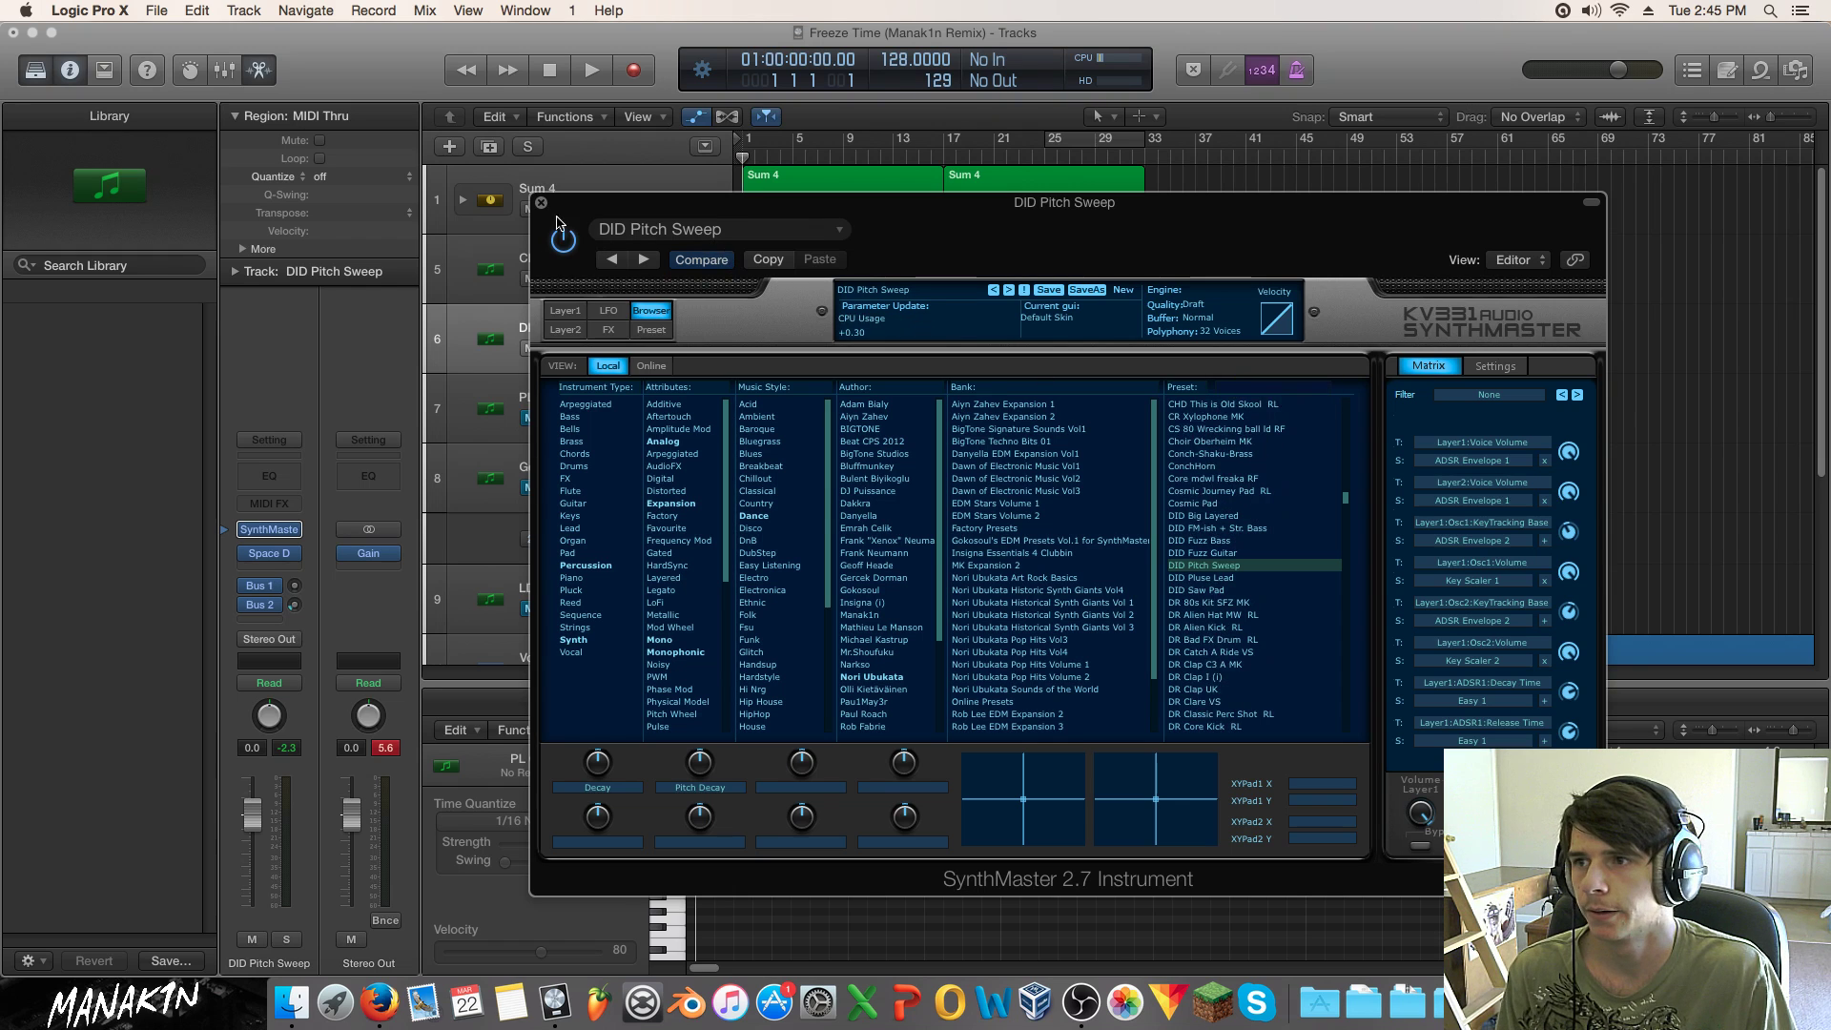
left_click(542, 203)
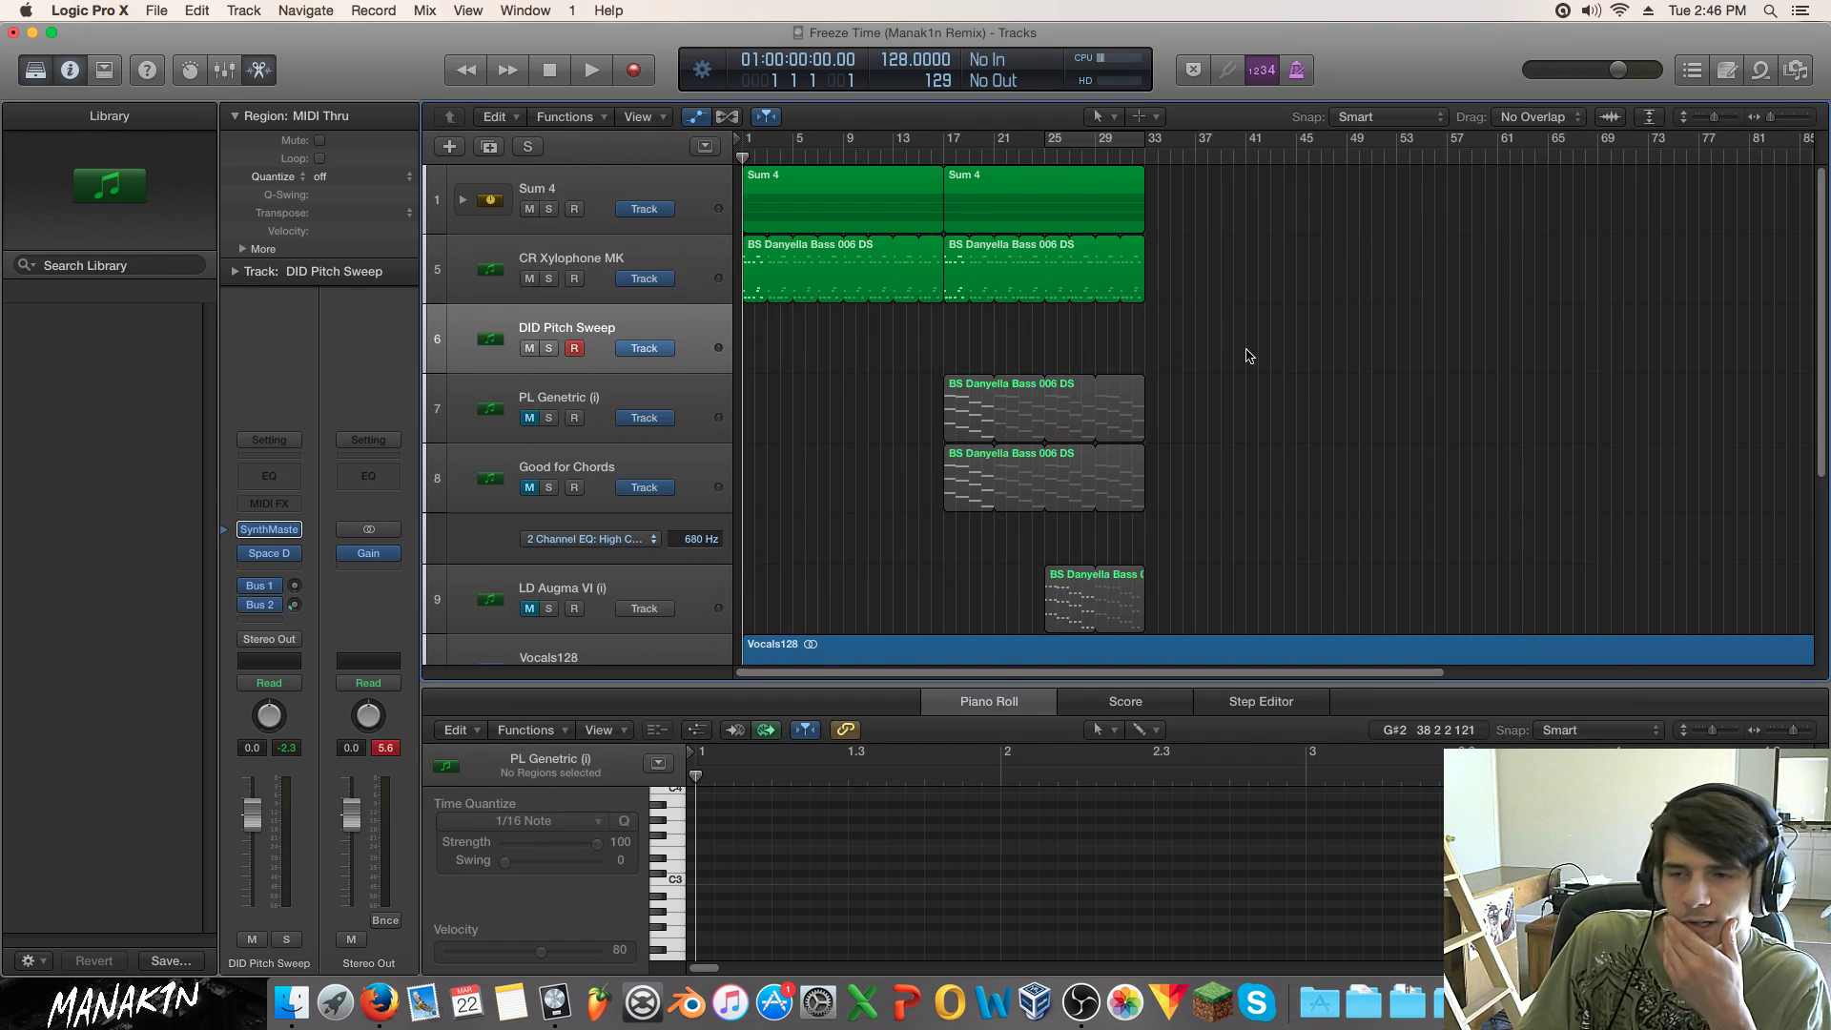
Step: Start playback and select the mhak kick 140 F track
key("space")
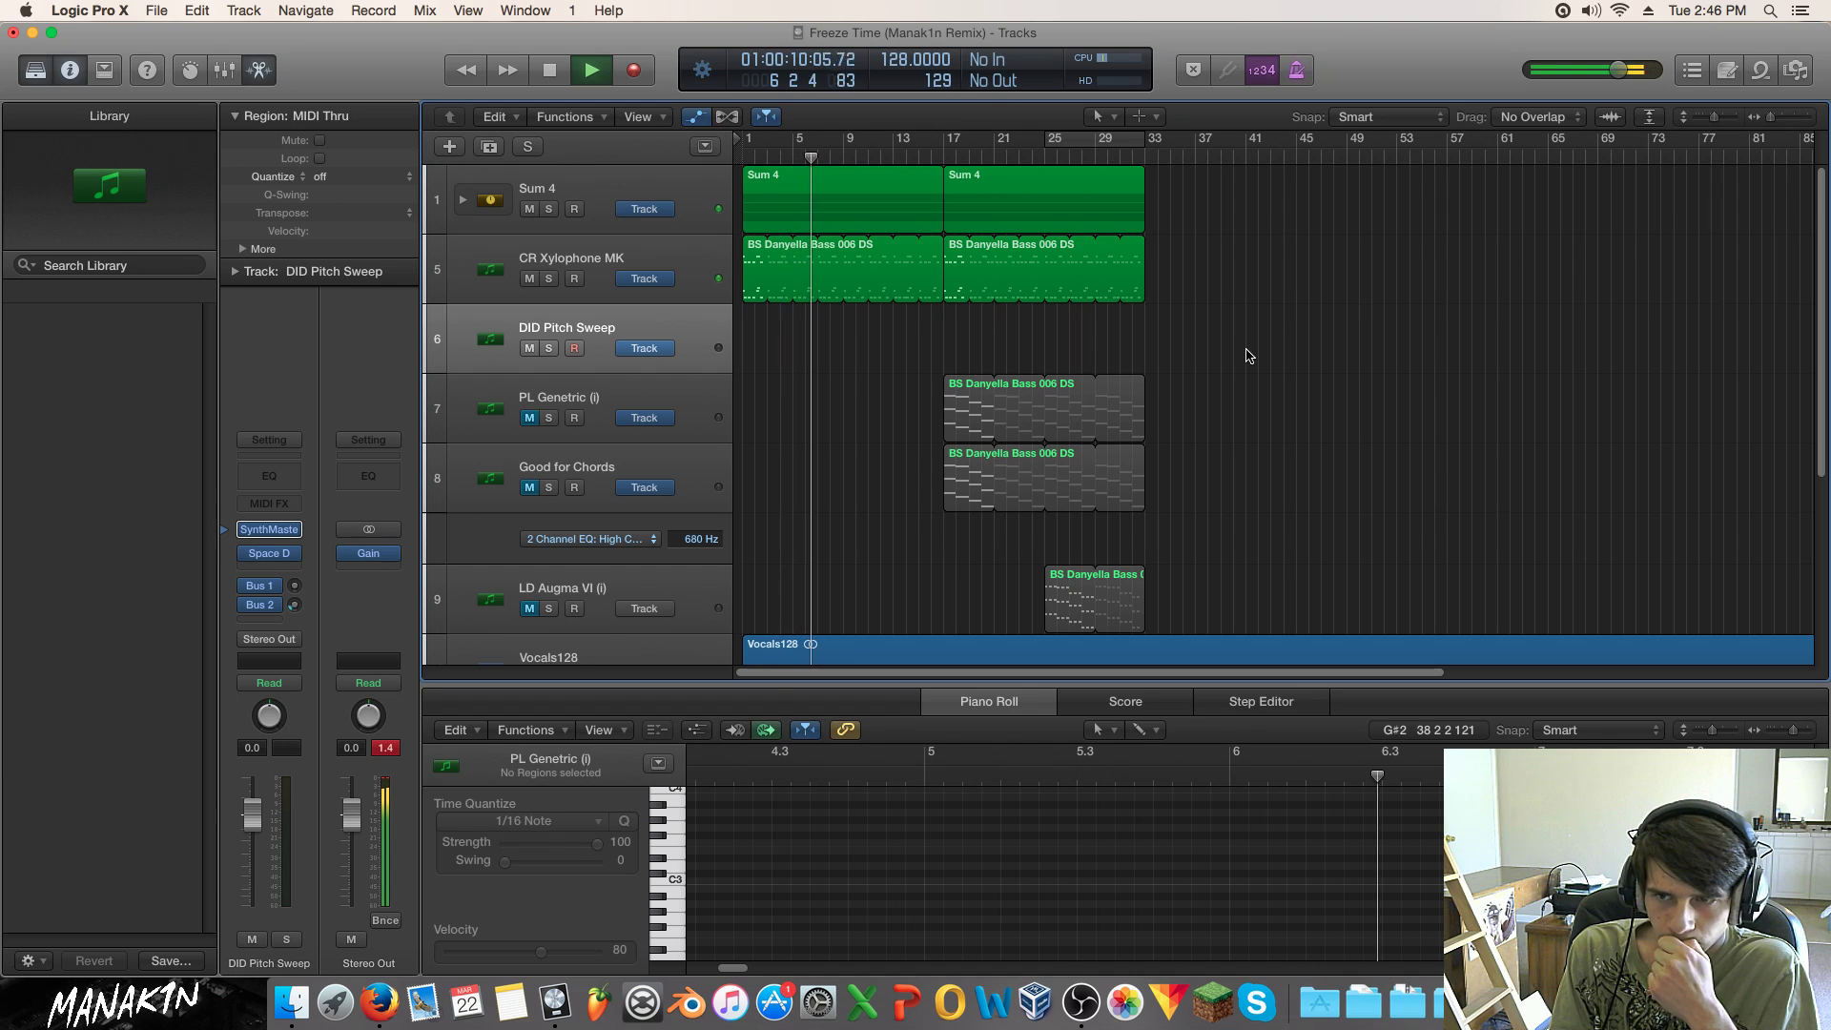
scroll(1278, 365, "down", 2)
scroll(1278, 365, "down", 5)
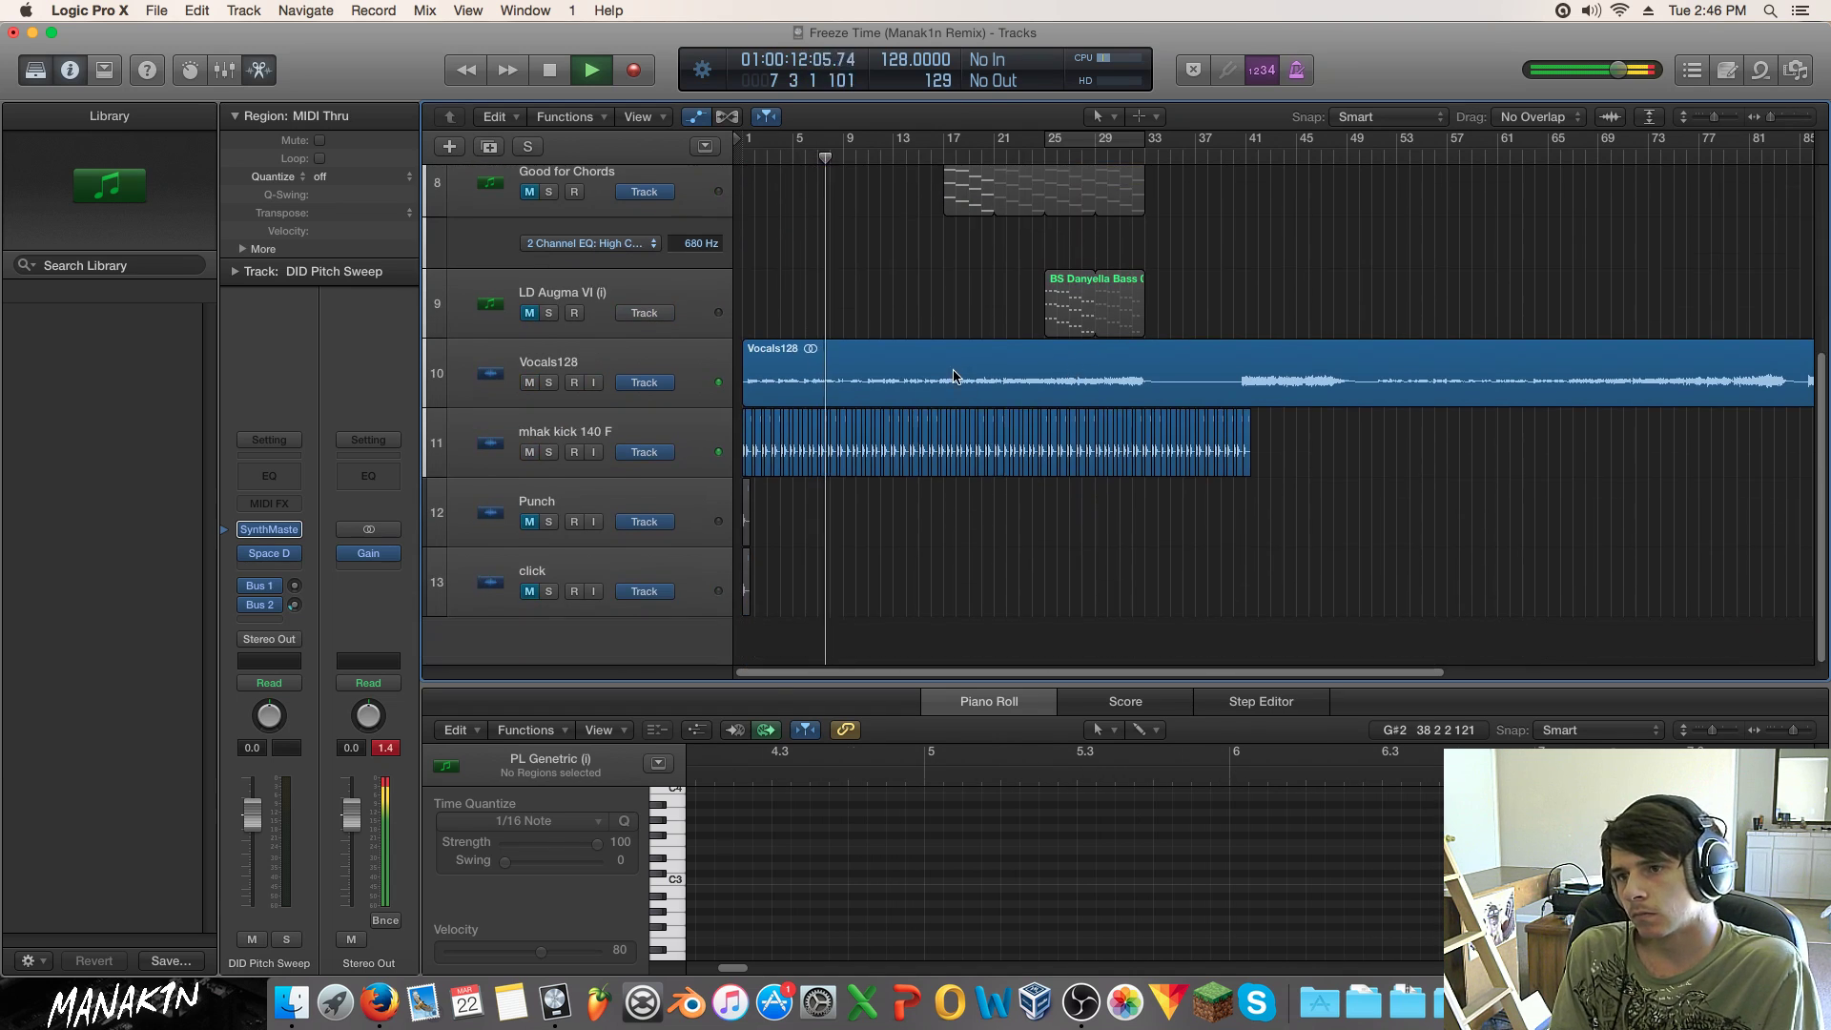
left_click(573, 444)
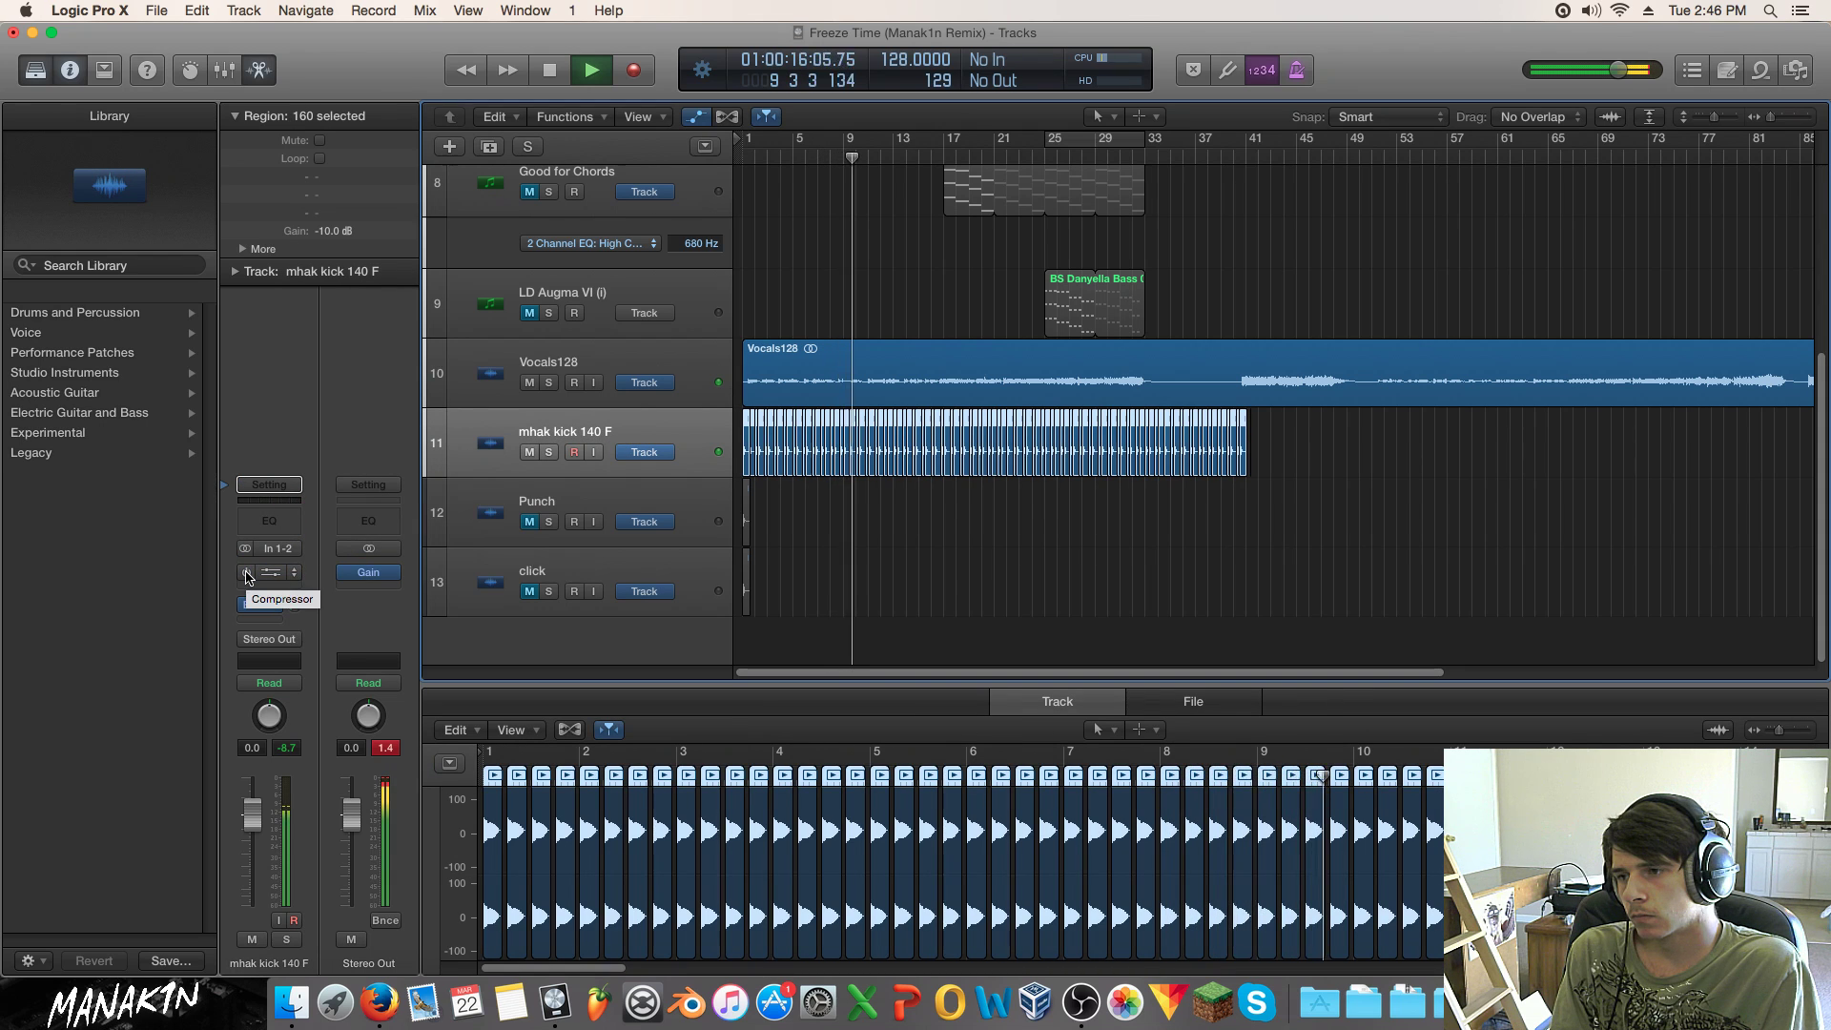
Step: Set the kick's Compressor mix to 41.5%, A/B it with bypass, close it, and stop playback
left_click(271, 572)
left_click_drag(843, 722, 842, 788)
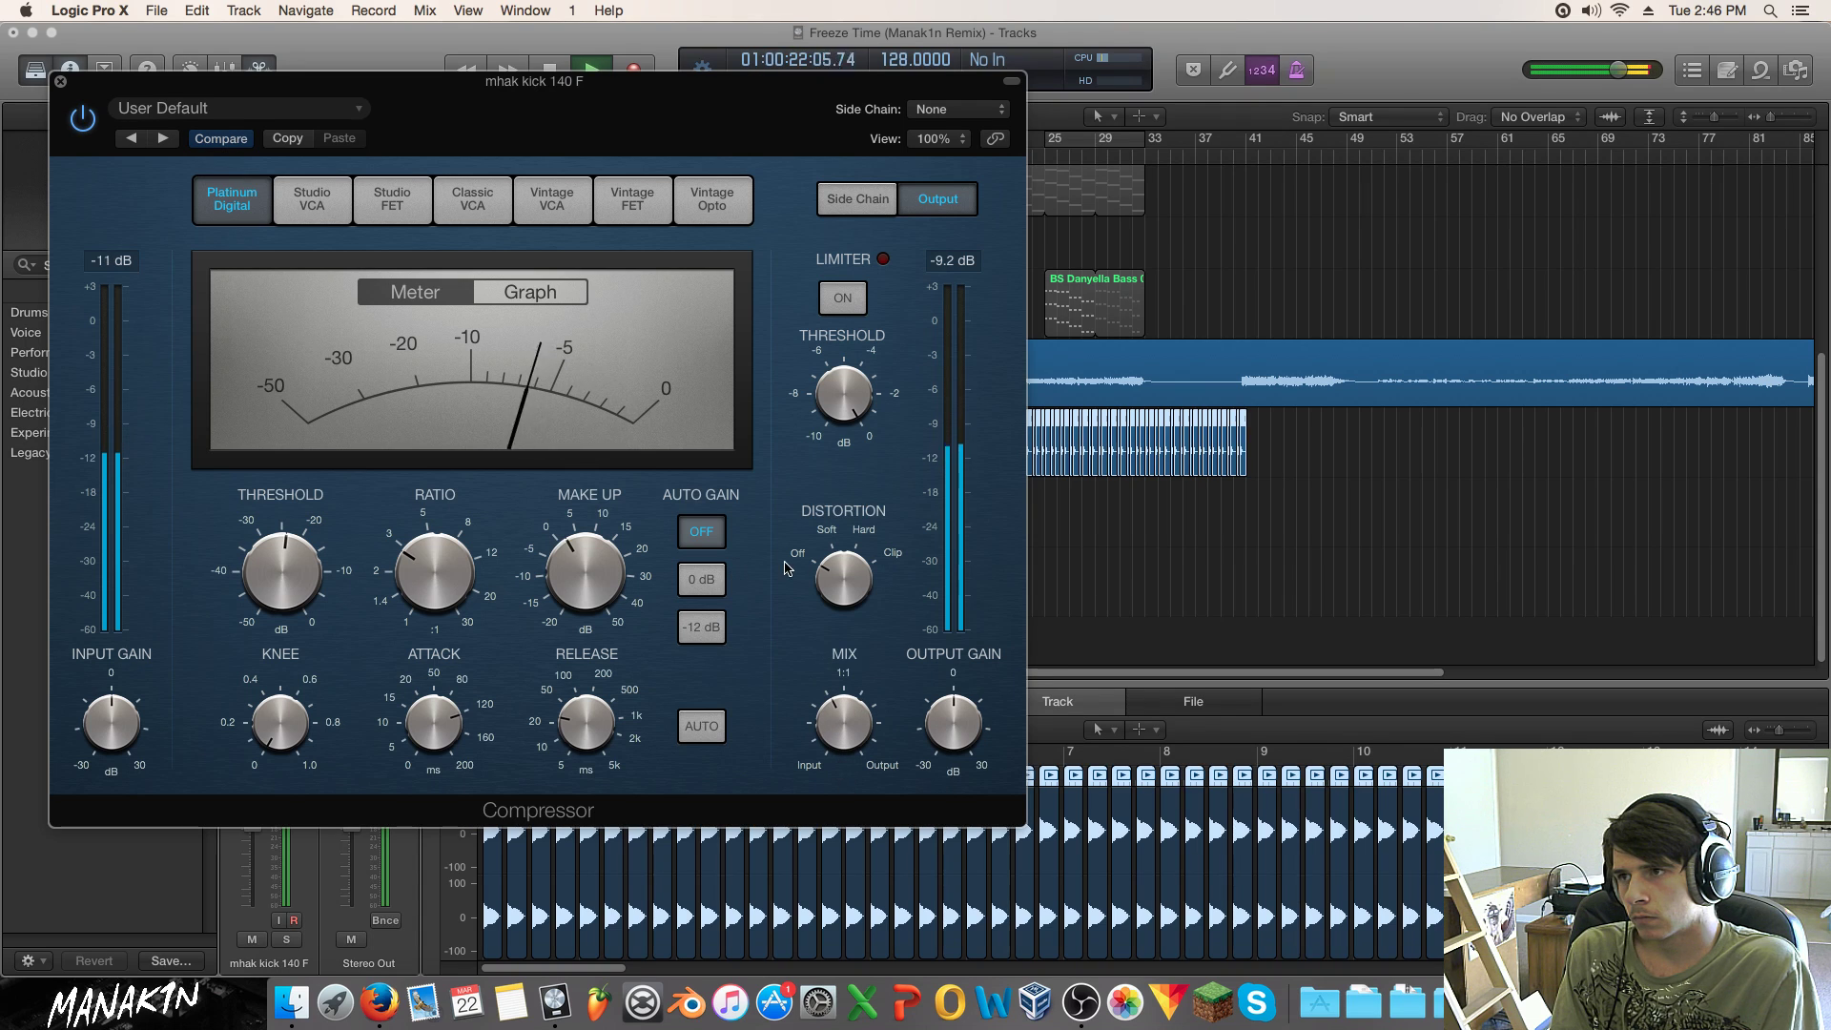
left_click(78, 126)
left_click(80, 121)
left_click(61, 83)
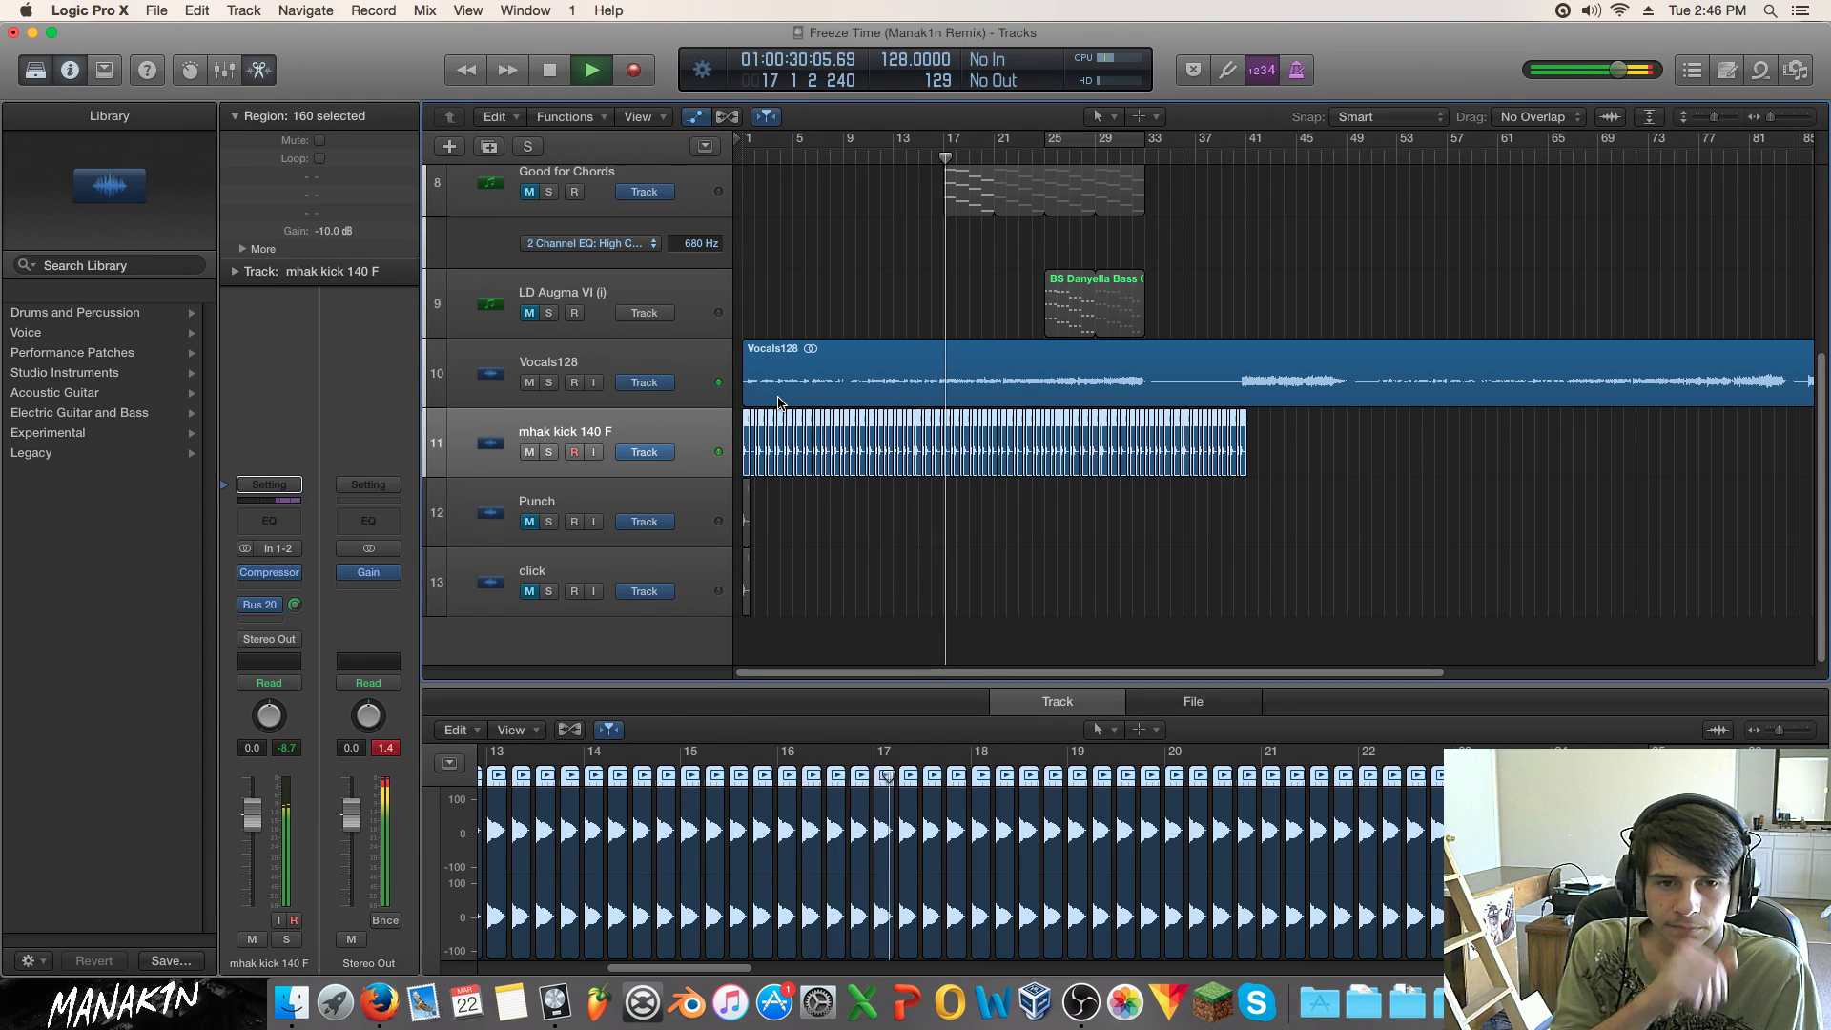
key("space")
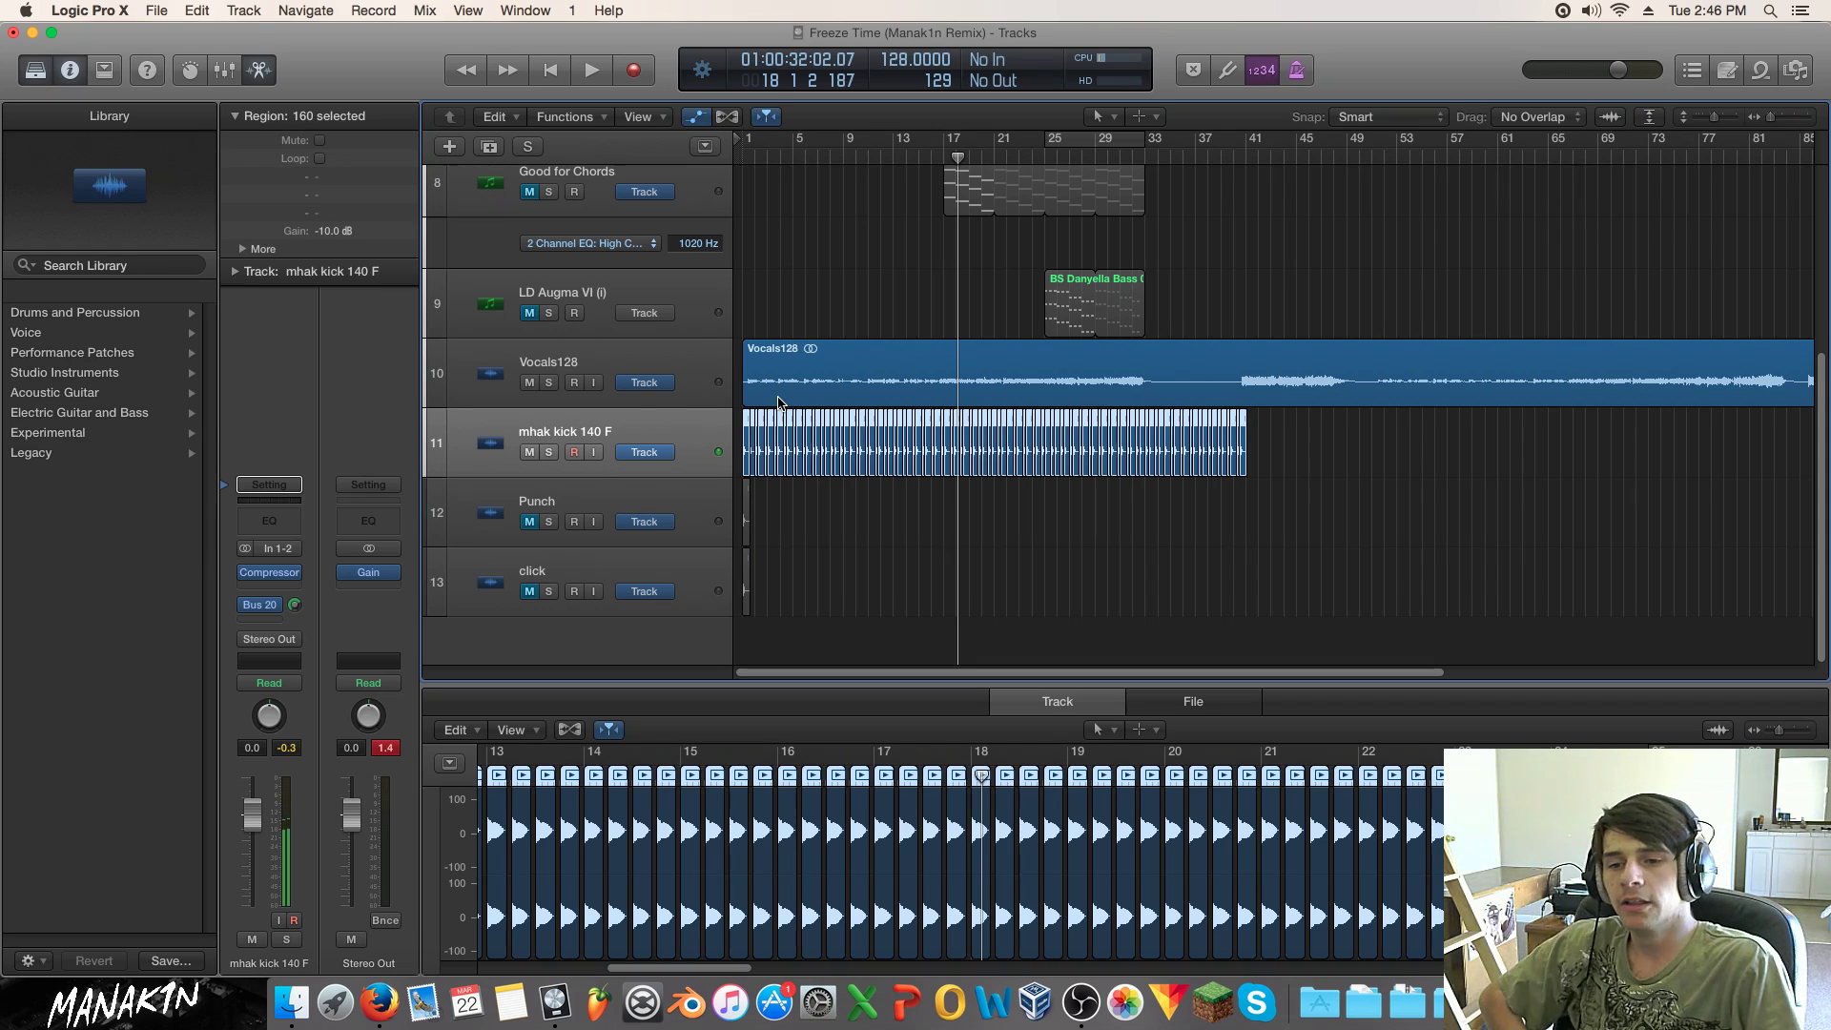
left_click(1320, 1001)
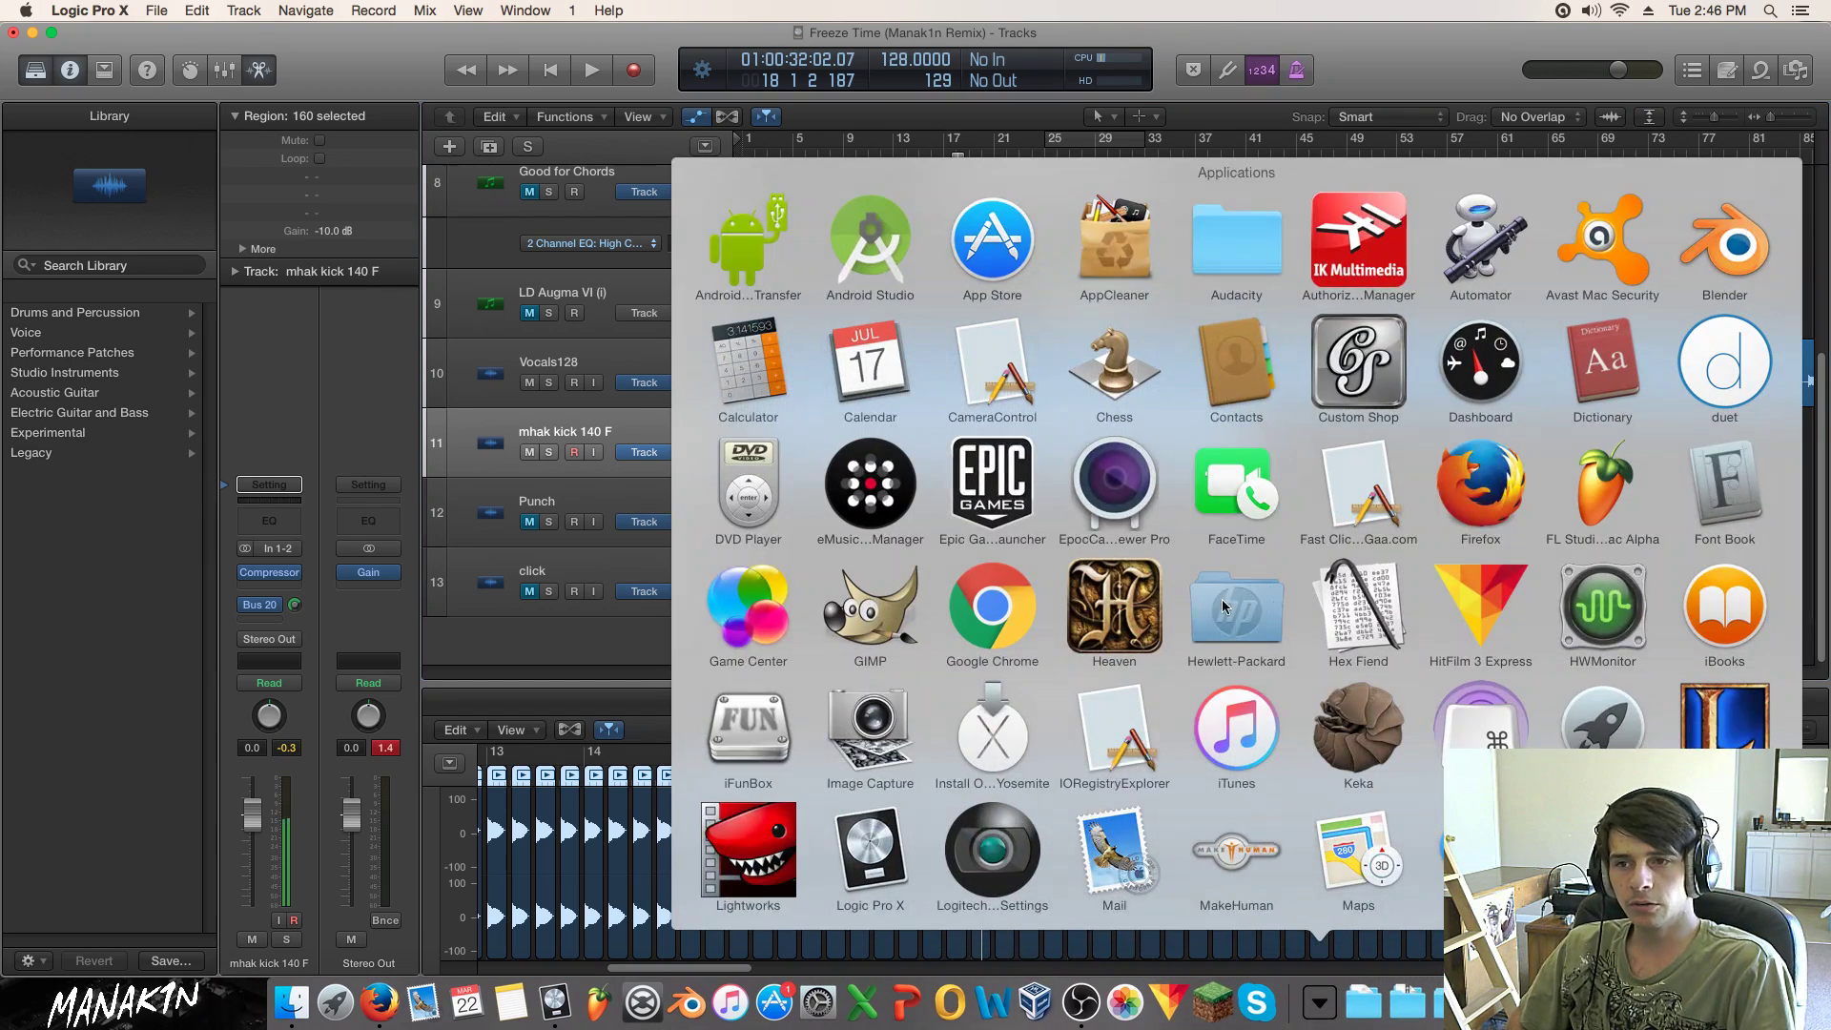
scroll(1239, 615, "down", 5)
scroll(1201, 635, "up", 5)
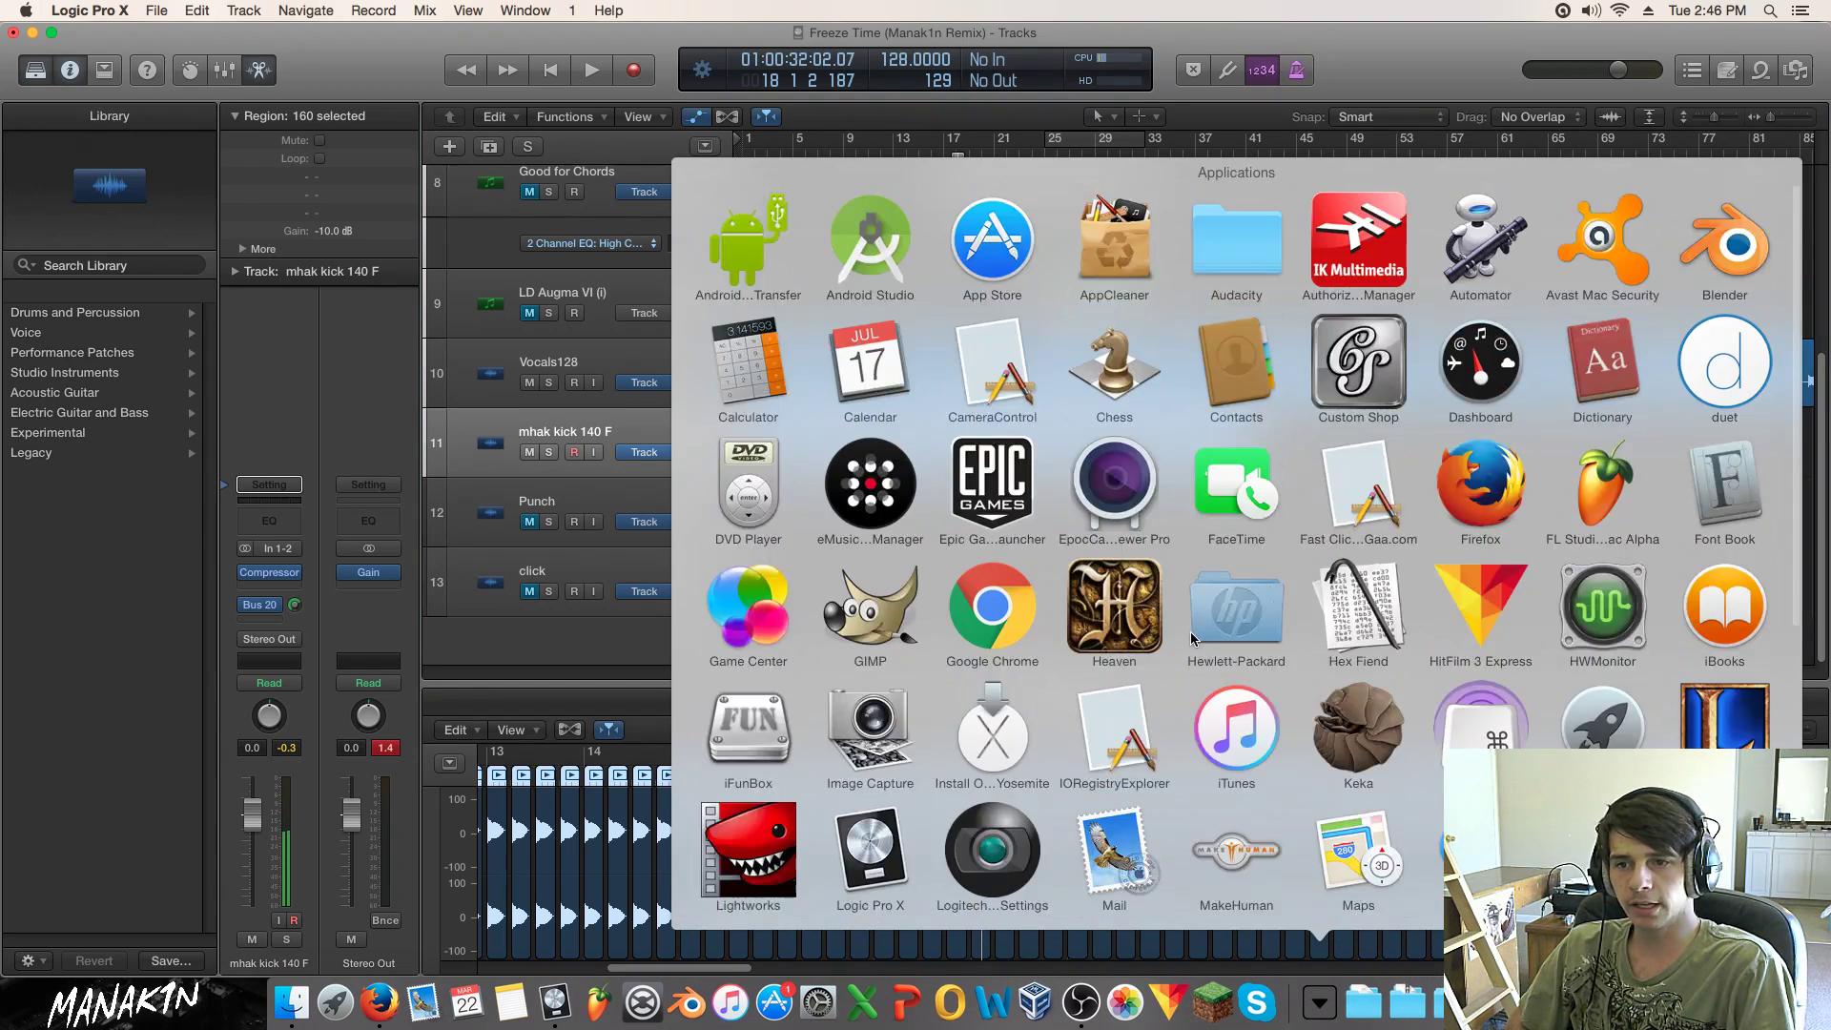
scroll(1192, 638, "down", 3)
left_click(616, 648)
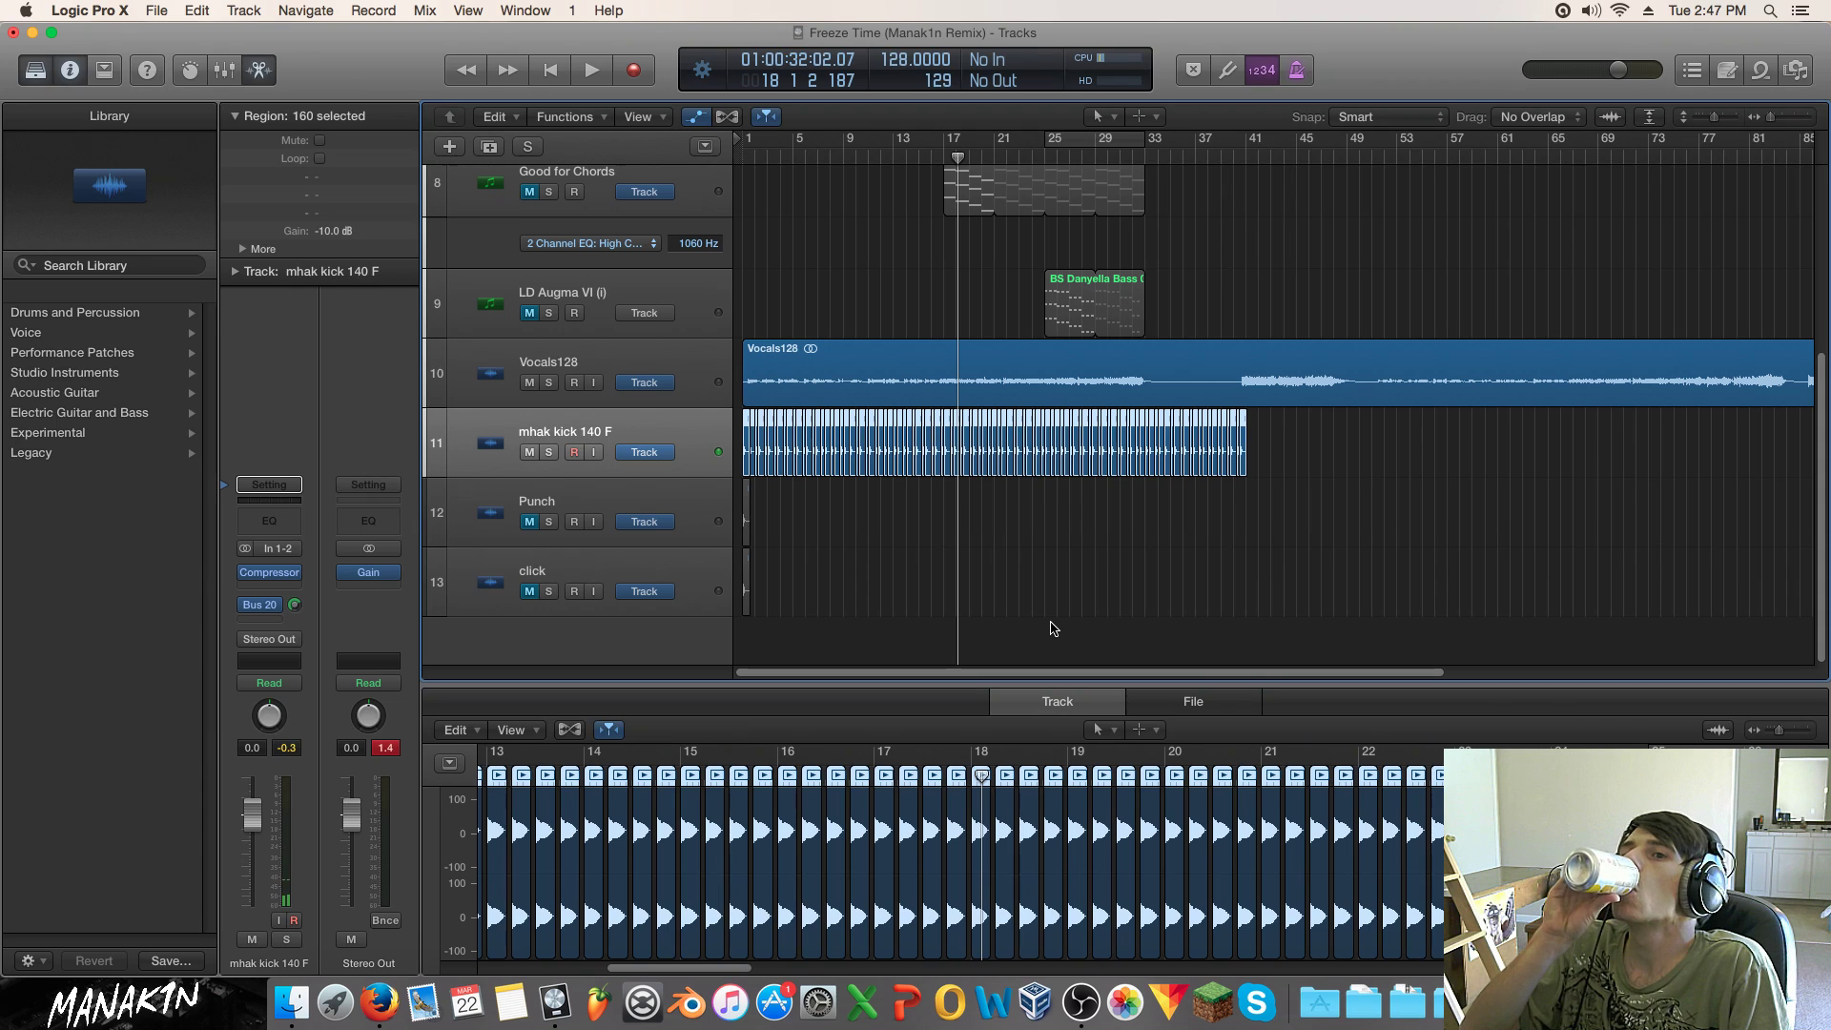
Step: Play the song from the start and briefly mute then unmute the Sum 4 track
key("Return")
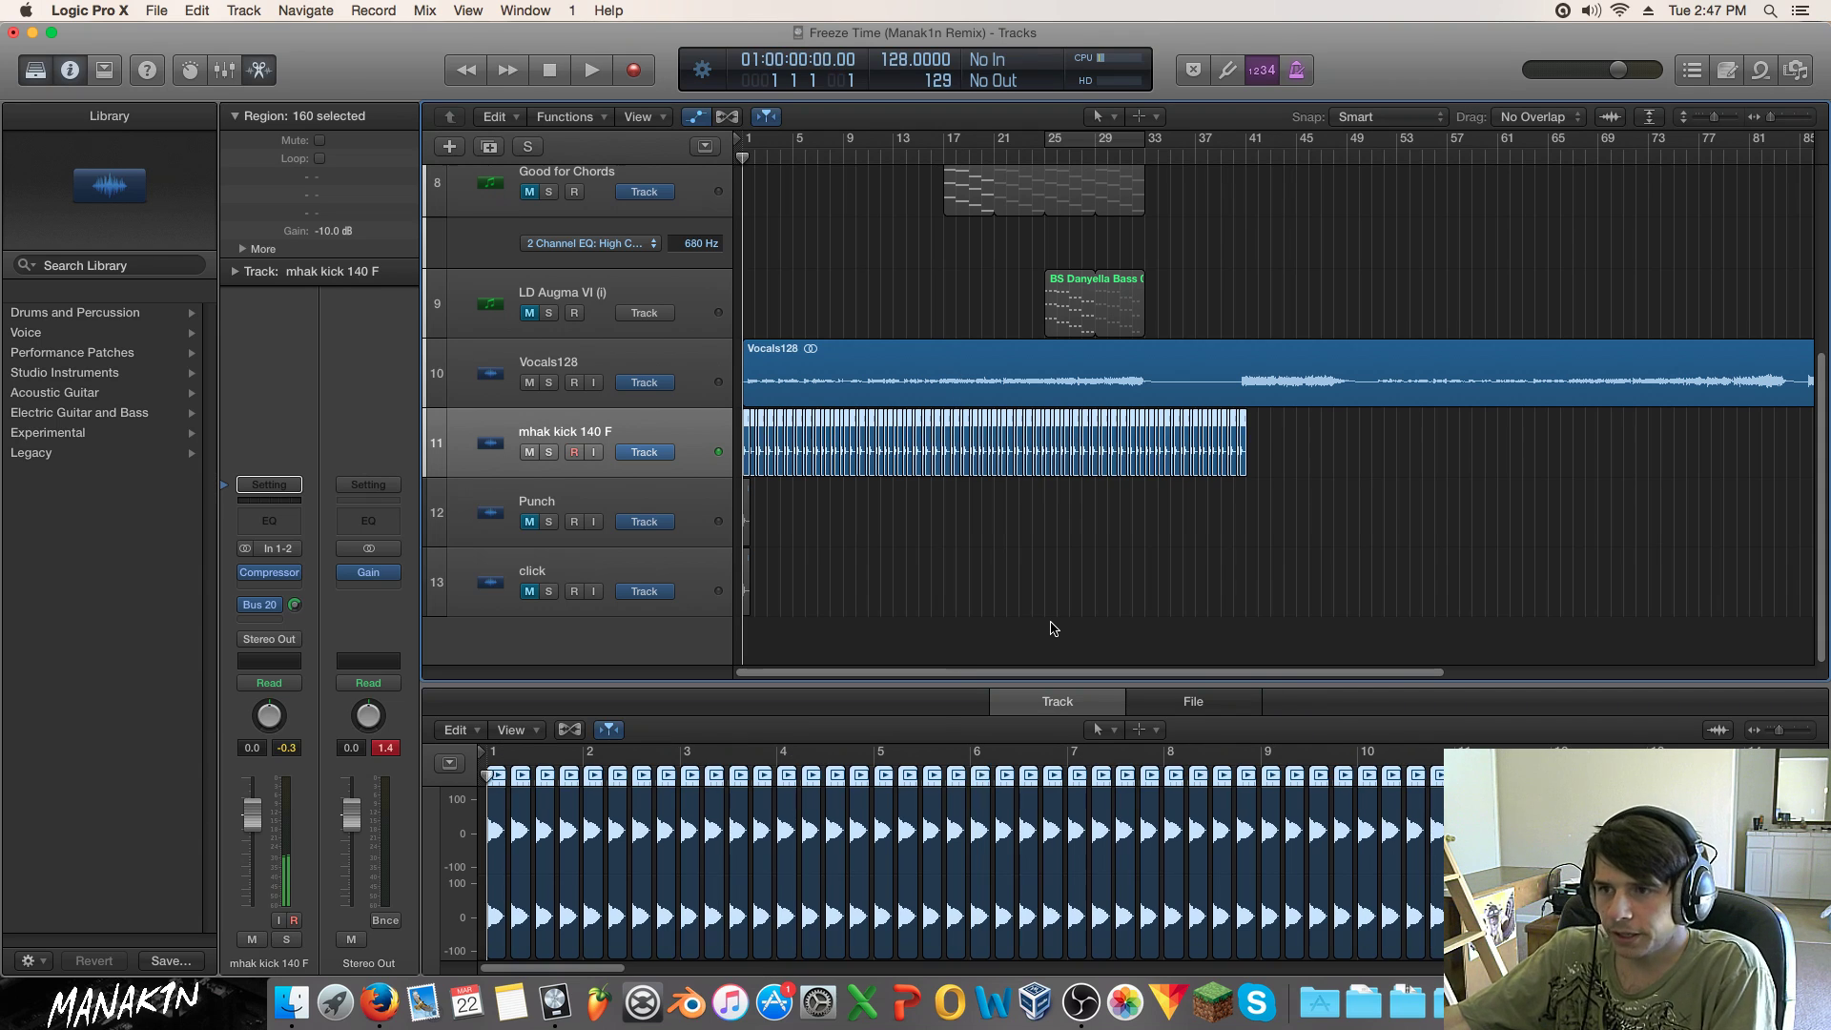
key("space")
scroll(967, 513, "up", 5)
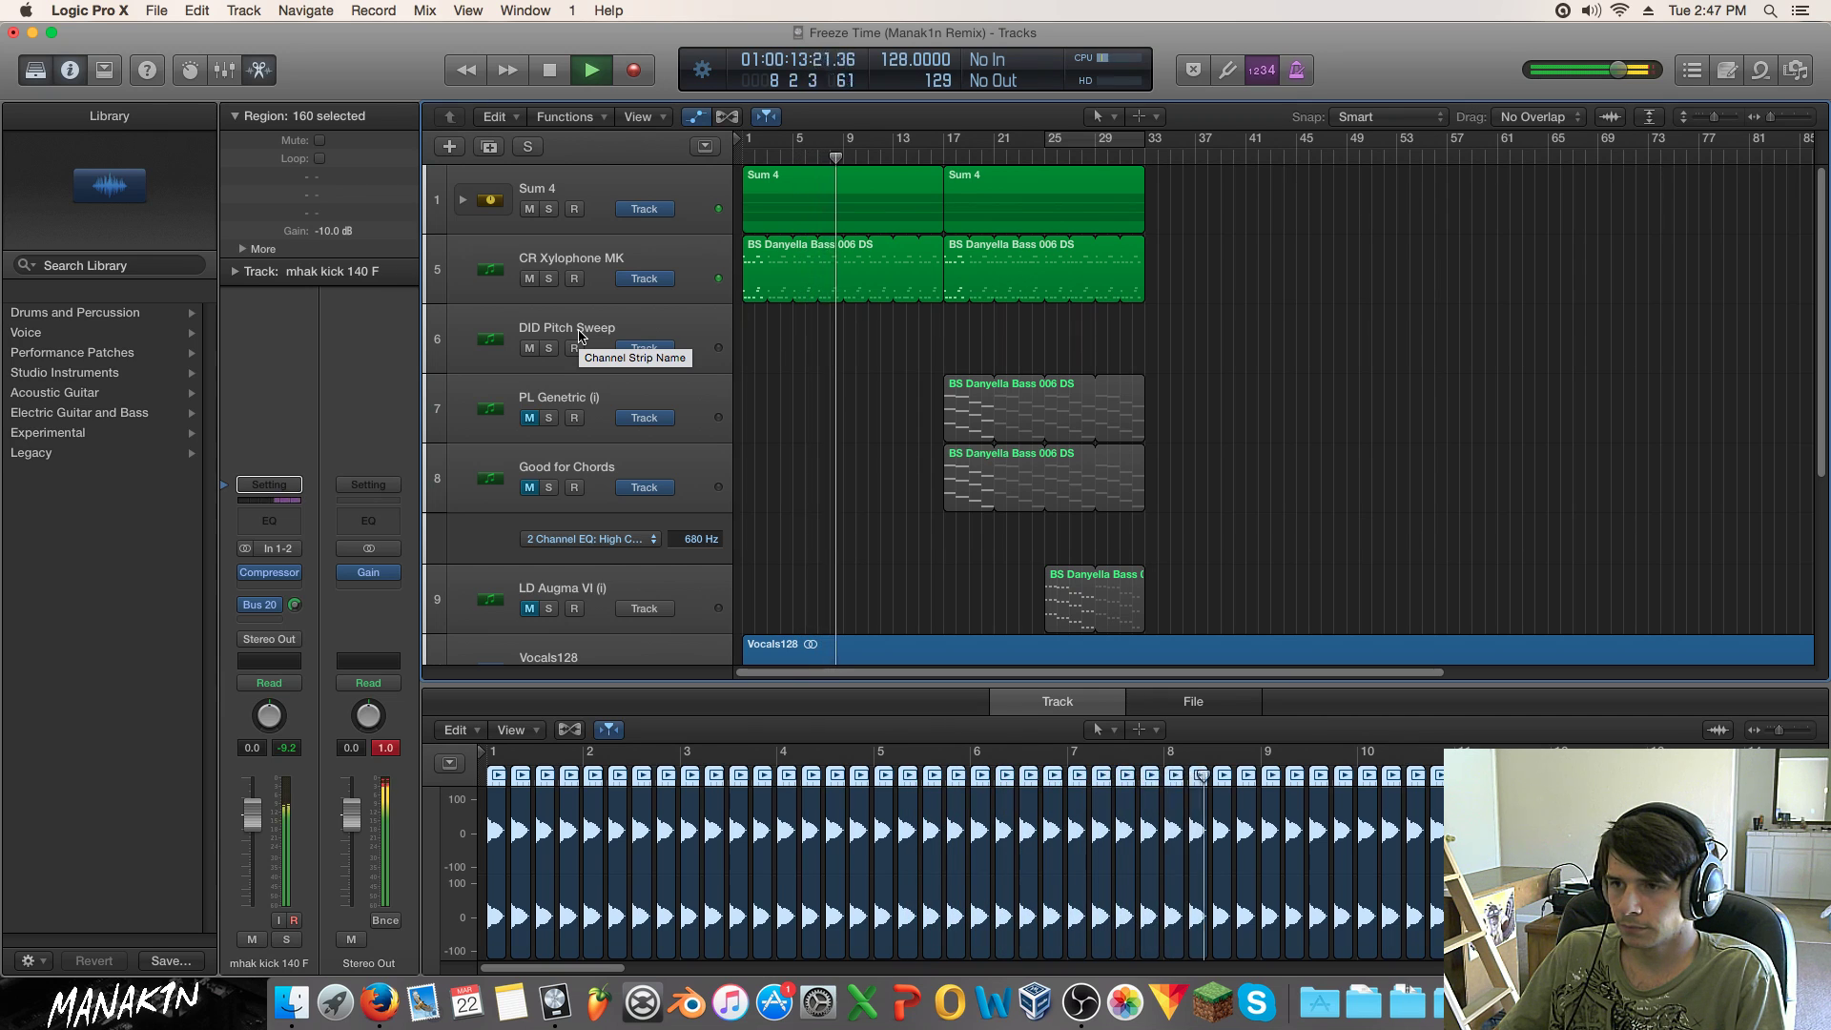
scroll(997, 348, "down", 2)
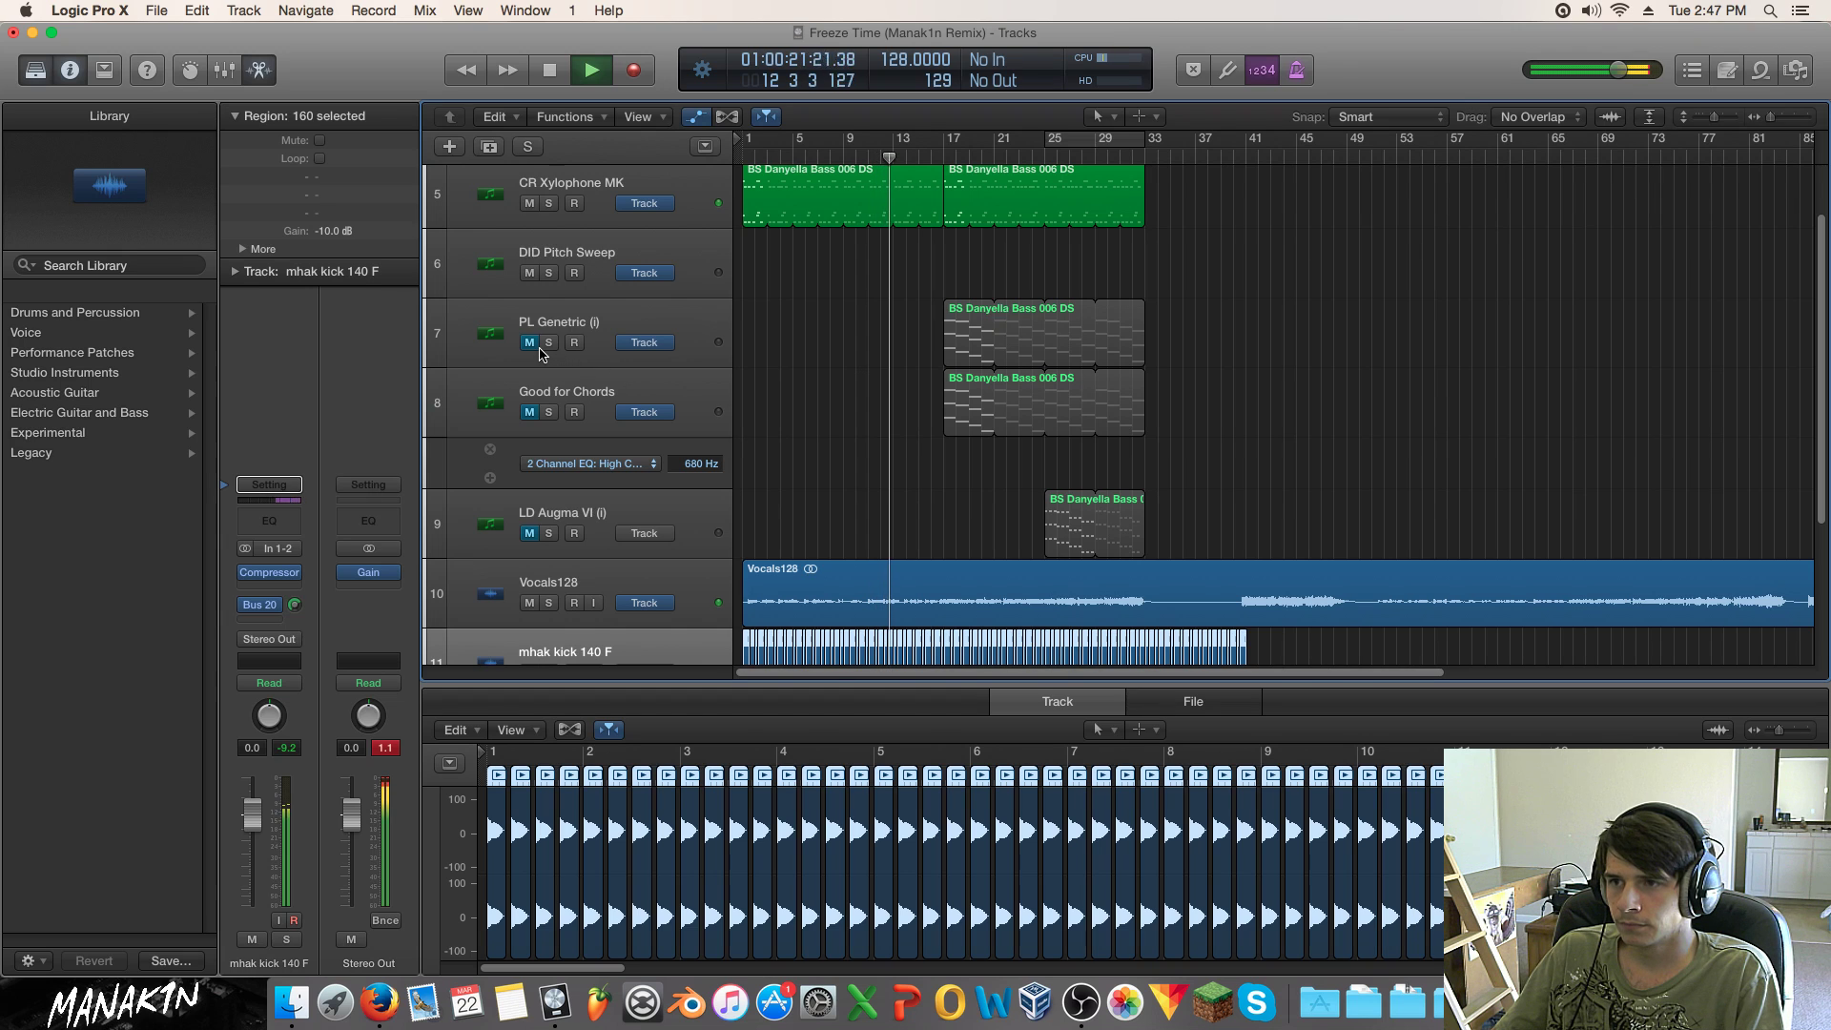
scroll(651, 394, "up", 2)
scroll(651, 395, "up", 1)
left_click(530, 209)
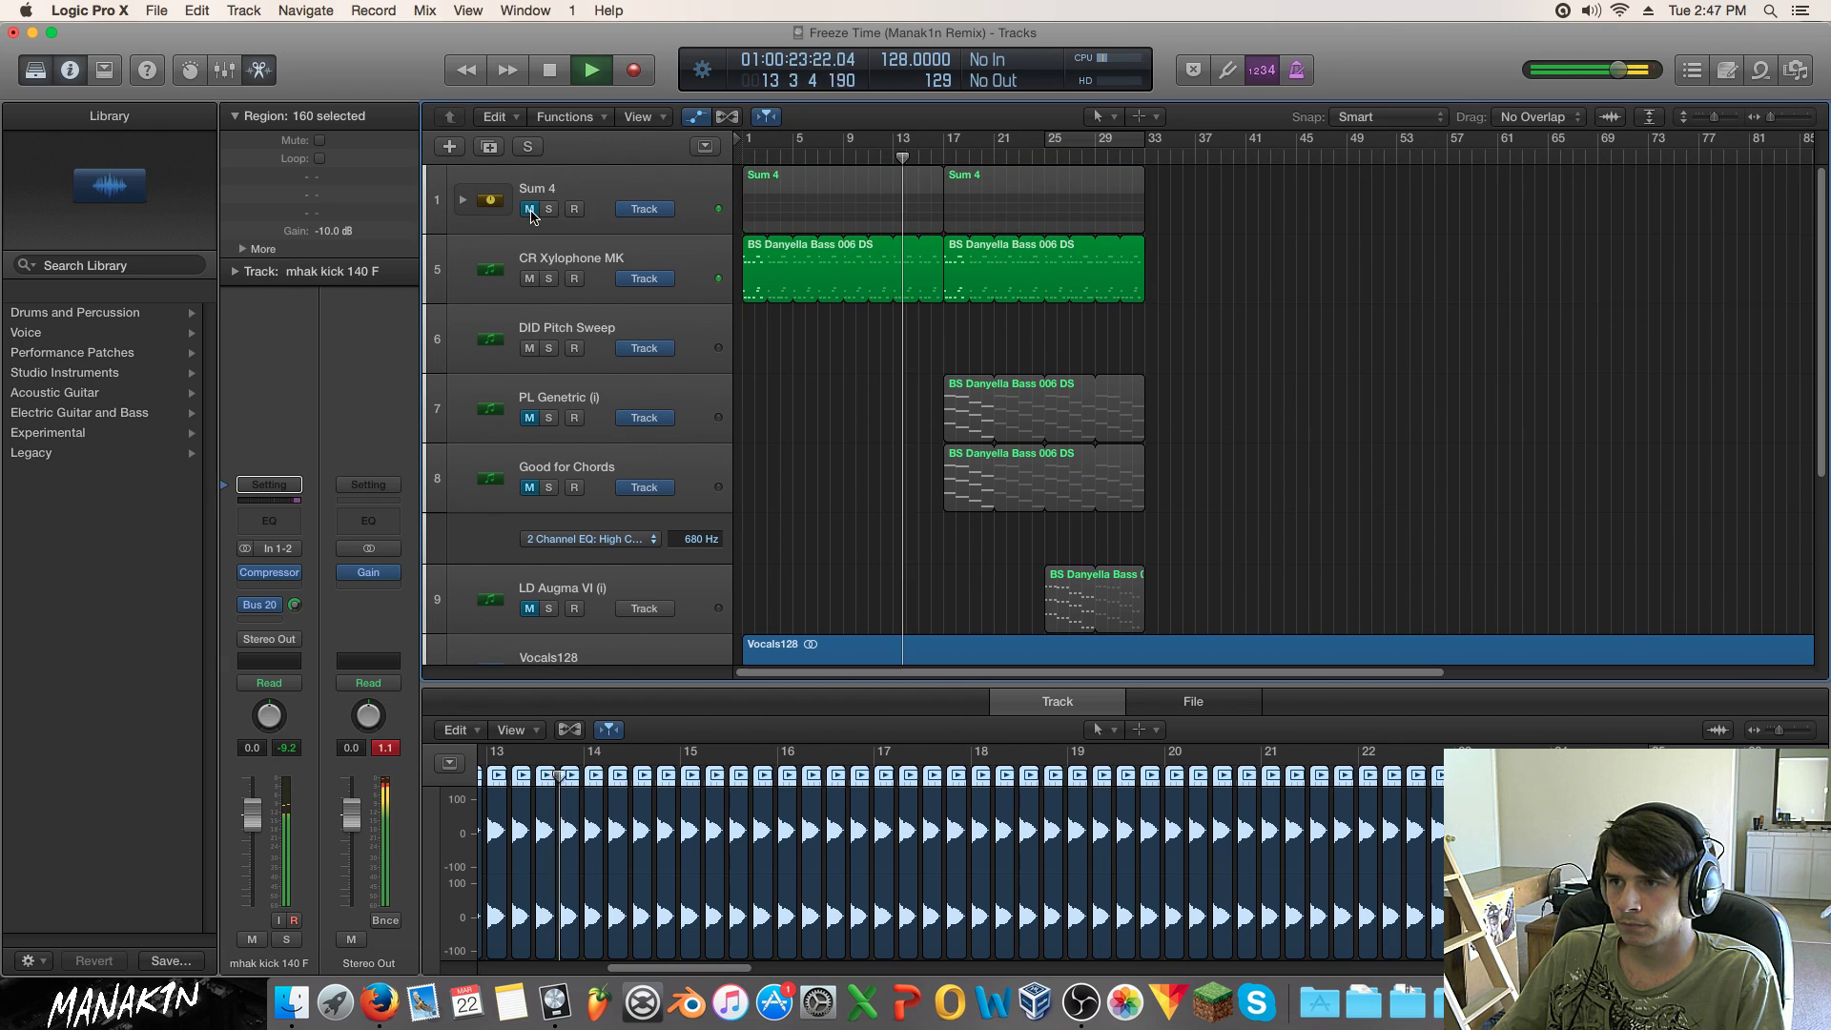
left_click(531, 208)
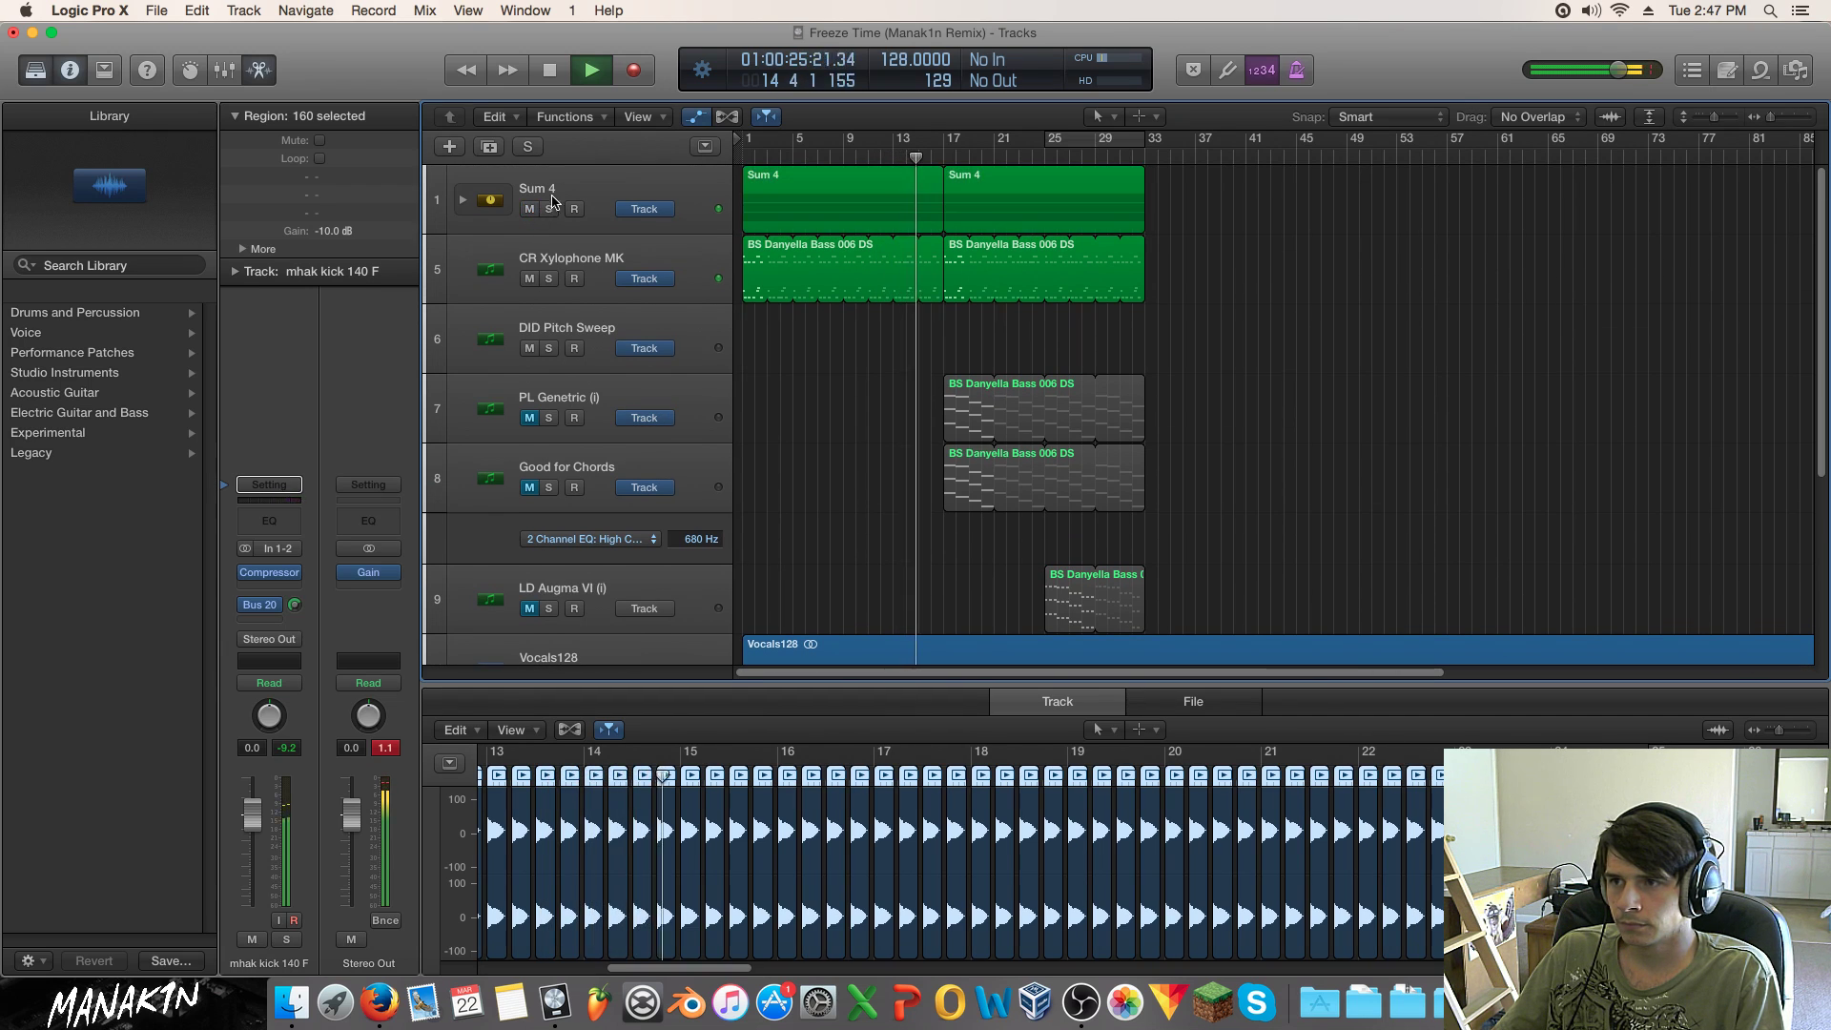
Step: Select Sum 4 to show its 72 notes and reset its fader to 0.0 dB
left_click(572, 225)
left_click_drag(252, 837, 252, 823)
left_click(252, 824, "alt")
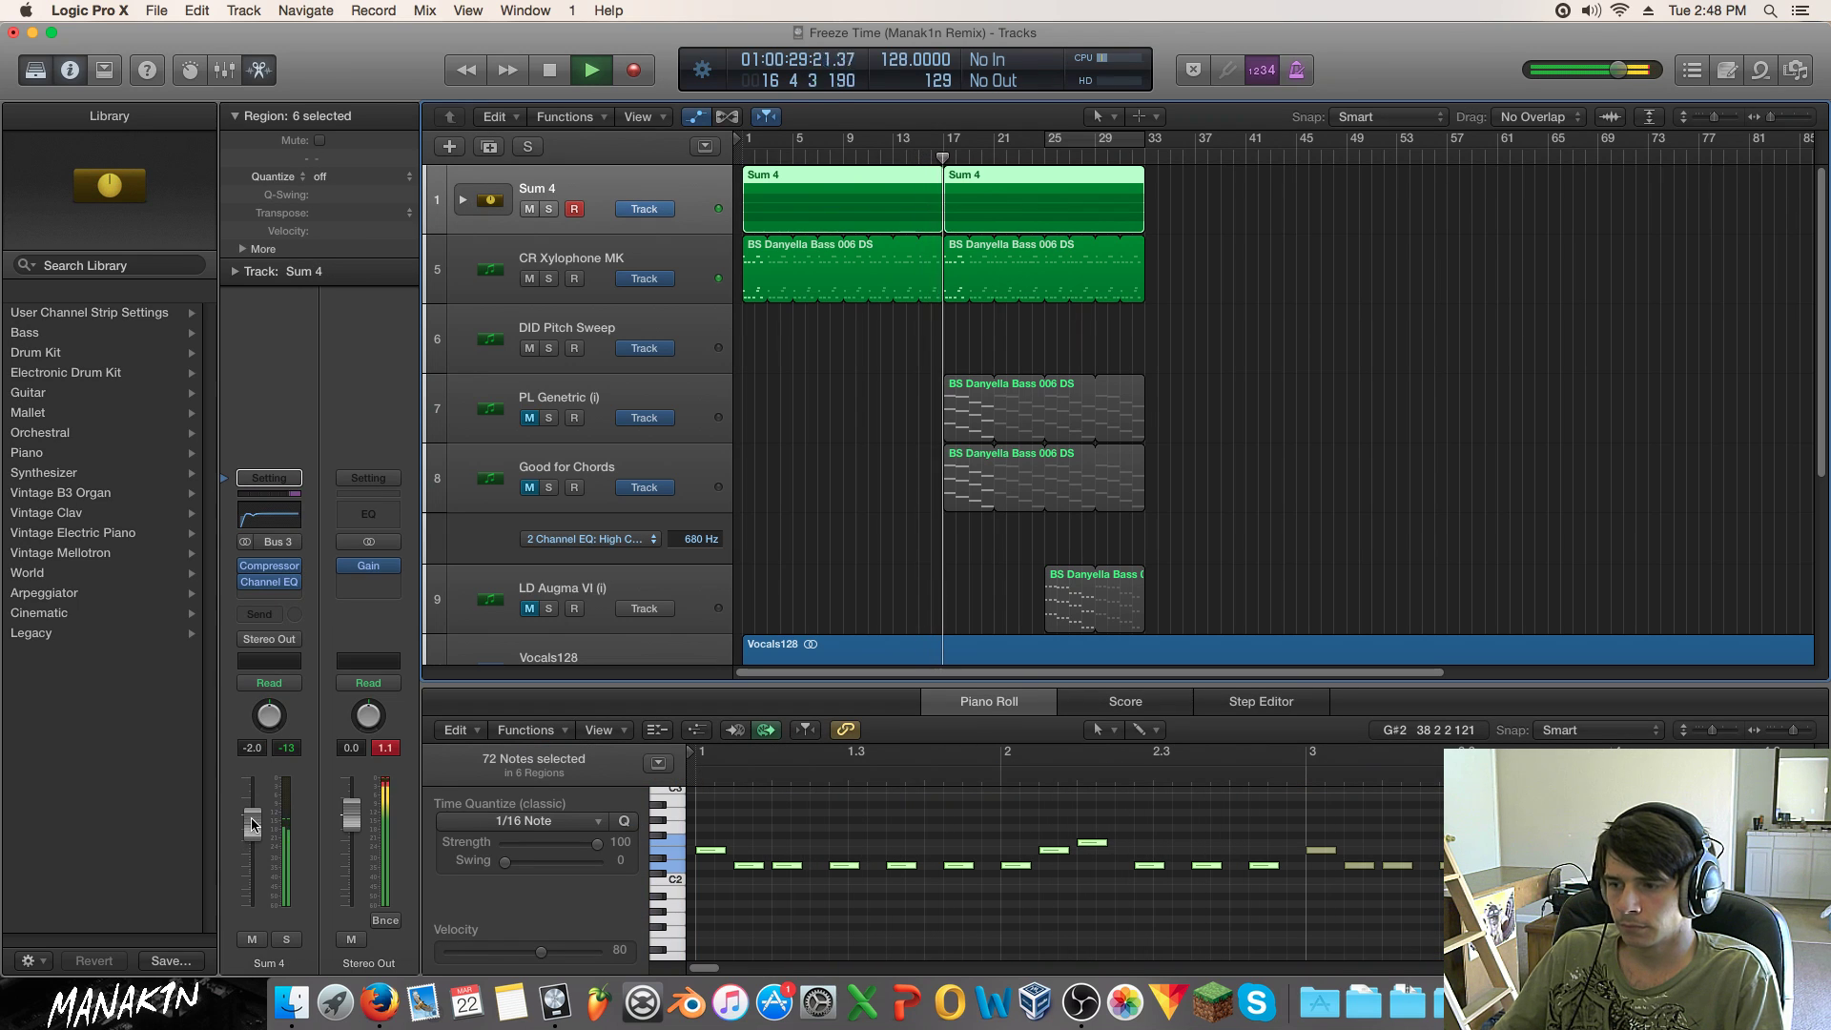
mouse_move(278, 569)
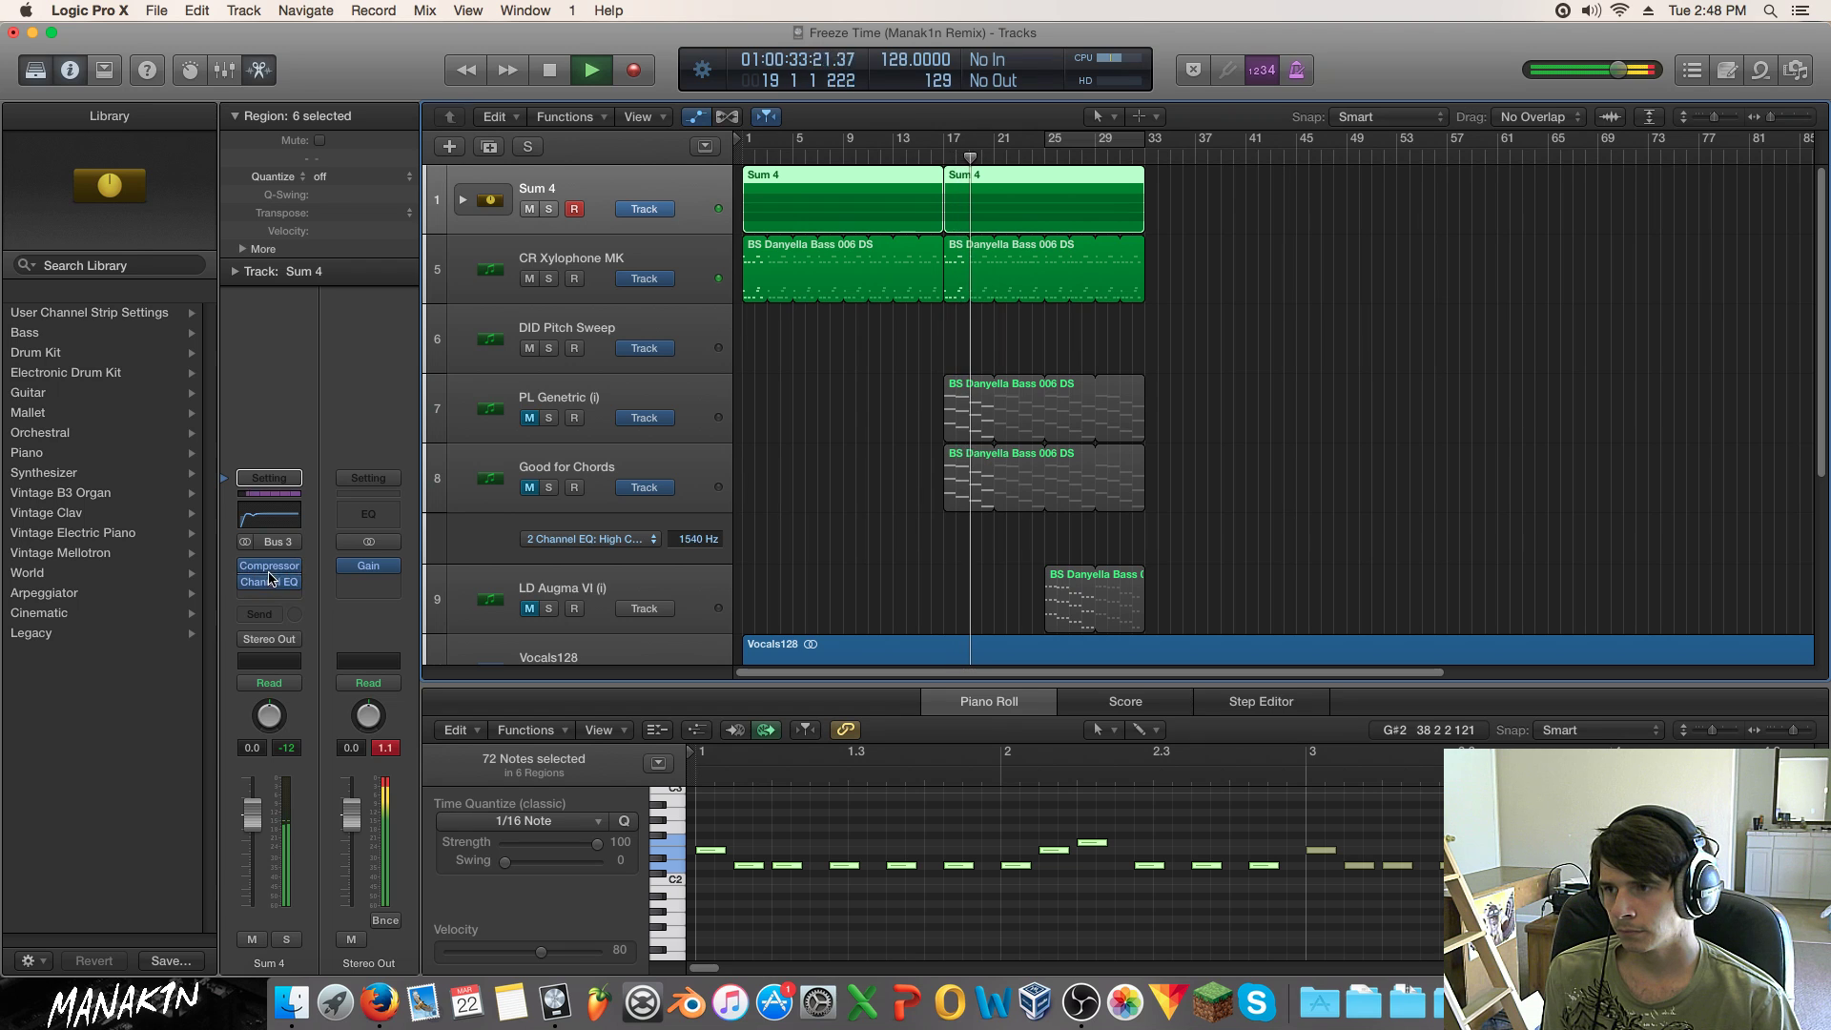
Step: Cut Sum 4's Channel EQ near 98, 245 and 275 Hz (−5 dB), set gain +7.0 dB, compare, and close
left_click(269, 583)
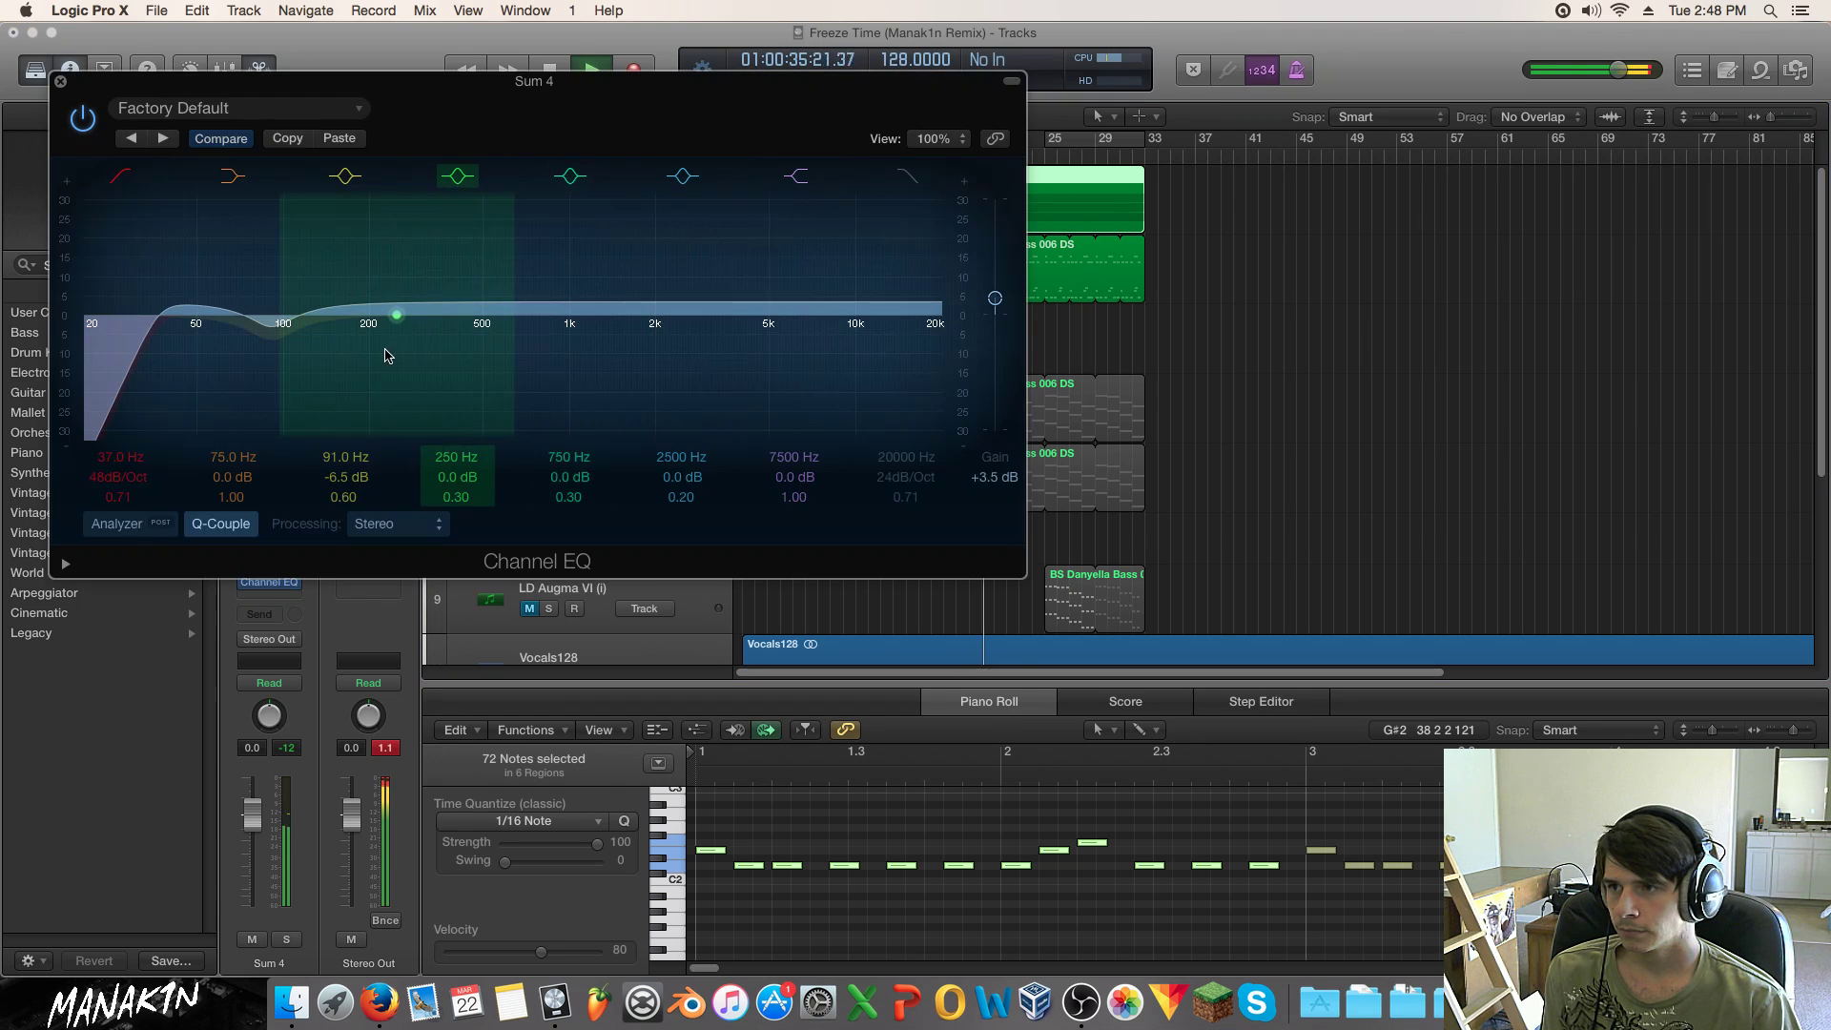
left_click_drag(408, 392, 340, 378)
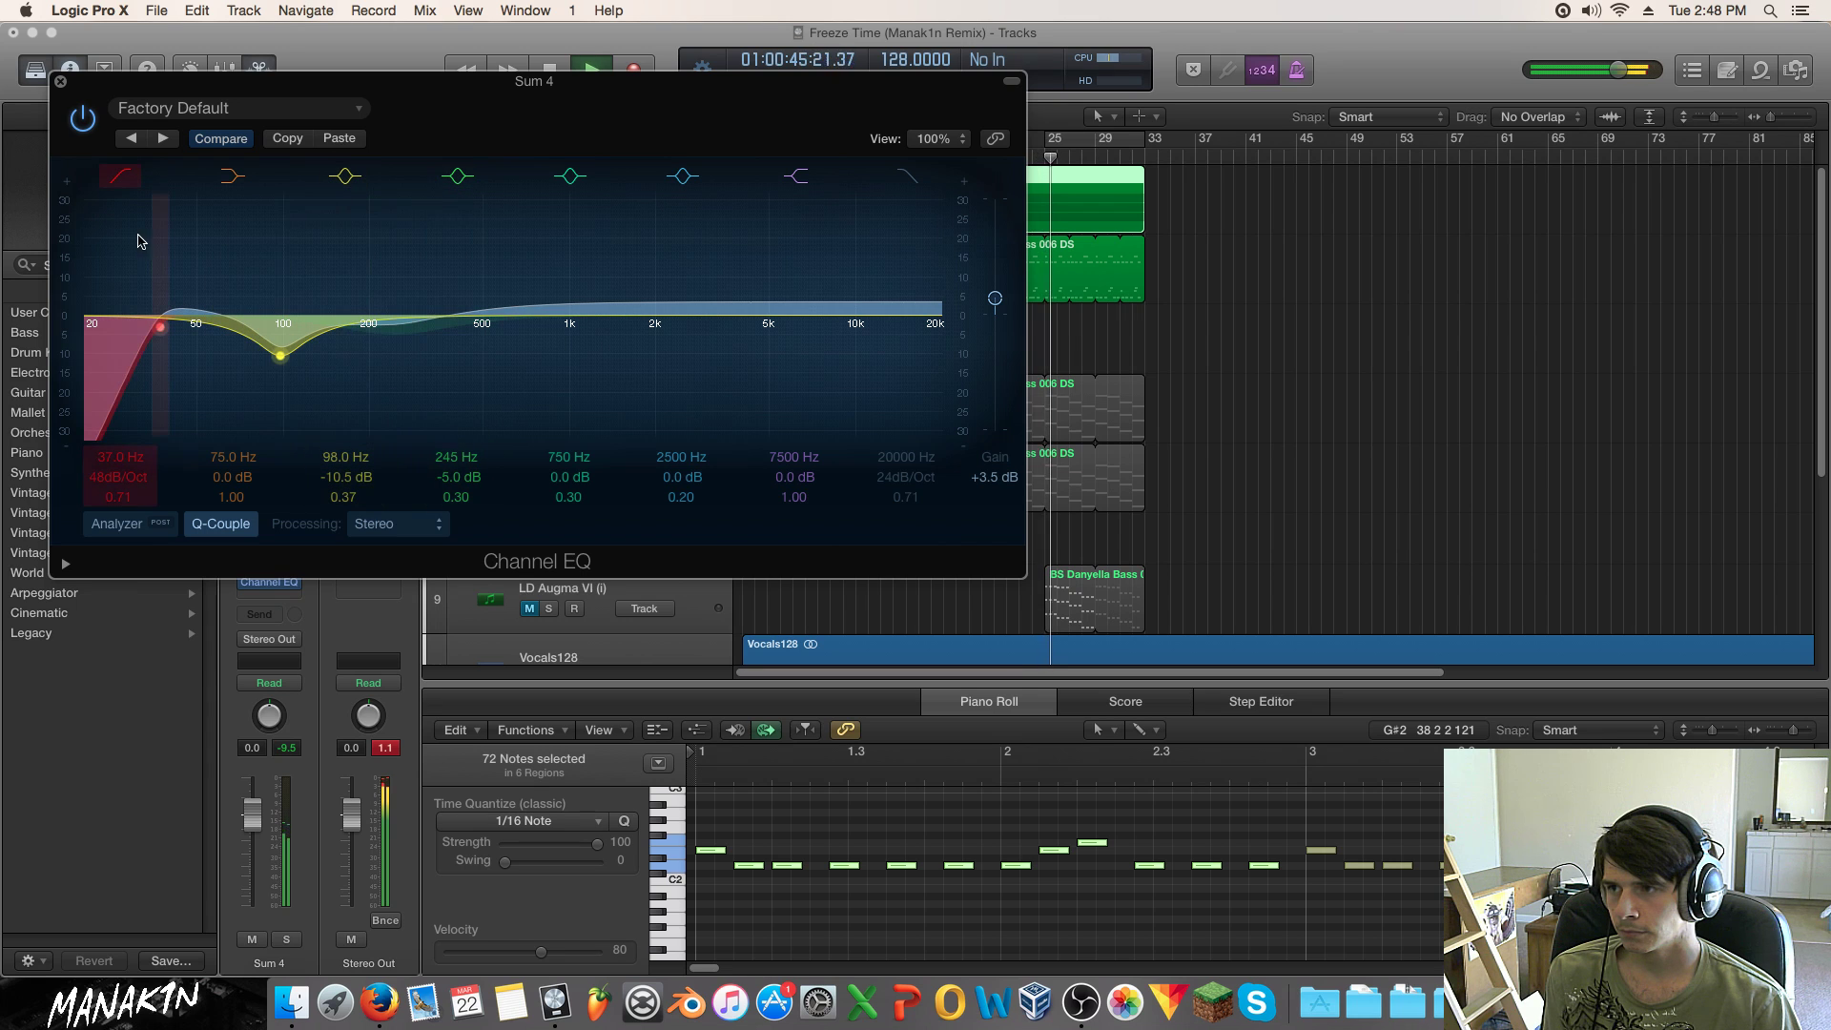
left_click_drag(247, 192, 422, 217)
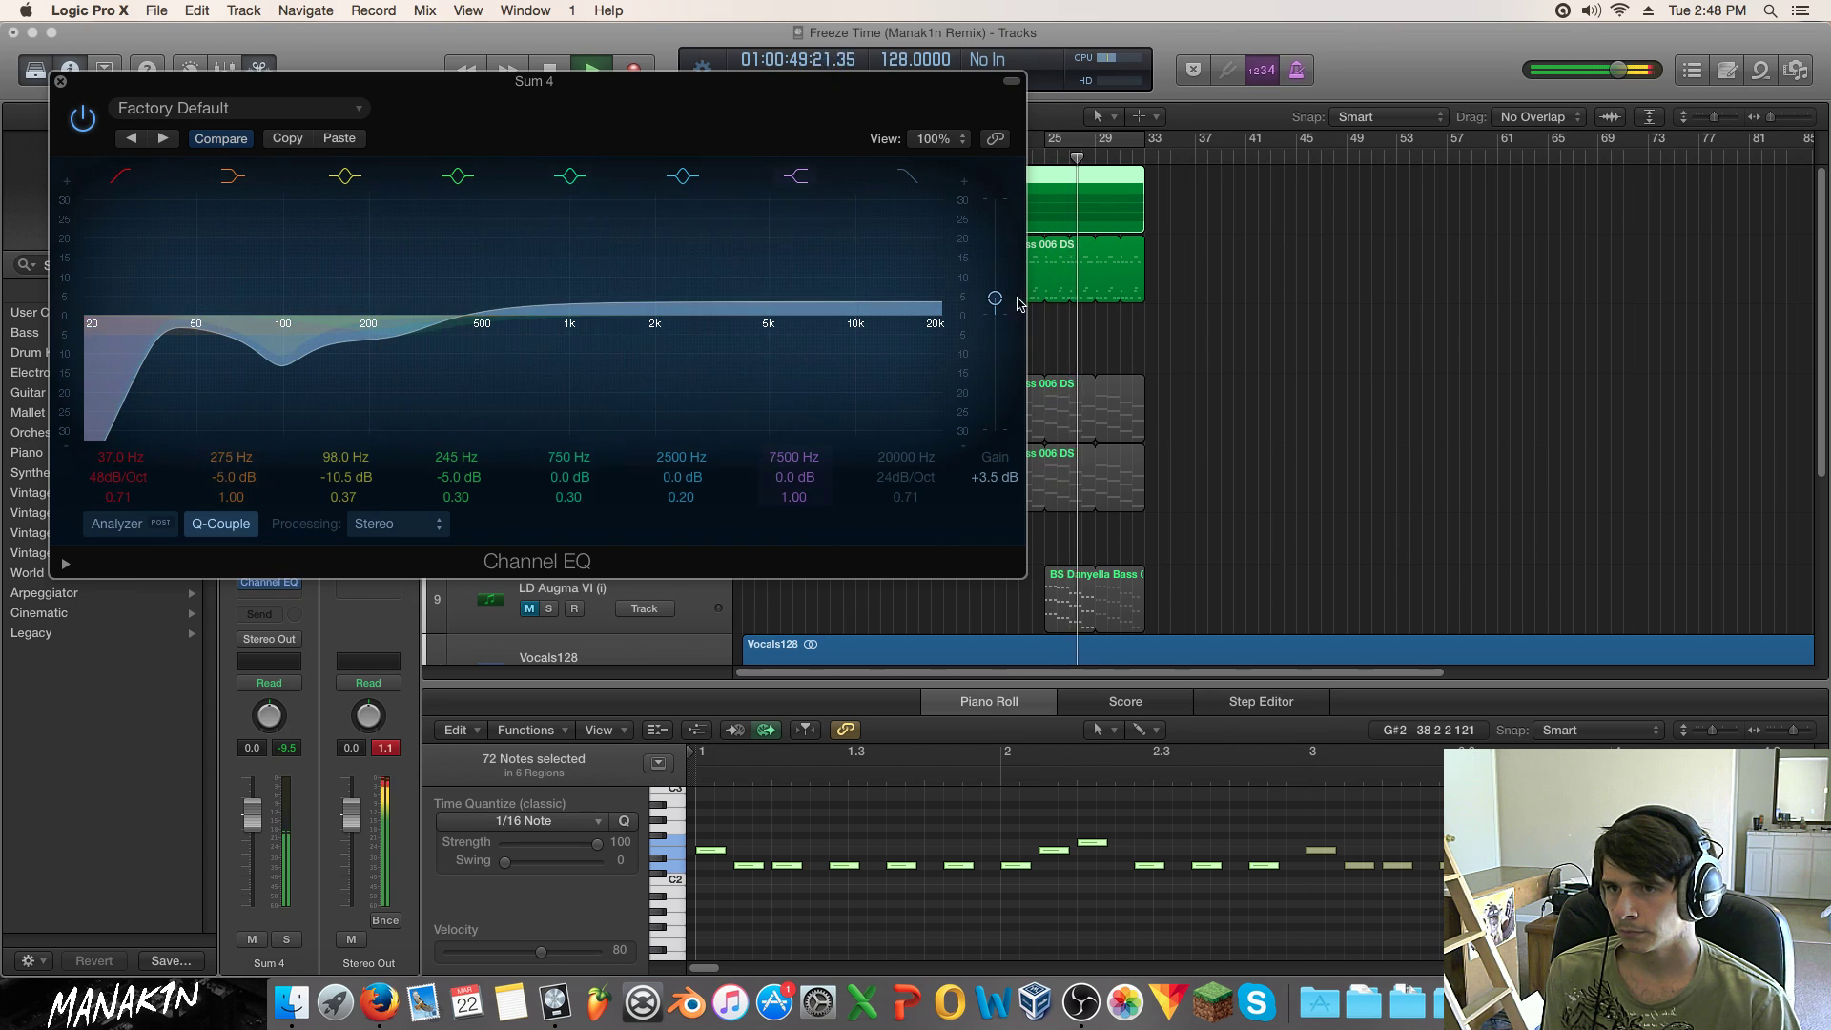
left_click_drag(994, 298, 995, 283)
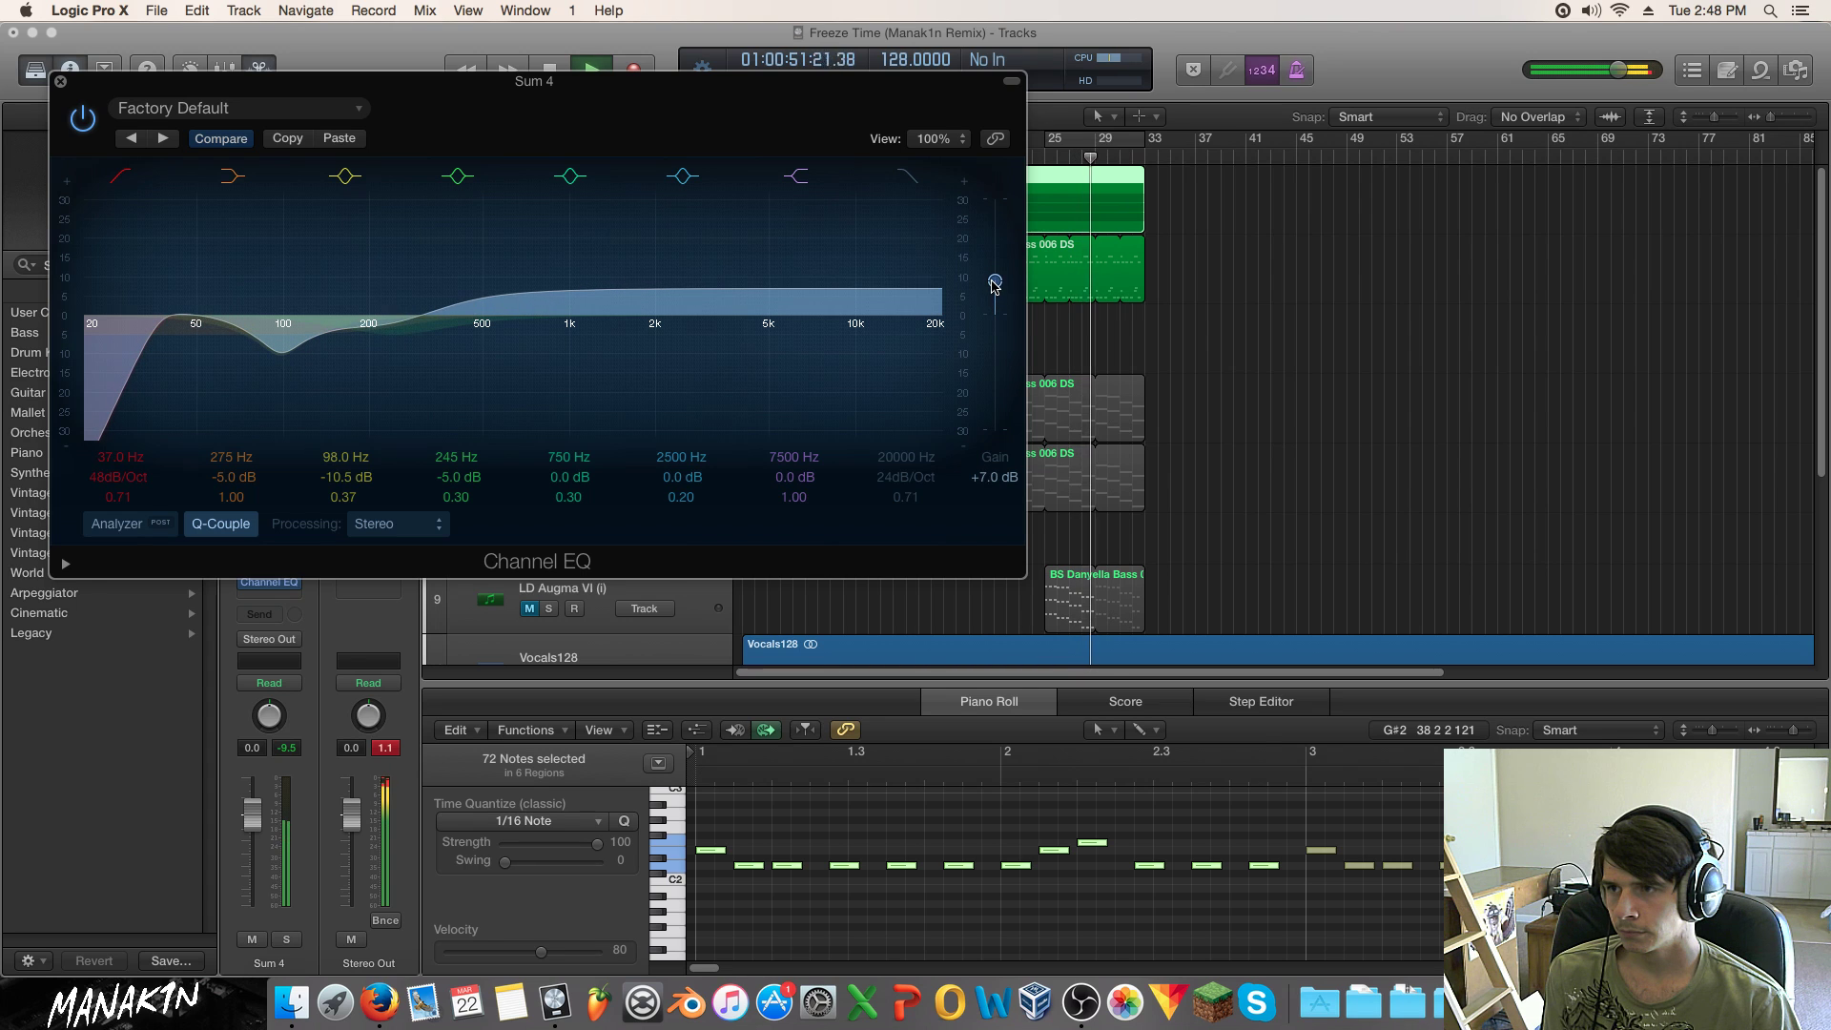
left_click(221, 139)
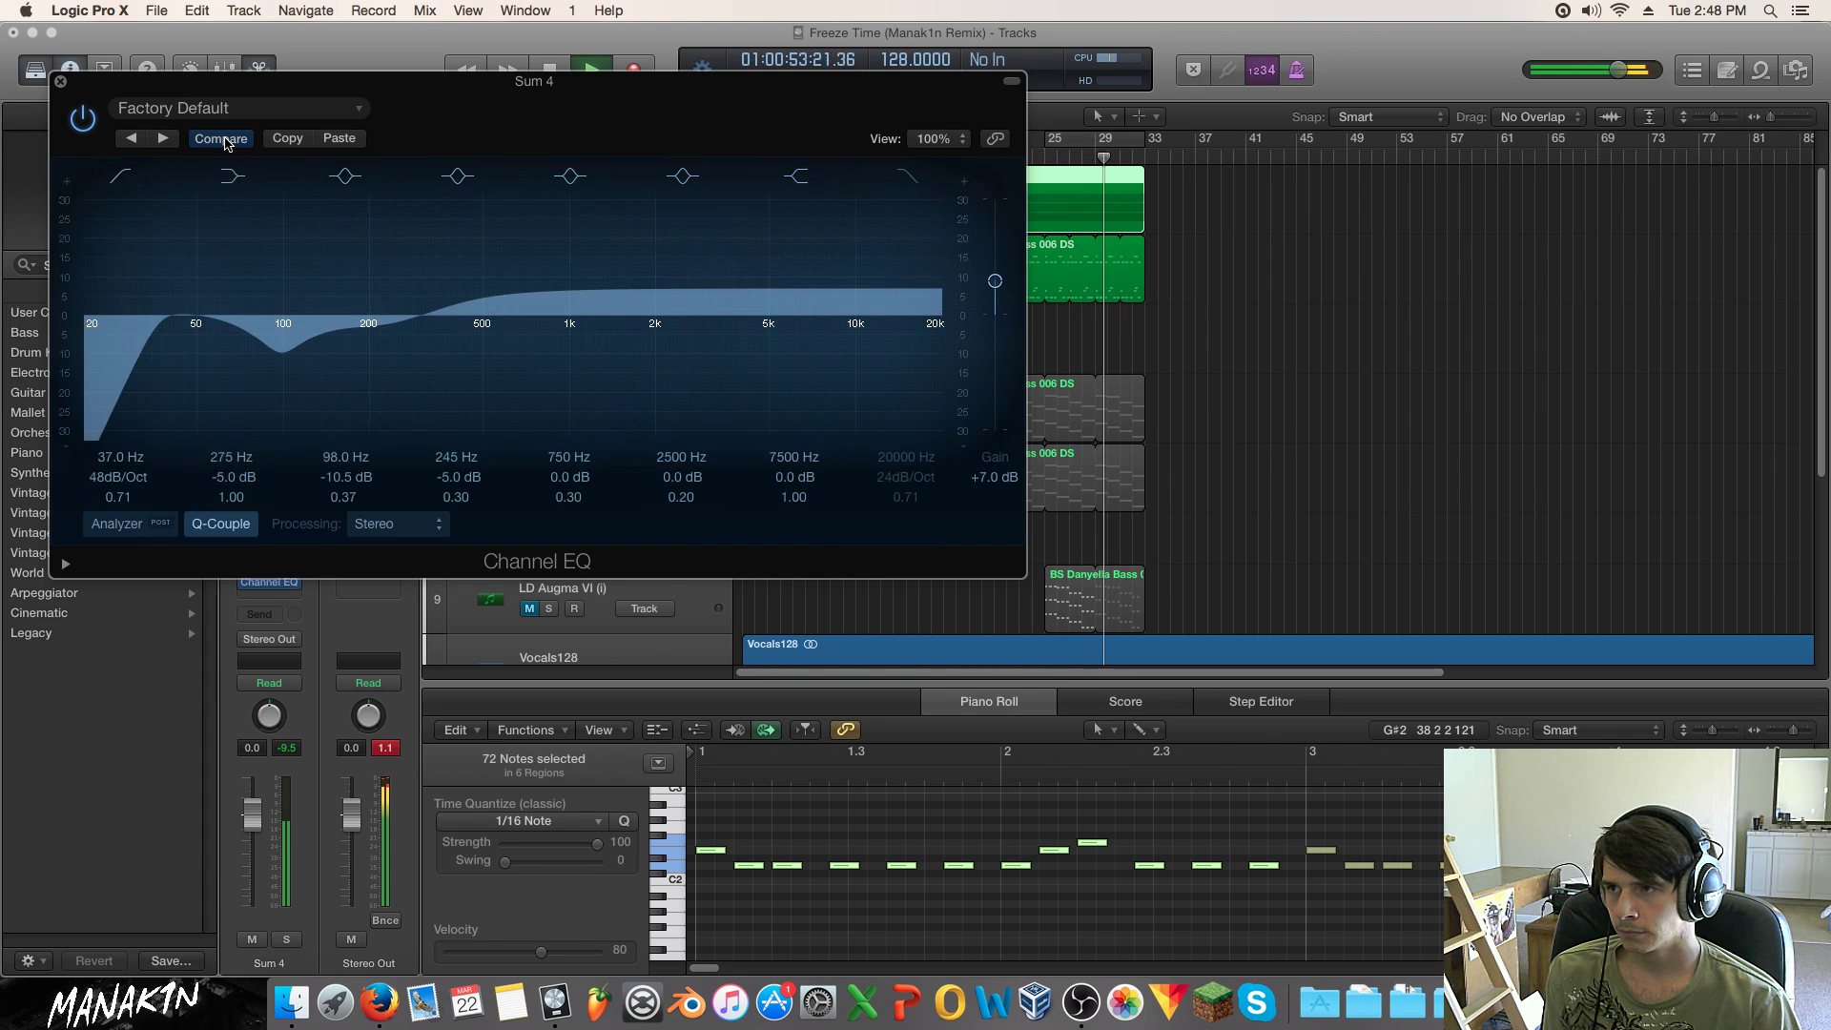
left_click(221, 140)
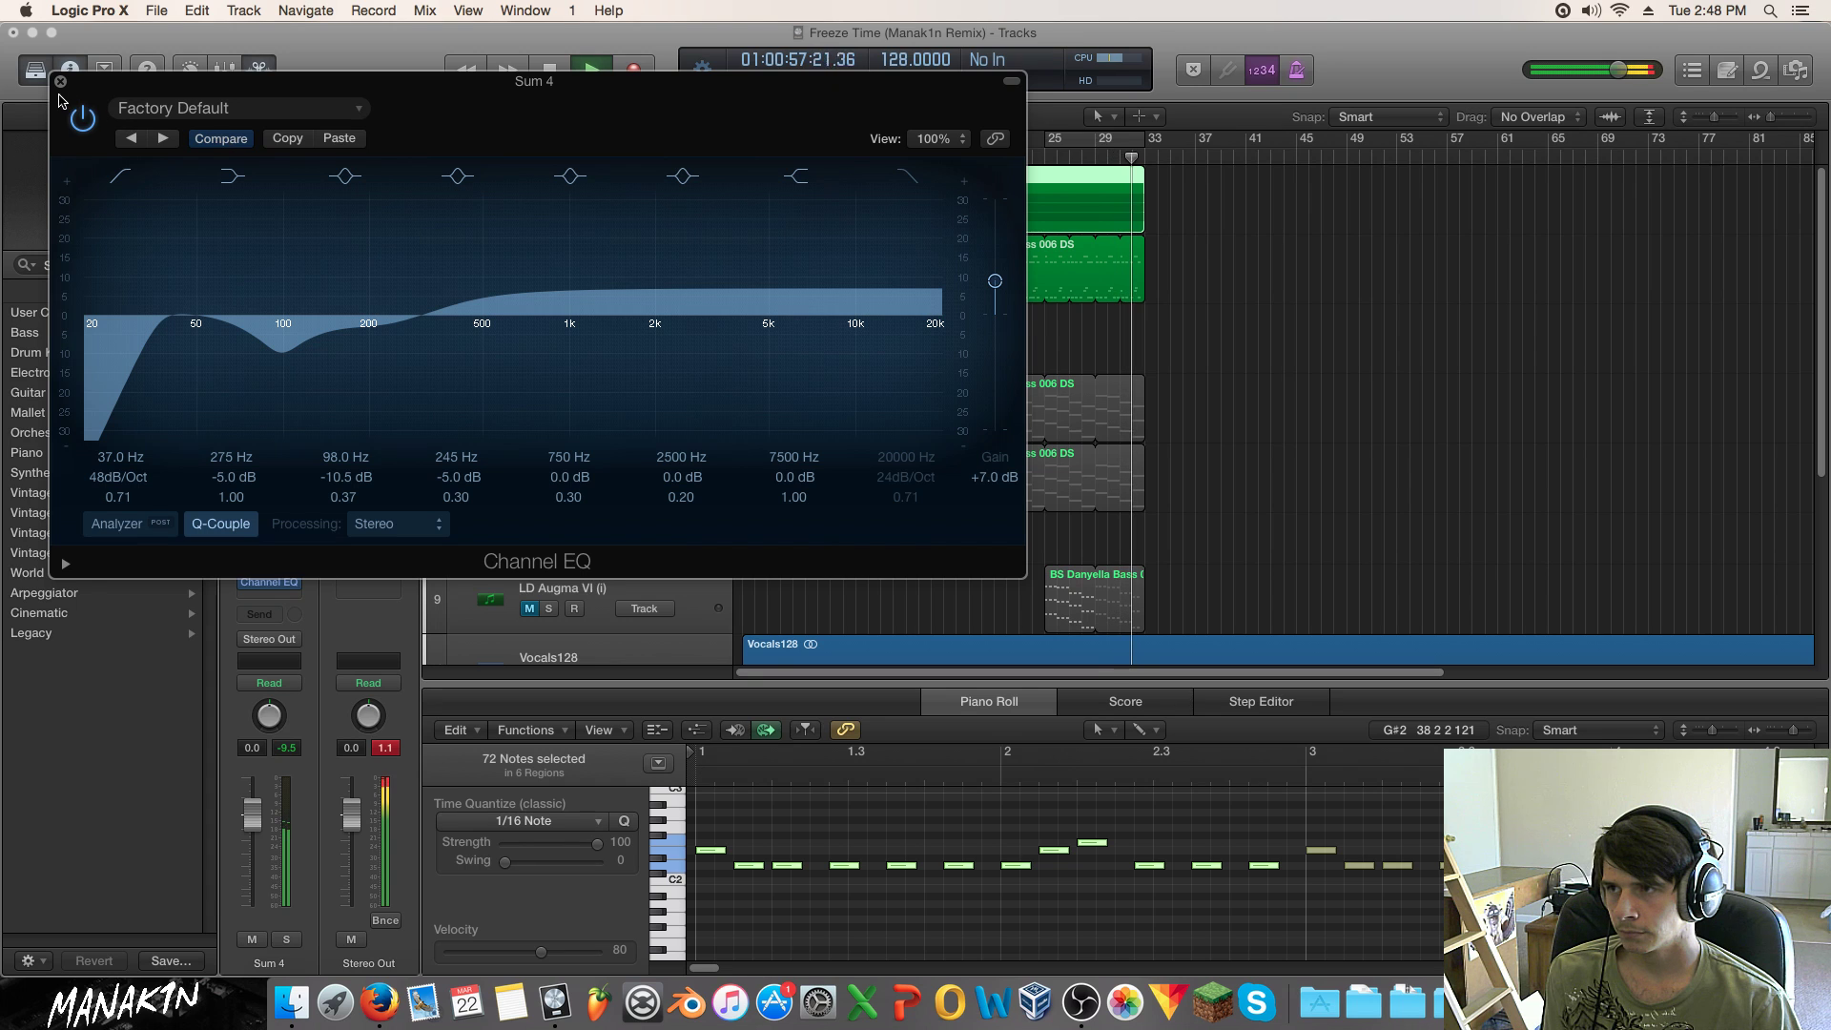
left_click(60, 81)
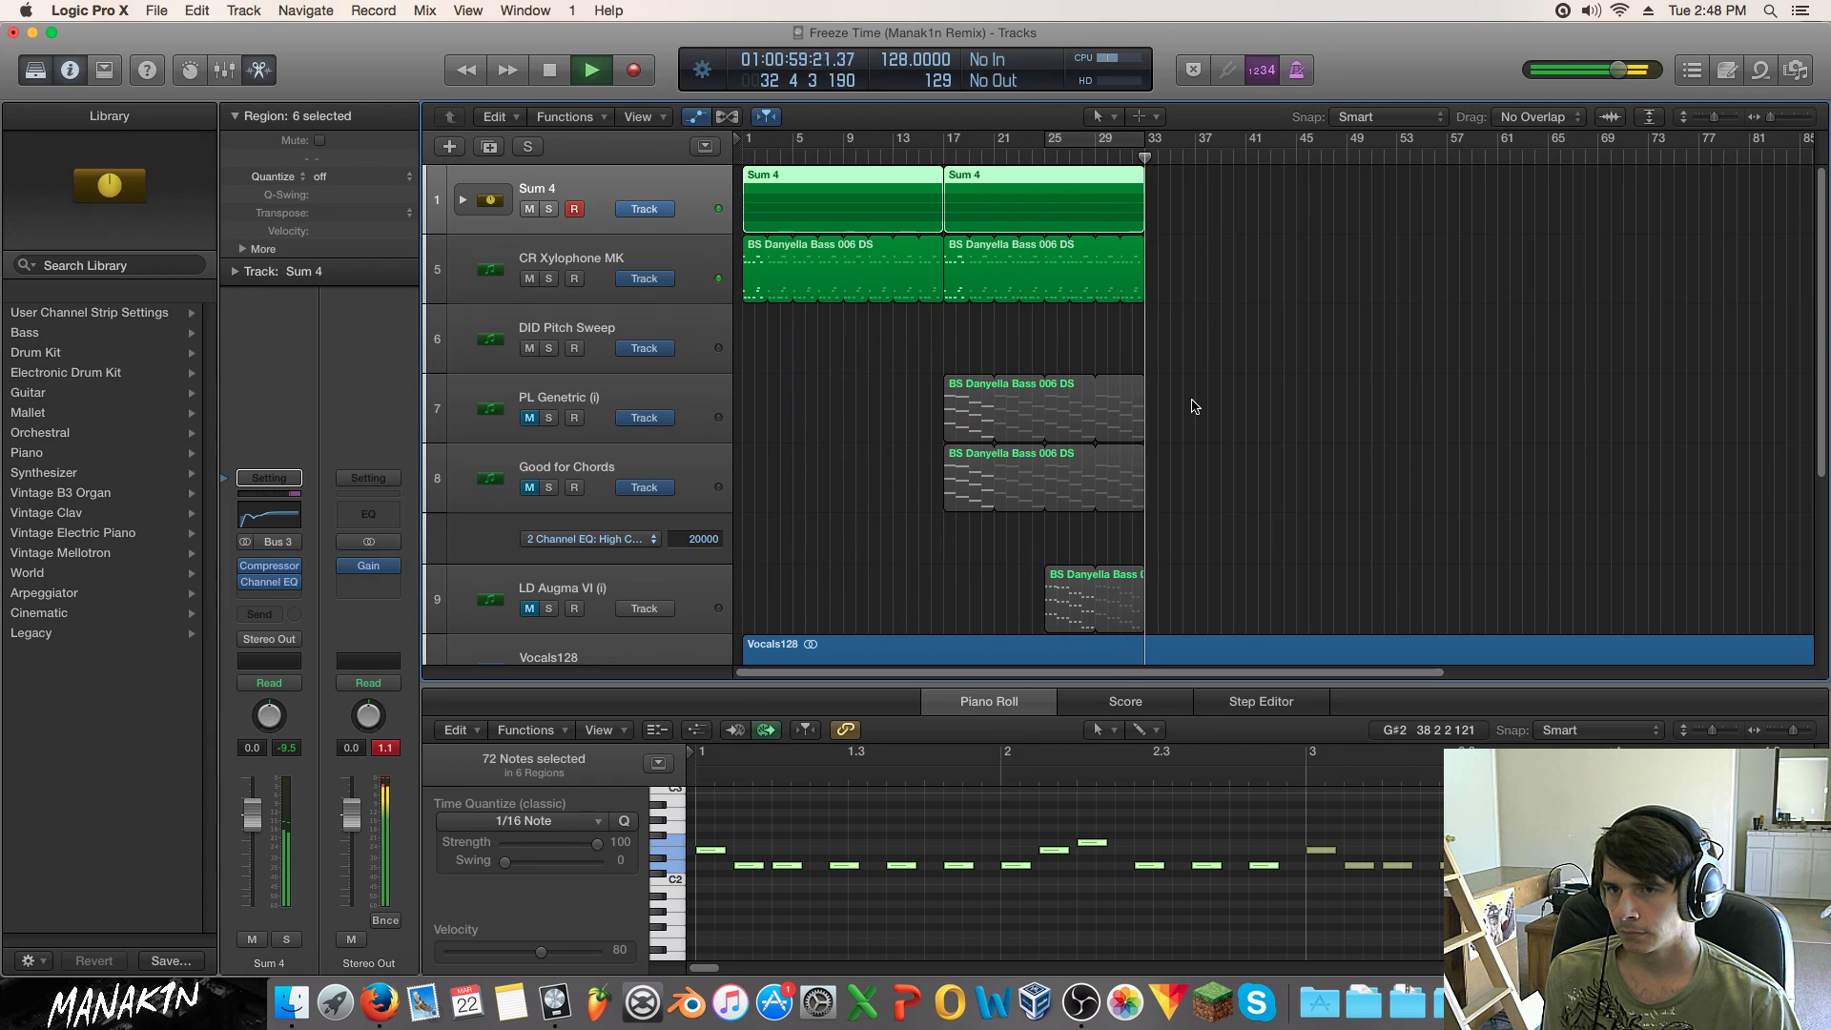
Step: Restart playback from the project start and select the DID Pitch Sweep track
key("space")
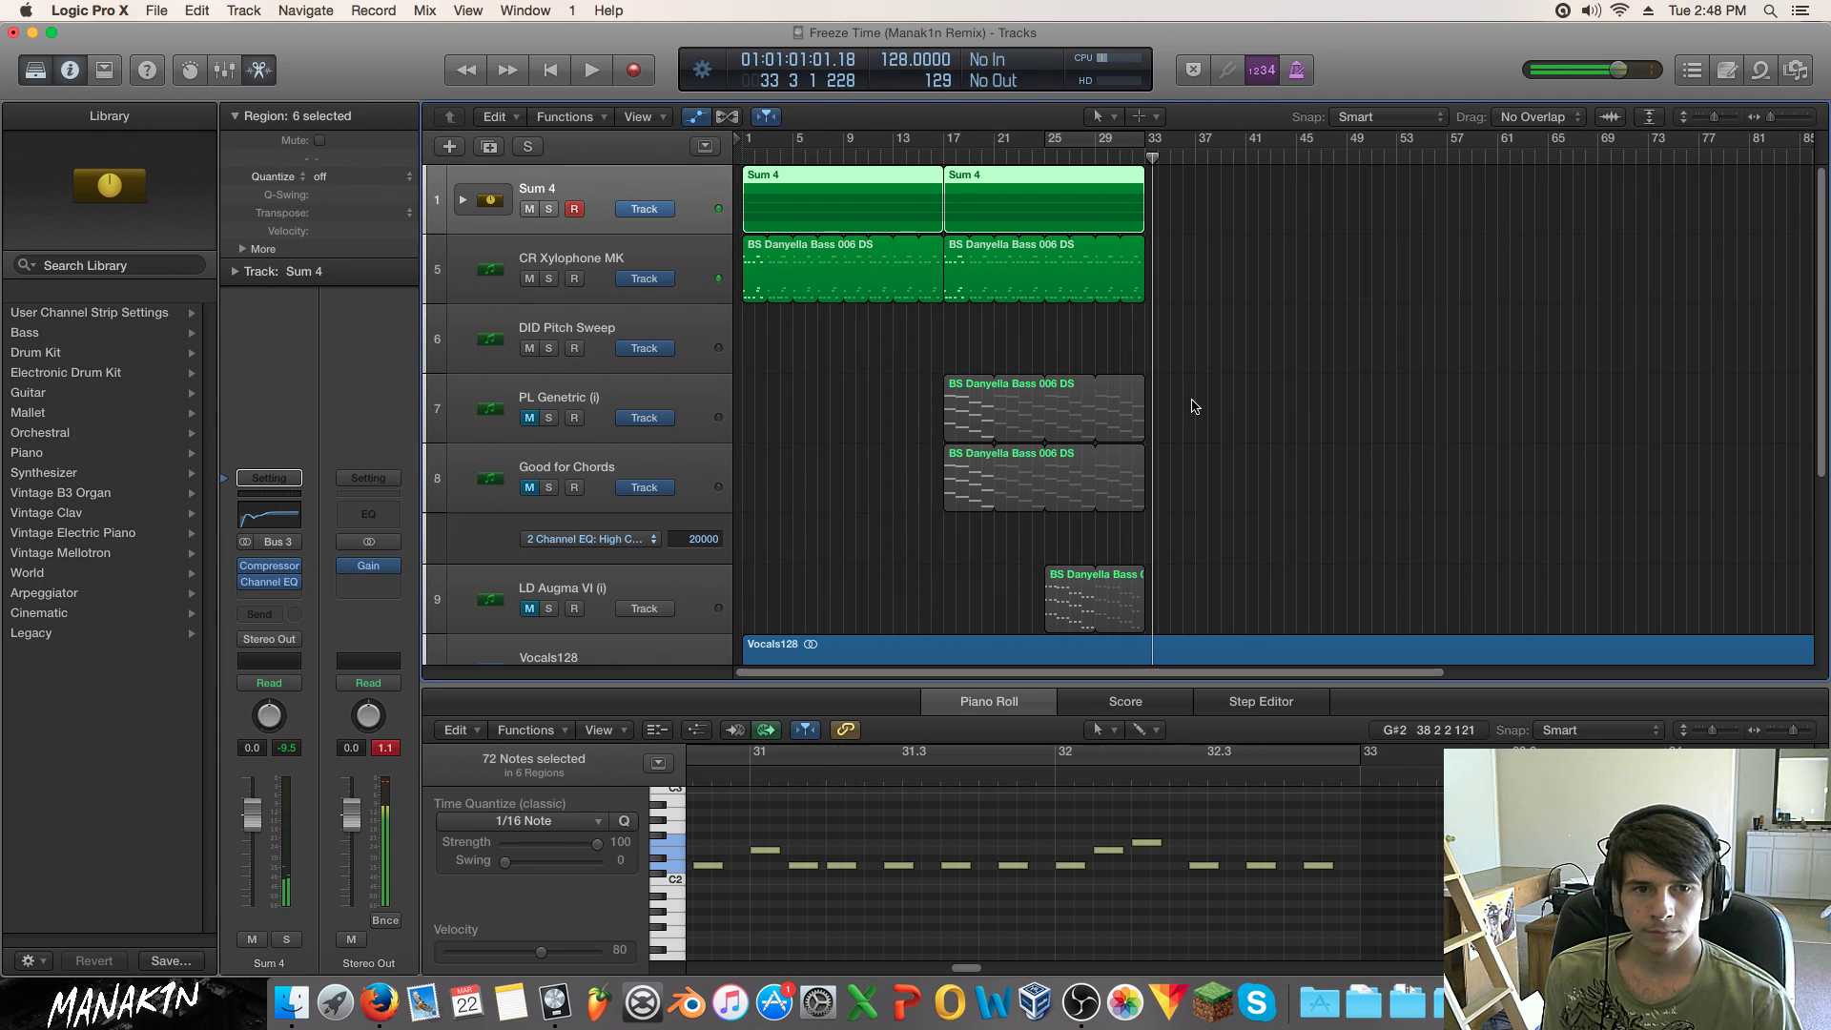
key("Return")
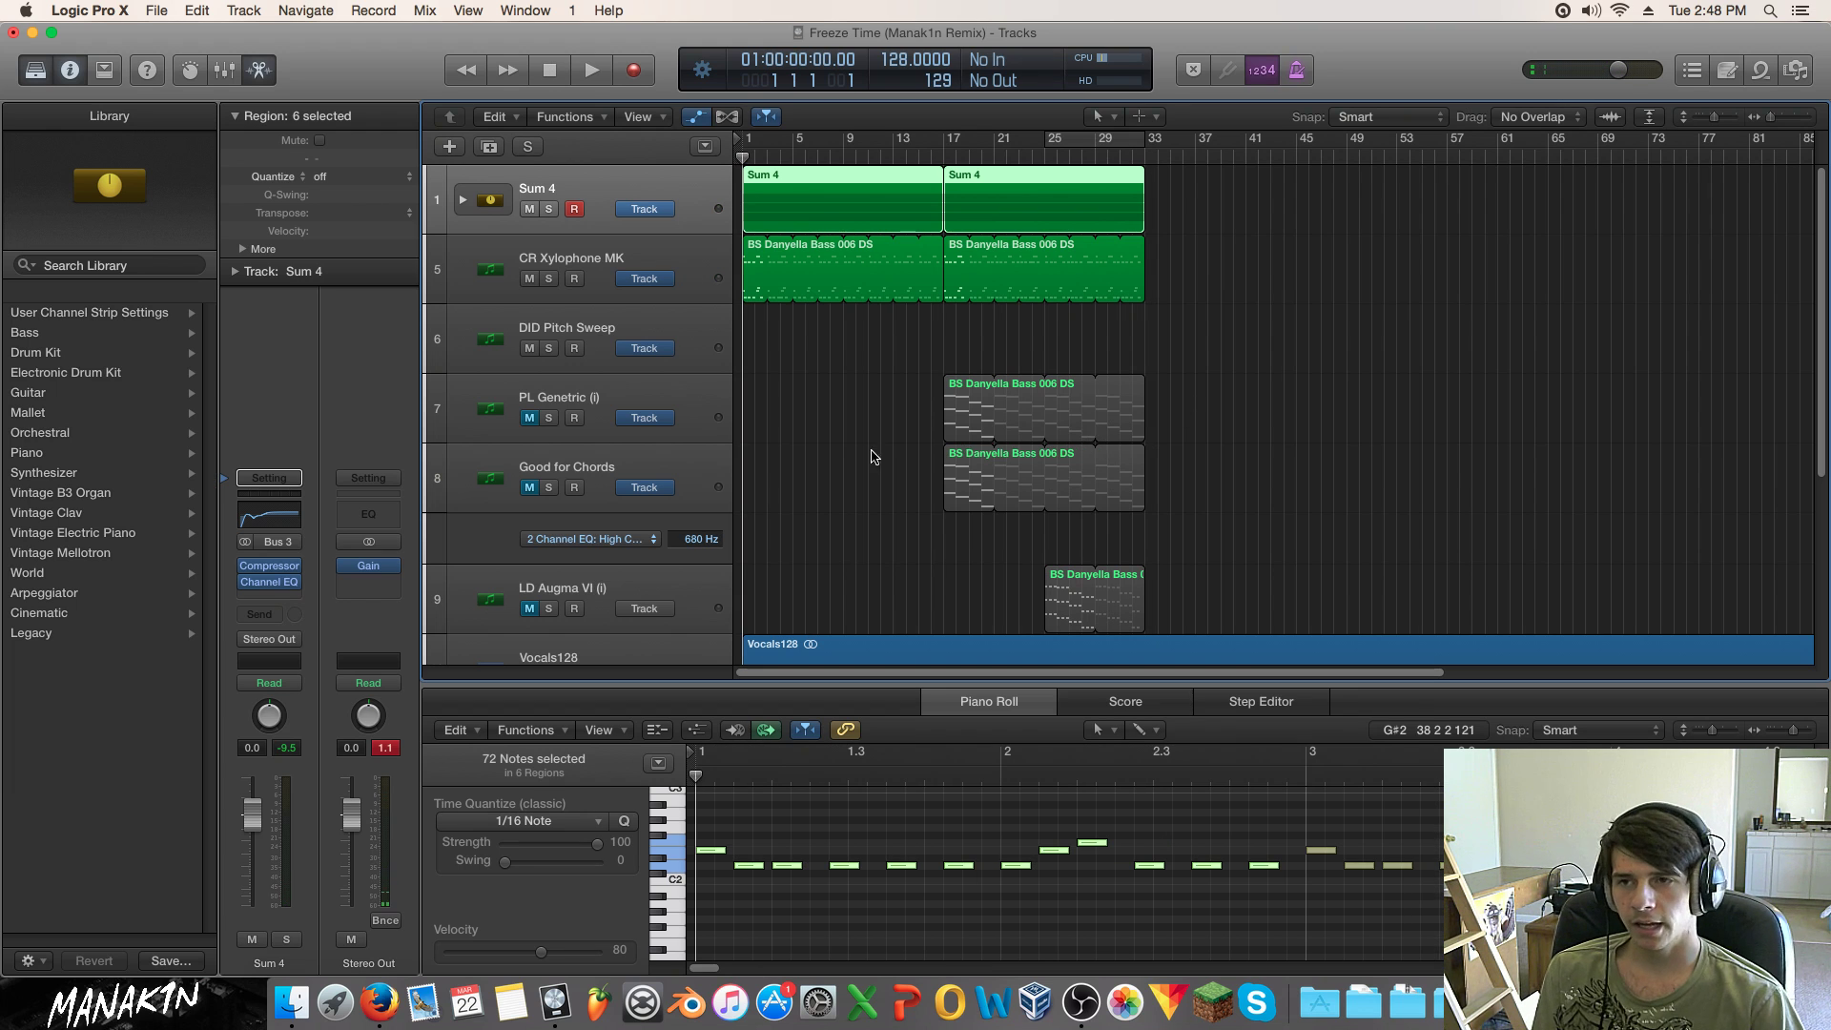
key("space")
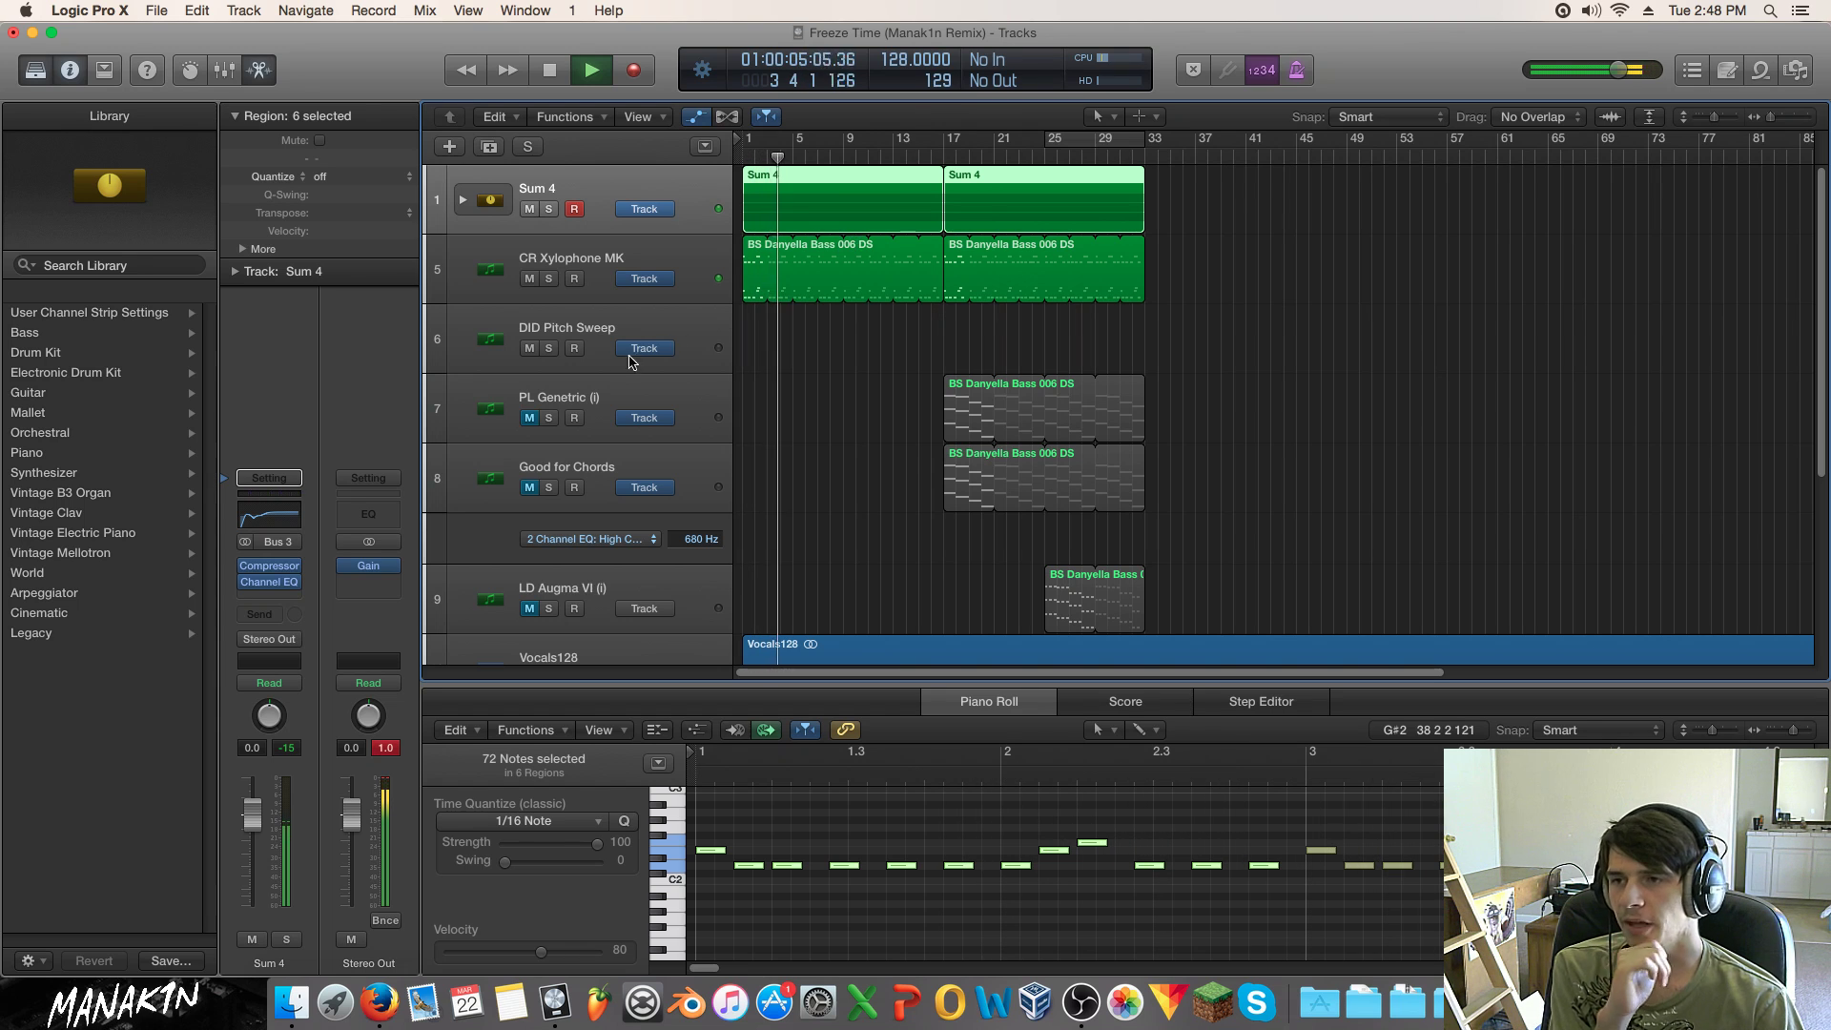
left_click(588, 324)
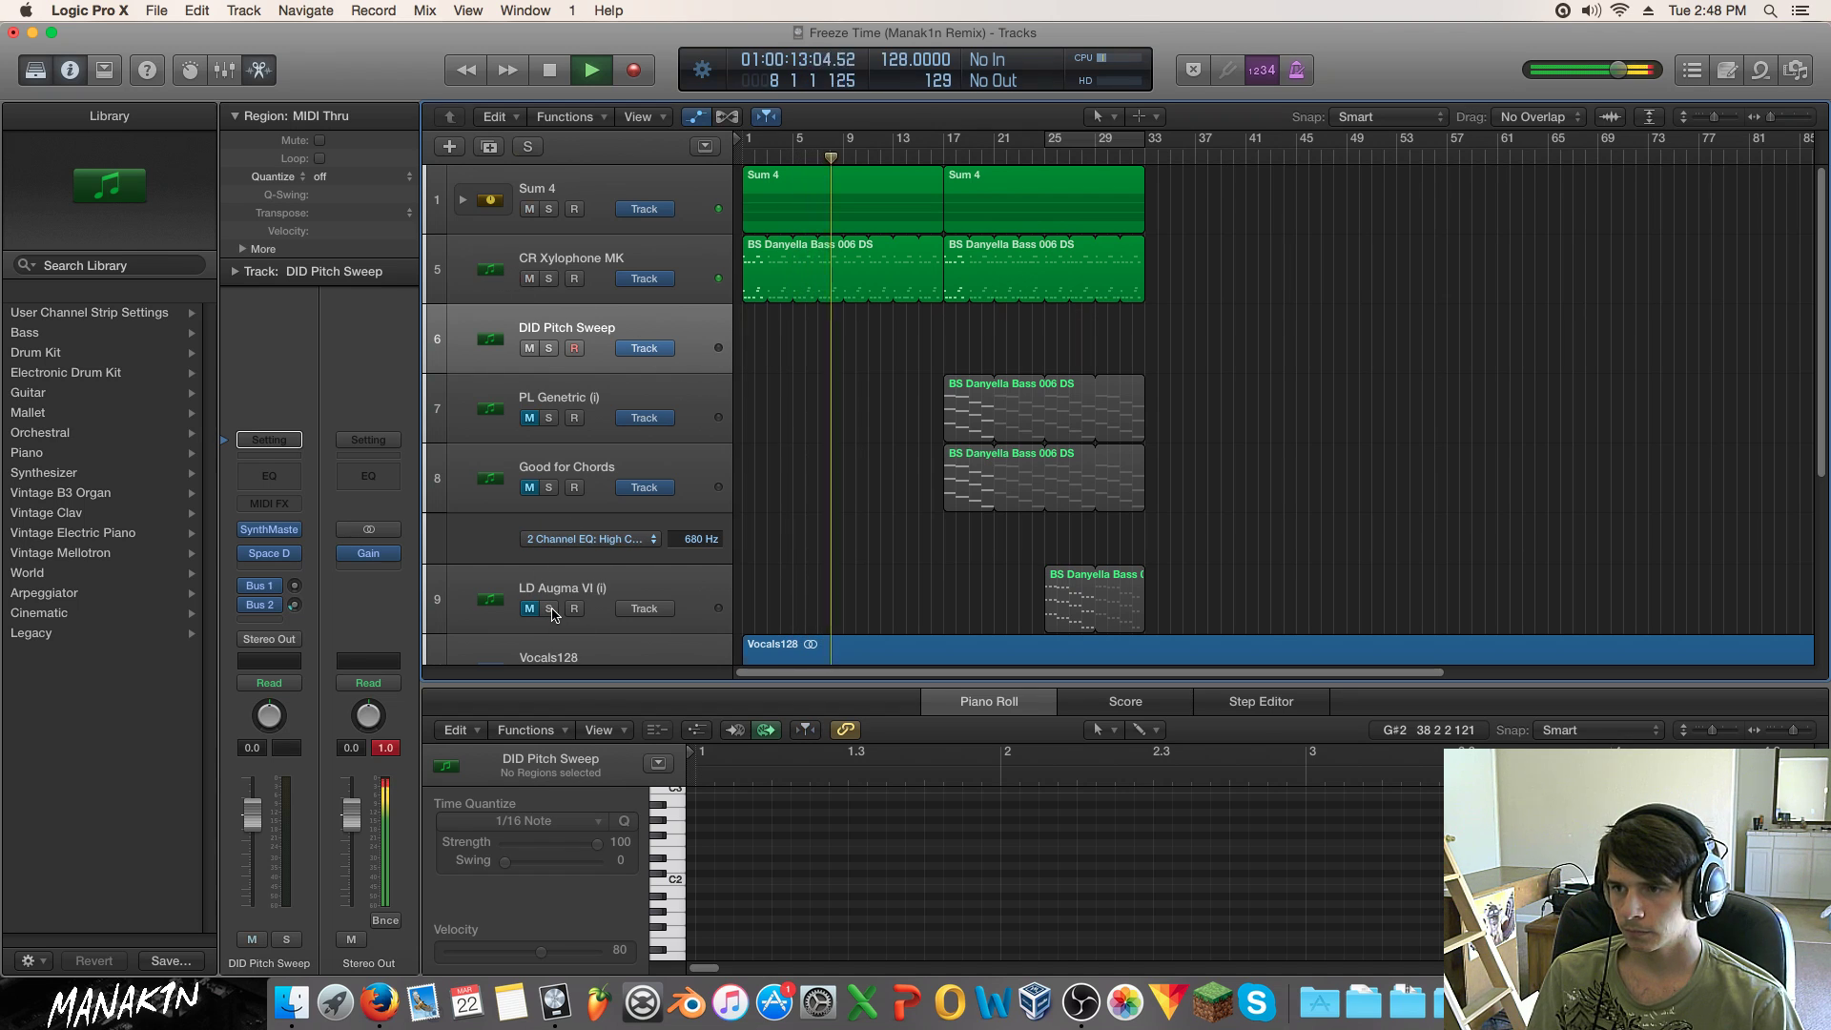
Step: Solo LD Augma VI, cycle bars 25–29, restart playback, and select its lead region
left_click(551, 608)
key("c")
key("space")
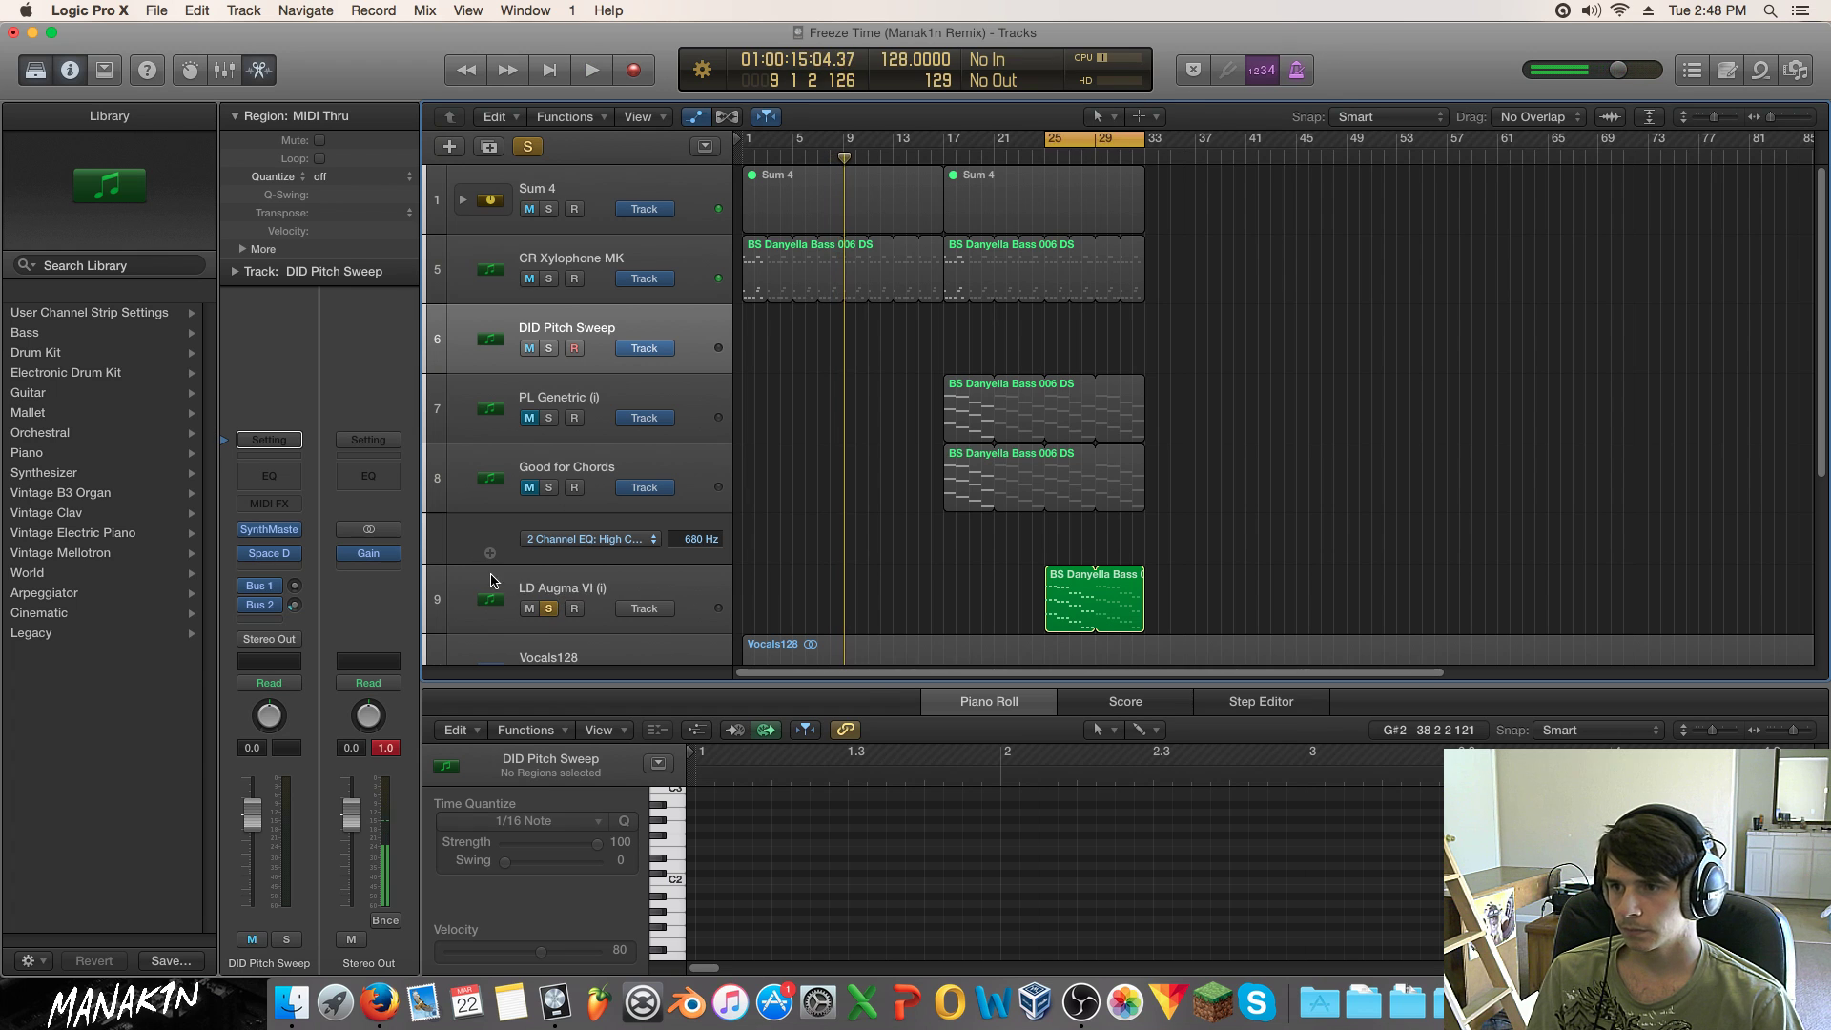
key("space")
left_click(603, 589)
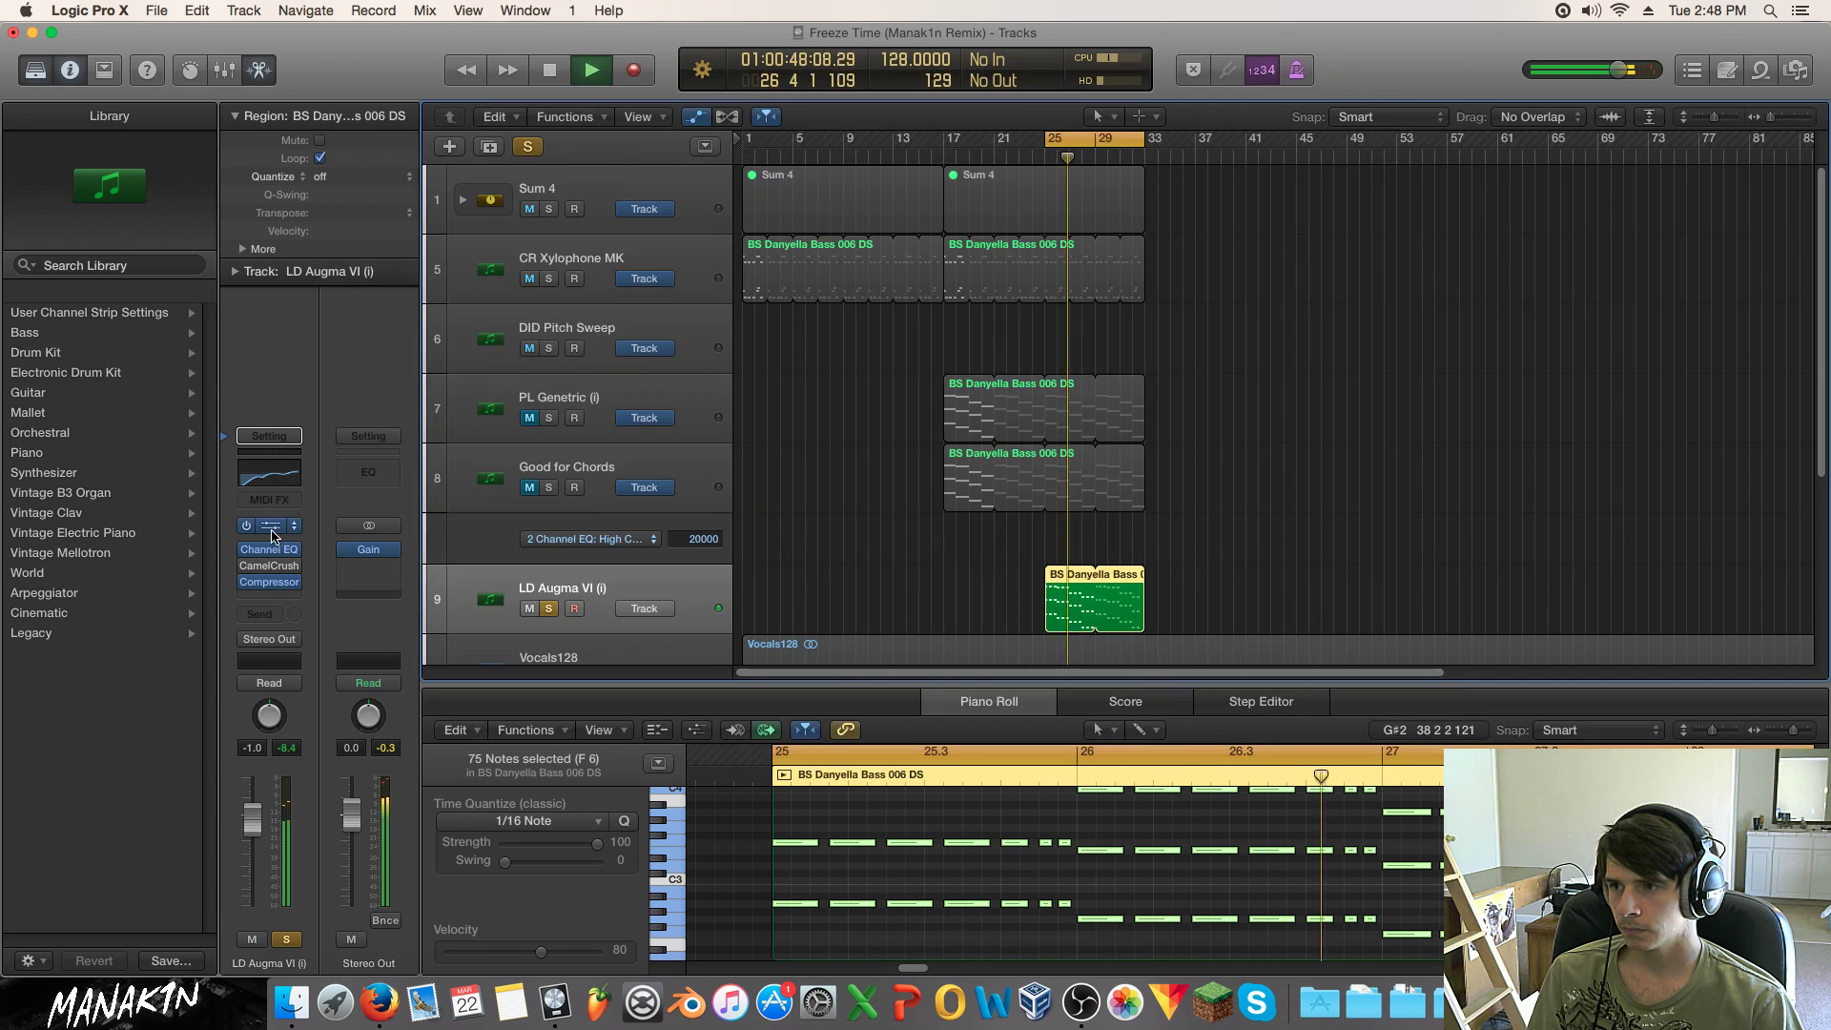
Step: In the lead track's SynthMaster, audition the LD lead presets and load LD Aggromental II (i)
left_click(270, 526)
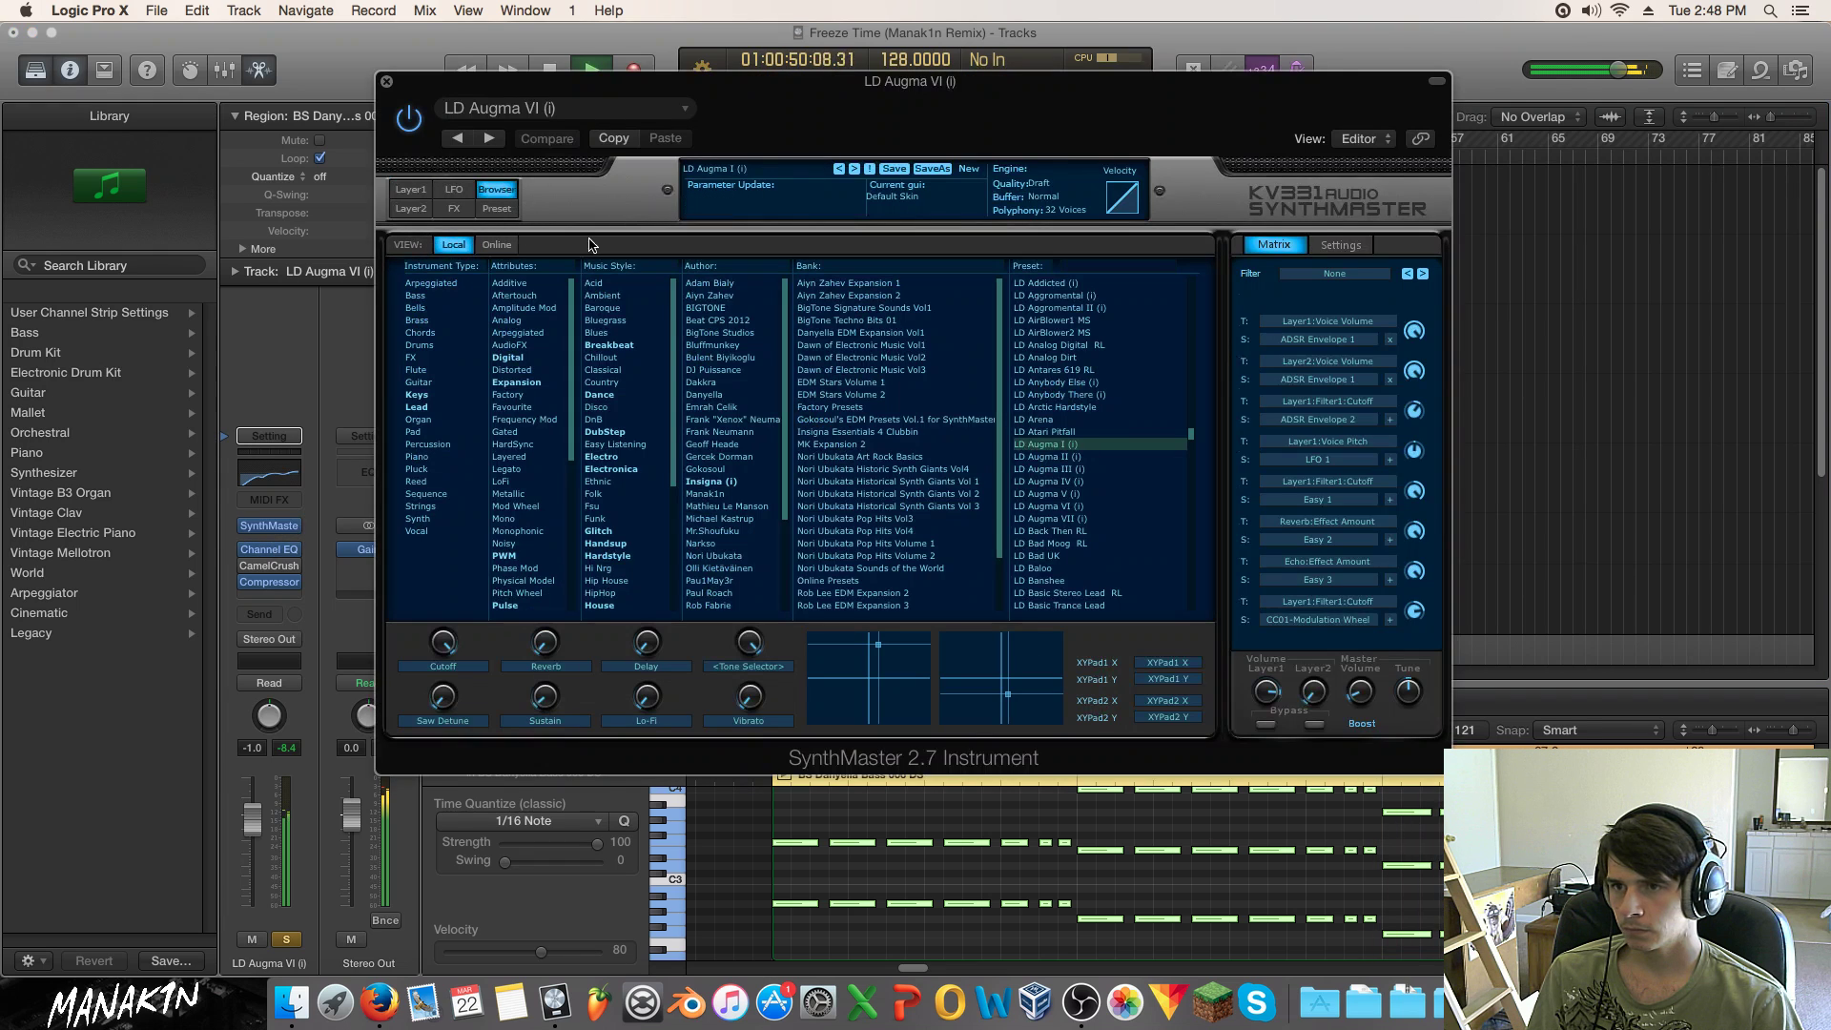
left_click(1037, 419)
left_click(1049, 407)
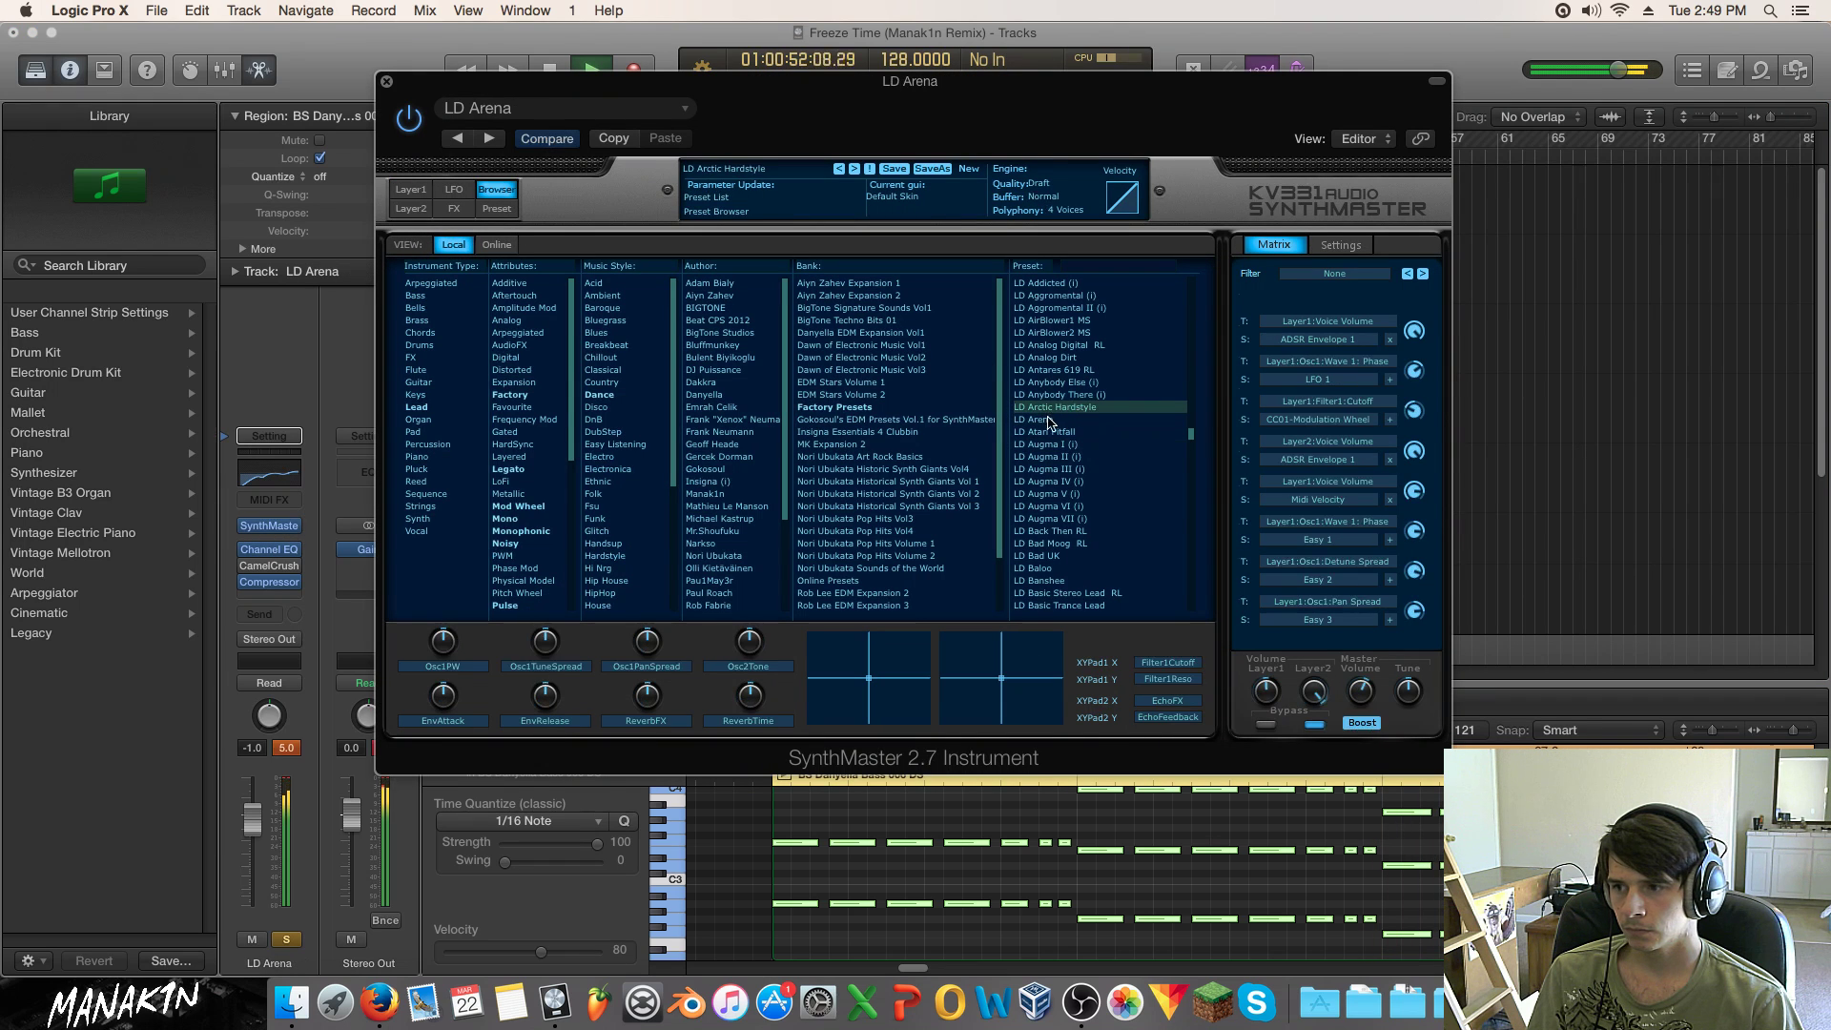
left_click(1056, 396)
left_click_drag(252, 820, 252, 859)
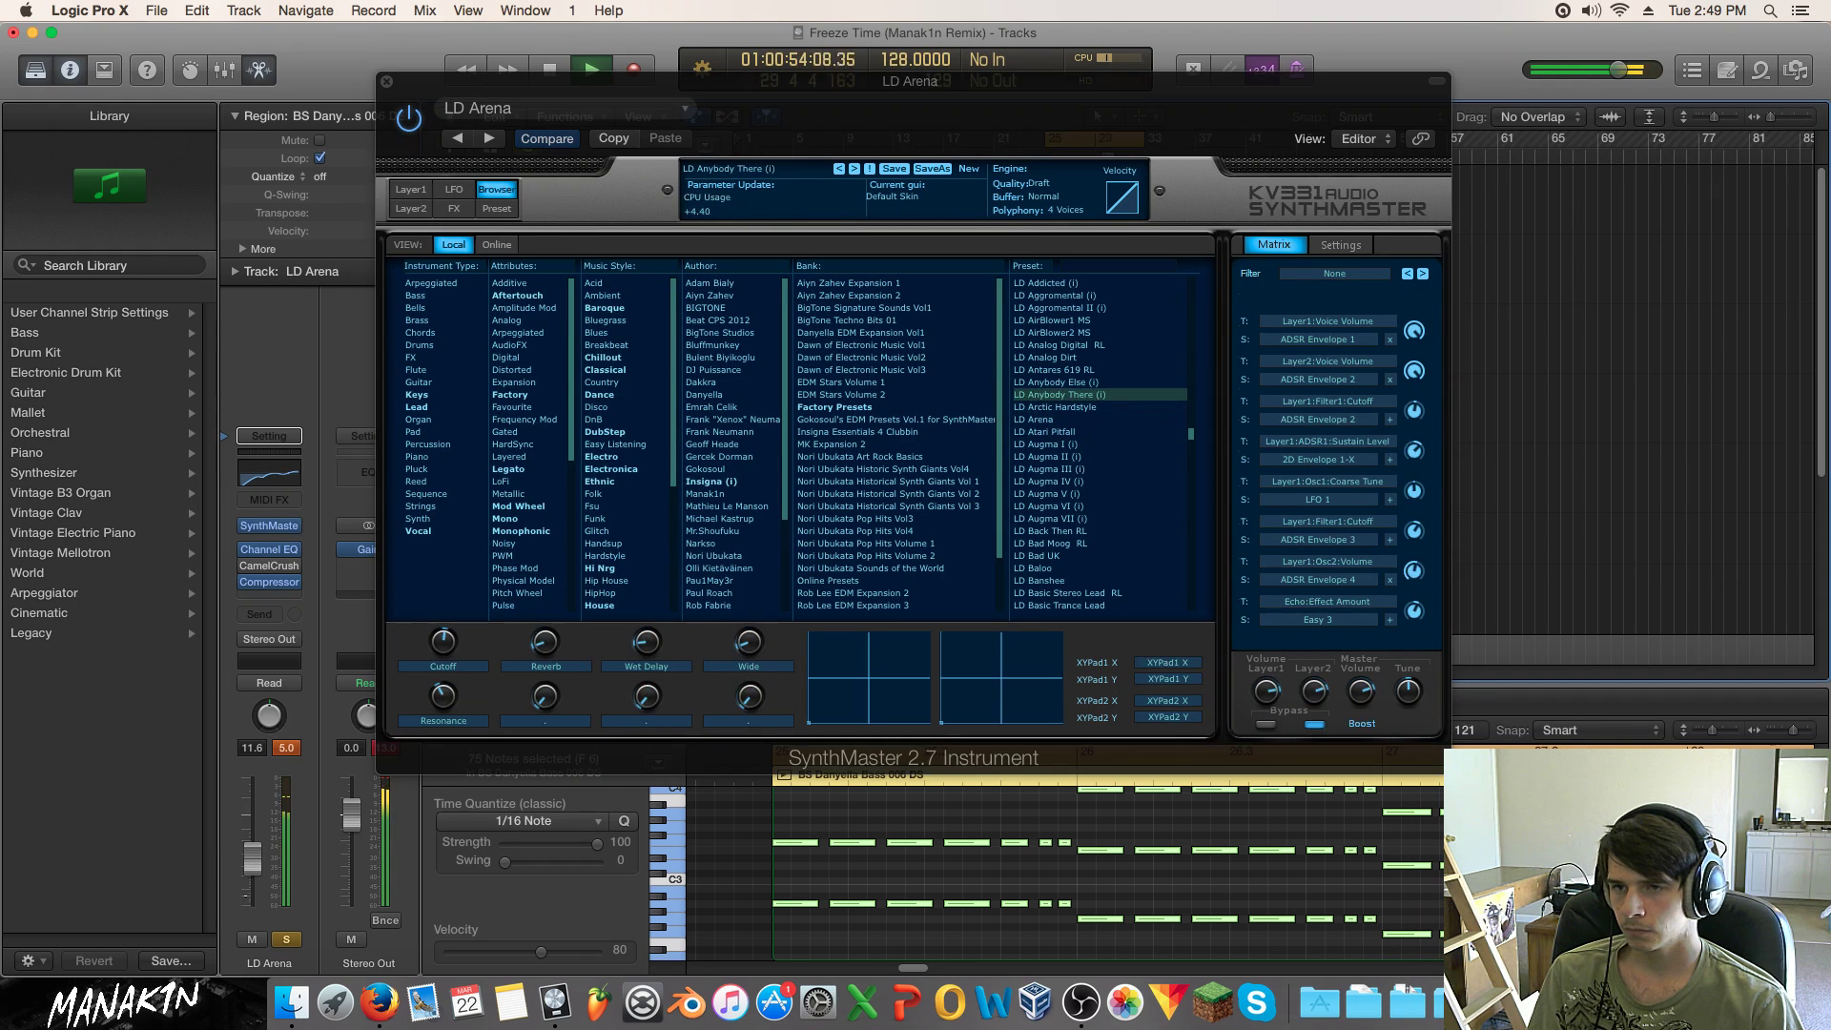
left_click(1049, 395)
left_click(1056, 382)
left_click(1063, 370)
left_click(1068, 359)
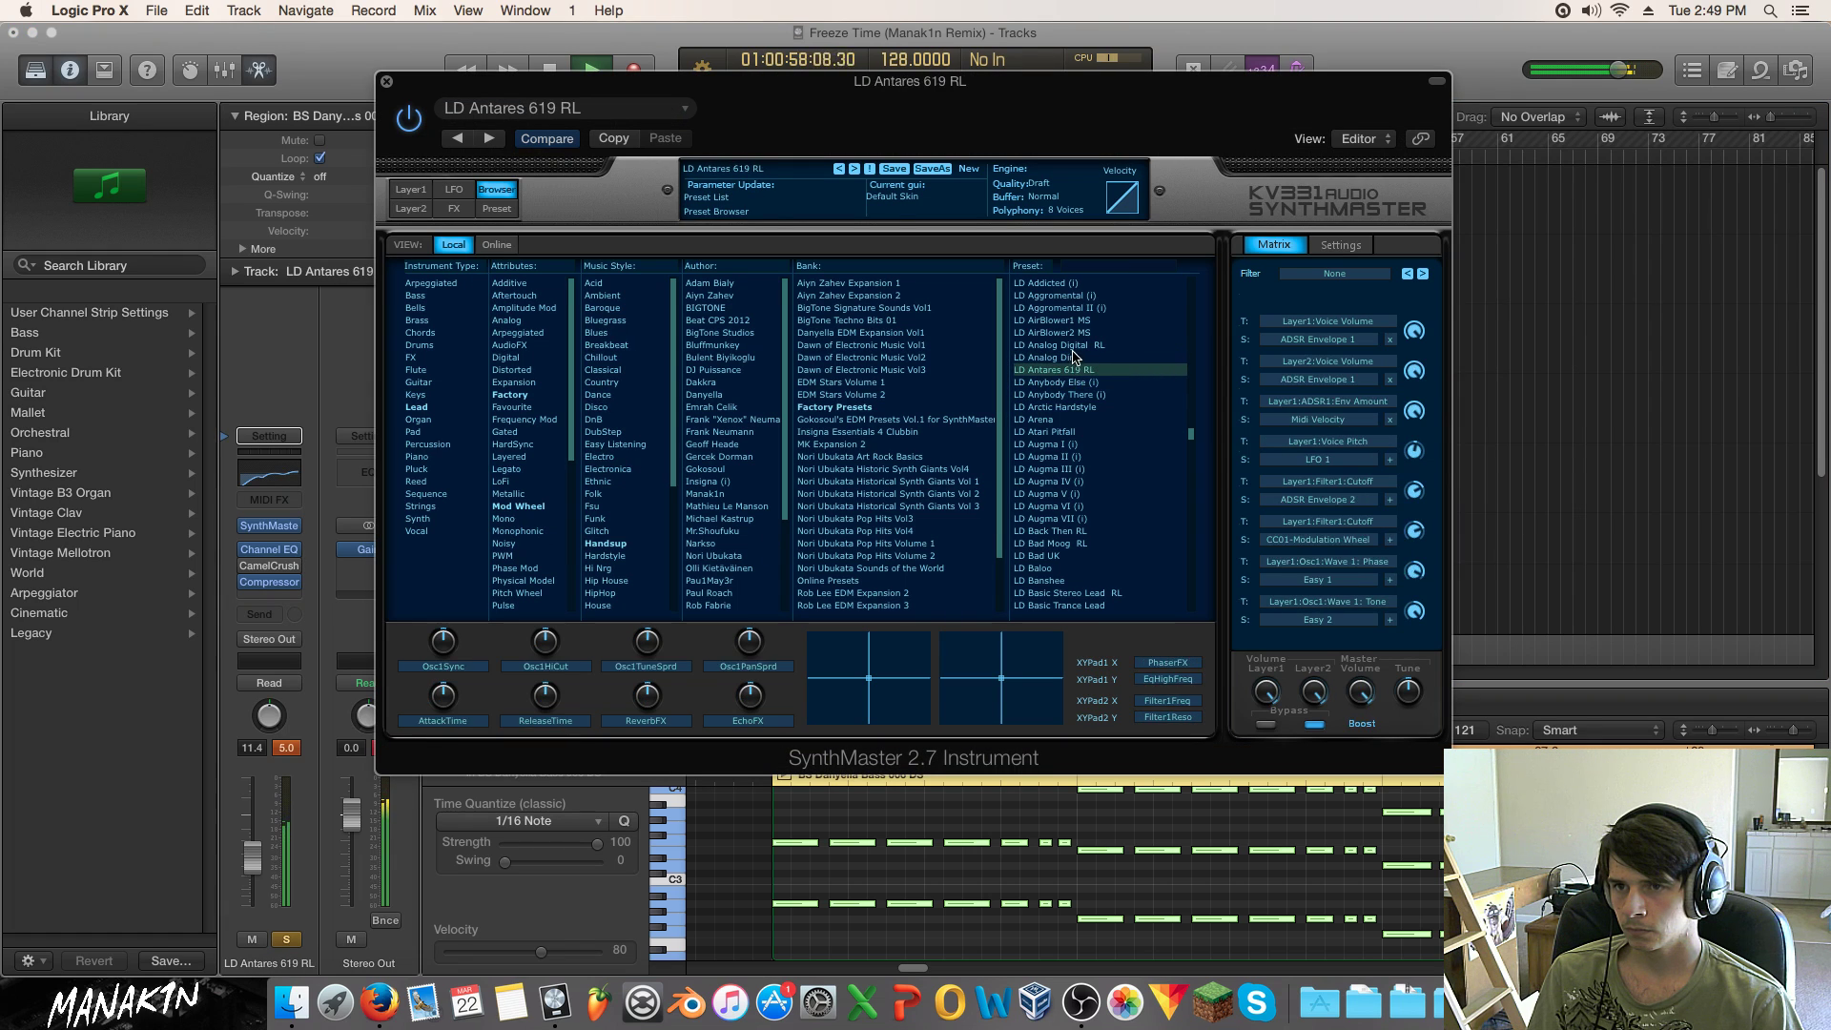
left_click(1075, 346)
left_click(1074, 333)
left_click(1075, 321)
left_click(1078, 308)
left_click(1081, 297)
left_click(1095, 308)
Step: Unsolo the lead track and try more LD presets, ending on LD 80s Lead Saw MK
left_click(287, 939)
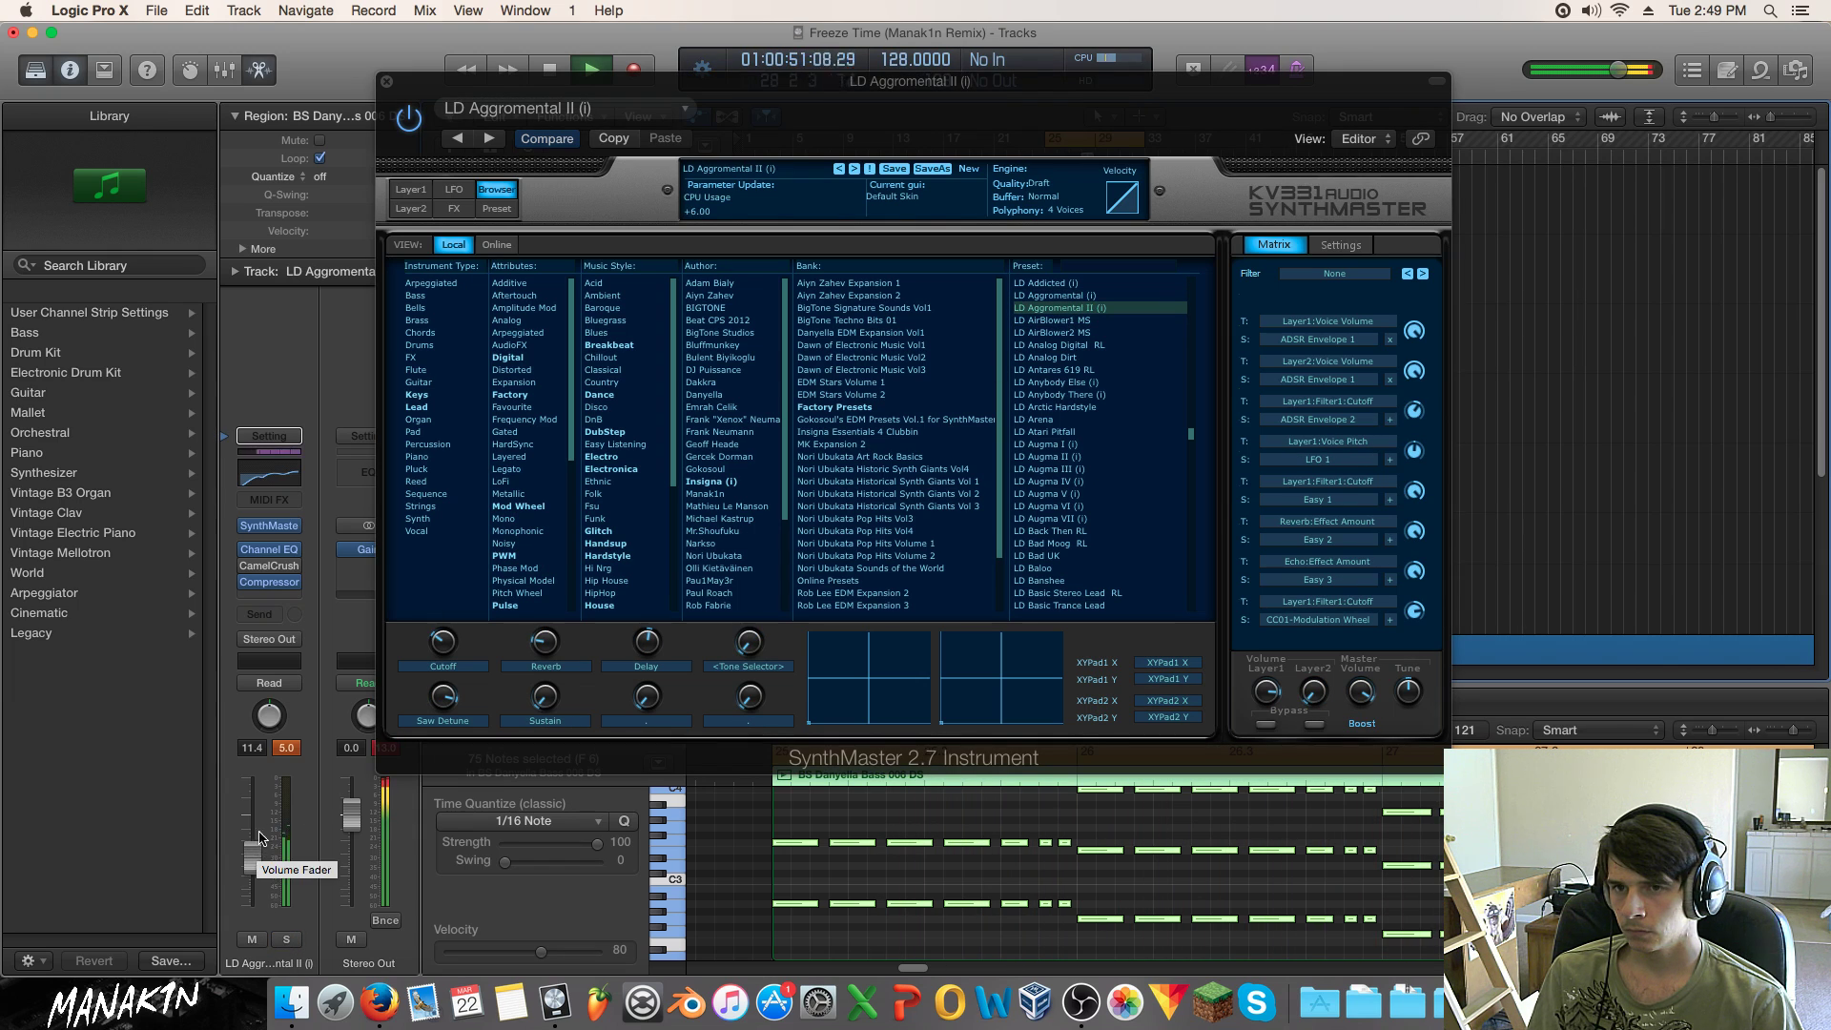
scroll(1049, 417, "up", 5)
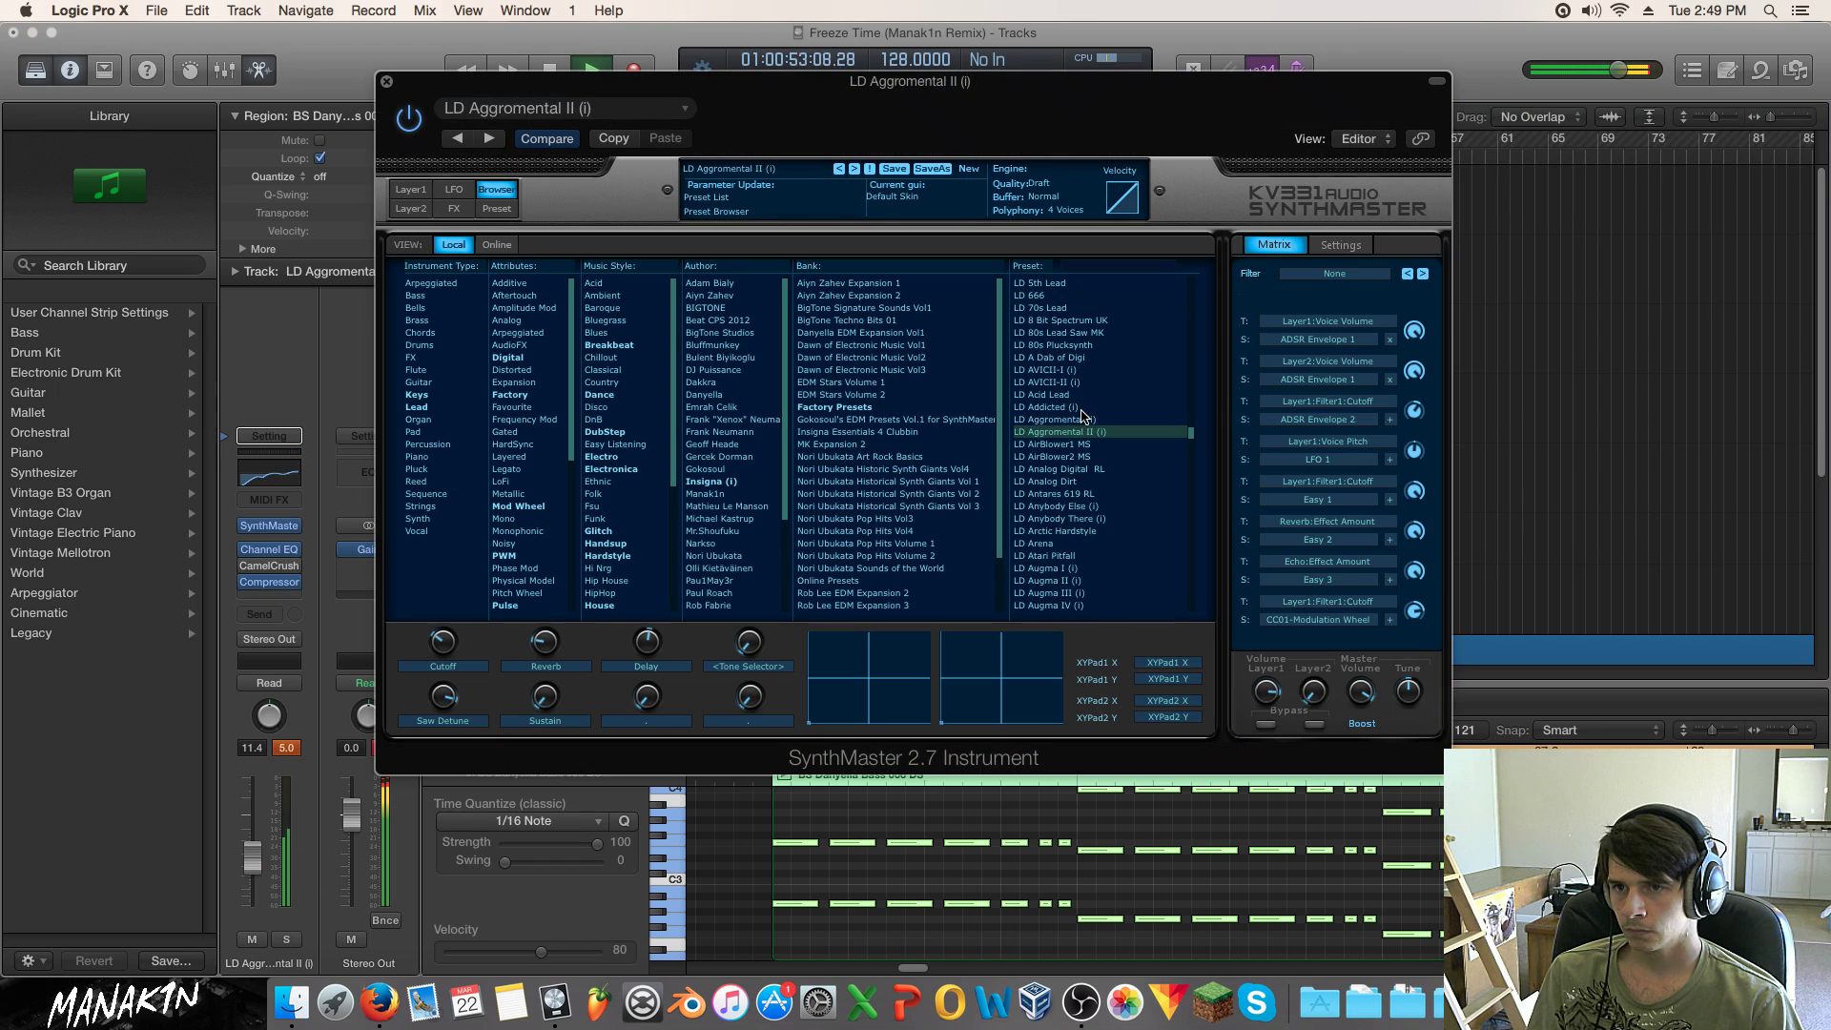
left_click(1078, 409)
left_click(1093, 421)
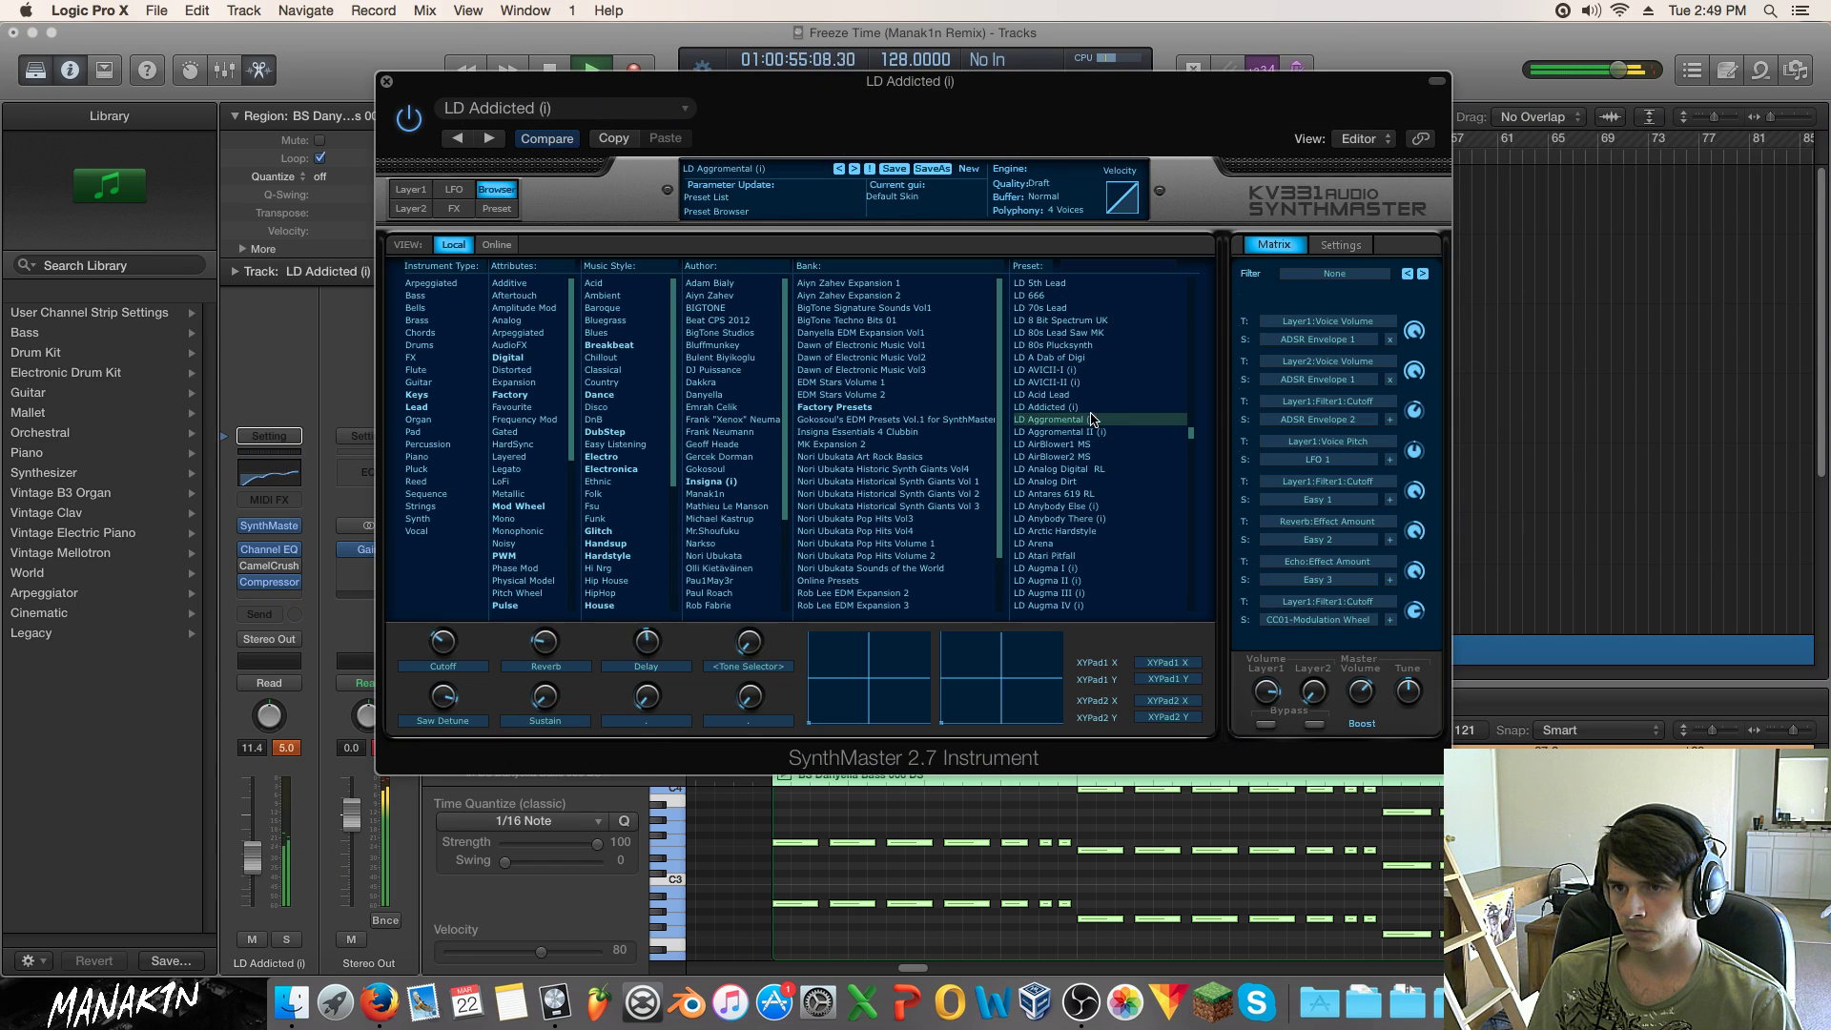
left_click(1091, 395)
left_click(1087, 382)
left_click(1083, 371)
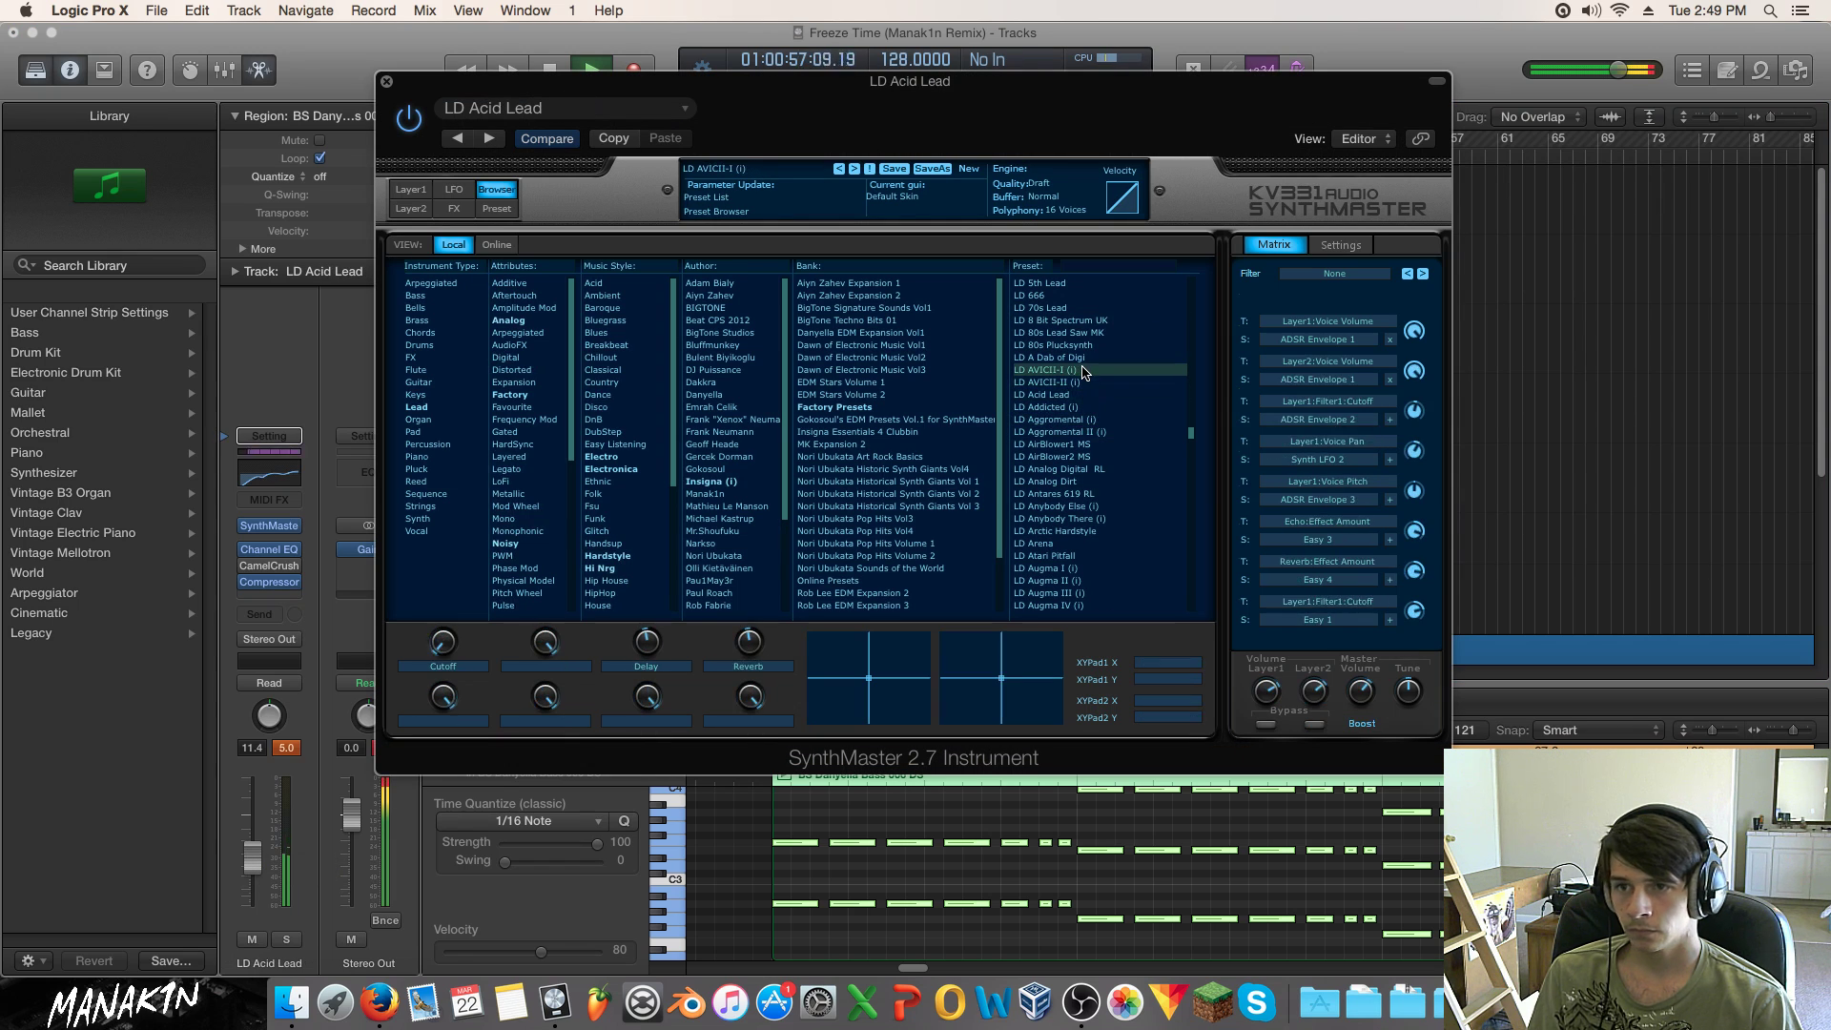
left_click(1085, 358)
left_click(1088, 333)
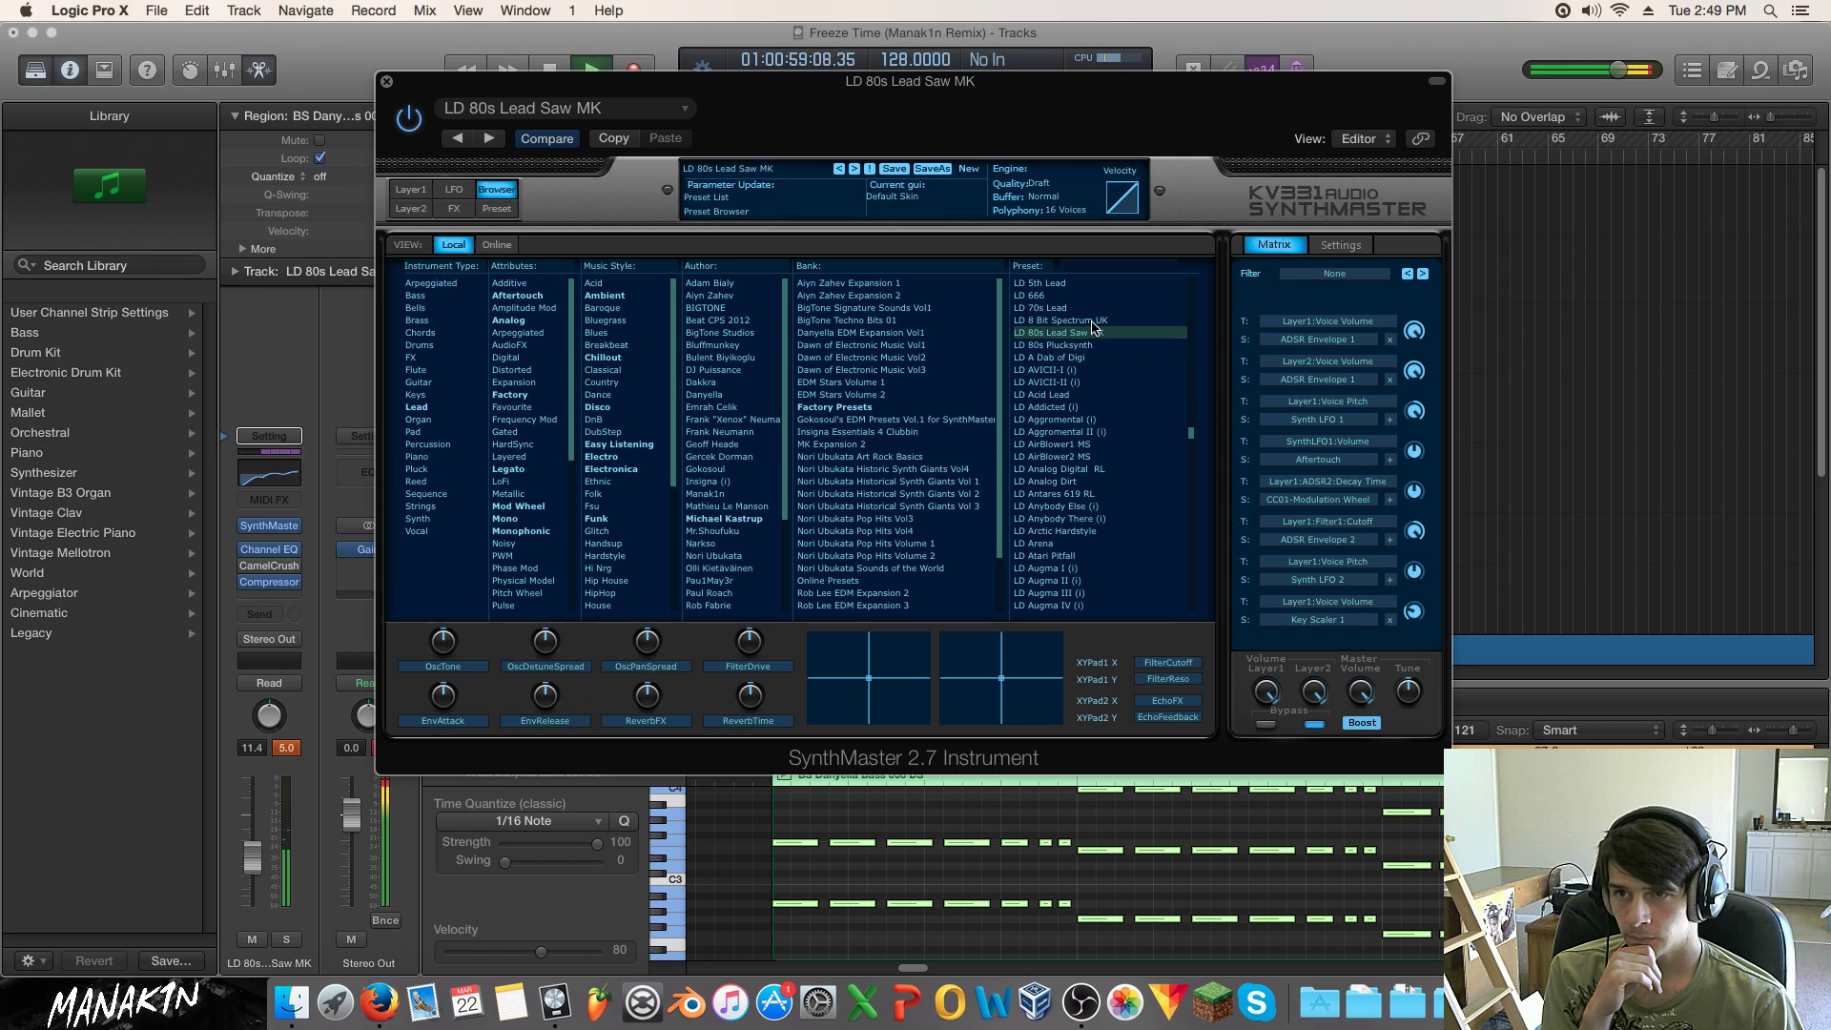
Step: Load the KY Worganium (i) preset after comparing it with KY Weather Rose, then close SynthMaster
scroll(1101, 353, "up", 5)
left_click(1068, 443)
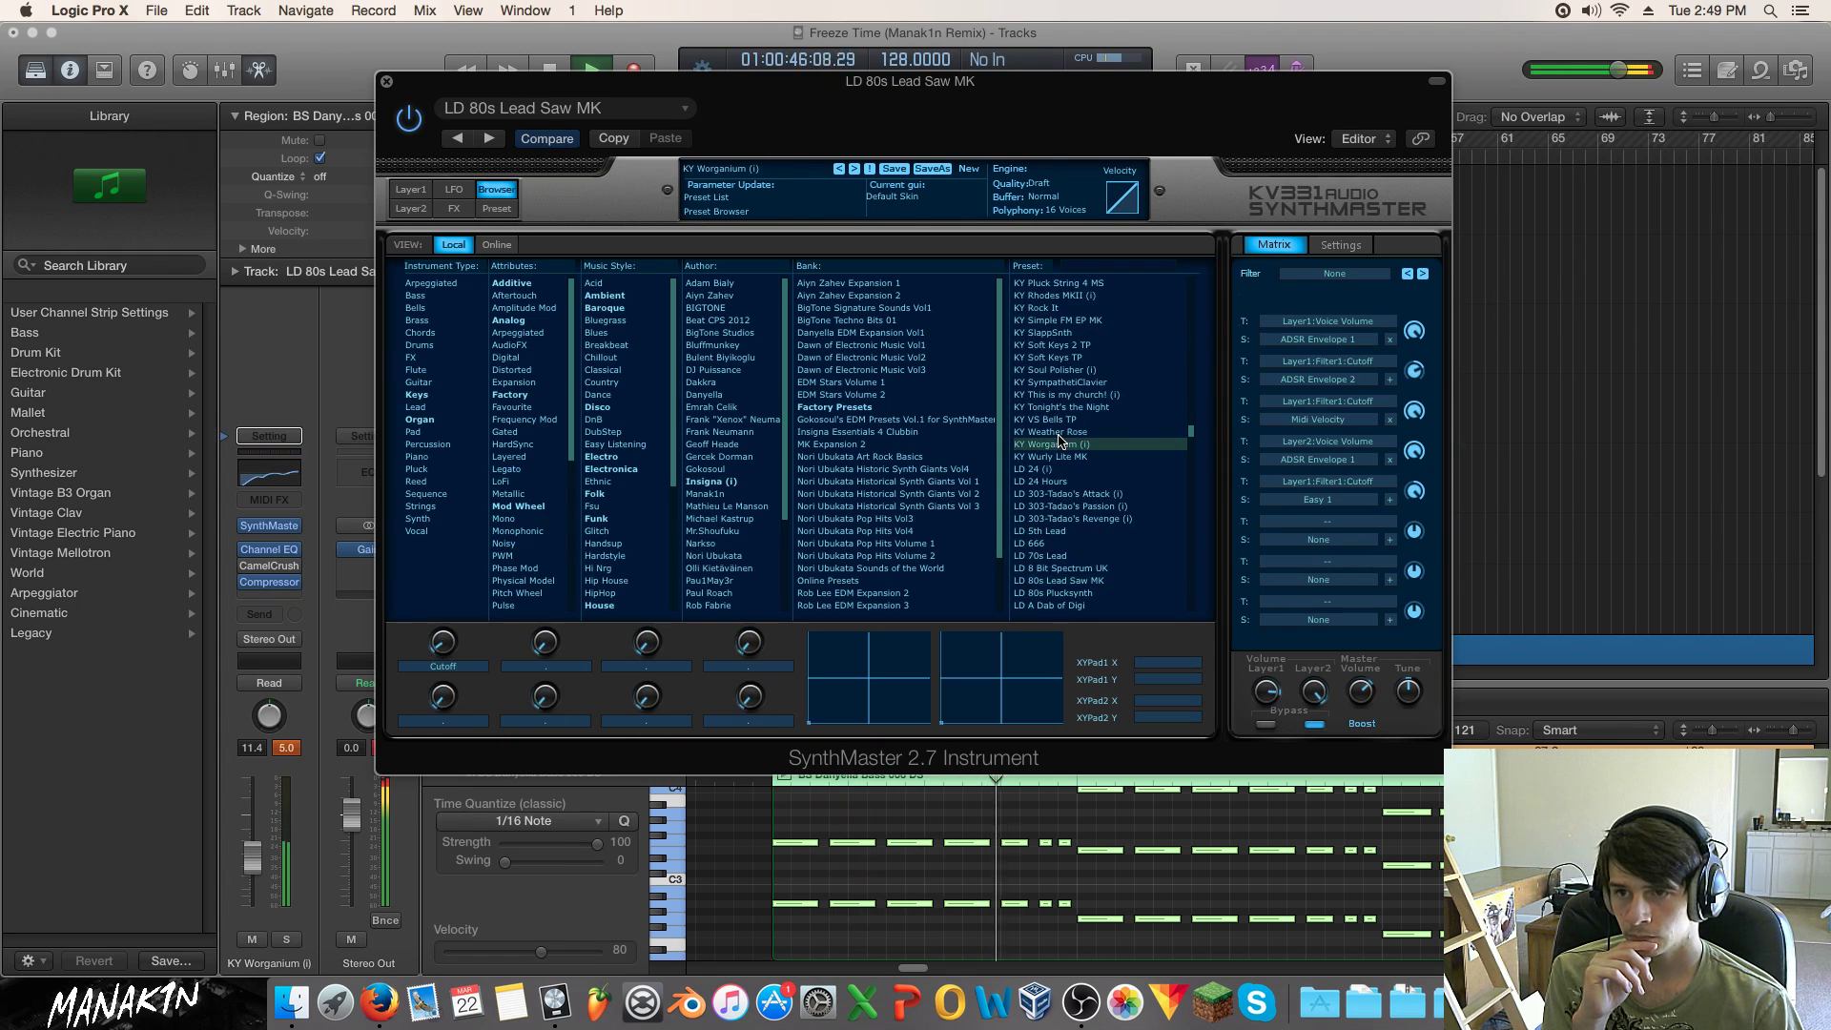
left_click(1080, 433)
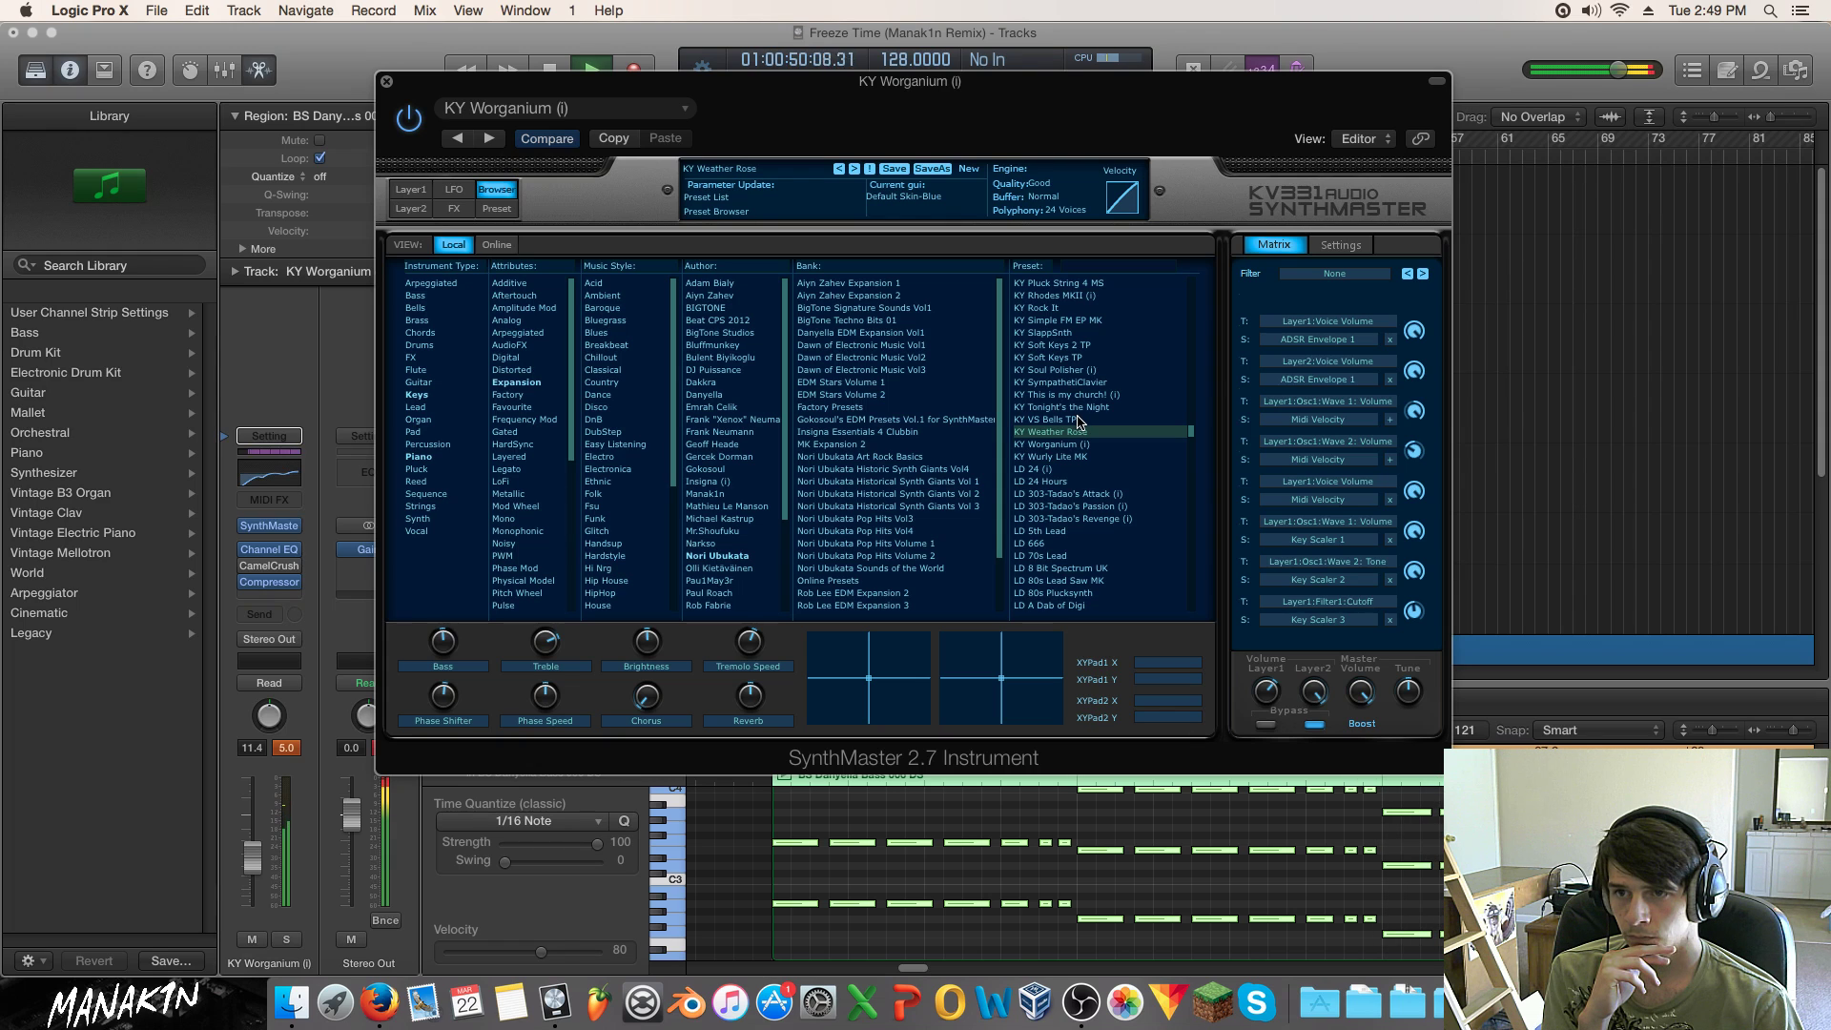
left_click(1098, 445)
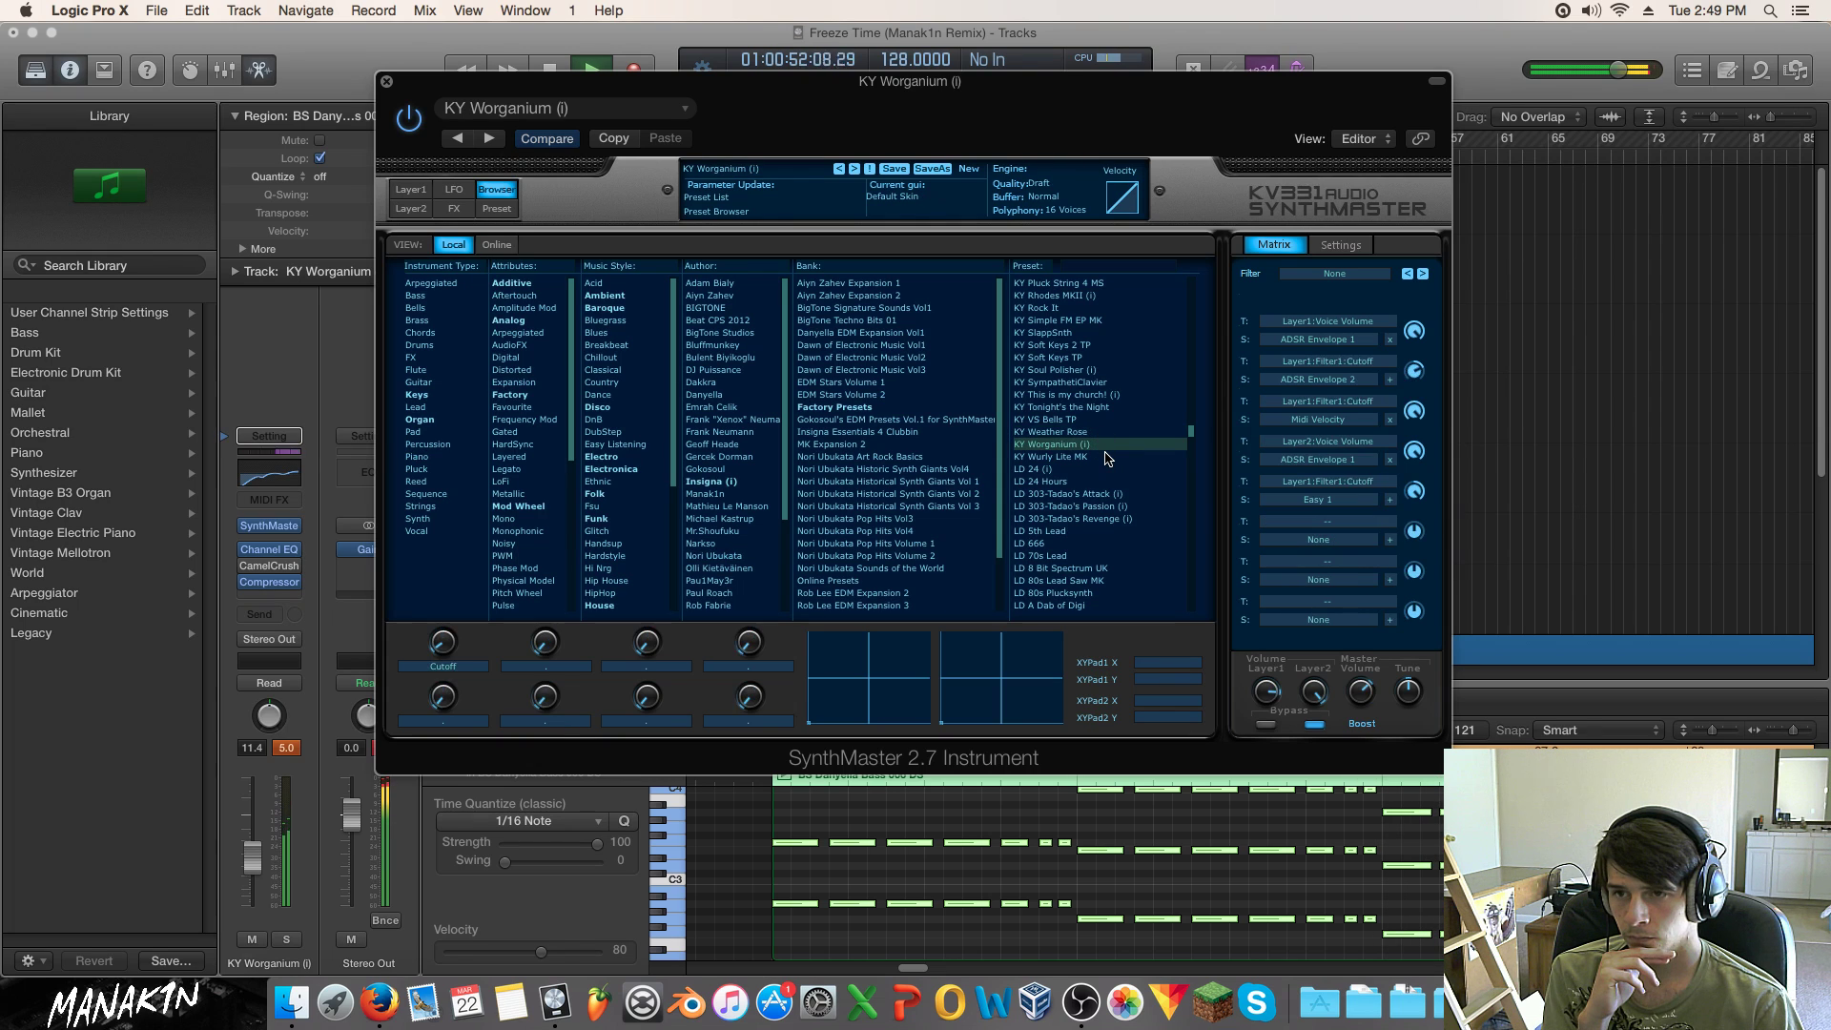
left_click(387, 83)
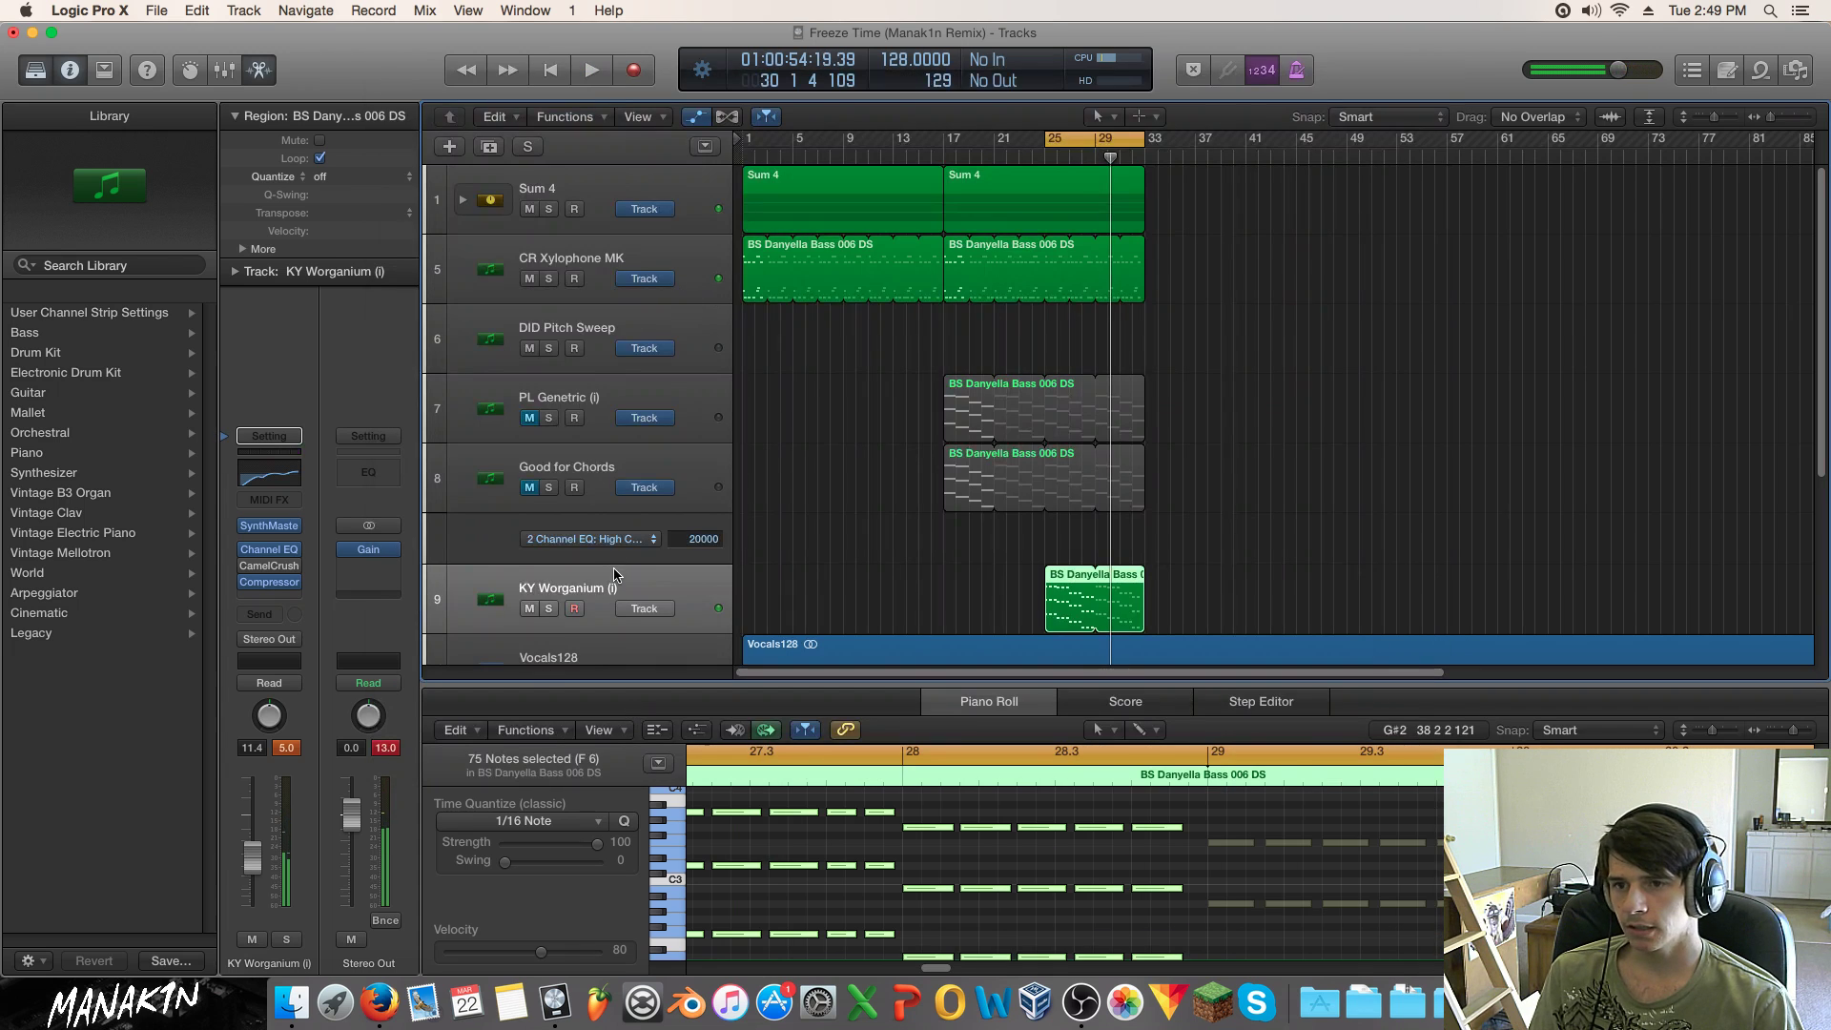
Step: Delete the Good for Chords track along with its regions
left_click(645, 501)
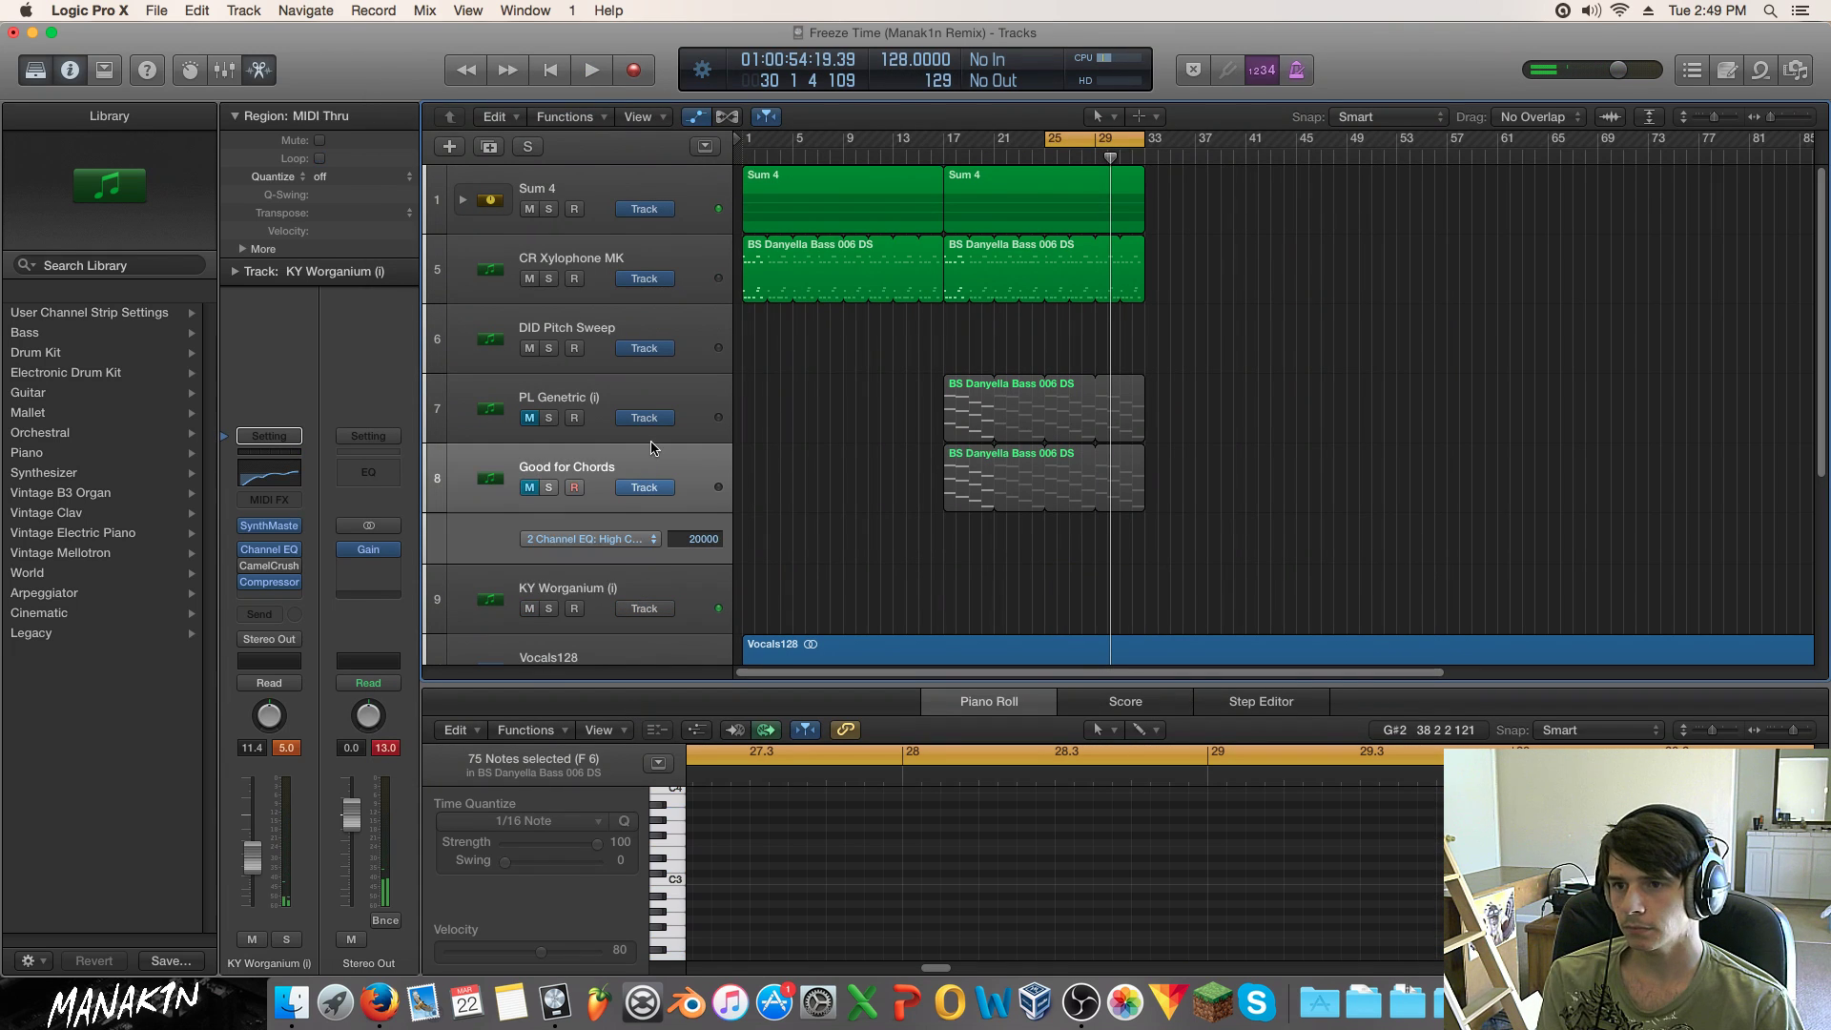
key("super+BackSpace")
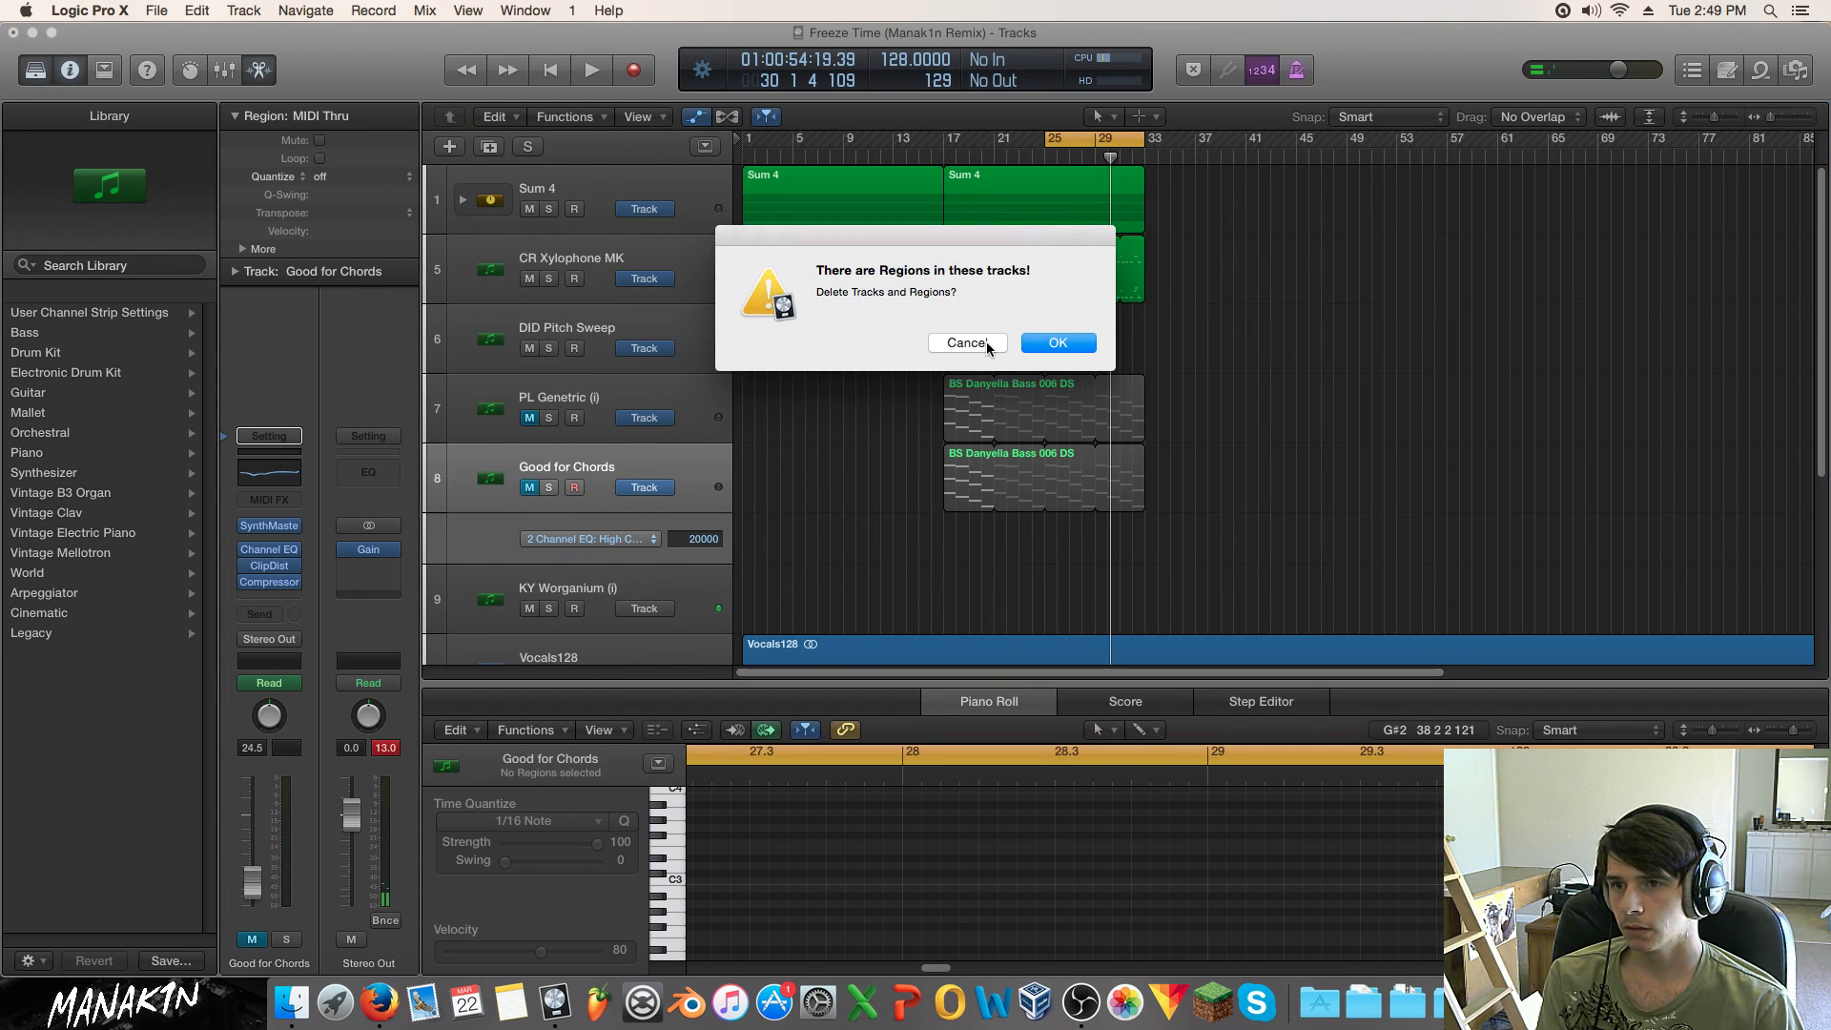
left_click(966, 342)
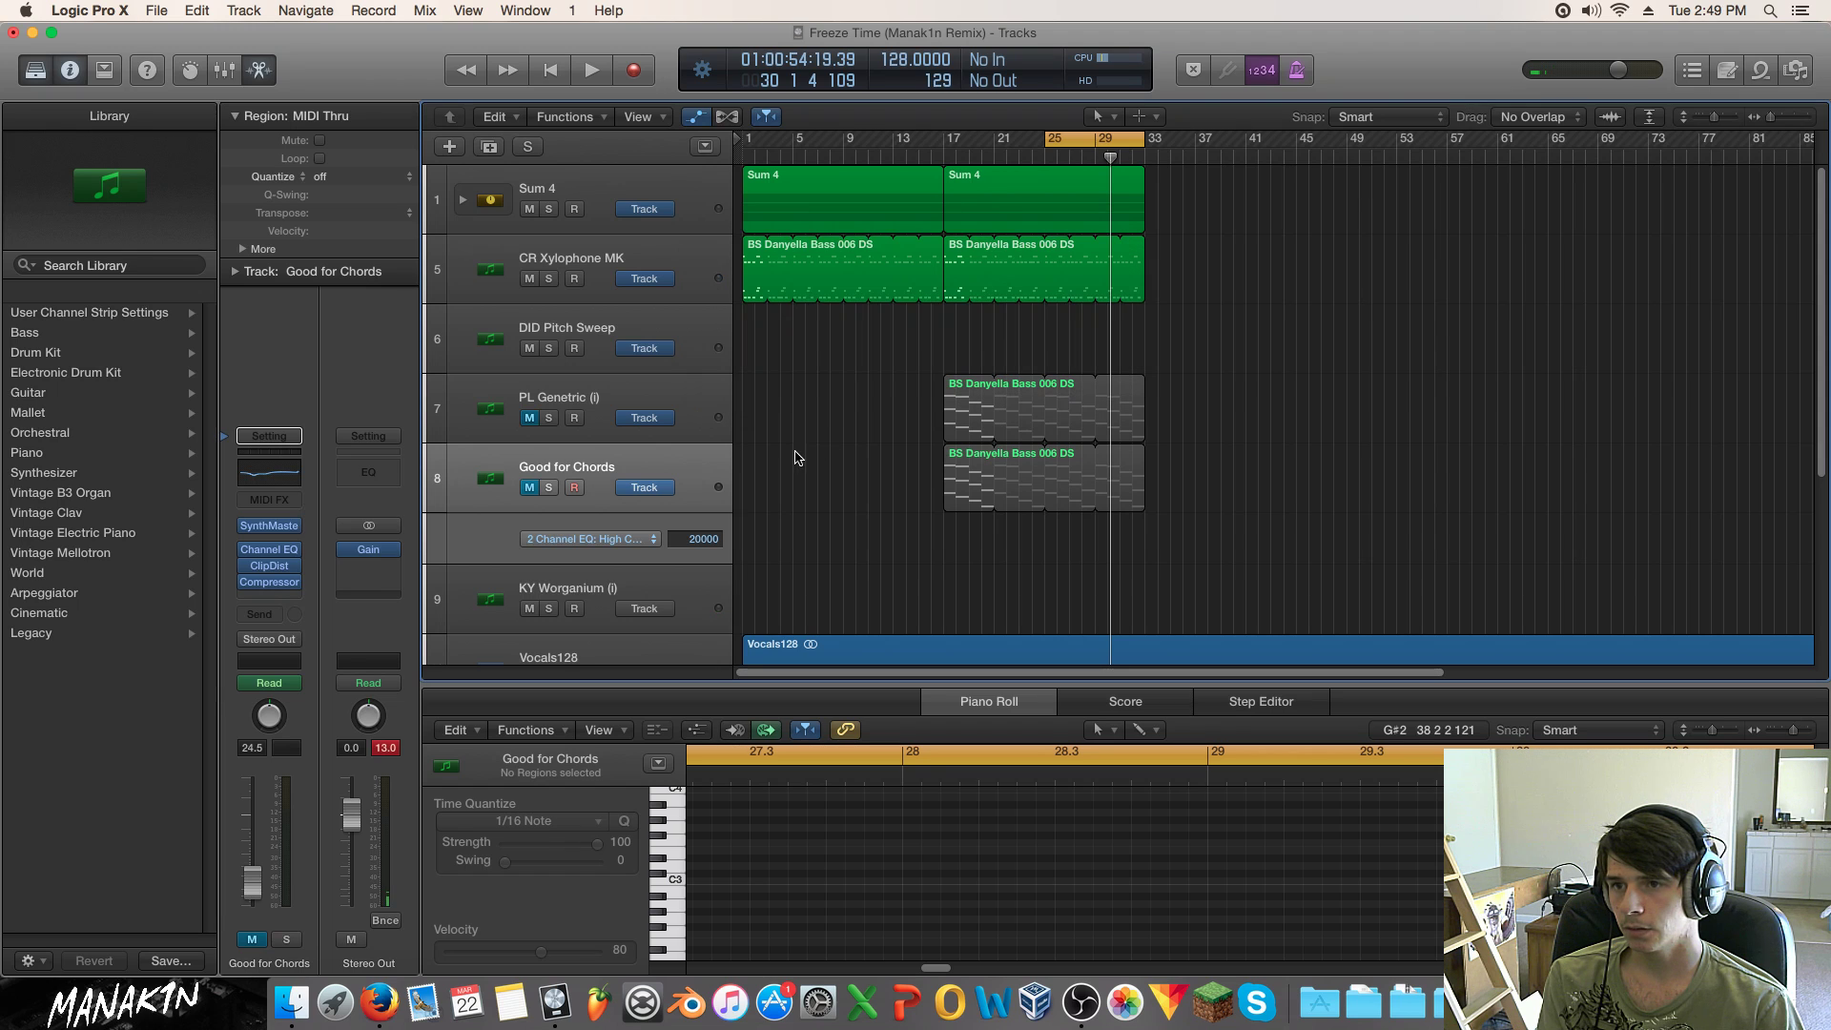
left_click(681, 399)
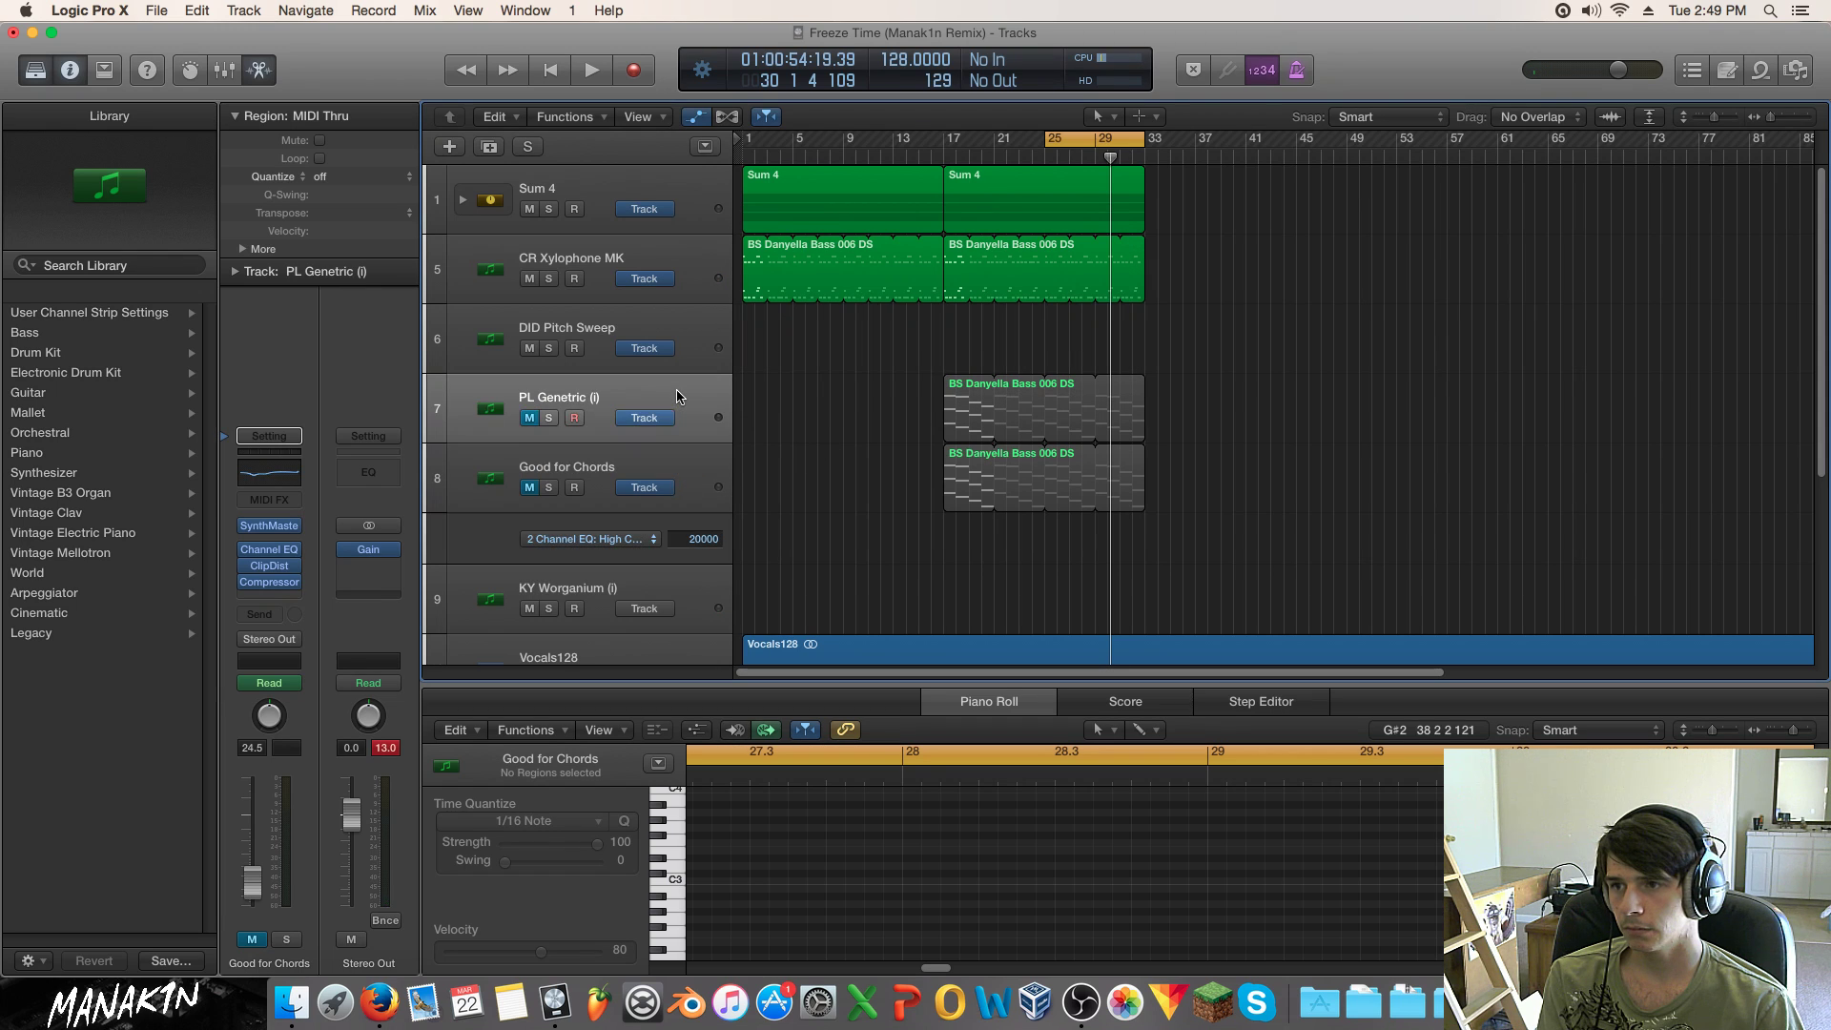
left_click(689, 463)
key("Delete")
left_click(1069, 345)
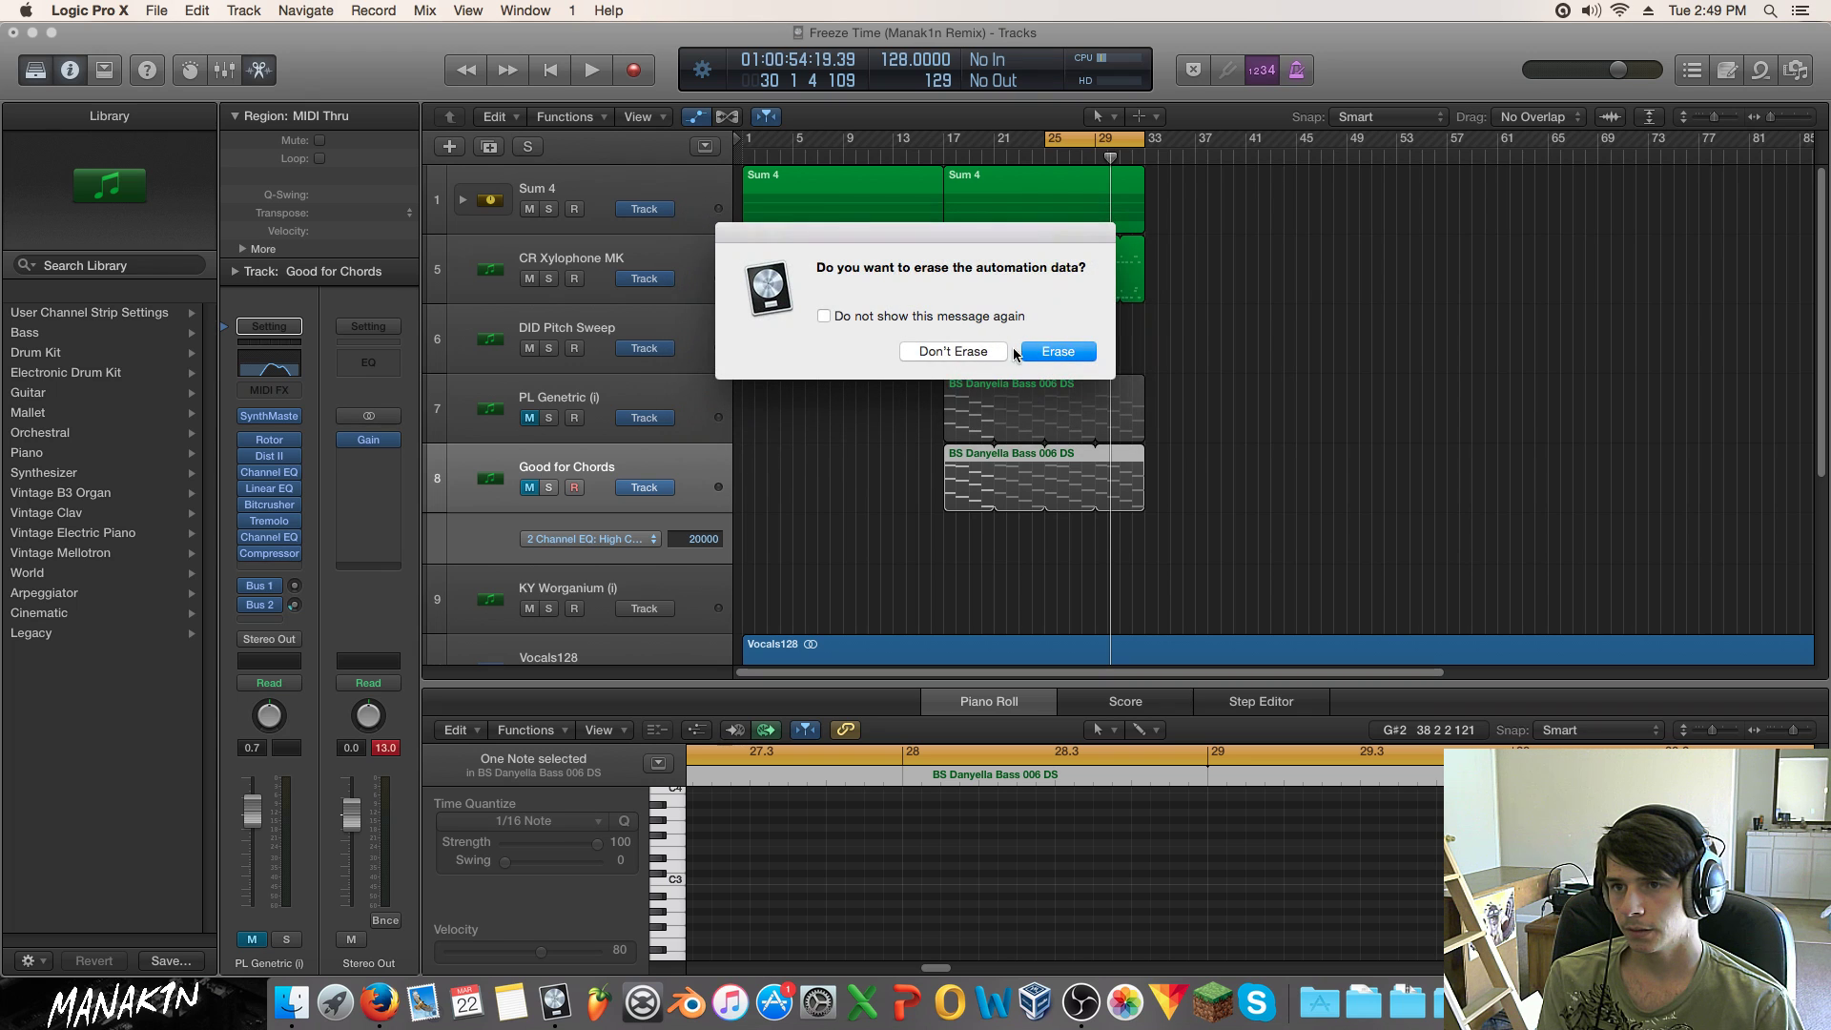
left_click(1036, 352)
Step: Delete the KY Worganium and DID Pitch Sweep tracks, then start playback
key("Delete")
left_click(572, 400)
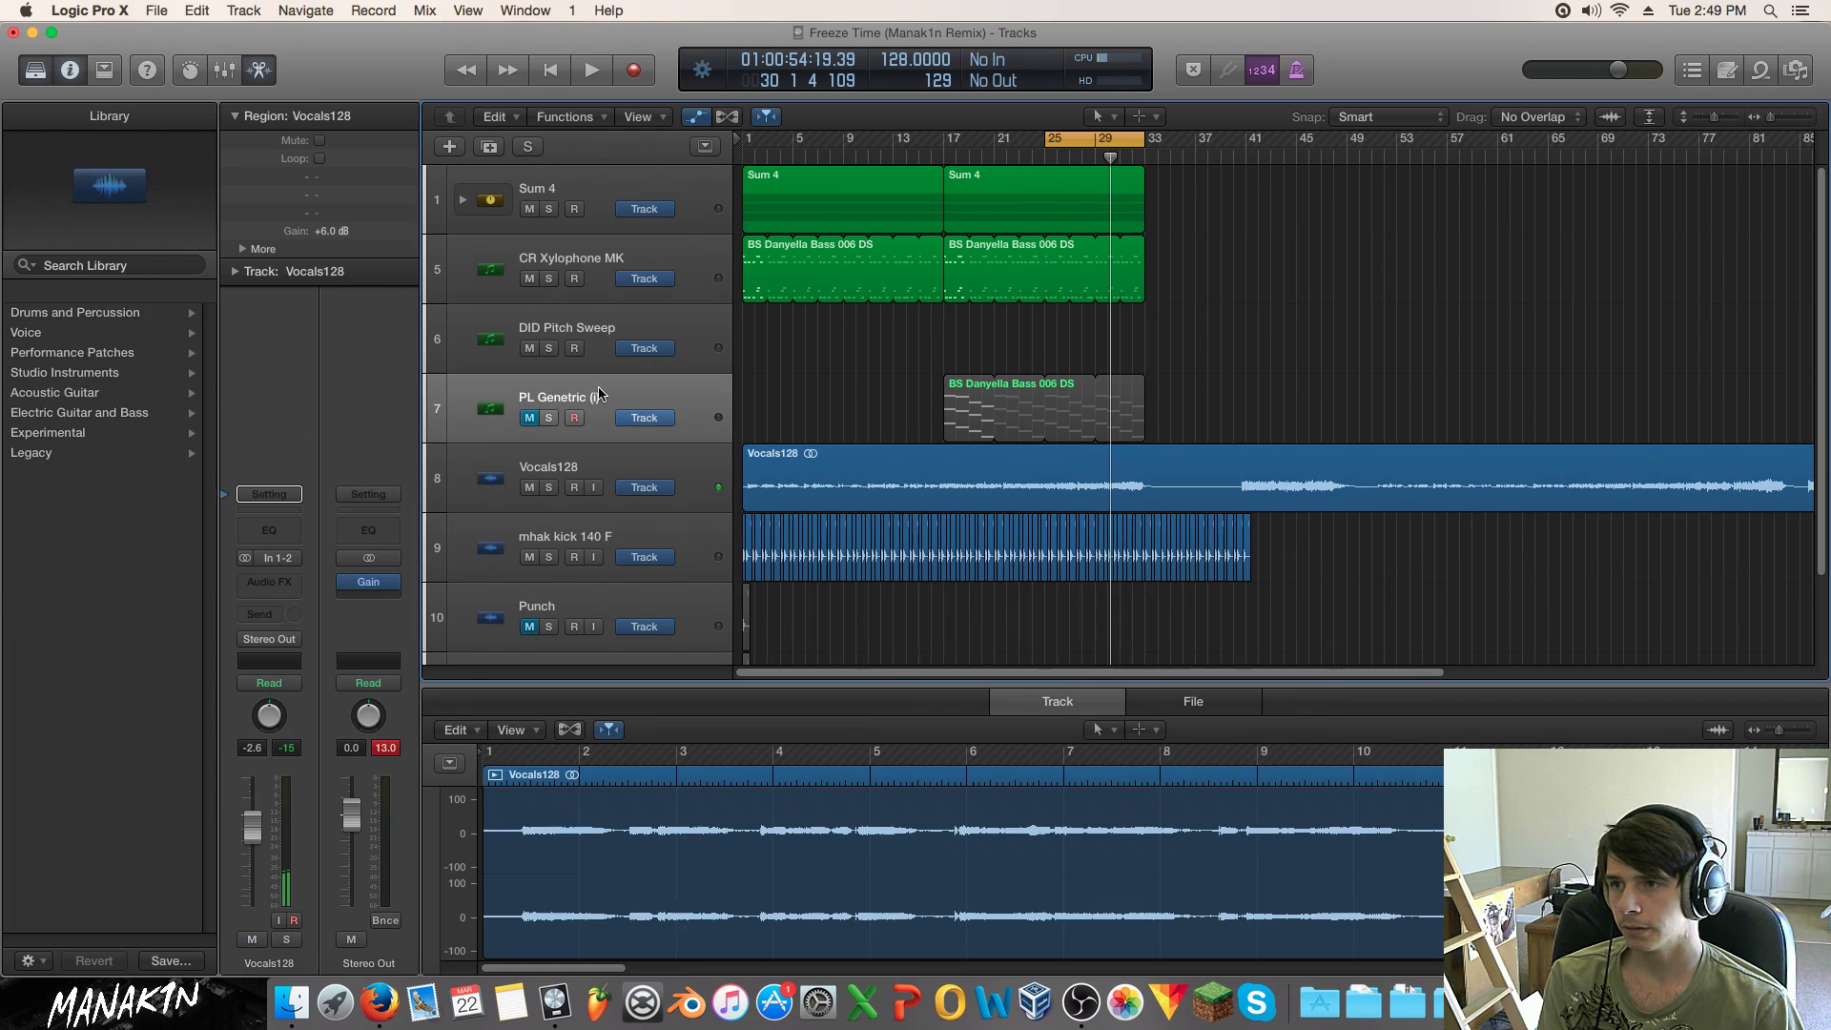
left_click(572, 331)
key("Delete")
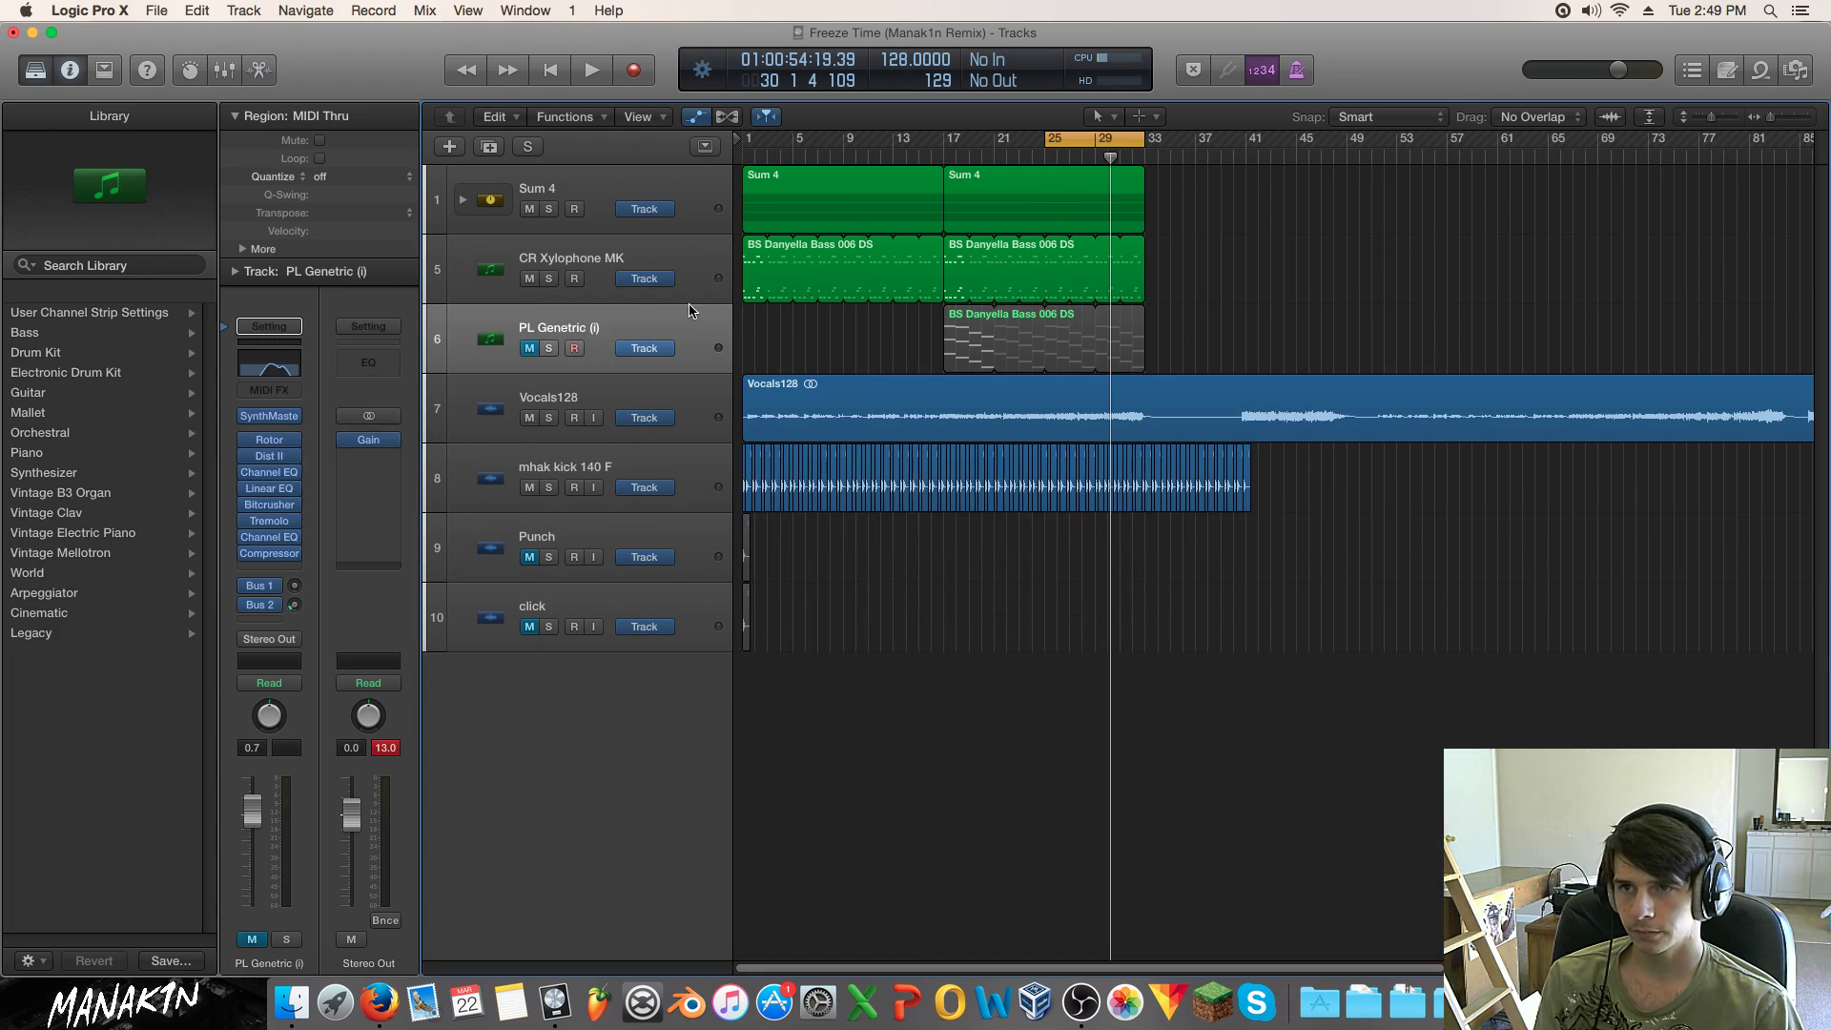
key("space")
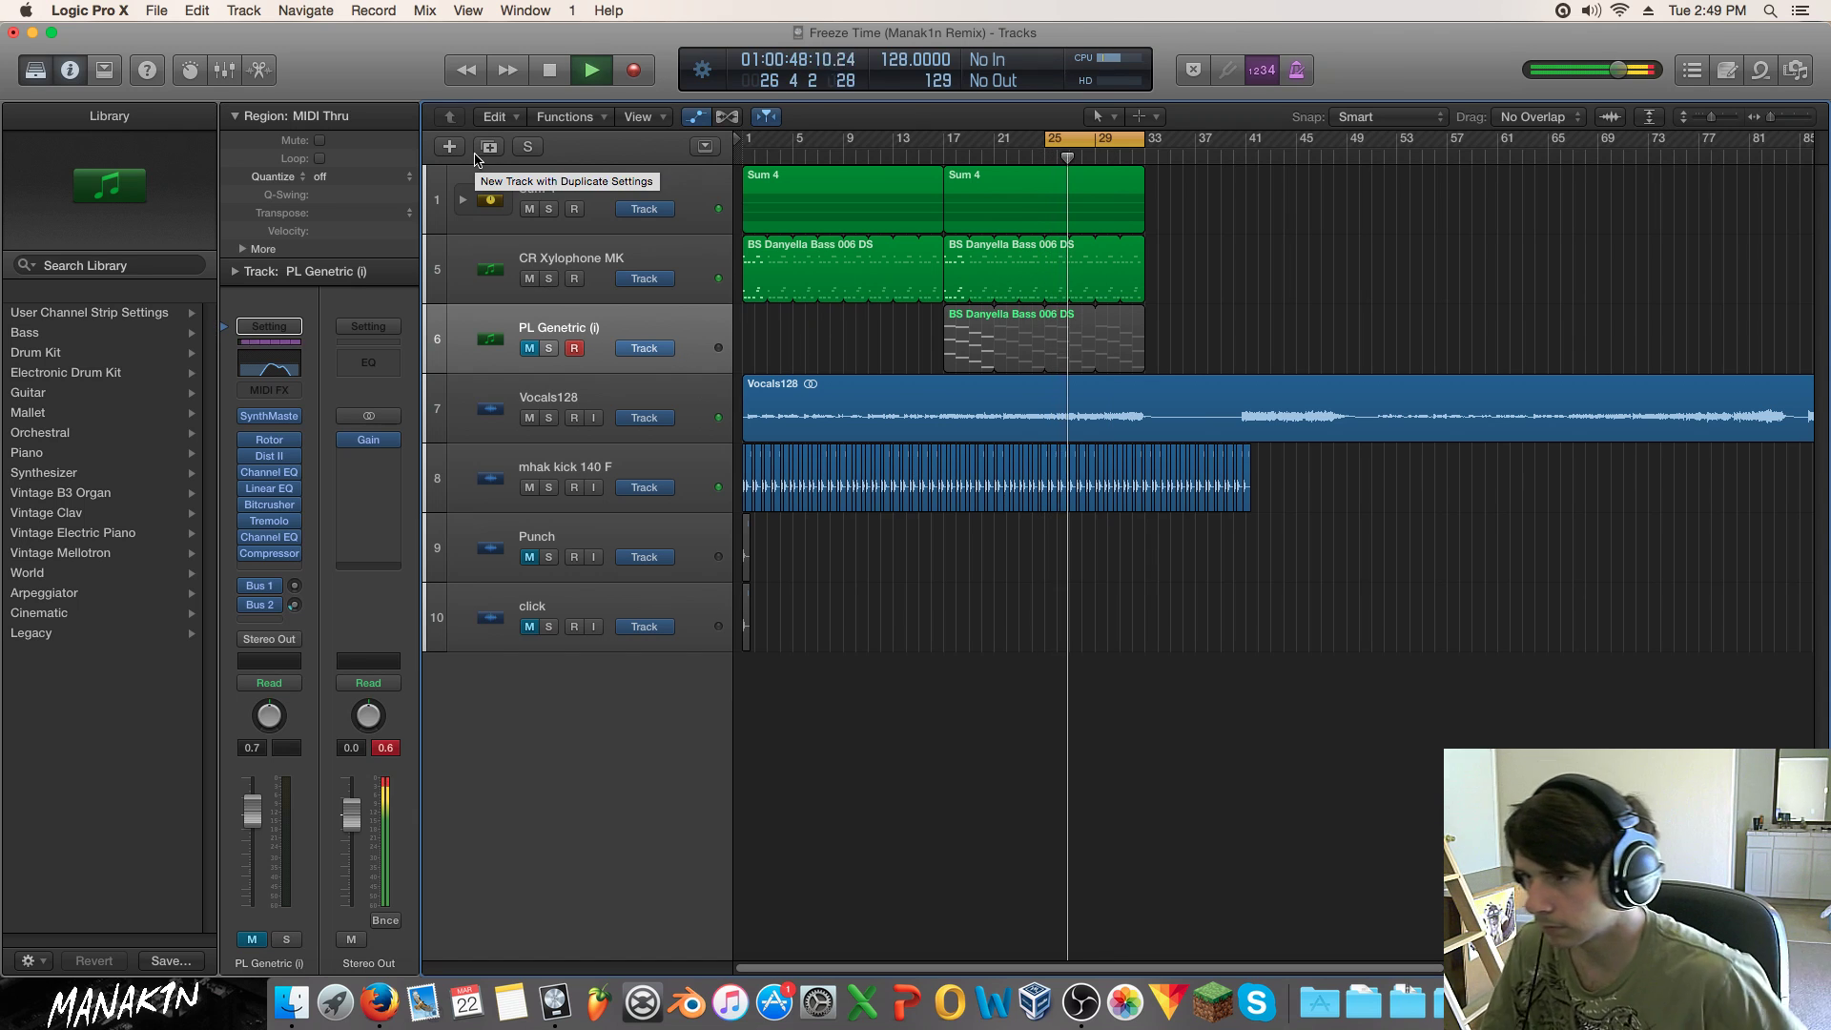
Step: Create a new software instrument track 7 with the World > Woodwinds Chinese Dizi Flute
left_click(450, 146)
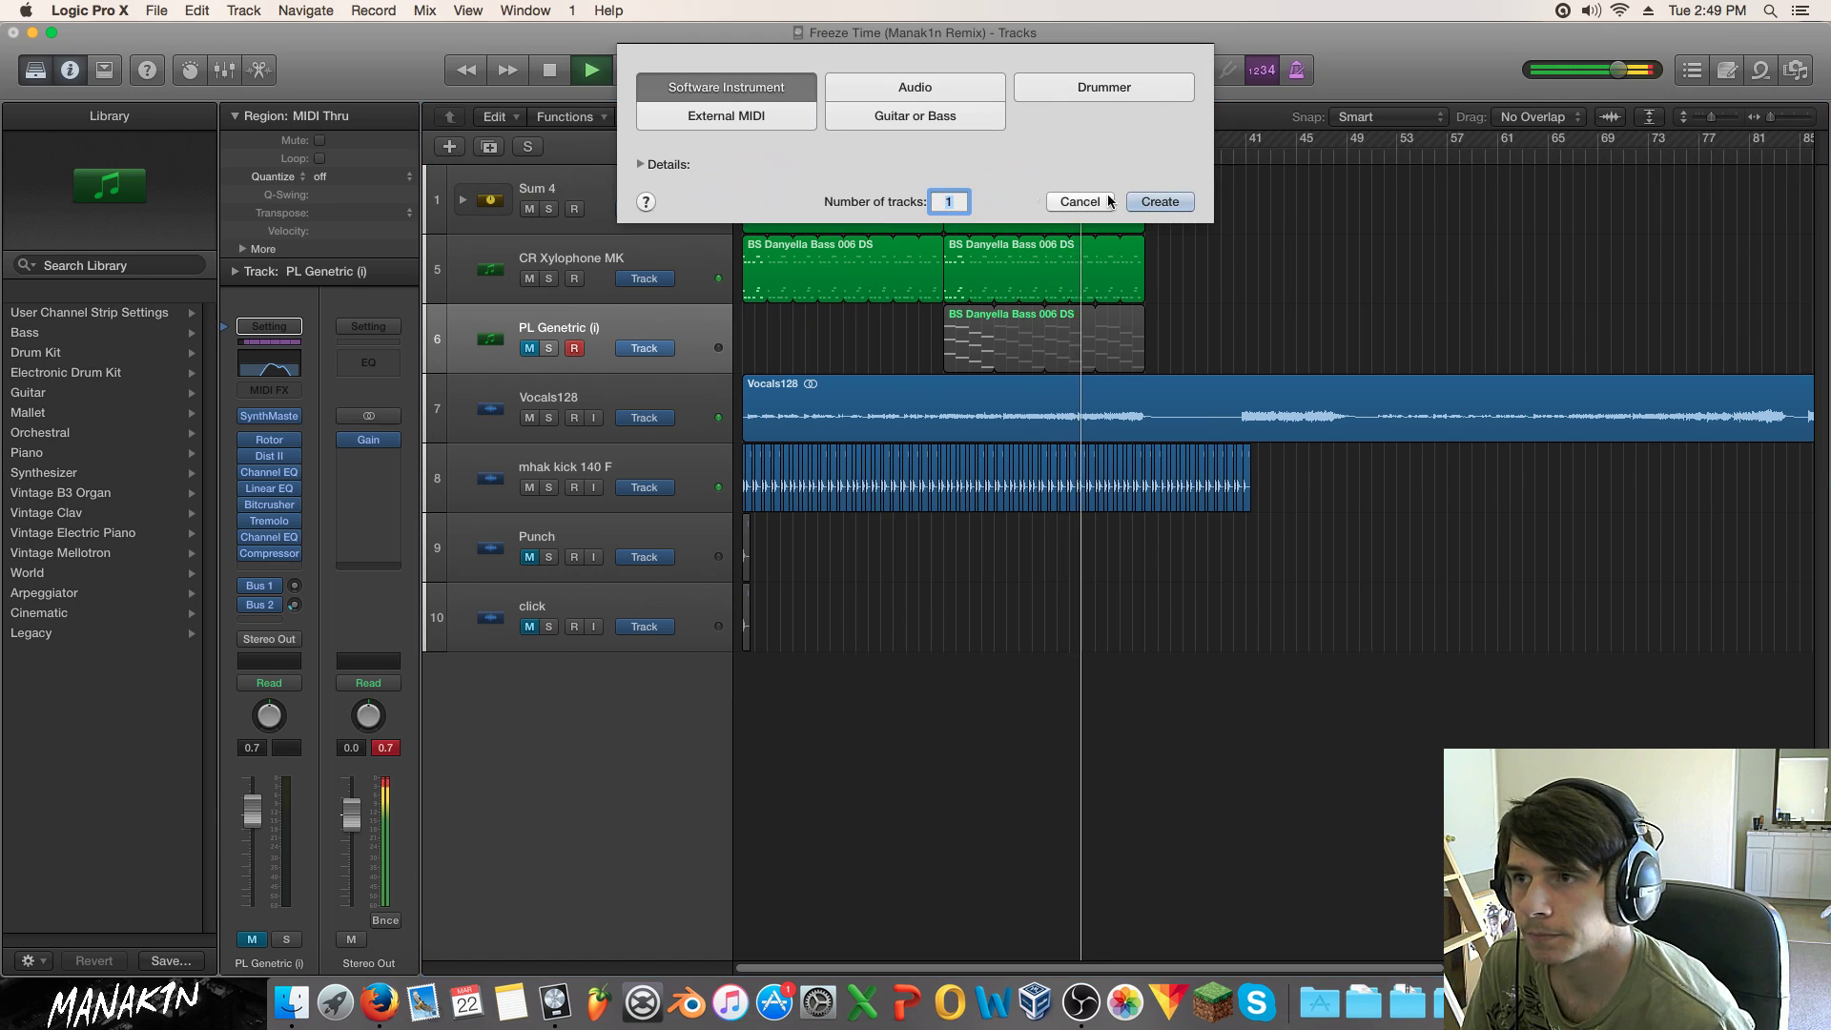
key("Return")
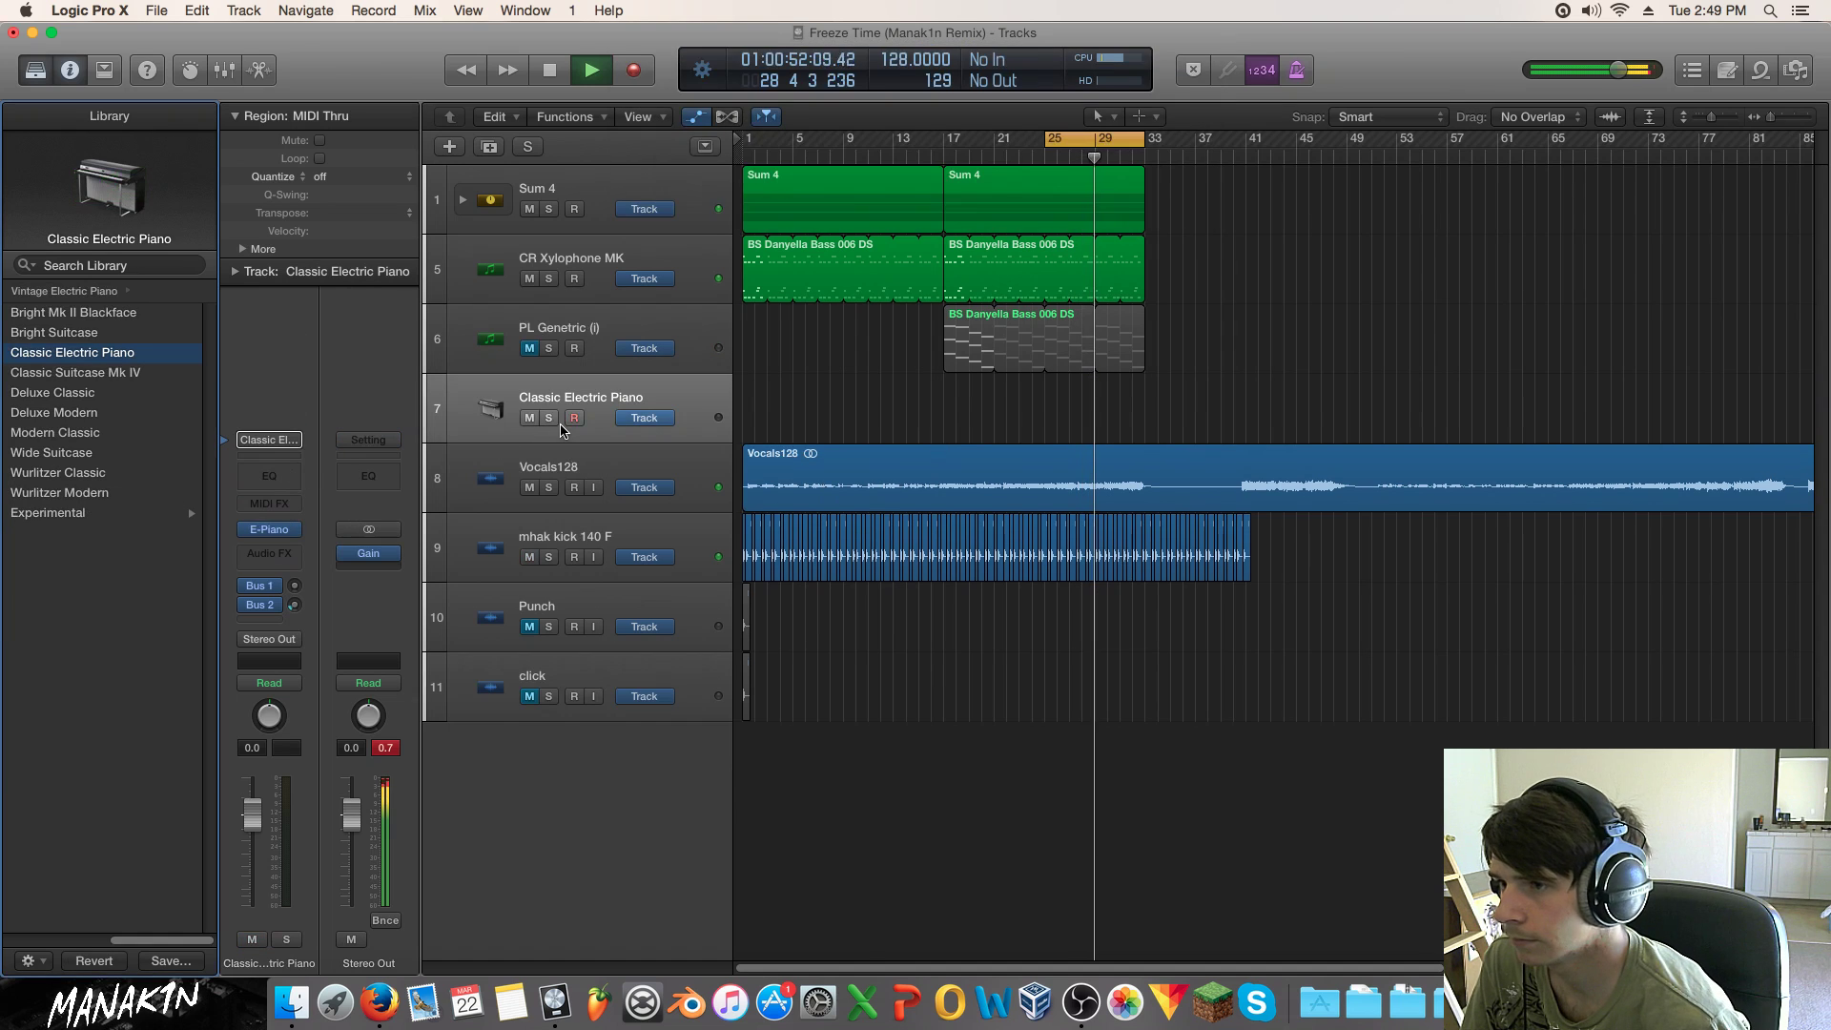
left_click_drag(180, 939, 71, 939)
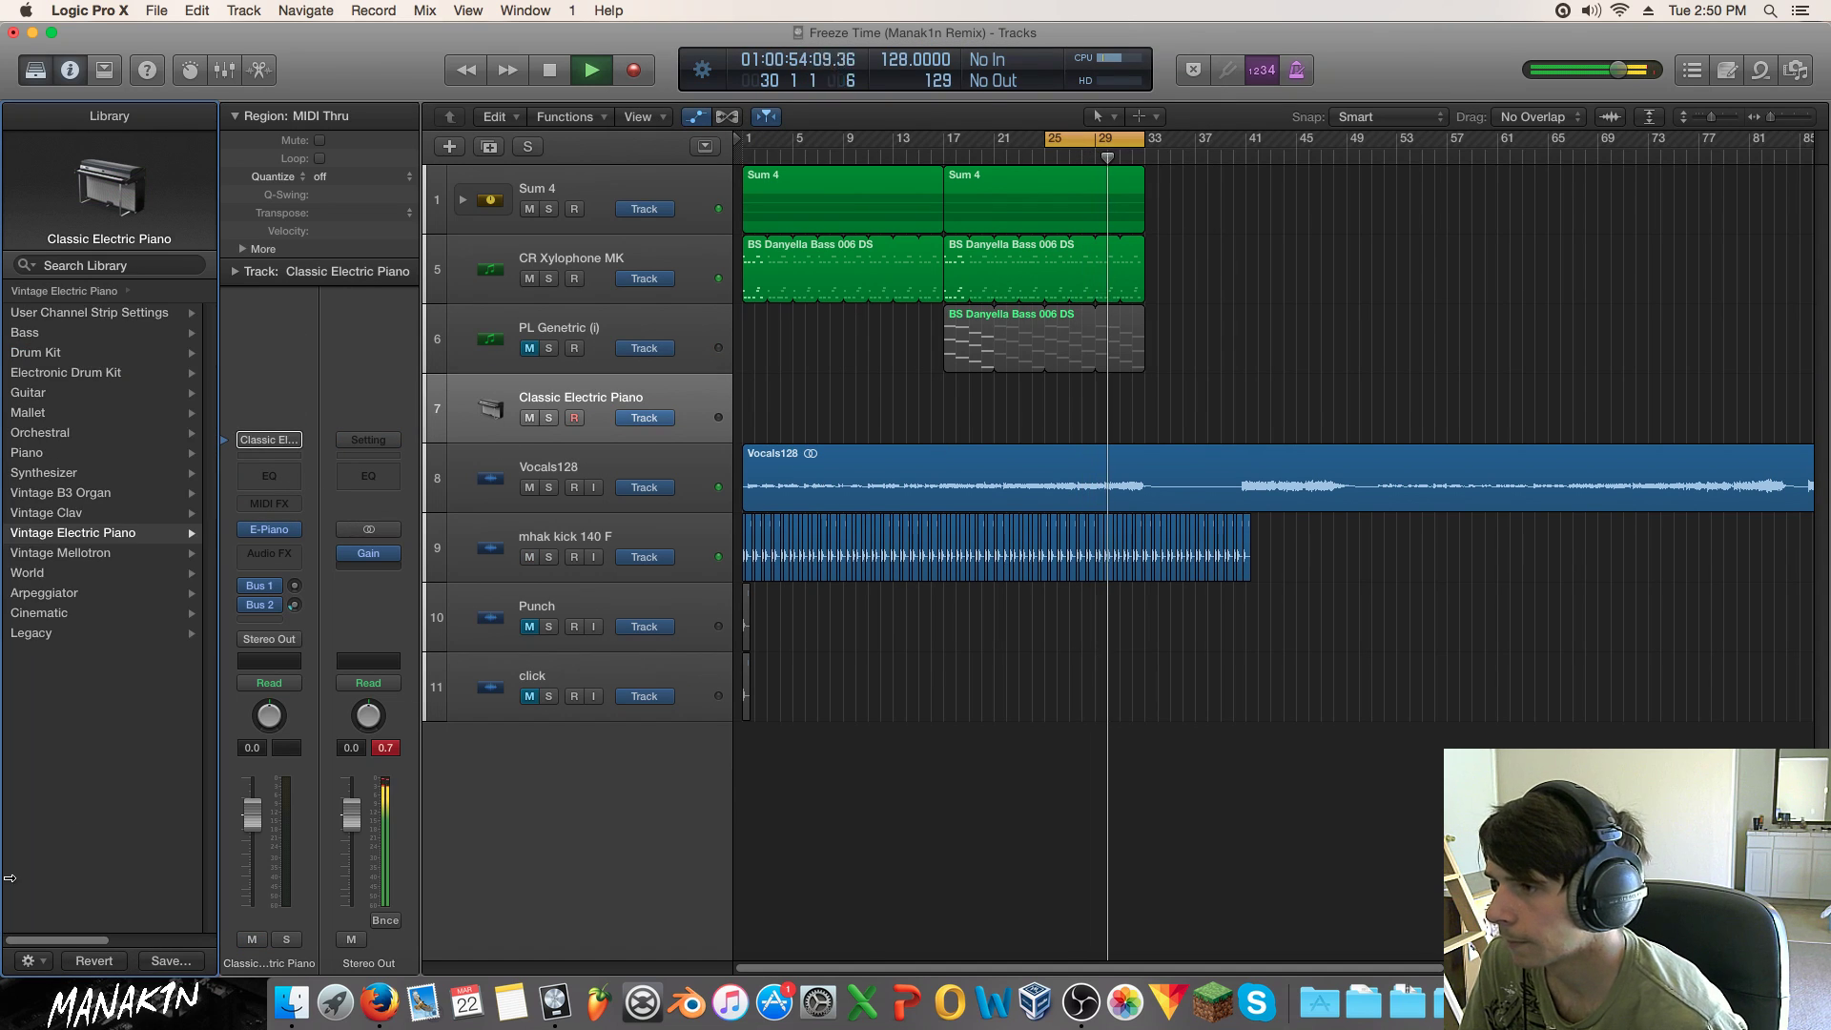
left_click(115, 578)
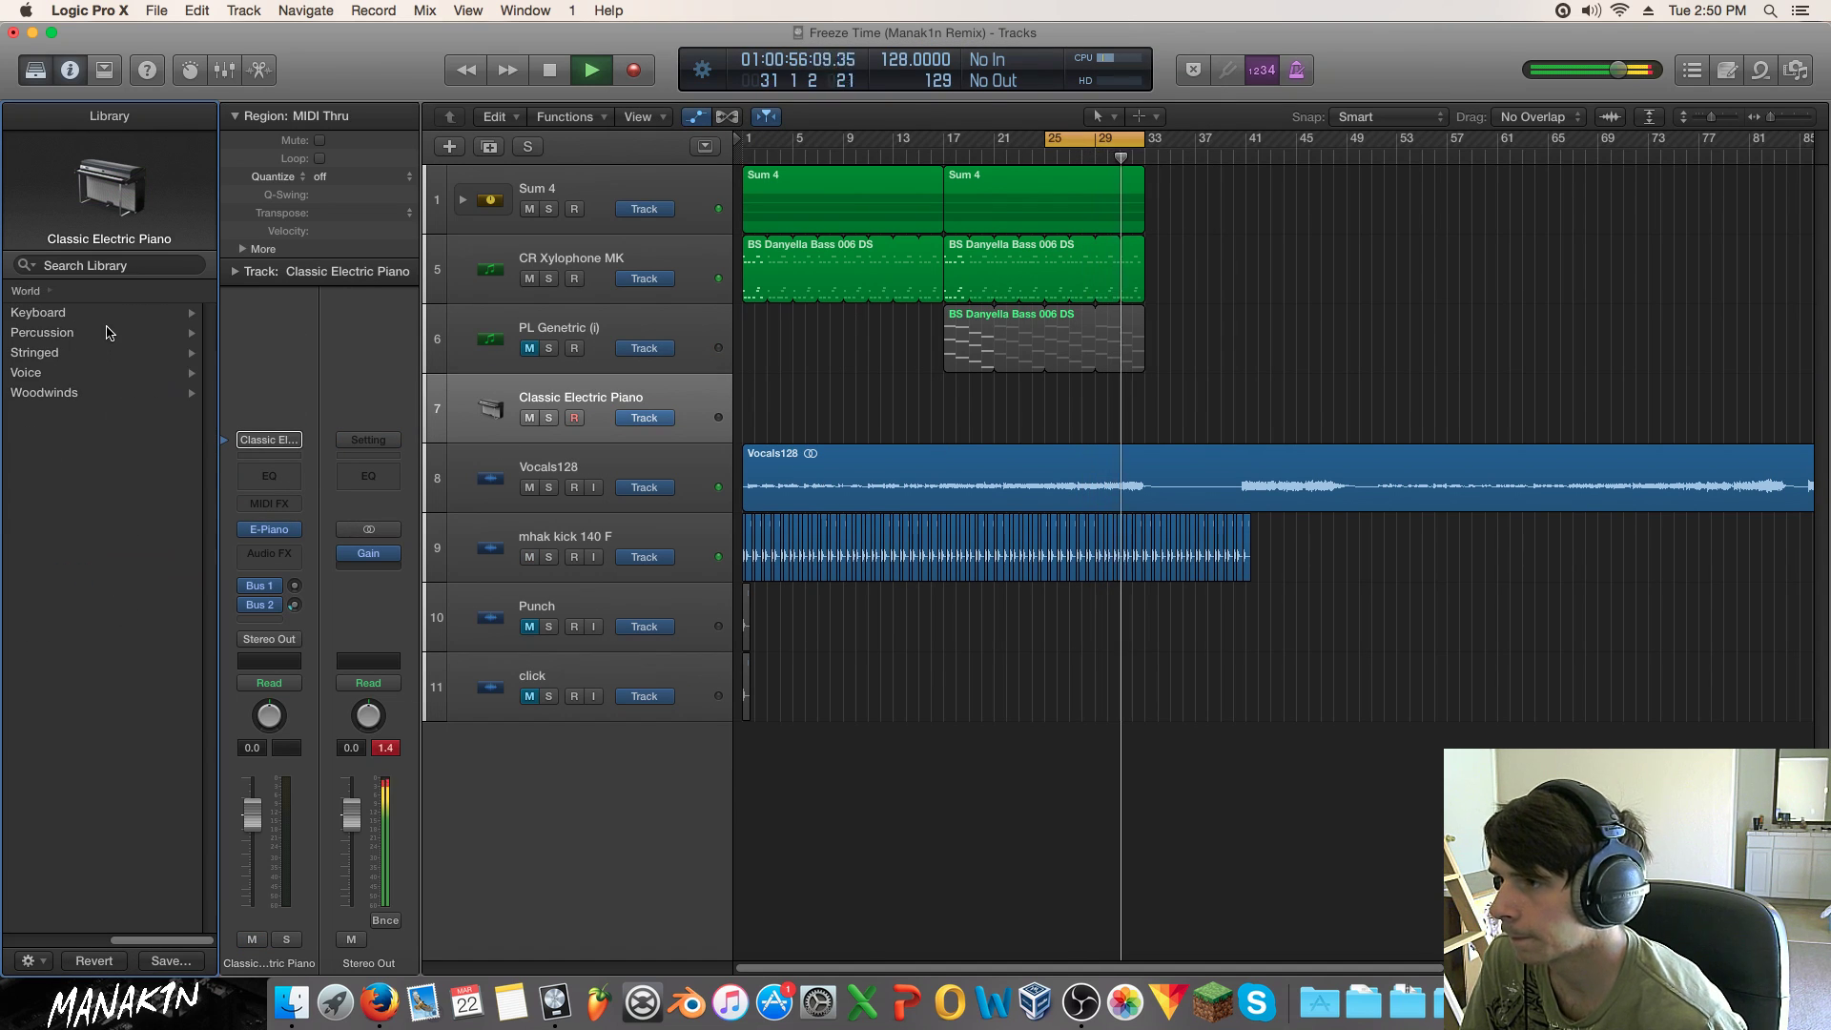
left_click(103, 392)
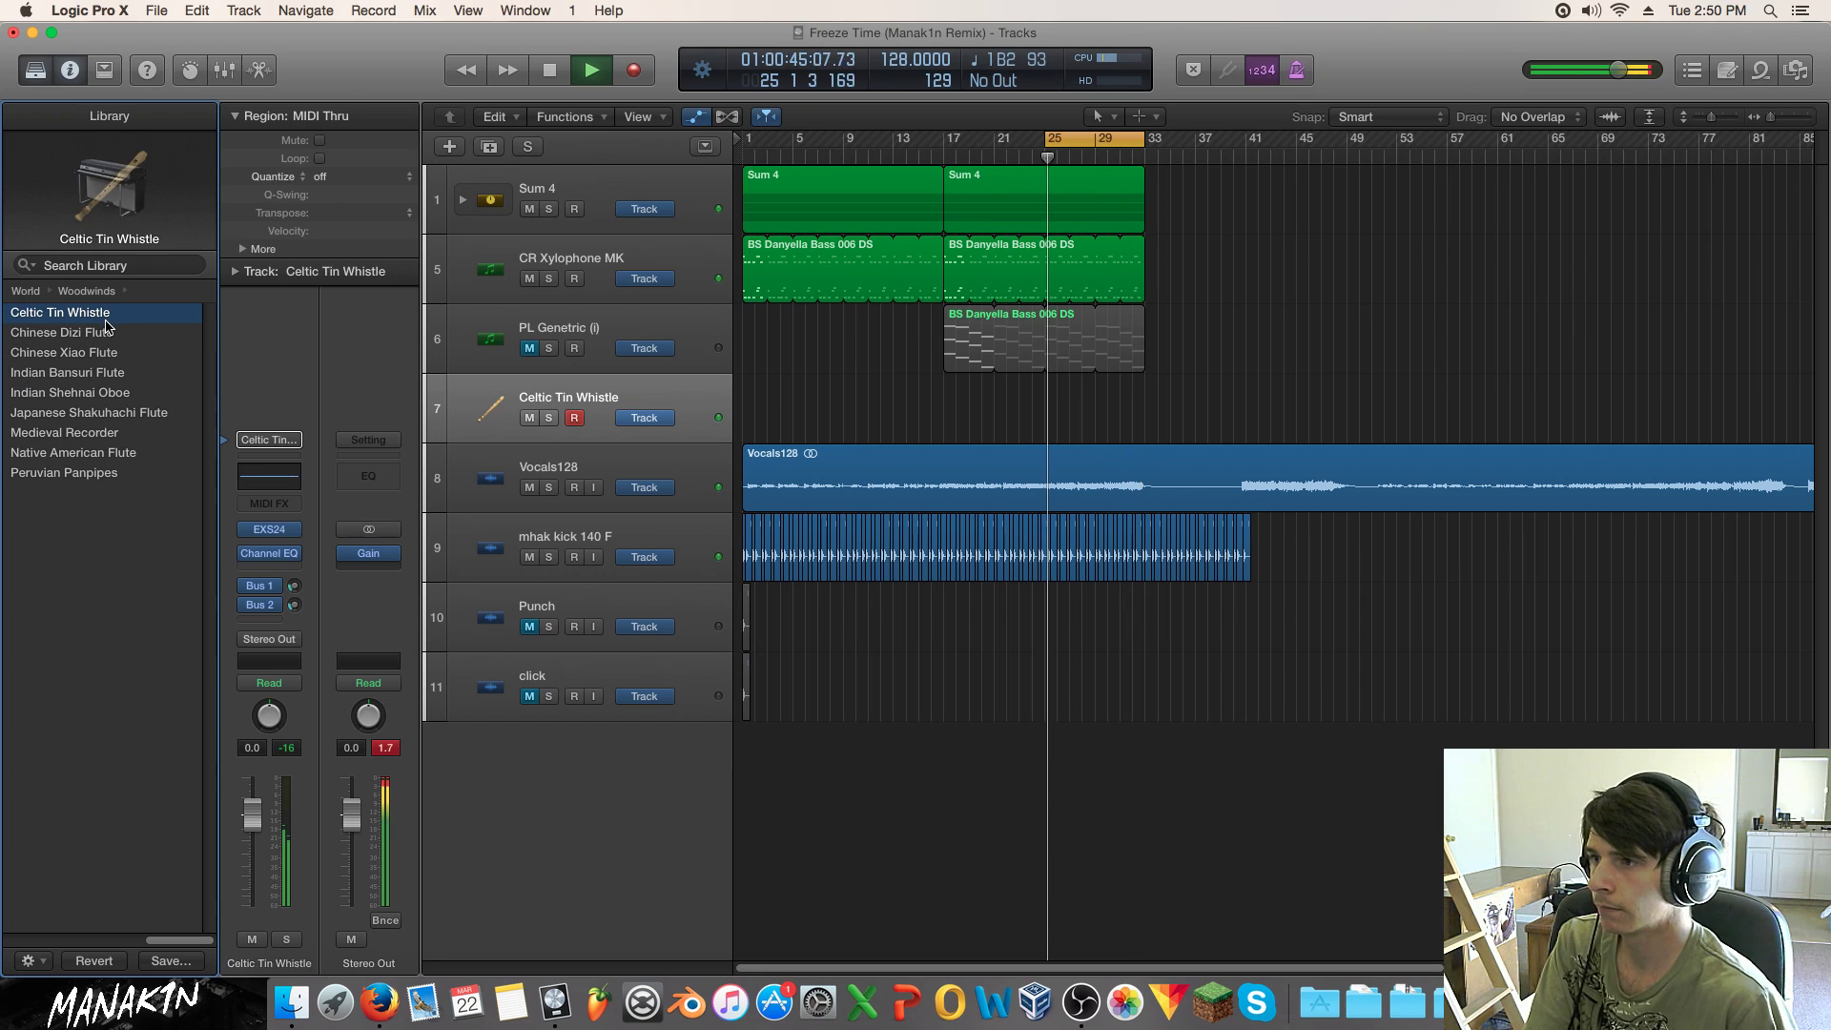
left_click(105, 332)
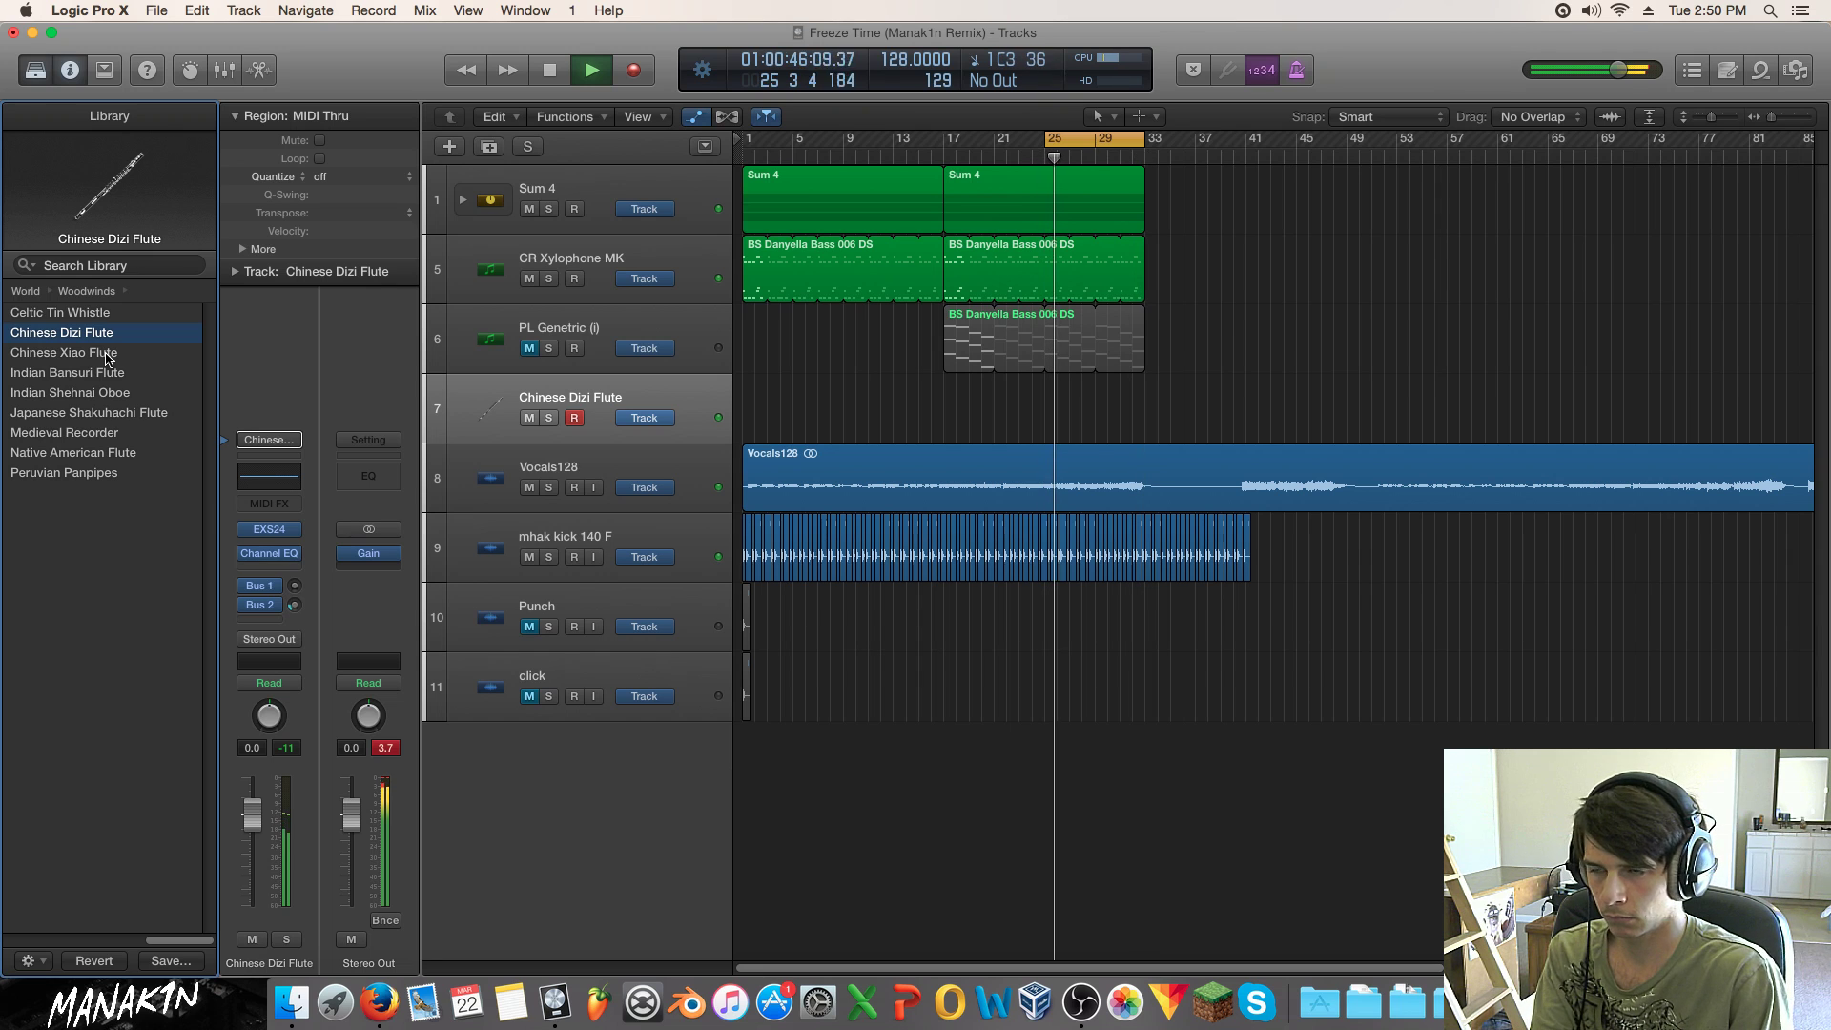
Step: Try the Xiao, Bansuri, Shehnai, Shakuhachi, Recorder and Native American flutes, soloed, ending on Peruvian Panpipes
left_click(107, 354)
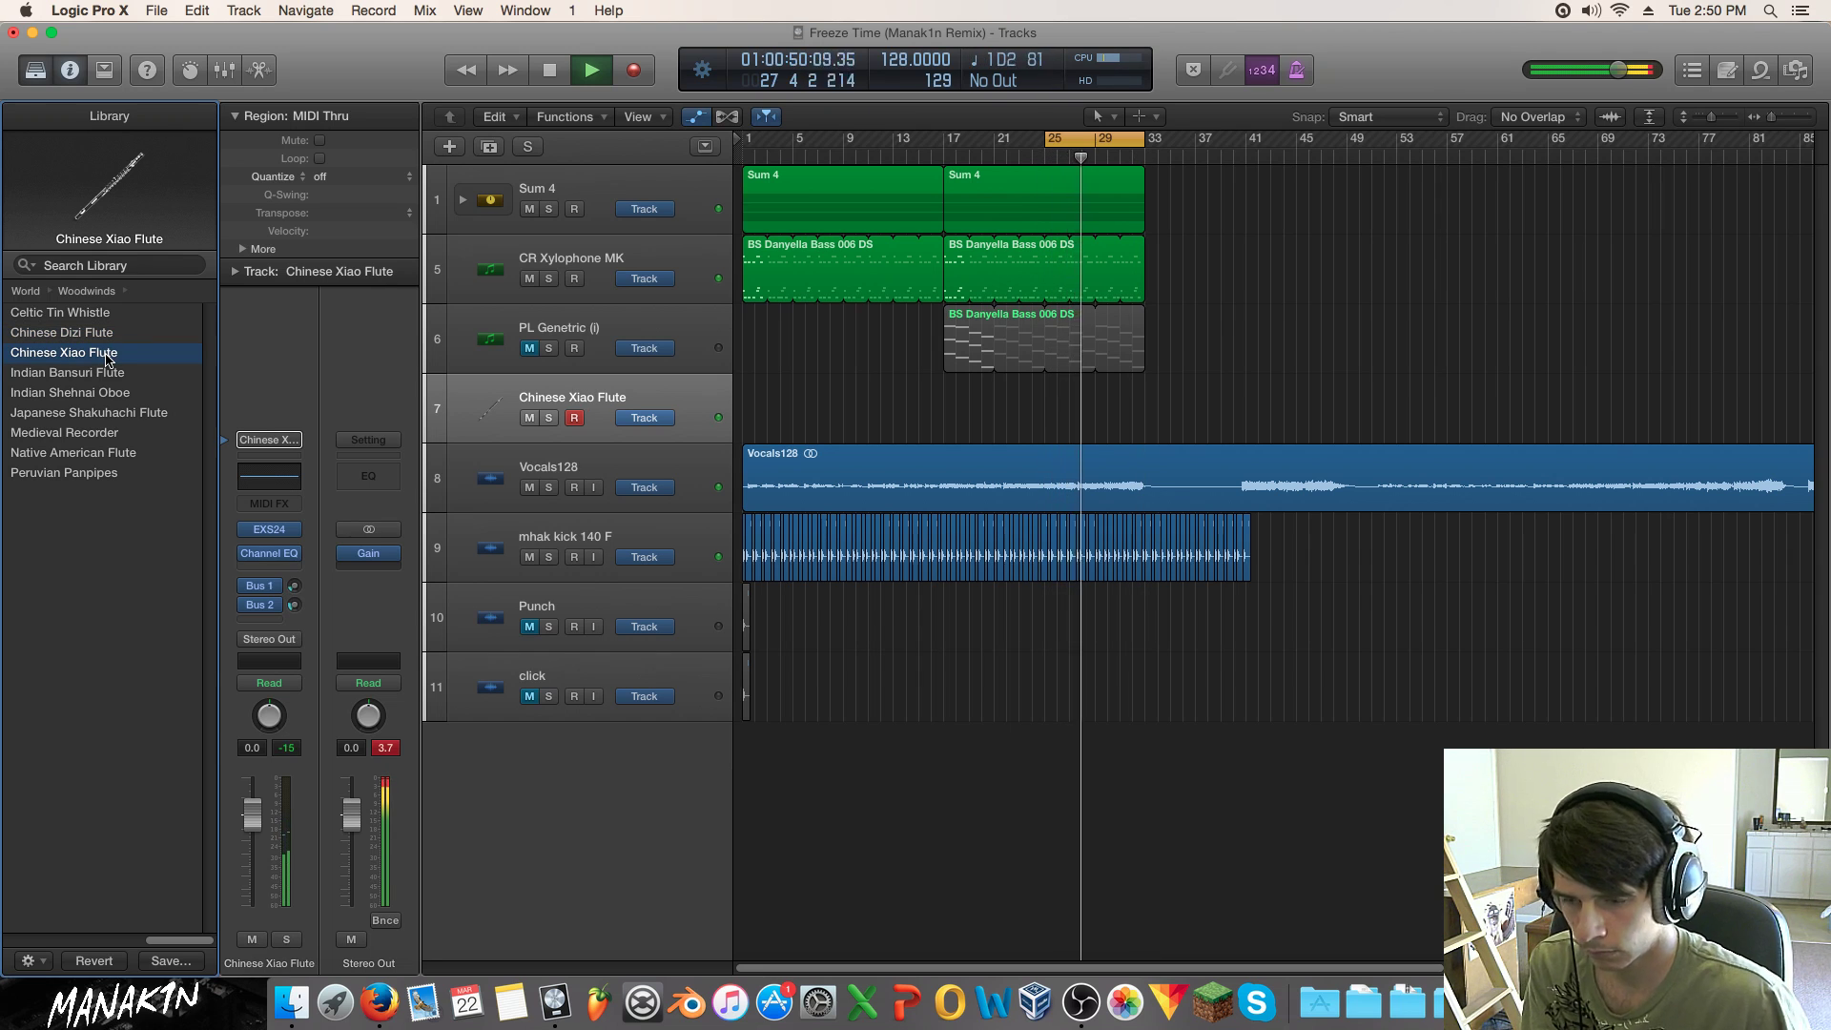
left_click(107, 373)
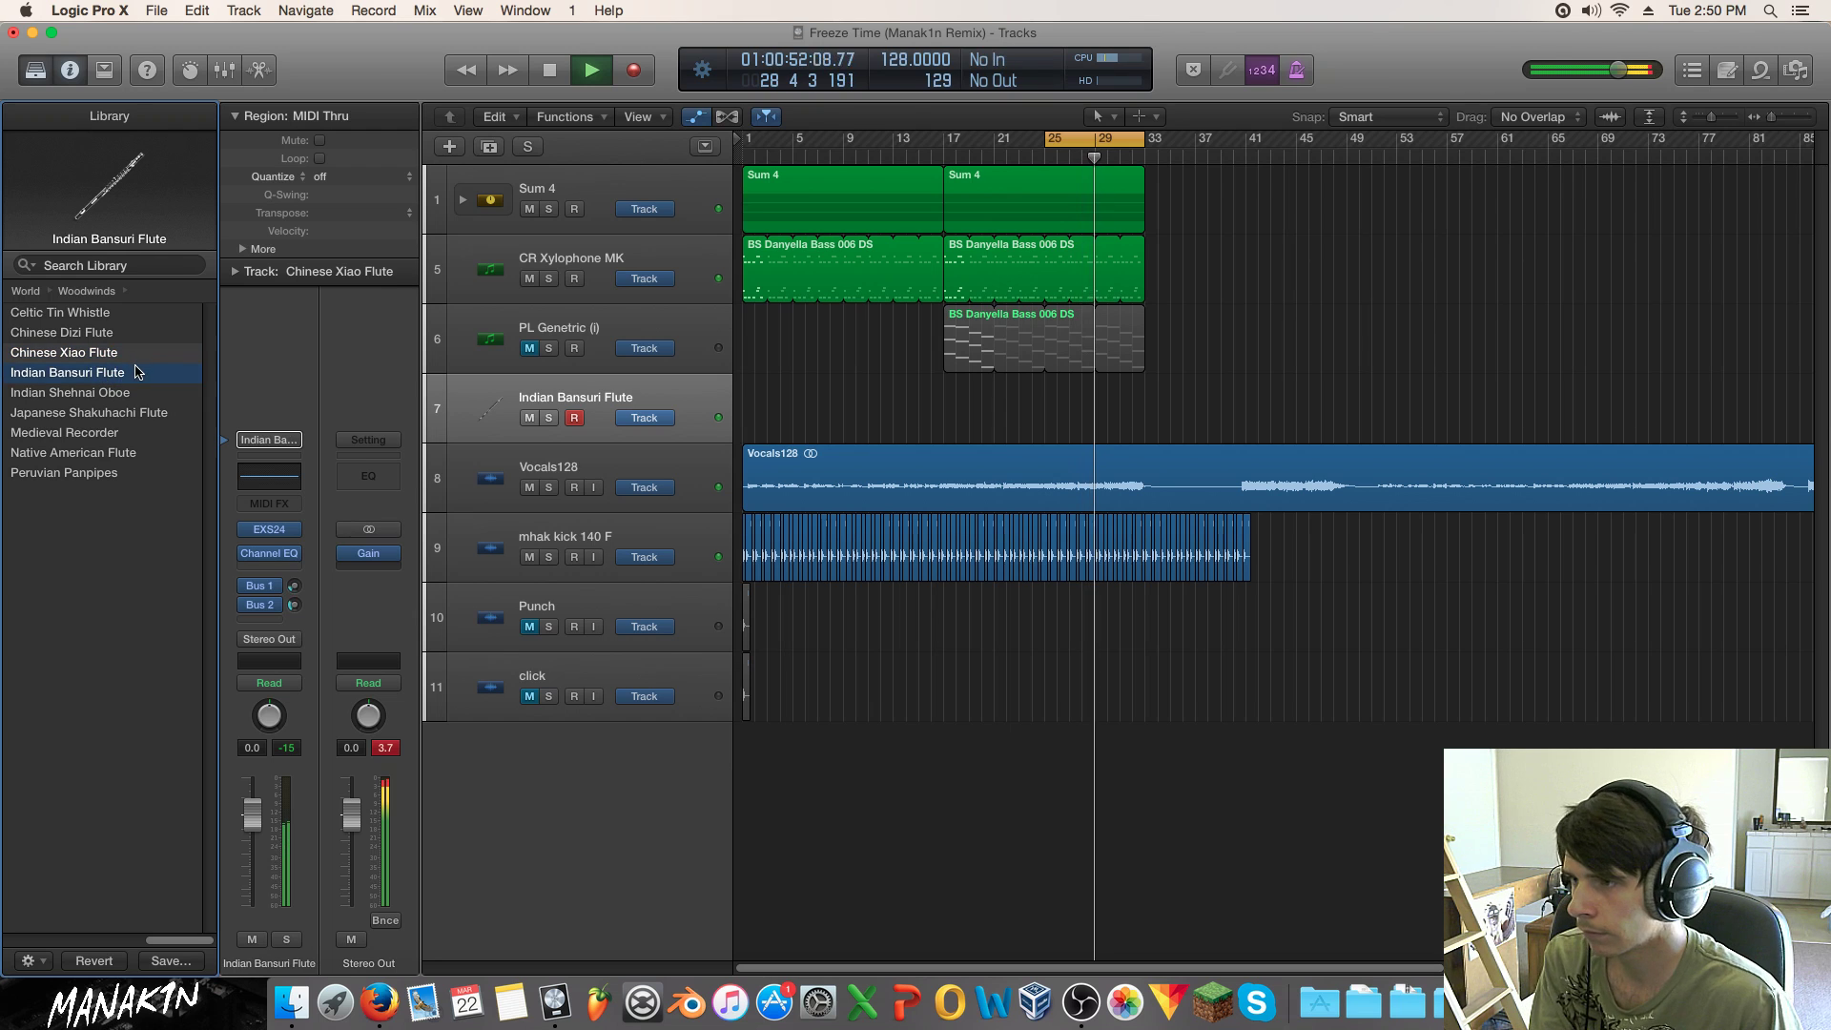
left_click(115, 392)
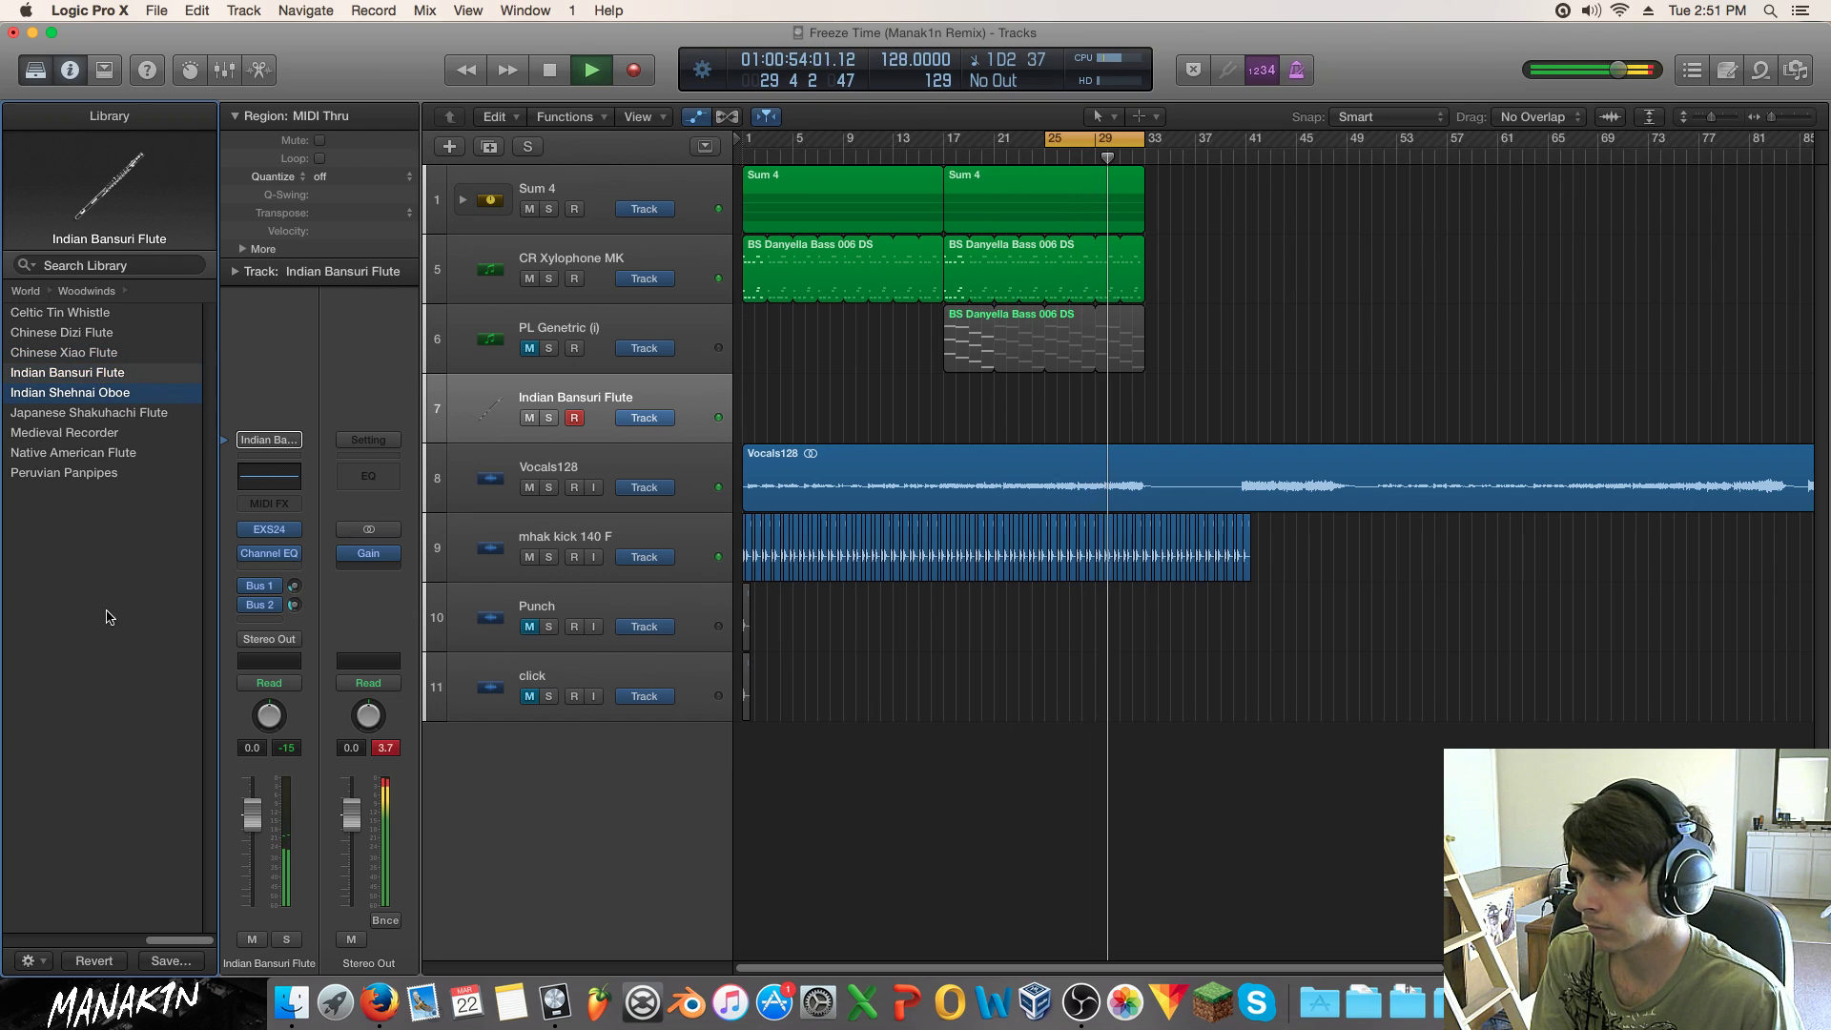
left_click(284, 935)
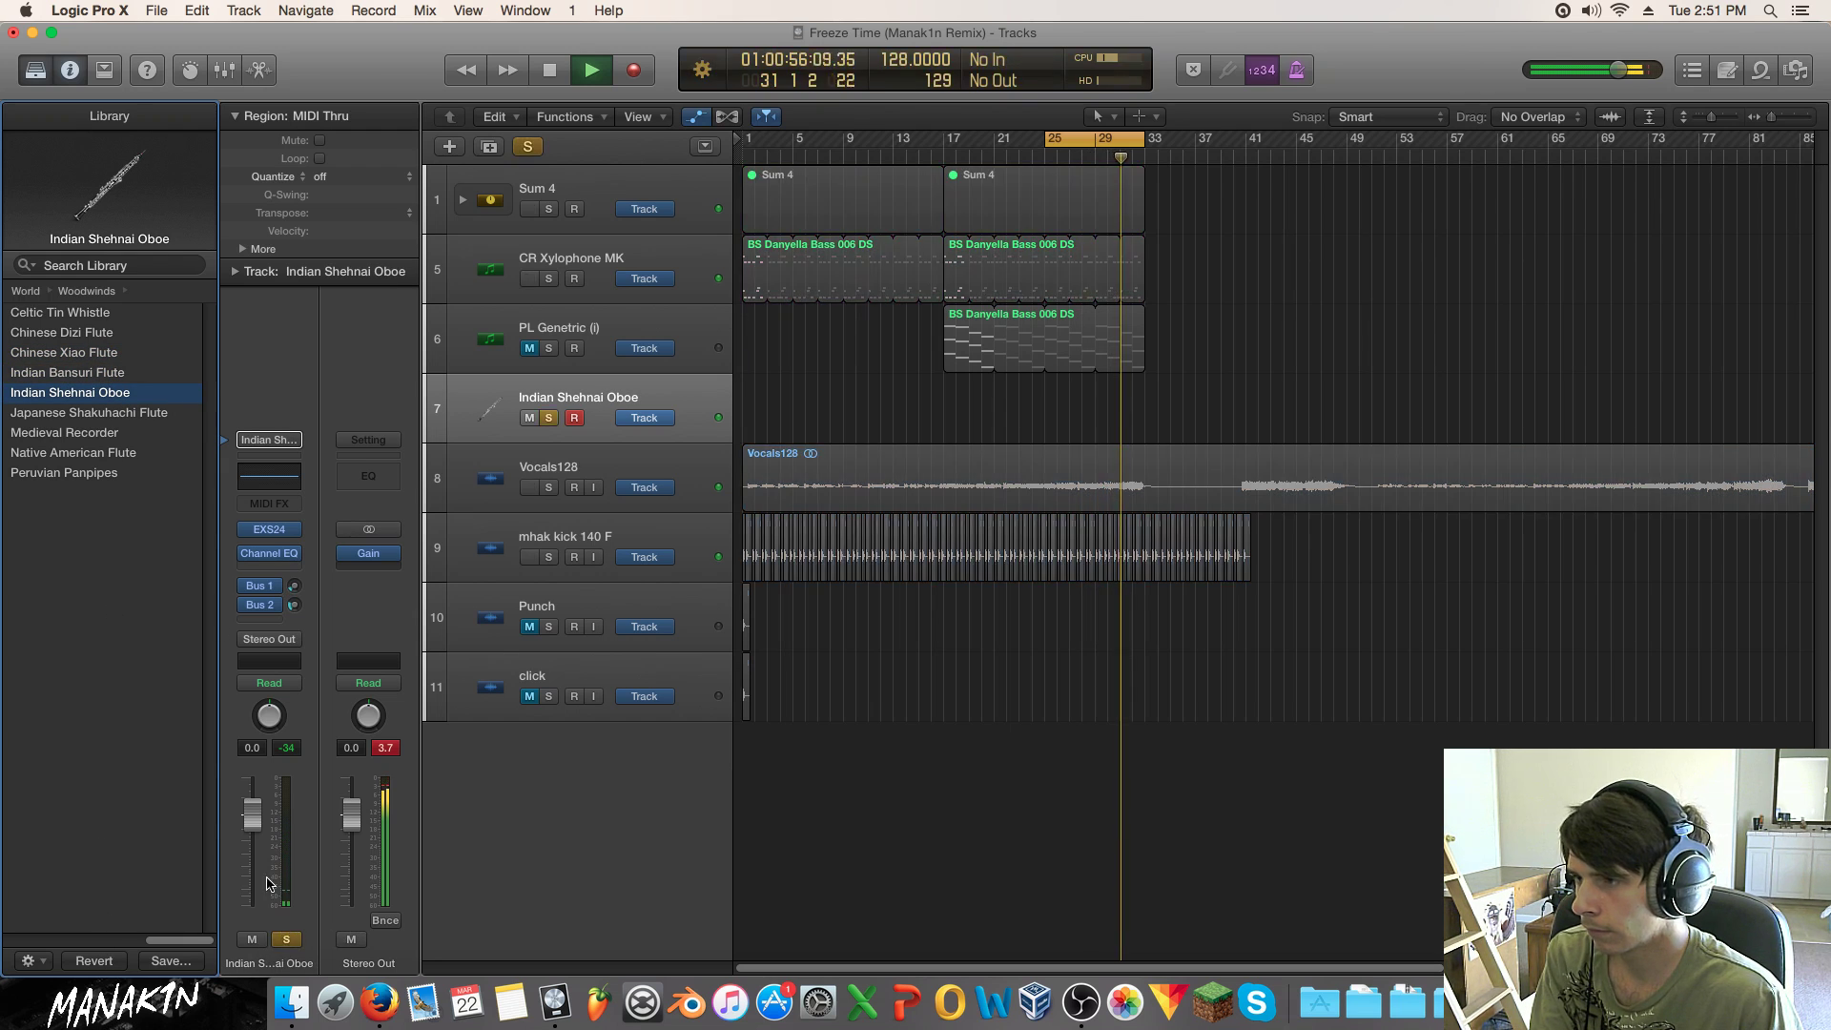
left_click(129, 411)
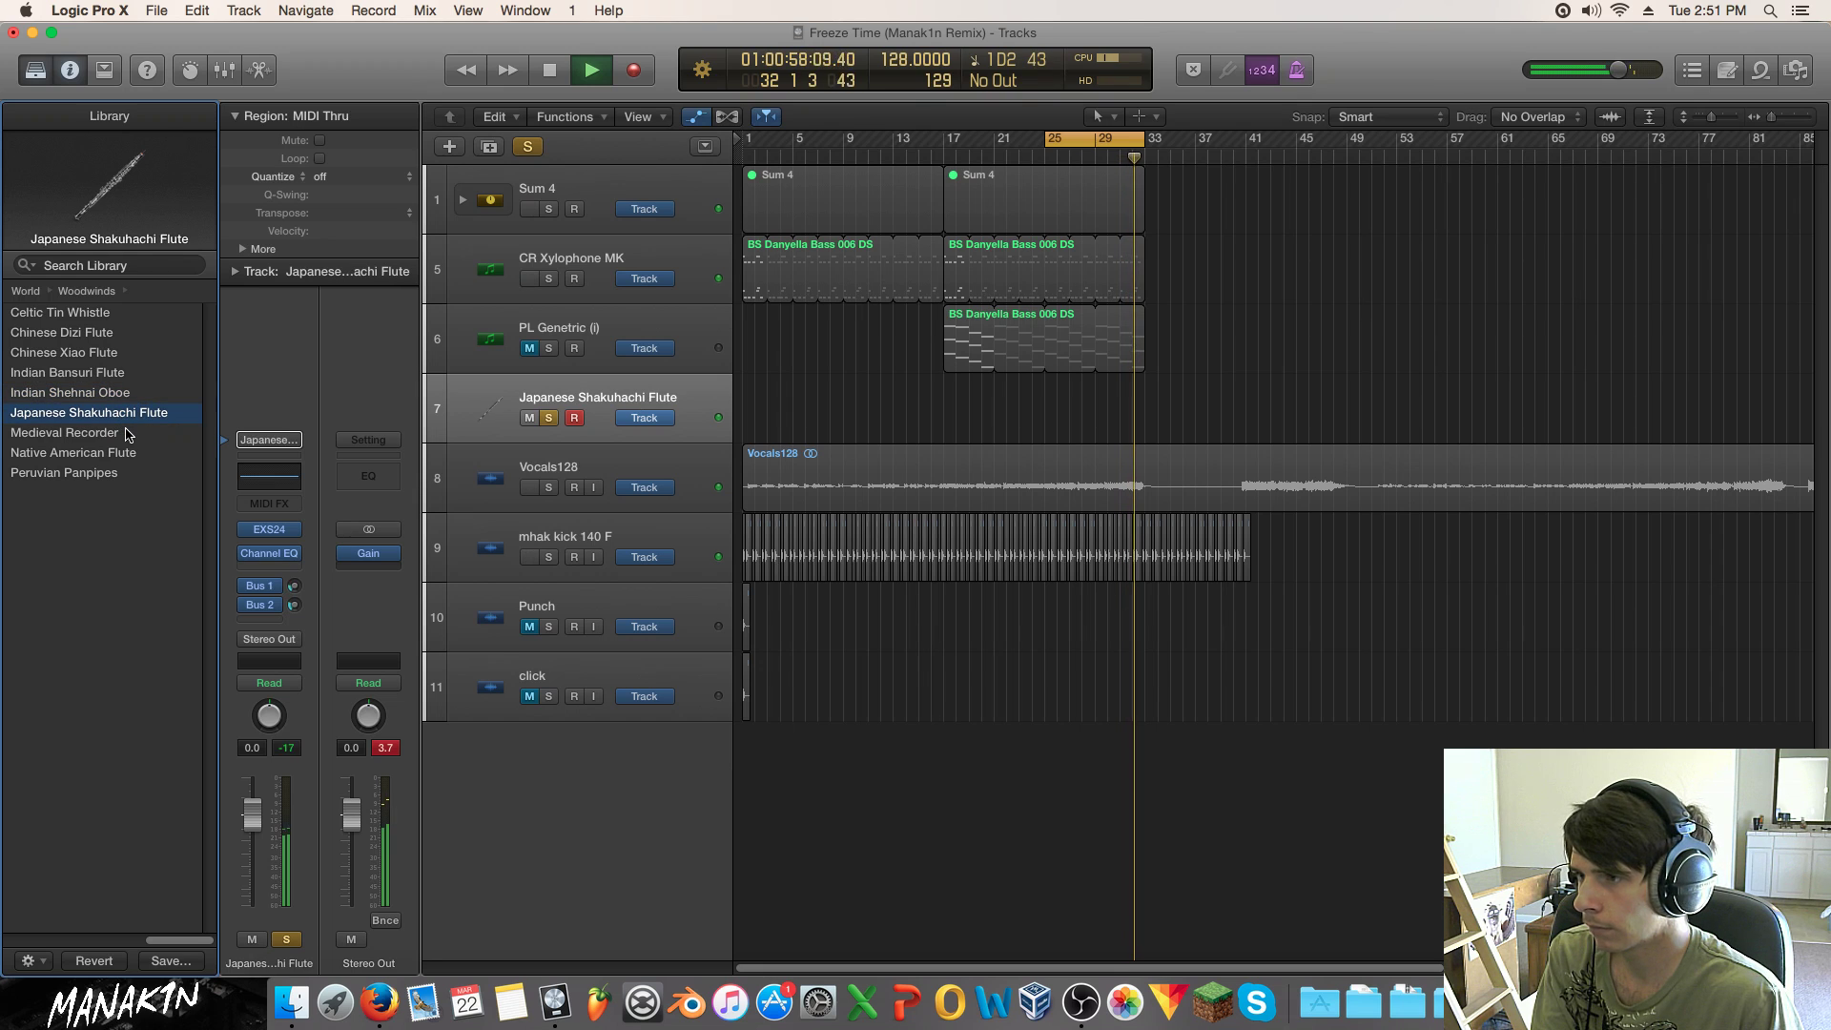
left_click(129, 434)
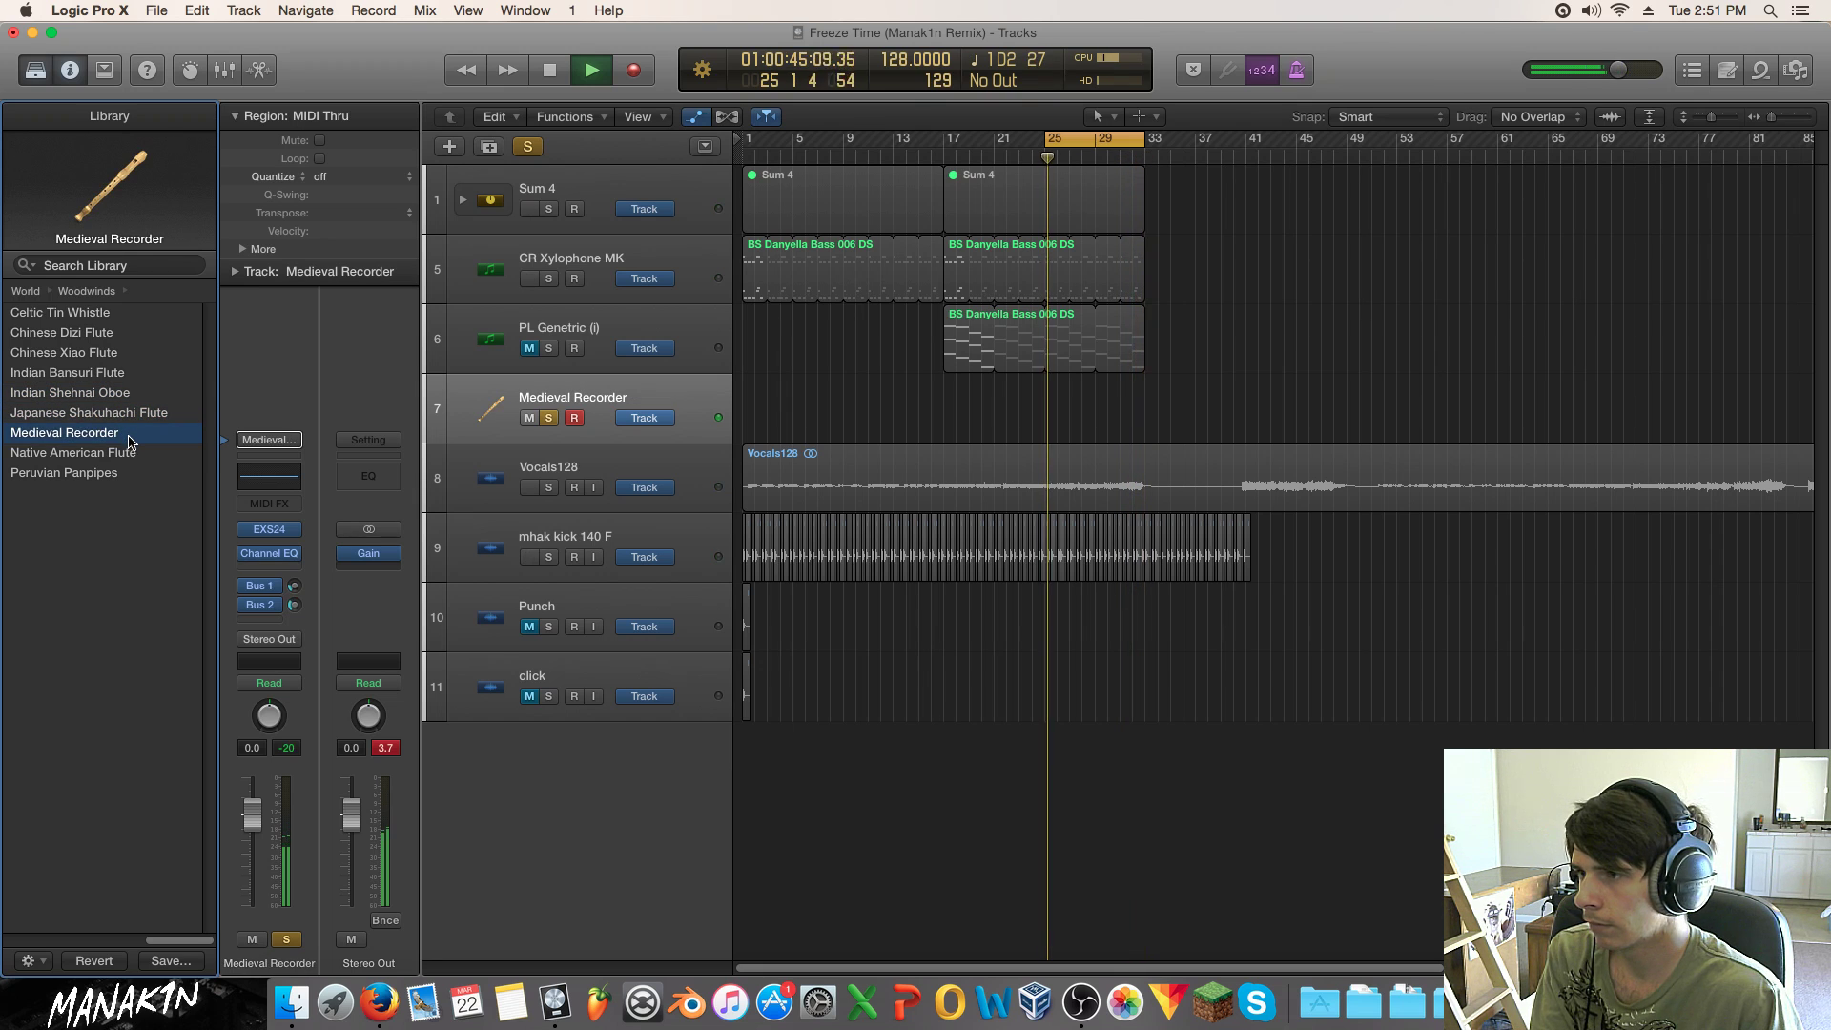
left_click(131, 453)
left_click(129, 473)
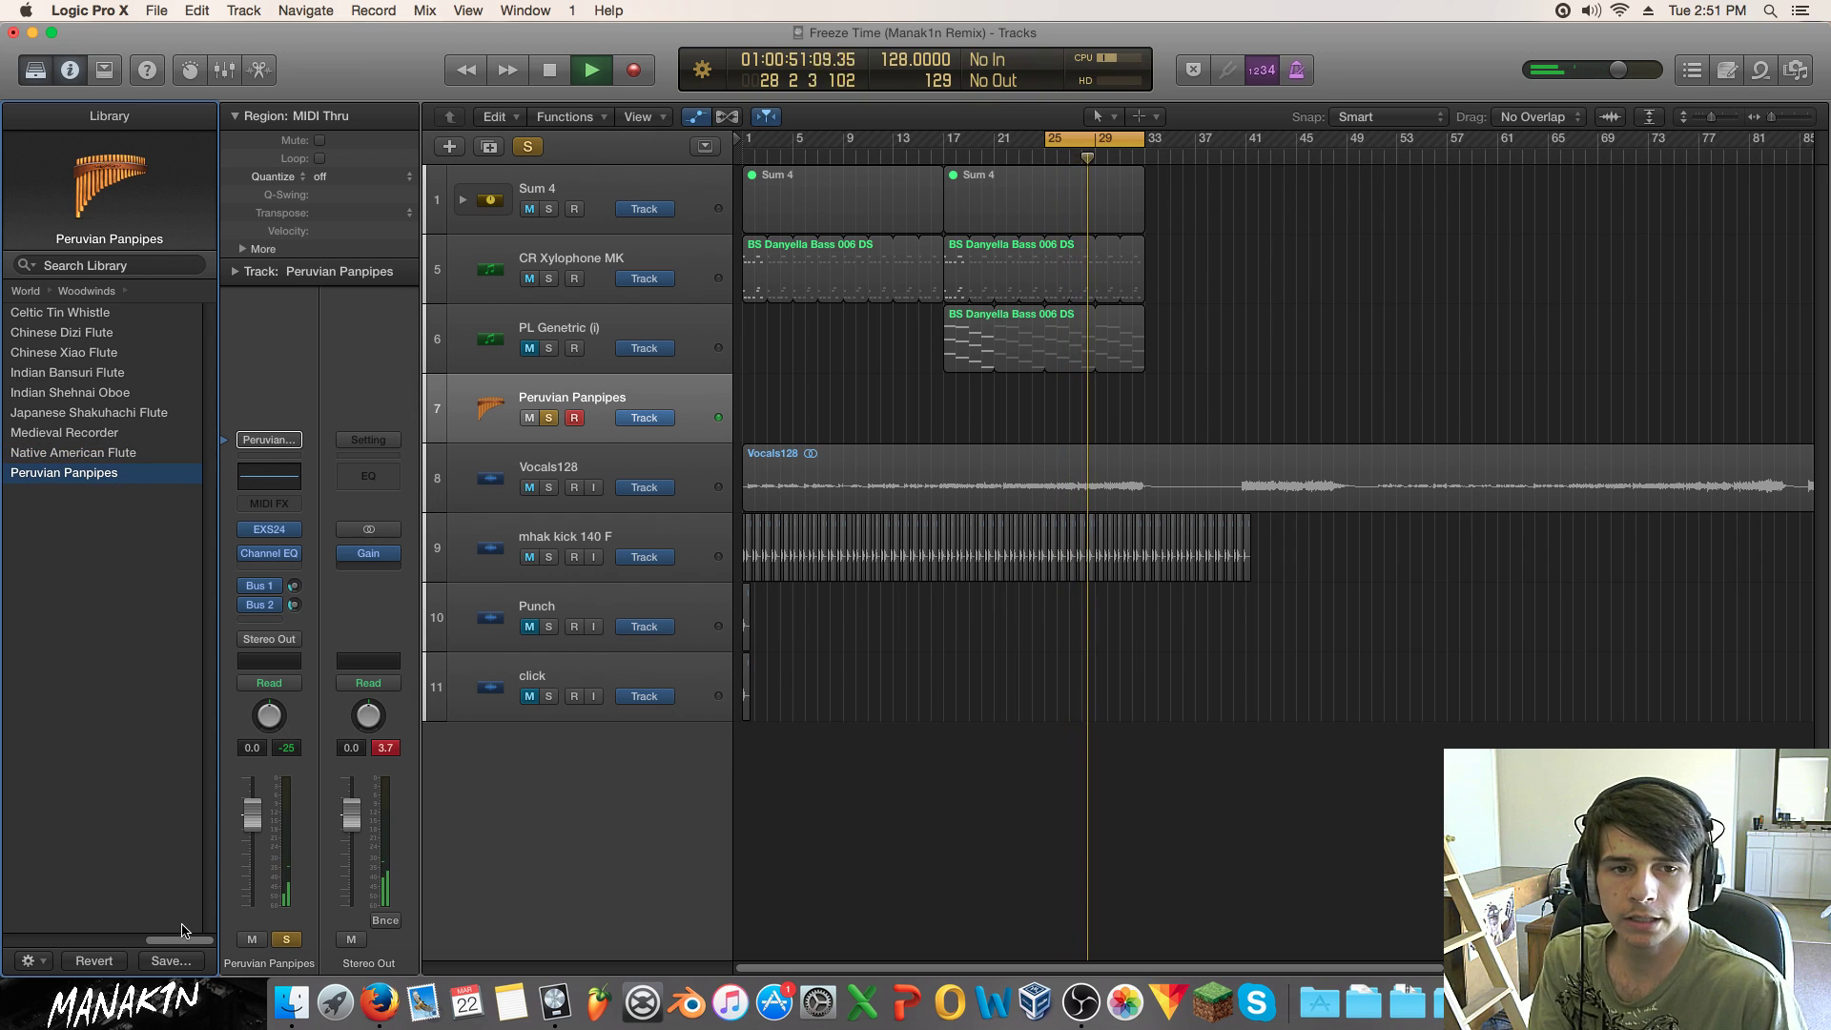
left_click_drag(173, 939, 30, 942)
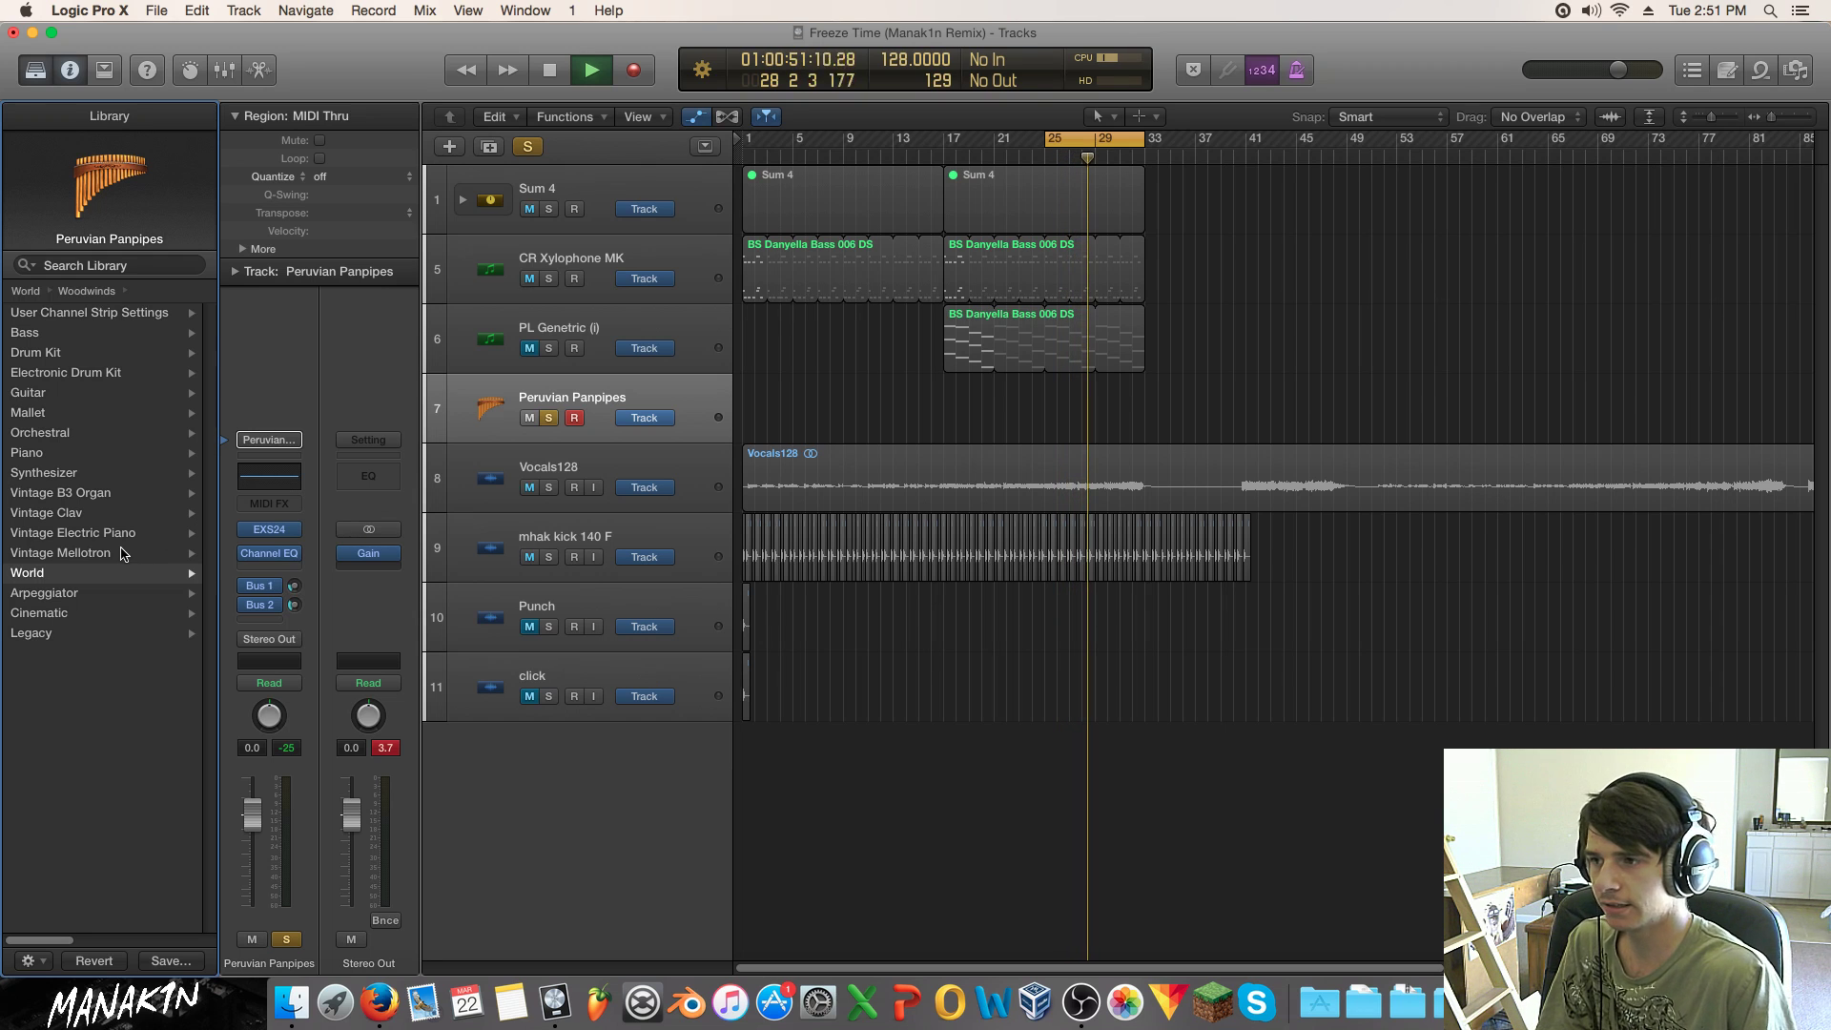
Step: Load the Vintage Mellotron 3 Violins patch onto track 7 and unsolo the track
left_click(103, 613)
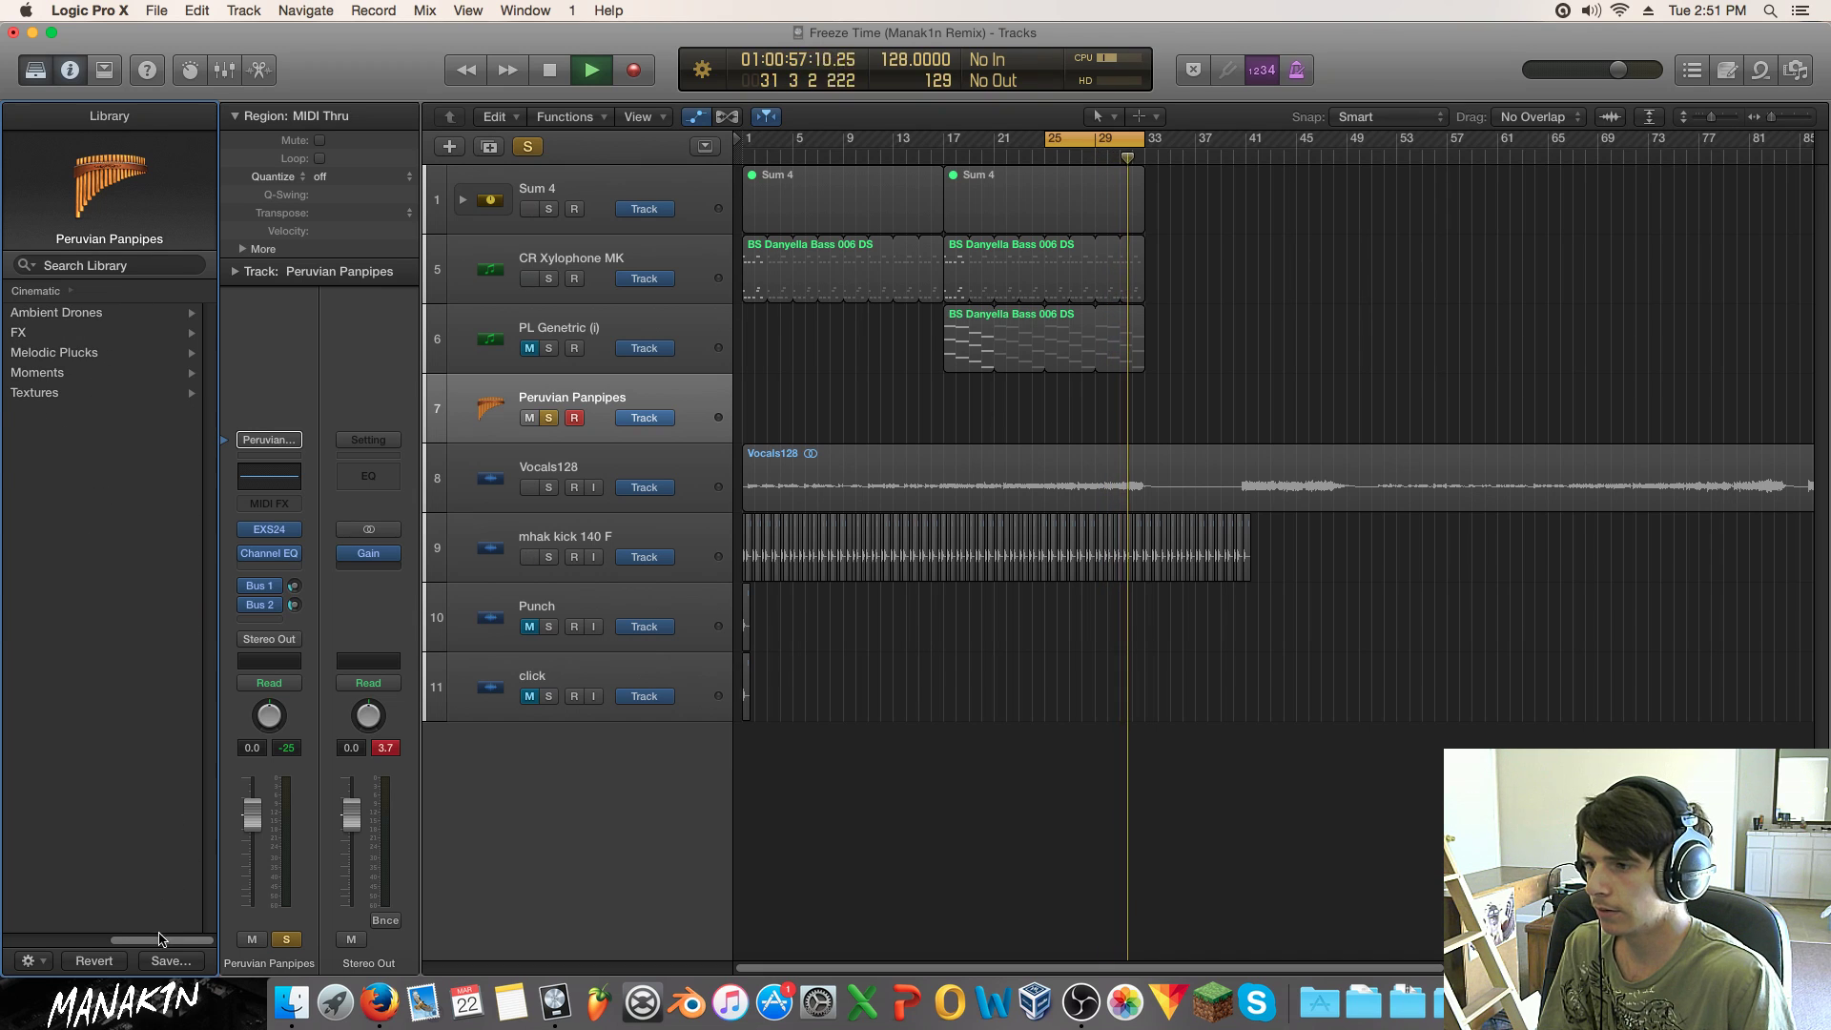
left_click_drag(160, 937, 57, 938)
left_click(67, 555)
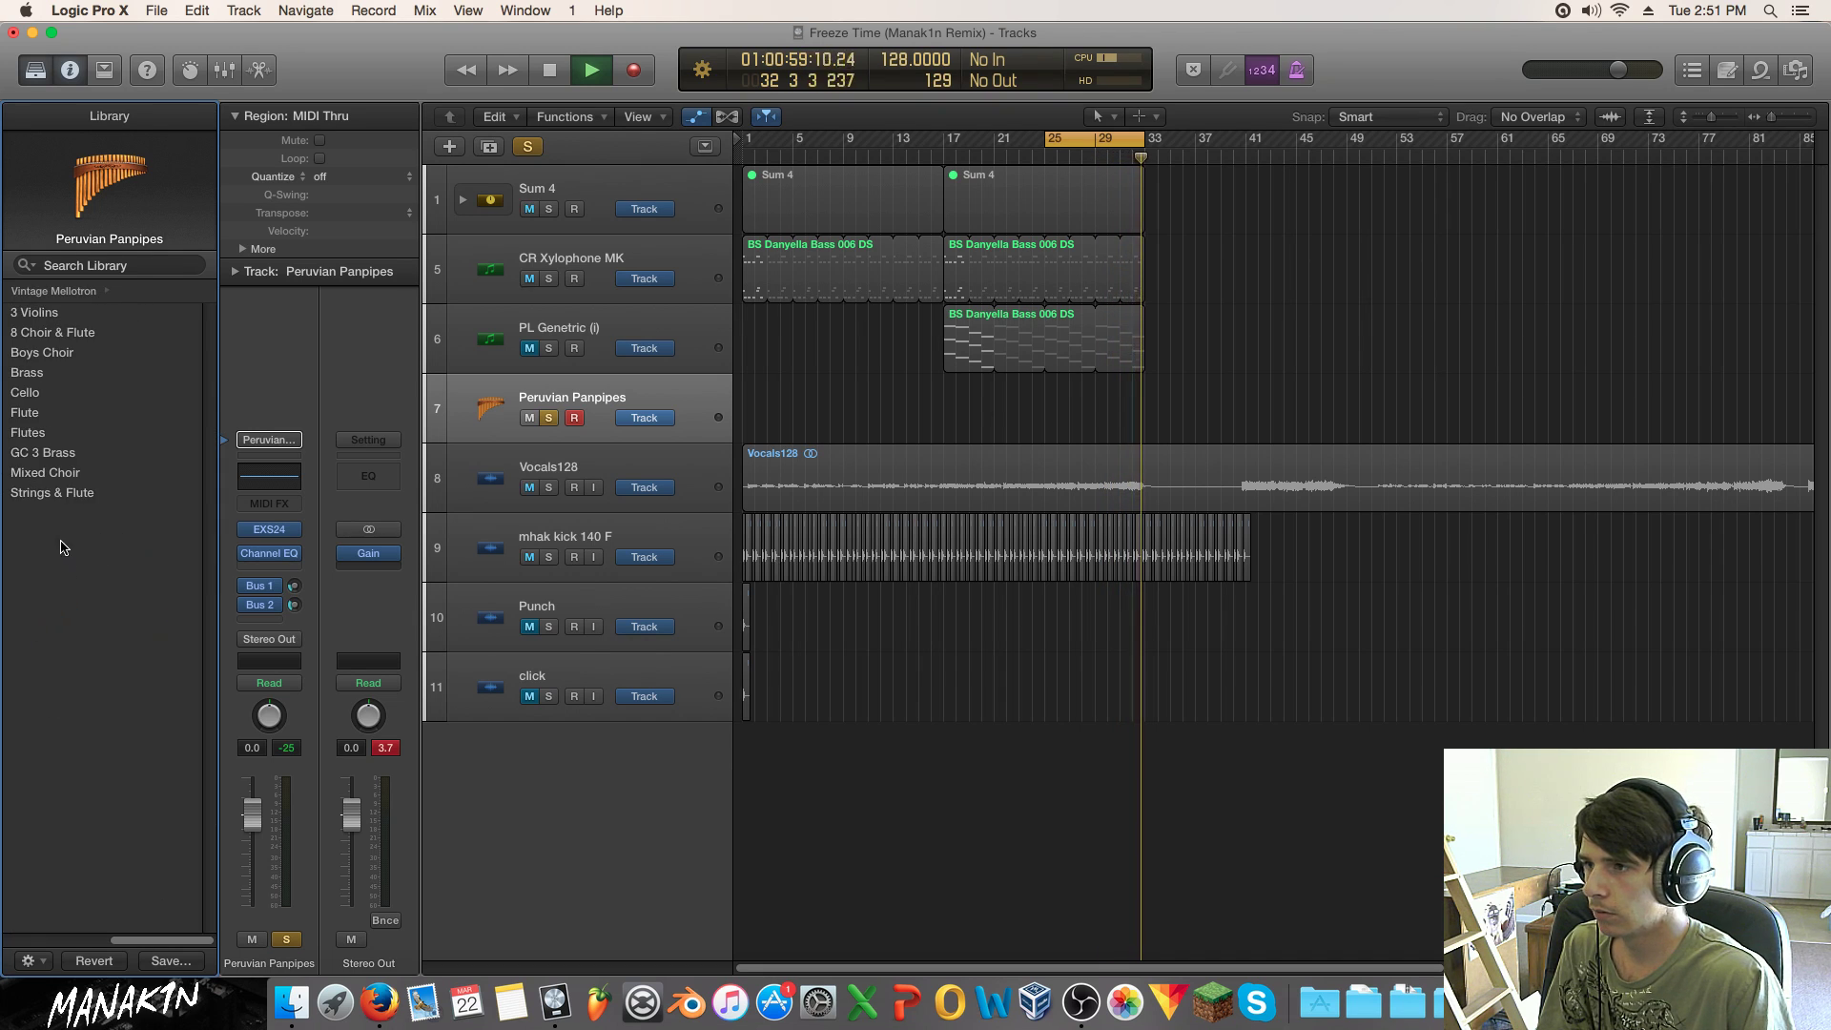
mouse_move(205, 940)
left_mouse_down()
mouse_move(1, 925)
mouse_move(202, 930)
left_mouse_up()
left_click(72, 319)
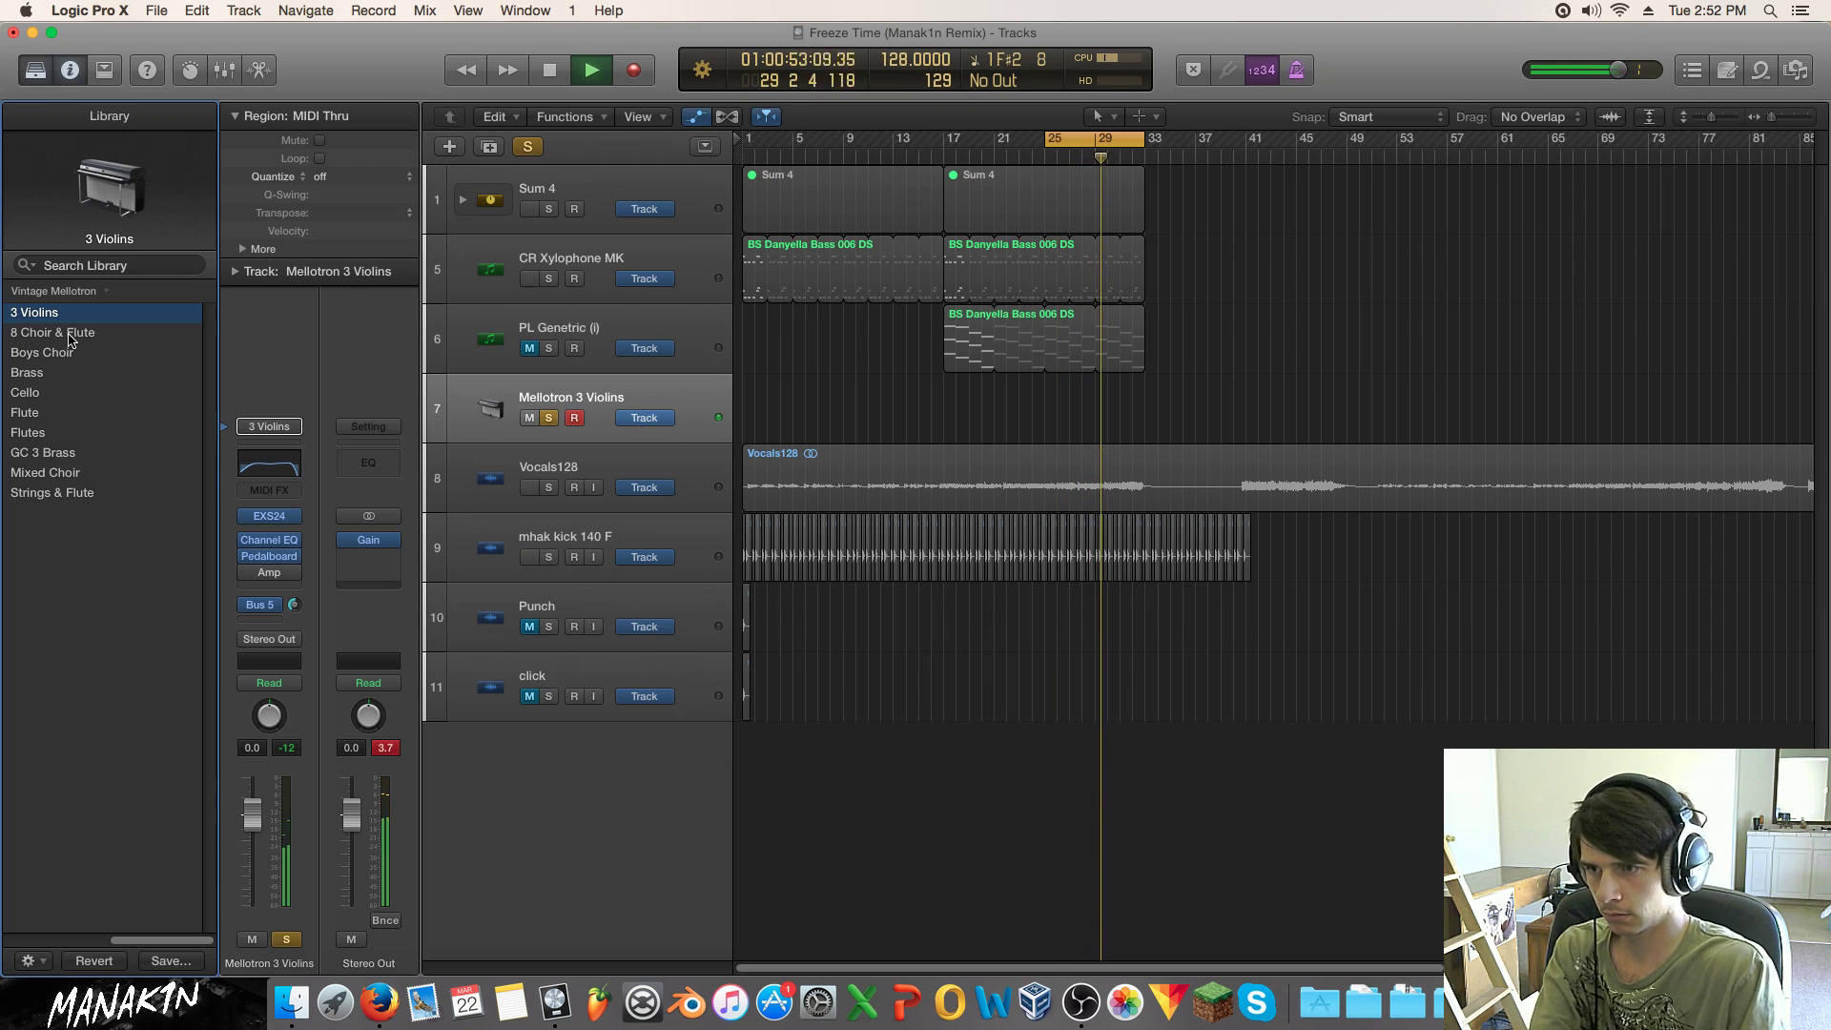
left_click(551, 420)
key("space")
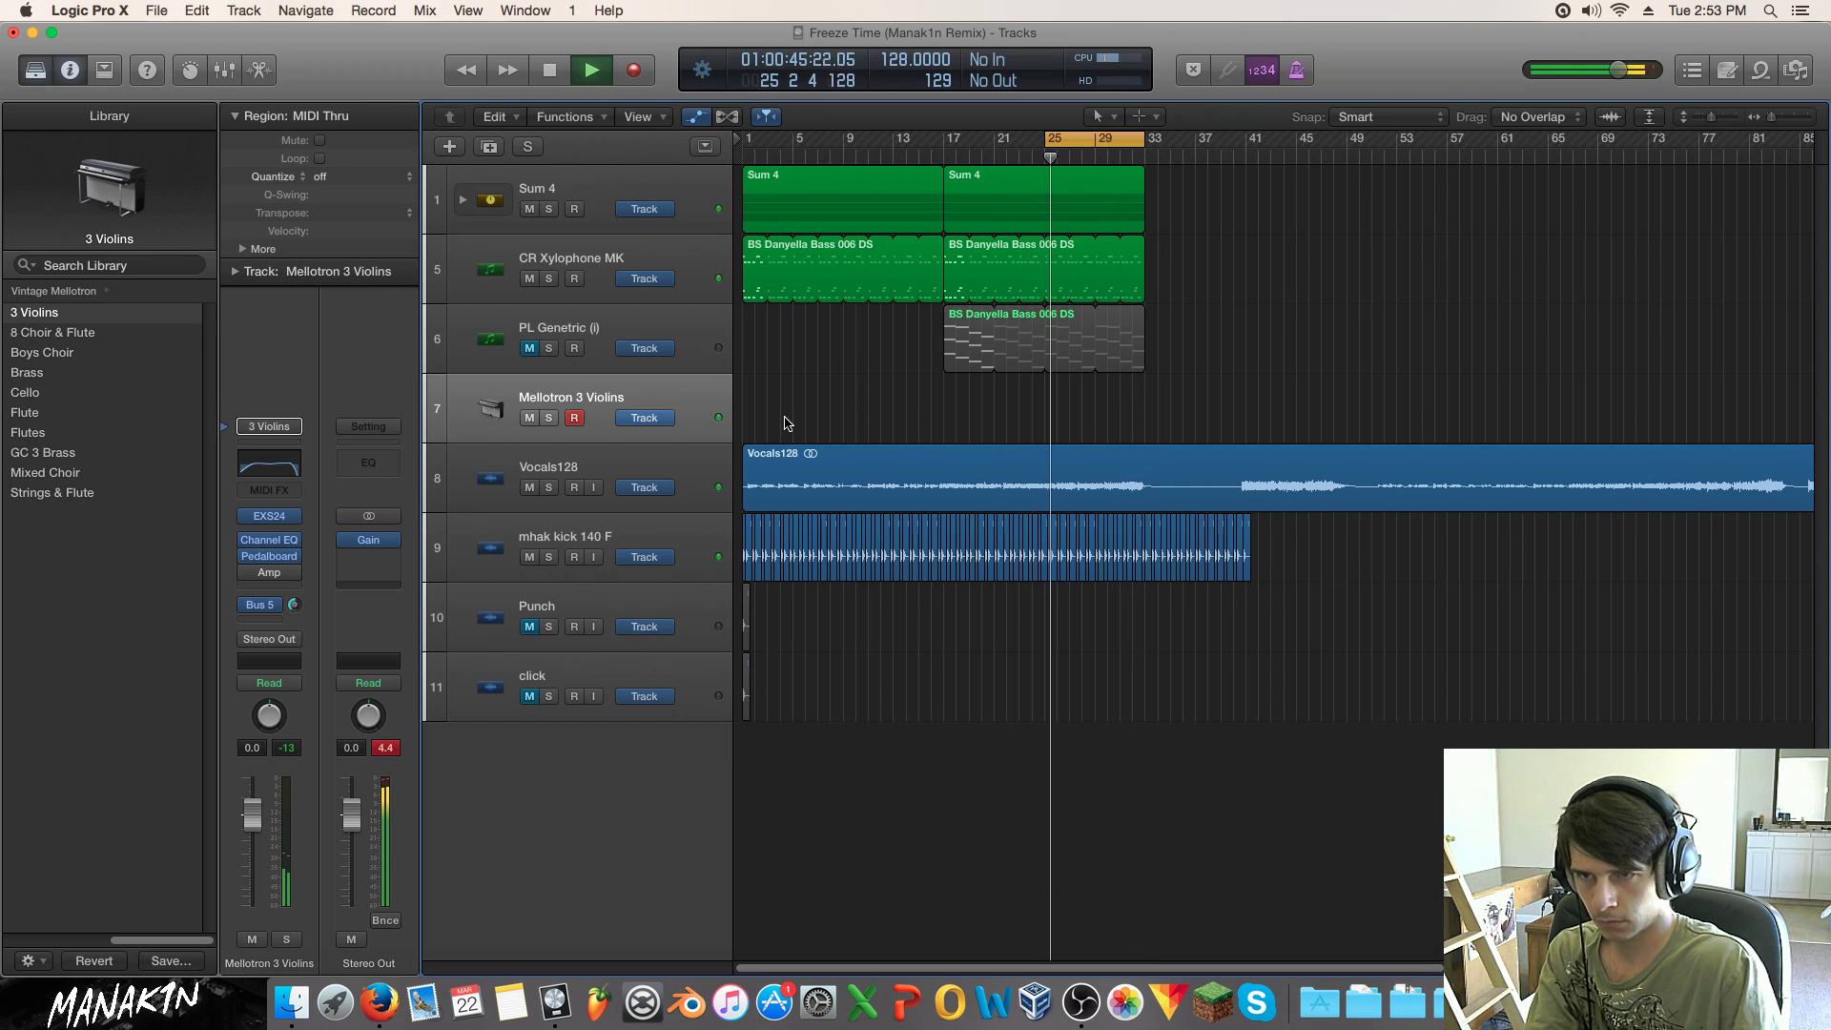
key("space")
key("space")
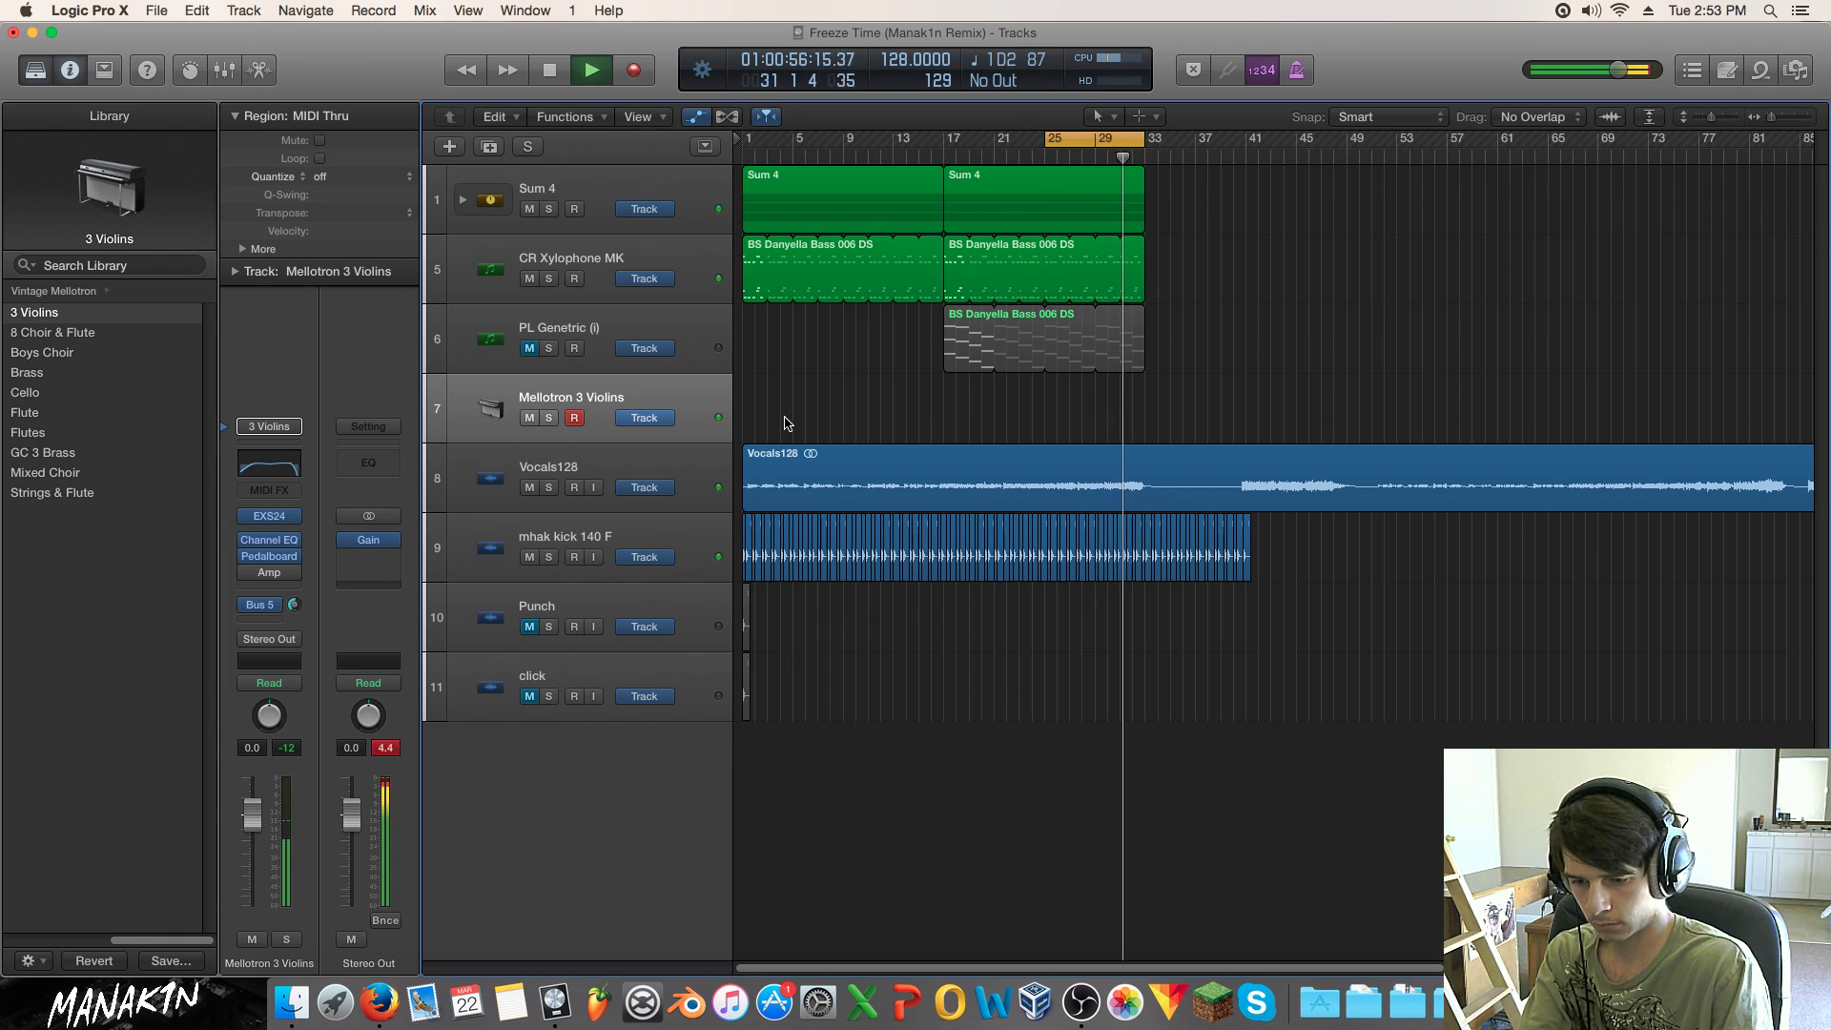
key("space")
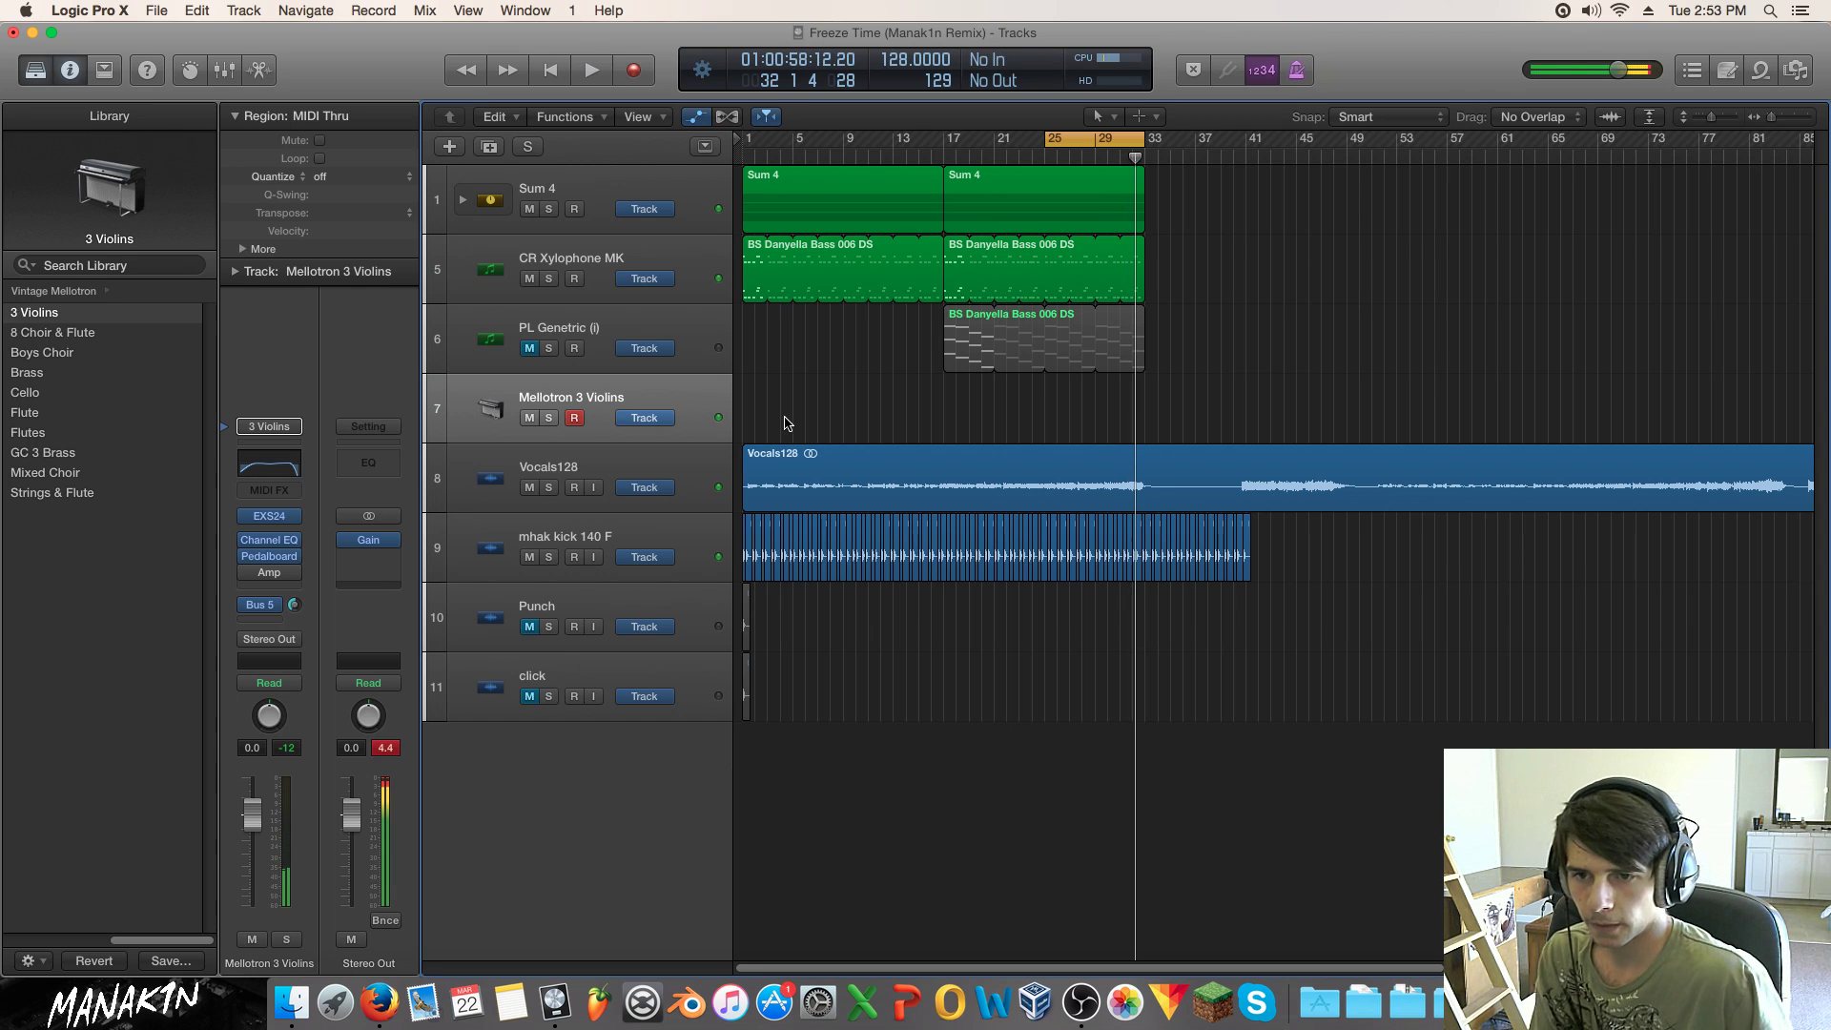
right_click(1037, 420)
left_click(1049, 423)
left_click_drag(1039, 406, 1056, 403)
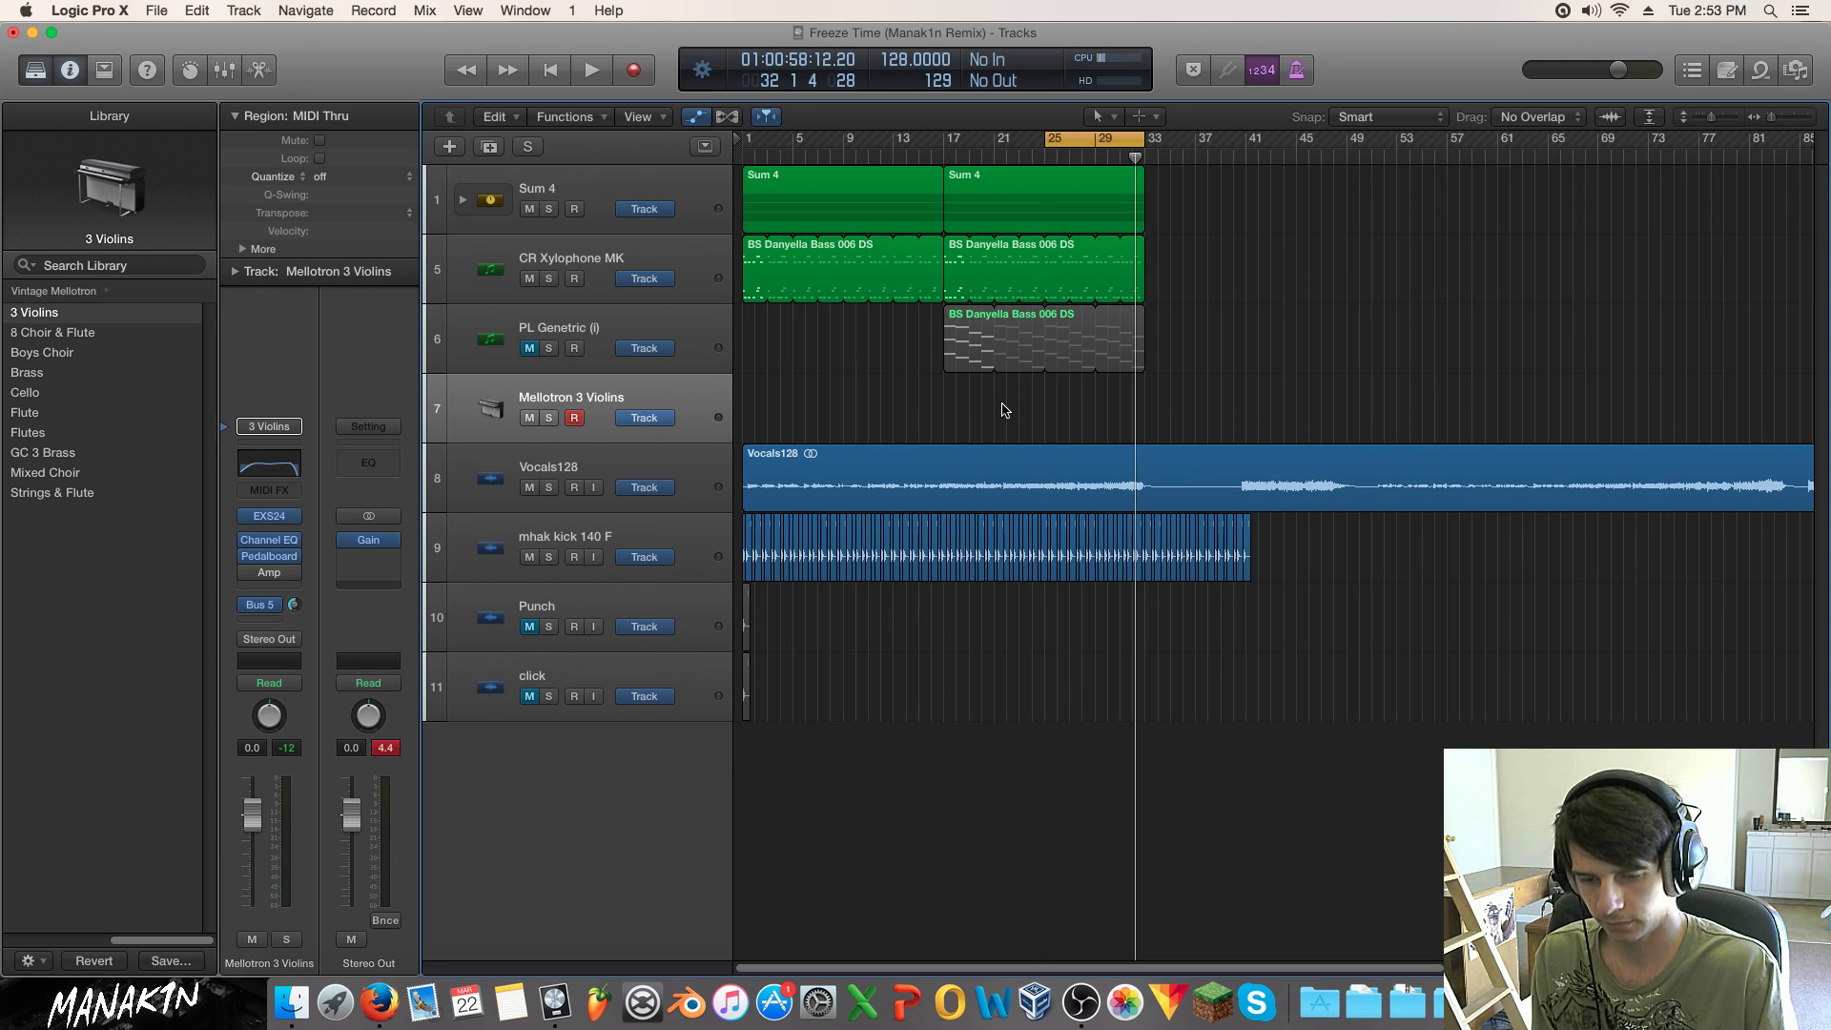
Step: Turn off the metronome, delete the old Mellotron region, and record trial takes, discarding one
left_click(634, 71)
left_click(1296, 74)
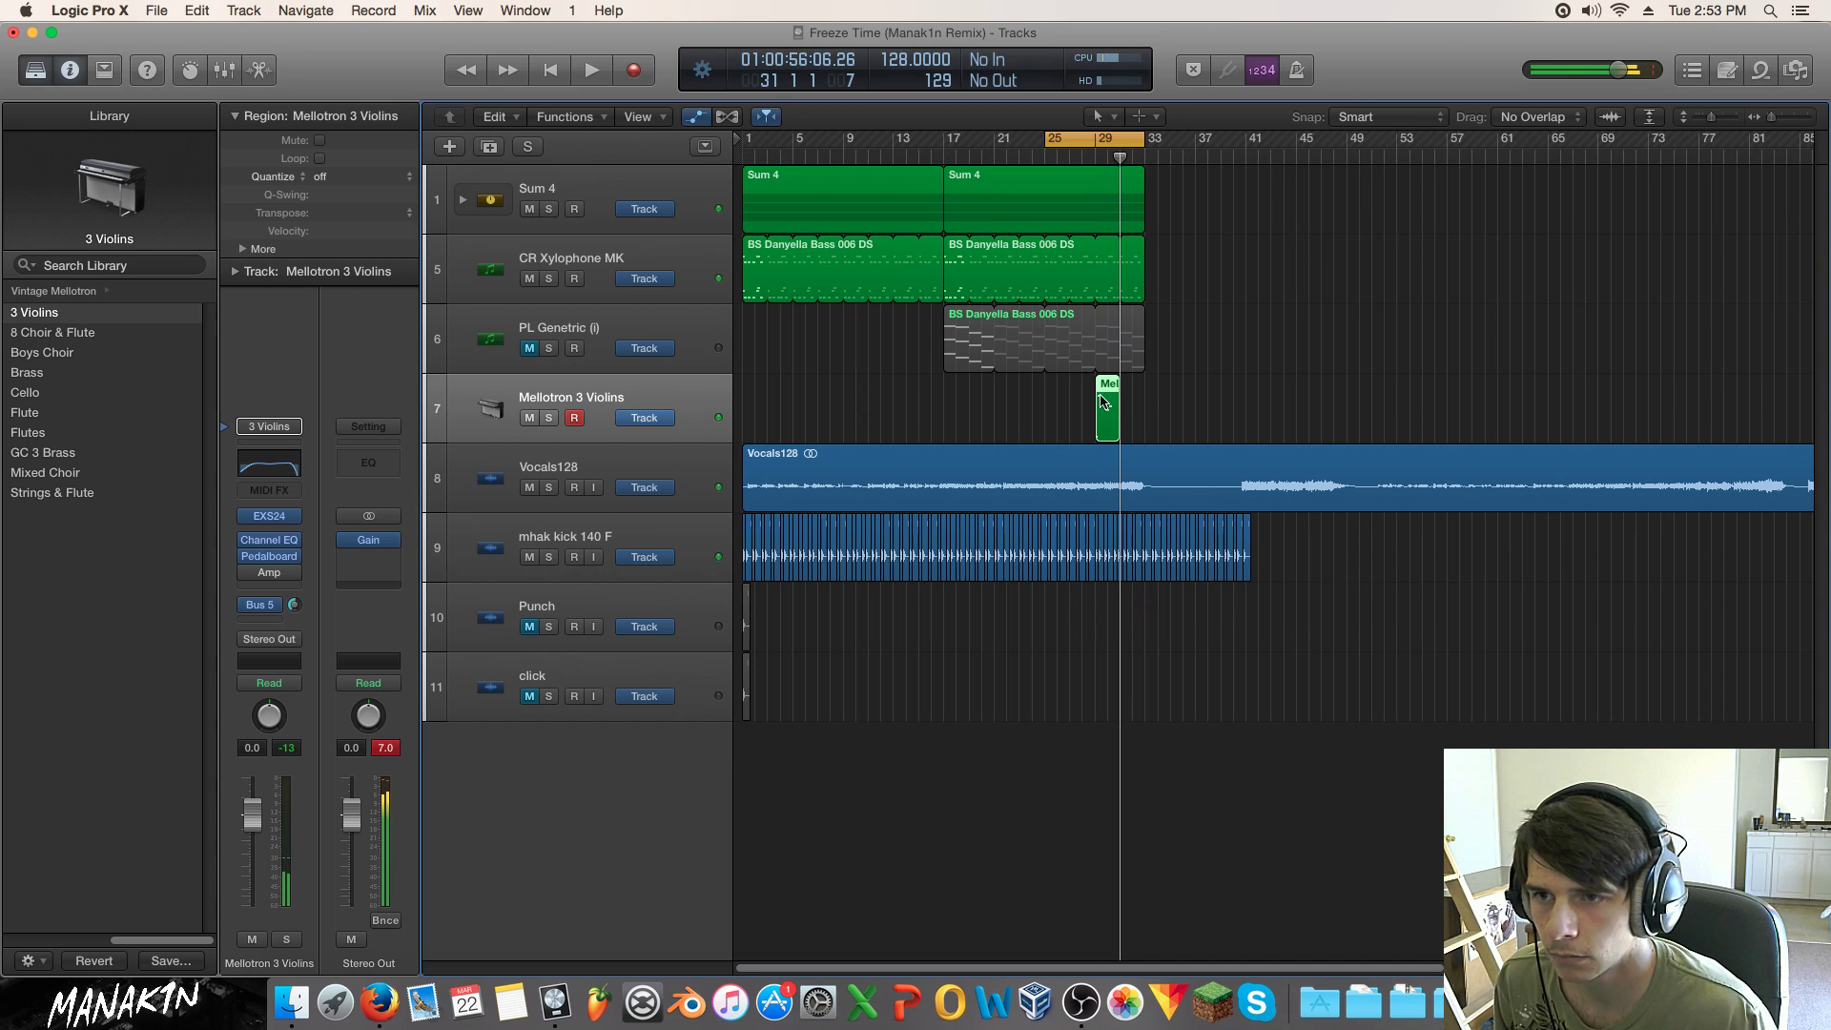
double_click(1103, 400)
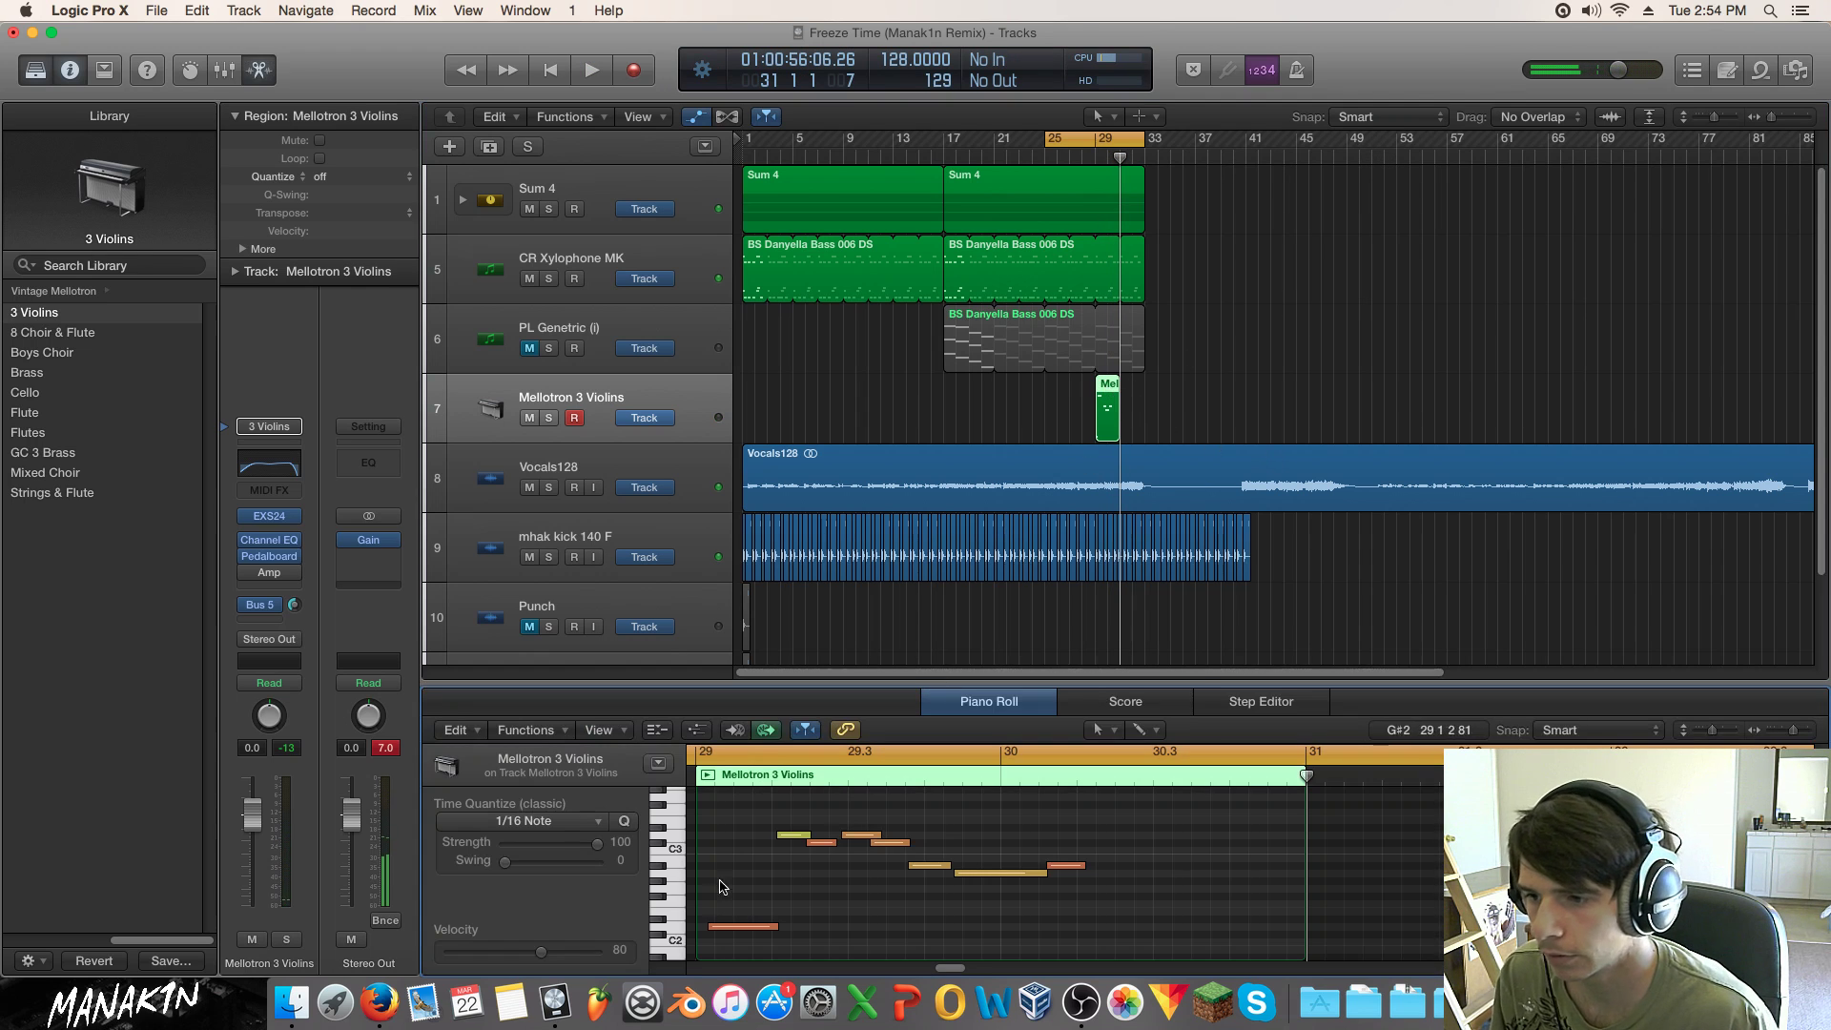
left_click(1106, 410)
key("Delete")
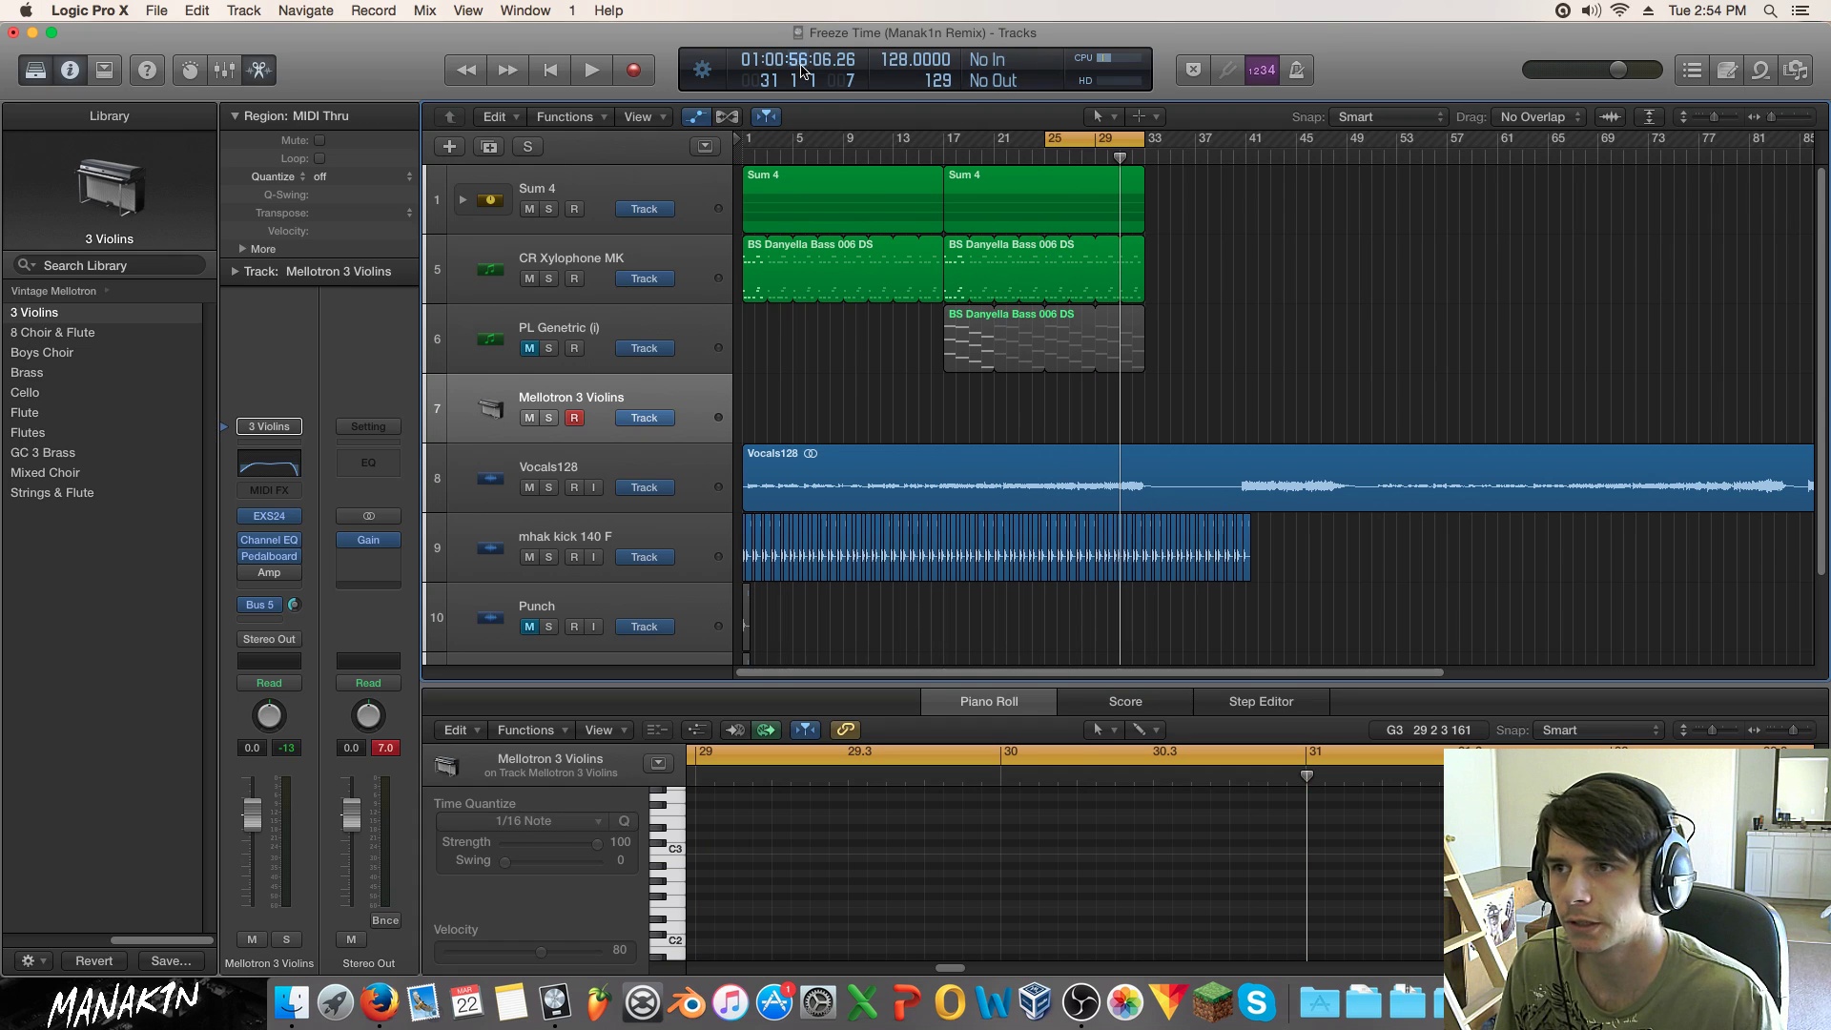
left_click(637, 73)
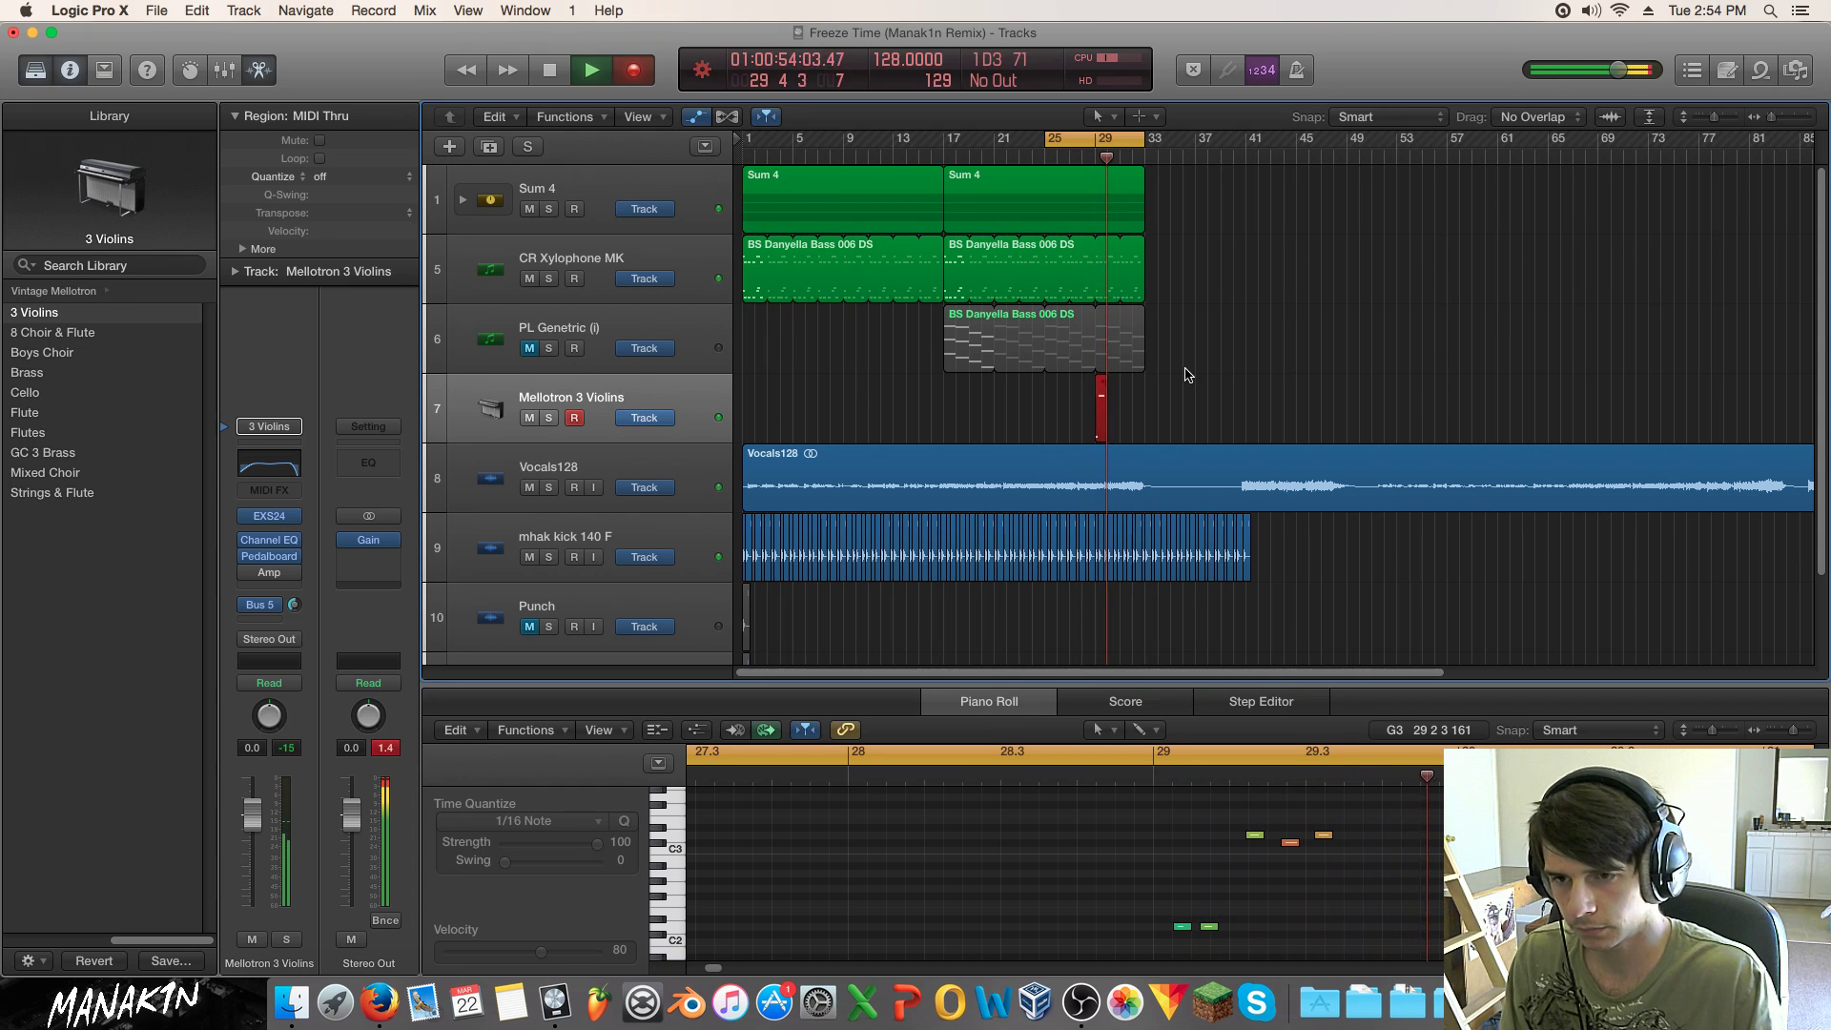
key("space")
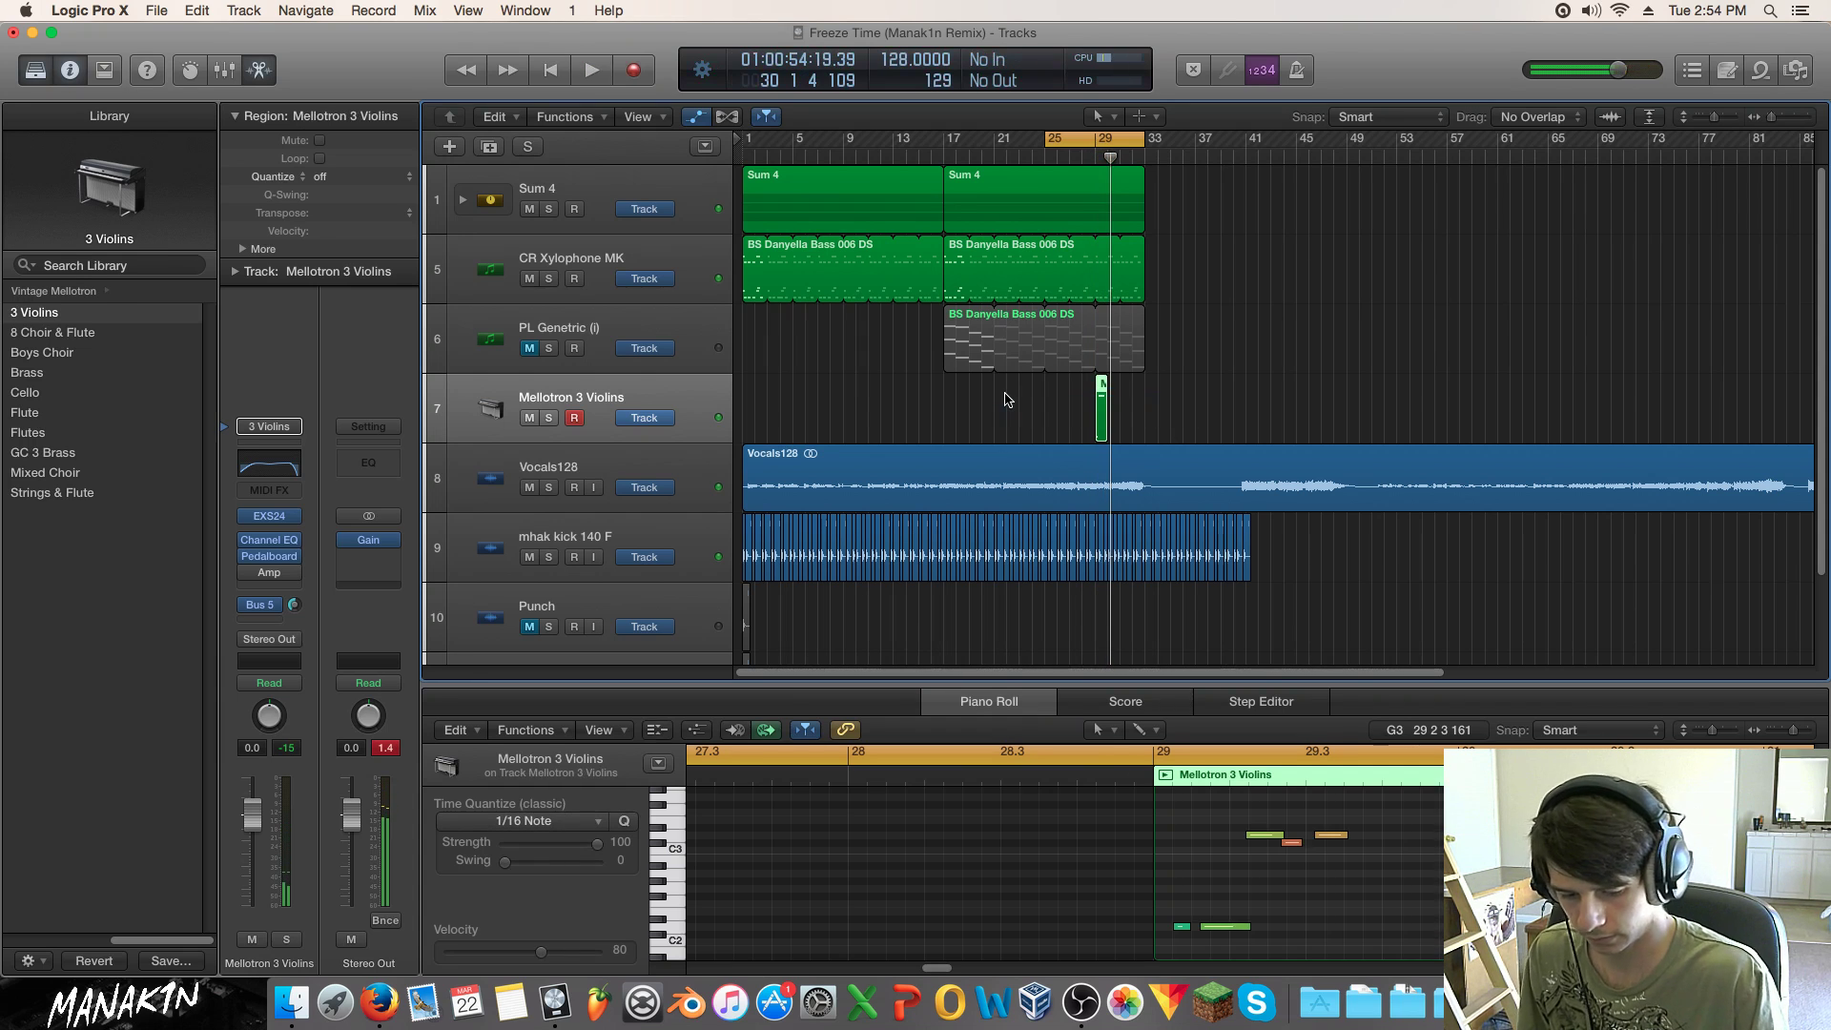
key("Delete")
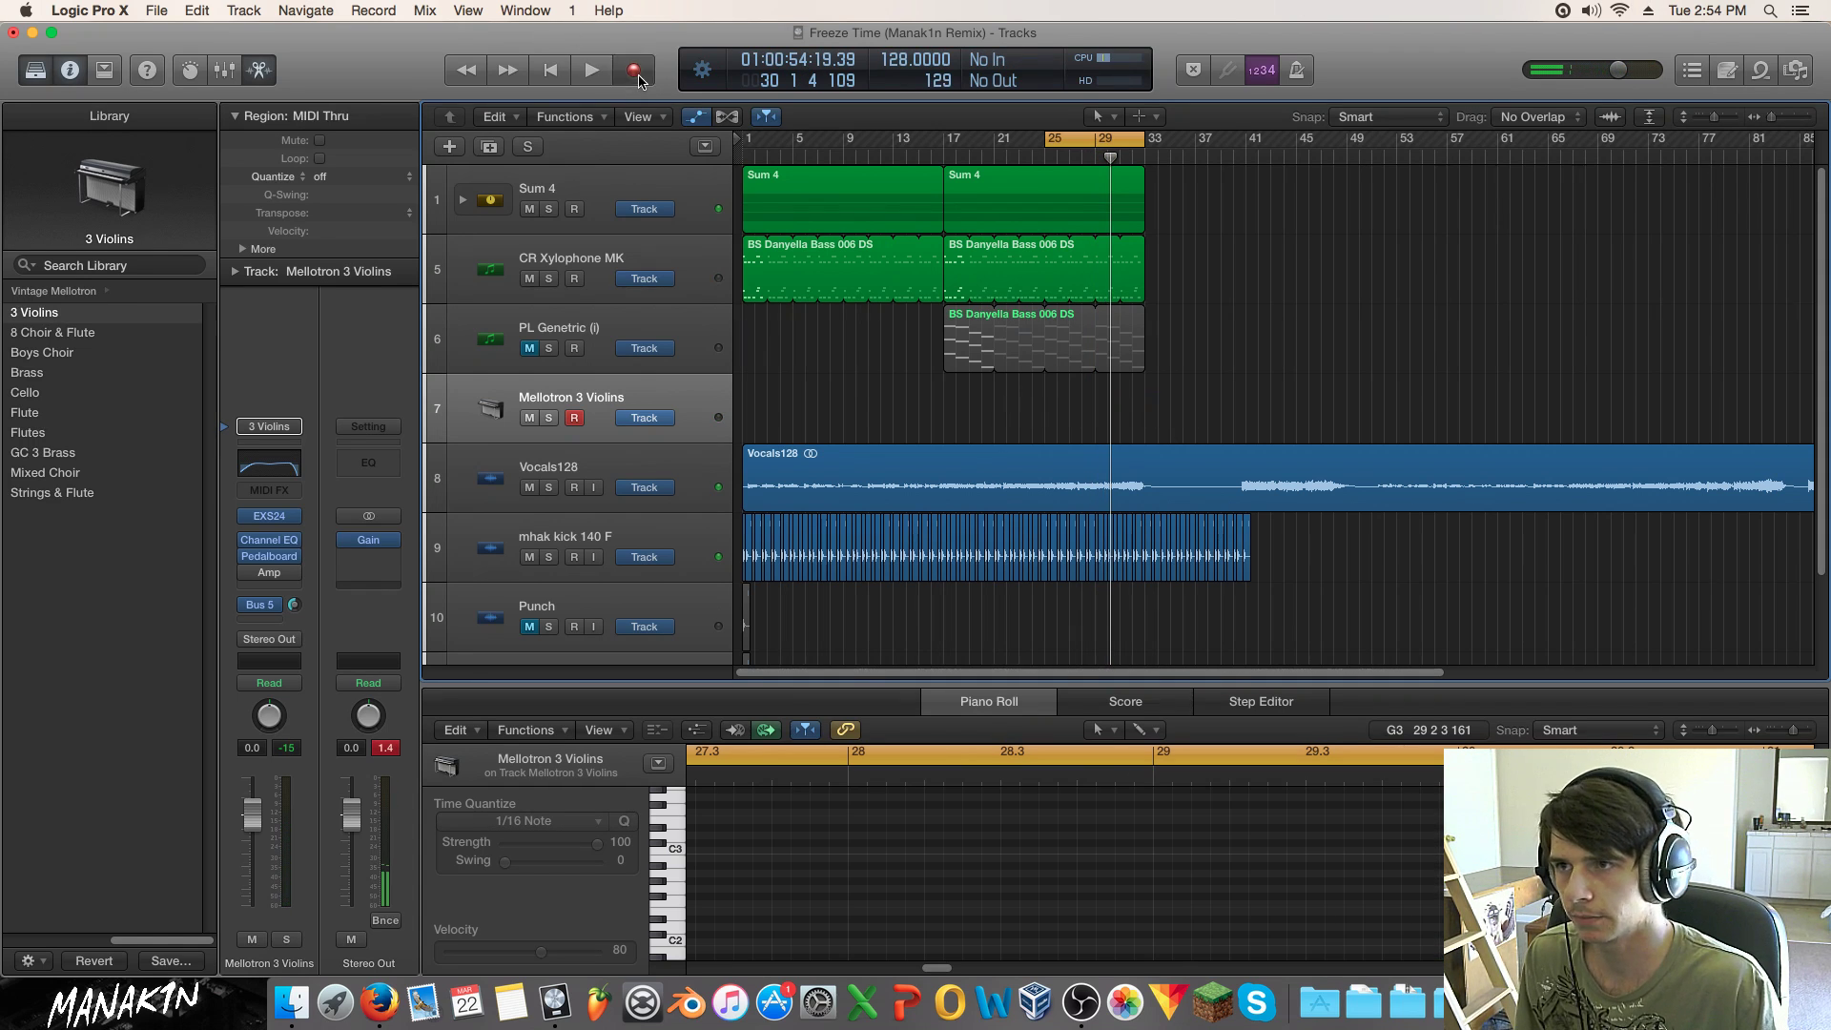
left_click(636, 74)
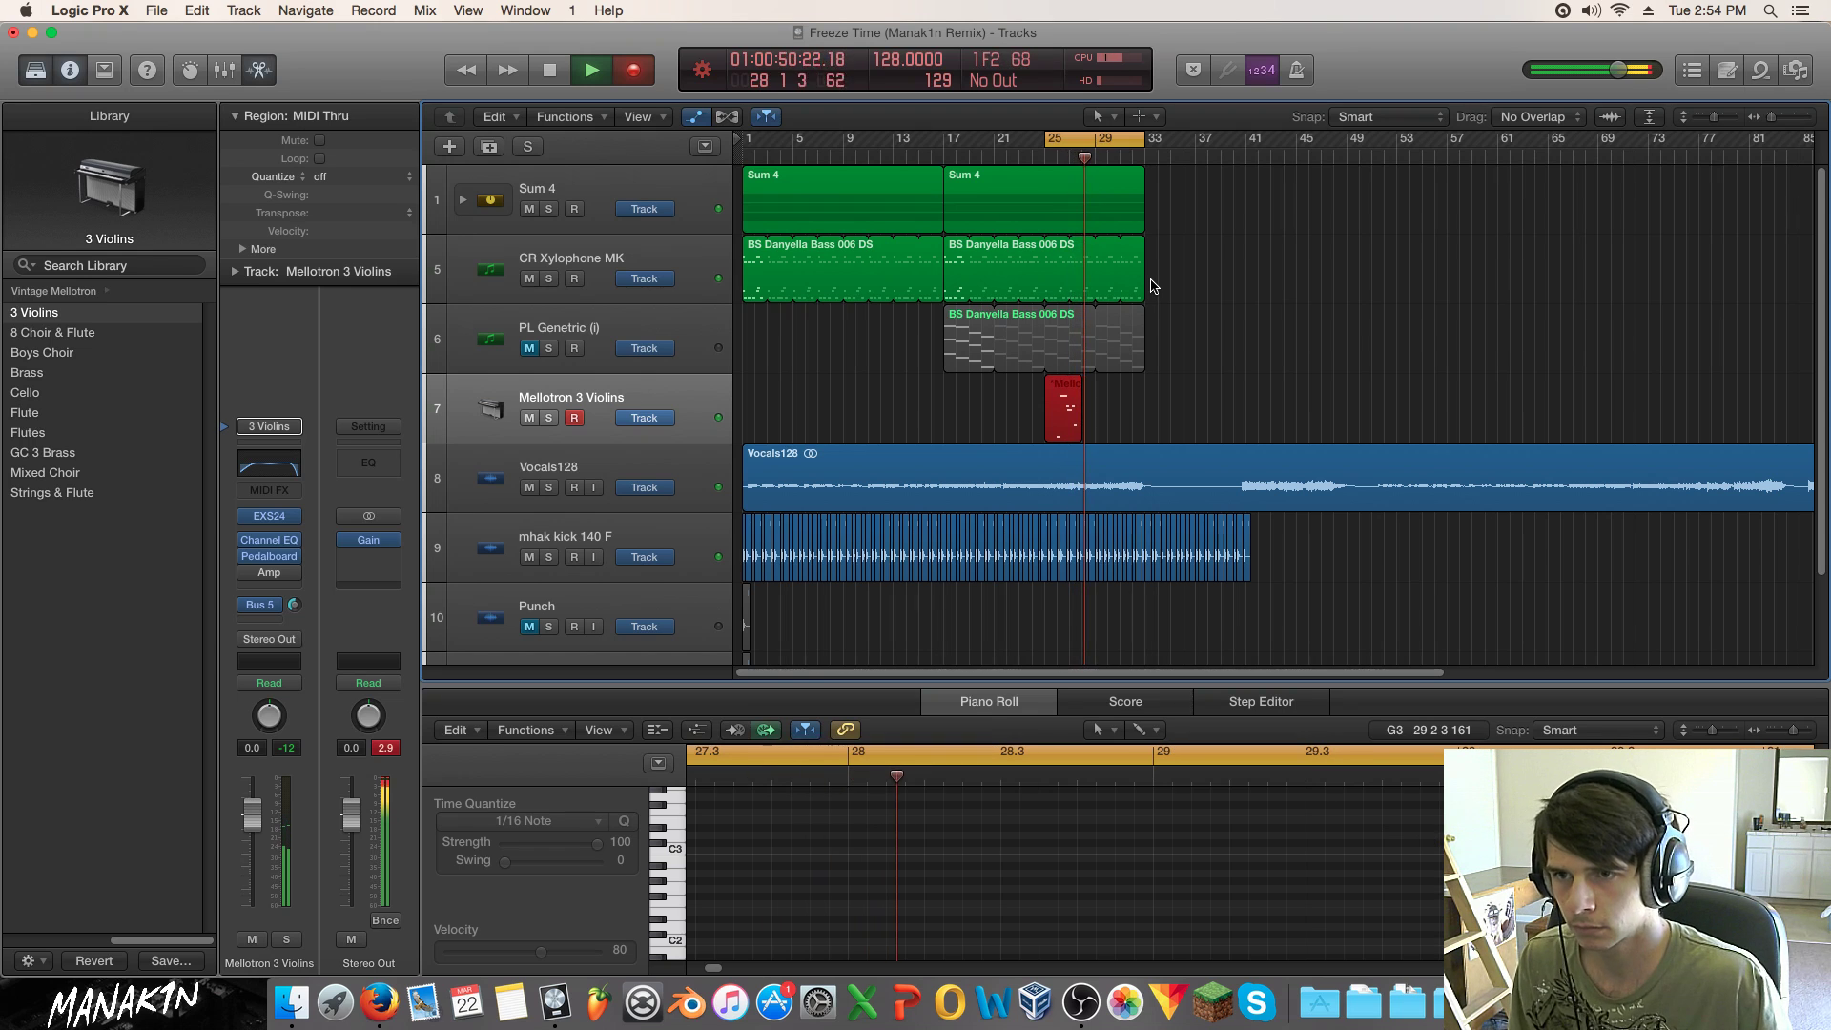
key("space")
Step: Move the take to bar 29, raise its low note, add a G2 note, and nudge a note earlier
left_click_drag(1064, 385, 1112, 400)
key("space")
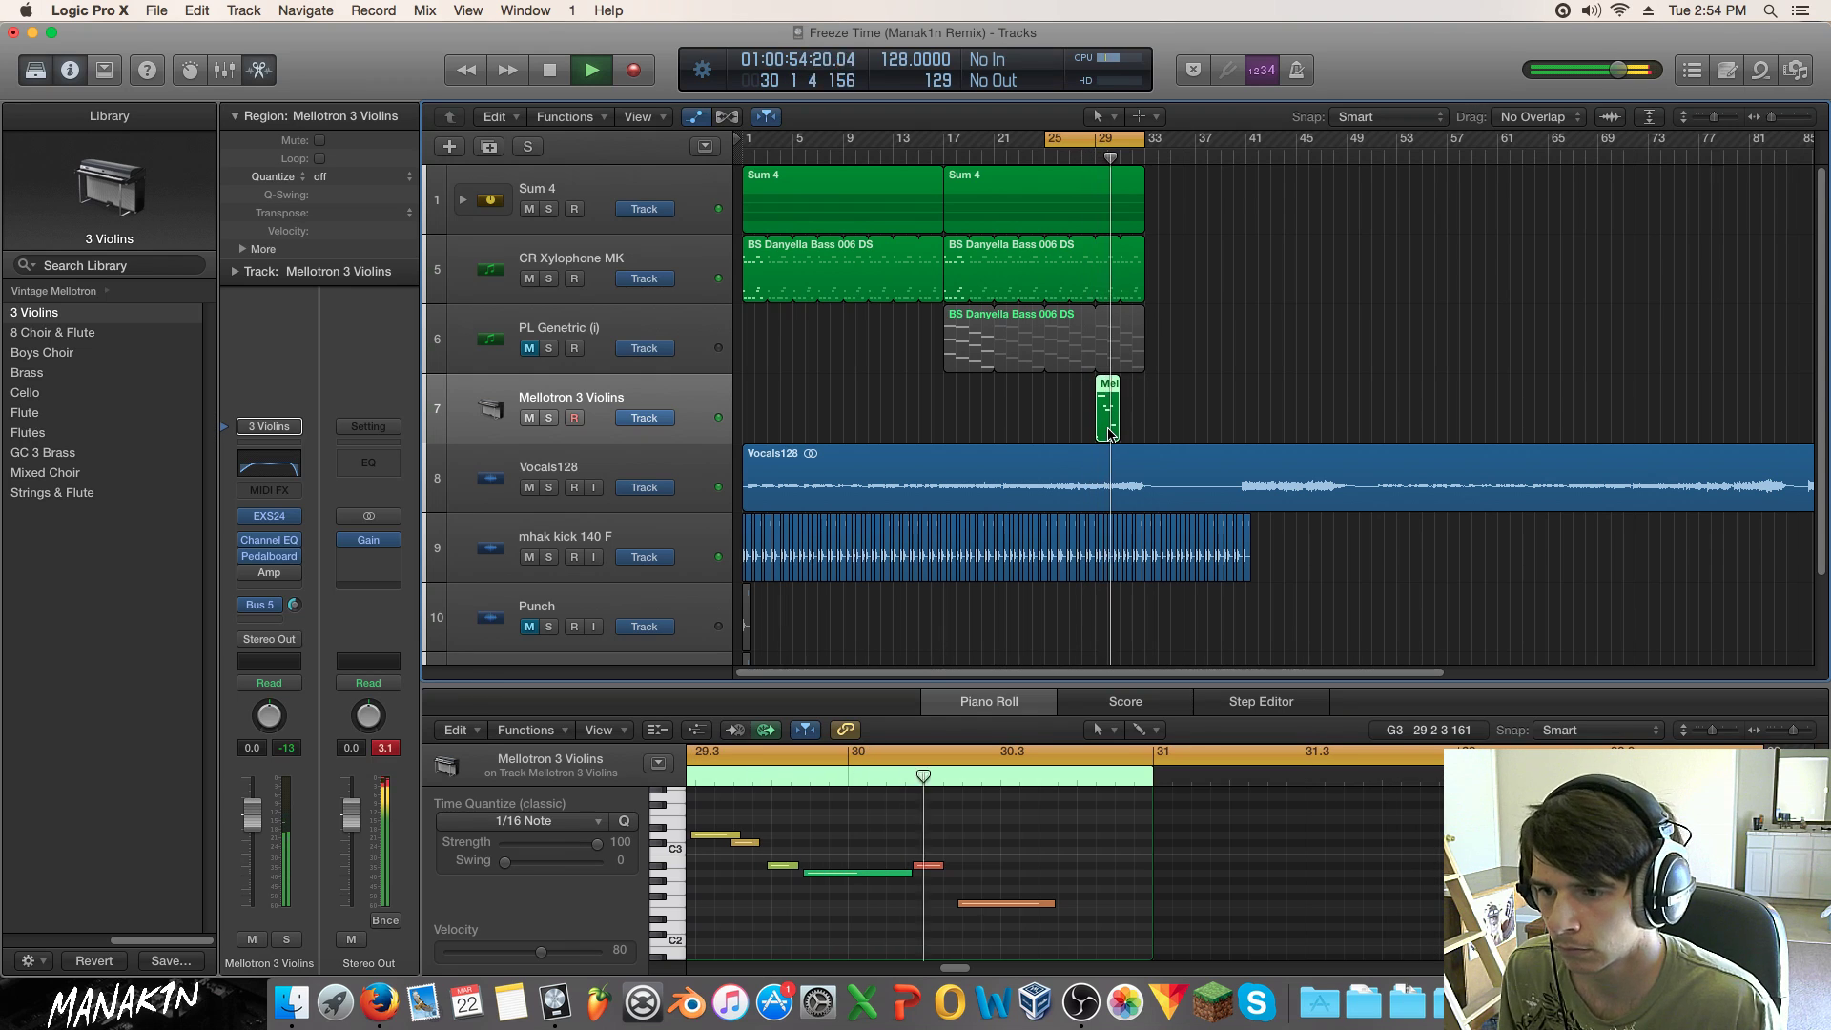
key("space")
left_click(1136, 932)
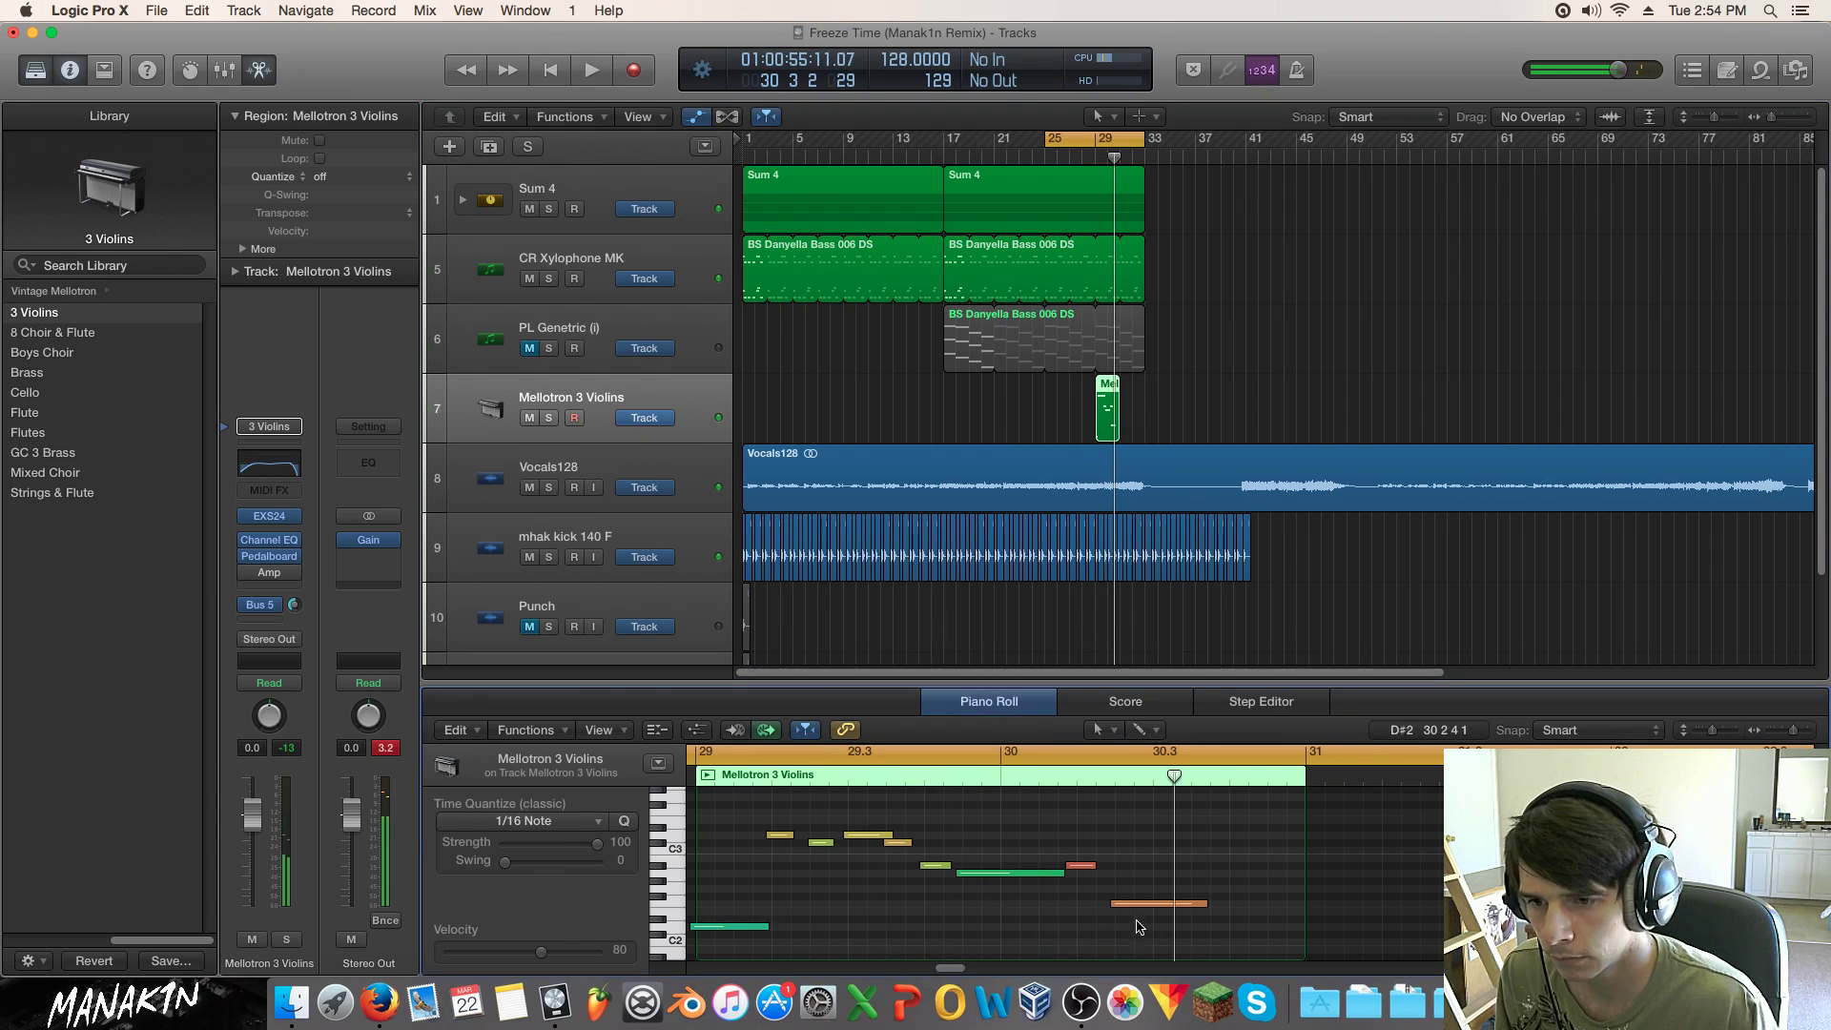
left_click_drag(1143, 907, 1175, 890)
left_click(1195, 904)
key("space")
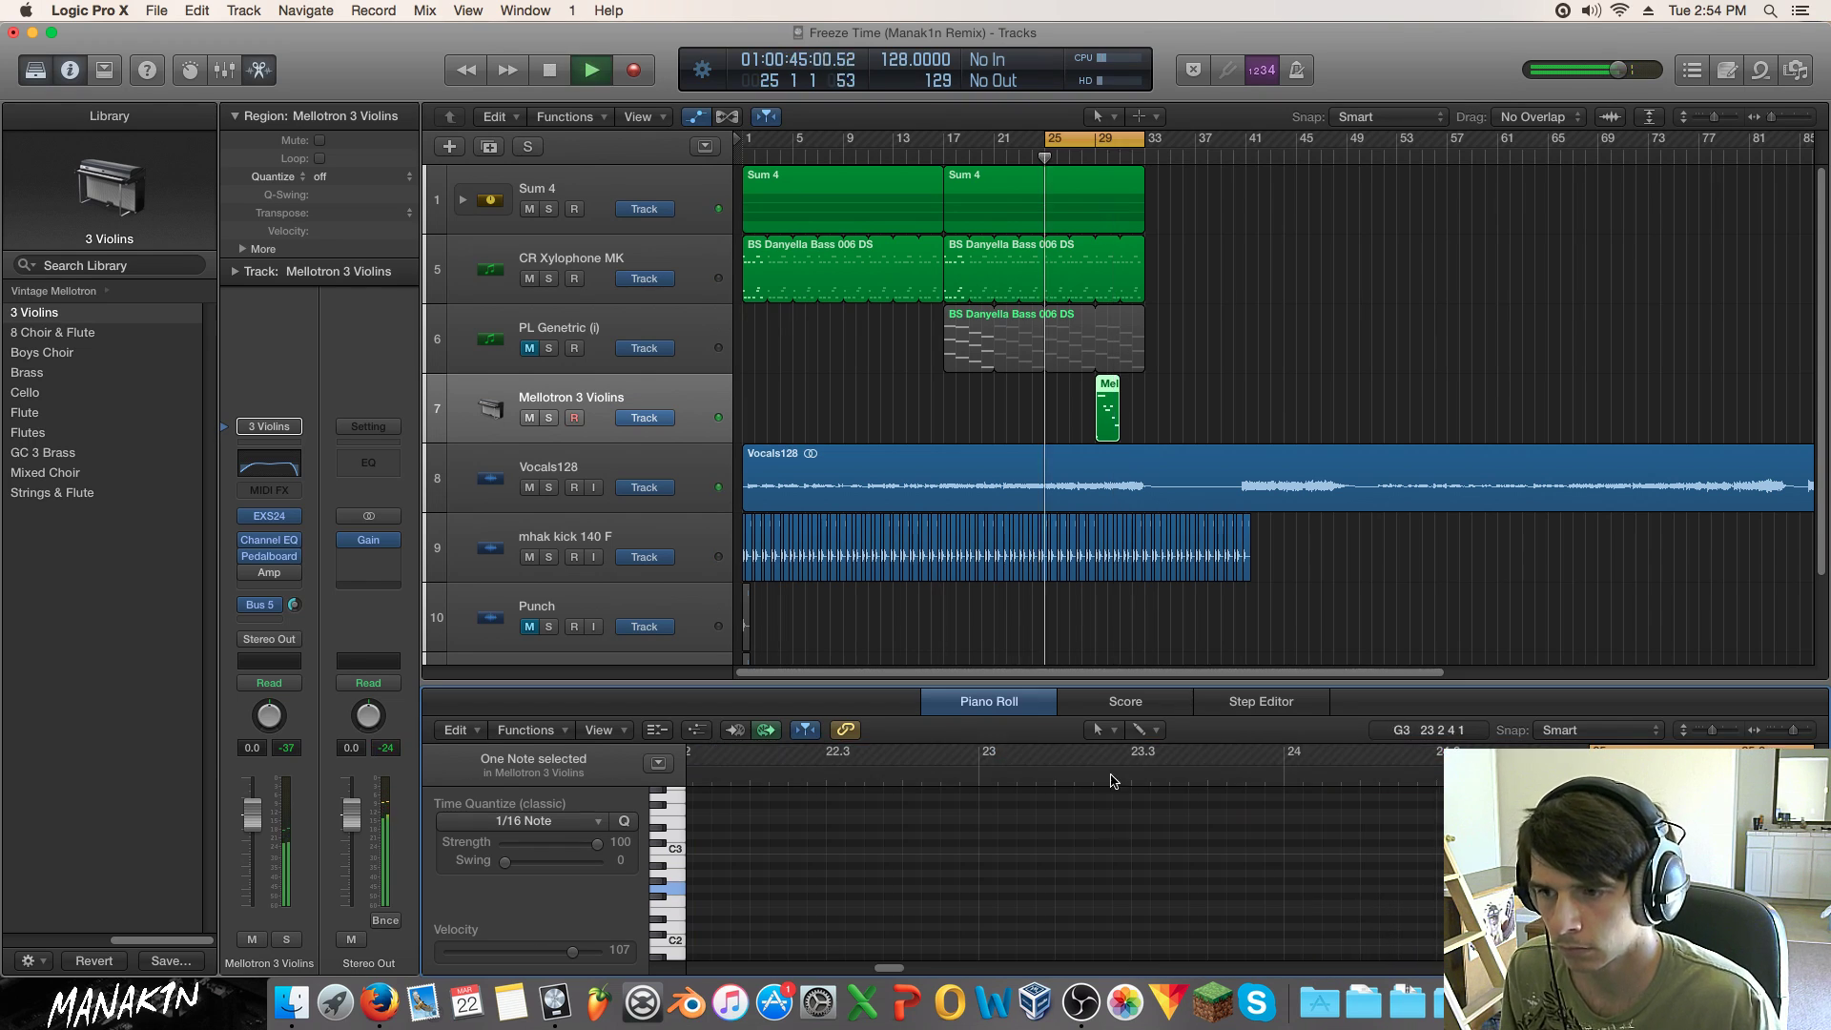
left_click(1164, 418)
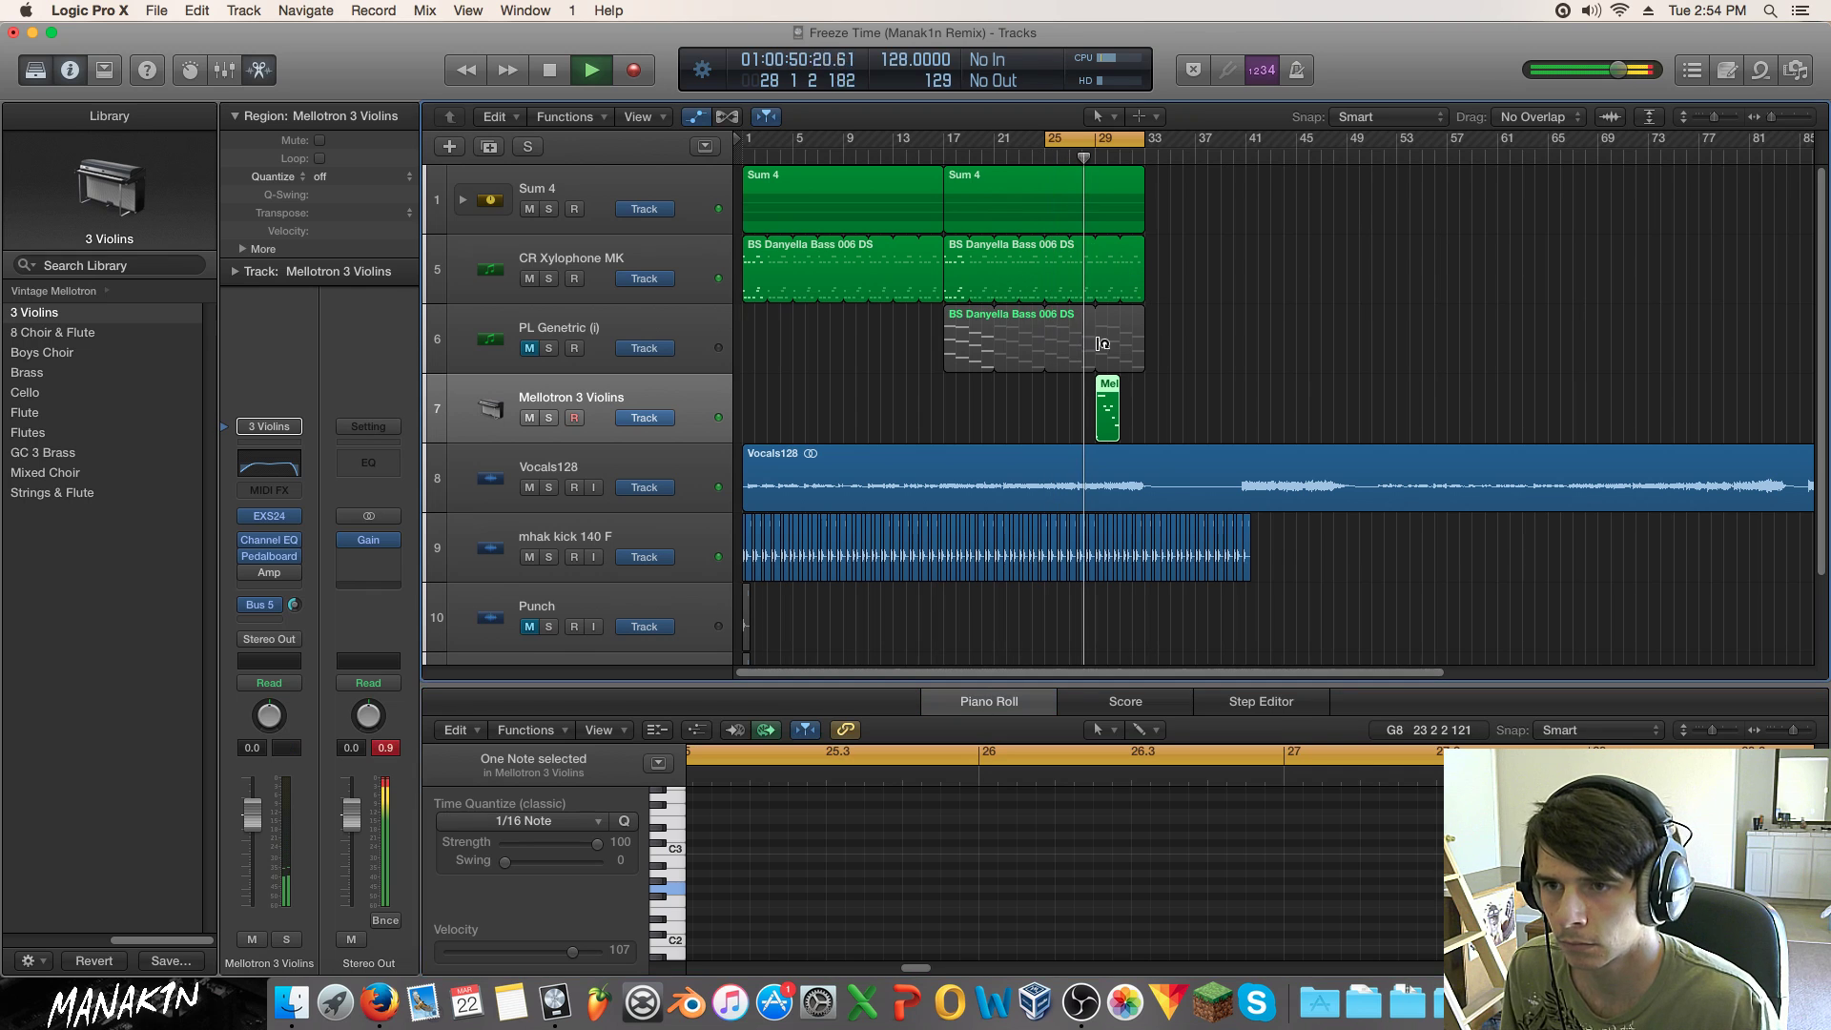
left_click(1113, 417)
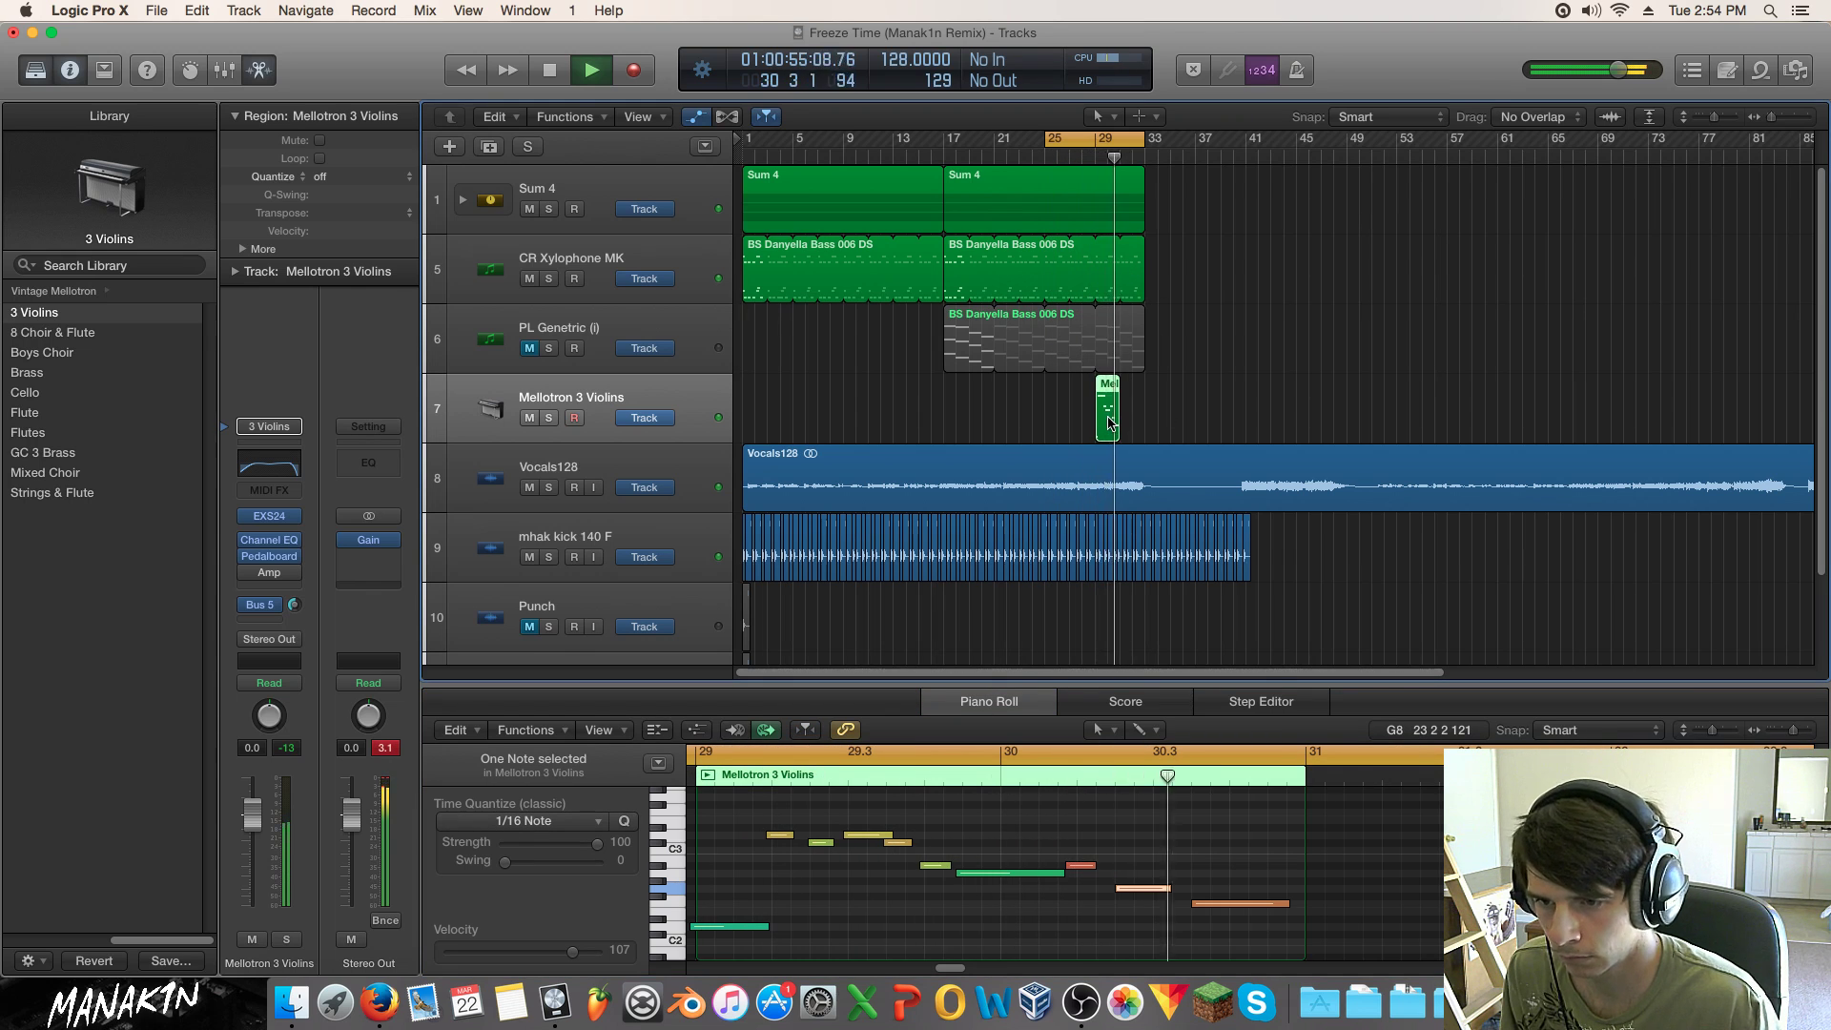
key("space")
left_click_drag(1141, 894, 1133, 891)
Step: Delete the small Mellotron region, record a new violin melody from bar 25, and shift it later
left_click_drag(1169, 394, 1074, 415)
key("Delete")
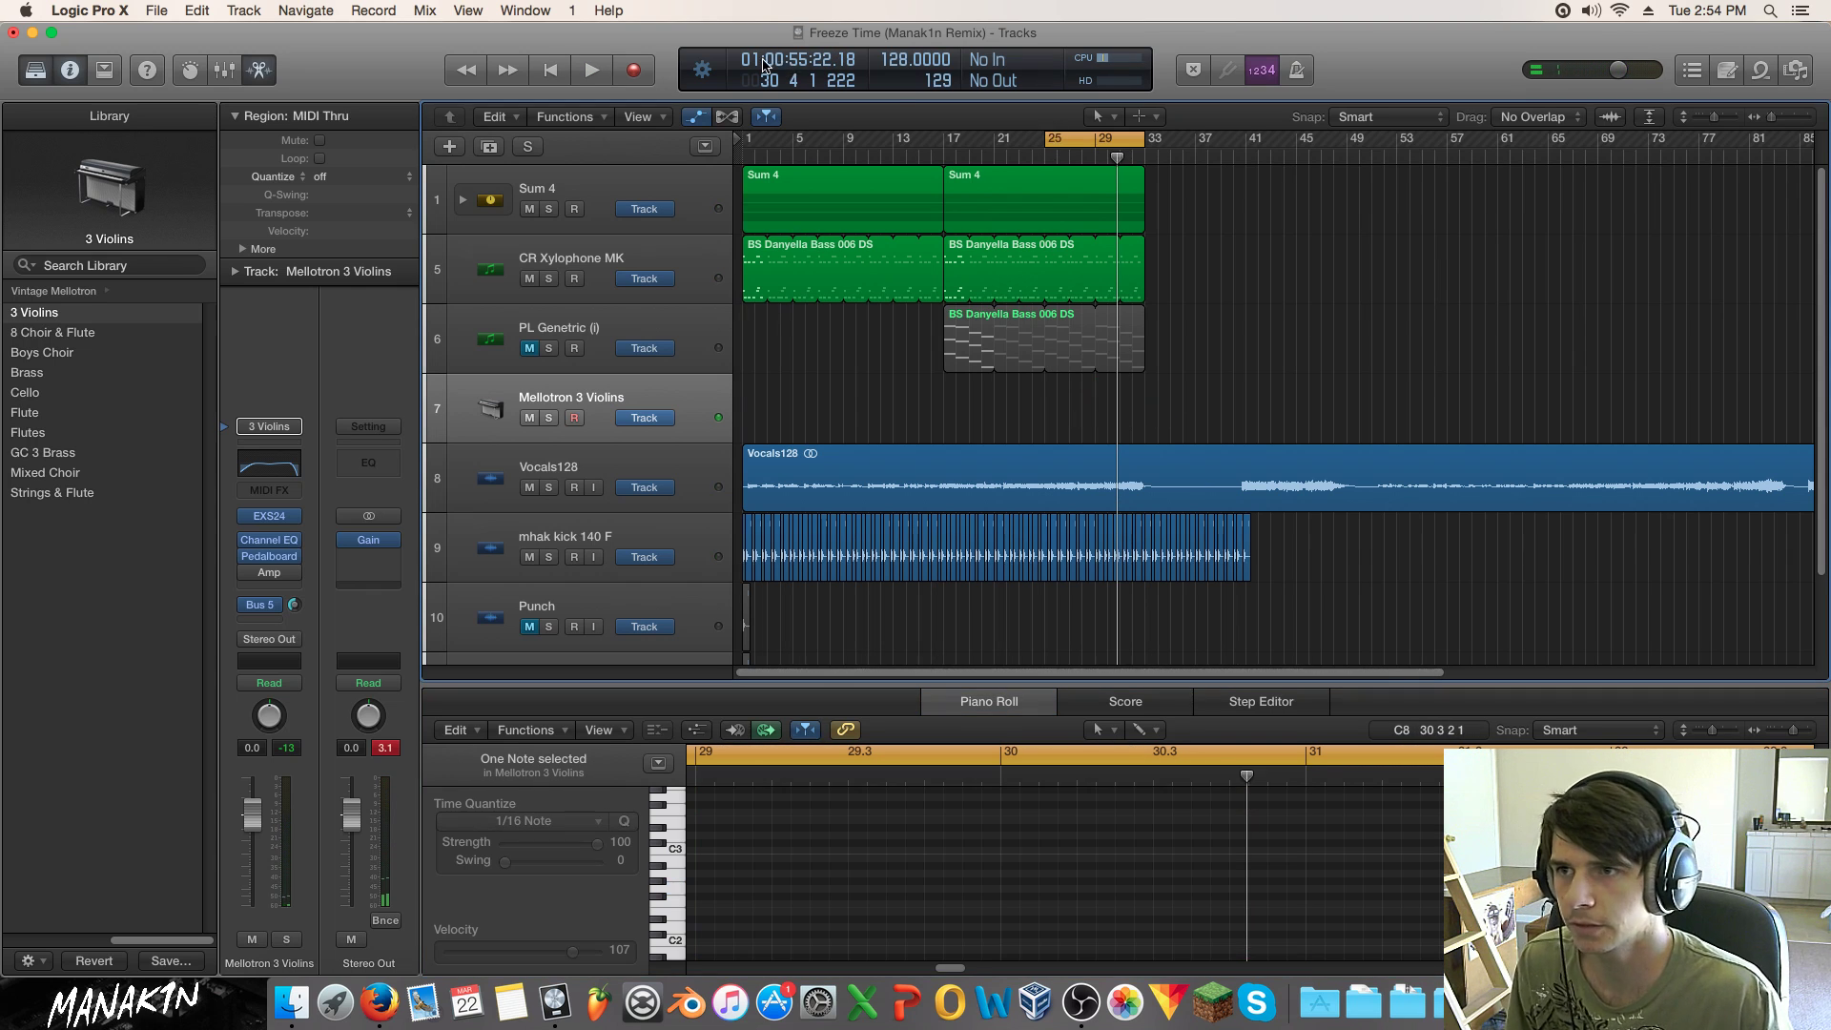
left_click(633, 69)
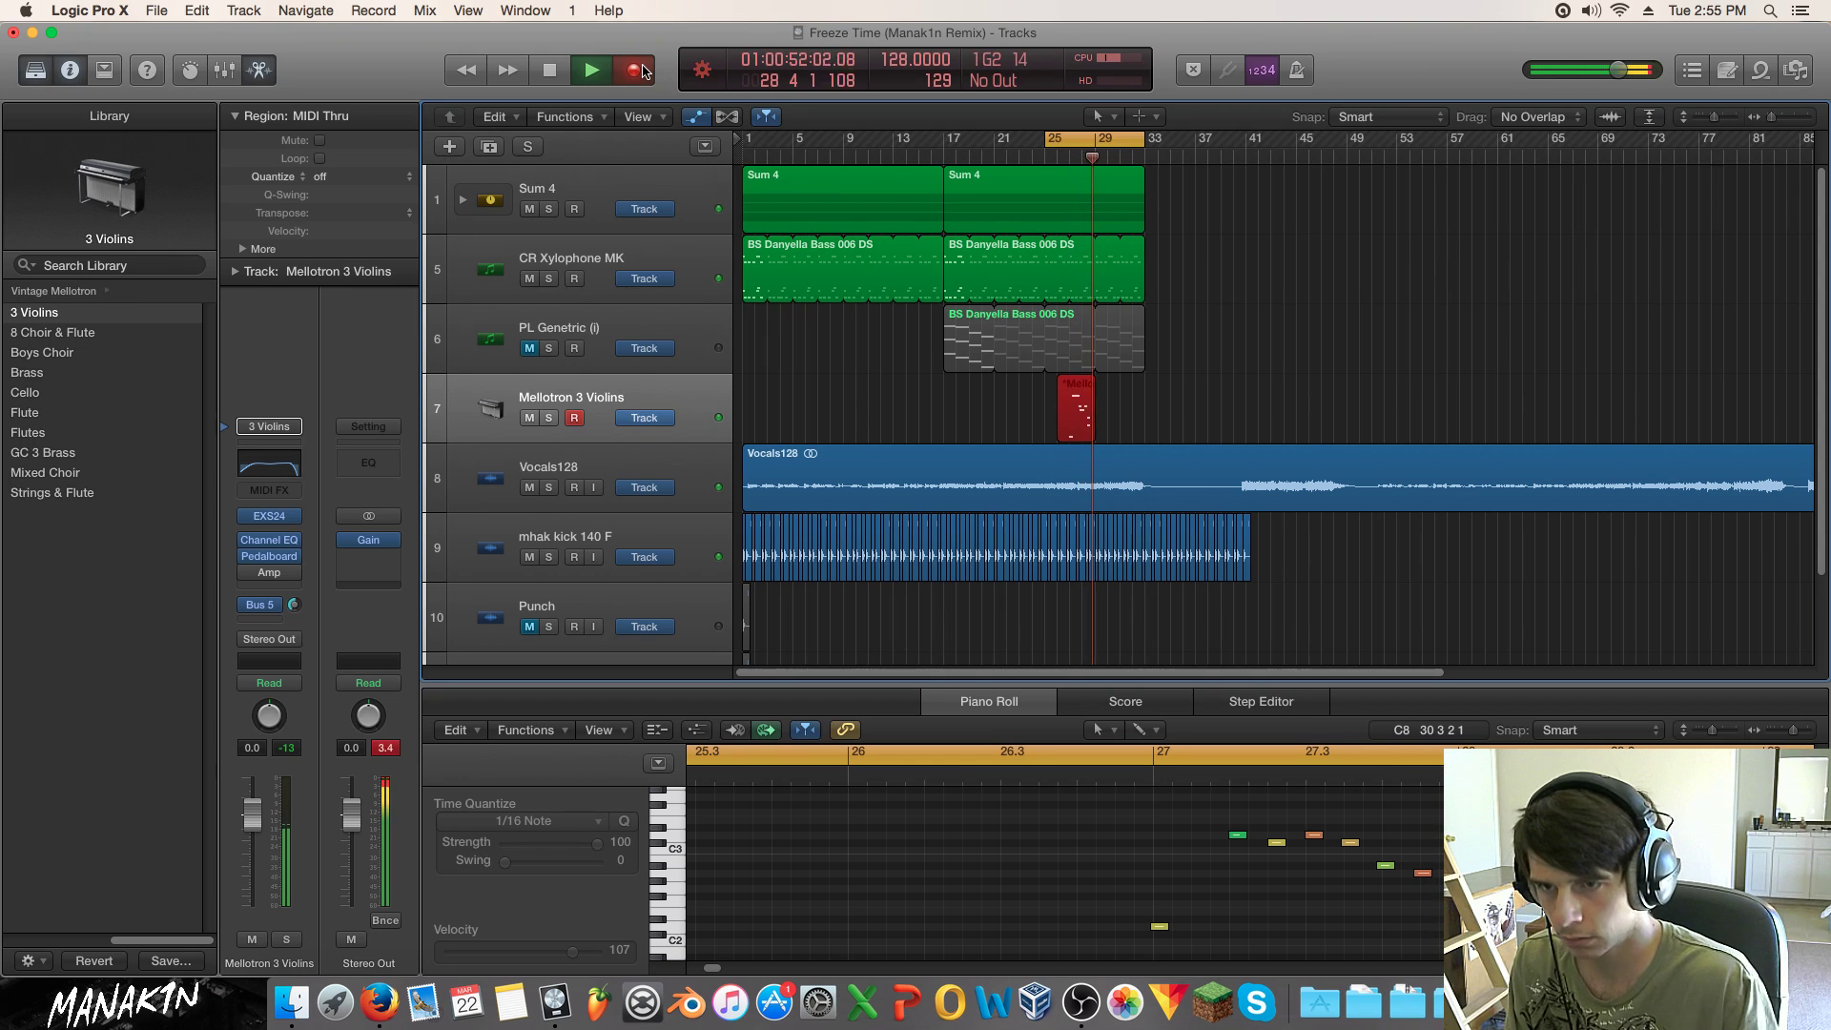
key("space")
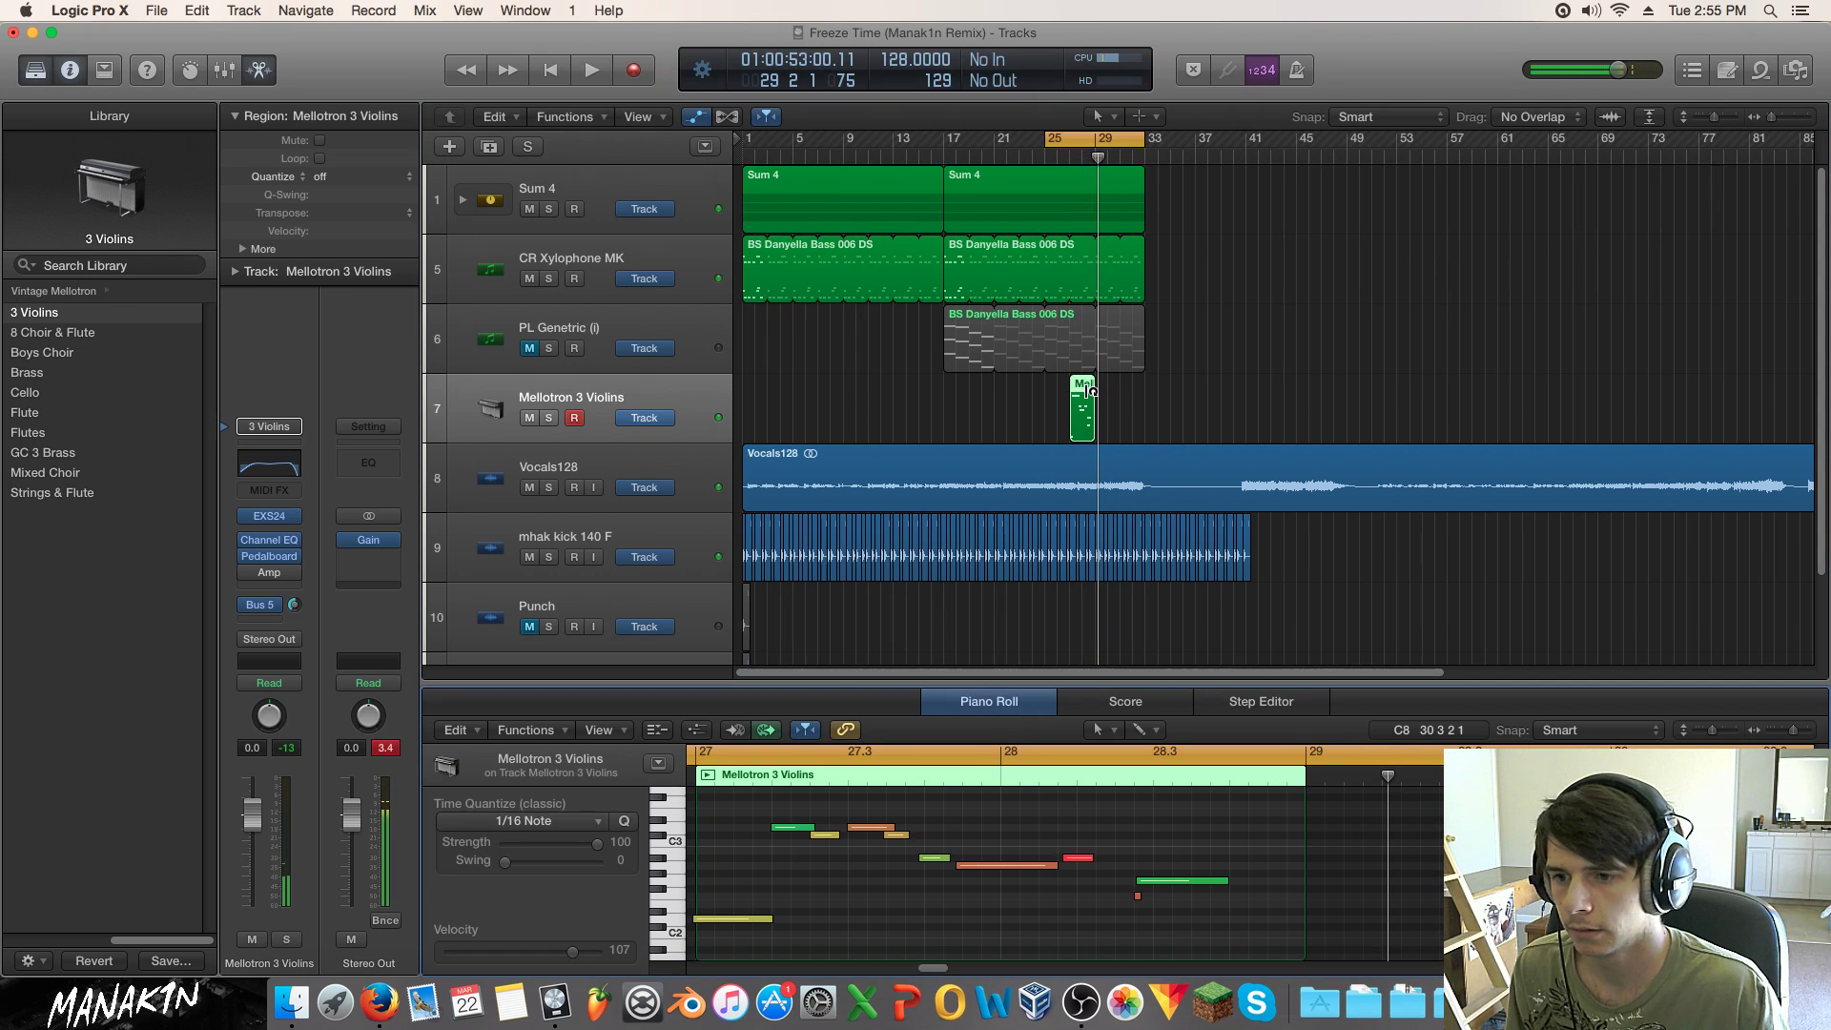
left_click(1138, 896)
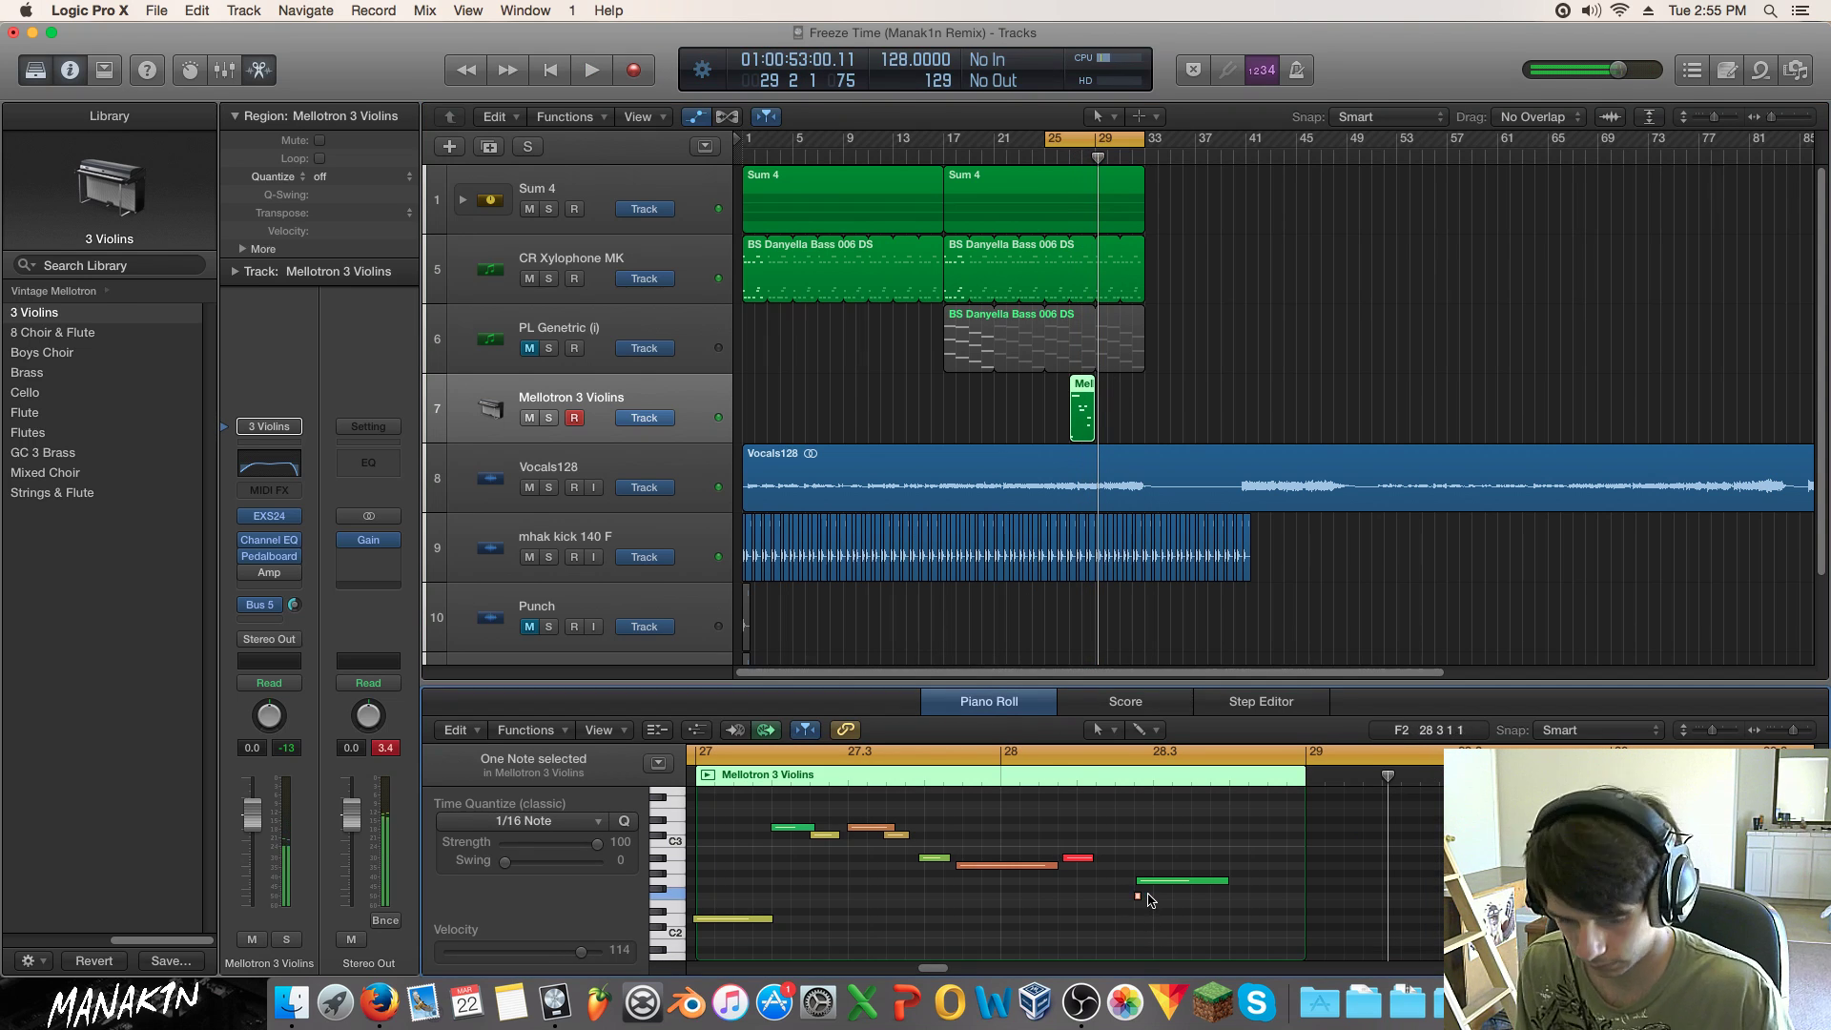
left_click_drag(1083, 384, 1110, 385)
Step: Loop bars 29–32 and move the green G2 note one 16th earlier
key("space")
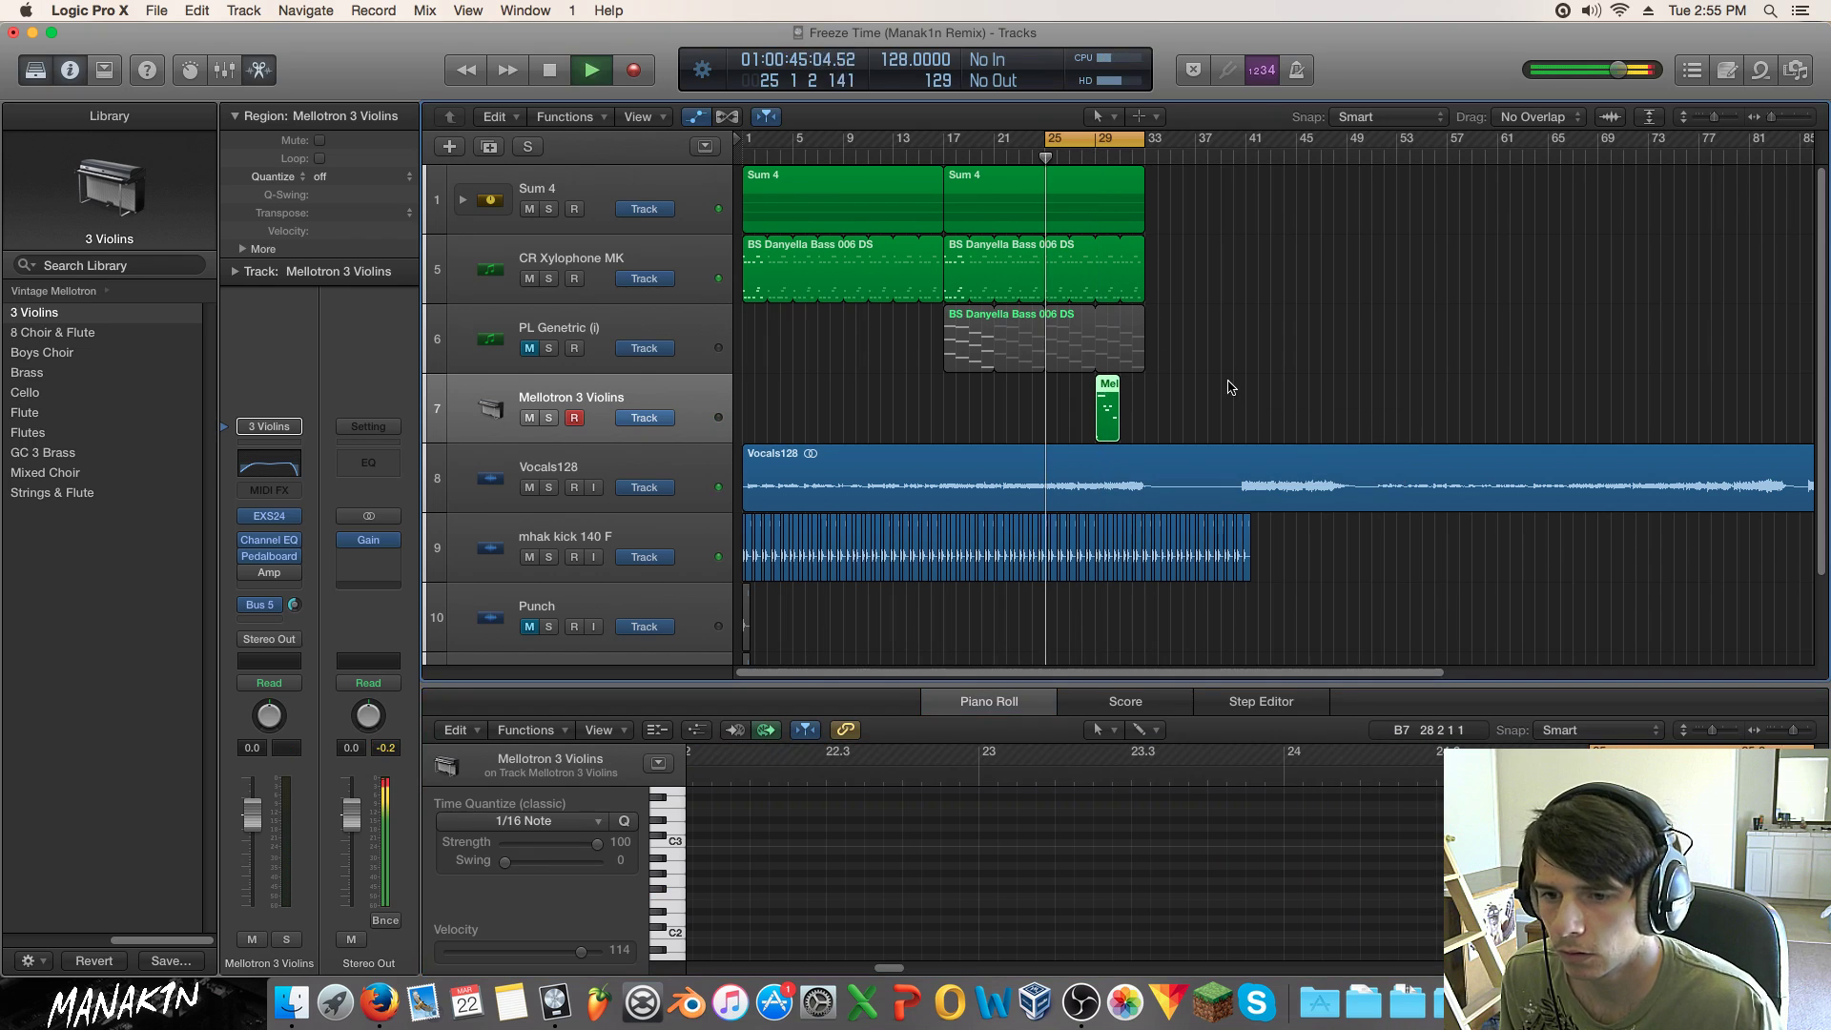
left_click_drag(1097, 140, 1135, 140)
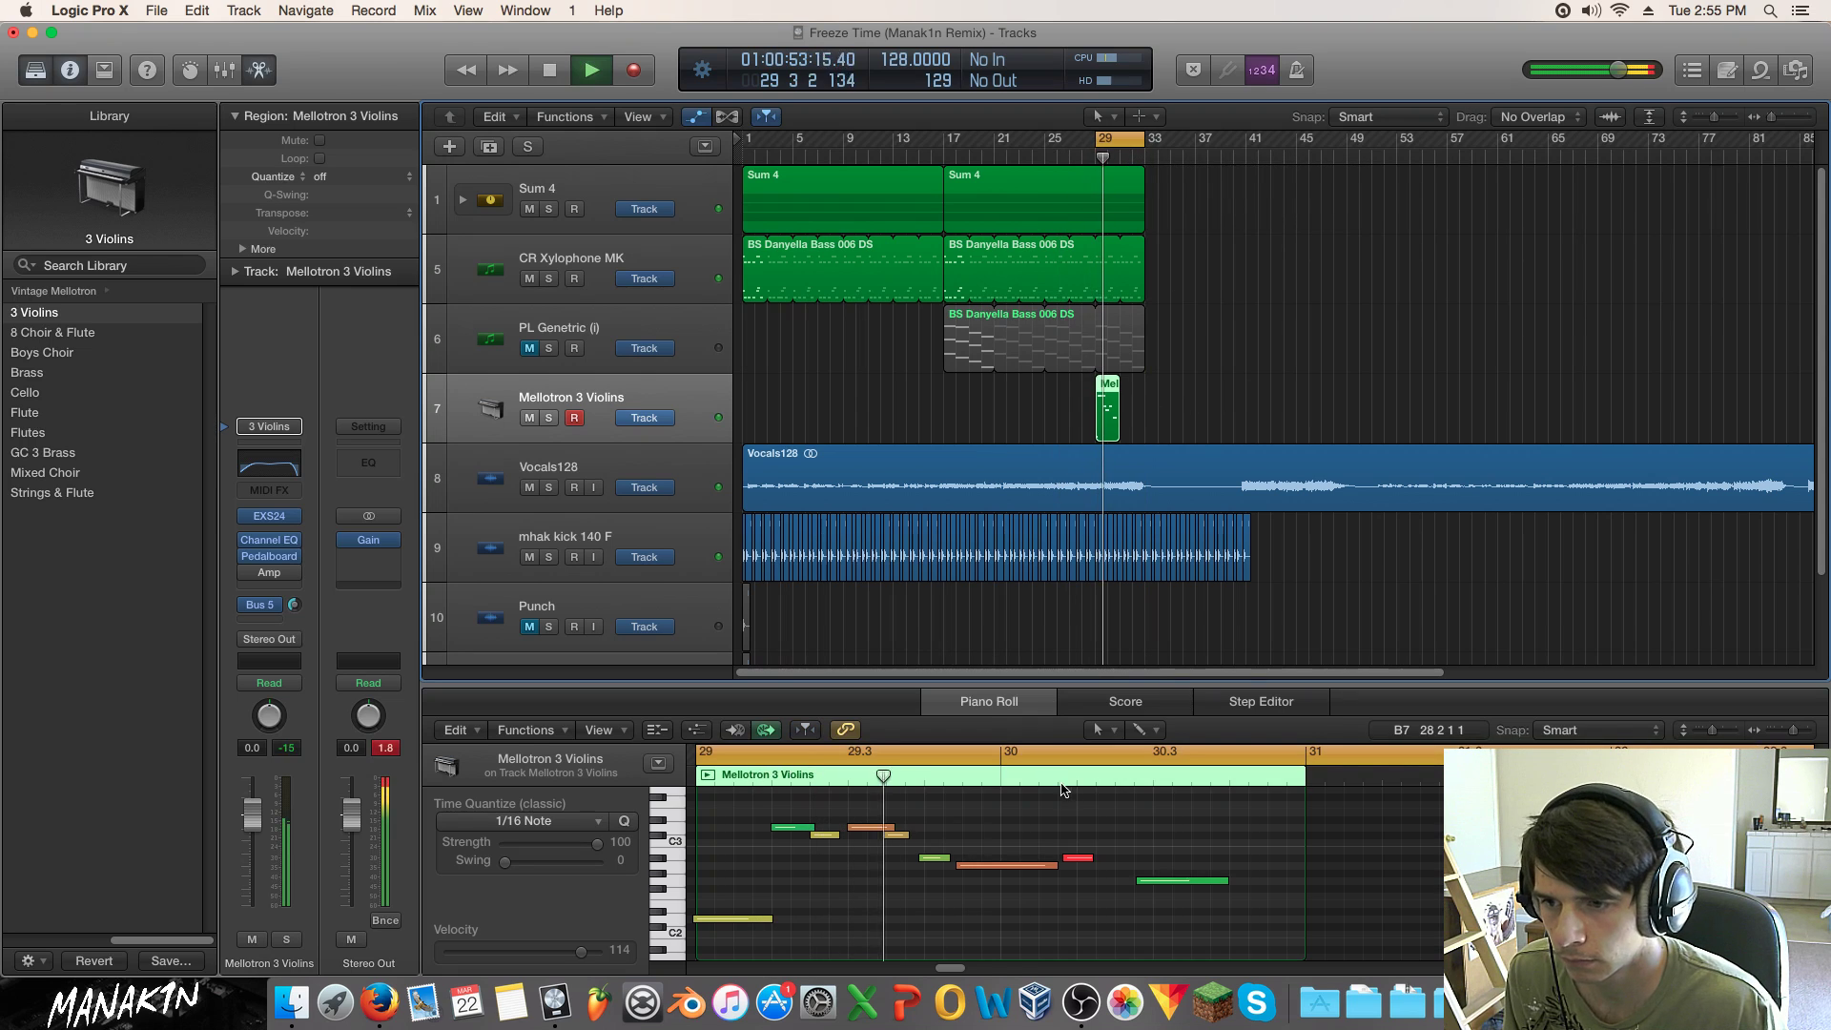
key("space")
left_click_drag(1142, 882, 1068, 861)
left_click(1063, 855)
key("space")
left_click(992, 870)
key("space")
key("space")
left_click(1145, 885)
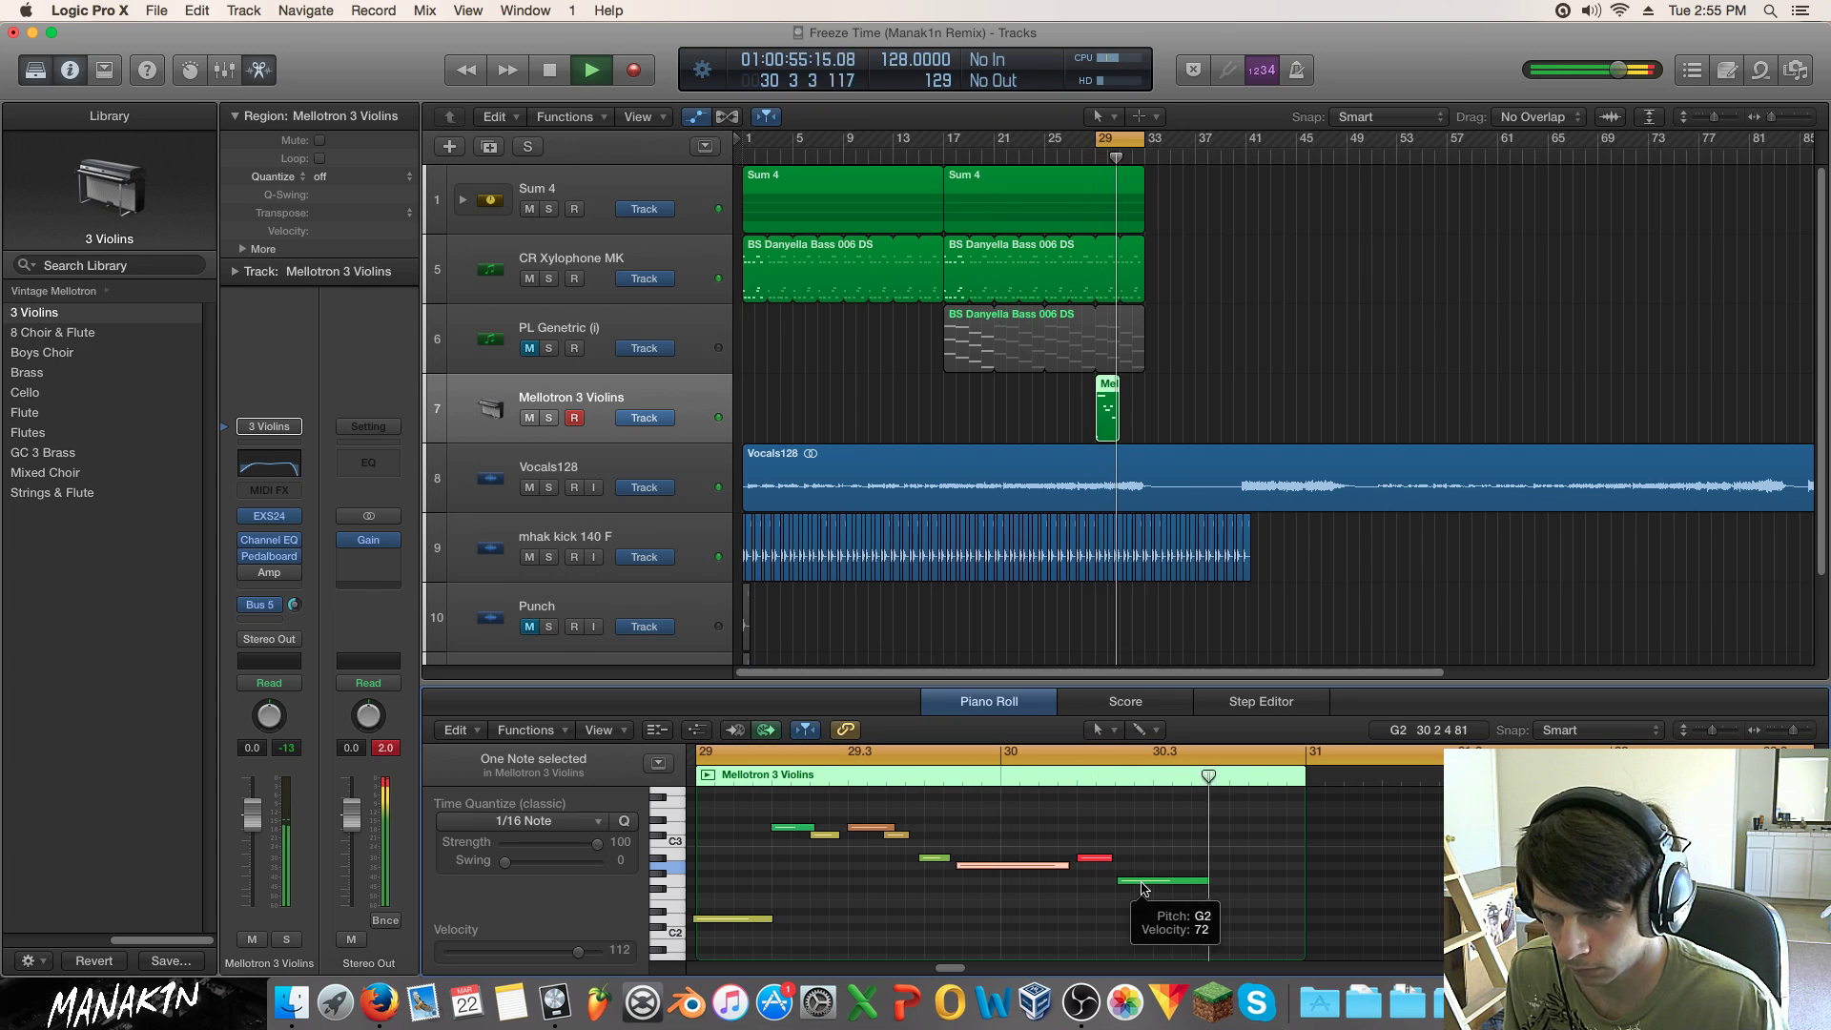
key("space")
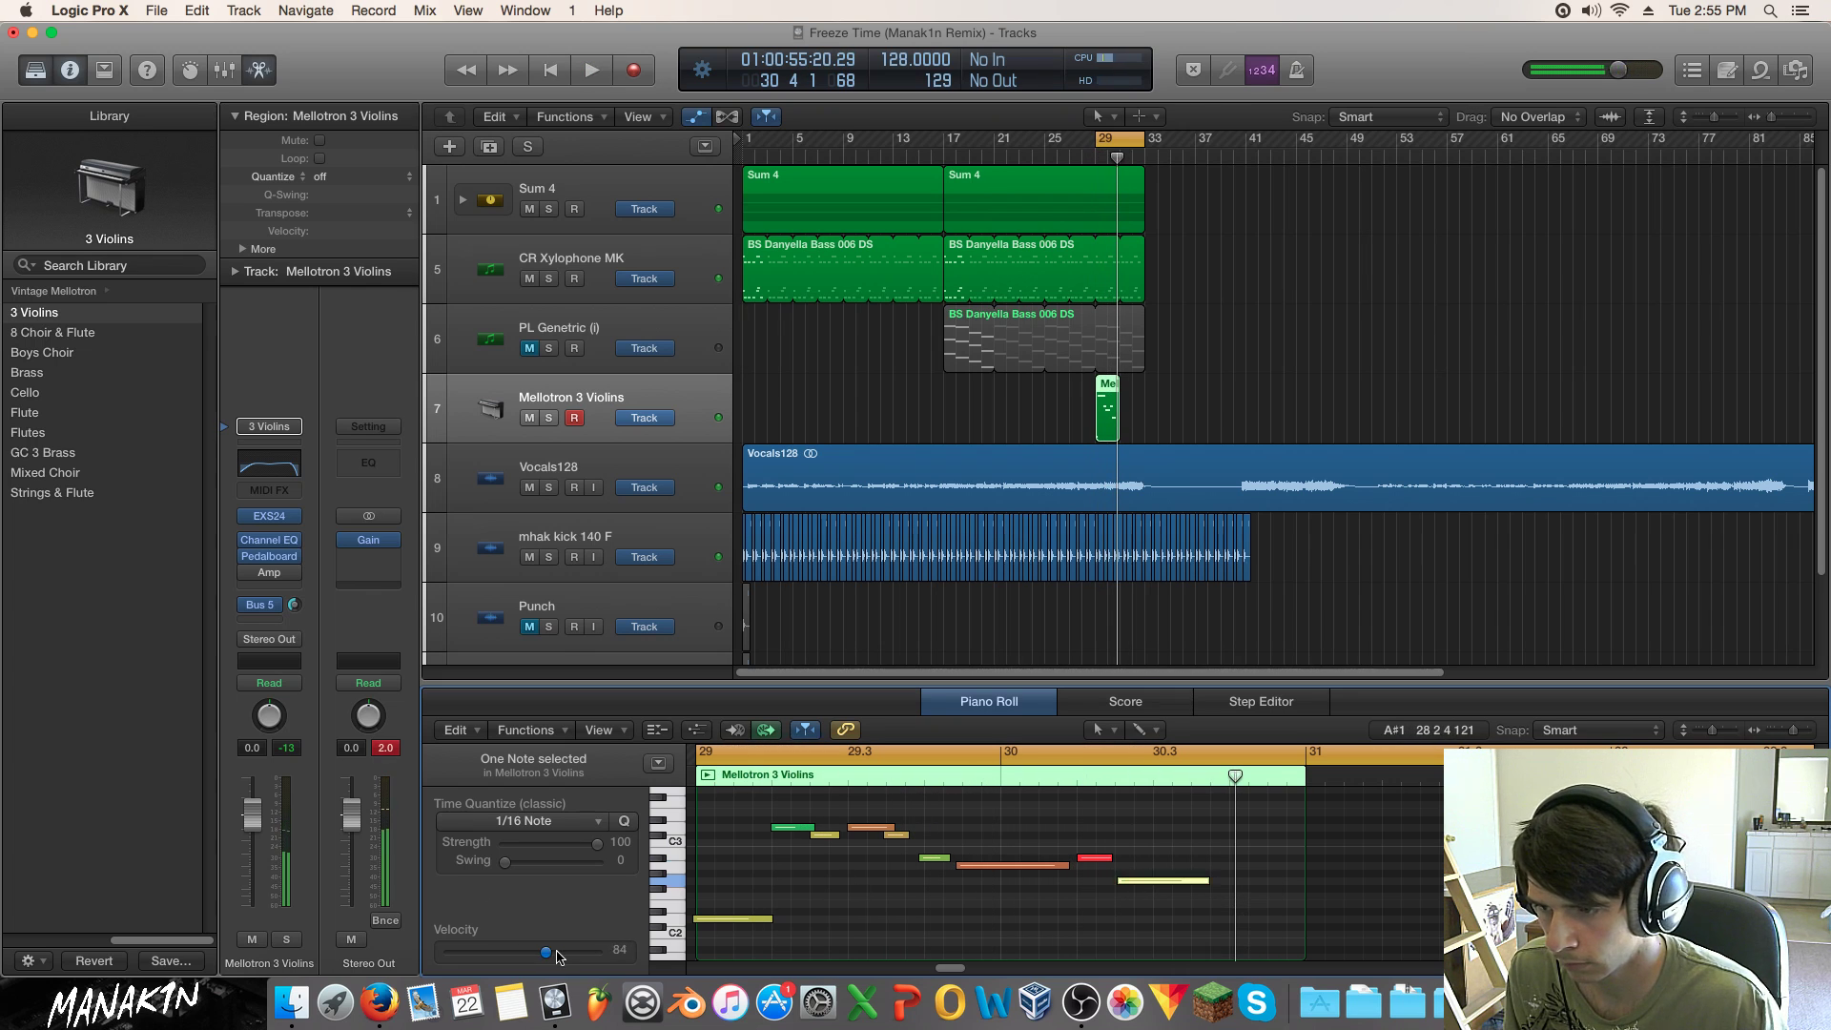
Step: Lower the yellow note two semitones to F2, slightly later, and make the yellow G2 start earlier
left_click(1156, 881)
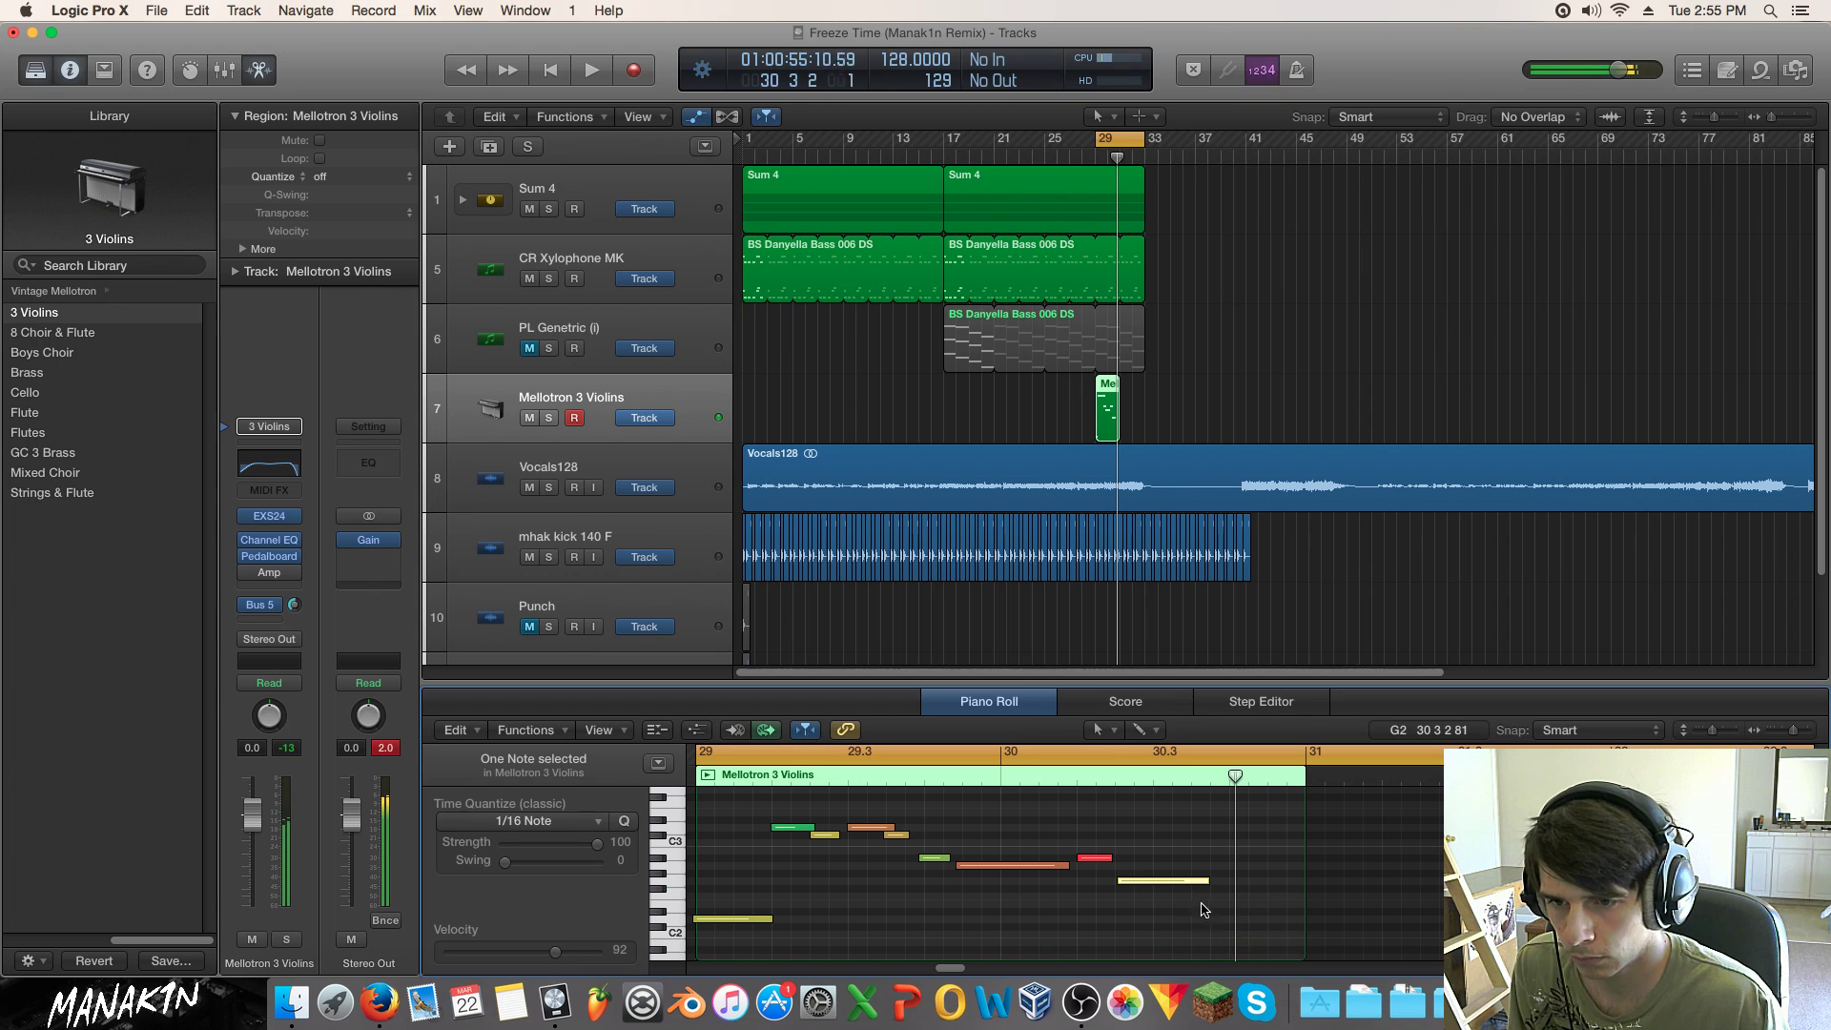
left_click_drag(1161, 881, 1200, 897)
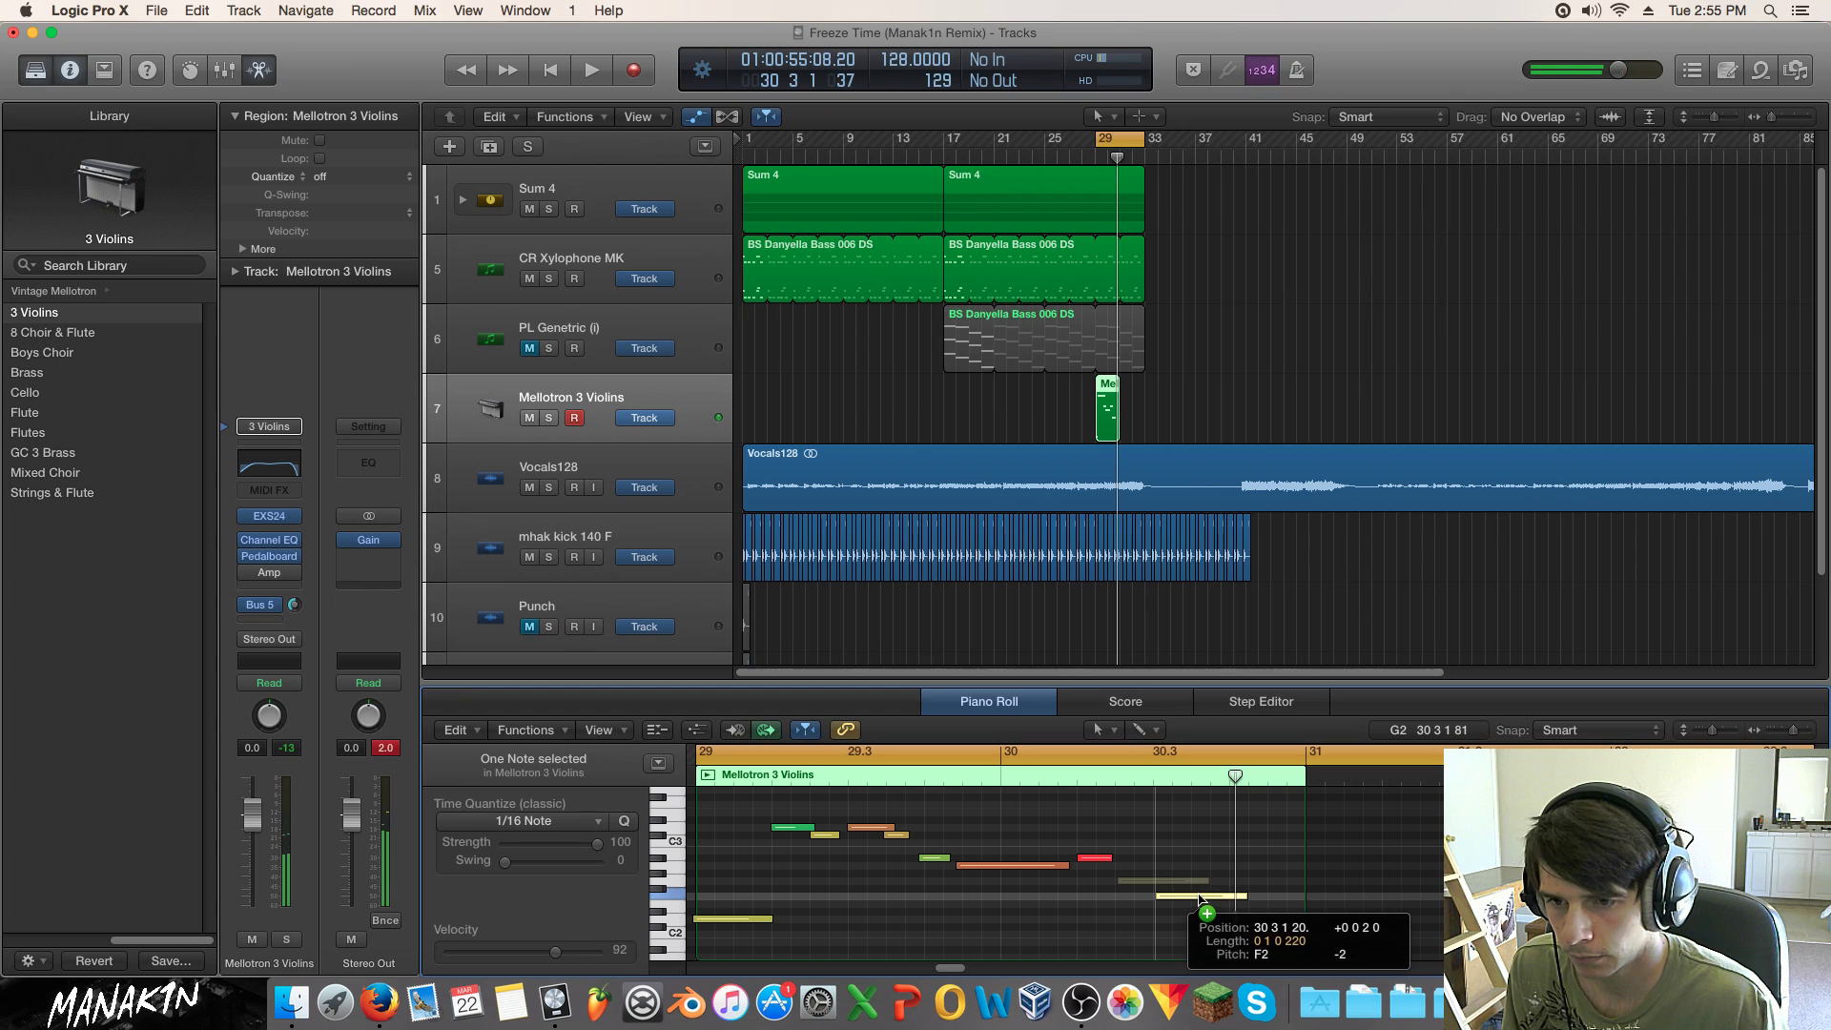
key("space")
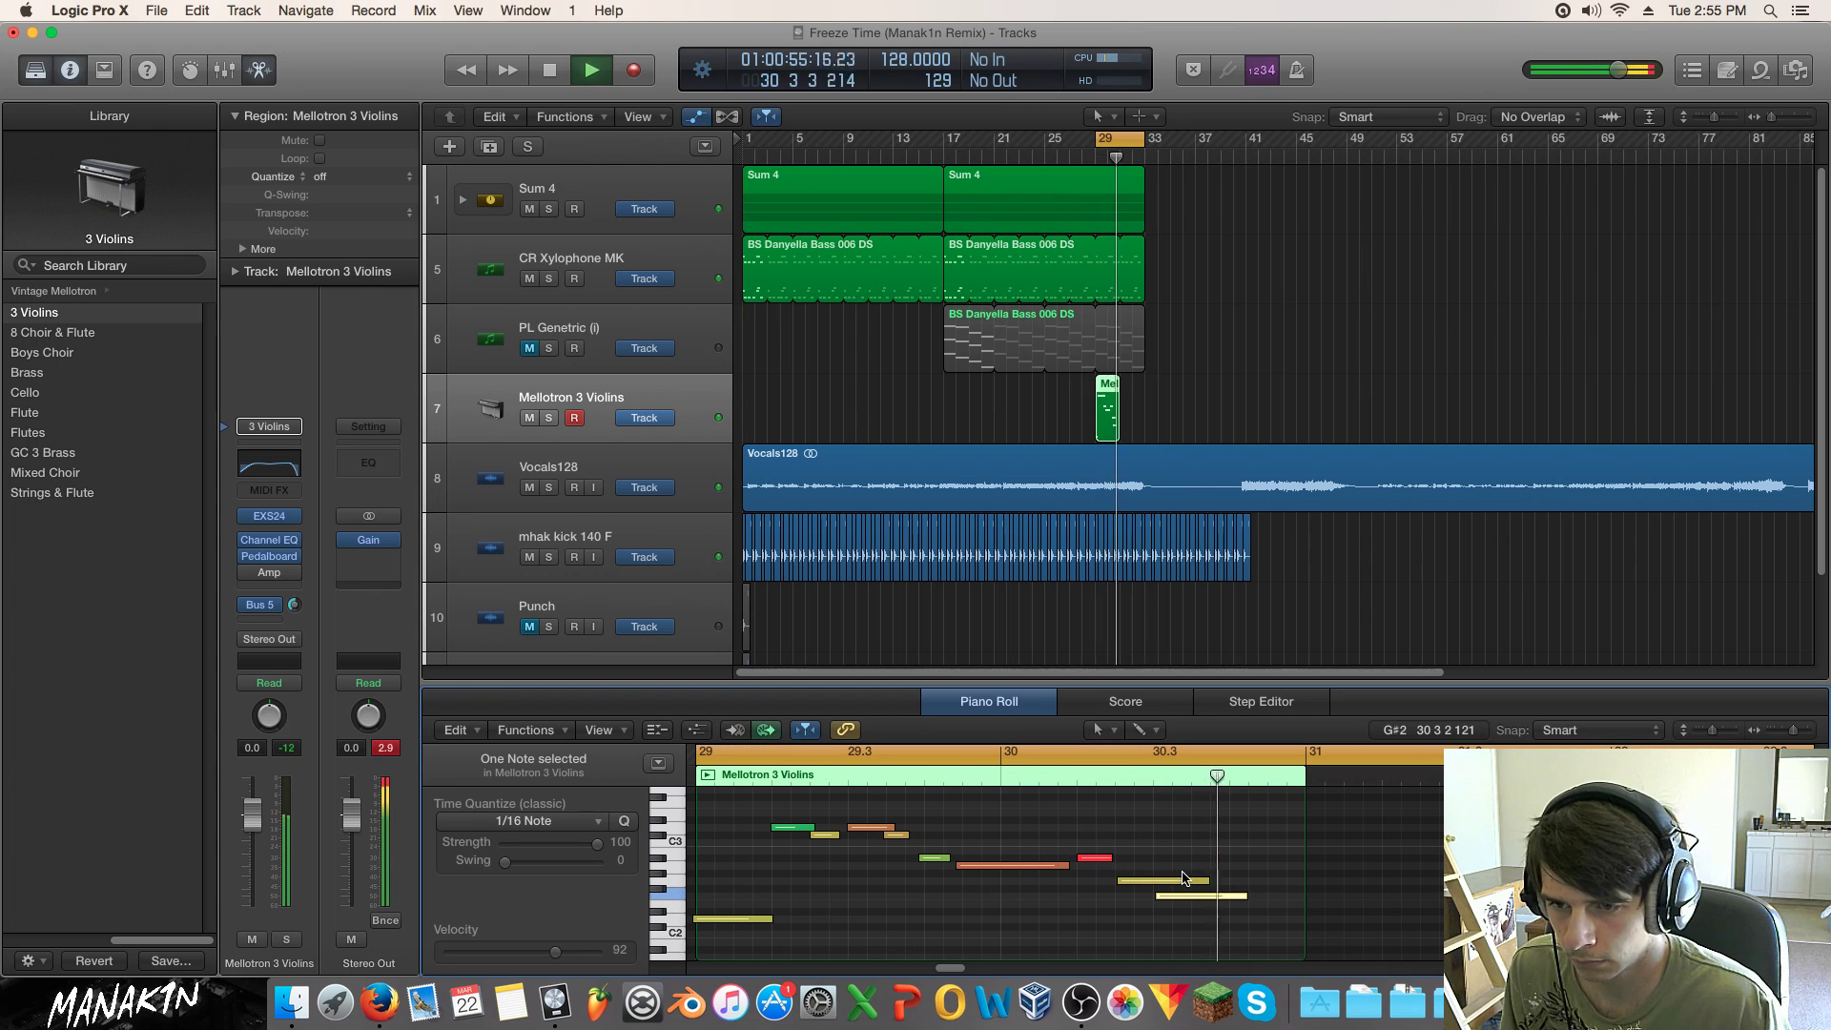
key("space")
left_click_drag(1160, 881, 1232, 897)
key("space")
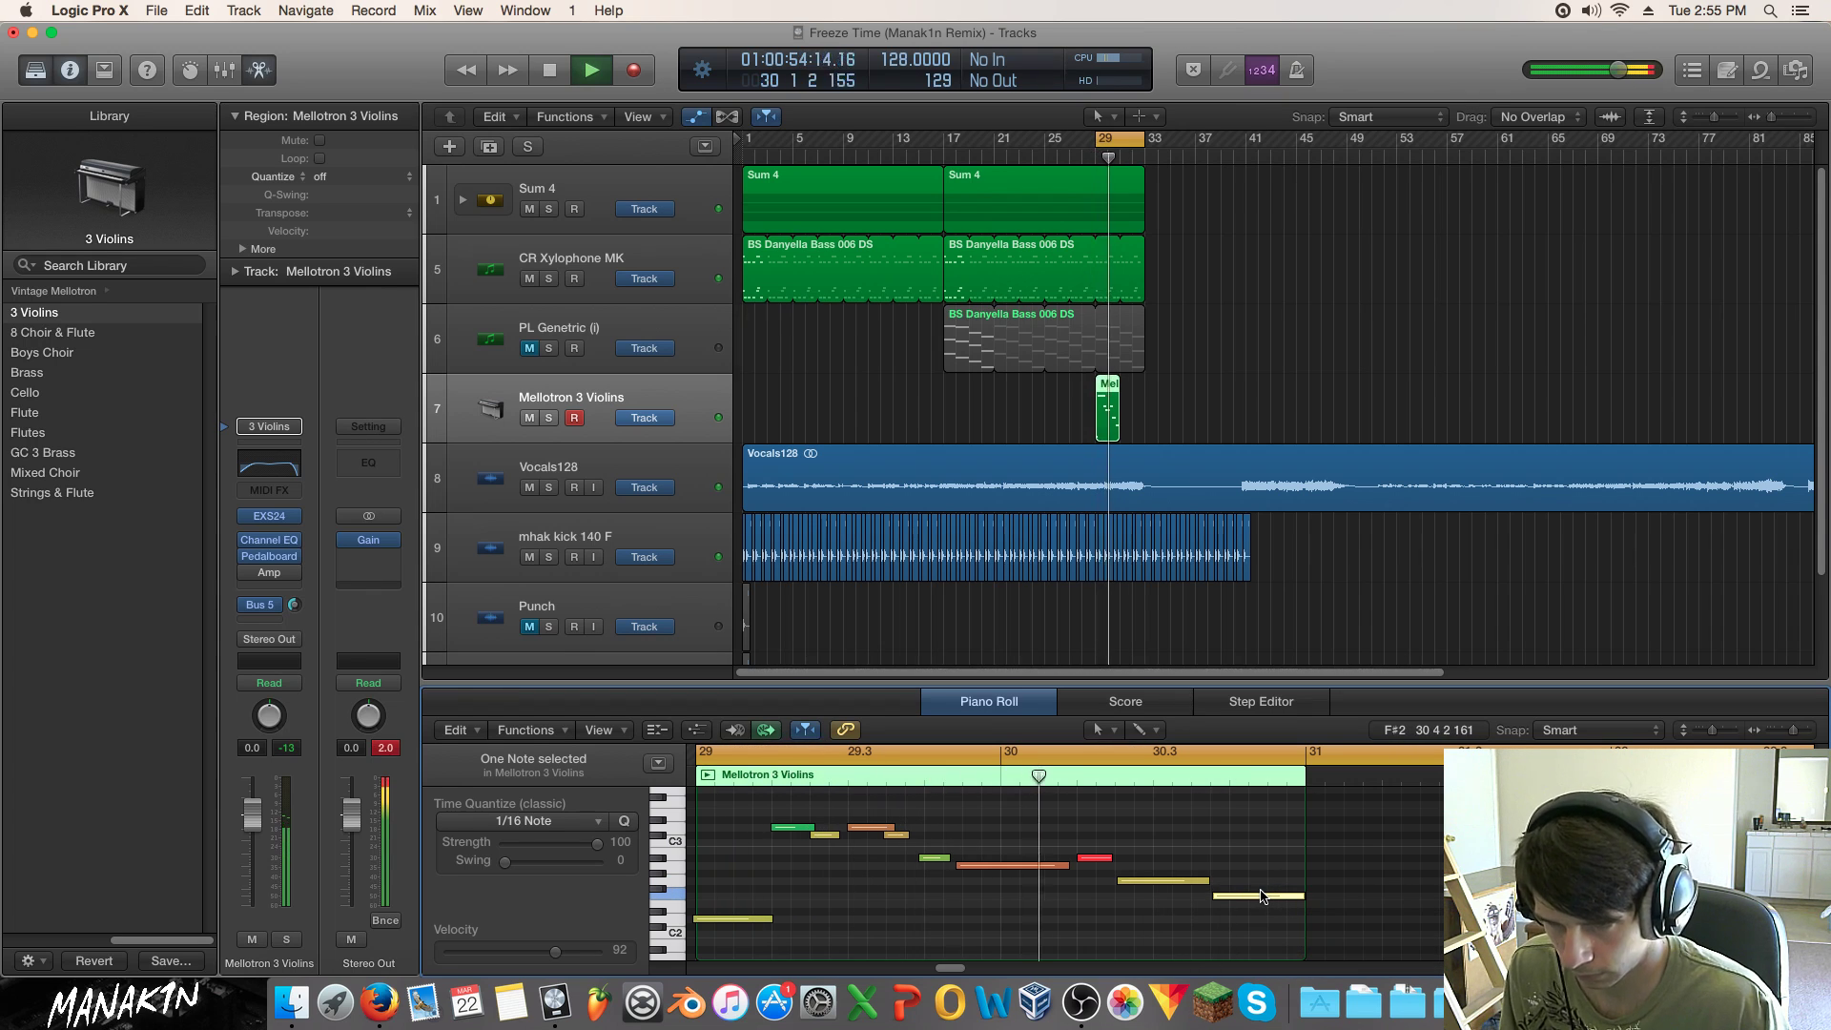
key("space")
mouse_move(1124, 879)
left_mouse_down()
mouse_move(1108, 871)
mouse_move(1121, 882)
left_mouse_up()
left_click(1106, 857)
key("space")
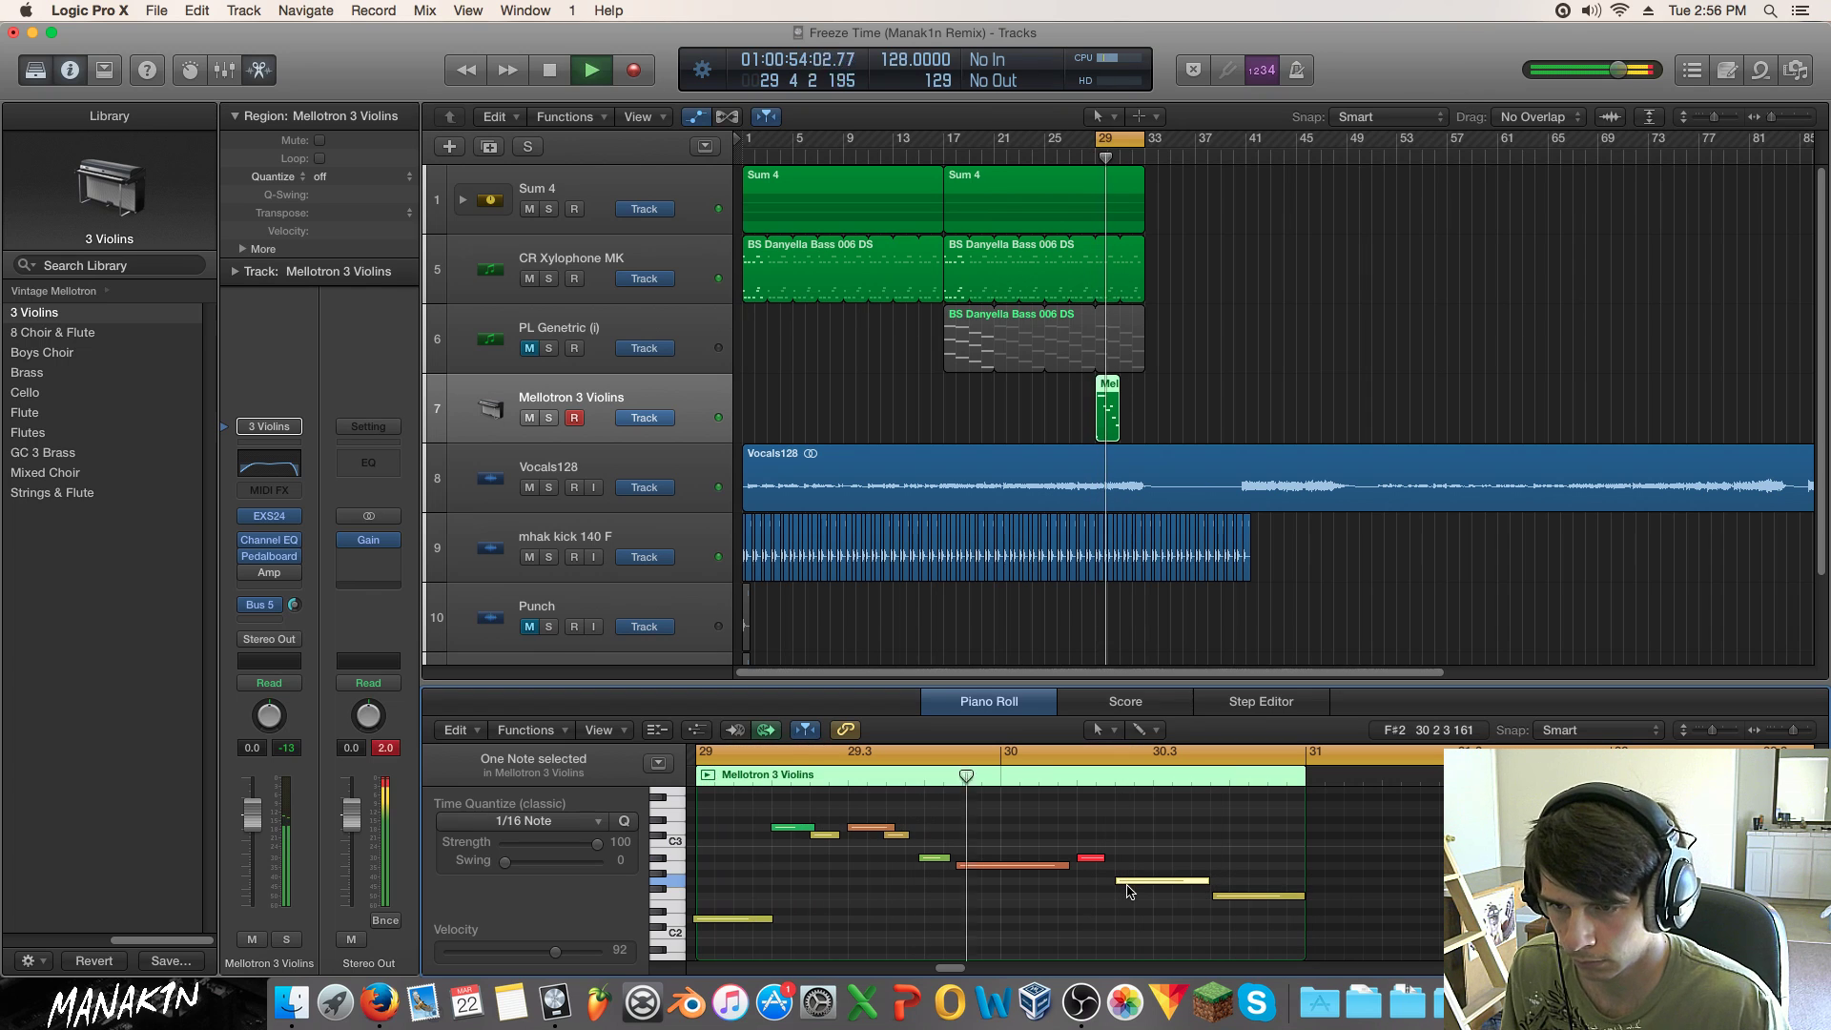
key("space")
Step: Nudge the yellow G2 and F2 notes slightly earlier, then move the violin region to bar 17
left_click_drag(1127, 885, 1088, 859)
left_click(1097, 860)
key("space")
mouse_move(1097, 881)
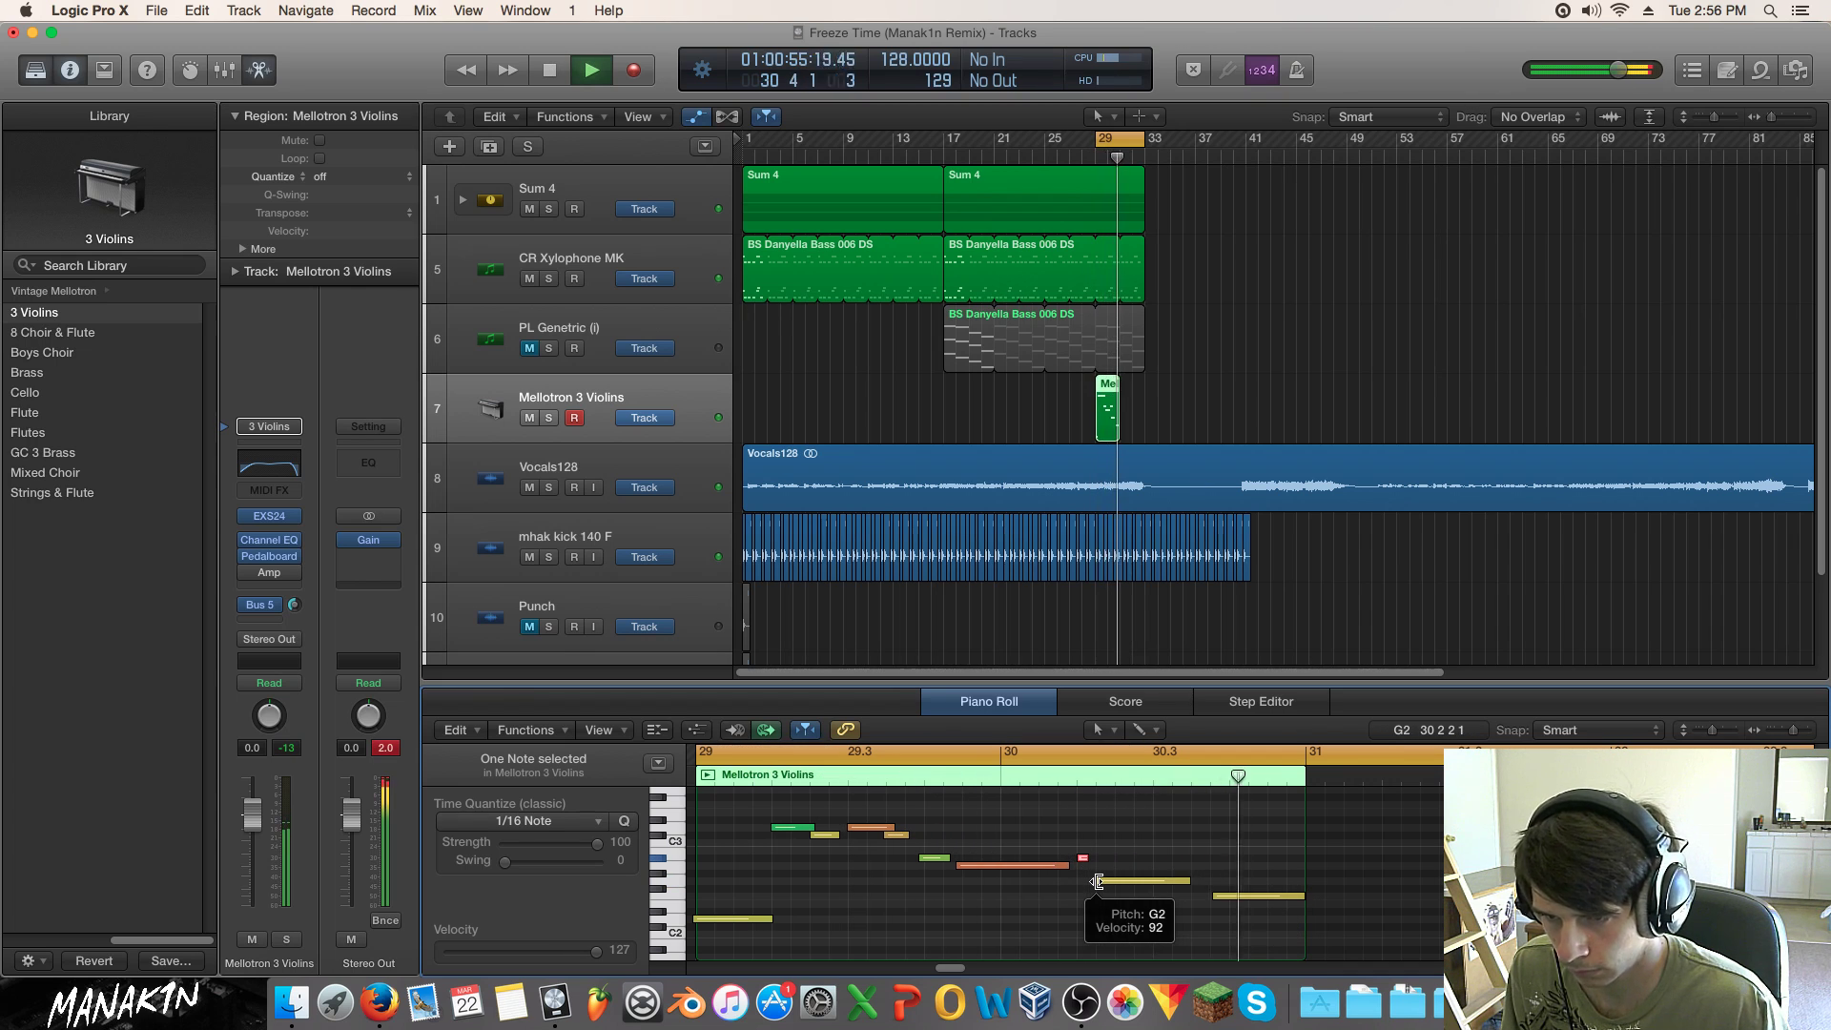
key("space")
left_click_drag(1235, 896, 1215, 896)
key("space")
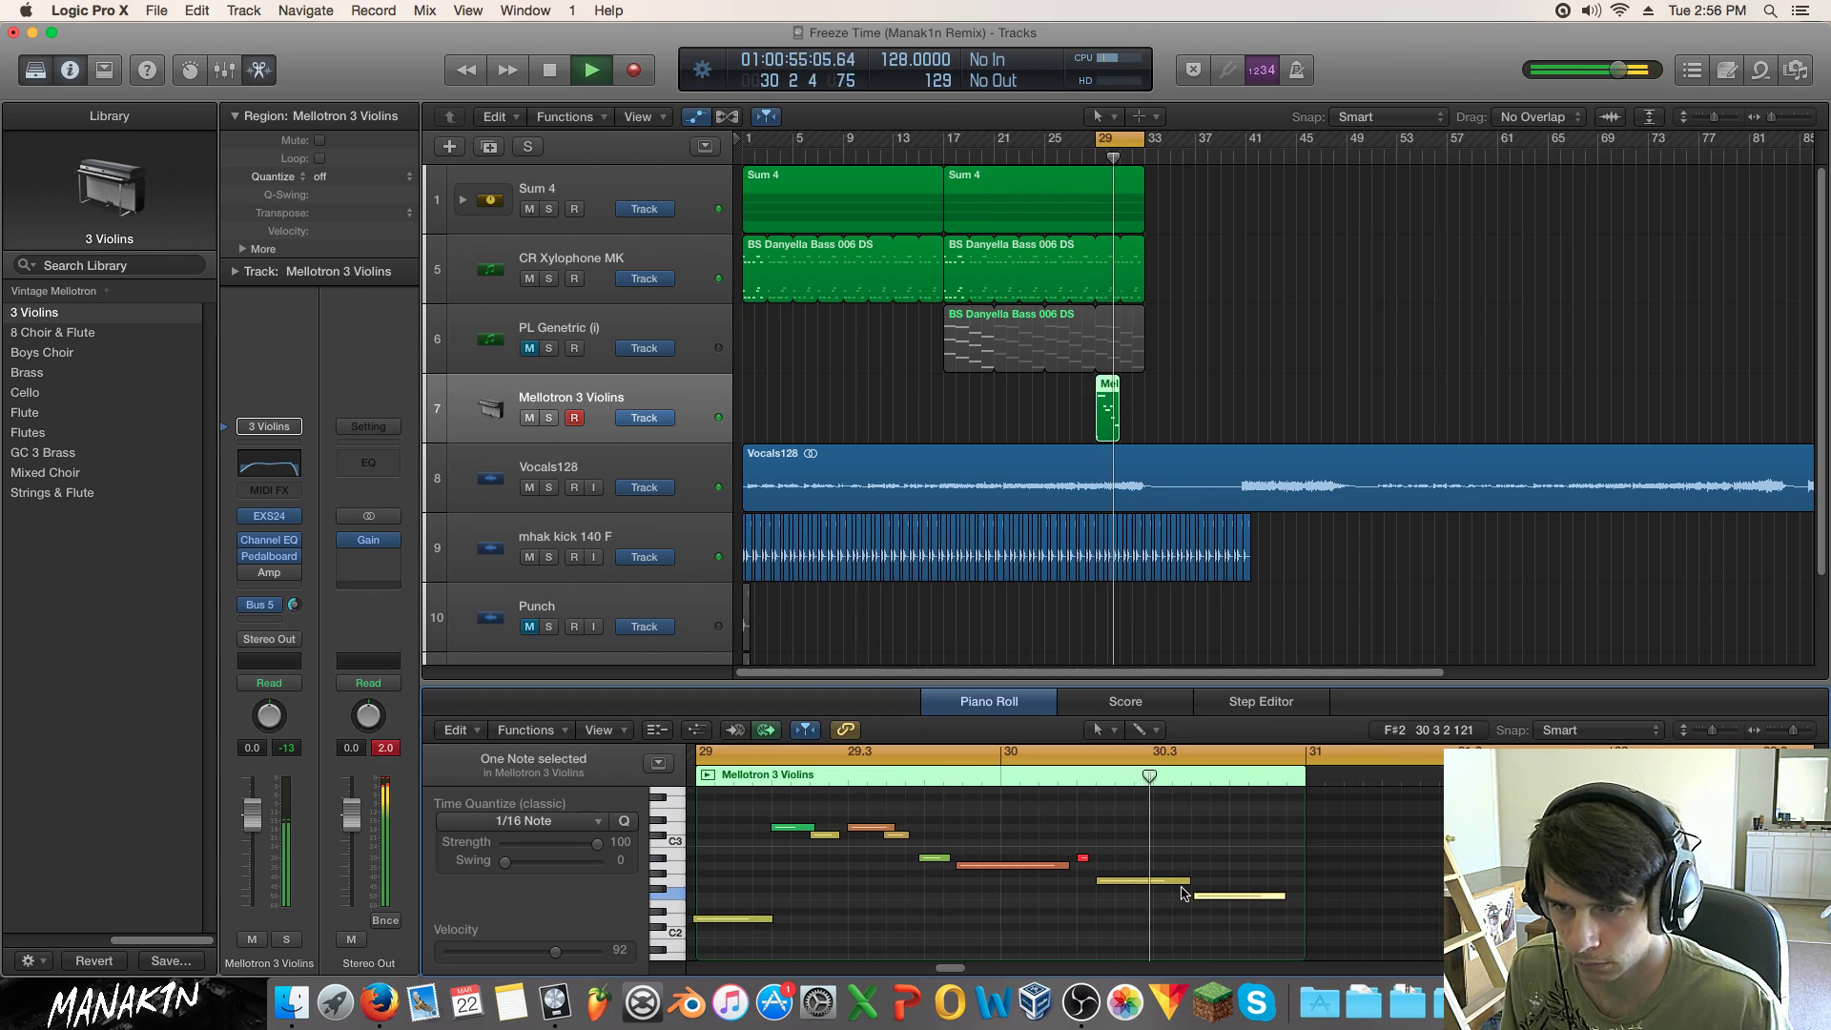
key("space")
left_click(1213, 901)
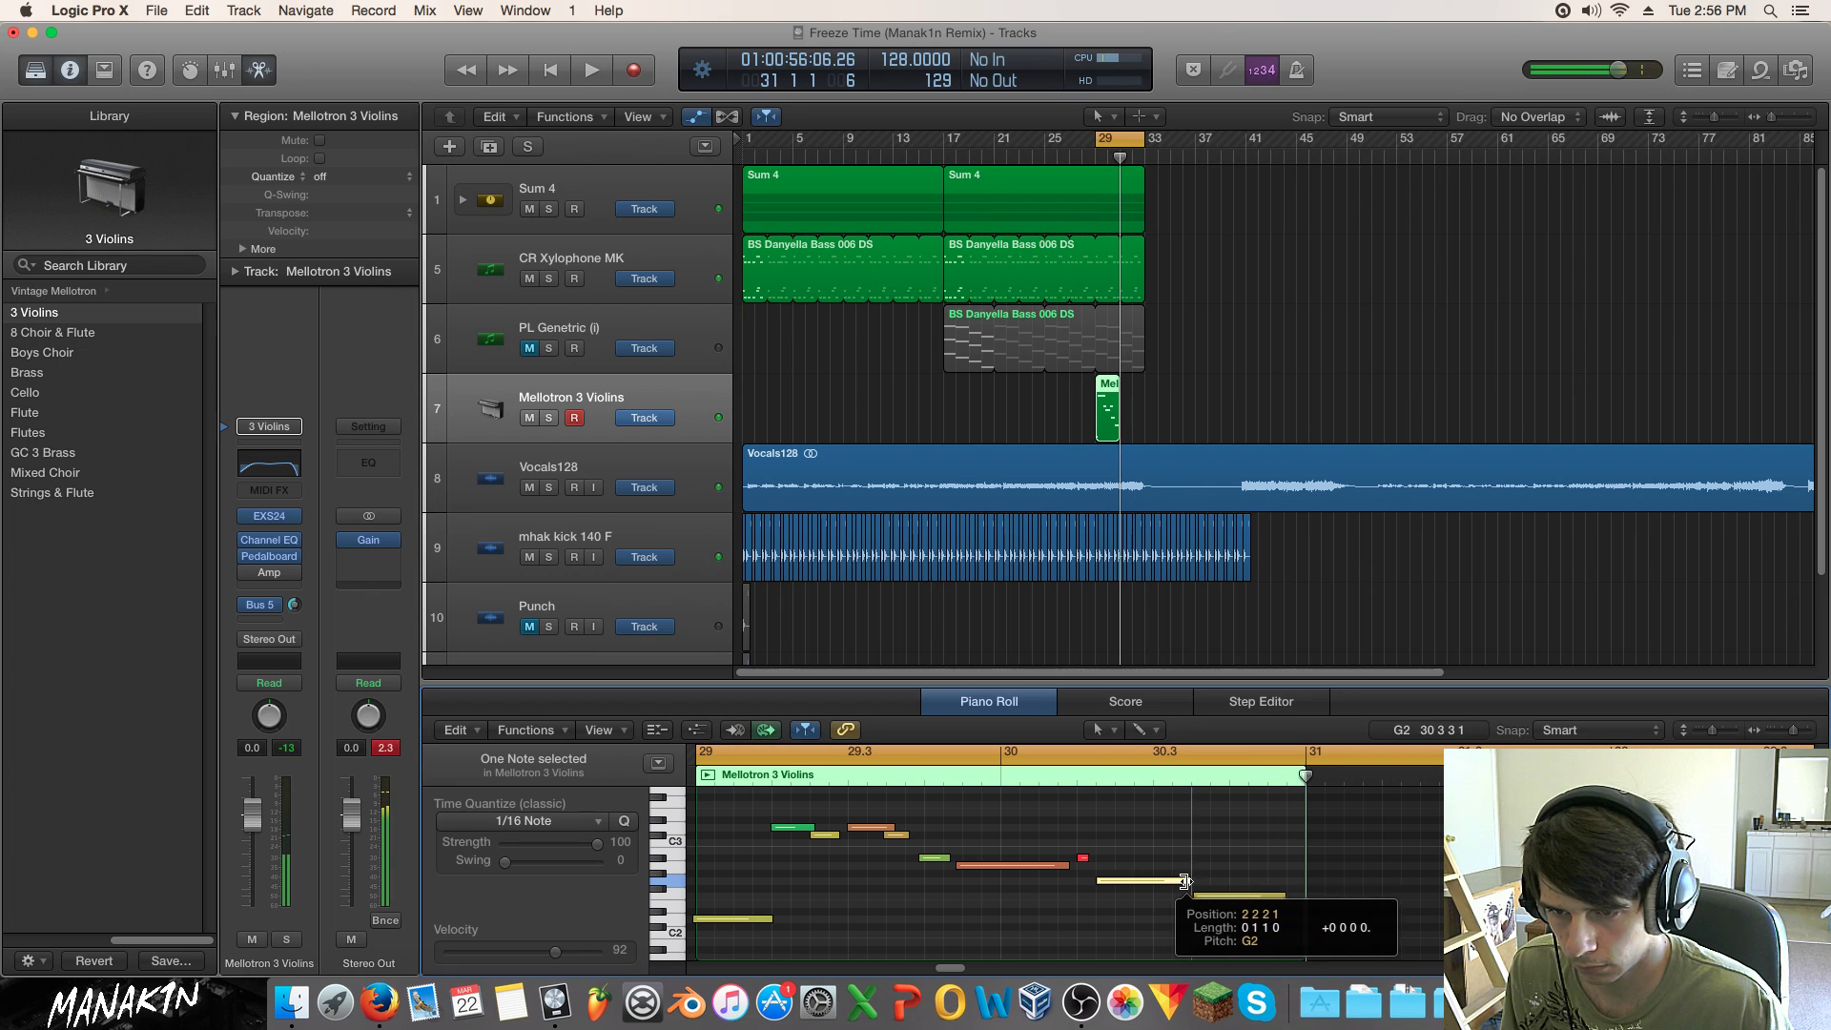
left_click(1086, 857)
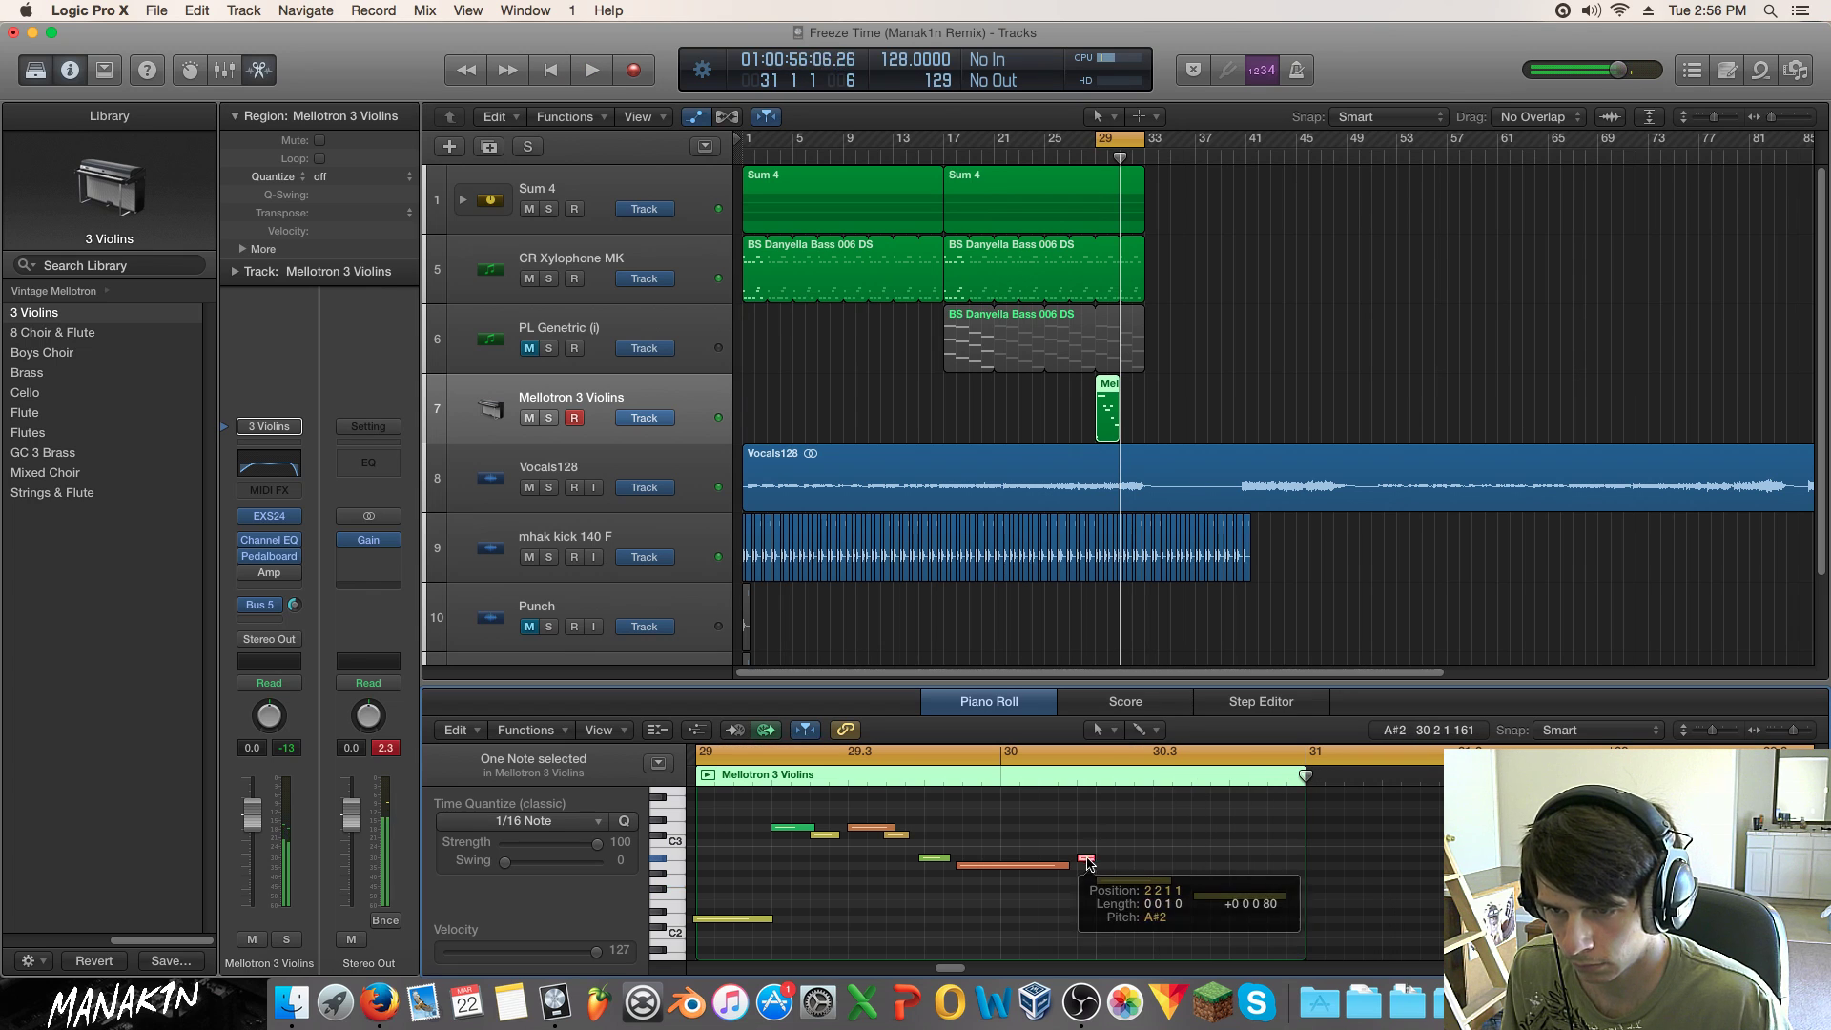
key("space")
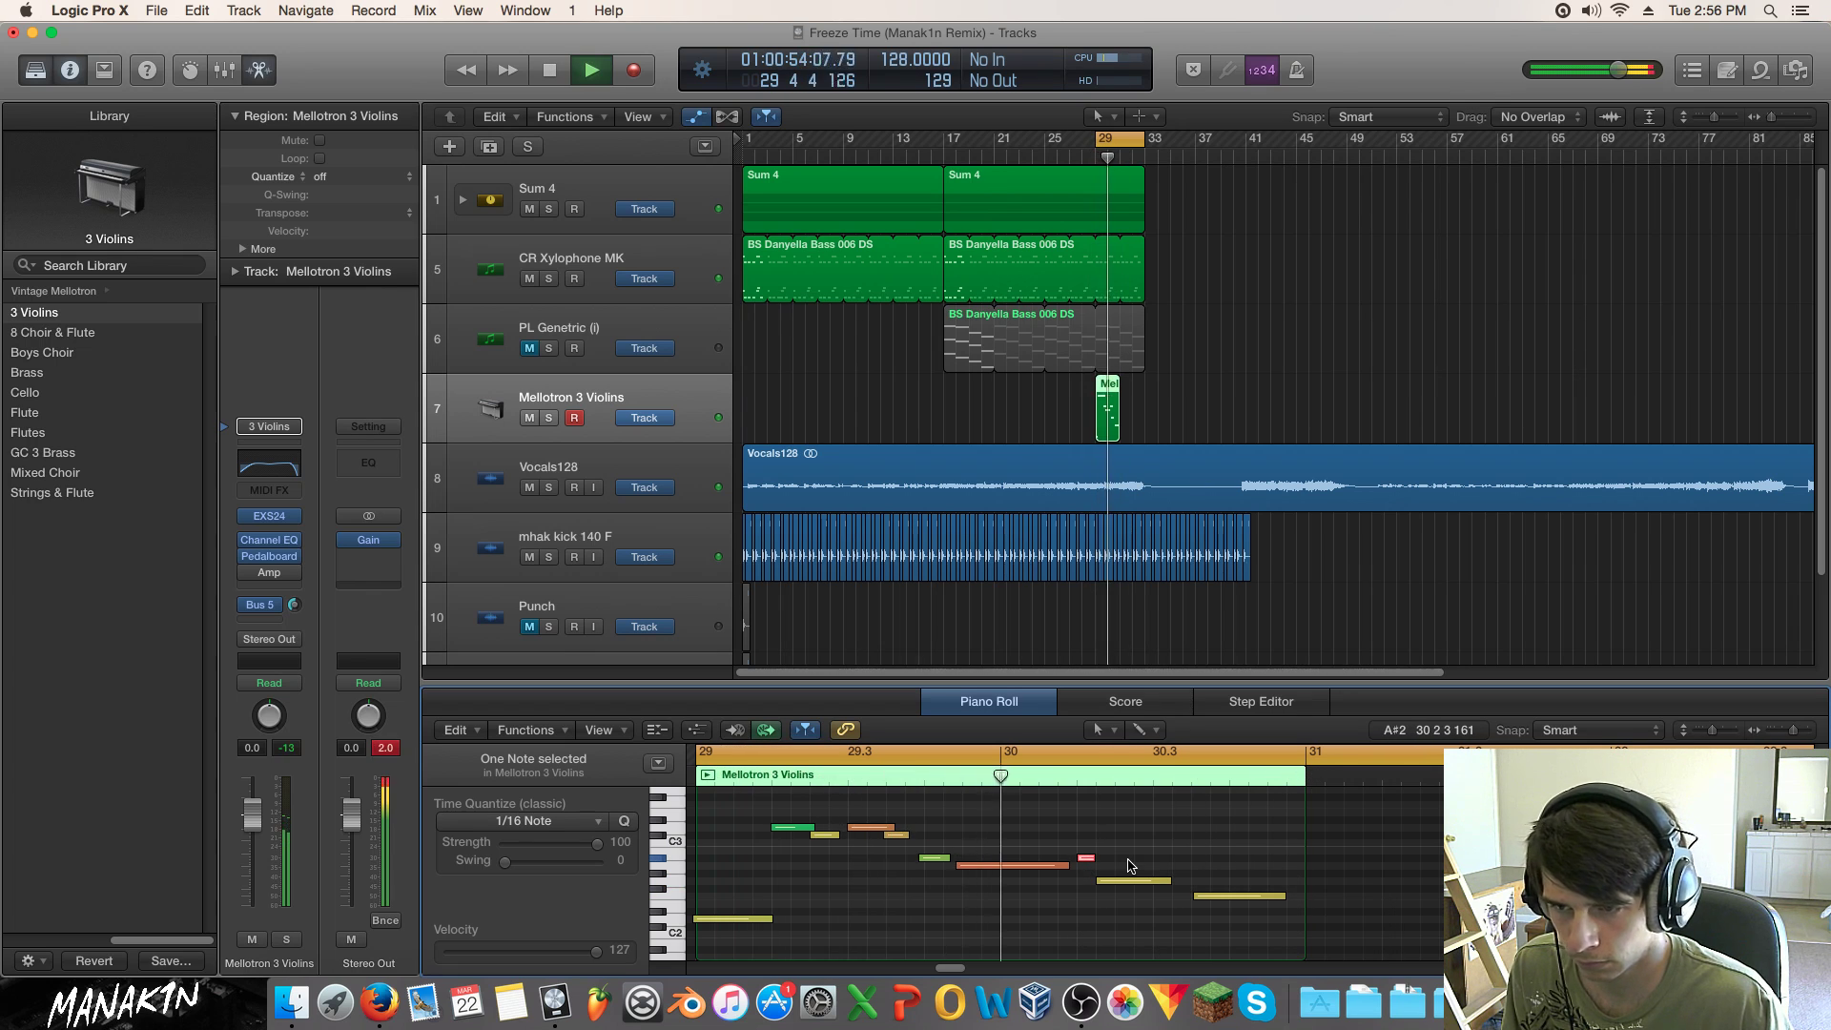
key("space")
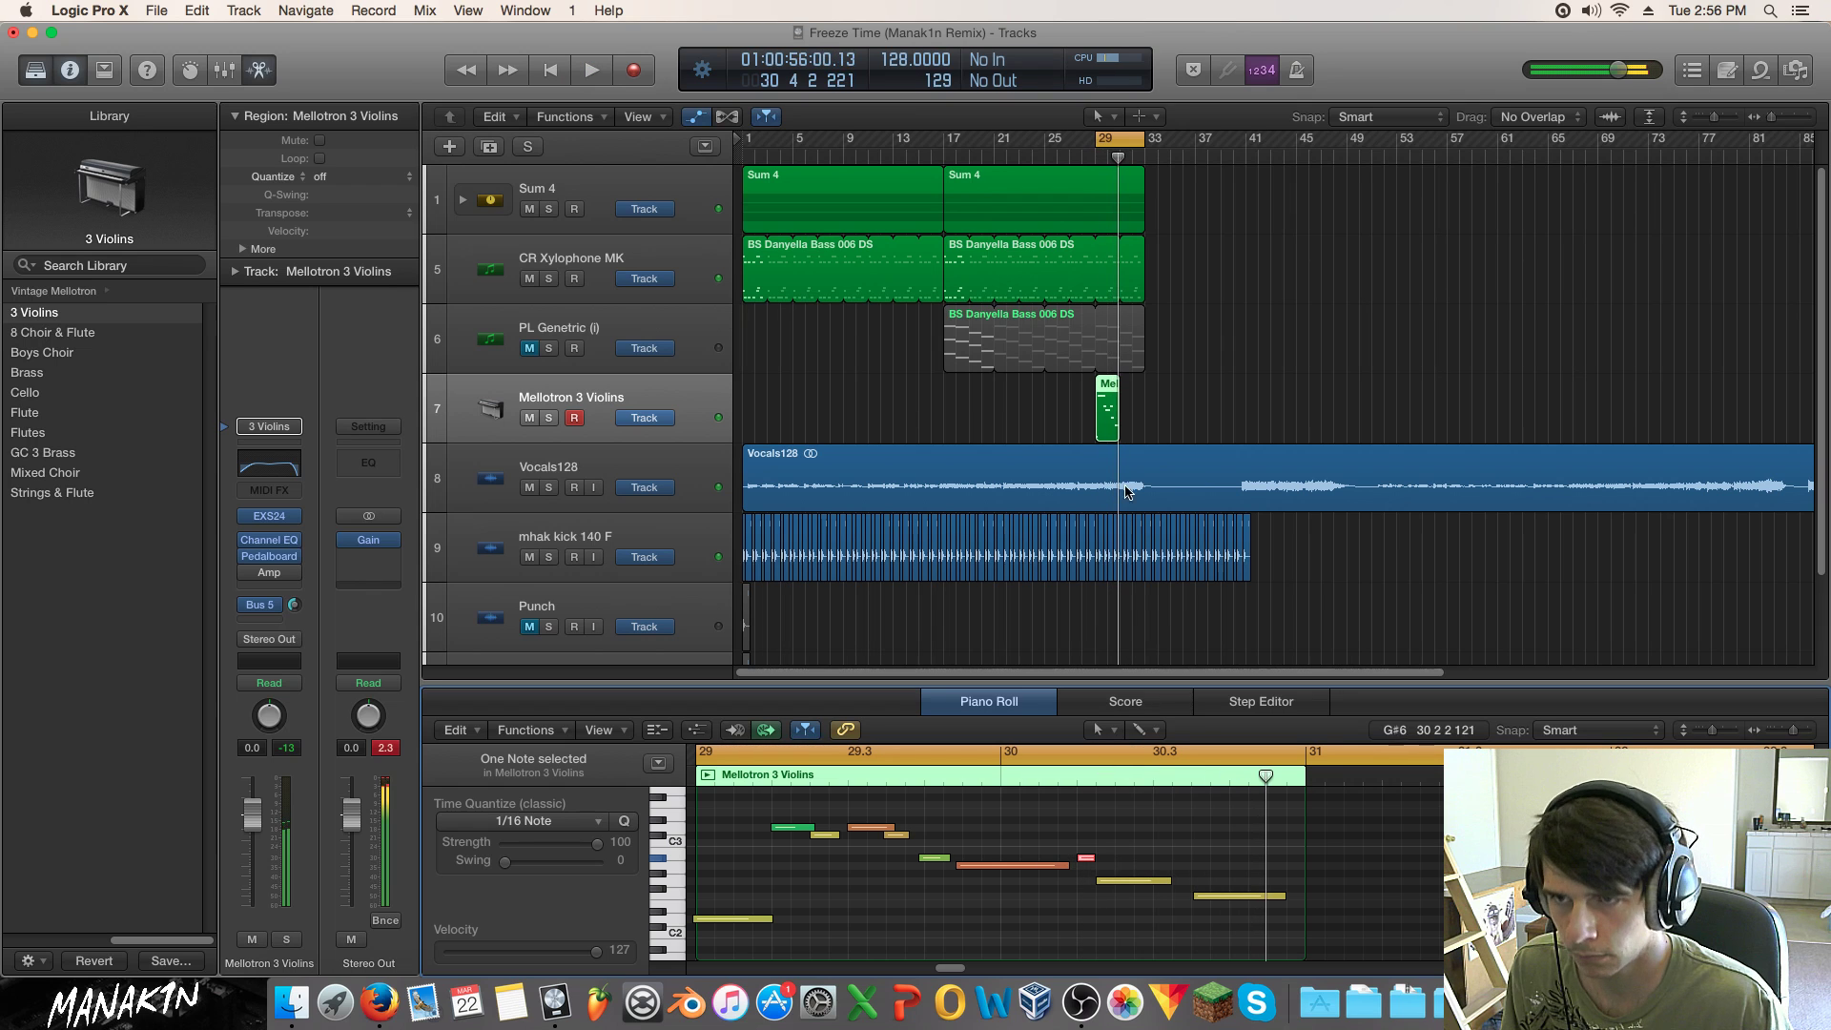
left_click_drag(1108, 420, 955, 419)
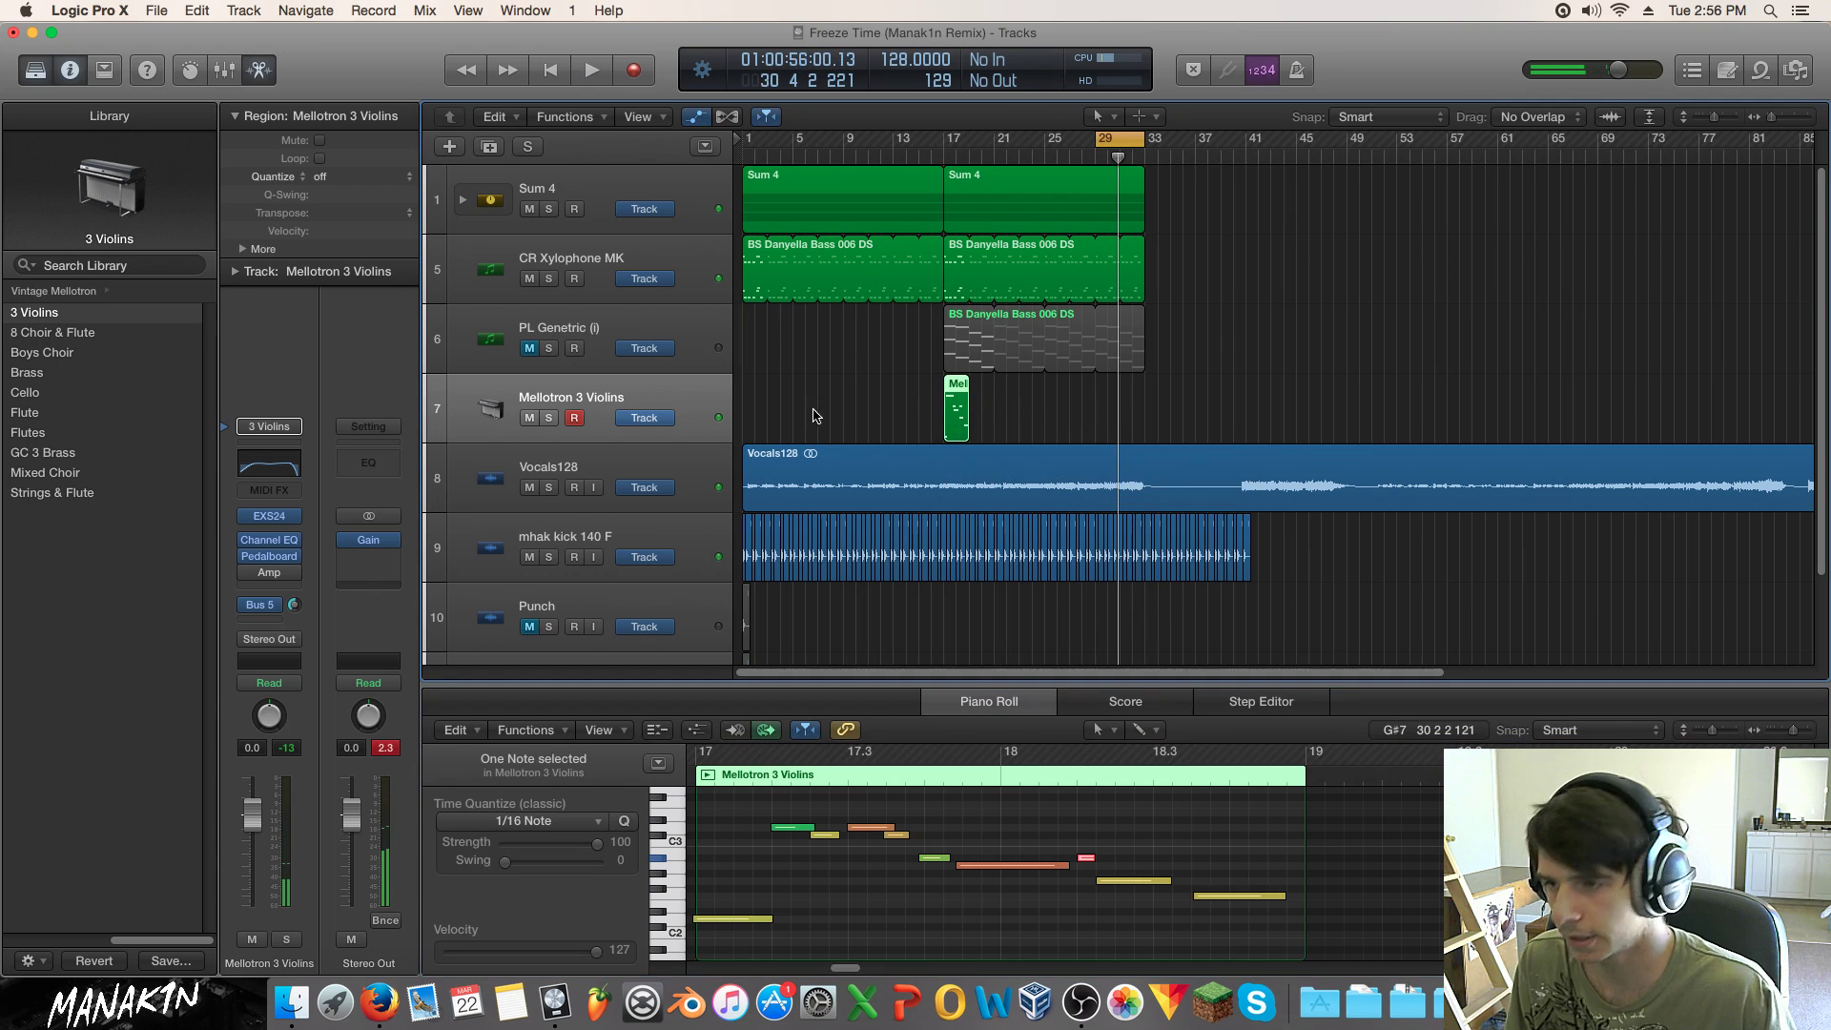
Step: Mute the bar-17 violin region, start the cycle at bar 25, and begin recording with count-in
key("ctrl+m")
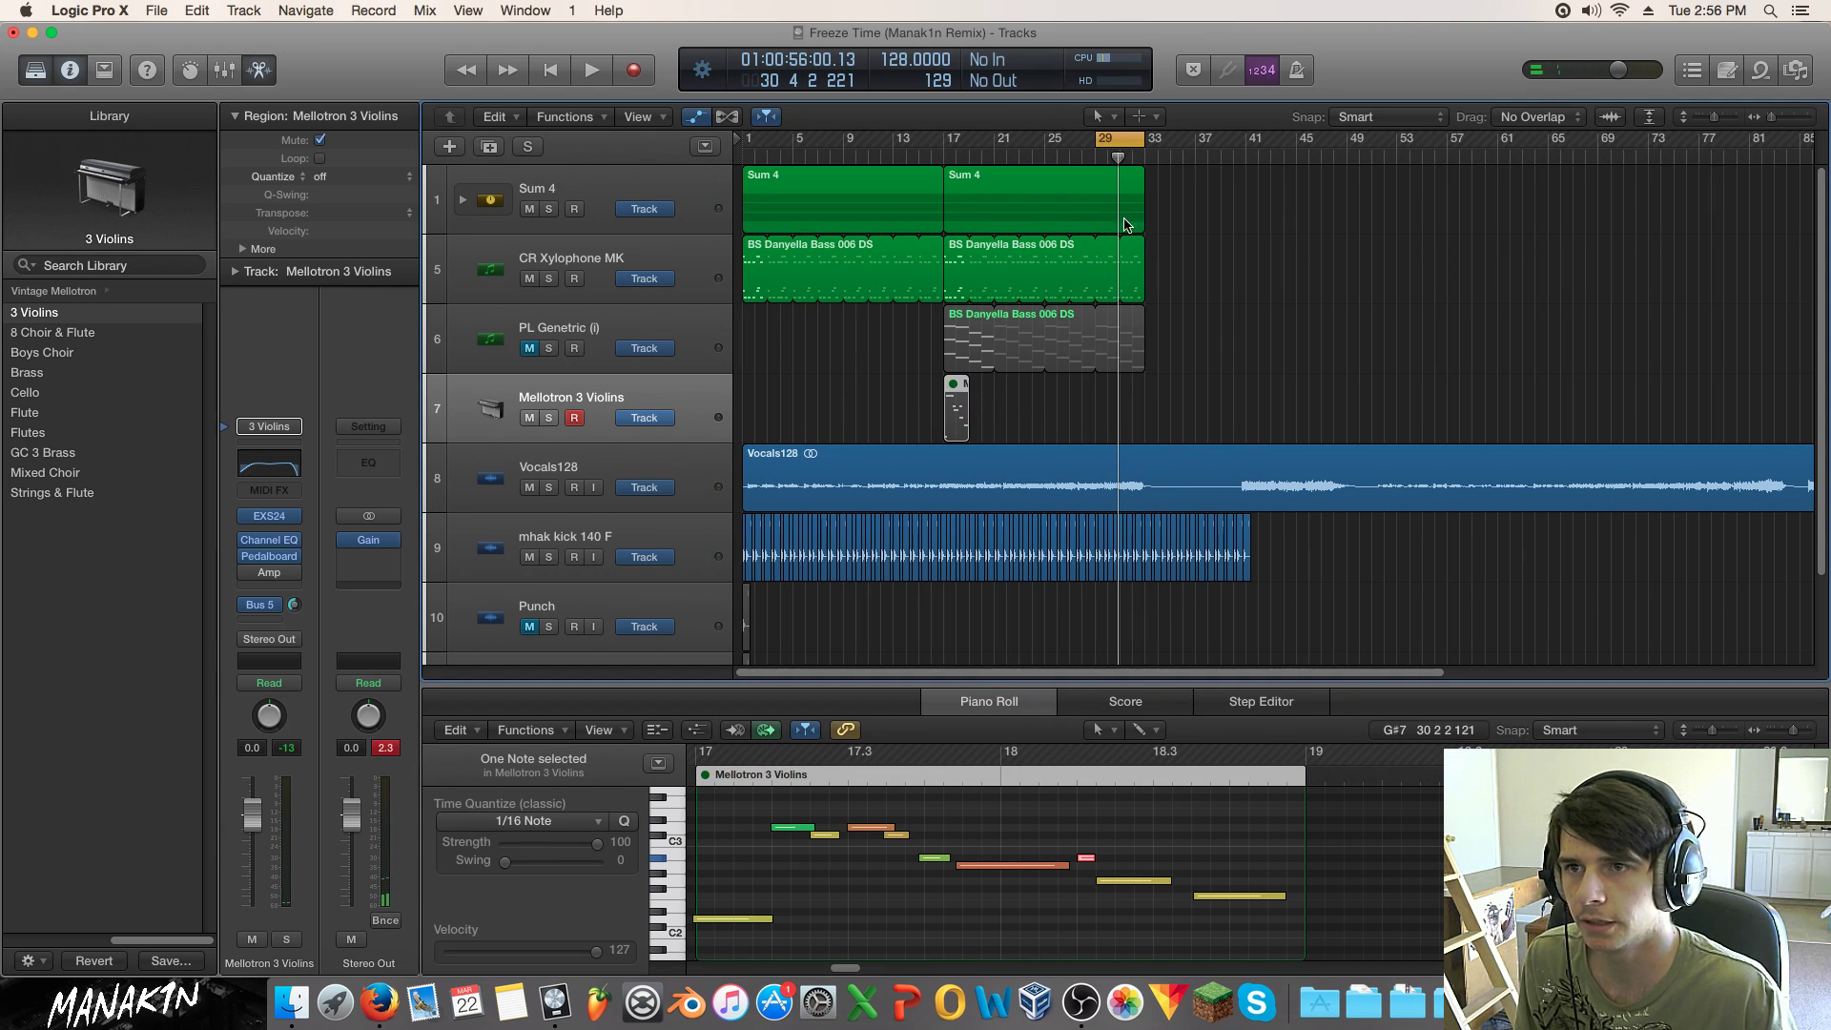
key("space")
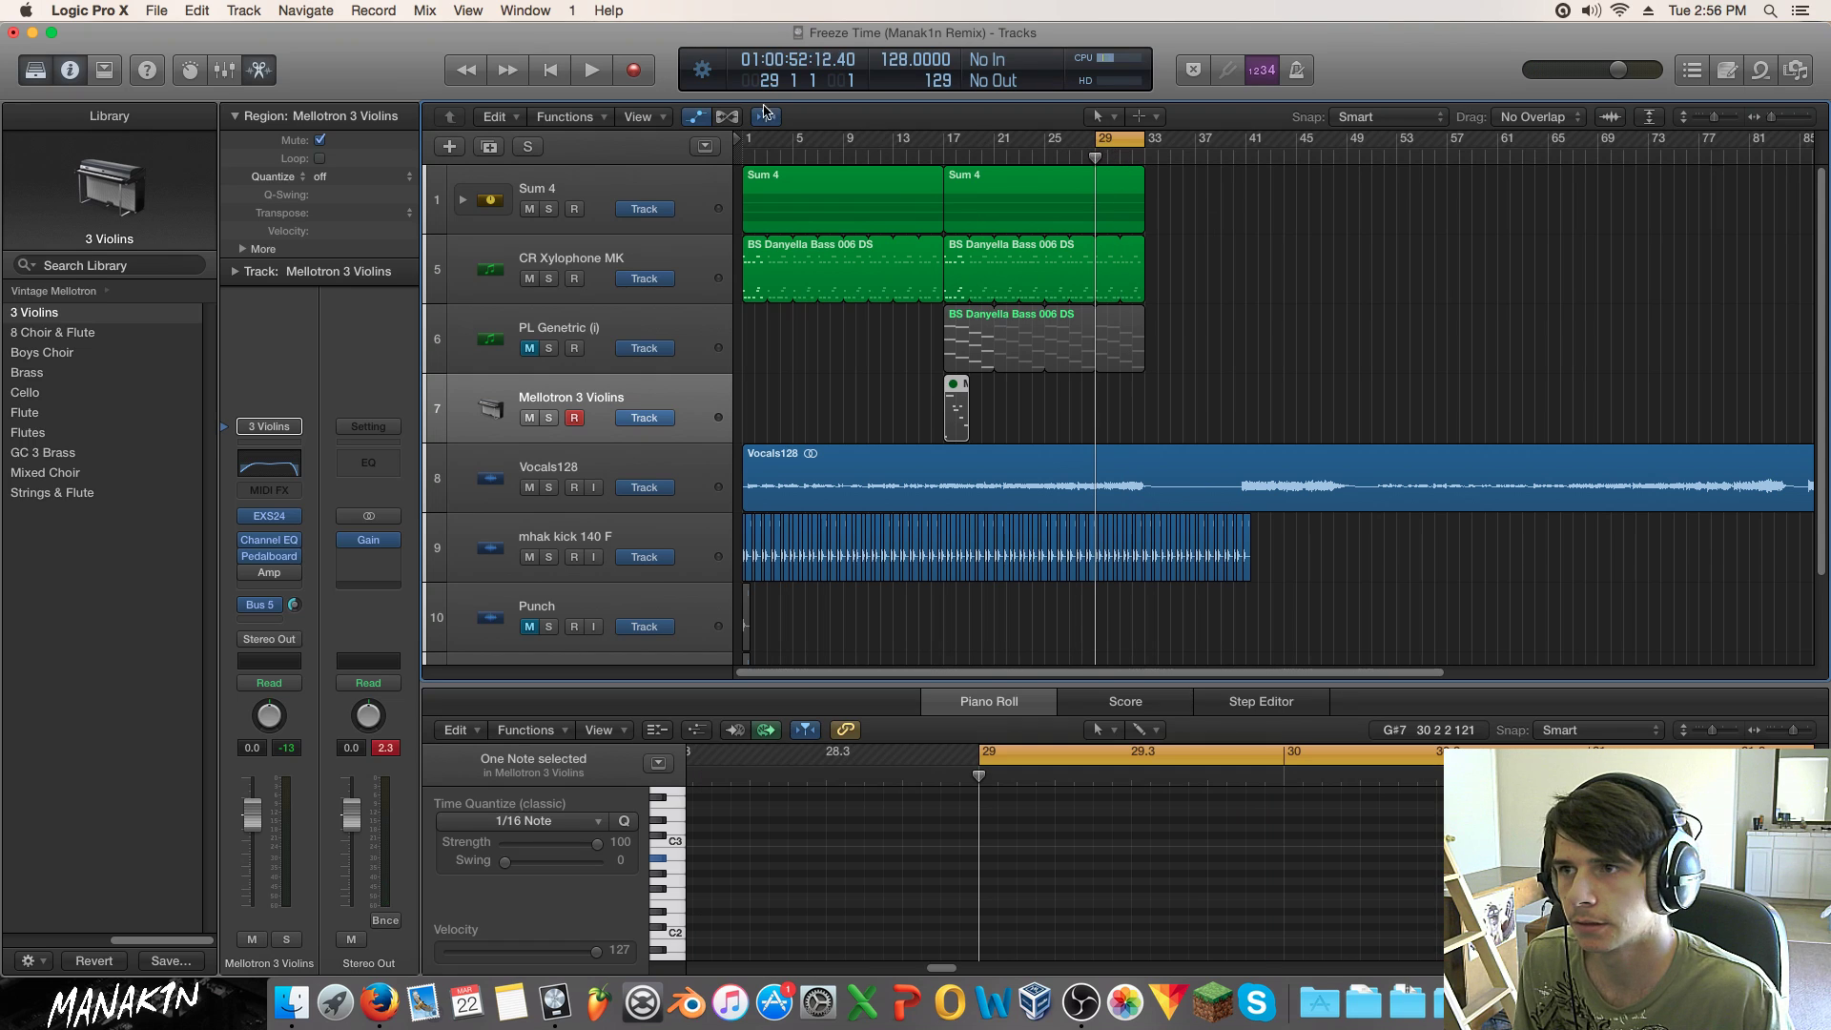
left_click_drag(1096, 139, 1048, 140)
left_click(1049, 159)
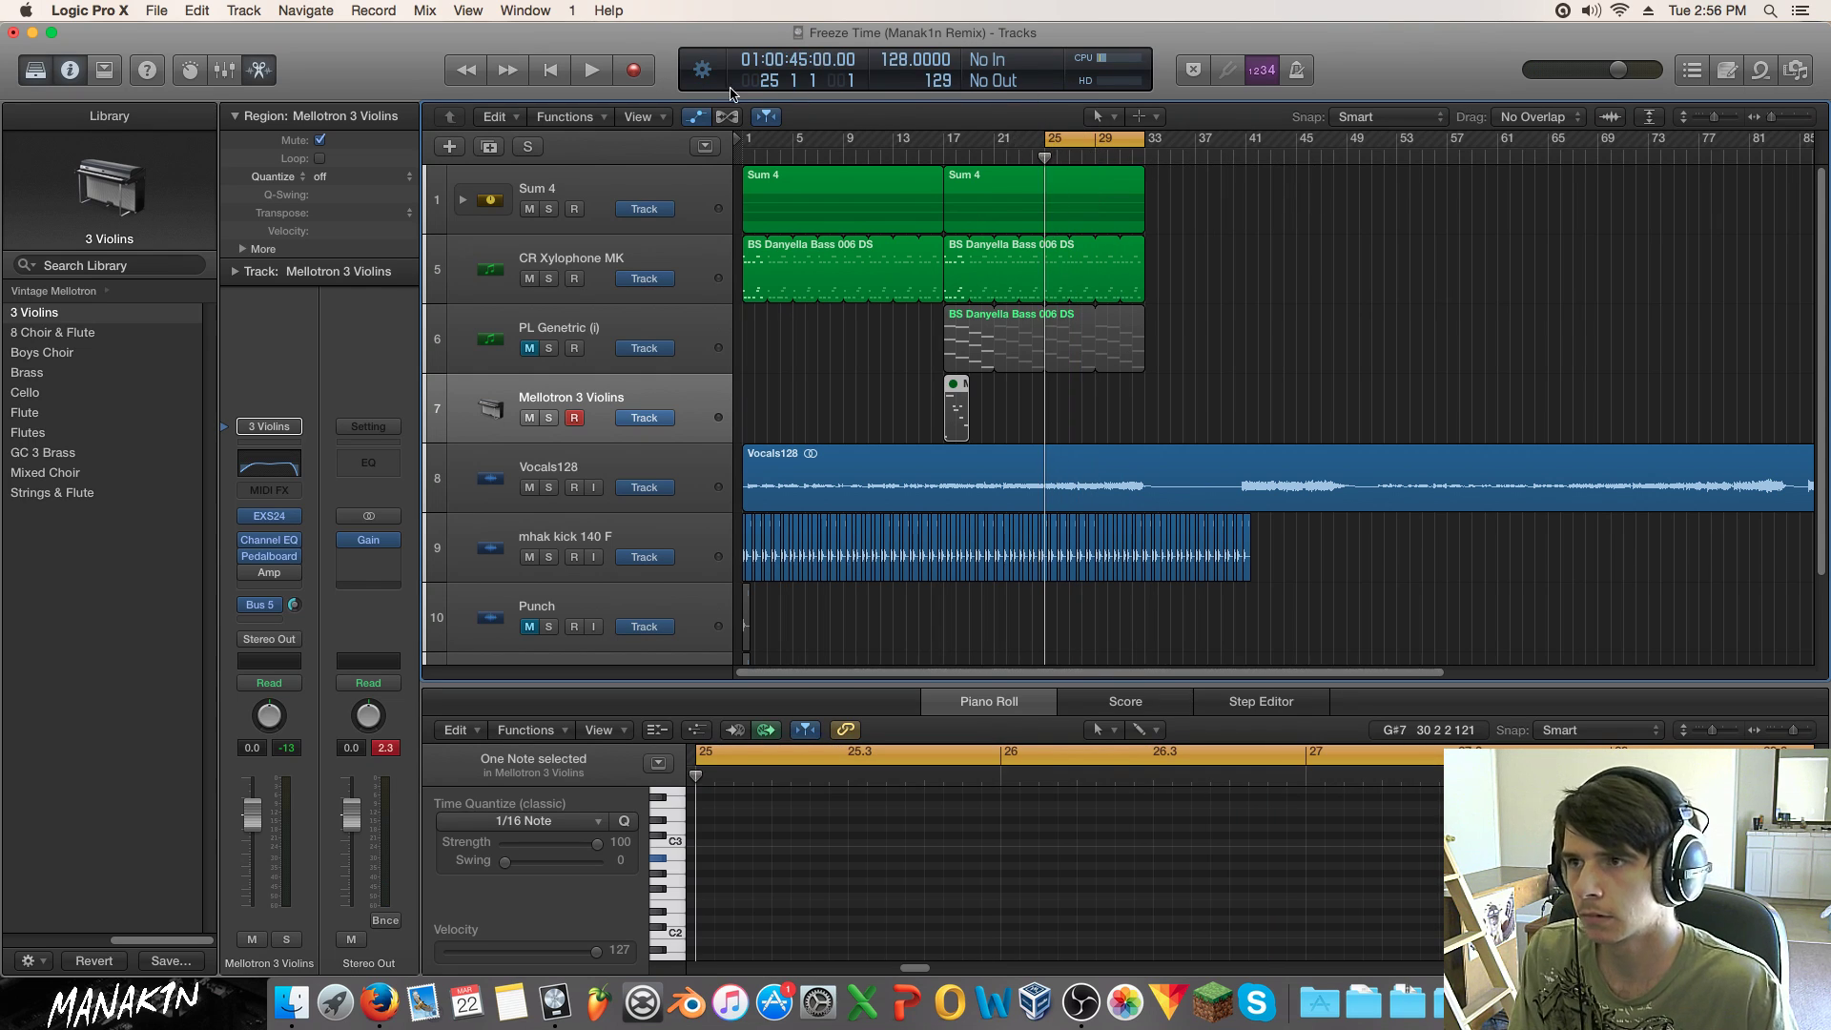
left_click(644, 80)
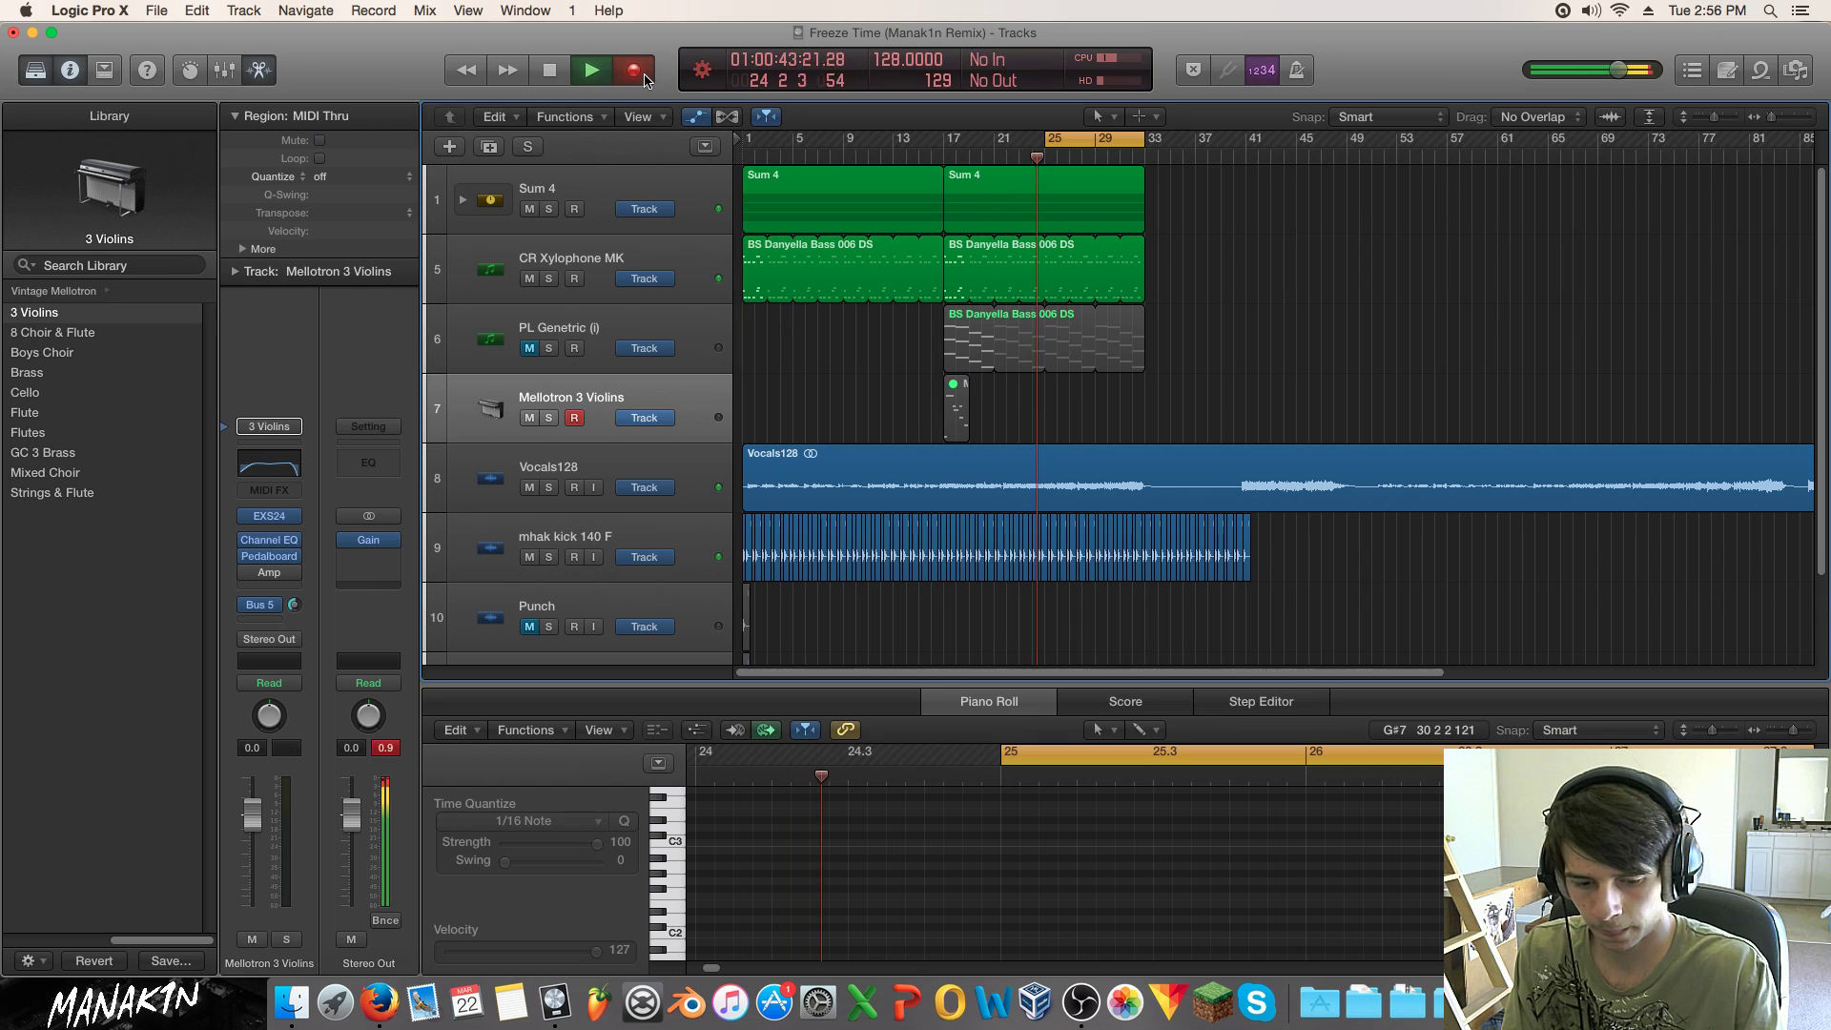
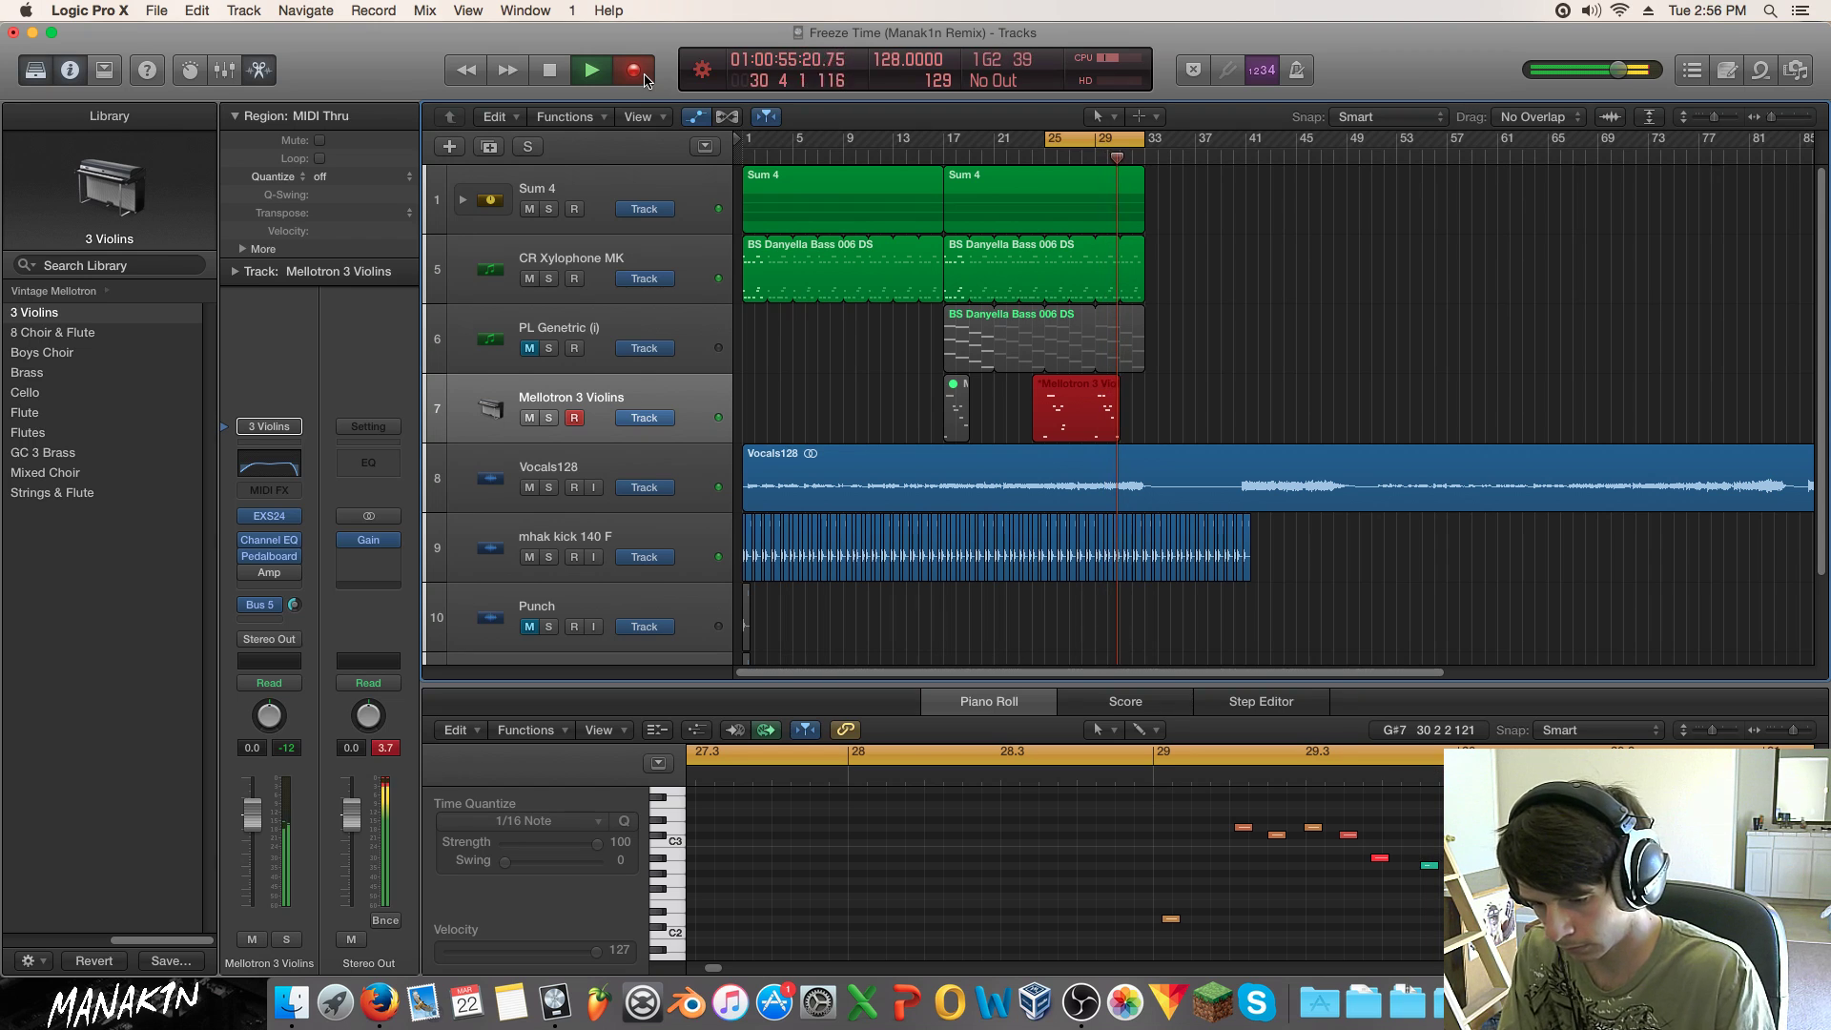
Step: Stop the violin take, audition it, and retune its last note in the Piano Roll
key("space")
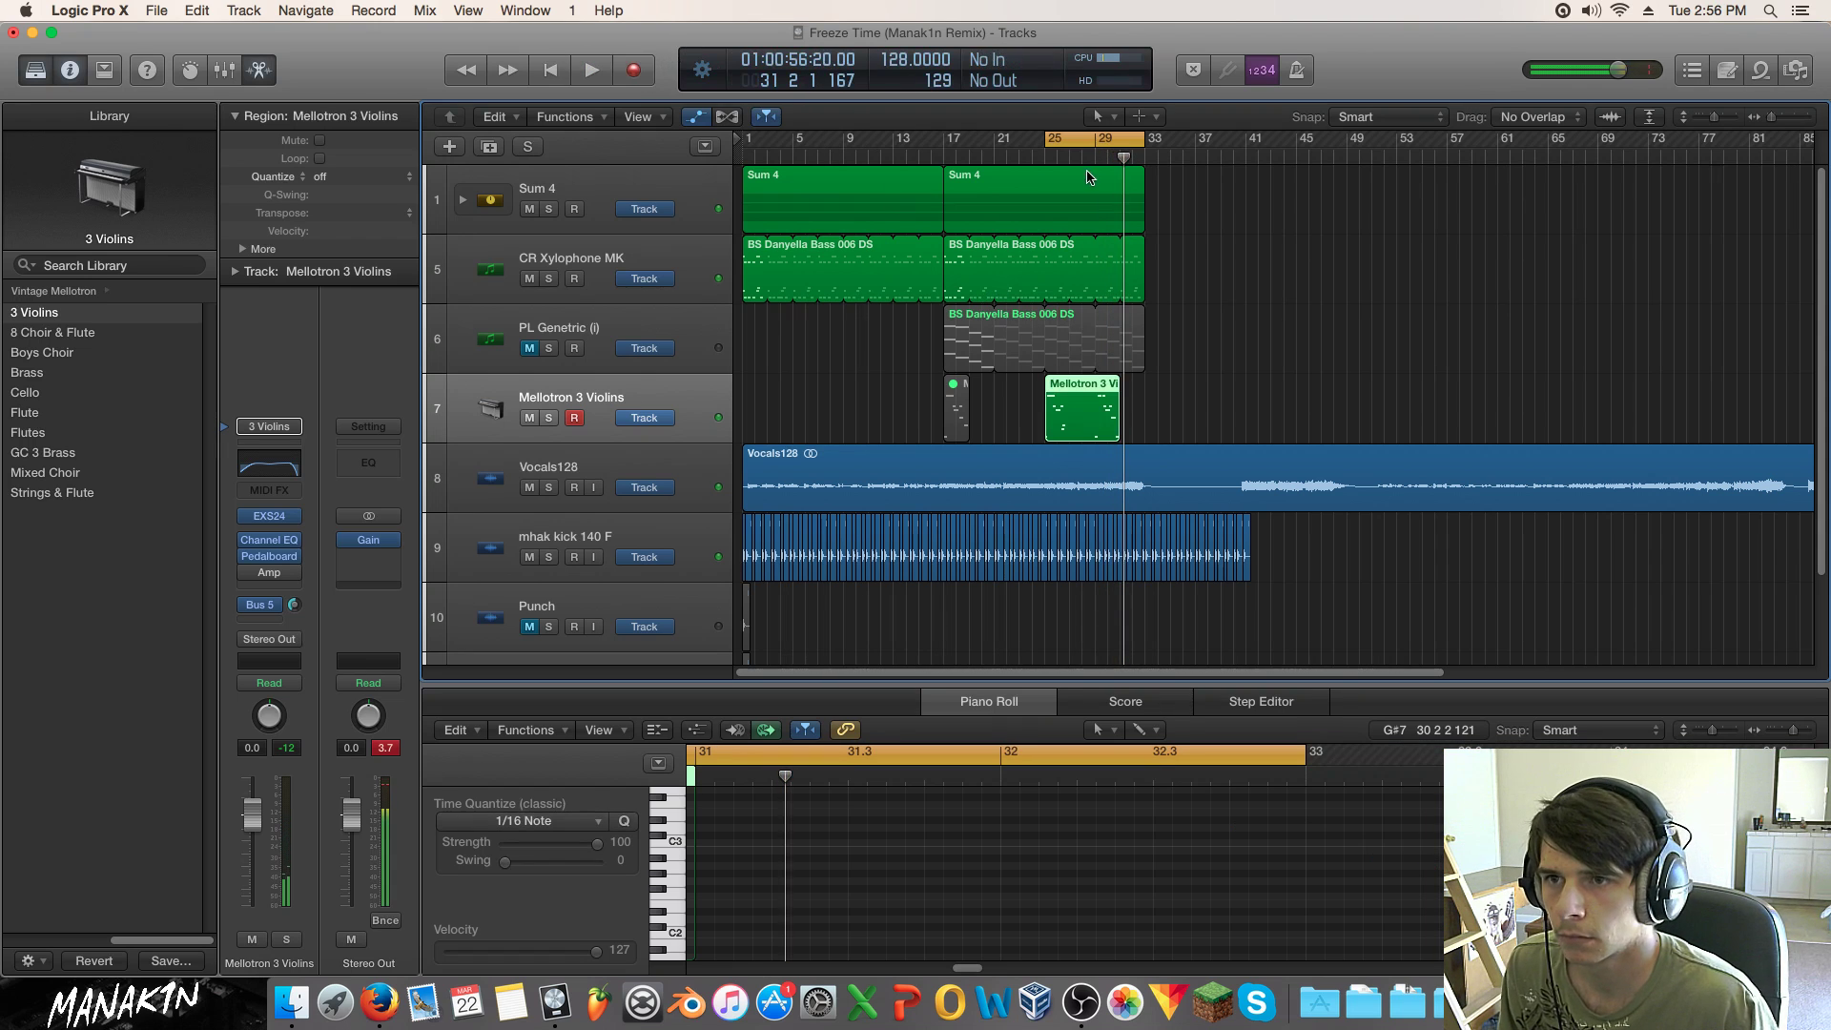
key("space")
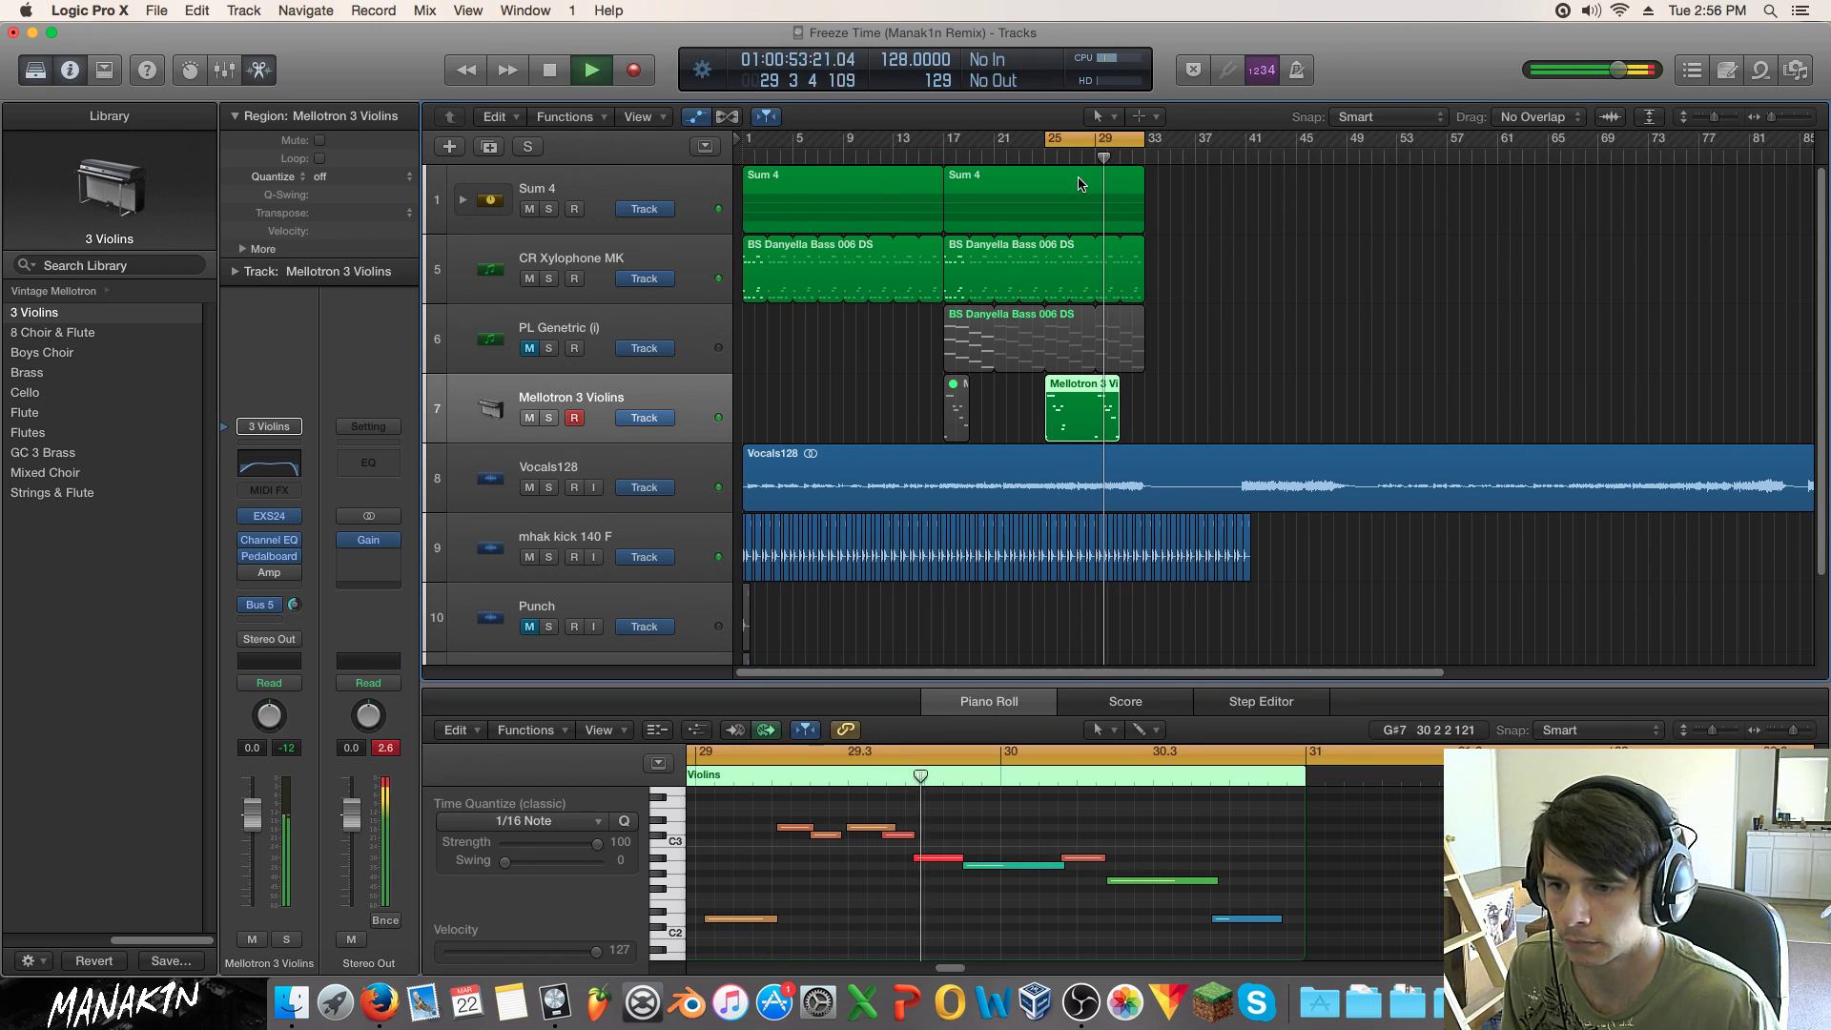
key("space")
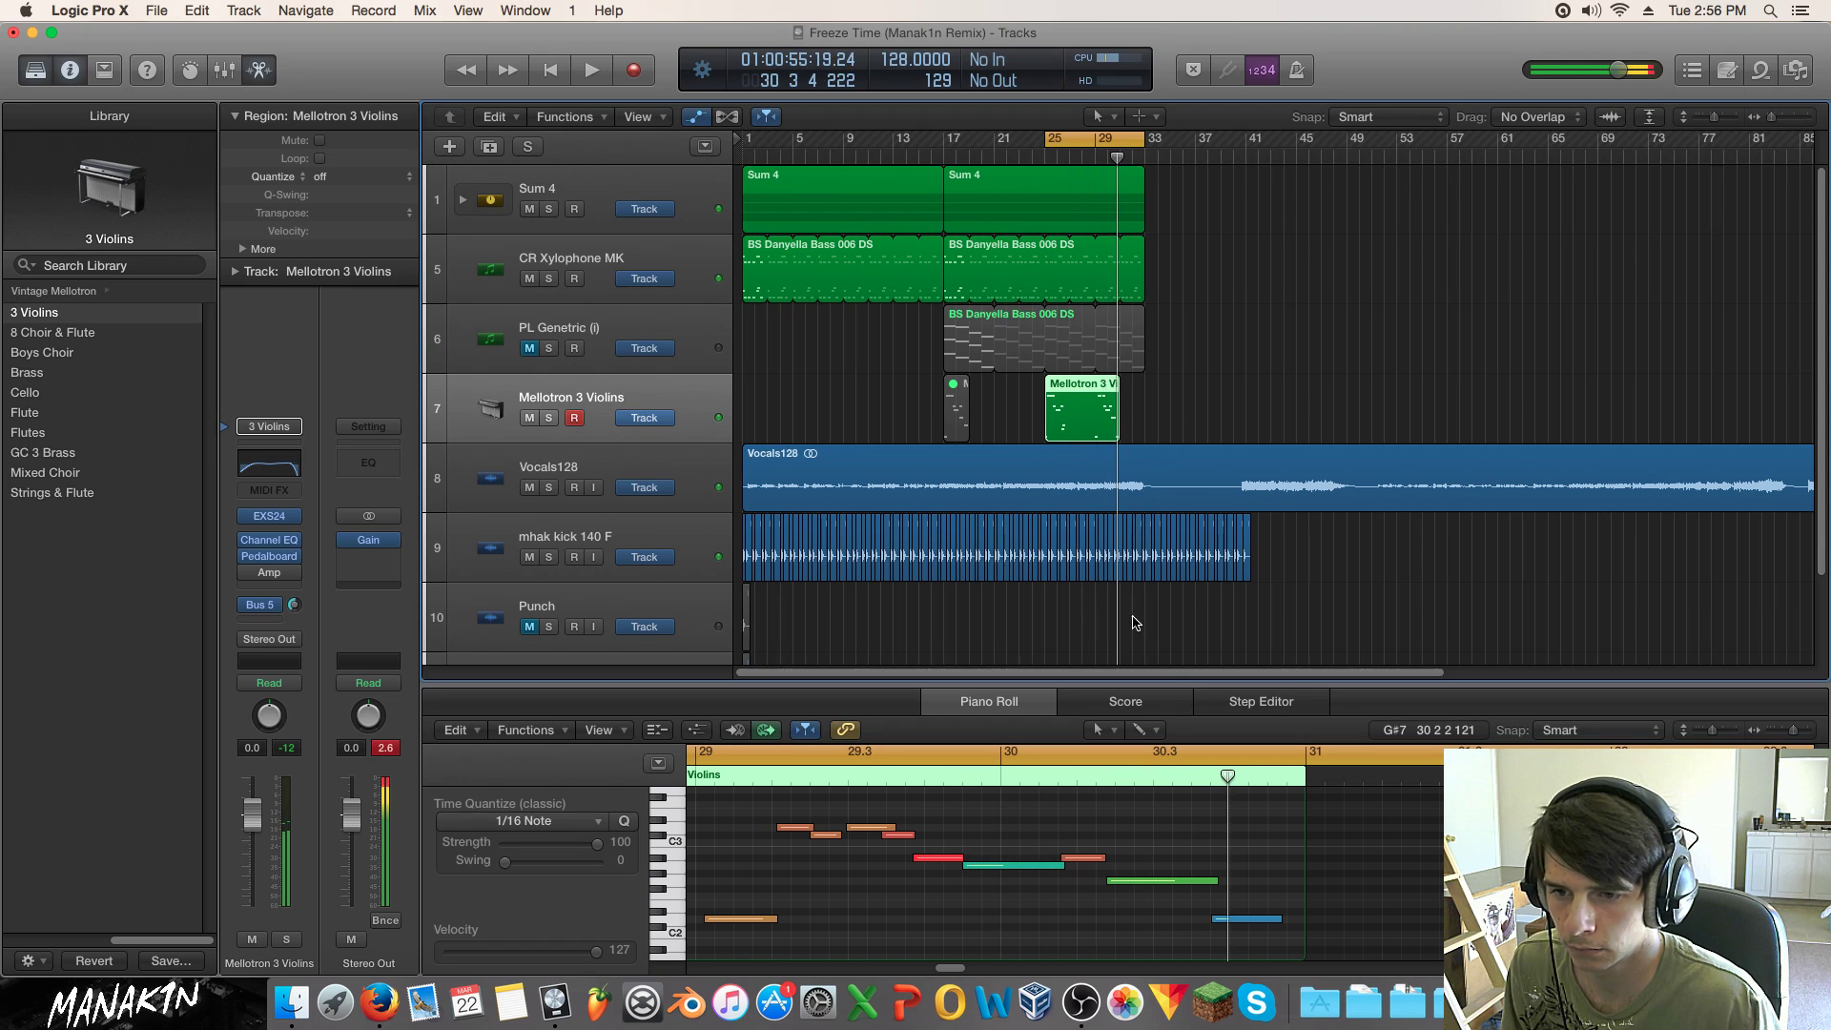
left_click_drag(1239, 919, 1242, 905)
left_click(1224, 895)
left_click(1224, 902)
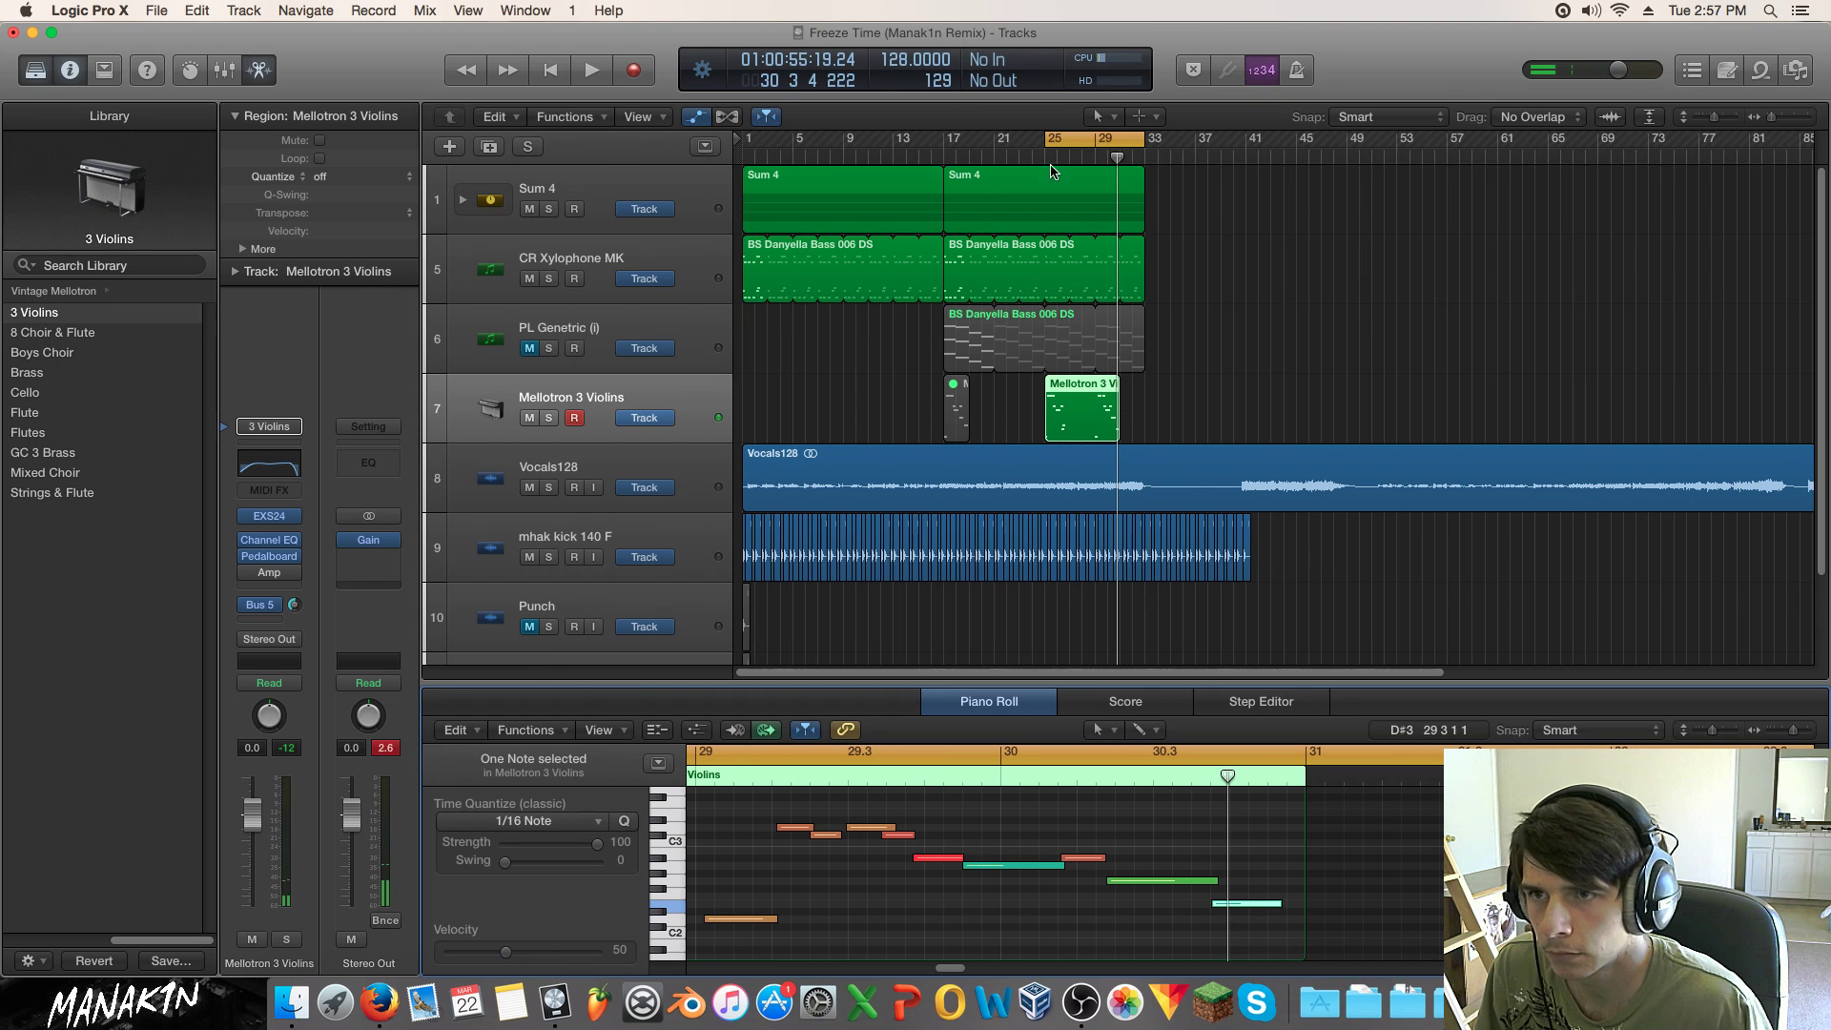
key("space")
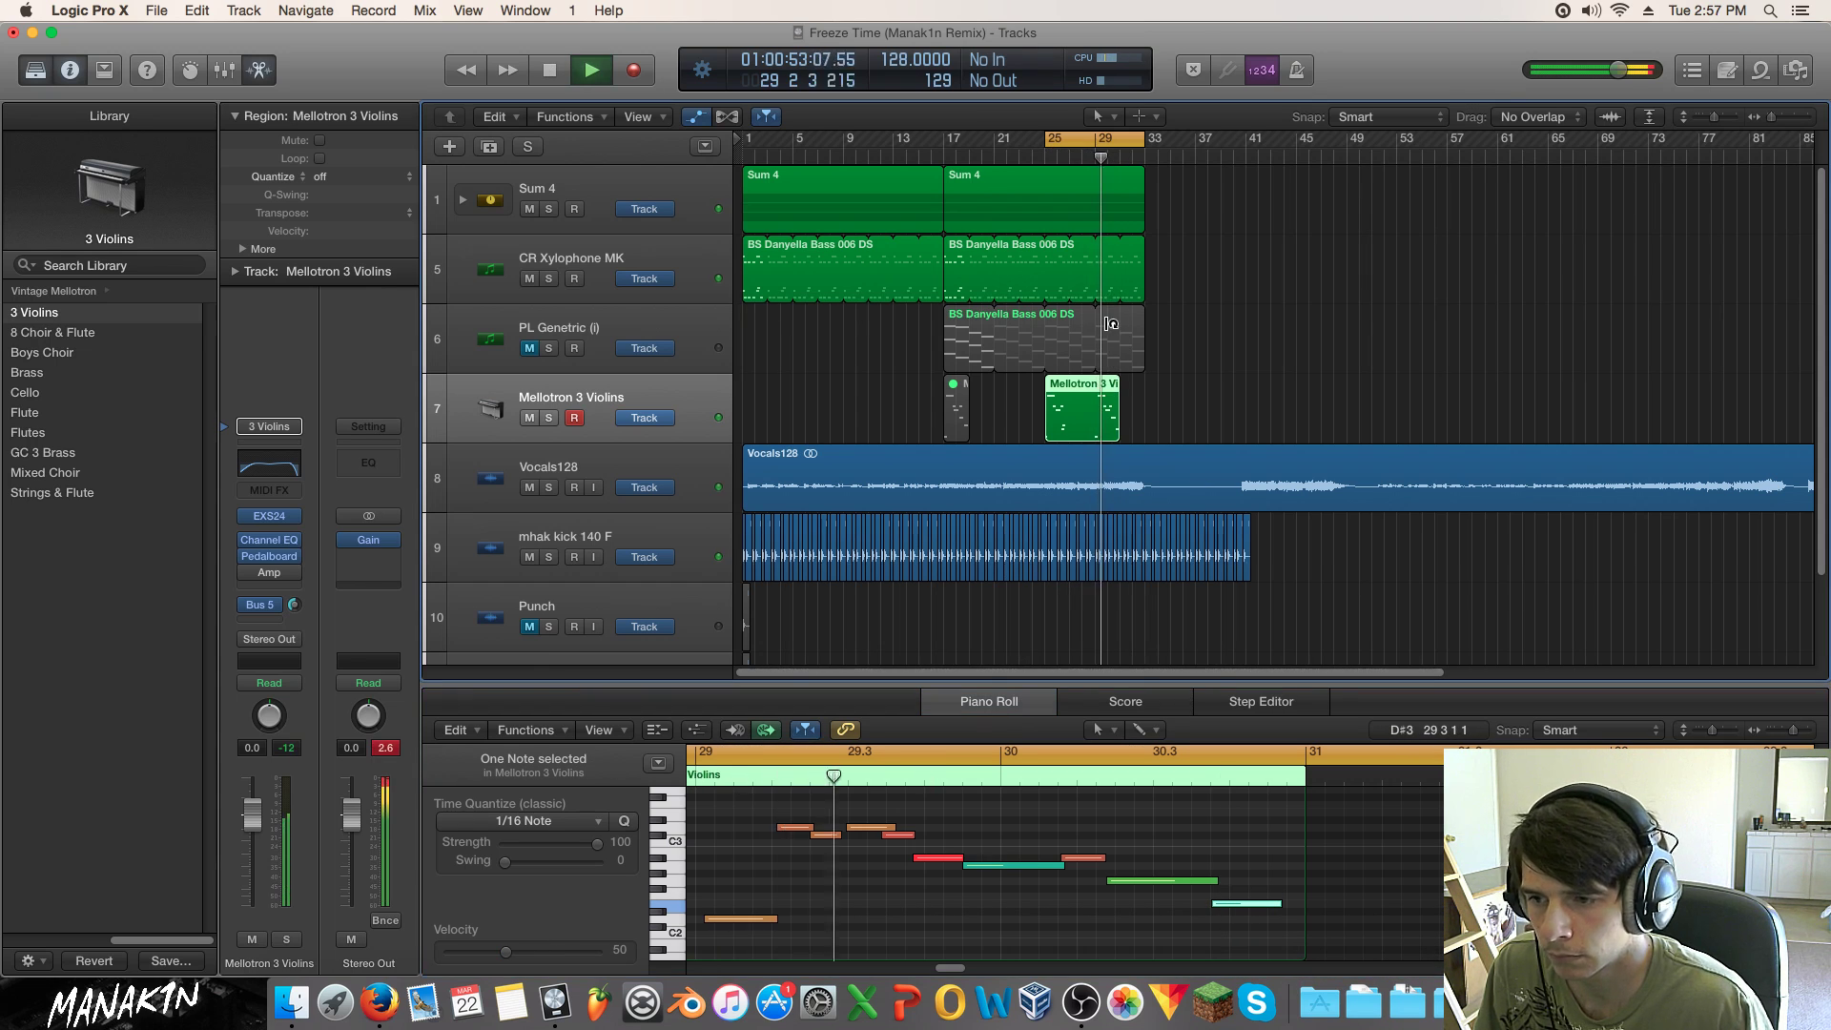
key("space")
Step: Delete the bar-29 Mellotron 3 Violins region and record a new take from bar 25
left_click_drag(1177, 386, 982, 438)
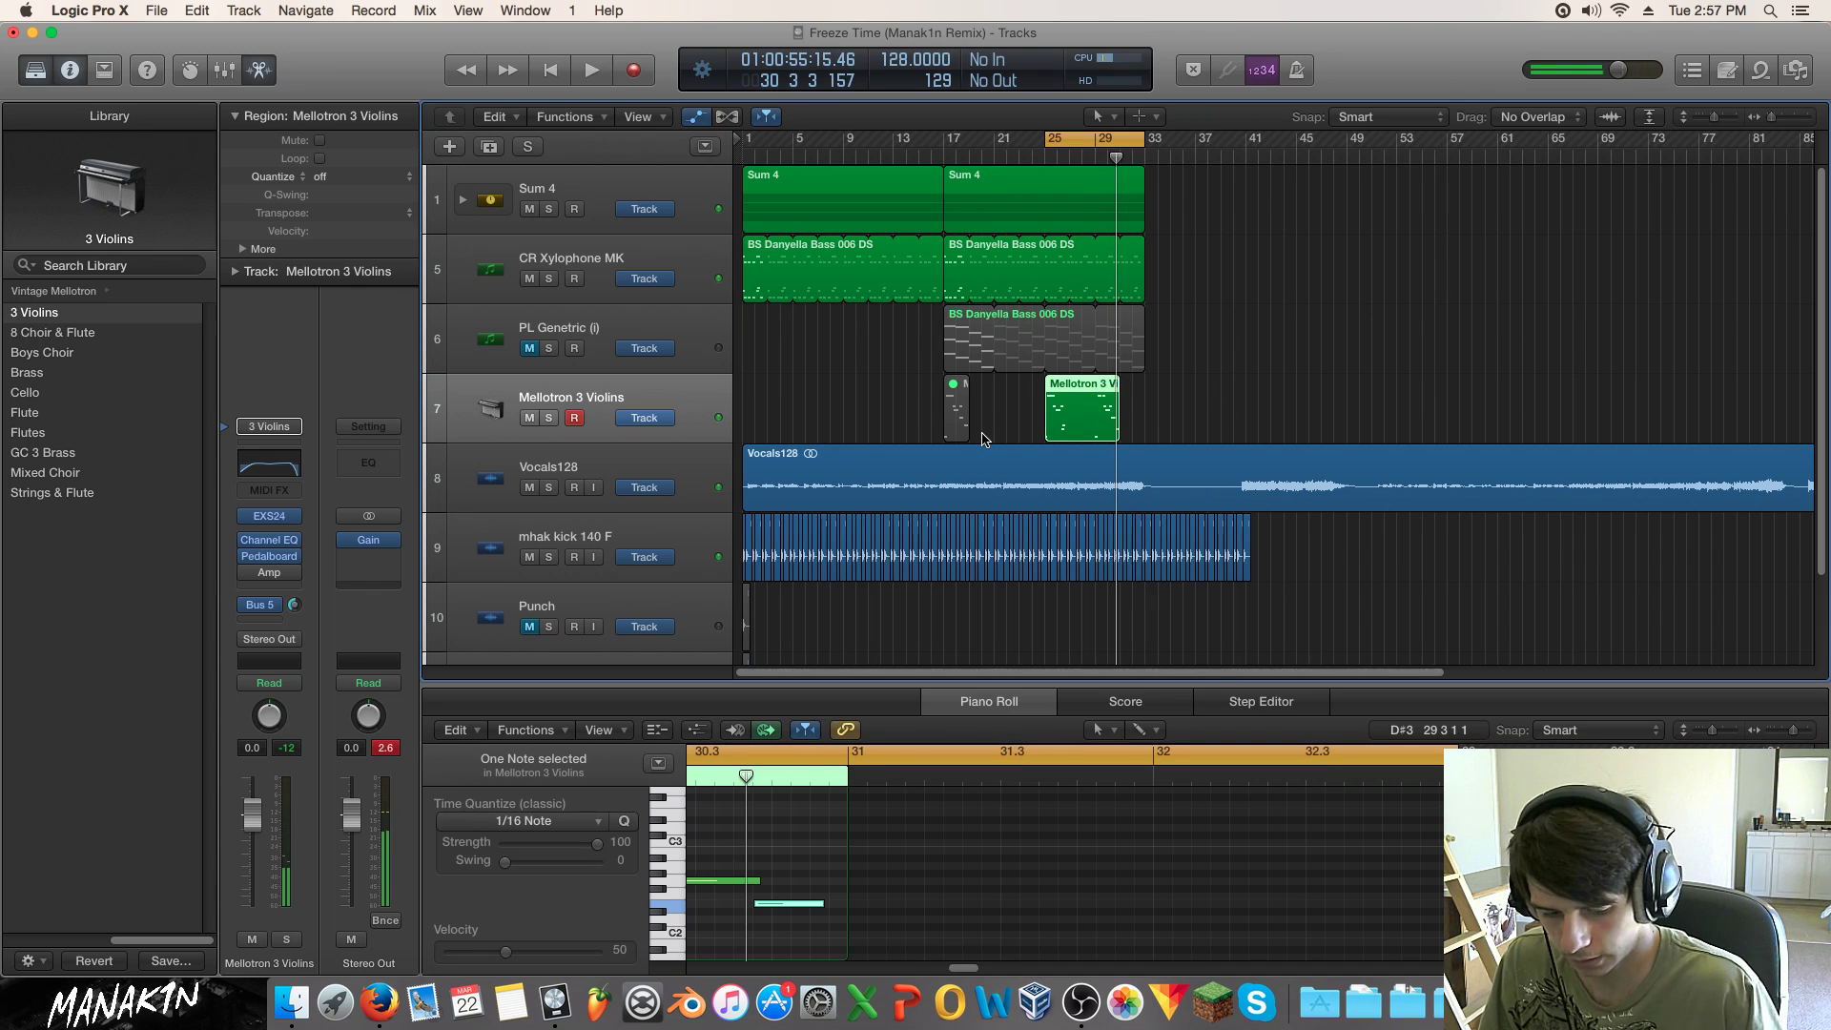
key("Delete")
key("Return")
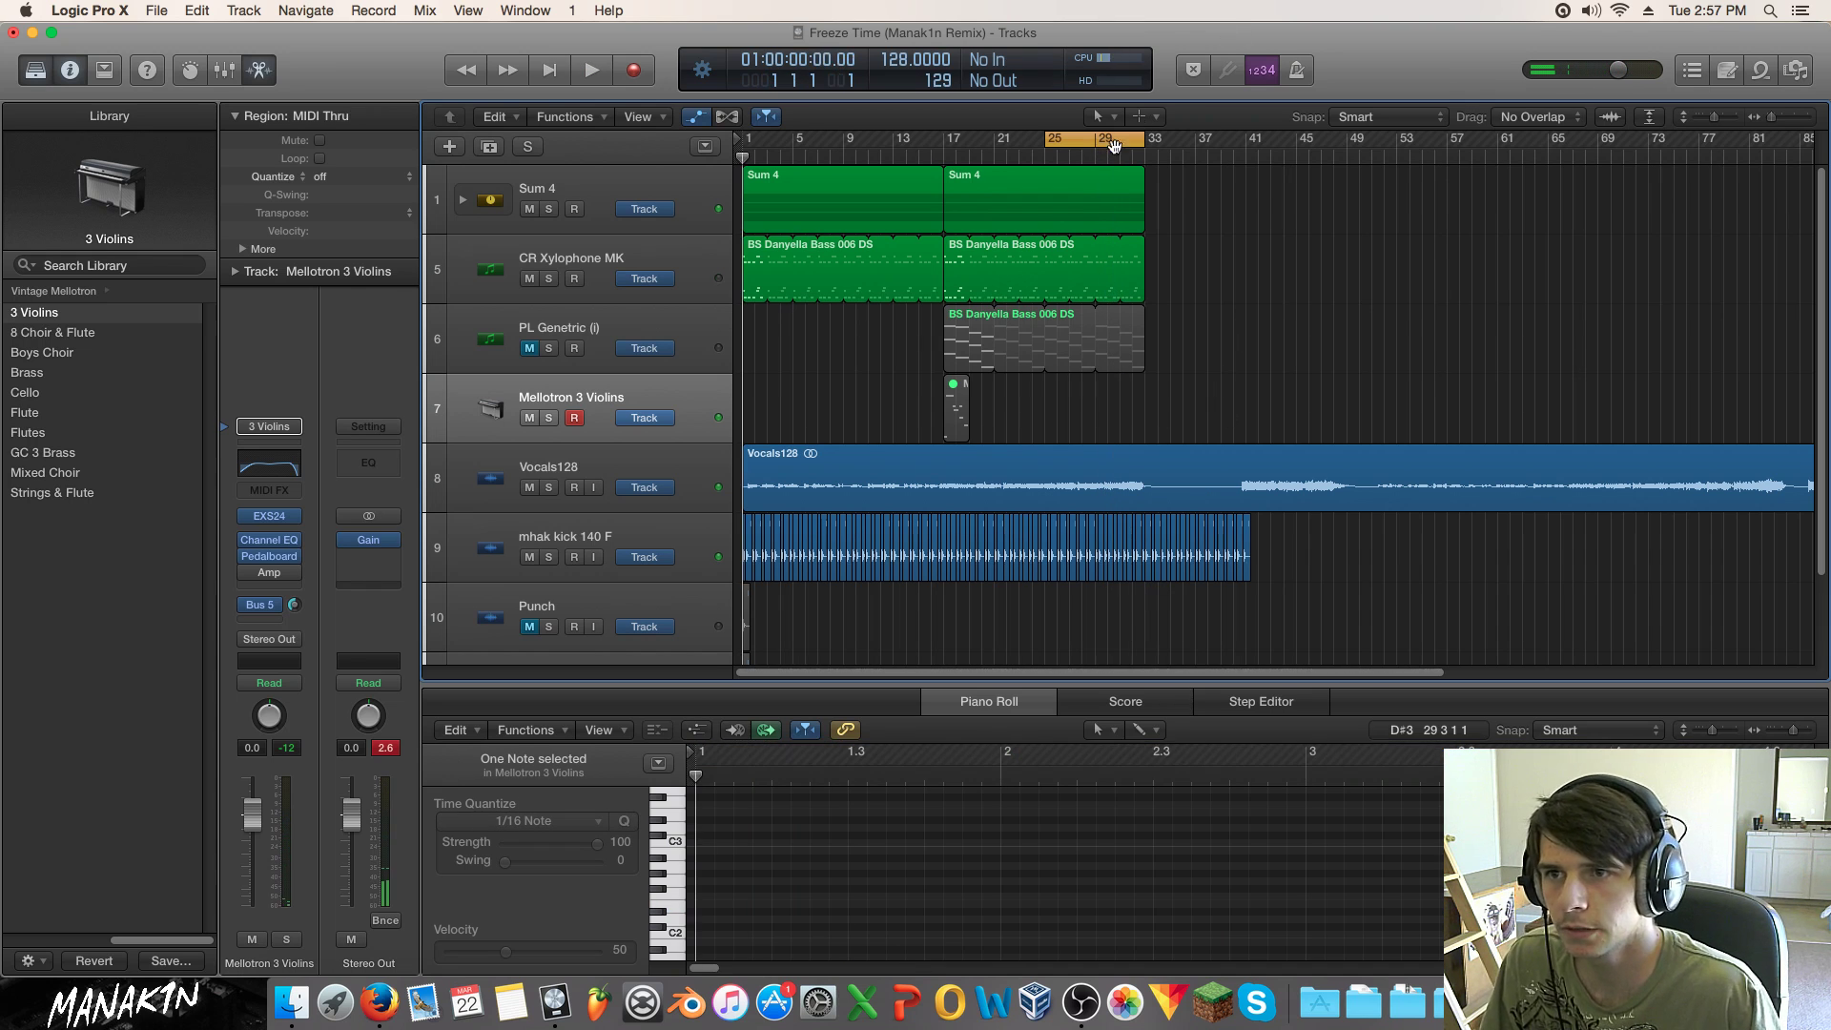
left_click(1049, 157)
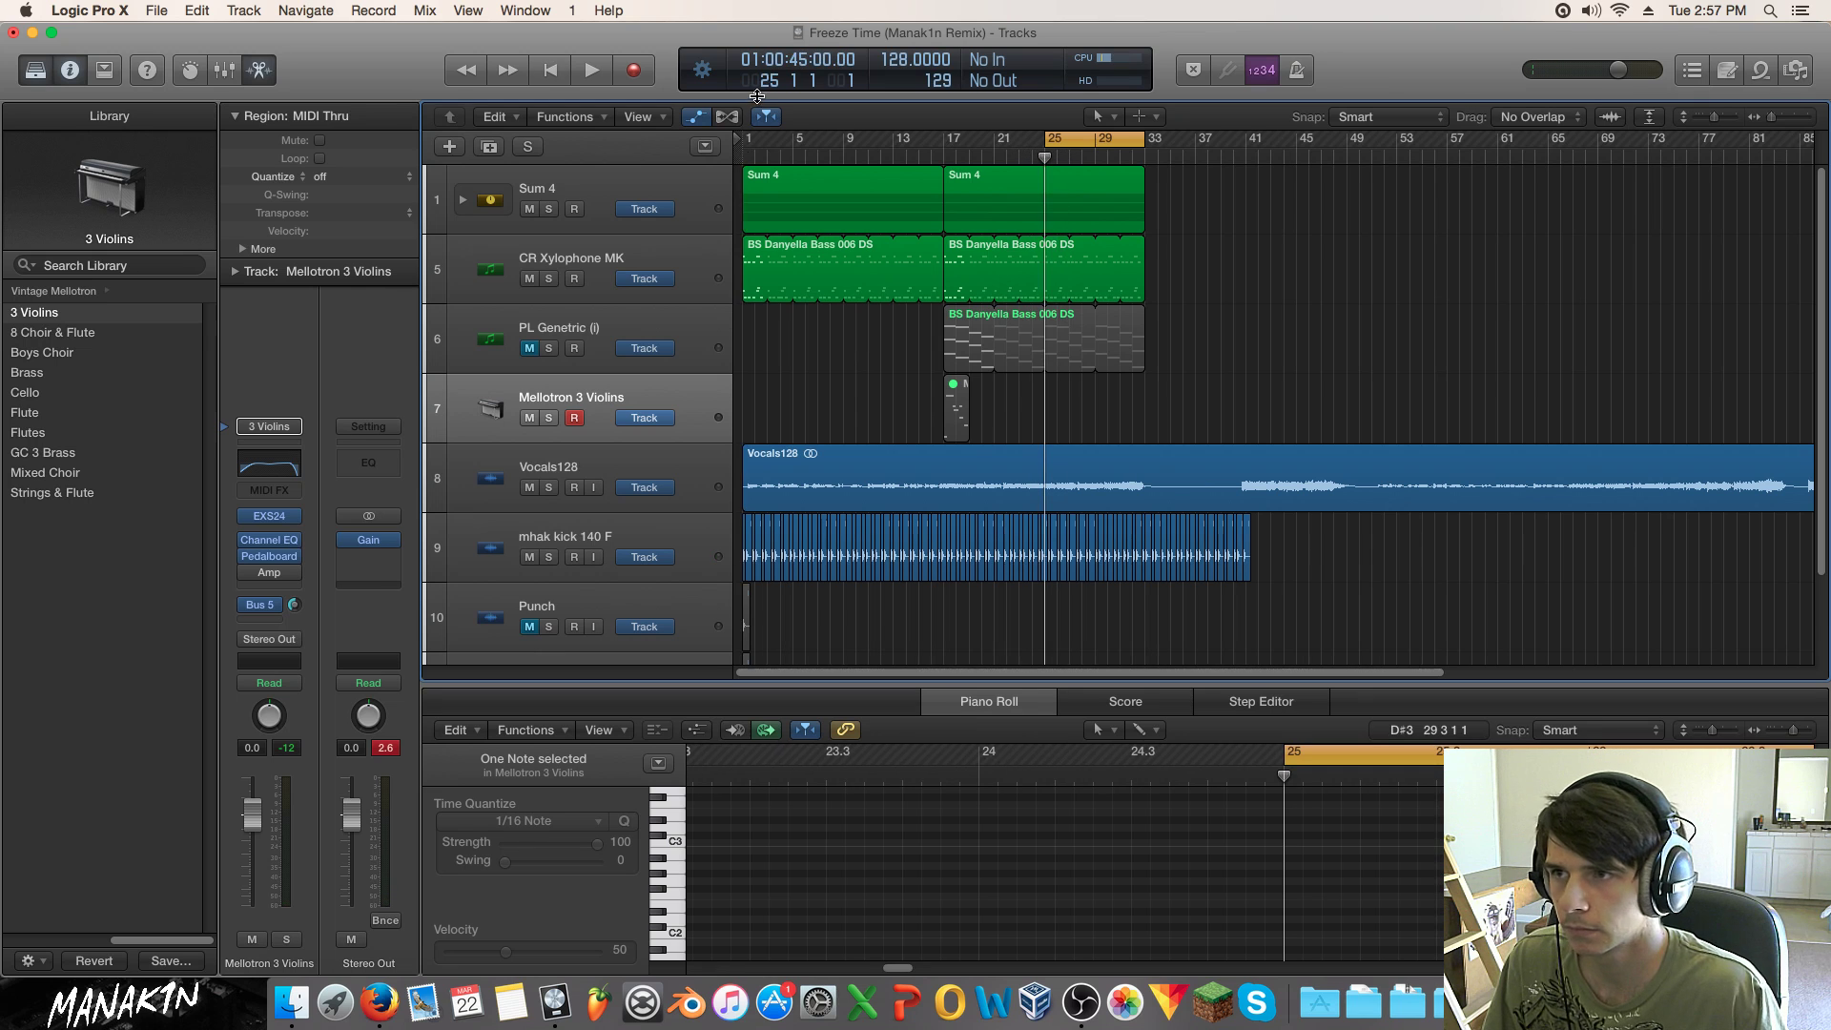
left_click(631, 73)
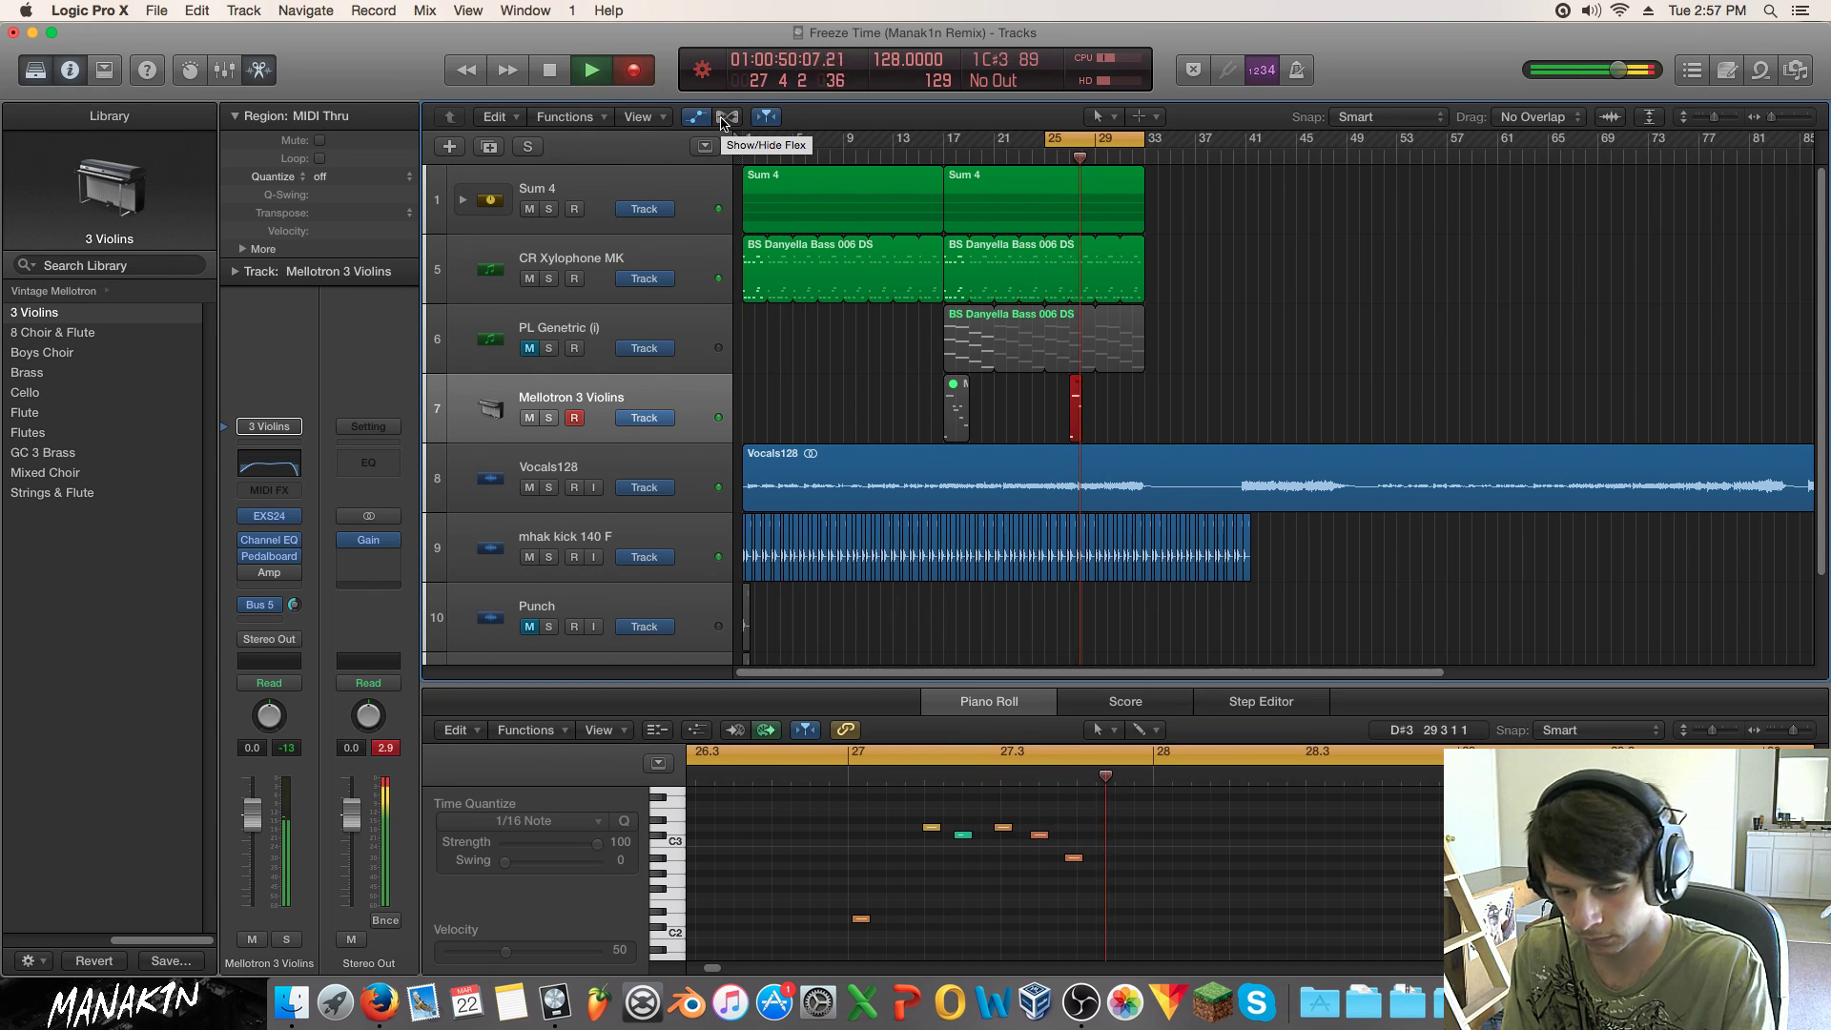
Step: Discard that new take and record another violin take from bar 25
key("space")
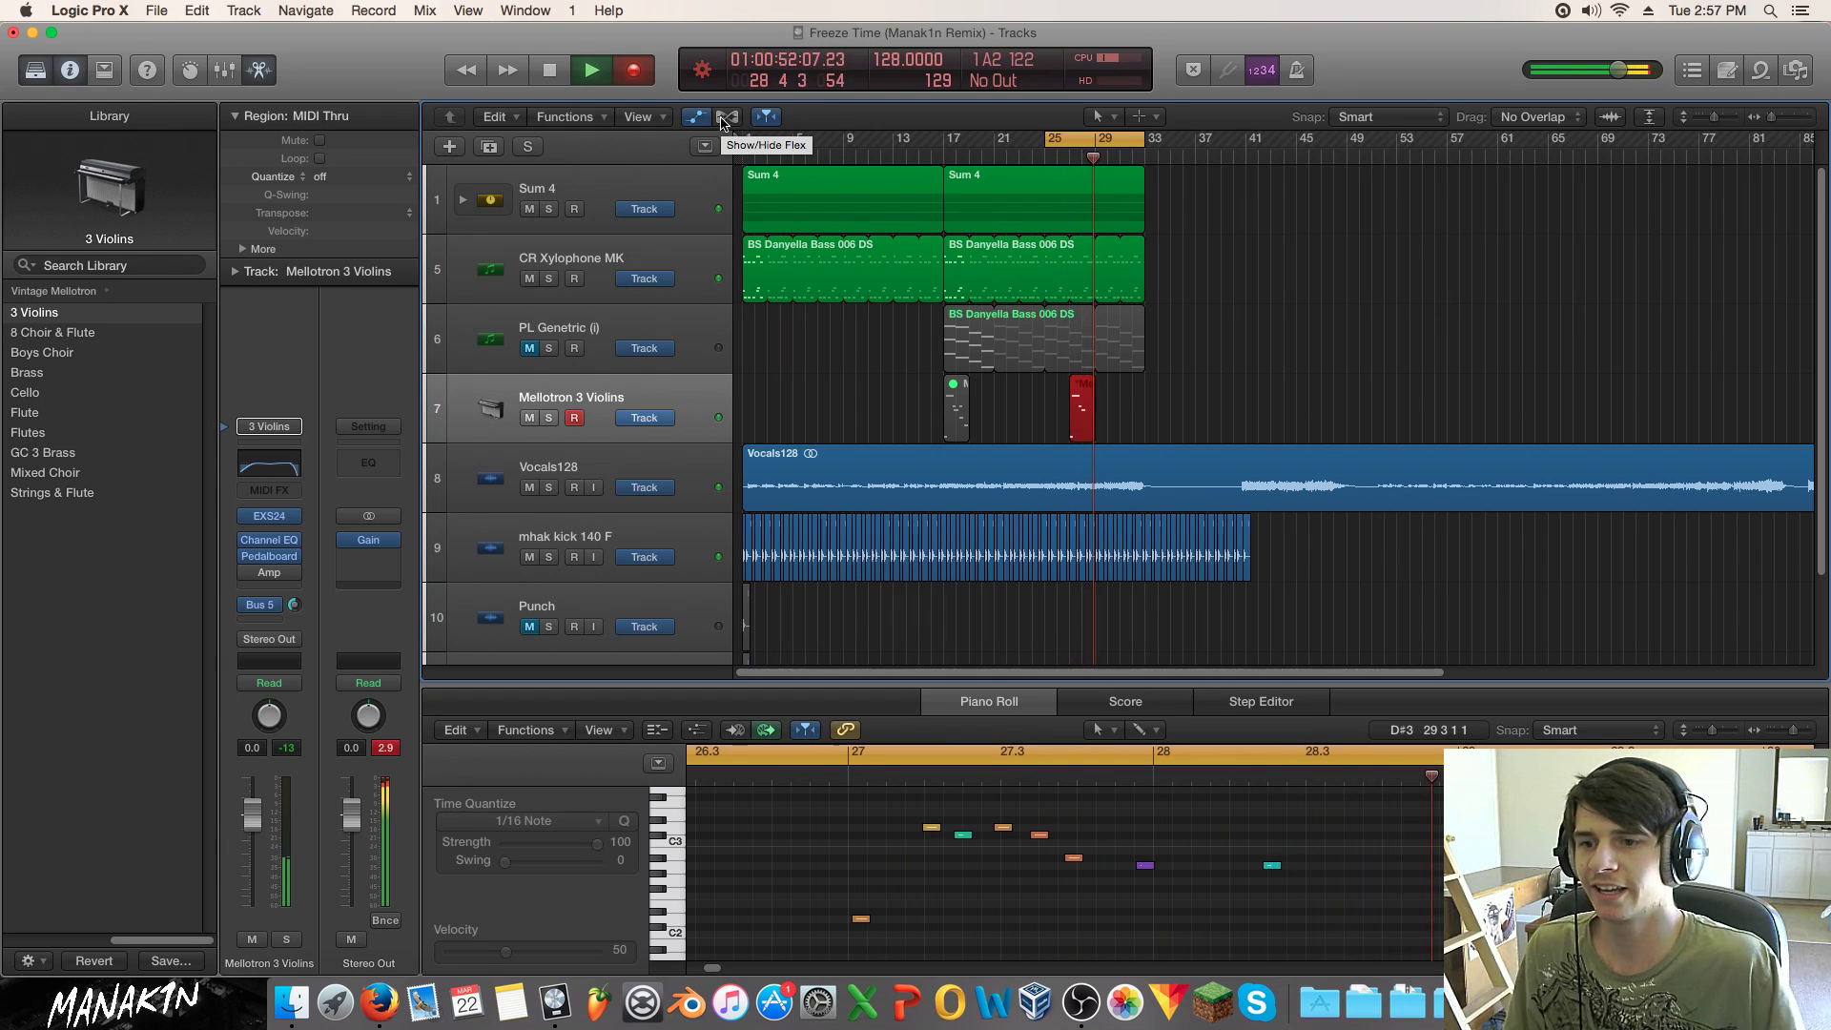
left_click(1081, 408)
key("Delete")
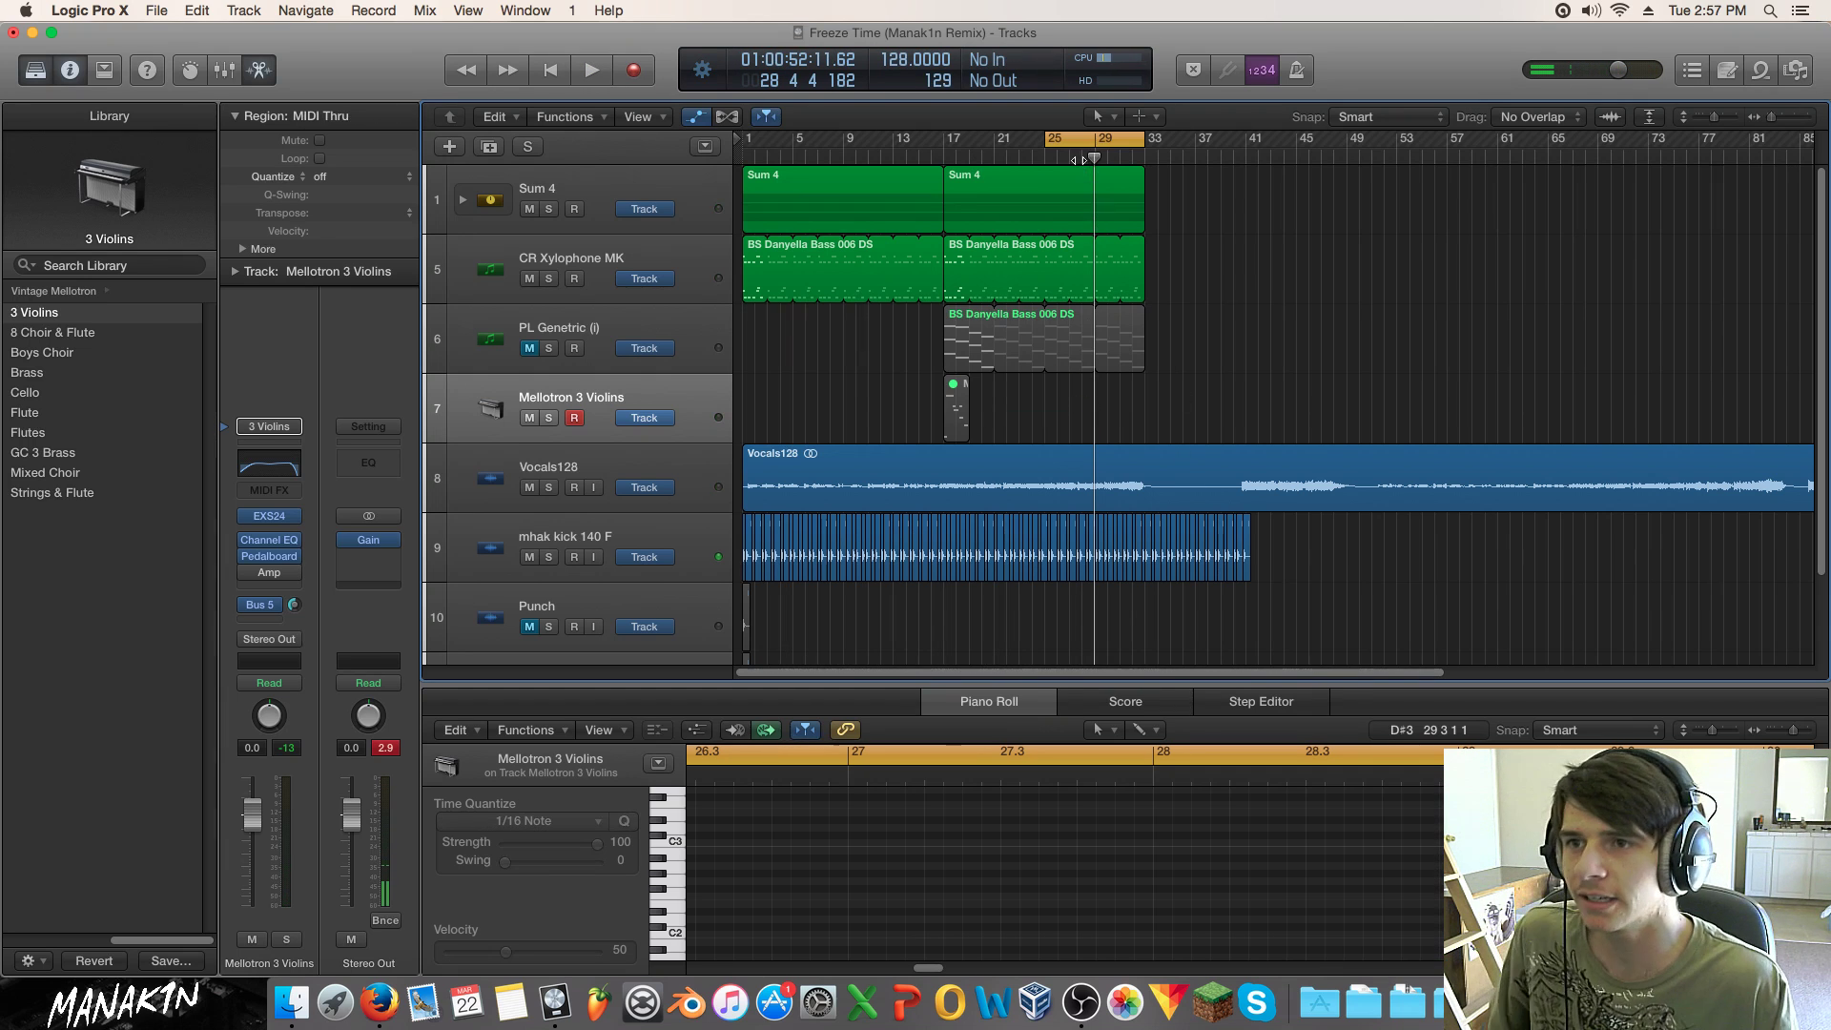
left_click(1046, 157)
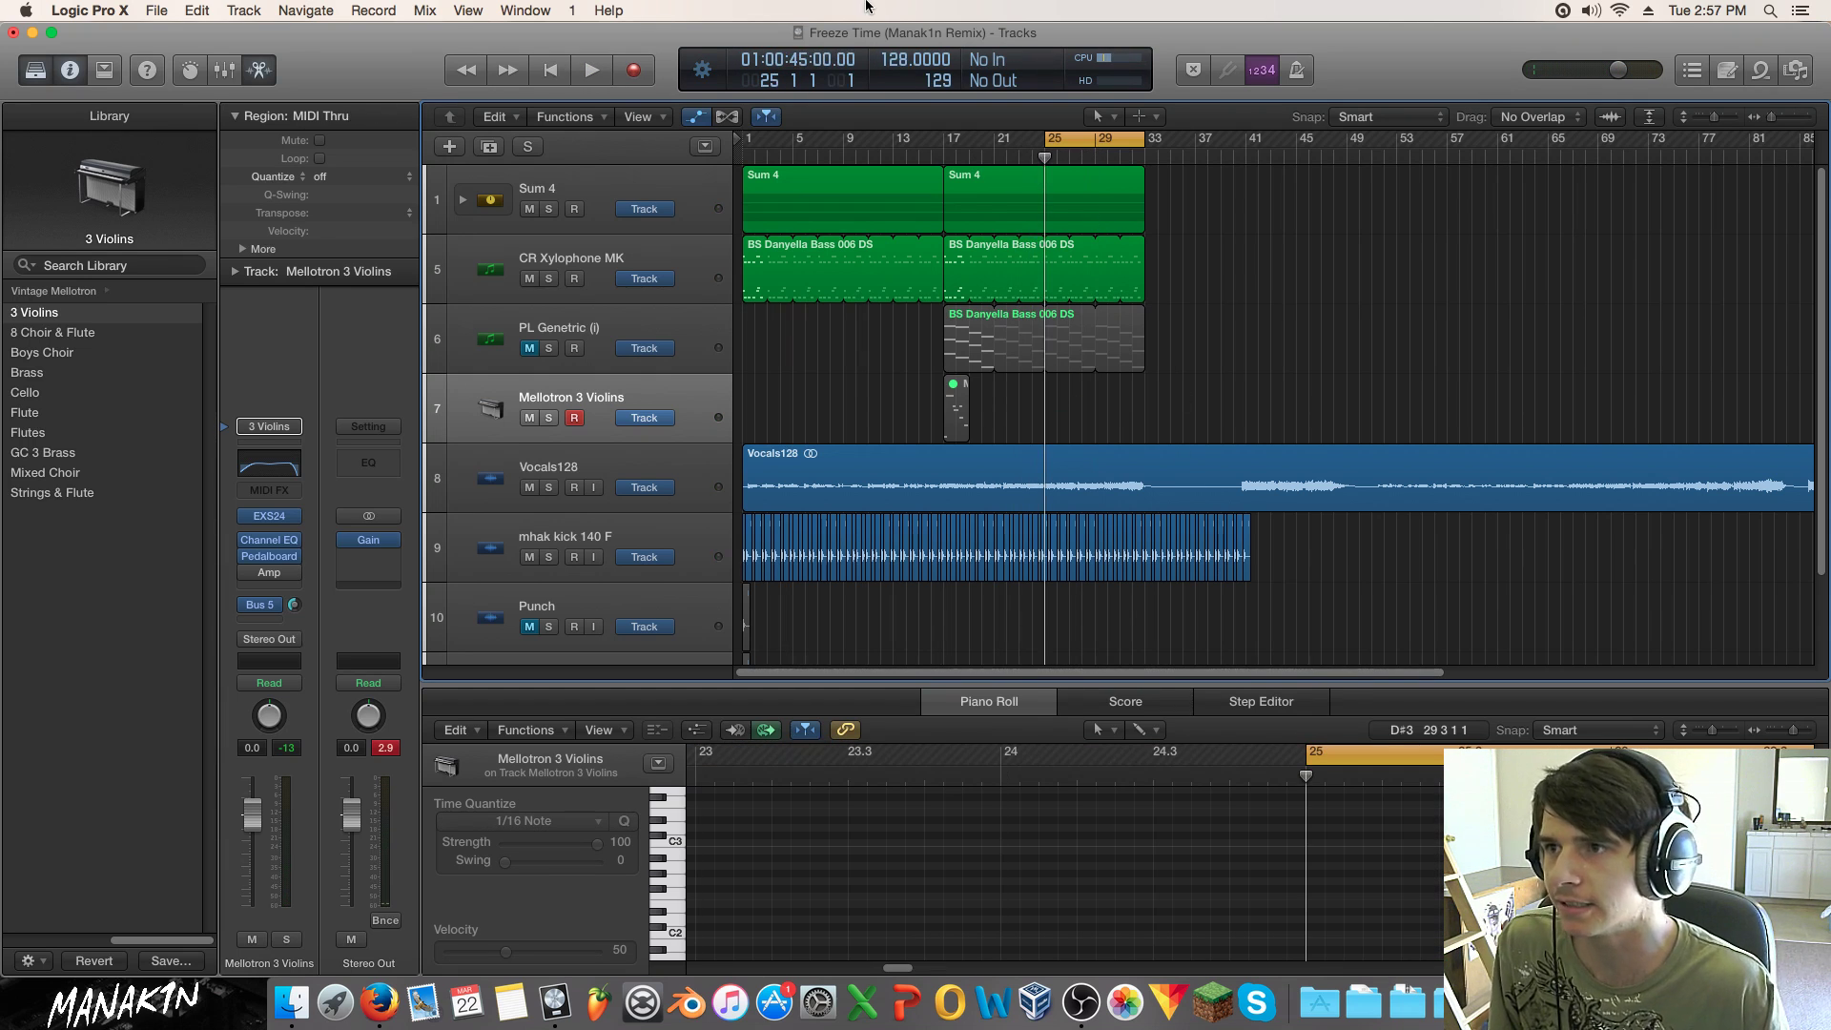
left_click(634, 73)
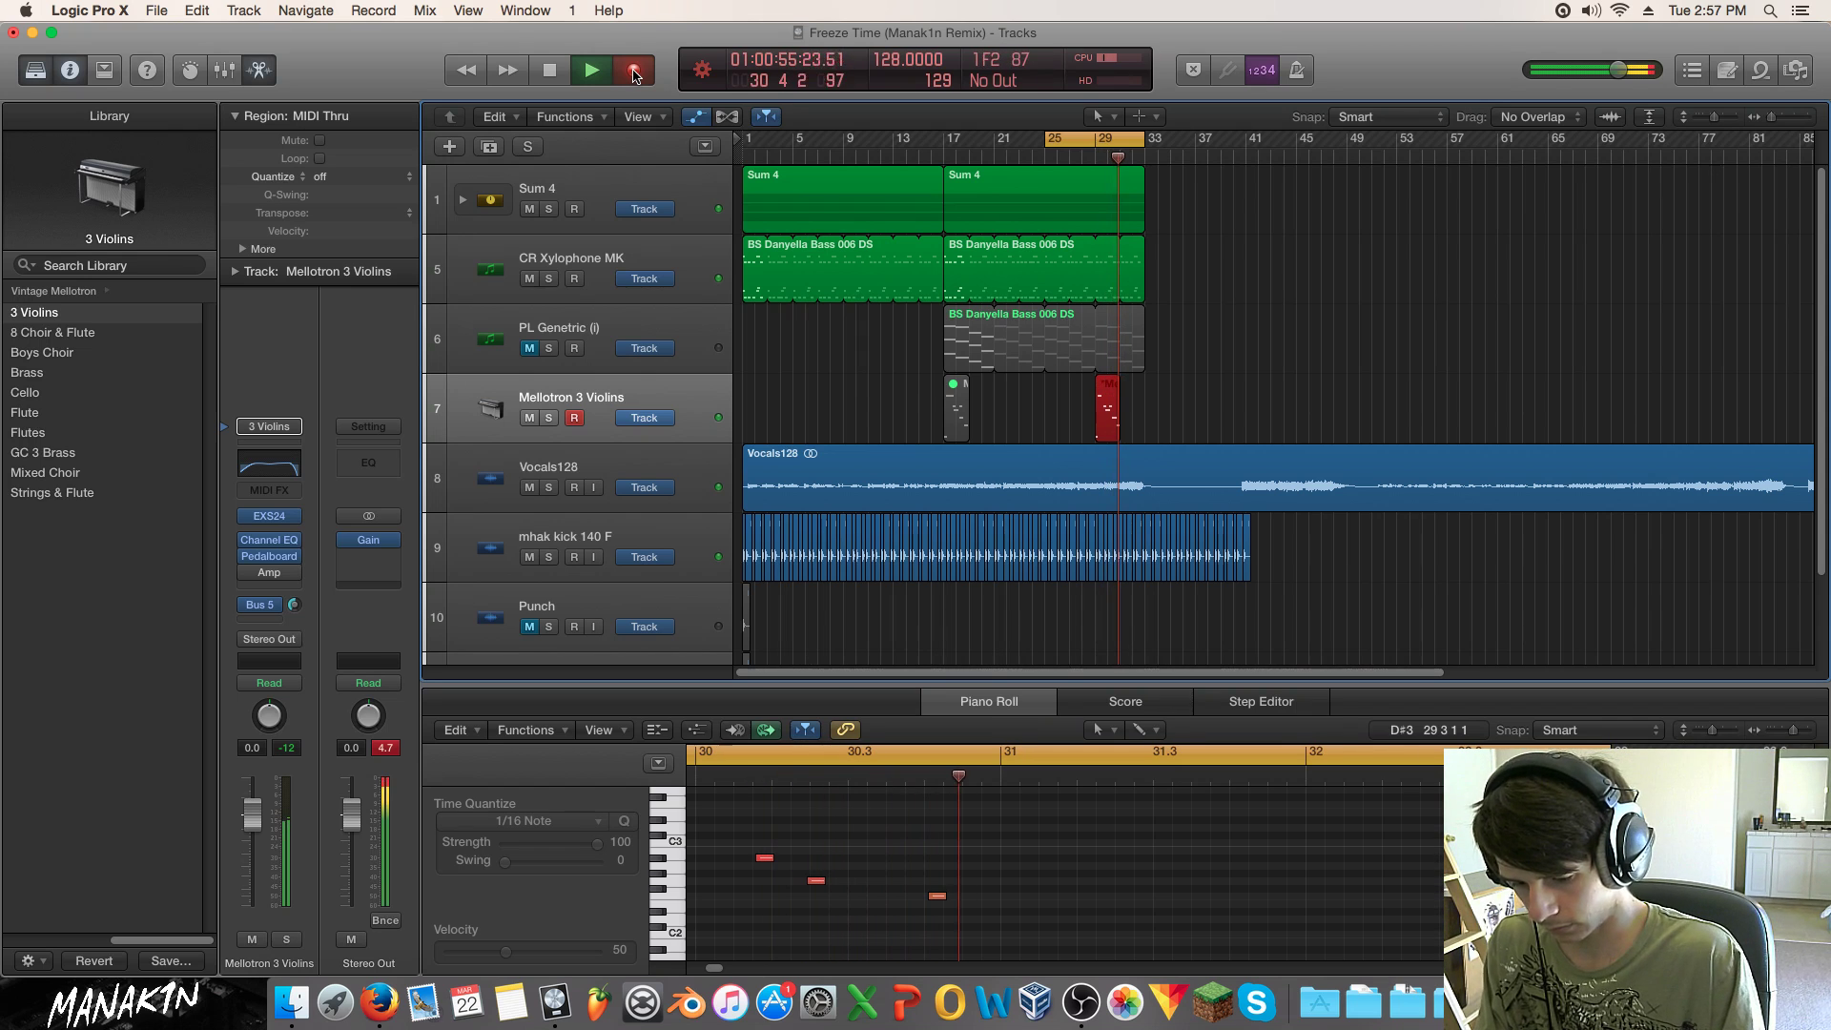
Step: Stop recording, lengthen the short note and move it to D#2, then audition
key("space")
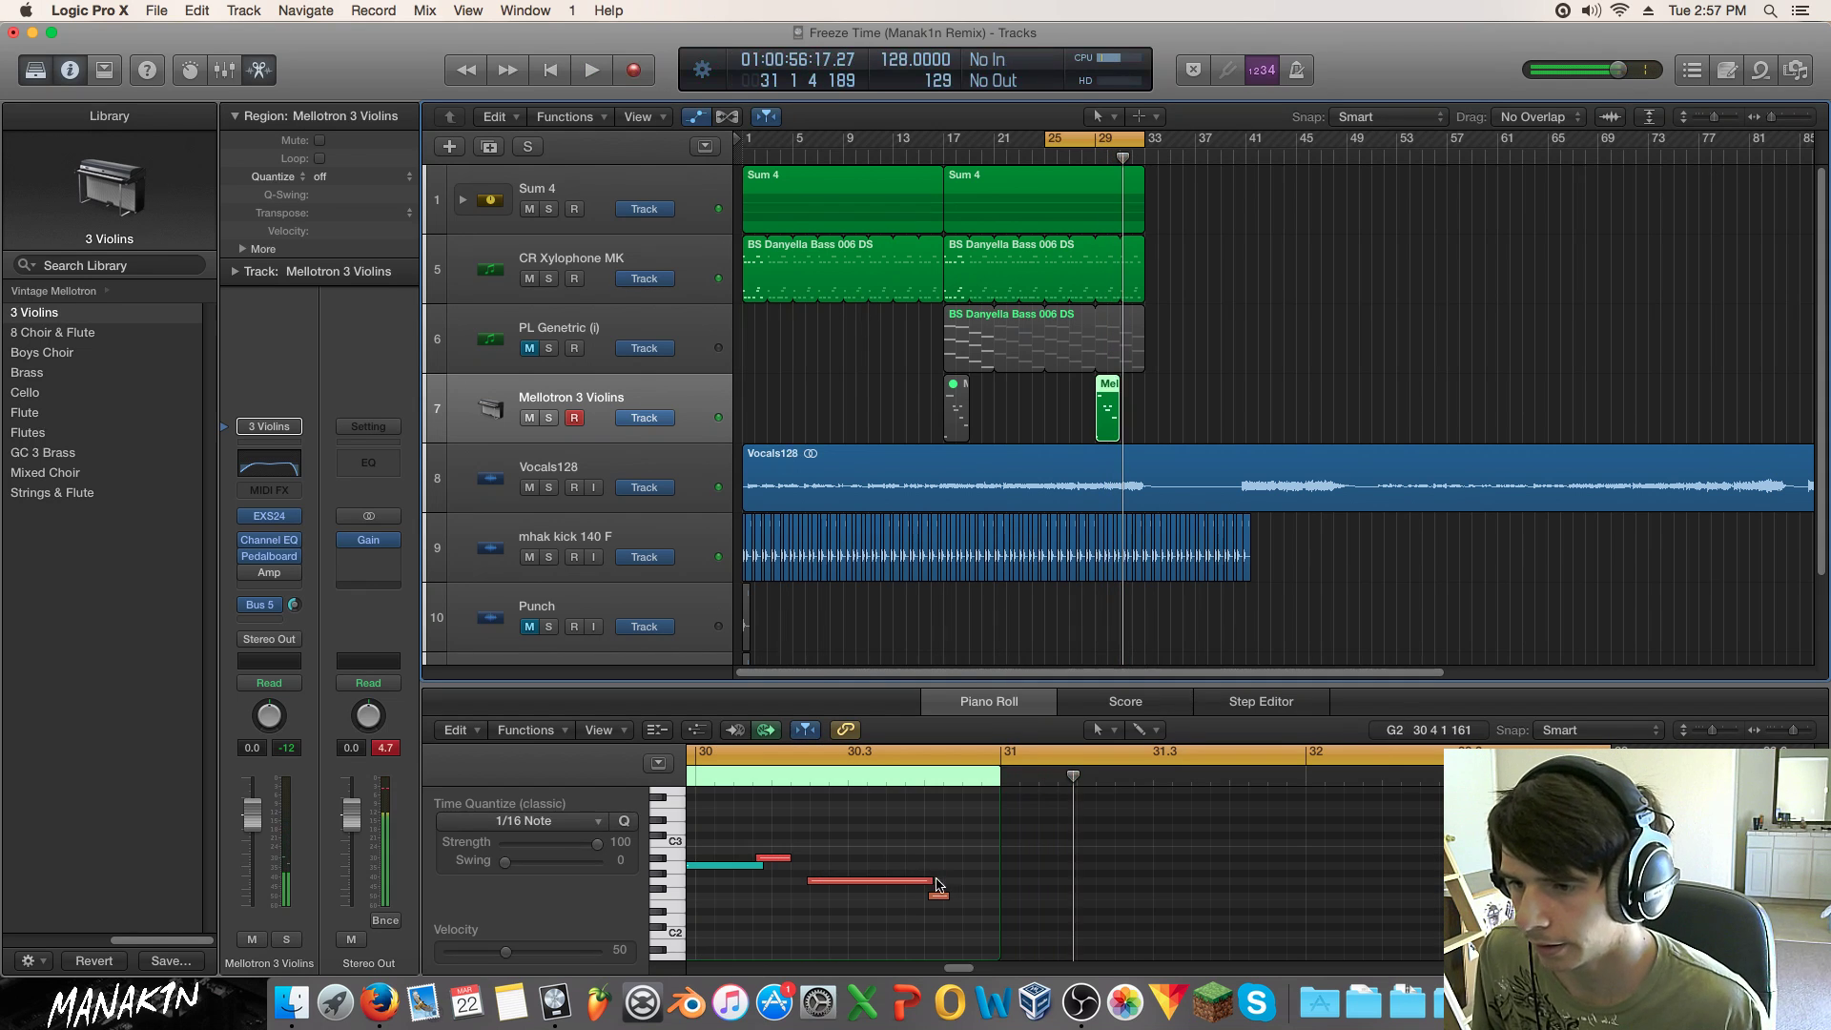
mouse_move(941, 895)
left_mouse_down()
mouse_move(974, 896)
mouse_move(958, 909)
left_mouse_up()
key("space")
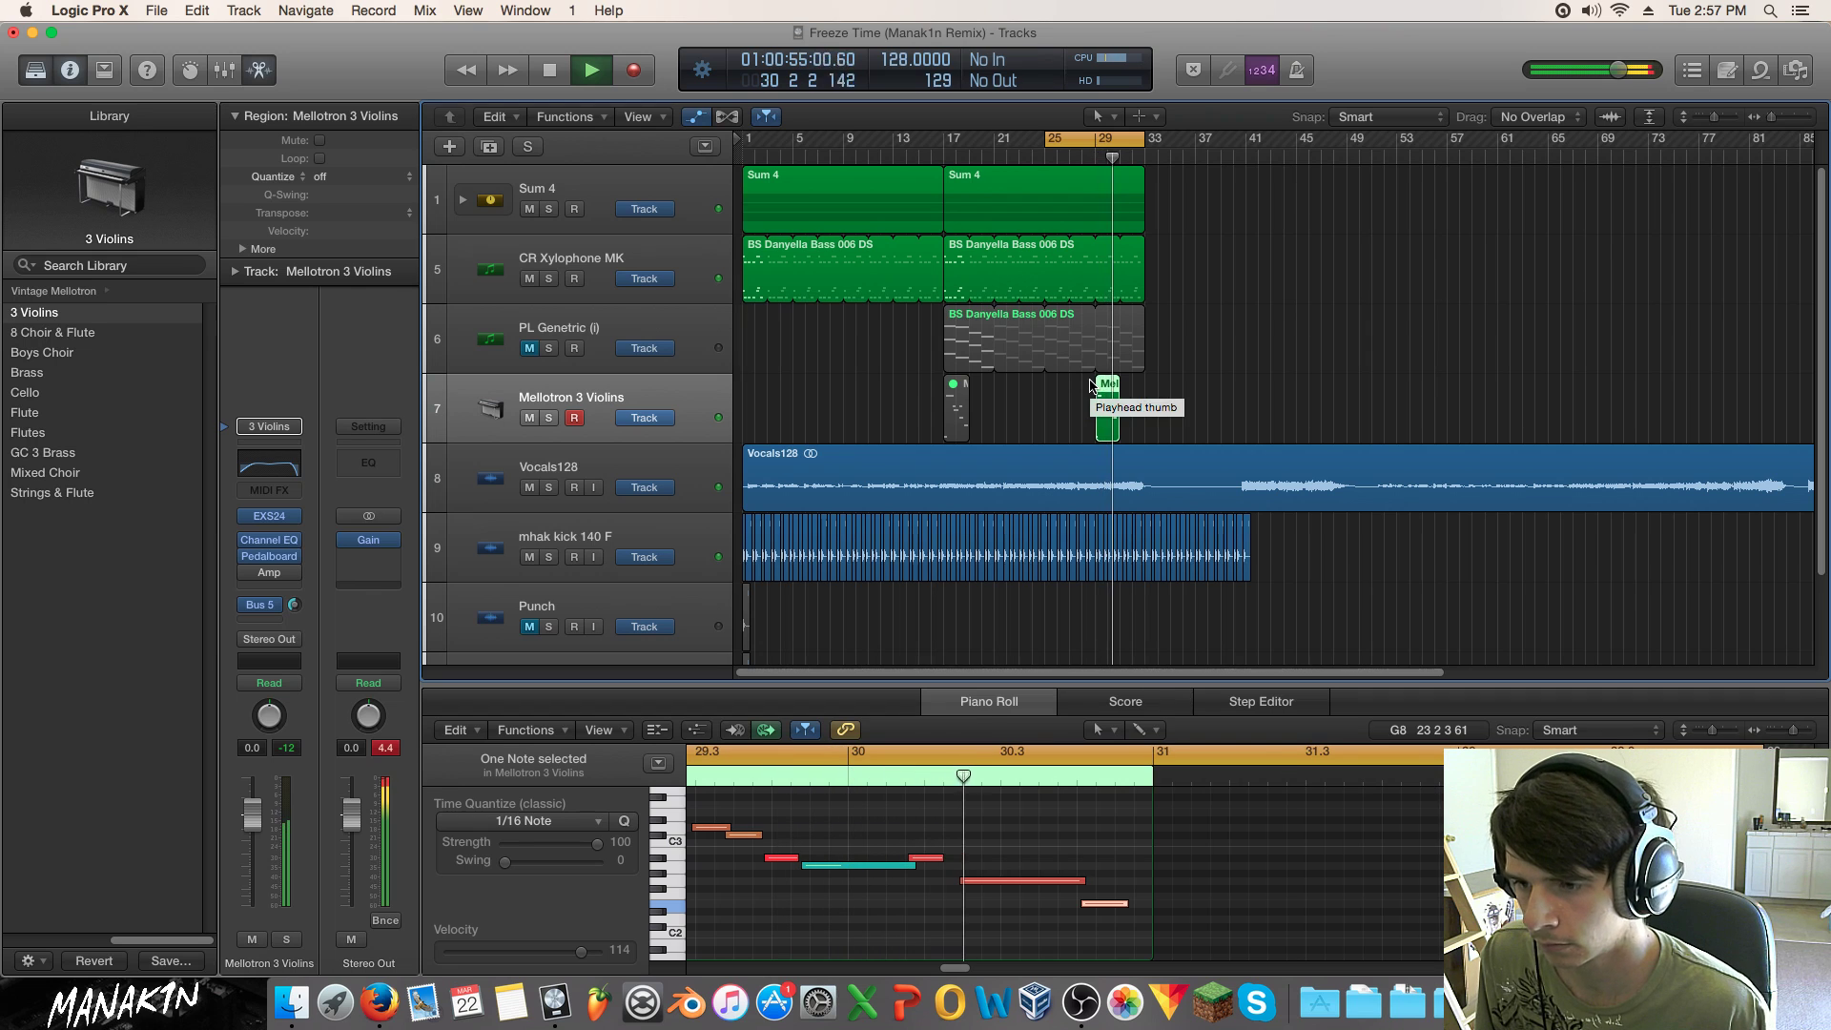
key("space")
Step: Audition the violin passage from bar 28 and solo the Mellotron 3 Violins track
left_click(936, 858)
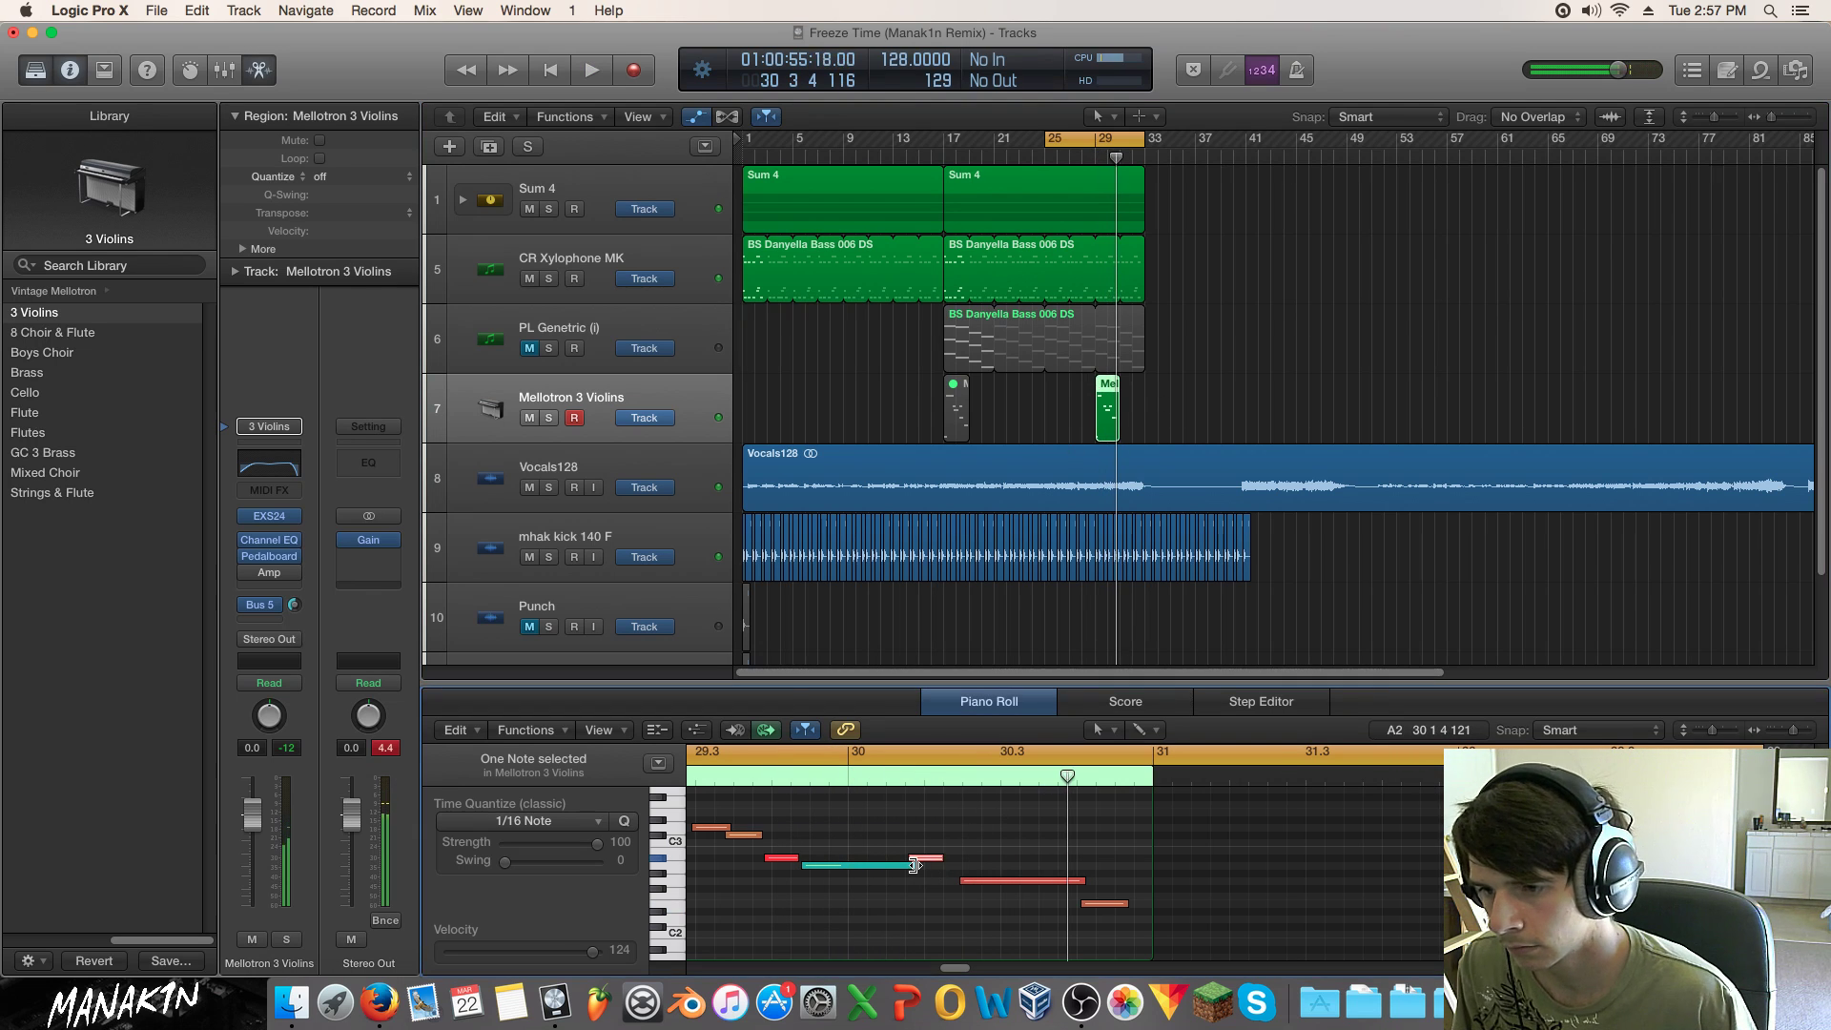
left_click(913, 864)
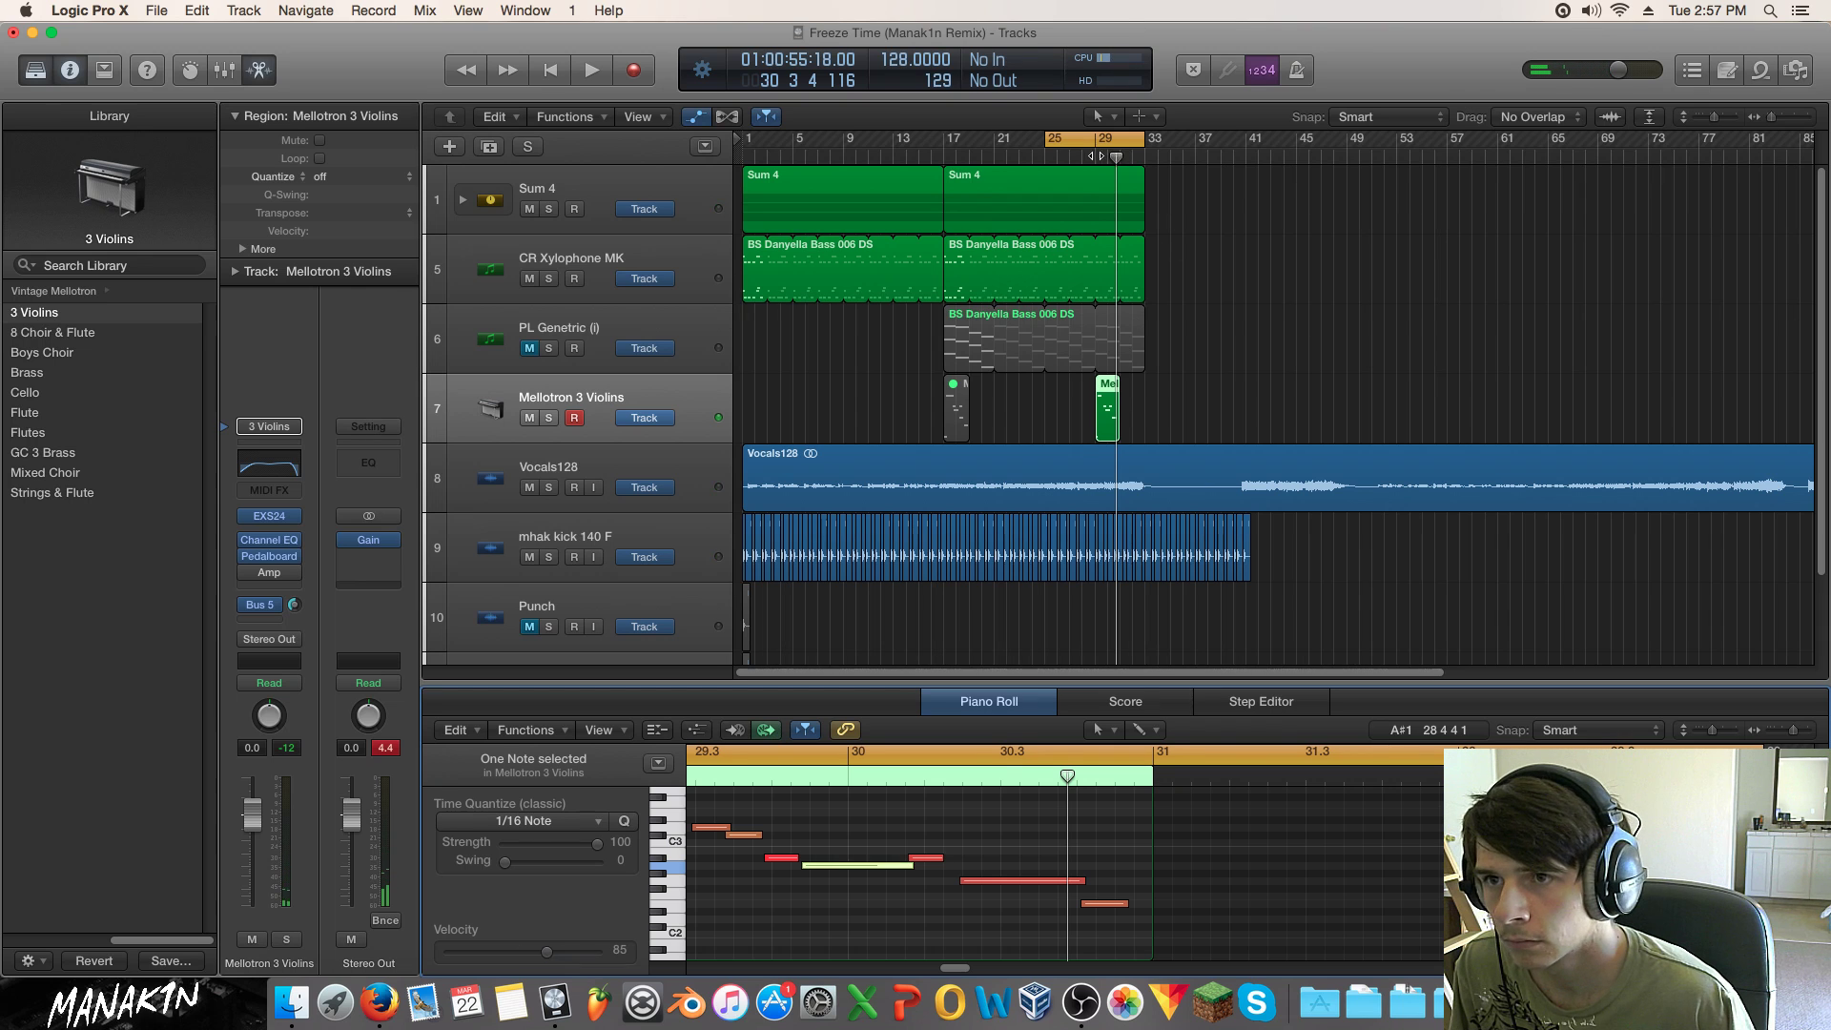
left_click(1083, 156)
key("space")
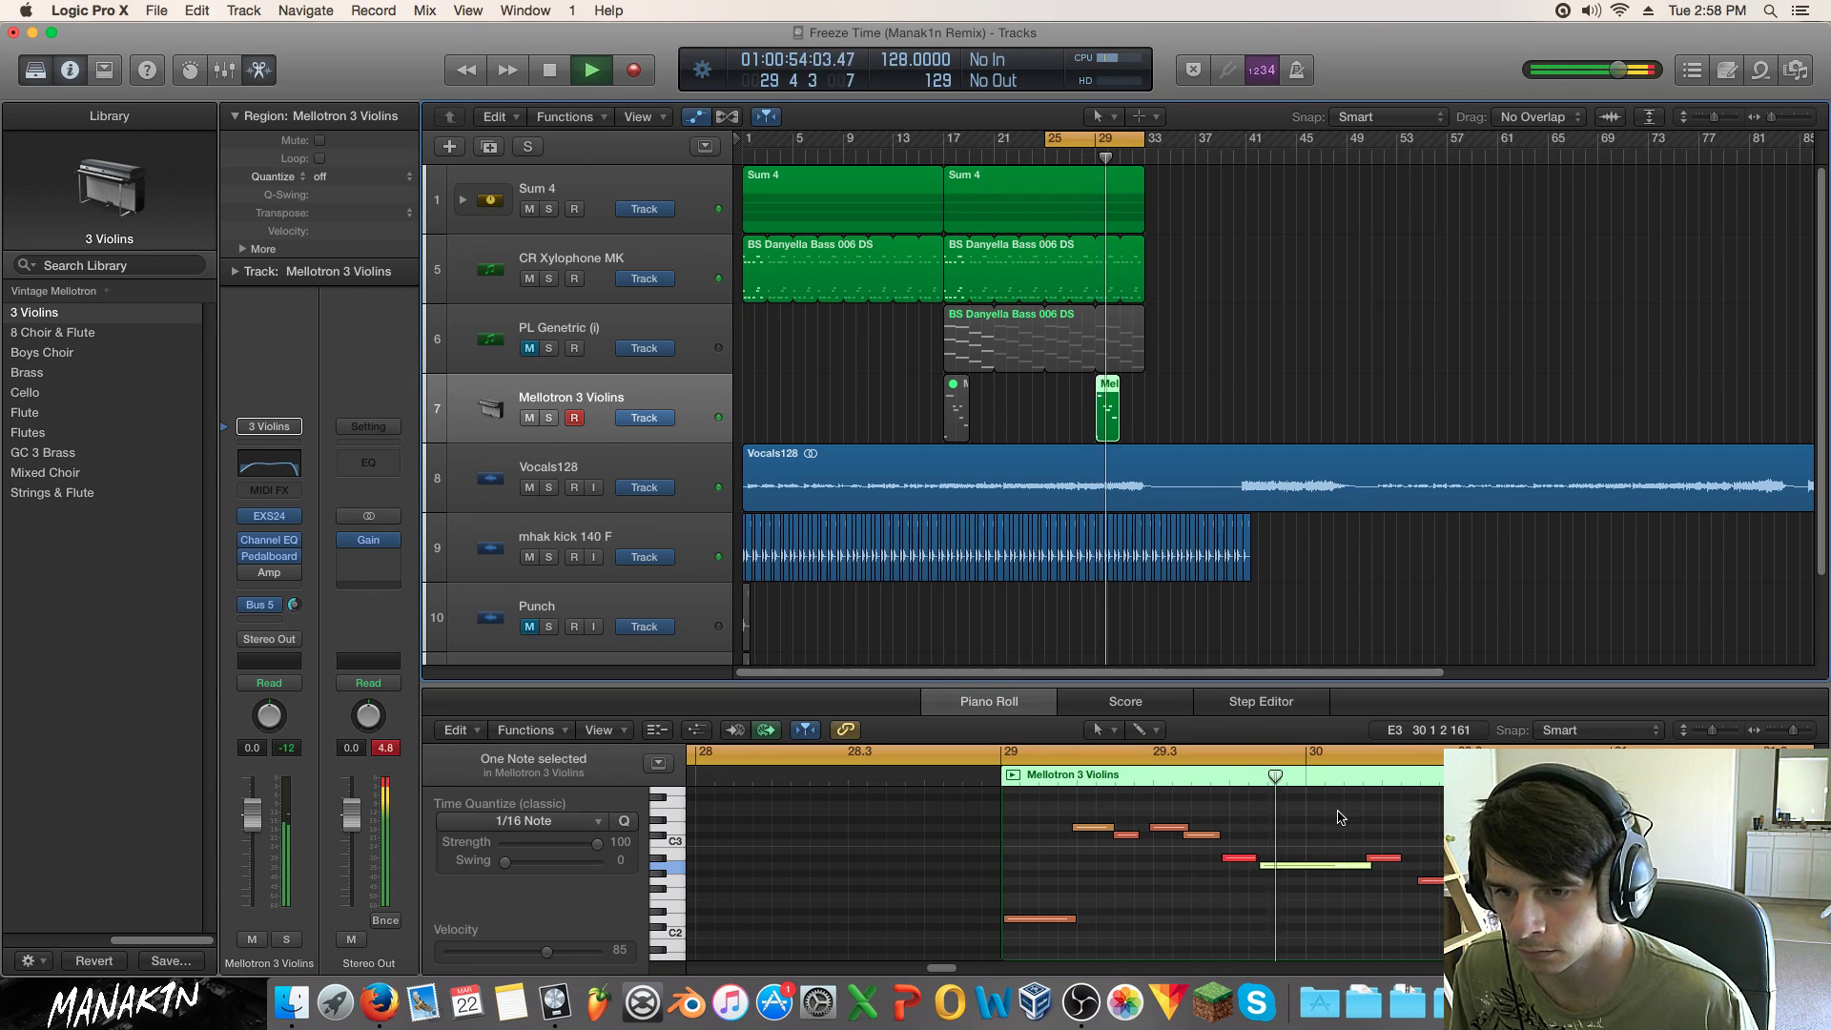
key("space")
left_click(1408, 881)
key("space")
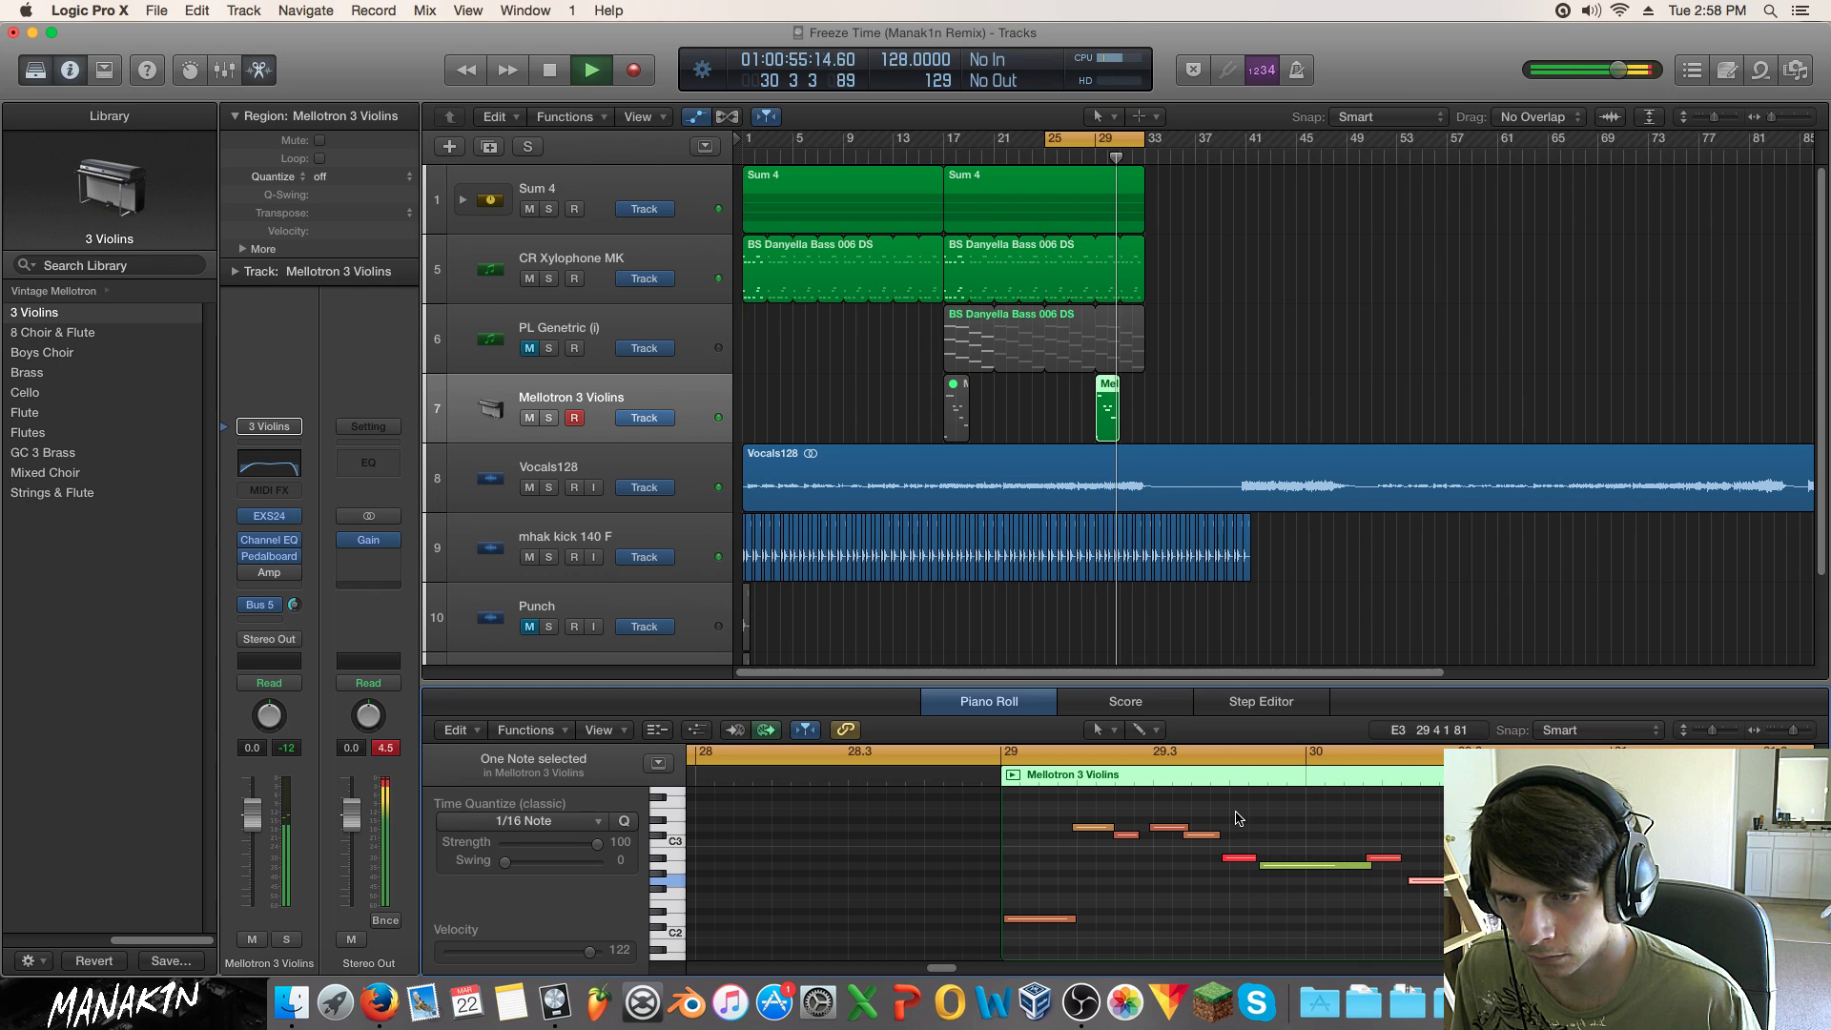
key("space")
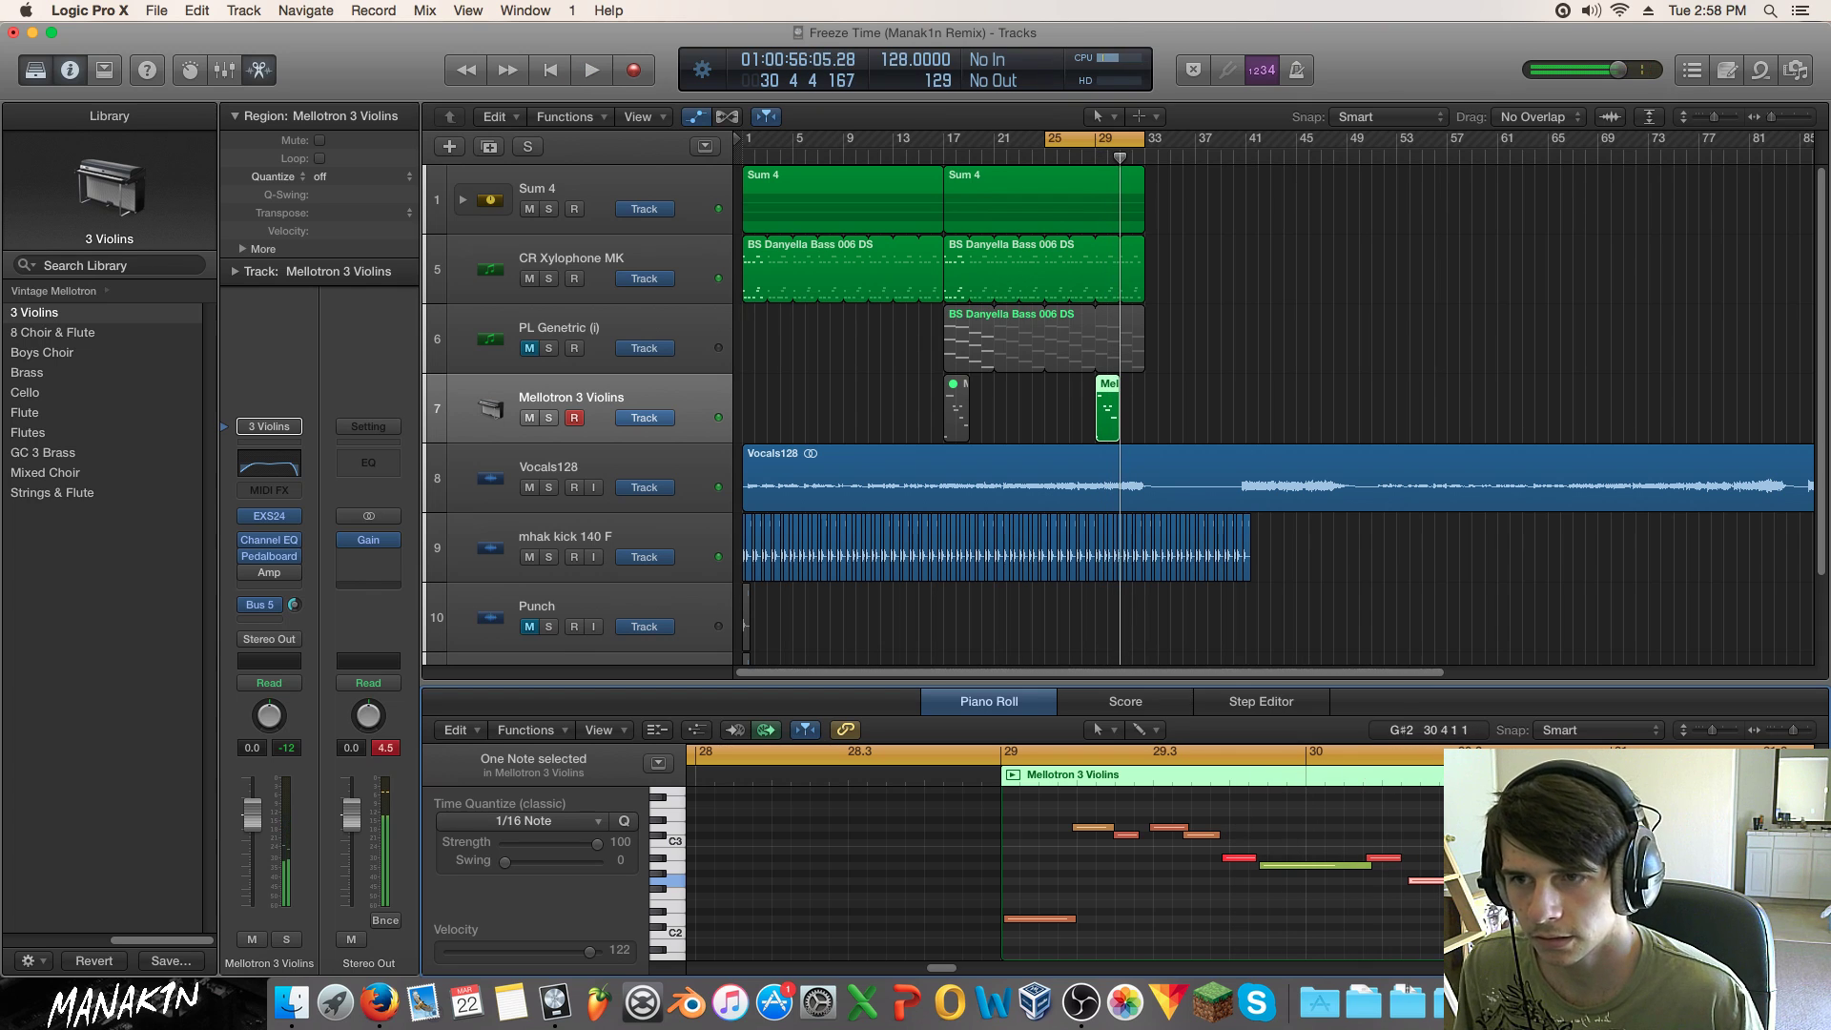
left_click(548, 417)
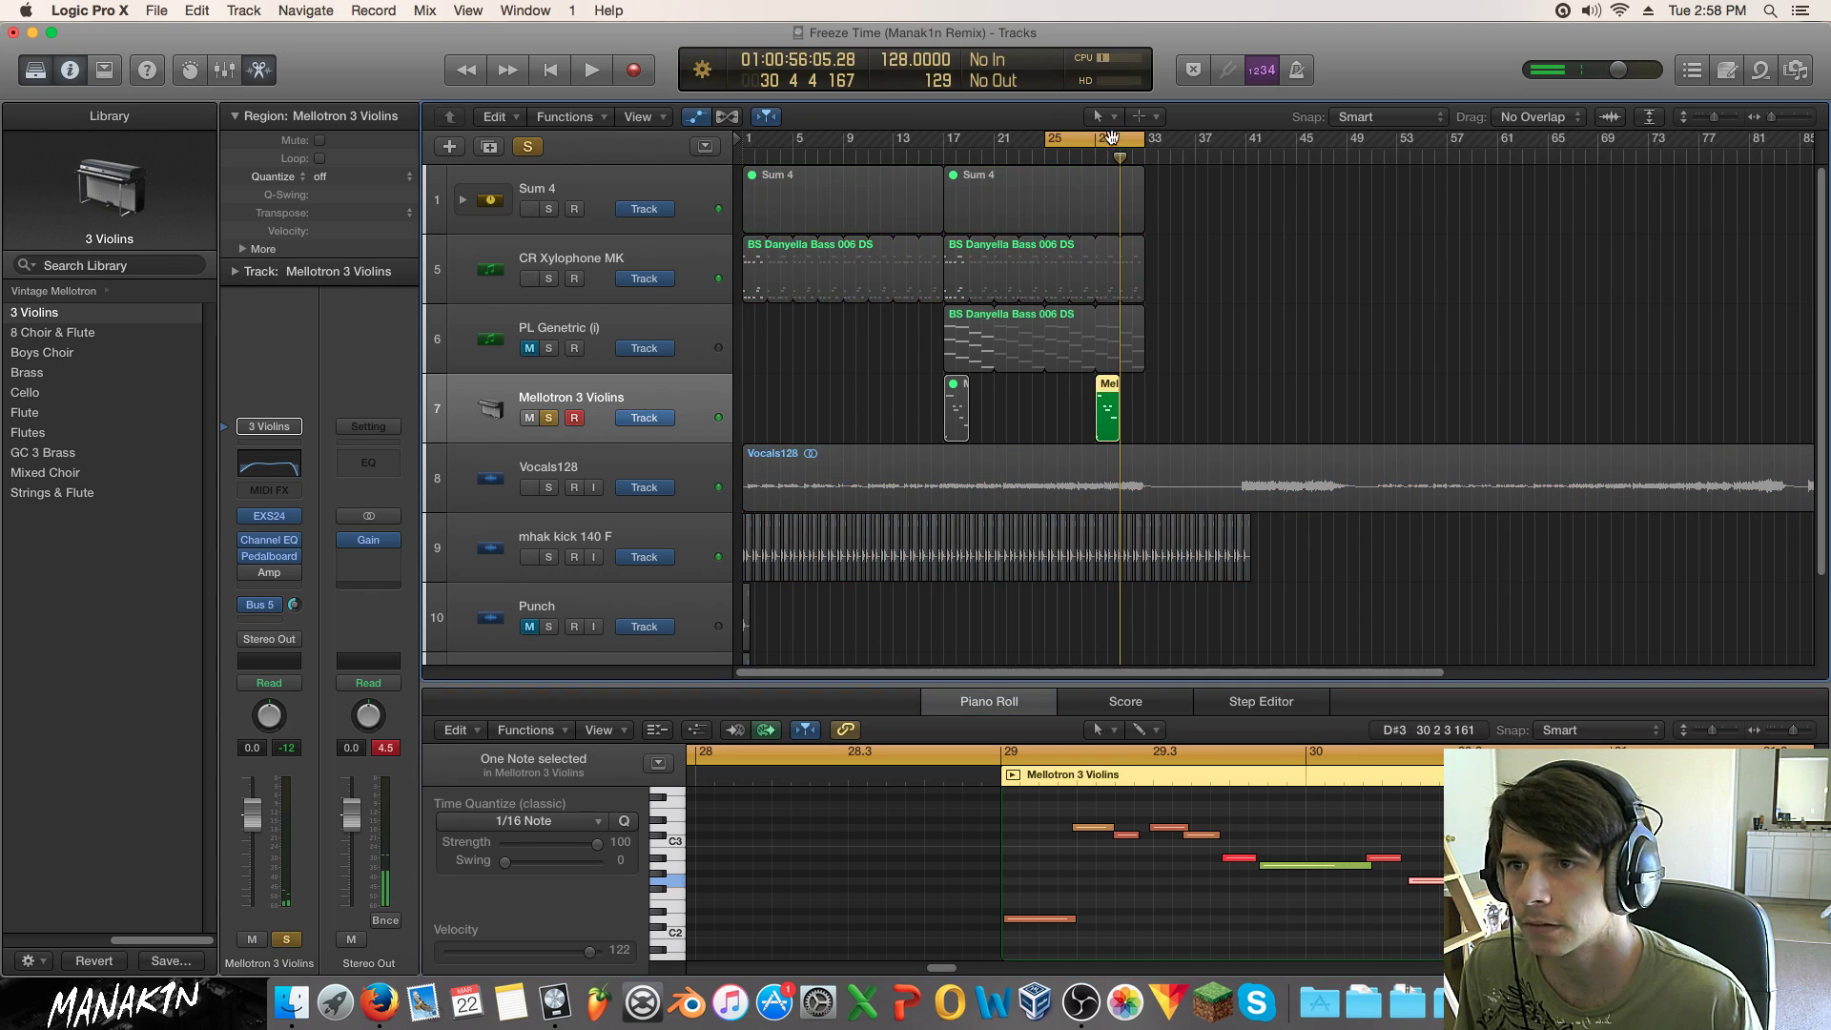
Step: Set the loop range to bars 29–33 and play it
left_click(1111, 139)
left_click_drag(1099, 139, 1142, 140)
key("space")
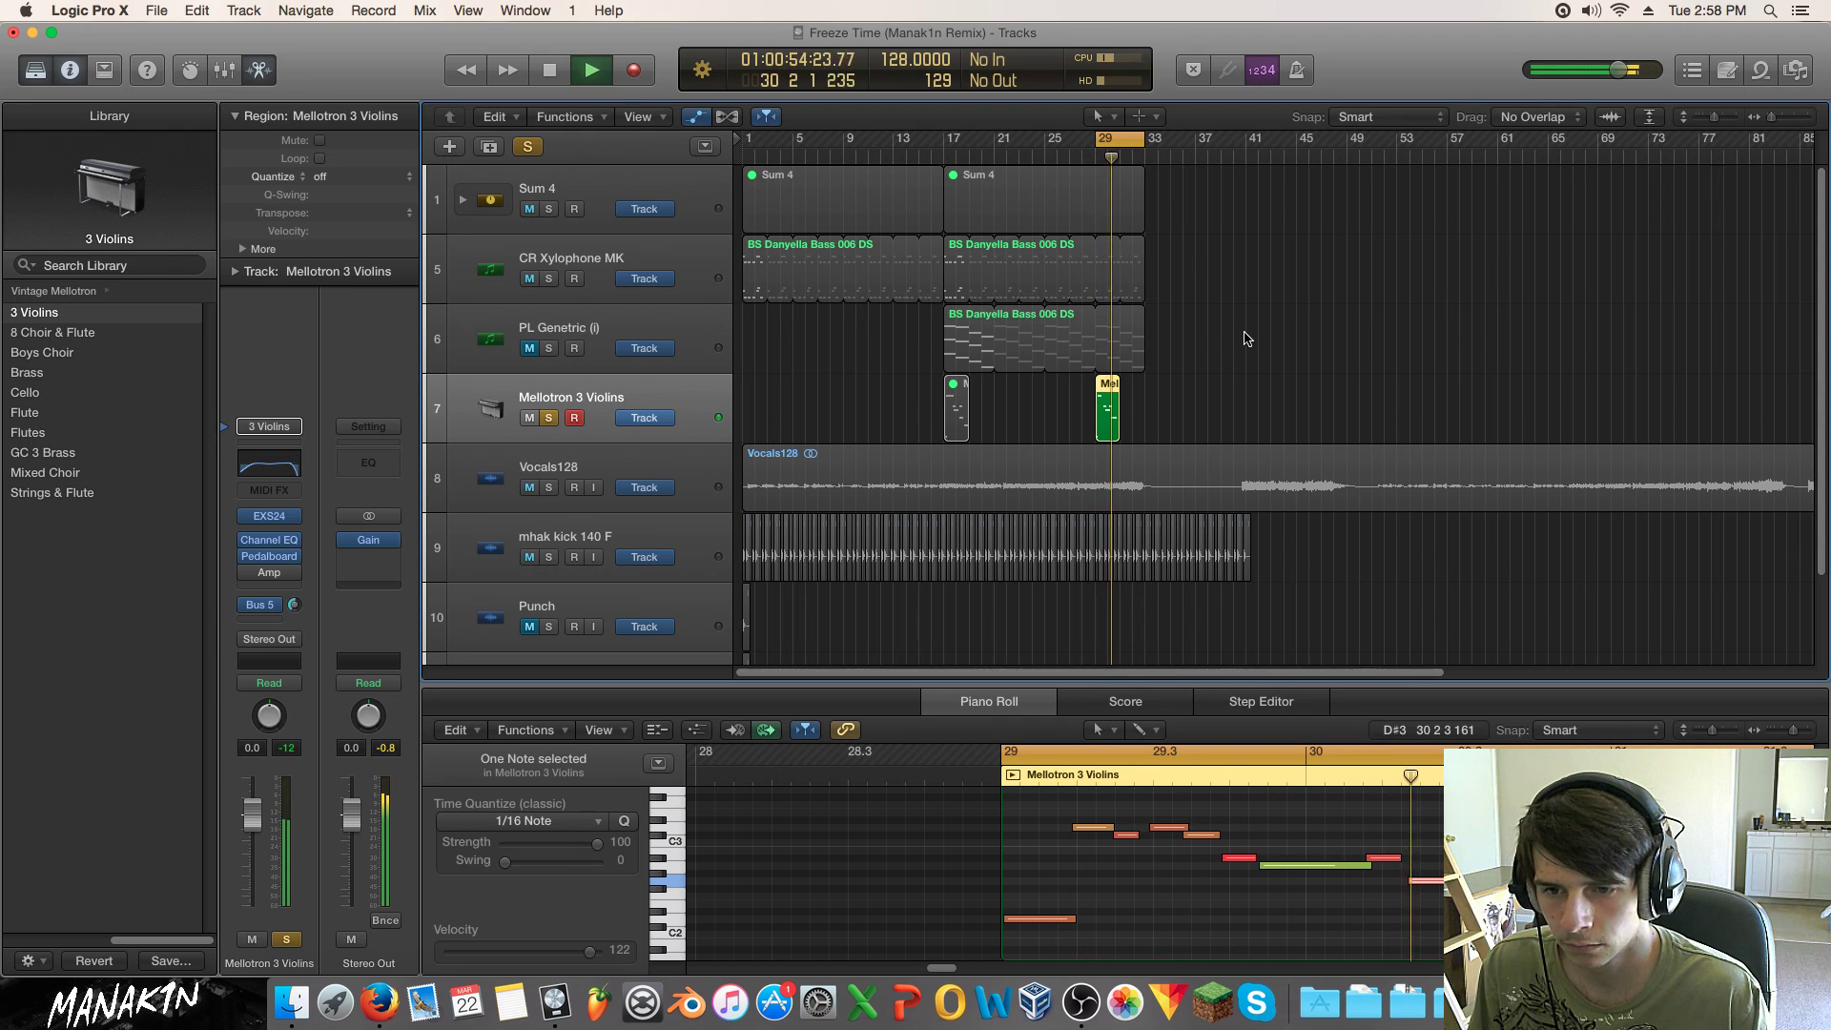
key("space")
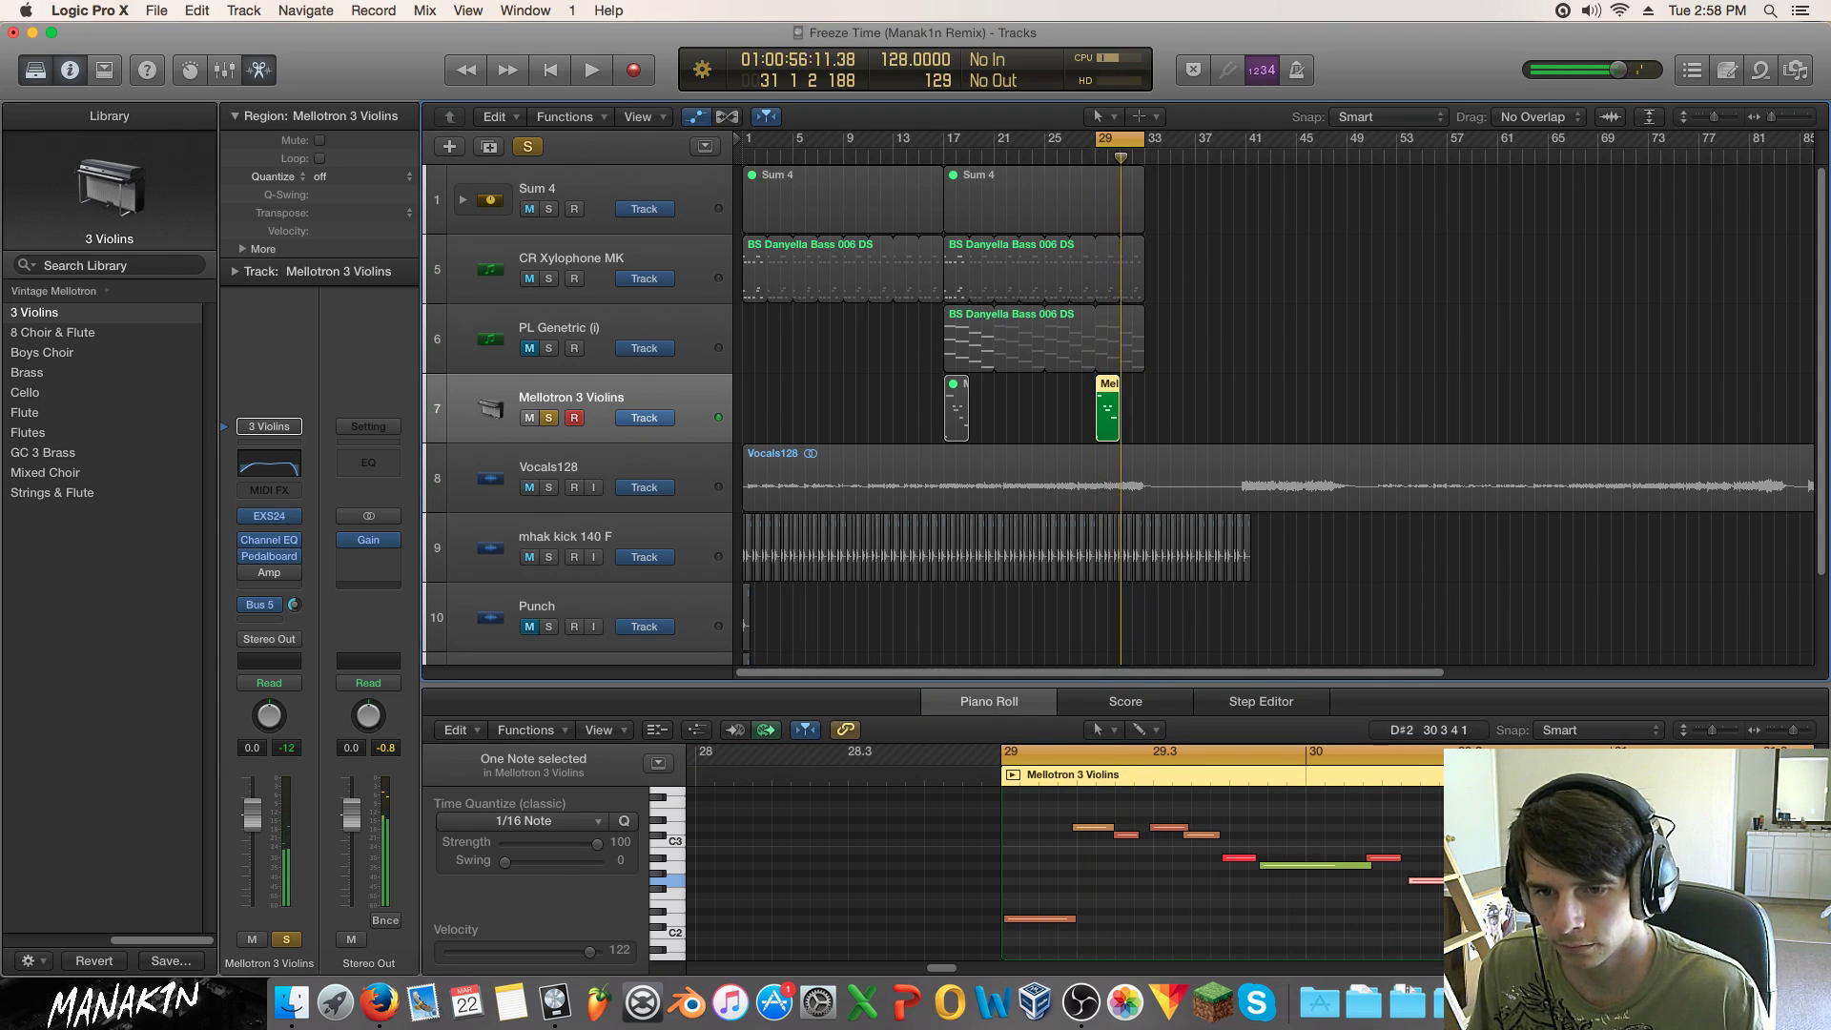
Step: Select violin notes, including the one on the A2 row, and audition the loop
left_click(1546, 894)
key("space")
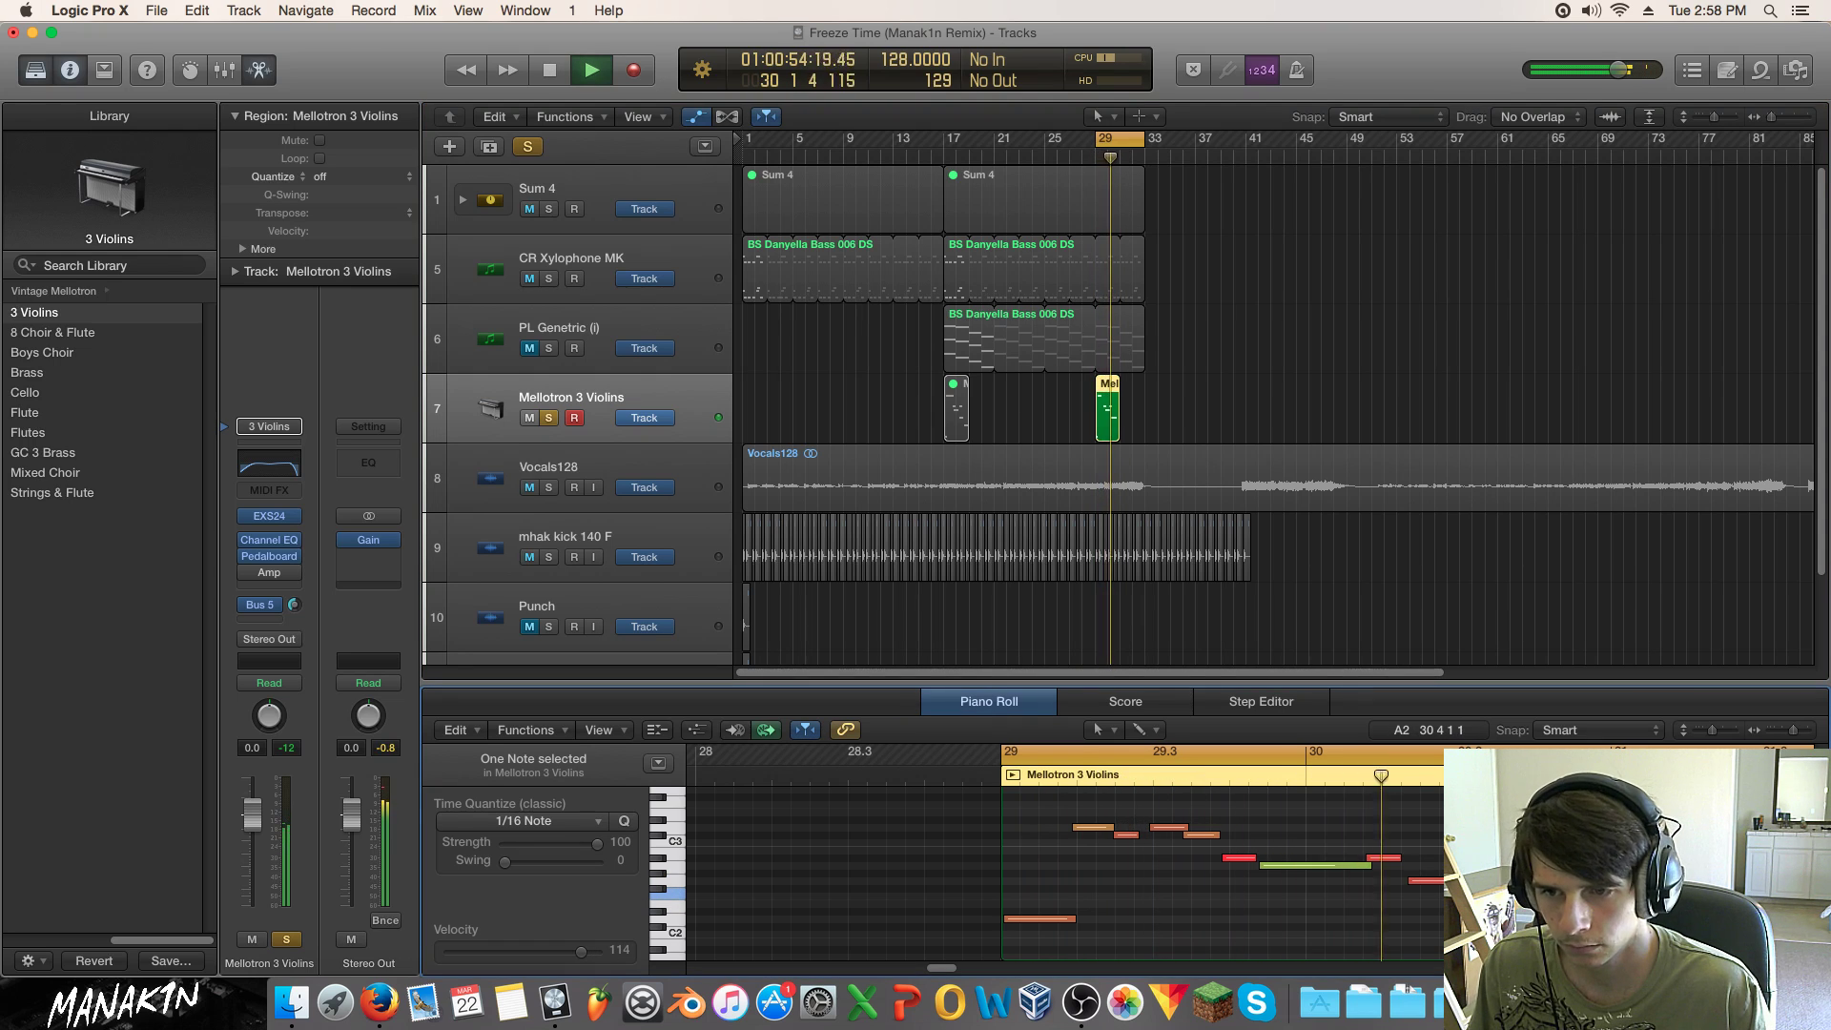
key("space")
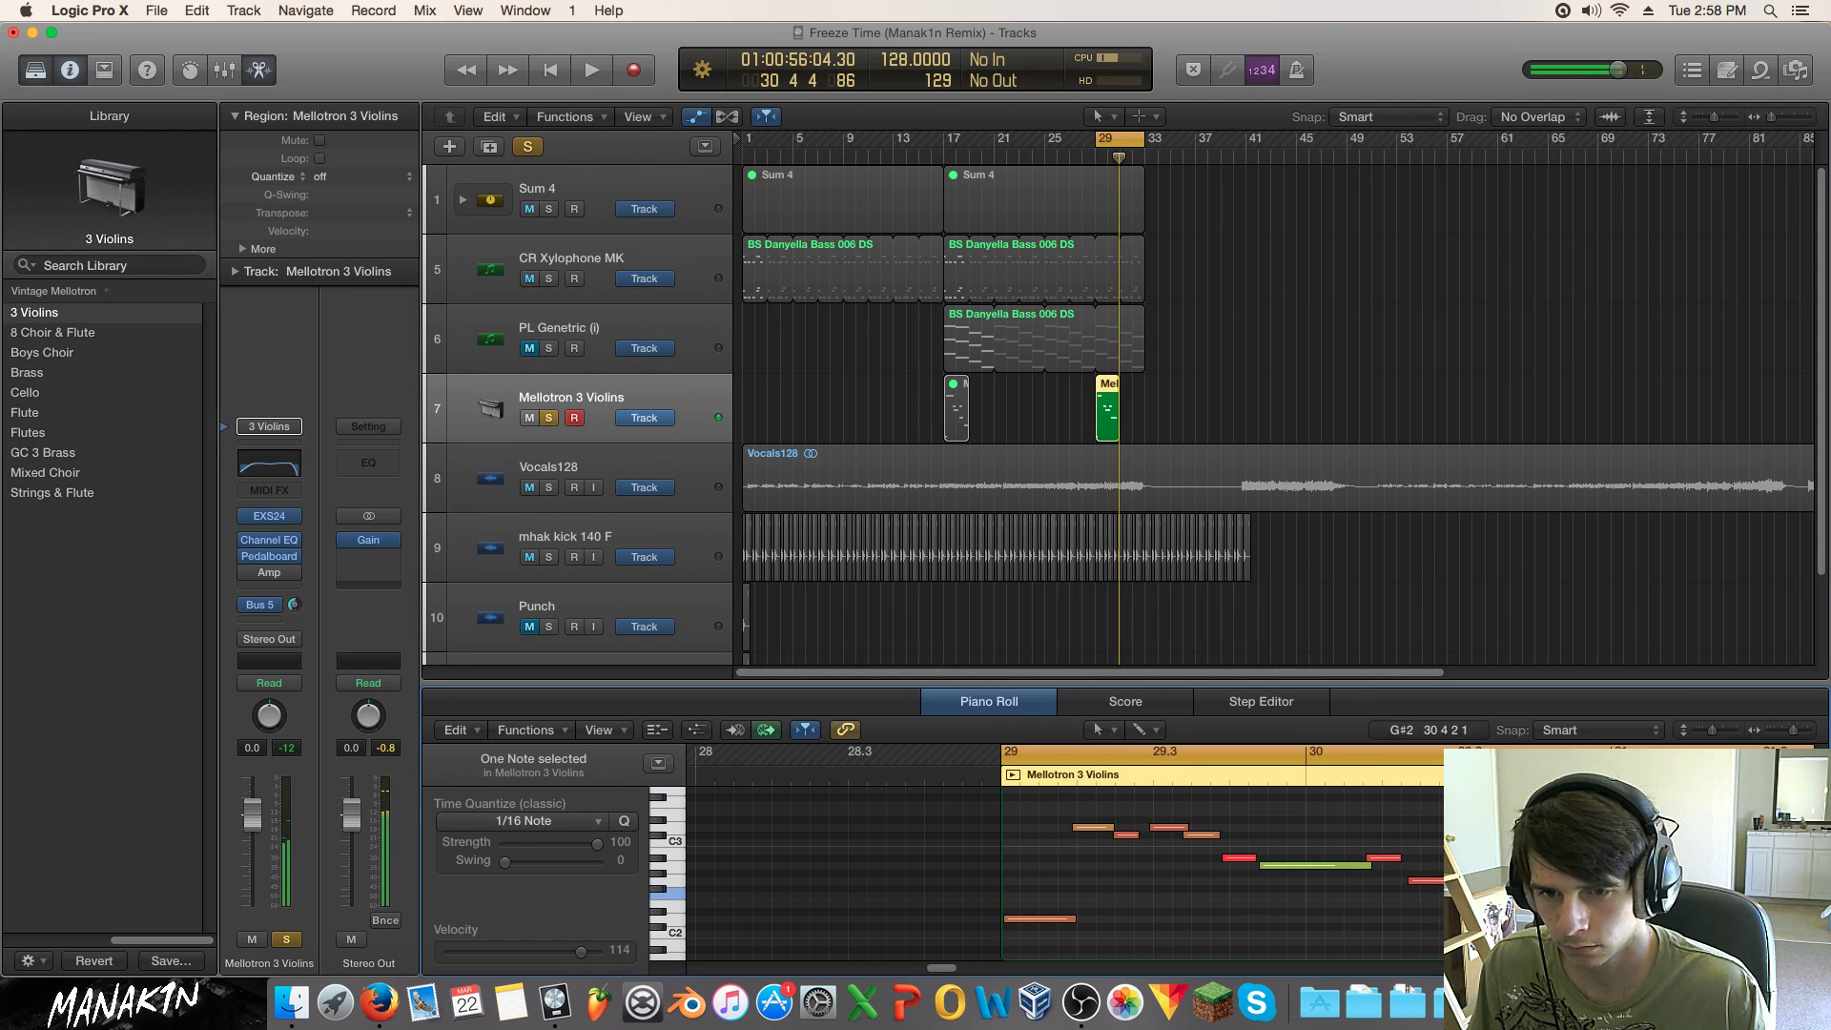
left_click_drag(1559, 894, 1559, 866)
key("space")
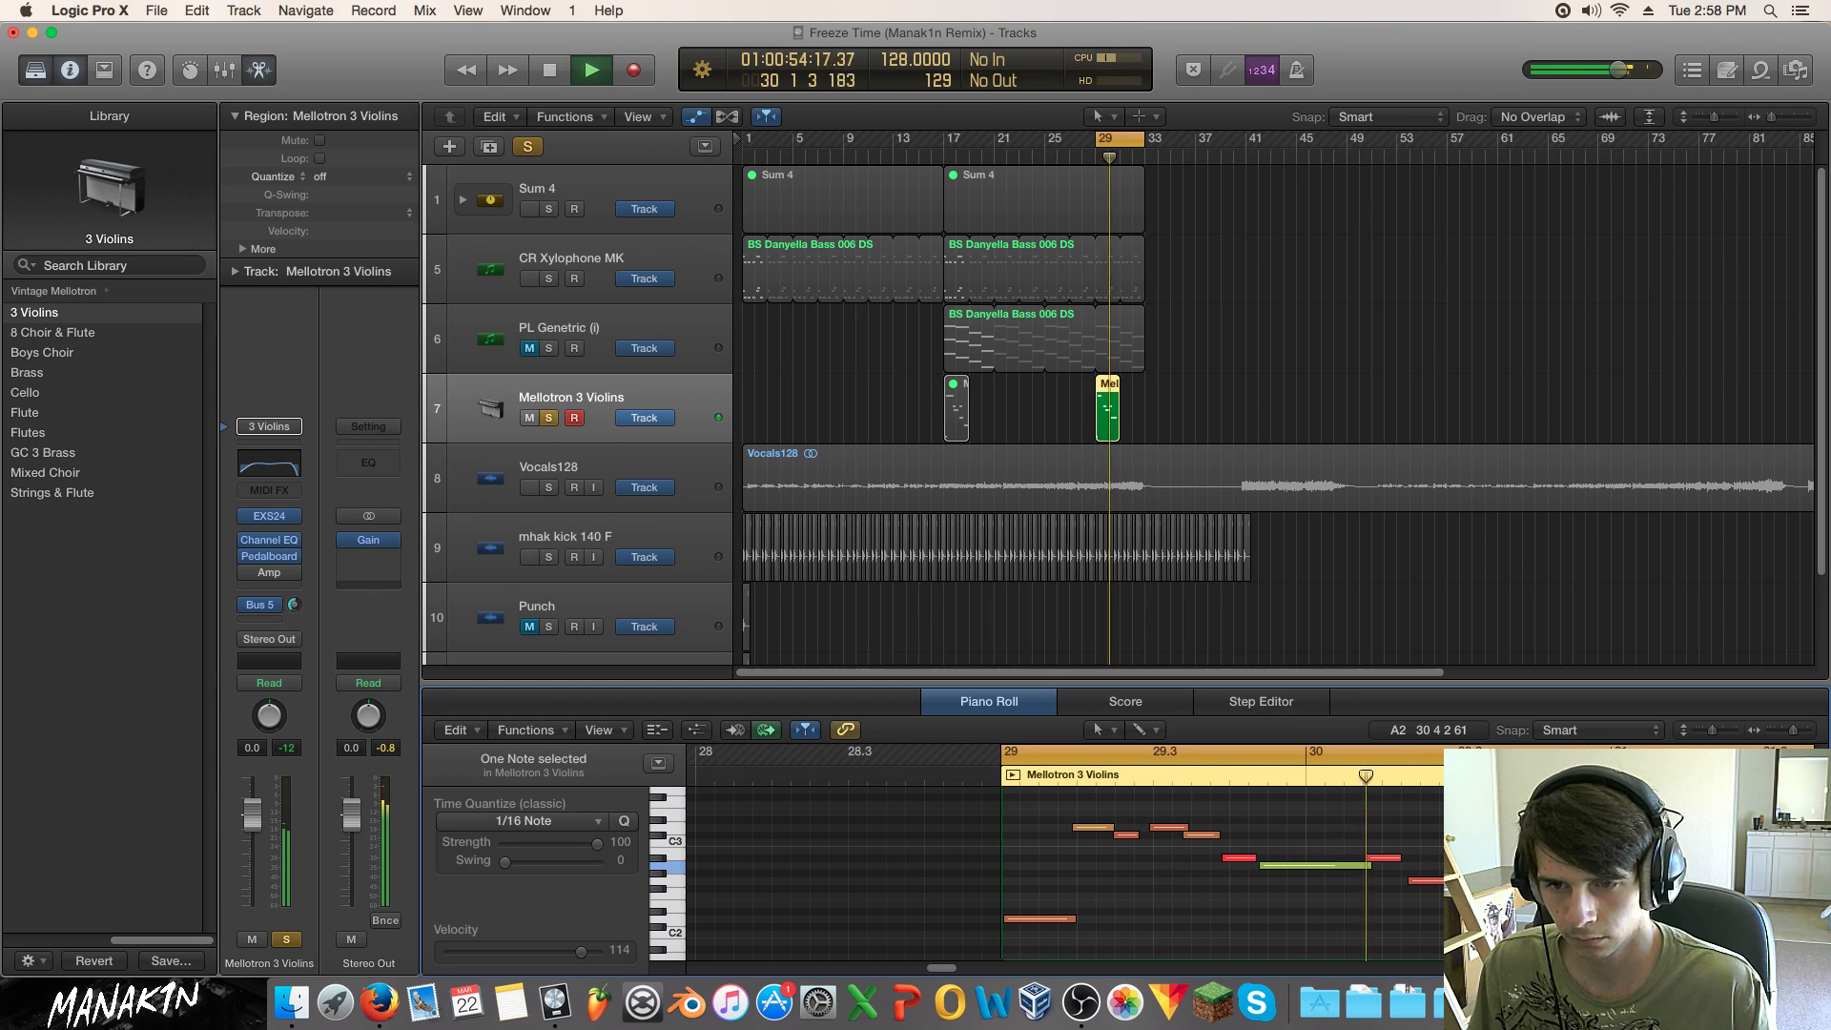
key("space")
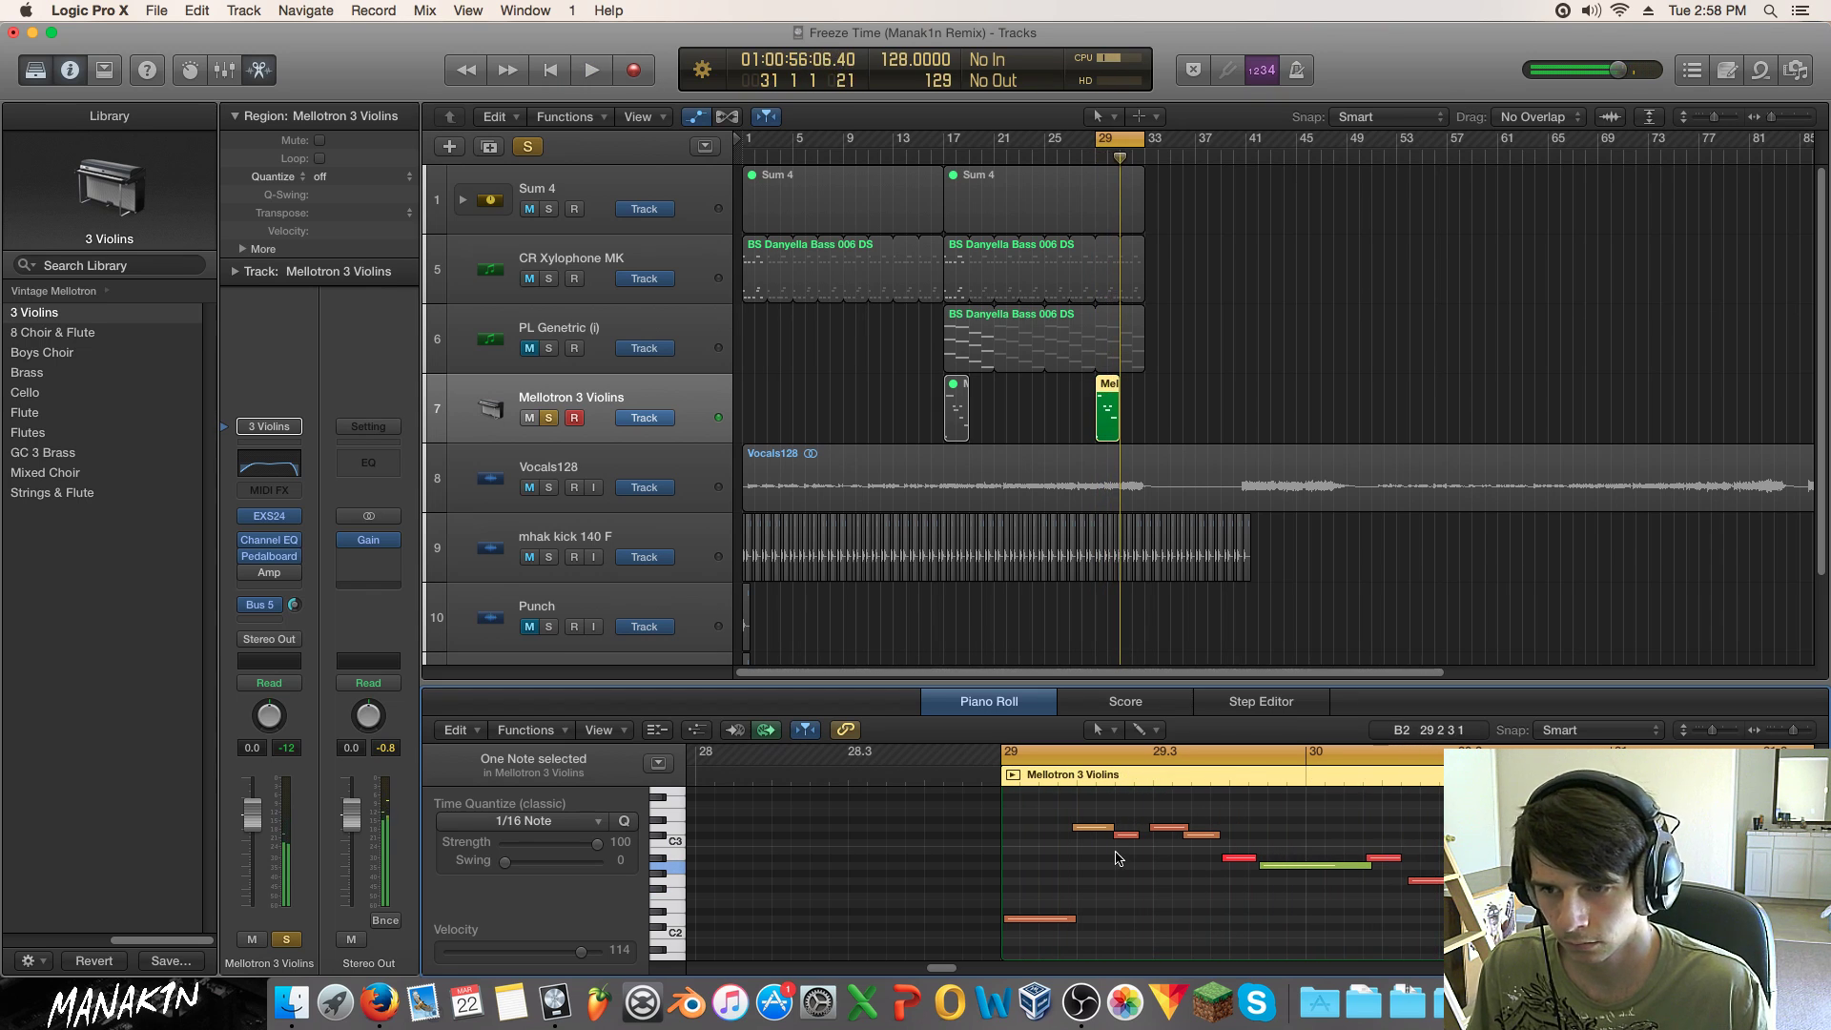
right_click(1101, 873)
left_click(1052, 864)
Step: Quantize all ten notes in the region to 1/16 Note and play them
key("super+a")
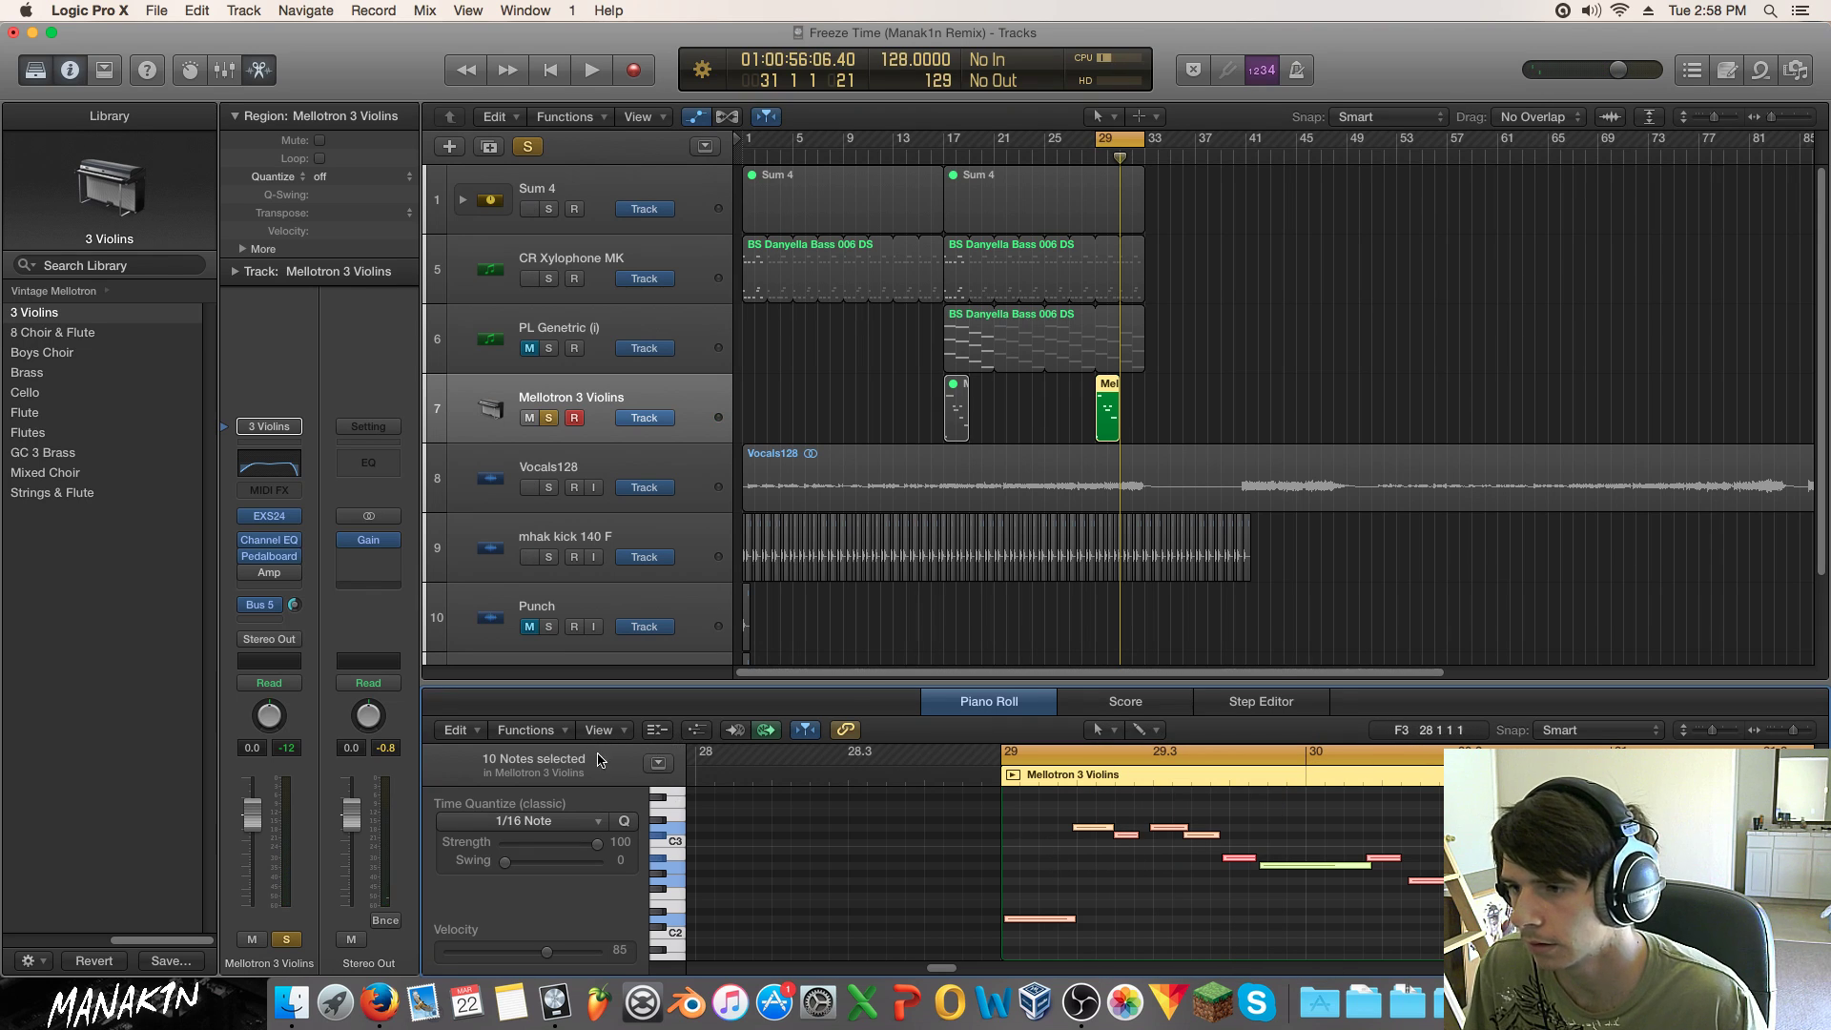
left_click(564, 824)
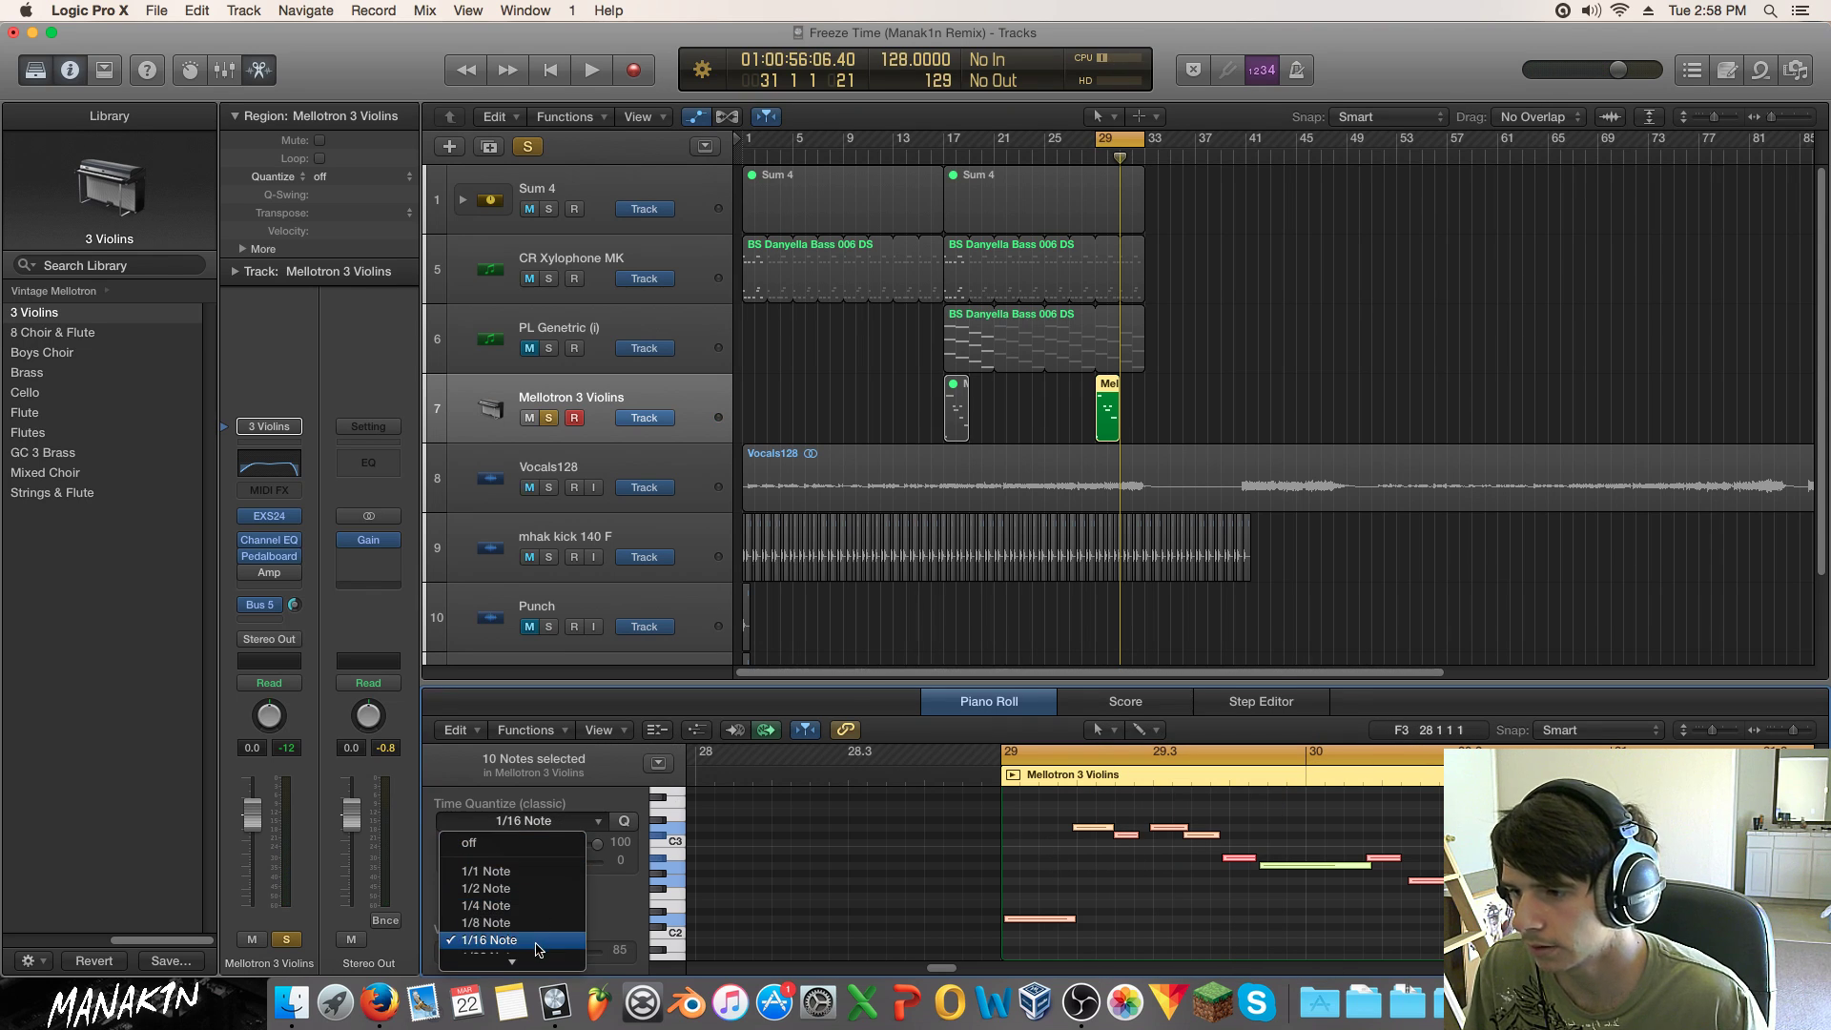
left_click(539, 942)
key("space")
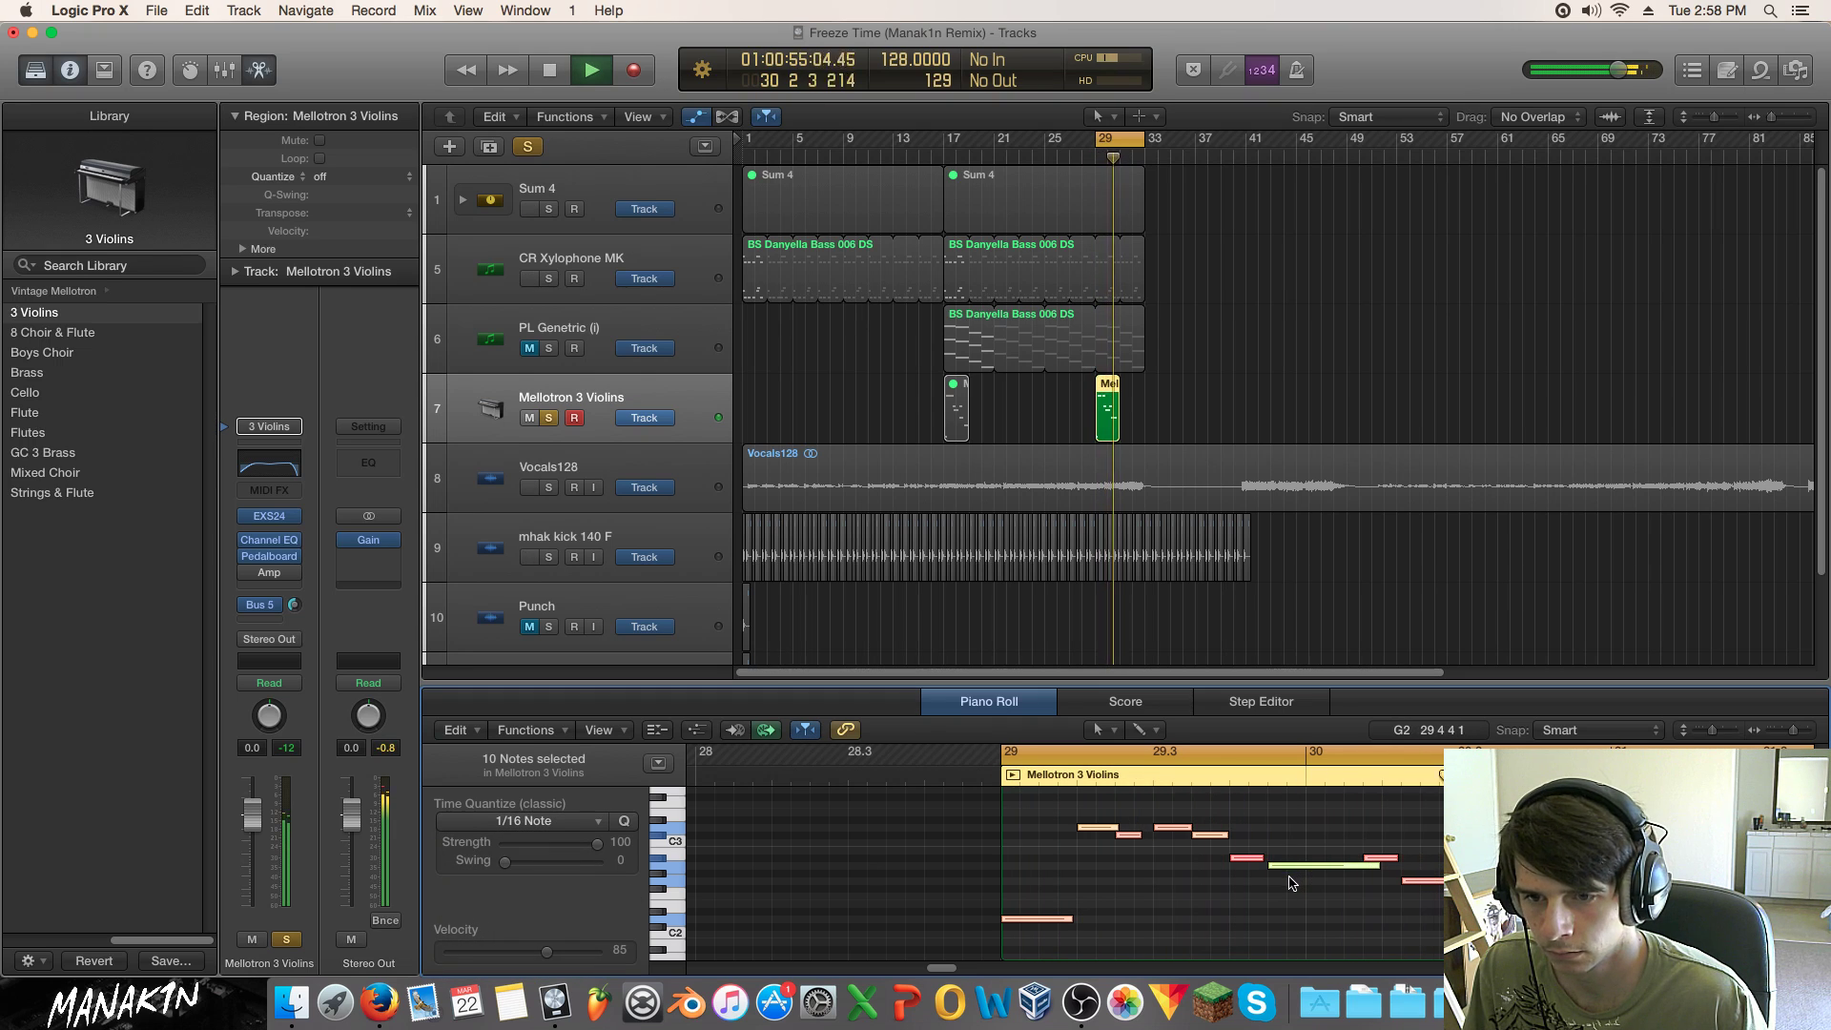
key("space")
Step: Shorten the long green note and move another note to a lower pitch, auditioning from bar 29
left_click(1373, 866)
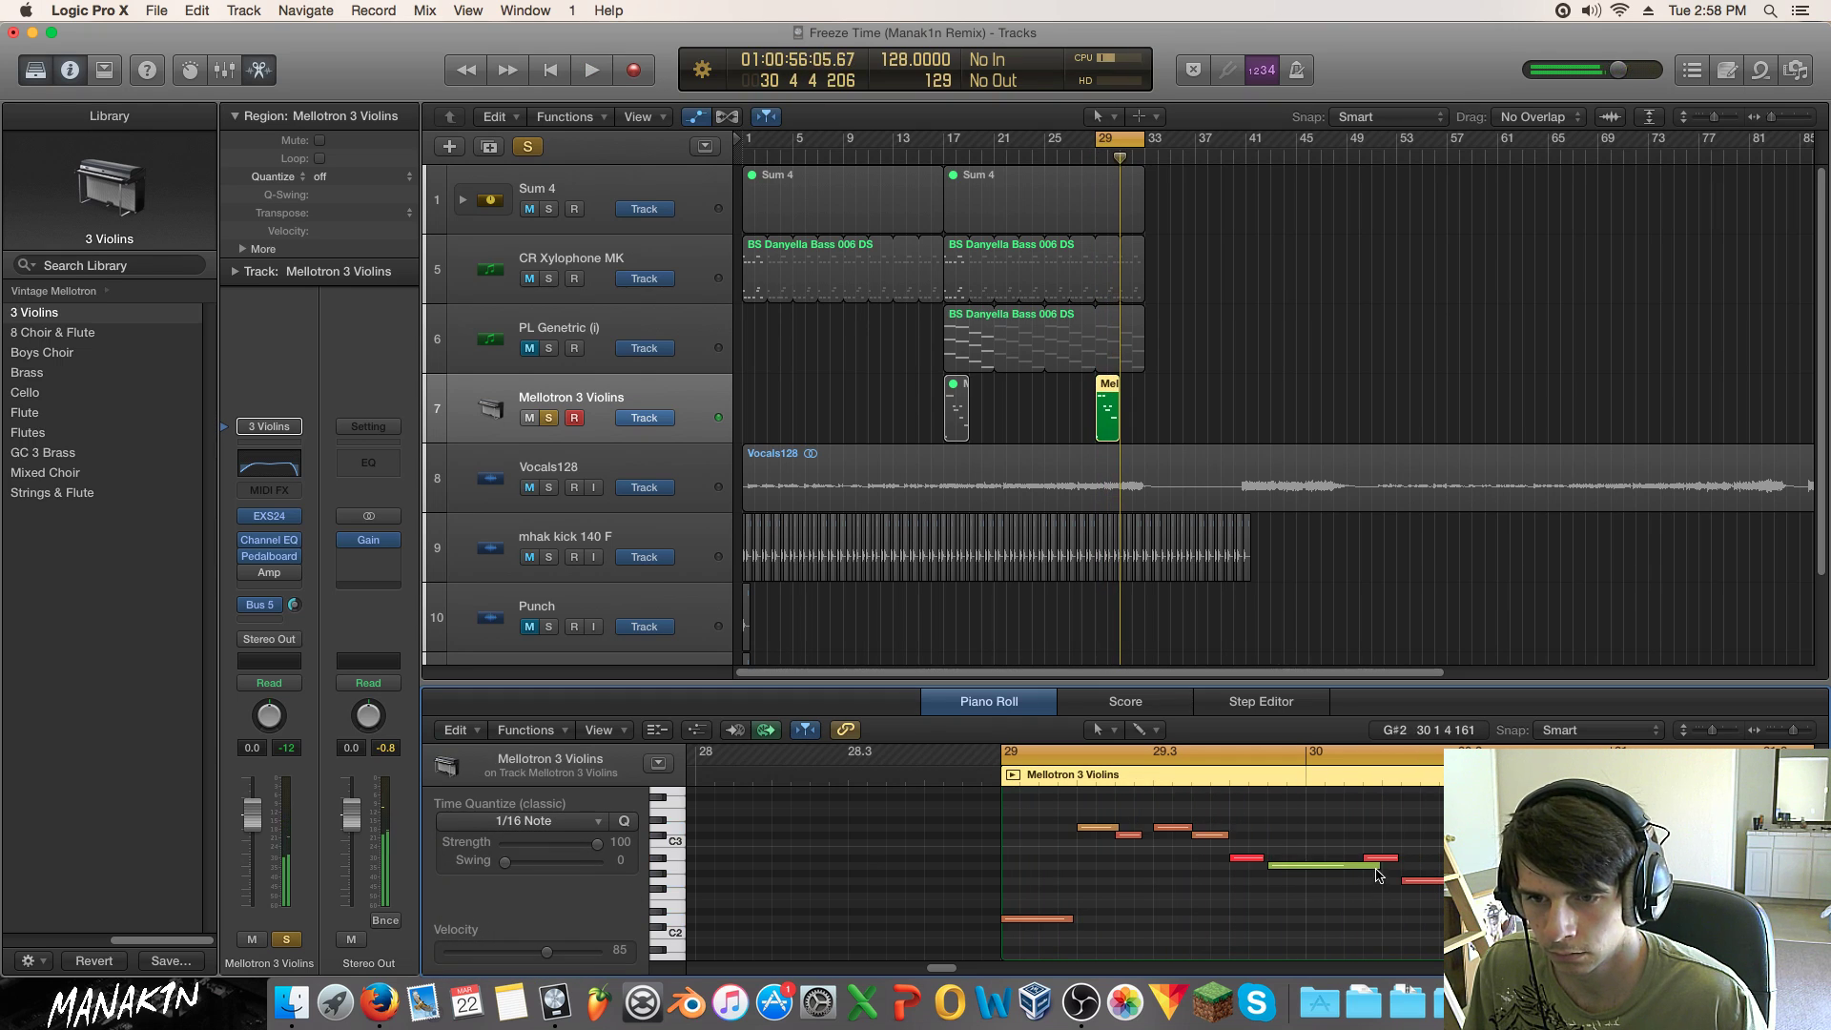
left_click_drag(1373, 866, 1353, 866)
key("space")
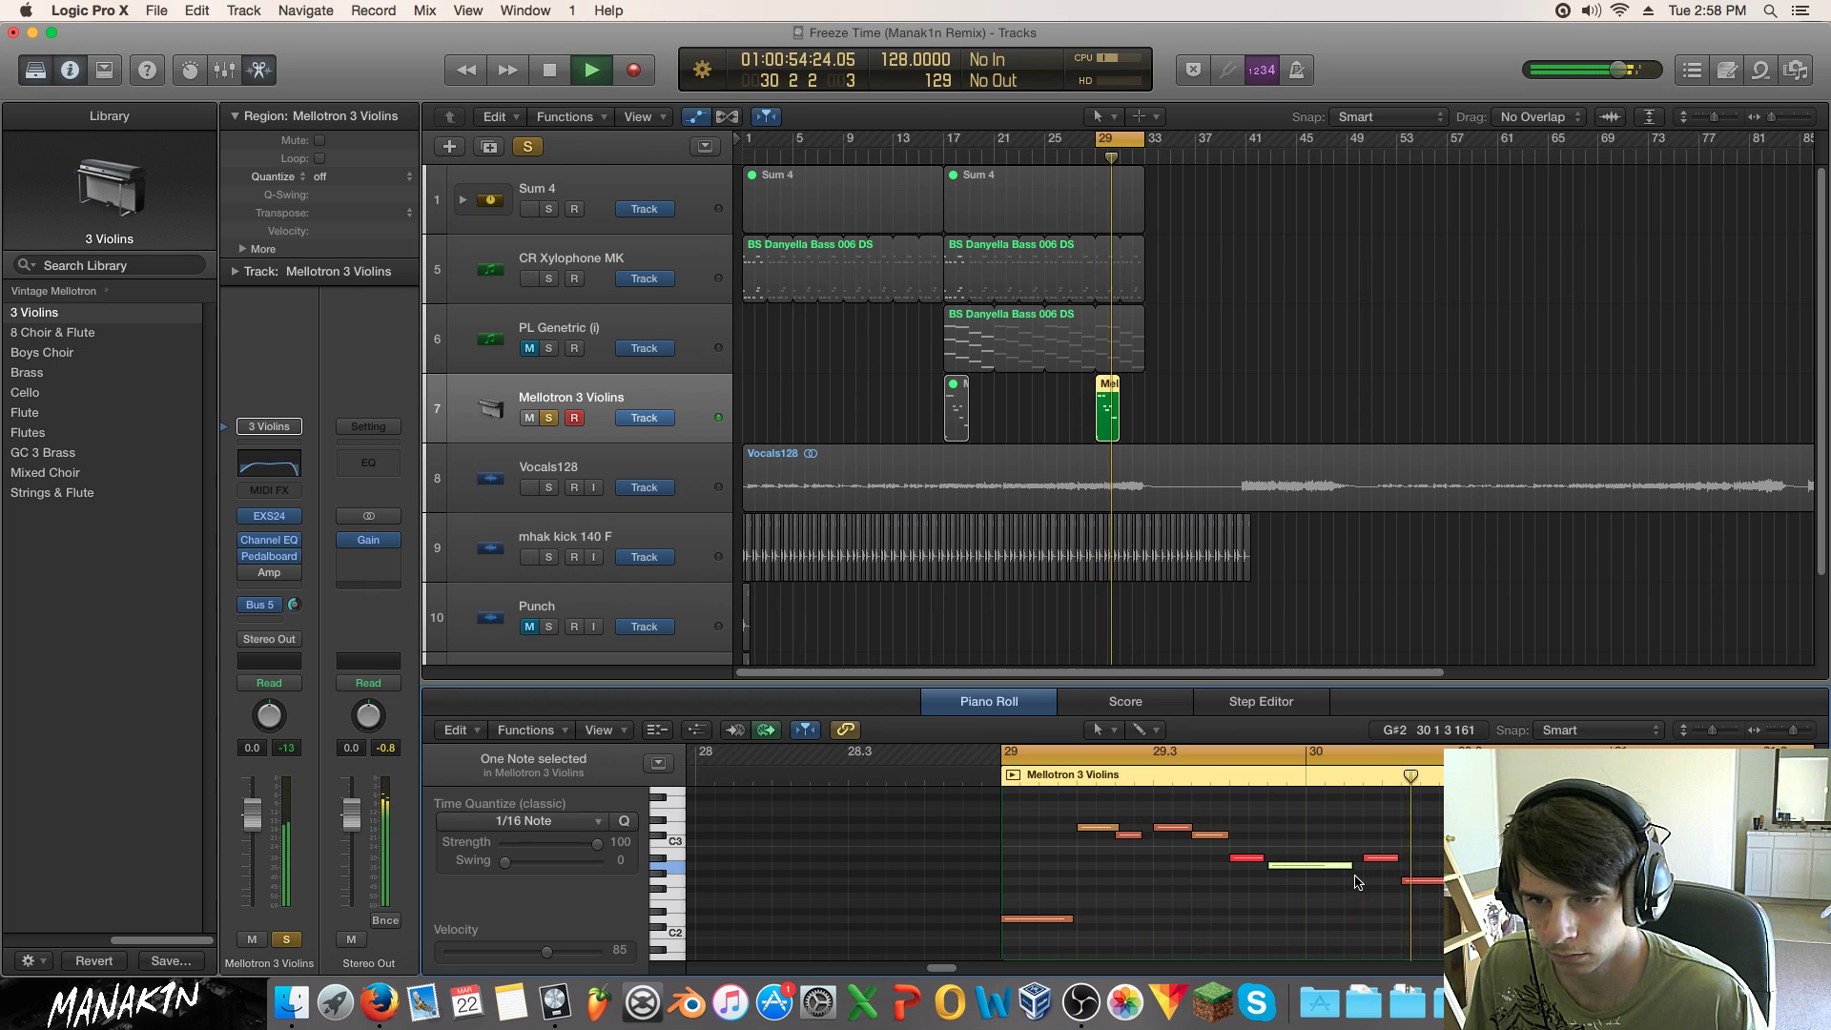
key("space")
left_click(1354, 866)
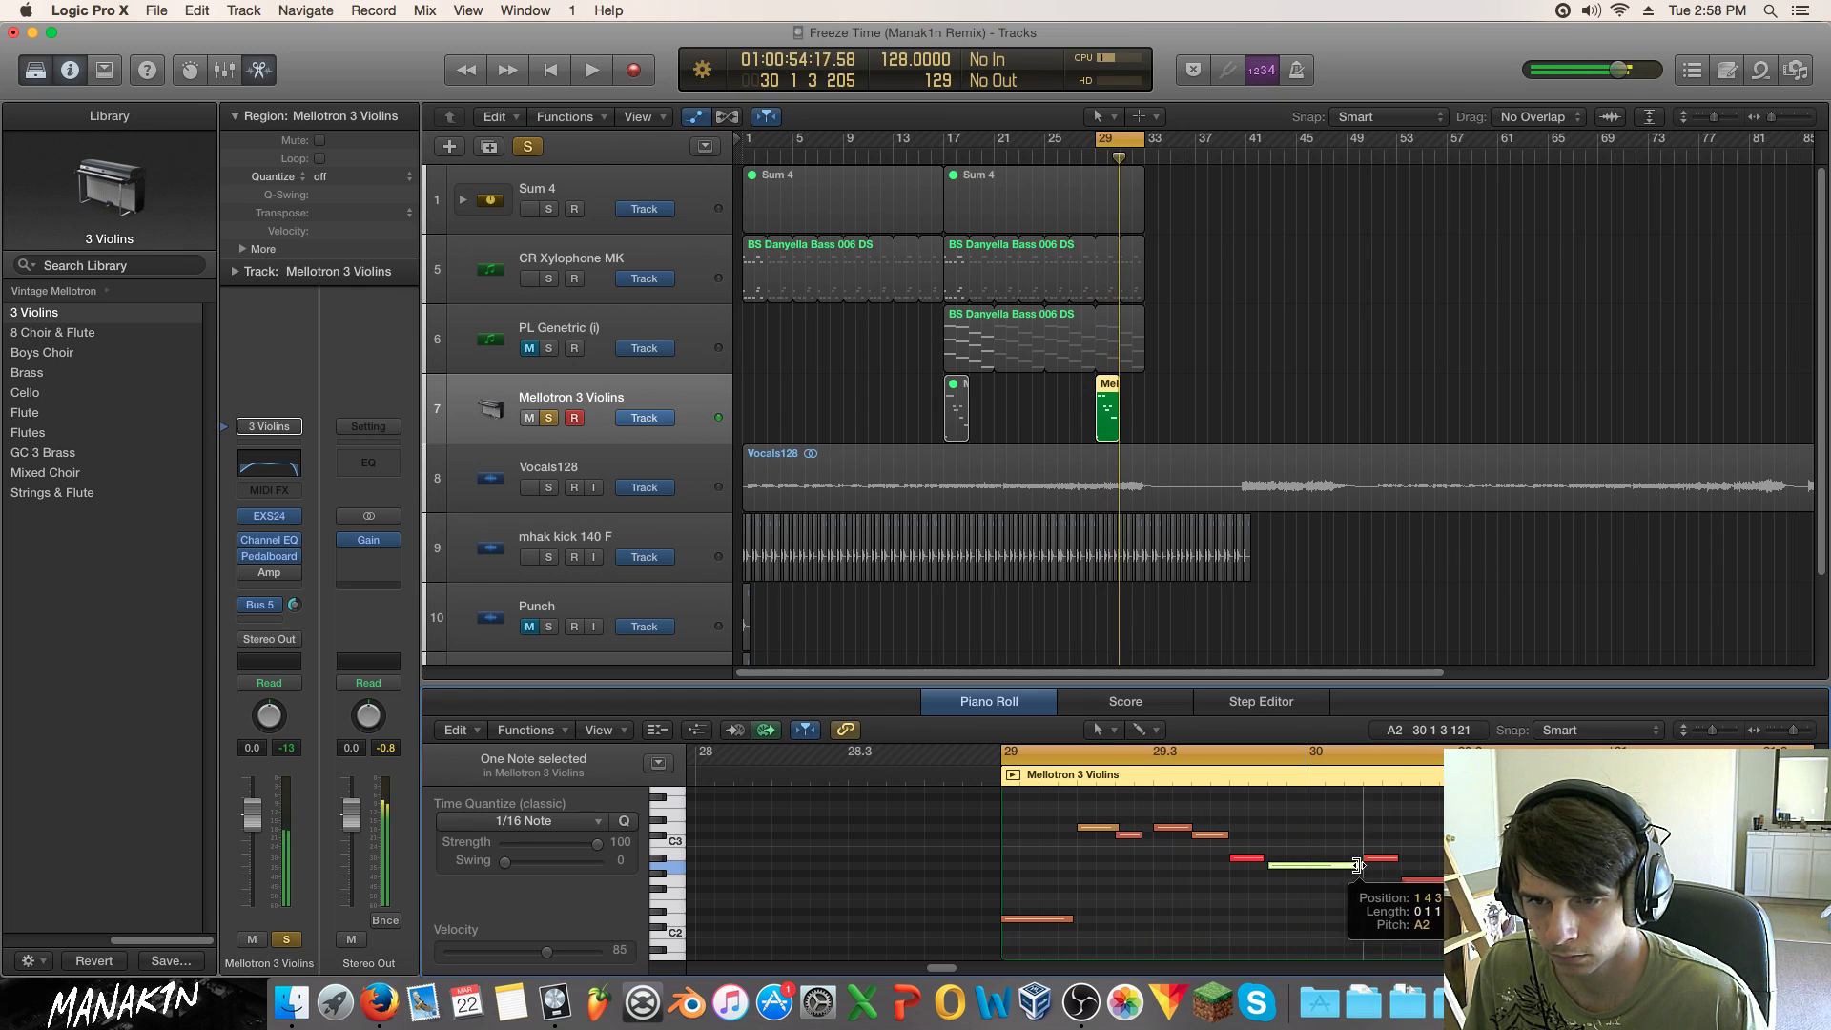
left_click_drag(1554, 866, 1536, 919)
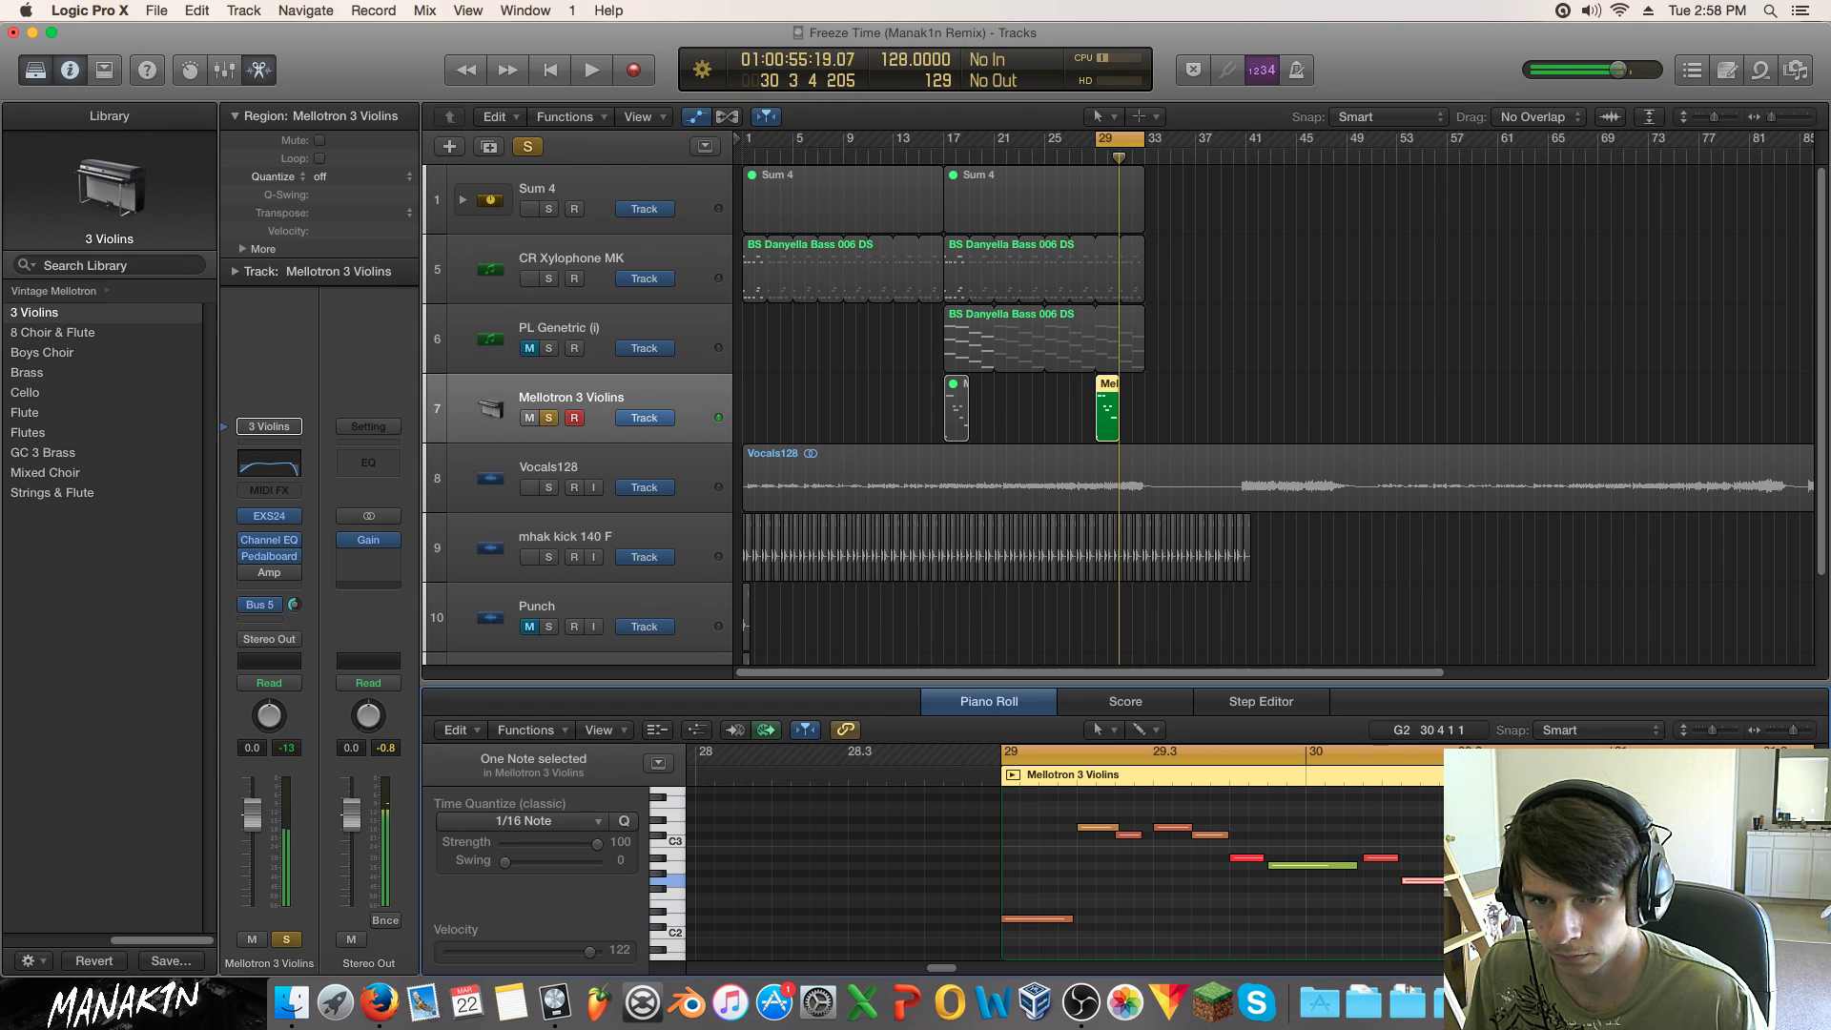
key("space")
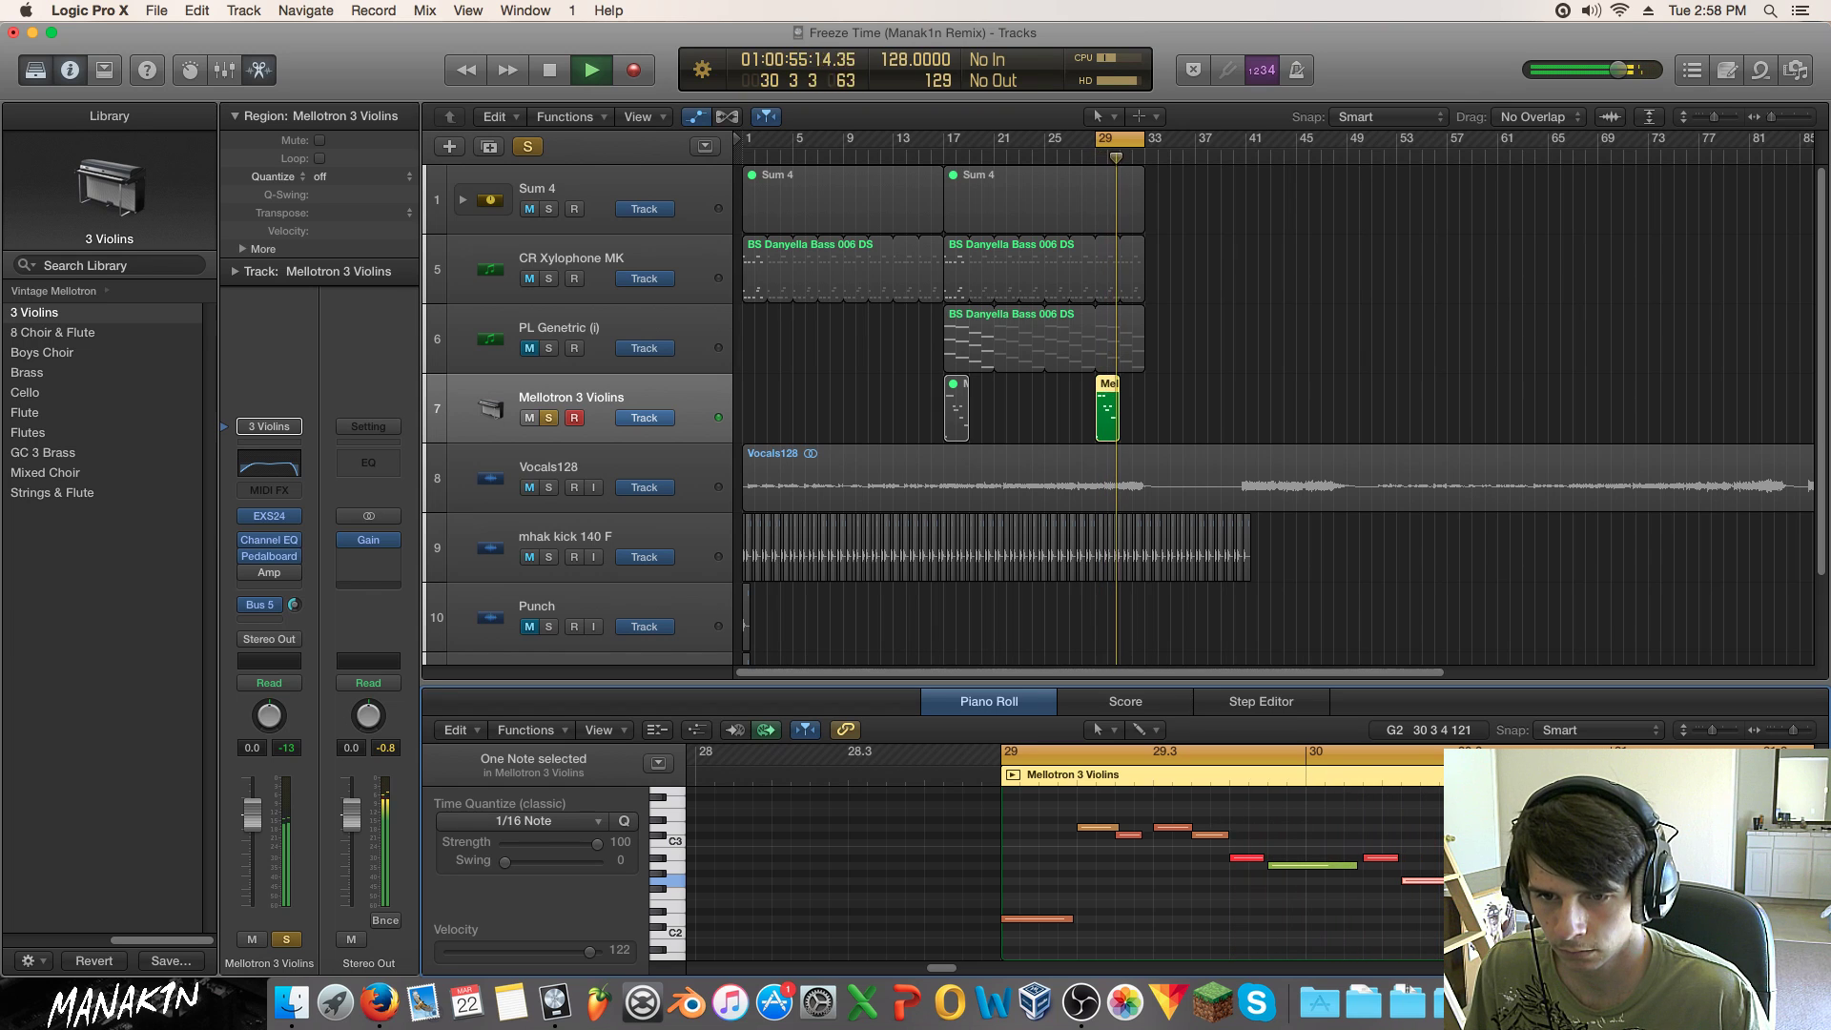
key("space")
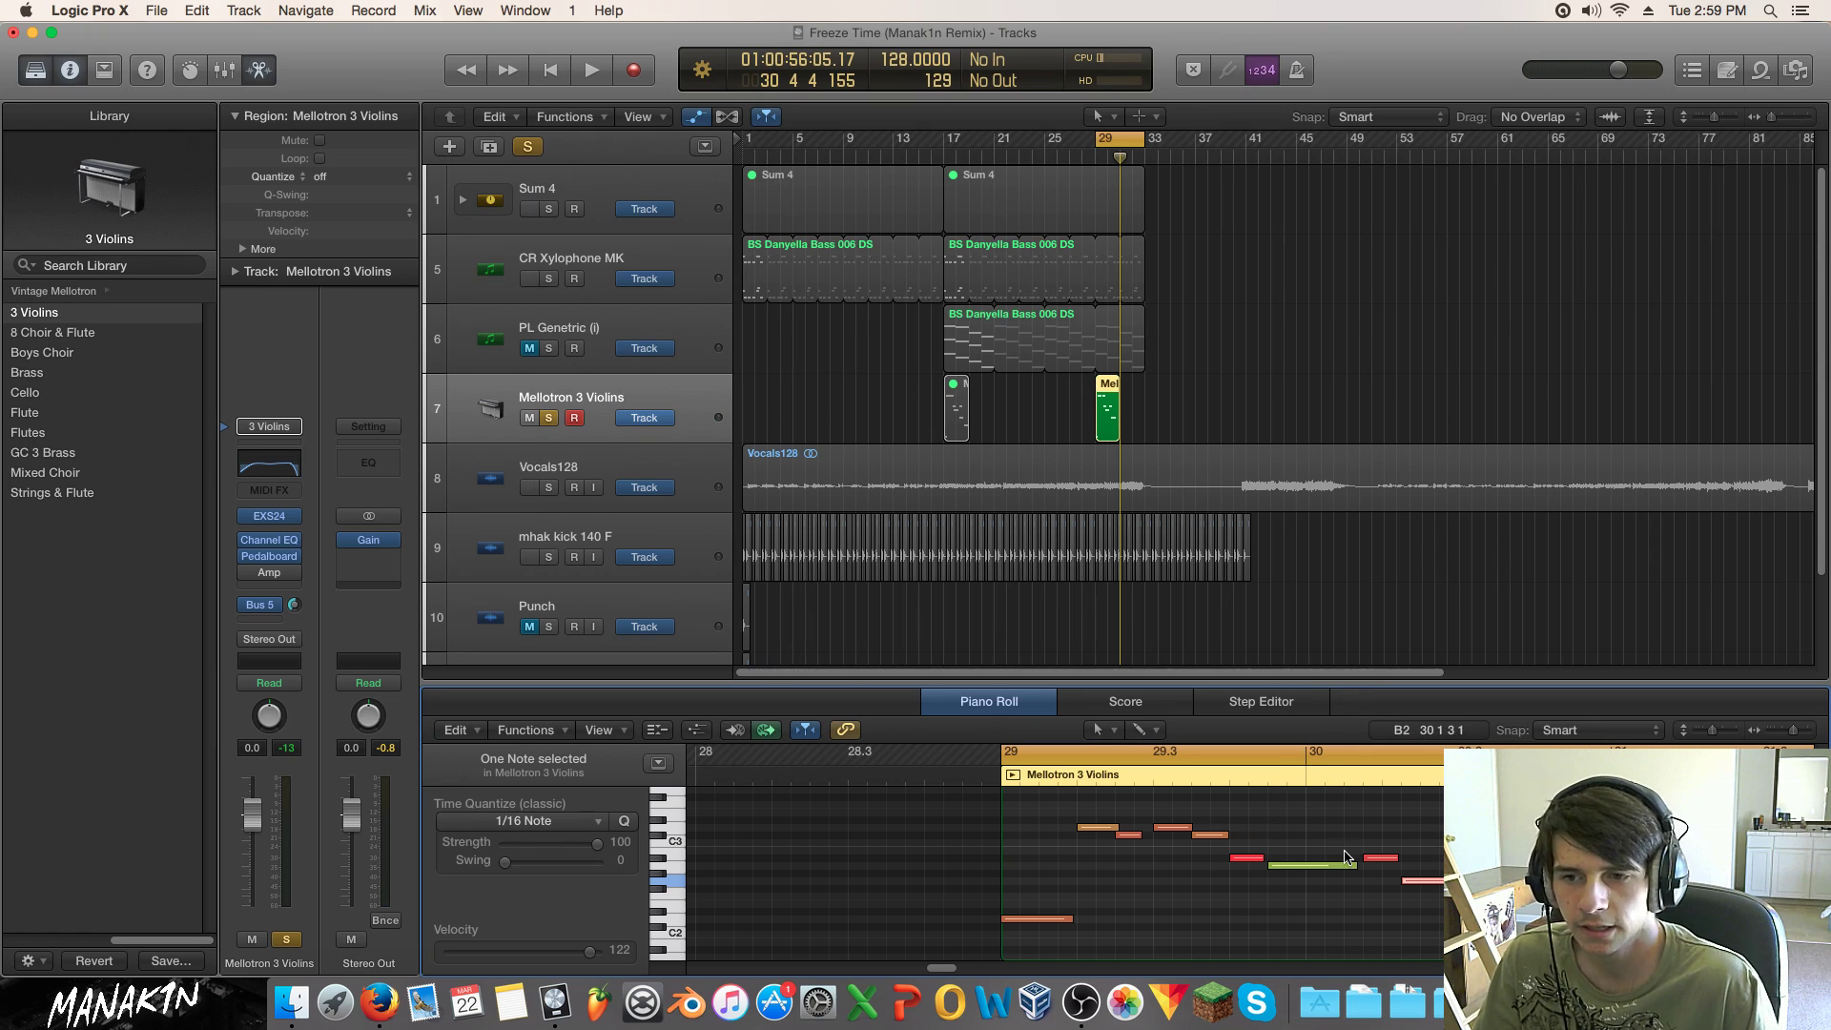
Step: Delete the bar-17 Mellotron region and select the bar-29 Mellotron 3 Violins region
left_click(1358, 908)
left_click(869, 421)
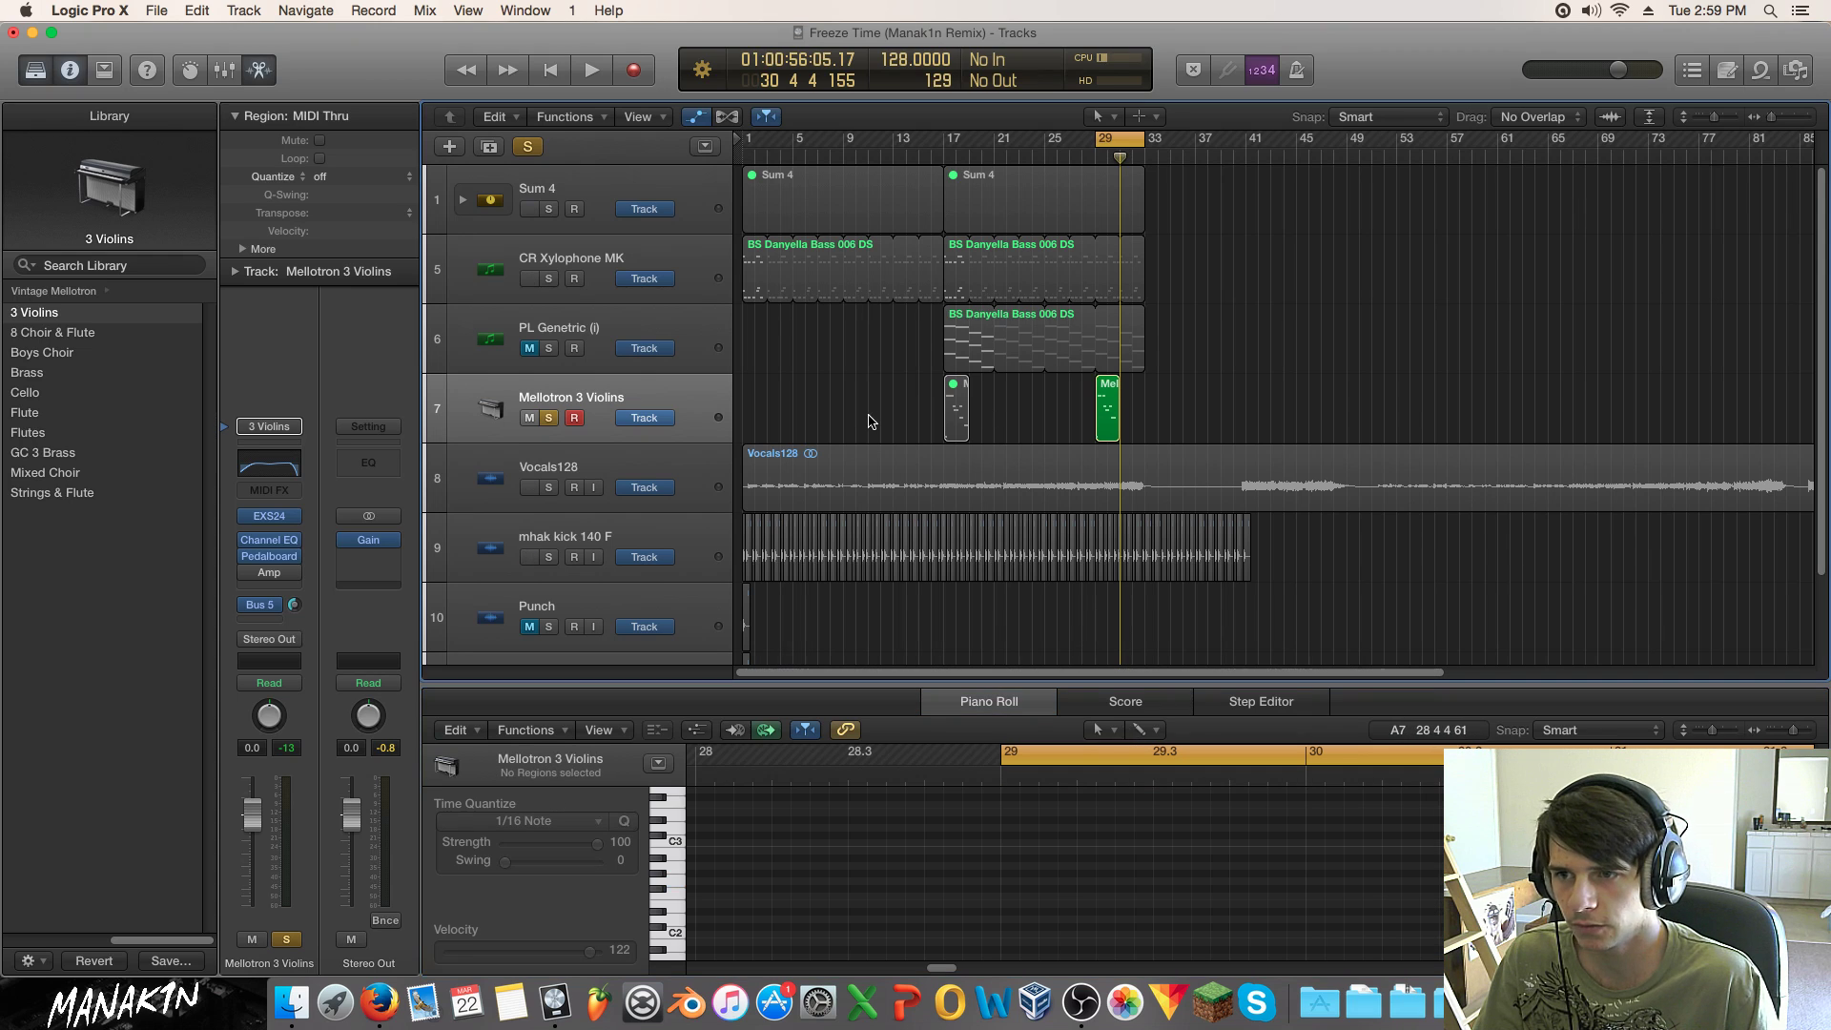
left_click_drag(1016, 416, 1058, 415)
key("Delete")
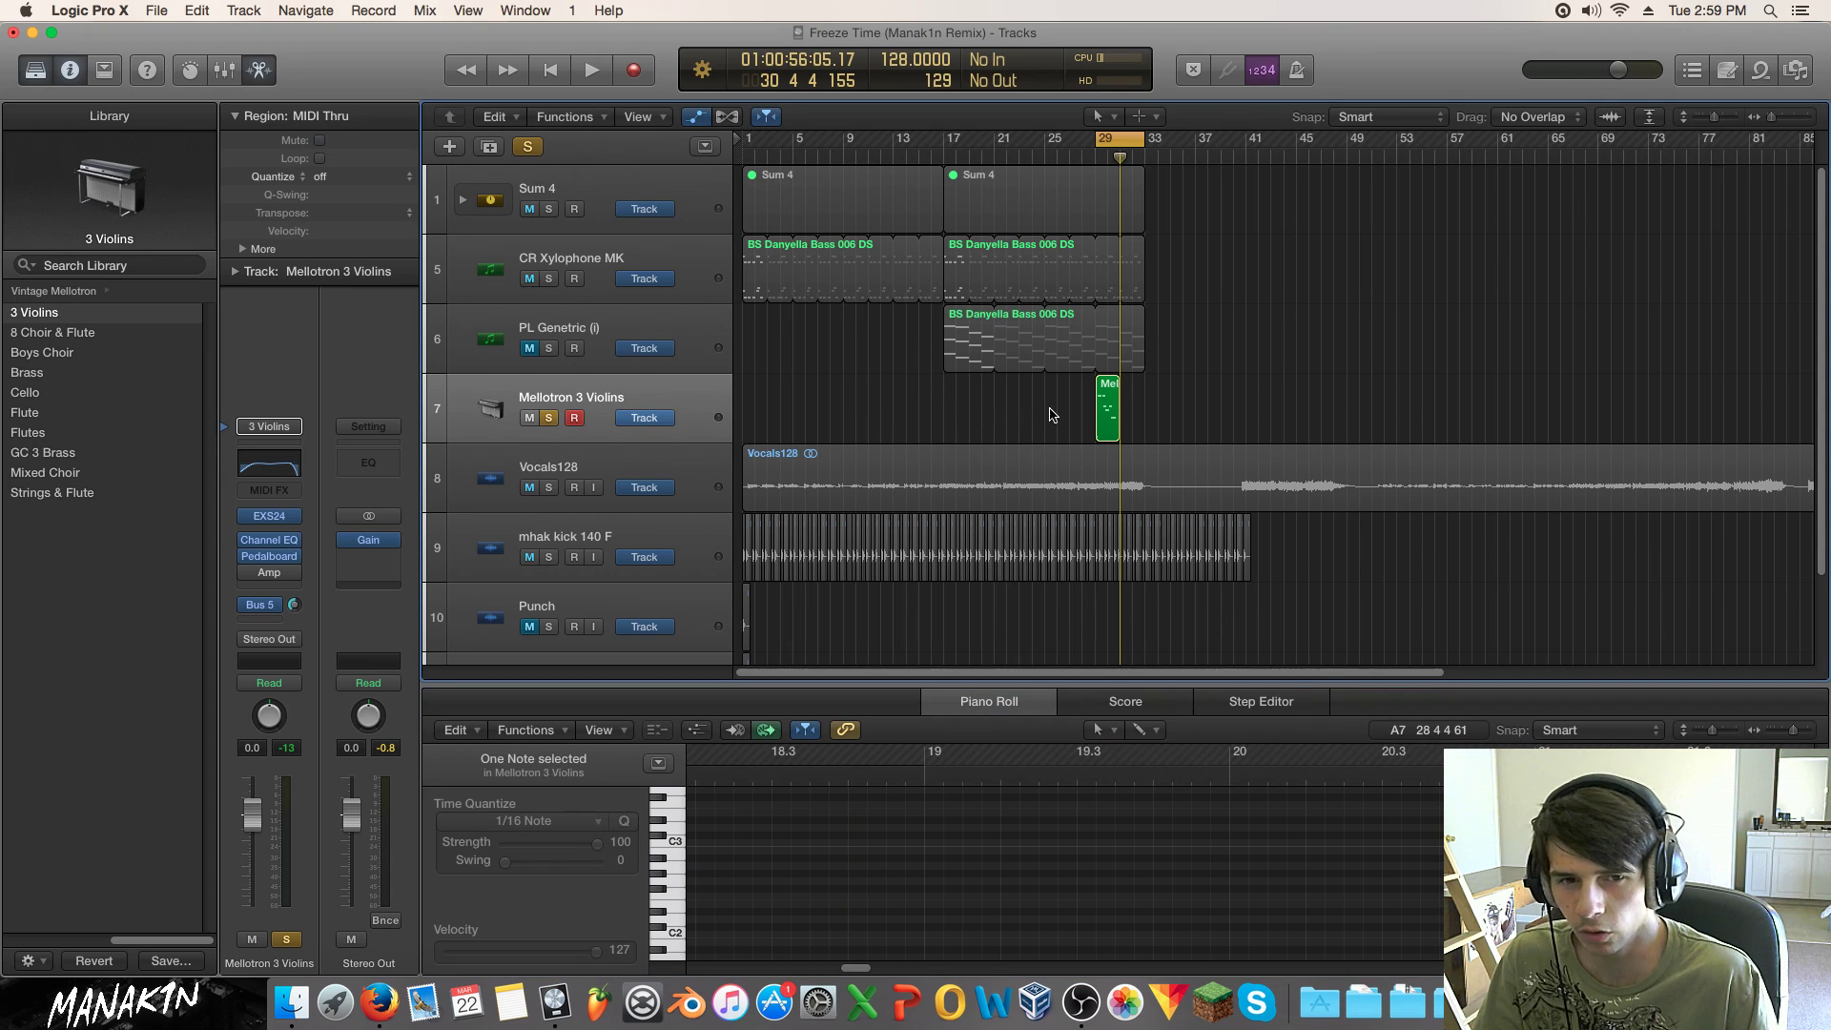
left_click(1103, 417)
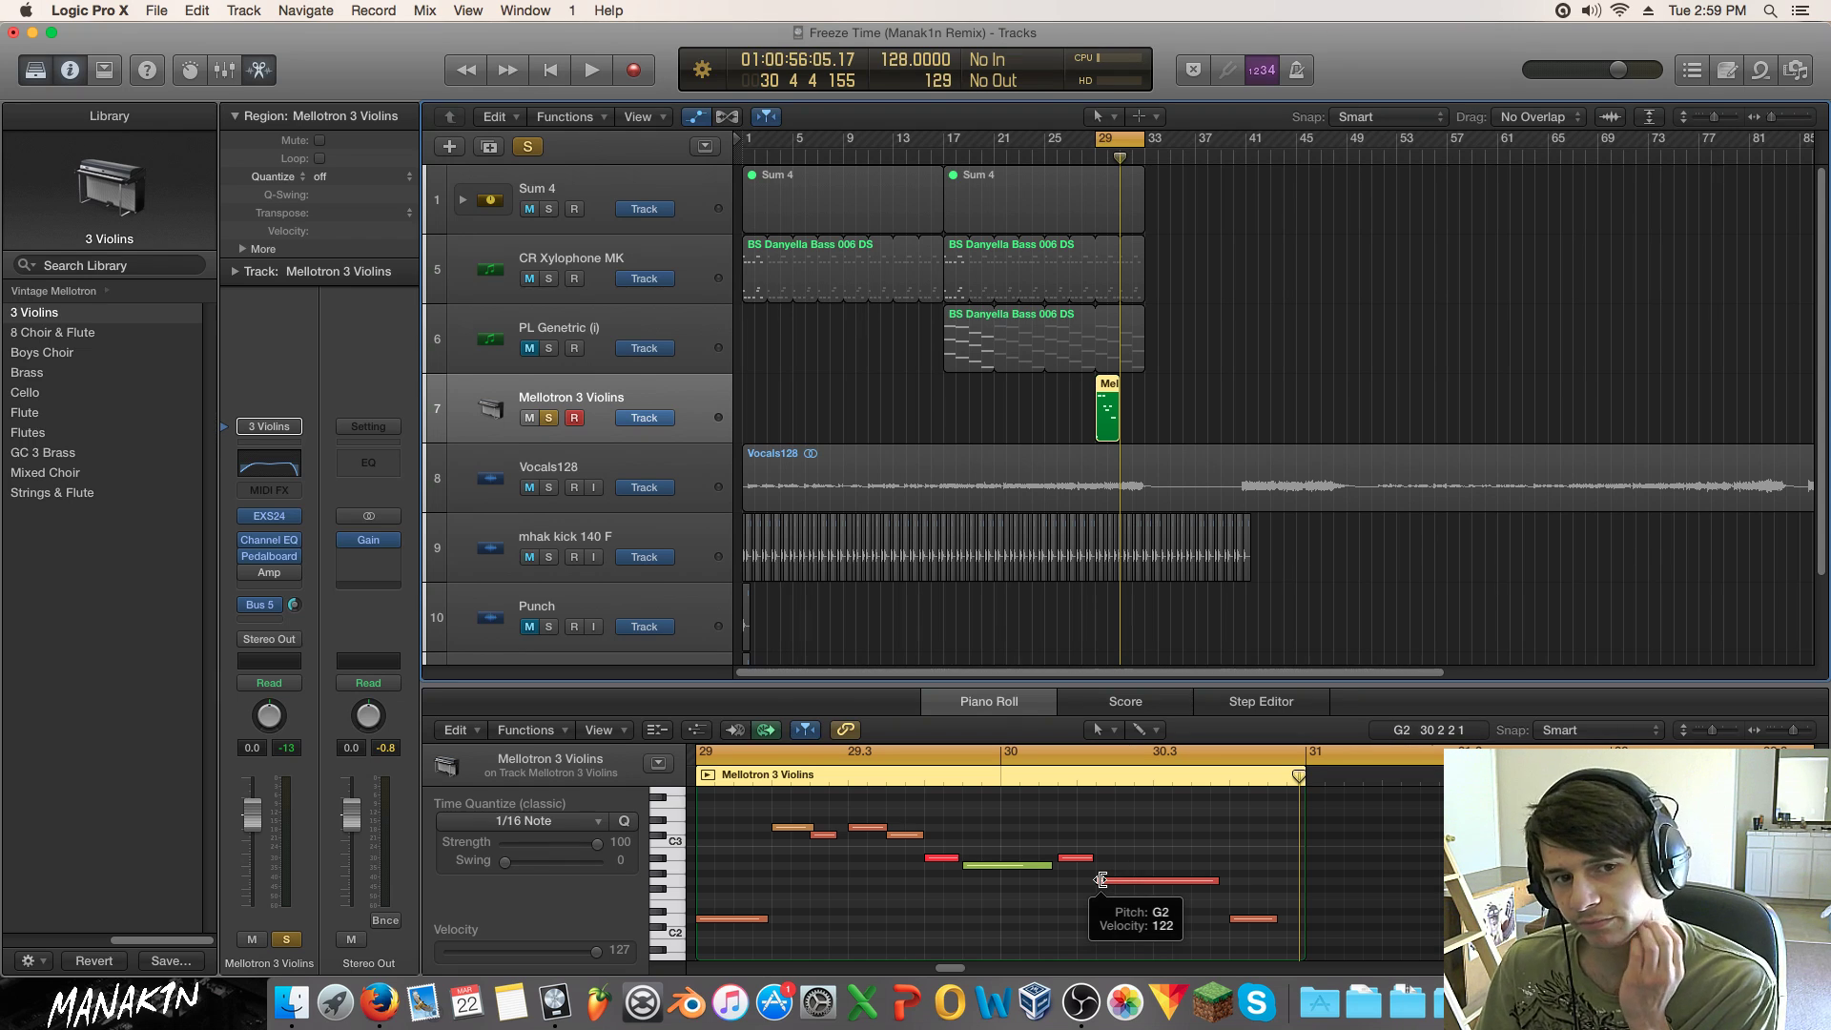
Step: Raise a violin note to A#2, then lower it one semitone, auditioning each change
key("space")
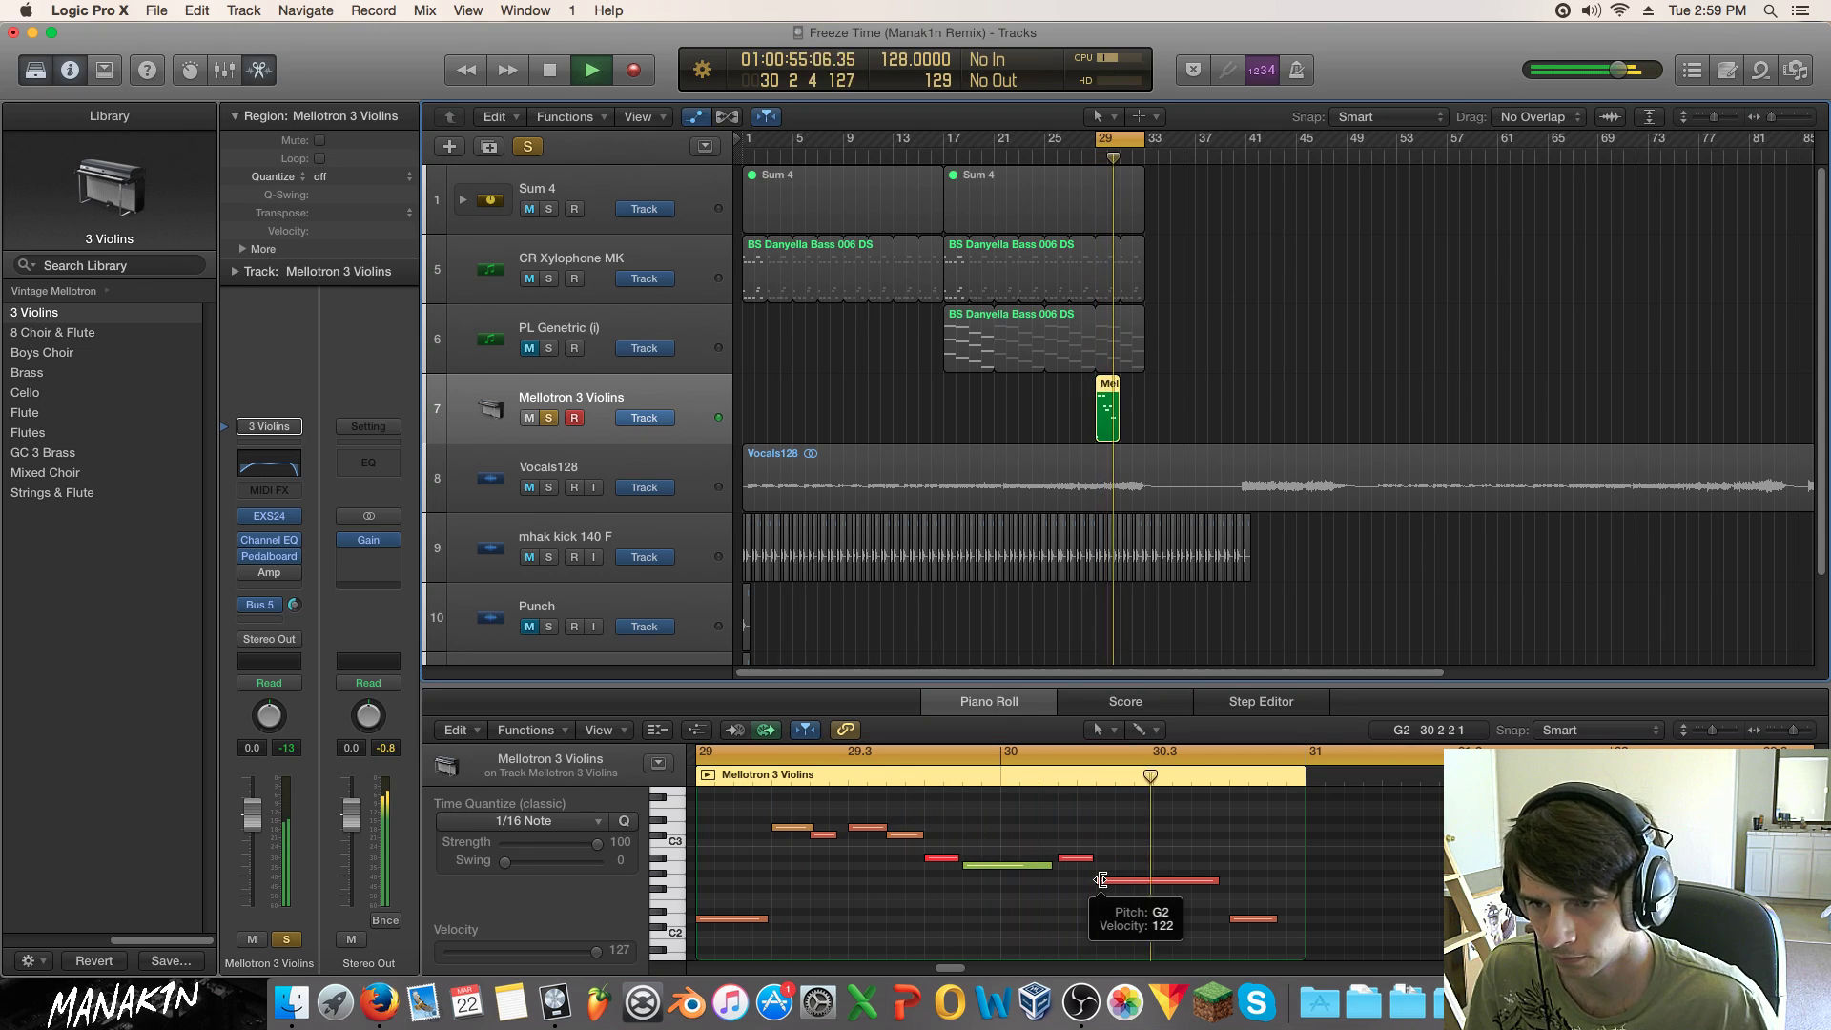
key("space")
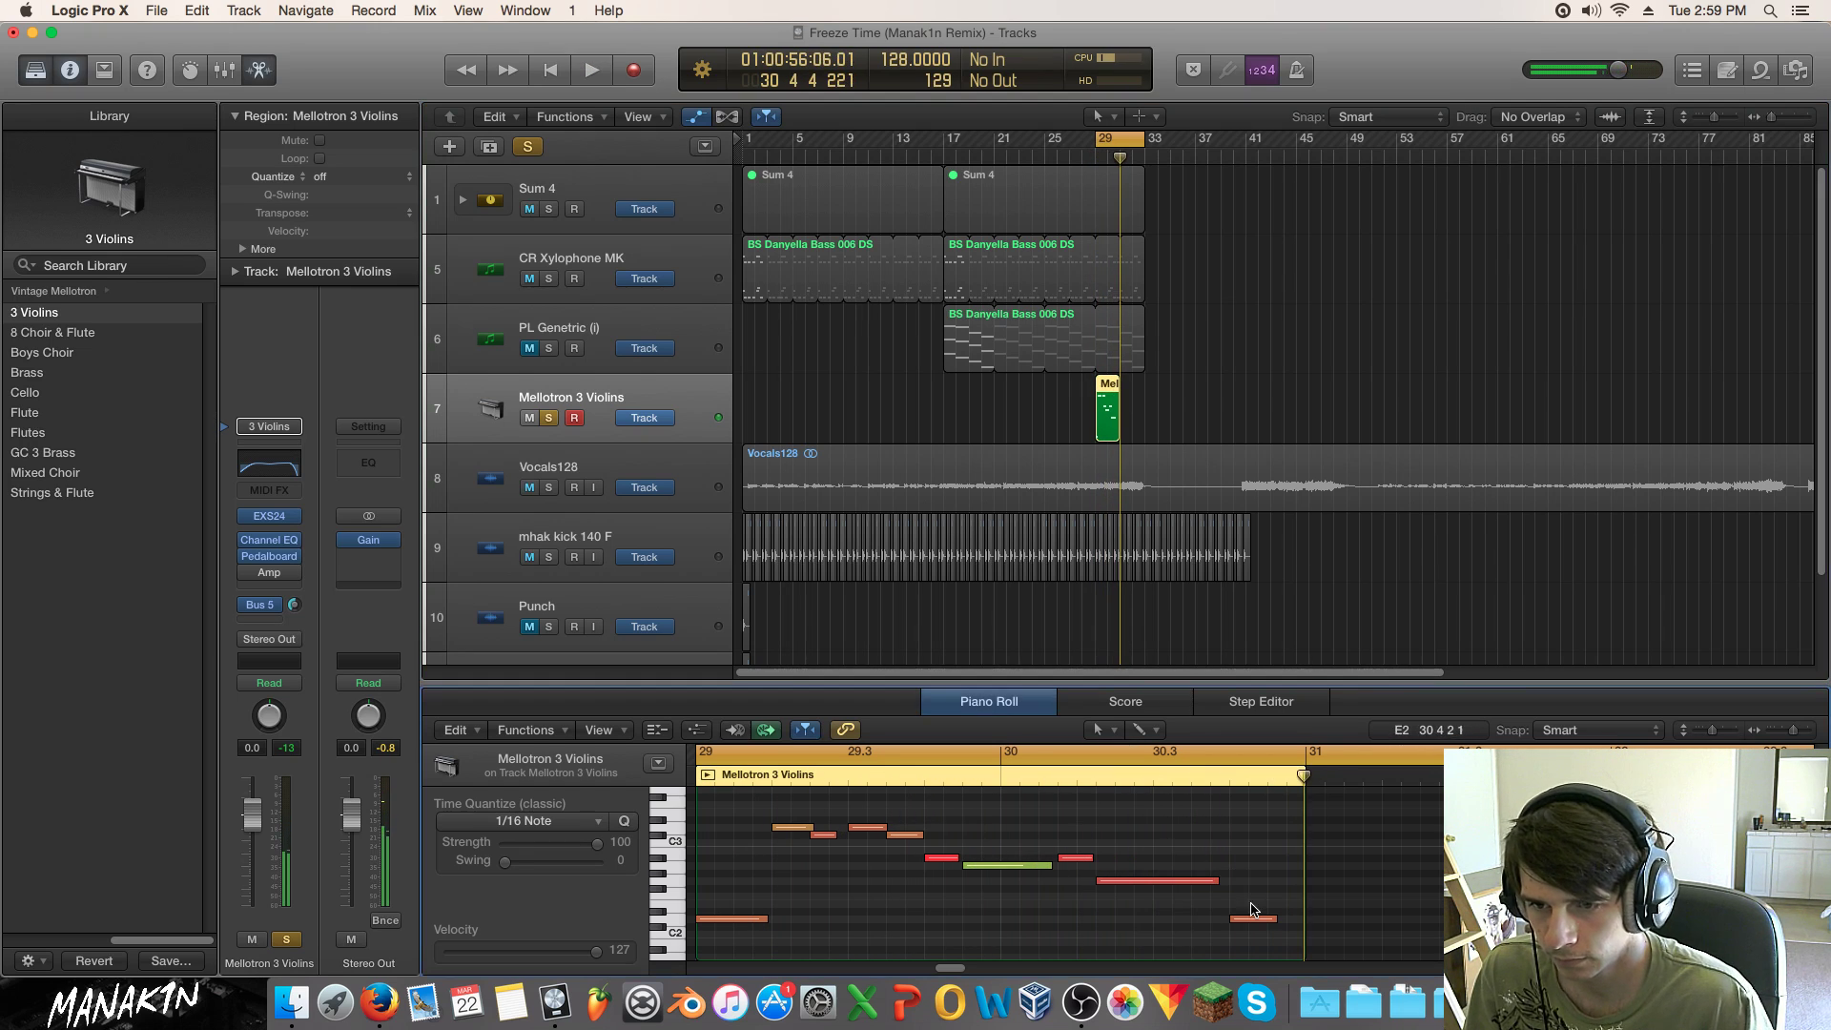
left_click_drag(1249, 910, 1255, 865)
key("space")
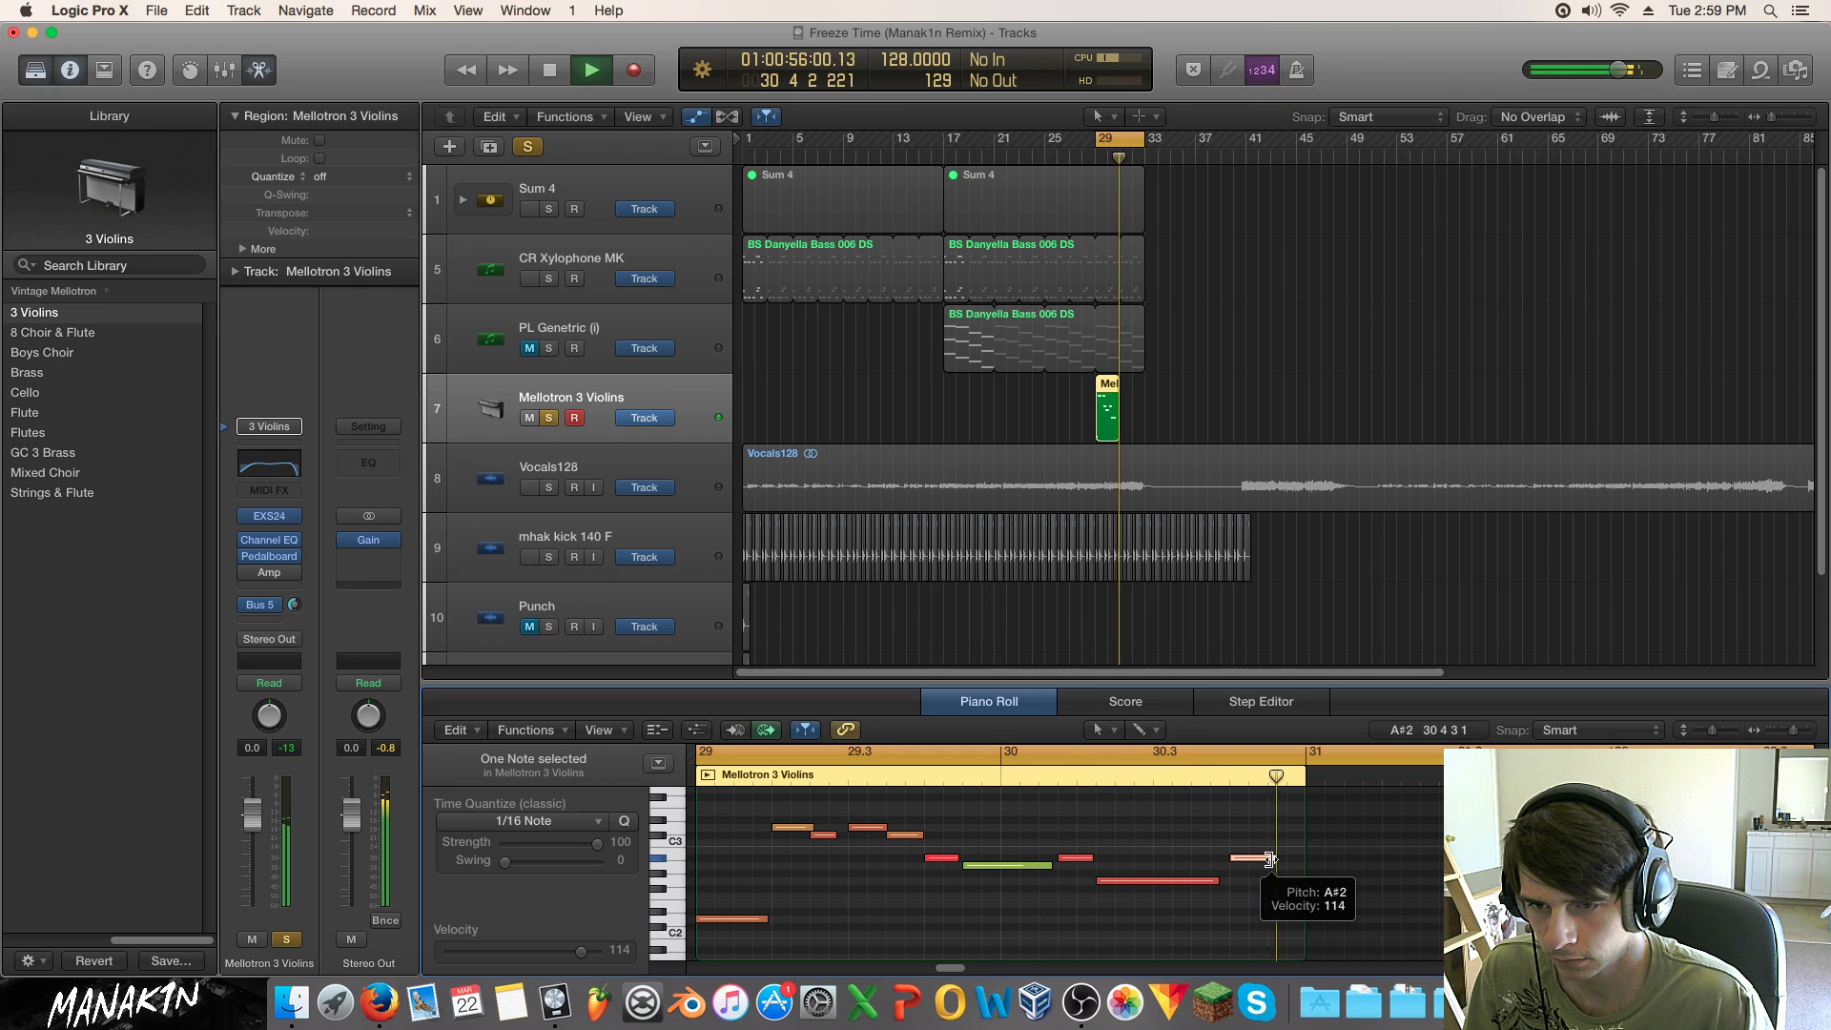
key("space")
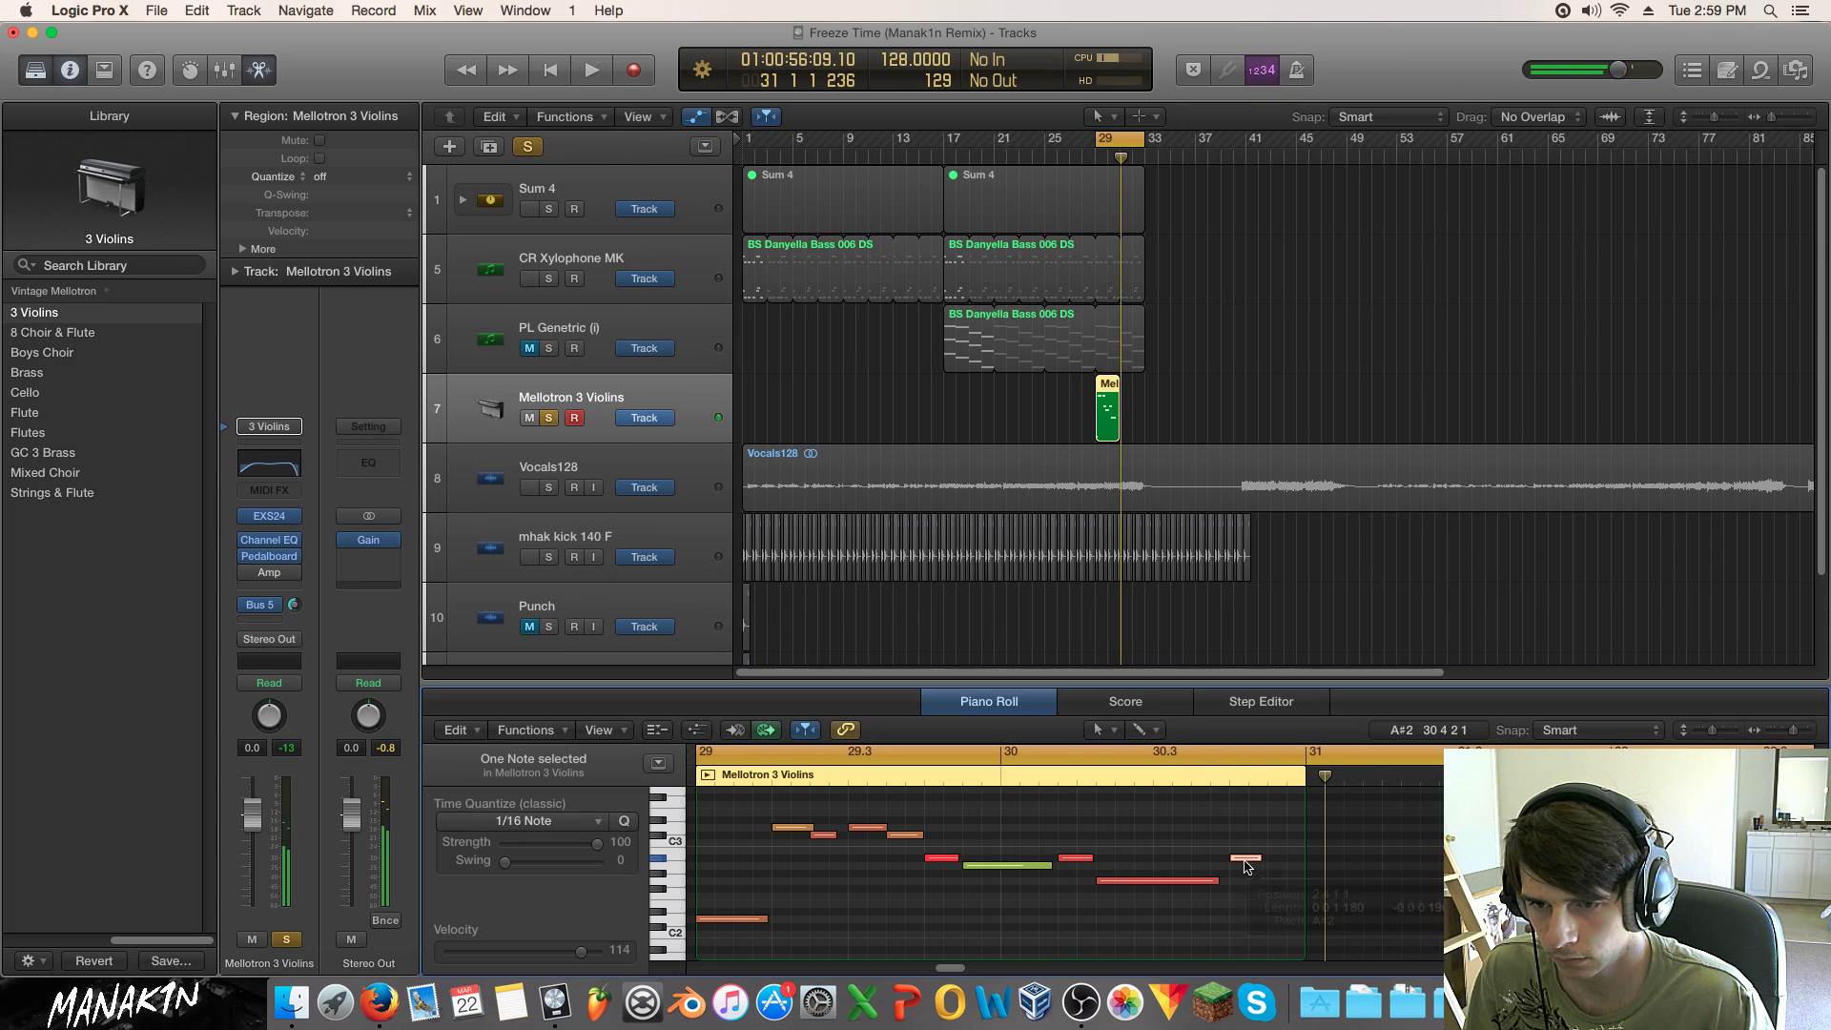
left_click_drag(1246, 861, 1245, 869)
key("space")
Step: Unsolo the Mellotron track and loop its region out to bar 33
left_click(546, 417)
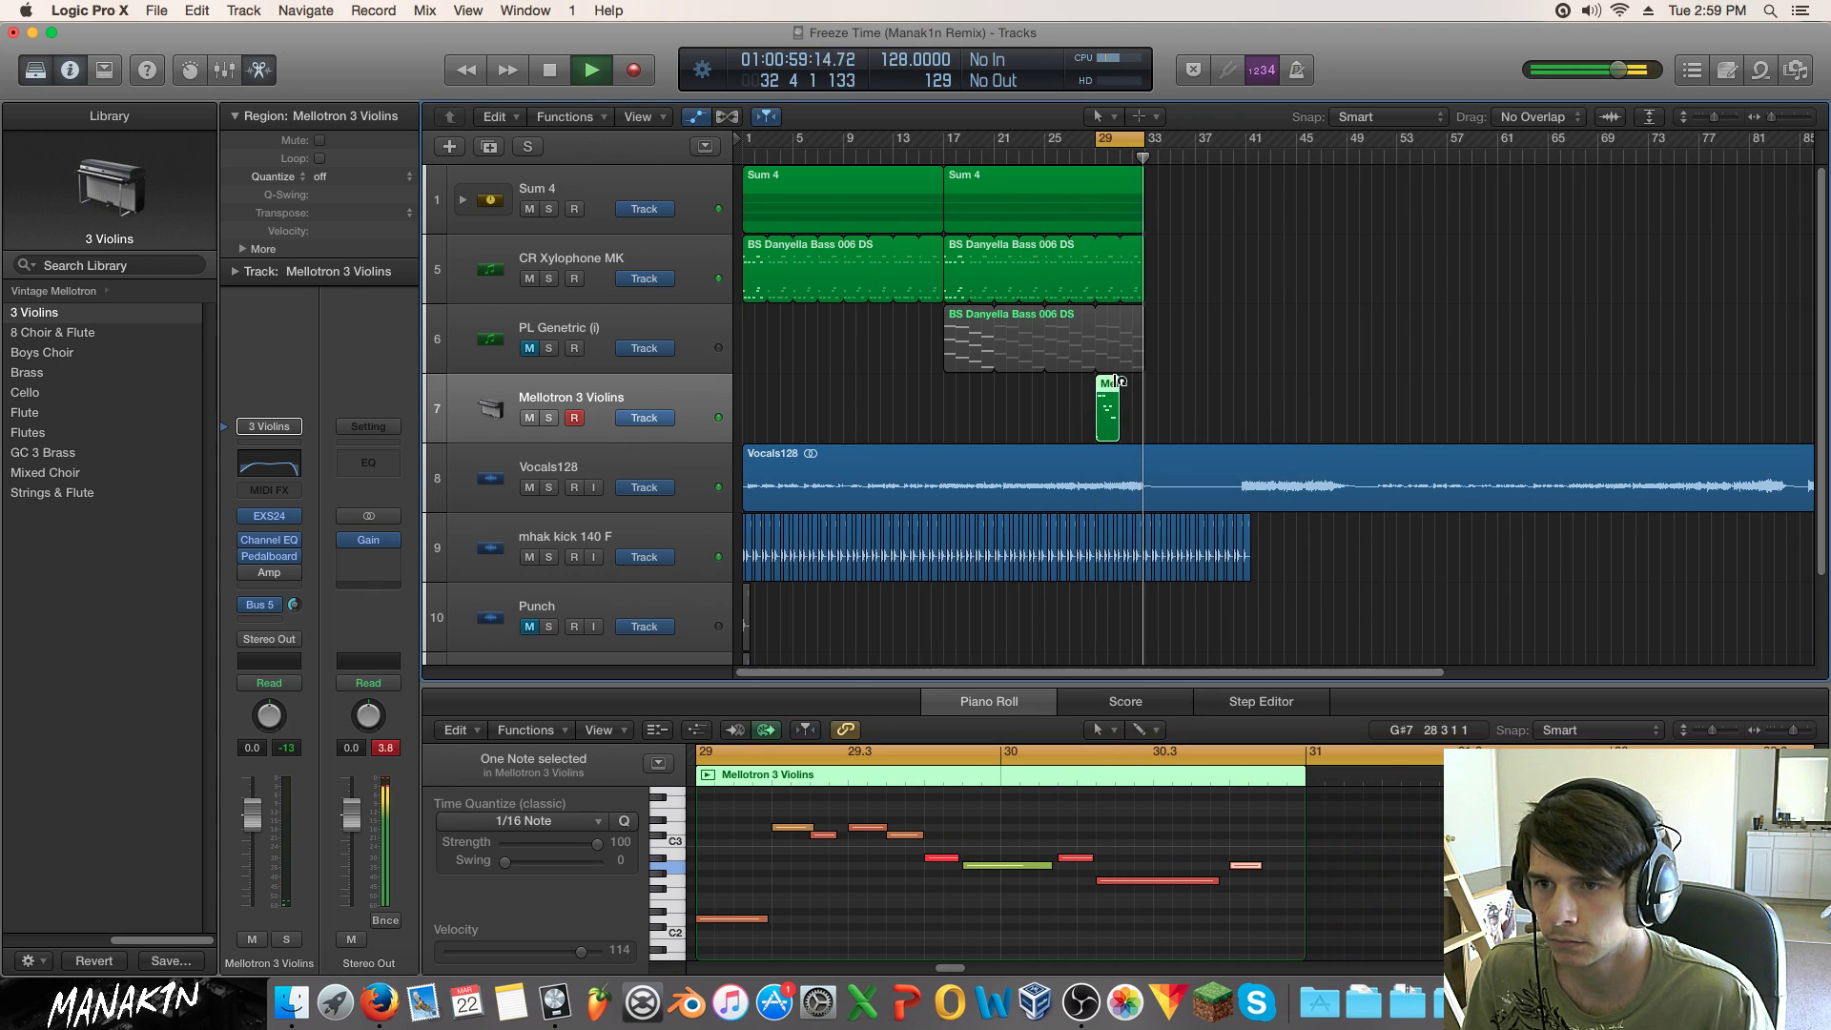
left_click_drag(1117, 381, 1146, 381)
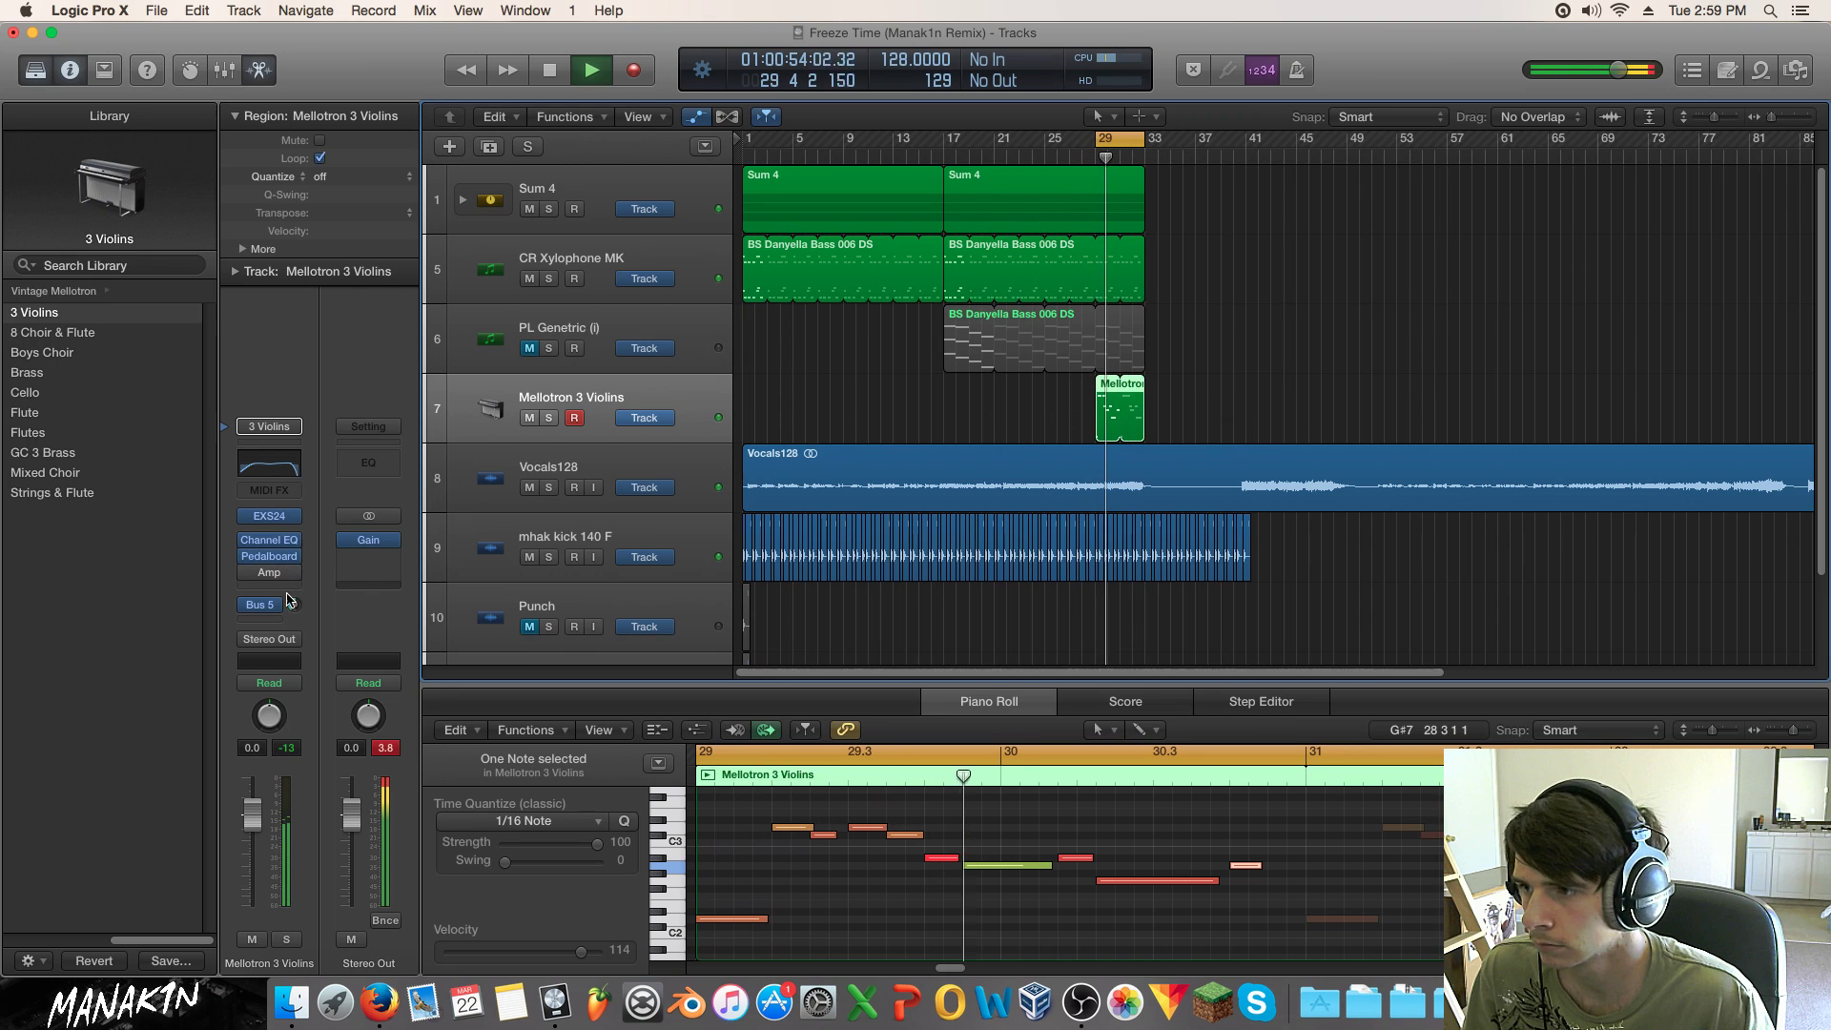
key("space")
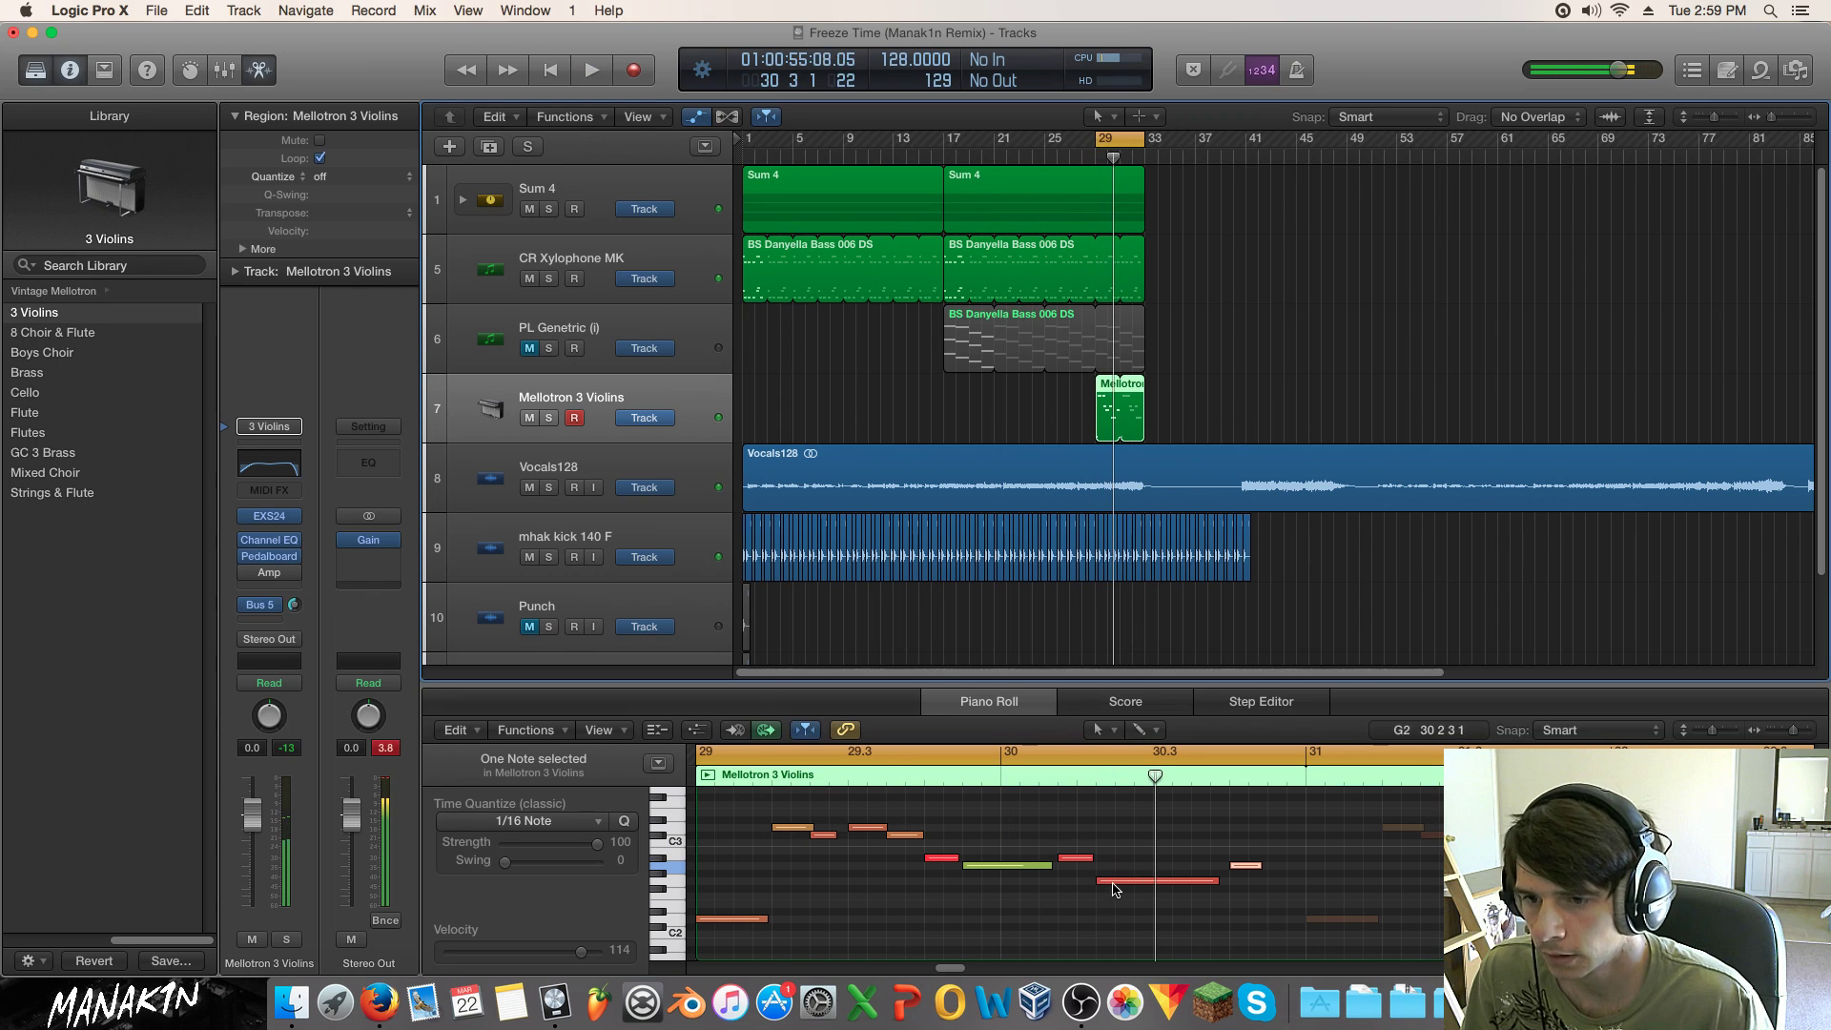
Step: Try shifting three violin notes earlier and then later, undoing both moves
left_click_drag(1060, 831, 1232, 874)
left_click(1065, 872)
key("space")
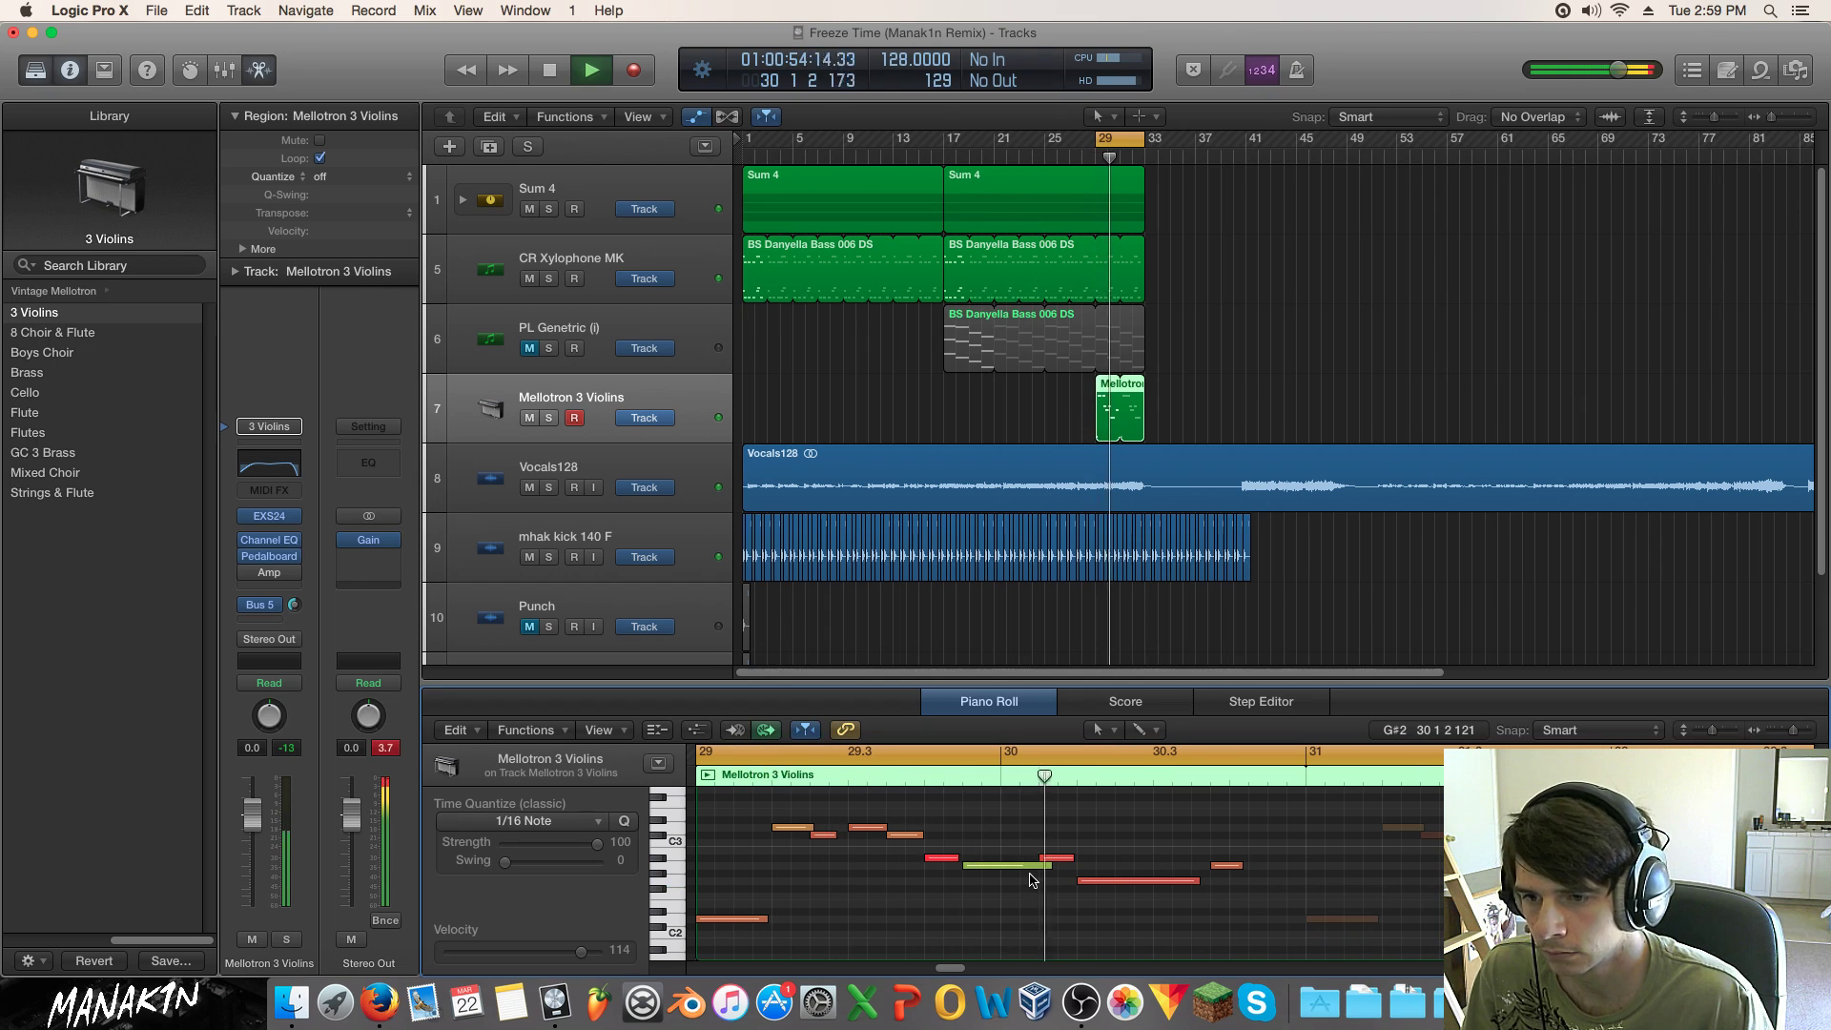
key("space")
key("super+z")
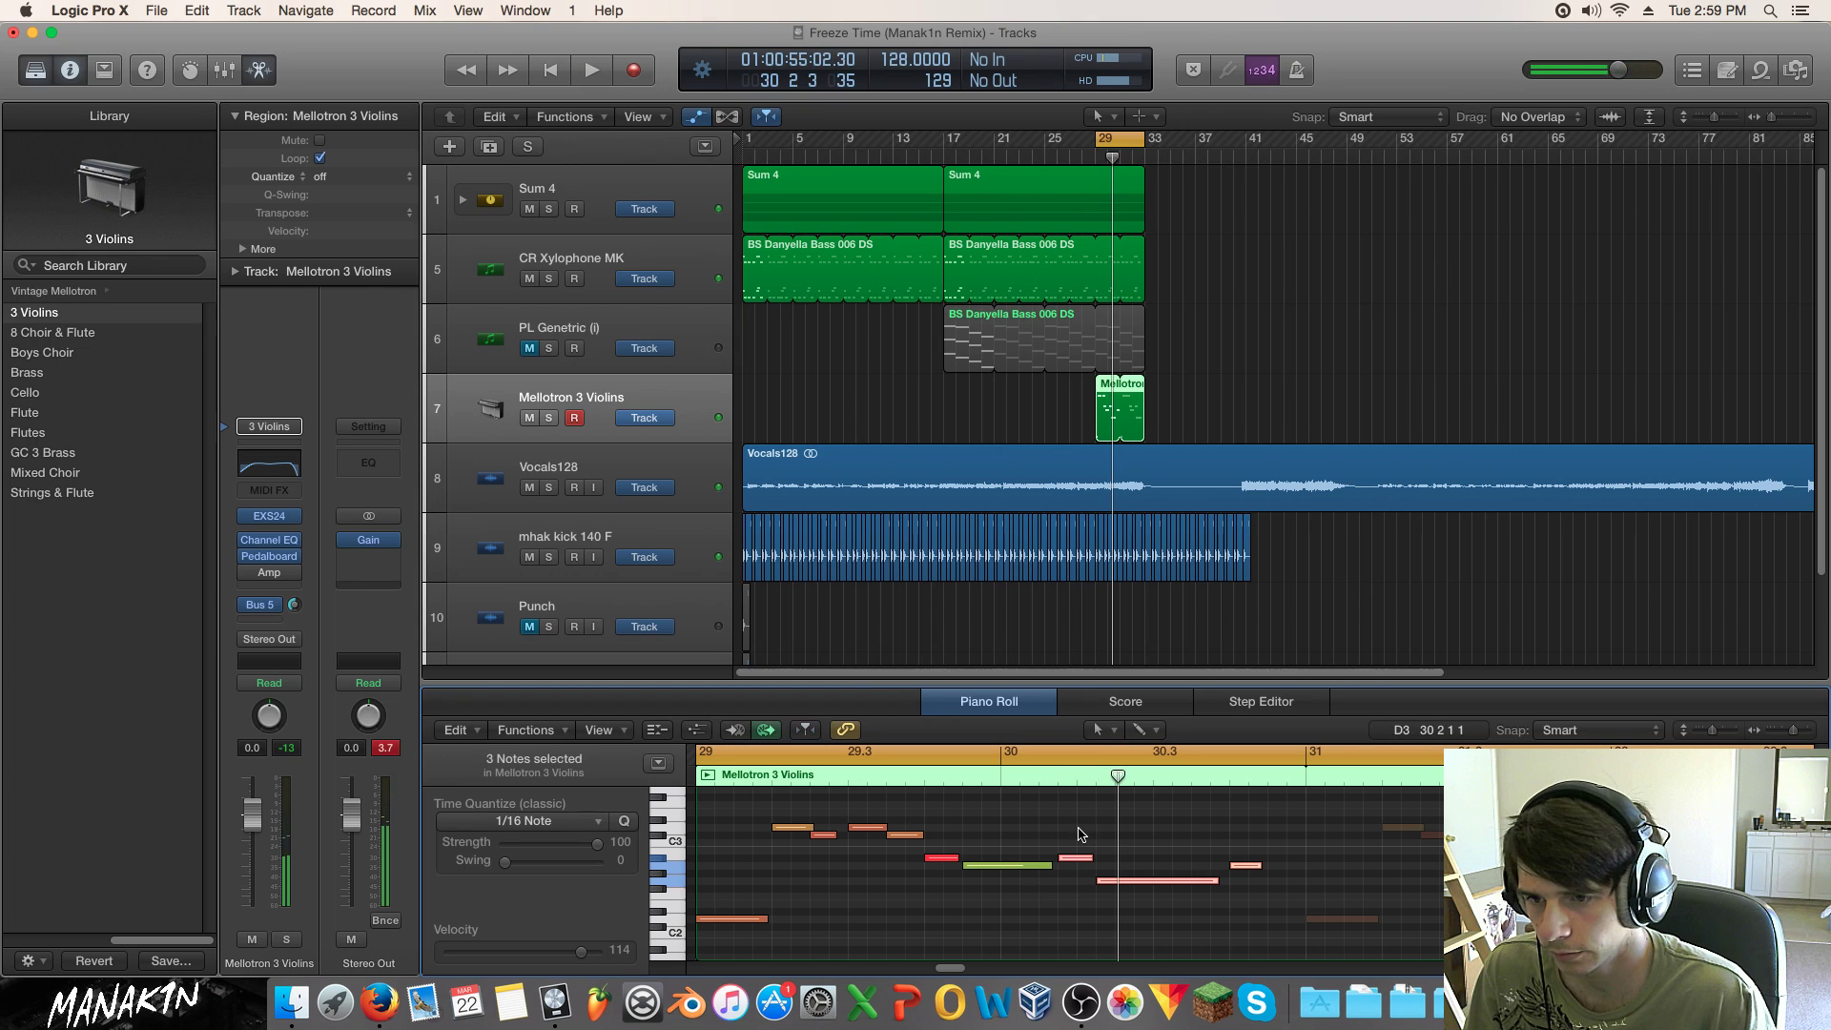
left_click_drag(1075, 863, 1092, 866)
key("space")
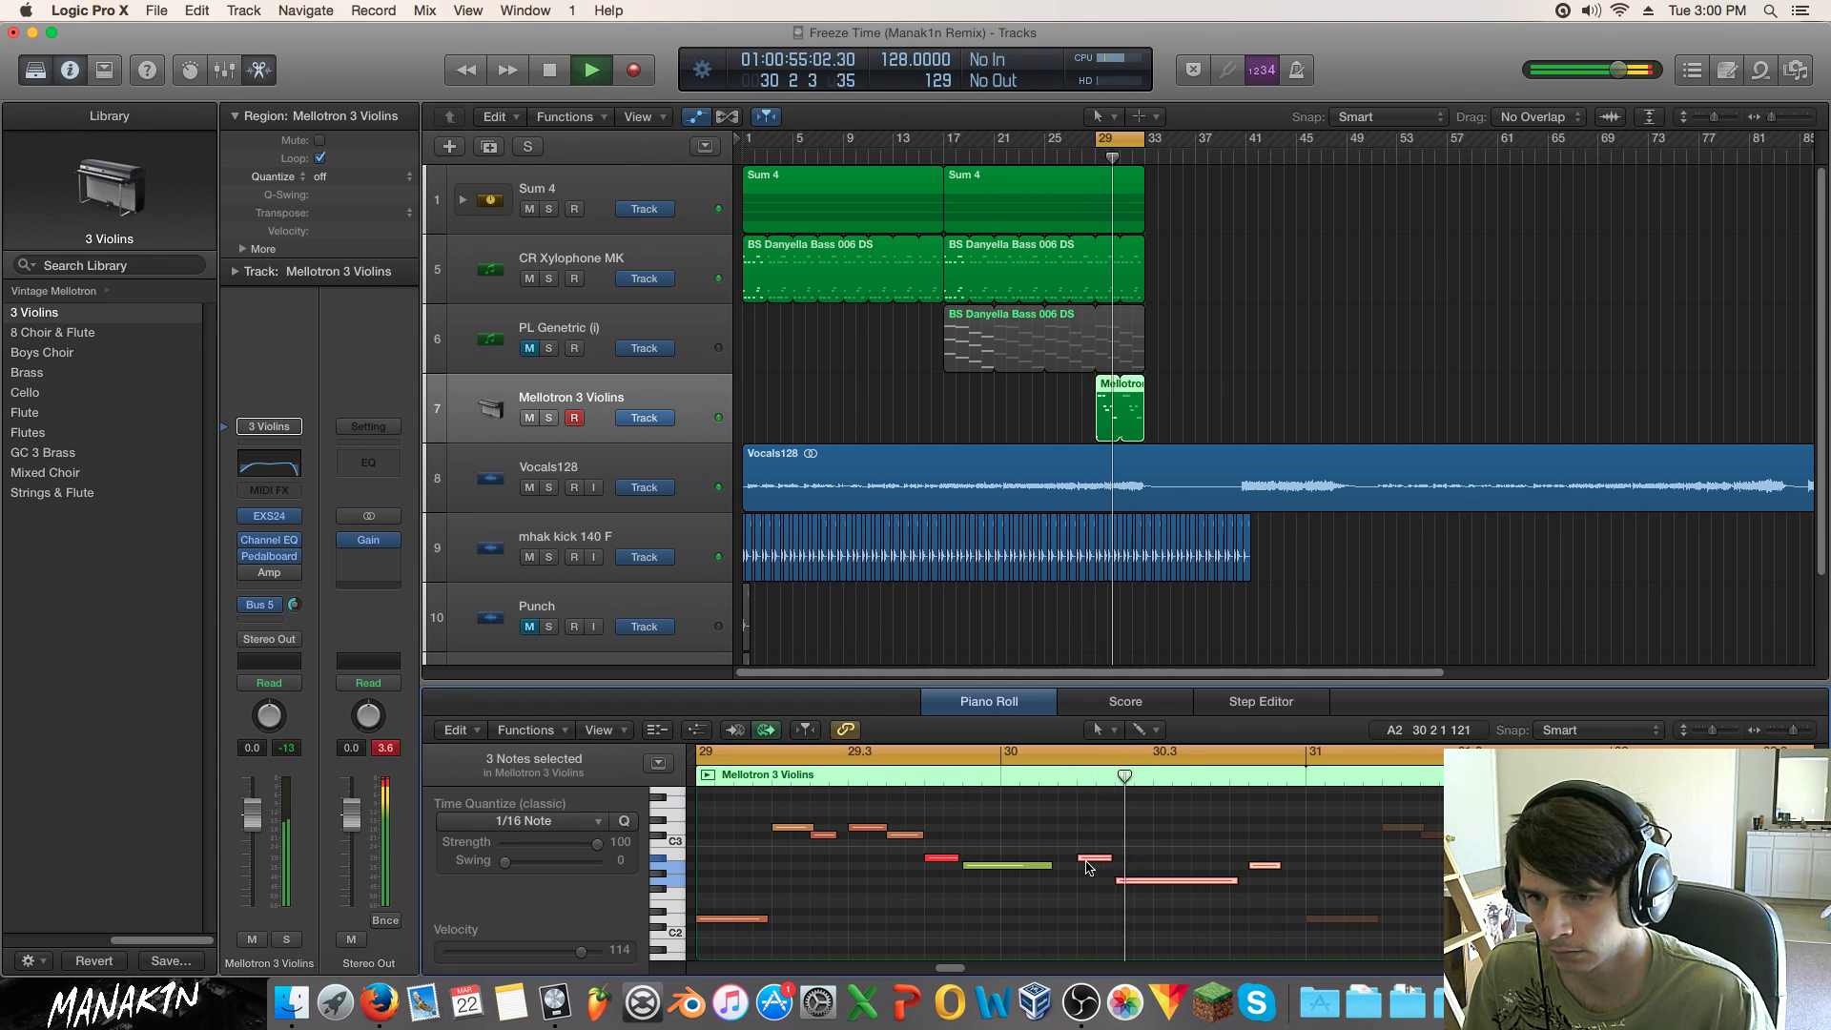
key("space")
left_click(1076, 838)
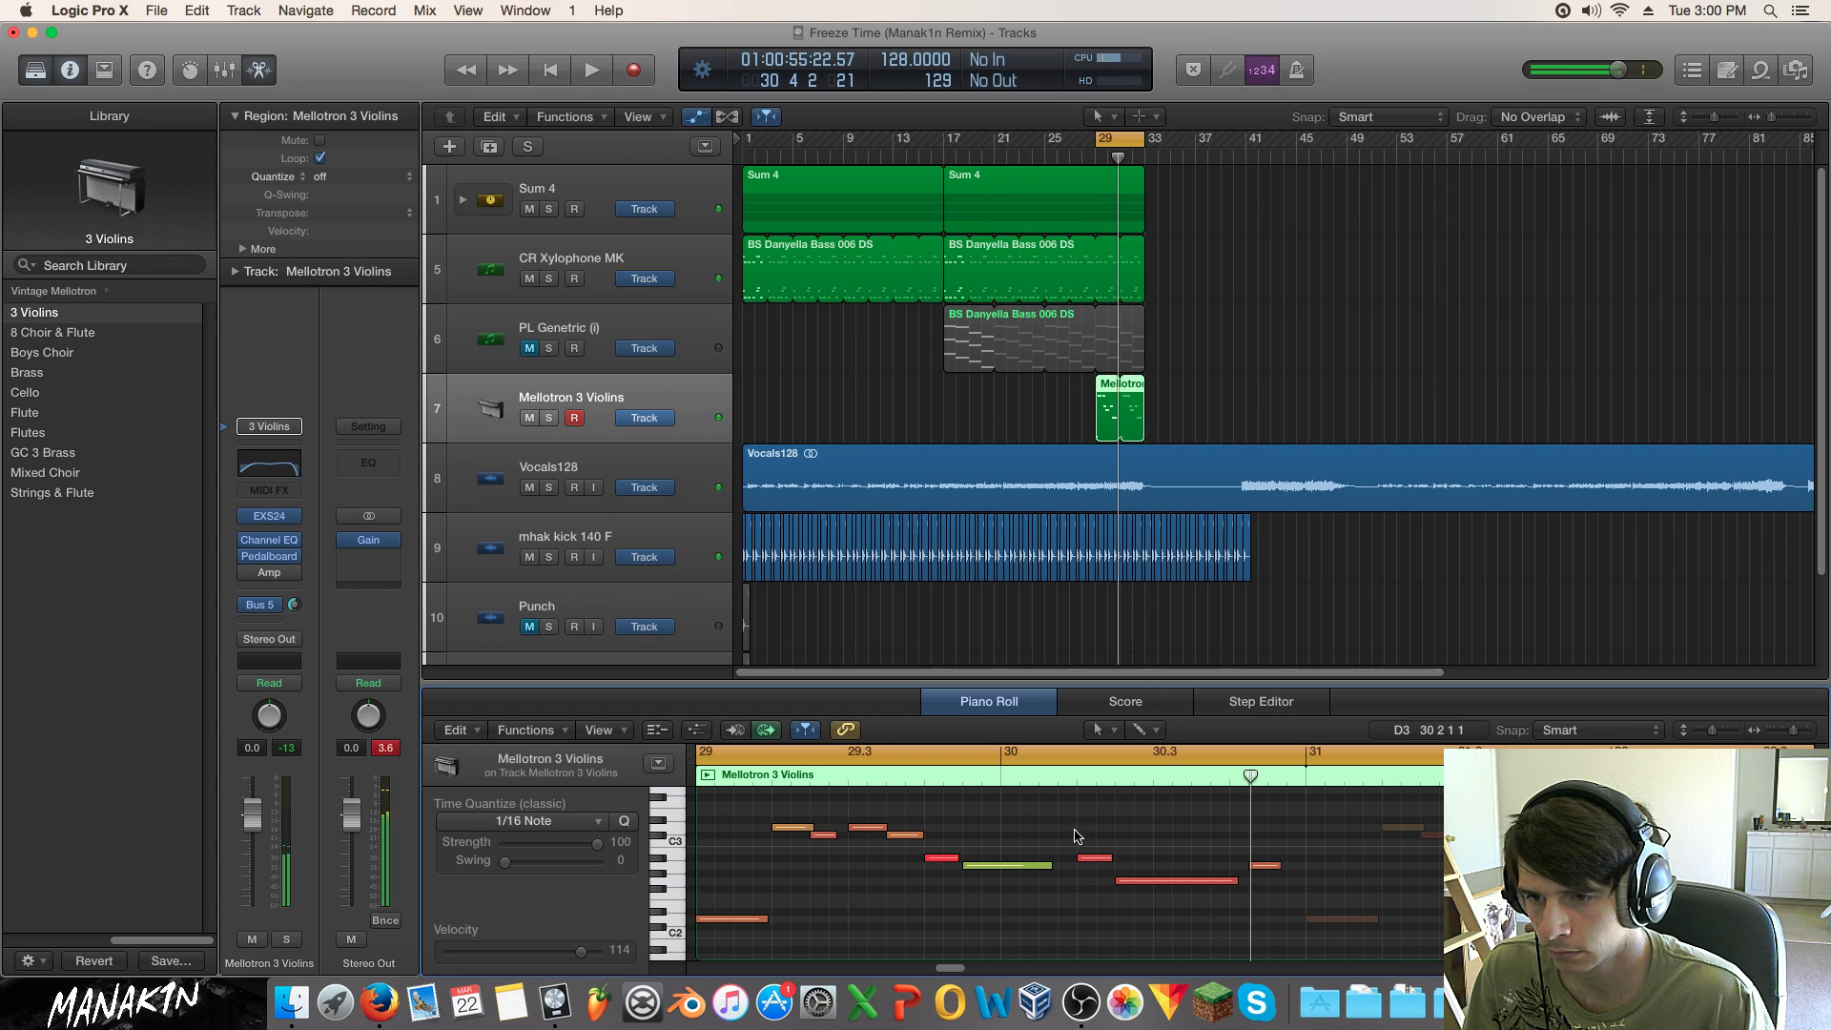
key("super+z")
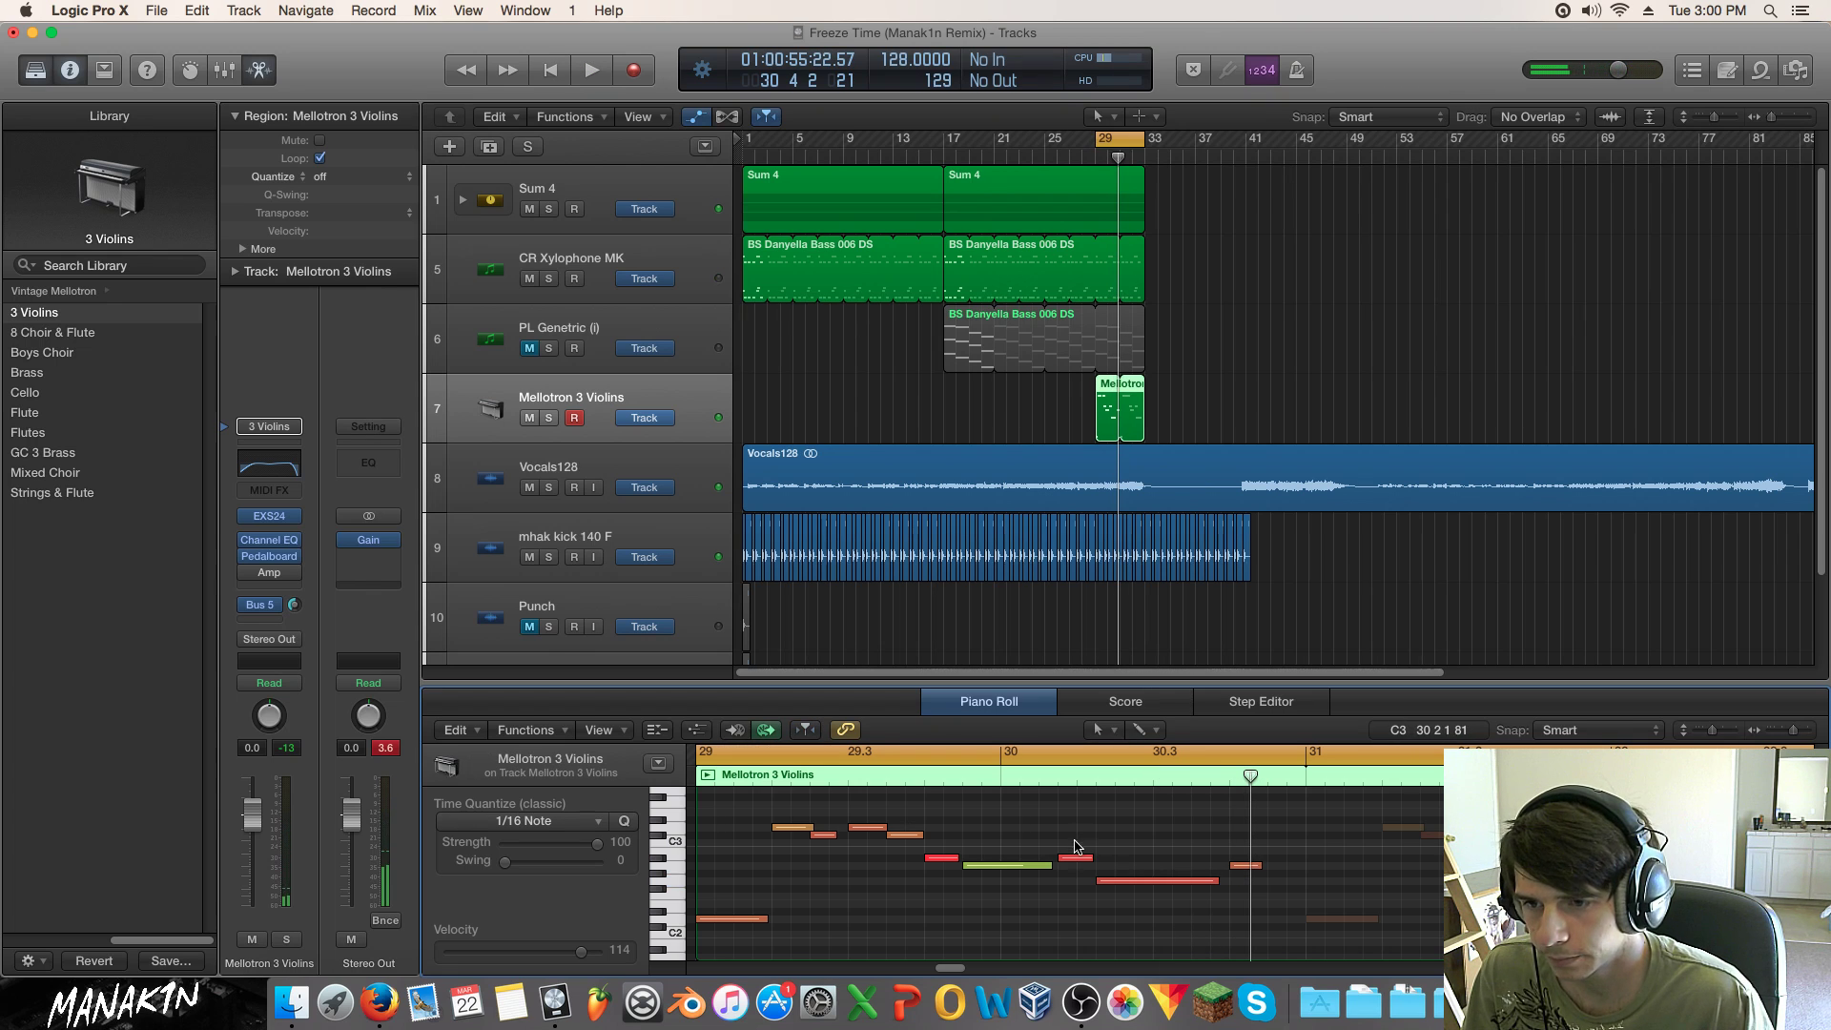
key("space")
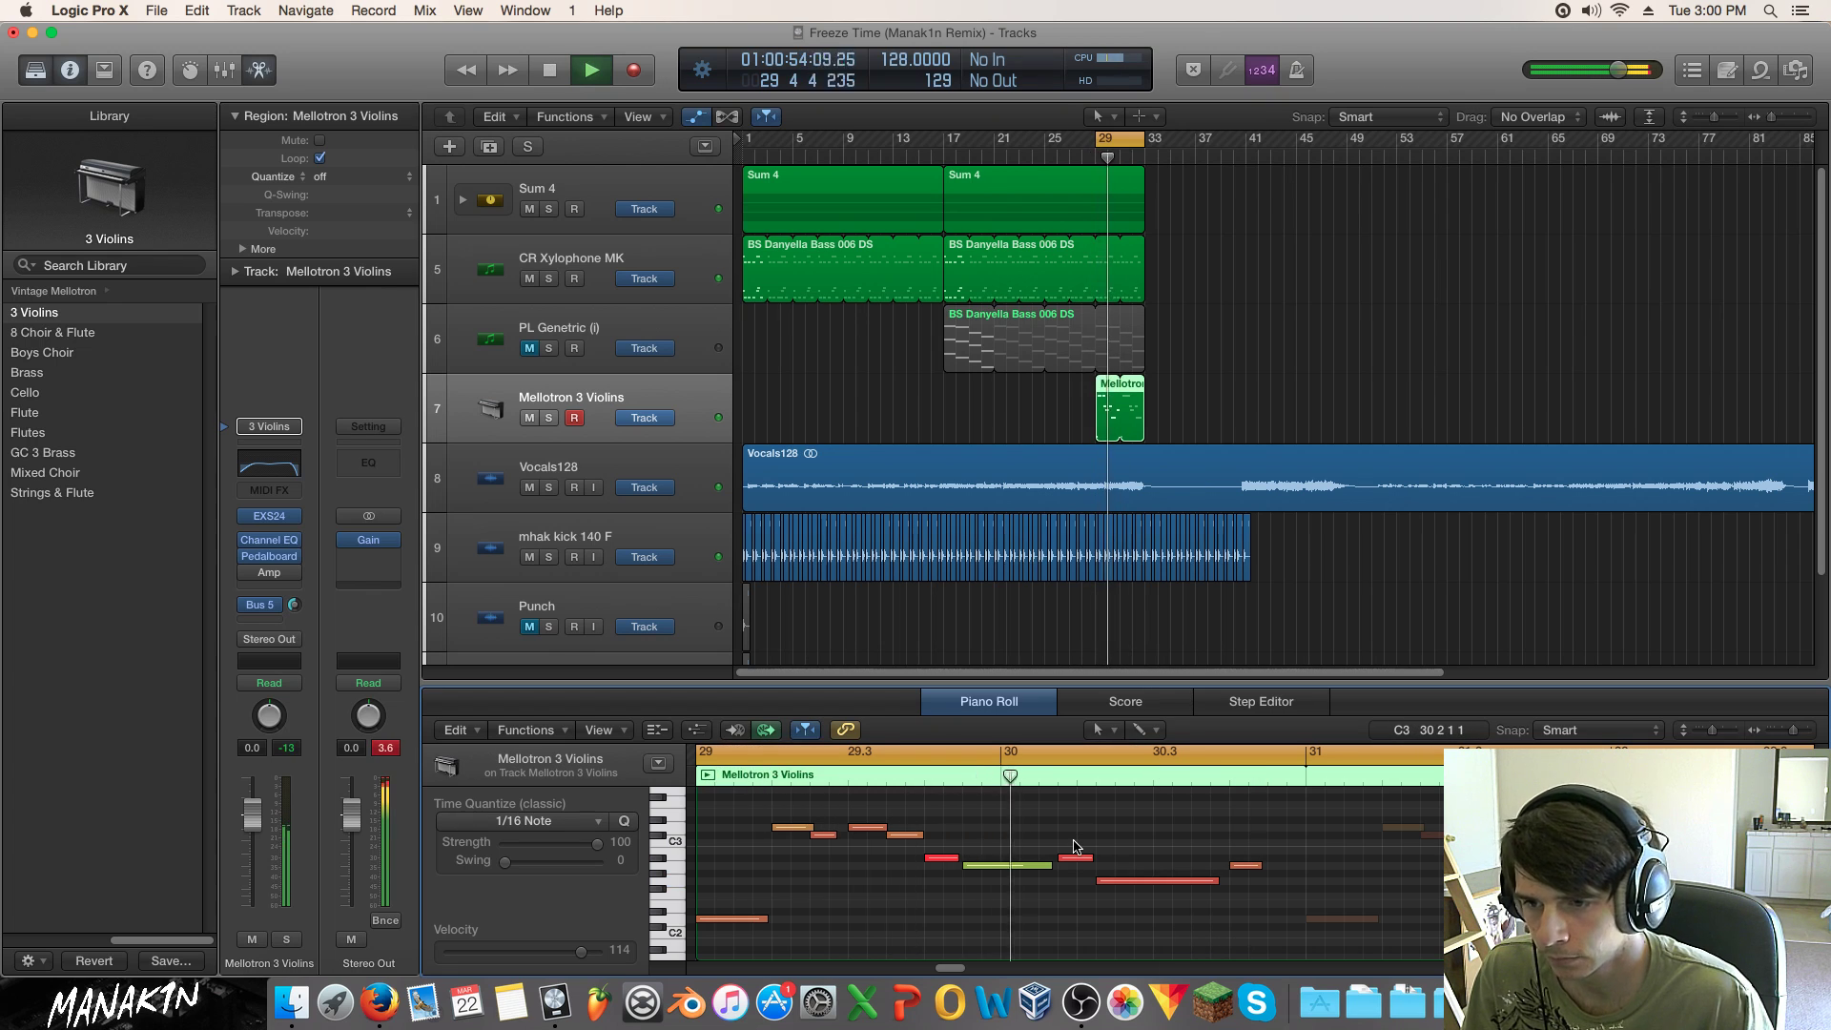
key("space")
key("space")
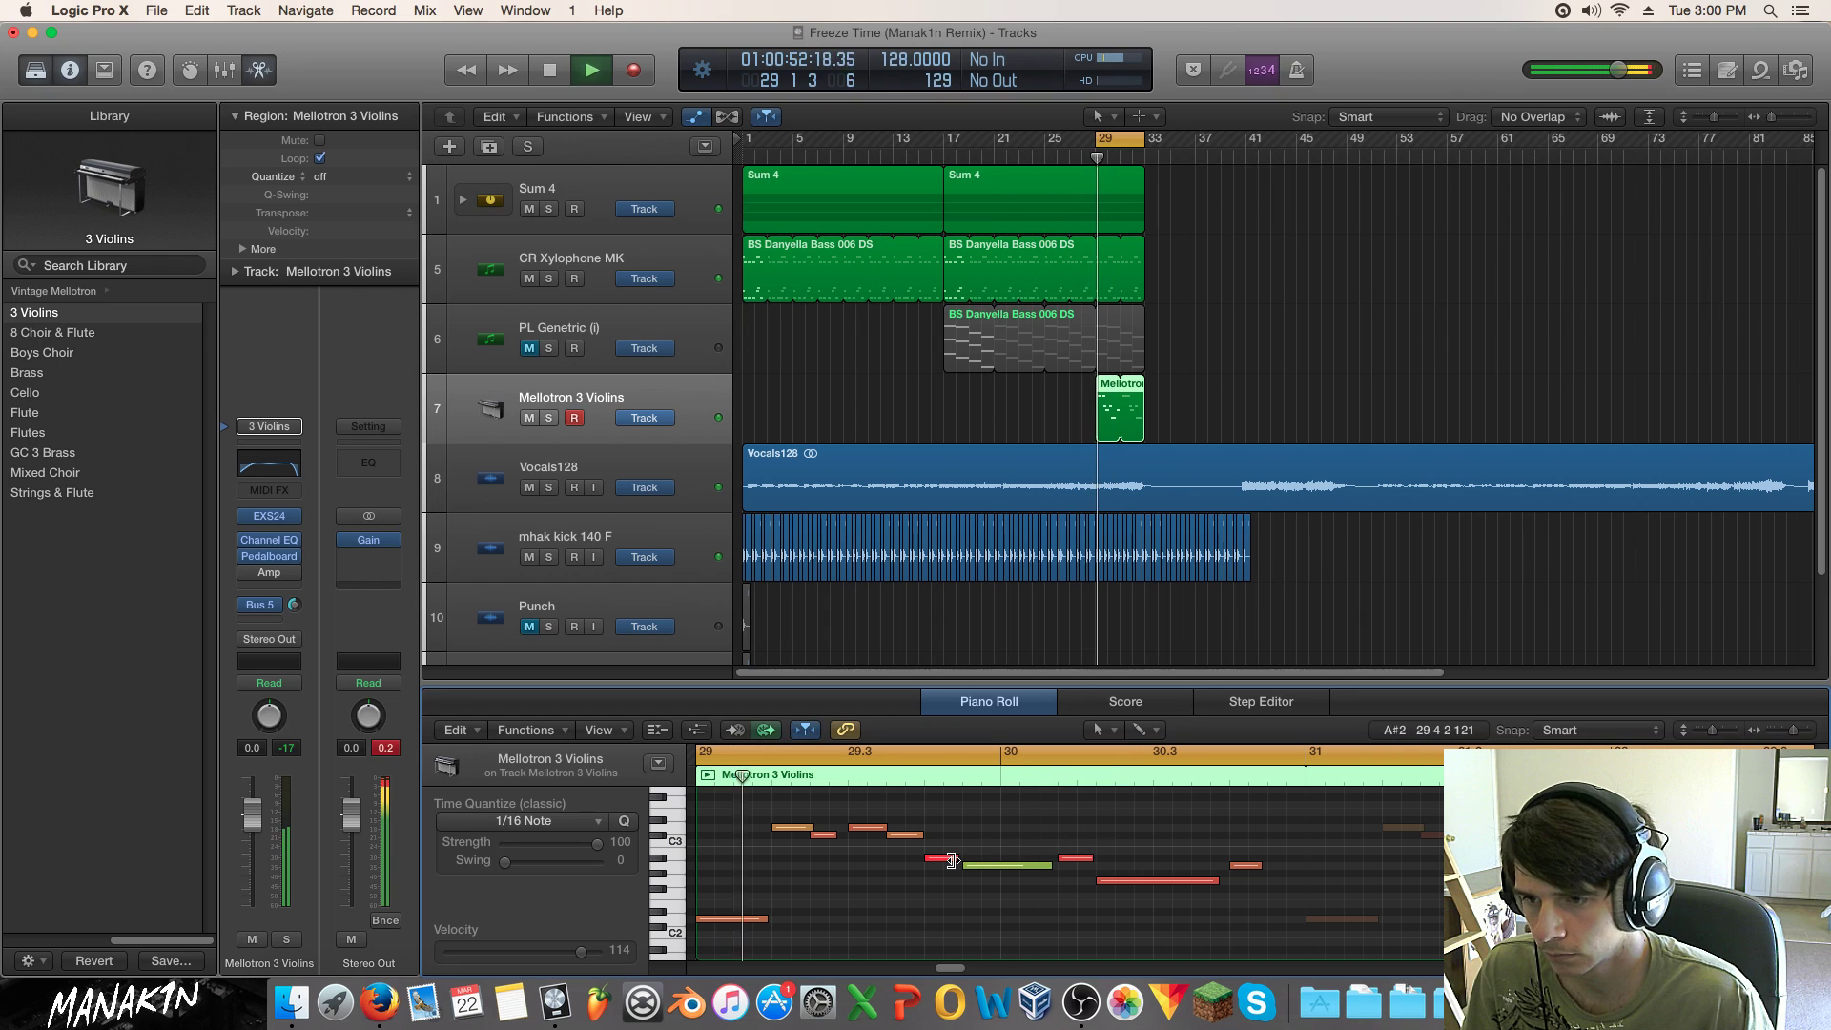
key("space")
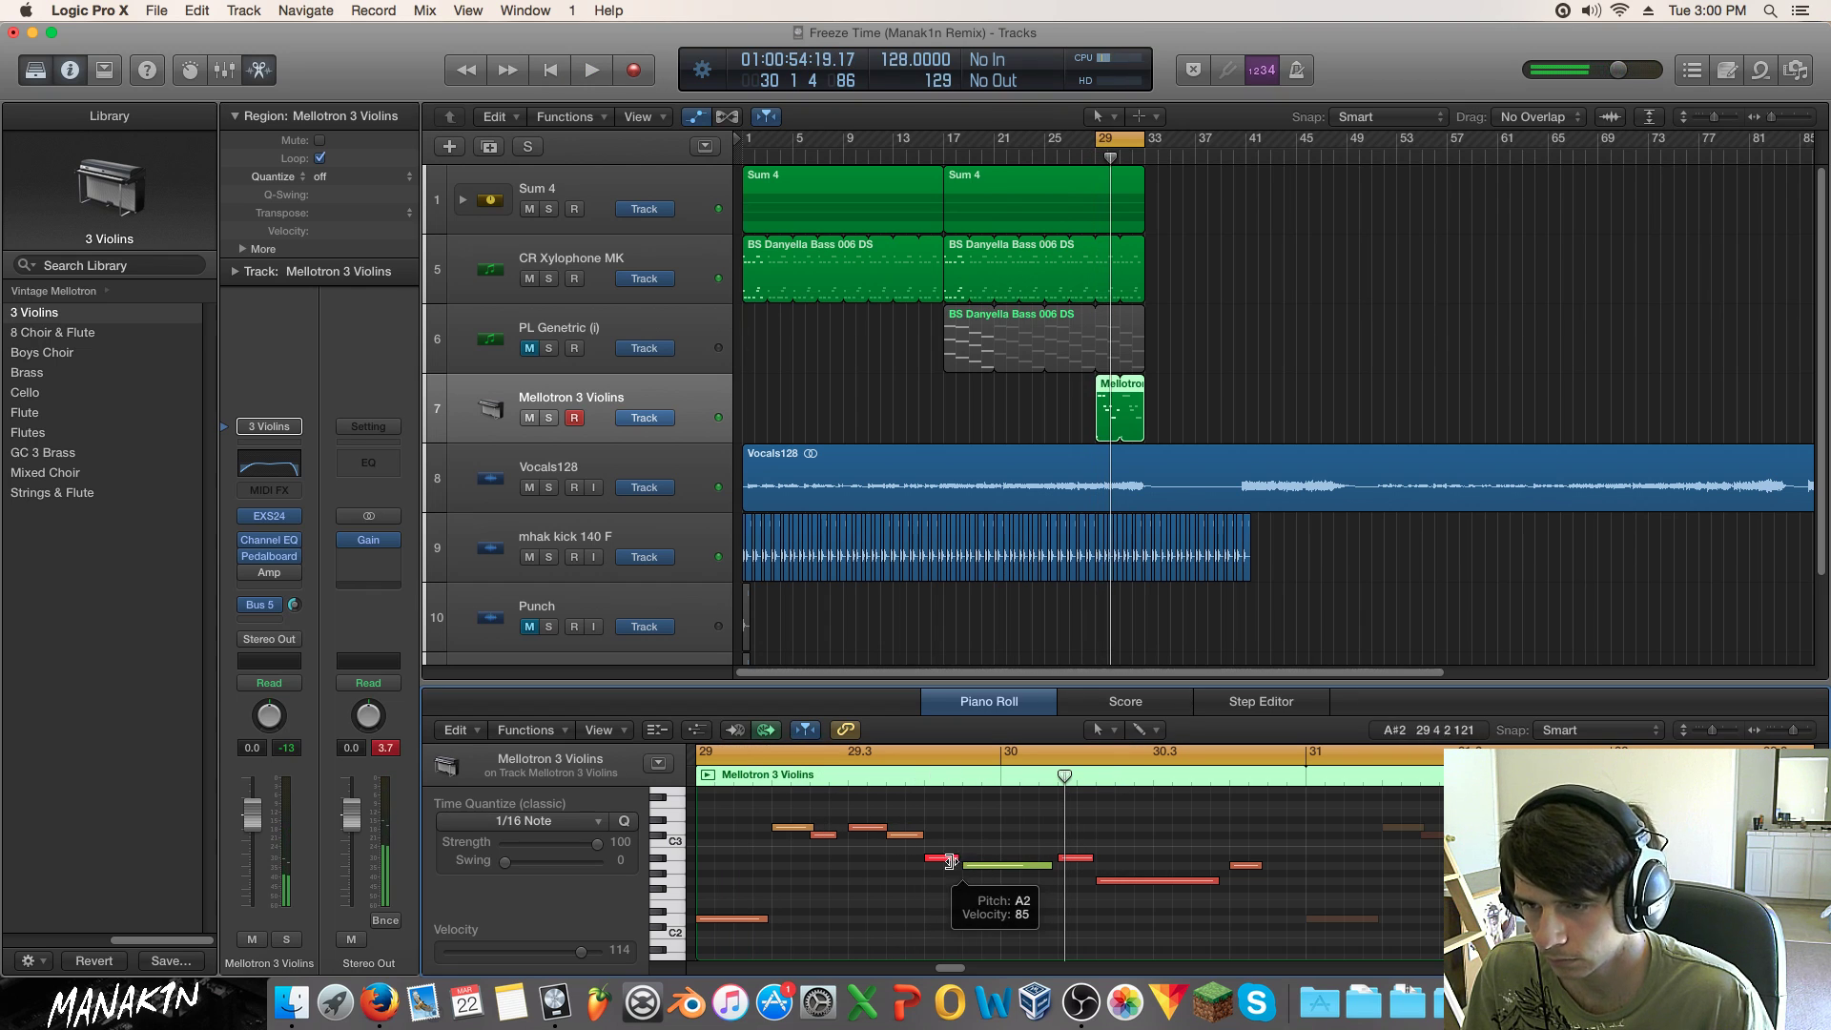
Step: Solo the Mellotron 3 Violins track and shorten the red note from its start
left_click(549, 417)
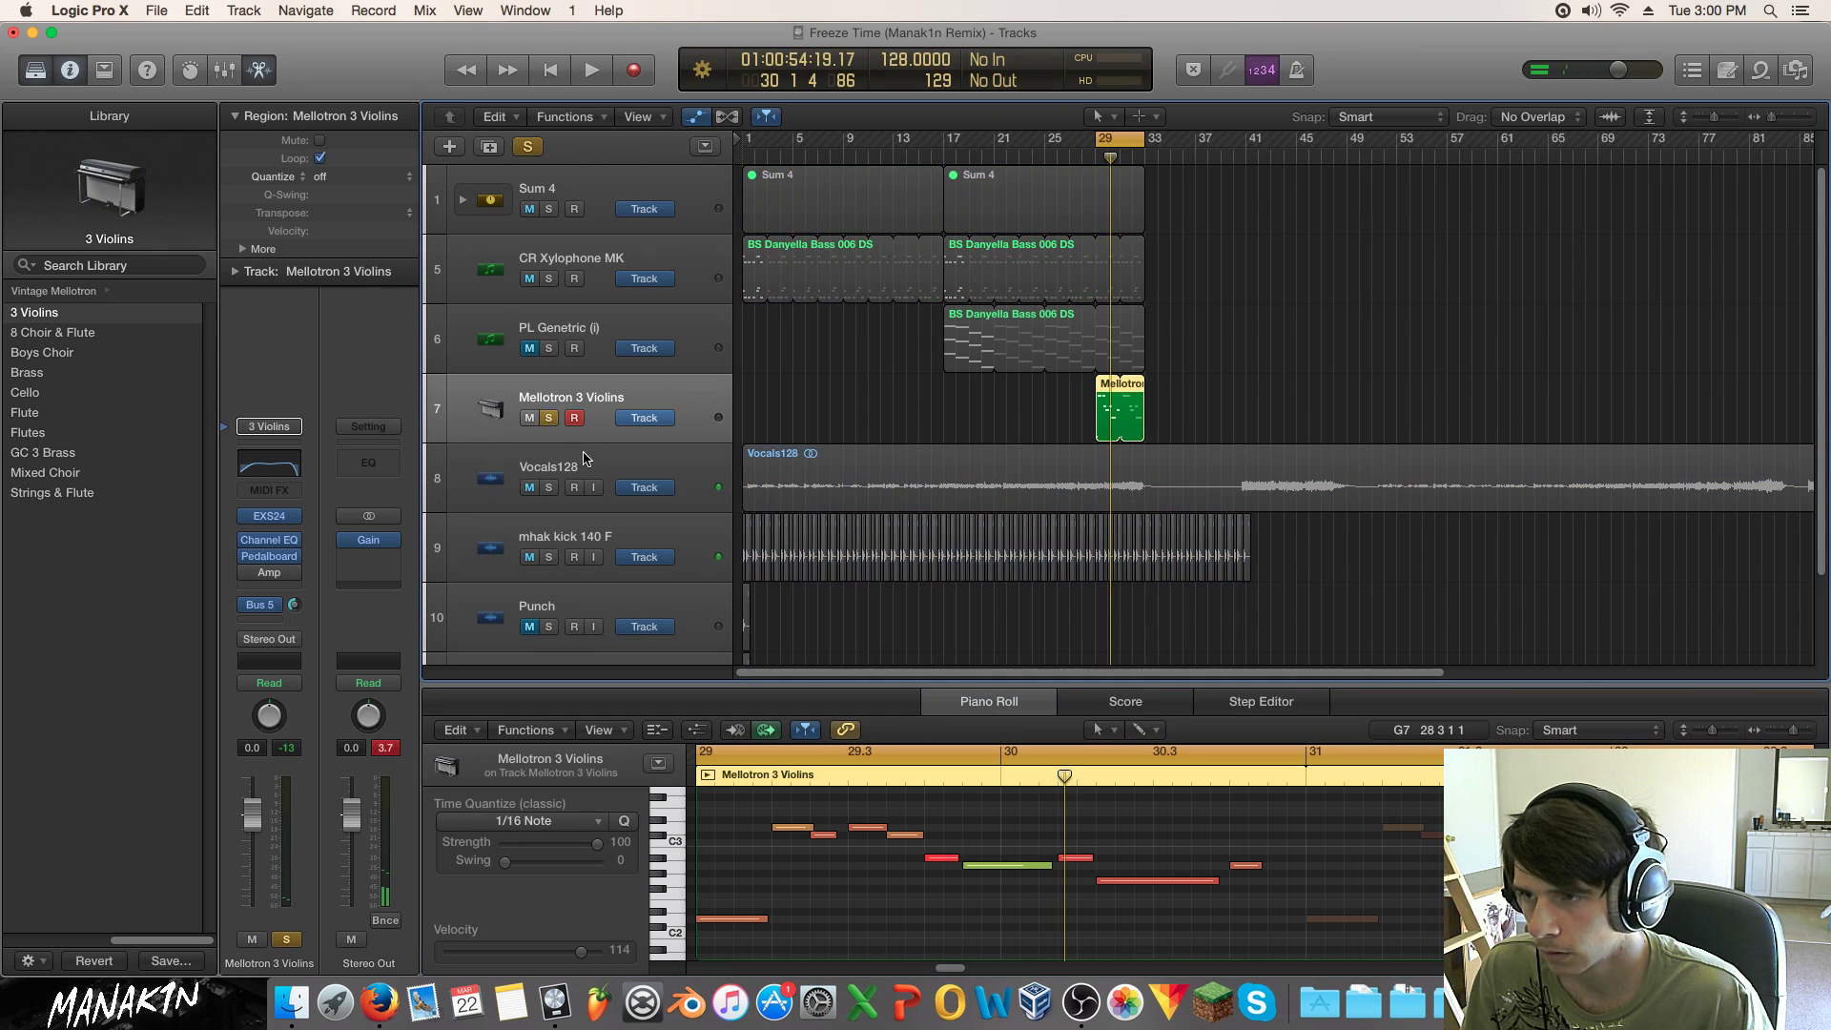
key("space")
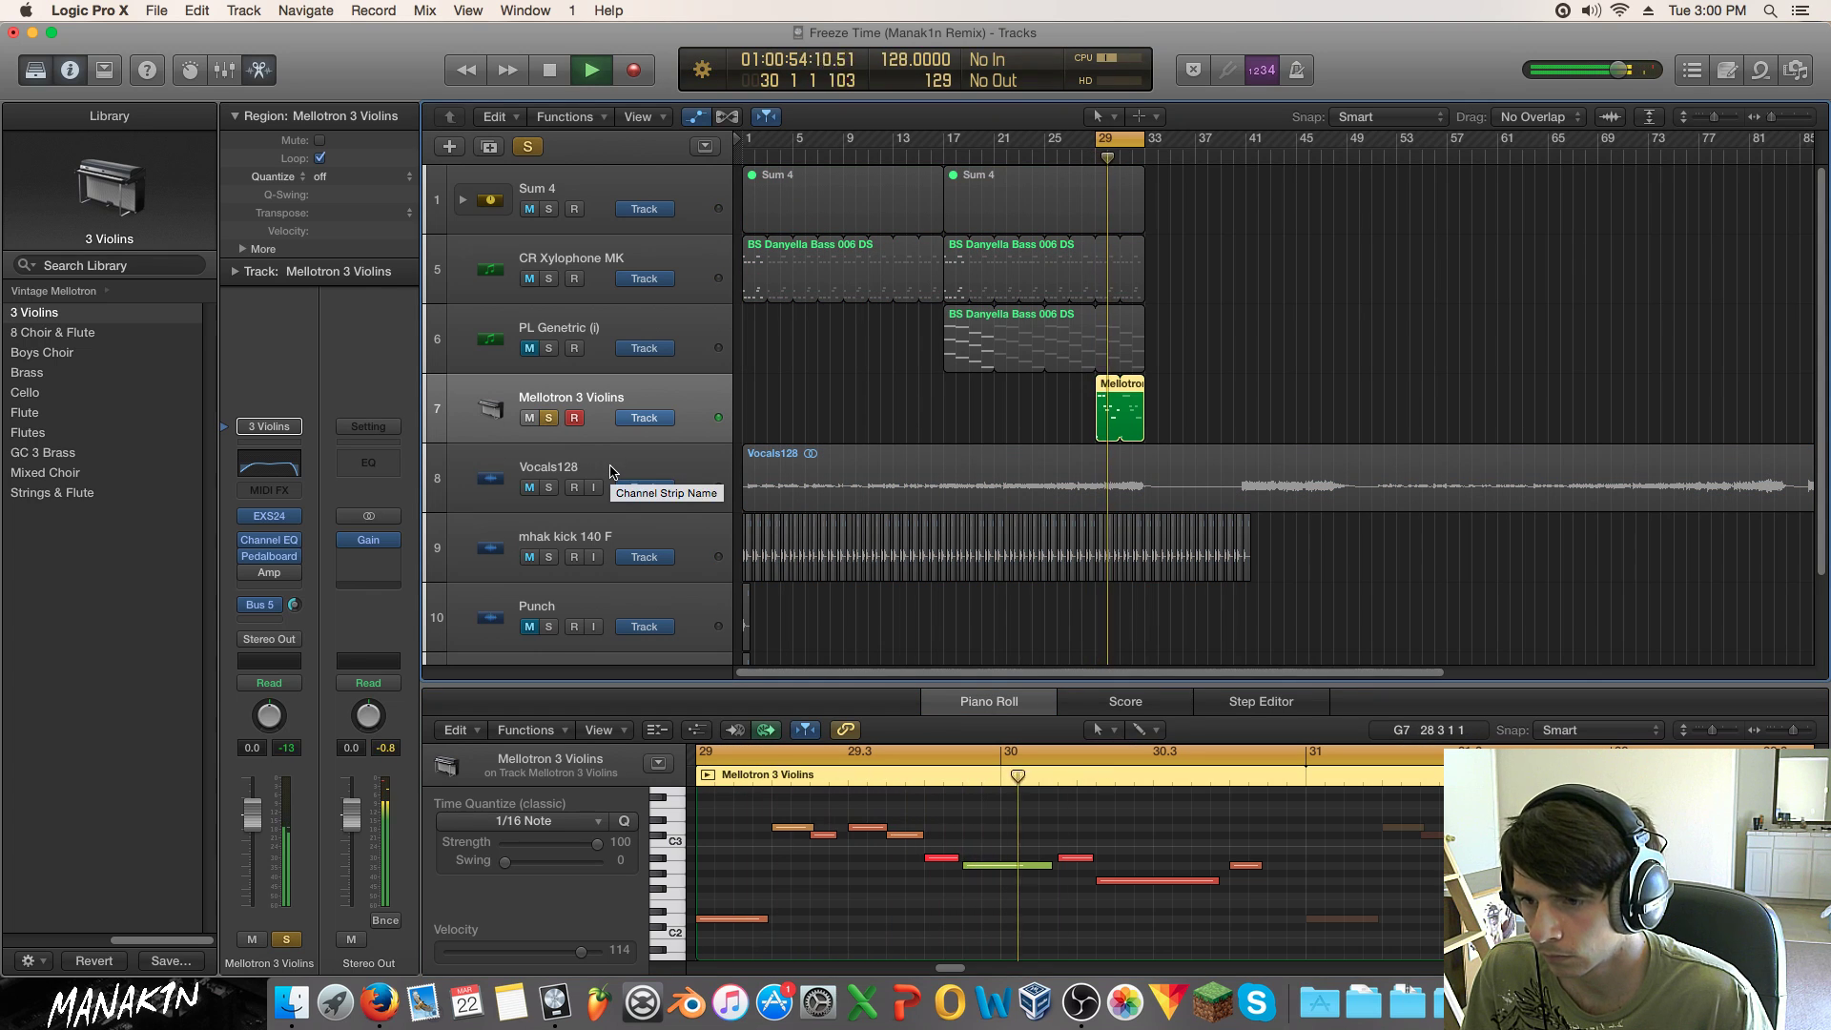
key("space")
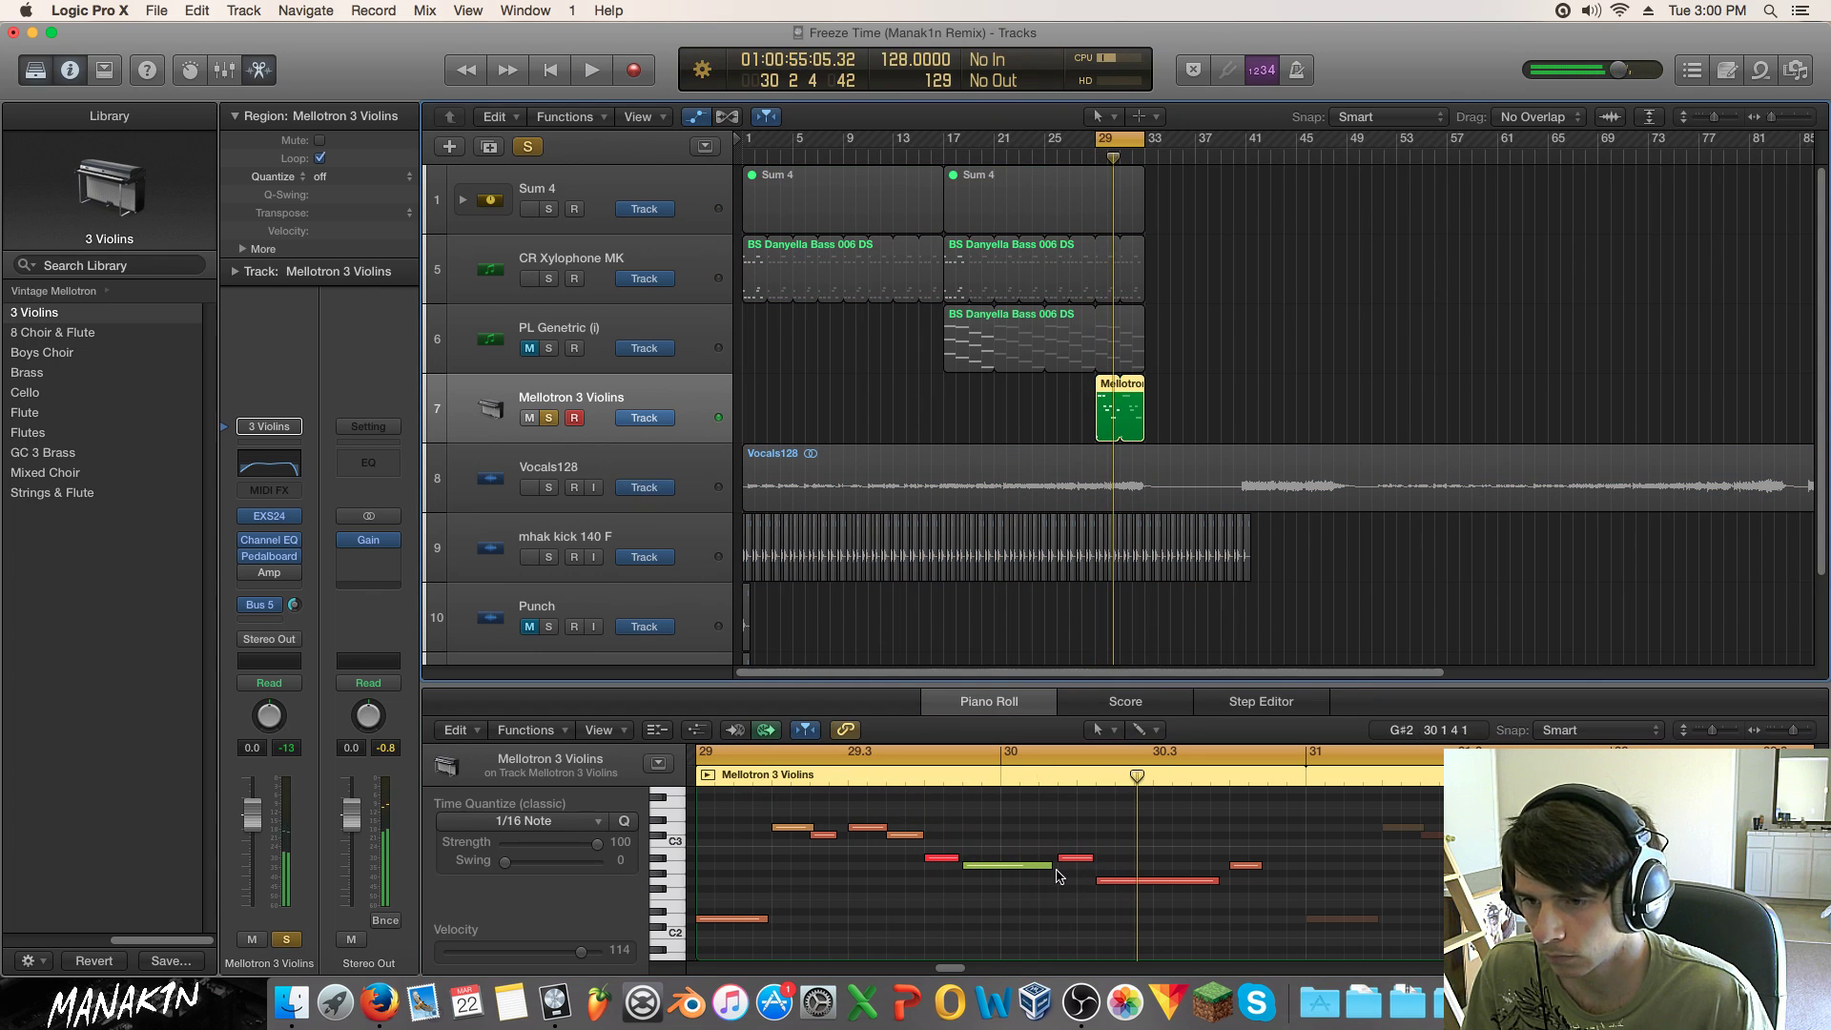
mouse_move(1059, 858)
left_mouse_down()
mouse_move(1074, 857)
mouse_move(1055, 864)
left_mouse_up()
key("space")
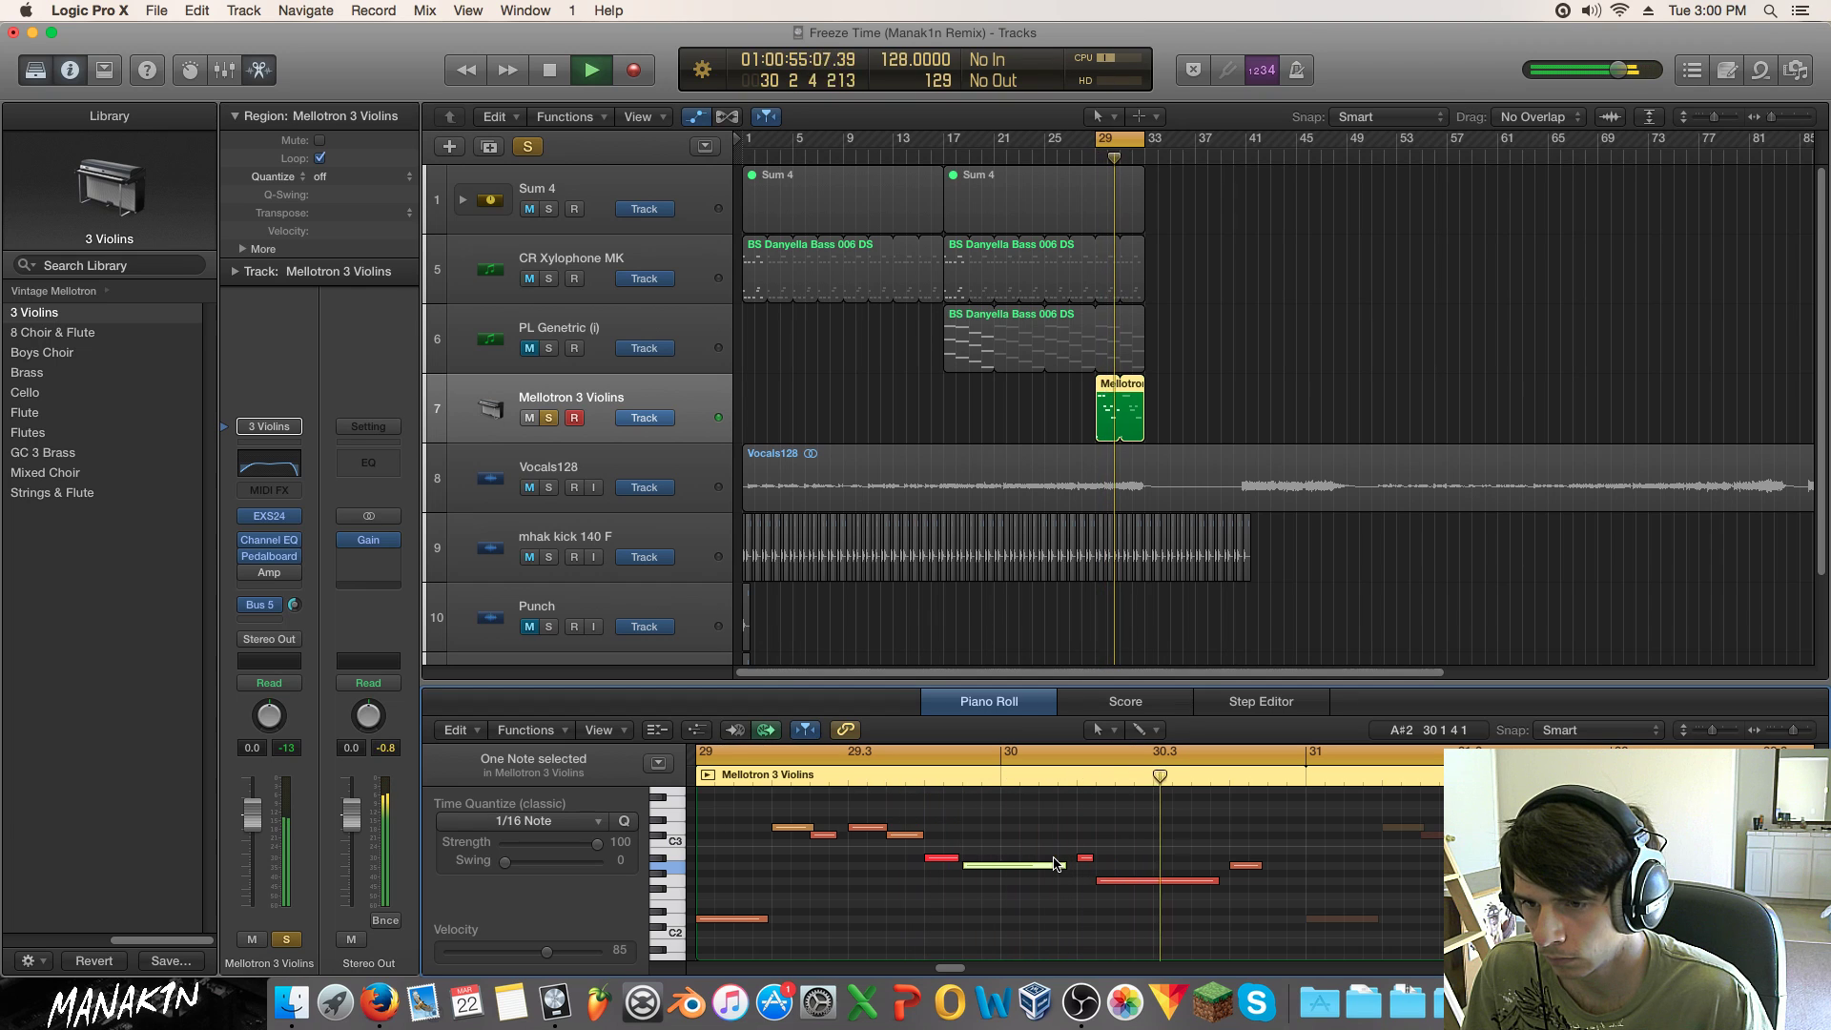
key("space")
Step: Trim the start of the long G#2 note and extend the lower note's start earlier
mouse_move(1098, 880)
left_mouse_down()
mouse_move(1095, 858)
mouse_move(1096, 874)
left_mouse_up()
key("space")
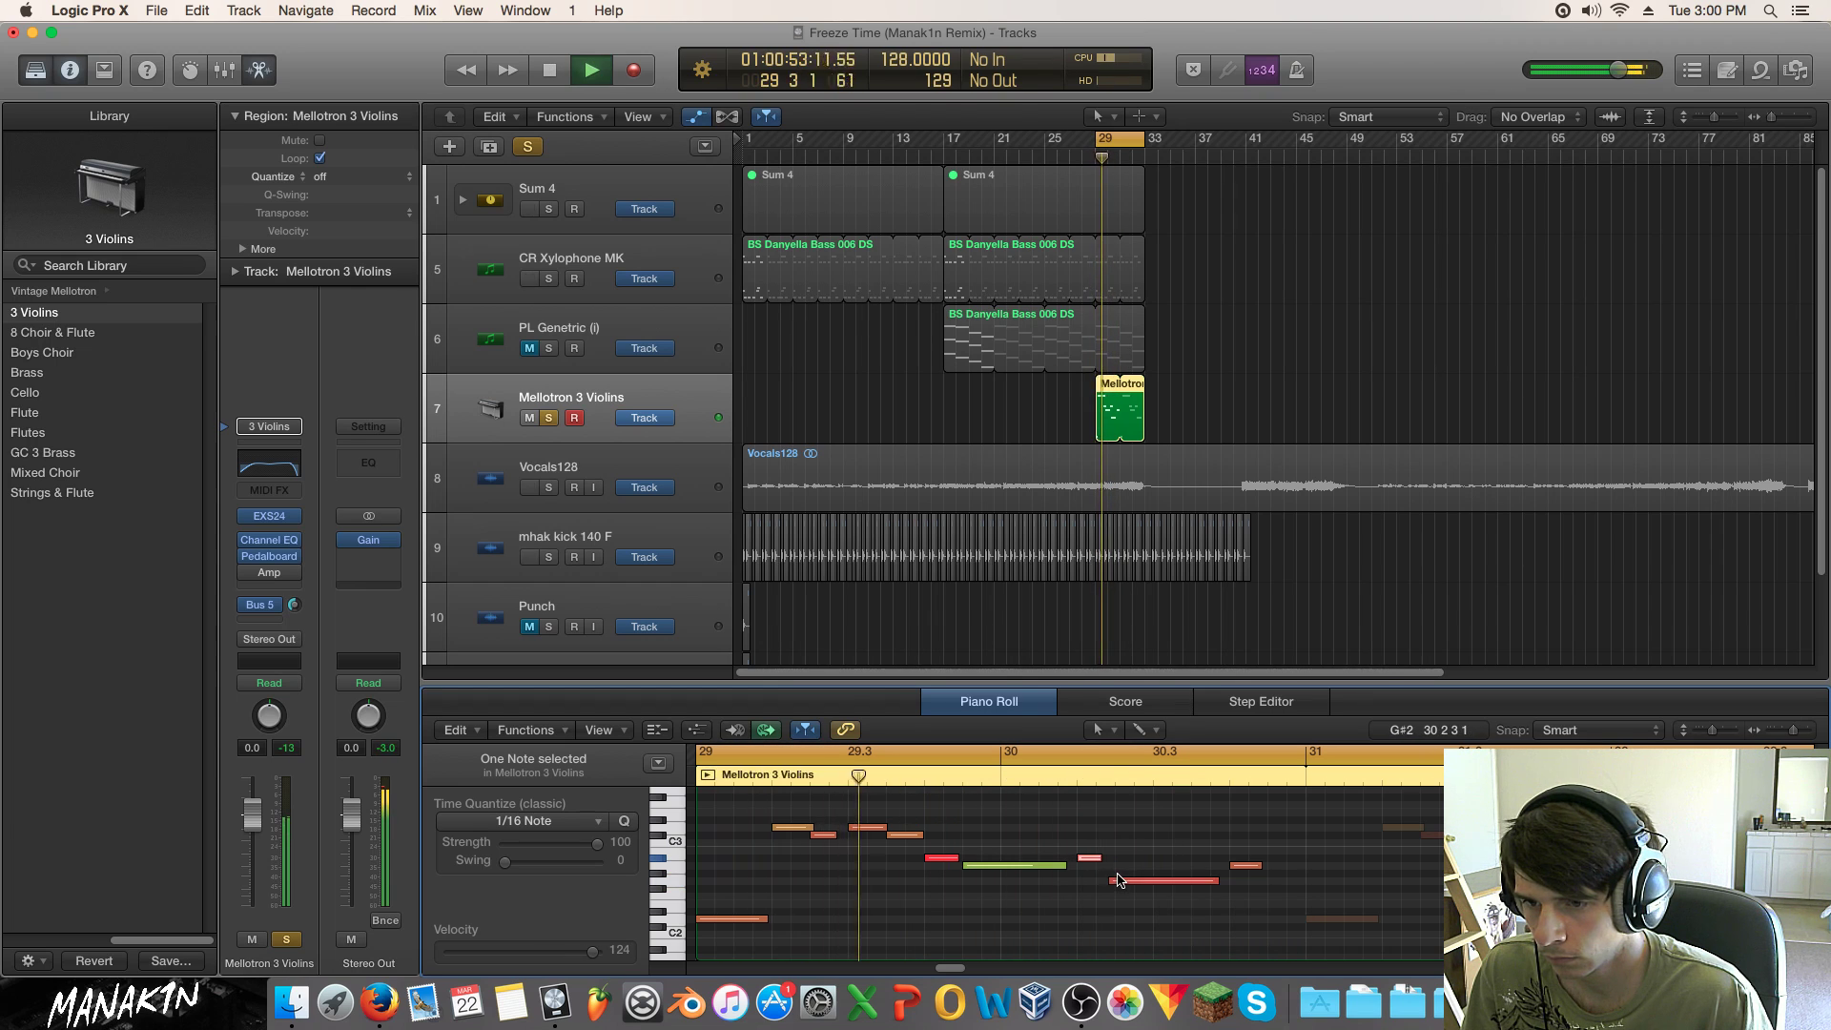
key("space")
left_click_drag(1119, 878, 1105, 858)
left_click_drag(1131, 880, 1101, 855)
key("space")
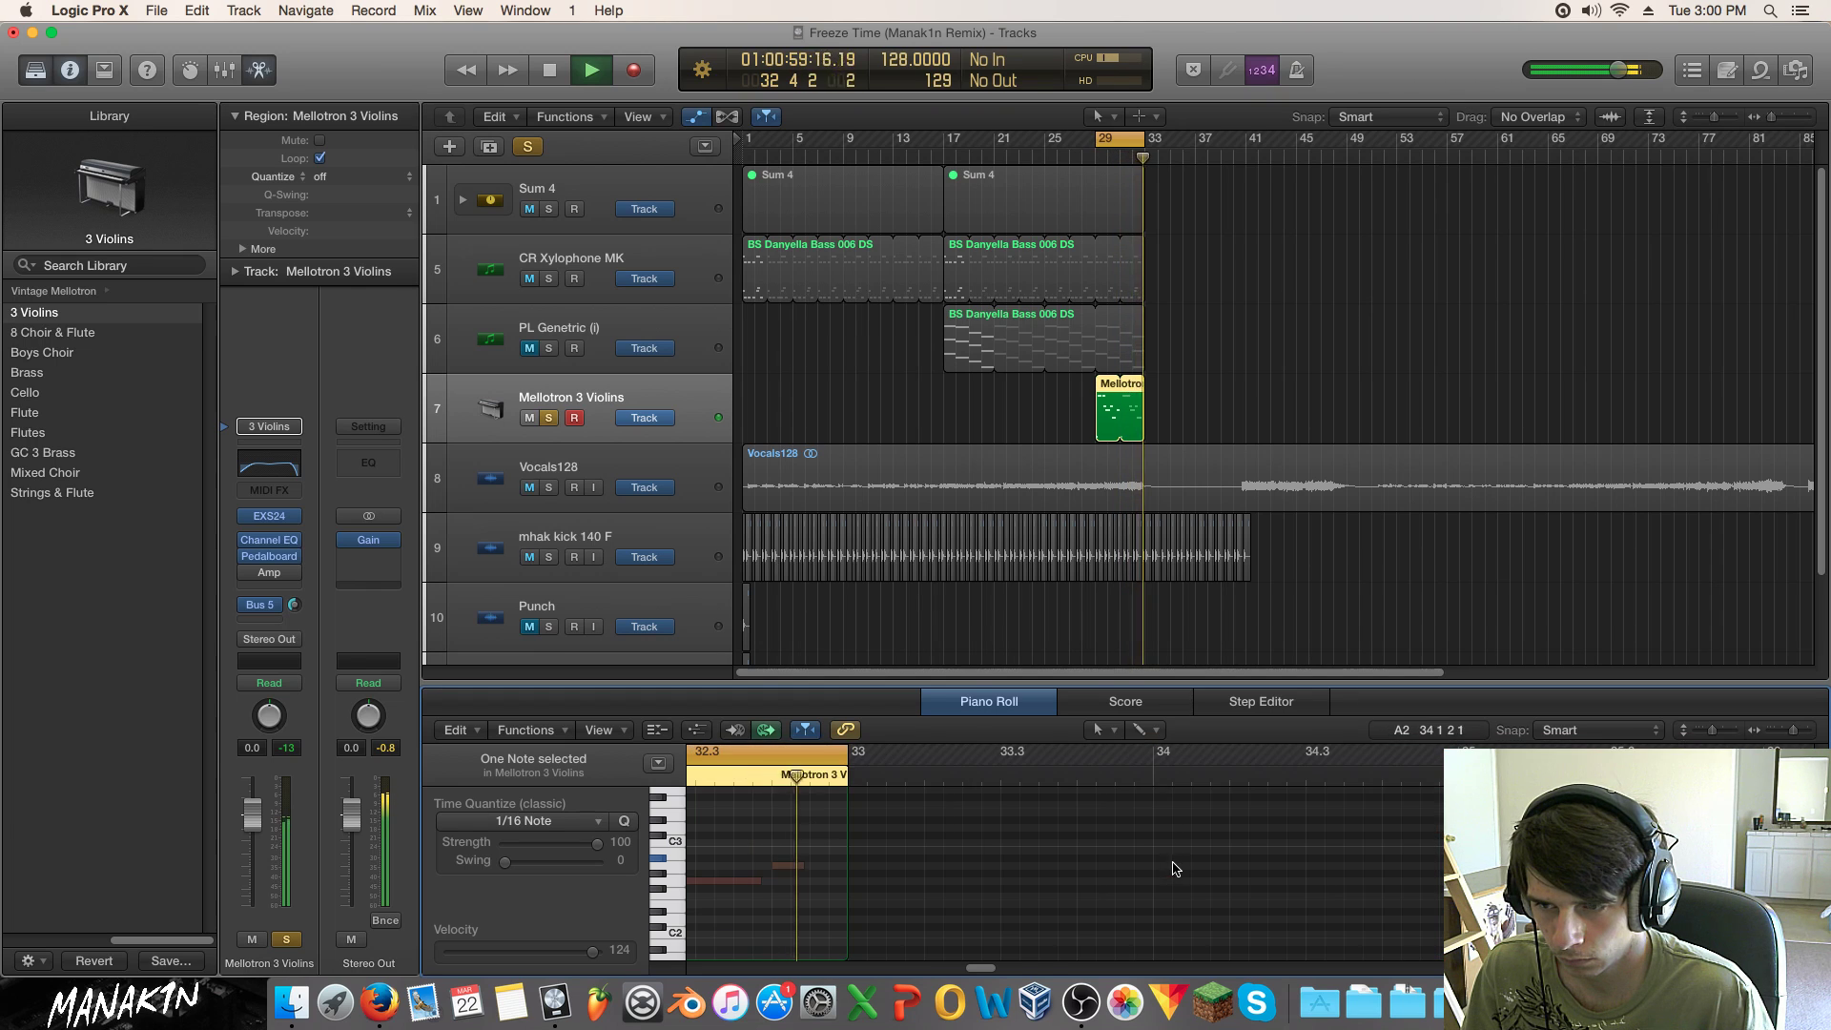
Step: Lengthen the green A2 note and resize two other melody notes, auditioning each edit
key("space")
left_click_drag(918, 969, 958, 947)
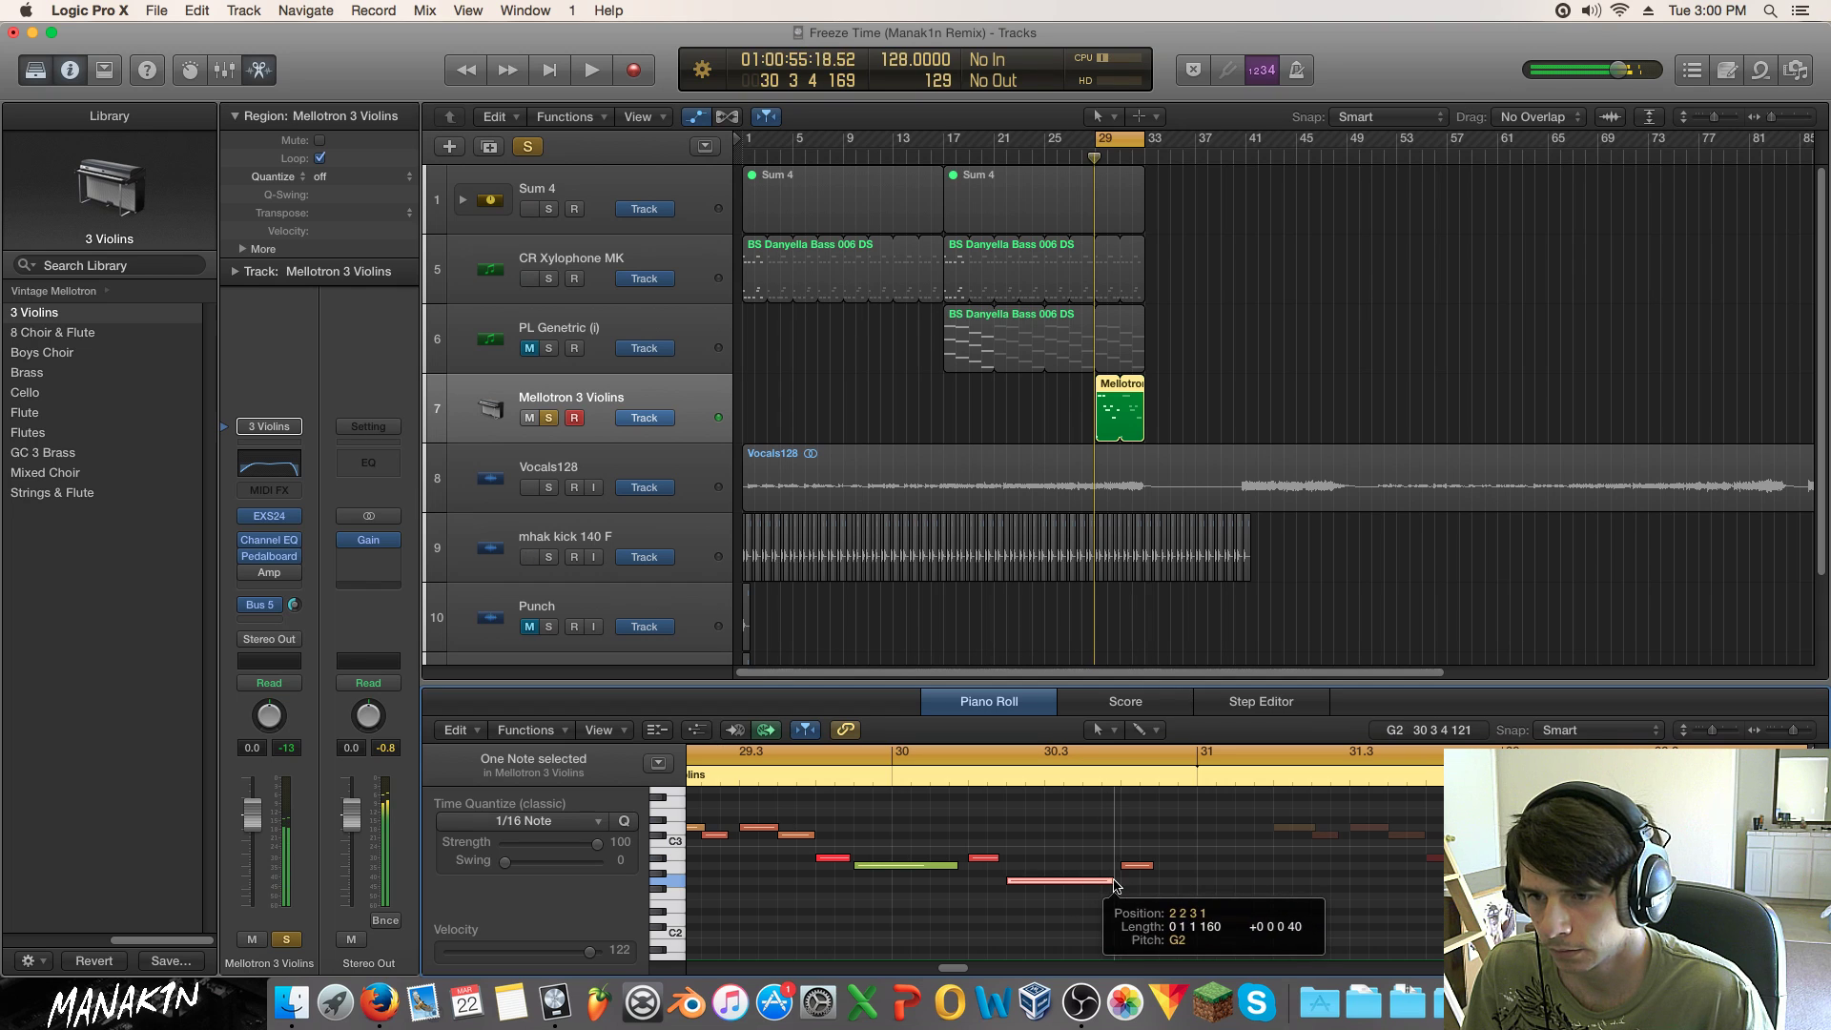
left_click_drag(952, 866, 998, 870)
key("space")
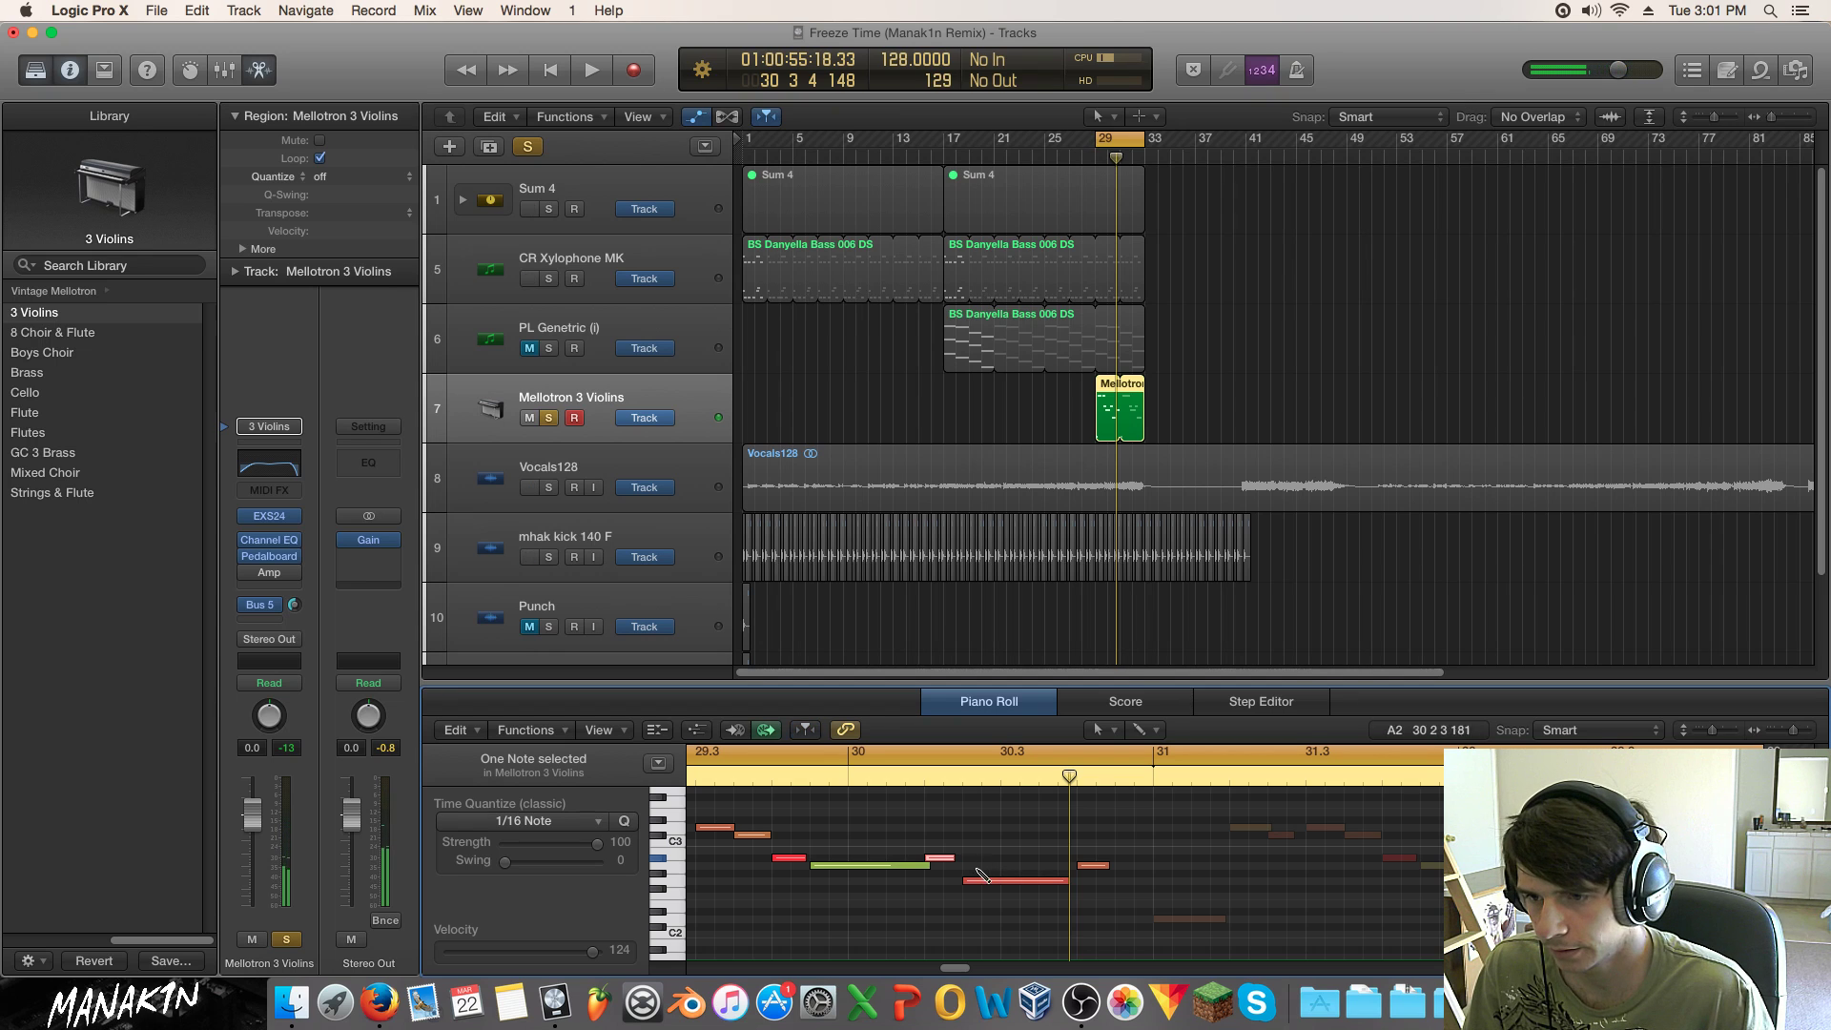
left_click_drag(932, 873, 912, 878)
key("space")
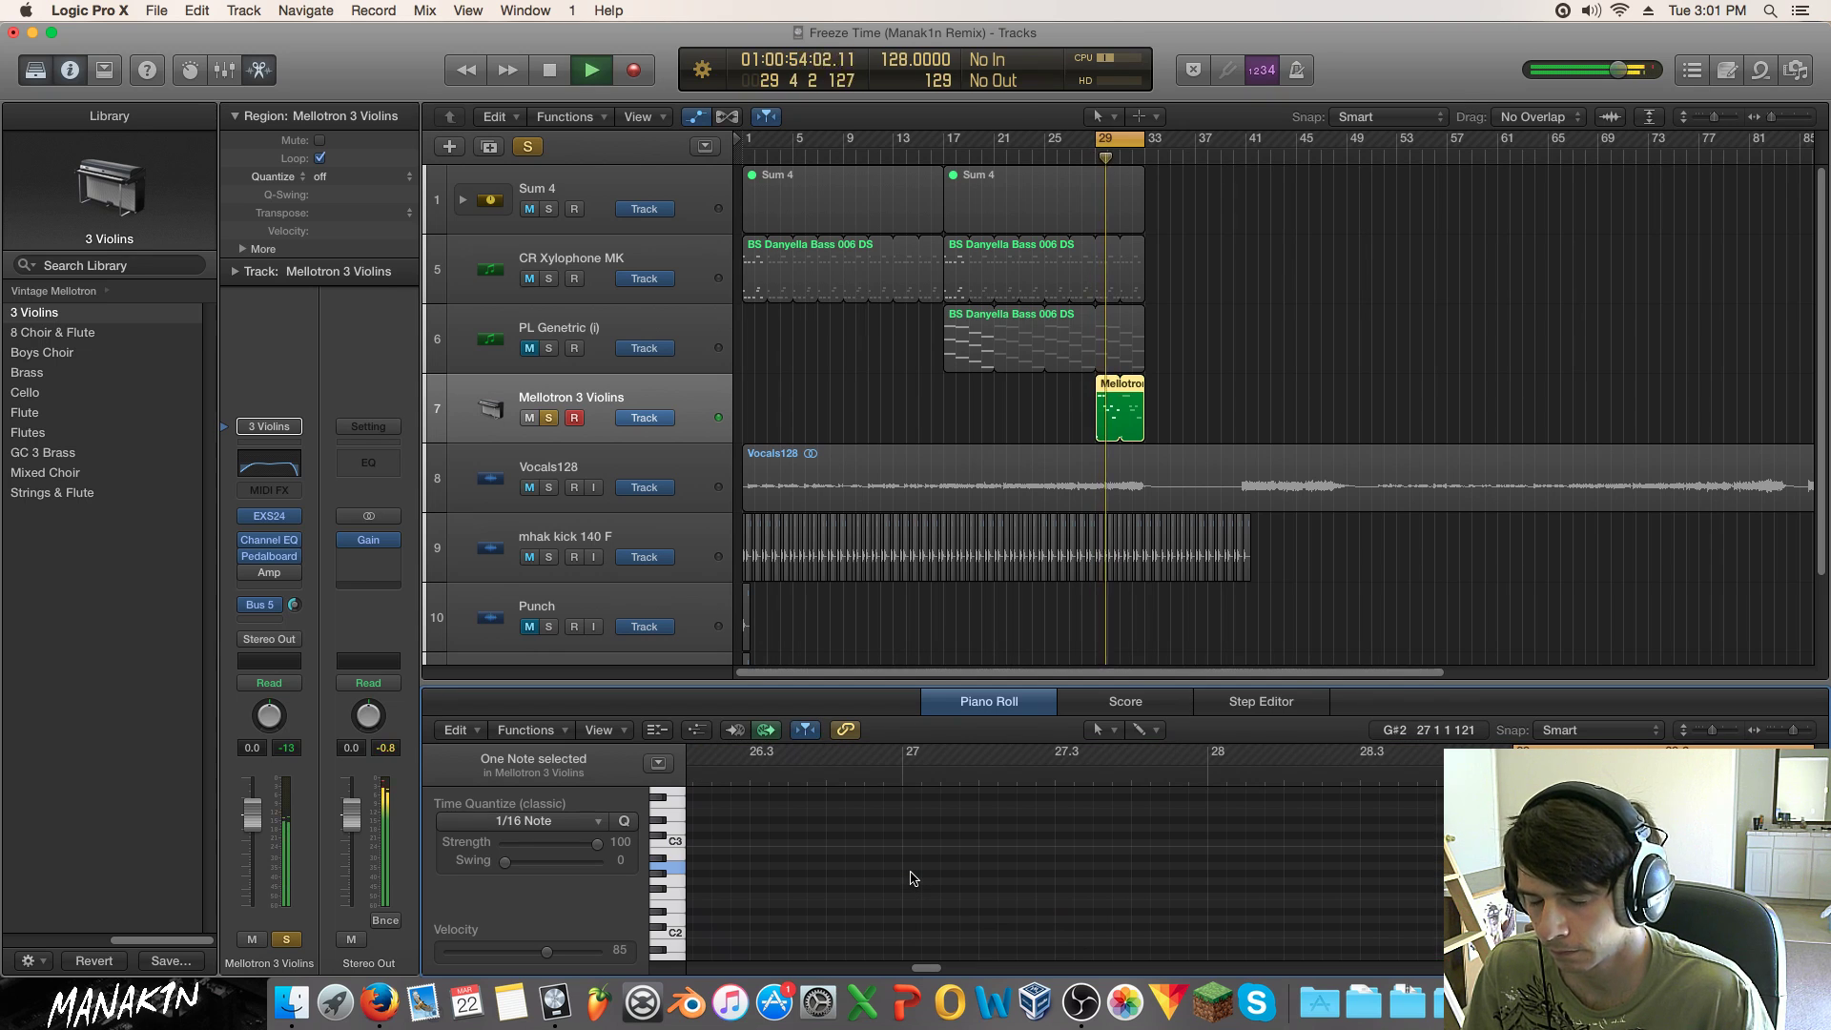
key("space")
left_click_drag(825, 867, 837, 874)
key("space")
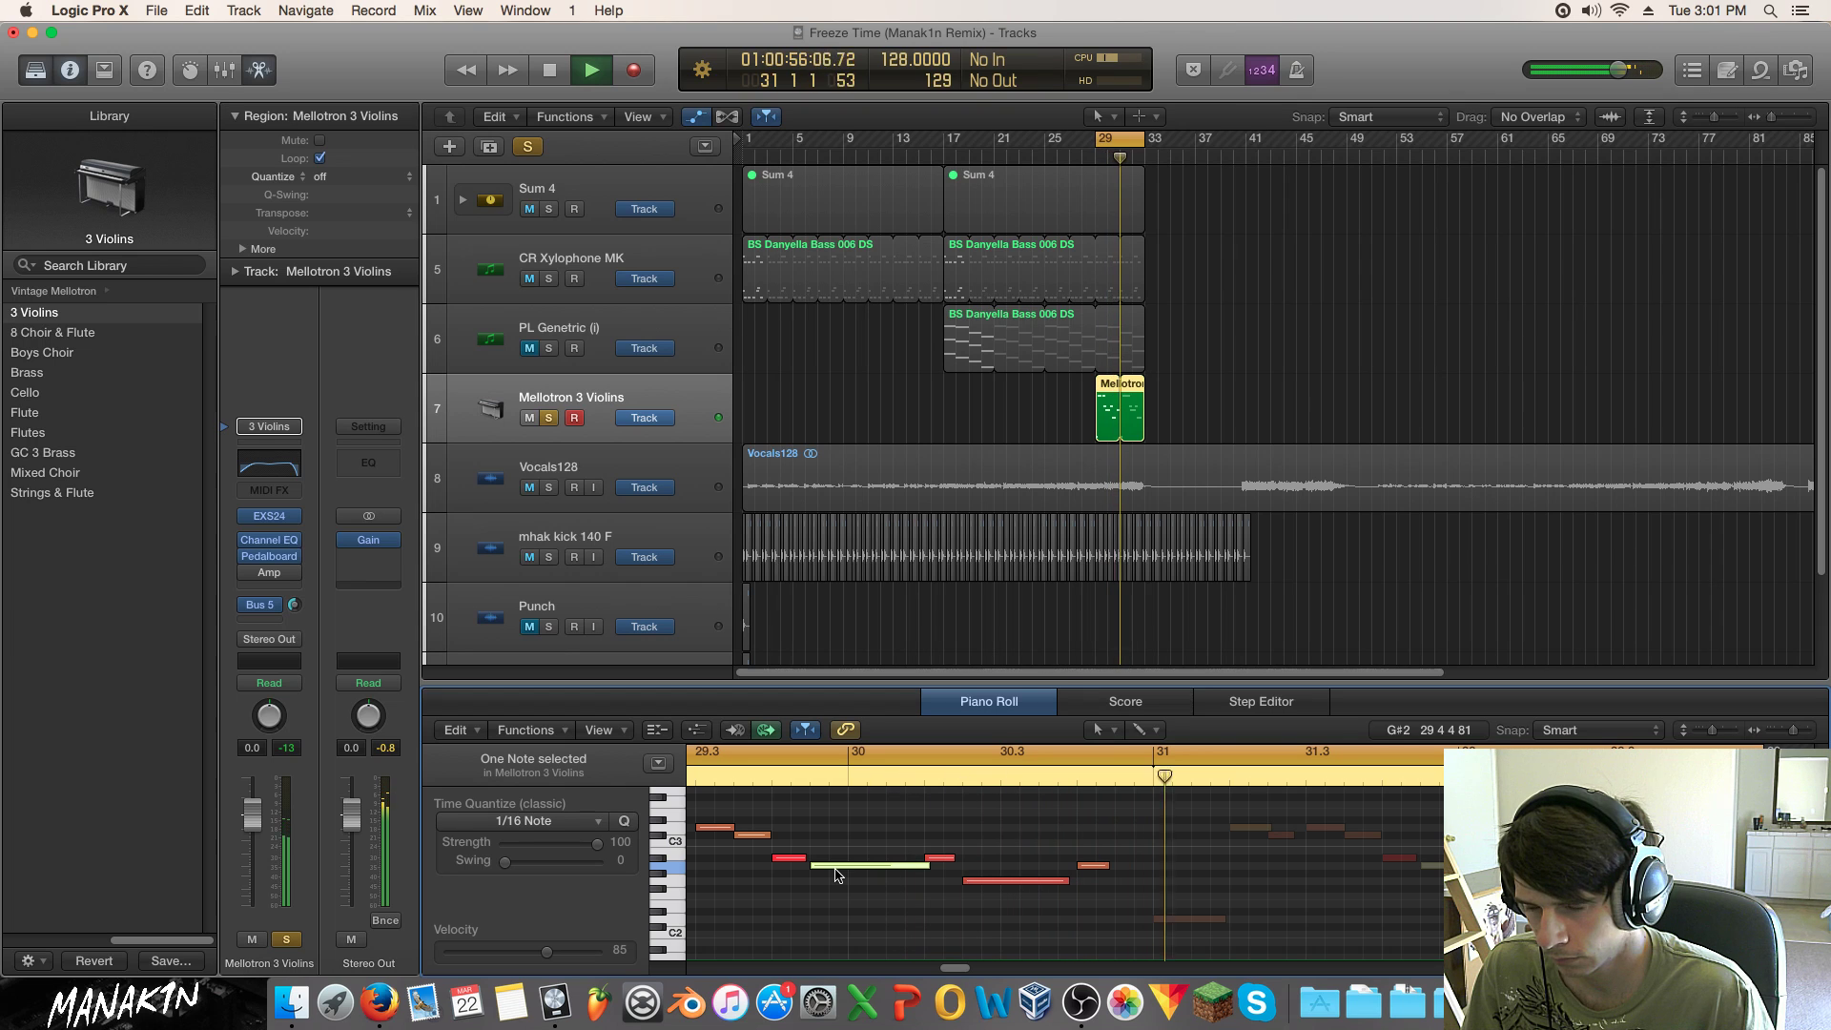
key("space")
Step: Unsolo the Mellotron track, slightly shorten a note's end, and replay from bar 29
left_click(549, 421)
key("space")
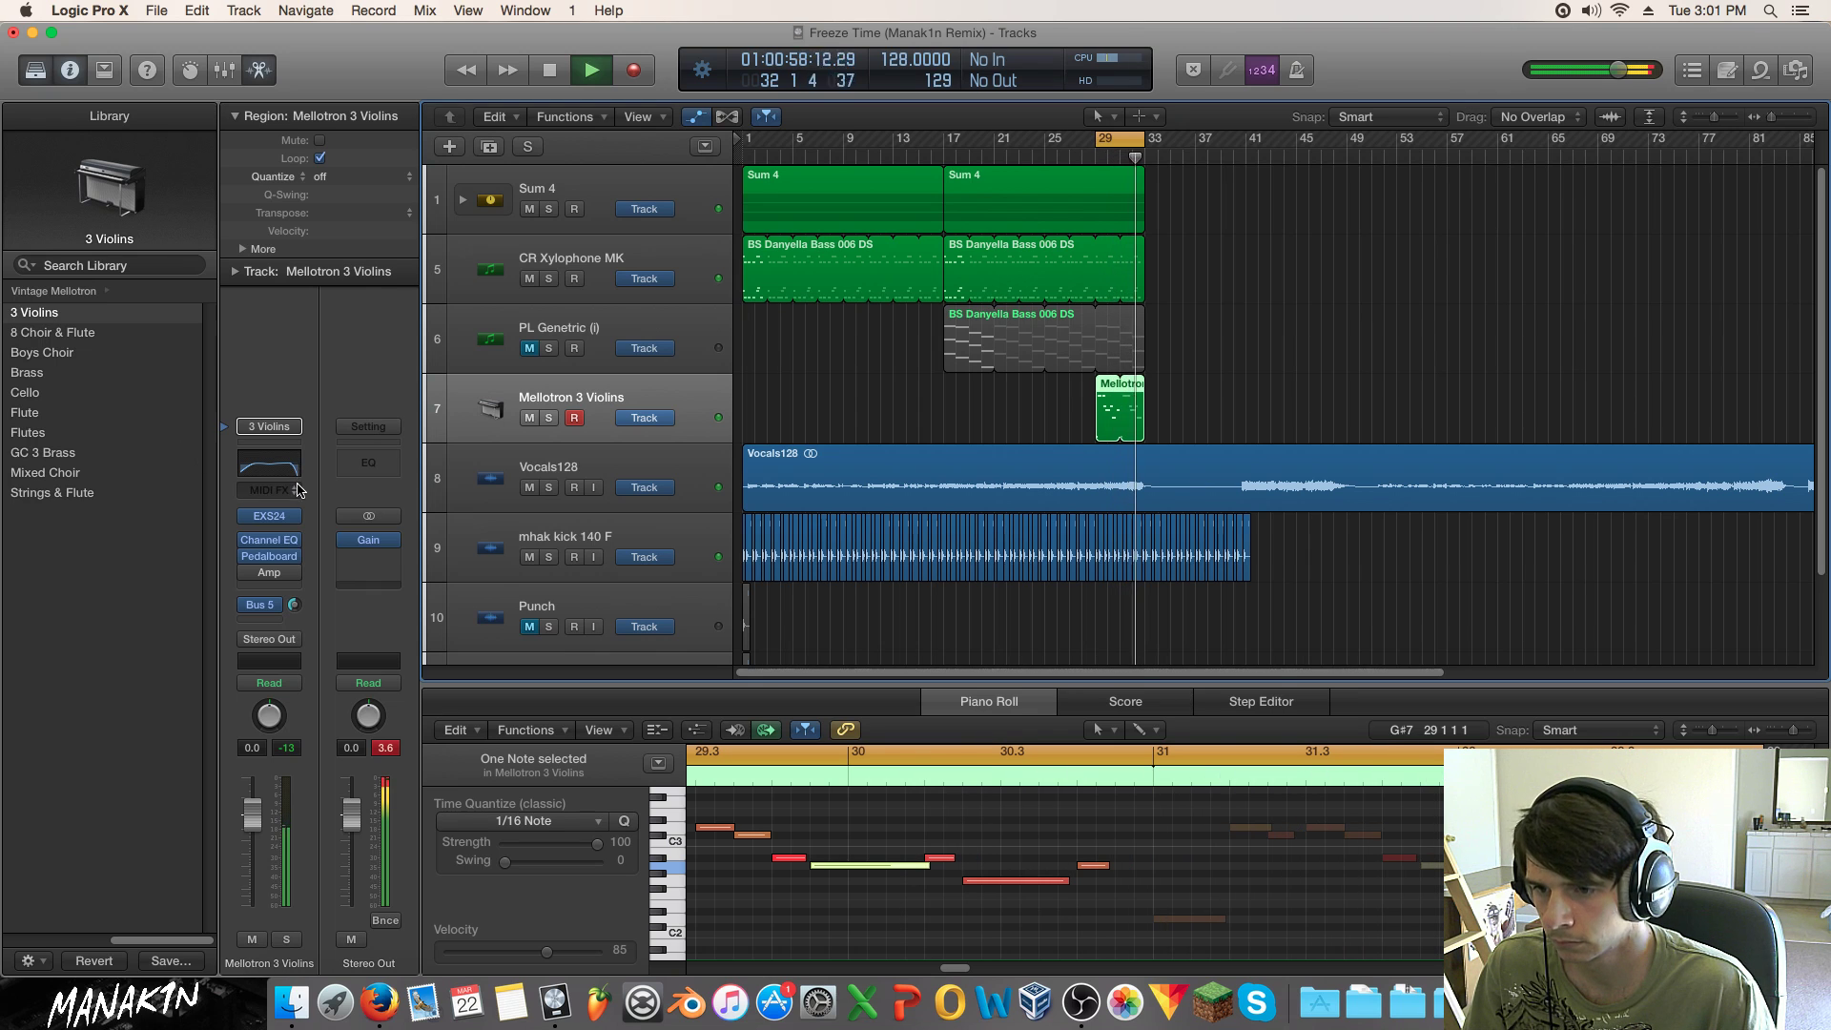
left_click_drag(925, 968, 948, 968)
left_click_drag(1176, 870, 1166, 868)
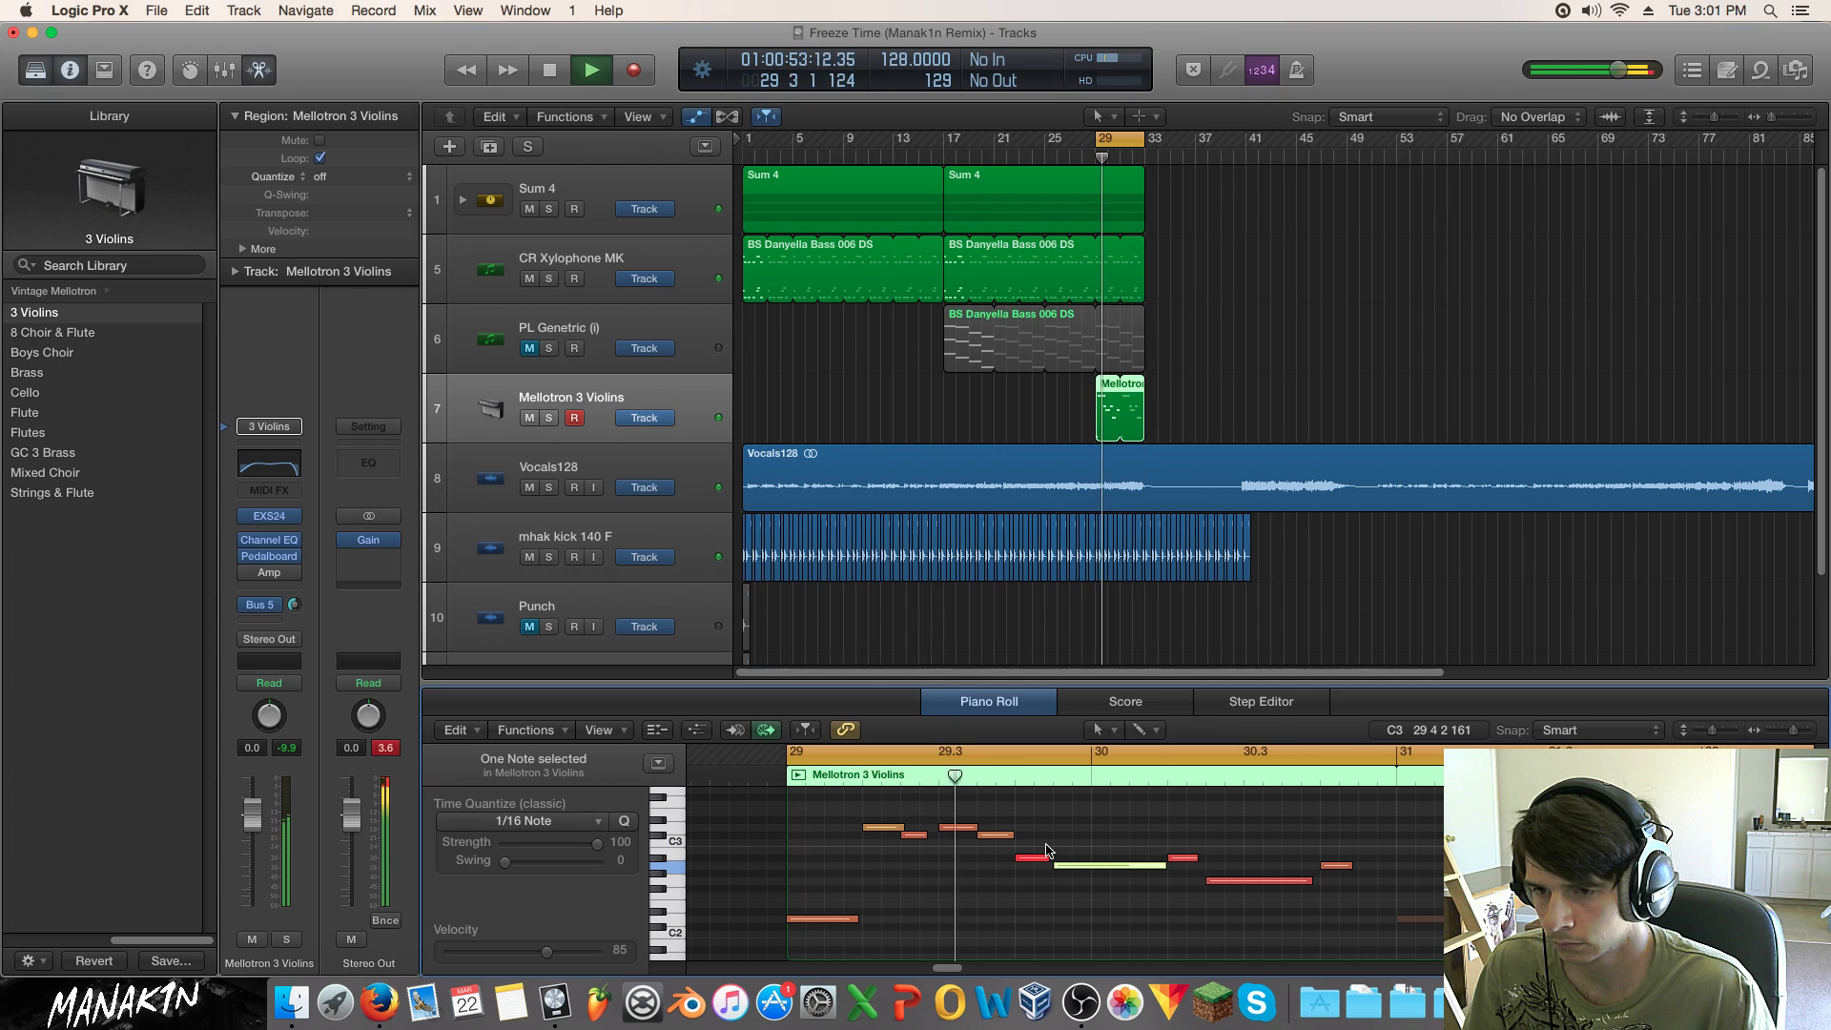
key("space")
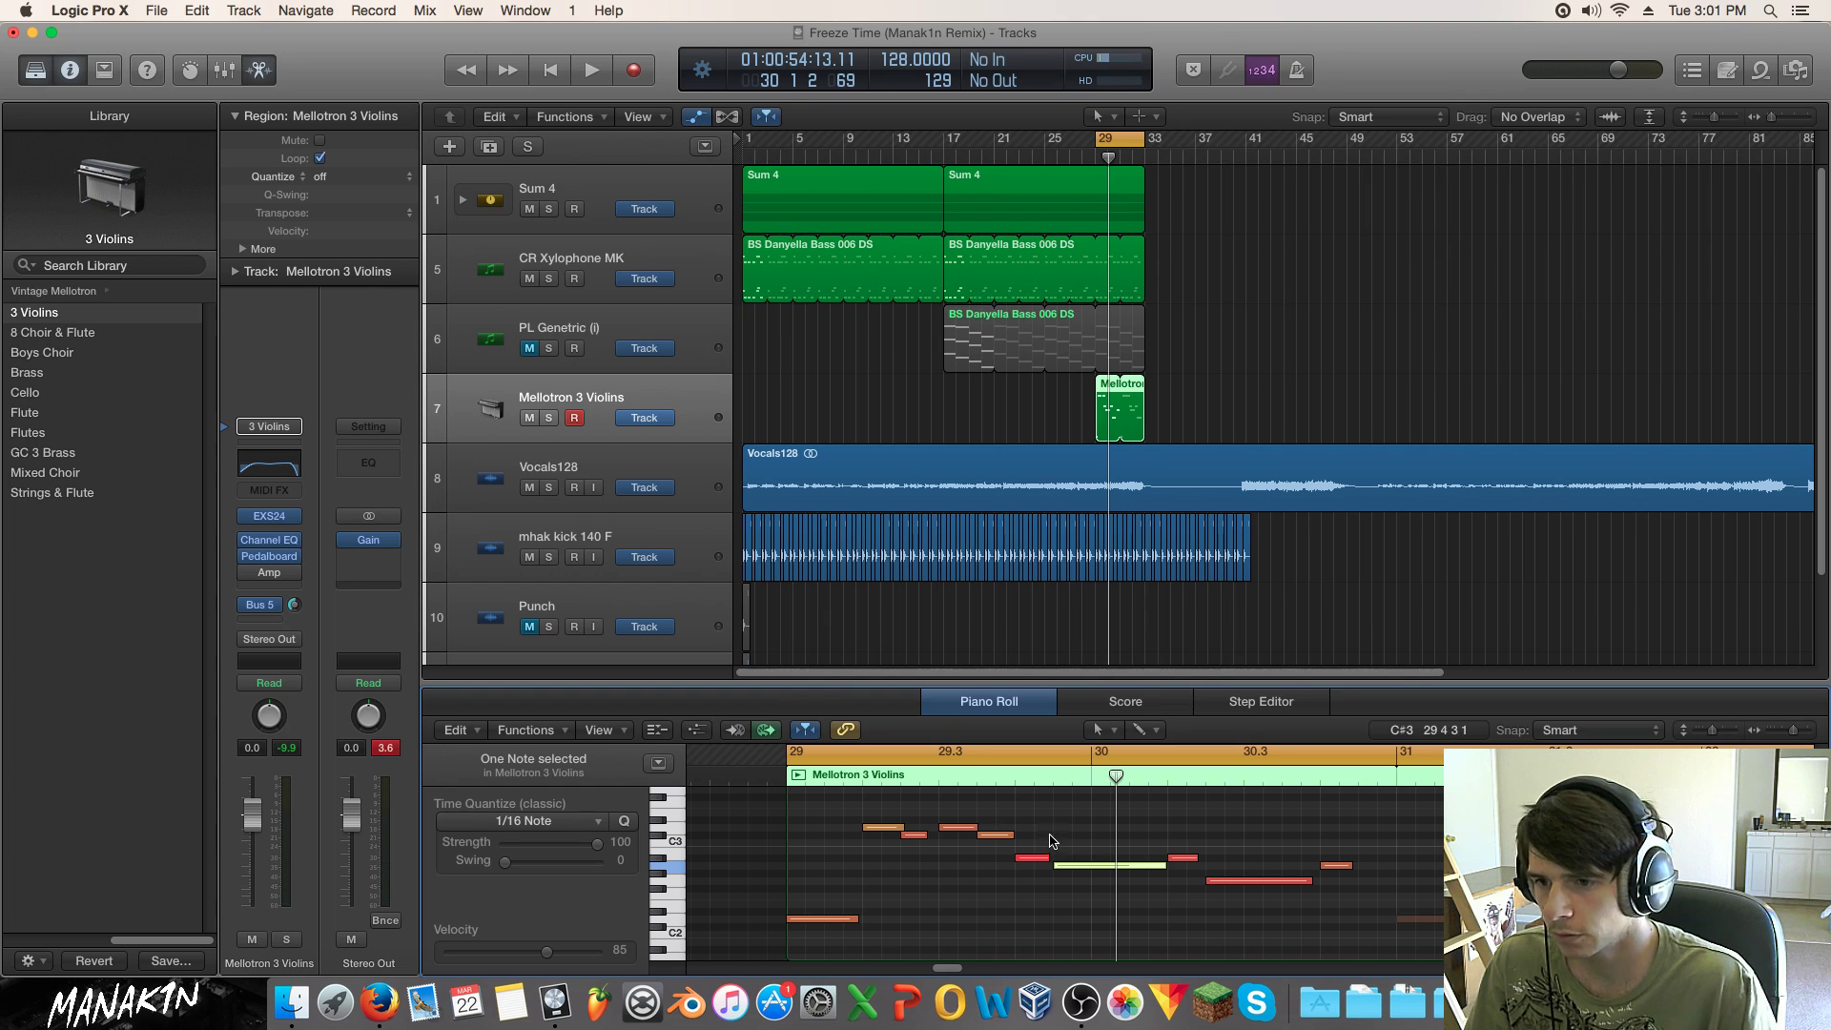
key("space")
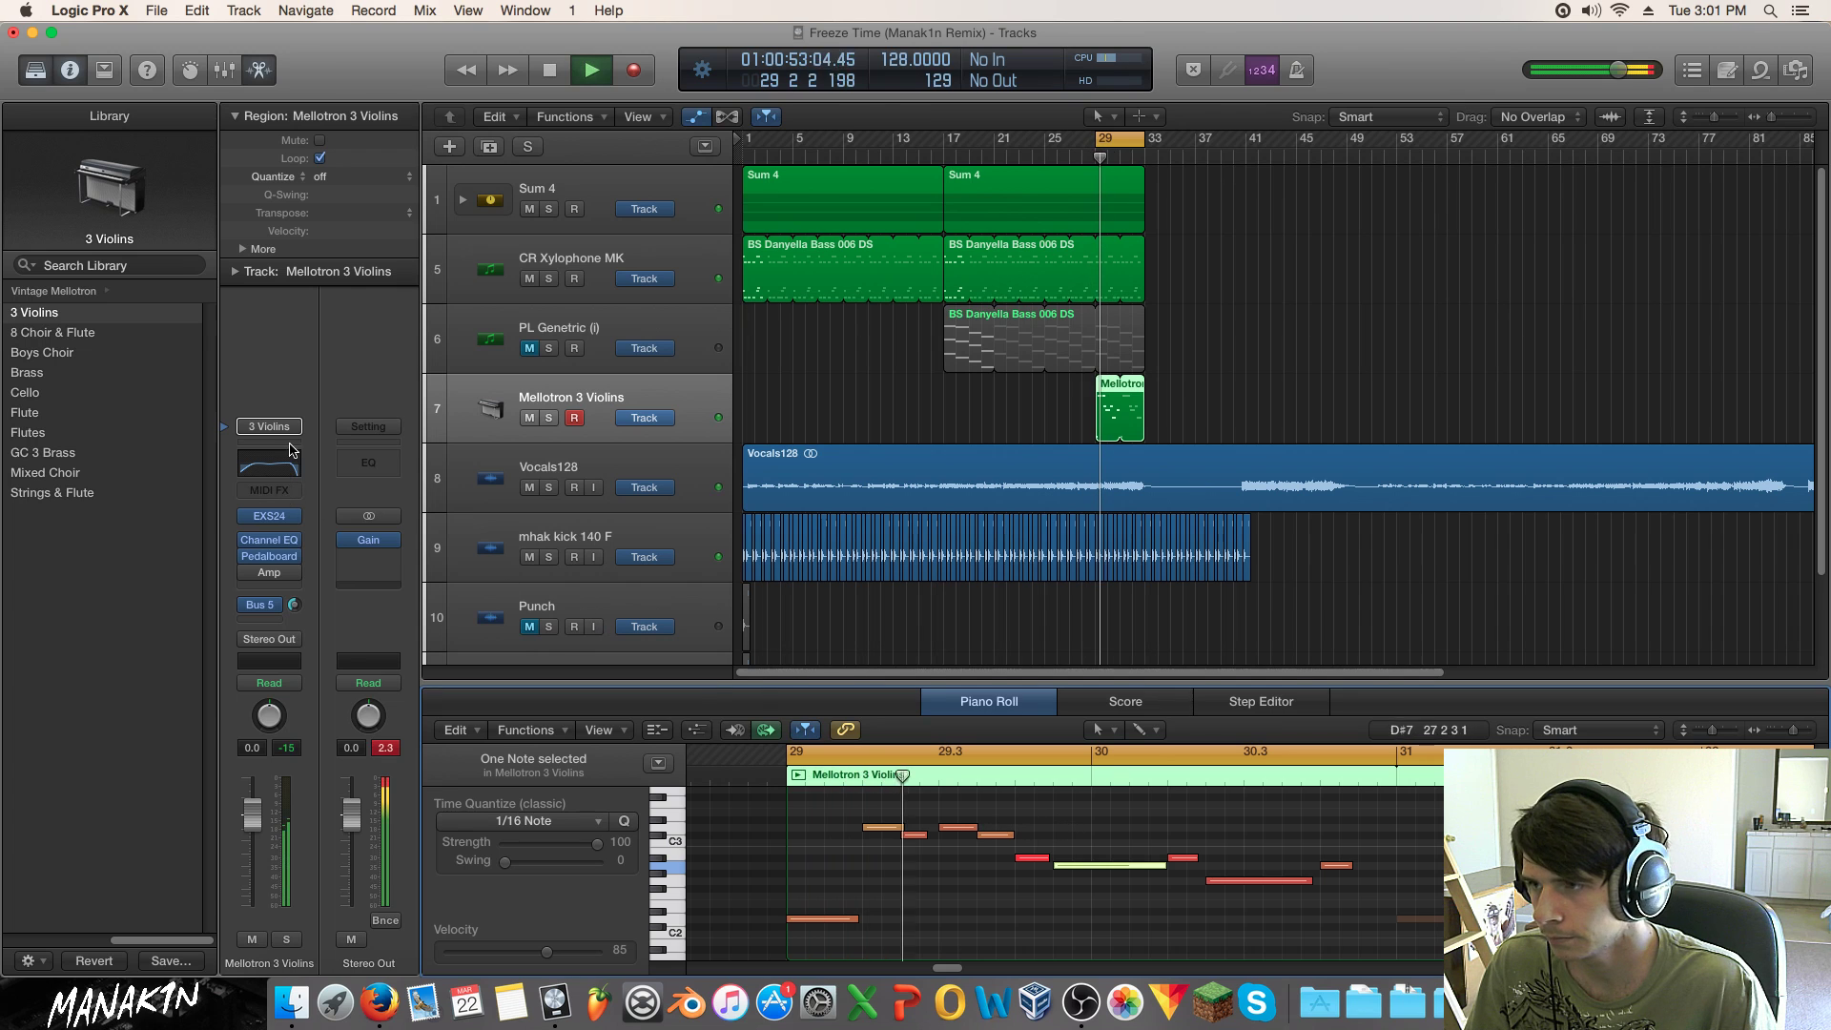
key("space")
Step: Try 8 Choir & Flute and Boys Choir, settle on Brass at -4.6 dB, then unsolo
left_click(75, 336)
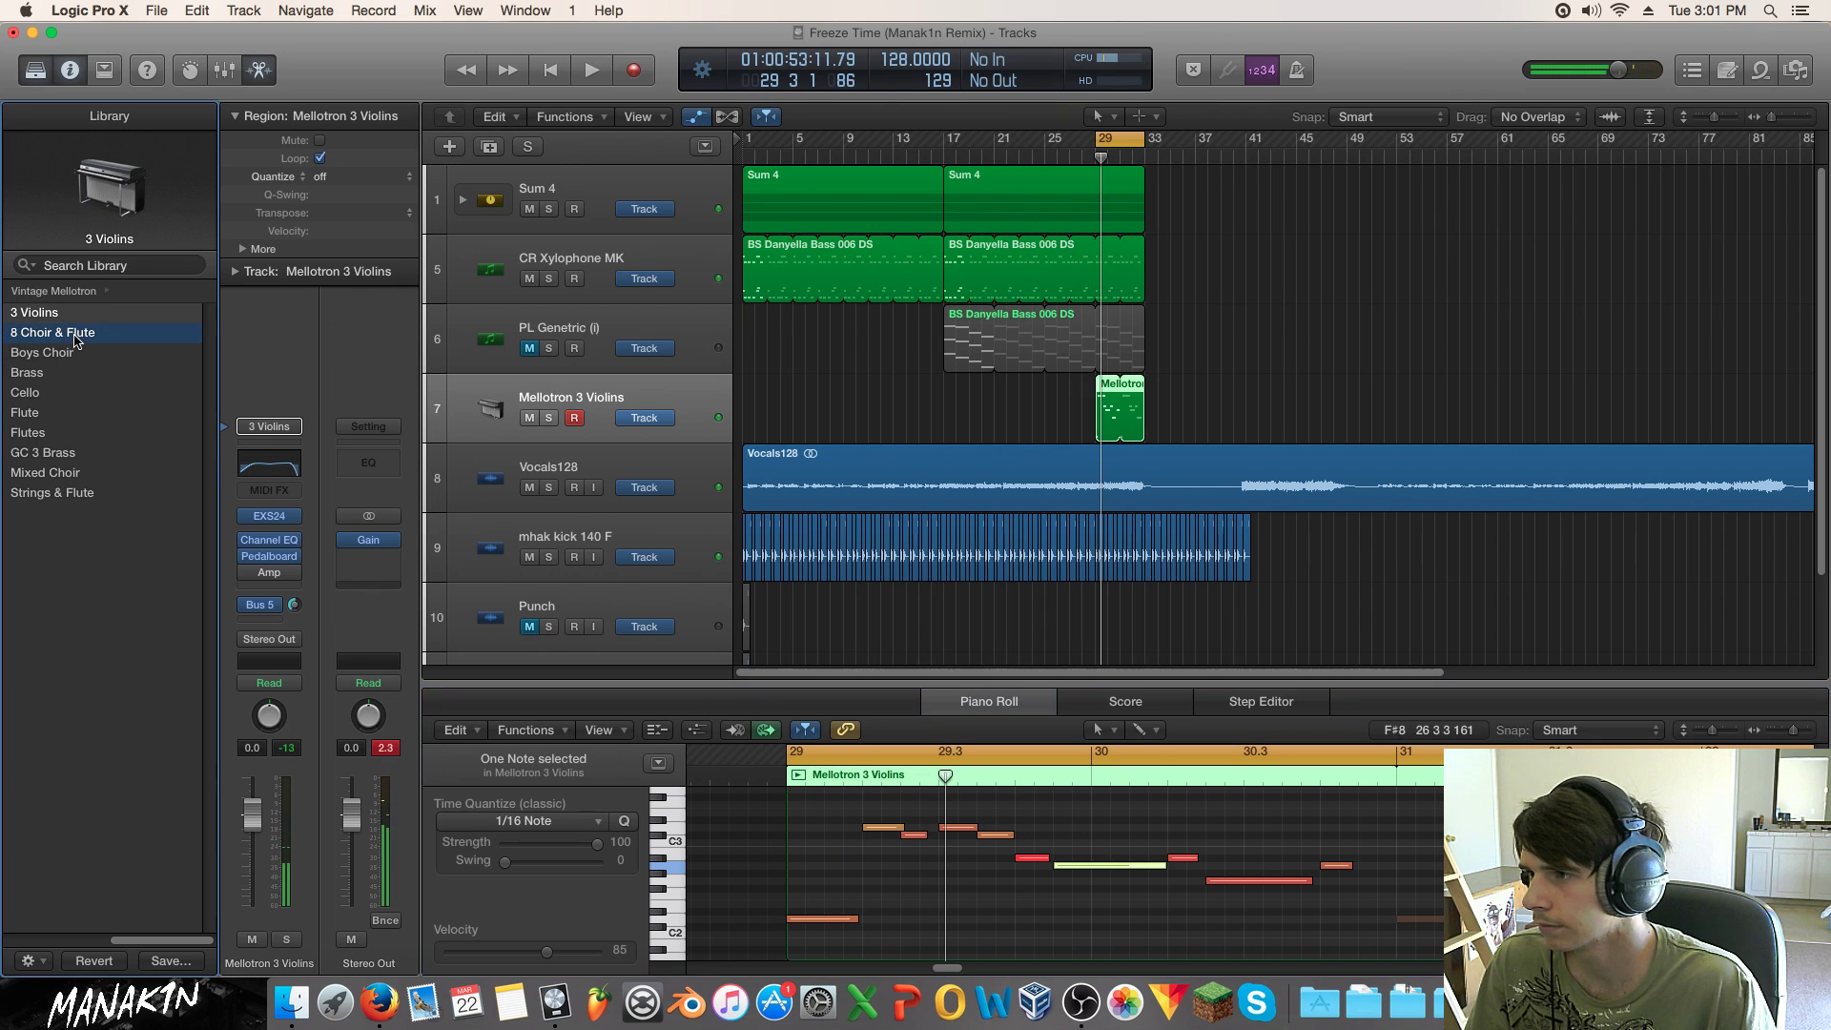
key("space")
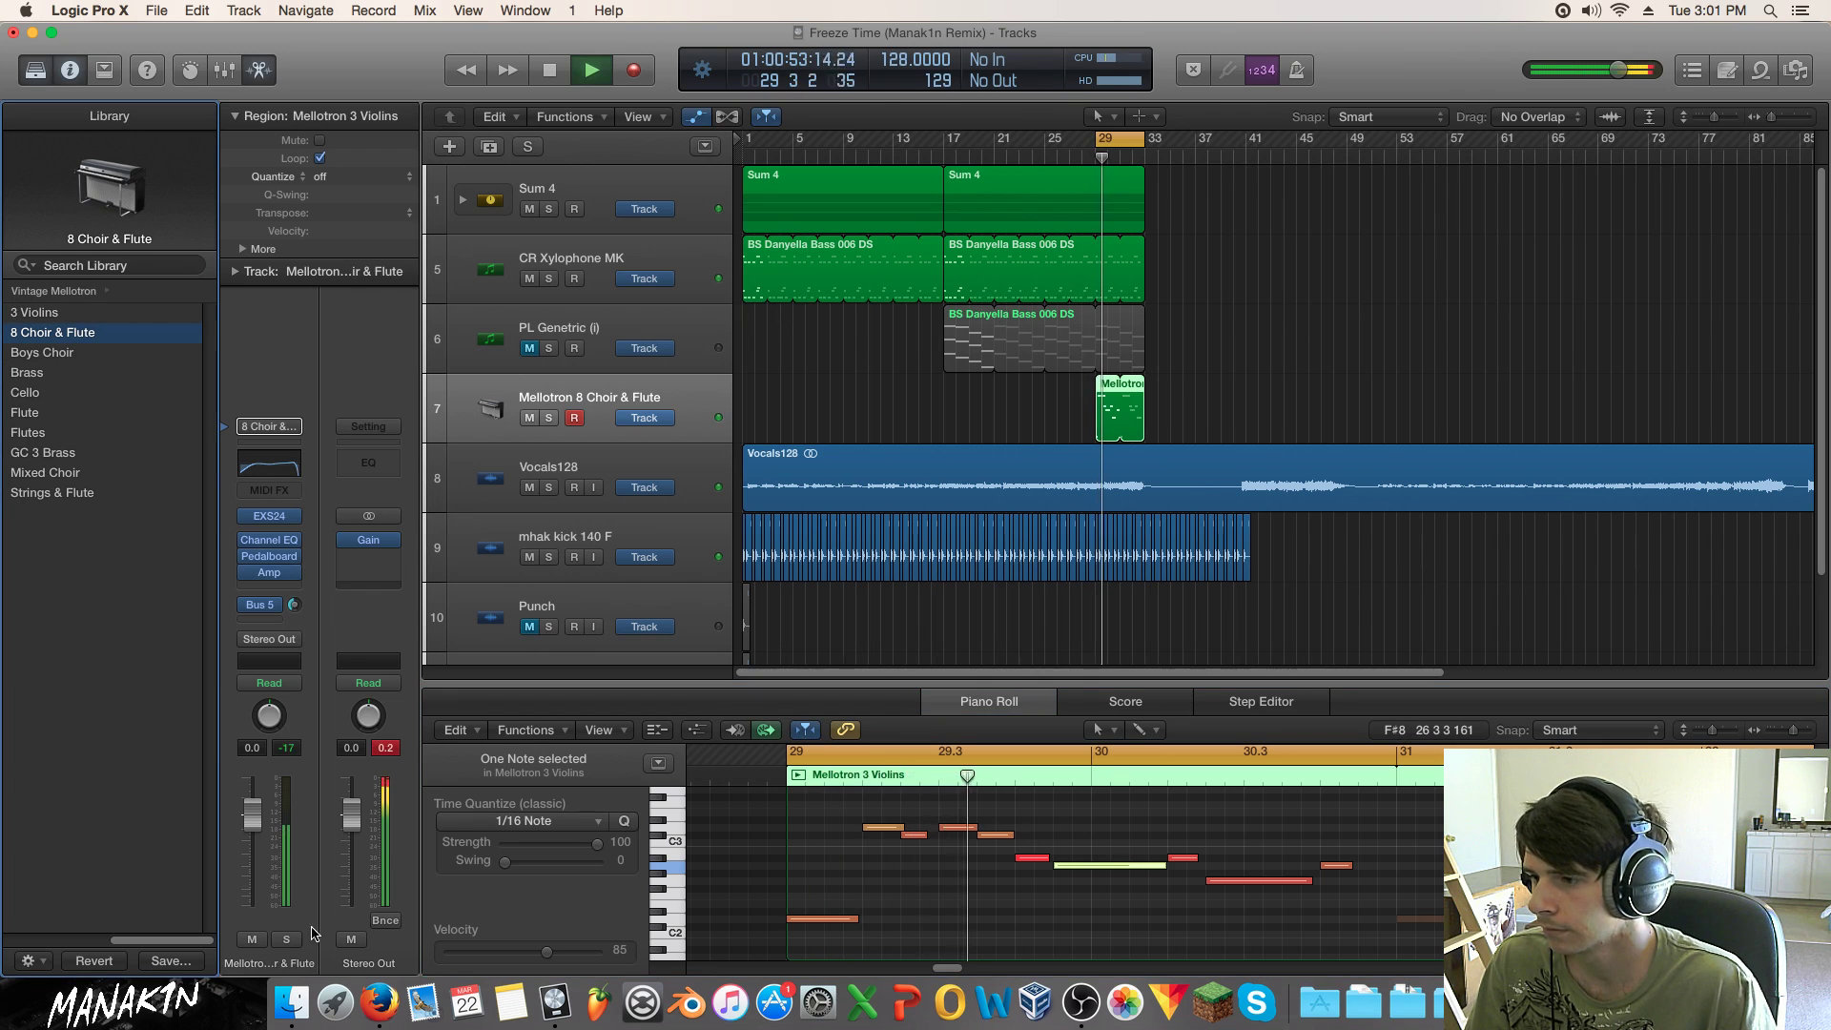
left_click(287, 941)
left_click(68, 353)
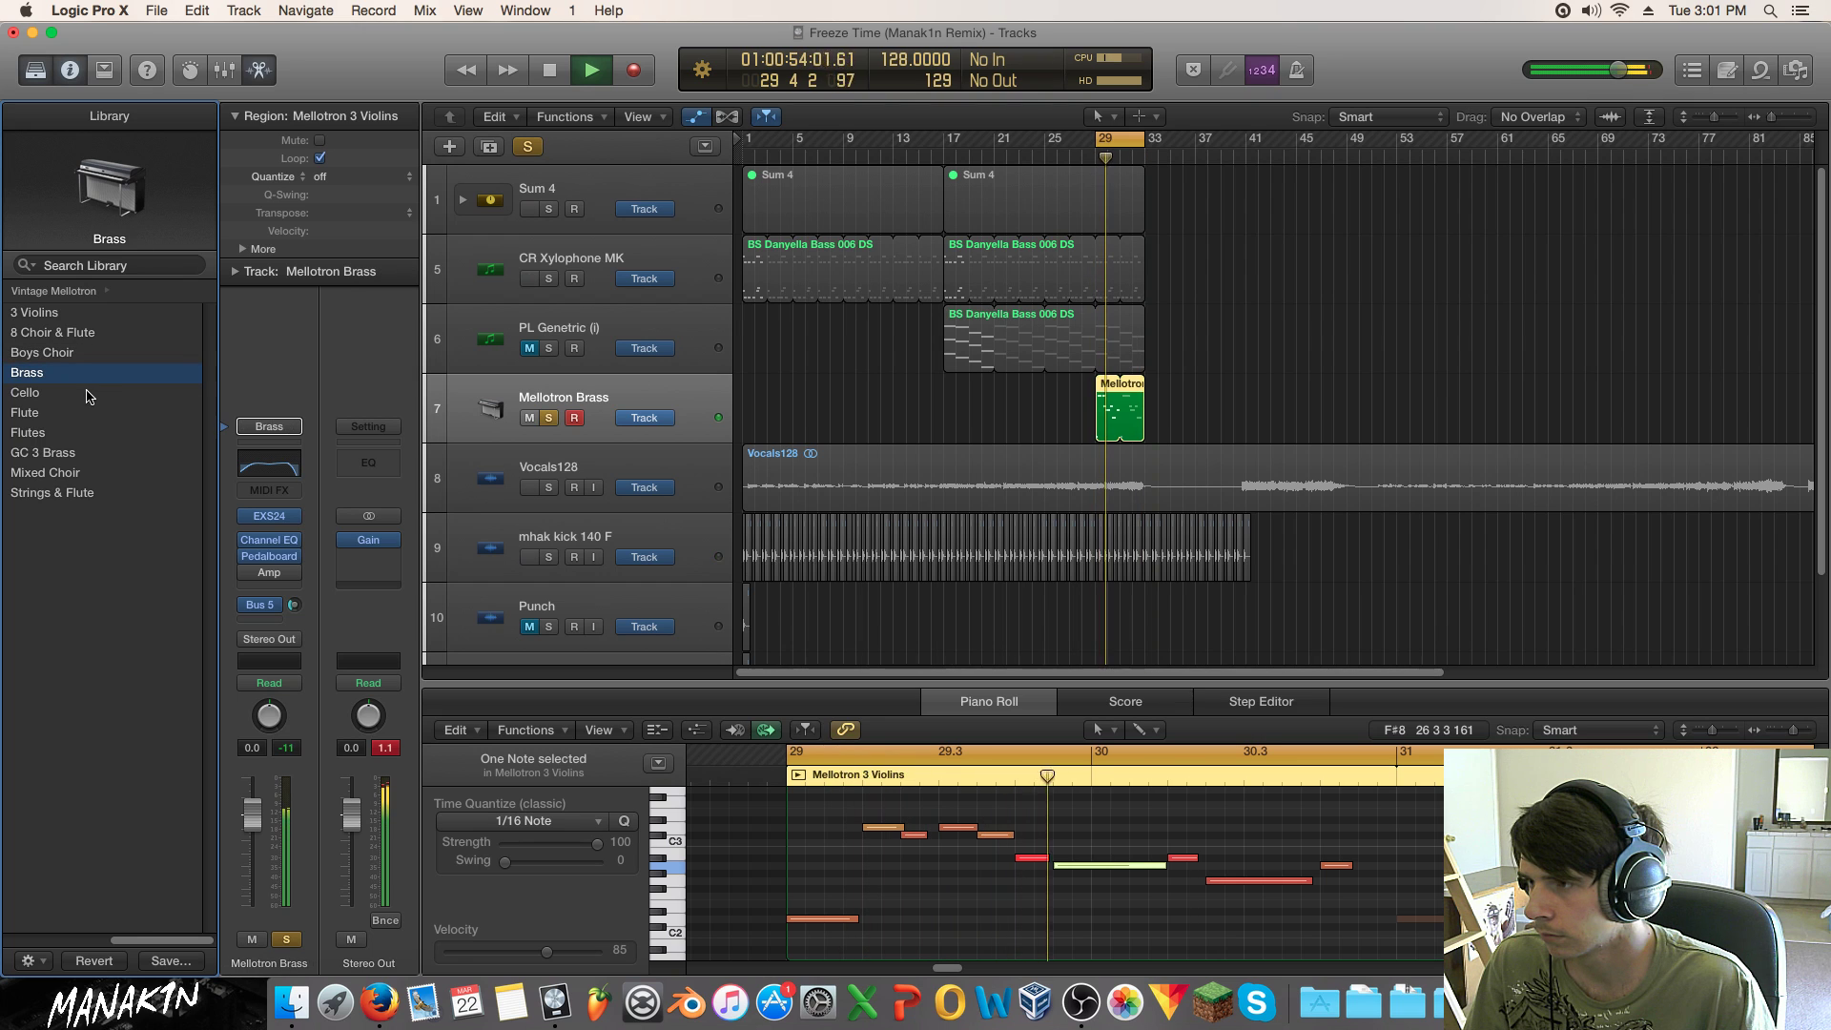
left_click_drag(252, 813, 252, 831)
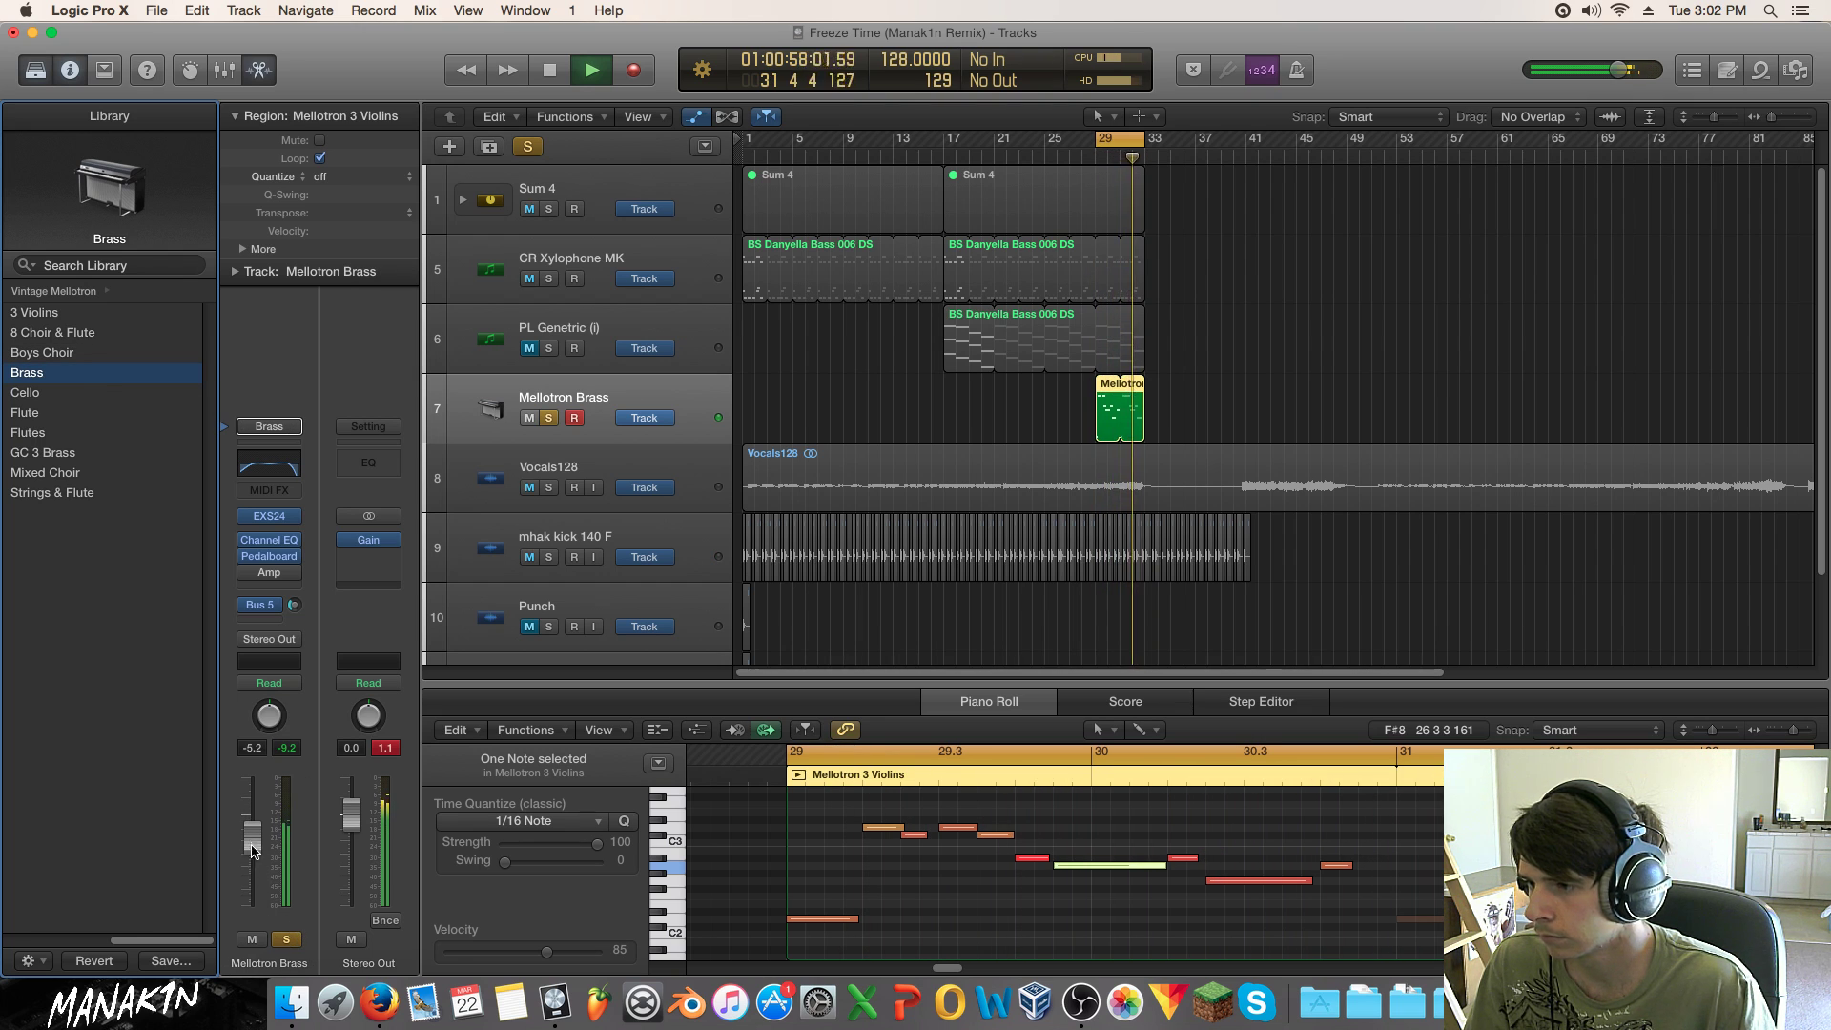
left_click(287, 940)
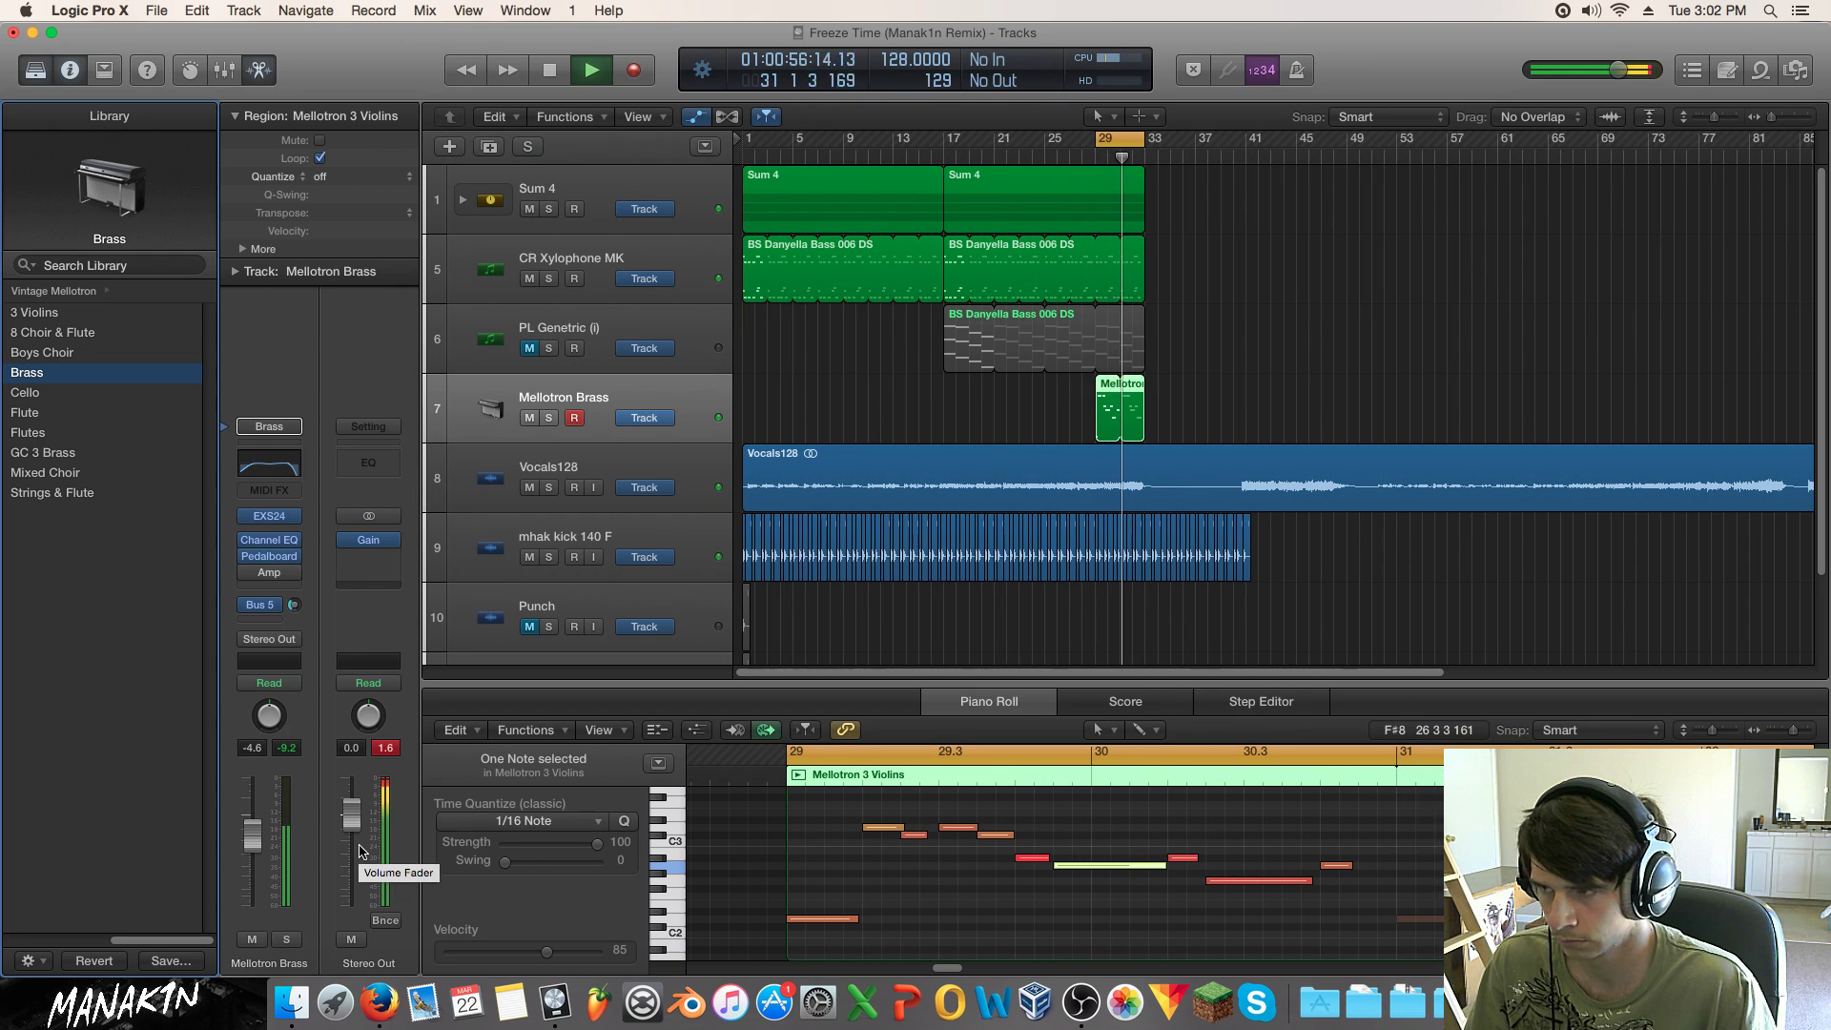
Step: Shorten the short red note and the following note by 160 ticks, then audition from bar 29
key("space")
left_click(1035, 857)
left_click_drag(1054, 860, 1043, 859)
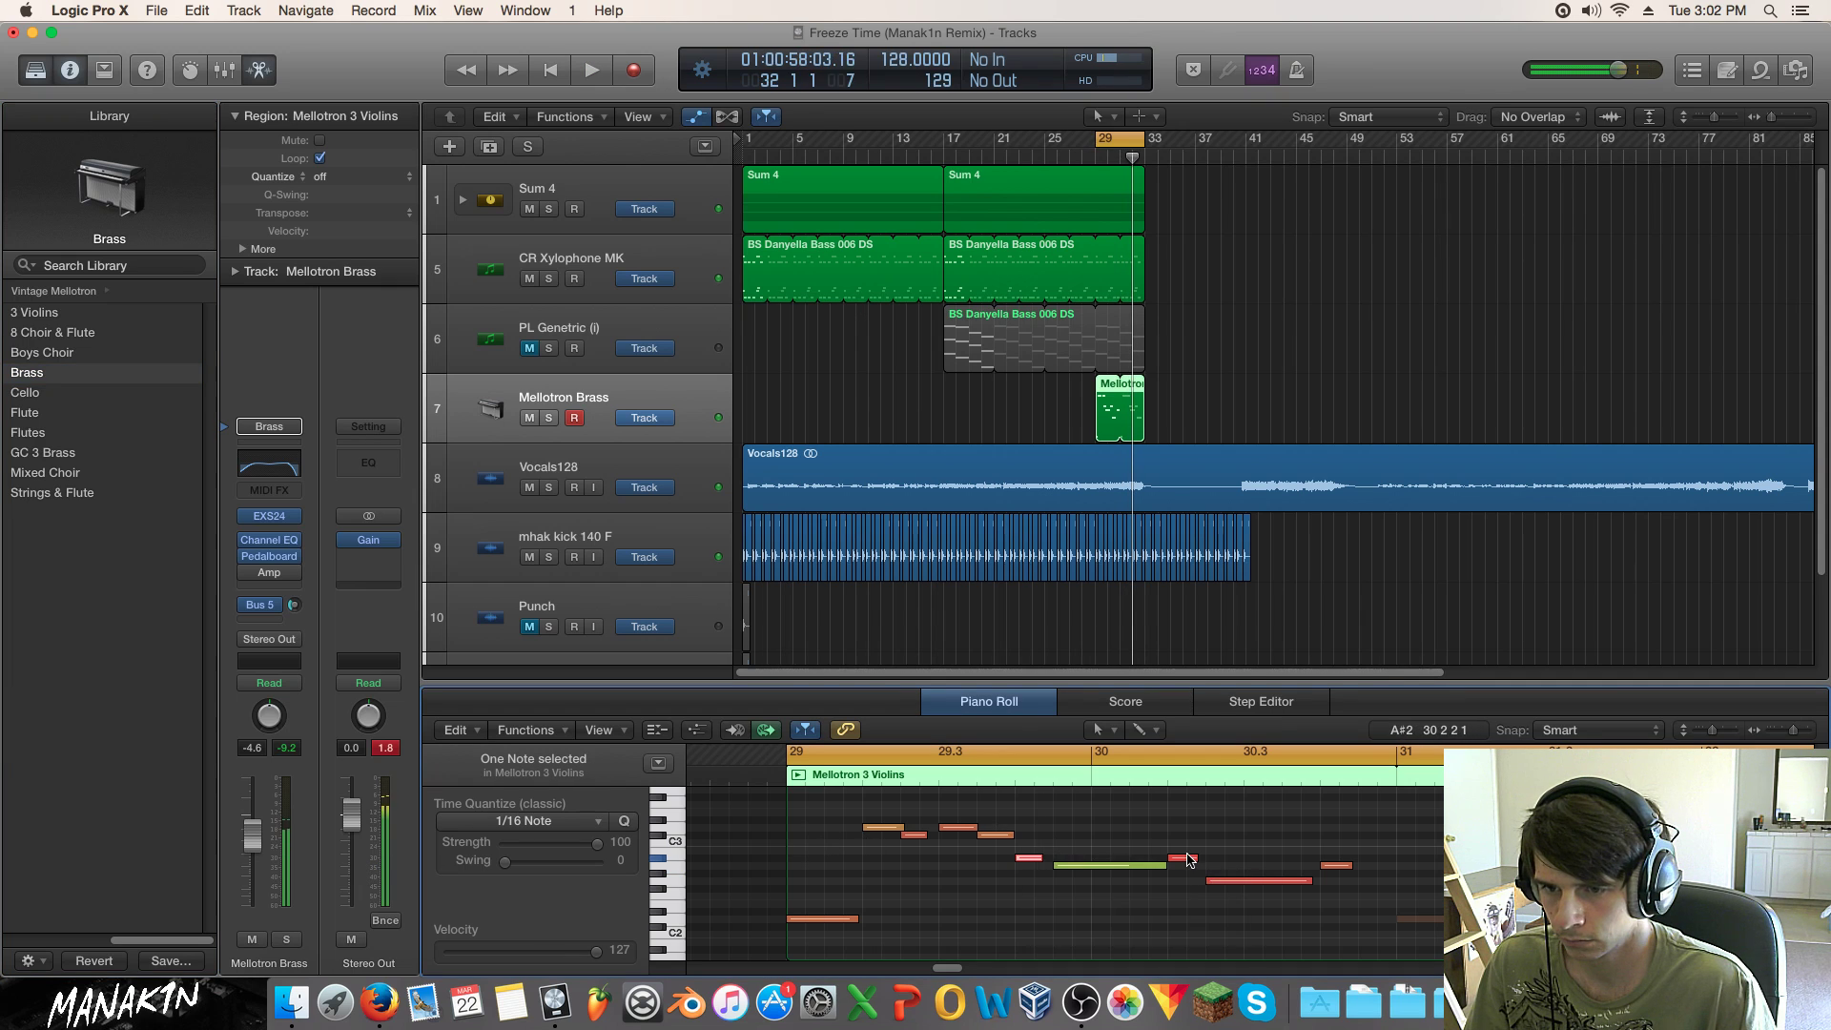
left_click_drag(1196, 859, 1185, 859)
key("space")
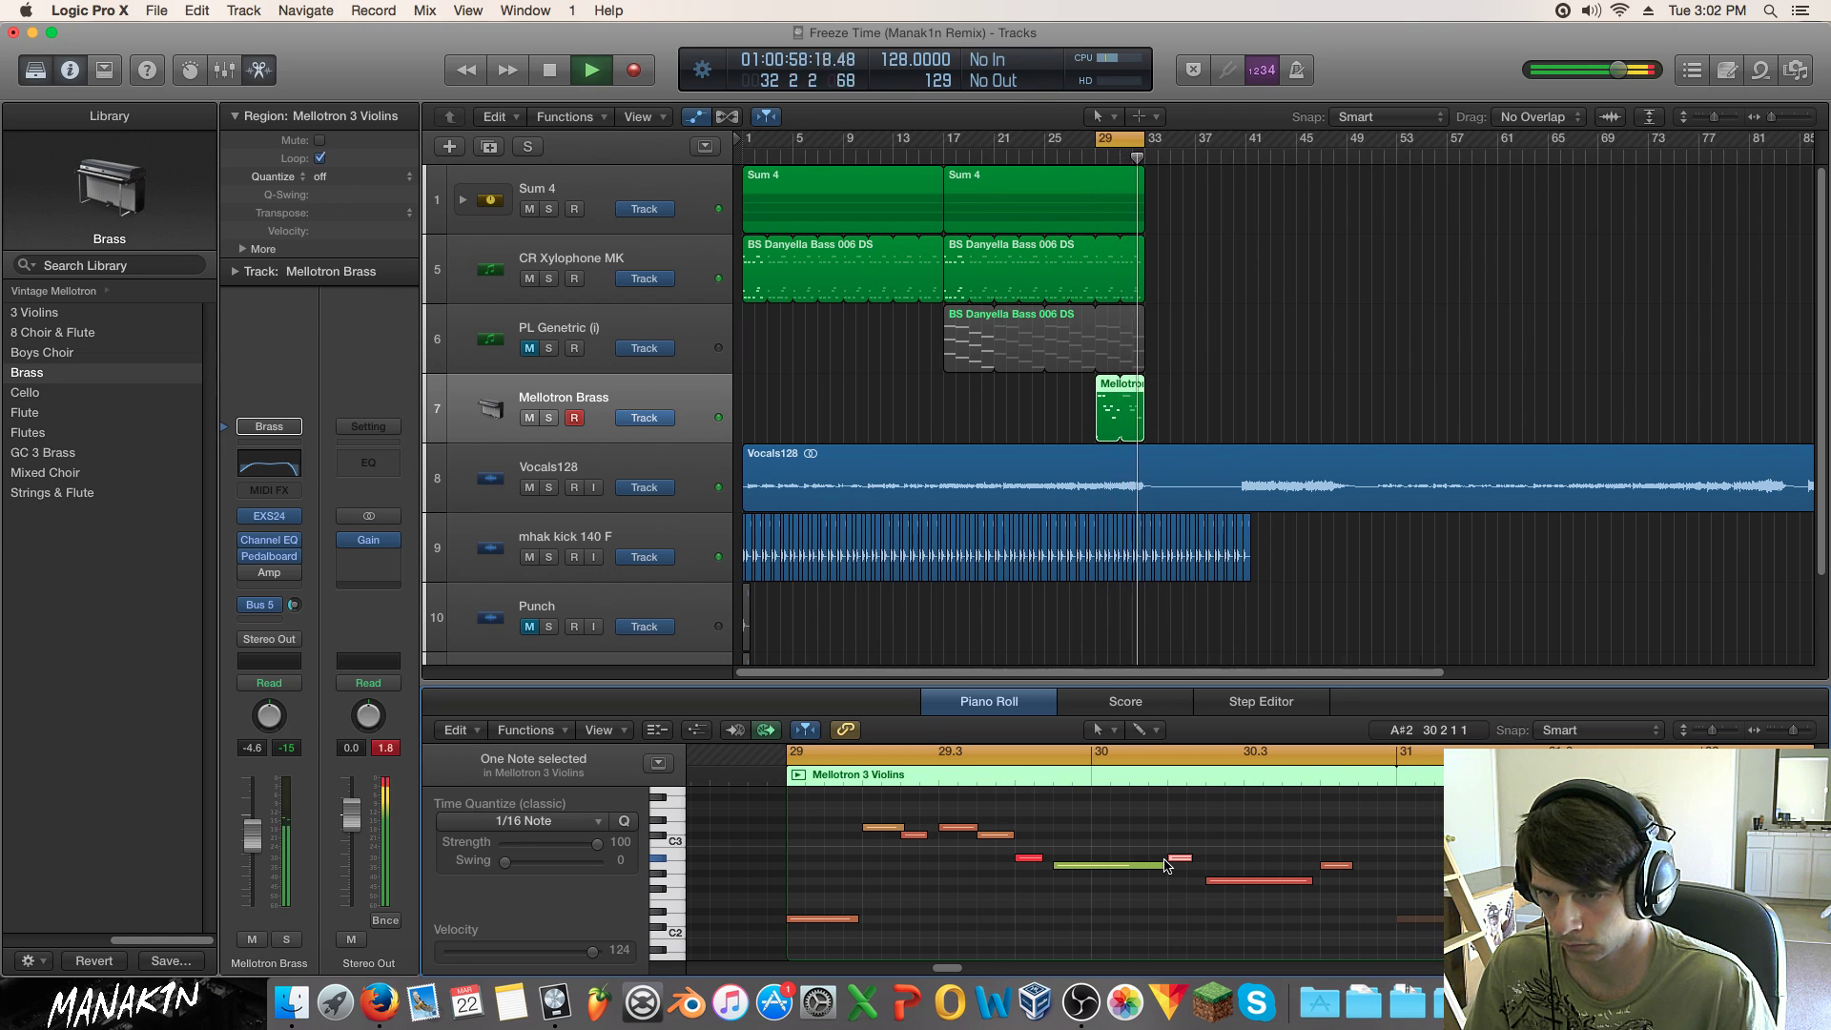
Step: Lengthen the small A#2 note slightly and stretch the last A2 note further right
left_click_drag(1191, 858, 1195, 861)
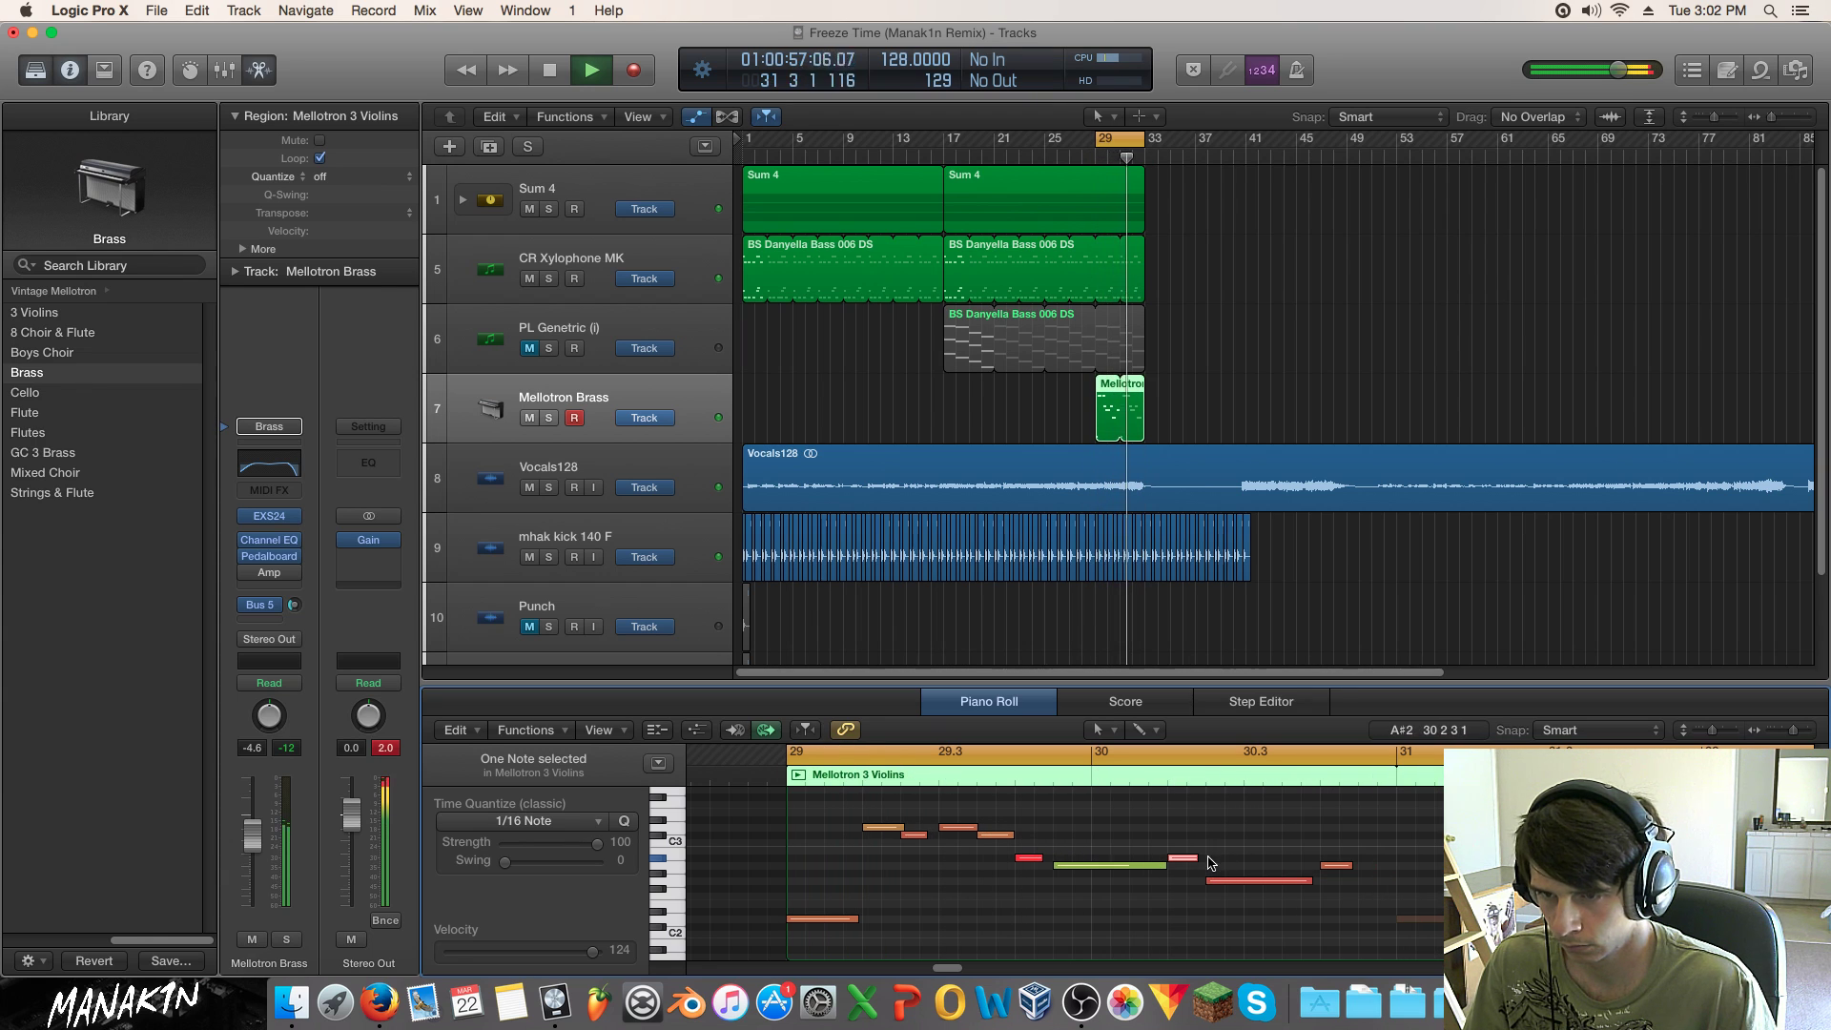
left_click(1190, 862)
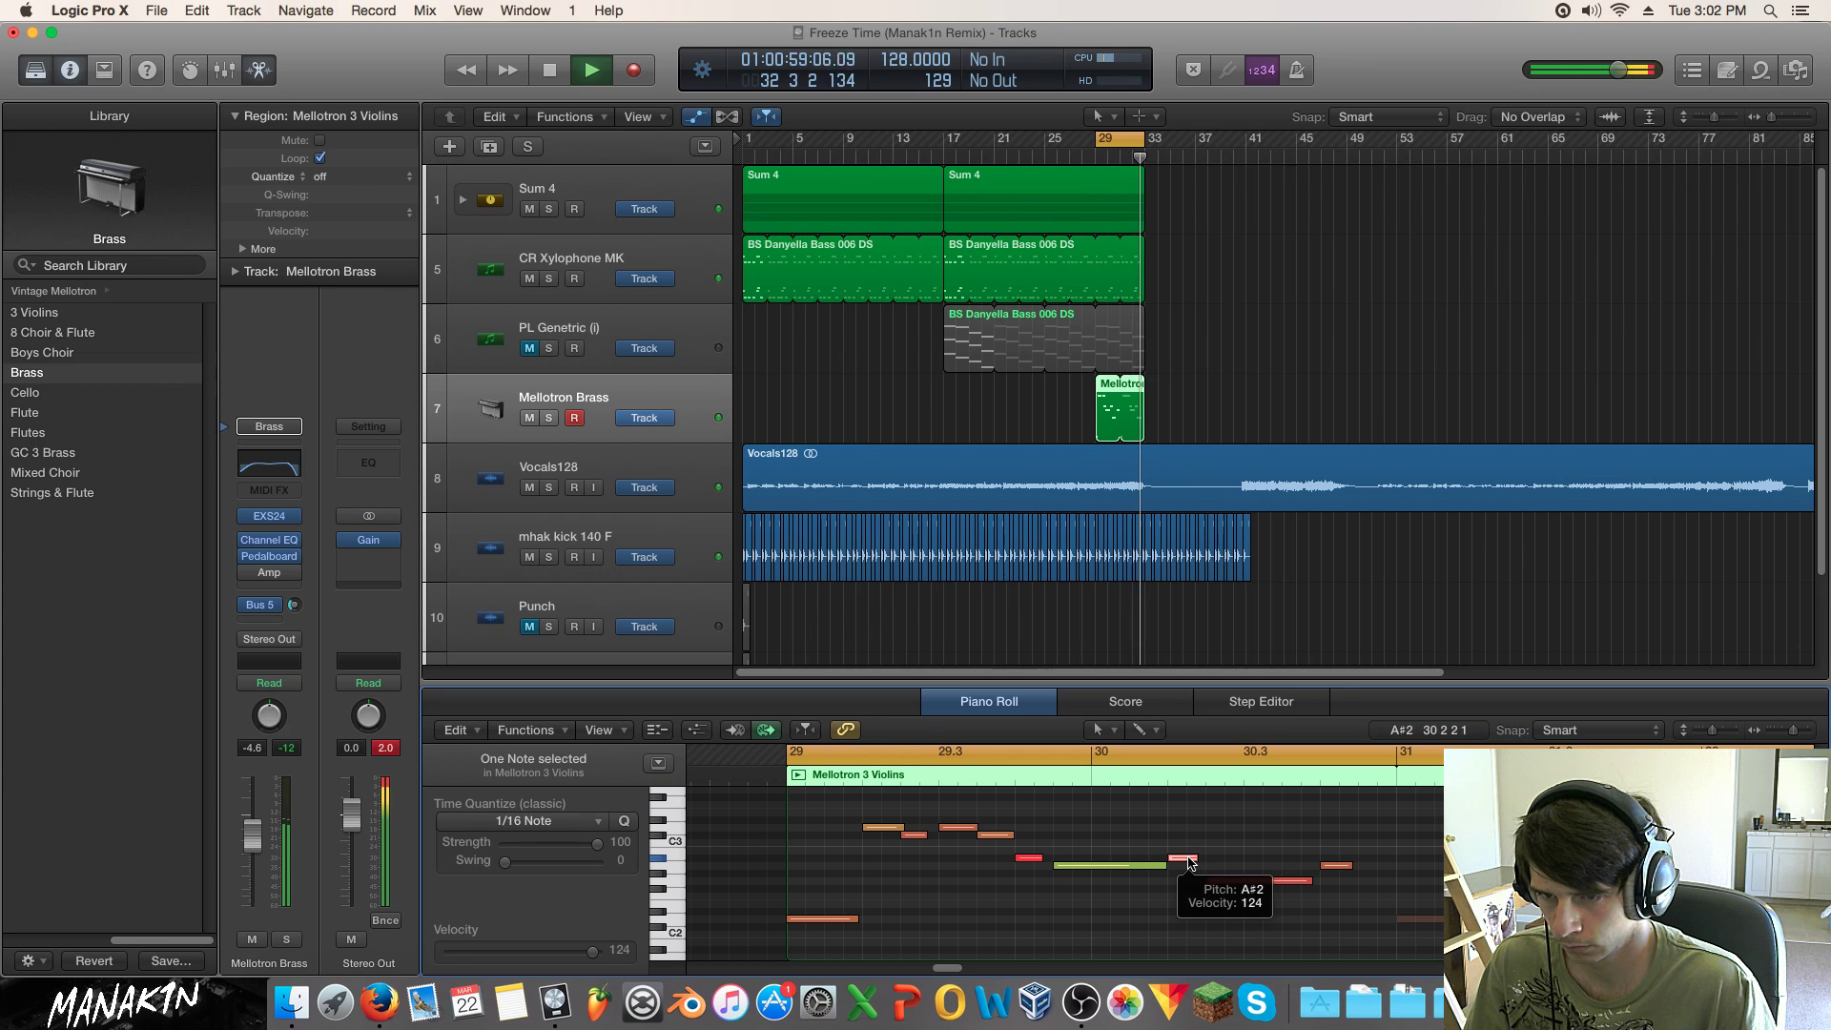
key("space")
left_click(1365, 867)
left_click_drag(1346, 865, 1376, 865)
key("space")
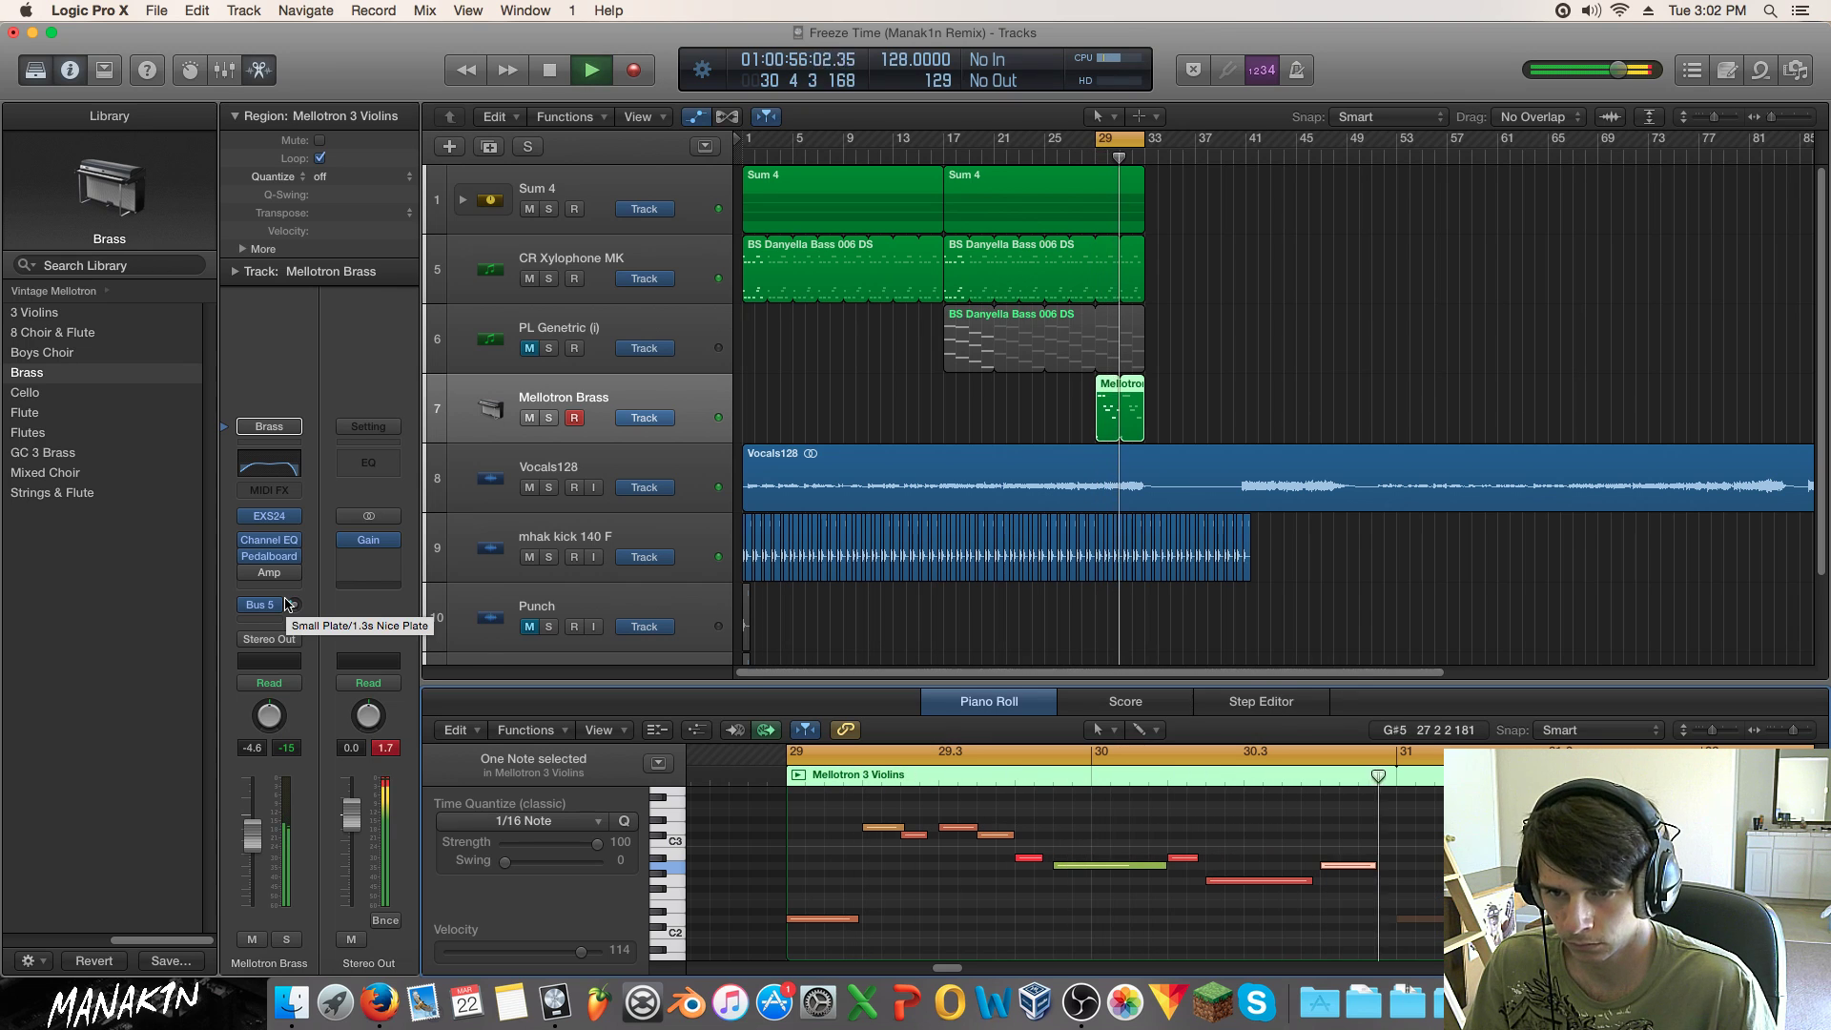
Step: Audition Cello, Flute, Flutes, GC 3 Brass, Mixed Choir and Strings & Flute, then return to Brass
left_click(69, 394)
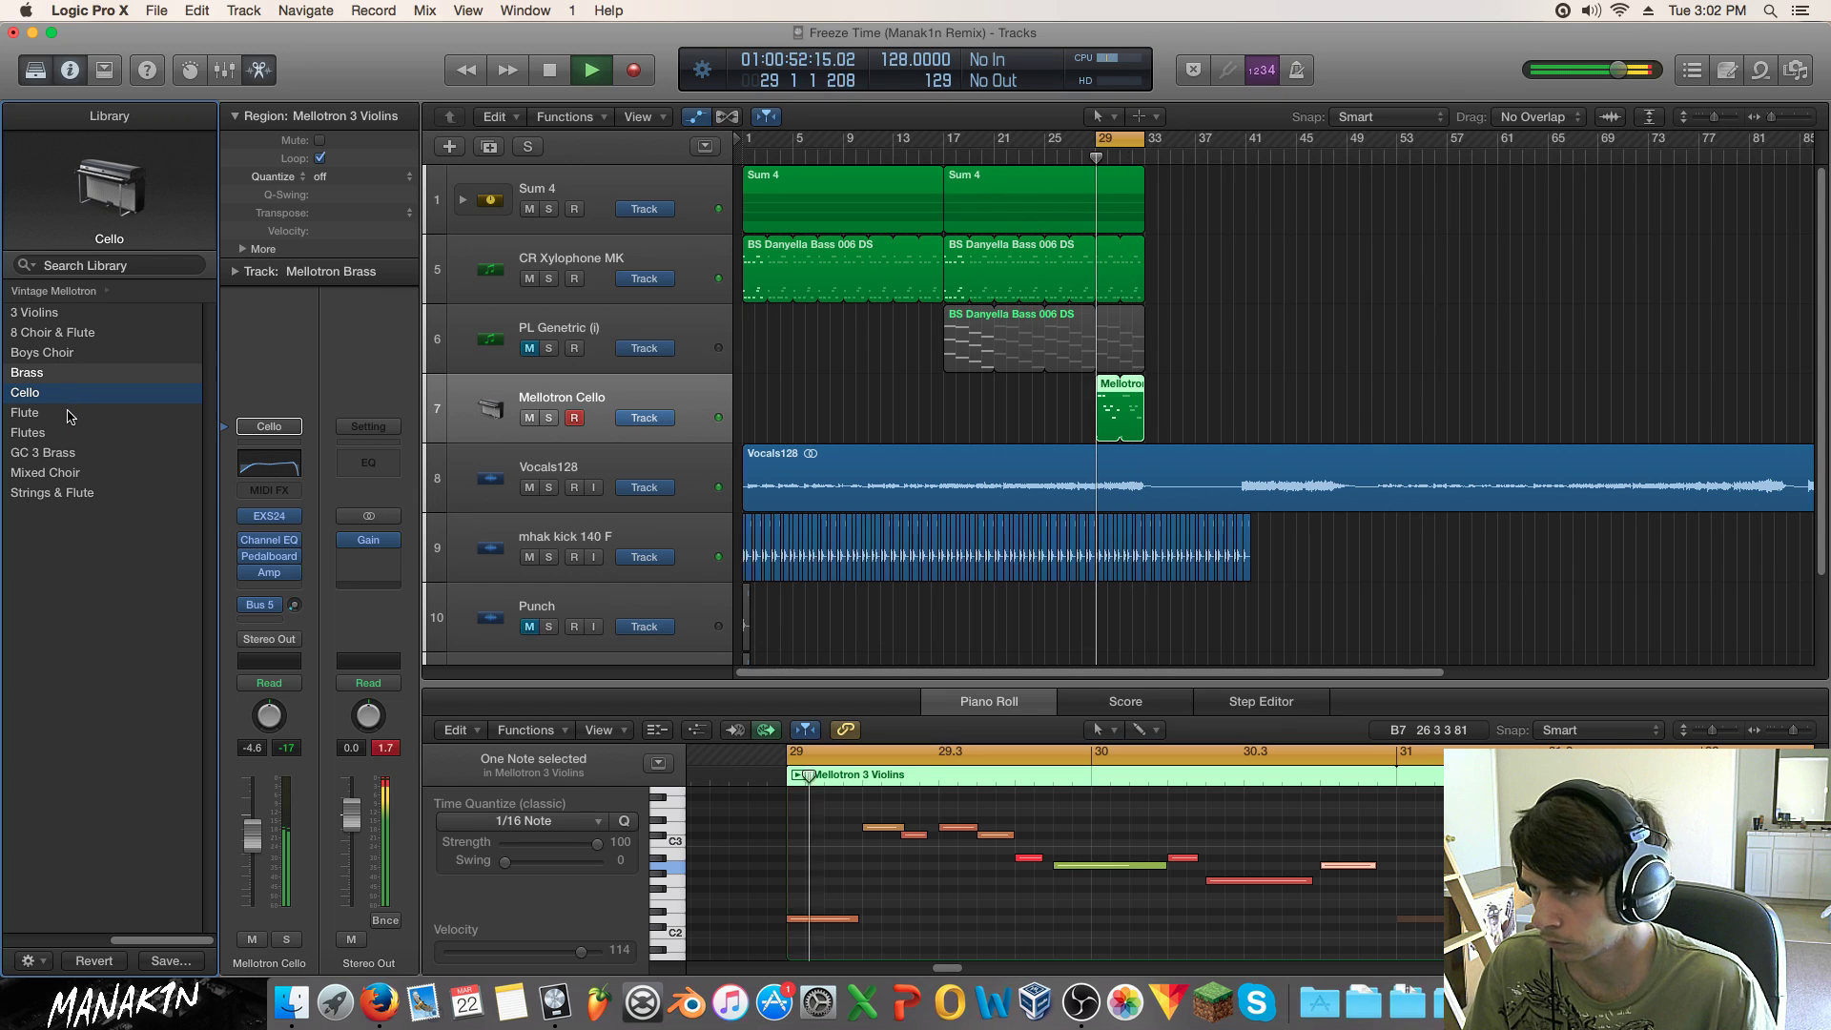
left_click(66, 417)
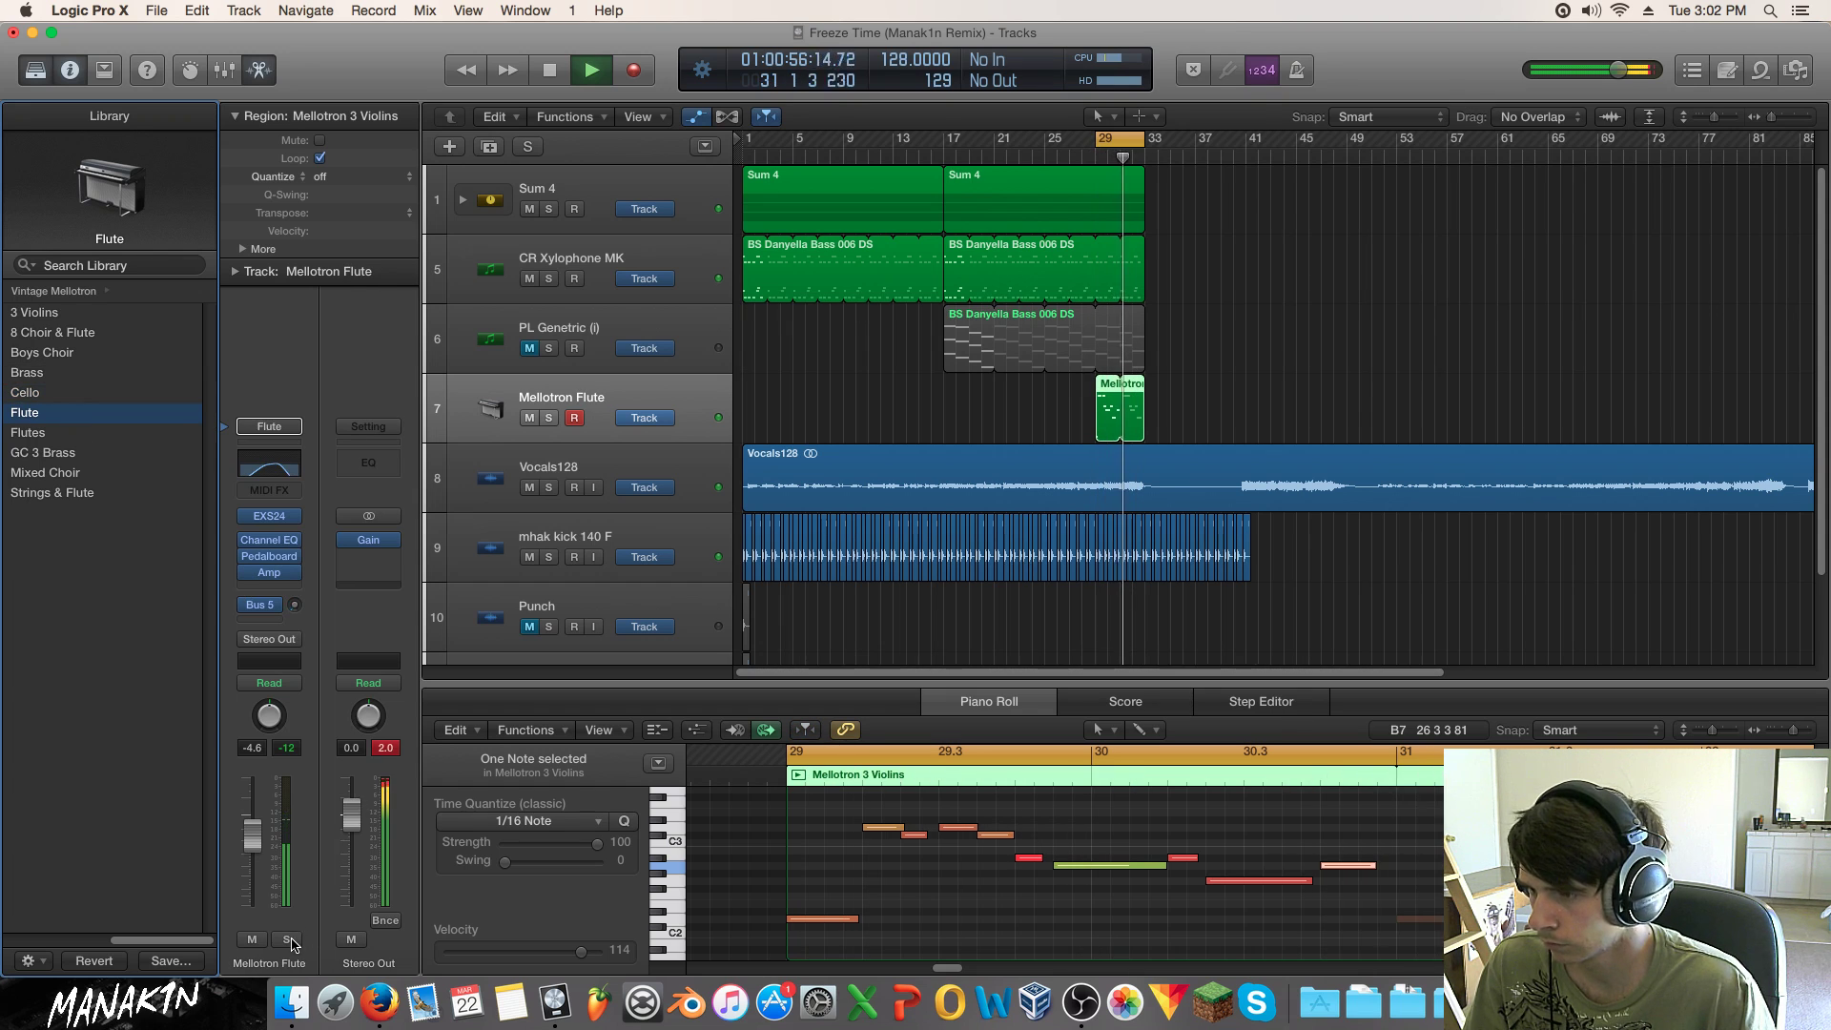
key("s")
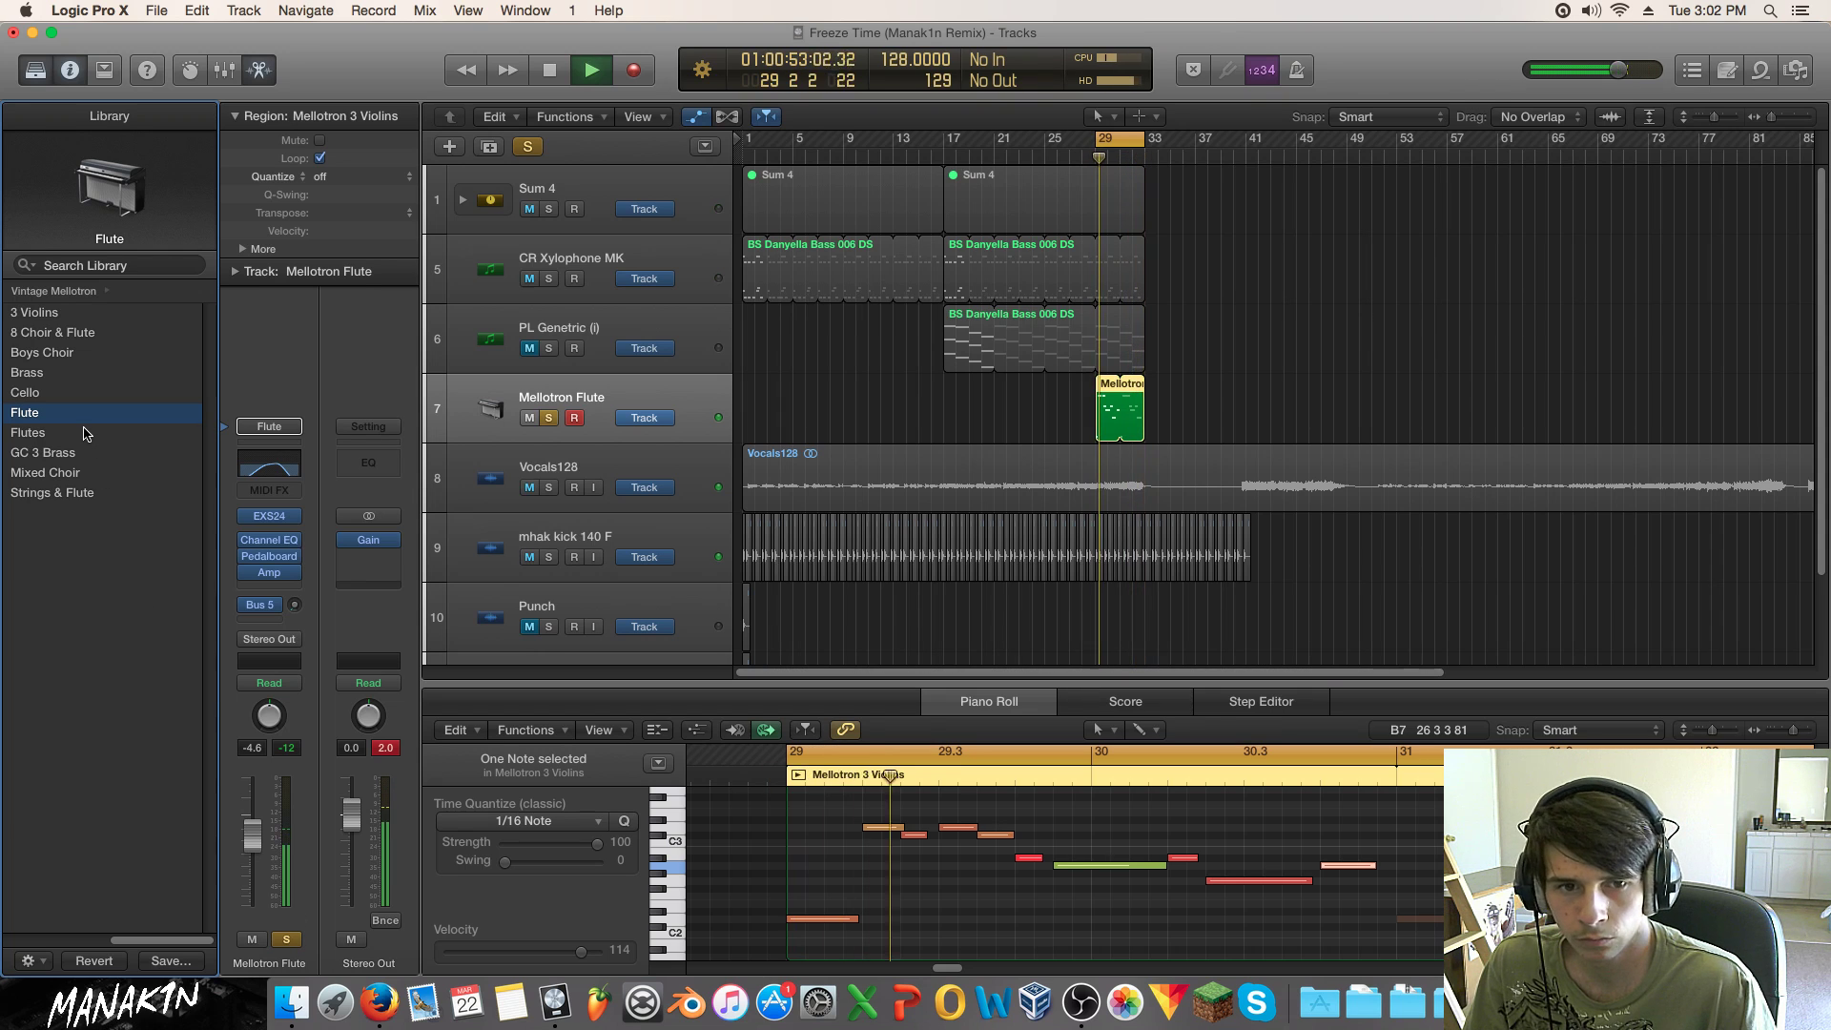
left_click(86, 433)
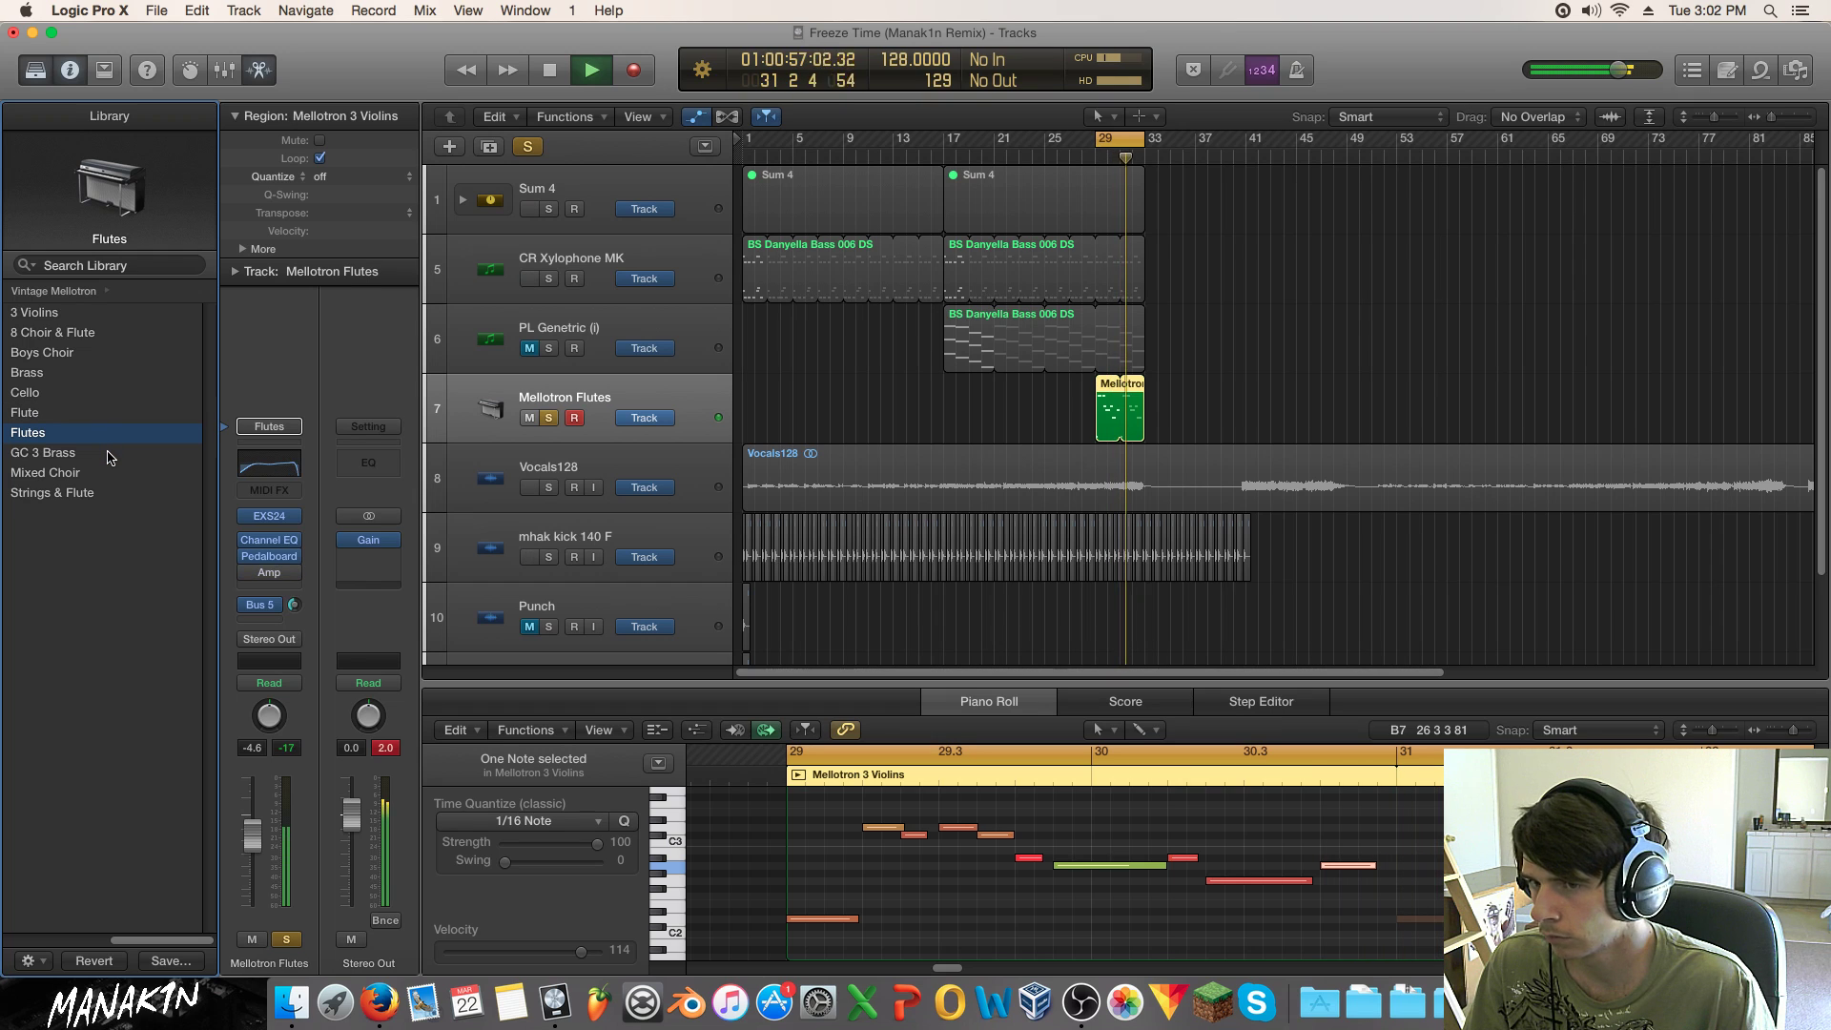
left_click(110, 453)
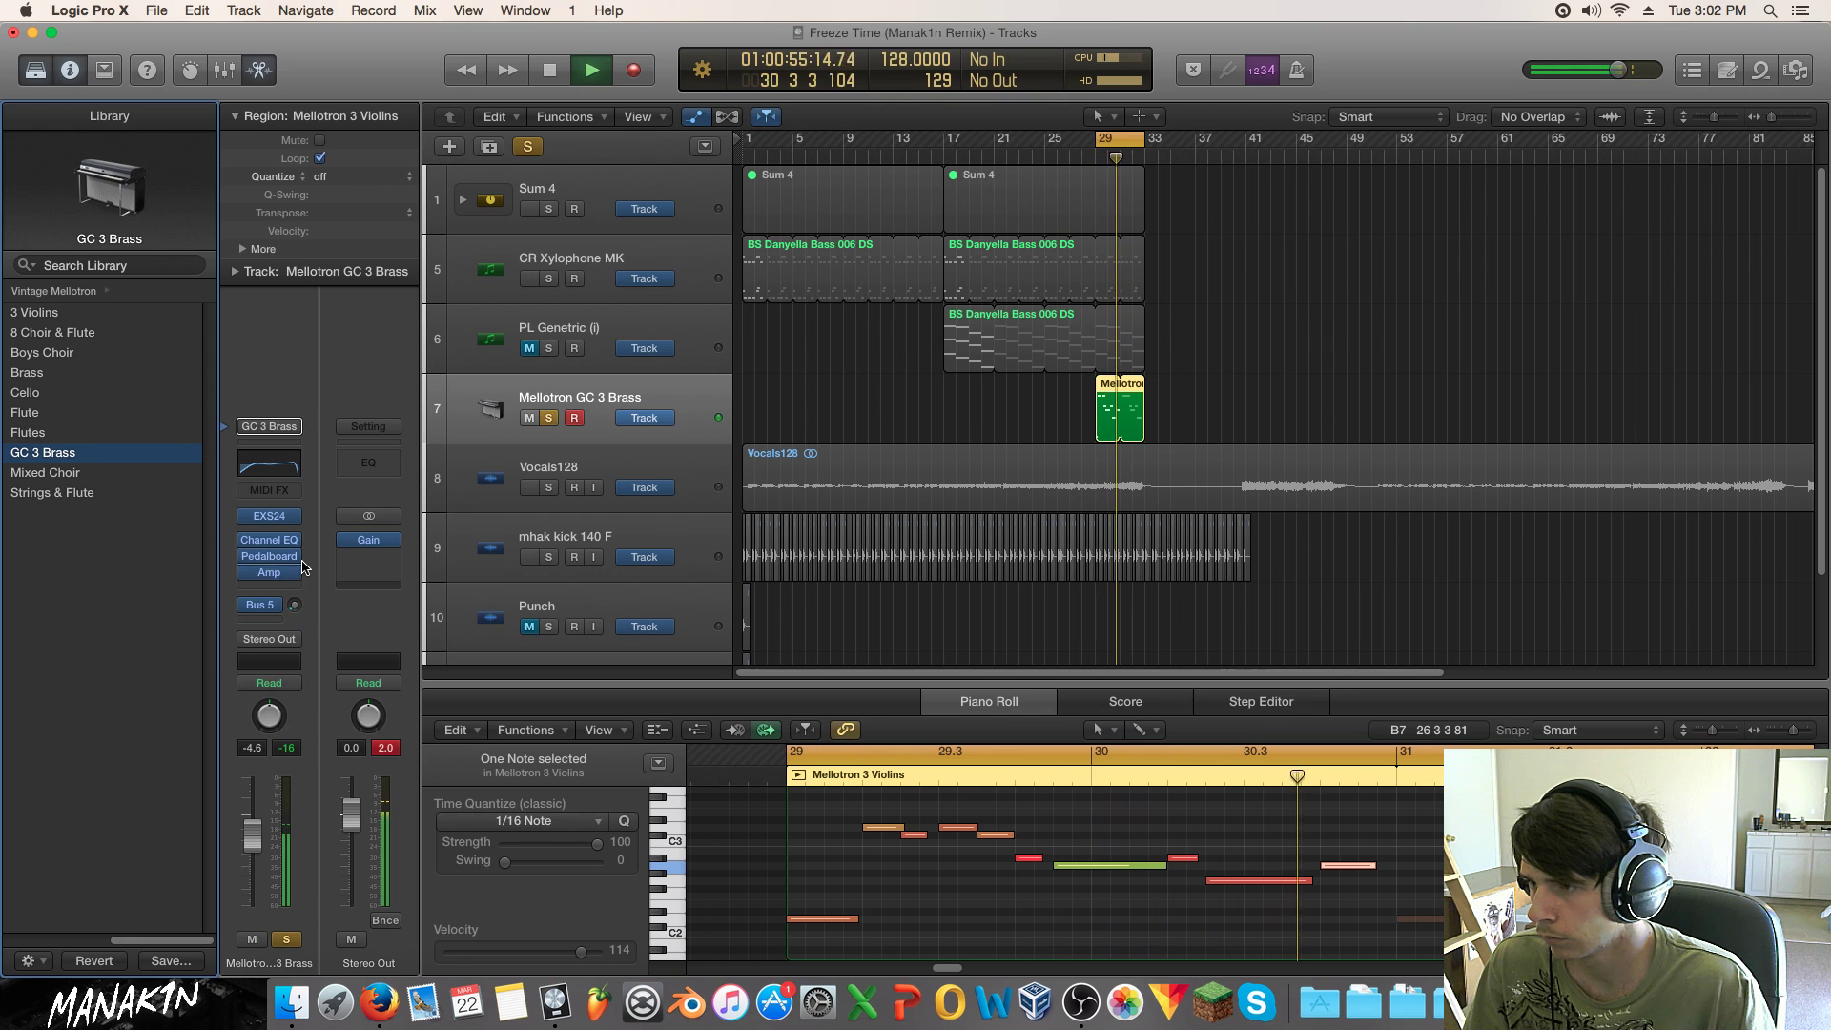
left_click(296, 940)
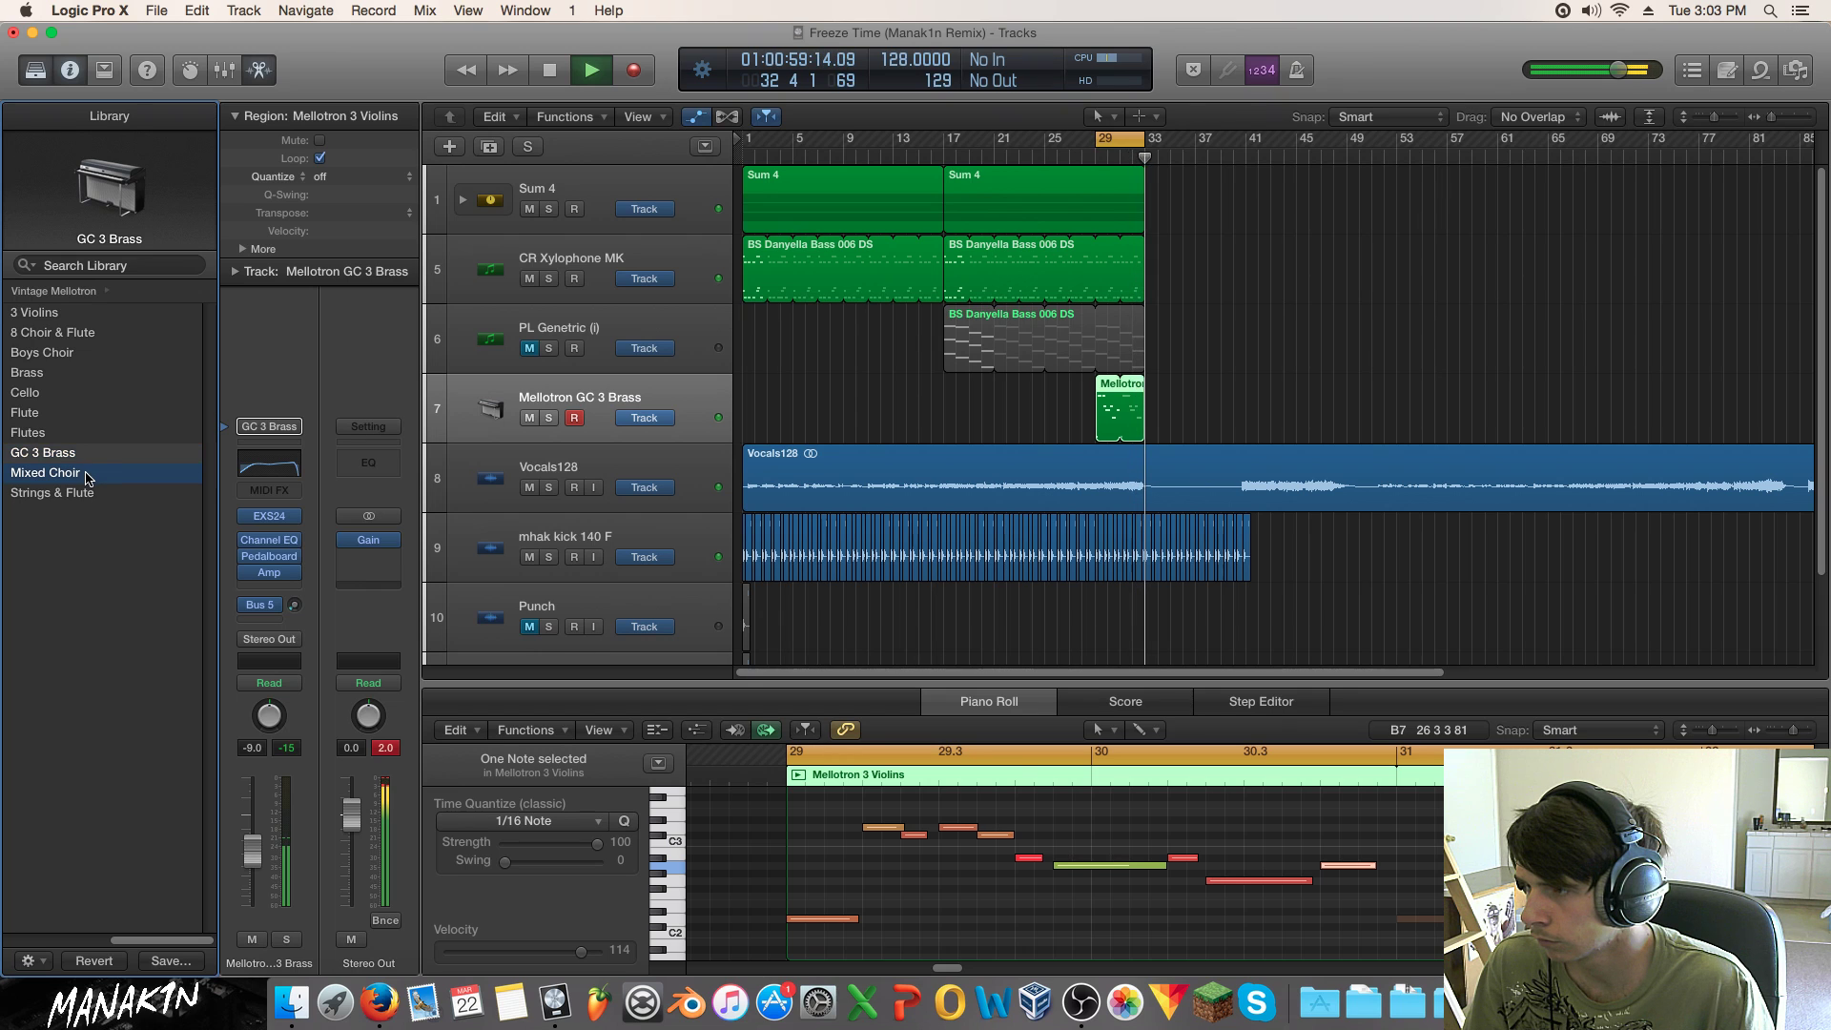
key("s")
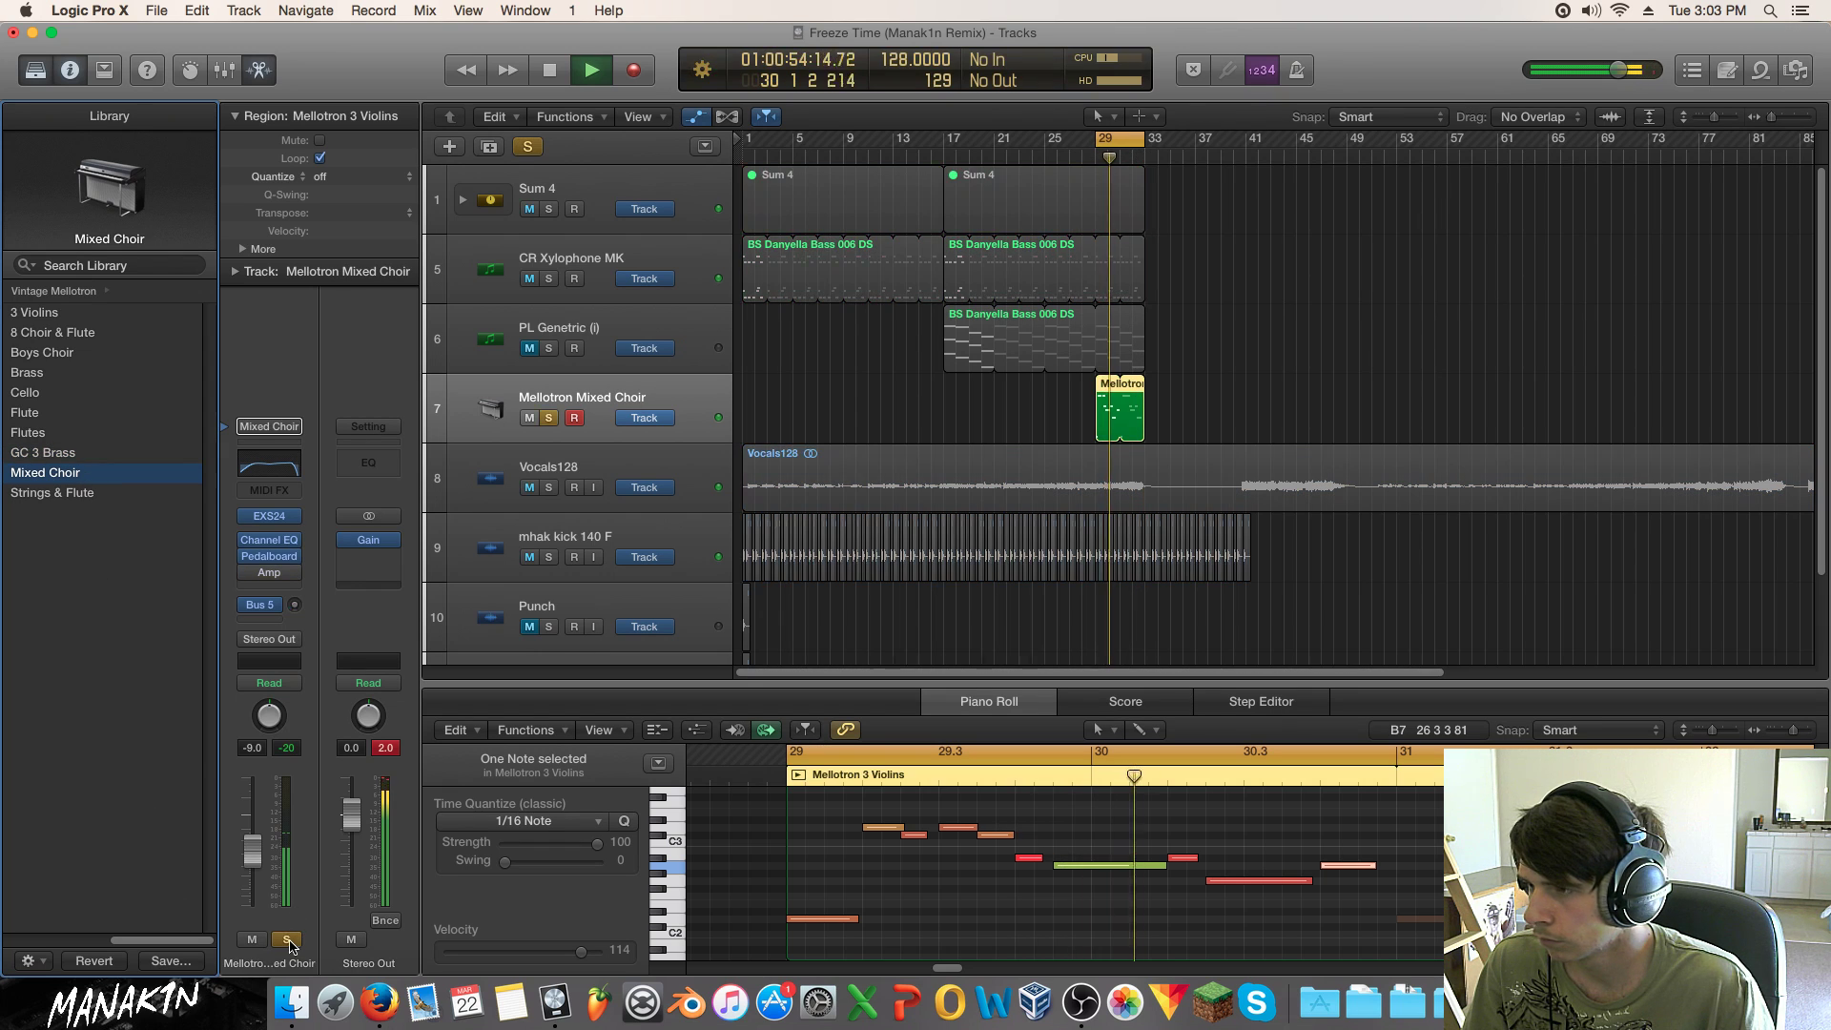
left_click(81, 494)
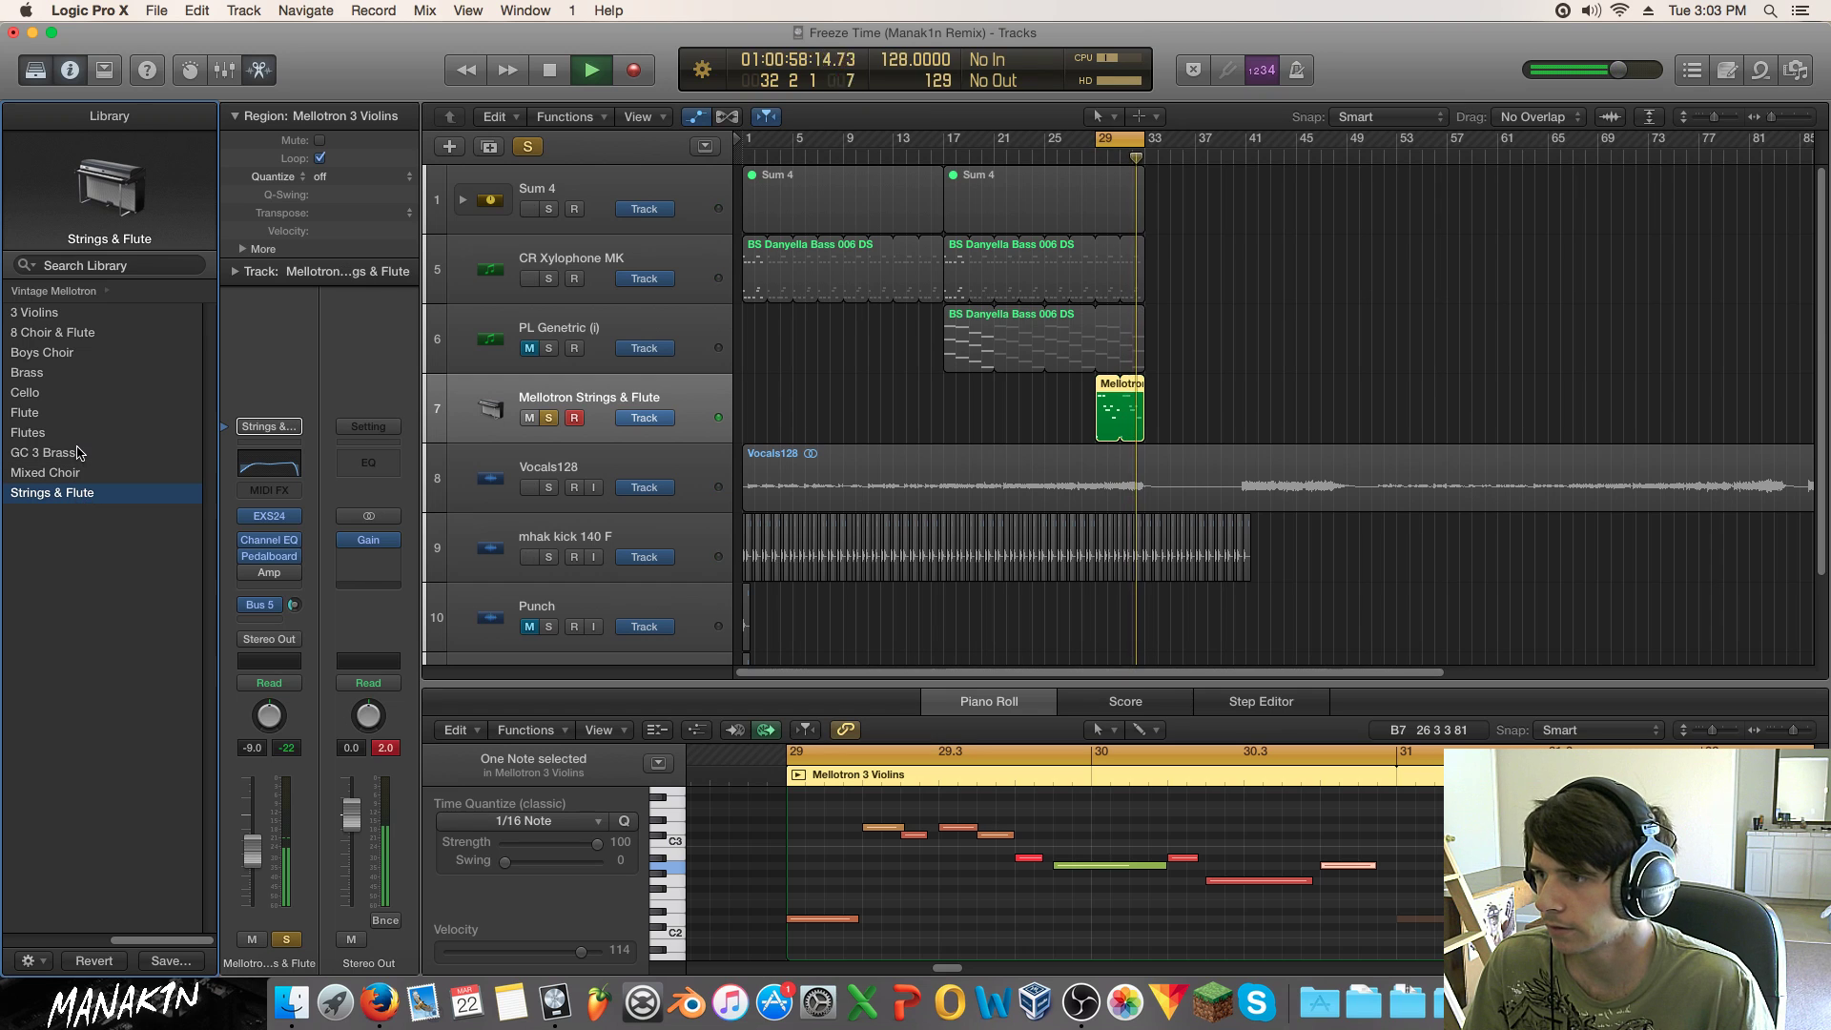
left_click(45, 375)
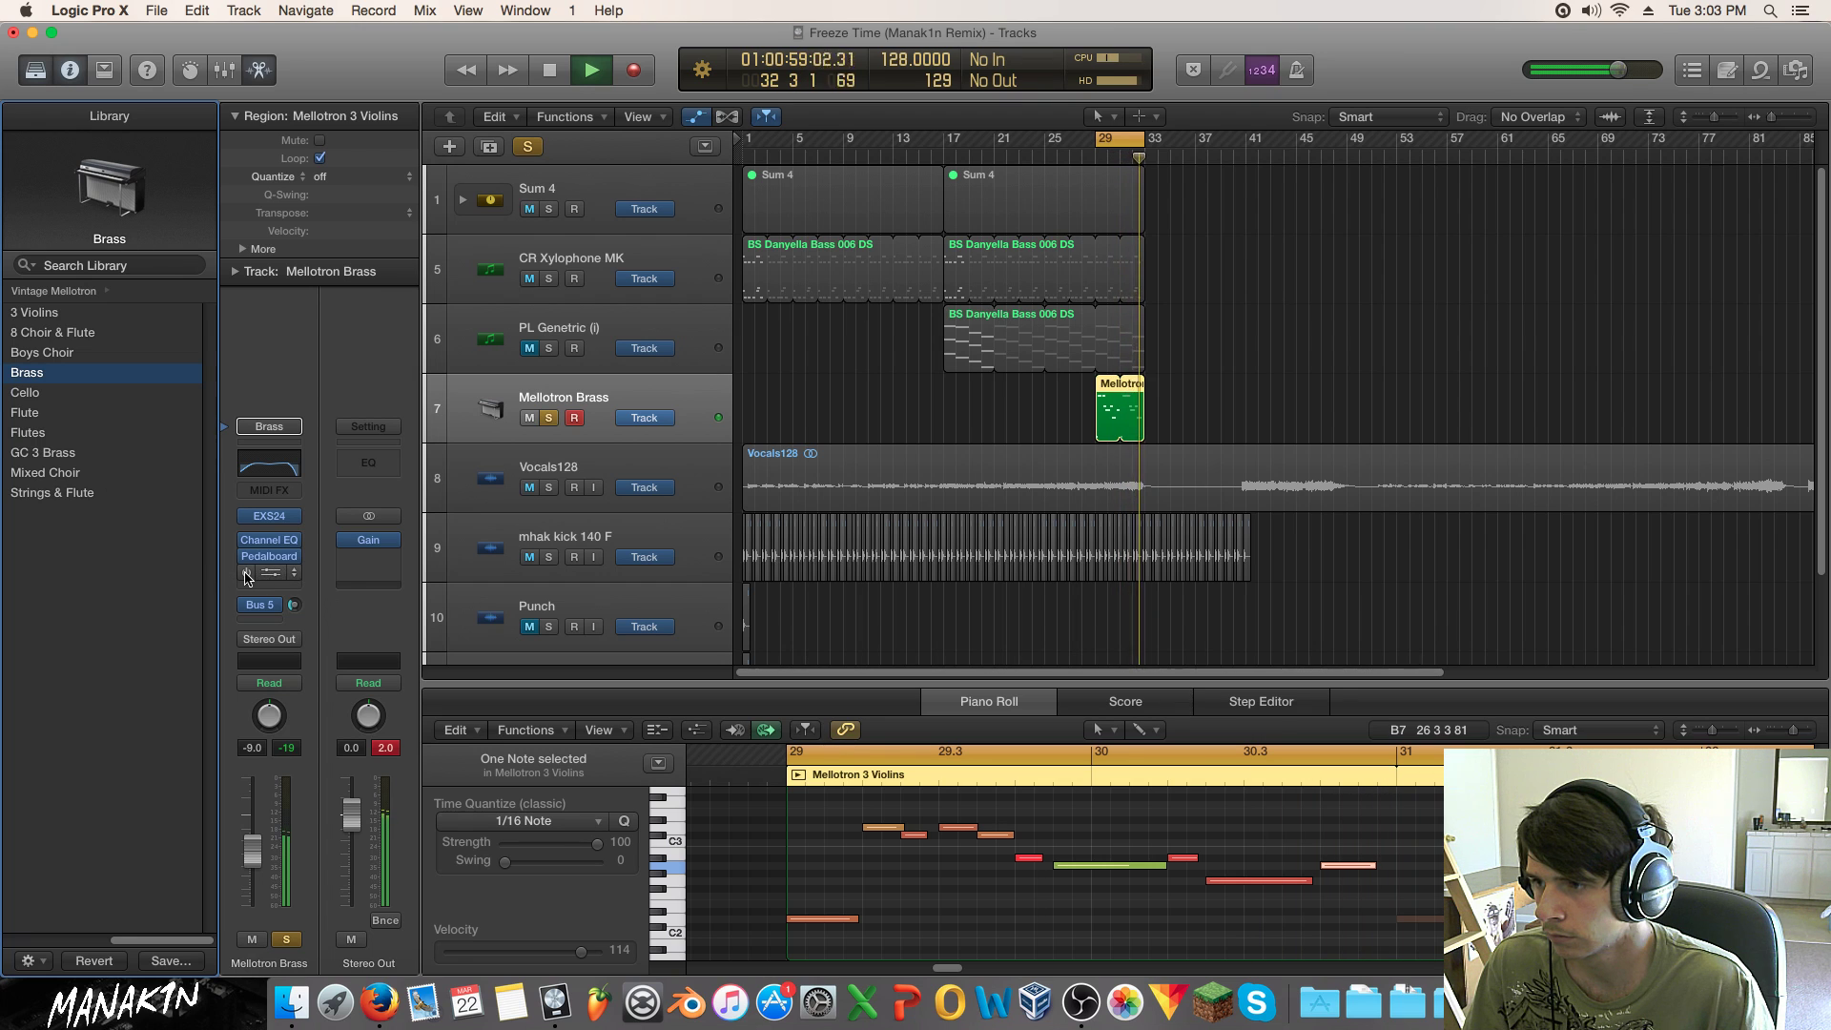
Step: Add a Channel EQ to Mellotron Brass and narrow its cut to about 2350 Hz at -5.5 dB
left_click(290, 578)
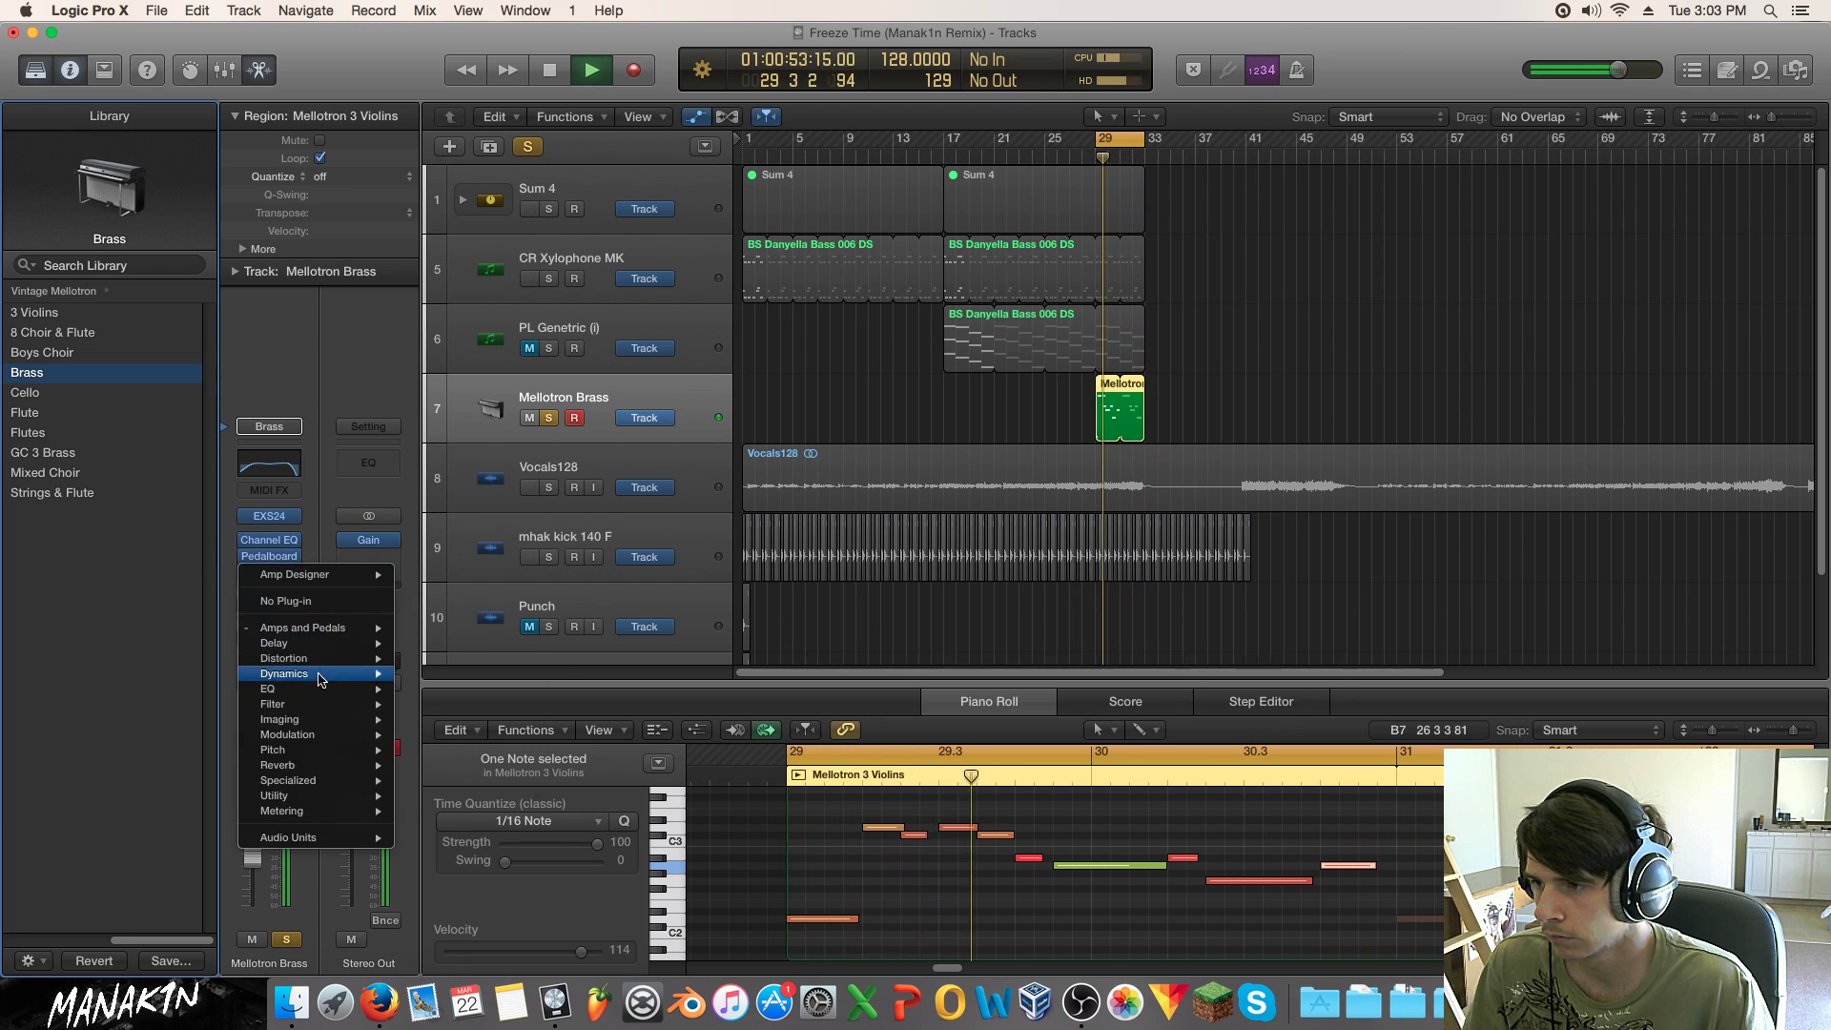
mouse_move(321, 689)
left_click(434, 688)
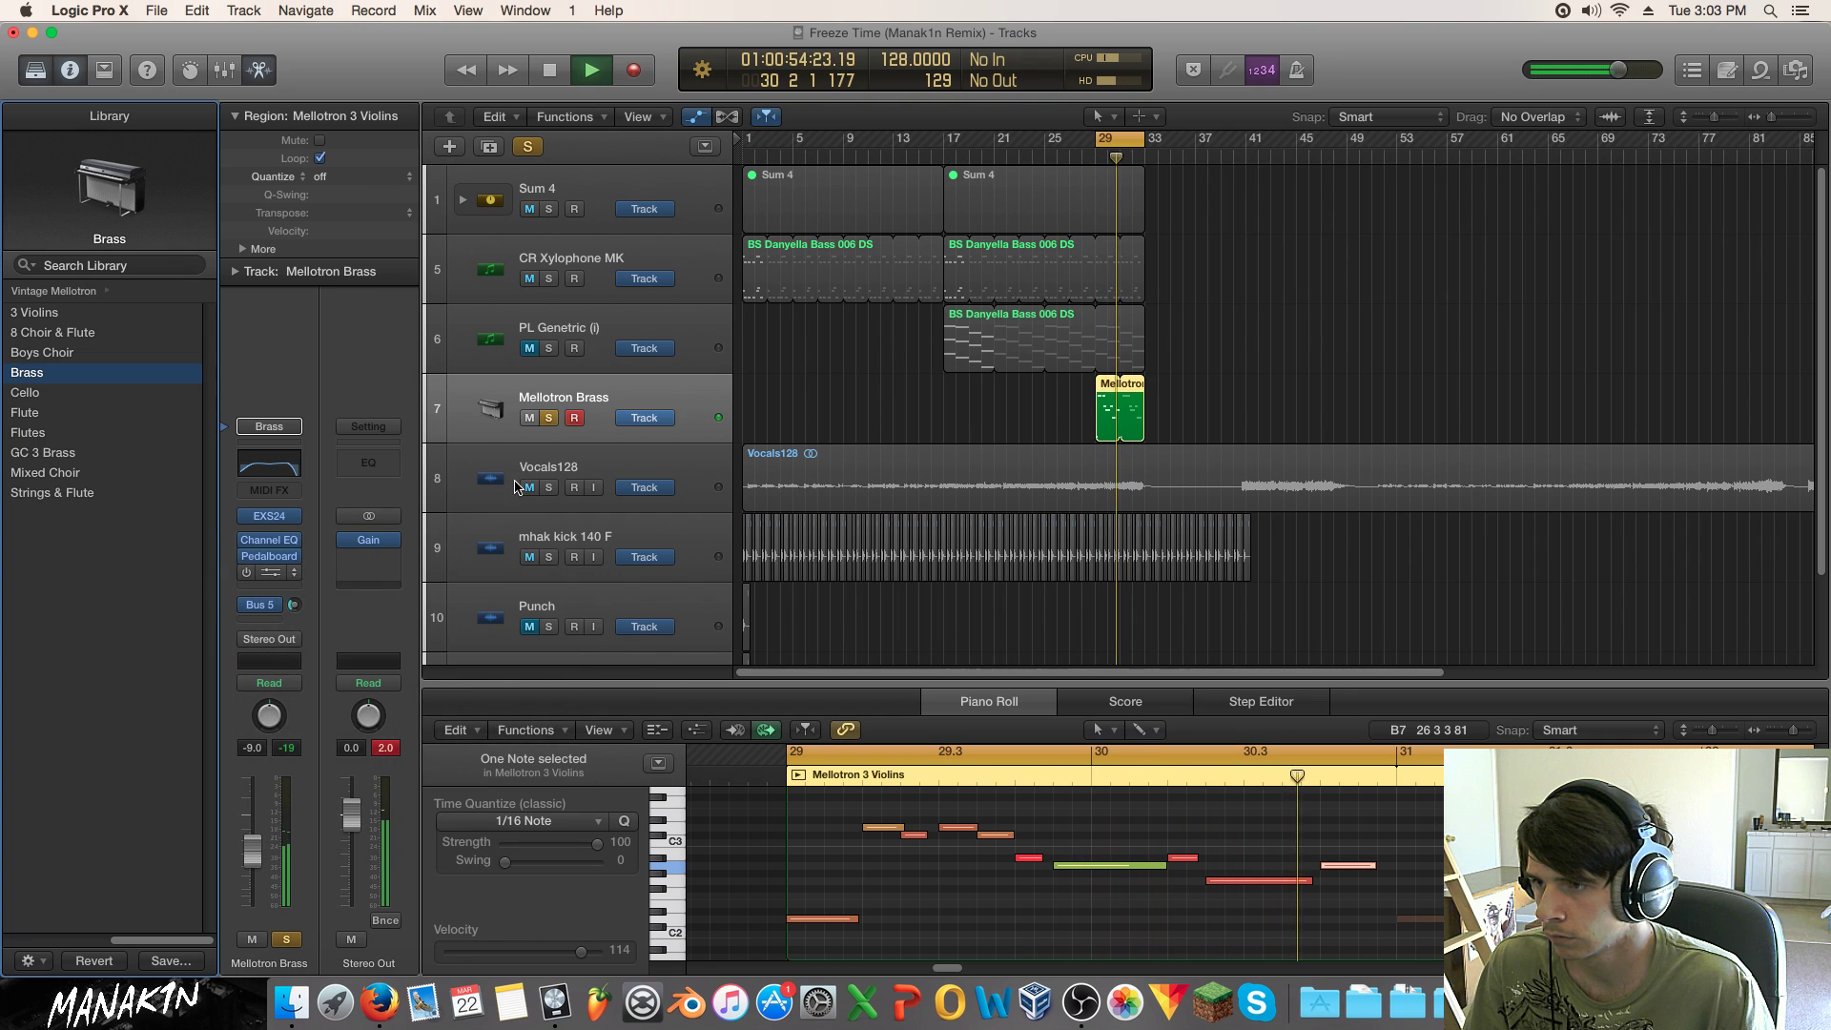
left_click_drag(701, 352, 762, 350)
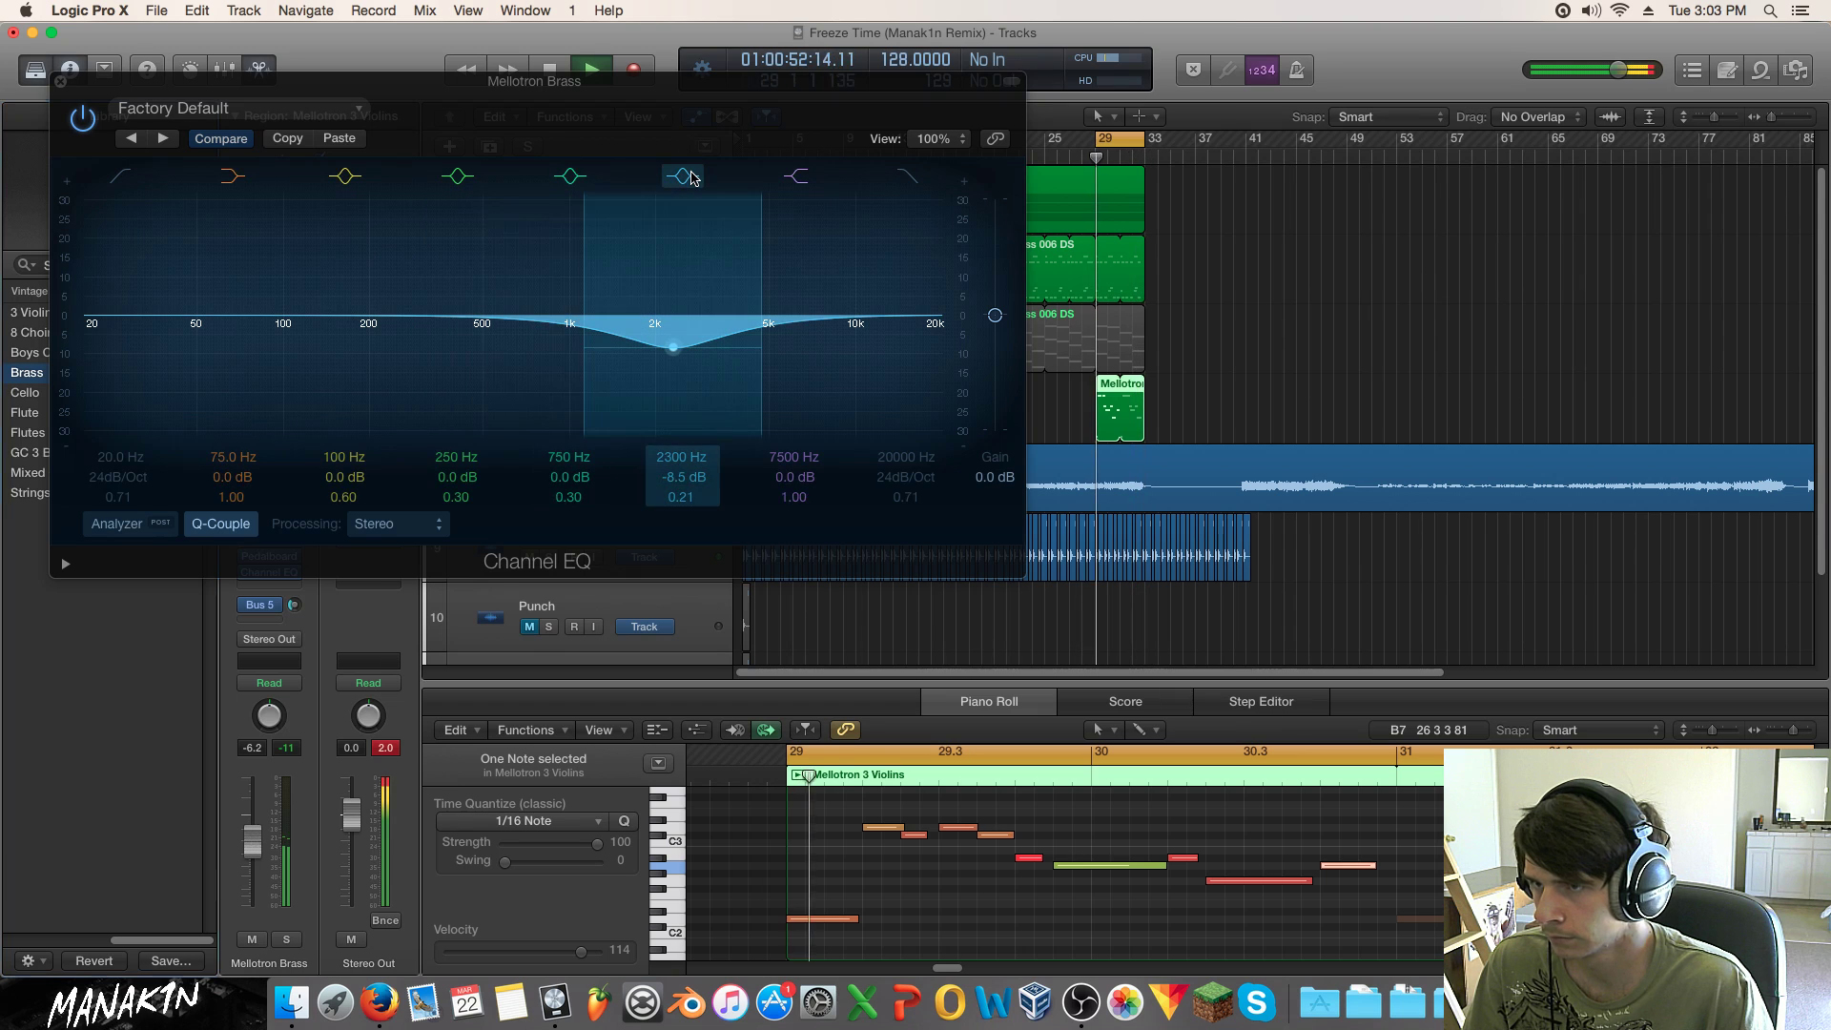
left_click(683, 175)
left_click(692, 174)
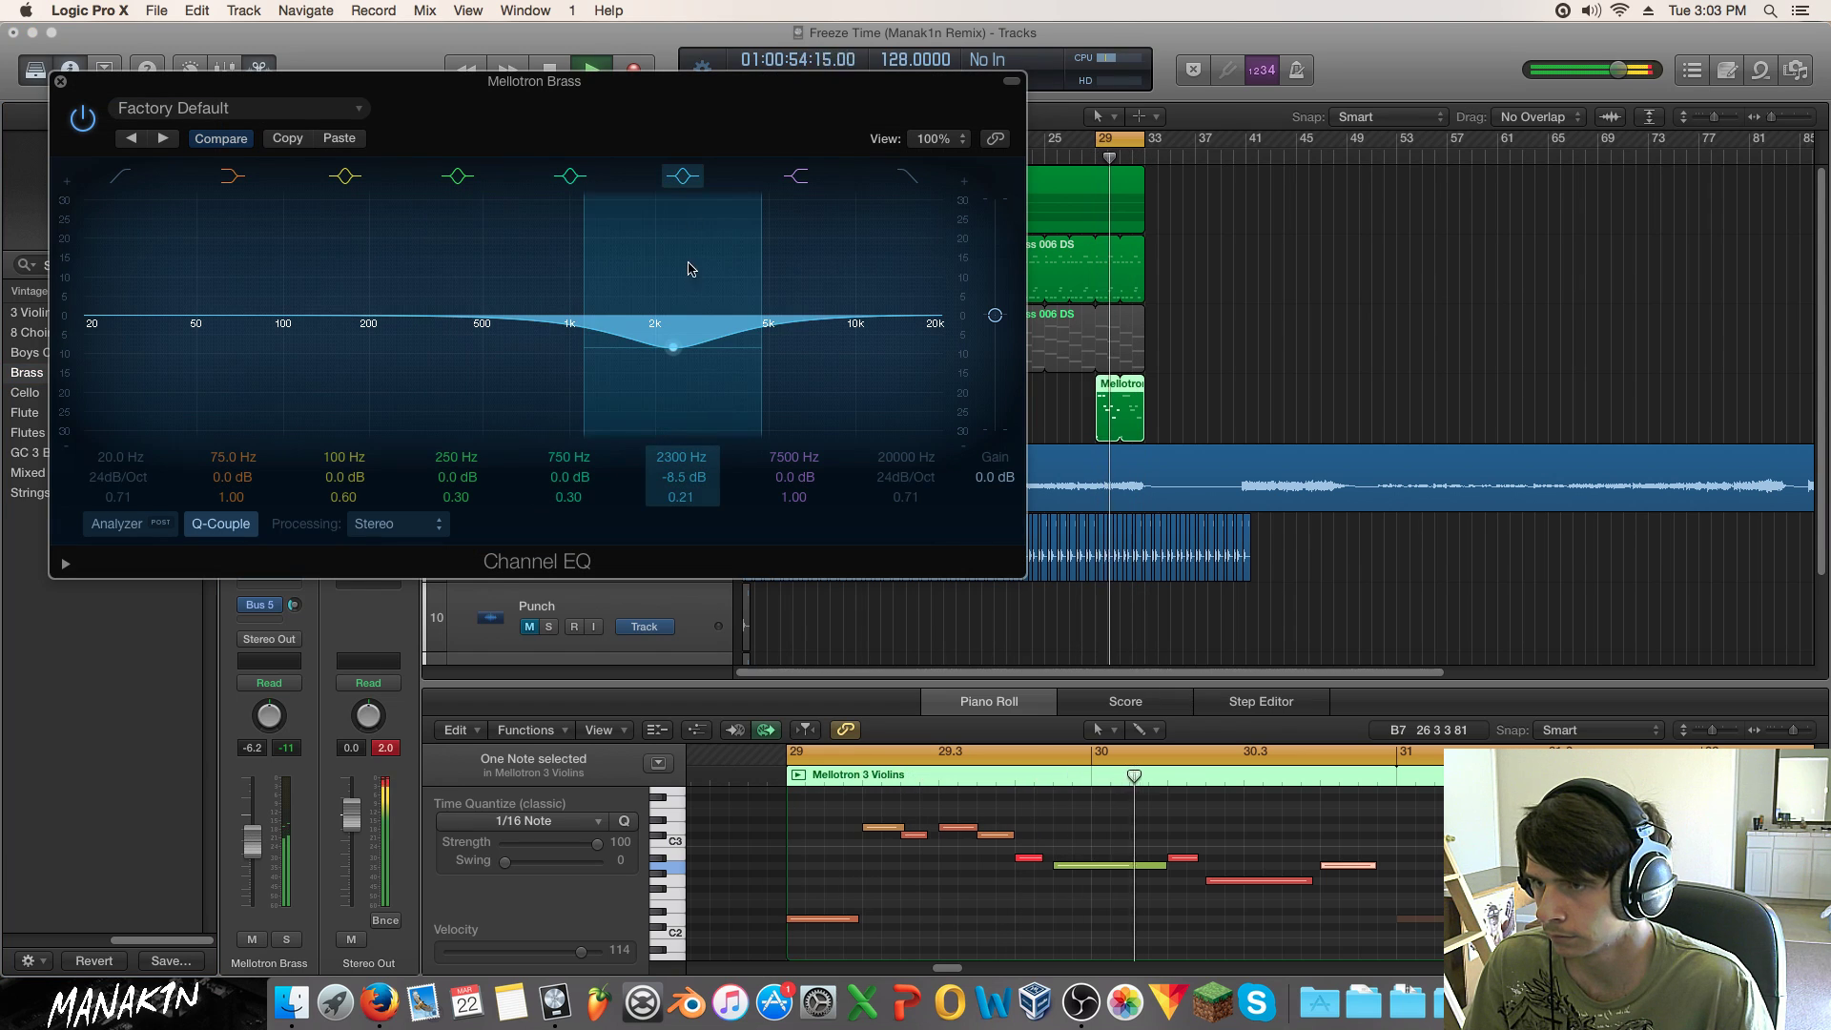
left_click_drag(753, 347, 725, 374)
Step: Solo the Mellotron Brass track, close the EQ, and show the Bus 5 aux channel
left_click(287, 940)
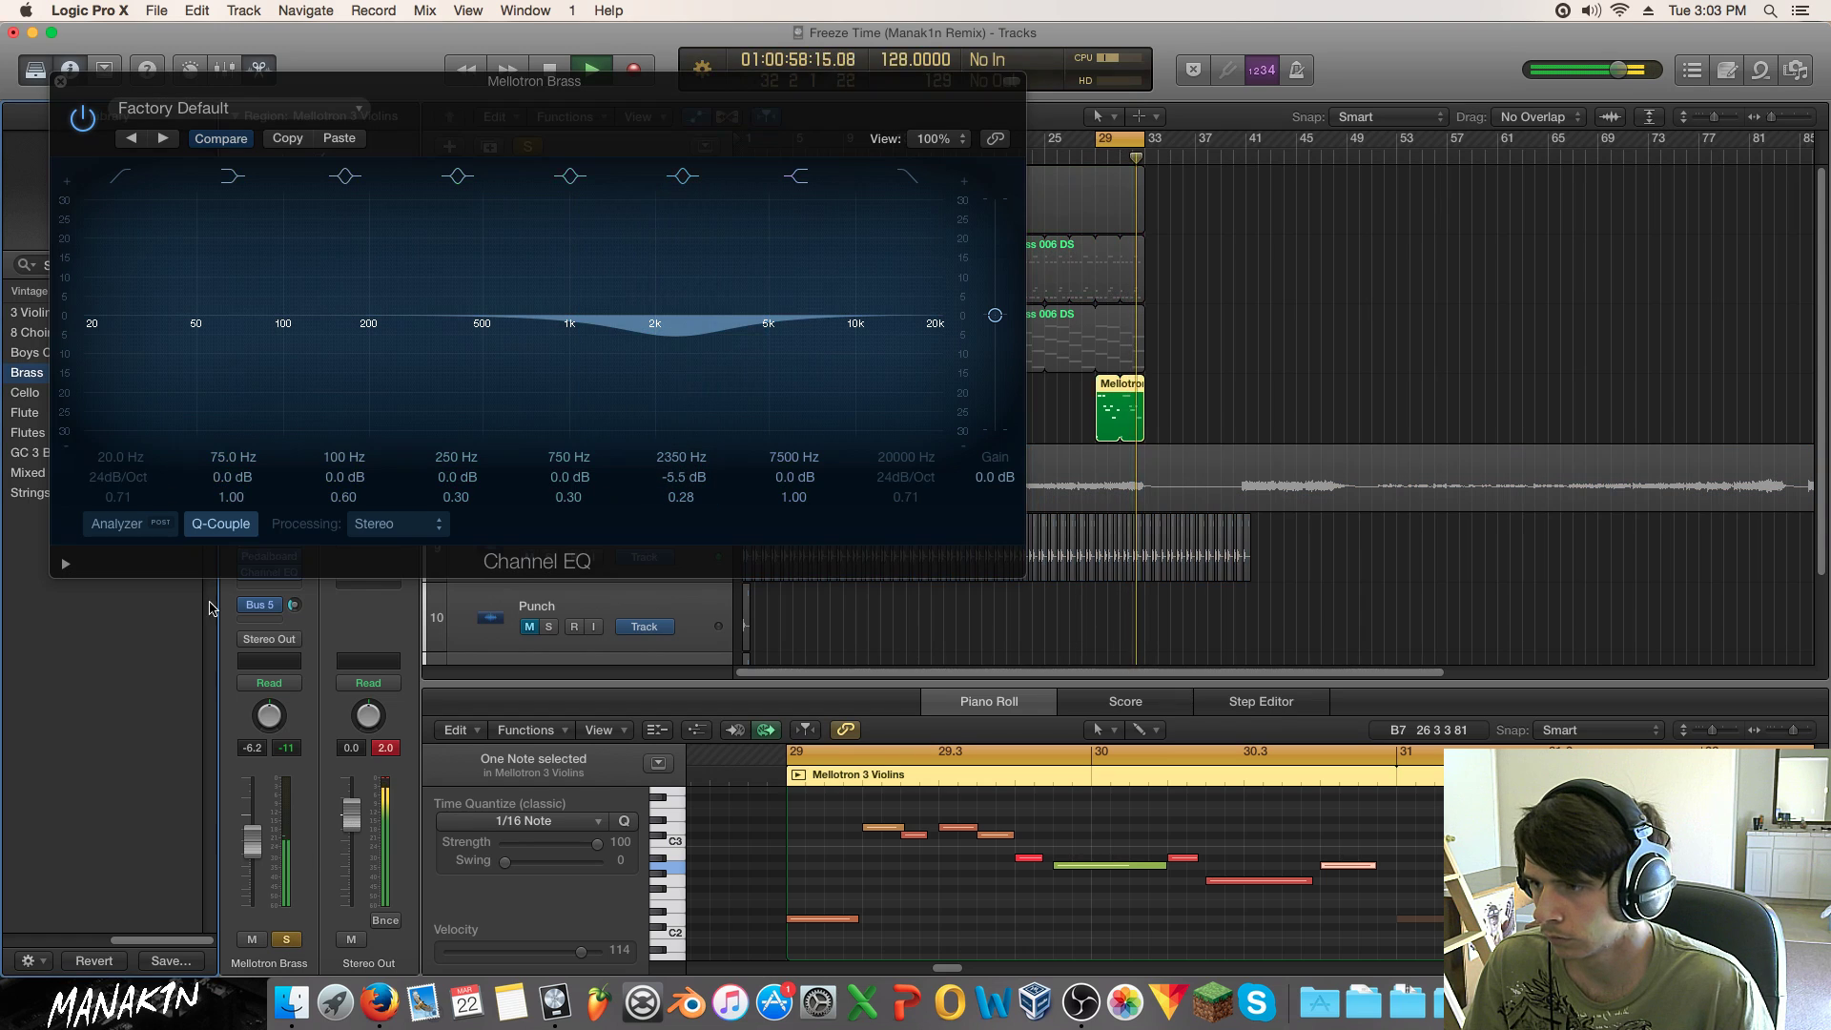
left_click(60, 82)
left_click(286, 584)
left_click(310, 576)
left_click(271, 606)
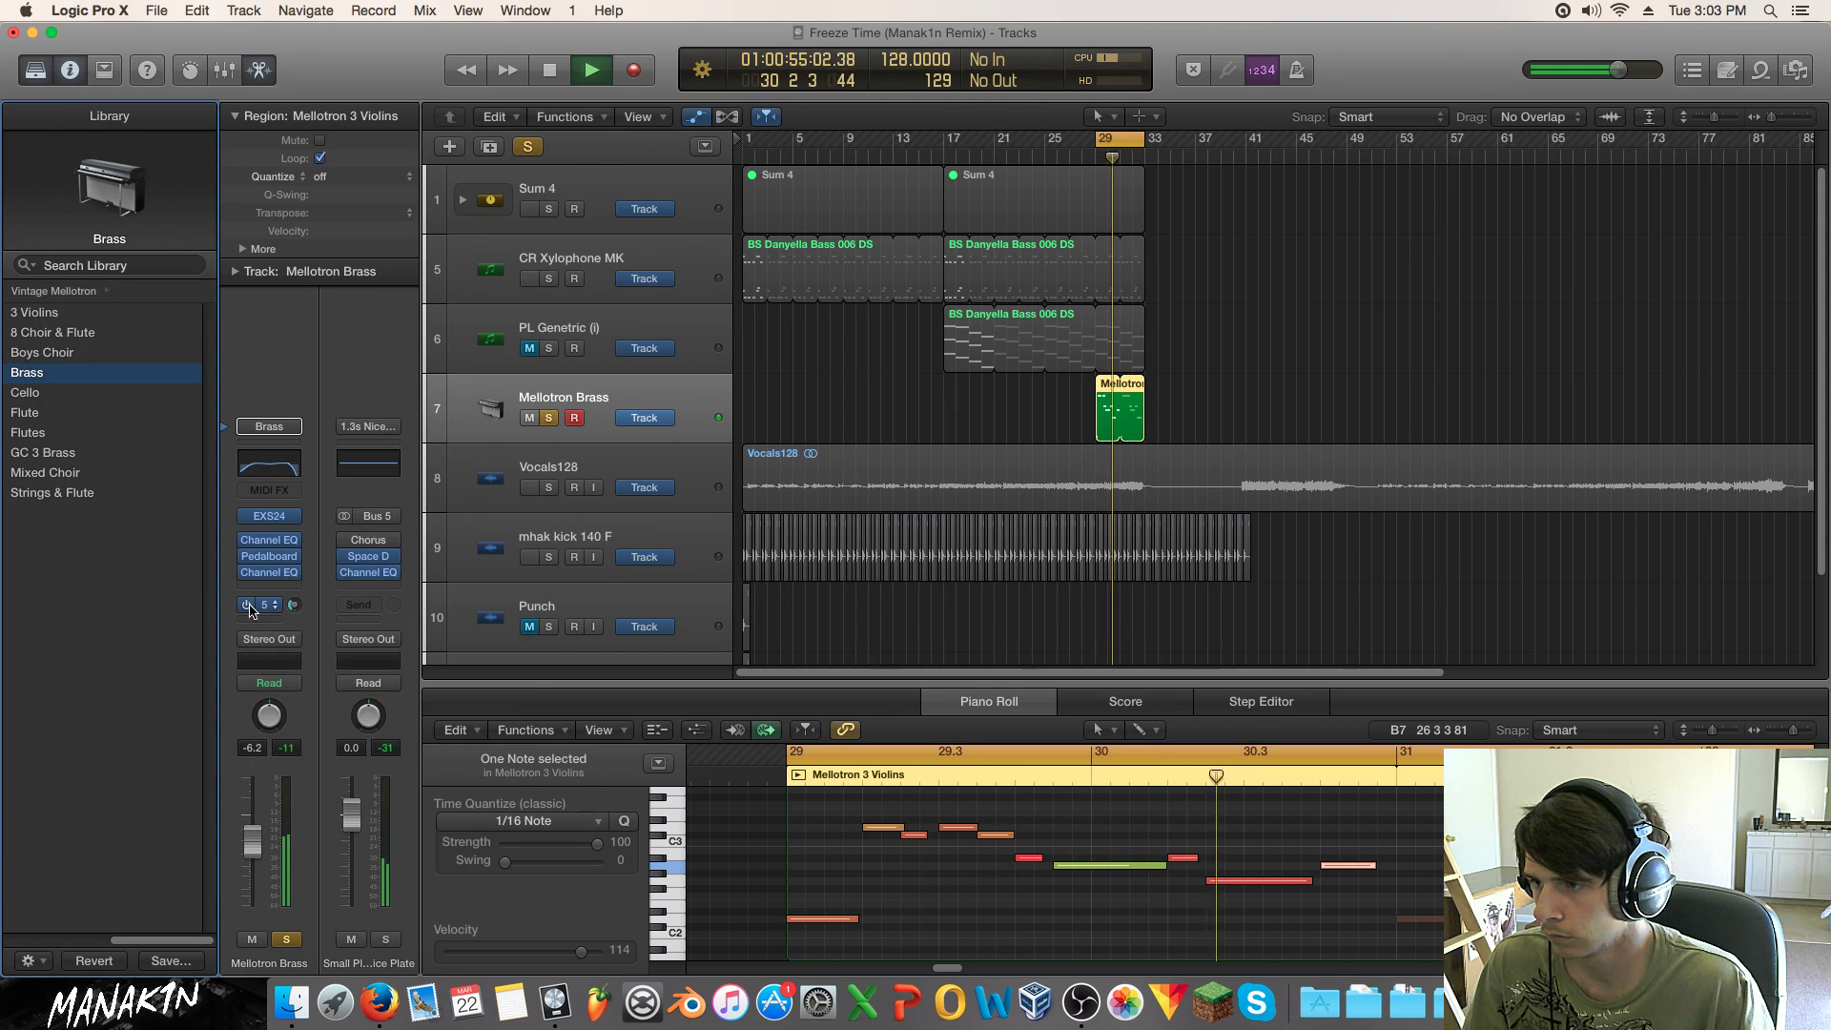
Step: Remove the Bus 5 send and insert a stereo Space Designer reverb with the Trance preset
left_click(274, 605)
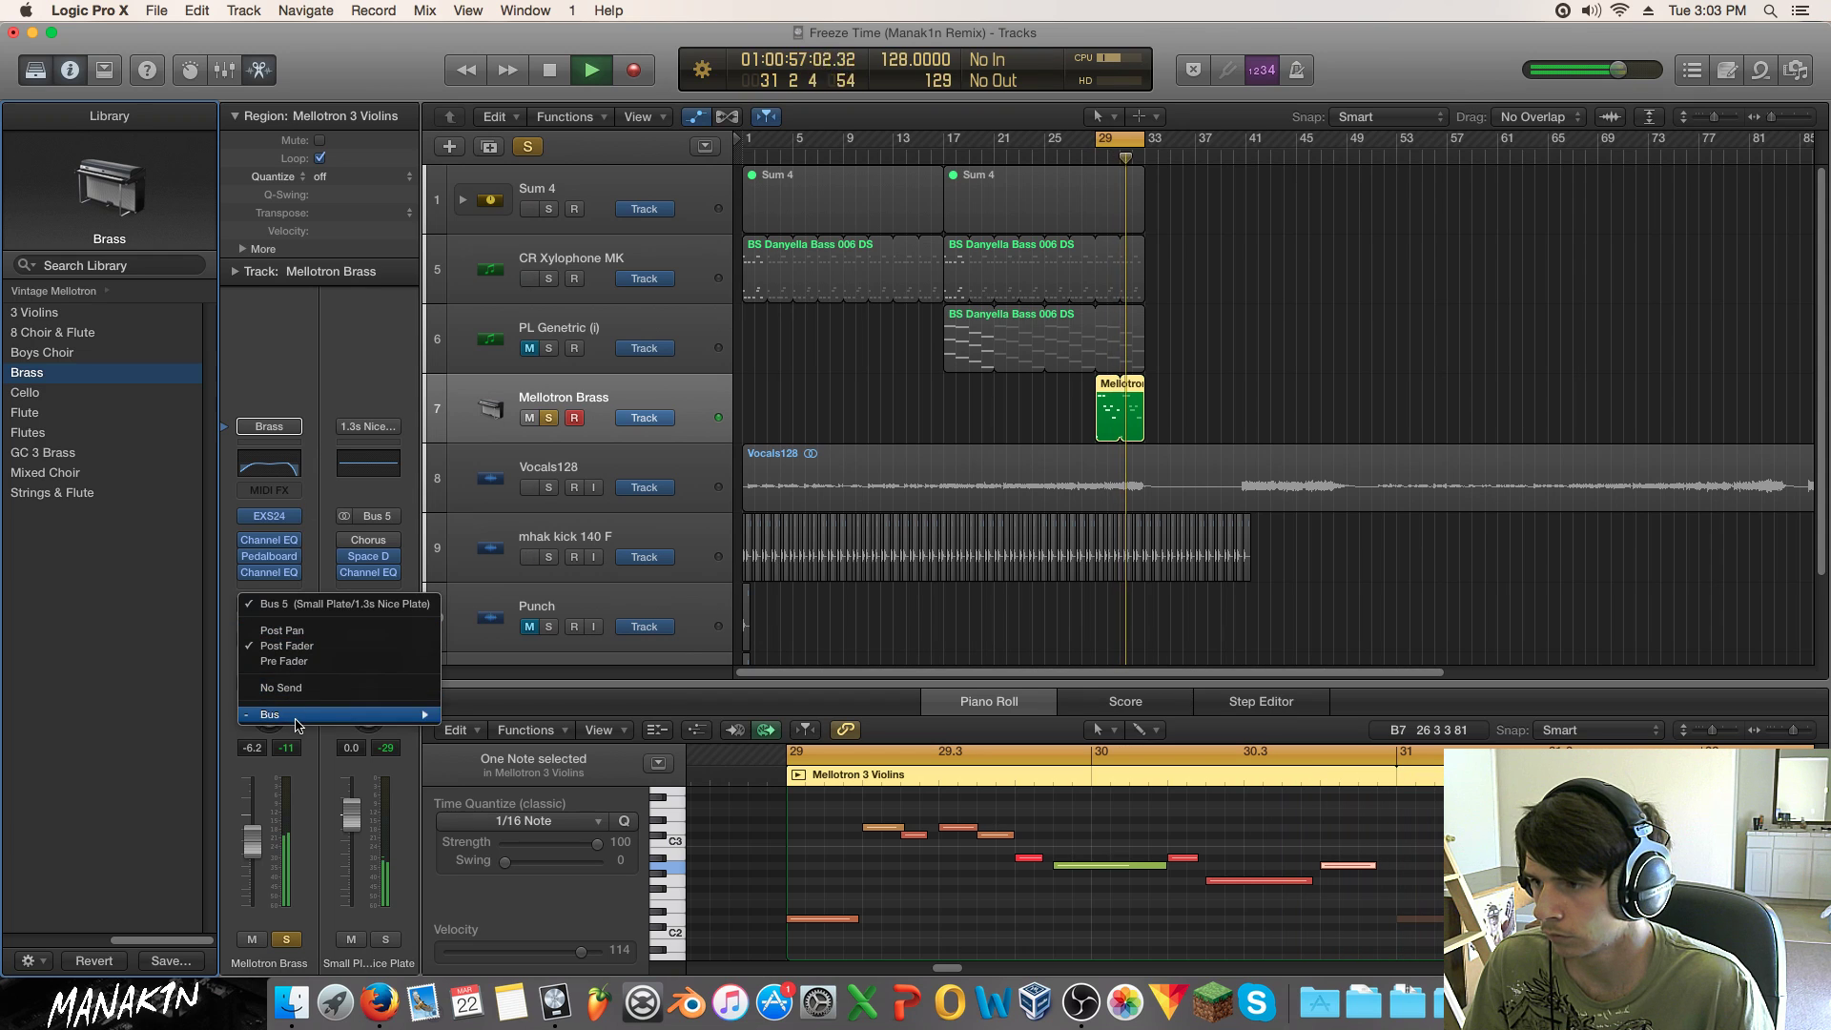
left_click(281, 688)
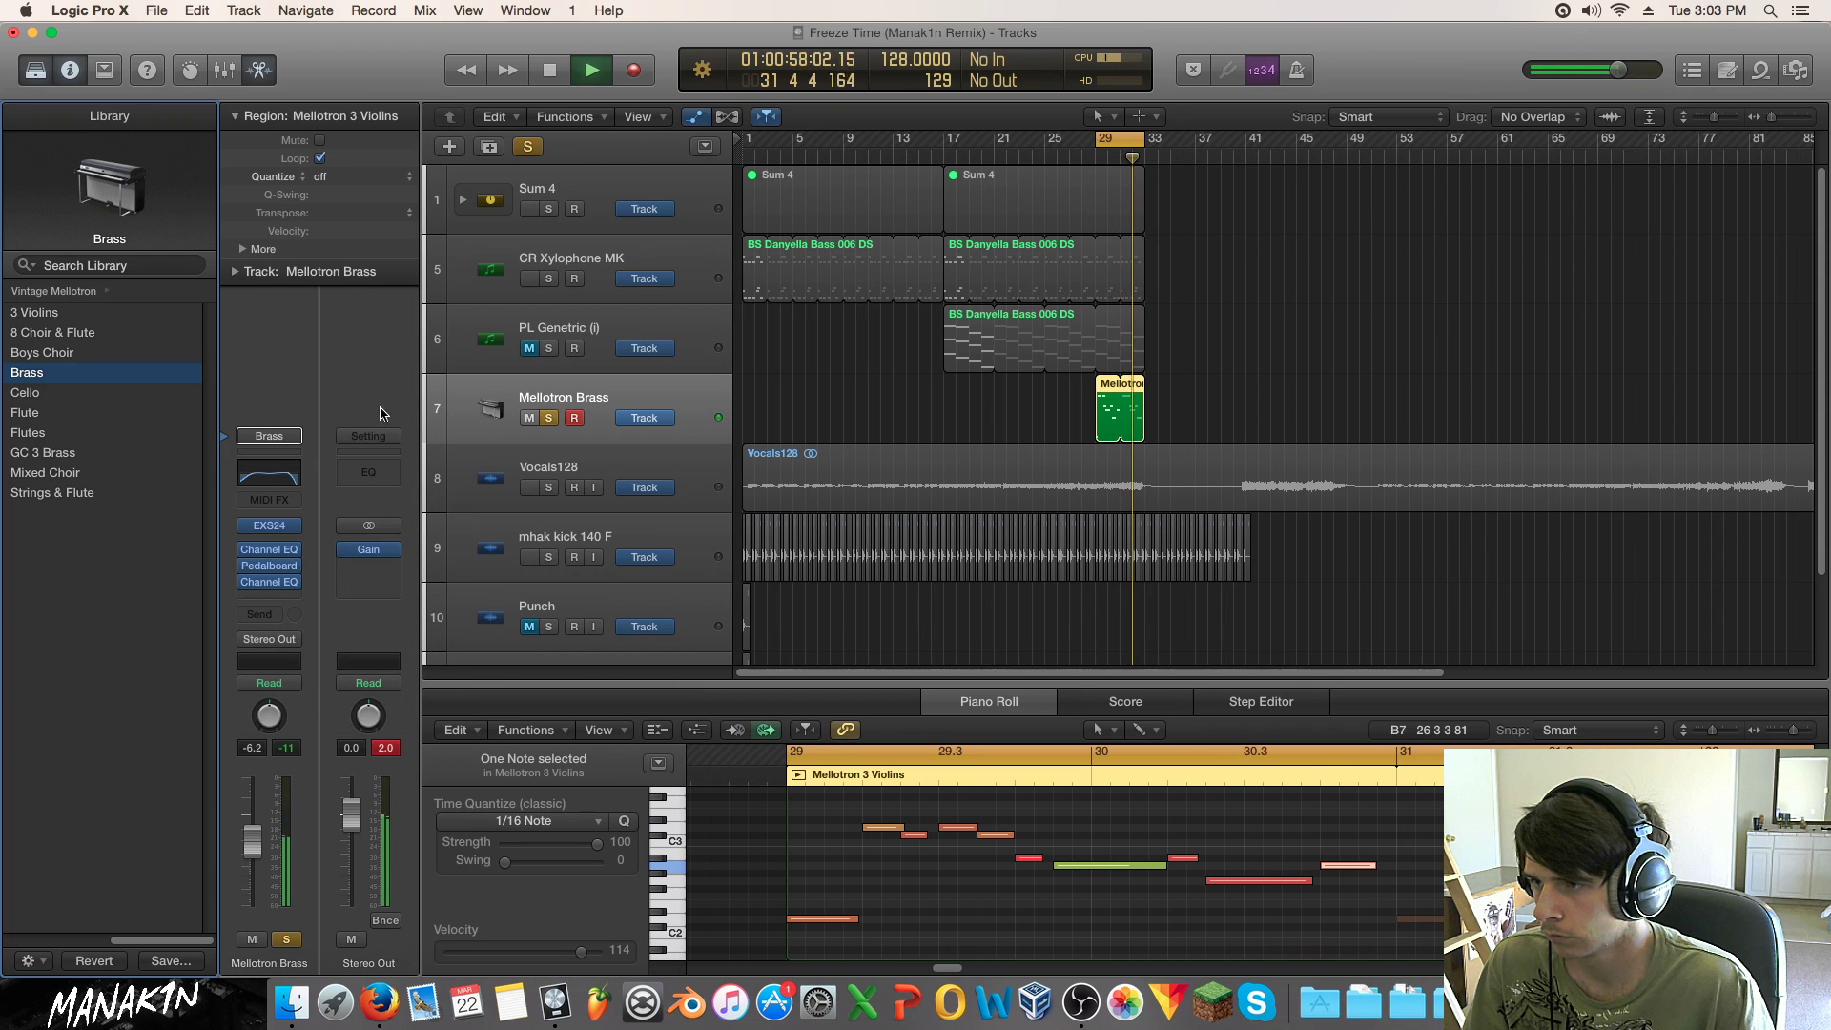
left_click(277, 596)
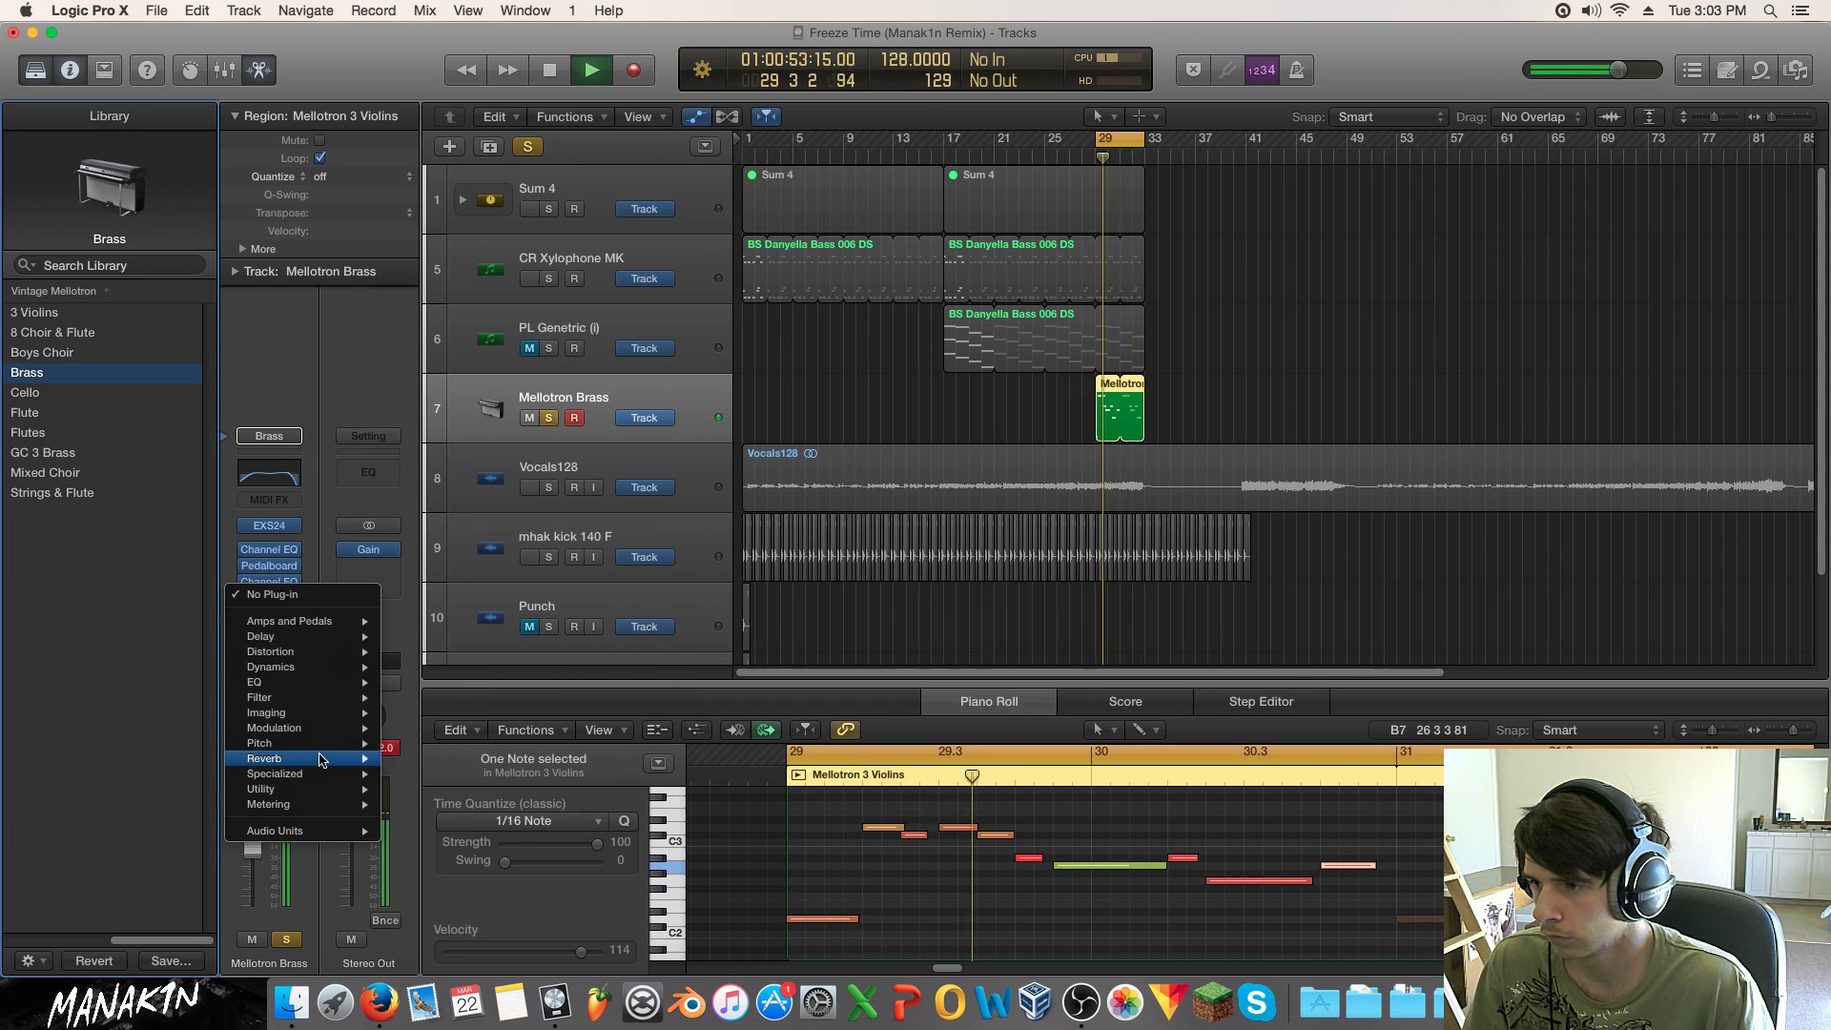
left_click(575, 804)
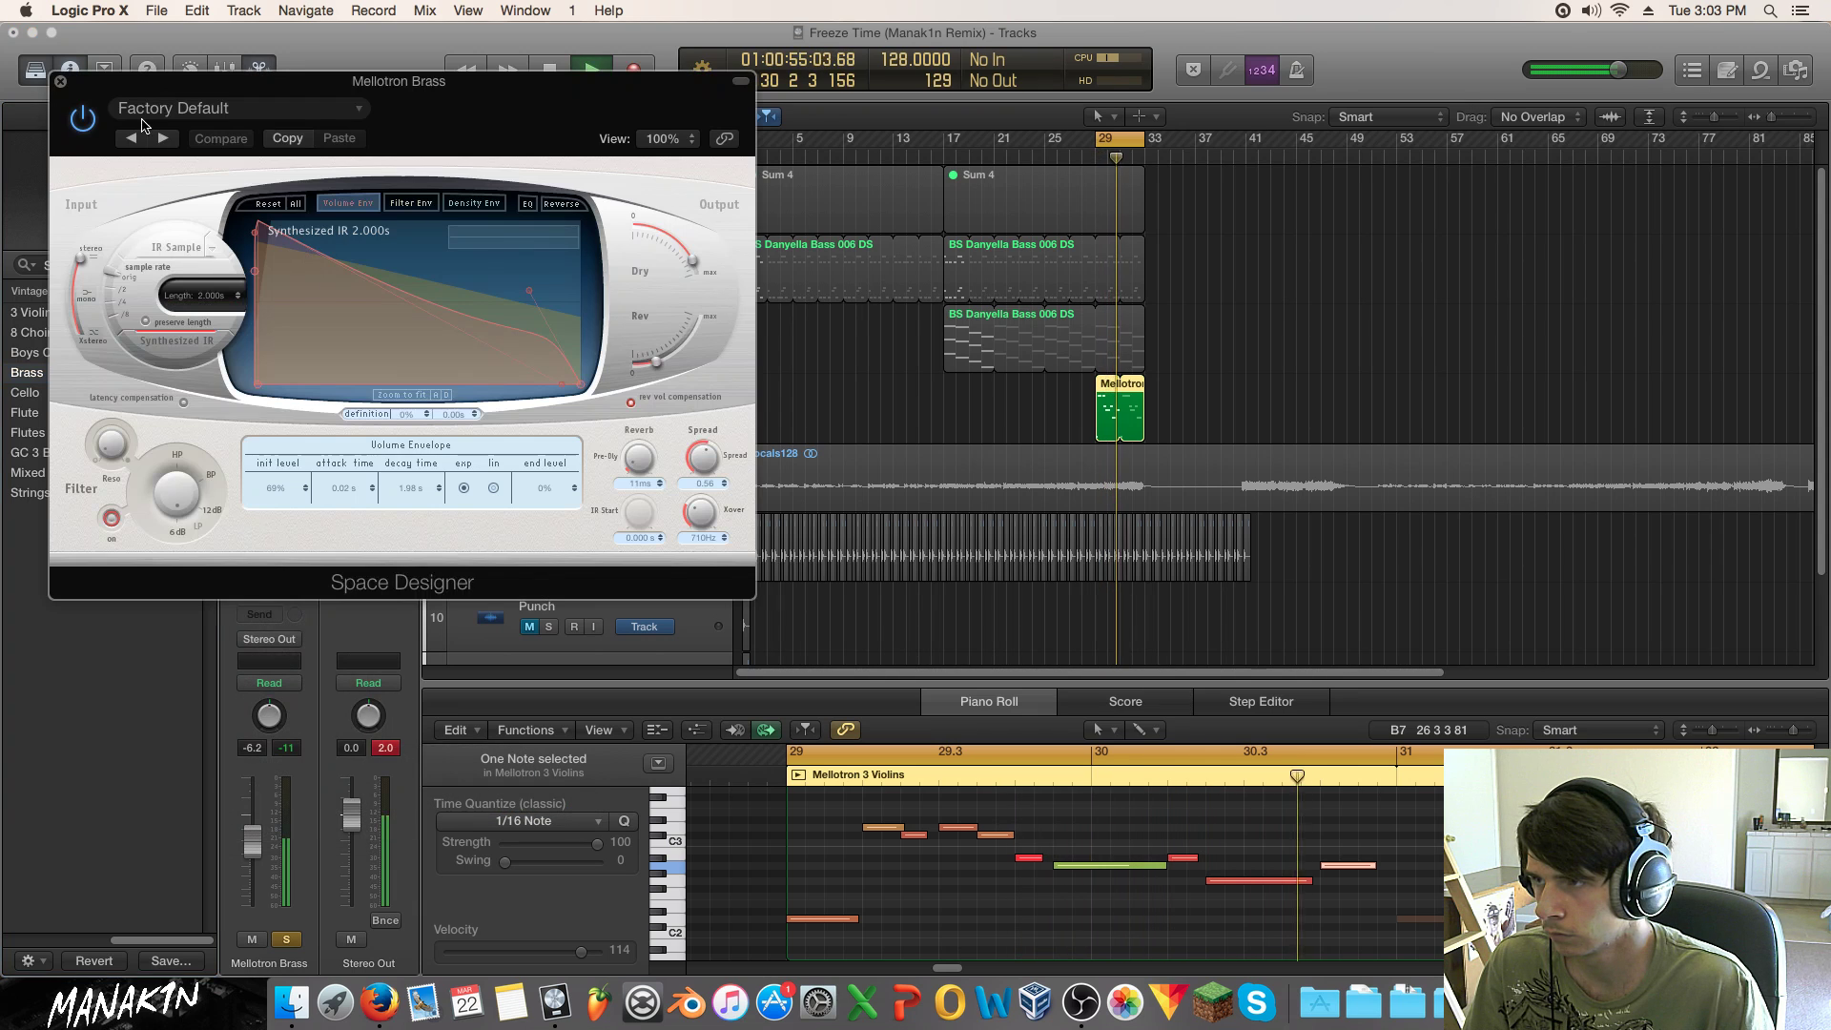
left_click(229, 108)
left_click(249, 449)
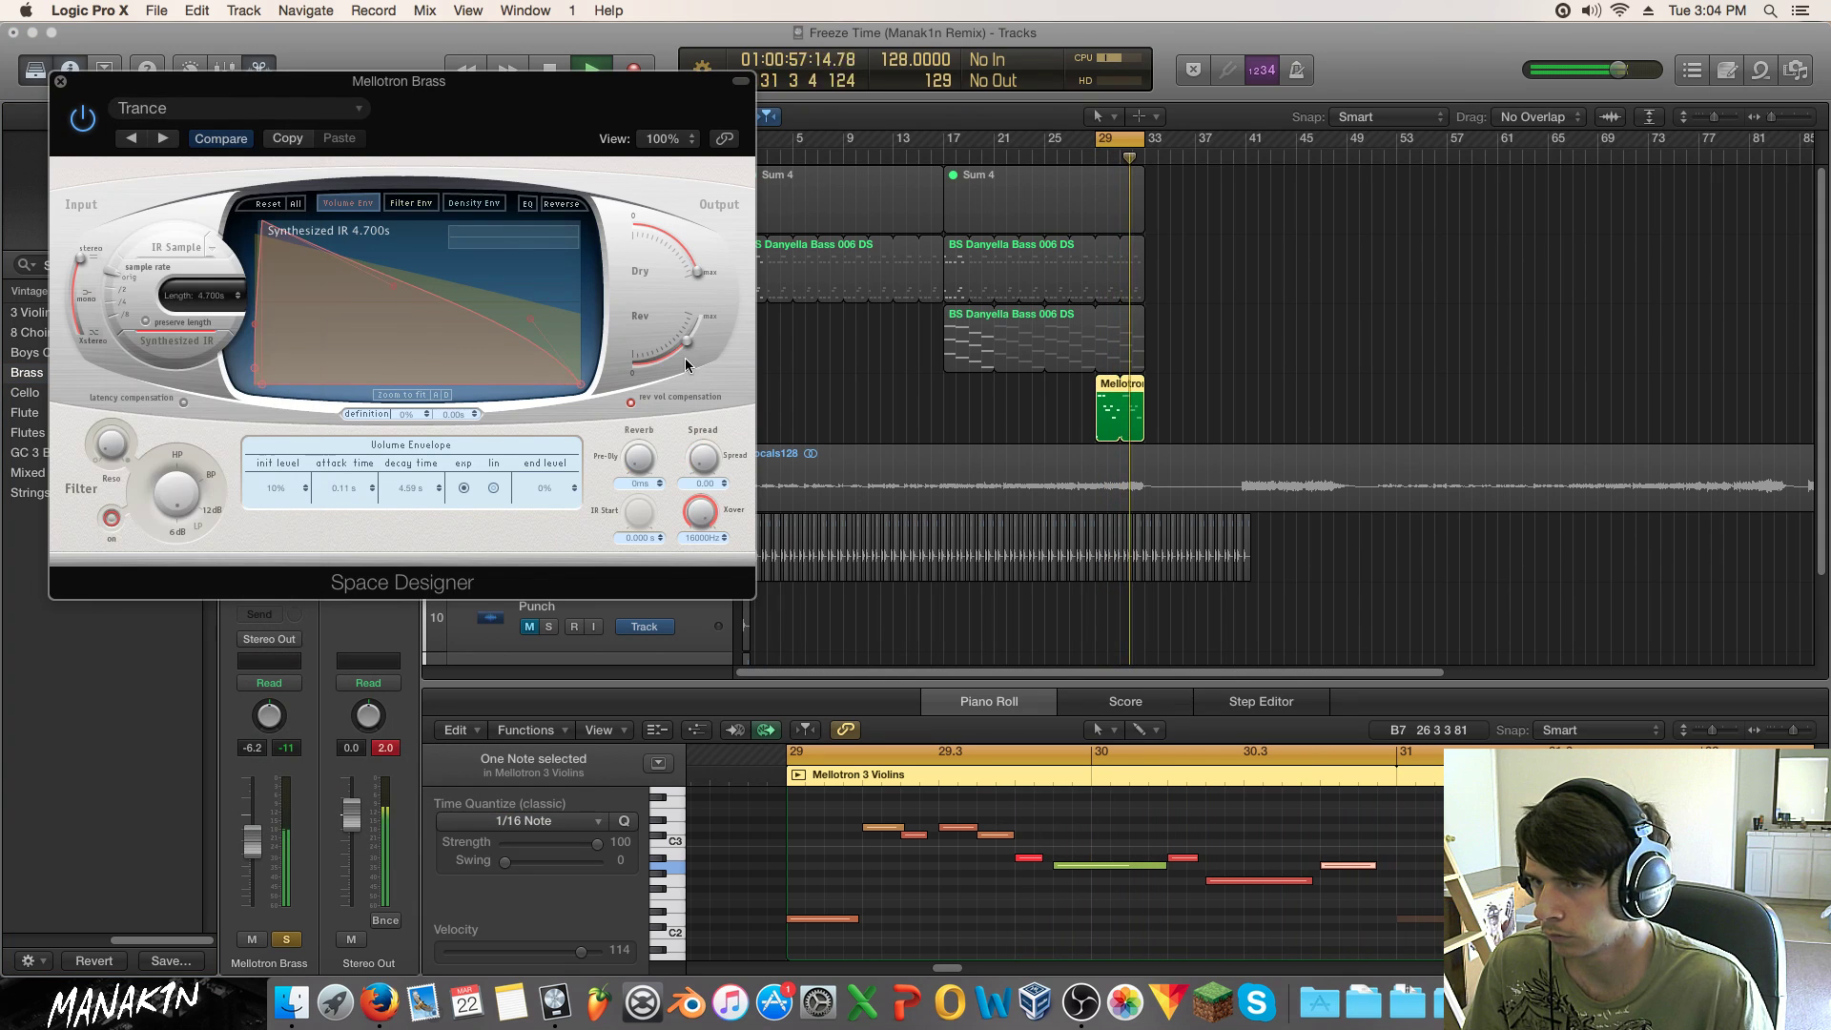
Step: Lower the Space Designer wet level and shorten the reverb tail to 0.850 s
left_click_drag(689, 347, 683, 366)
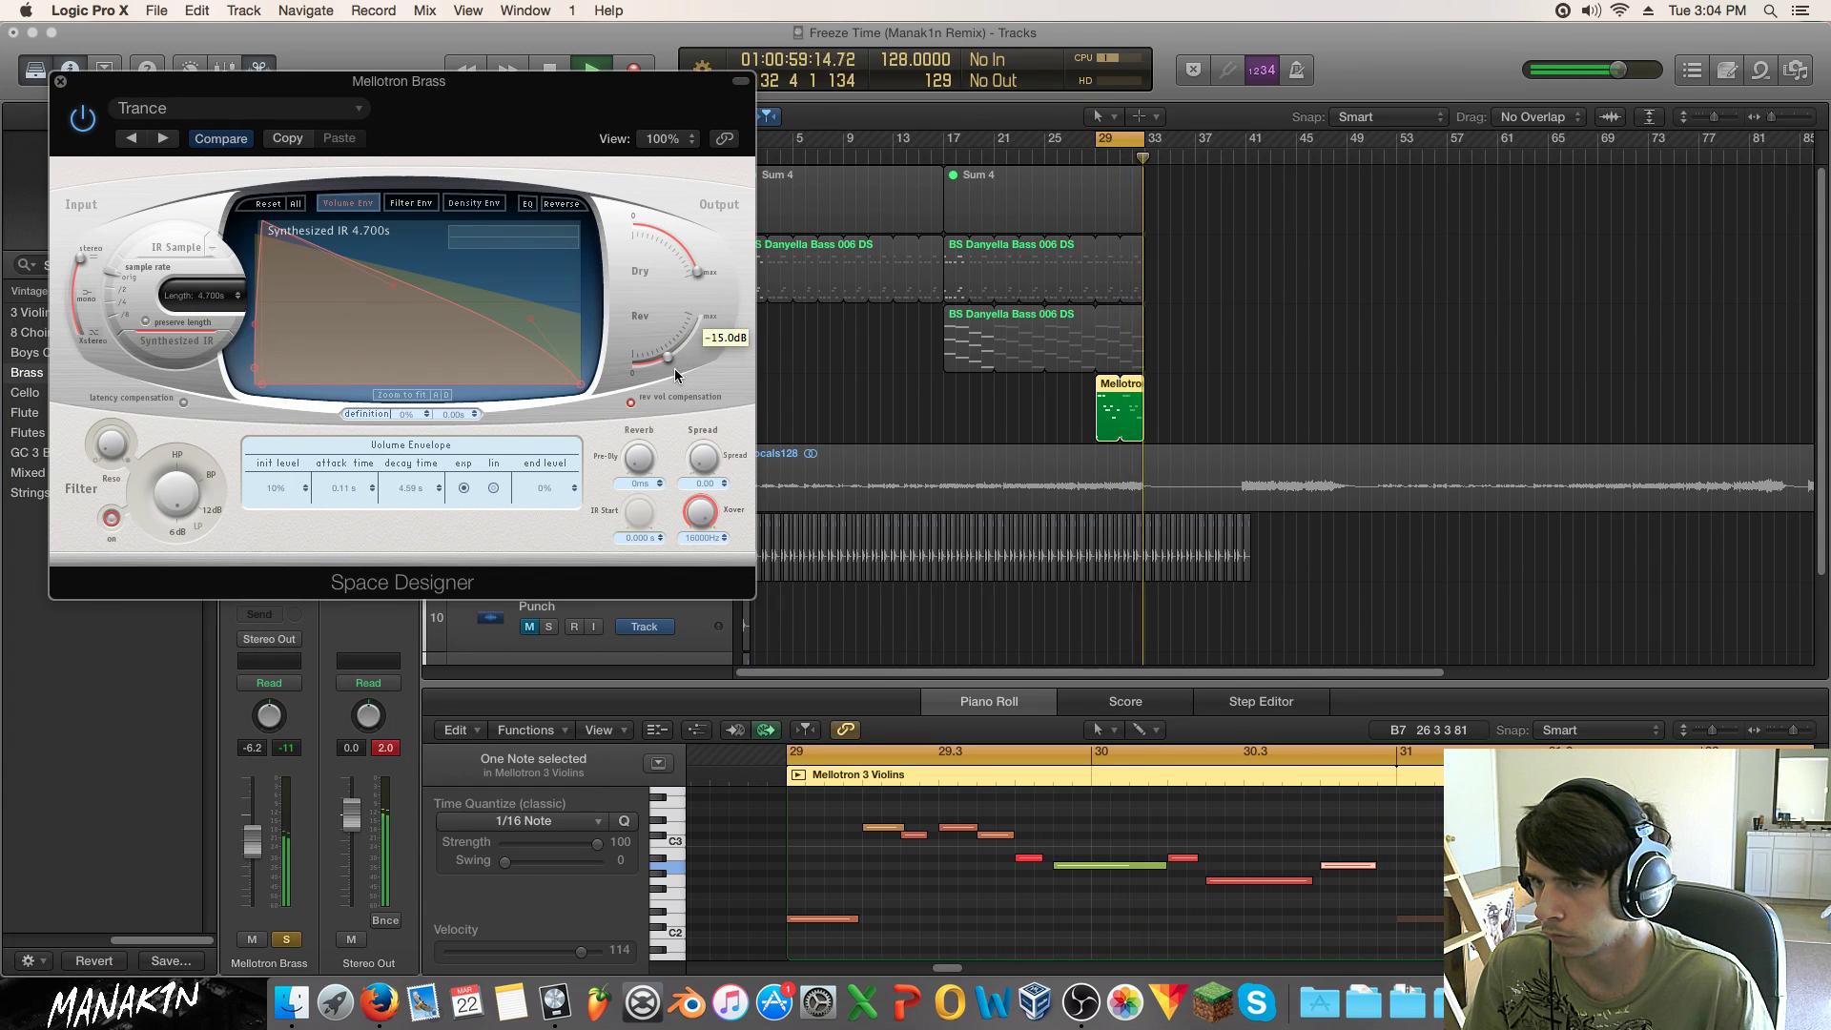
left_click_drag(678, 368, 671, 368)
left_click_drag(213, 326, 215, 334)
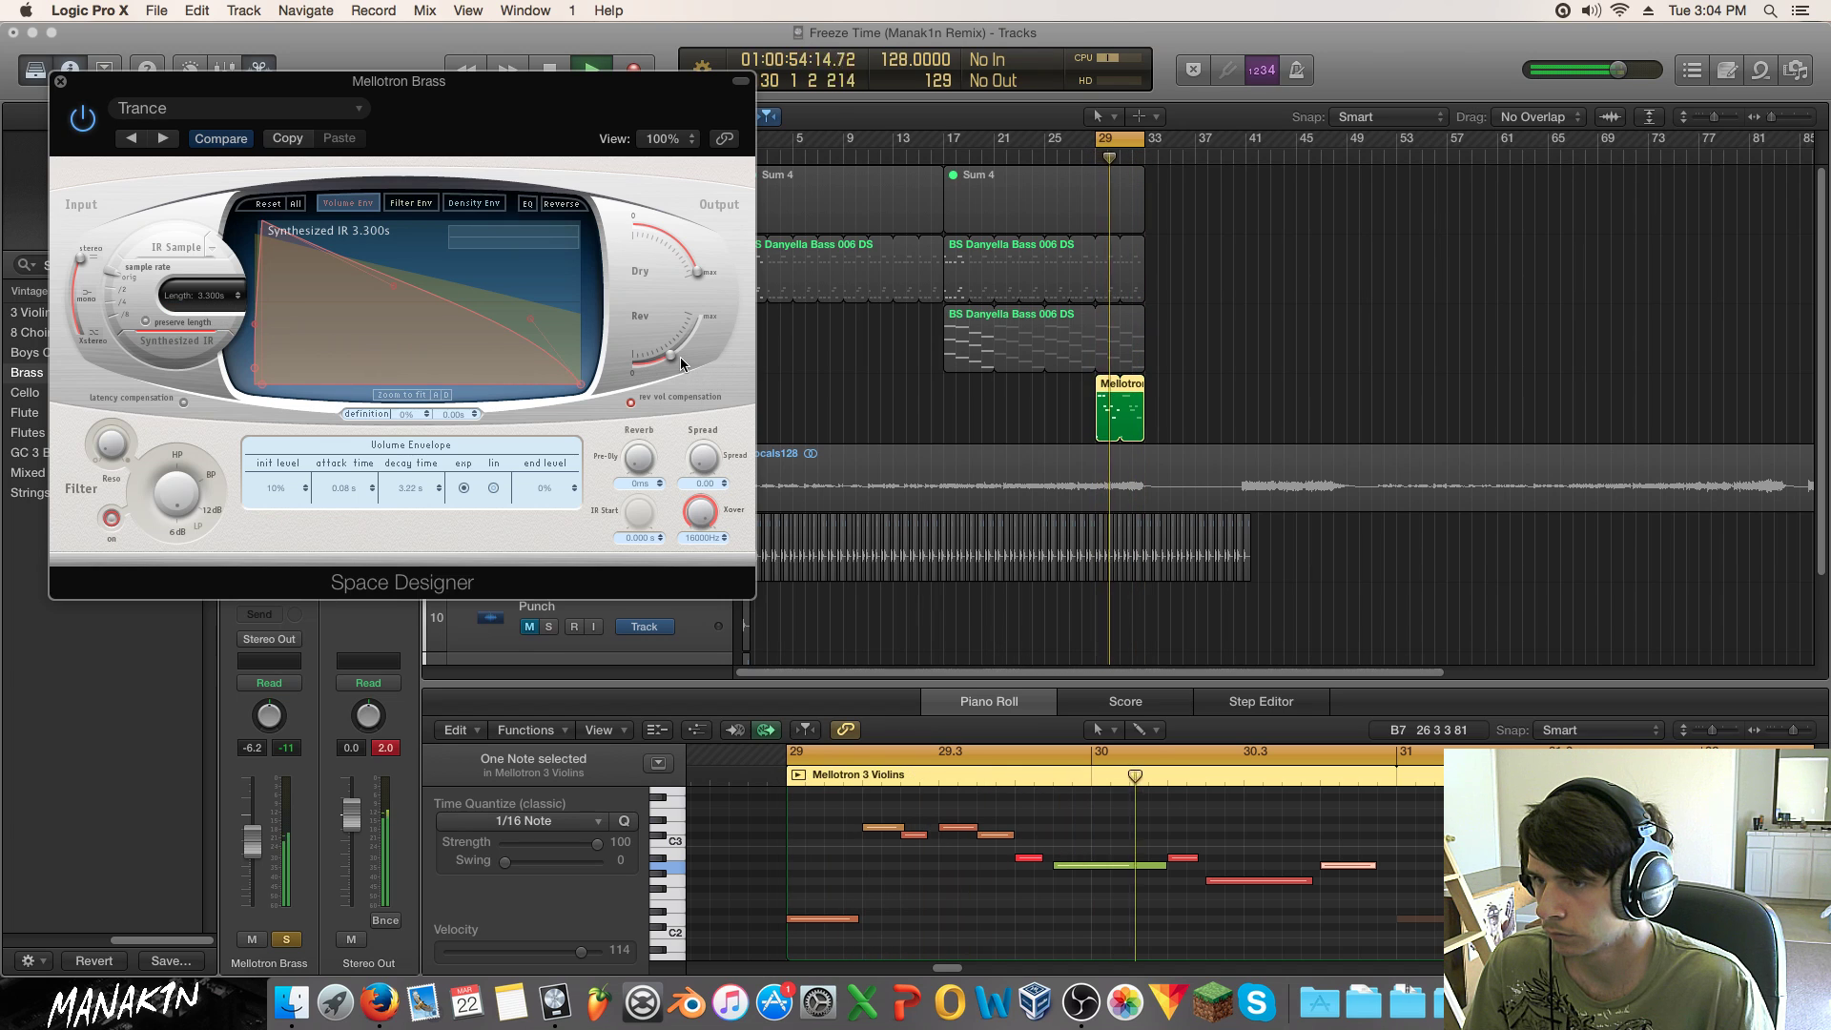
left_click_drag(670, 360, 668, 364)
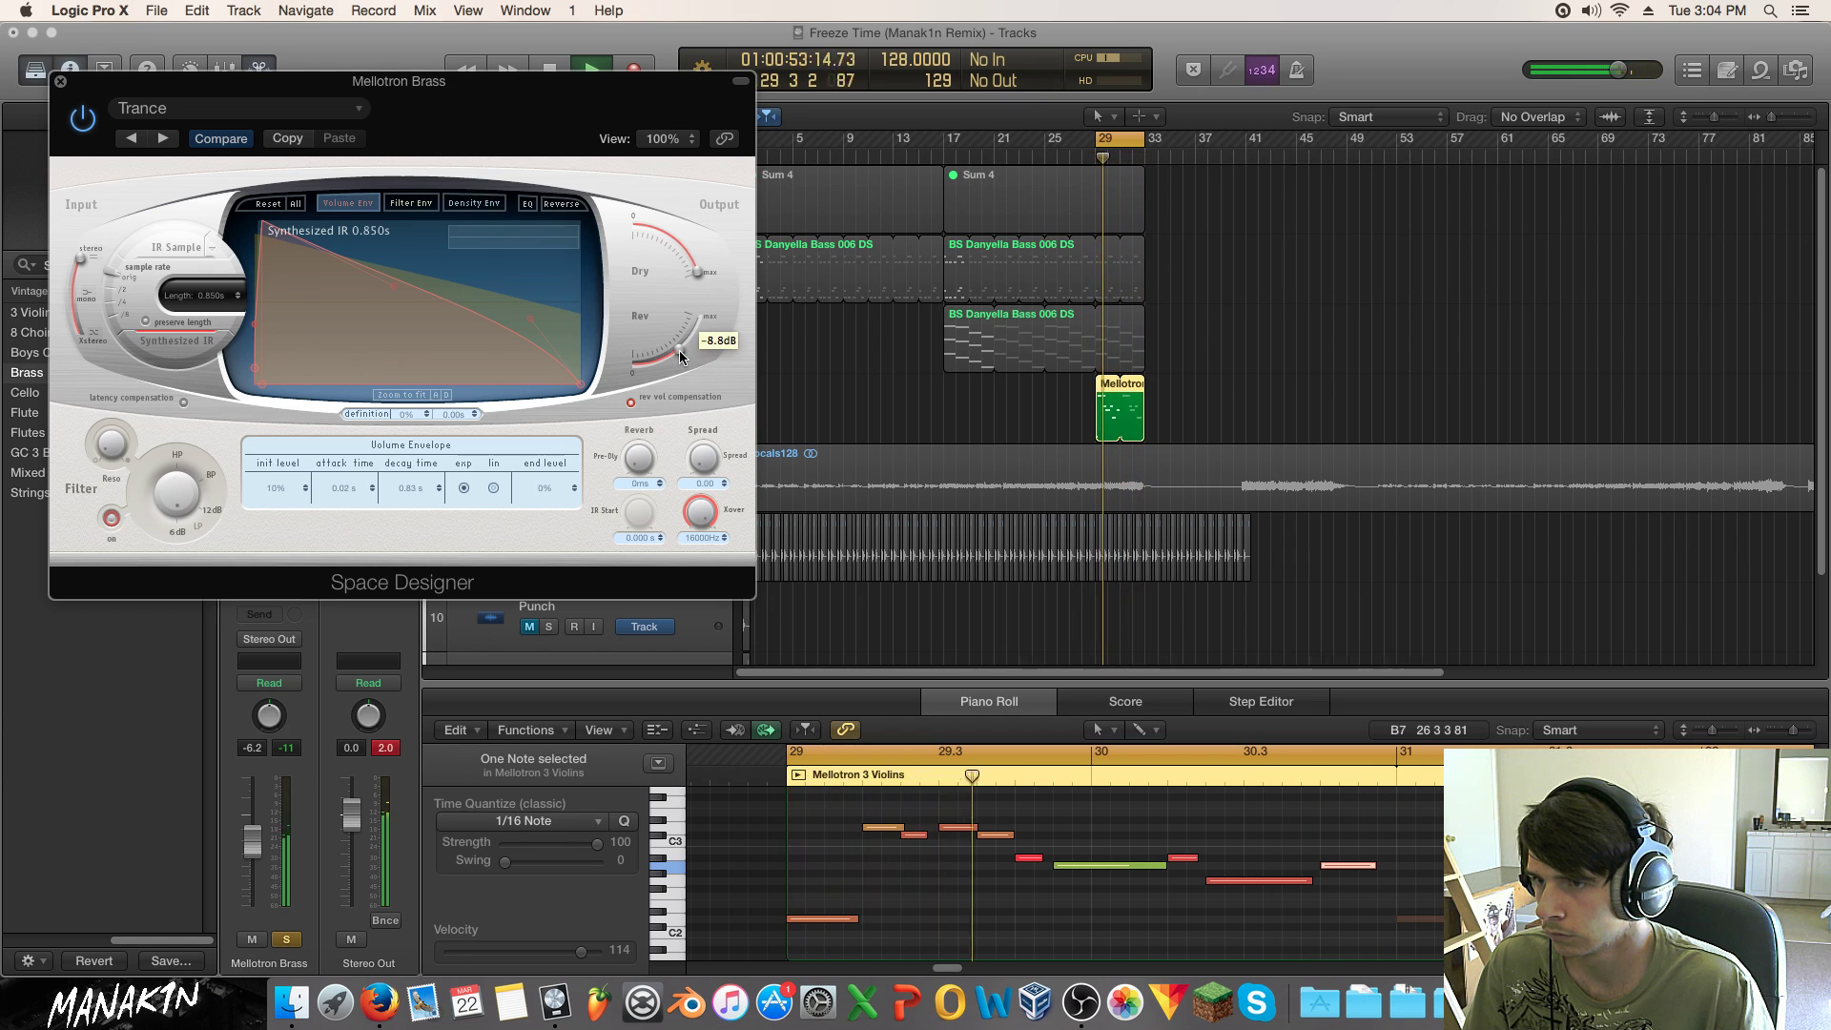
left_click(60, 81)
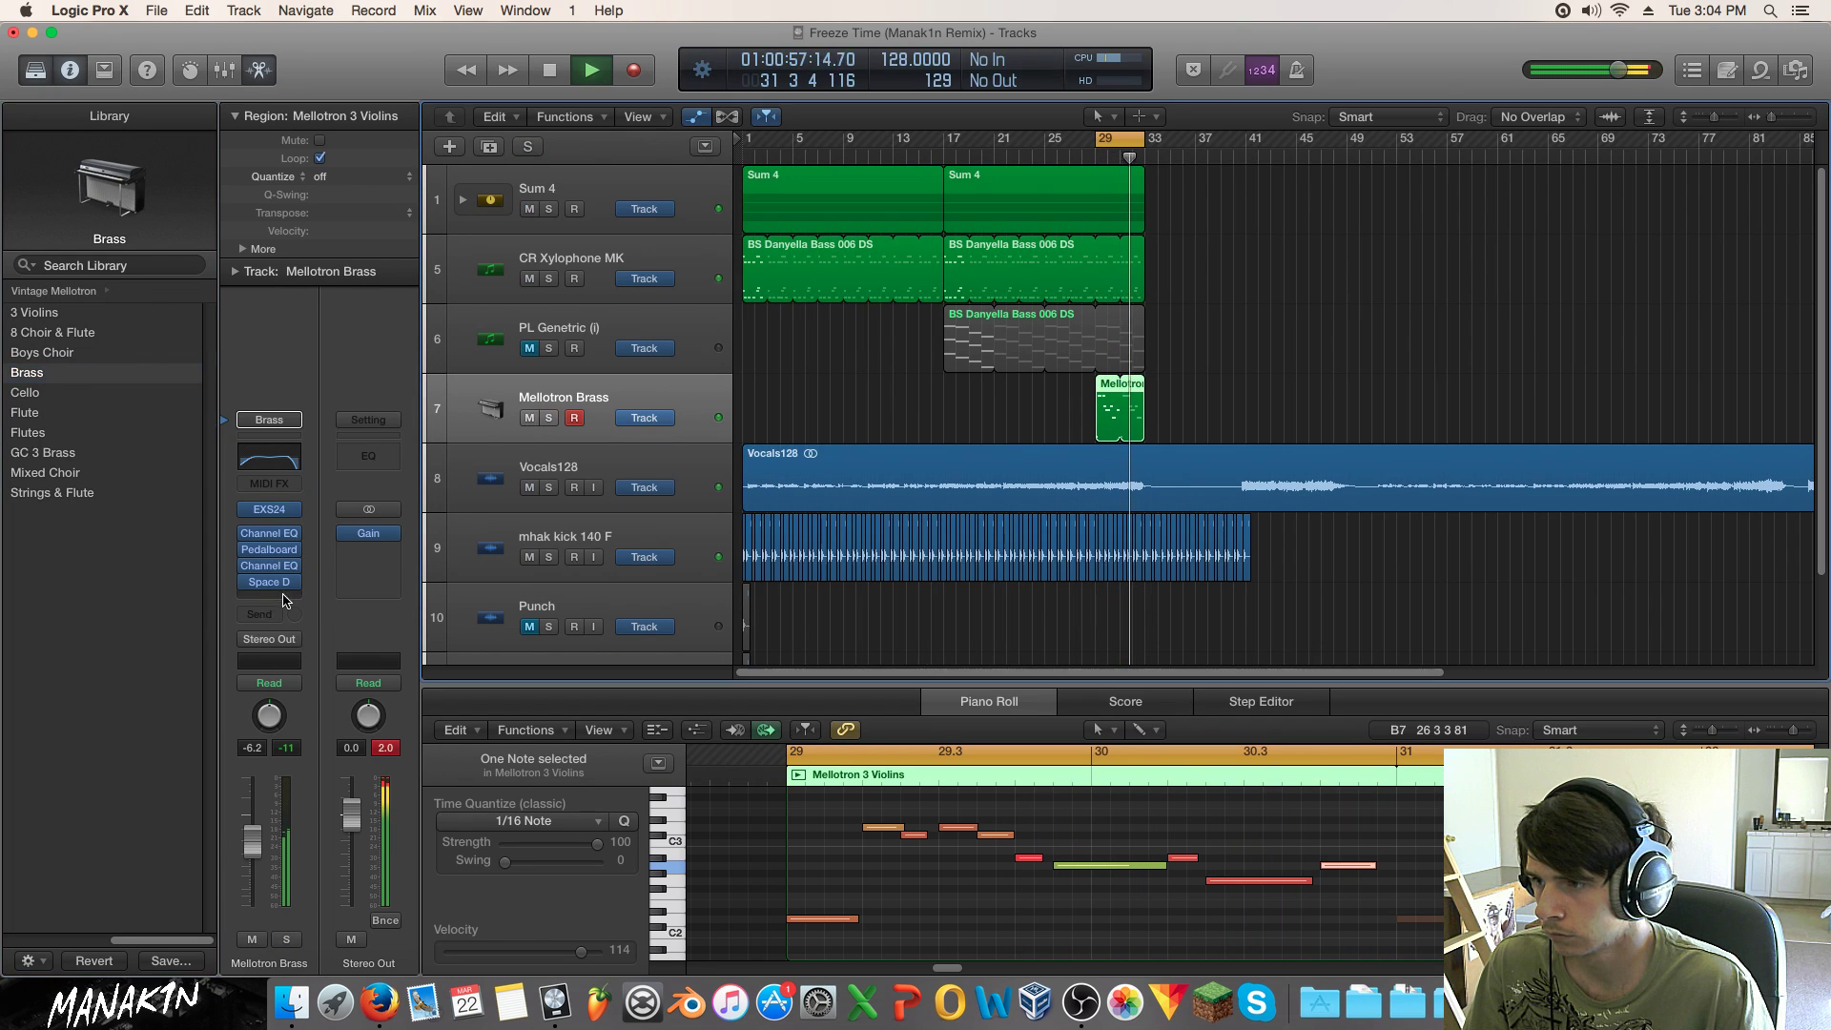
Step: Insert a stereo Compressor on Mellotron Brass, side-chained from Bus 20, with the Kick Sidechain preset
left_click(282, 595)
mouse_move(286, 666)
mouse_move(448, 682)
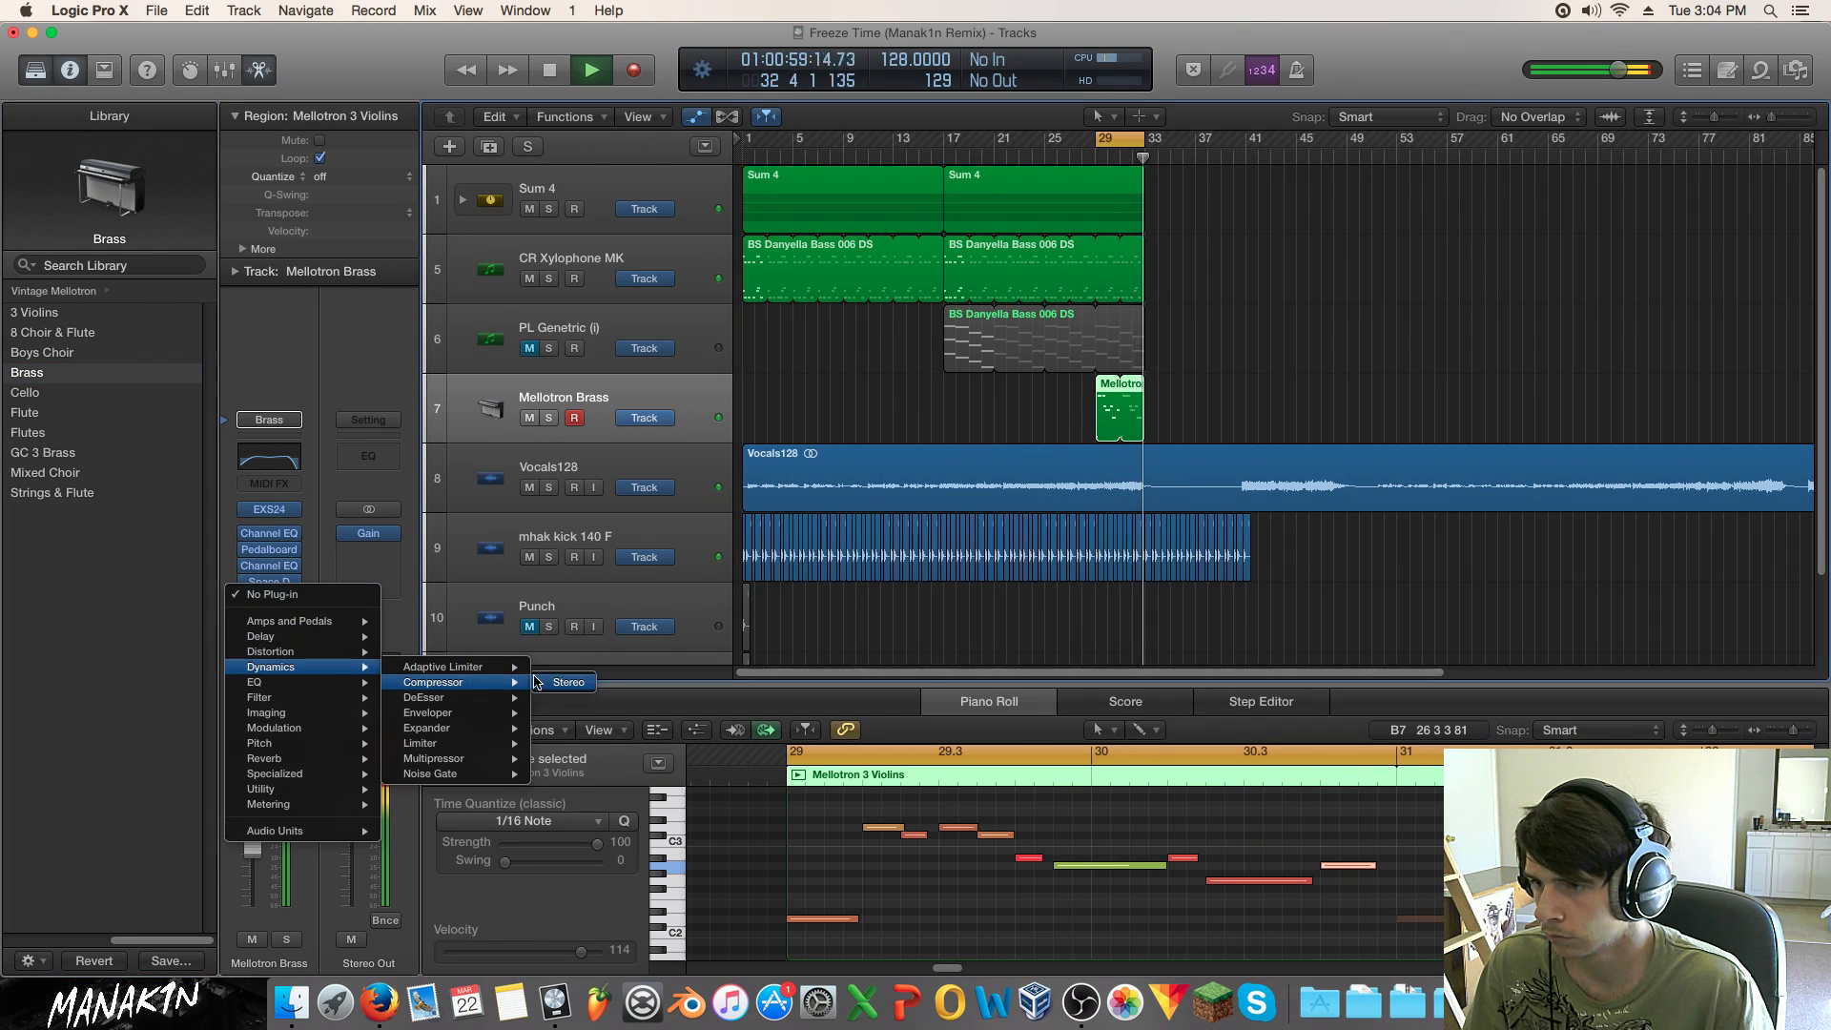
left_click(536, 681)
left_click(863, 108)
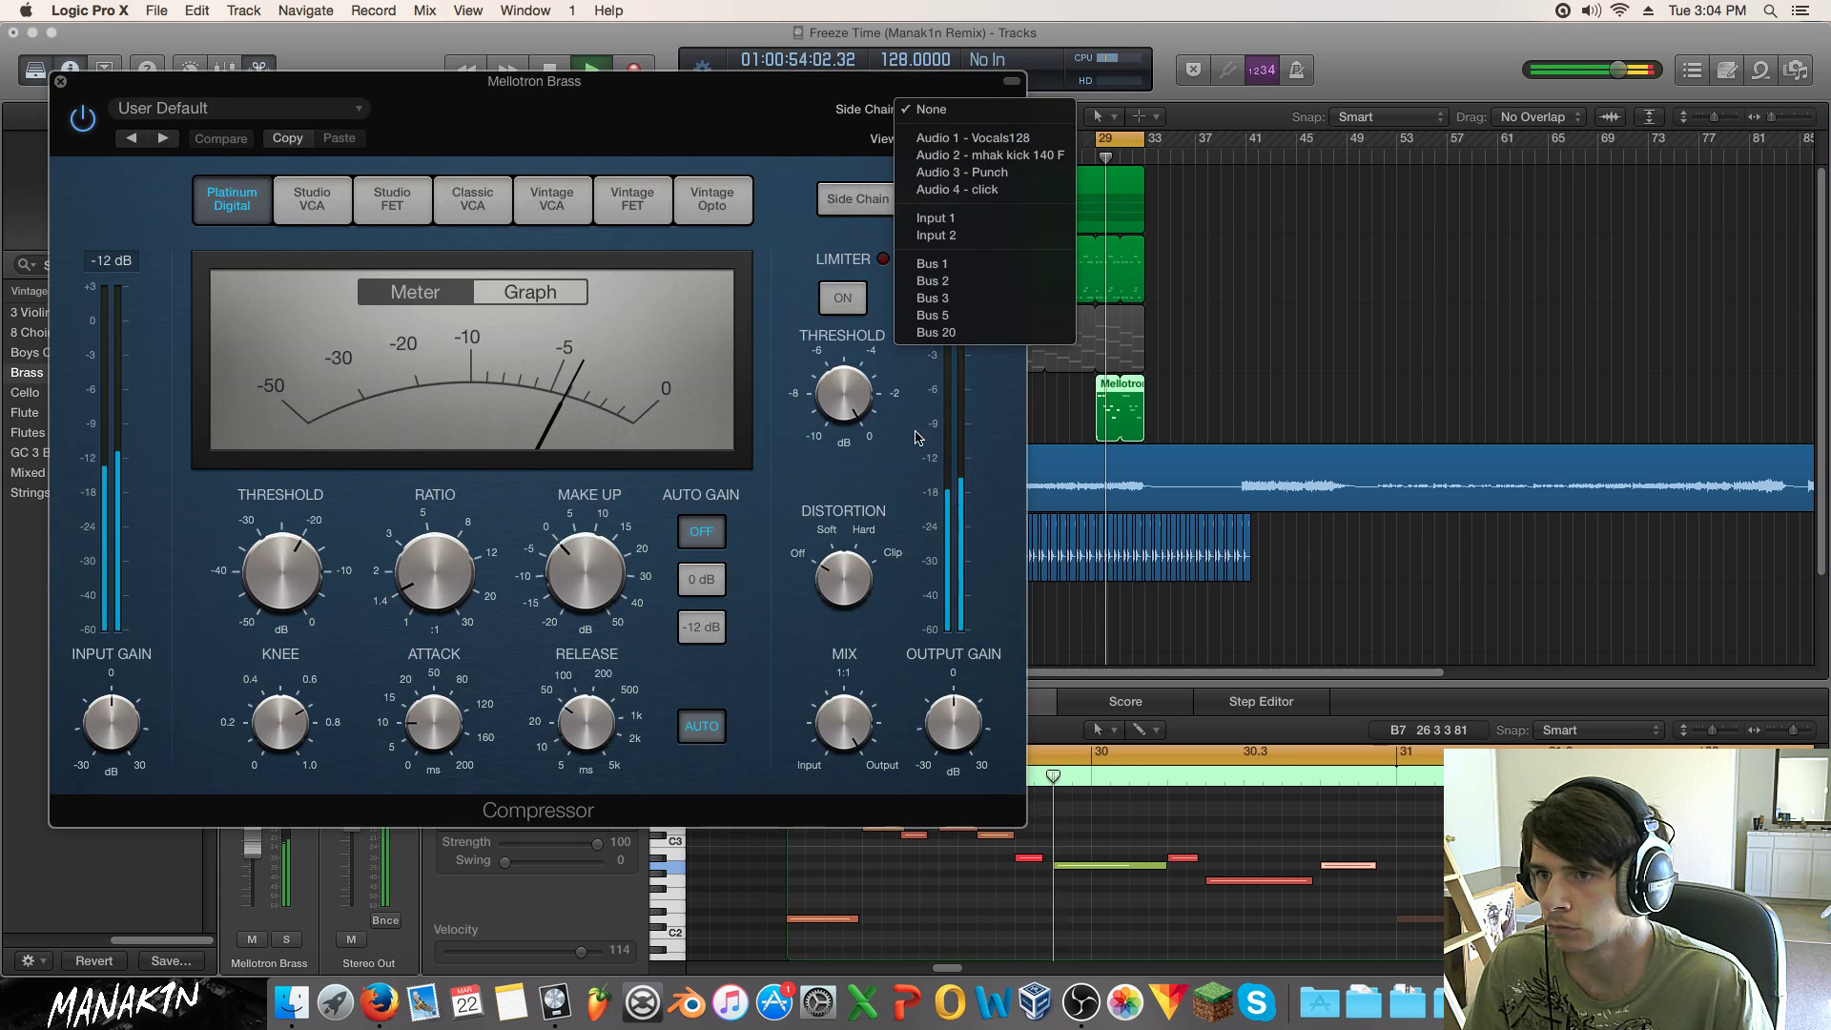
left_click(935, 332)
left_click(182, 108)
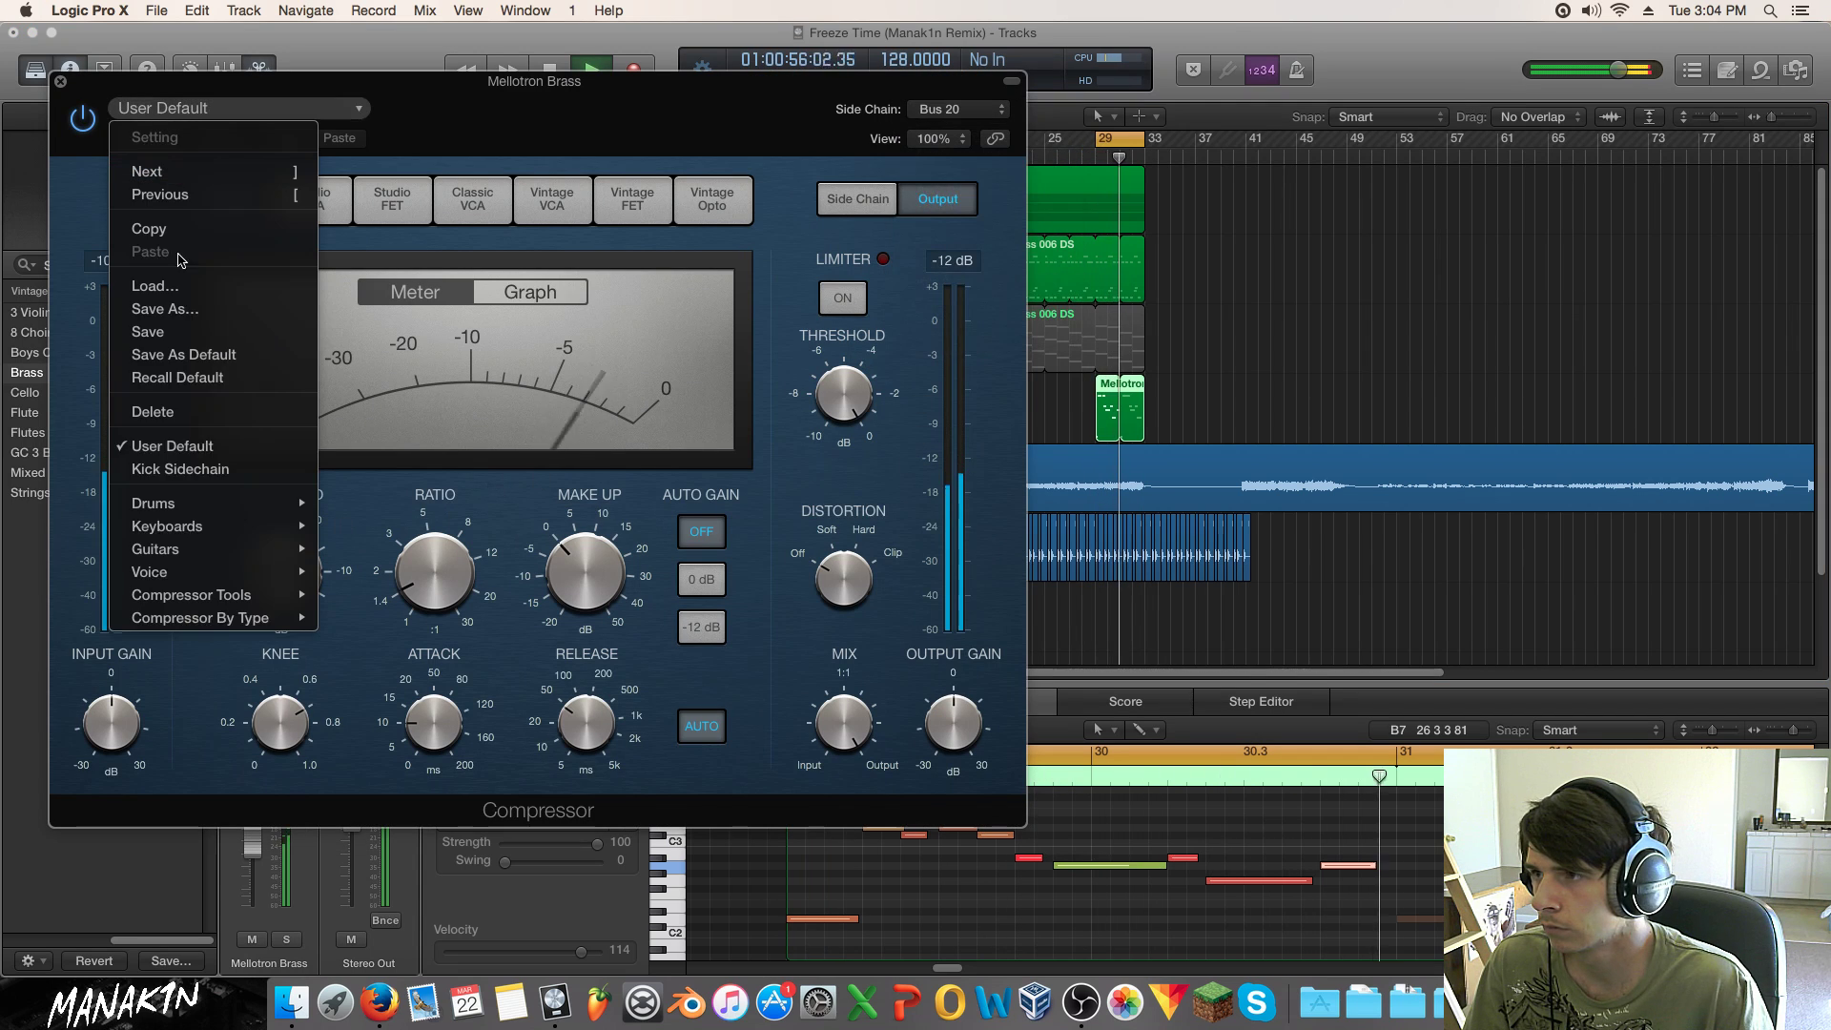
left_click(281, 467)
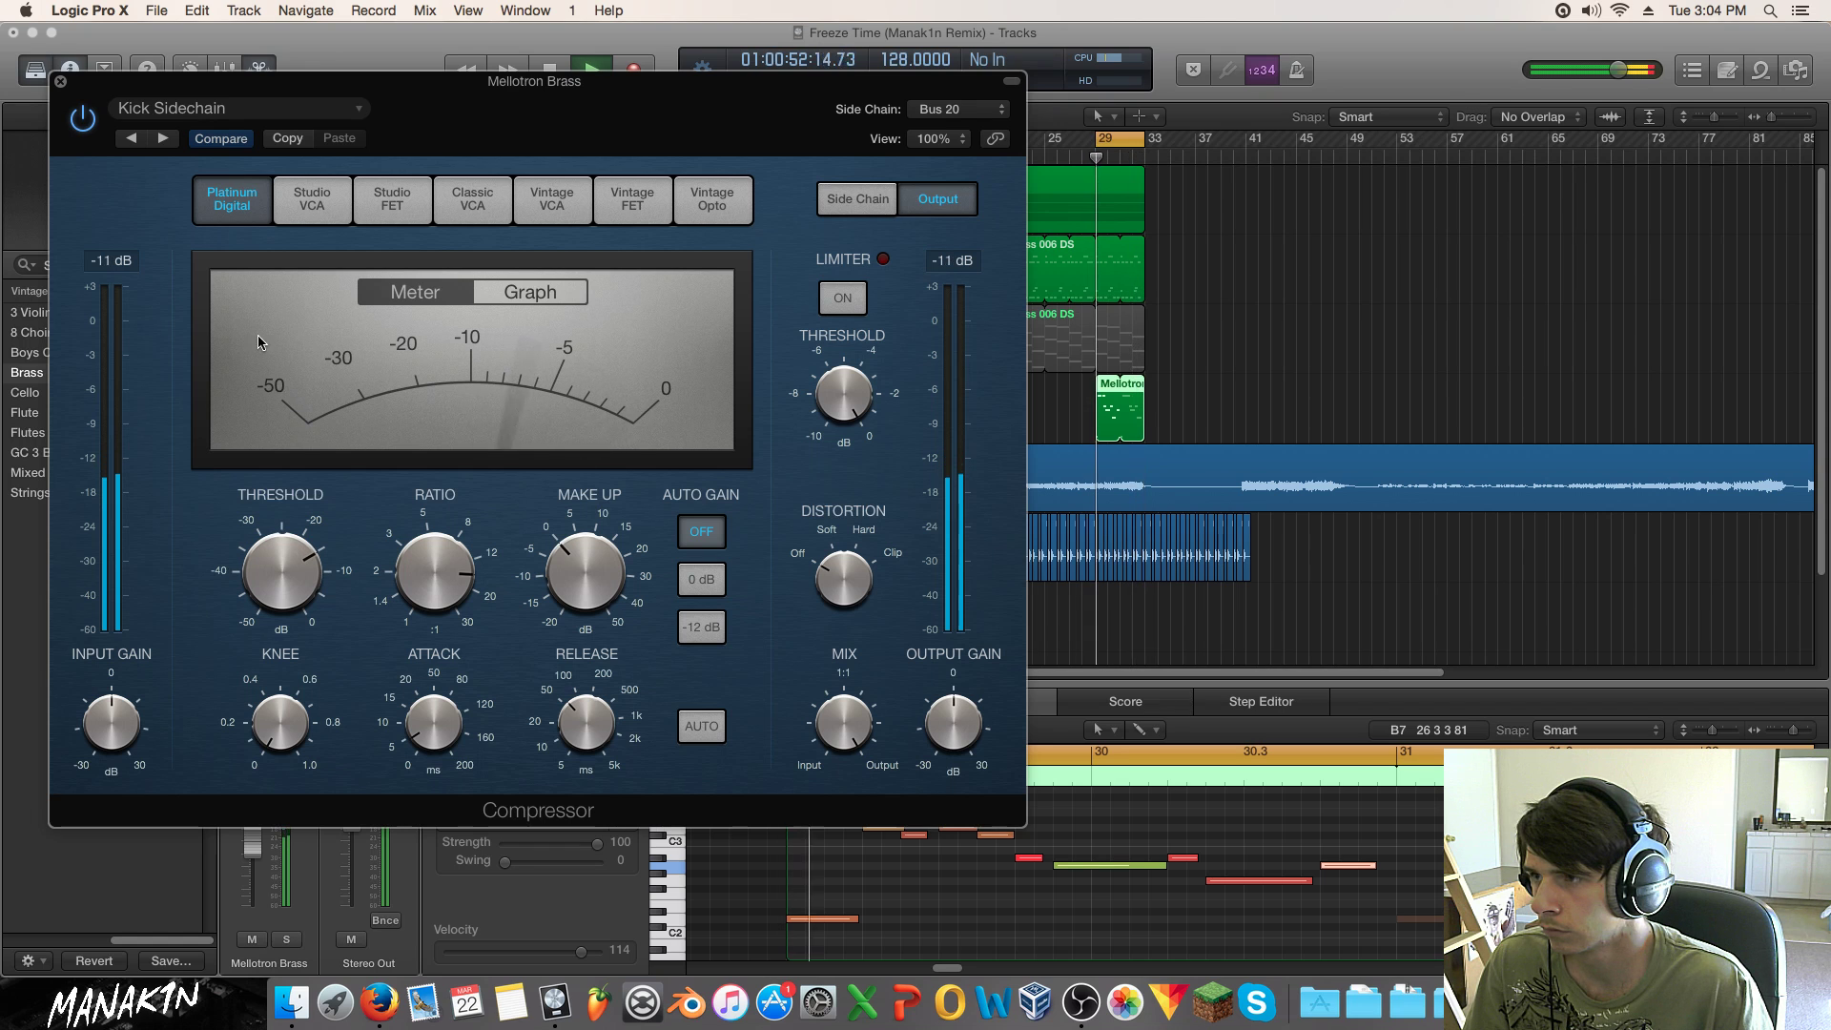
left_click(60, 82)
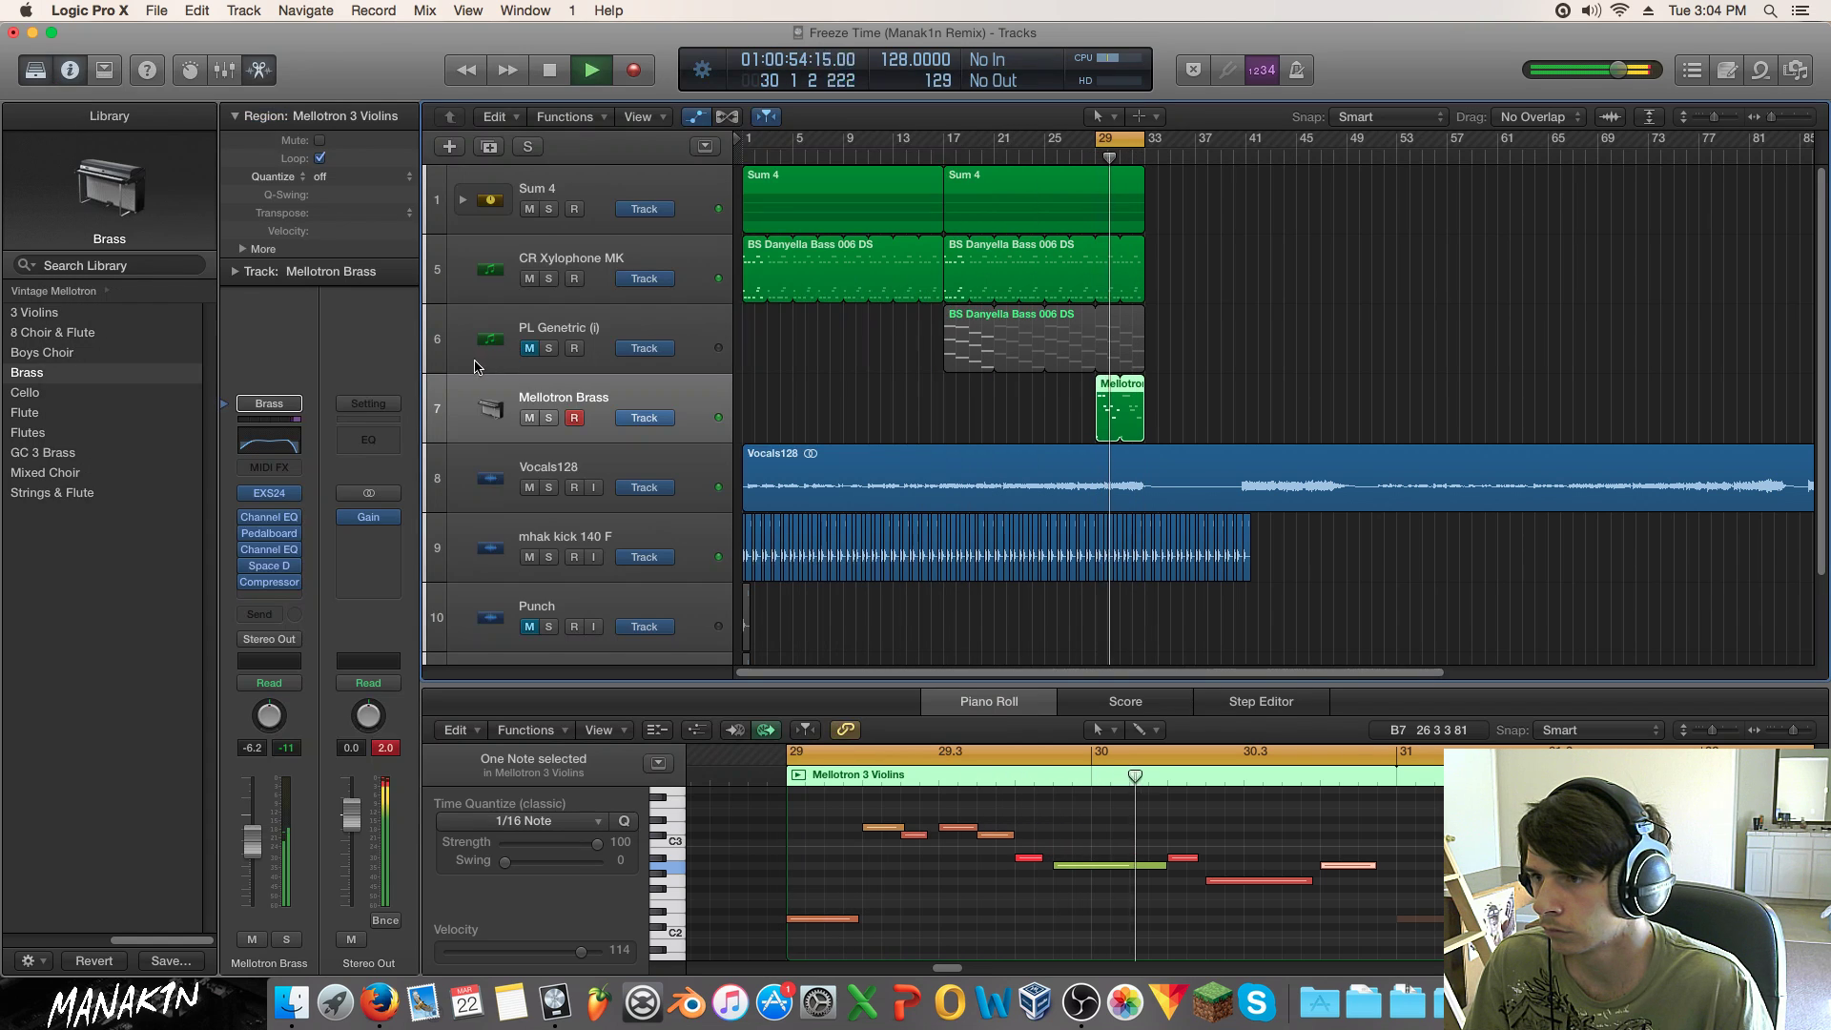
Step: Reorder the Mellotron Brass effect chain while soloed, then replay the project from the start
left_click(548, 419)
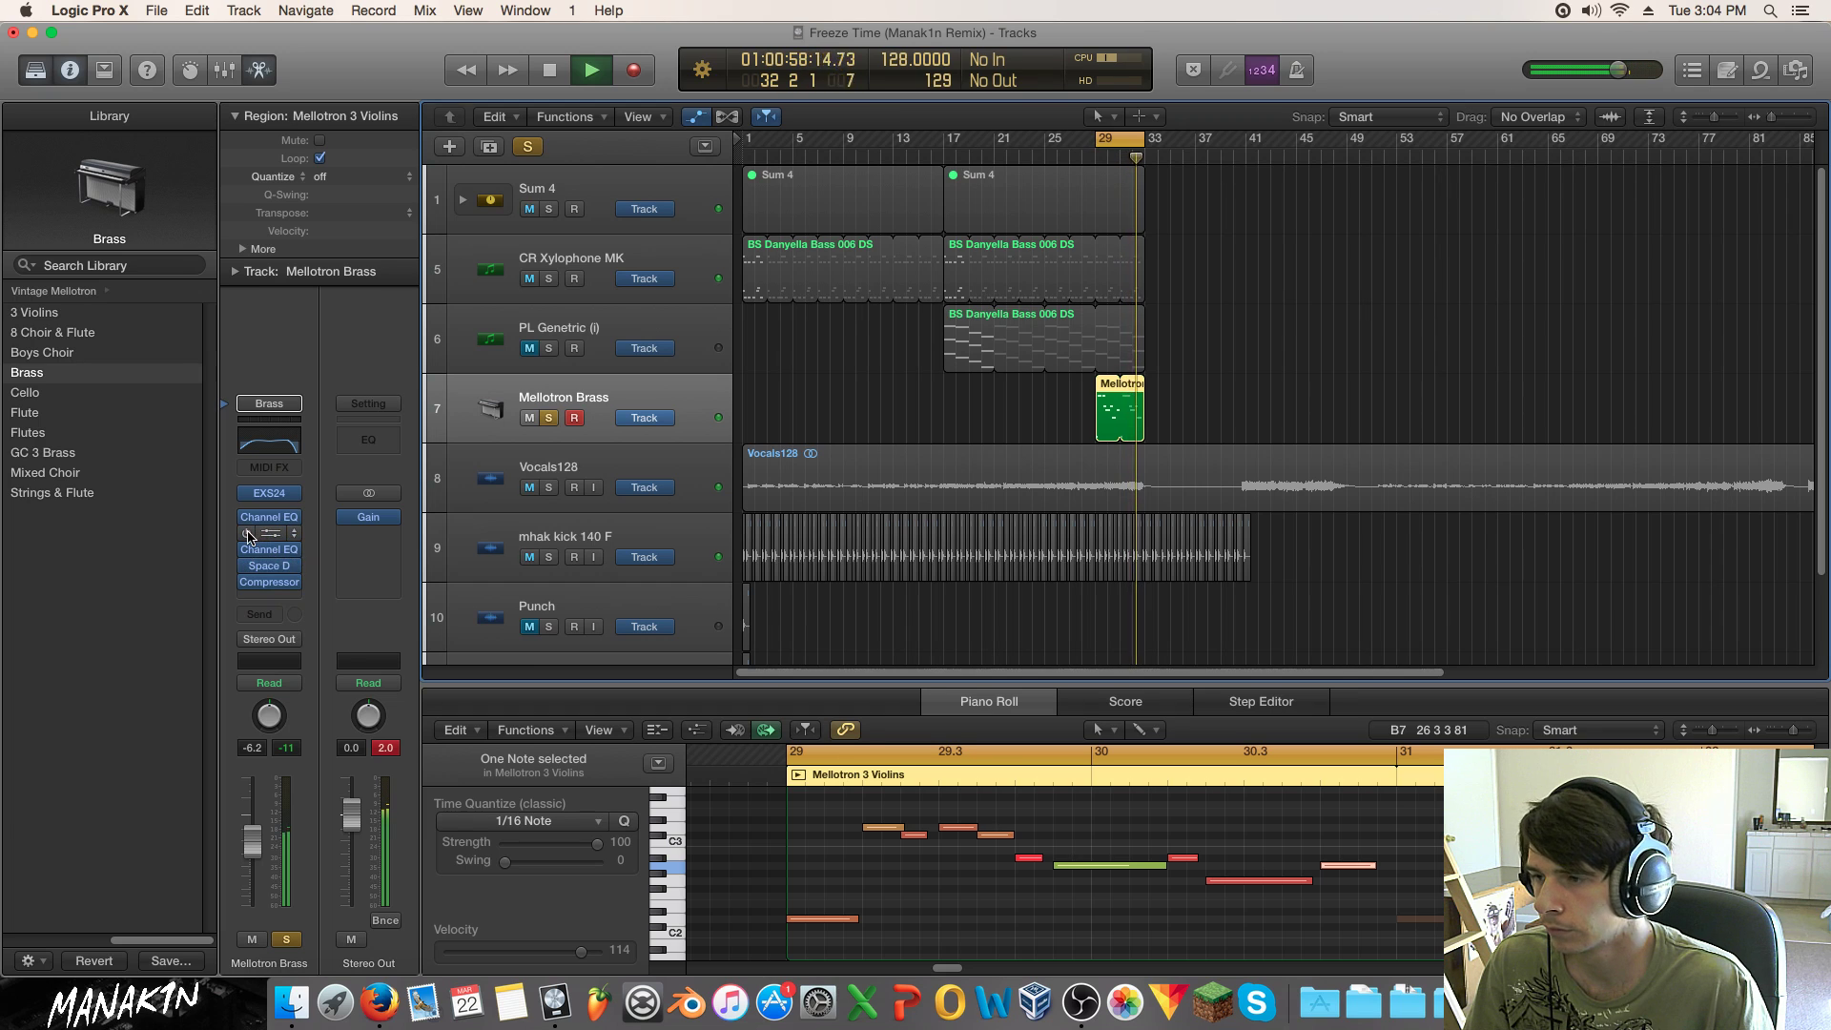
left_click_drag(246, 548, 246, 517)
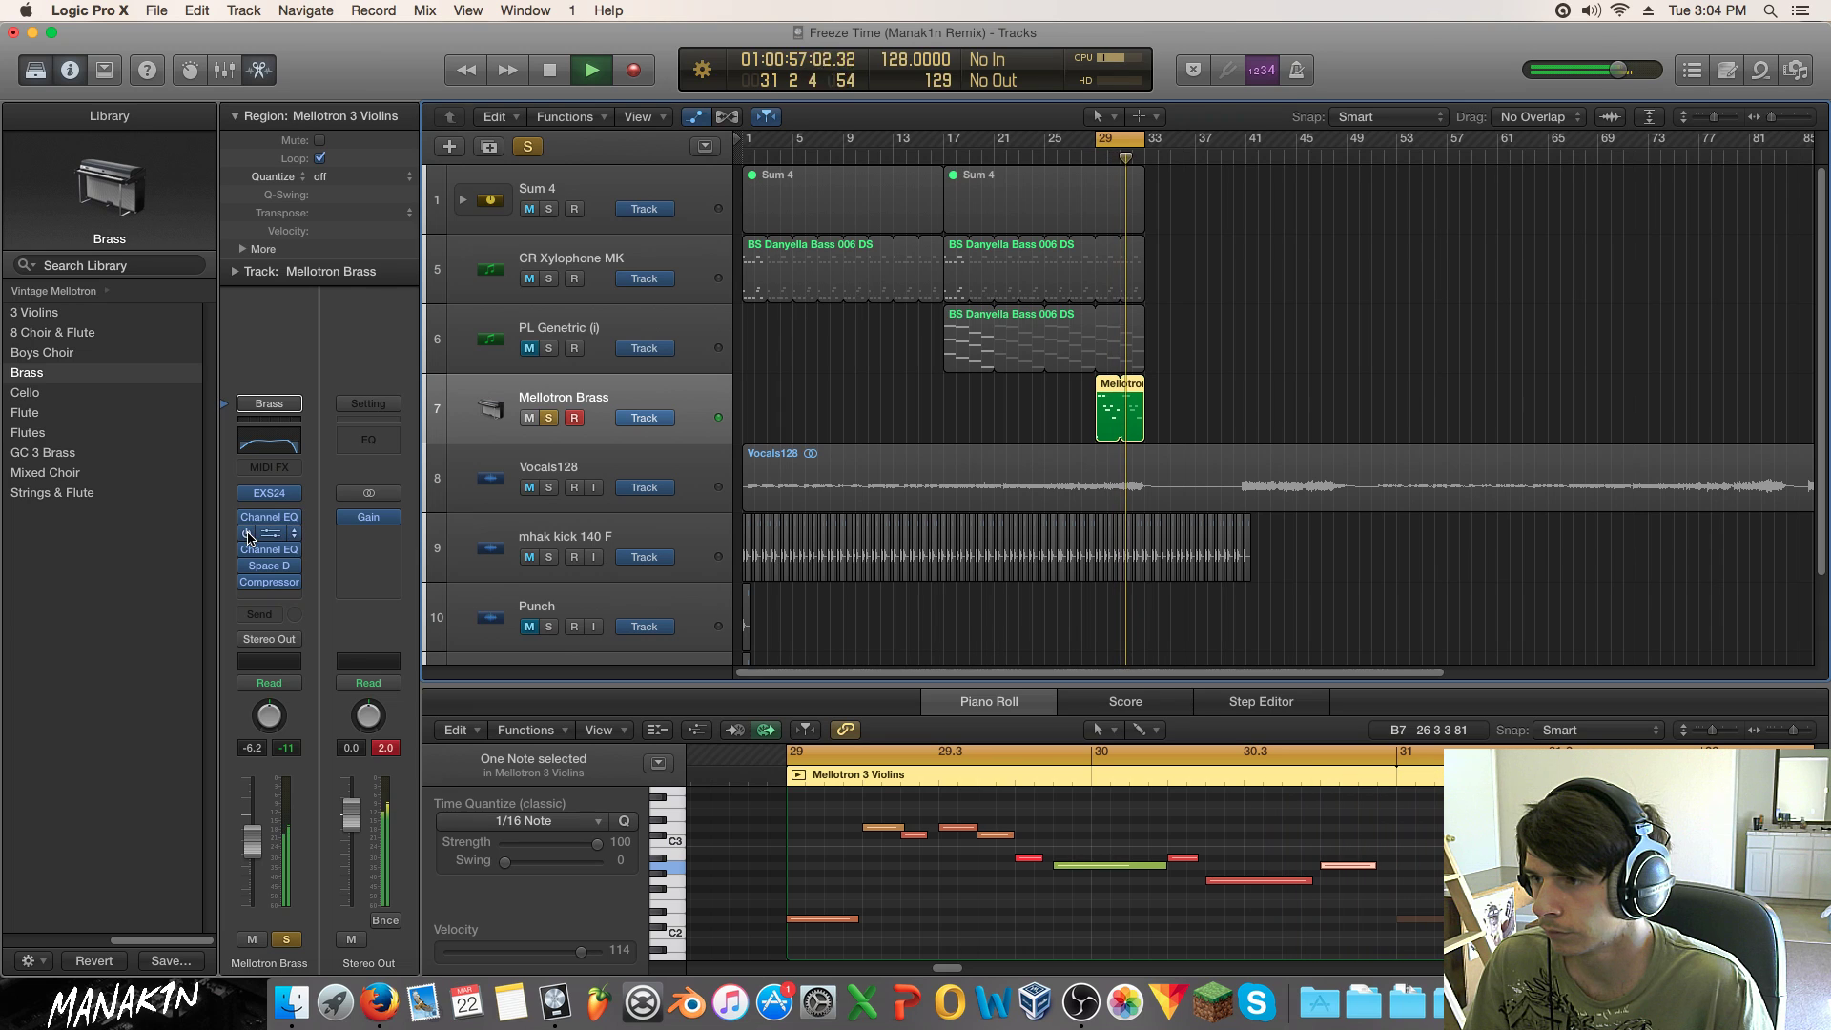
left_click(549, 418)
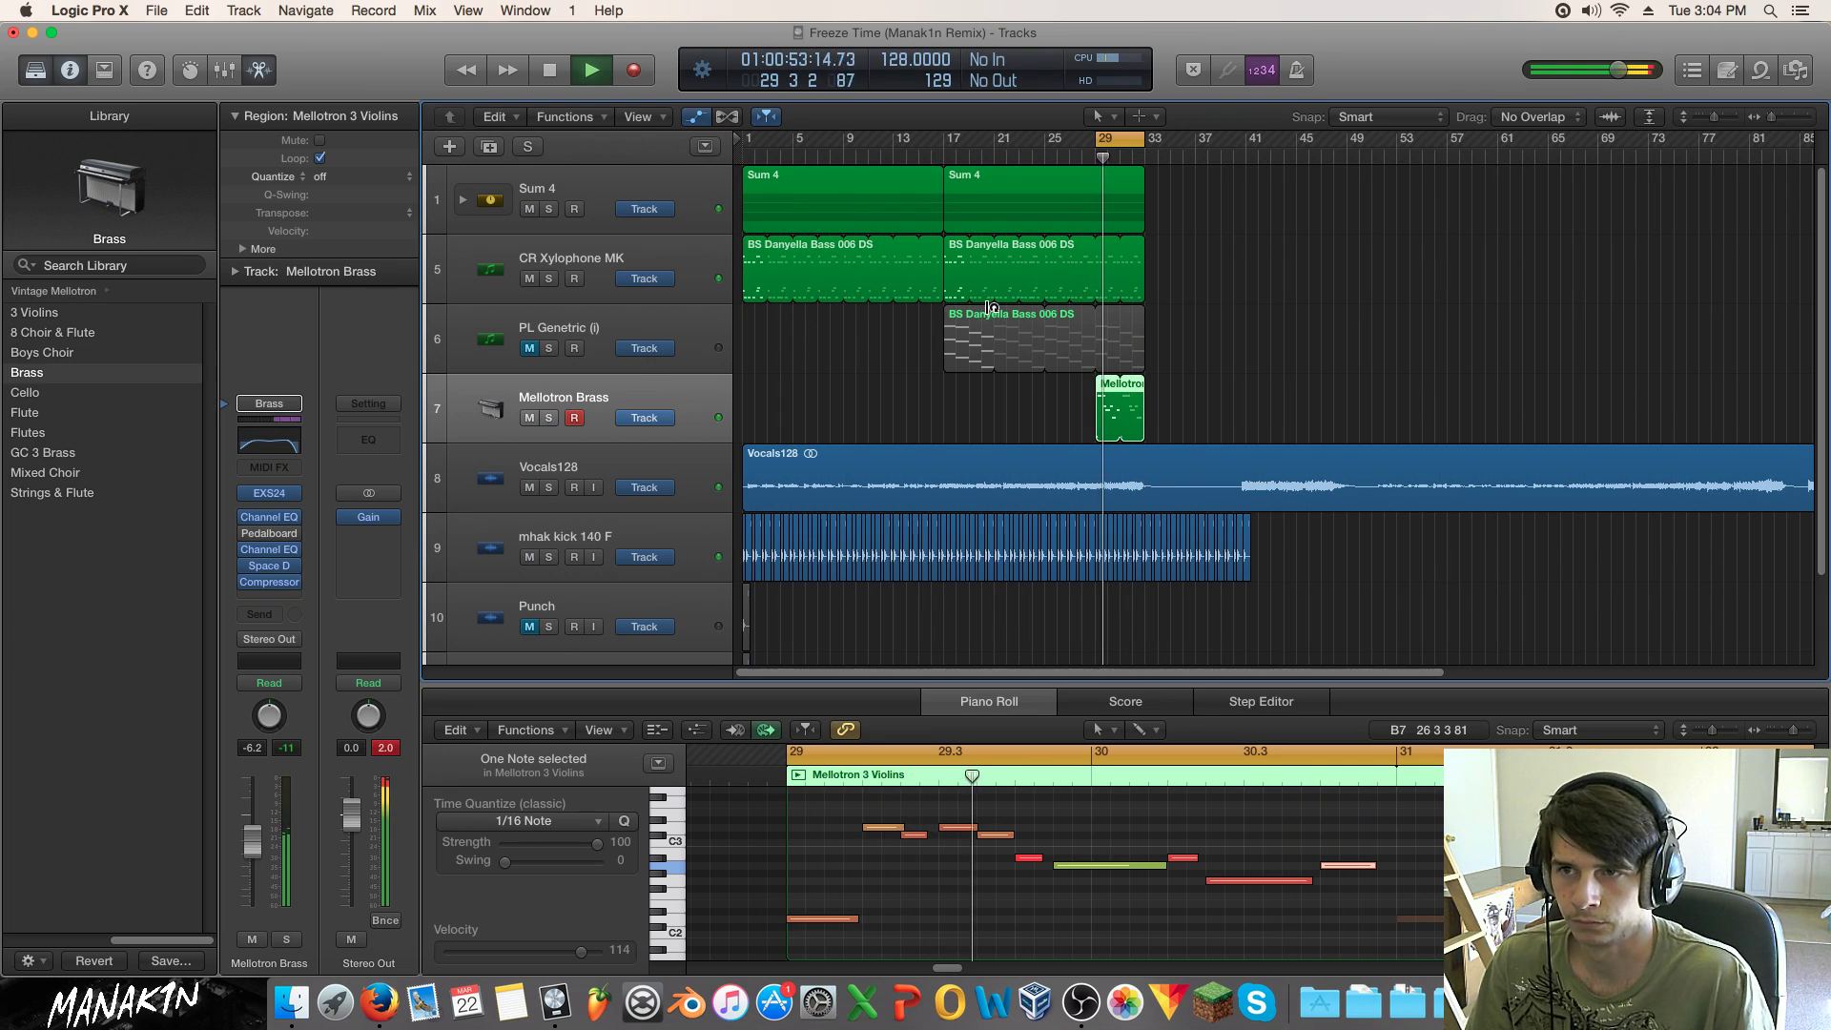
key("space")
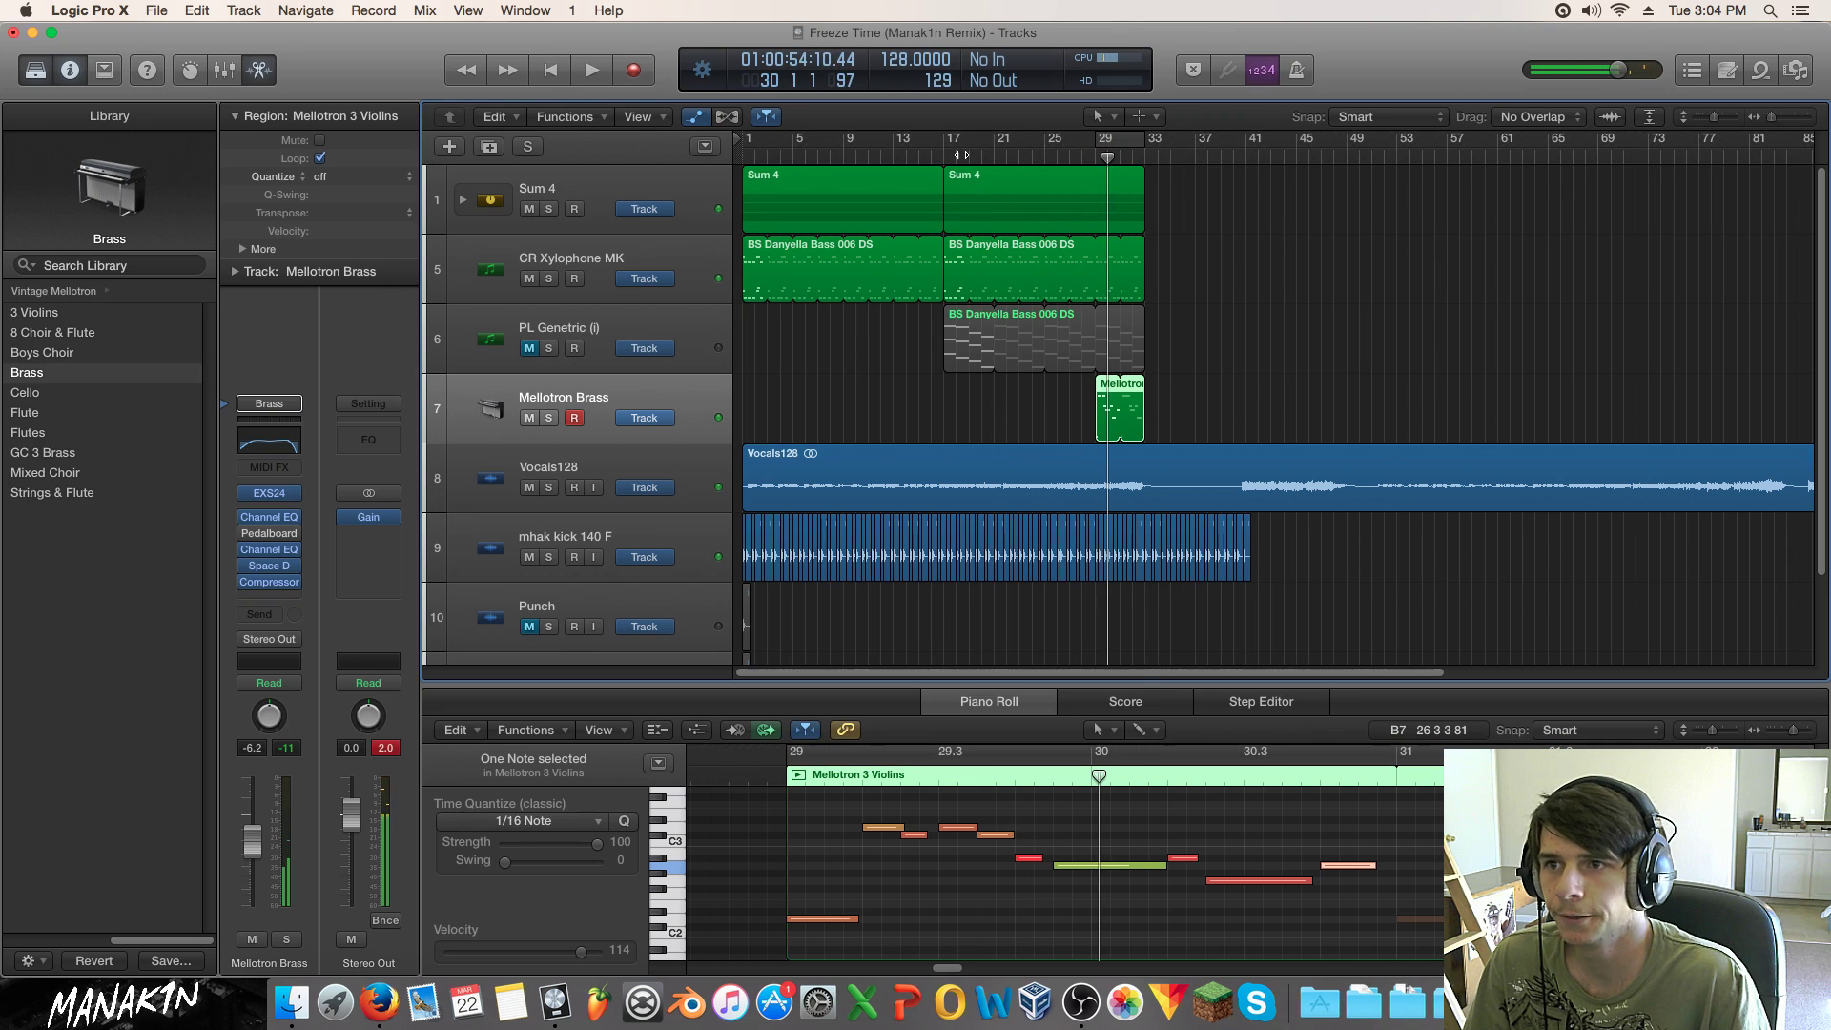
key("Return")
key("space")
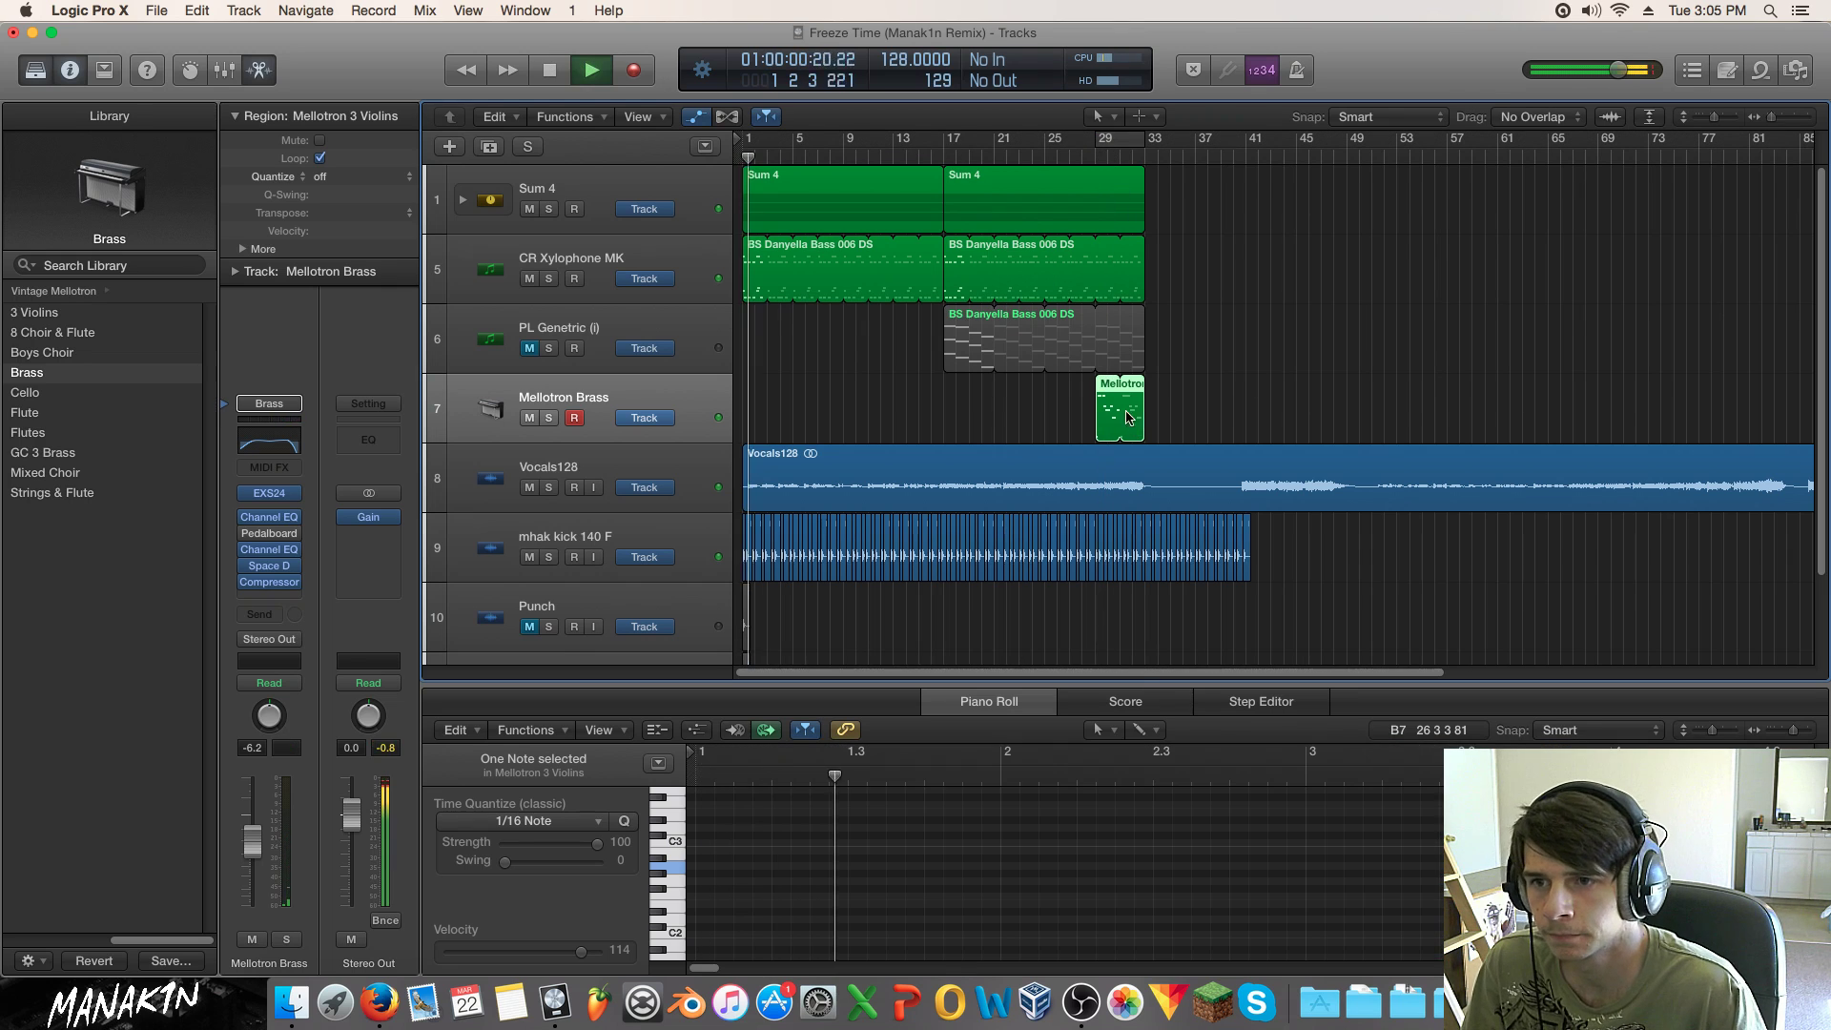
Step: Move the Mellotron 3 Violins region to bar 17, loop it to bar 25, and replay
left_click_drag(1111, 412, 958, 412)
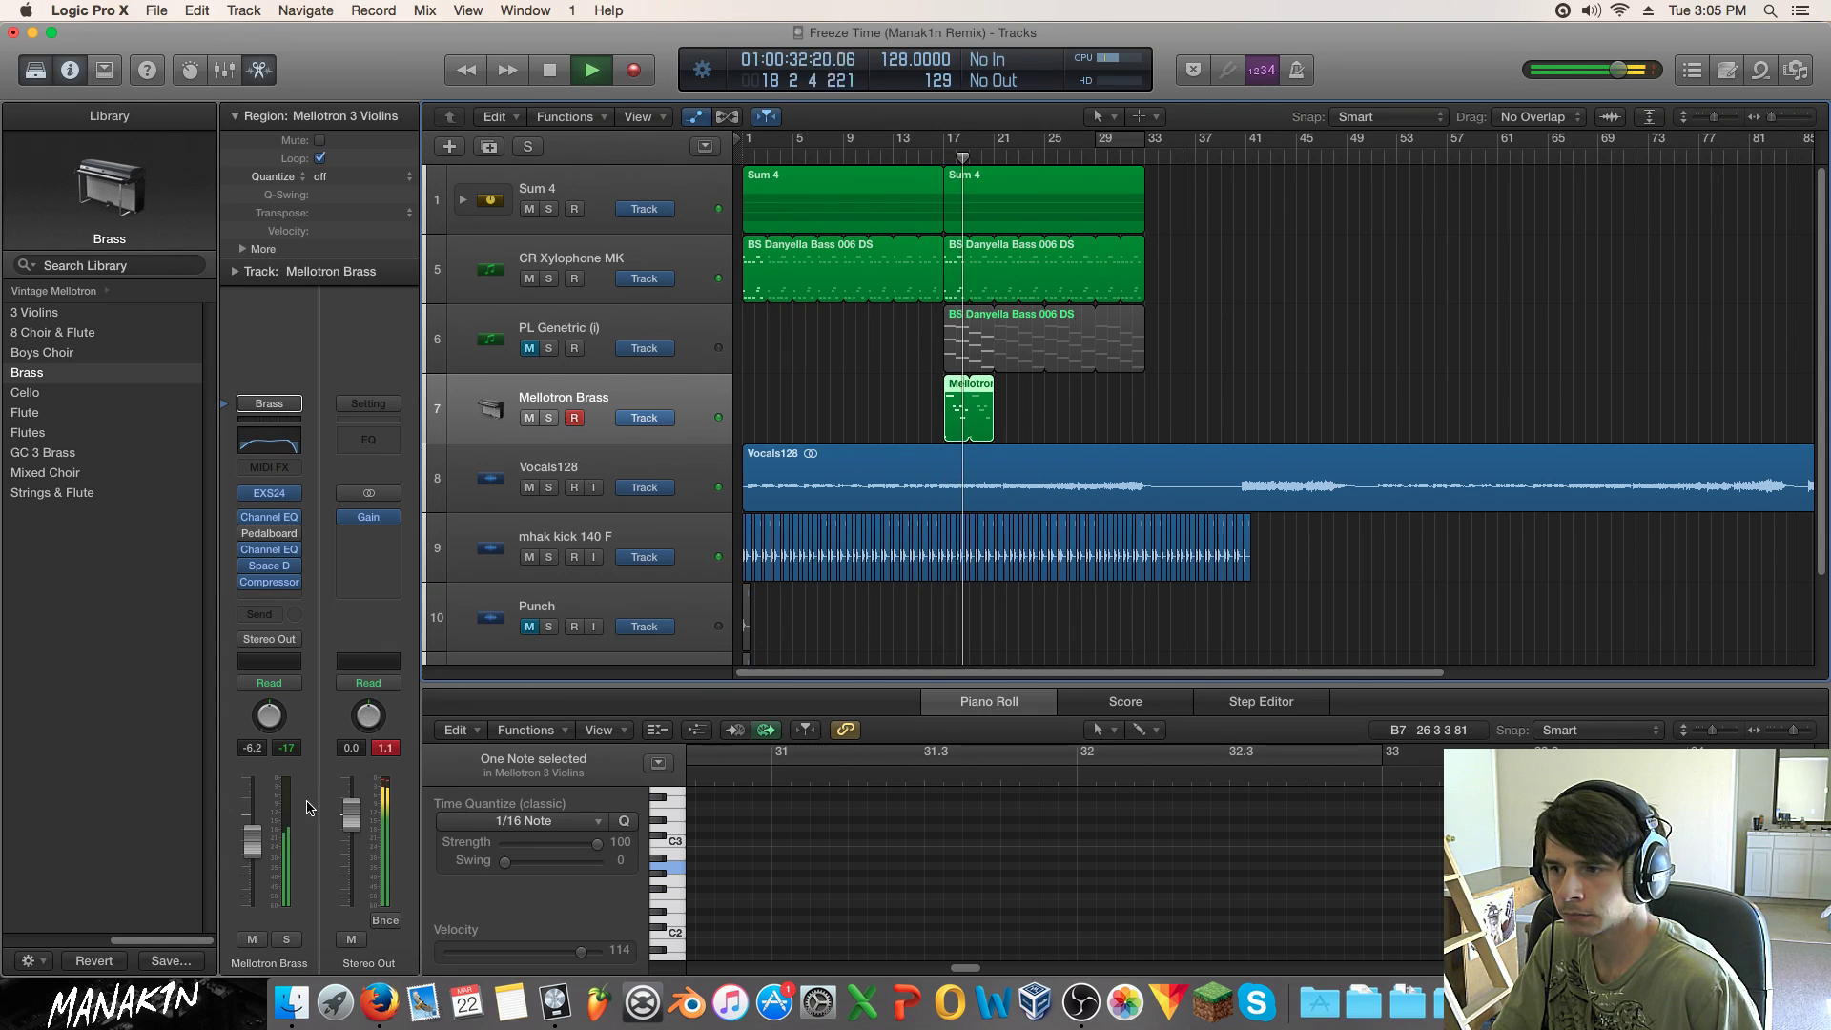
left_click_drag(252, 841, 252, 855)
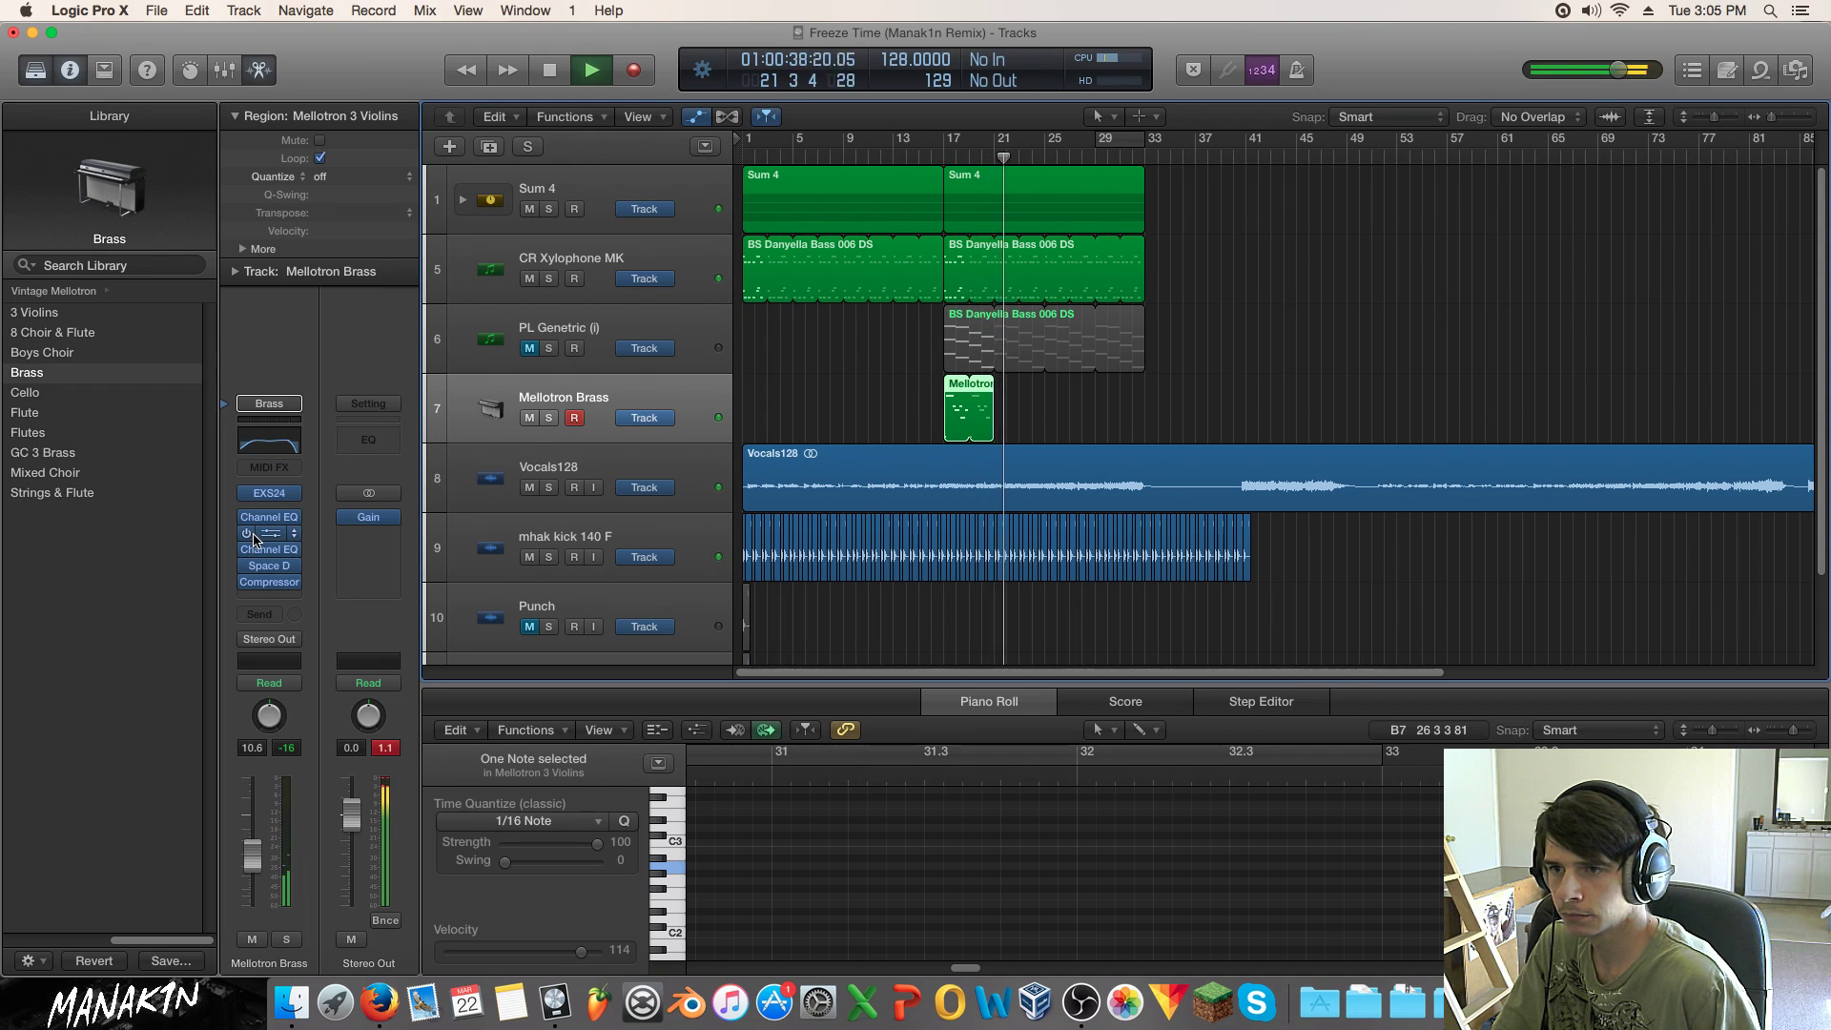
left_click_drag(252, 855, 251, 834)
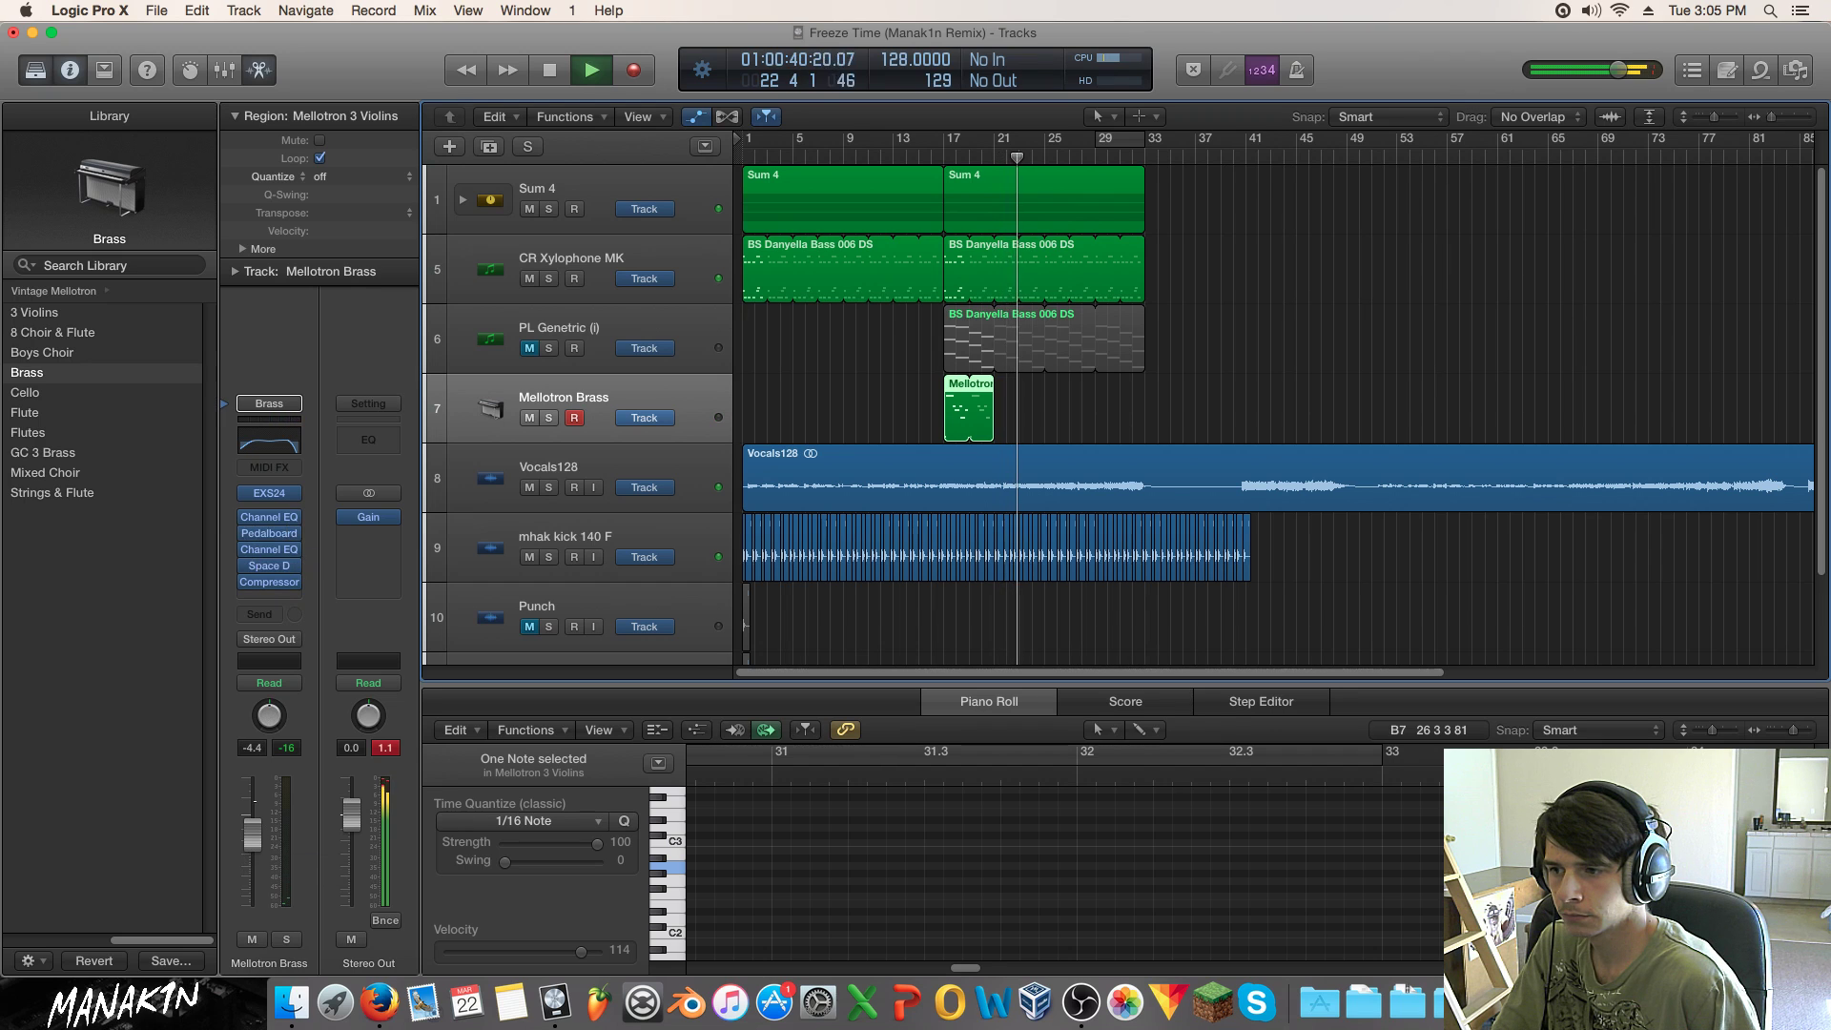
left_click_drag(992, 386, 1049, 390)
key("space")
key("space")
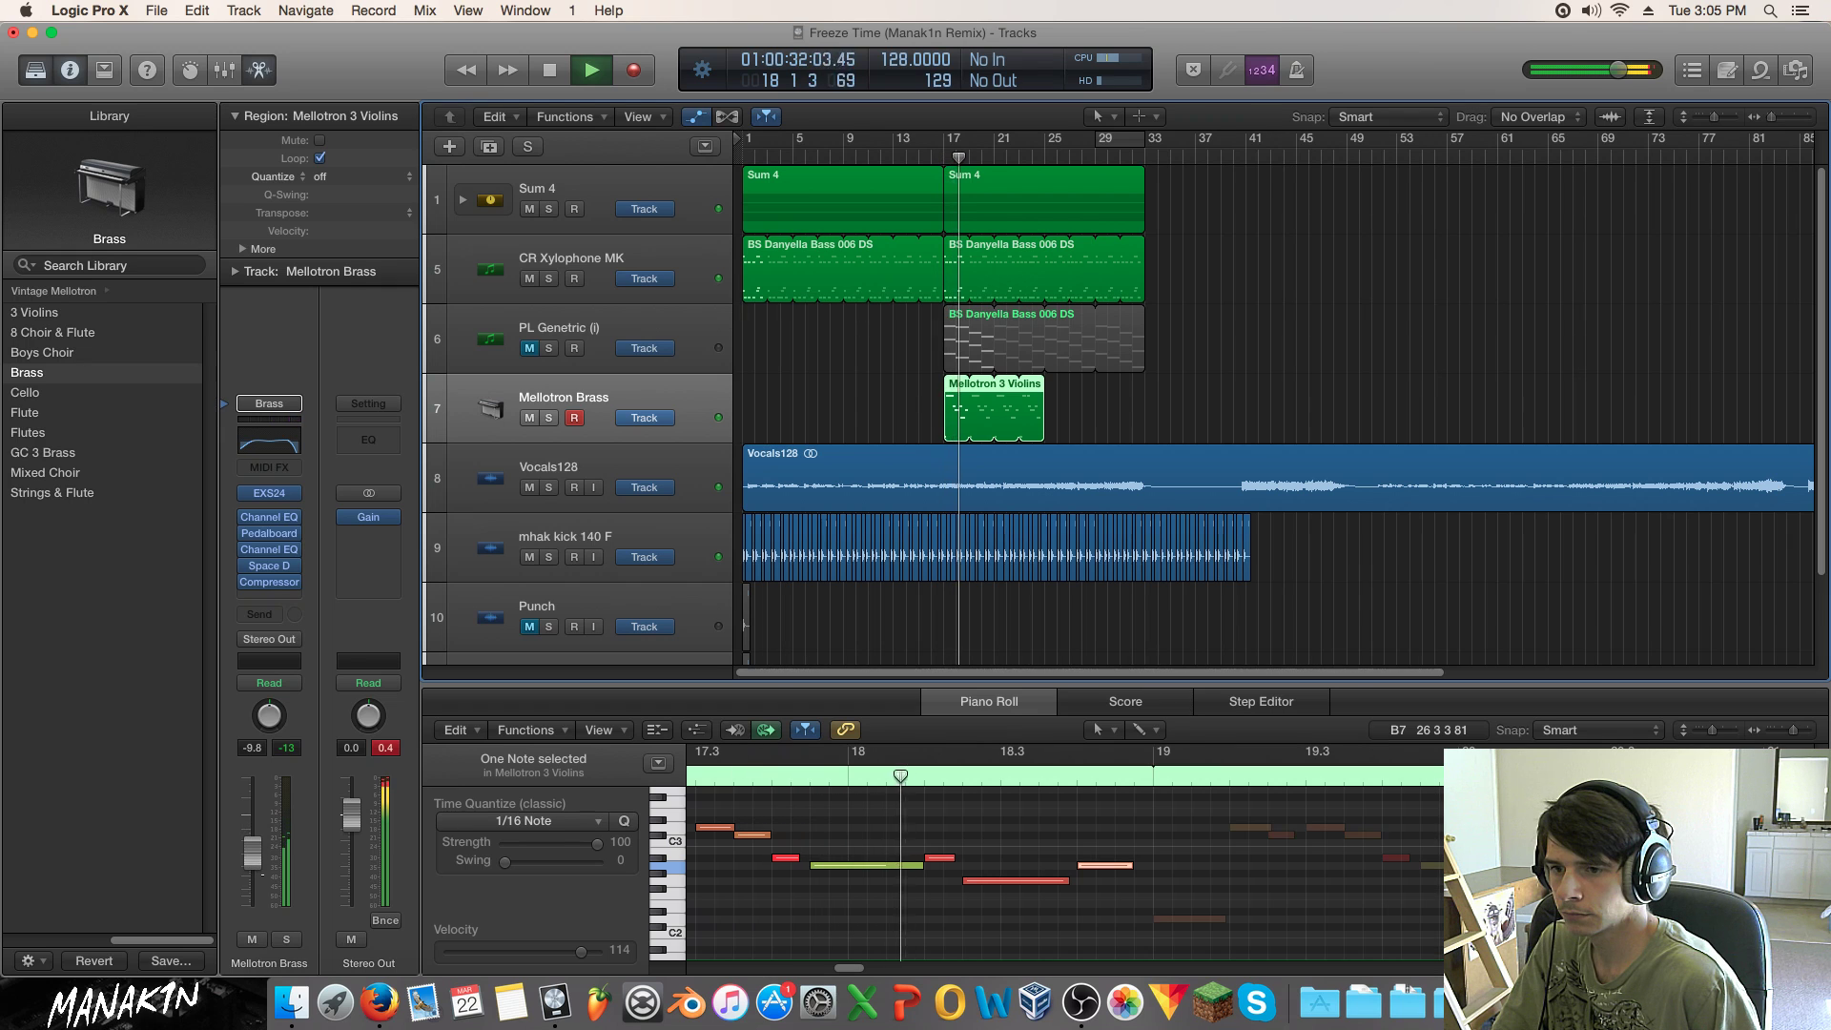
Step: Raise the Space Designer reverb level to -14 dB and the Mellotron Brass volume slightly
left_click(269, 565)
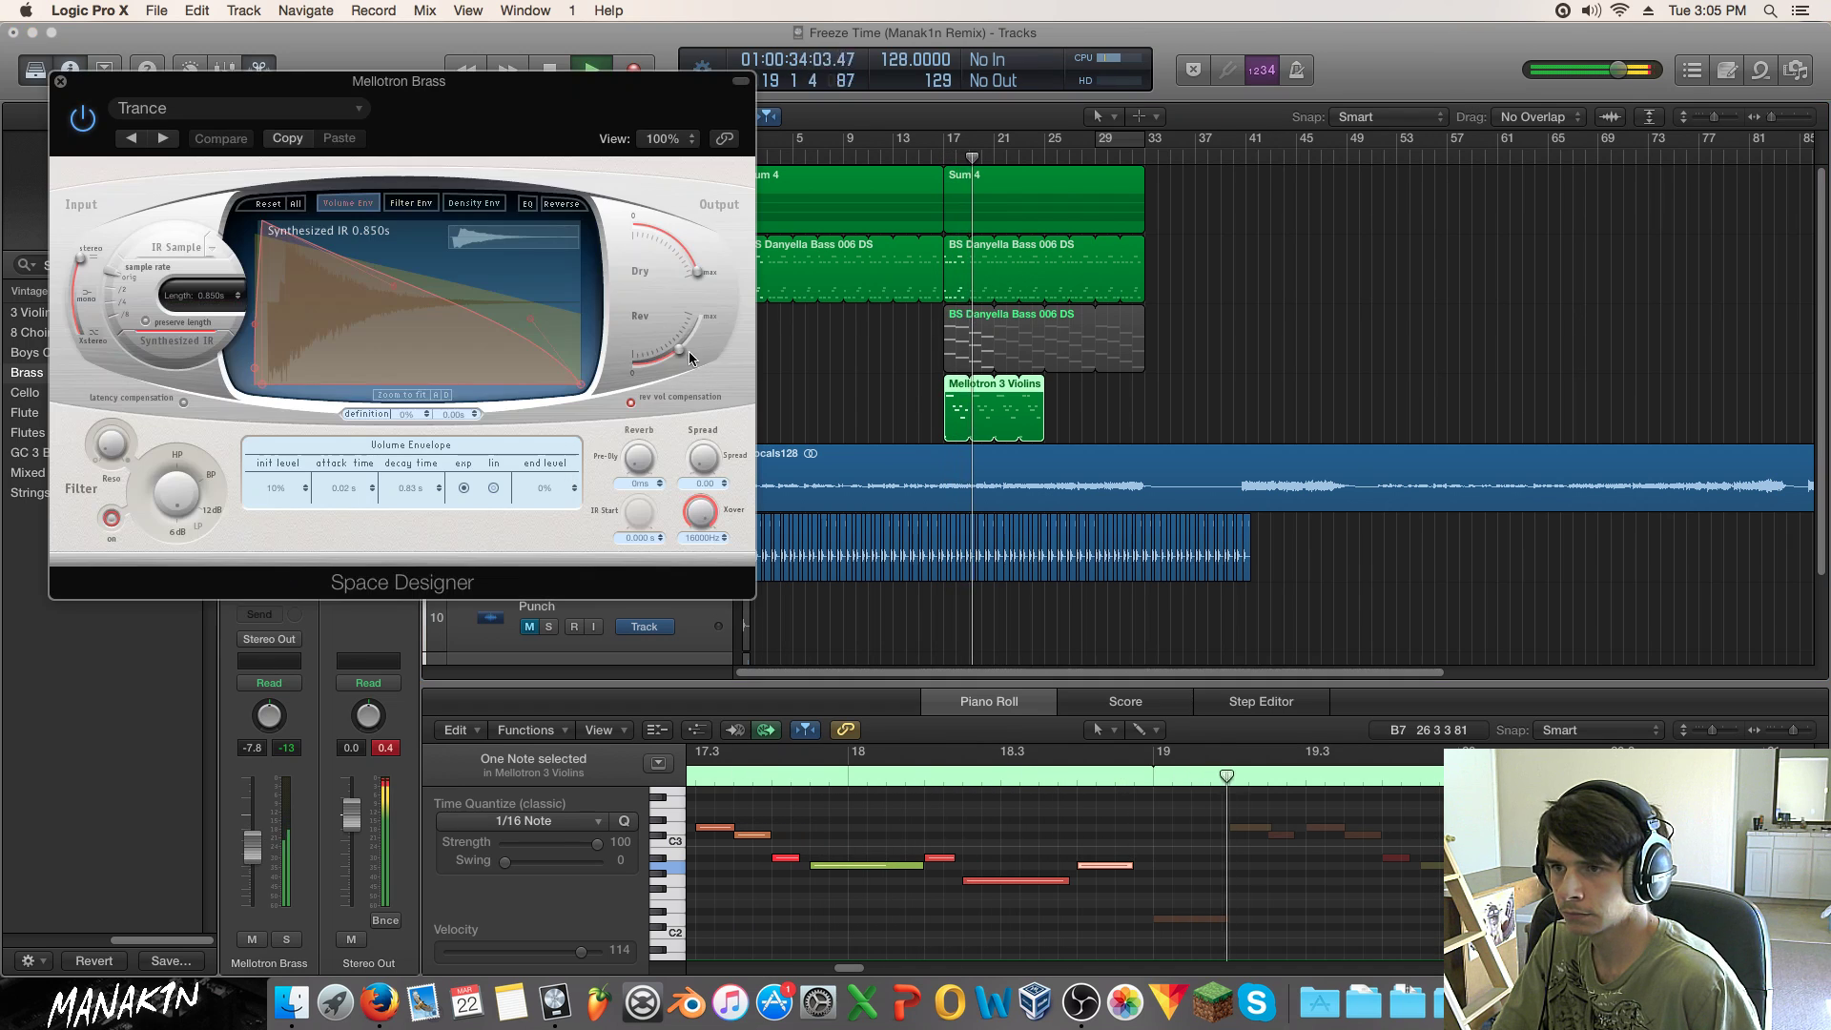
left_click_drag(665, 367, 679, 366)
left_click(61, 83)
left_click_drag(253, 847, 253, 836)
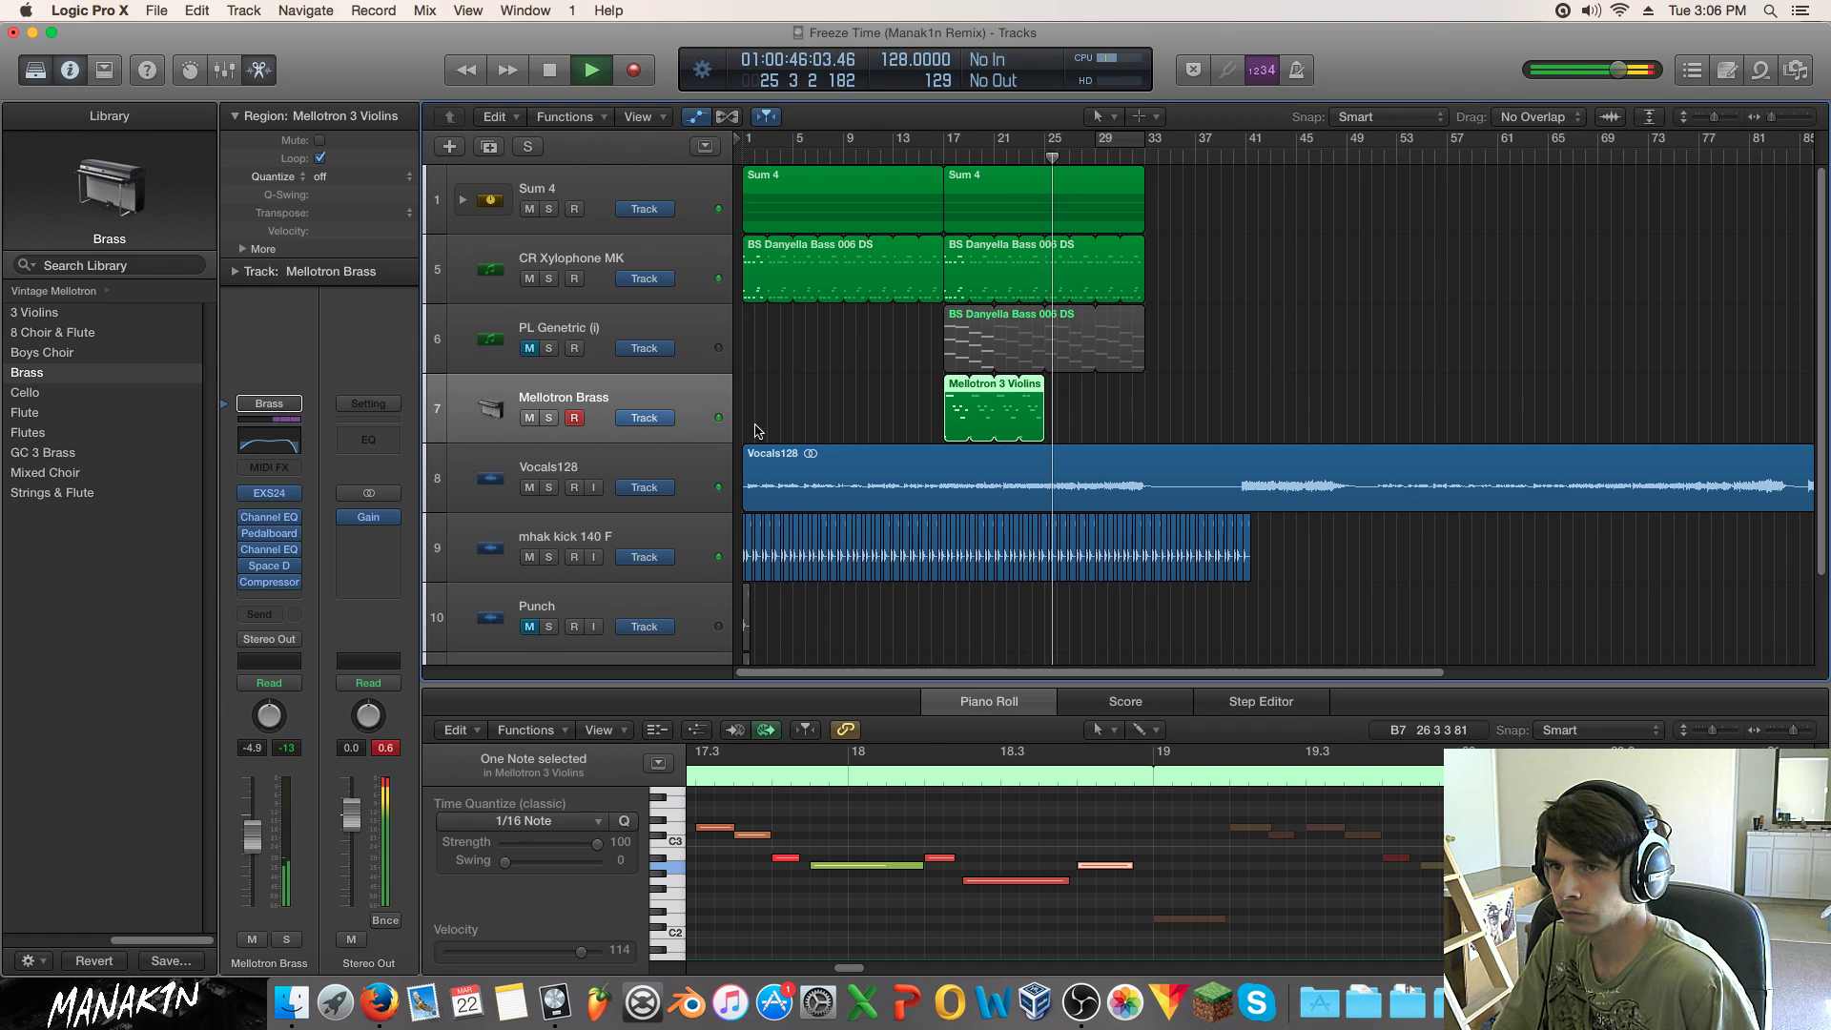
left_click(891, 150)
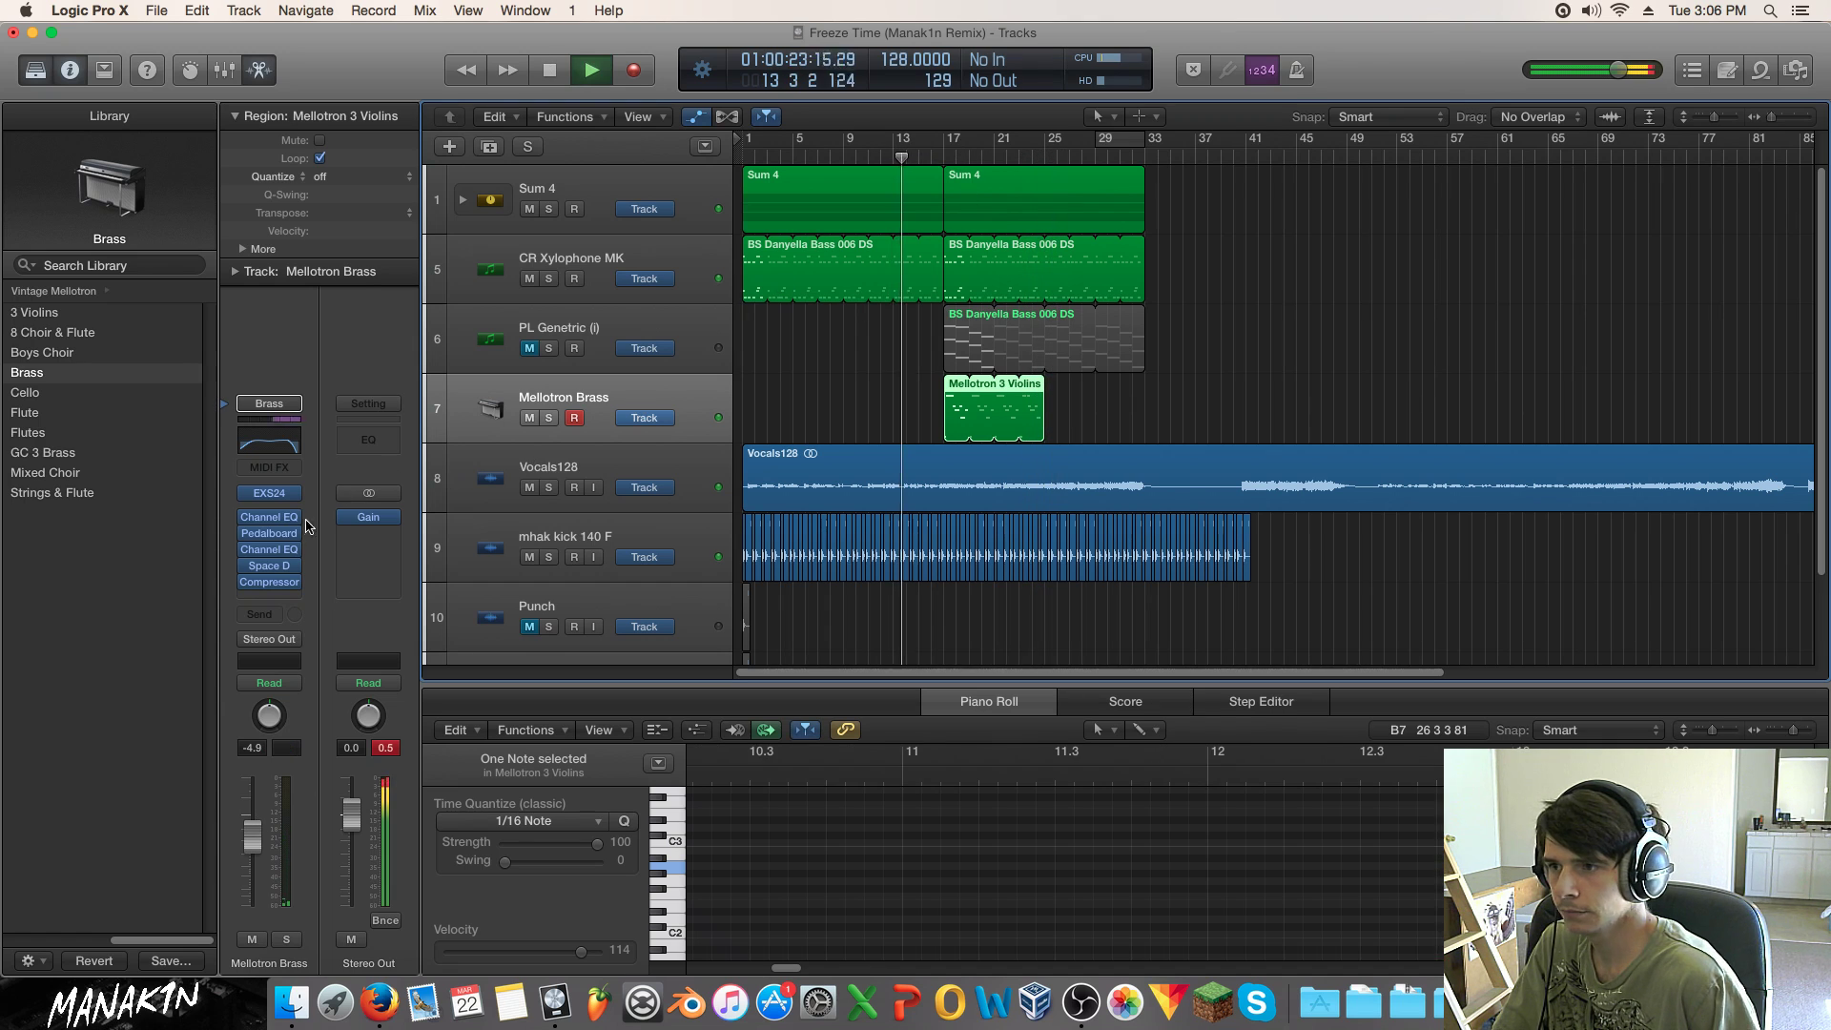
Step: Drag the Channel EQ high cut down to about 455 Hz
left_click(277, 520)
left_click_drag(757, 347, 940, 383)
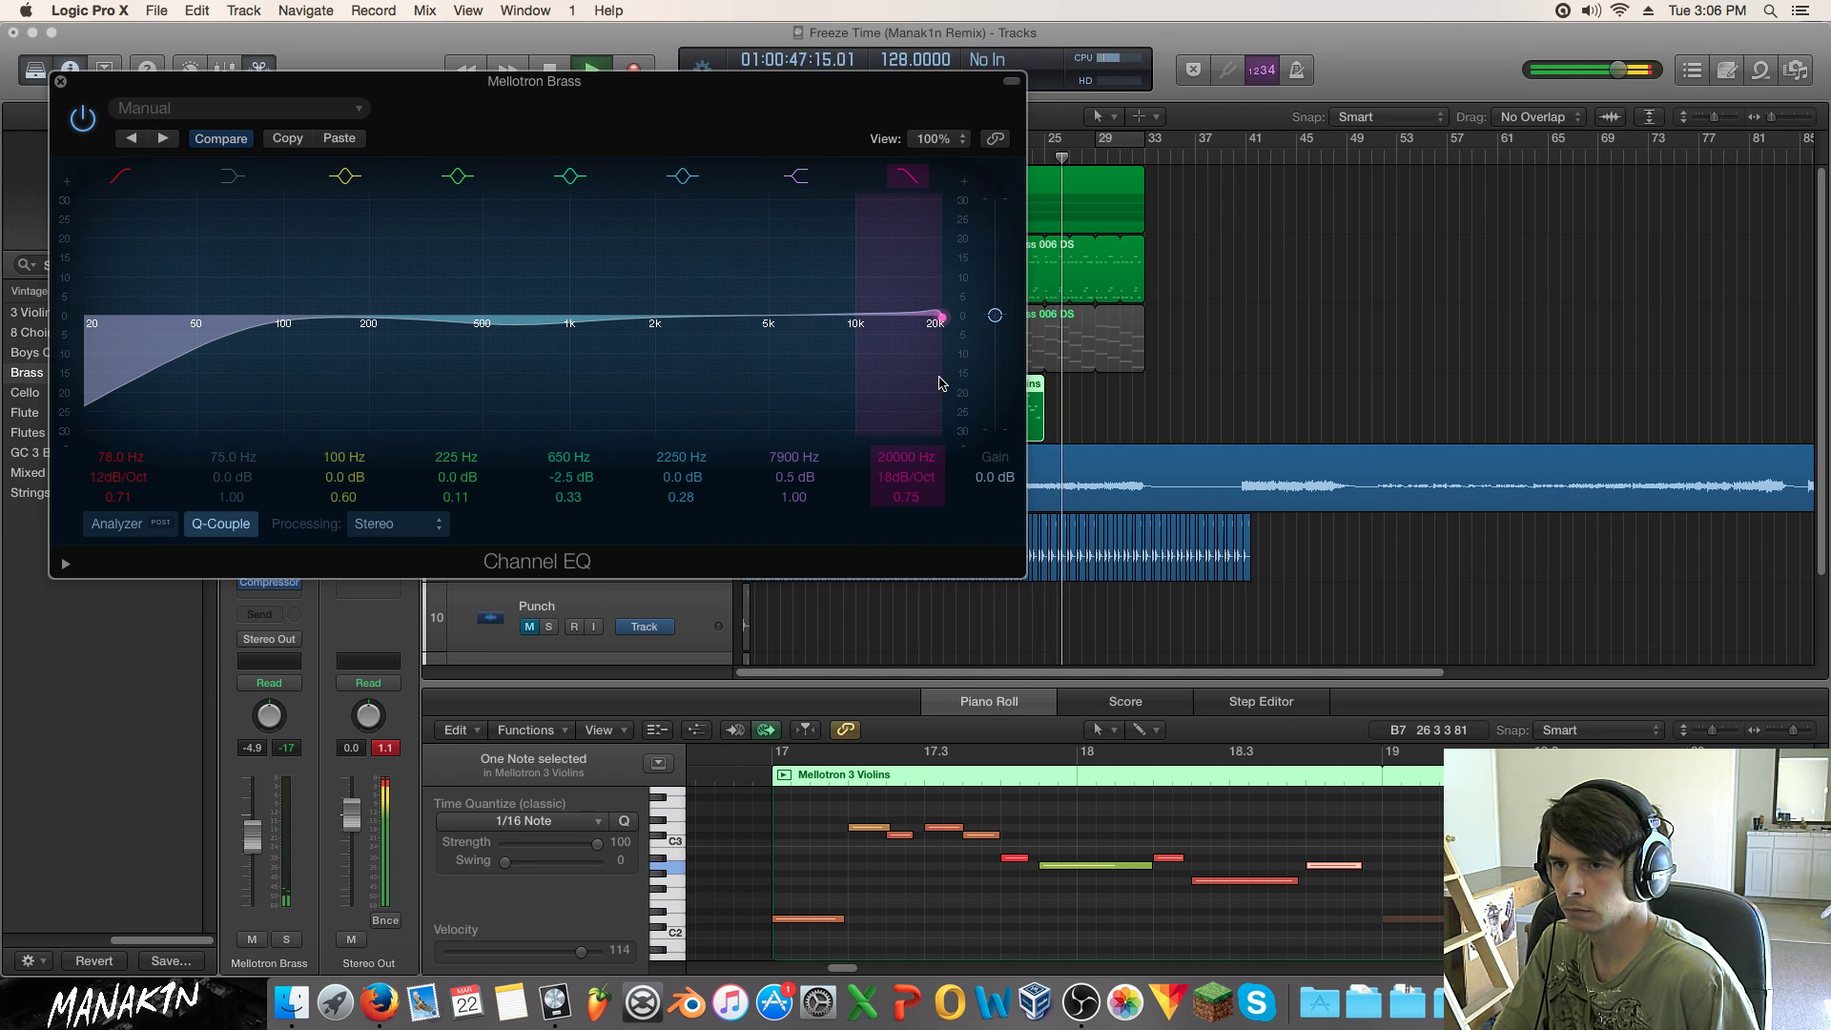
left_click_drag(940, 384, 429, 363)
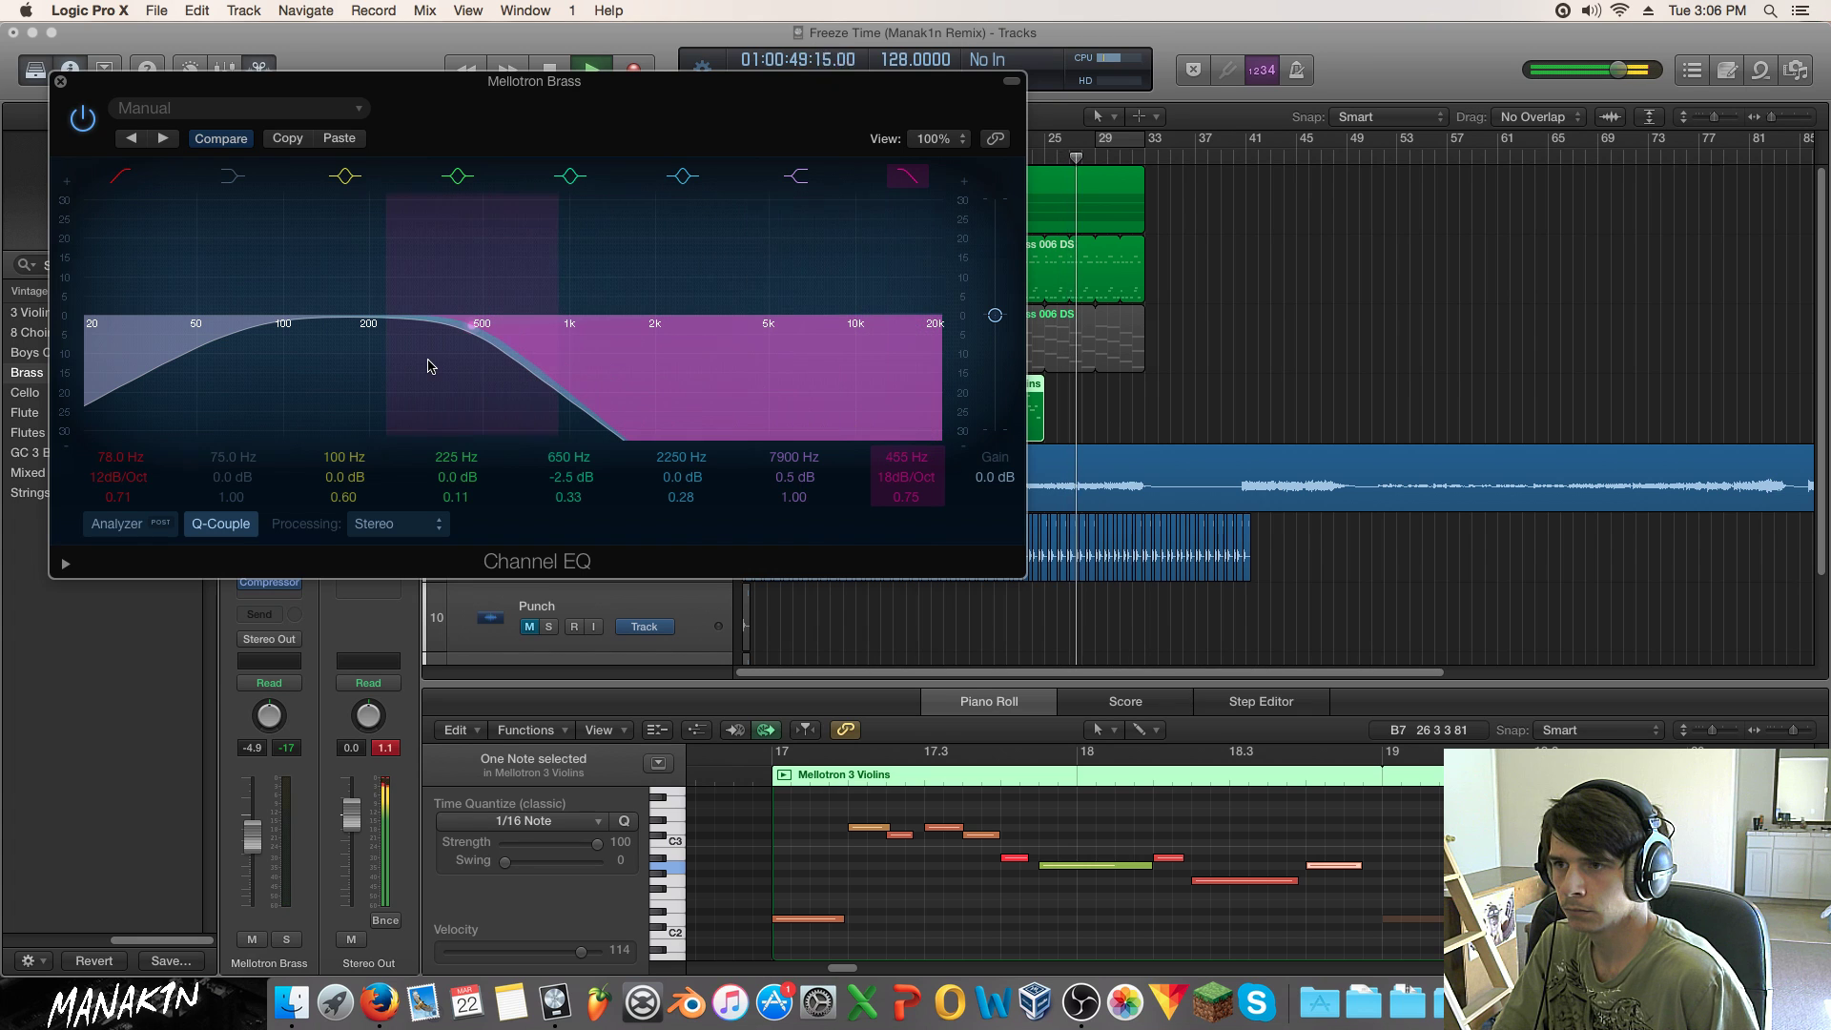
Step: Move the Mellotron 3 Violins region to bar 25
left_click(51, 79)
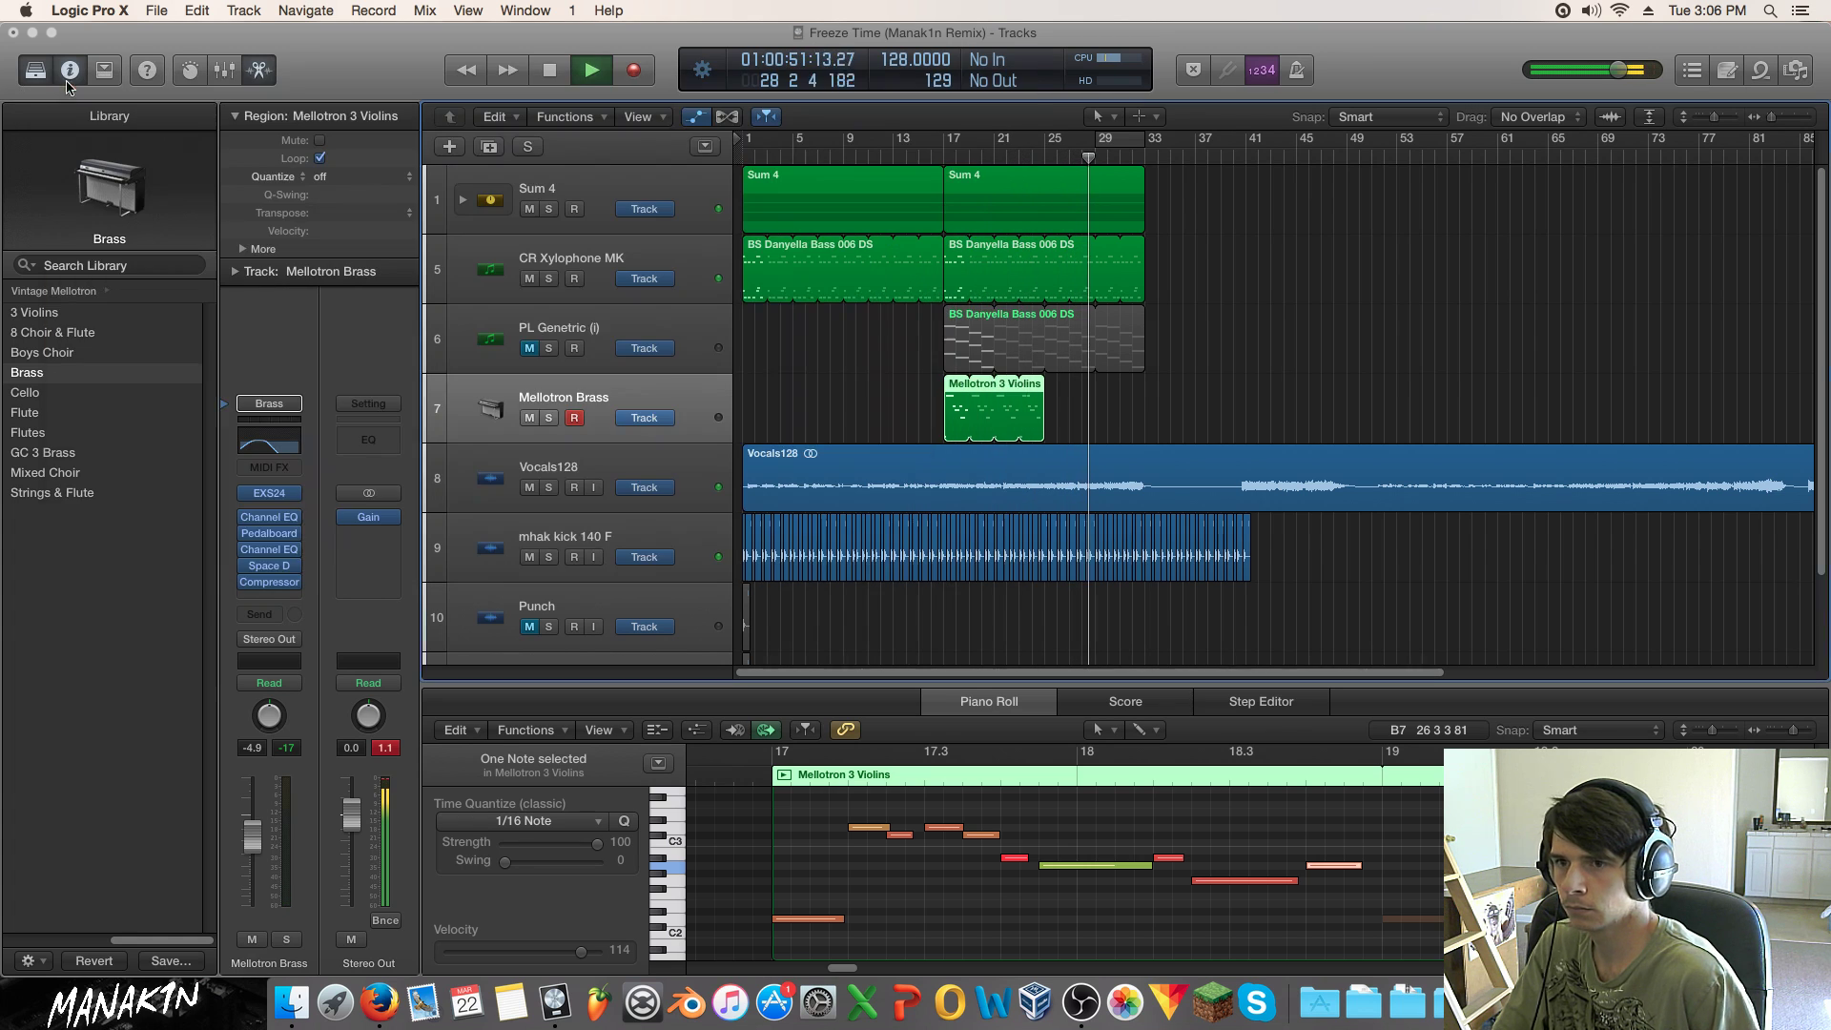
left_click(1064, 407)
left_click_drag(945, 408, 1047, 408)
Step: Add a Channel EQ High Cut Frequency automation lane on the Mellotron Brass track
key("a")
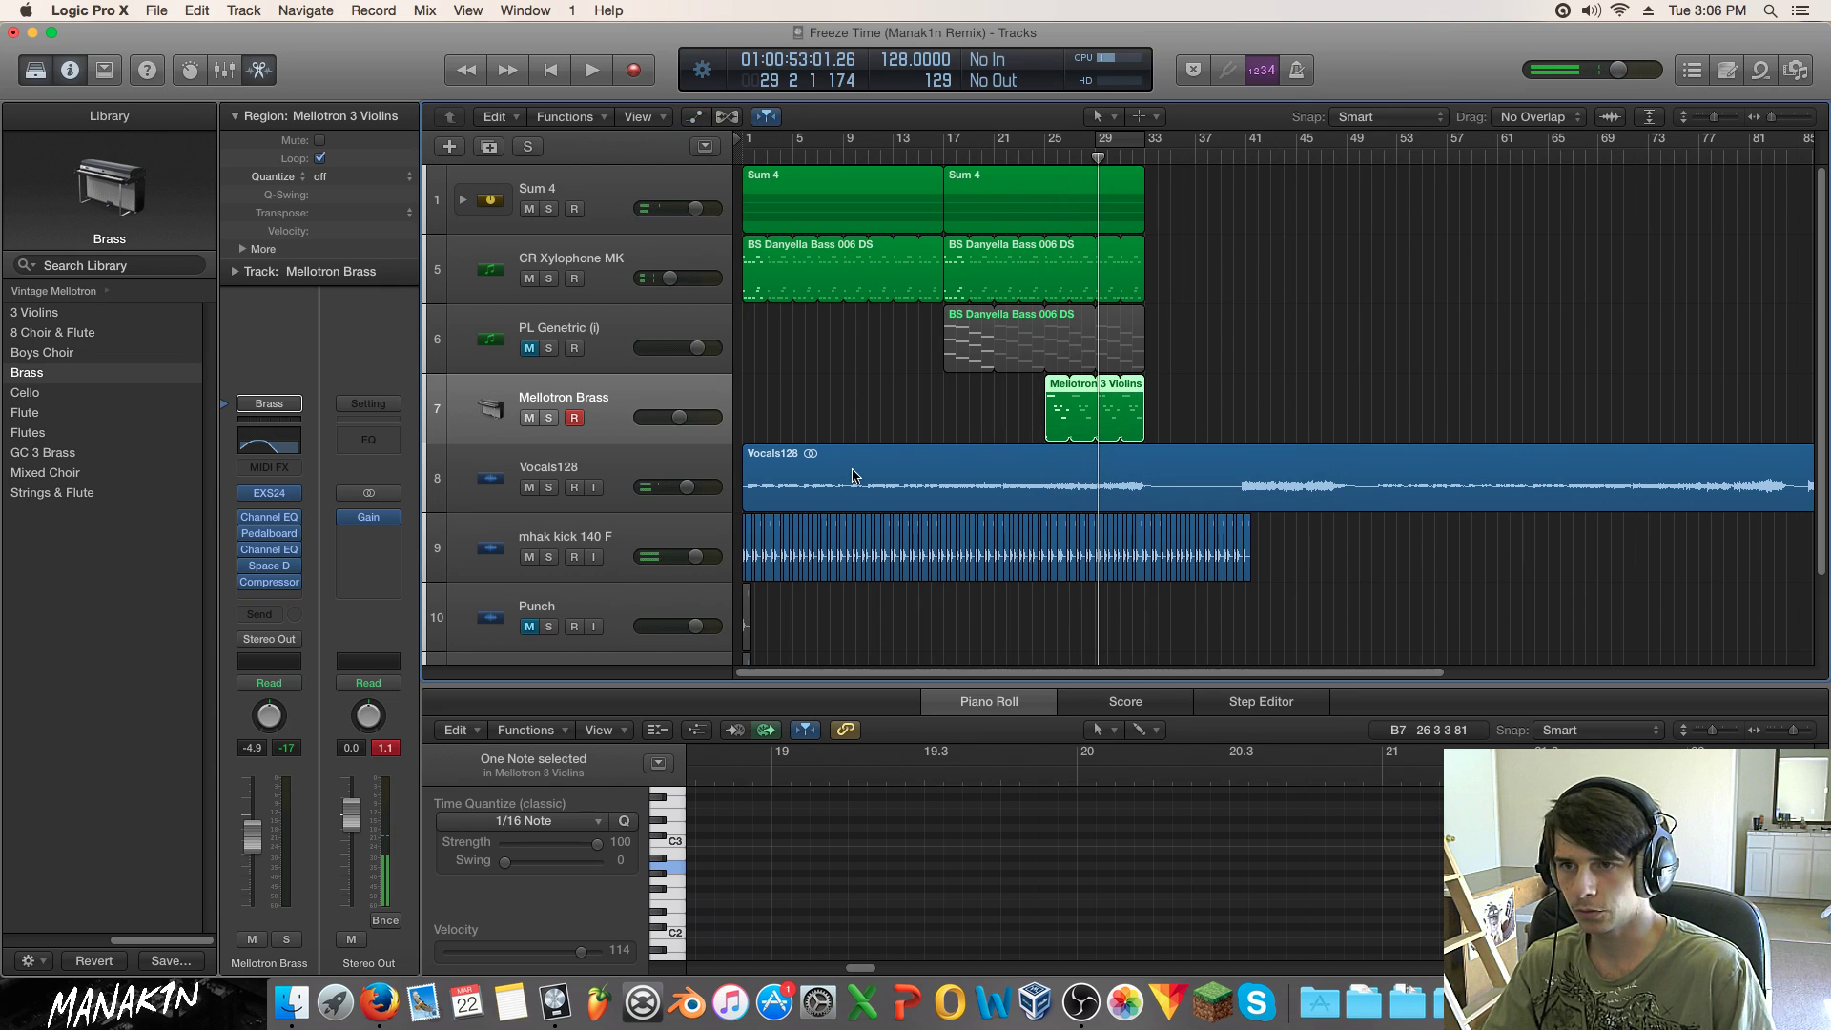
left_click(501, 363)
left_click(497, 408)
key("a")
left_click(492, 441)
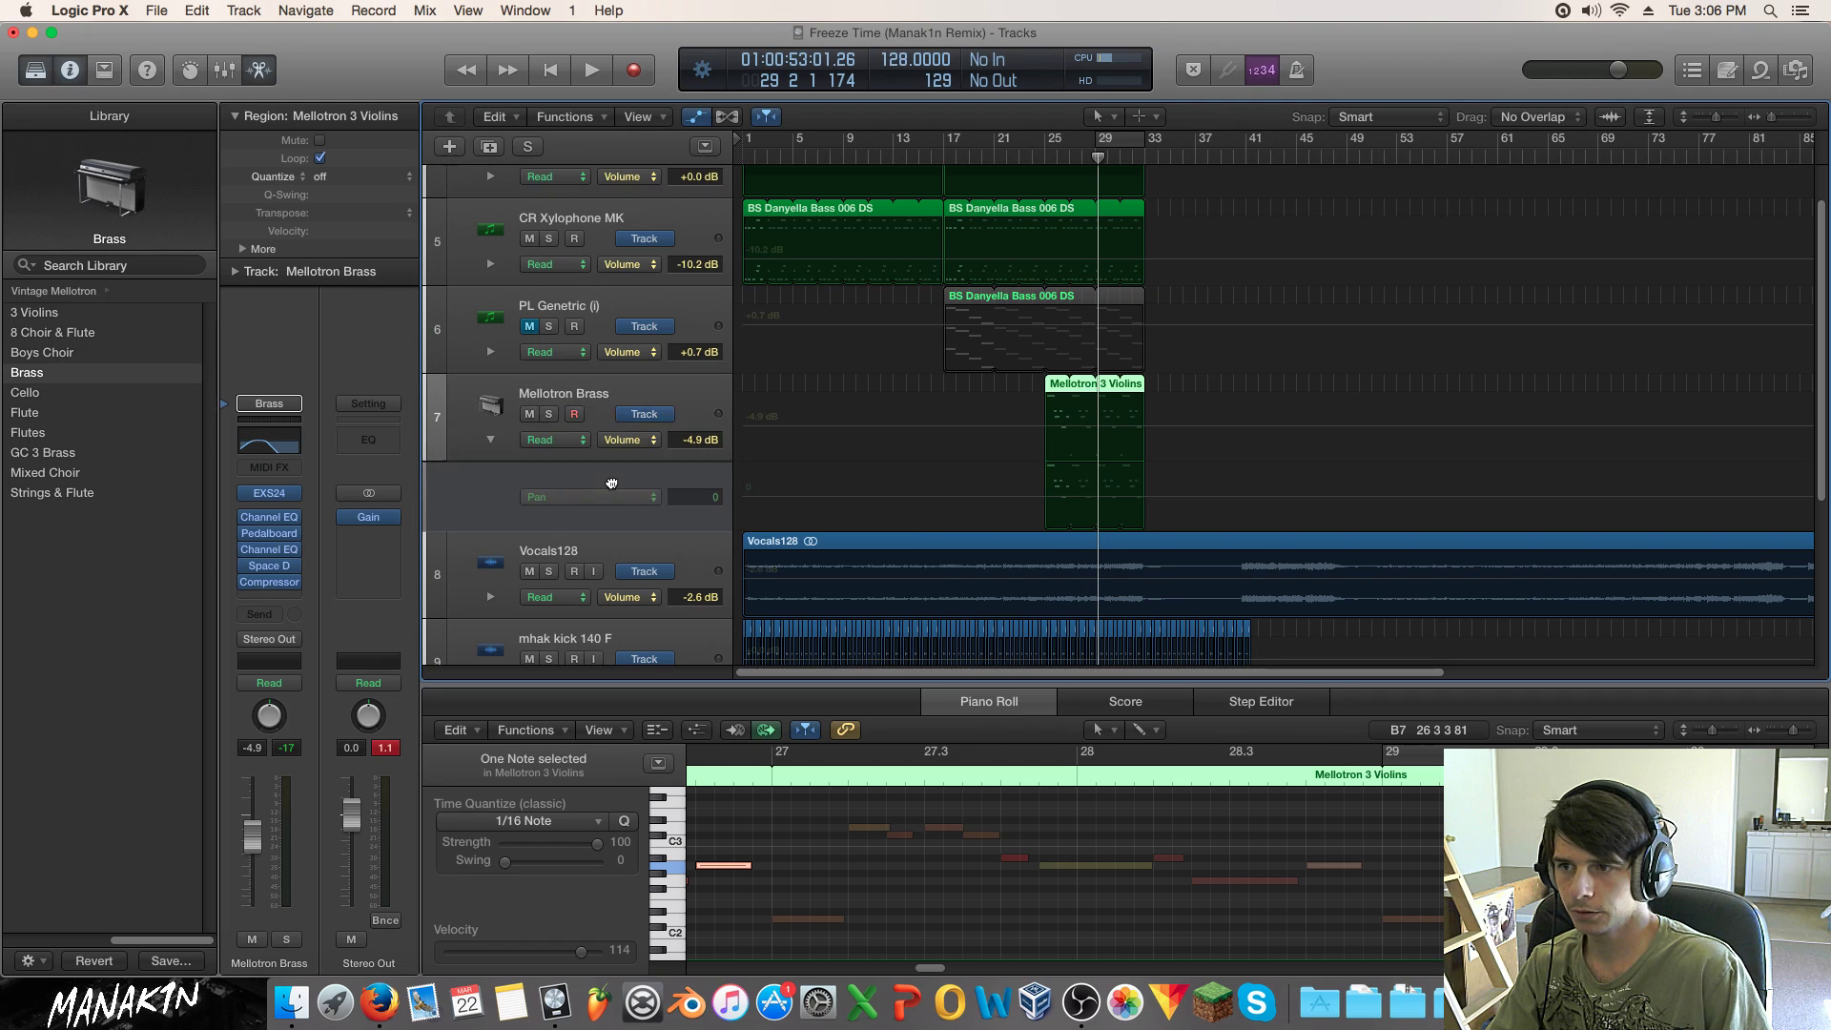
left_click(593, 495)
mouse_move(687, 371)
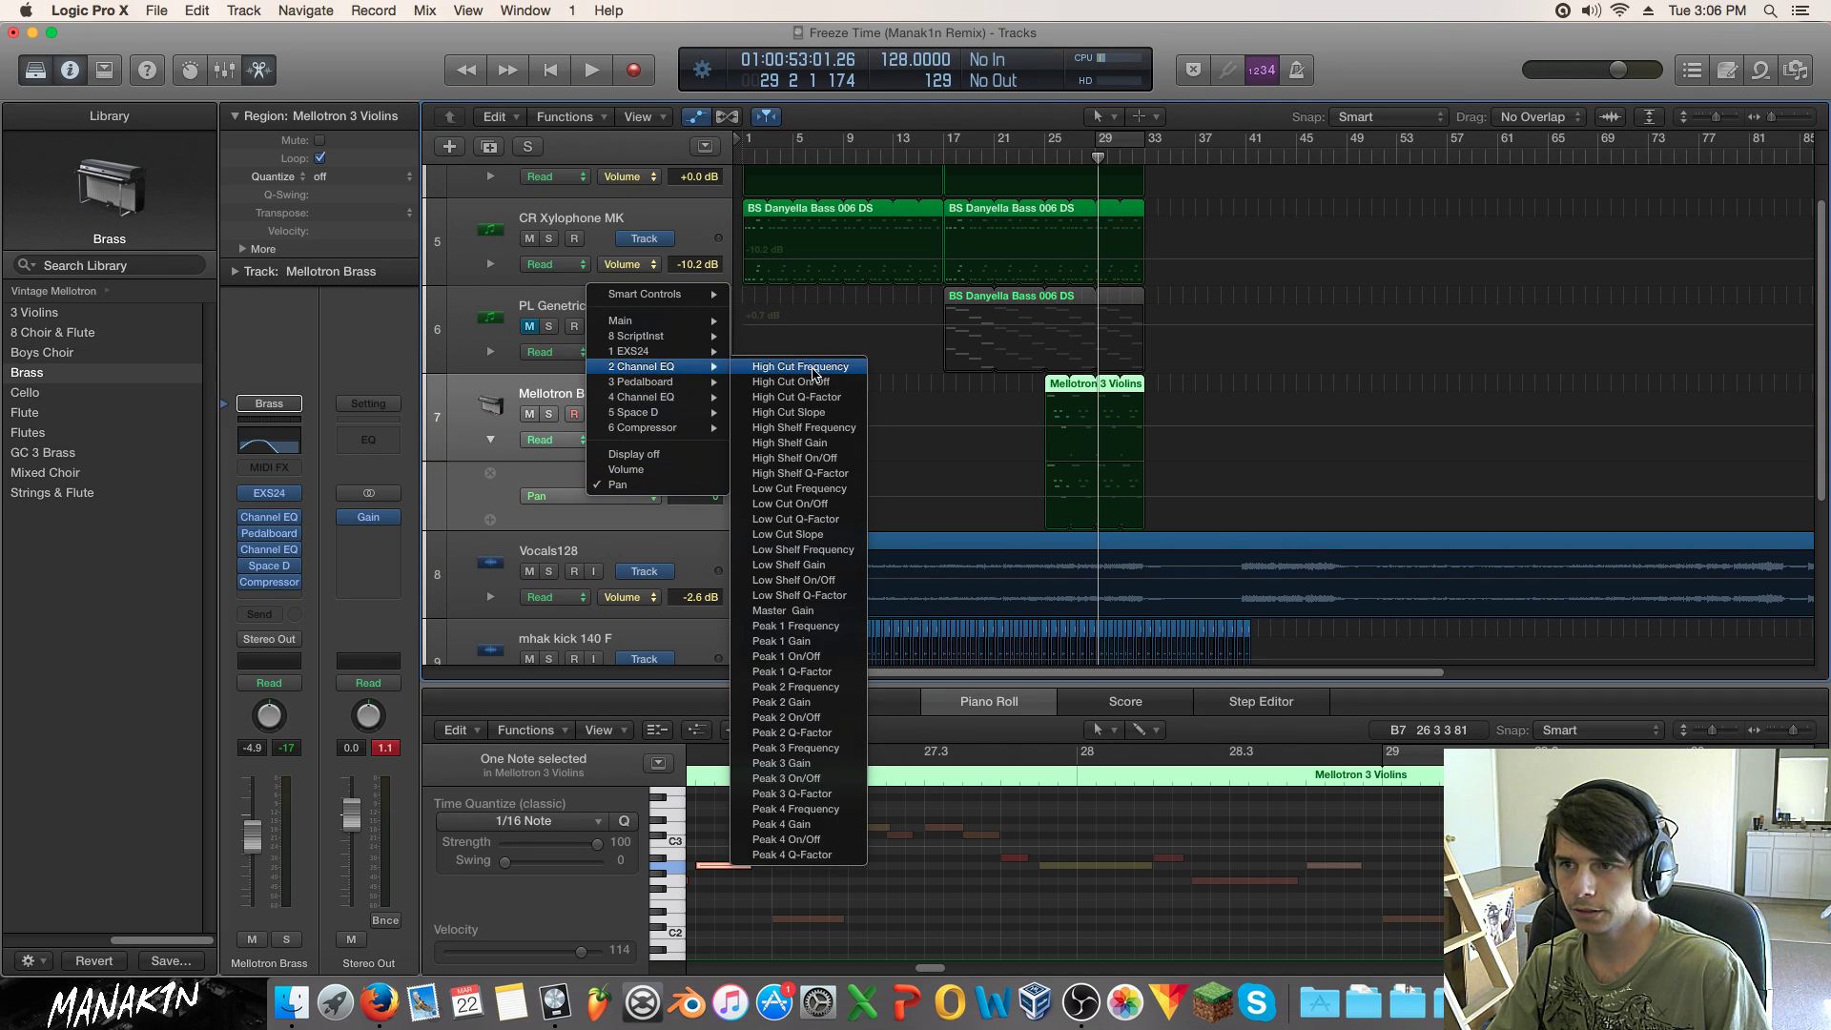
left_click(815, 369)
Step: Ramp the high cut automation from 455 Hz up to 20000 Hz, then play from bar 17
left_click(1046, 507)
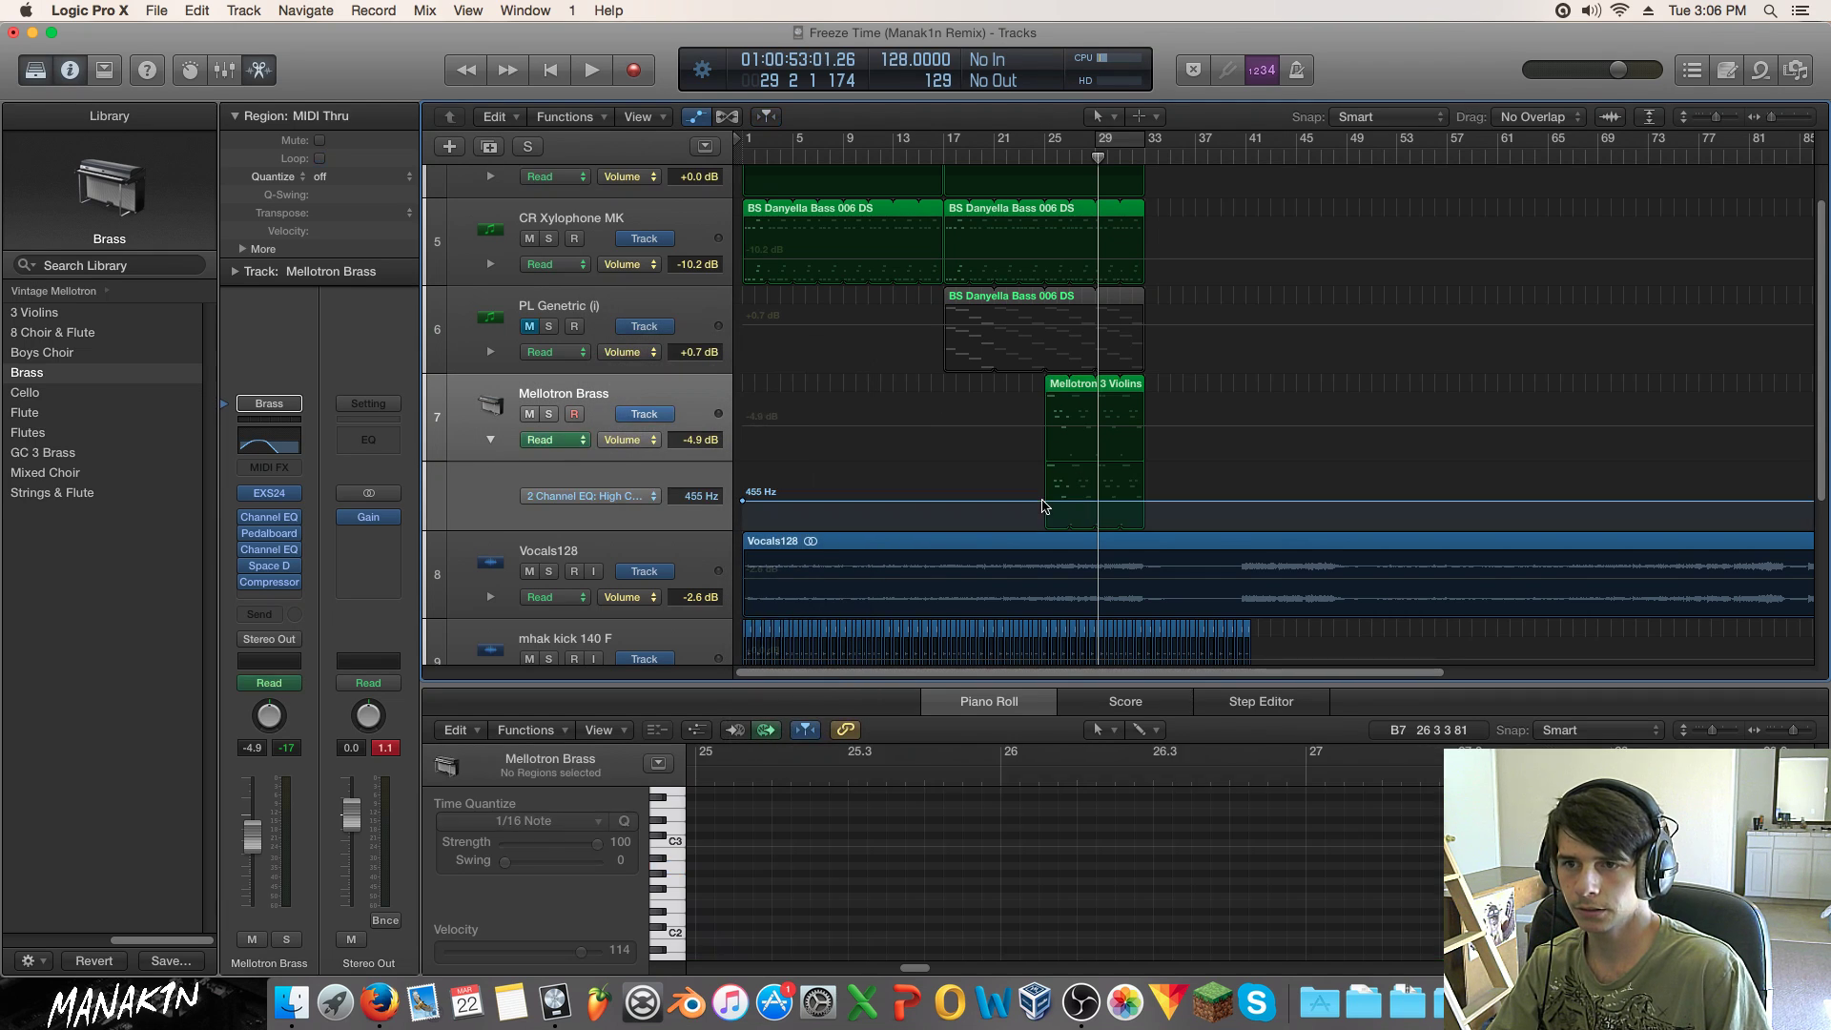
left_click(1043, 501)
left_click_drag(1155, 505, 1153, 466)
left_click(937, 149)
key("space")
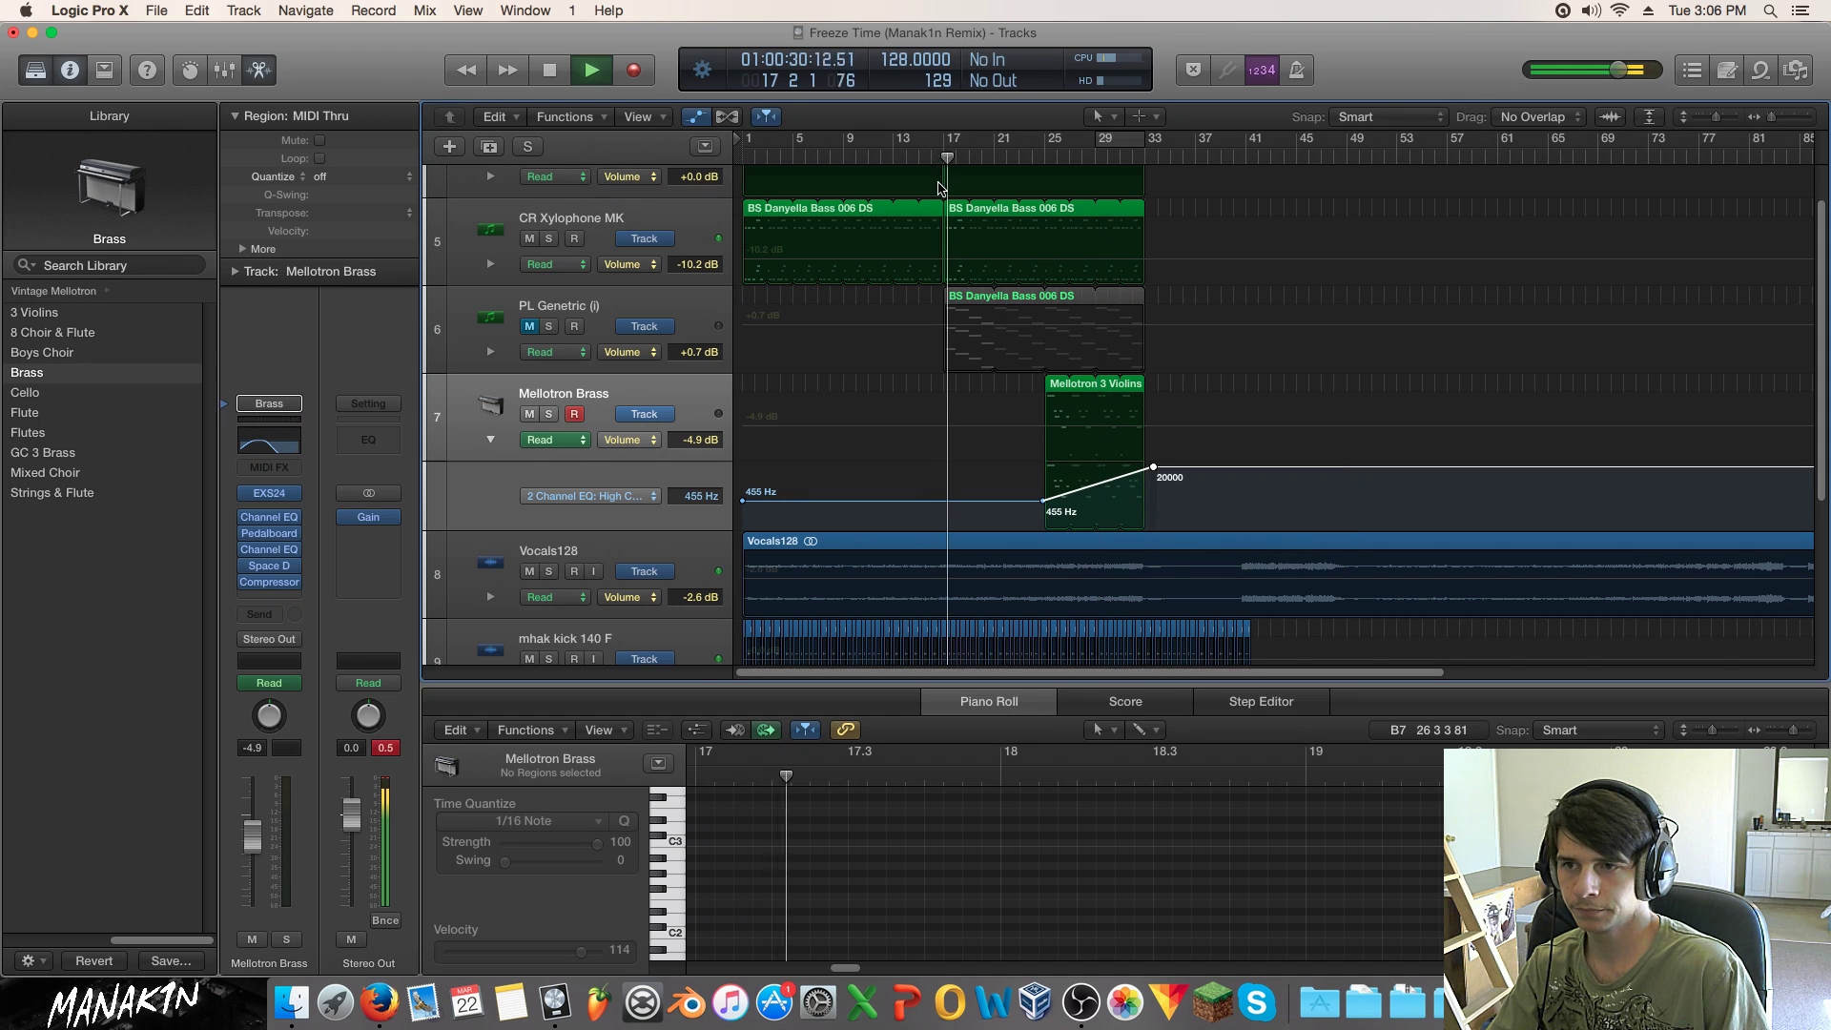
key("a")
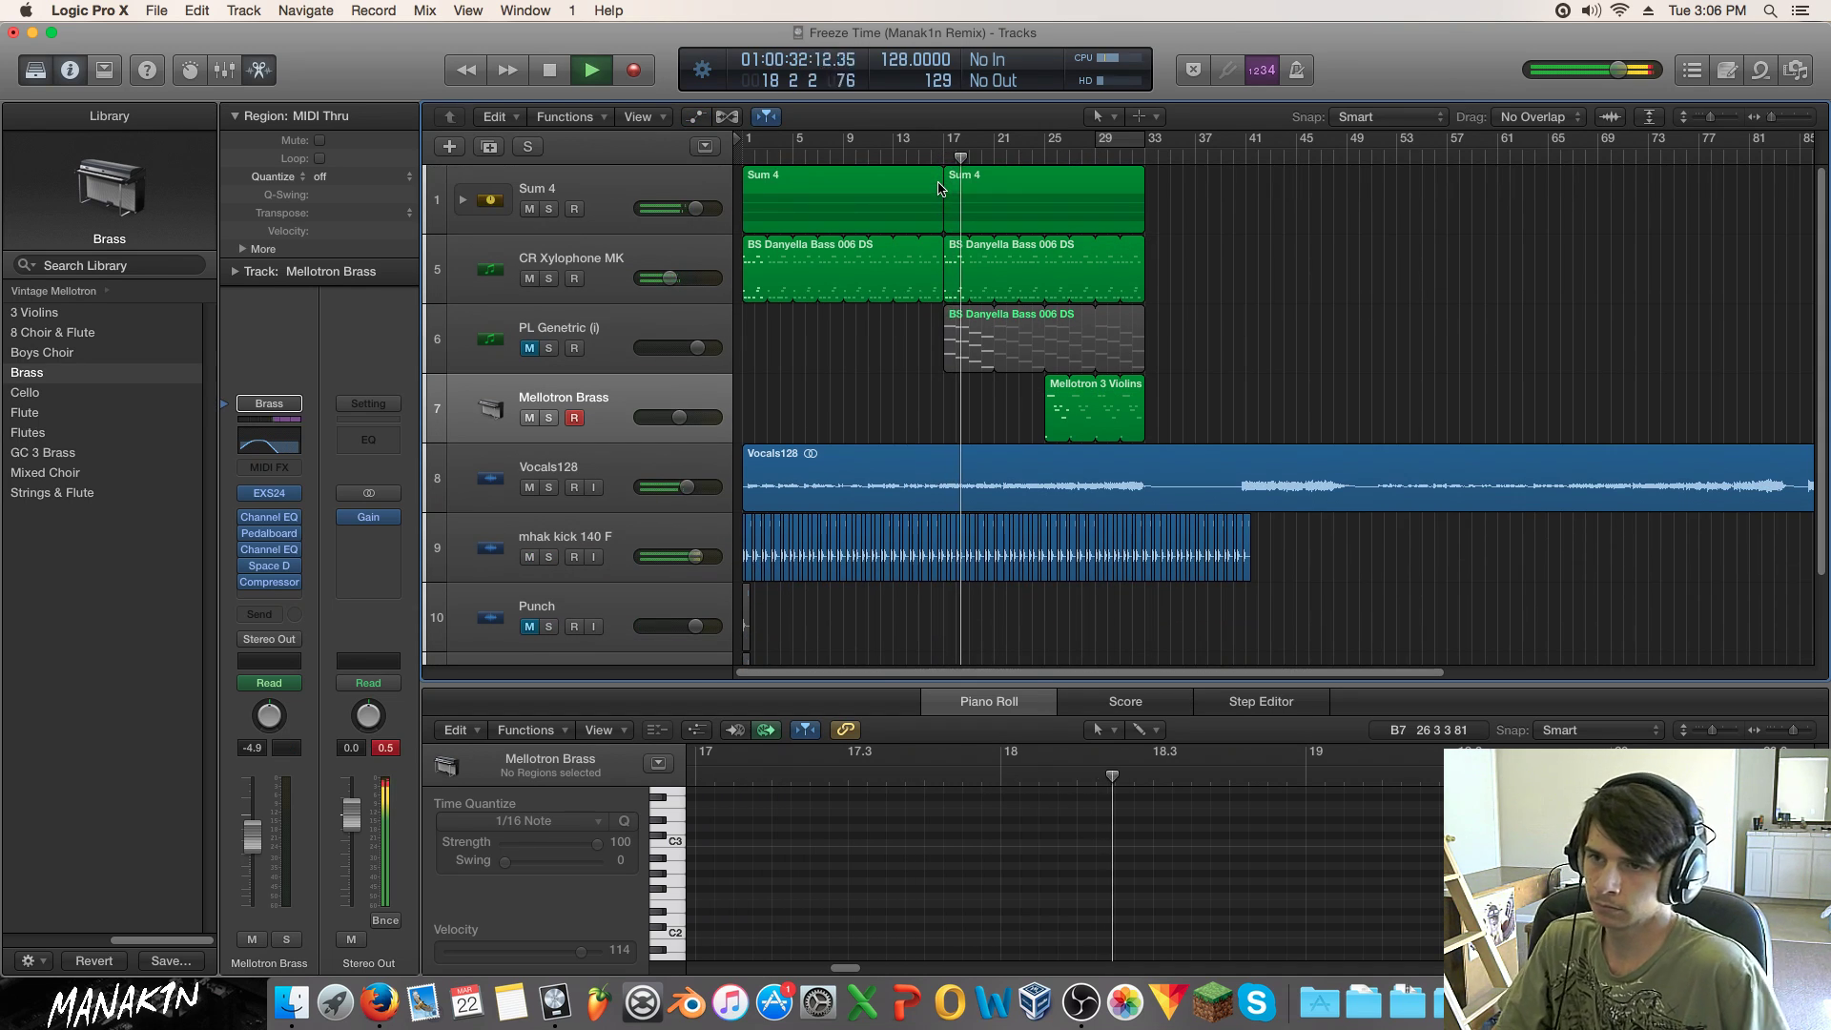
Step: Unmute and select PL Genetric, bypassing its Dist II and Rotor effects
left_click(530, 349)
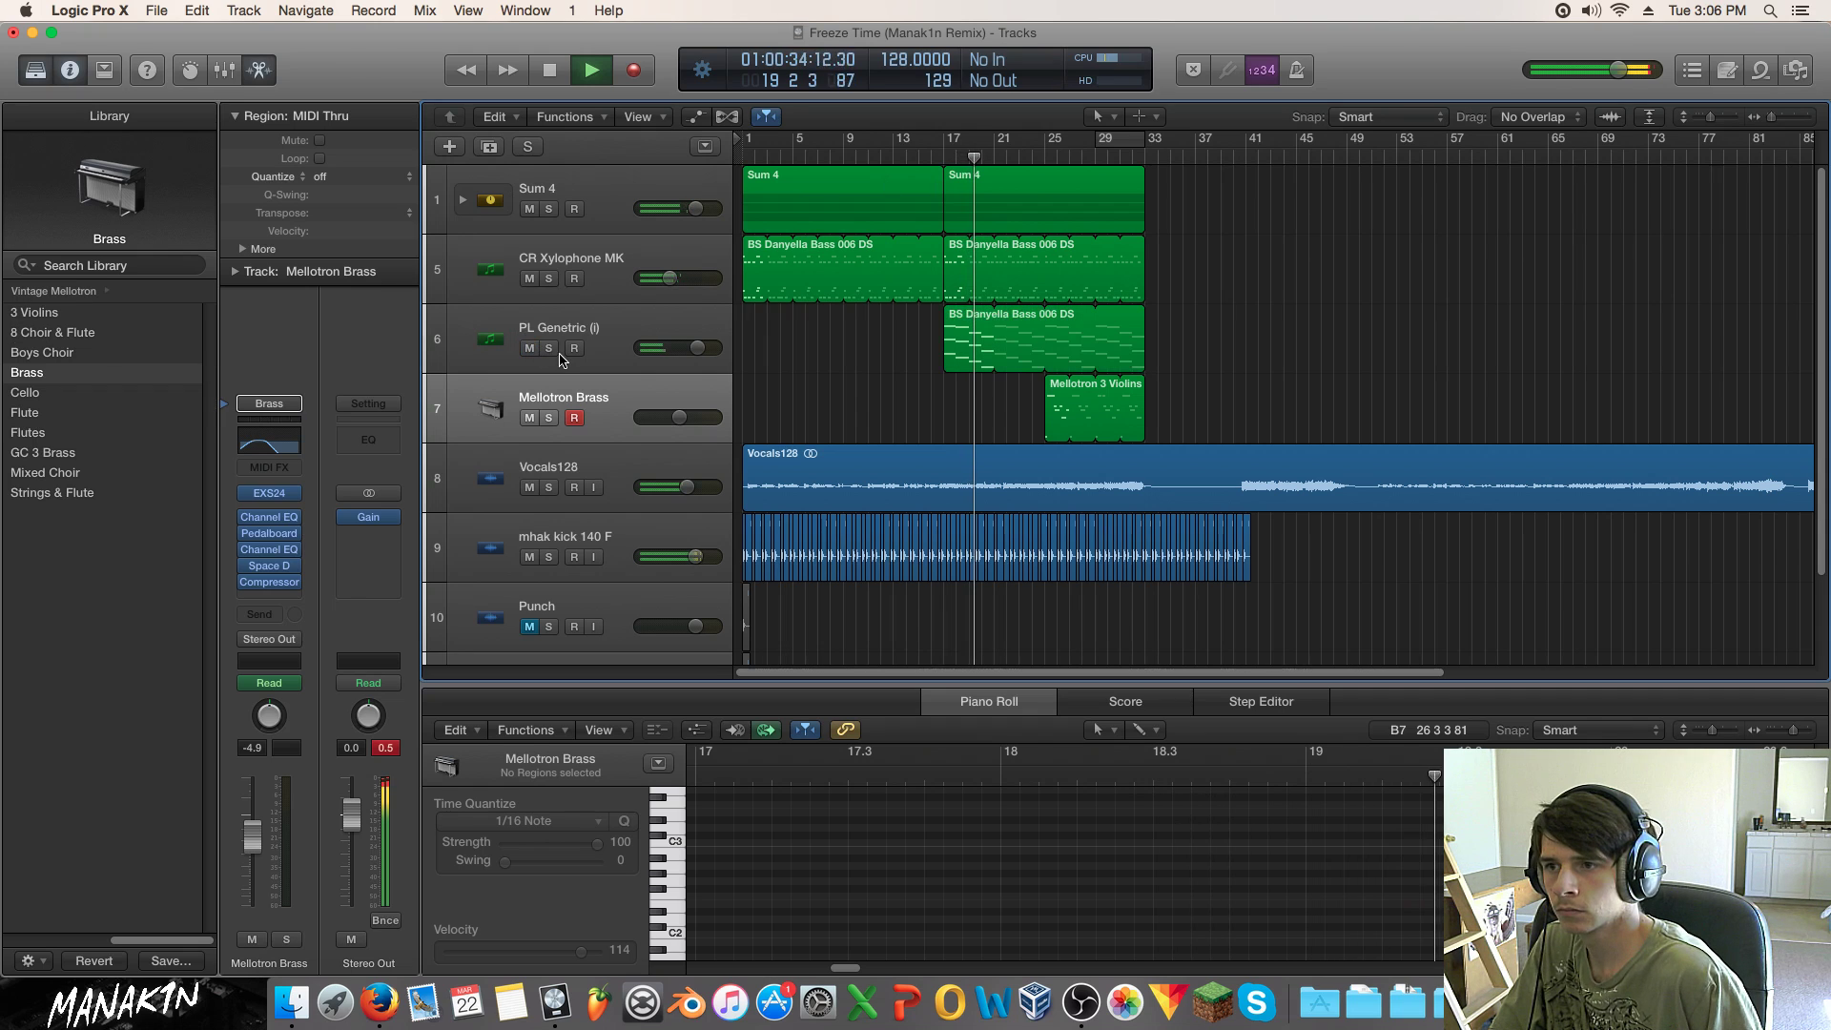
left_click(568, 331)
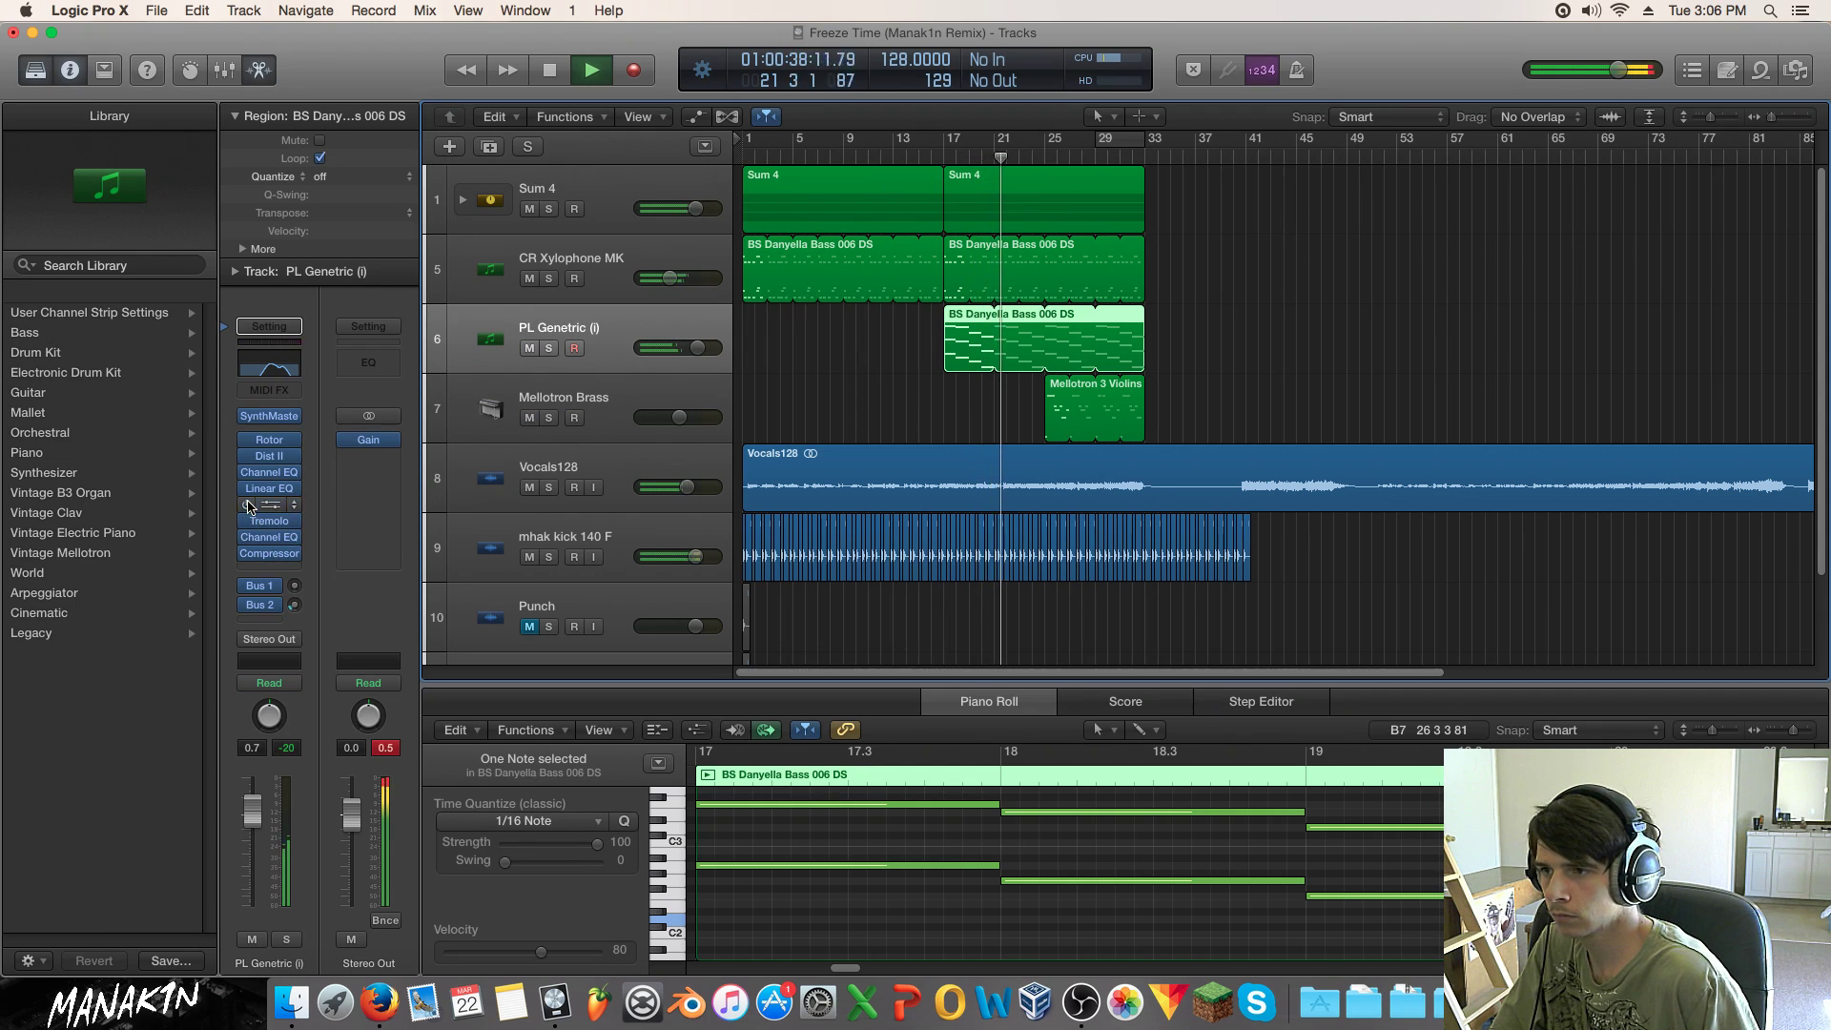
left_click(248, 457)
left_click(246, 441)
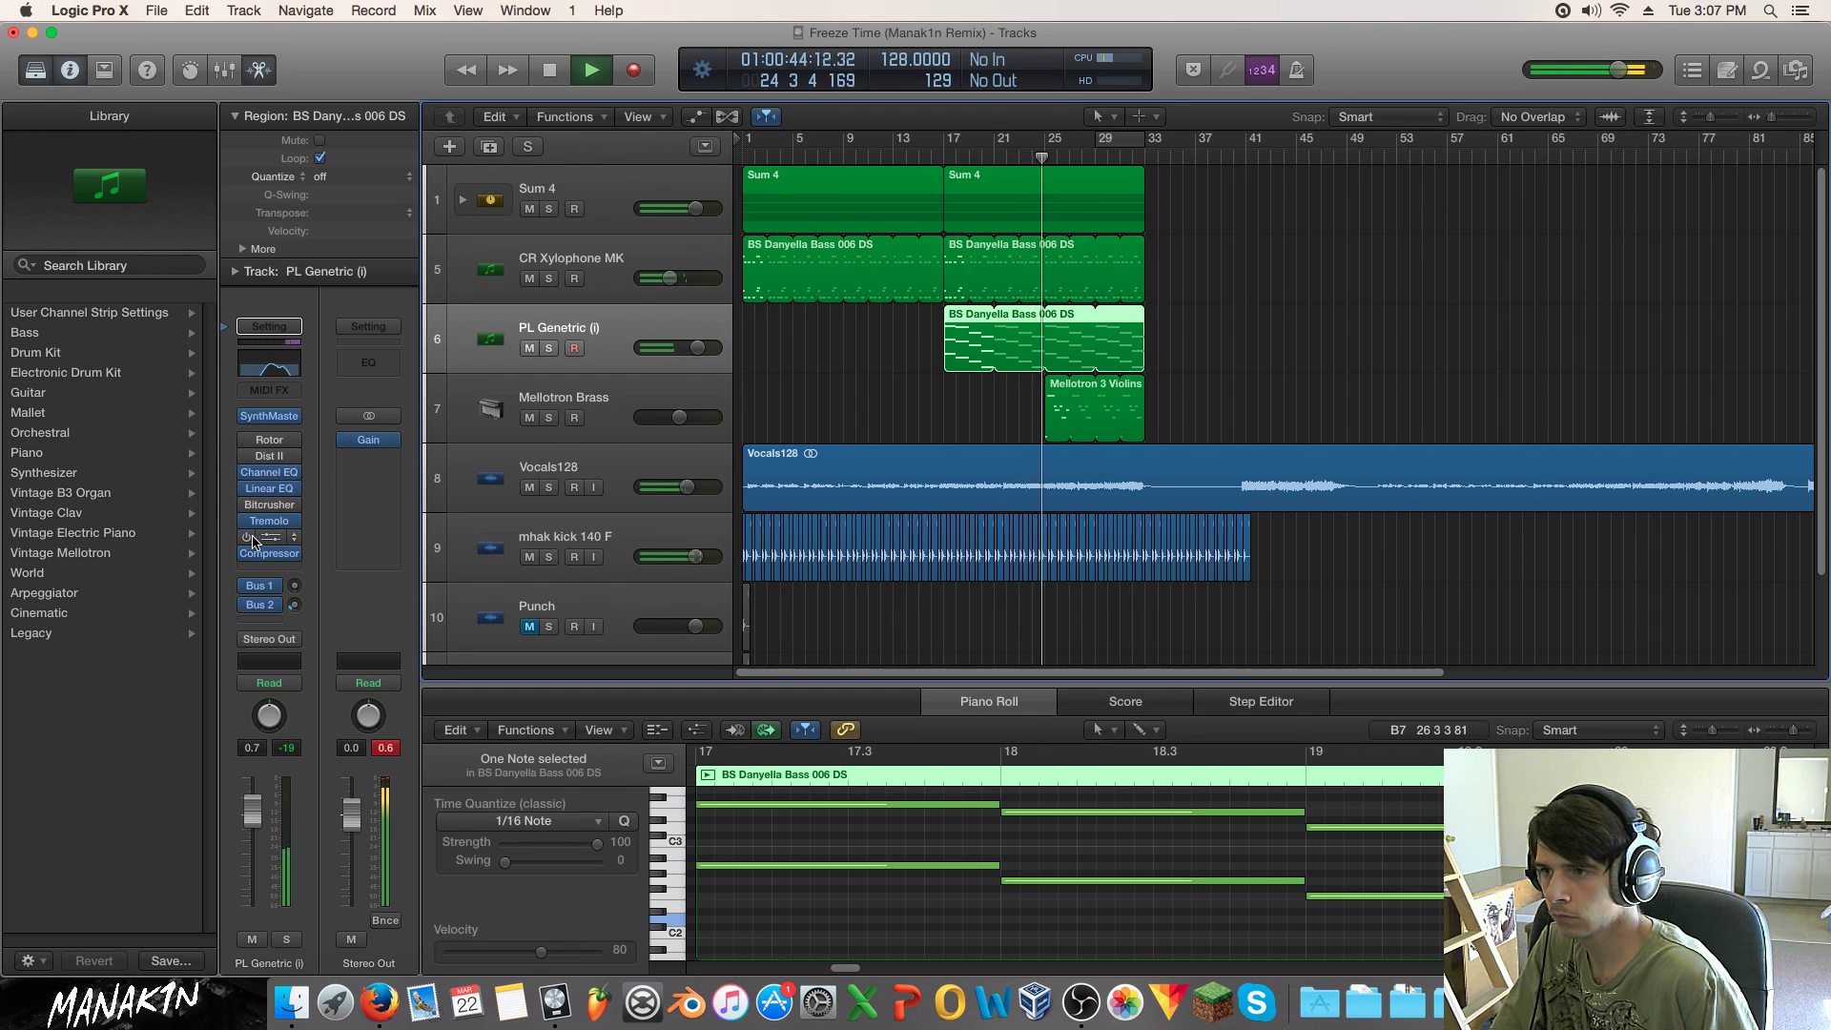
Step: Remove the Bitcrusher, Dist II and Rotor inserts from PL Genetric
left_click(294, 507)
left_click(293, 534)
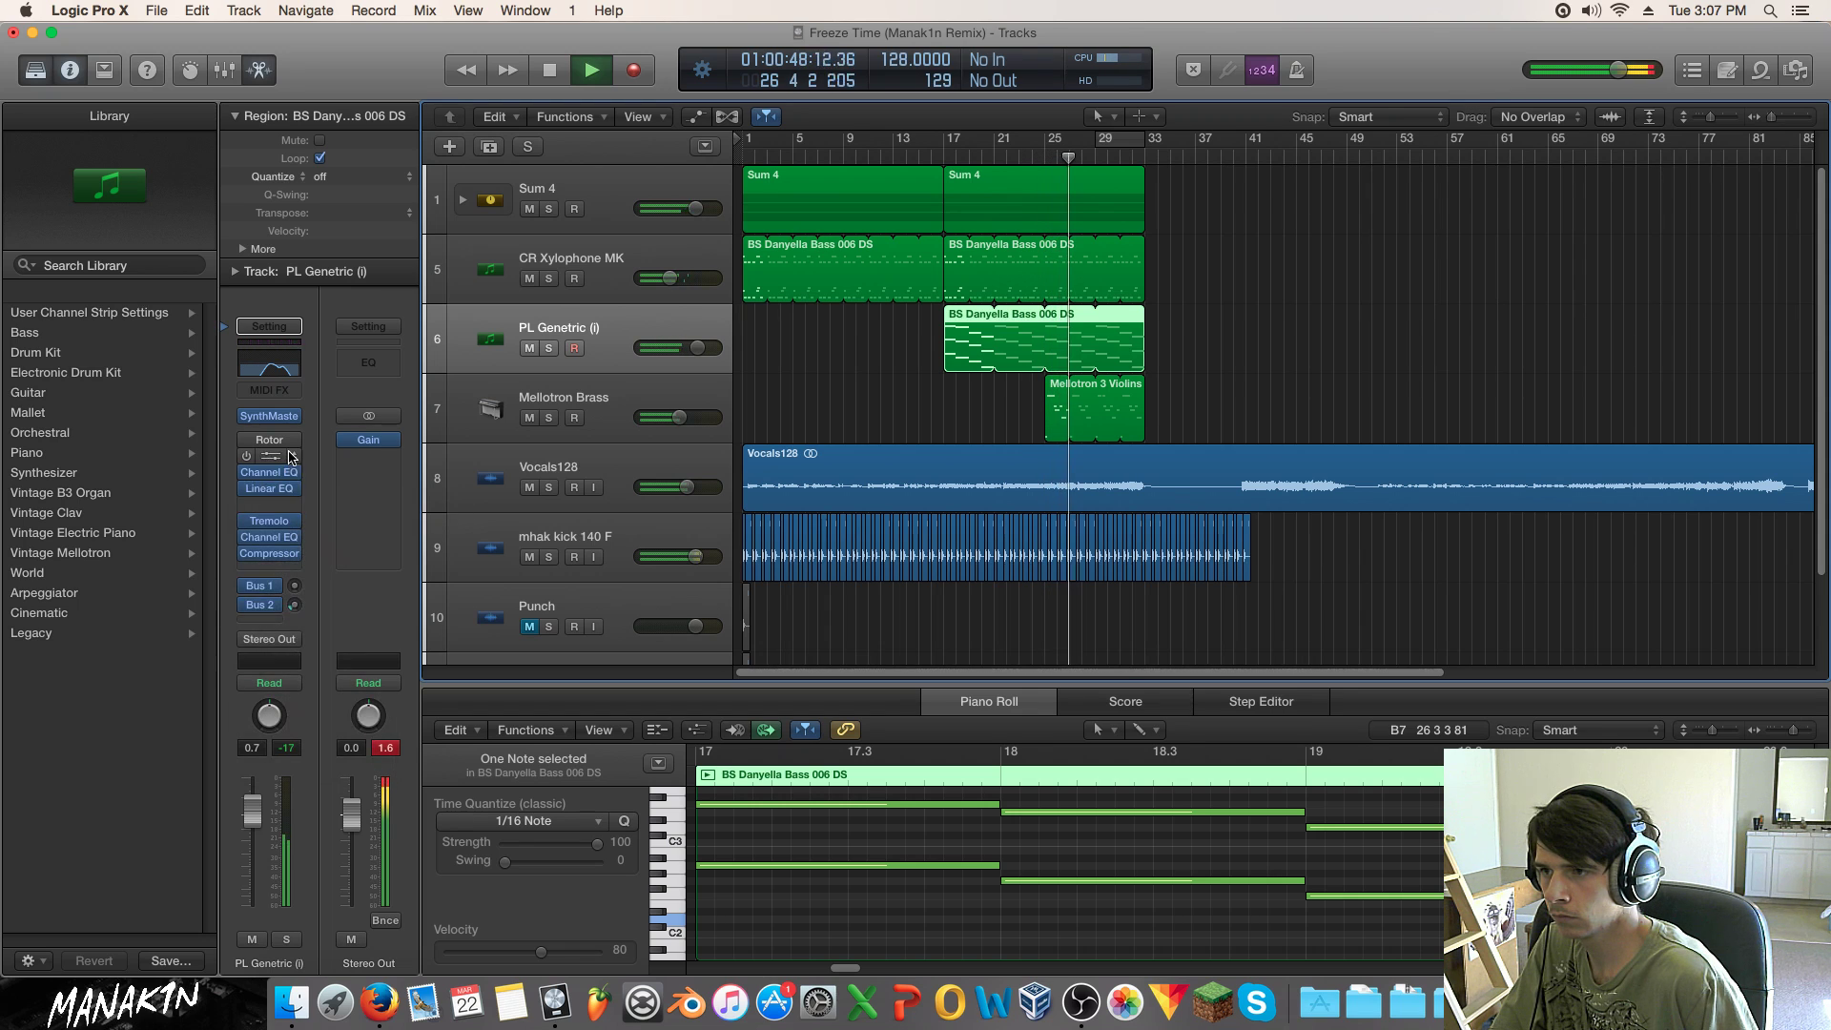
left_click(295, 455)
left_click(291, 455)
left_click(284, 442)
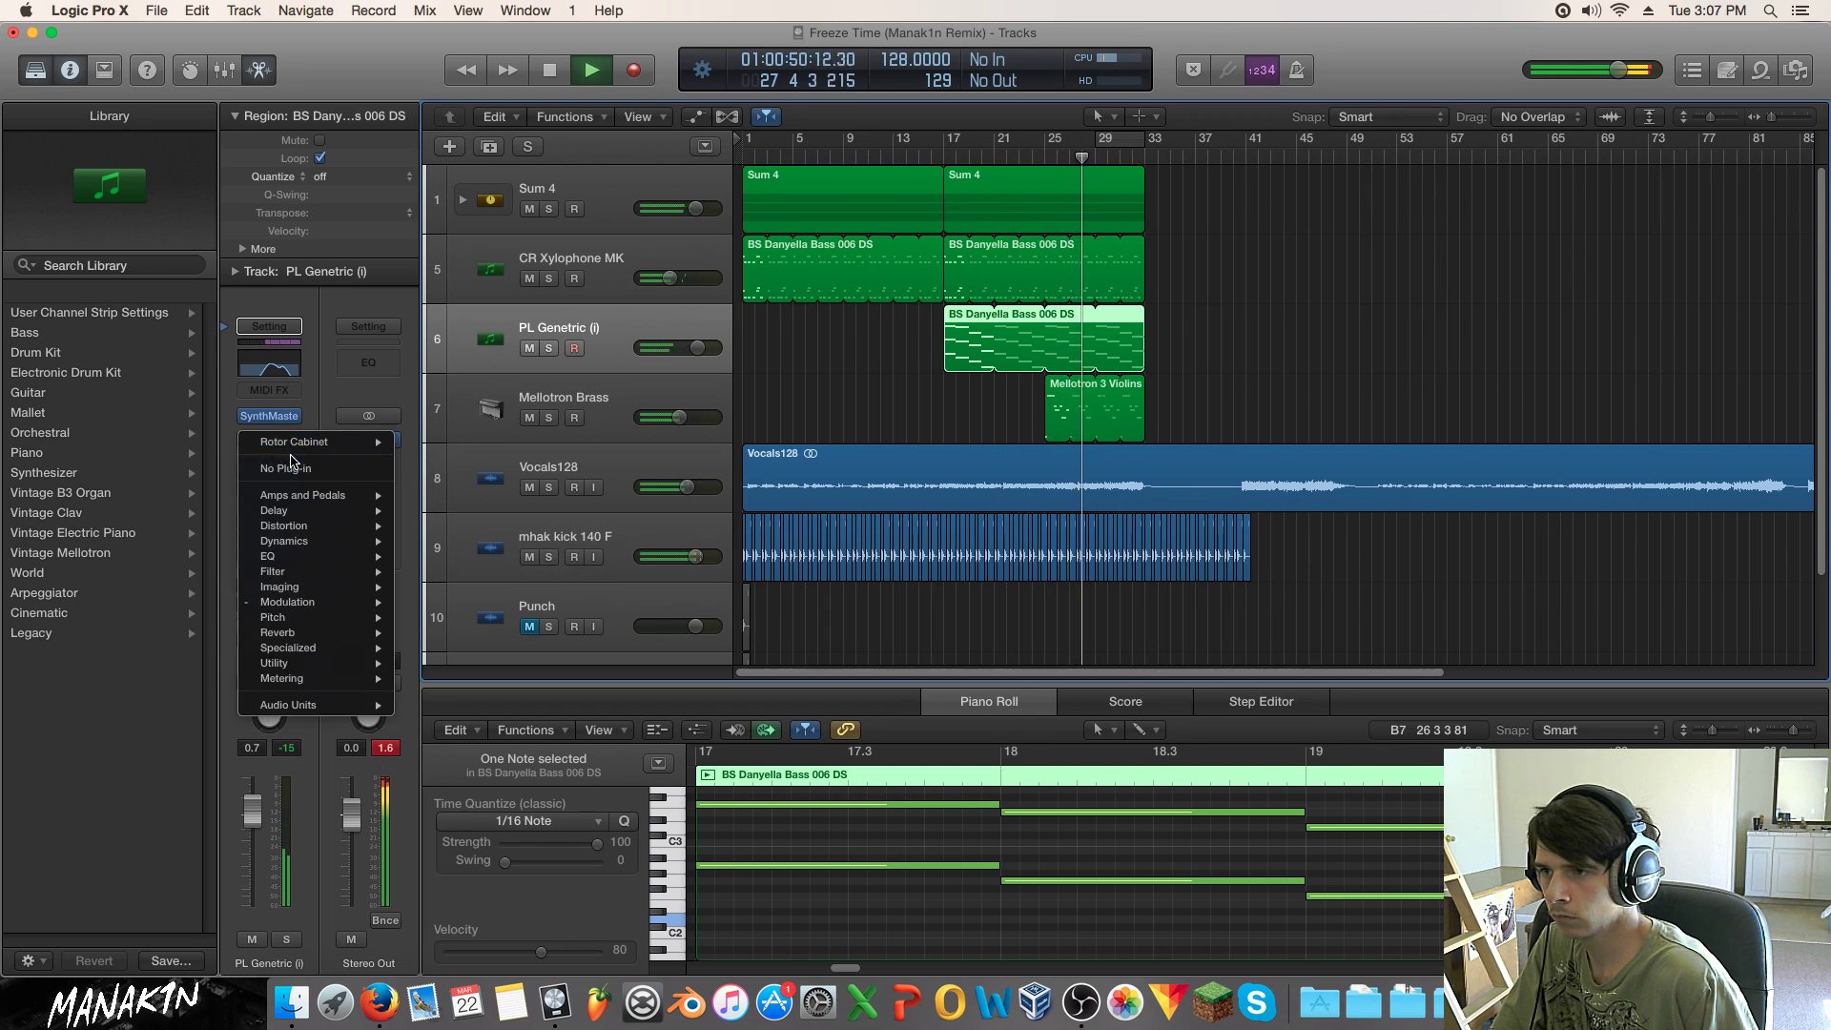
left_click(275, 468)
Step: Restack Channel EQ, Linear EQ, Tremolo, Channel EQ and Compressor without gaps
mouse_move(273, 469)
left_mouse_down()
mouse_move(276, 440)
mouse_move(275, 458)
left_mouse_up()
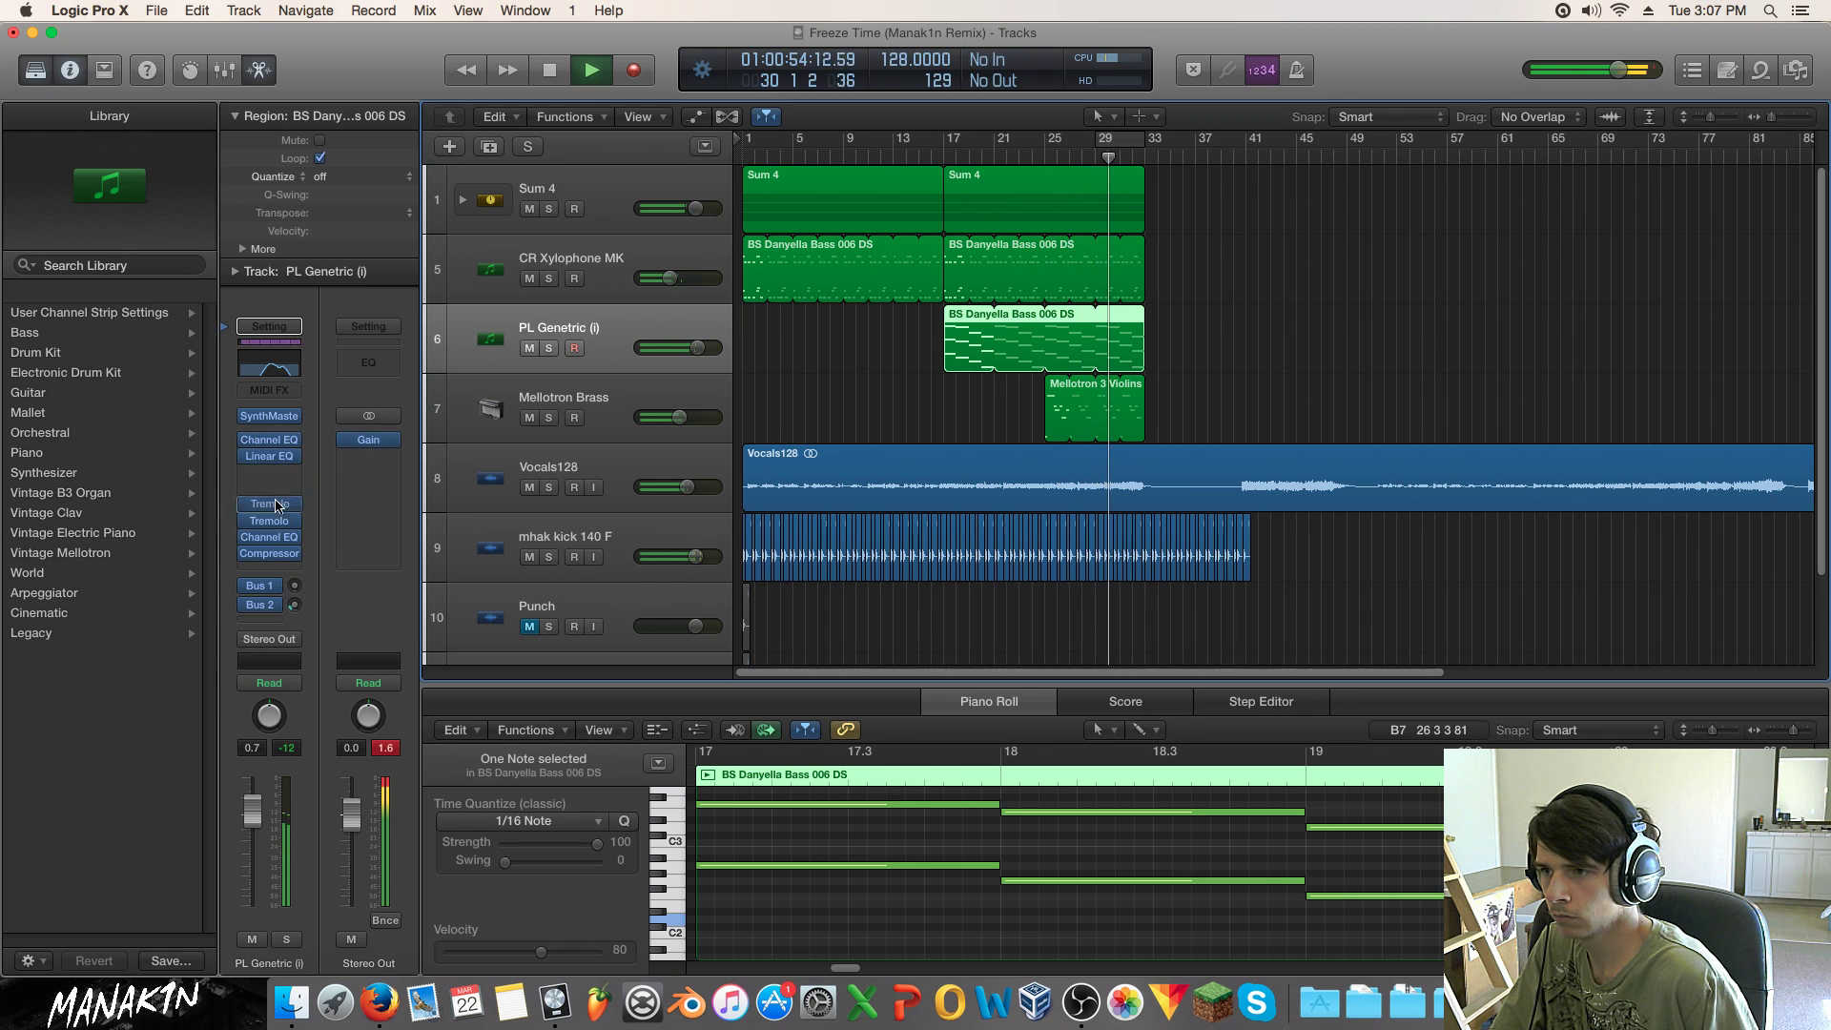
left_click_drag(269, 520, 270, 472)
left_click_drag(274, 534, 277, 490)
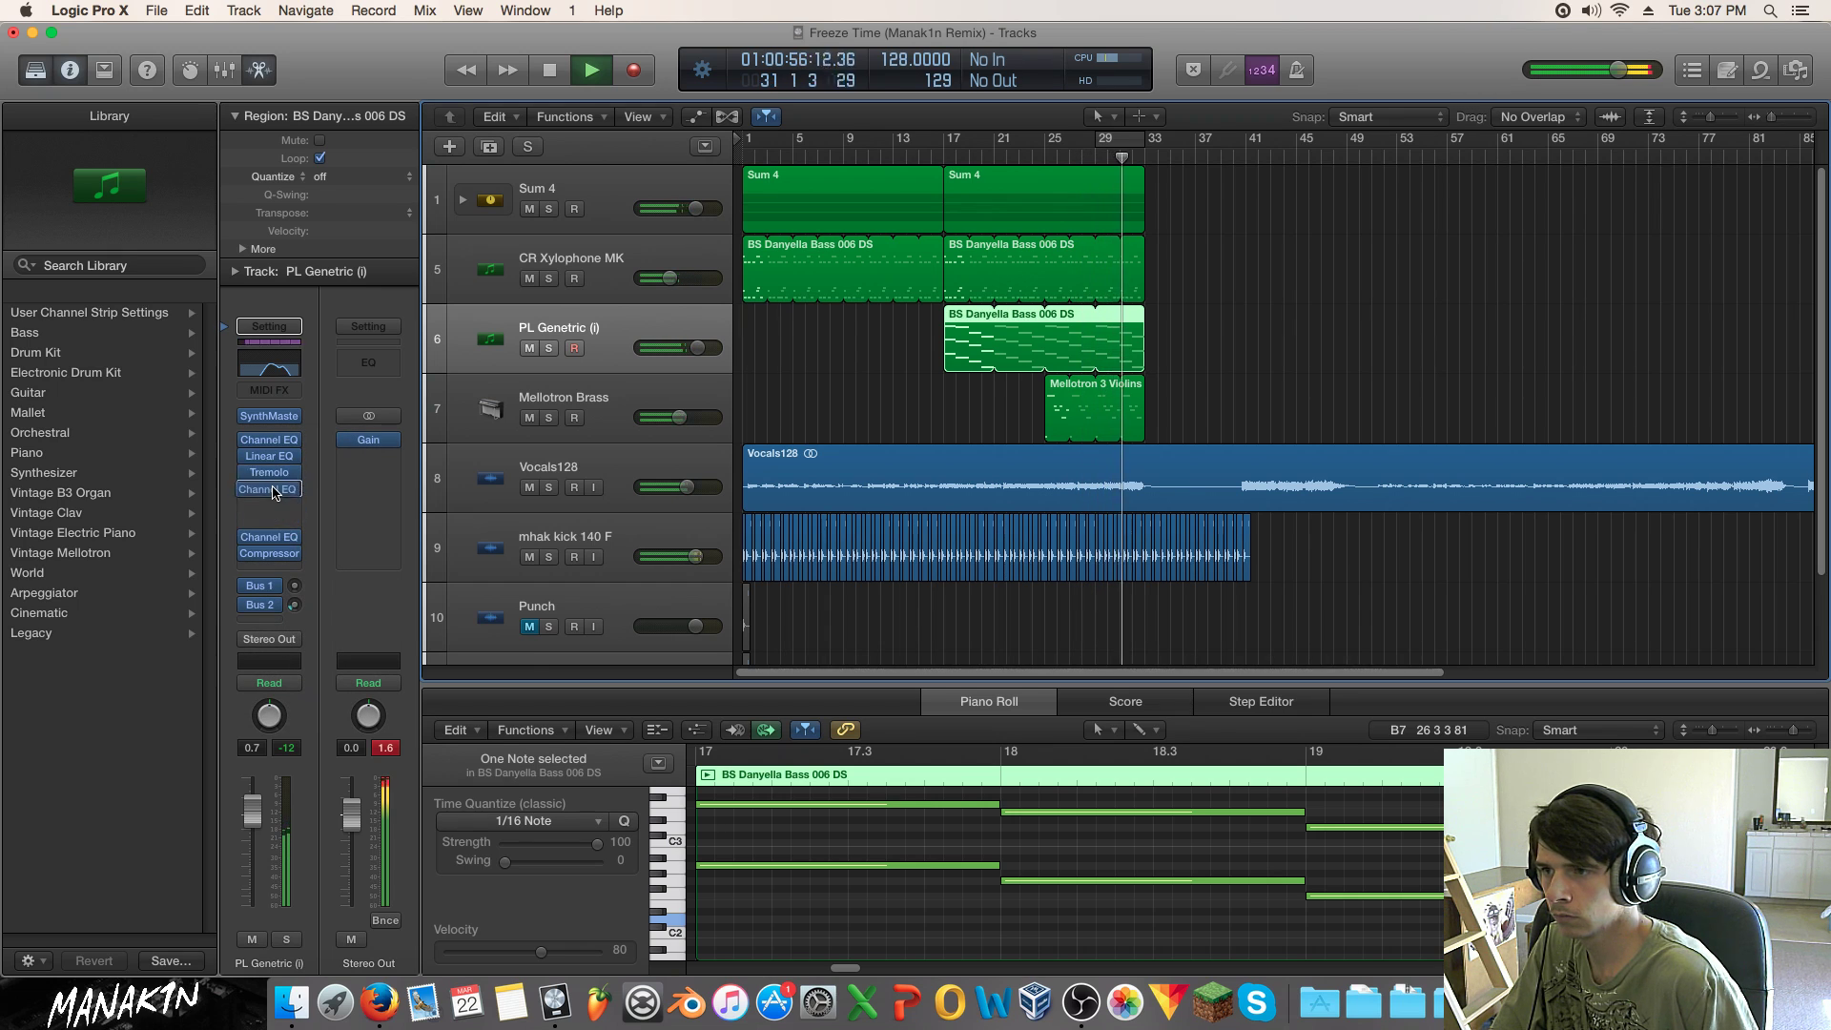
left_click_drag(279, 553, 277, 508)
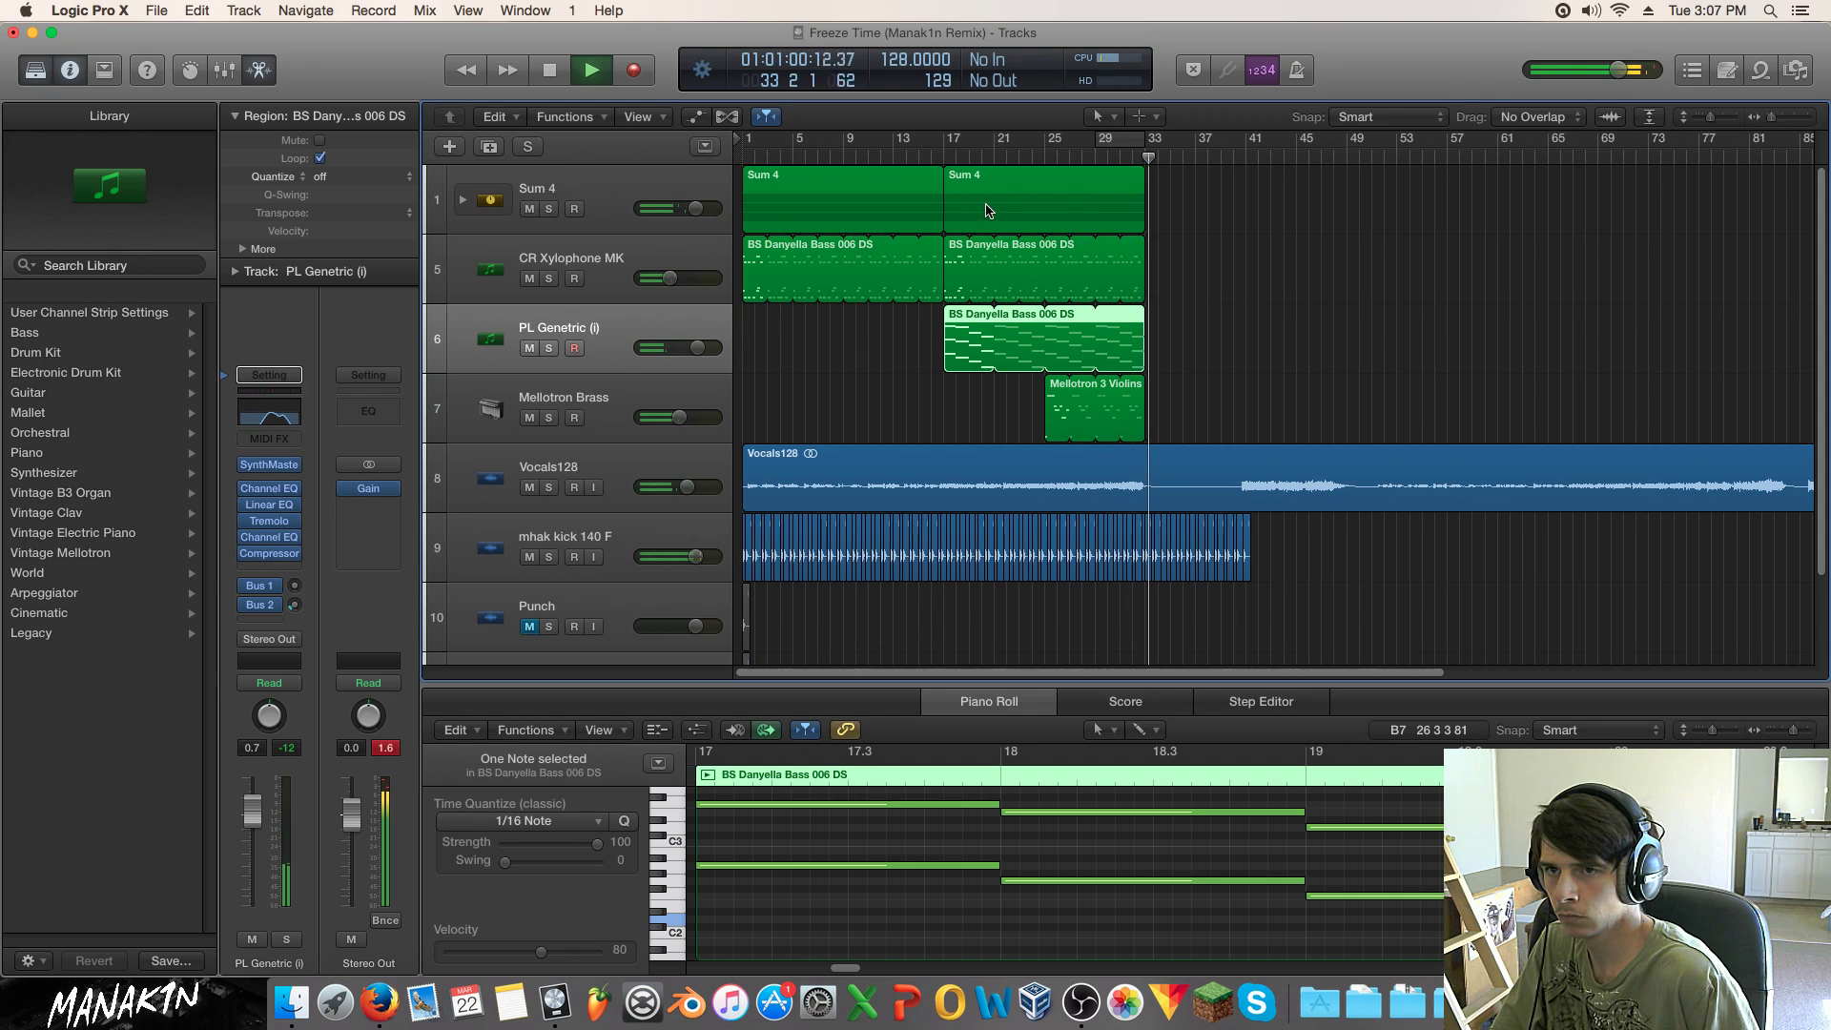
Step: Lower the PL Genetric volume, solo it, and set a cycle range from bar 17 to 25
left_click(938, 151)
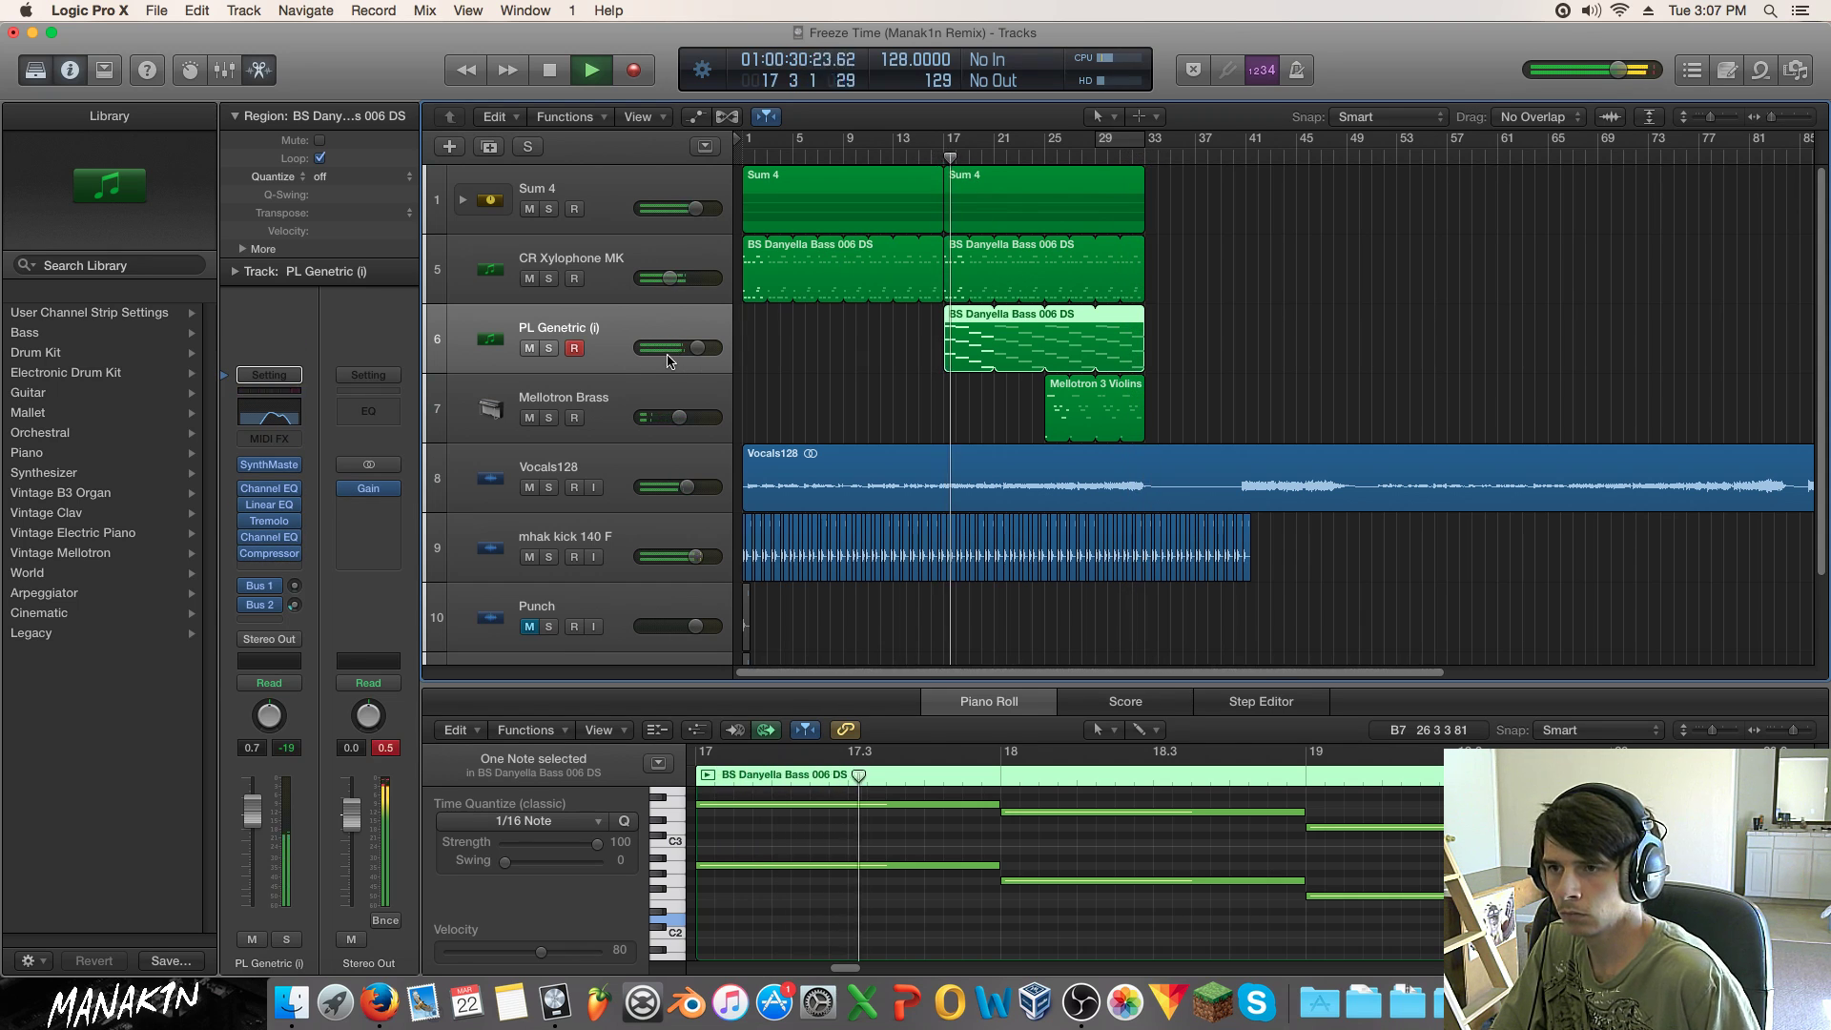
left_click_drag(698, 347, 677, 347)
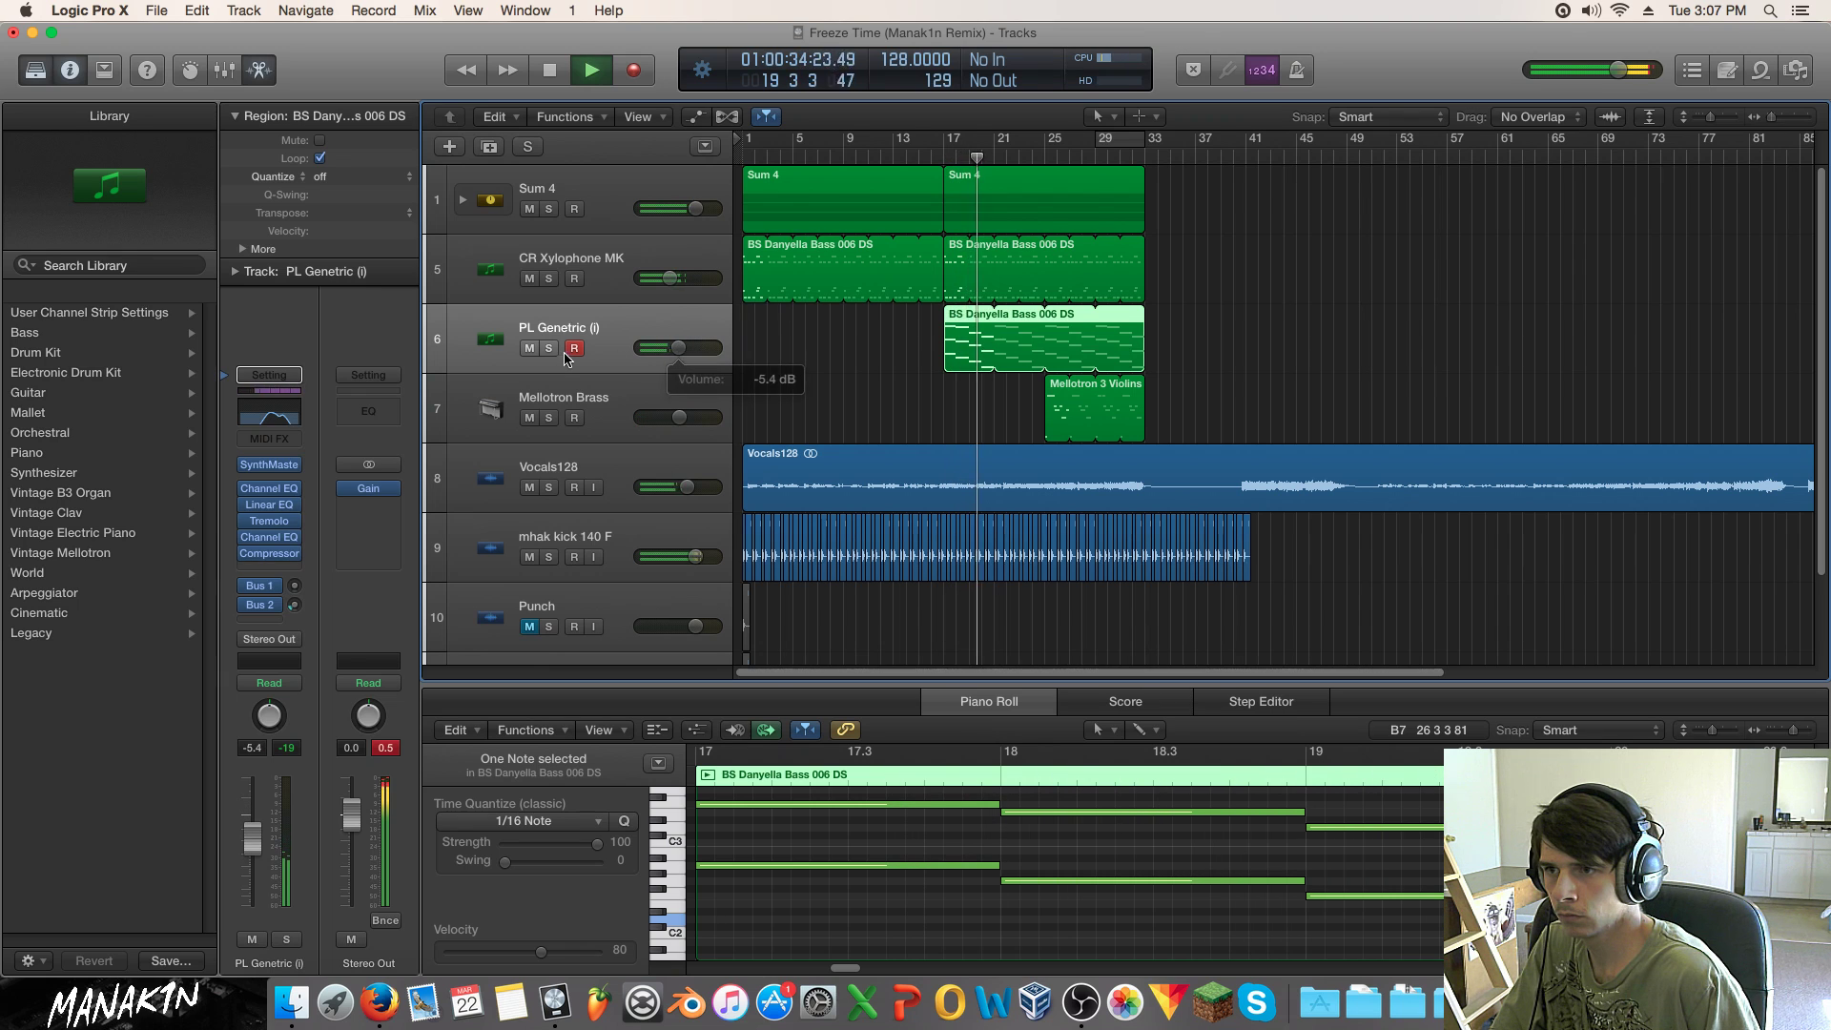
key("s")
left_click_drag(966, 139, 1145, 145)
left_click_drag(954, 142, 944, 142)
Step: Reset the channel strip to an empty Inst 3 track and solo it
left_click(279, 372)
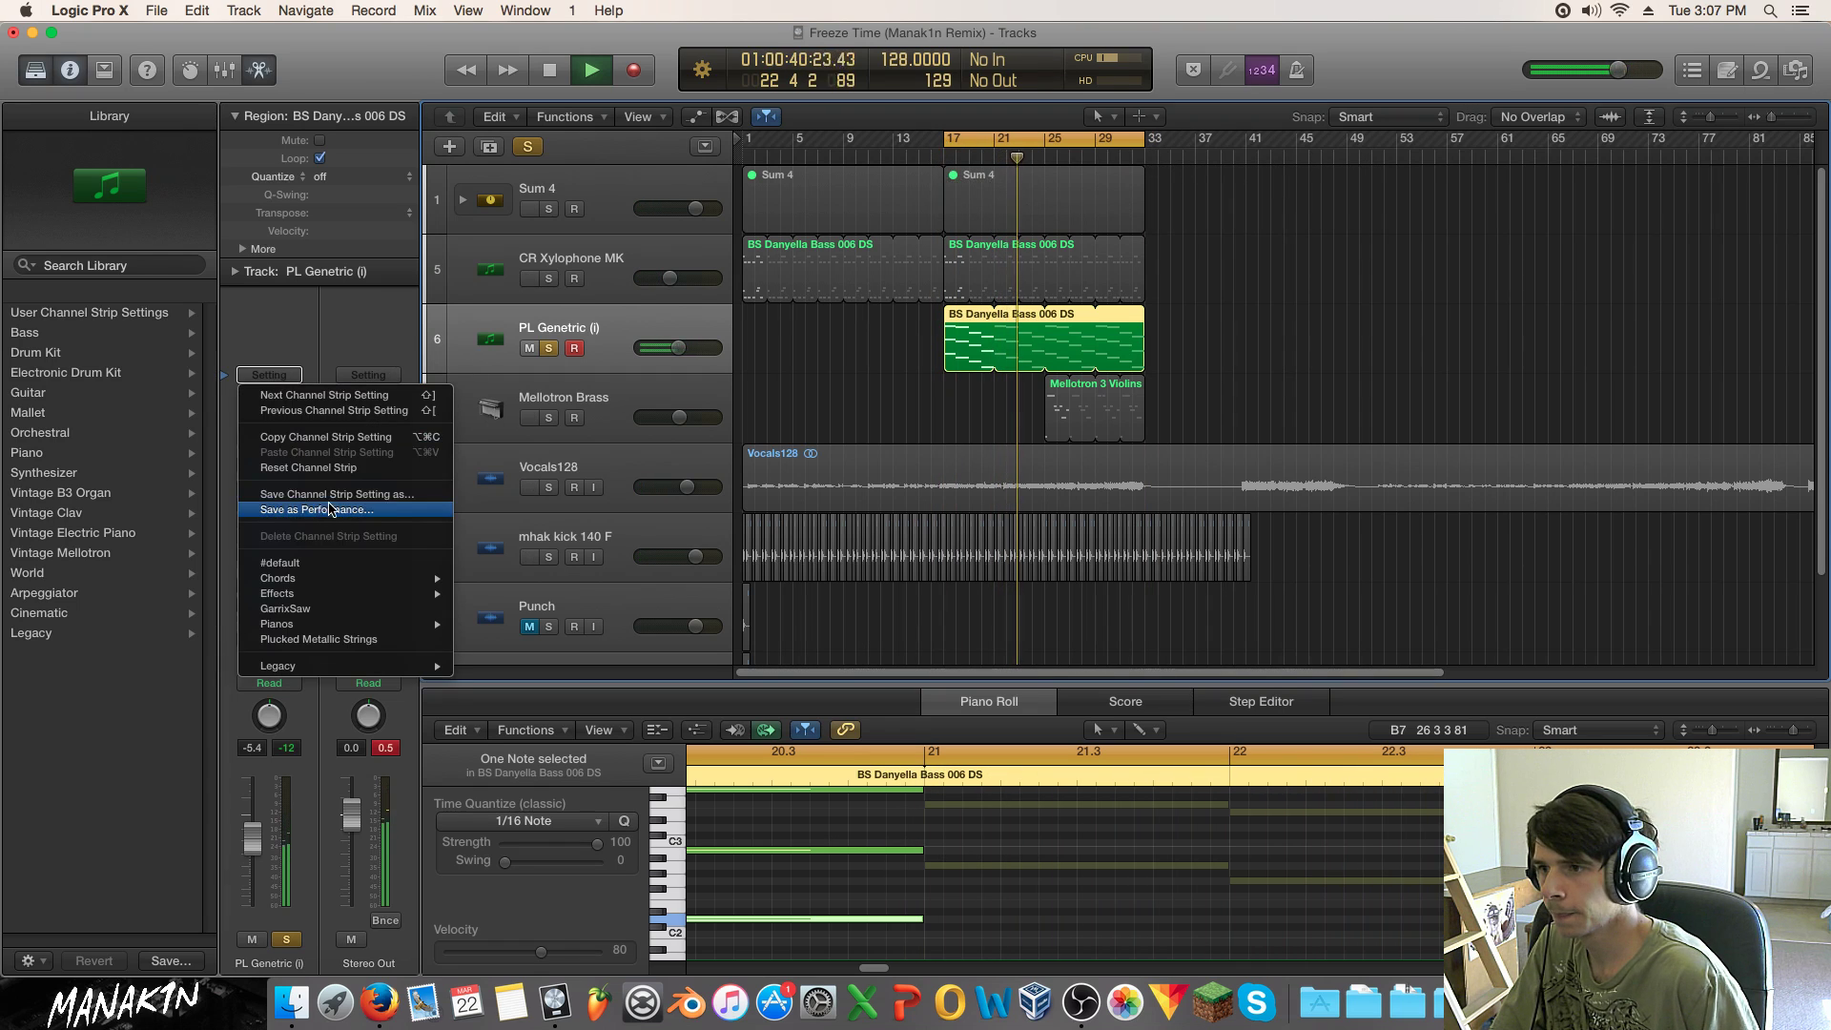
left_click(329, 468)
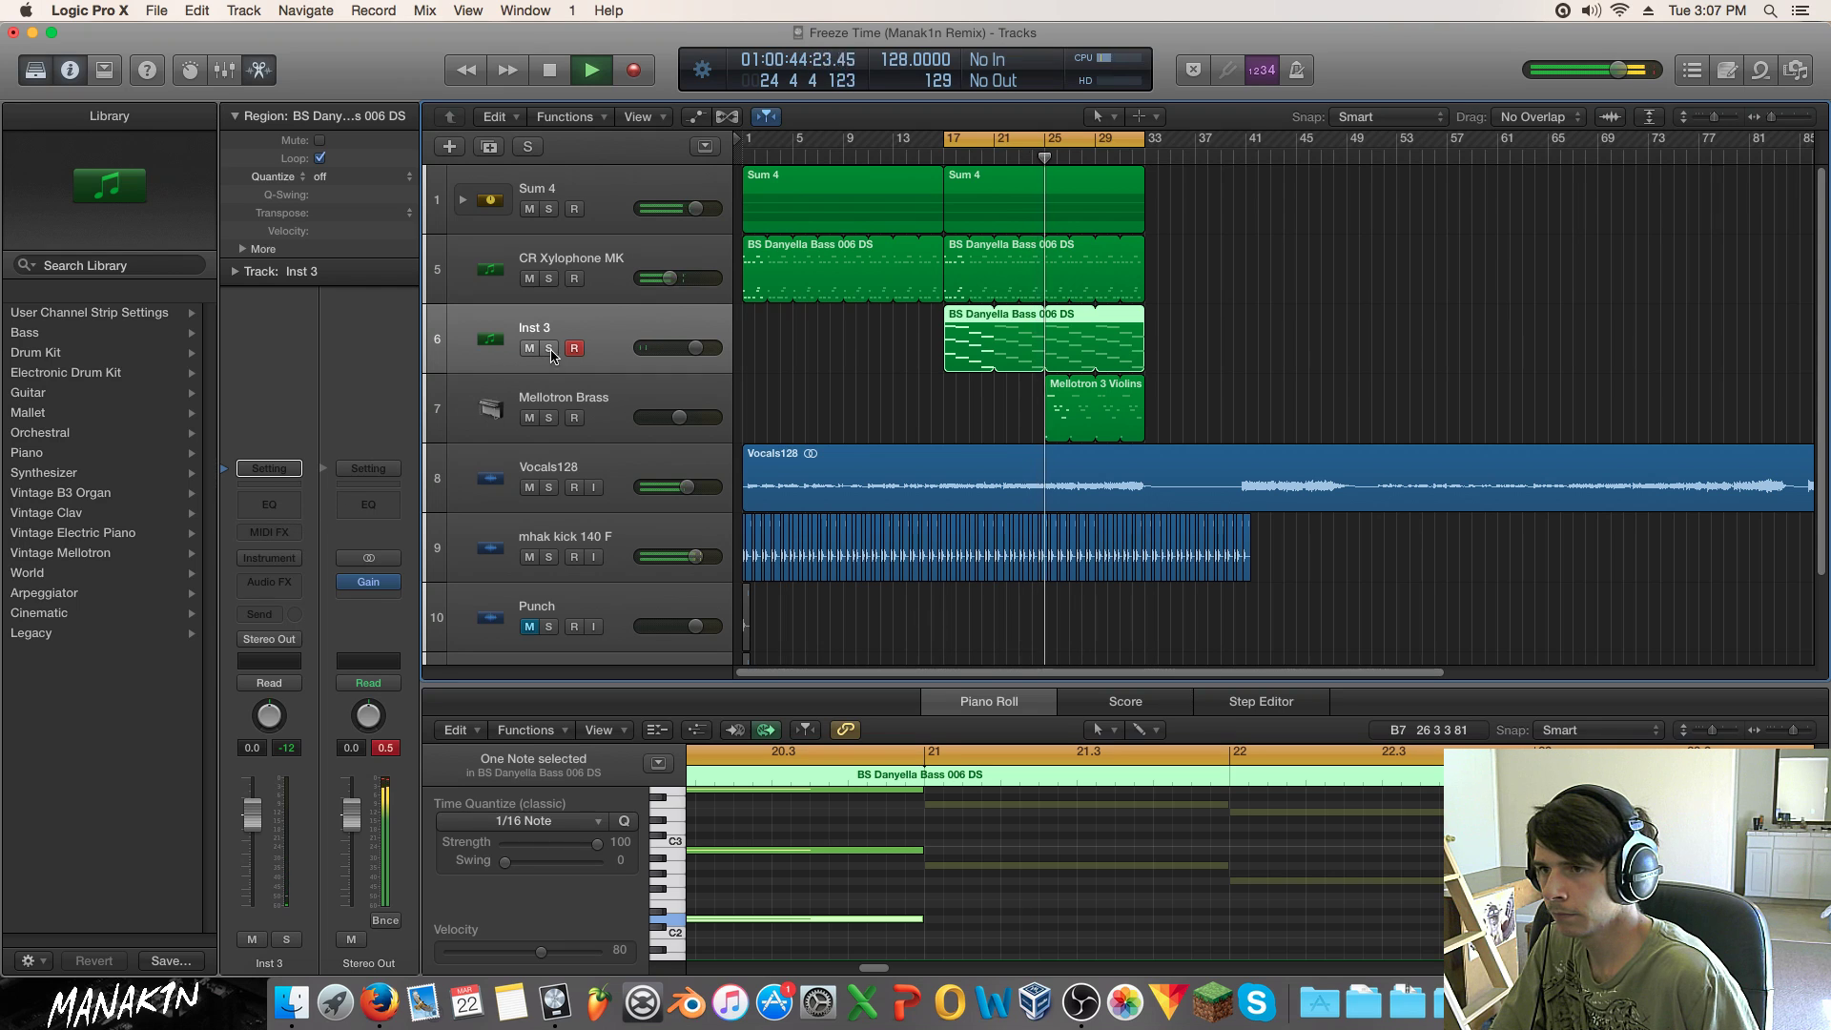
key("s")
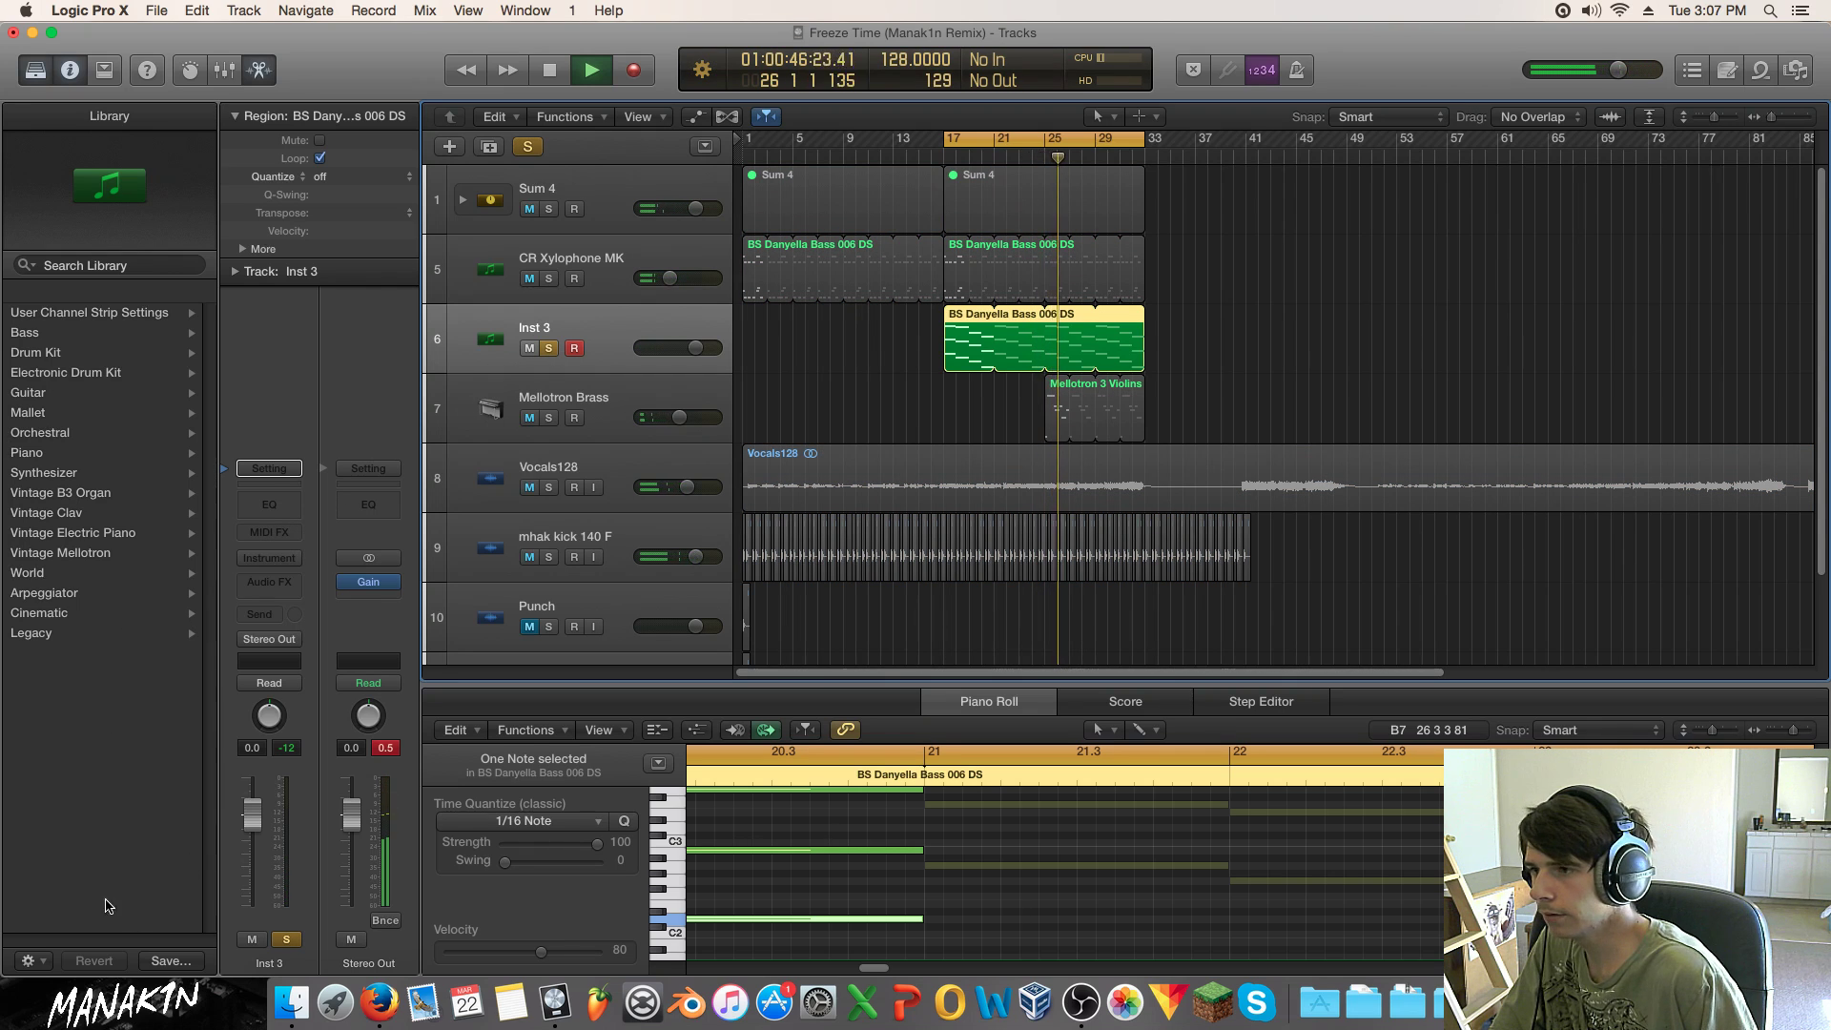
Step: Load the Orchestral Cinema Strings patch and shorten the EXS24 envelope release to about 1738 ms
left_click(91, 434)
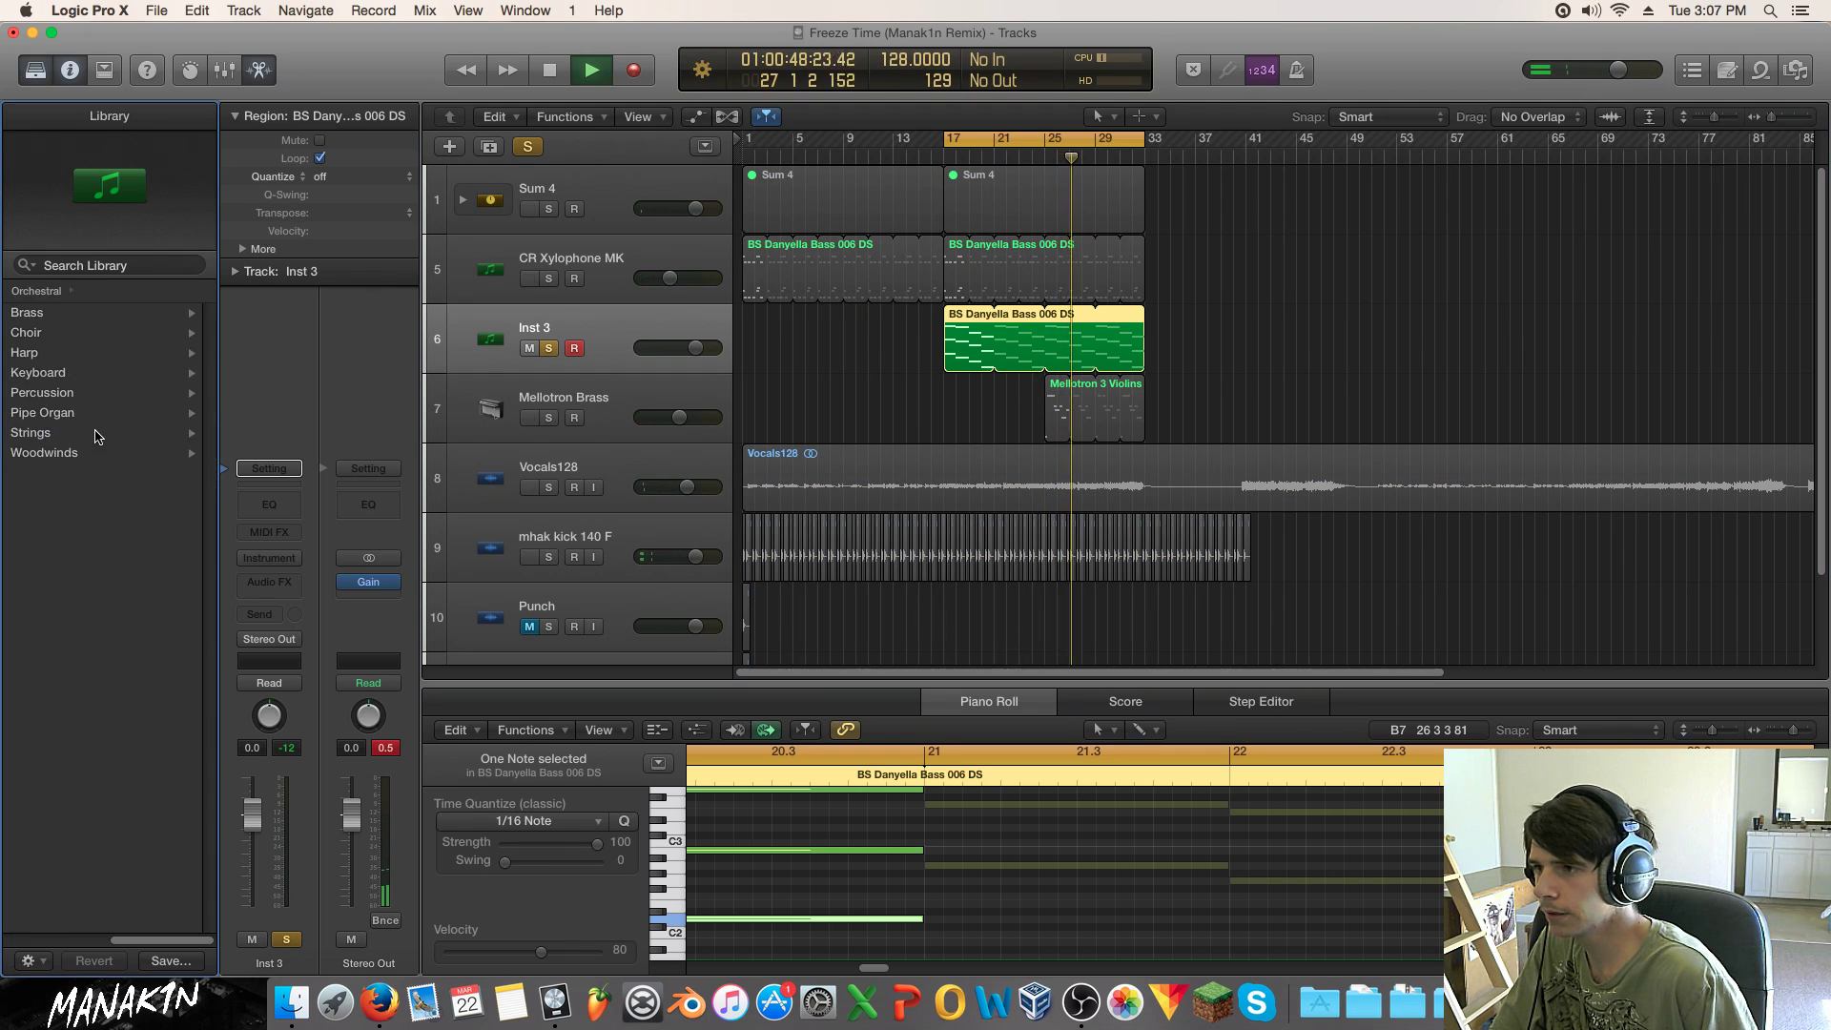
left_click(92, 431)
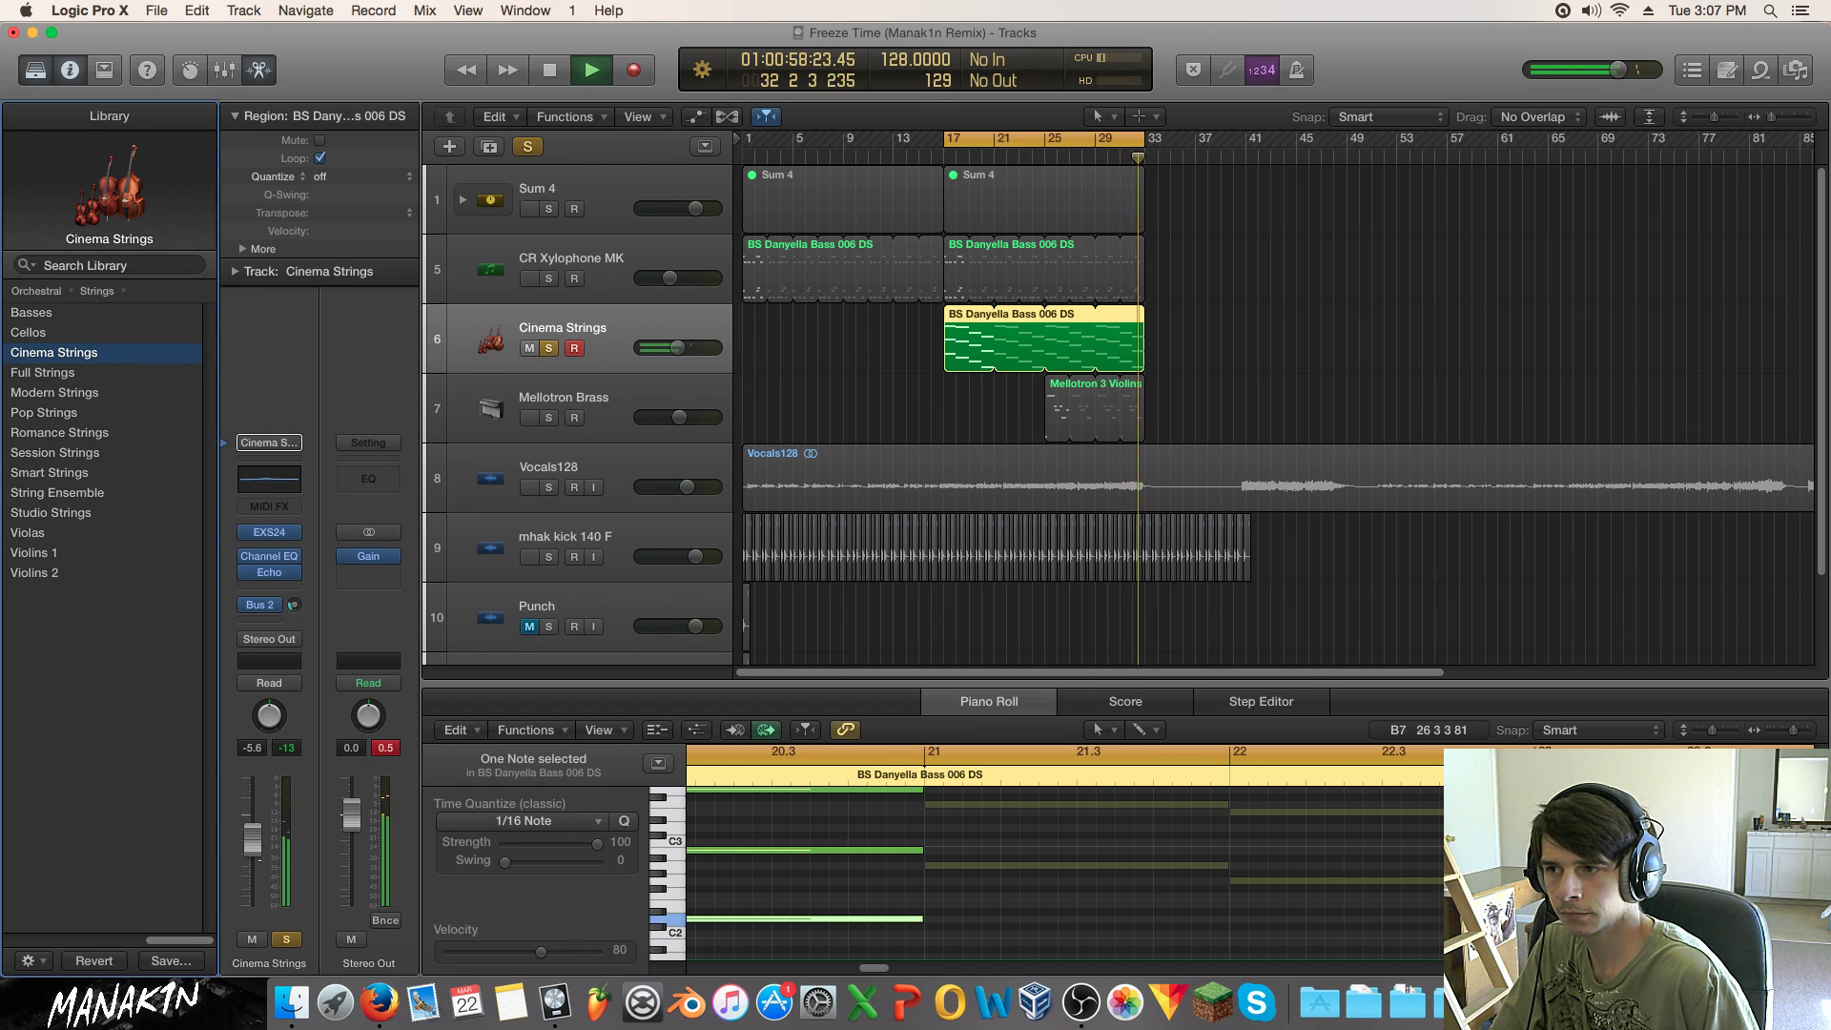
left_click(269, 532)
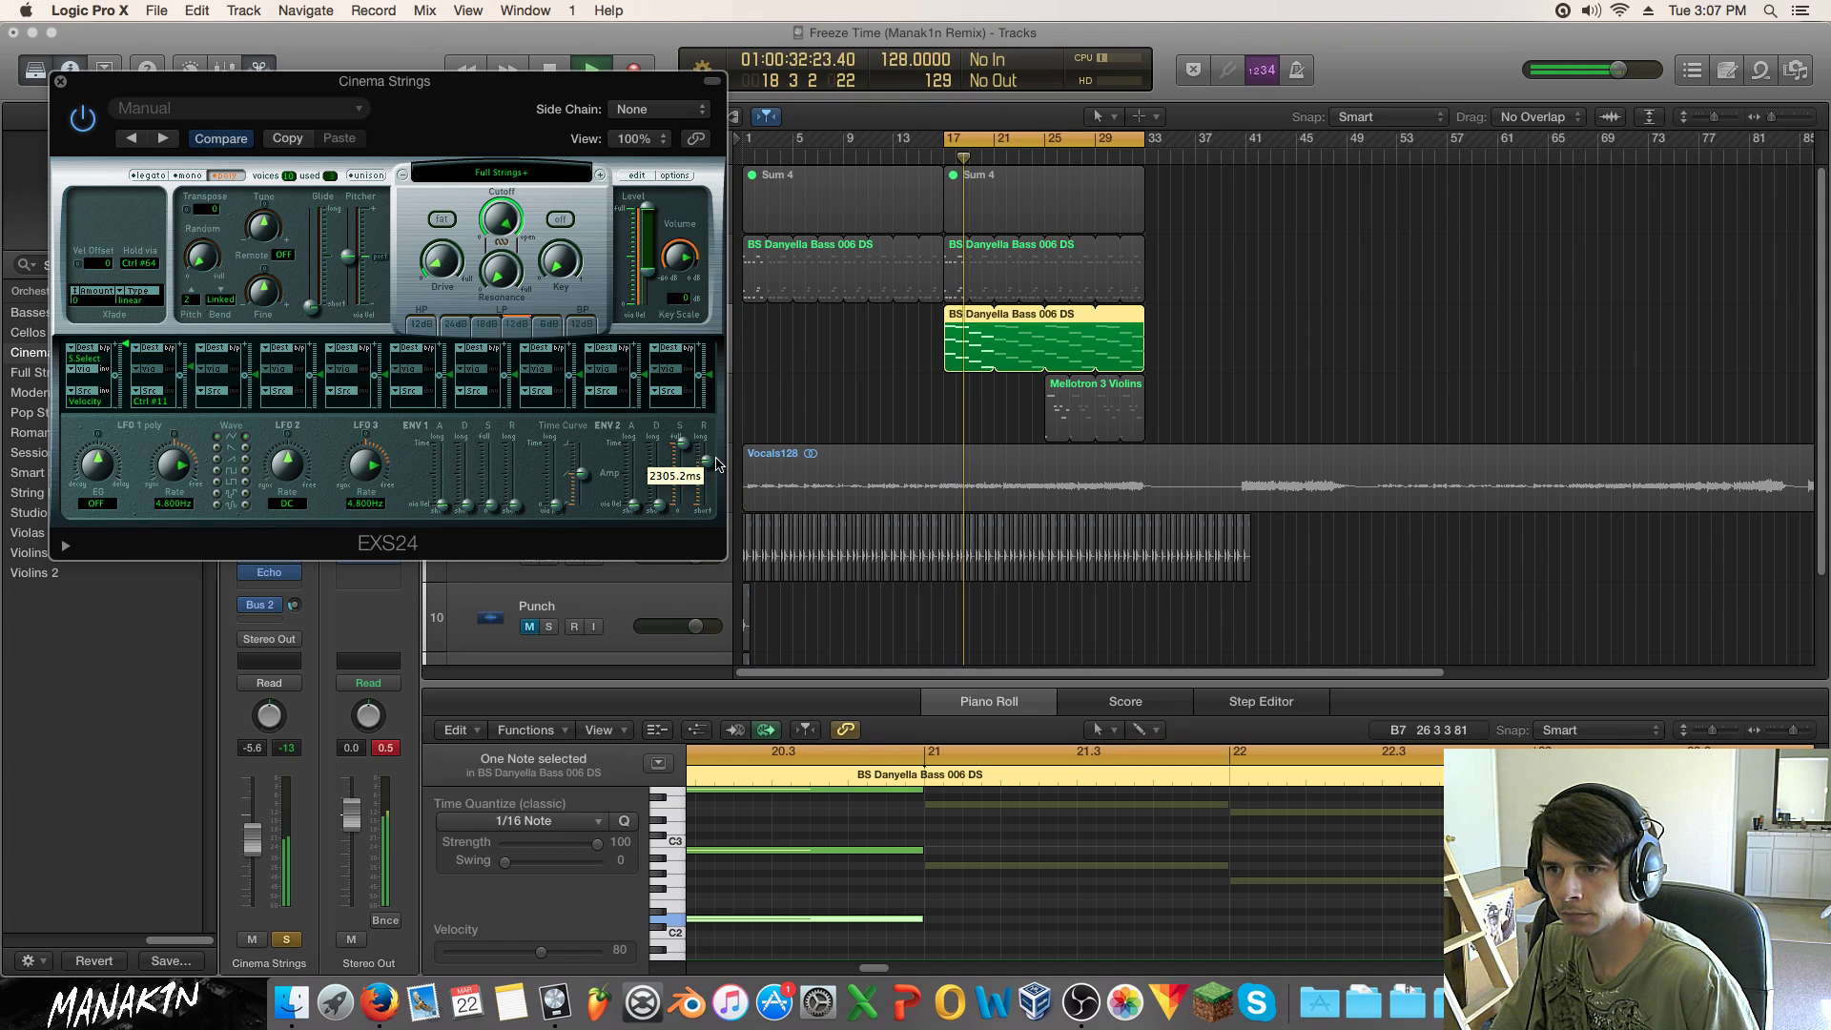
left_click_drag(718, 465, 719, 467)
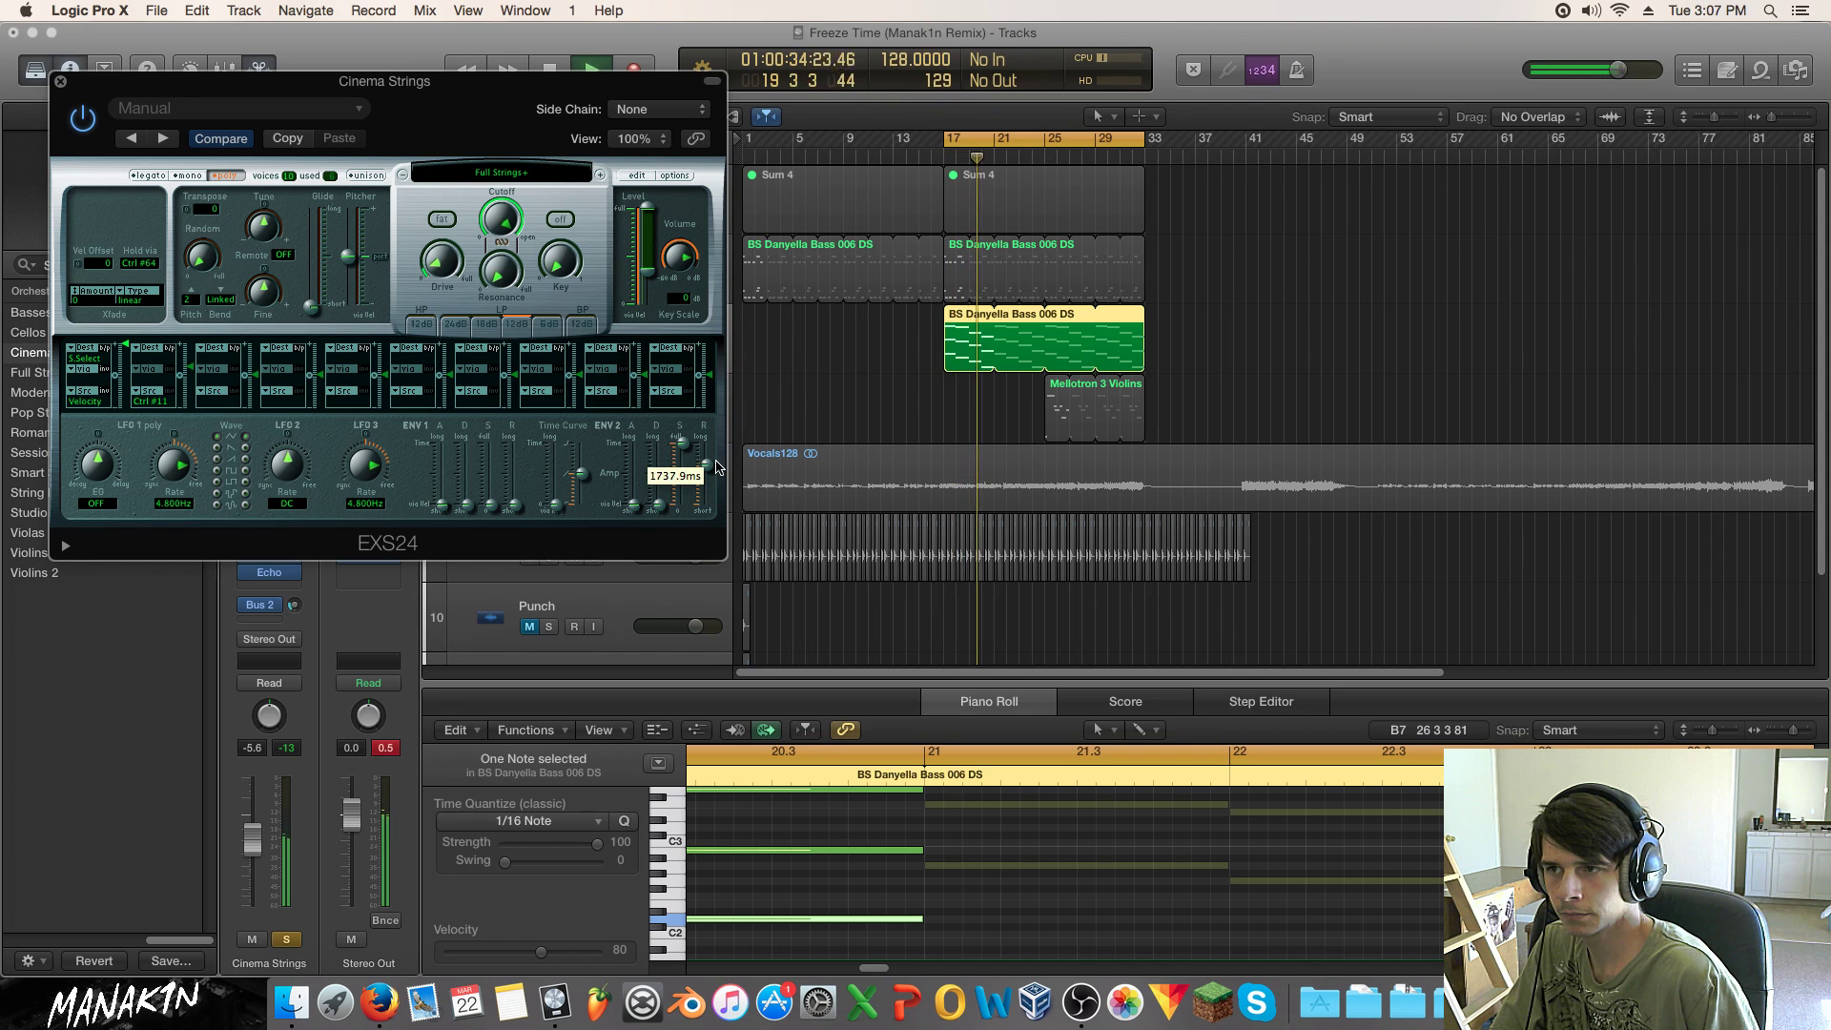
key("super+w")
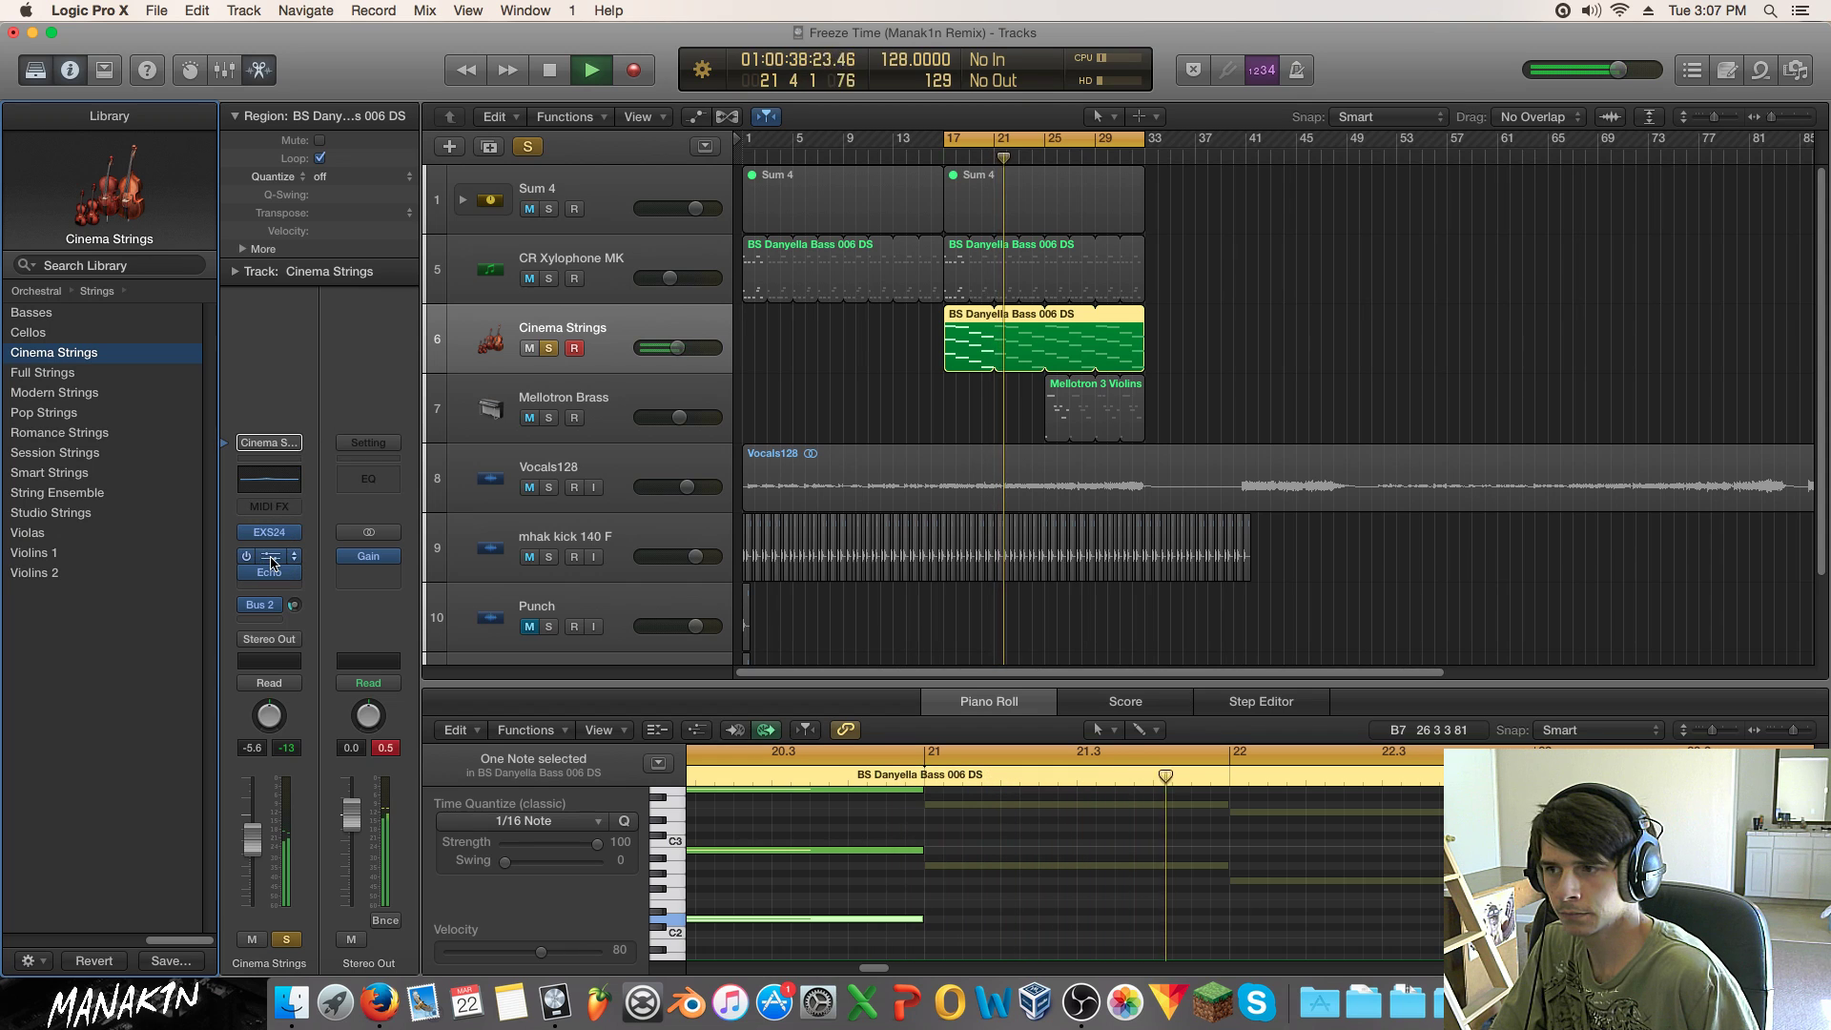
left_click(296, 488)
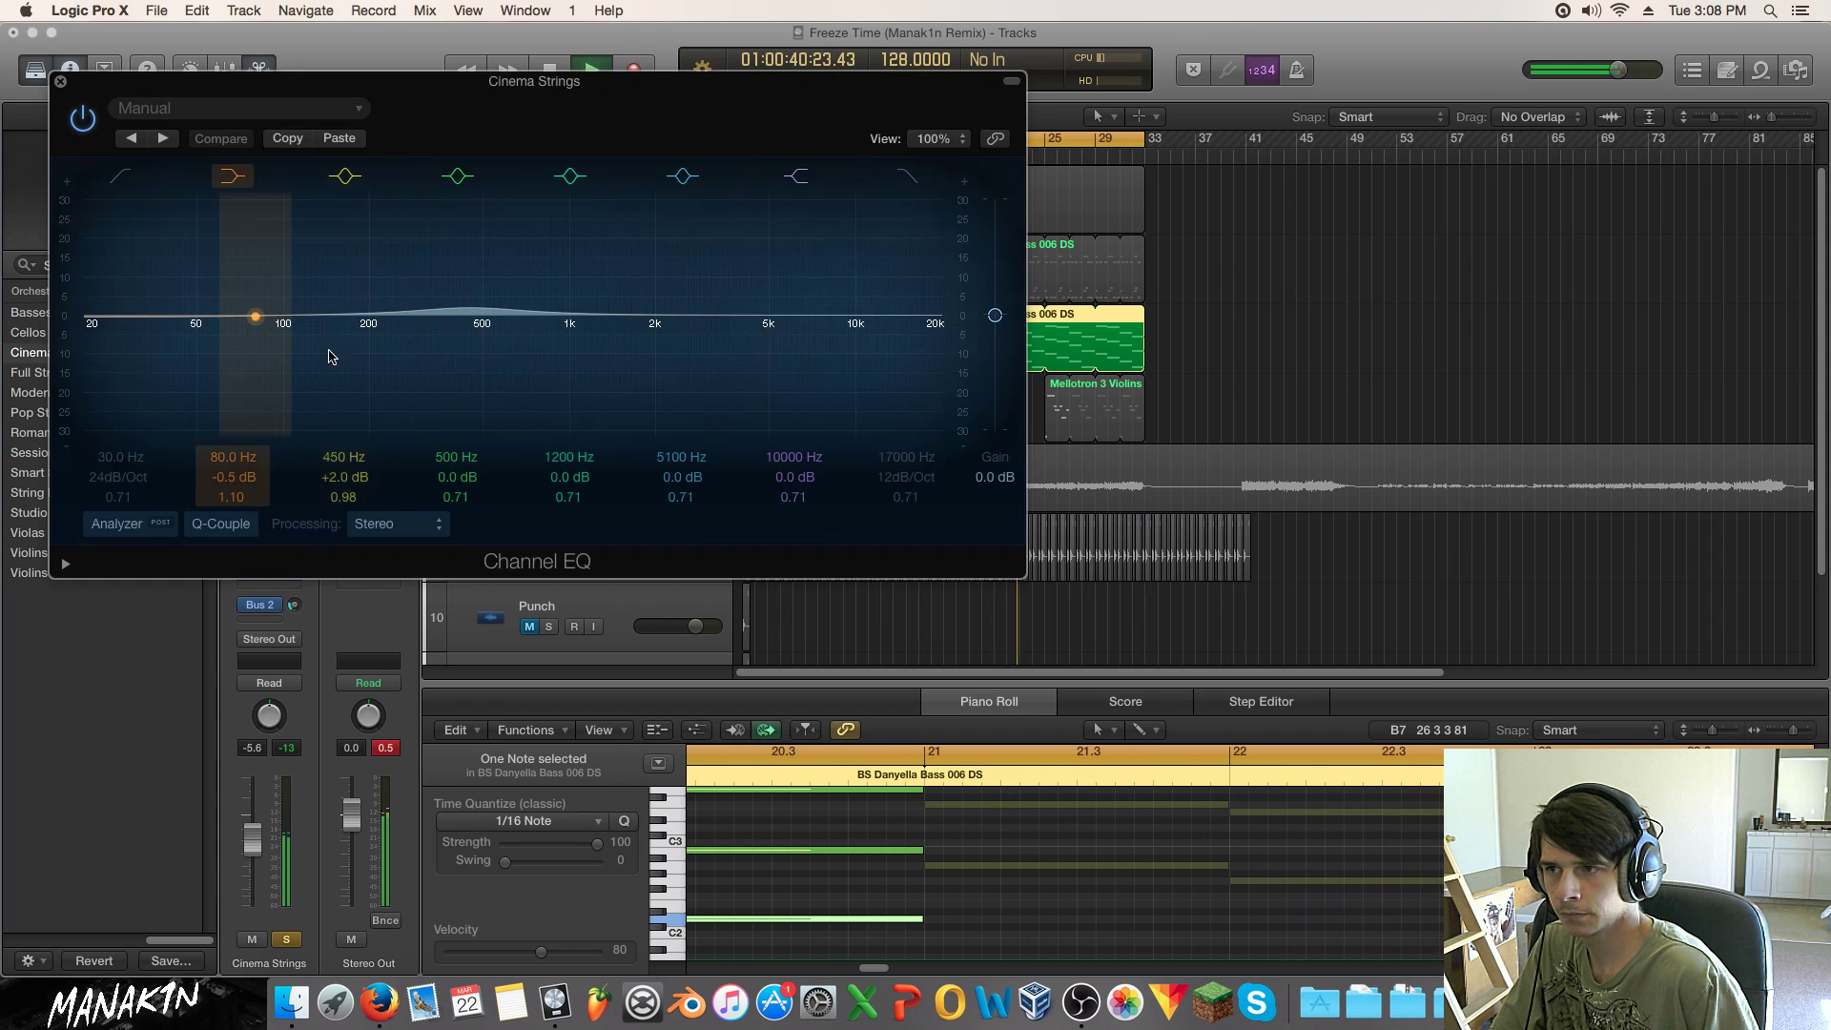
Step: Cut the Cinema Strings low mids around 440 Hz, easing to -4.0 dB, then unsolo
left_click_drag(471, 315, 293, 314)
left_click_drag(410, 331, 406, 331)
left_click(286, 940)
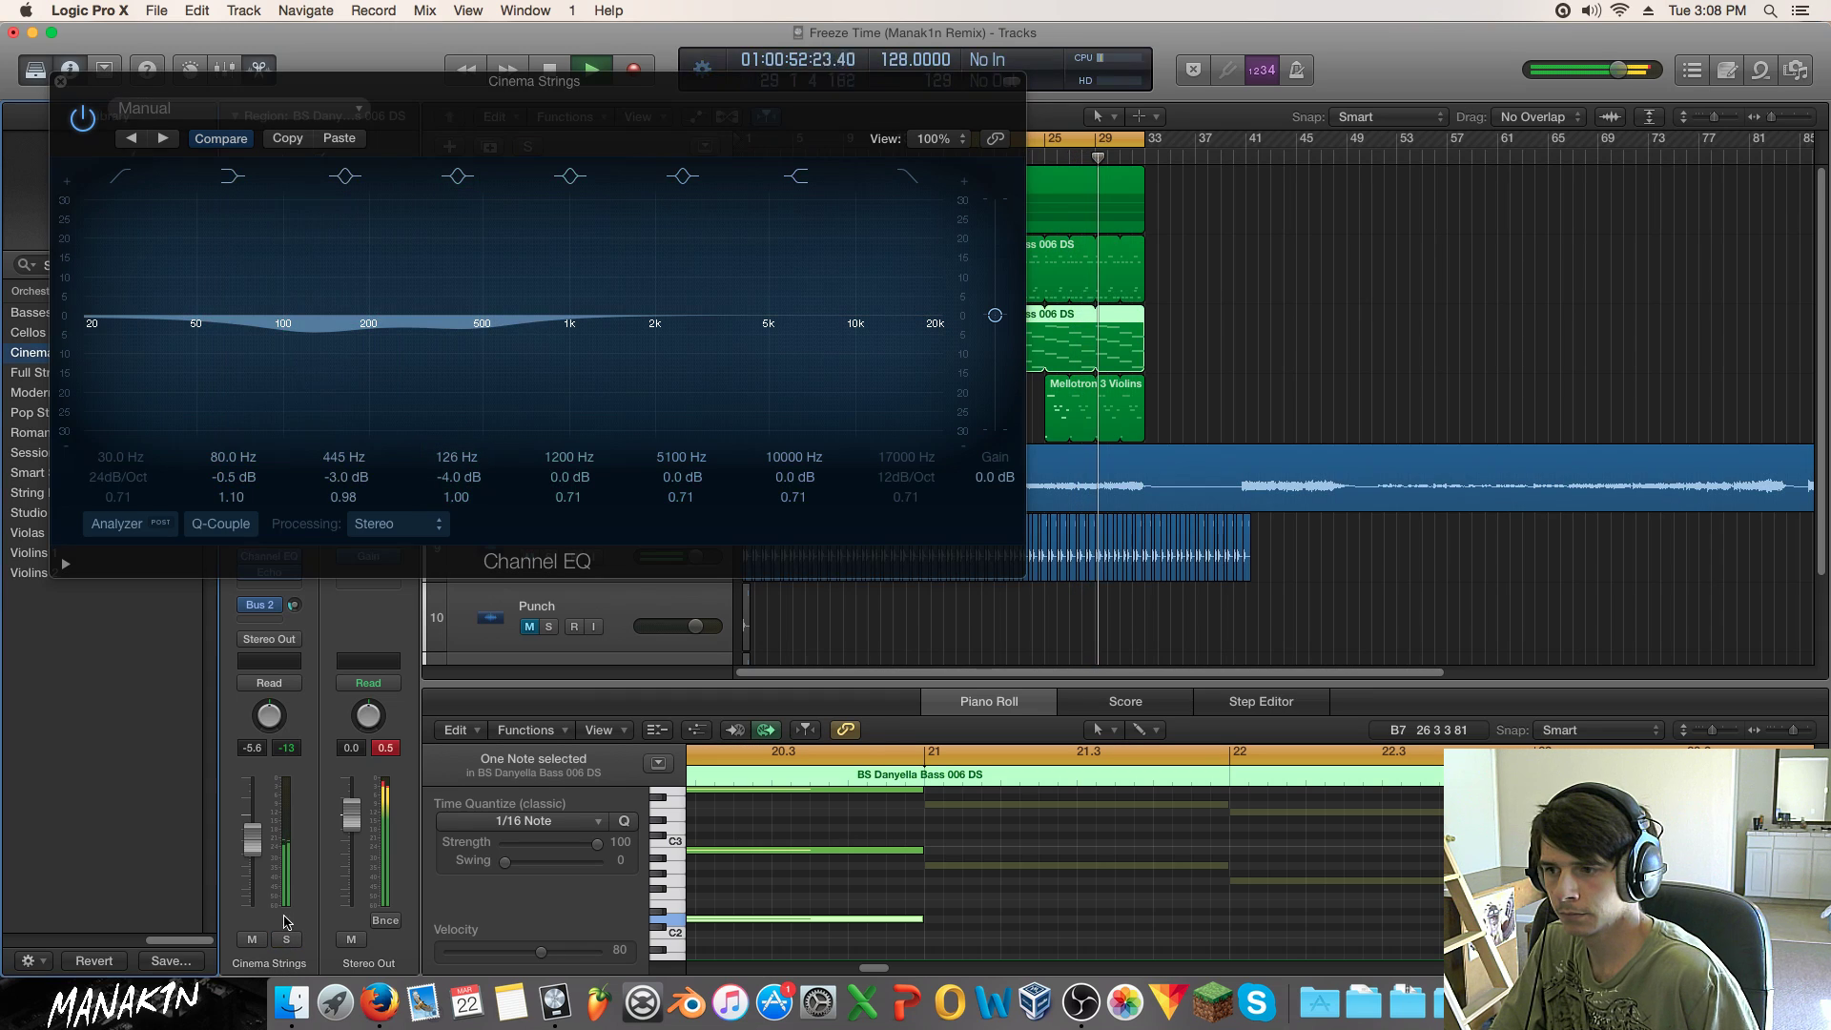
left_click(61, 82)
Step: Nudge the Cinema Strings volume down, solo it, and loop bars 17 to 33
left_click(857, 155)
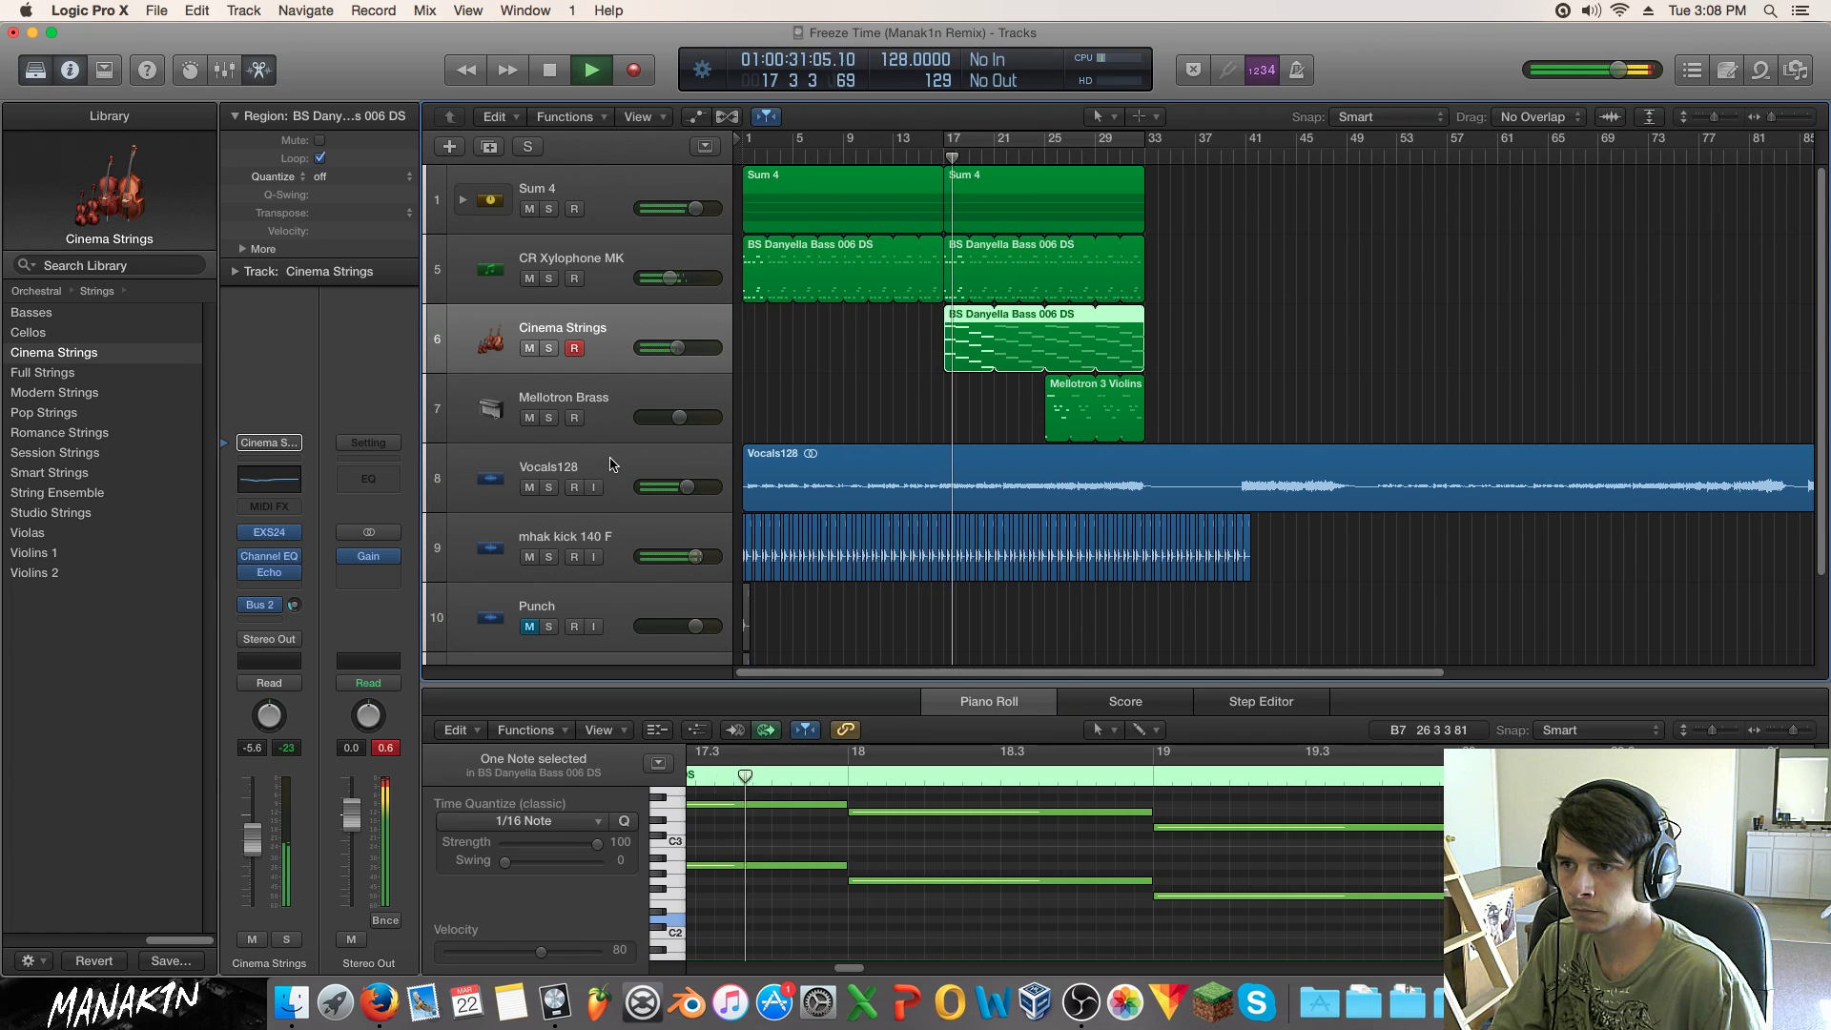
left_click_drag(677, 347, 669, 347)
key("s")
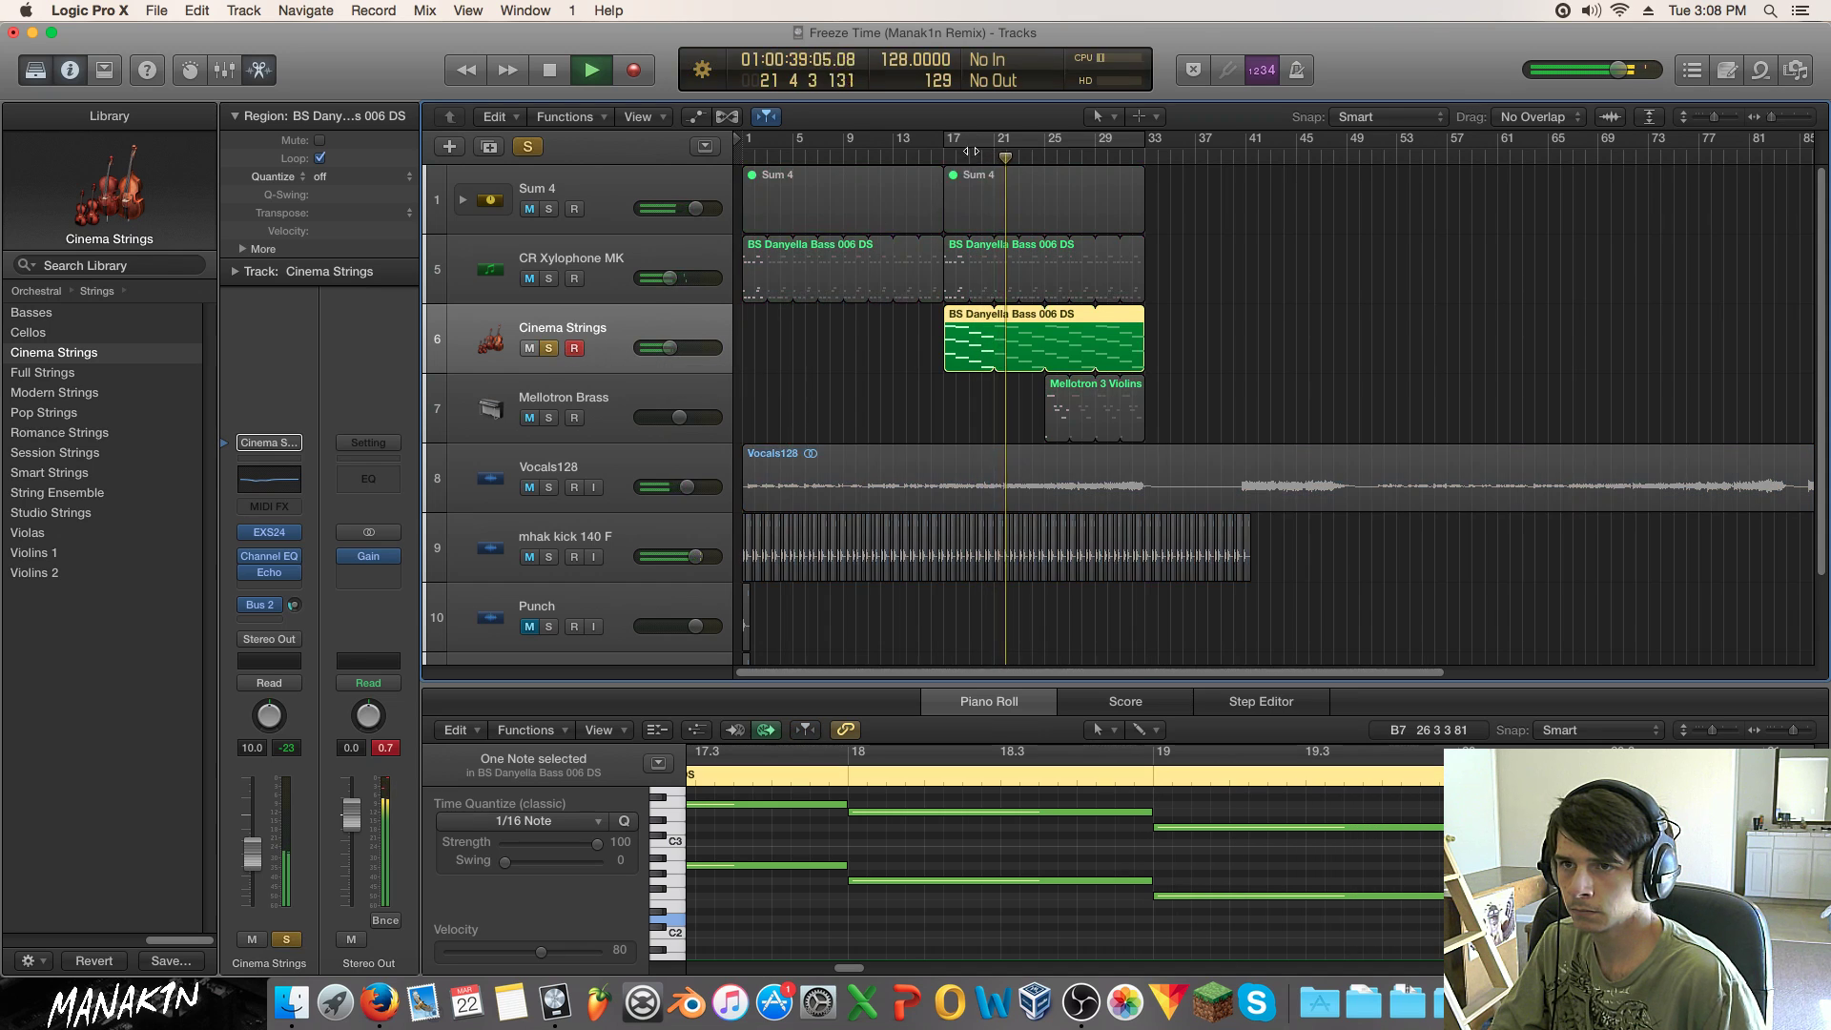
left_click(967, 152)
Step: Set the 440 Hz cut to -5.5 dB, add a 3.5 dB boost near 9300 Hz, replay from bar 17
mouse_move(289, 565)
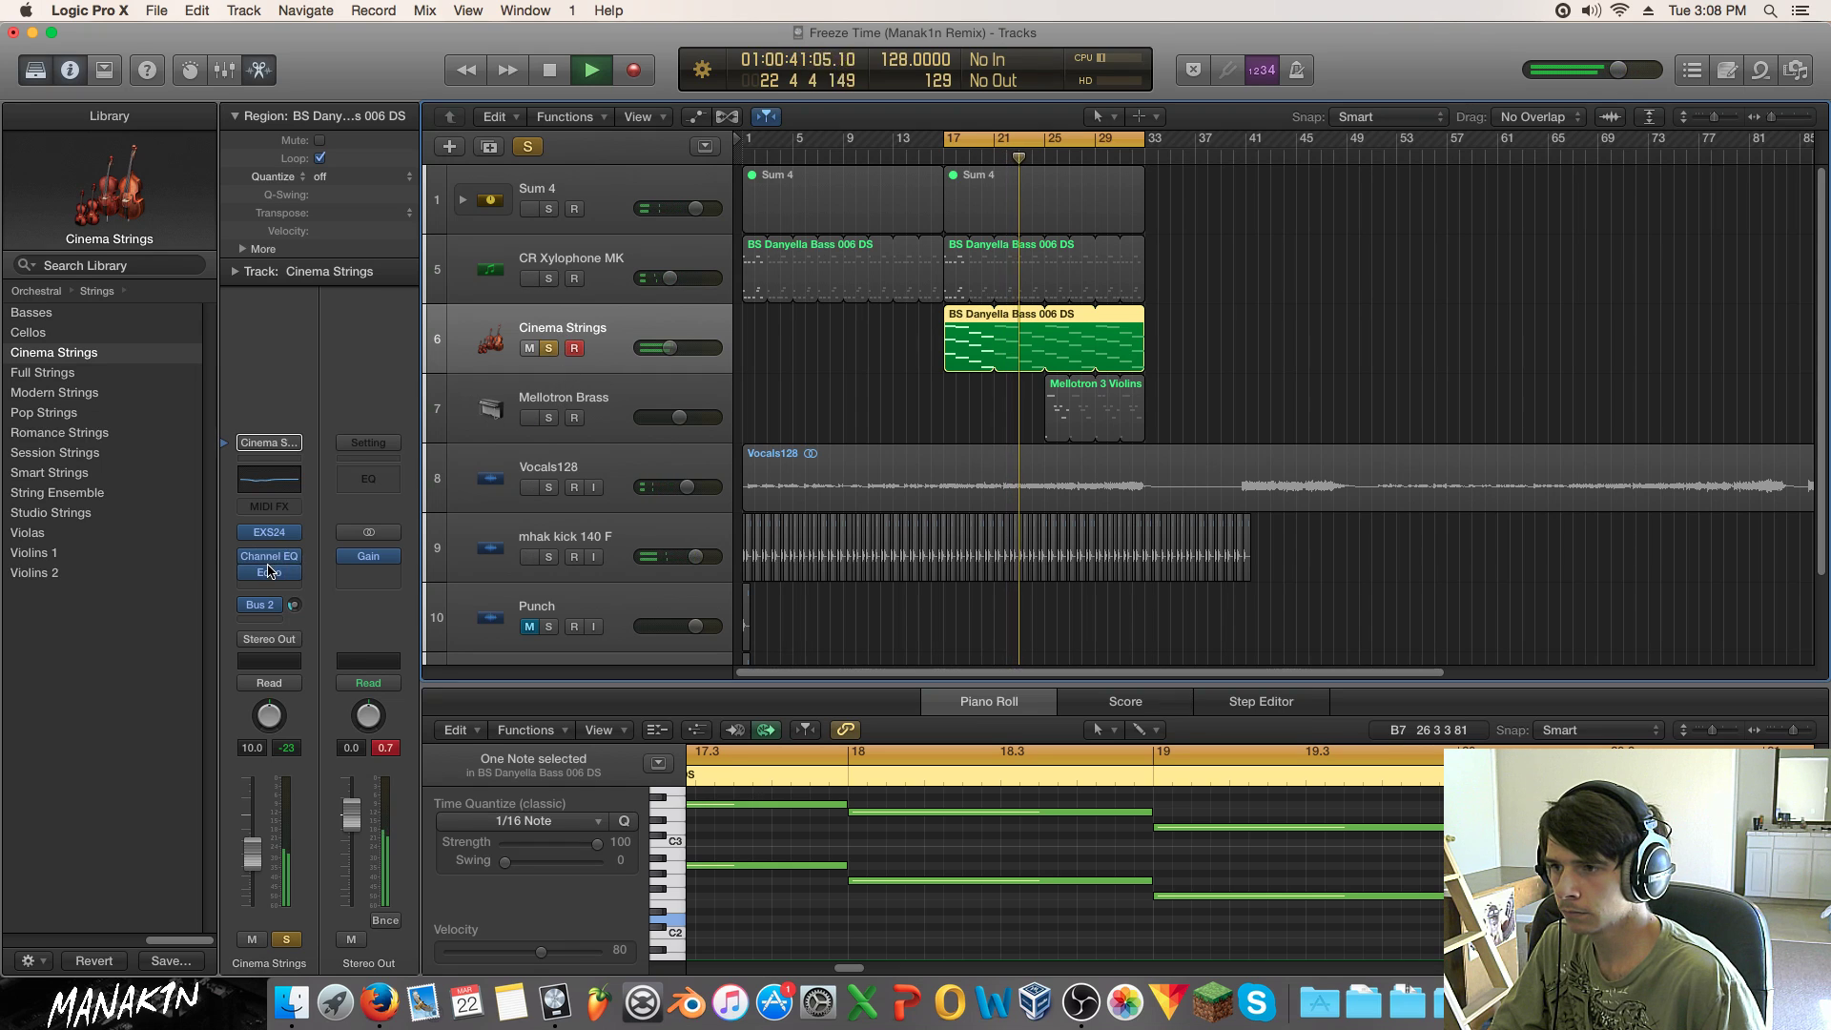
left_click(270, 570)
left_click_drag(487, 352, 482, 369)
left_click_drag(658, 351, 907, 347)
left_click(287, 939)
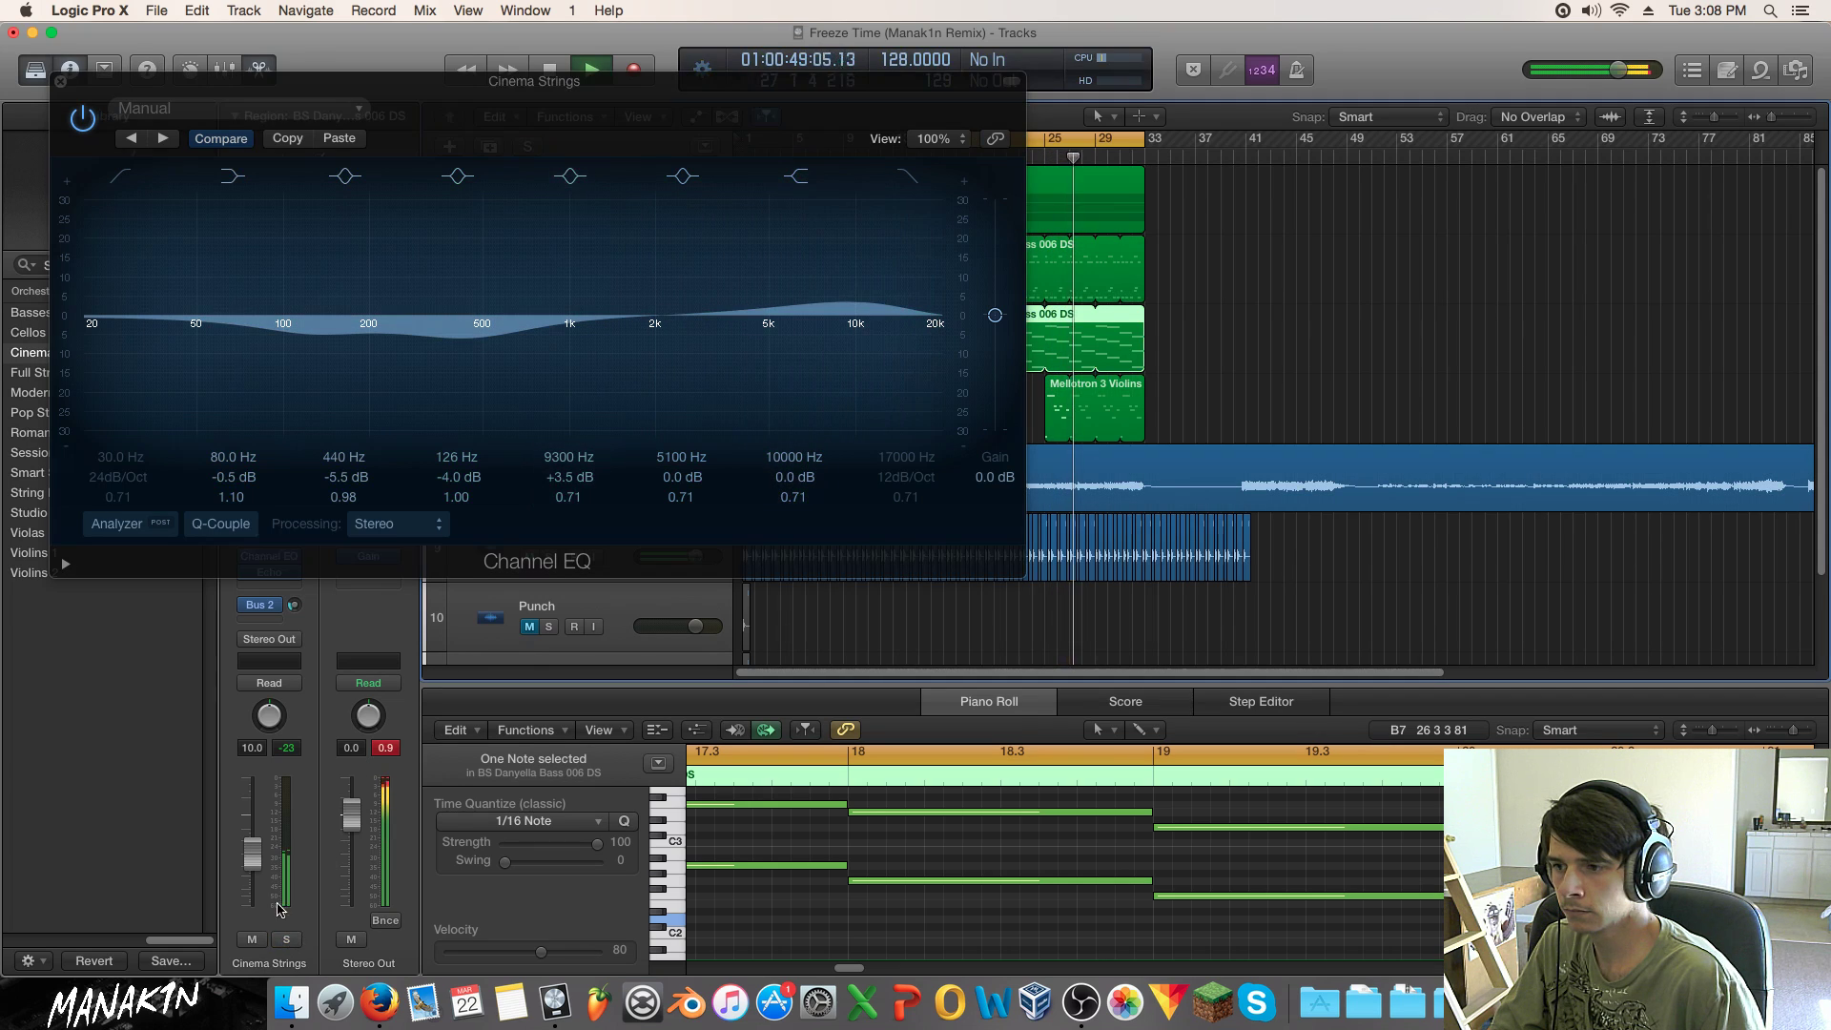
left_click(60, 82)
left_click(942, 157)
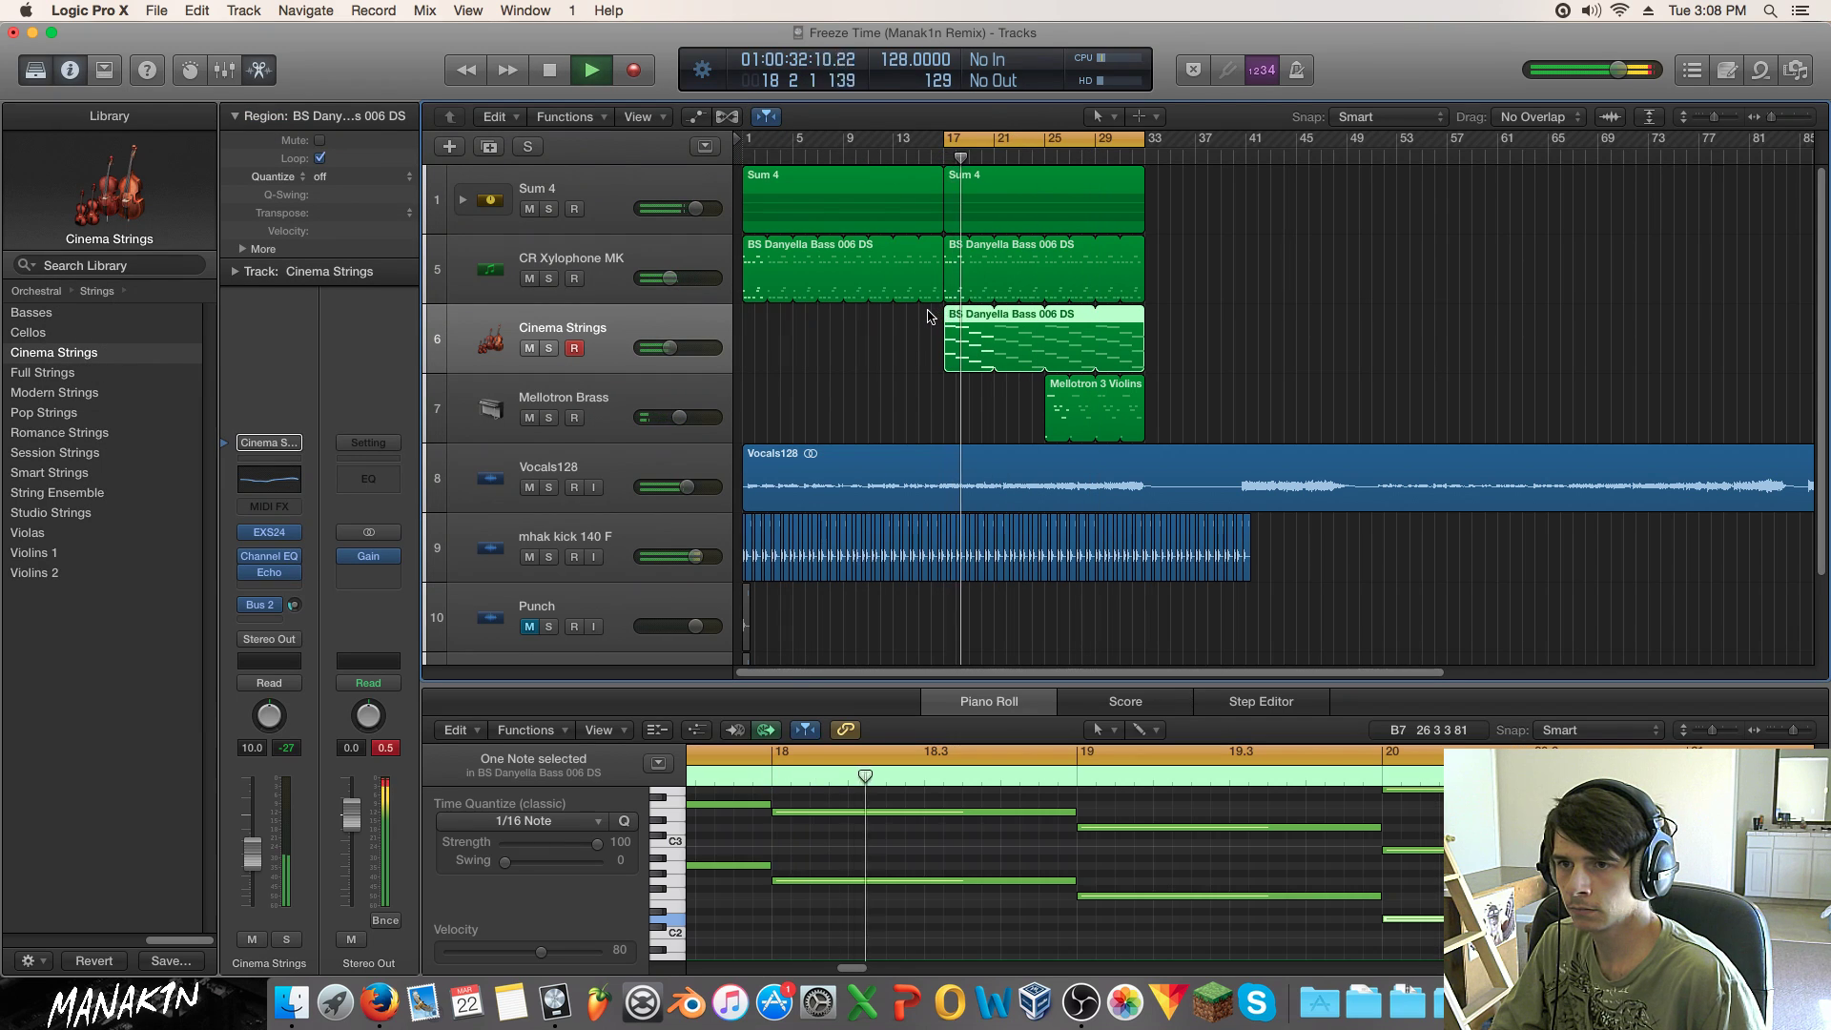
Step: Raise Cinema Strings to -6.6 dB and copy its region onto a new Full Strings+ track
left_click_drag(251, 852, 252, 841)
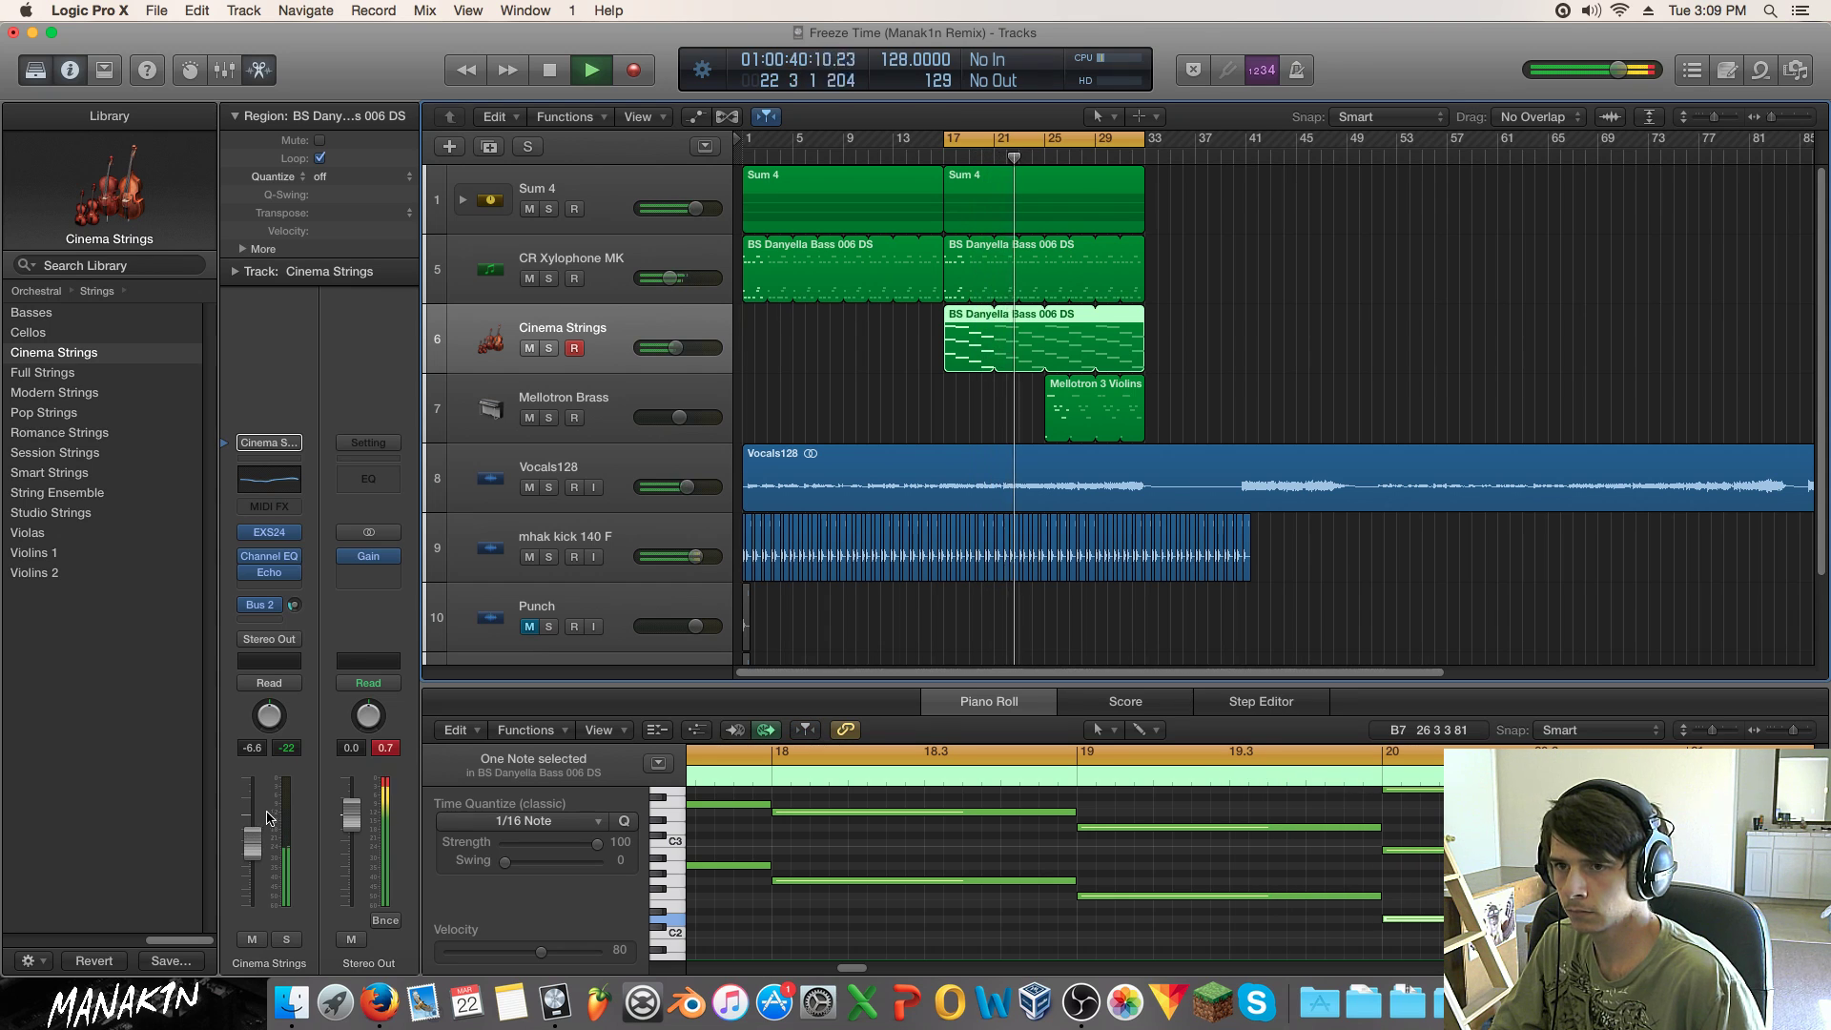
left_click(489, 147)
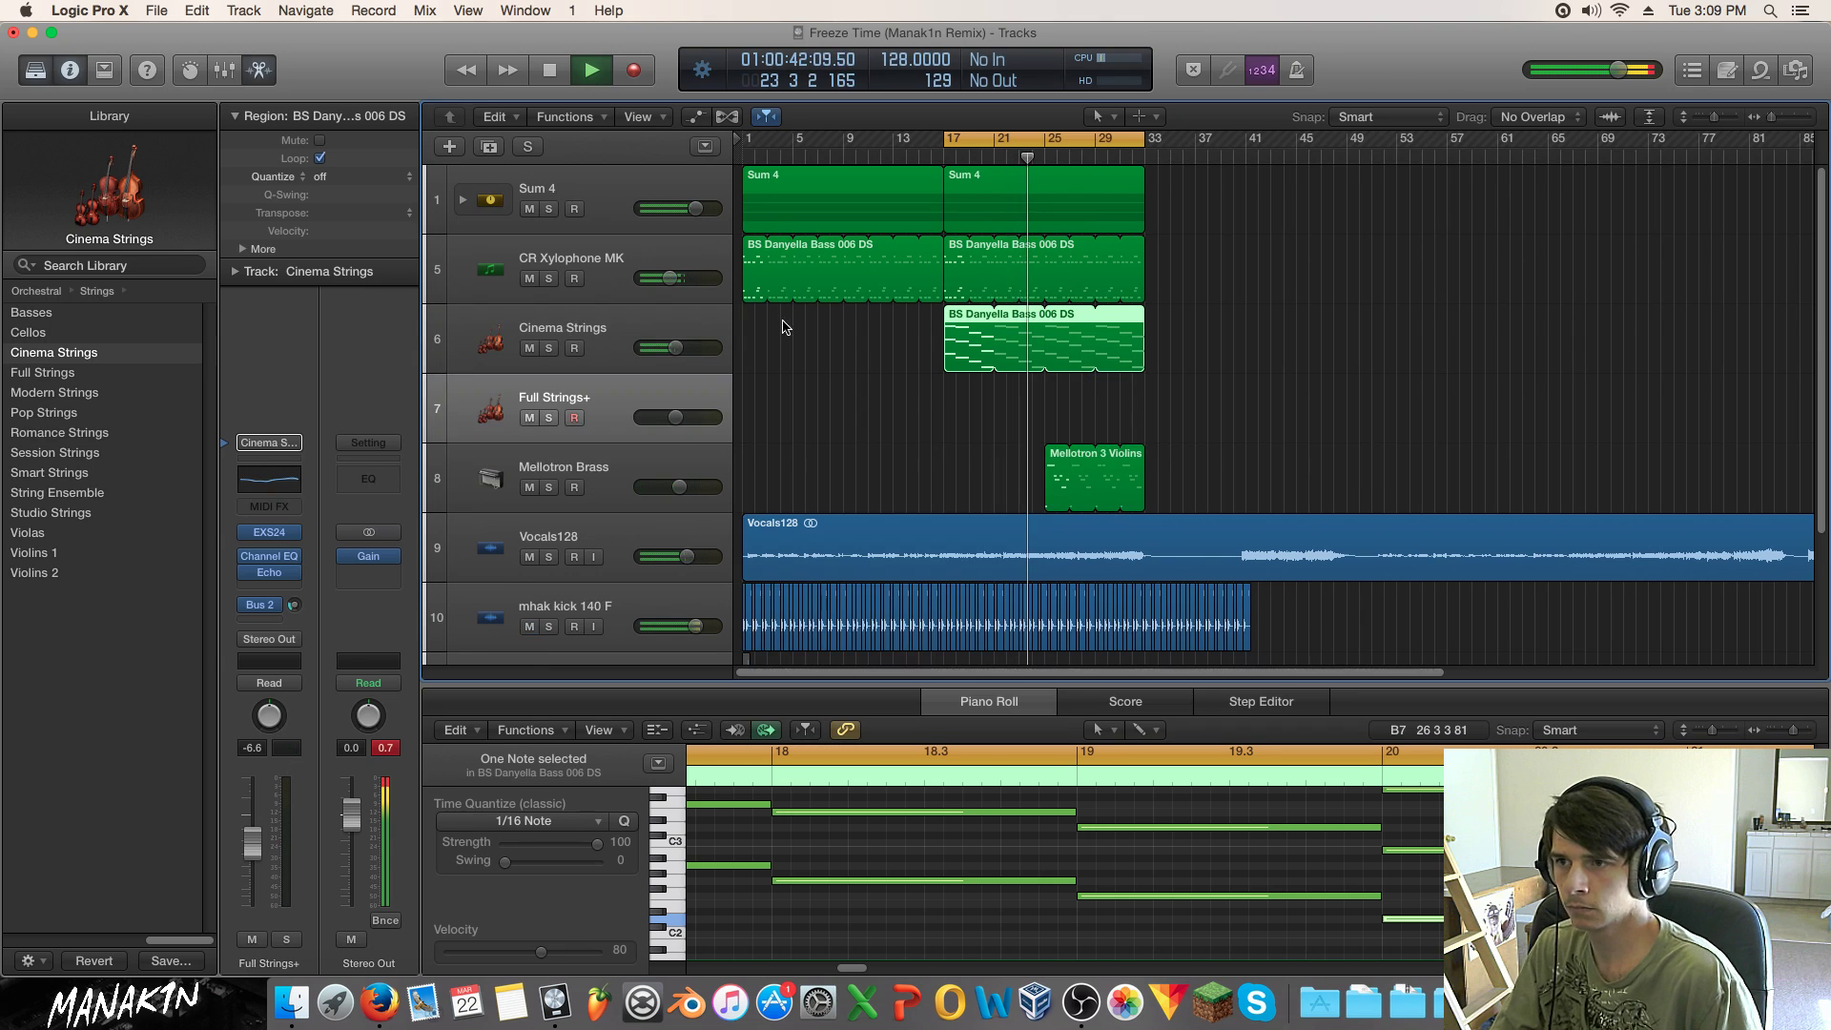
left_click(992, 396)
left_click_drag(966, 343, 963, 486)
Step: Rework the copied region's opening notes, raising one an octave to A3 and shortening three others
left_click_drag(869, 970, 835, 971)
left_click_drag(1027, 898, 1064, 808)
left_click(1139, 880)
left_click_drag(1104, 922, 1103, 845)
left_click(1194, 902)
mouse_move(1195, 904)
left_mouse_down()
mouse_move(1234, 798)
mouse_move(1039, 811)
mouse_move(1075, 851)
mouse_move(1035, 810)
mouse_move(1101, 811)
mouse_move(1041, 902)
mouse_move(1025, 894)
mouse_move(1173, 882)
left_mouse_up()
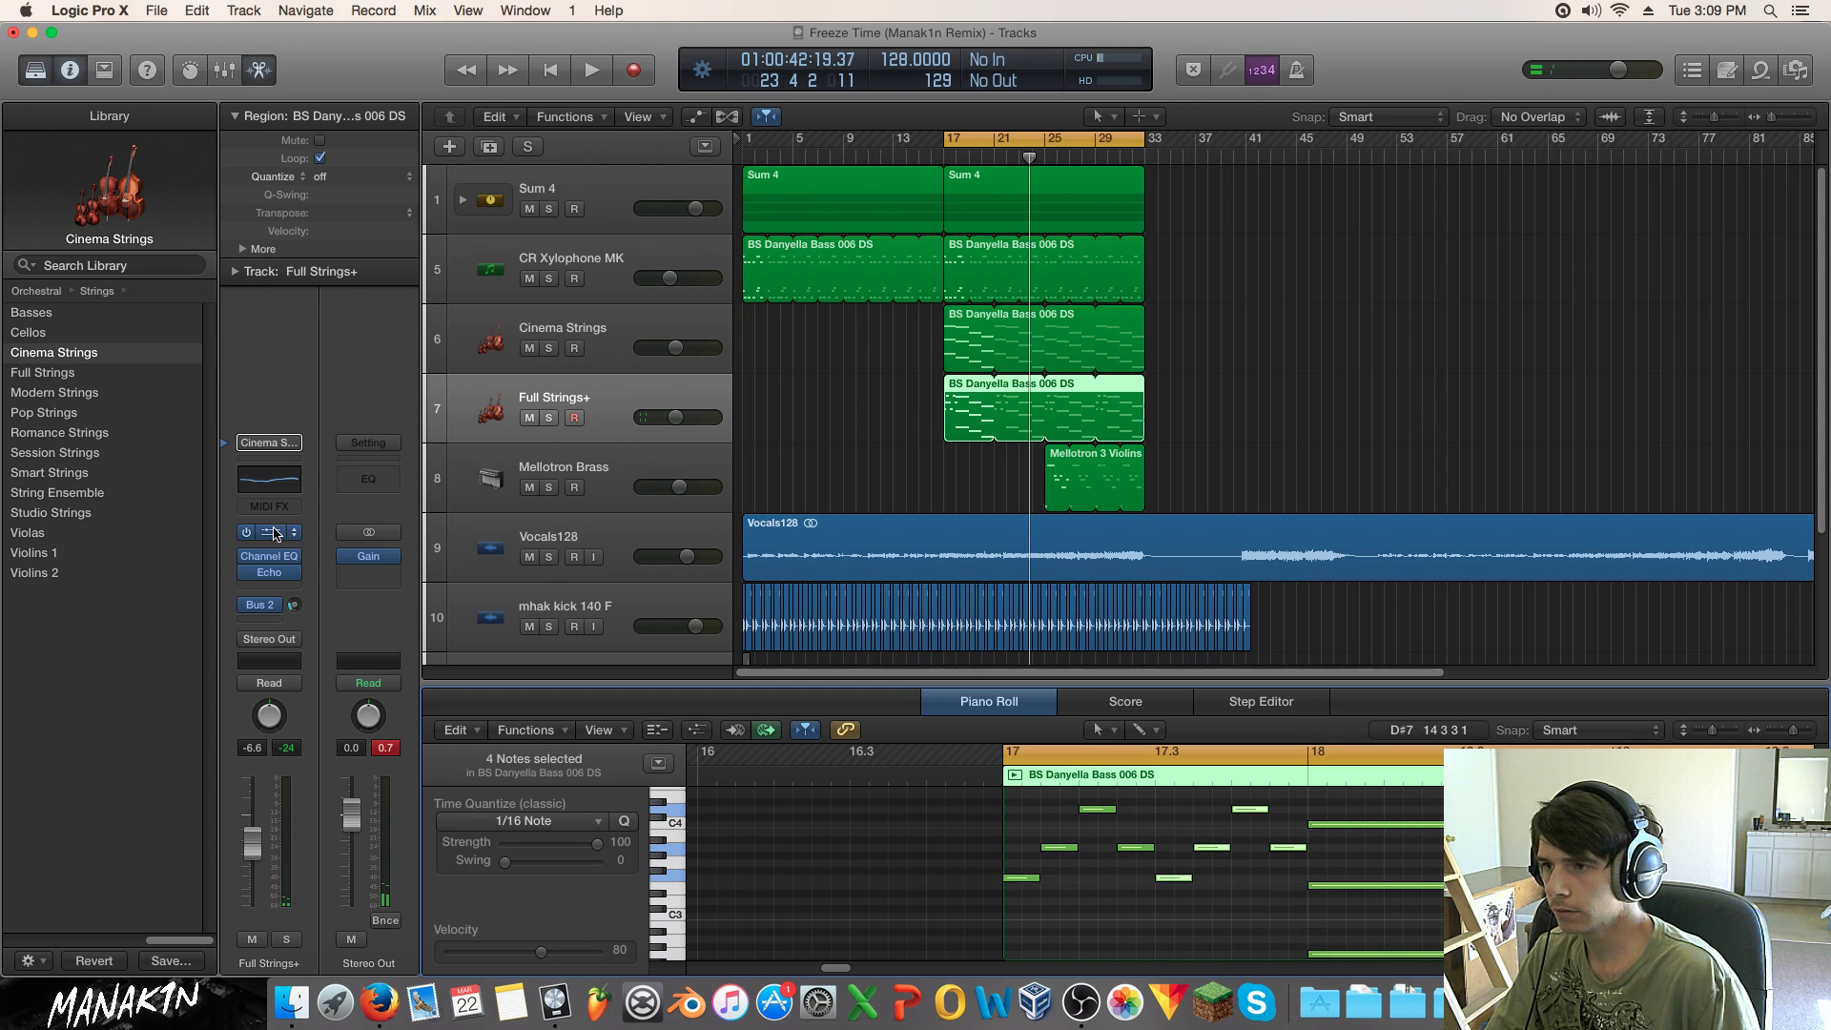
left_click(275, 532)
Step: Load Factory > Orchestral > Strings > Full Strings Pizzicato into the EXS24 and play from bar 17
left_click(202, 109)
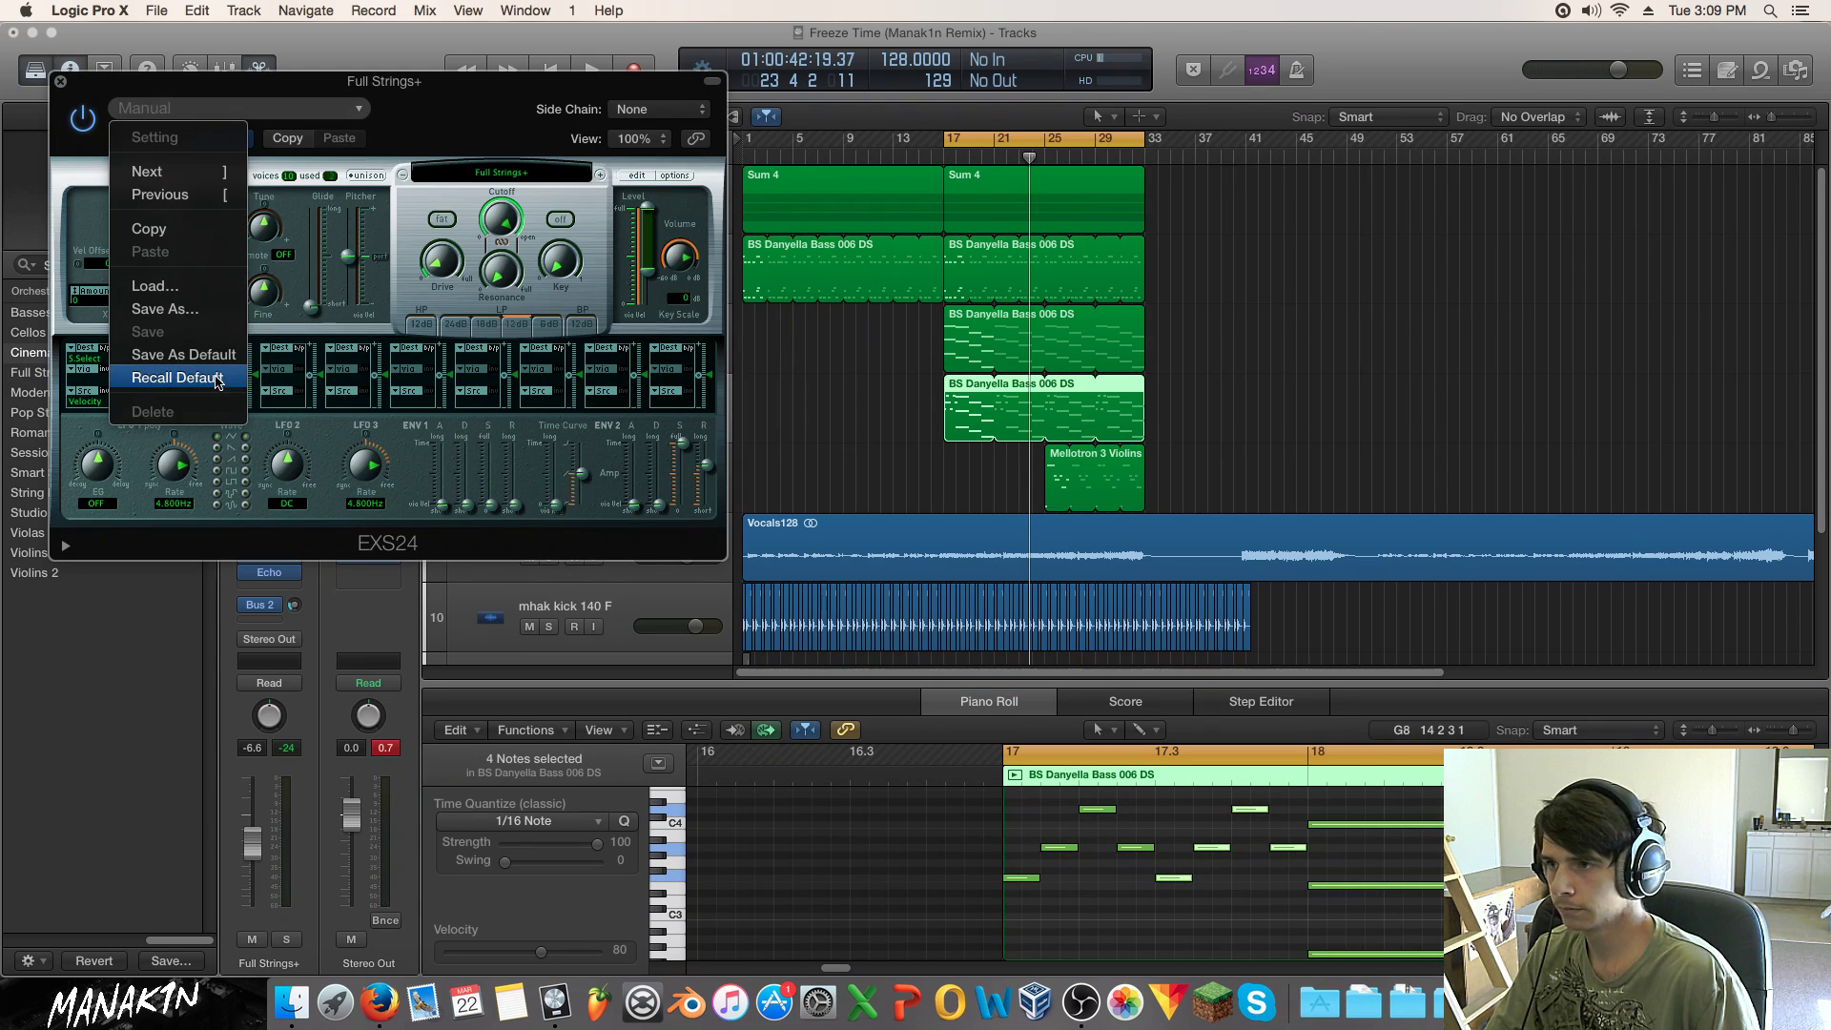
left_click(540, 178)
left_click(541, 178)
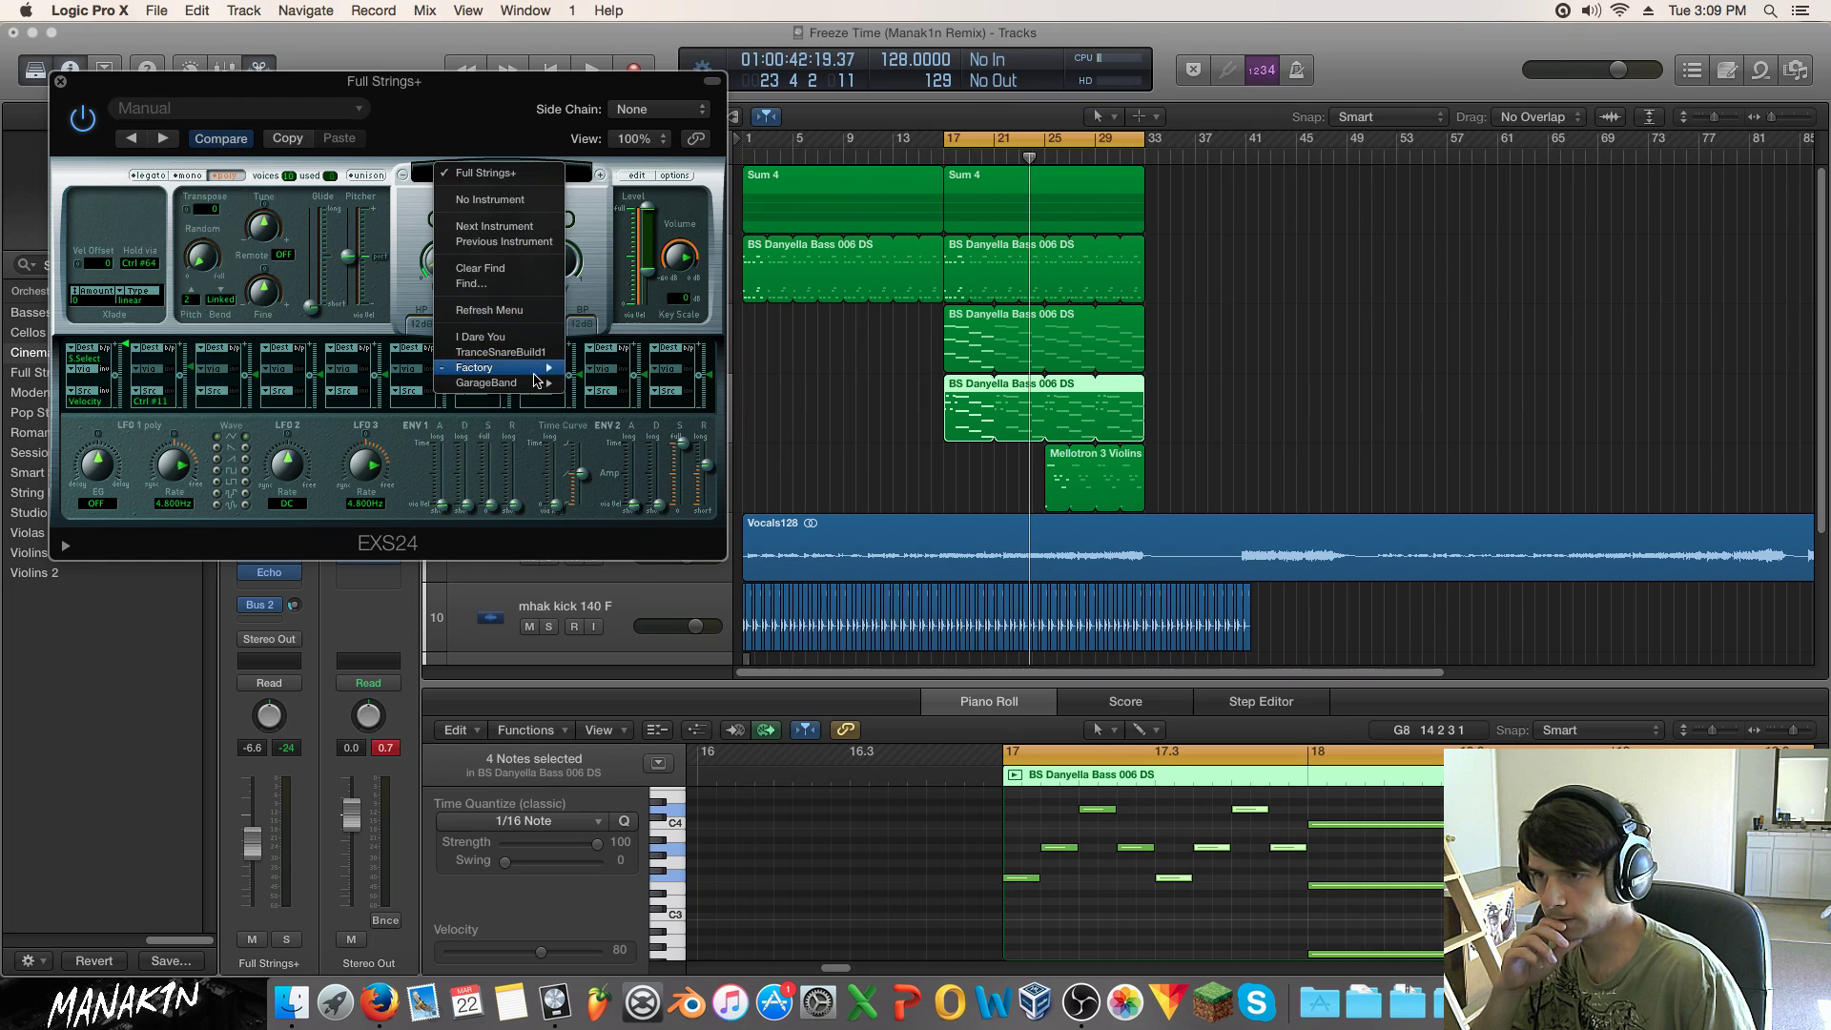
mouse_move(537, 370)
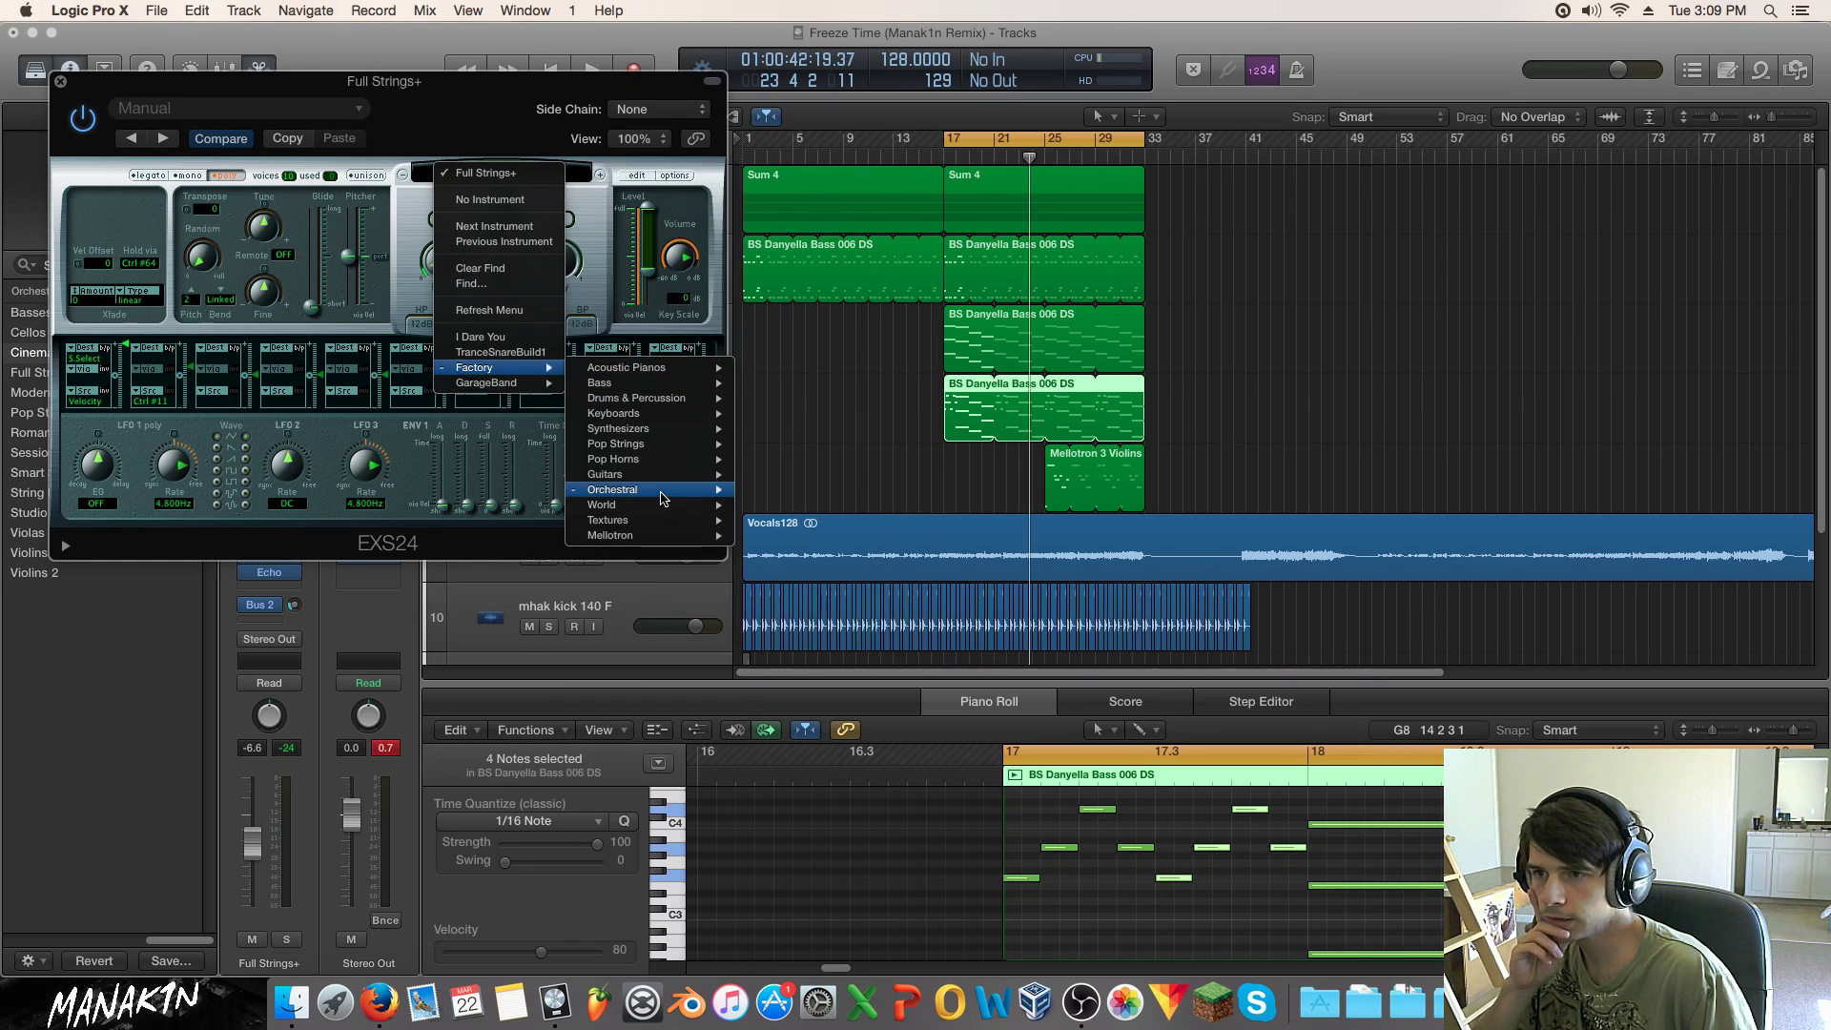
mouse_move(672, 492)
mouse_move(826, 615)
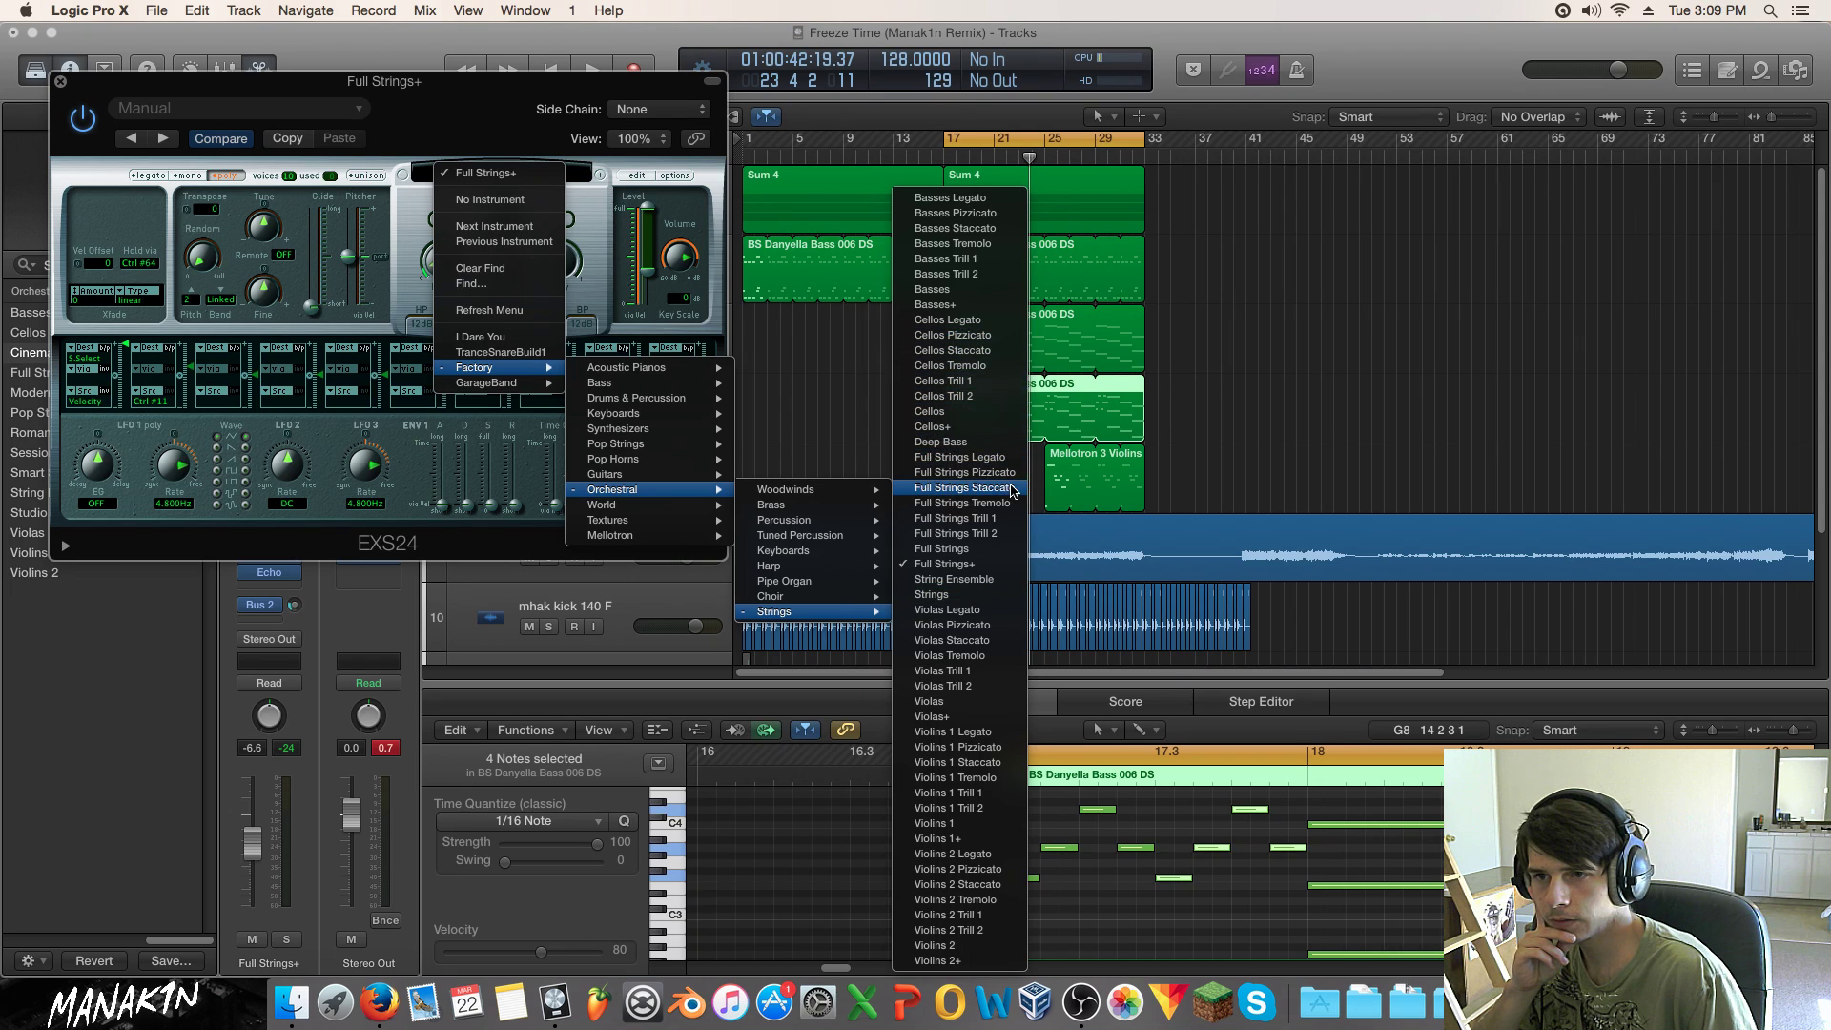
left_click(963, 472)
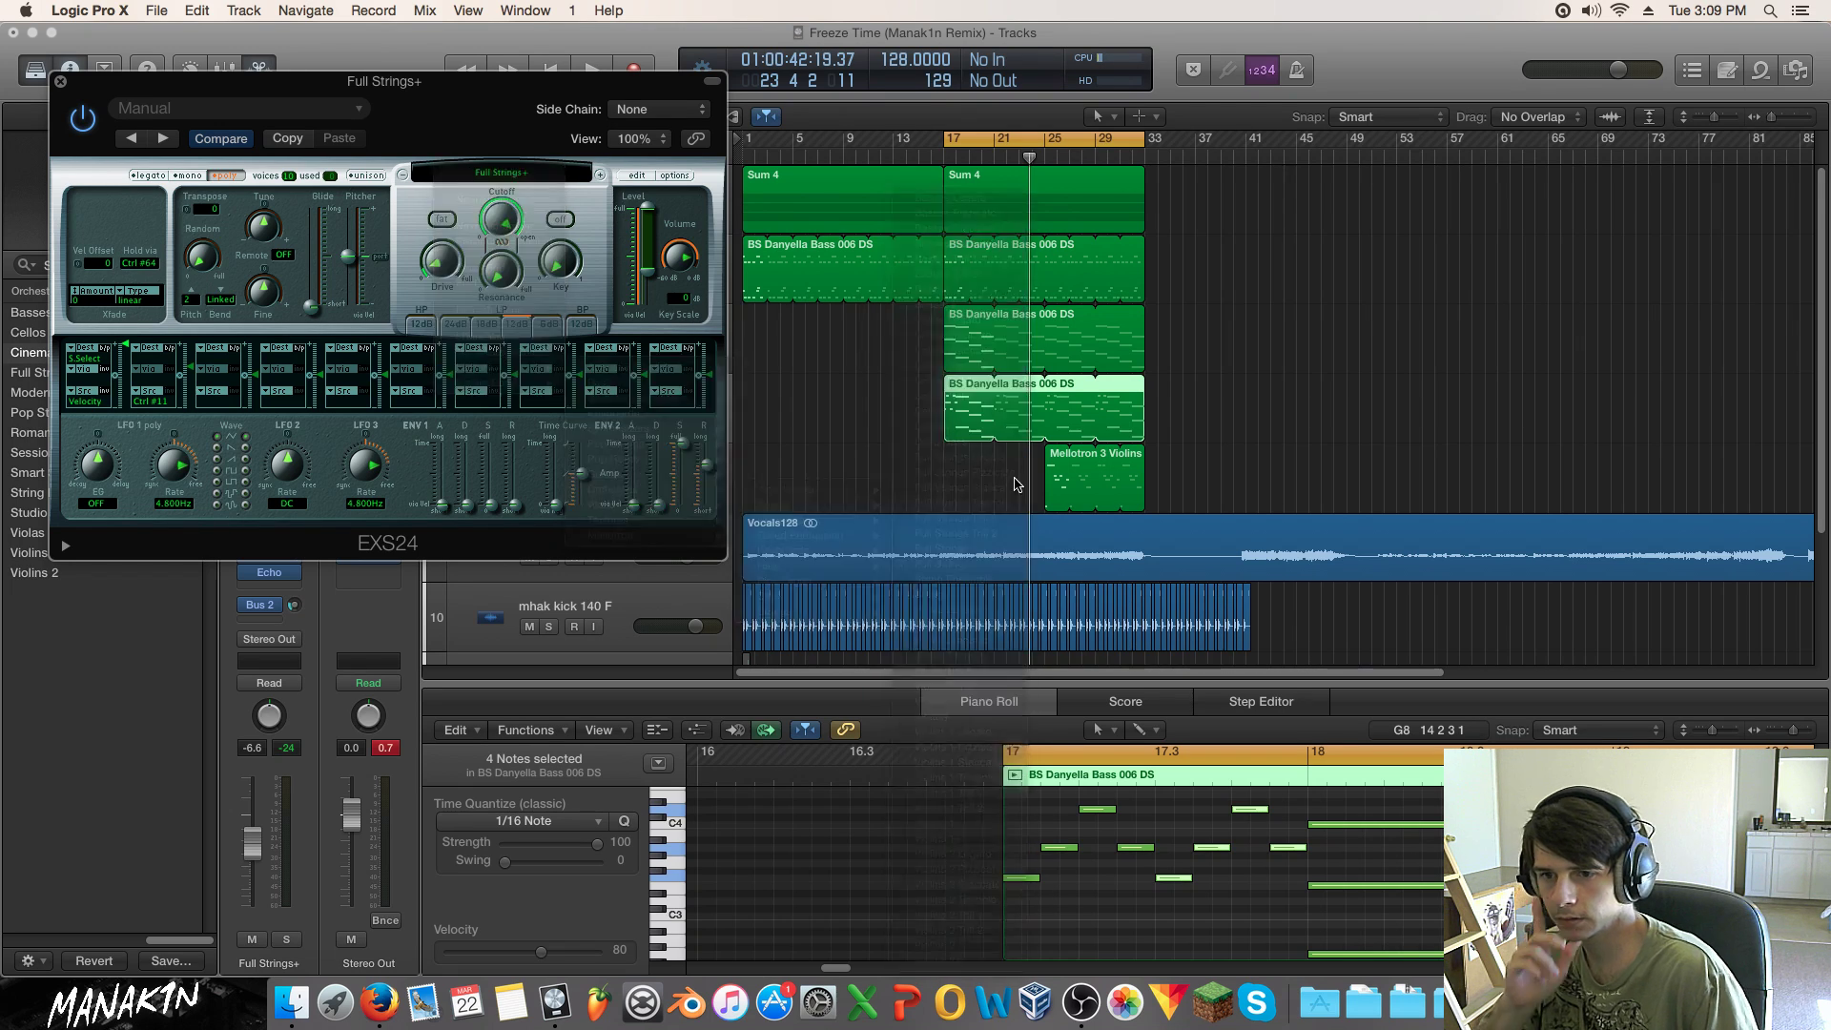
key("space")
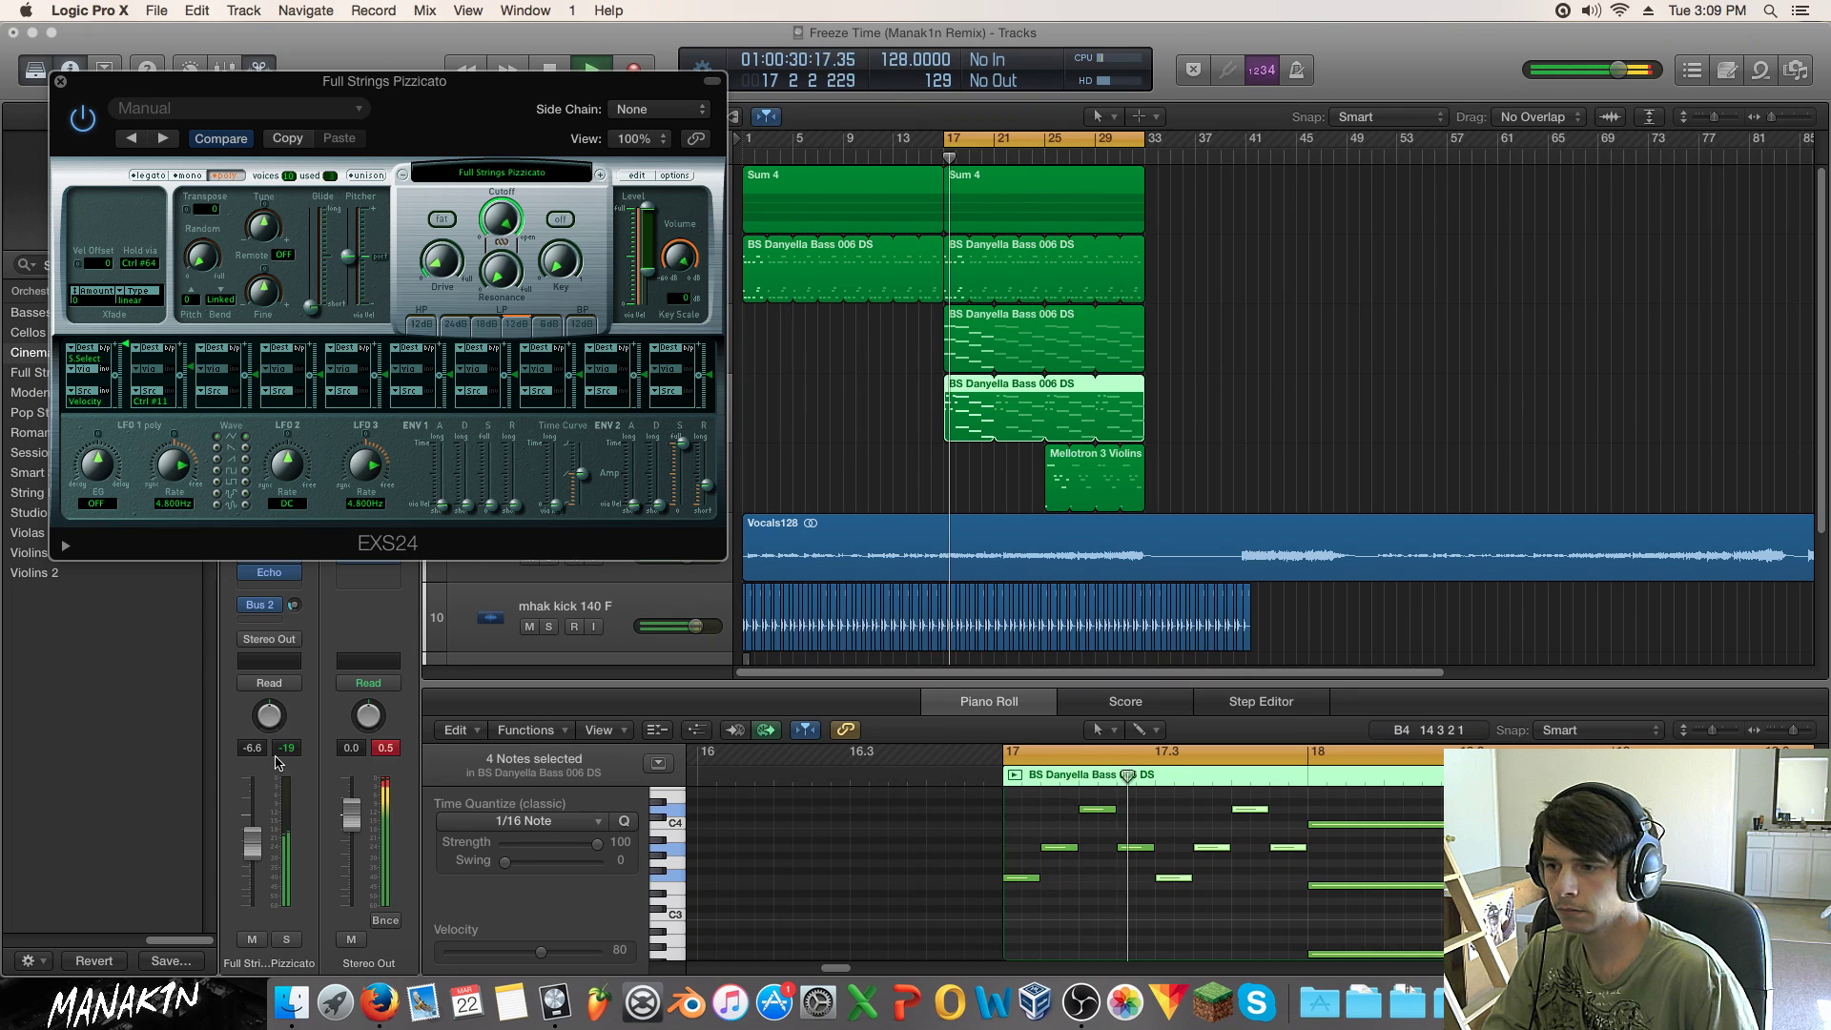
left_click(1008, 877)
Step: Solo the Pizzicato track, raise and shorten its long note, auditioning four notes muted and unmuted
key("s")
key("space")
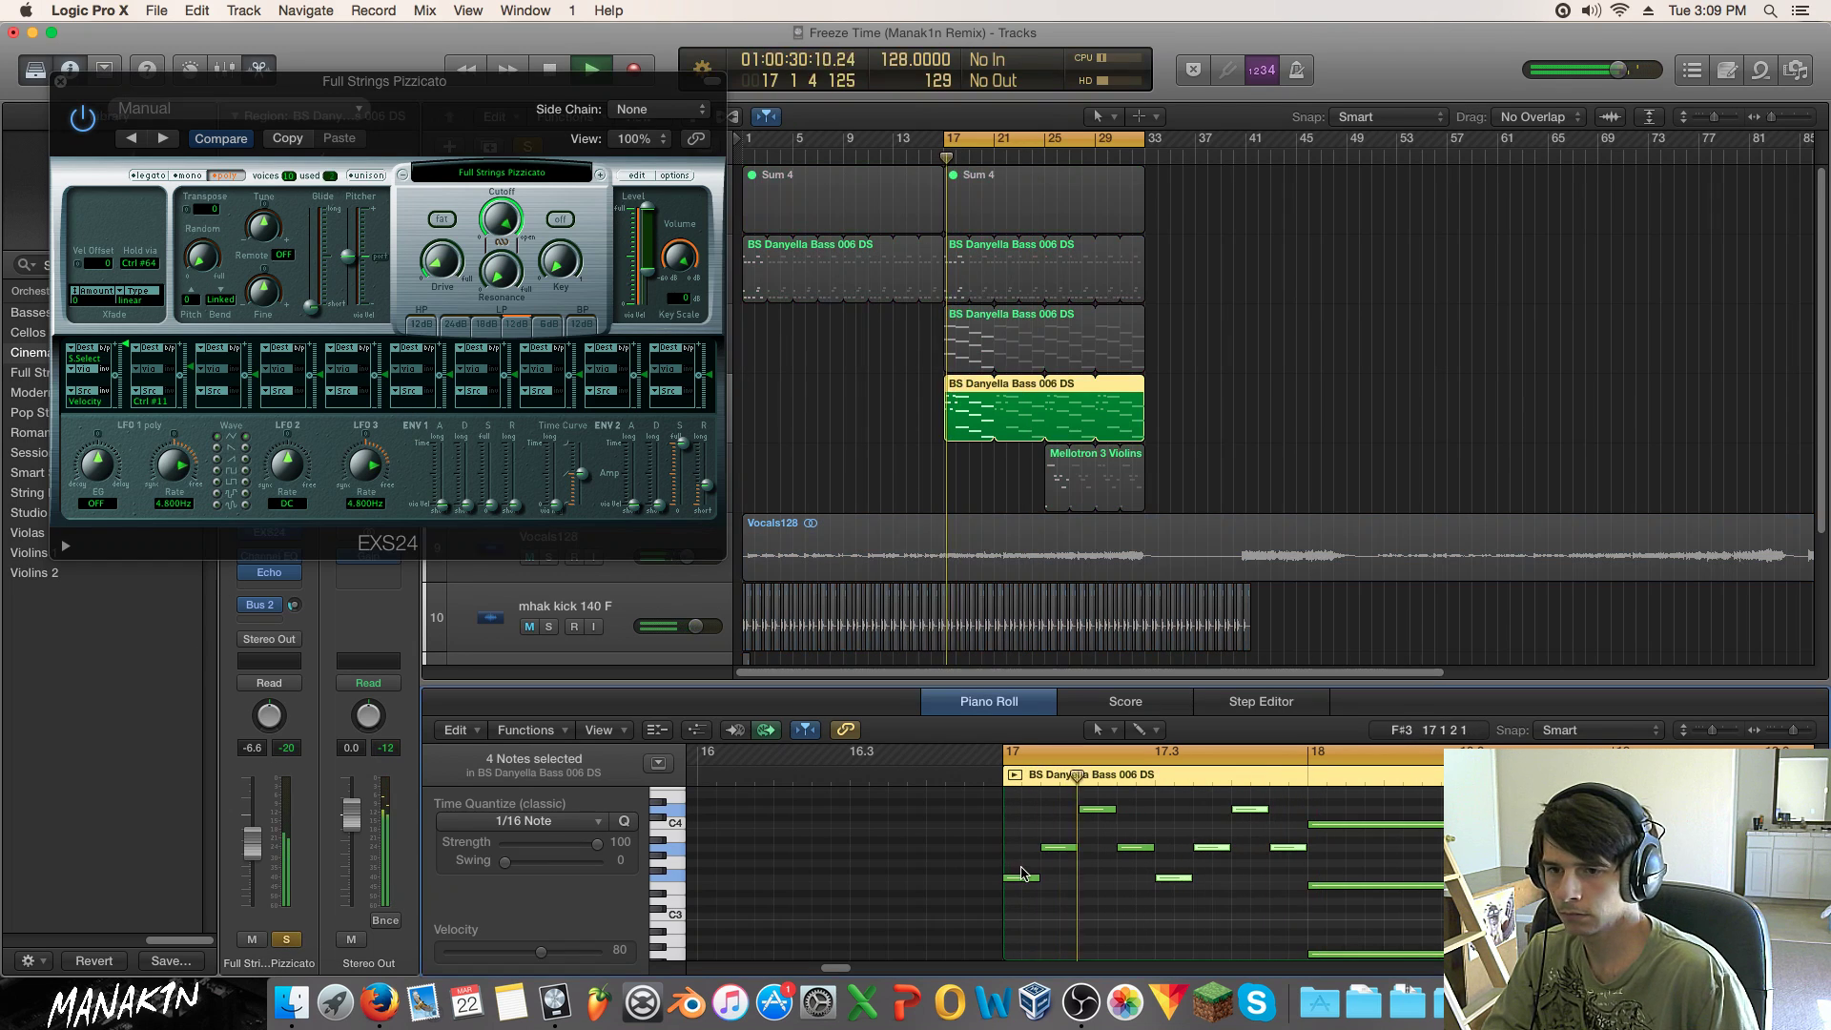
scroll(1358, 893, "down", 1)
key("space")
left_click_drag(1419, 931, 1420, 846)
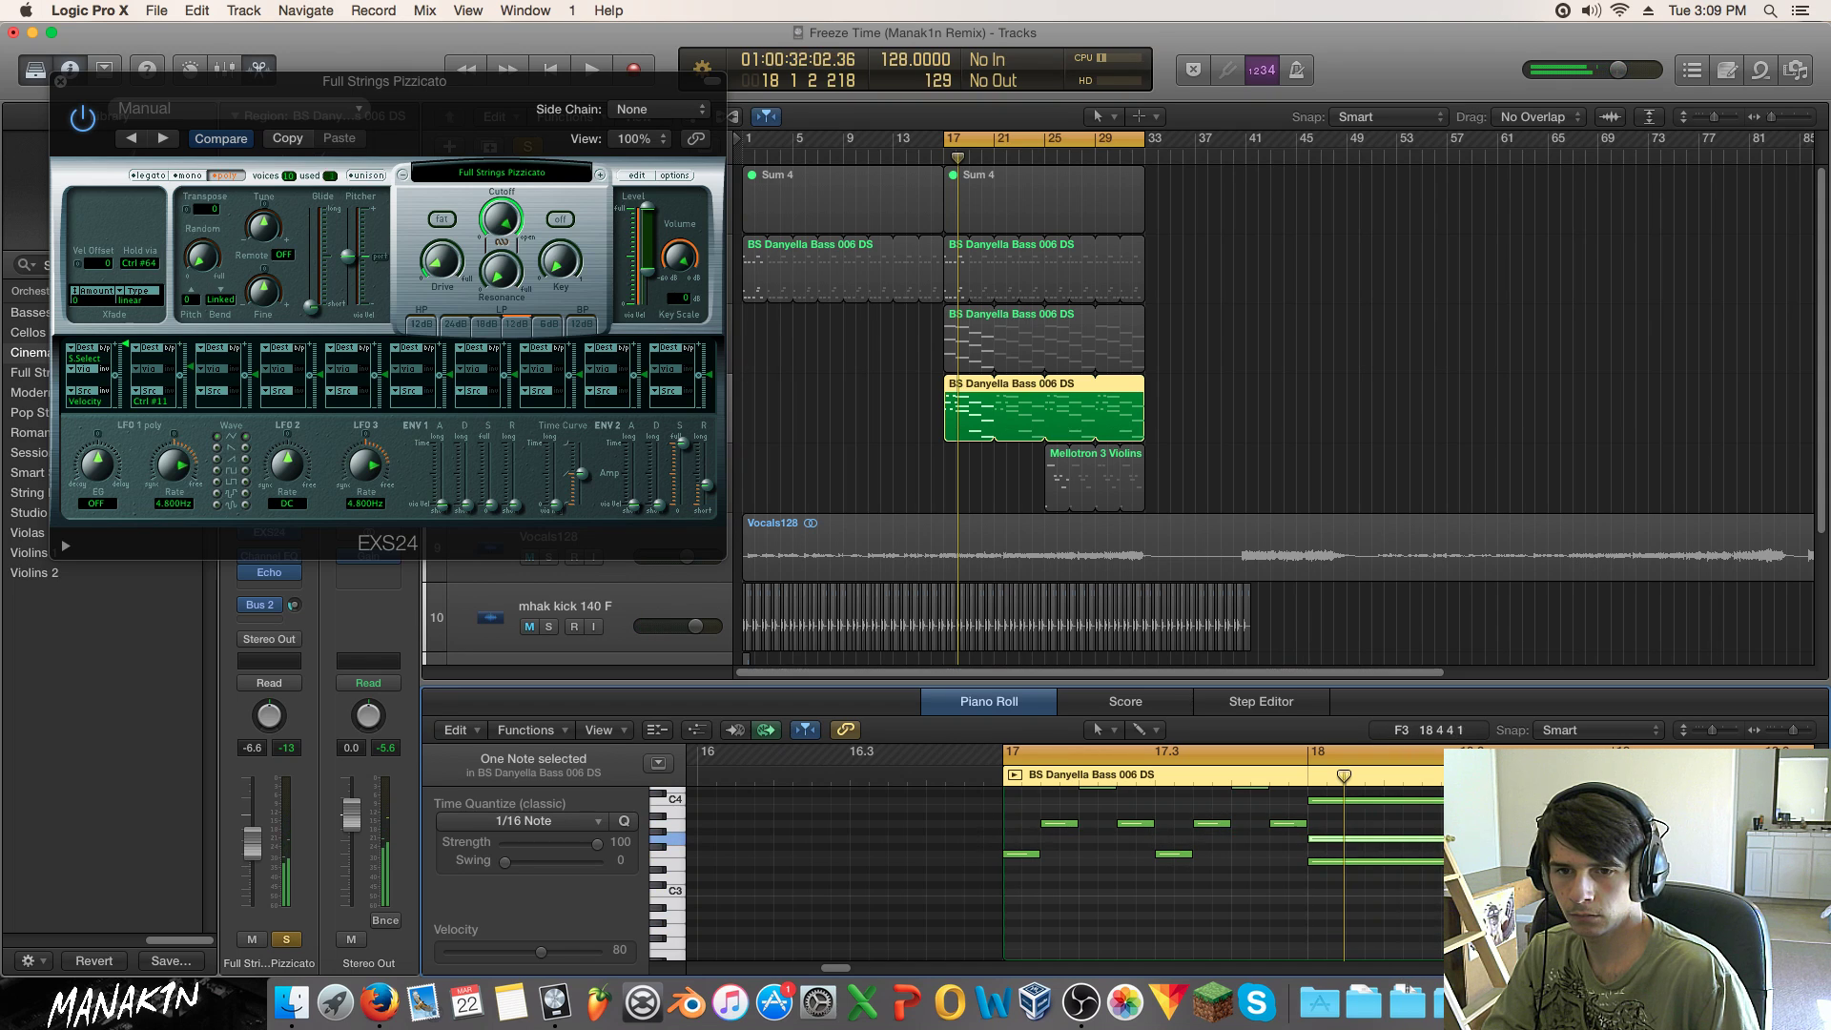
left_click_drag(1610, 862, 1421, 803)
left_click_drag(1450, 883, 1329, 791)
key("ctrl+m")
key("ctrl+m")
key("space")
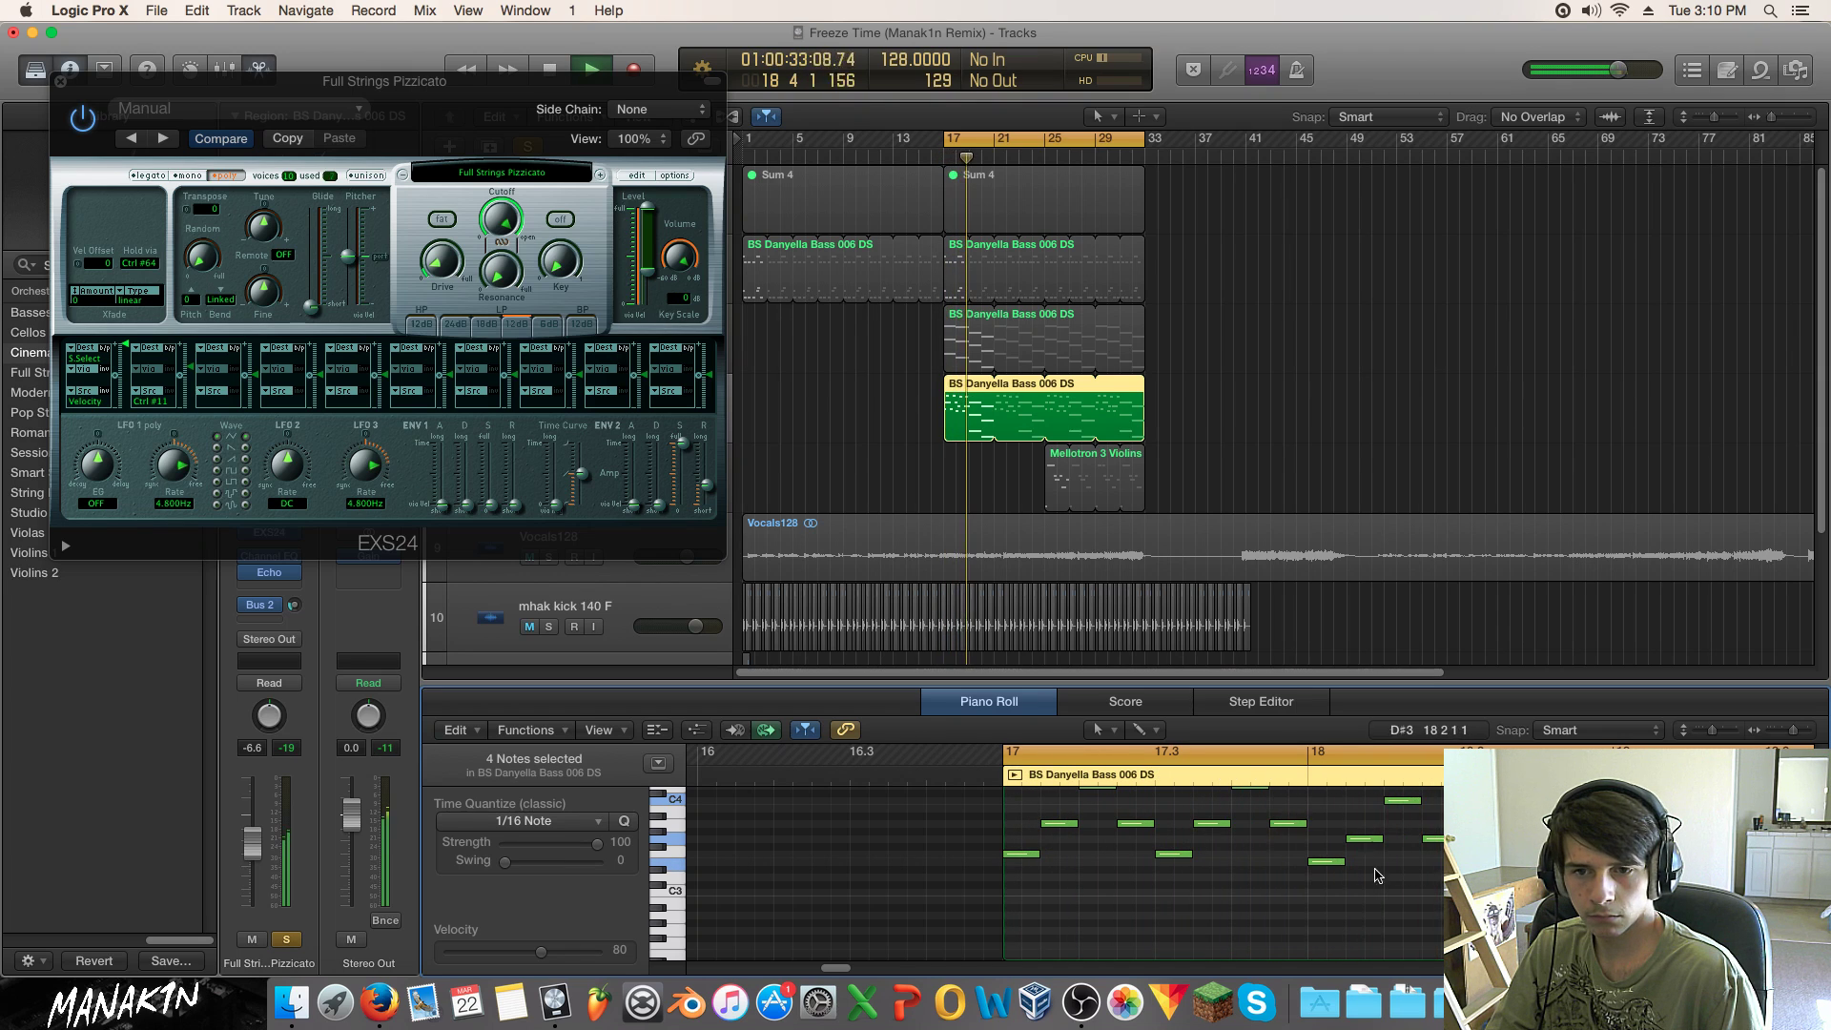
key("space")
Step: Raise the bottom note an octave to F3, shorten the F3 and A3 notes, and replay from bar 17
scroll(867, 963, "right", 5)
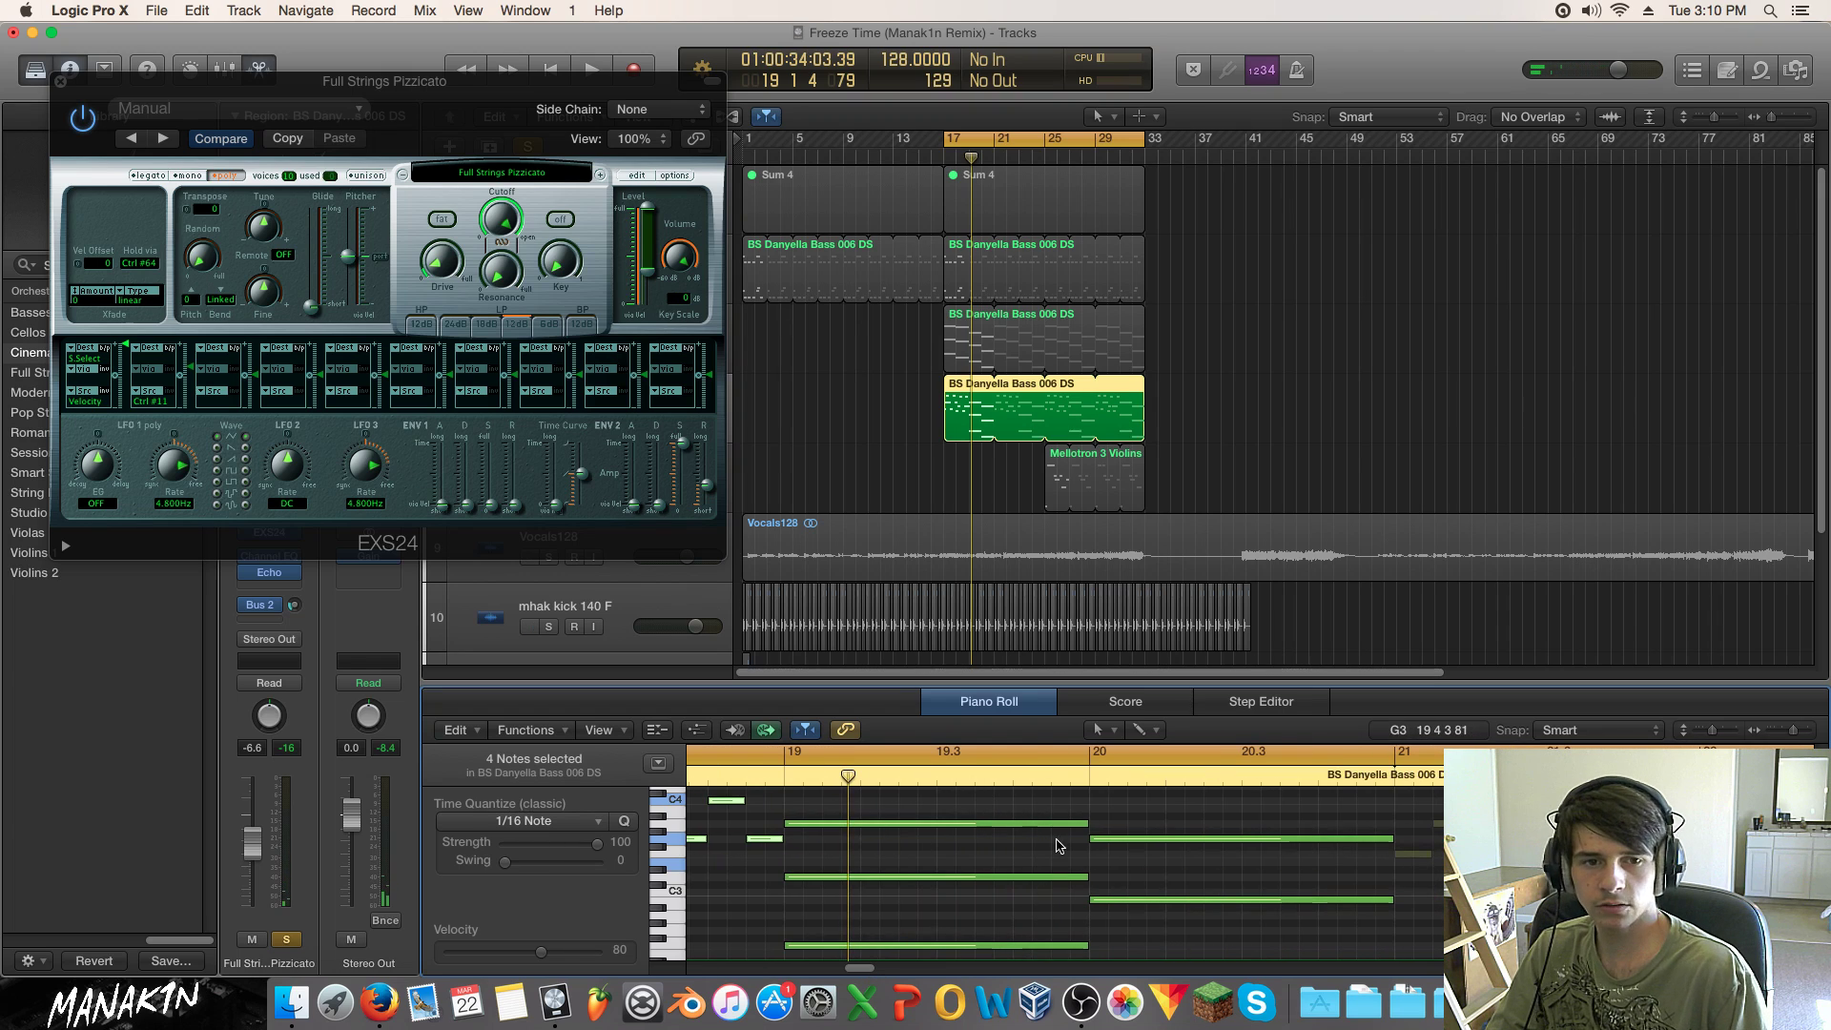
left_click_drag(983, 946, 822, 854)
left_click_drag(1085, 854, 861, 822)
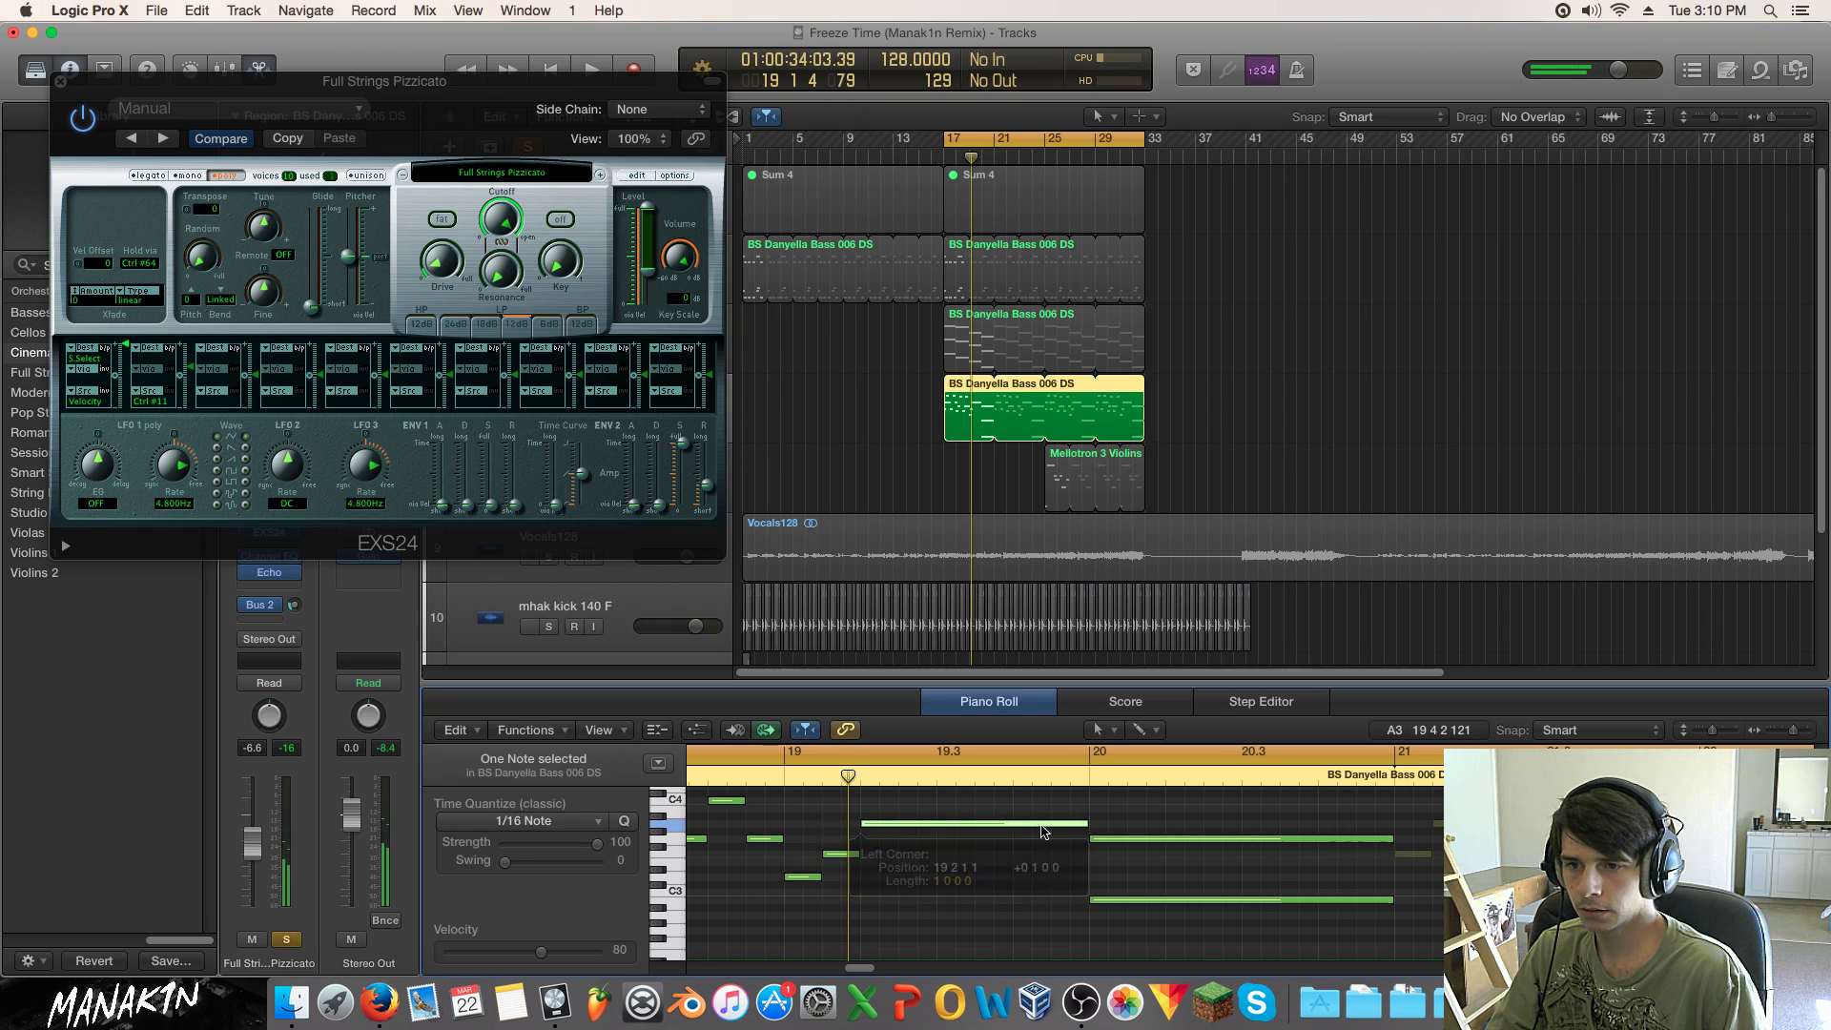
left_click_drag(1082, 830, 893, 825)
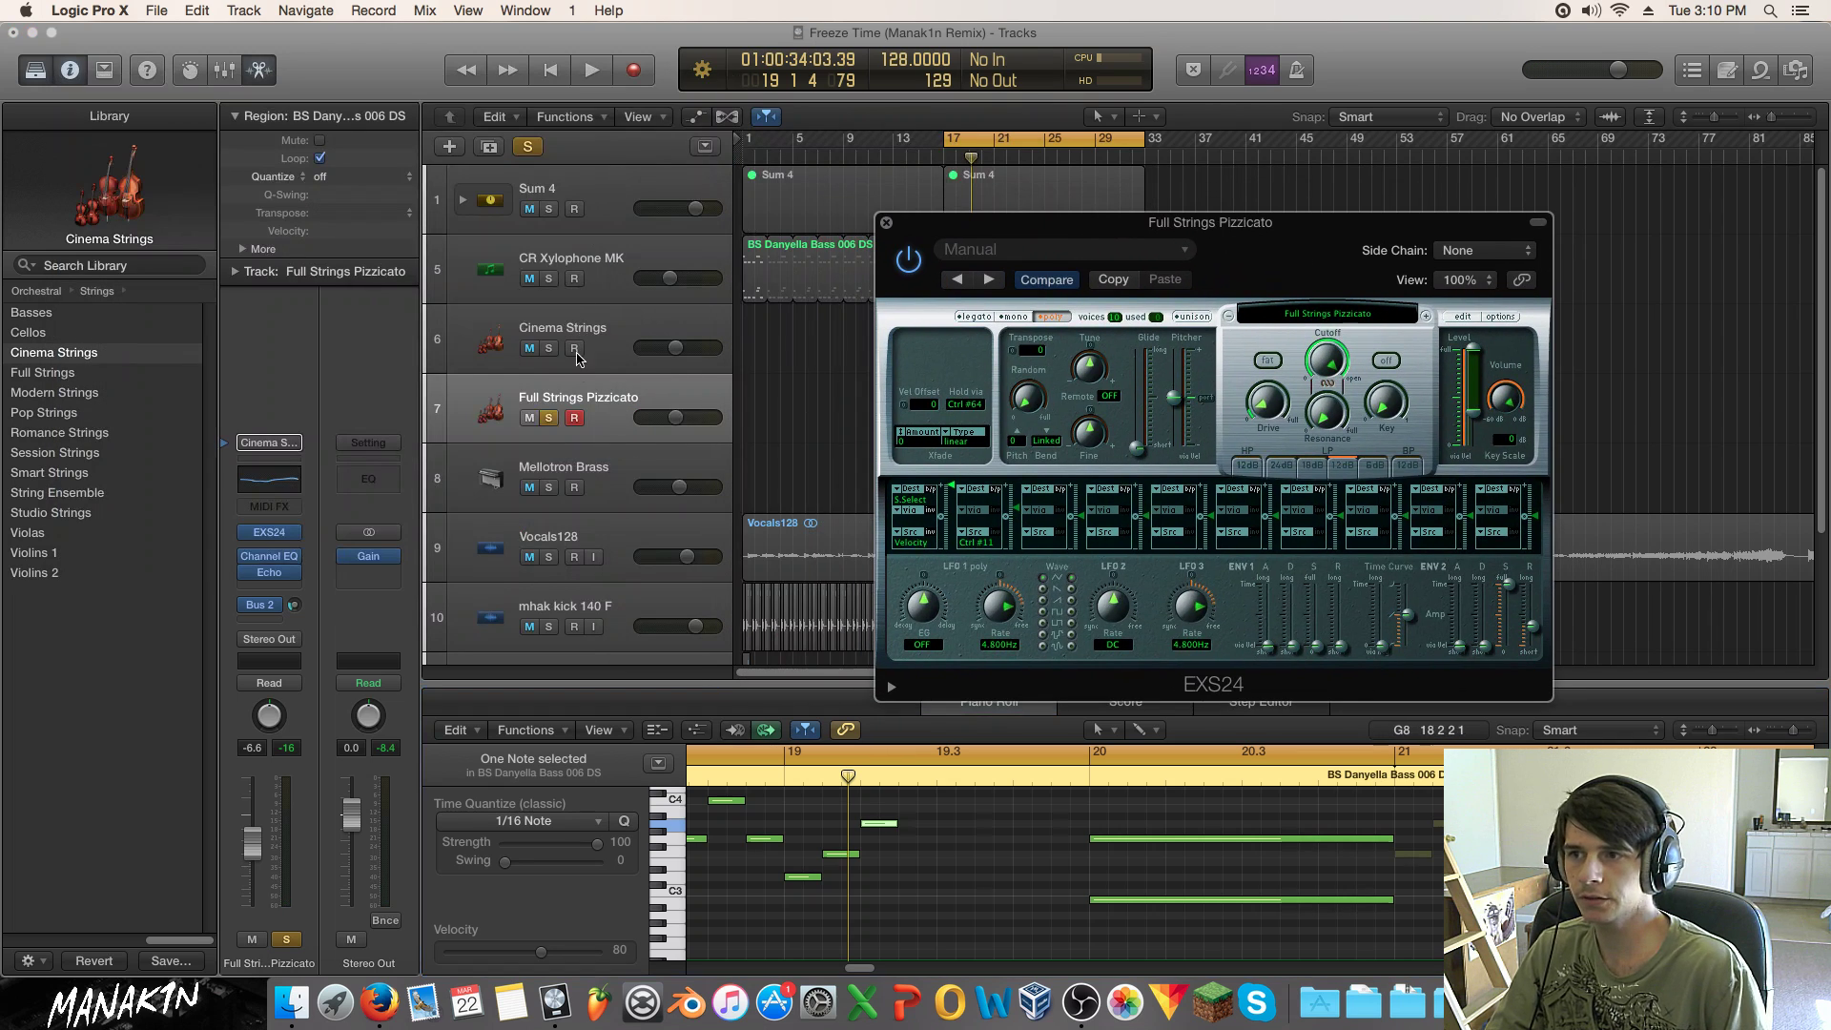
left_click(887, 225)
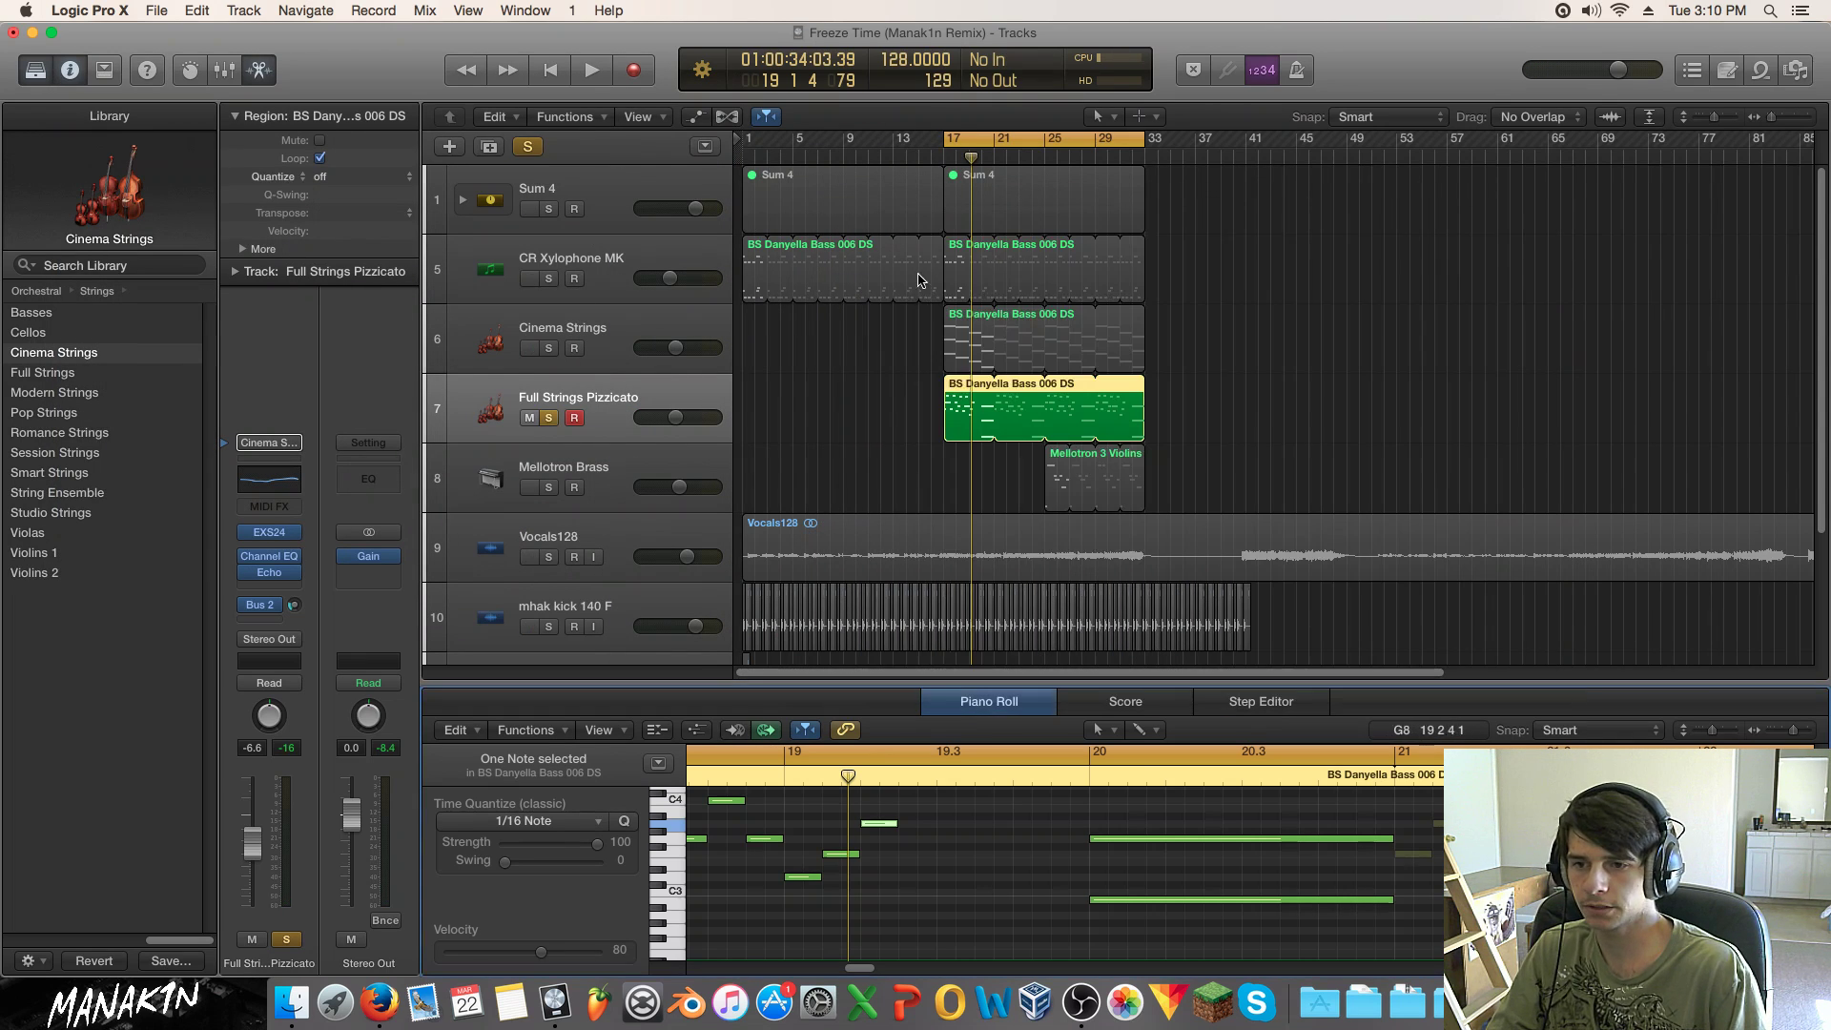
scroll(1023, 849, "up", 1)
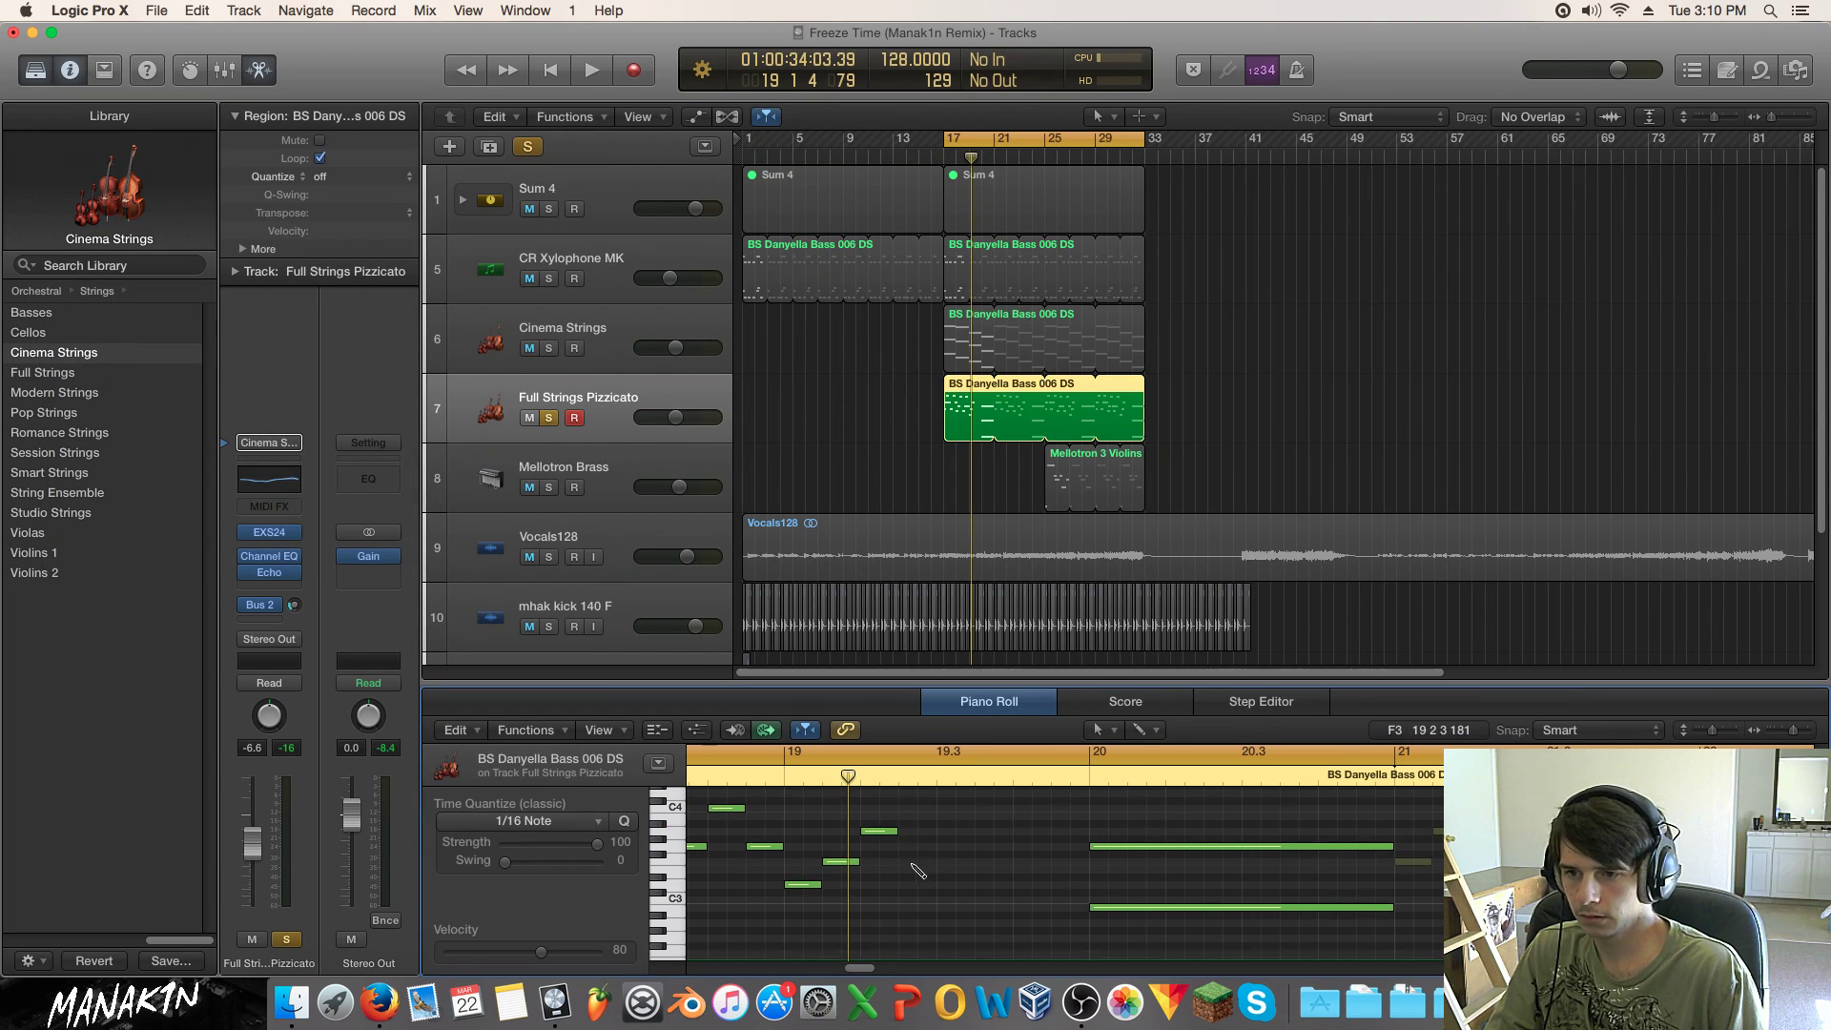
left_click_drag(932, 813, 806, 893)
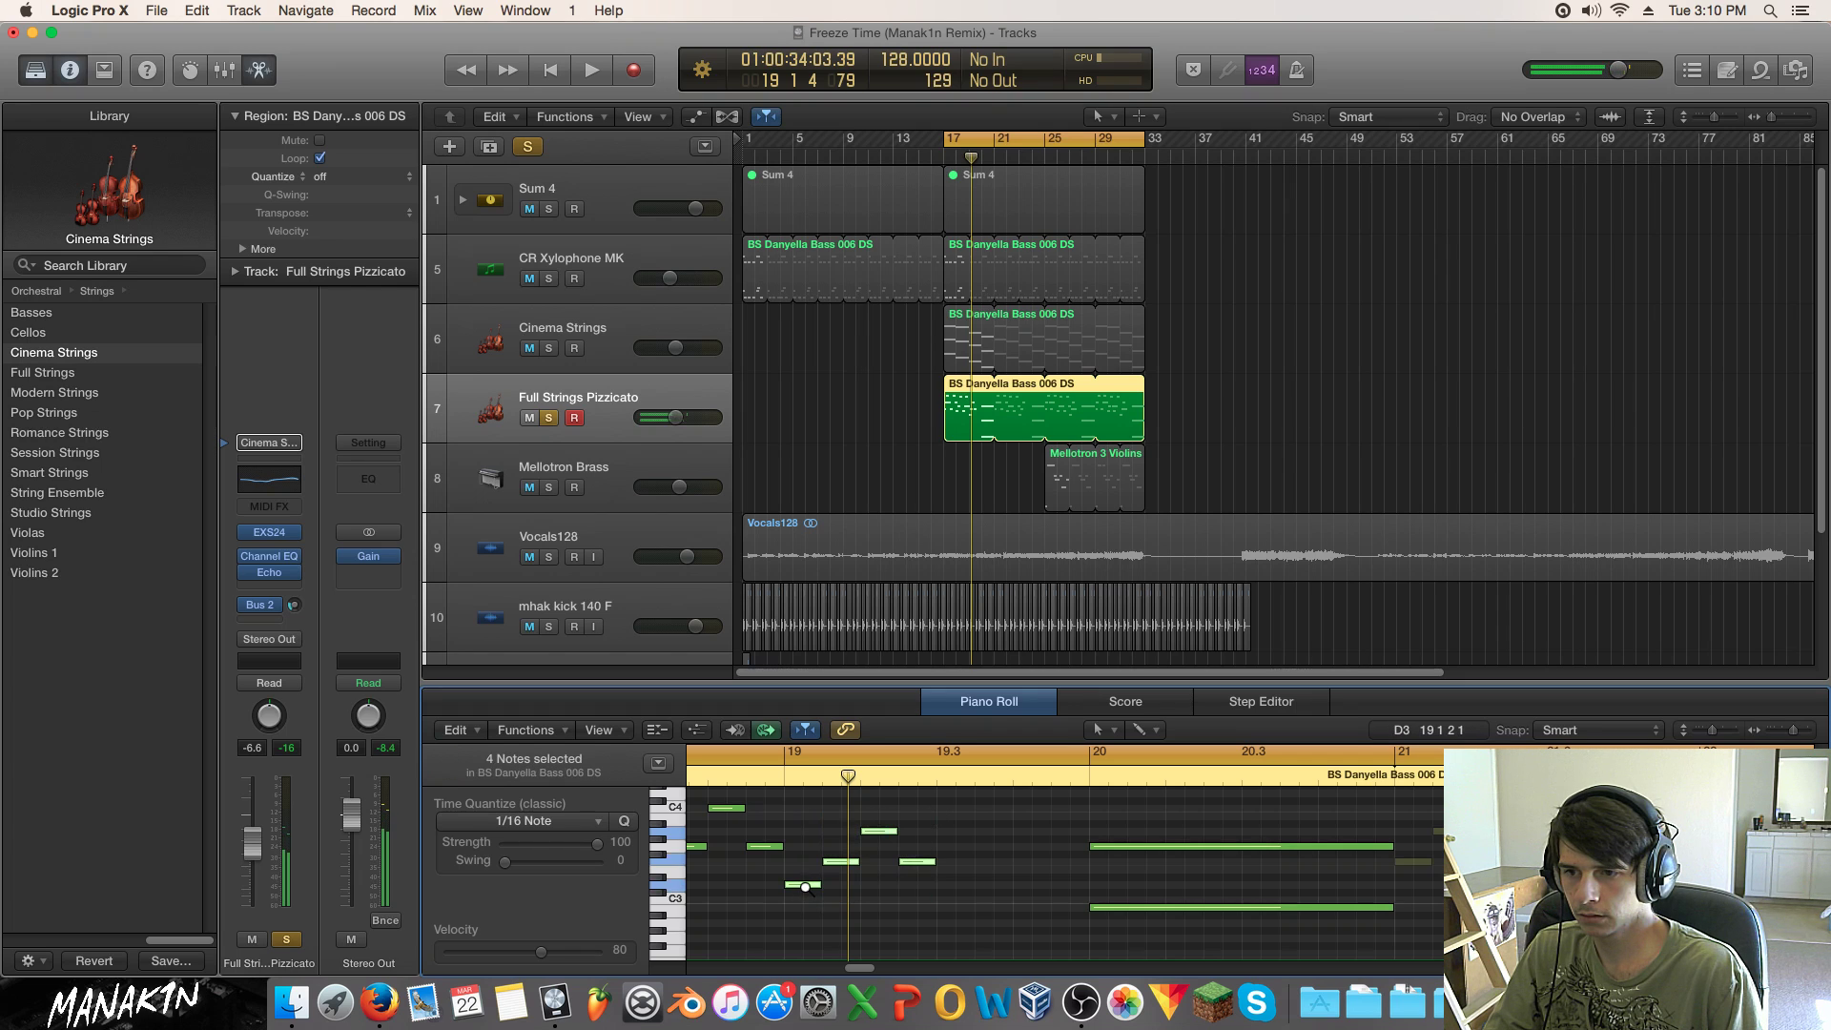
key("space")
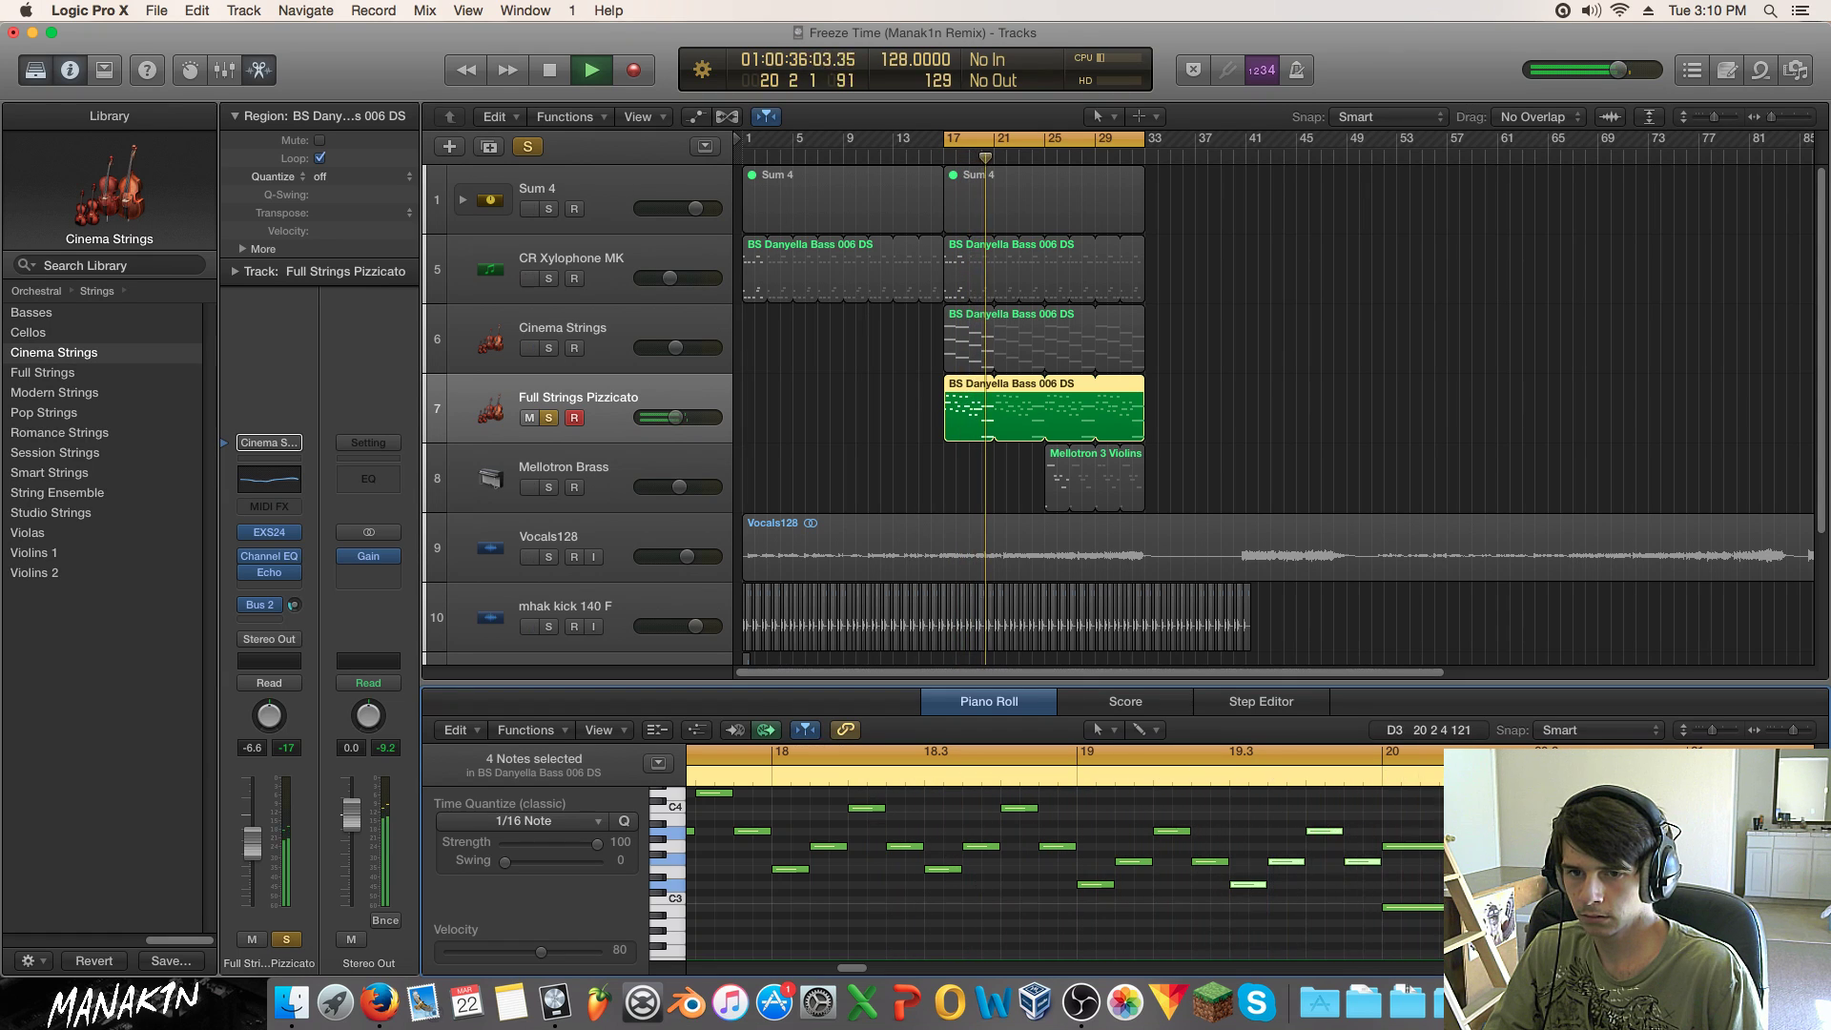
scroll(1526, 883, "up", 1)
key("space")
scroll(1530, 883, "down", 5)
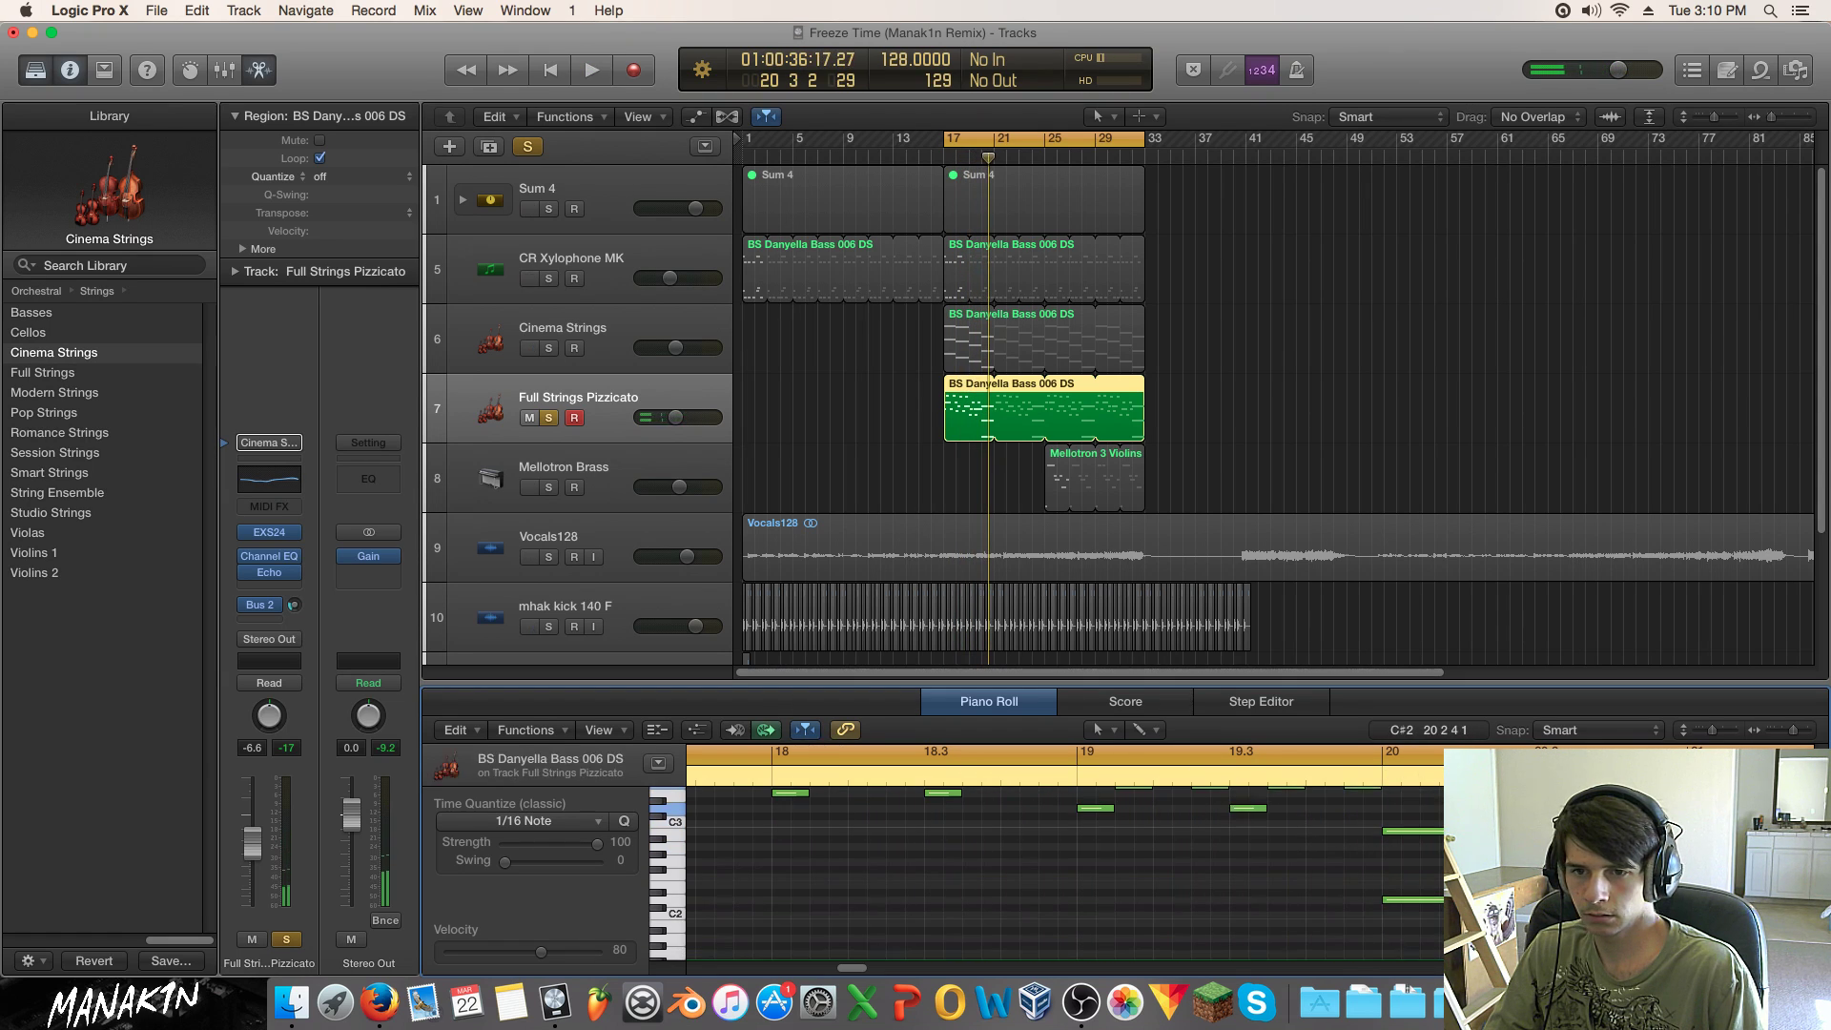
Step: Raise the bar 20 notes to D3, shift them later, then play with the track unsoloed
left_click_drag(1526, 899, 1526, 953)
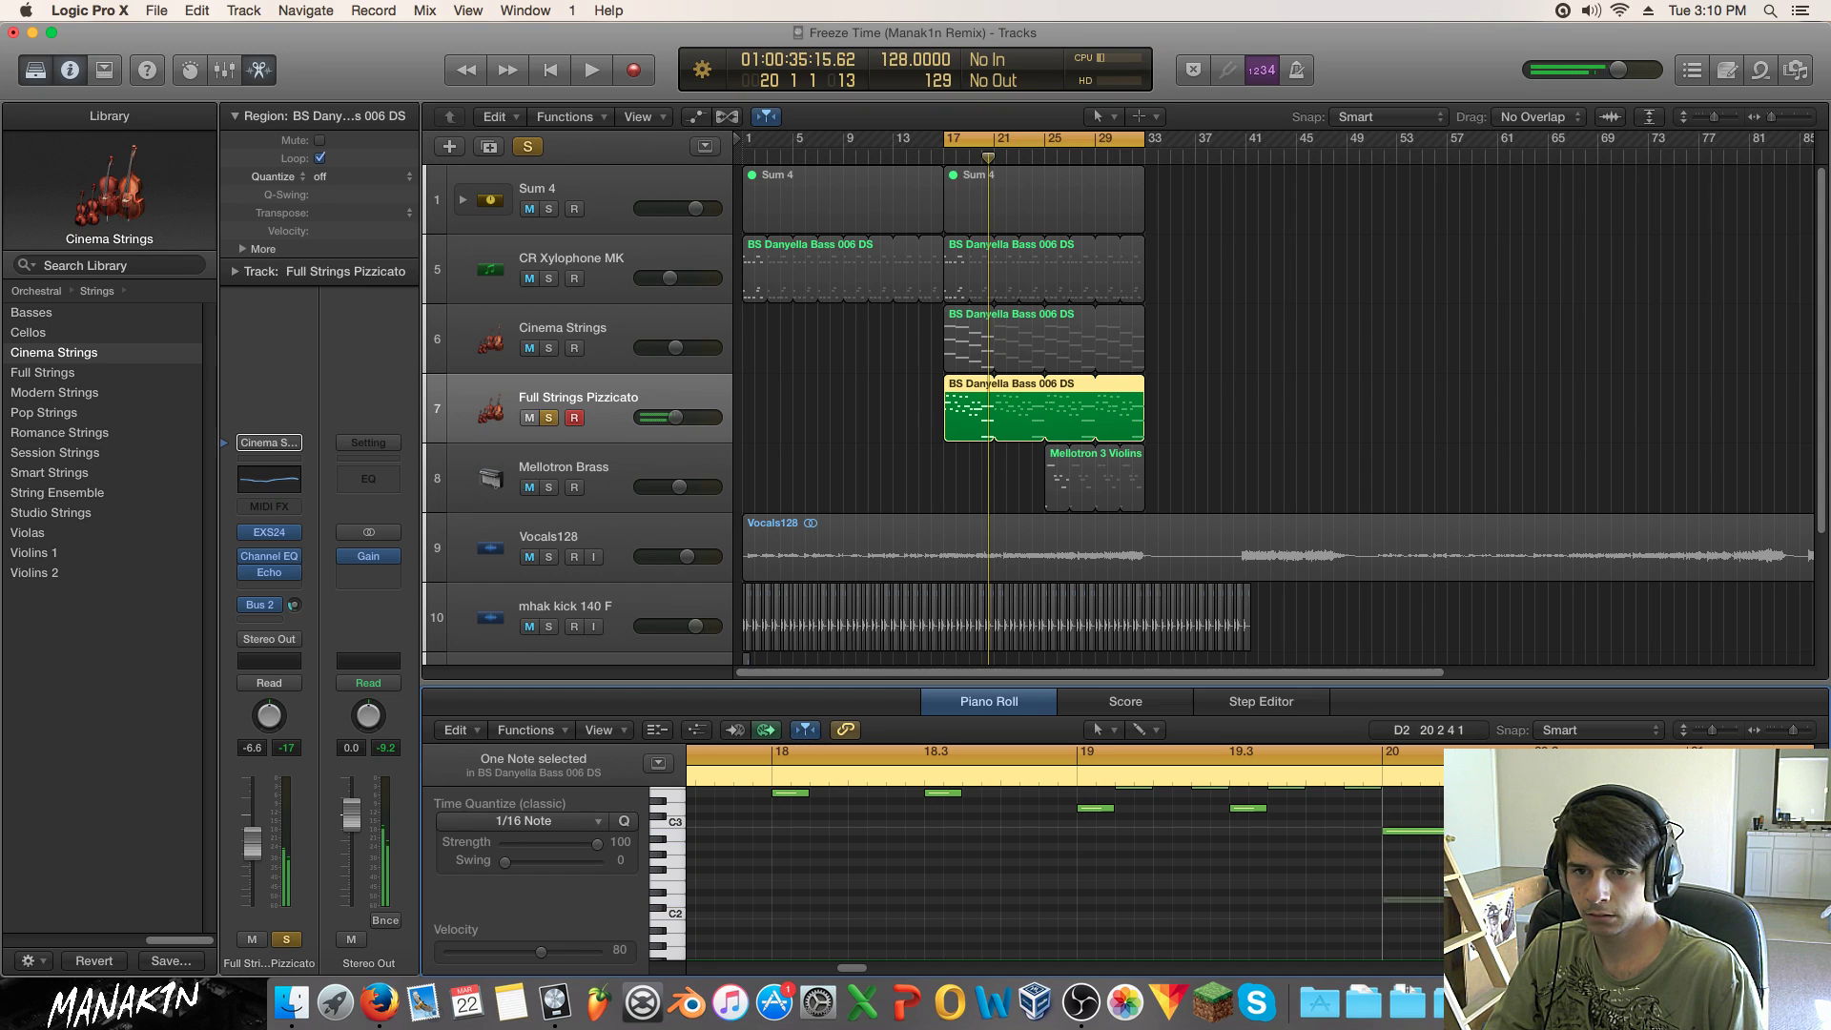
left_click_drag(1526, 783, 1525, 810)
scroll(1516, 849, "up", 3)
scroll(1487, 886, "up", 1)
left_click_drag(1516, 904, 1469, 813)
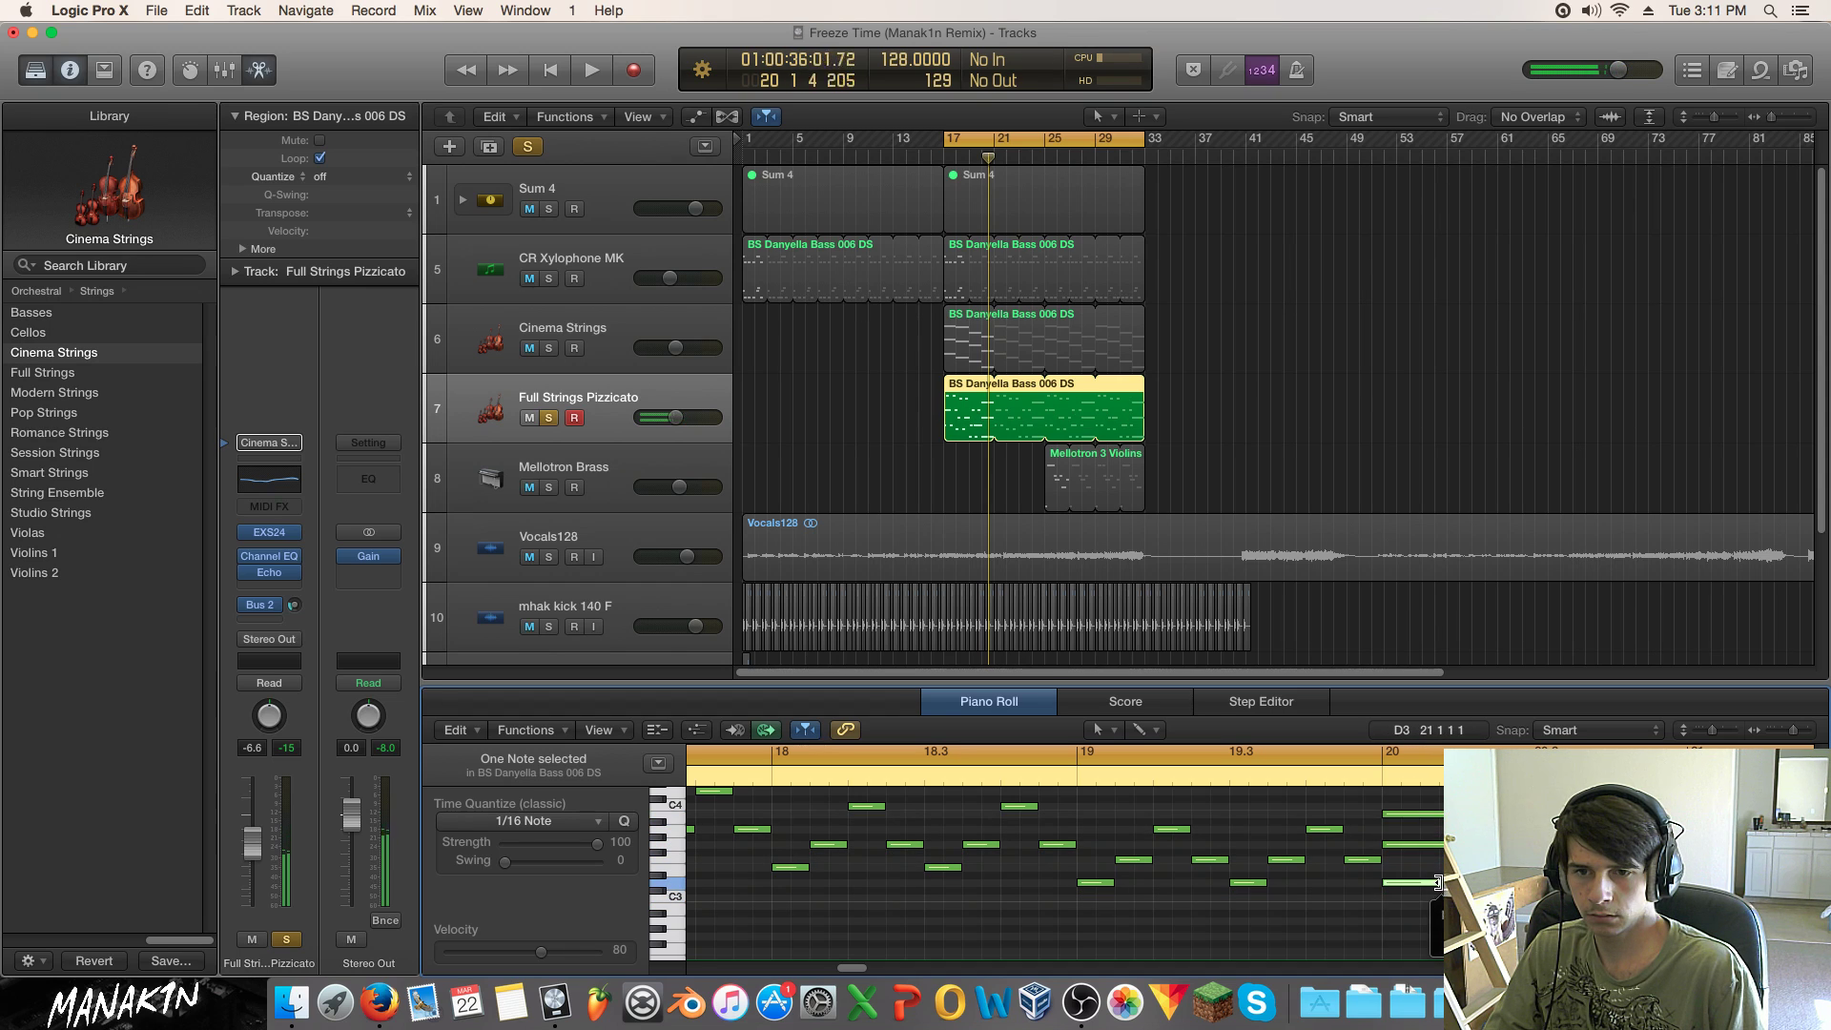
left_click_drag(1390, 844, 1459, 814)
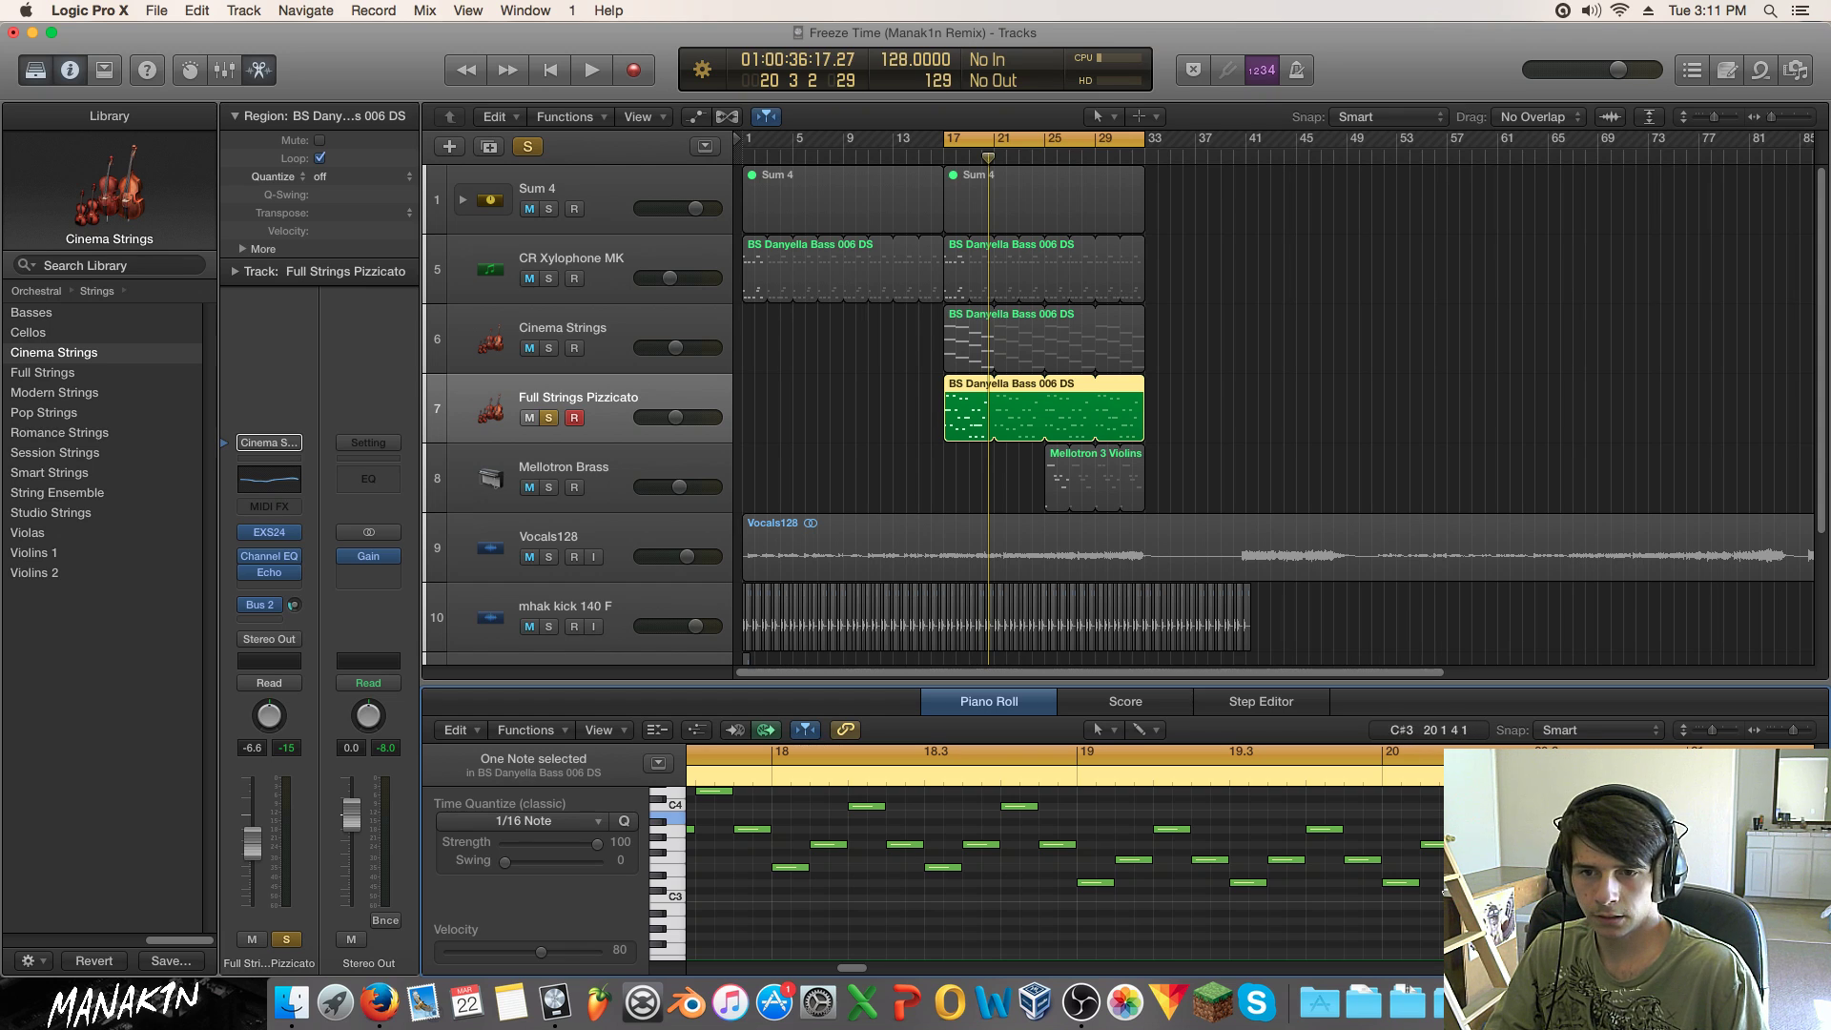
mouse_move(1518, 809)
left_mouse_down()
mouse_move(1399, 902)
mouse_move(1517, 814)
left_mouse_up()
left_click(1506, 832)
left_click(1506, 845)
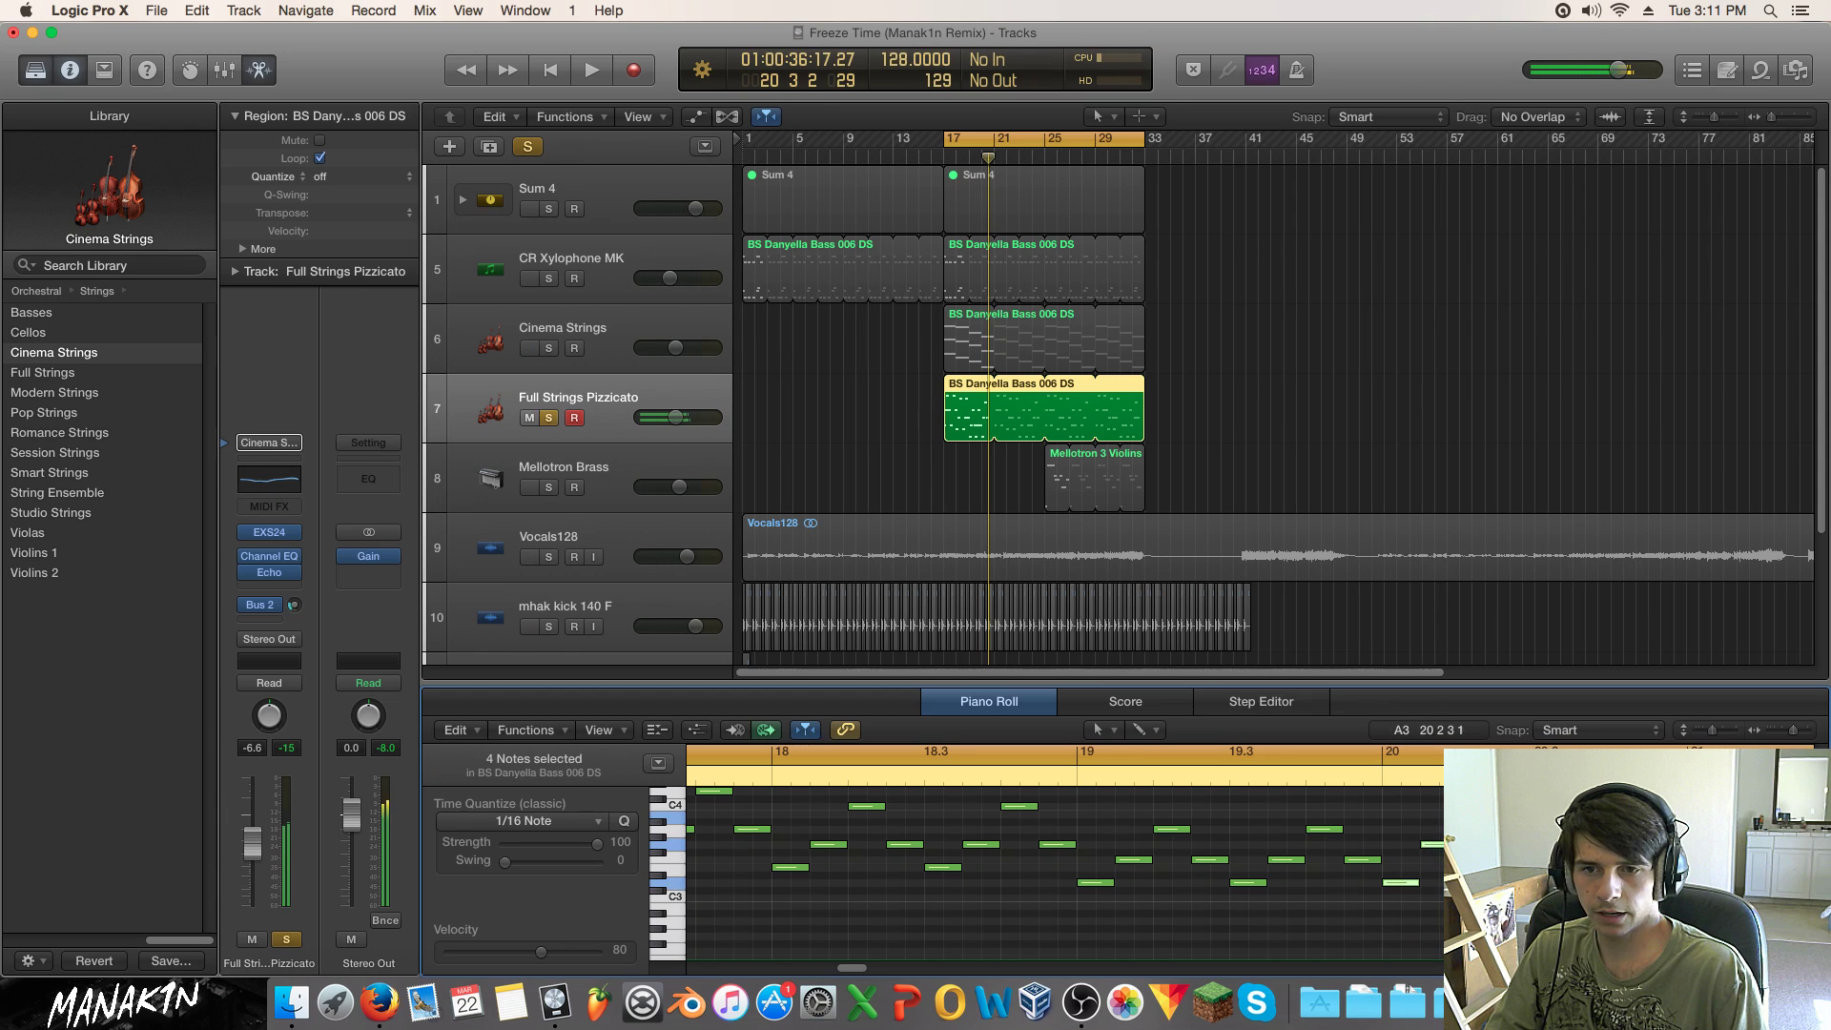
left_click_drag(1402, 887, 1512, 885)
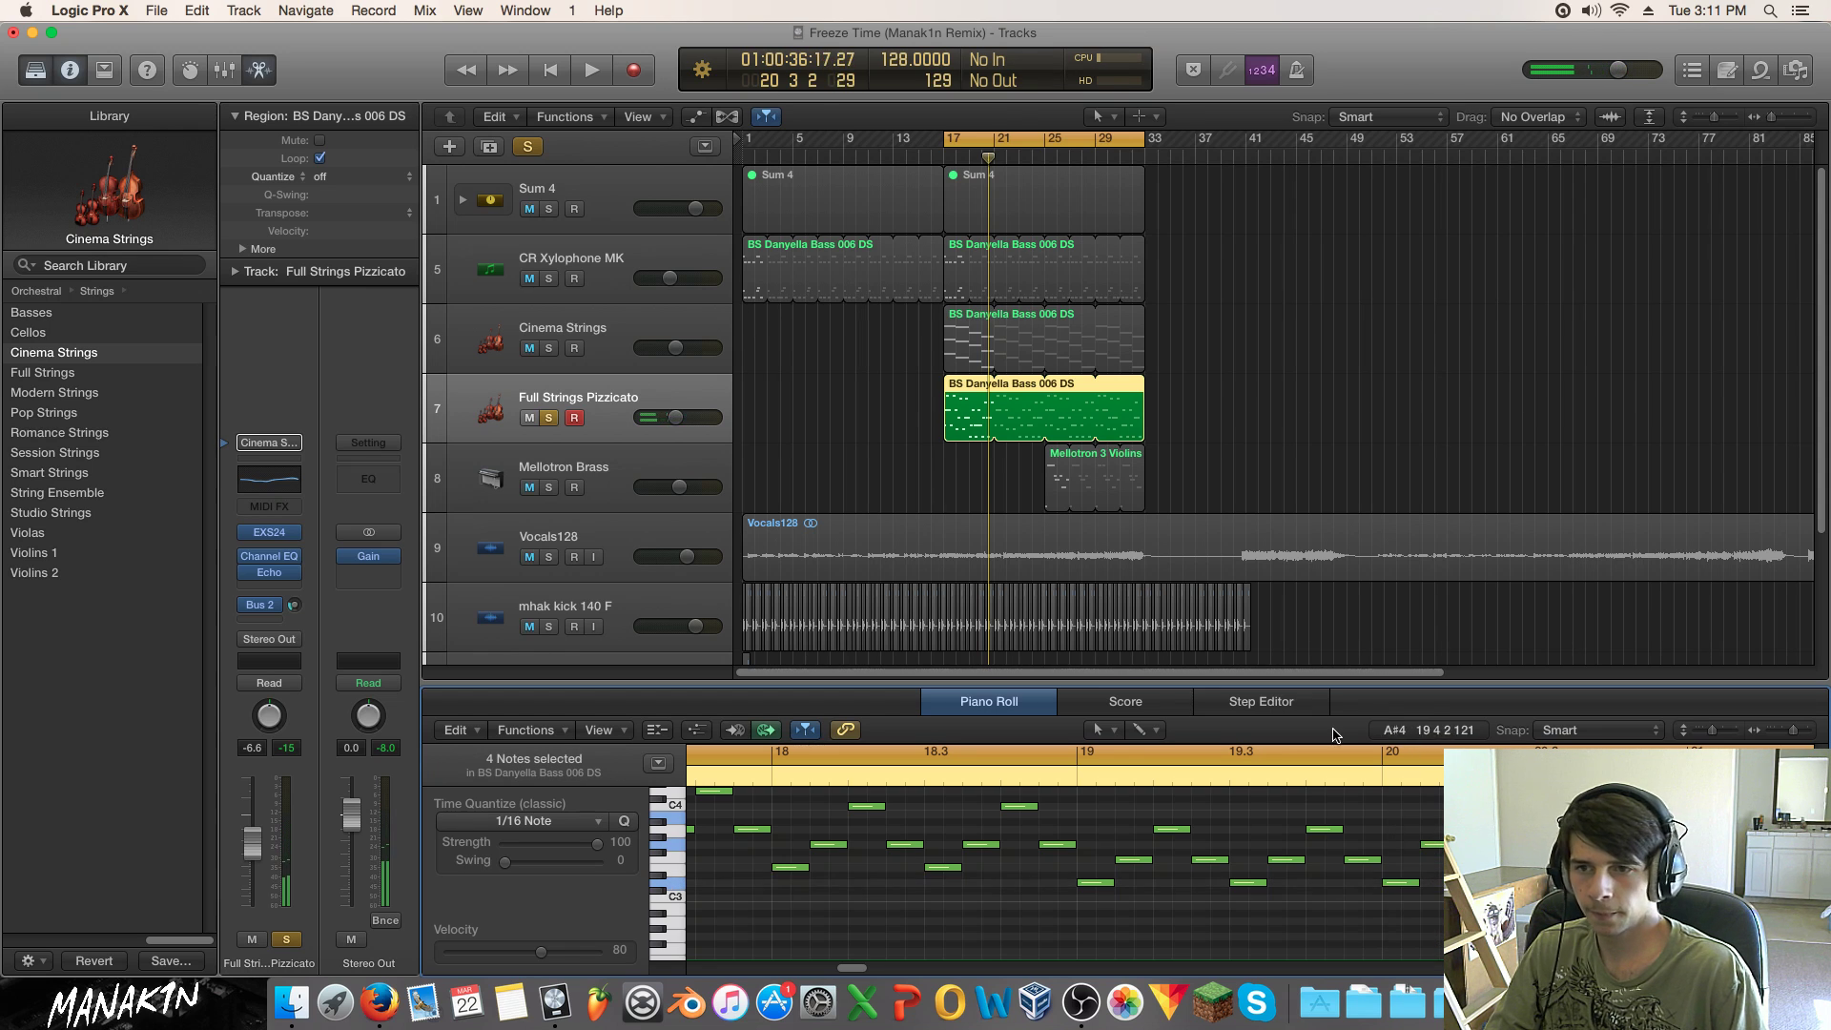
key("space")
left_click(552, 422)
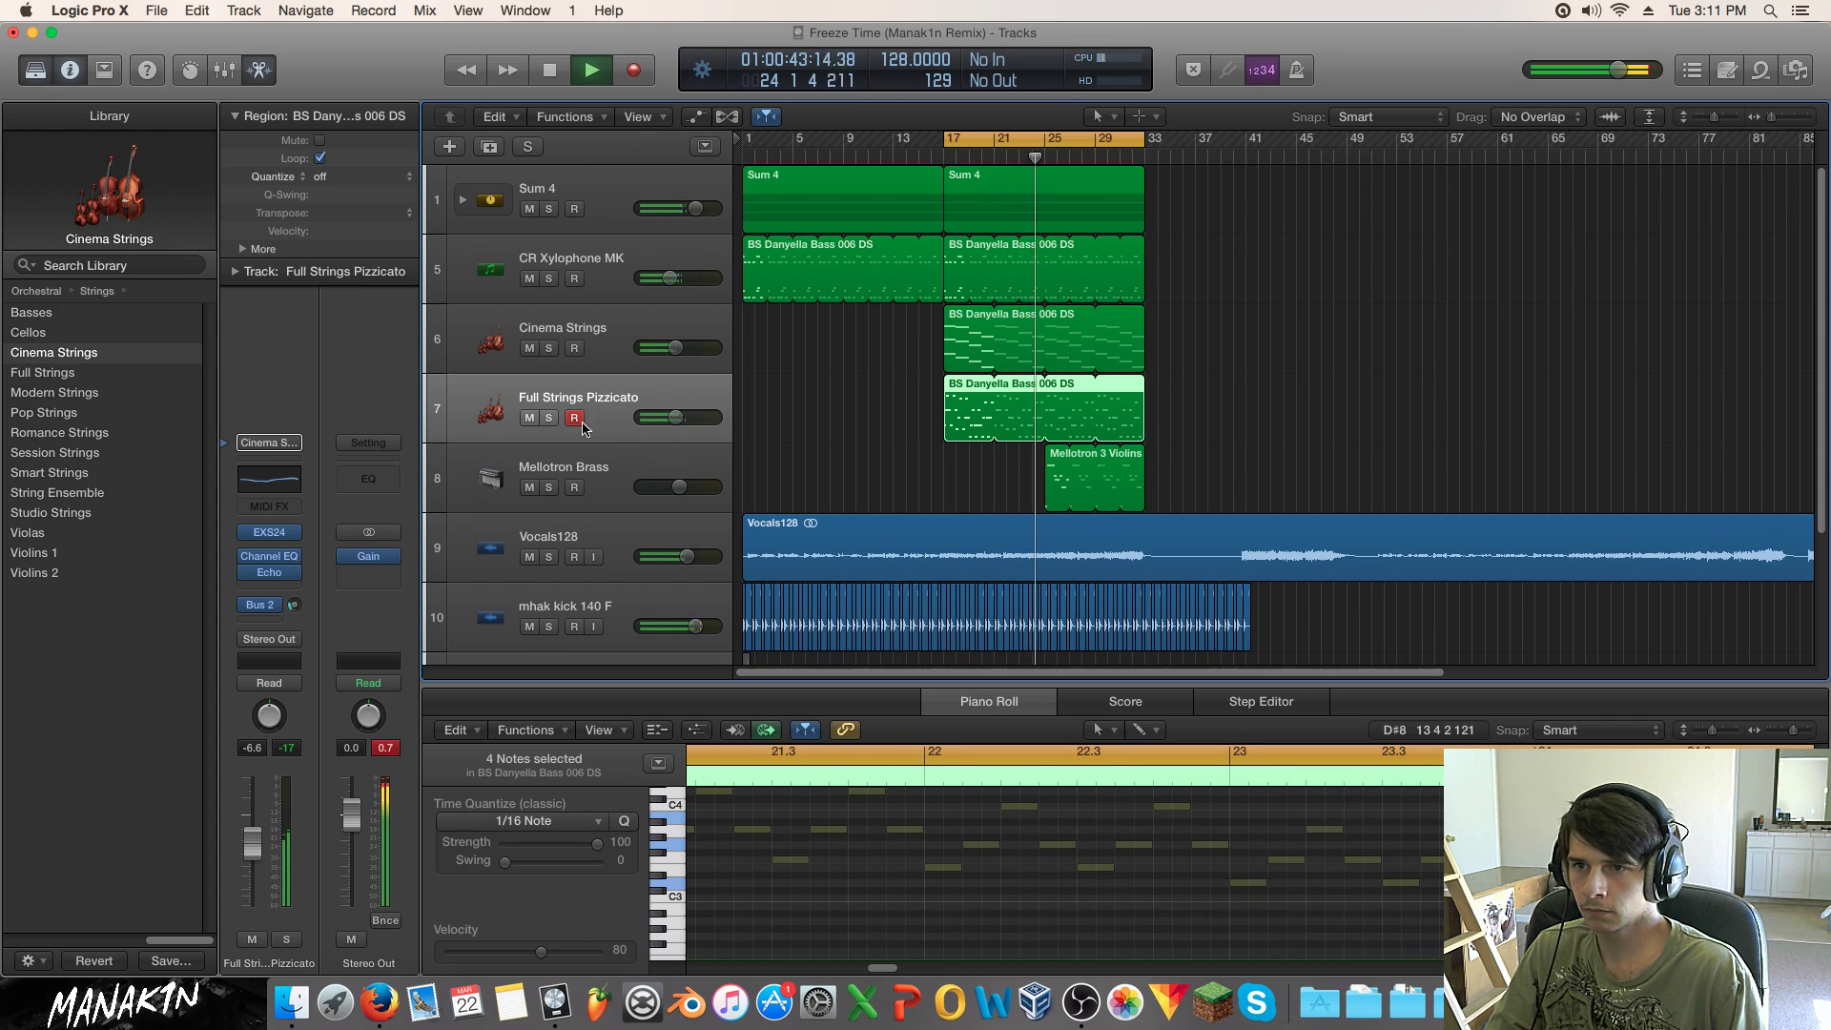
Step: Play from bar 15 and mute the CR Xylophone MK and Full Strings Pizzicato tracks
left_click(923, 374)
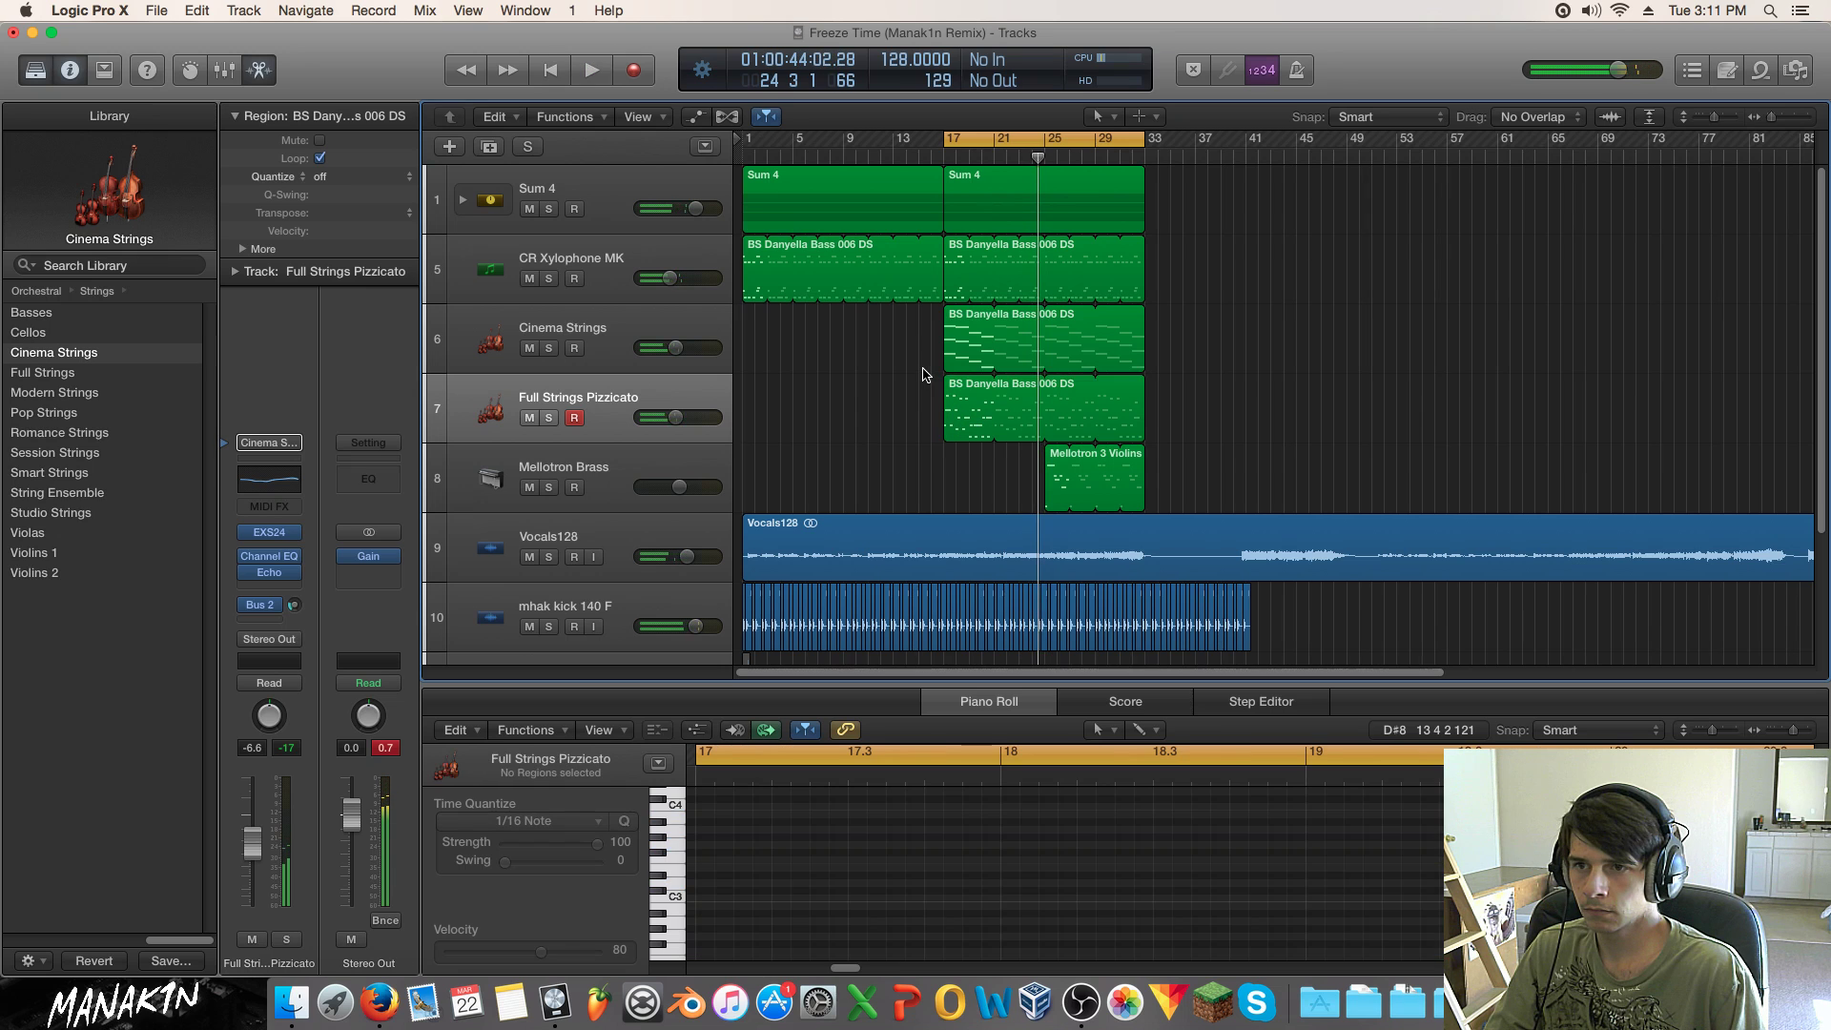
left_click(972, 405)
left_click(917, 157)
key("space")
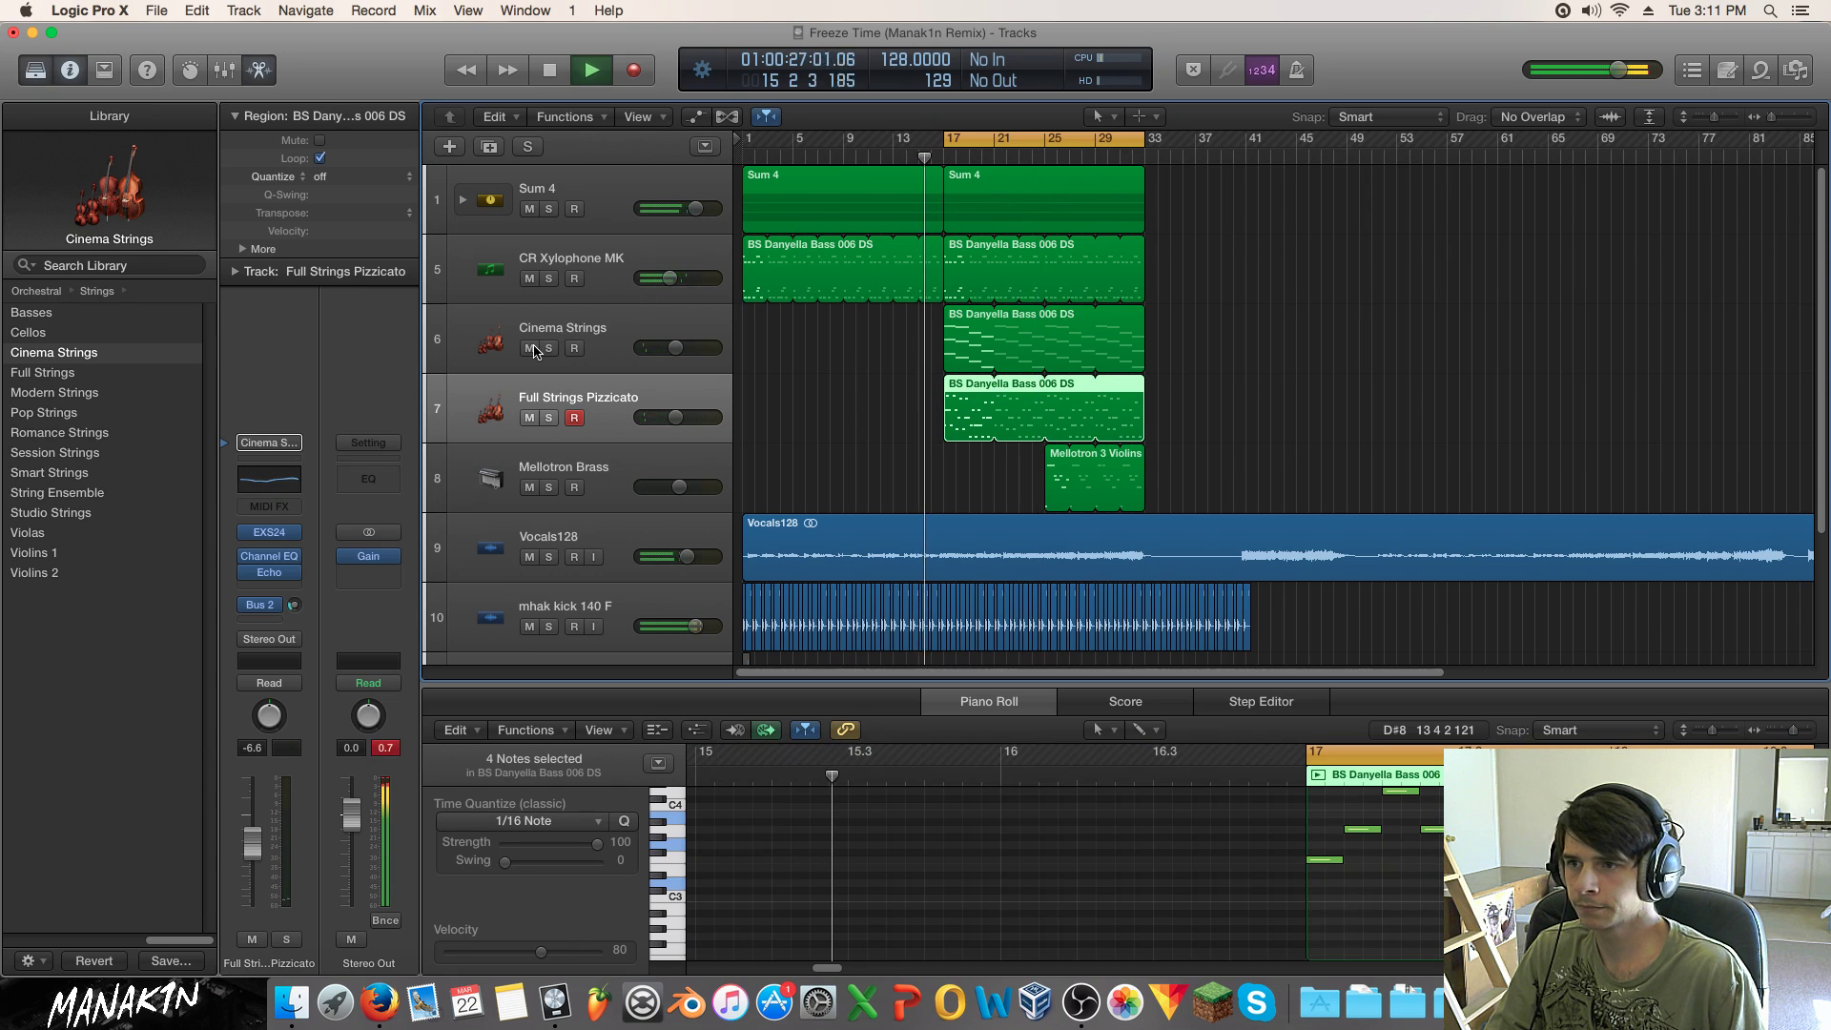
left_click(530, 279)
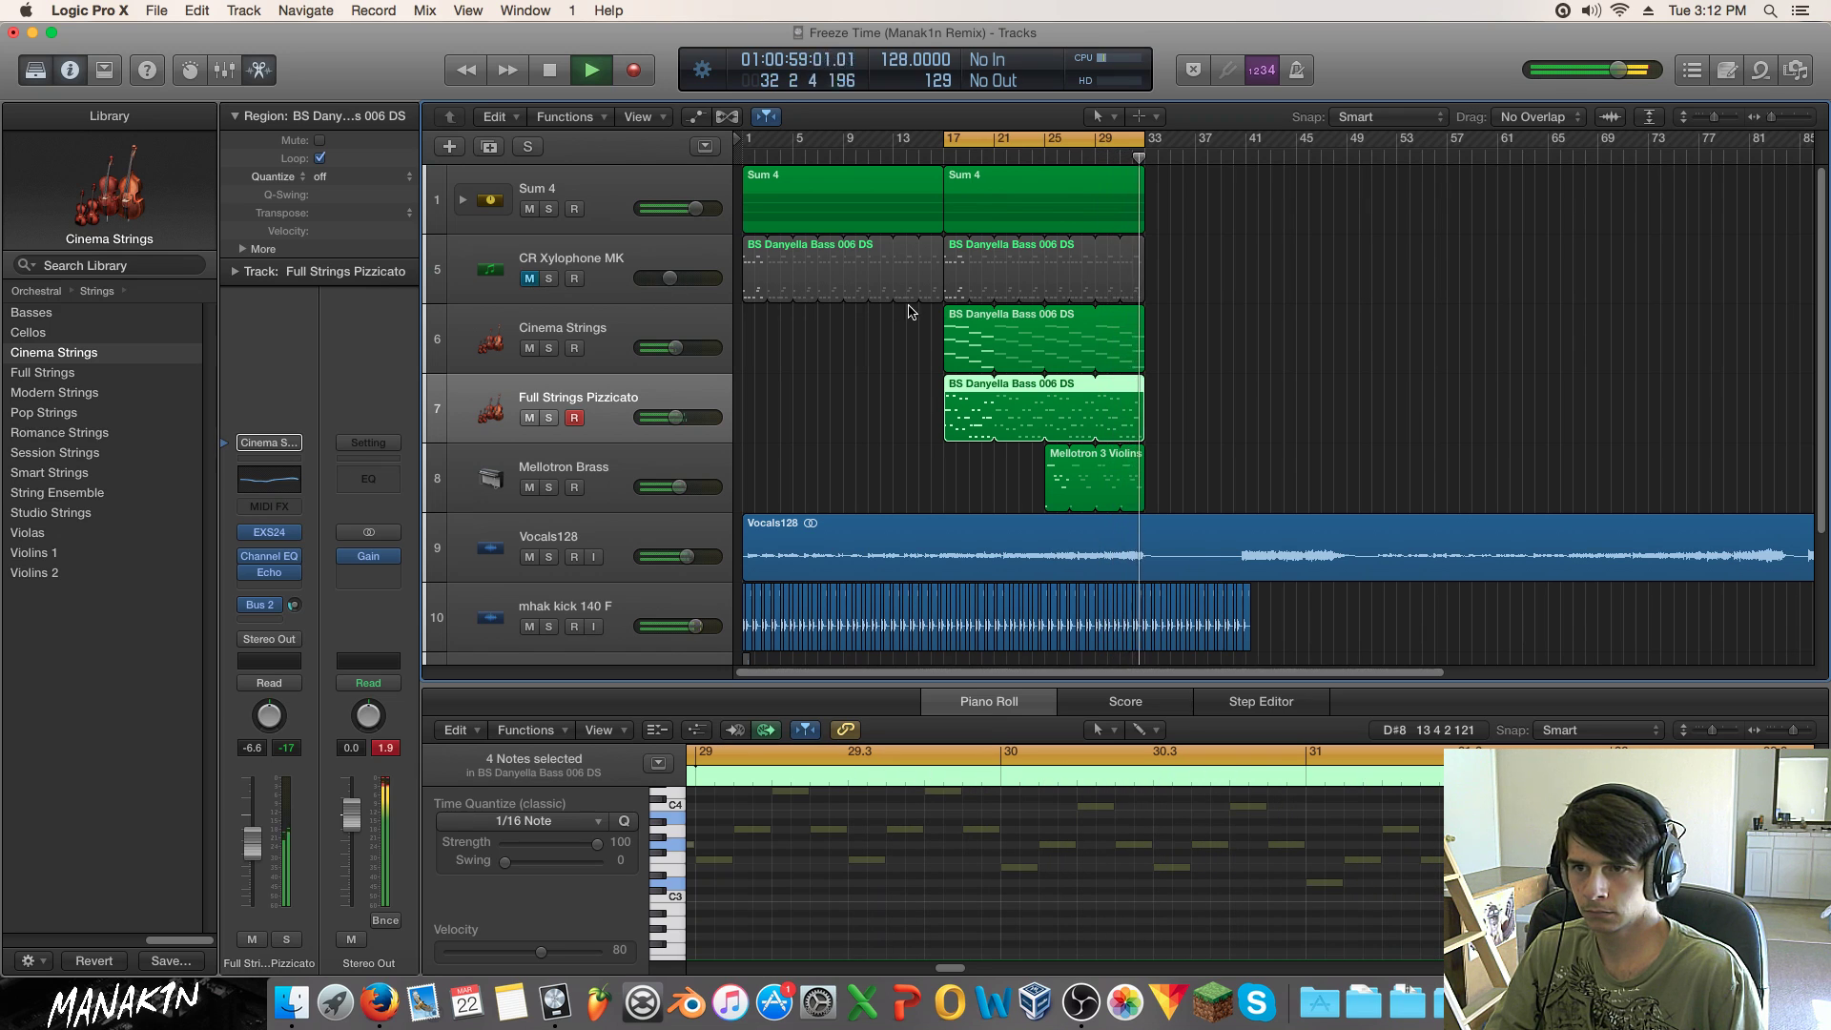
left_click(530, 418)
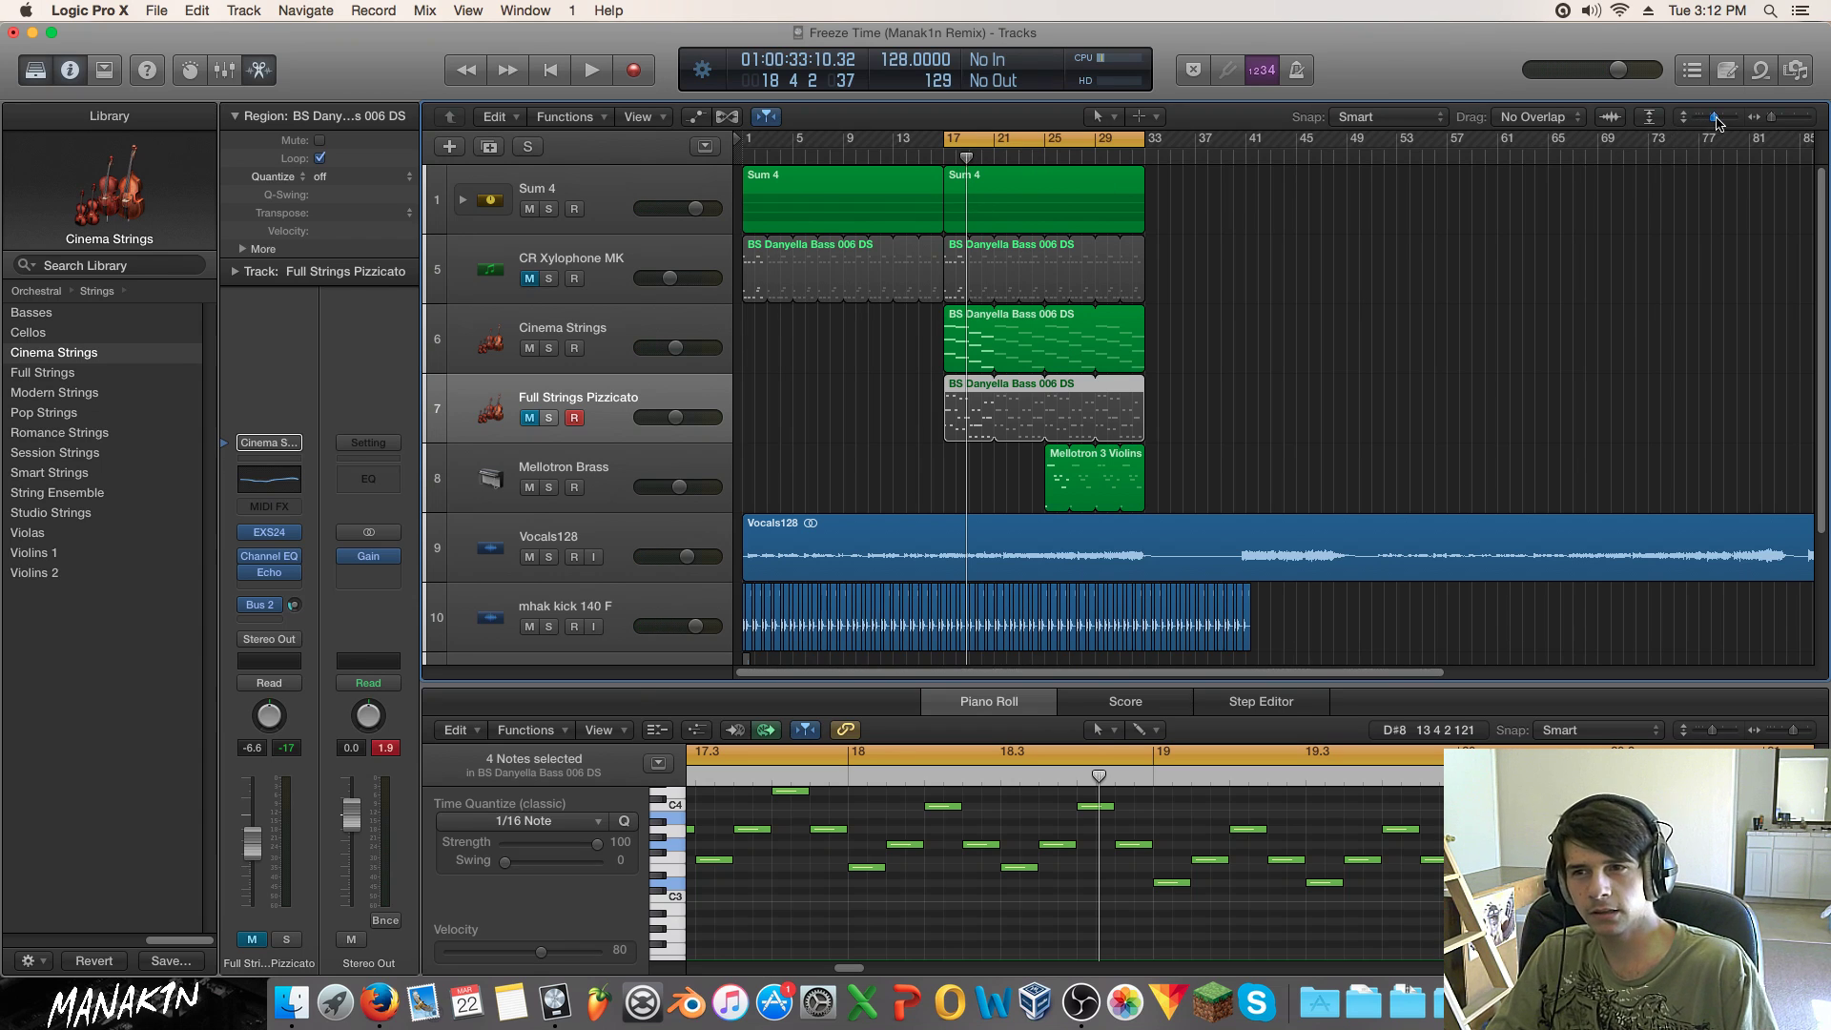
left_click_drag(1716, 121, 1718, 120)
left_click(1769, 122)
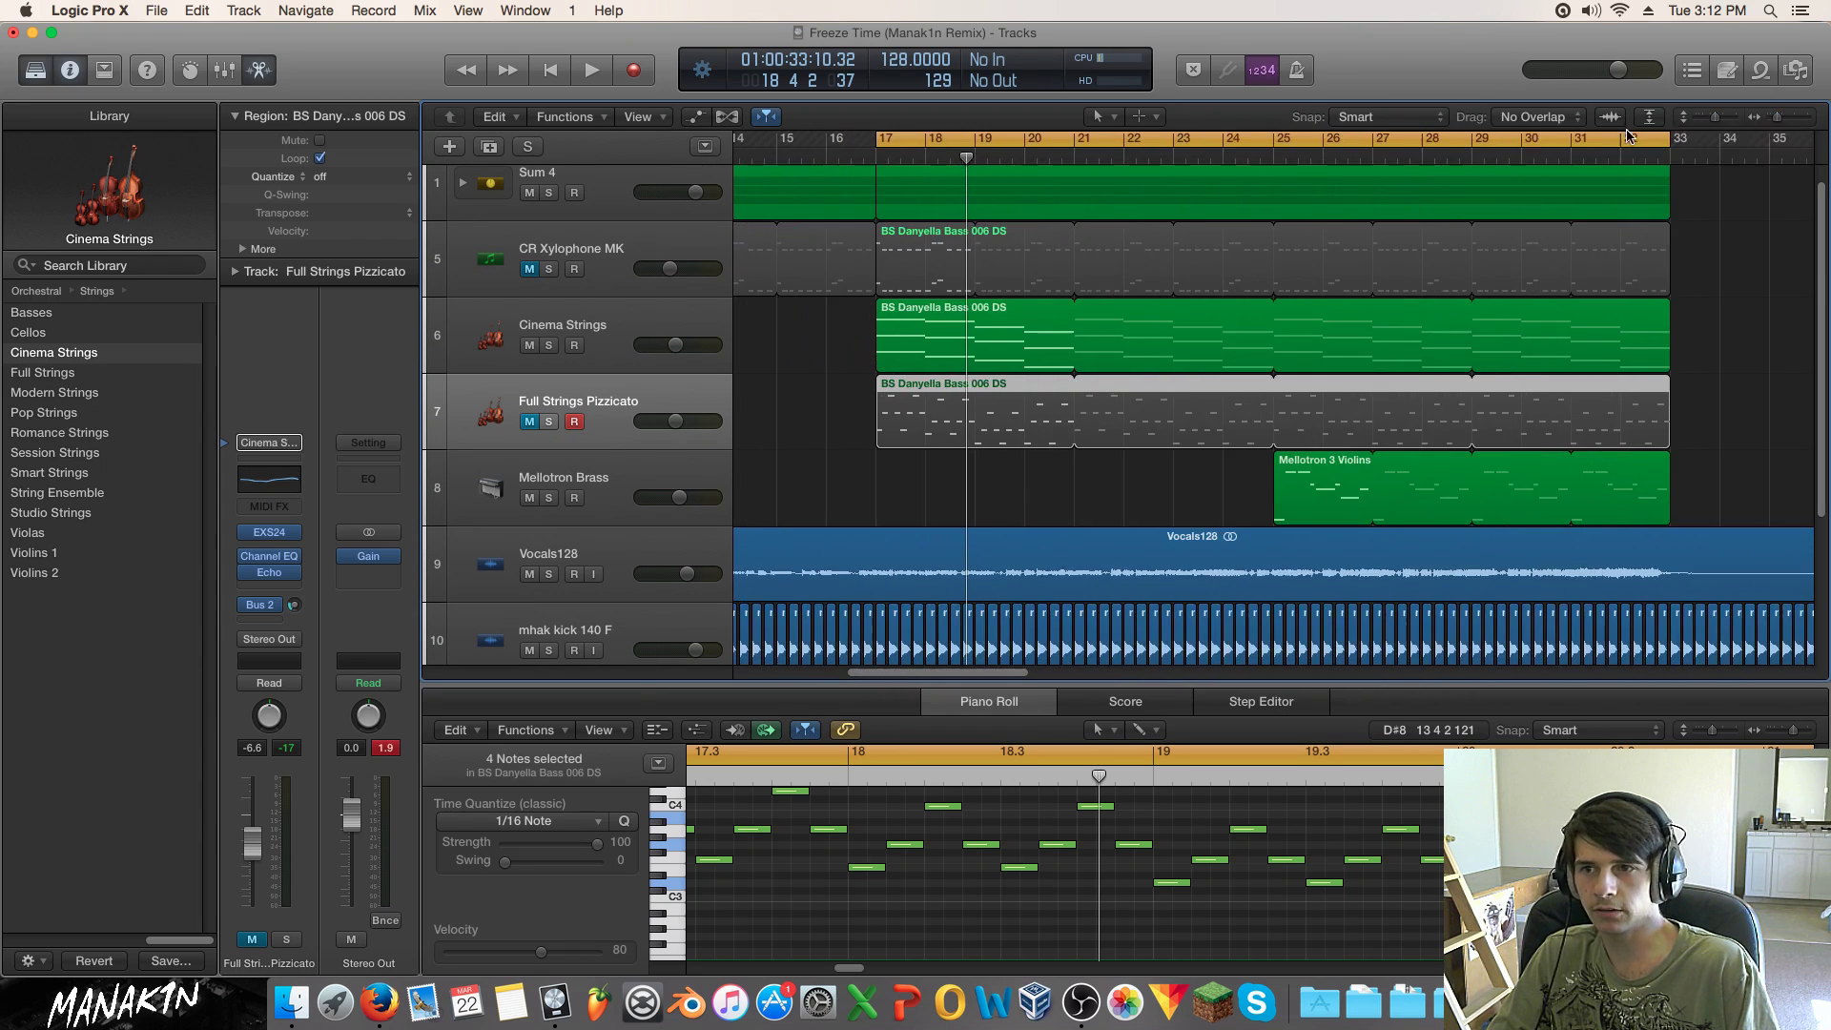
left_click_drag(909, 347, 897, 349)
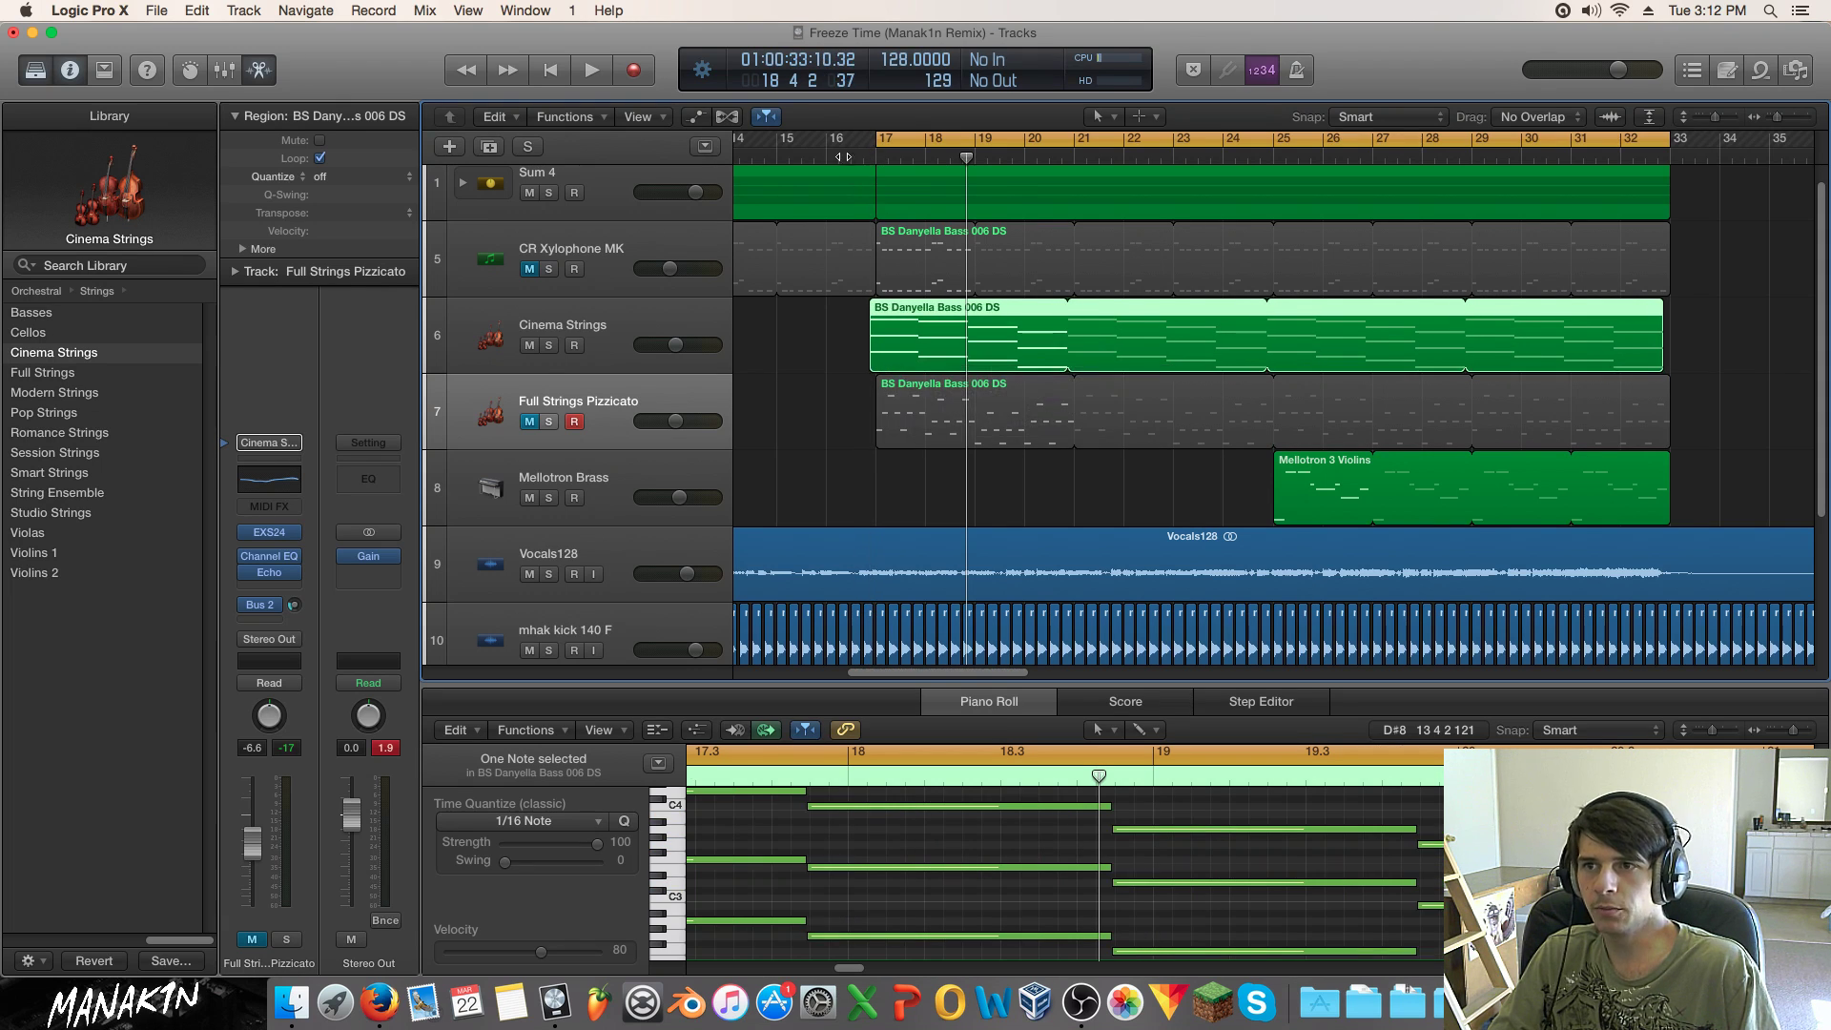
key("space")
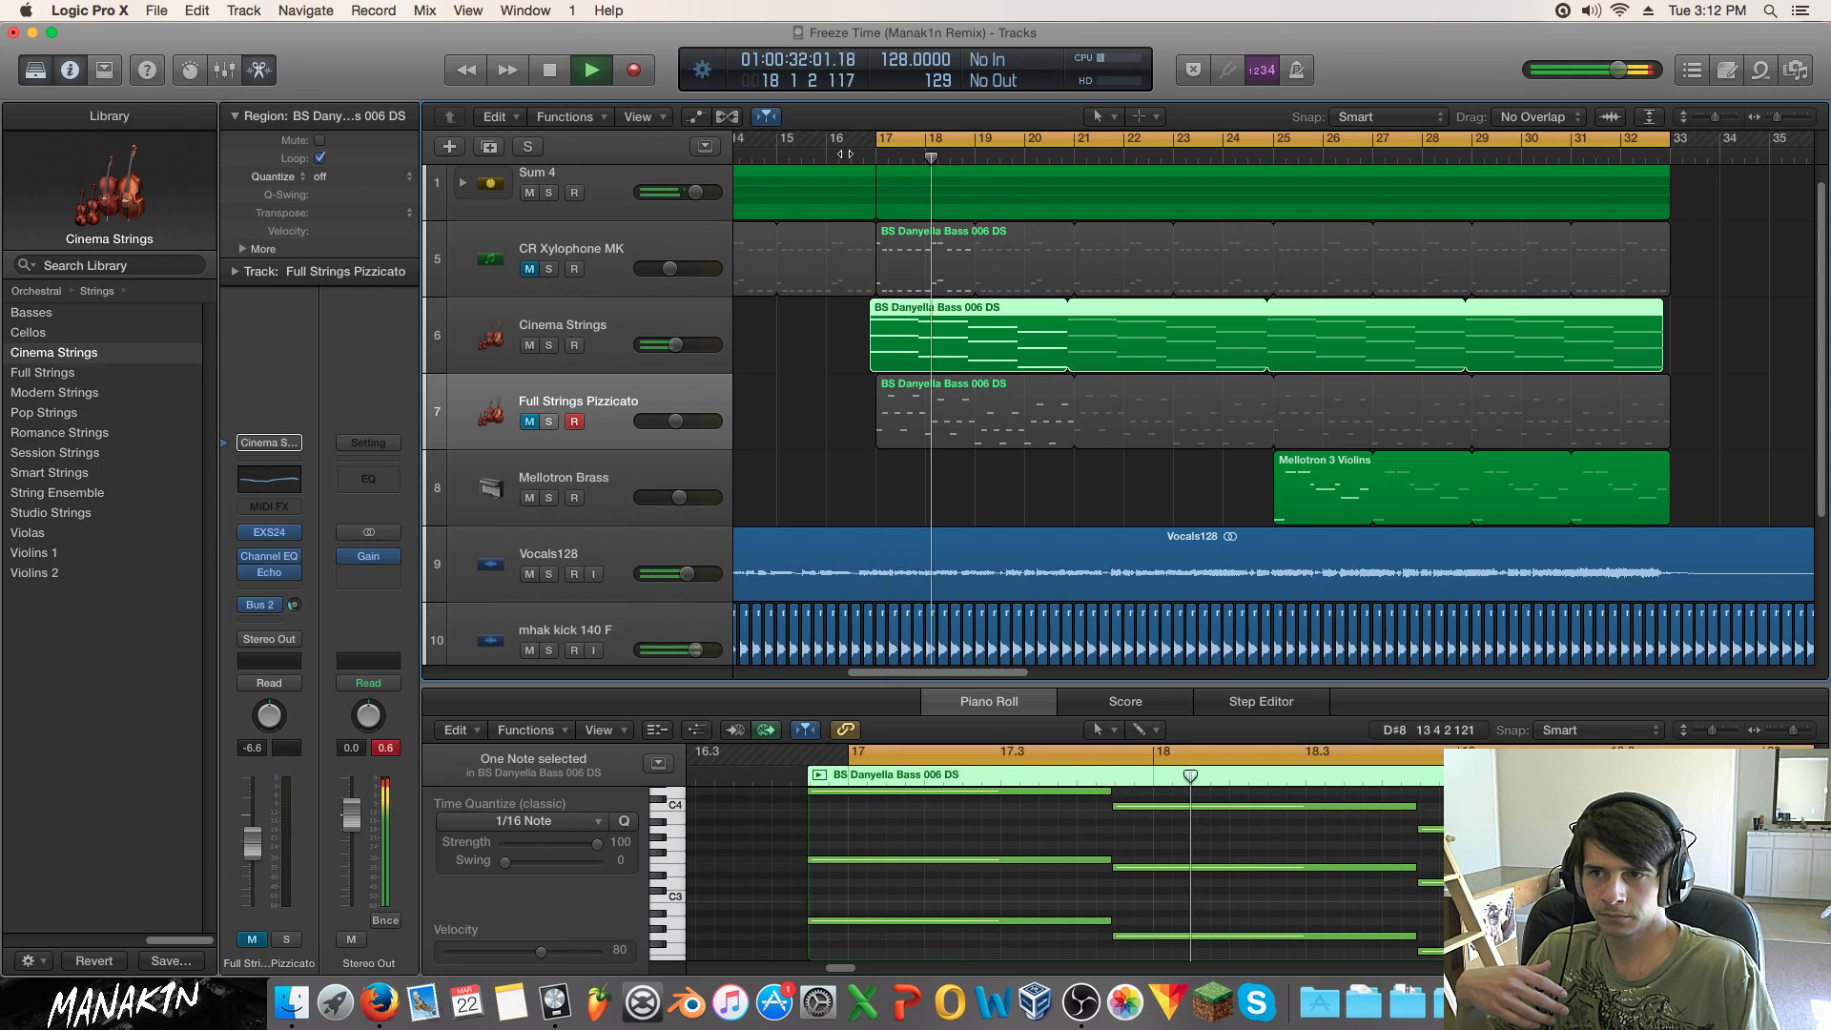
key("space")
left_click(1788, 118)
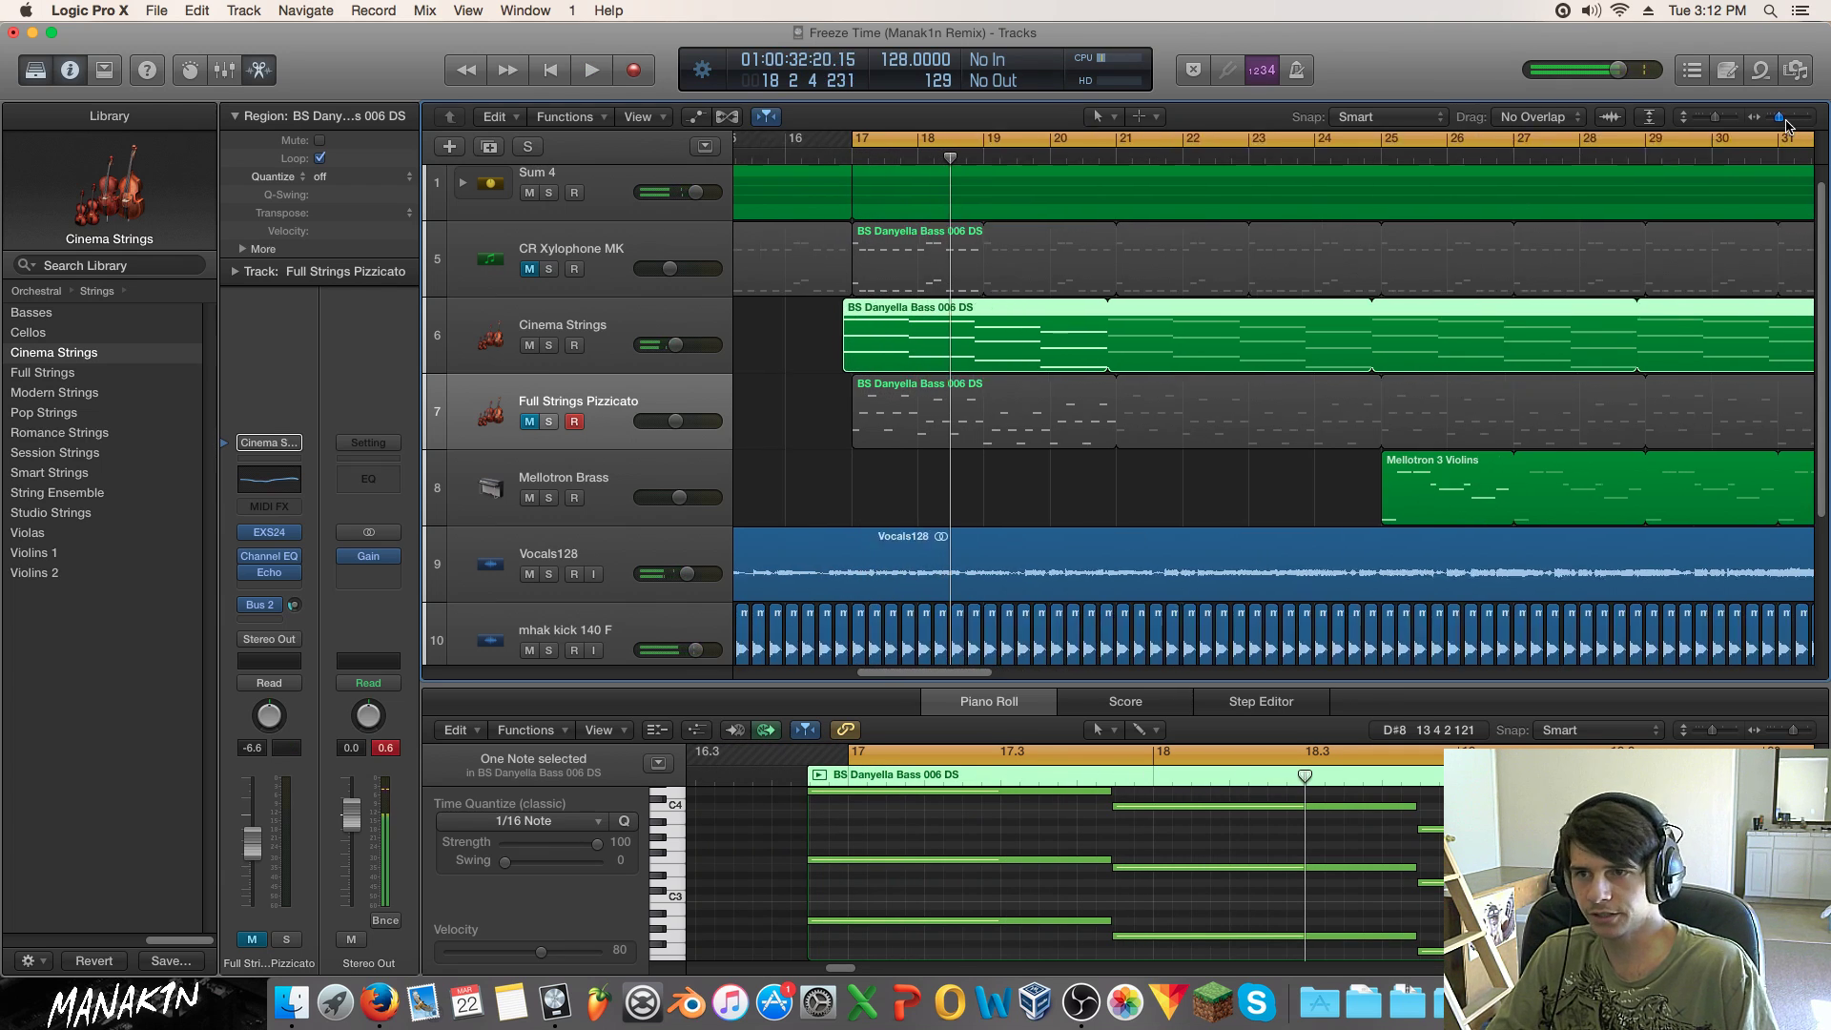
left_click_drag(816, 327, 807, 326)
key("super+z")
left_click(762, 156)
key("space")
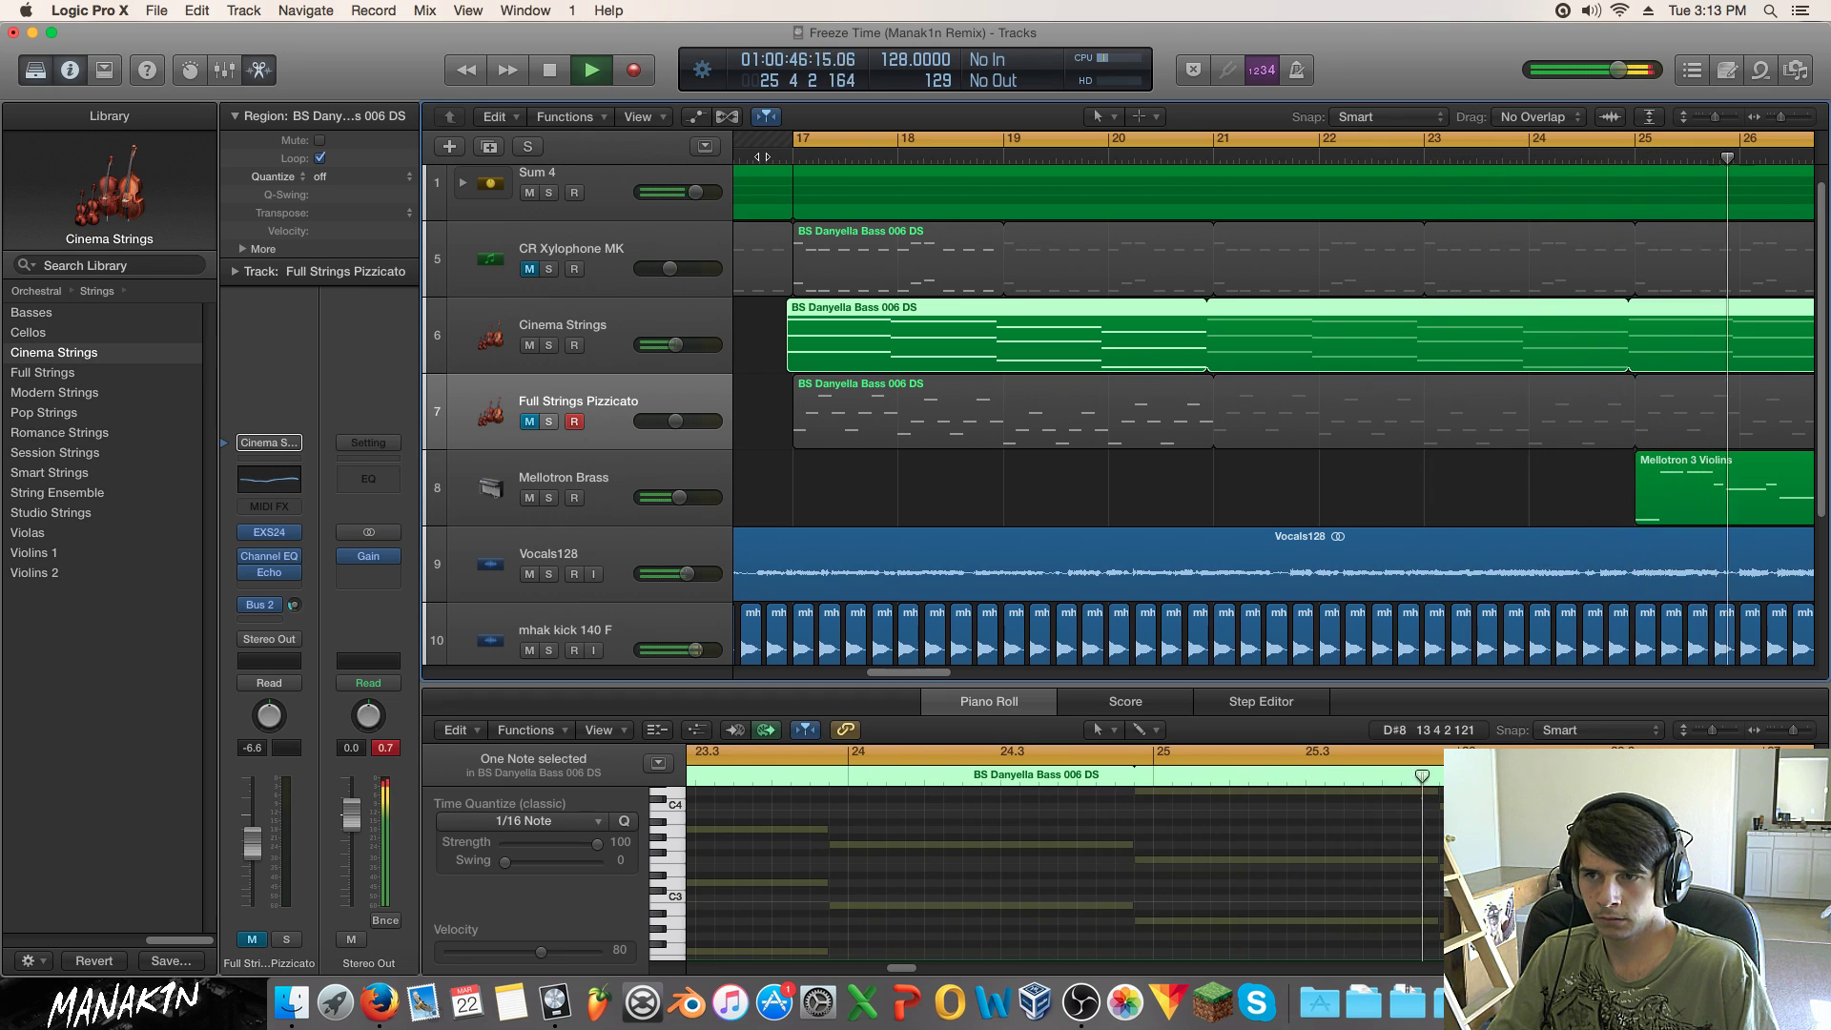
key("space")
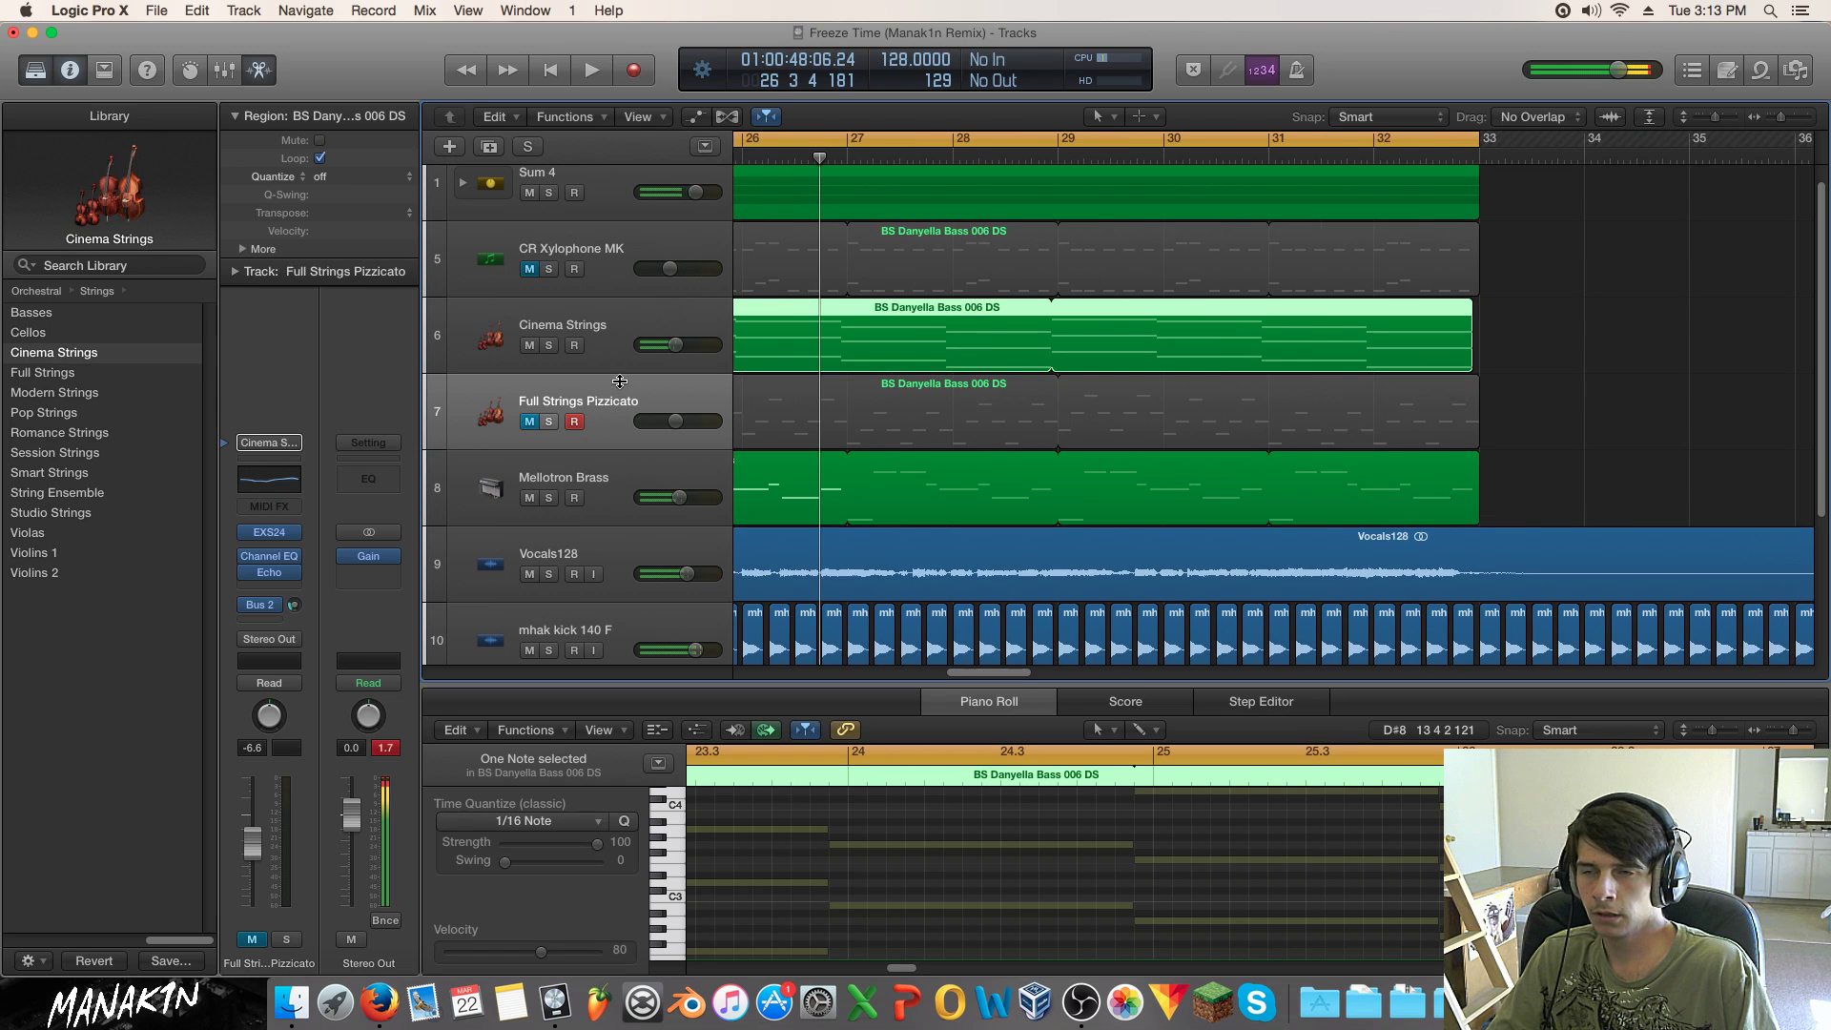
left_click_drag(1016, 674, 970, 674)
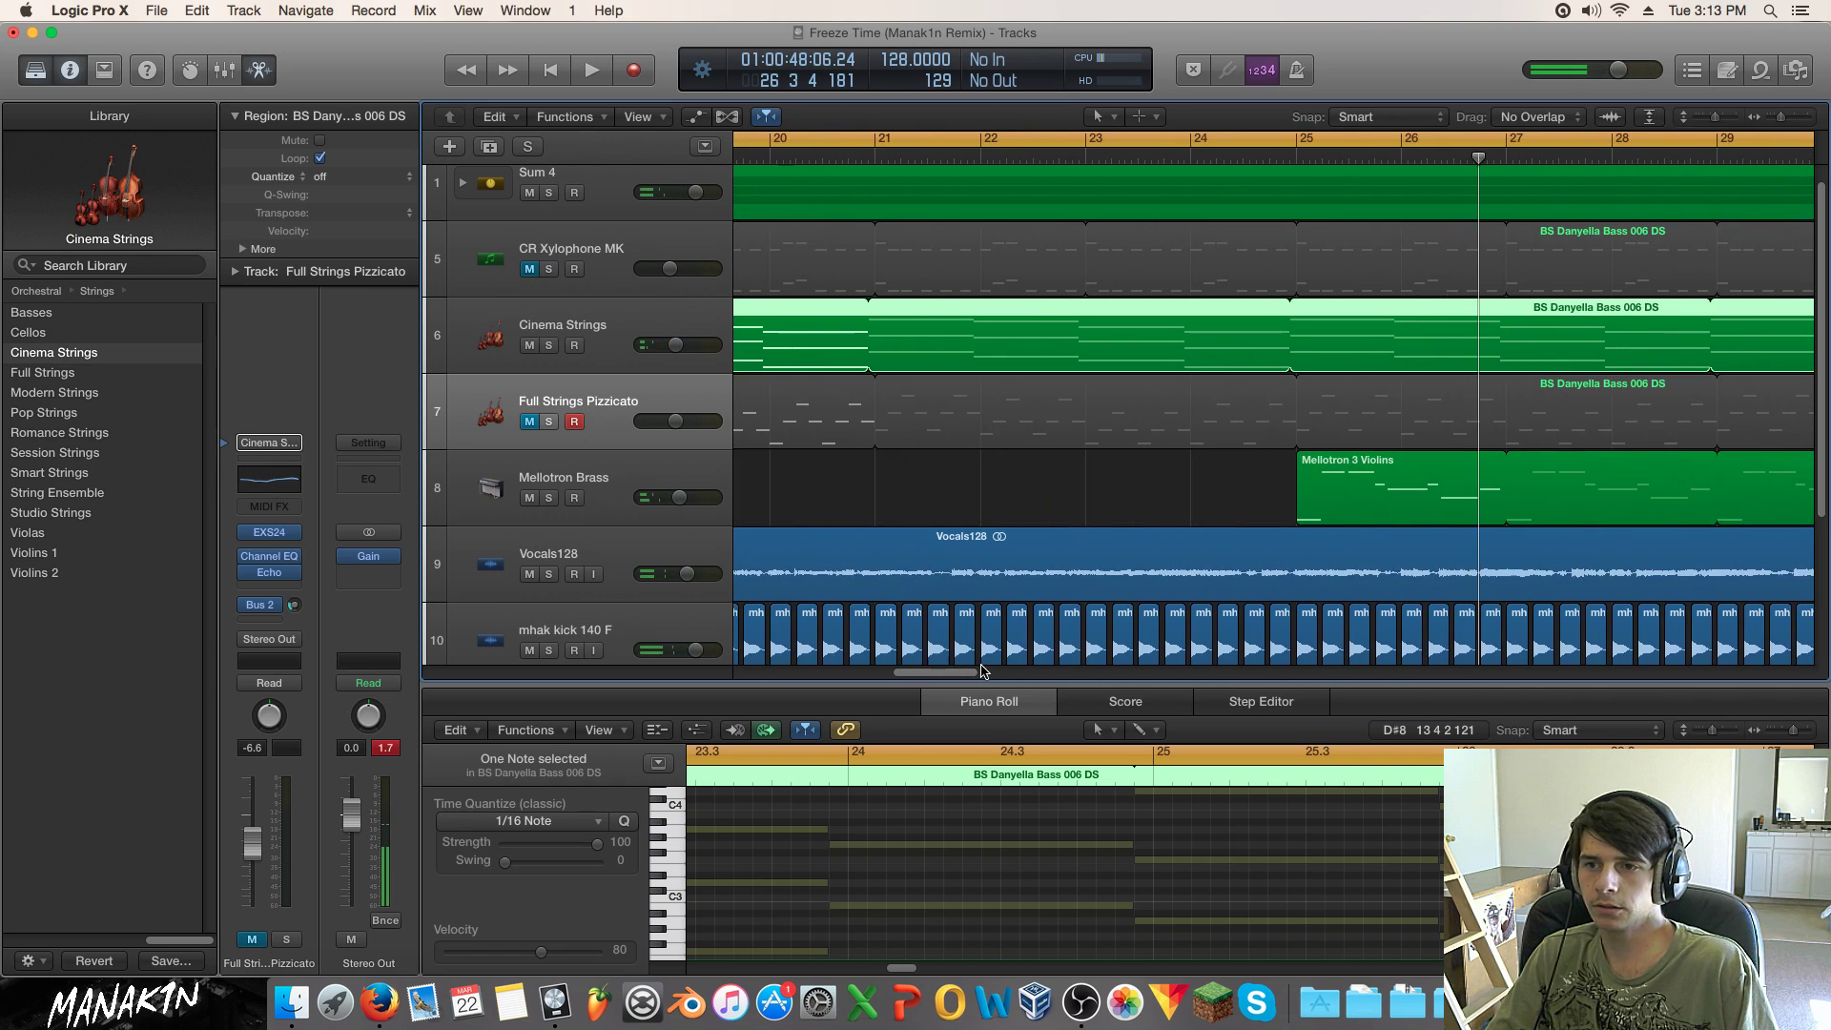
scroll(963, 537, "left", 5)
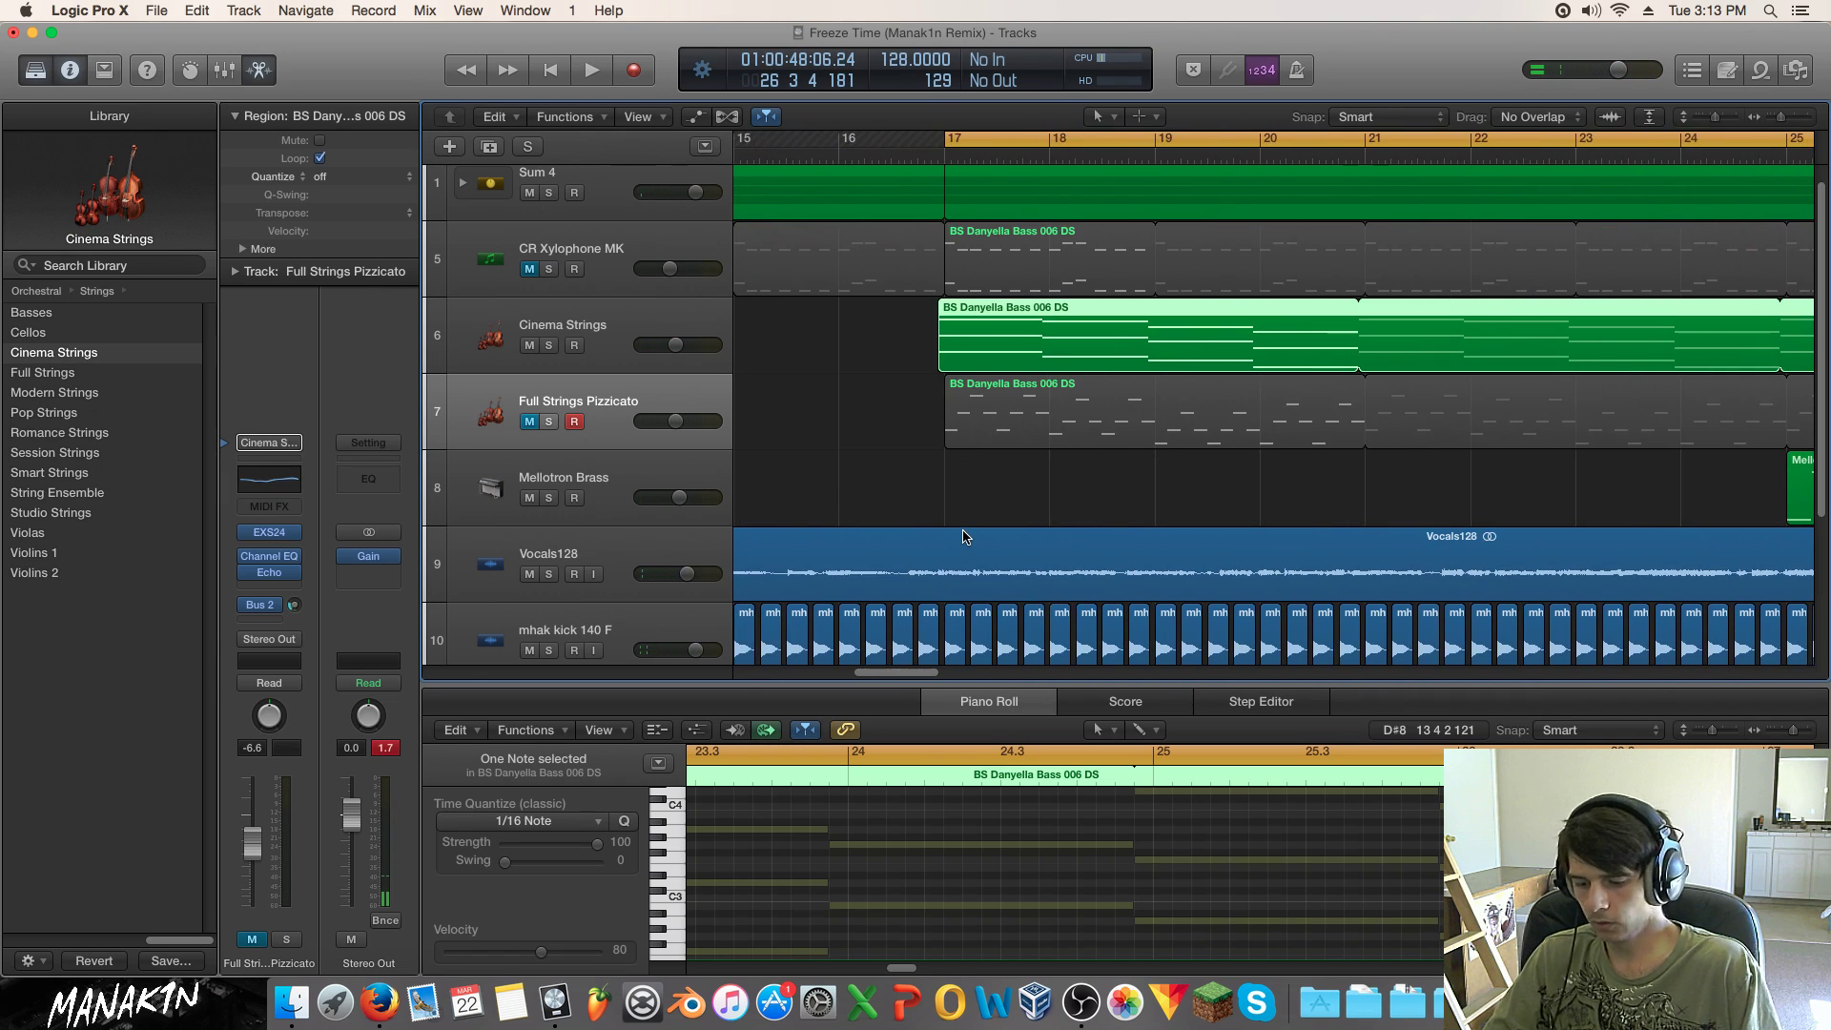
key("super+z")
key("super+z")
key("space")
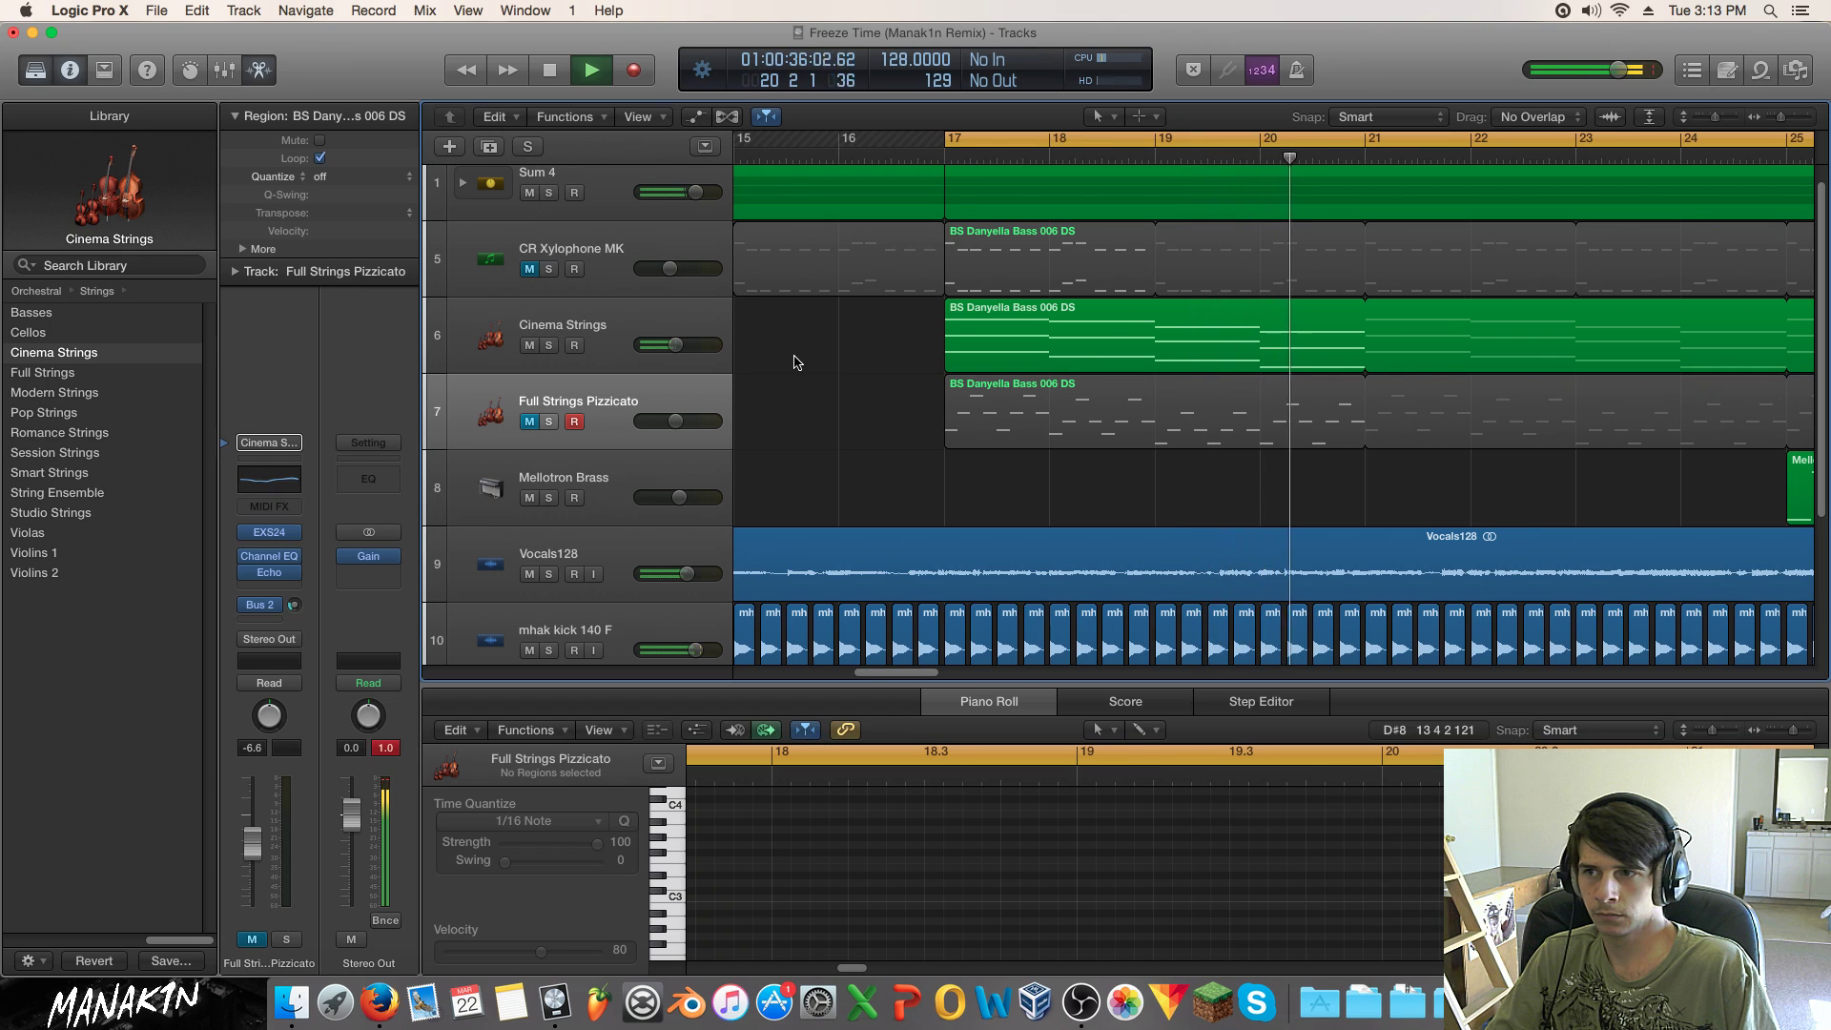
Step: Insert a stereo Compressor on Cinema Strings, sidechained from Bus 20 with the Kick Sidechain preset
left_click(602, 325)
left_click(284, 590)
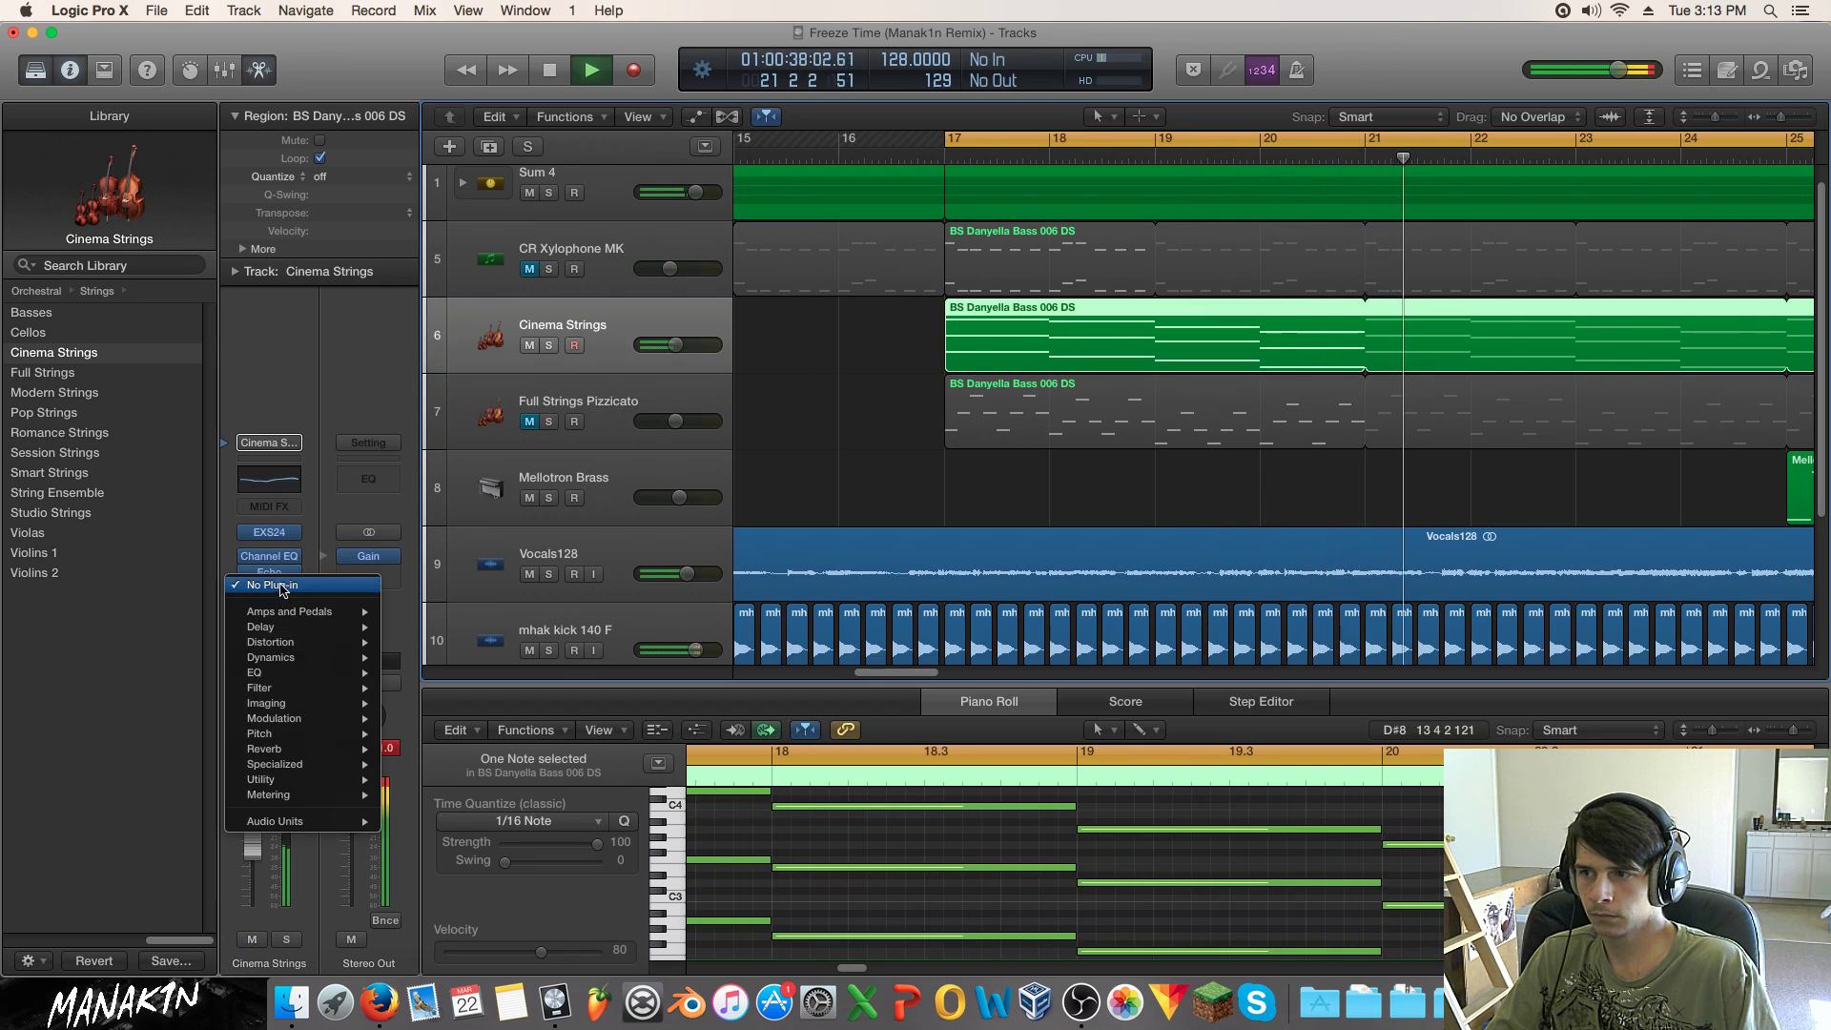
mouse_move(286, 657)
left_click(553, 673)
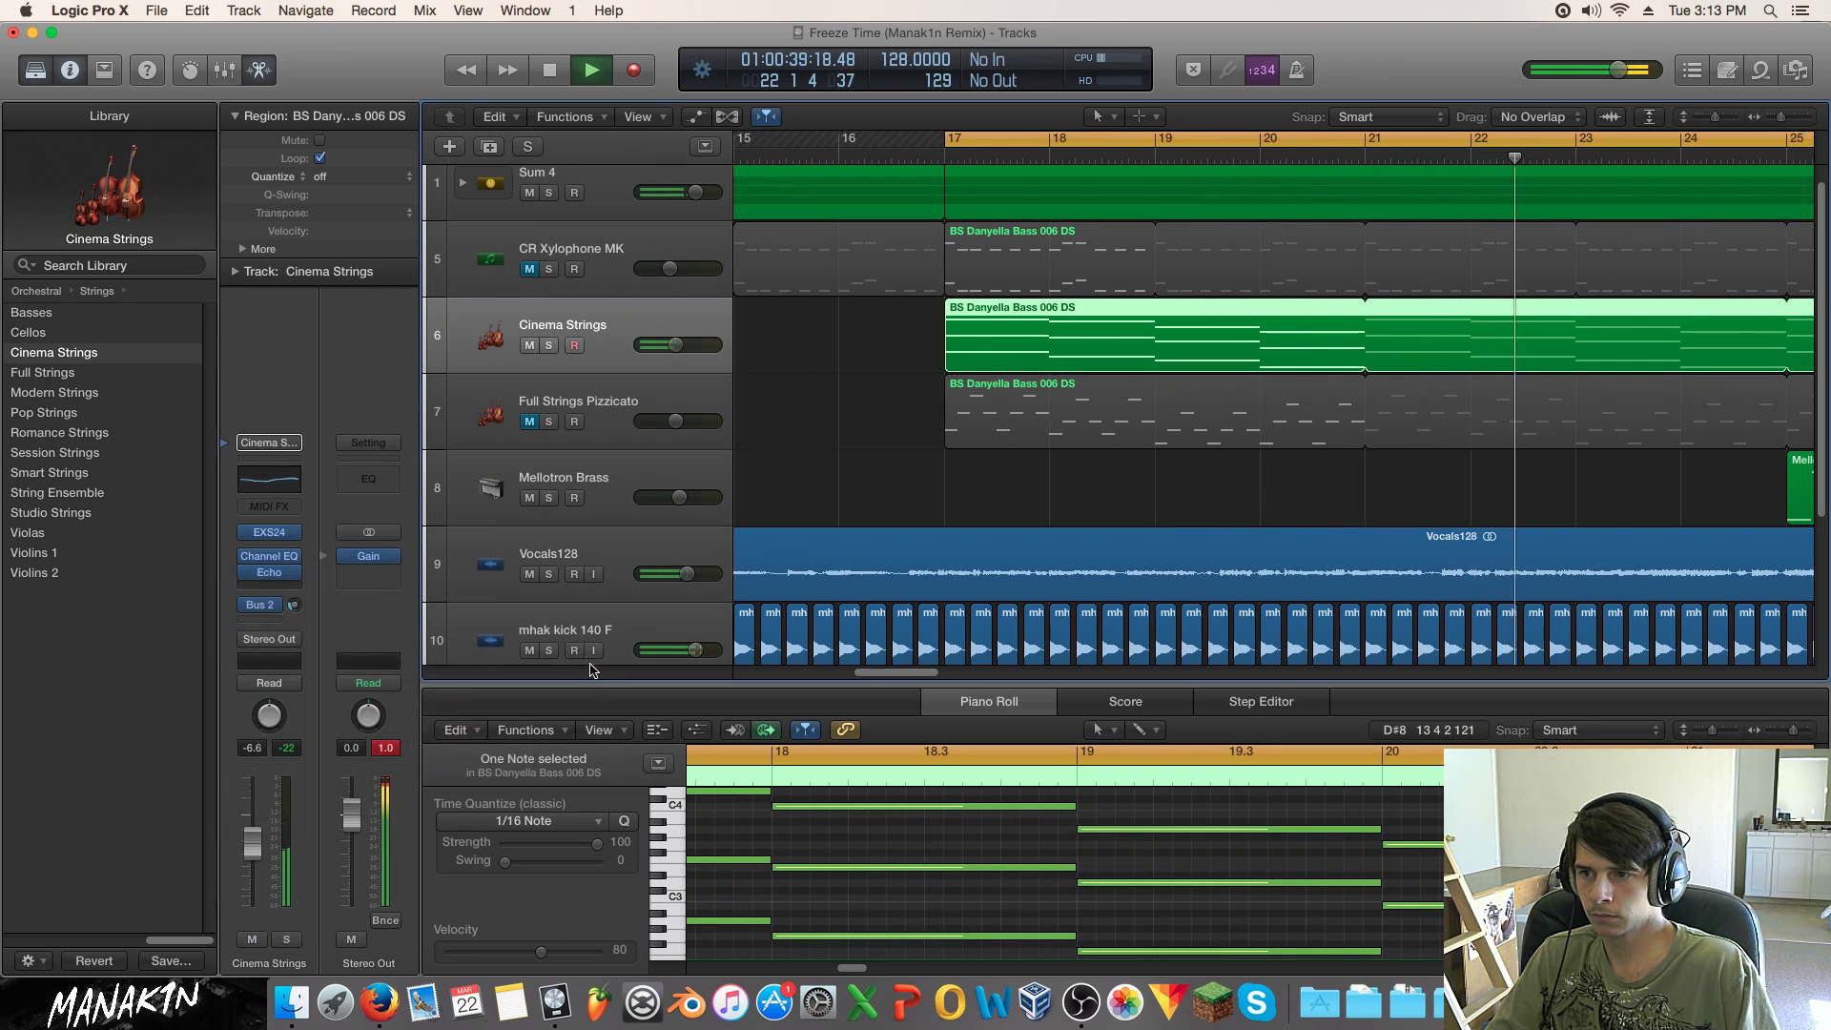
left_click(949, 108)
left_click(935, 333)
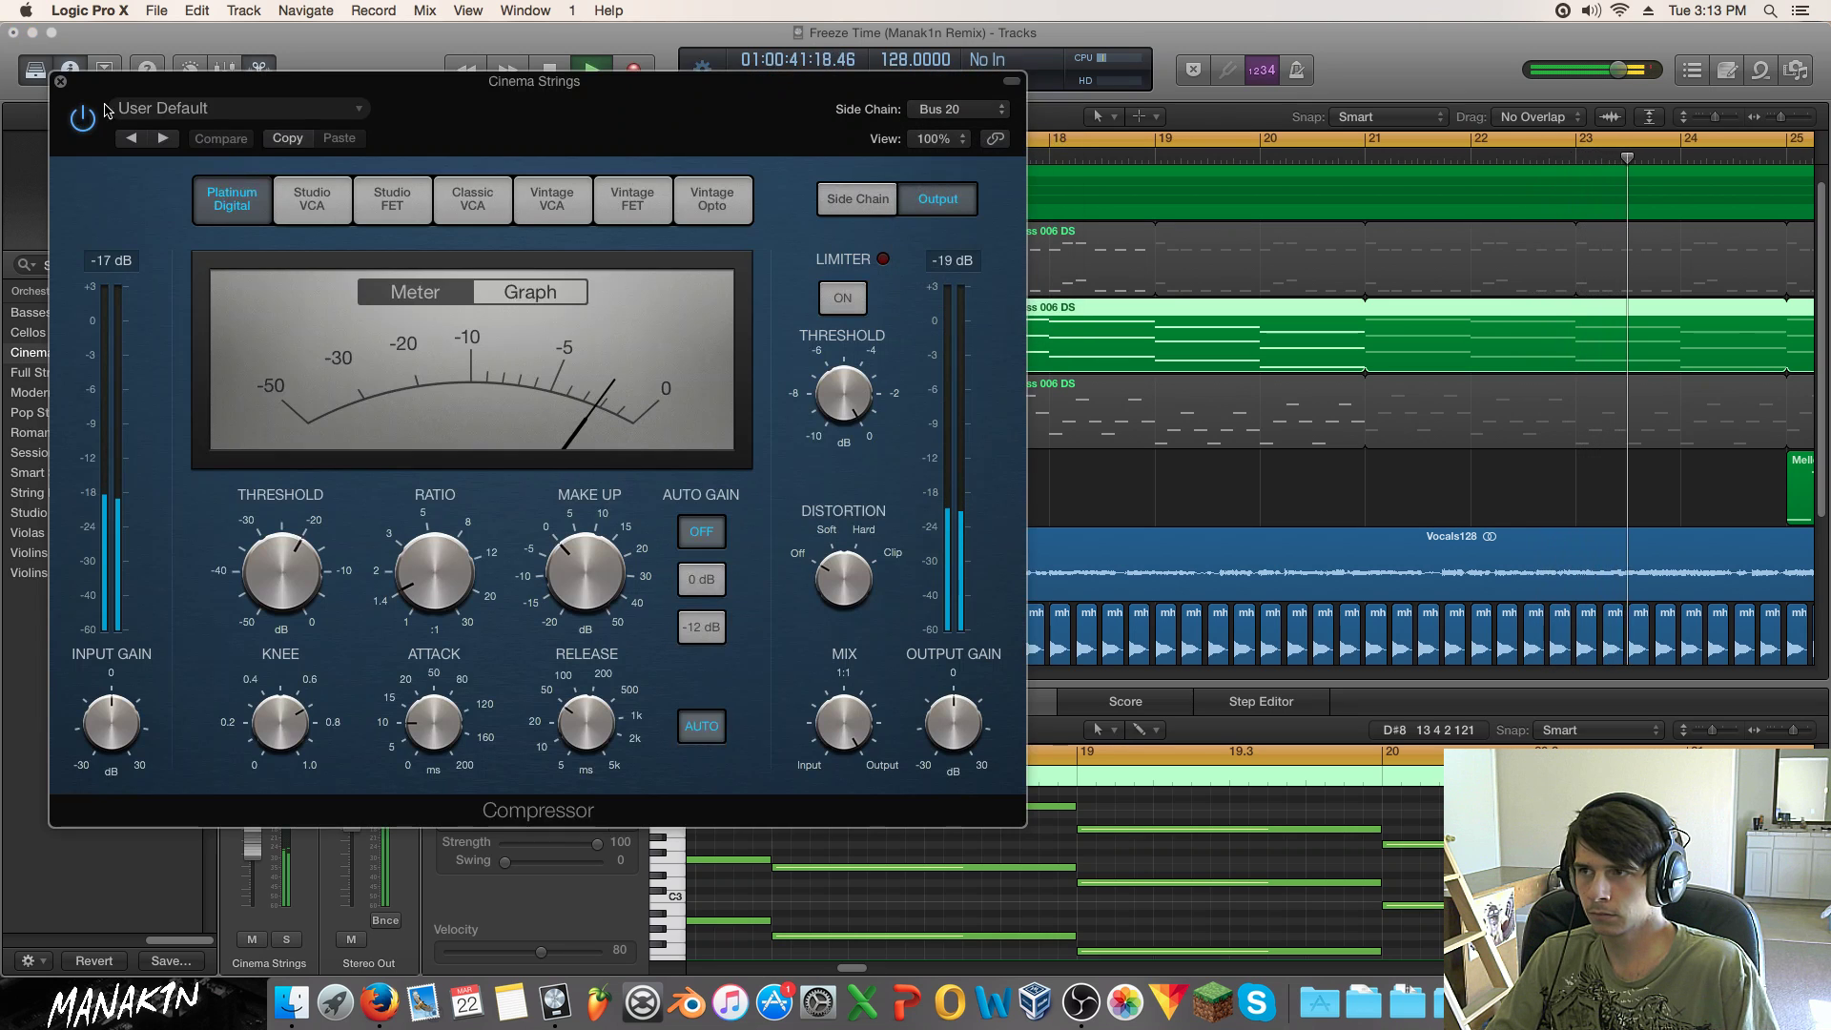
left_click(238, 108)
left_click(267, 474)
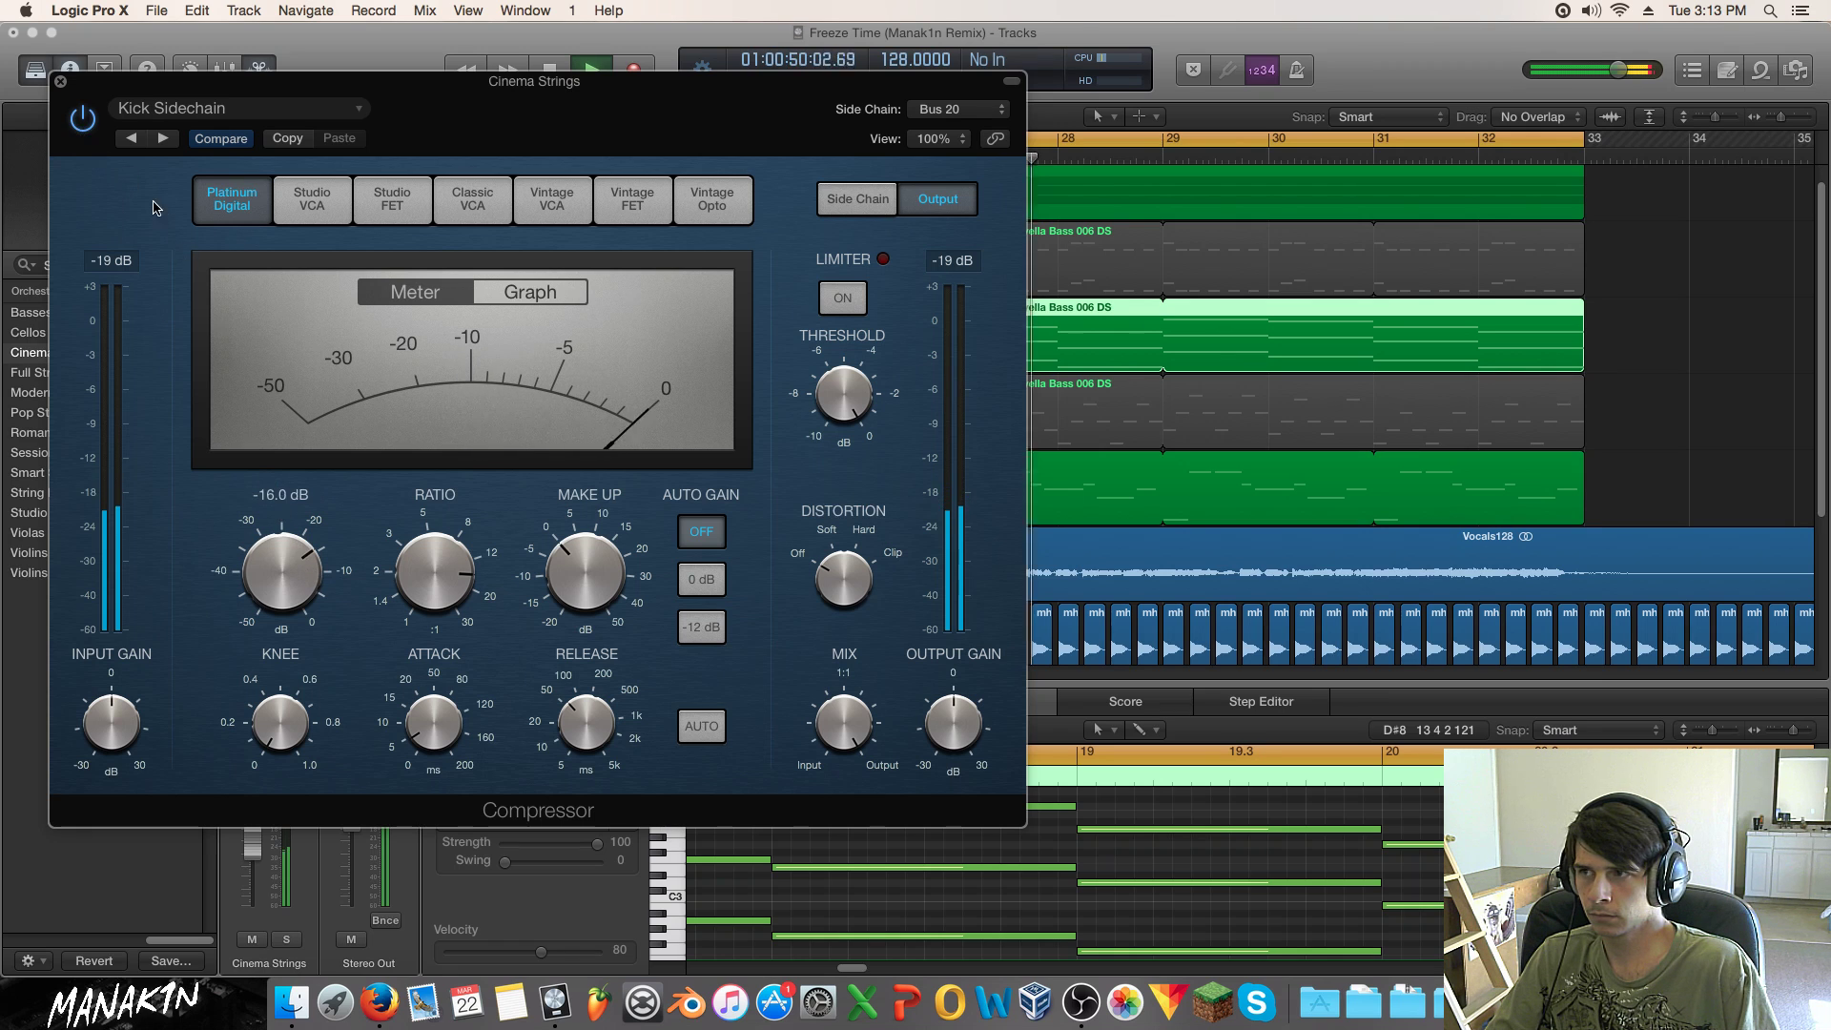
left_click(60, 82)
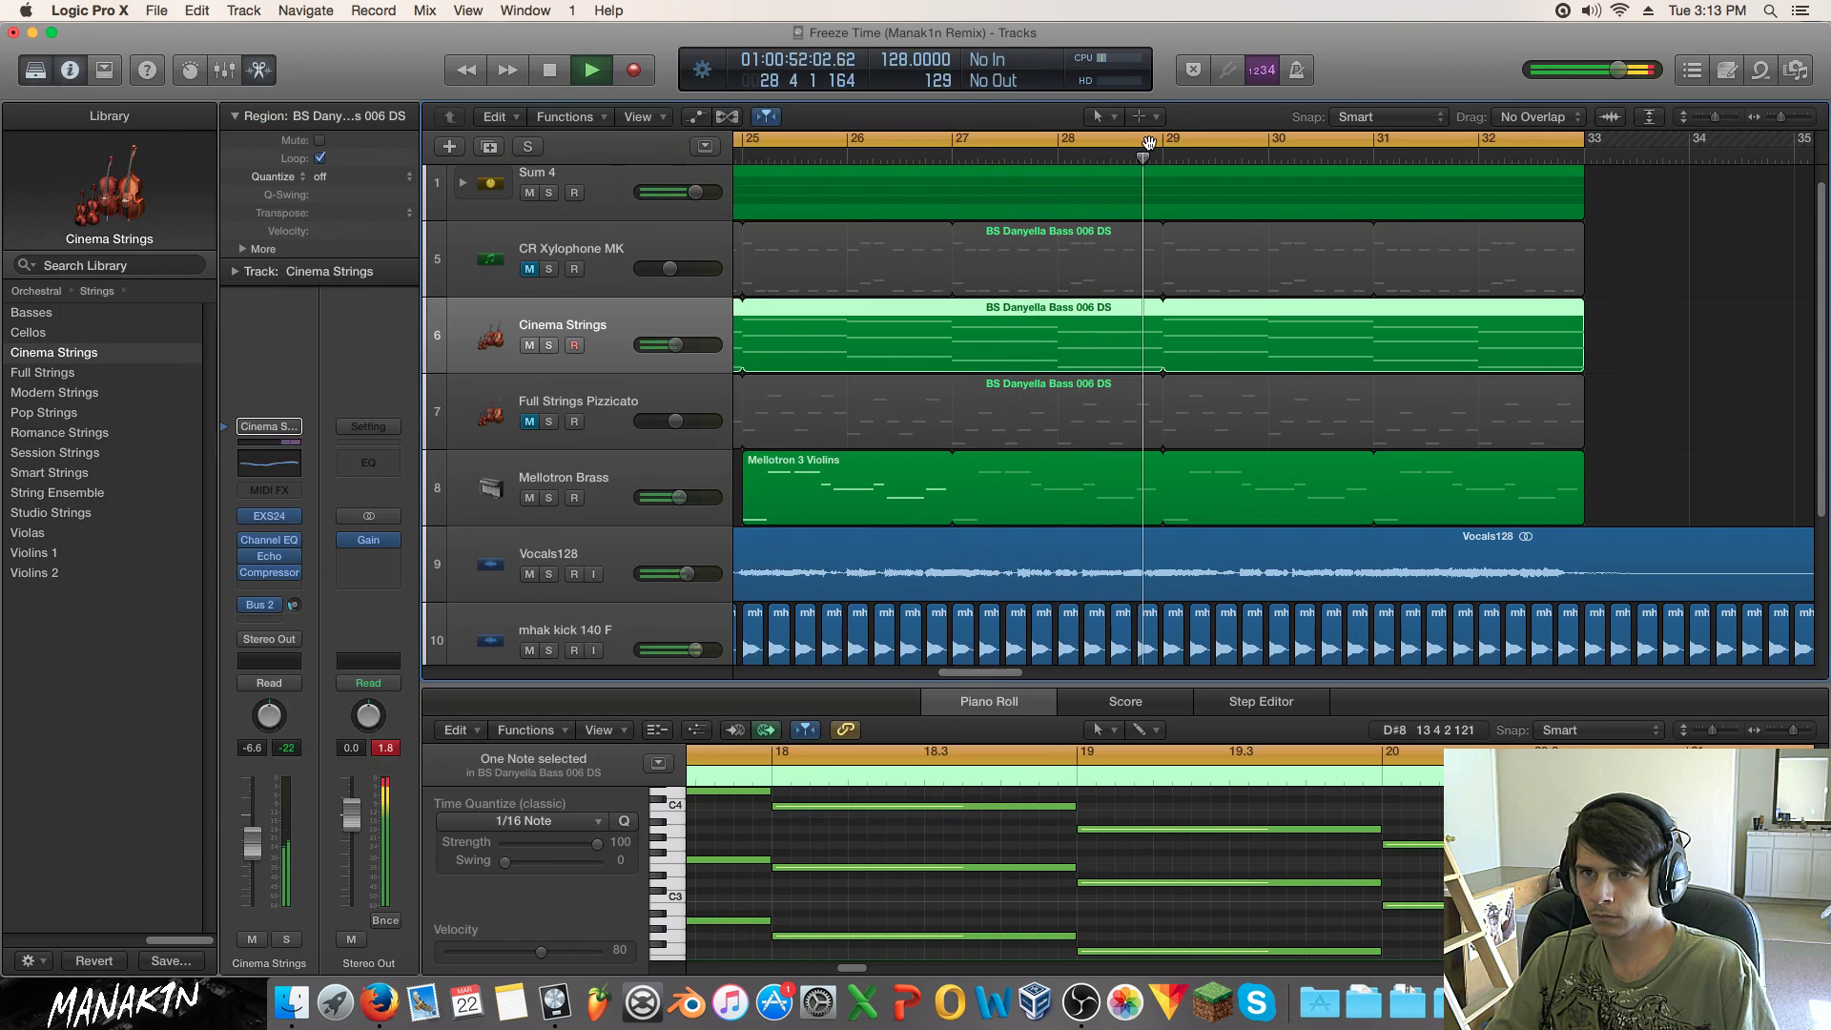
left_click_drag(1782, 116, 1775, 116)
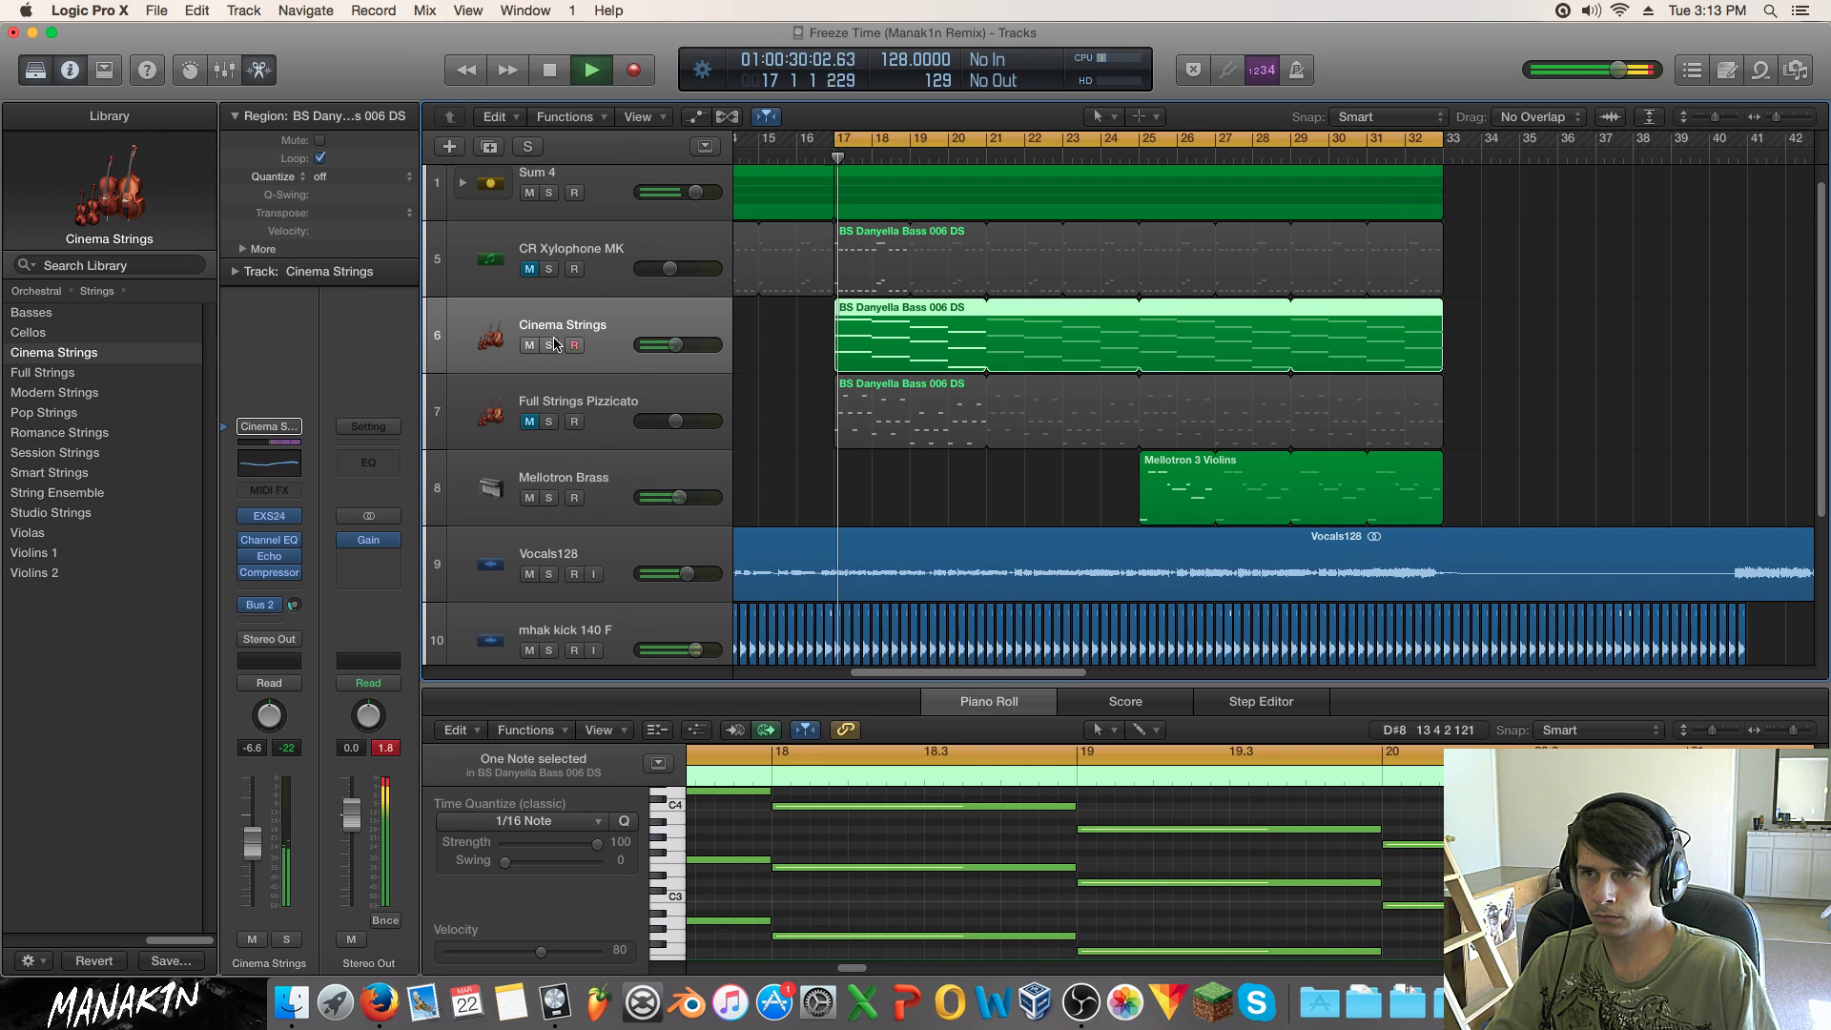
Step: Unmute and solo Full Strings Pizzicato, open its Echo effect and replay from bar 17
left_click(529, 421)
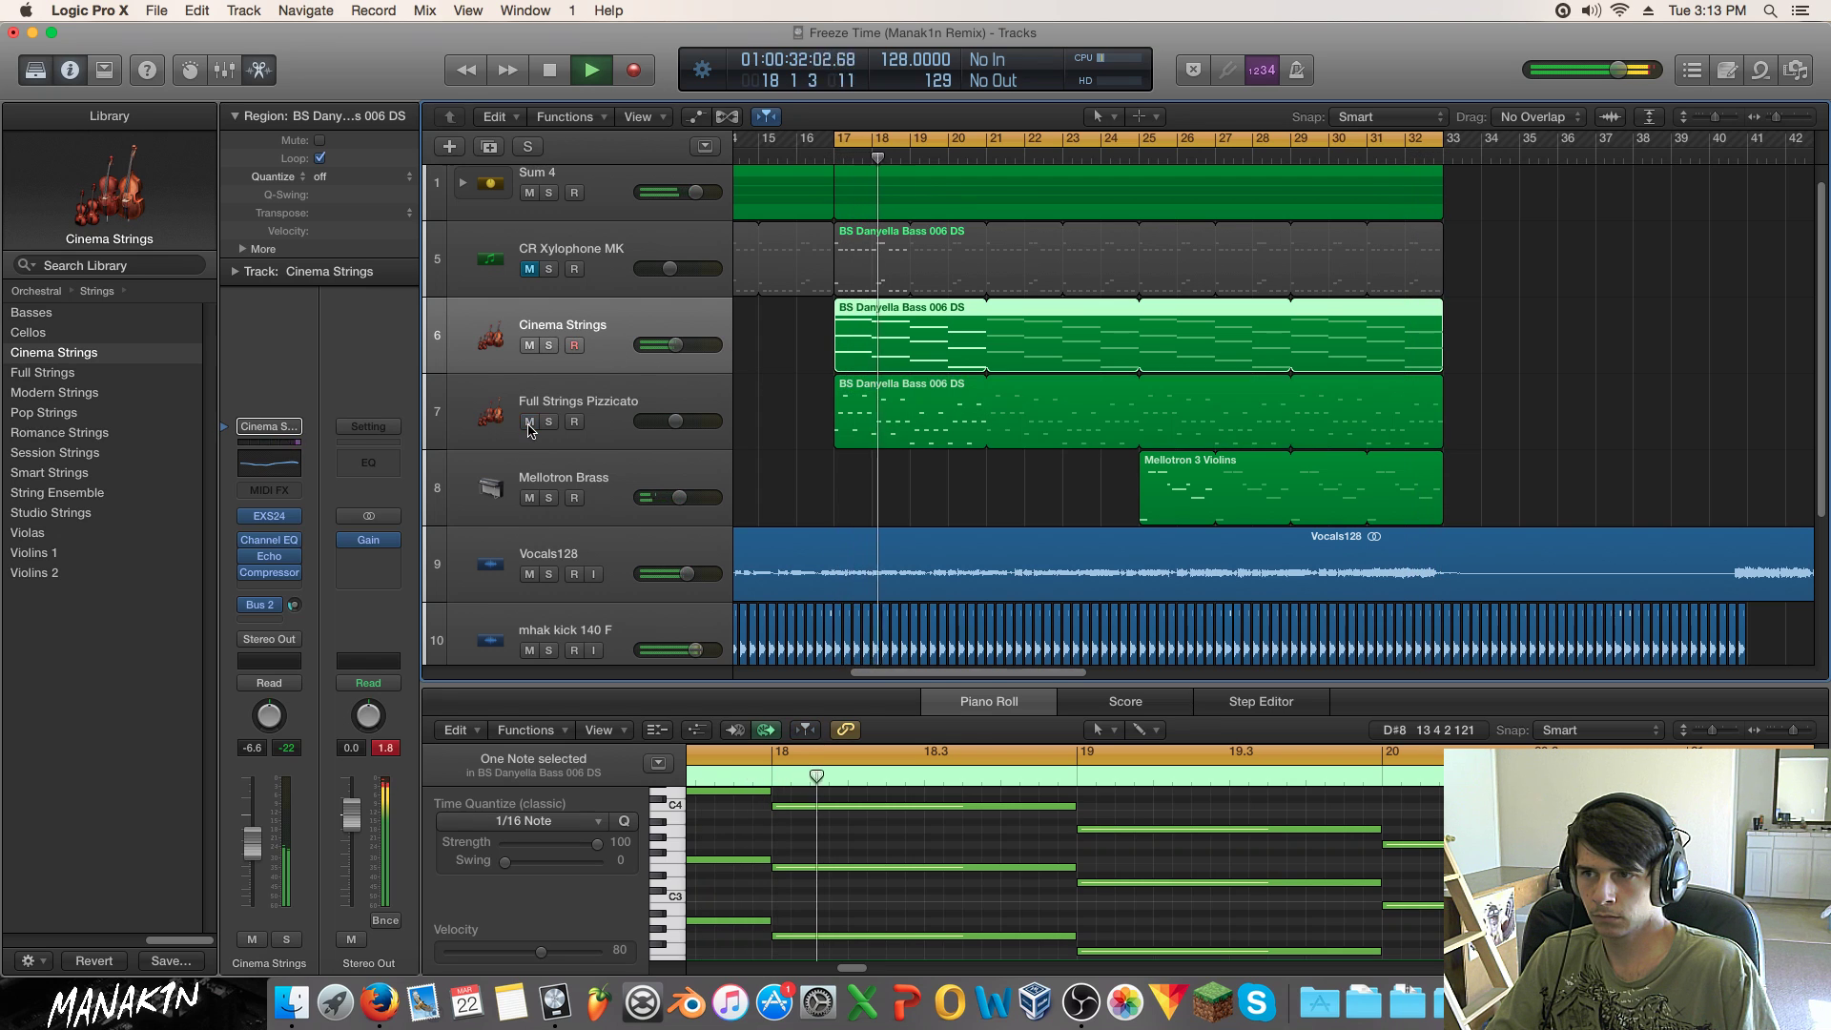
left_click(548, 421)
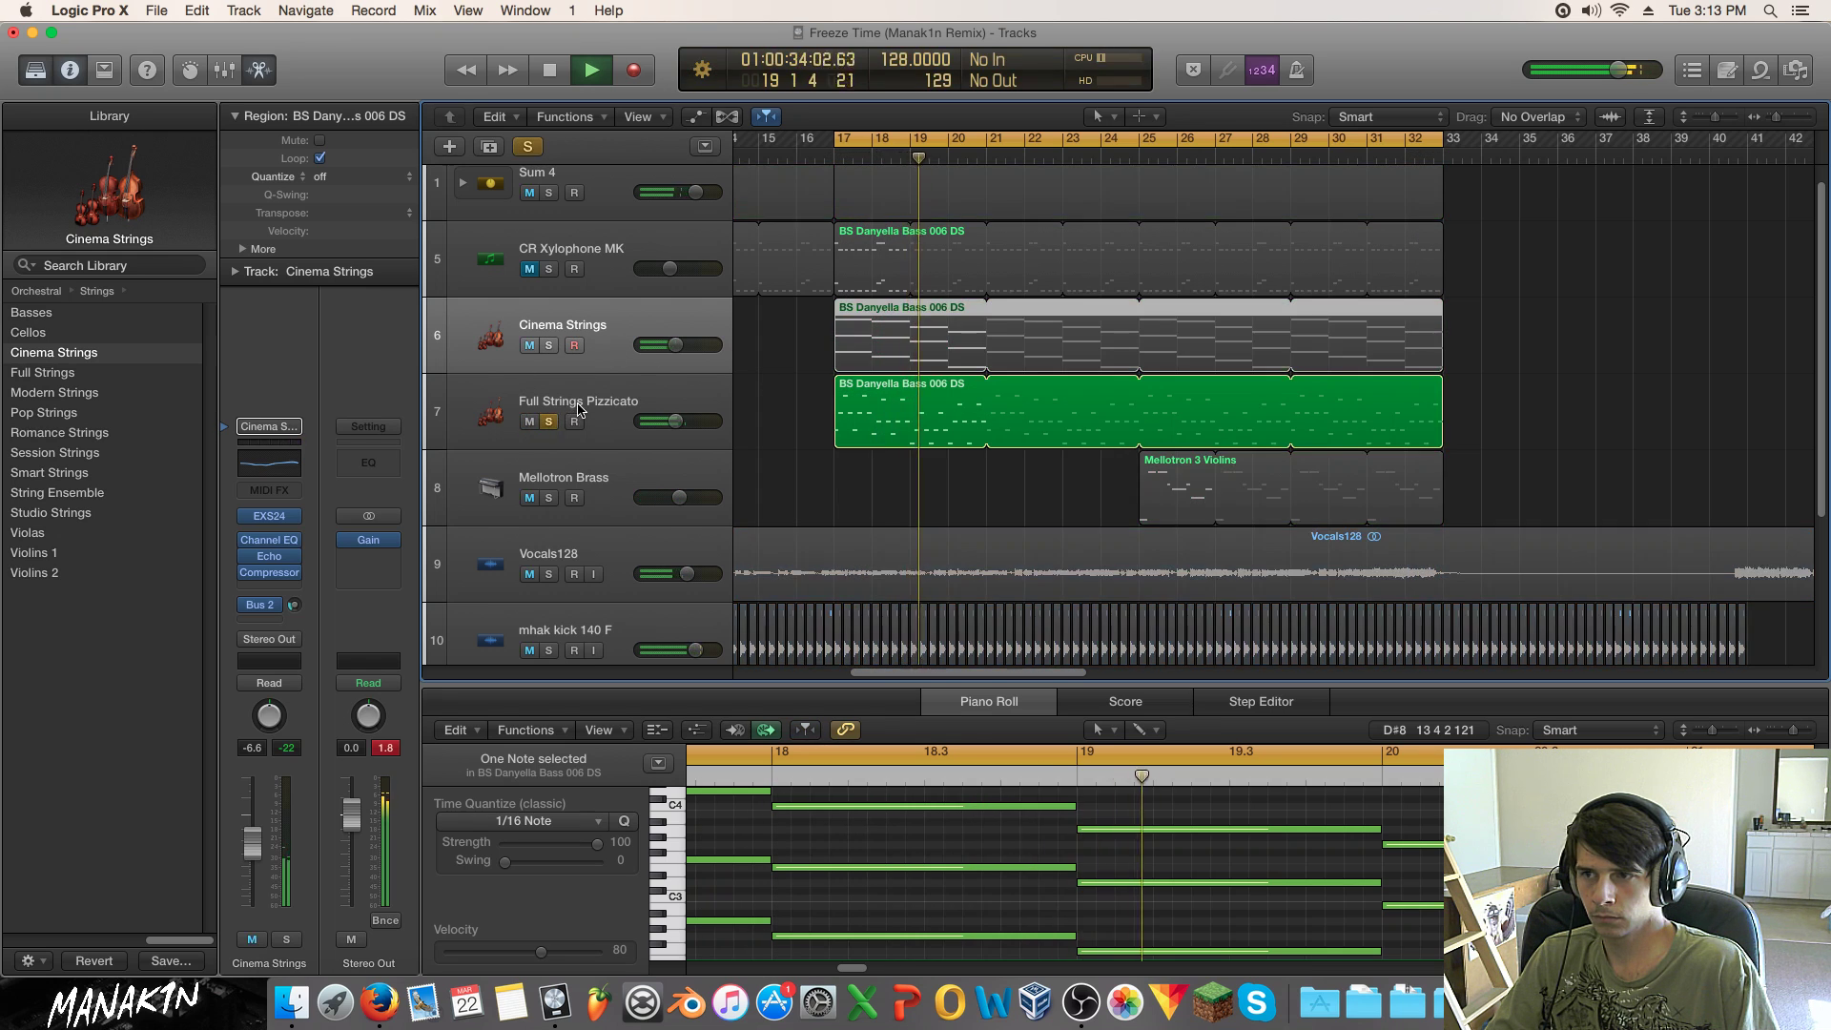
left_click(591, 404)
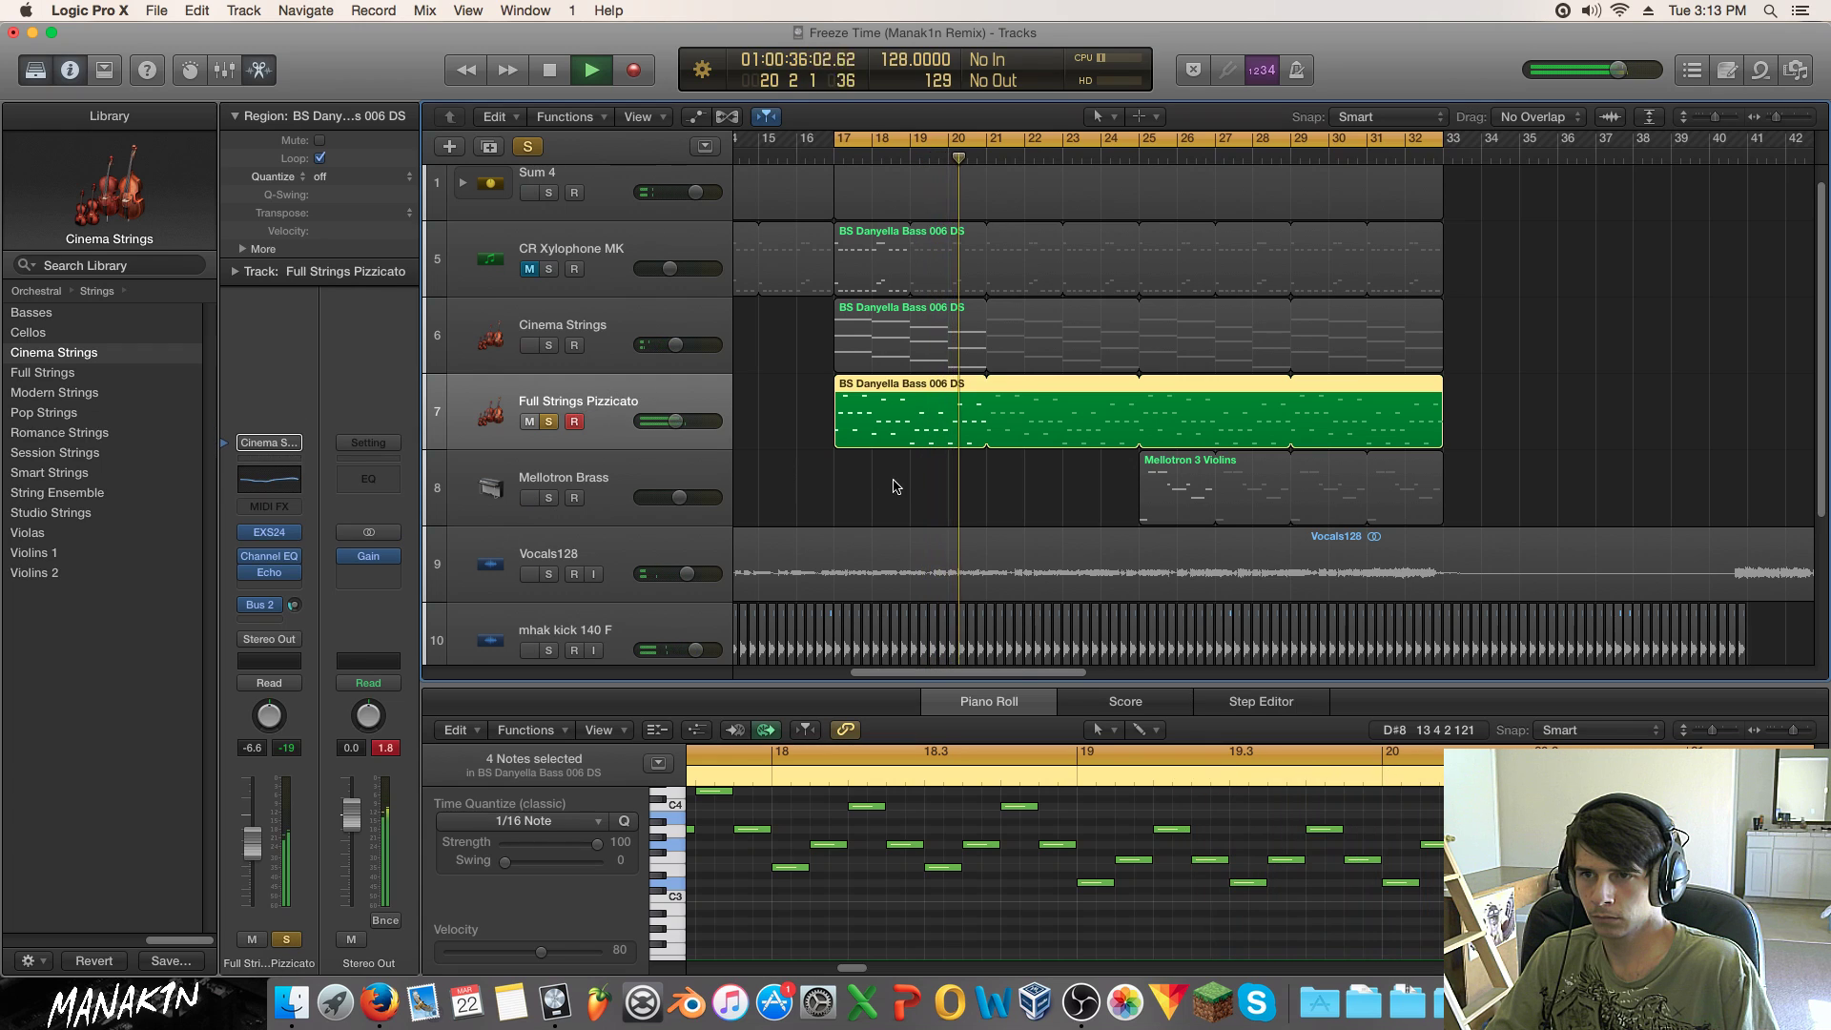
left_click(860, 484)
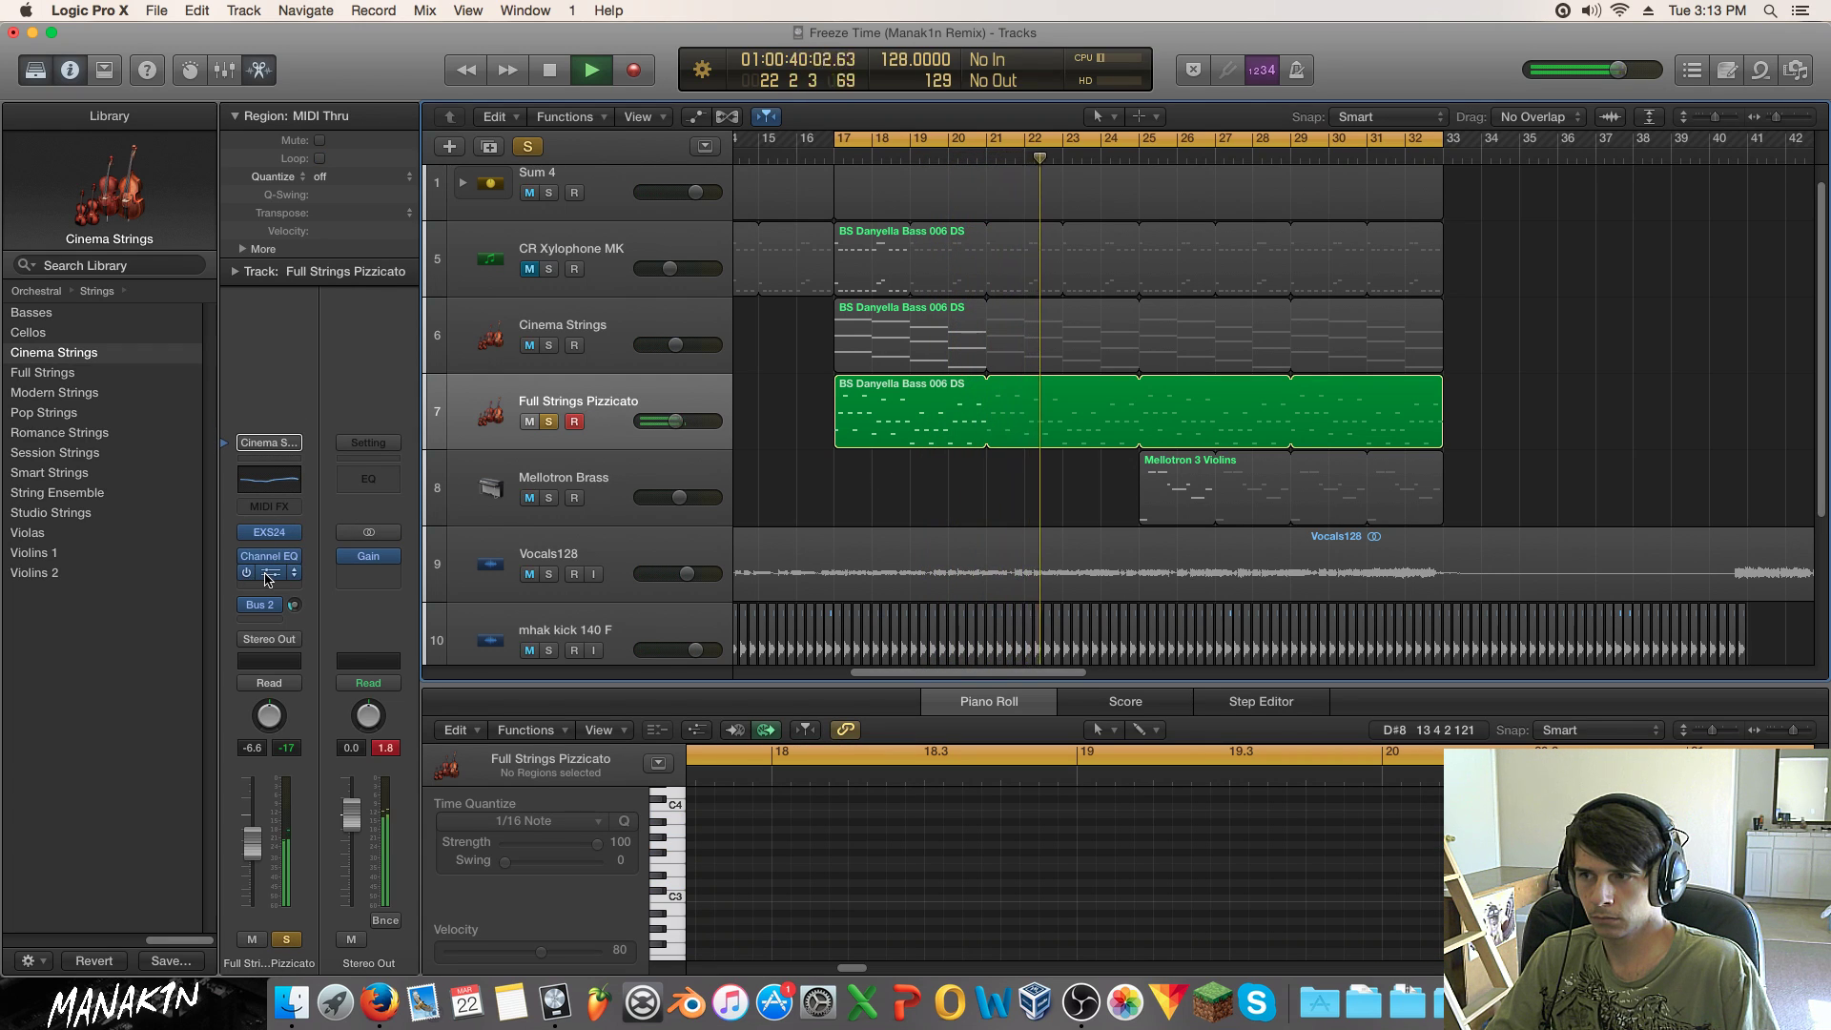
left_click(246, 573)
key("space")
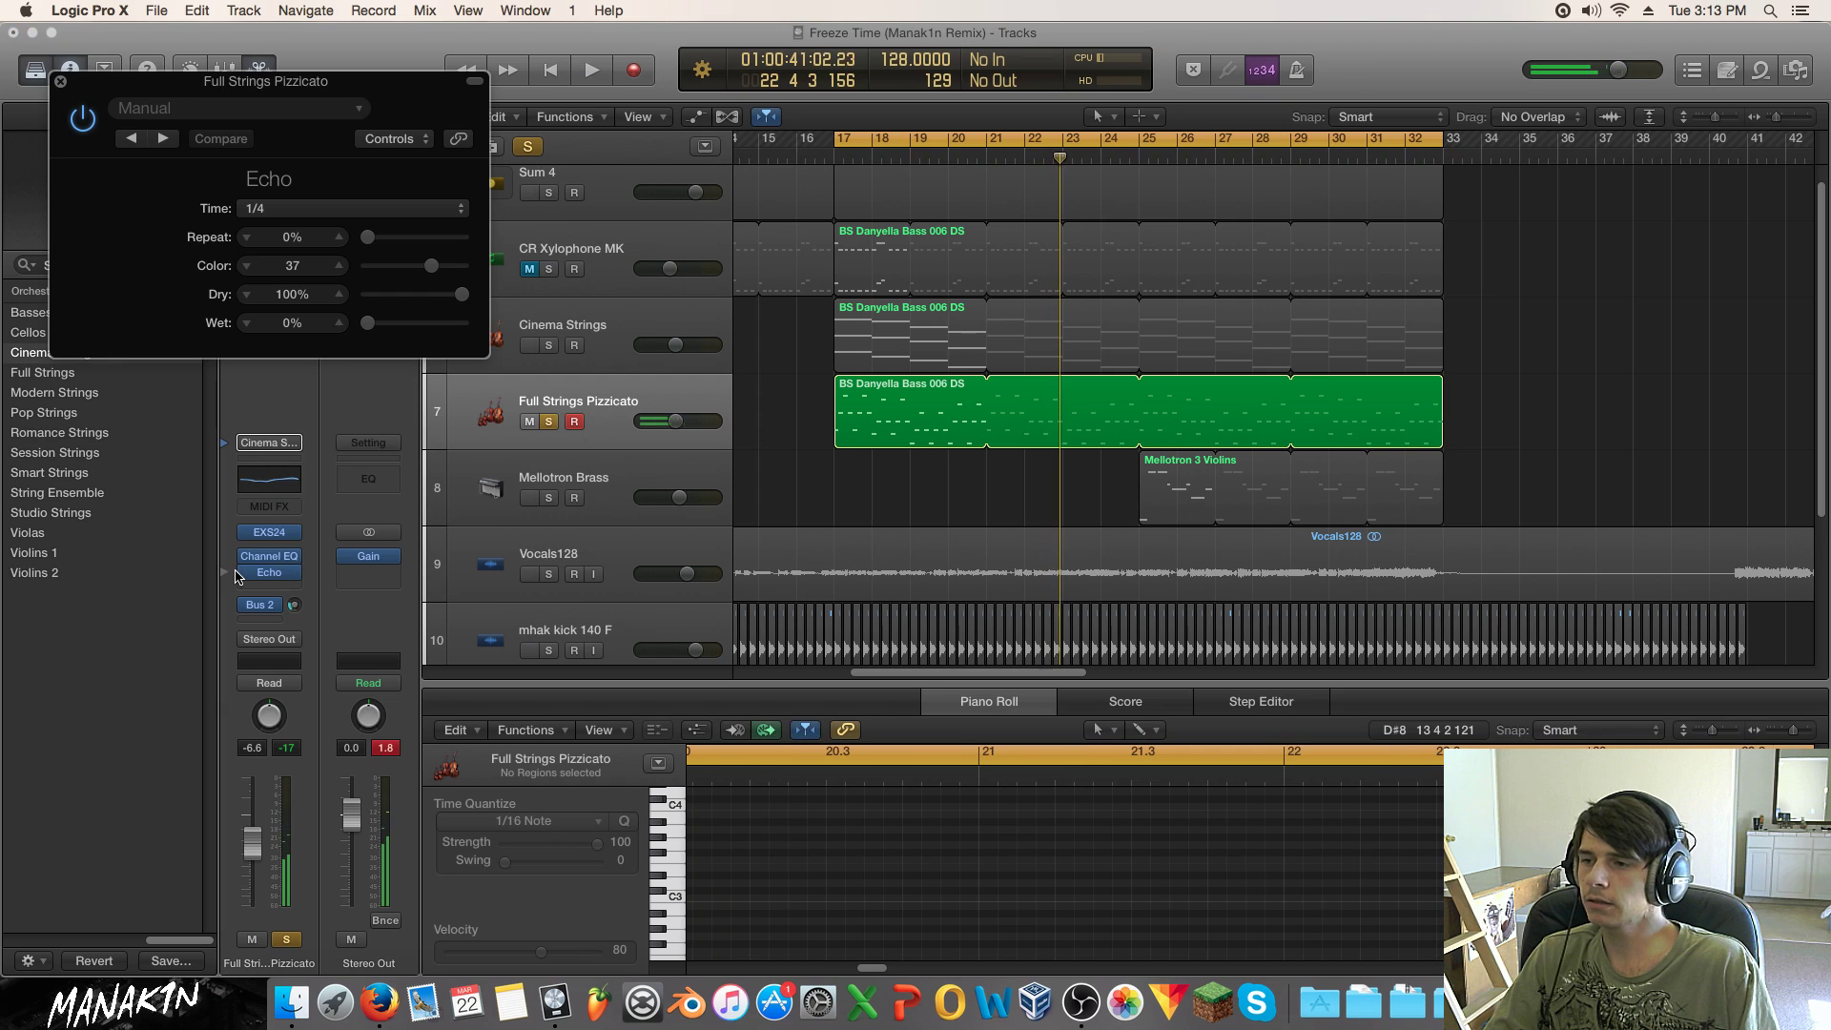
key("space")
key("space")
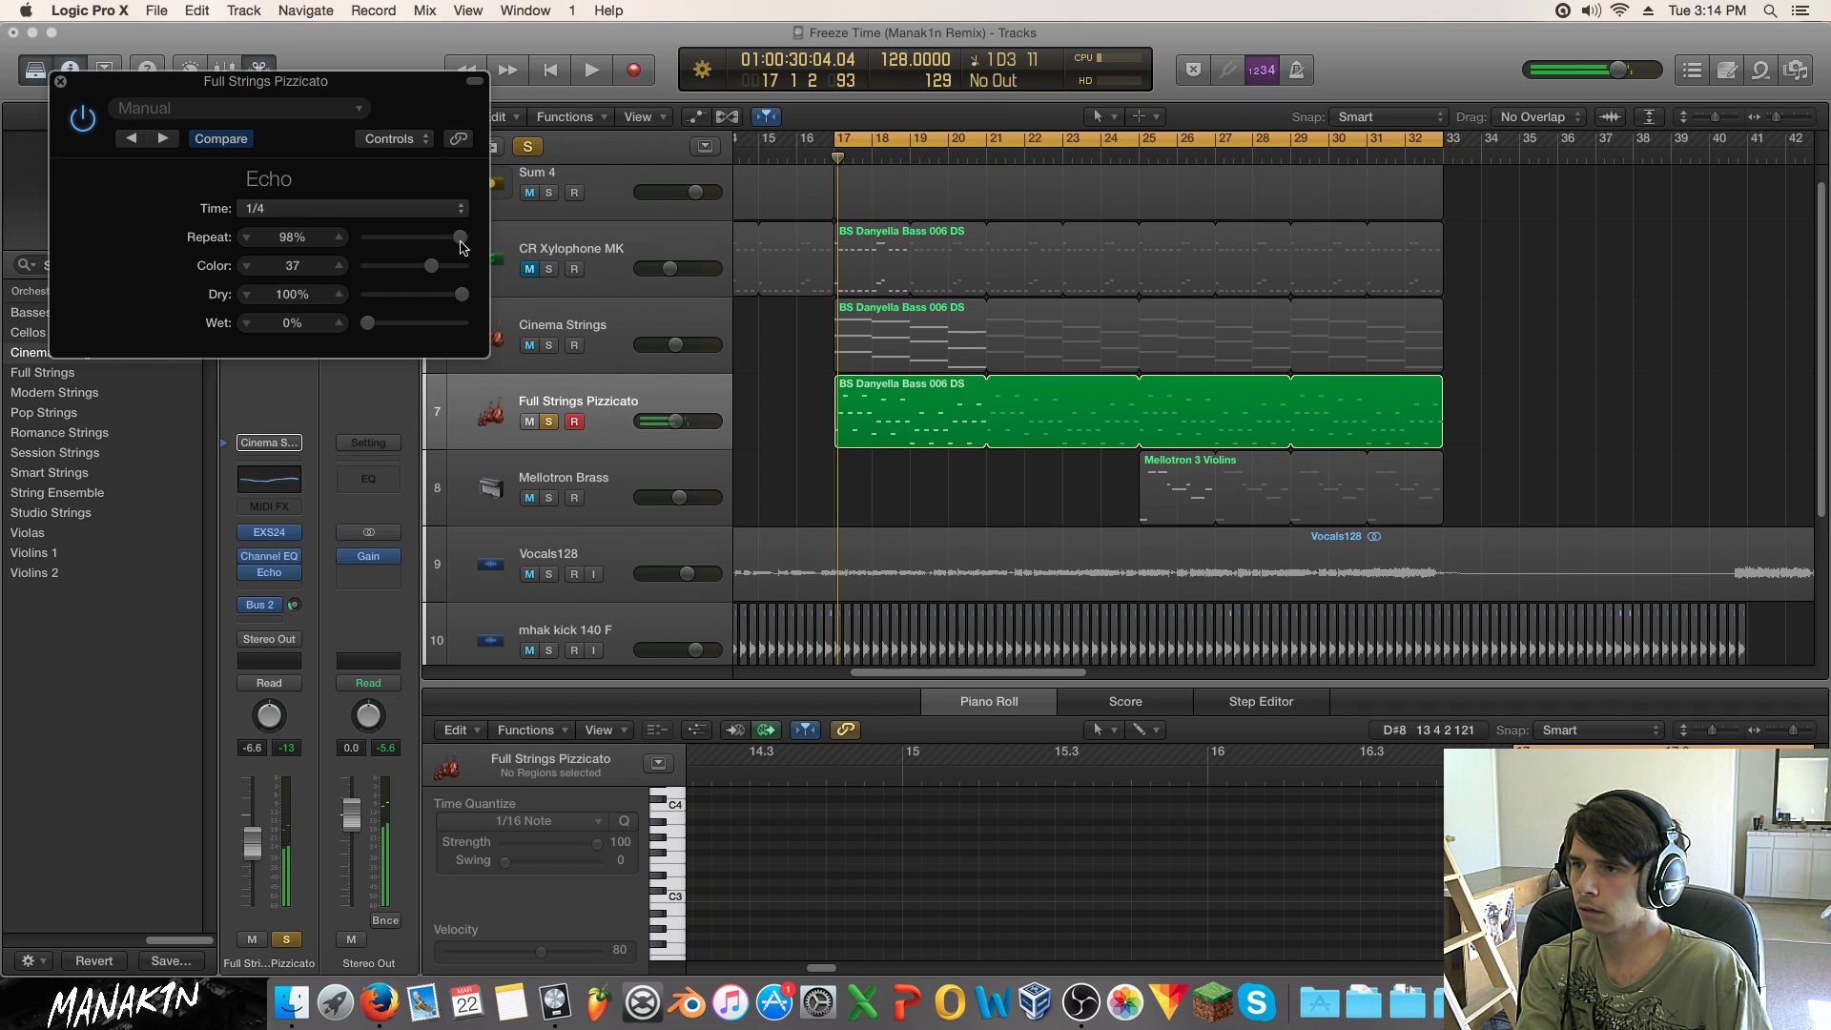
Step: Raise the Echo Color to 100, then replace the Echo insert with No Plug-in
left_click(514, 386)
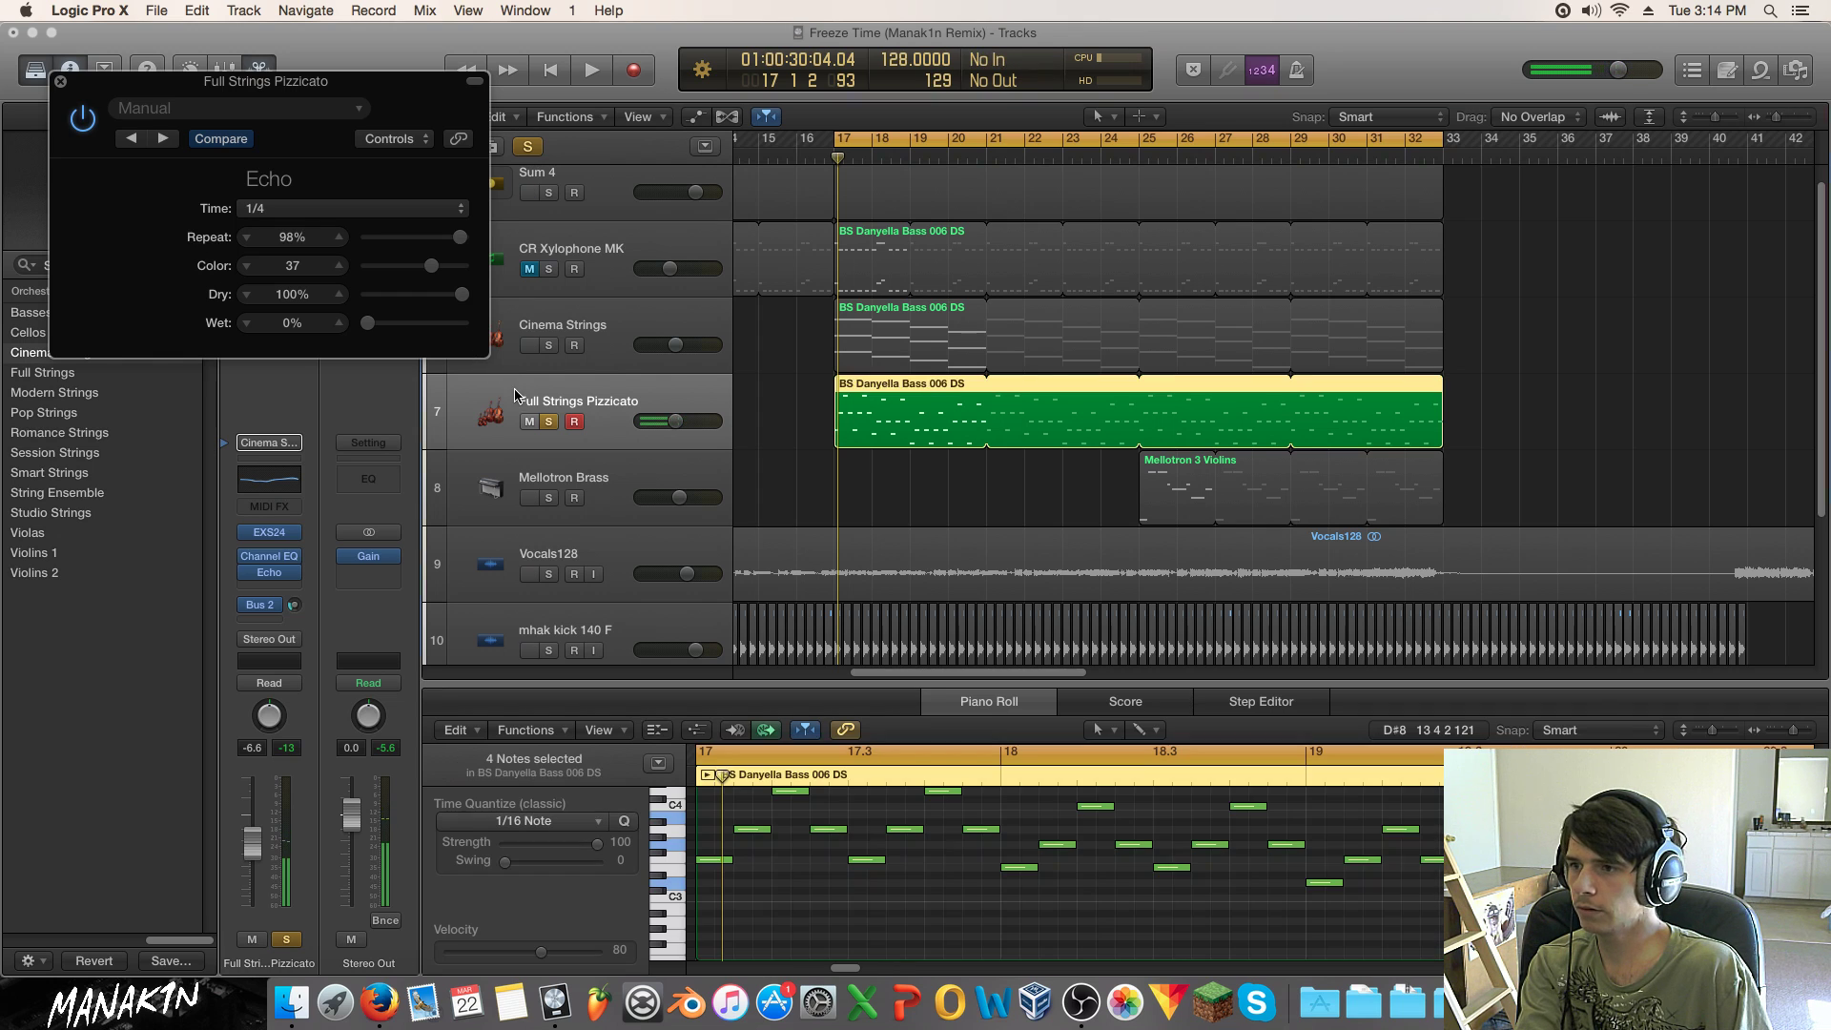
left_click_drag(448, 266, 567, 272)
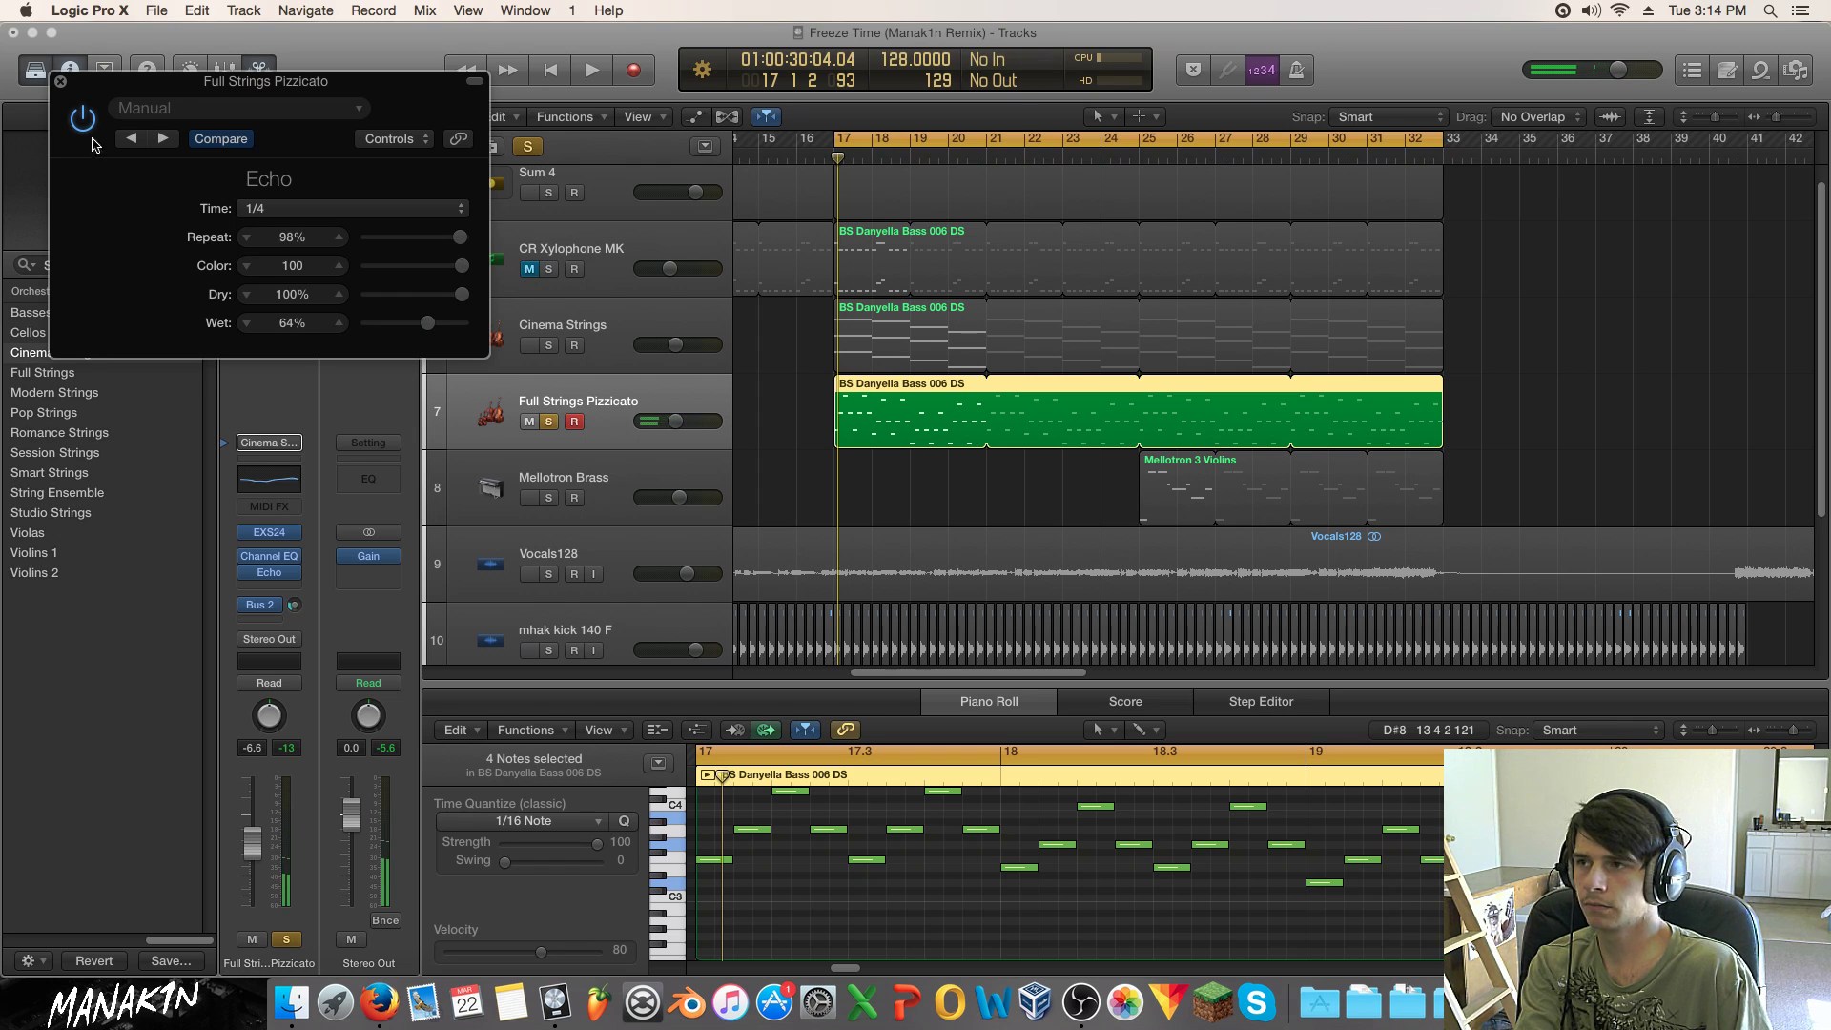
left_click(59, 84)
left_click(299, 573)
left_click(319, 579)
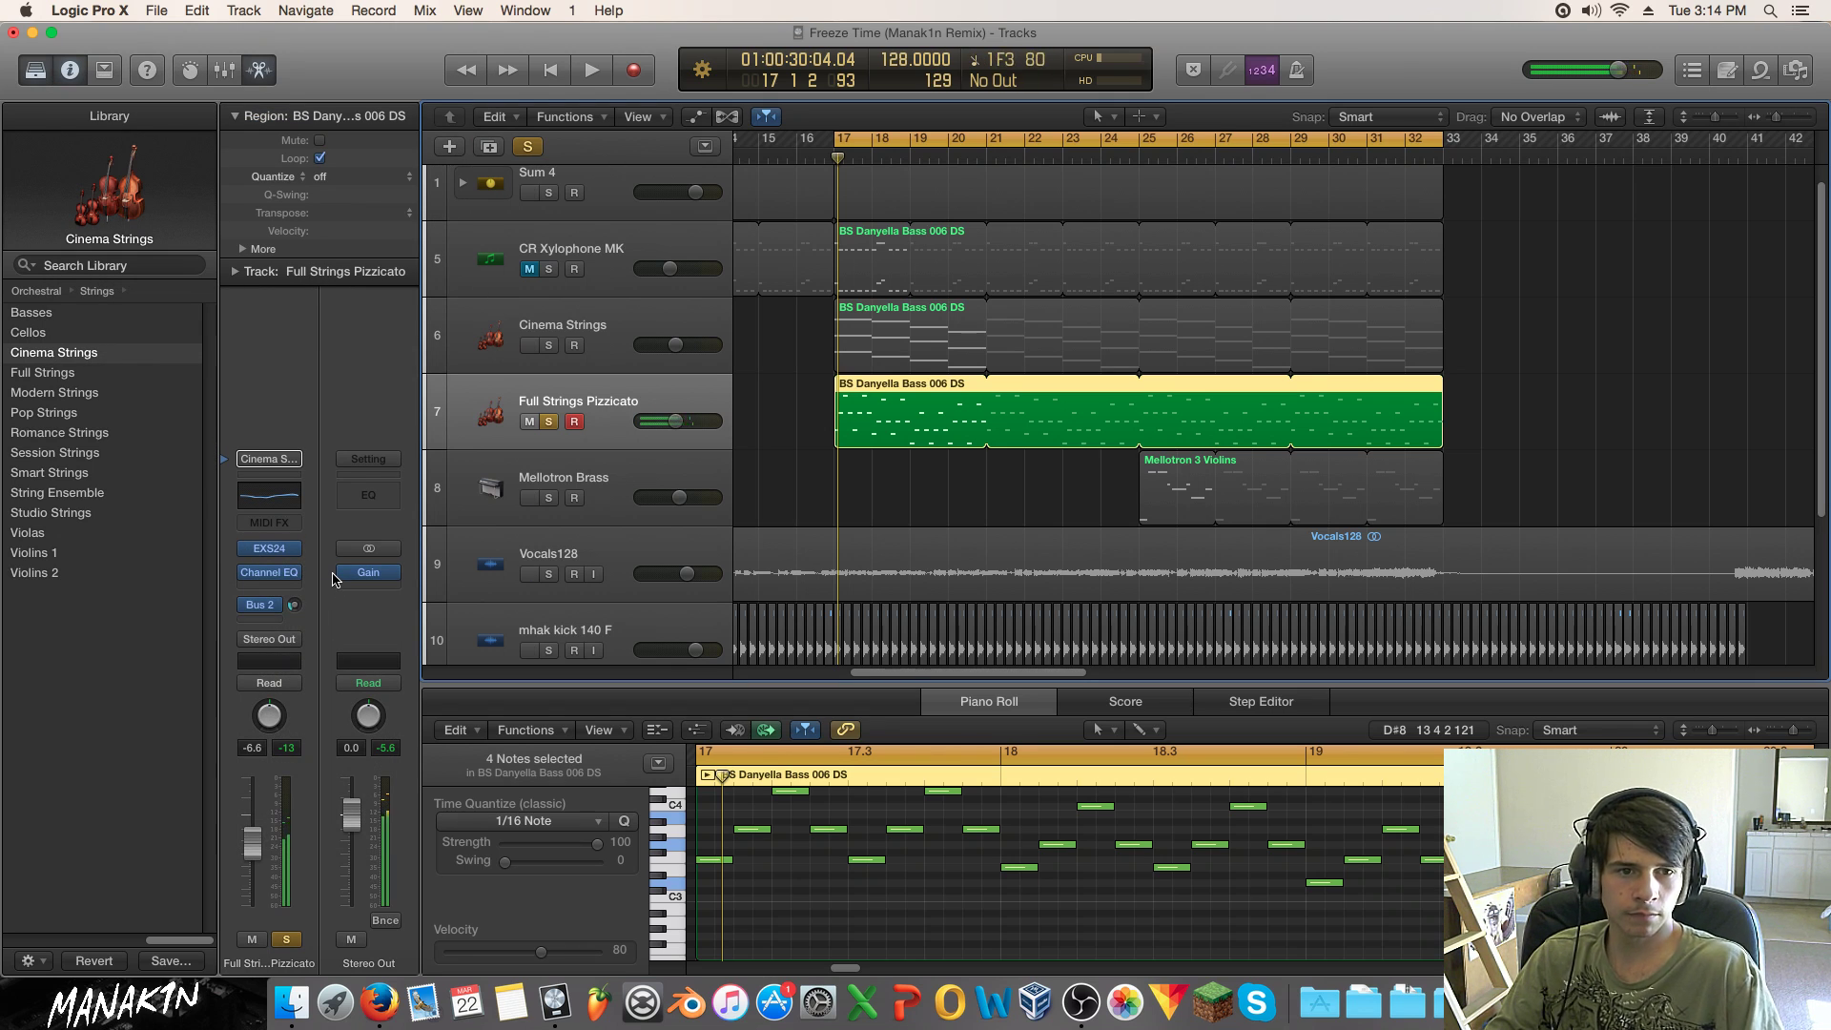
Step: Solo the mhak kick 140 F track and A/B its compressor bypass during playback
scroll(984, 472, "down", 3)
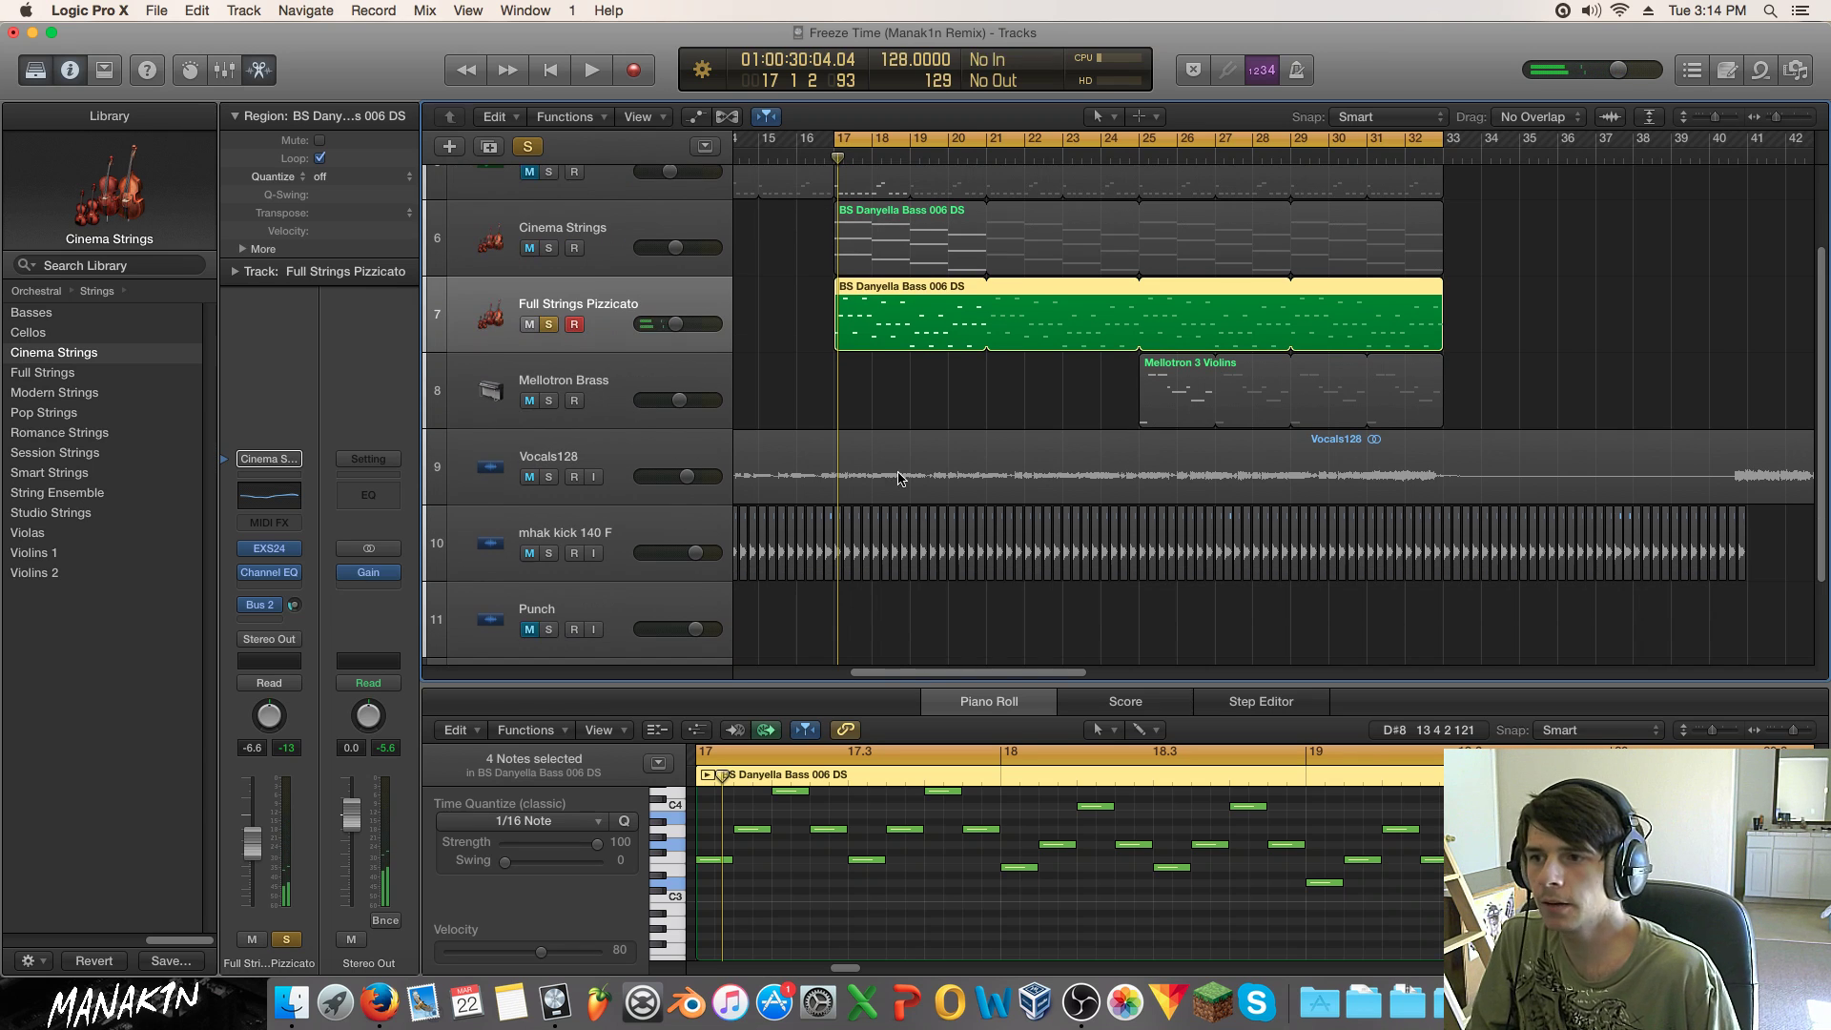
left_click(577, 534)
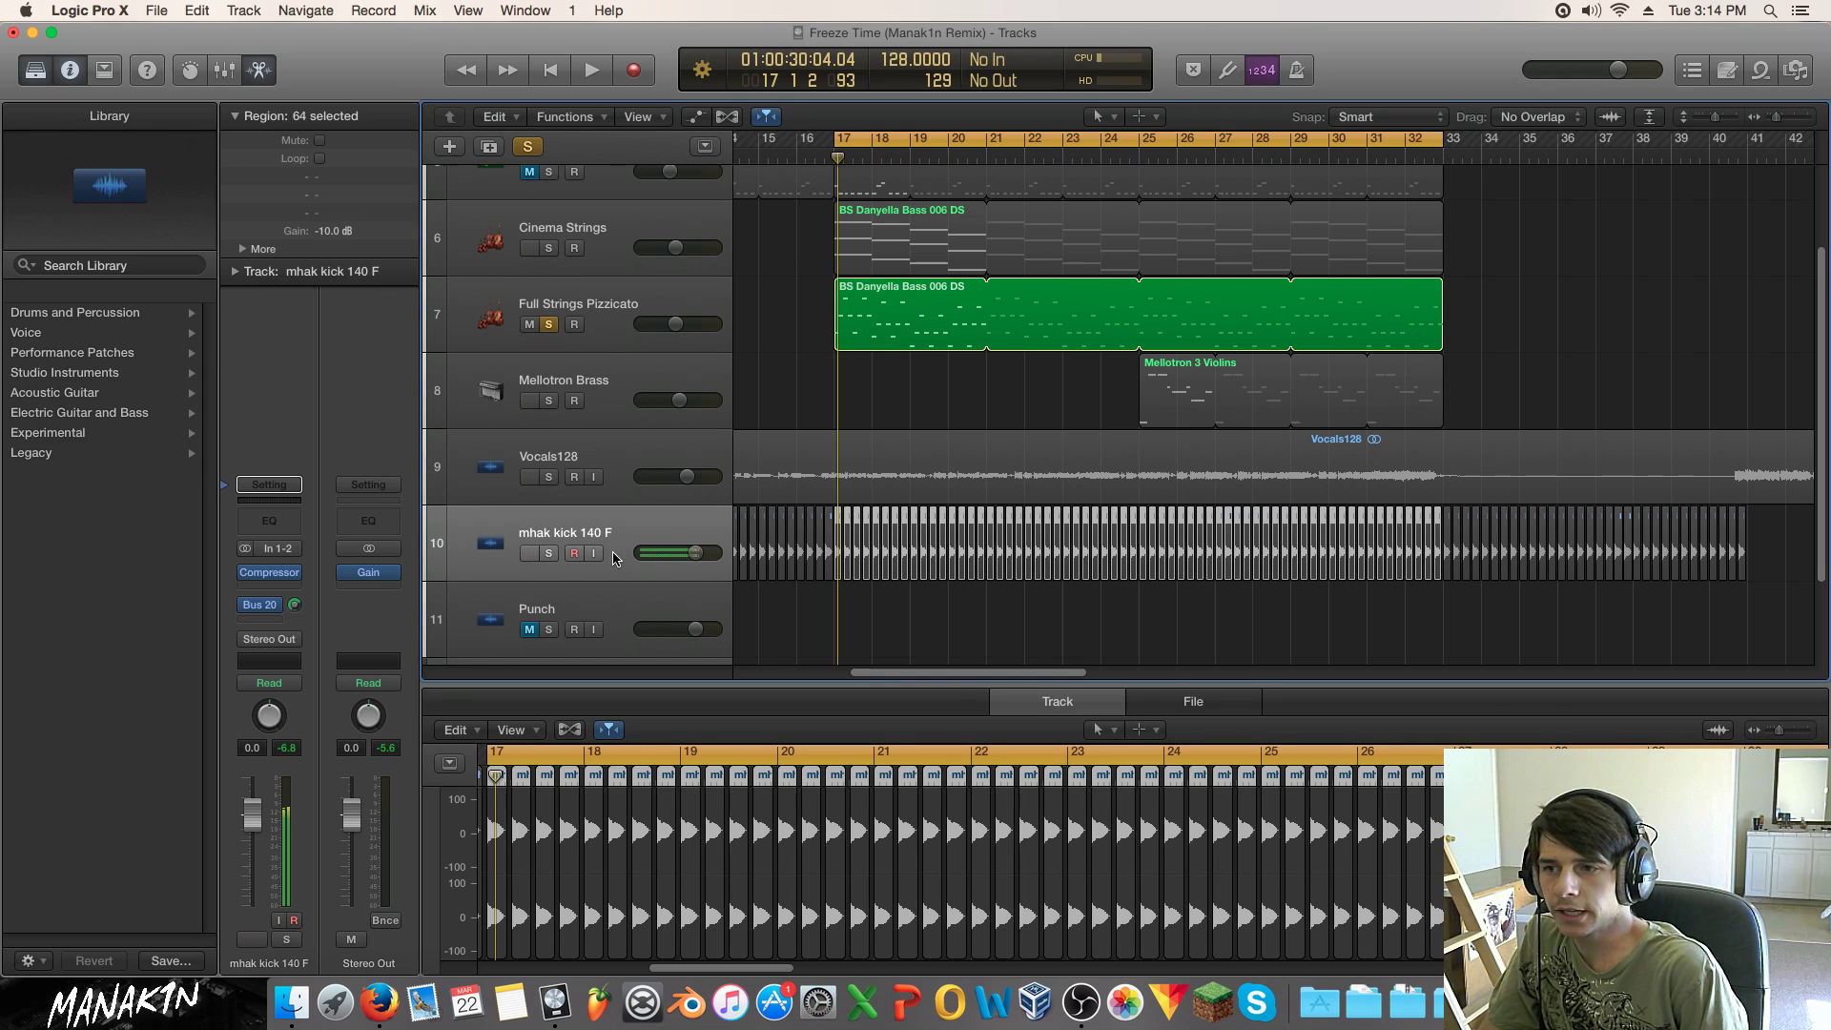
left_click(548, 554)
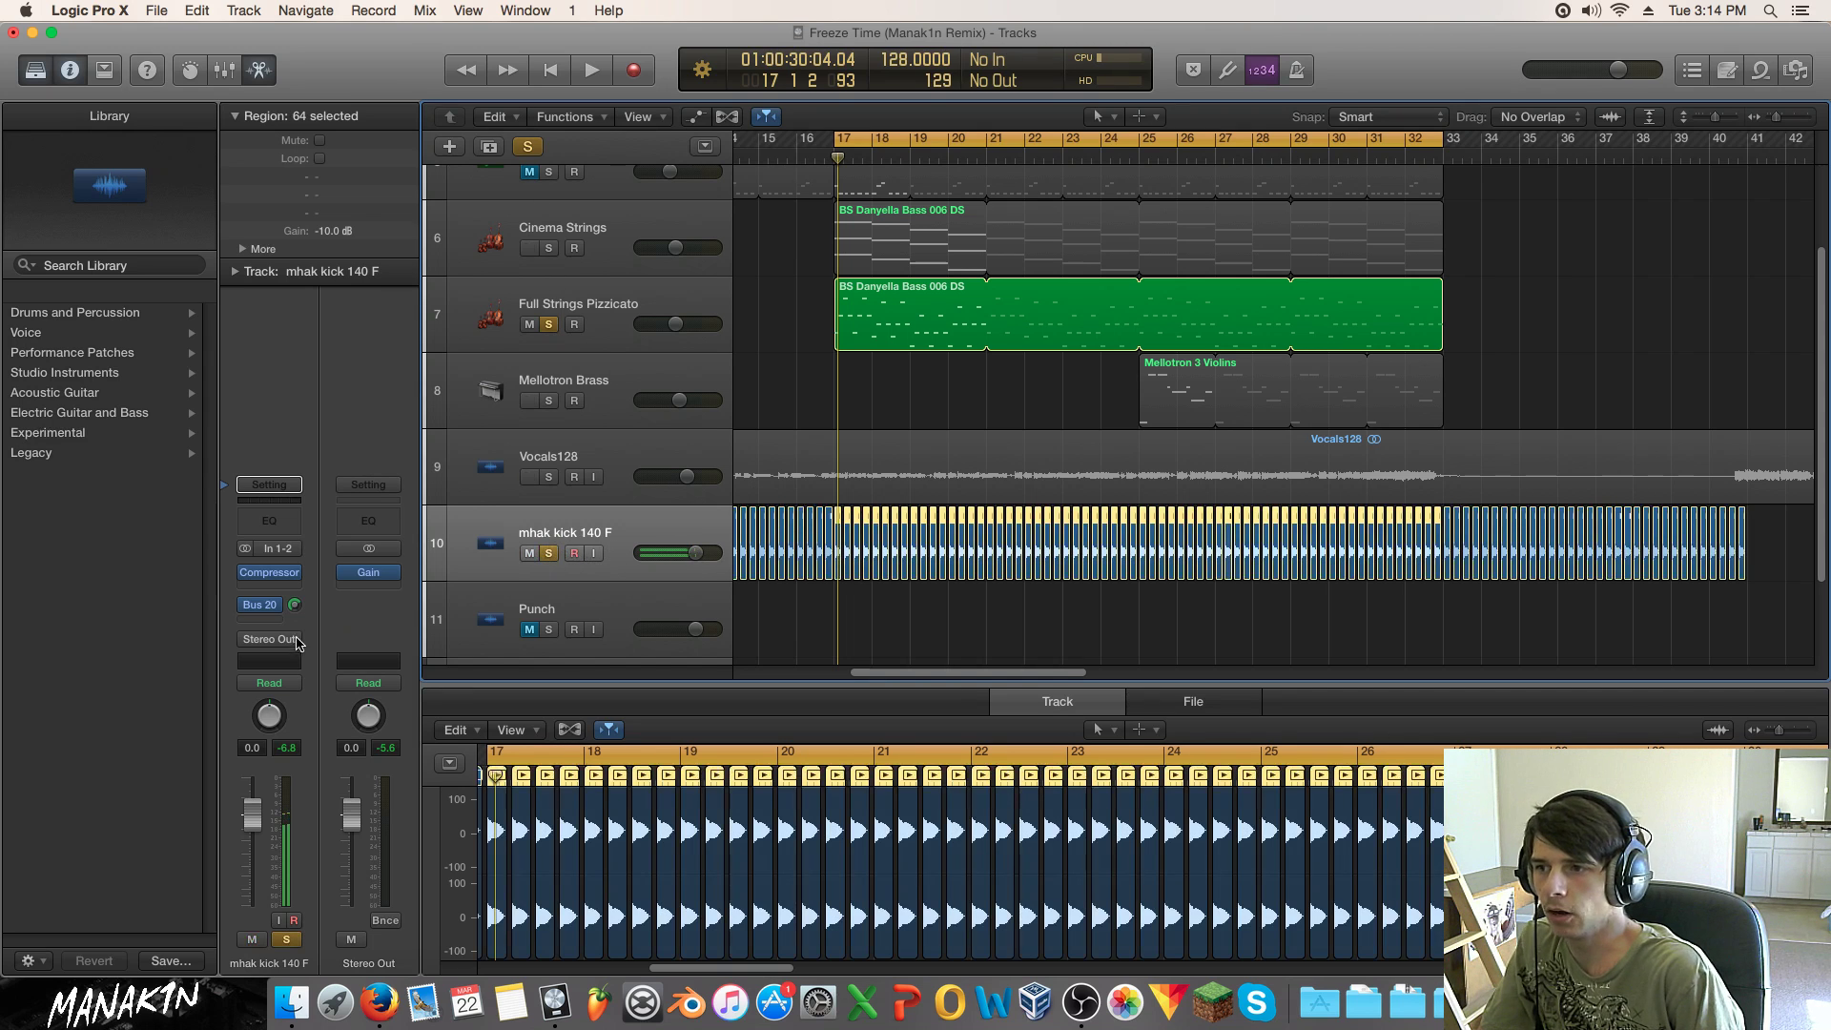
left_click(278, 573)
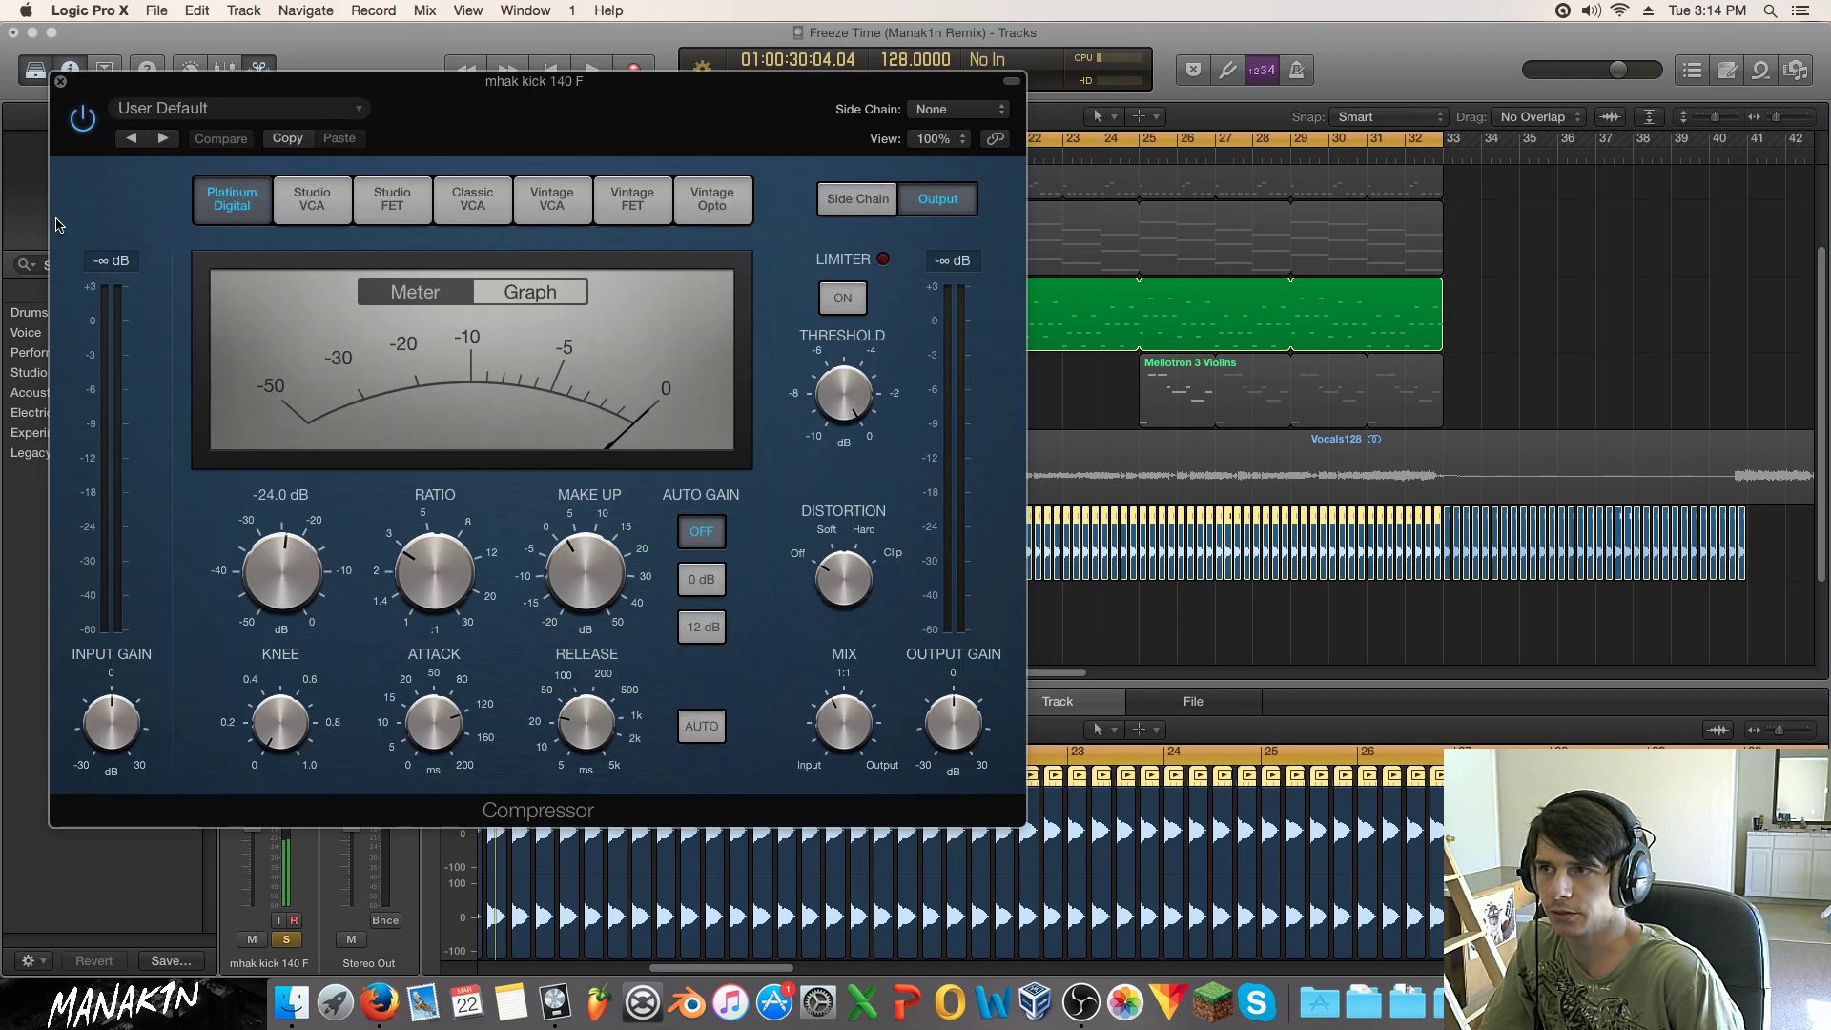
left_click(60, 83)
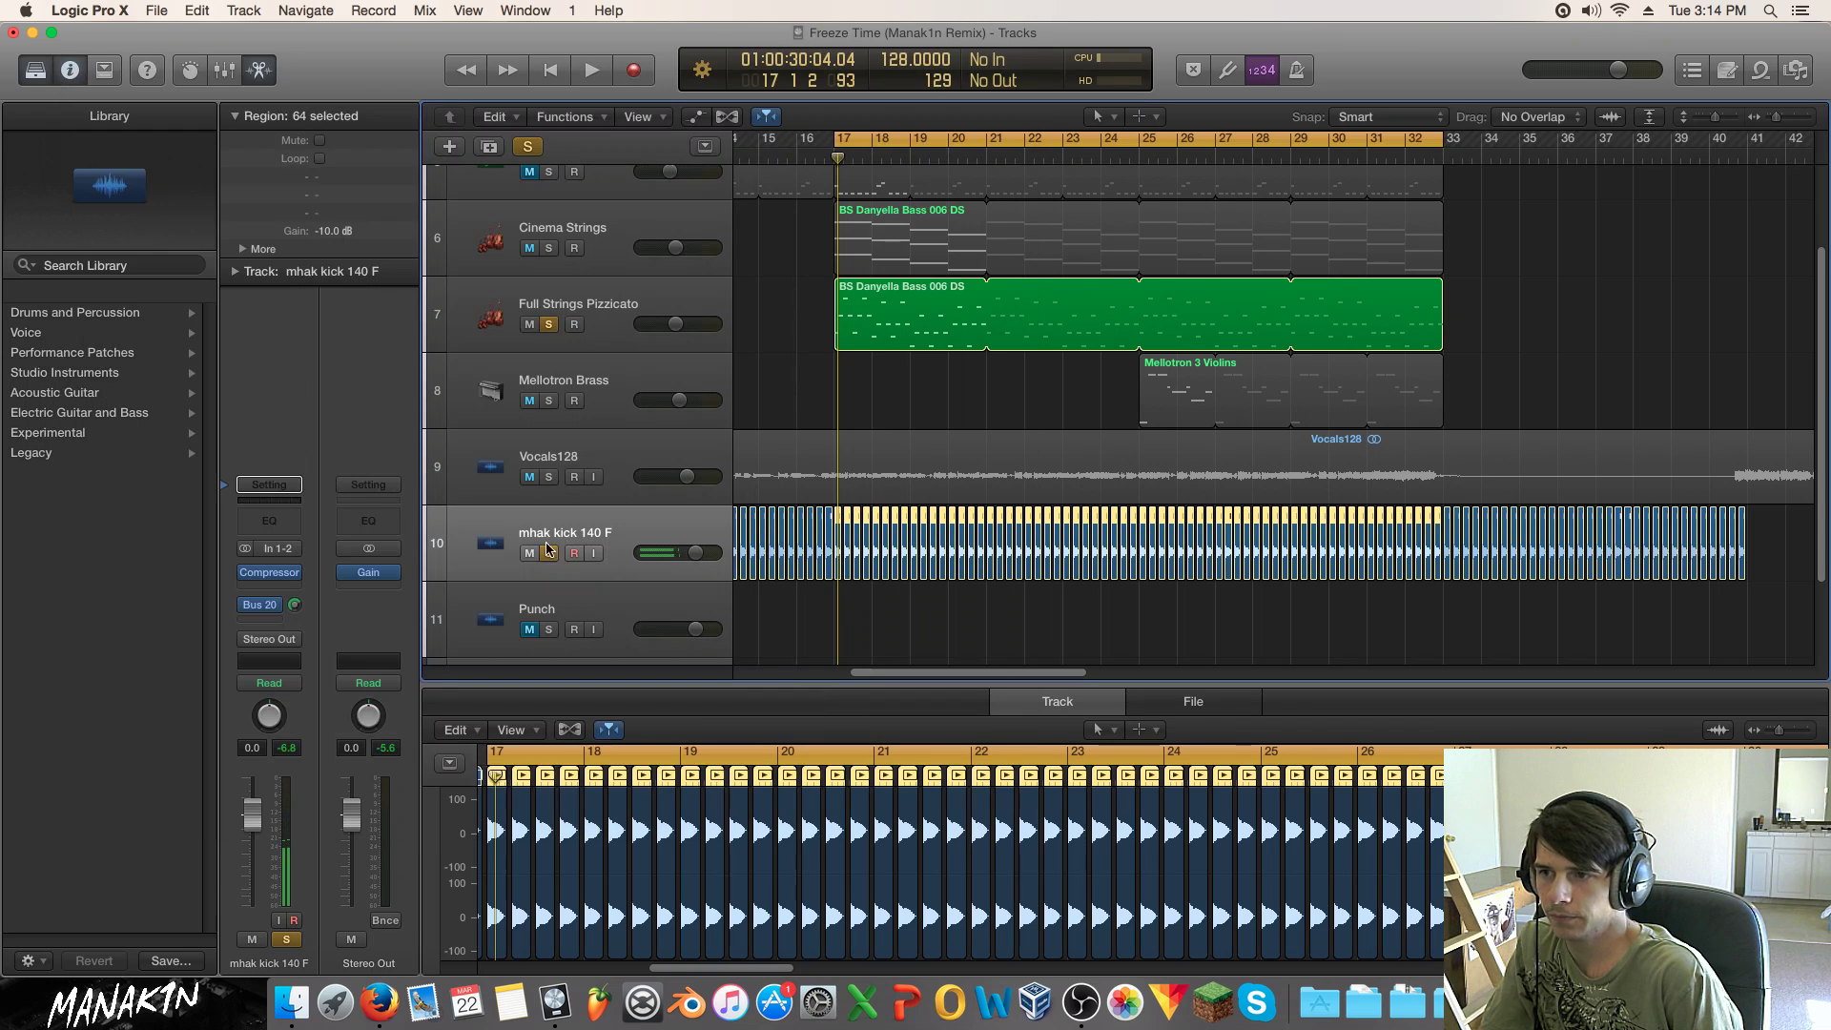
key("space")
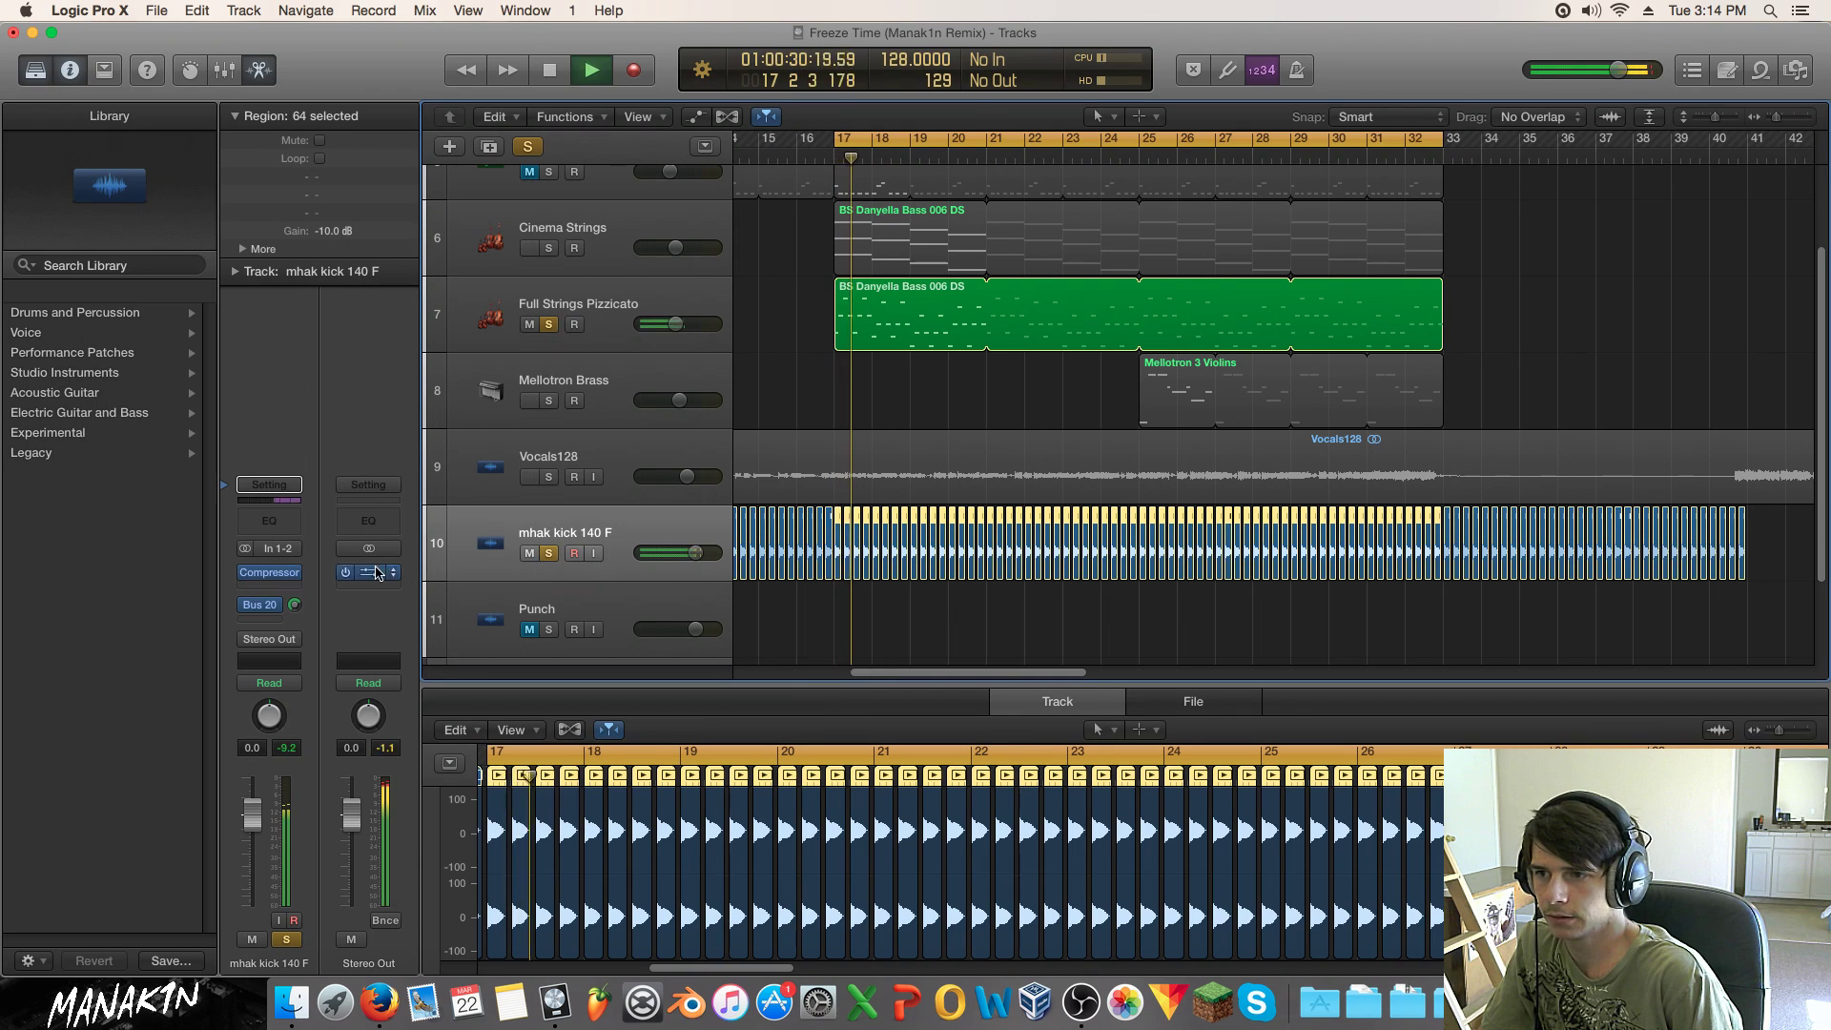
left_click(549, 325)
mouse_move(247, 576)
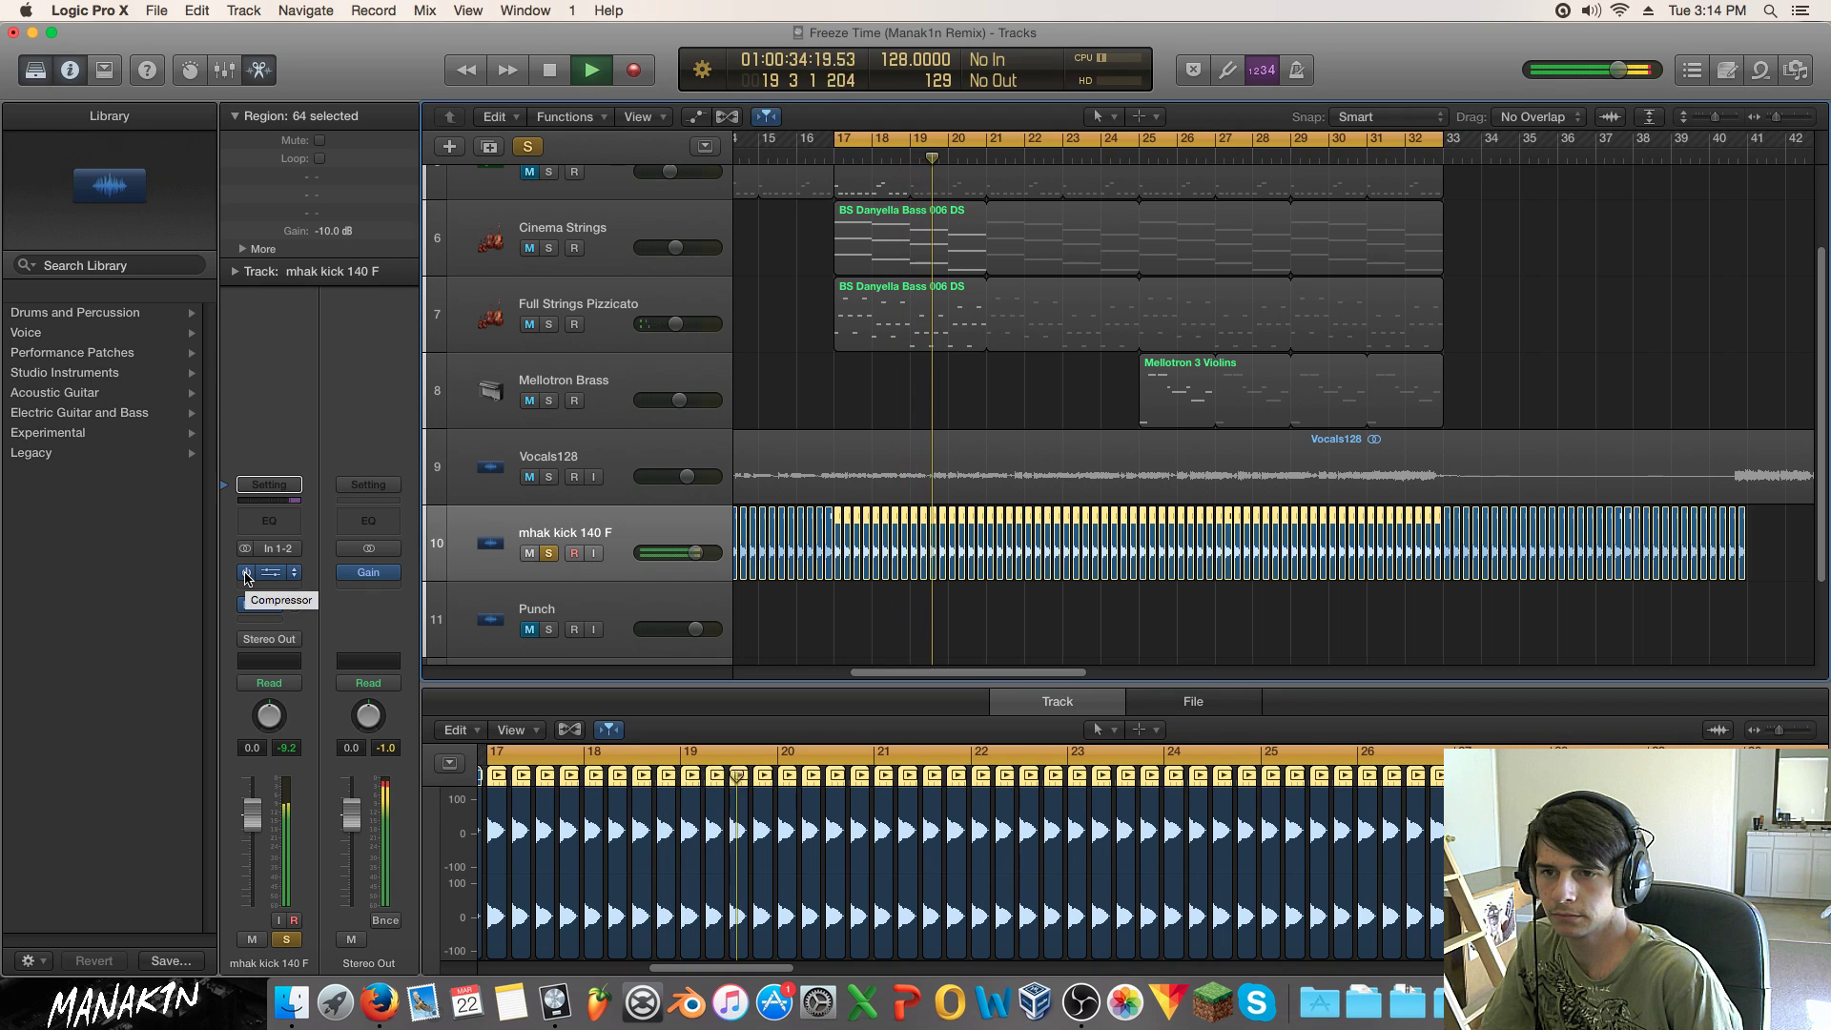
left_click(247, 576)
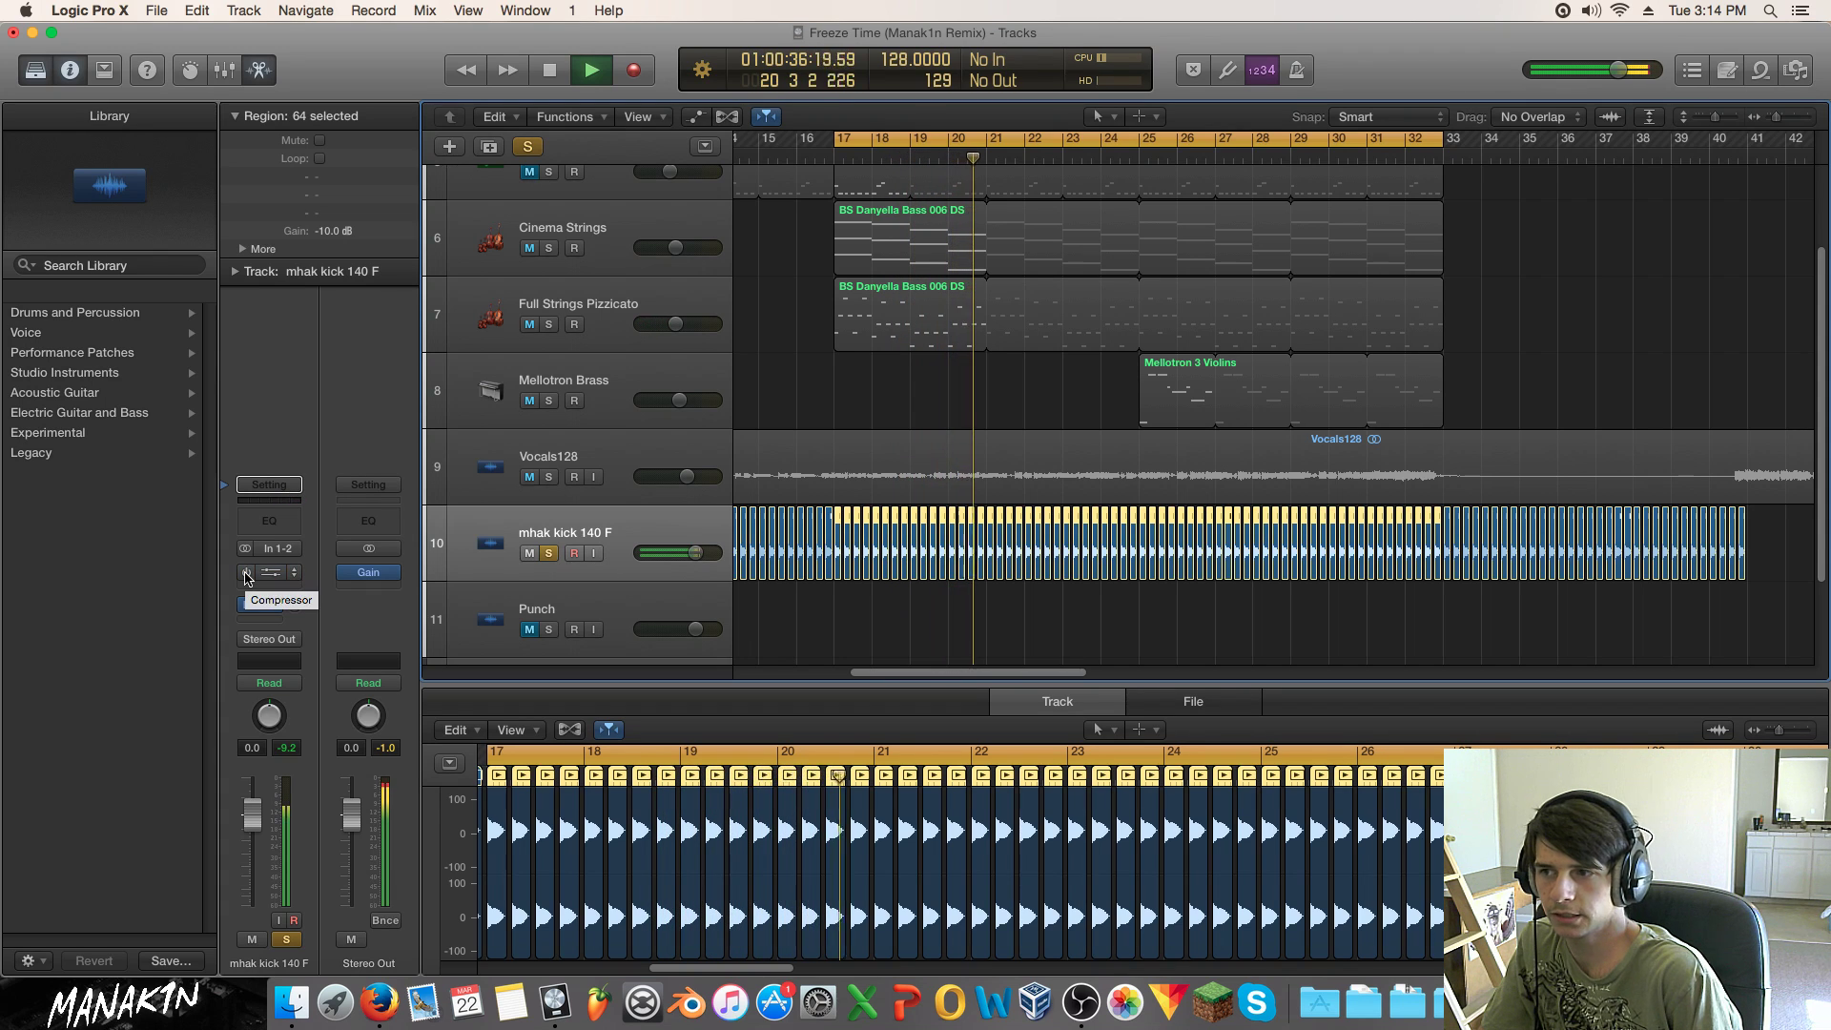
left_click(247, 576)
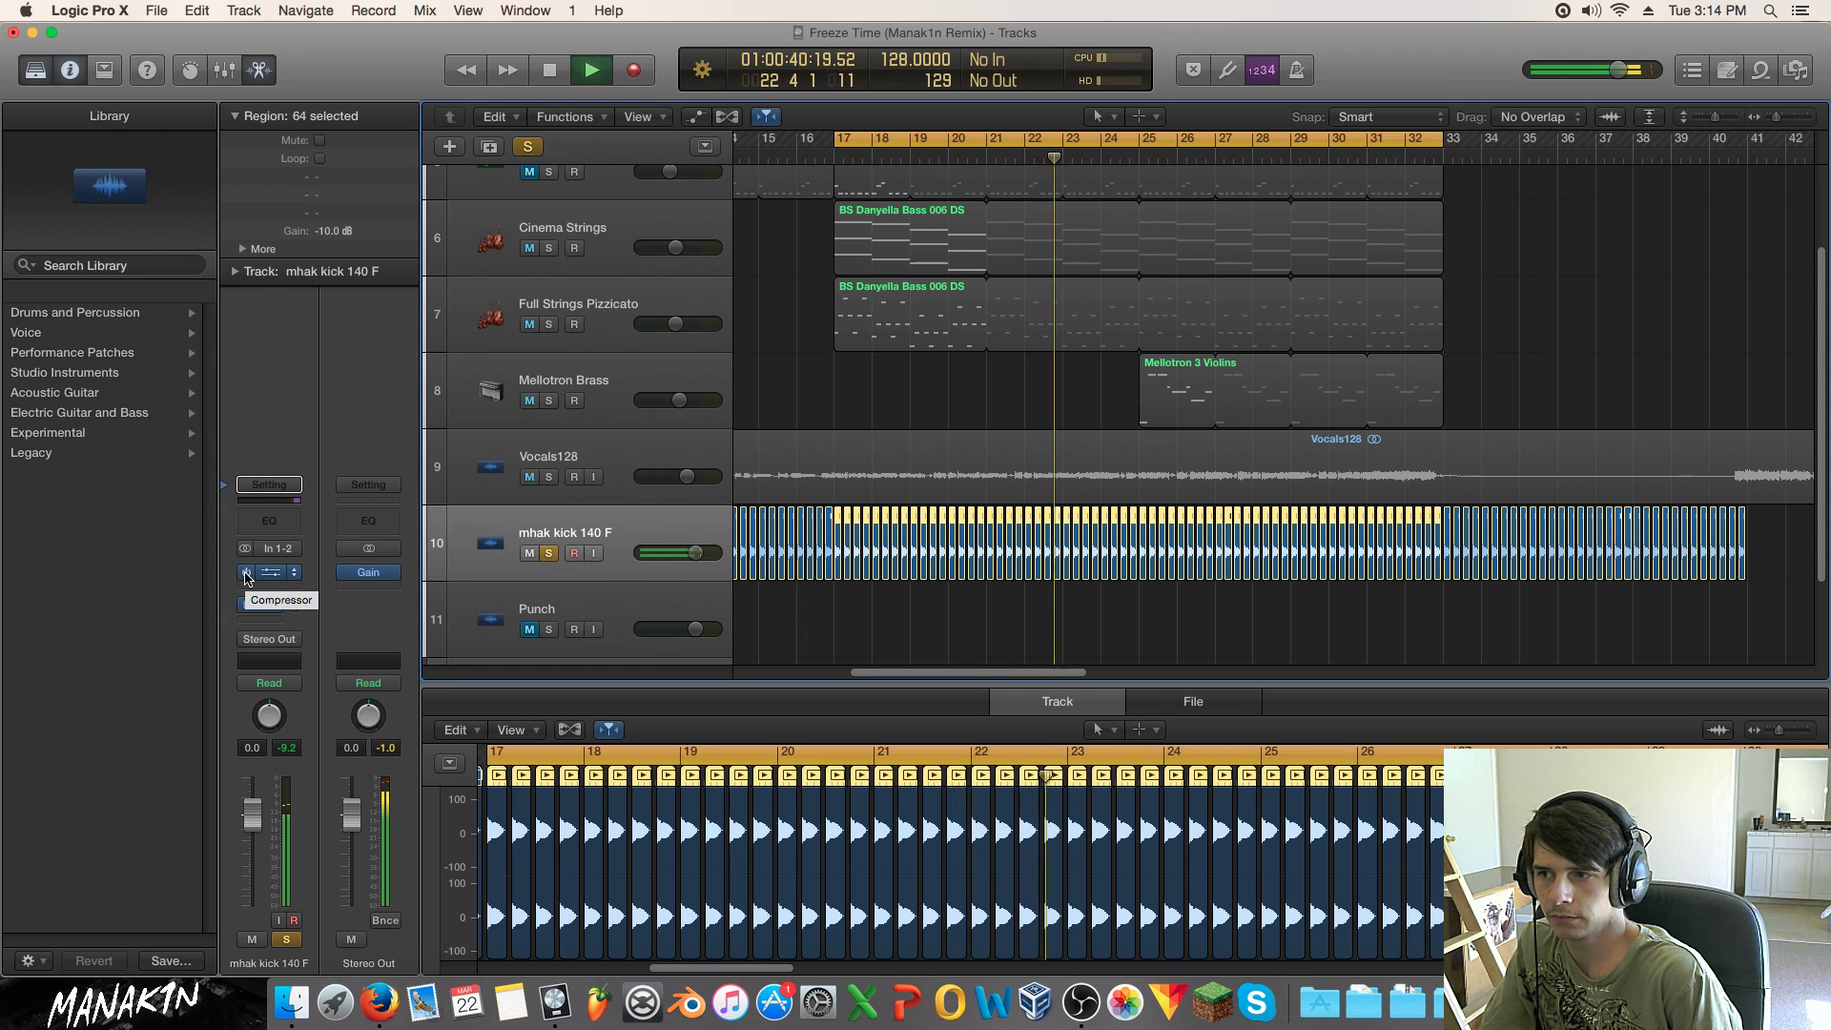
key("space")
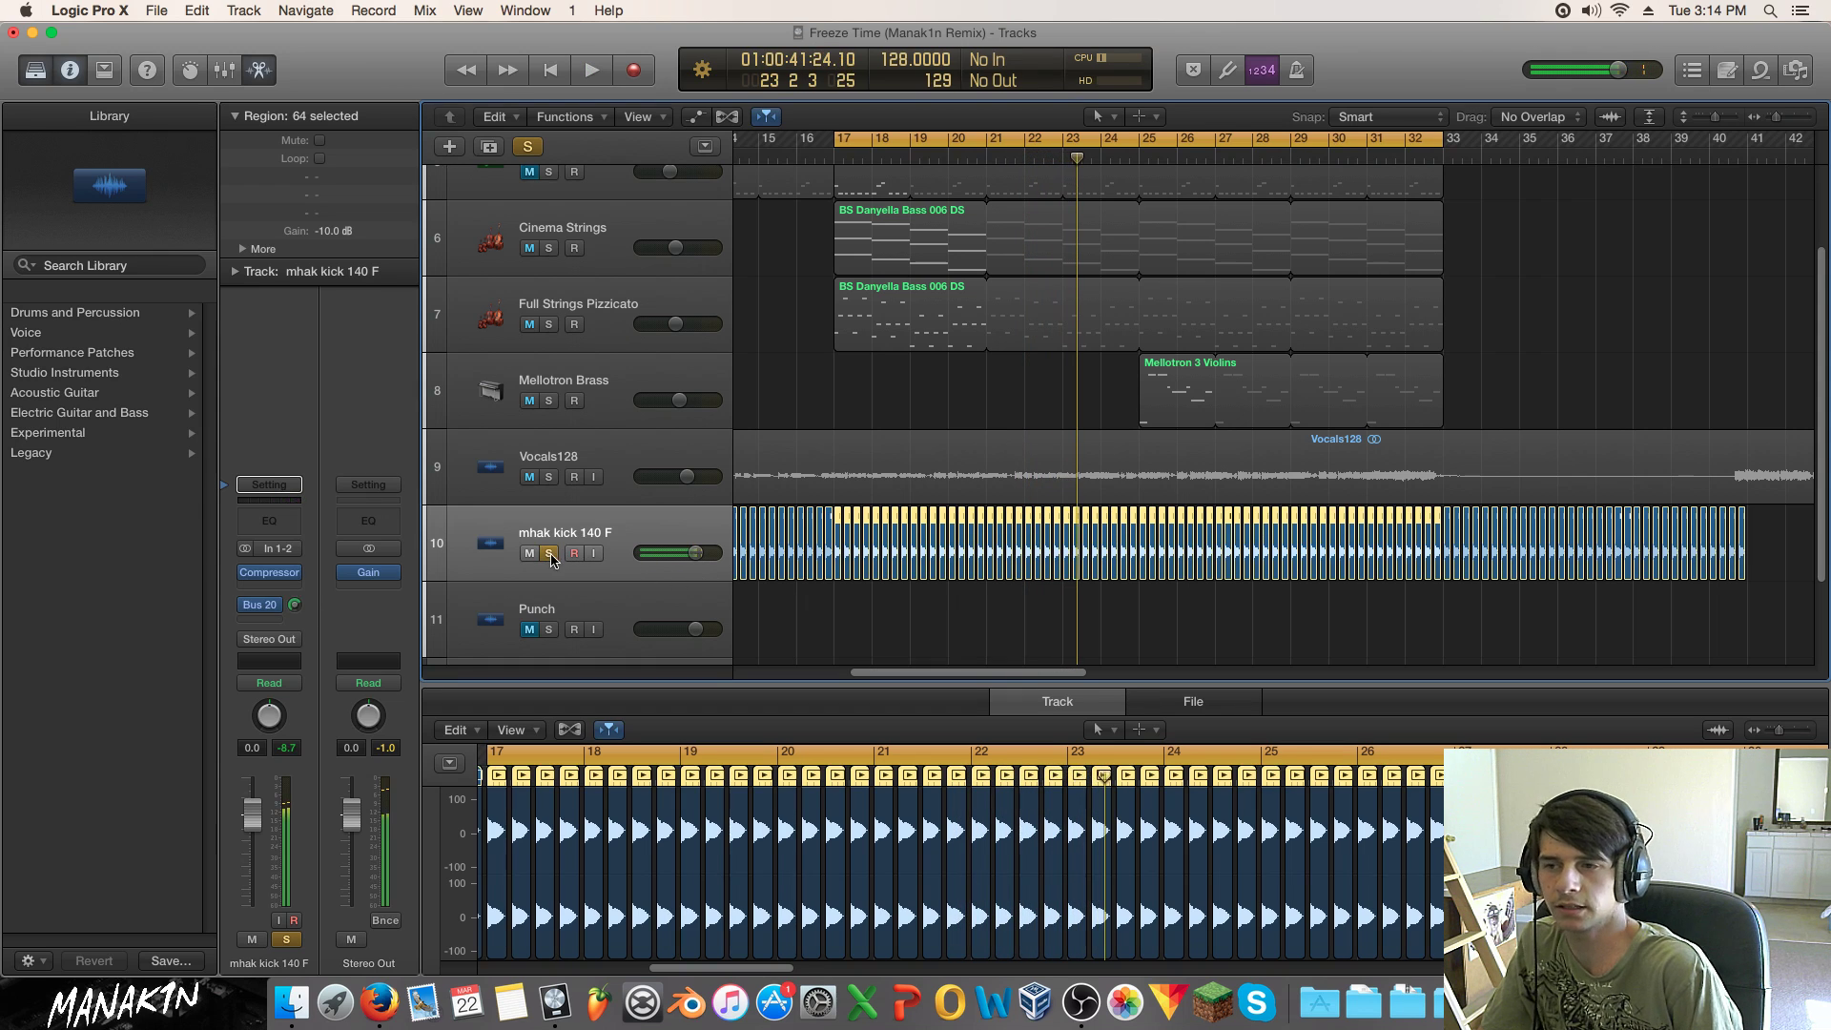
Step: Unsolo the kick, play from bar 16, unmute CR Xylophone MK and mute its bar-17 region
left_click(551, 554)
scroll(941, 432, "up", 3)
scroll(942, 434, "down", 4)
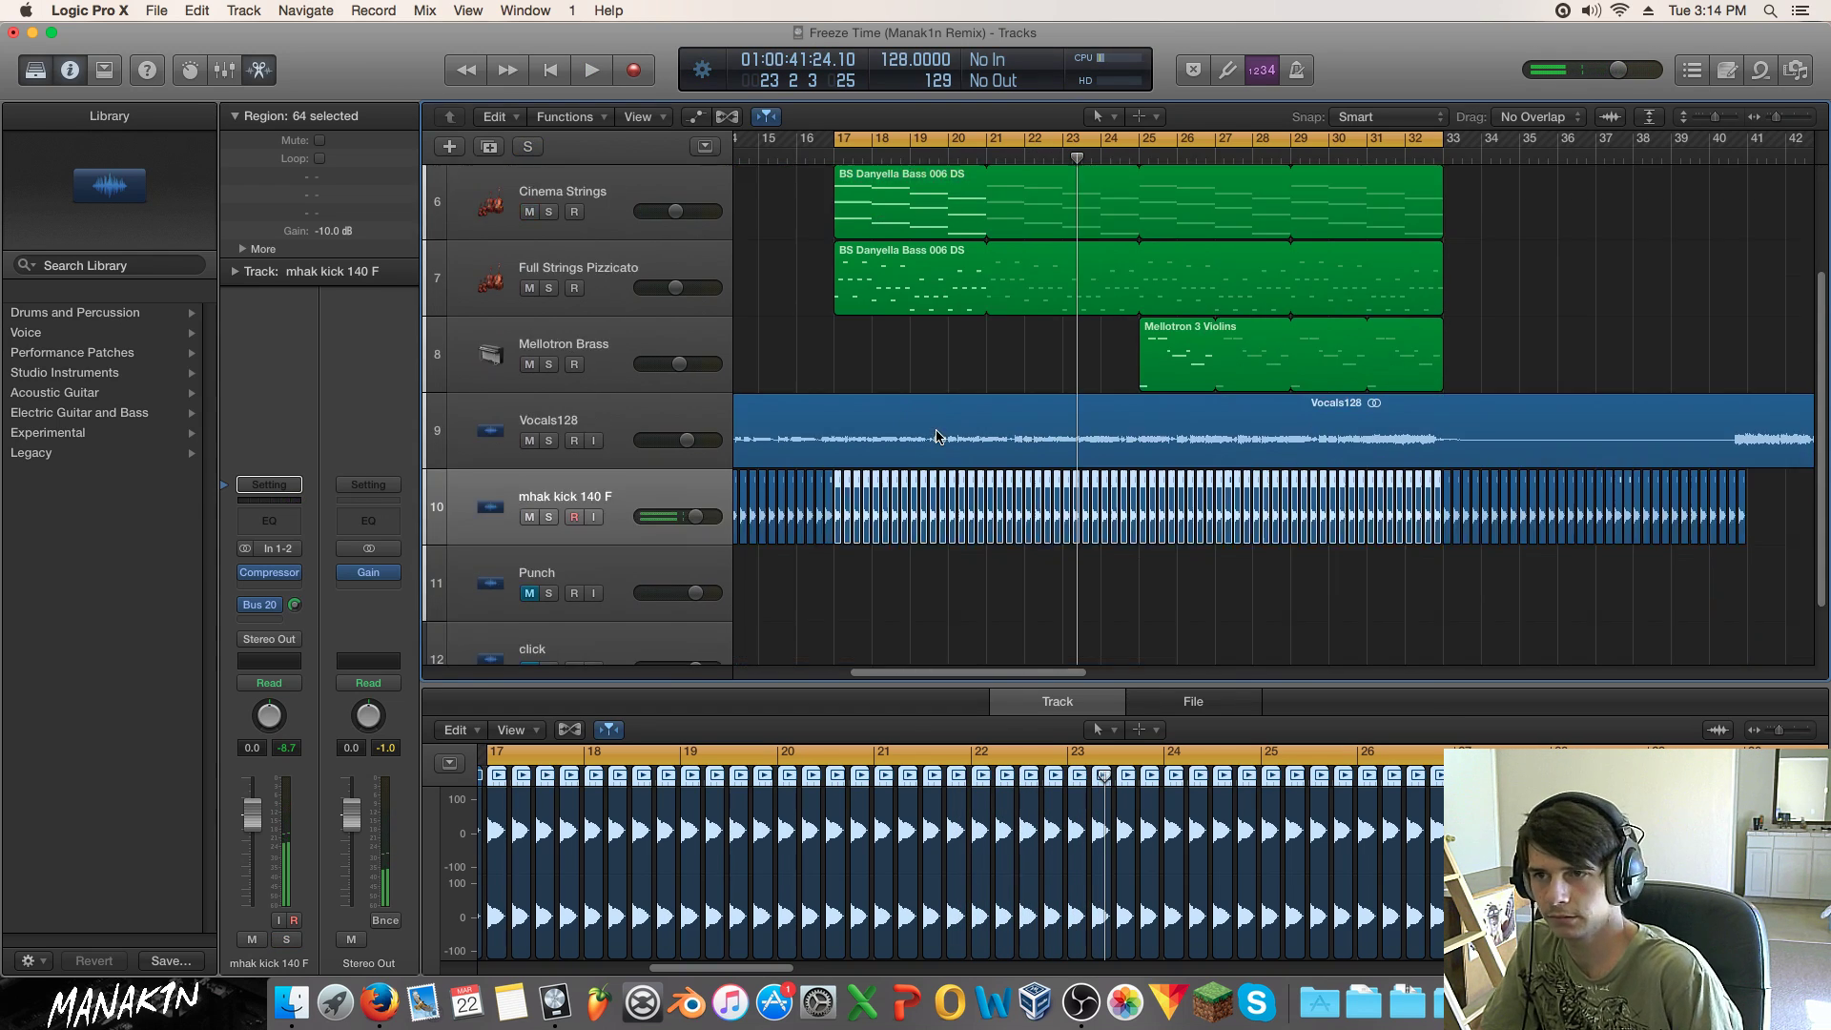
scroll(940, 436, "up", 3)
left_click(825, 136)
key("space")
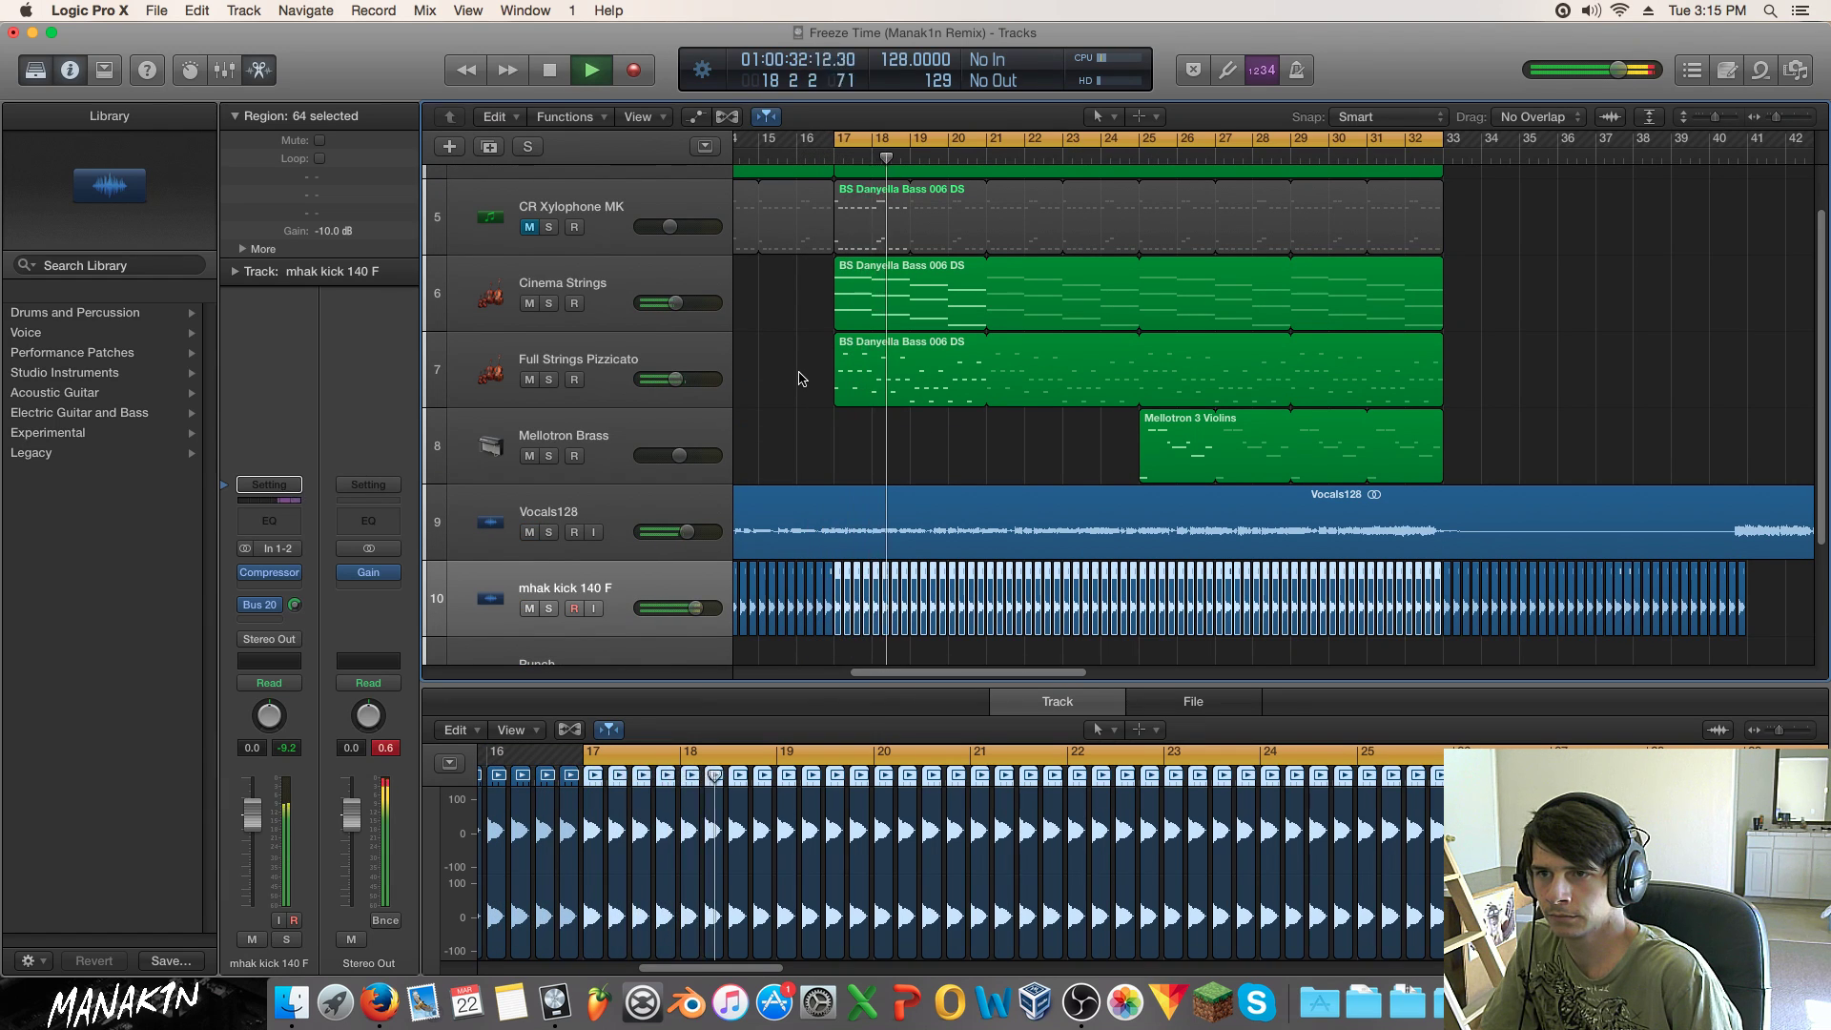
left_click(530, 227)
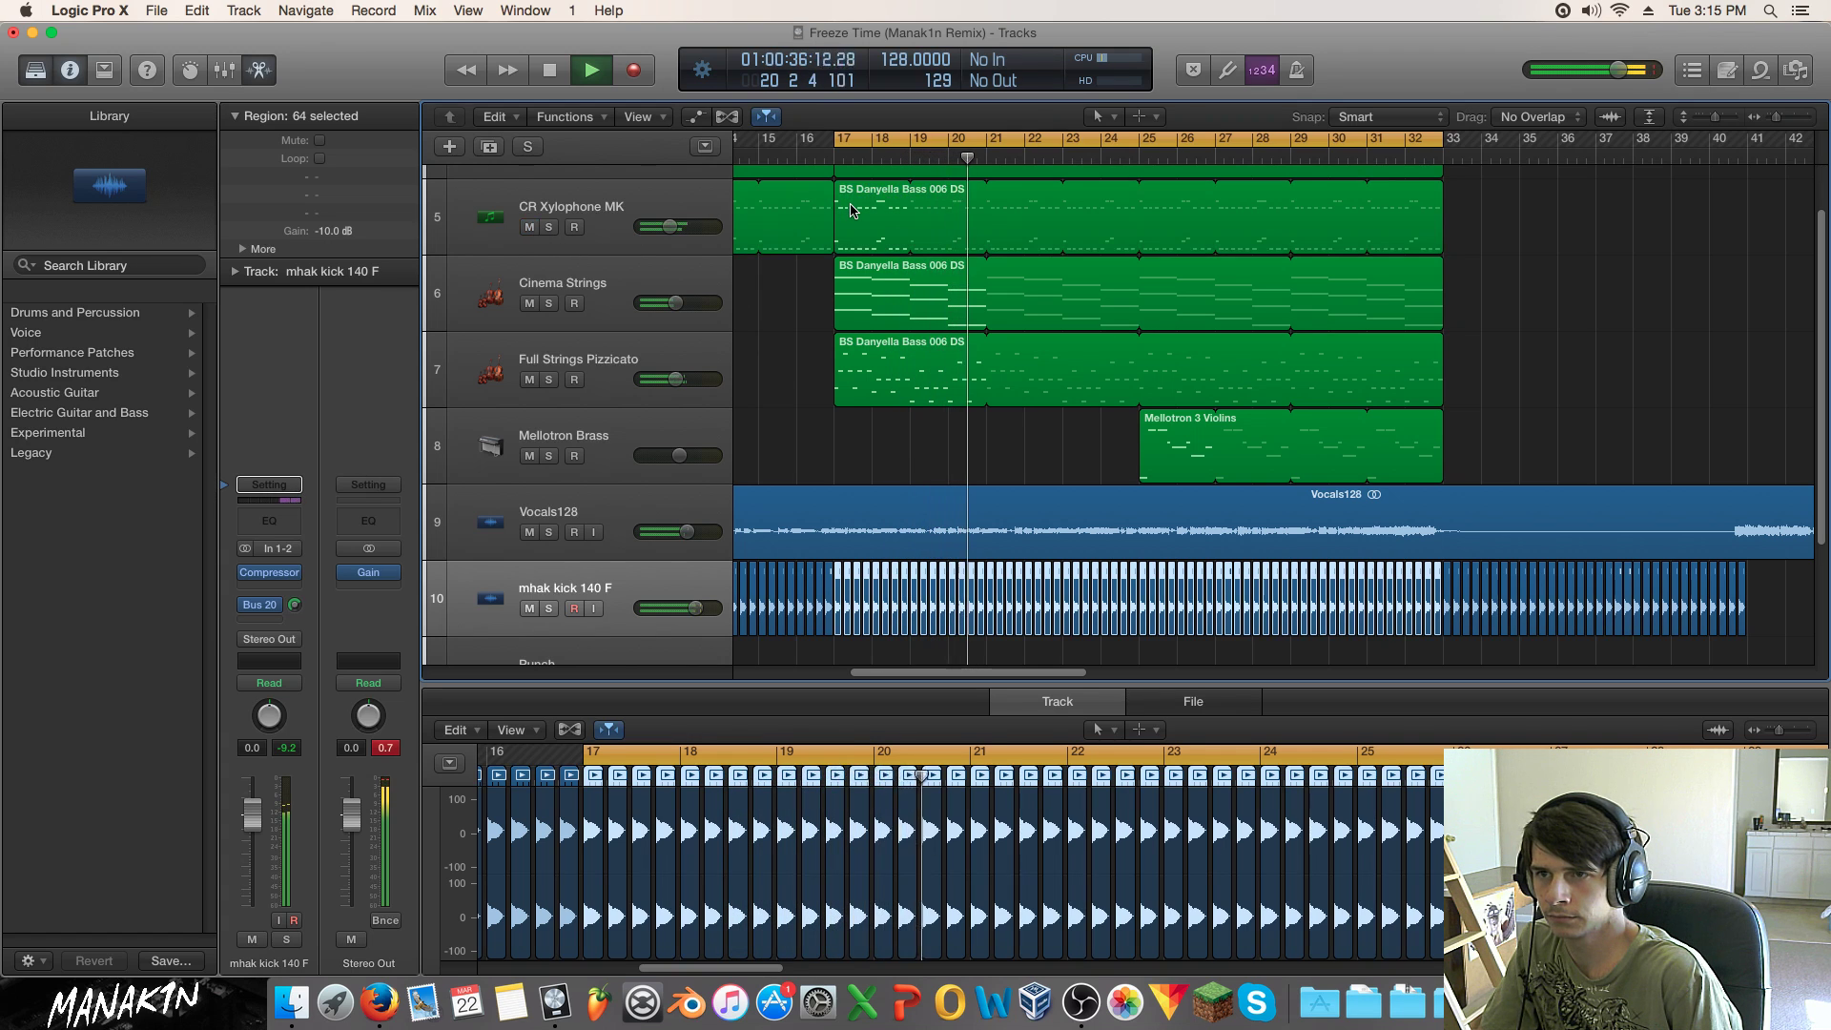
left_click(851, 210)
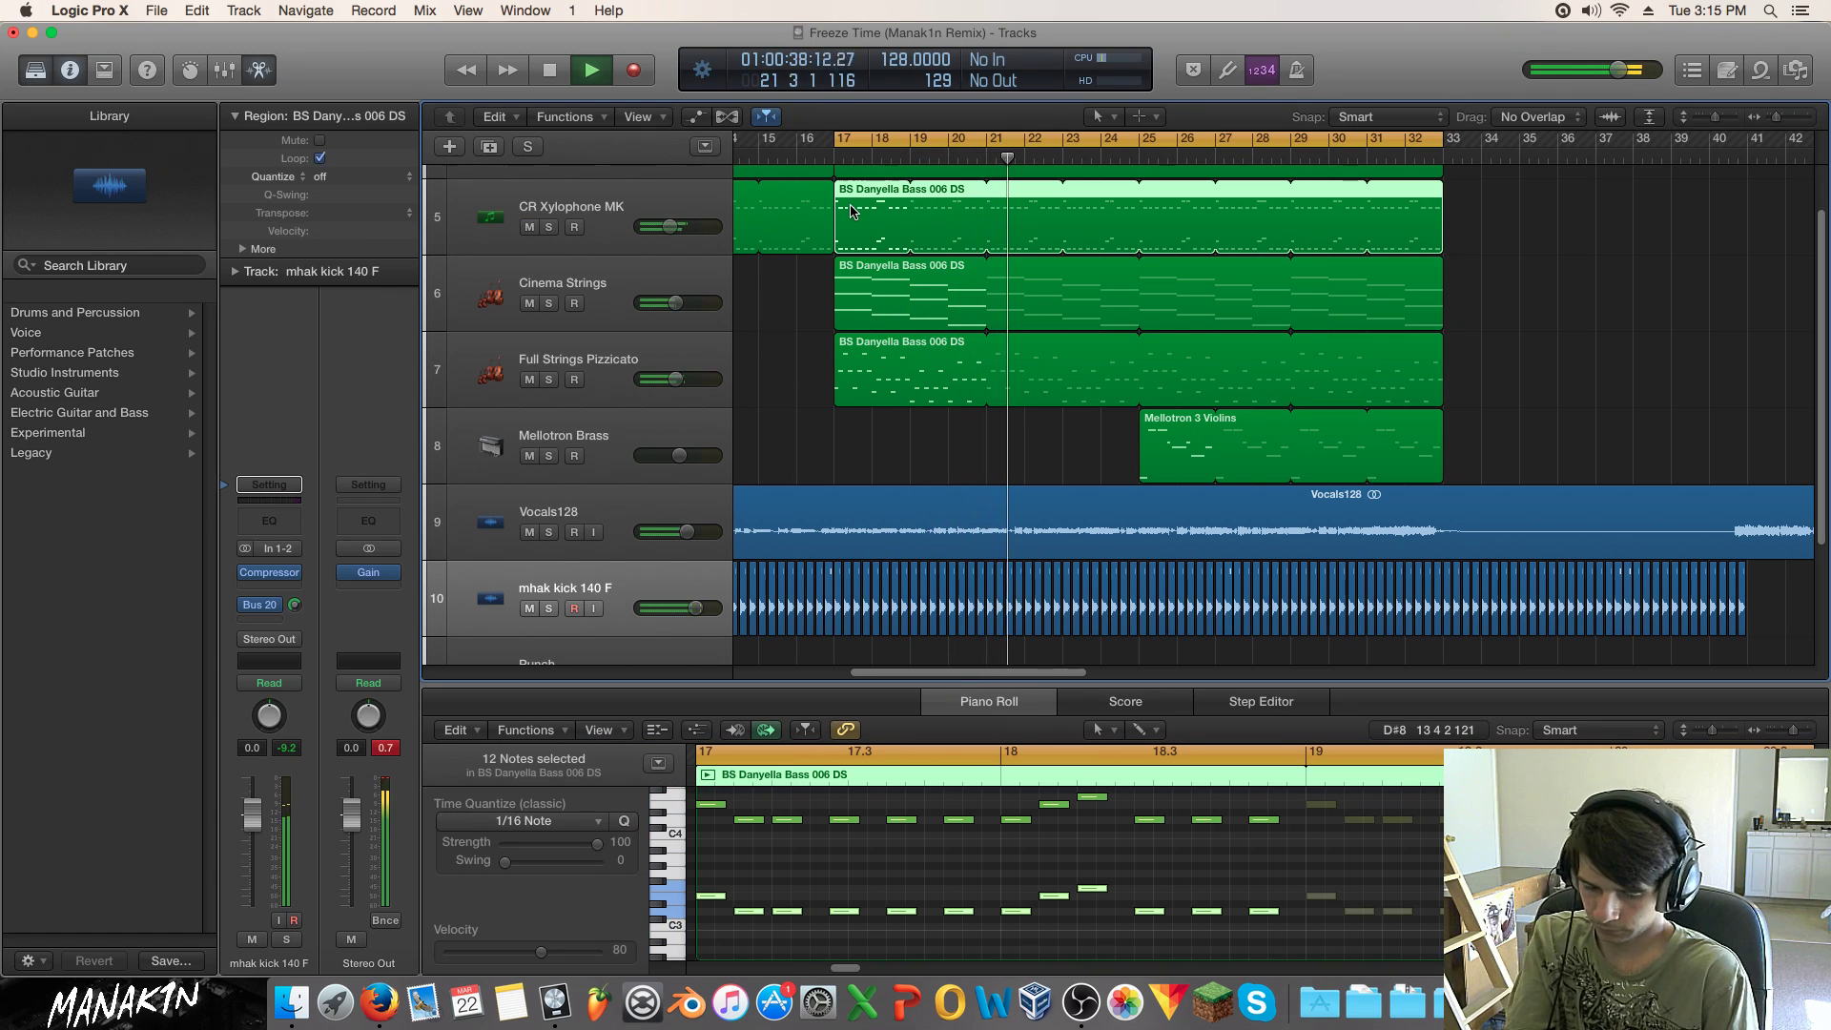
key("ctrl+m")
scroll(853, 218, "up", 3)
Step: Solo Cinema Strings and cut its Channel EQ 6.5 dB at 1960 Hz, comparing the band on and off
left_click(550, 340)
left_click(578, 325)
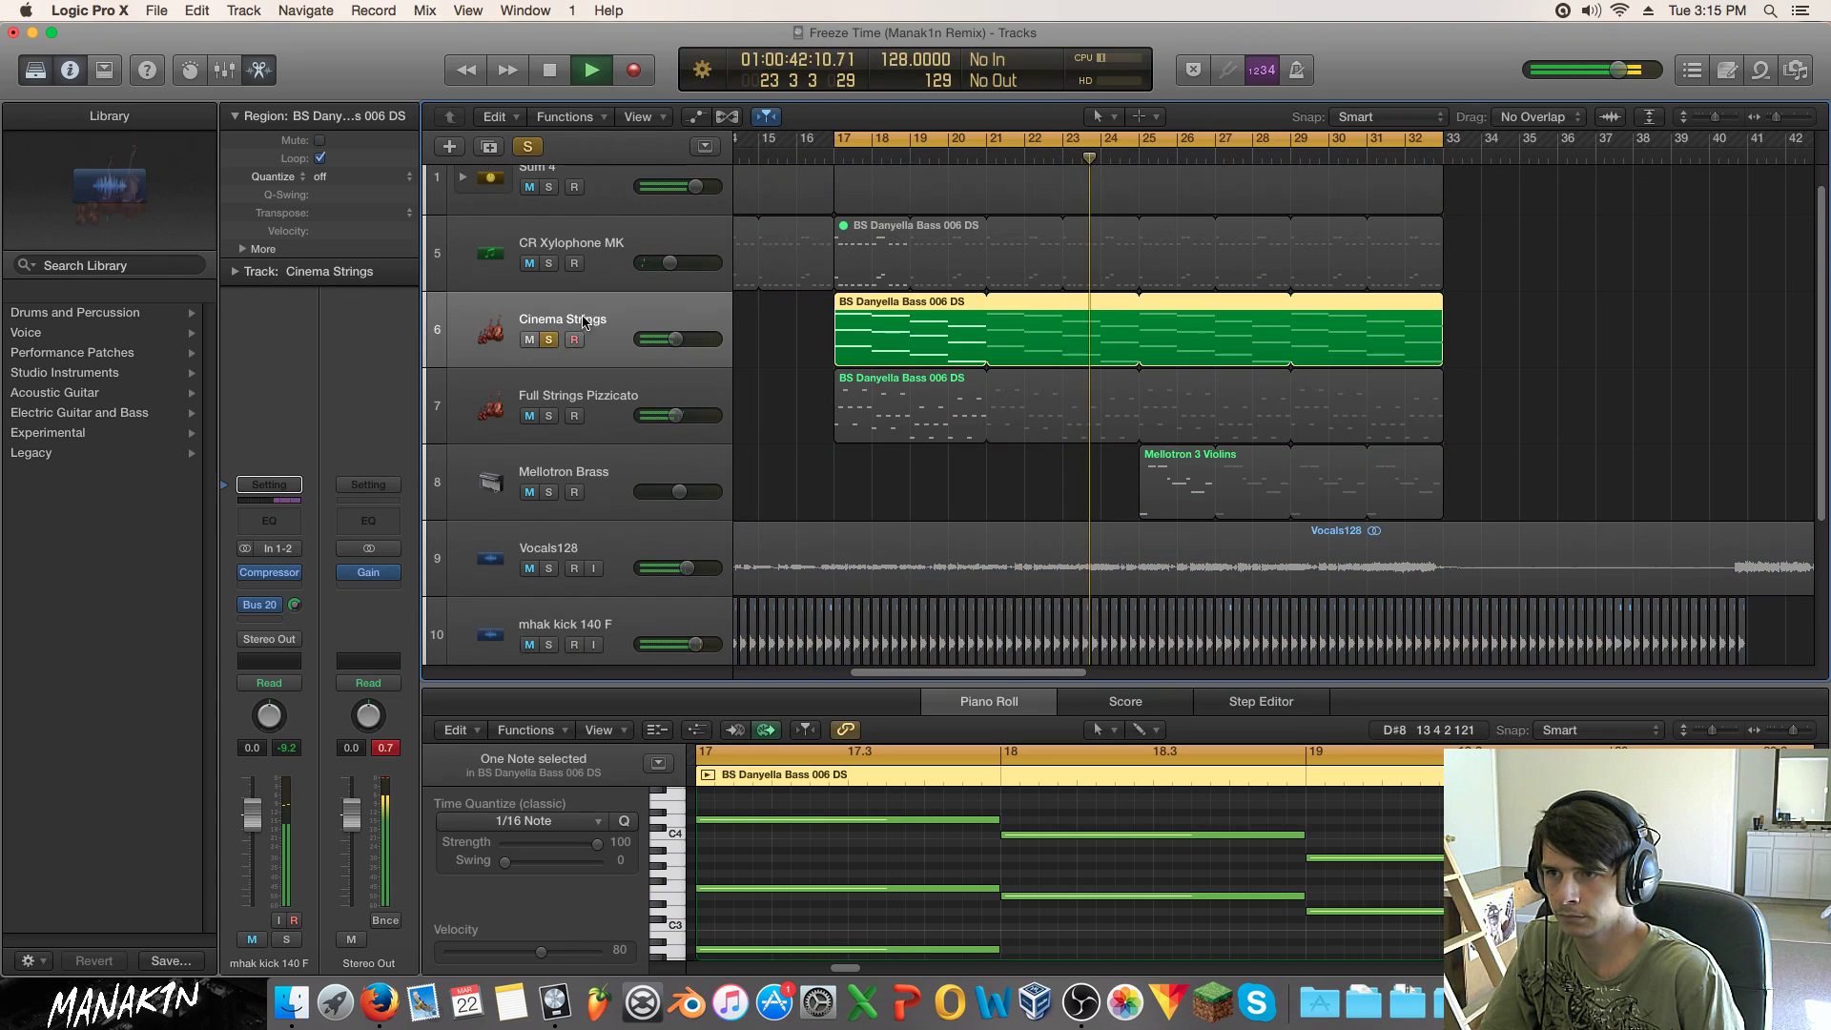
left_click(269, 464)
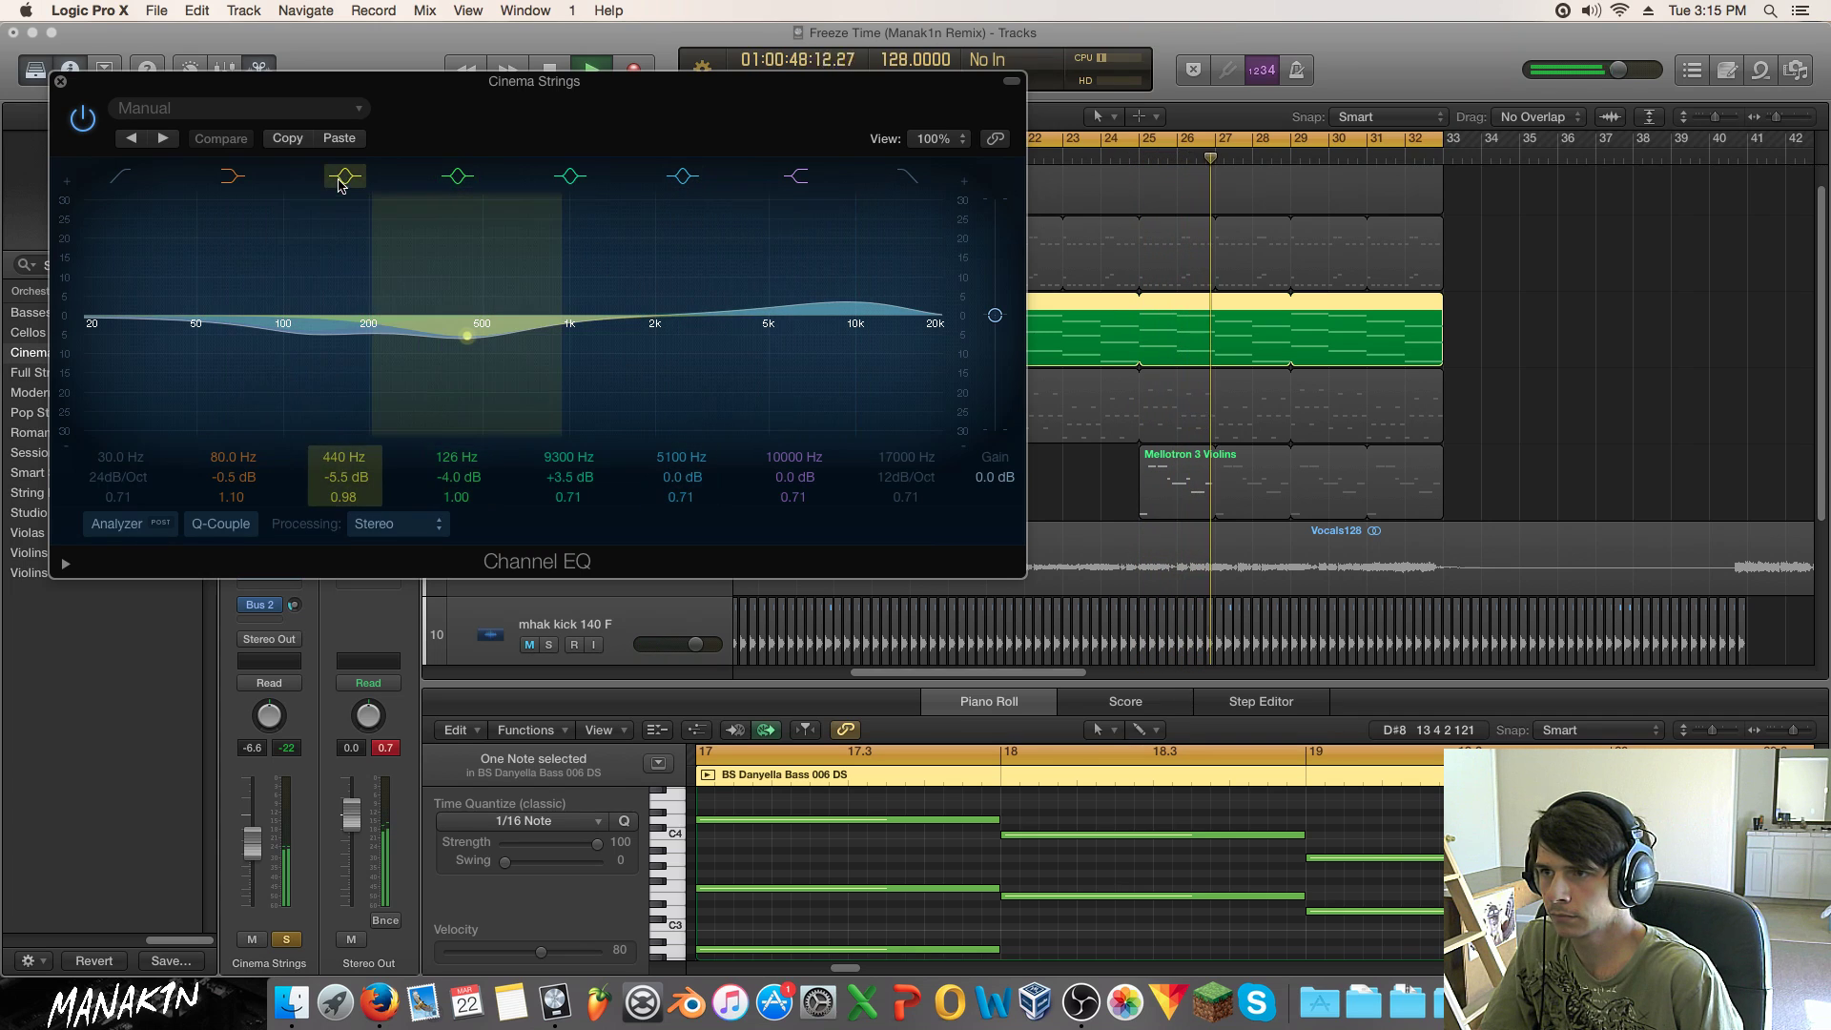
left_click_drag(682, 253, 713, 360)
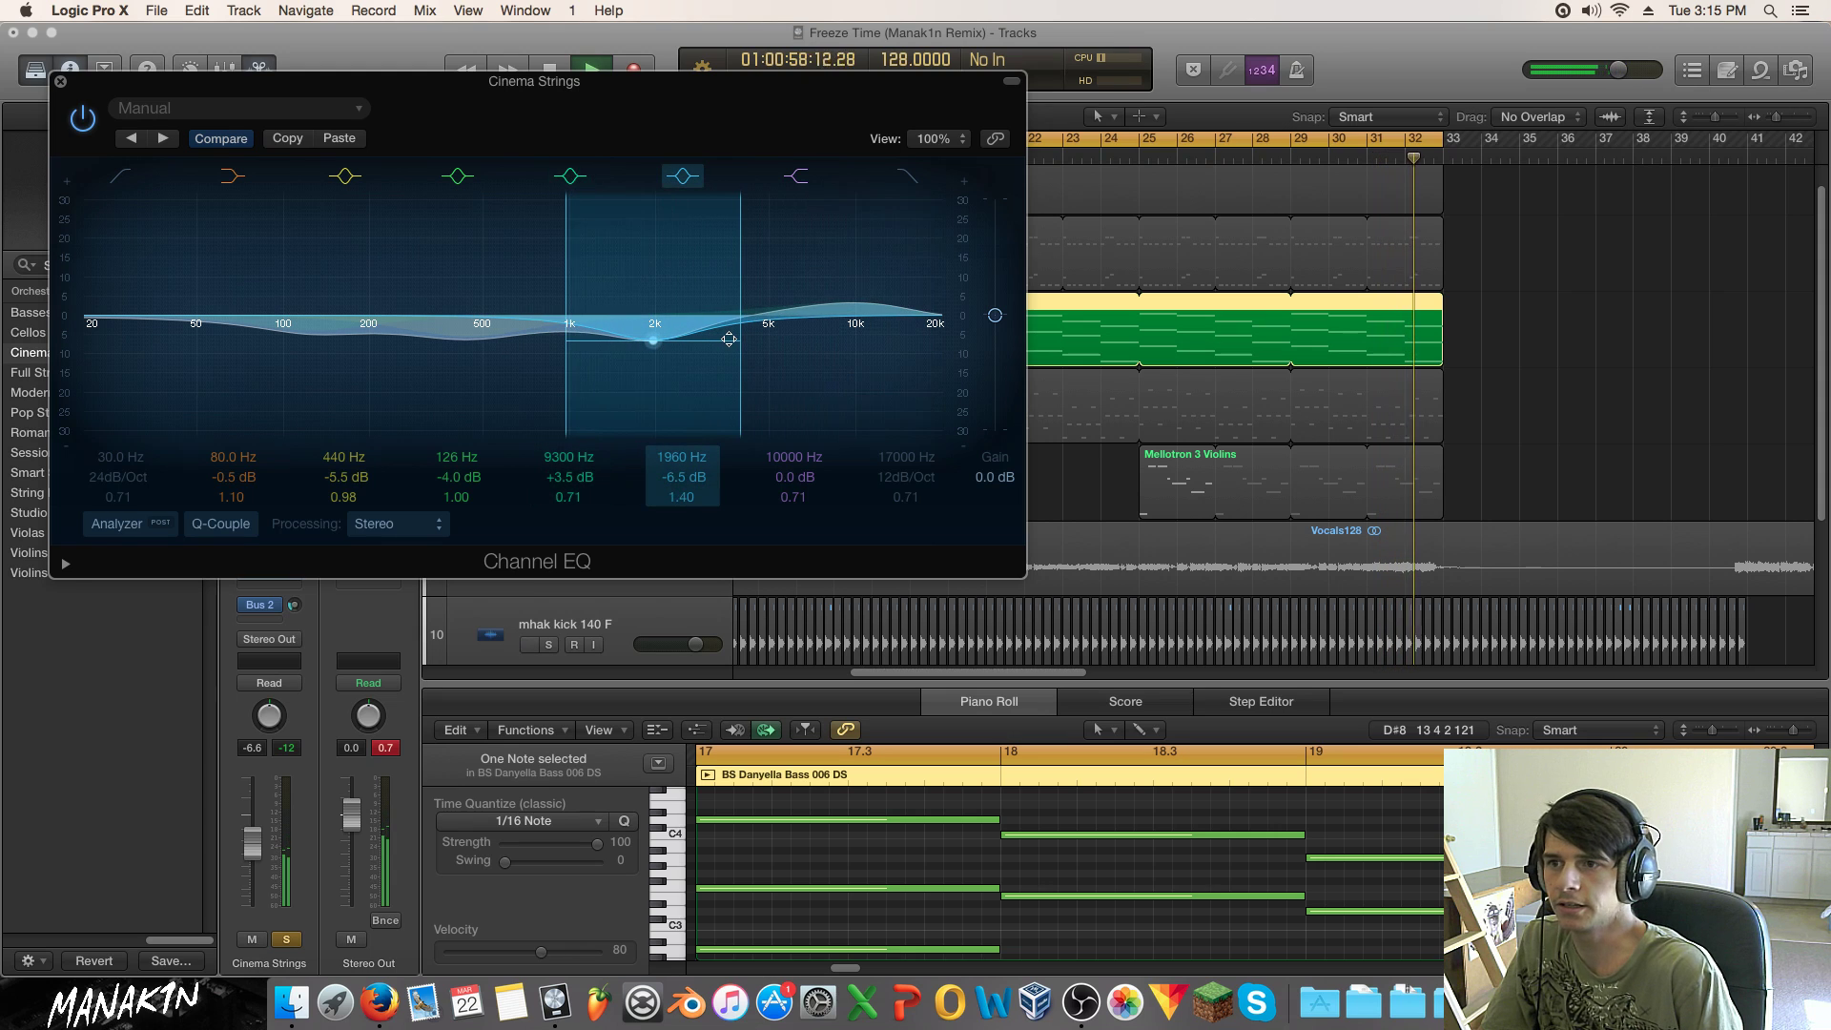
left_click(683, 177)
left_click(683, 177)
left_click(683, 176)
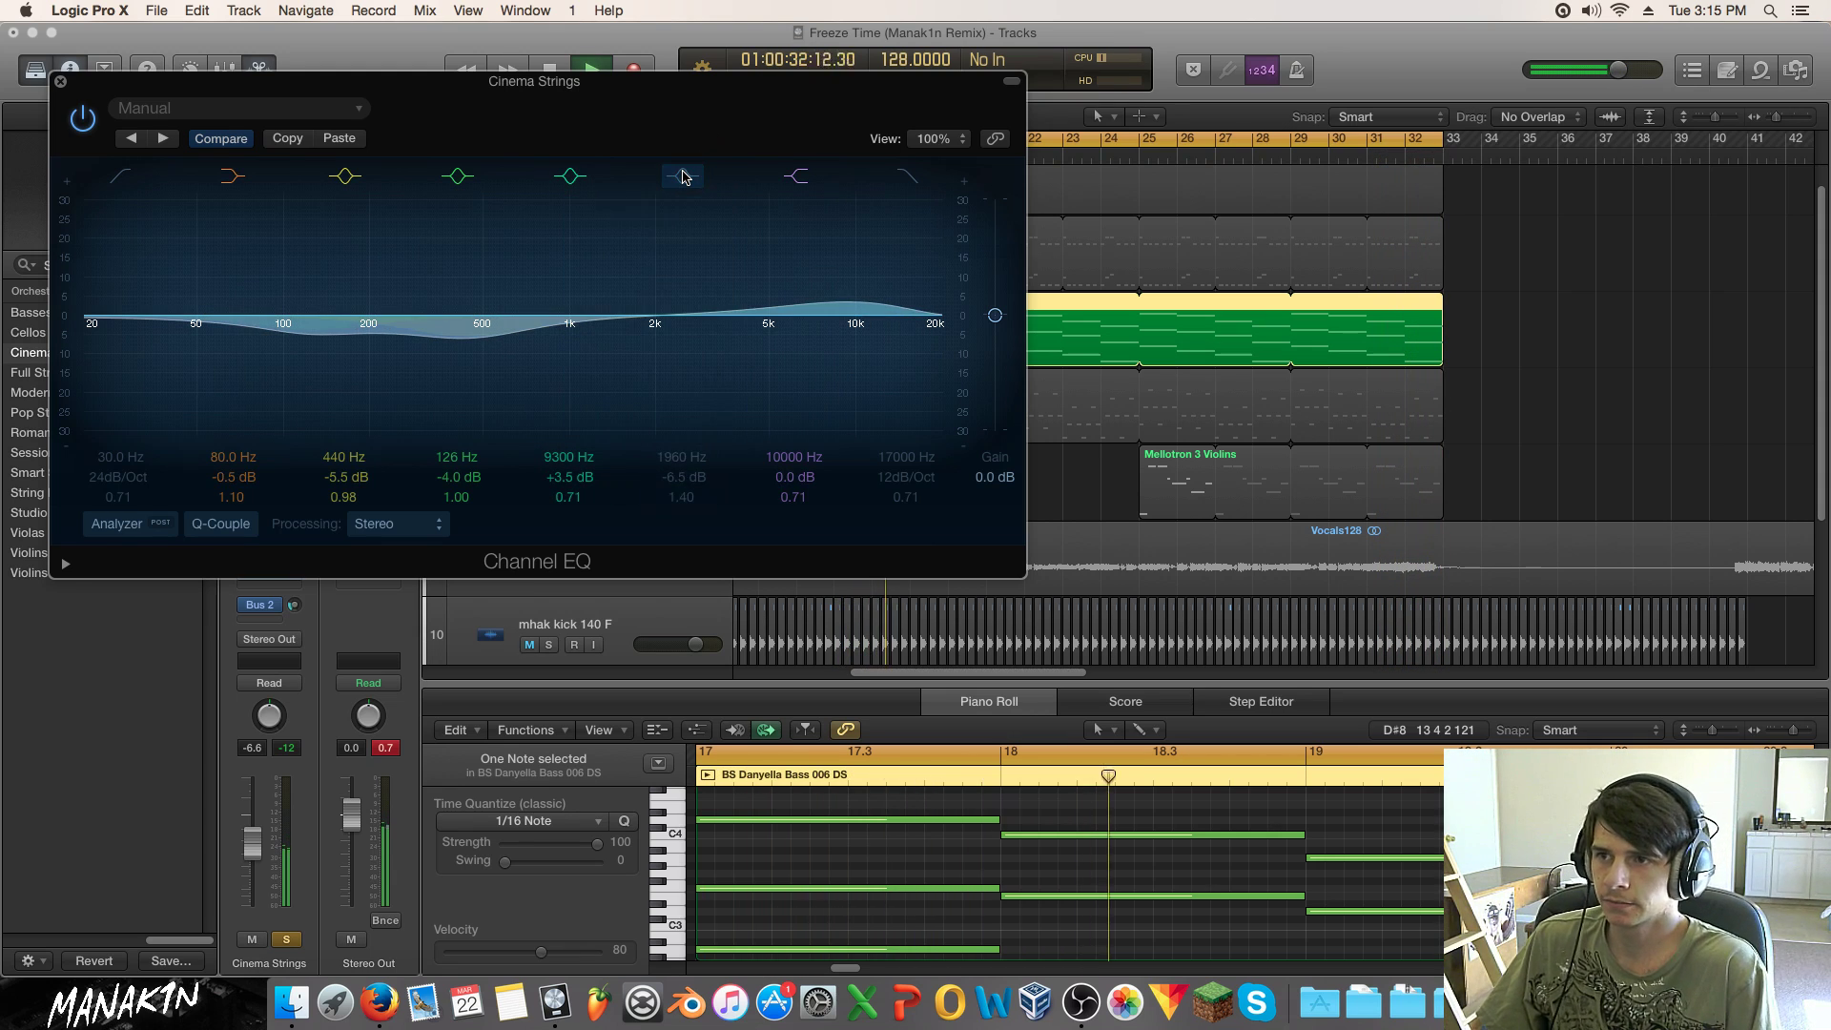
left_click(683, 177)
Step: Unsolo Cinema Strings, play the arrangement and mute the Vocals128 track
left_click(286, 939)
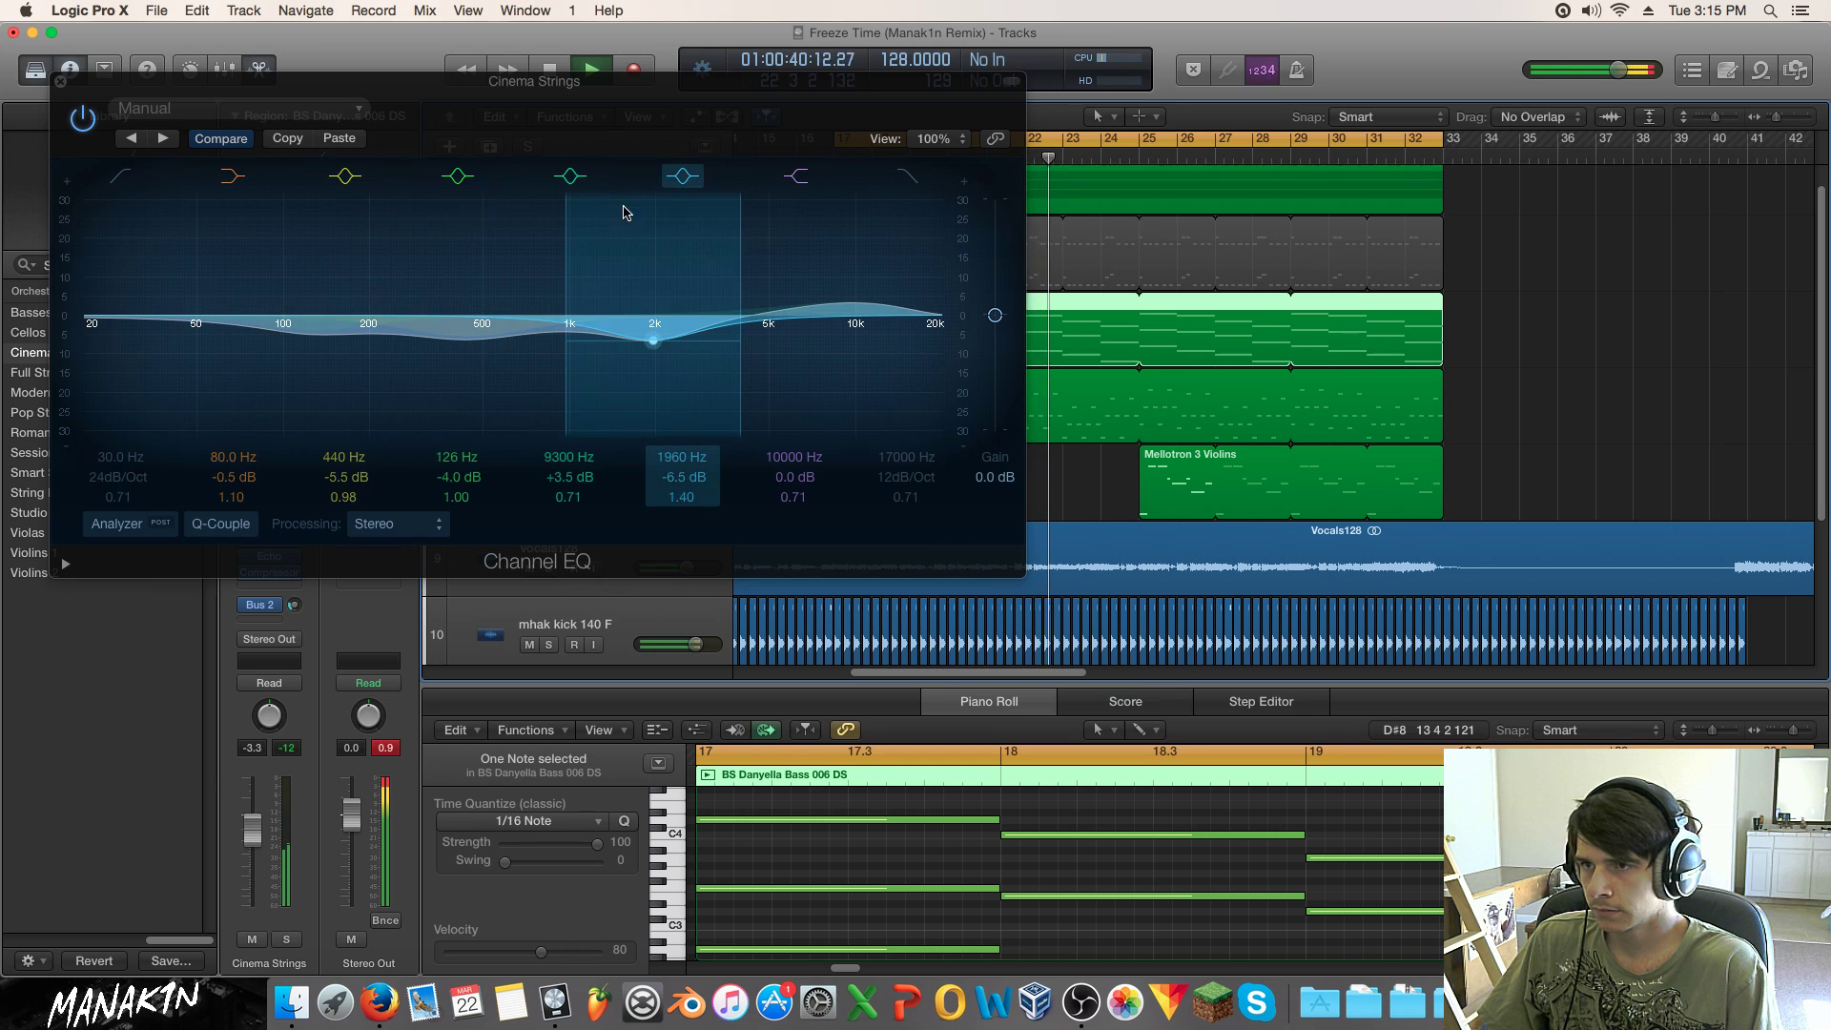
key("space")
left_click(62, 82)
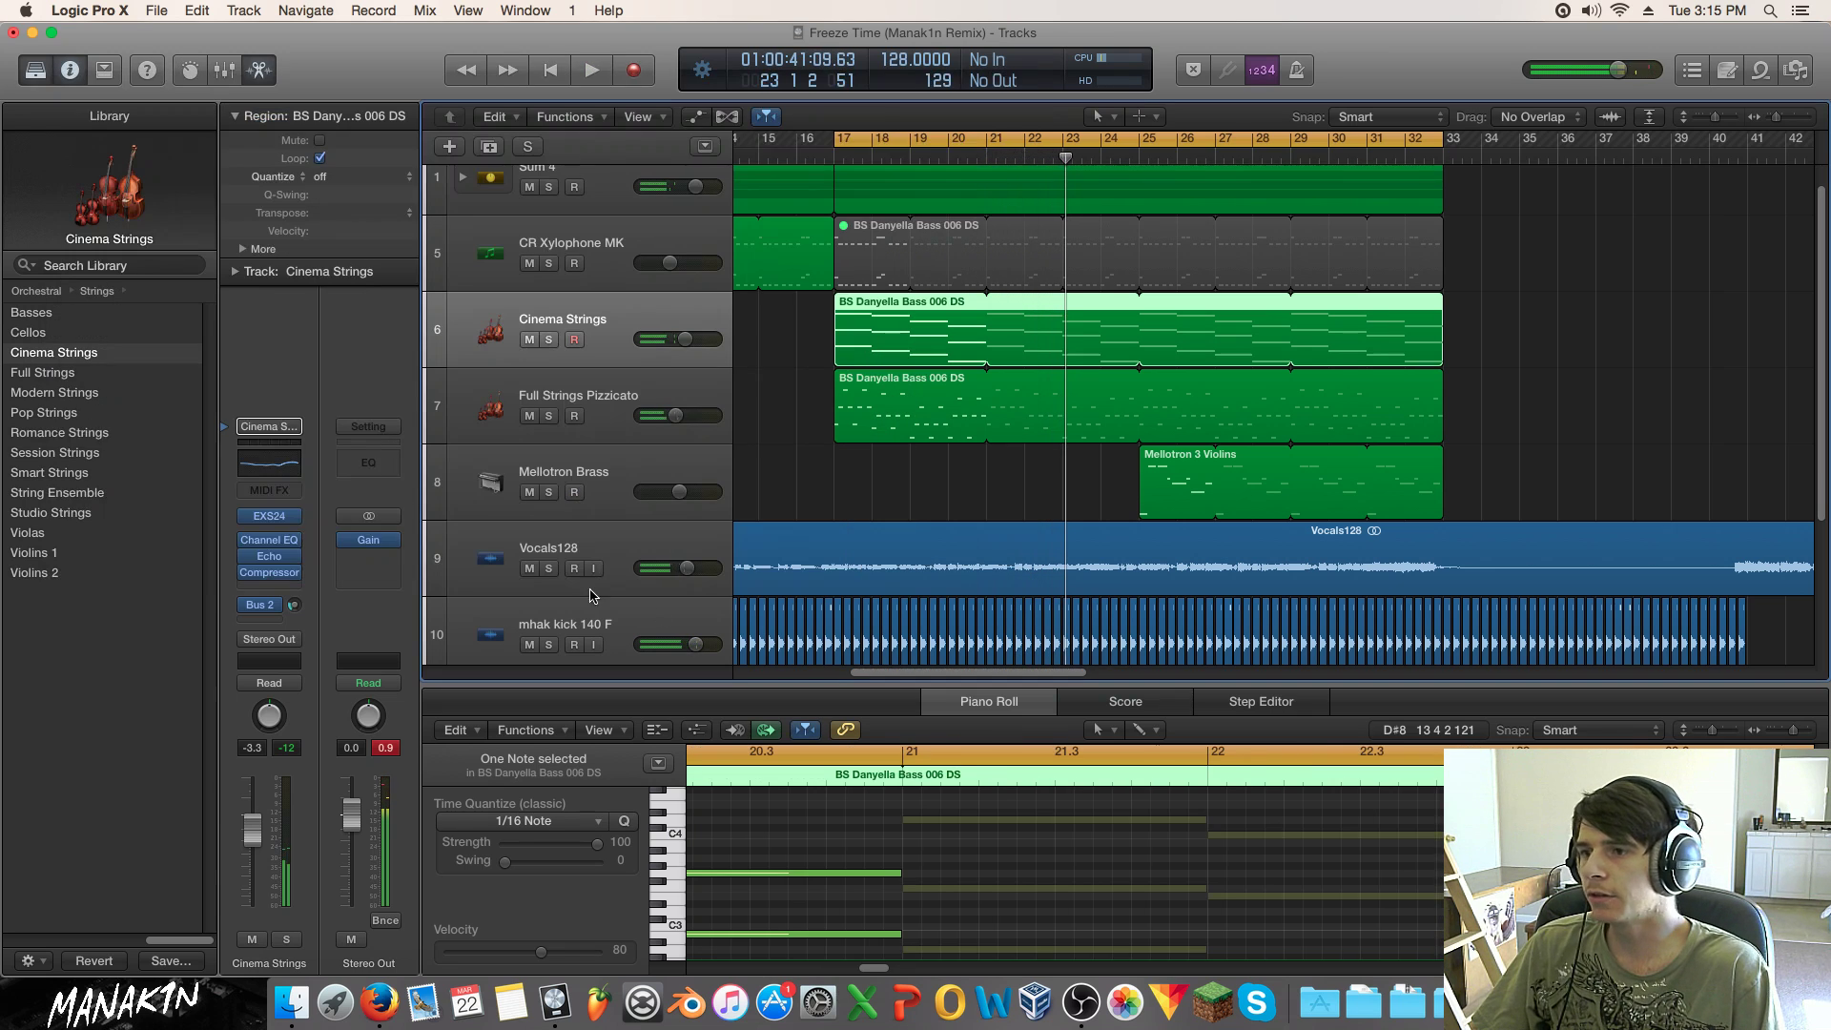
left_click(529, 570)
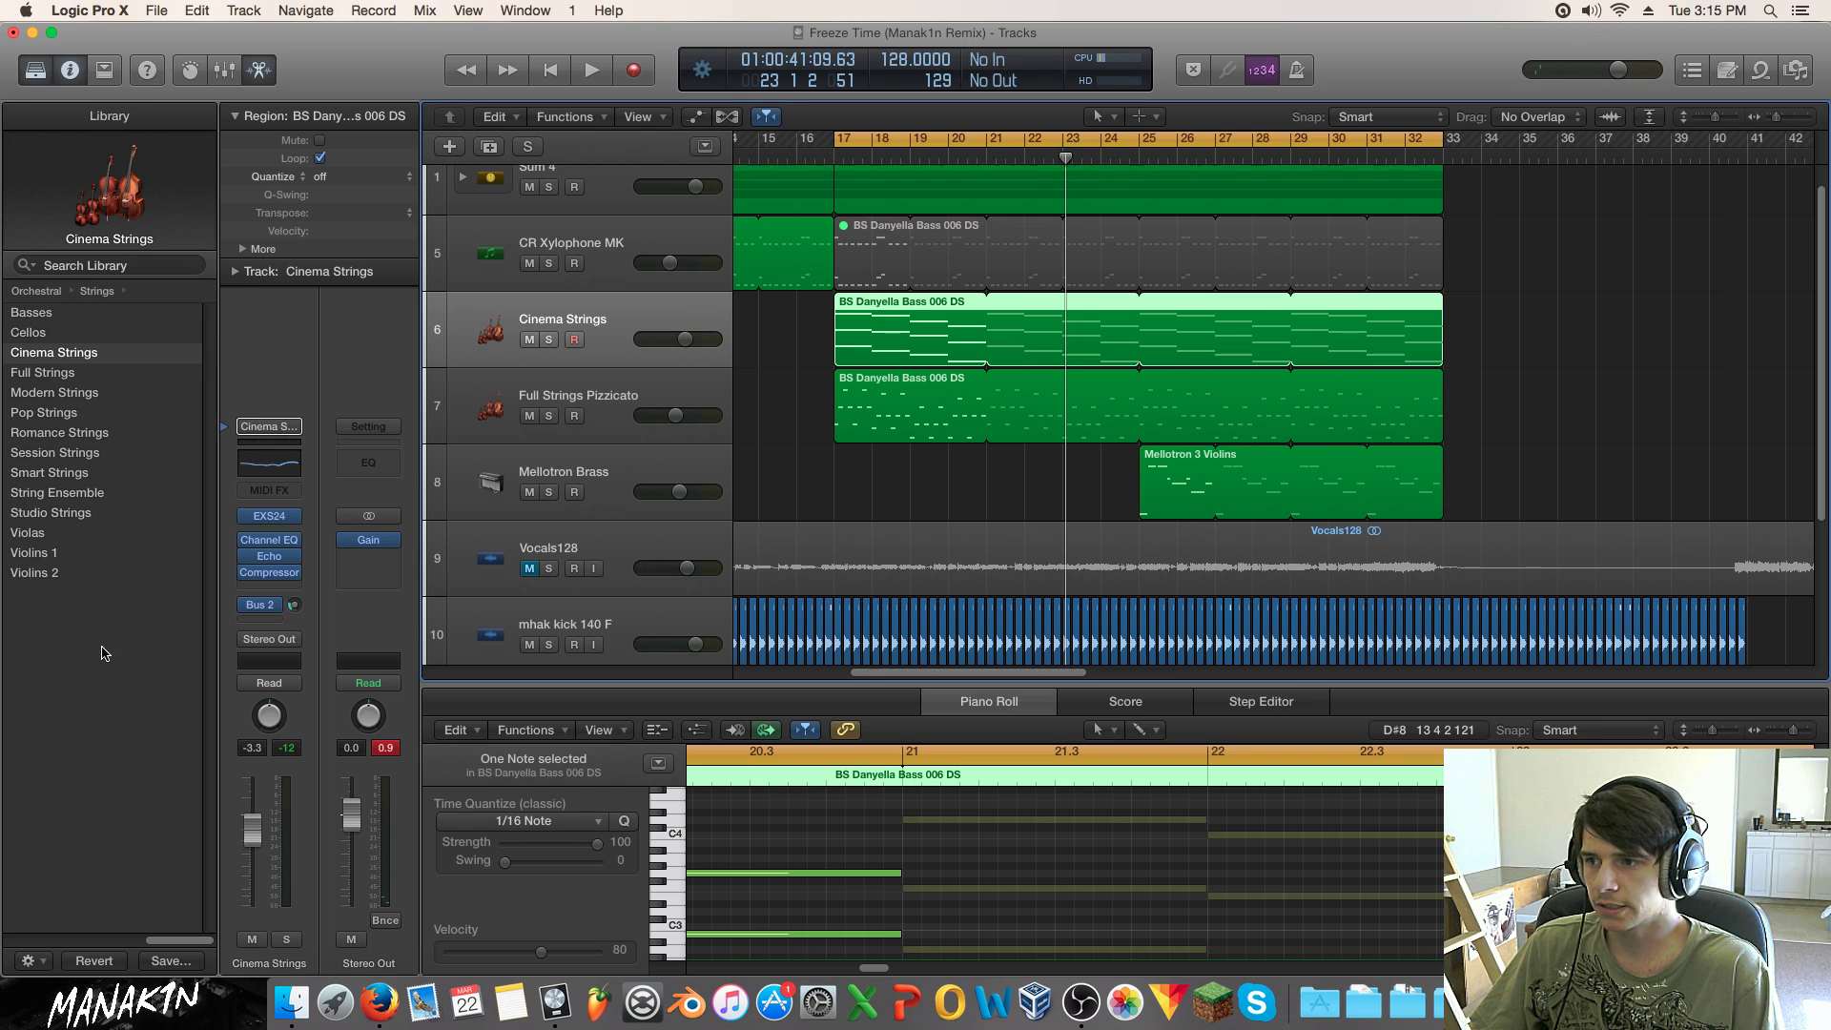
Step: Audition the Cinema Strings 1960 Hz cut against bypass during playback, leaving it enabled
left_click(273, 544)
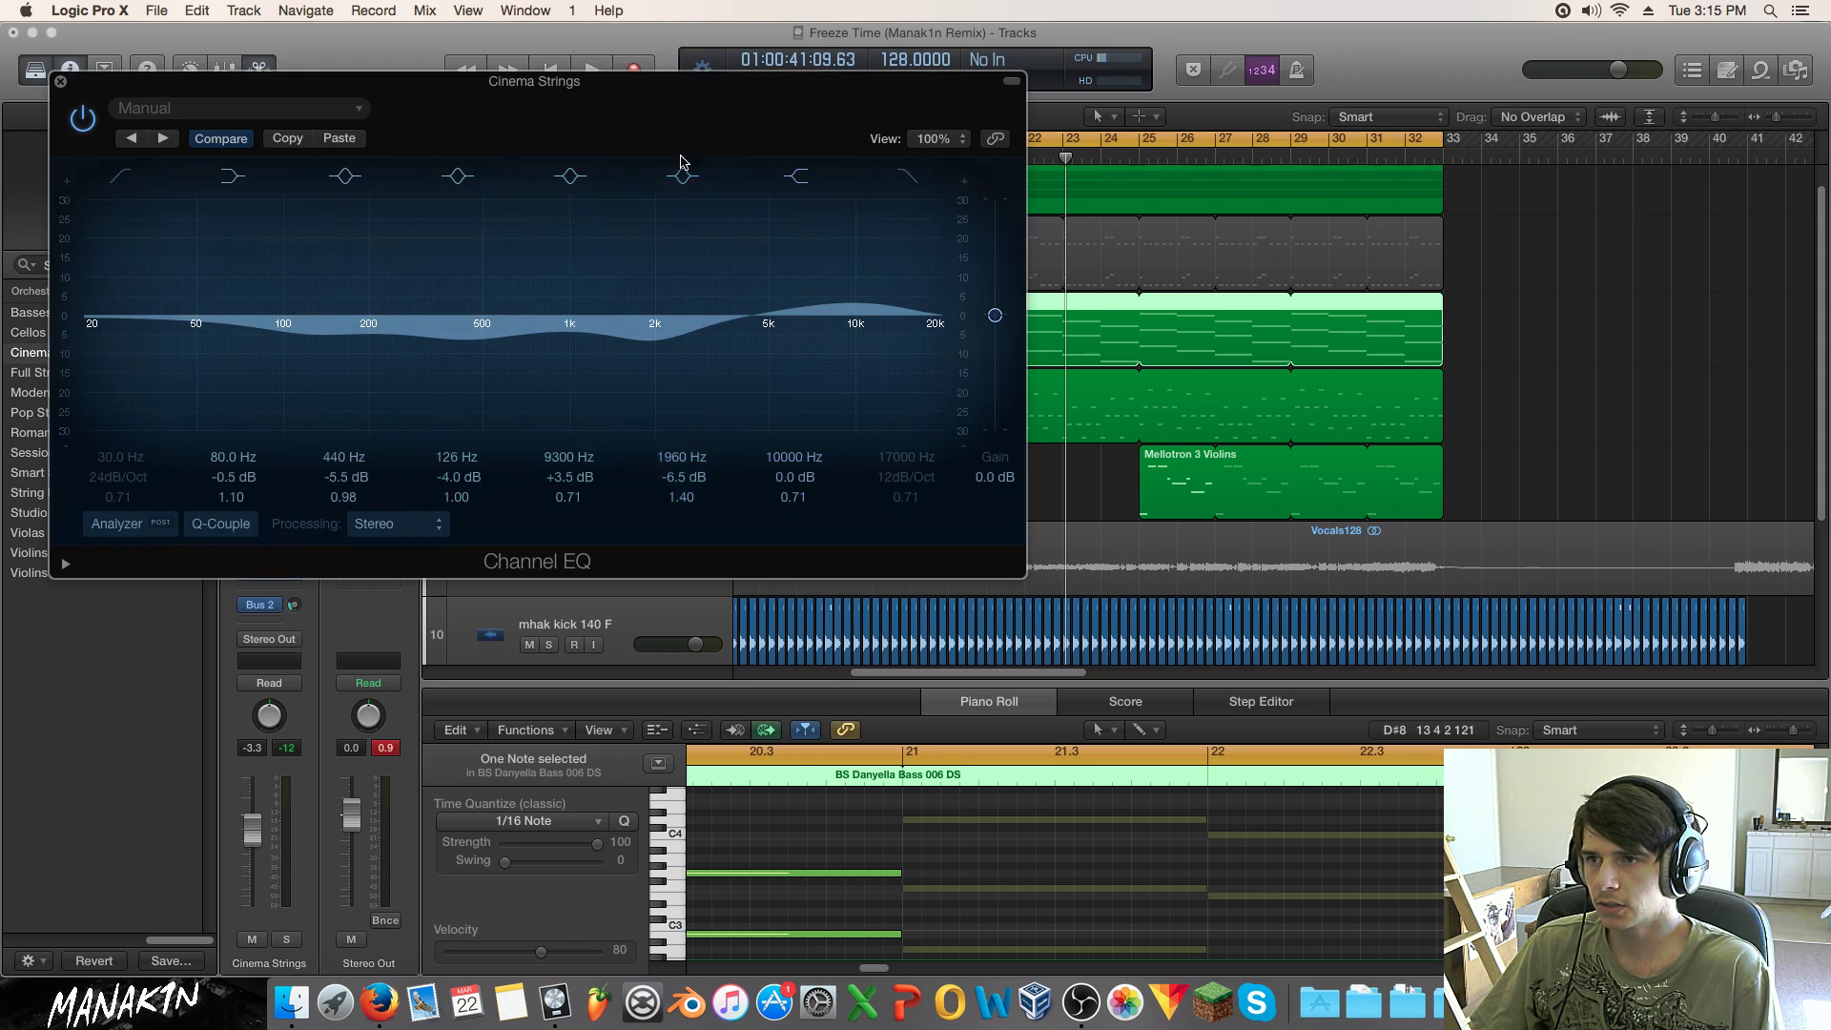
key("space")
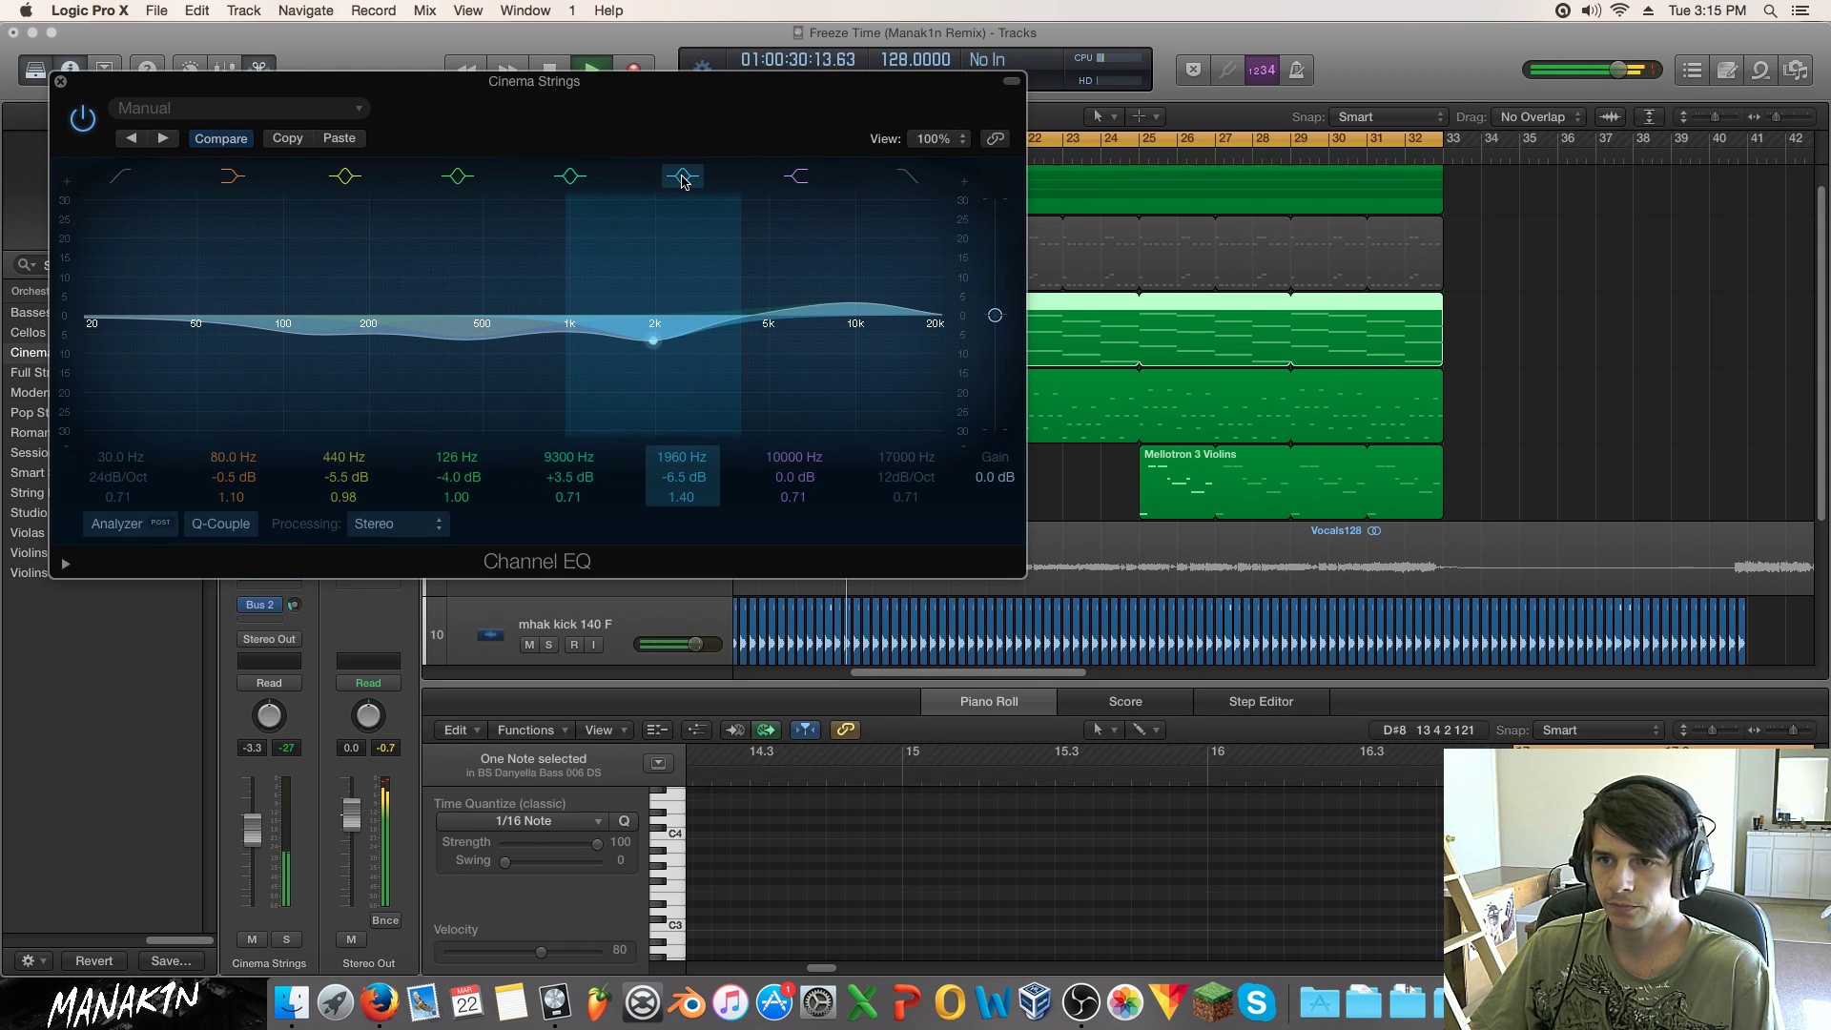
left_click(682, 178)
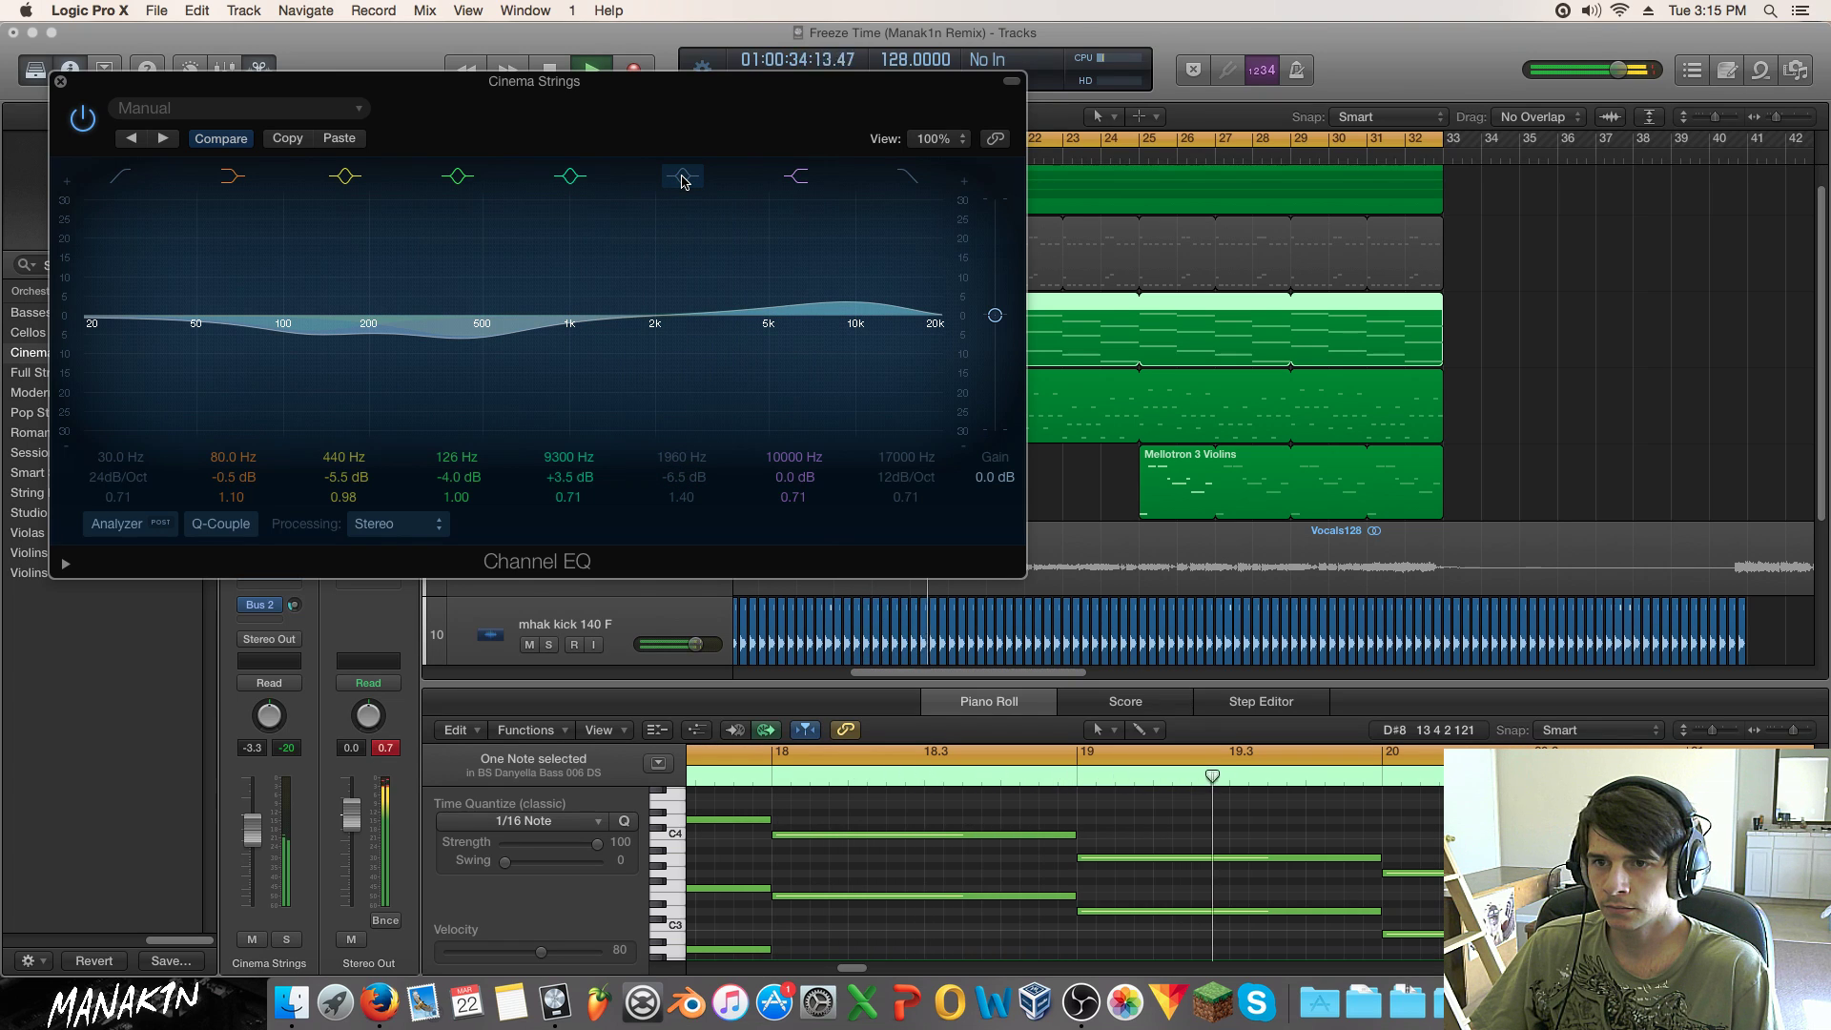
left_click(683, 179)
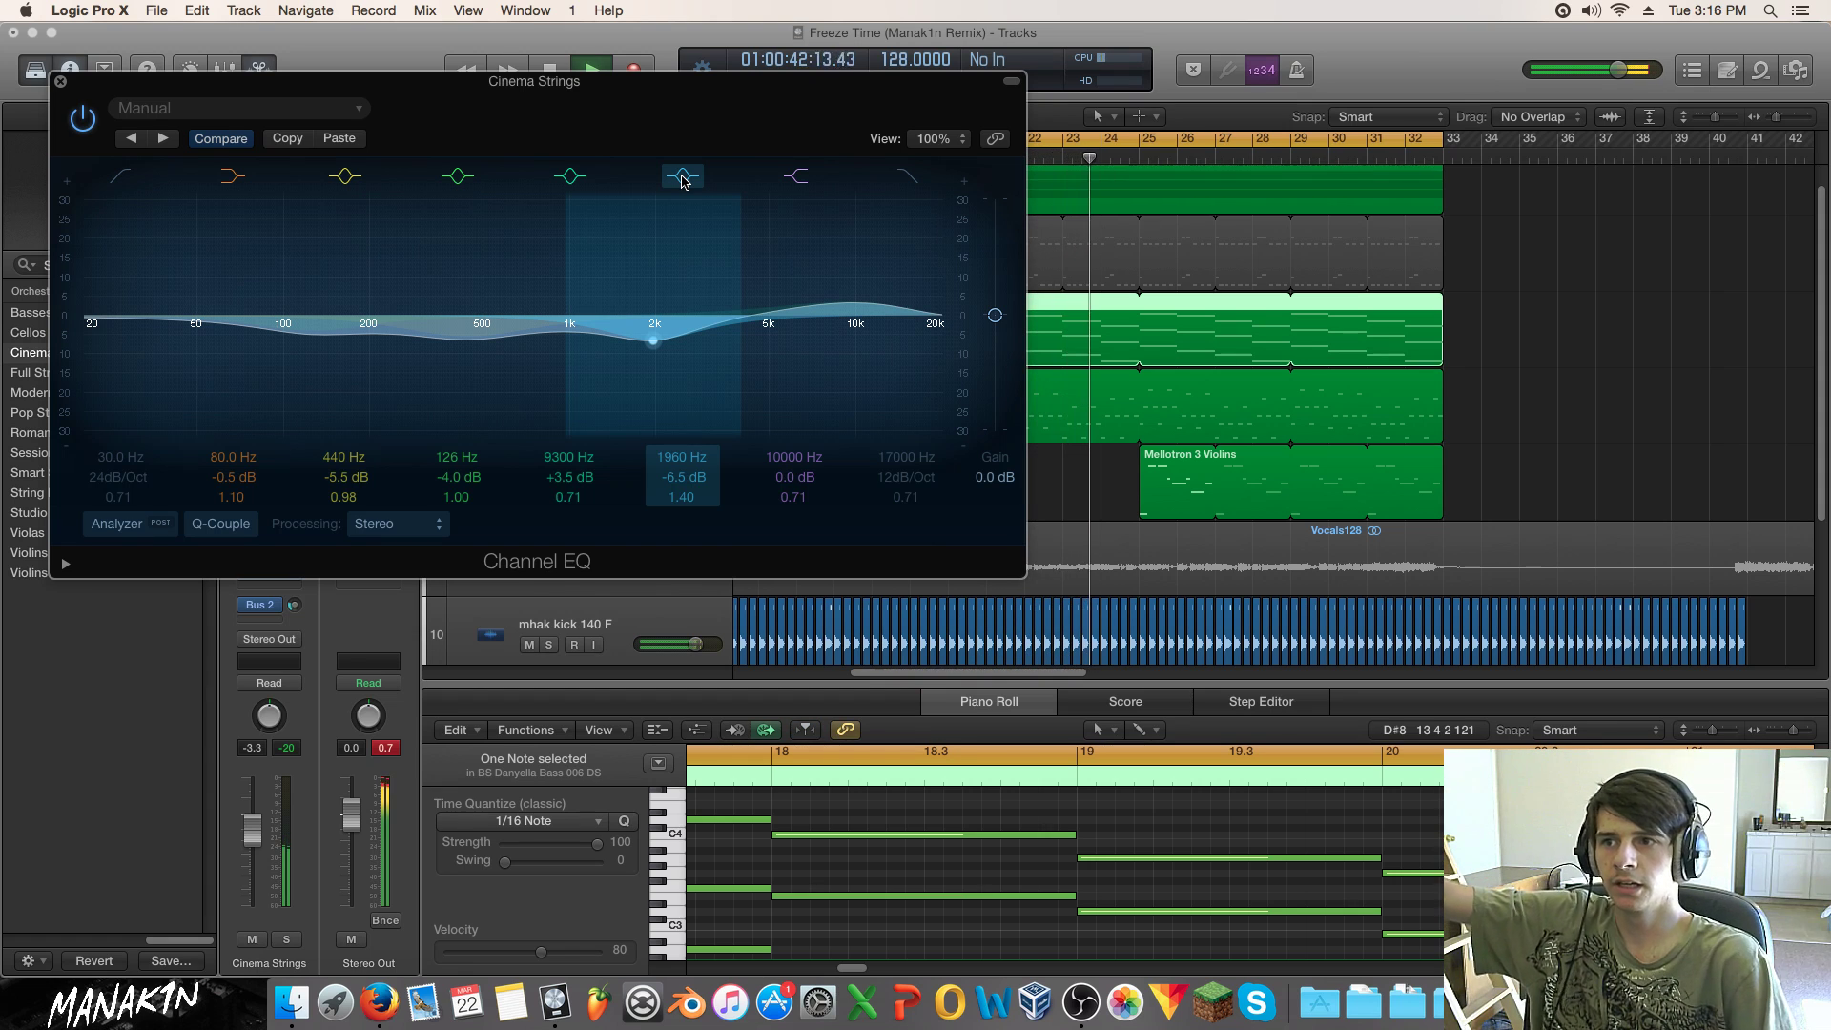
left_click(683, 179)
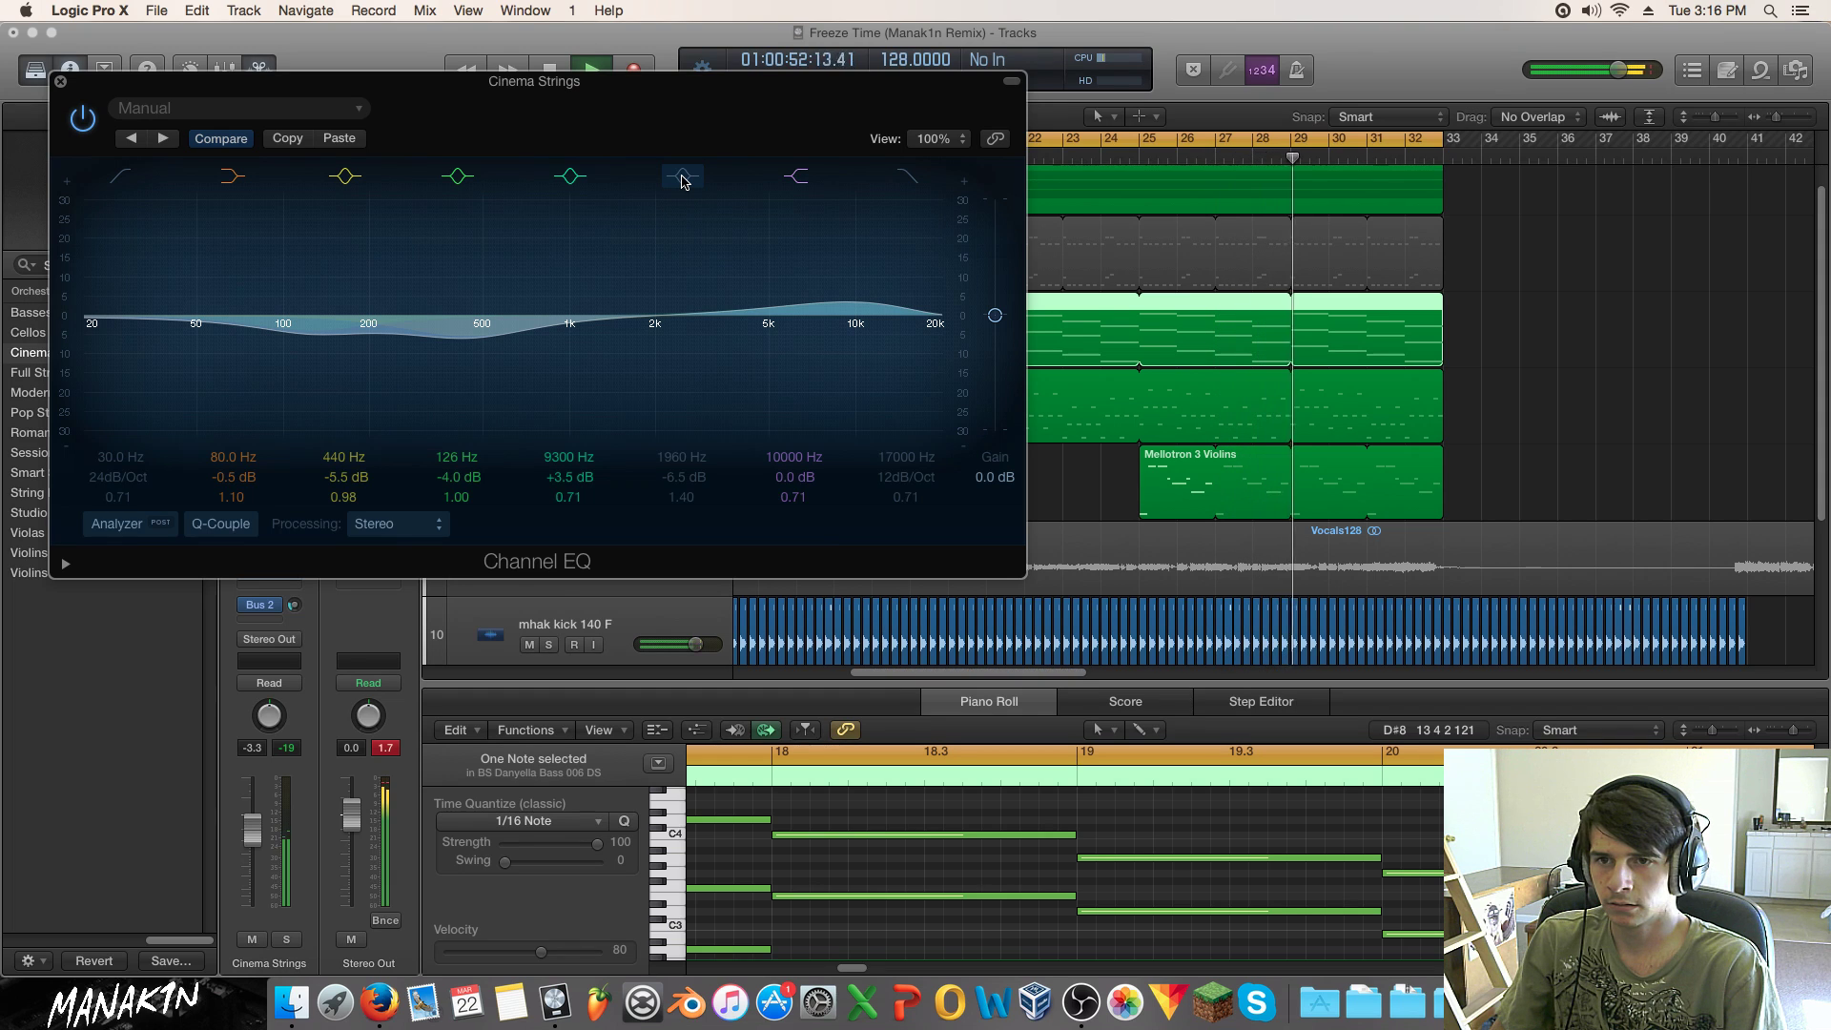
left_click(682, 177)
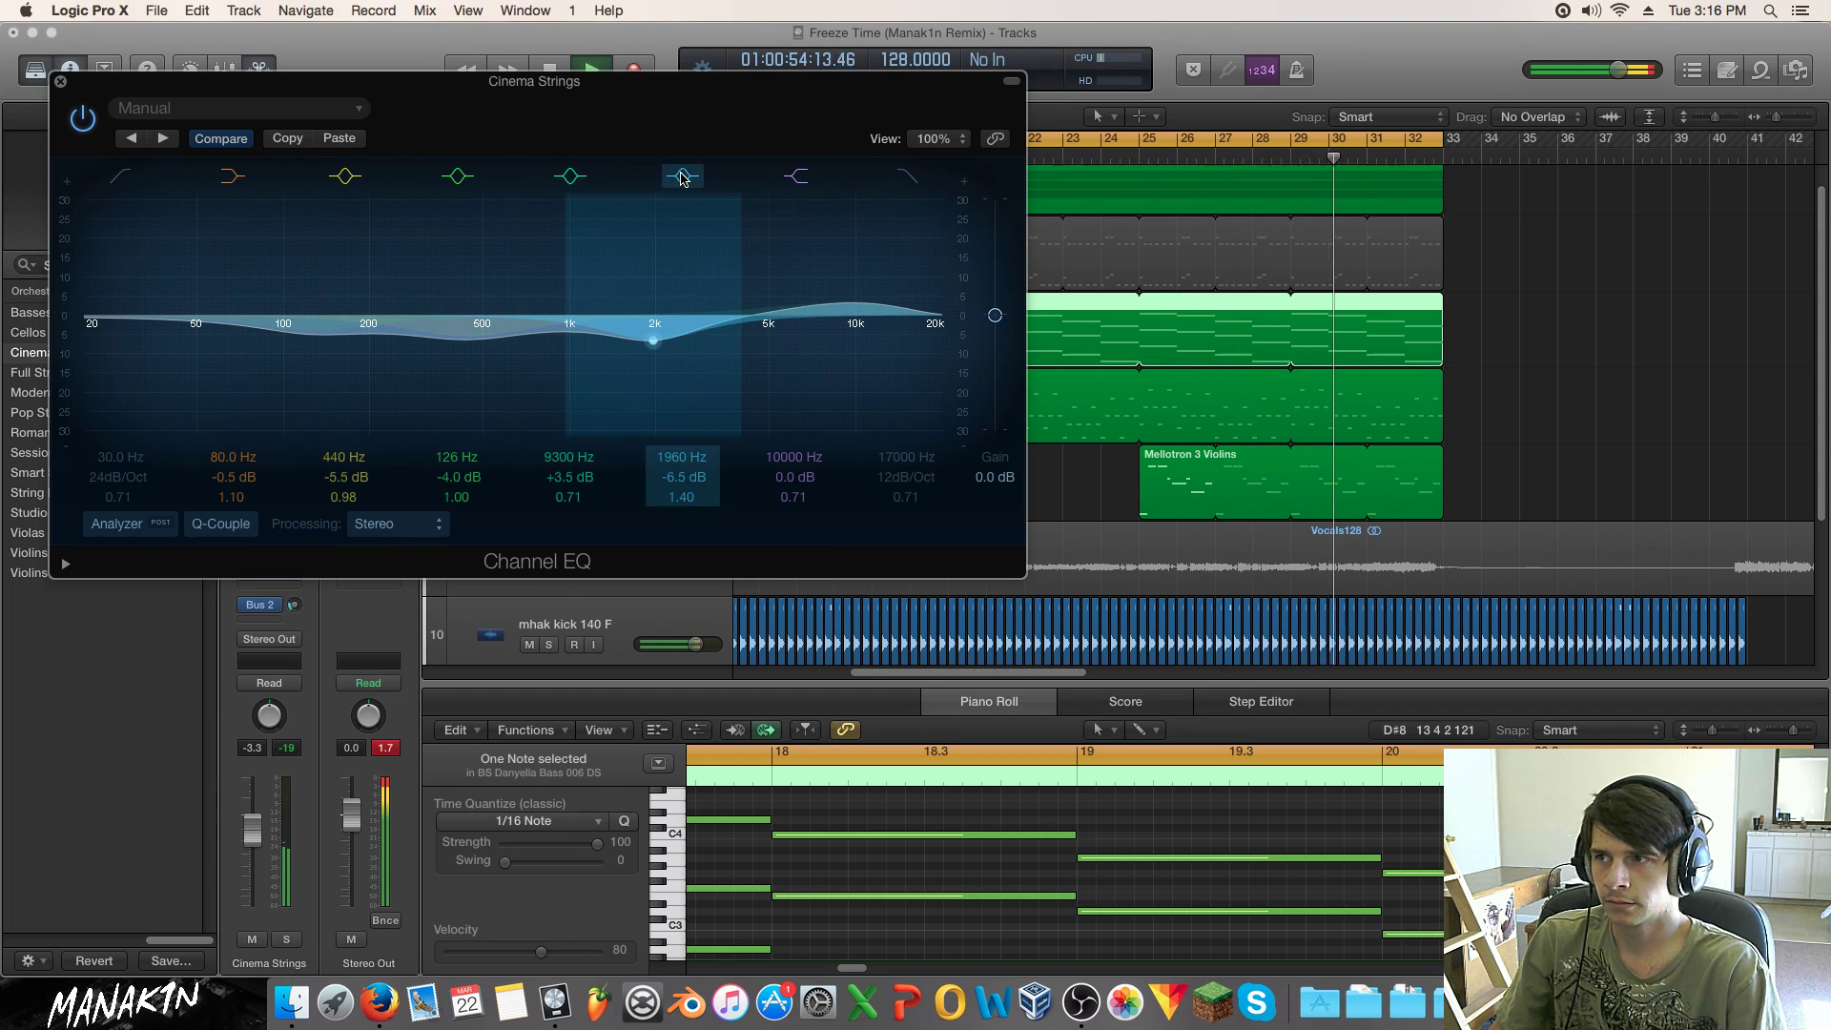
left_click(60, 82)
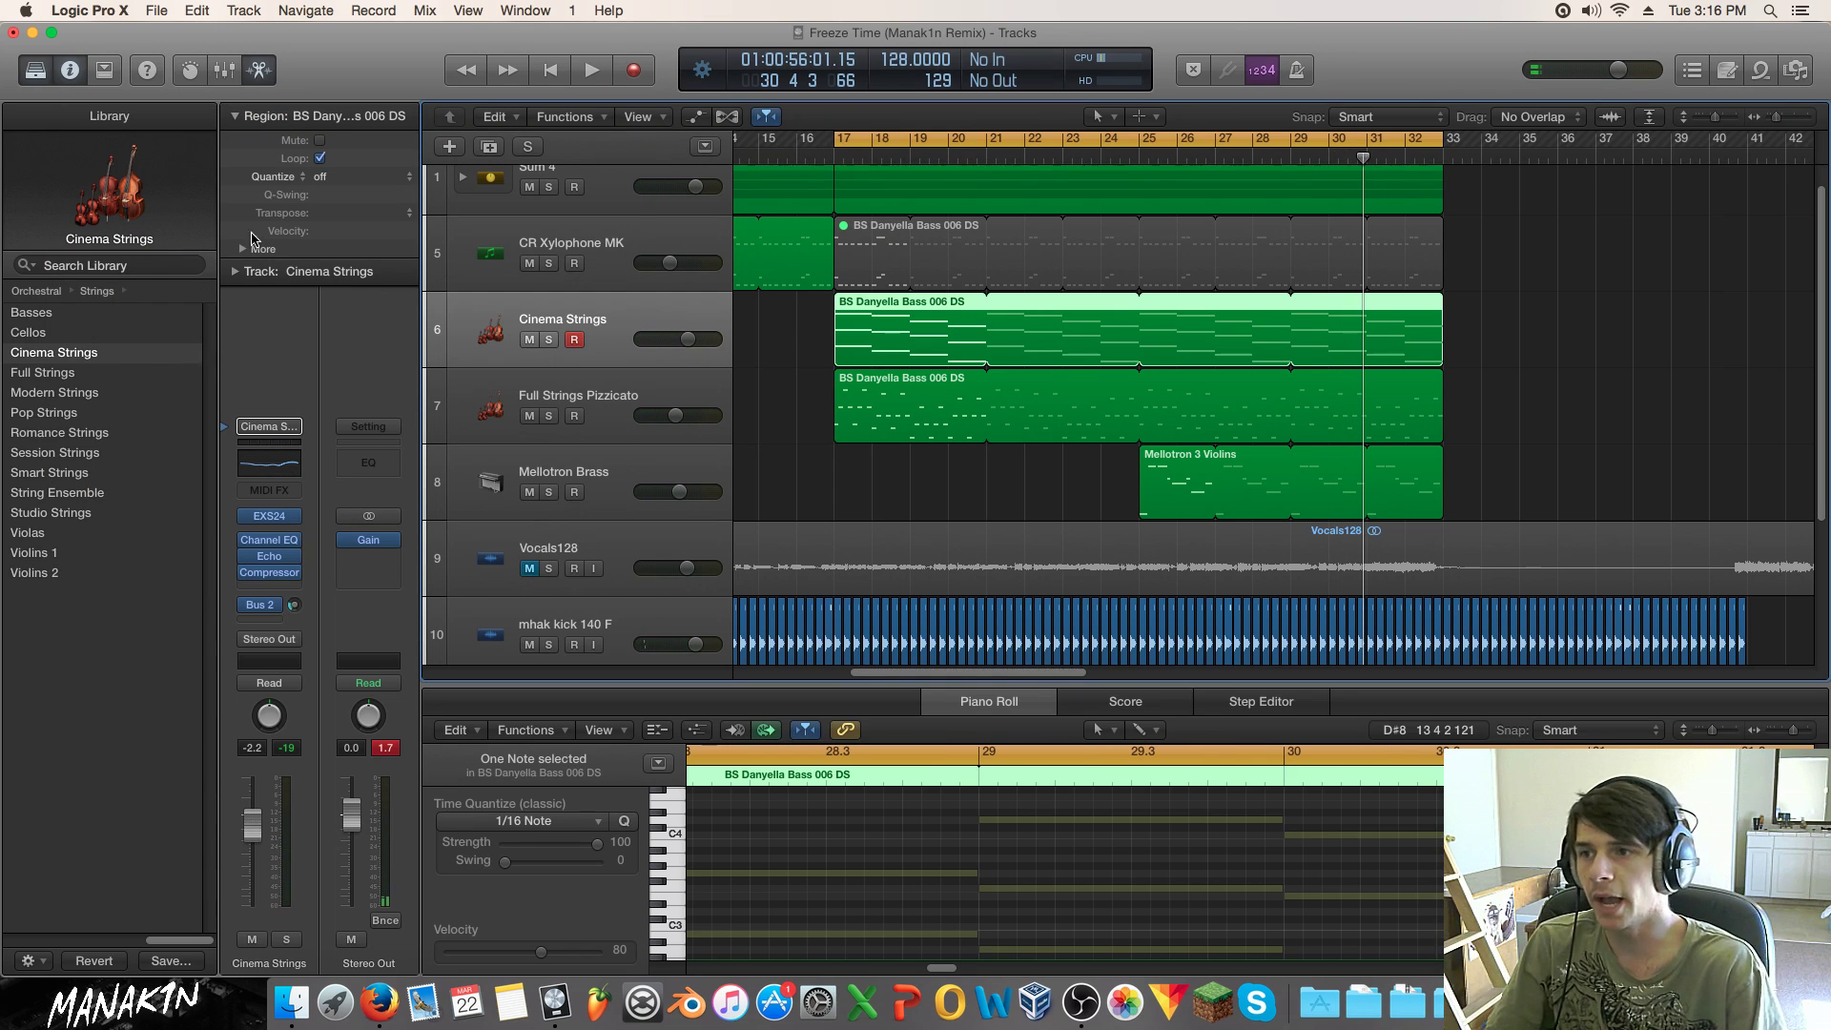
Step: Cut the Pizzicato EQ -6 dB at 132 Hz and -10.5 dB near 430 Hz, then unsolo it
left_click(552, 399)
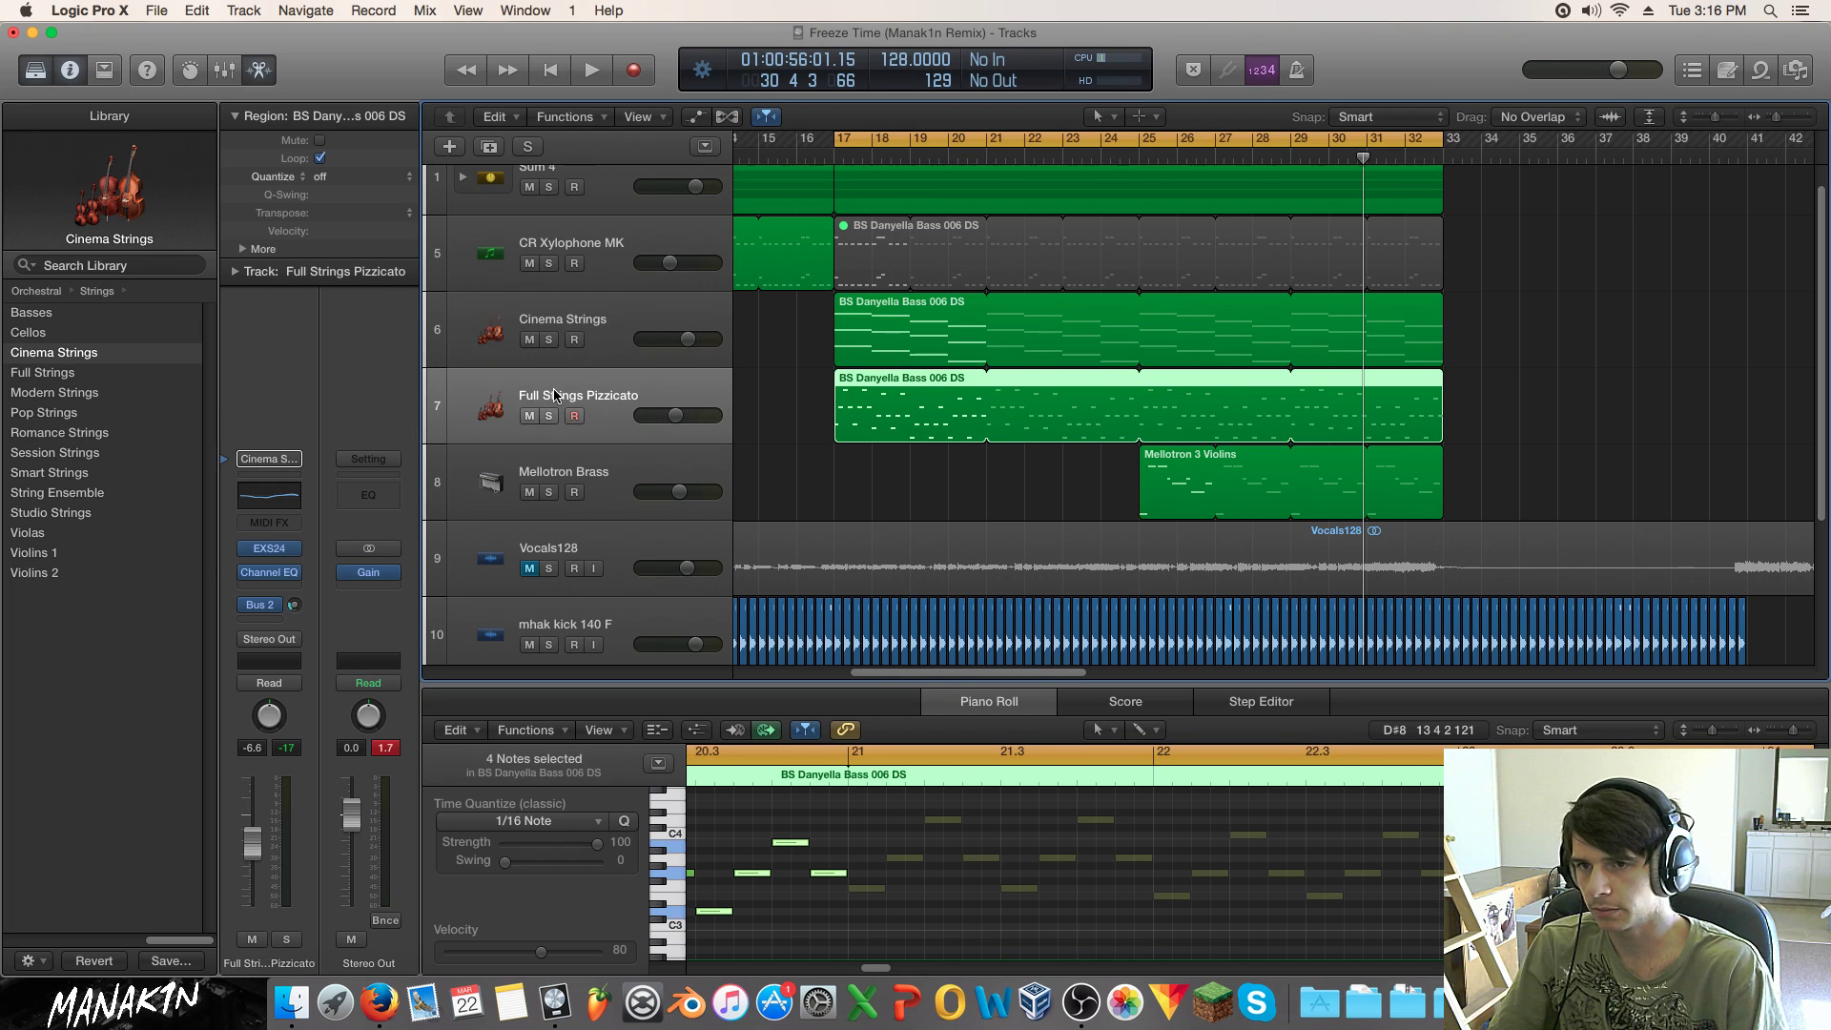
key("space")
left_click(549, 416)
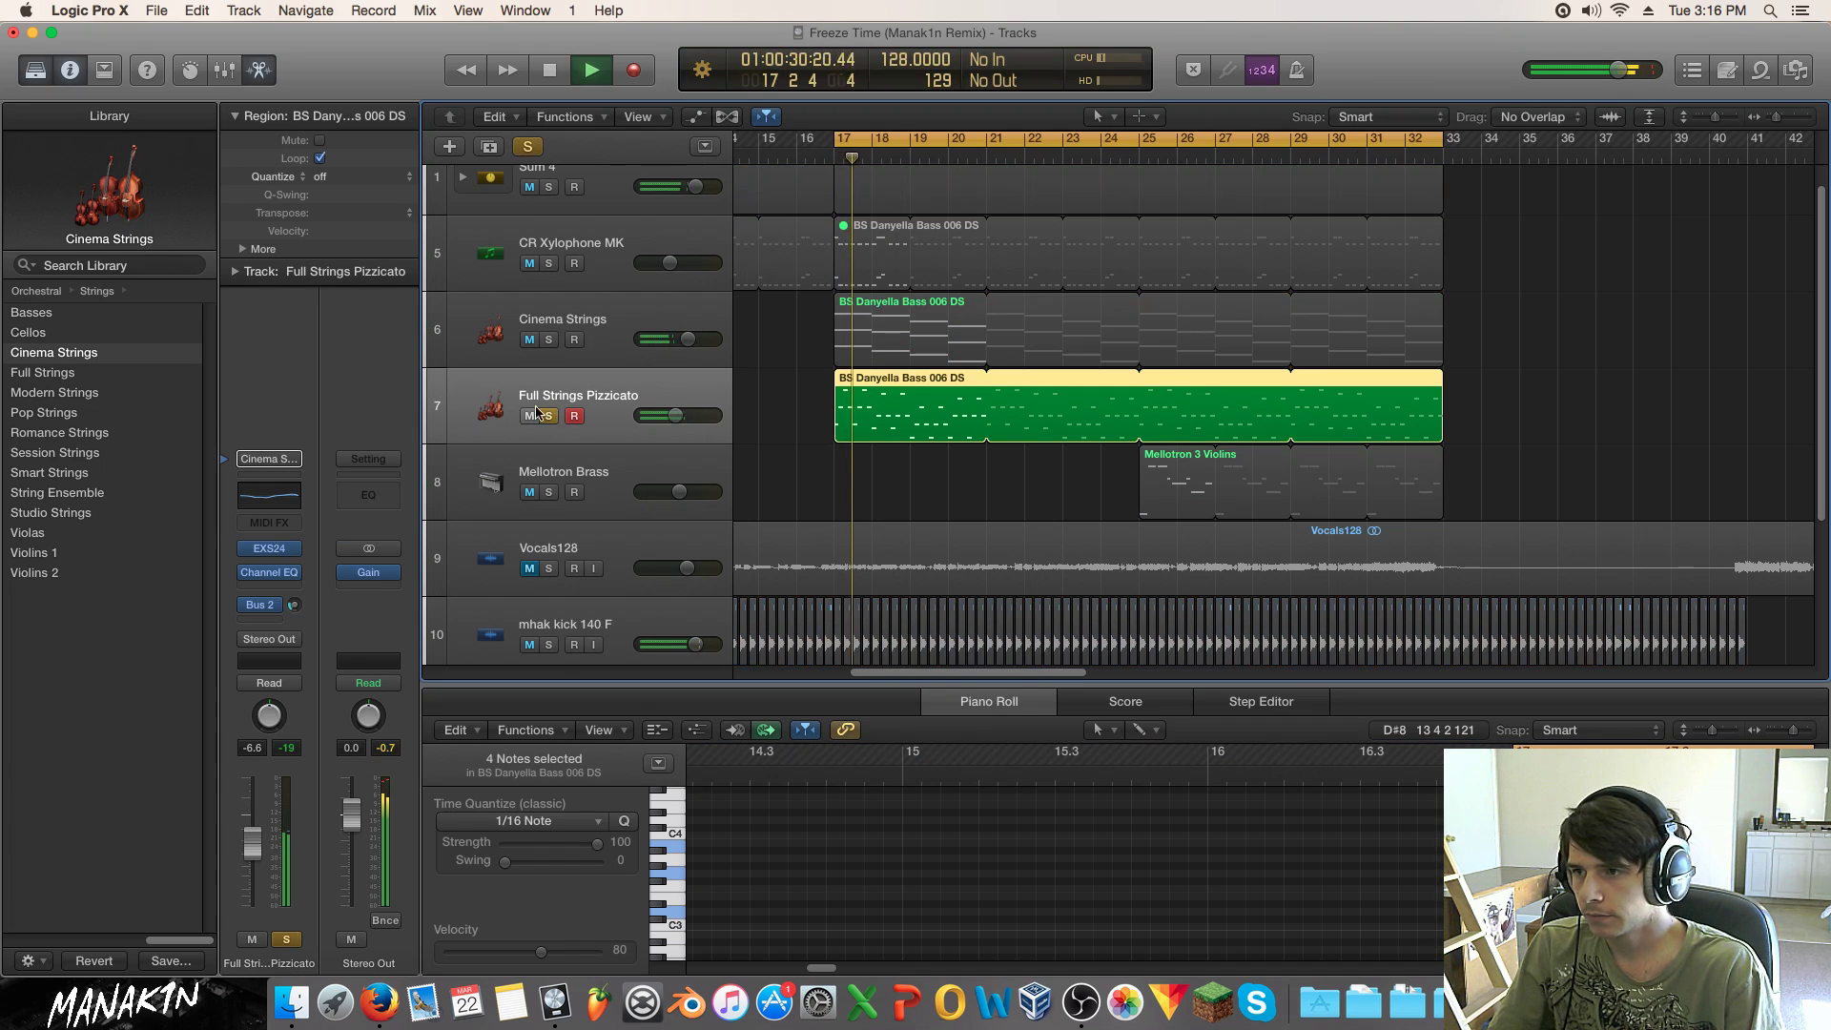
left_click(279, 575)
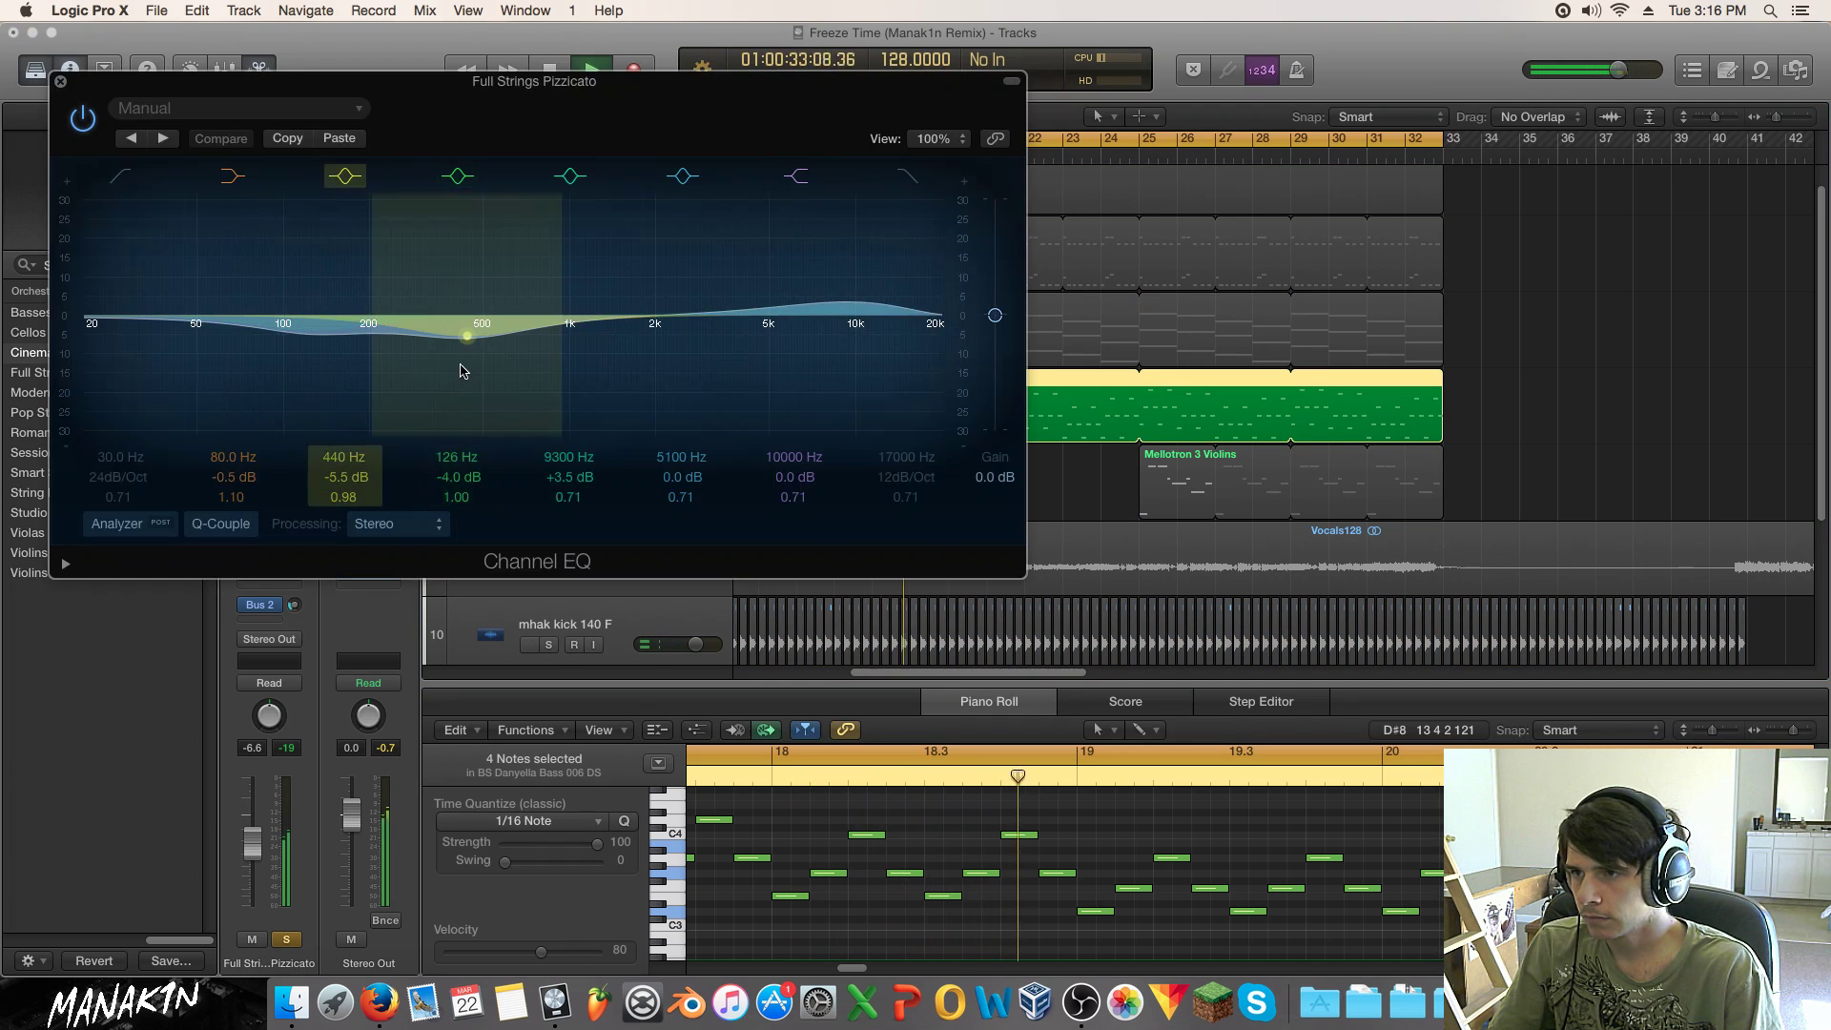
mouse_move(341, 417)
left_mouse_down()
mouse_move(343, 343)
mouse_move(343, 479)
mouse_move(335, 400)
left_mouse_up()
mouse_move(523, 413)
left_mouse_down()
mouse_move(520, 359)
mouse_move(523, 448)
mouse_move(495, 401)
mouse_move(560, 359)
mouse_move(516, 382)
left_mouse_up()
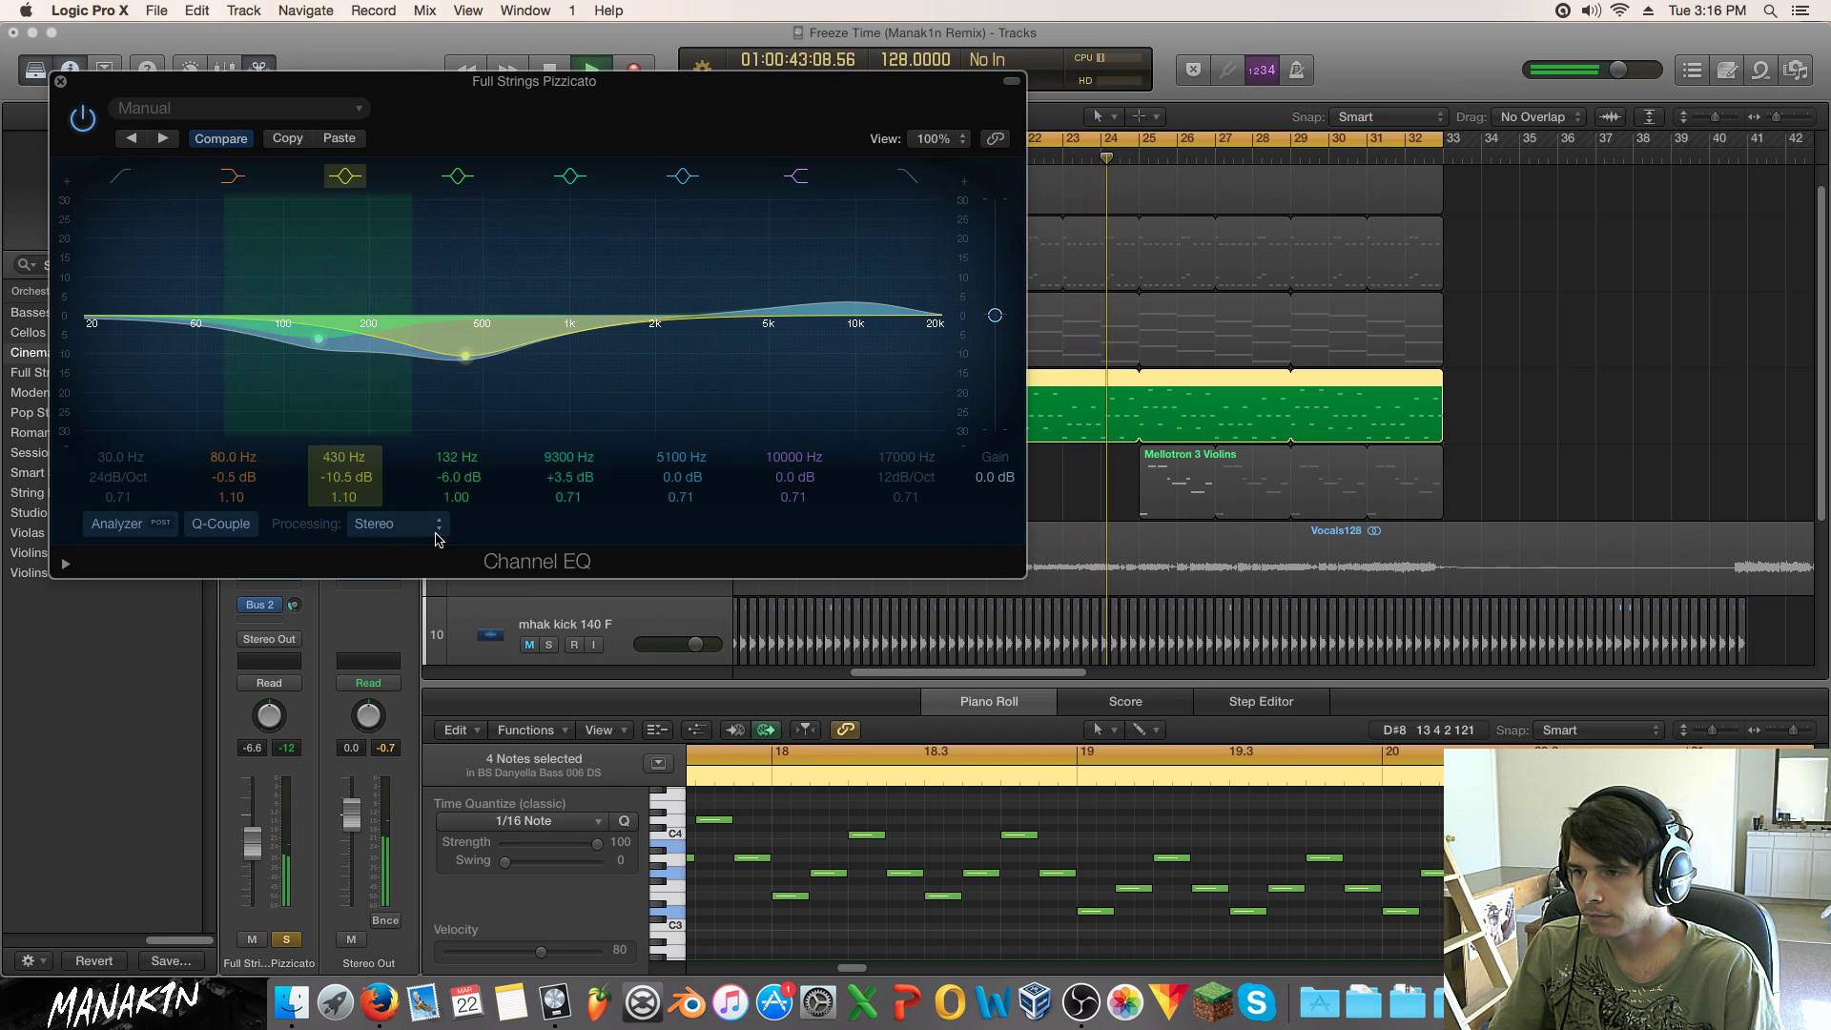
left_click(288, 938)
left_click_drag(255, 846, 255, 838)
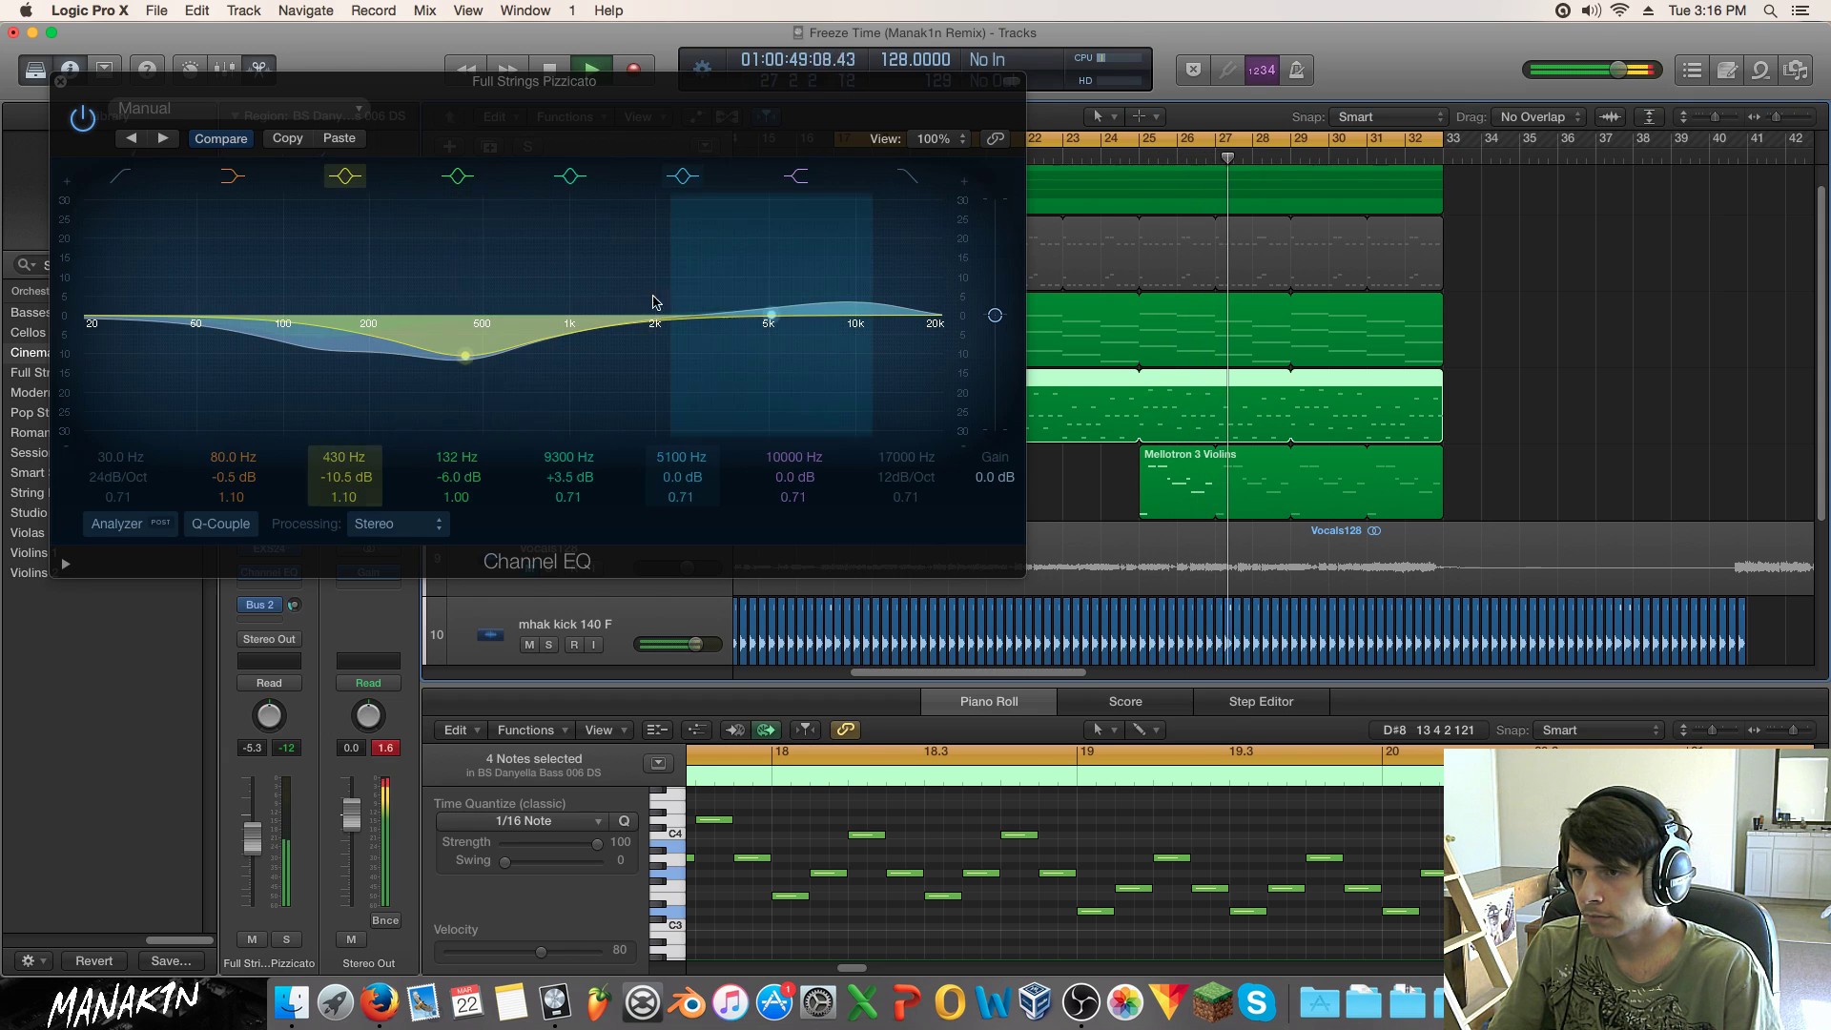
Step: Shape a -5 dB cut at 2400 Hz (Q 1.80) with +2 dB output gain
left_click_drag(747, 339, 752, 293)
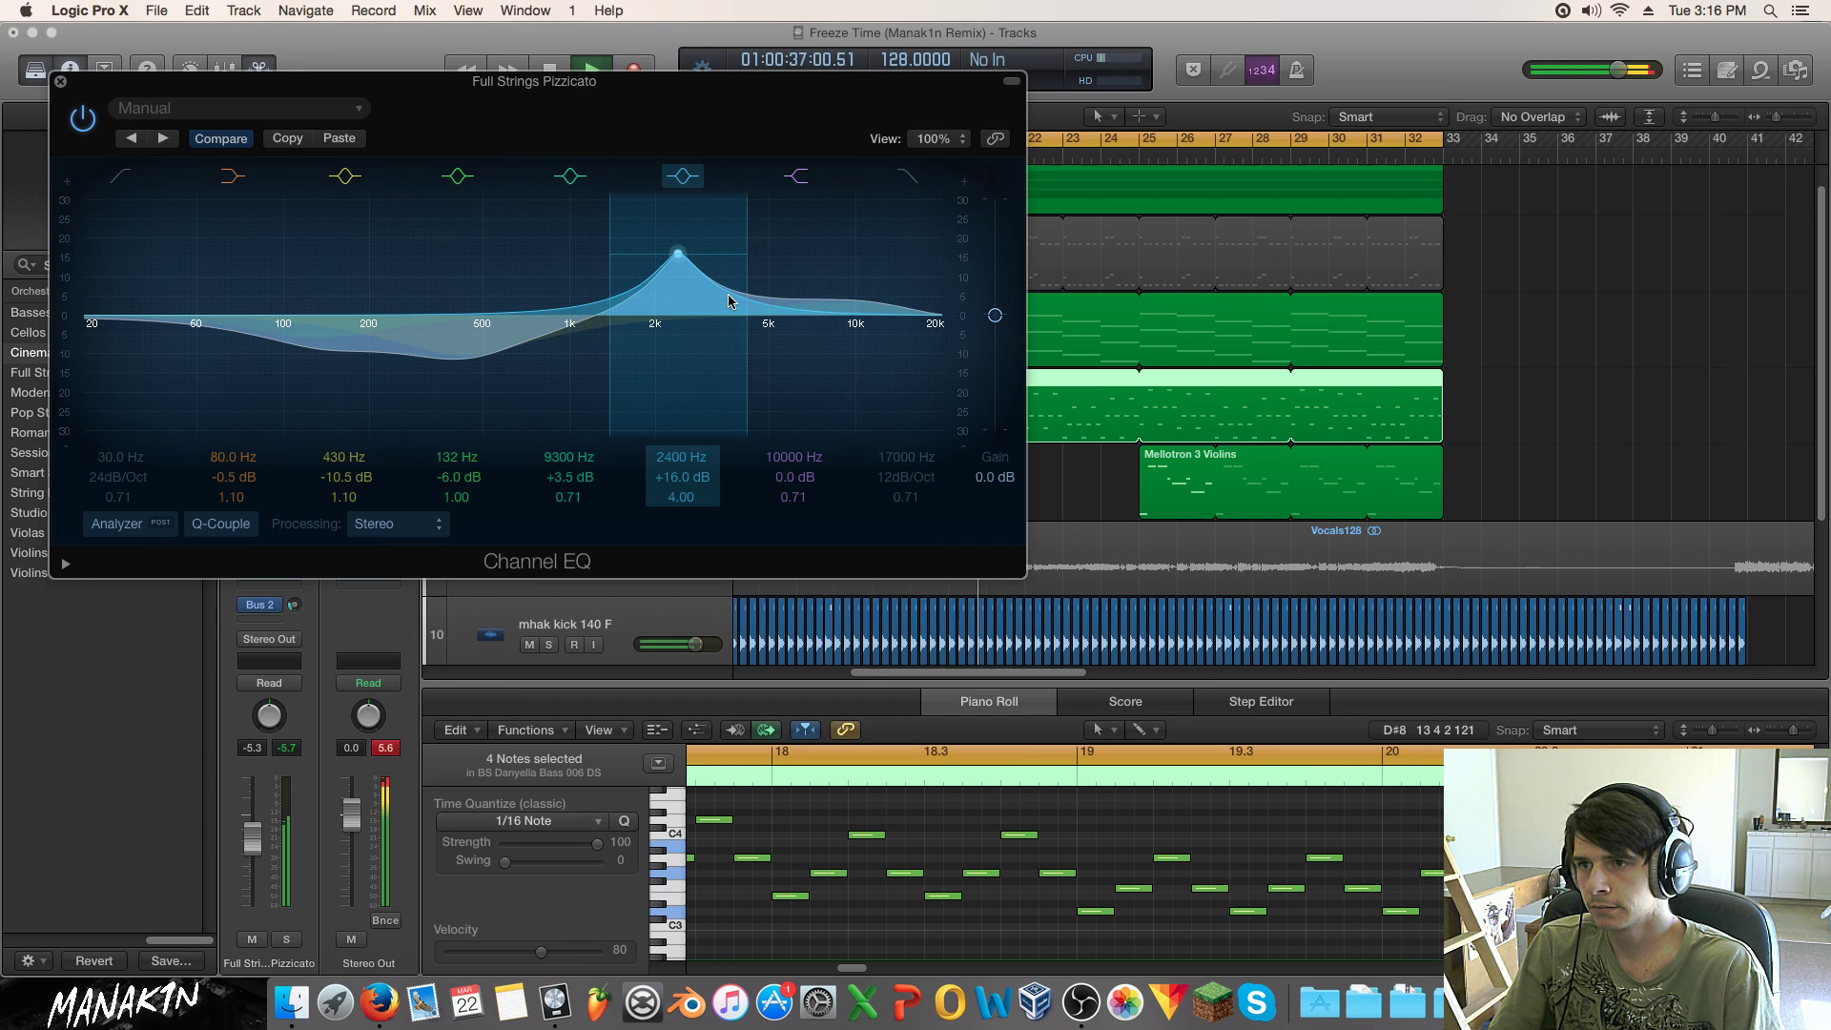
left_click_drag(729, 302, 753, 347)
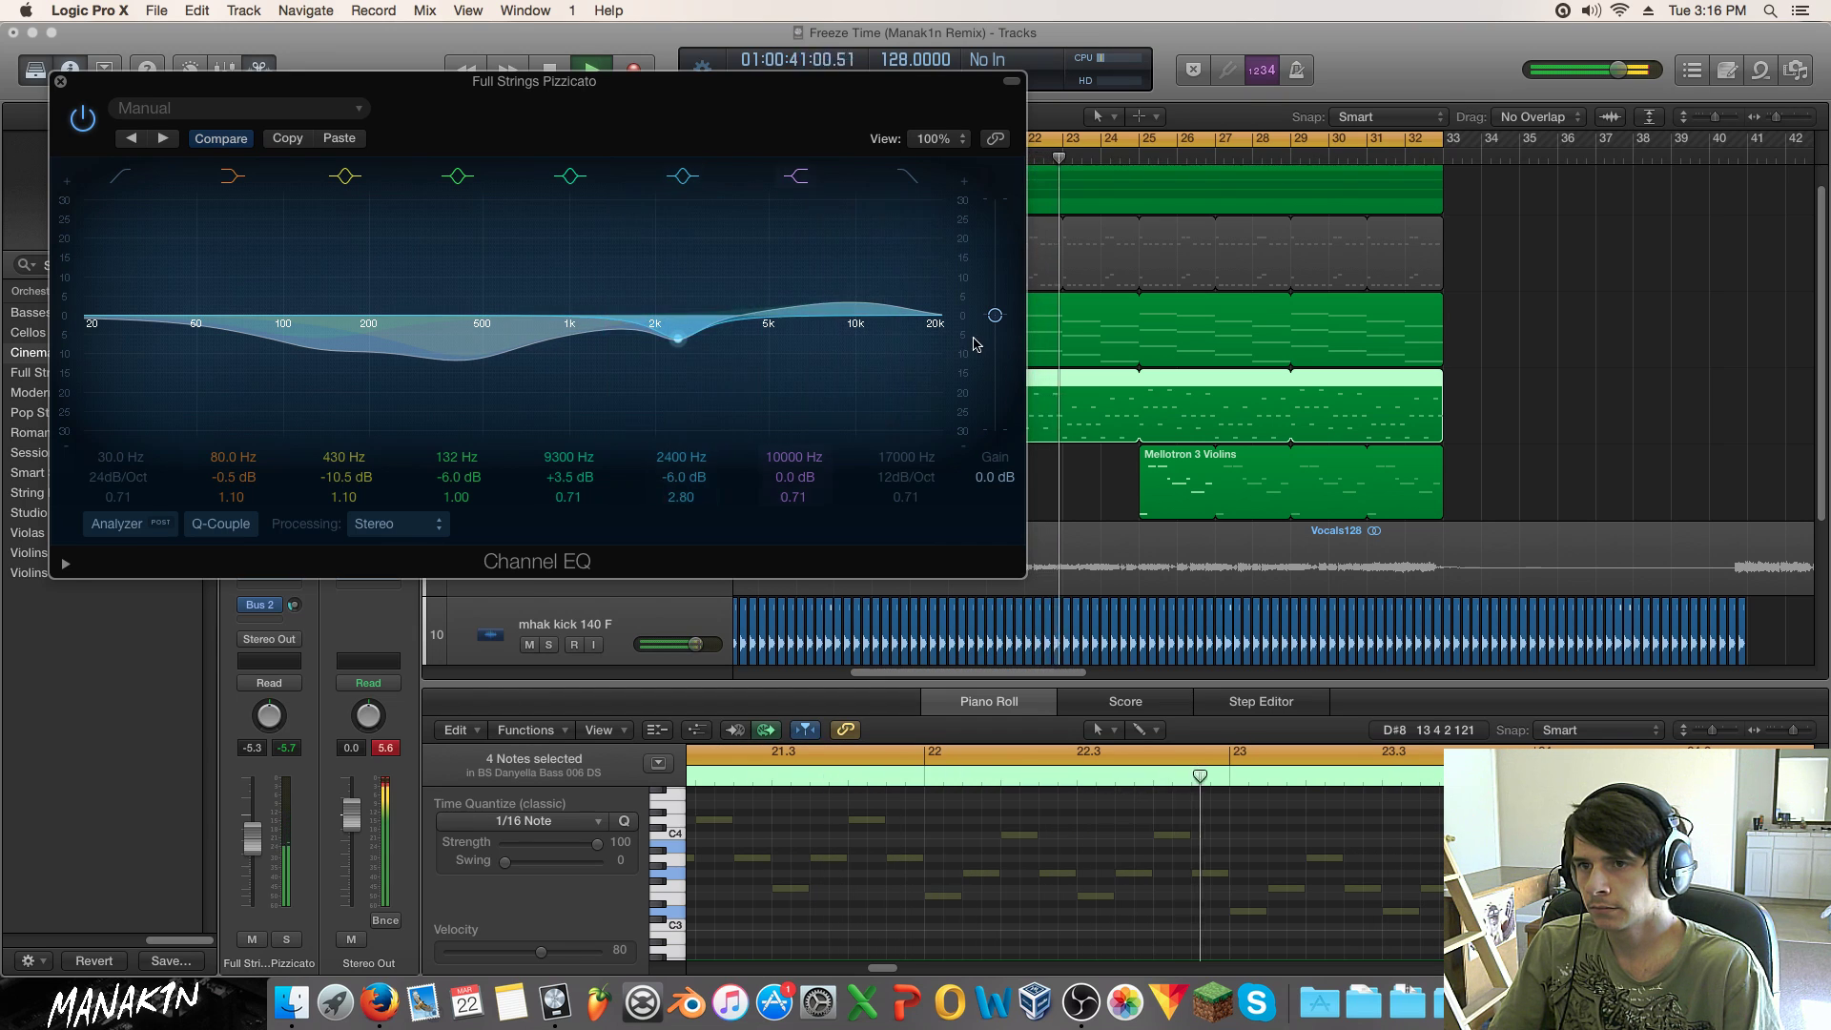
left_click_drag(992, 321, 993, 302)
left_click_drag(749, 339, 757, 341)
scroll(731, 358, "up", 6)
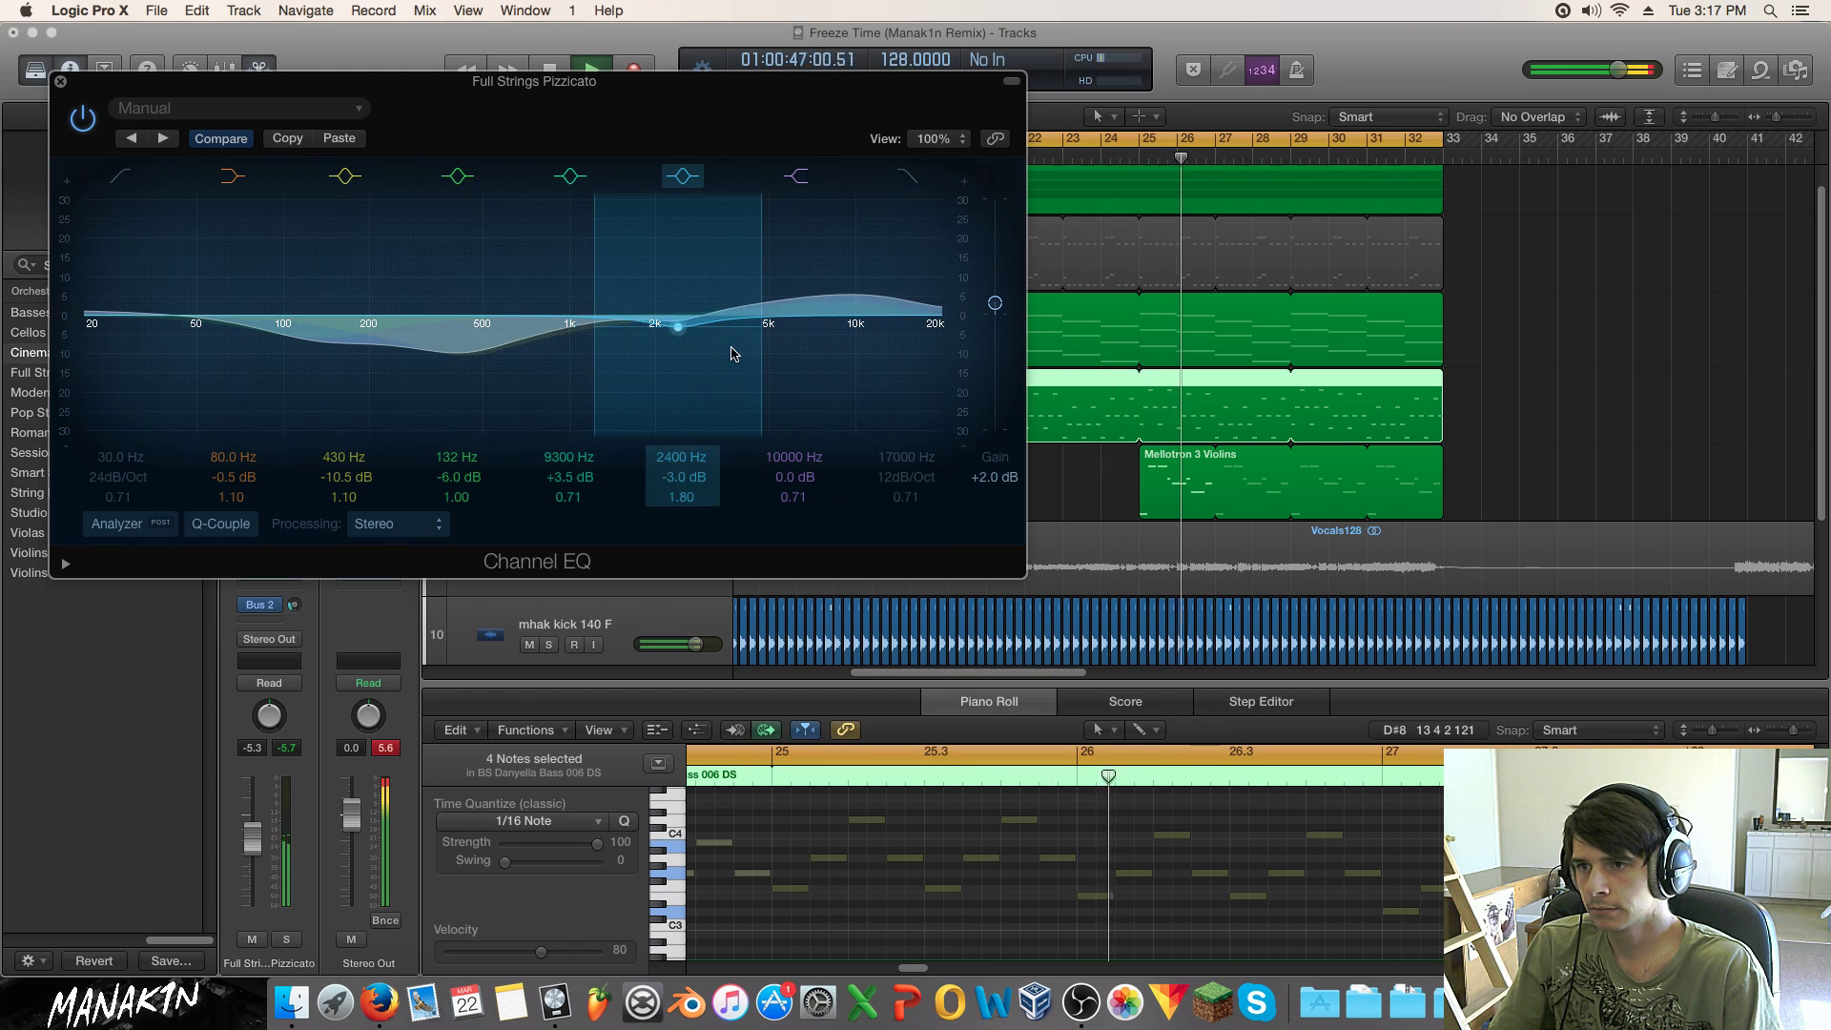
scroll(731, 358, "down", 3)
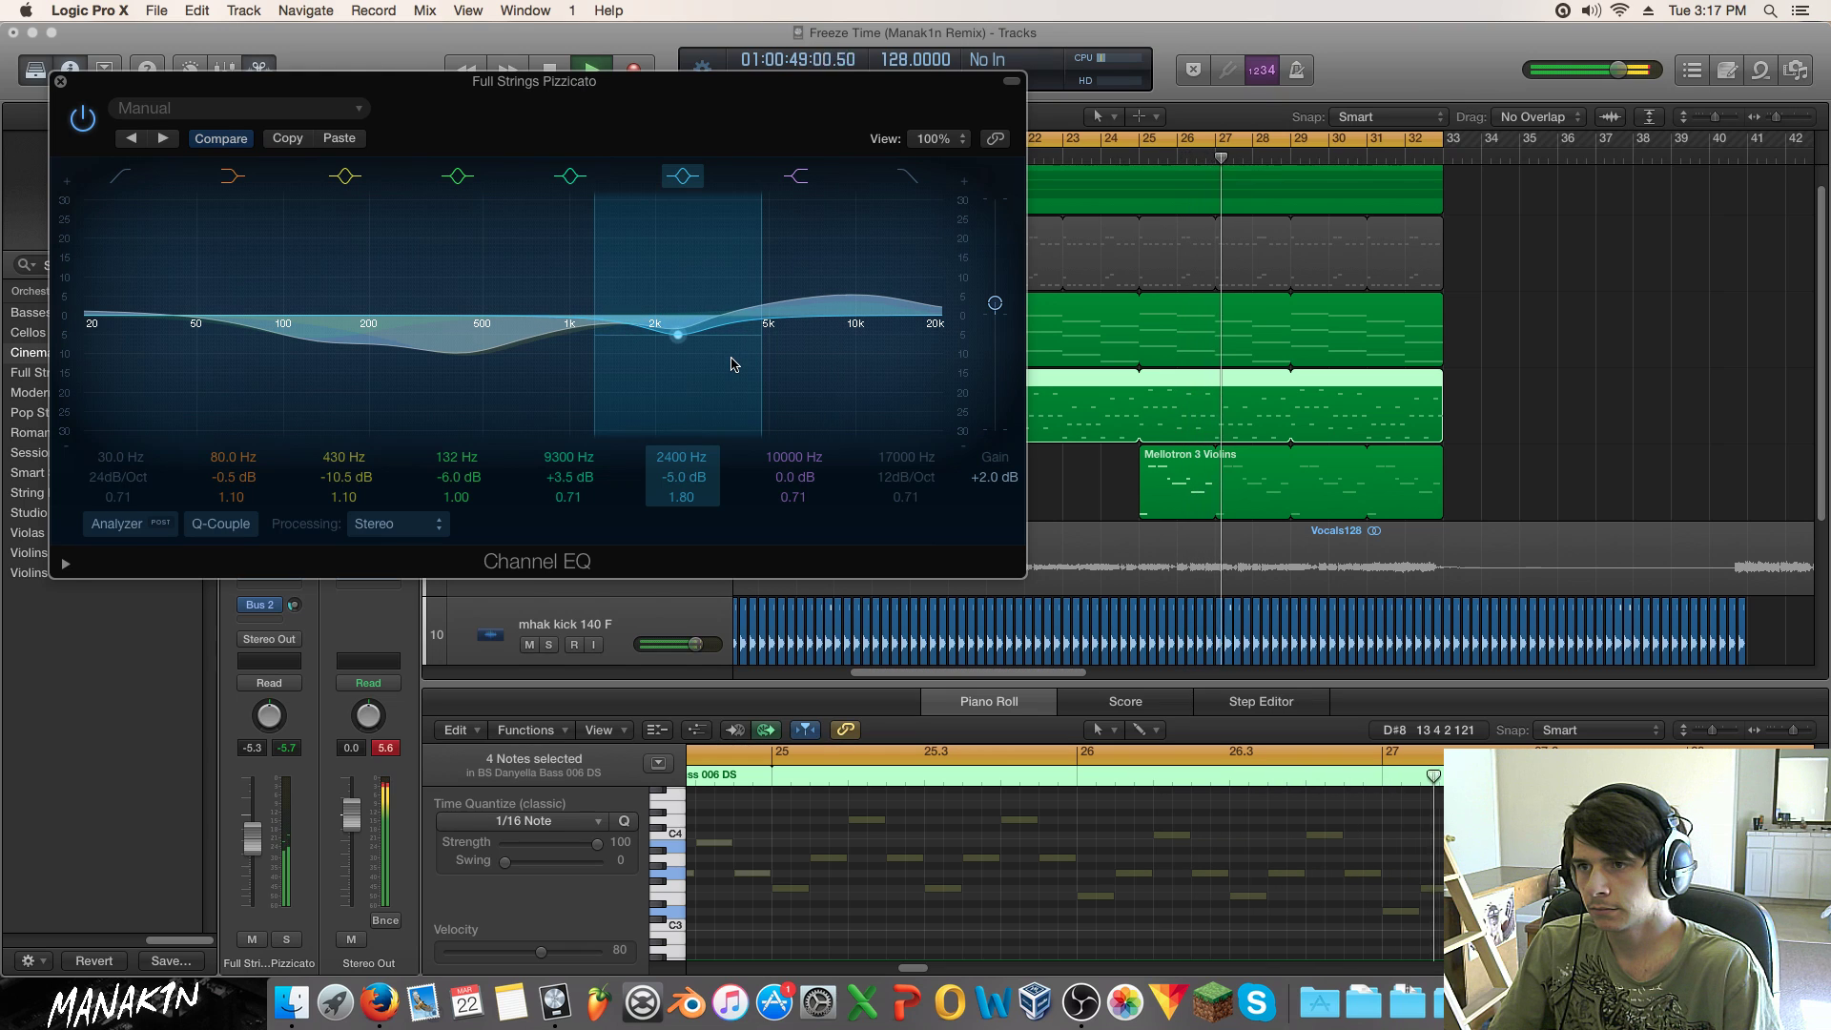
left_click_drag(253, 838, 253, 833)
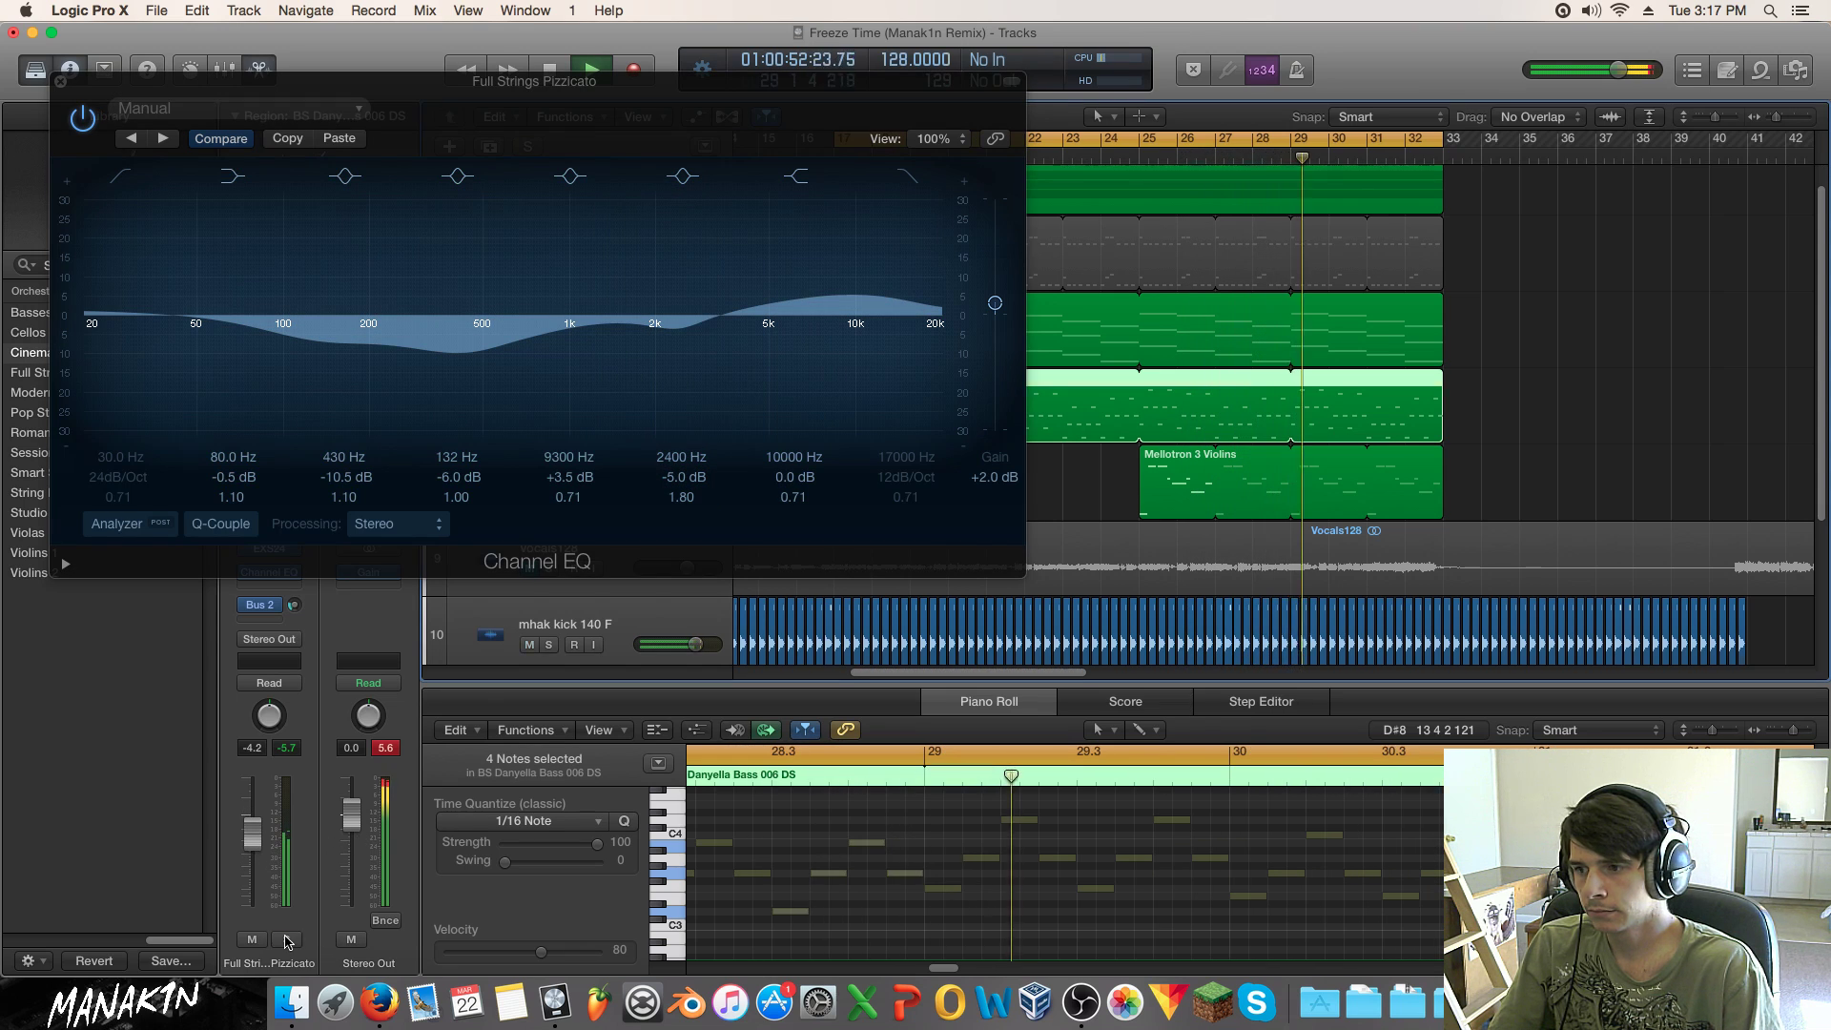
Step: Solo Full Strings Pizzicato and insert a stereo Exciter (Specialized > Exciter > Stereo) after its Channel EQ
key("s")
left_click(61, 84)
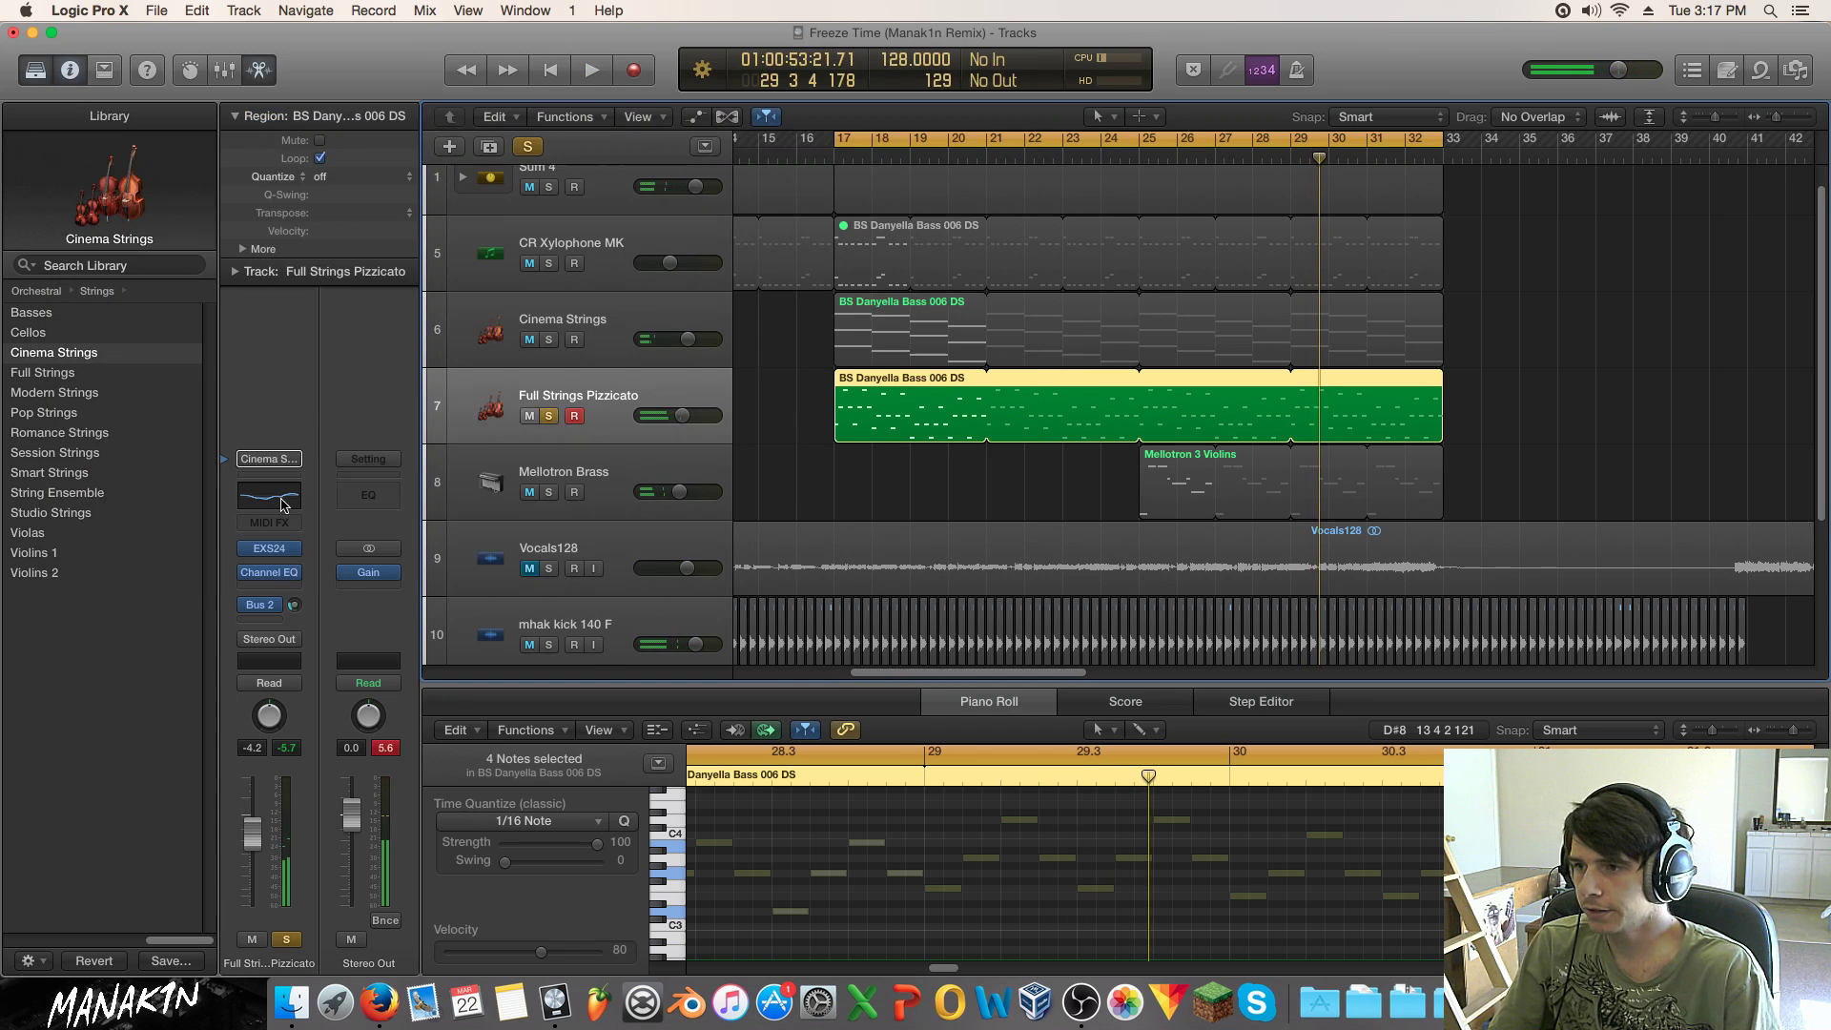
left_click(283, 591)
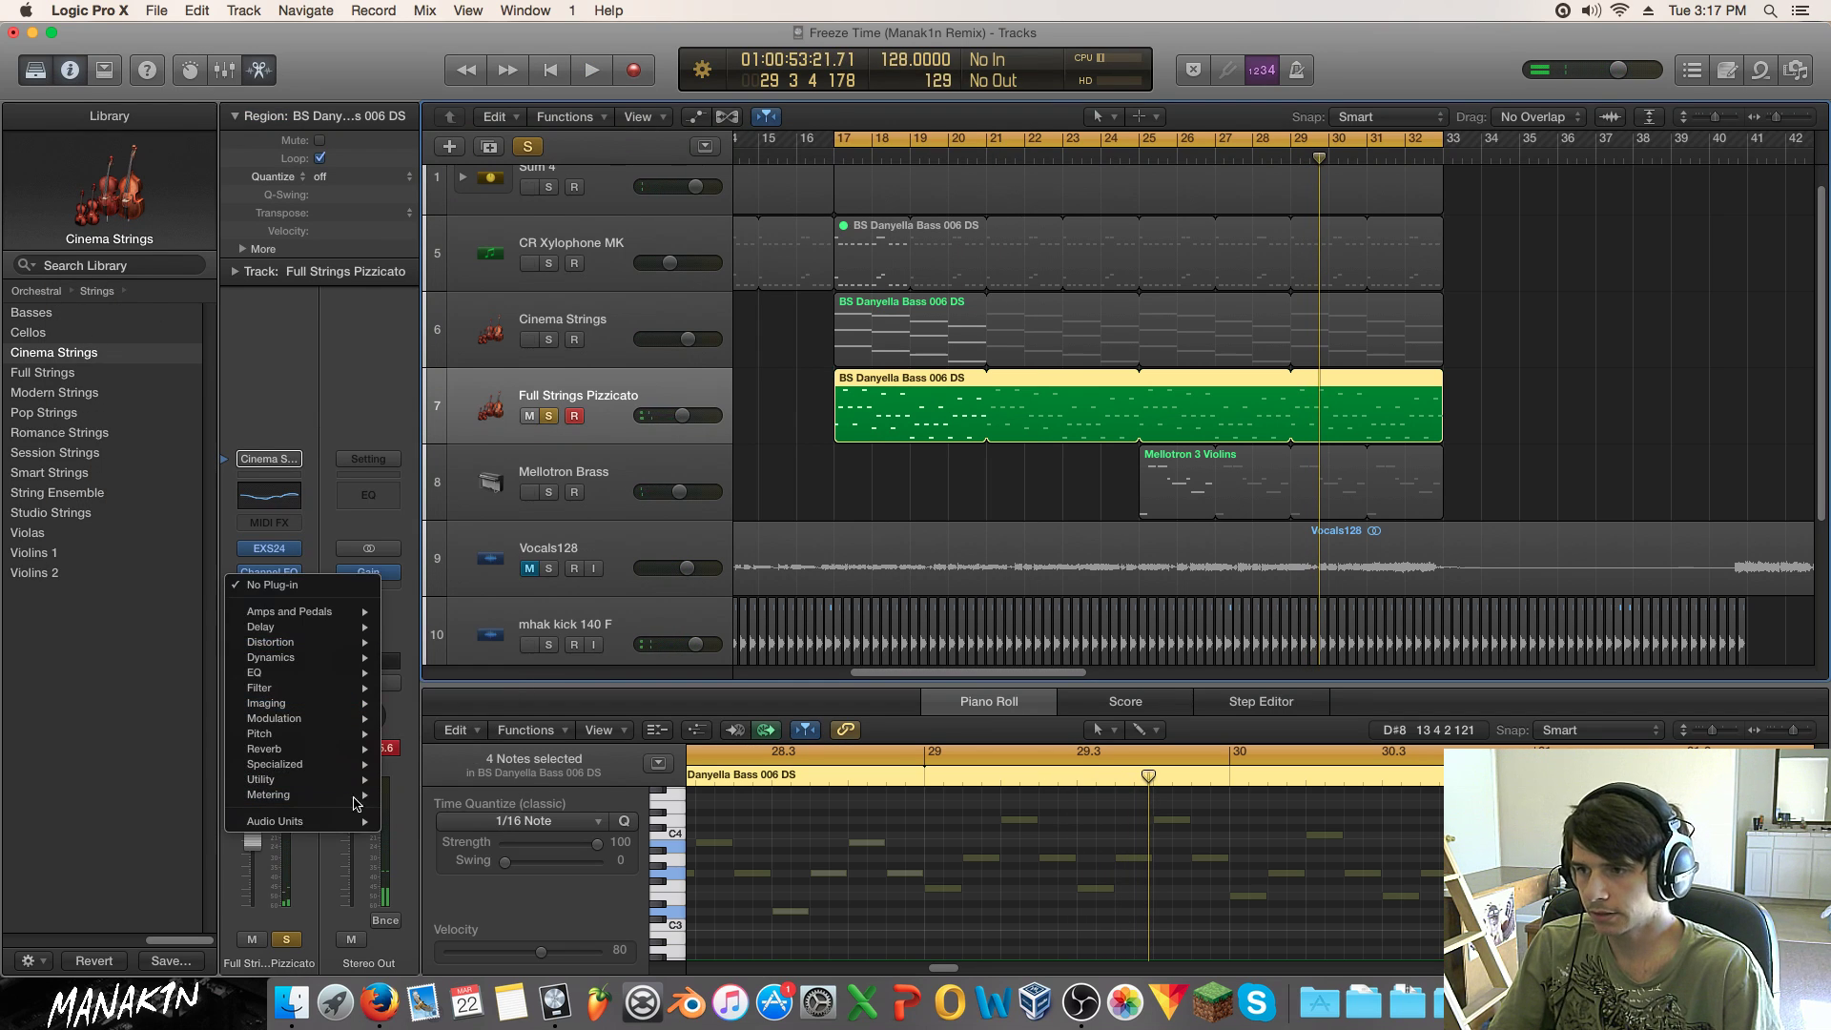
mouse_move(345, 750)
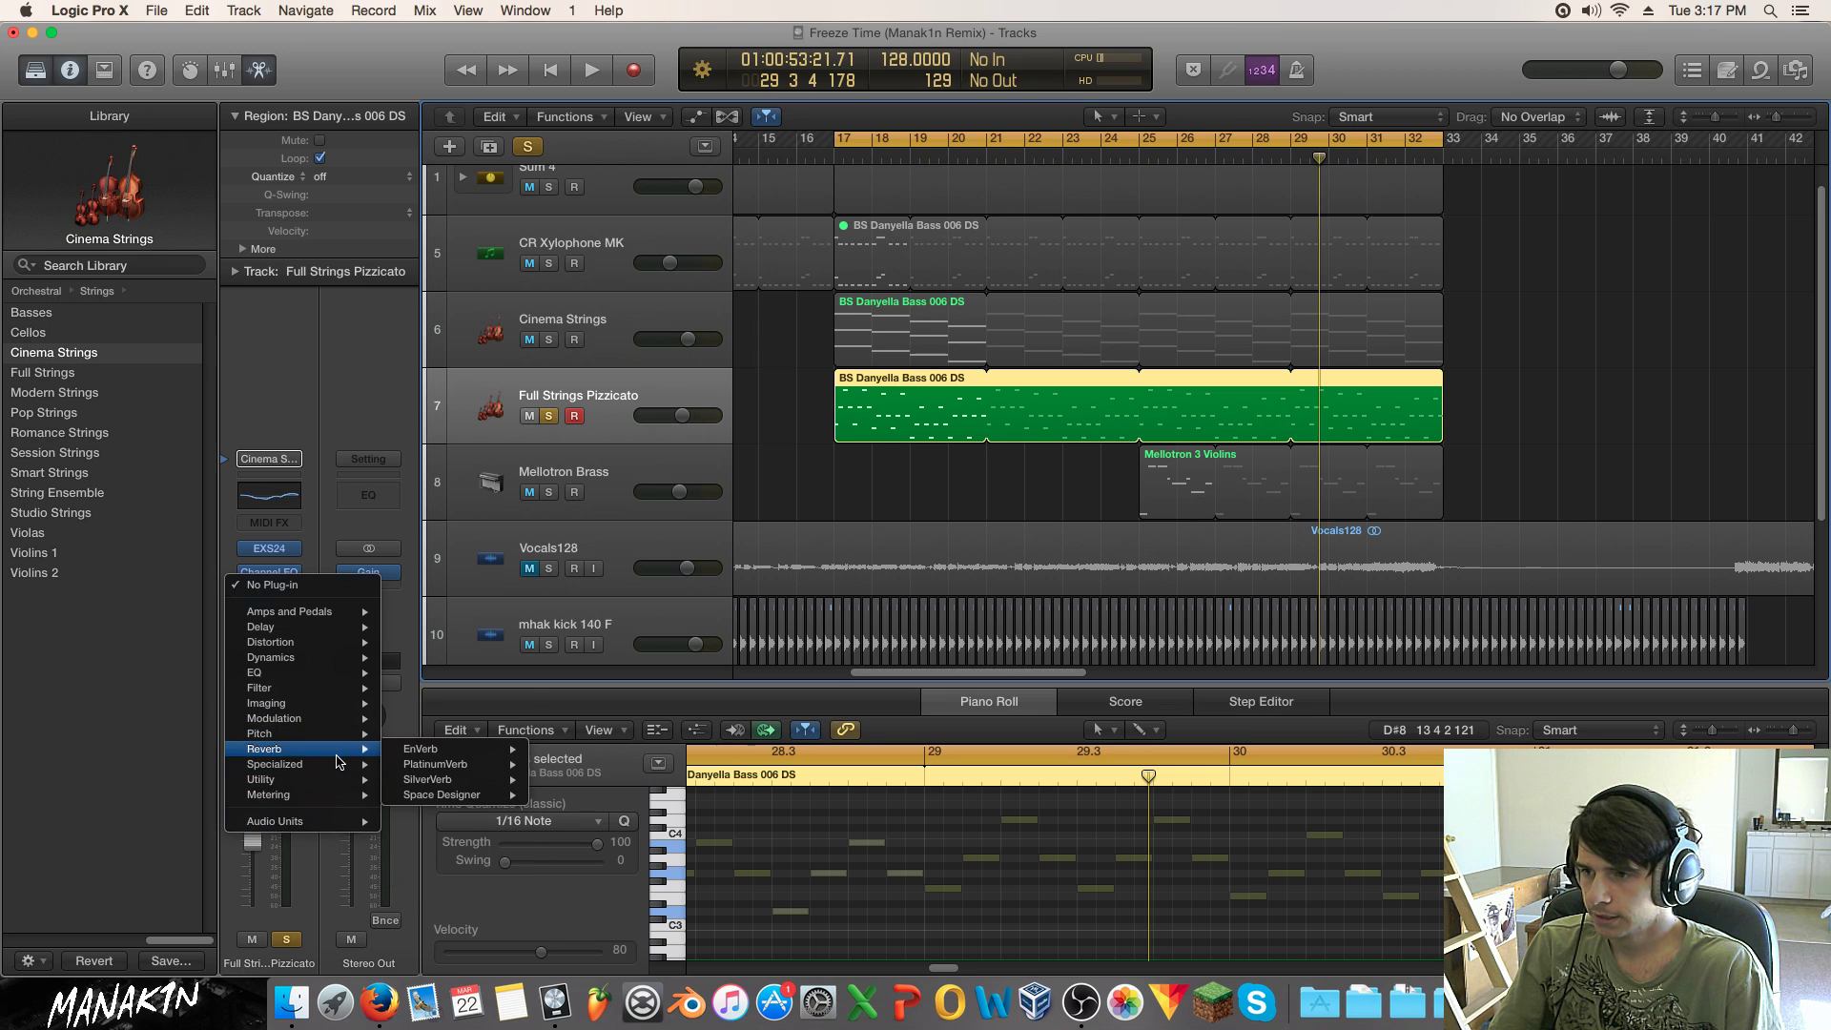
mouse_move(460, 782)
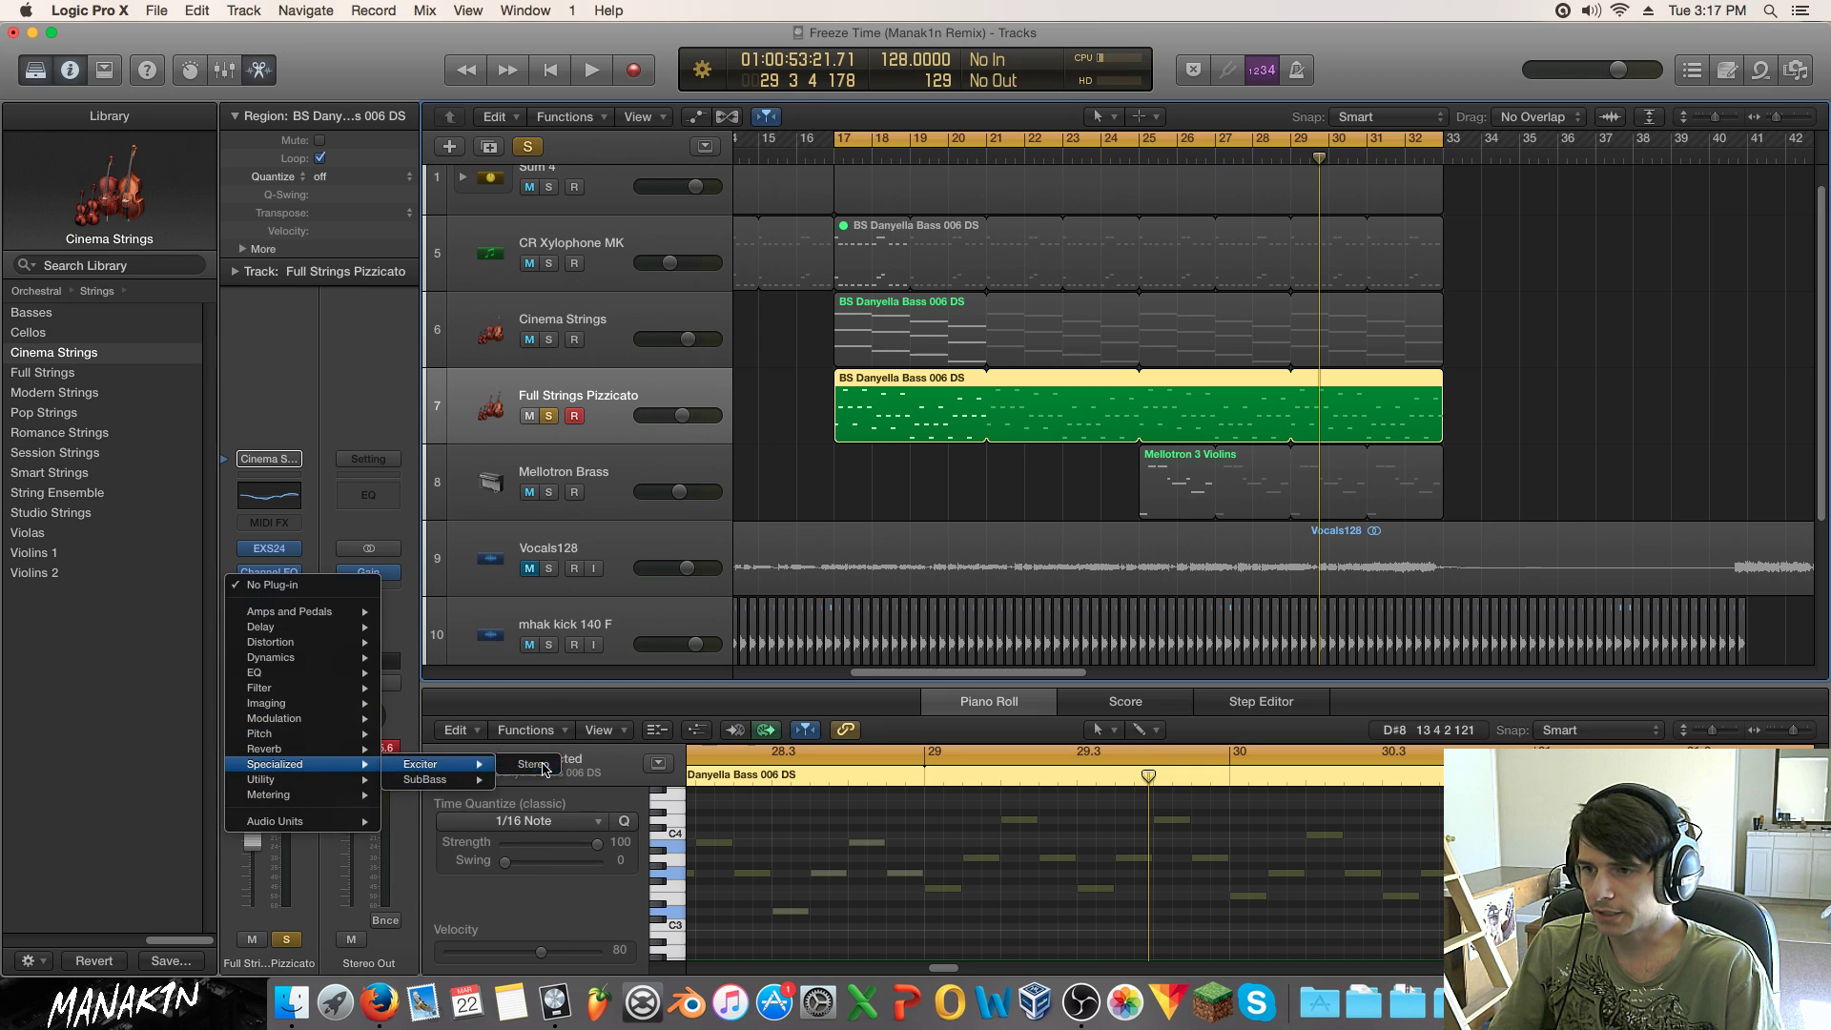
left_click(465, 764)
Step: Play from bar 17 and set the Exciter to about 11200 Hz with 200% harmonics
left_click_drag(174, 86, 847, 159)
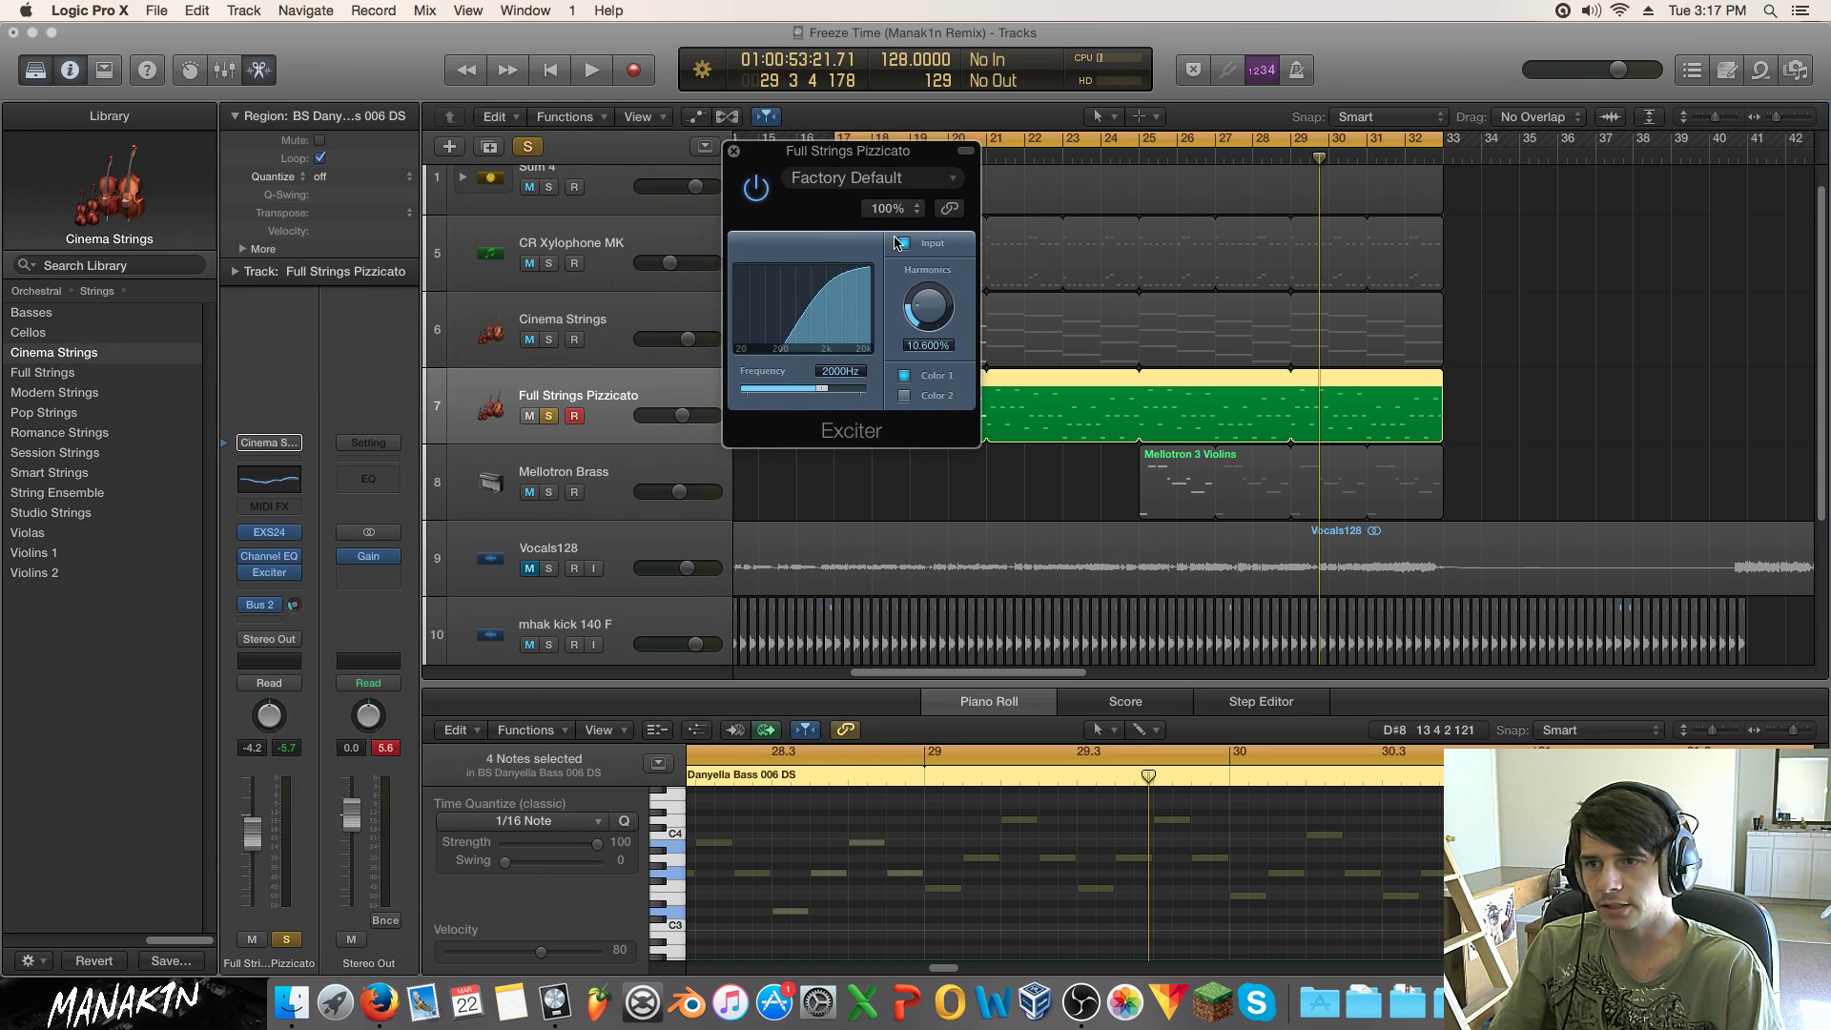
left_click(753, 192)
key("space")
left_click(753, 191)
left_click_drag(827, 394, 851, 390)
left_click_drag(928, 307, 924, 145)
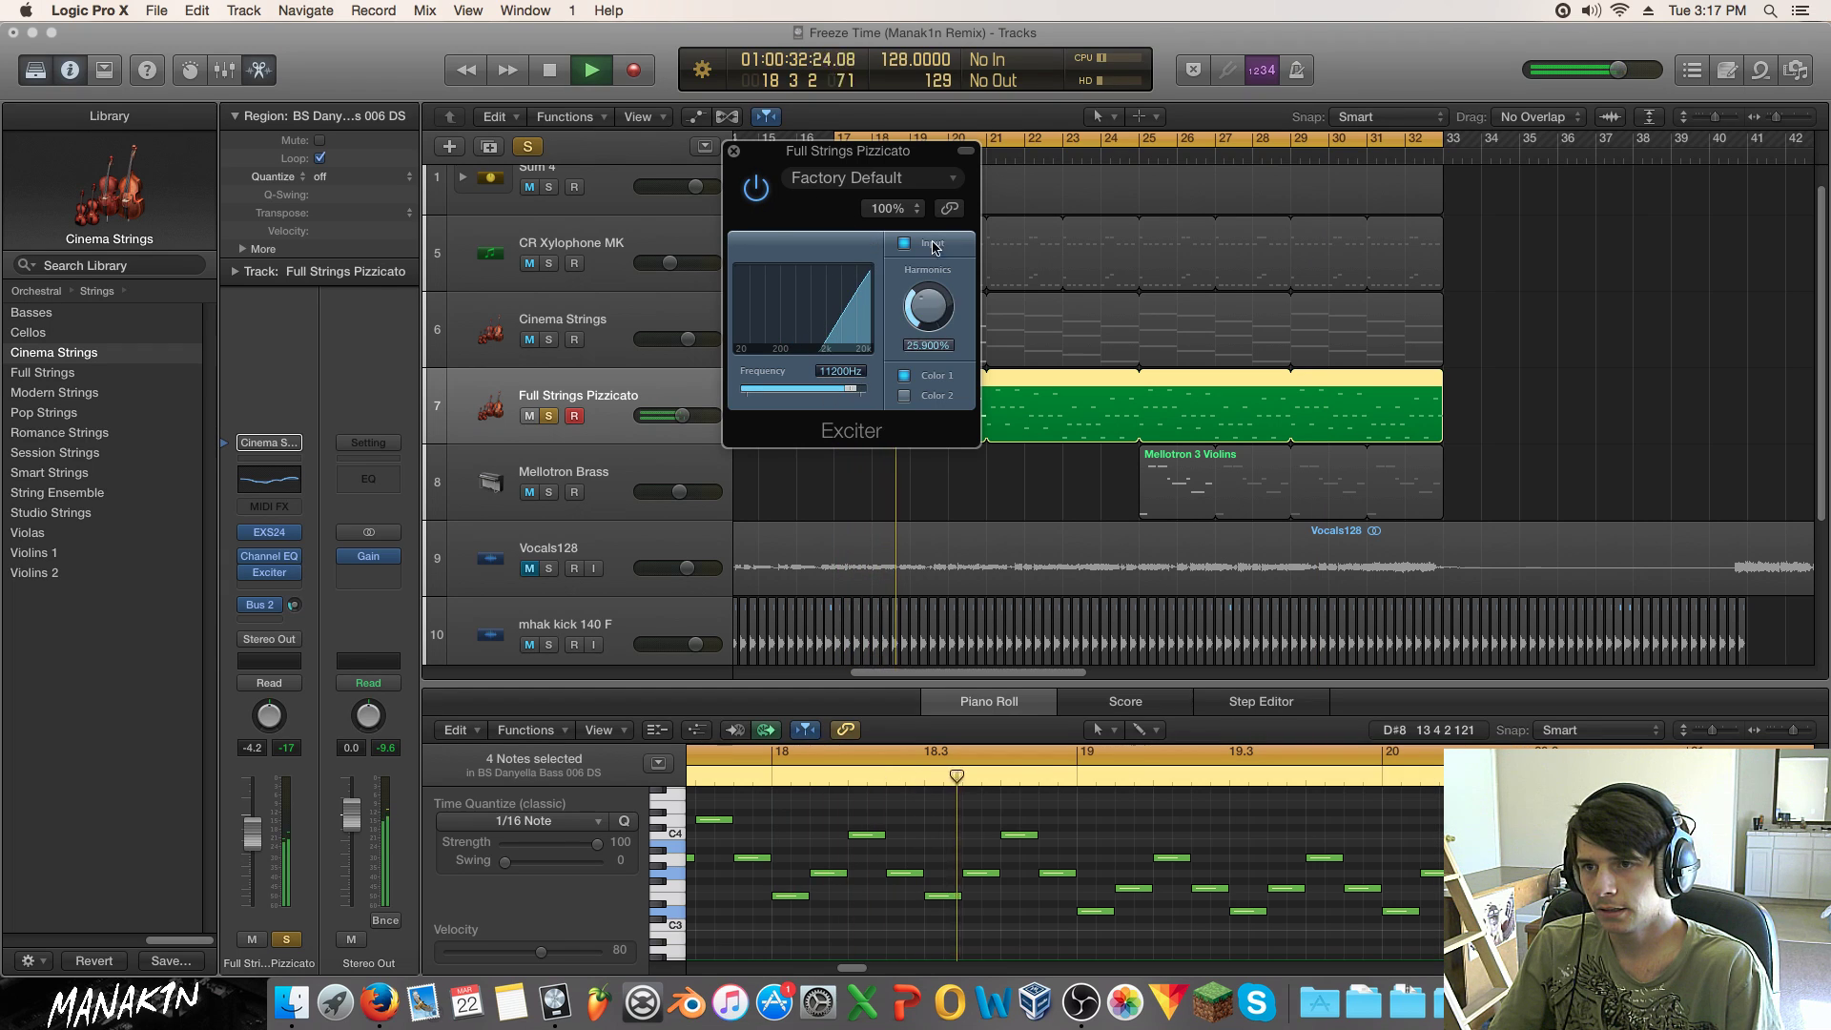
Step: A/B the Exciter bypassed against active while the section plays from bar 17
left_click(754, 190)
left_click(754, 192)
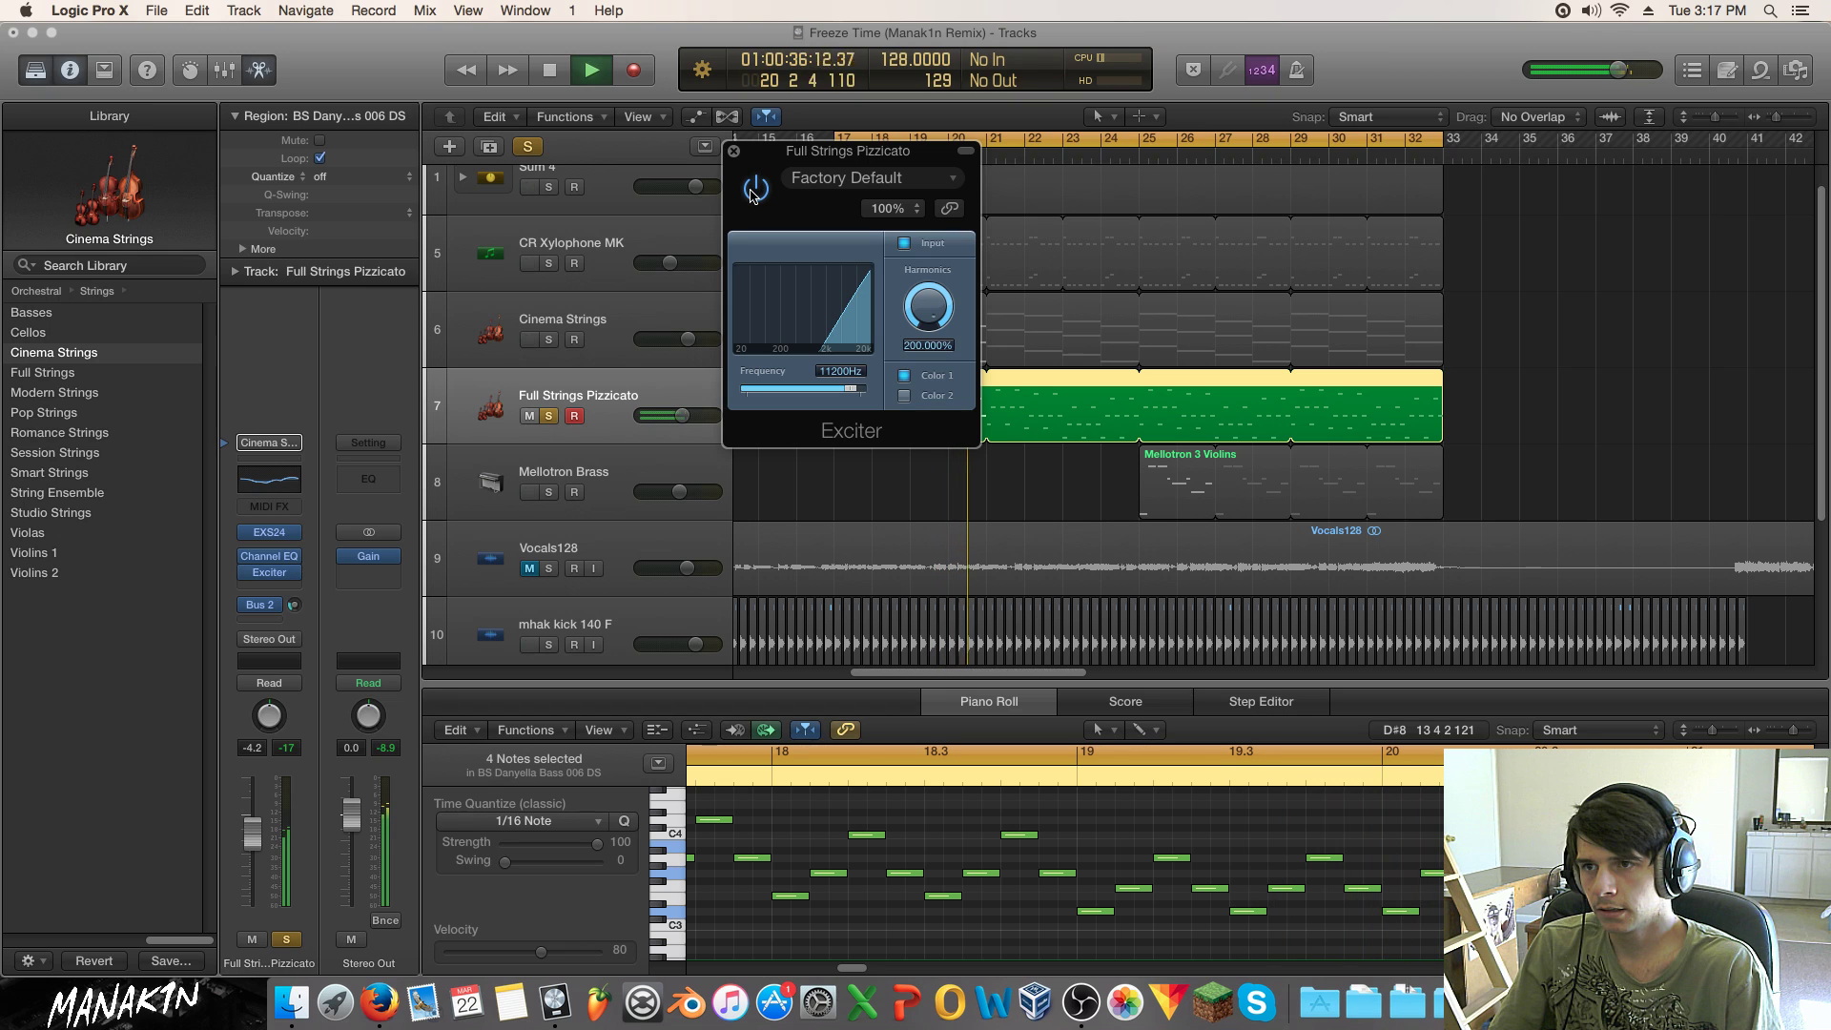
left_click(754, 192)
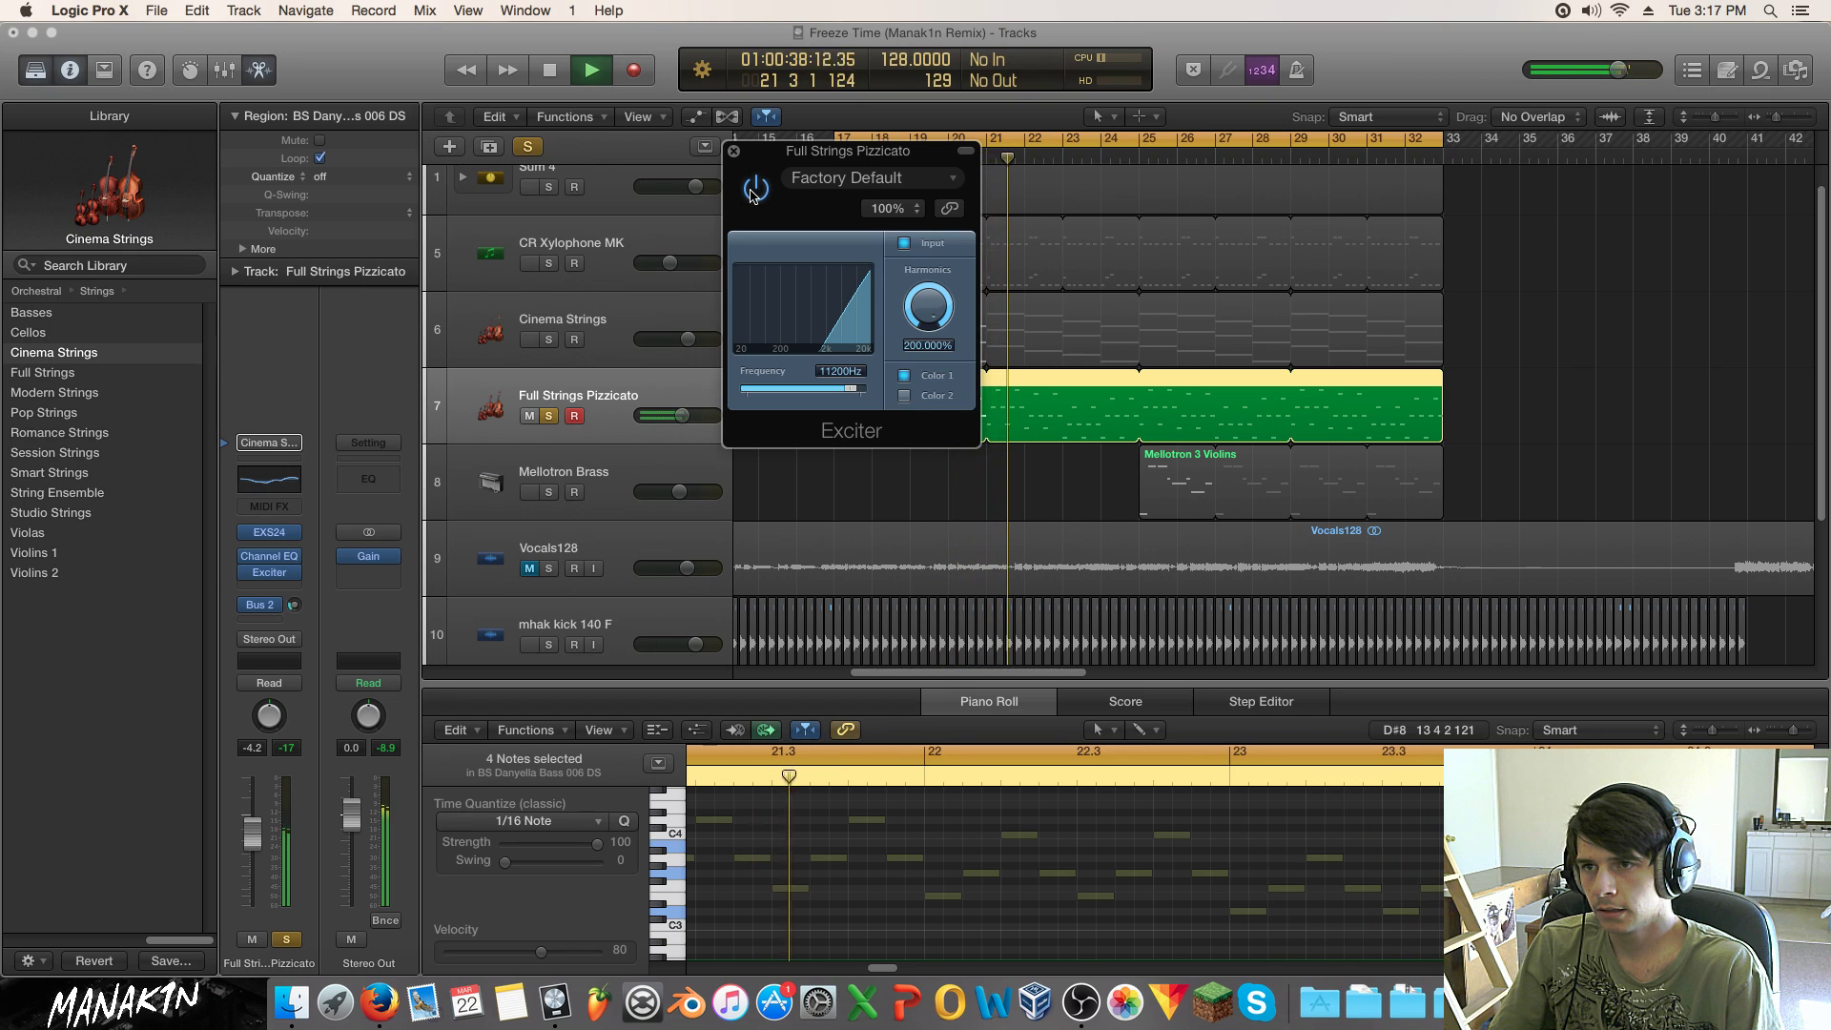
left_click(754, 190)
key("space")
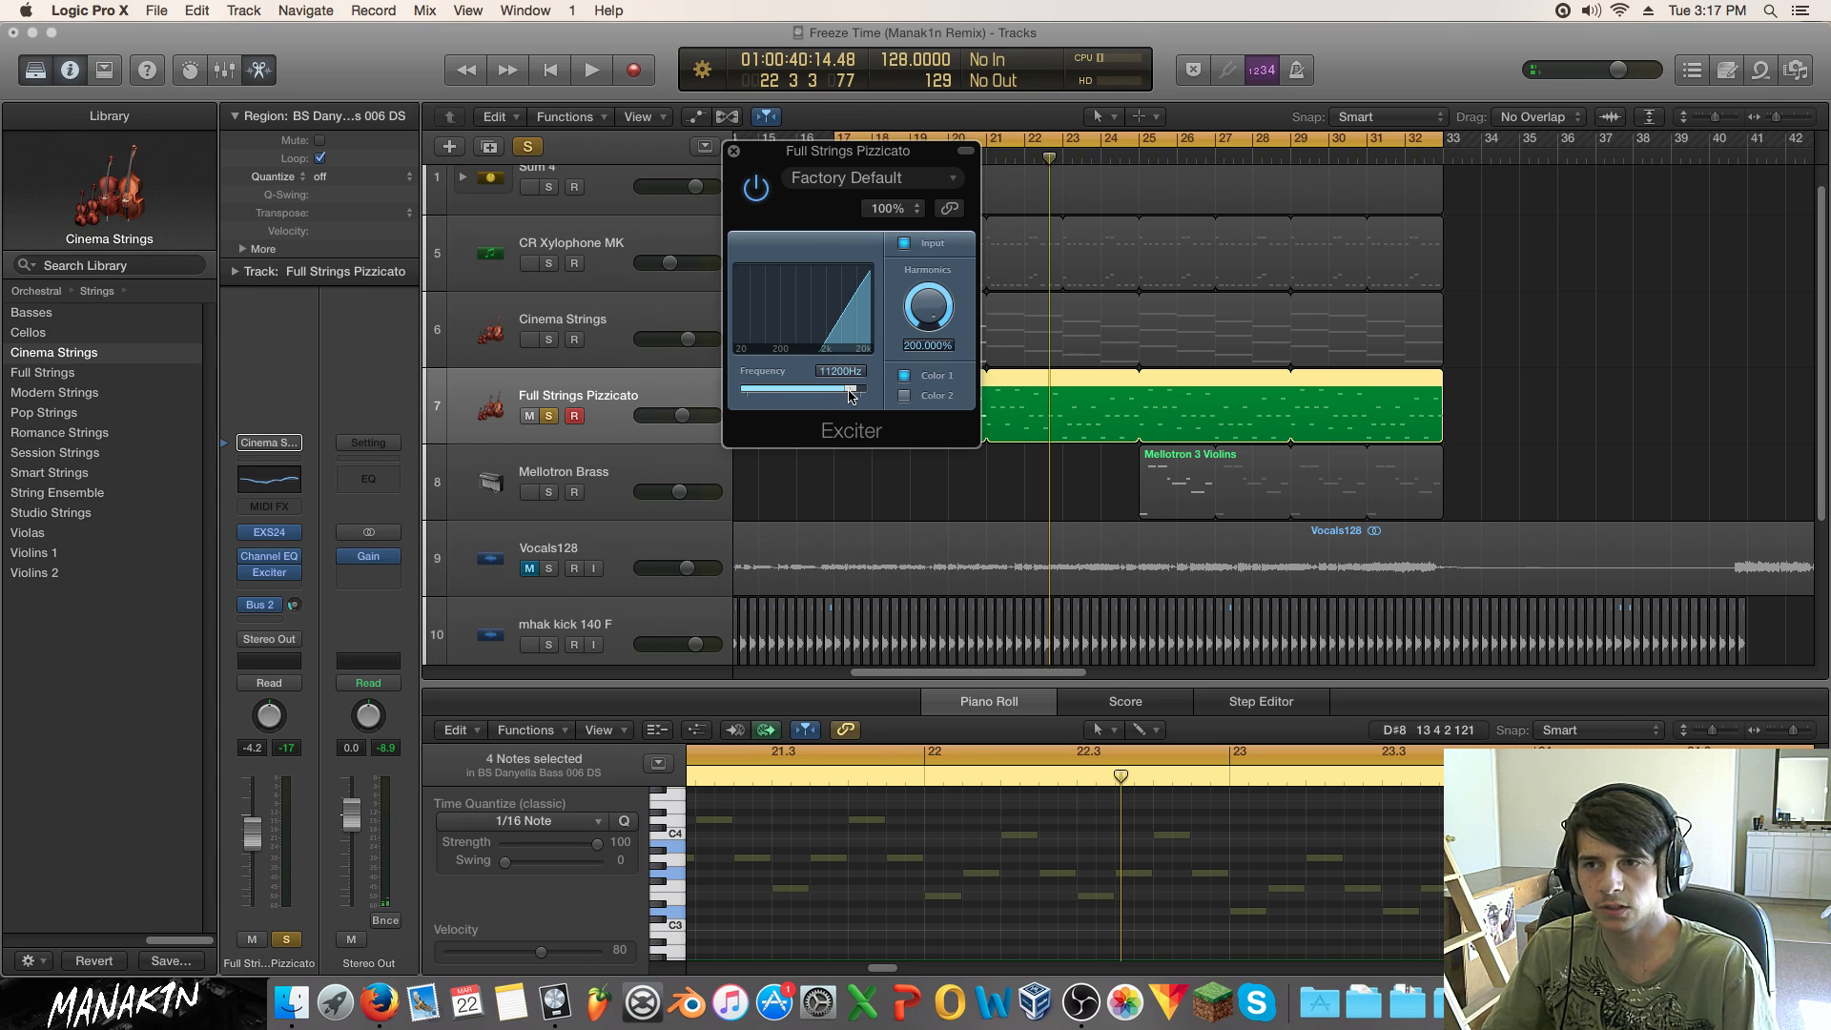
key("space")
Step: Push the Exciter frequency to about 11900 Hz, keep Color 1, then reopen the strings' Channel EQ
left_click_drag(851, 395, 848, 396)
left_click(903, 396)
left_click(903, 375)
key("space")
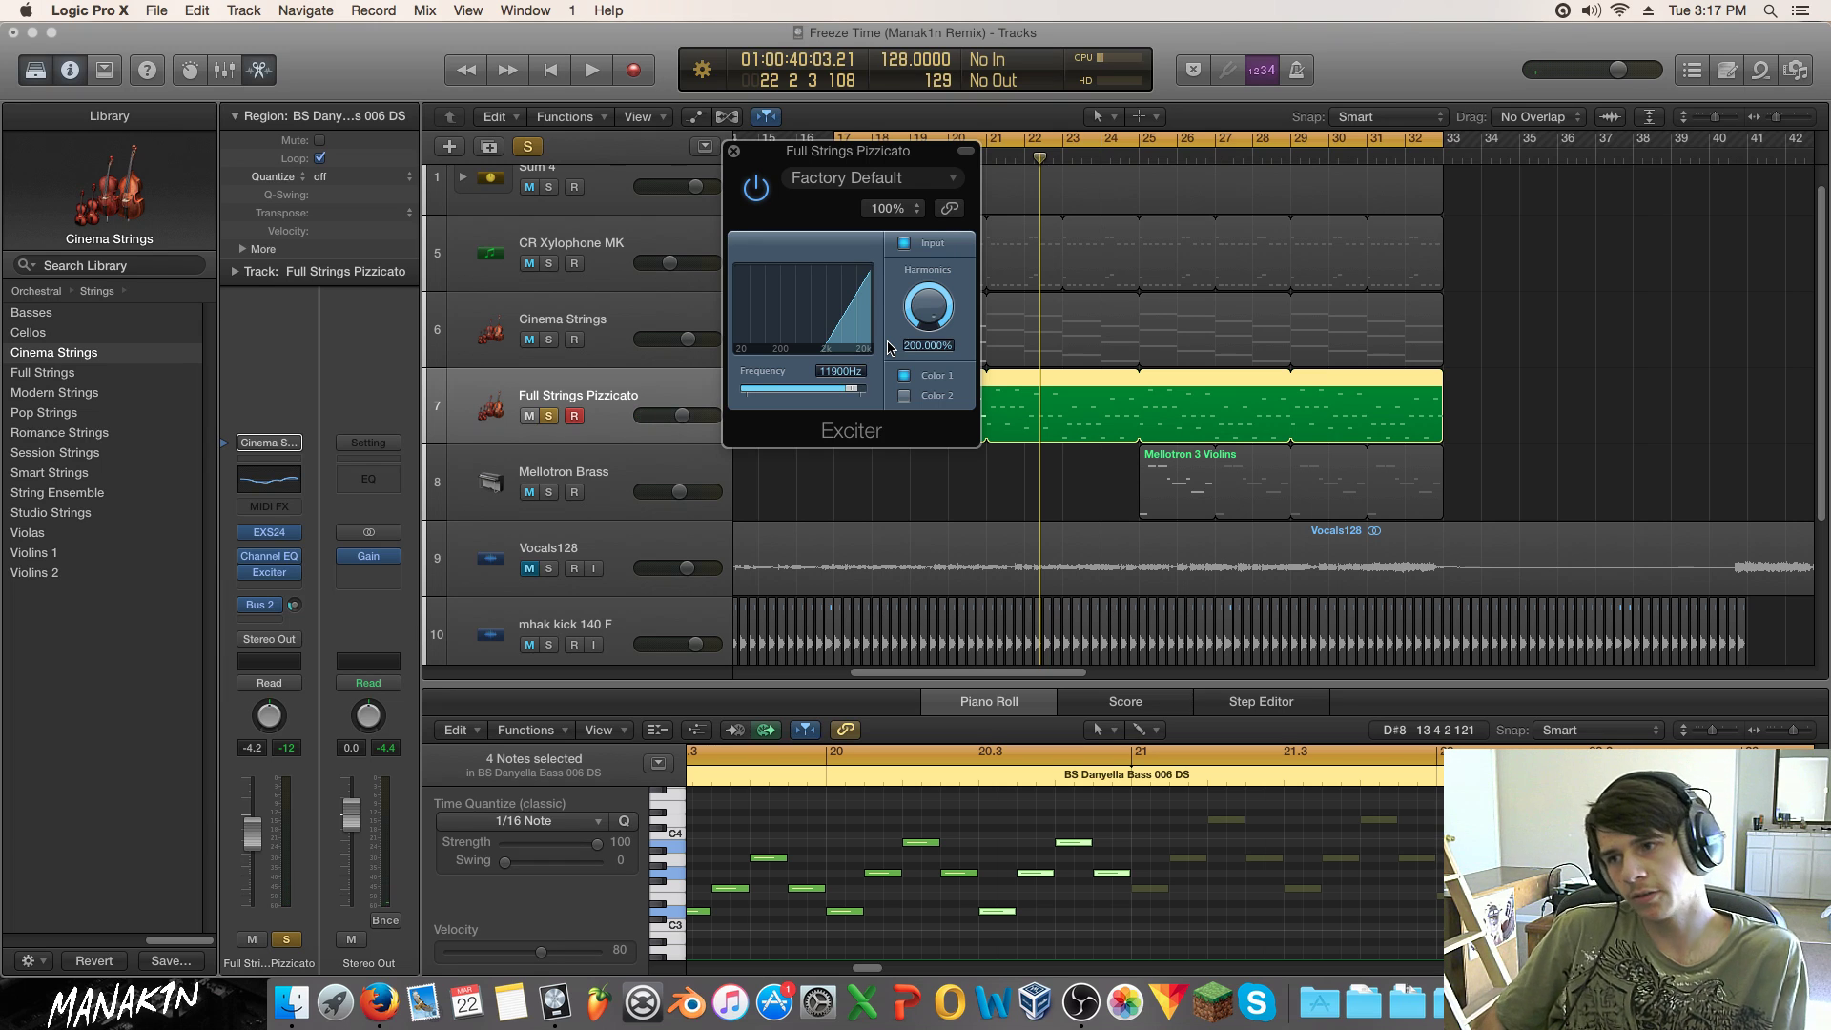
left_click(734, 151)
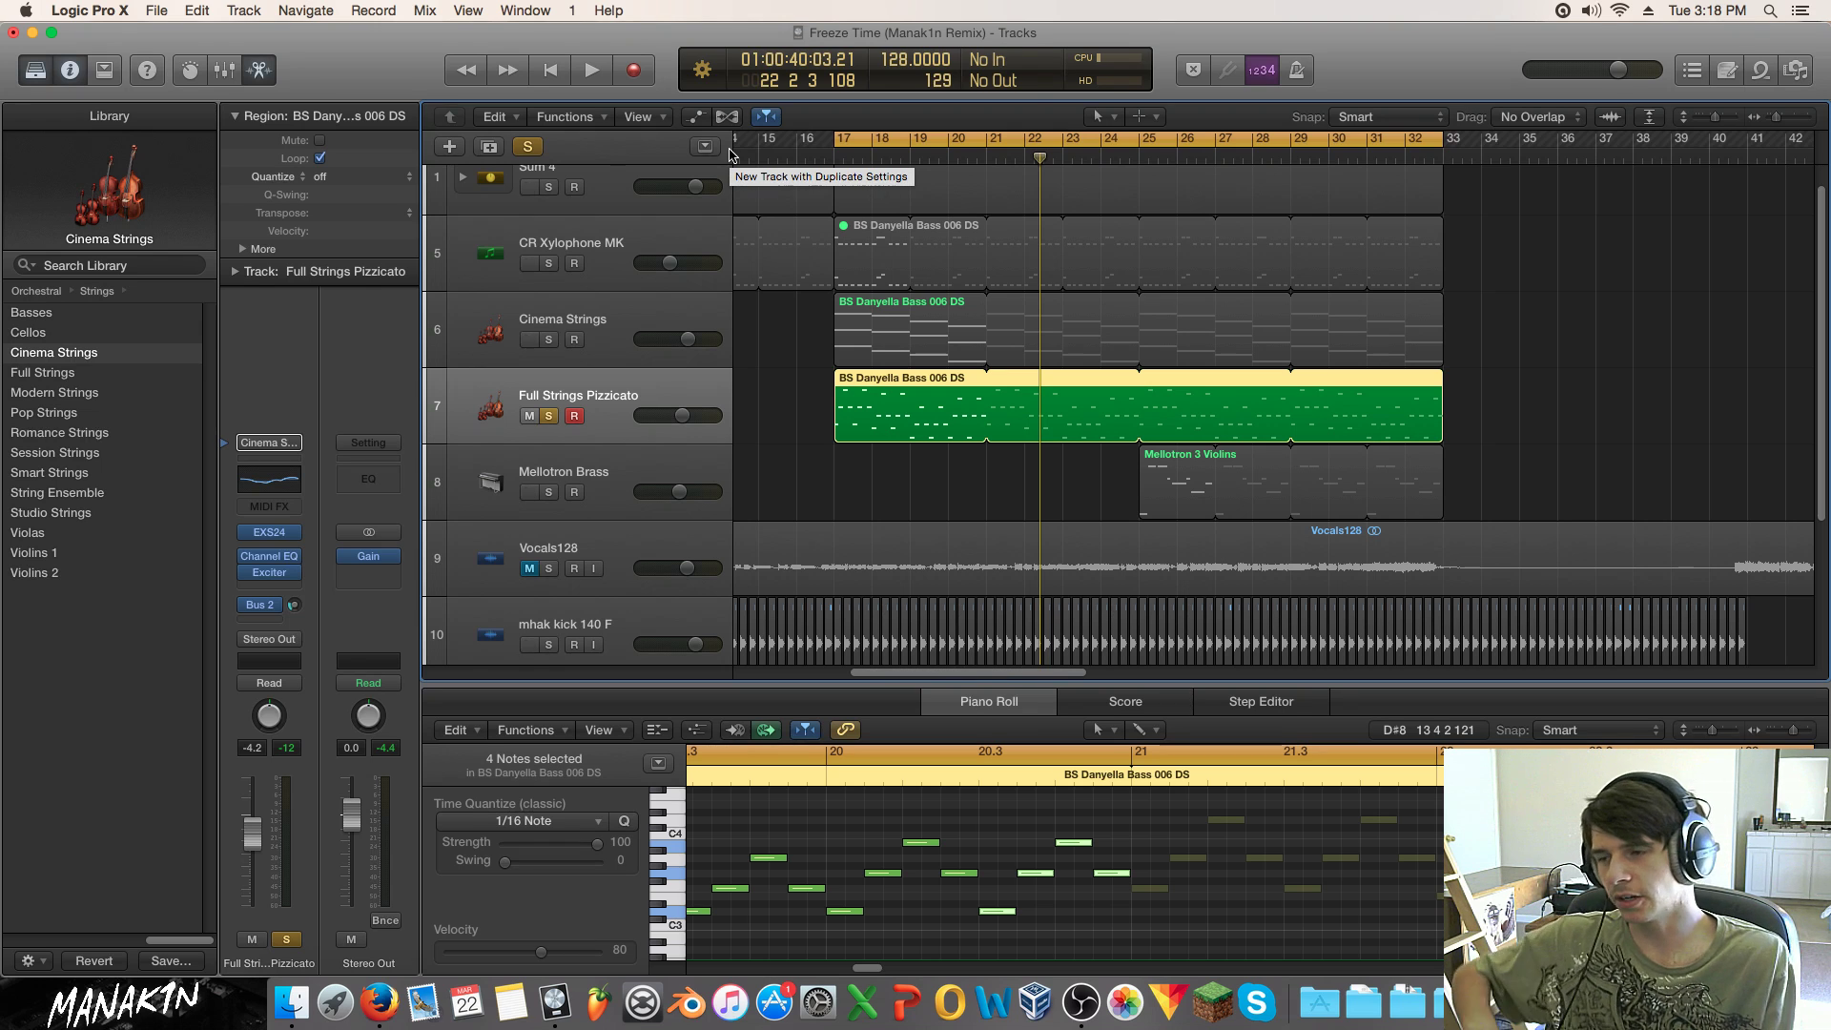
left_click(266, 557)
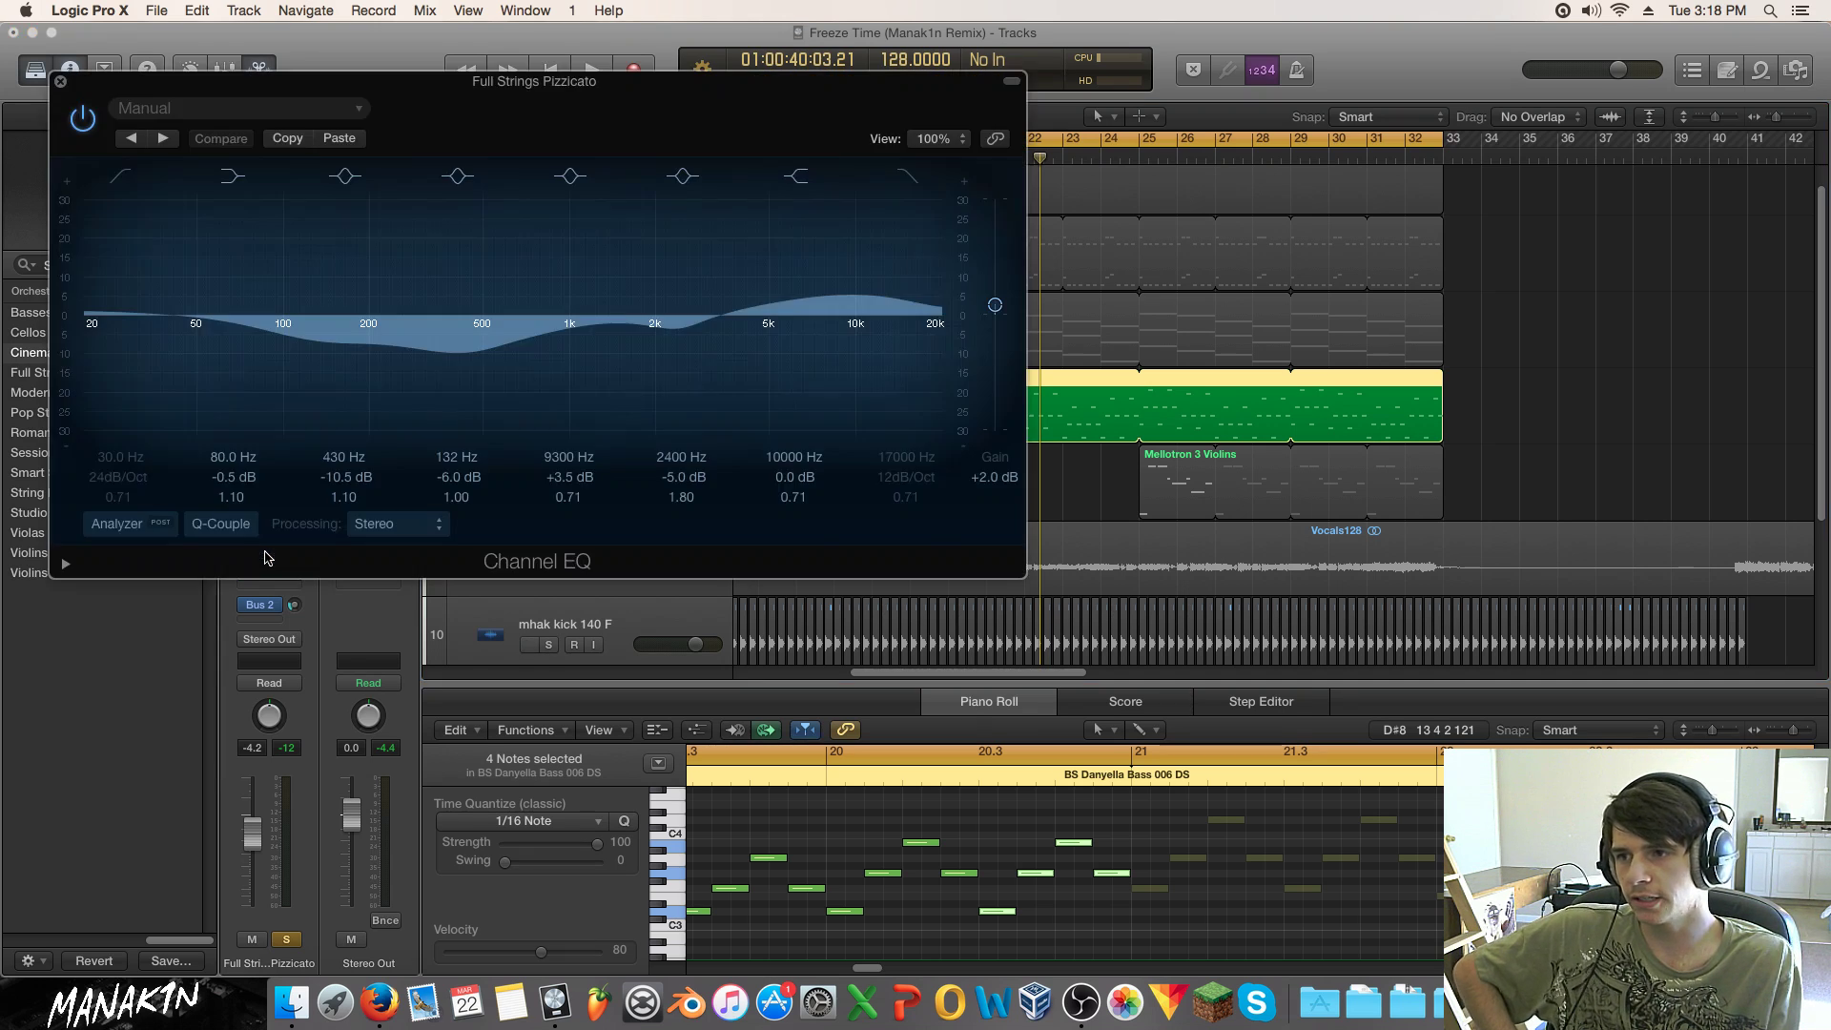
left_click_drag(550, 114, 1030, 136)
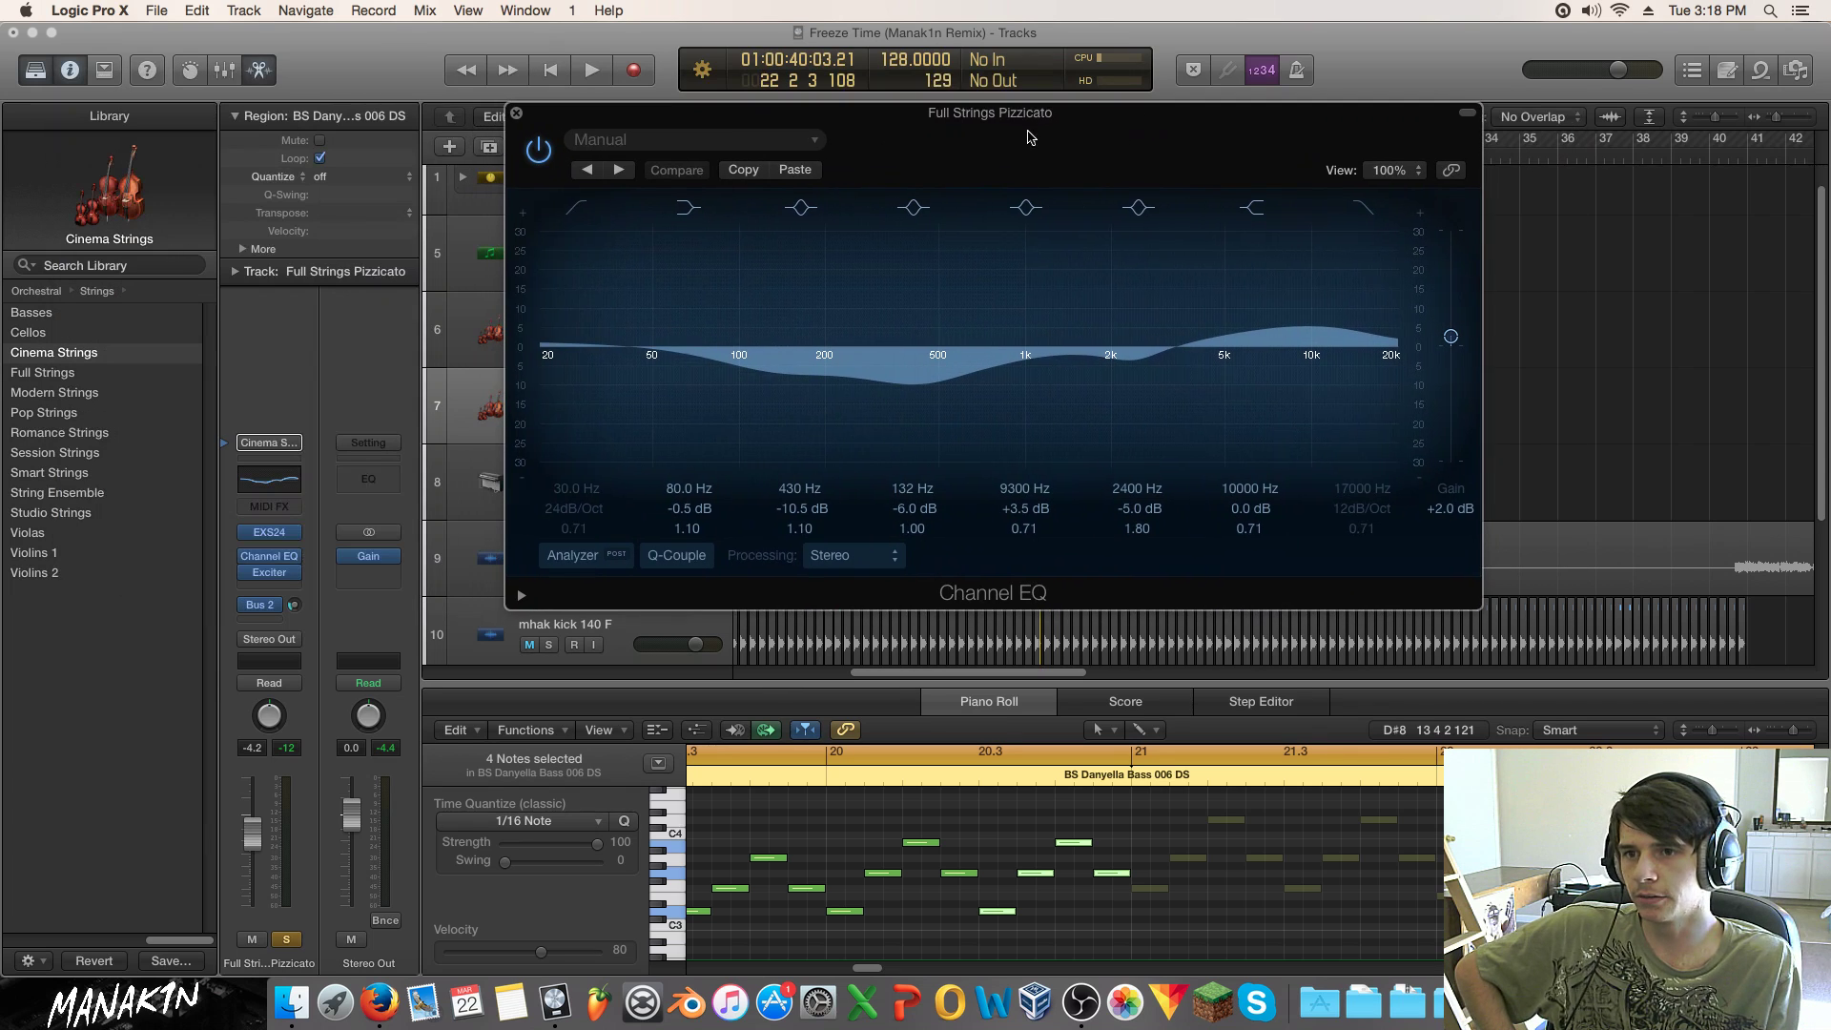
Step: Close the pizzicato EQ and inspect the Cinema Strings Channel EQ
left_click(516, 113)
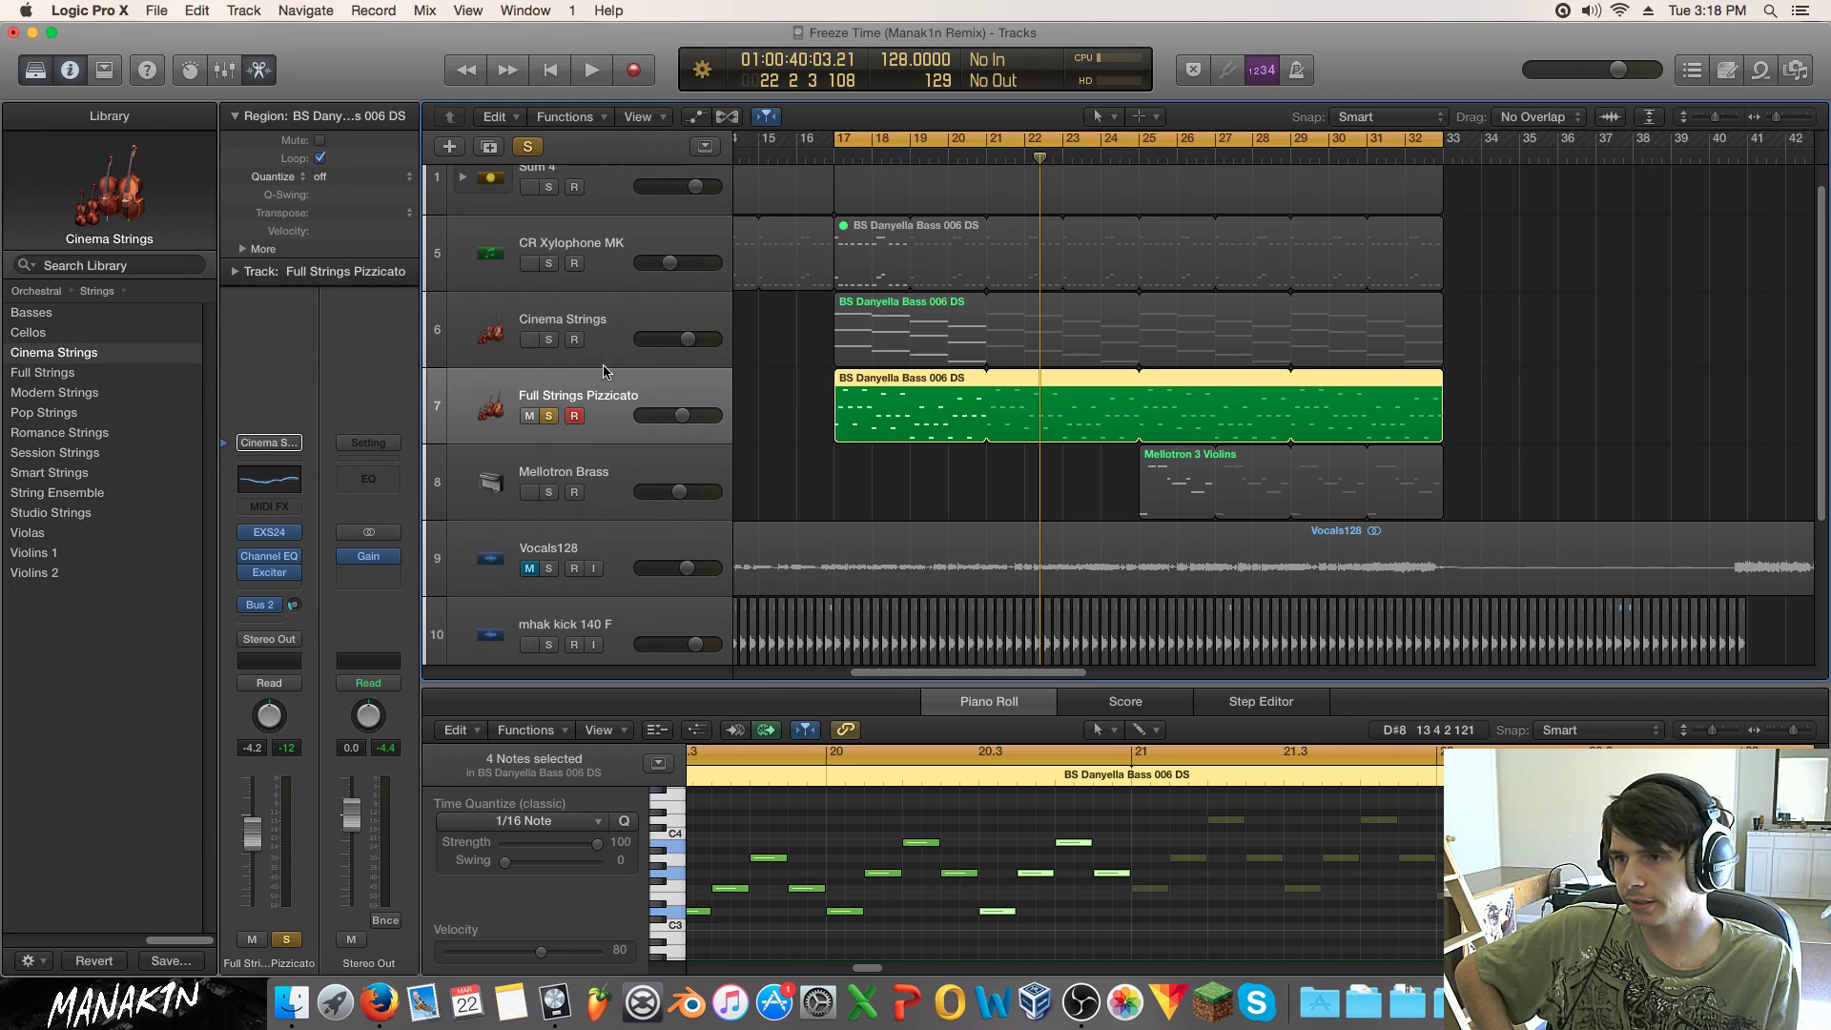
left_click(608, 335)
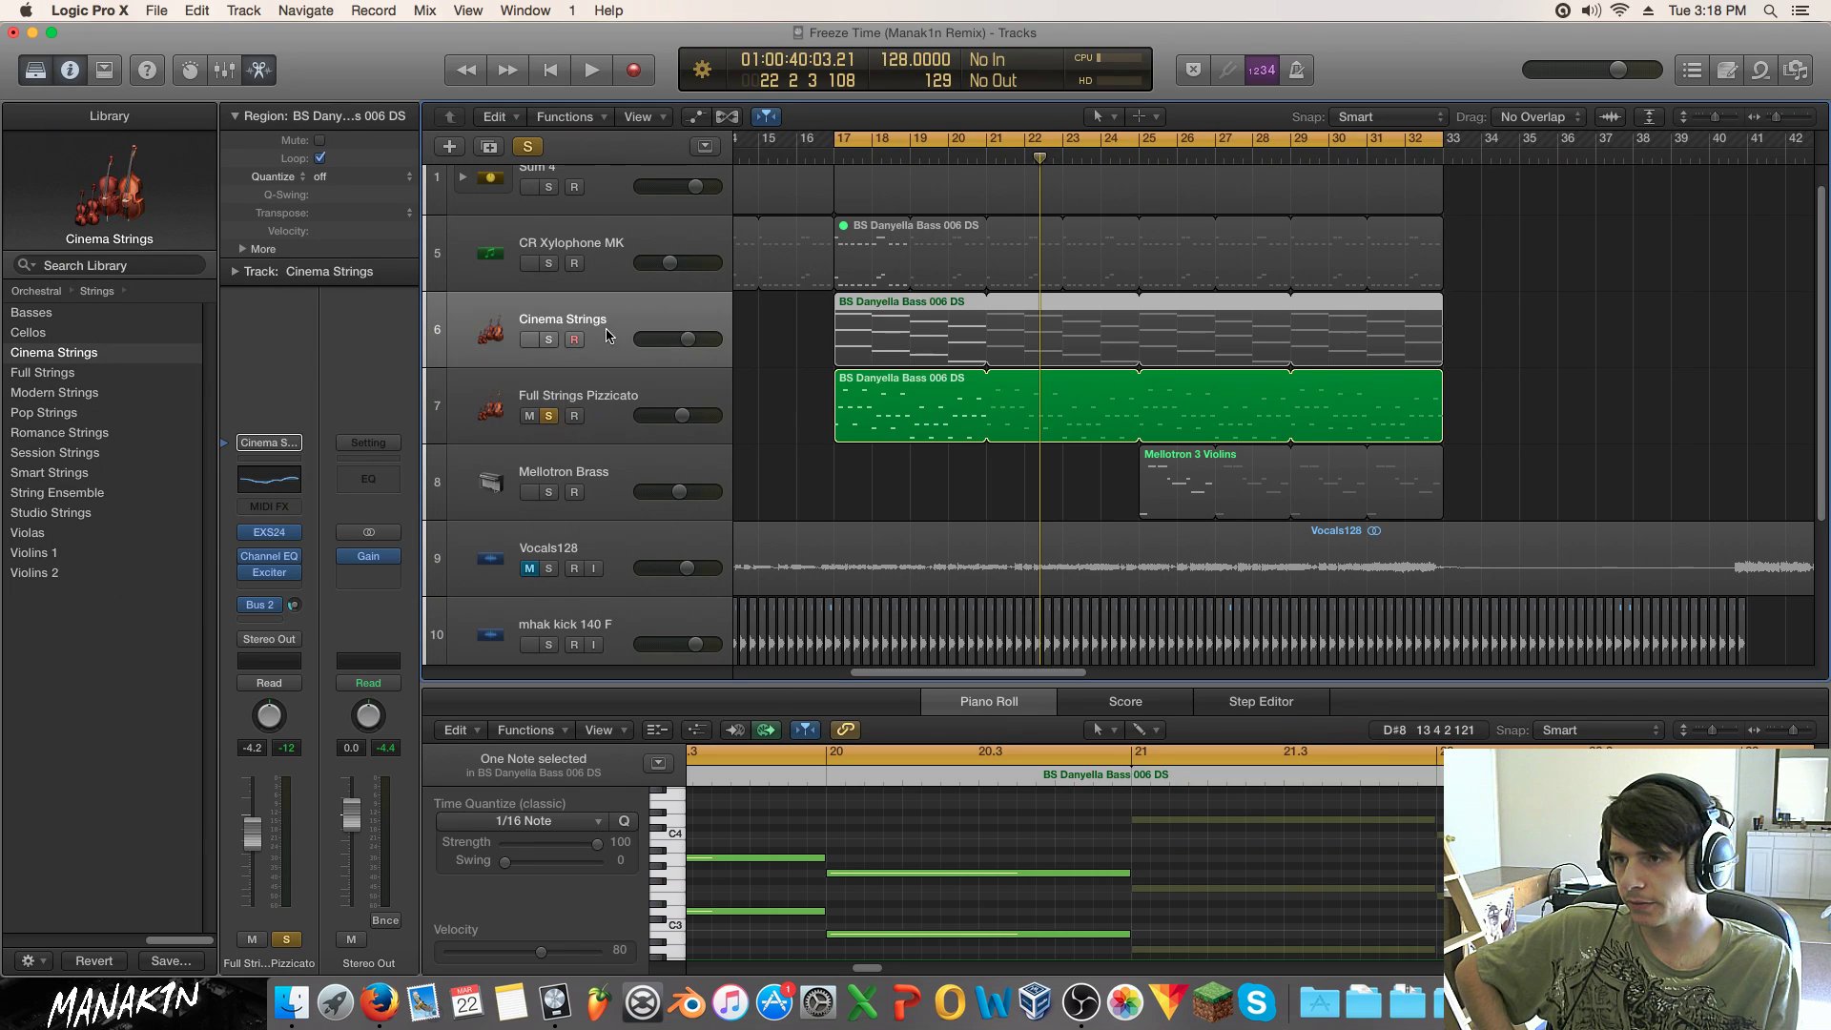
left_click(269, 539)
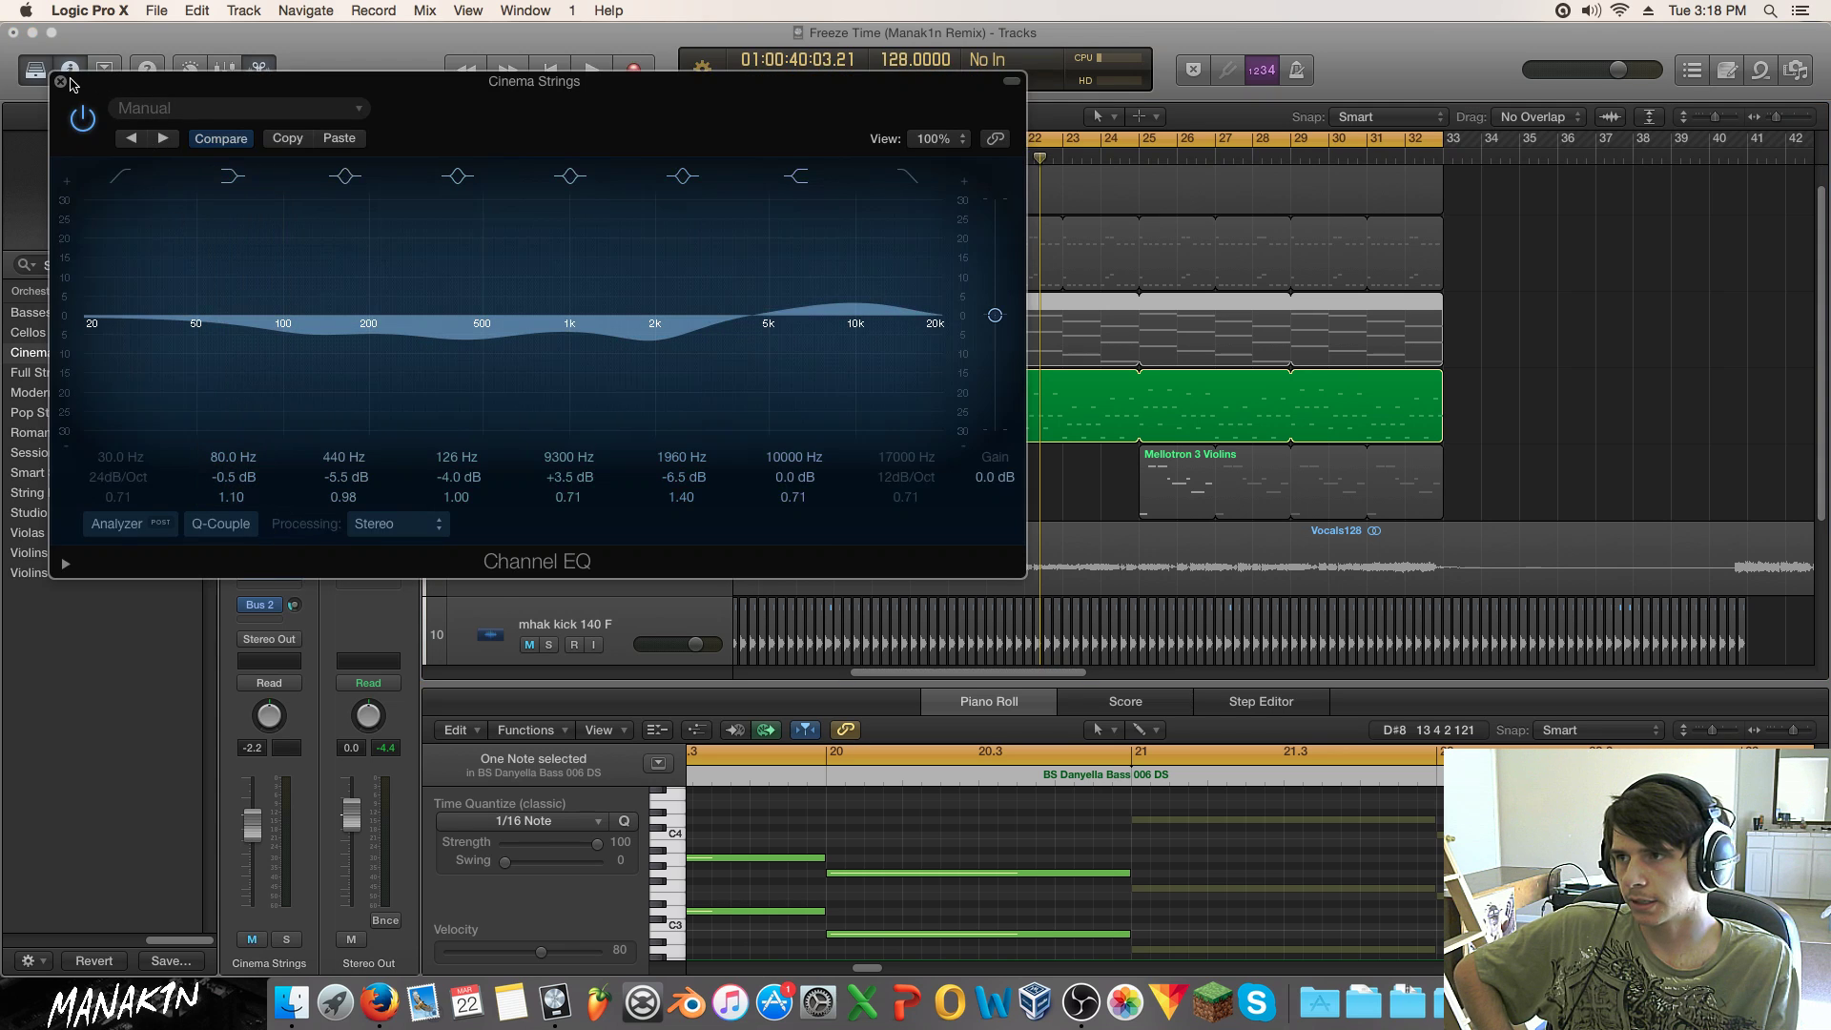
left_click(60, 81)
scroll(565, 452, "up", 1)
Step: Inspect the CR Xylophone MK Channel EQ
left_click(577, 274)
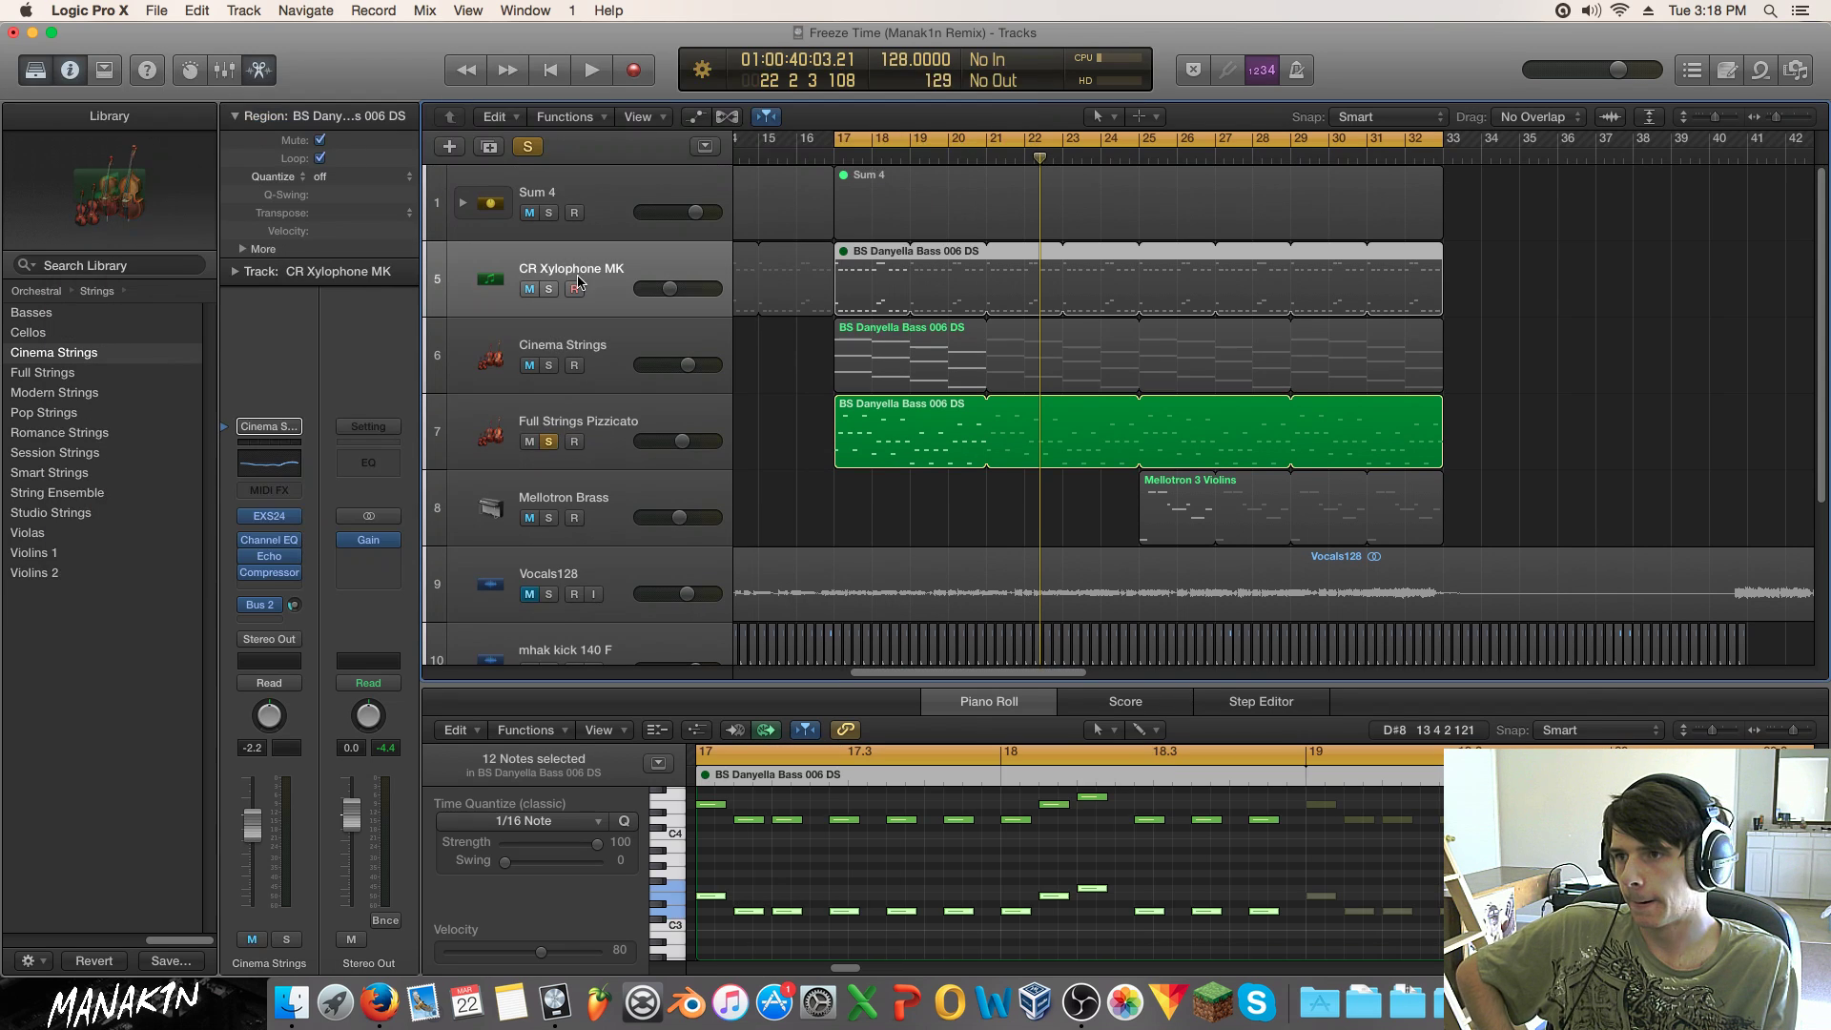
left_click(274, 555)
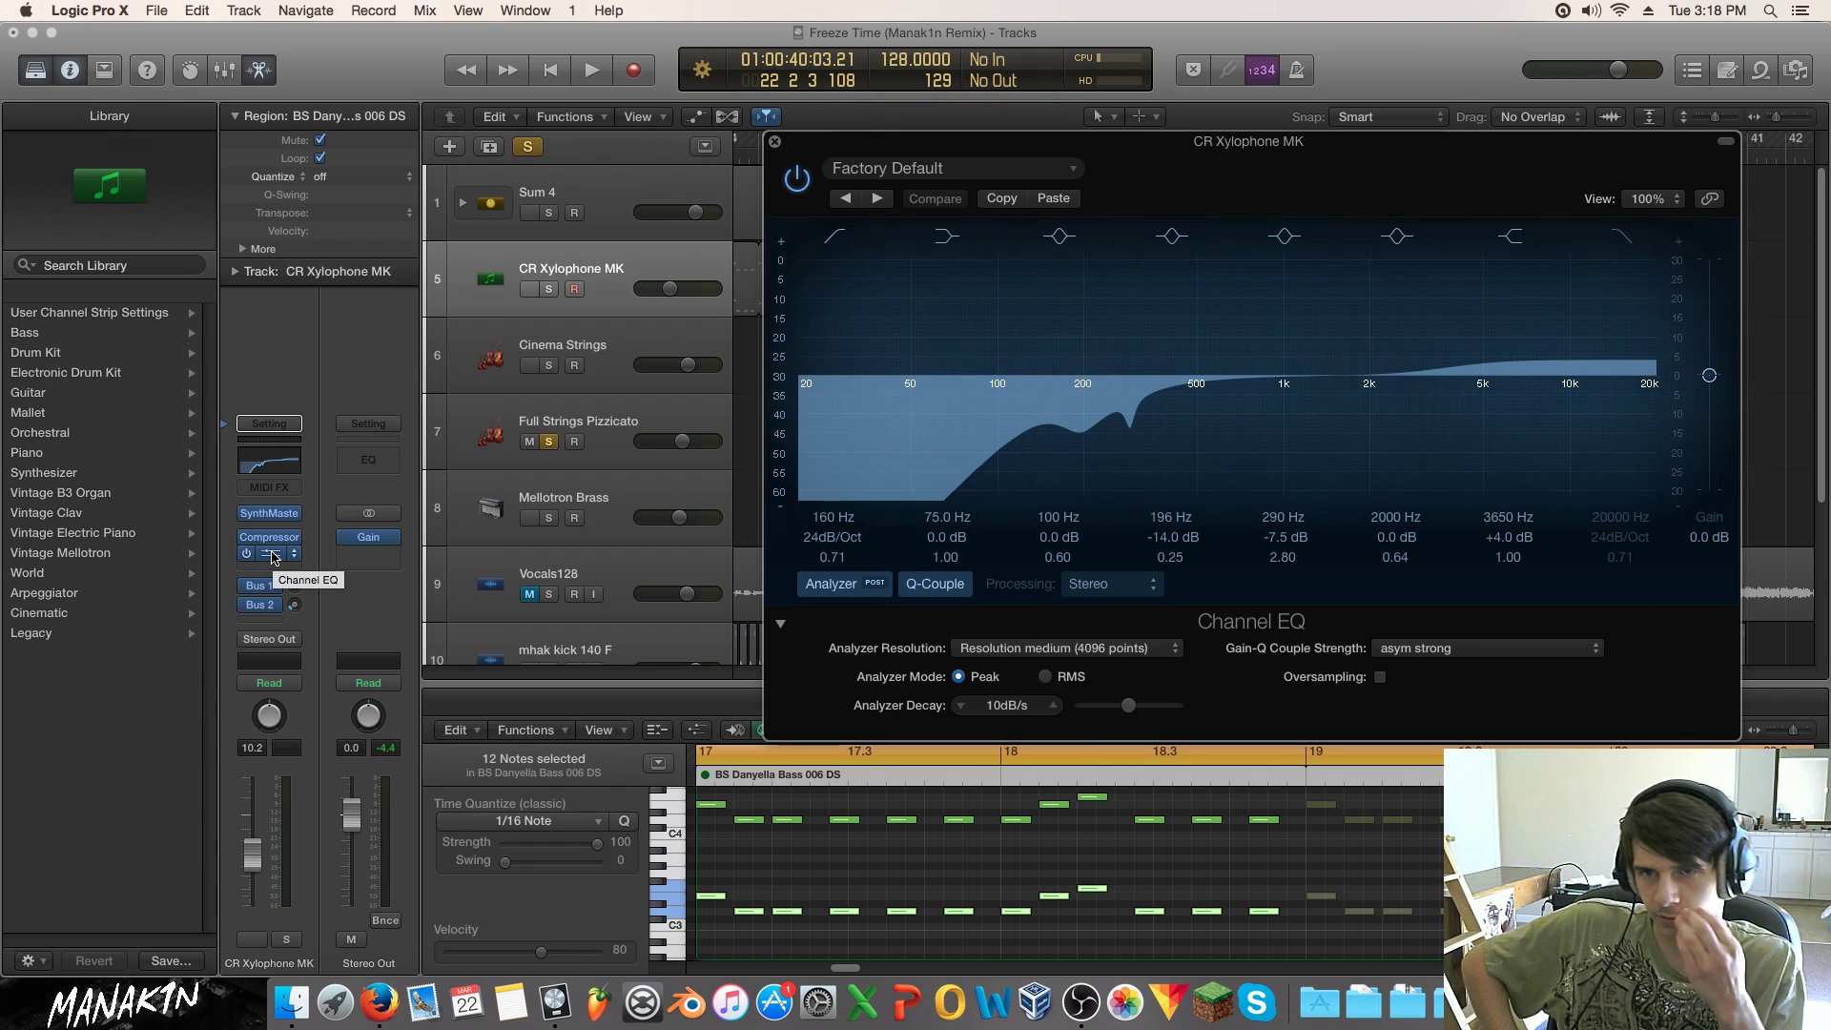
left_click(774, 141)
Step: Expand the Sum 4 stack and open the BS Danyella Bass Channel EQ
left_click(464, 203)
left_click(535, 263)
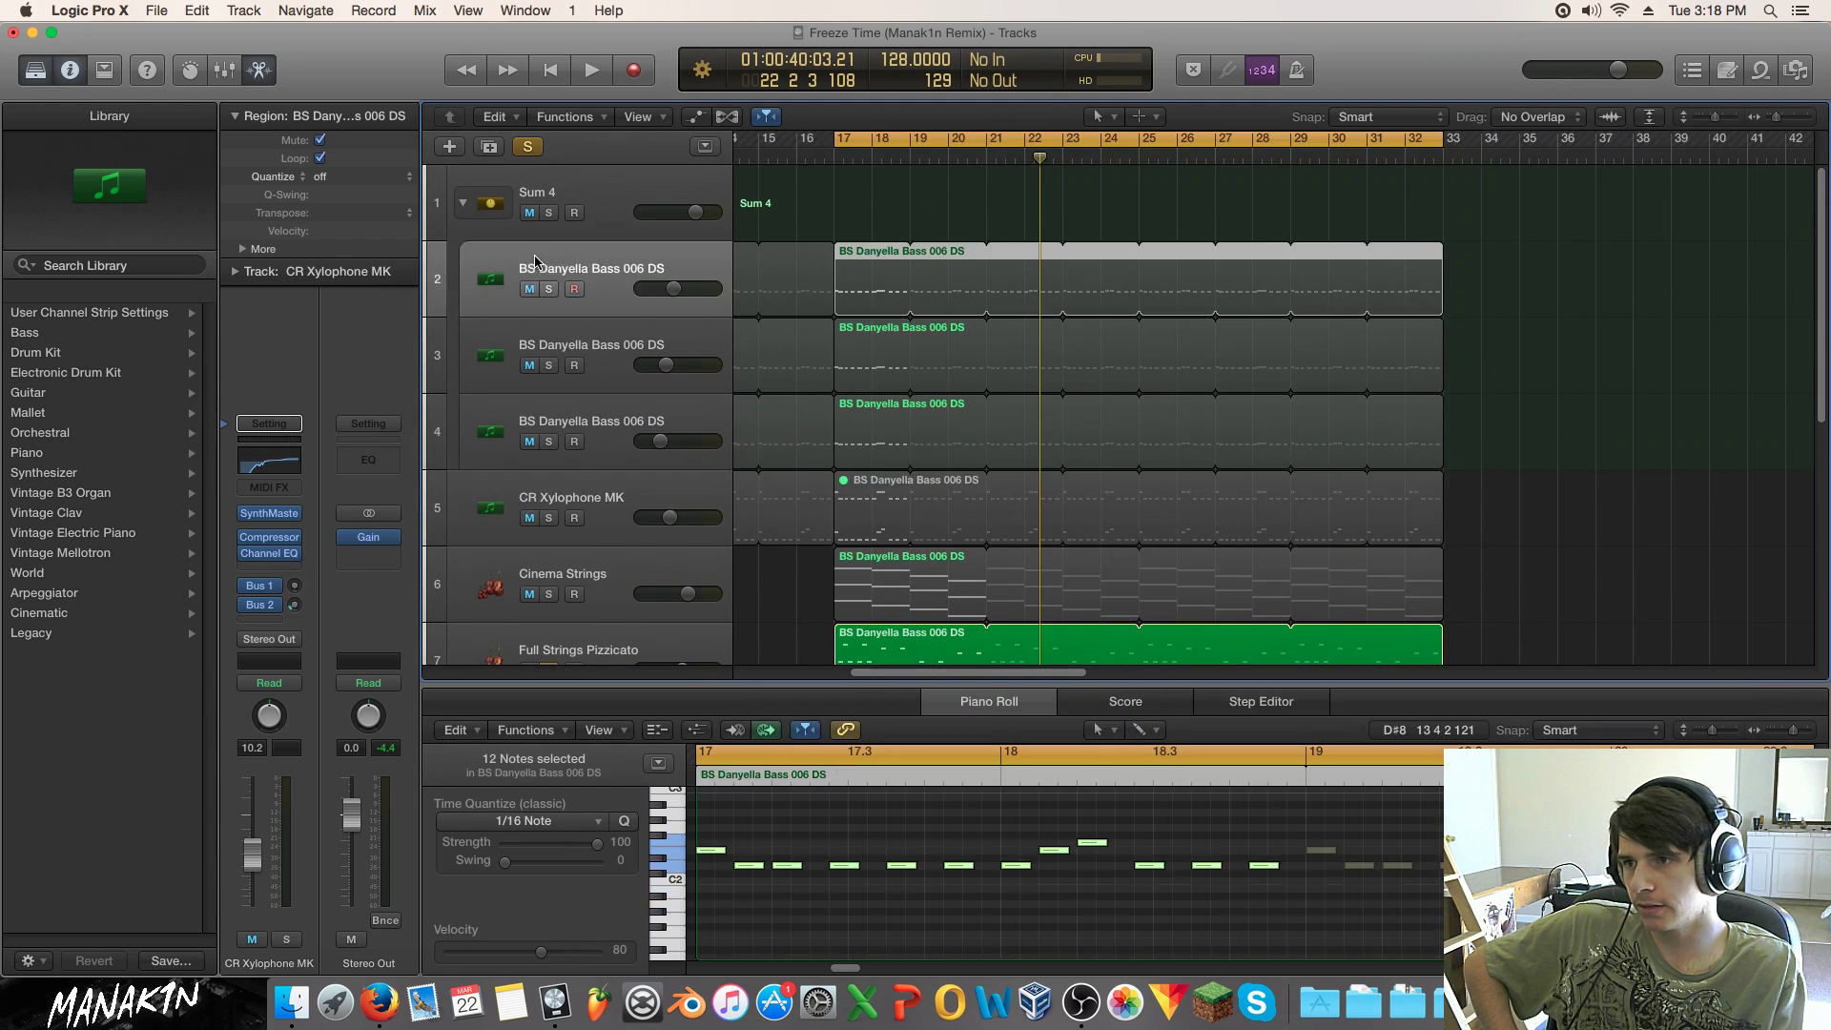
left_click(485, 329)
left_click(477, 412)
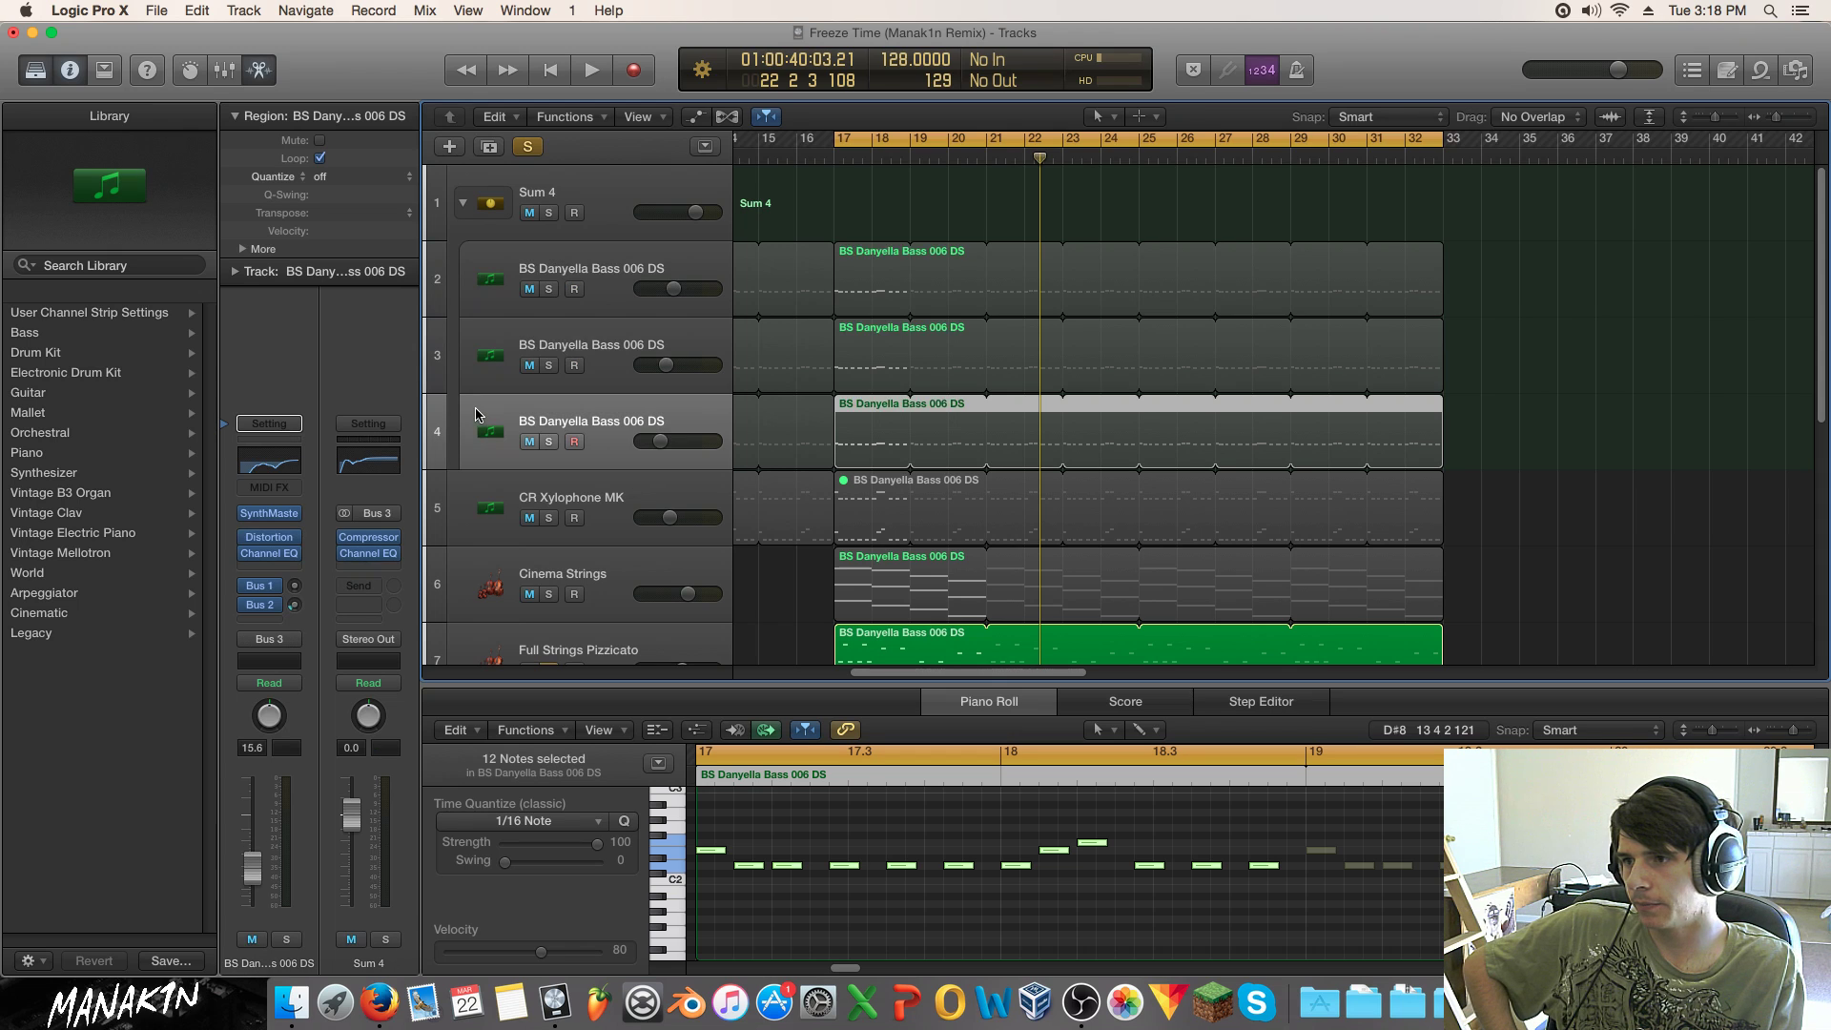
left_click(291, 470)
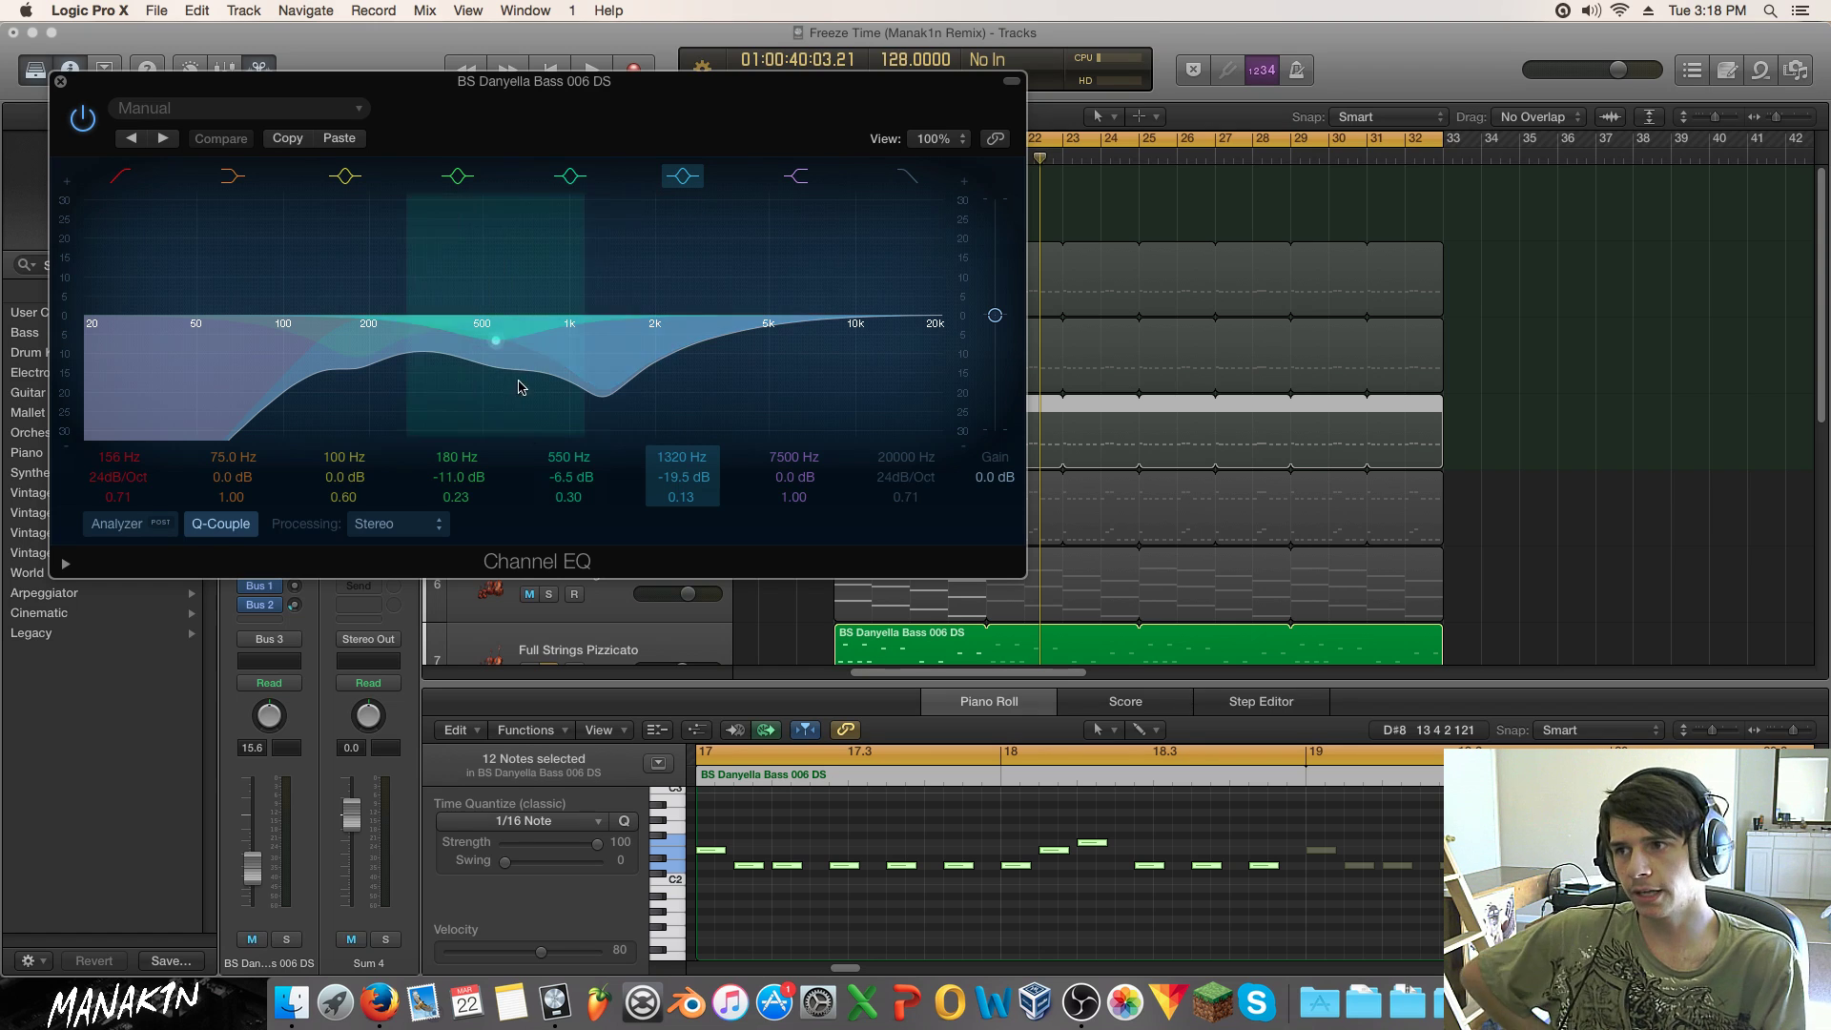
Step: Close the bass EQ and collapse the Sum 4 stack
left_click(60, 83)
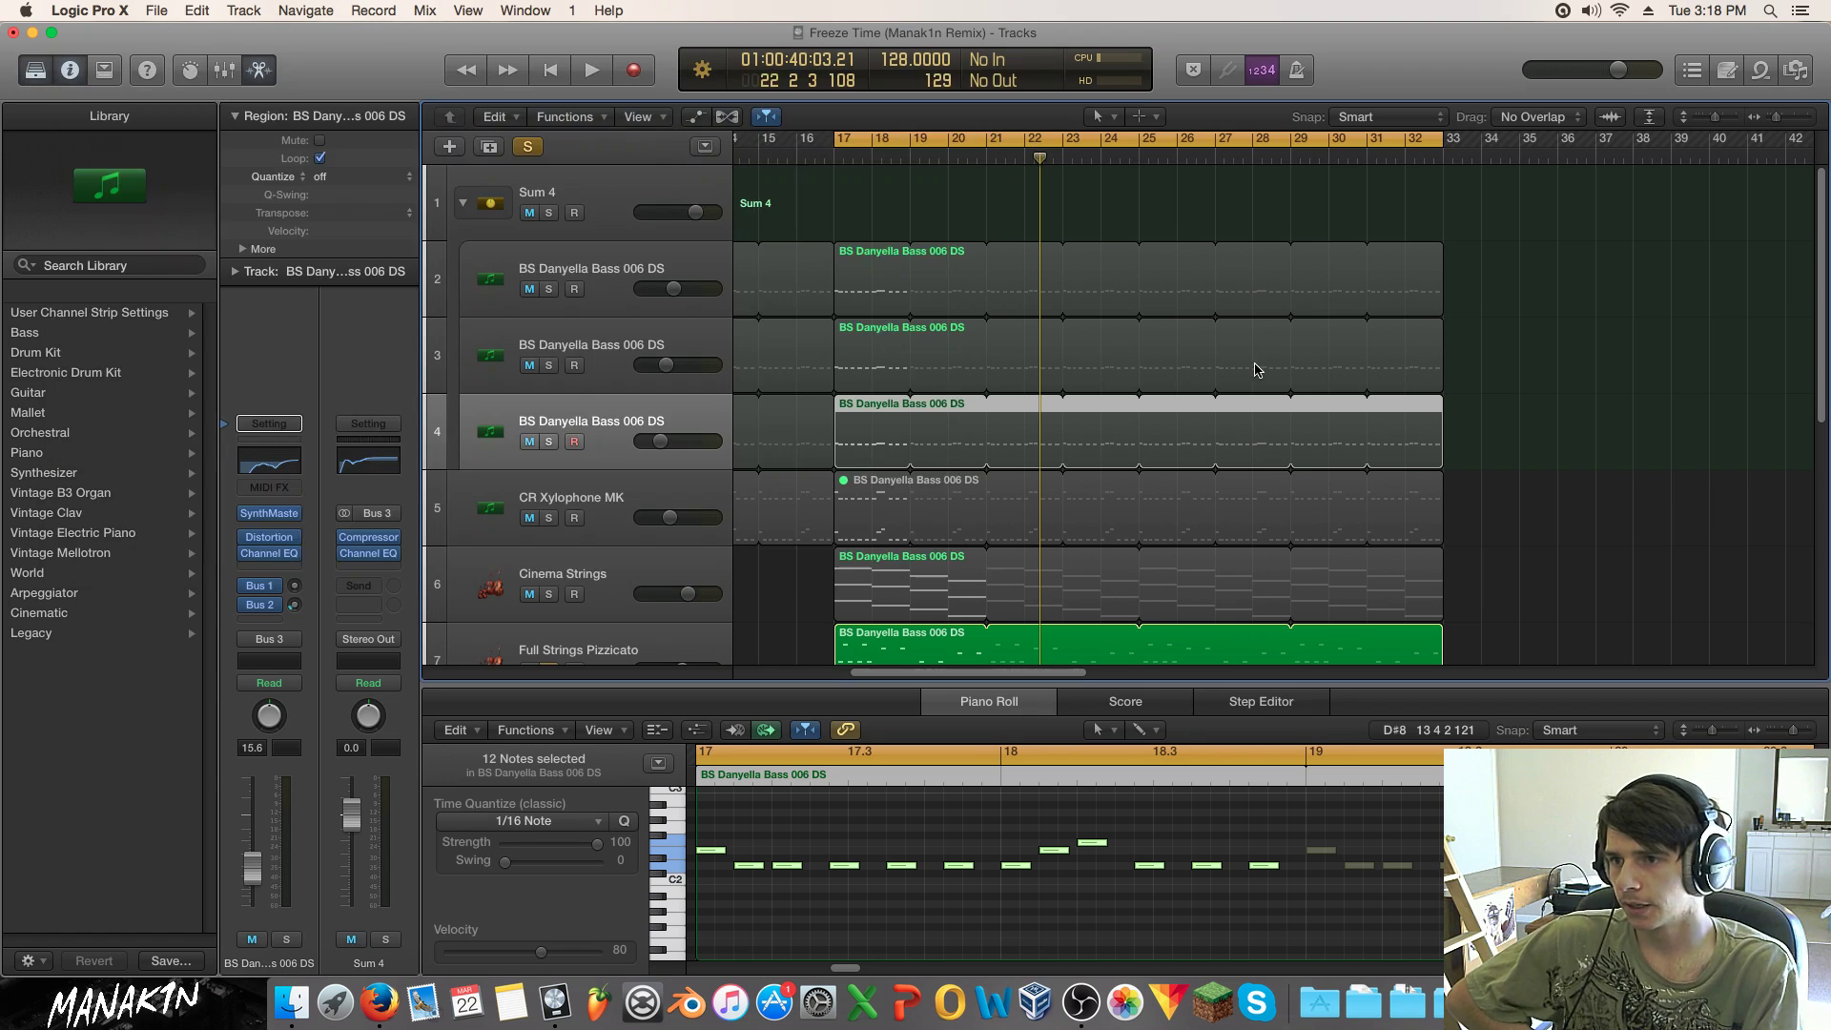
scroll(577, 253, "down", 1)
left_click(464, 183)
scroll(745, 333, "down", 3)
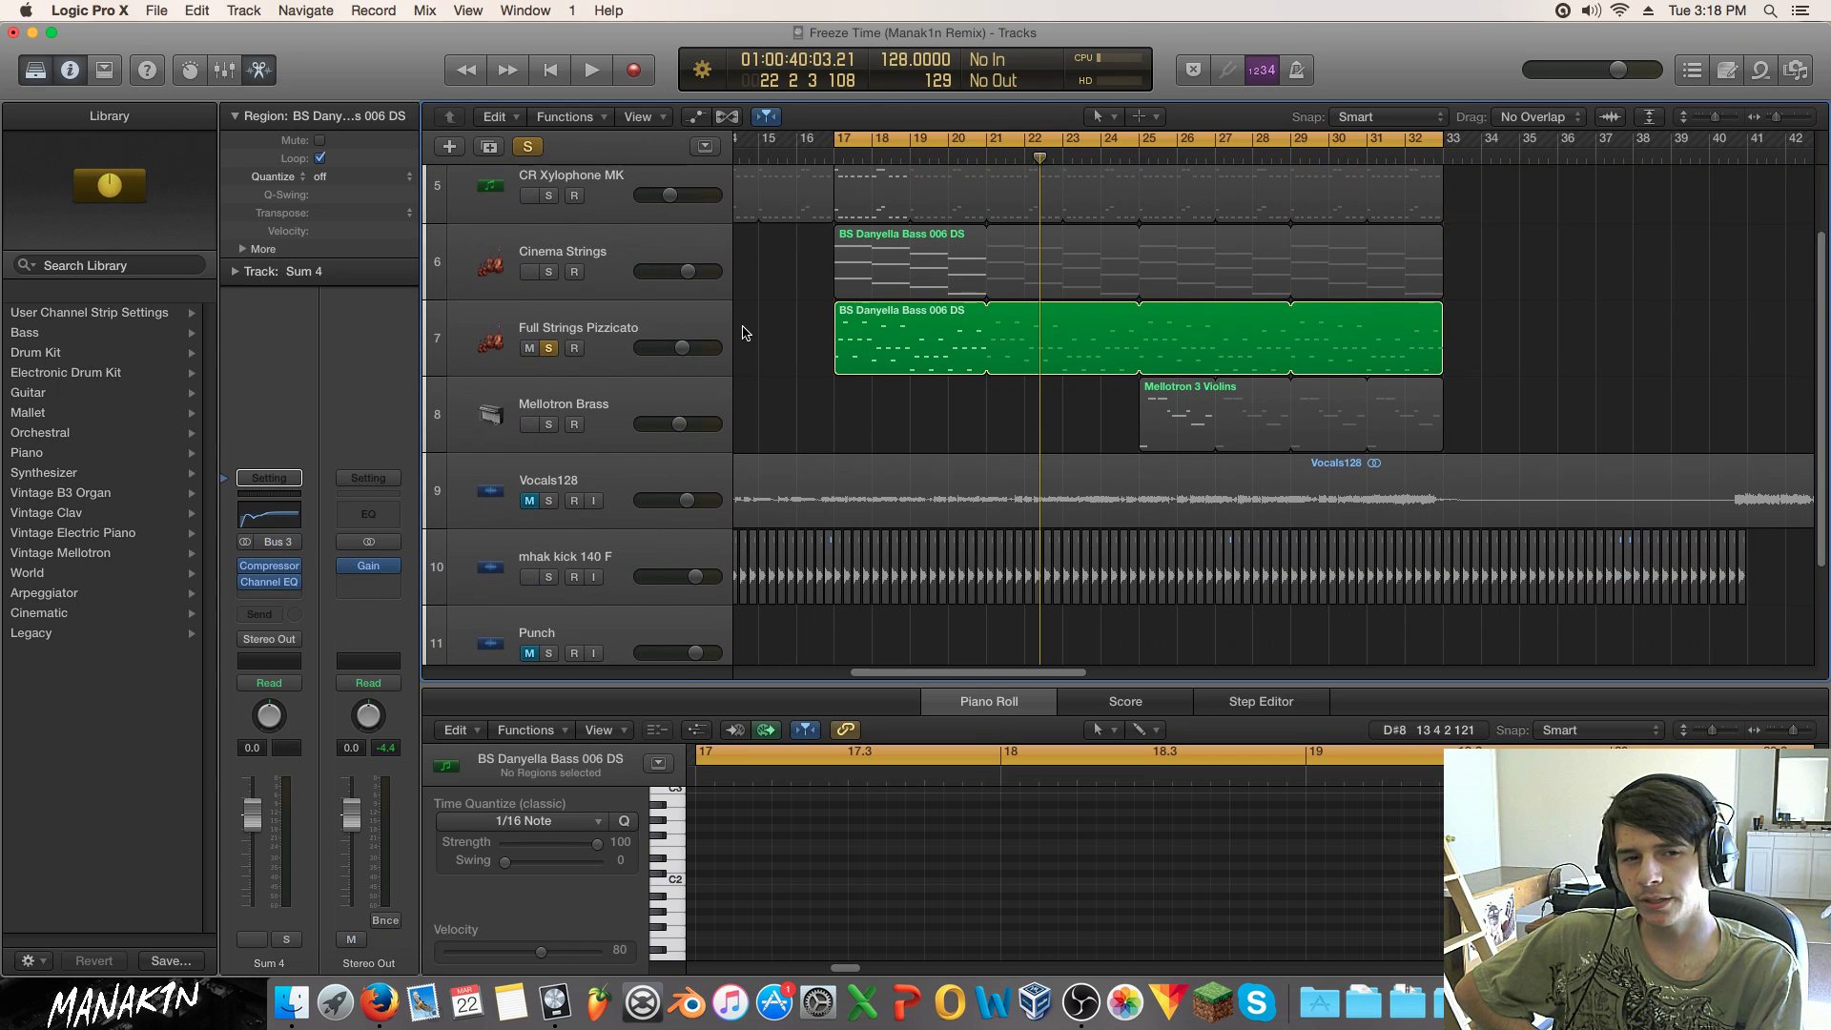
scroll(746, 333, "down", 1)
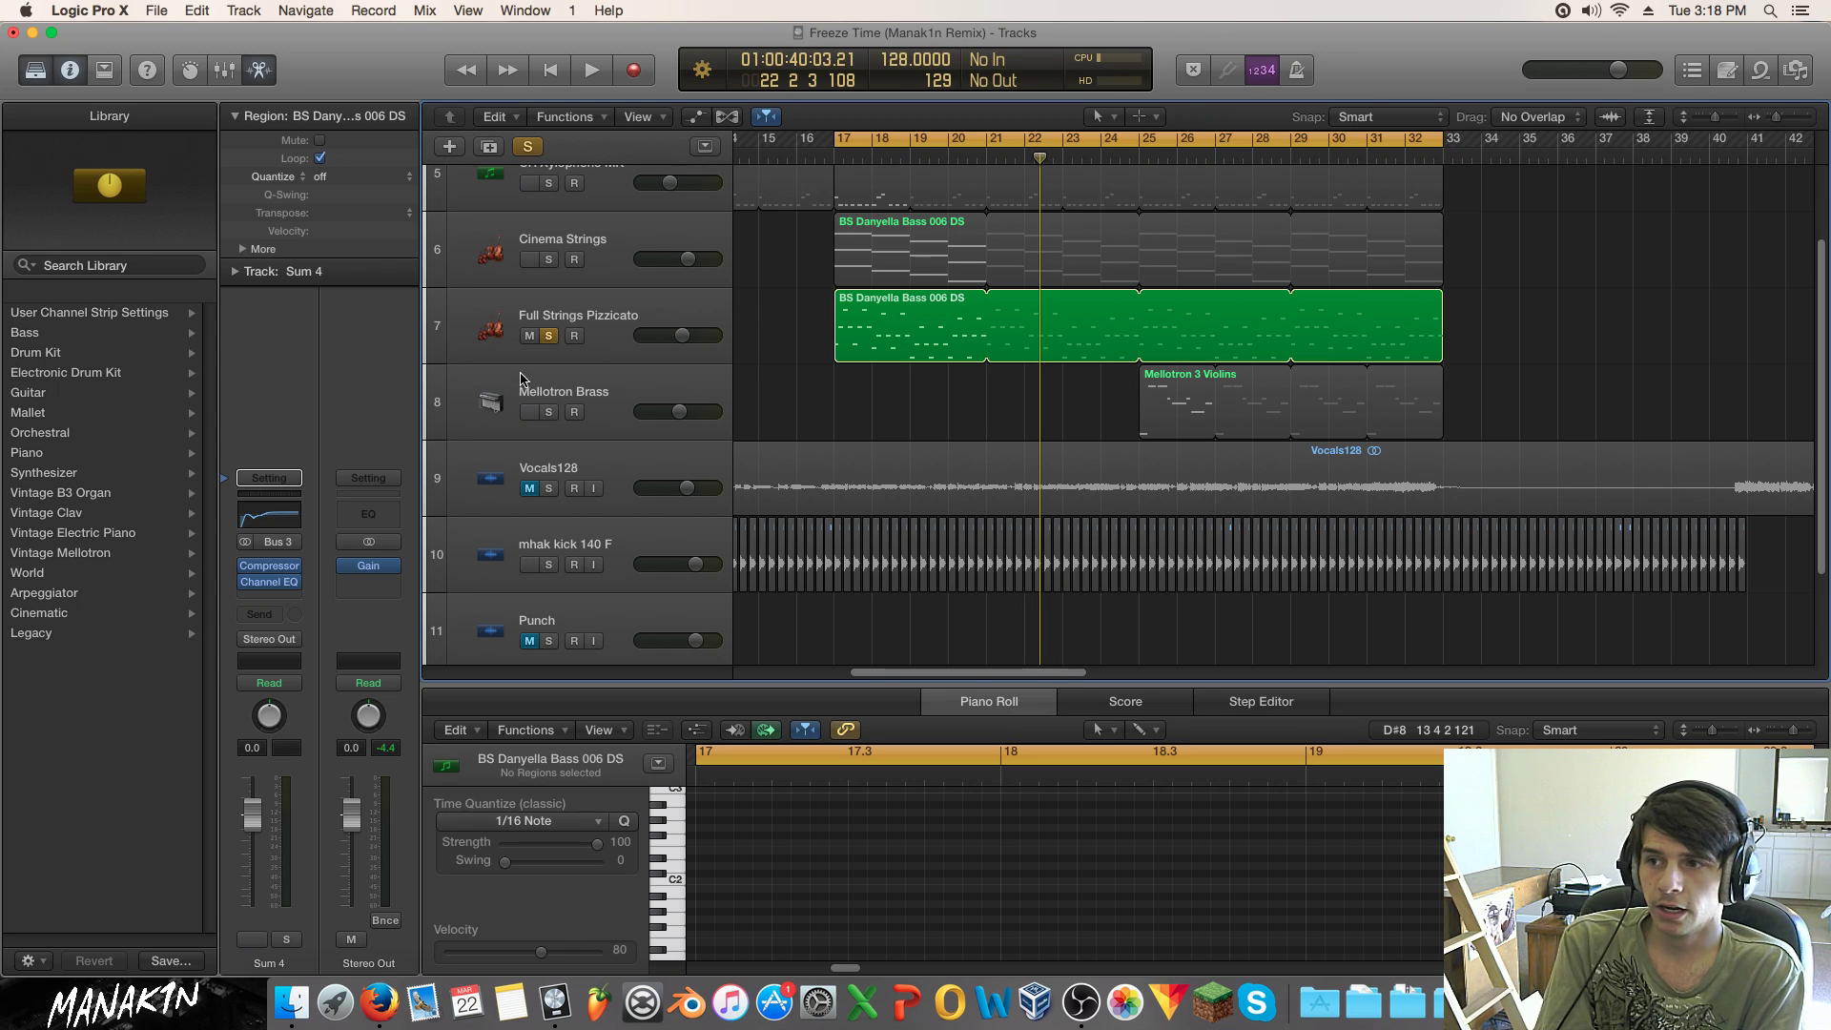
Step: Play the loop from bar 17 with Full Strings Pizzicato selected
left_click(570, 392)
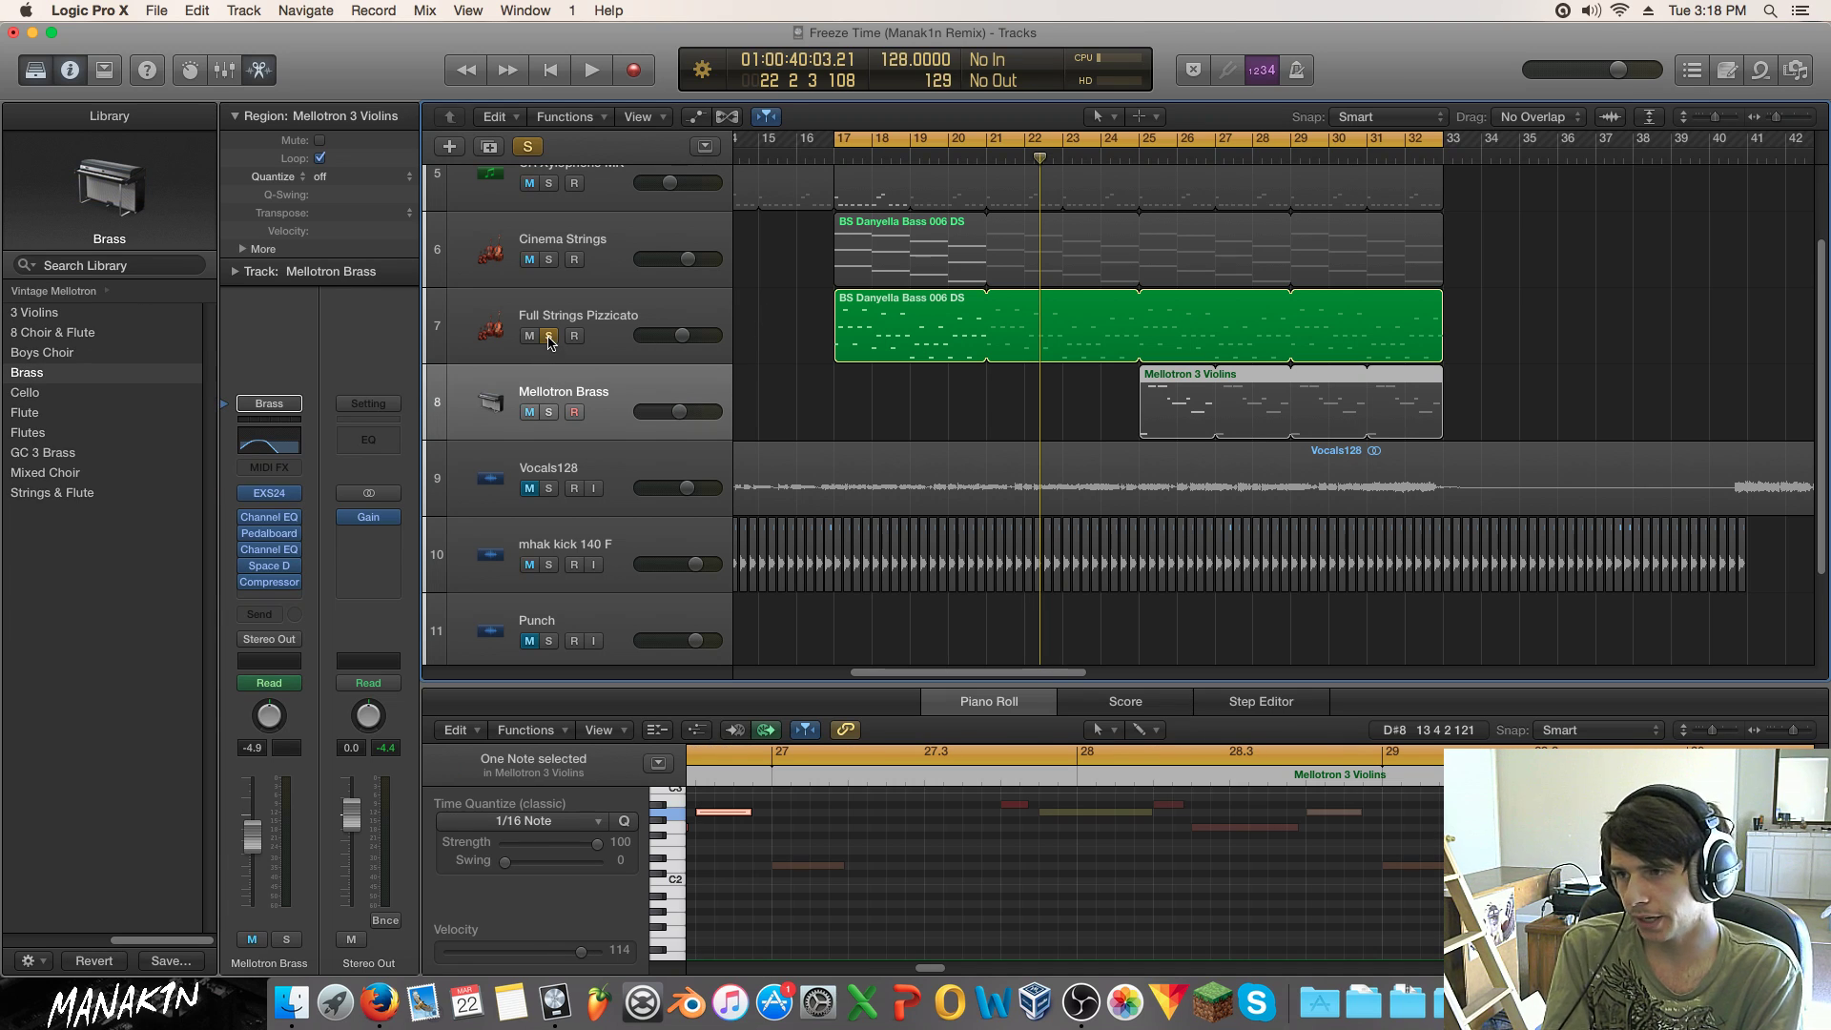
scroll(562, 348, "up", 3)
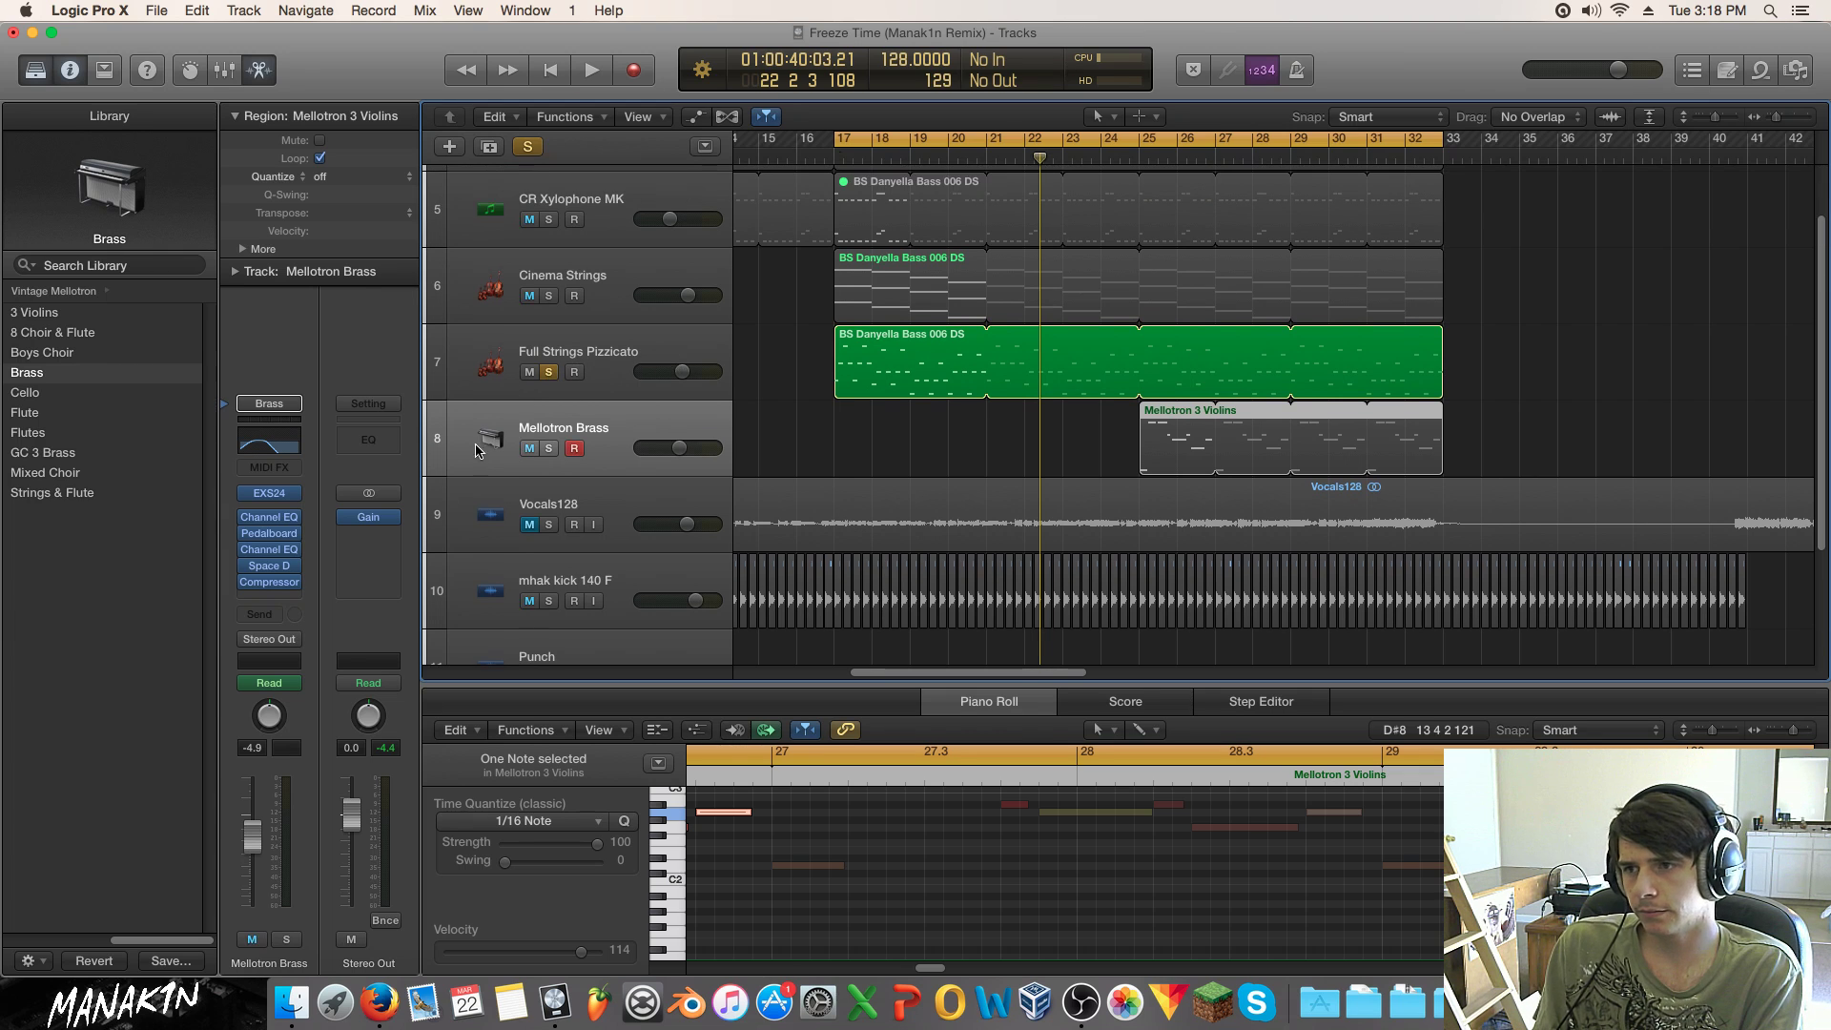
key("space")
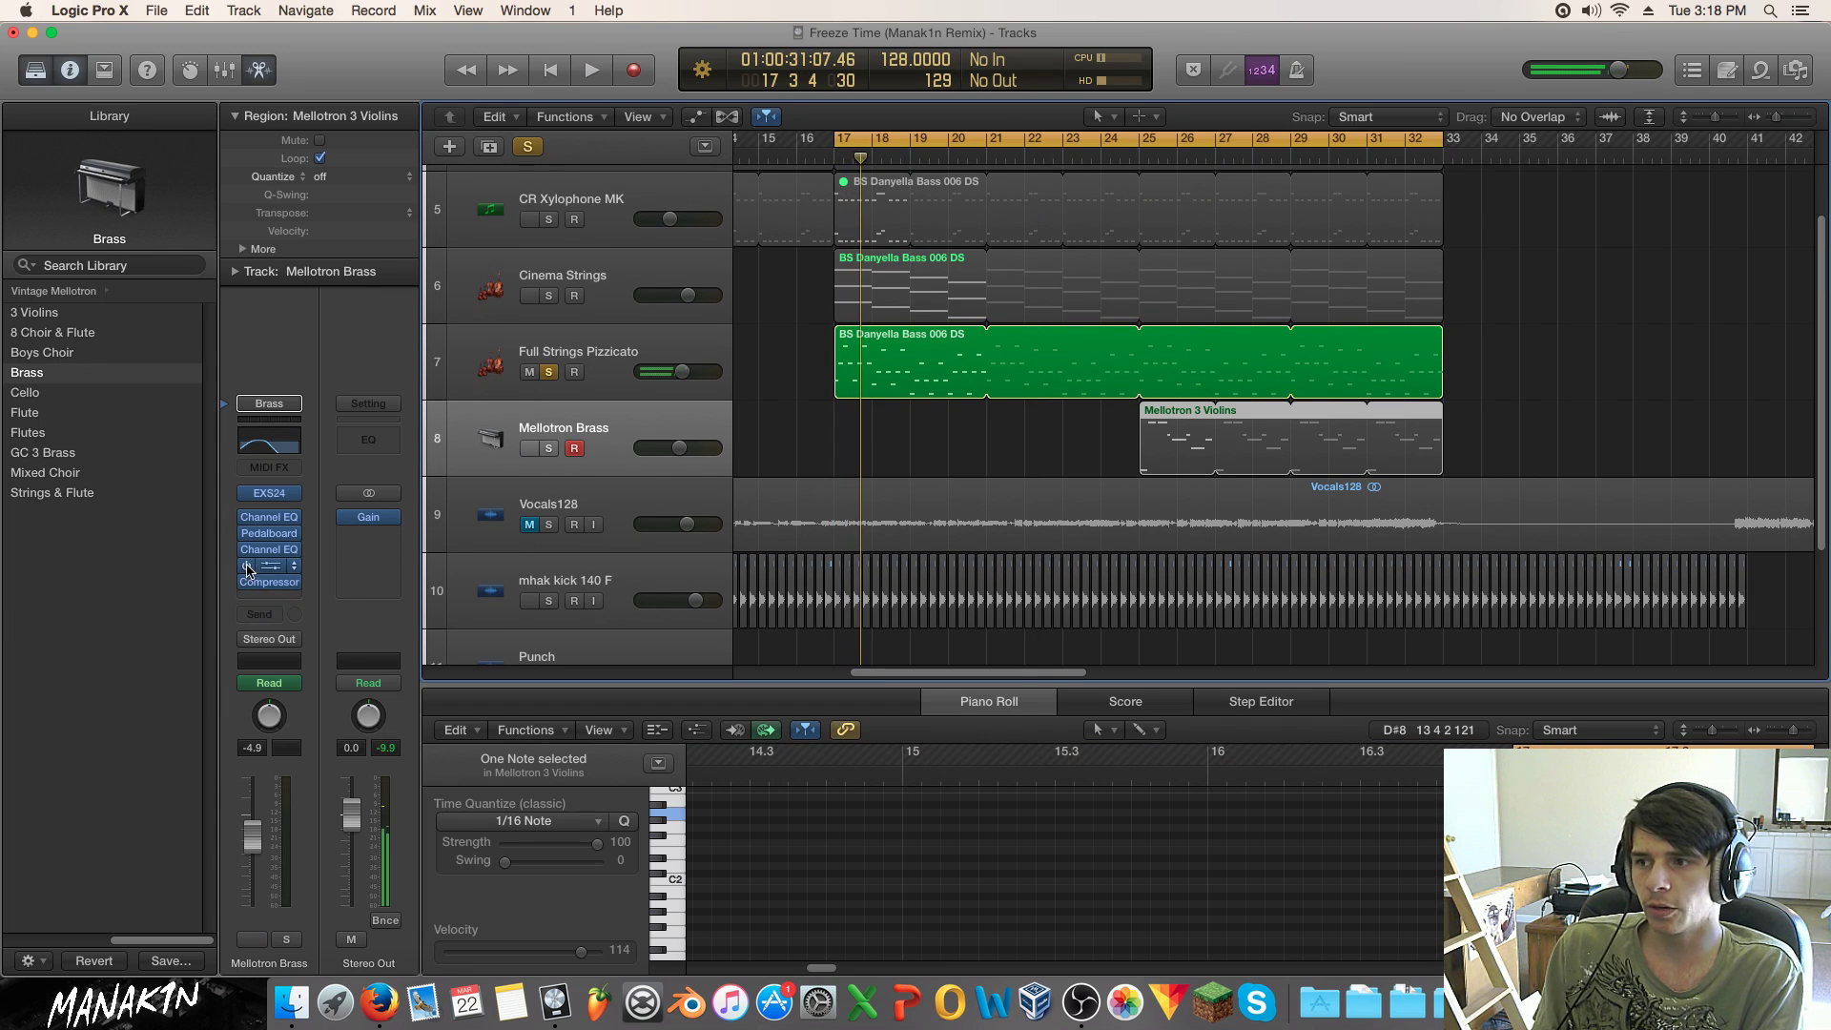
key("Up")
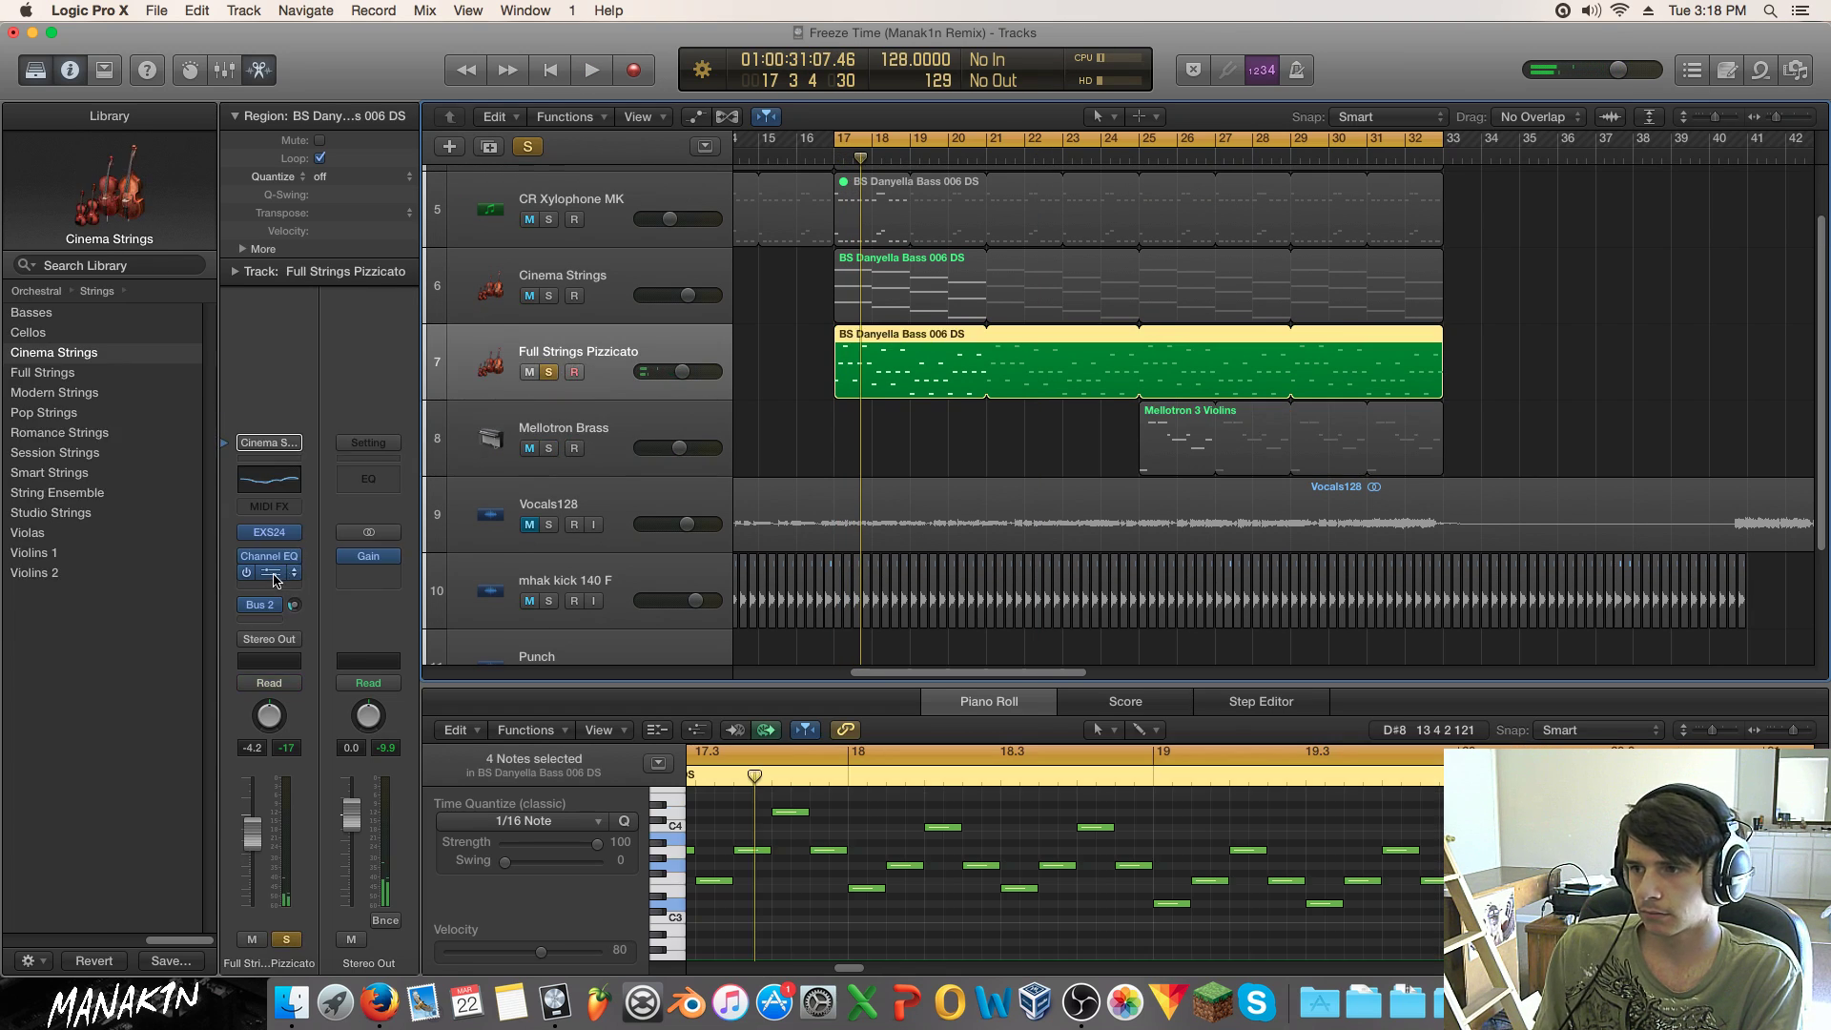
key("space")
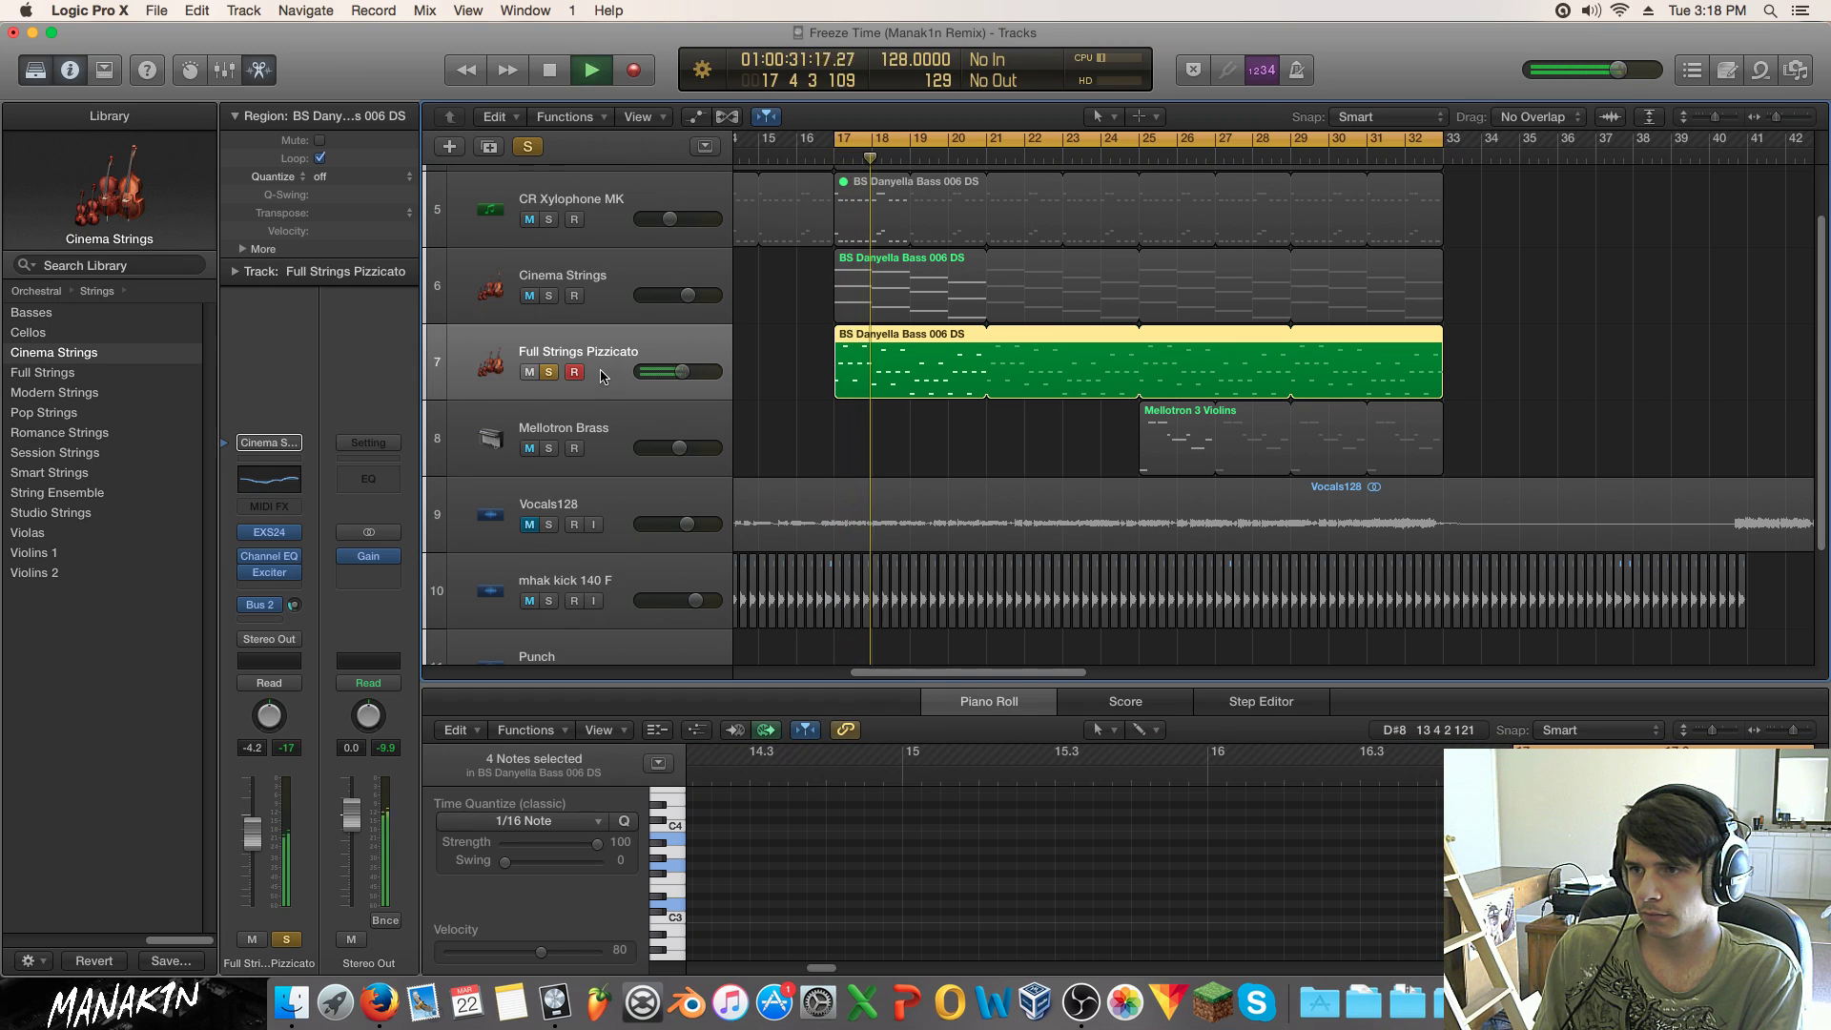
Step: Lower the pizzicato Exciter harmonics to 65% and rebalance the track's volume
left_click(549, 372)
left_click_drag(682, 372, 672, 372)
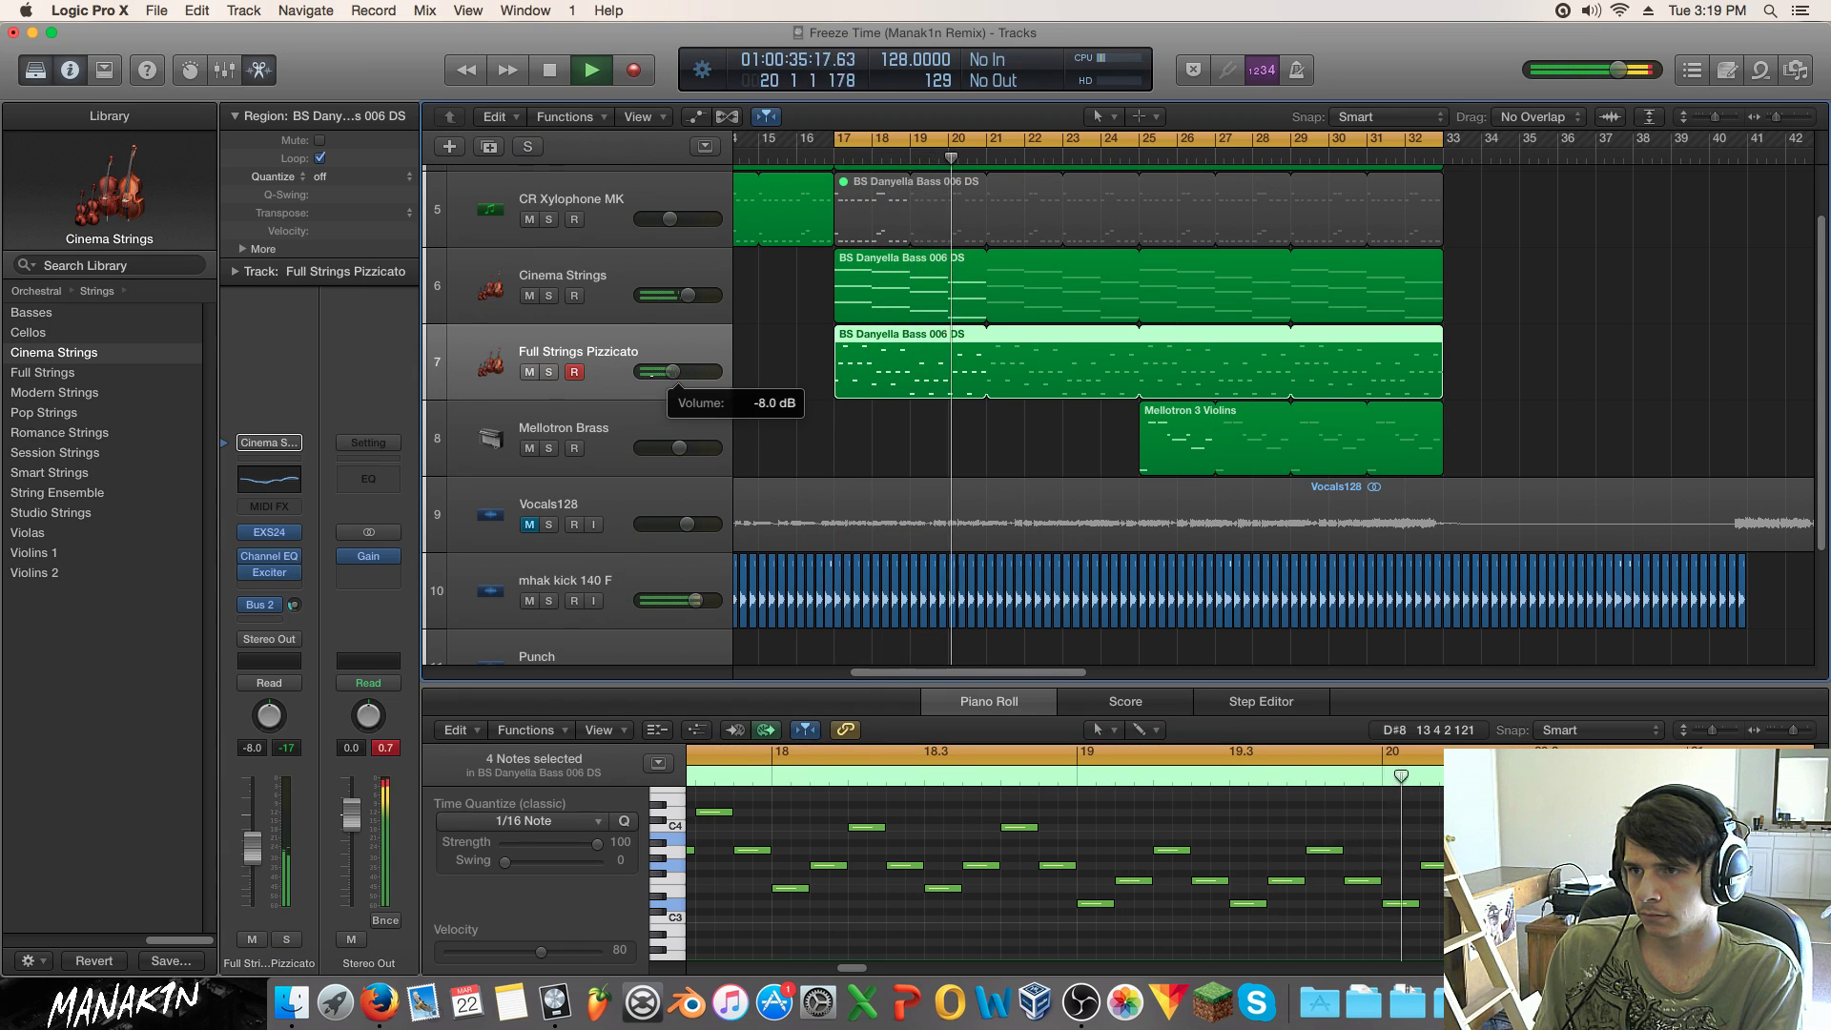
left_click(271, 572)
left_click_drag(922, 305, 934, 370)
left_click_drag(672, 371, 681, 372)
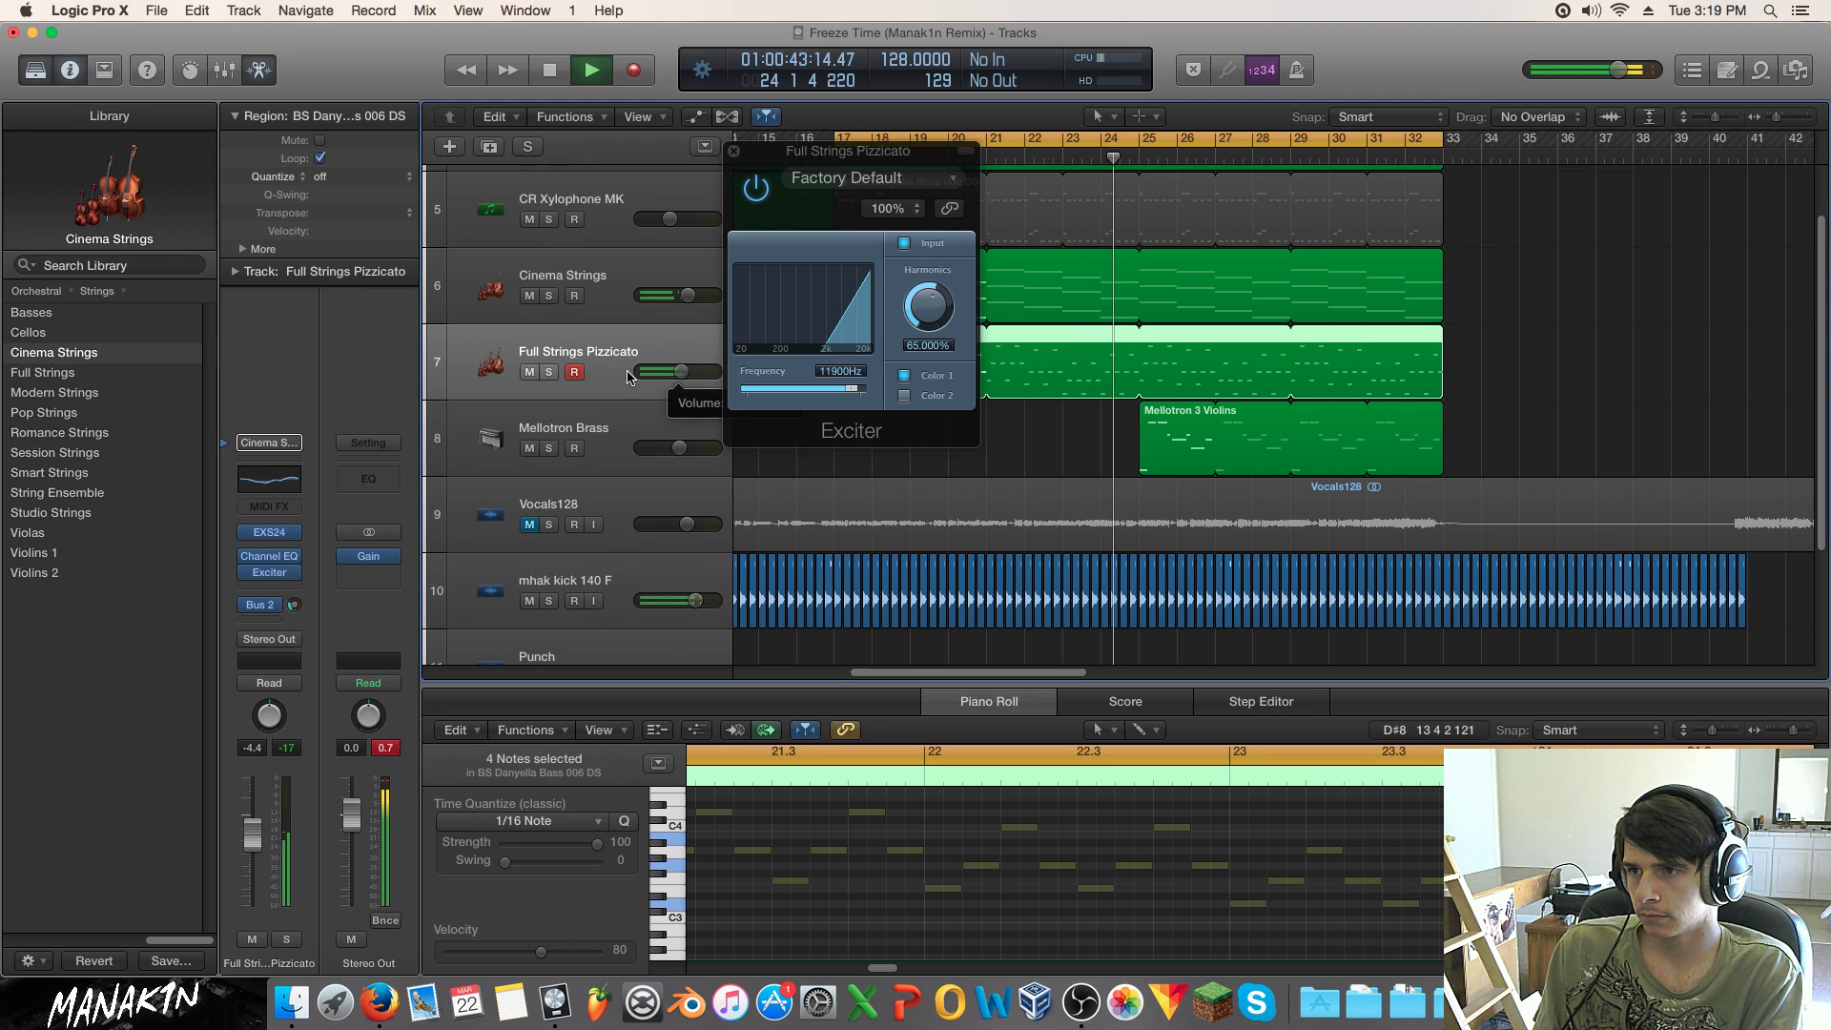
Step: Deepen the pizzicato EQ cuts near 430 Hz and 132 Hz, then raise the track to -3.1 dB
left_click(548, 372)
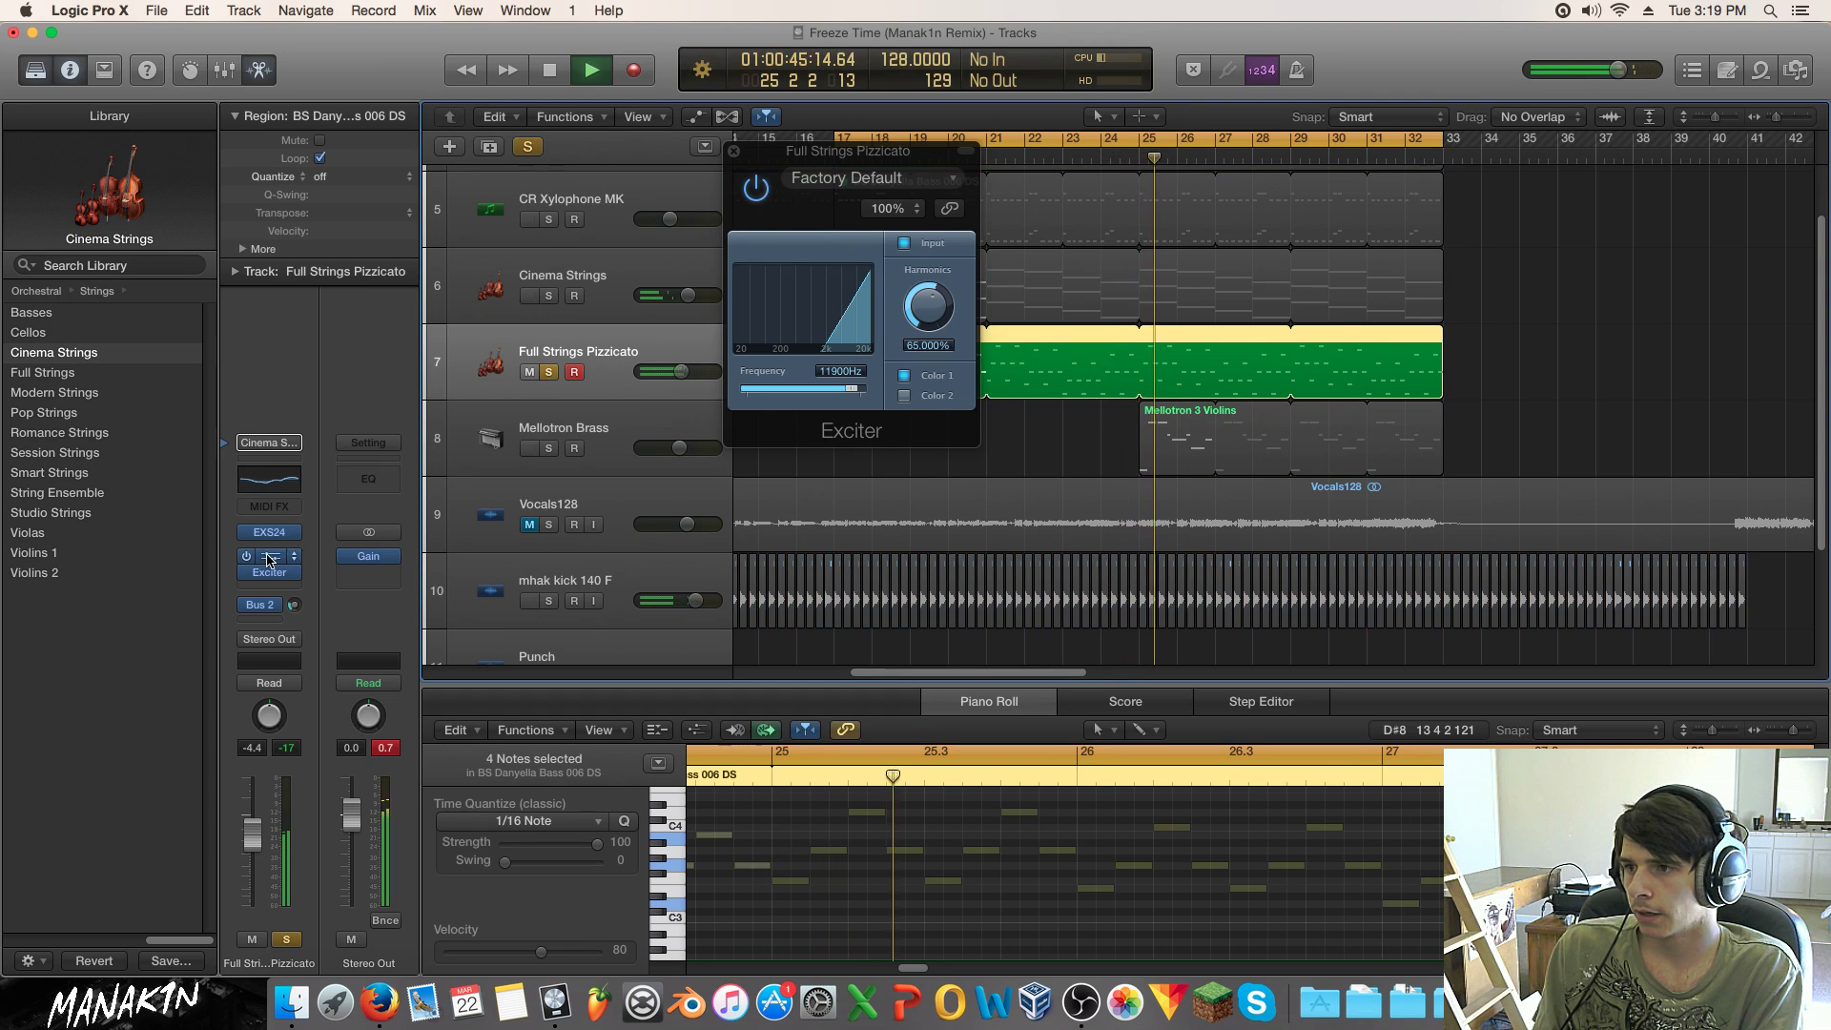
left_click(270, 560)
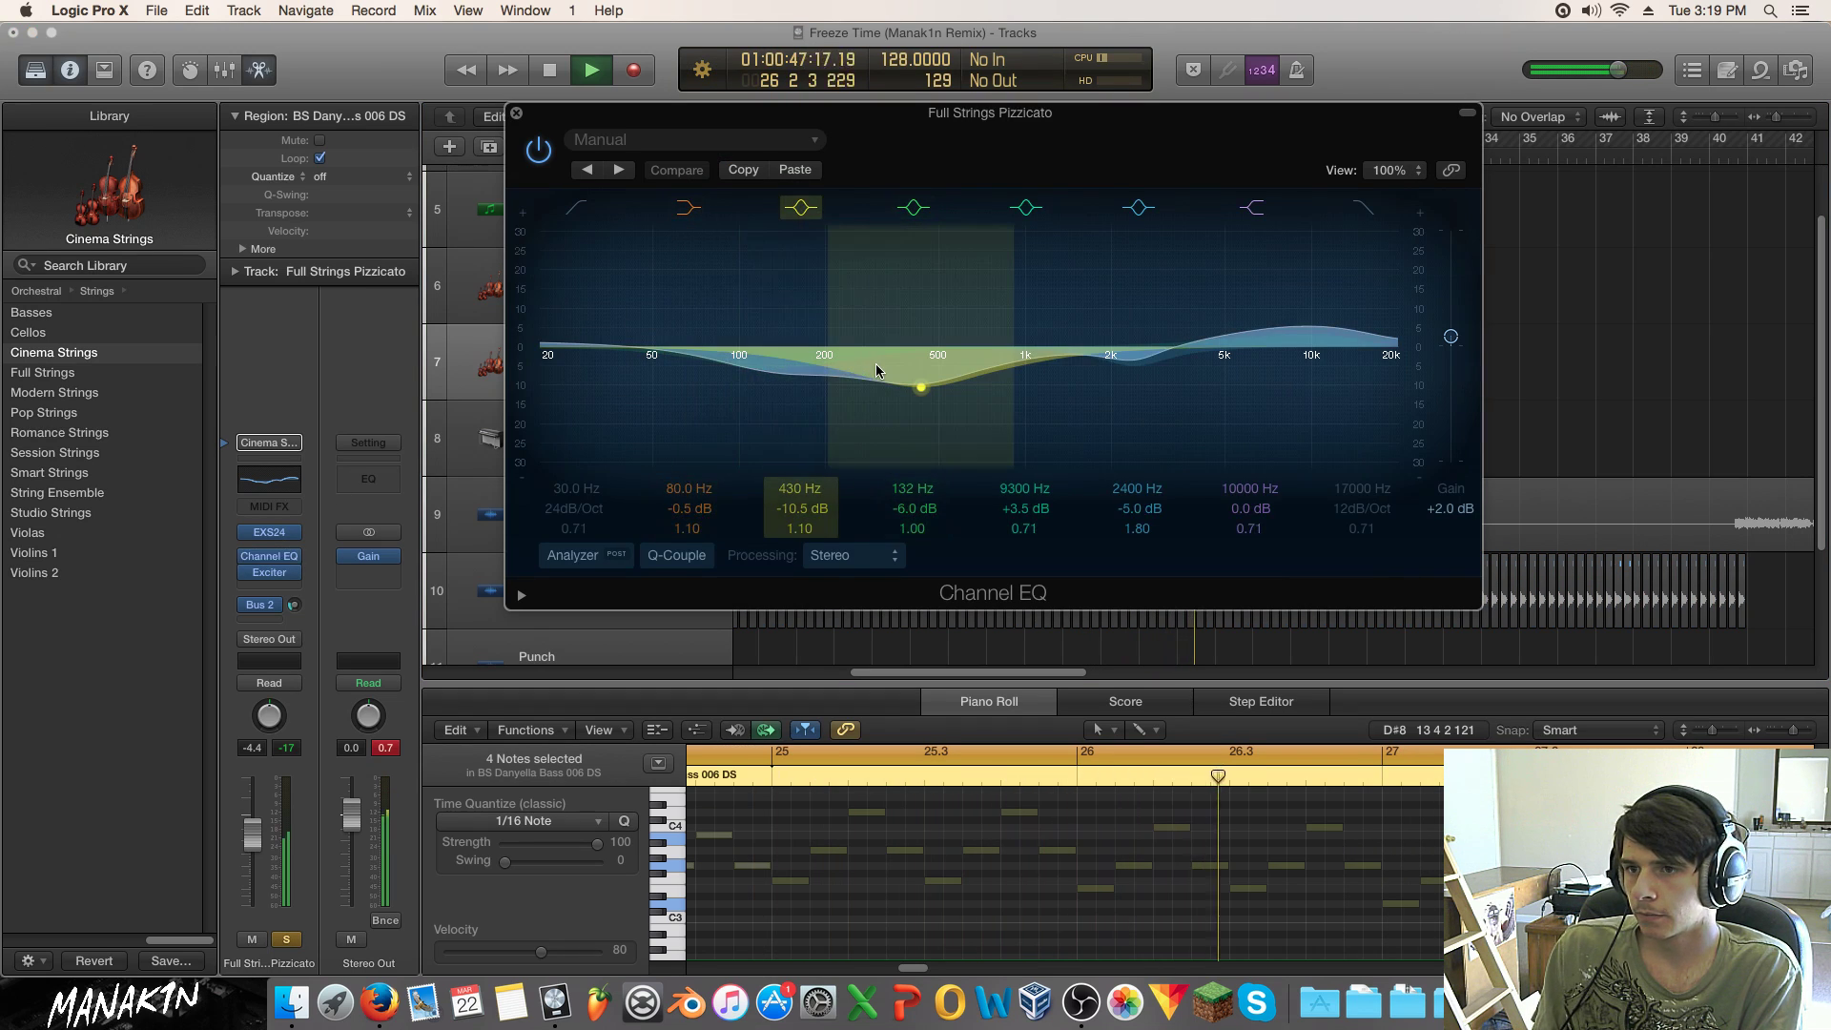
left_click_drag(920, 387, 917, 395)
left_click_drag(787, 376, 915, 412)
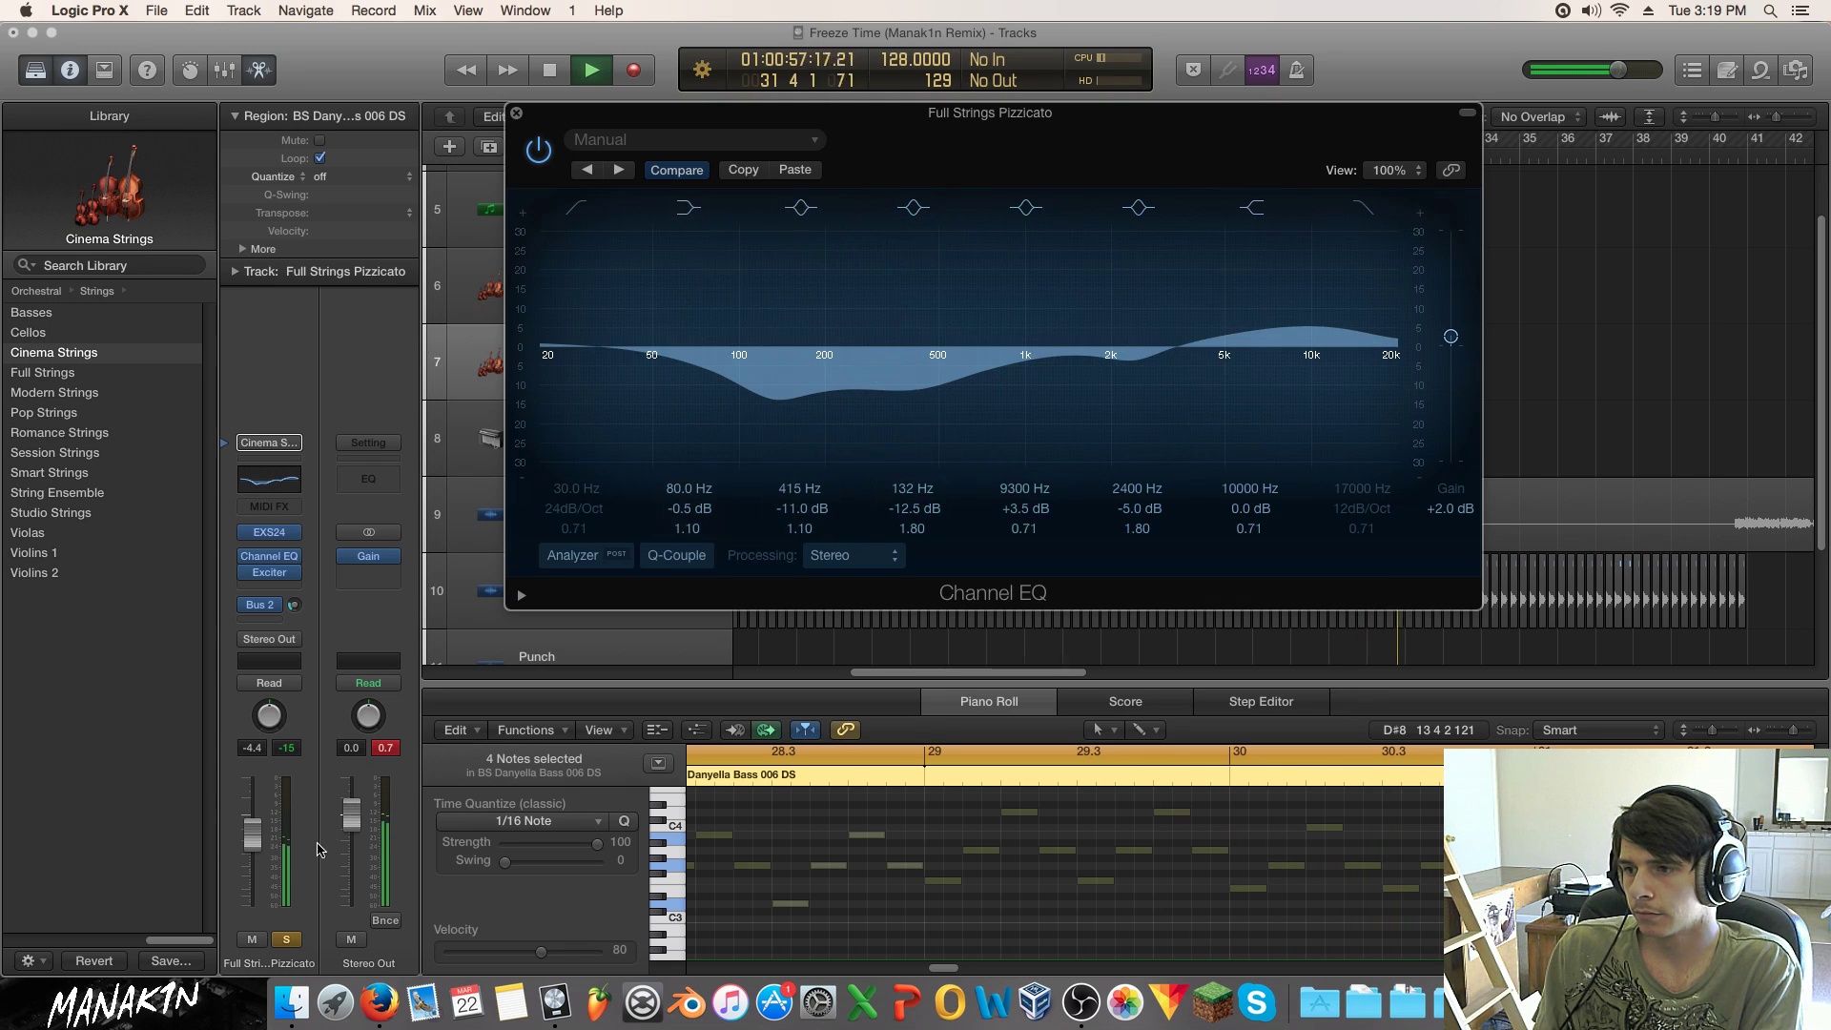
left_click(287, 939)
left_click_drag(259, 843, 260, 836)
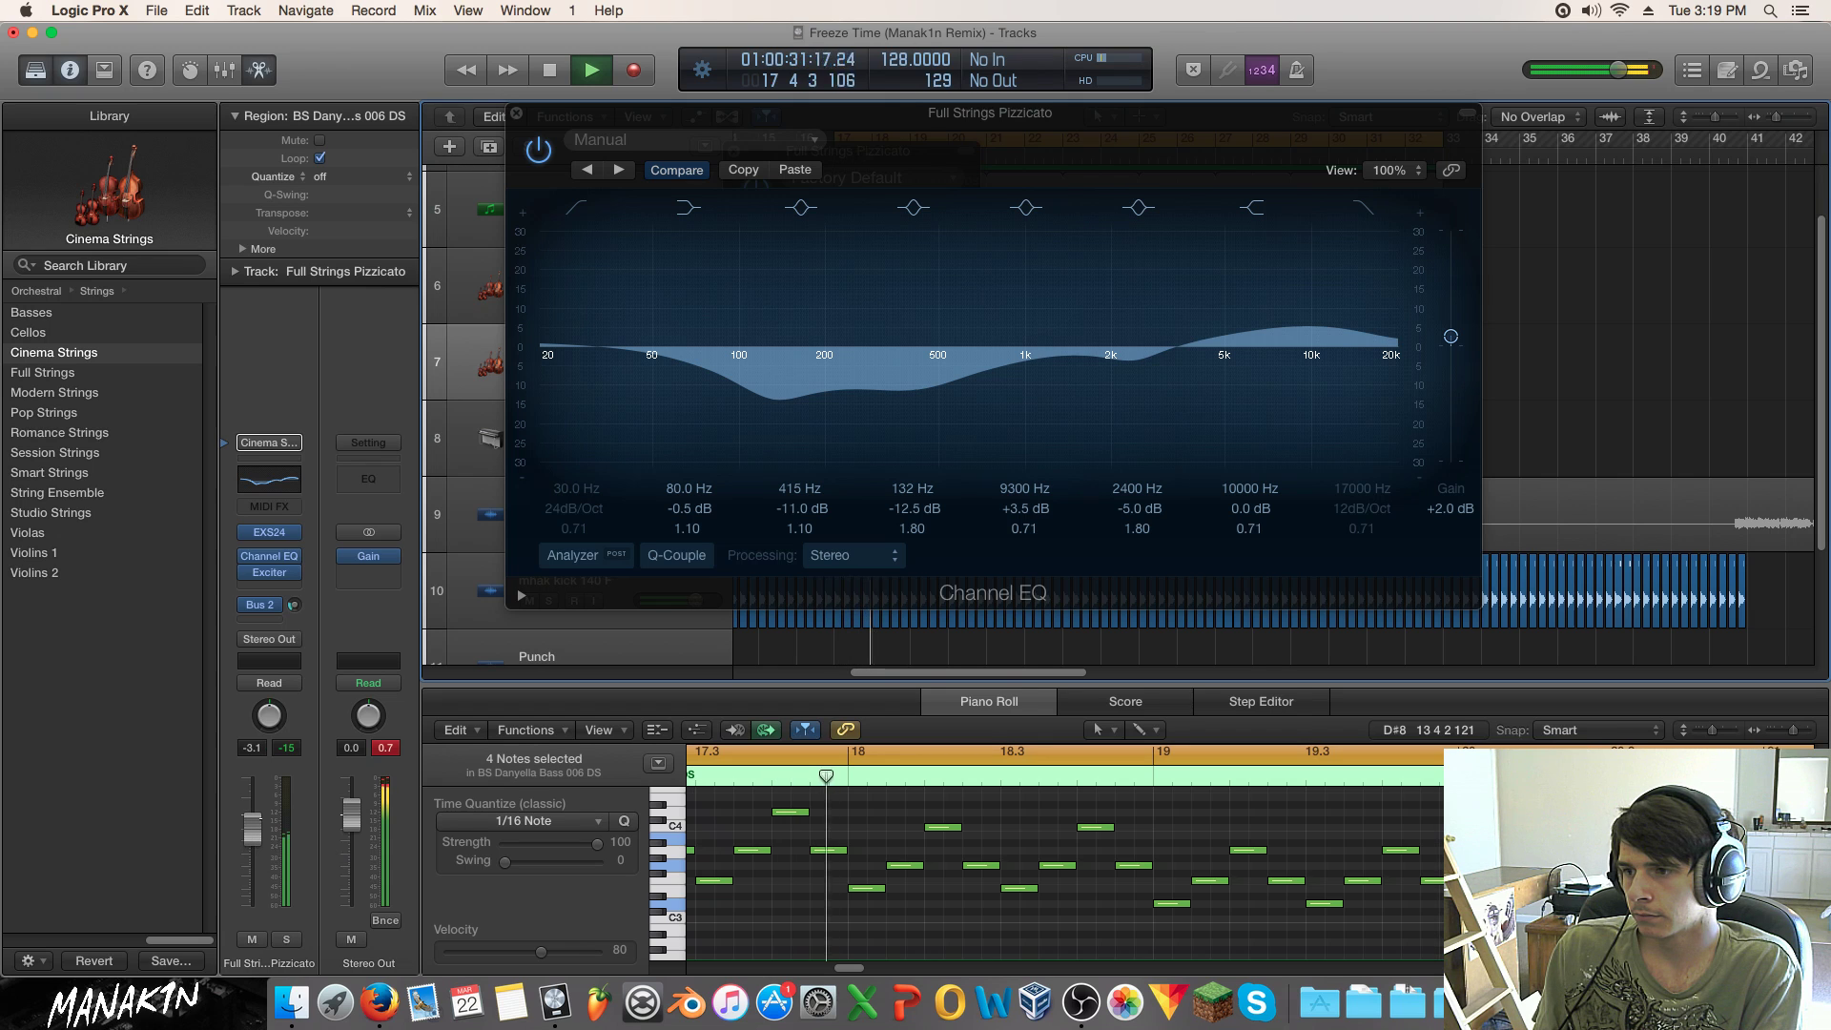
Step: Refine the EQ cuts to 7.5 dB at 425 Hz and 15.5 dB at 128 Hz, then close both plugins
left_click(889, 408)
left_click_drag(889, 408, 891, 399)
left_click(780, 414)
mouse_move(781, 415)
left_mouse_down()
mouse_move(886, 409)
mouse_move(784, 421)
mouse_move(788, 436)
left_mouse_up()
key("space")
left_click(516, 113)
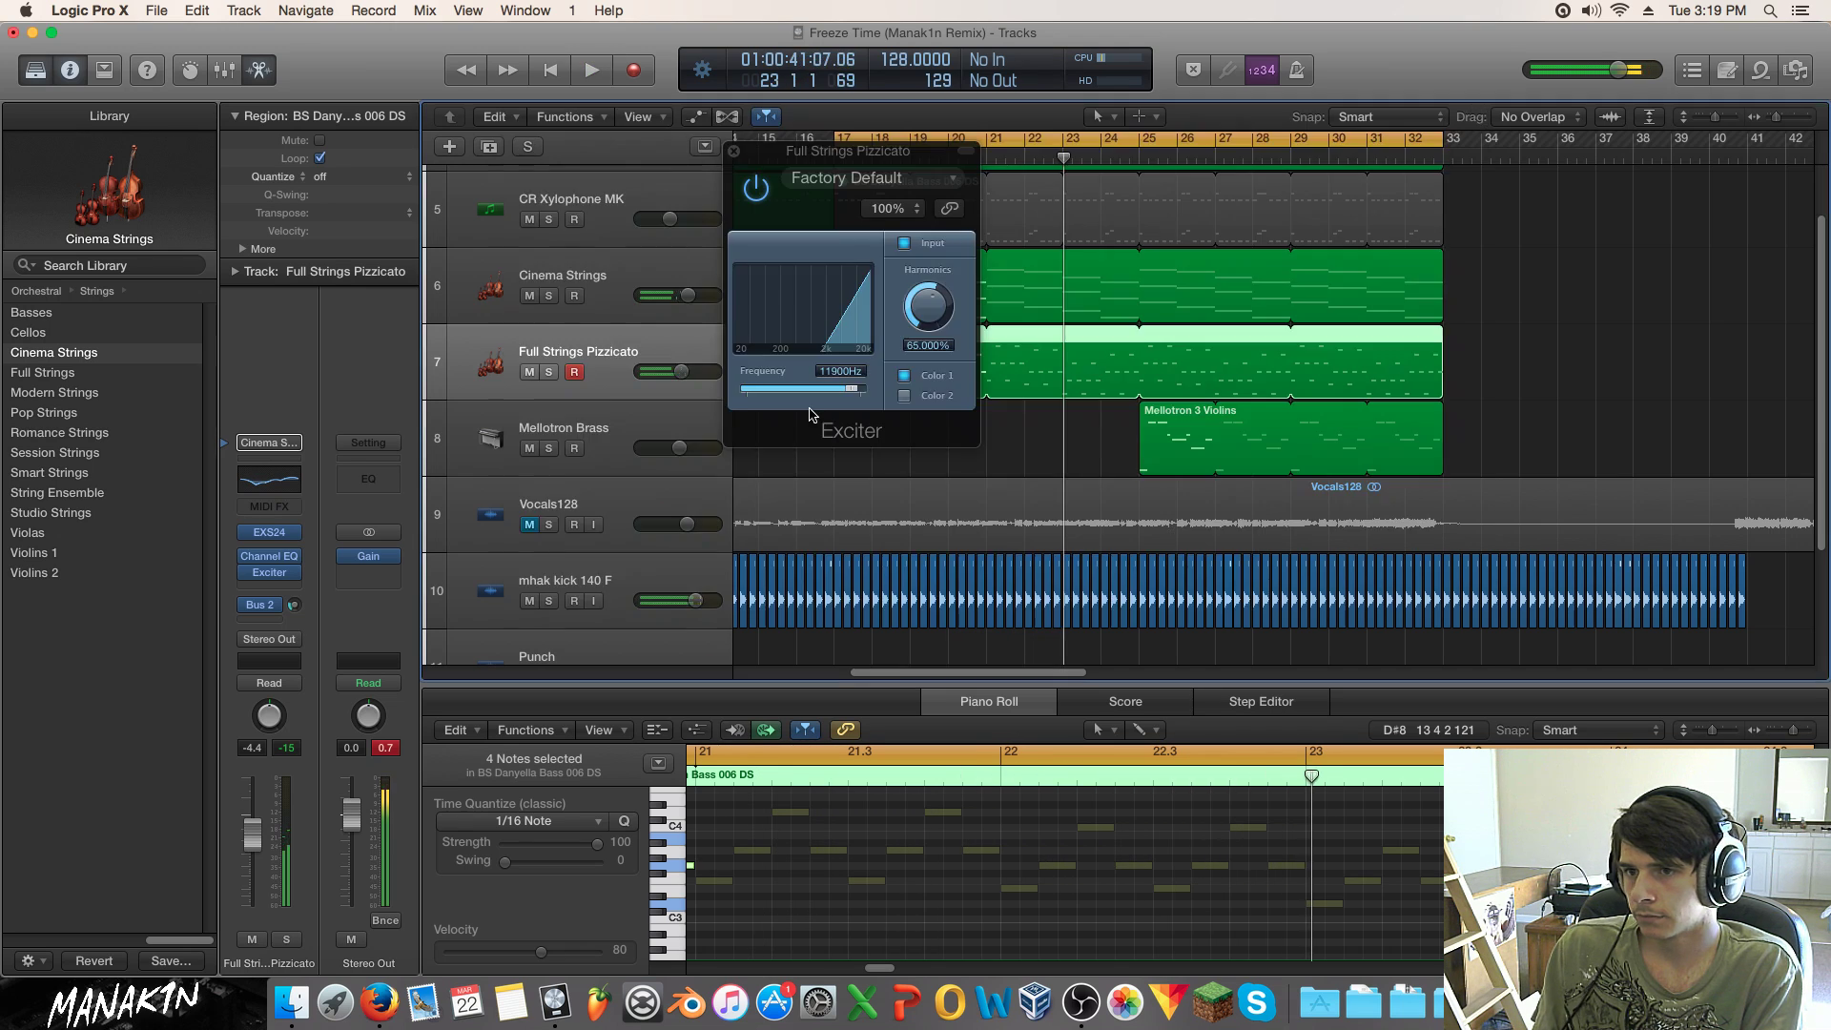
left_click(733, 151)
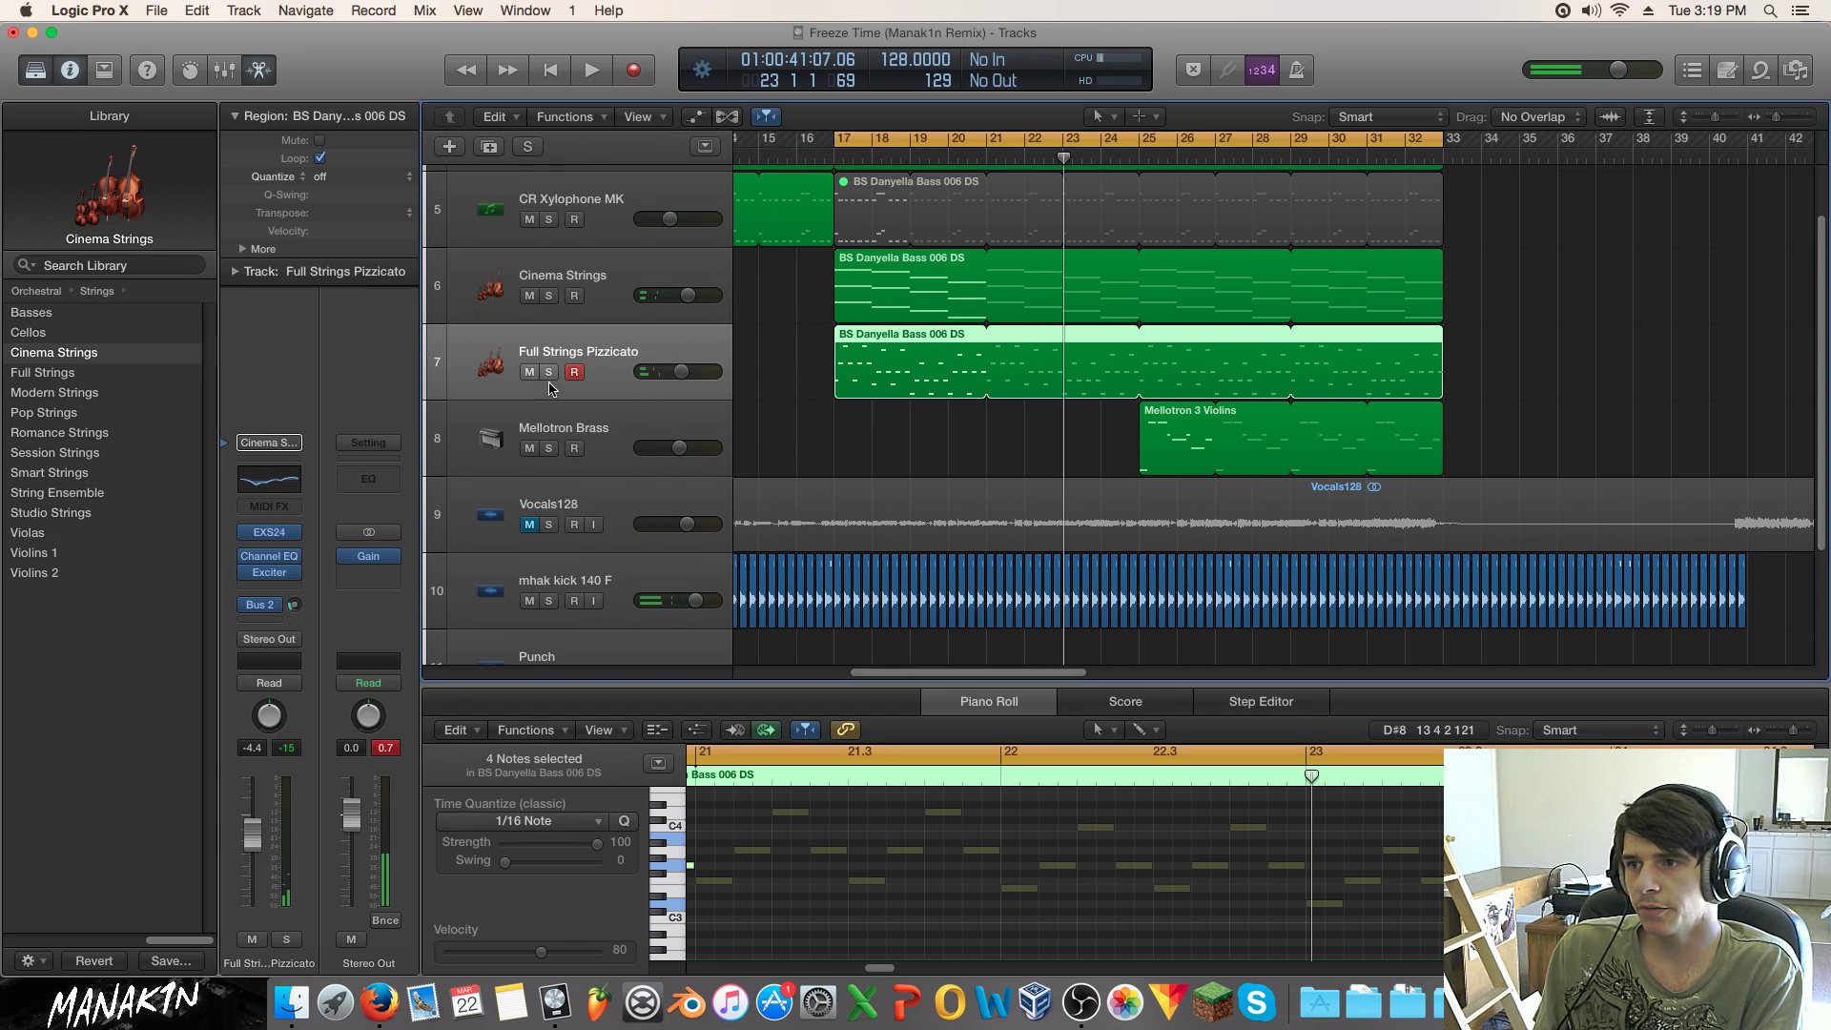
Step: Review the pizzicato Channel EQ, leaving 15 dB cut at 128 Hz and 7.5 dB at 425 Hz
scroll(799, 429, "down", 1)
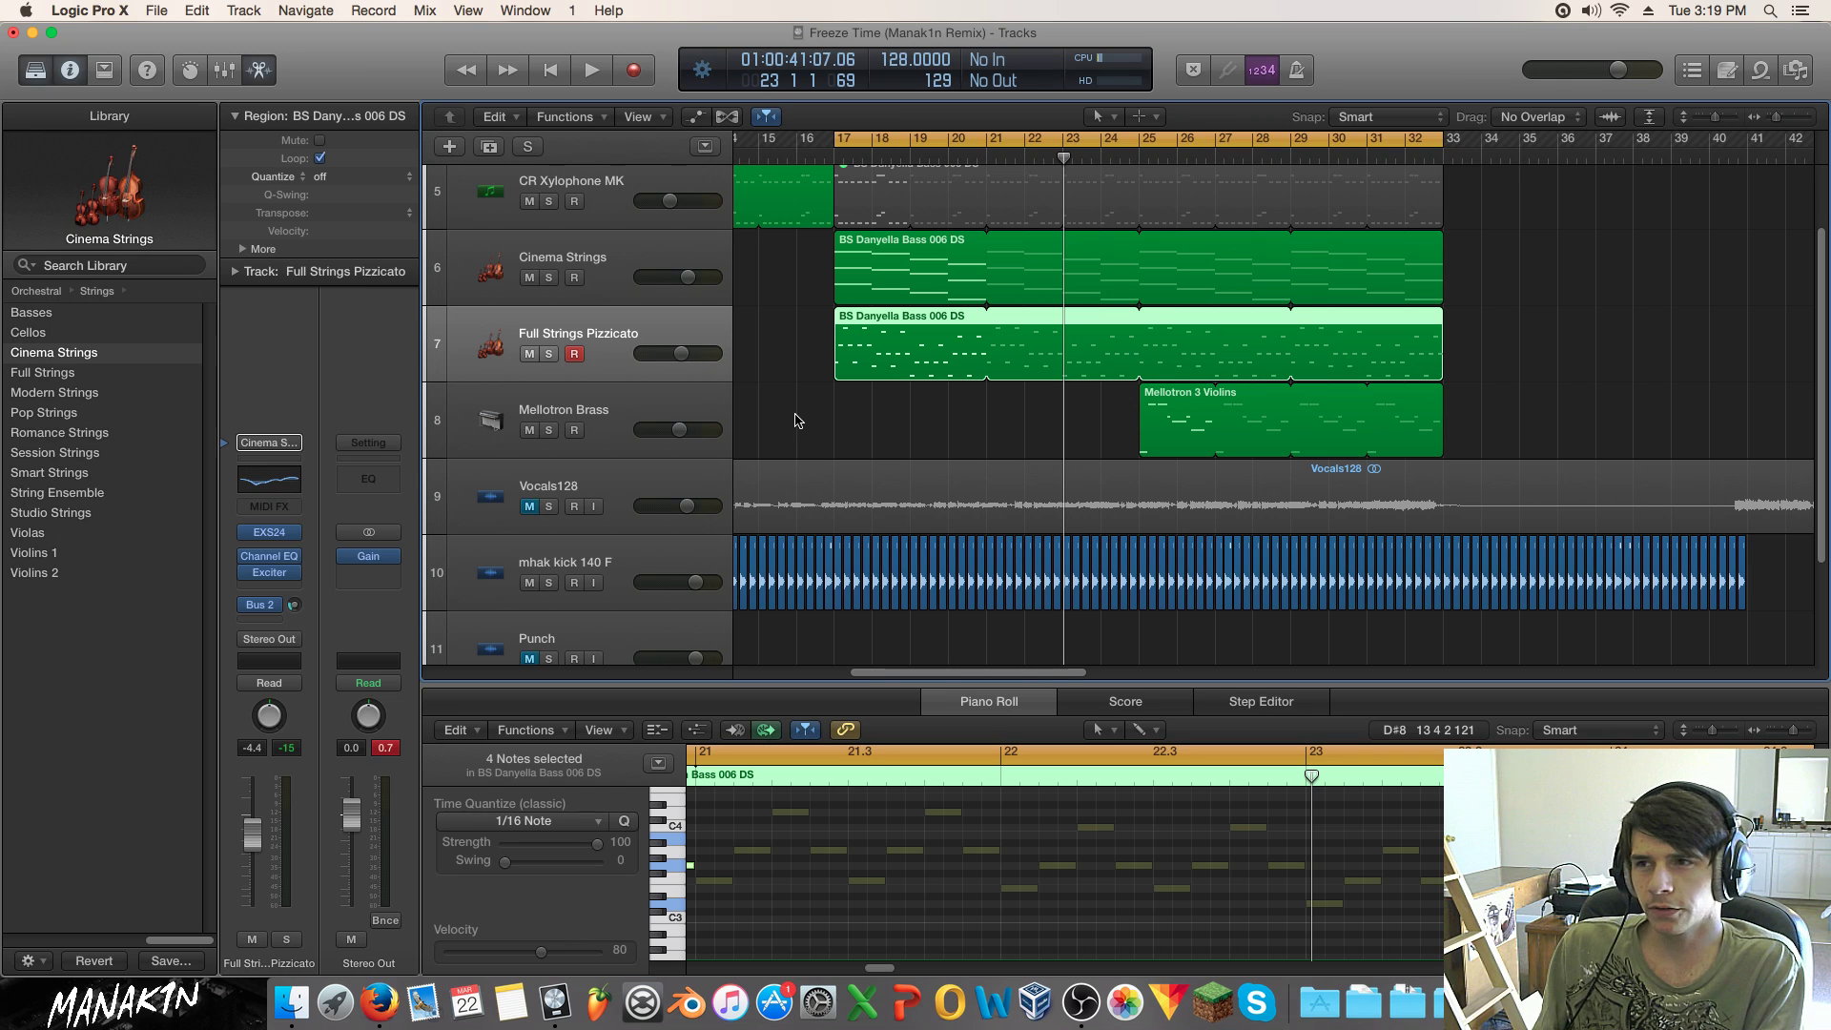
left_click(270, 560)
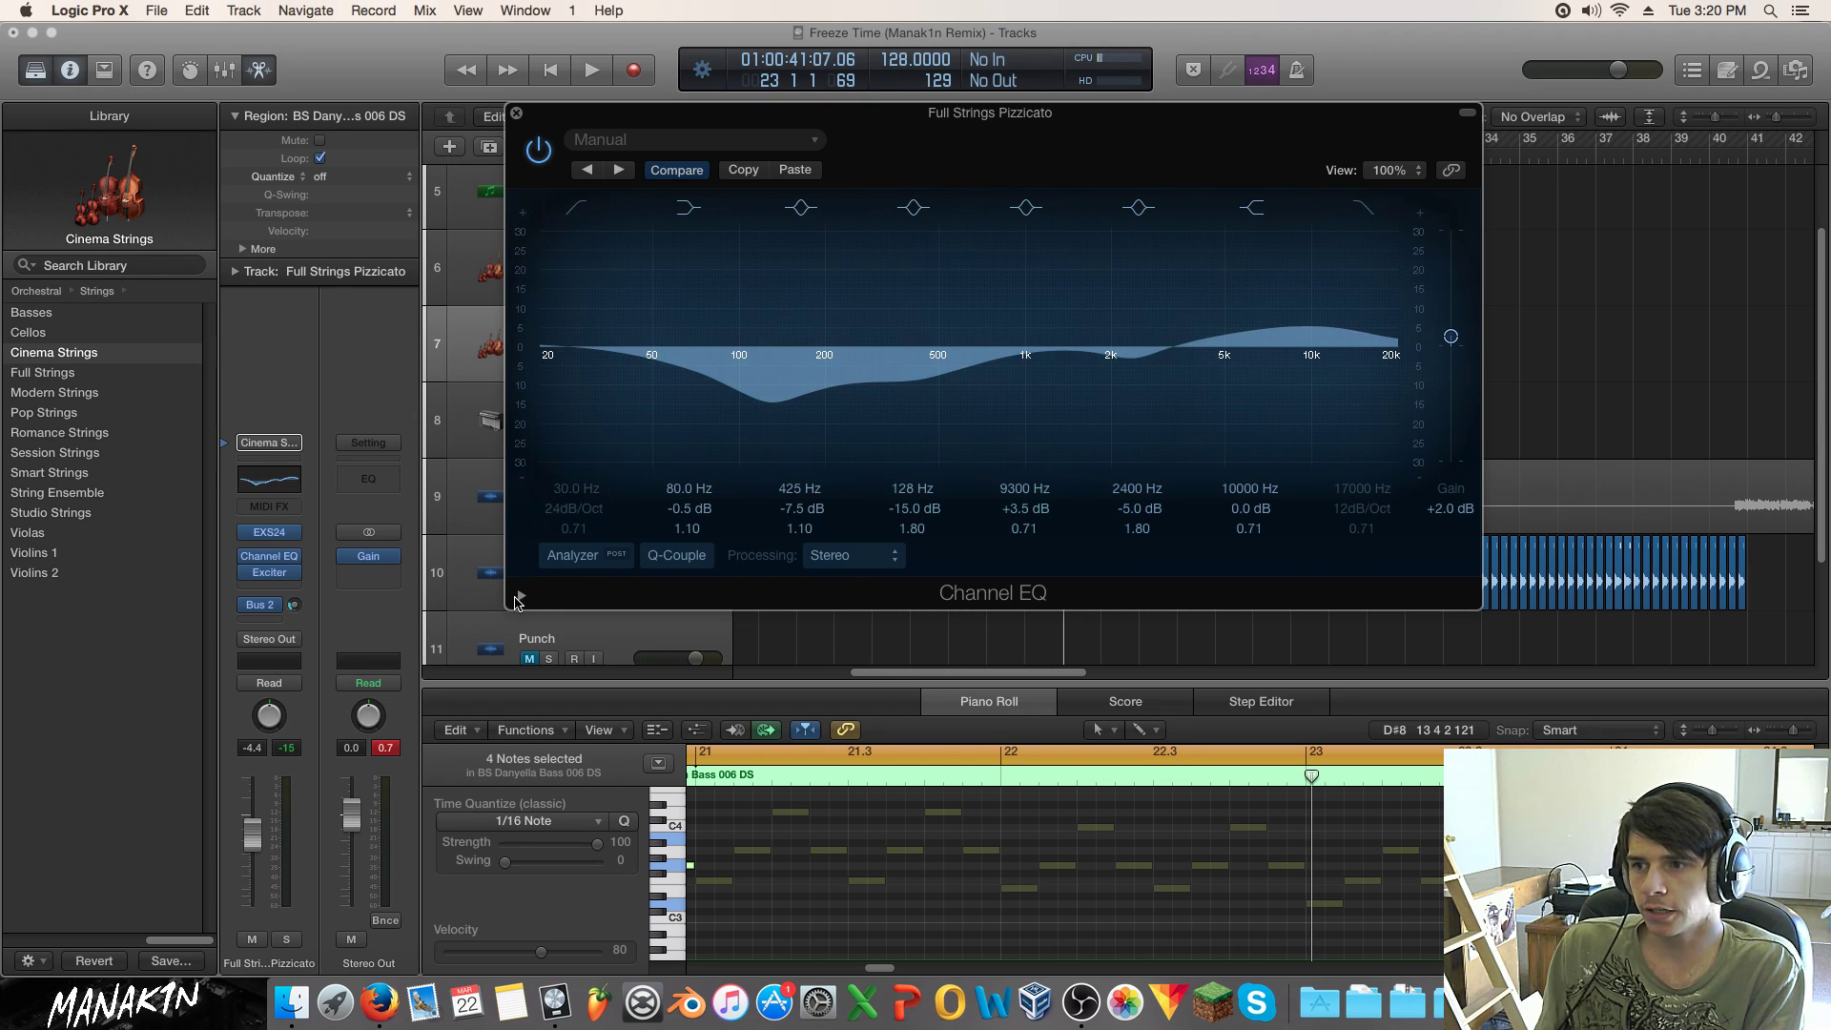
left_click(521, 597)
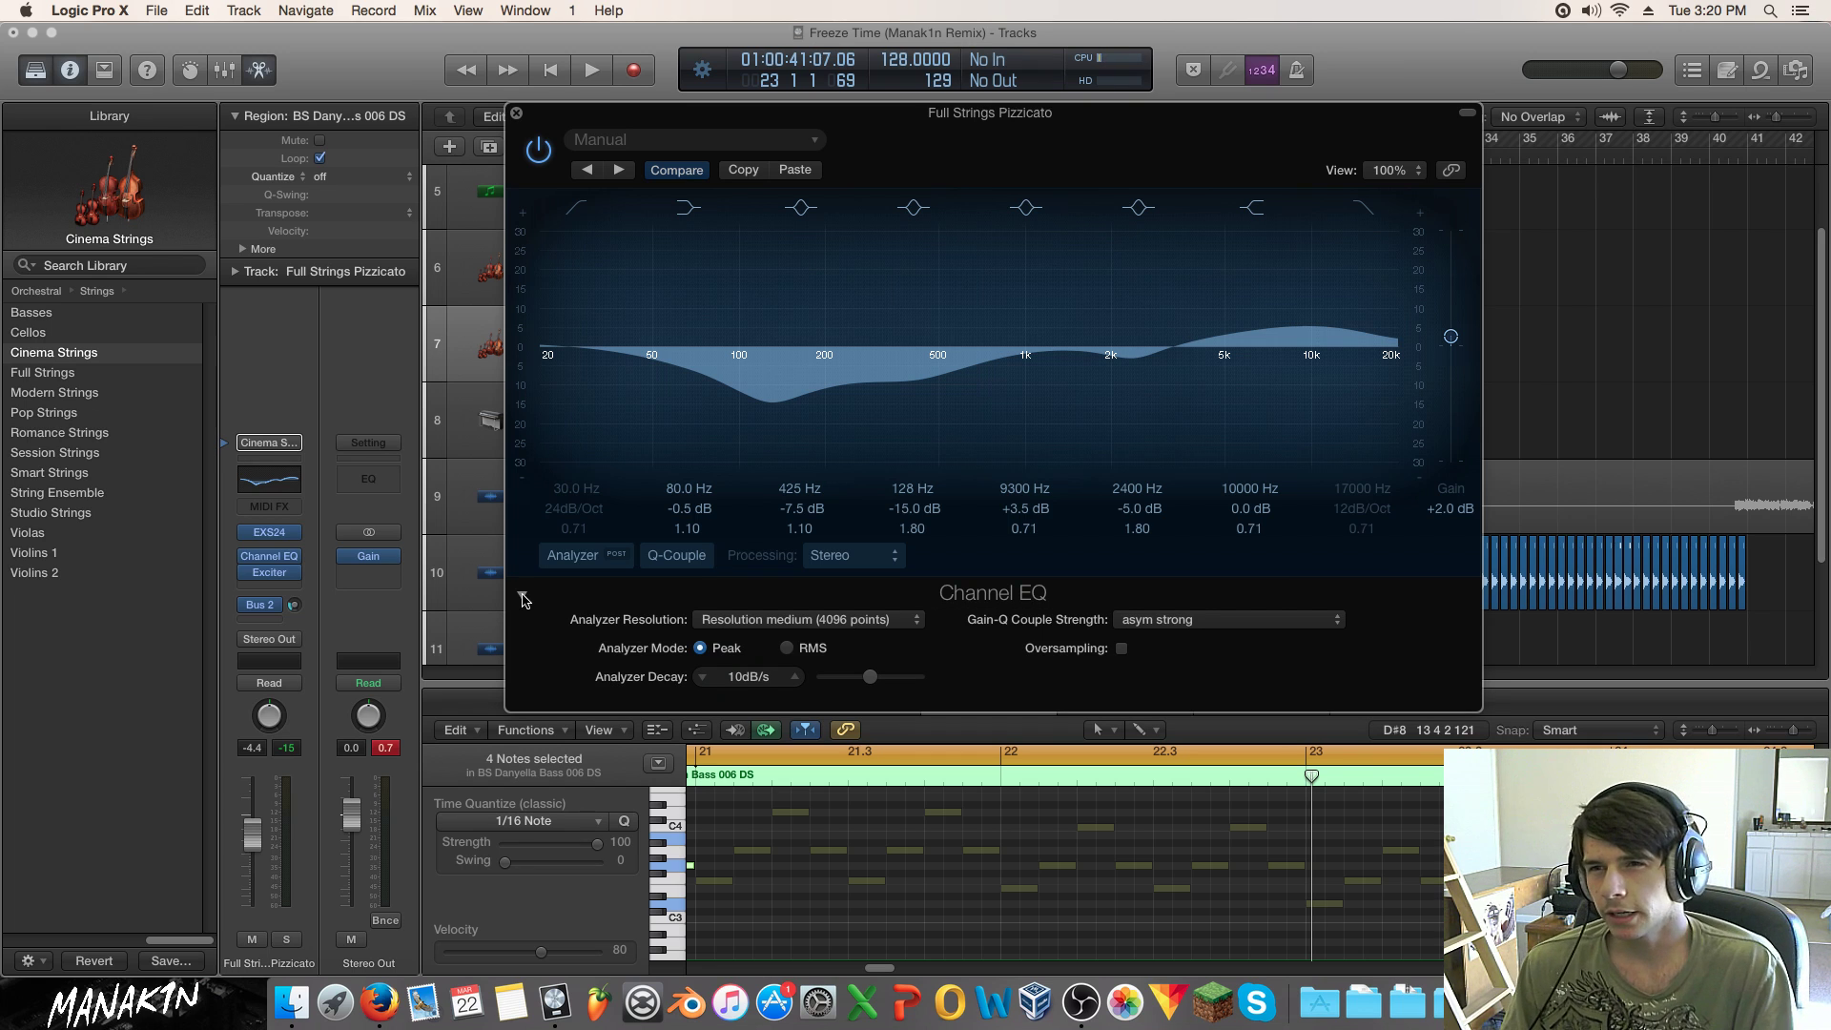
left_click(523, 597)
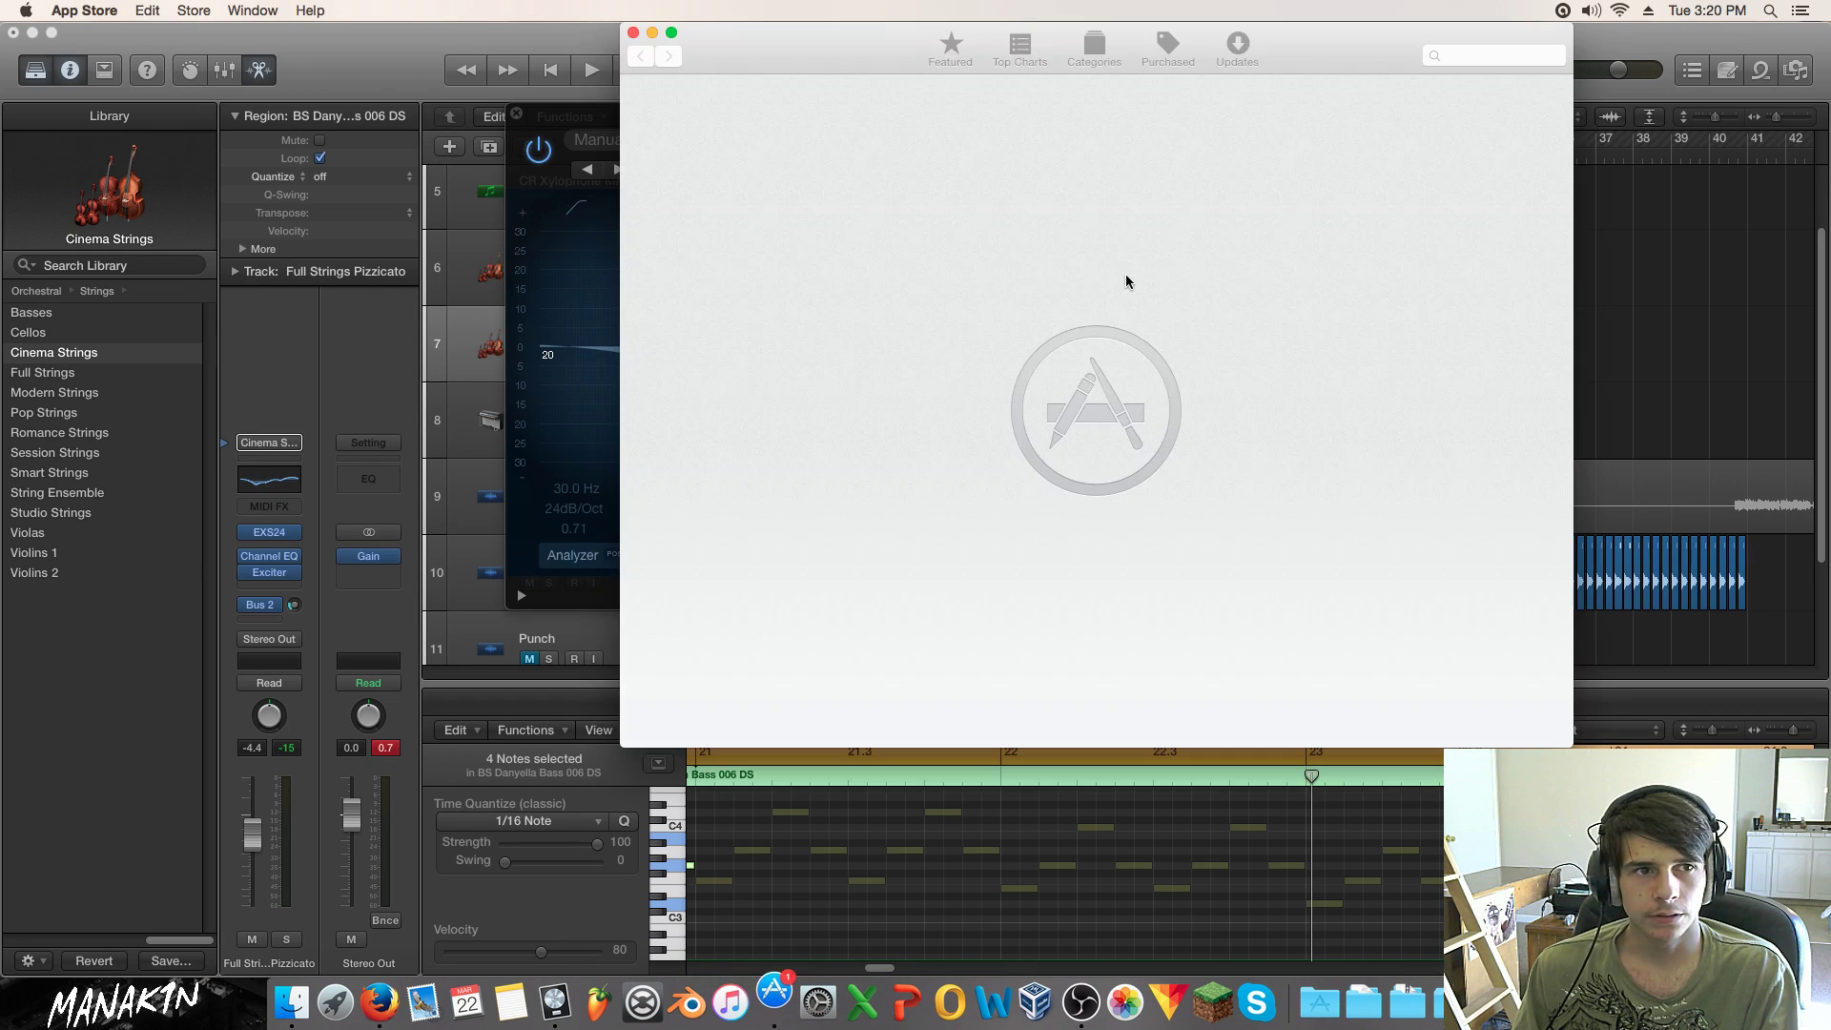
left_click_drag(868, 52, 0, 57)
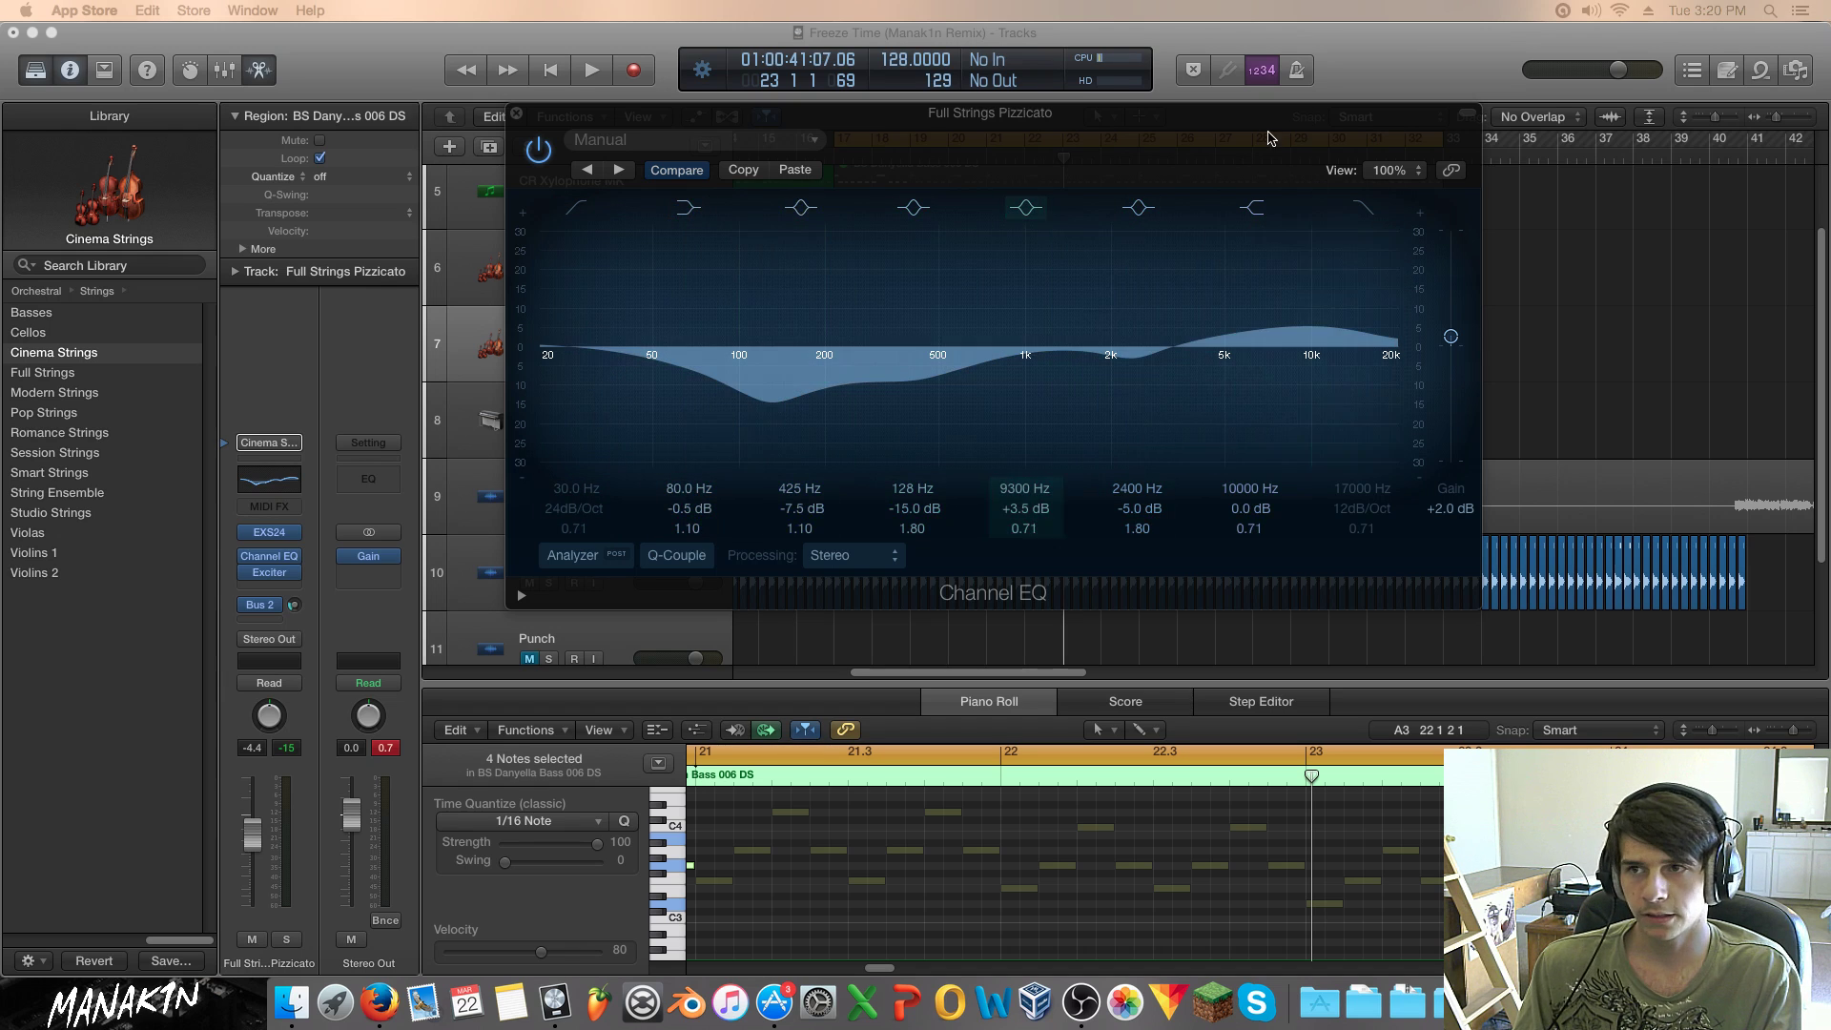
left_click_drag(1229, 128, 1133, 136)
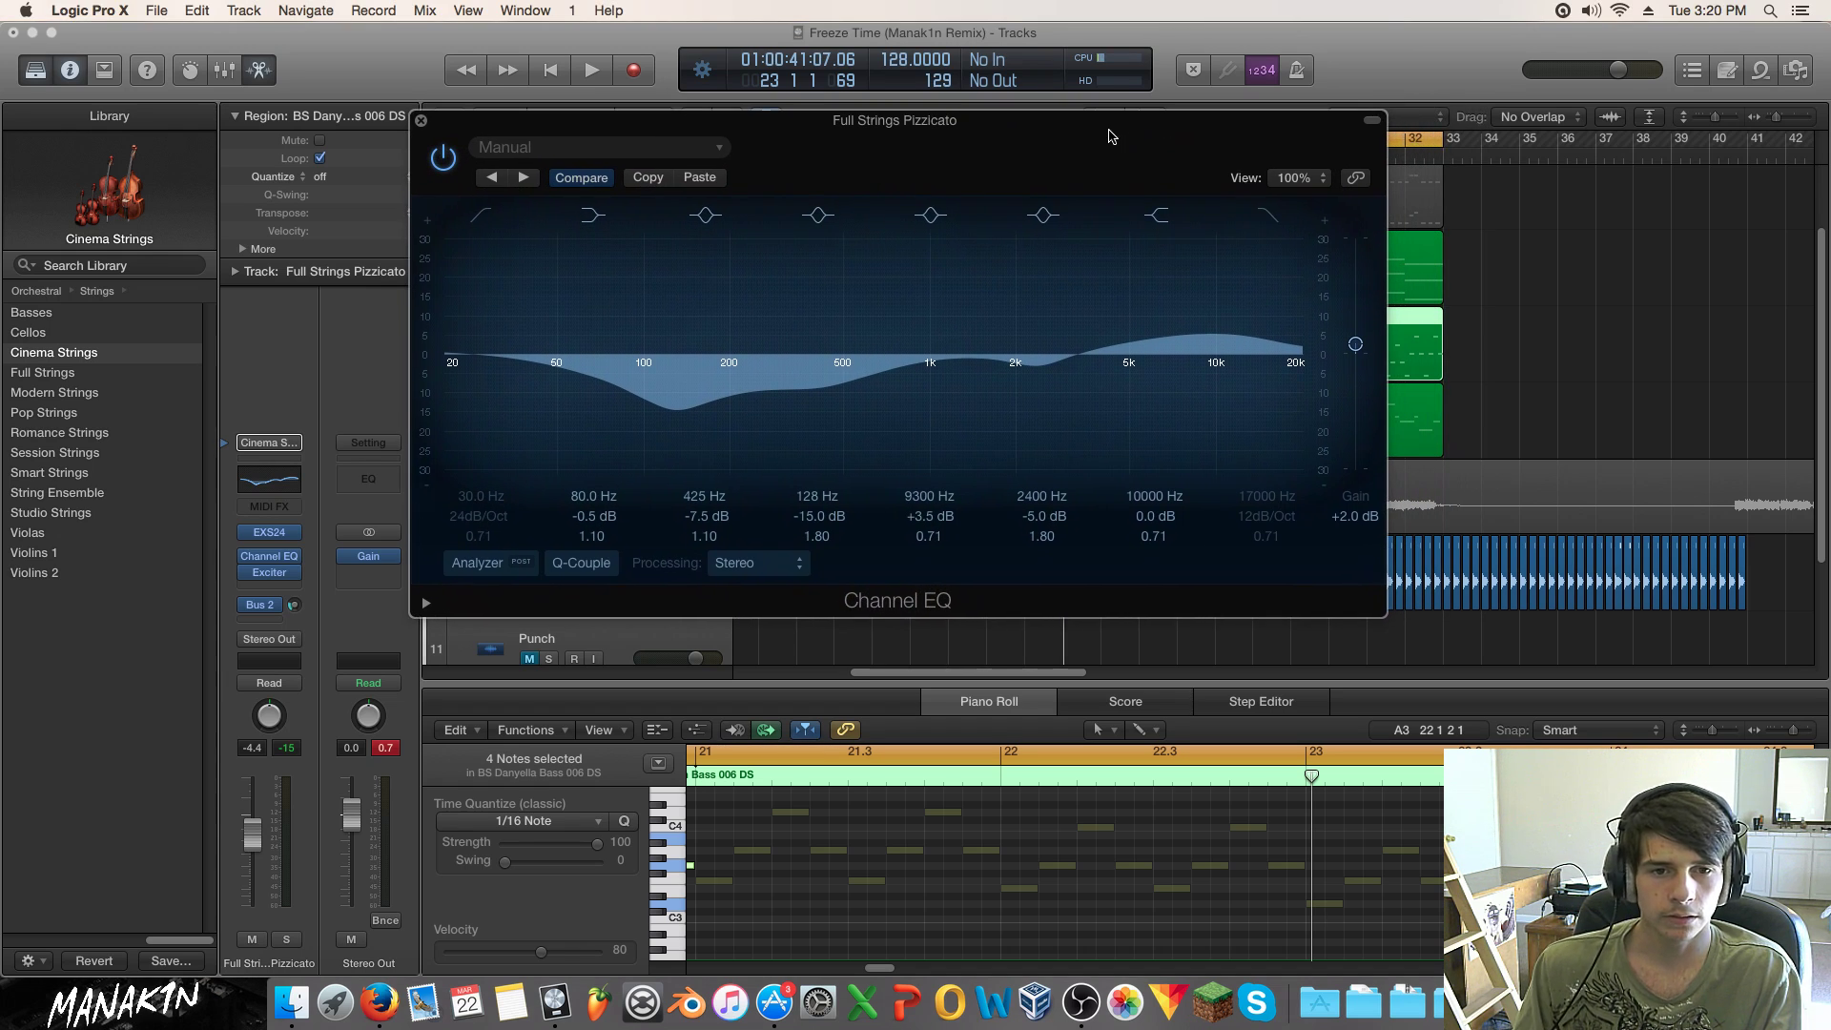
left_click(420, 120)
Step: Unmute Vocals128, turn off Cycle, and play the whole song from the start, zoomed out
key("space")
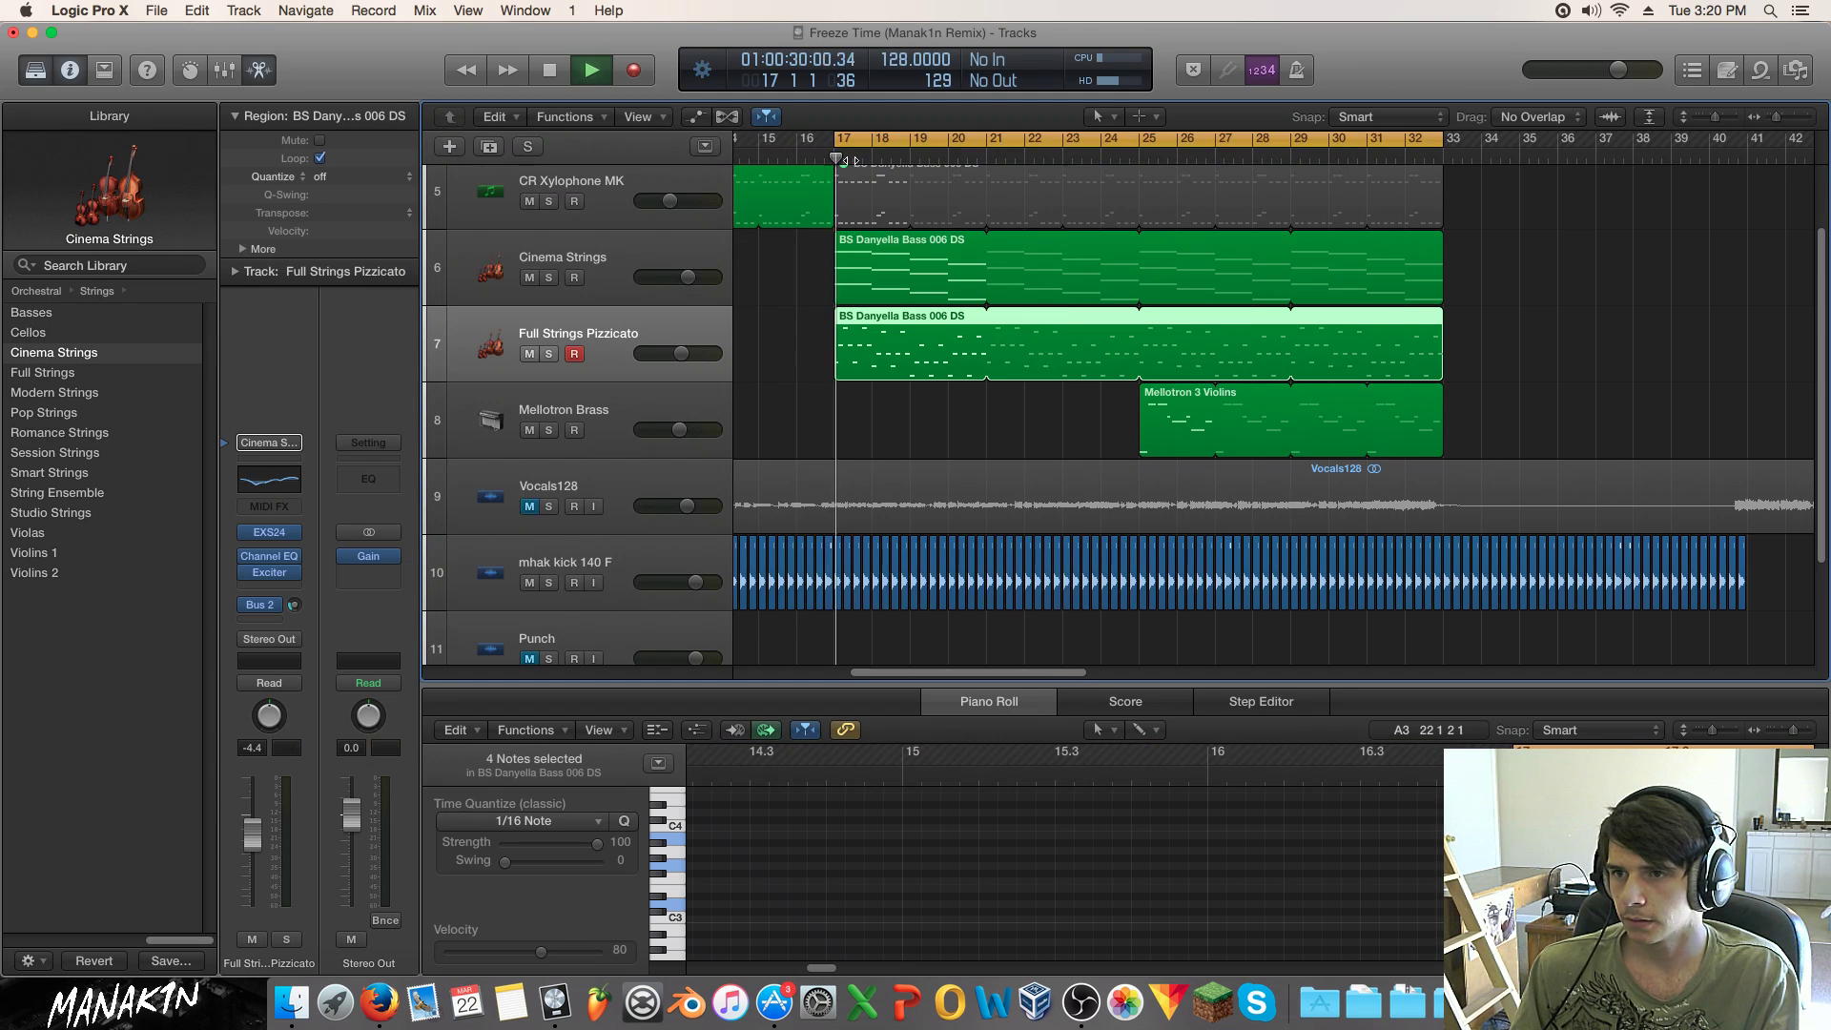
key("space")
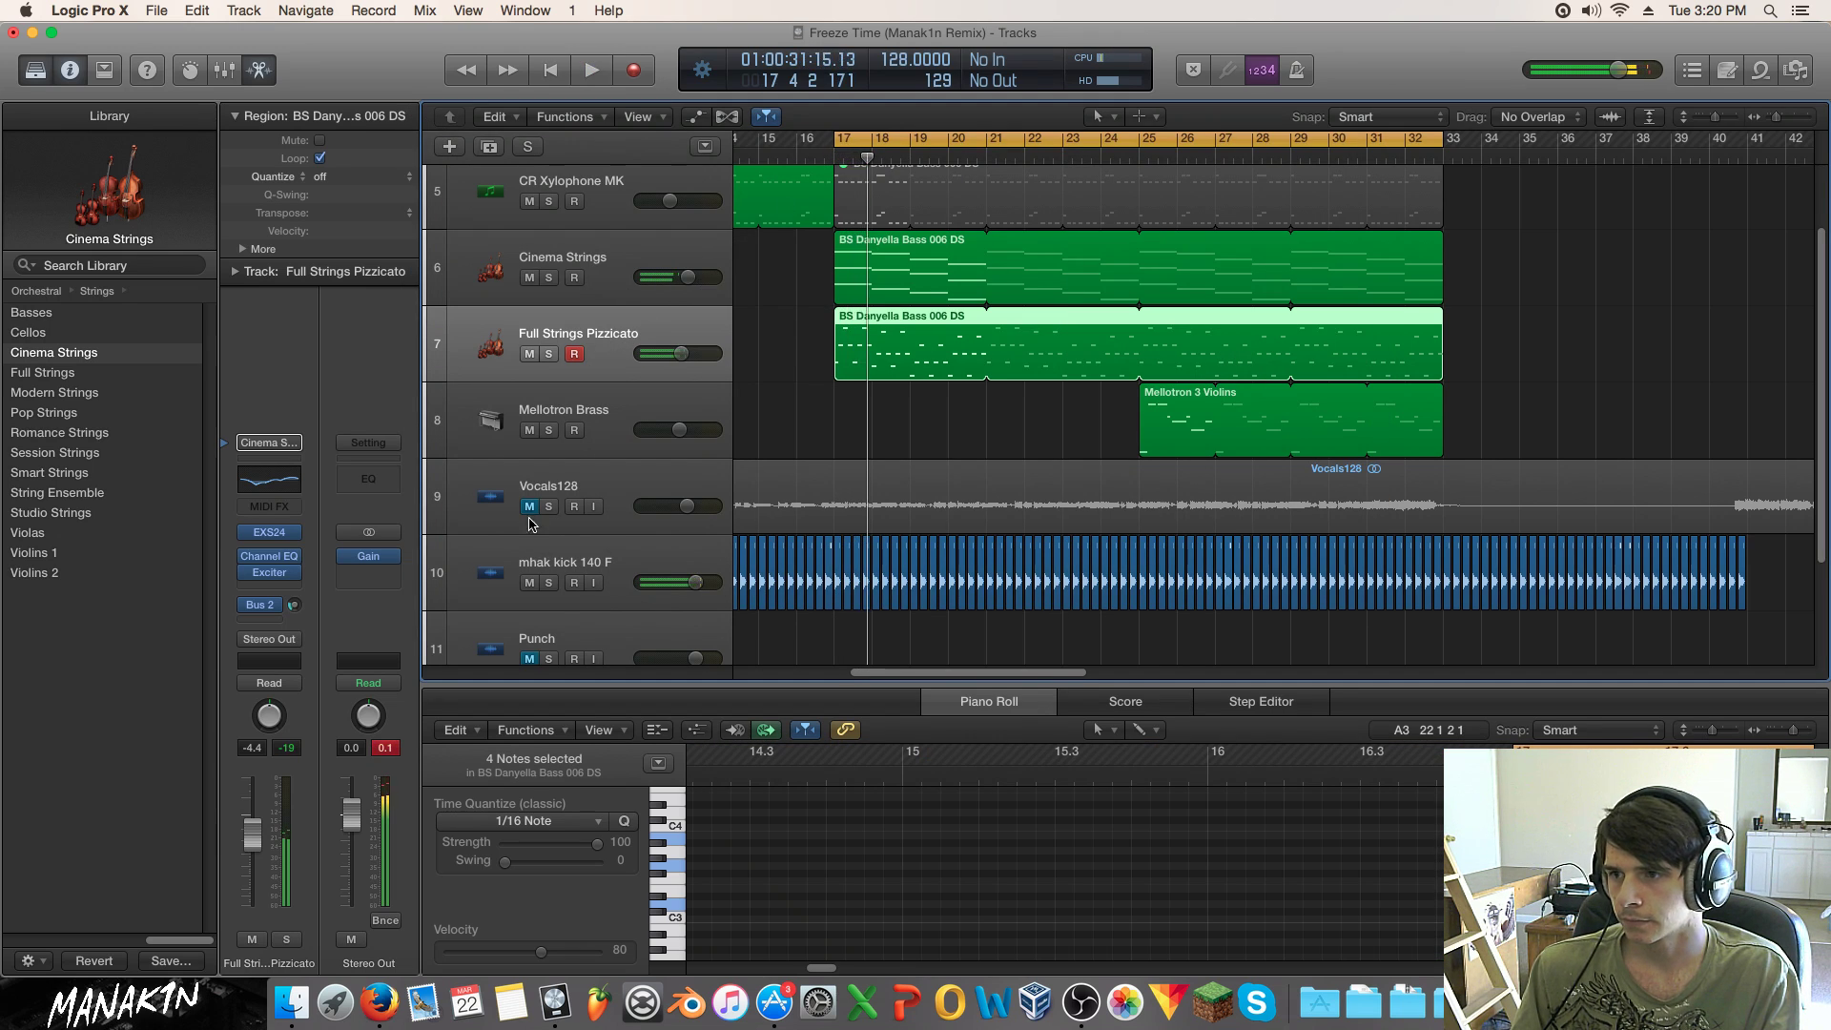
left_click(530, 509)
left_click(958, 141)
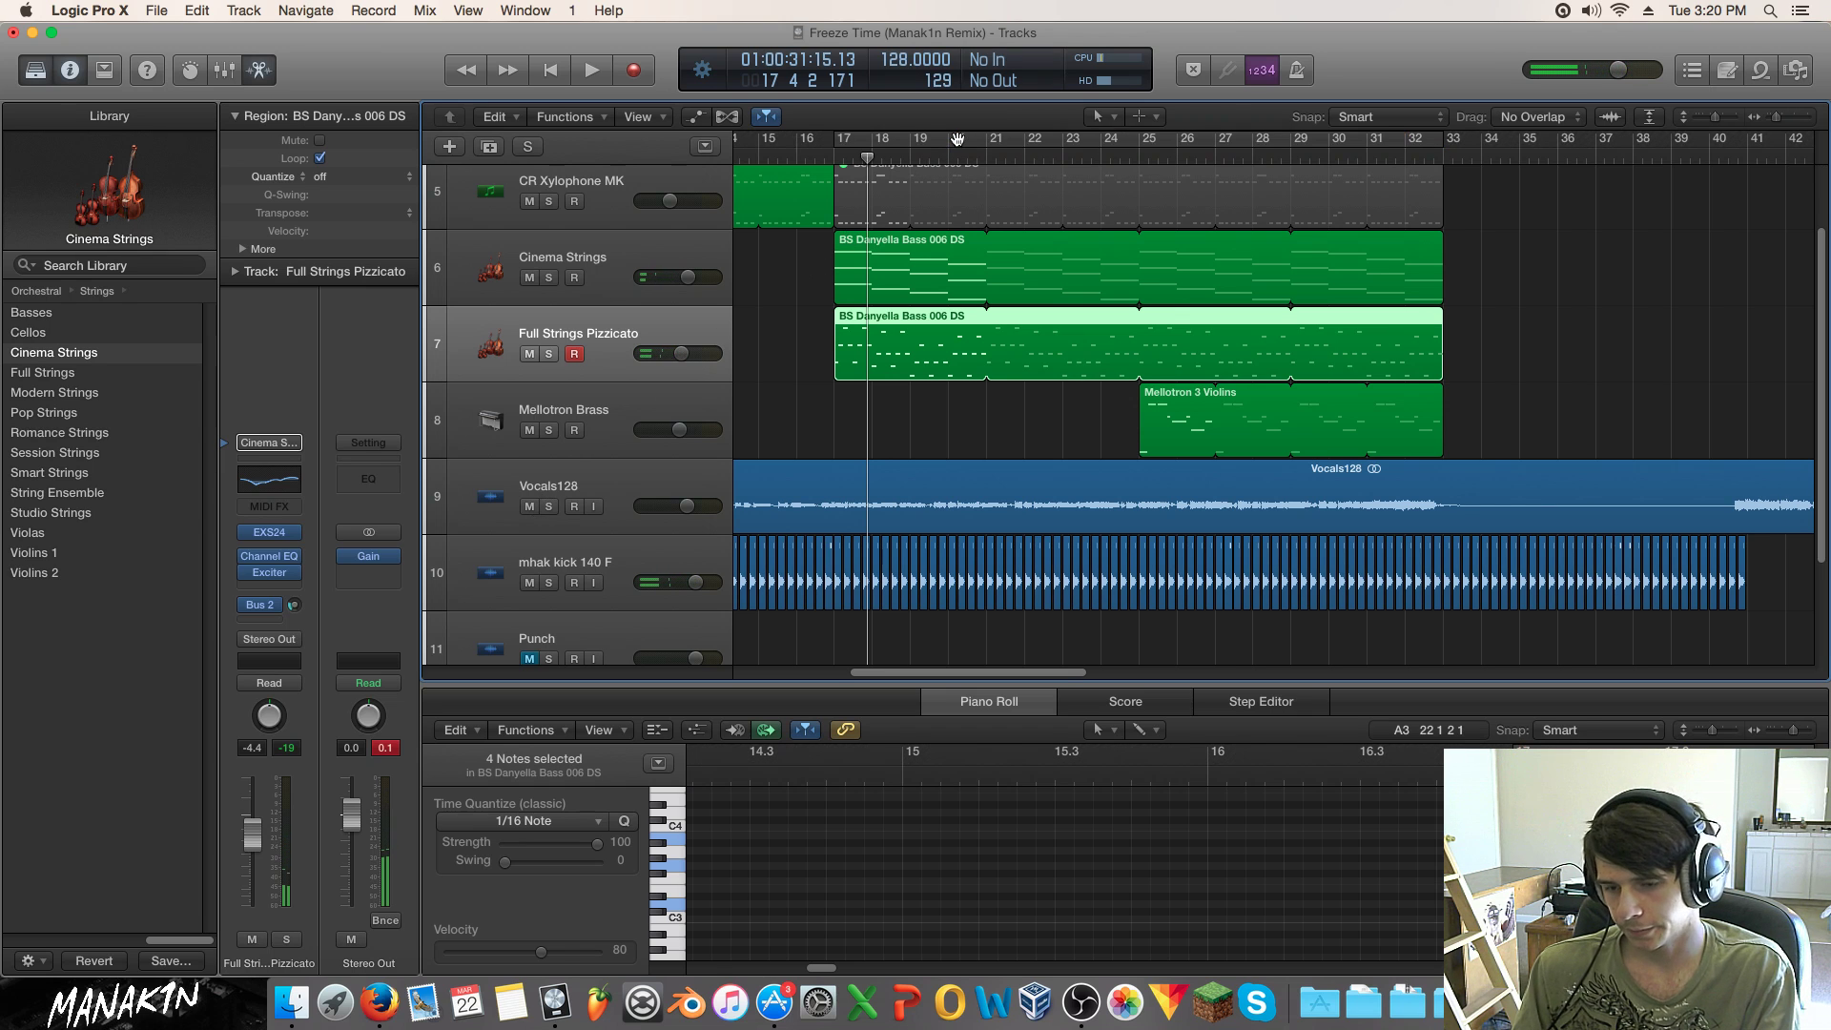
key("Return")
key("space")
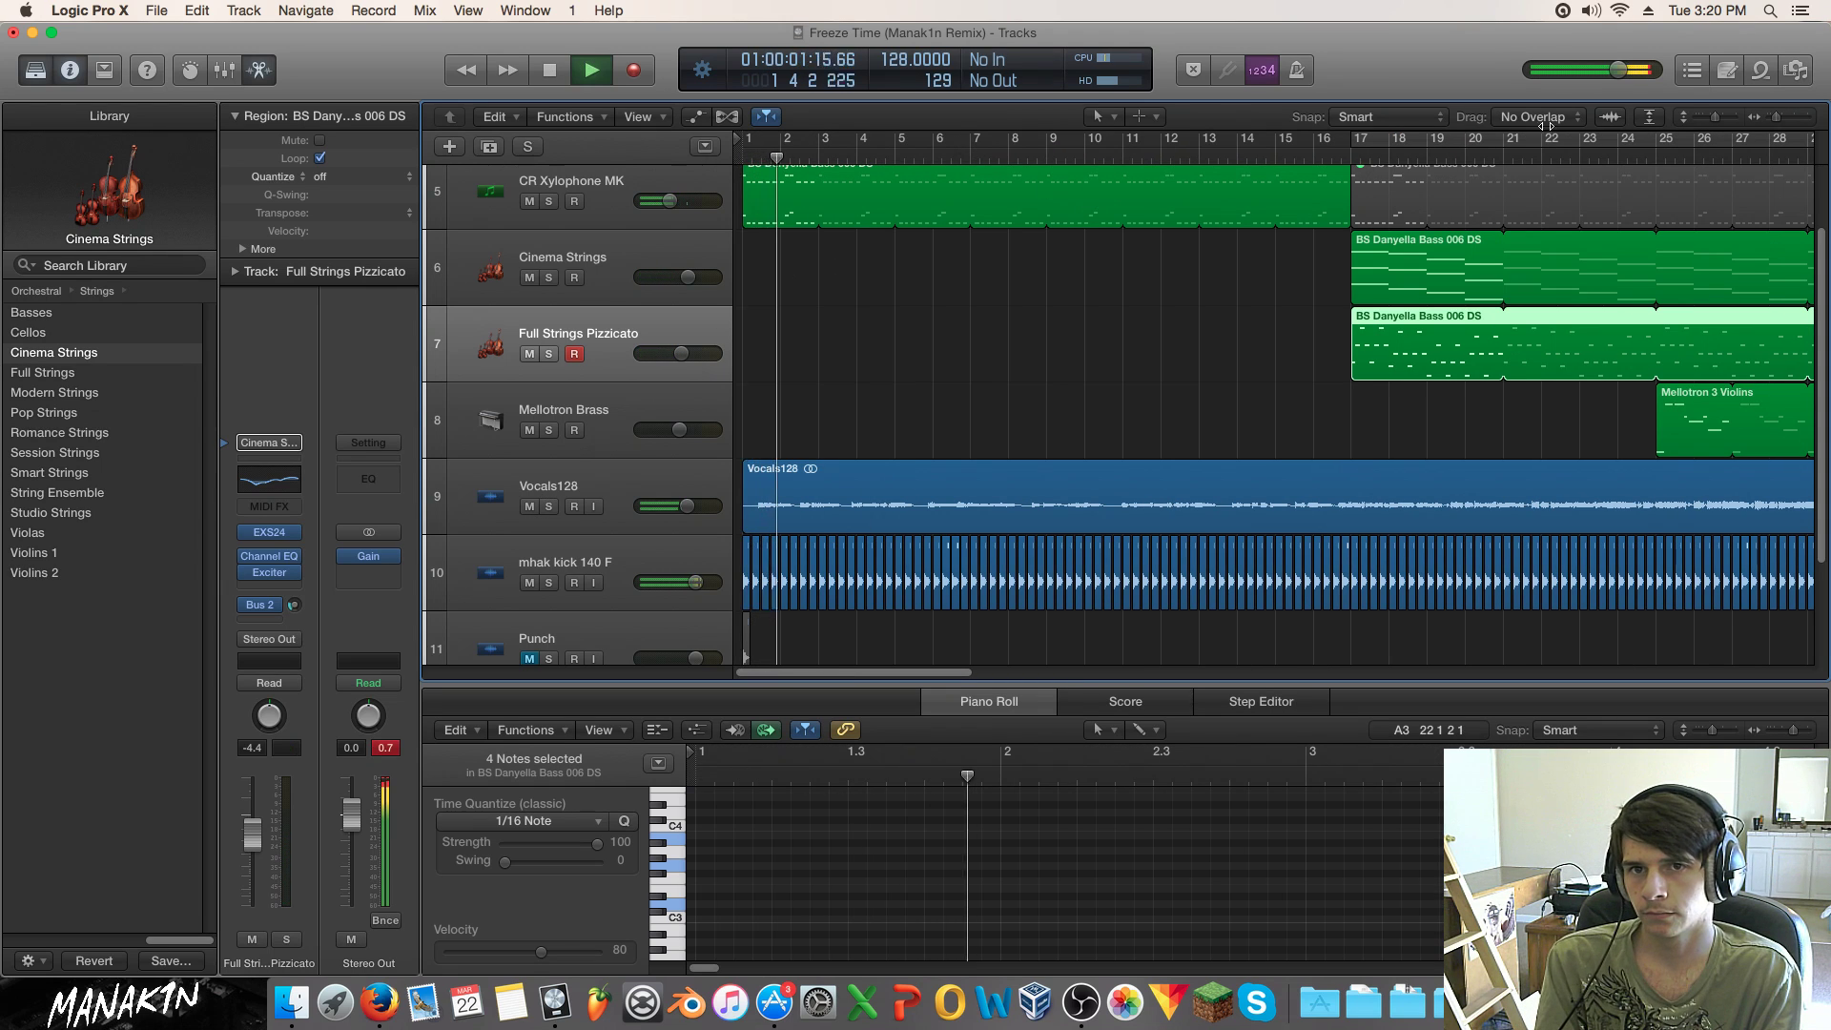
left_click_drag(1776, 116, 1770, 118)
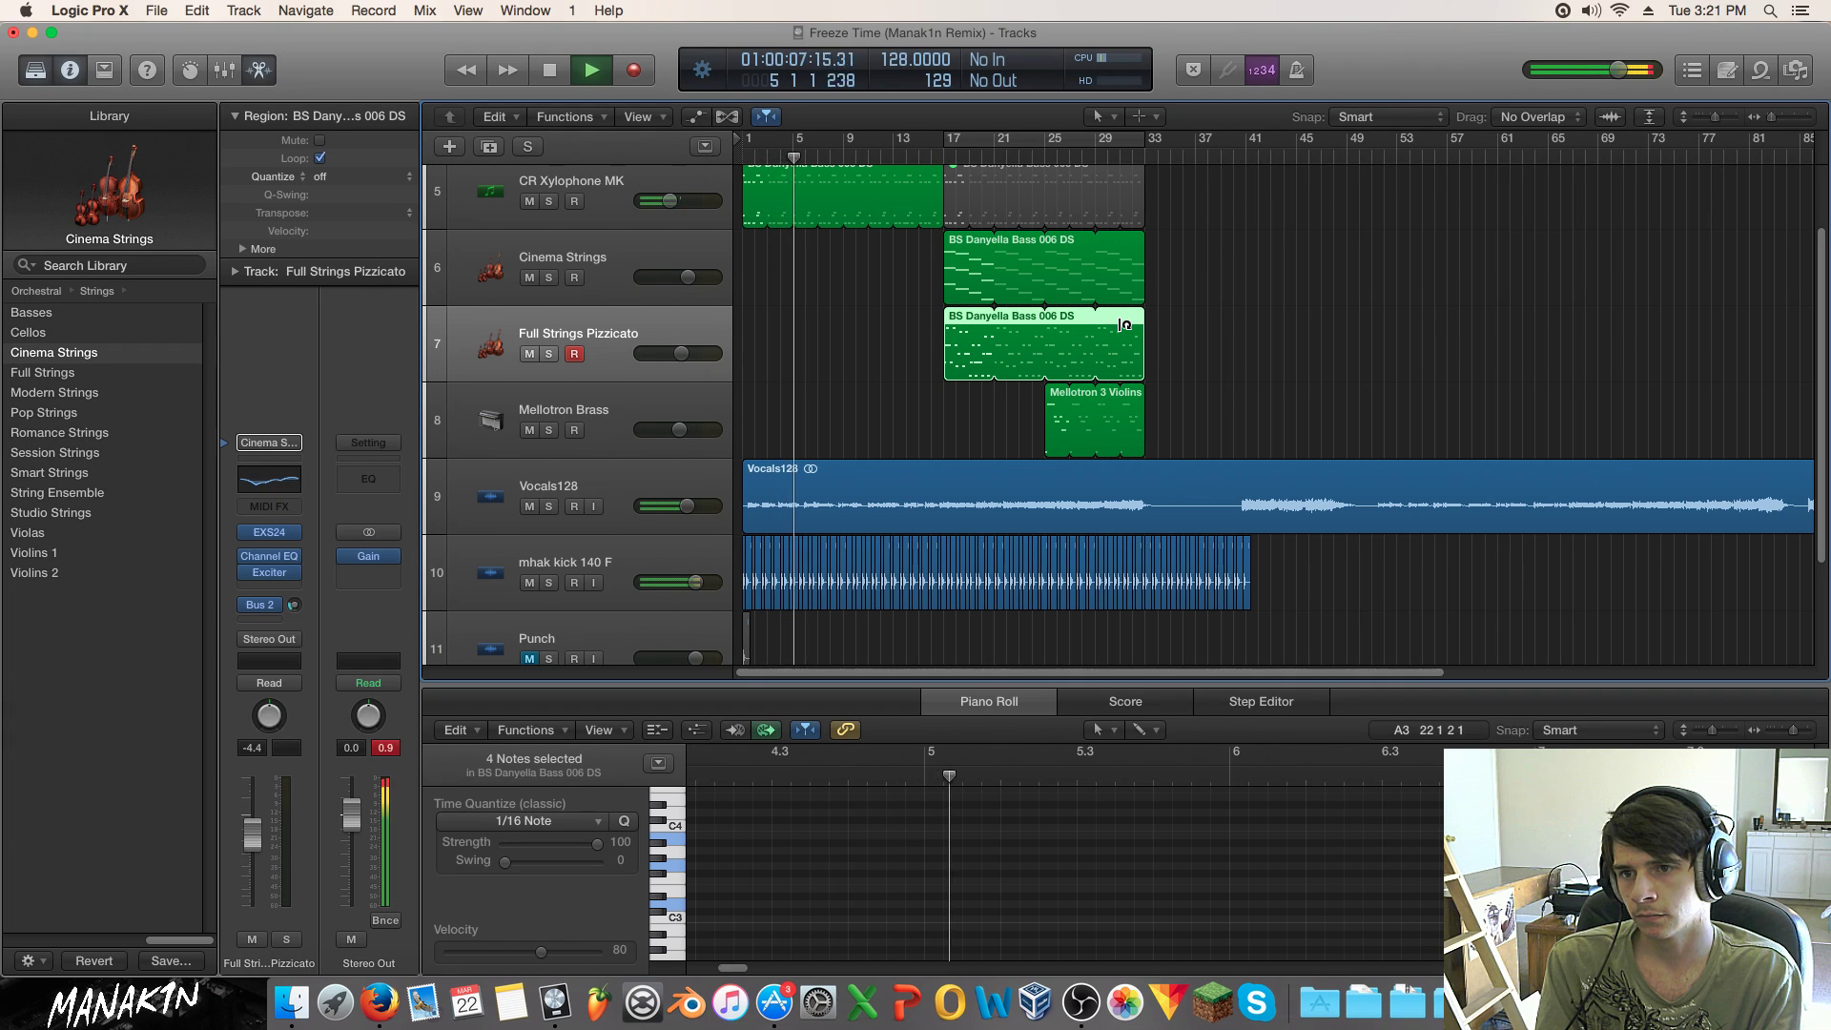
scroll(1123, 325, "up", 3)
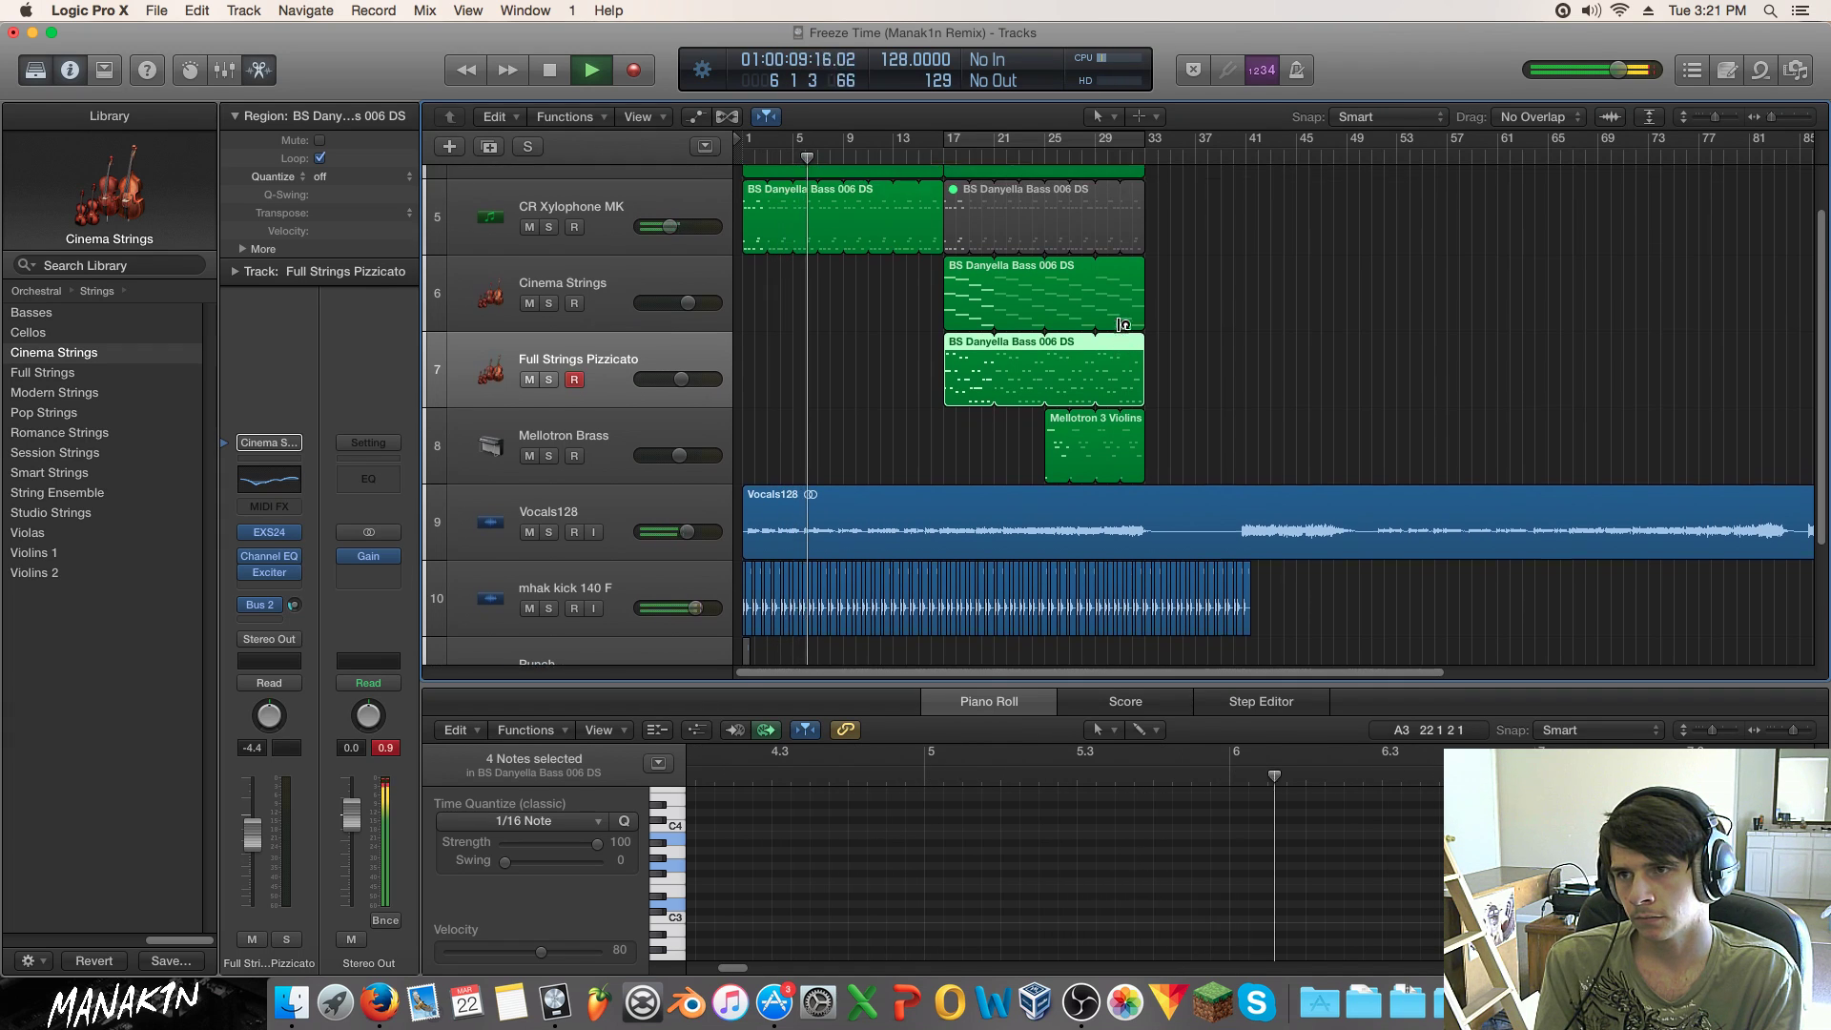
scroll(1120, 329, "up", 1)
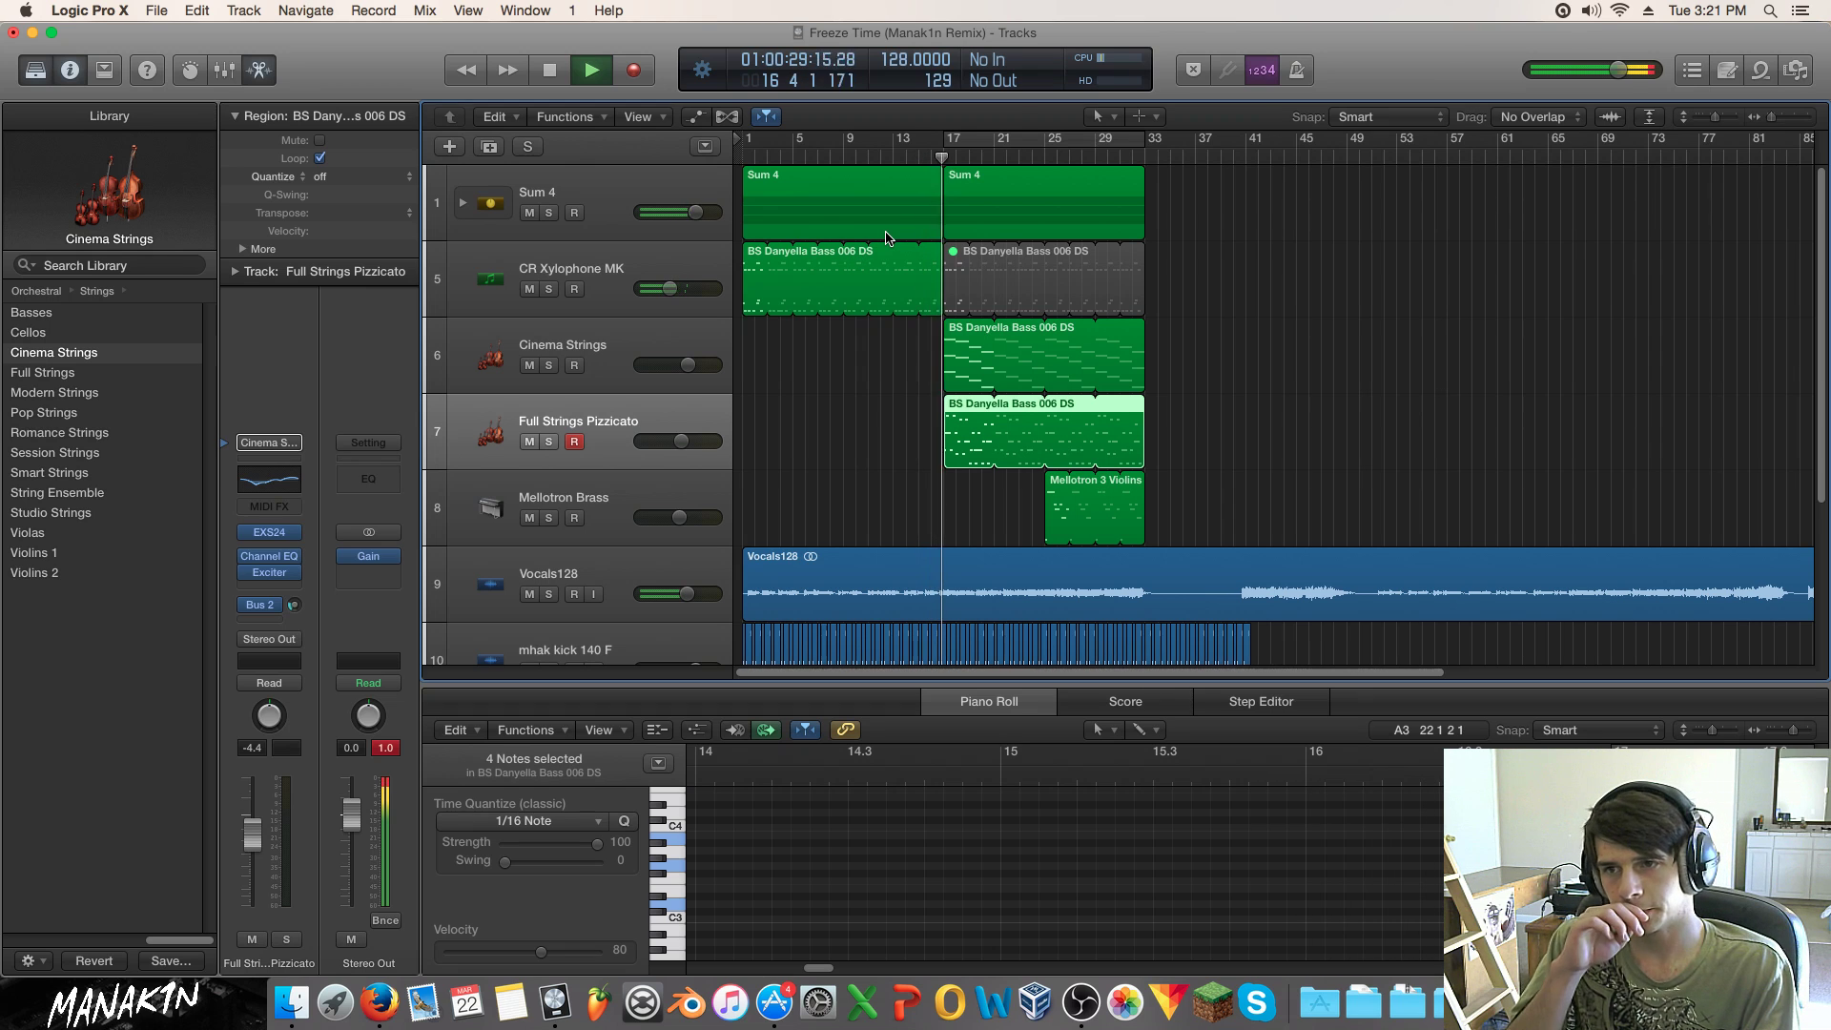
Step: Lower Cinema Strings to -5.1 dB and the pizzicato strings to -7.0 dB during playback
left_click_drag(682, 441, 677, 442)
left_click_drag(689, 365, 680, 366)
left_click_drag(677, 441, 678, 442)
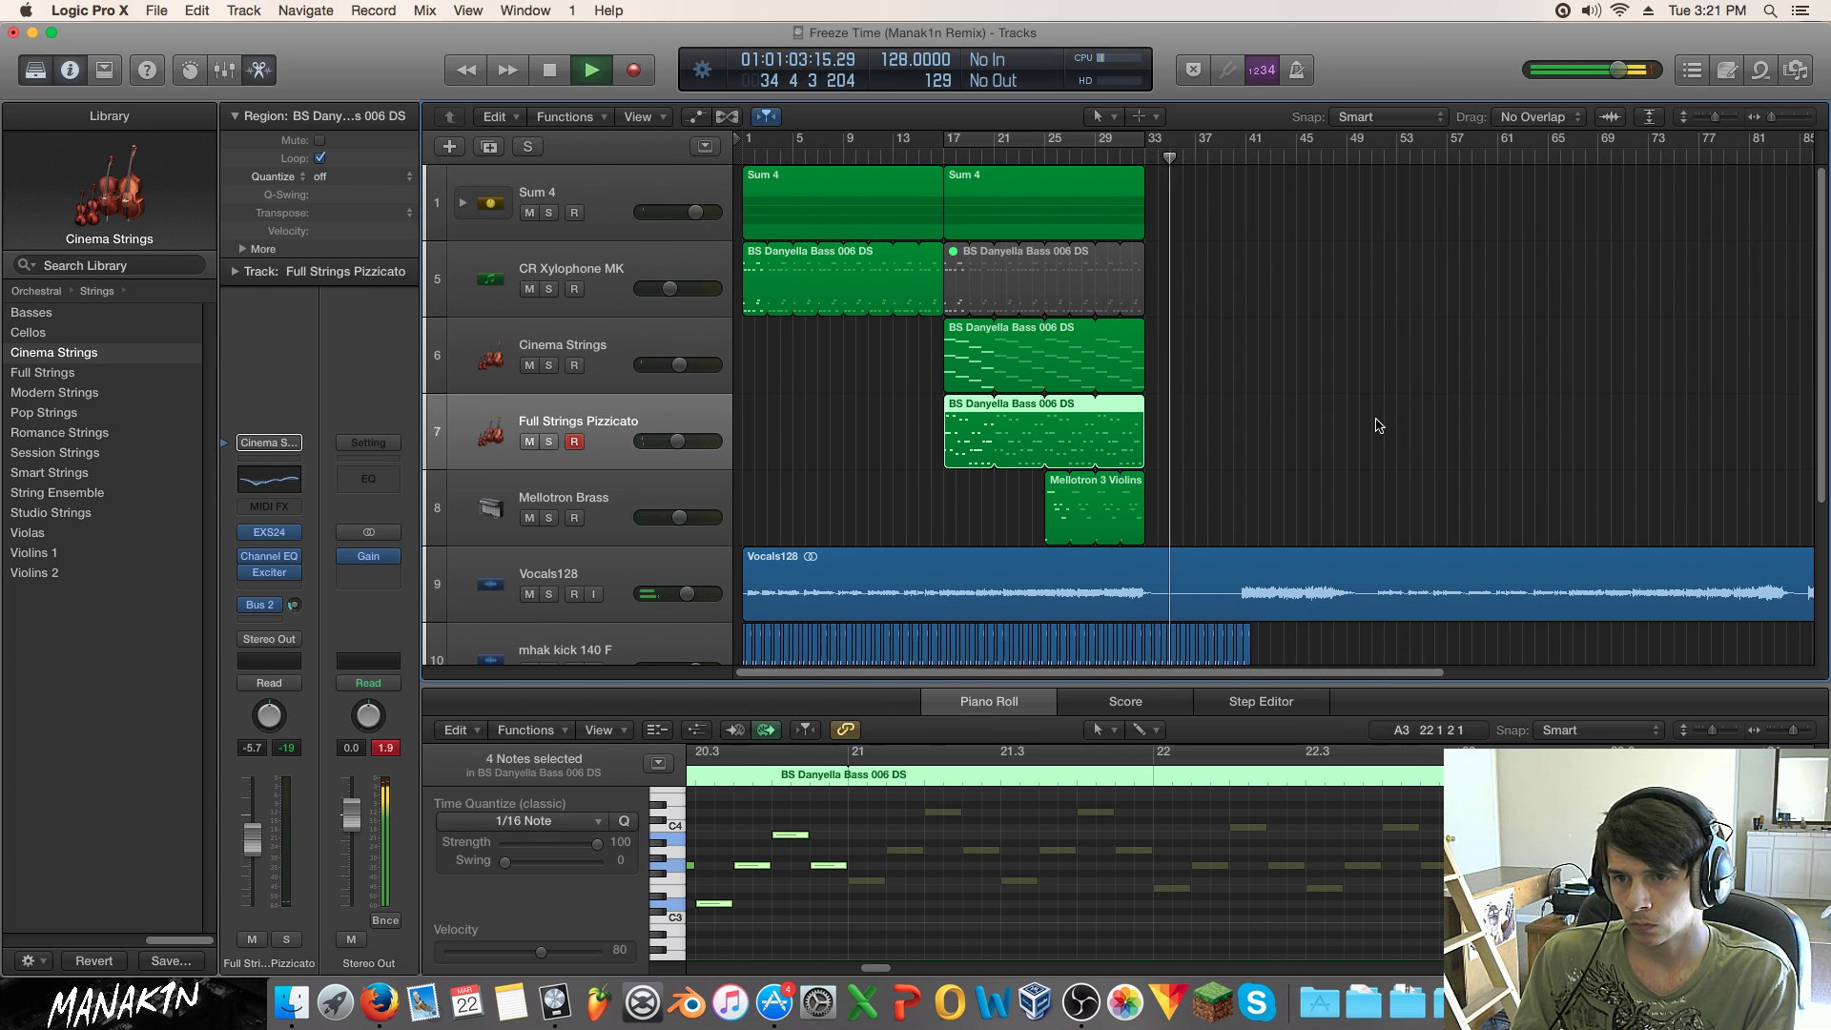
Step: Stop playback just past bar 35, then switch from Logic Pro X to the App Store
key("space")
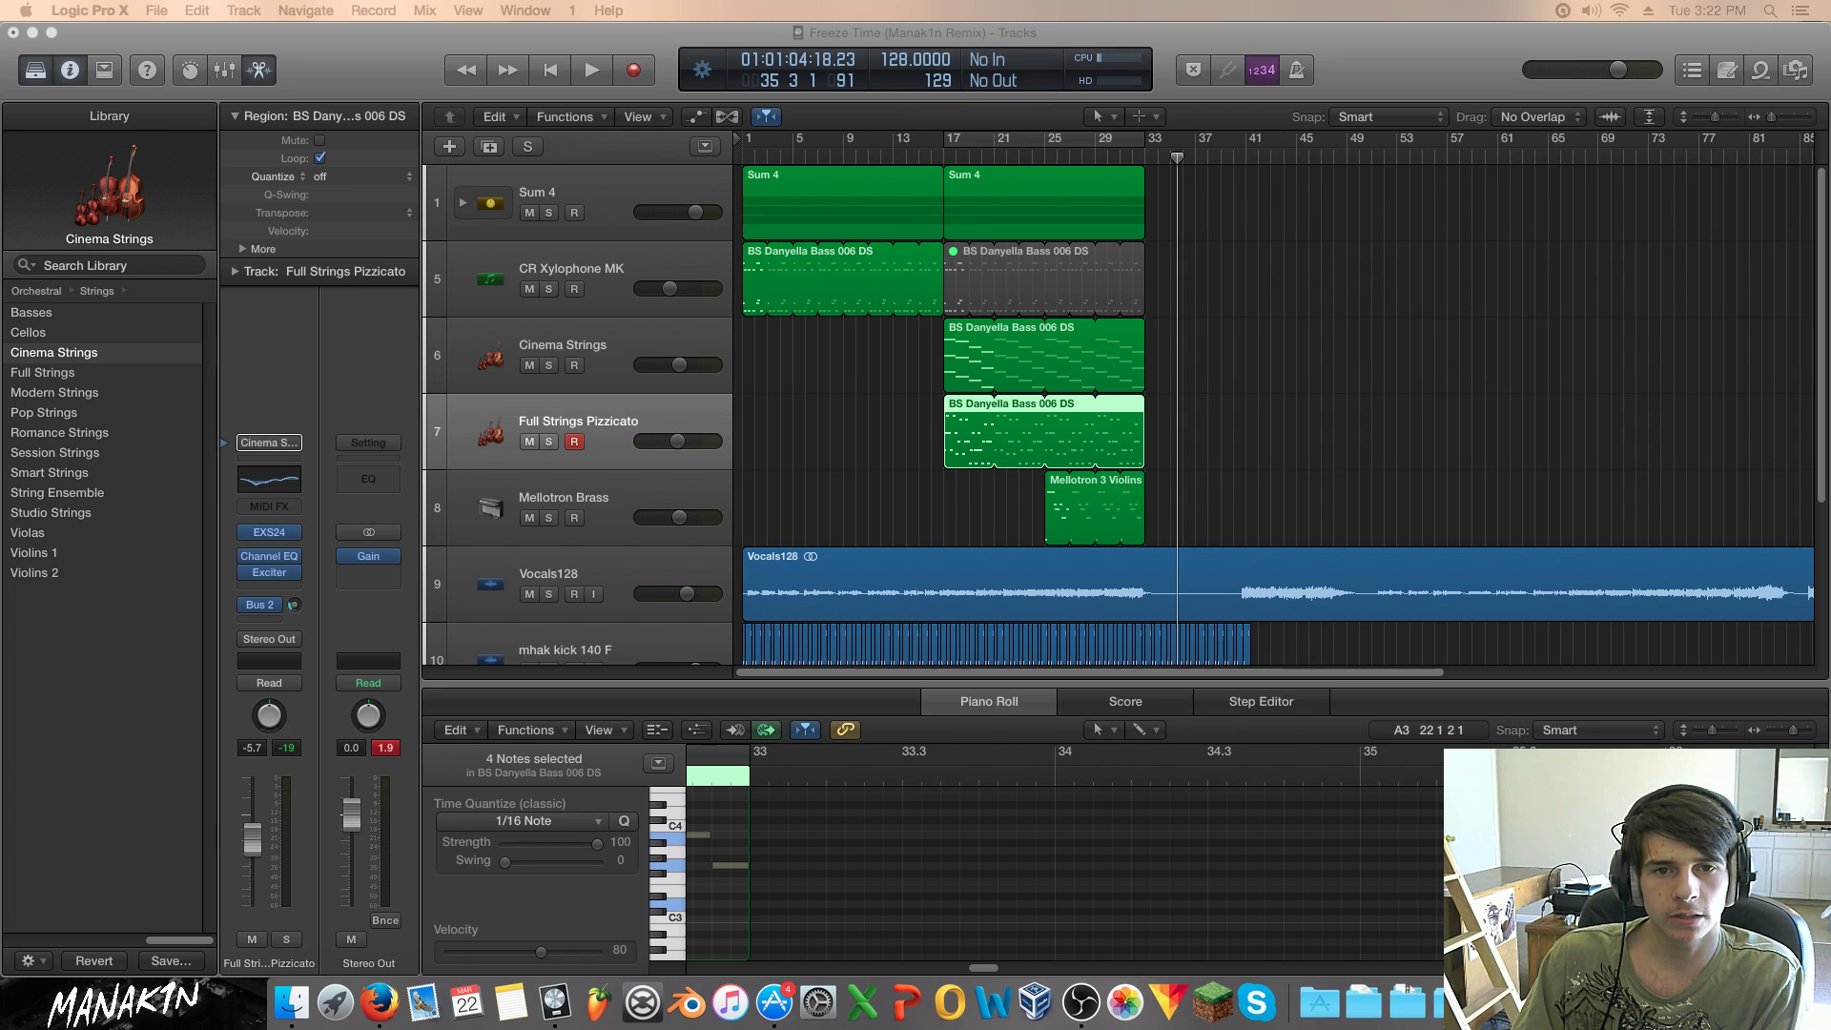
left_click(549, 1025)
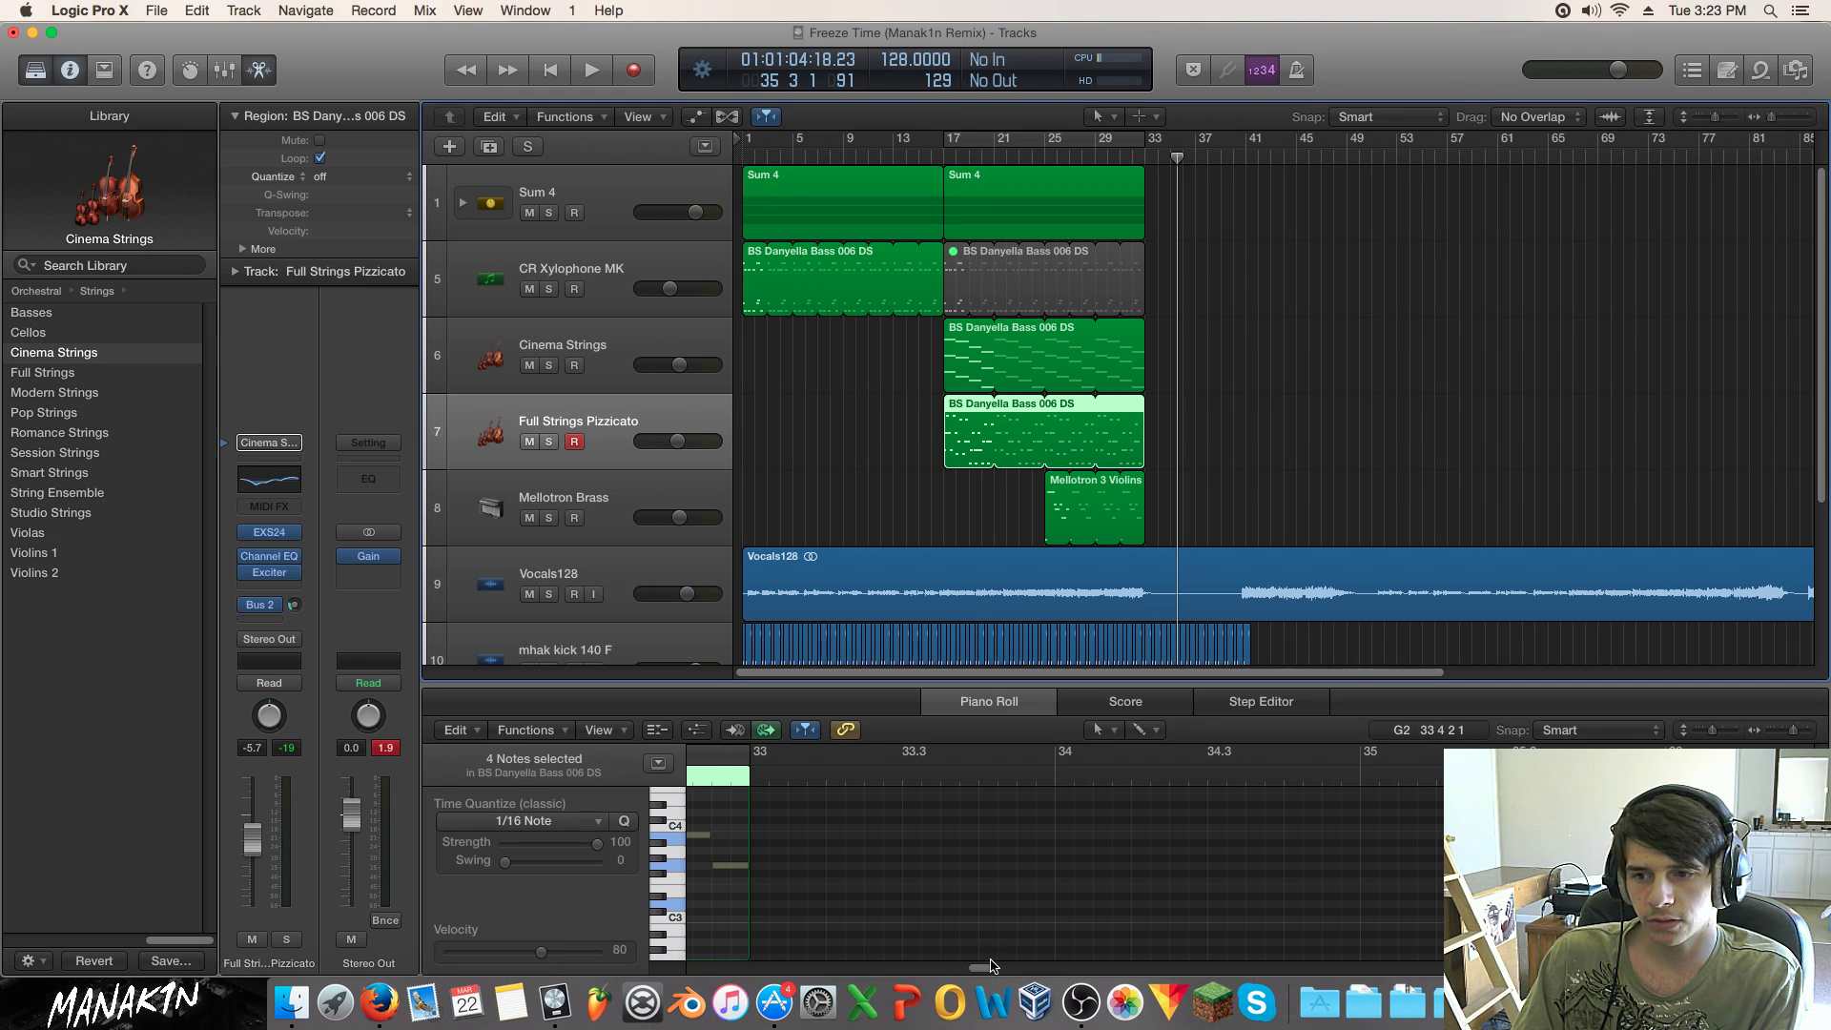
left_click(775, 1010)
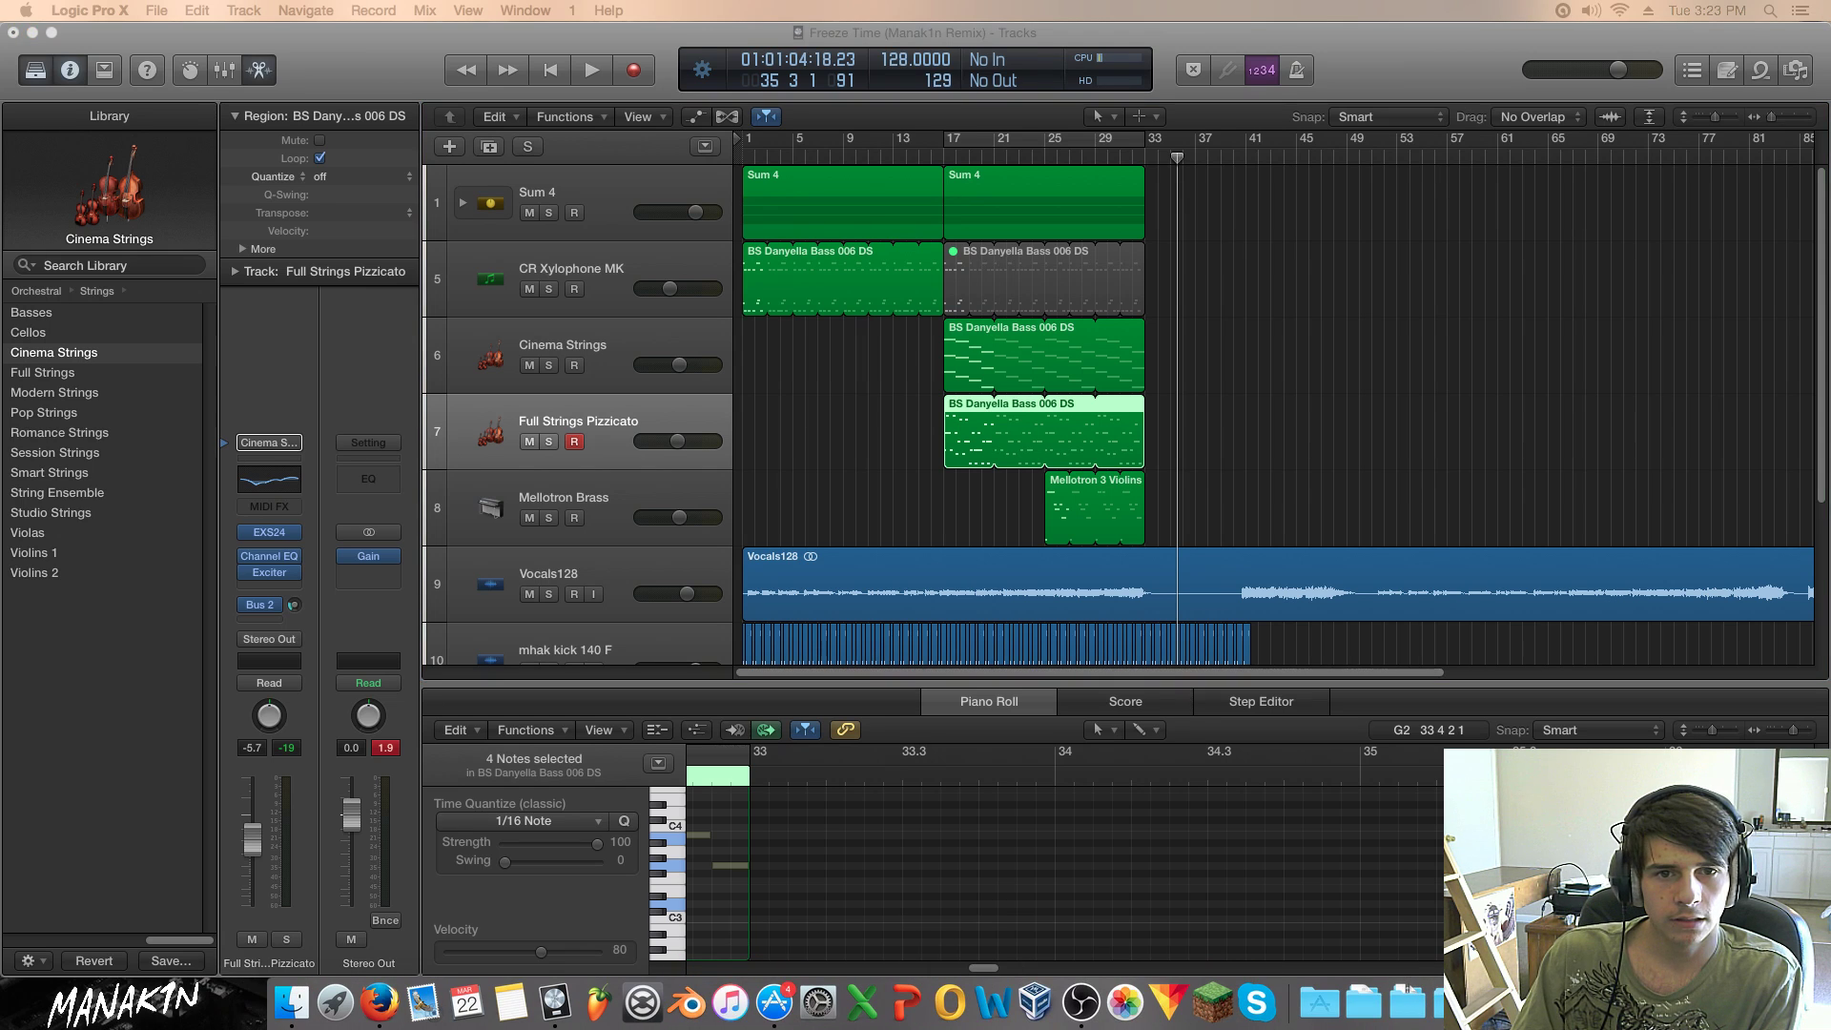
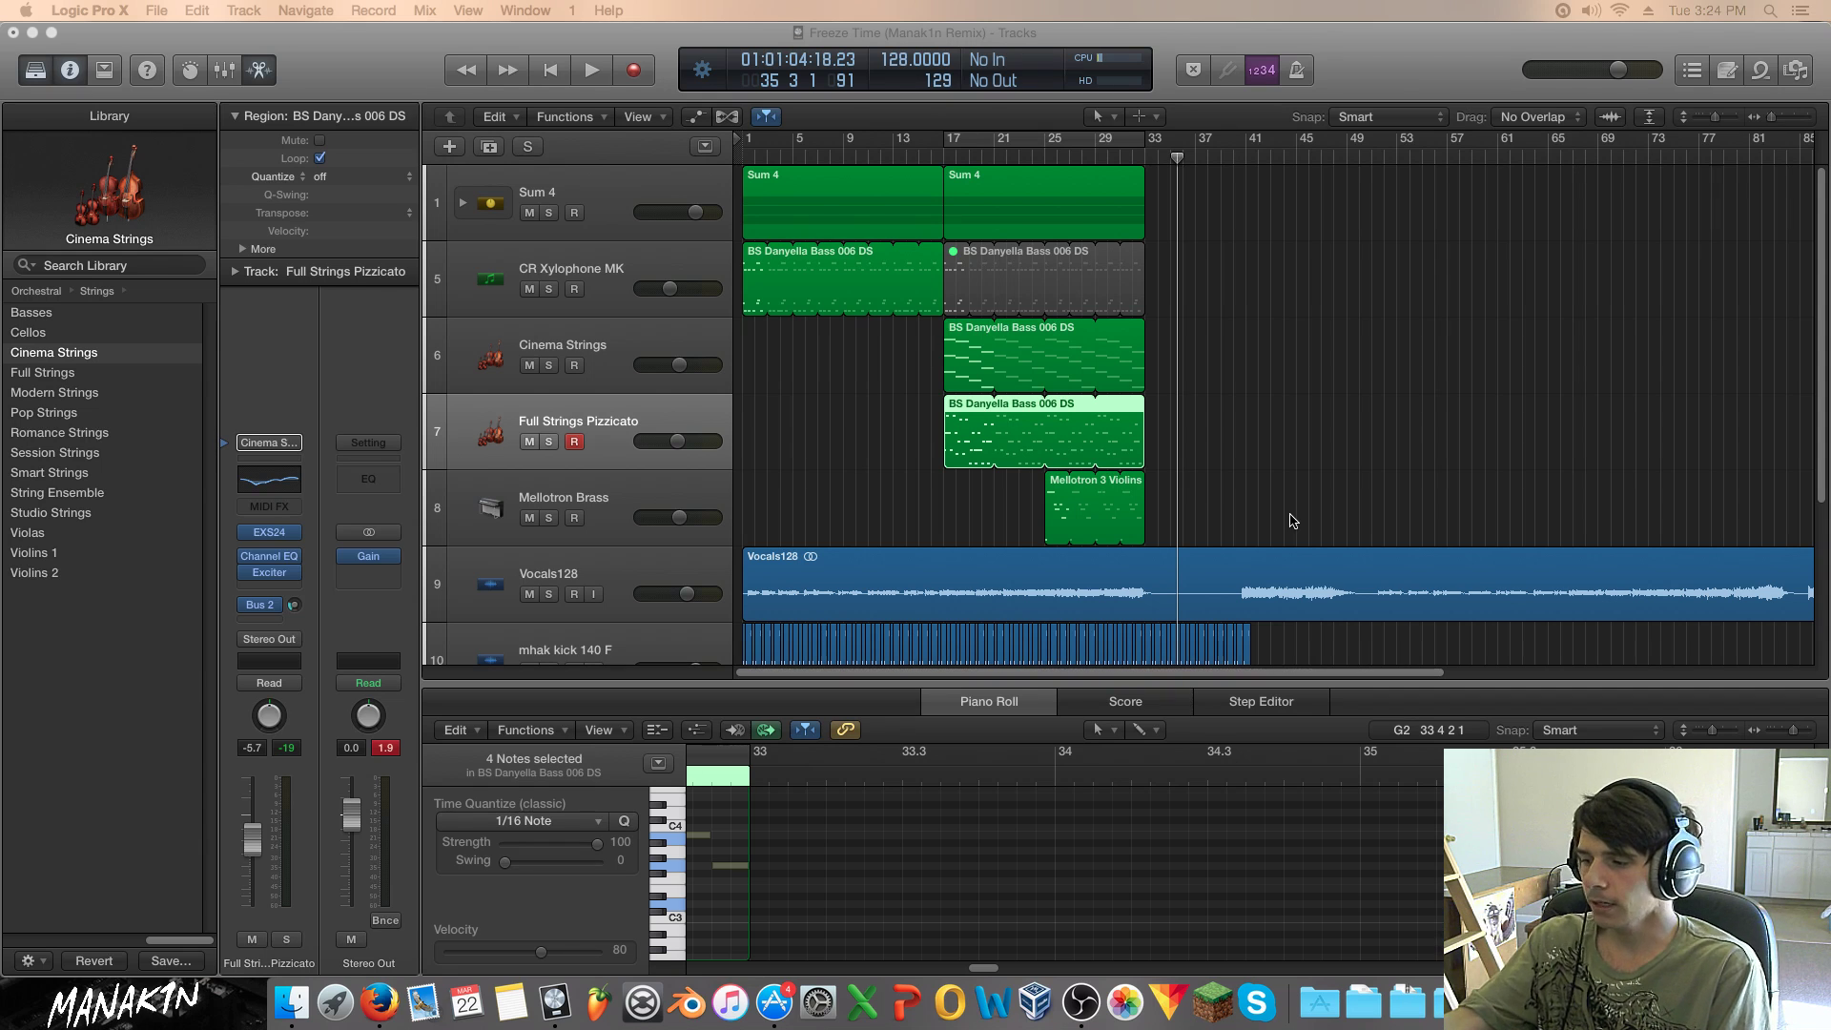
Step: Play the song from bar 17
left_click(1303, 321)
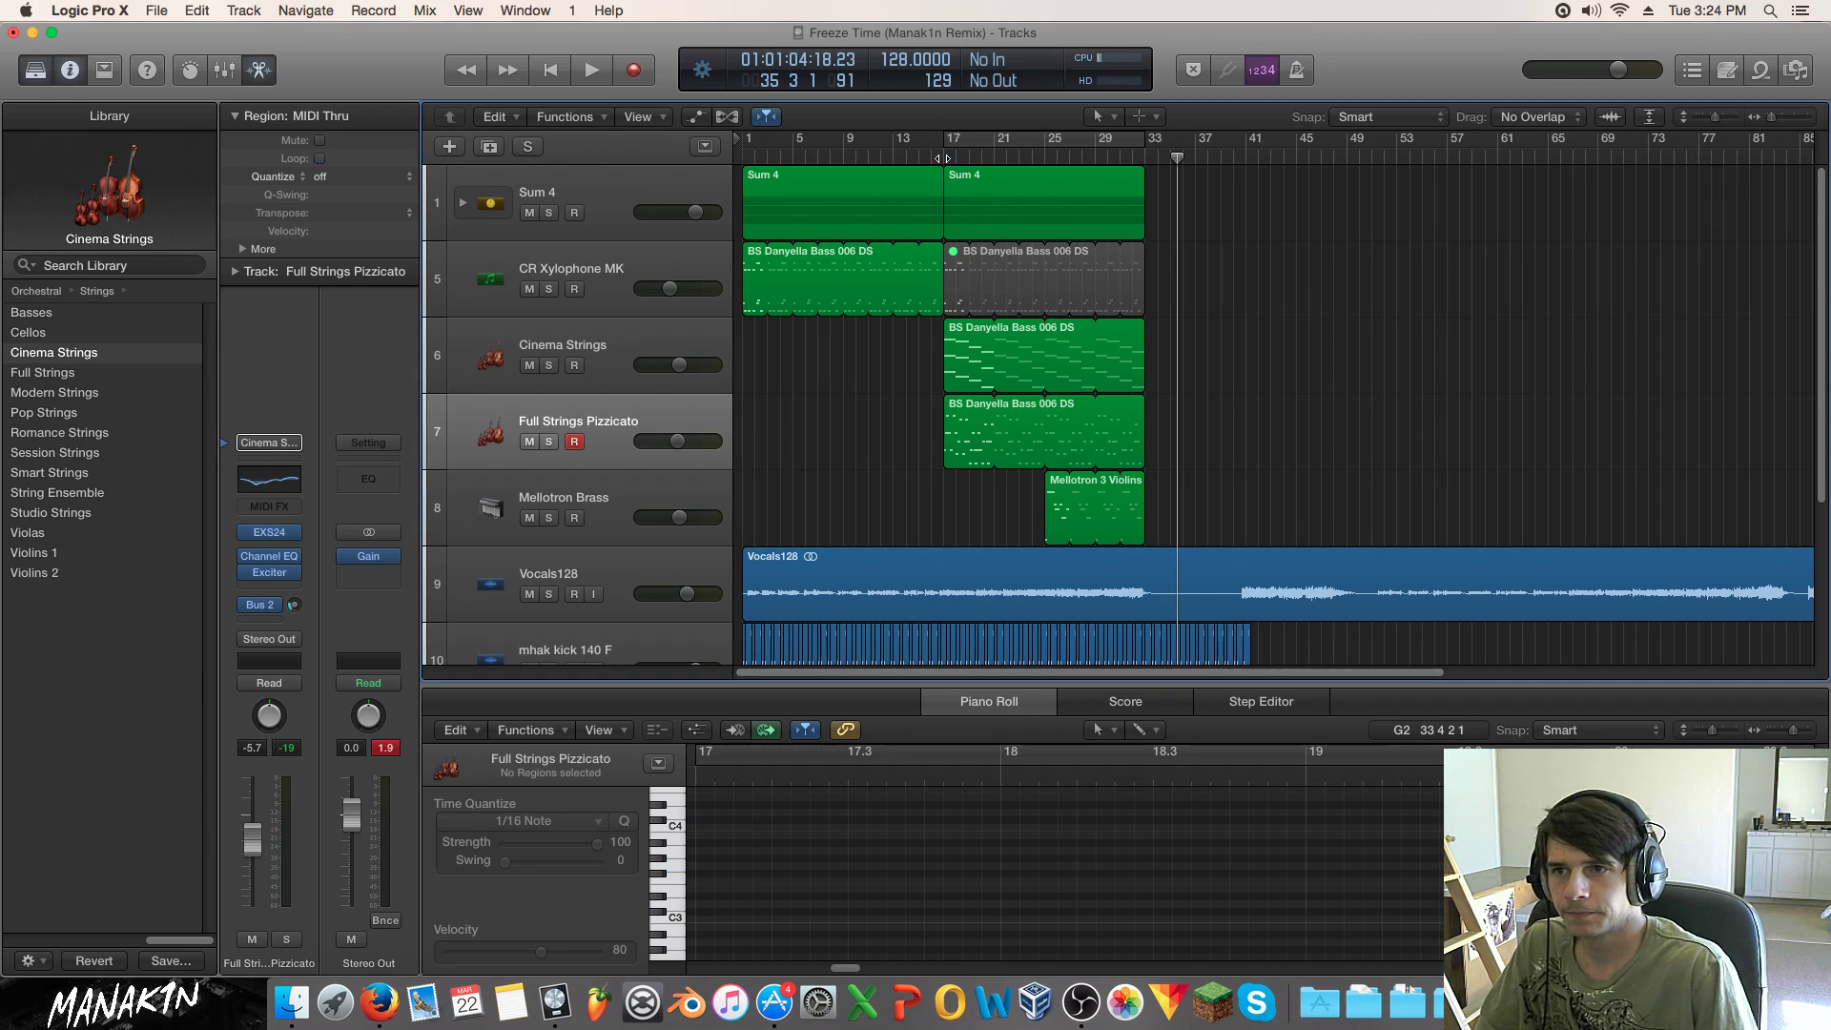
key("space")
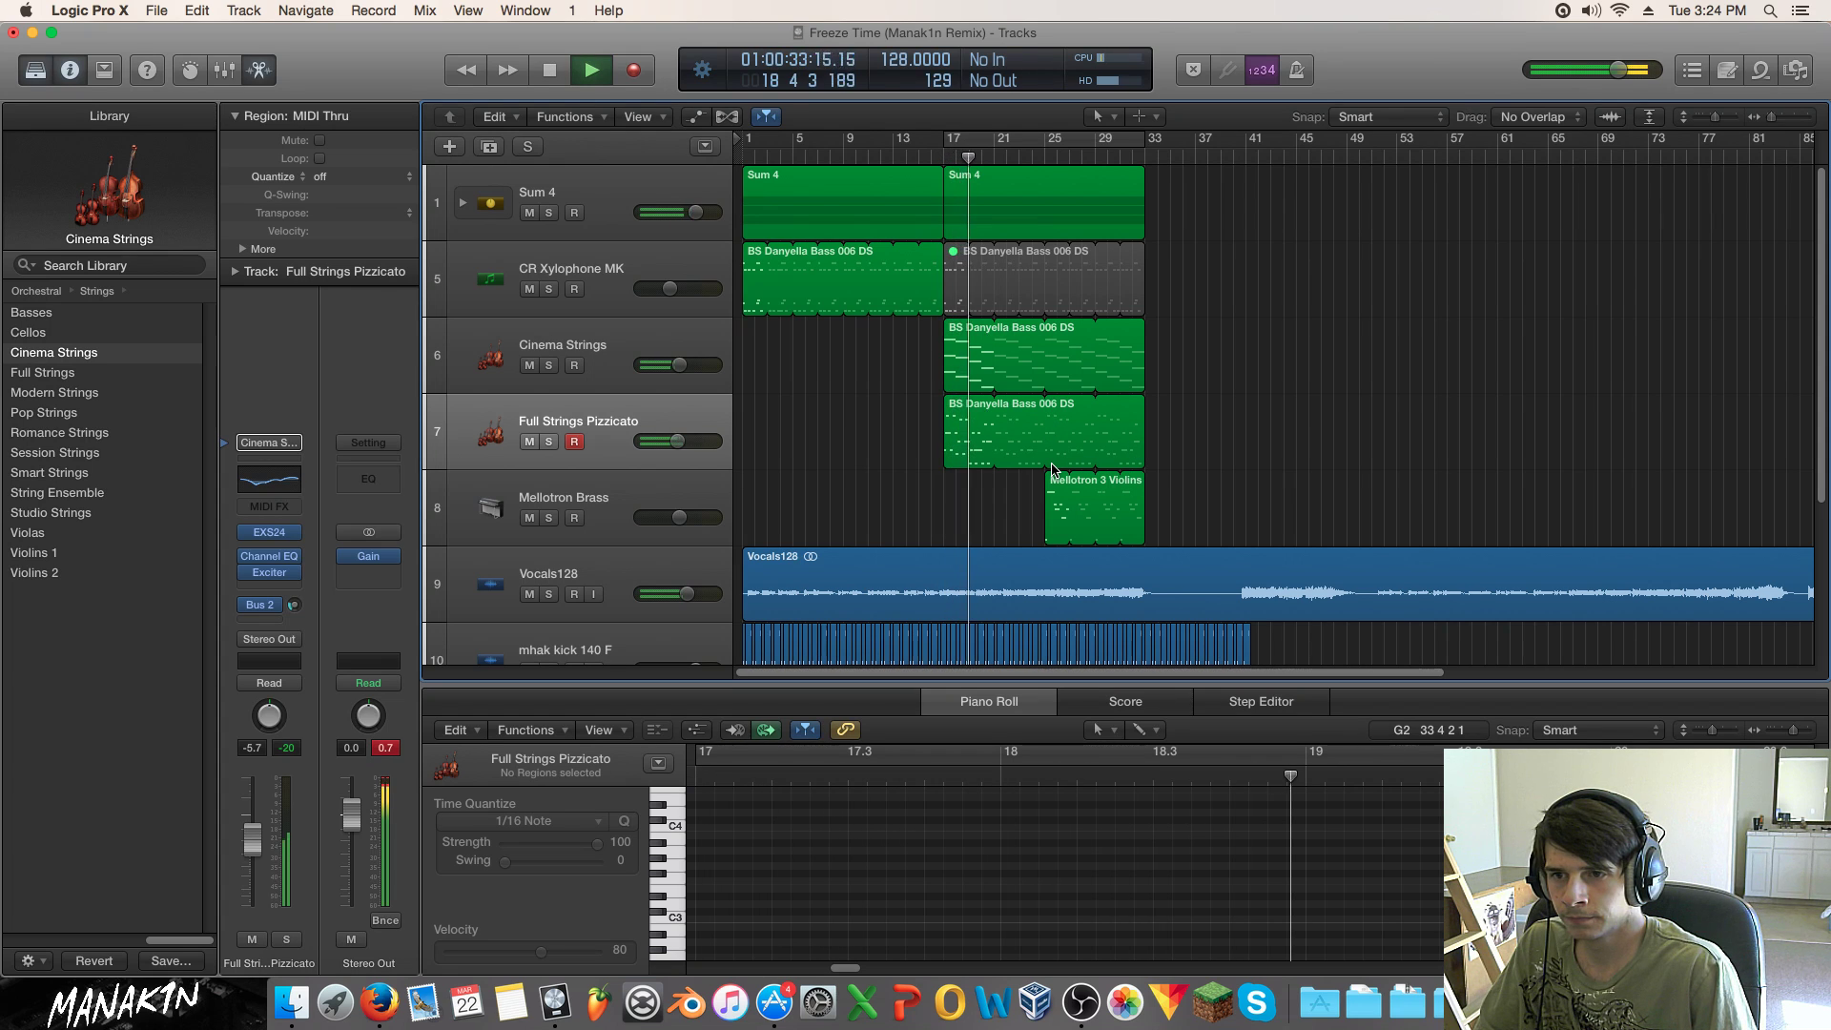
scroll(1052, 469, "down", 5)
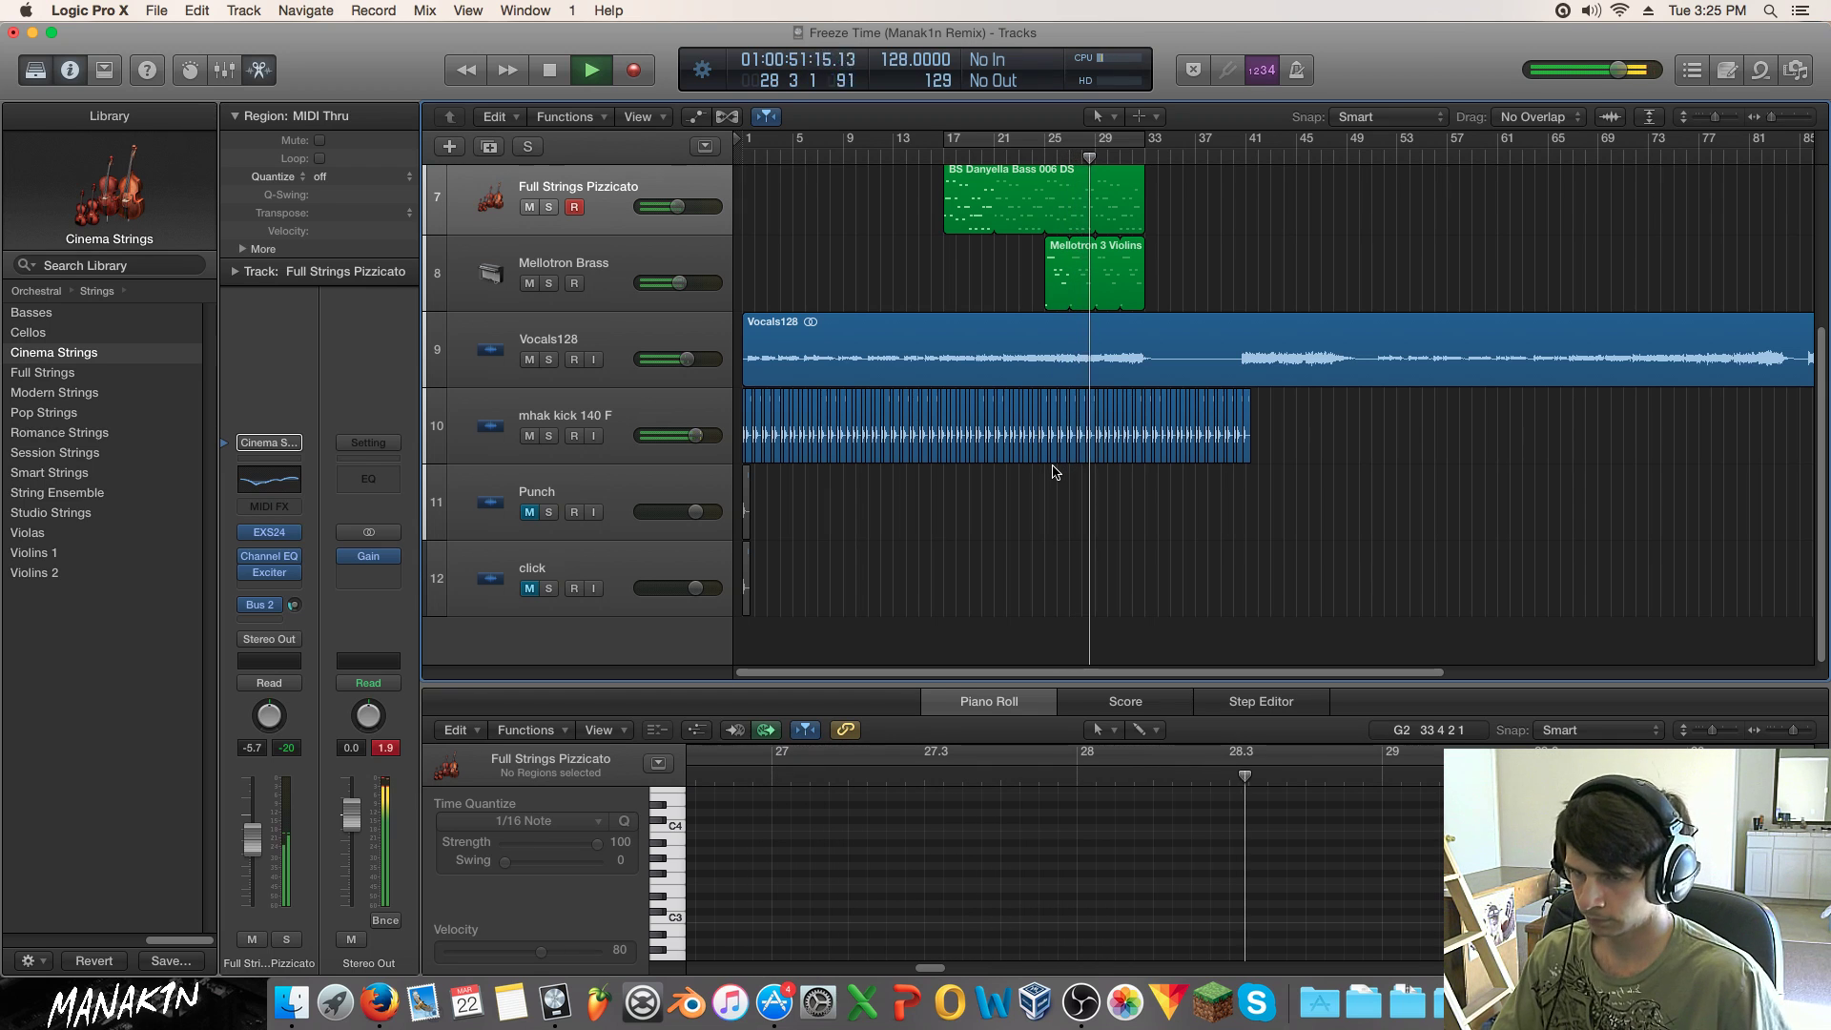
scroll(515, 261, "up", 2)
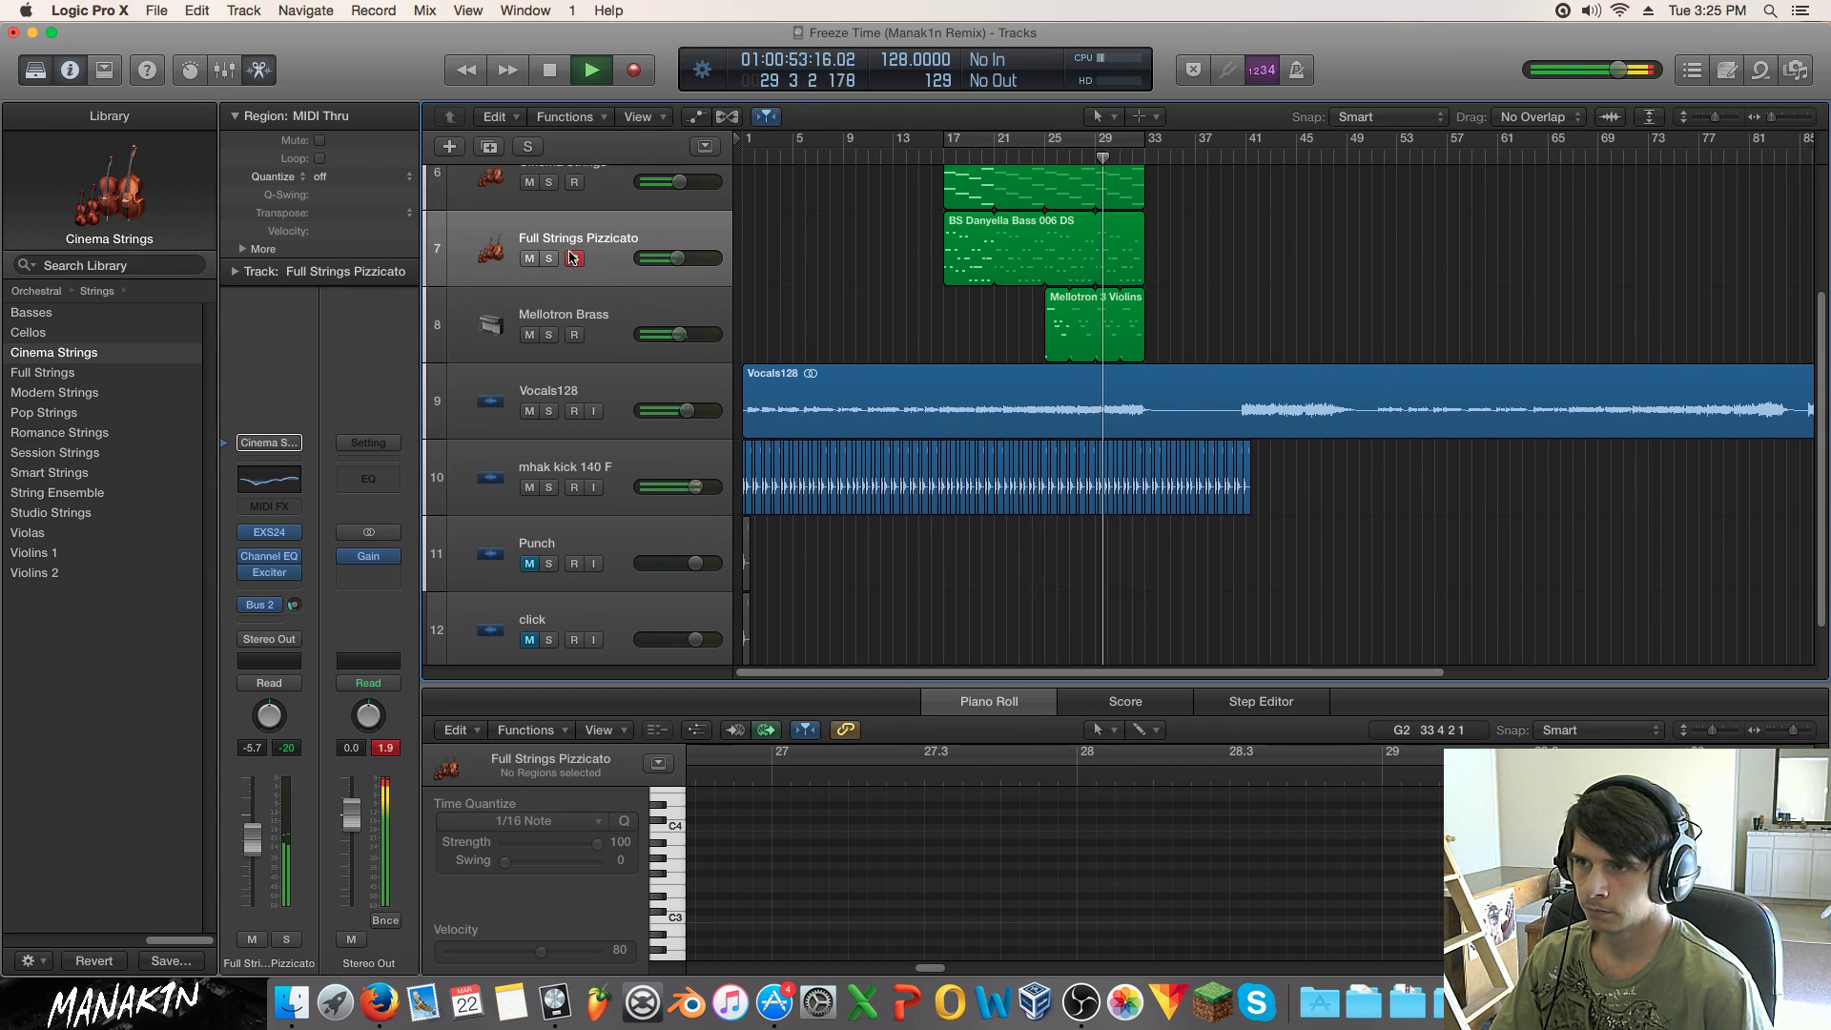
Step: Create a new Mellotron track below Mellotron Brass
left_click(582, 320)
left_click(489, 147)
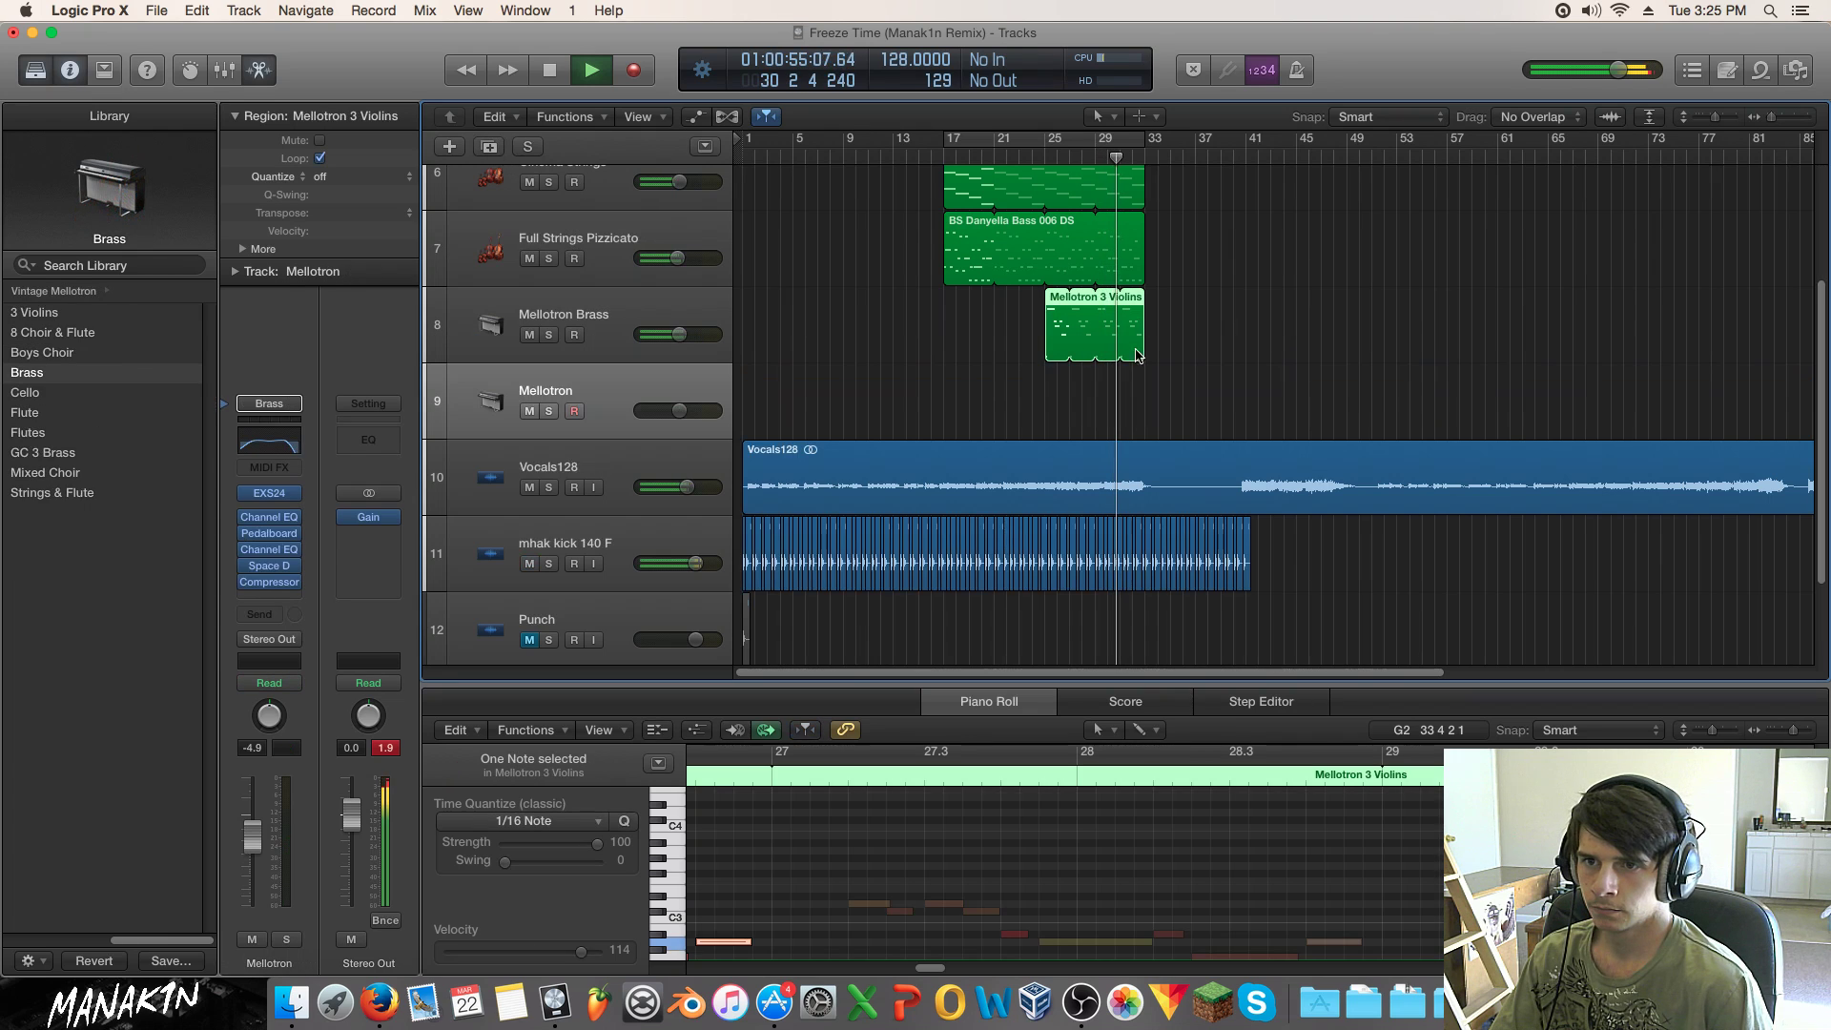
left_click(1181, 349)
Step: Turn on Loop for the BS Danyella Bass region, with the playhead near bar 31
scroll(1149, 334, "up", 3)
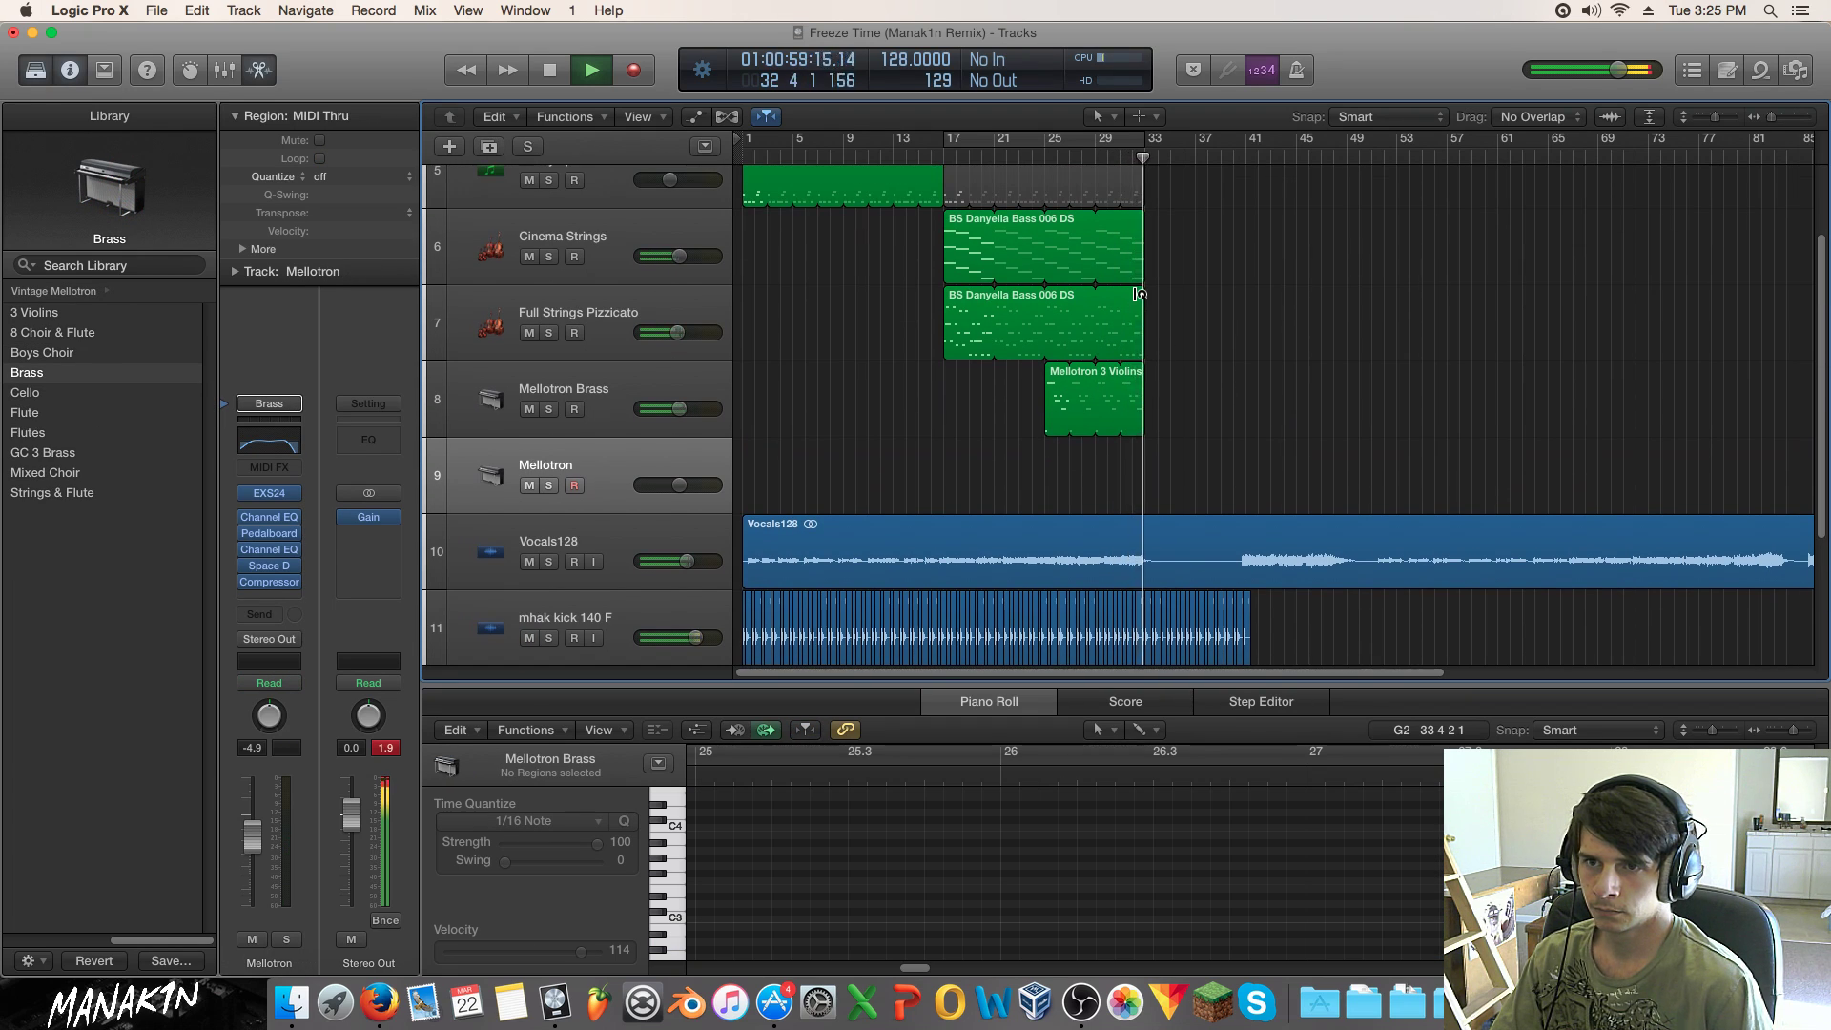
left_click(1116, 295)
left_click(1118, 160)
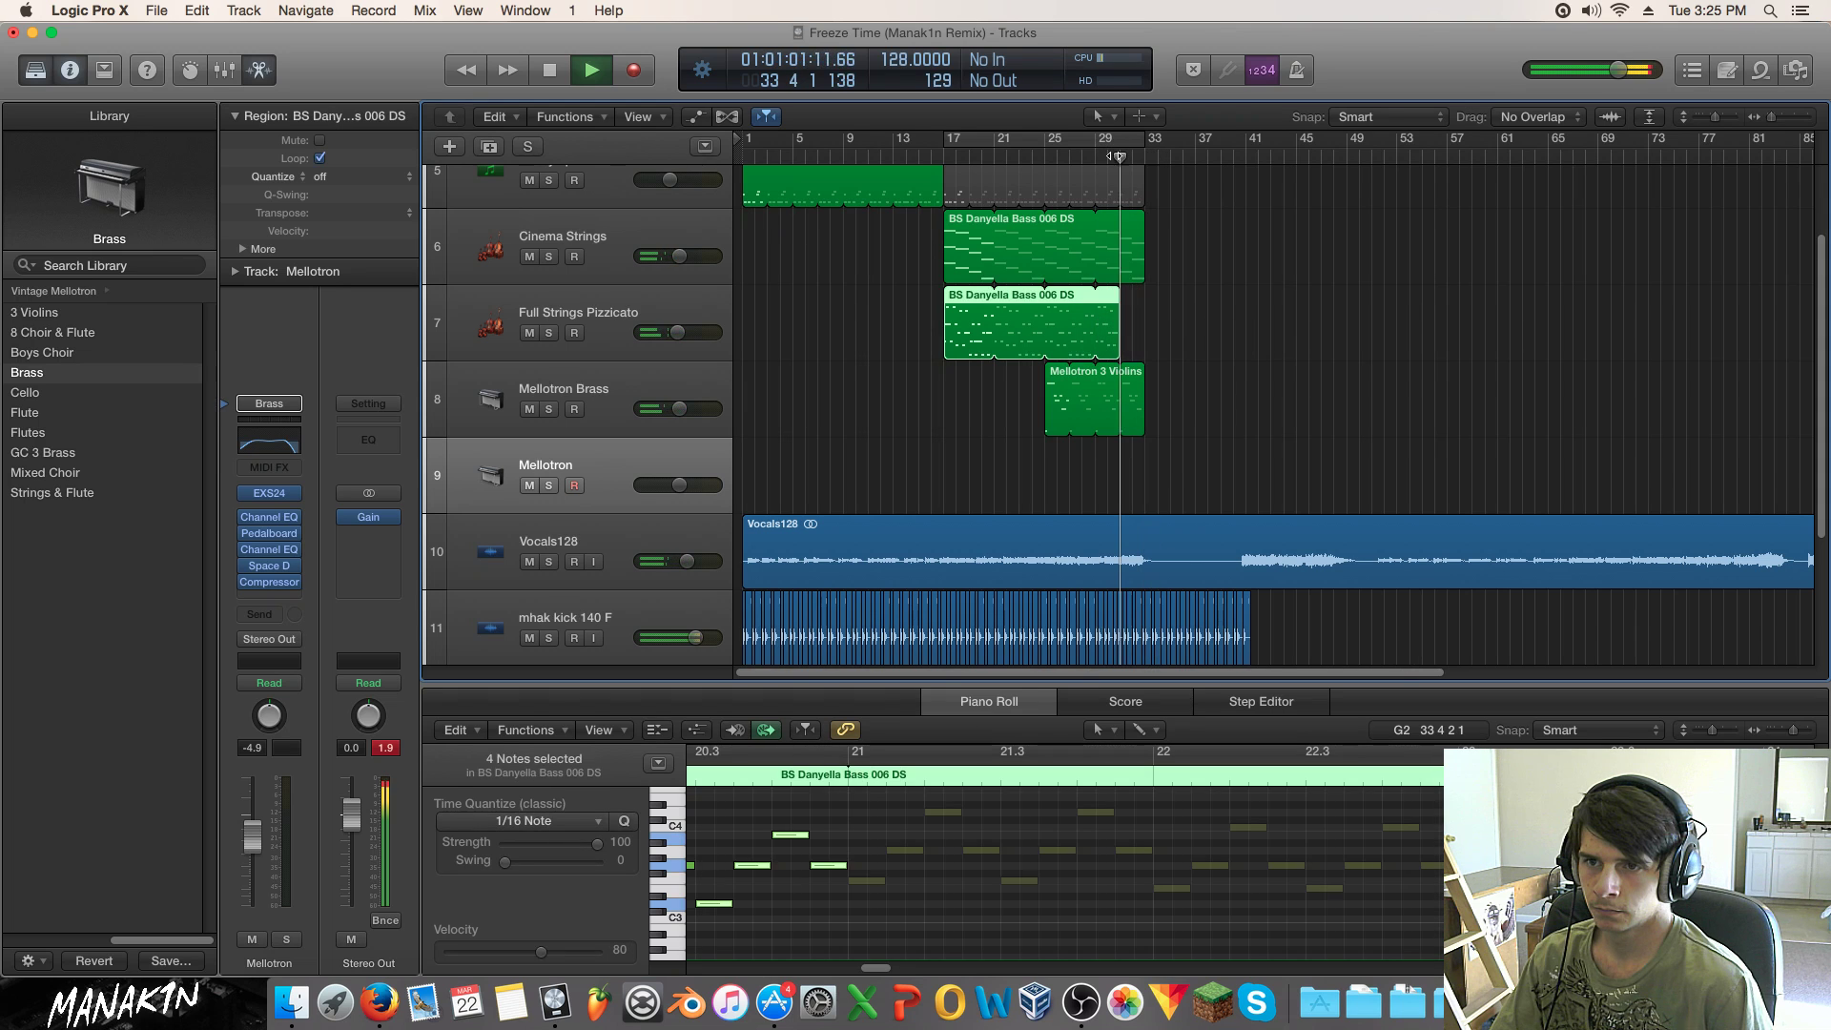
Step: Extend the looped bass region to bar 32 and stop playback
left_click_drag(1118, 305, 1131, 306)
scroll(1163, 290, "up", 3)
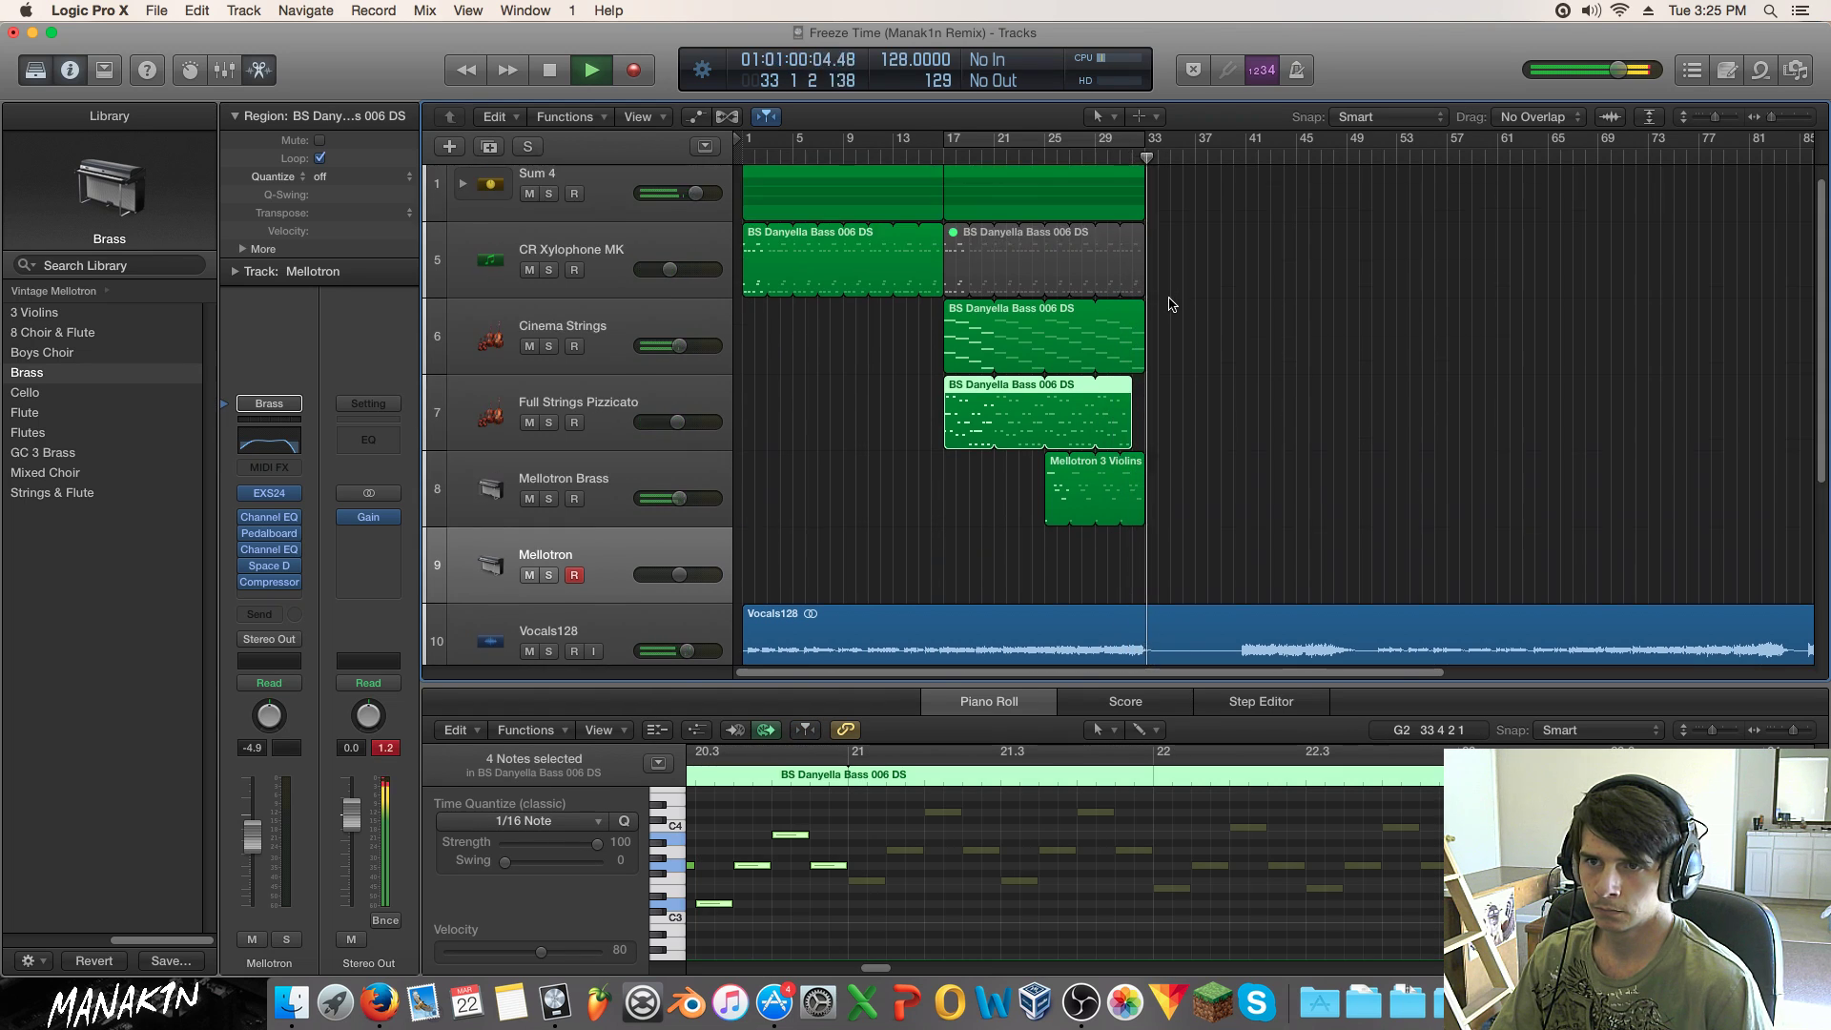
key("space")
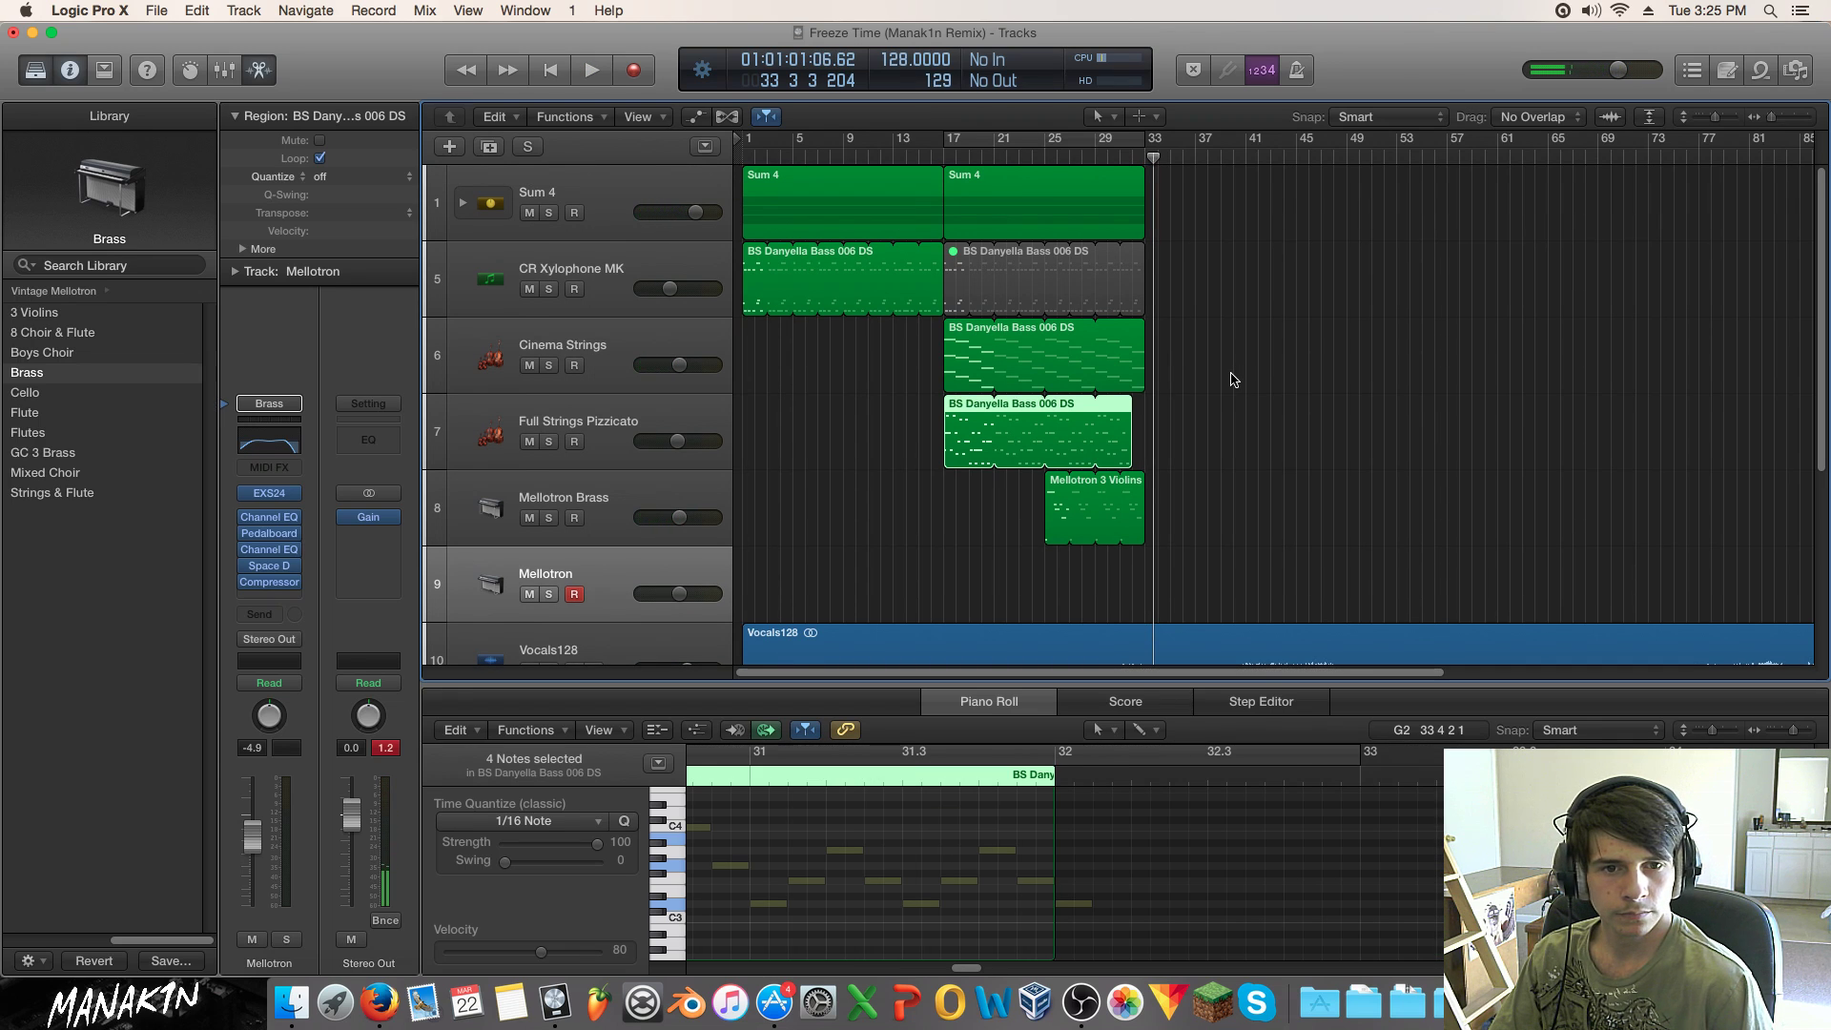
Step: Zoom to show bars 9–49 and copy the Mellotron 3 Violins region to bar 33
scroll(1232, 380, "down", 4)
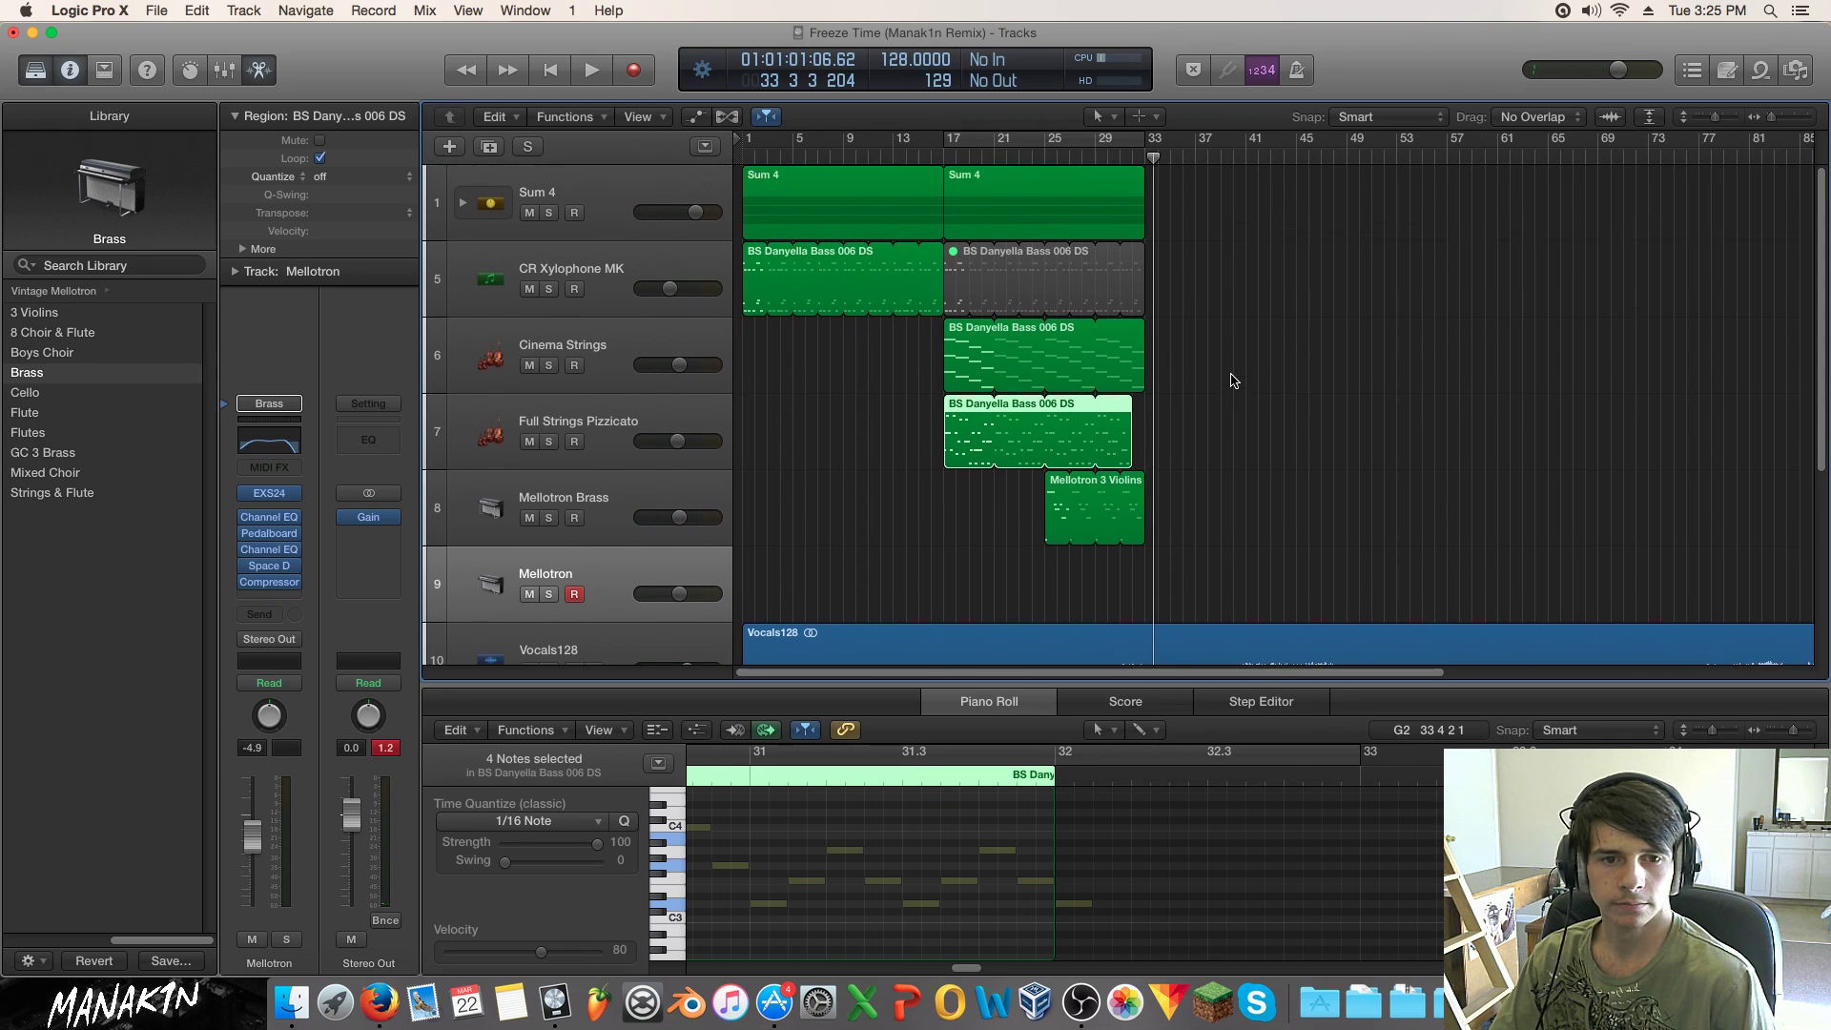
scroll(1230, 379, "up", 2)
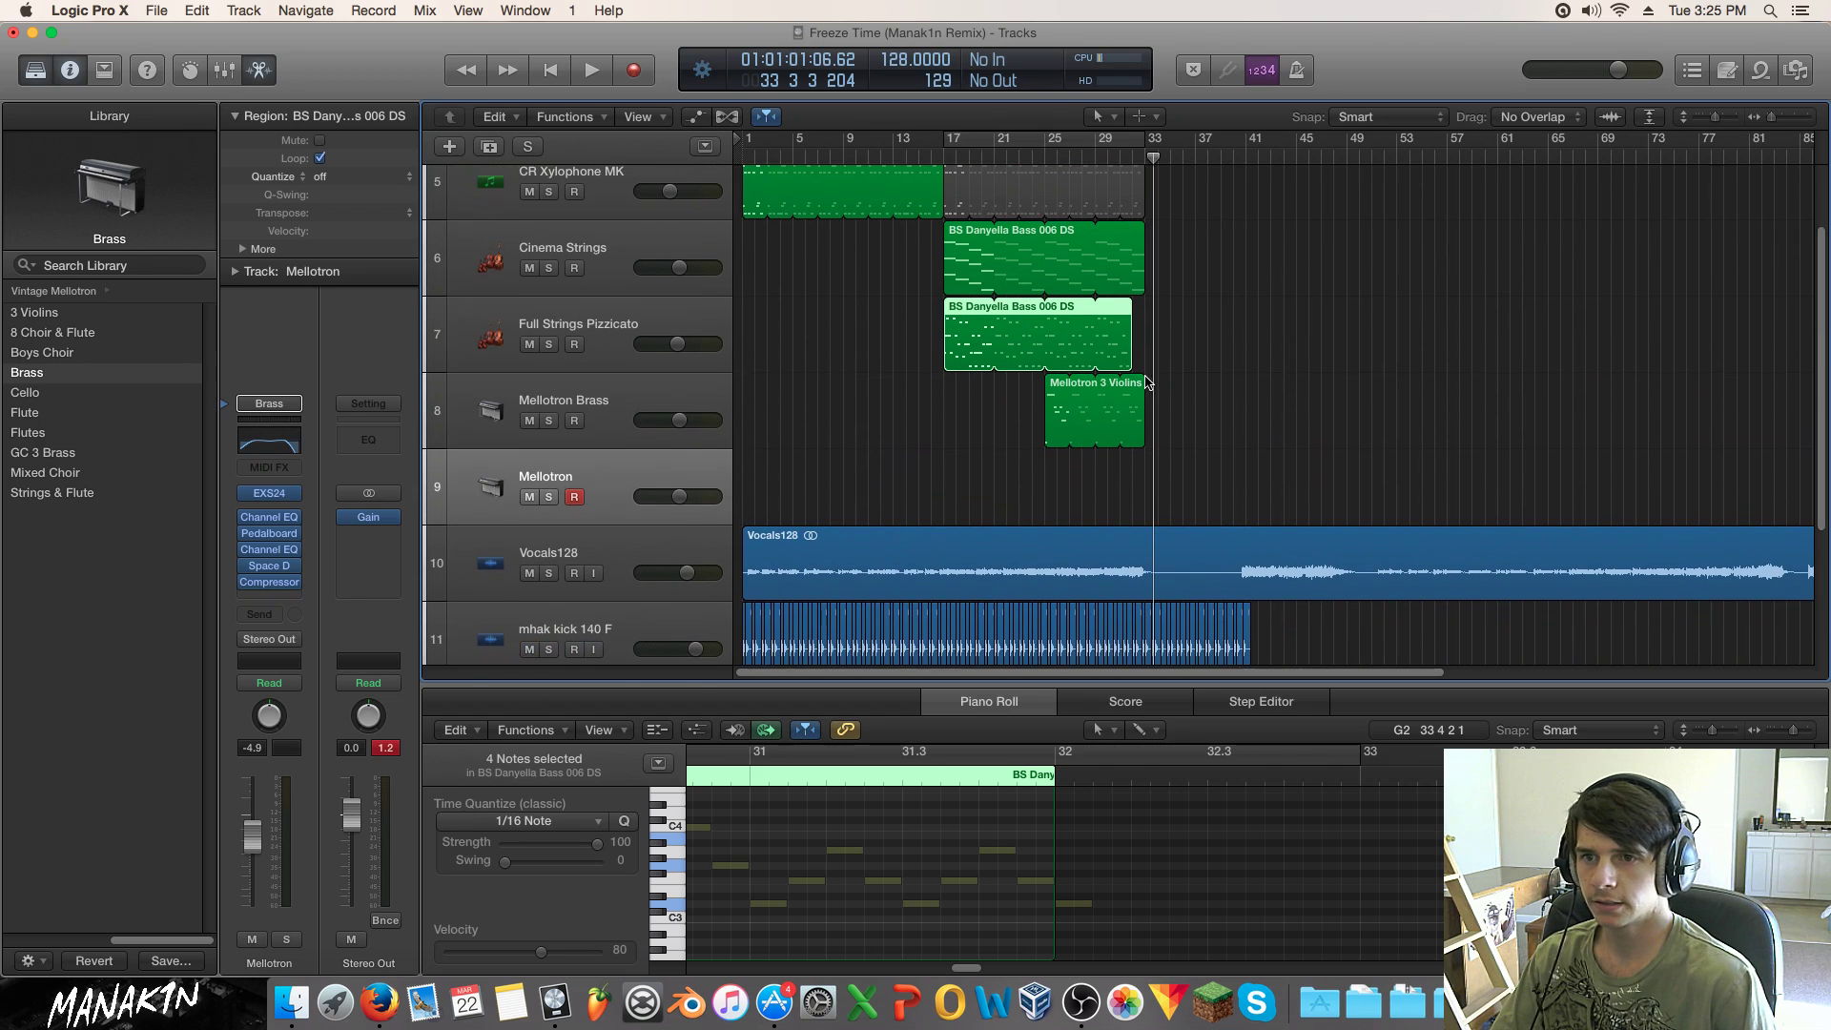
left_click_drag(1765, 115, 1775, 124)
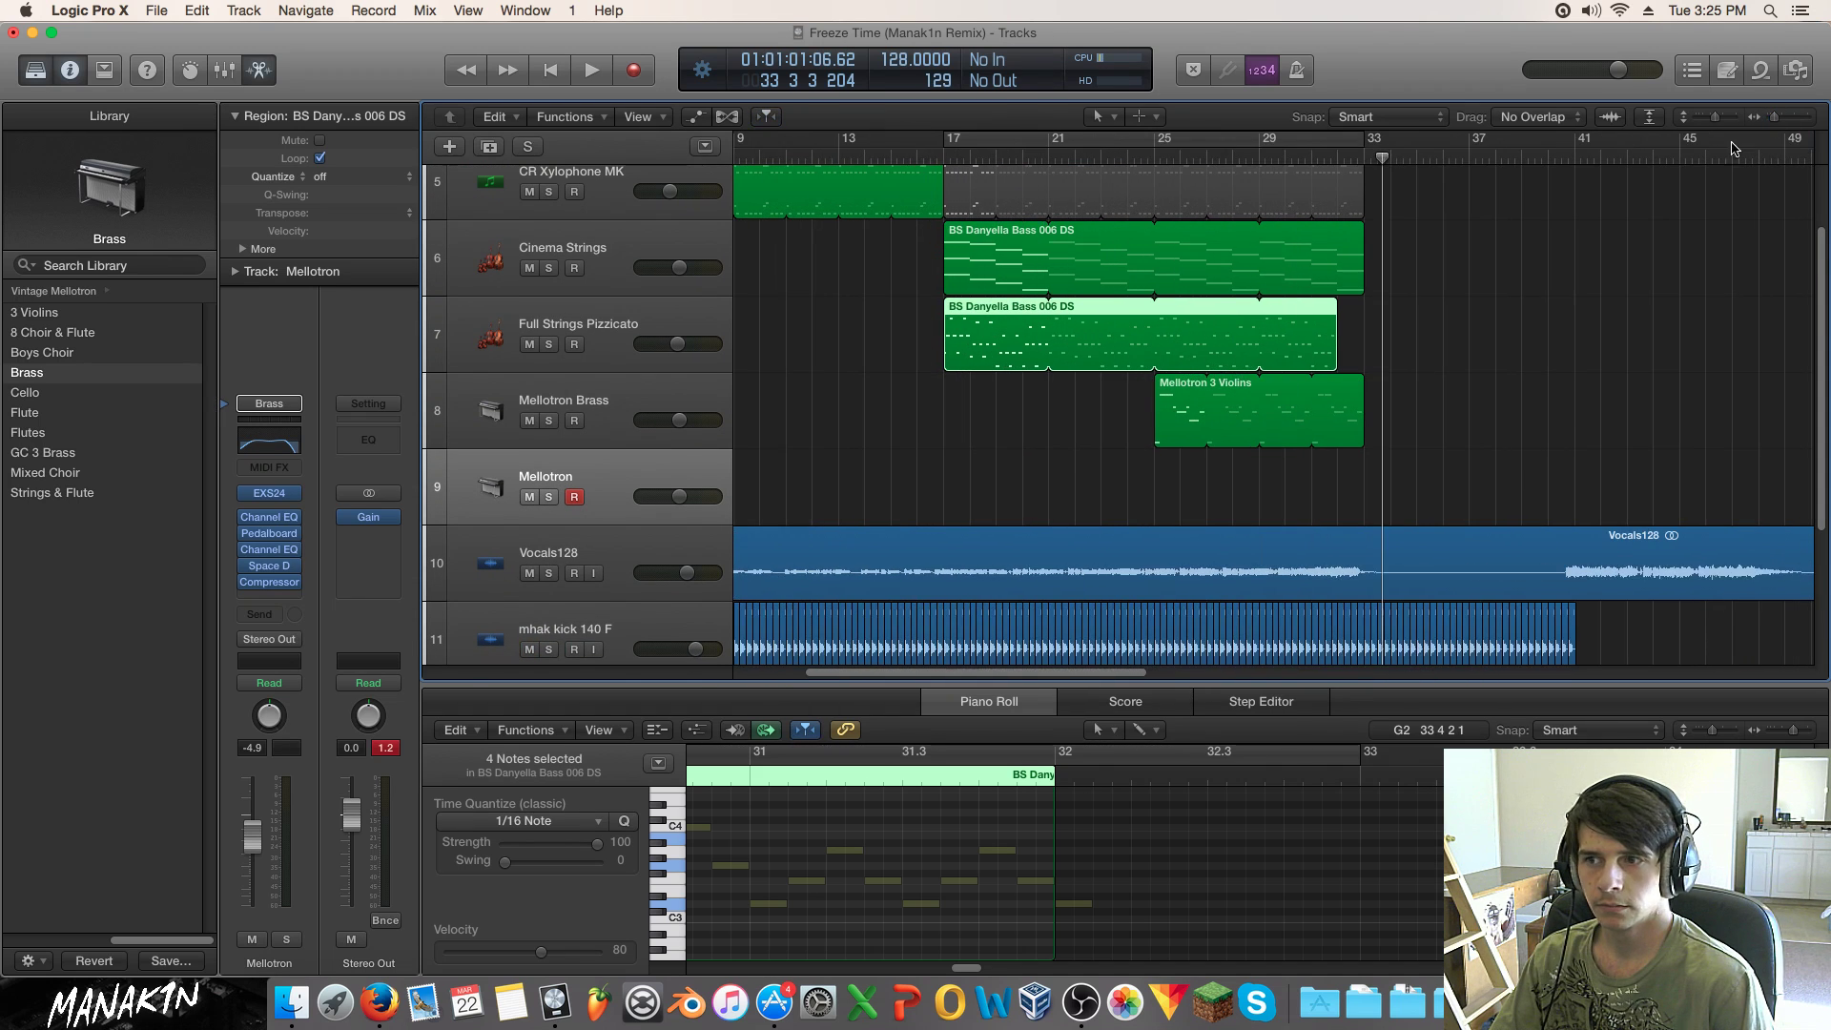
left_click_drag(1167, 405, 1376, 410)
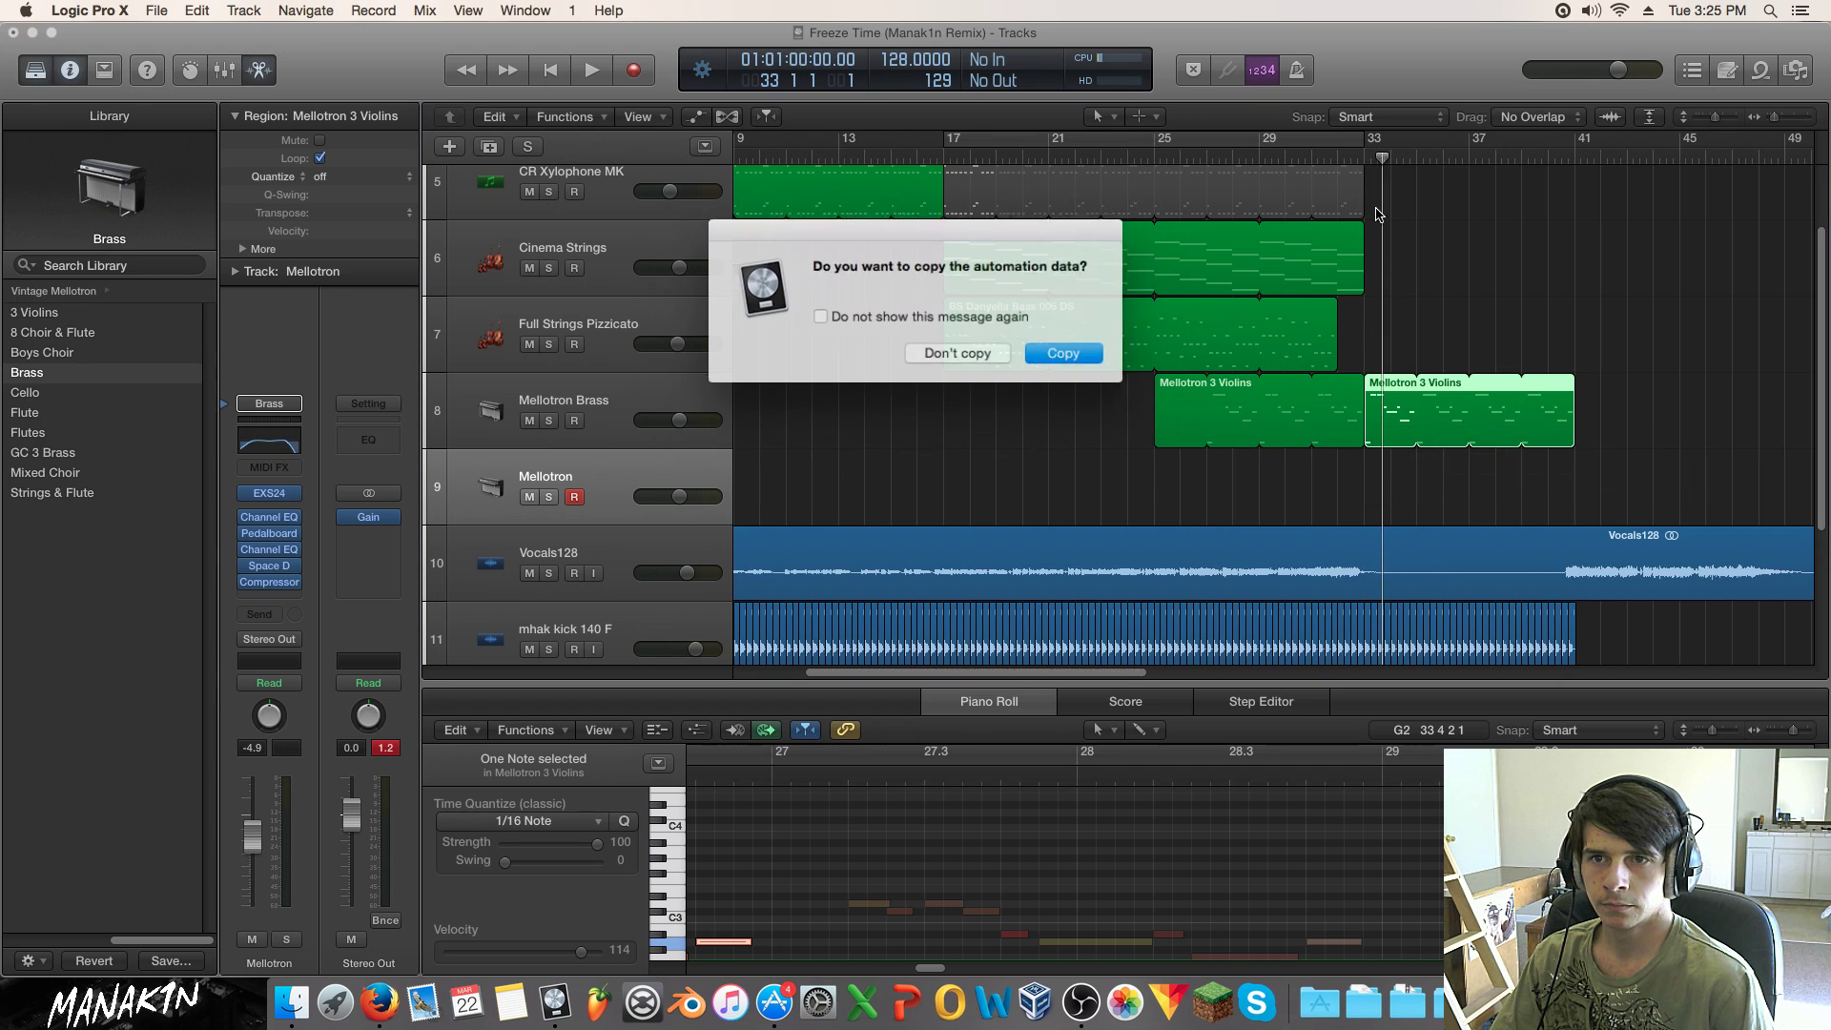
Step: Keep the violins copy without automation, play it, and shorten it to about bar 37
left_click(988, 357)
left_click_drag(1384, 155, 1354, 155)
key("space")
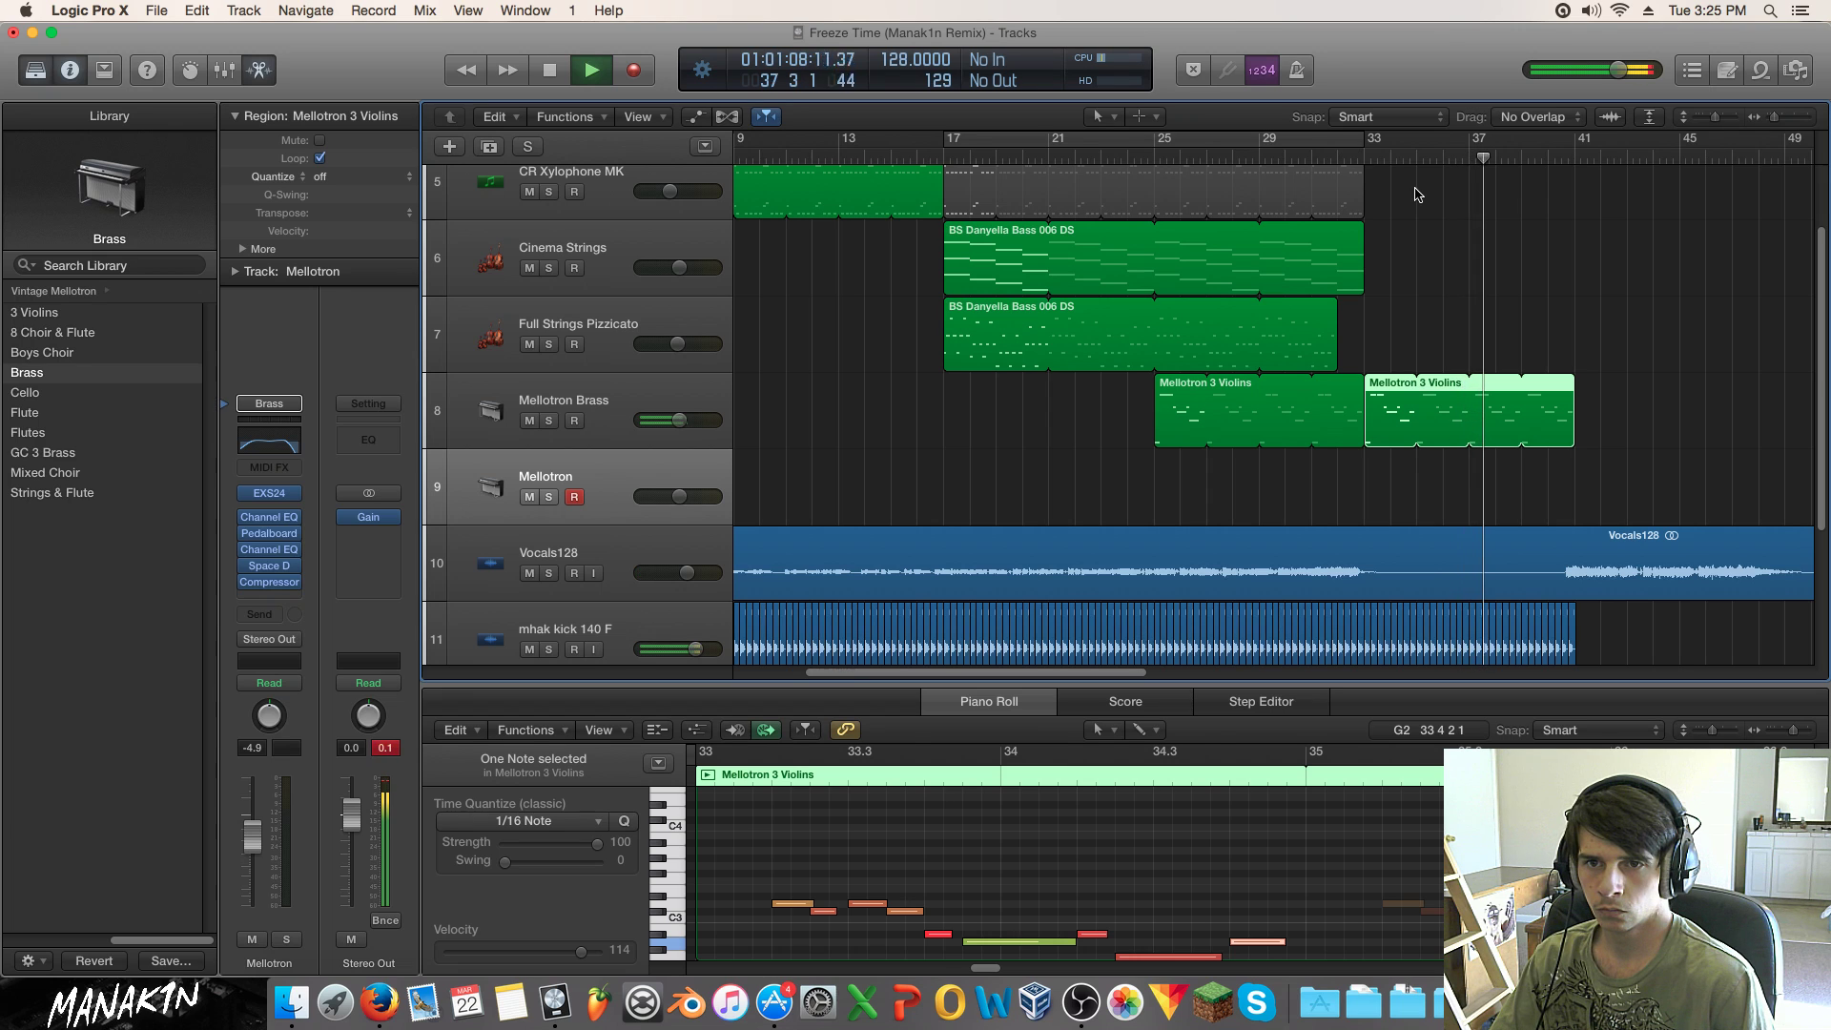
key("space")
left_click_drag(1579, 391, 1468, 440)
Step: Copy a group of violin notes later in the region and lower the note at 36.3 to E2
left_click_drag(893, 832, 622, 986)
left_click_drag(1015, 894, 1625, 901)
left_click_drag(982, 972, 1004, 969)
left_click(1165, 867)
left_click_drag(1181, 843, 1183, 894)
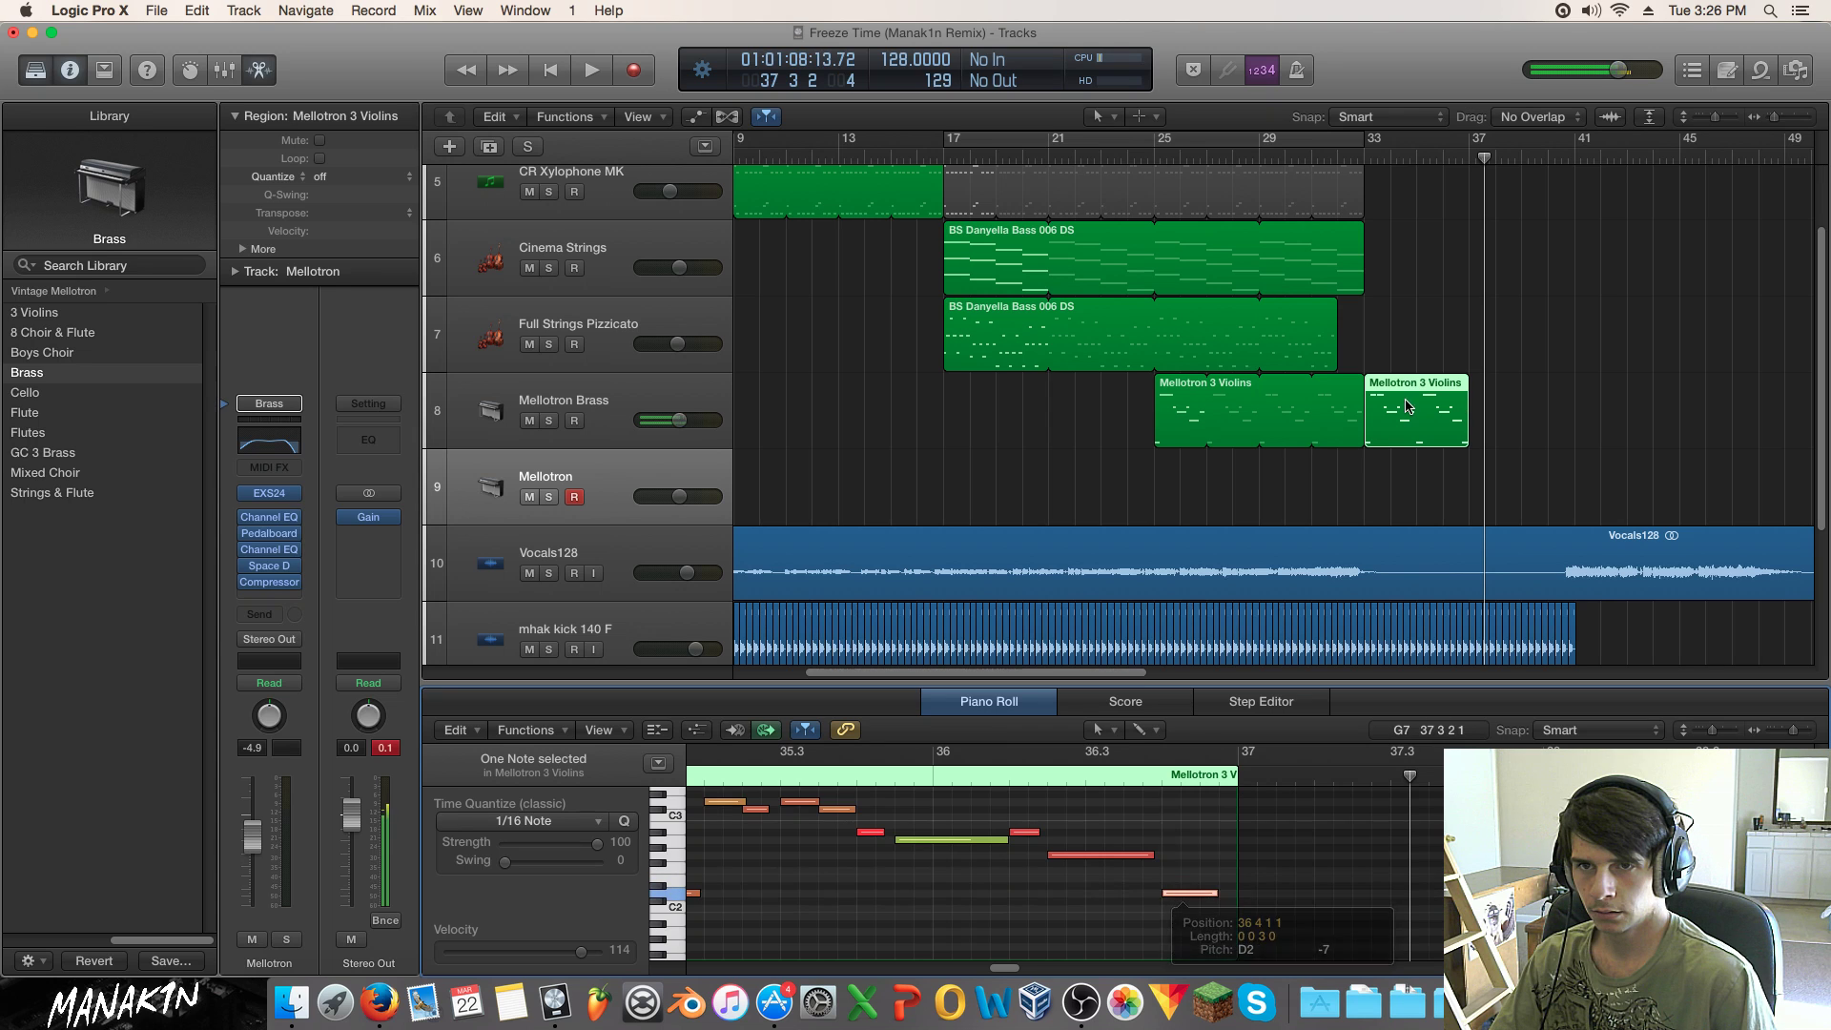
Step: Audition the phrase from bar 33 and 36 2 1, nudging the low ending notes by semitones
left_click(1376, 152)
key("space")
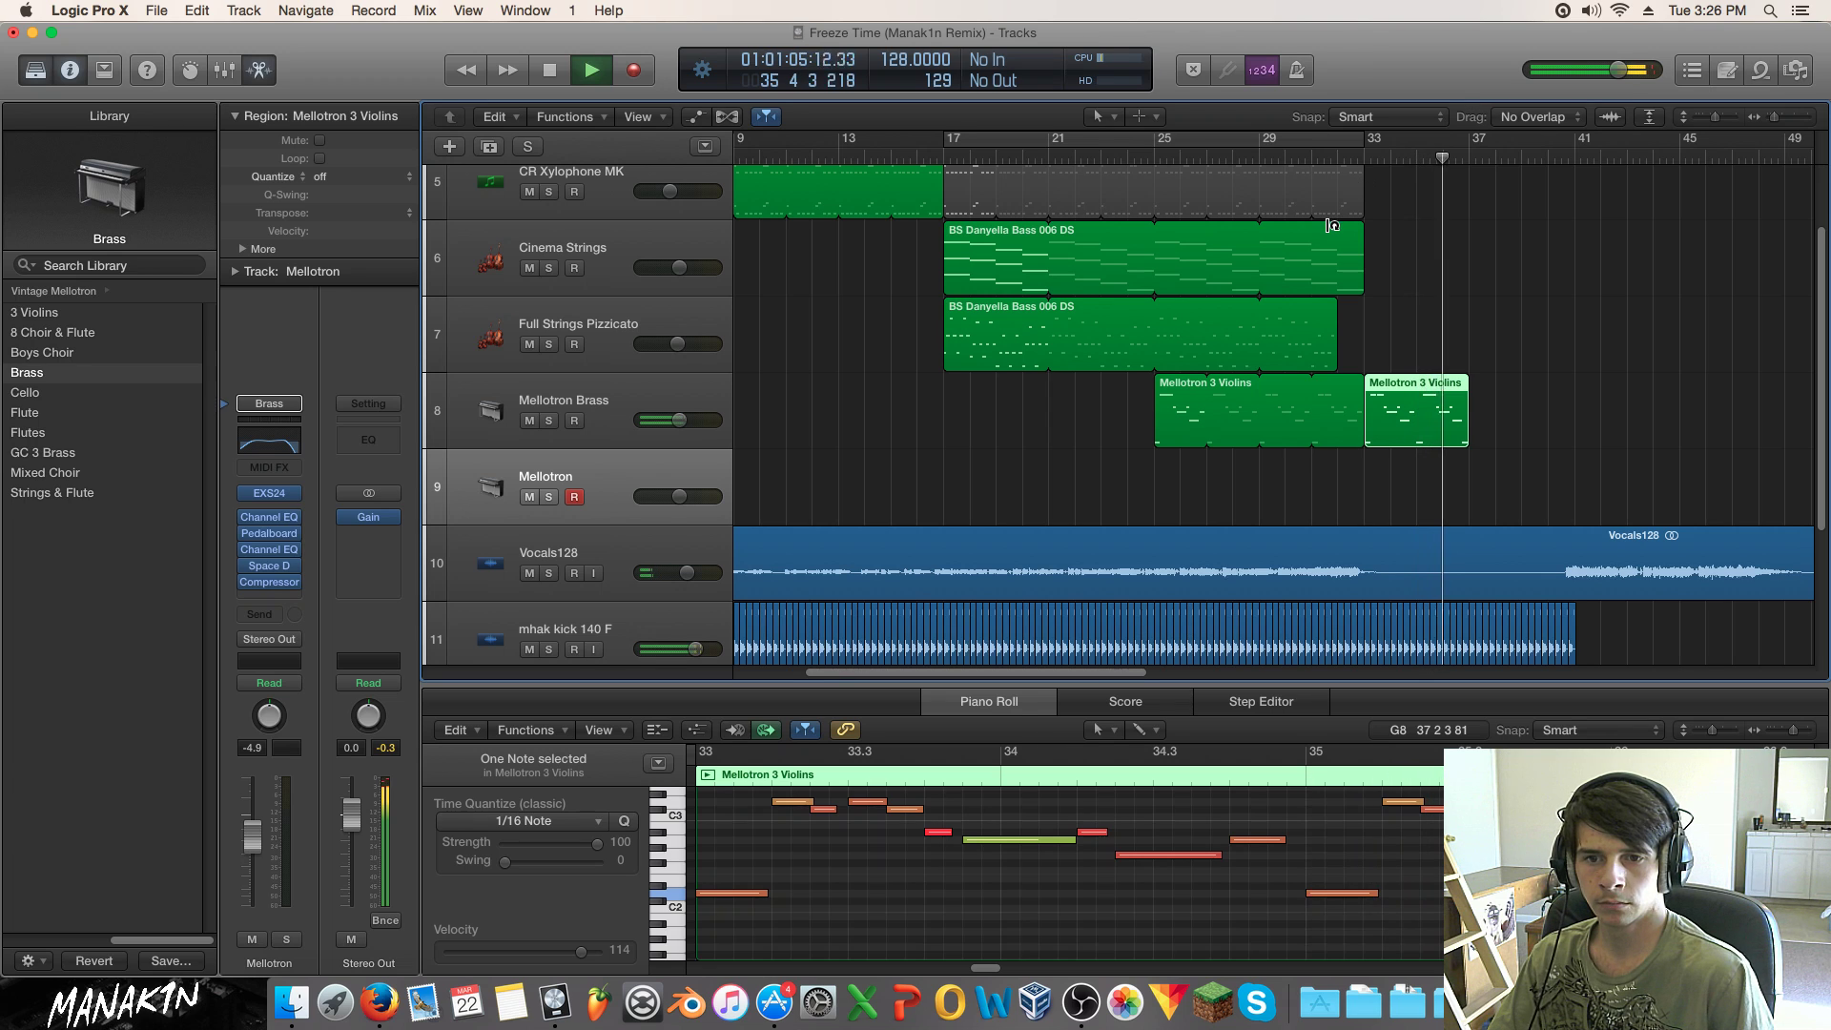
key("space")
left_click_drag(881, 893, 882, 879)
left_click(708, 783)
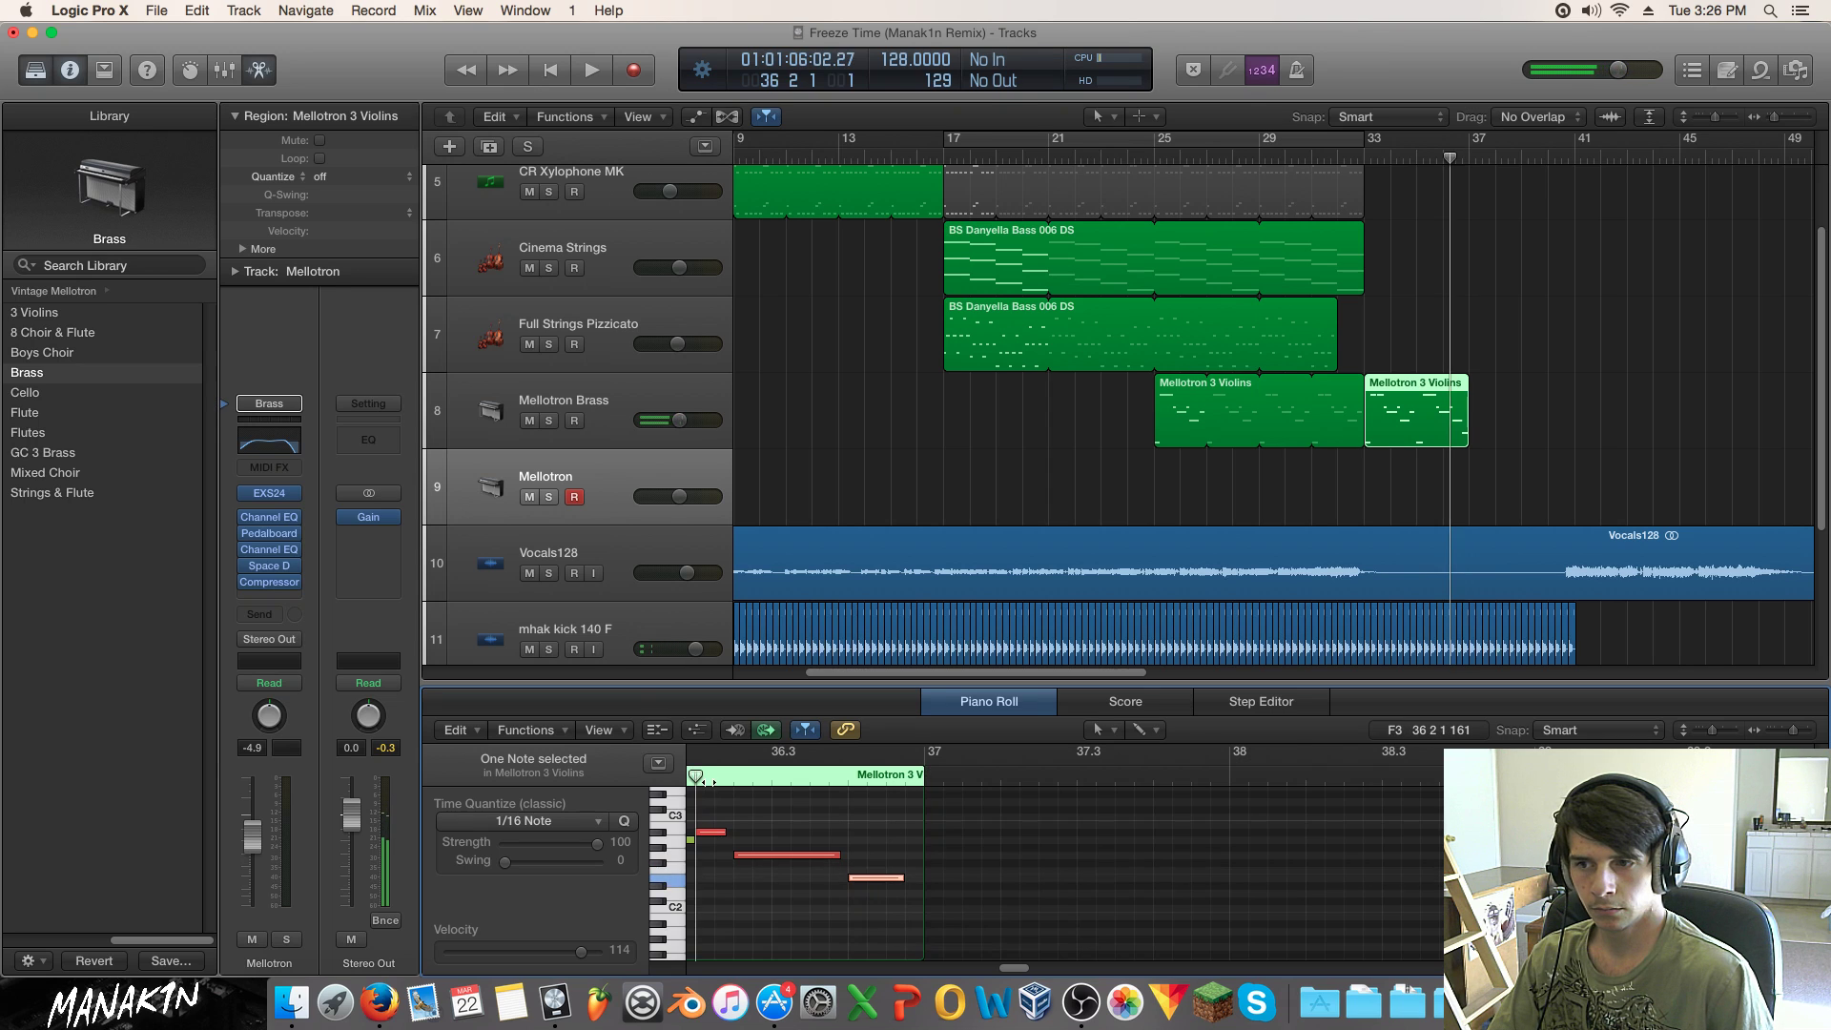
key("space")
key("space")
left_click_drag(872, 877, 872, 870)
left_click(695, 777)
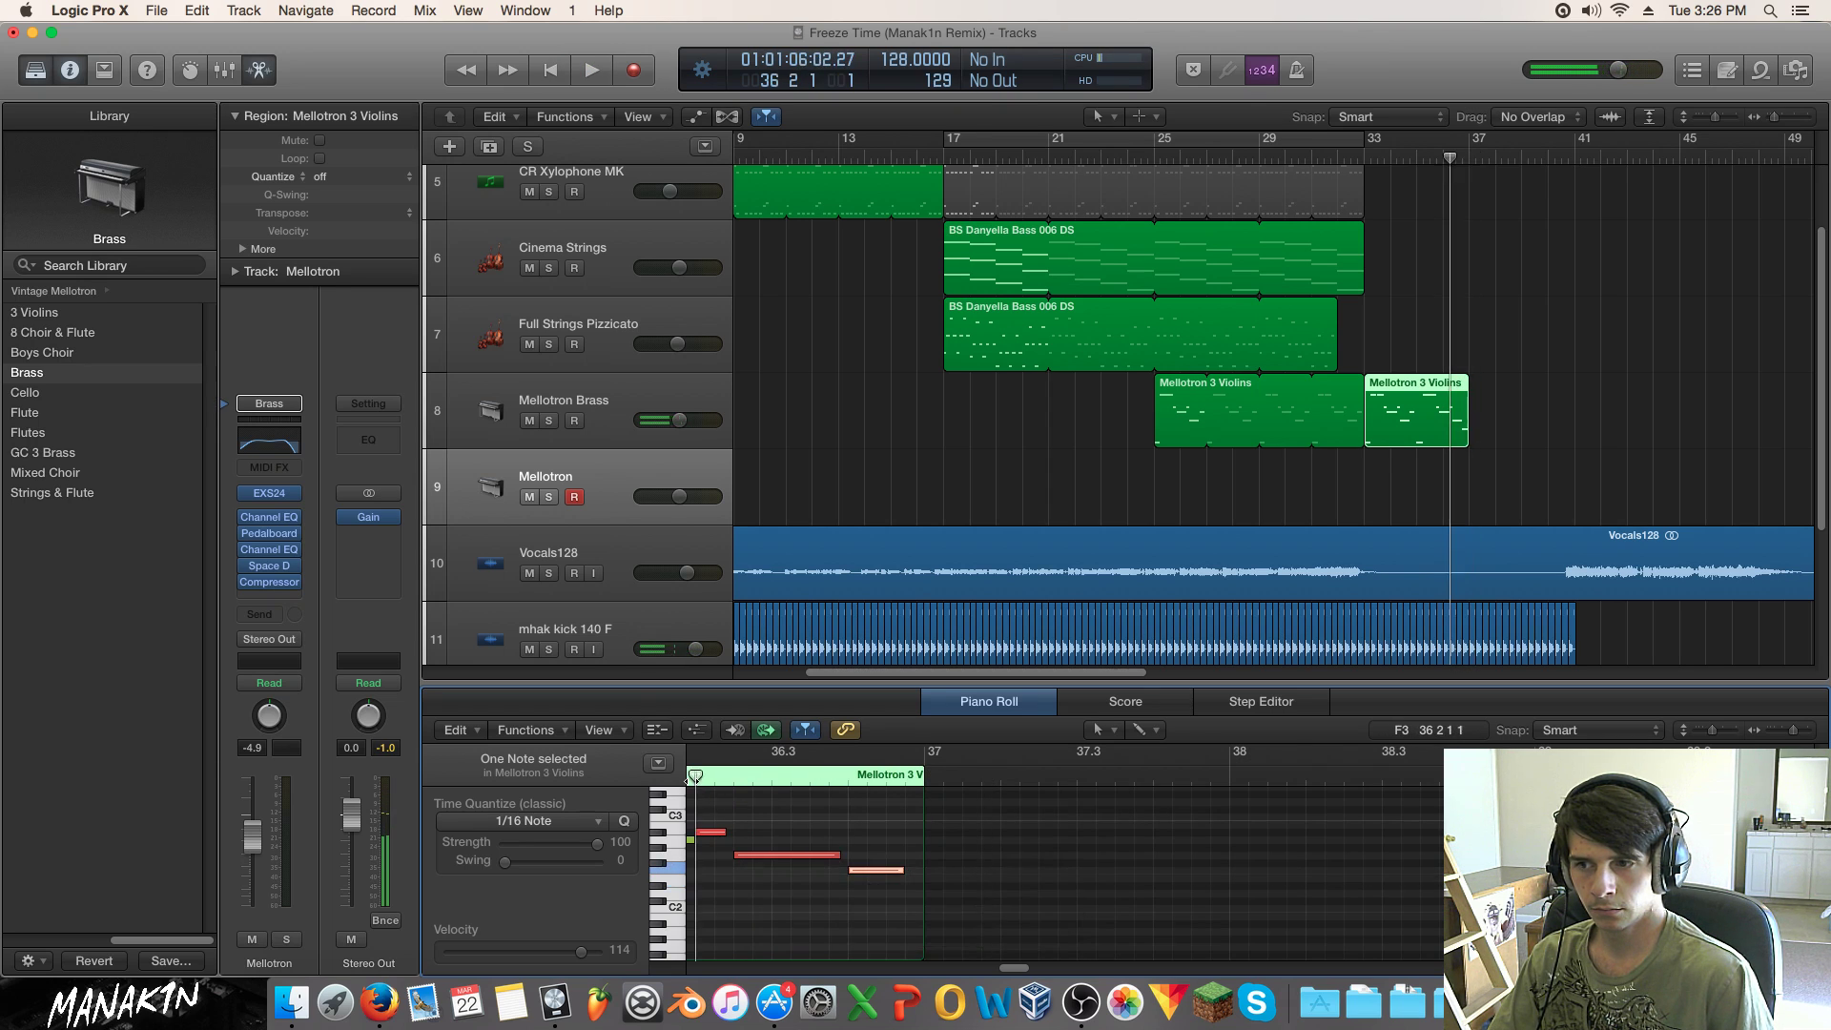
key("space")
key("space")
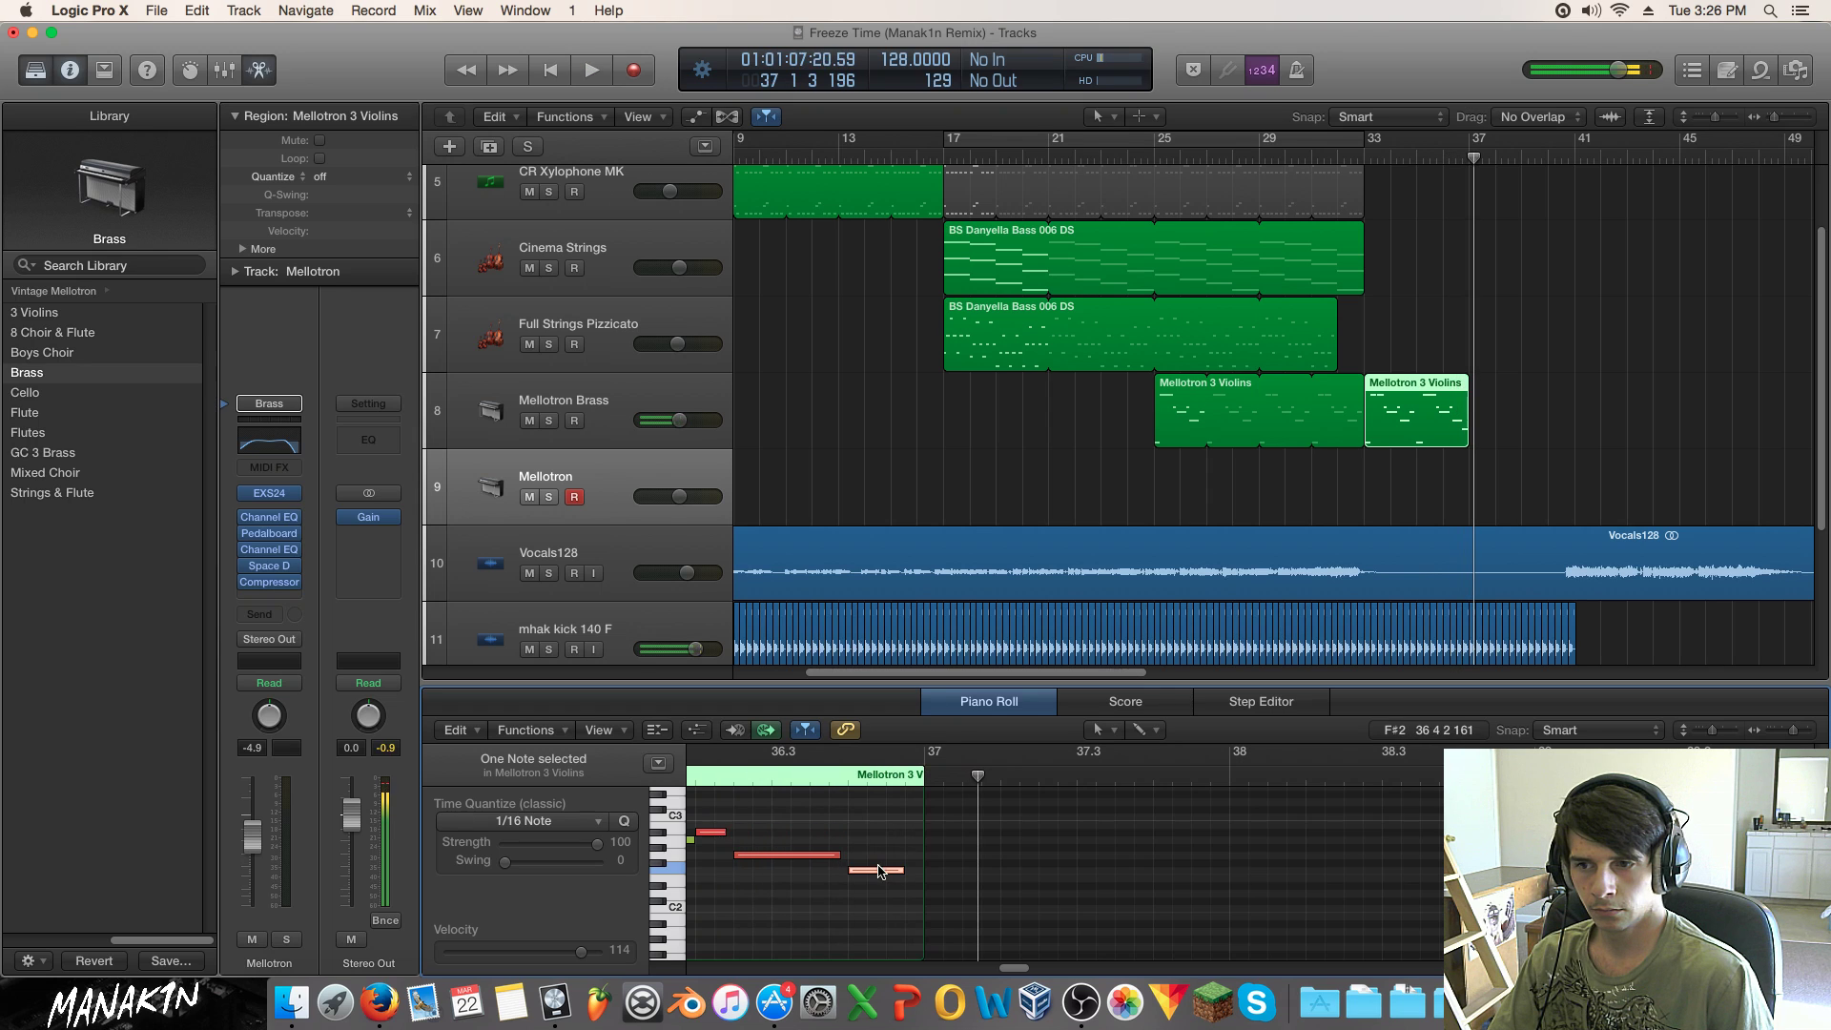
left_click_drag(880, 877, 879, 884)
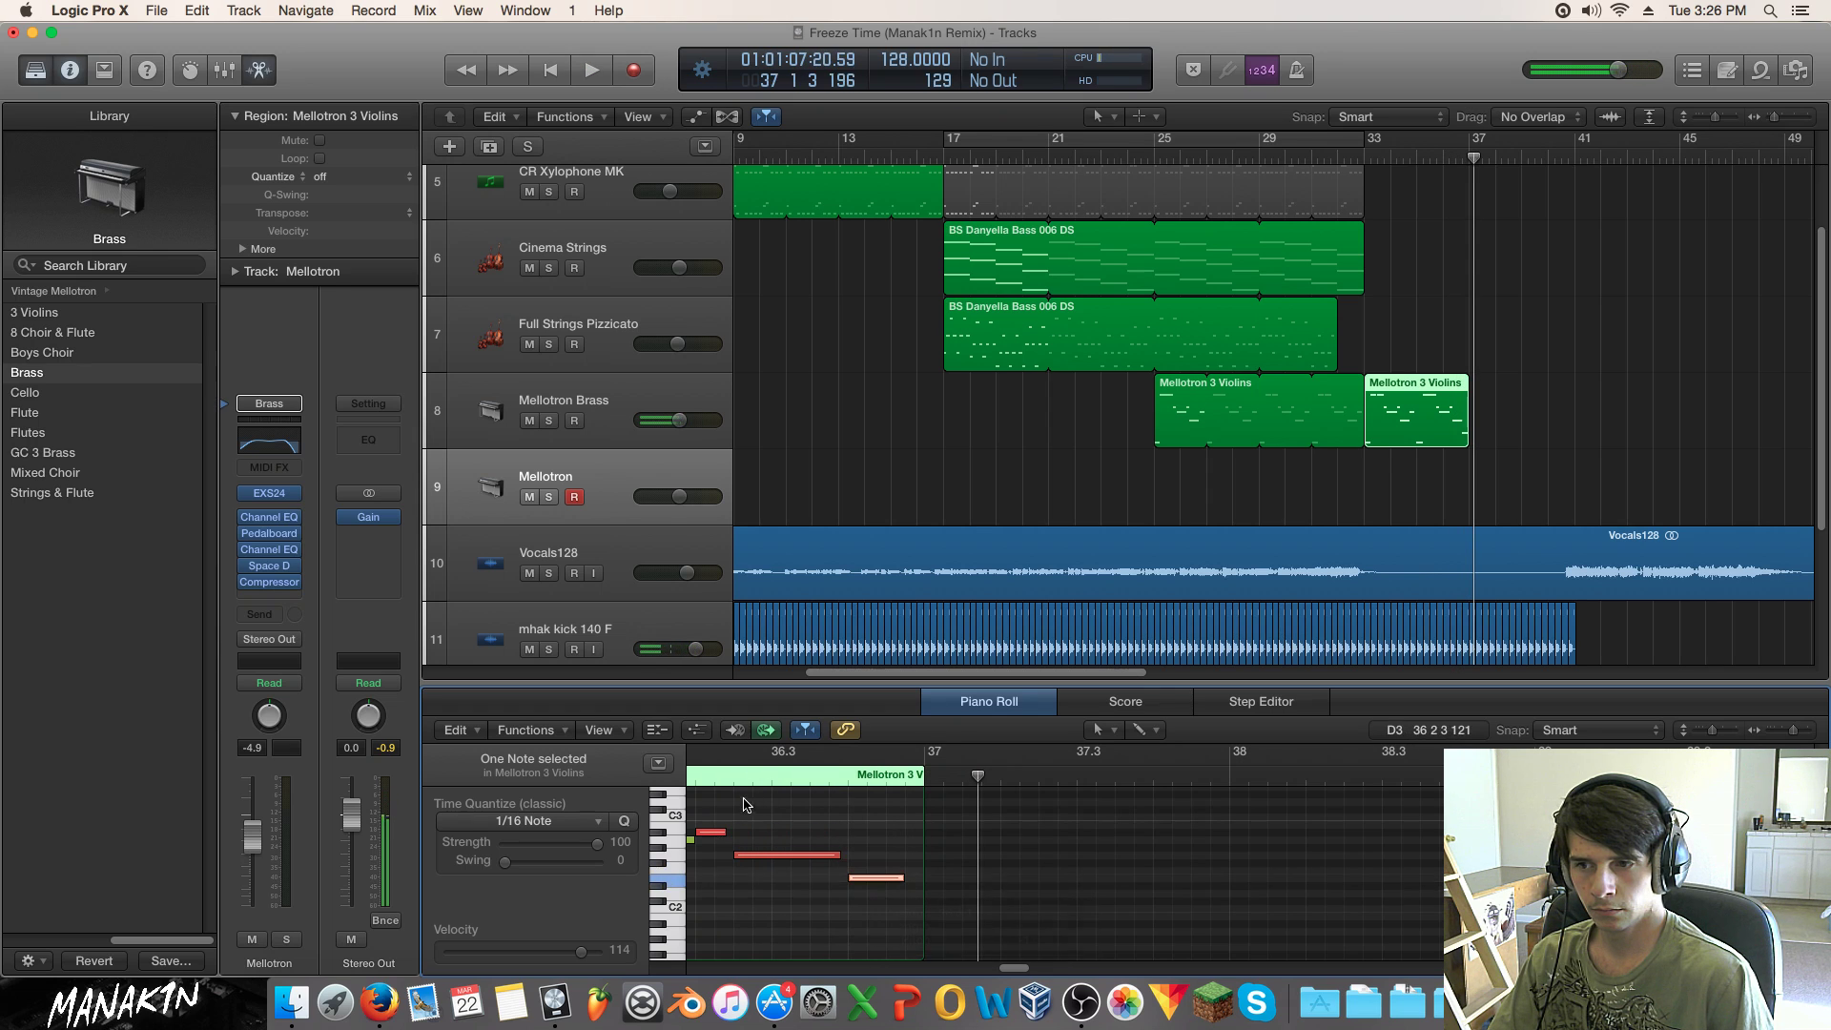
Step: Cycle bars 33–37 and play them
left_click_drag(1365, 141, 1465, 142)
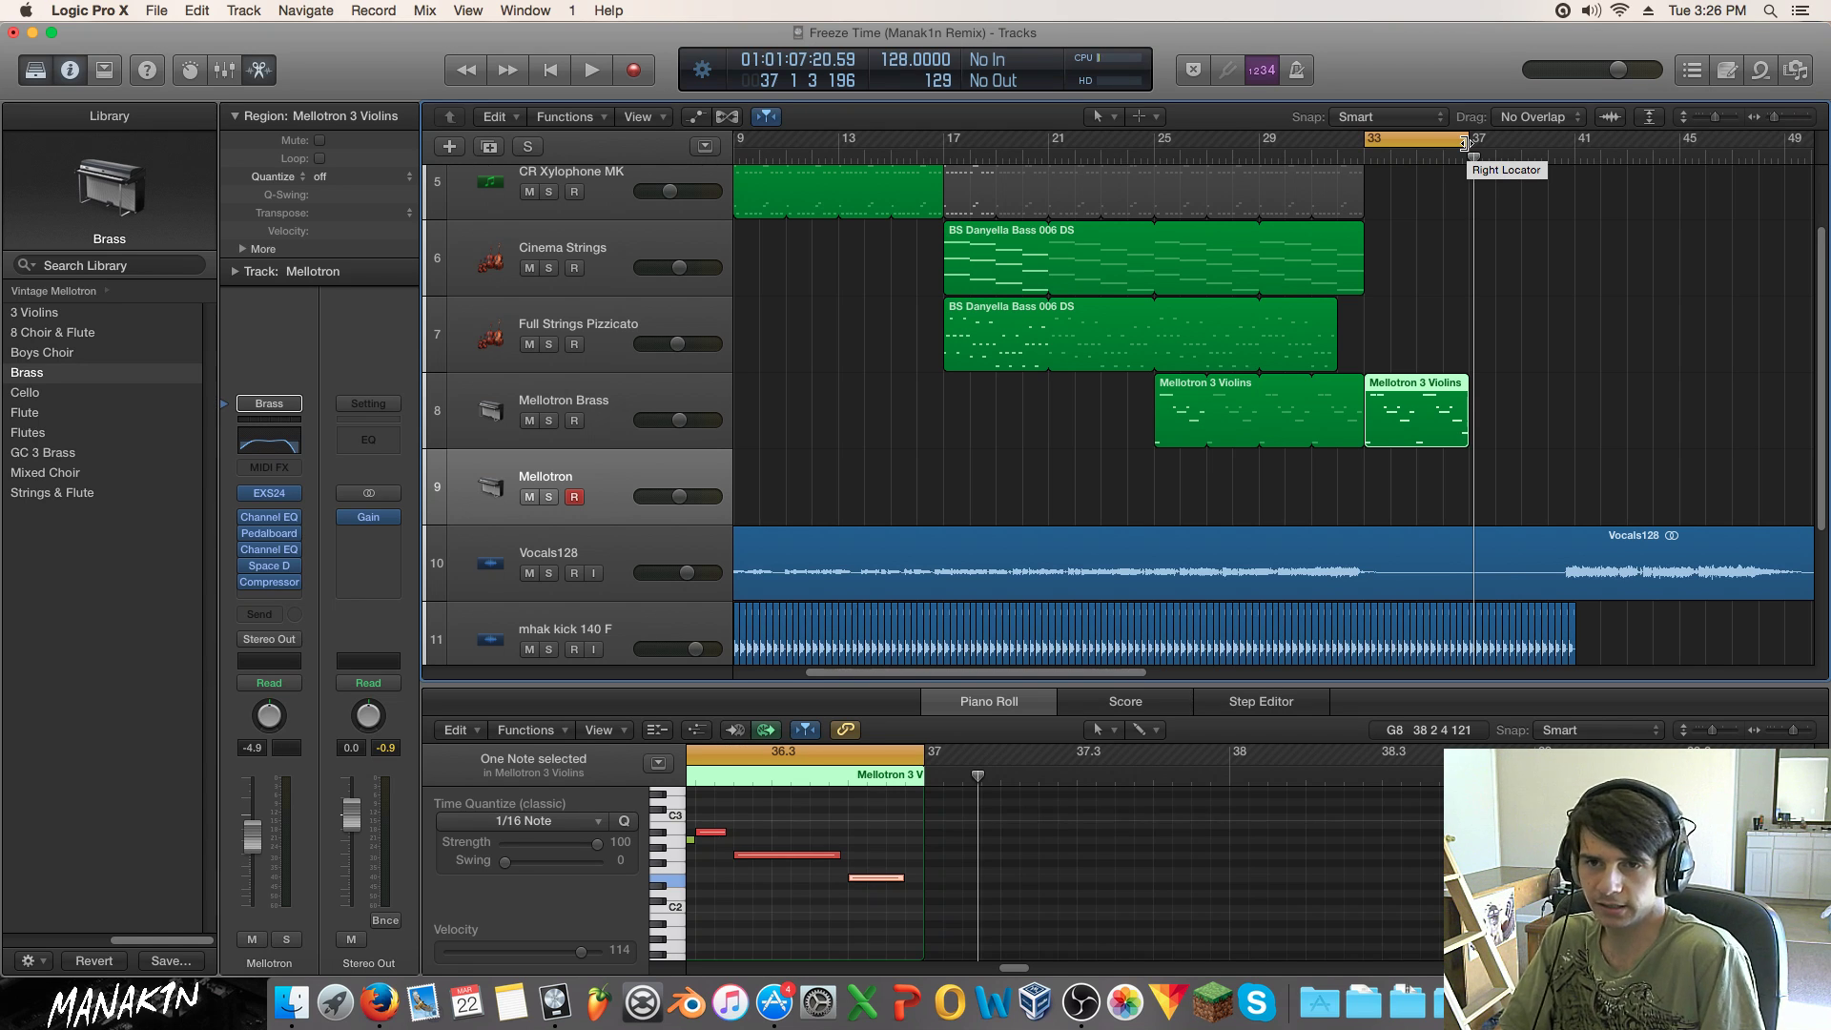
key("space")
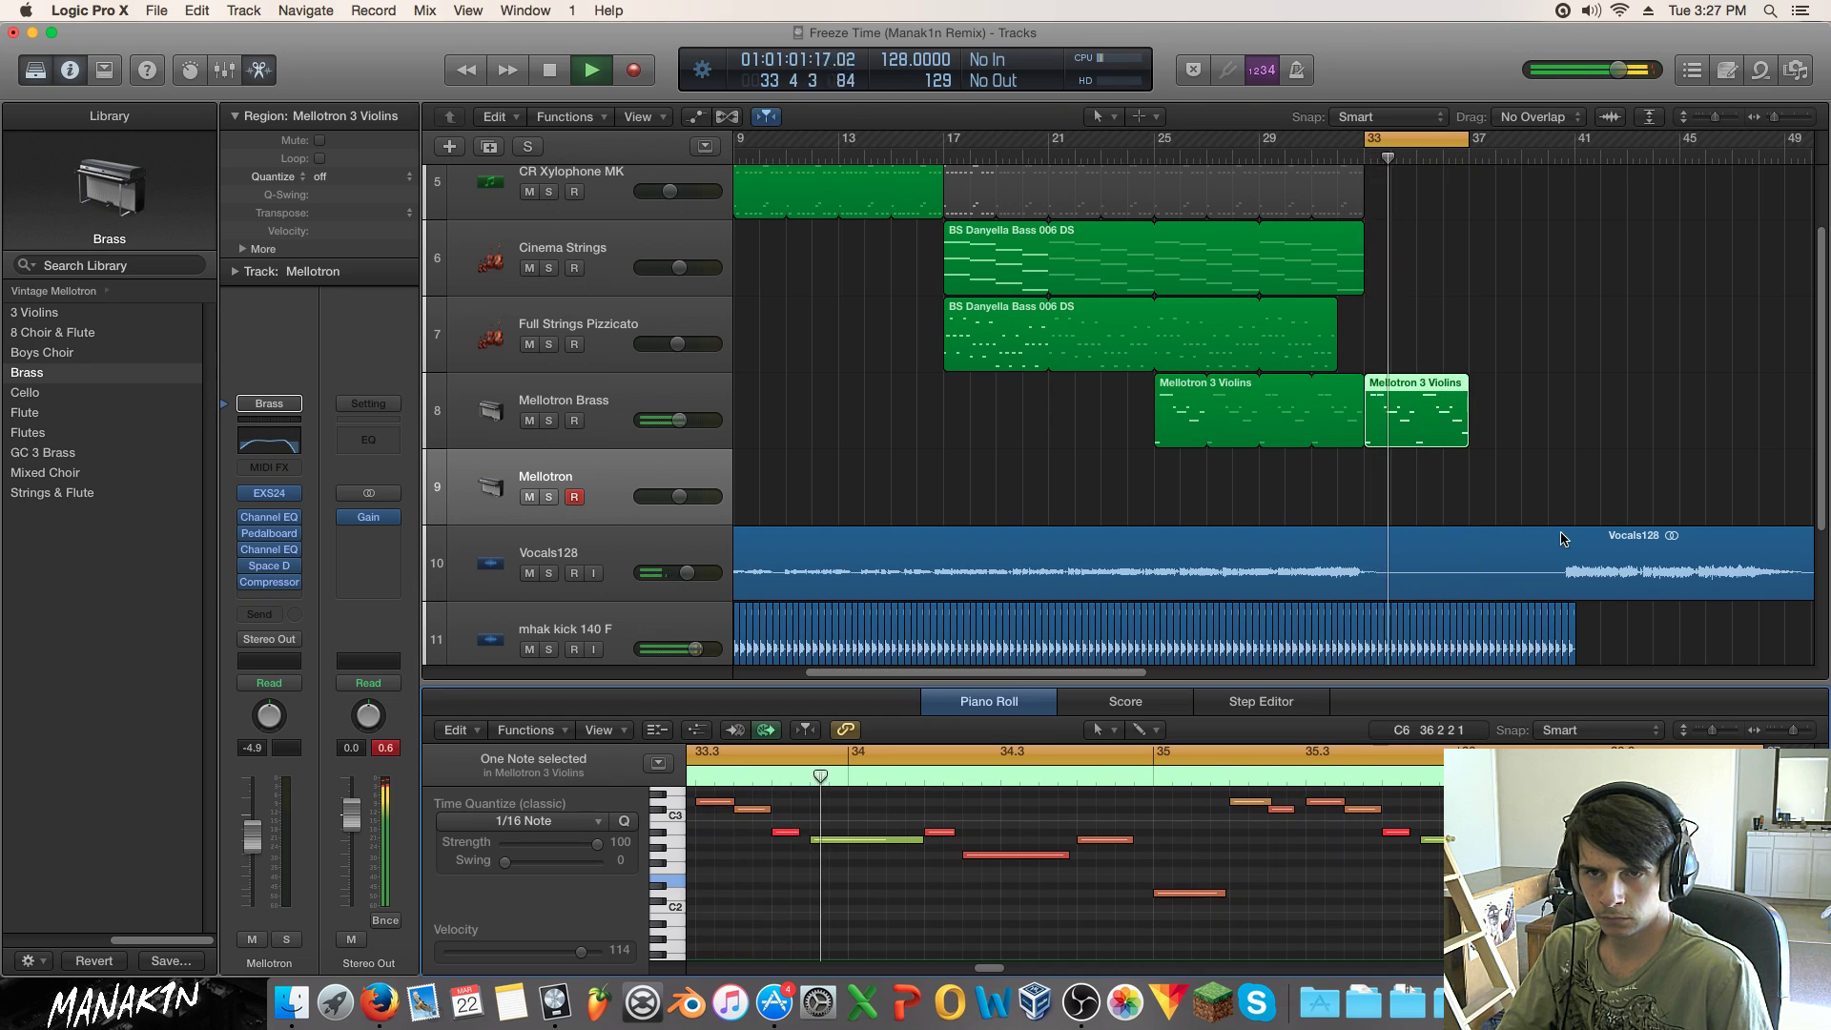
key("space")
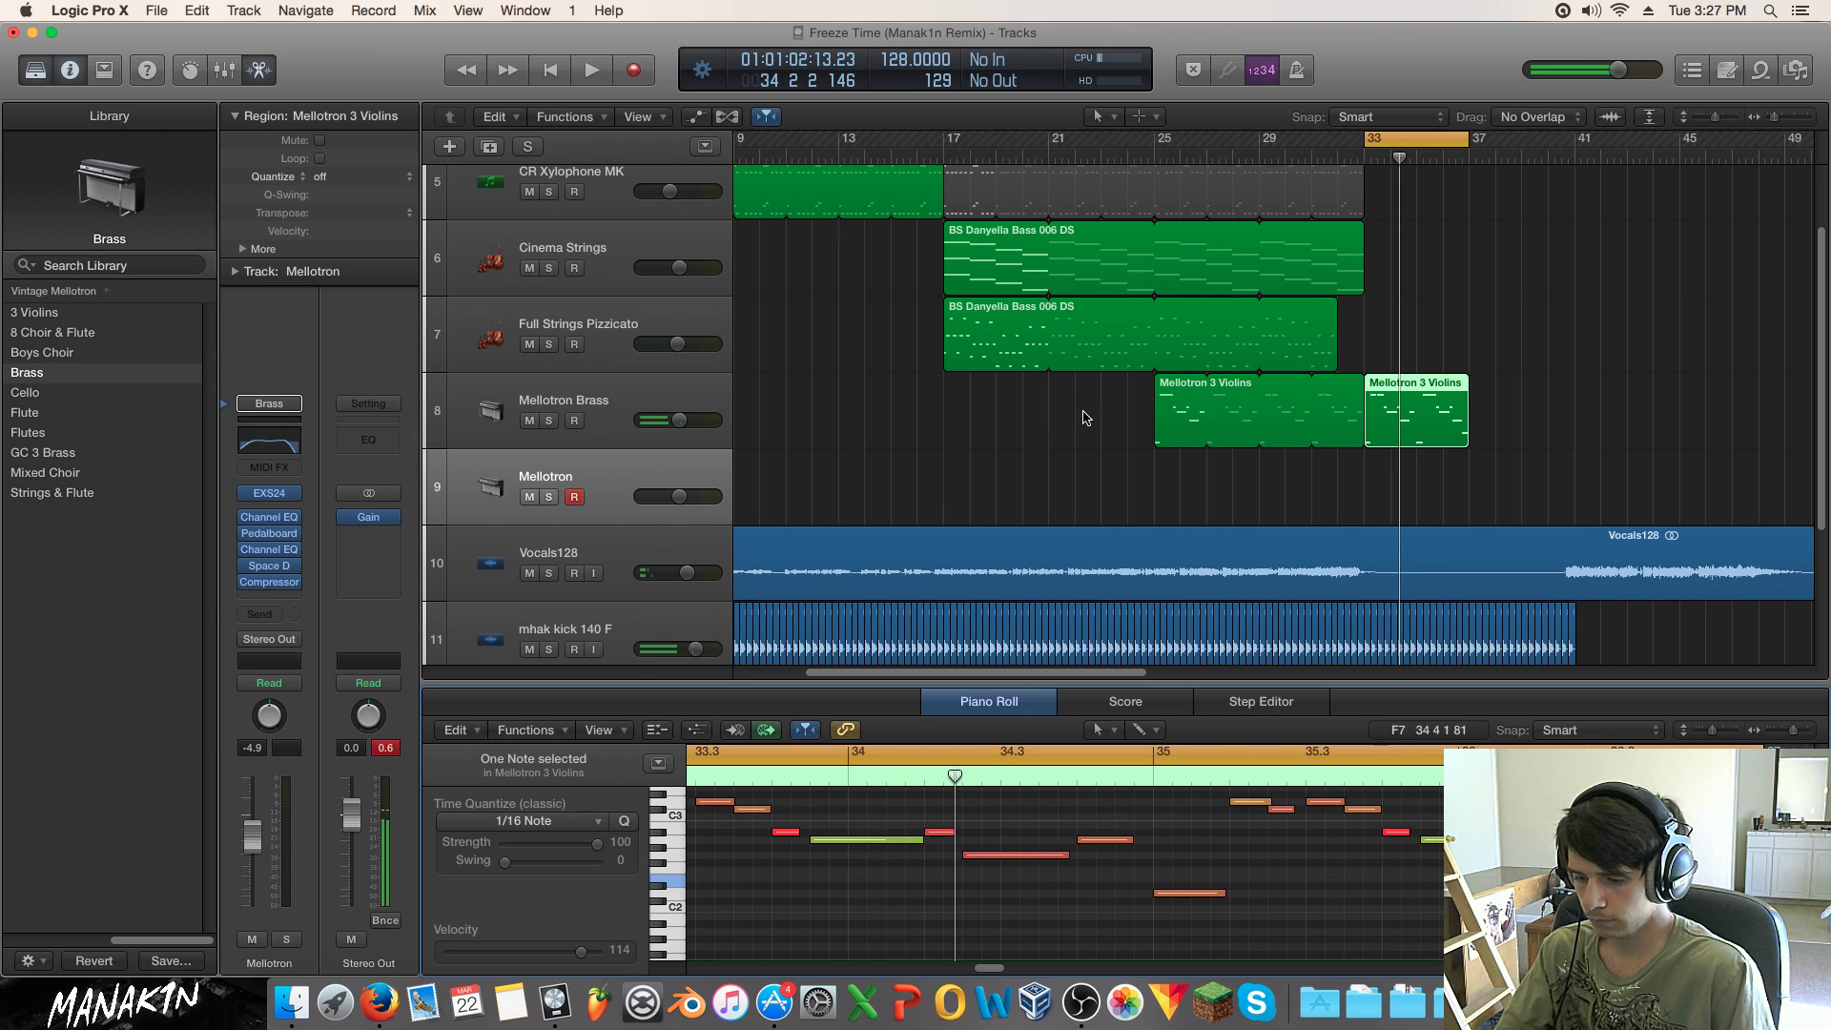
Step: Copy the violins region onto the new Mellotron track without automation and open its notes
left_click_drag(1415, 410, 1423, 489)
left_click(955, 351)
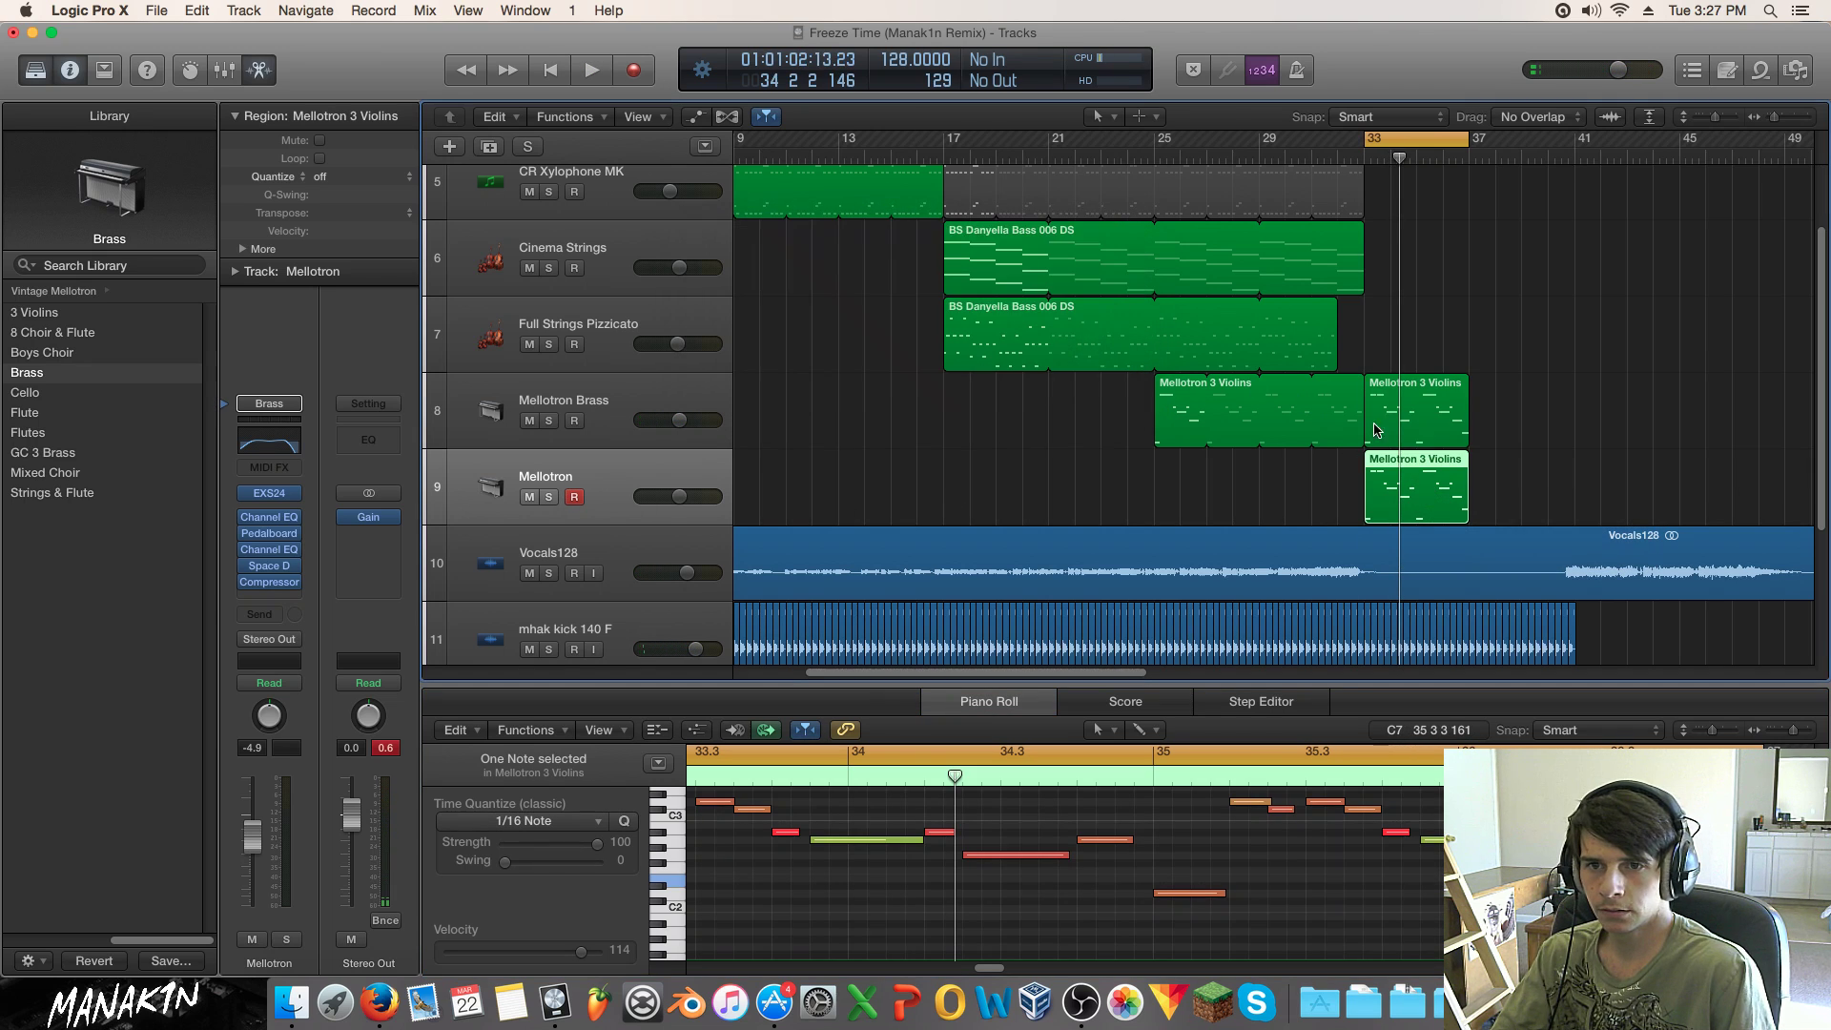
double_click(1420, 474)
Step: Delete the region's notes in bars 34–36
left_click_drag(993, 974, 983, 972)
scroll(1016, 901, "up", 2)
left_click_drag(970, 793, 1440, 894)
key("Delete")
left_click_drag(986, 969, 1001, 968)
left_click_drag(1054, 799, 1488, 925)
key("Delete")
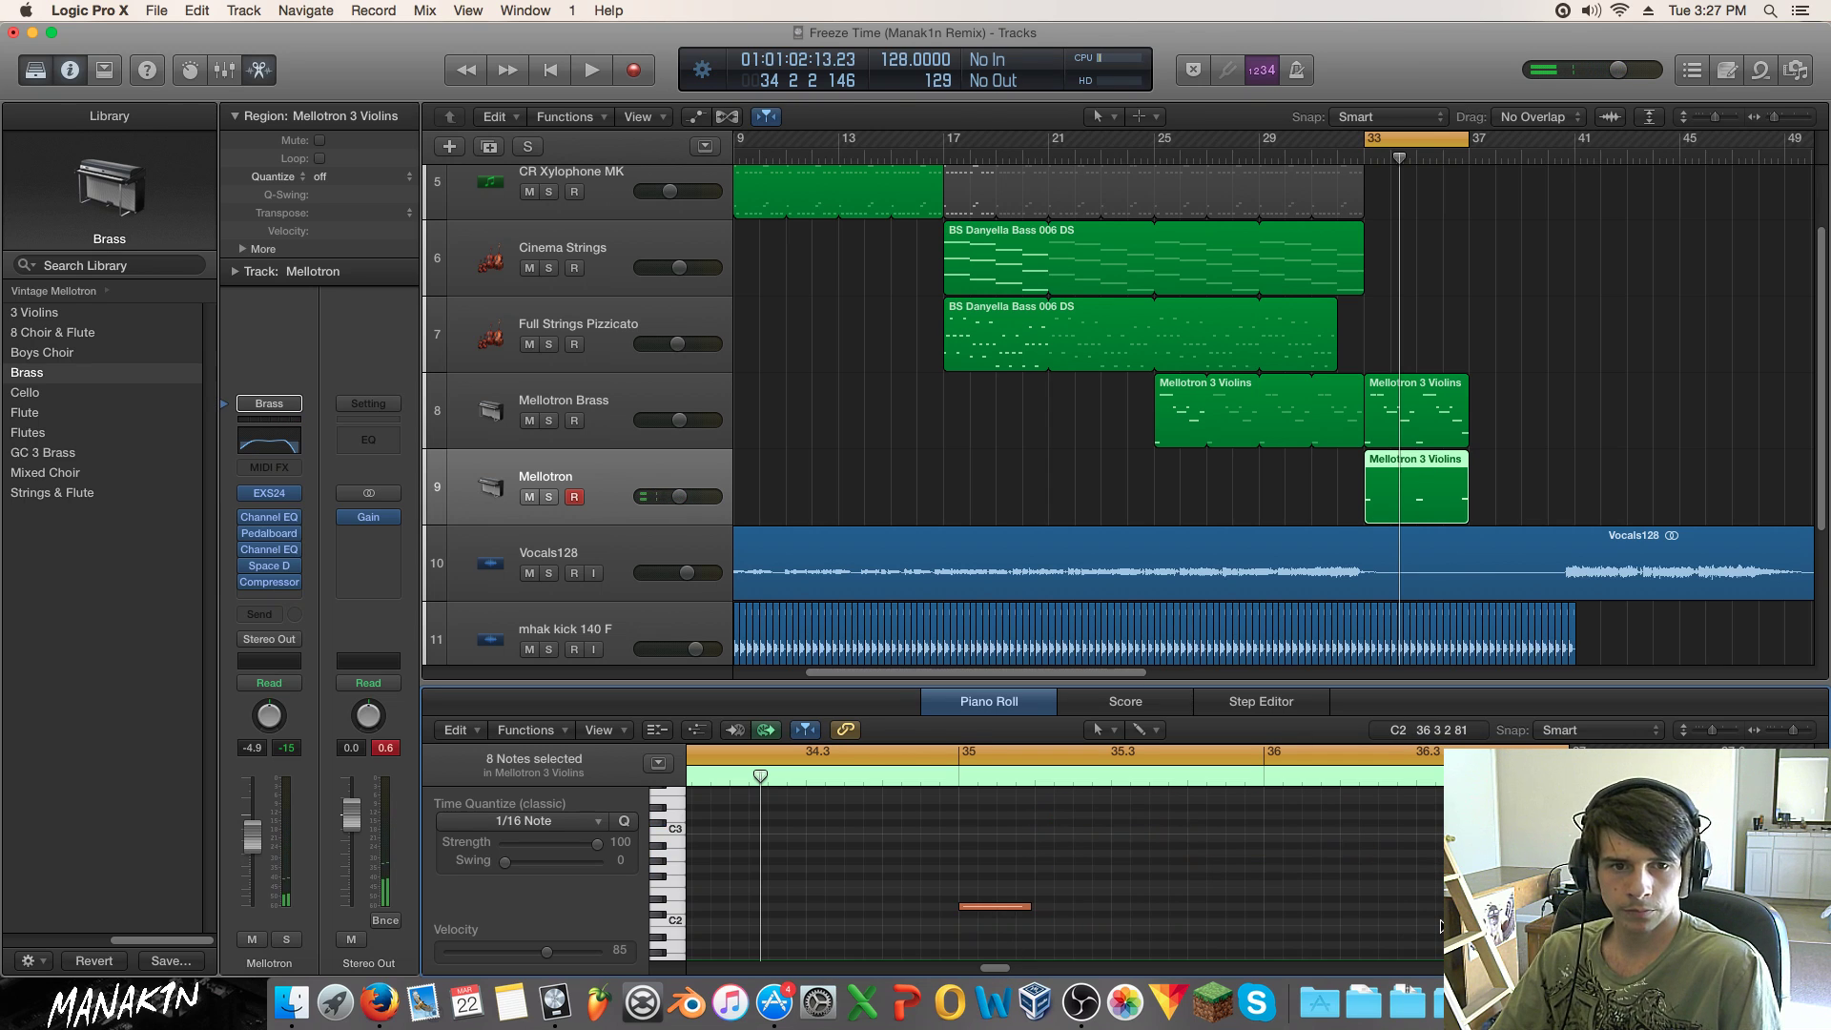
Step: Select the remaining F2 note and play from bar 33
scroll(1439, 925, "down", 1)
scroll(1319, 470, "down", 2)
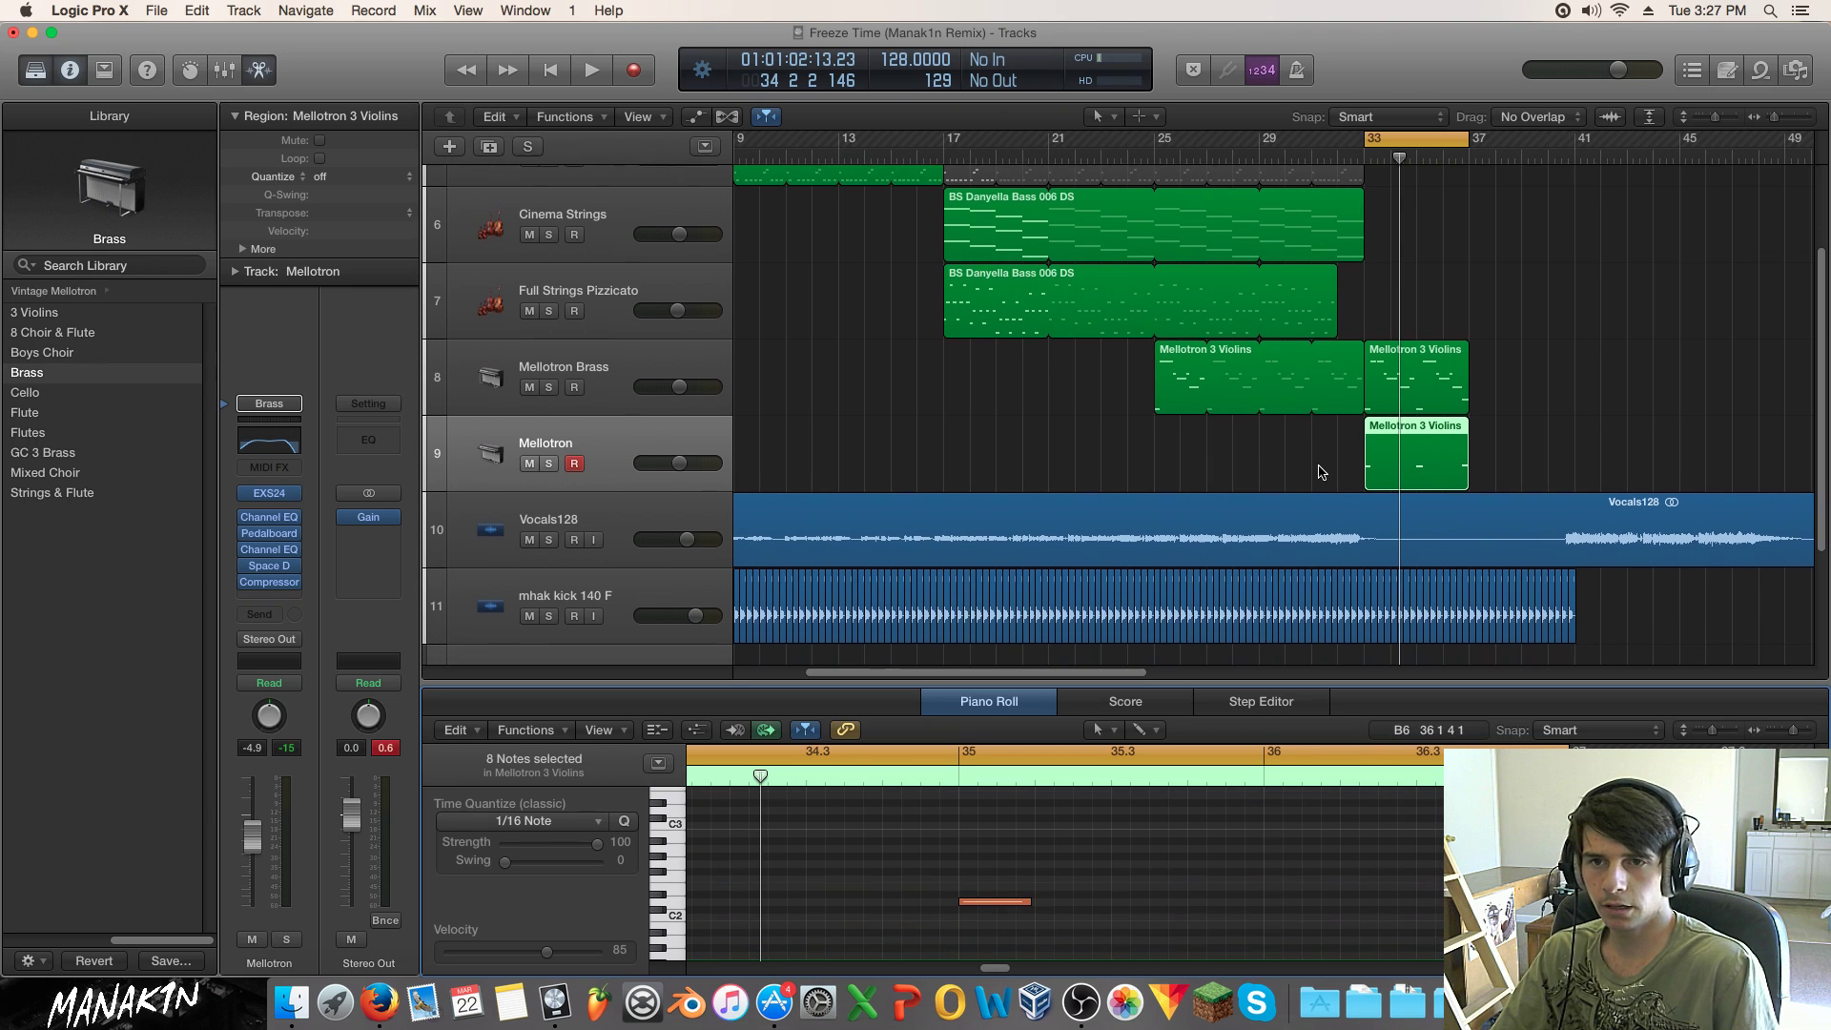
scroll(1319, 470, "down", 3)
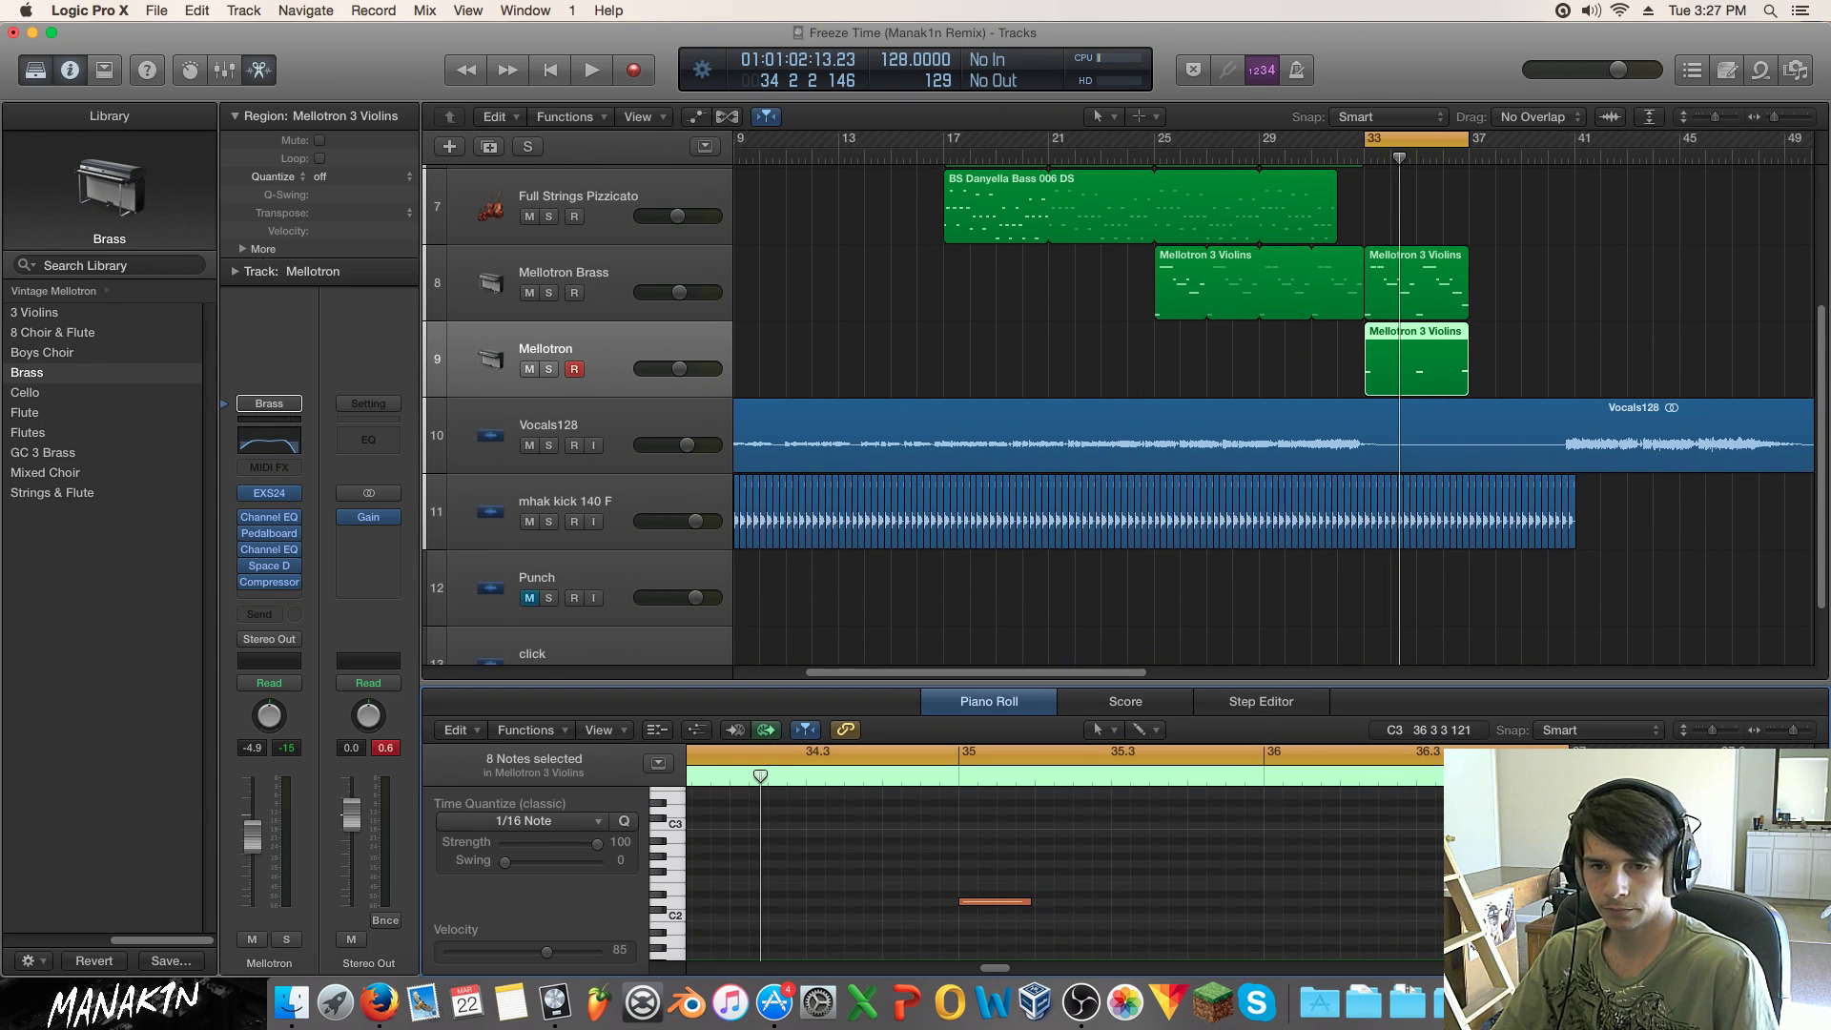
left_click(1510, 887)
left_click_drag(1010, 967, 994, 968)
key("space")
Step: Solo the Mellotron track, then stop playback
left_click(548, 446)
left_click(548, 445)
left_click(549, 369)
key("space")
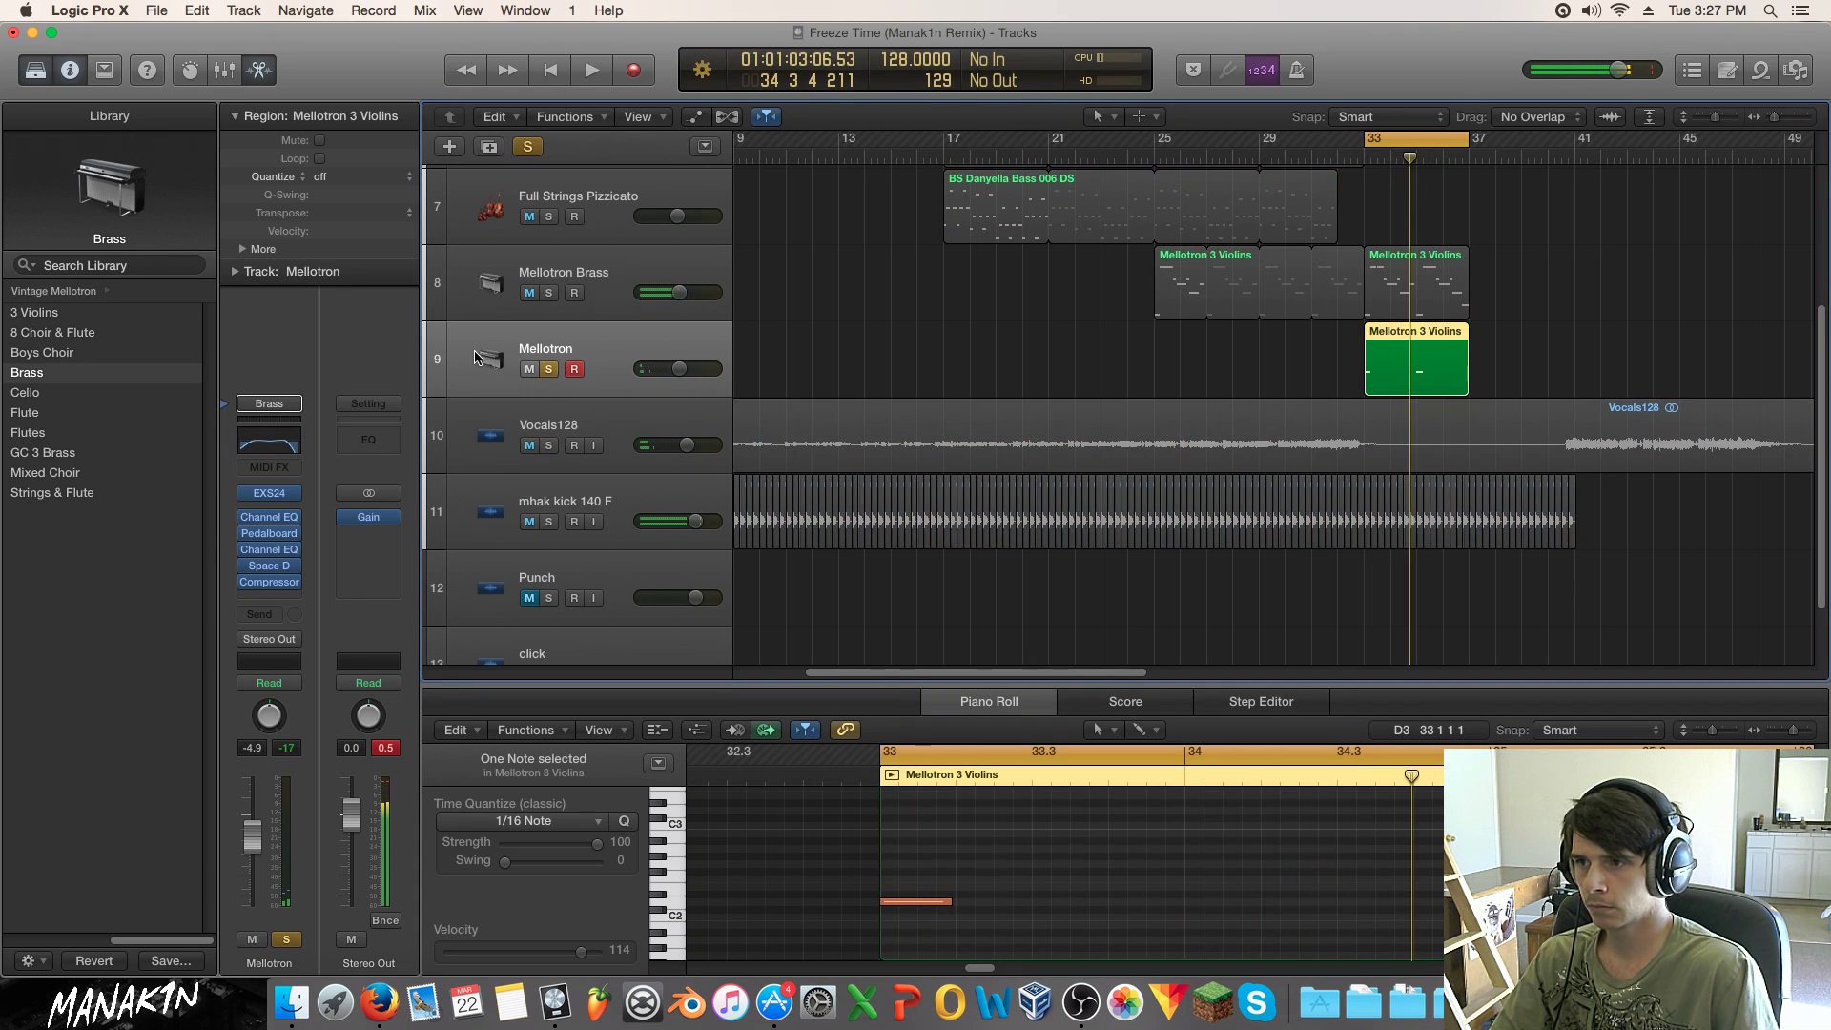
Step: Bring up the Mellotron track's EXS24 sampler and play from bar 33, stepping to the next instrument
left_click(271, 494)
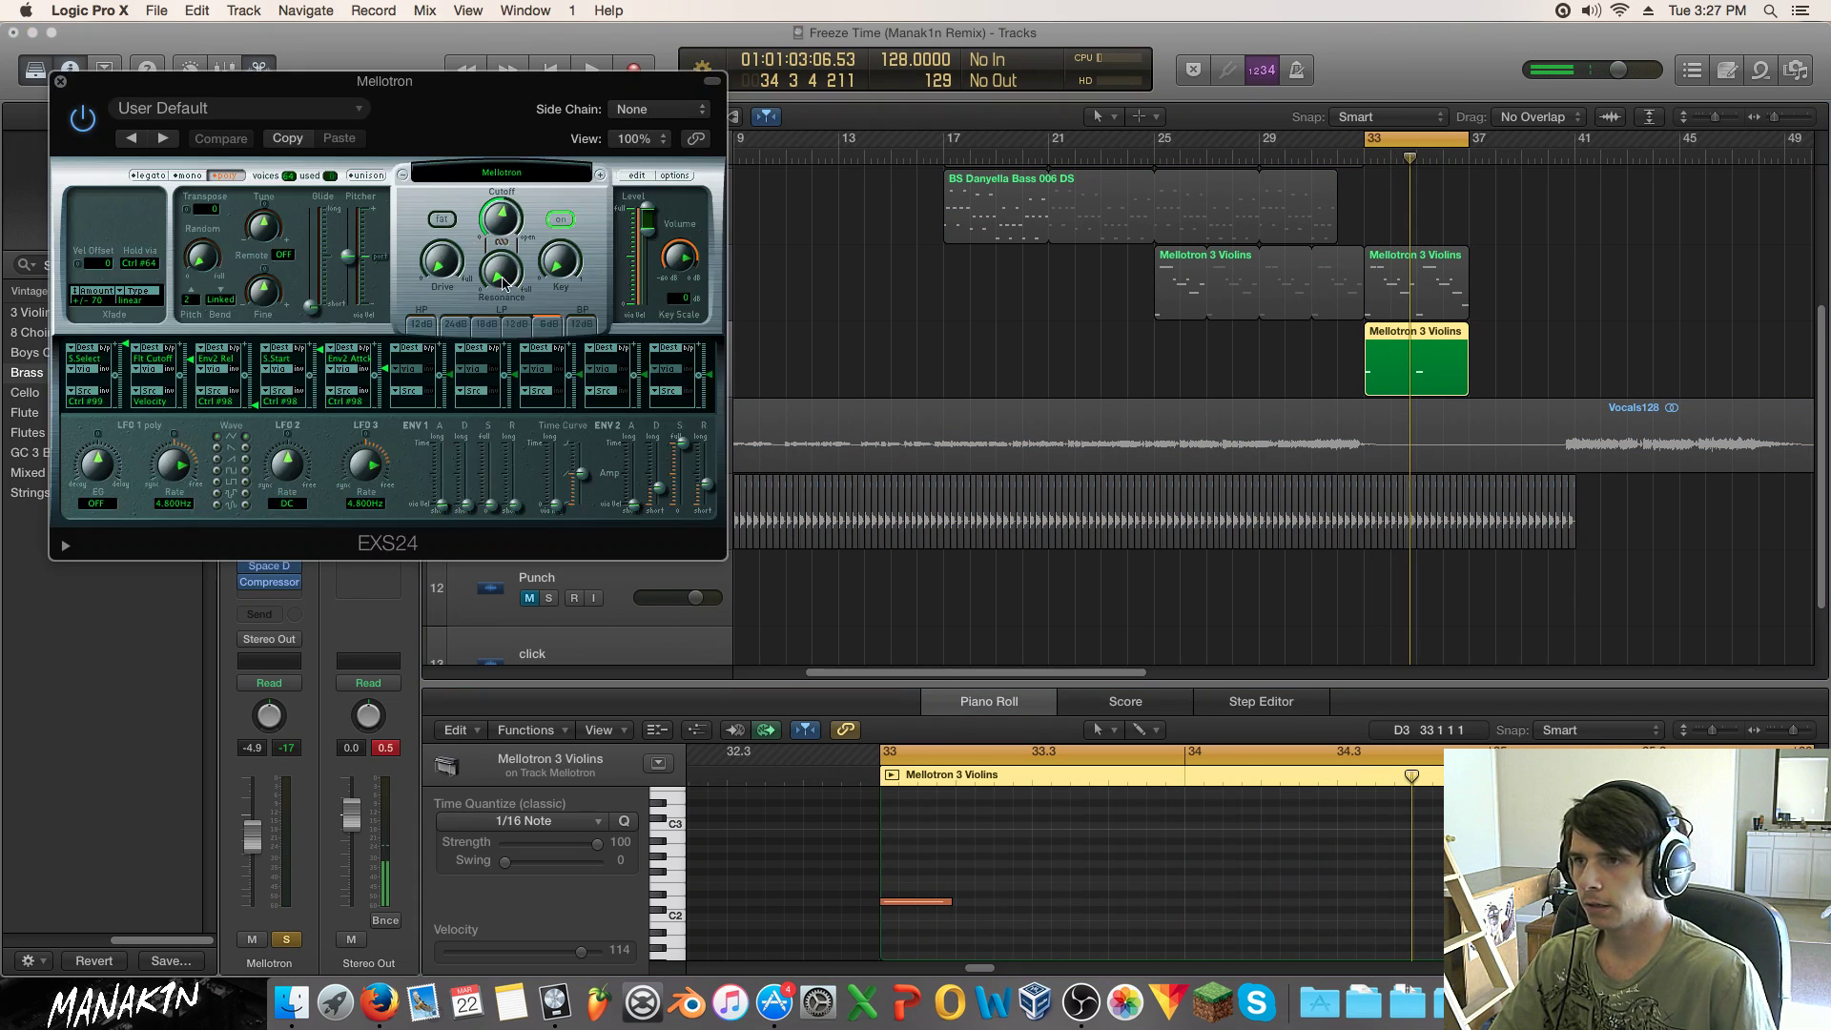
key("space")
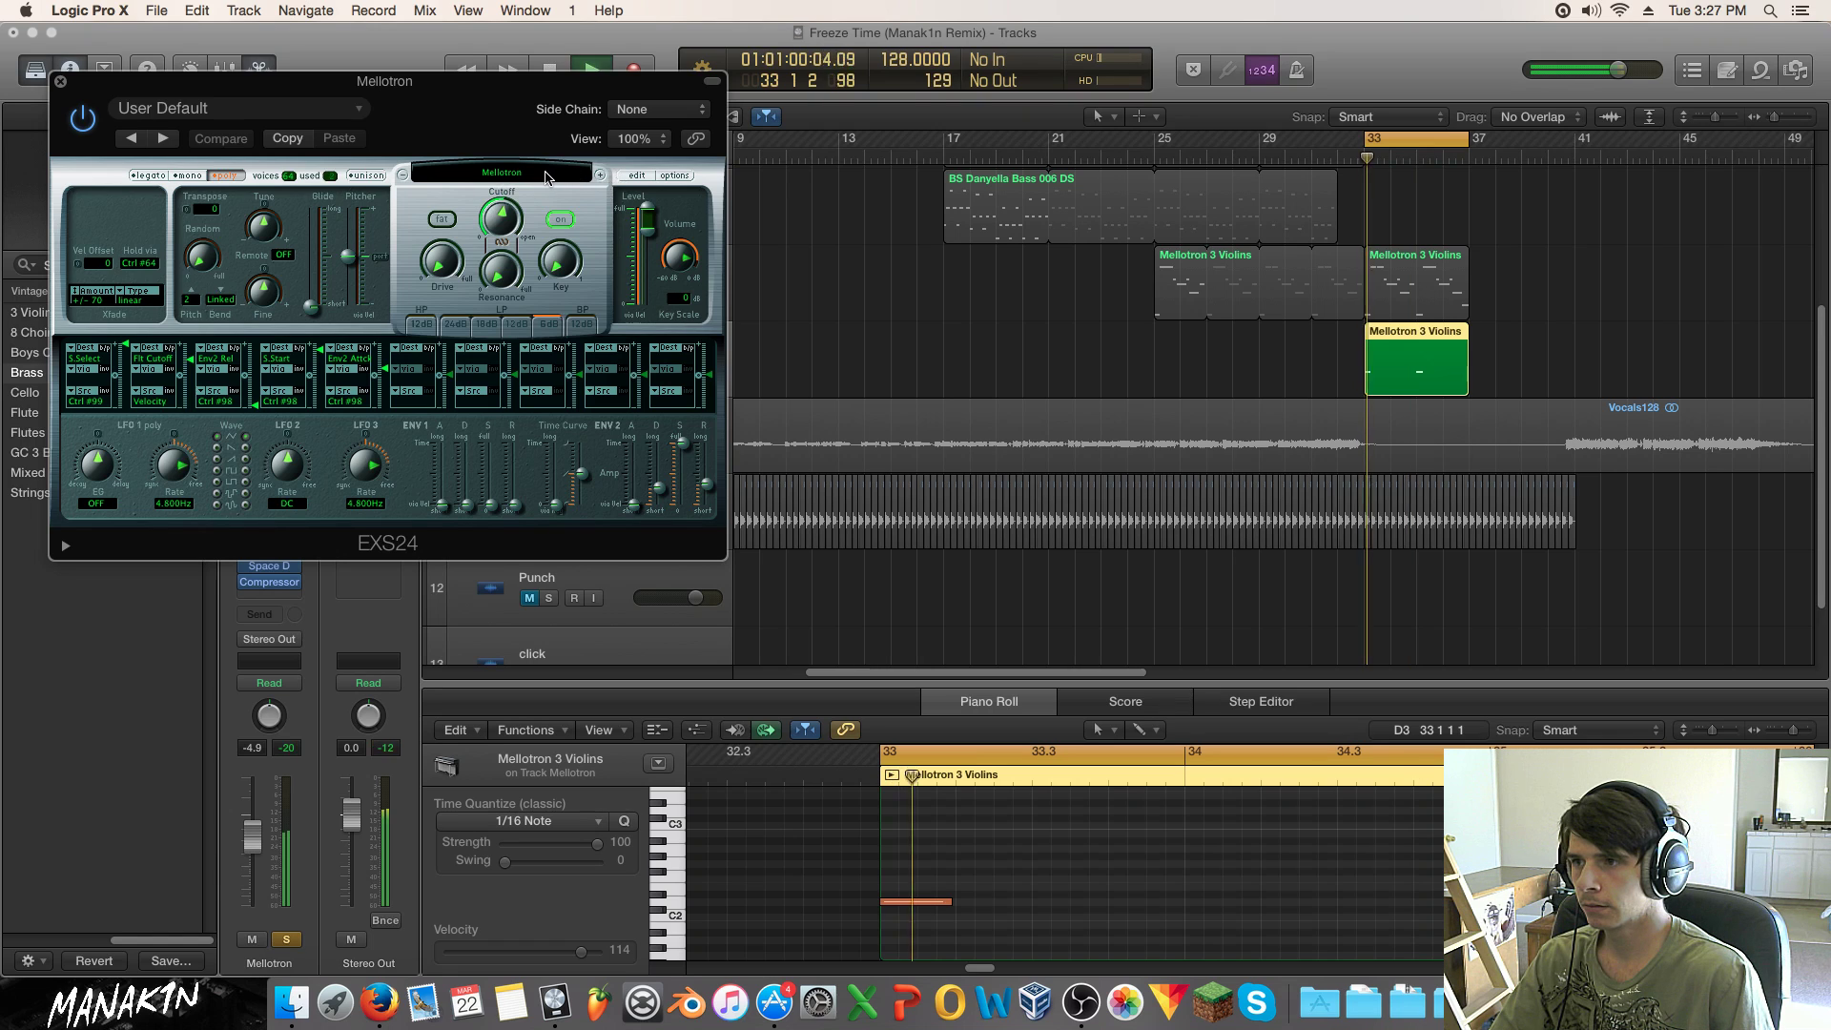
left_click(599, 178)
Step: Load Full Brass Staccato from Factory > Orchestral > Brass and play the part
left_click(531, 182)
mouse_move(542, 383)
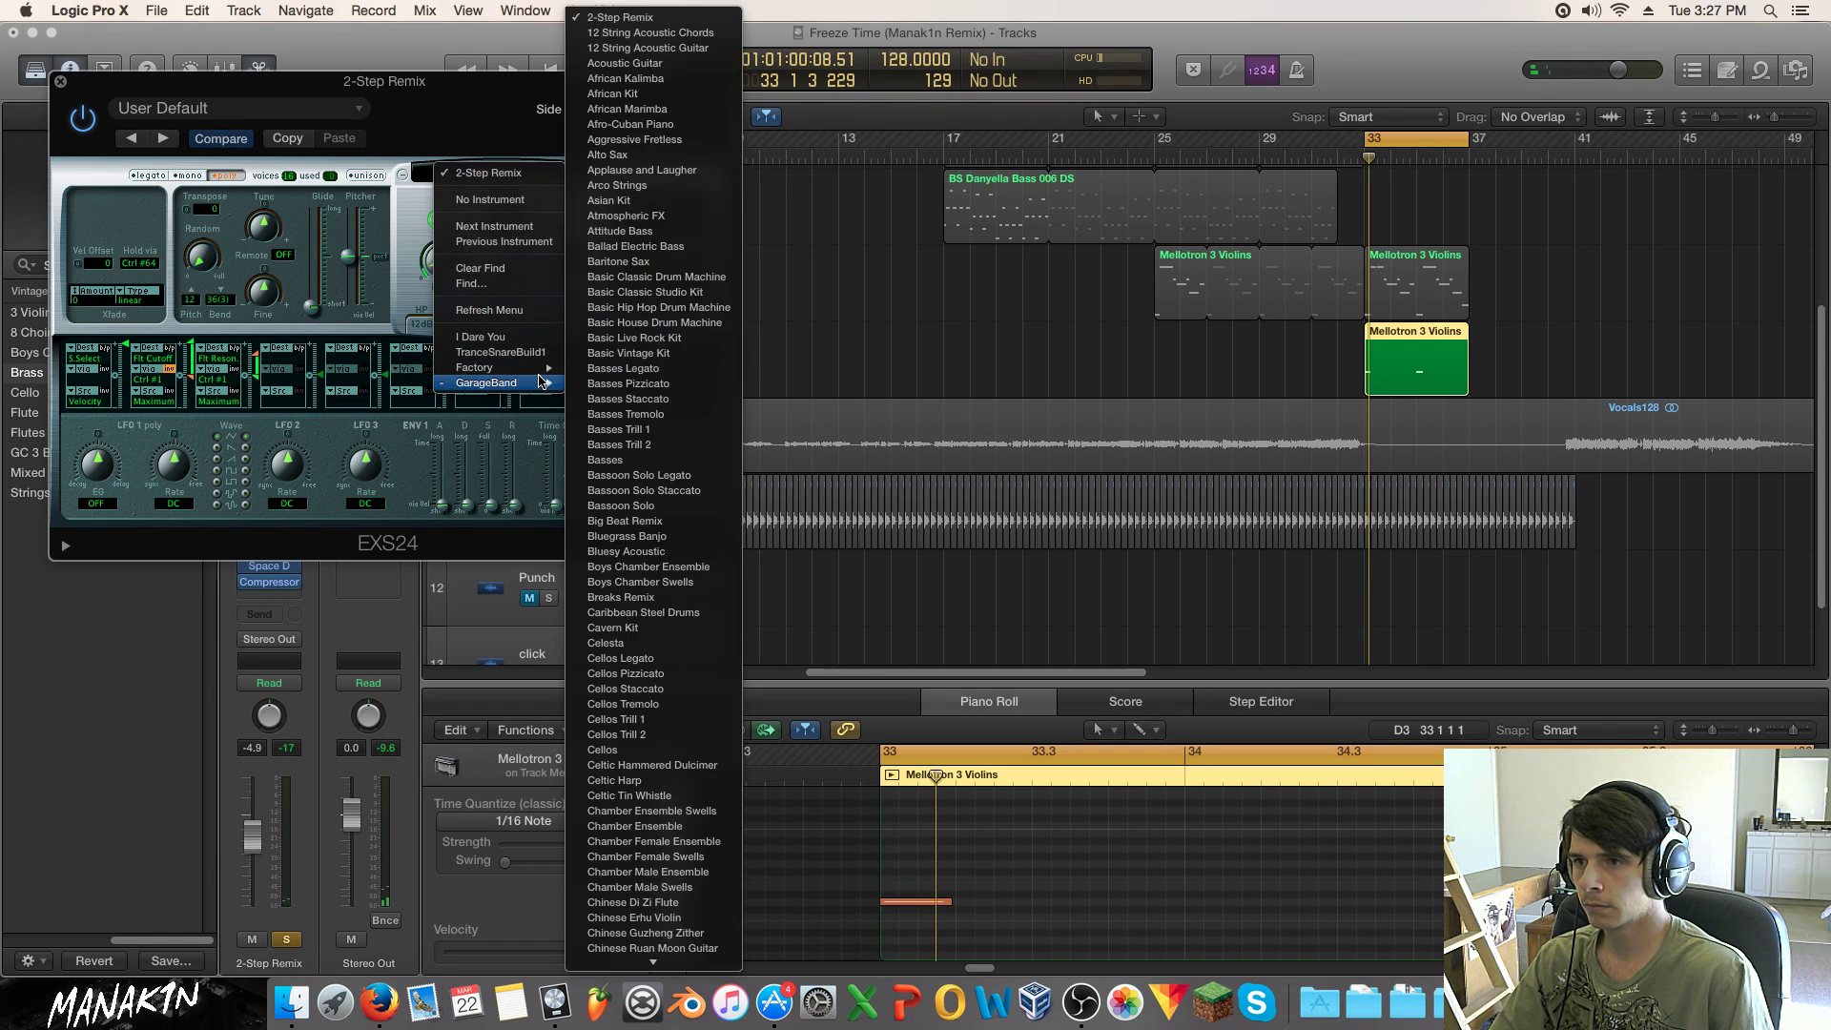
mouse_move(701, 490)
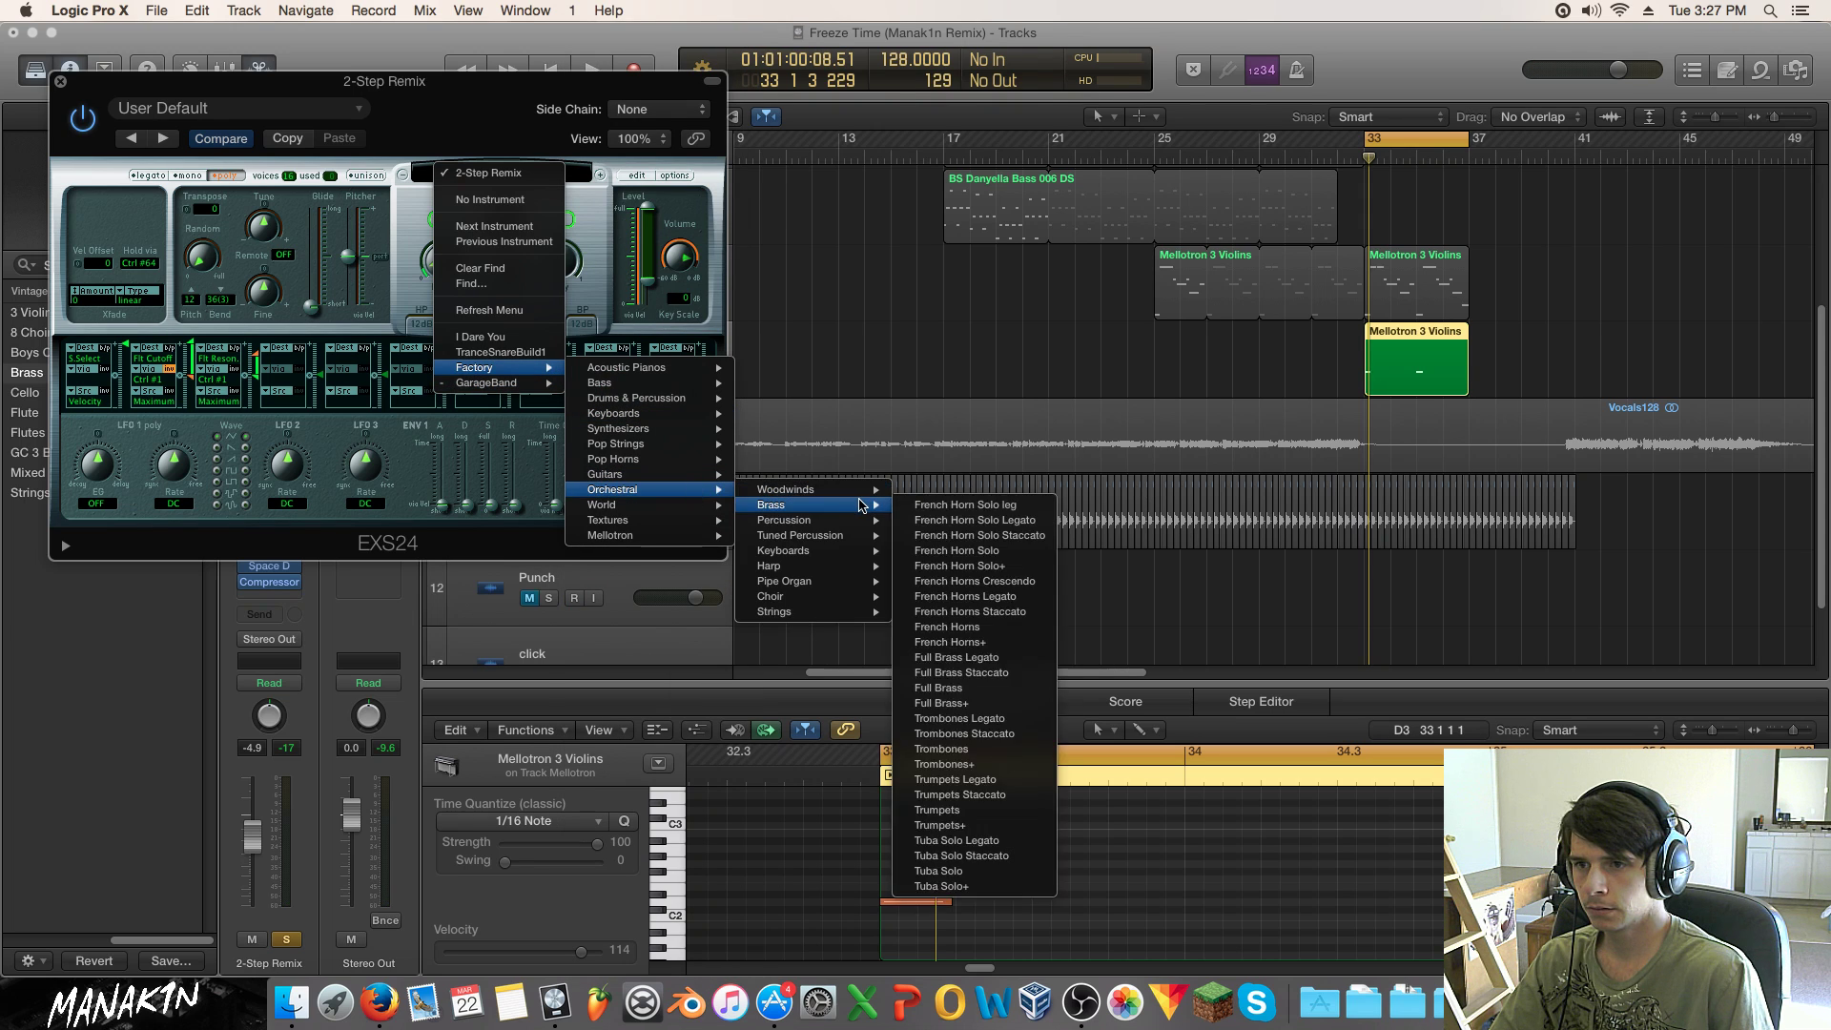
mouse_move(843, 539)
mouse_move(844, 490)
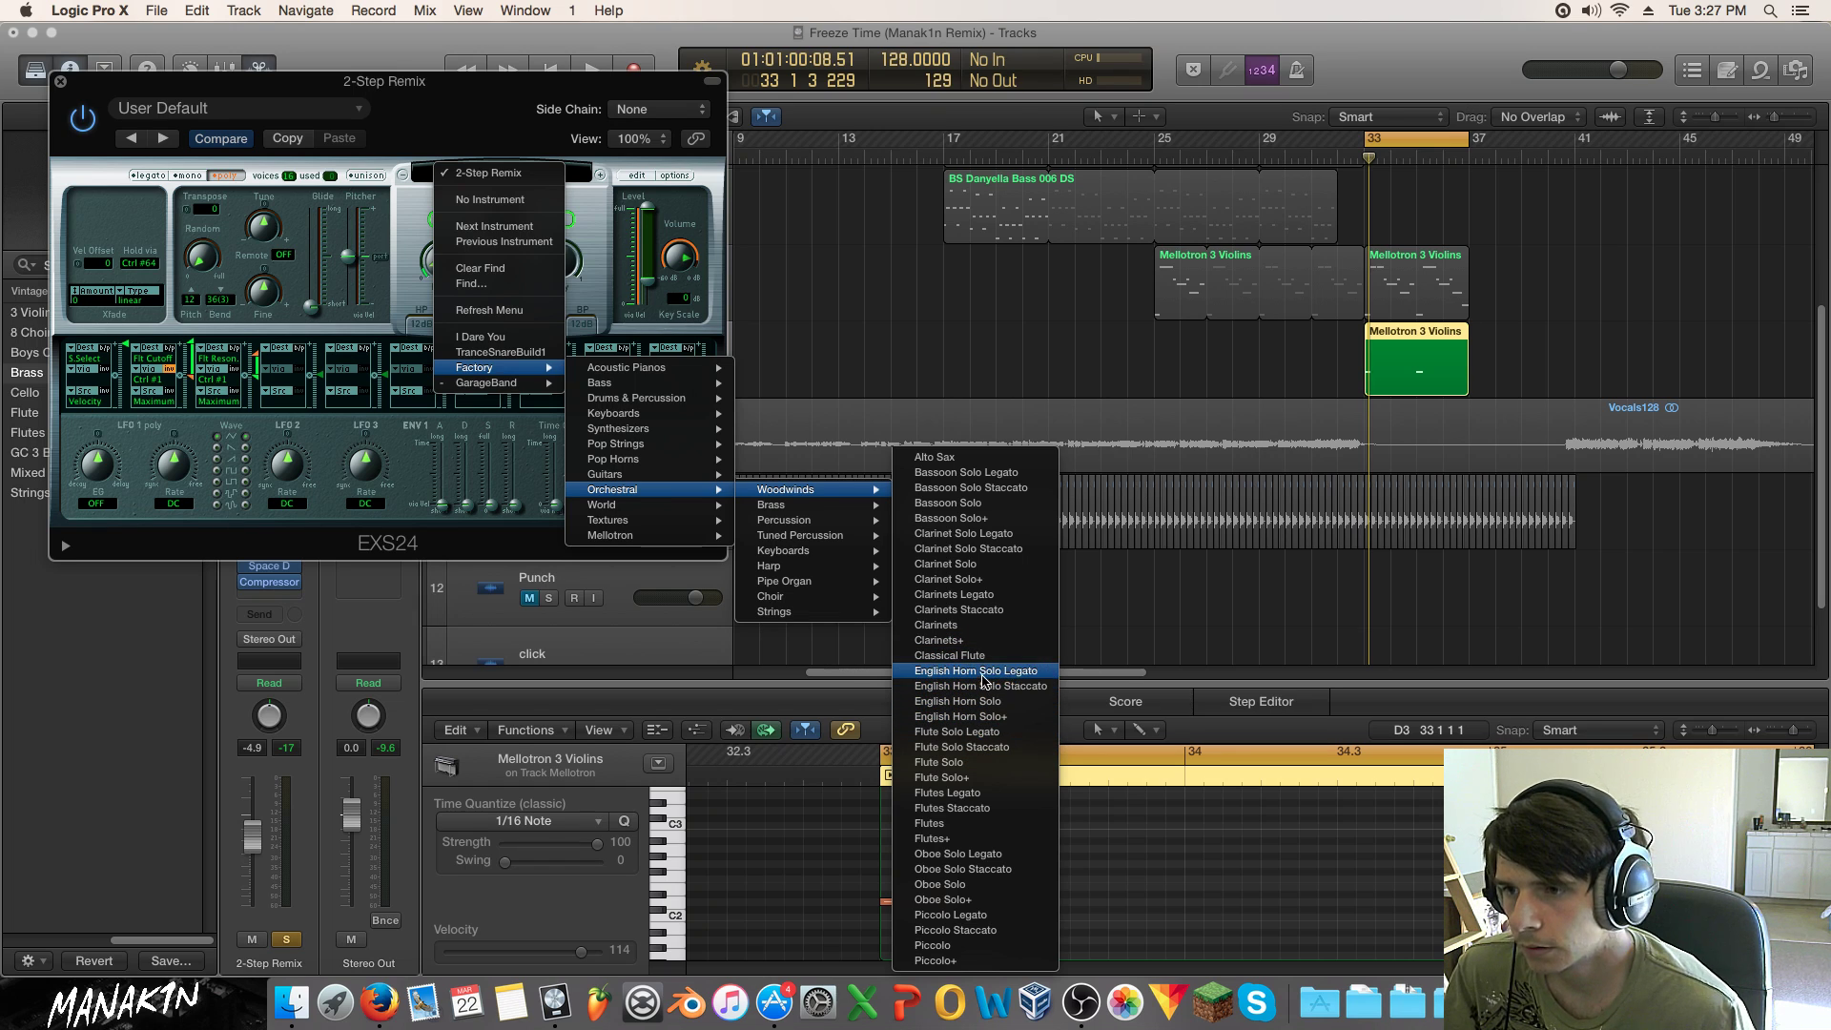
mouse_move(869, 574)
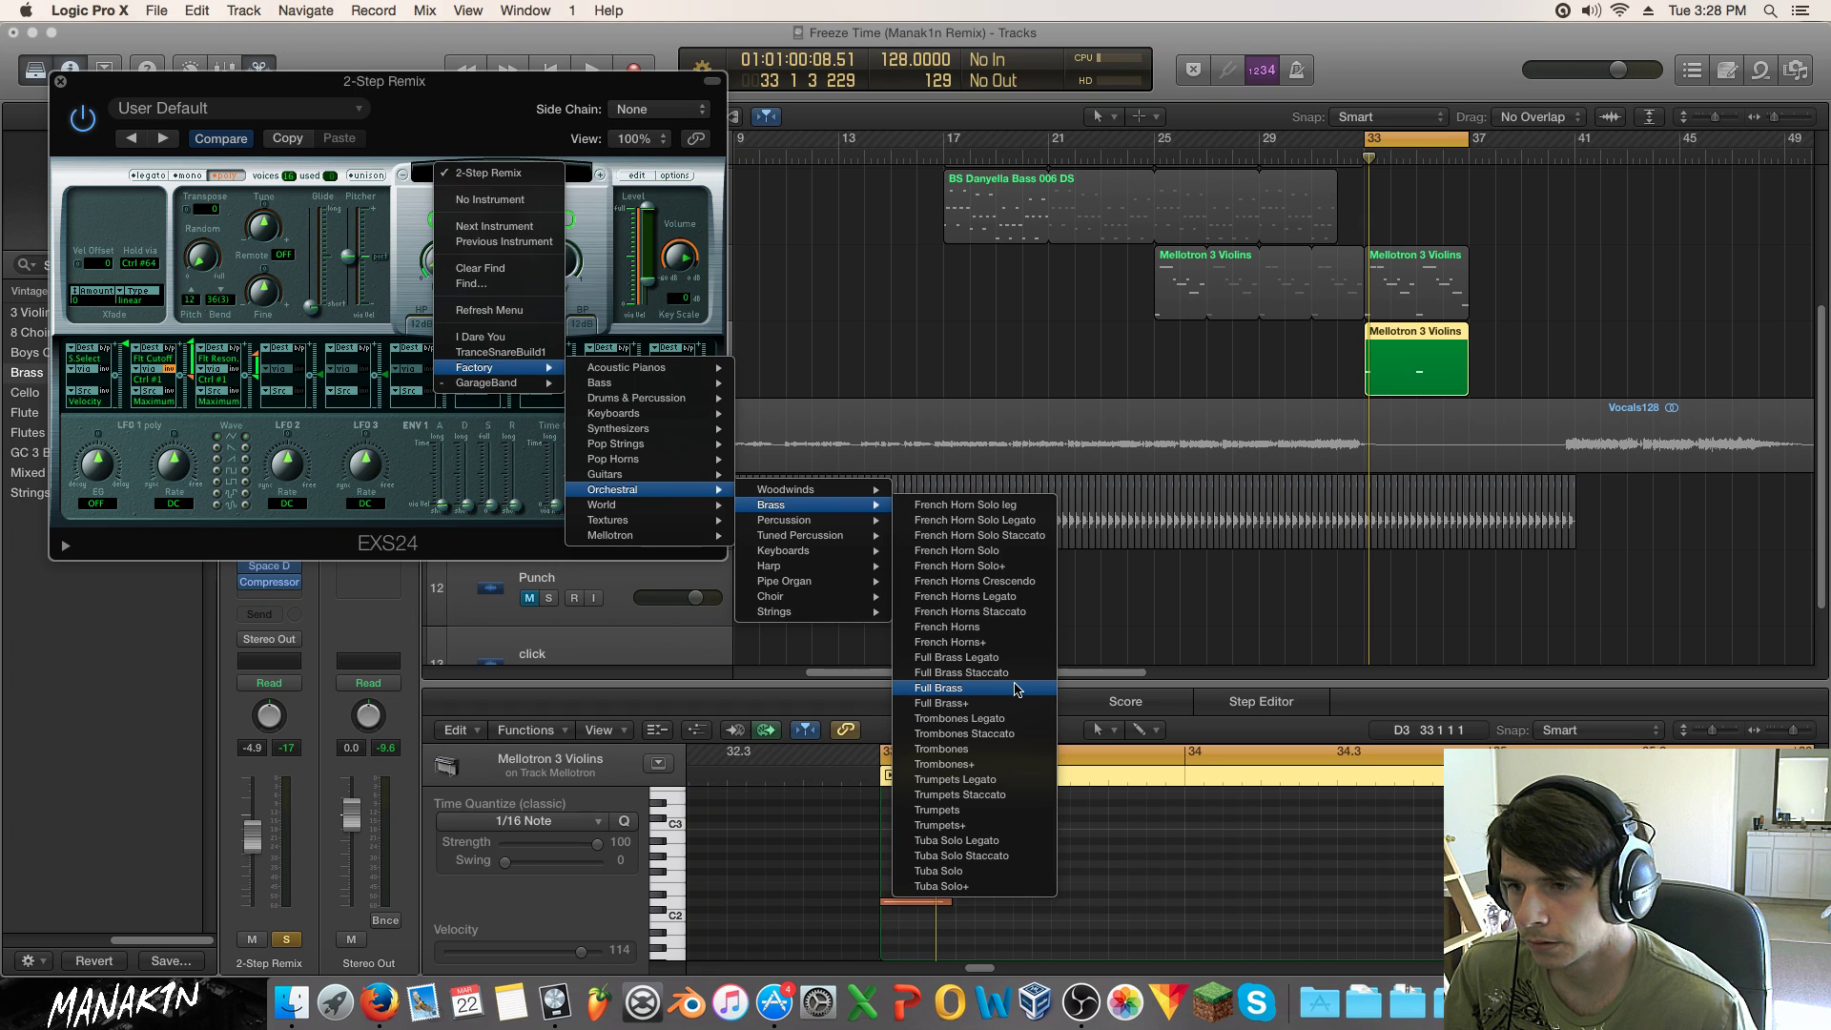
left_click(1017, 688)
key("space")
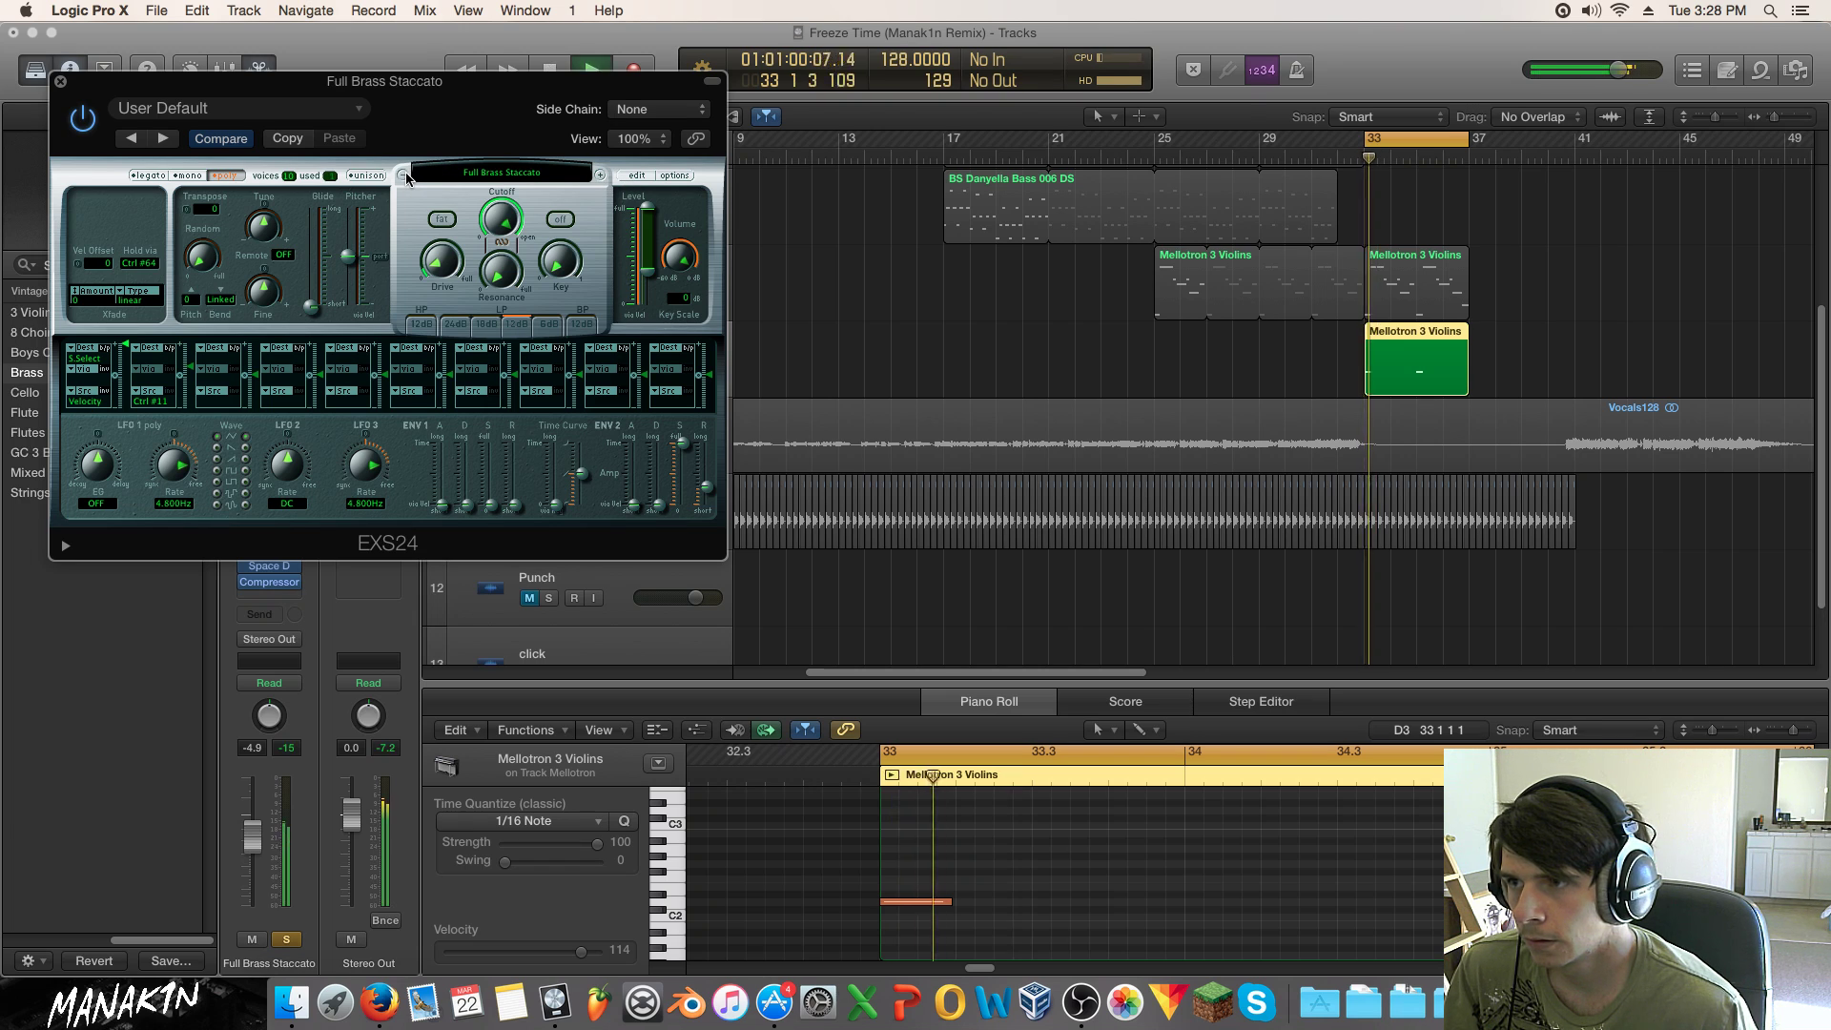
Step: Unsolo the brass track, lower its two low notes, and audition them
left_click(287, 939)
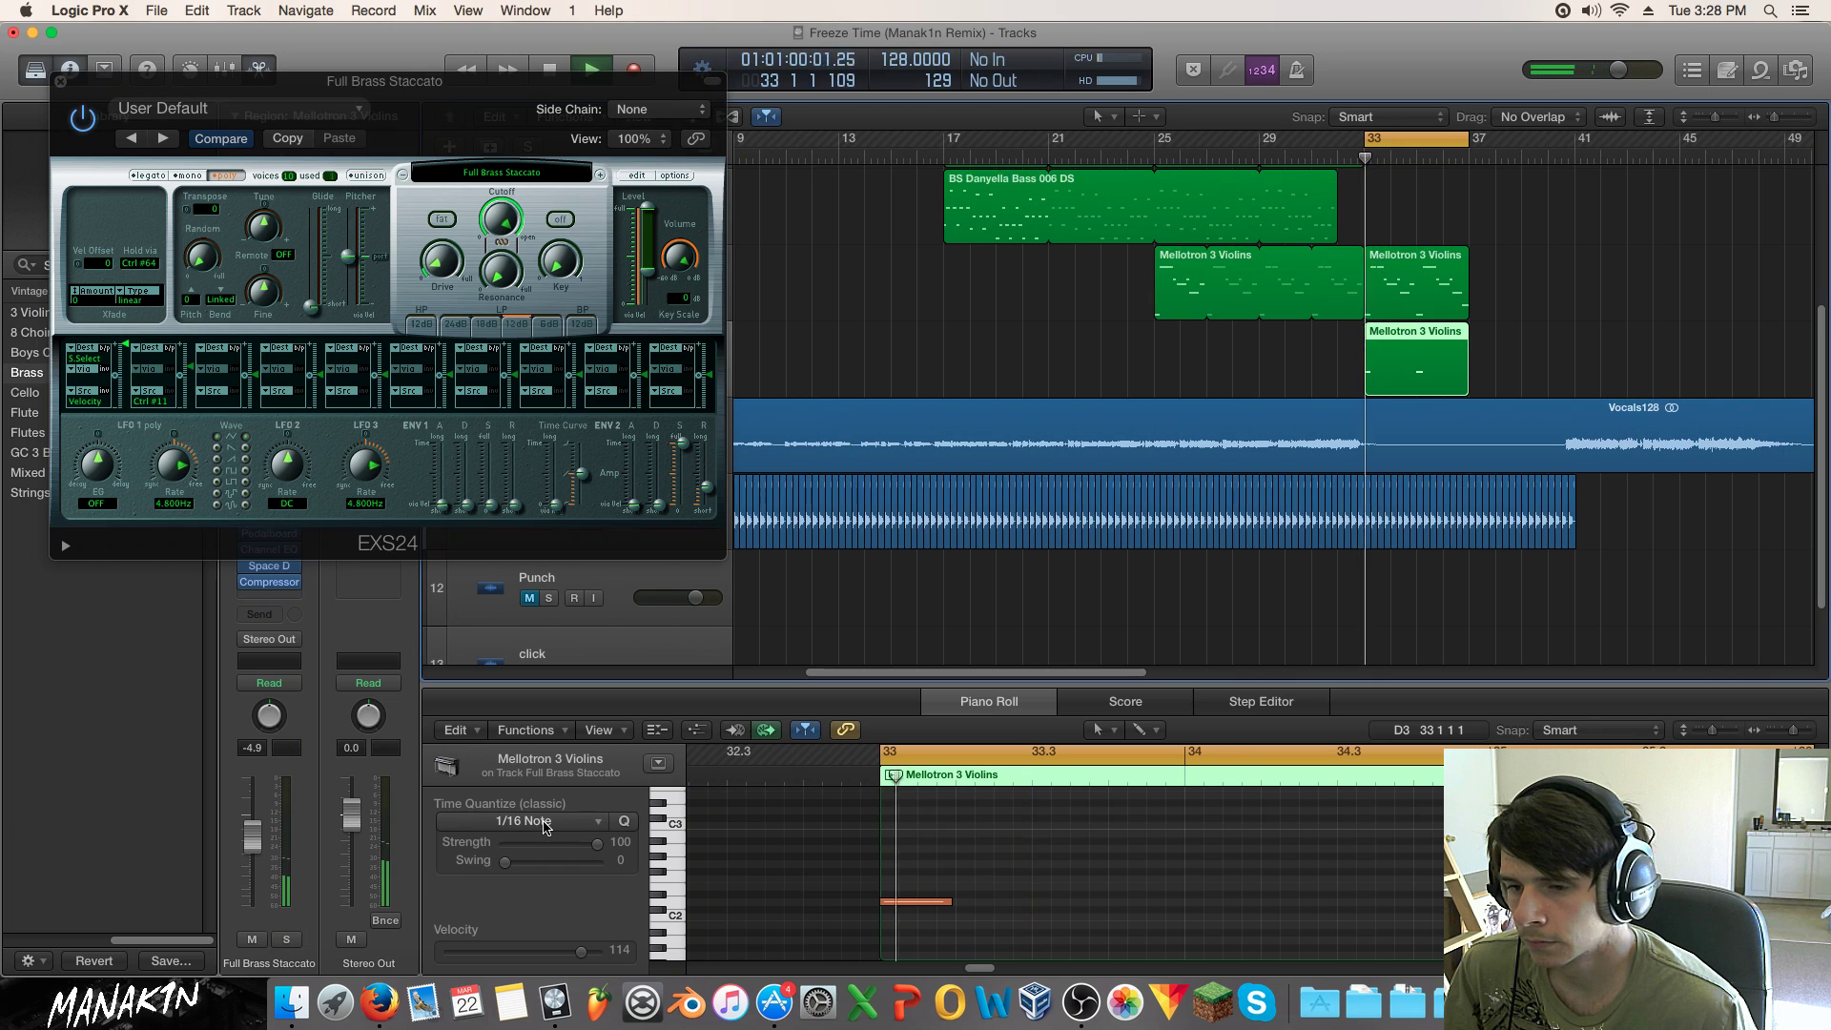
left_click_drag(1455, 818, 905, 869)
key("space")
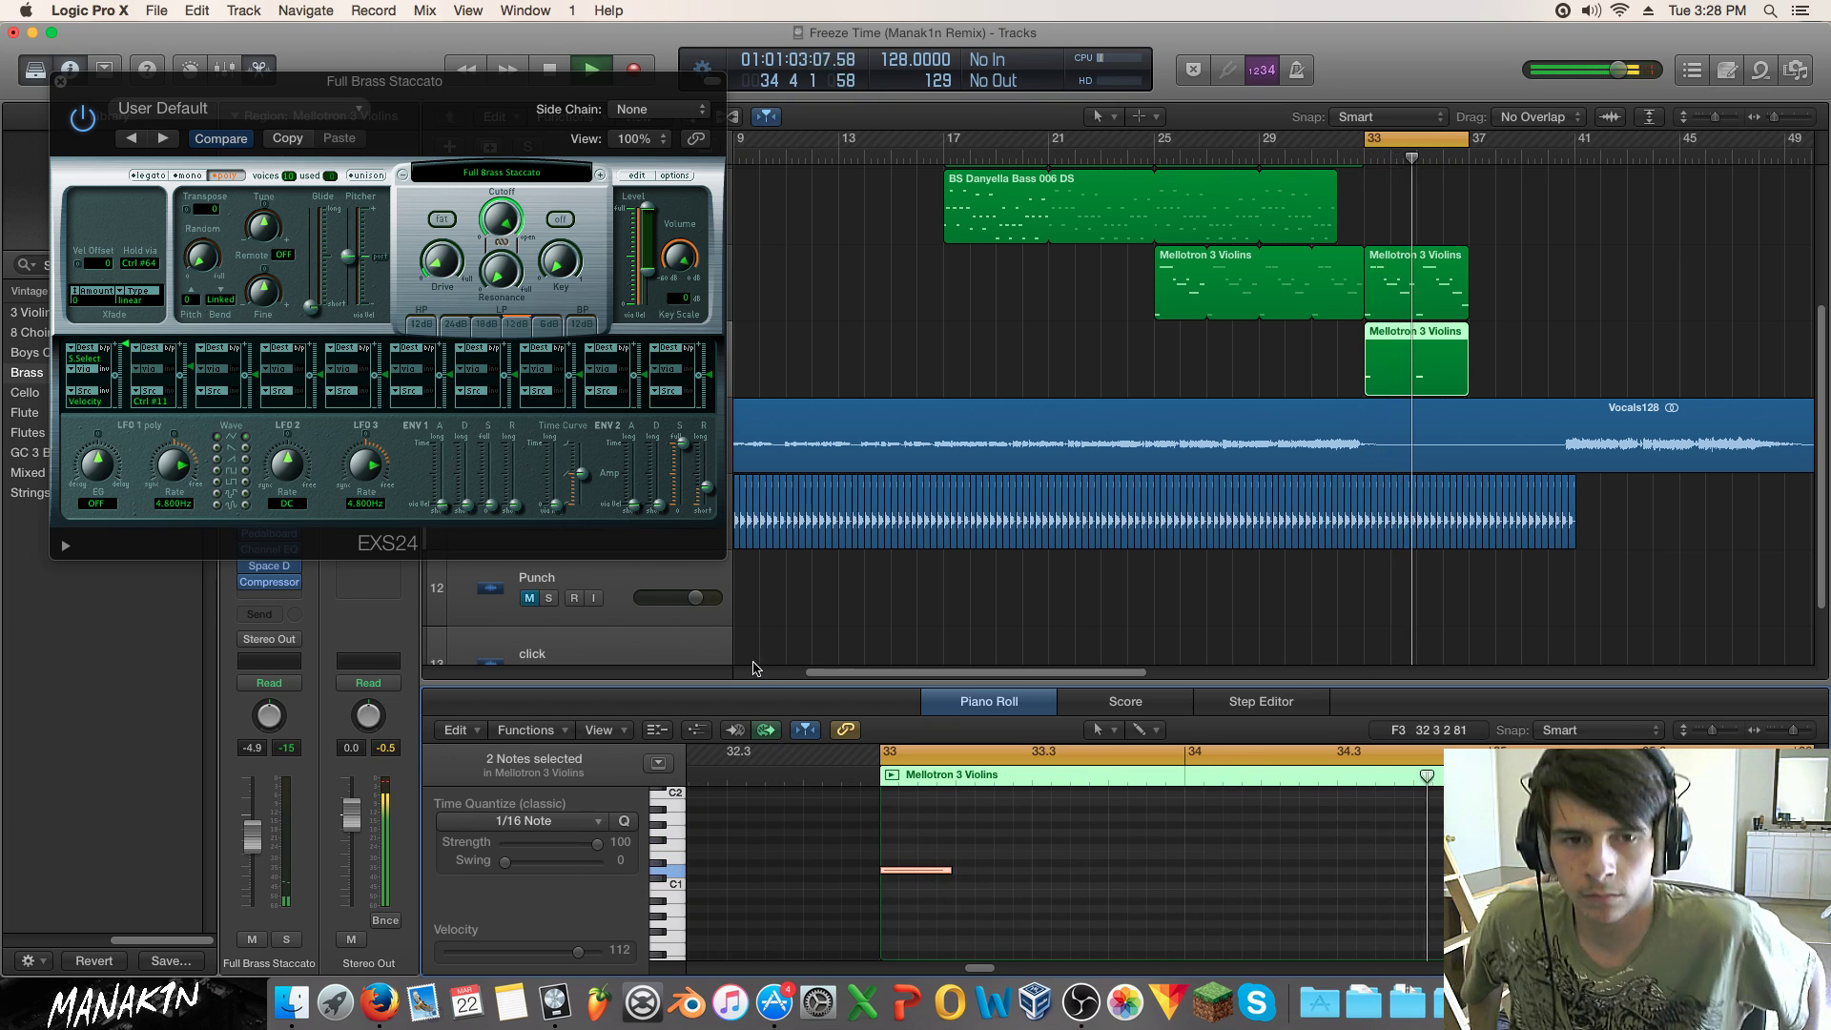
key("space")
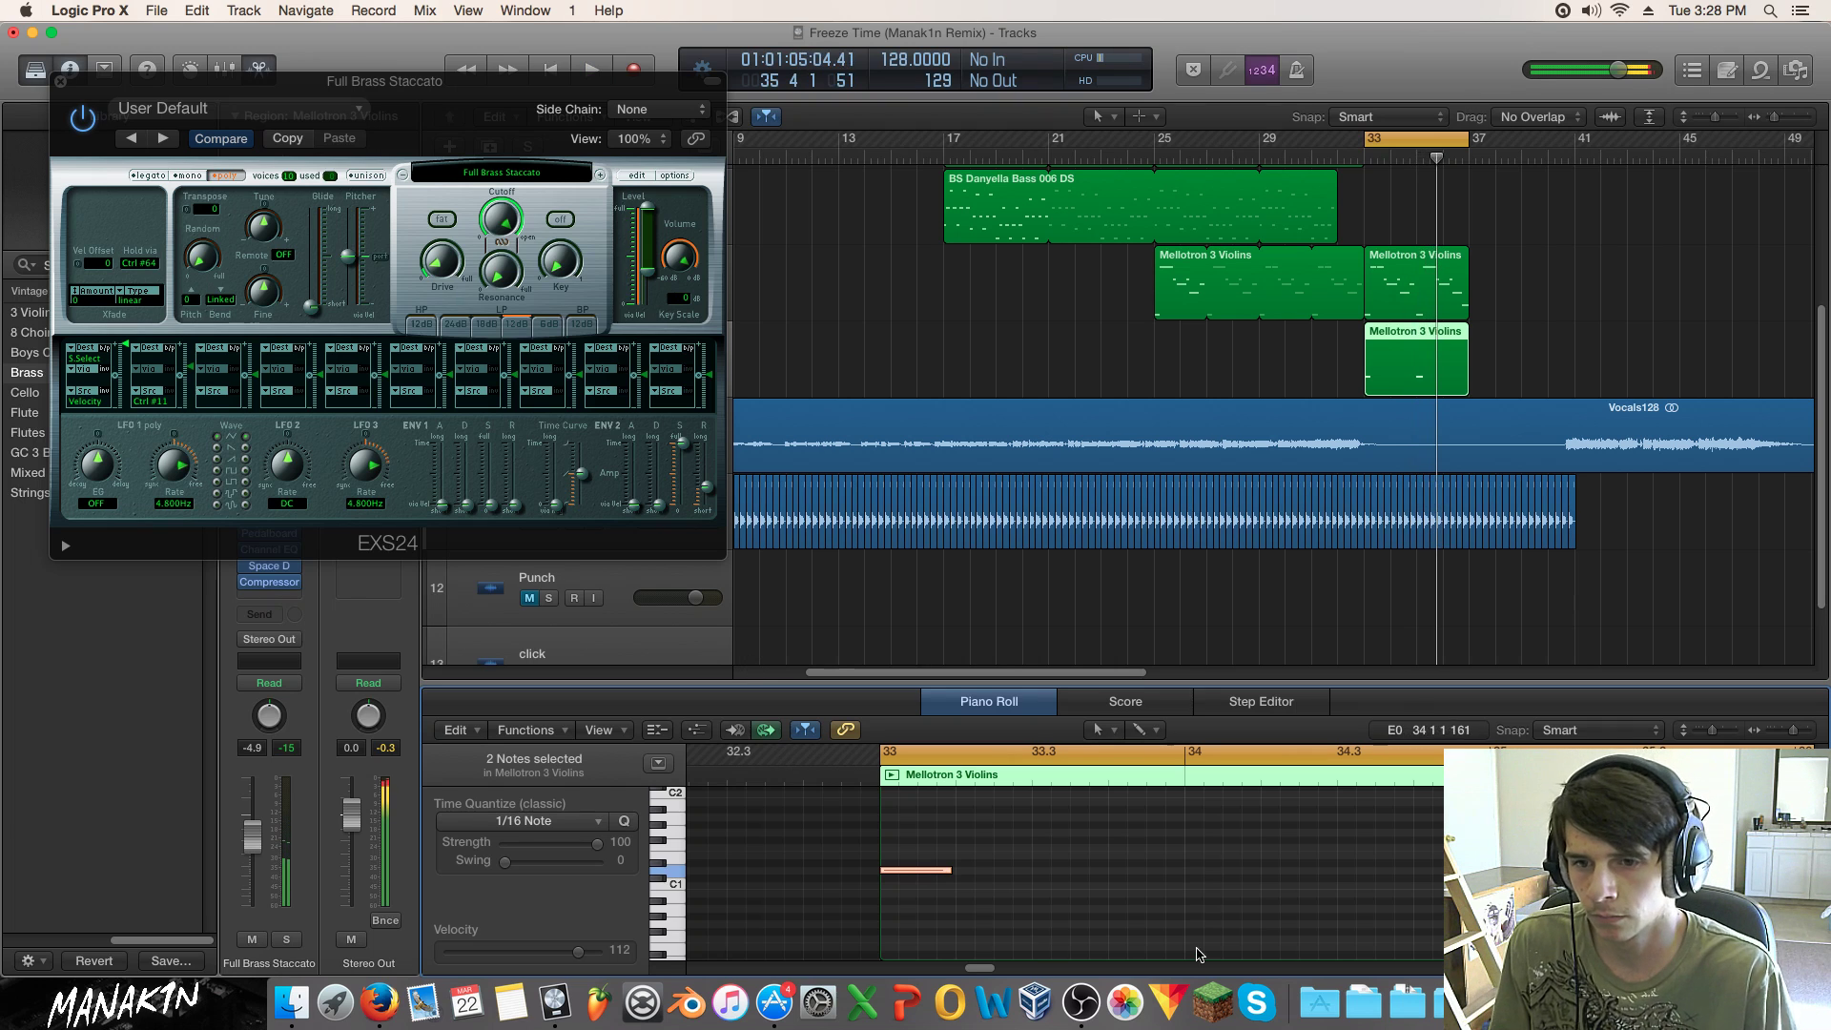
Step: Shorten the low brass note, select the upper violins region's two low notes, and close the sampler
left_click_drag(950, 870, 915, 874)
key("space")
key("space")
left_click(1412, 288)
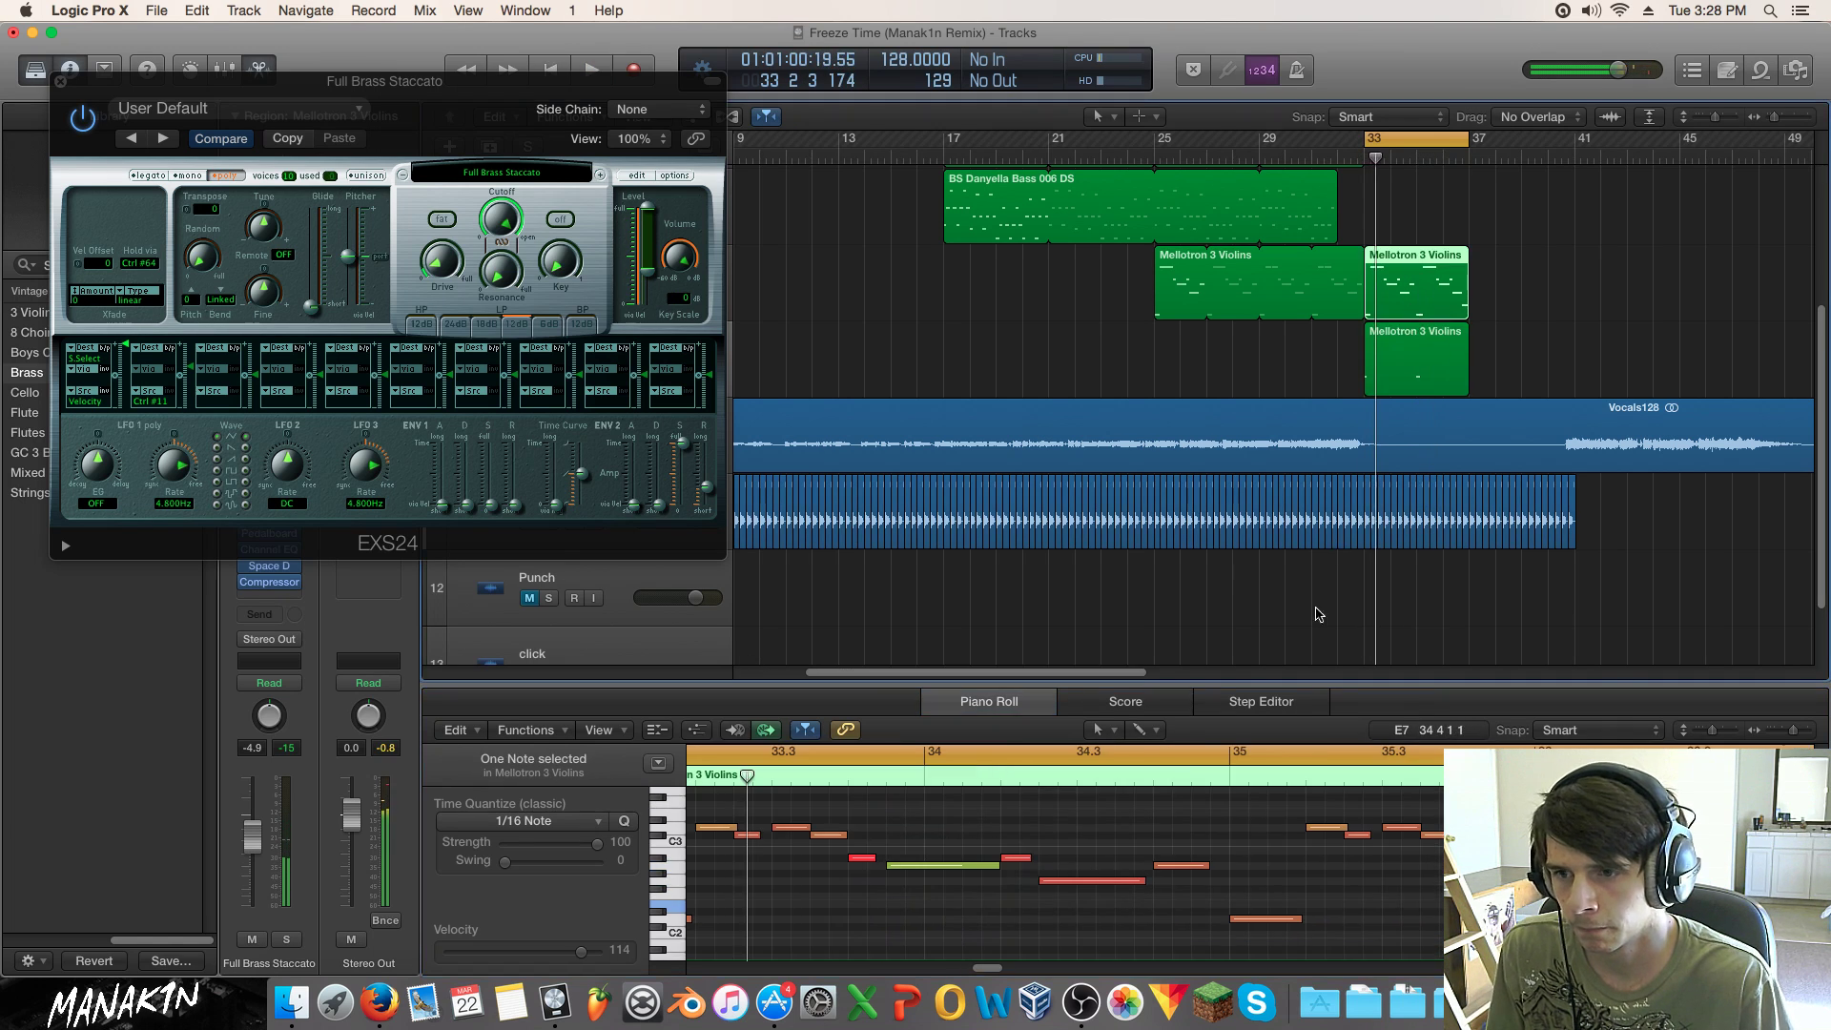
left_click_drag(1308, 899, 780, 925)
key("space")
key("space")
key("space")
key("space")
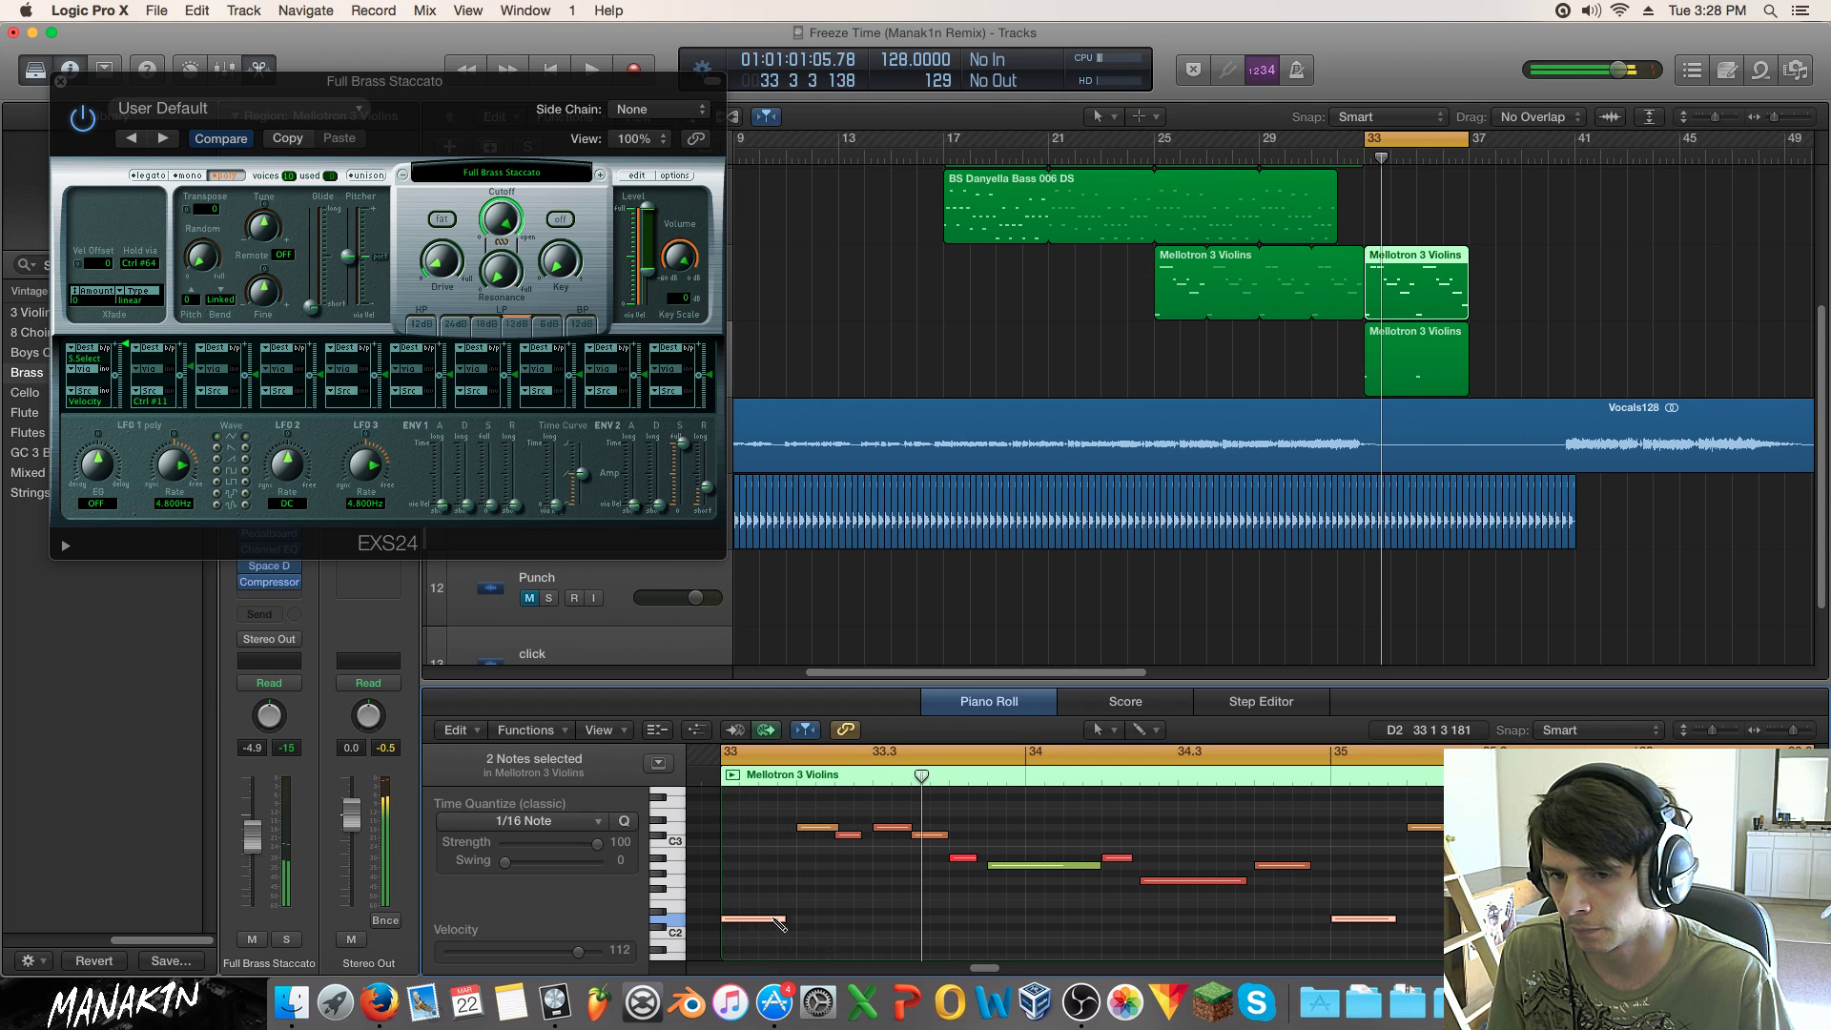
key("space")
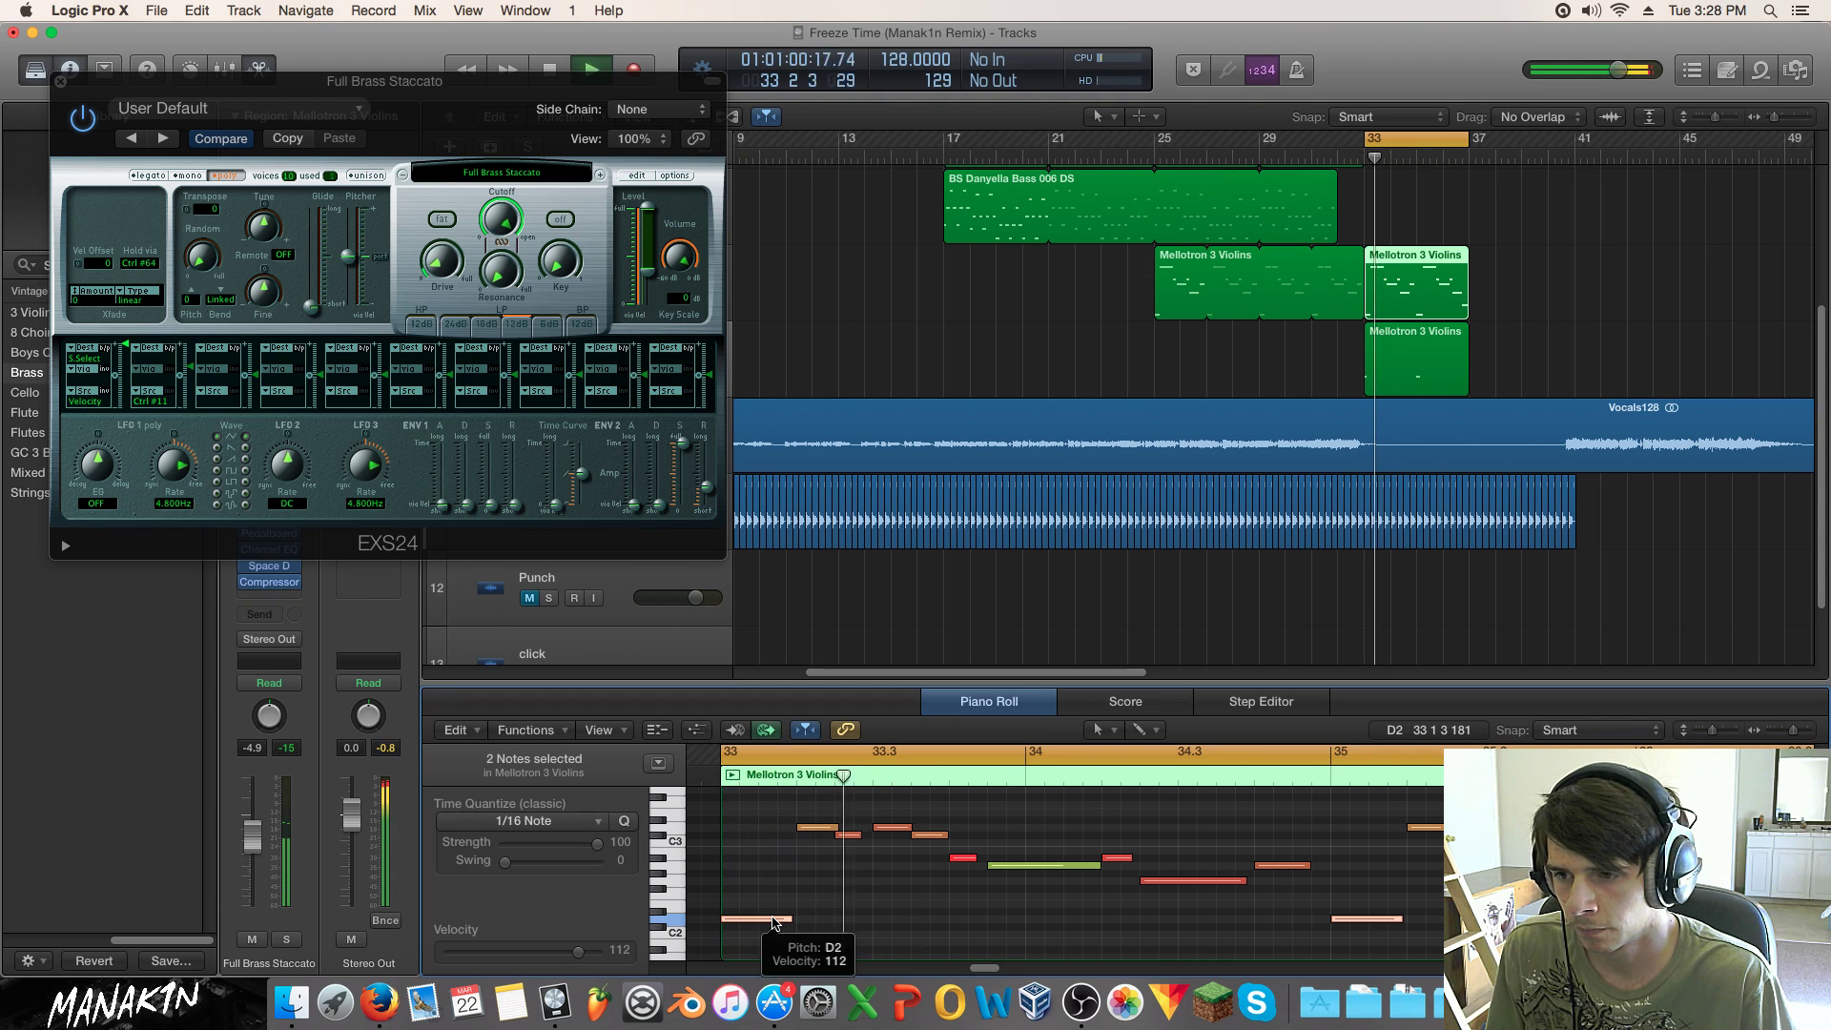
left_click(61, 82)
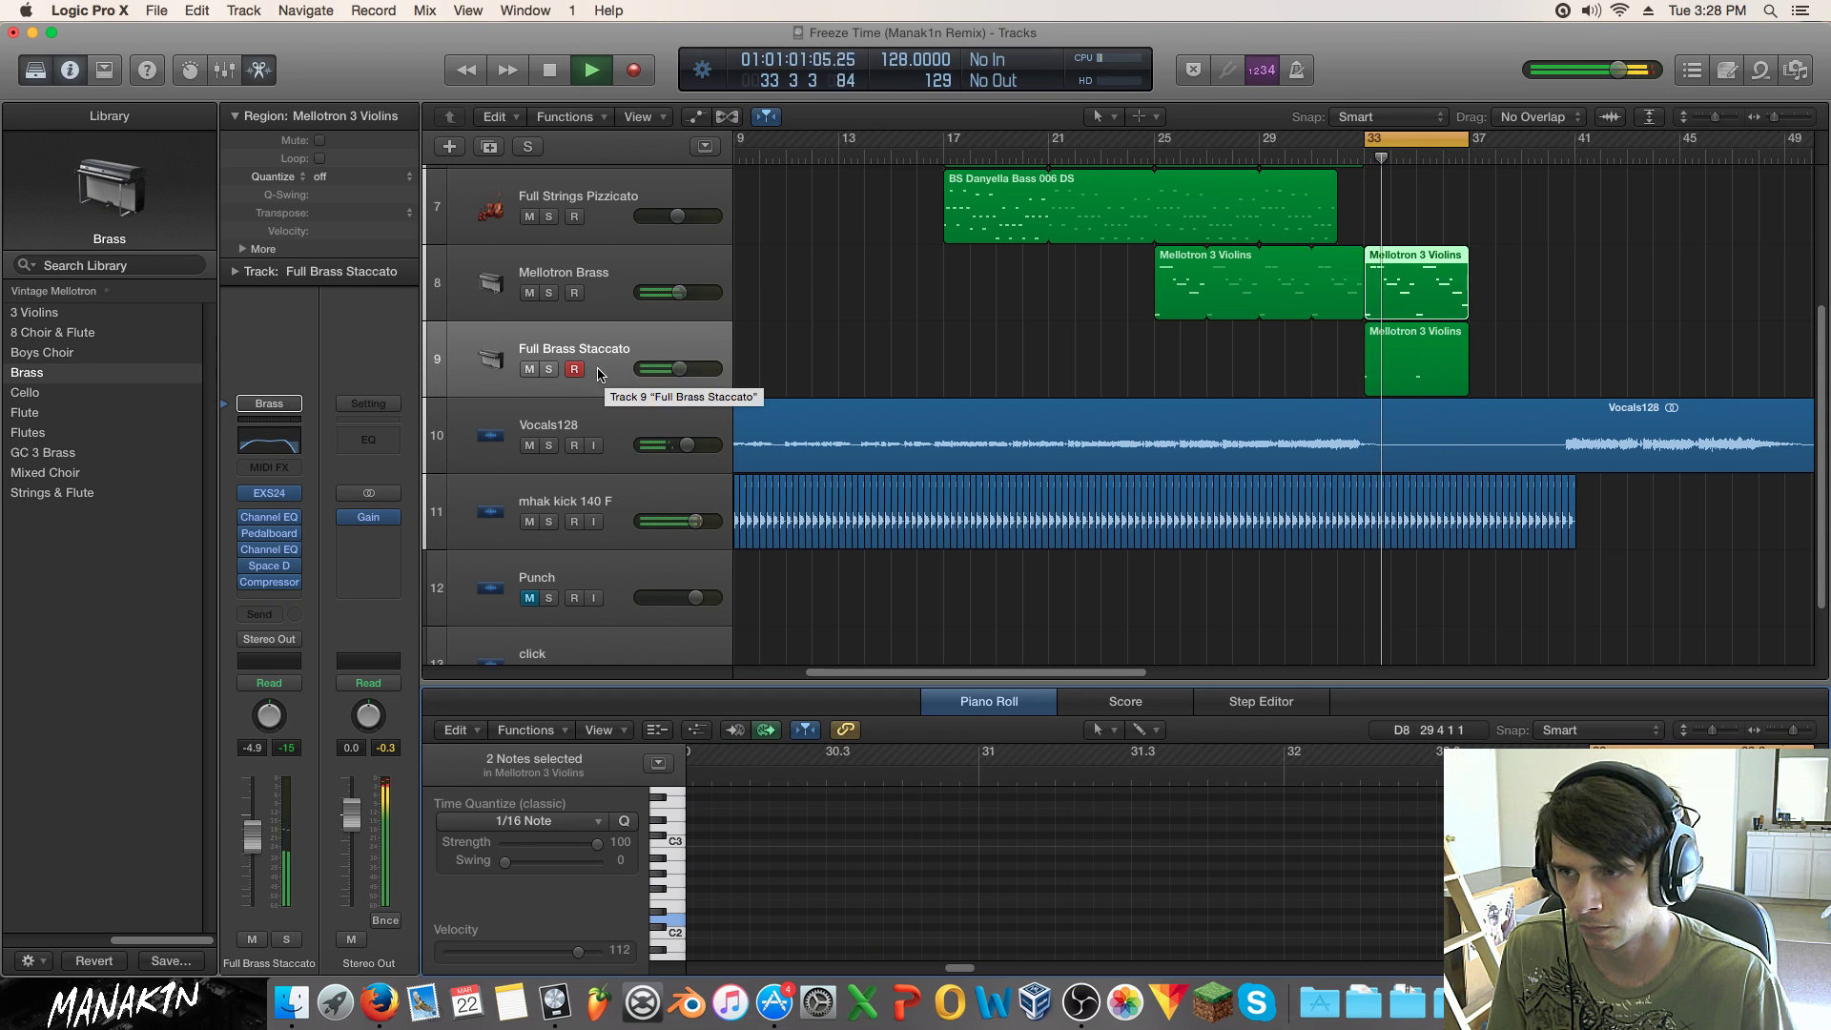
Step: Stop playback and select the Mellotron Brass track
scroll(603, 375, "up", 4)
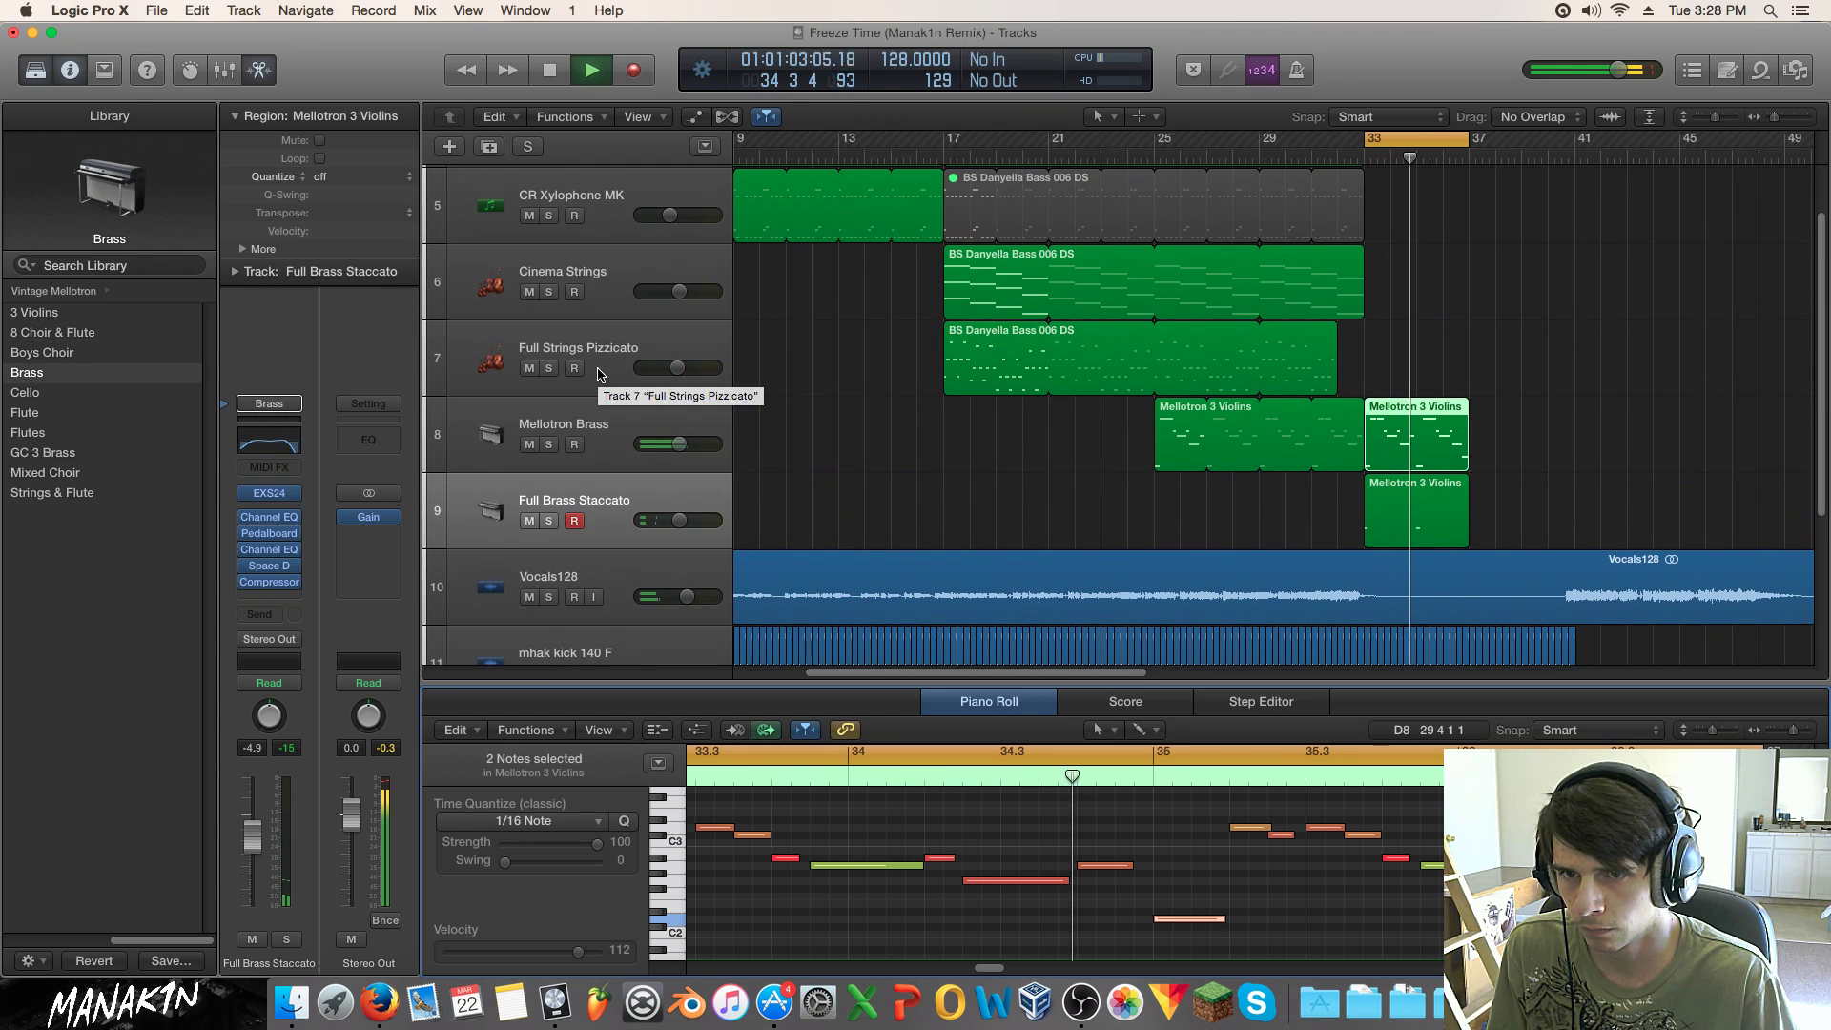
key("space")
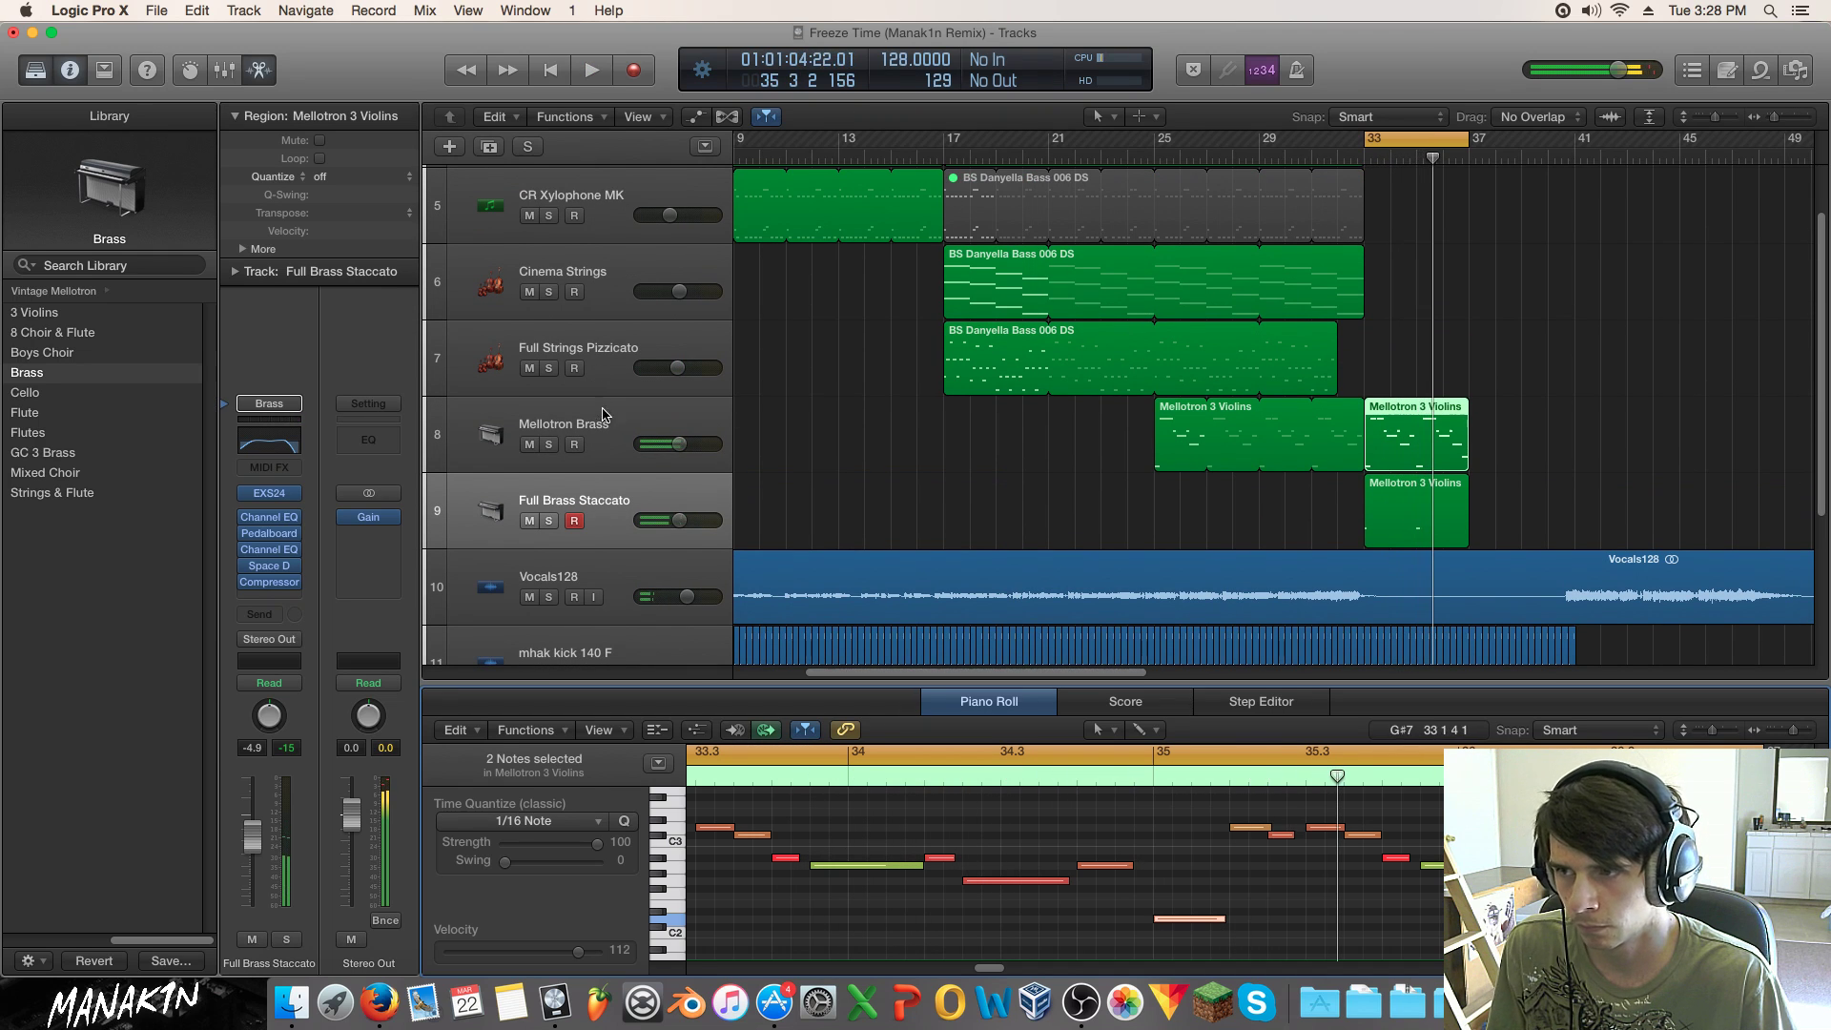
left_click(579, 346)
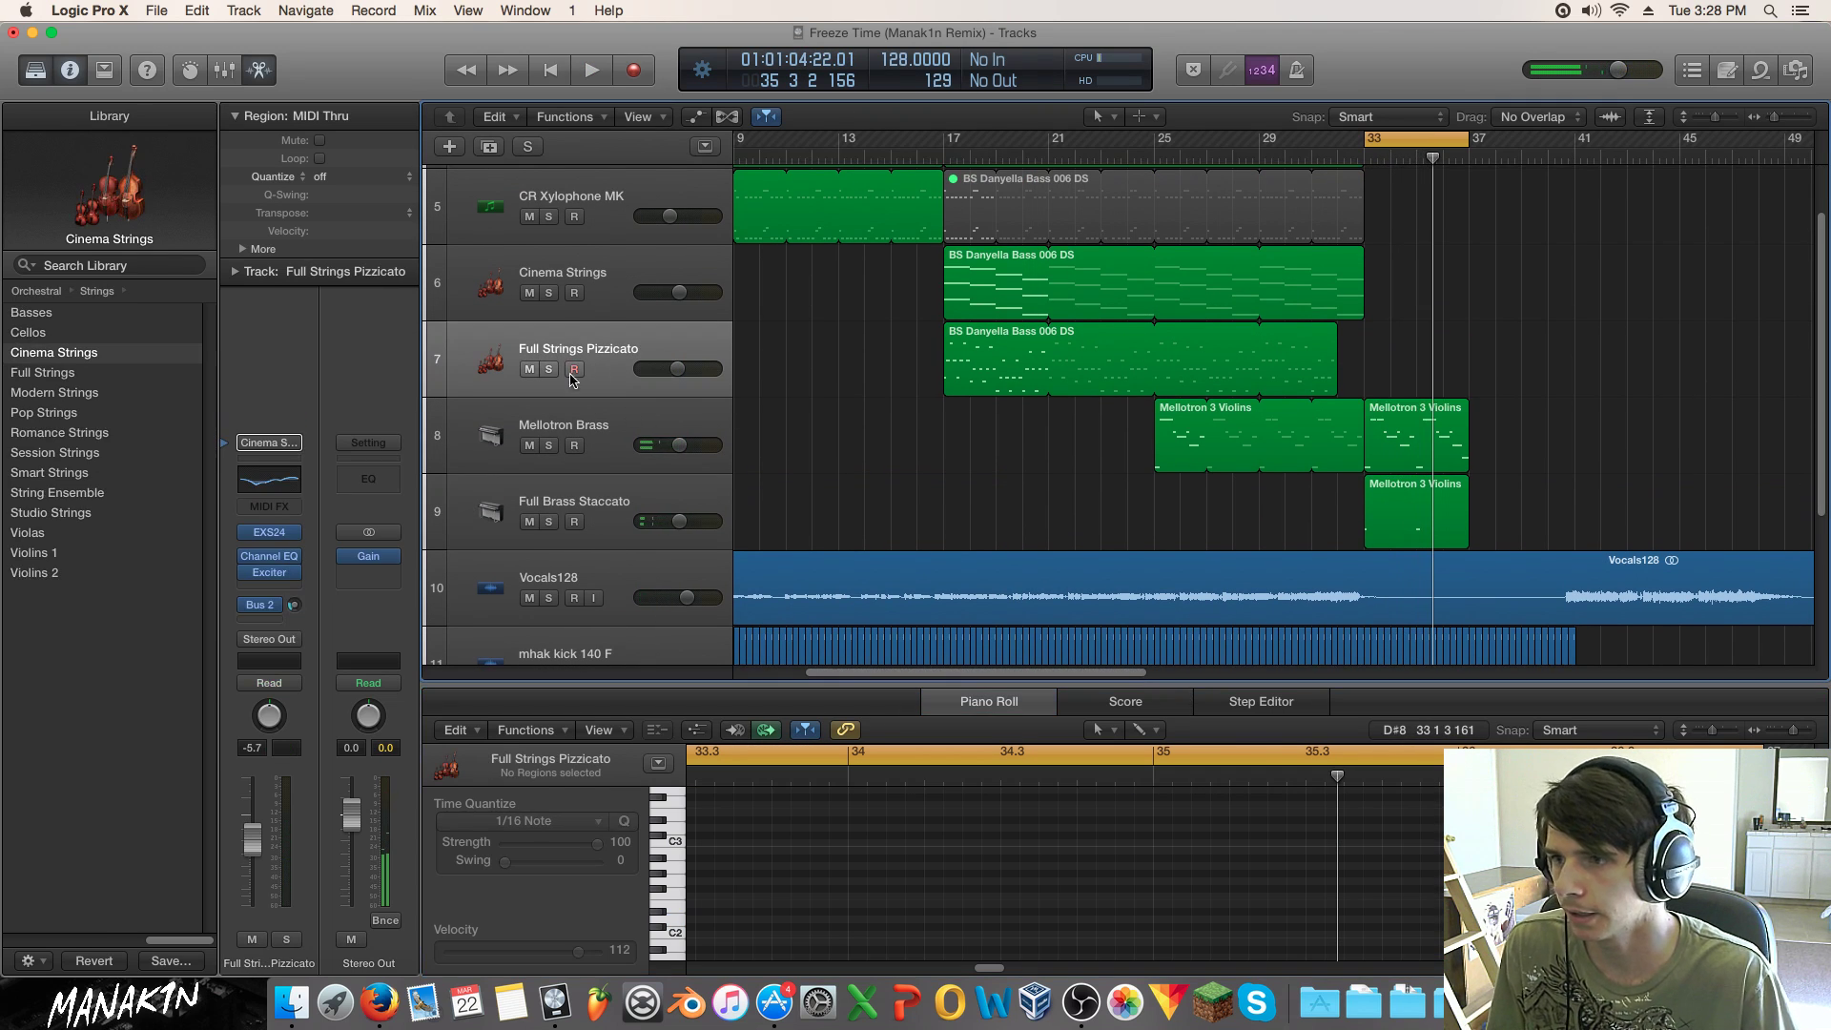
left_click(591, 447)
Step: Add a new track and copy the bar-33 violins region onto it without automation
left_click(487, 147)
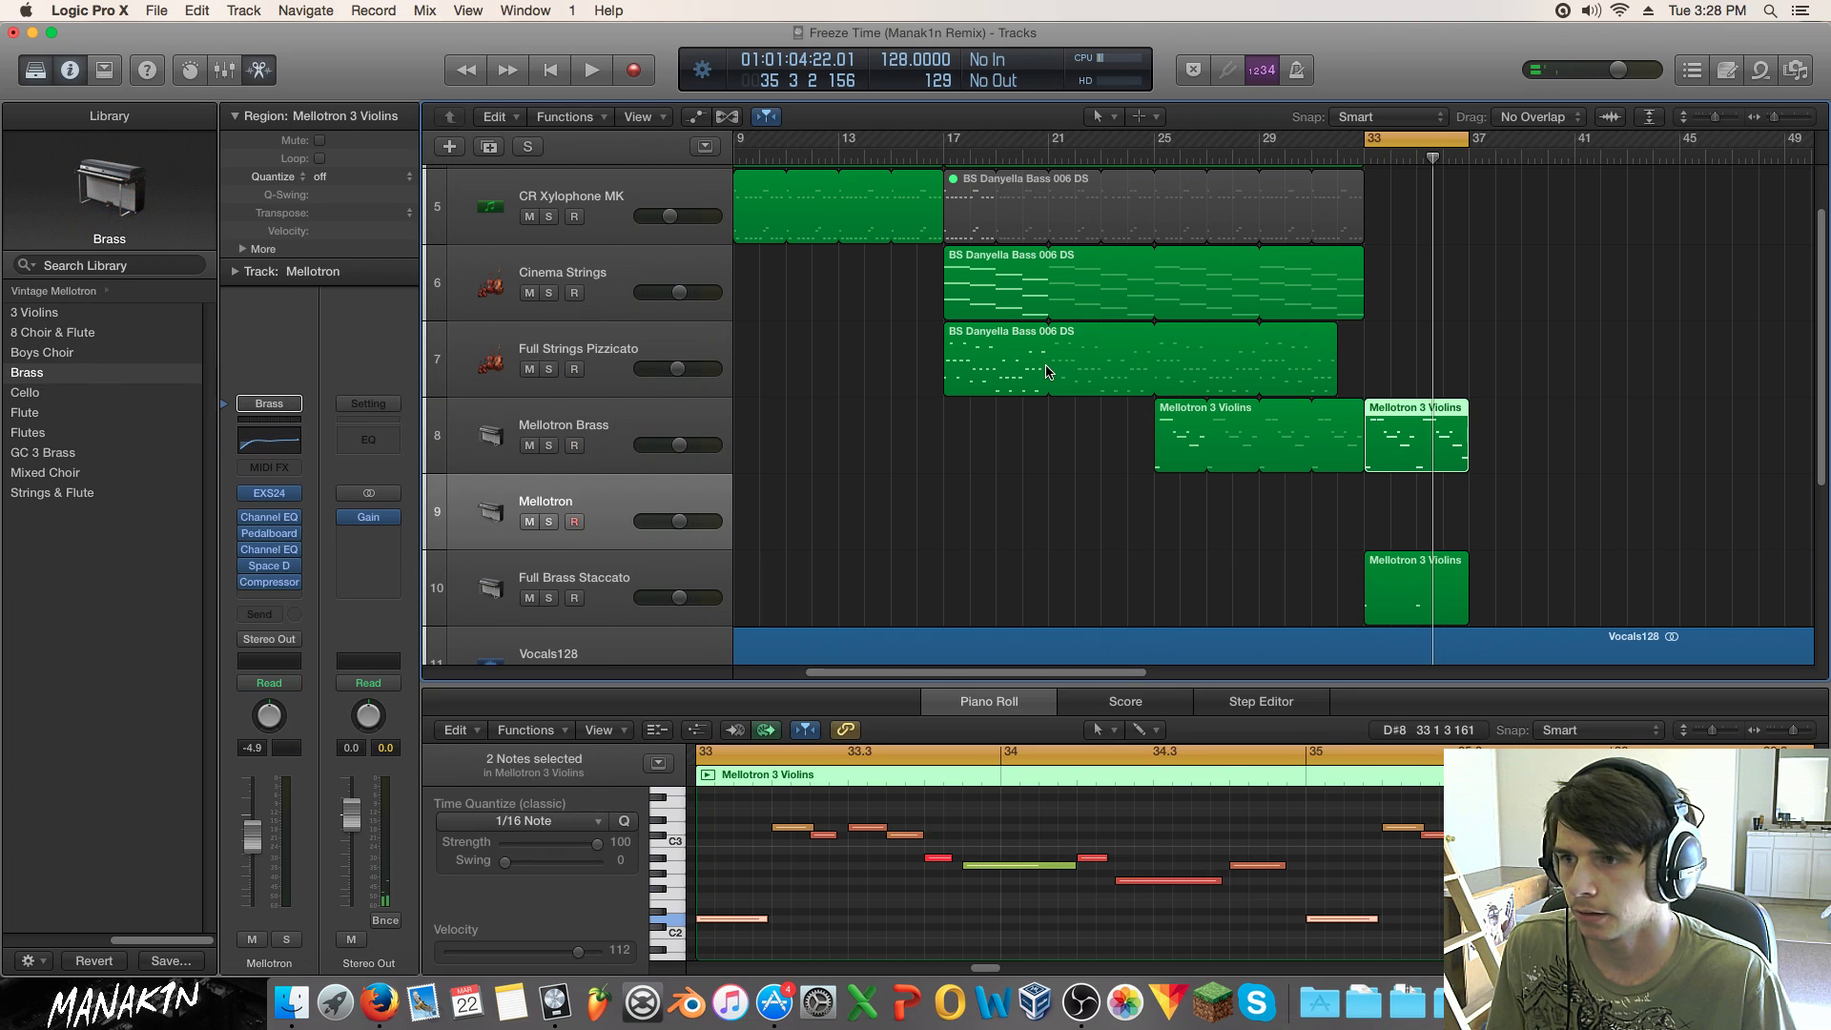
left_click(1402, 509)
left_click_drag(1387, 425, 1388, 502)
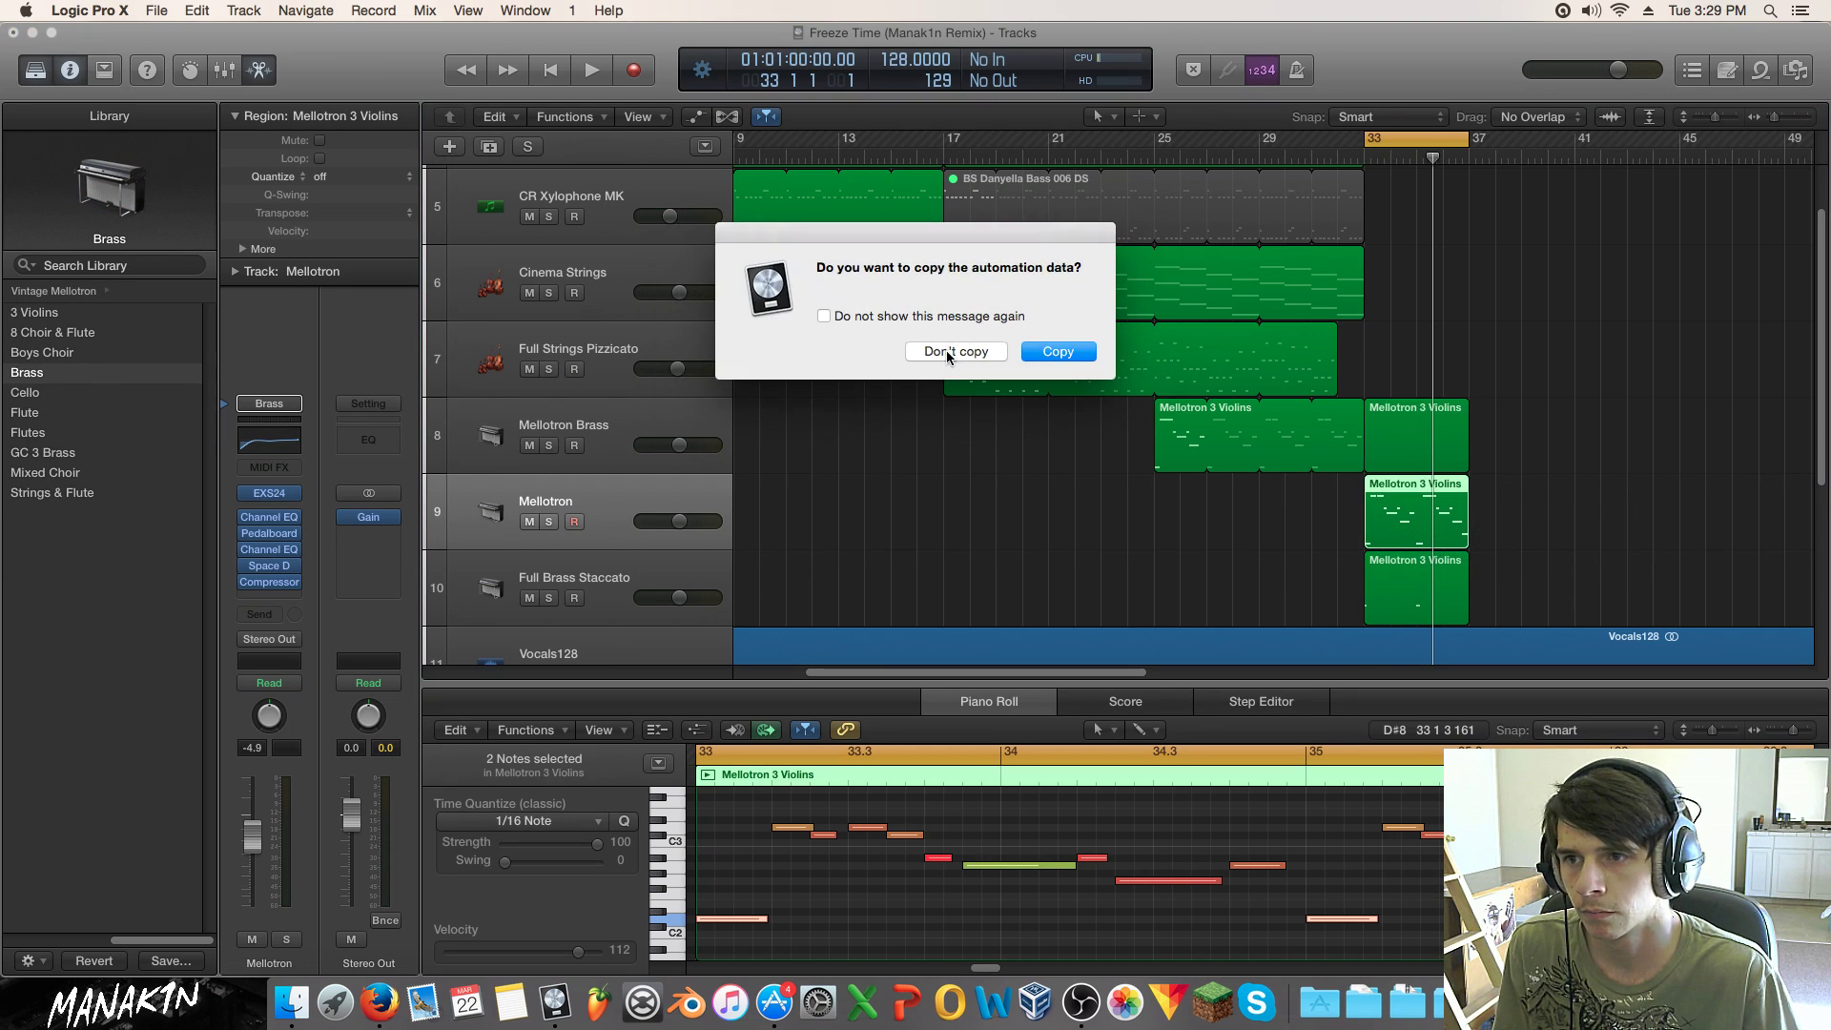
left_click(949, 353)
left_click(759, 915)
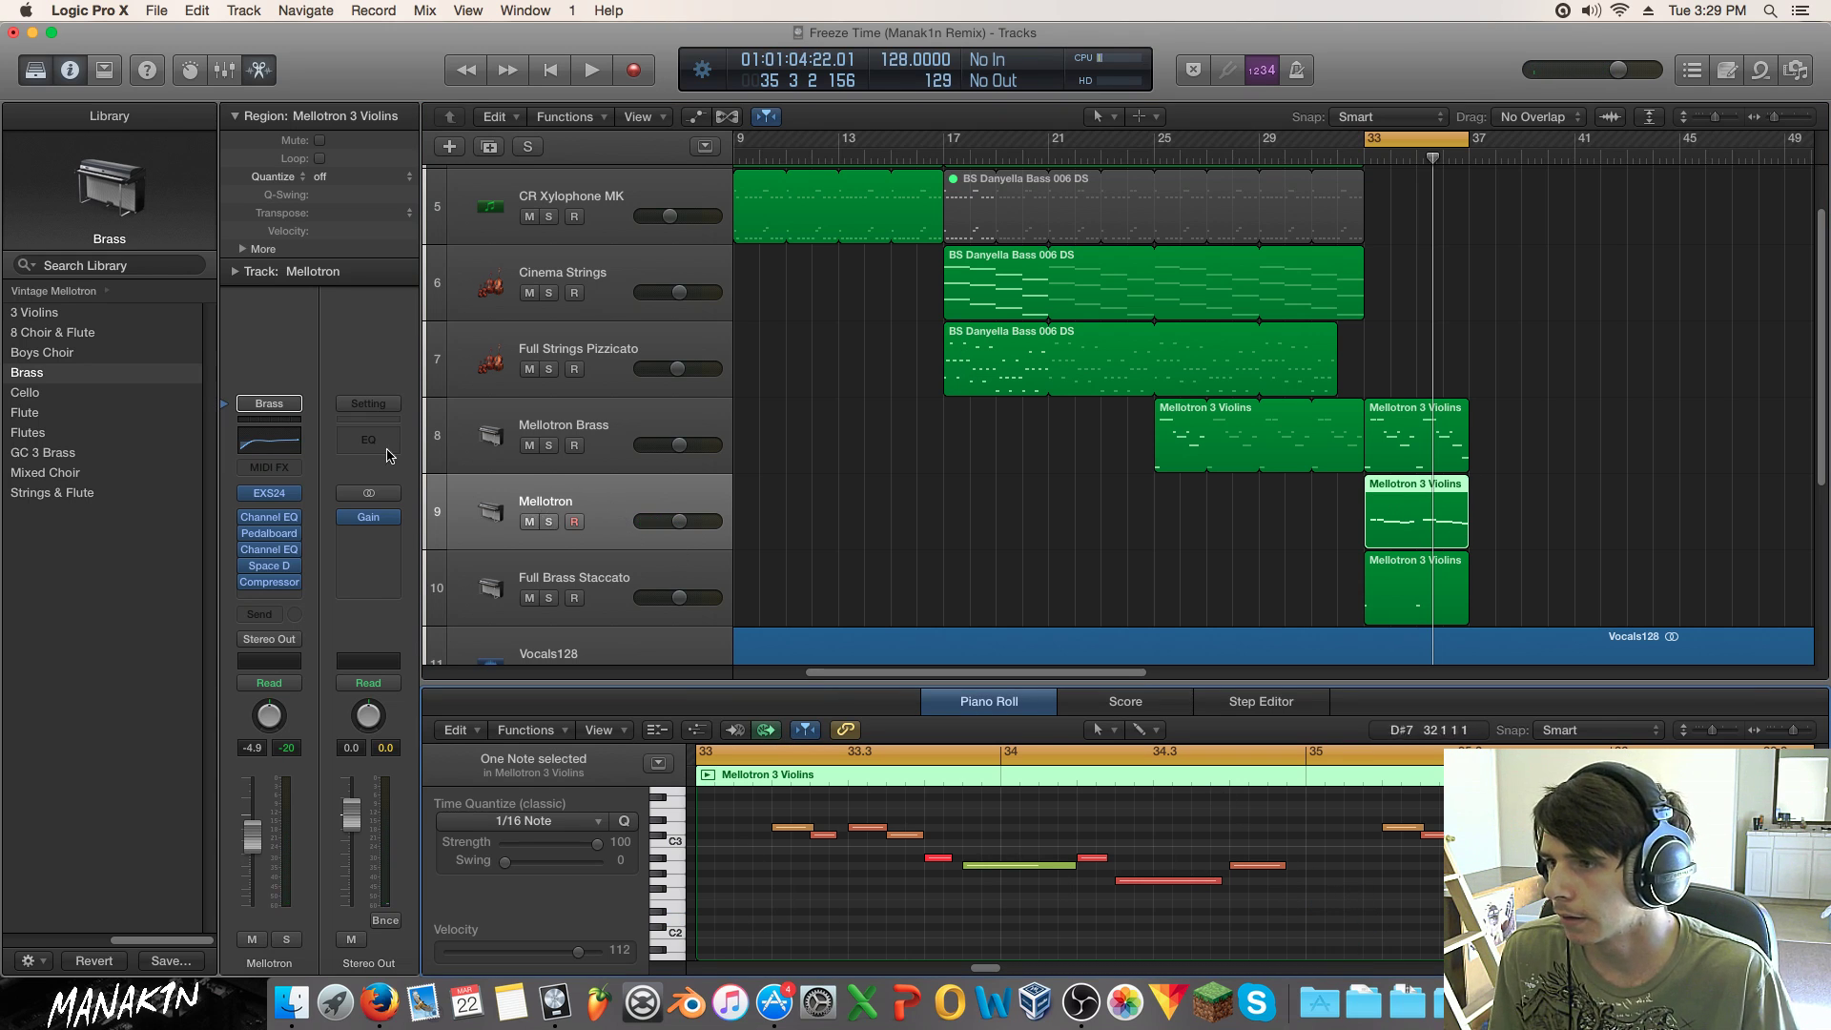
Step: Reset the new track's channel strip to empty
left_click(271, 404)
left_click(307, 495)
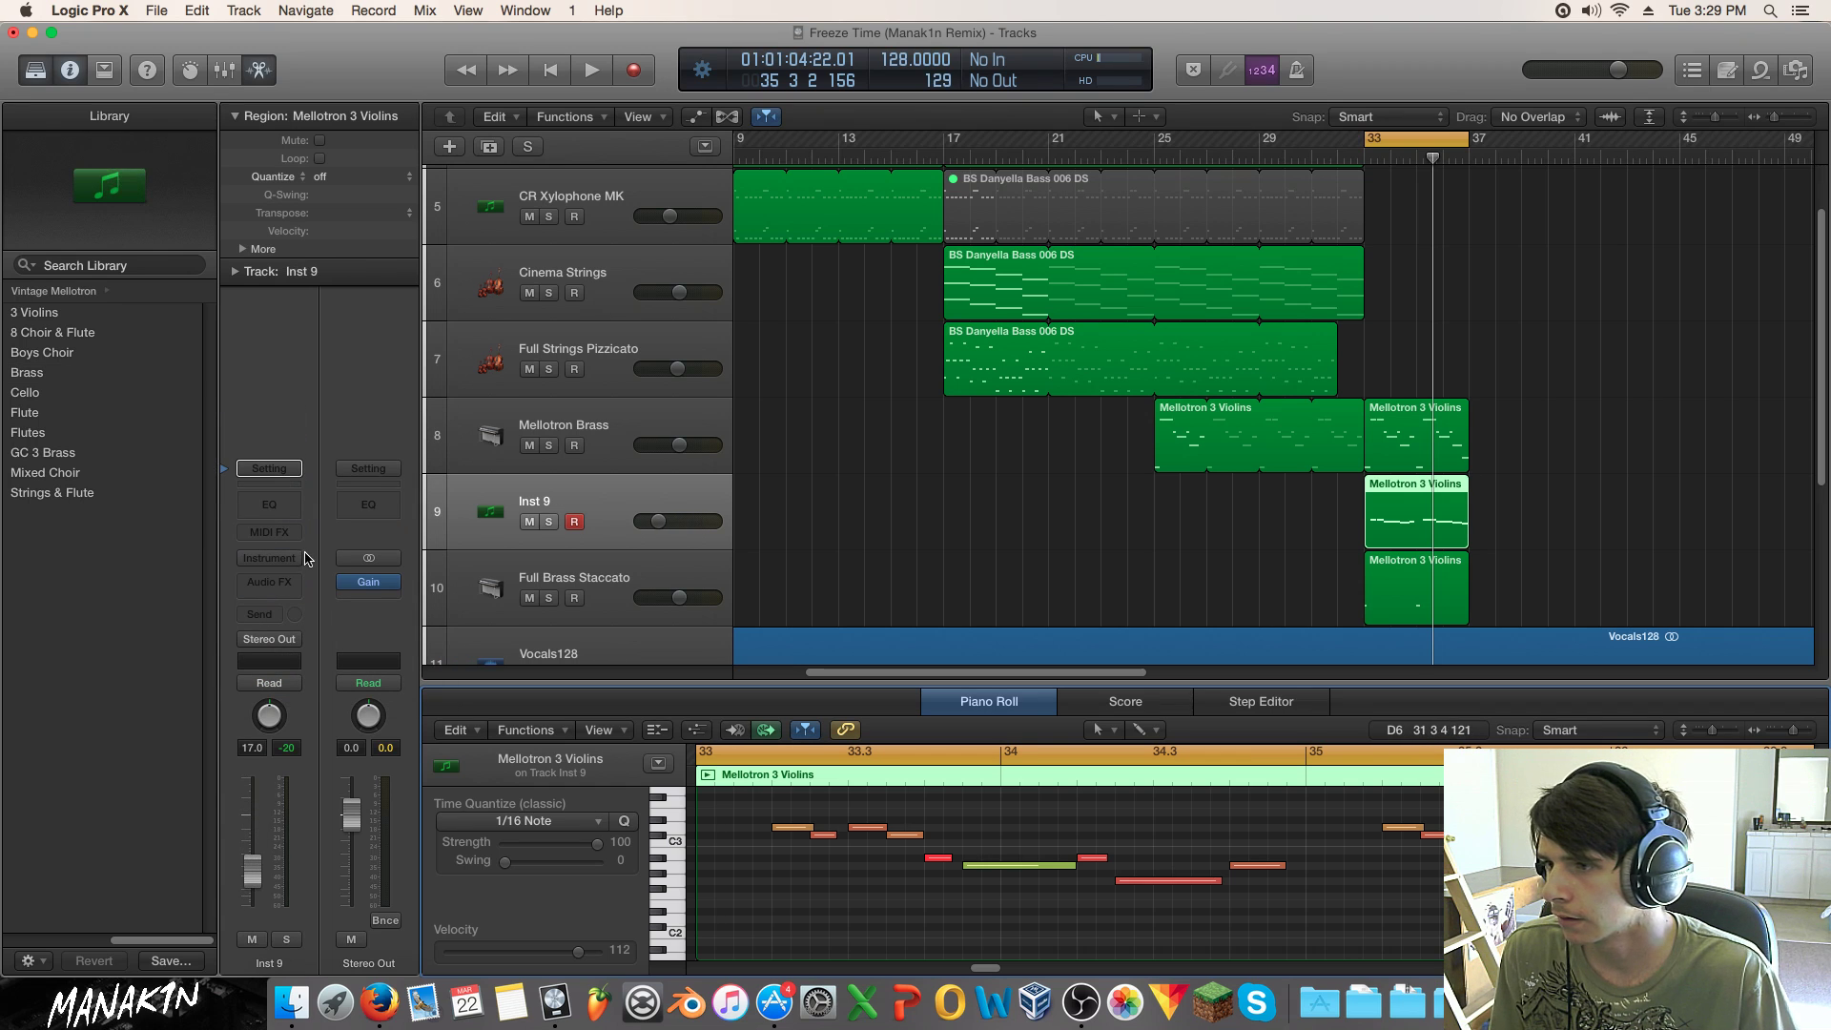
left_click(269, 558)
Step: Load SynthMaster on the track and pick the LD Banshee preset from its browser
mouse_move(388, 779)
left_click(474, 764)
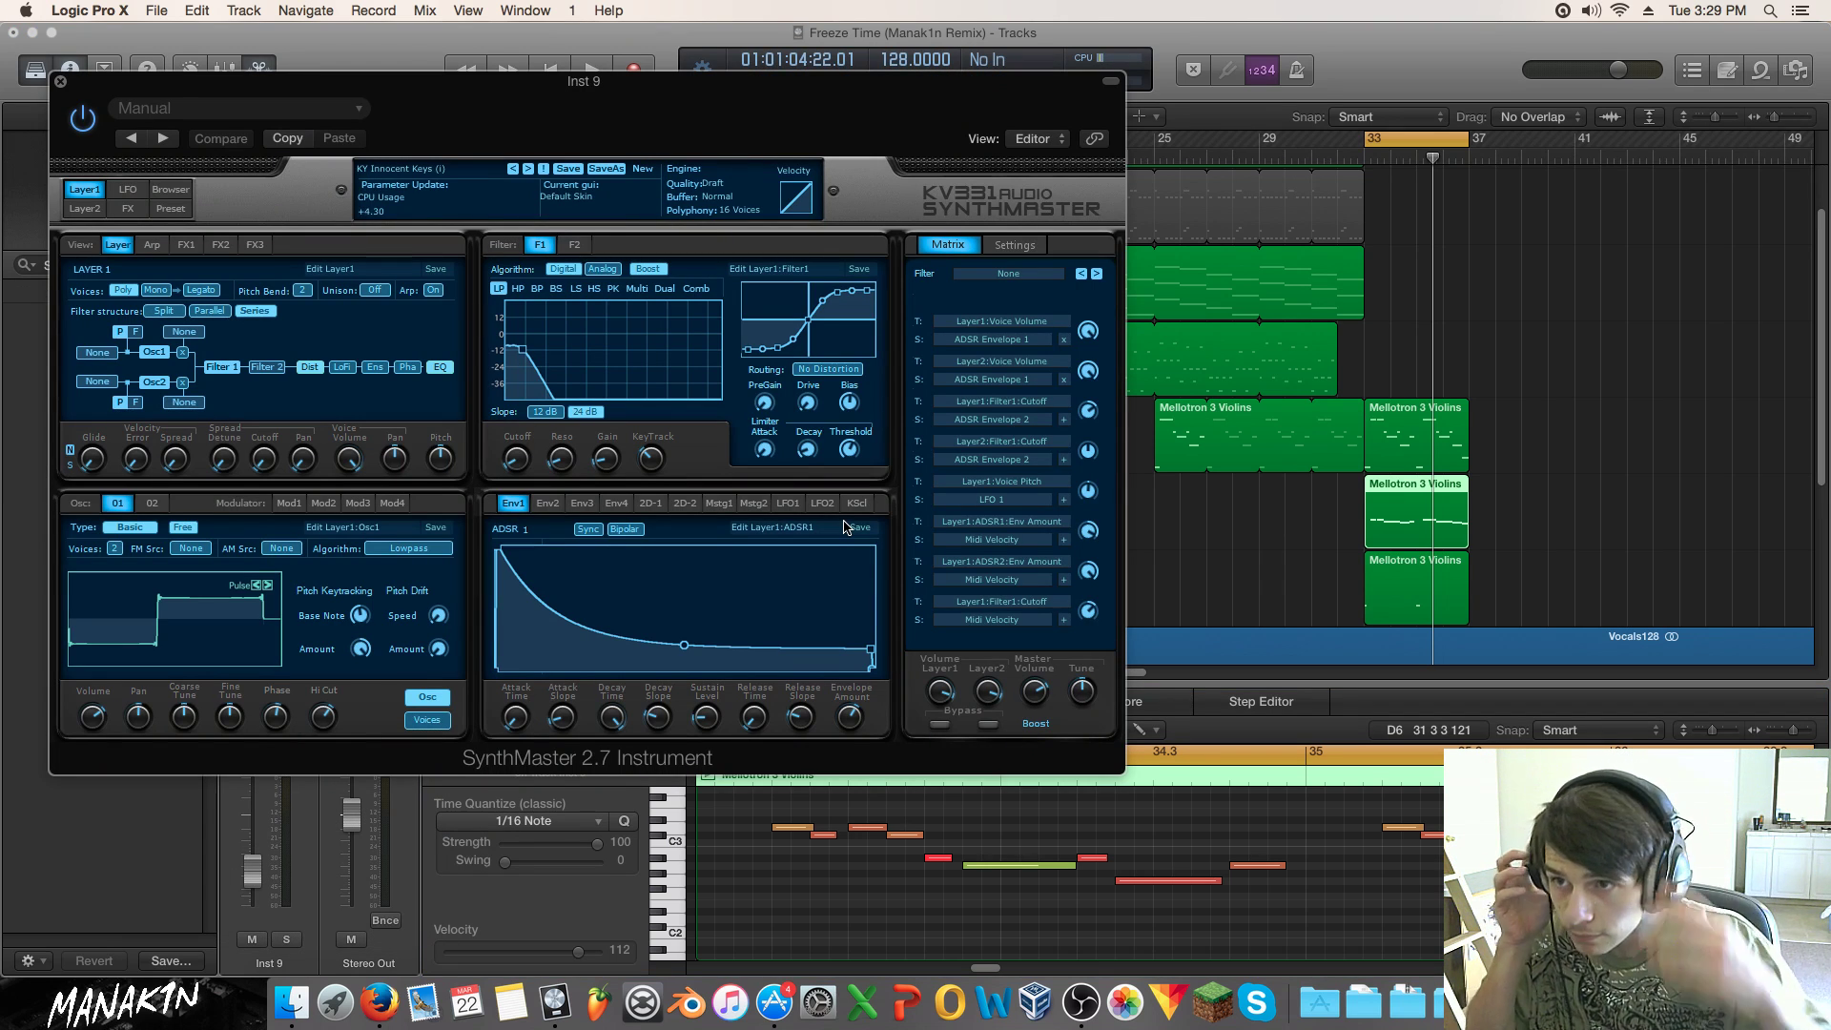
left_click(170, 190)
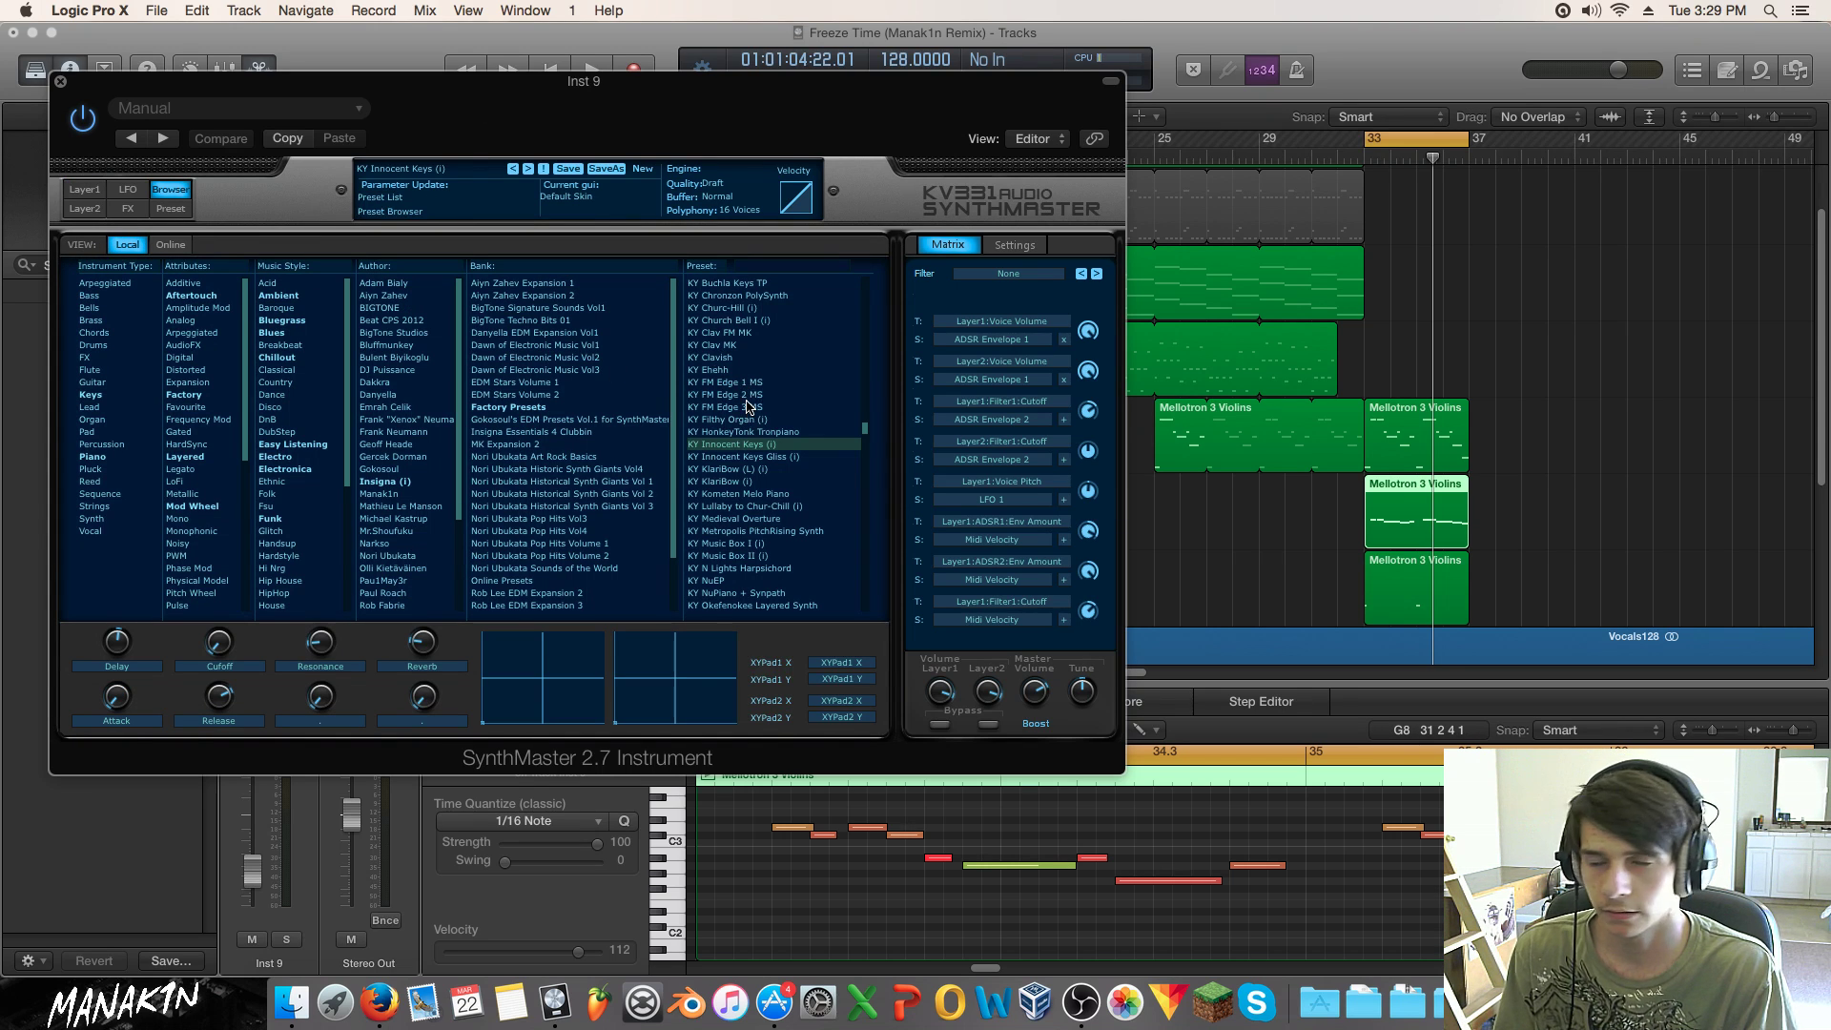
scroll(749, 407, "up", 3)
scroll(786, 558, "down", 12)
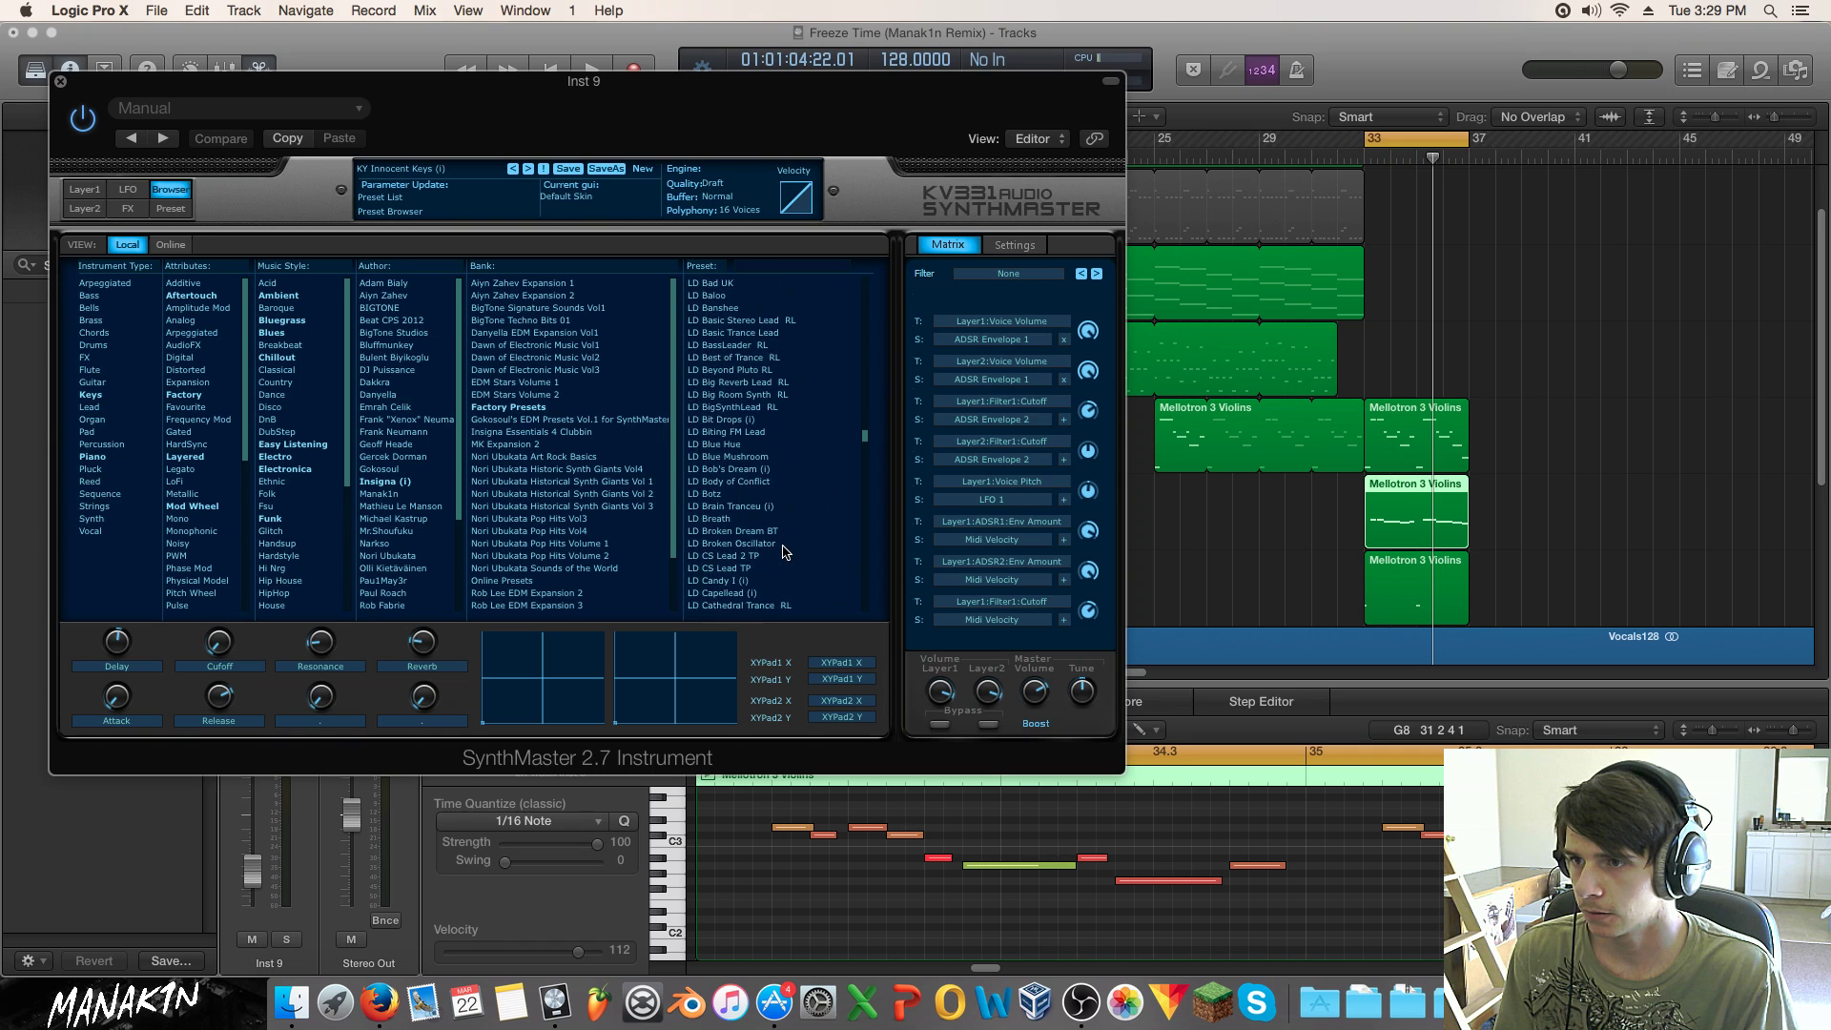
left_click(731, 309)
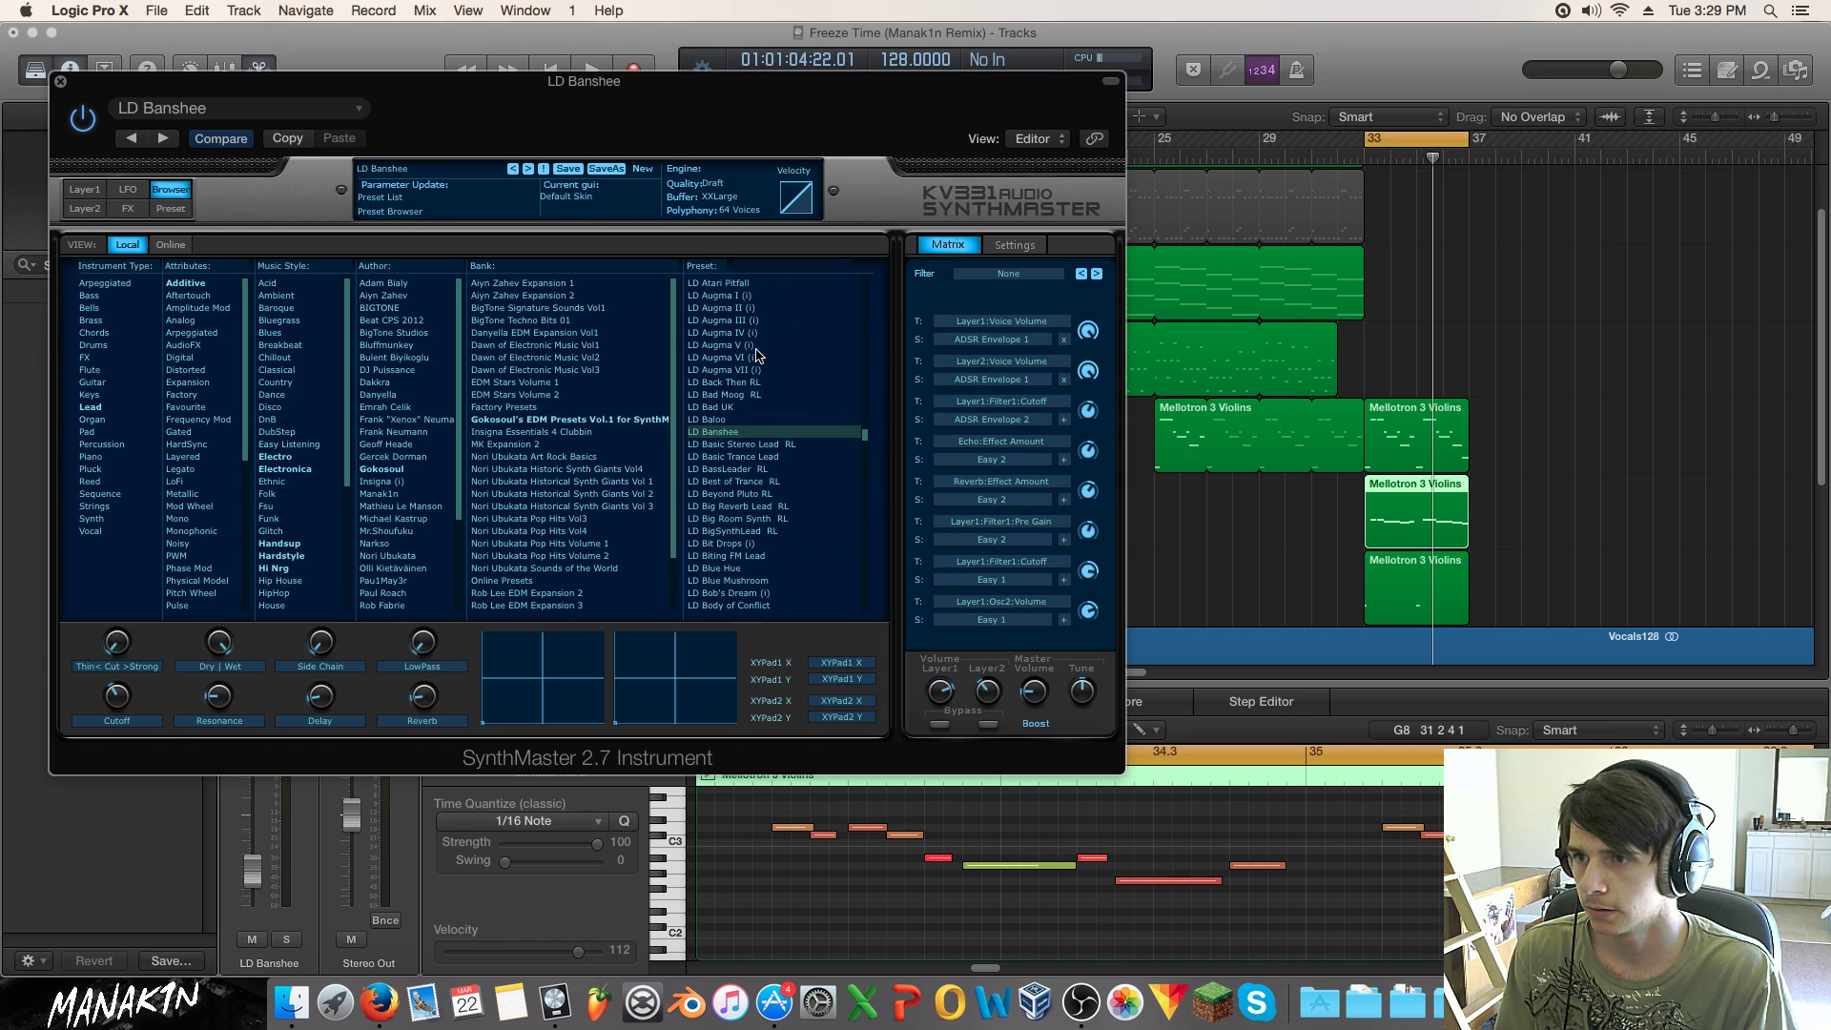
Step: Play from bar 33 soloed, trying LD Aggromental, LD Addicted, LD Acid Lead and LD AirBlower1 MS
scroll(743, 372, "up", 6)
left_click(731, 395)
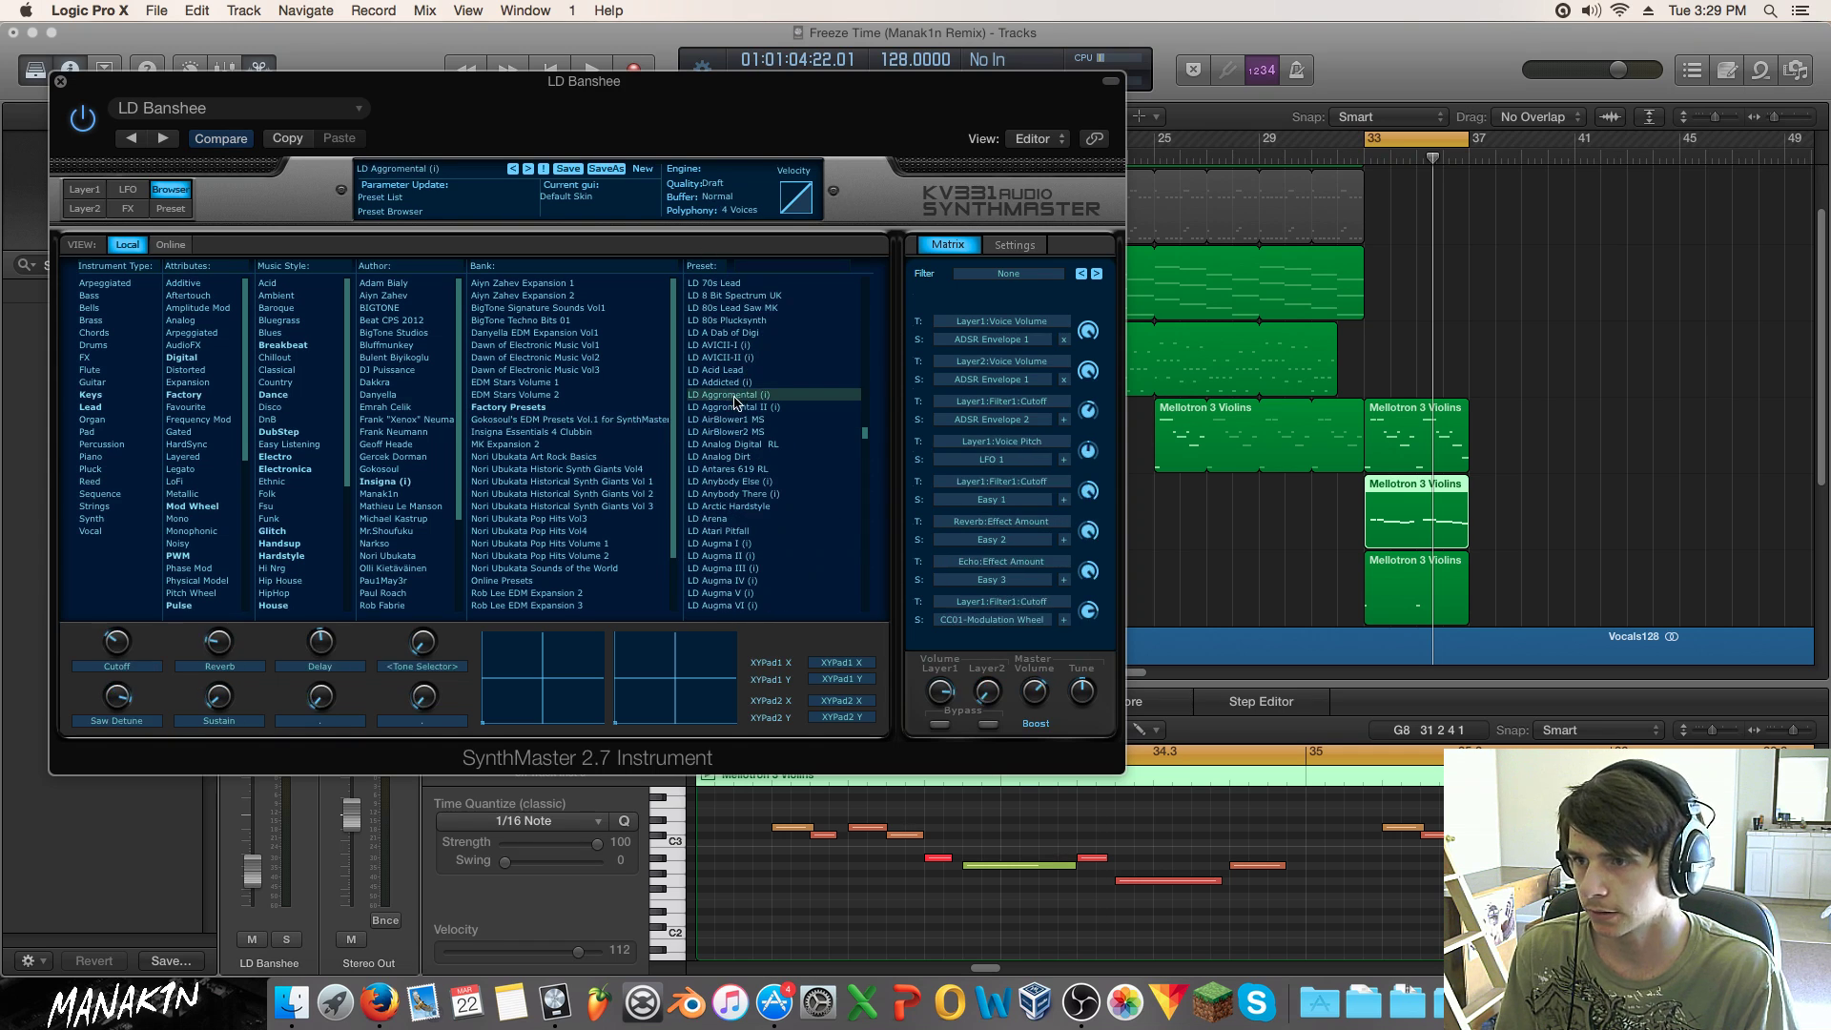
key("space")
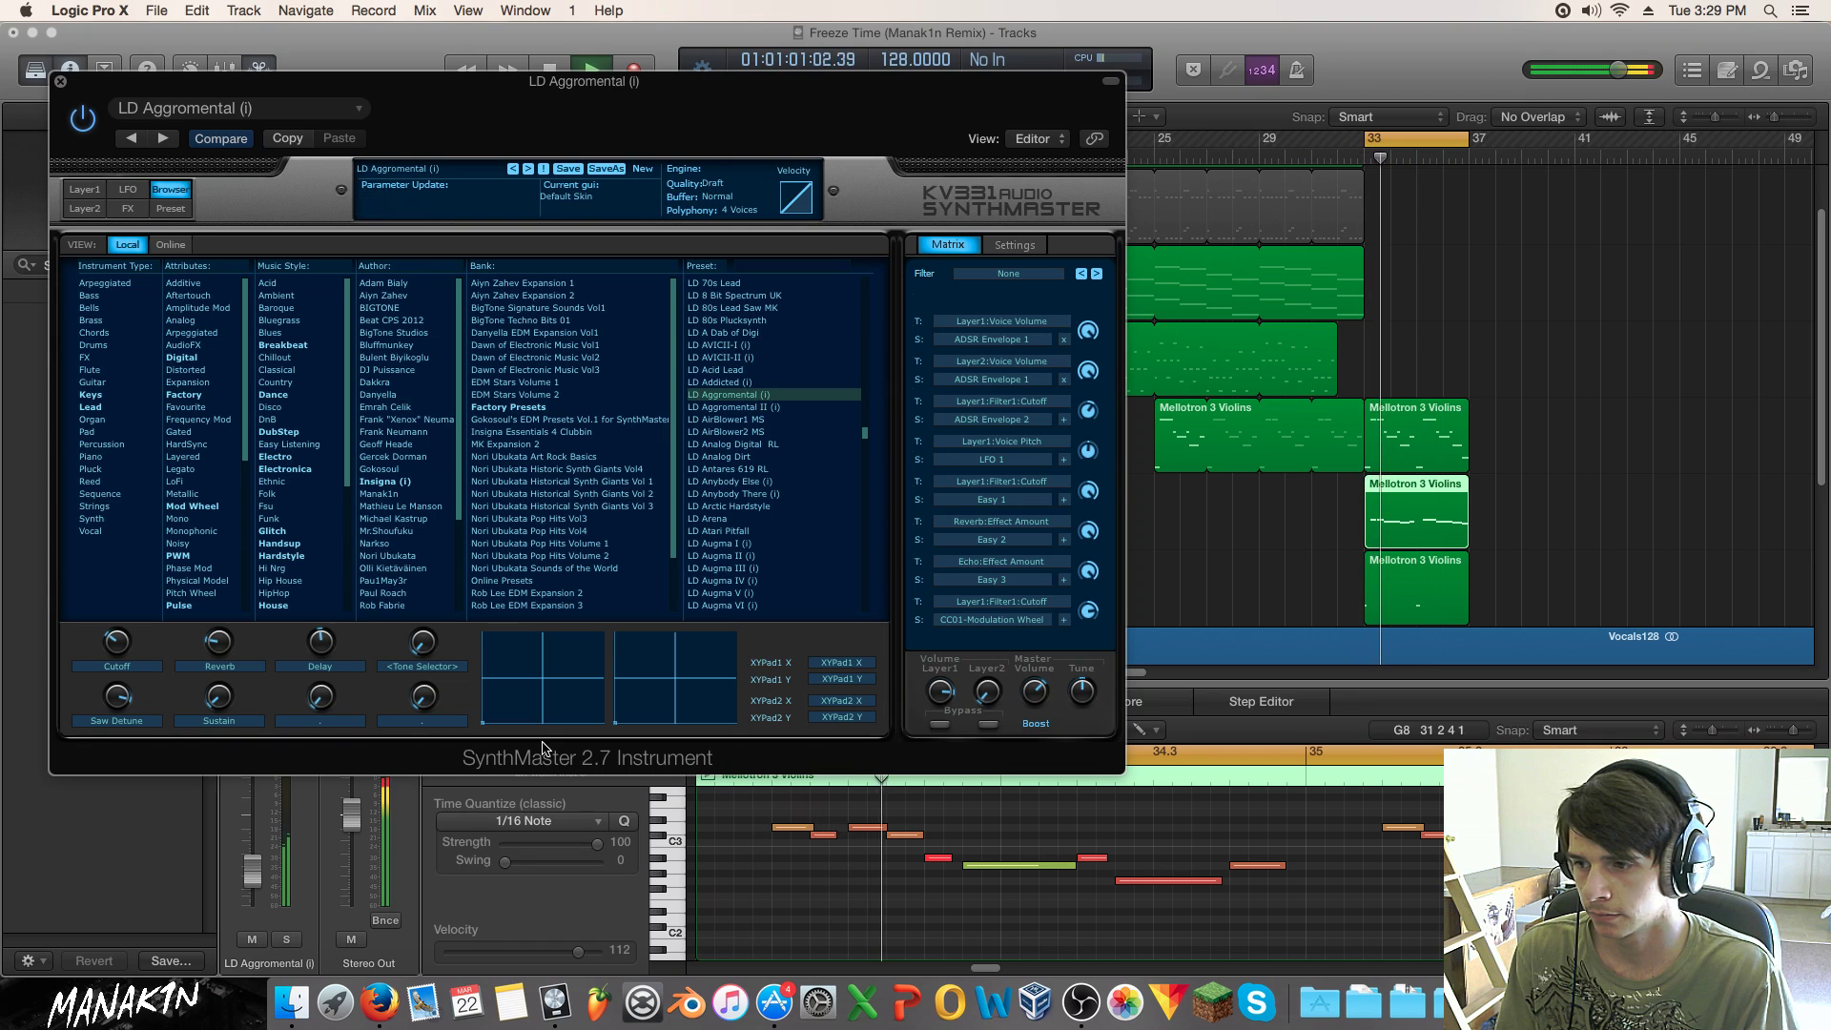
left_click(285, 940)
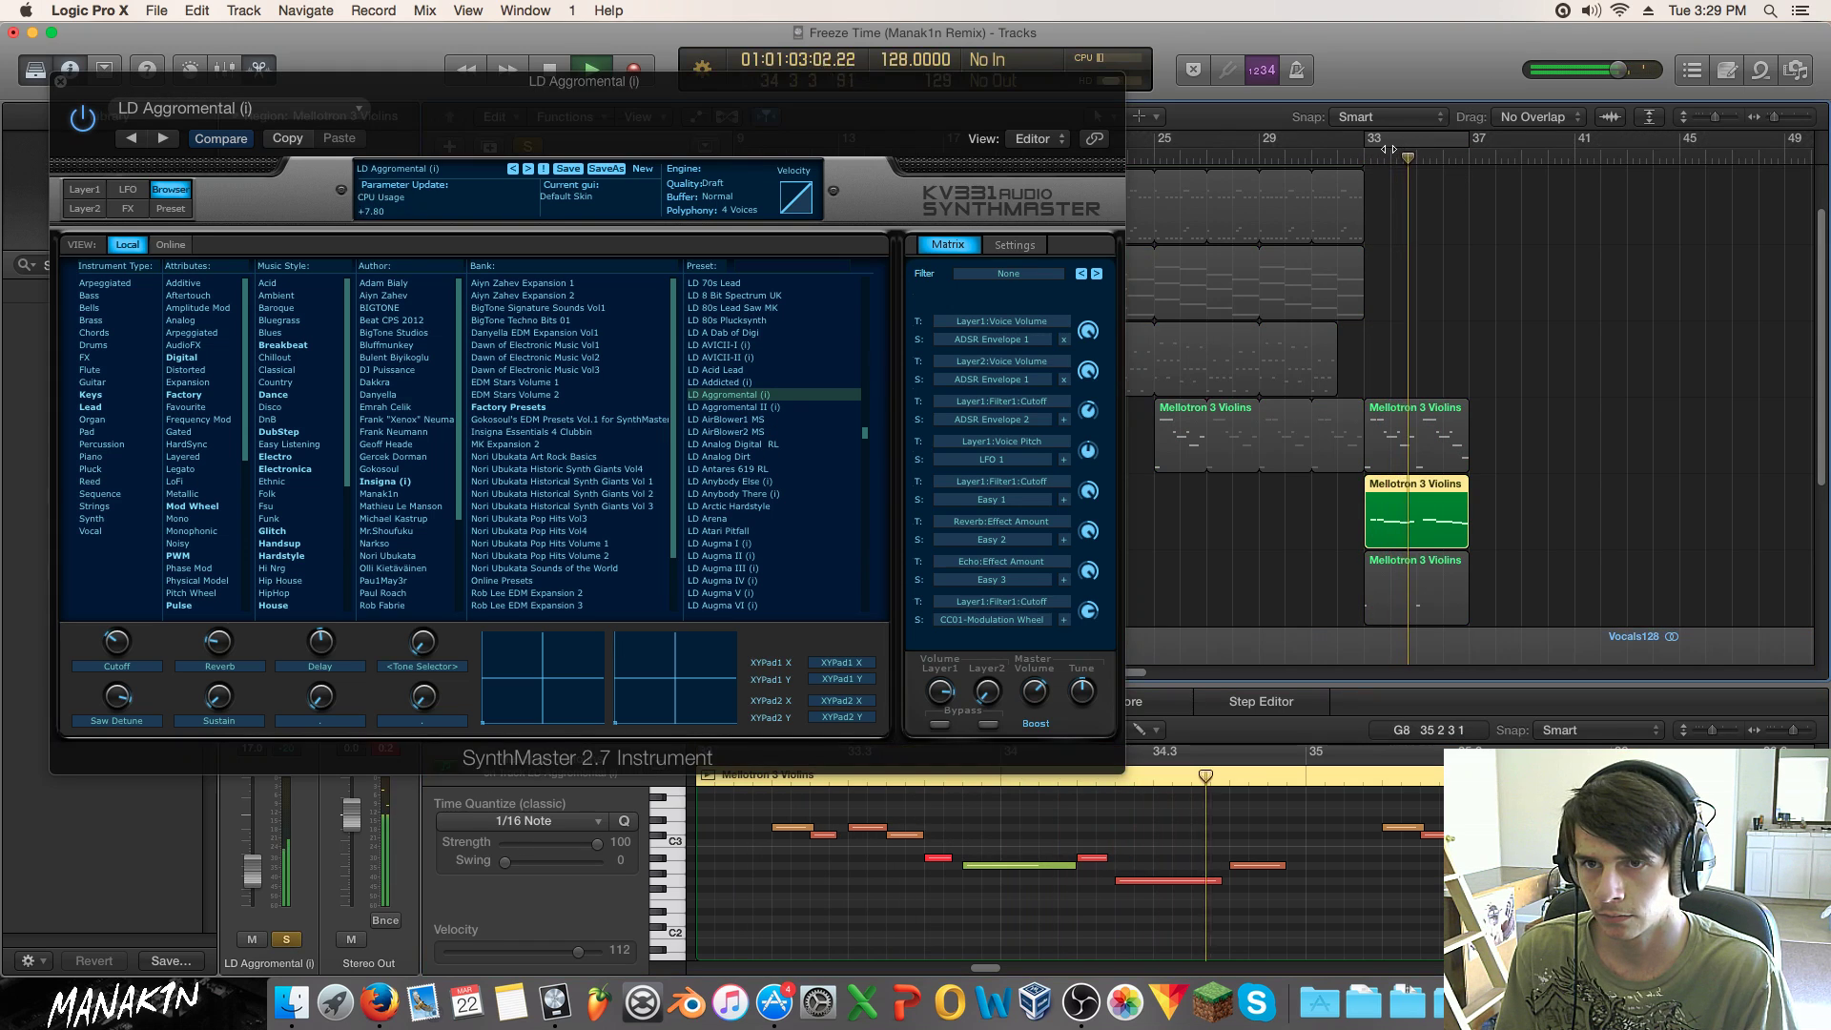
left_click(753, 381)
left_click(730, 369)
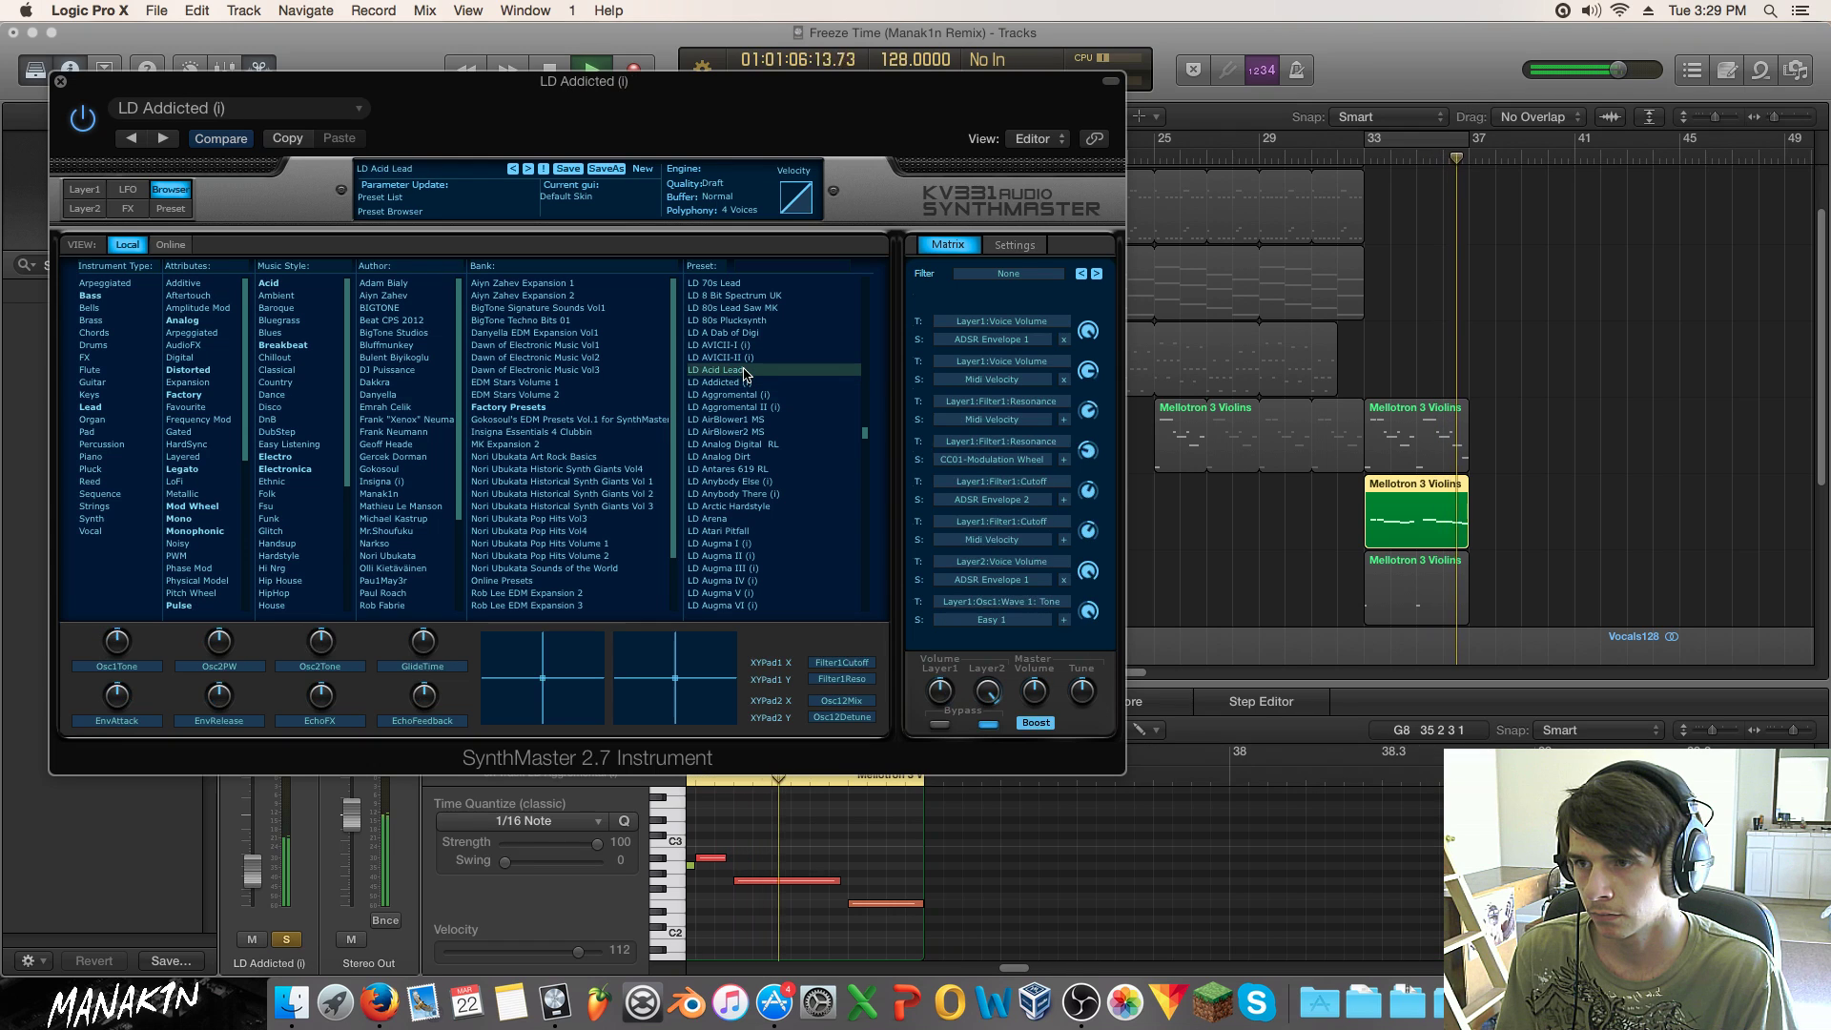
left_click(753, 420)
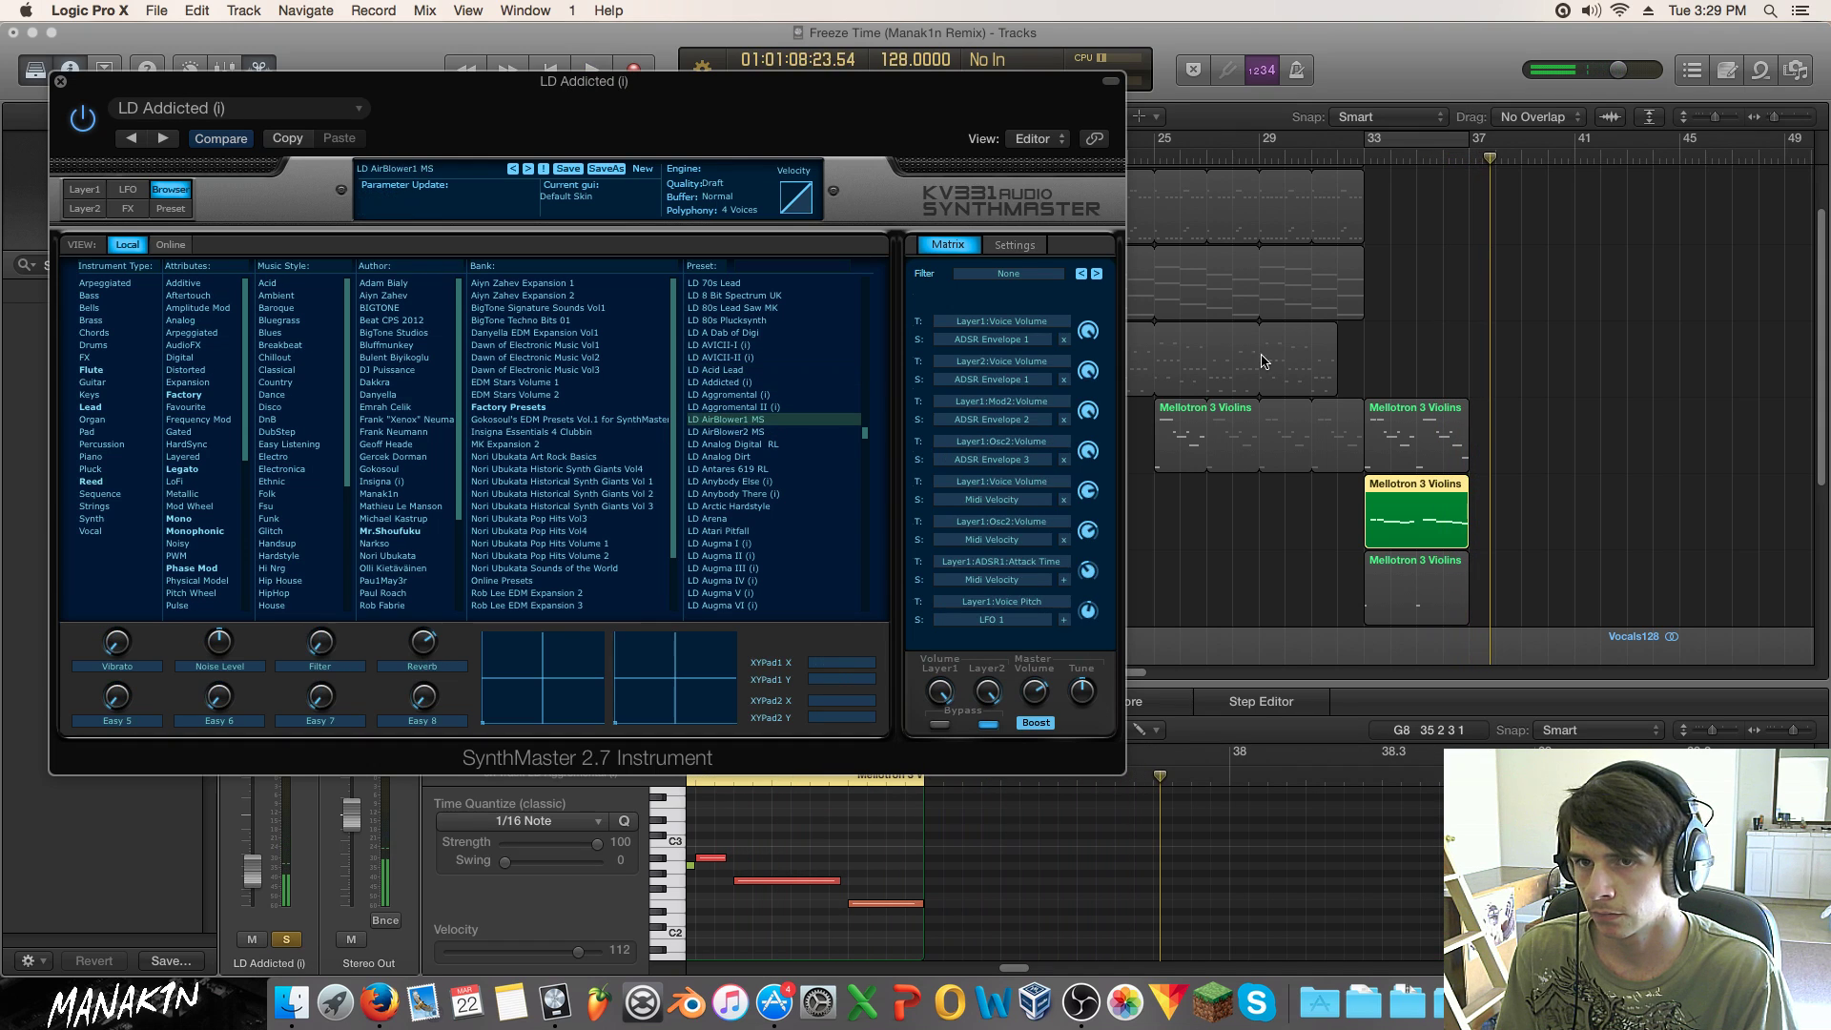
Step: Cycle bars 33–37, audition presets through LD Atari Pitfall, and unsolo the track
left_click(1430, 158)
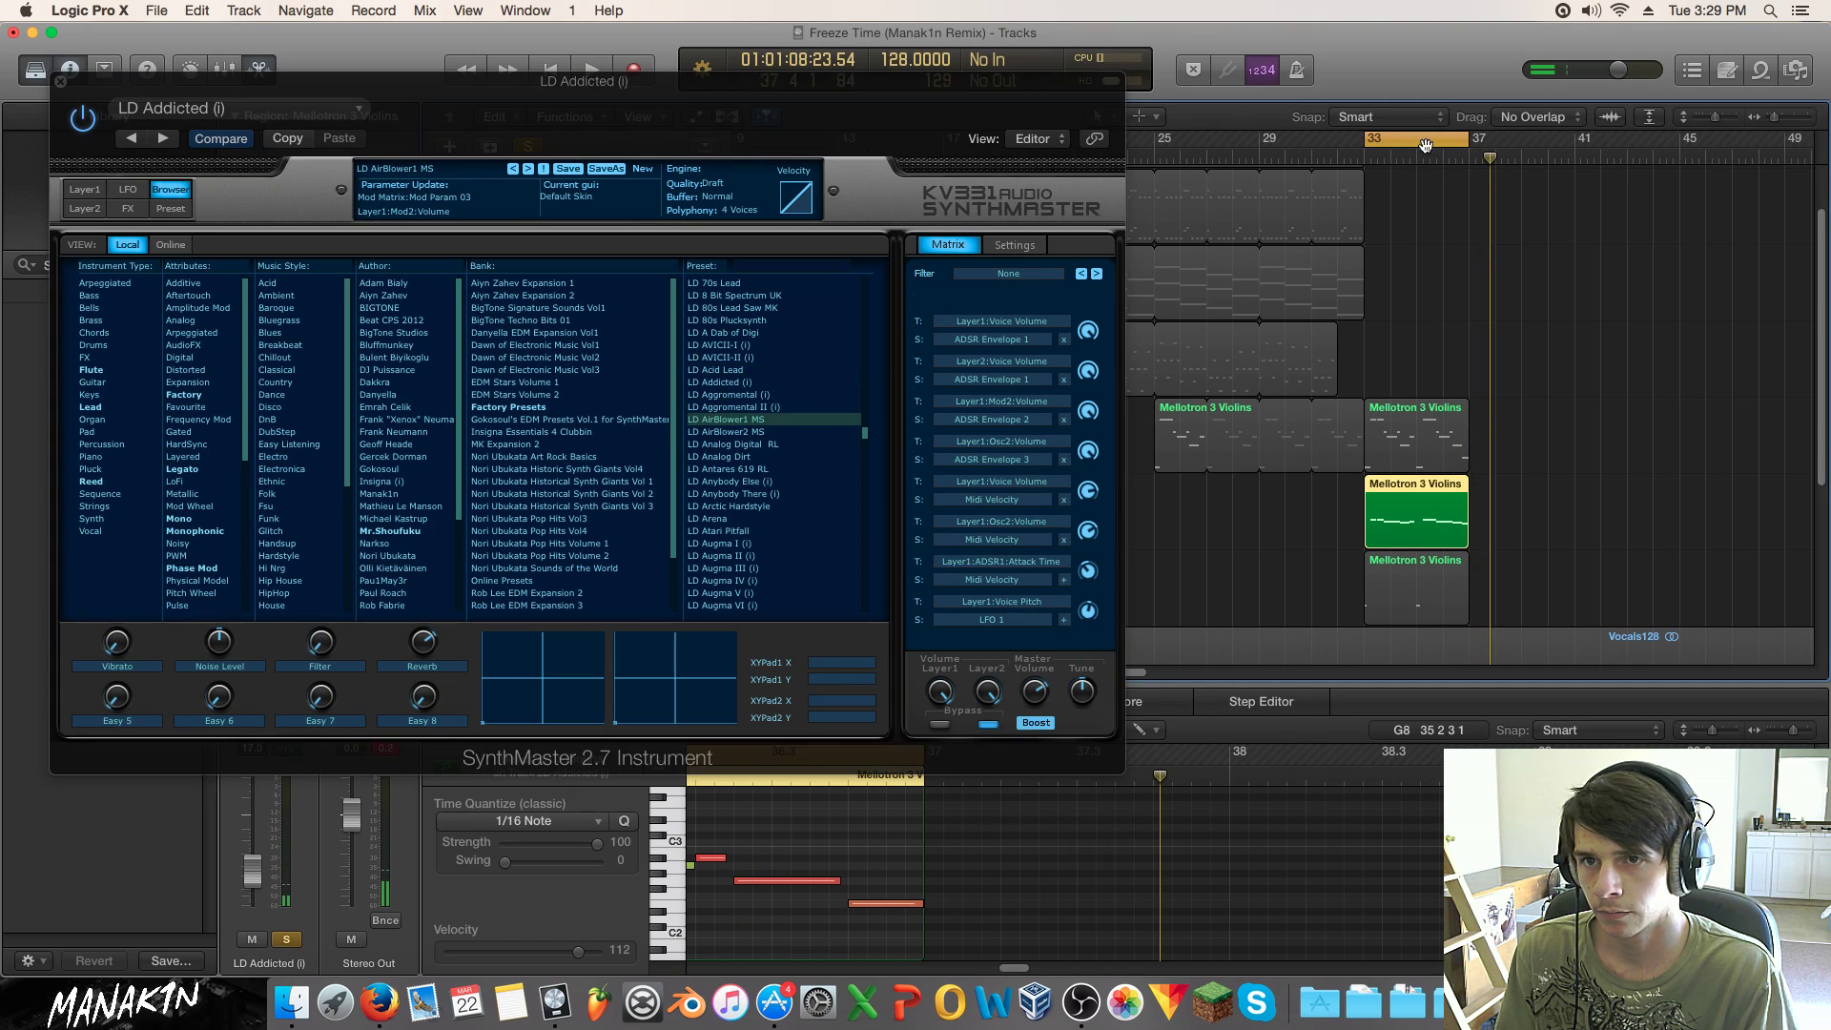
left_click(780, 433)
left_click(776, 445)
left_click(772, 458)
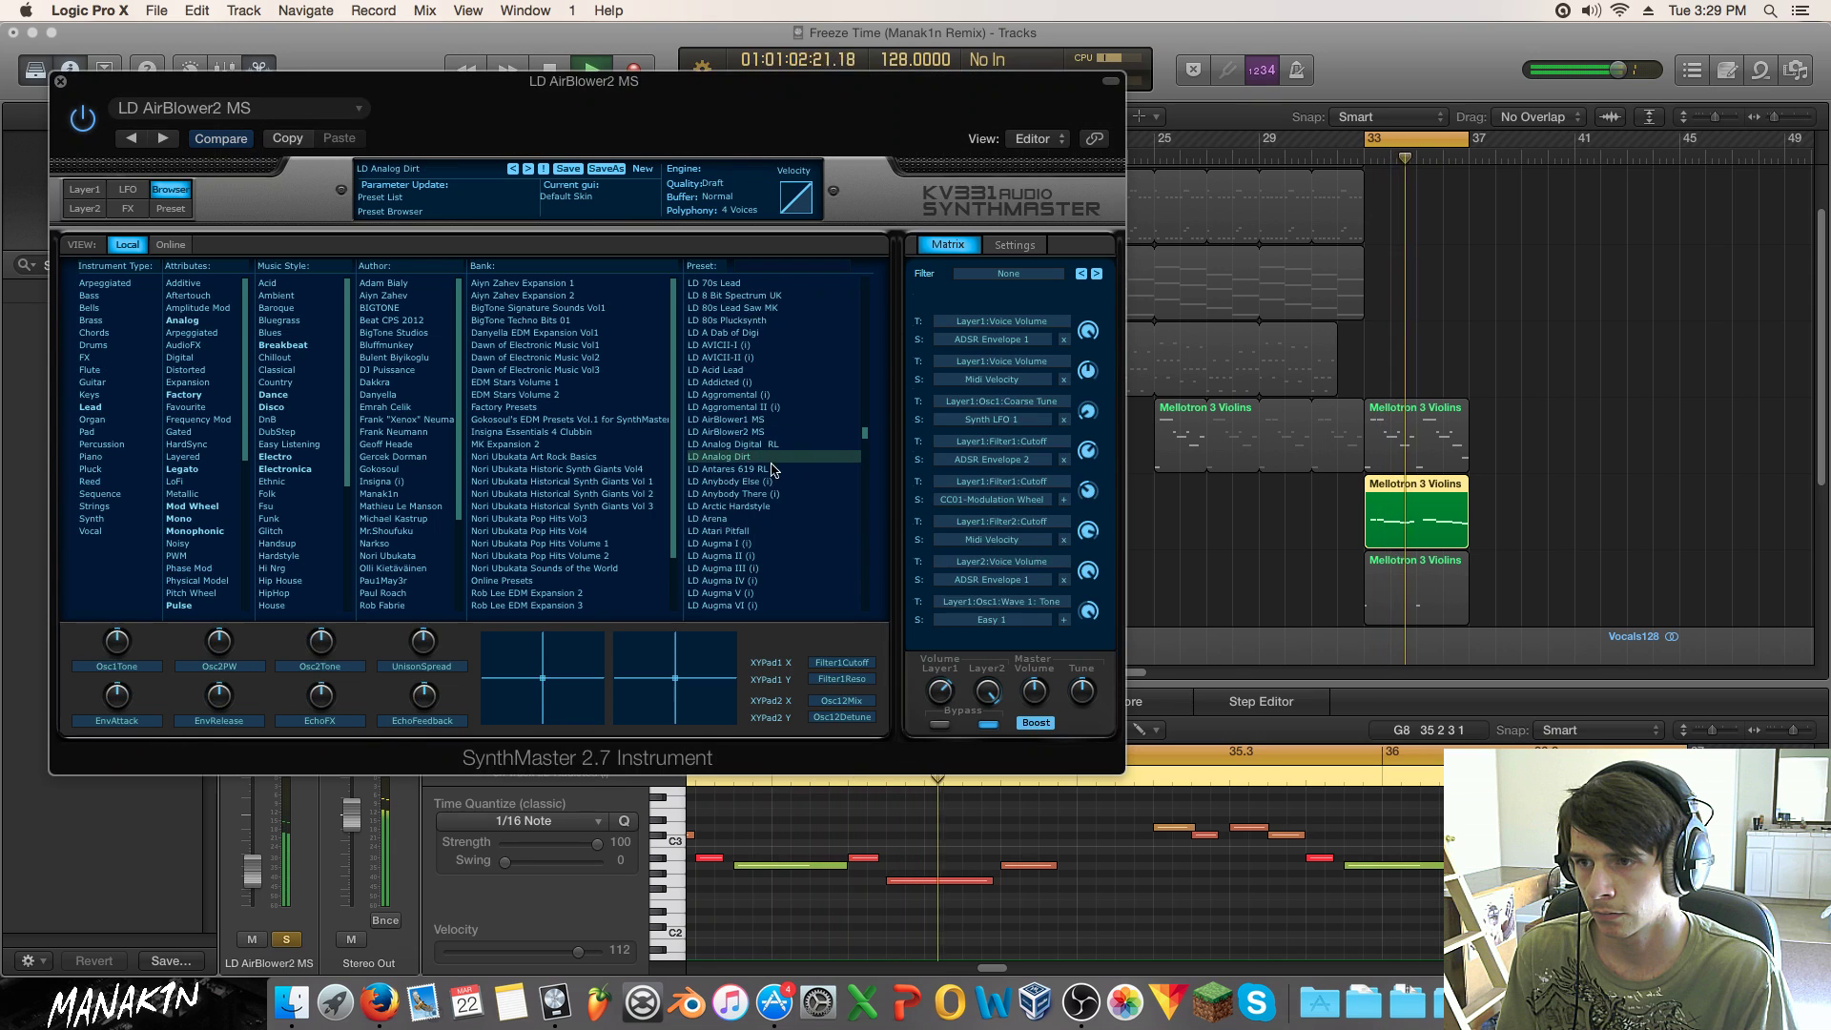
left_click(771, 495)
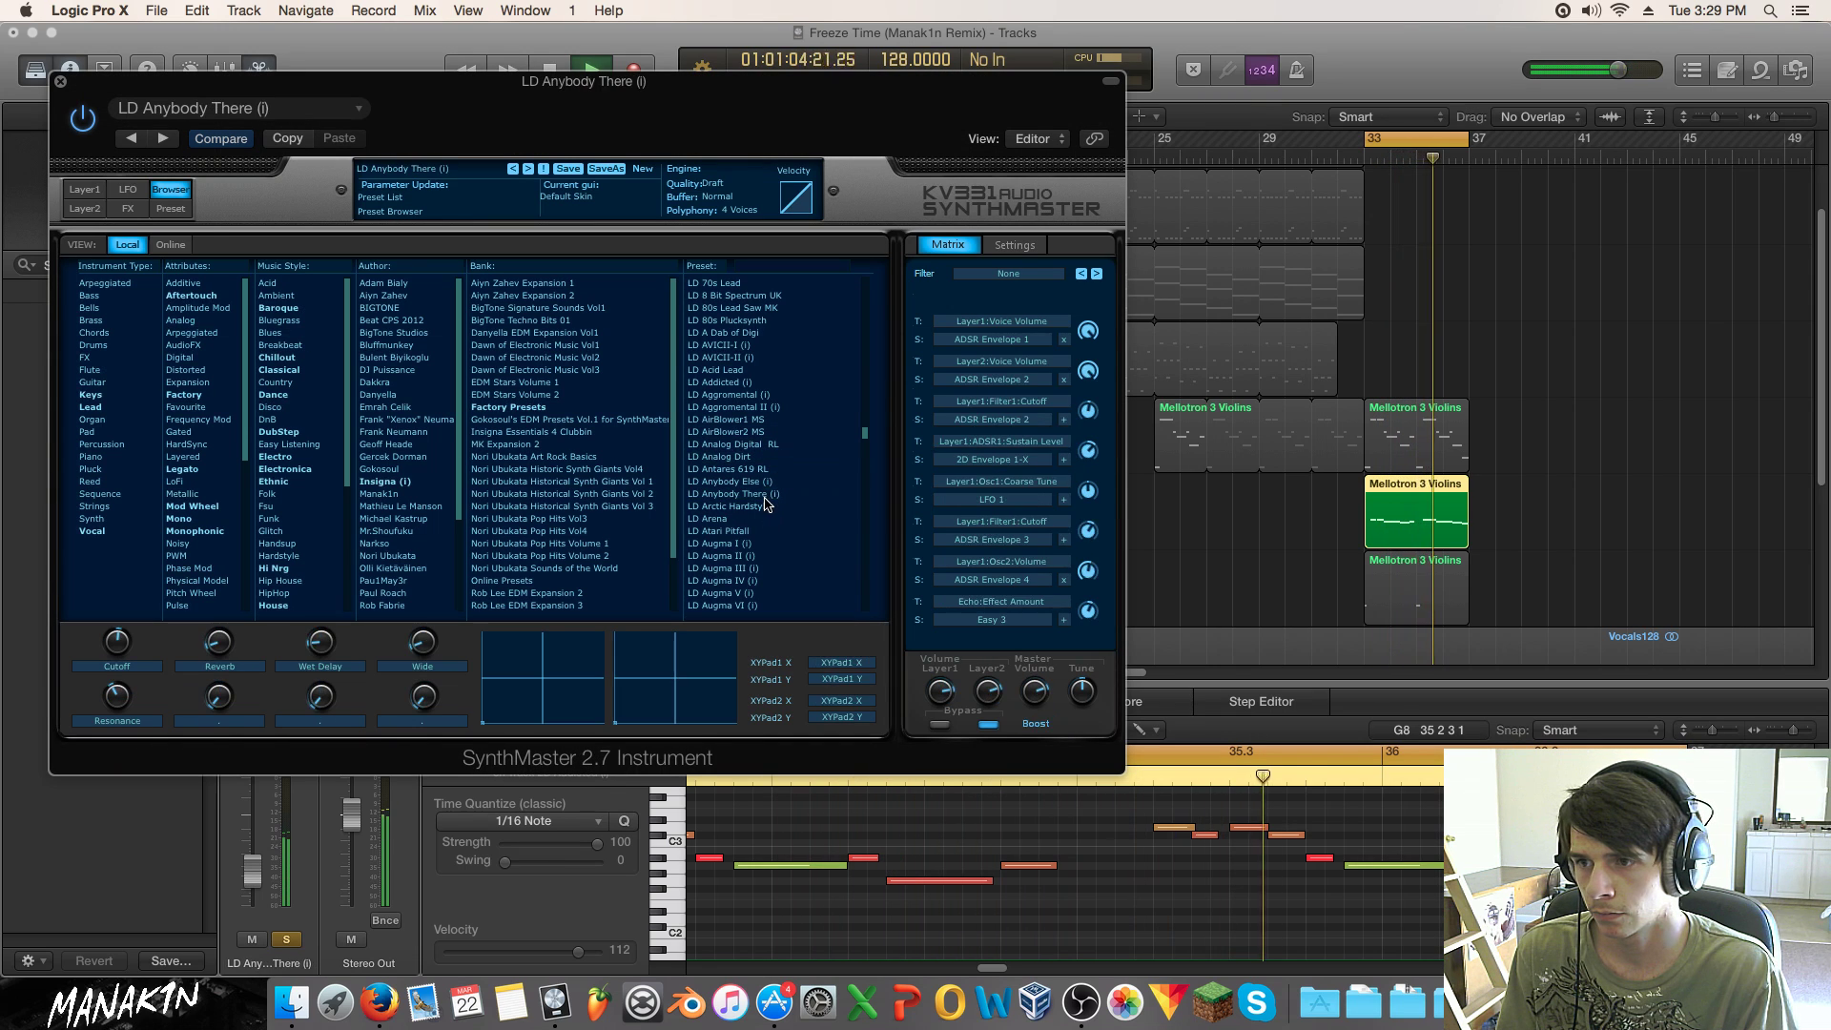
left_click(768, 506)
left_click(757, 531)
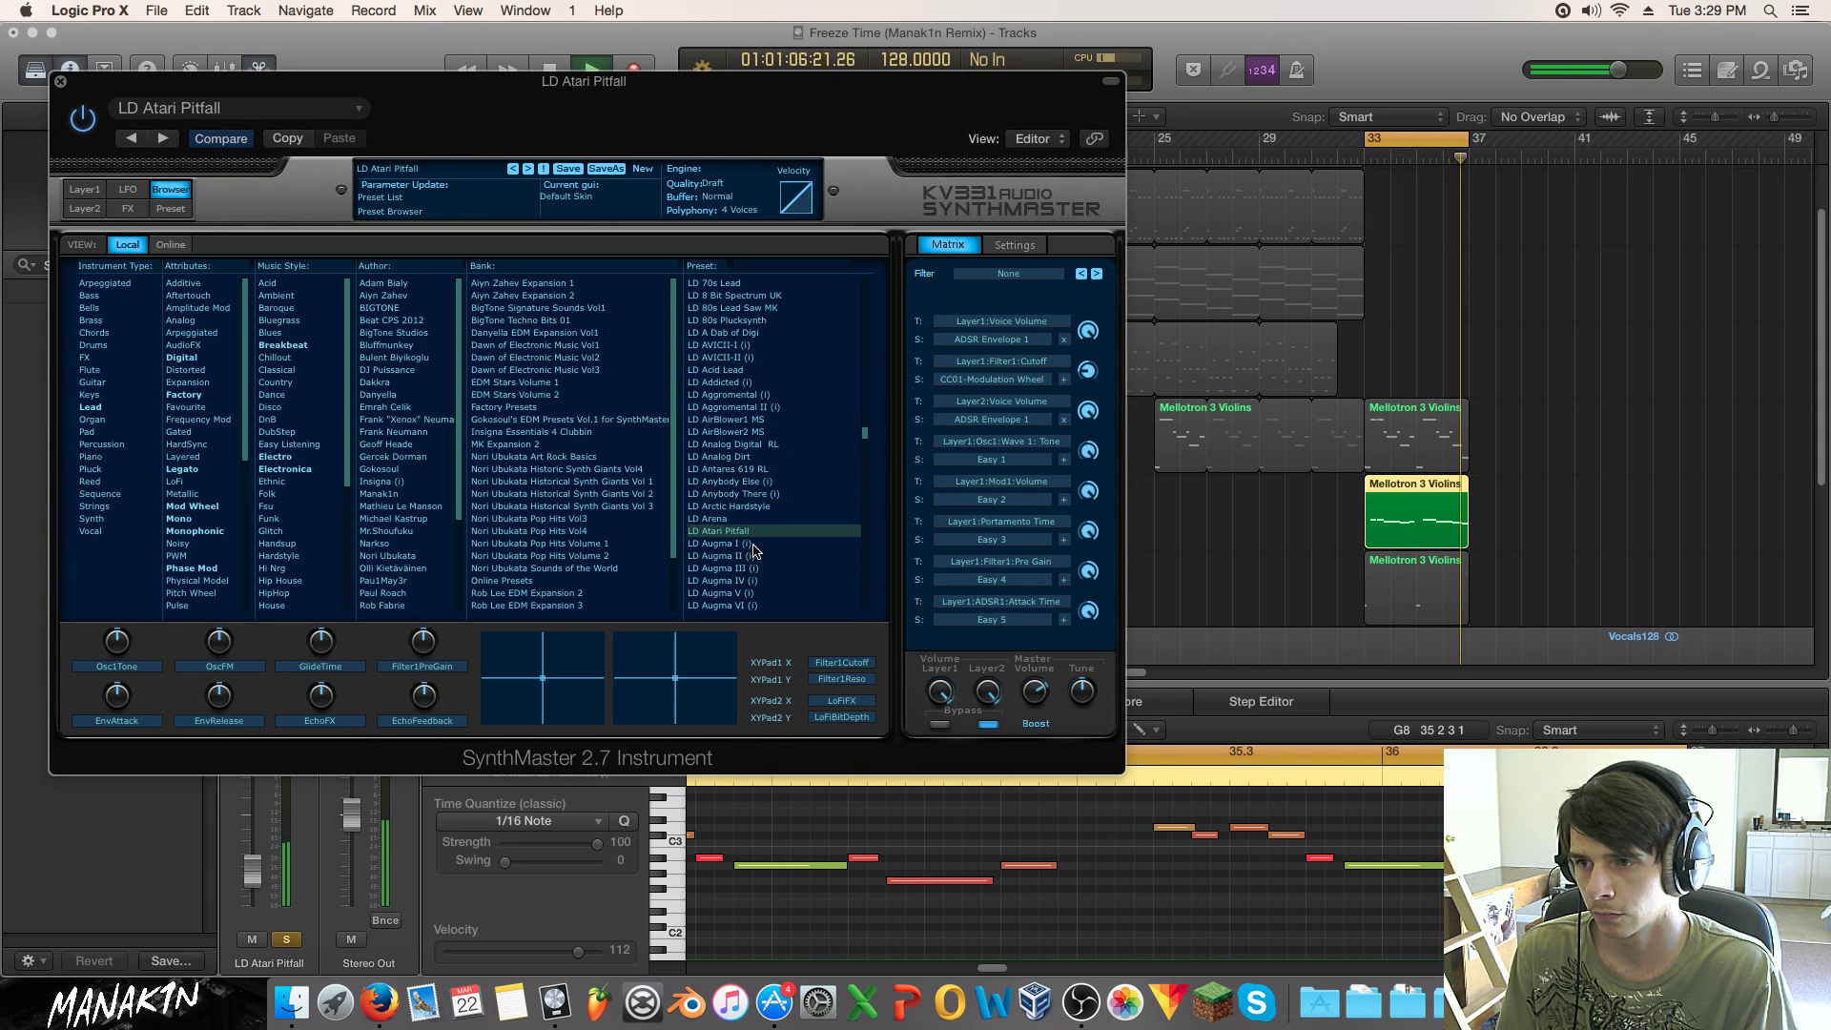
left_click(286, 940)
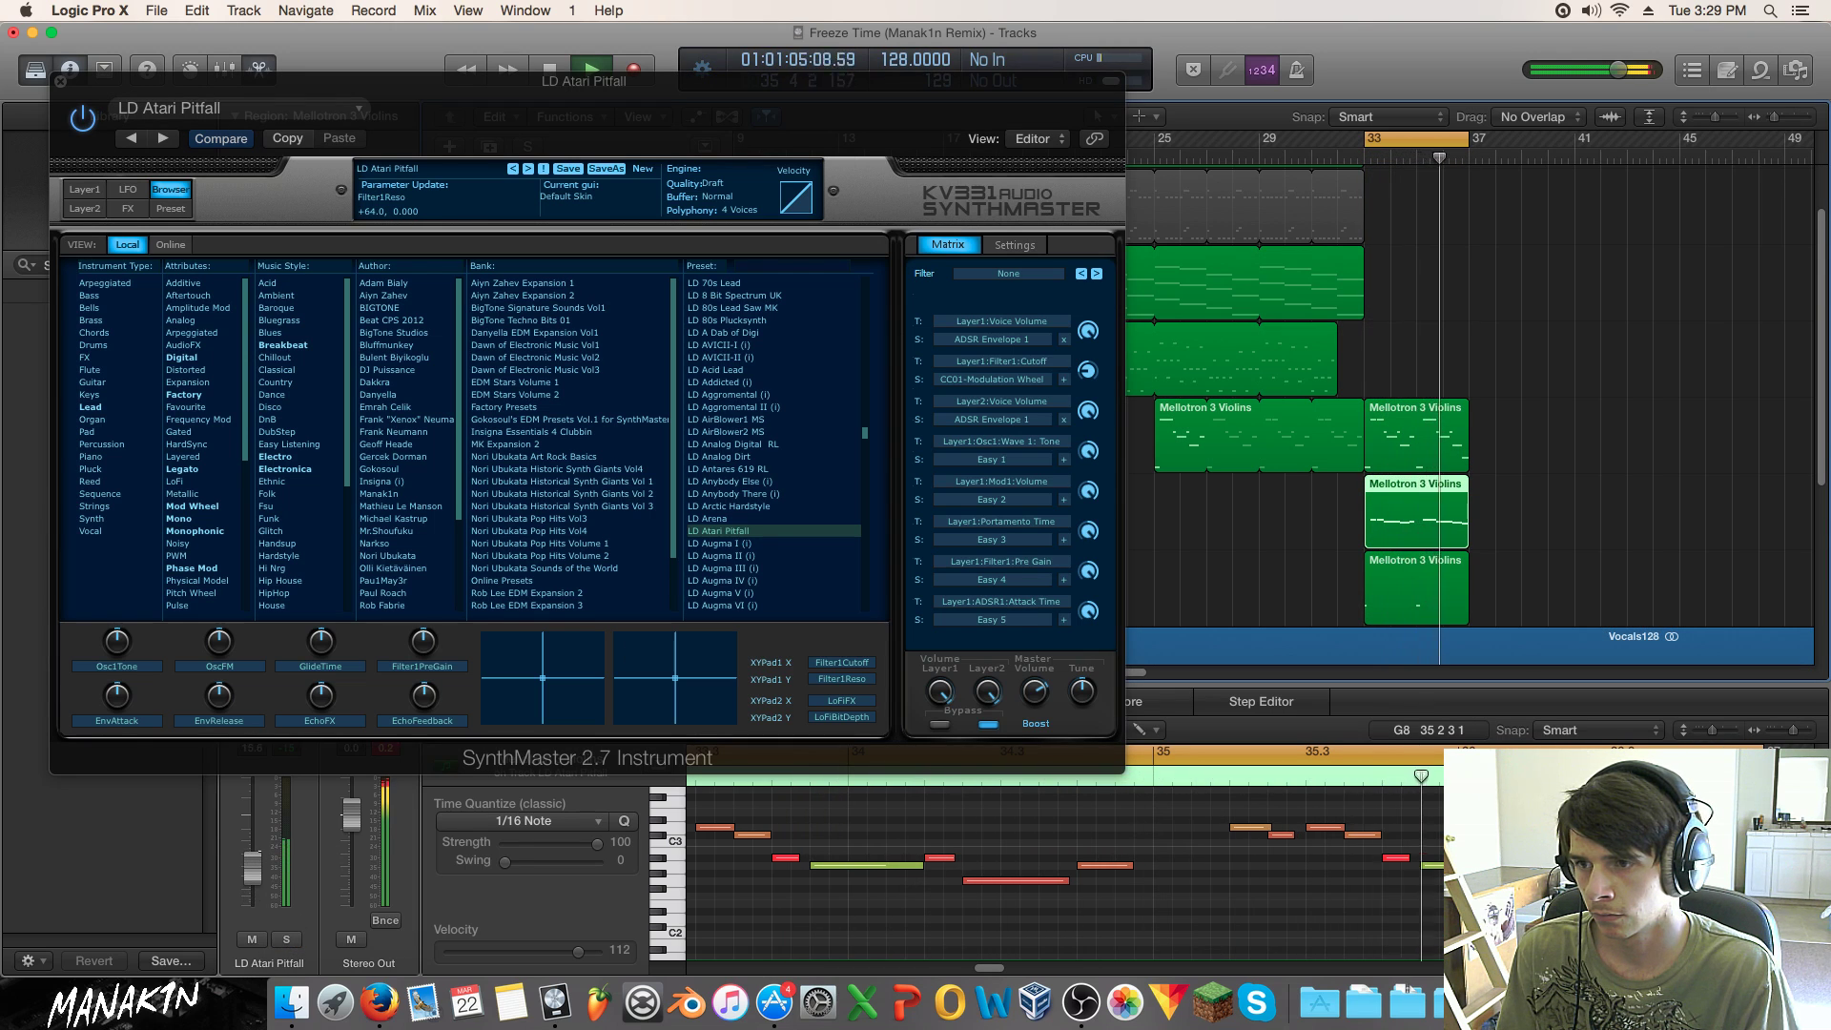
Step: Try LD Augma I (i), LD Banshee, LD Basic Stereo Lead RL and LD Basic Trance Lead
left_click(766, 545)
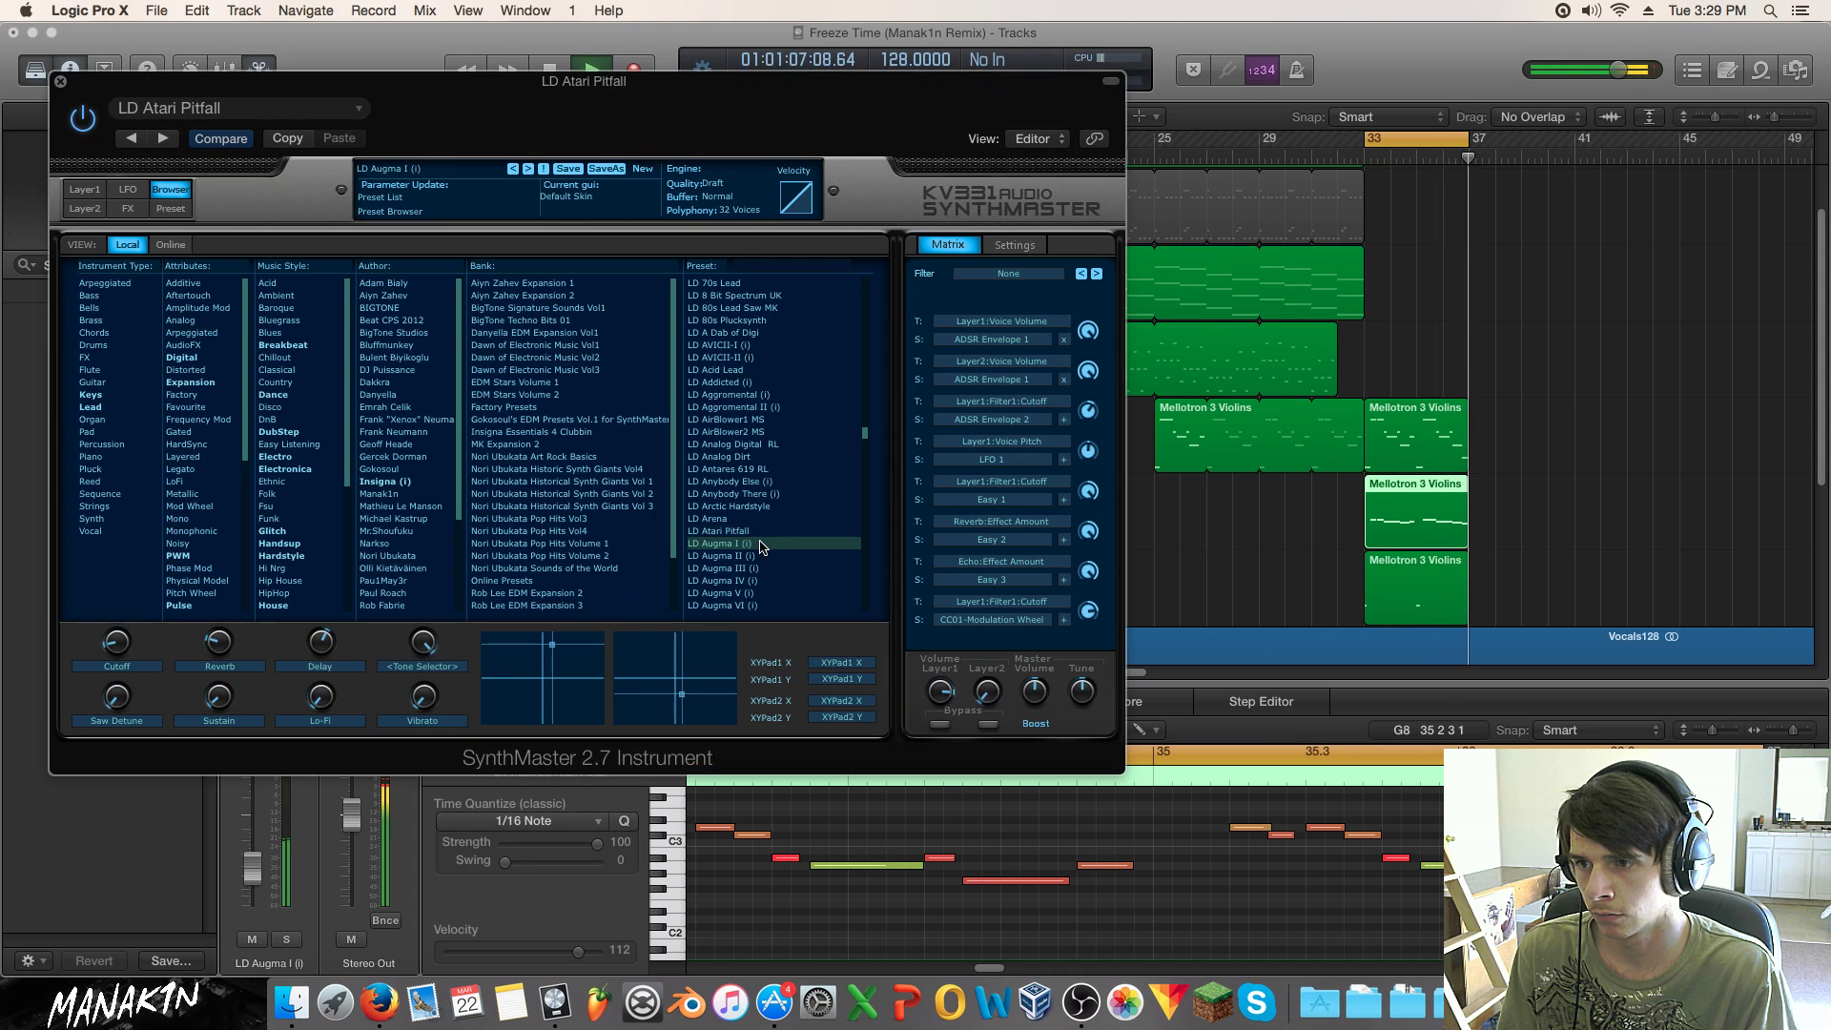
left_click(763, 556)
scroll(760, 582, "down", 4)
left_click(755, 556)
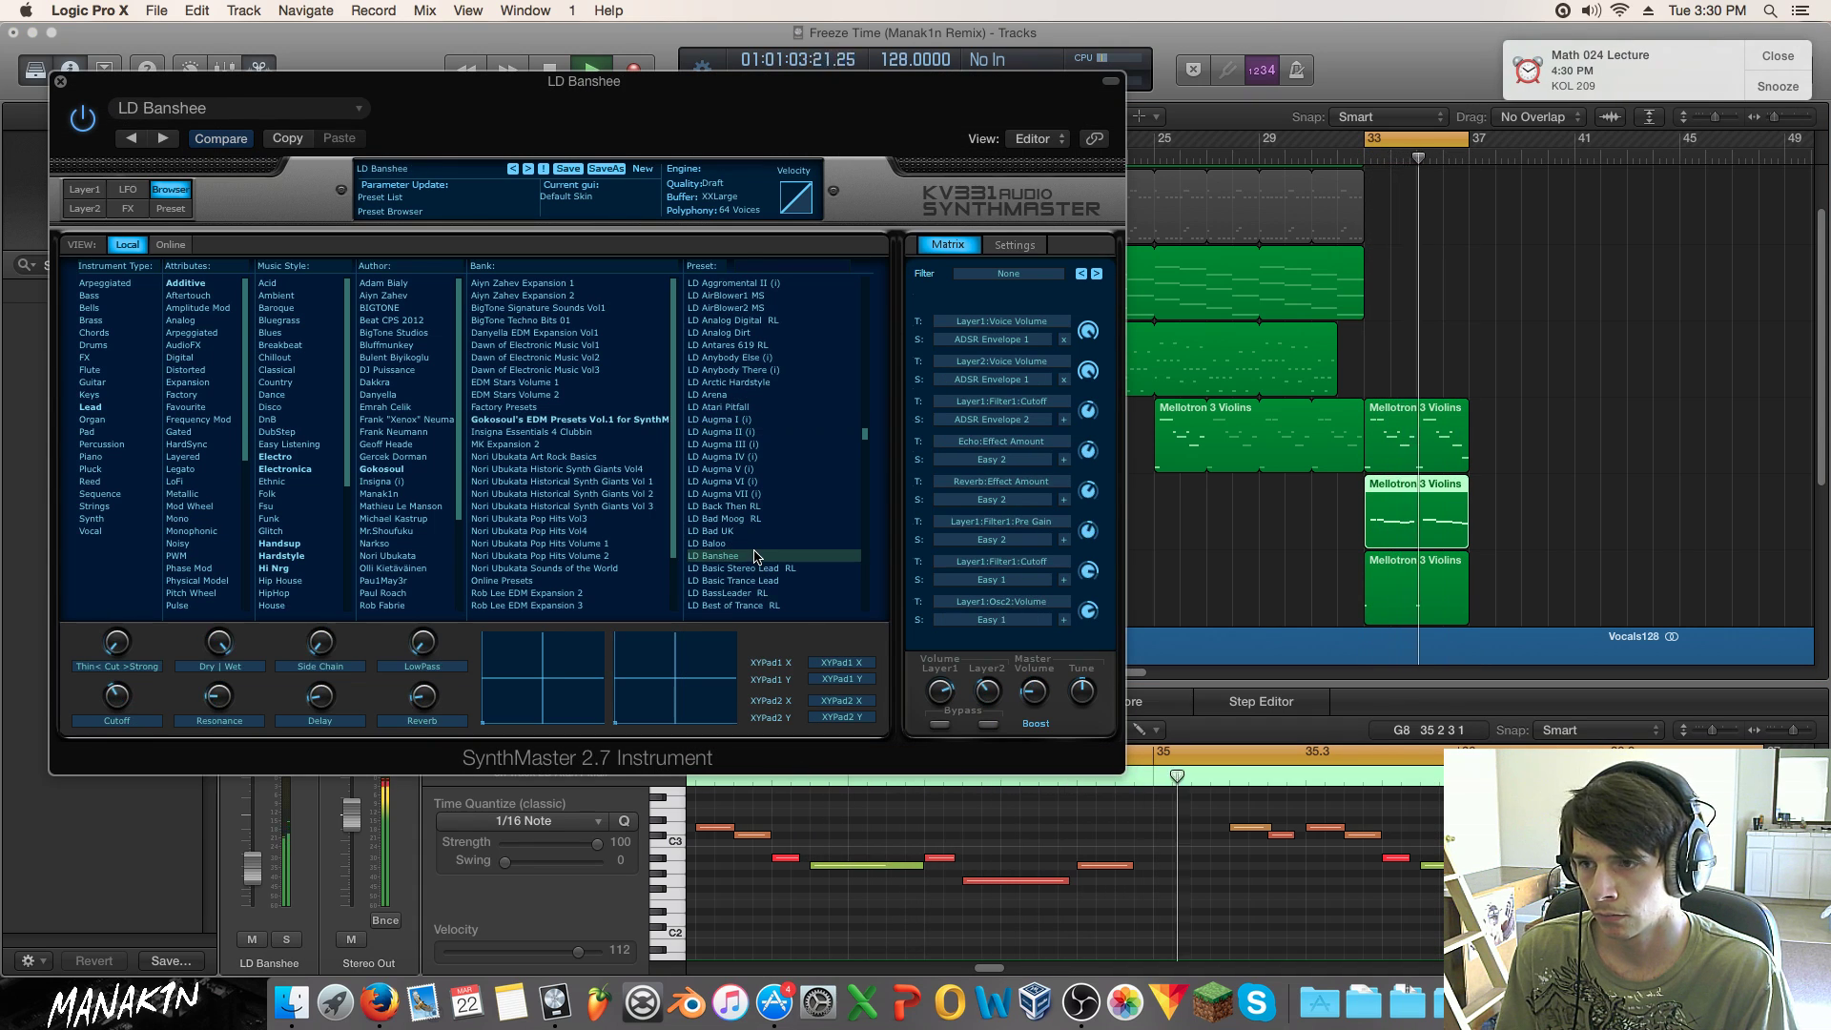
scroll(760, 495, "down", 4)
left_click(762, 445)
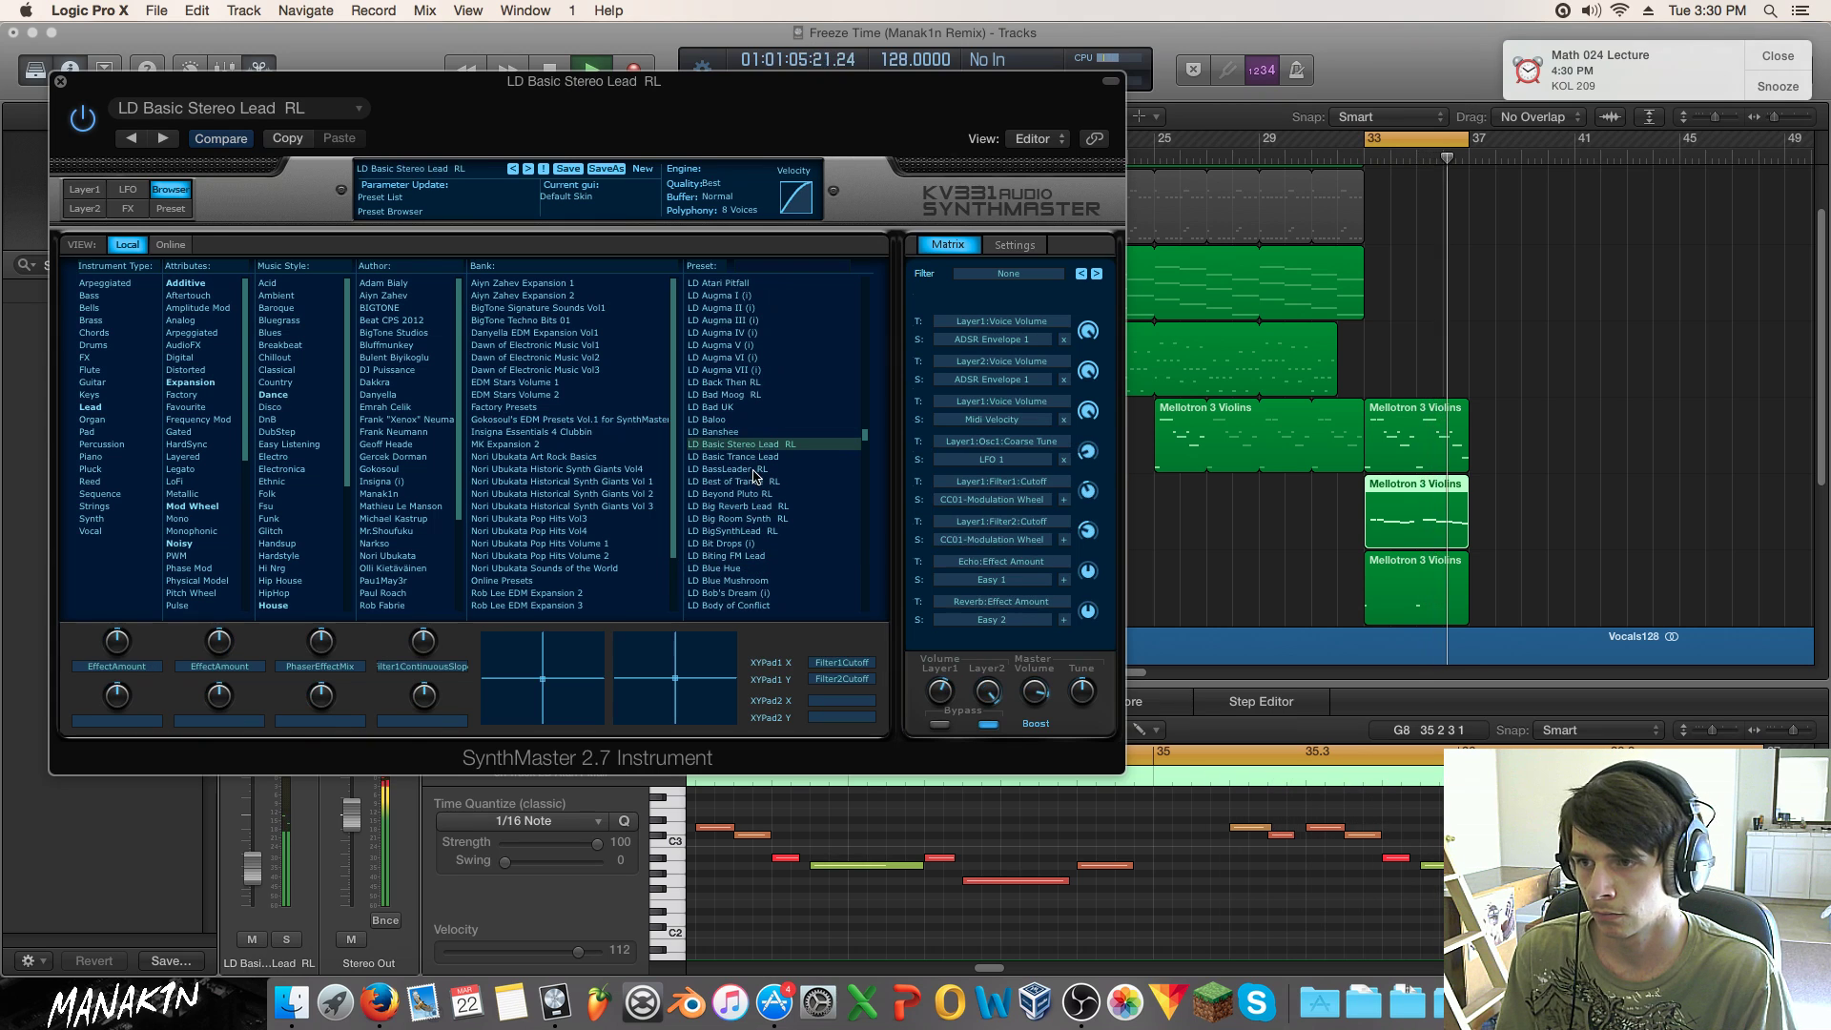
left_click(759, 456)
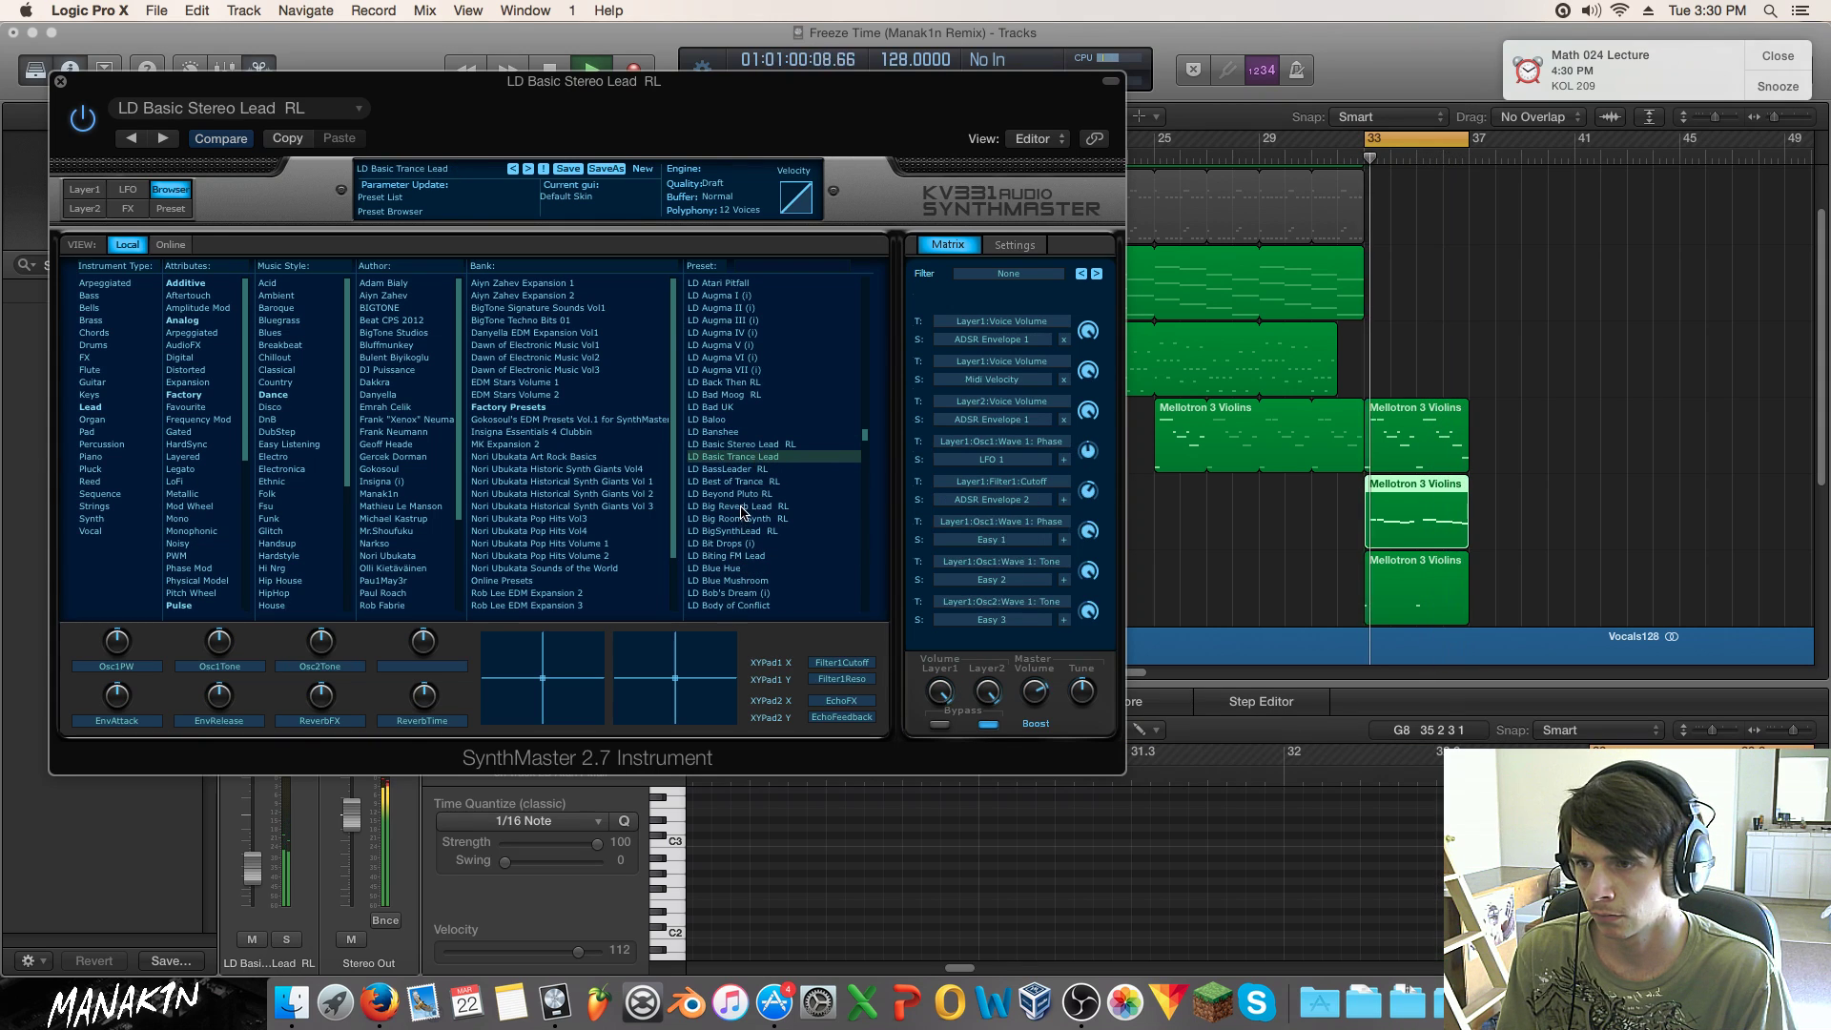
Step: Solo the lead and audition LD BassLeader RL through LD Blue Mushroom, then unsolo
left_click(286, 939)
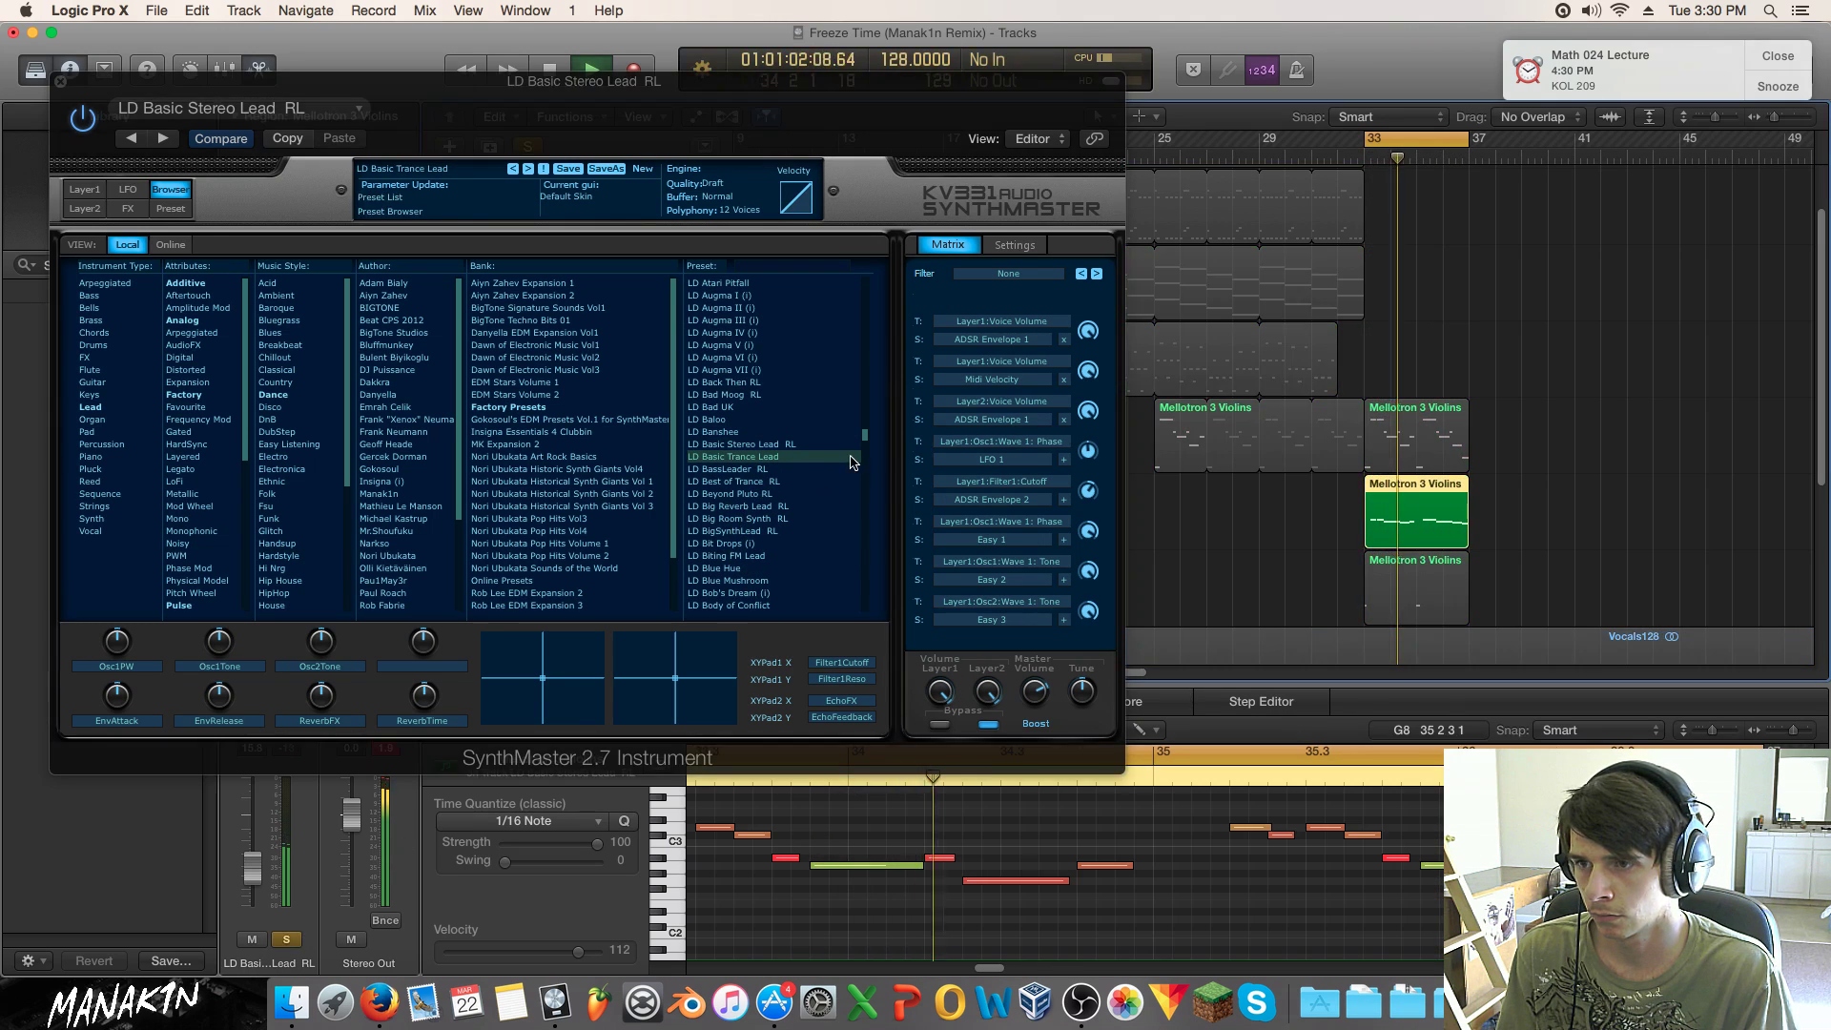
left_click(762, 468)
left_click(761, 484)
left_click(759, 495)
left_click(744, 582)
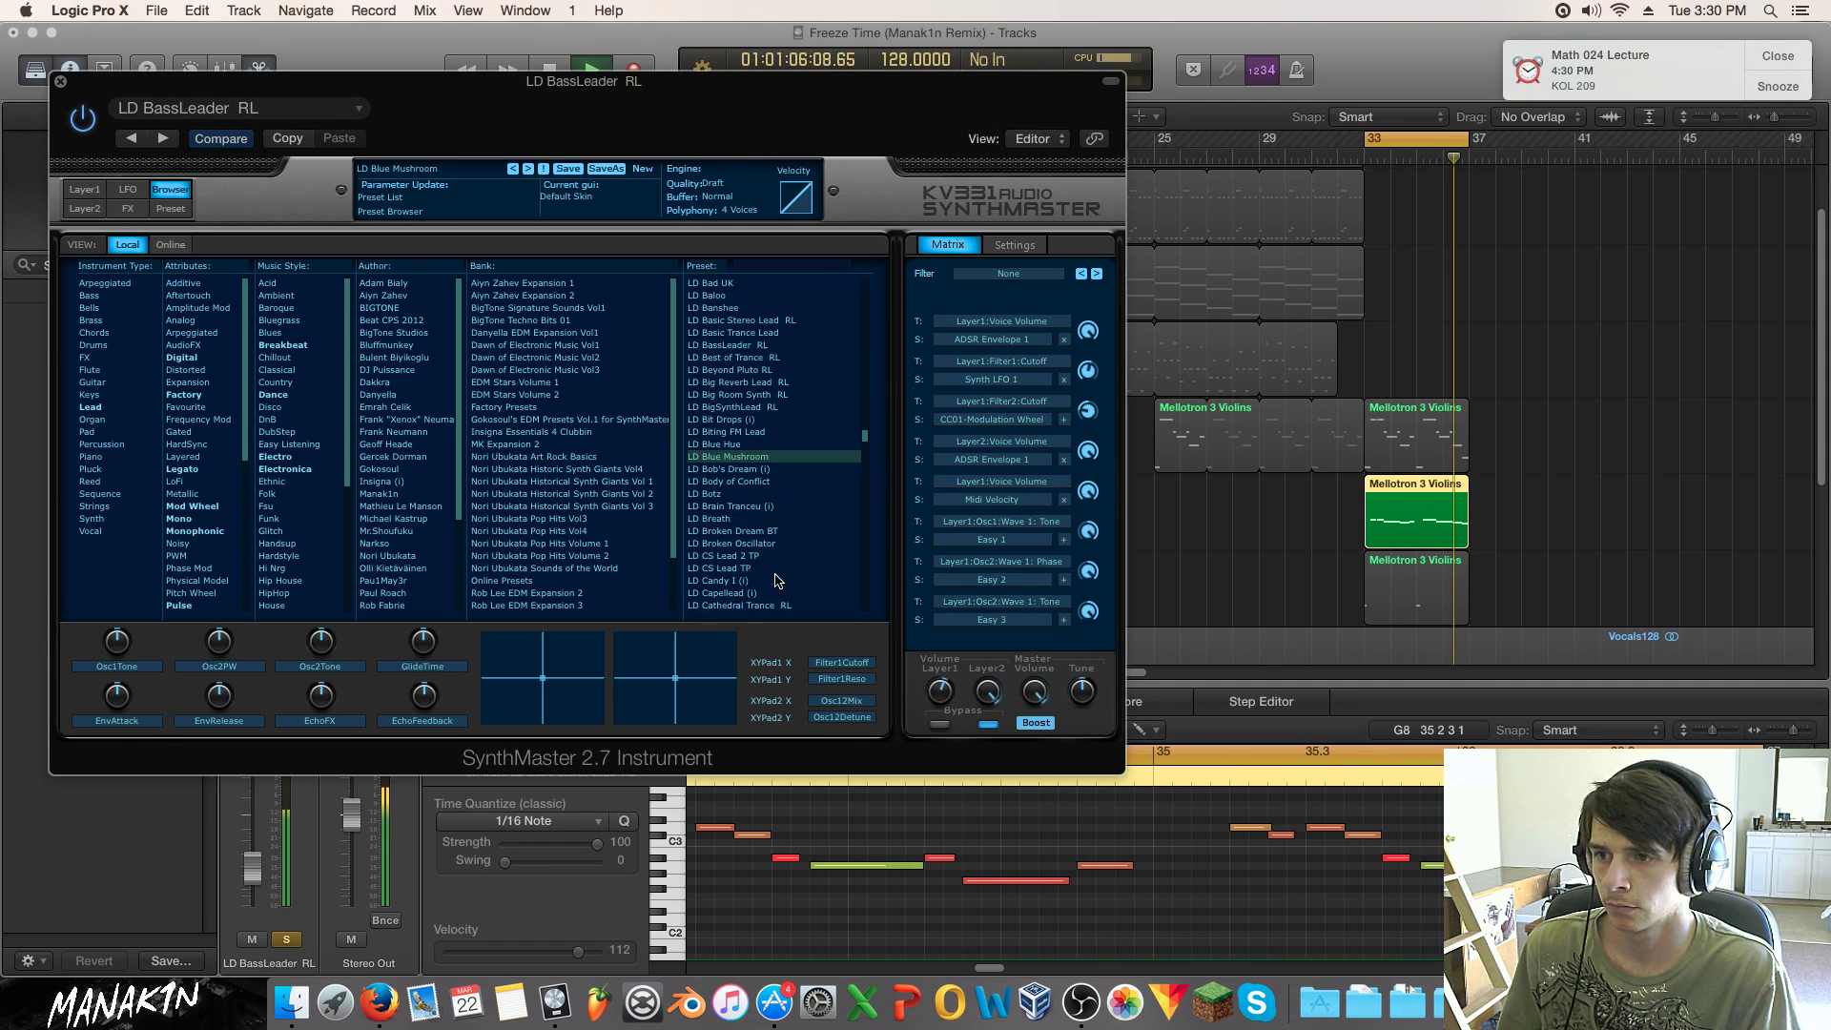
left_click(293, 936)
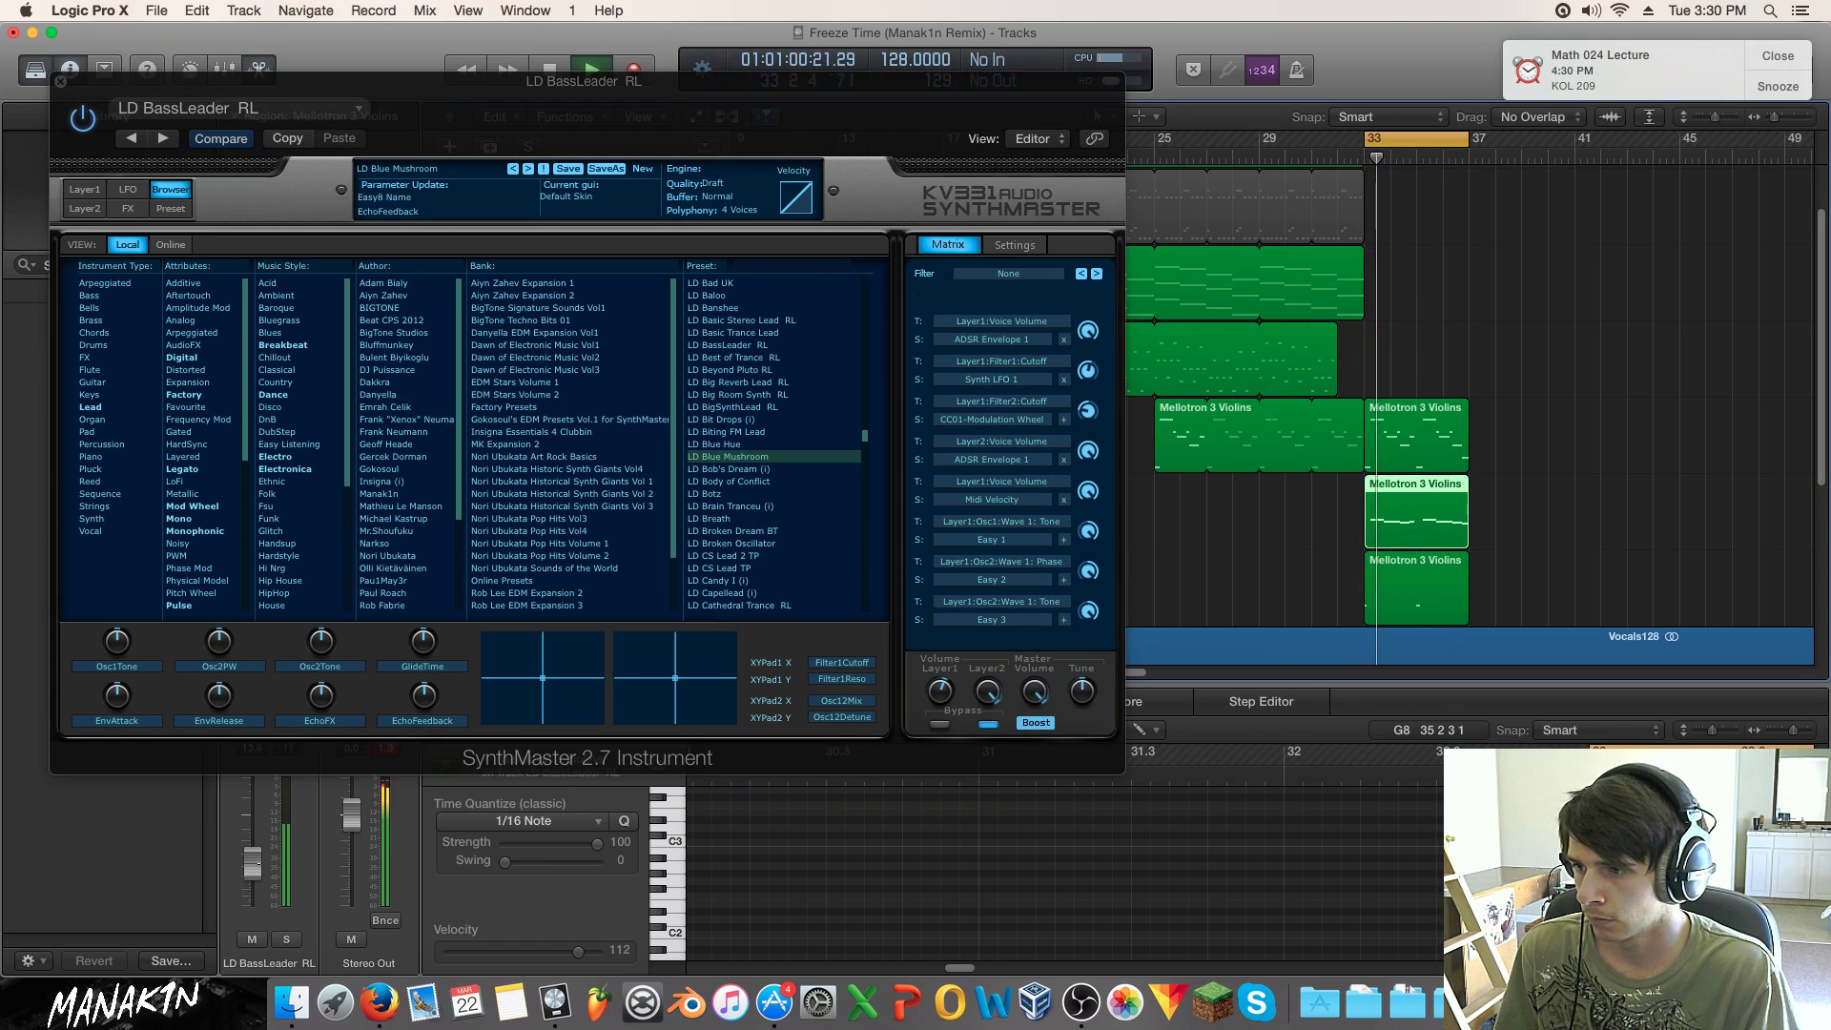
Step: Audition LD Bob's Dream through LD Broken Dream BT, solo, and settle on LD Broken Oscillator
left_click(768, 470)
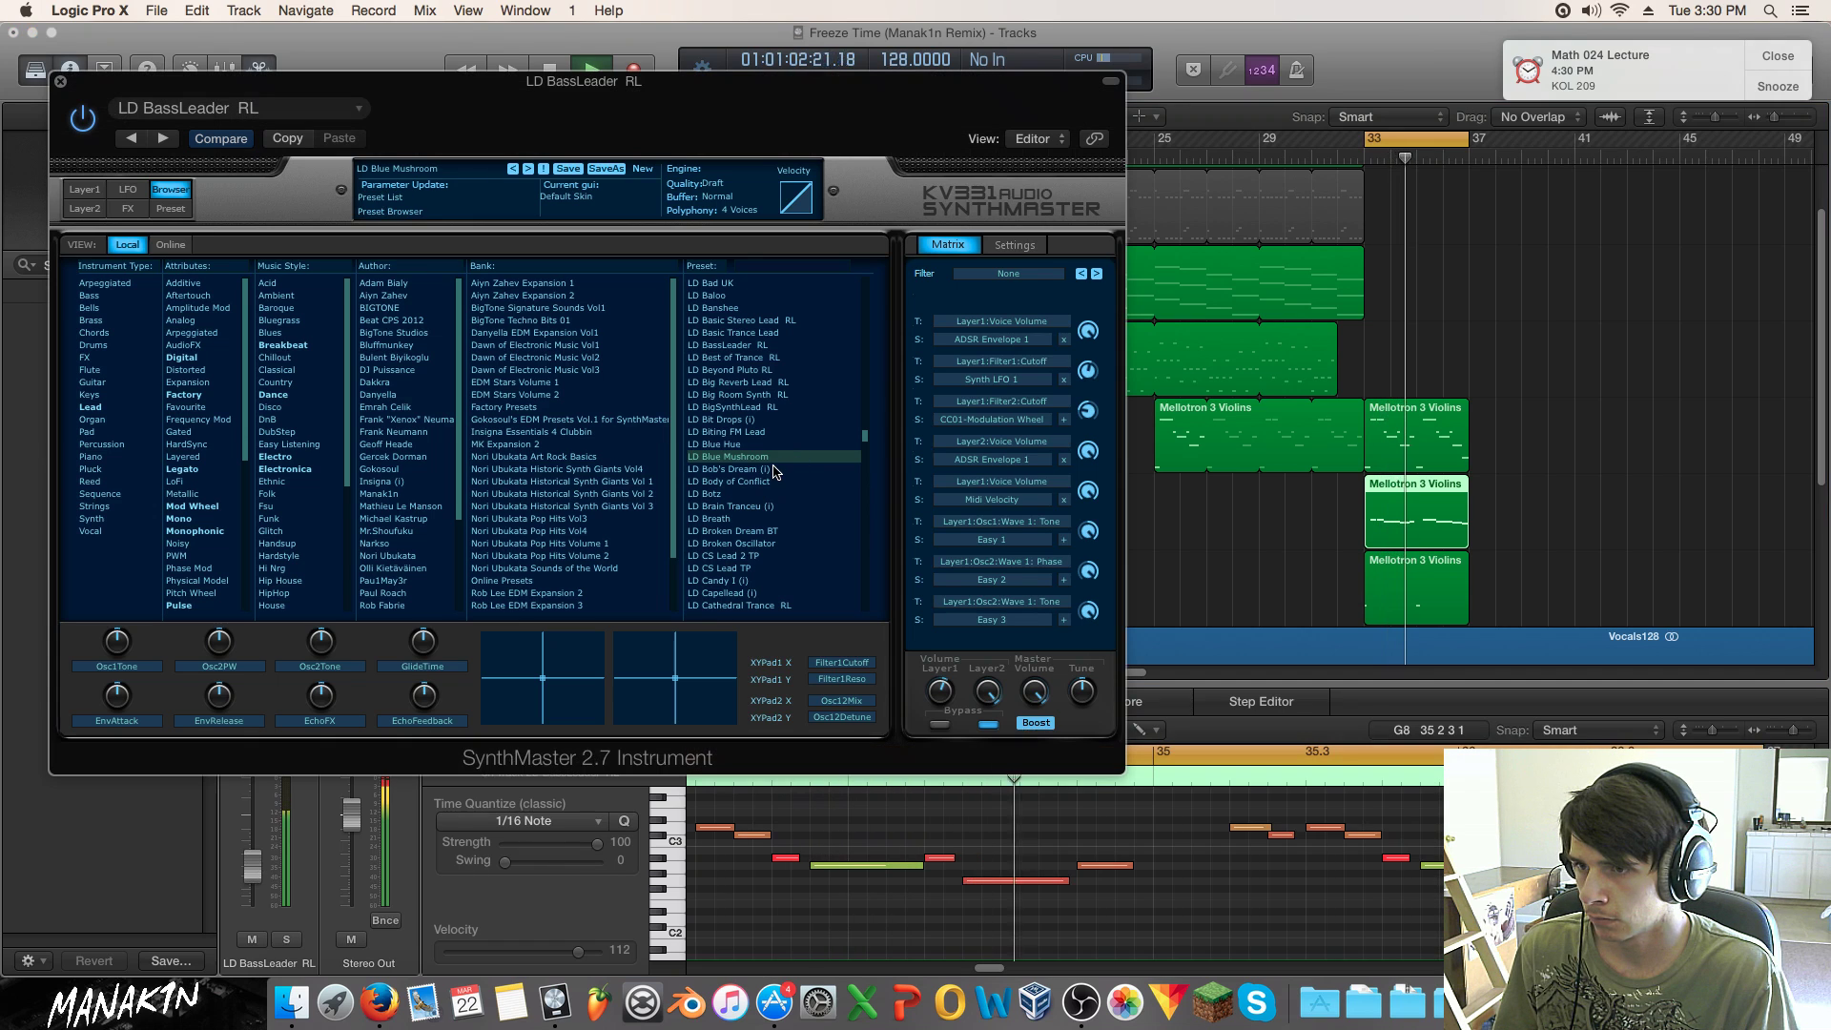
left_click(765, 482)
left_click(760, 506)
left_click(760, 518)
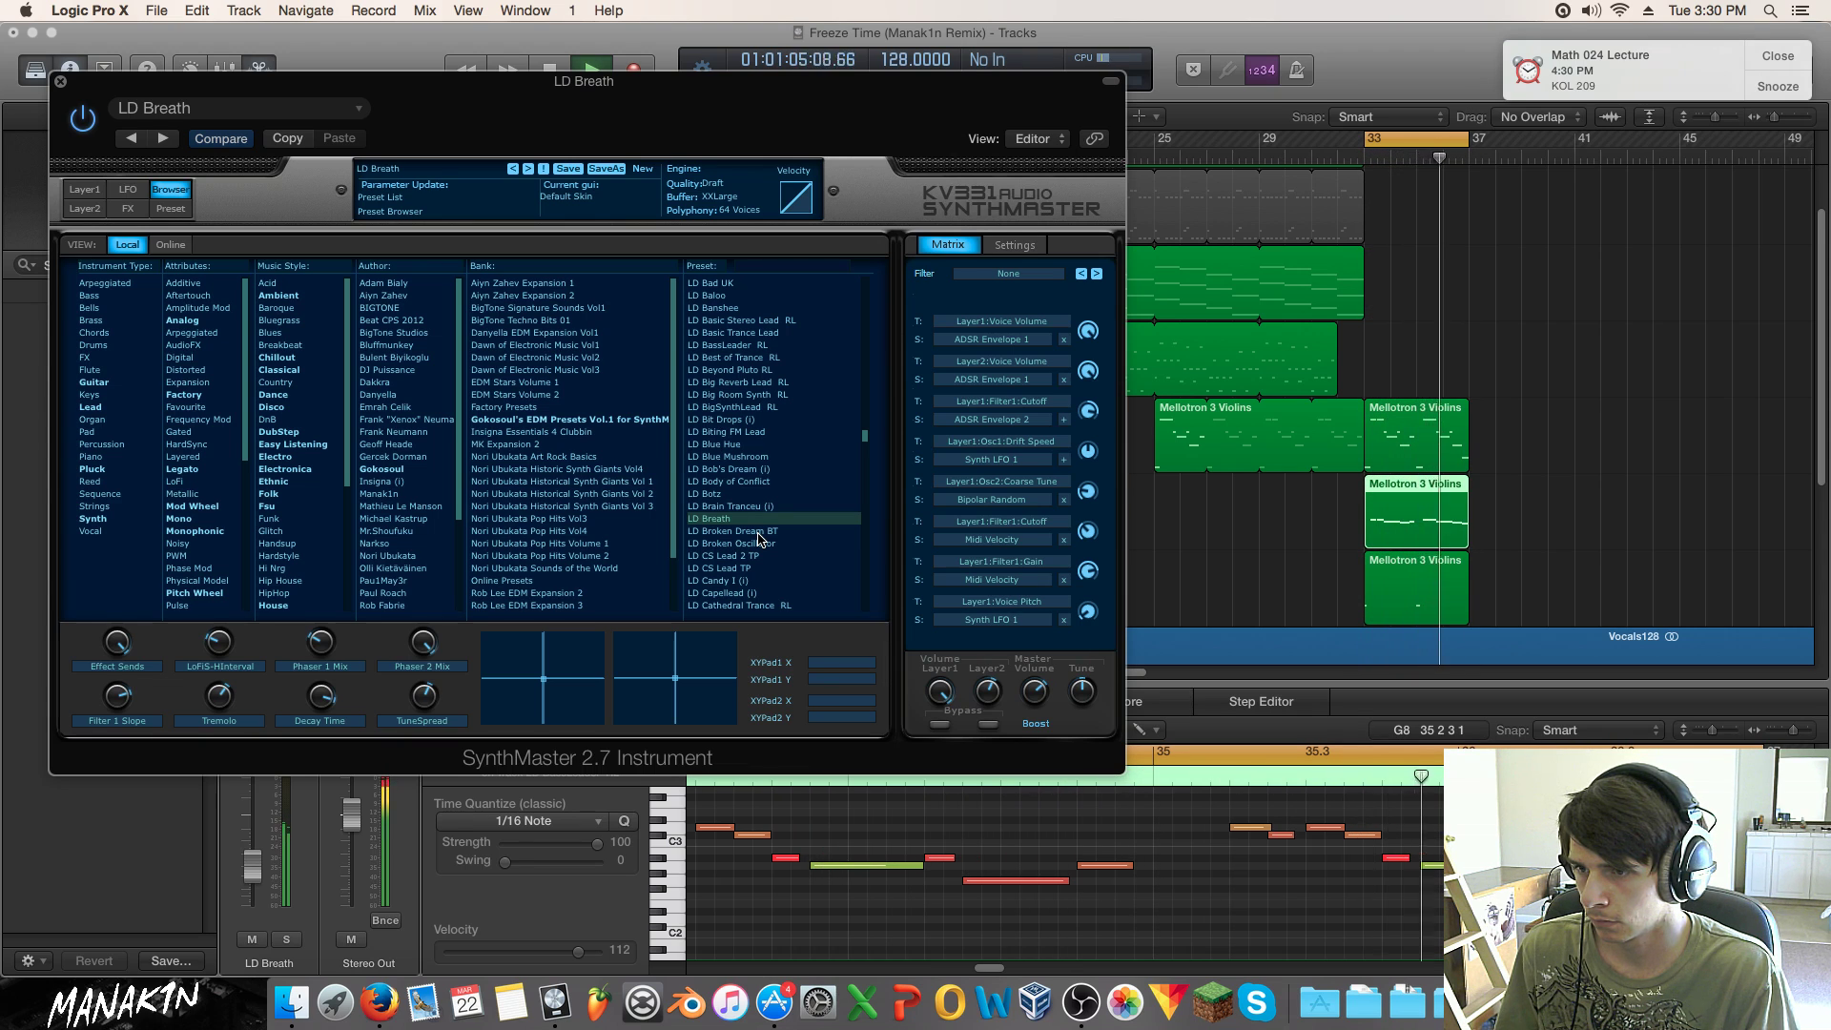
left_click(760, 532)
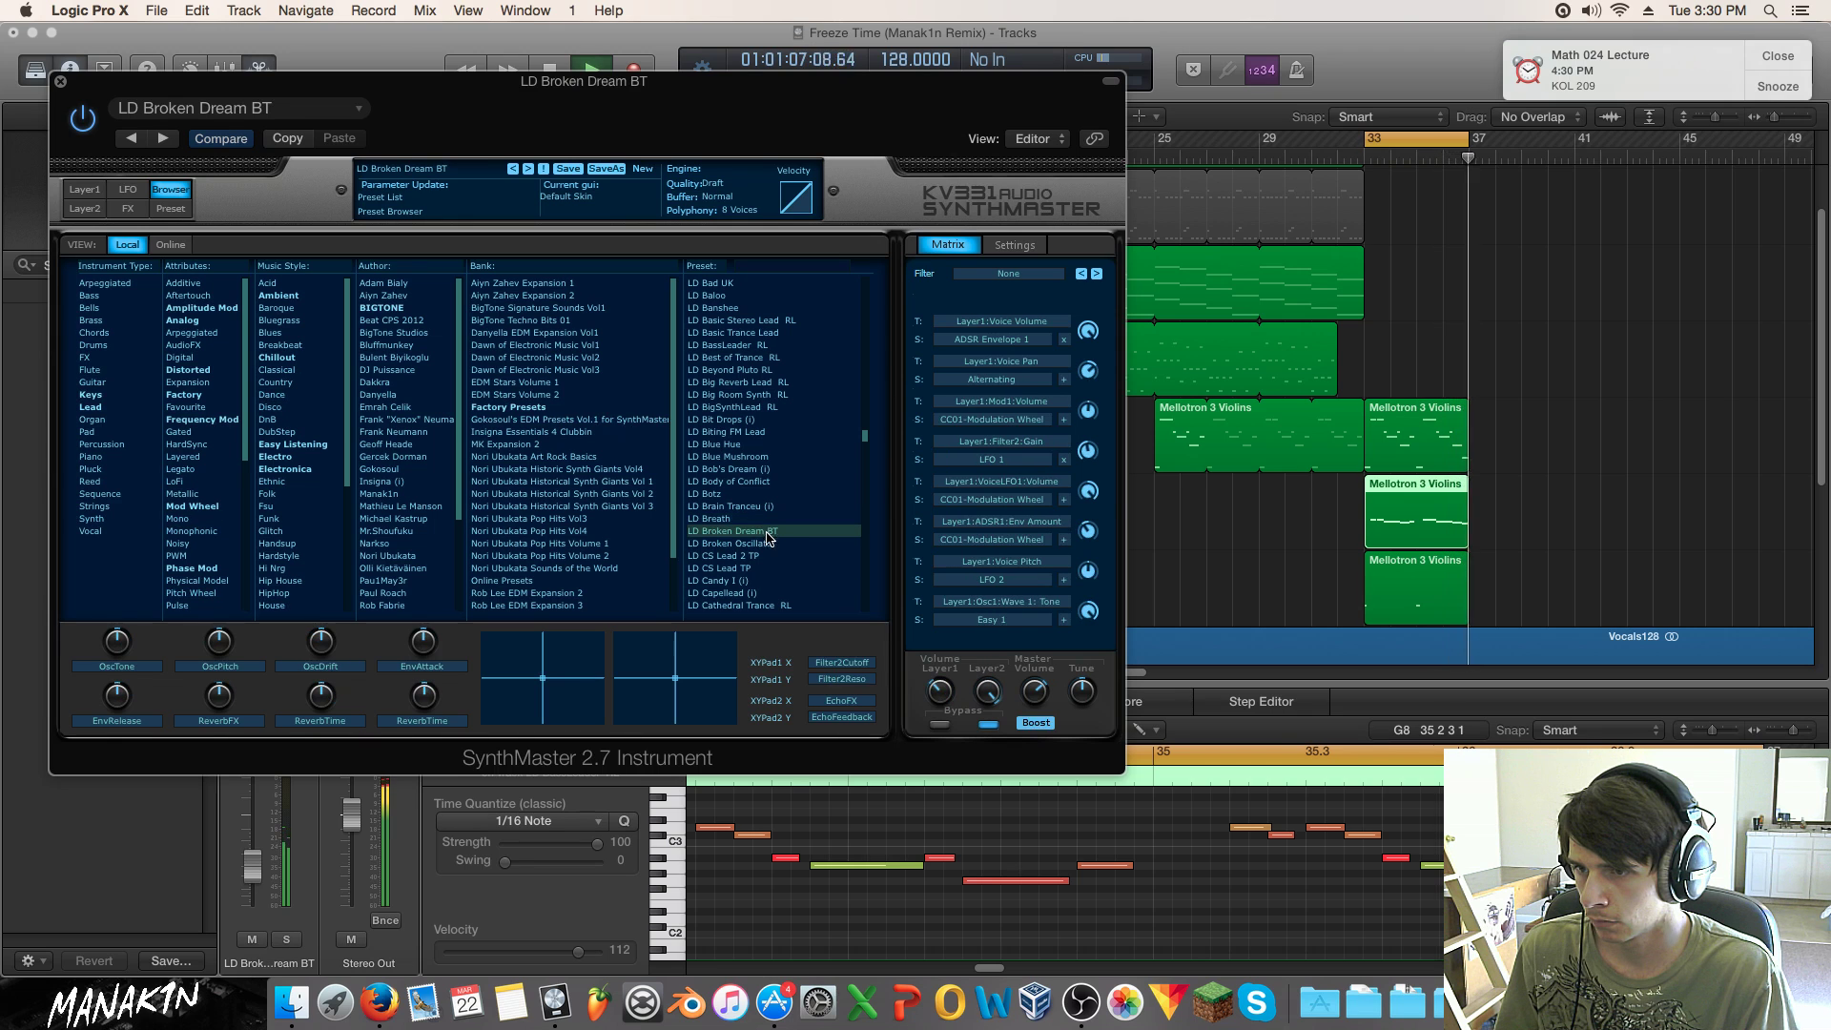
left_click(286, 939)
left_click(760, 544)
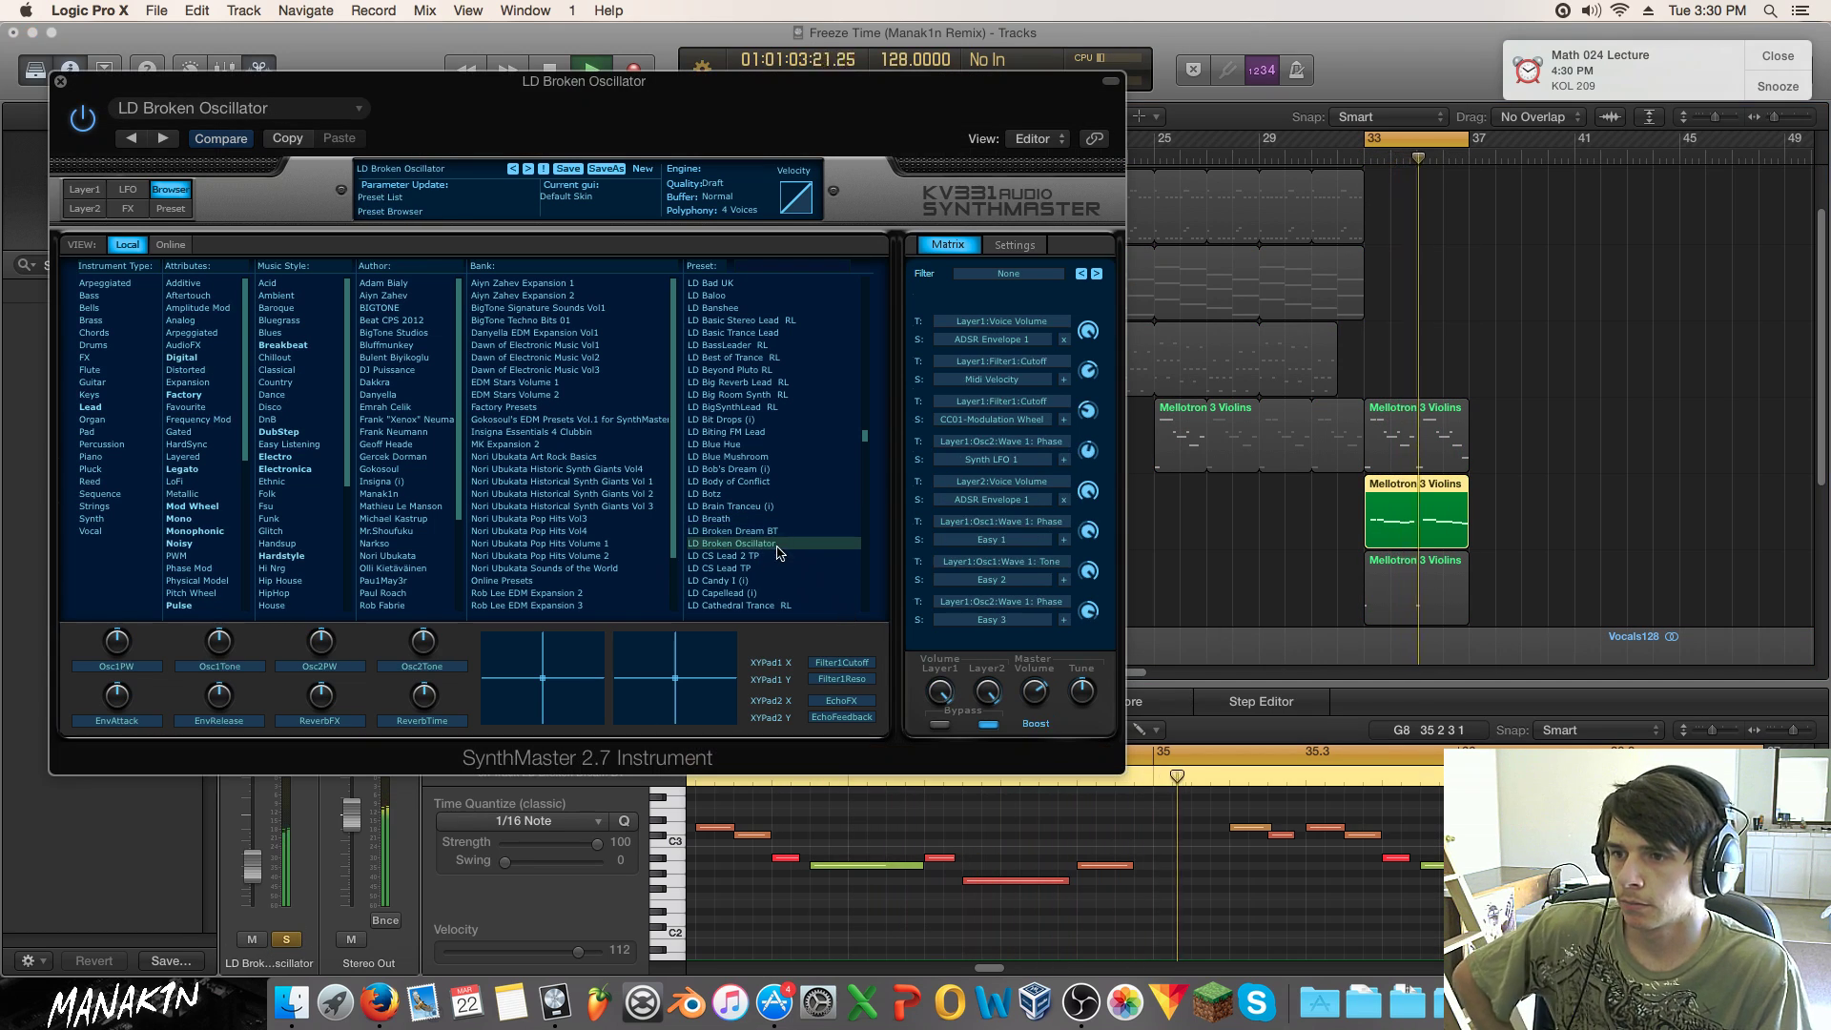
Step: Move the SynthMaster window aside, then add and remove a compressor insert on the lead channel
left_click_drag(353, 87, 765, 108)
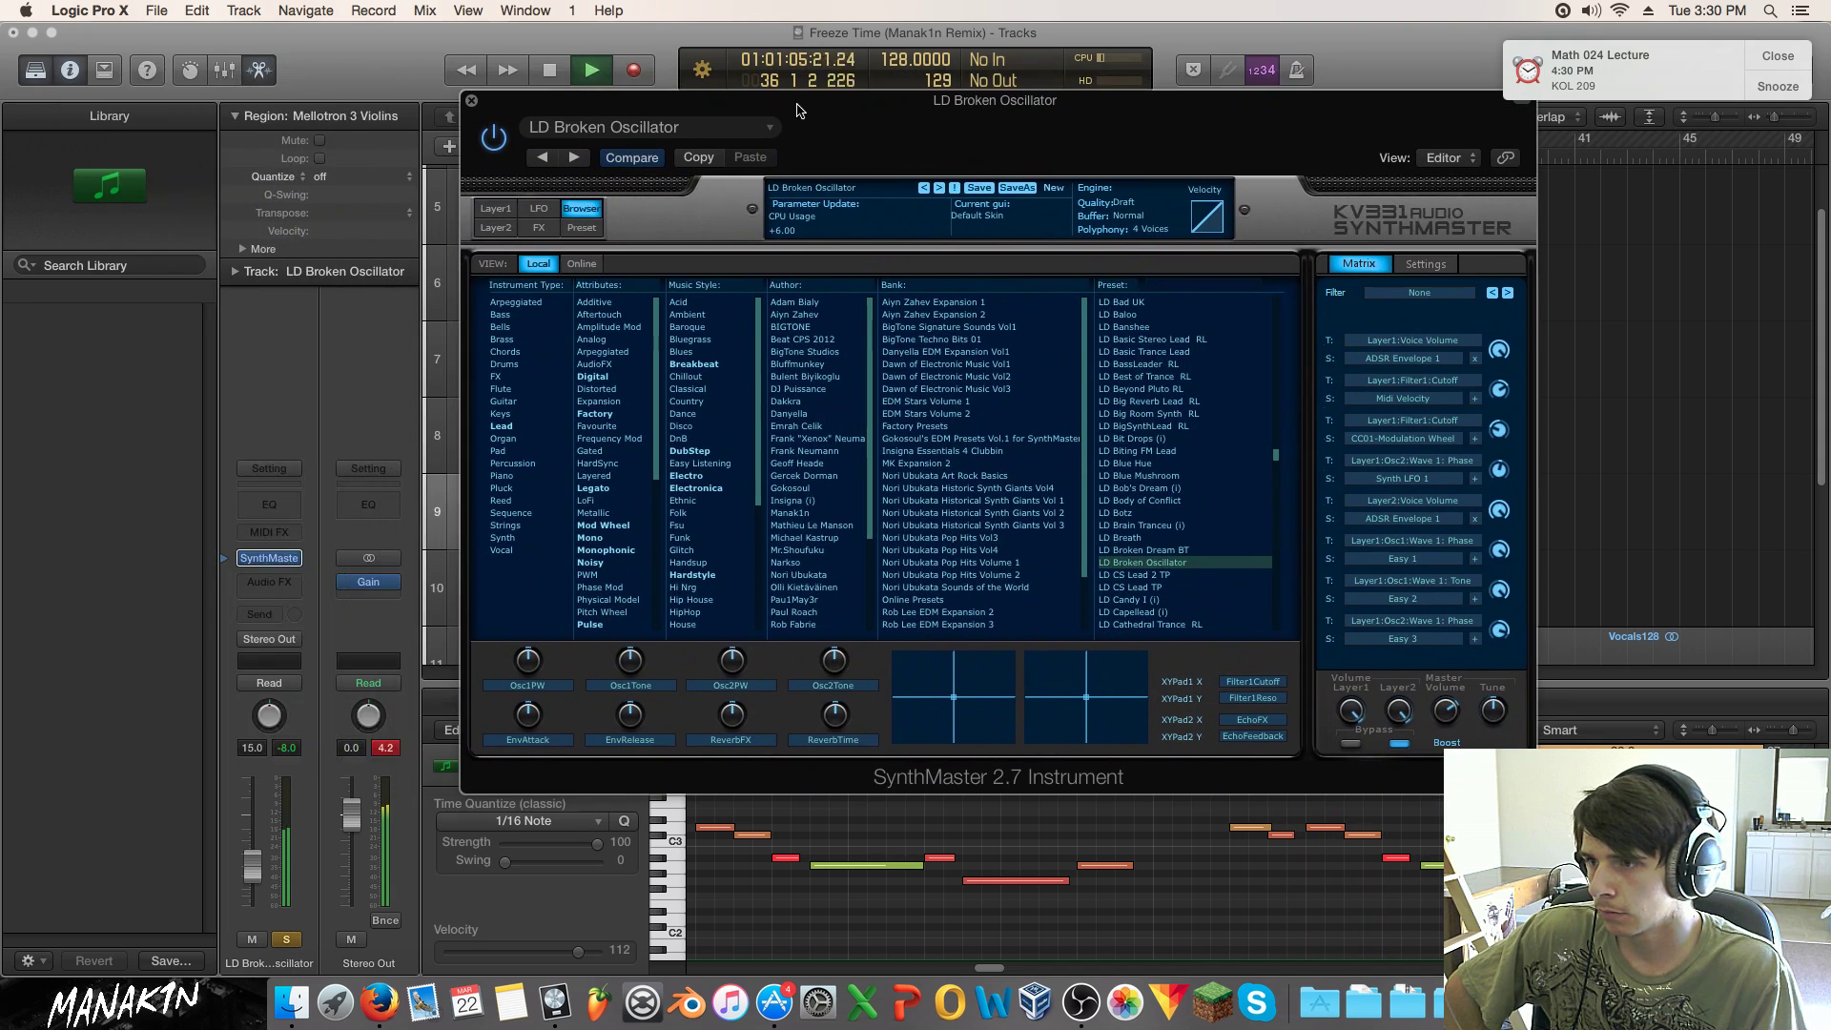
left_click(288, 484)
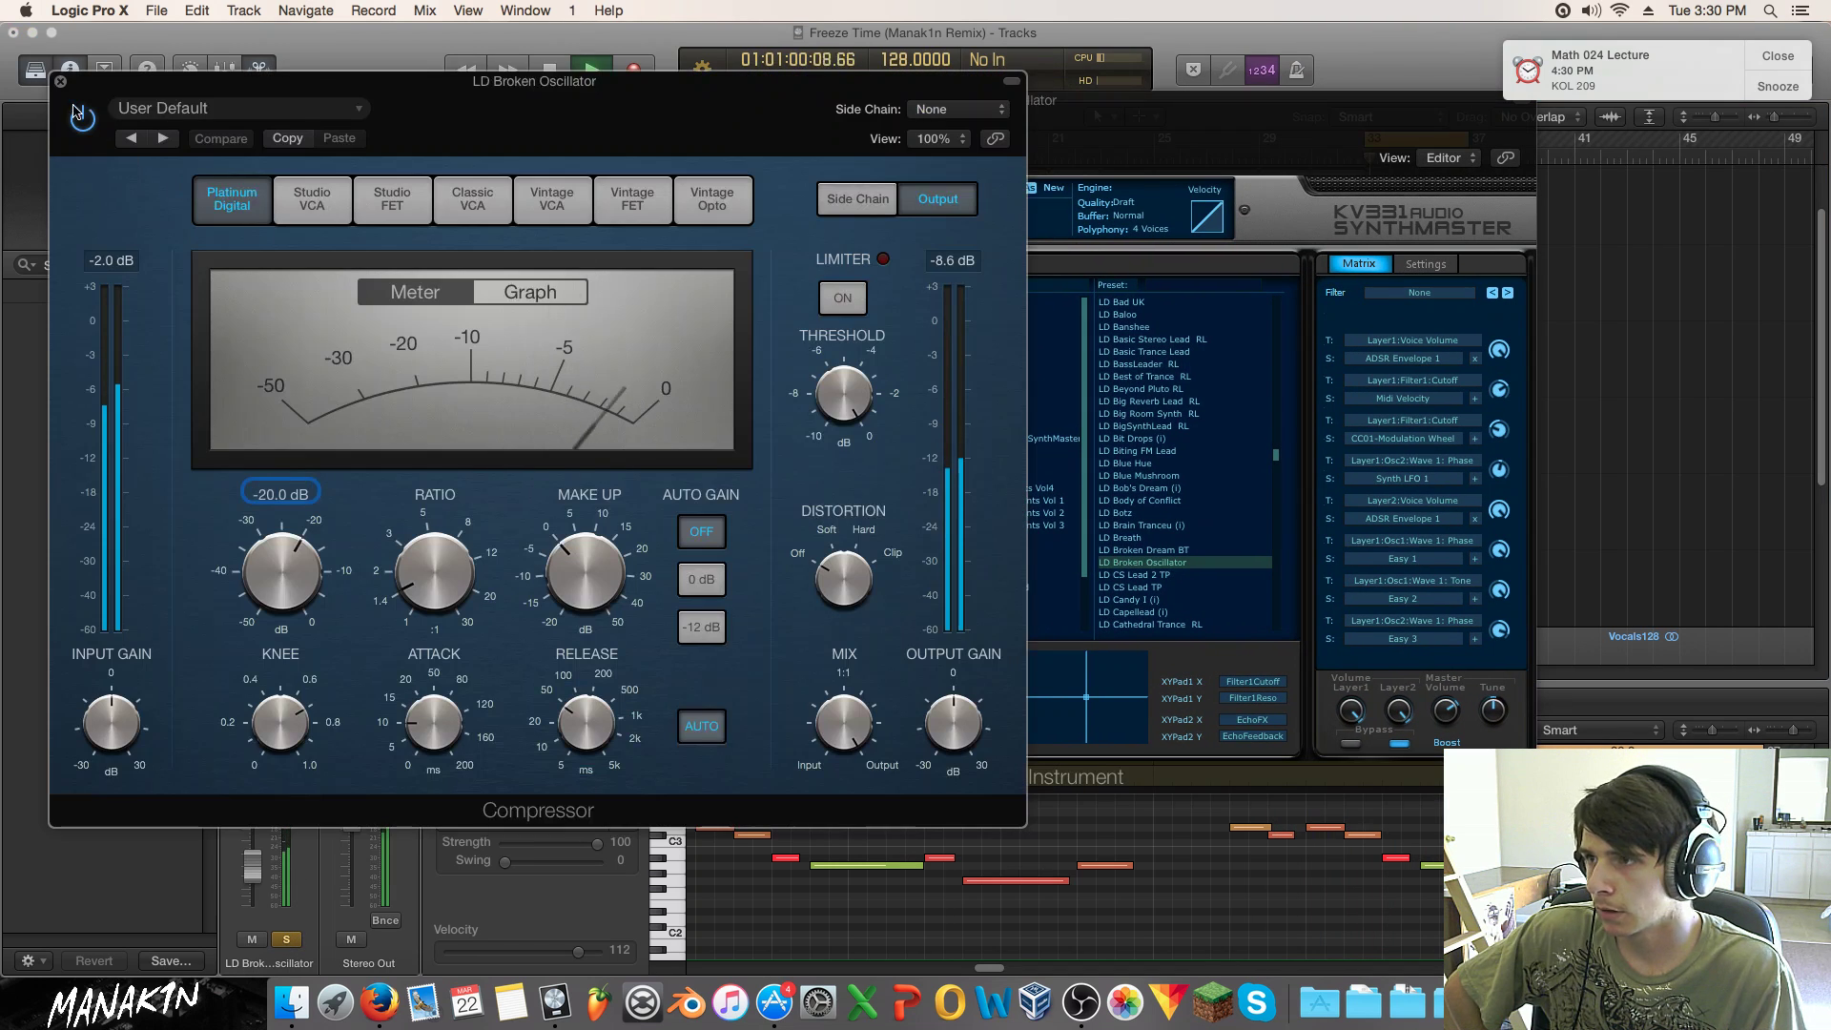
left_click(258, 565)
left_click(295, 586)
left_click(288, 611)
Step: Add a Channel EQ with a 6 dB/Oct high cut at 310 Hz and unsolo the lead
left_click(270, 504)
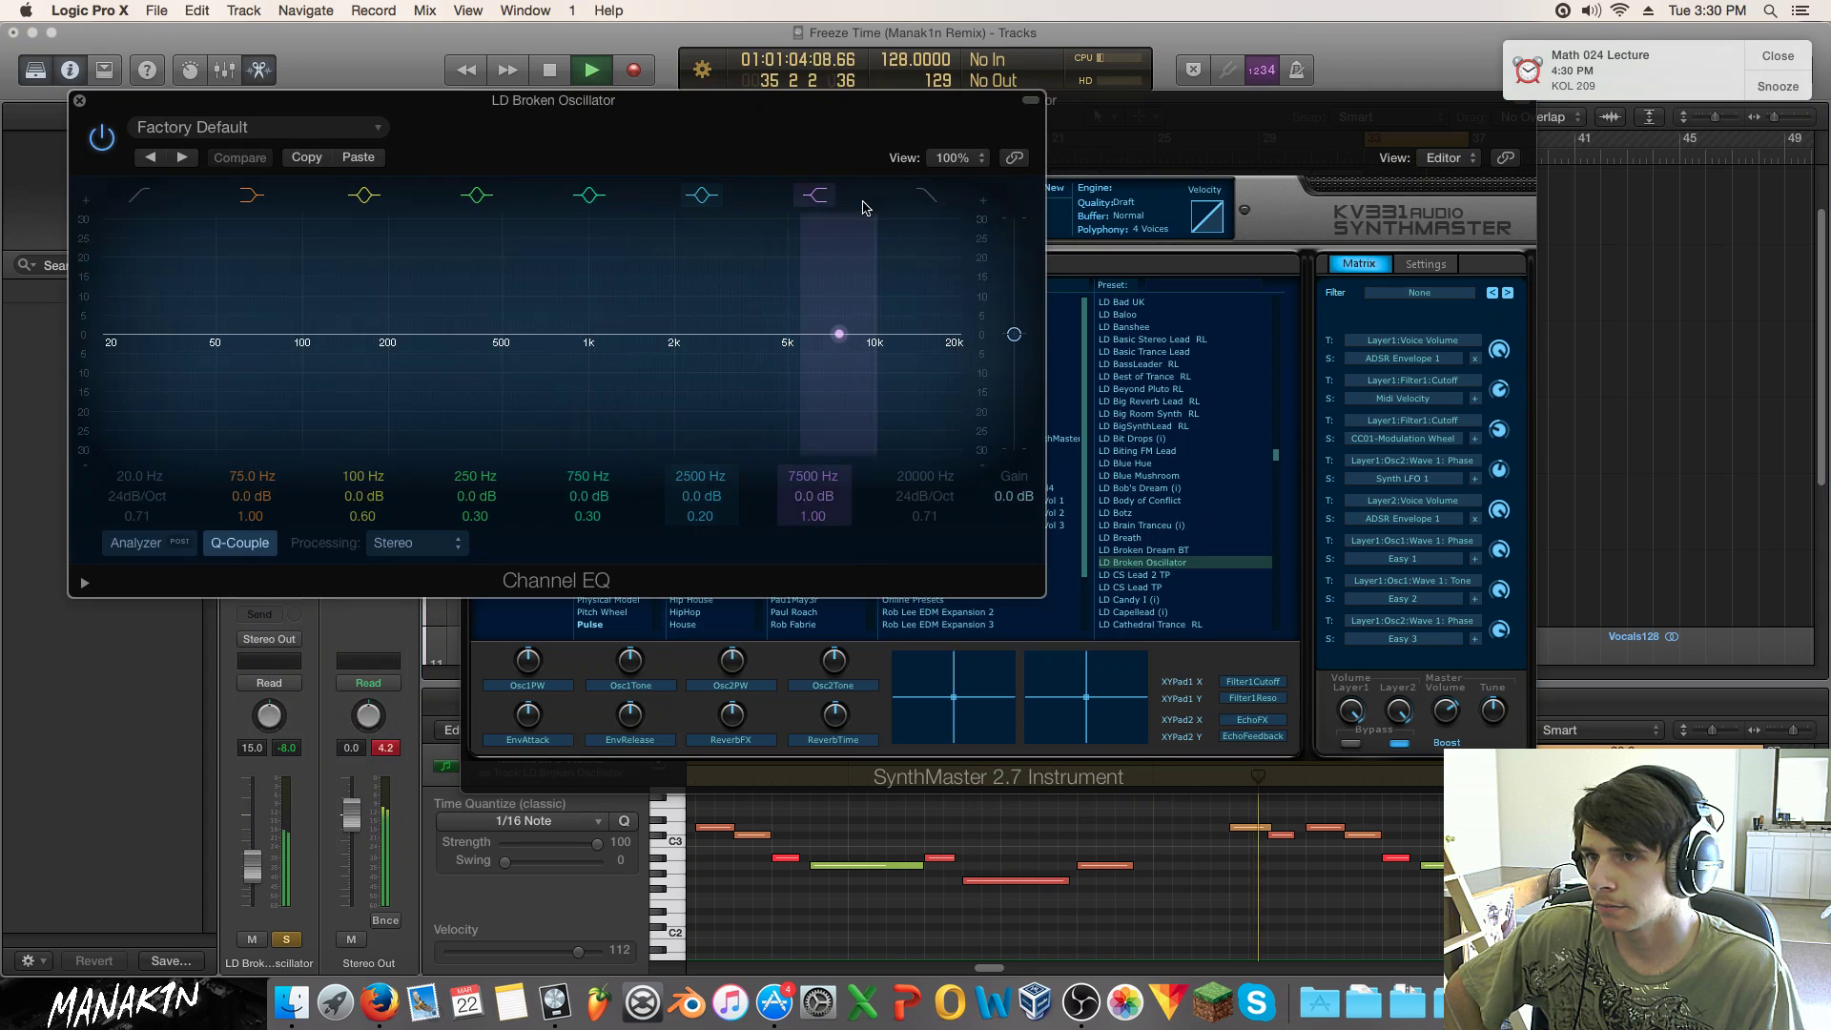
left_click_drag(954, 339, 457, 408)
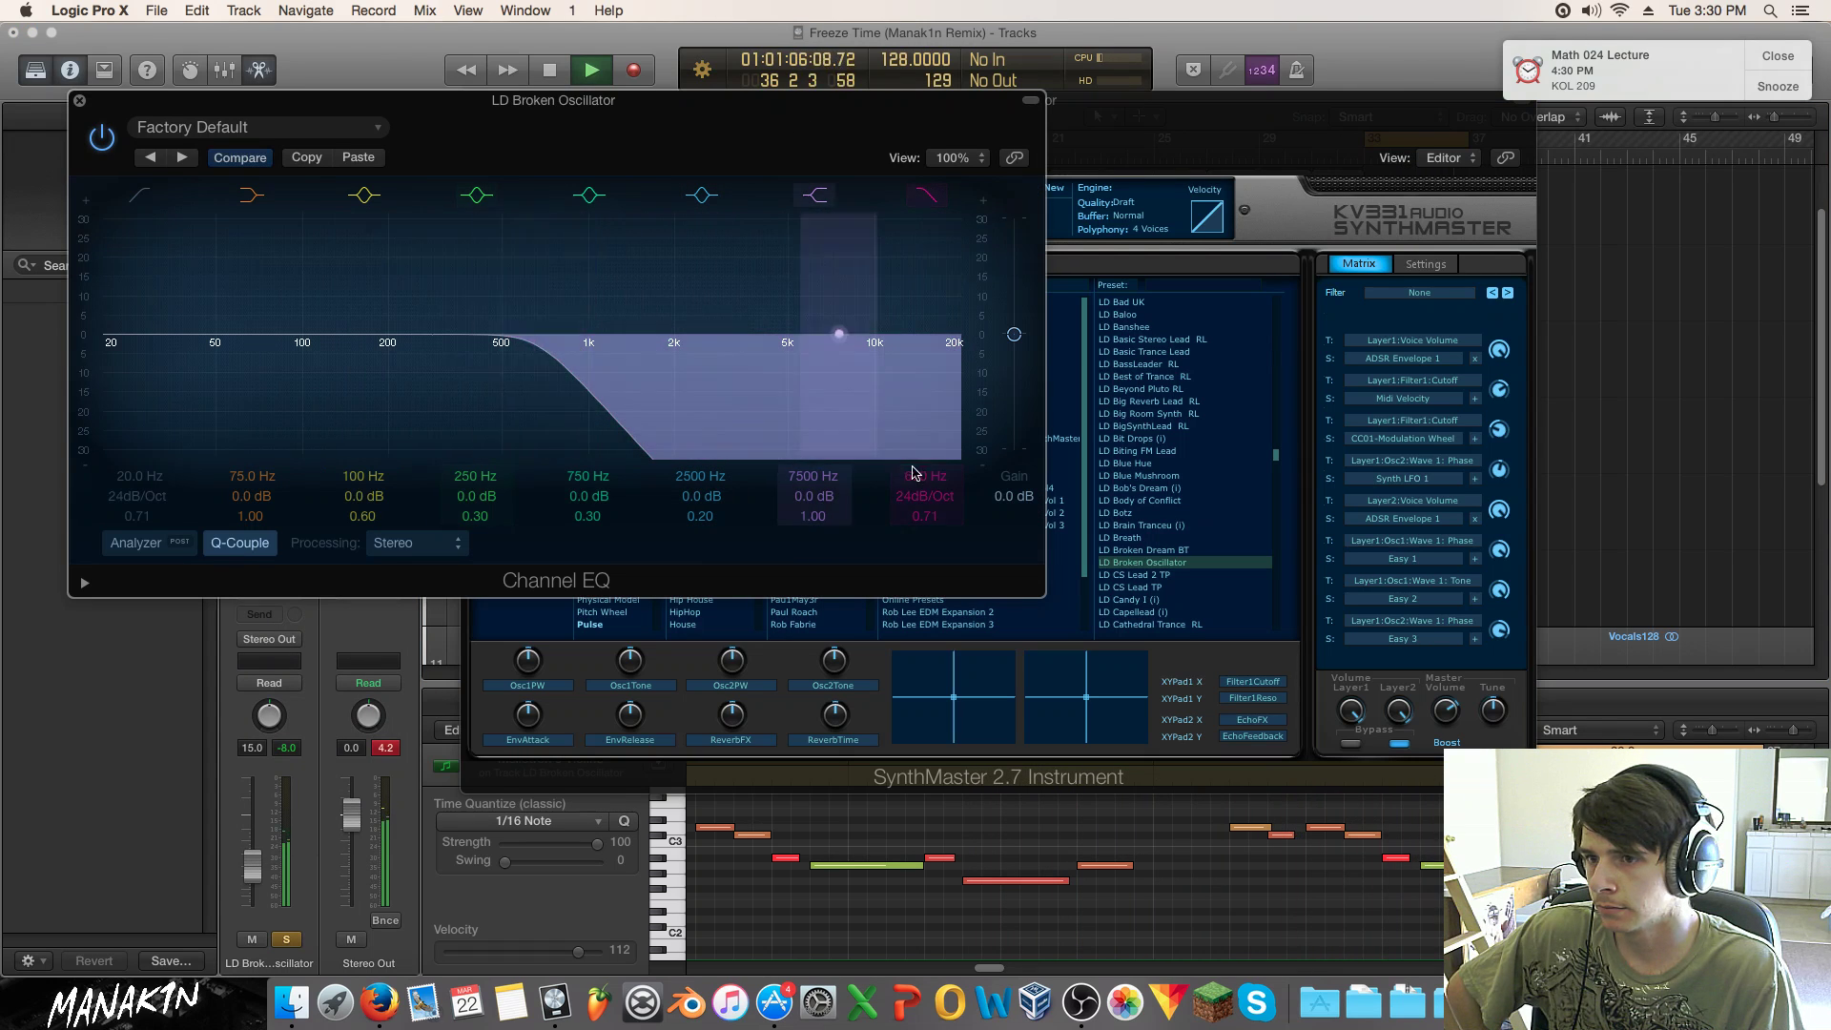
left_click_drag(924, 496, 924, 527)
left_click_drag(520, 371, 419, 380)
left_click(286, 941)
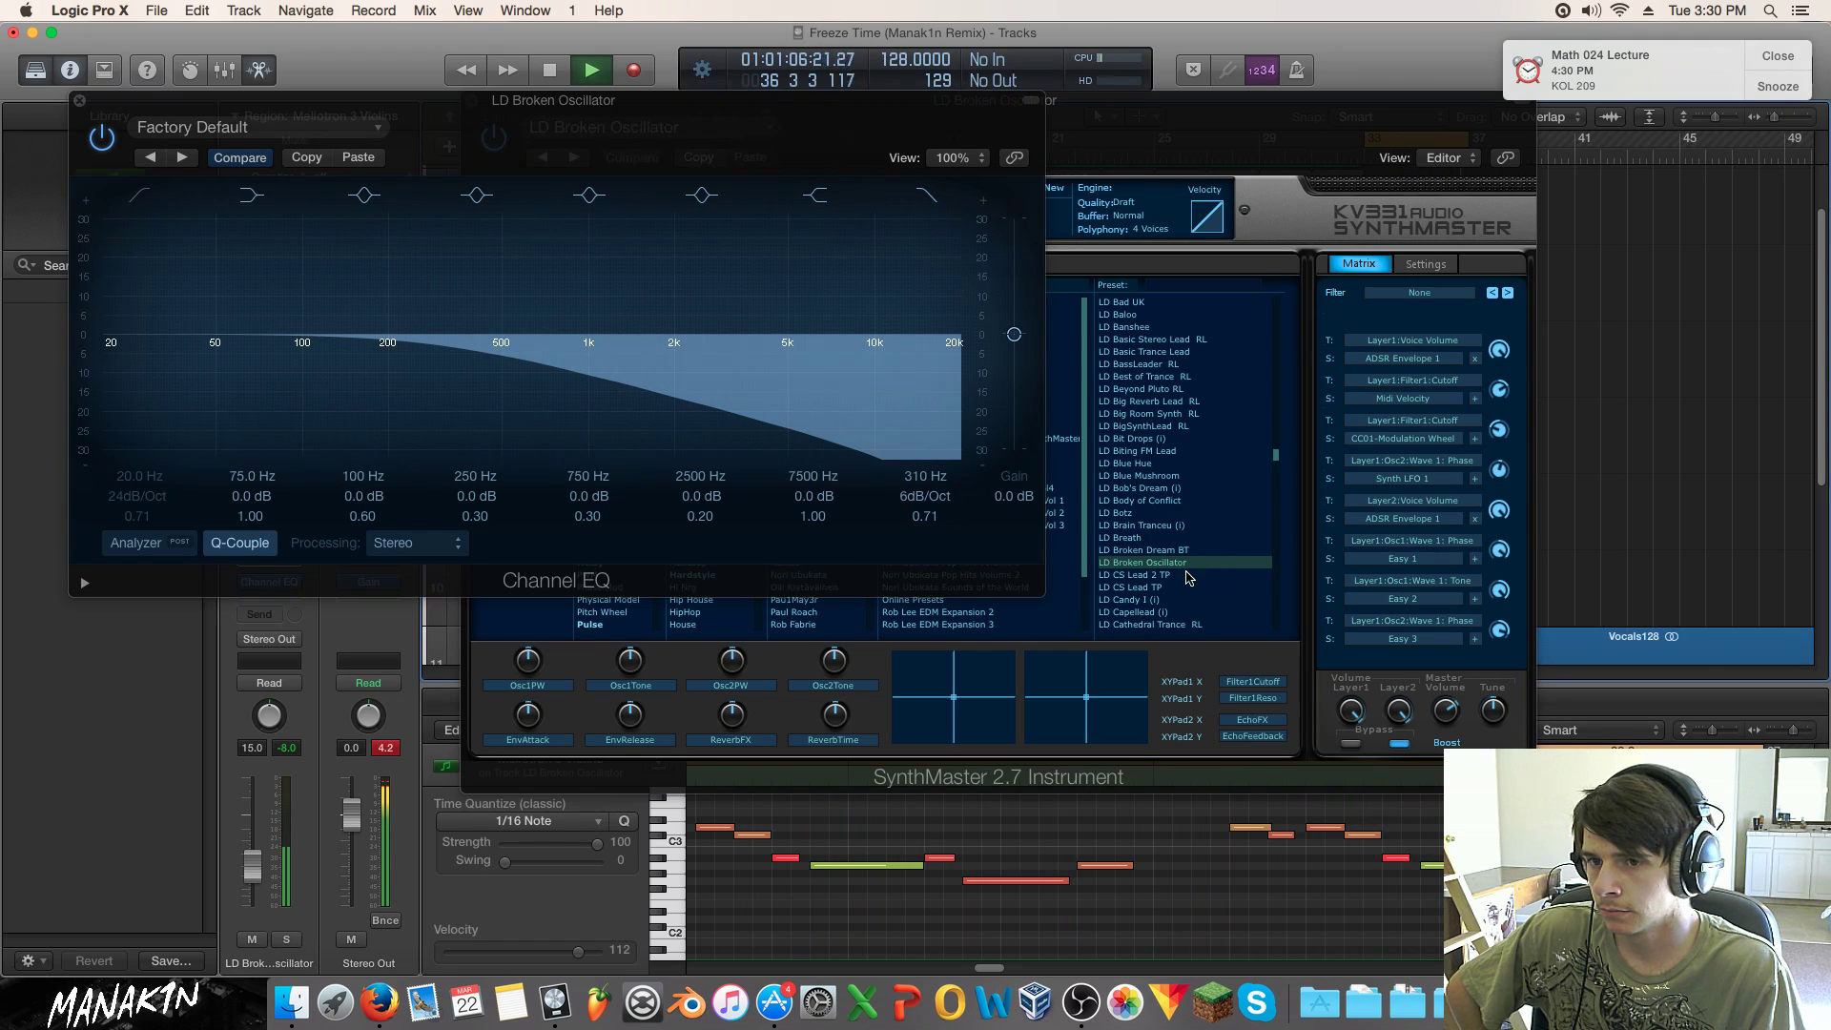
Step: Solo the lead and audition SynthMaster presets from LD CS Lead 2 TP to LD Chick 2 UK
left_click(285, 941)
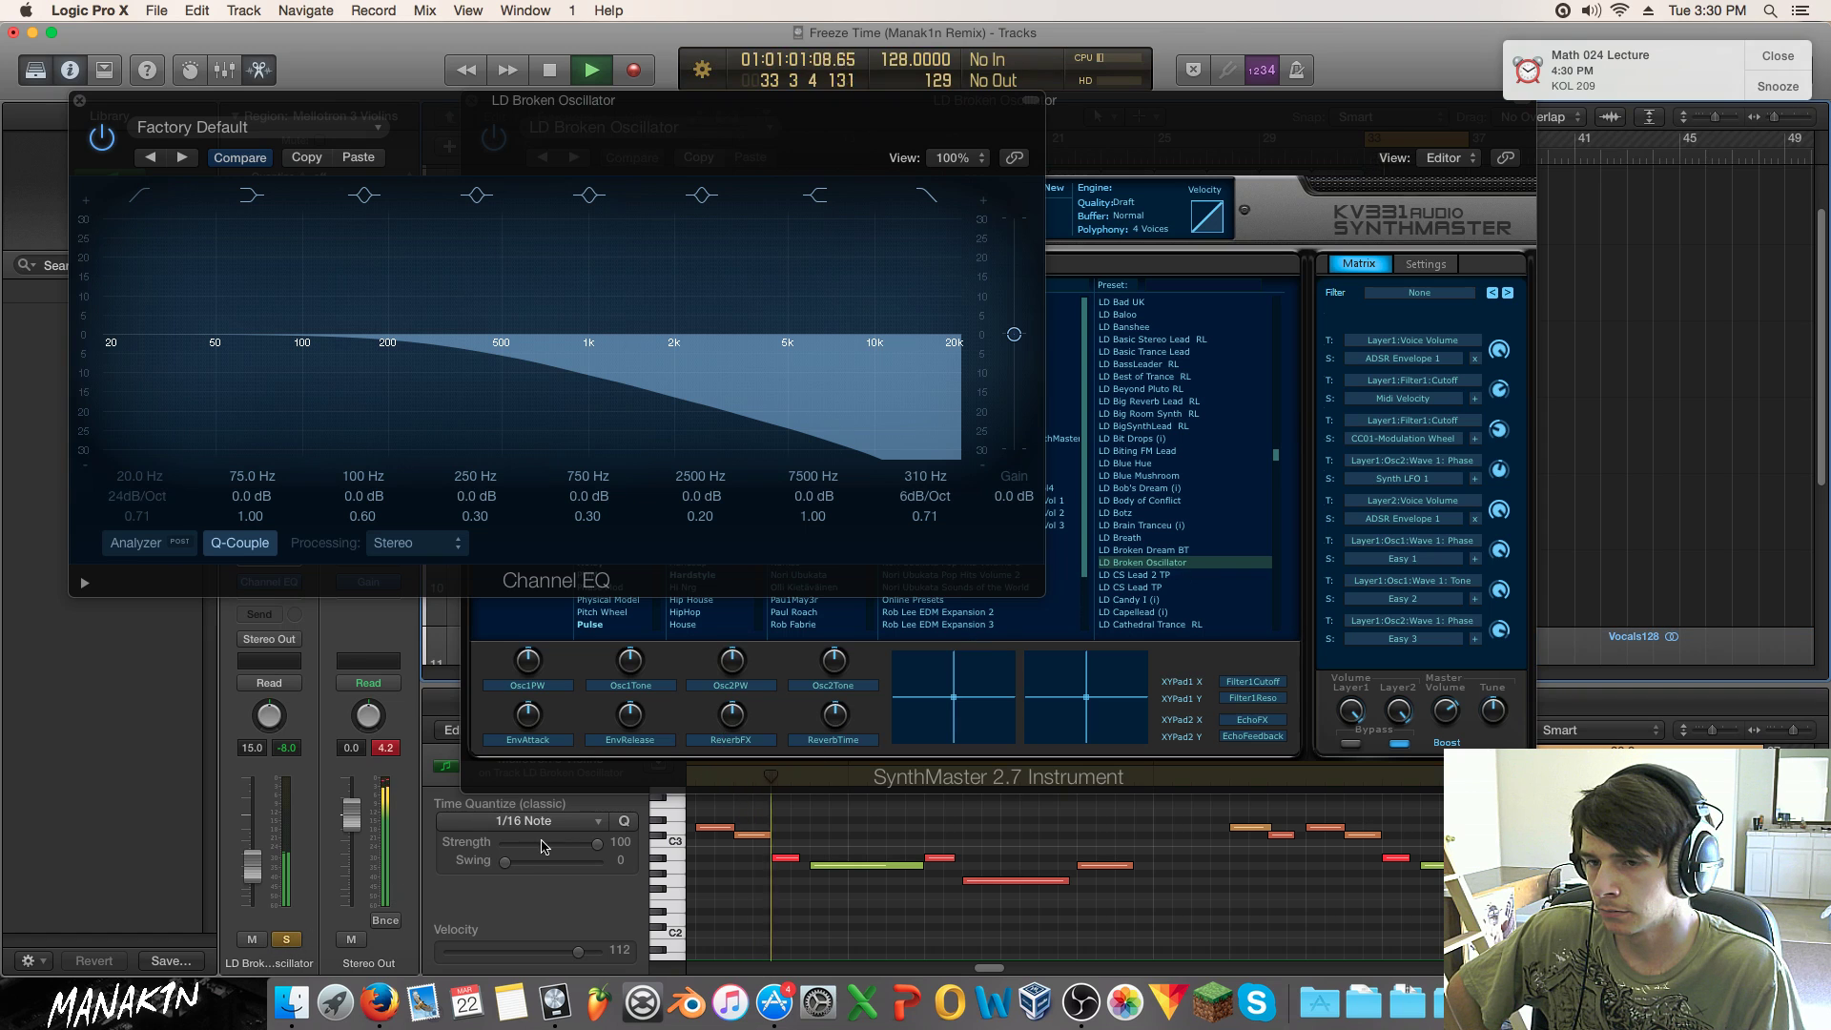
left_click(1166, 578)
left_click(1168, 574)
left_click(1170, 587)
left_click(1166, 600)
left_click(1161, 612)
left_click(1173, 500)
left_click(1177, 514)
left_click(1172, 528)
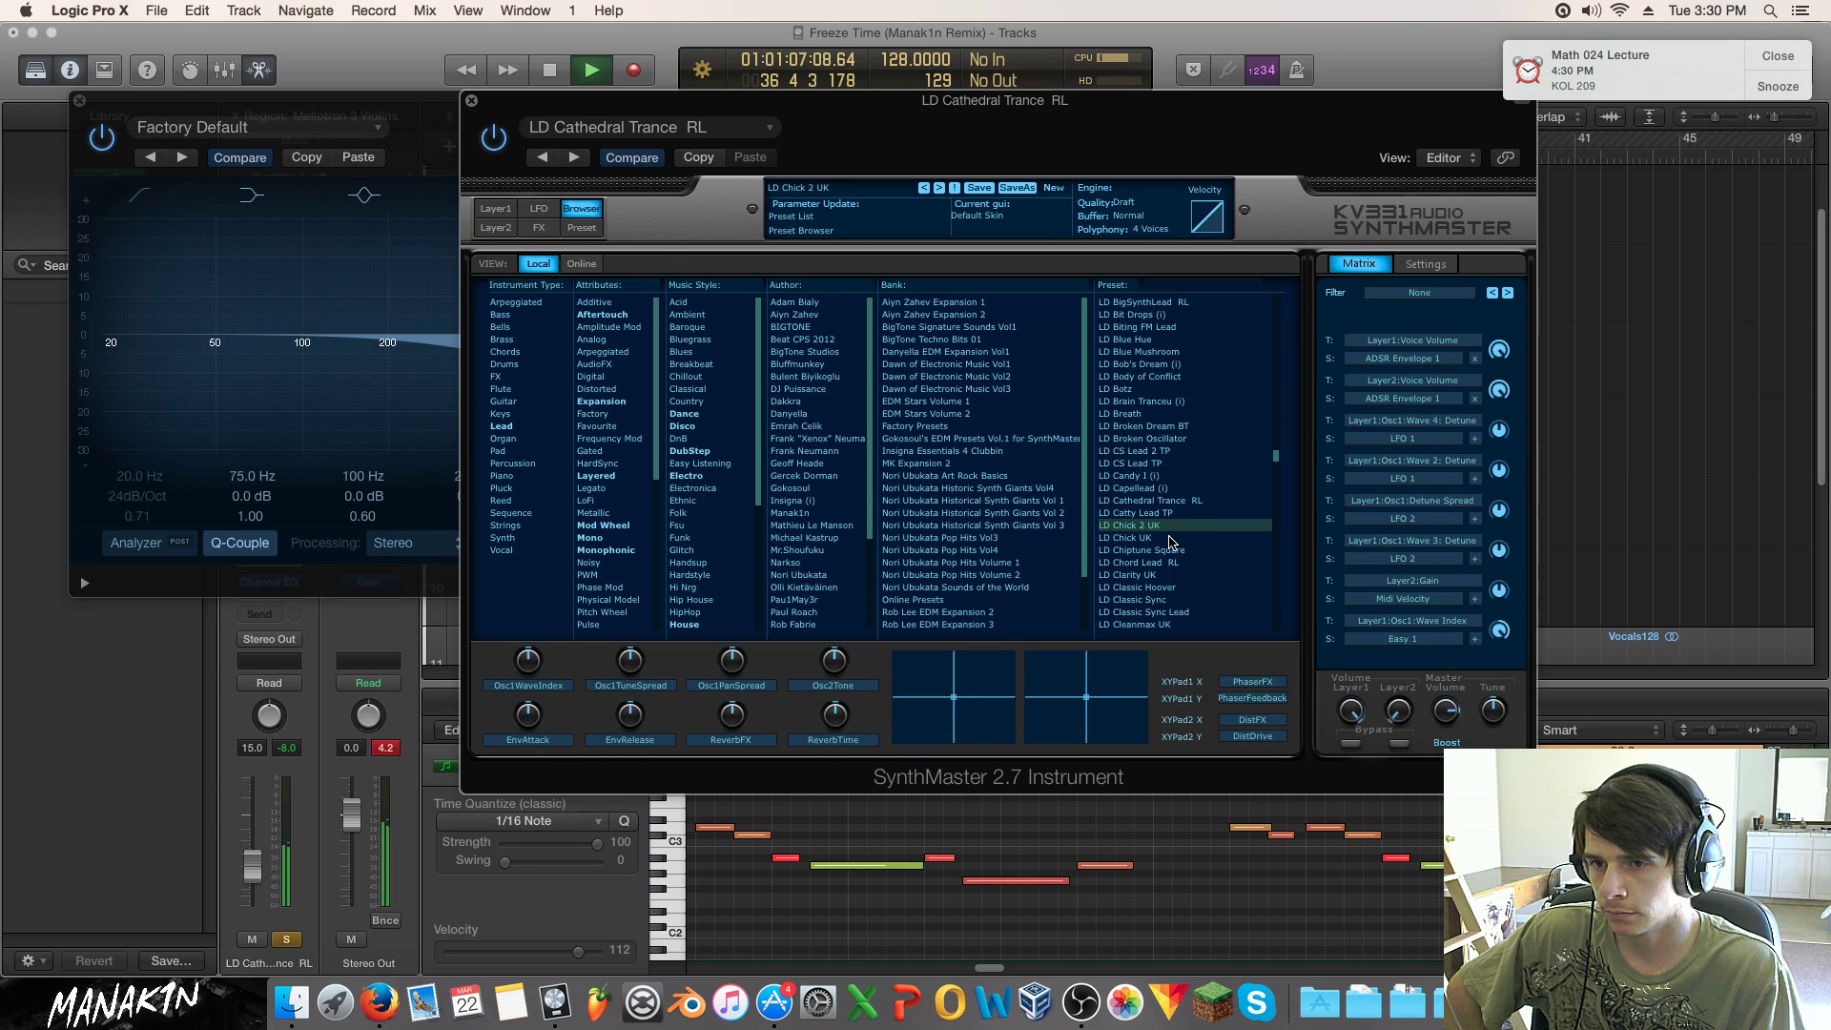
Step: Audition presets LD Chick UK through LD Classic Hoover with the lead soloed
left_click(290, 941)
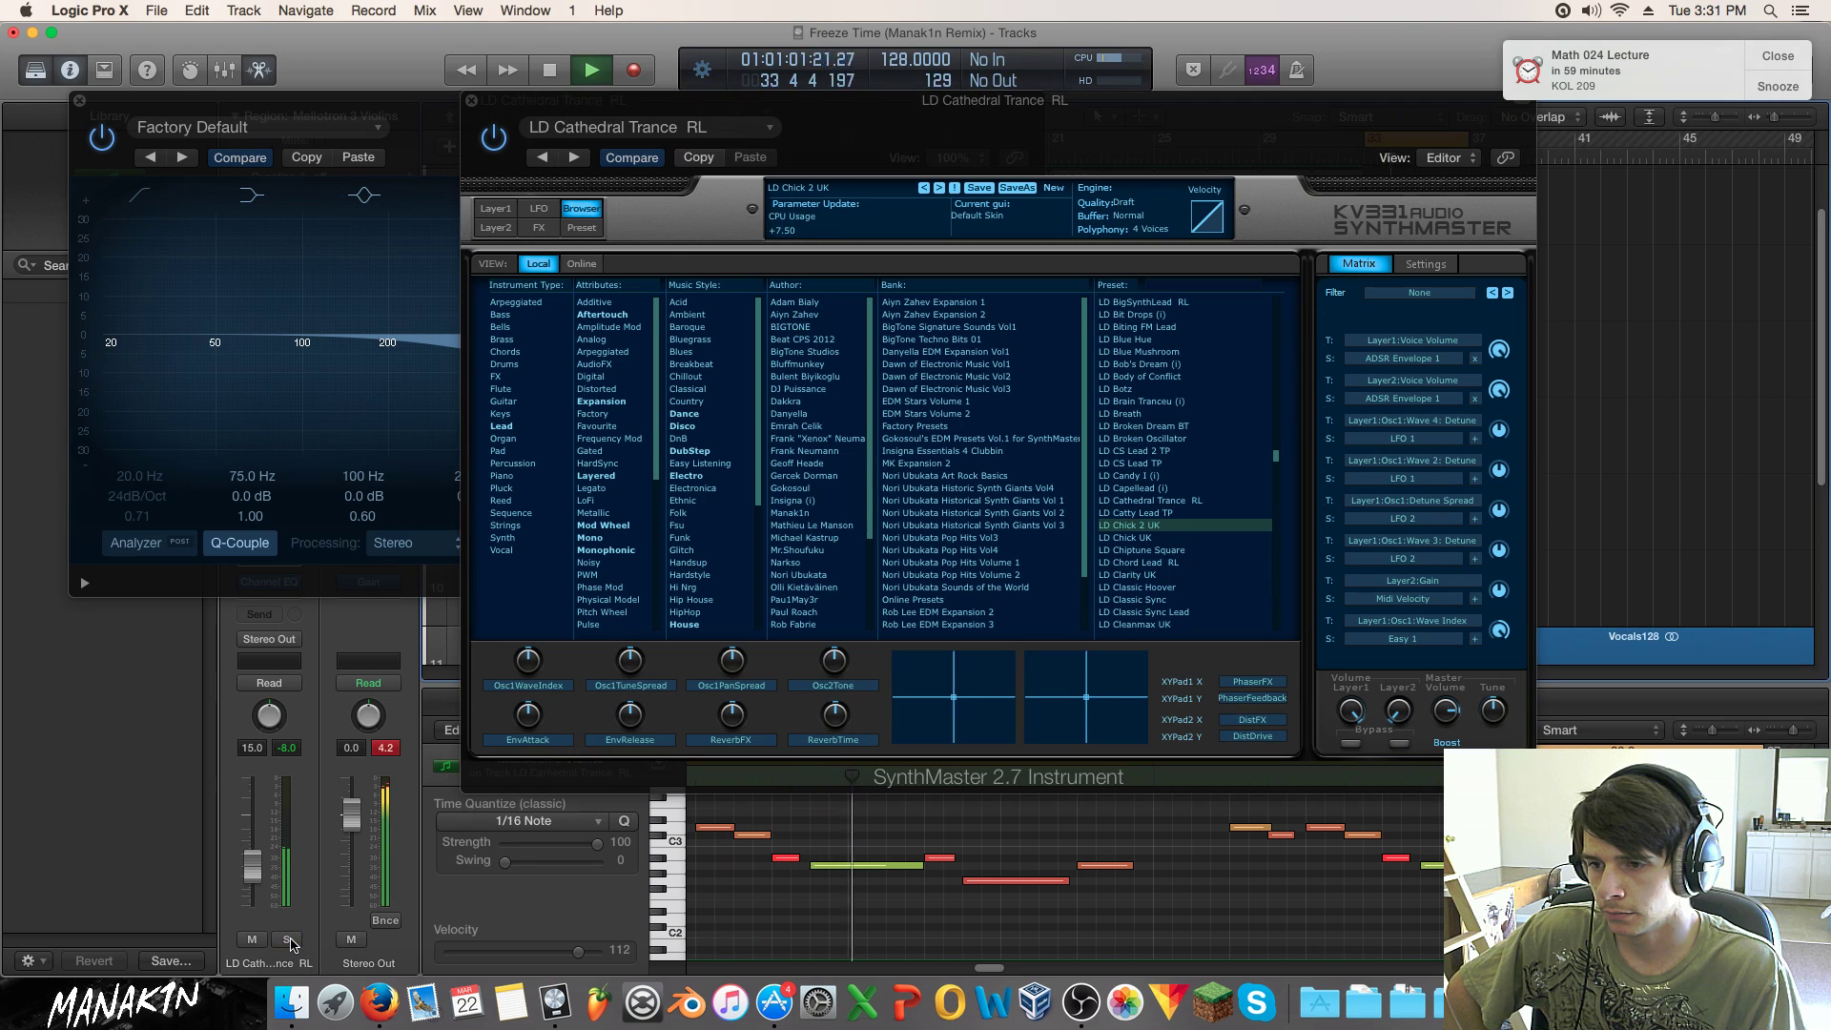
left_click(290, 940)
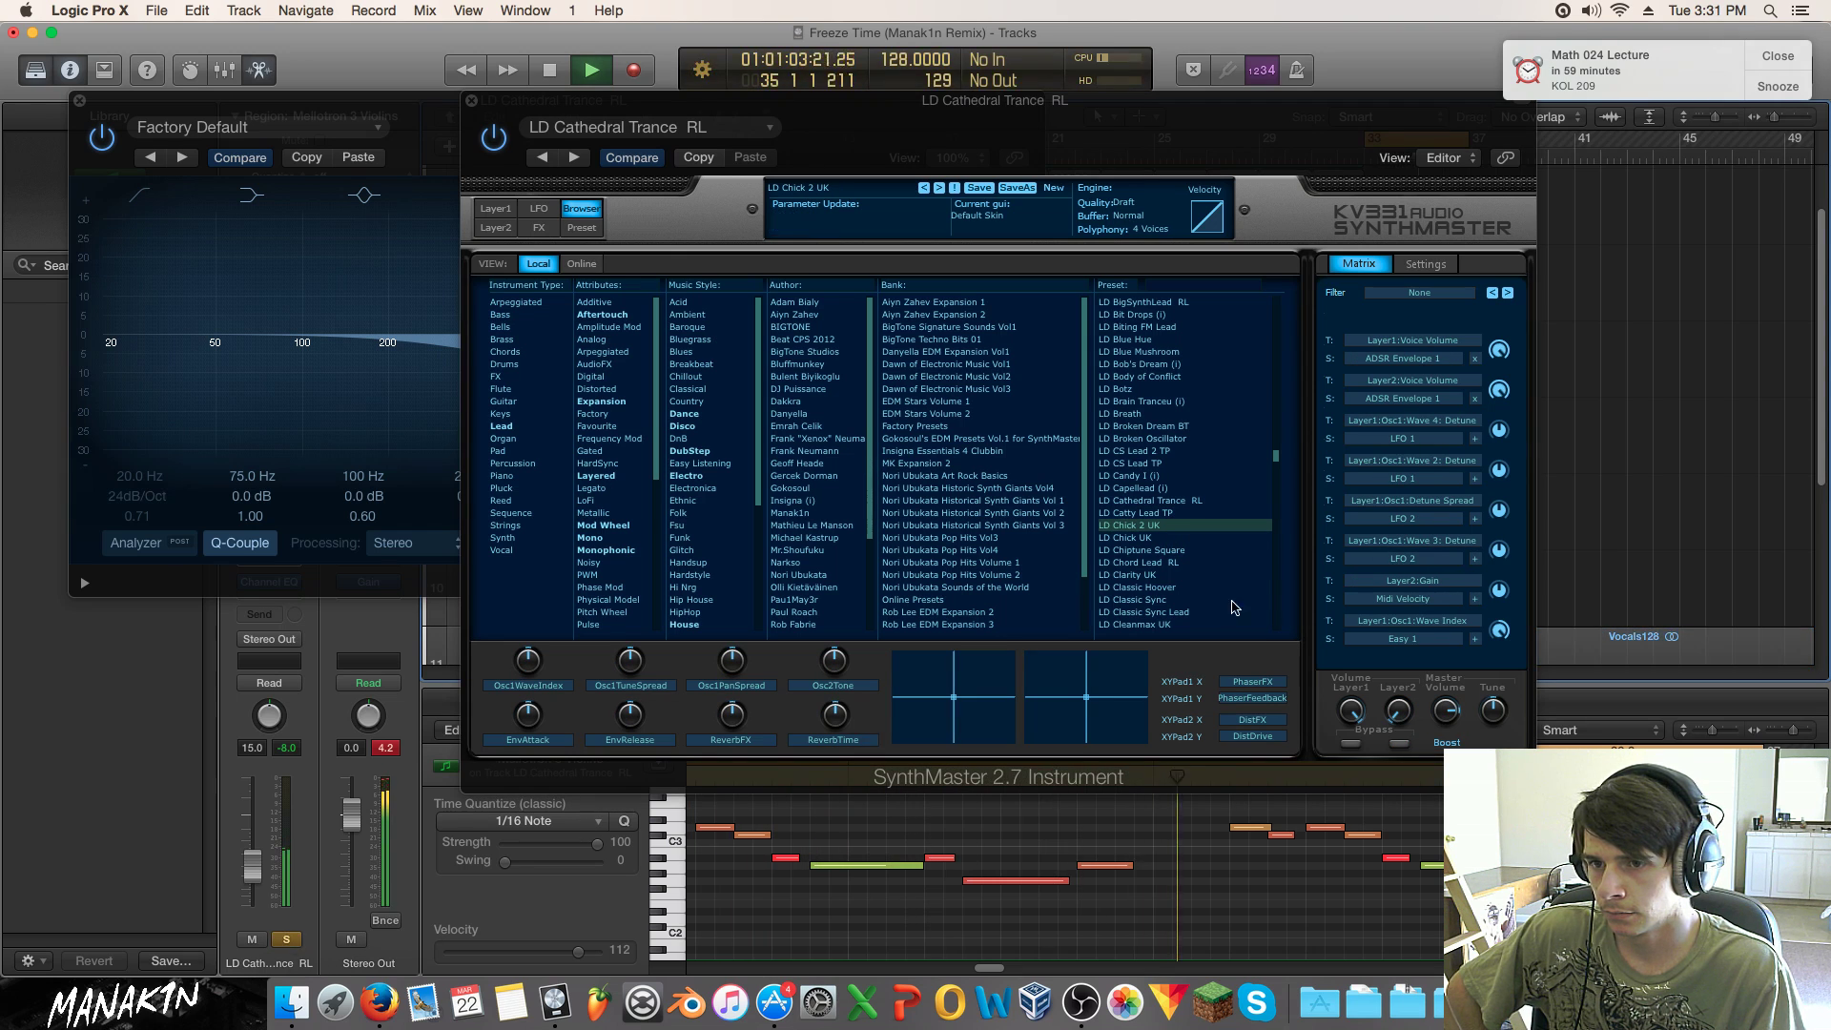
left_click(1181, 537)
left_click(1173, 551)
left_click(1168, 563)
left_click(1159, 578)
left_click(1158, 587)
Step: Audition presets LD Classic Sync through LD Cold Wind
scroll(1163, 593, "down", 3)
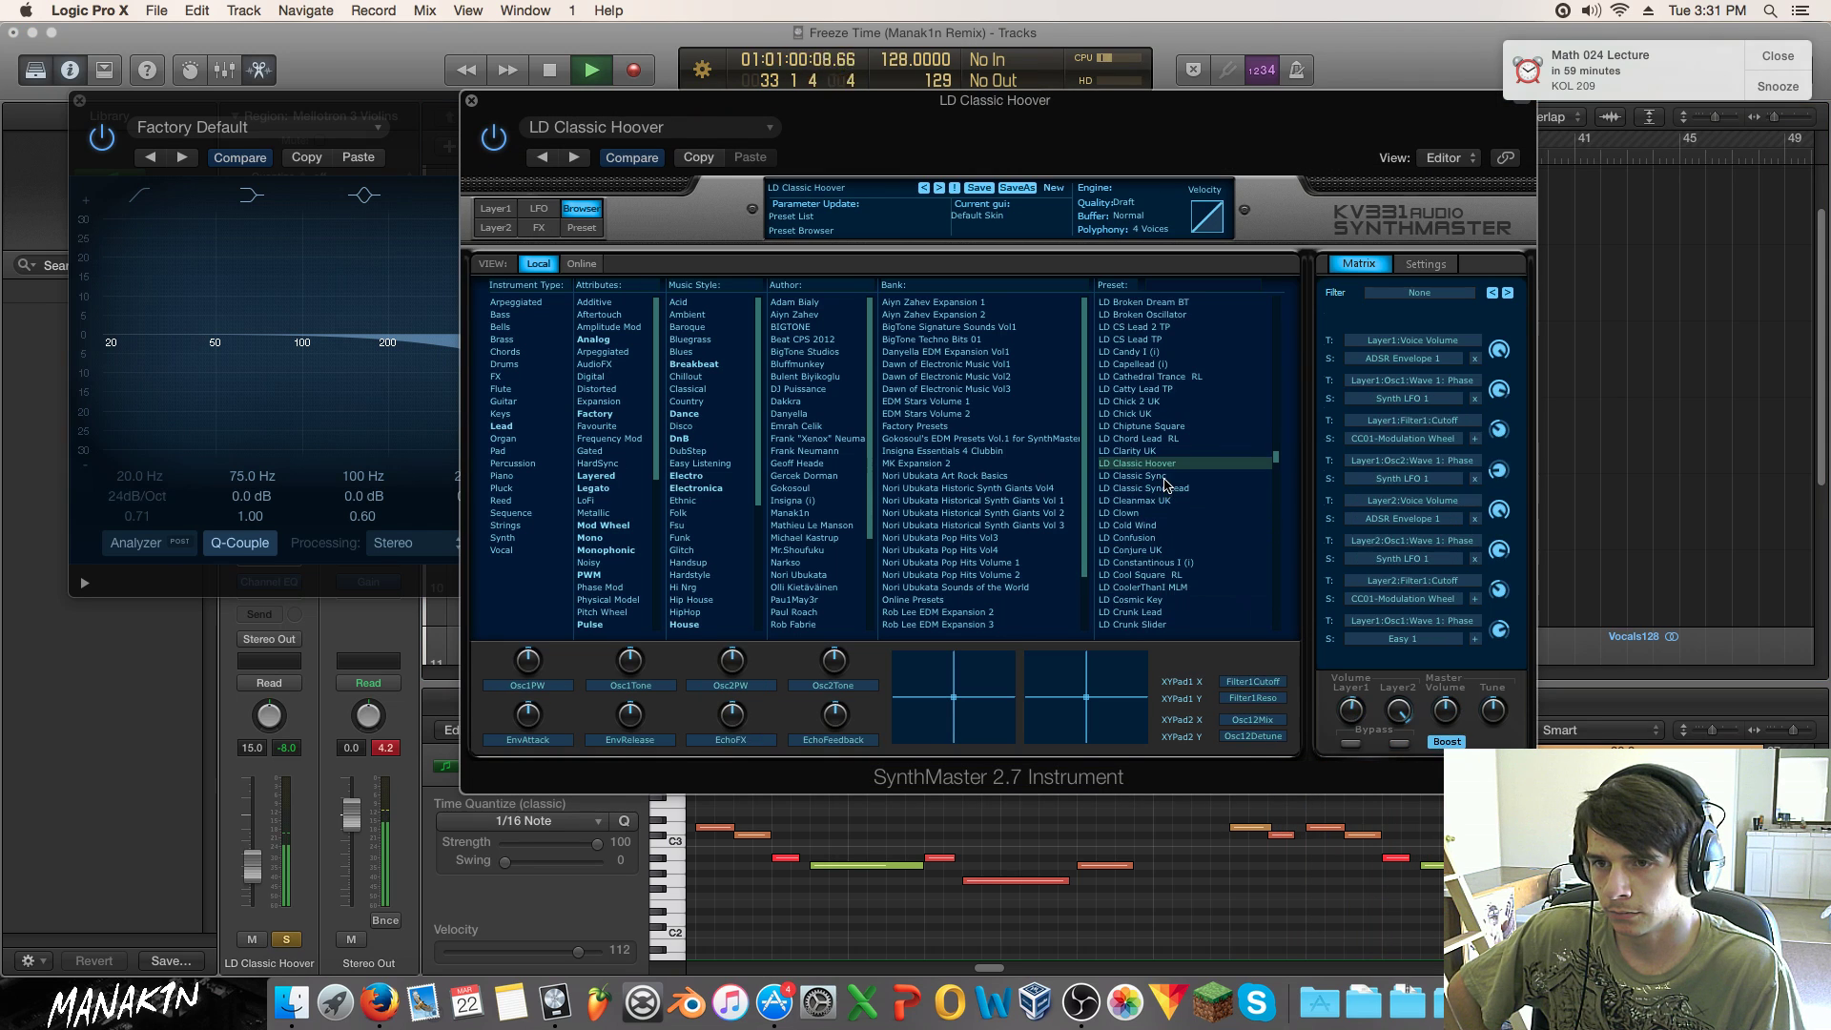
left_click(1176, 476)
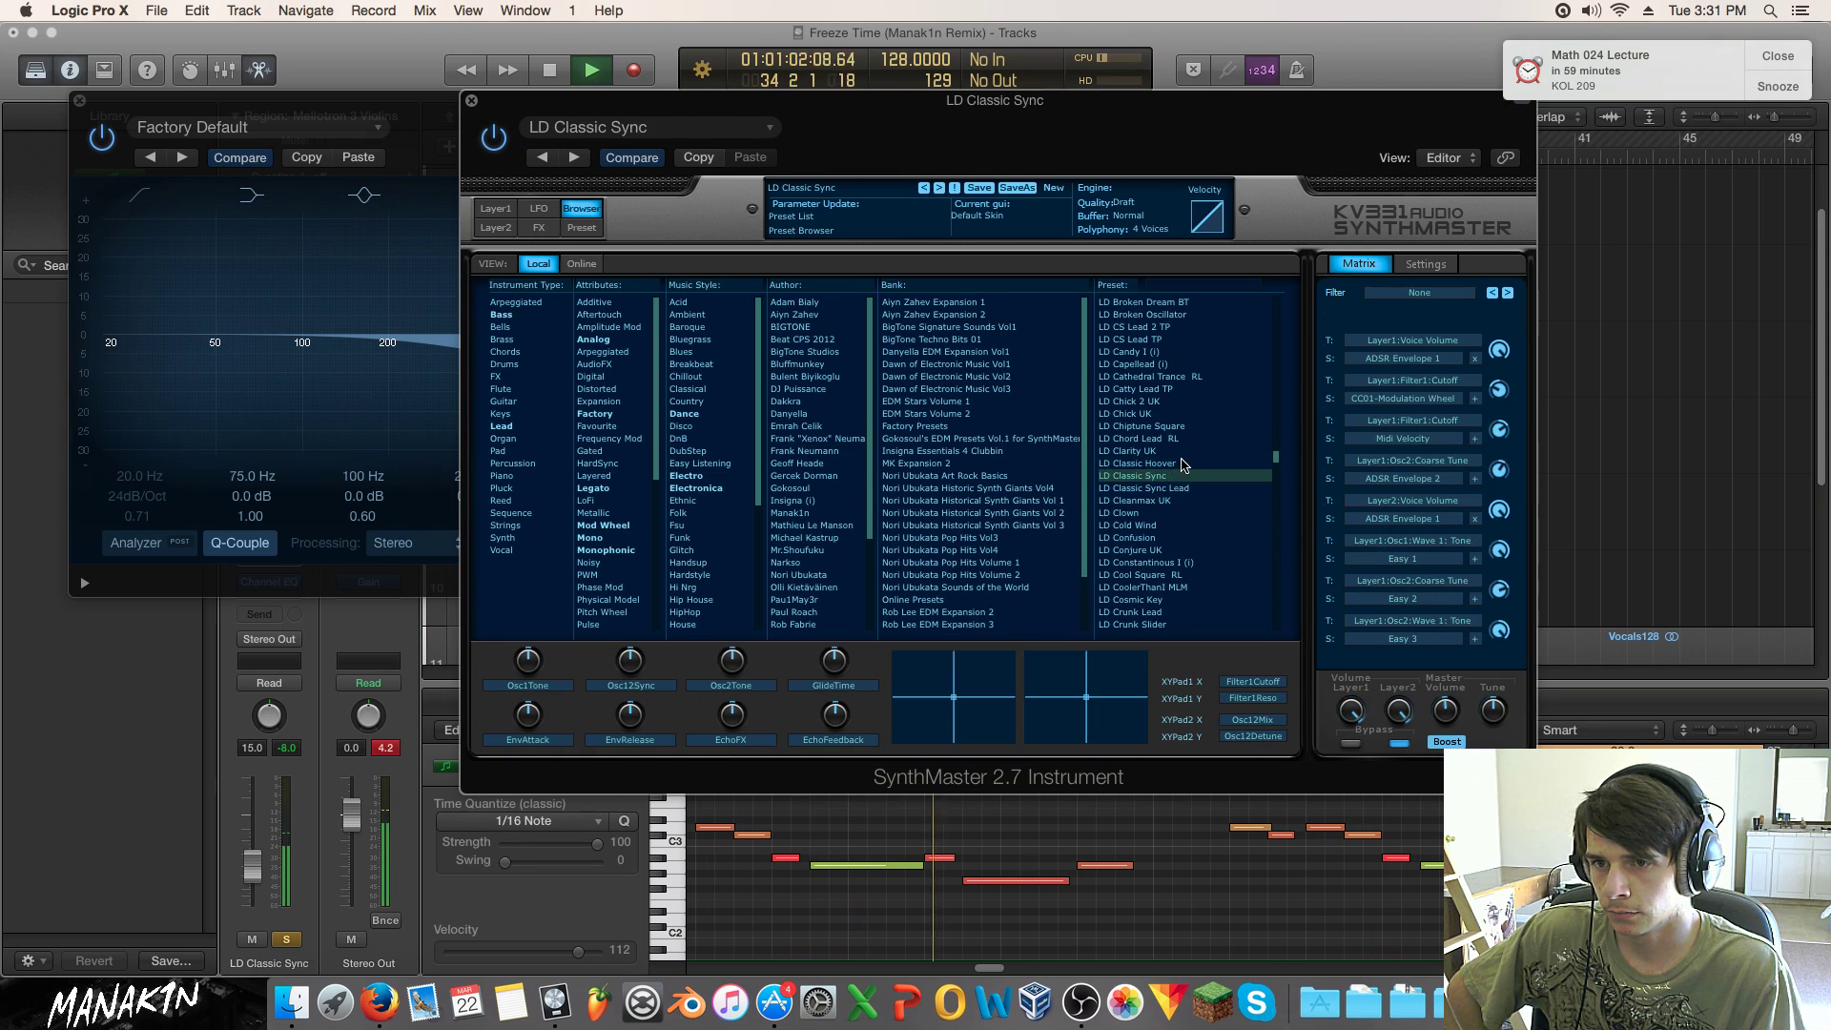
left_click(1192, 488)
left_click(1182, 501)
left_click(1164, 513)
left_click(1161, 525)
Step: Audition presets LD Conjure UK through LD Cosmic Key
left_click(1167, 550)
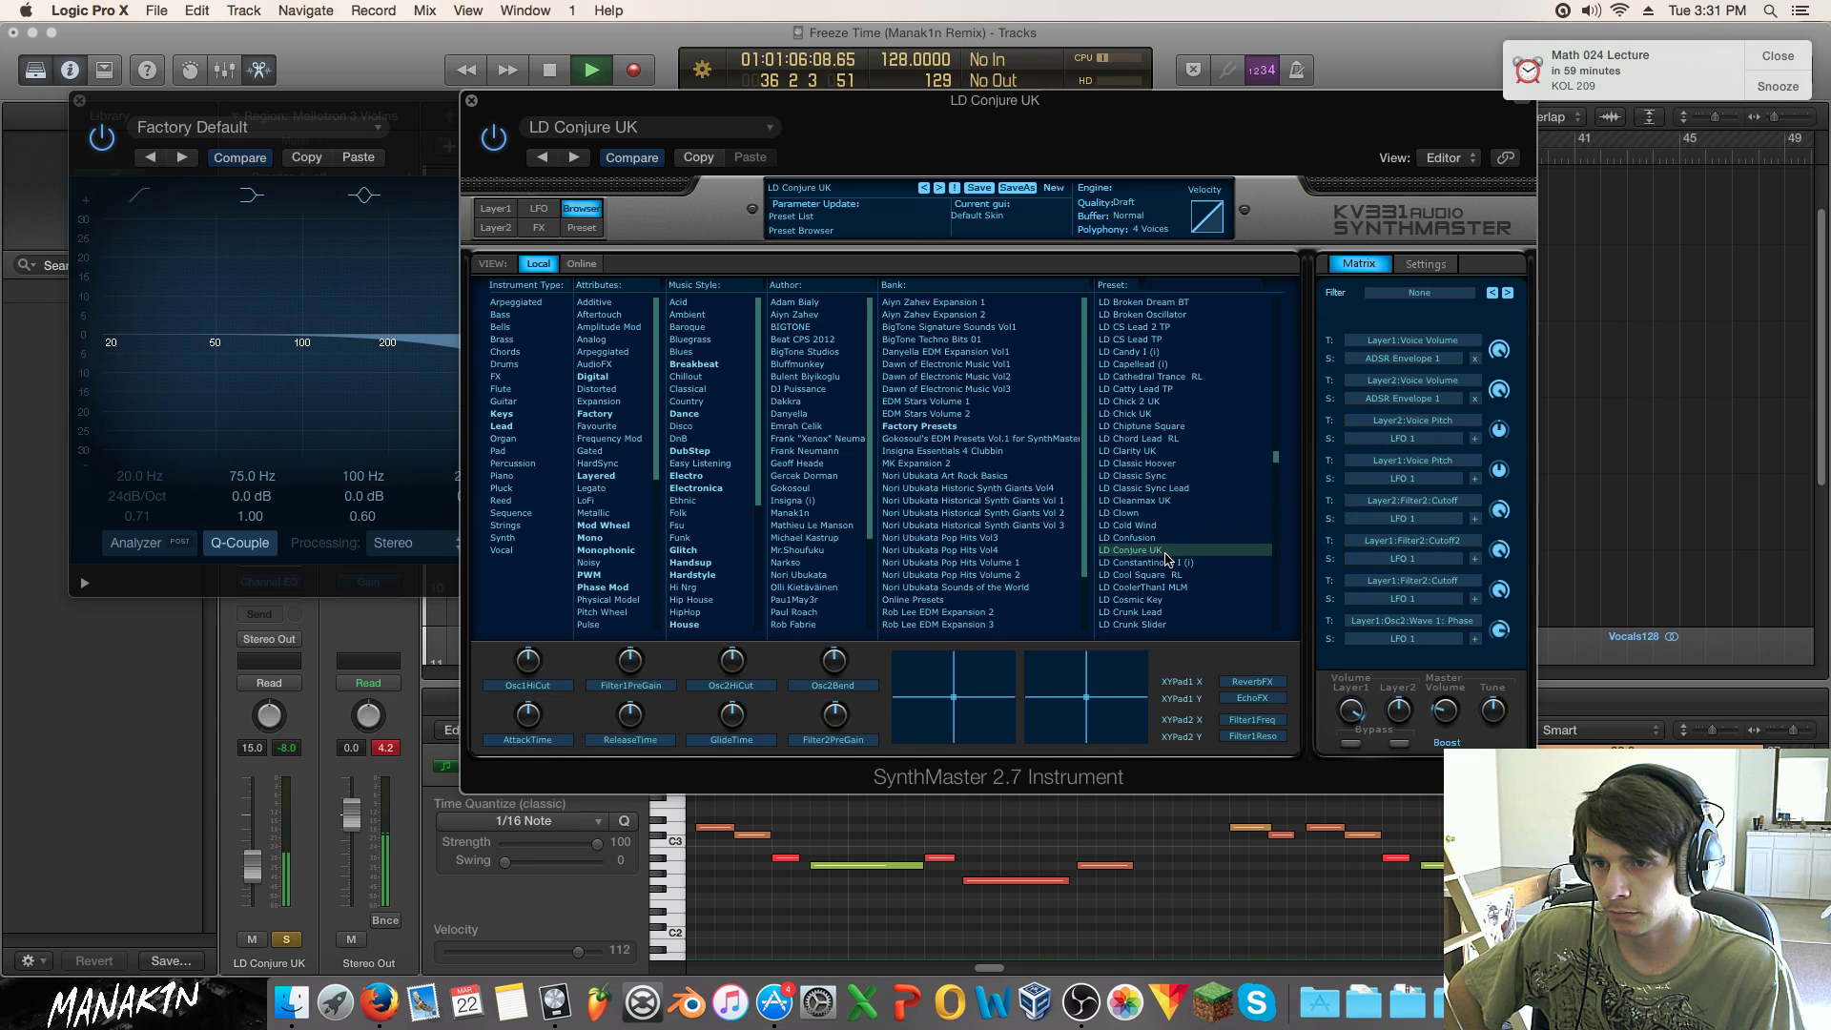
left_click(1167, 539)
left_click(1170, 551)
left_click(1174, 563)
left_click(1166, 575)
left_click(1165, 587)
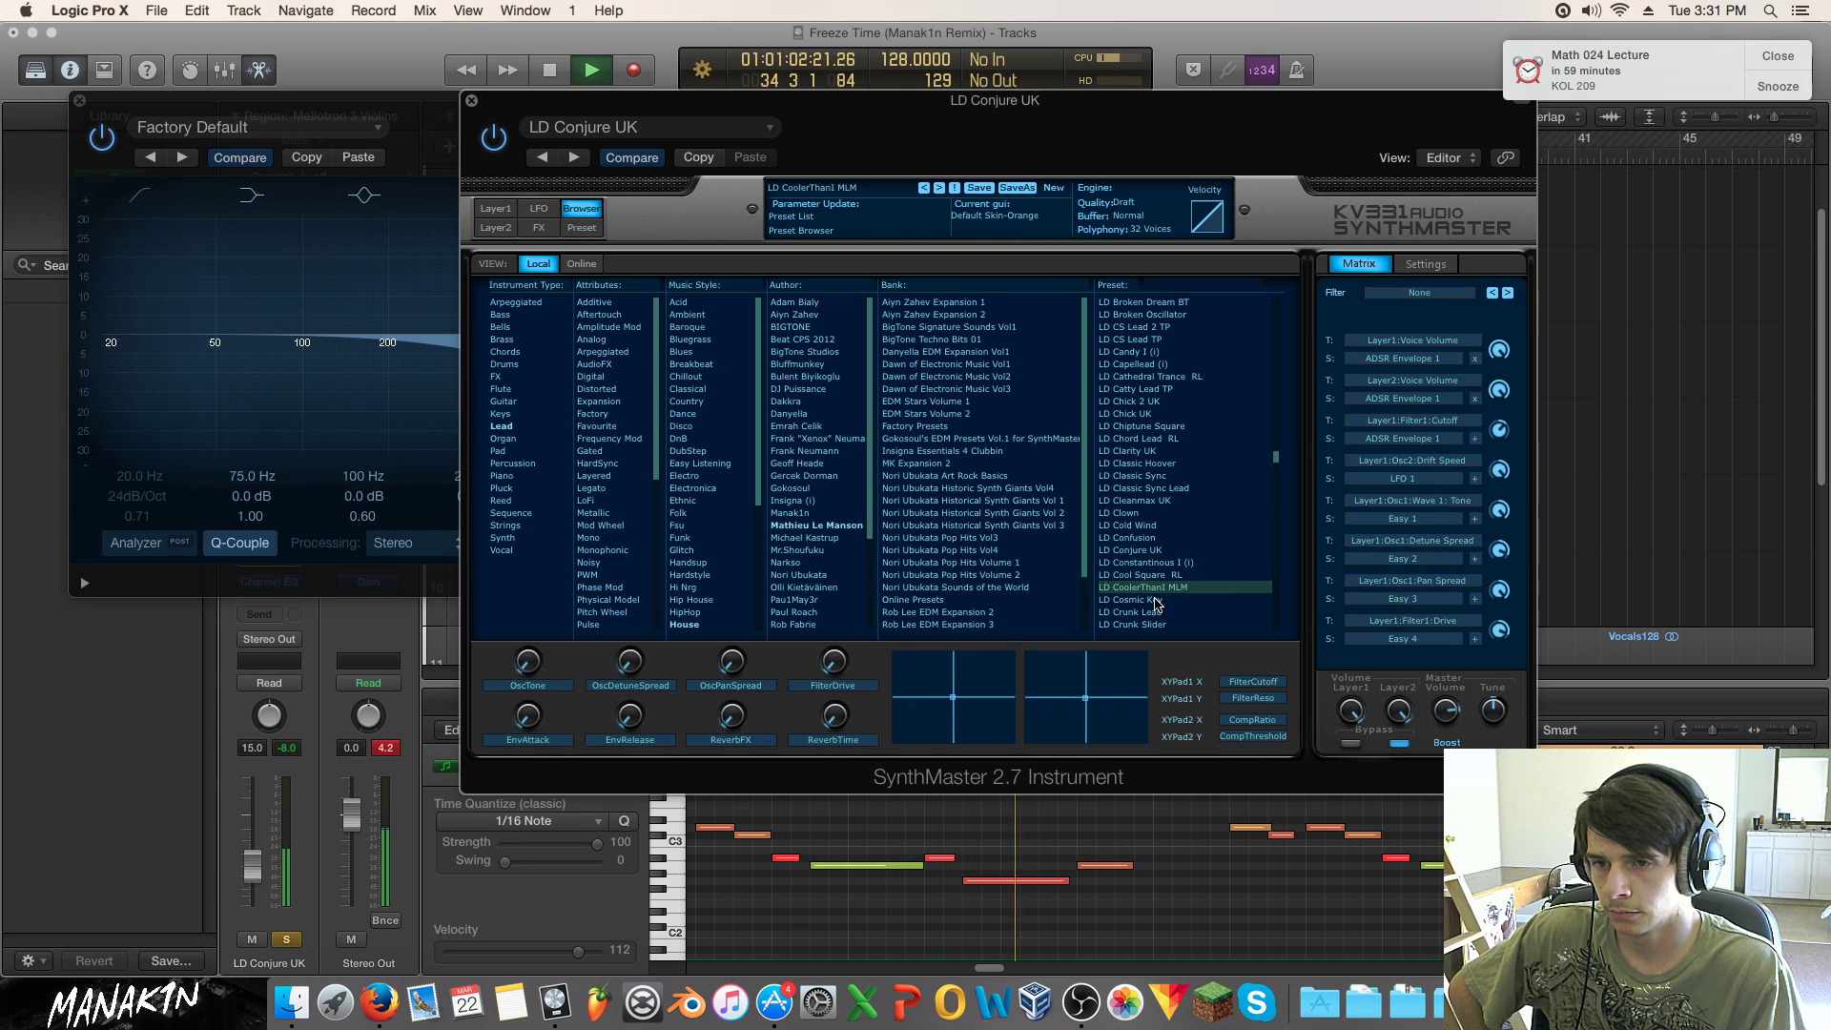
left_click(1165, 599)
Step: Audition presets LD Crunk Lead through LD Danyella Lead 004 DS
scroll(1166, 600, "down", 3)
left_click(1173, 500)
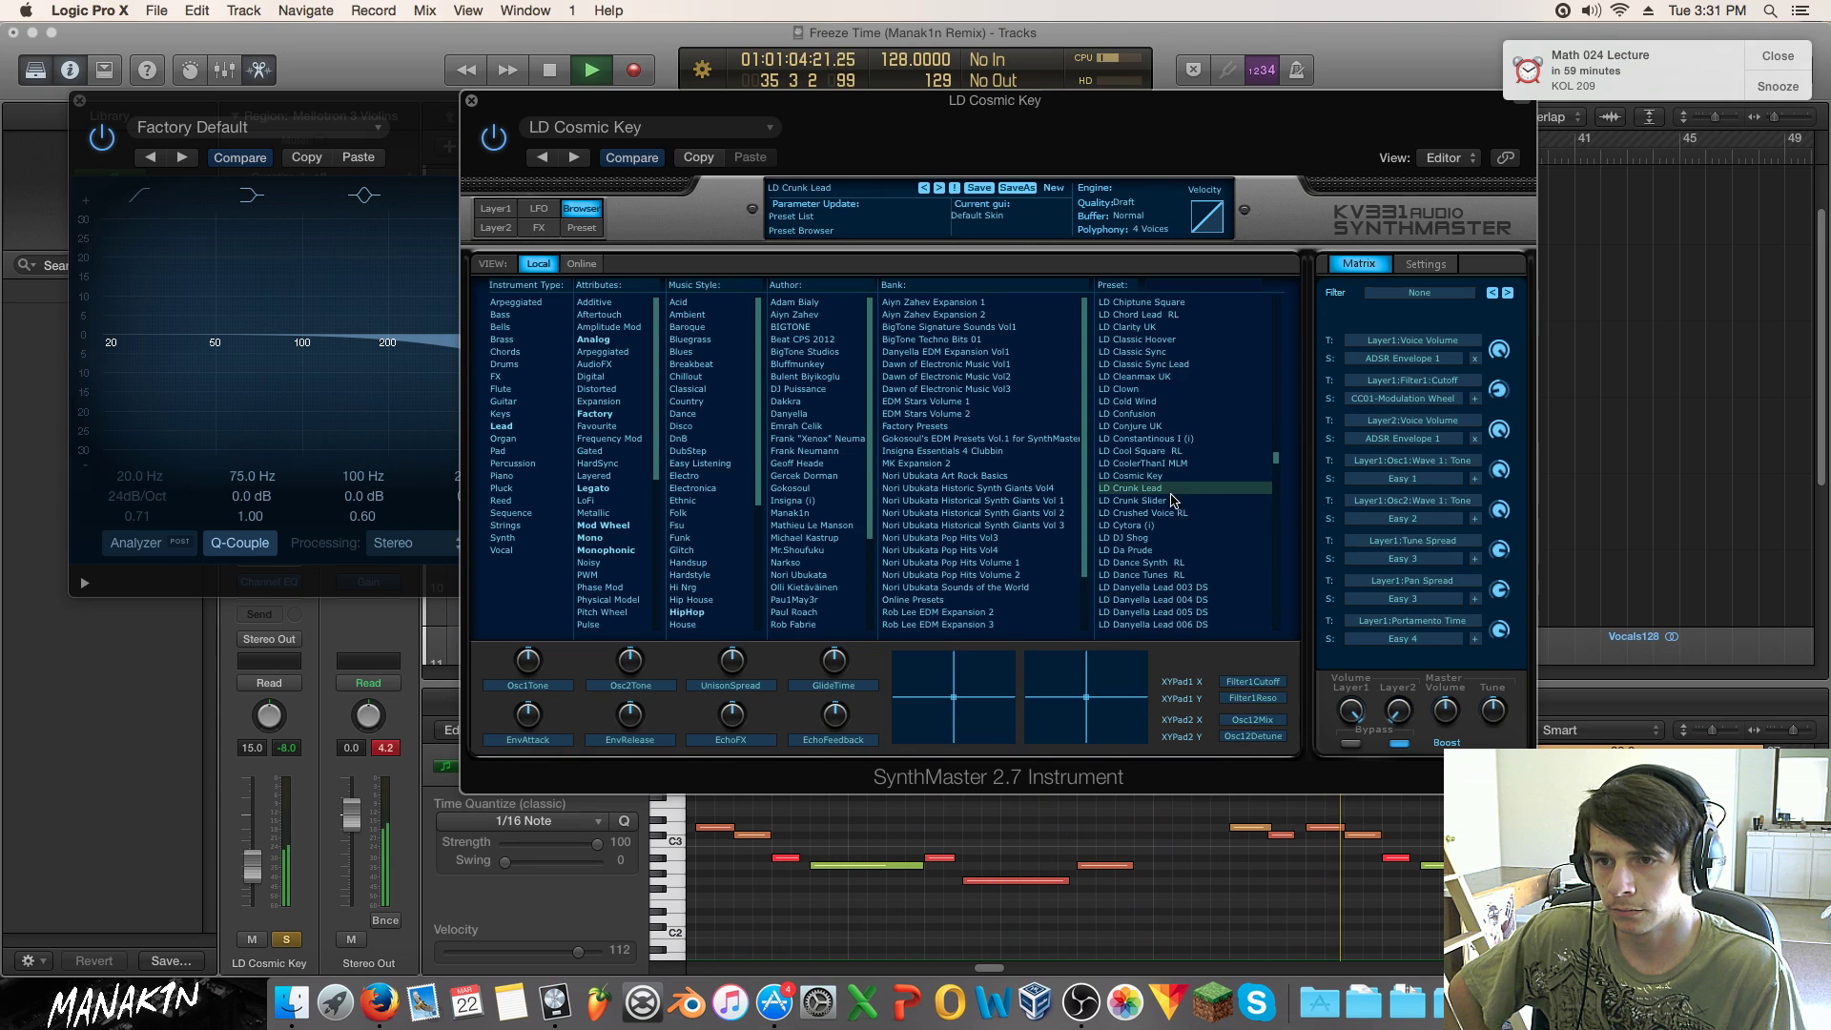
left_click(1175, 515)
left_click(1174, 526)
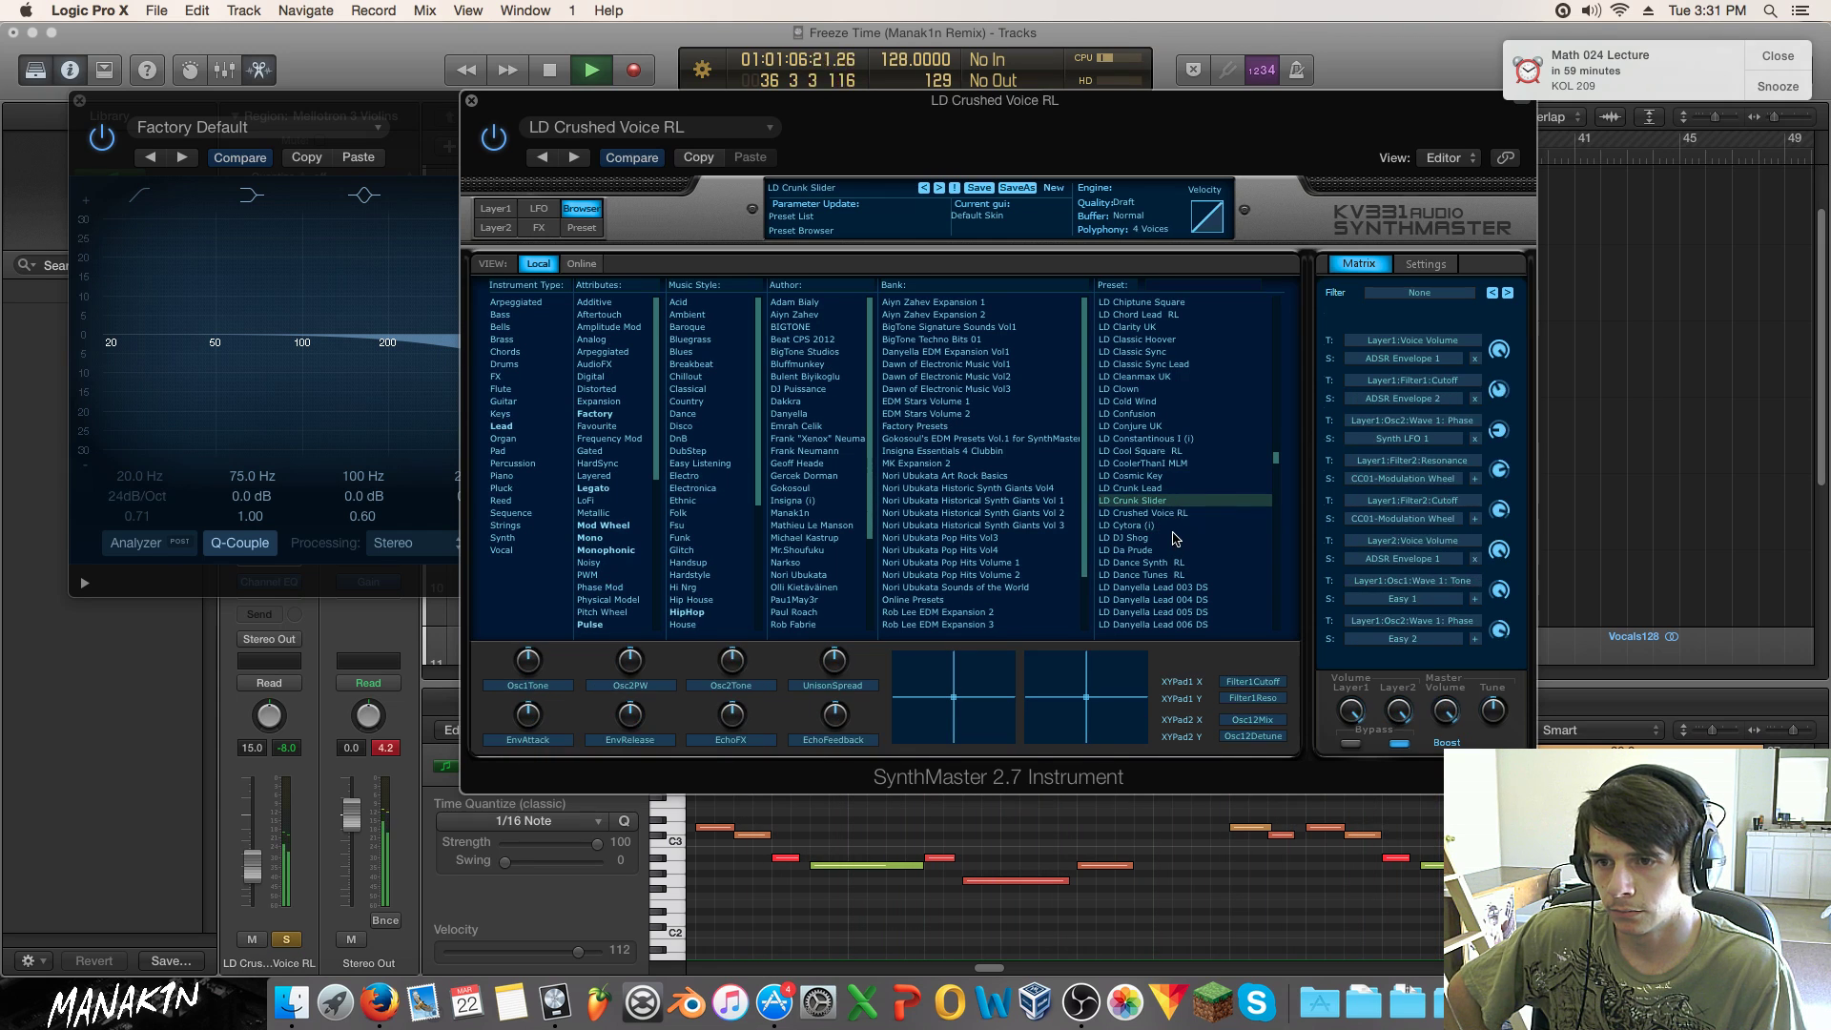
left_click(1172, 540)
left_click(1173, 551)
left_click(1179, 562)
left_click(1182, 575)
left_click(1176, 601)
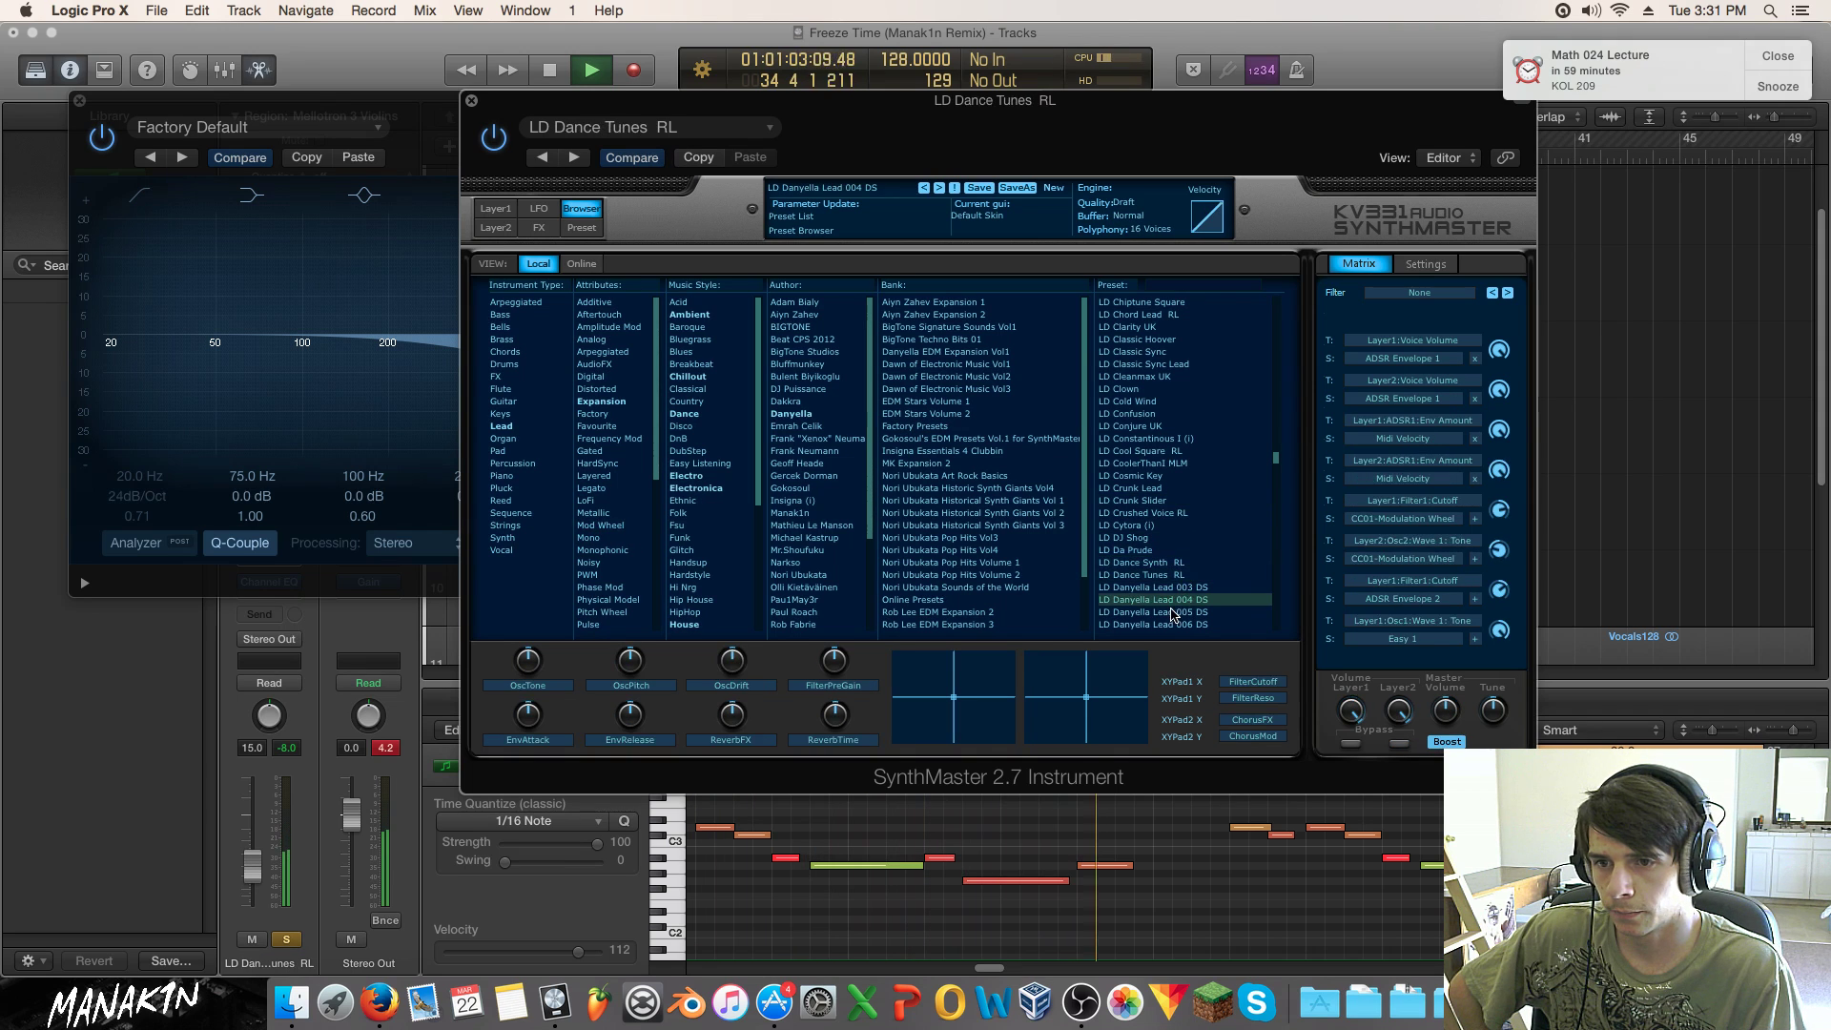
scroll(1149, 515, "down", 3)
Step: Audition presets LD Dark Psytrance through LD Dash Berlin, returning to LD Dark Styler RL
left_click(1146, 562)
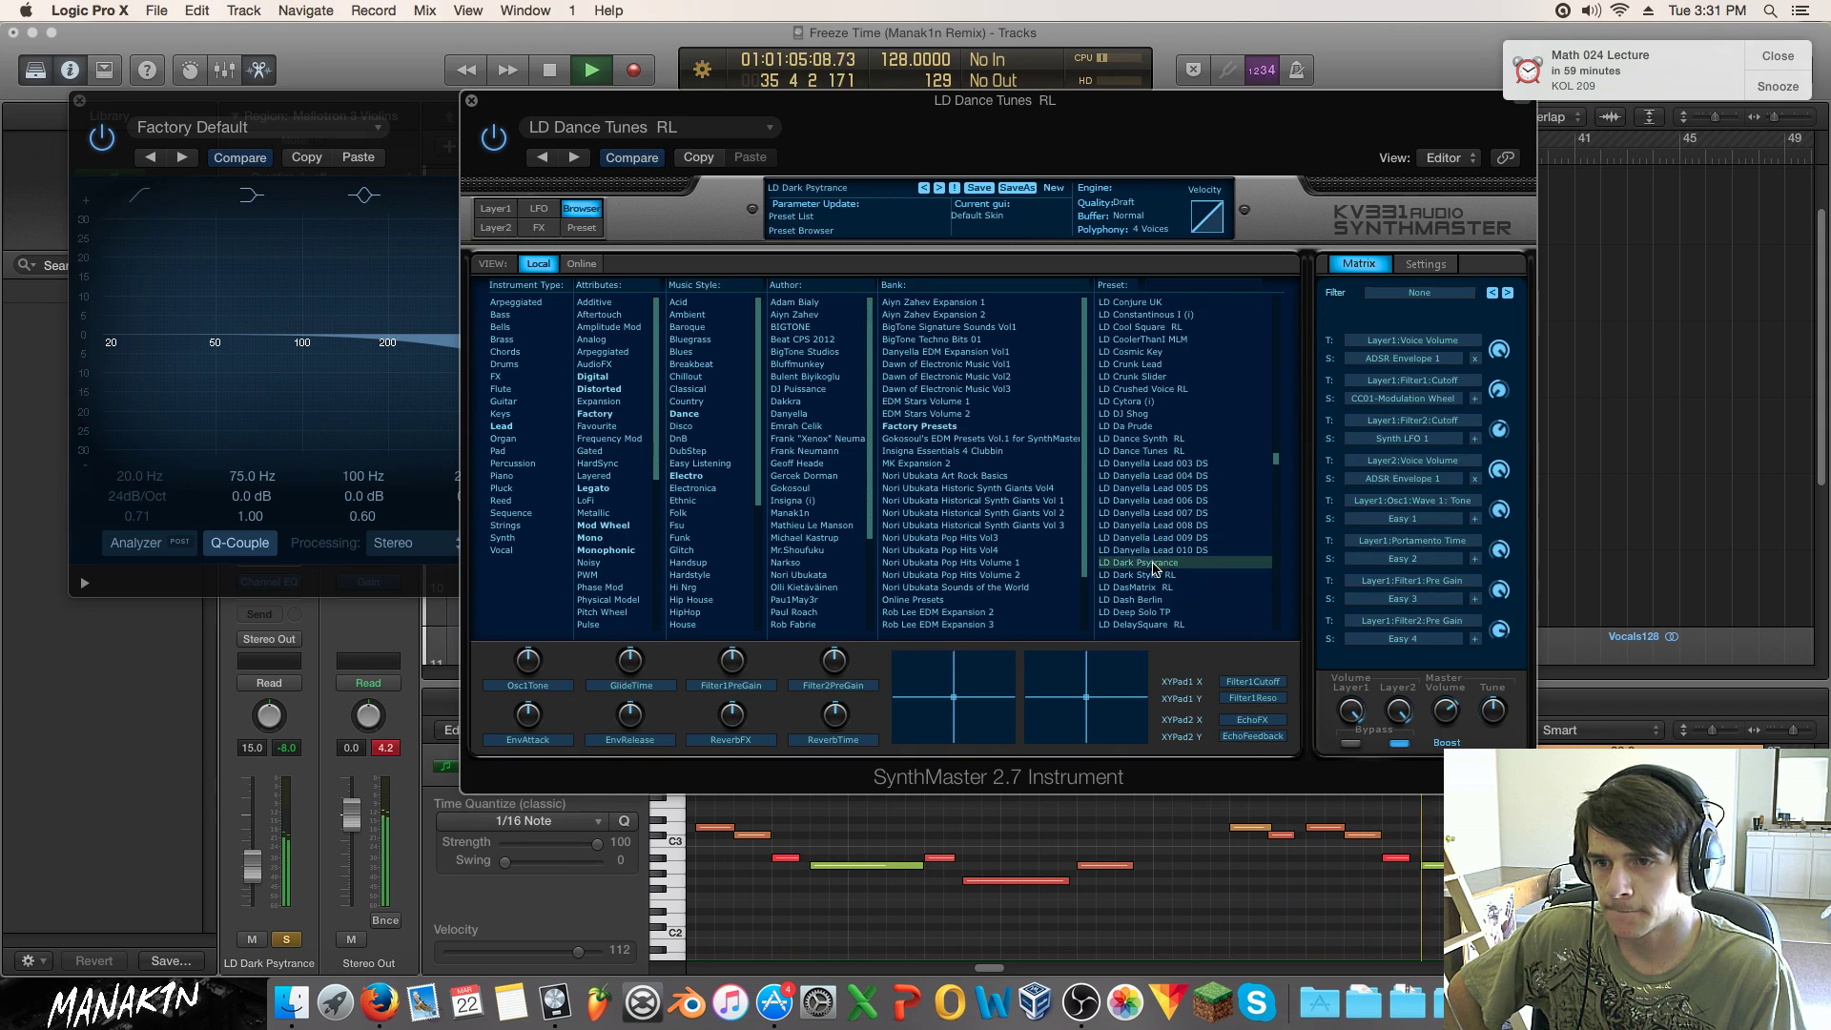
left_click(1152, 588)
left_click(1157, 576)
left_click(1154, 600)
left_click(1159, 575)
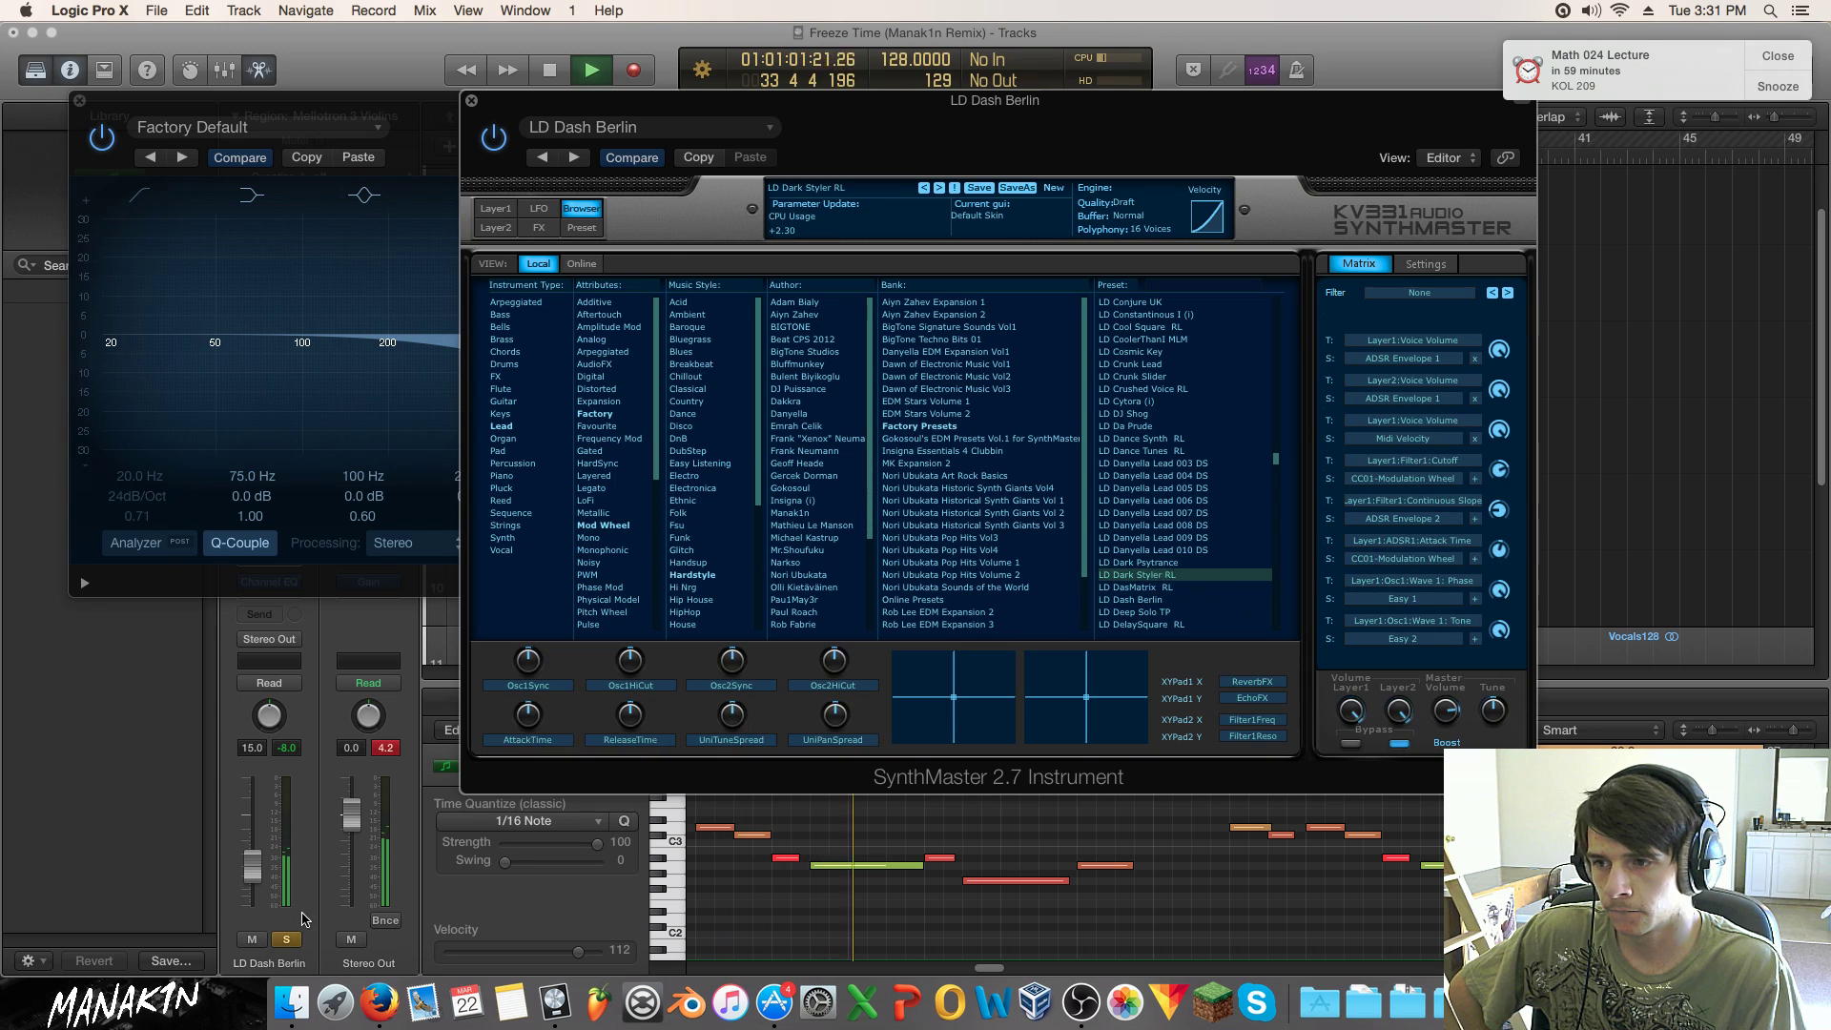
left_click(288, 937)
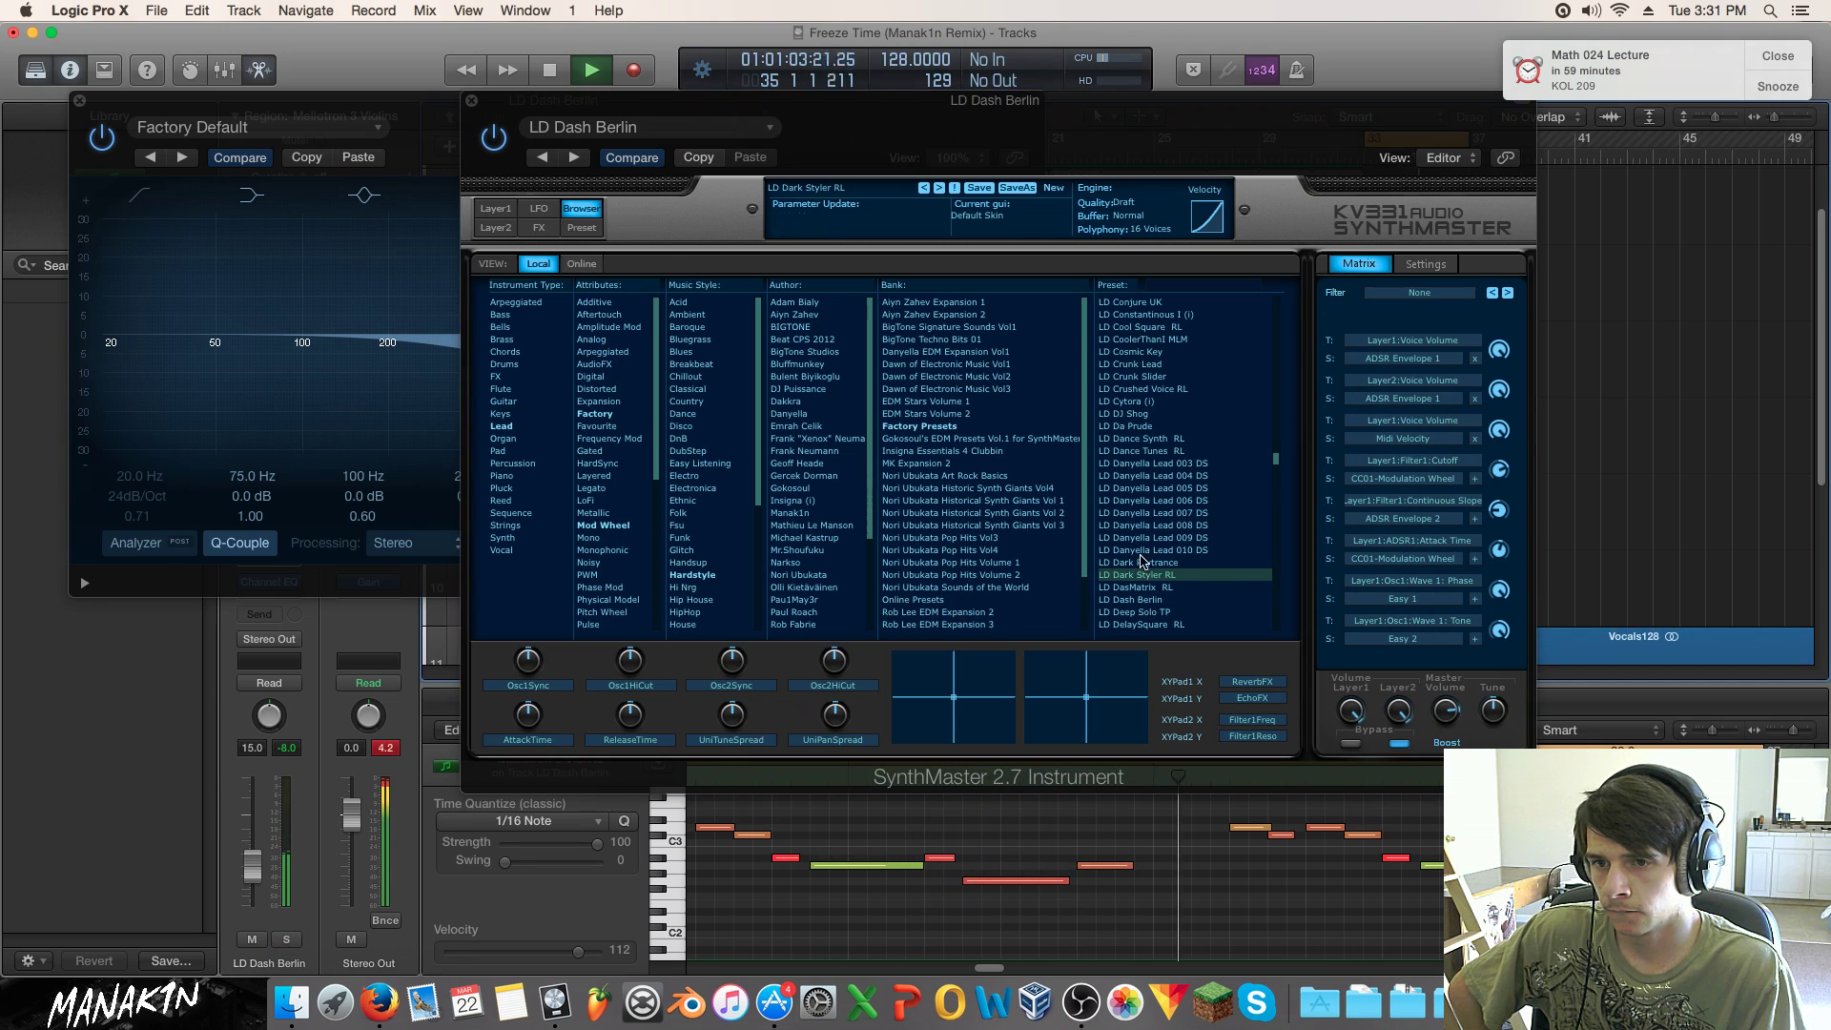
scroll(1154, 558, "down", 5)
Step: Audition presets LD Deep Solo TP through LD DireStraights MLM with the track soloed
left_click(1169, 489)
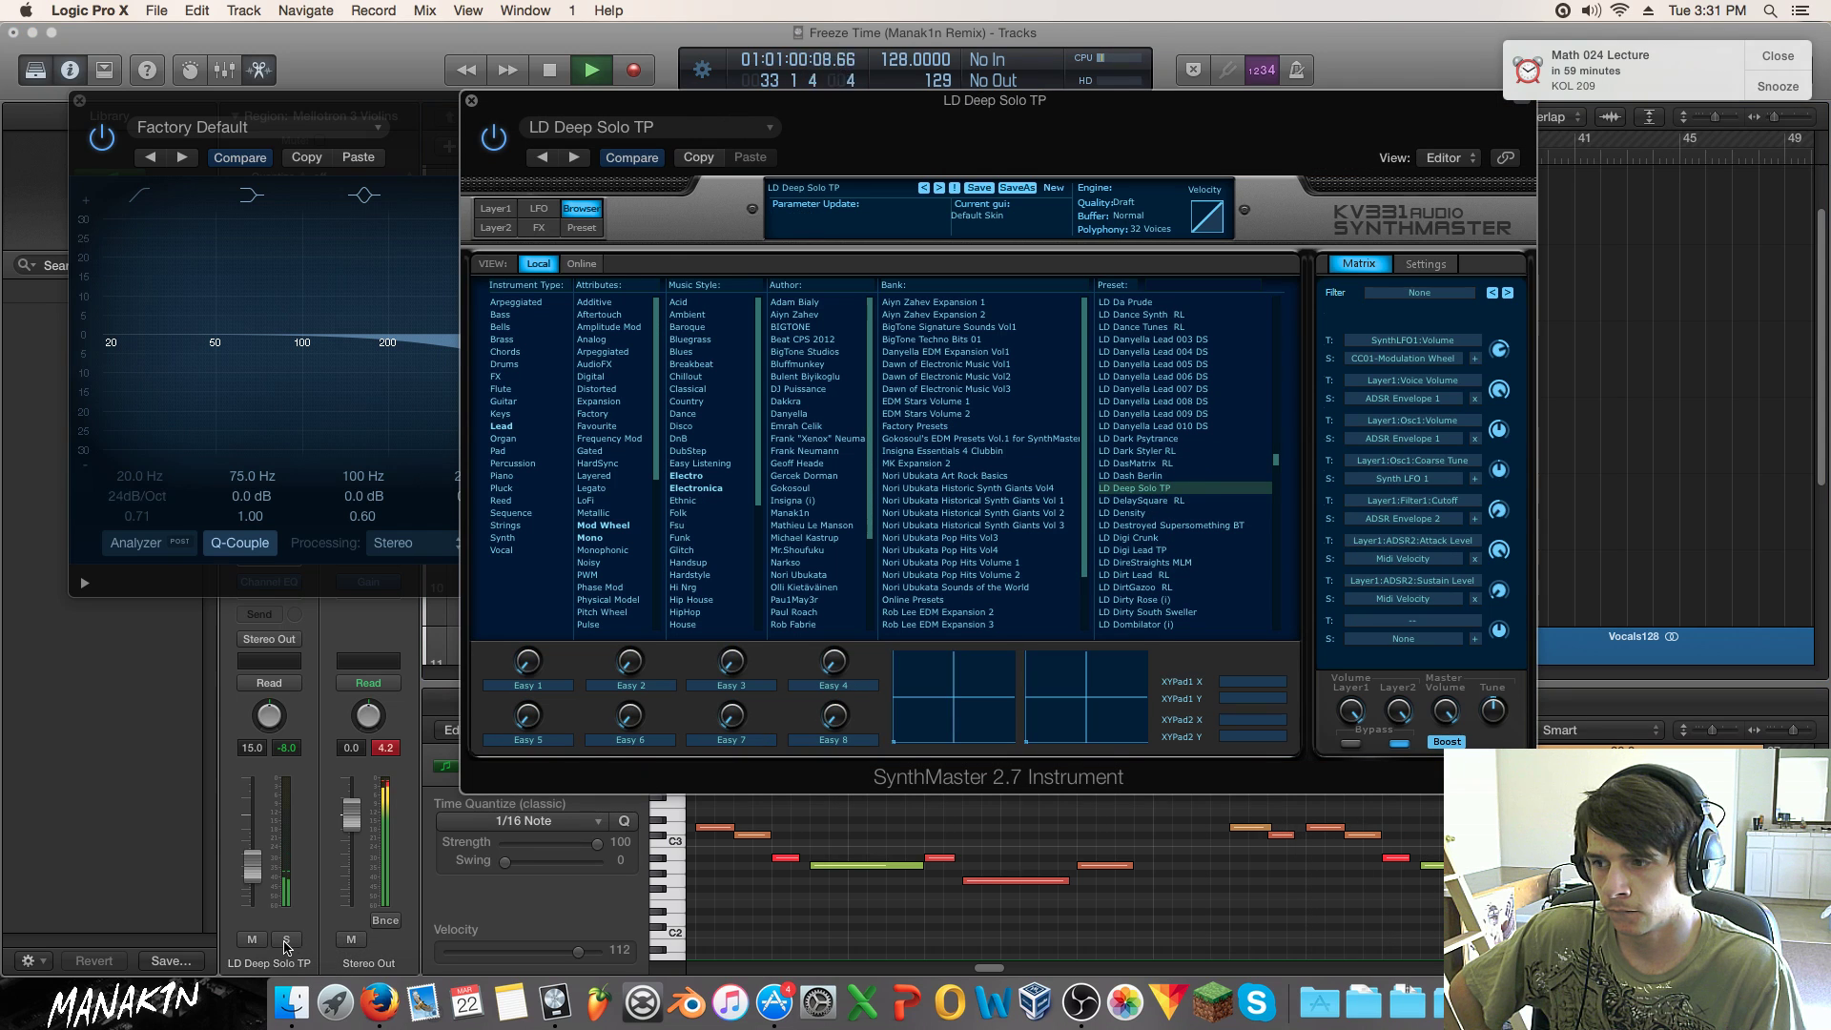
left_click(286, 939)
left_click(1133, 501)
left_click(1149, 513)
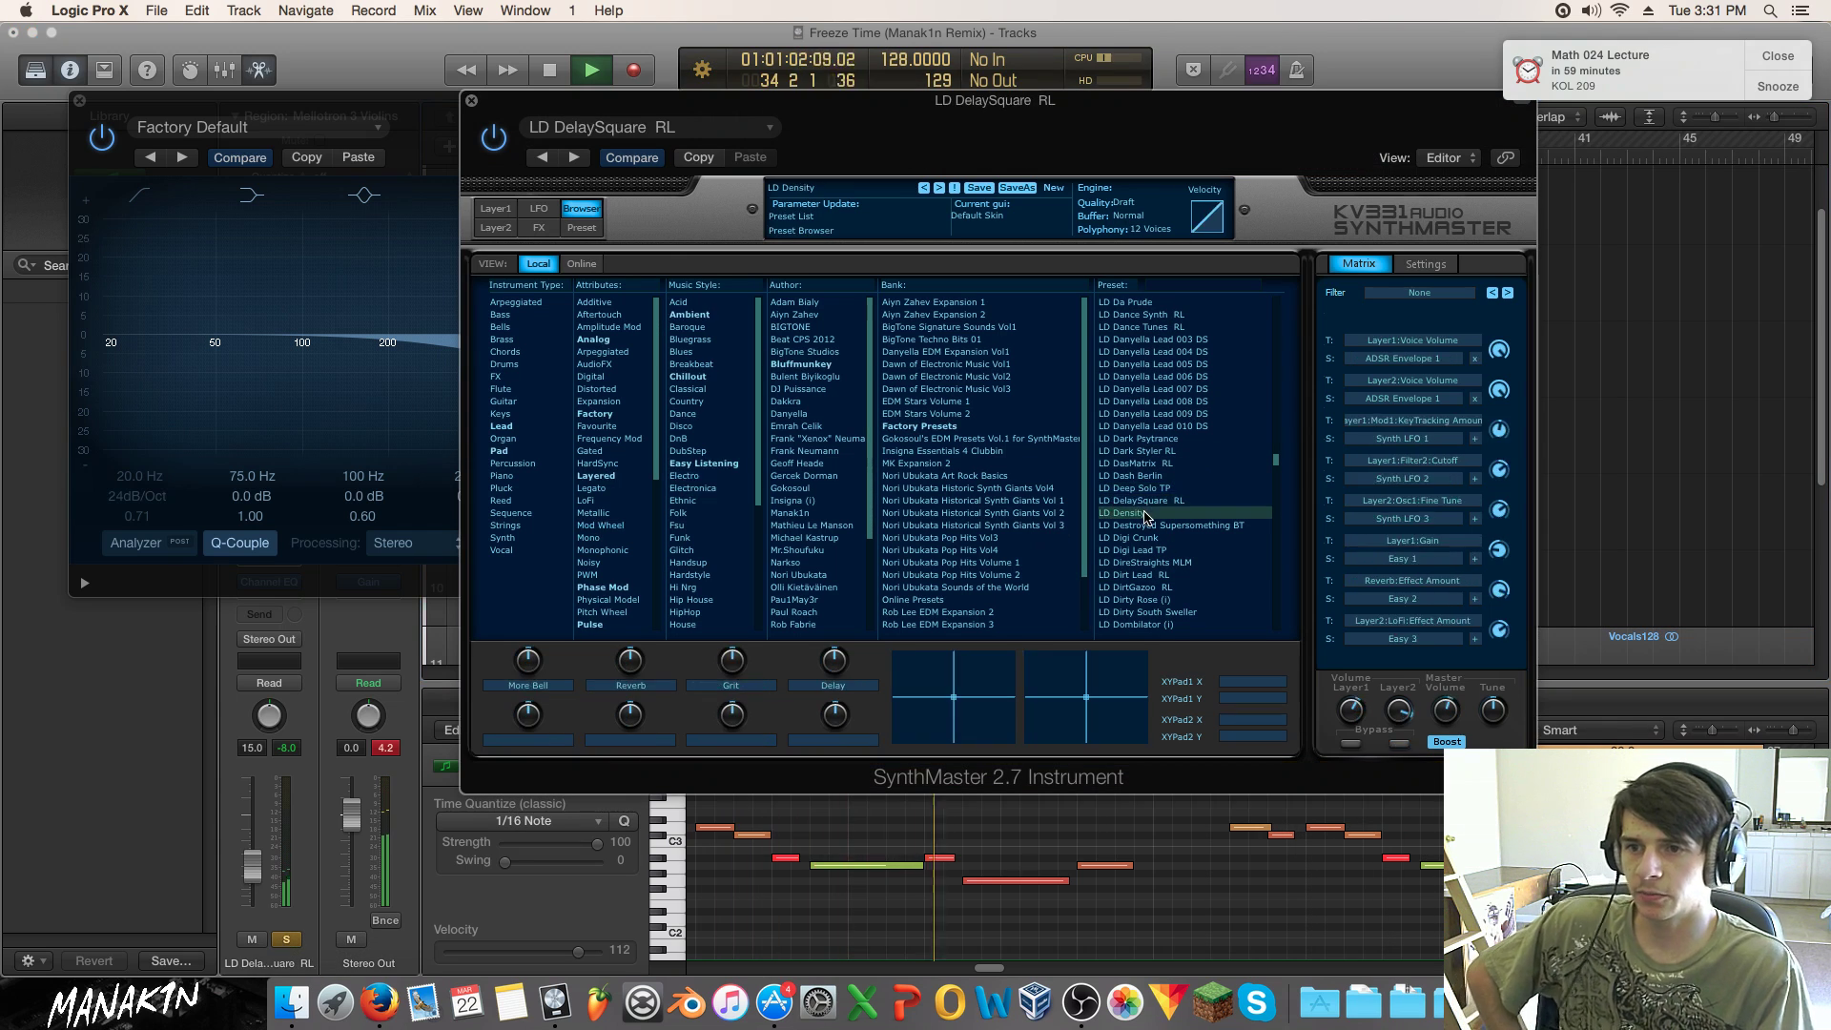
left_click(1157, 537)
left_click(1158, 550)
left_click(1166, 575)
left_click(1166, 588)
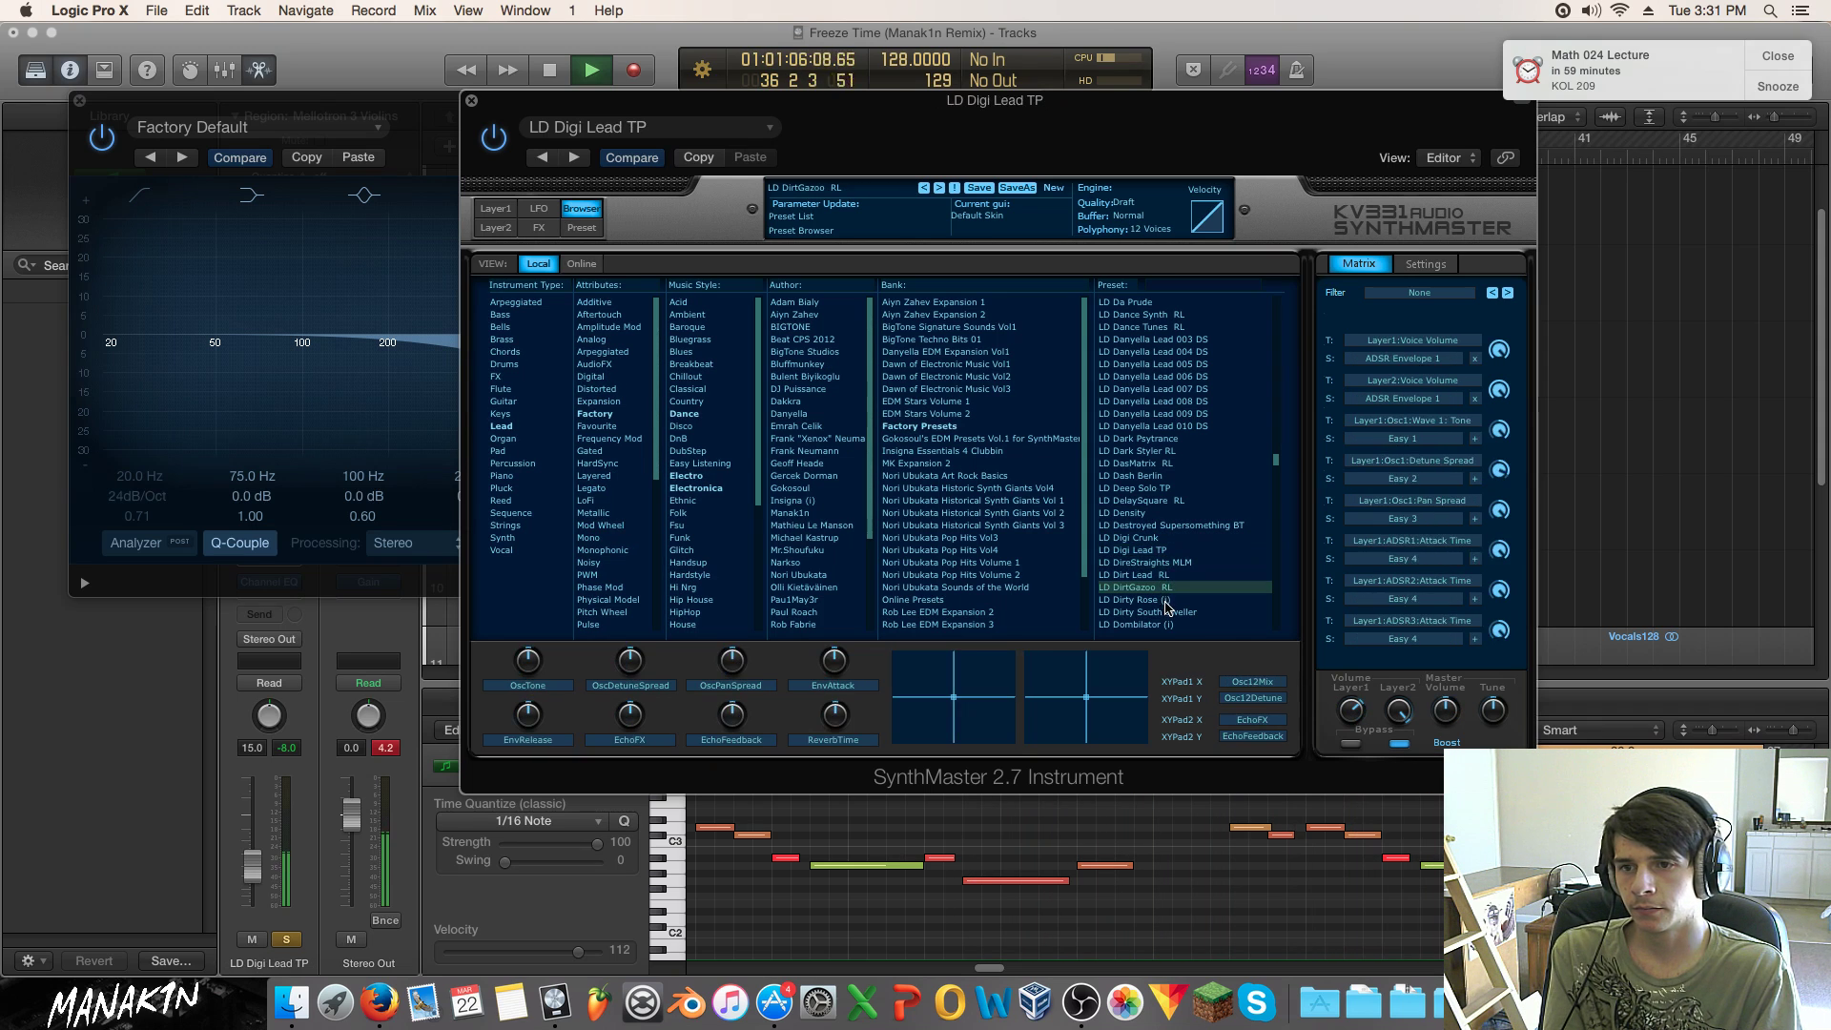
left_click(1174, 563)
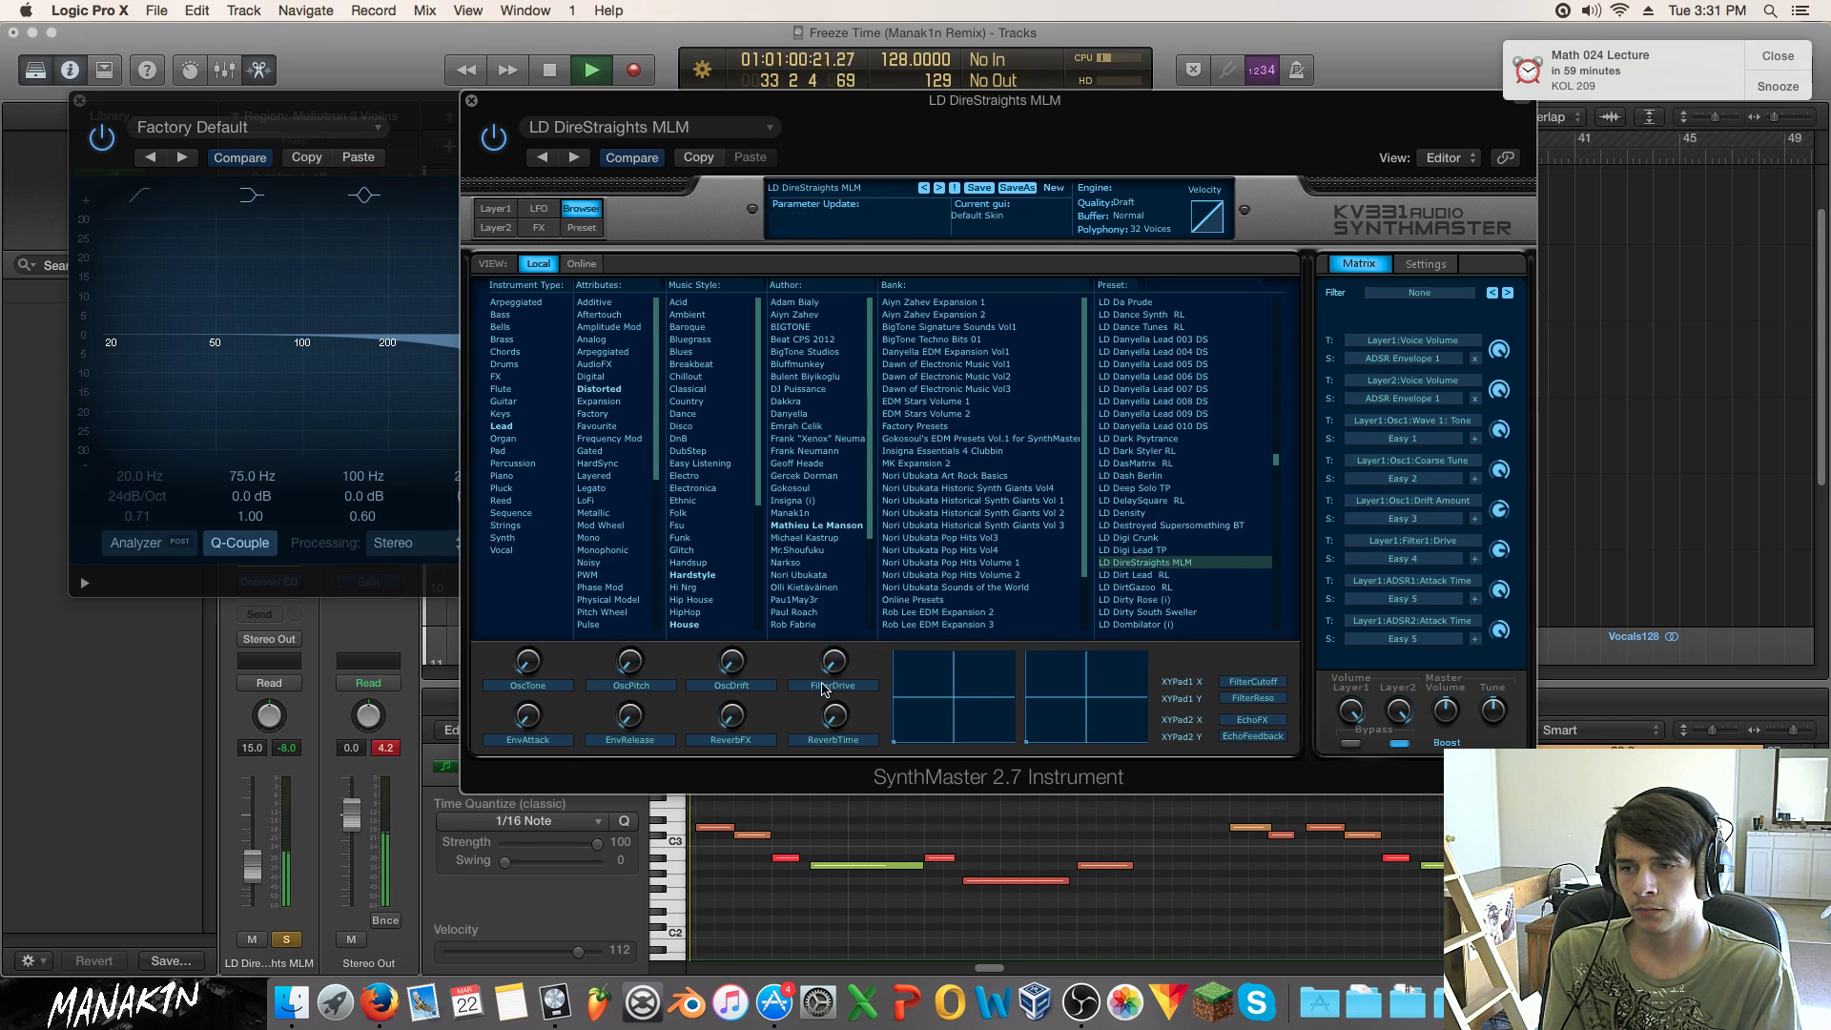
Step: Unsolo the track and check SynthMaster's FX page and the Channel EQ
left_click(288, 941)
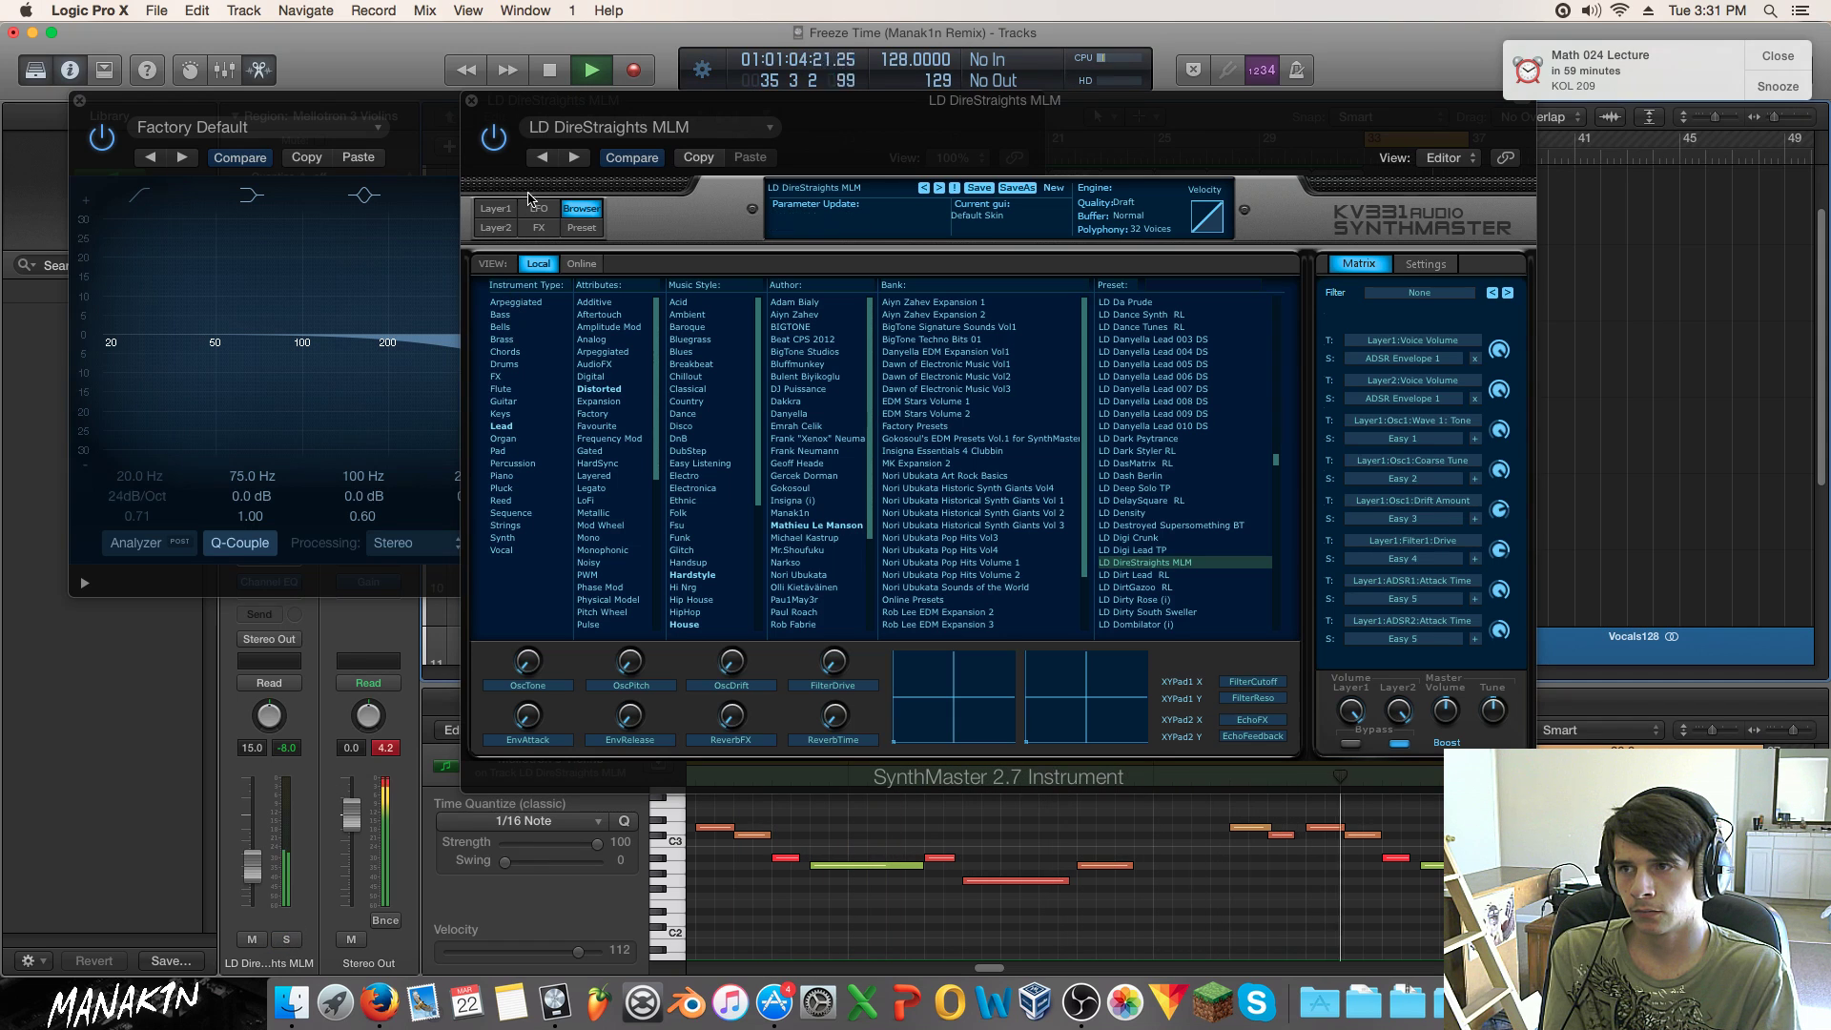
left_click(539, 229)
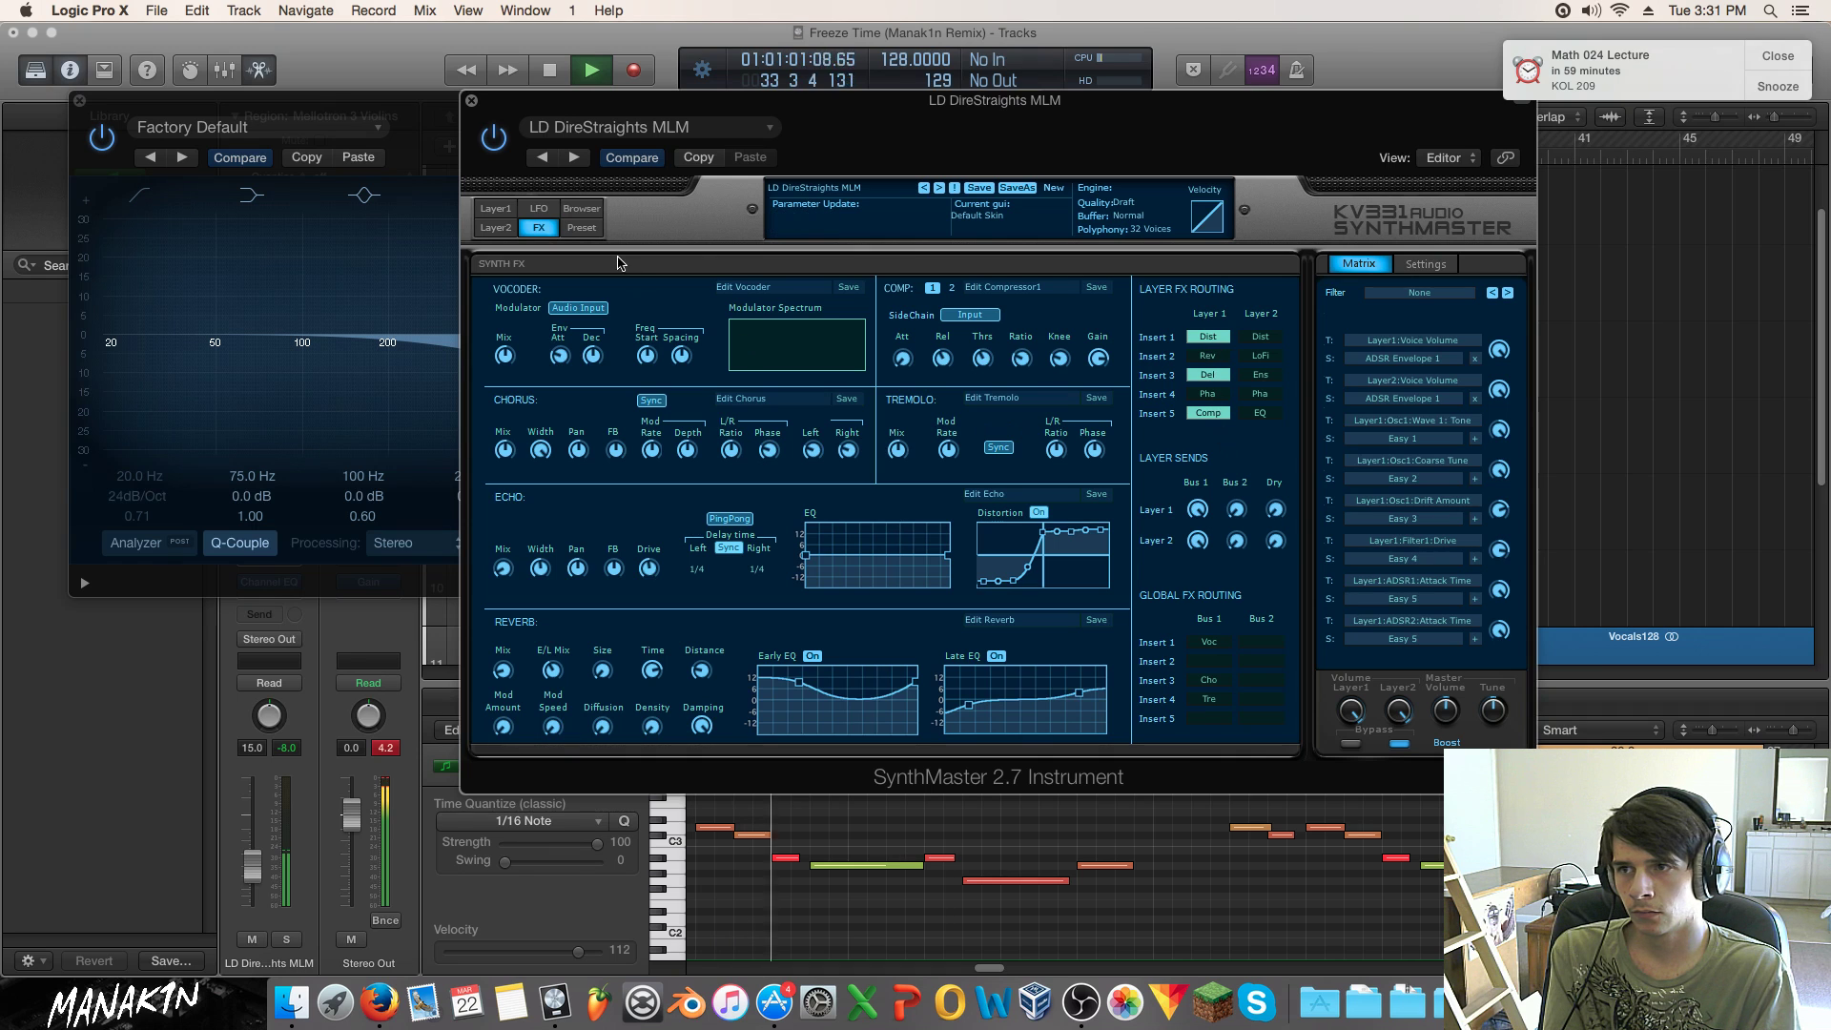
left_click(583, 210)
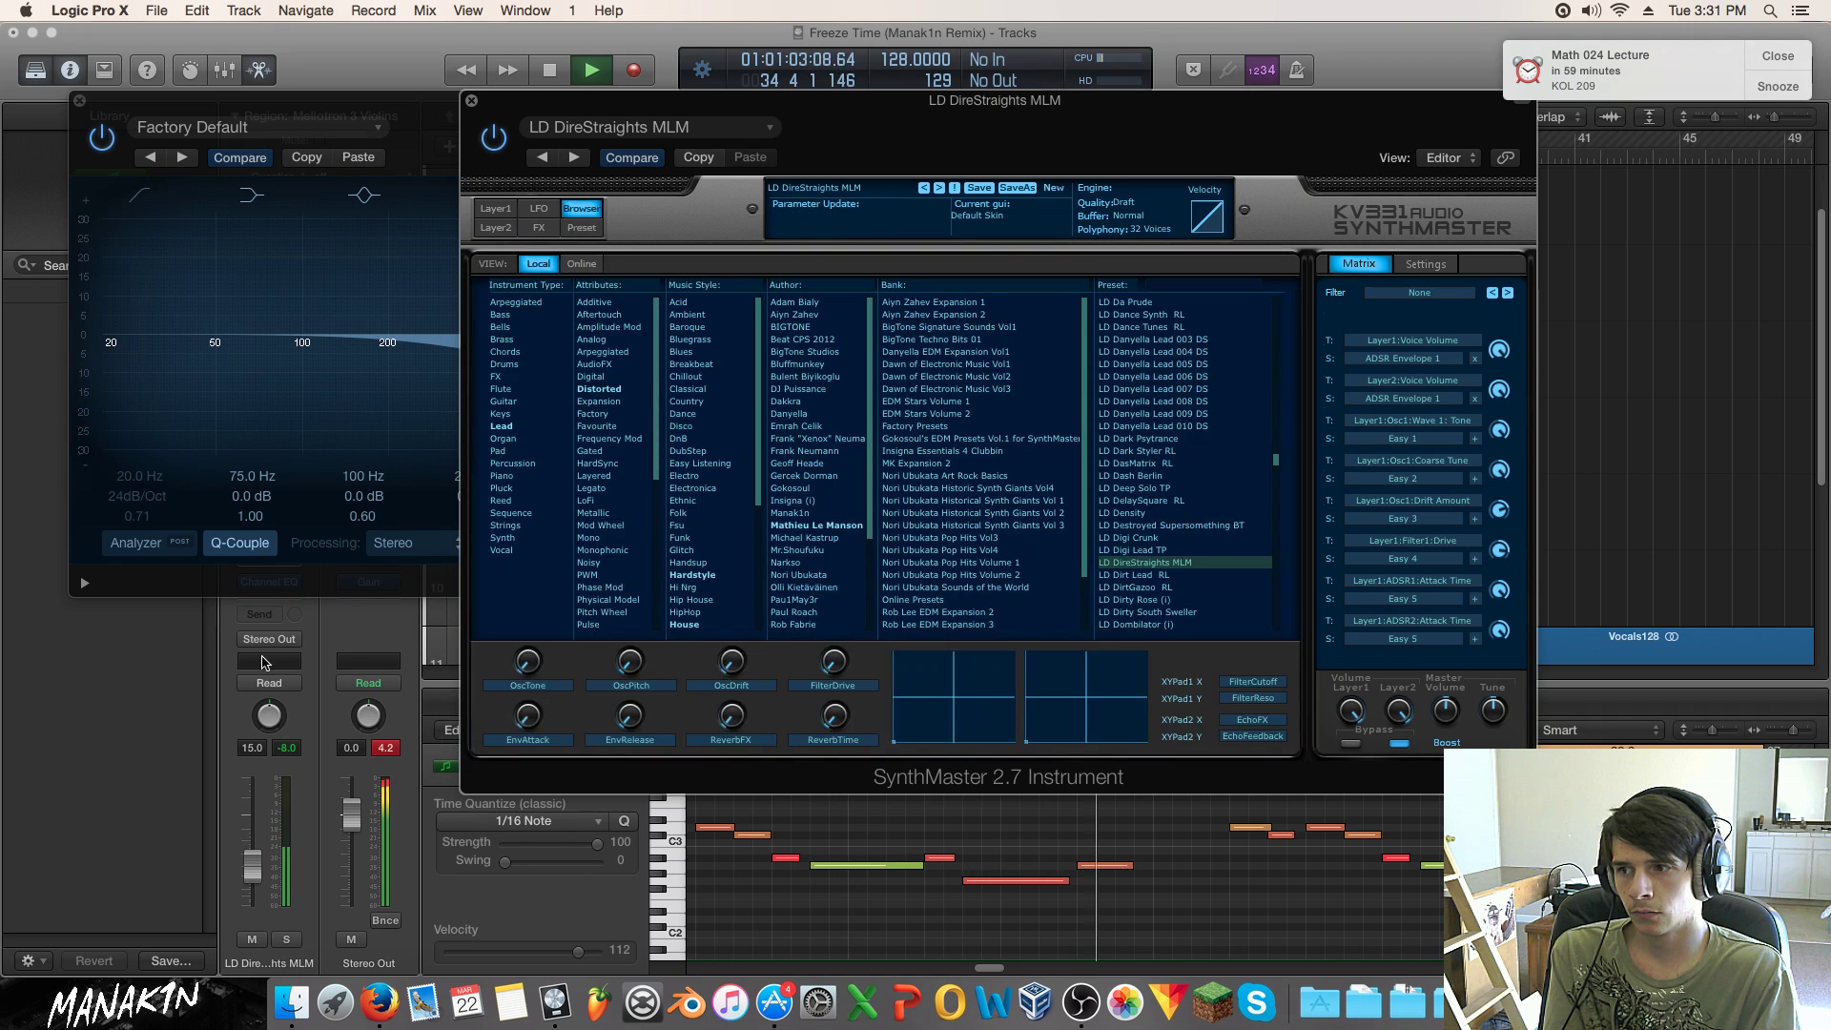
left_click(98, 139)
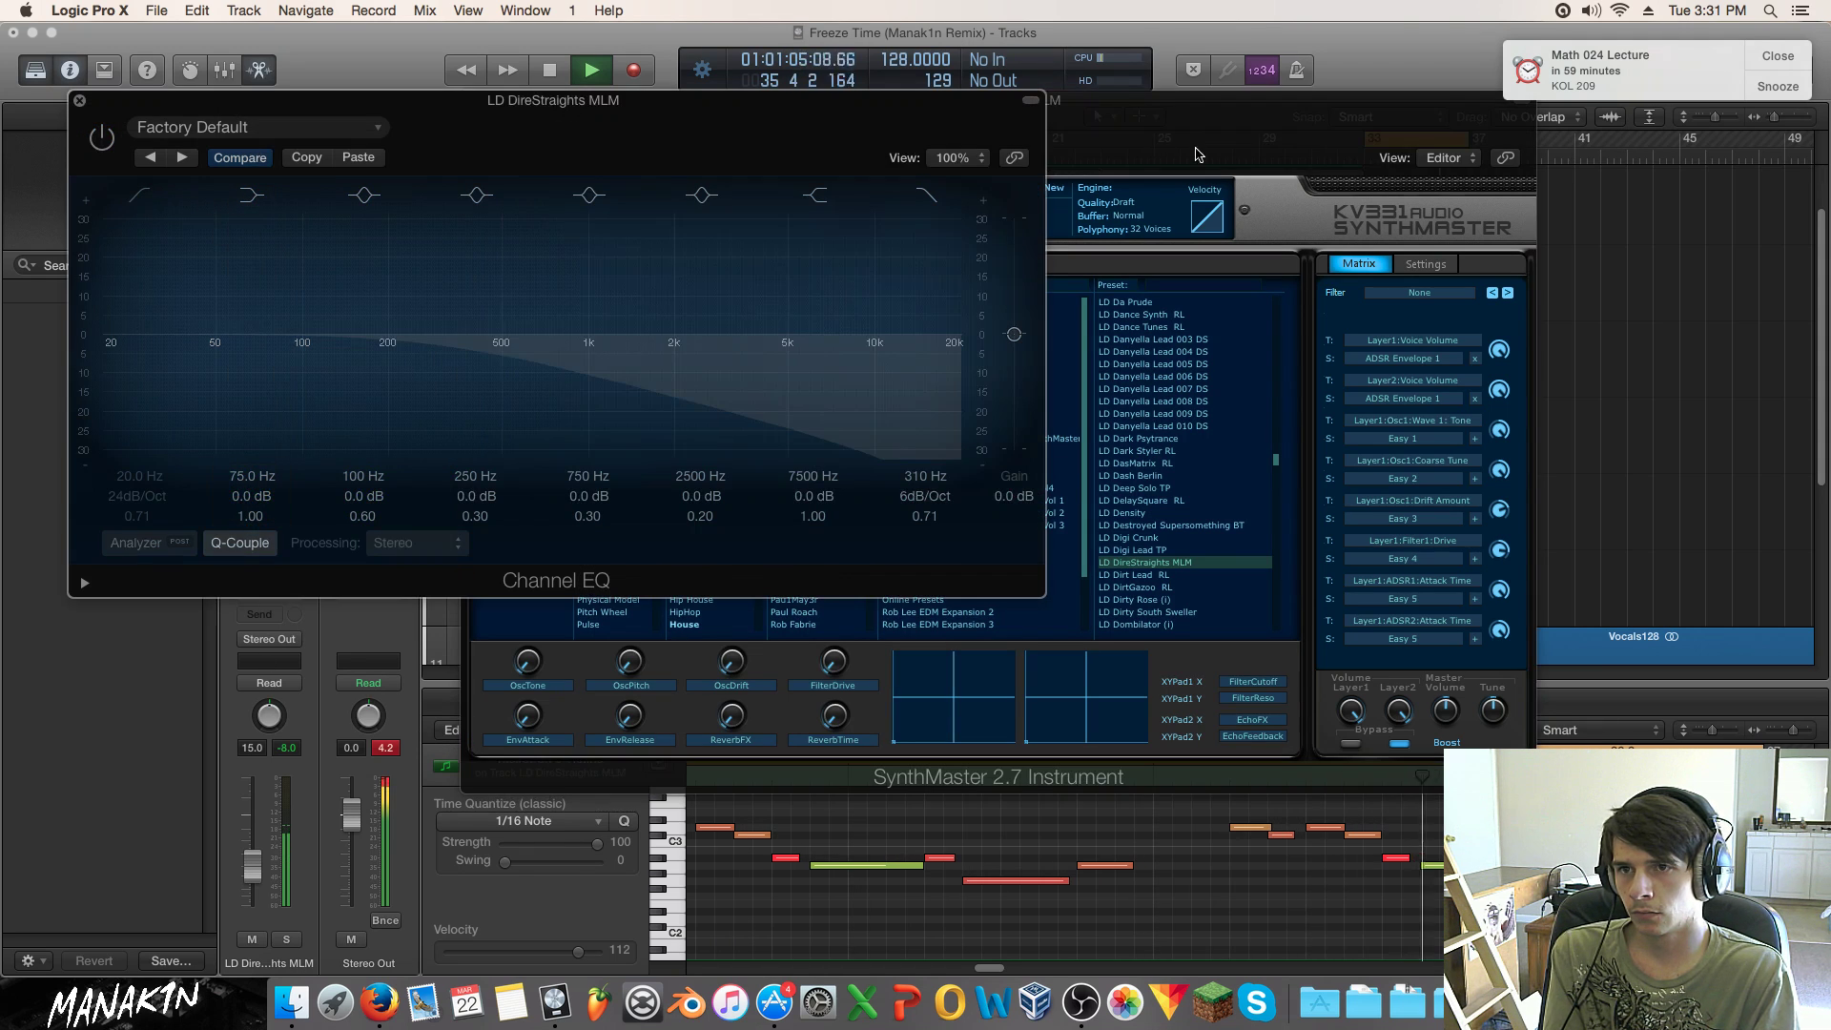
left_click(1253, 158)
Step: Settle on the LD Dirty Rose (i) preset after trying LD Dombilator (i)
left_click(1168, 589)
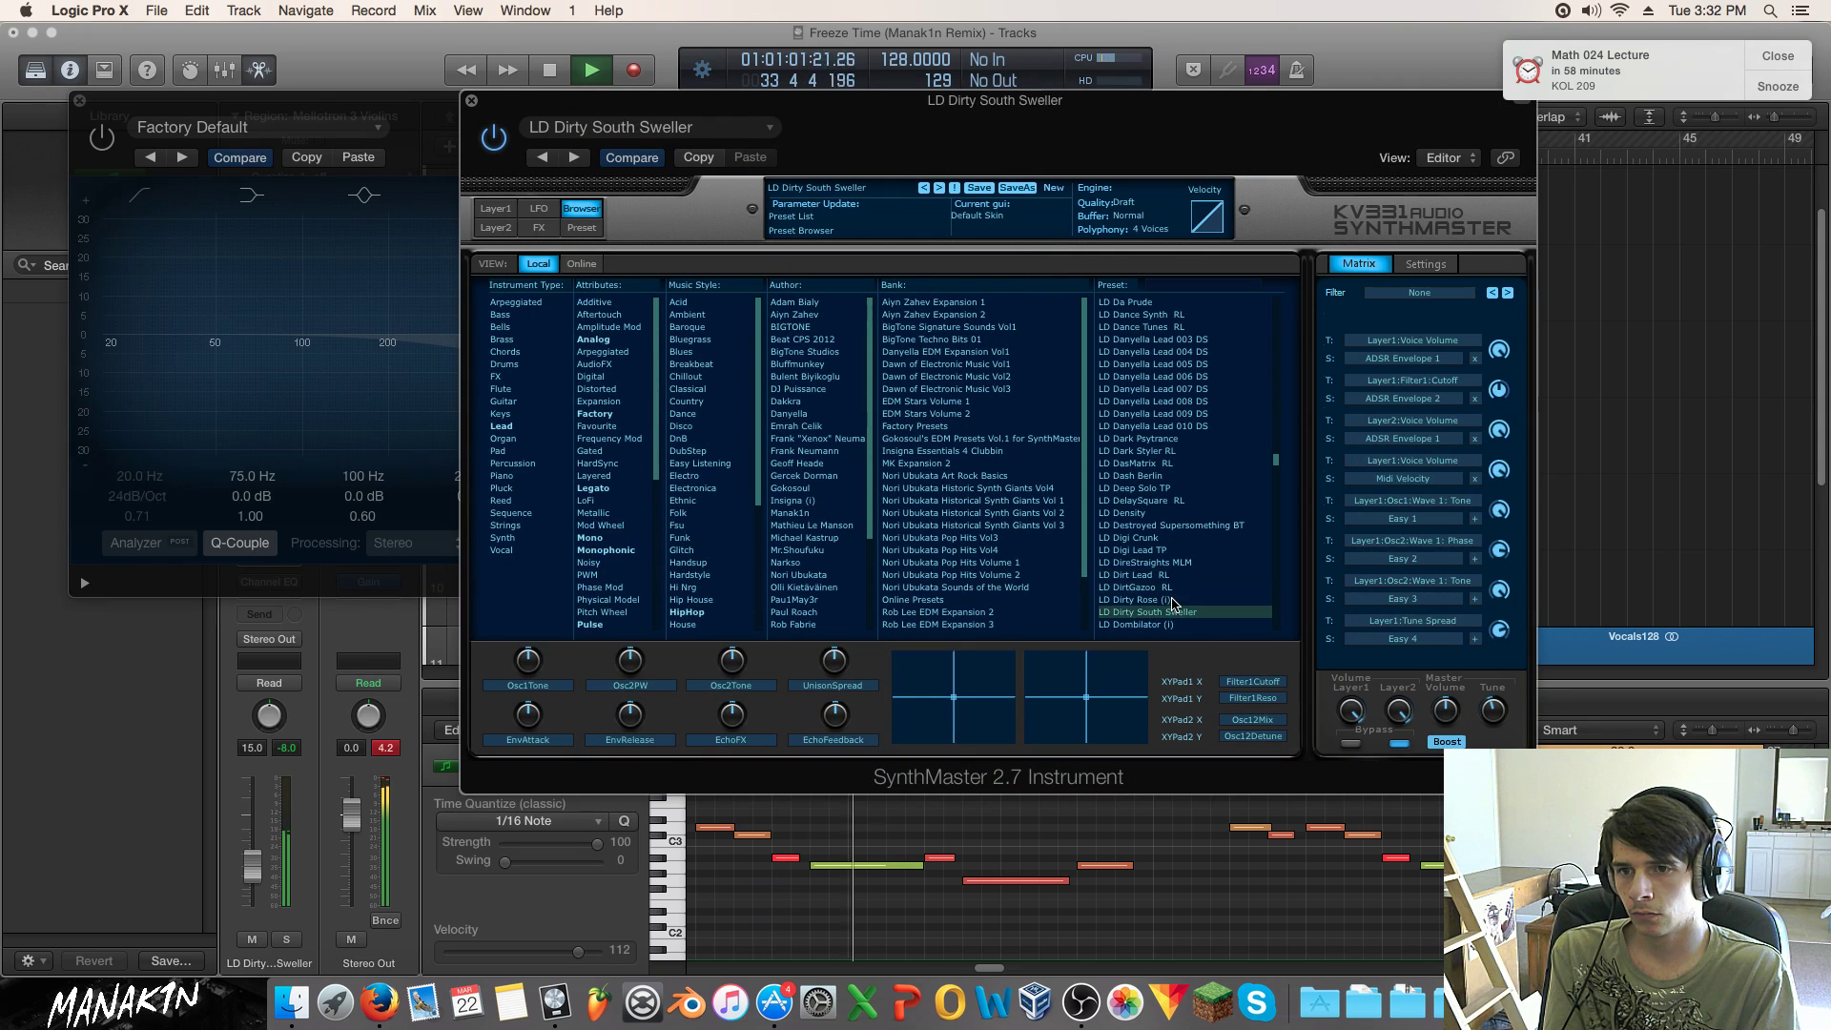
key("Up")
left_click(1171, 624)
scroll(1171, 572, "down", 3)
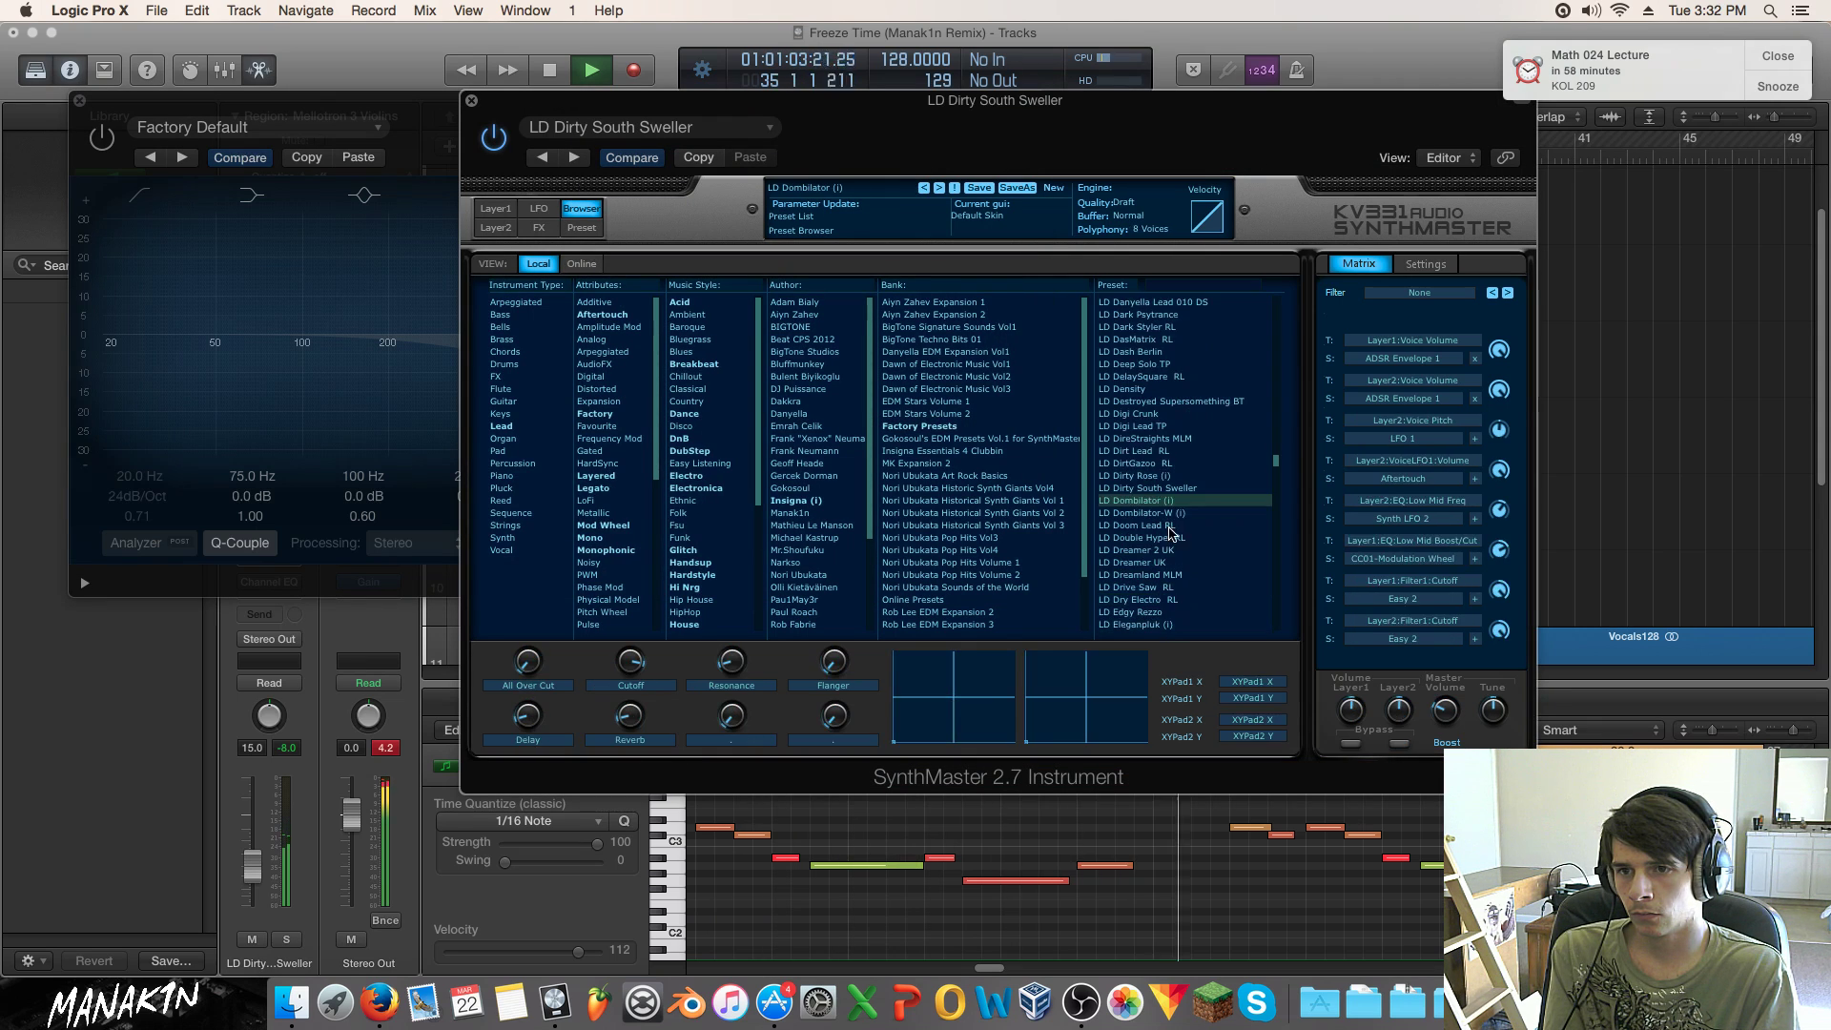
left_click(1169, 475)
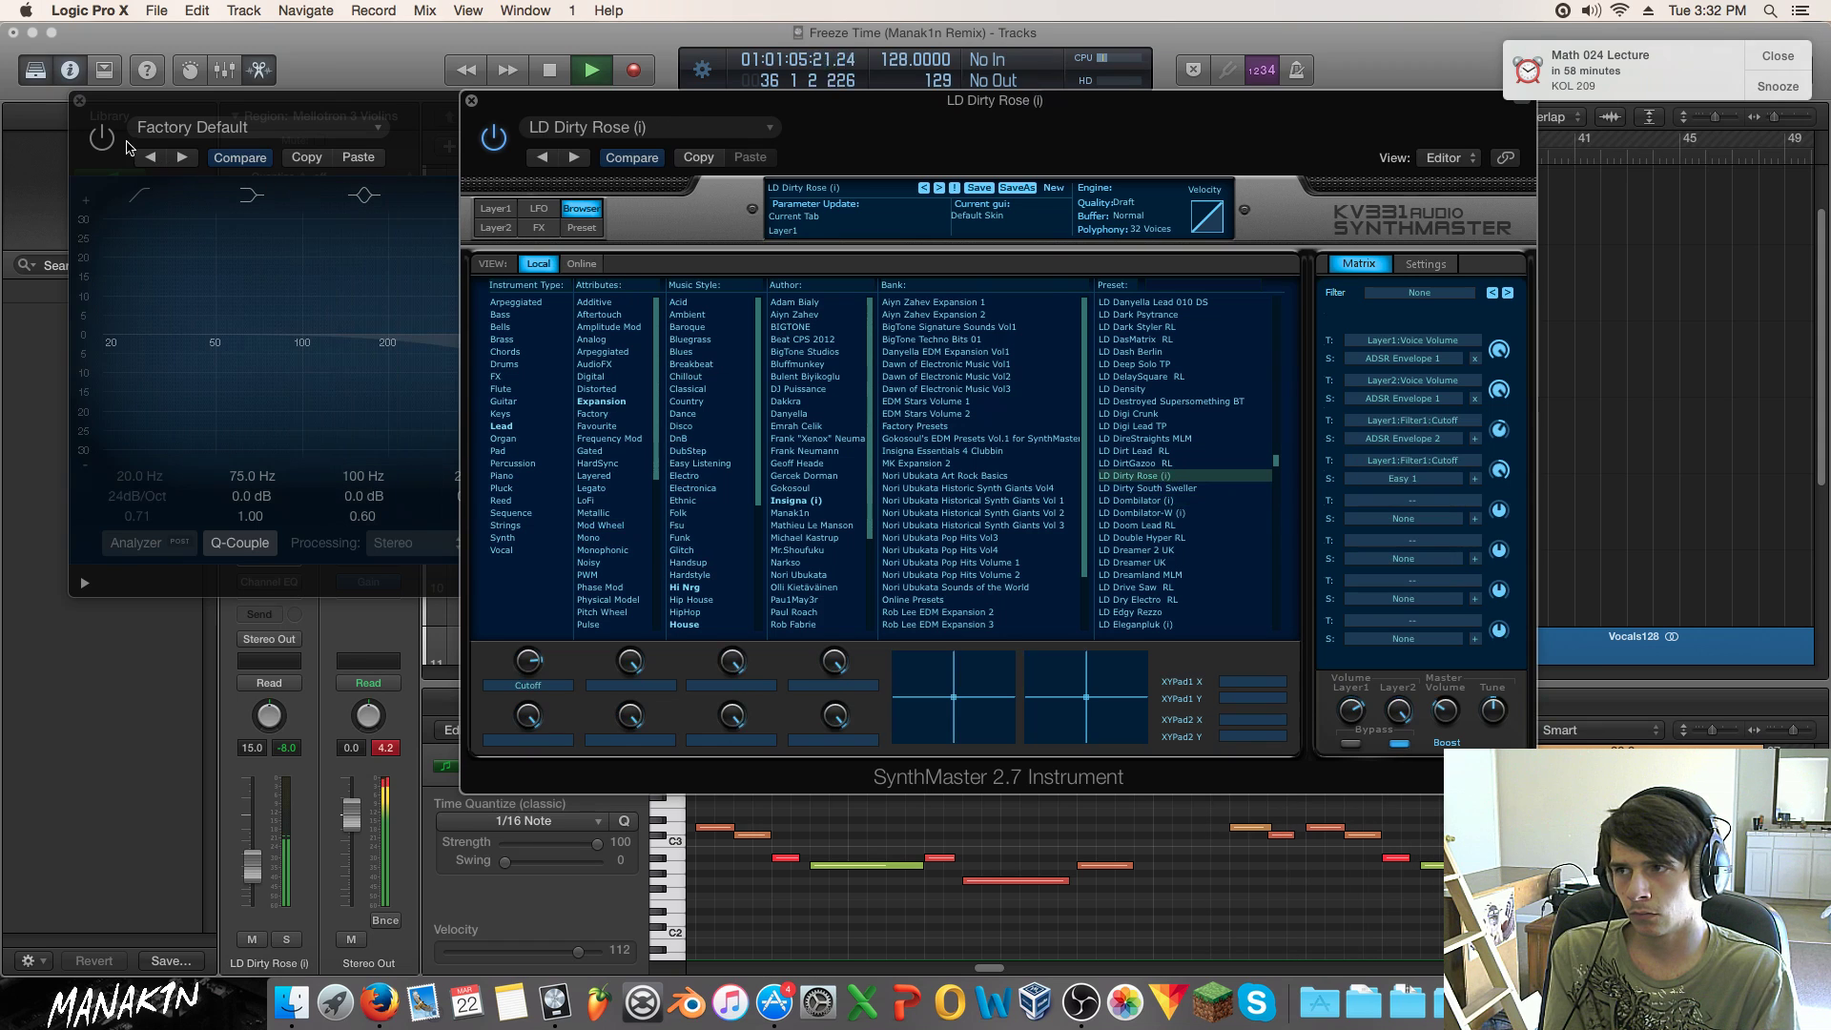
Step: Close the Channel EQ and SynthMaster windows to return to the arrangement
left_click(117, 143)
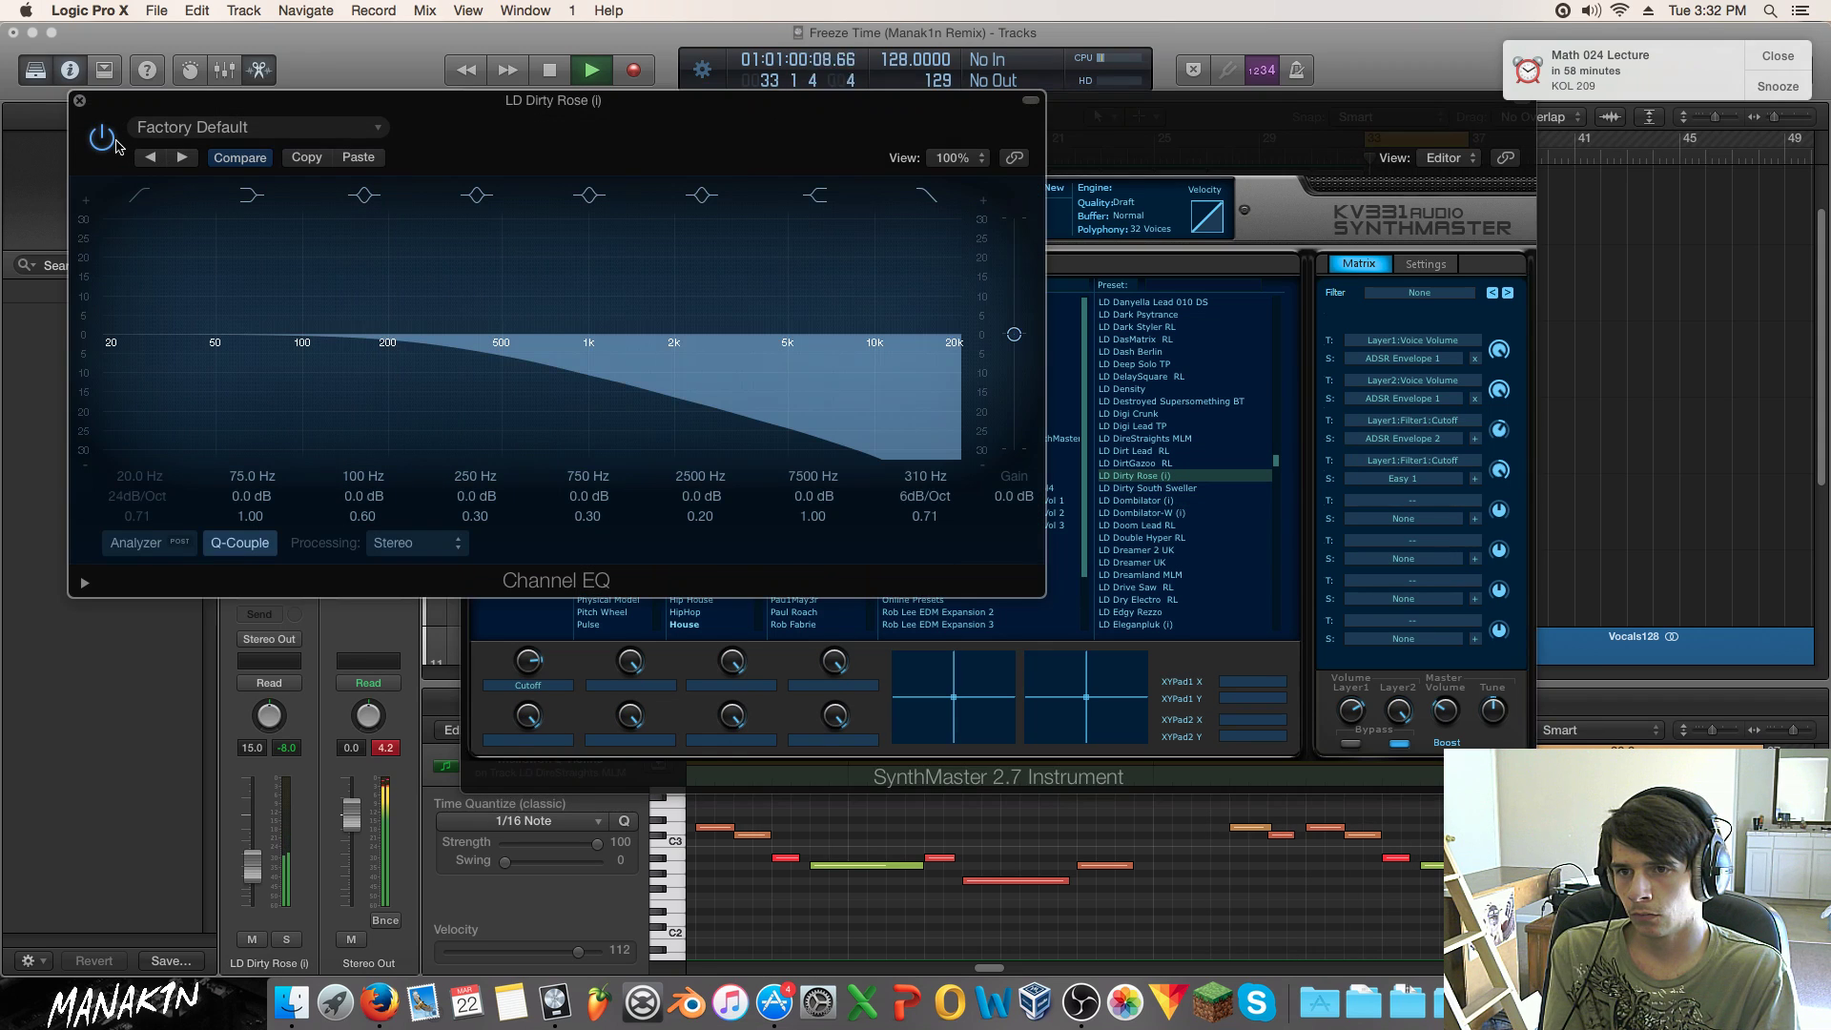
left_click(248, 942)
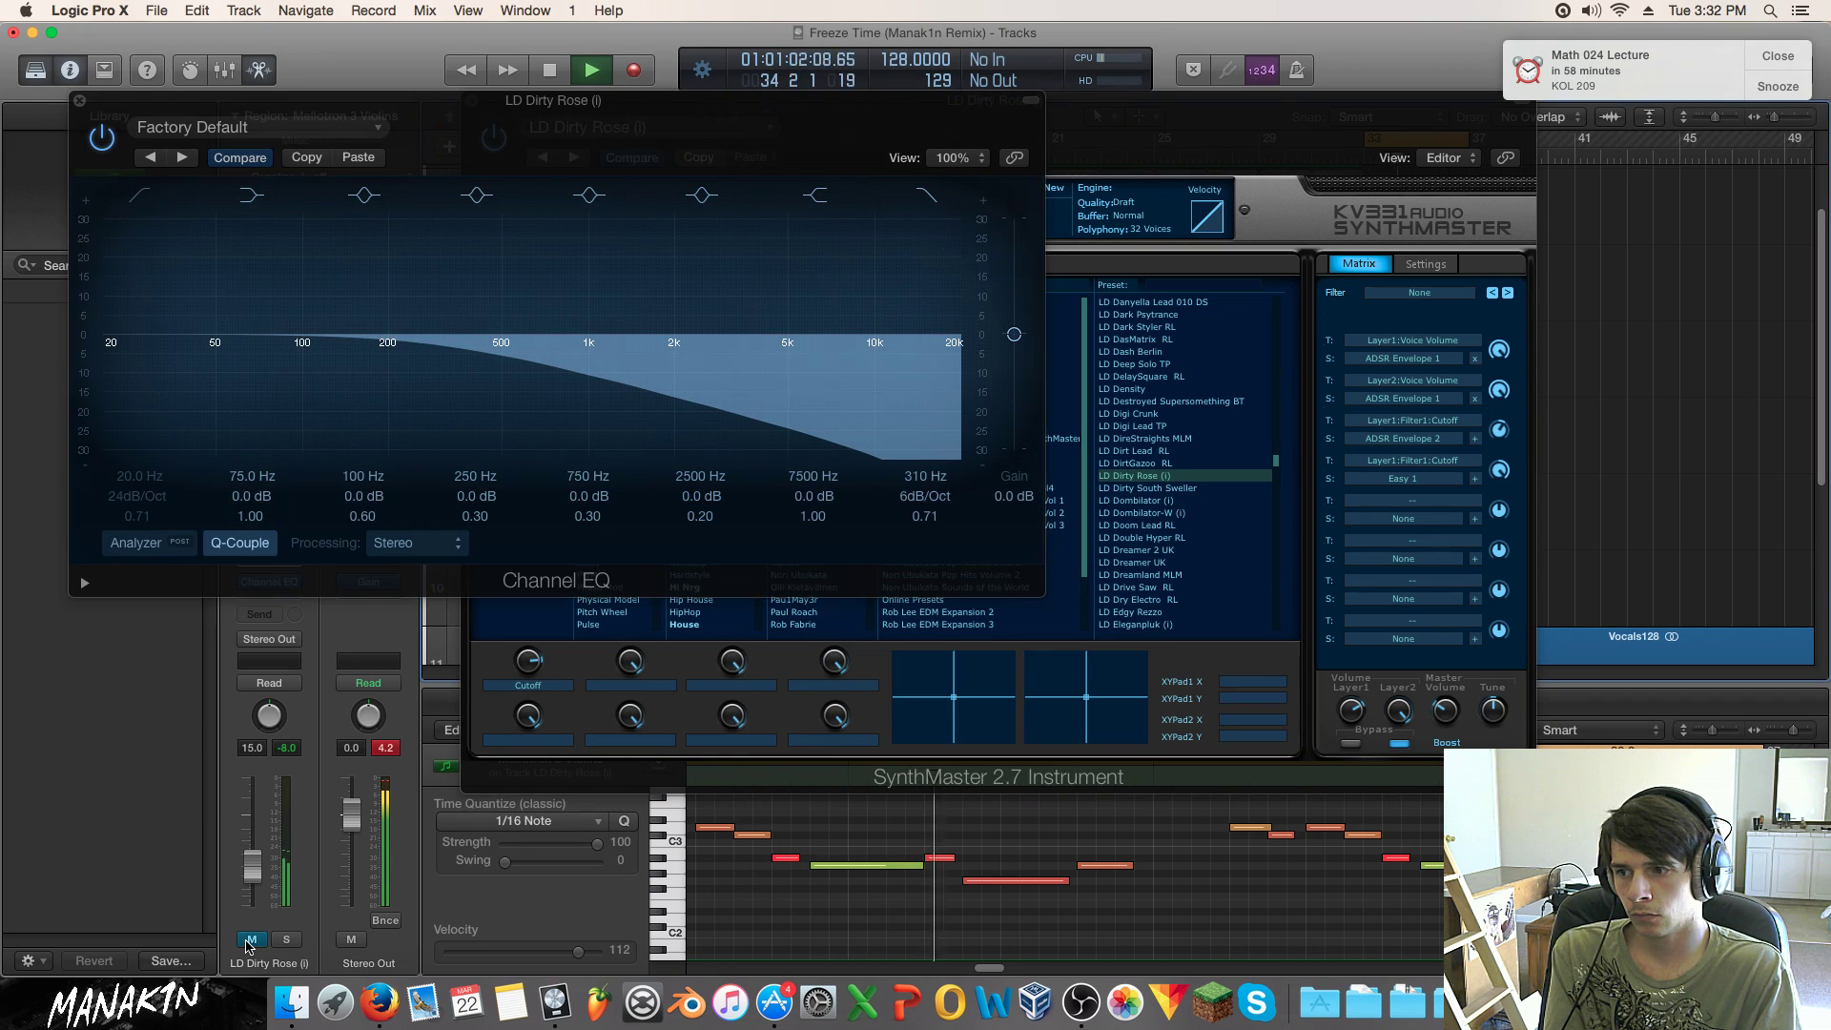
left_click(80, 101)
left_click(471, 101)
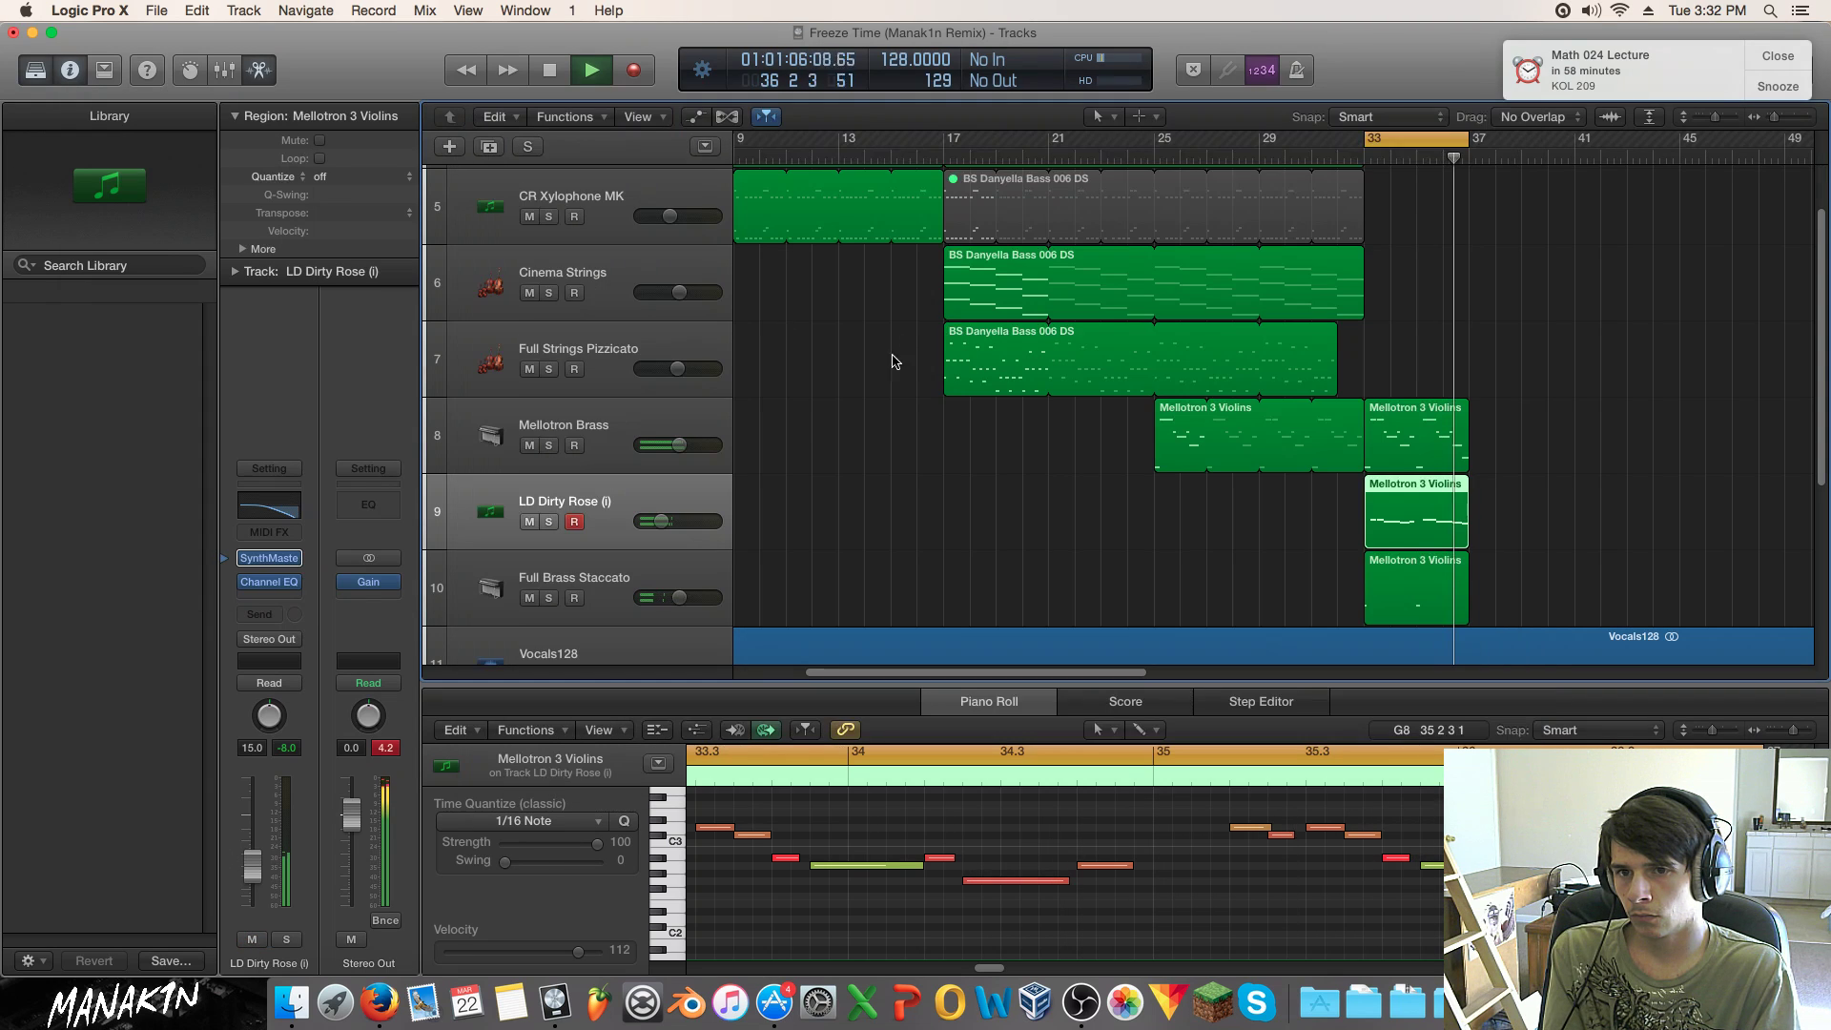
Step: Solo LD Dirty Rose and Mellotron Brass, clear the solos, and play from bar 33
left_click(548, 522)
left_click(549, 445)
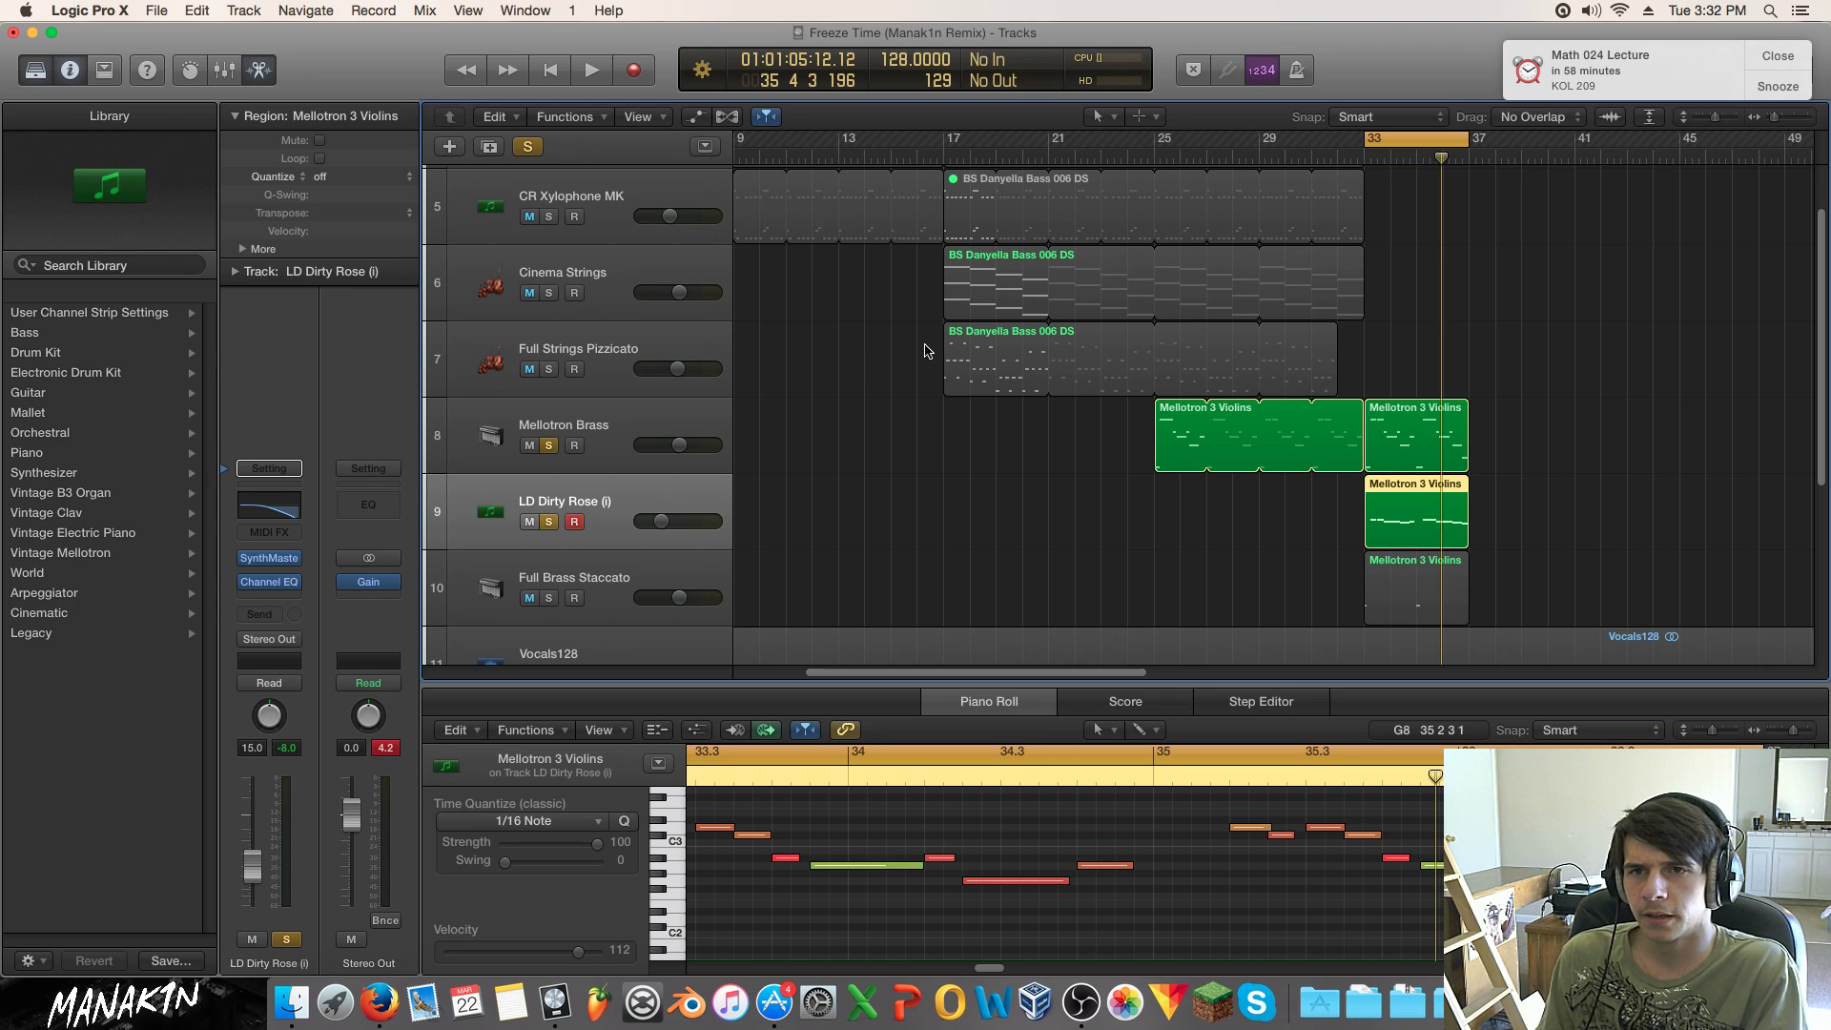
left_click(559, 446)
key("space")
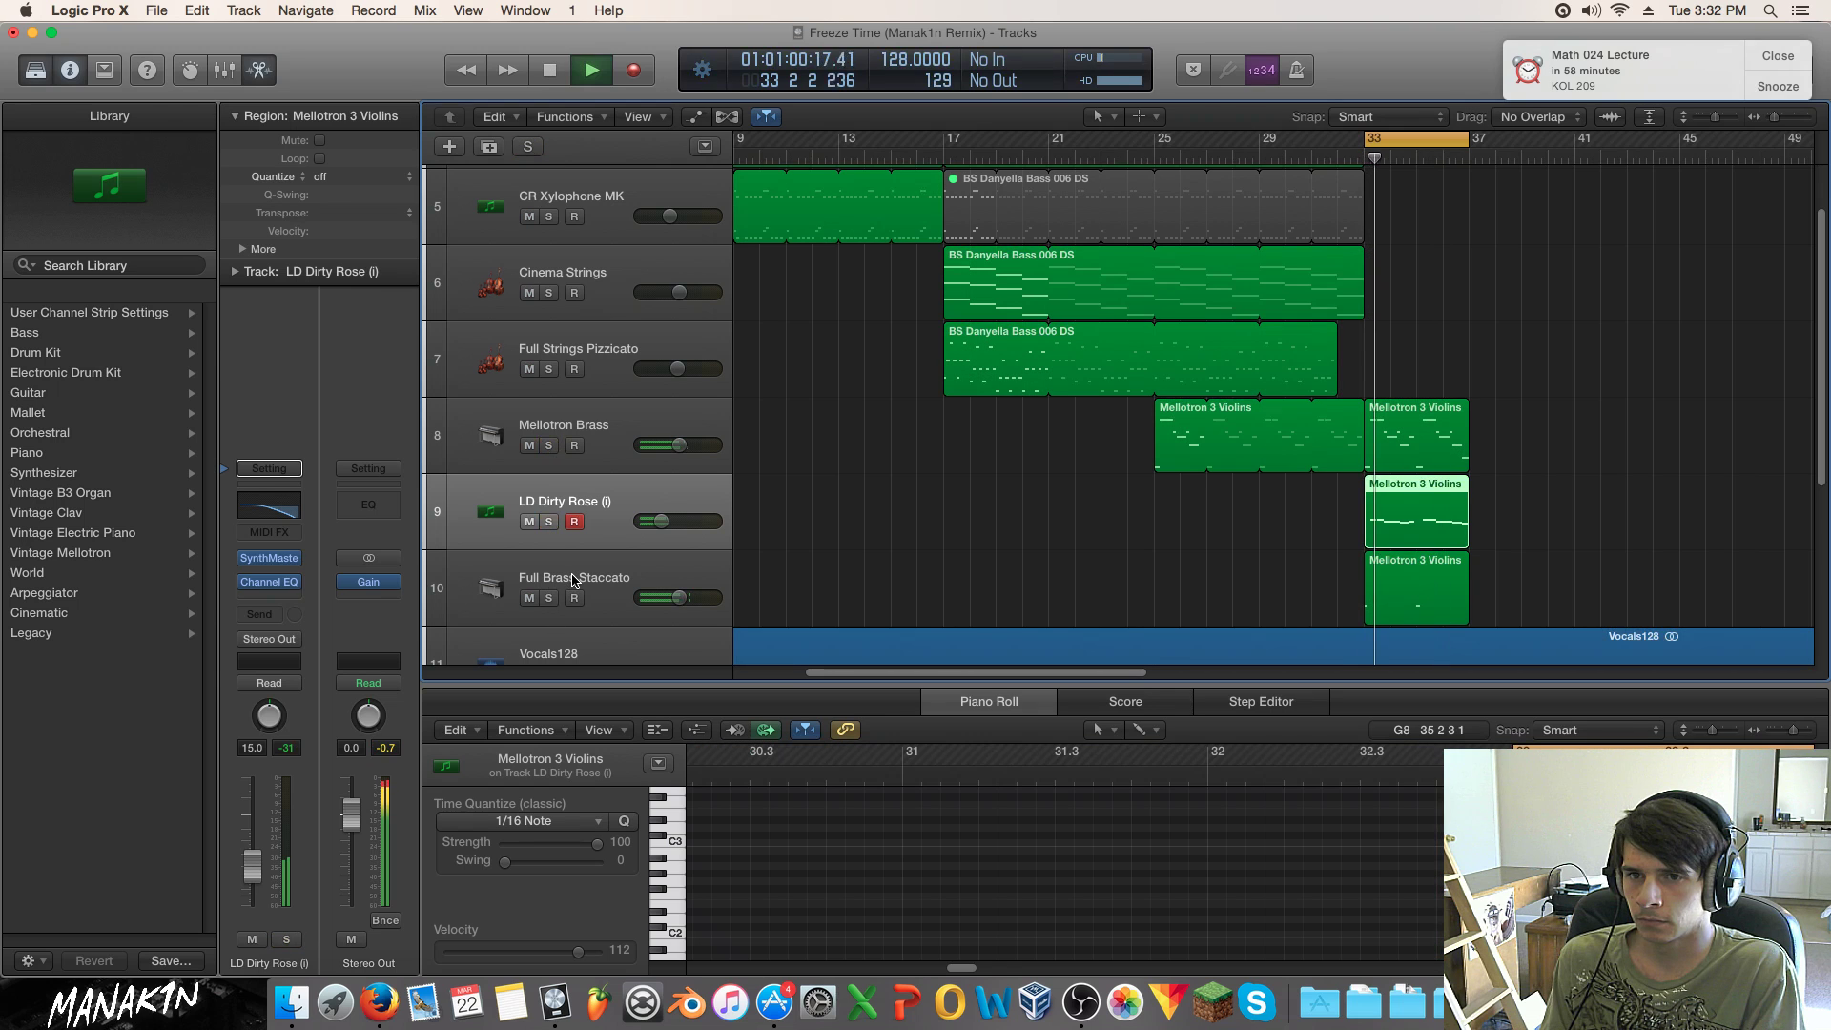
Step: Re-solo LD Dirty Rose and Mellotron Brass, then open LD Dirty Rose's Channel EQ
left_click(549, 522)
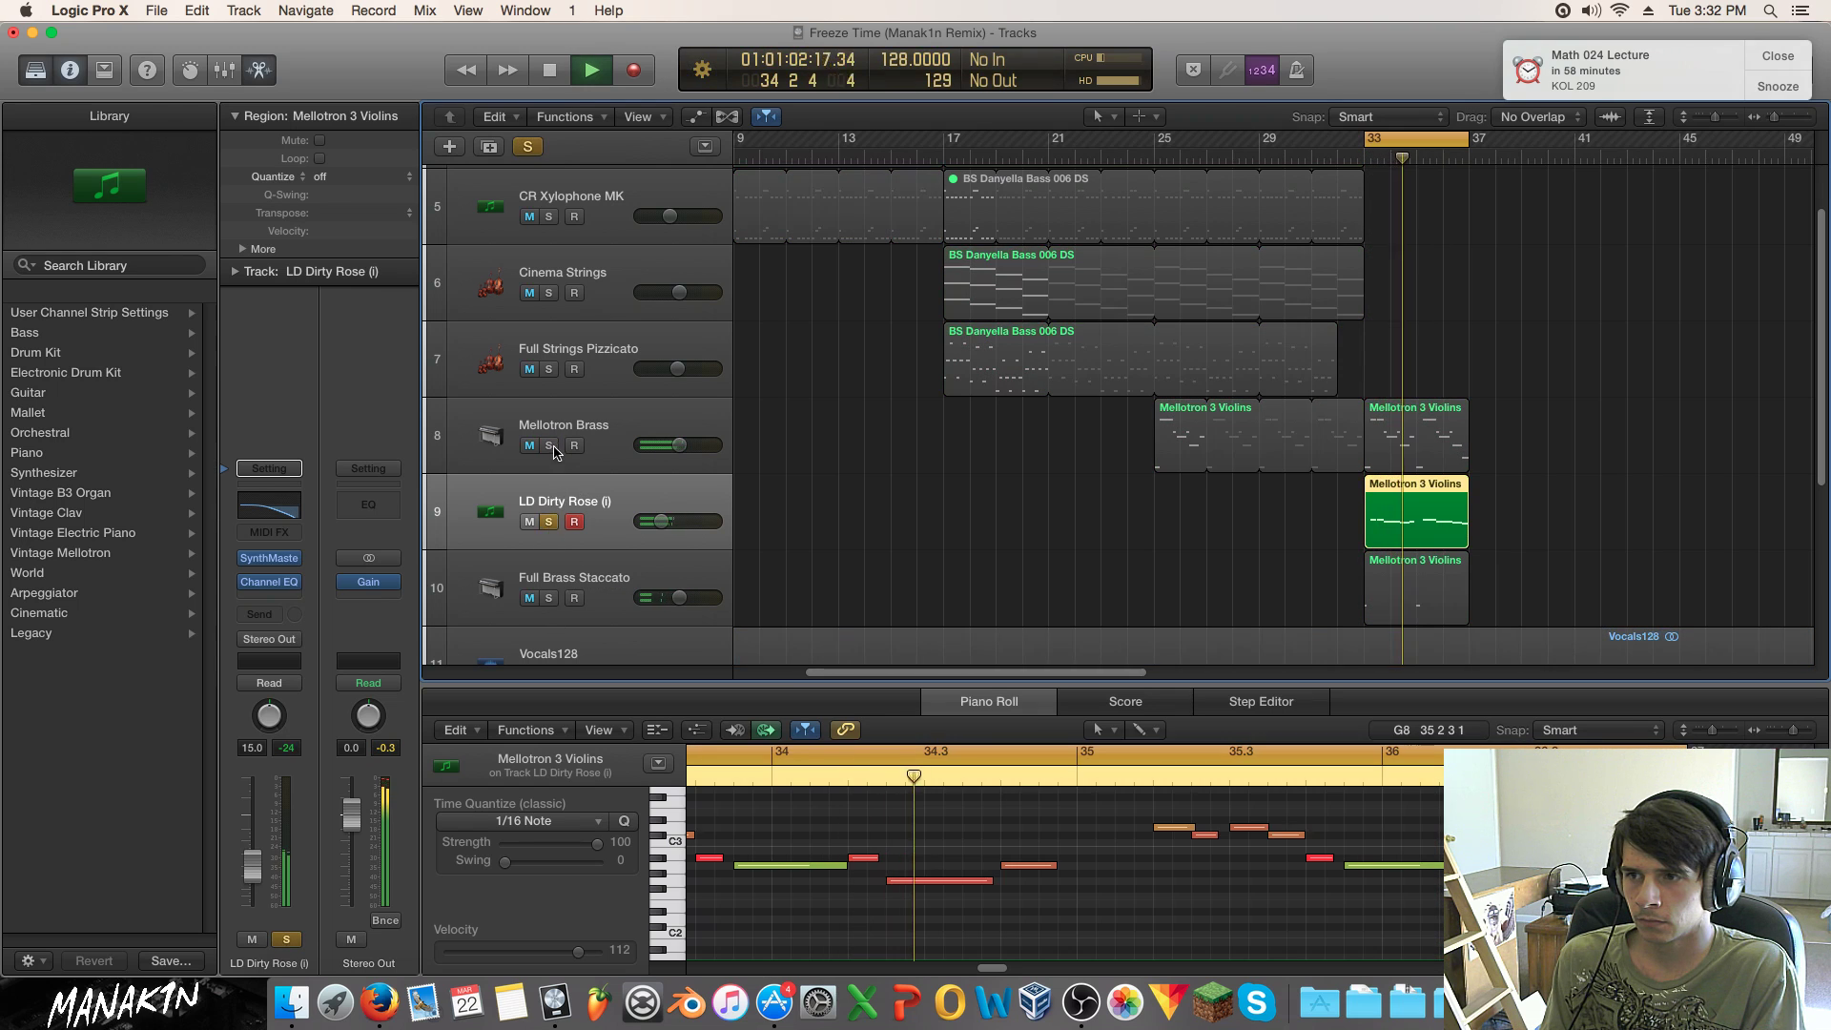
left_click(554, 448)
left_click(549, 446)
left_click(458, 505)
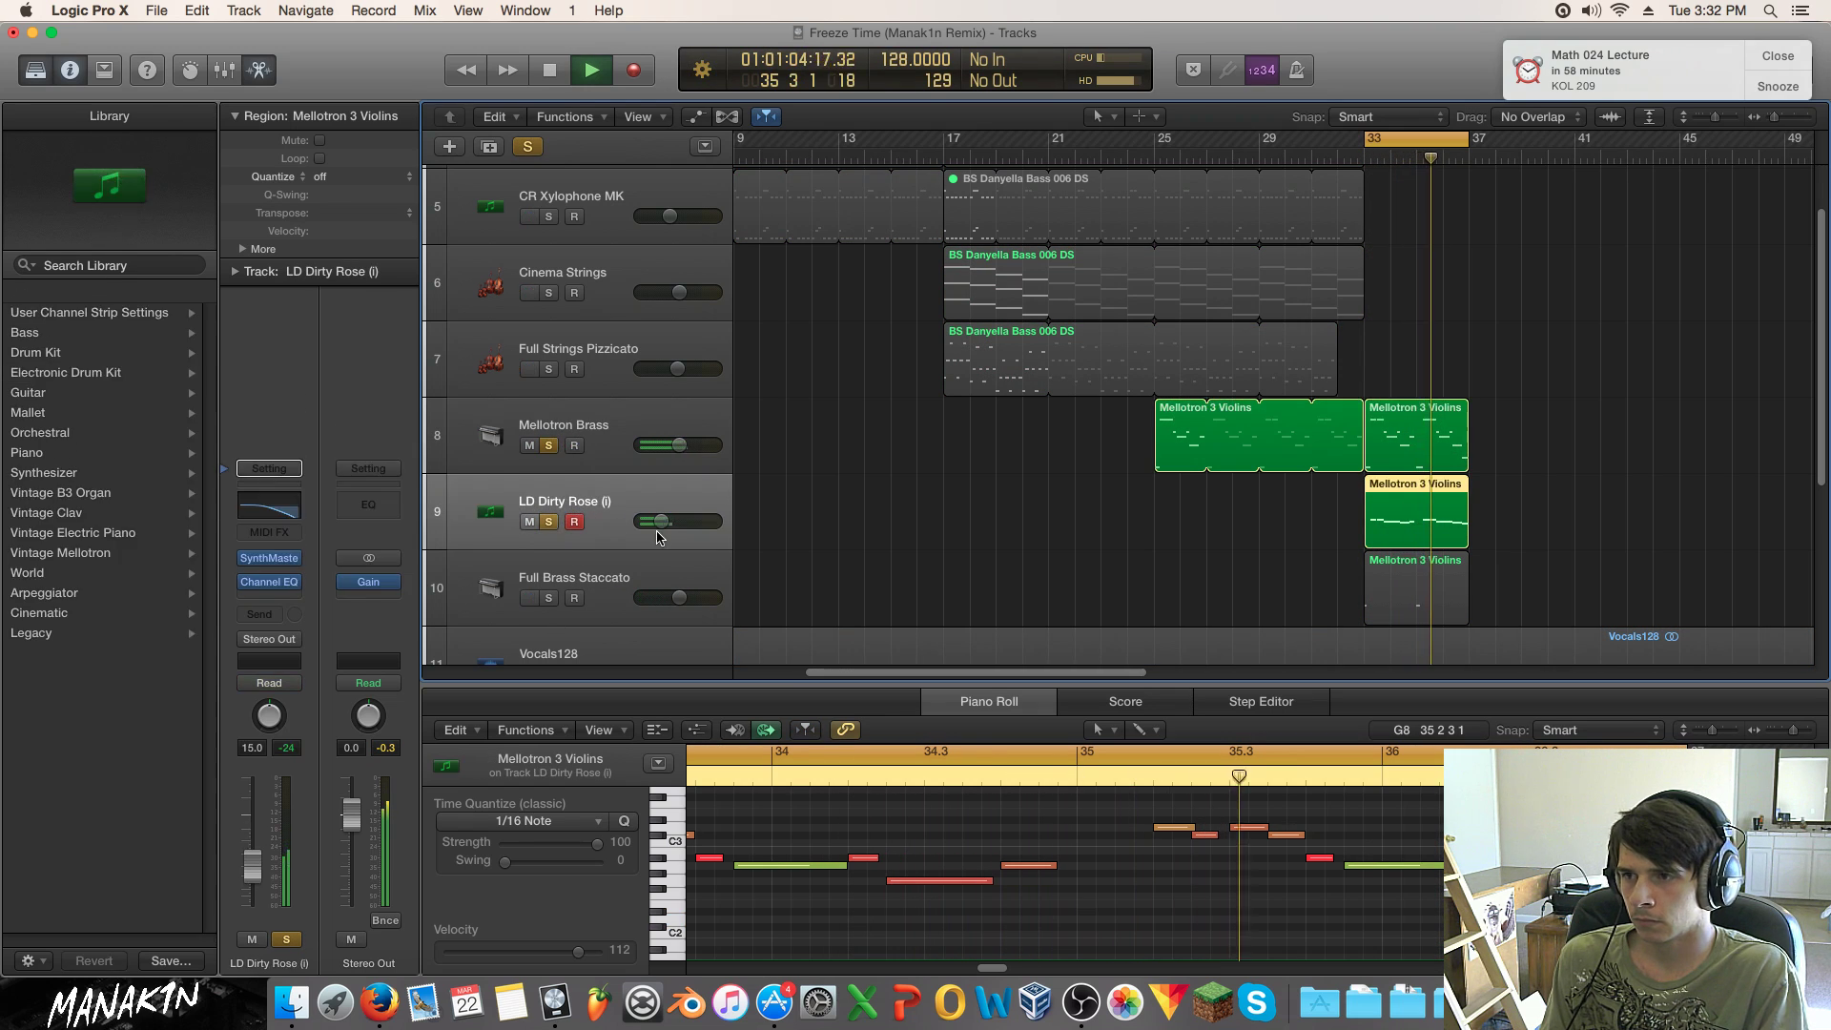
left_click(269, 582)
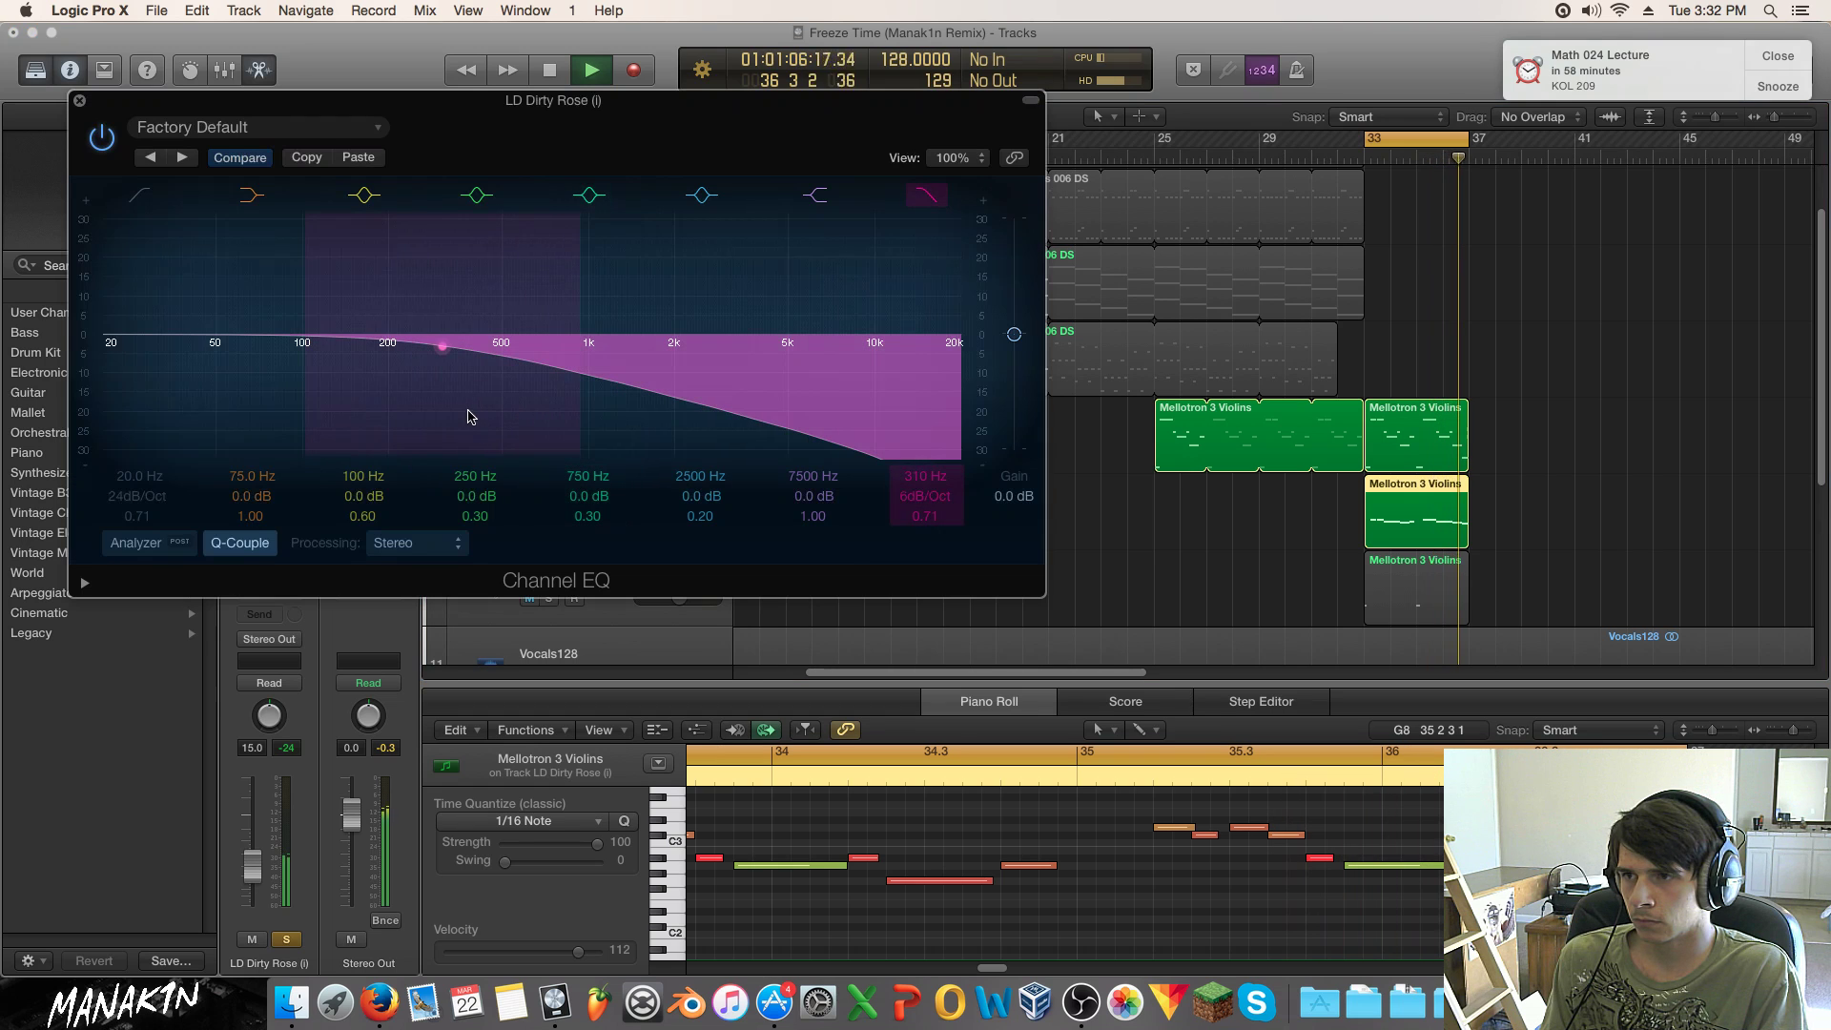
Step: Cut LD Dirty Rose by 9 dB at 225 Hz with a wider Q, unsolo it, and nudge its fader
left_click_drag(382, 386, 369, 436)
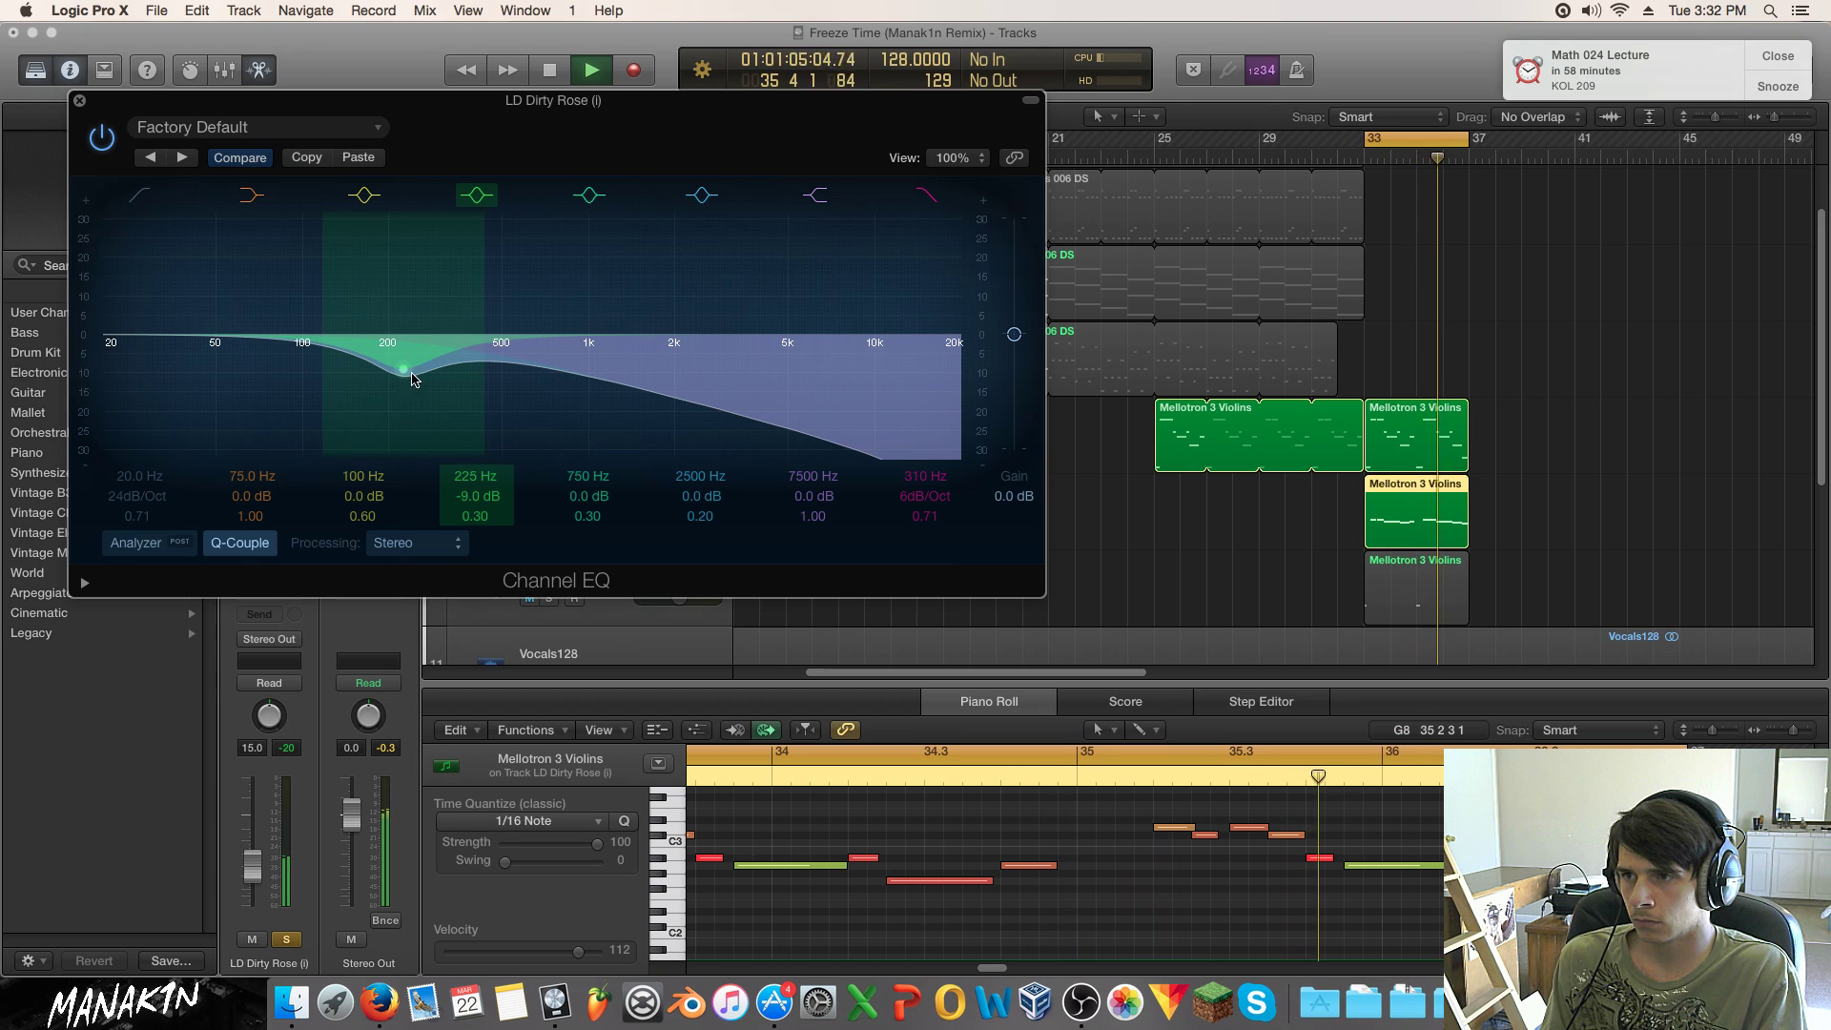
left_click_drag(462, 374, 486, 371)
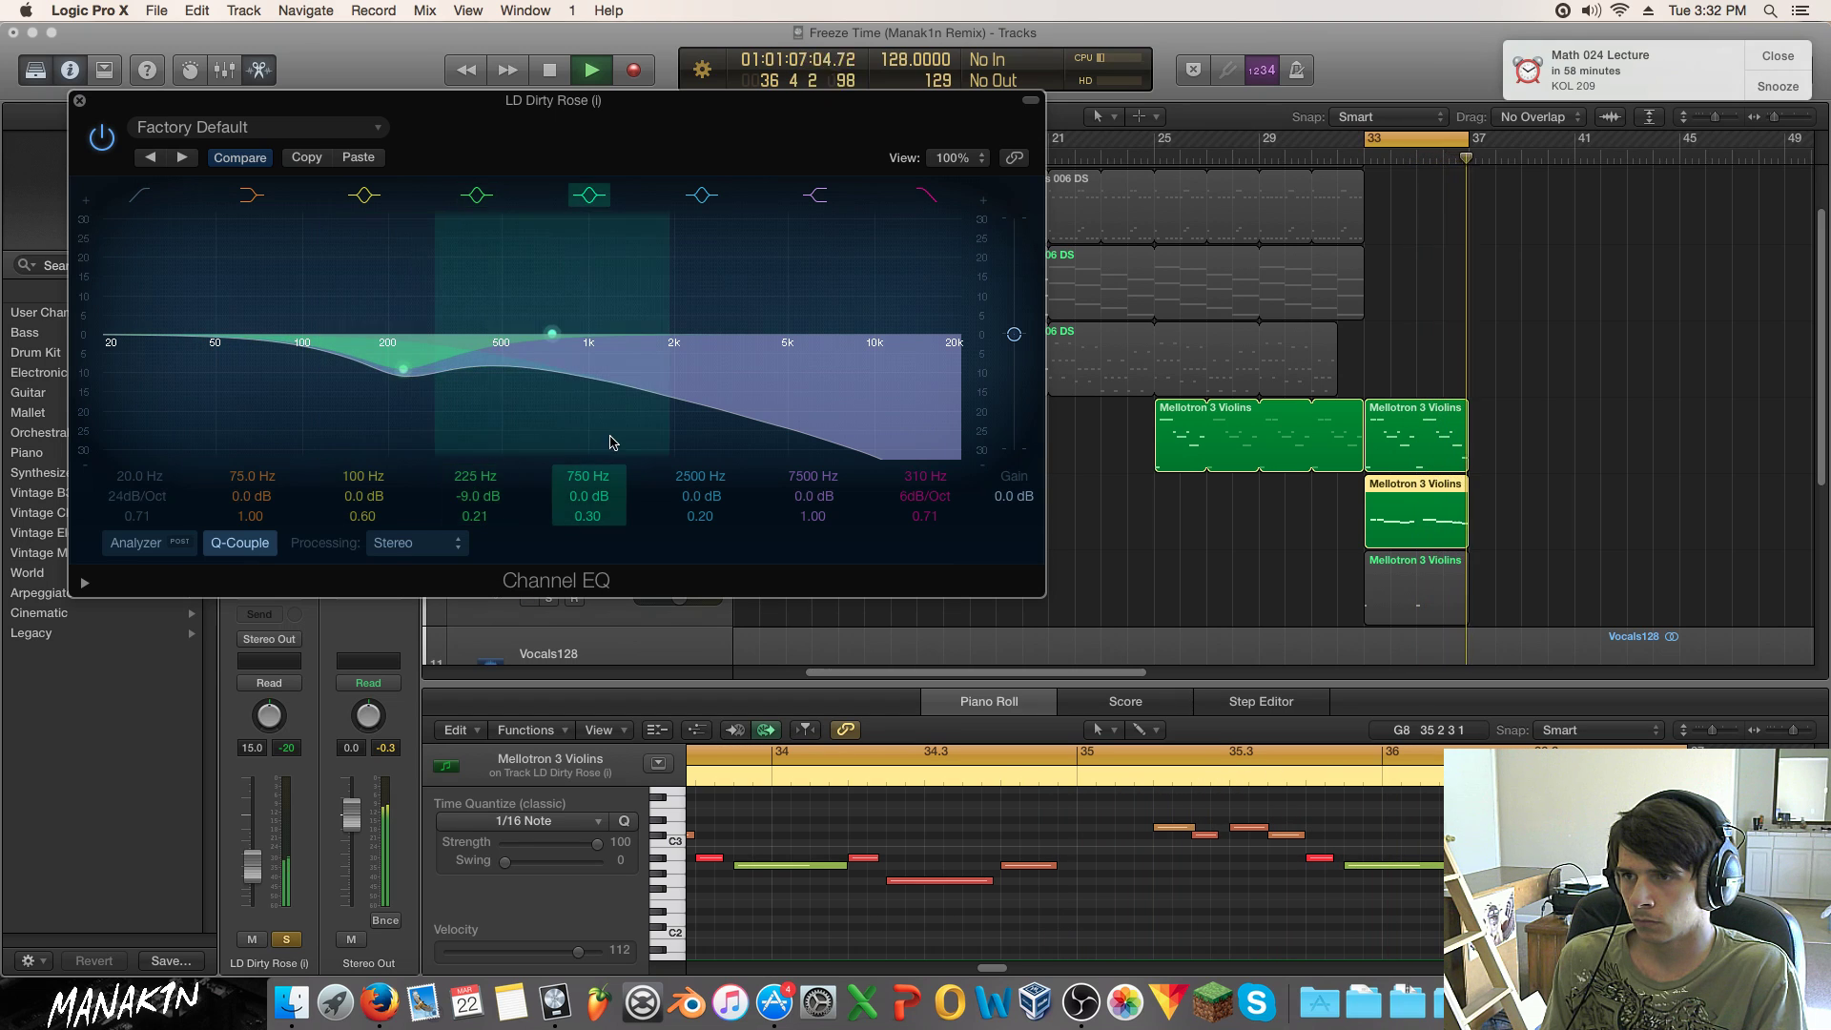
left_click(287, 940)
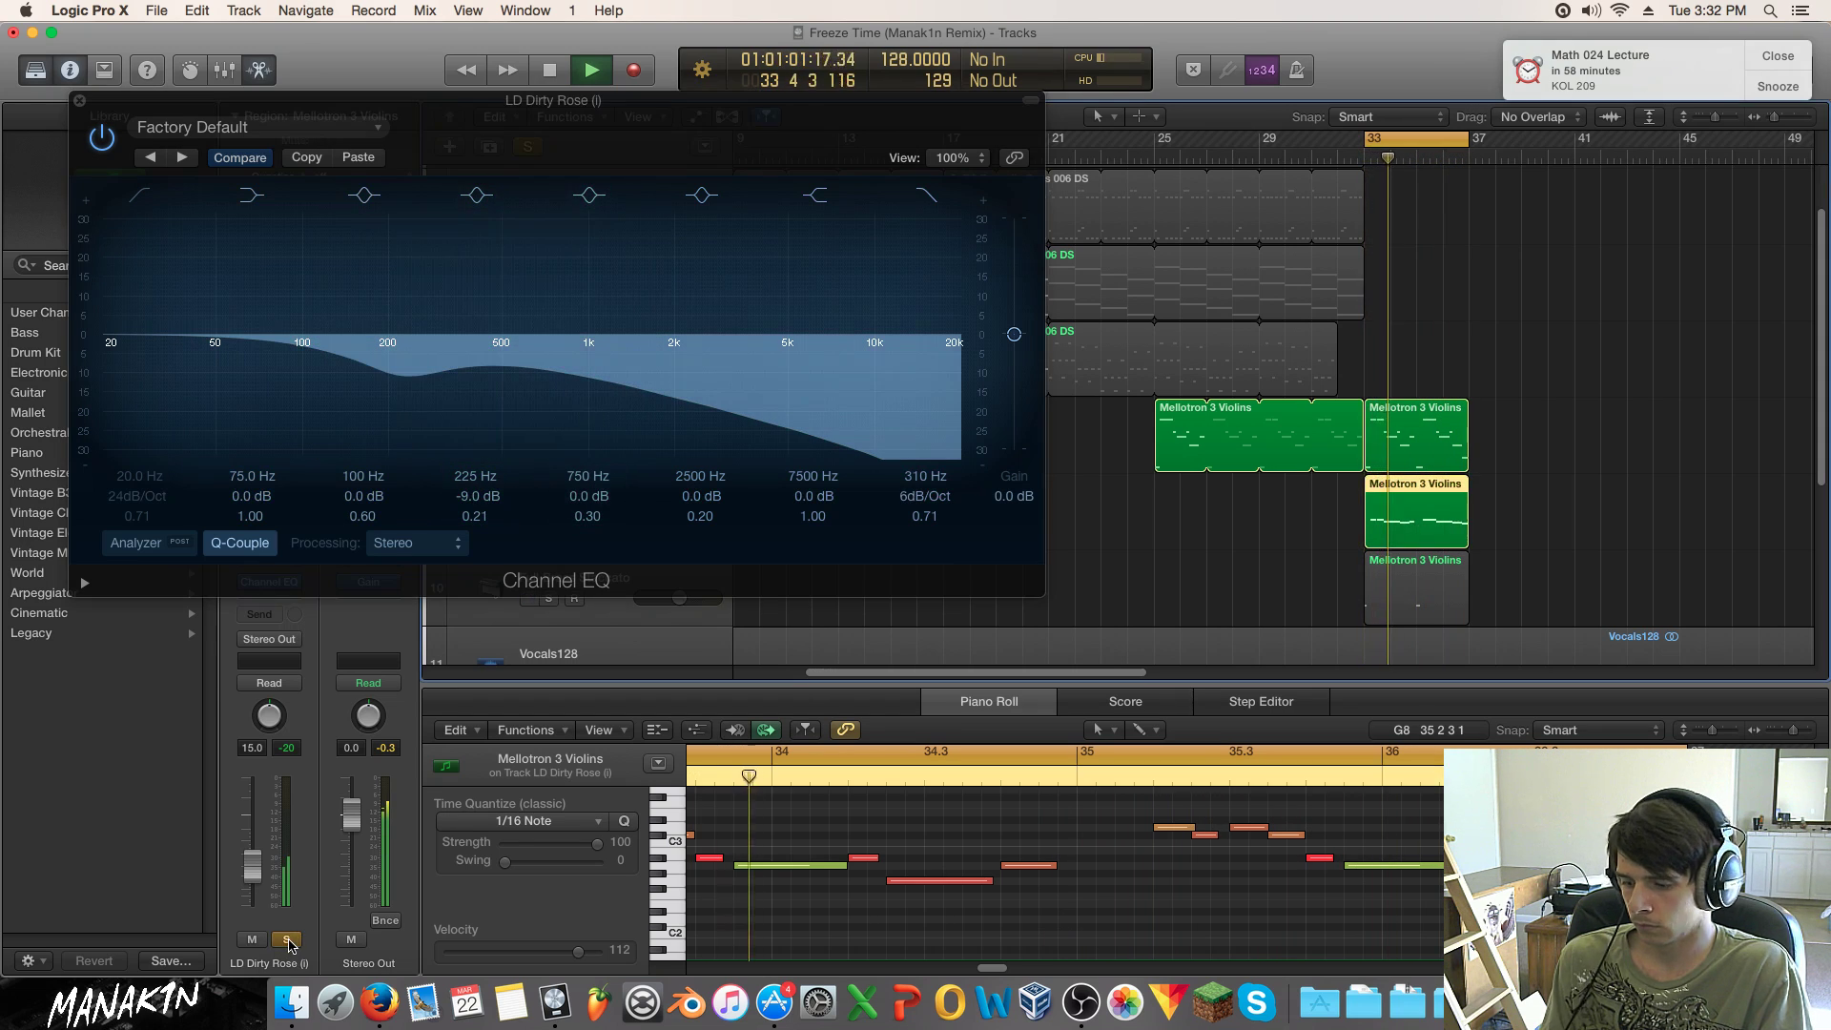
left_click_drag(262, 861, 262, 857)
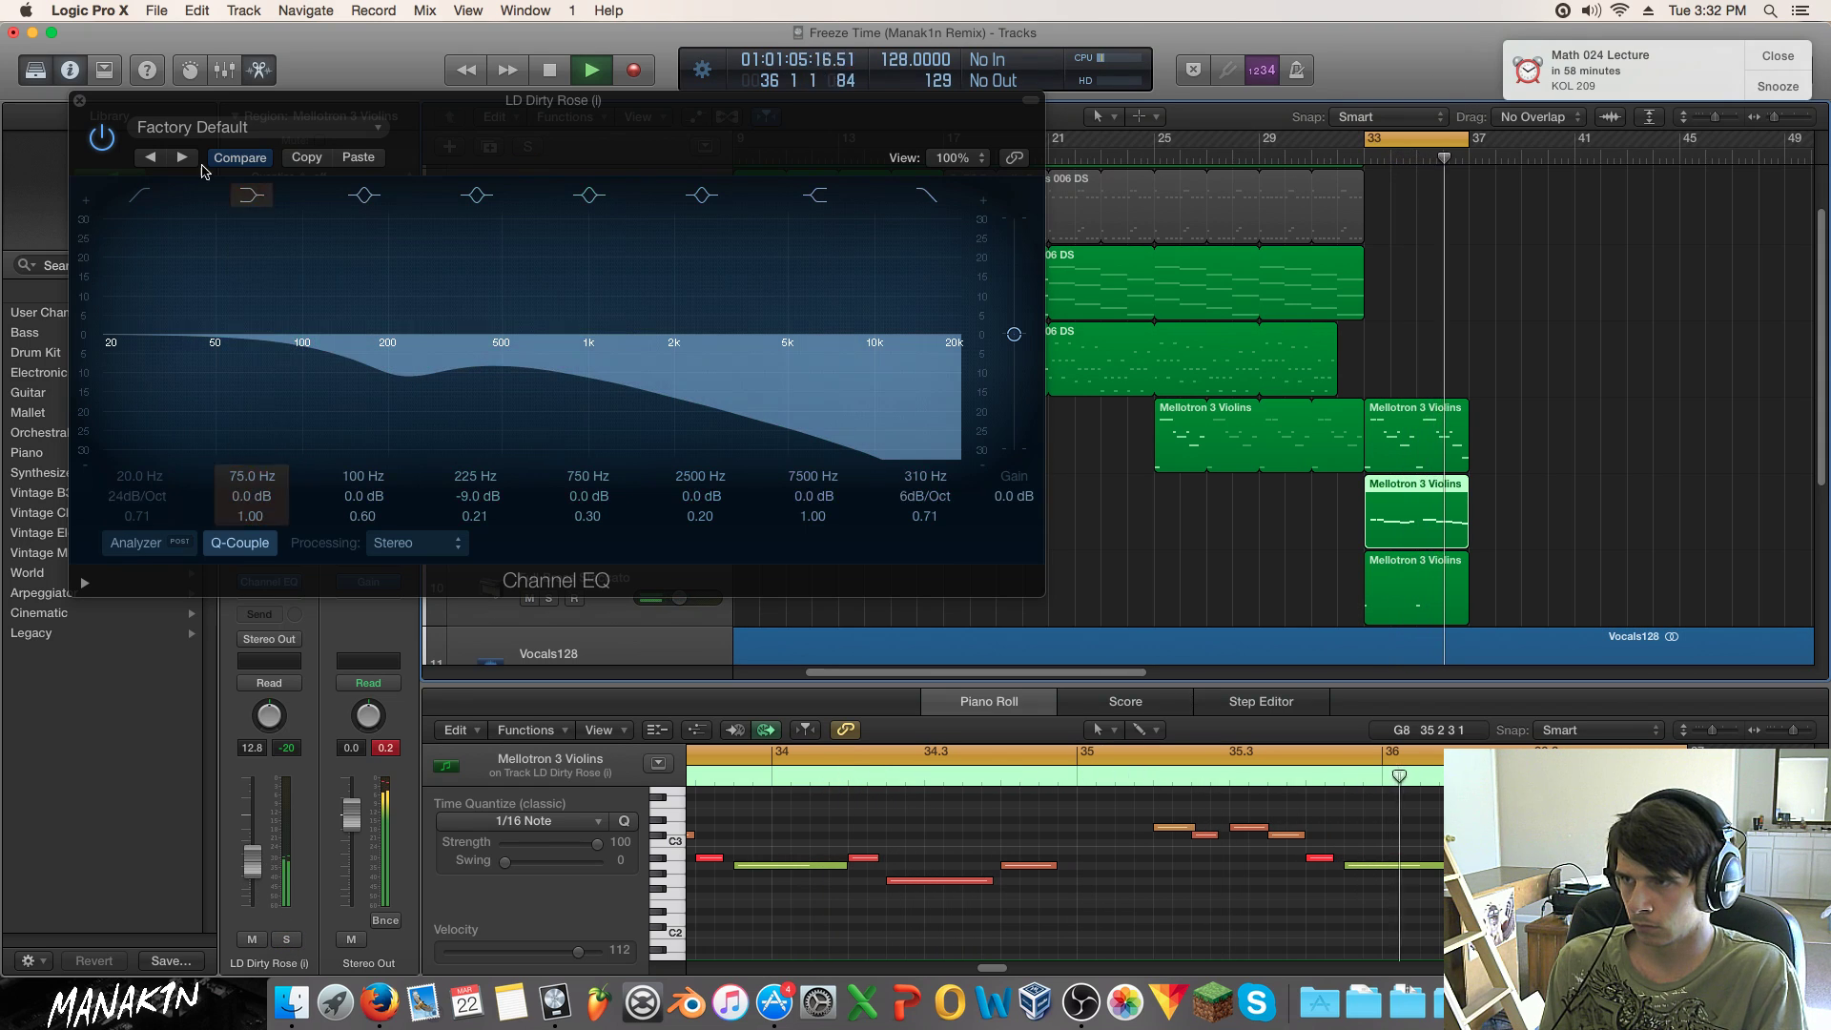
Step: Close the EQ, turn off the bar 33–37 cycle, and play from bar 1
left_click(79, 101)
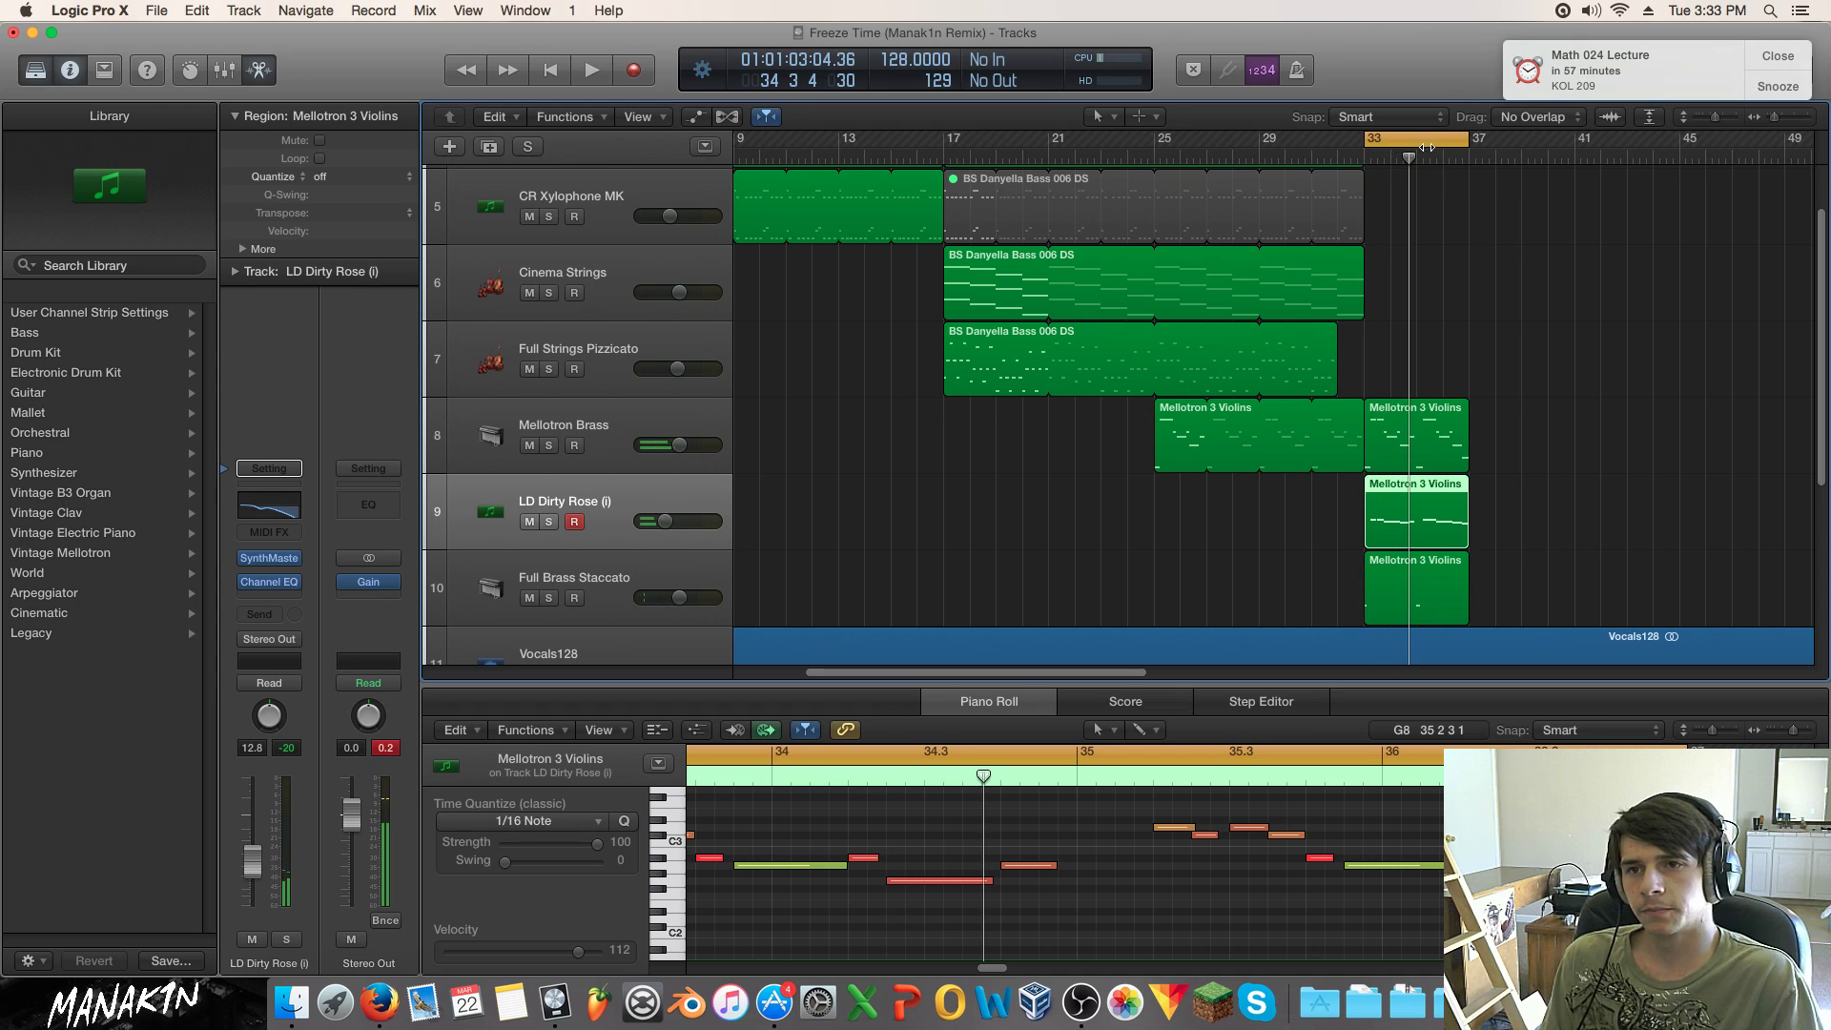
left_click(1414, 140)
key("Return")
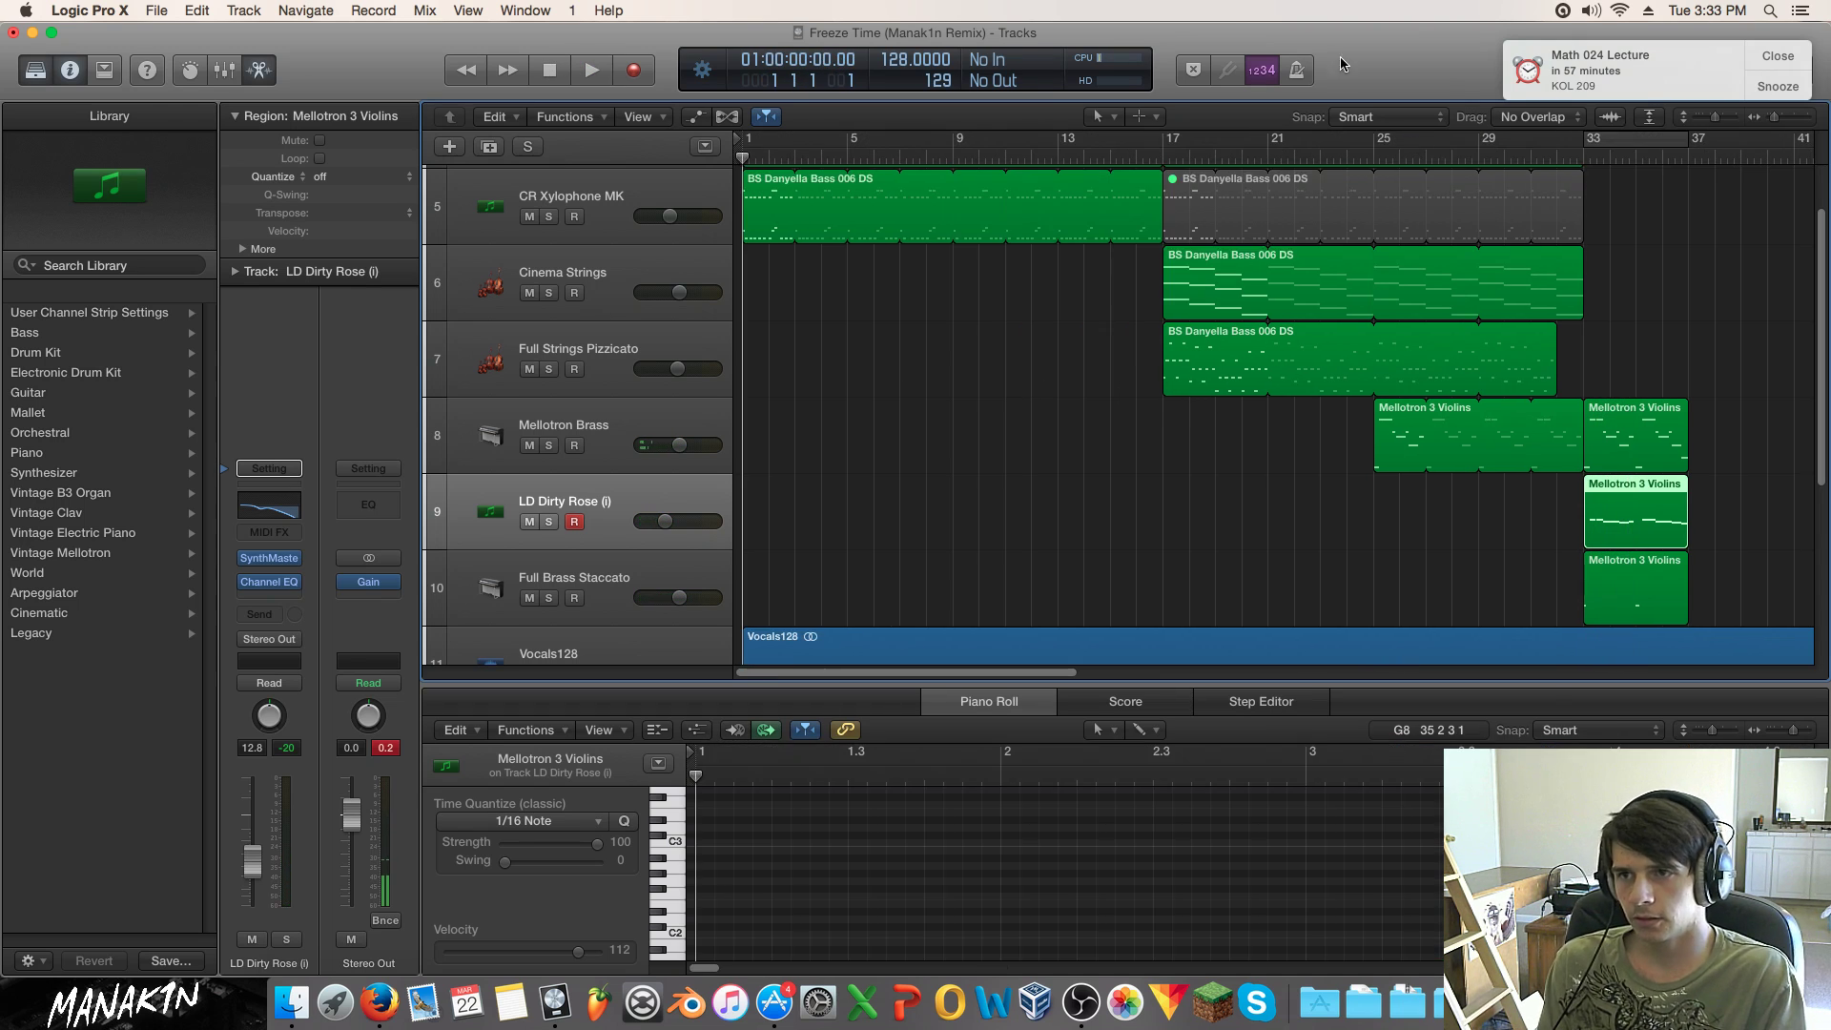
scroll(1147, 246, "up", 1)
key("space")
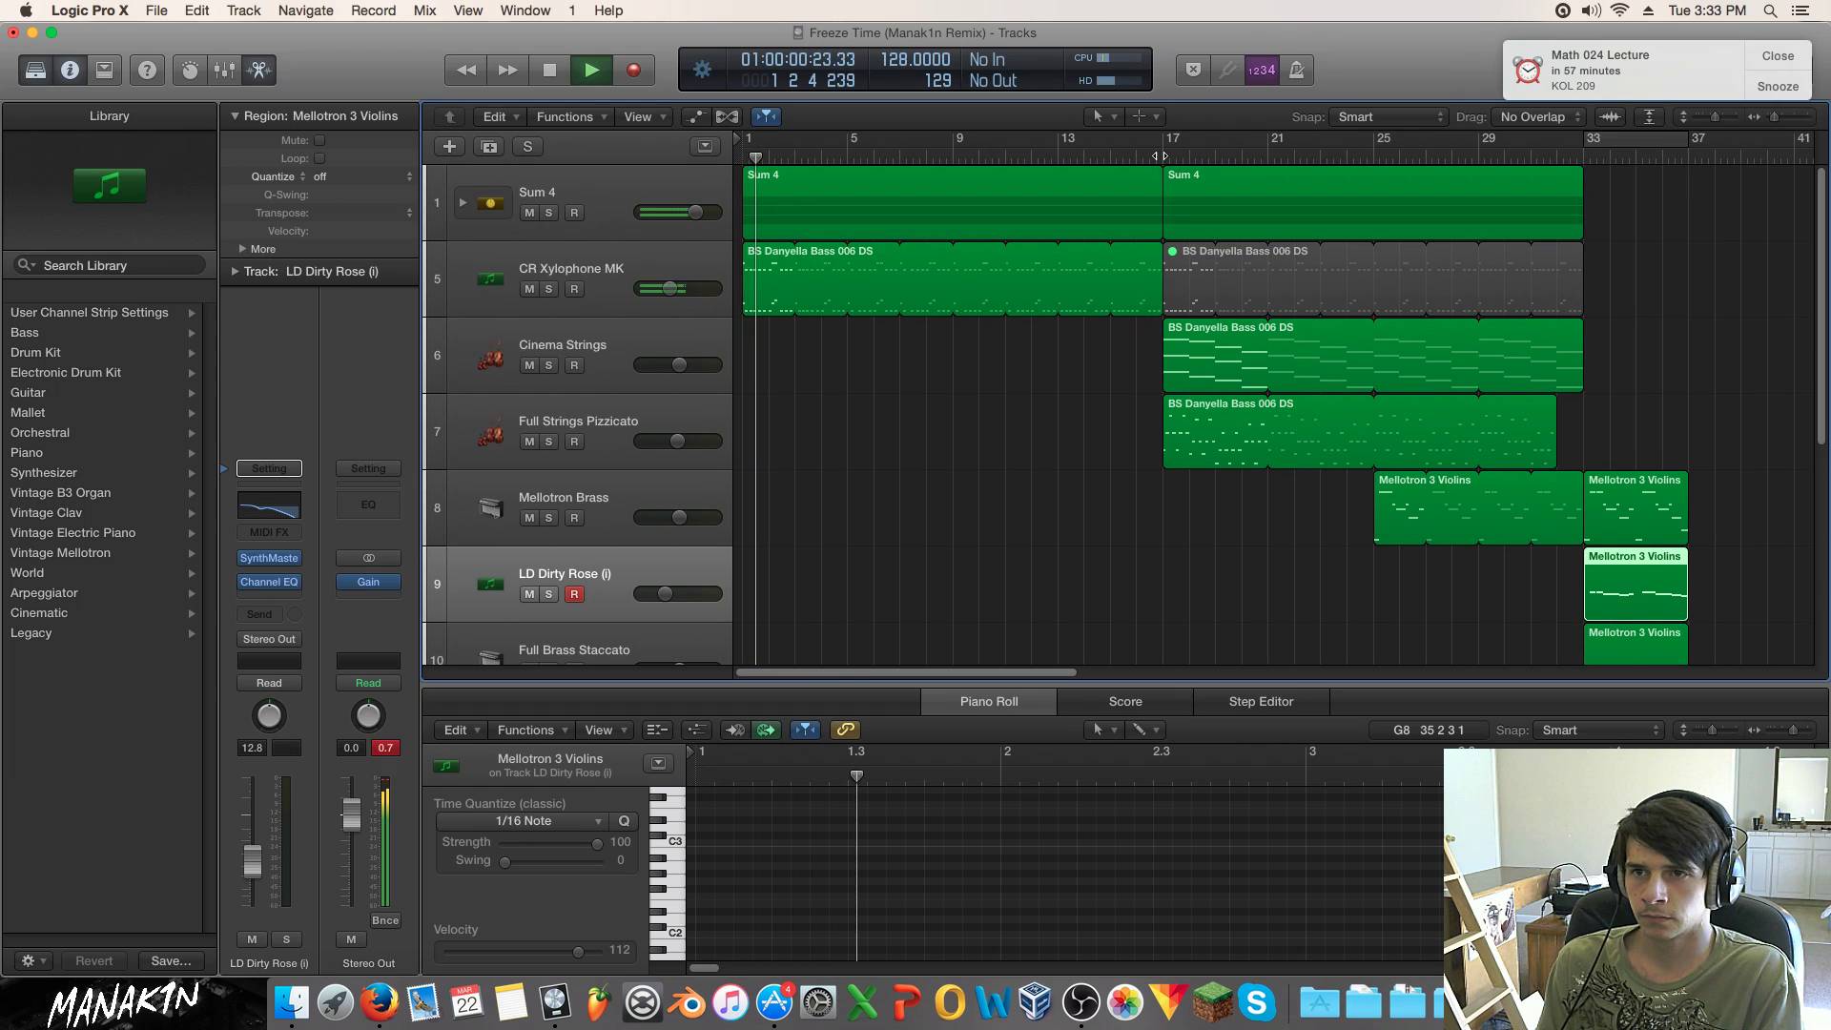
scroll(989, 278, "down", 1)
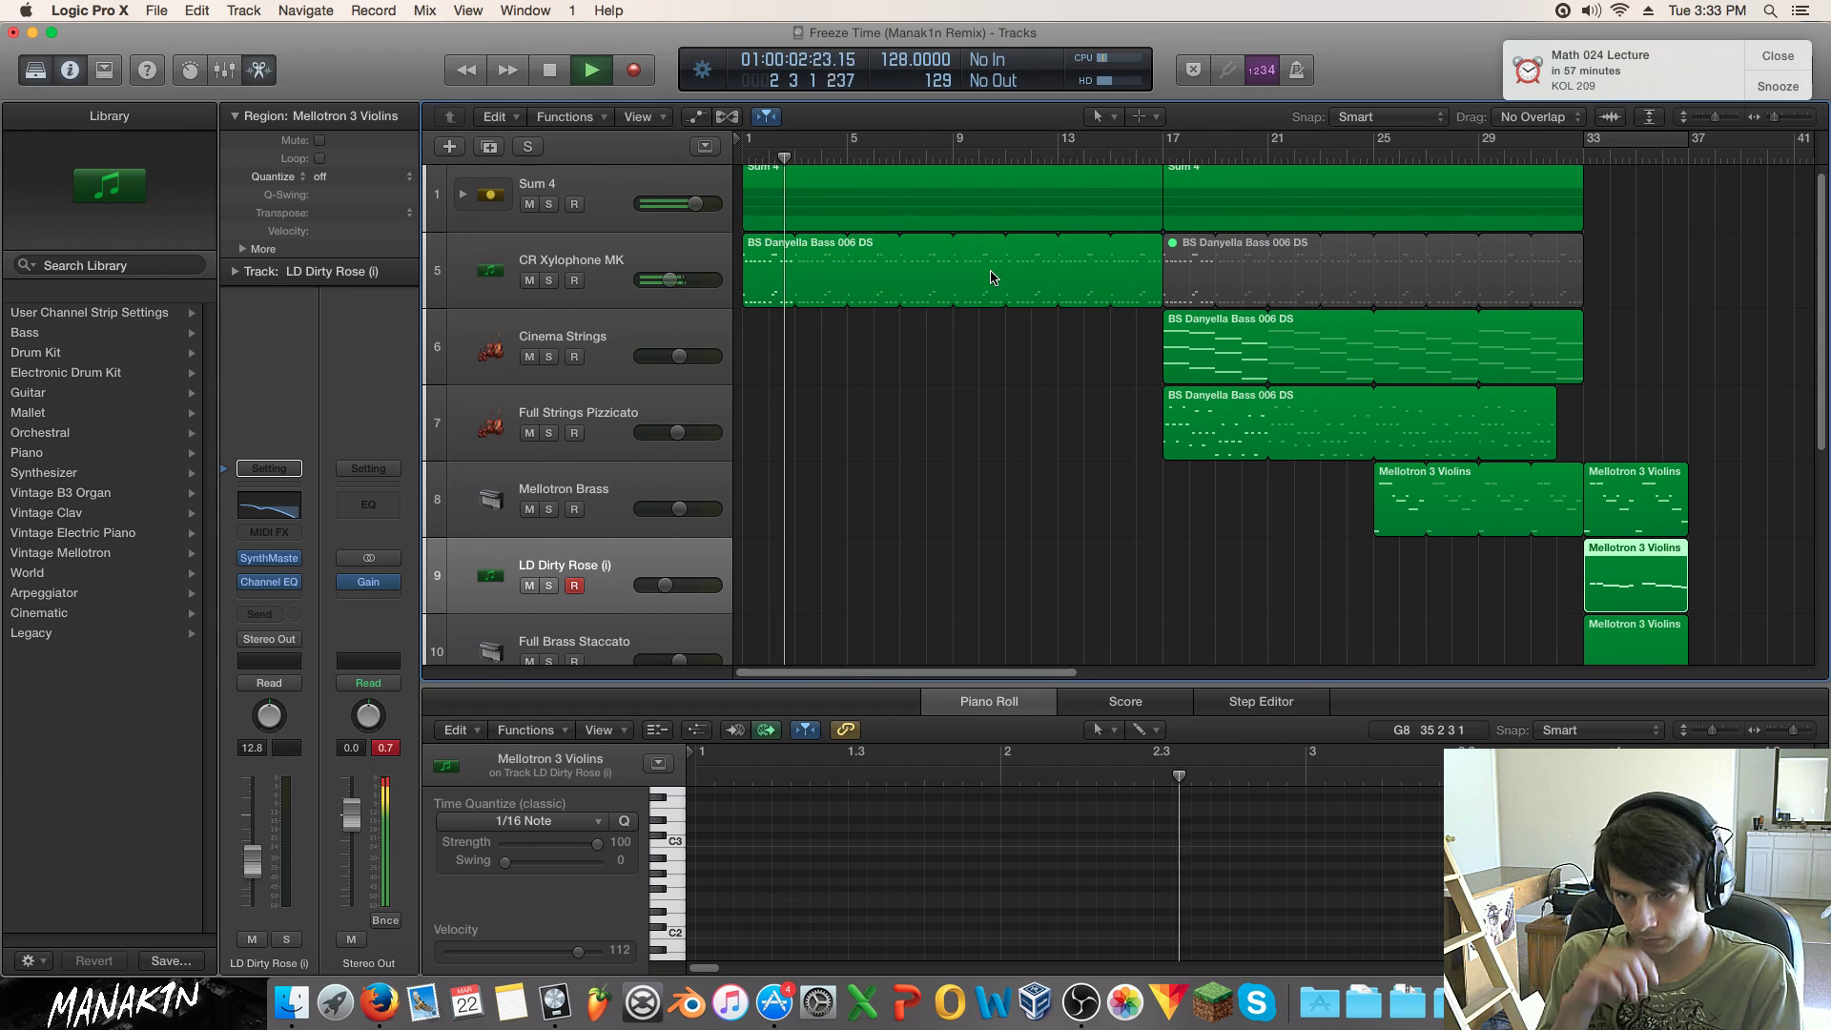
scroll(988, 275, "down", 4)
scroll(988, 274, "down", 10)
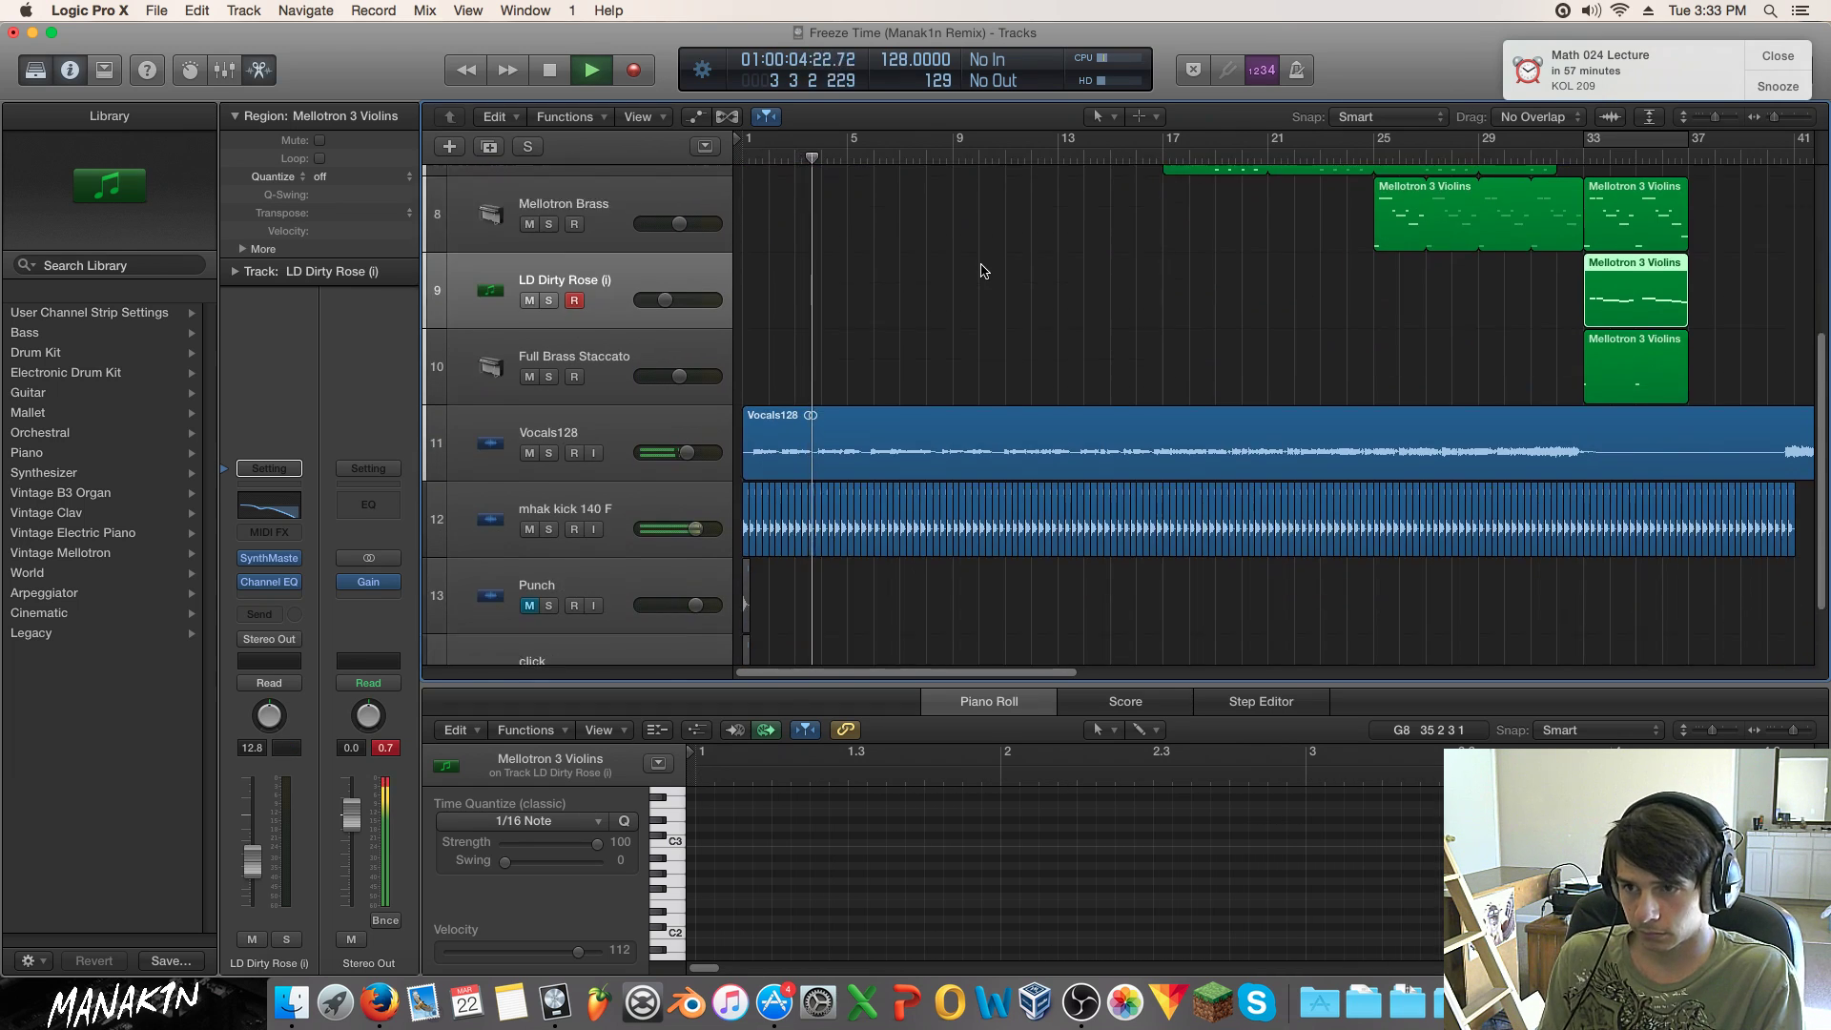
scroll(983, 264, "up", 5)
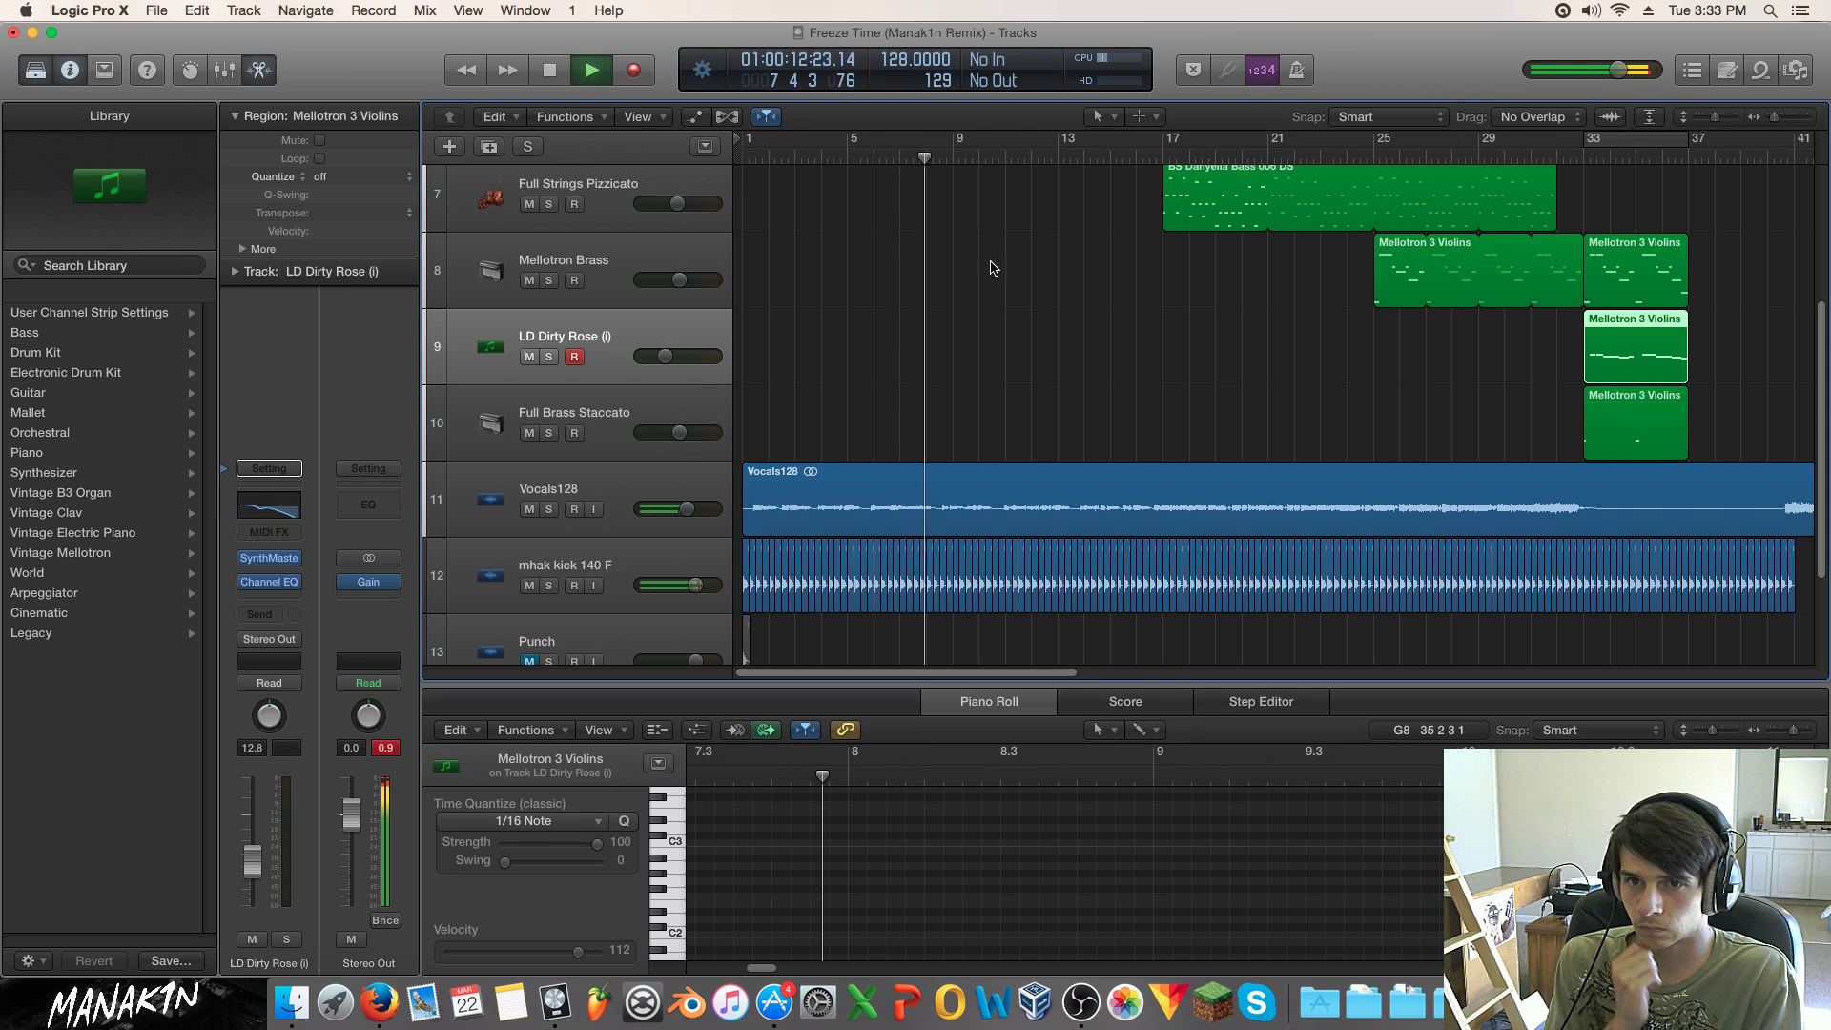
scroll(1126, 202, "up", 1)
scroll(1126, 203, "up", 5)
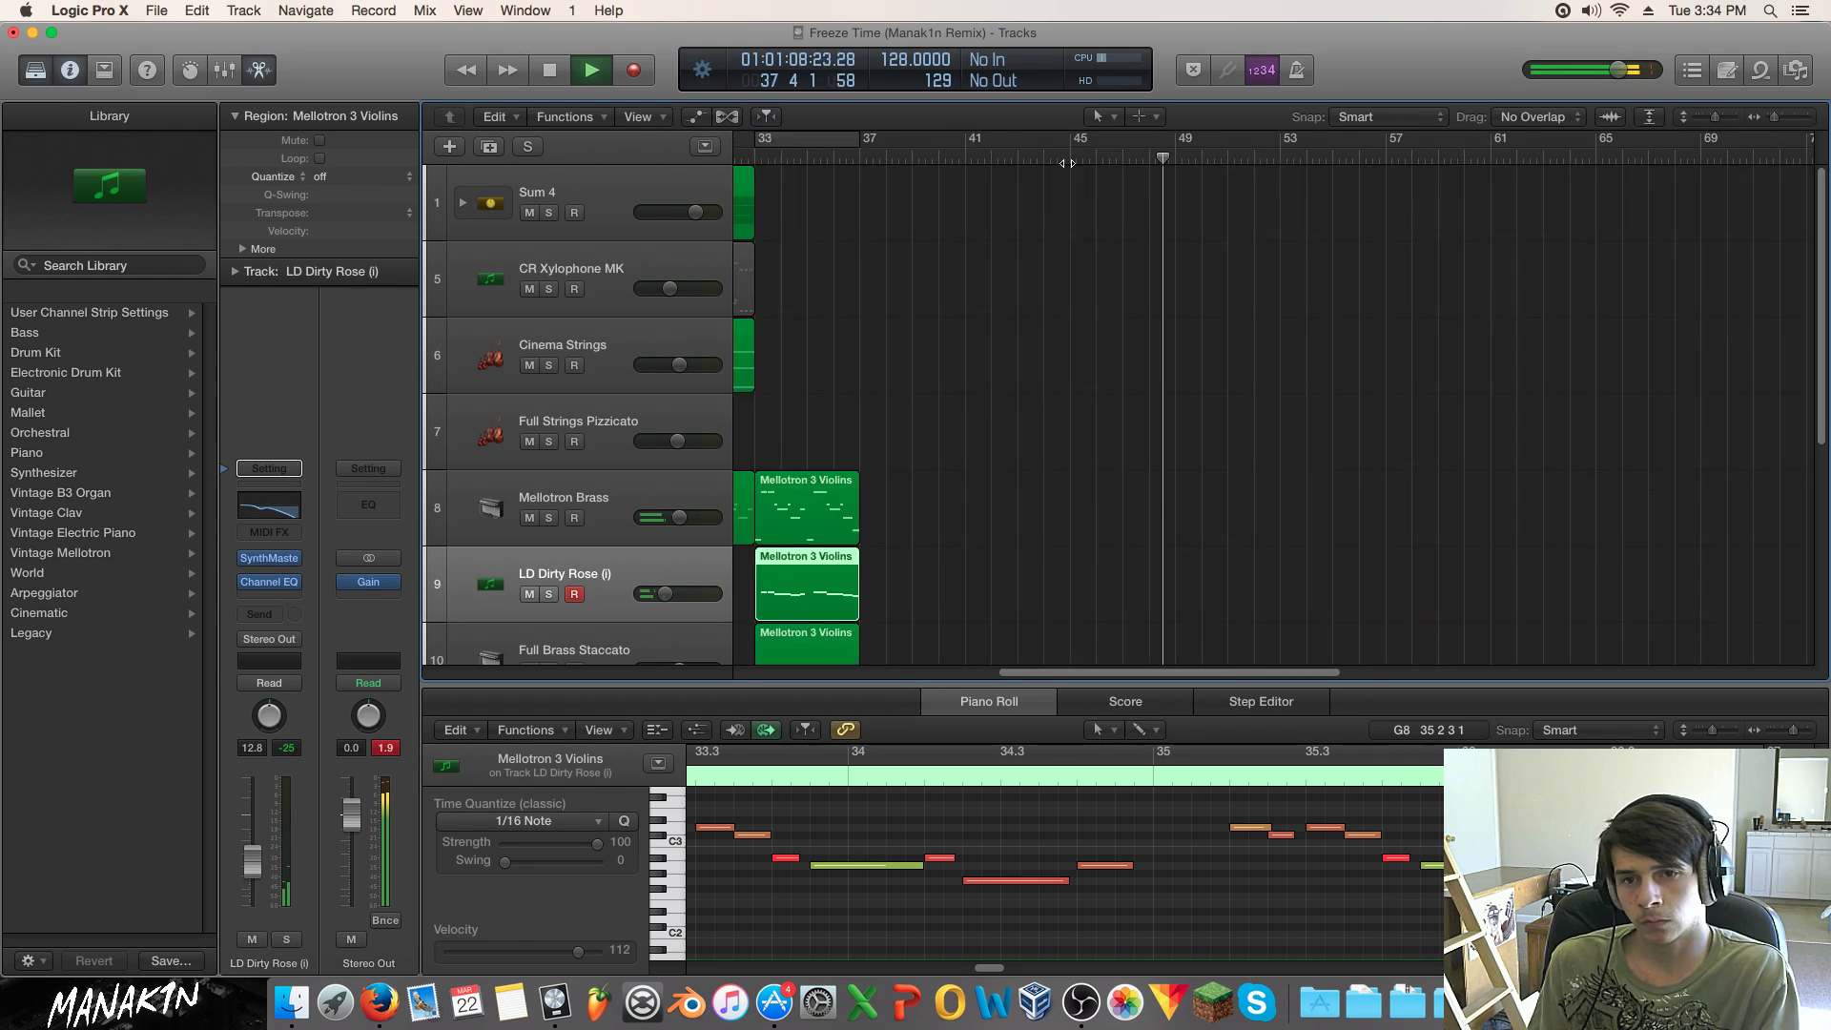
Step: Stop playback
key("space")
left_click_drag(1225, 671, 1124, 671)
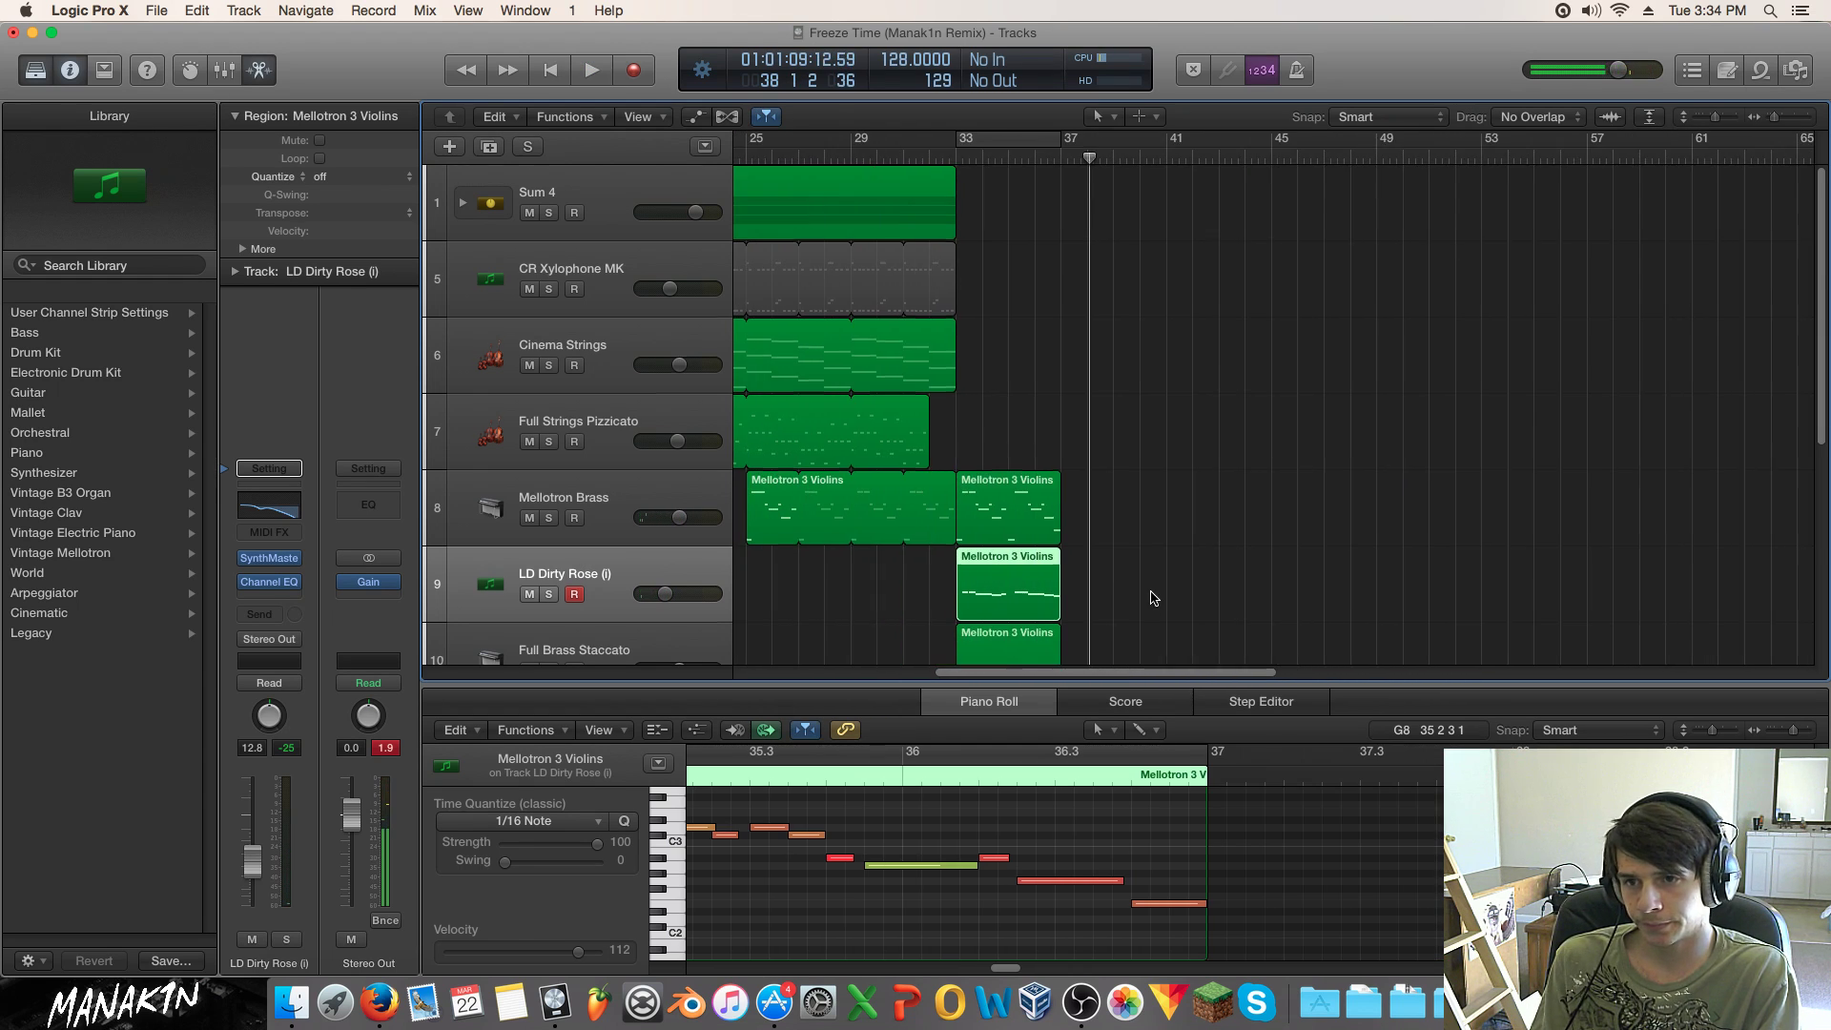
scroll(1087, 337, "down", 5)
scroll(1087, 337, "up", 2)
Step: Move the three Mellotron 3 Violins regions from bar 33 to bar 41 without their automation, then play
left_click_drag(1120, 230, 974, 414)
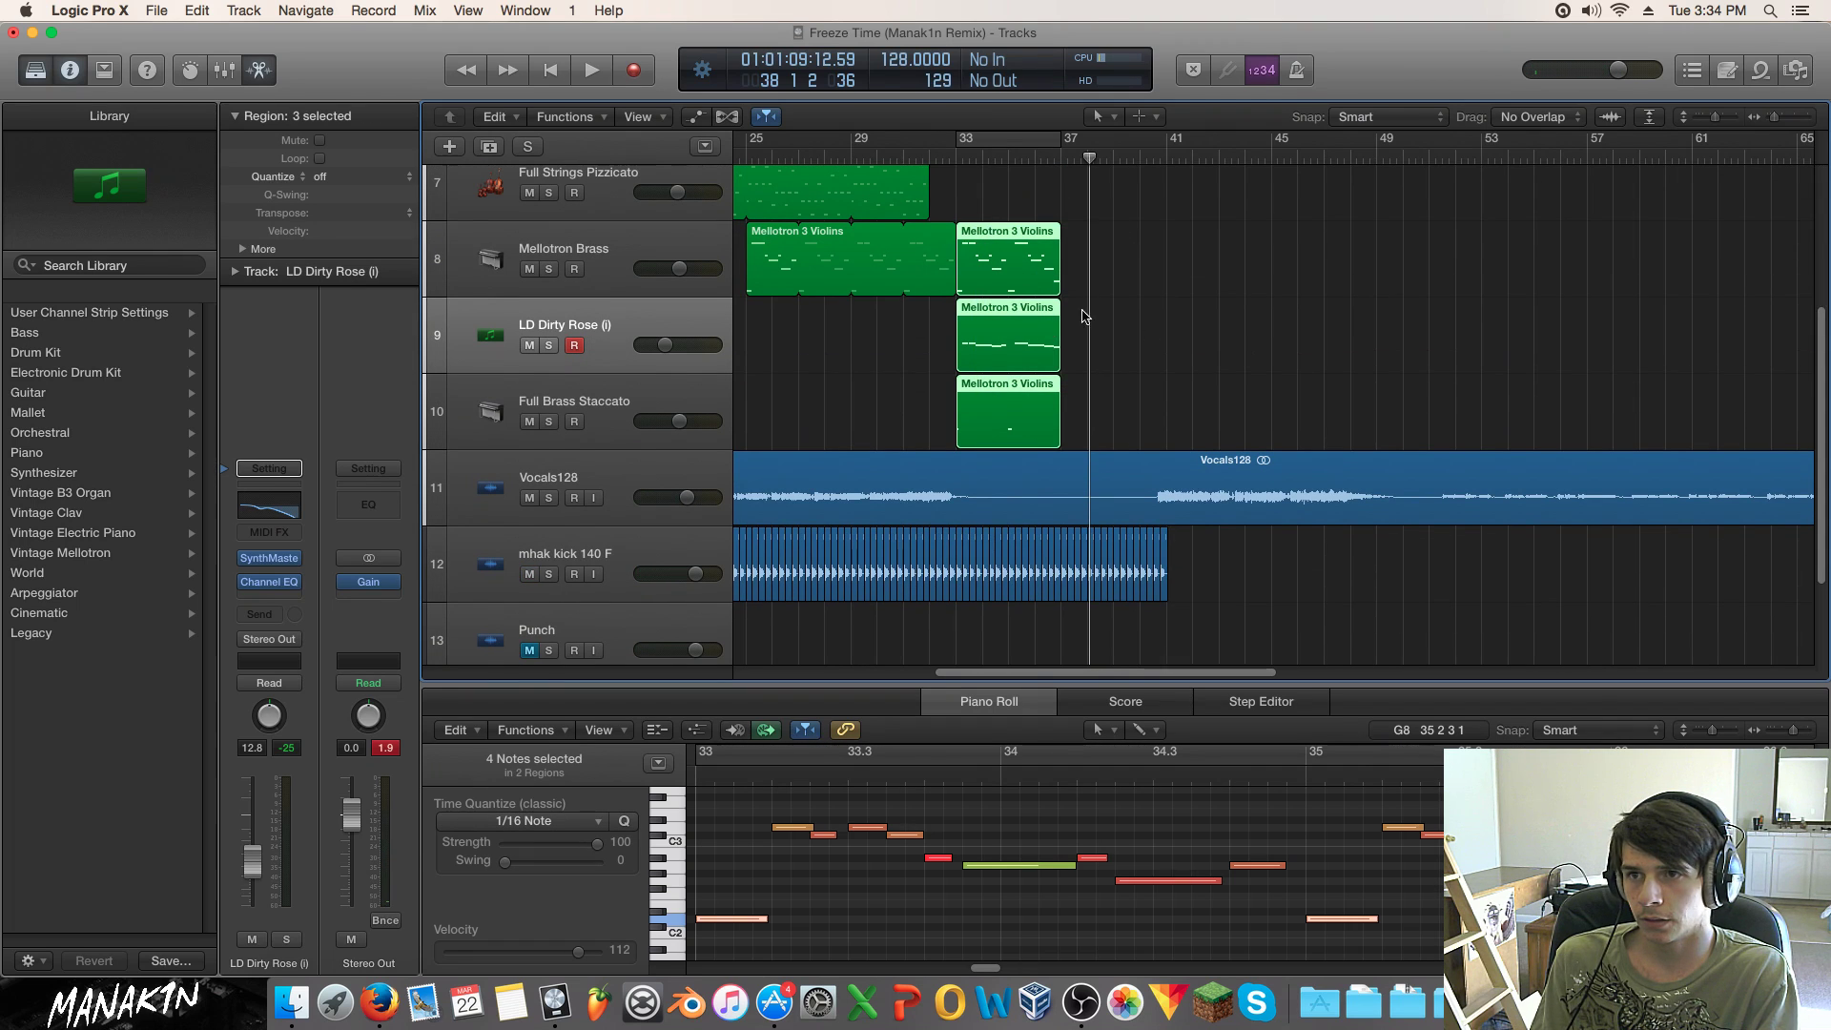
left_click_drag(1030, 279, 1168, 282)
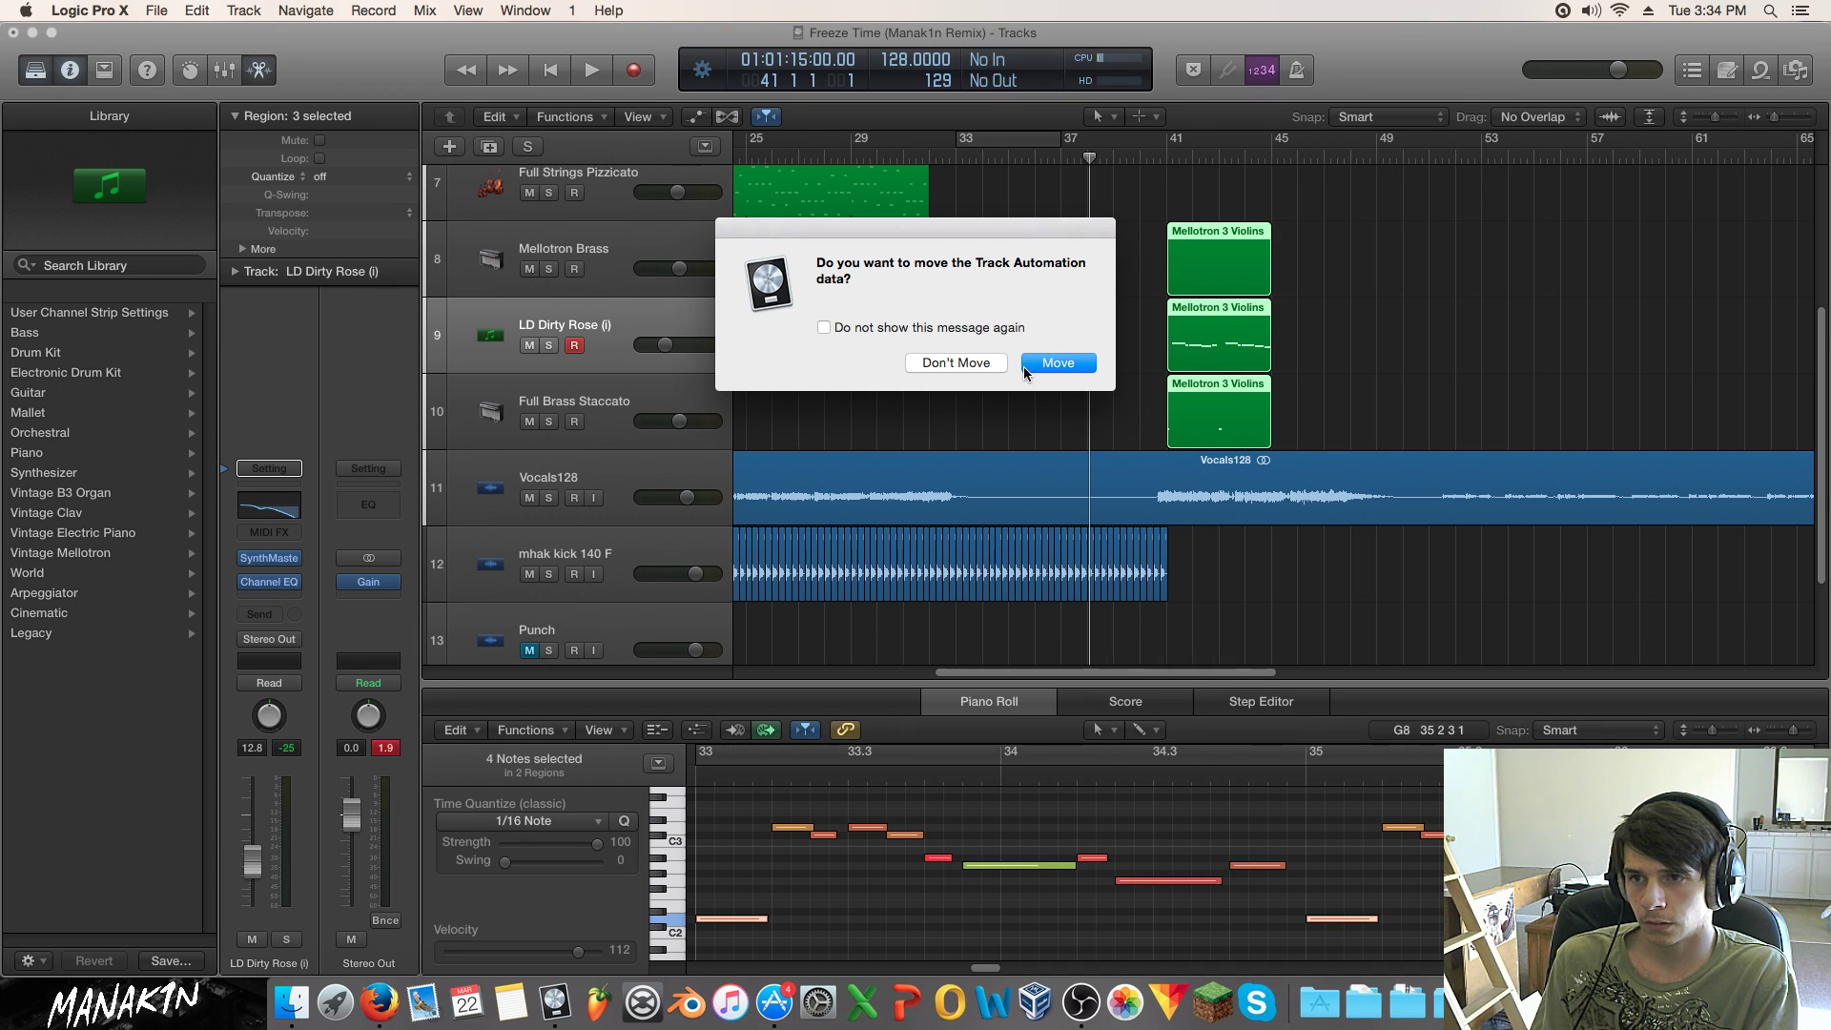
left_click(965, 363)
scroll(983, 277, "up", 2)
key("space")
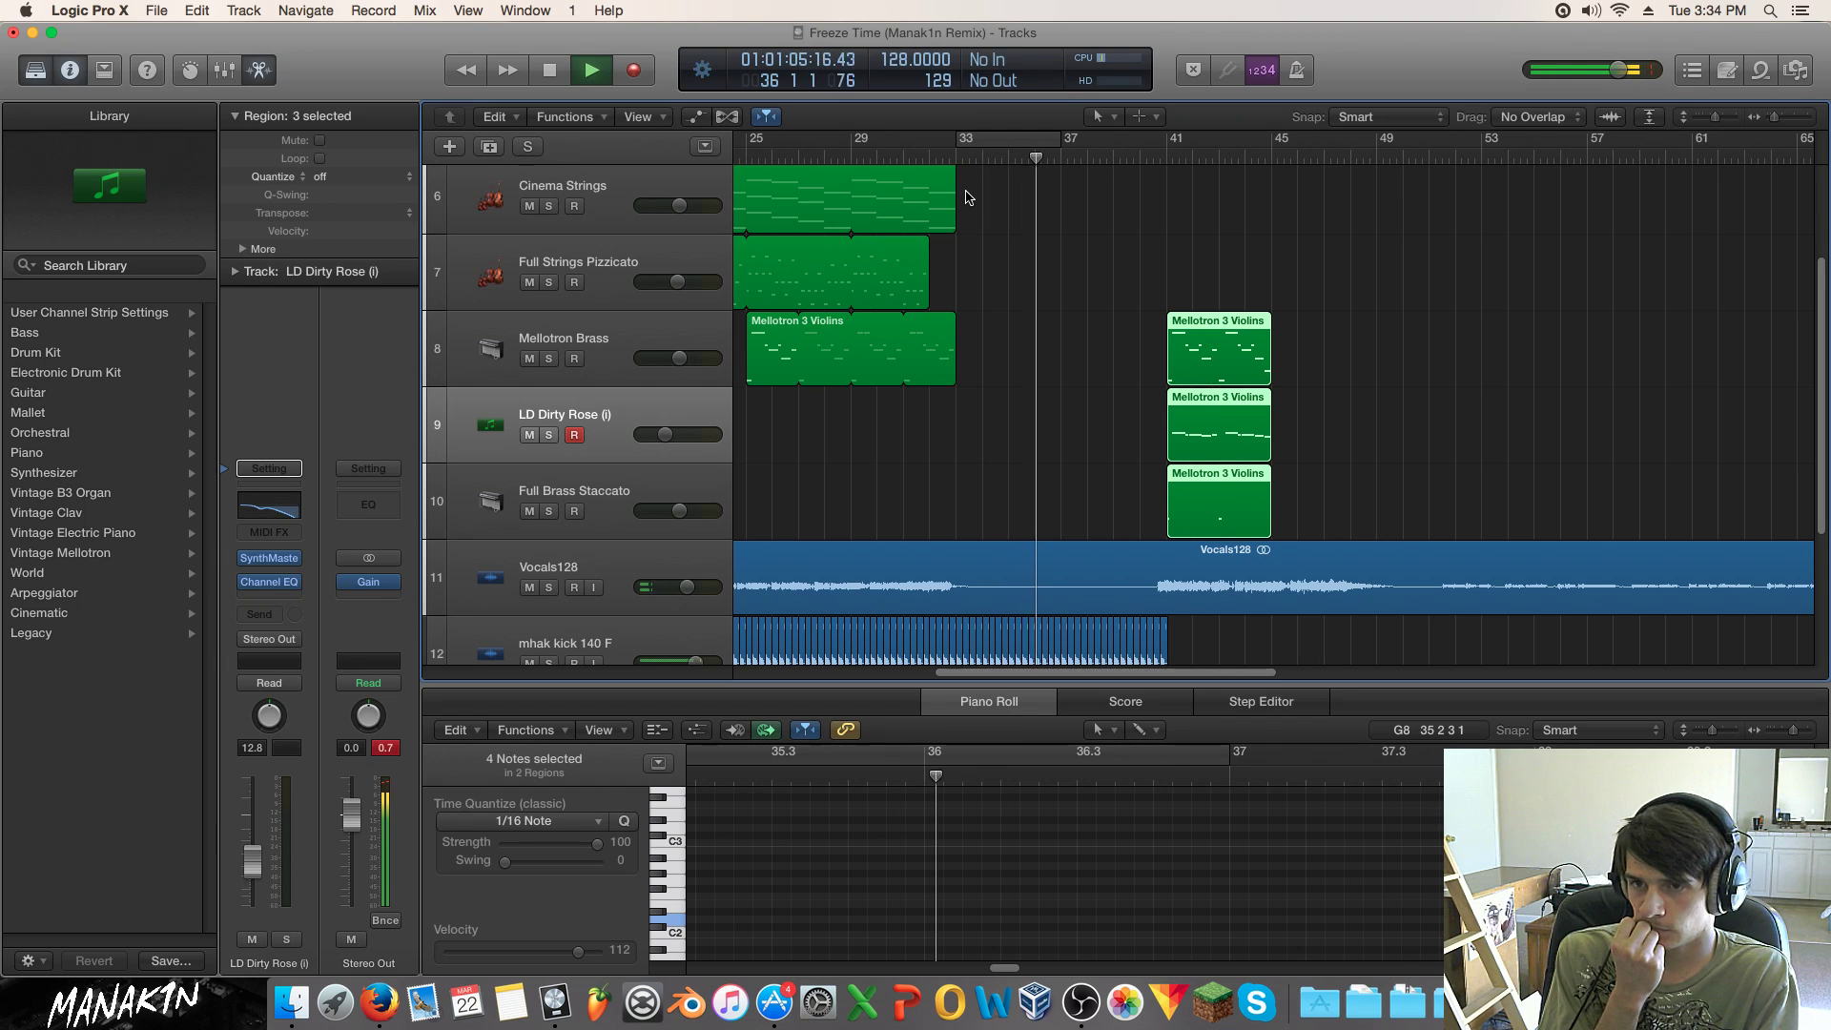
Step: Deselect the violin regions and stop playback
left_click(1009, 309)
key("space")
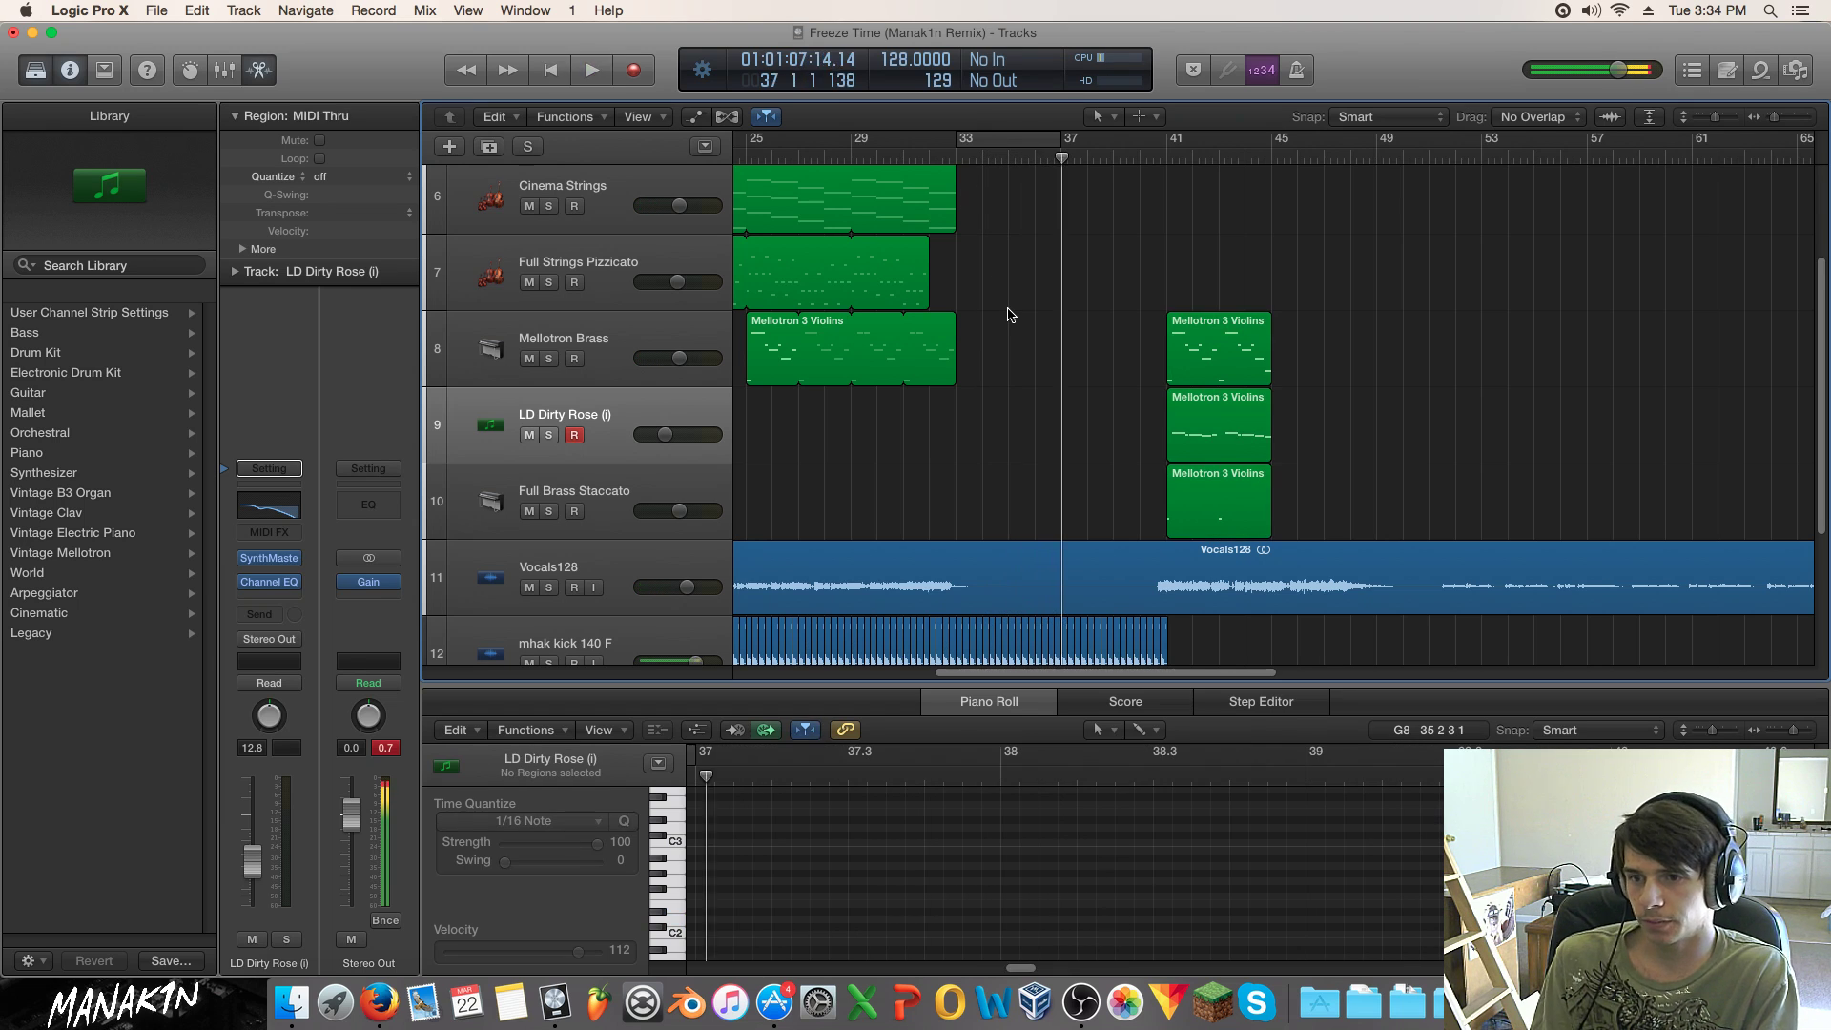
scroll(1008, 314, "down", 3)
scroll(1009, 315, "up", 5)
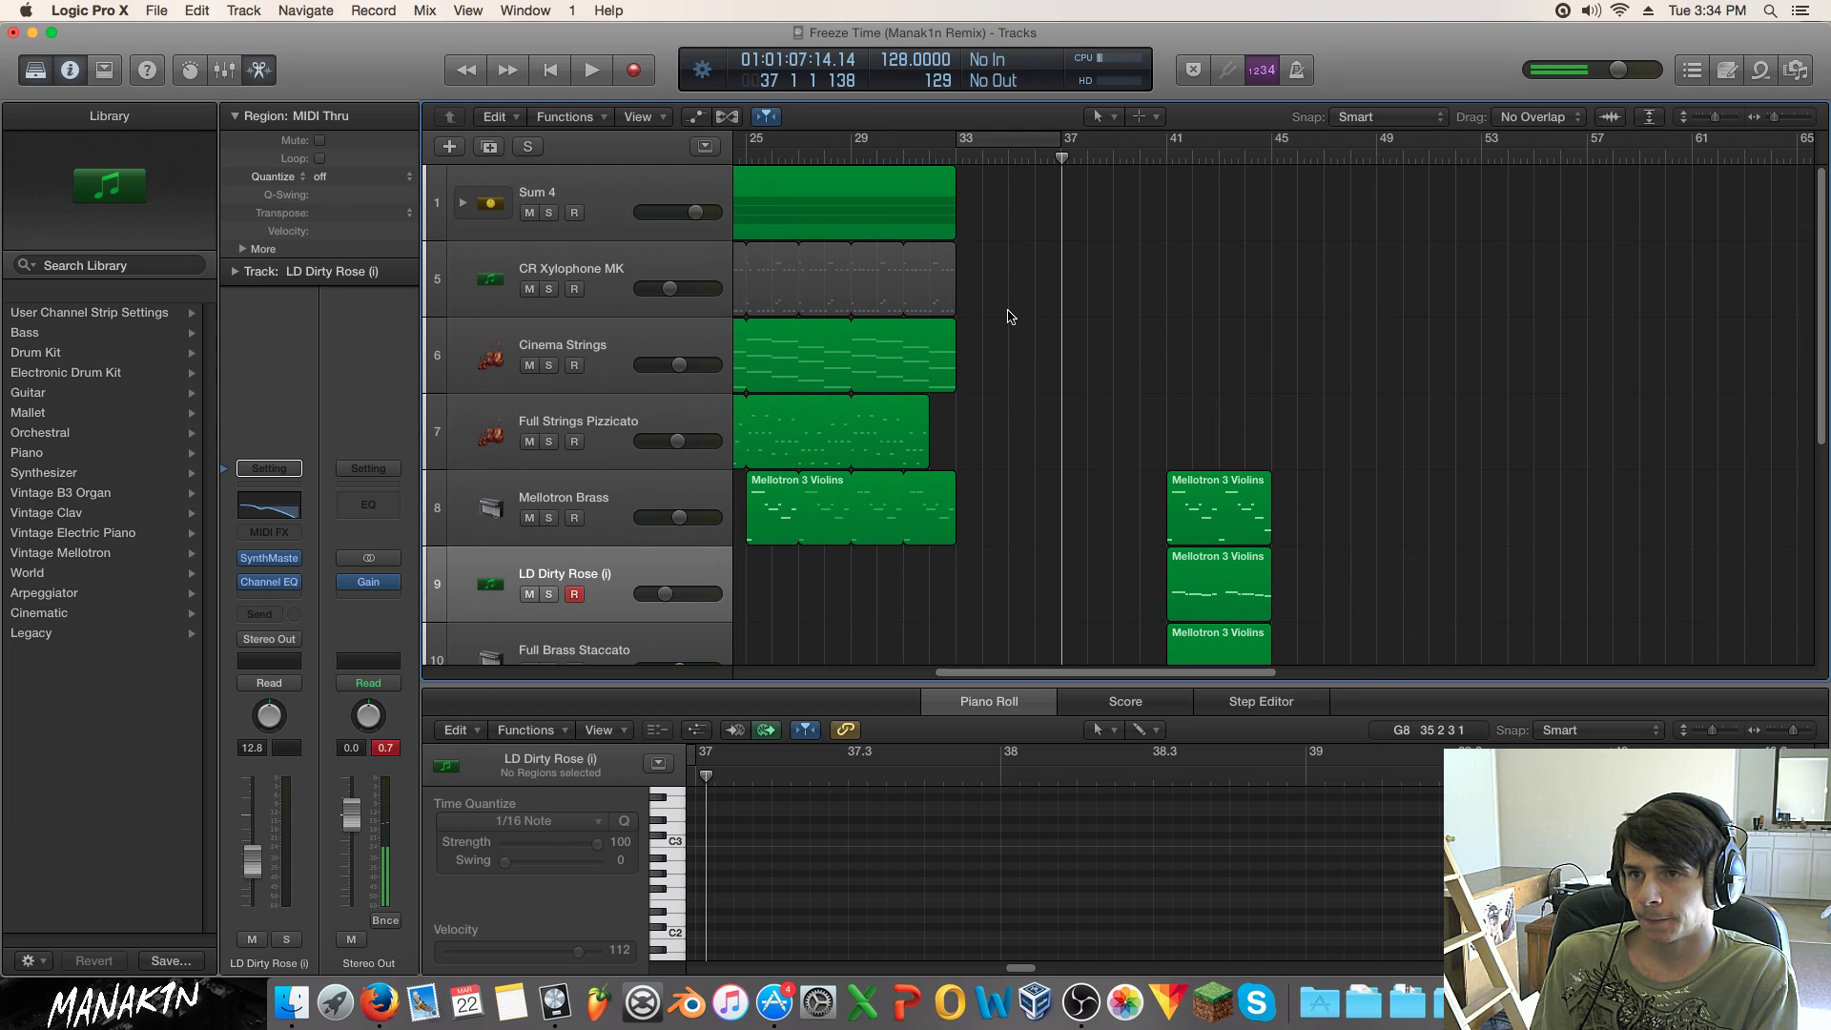
left_click_drag(1098, 671, 918, 605)
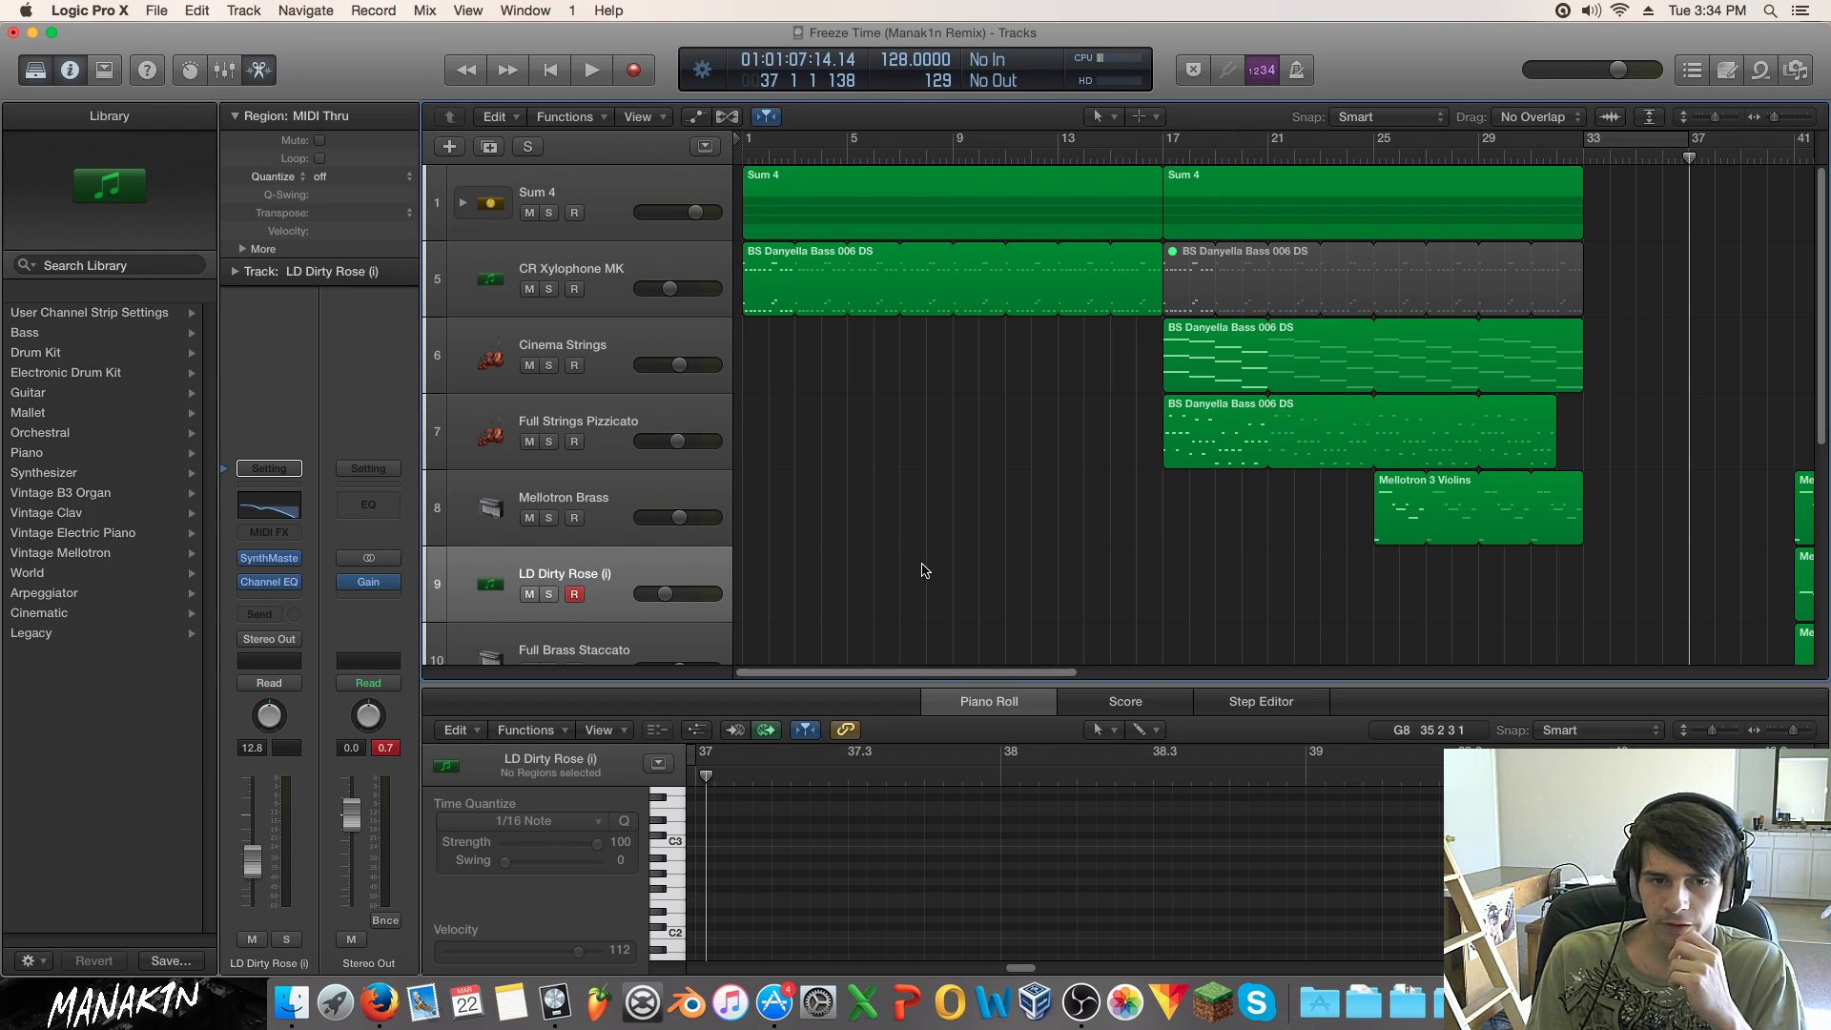
Step: Play the arrangement from bar 1, stop, then place the playhead at bar 17
key("Return")
key("space")
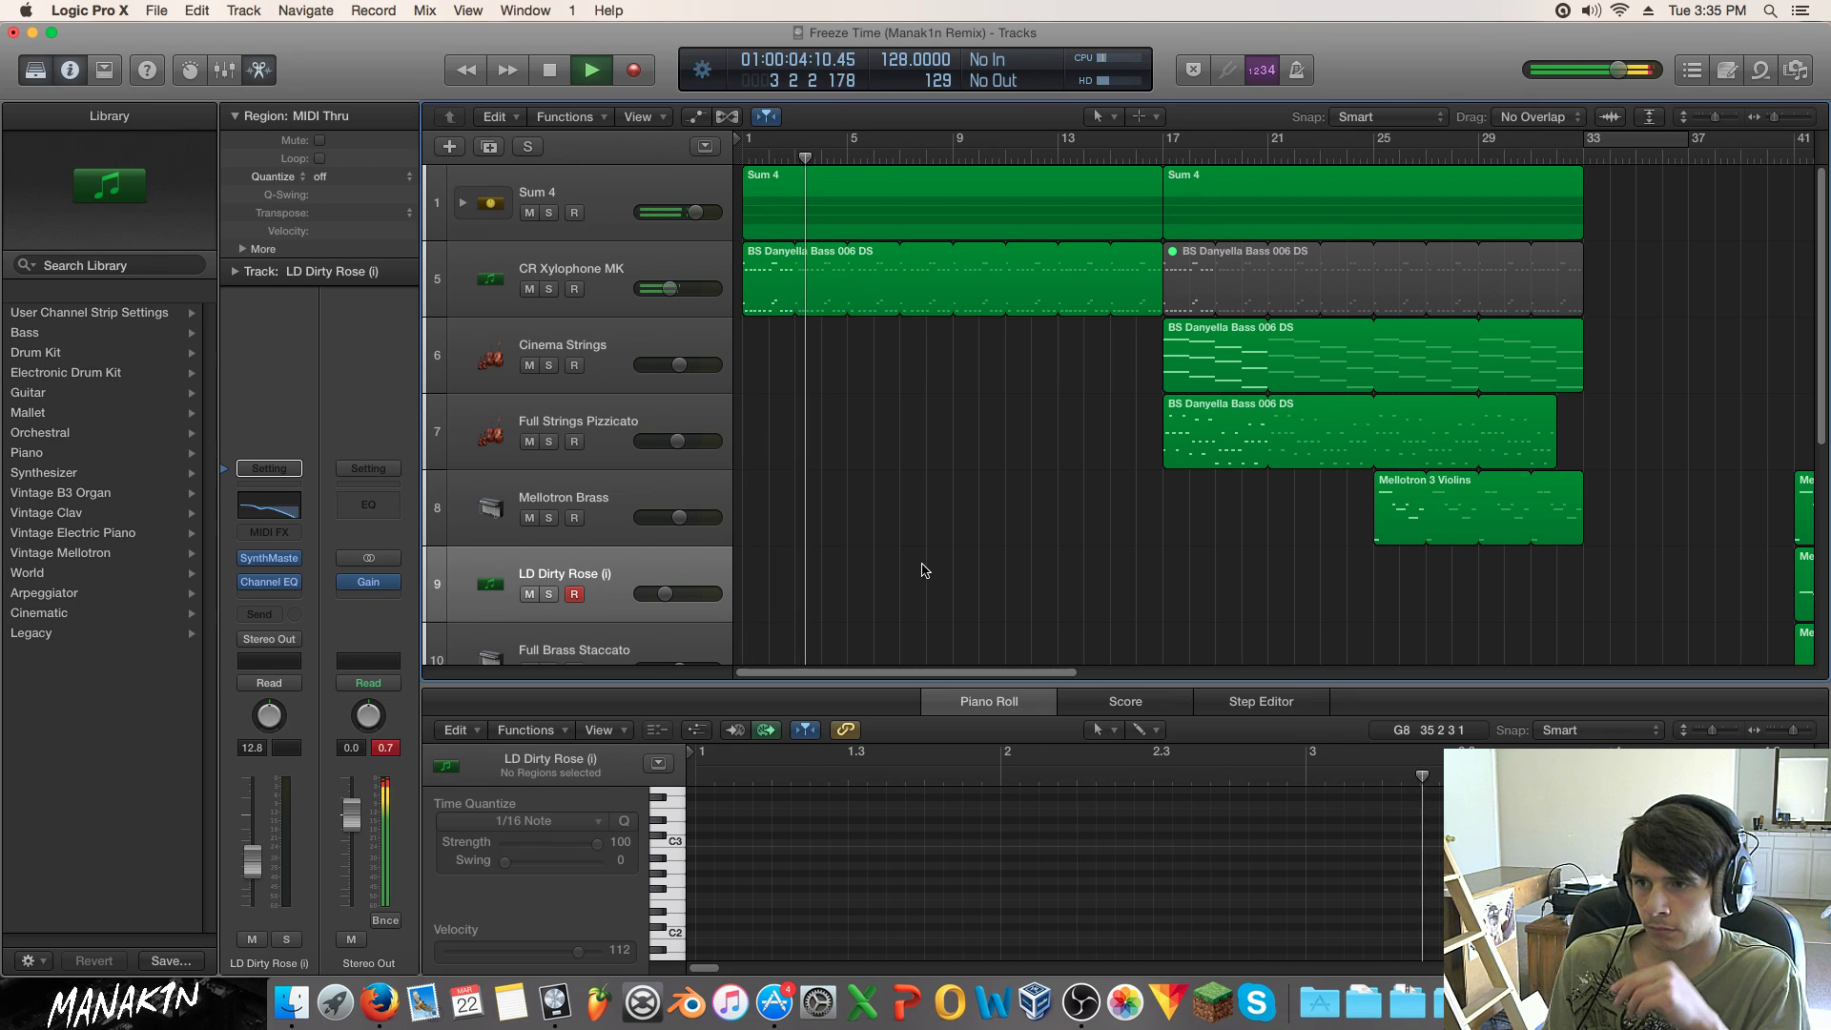
key("space")
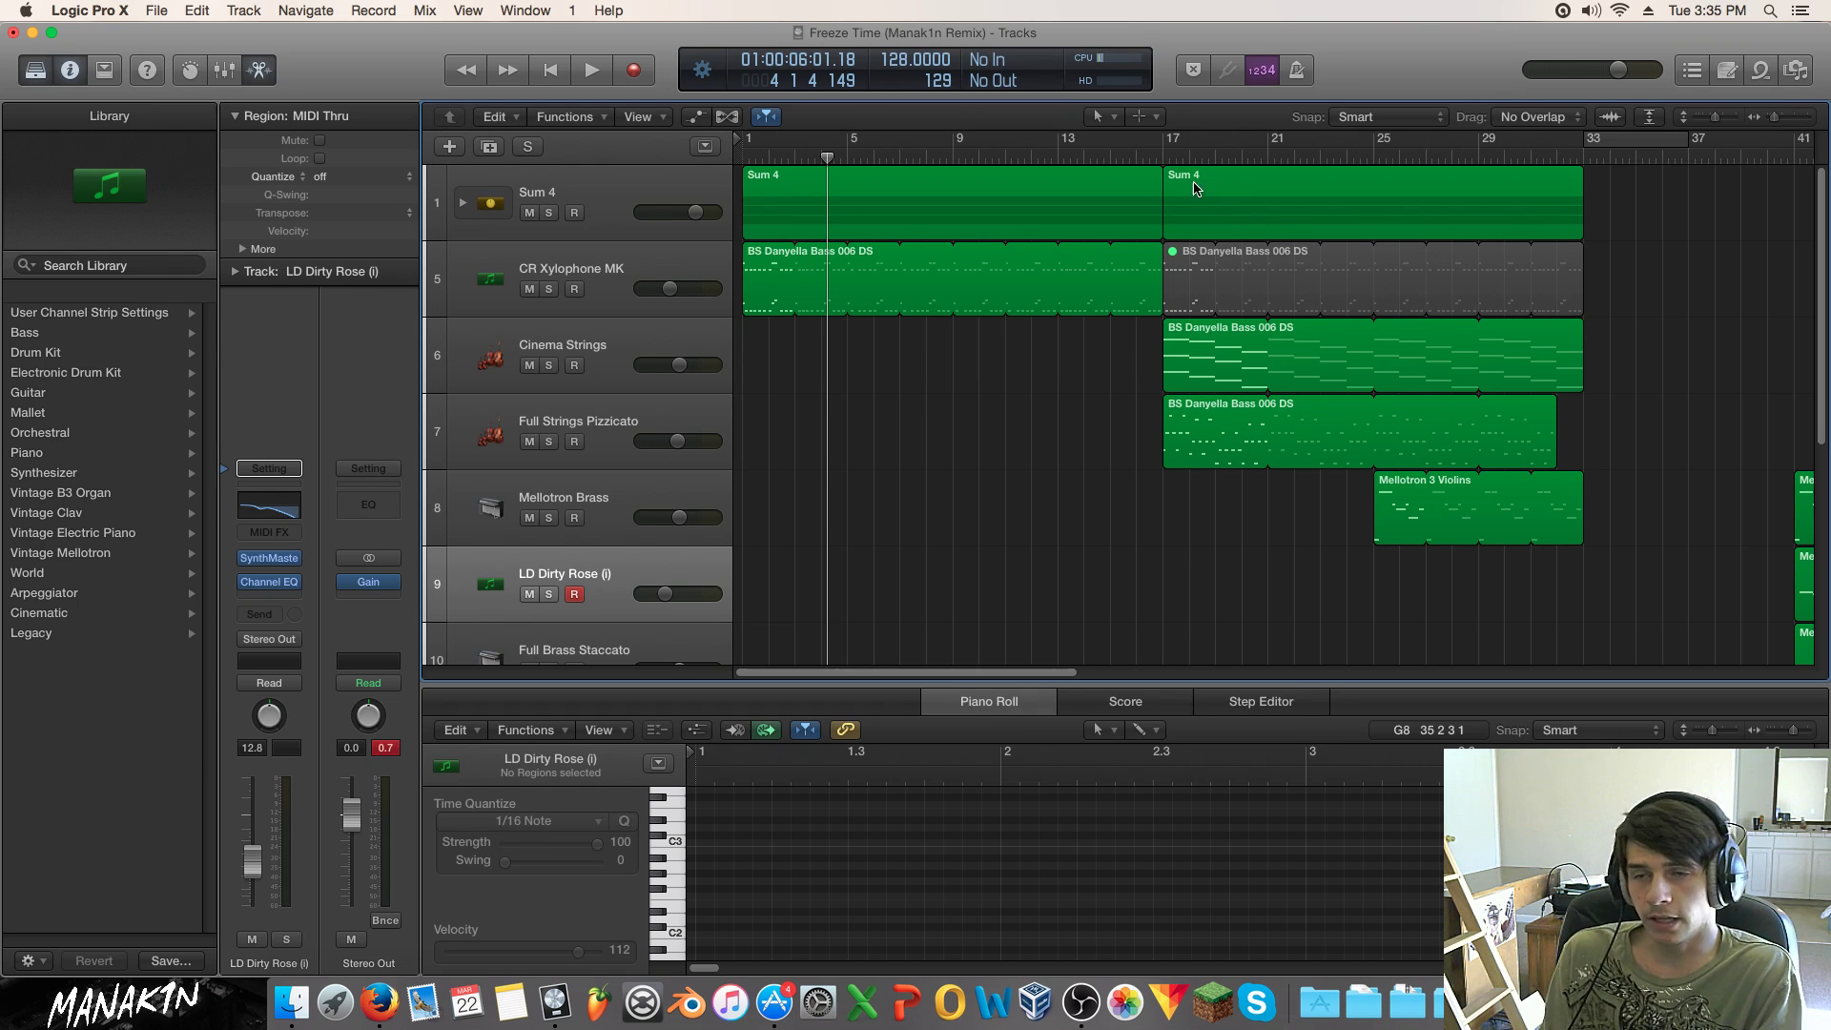
left_click_drag(1147, 153, 1112, 219)
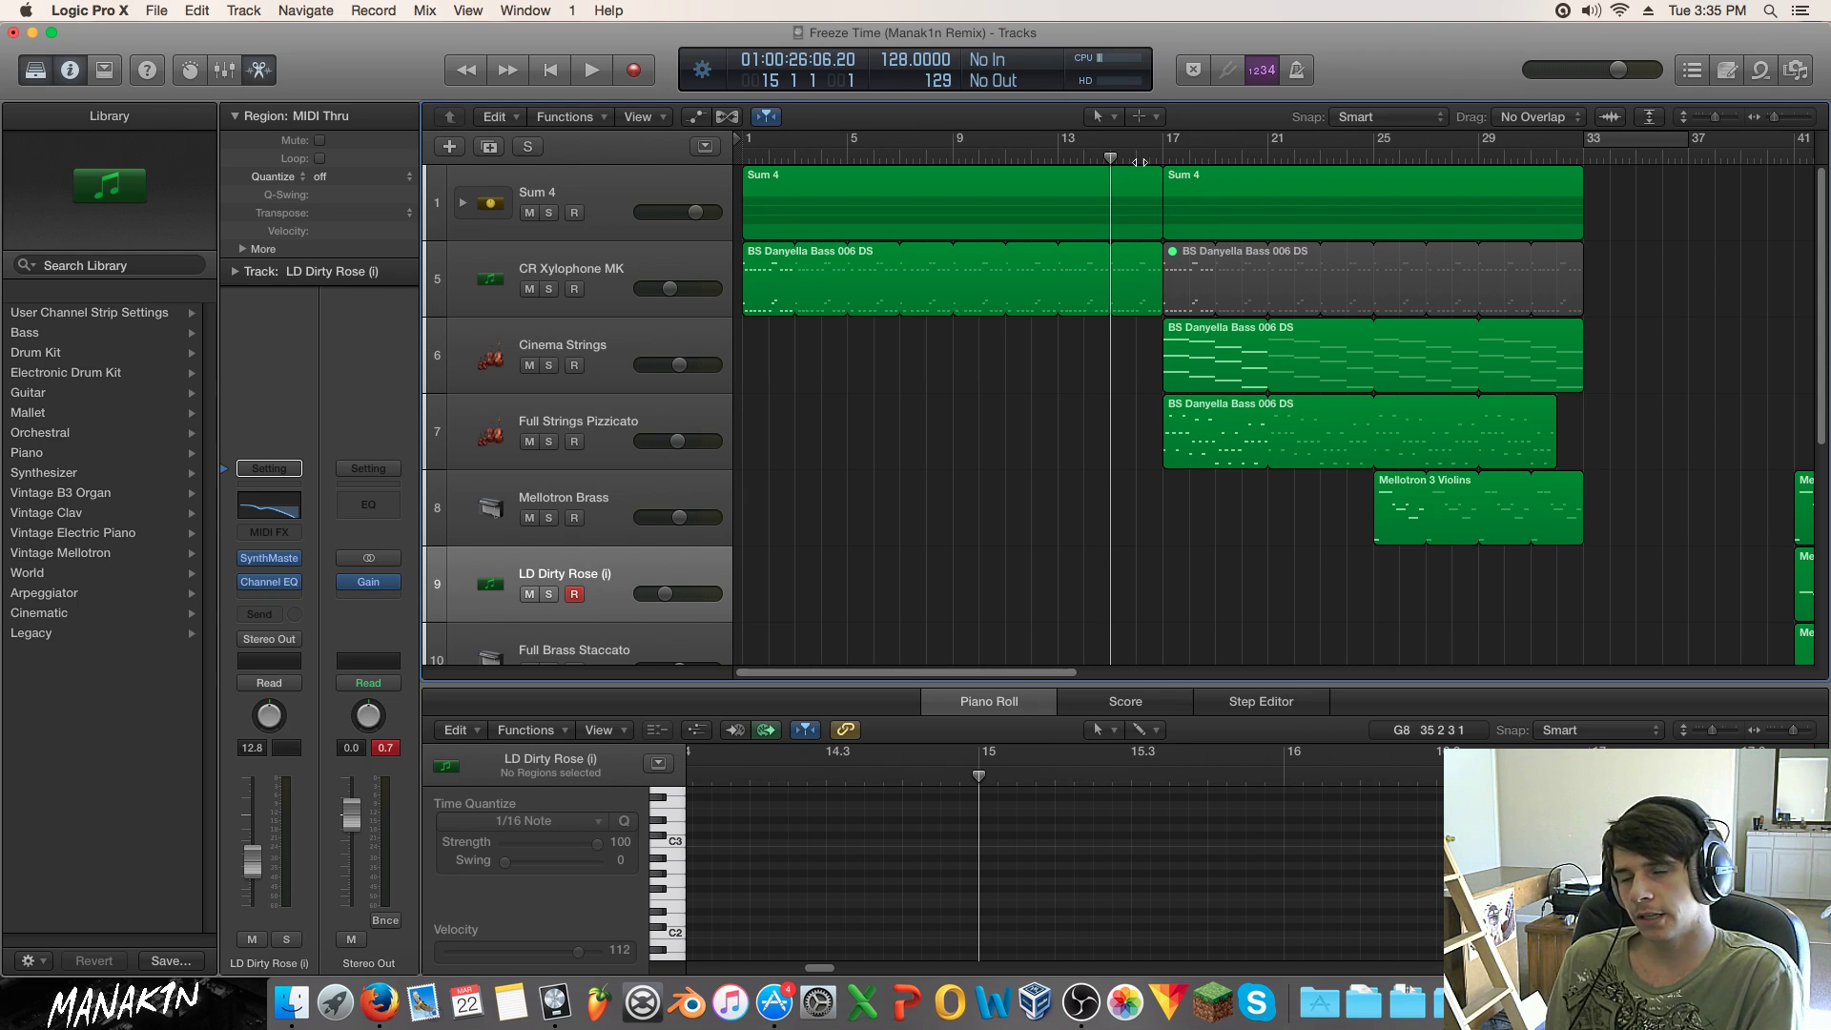
left_click_drag(1110, 157, 1160, 160)
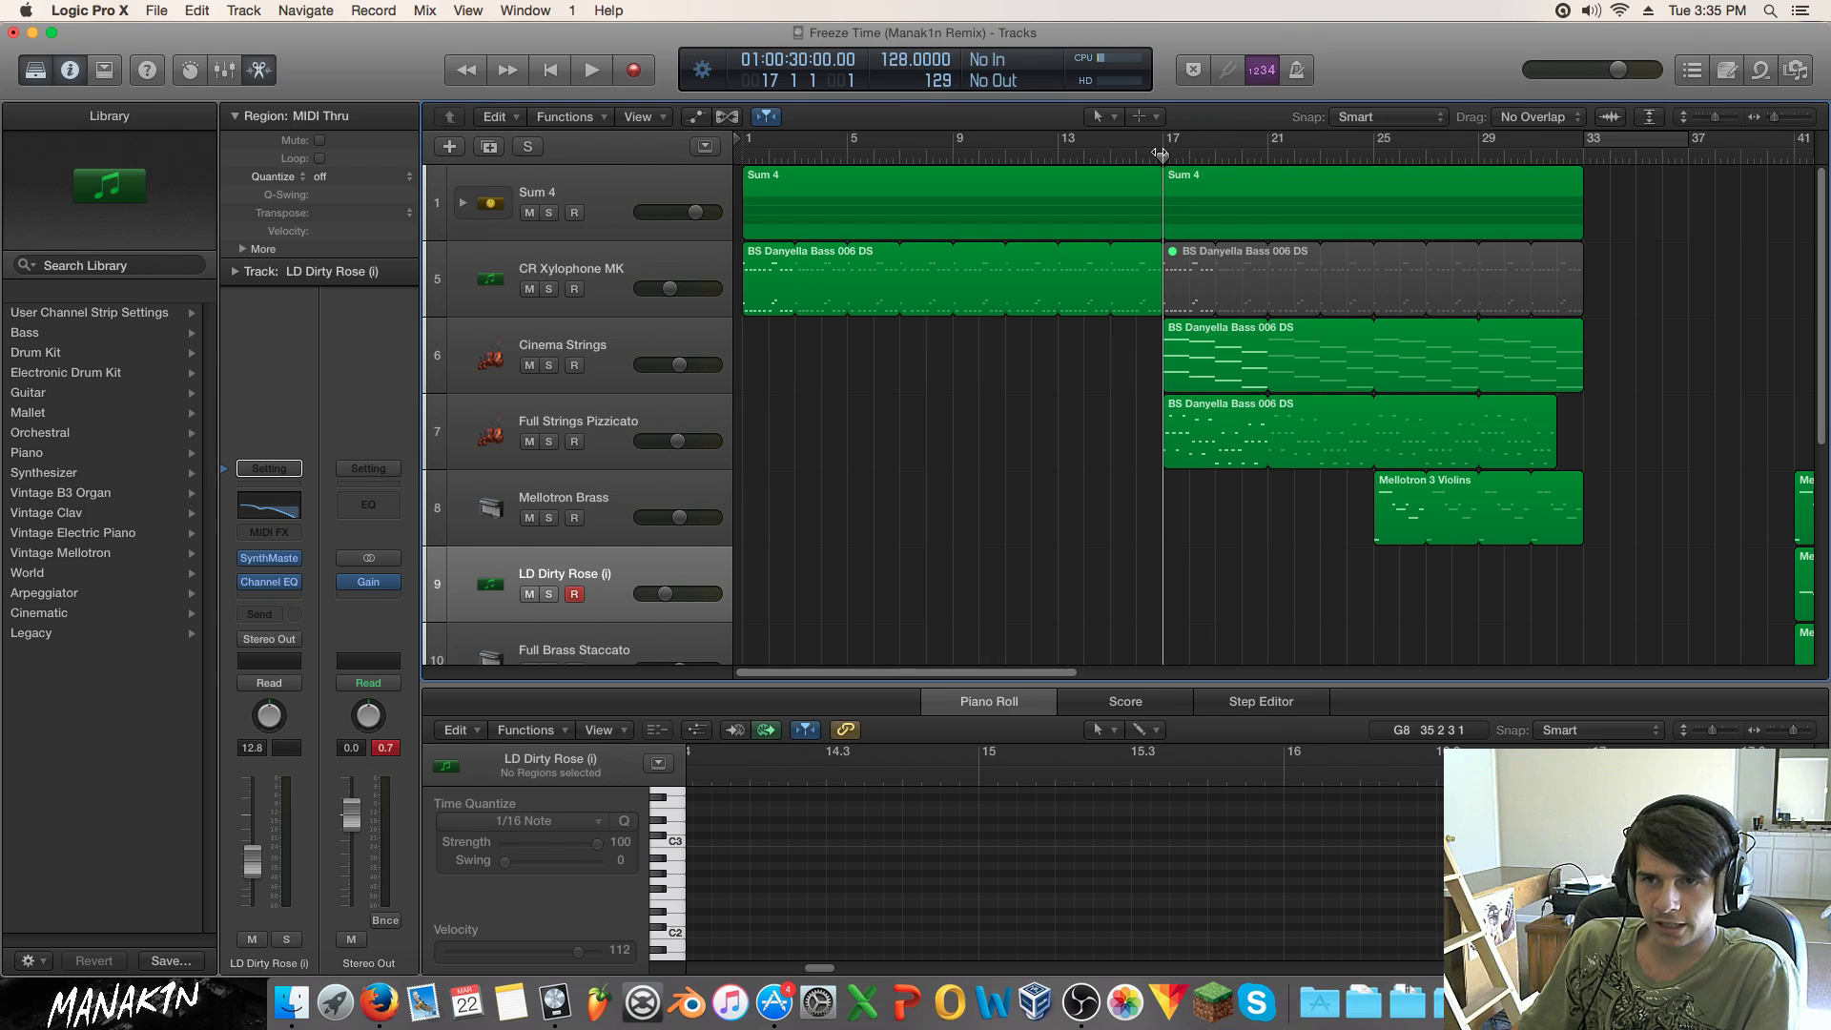
Step: Play from bar 16 and lower the Full Strings Pizzicato track volume slightly
left_click(1138, 154)
key("space")
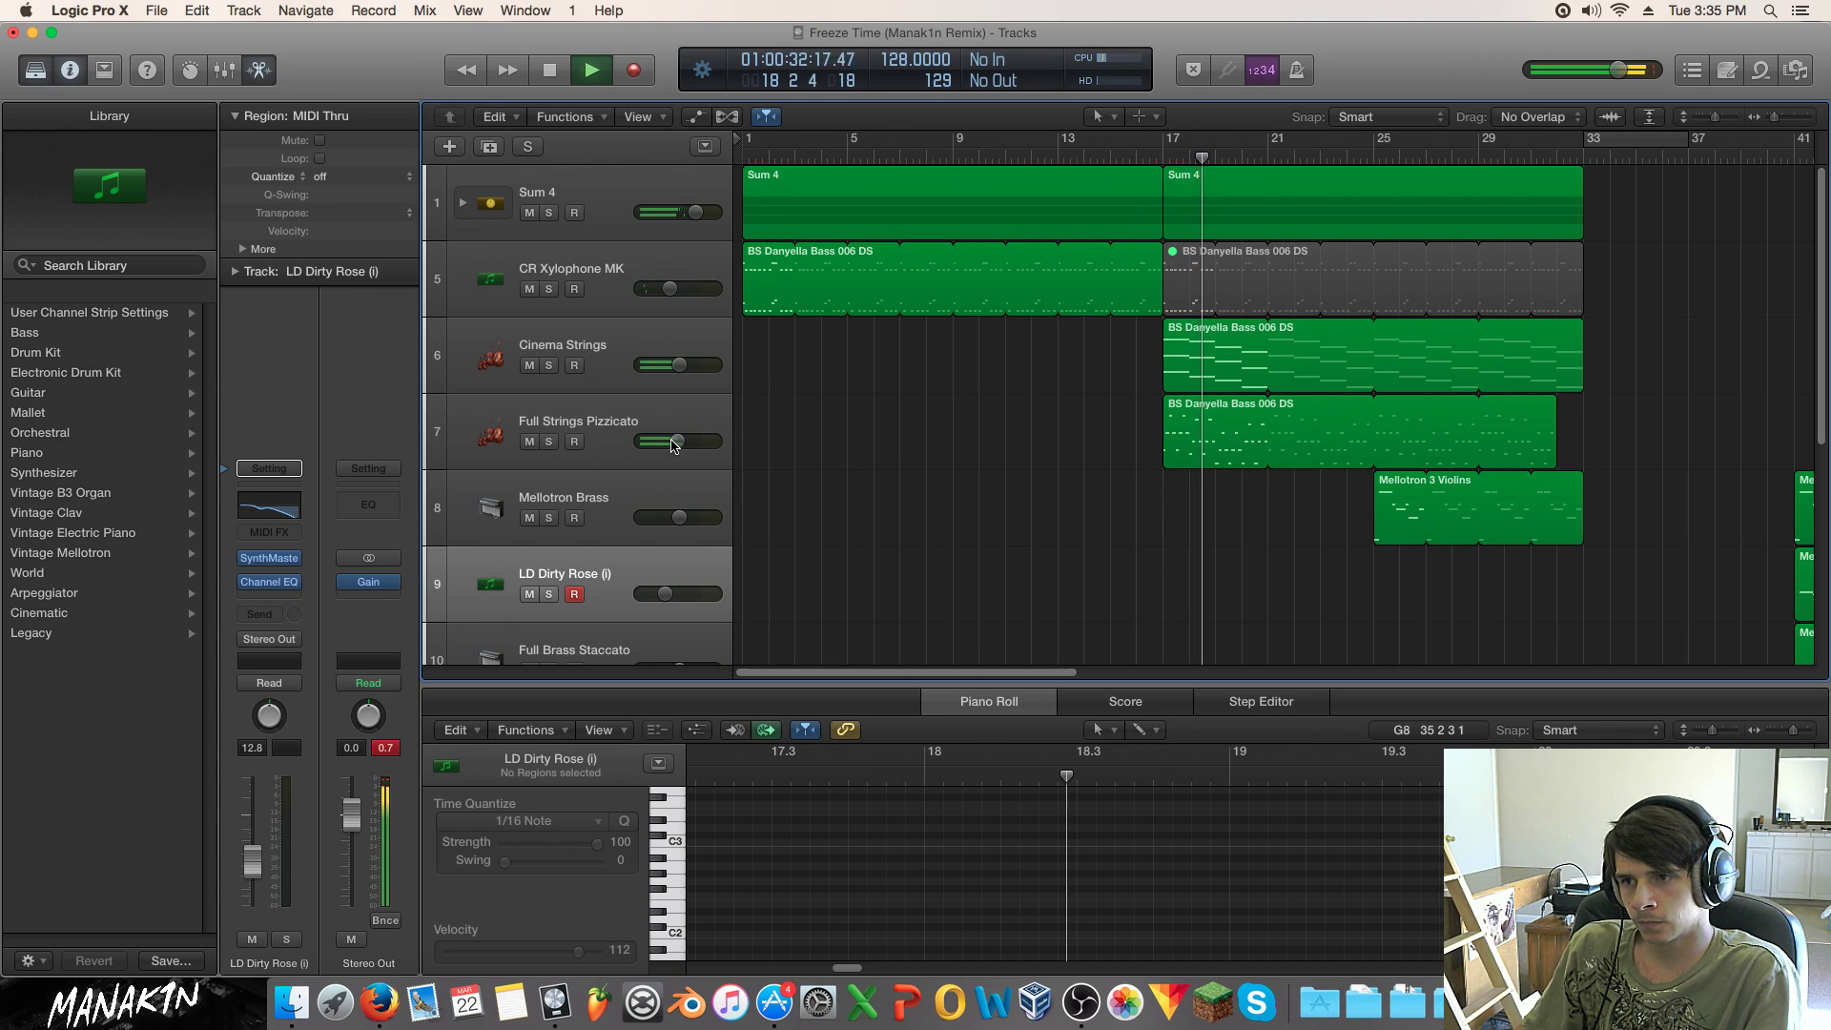
left_click_drag(677, 440, 669, 440)
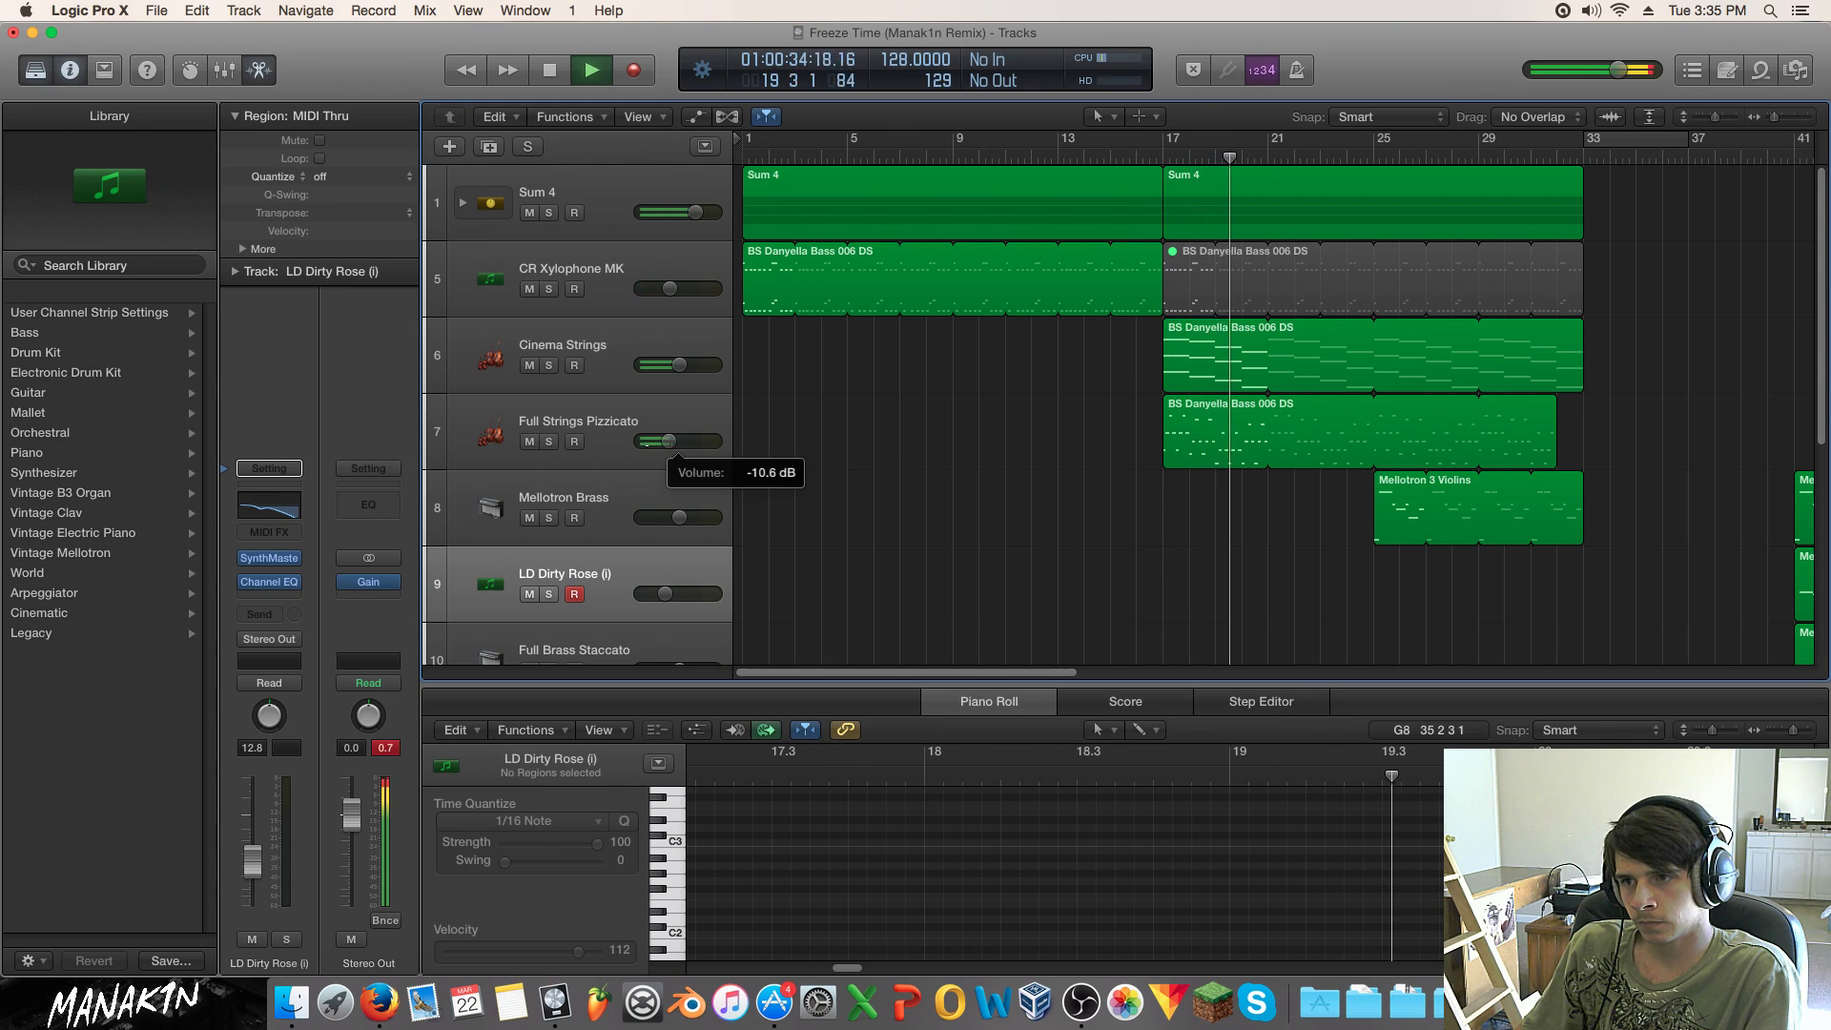
left_click(1139, 160)
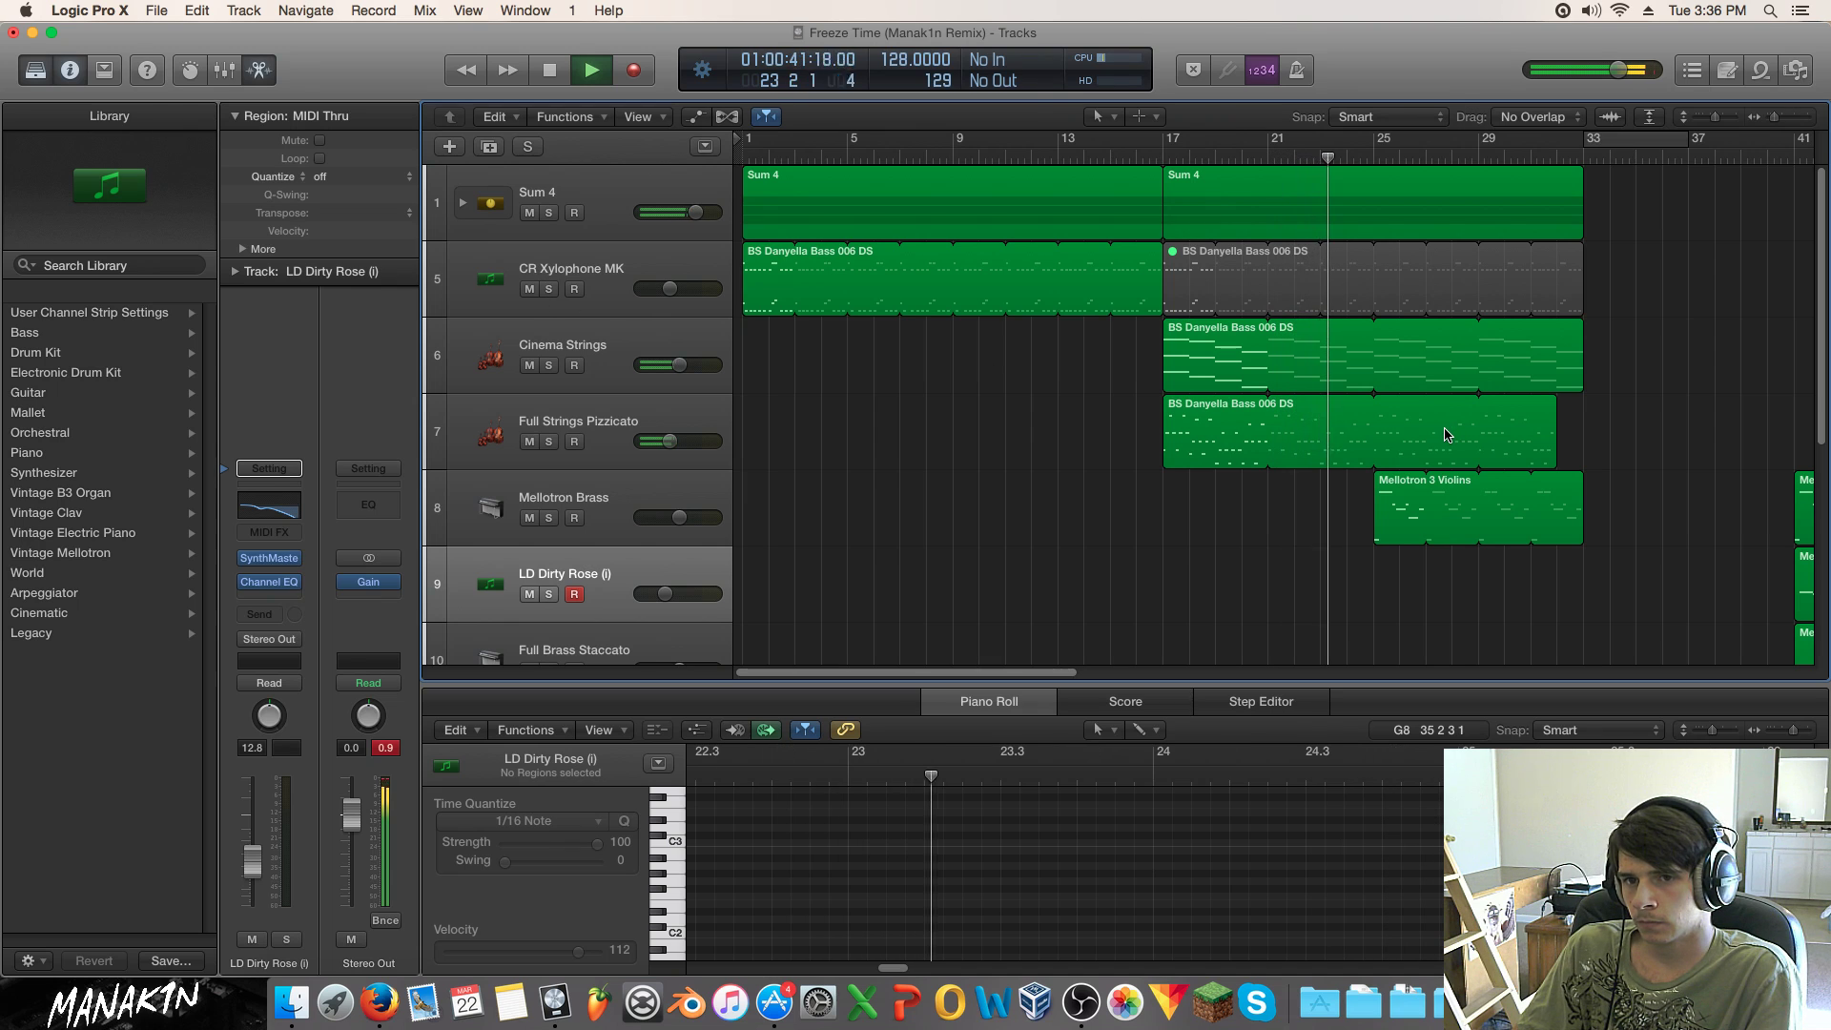
Step: Jump playback to bar 41, showing the vocal and kick tracks 9–14
scroll(1451, 430, "down", 1)
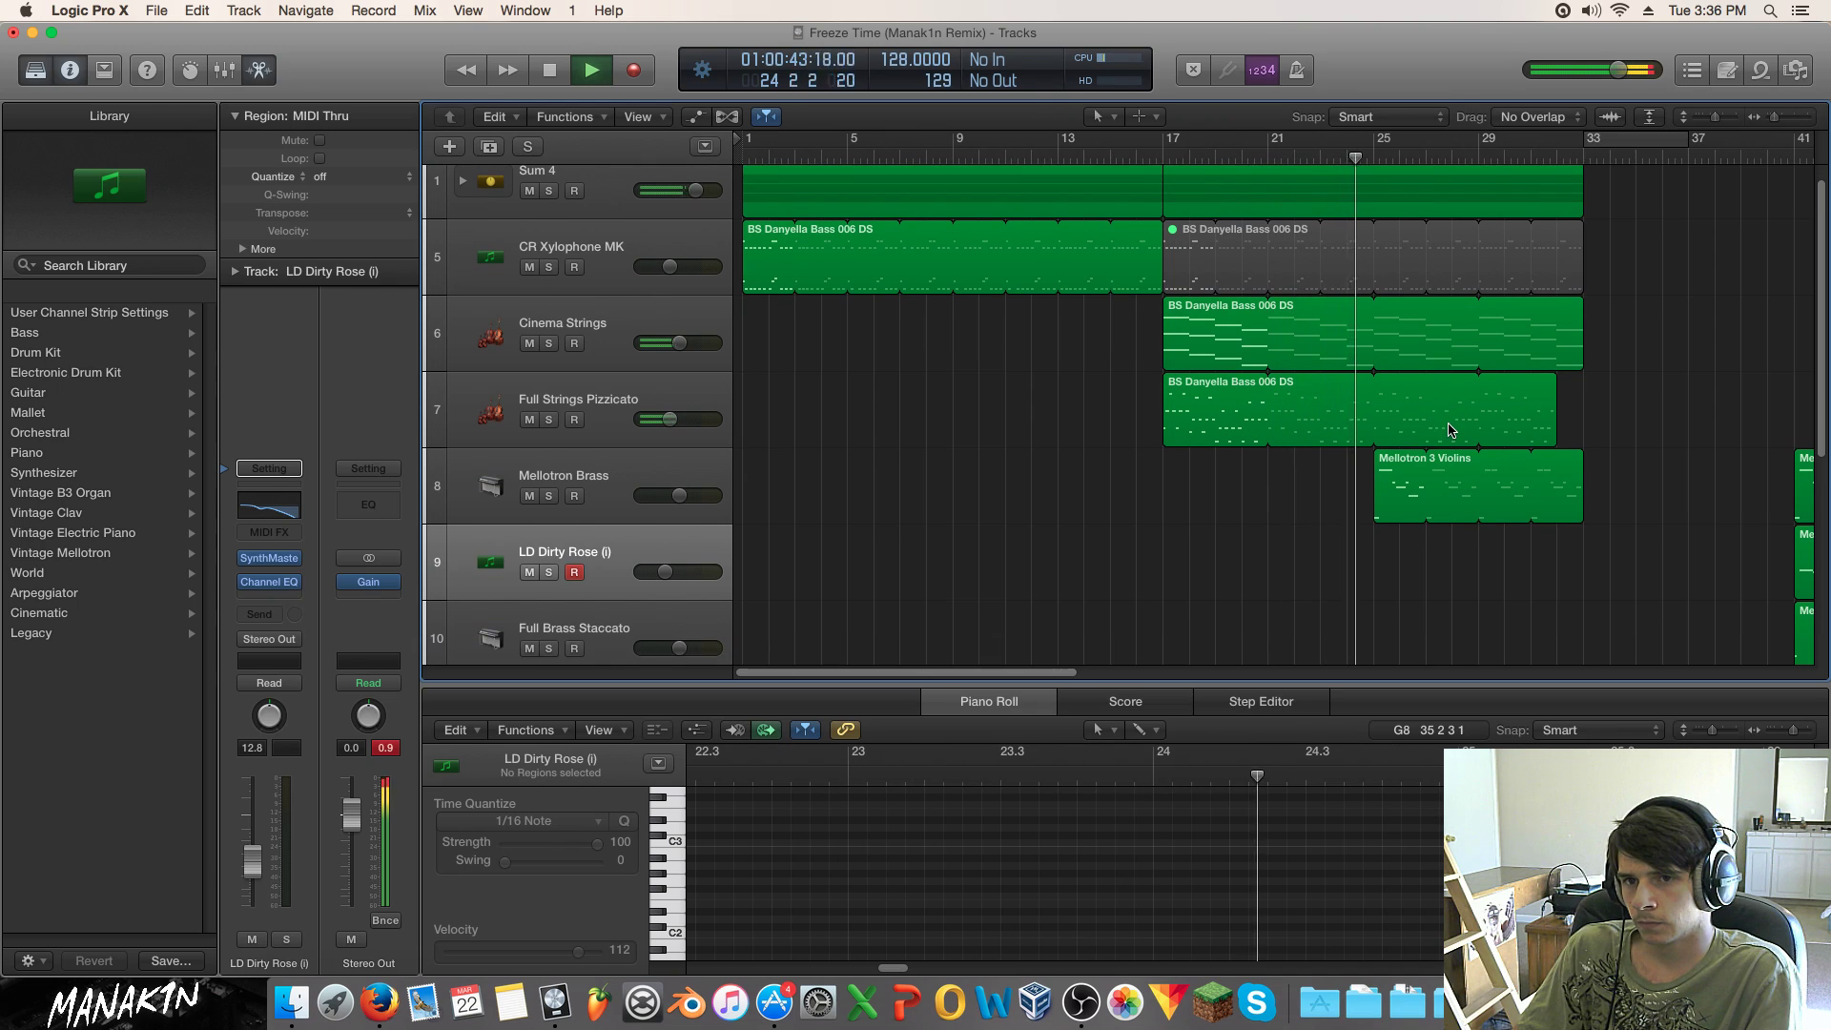
scroll(1451, 430, "down", 1)
scroll(1451, 428, "down", 10)
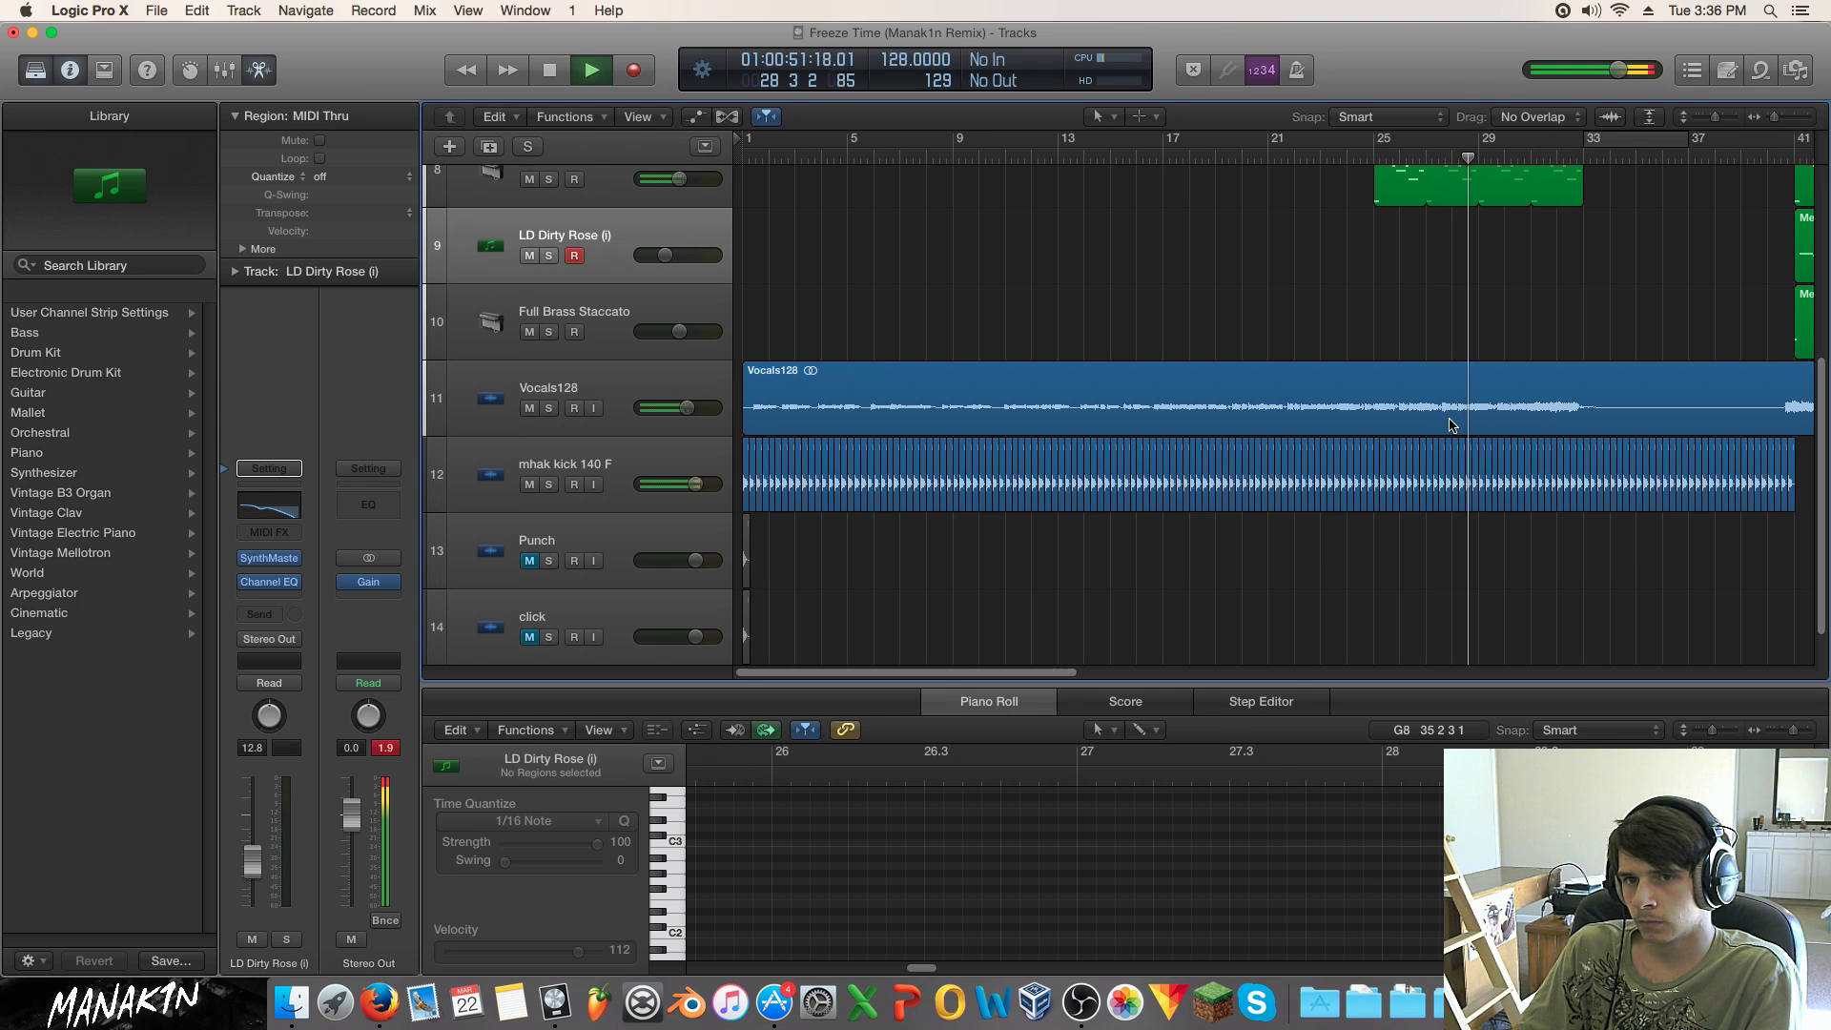
scroll(1451, 426, "up", 3)
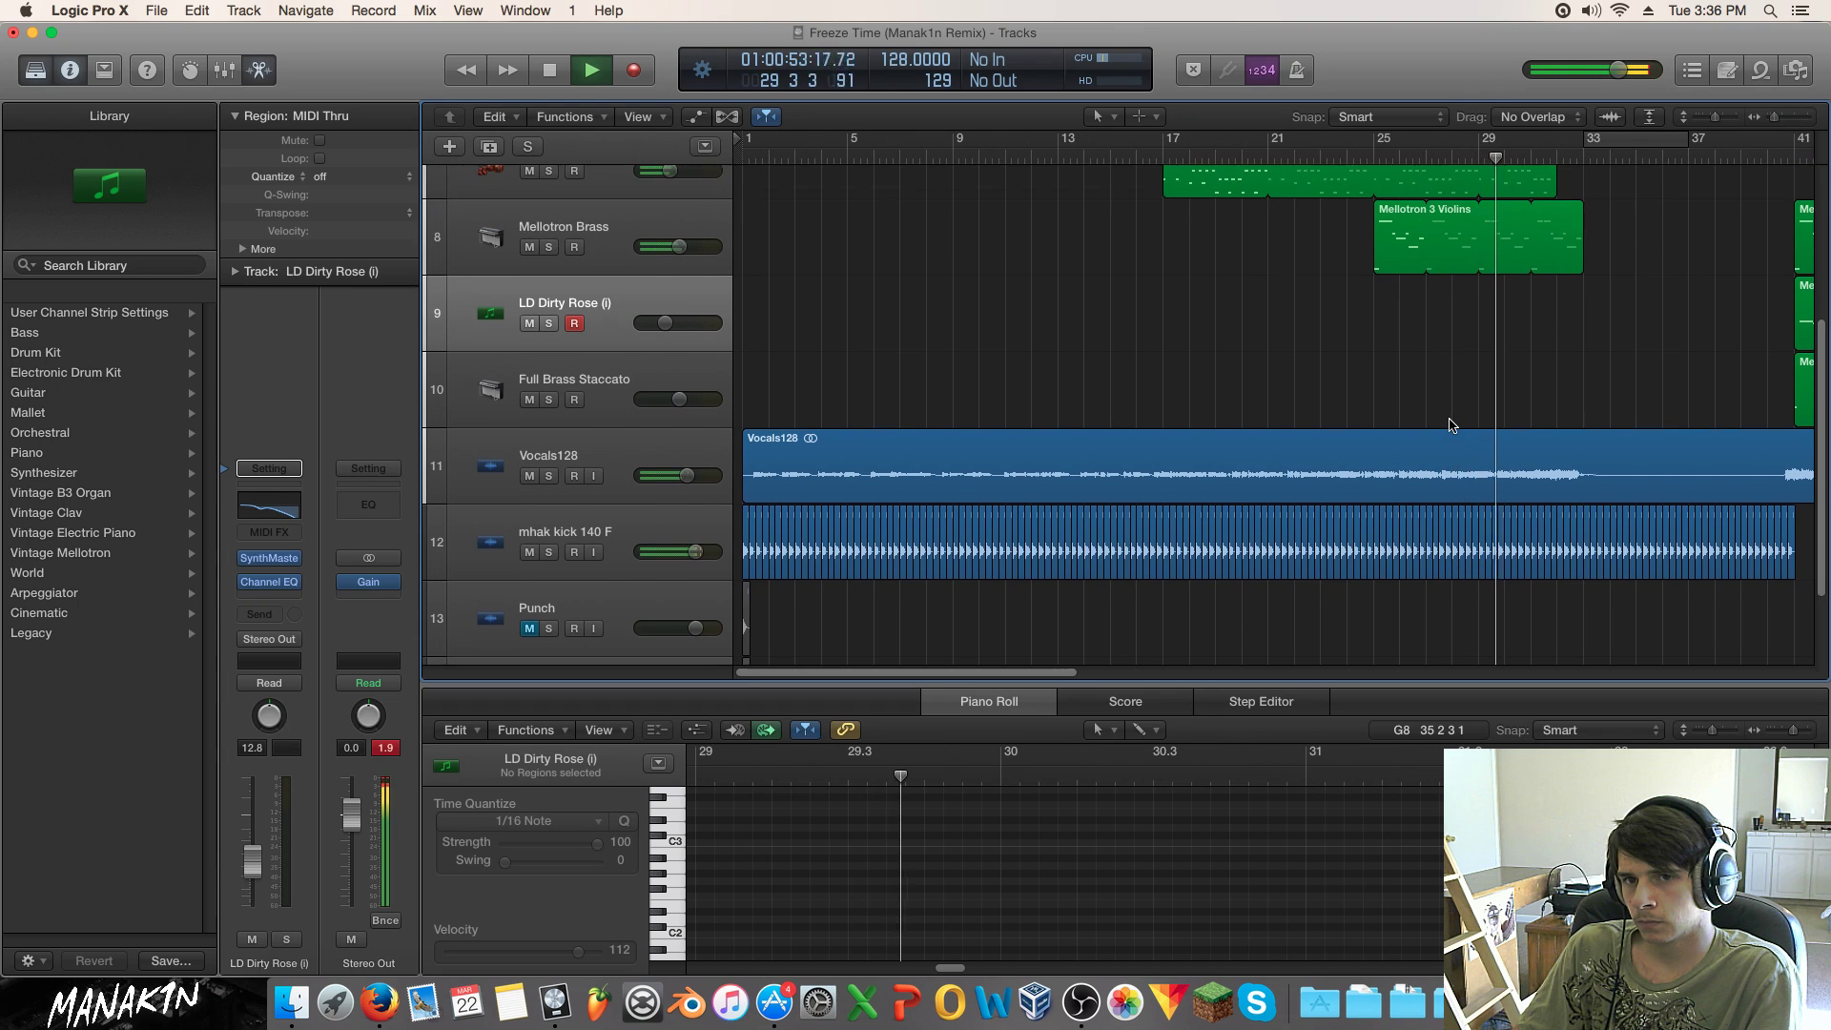
scroll(1452, 425, "up", 3)
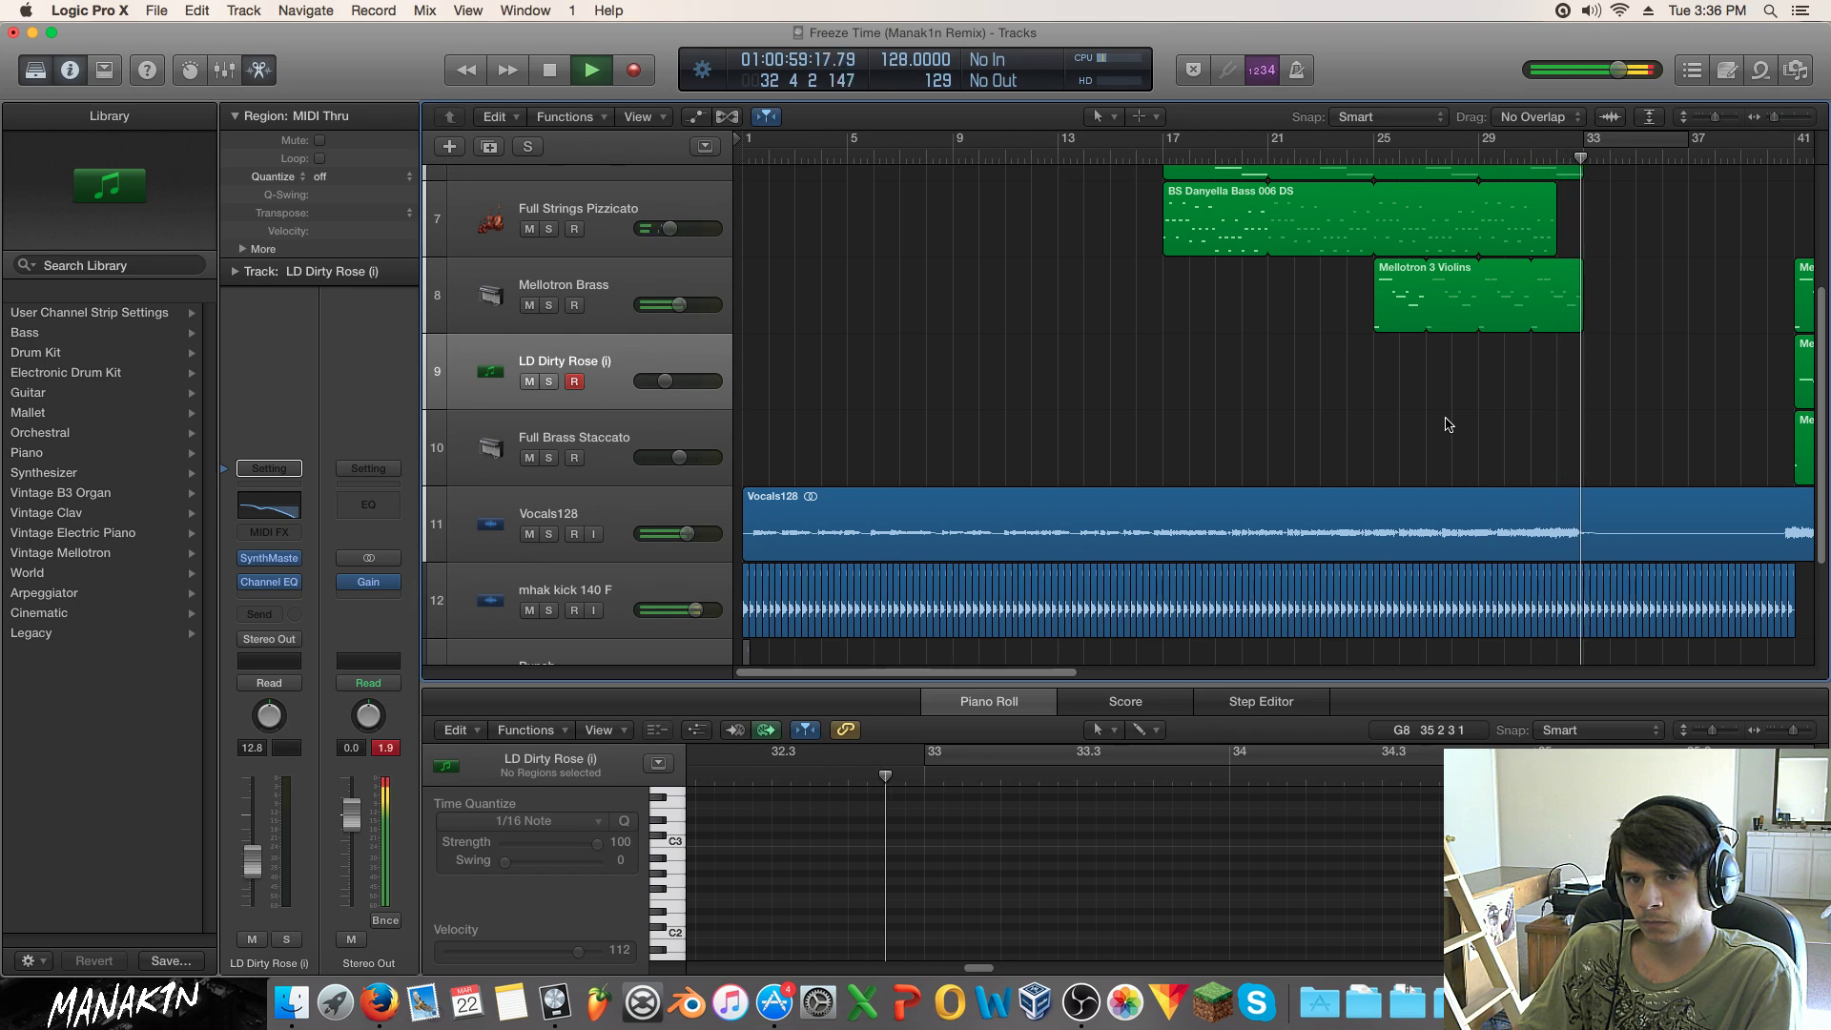
scroll(1448, 426, "up", 8)
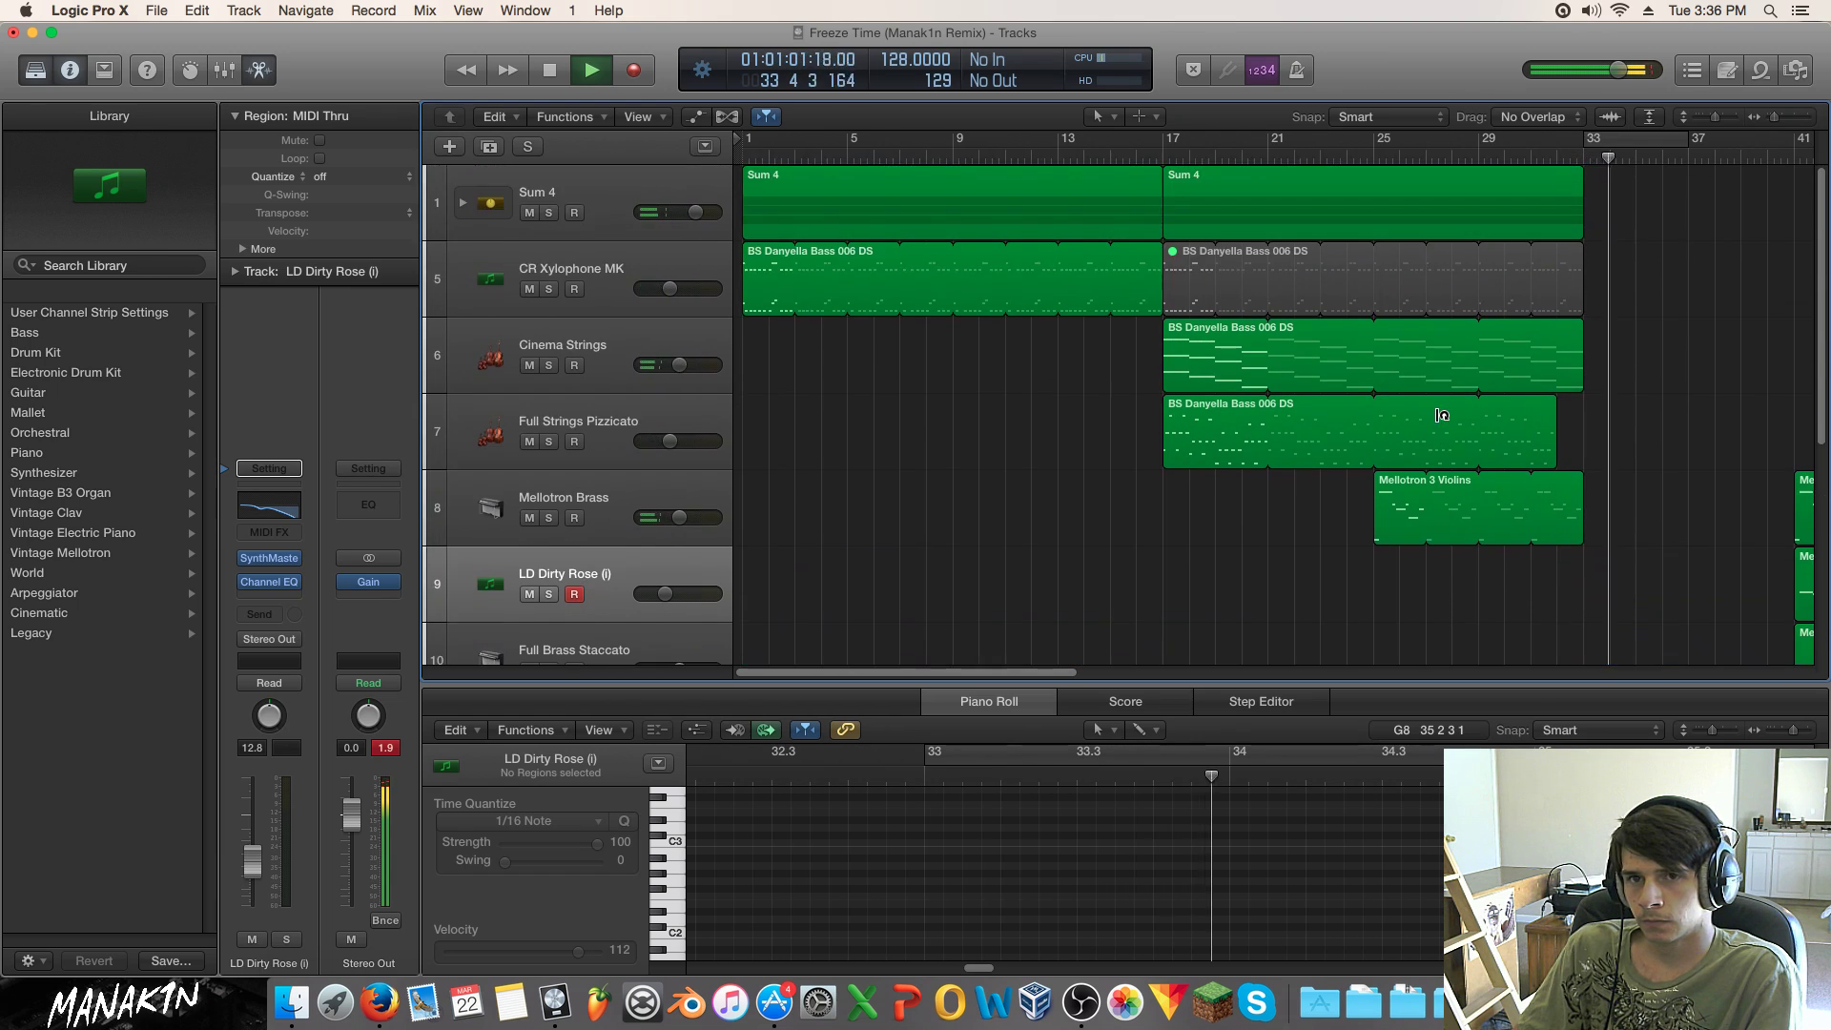
scroll(1034, 613, "right", 10)
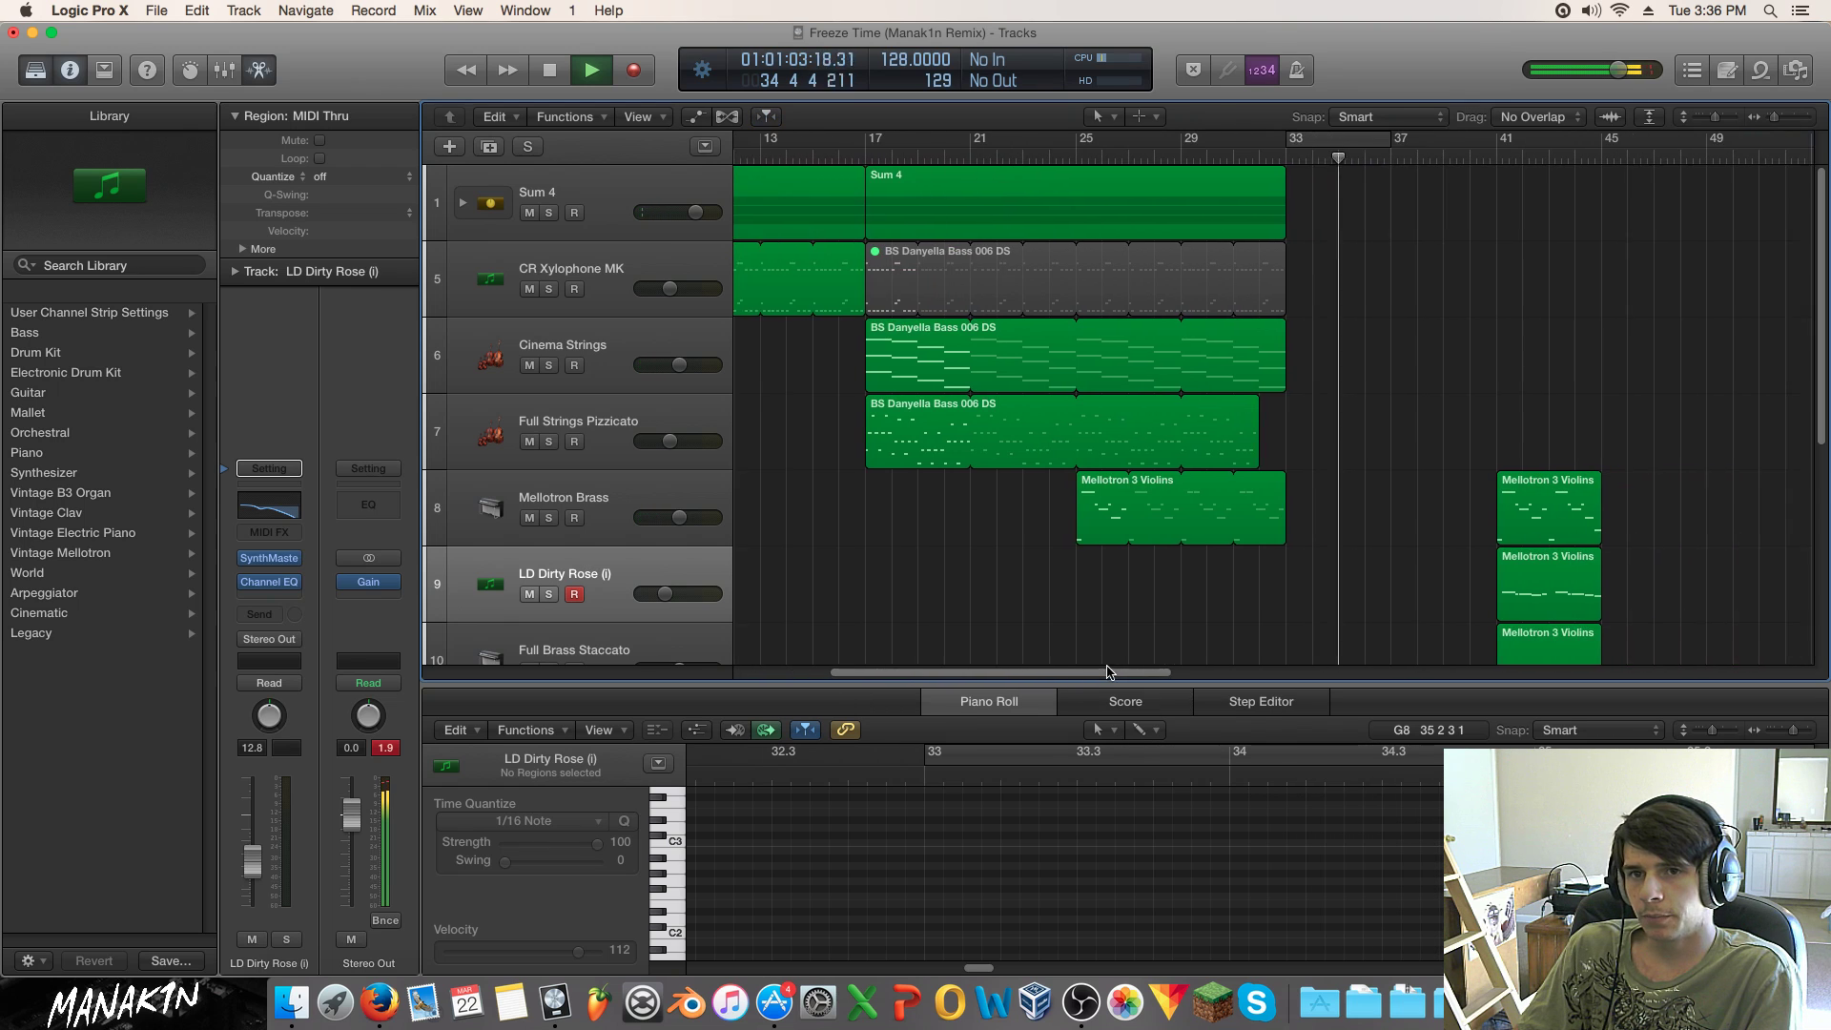
left_click(1202, 156)
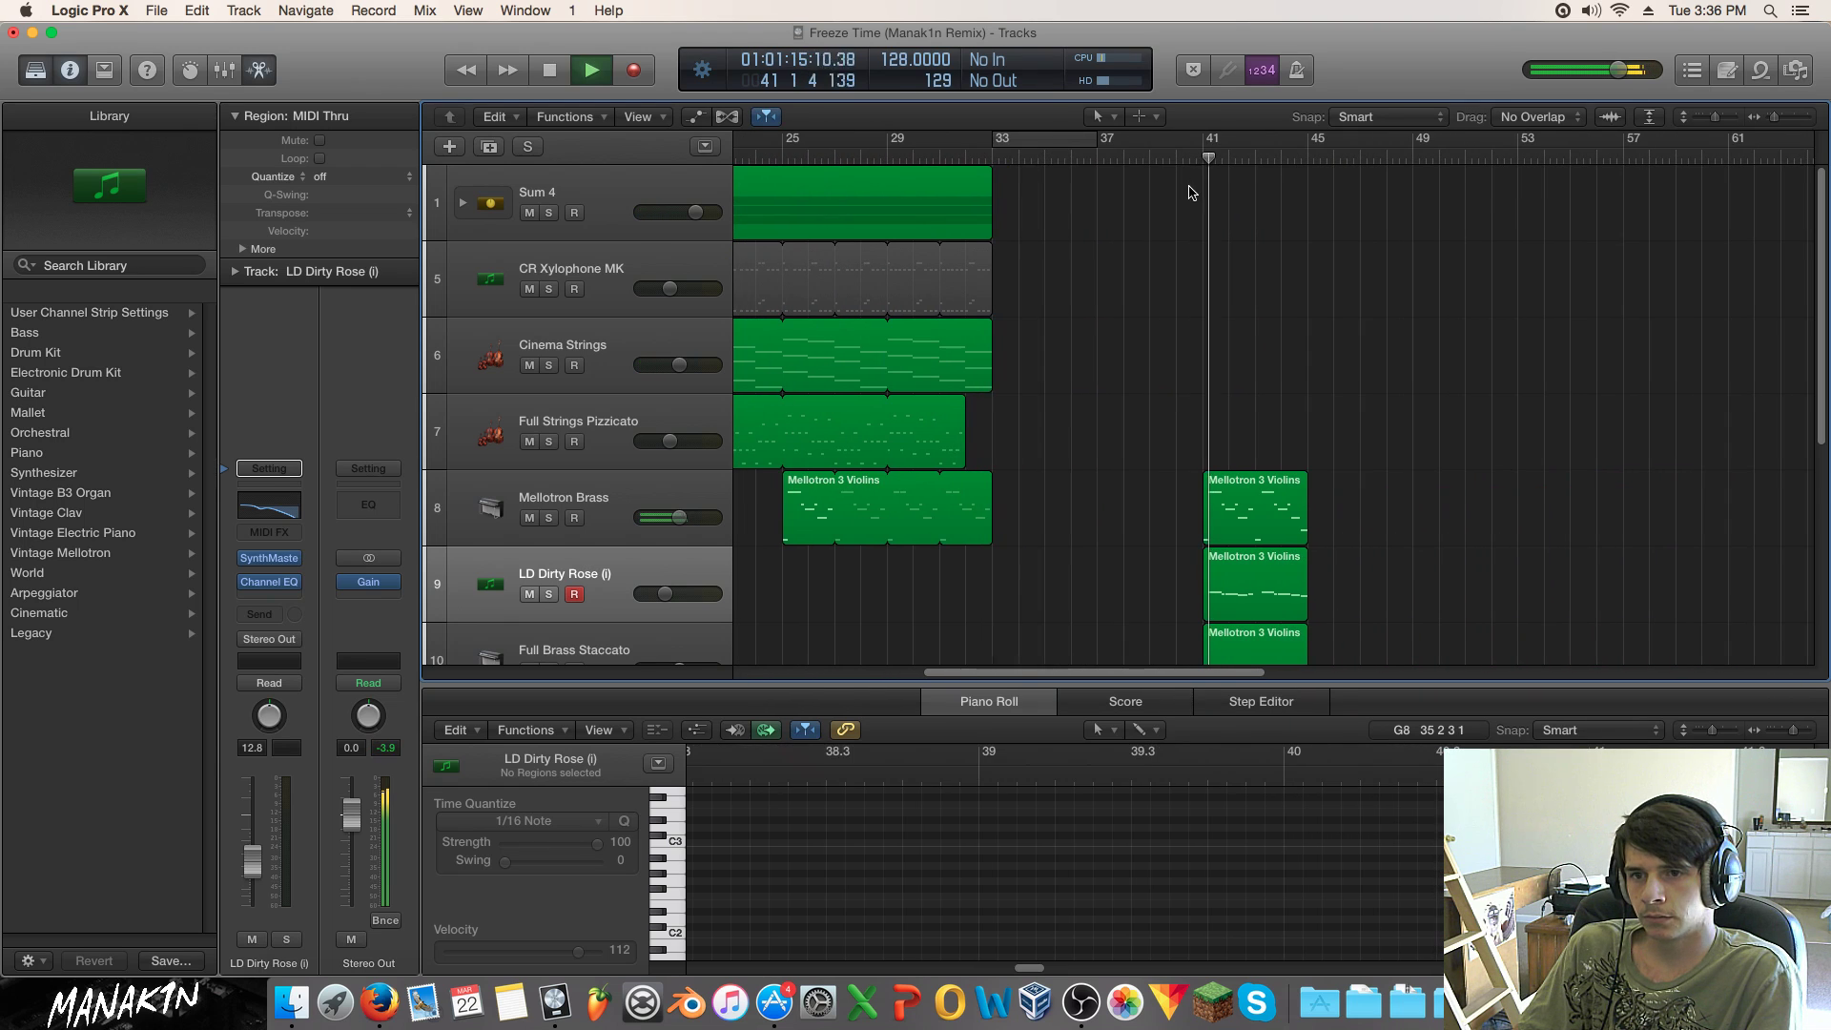
scroll(1103, 336, "down", 8)
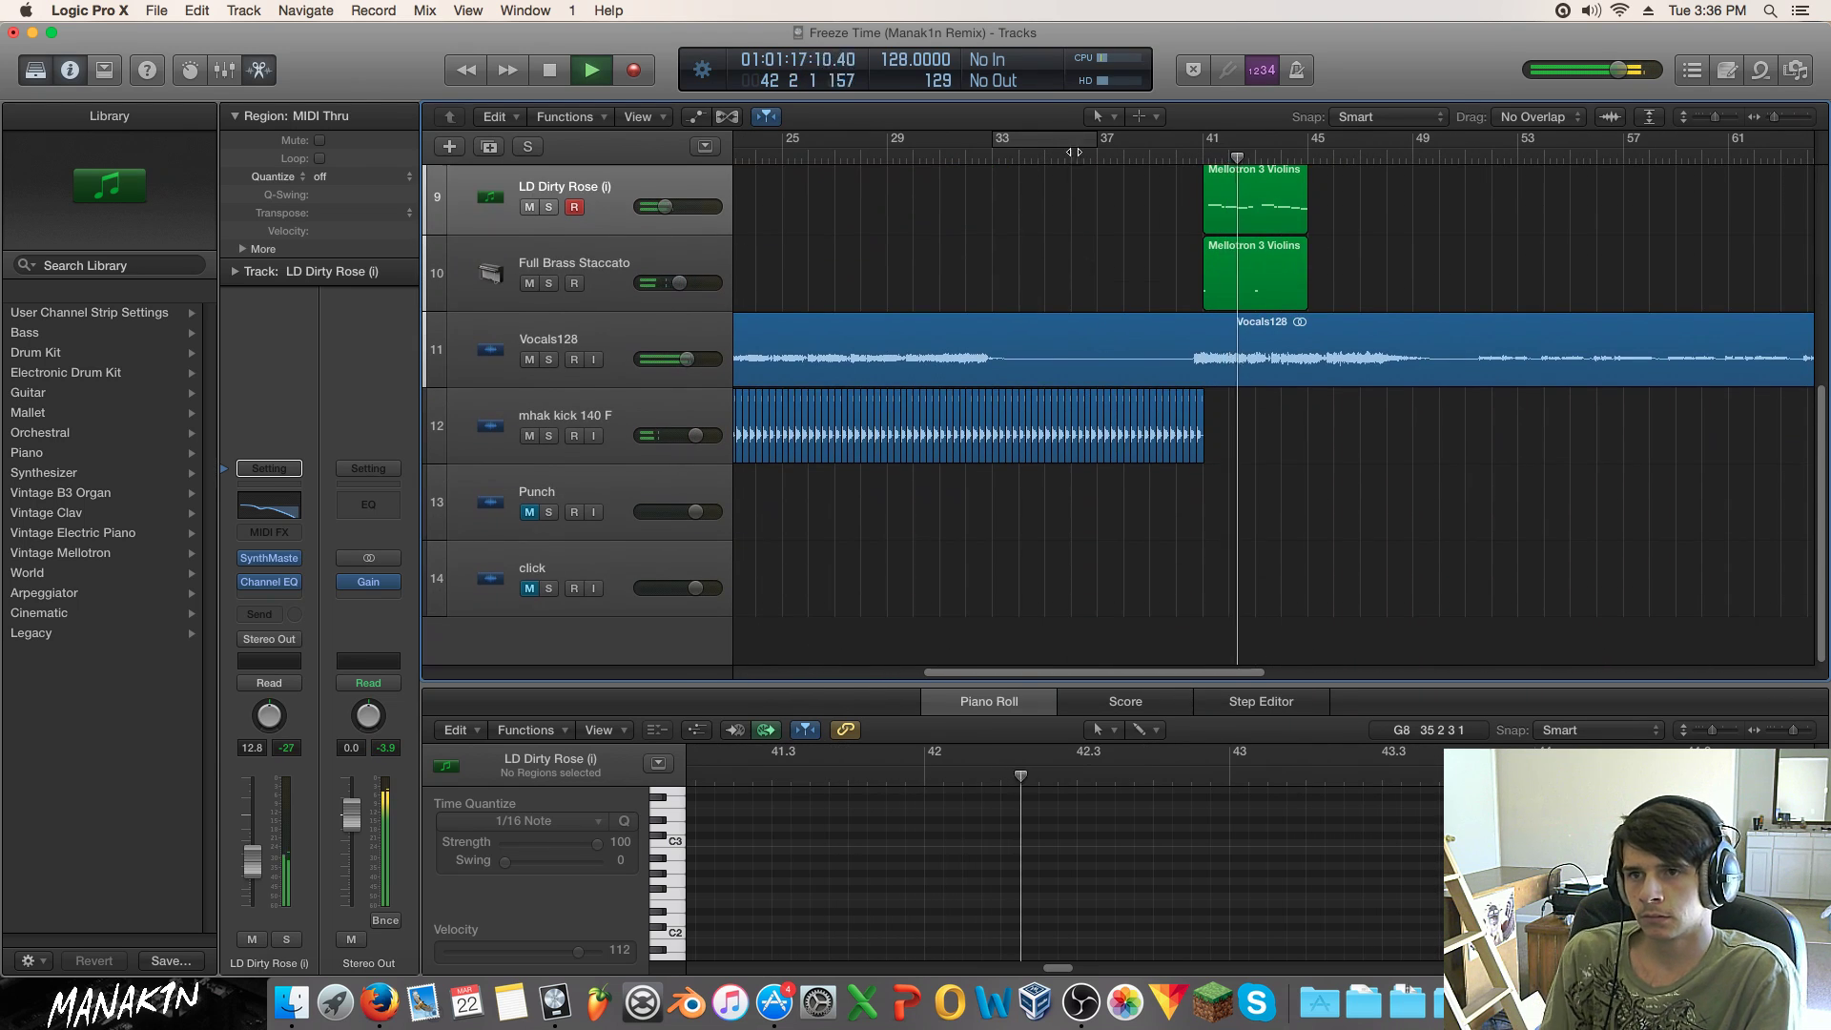
Step: Stop playback and split the Vocals128 region at bar 40
key("space")
left_click(1103, 157)
left_click_drag(1104, 156, 1171, 158)
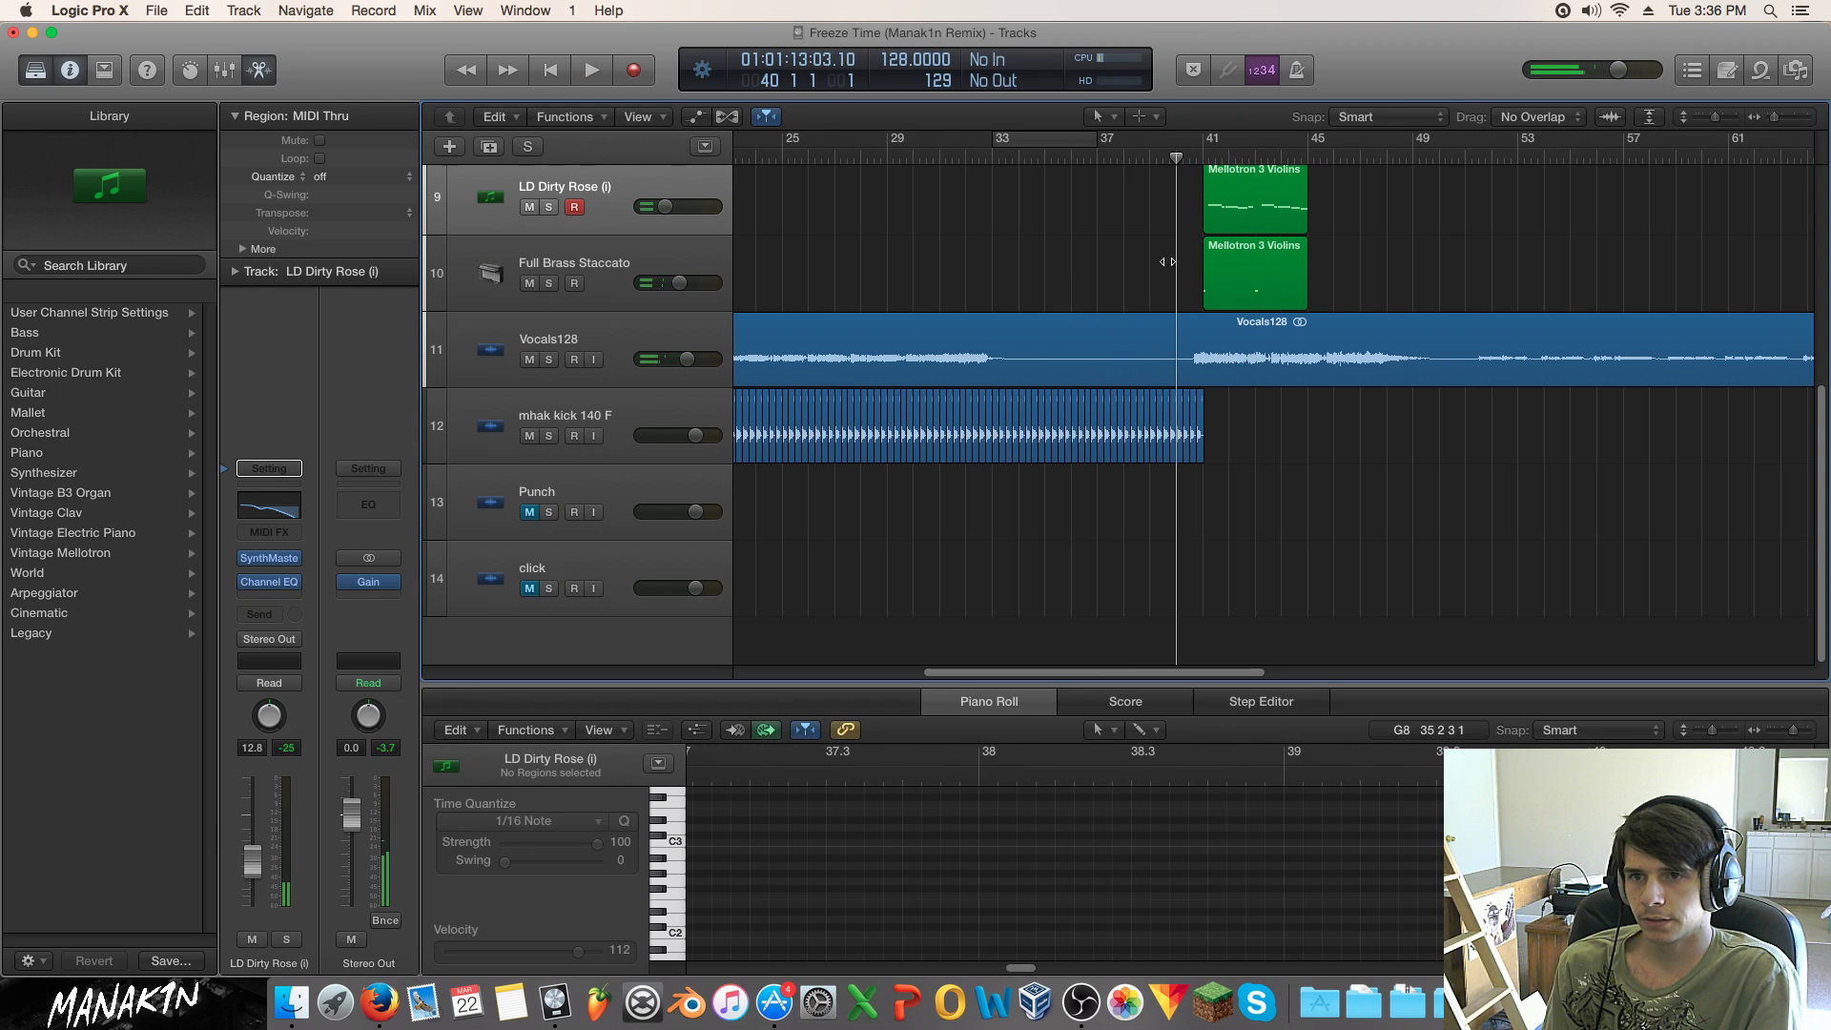
left_click(1175, 329)
right_click(1174, 322)
left_click(1275, 342)
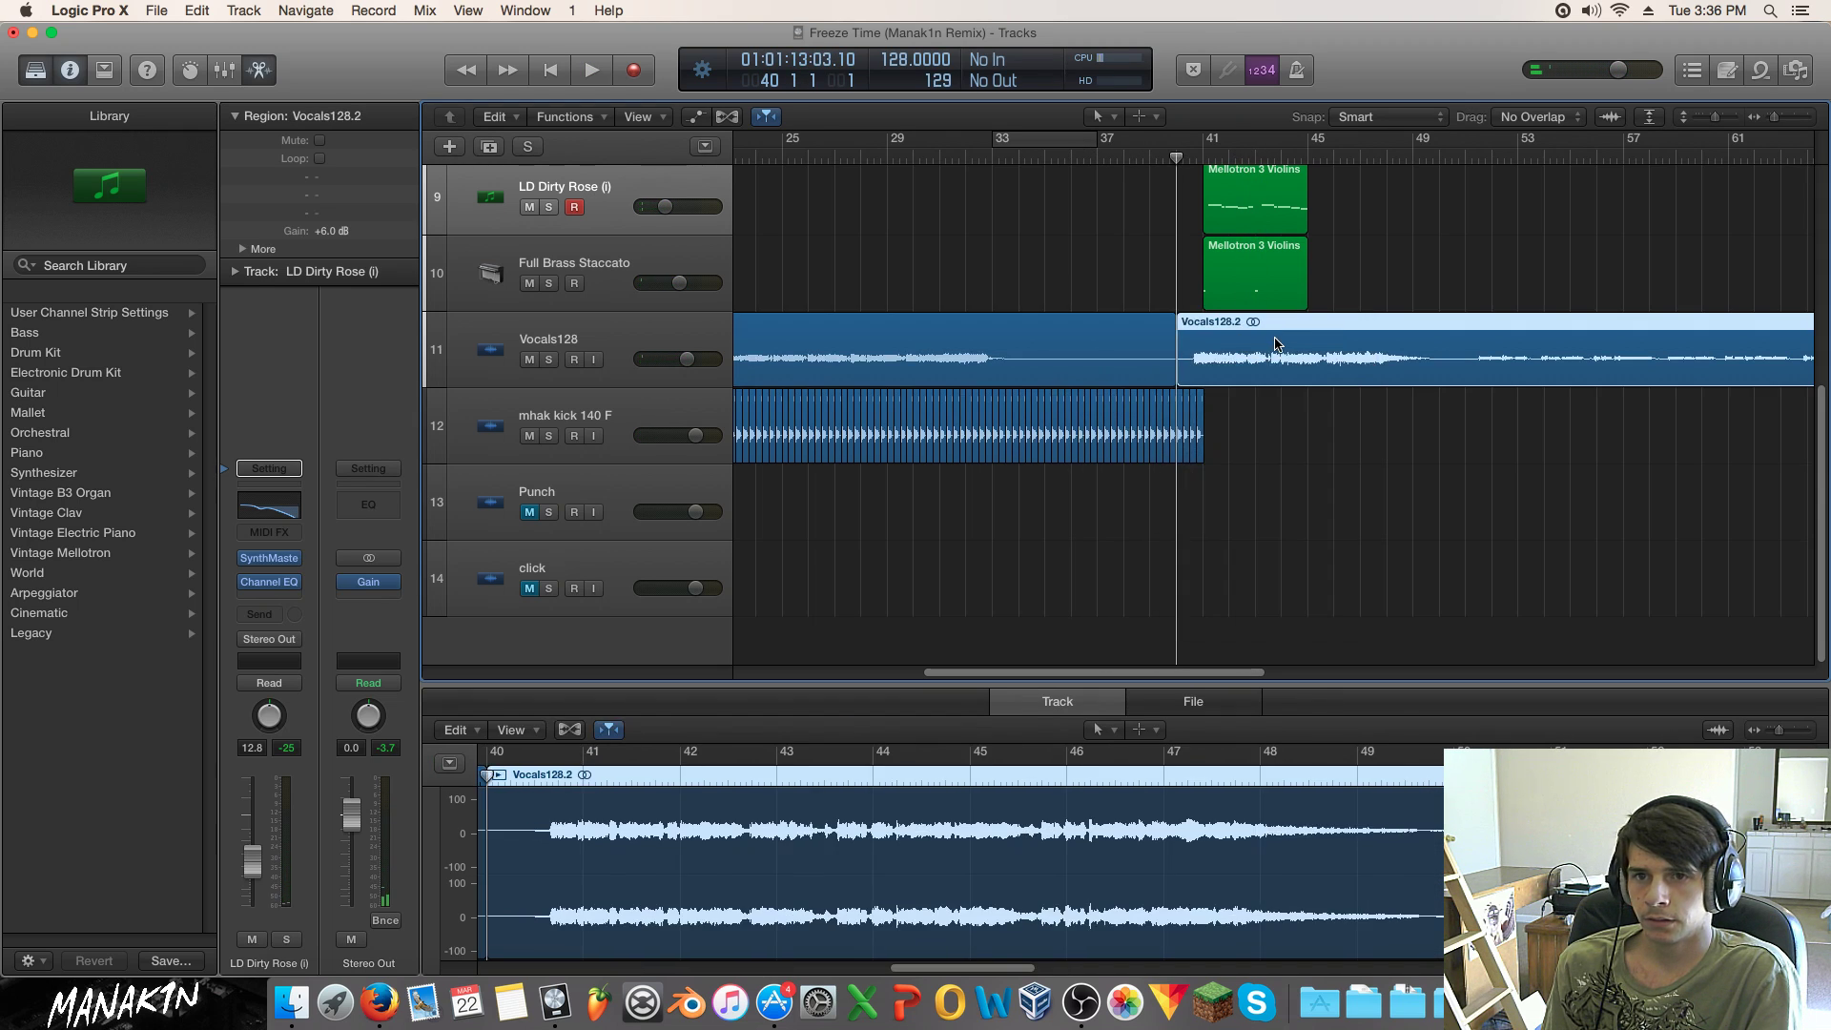
Step: Play from bar 51 and zoom out to review the split across the arrangement
left_click(1474, 156)
key("space")
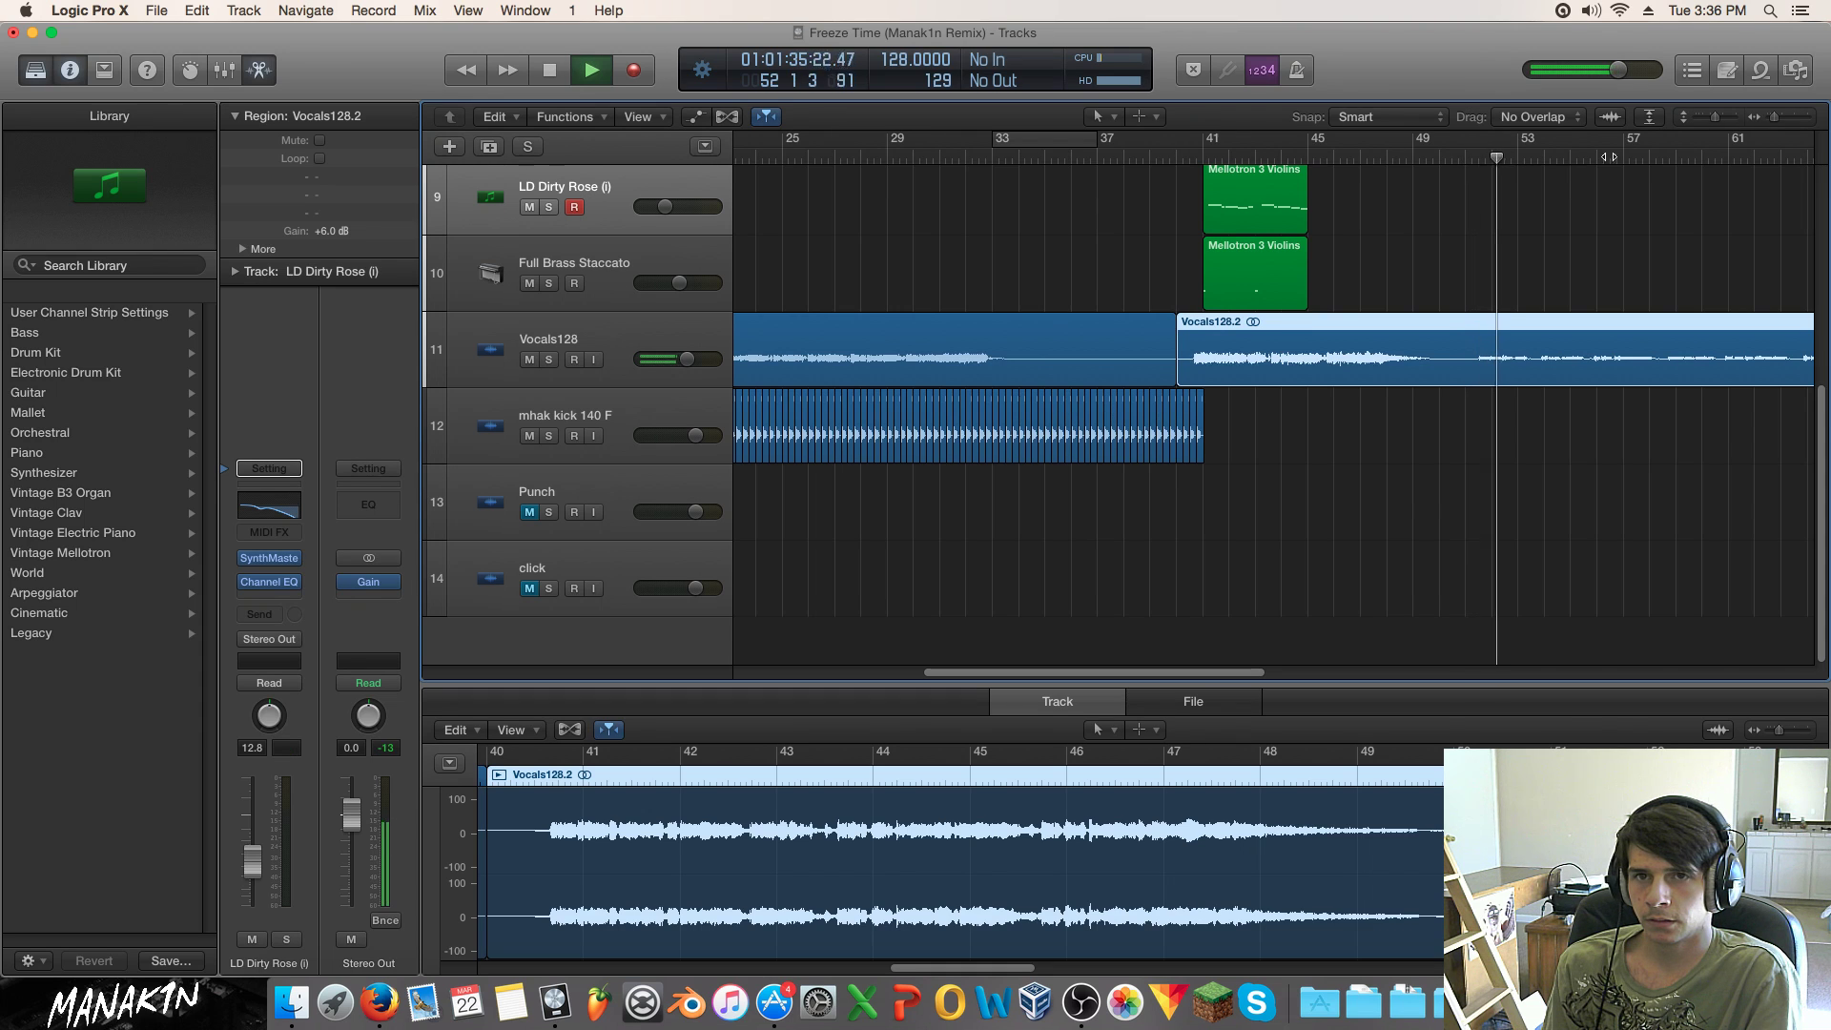
left_click_drag(1775, 116, 1769, 116)
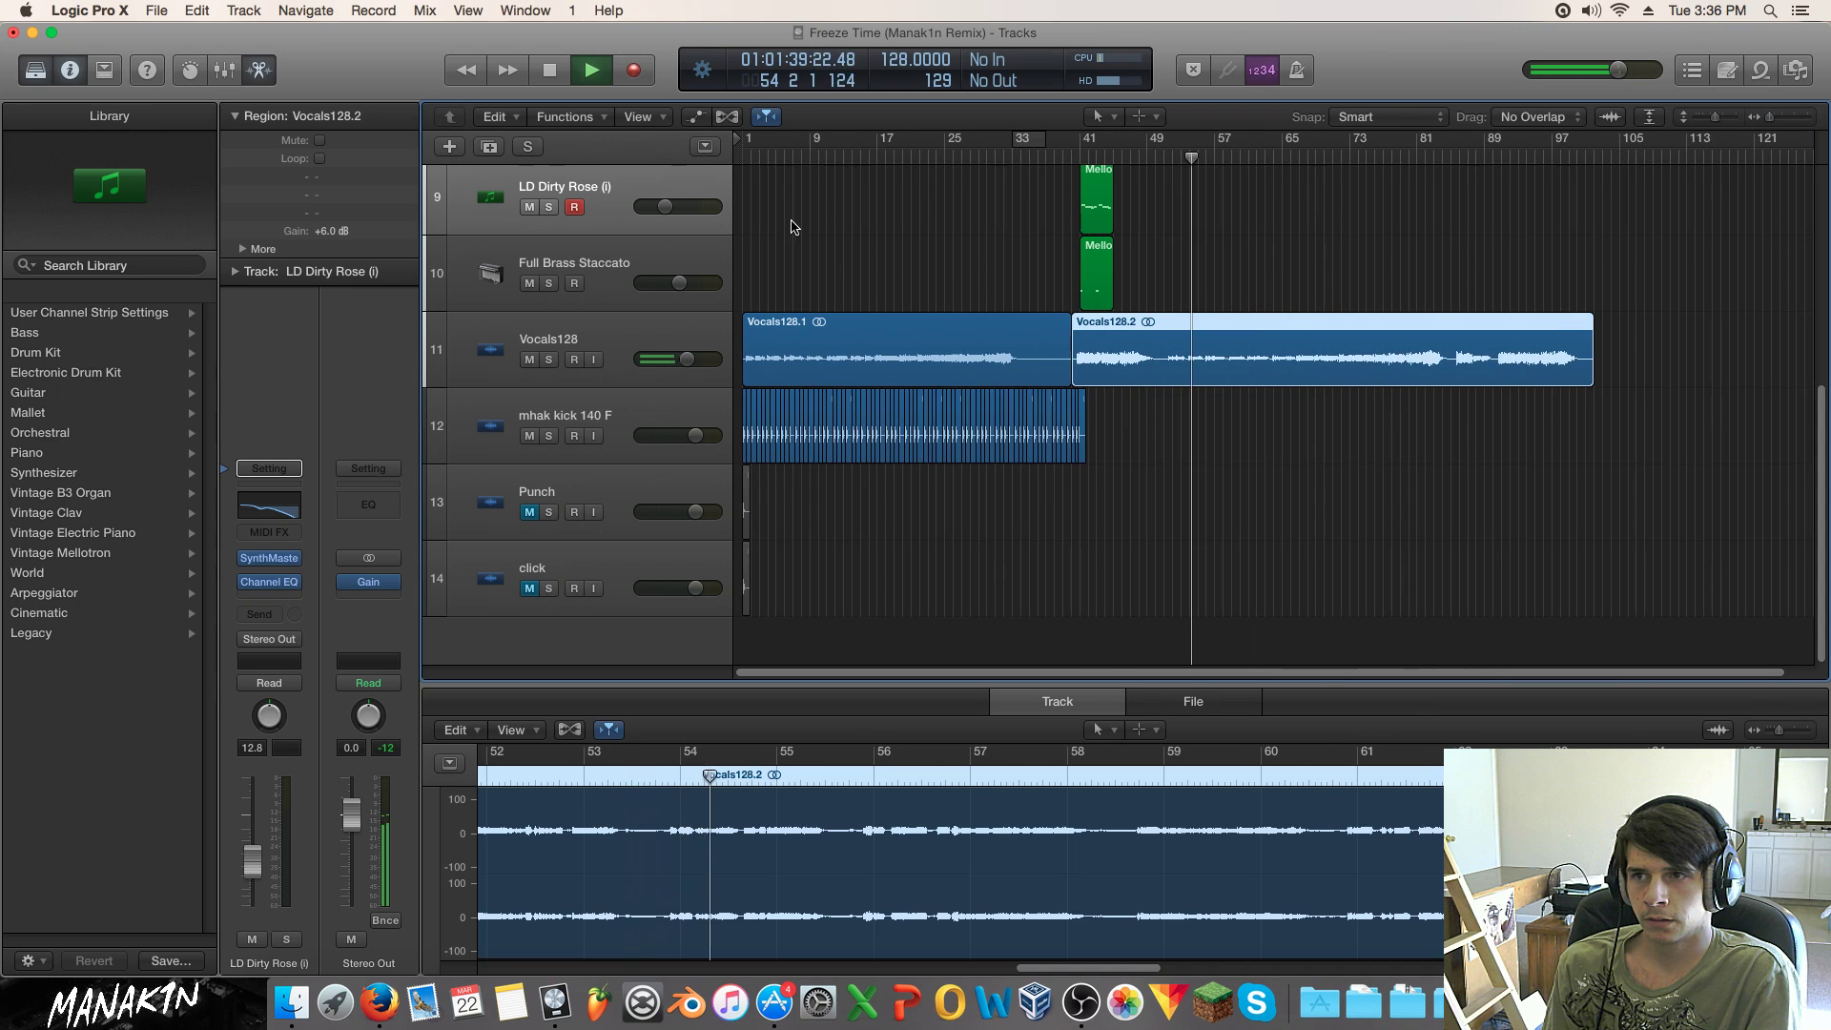
left_click(762, 153)
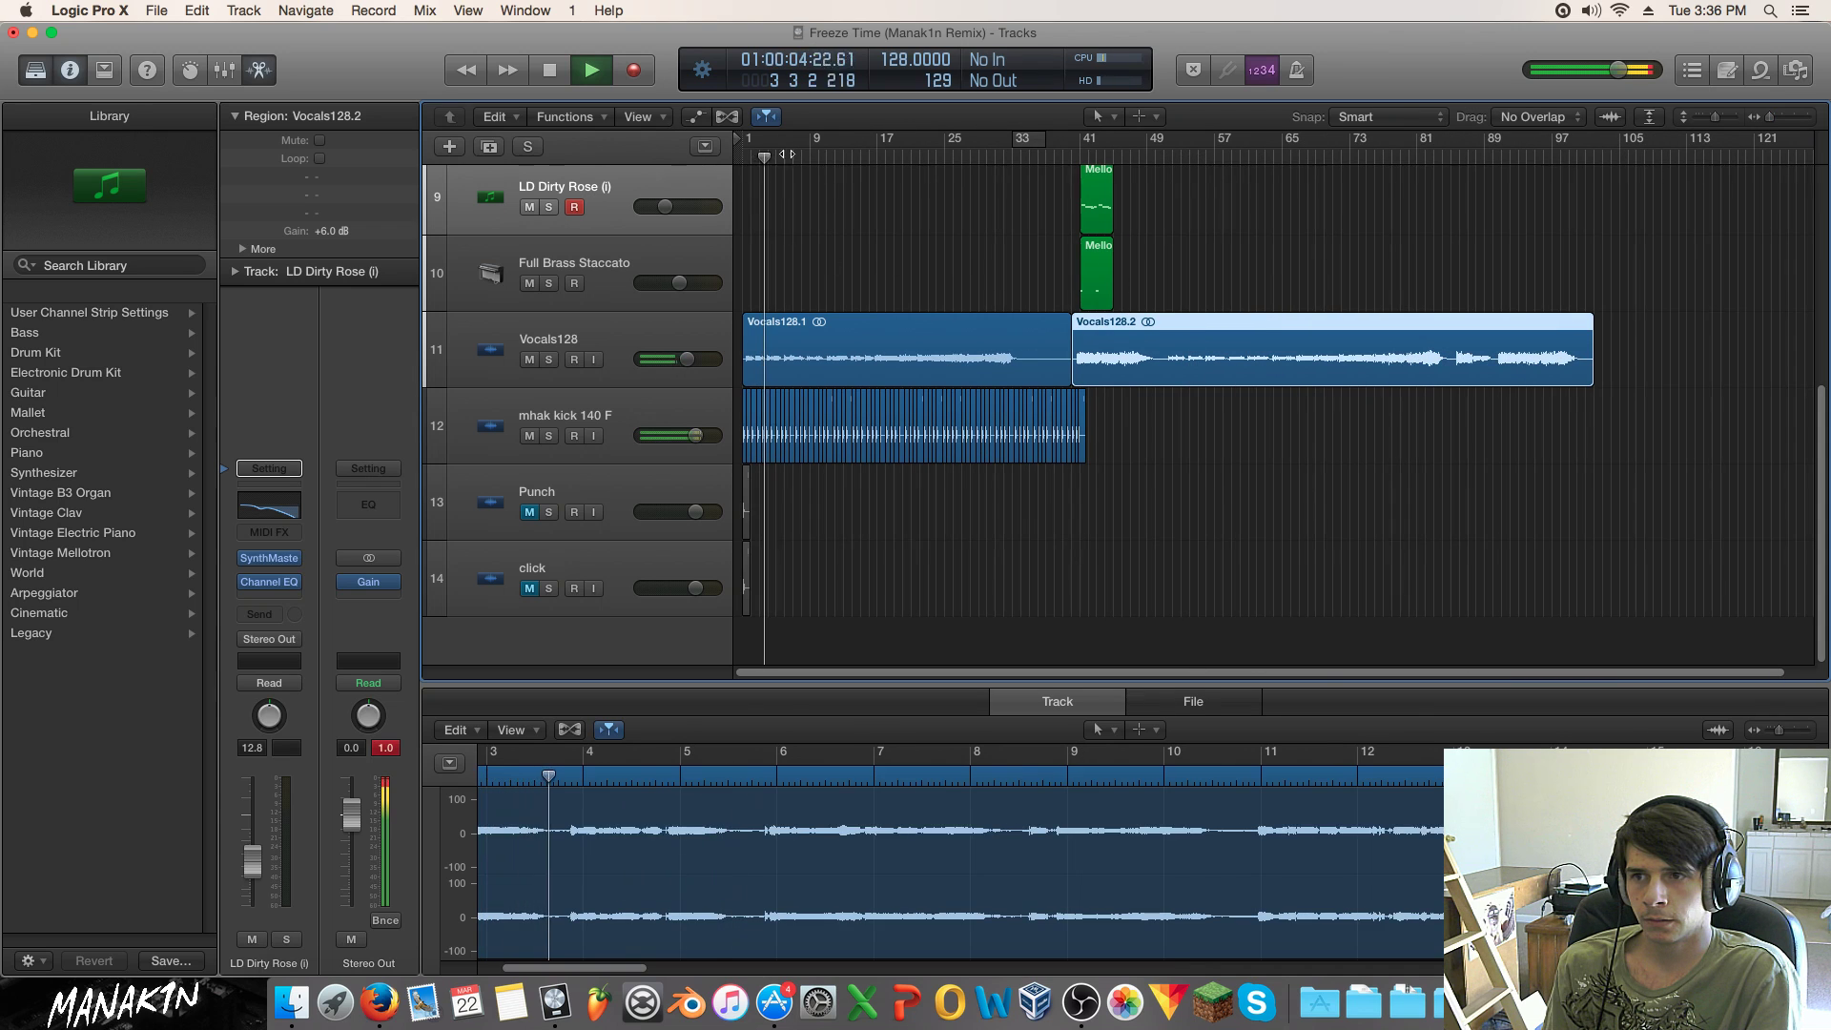
key("space")
key("space")
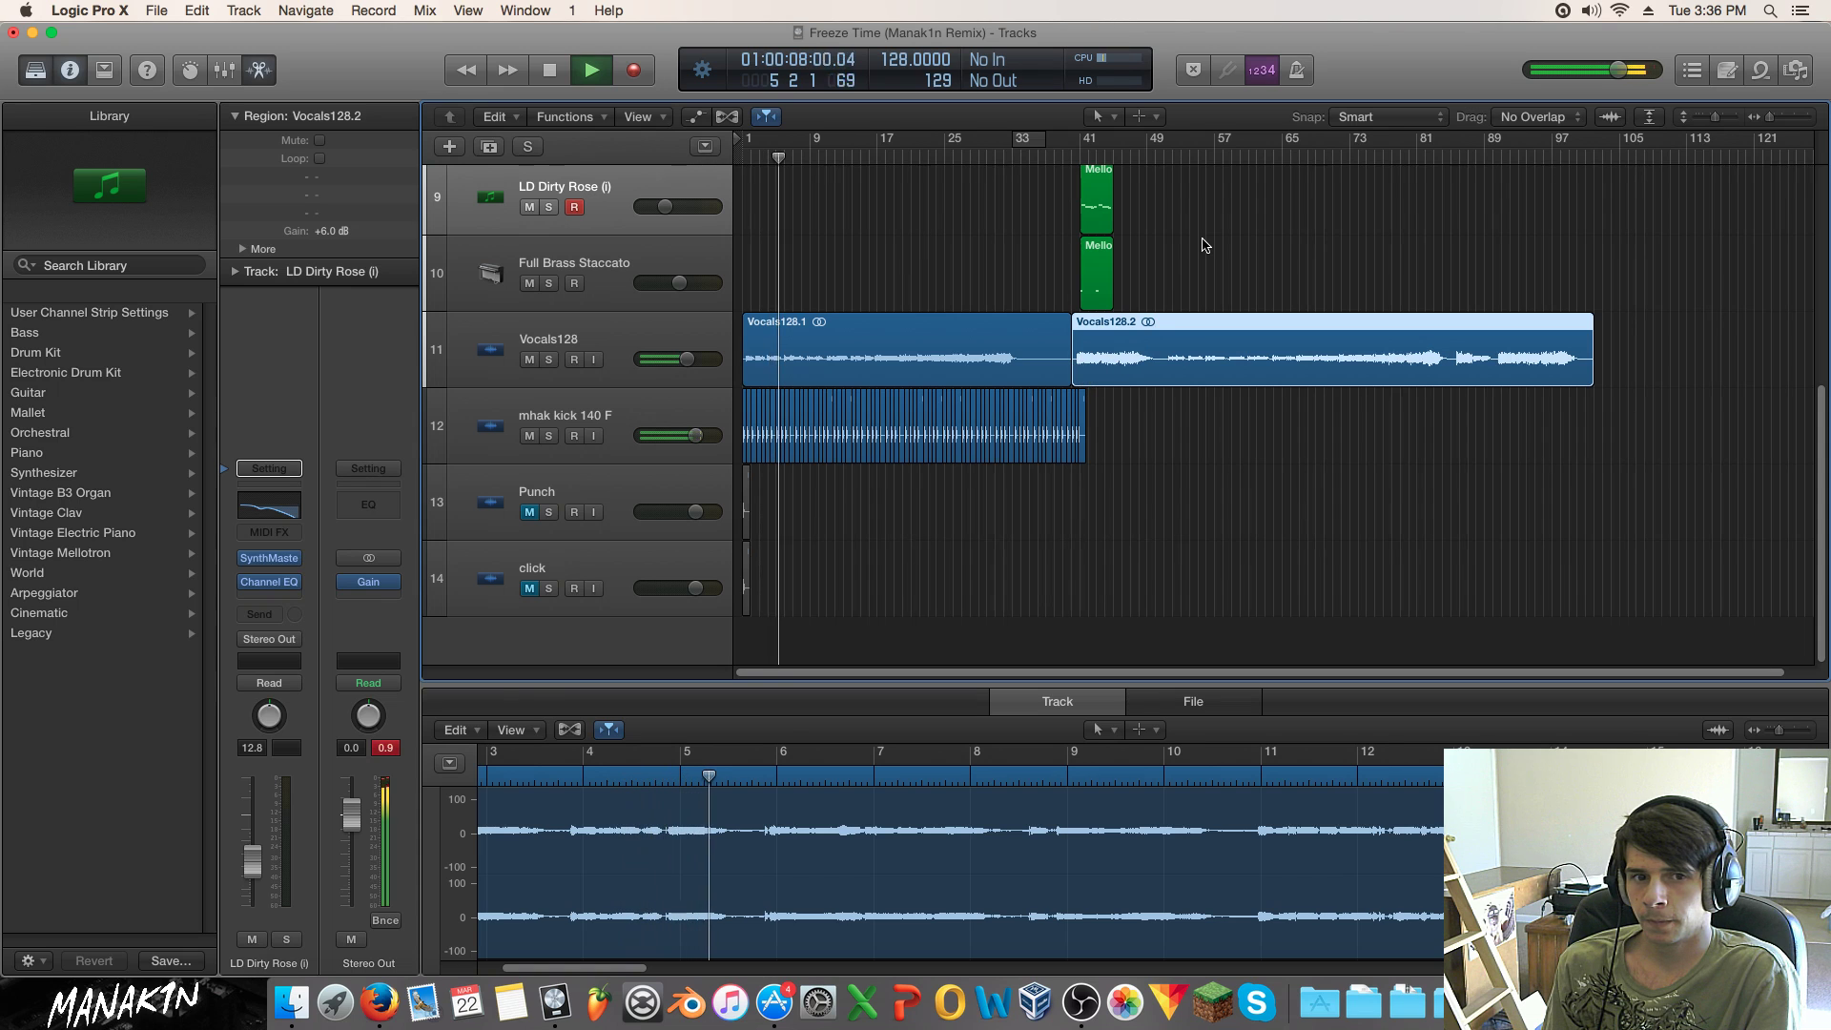
Step: Audition from bar 40 with Vocals128 briefly muted, then trim Vocals128.2's start later
left_click(1223, 256)
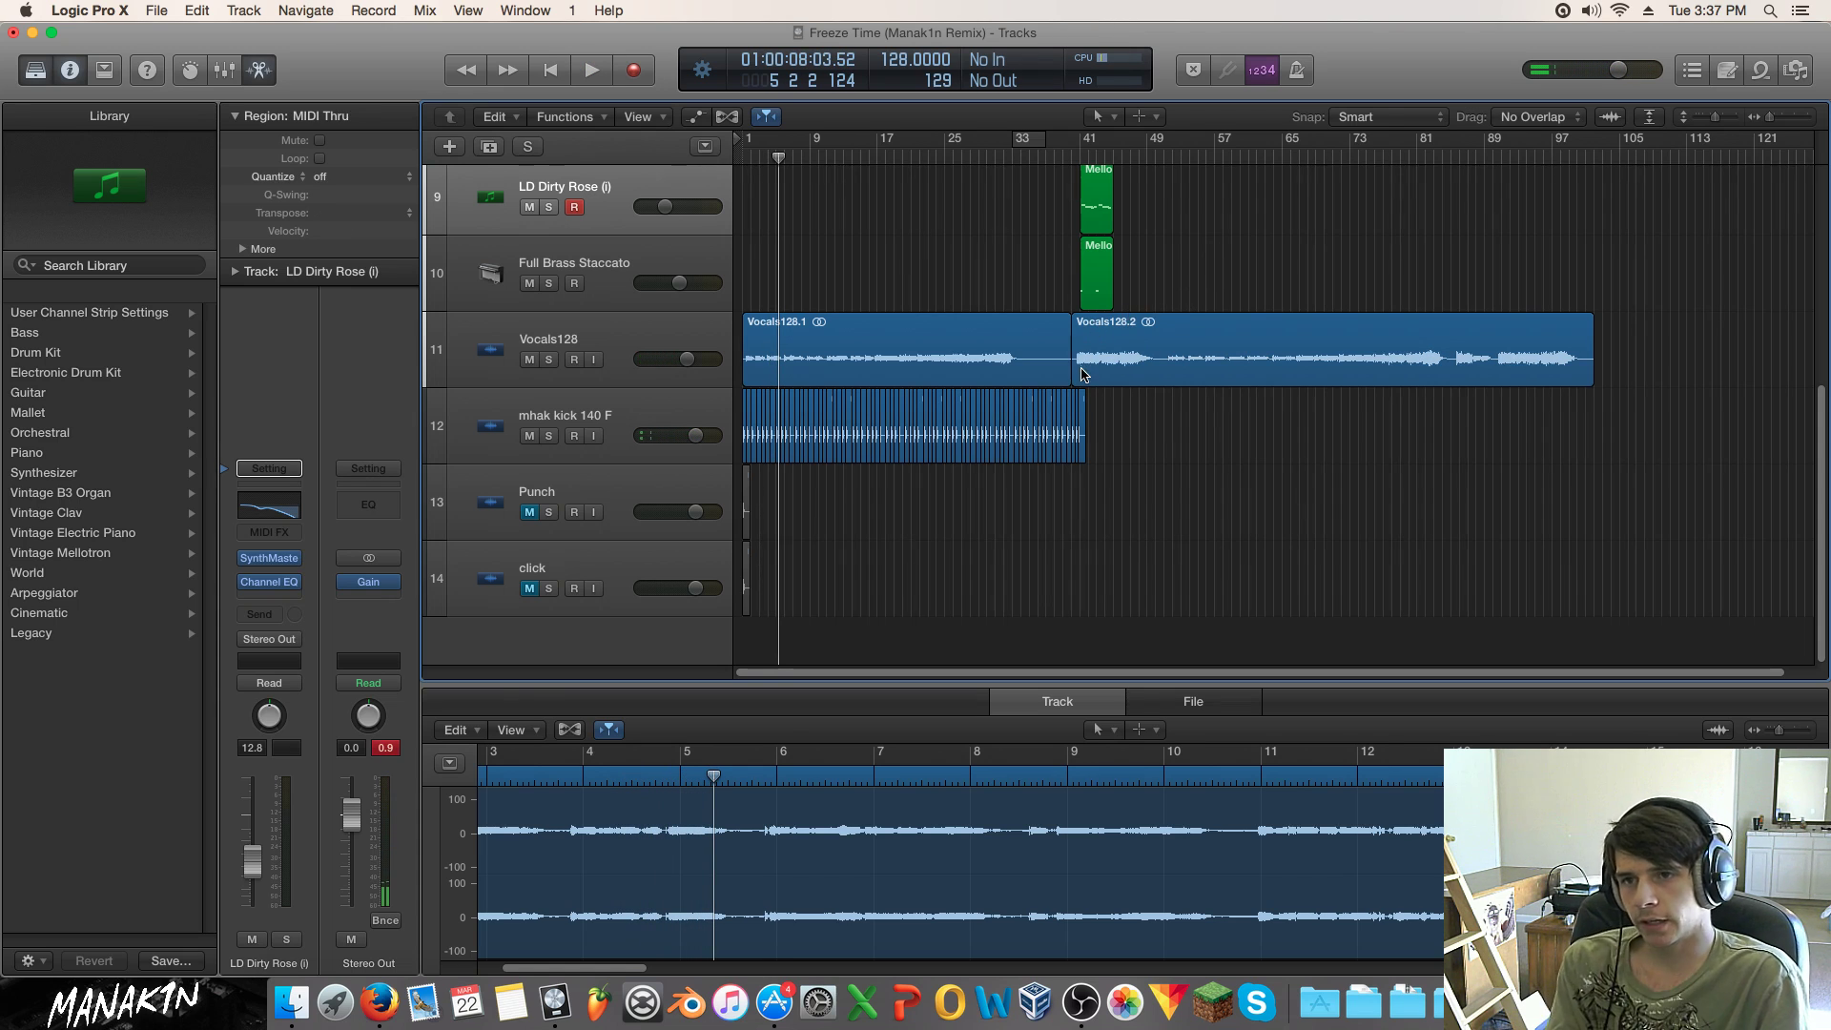
left_click(1075, 155)
key("space")
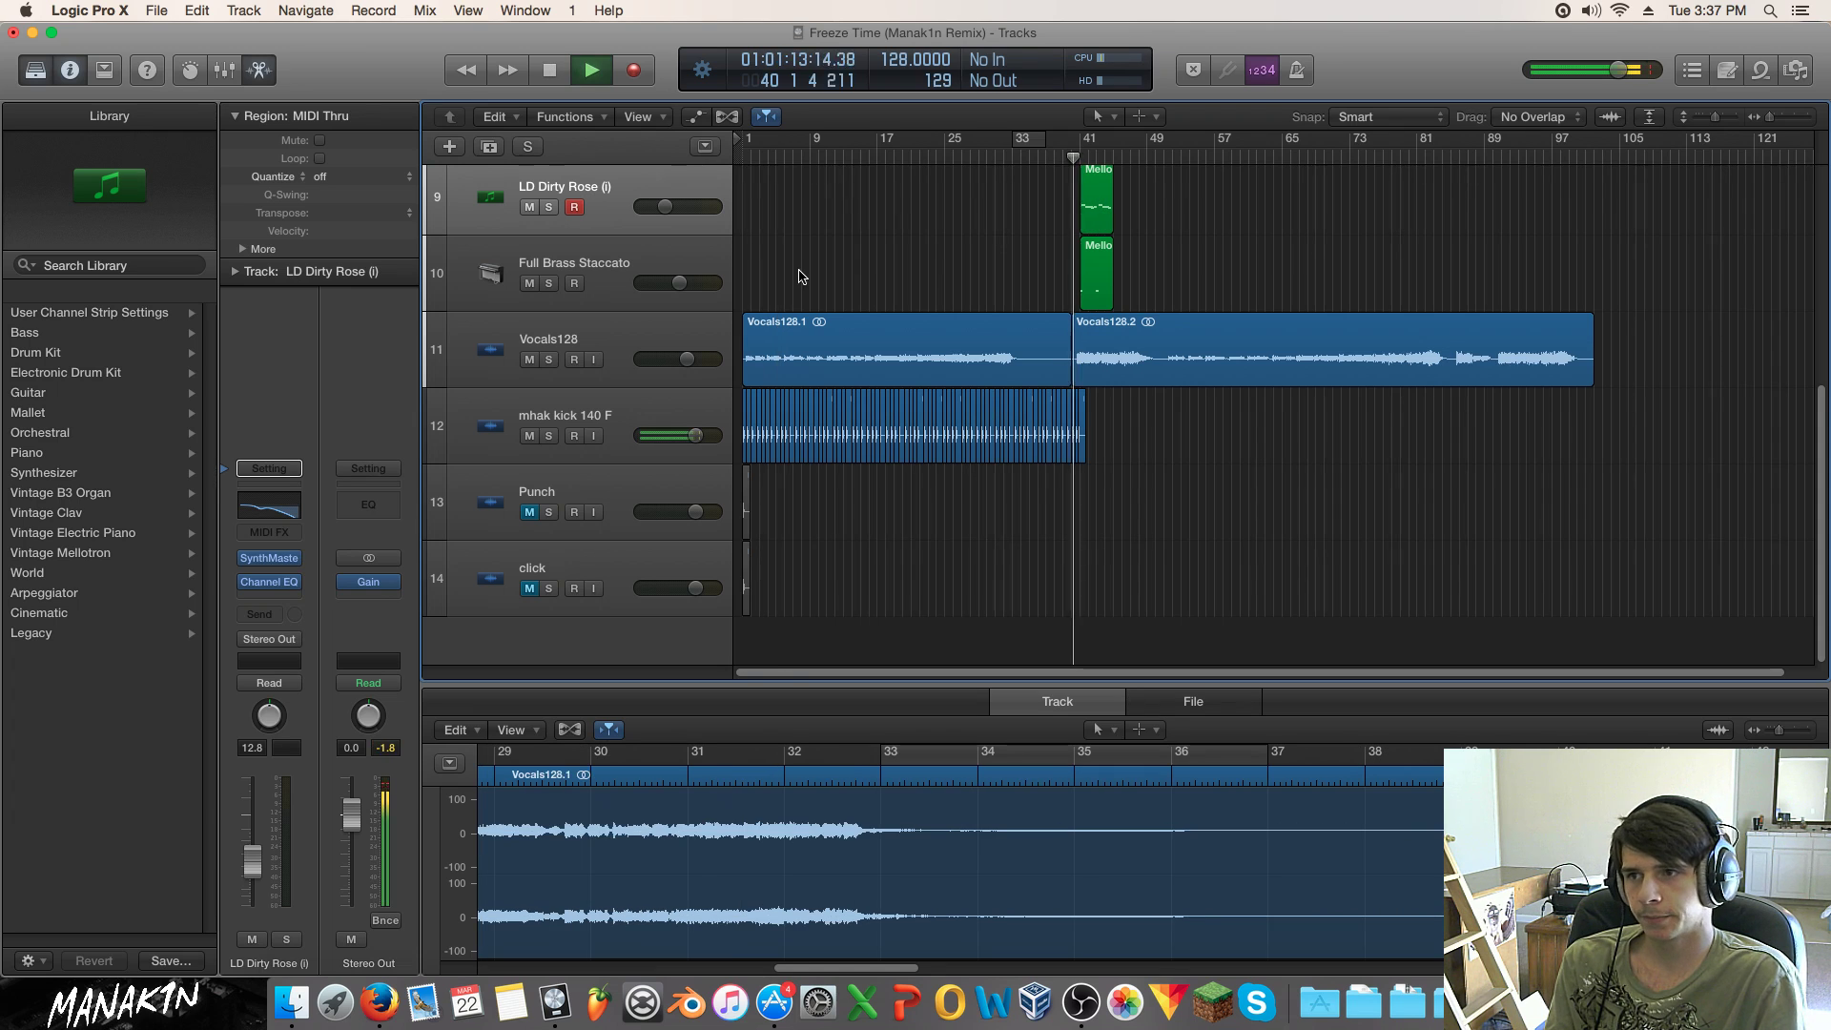
left_click(529, 360)
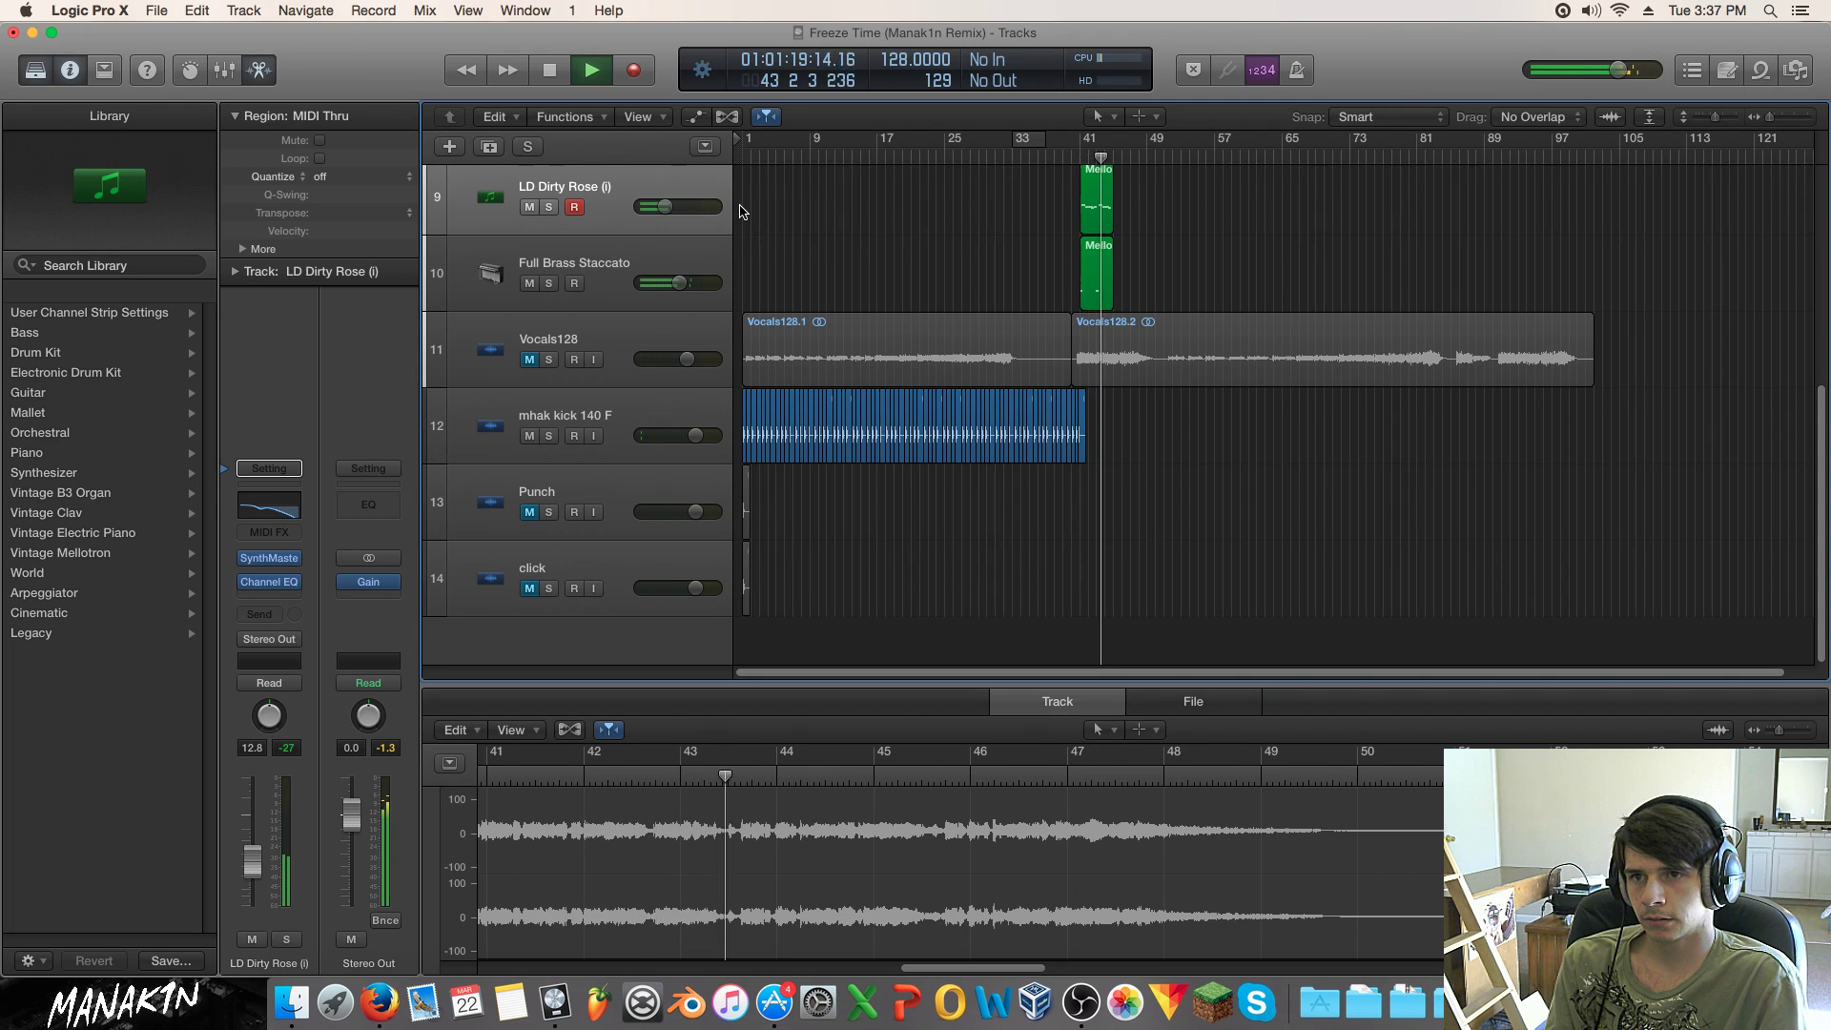
key("space")
left_click(530, 359)
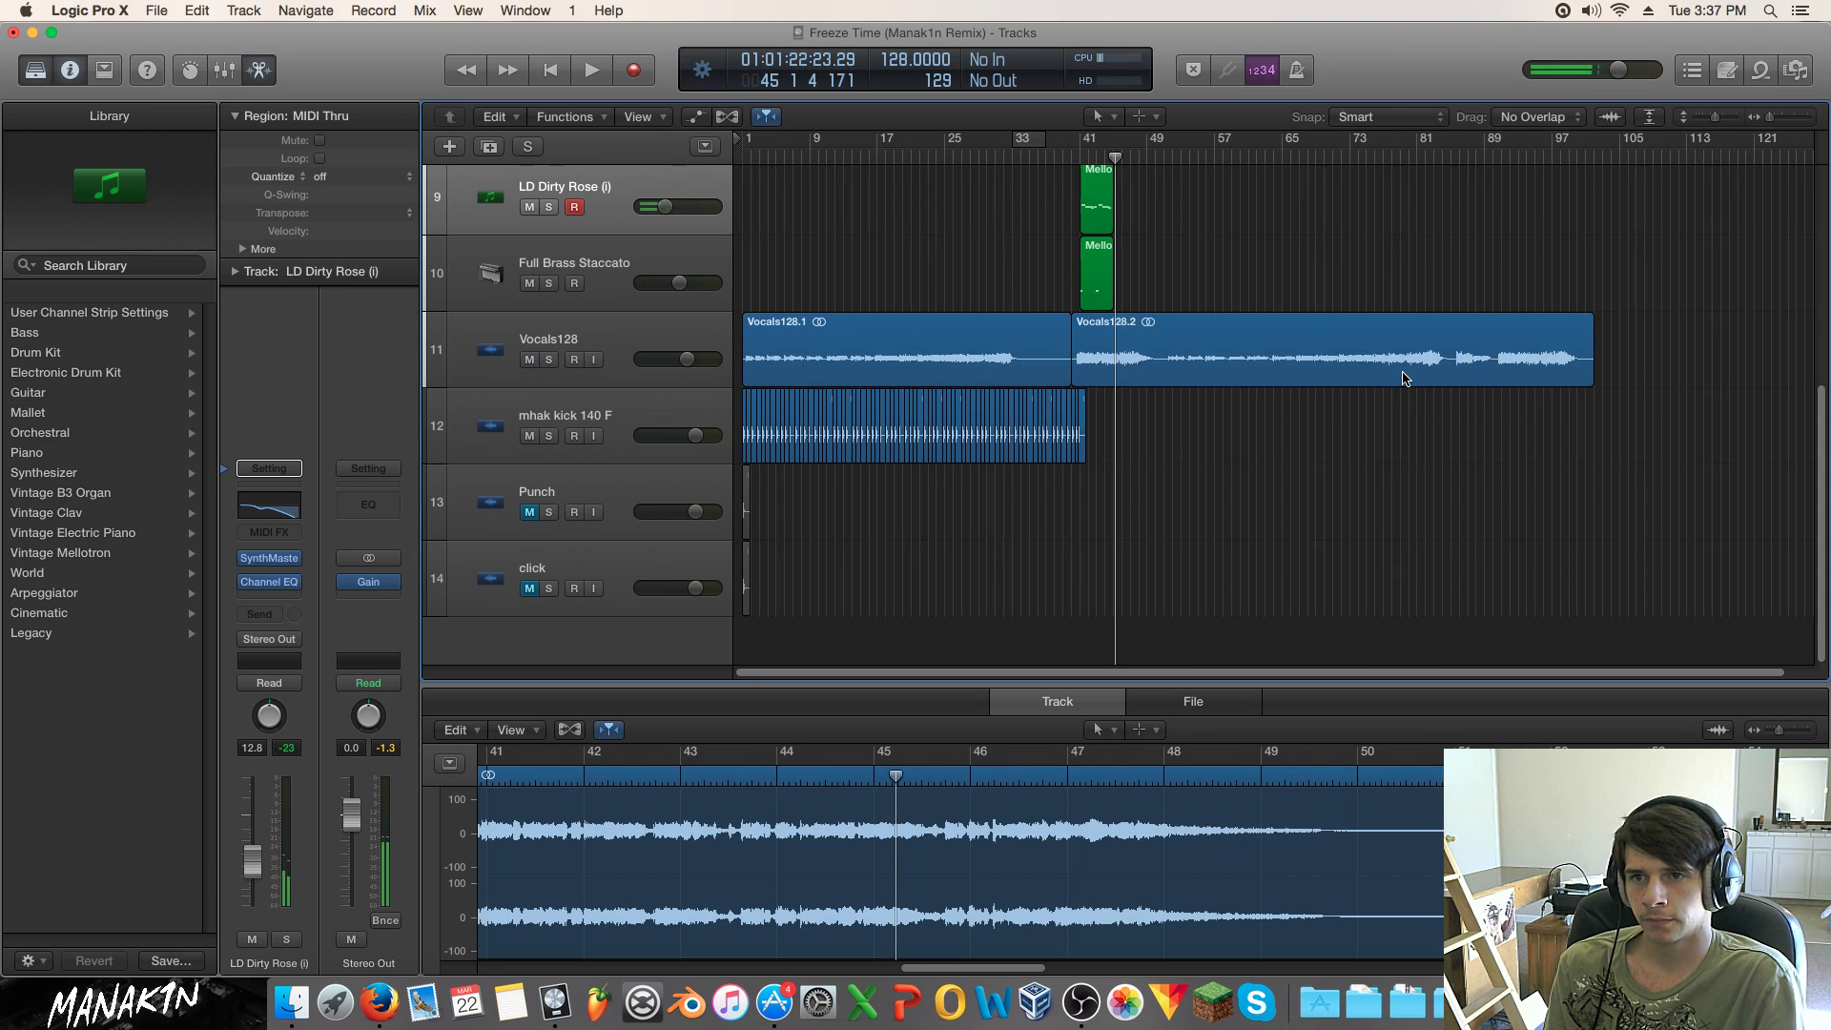
left_click_drag(1077, 374, 1165, 382)
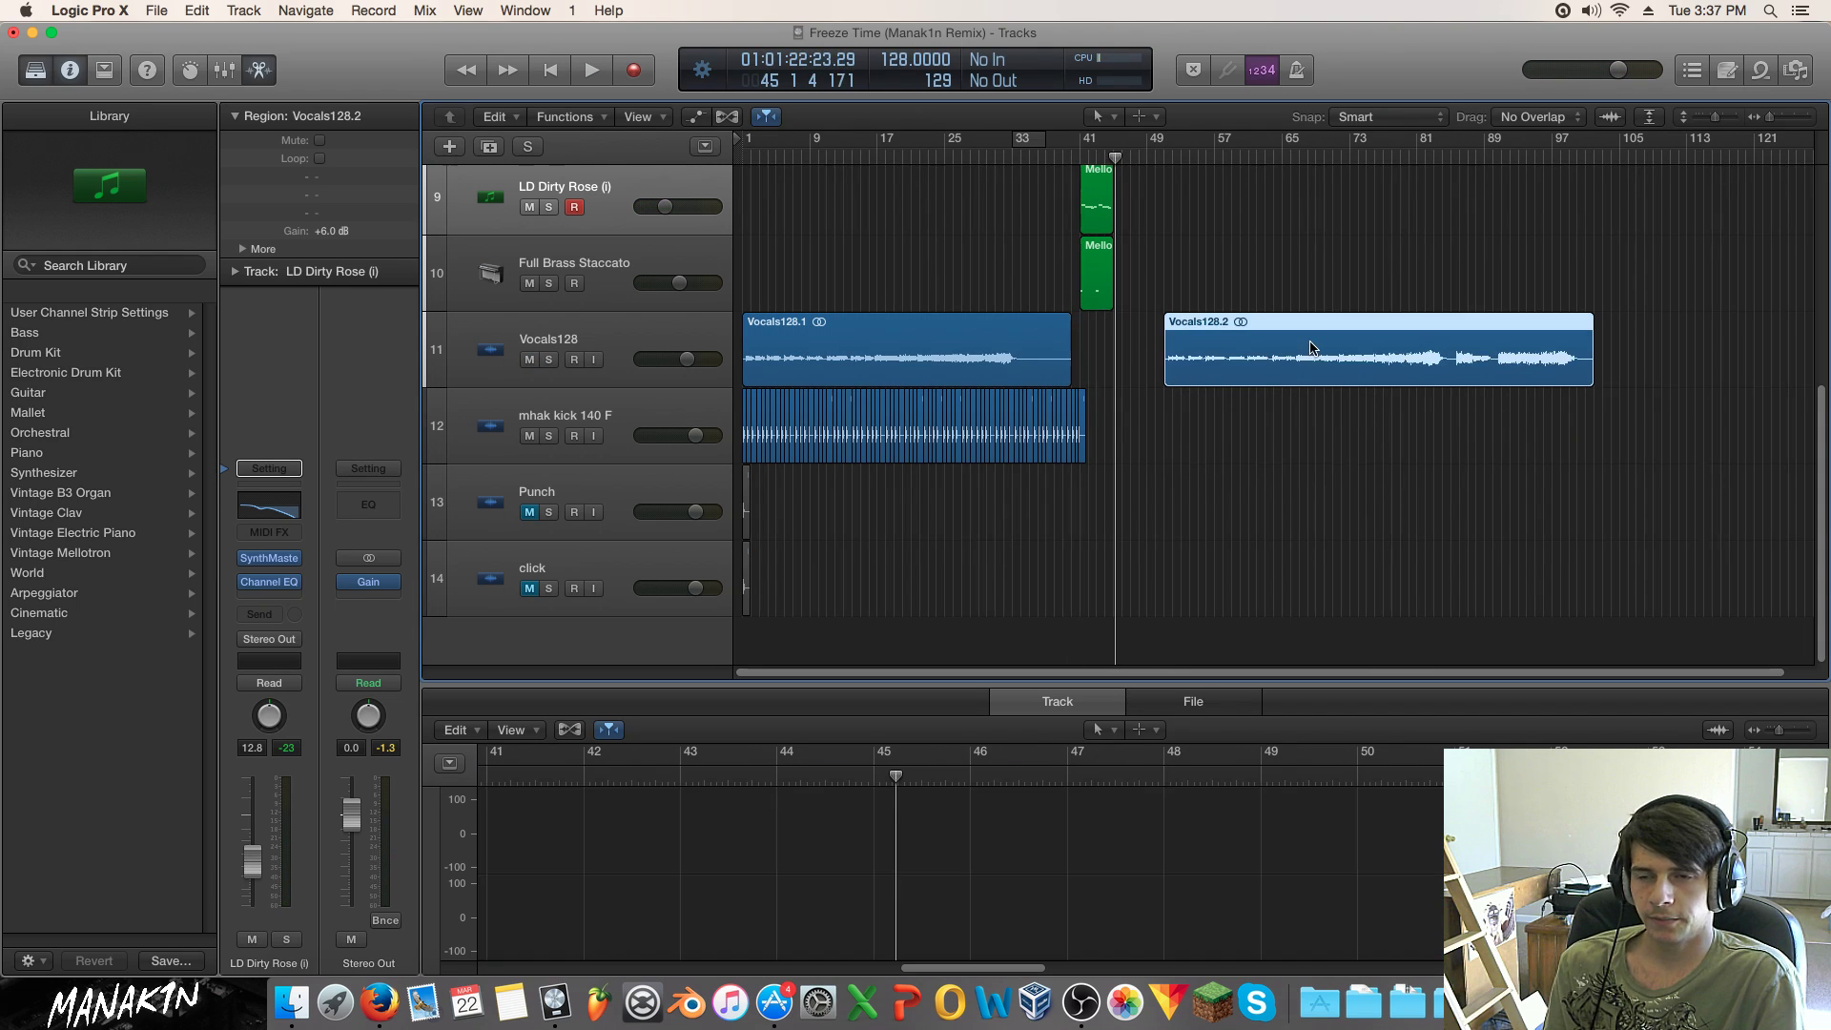
Step: Zoom in around bar 41 and drag Vocals128.2 so it starts at bar 59
scroll(1152, 332, "up", 3)
scroll(1152, 332, "up", 2)
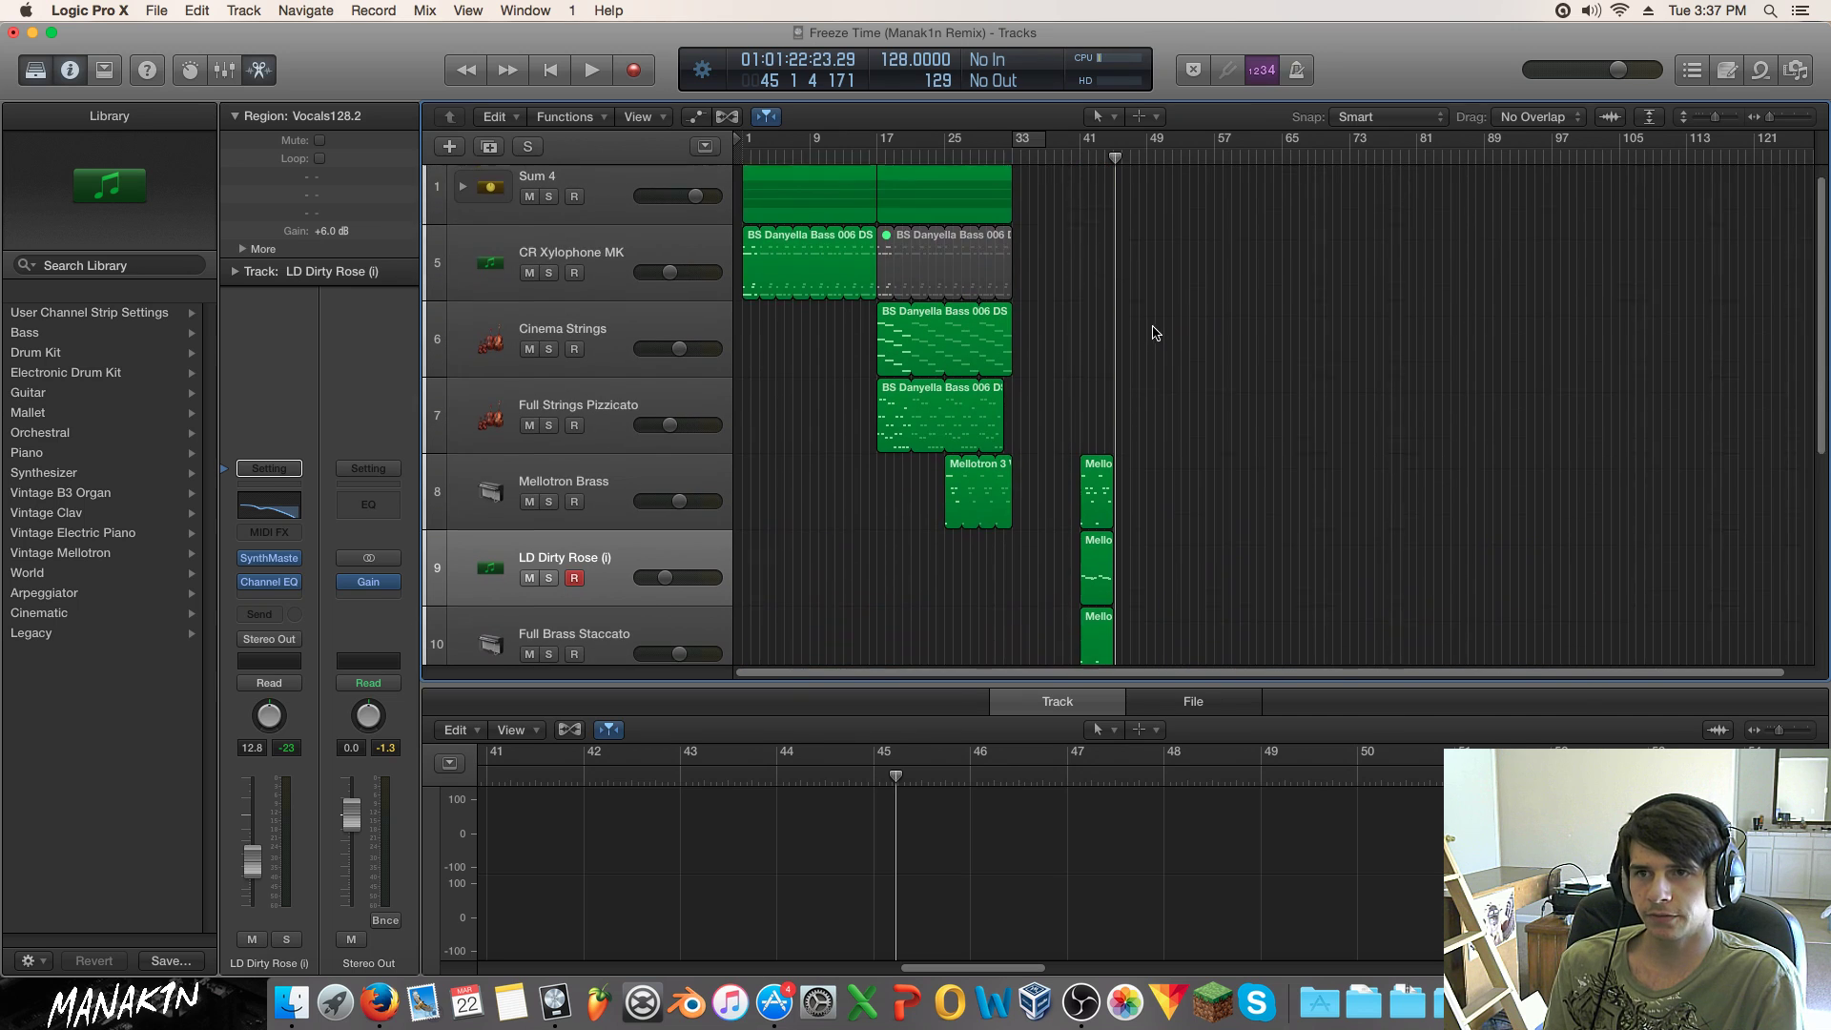
scroll(1156, 329, "down", 6)
left_click_drag(1757, 122, 1764, 122)
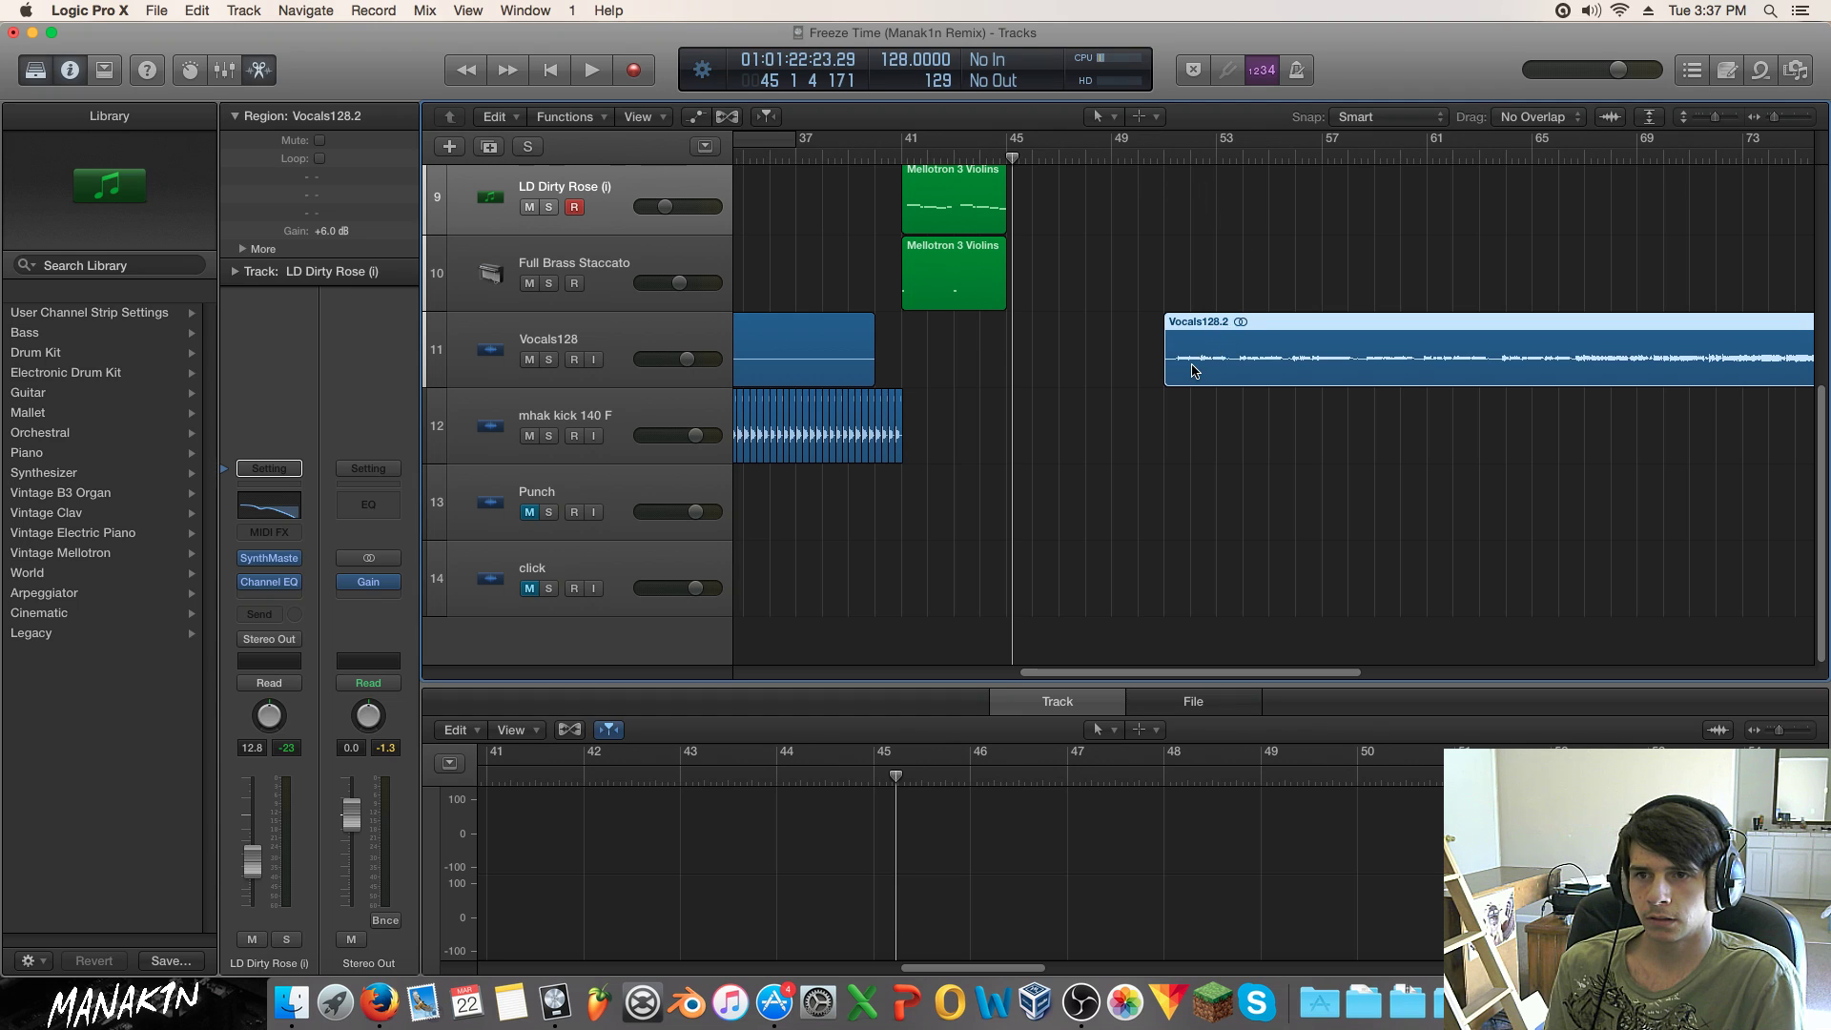
left_click_drag(1078, 679, 1089, 580)
left_click_drag(1145, 365, 1358, 370)
left_click(1222, 383)
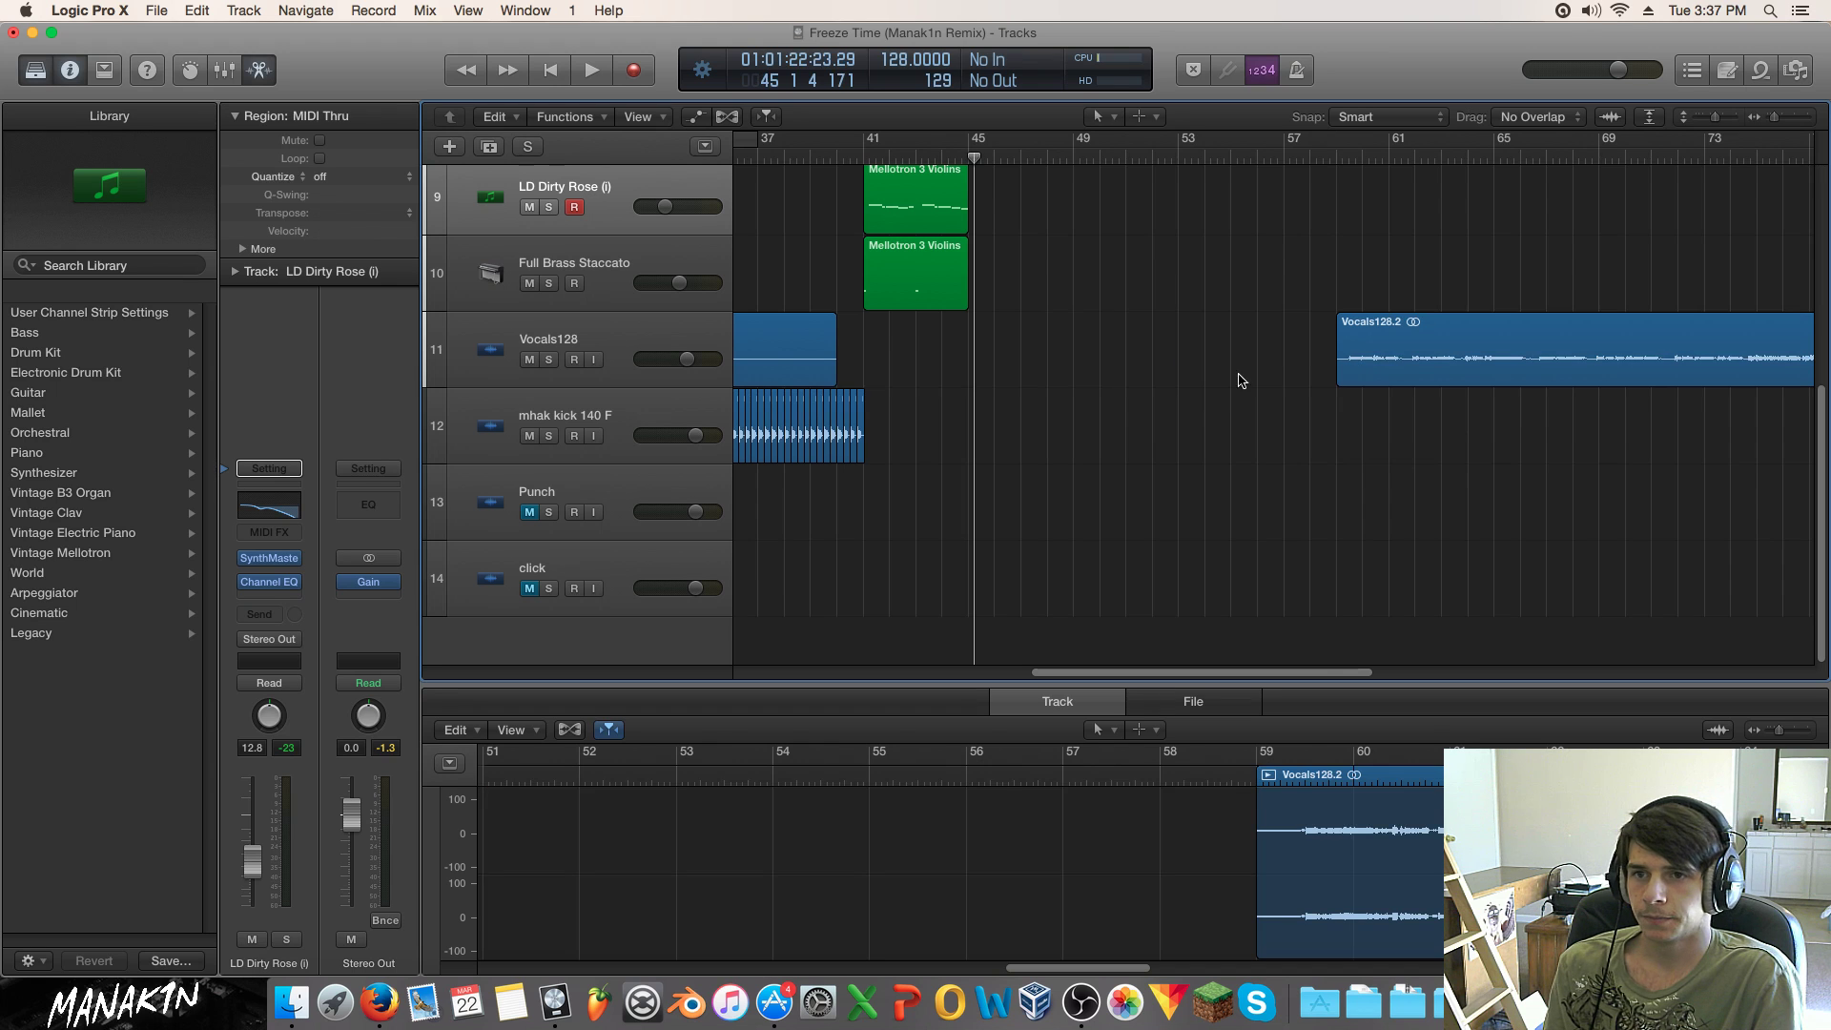
left_click_drag(1775, 125, 1769, 125)
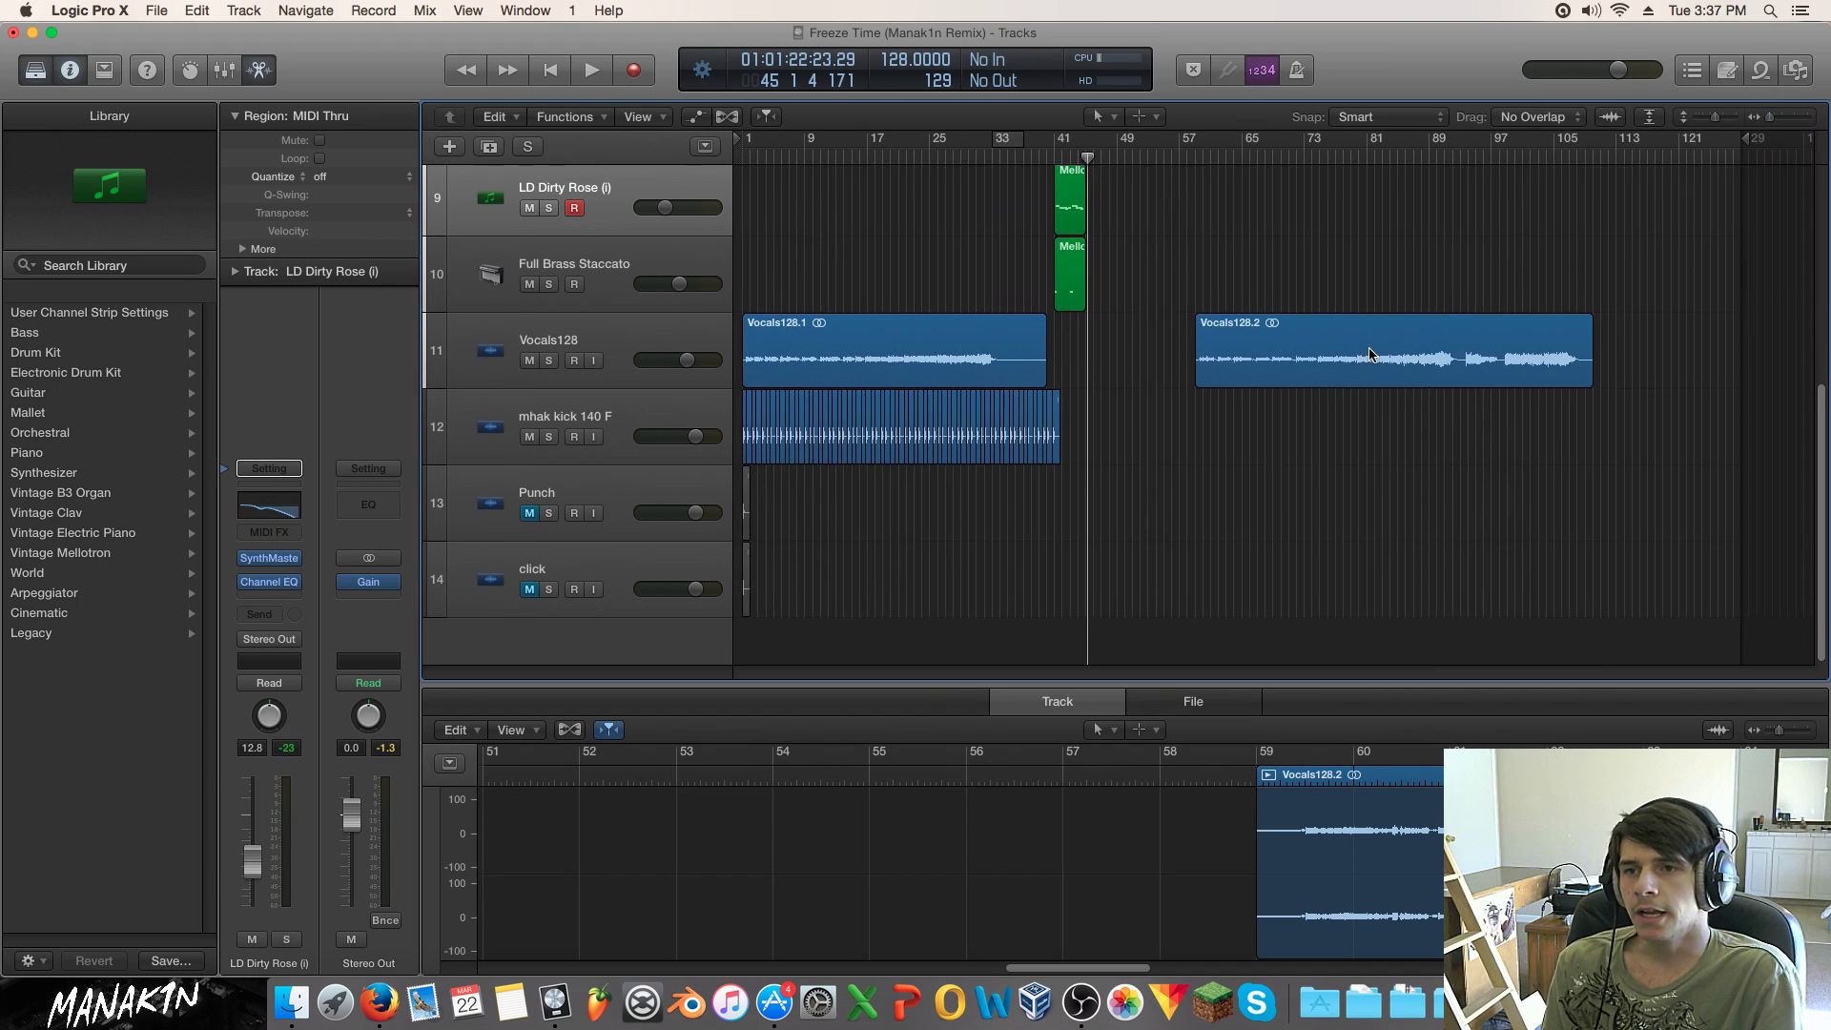
Step: Play the arrangement from bar 17 while scrolling down to the vocal and kick tracks
scroll(1363, 353, "up", 5)
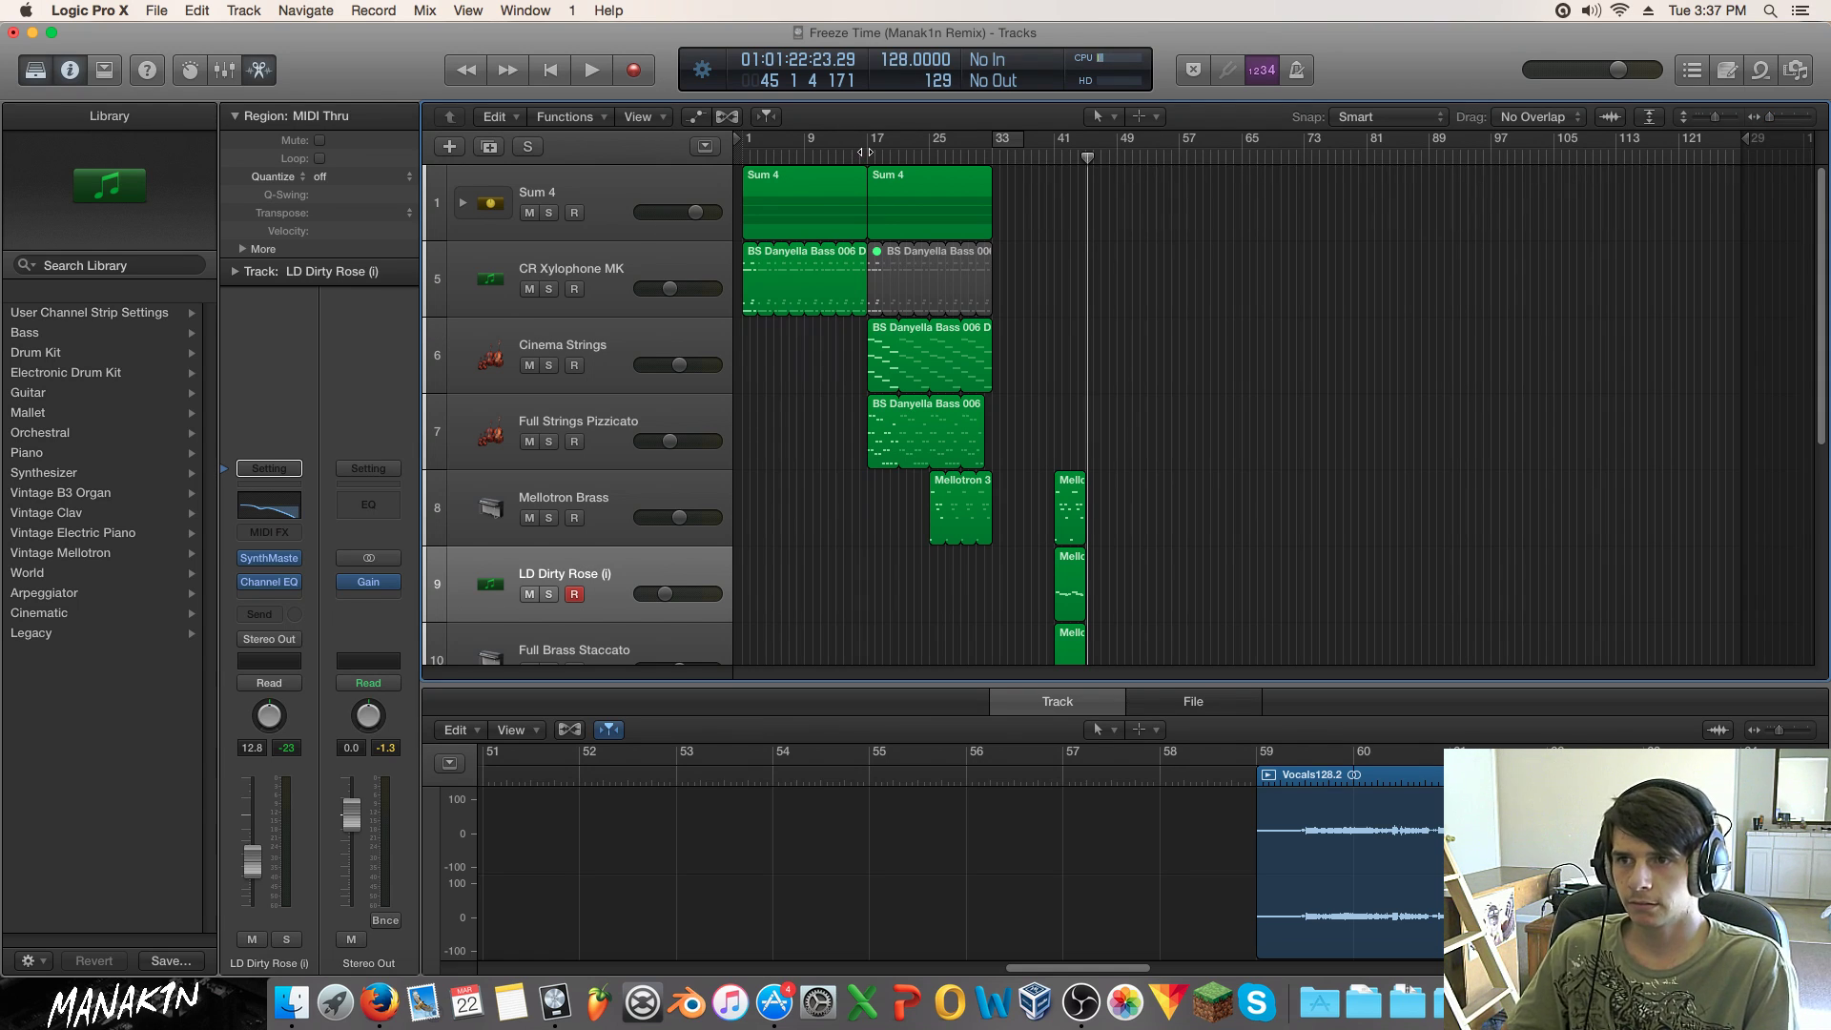
left_click(865, 152)
key("space")
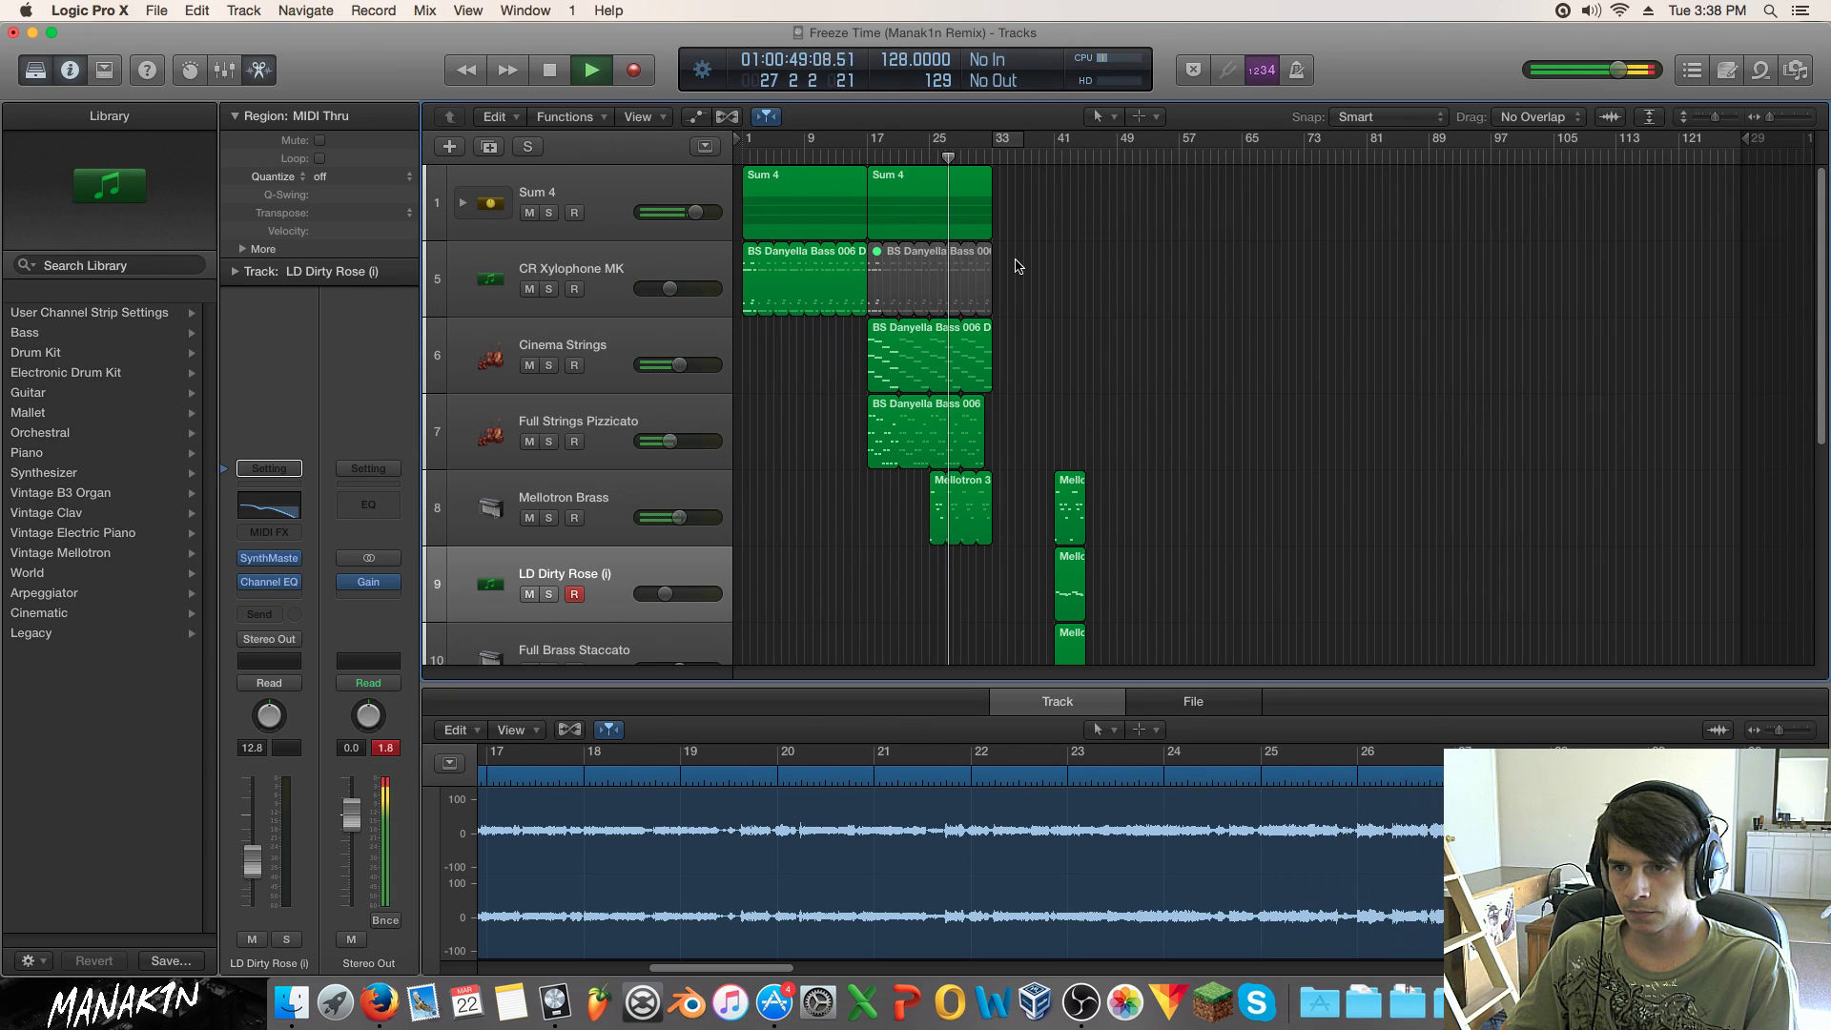
scroll(1016, 268, "down", 3)
scroll(1016, 272, "down", 3)
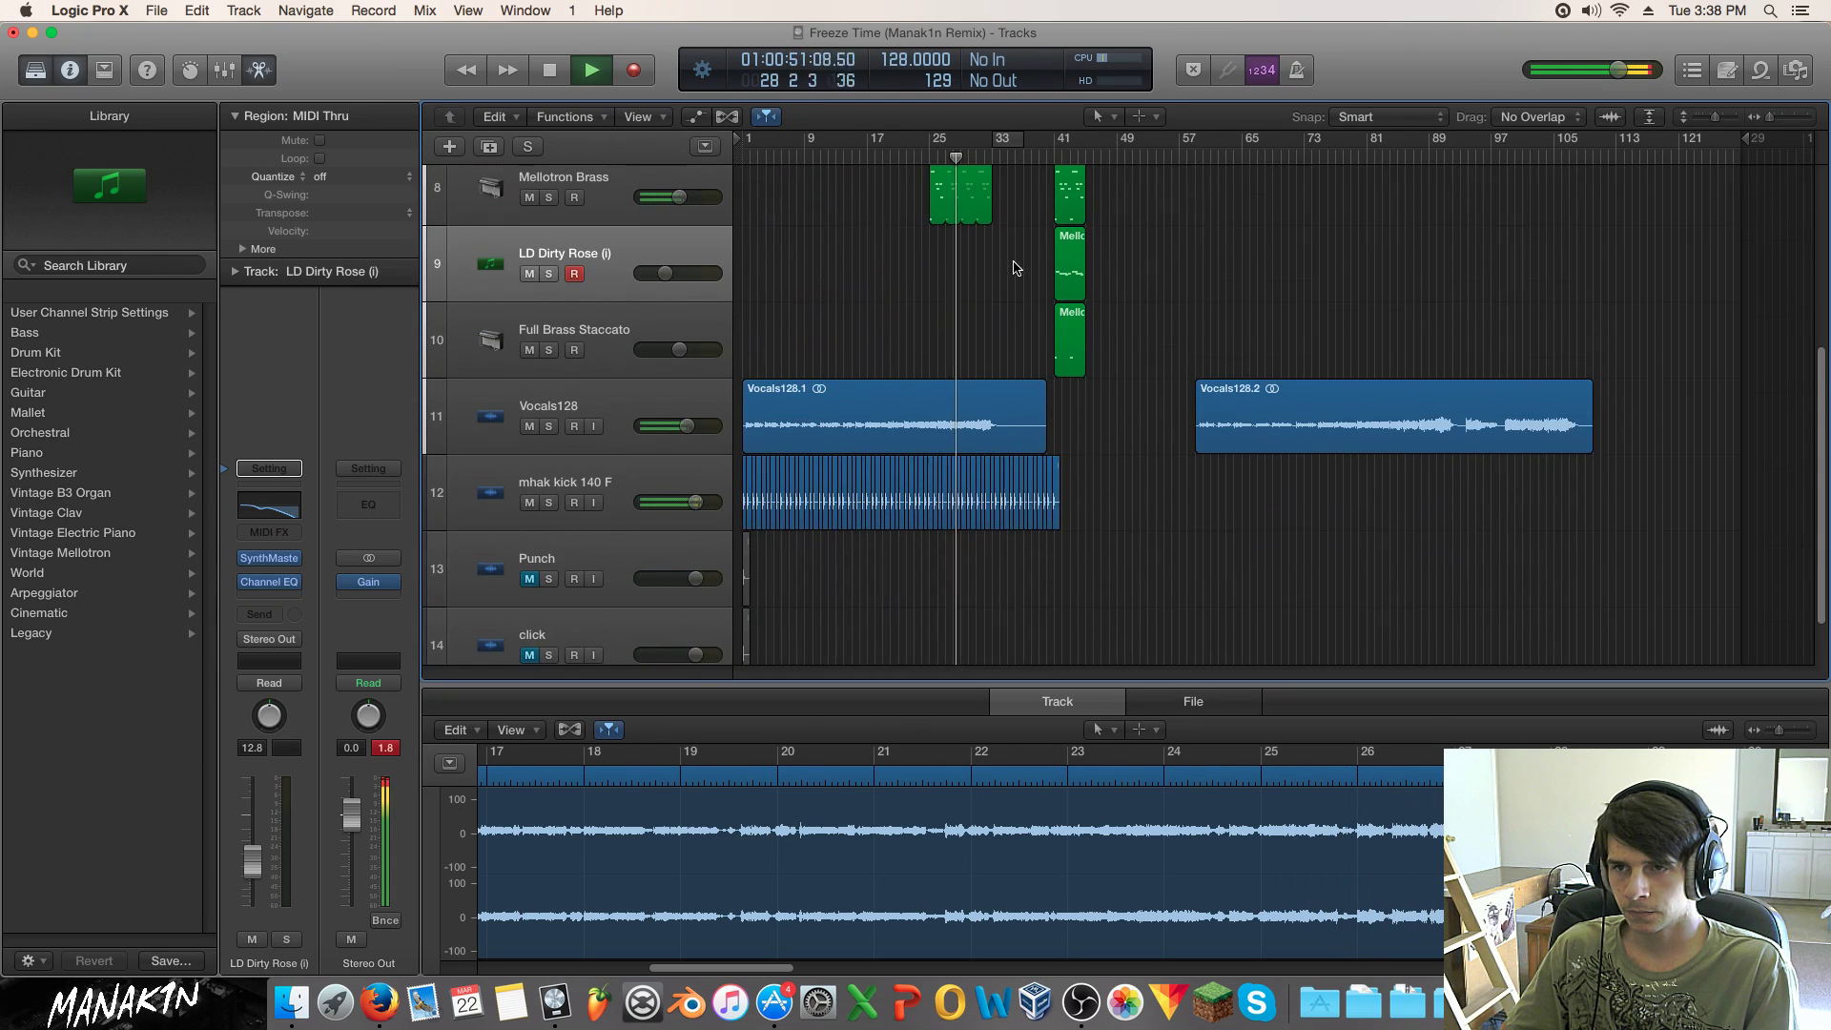
scroll(1019, 272, "down", 1)
Step: Shift the mhak kick regions after bar 33 so they resume at bar 41
left_click_drag(1770, 117, 1786, 122)
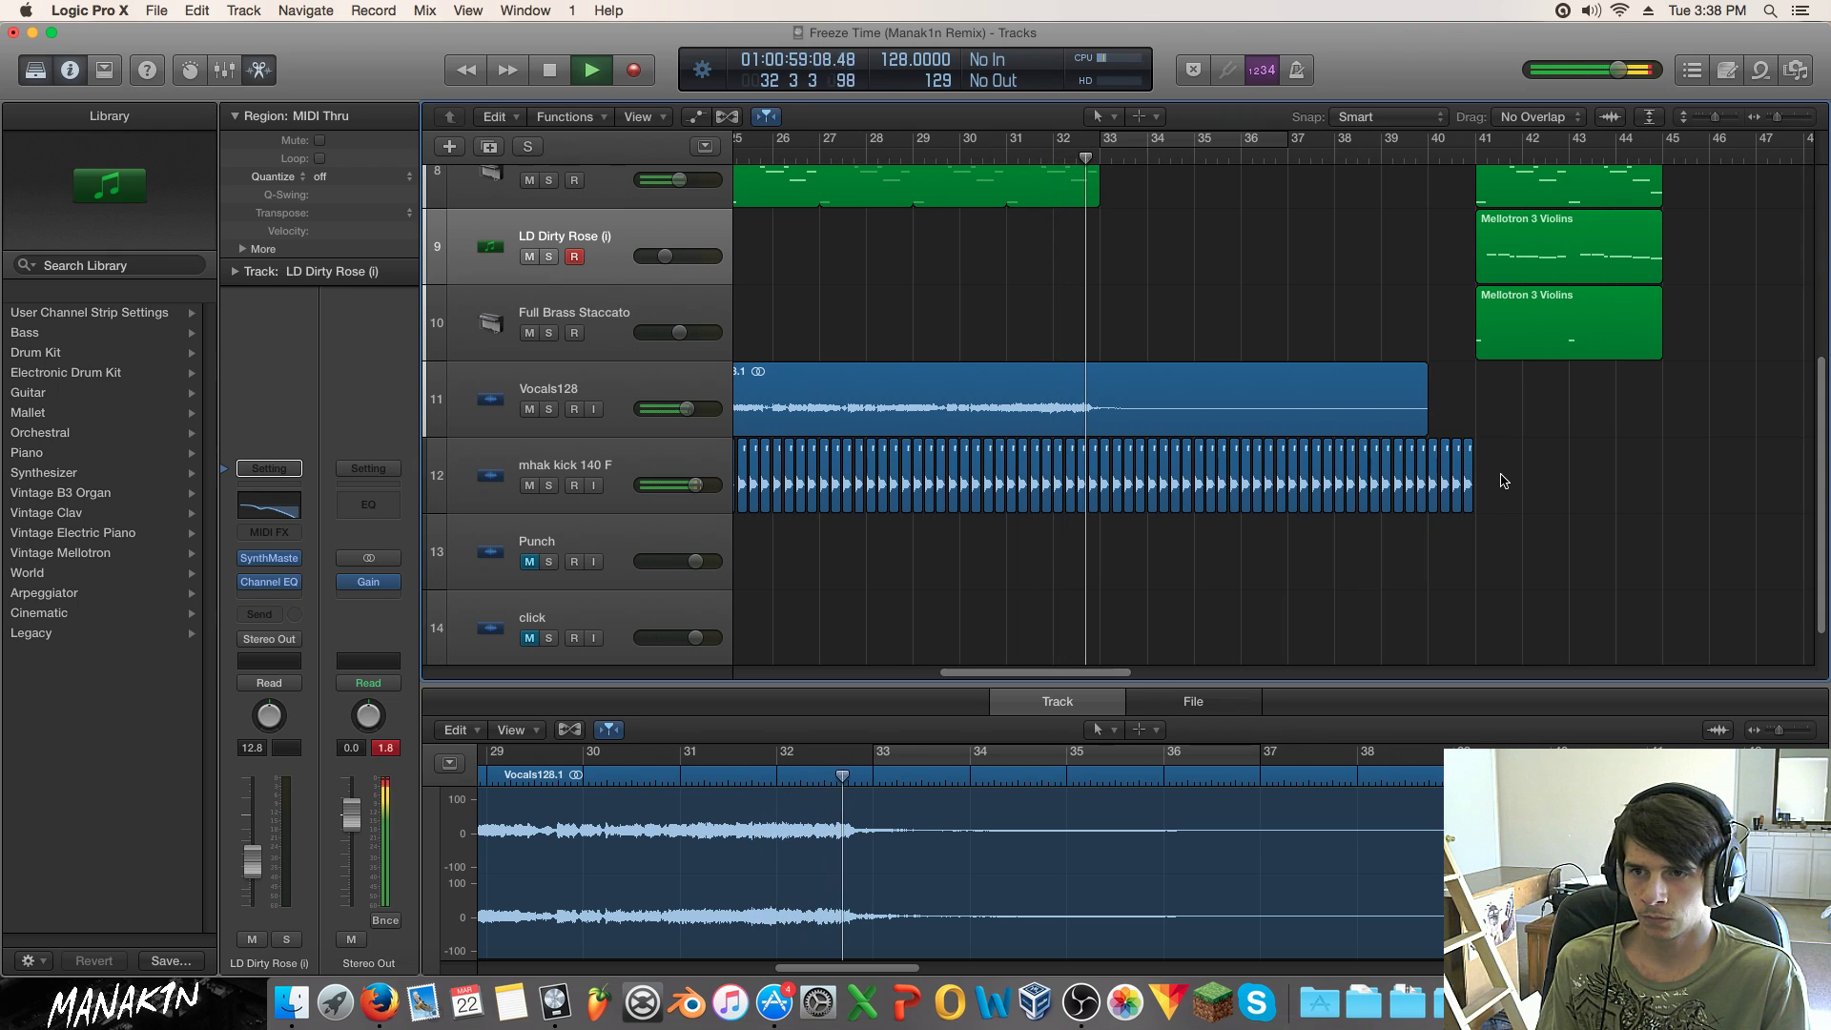
key("space")
left_click_drag(1549, 475, 1479, 485)
left_click(1352, 444)
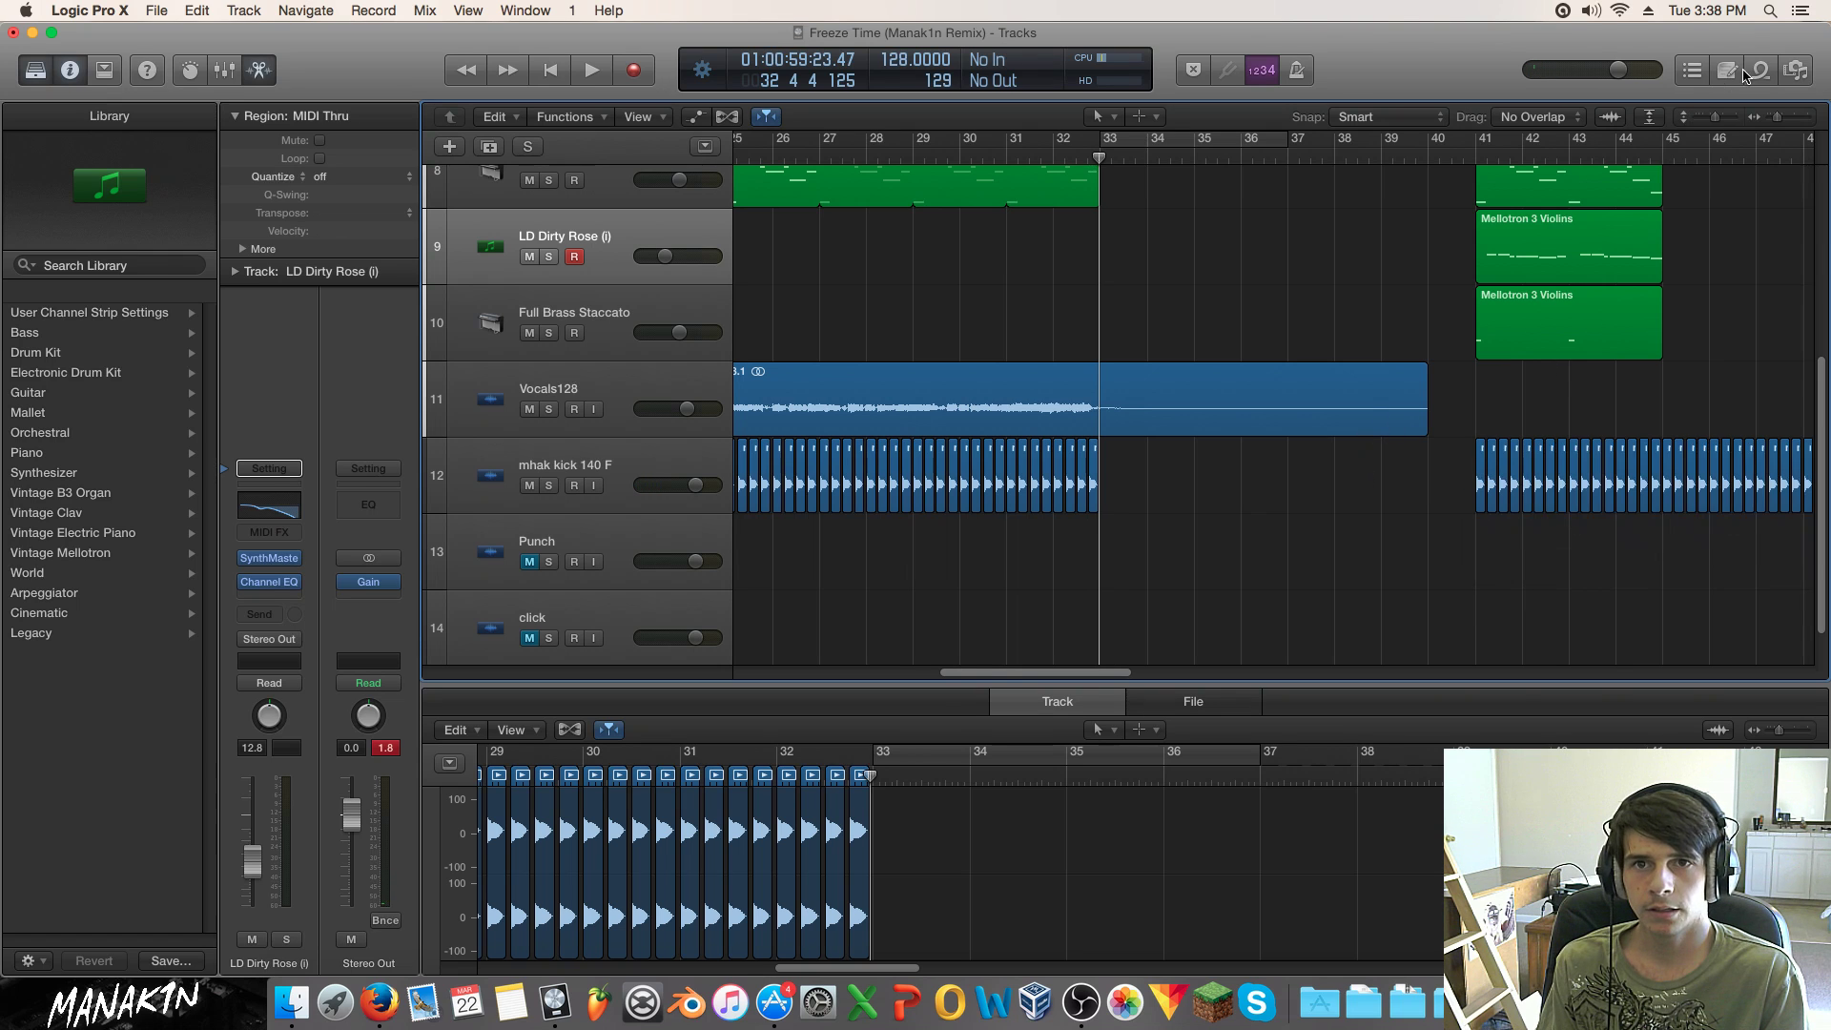
left_click(1799, 71)
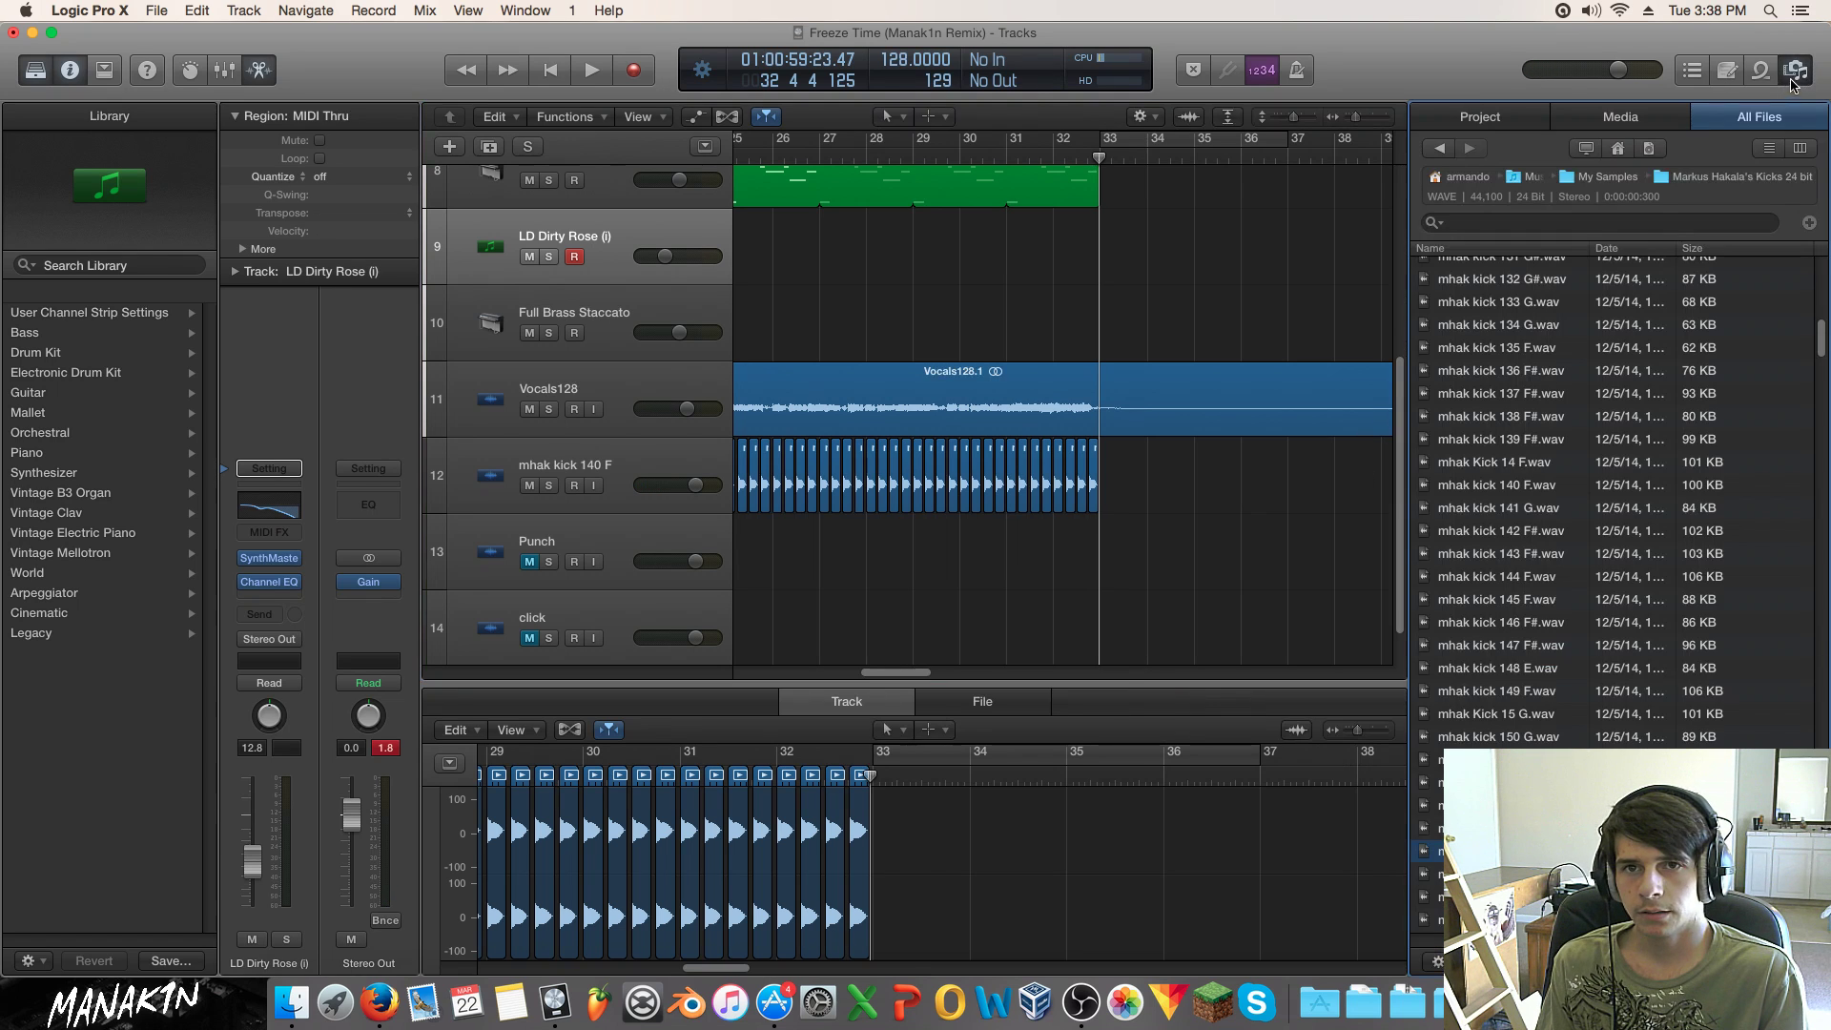
left_click(1796, 72)
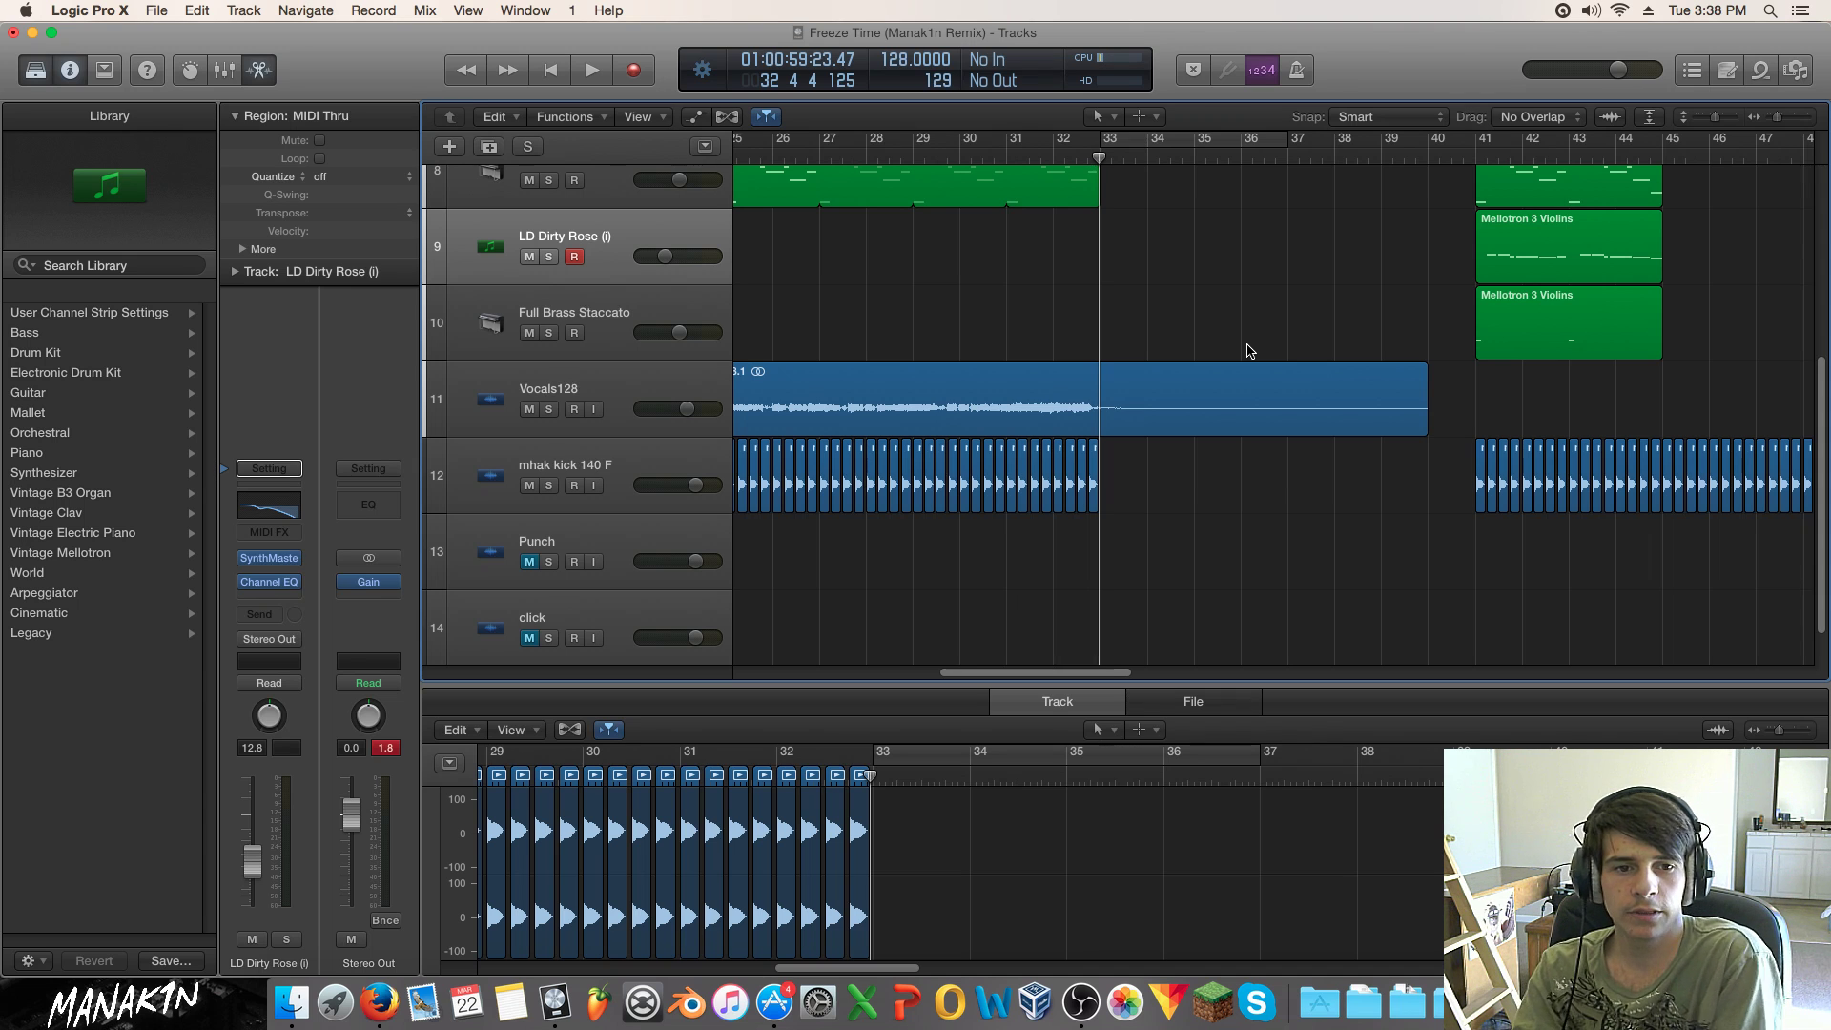
scroll(1333, 352, "up", 5)
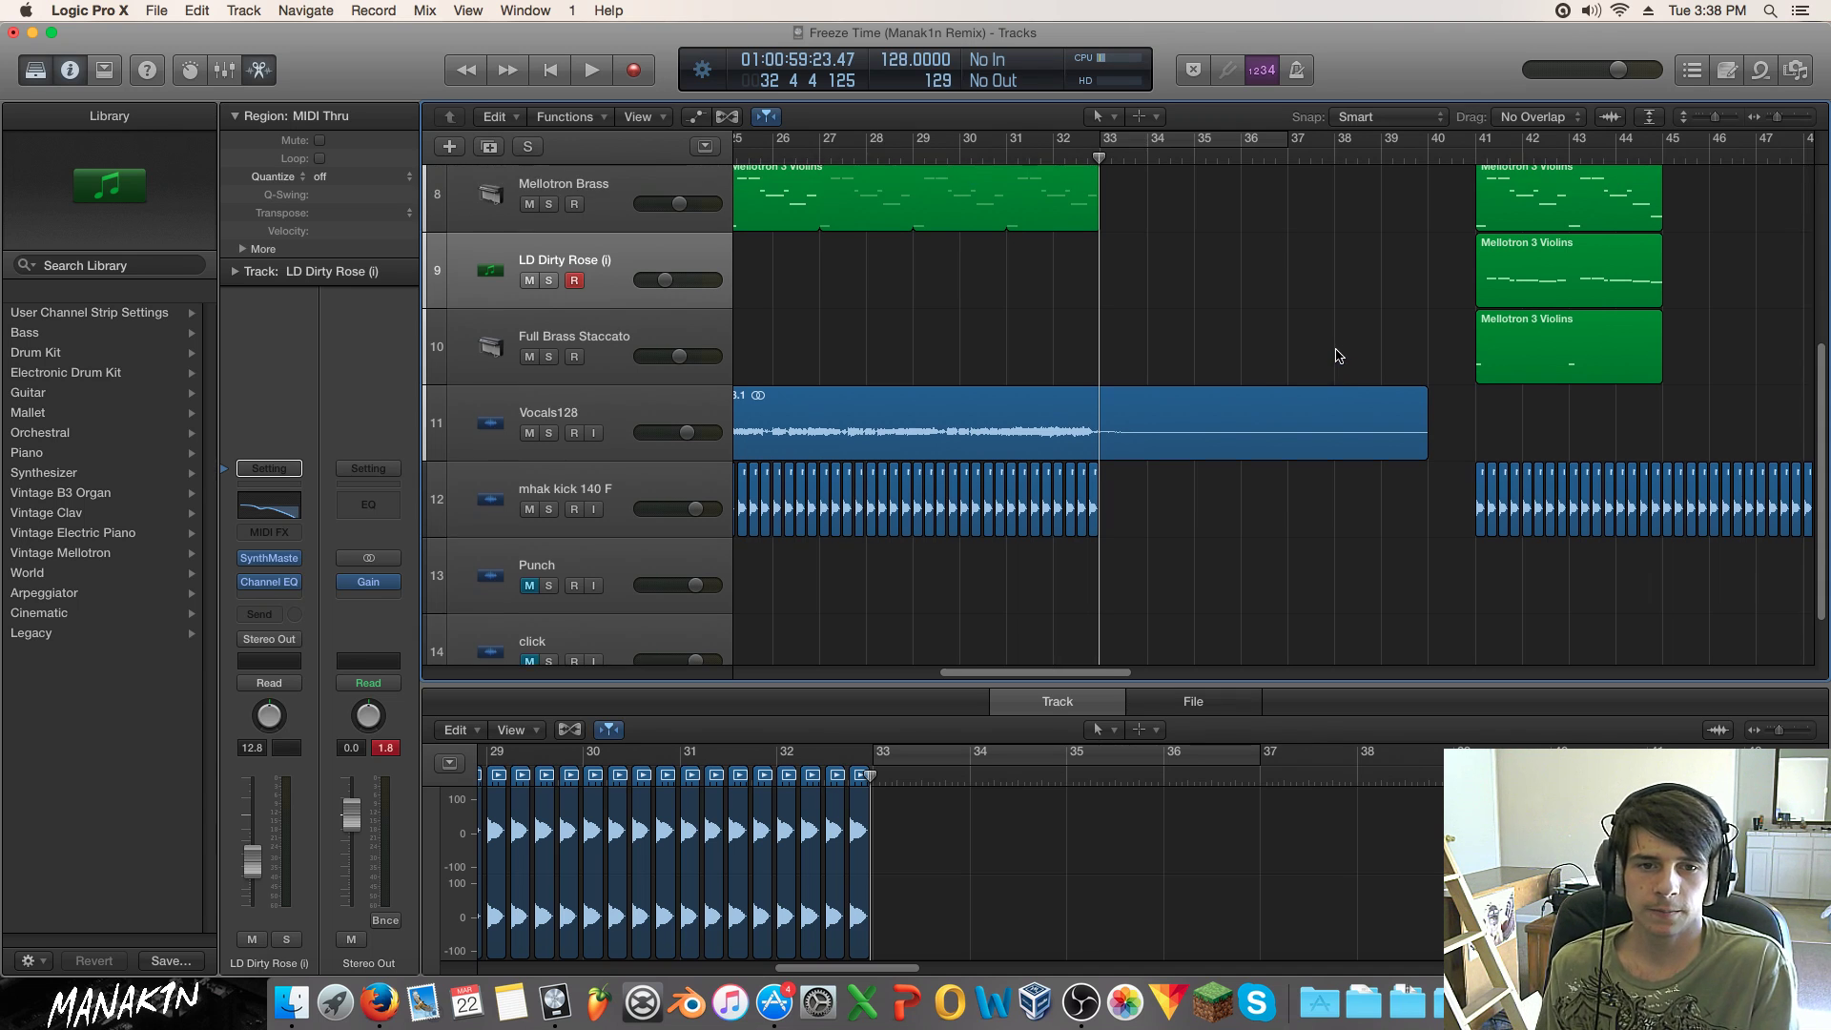
left_click(1470, 155)
key("space")
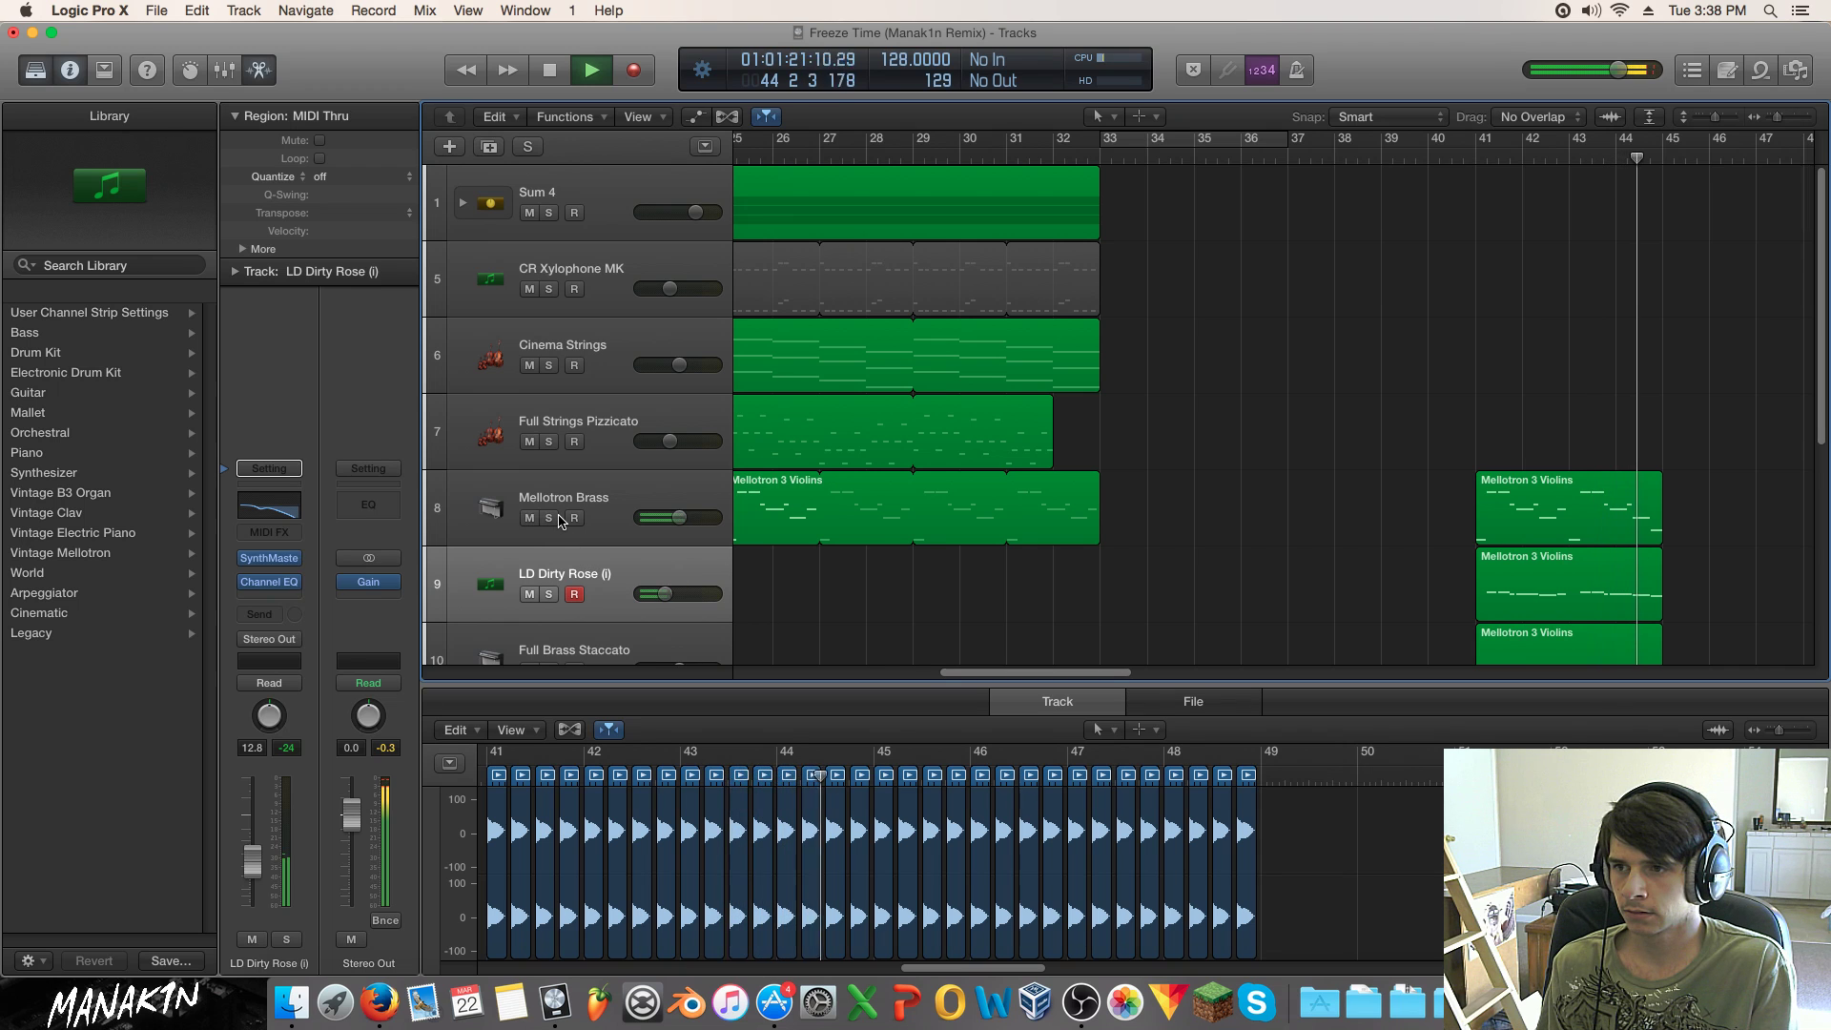
key("space")
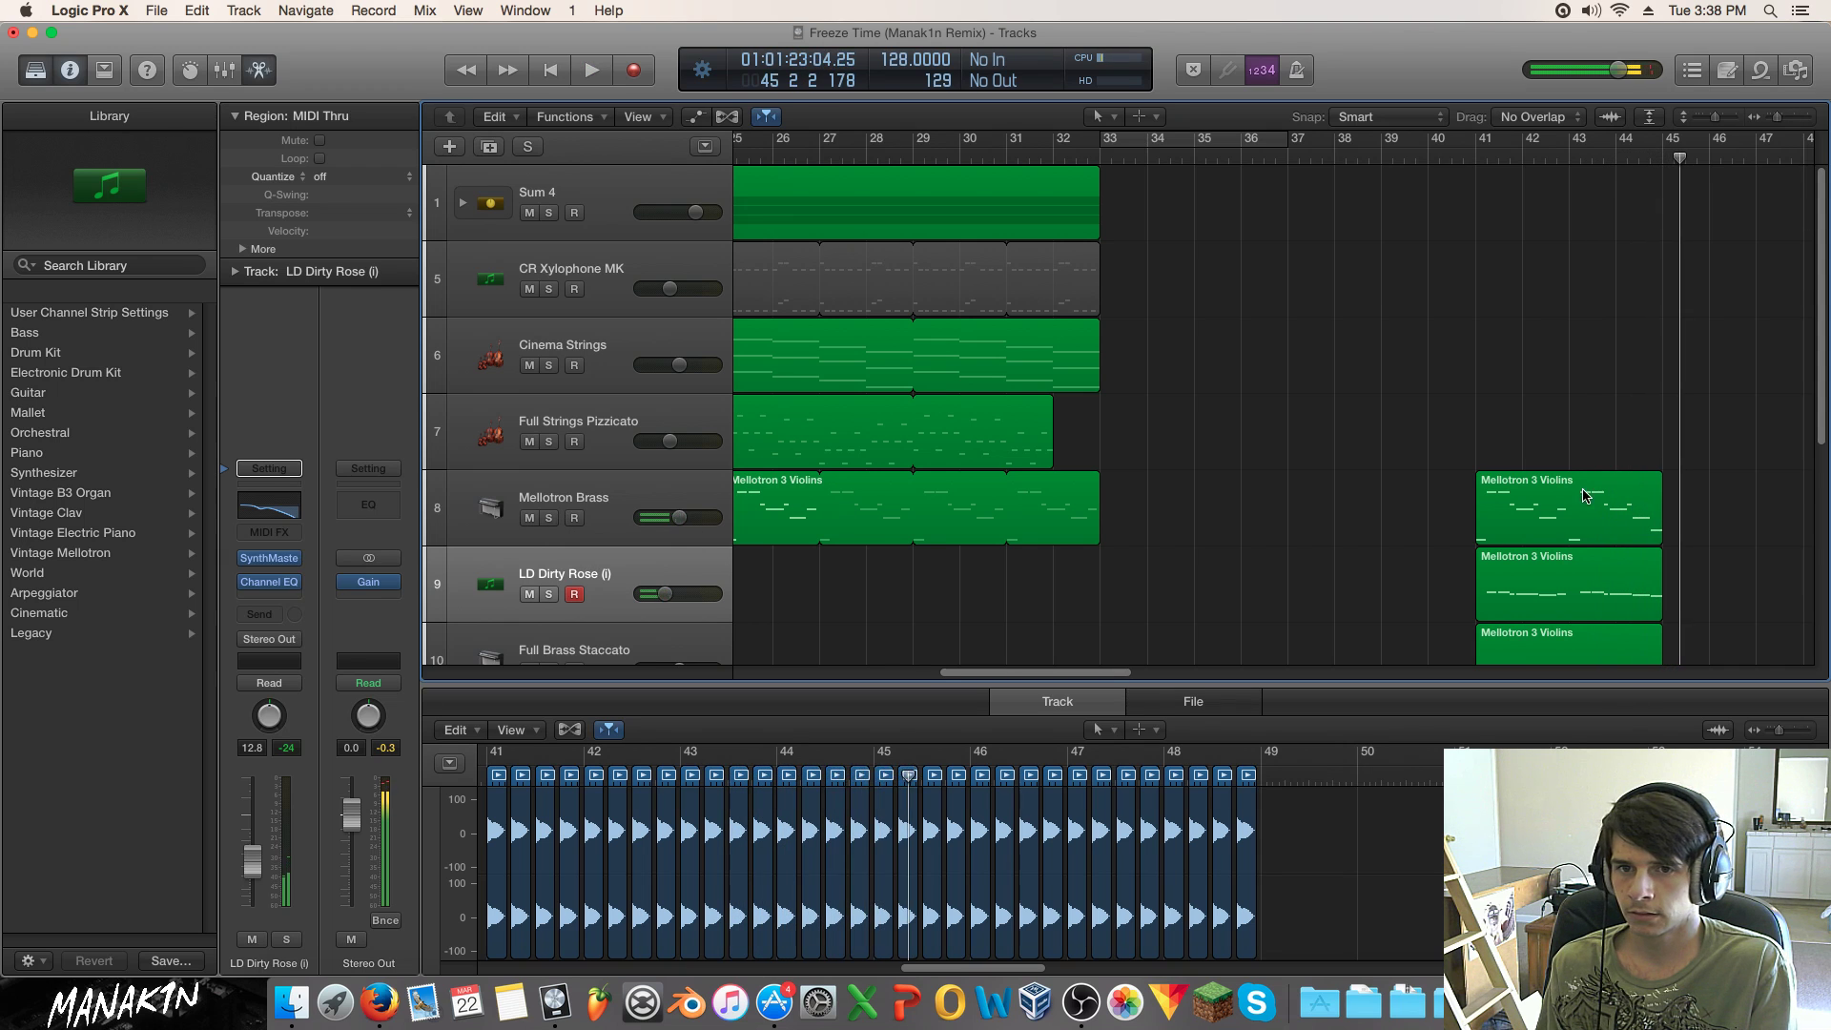
left_click_drag(1066, 679, 1080, 665)
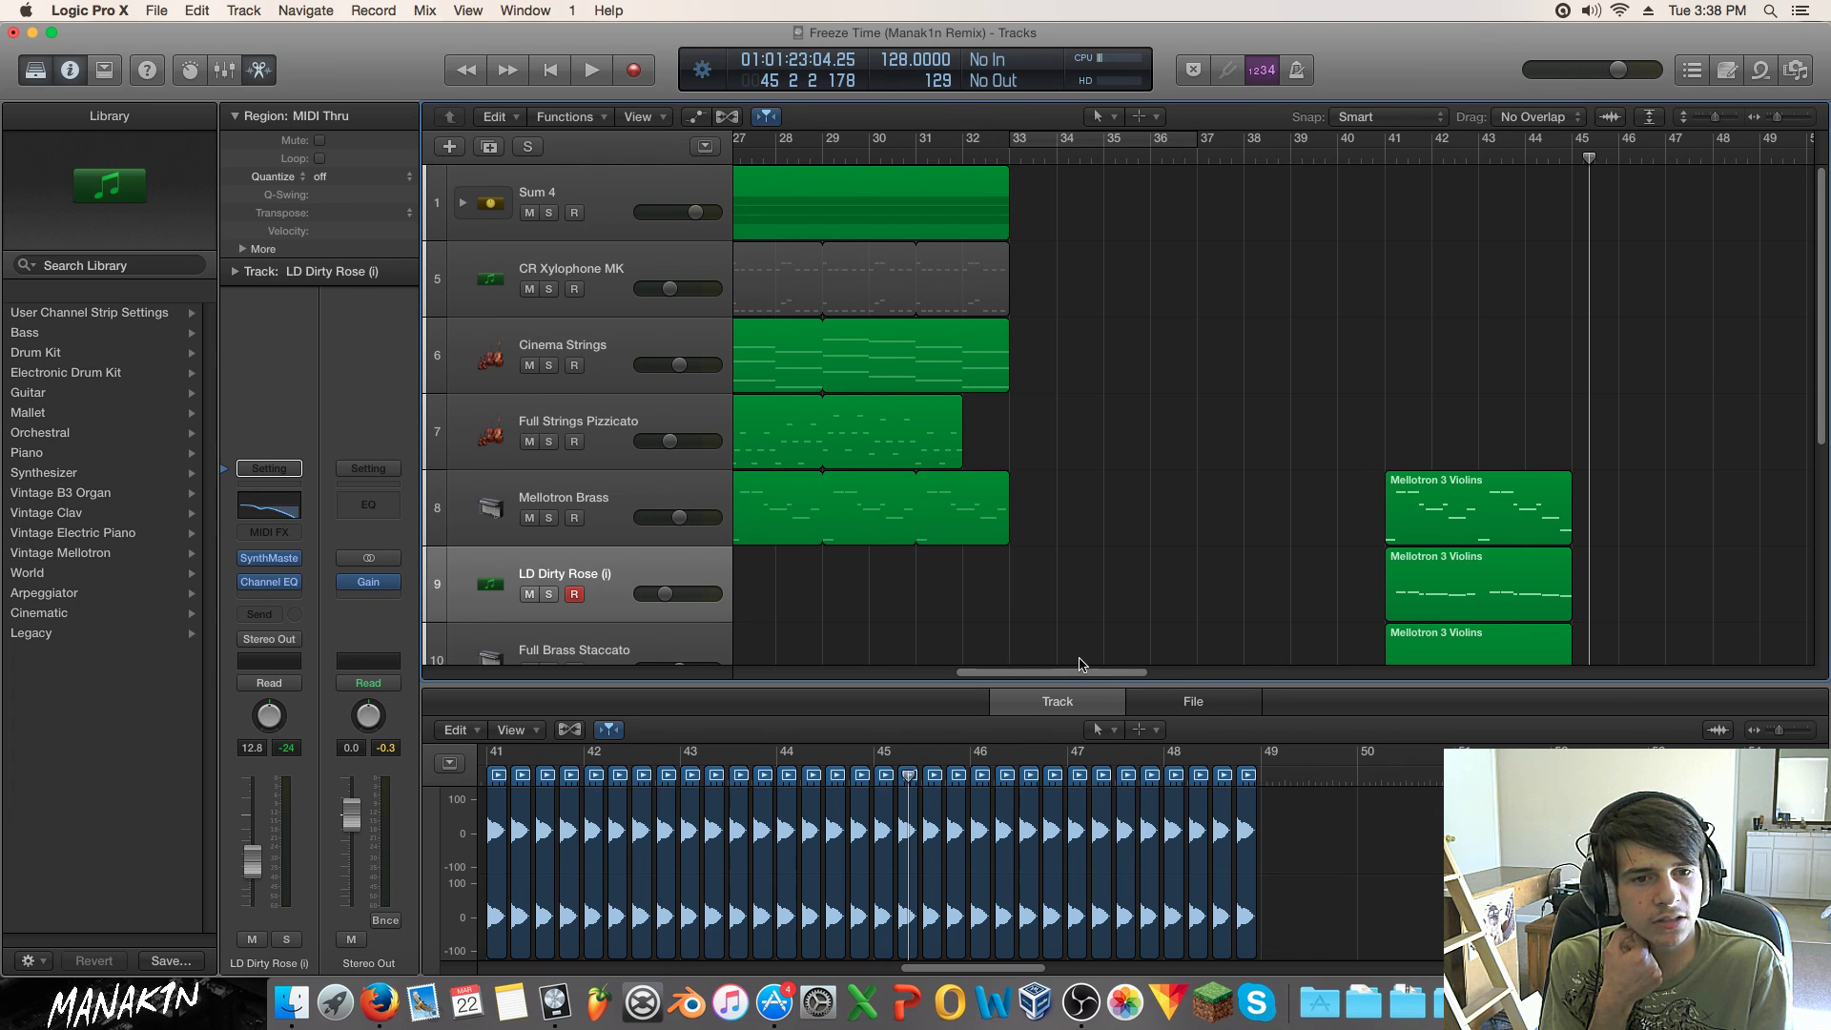
left_click_drag(1081, 664, 1076, 664)
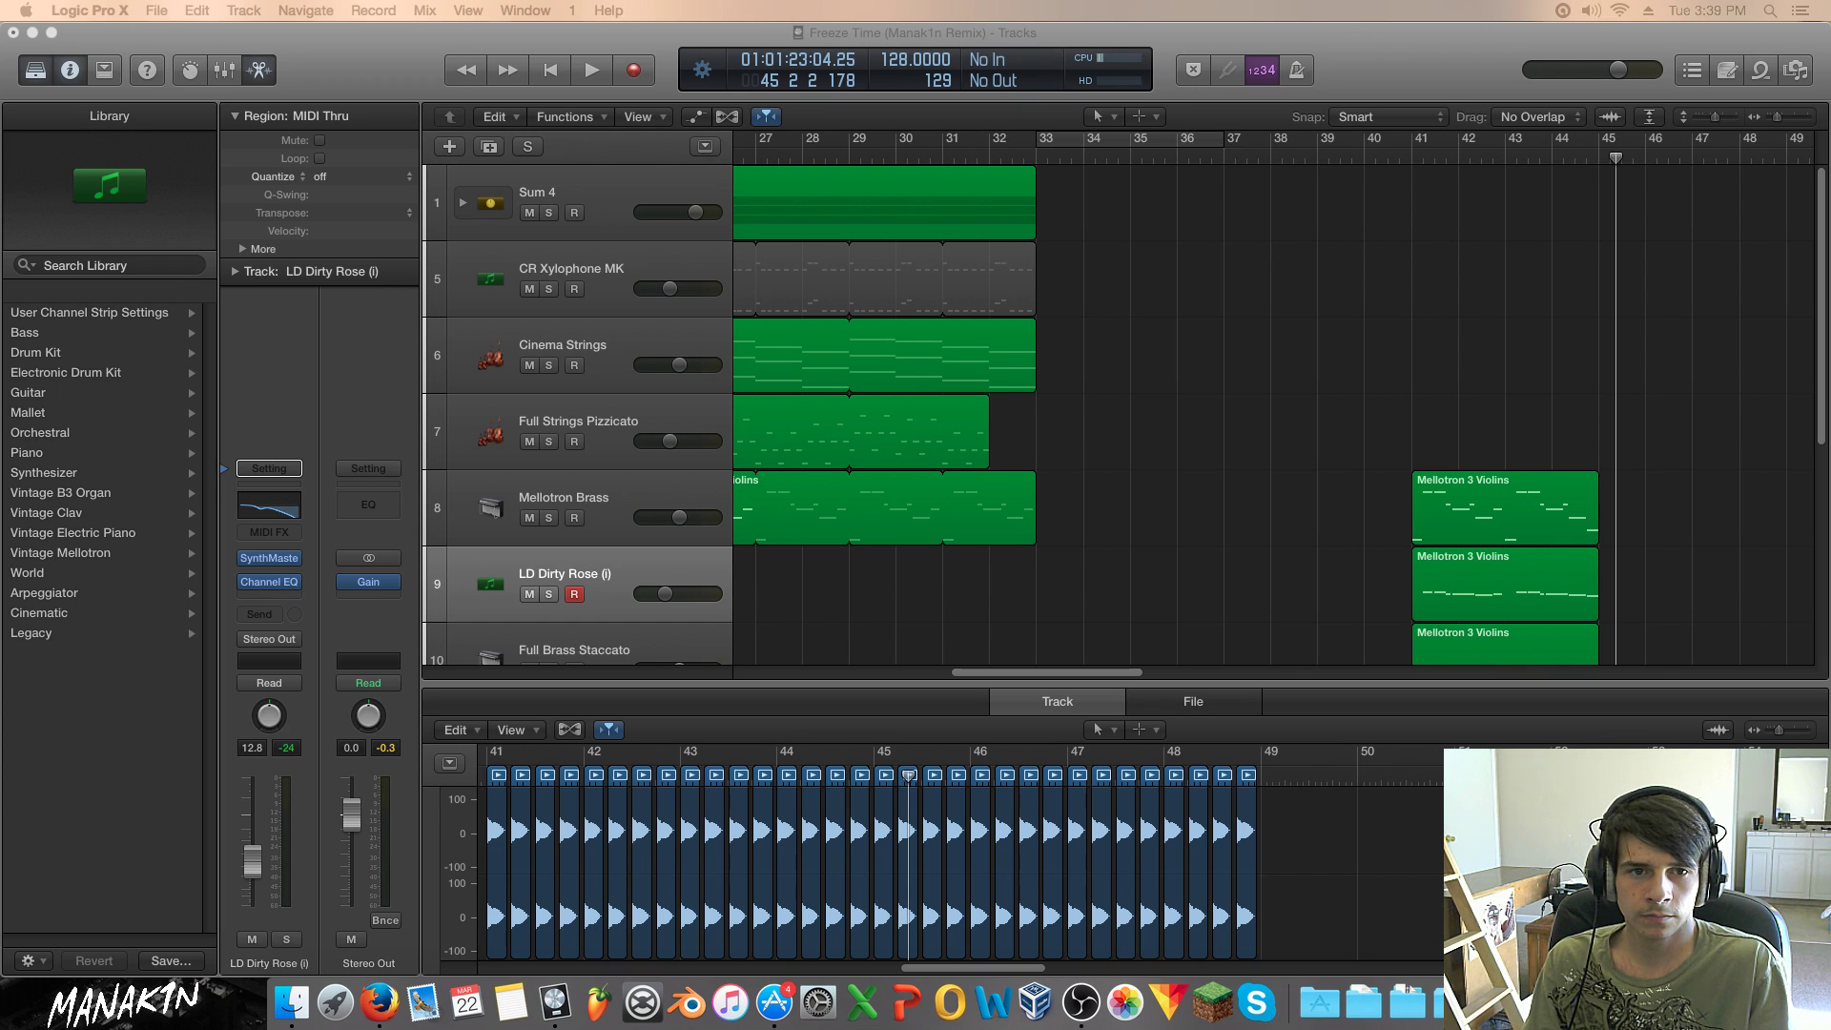
left_click(1417, 159)
key("space")
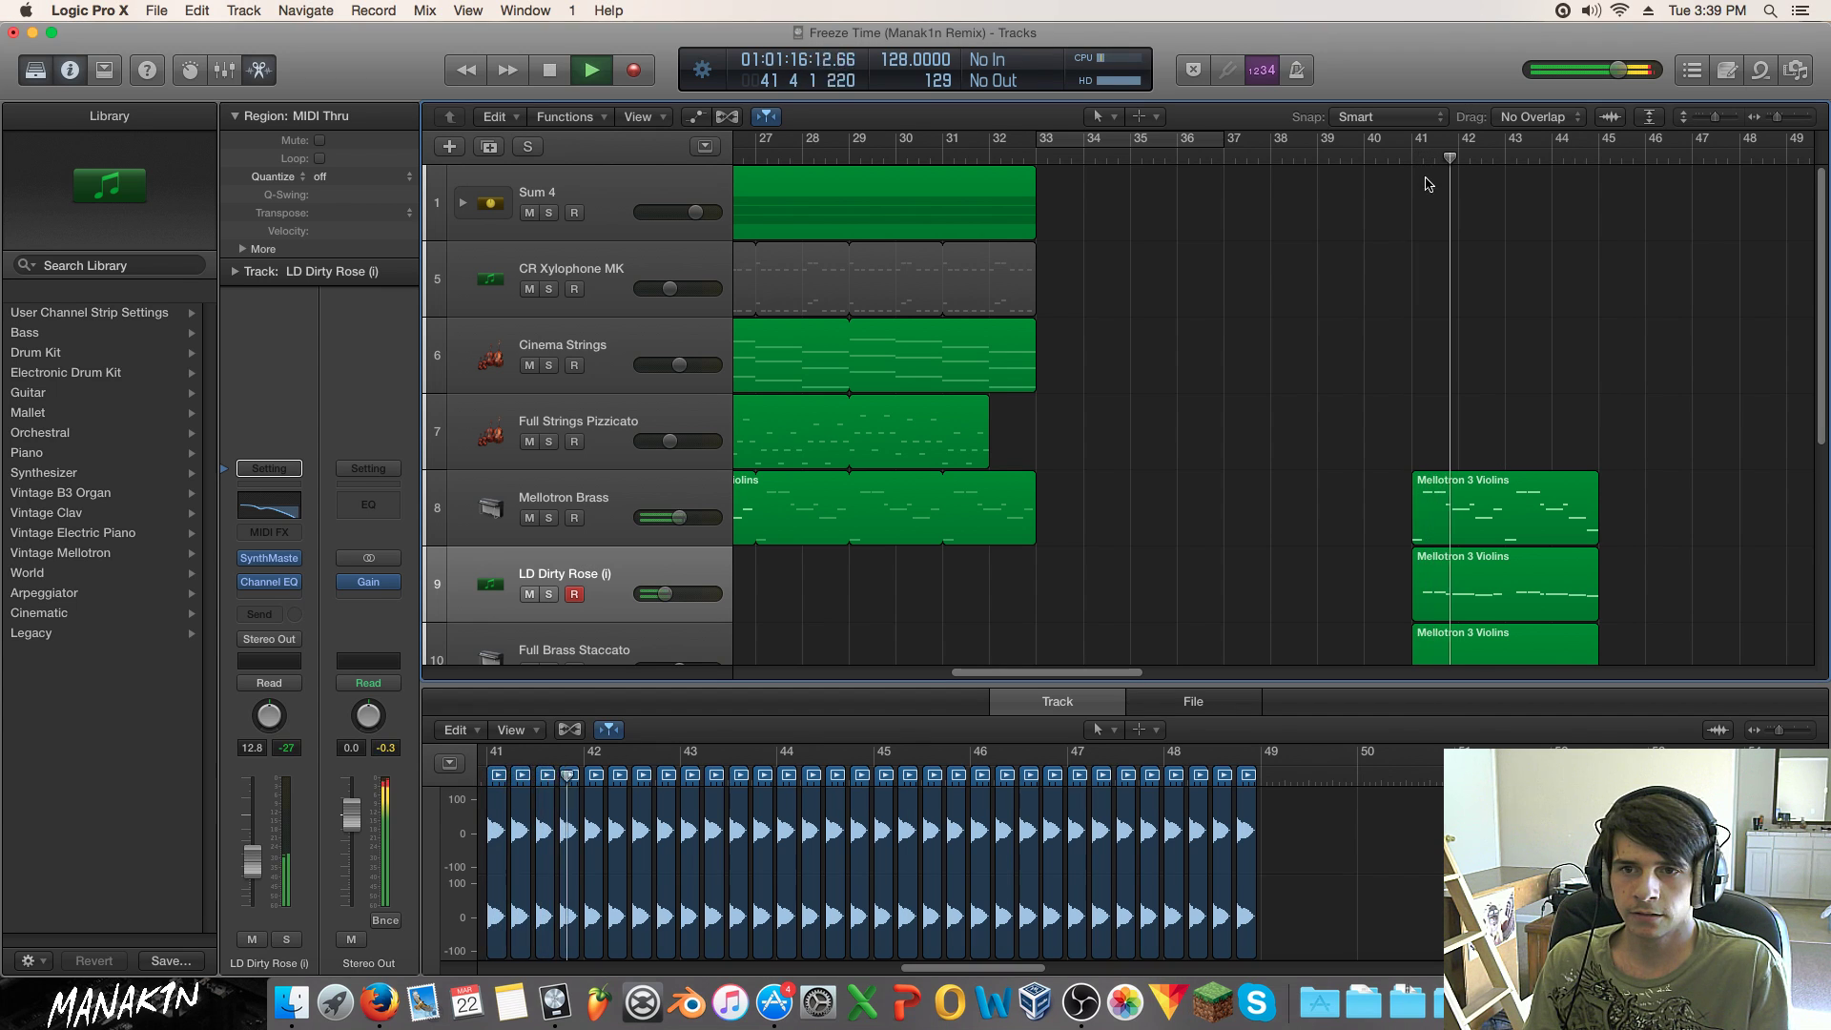
key("space")
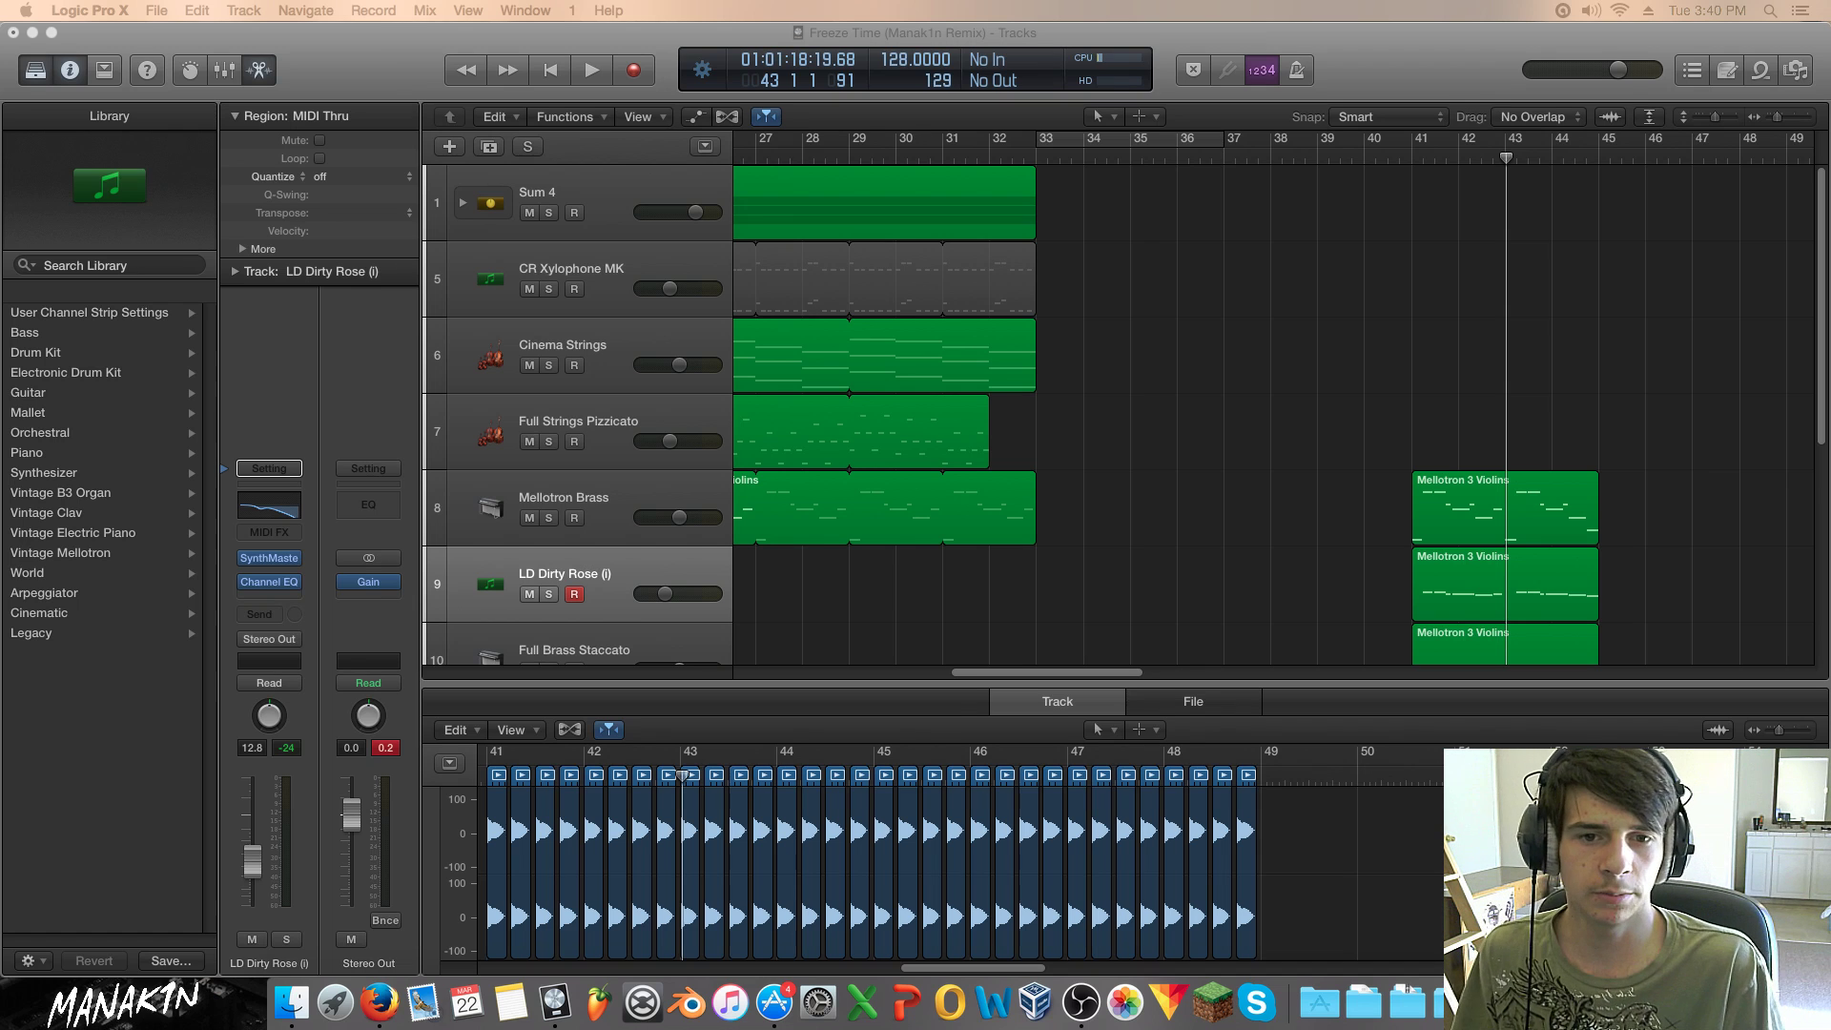
left_click(1411, 154)
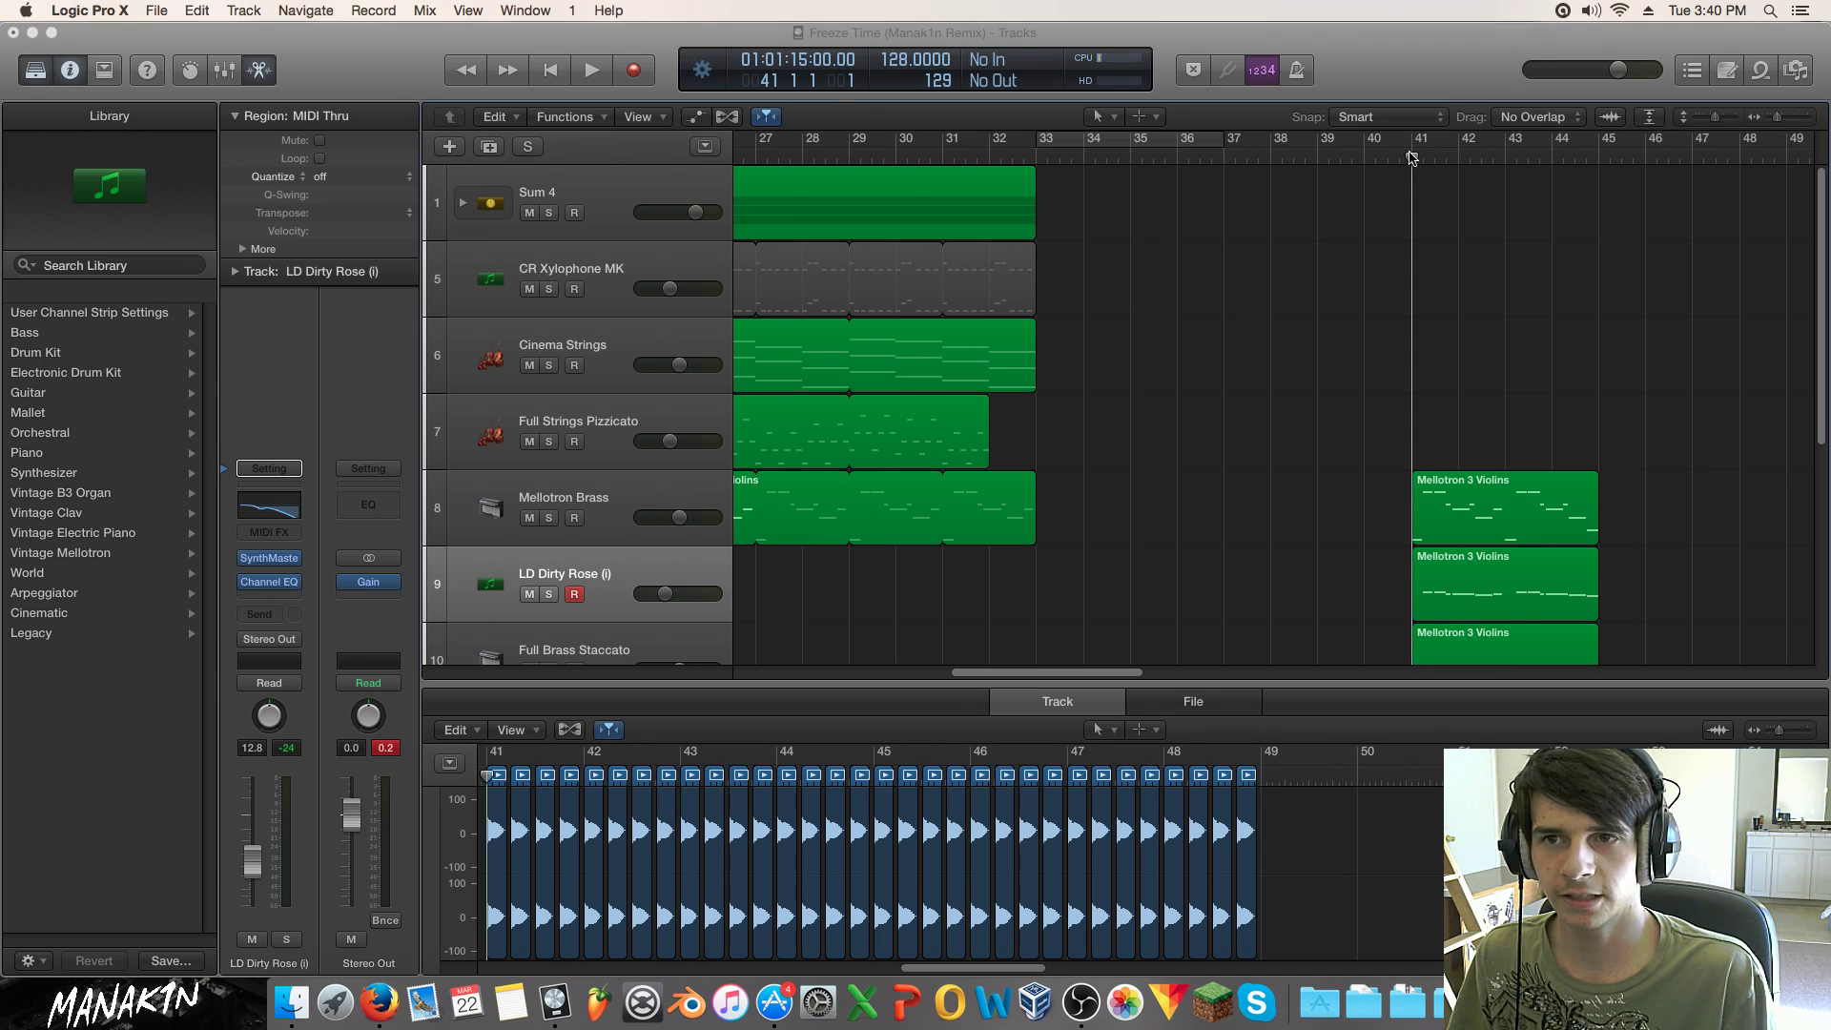
key("space")
key("space")
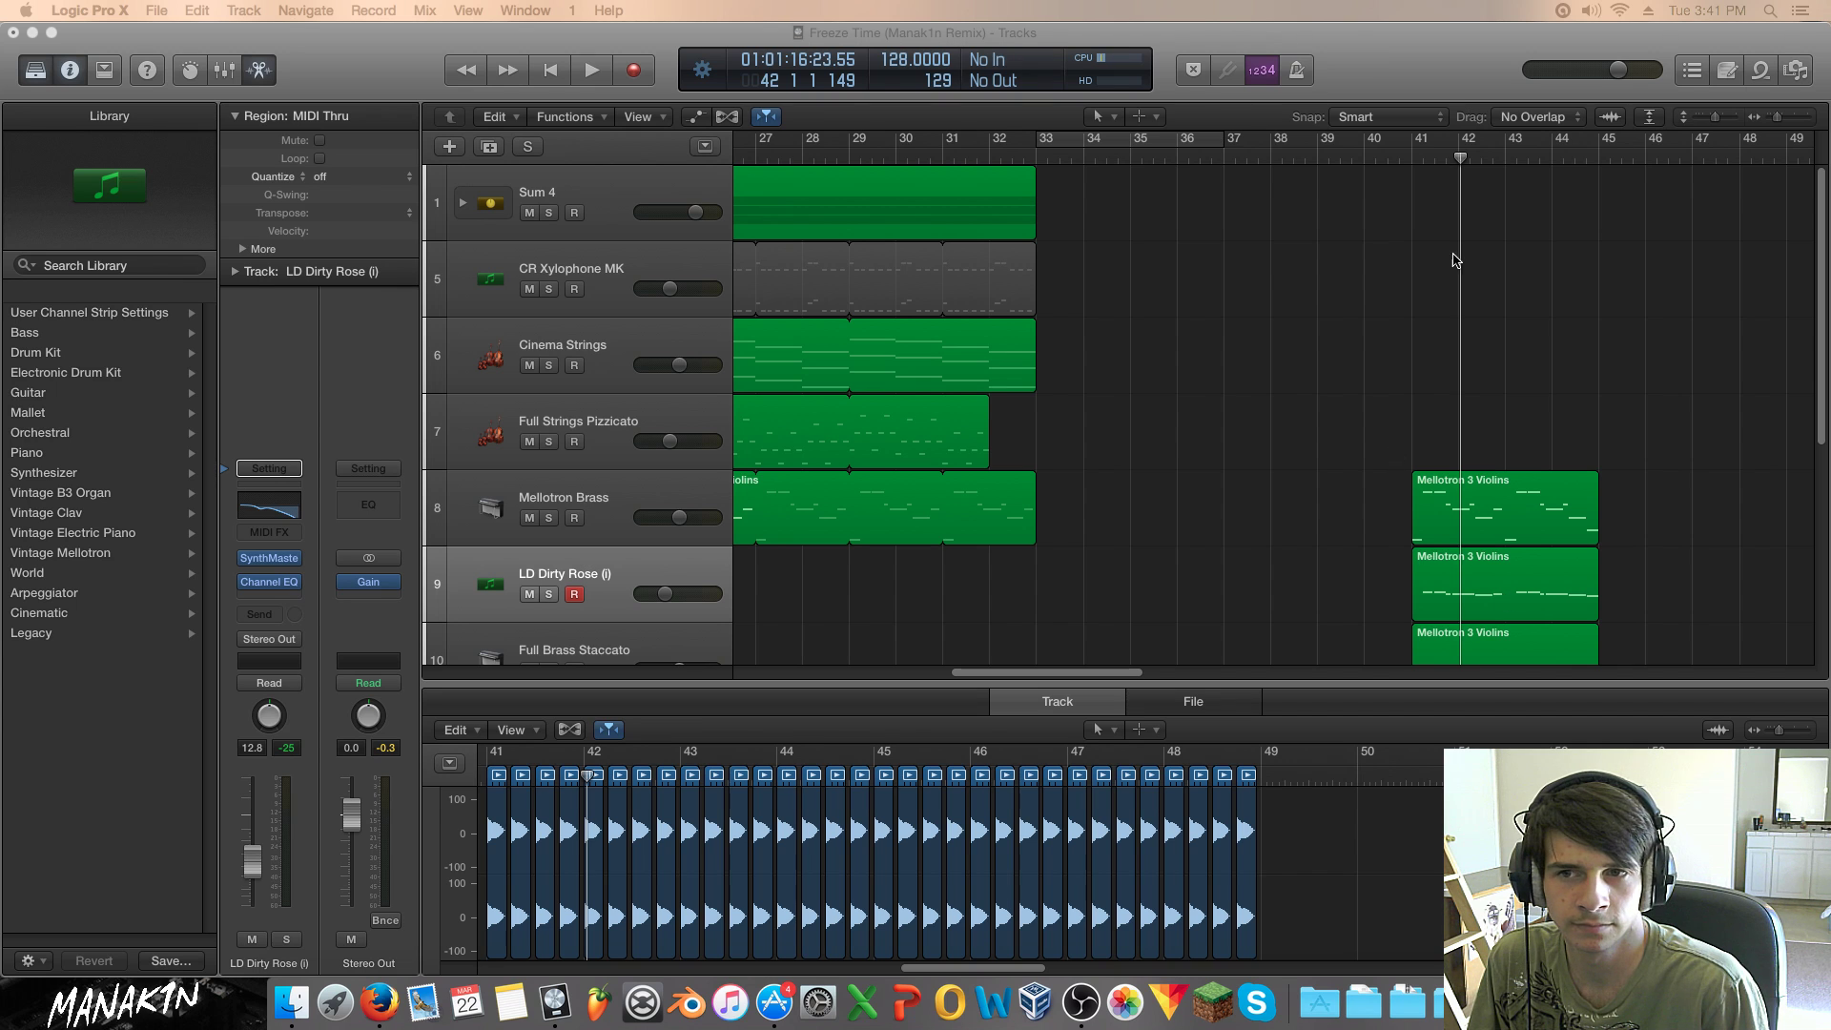
left_click(1418, 157)
key("space")
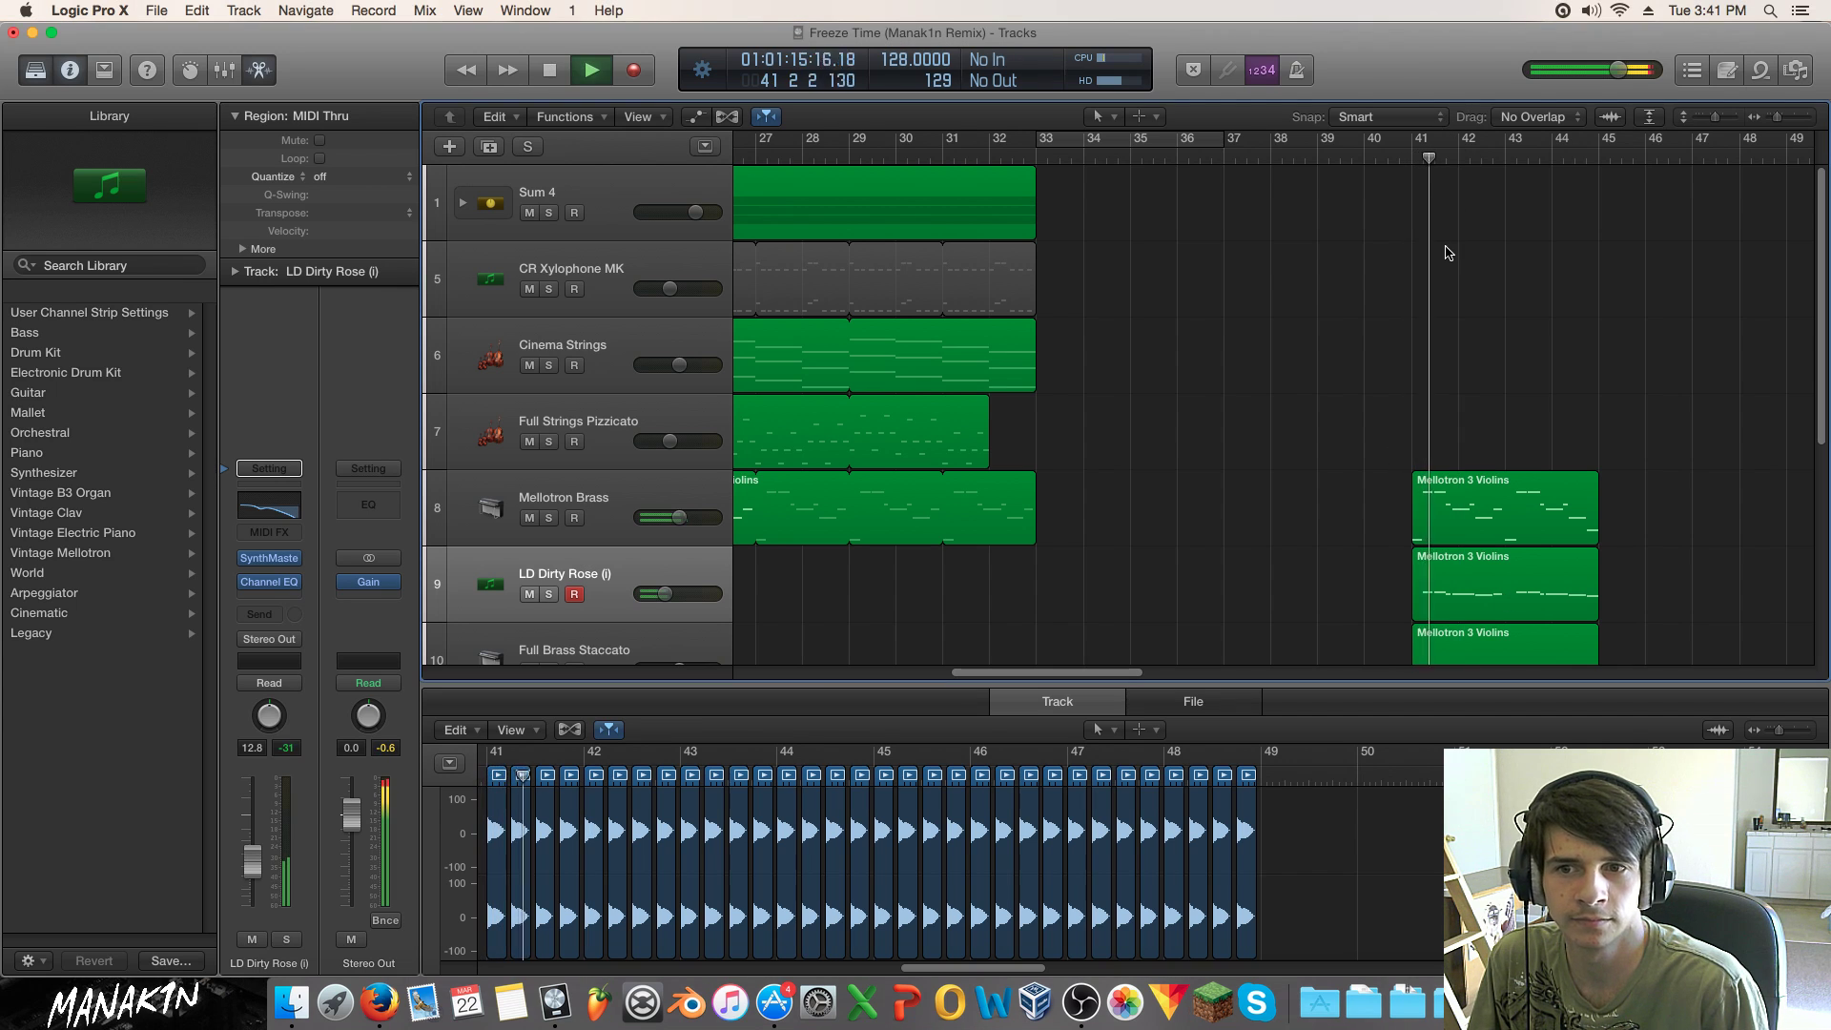
key("space")
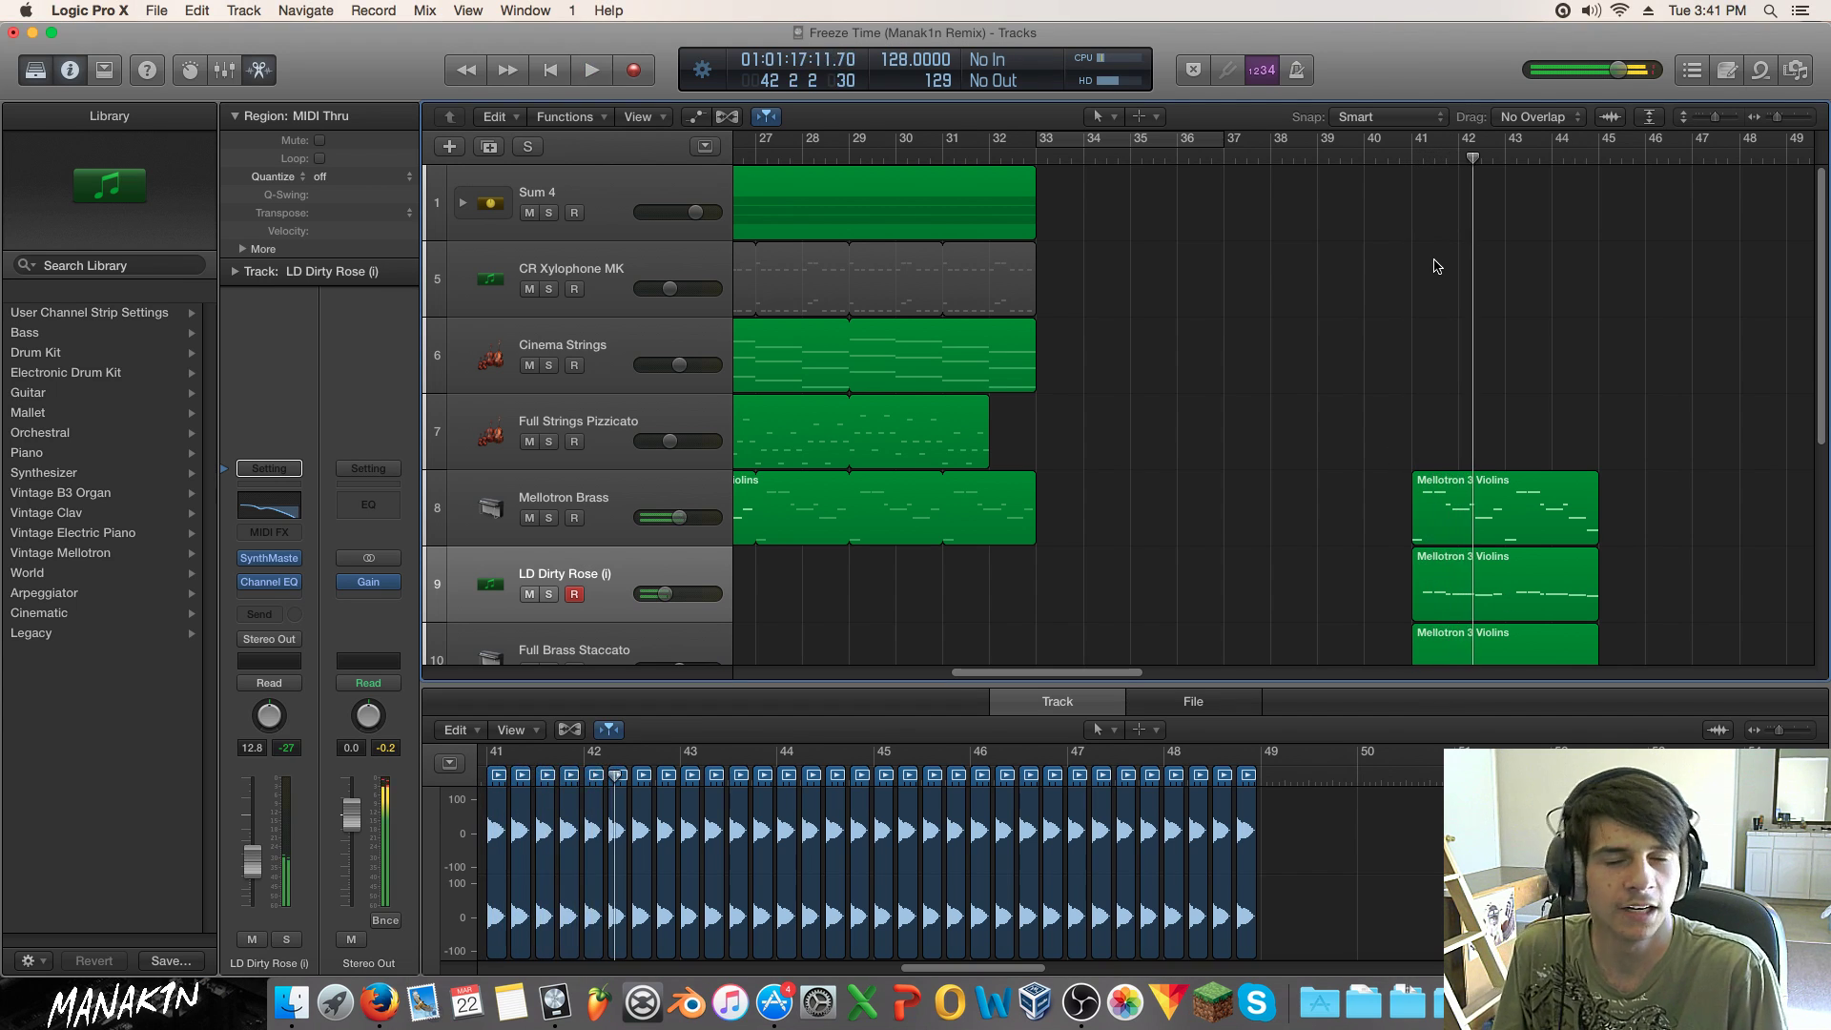
Step: Shrink the vertical and horizontal zoom so all fourteen tracks from bar 1 are visible
left_click_drag(1350, 364, 1483, 673)
left_click(1385, 323)
scroll(1385, 323, "down", 2)
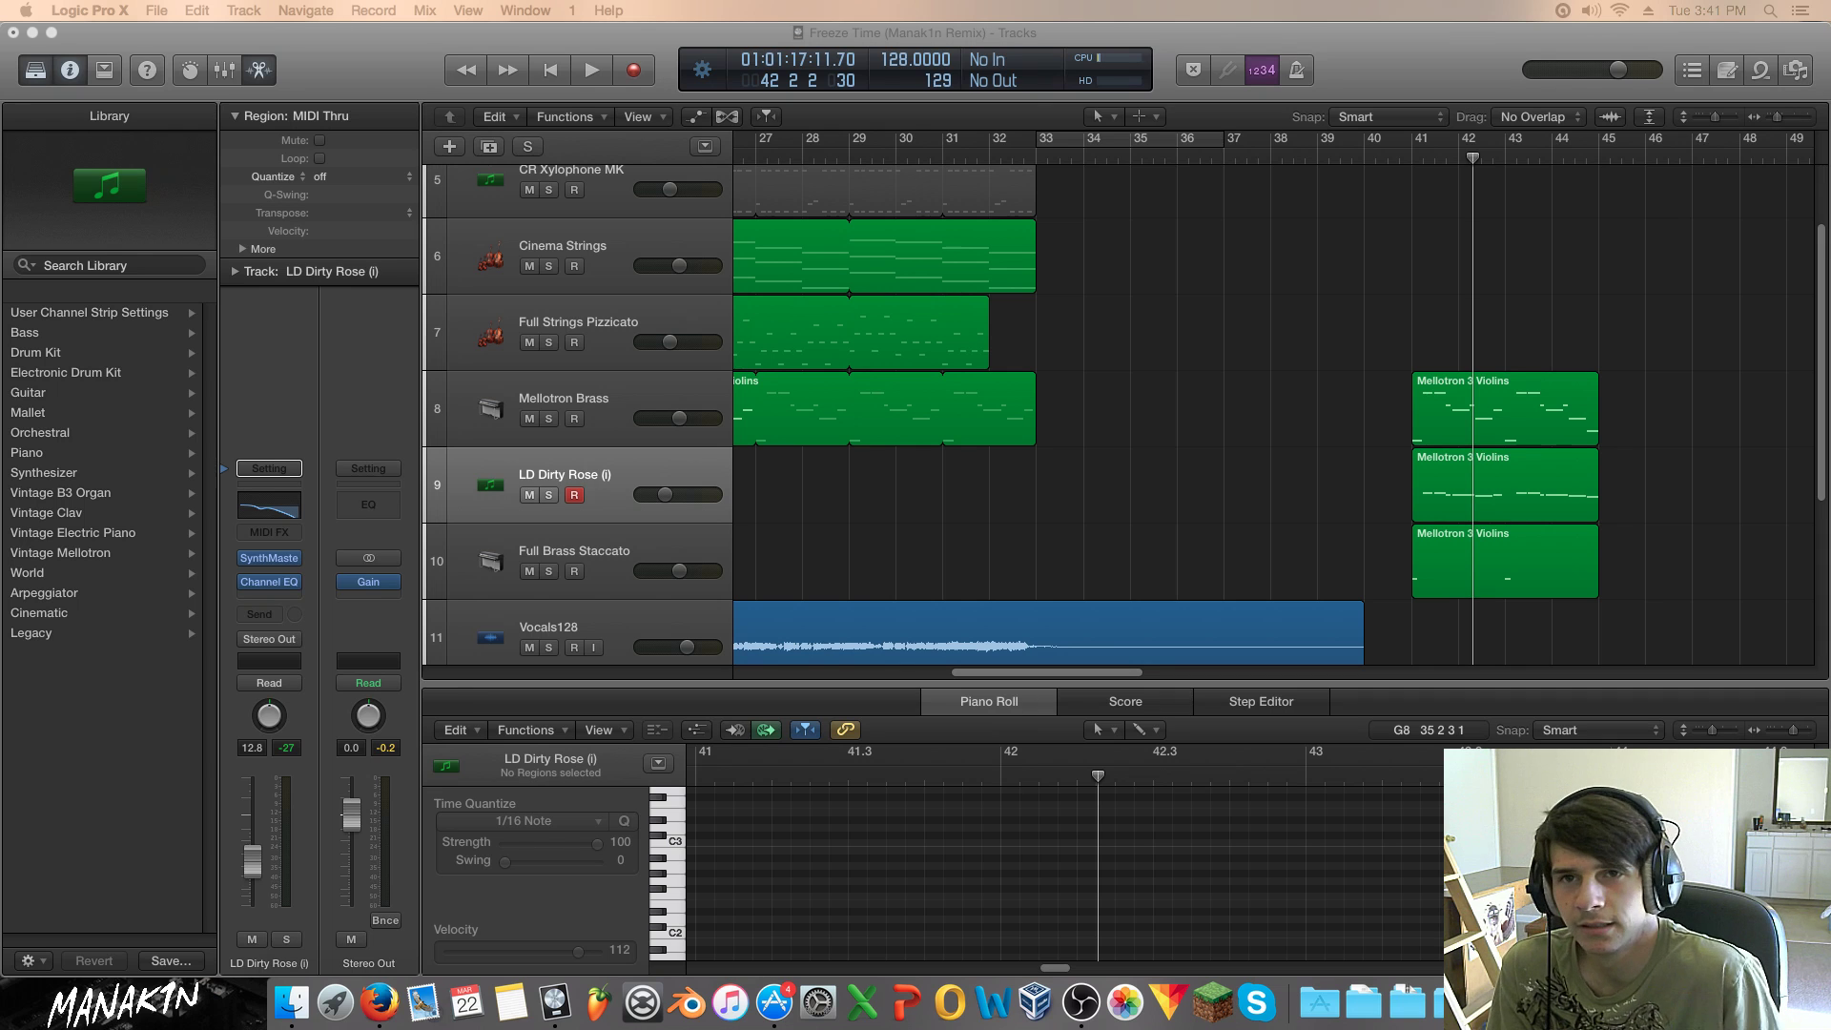
left_click(1268, 389)
scroll(1268, 390, "up", 2)
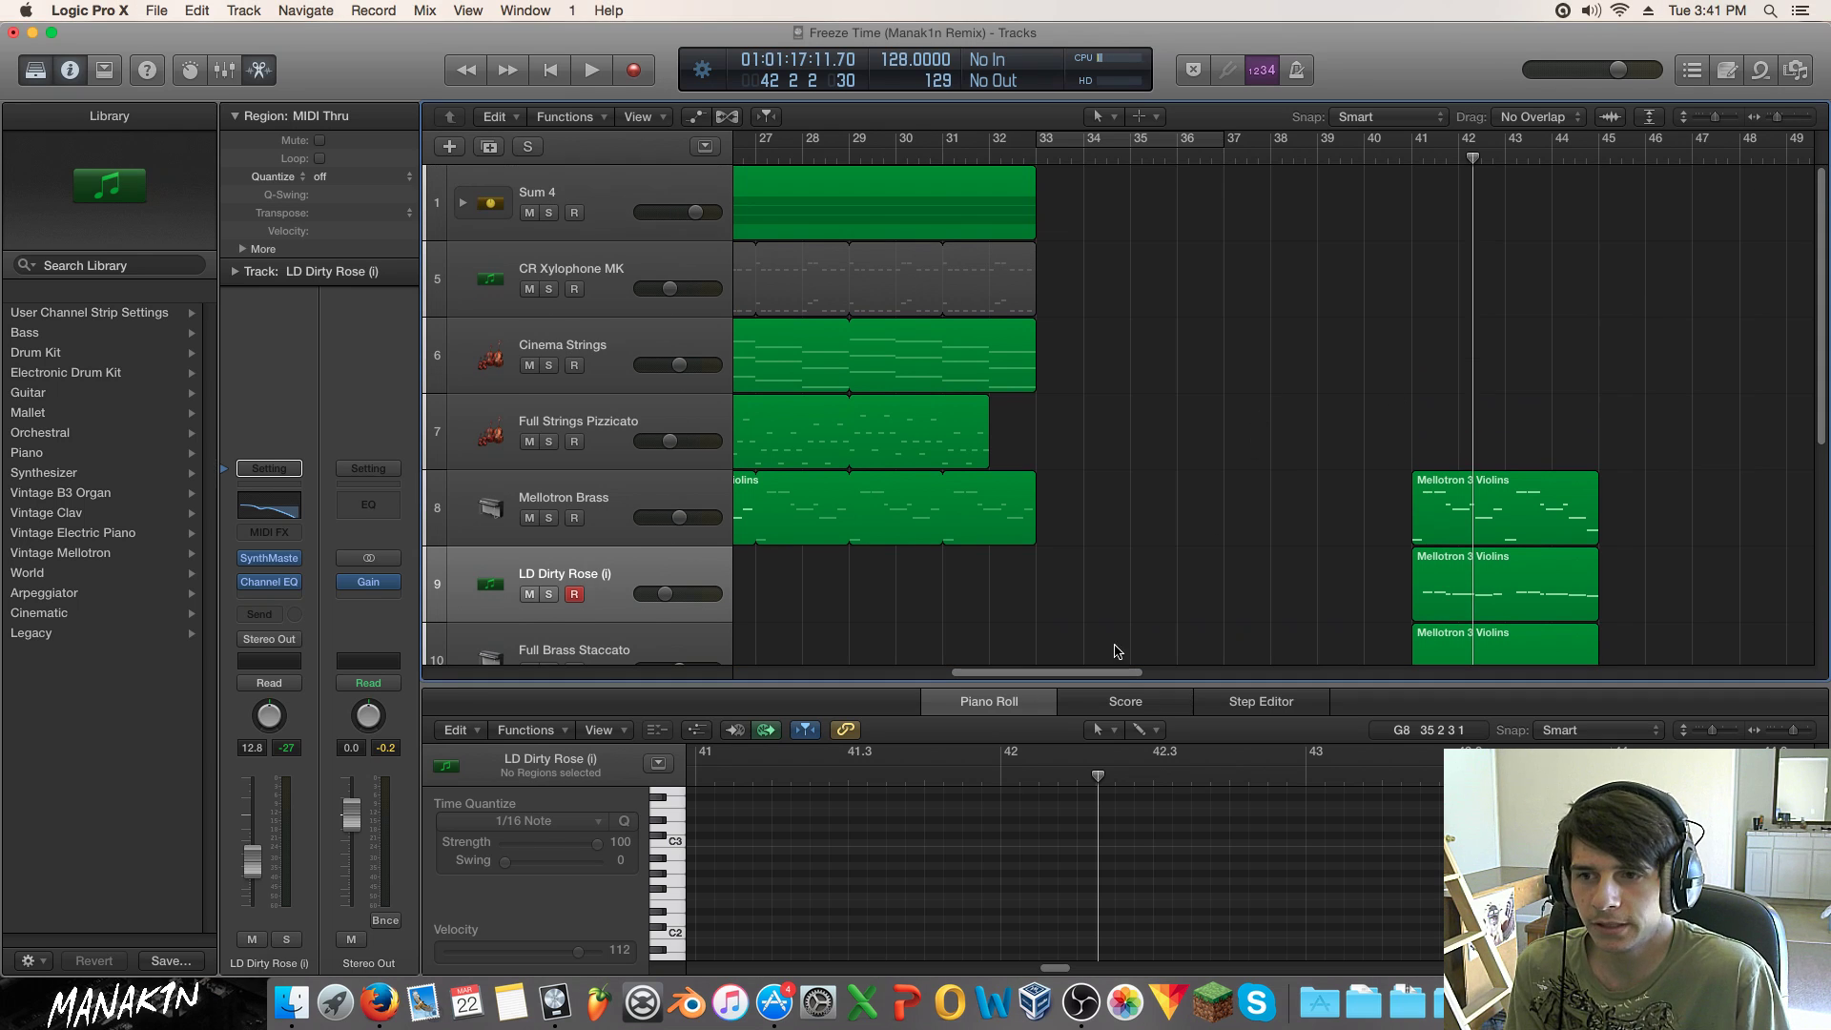
left_click_drag(1102, 673, 1013, 660)
left_click_drag(1715, 117, 1768, 119)
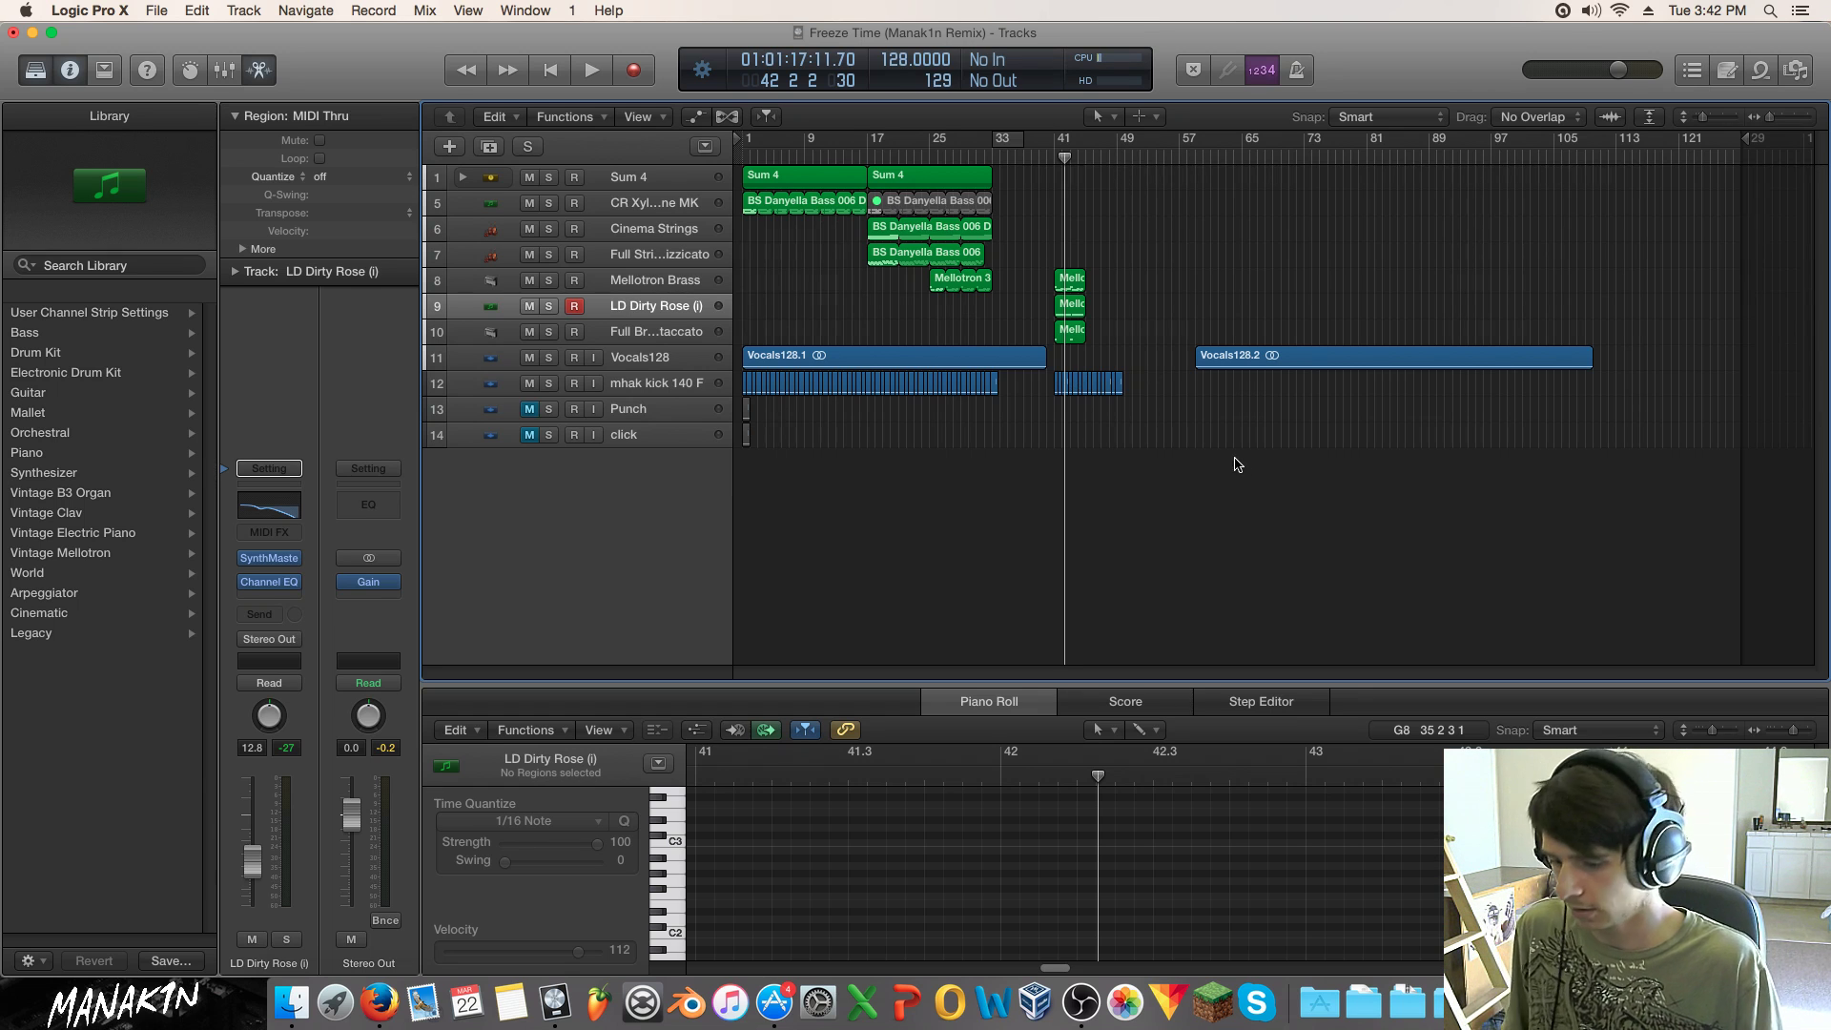
Step: Save the project, then play from bar 9 with the Sum 4 track muted
key("super+s")
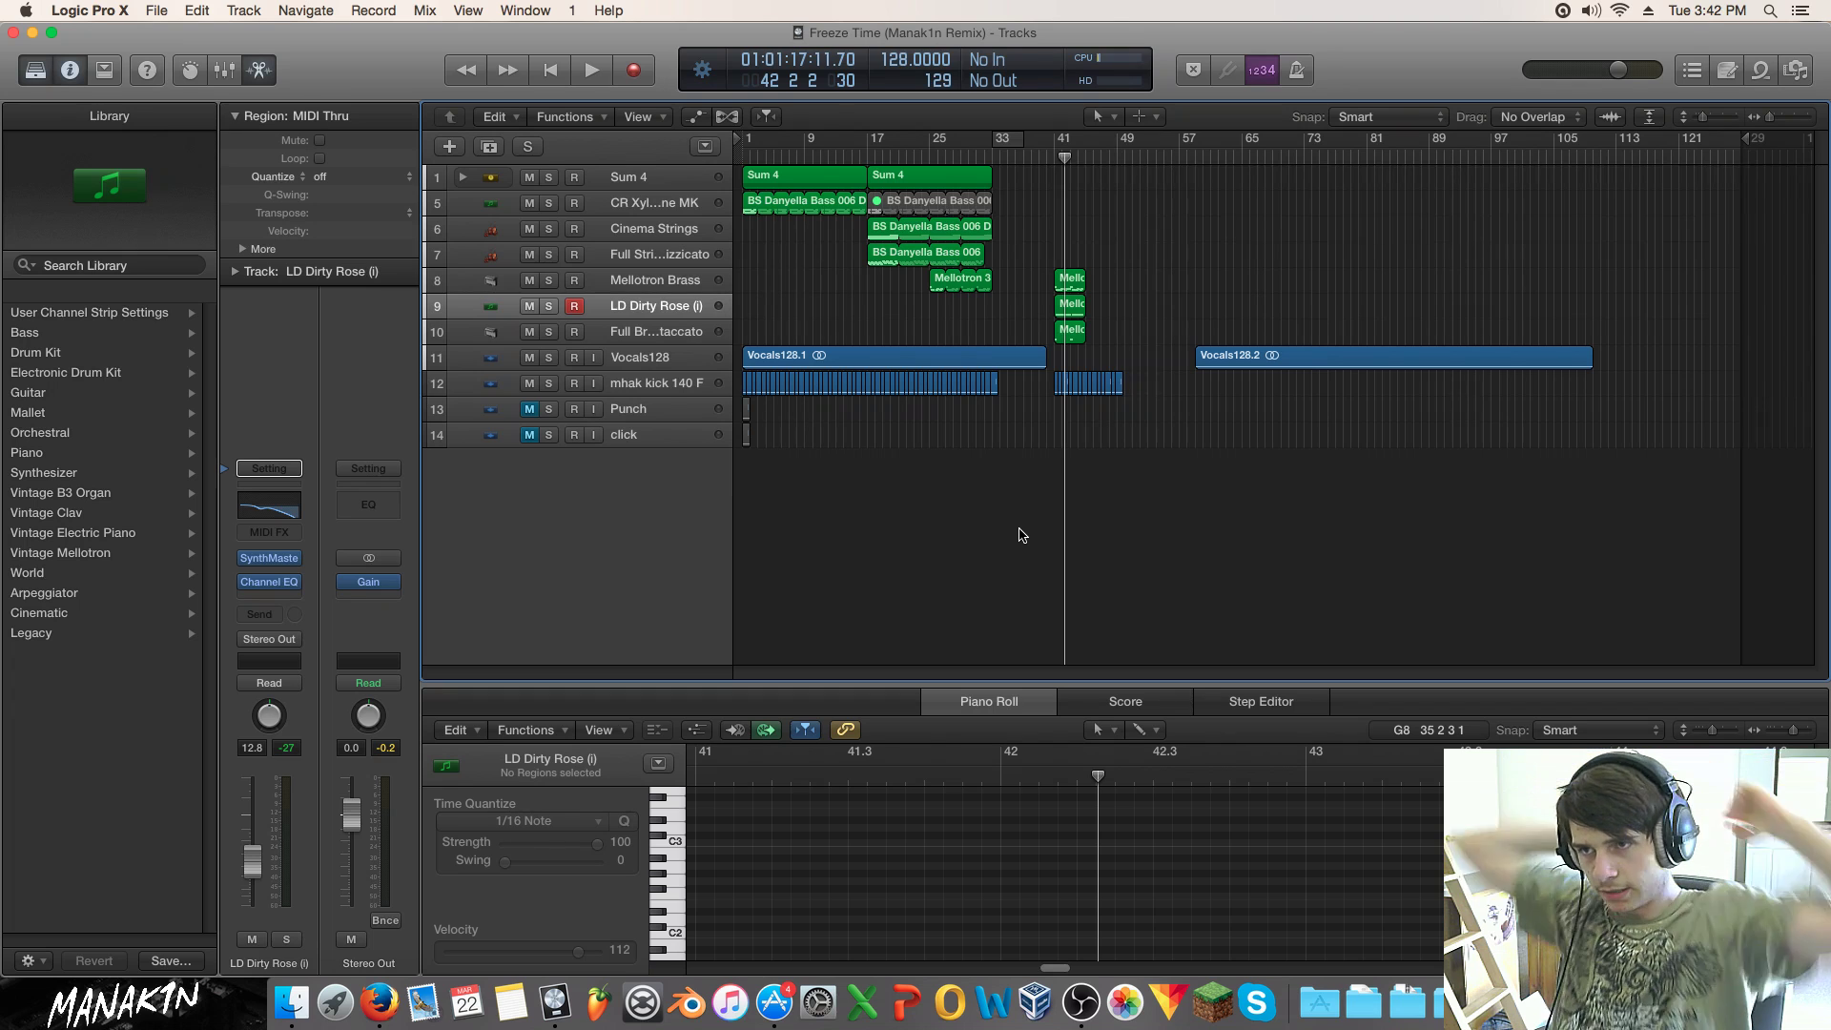
left_click(806, 156)
key("space")
left_click(530, 178)
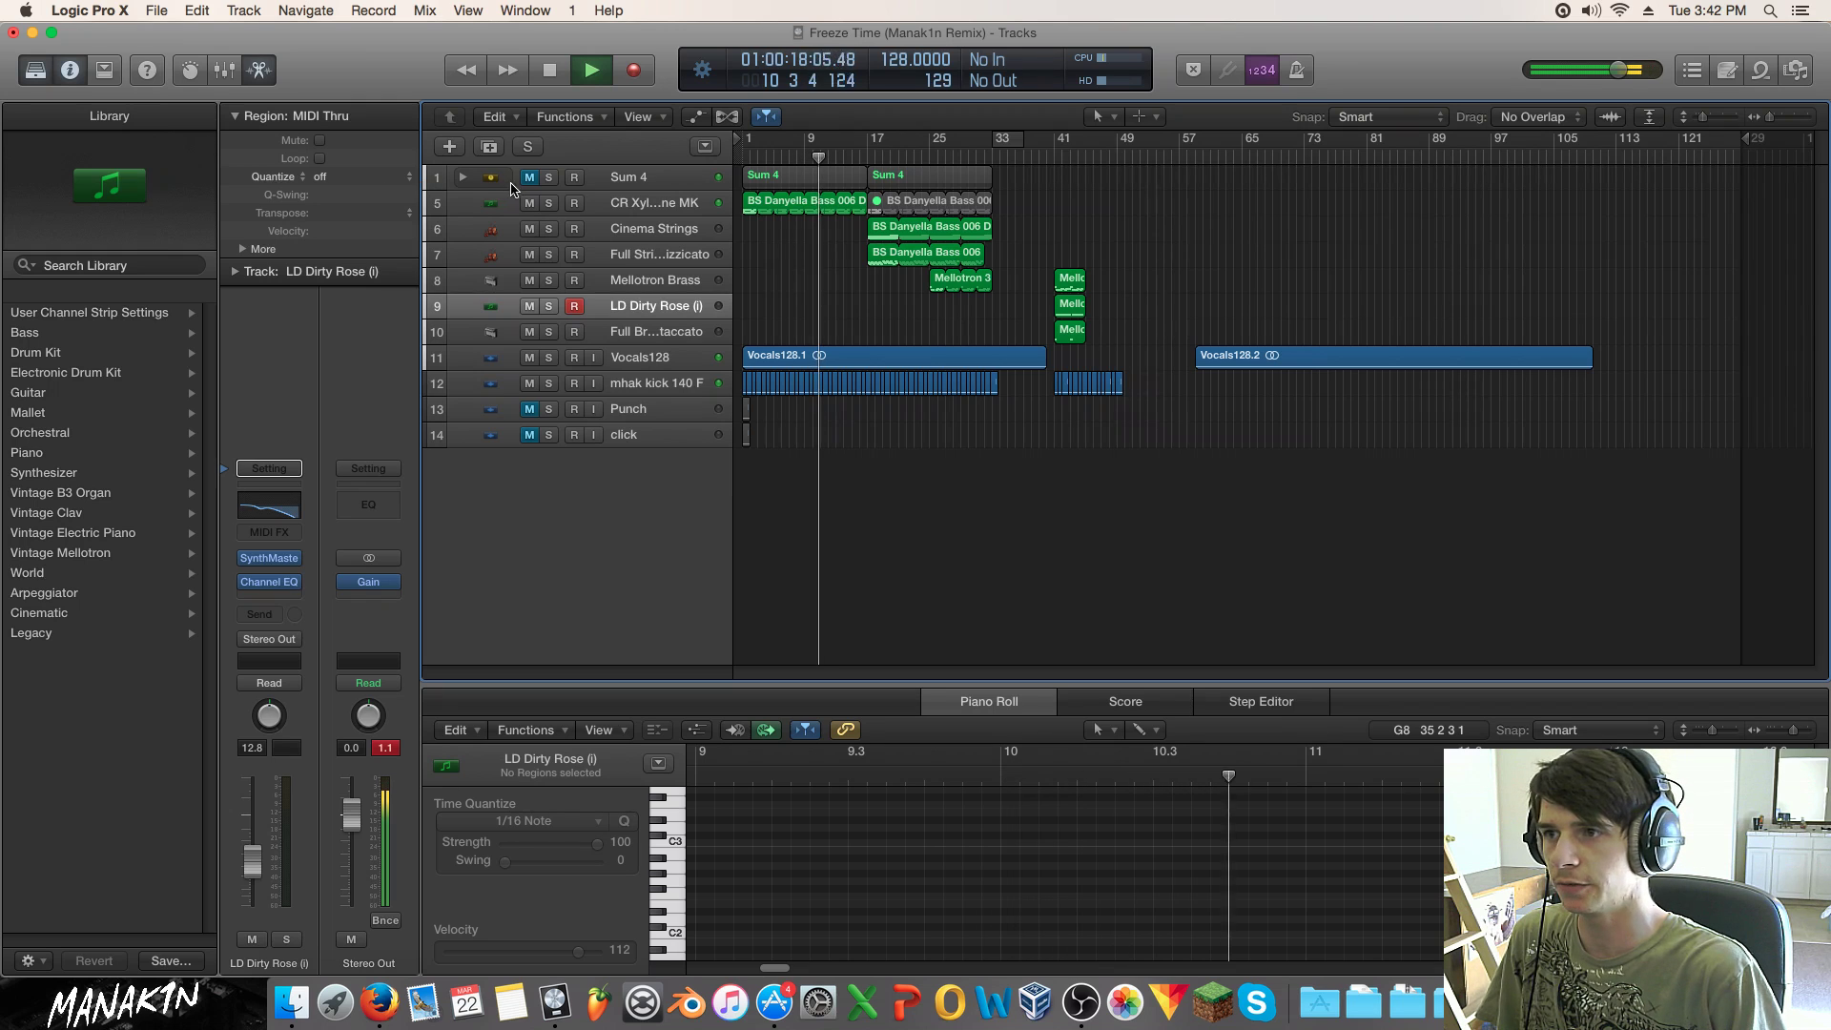
Step: Play from bar 17, then select the Cinema Strings and Full Strings Pizzicato regions
left_click(869, 157)
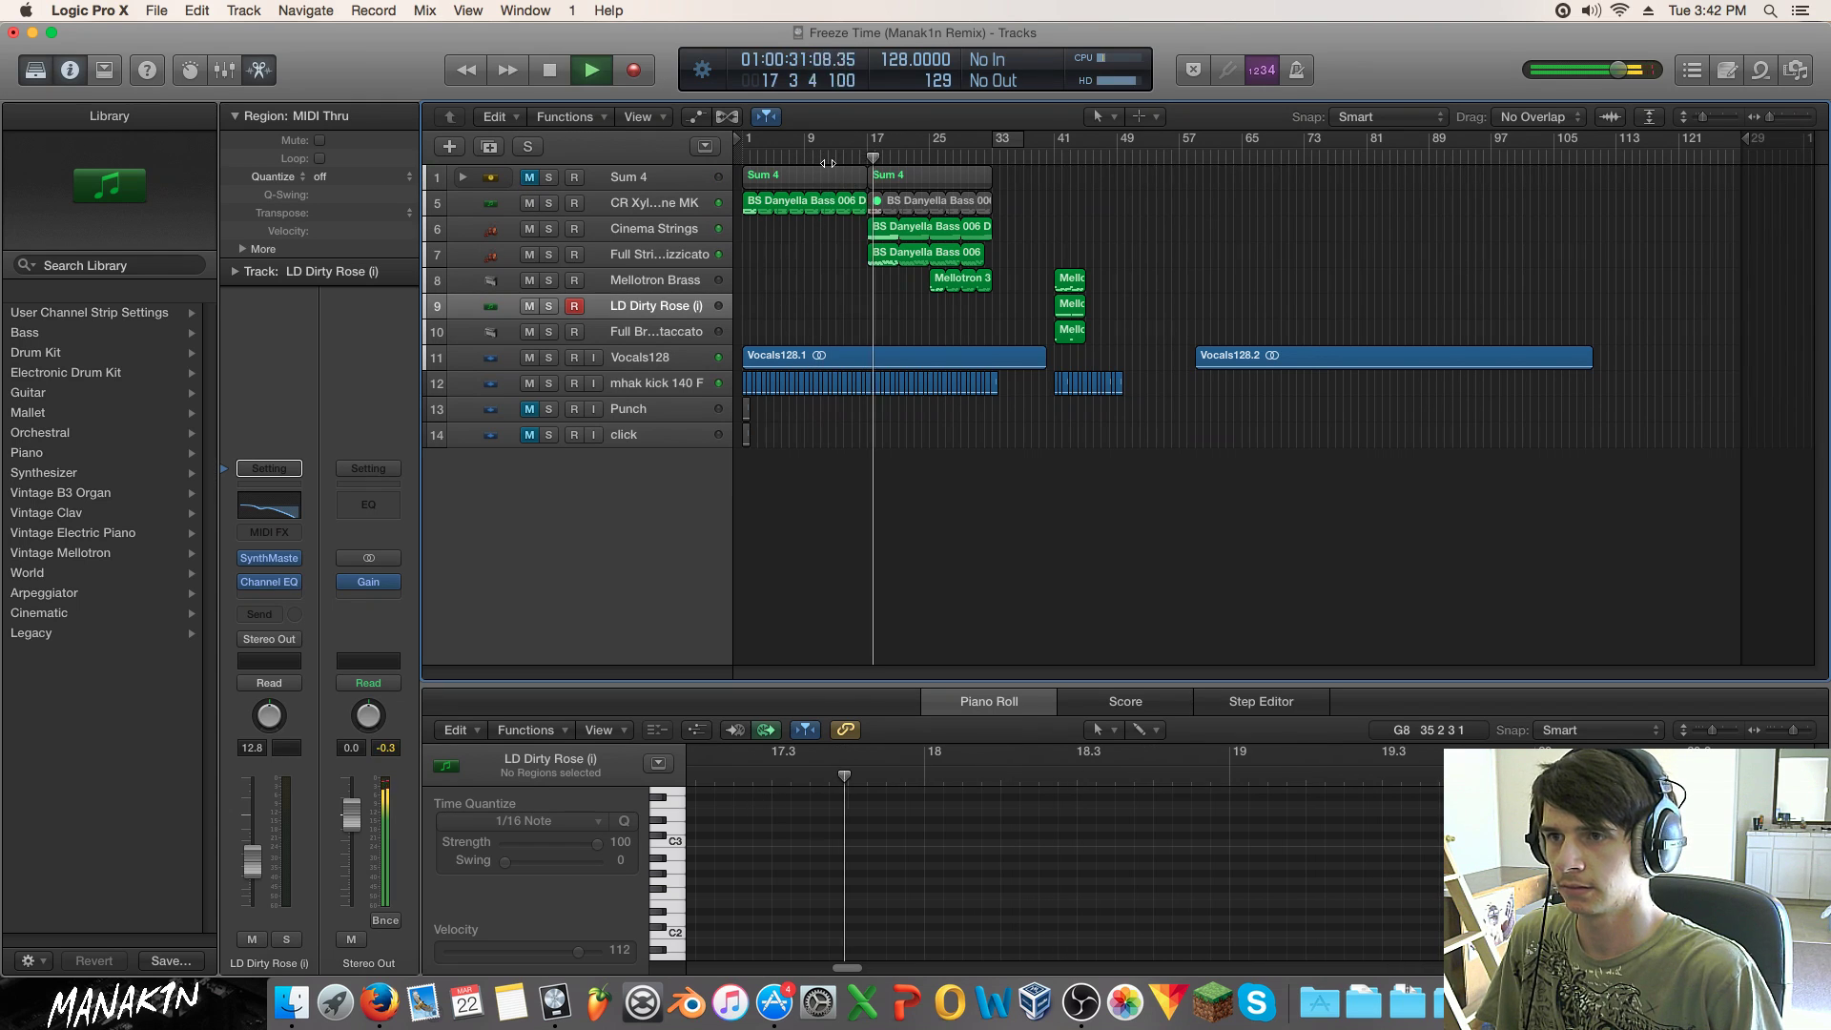
key("space")
left_click_drag(848, 228, 1037, 252)
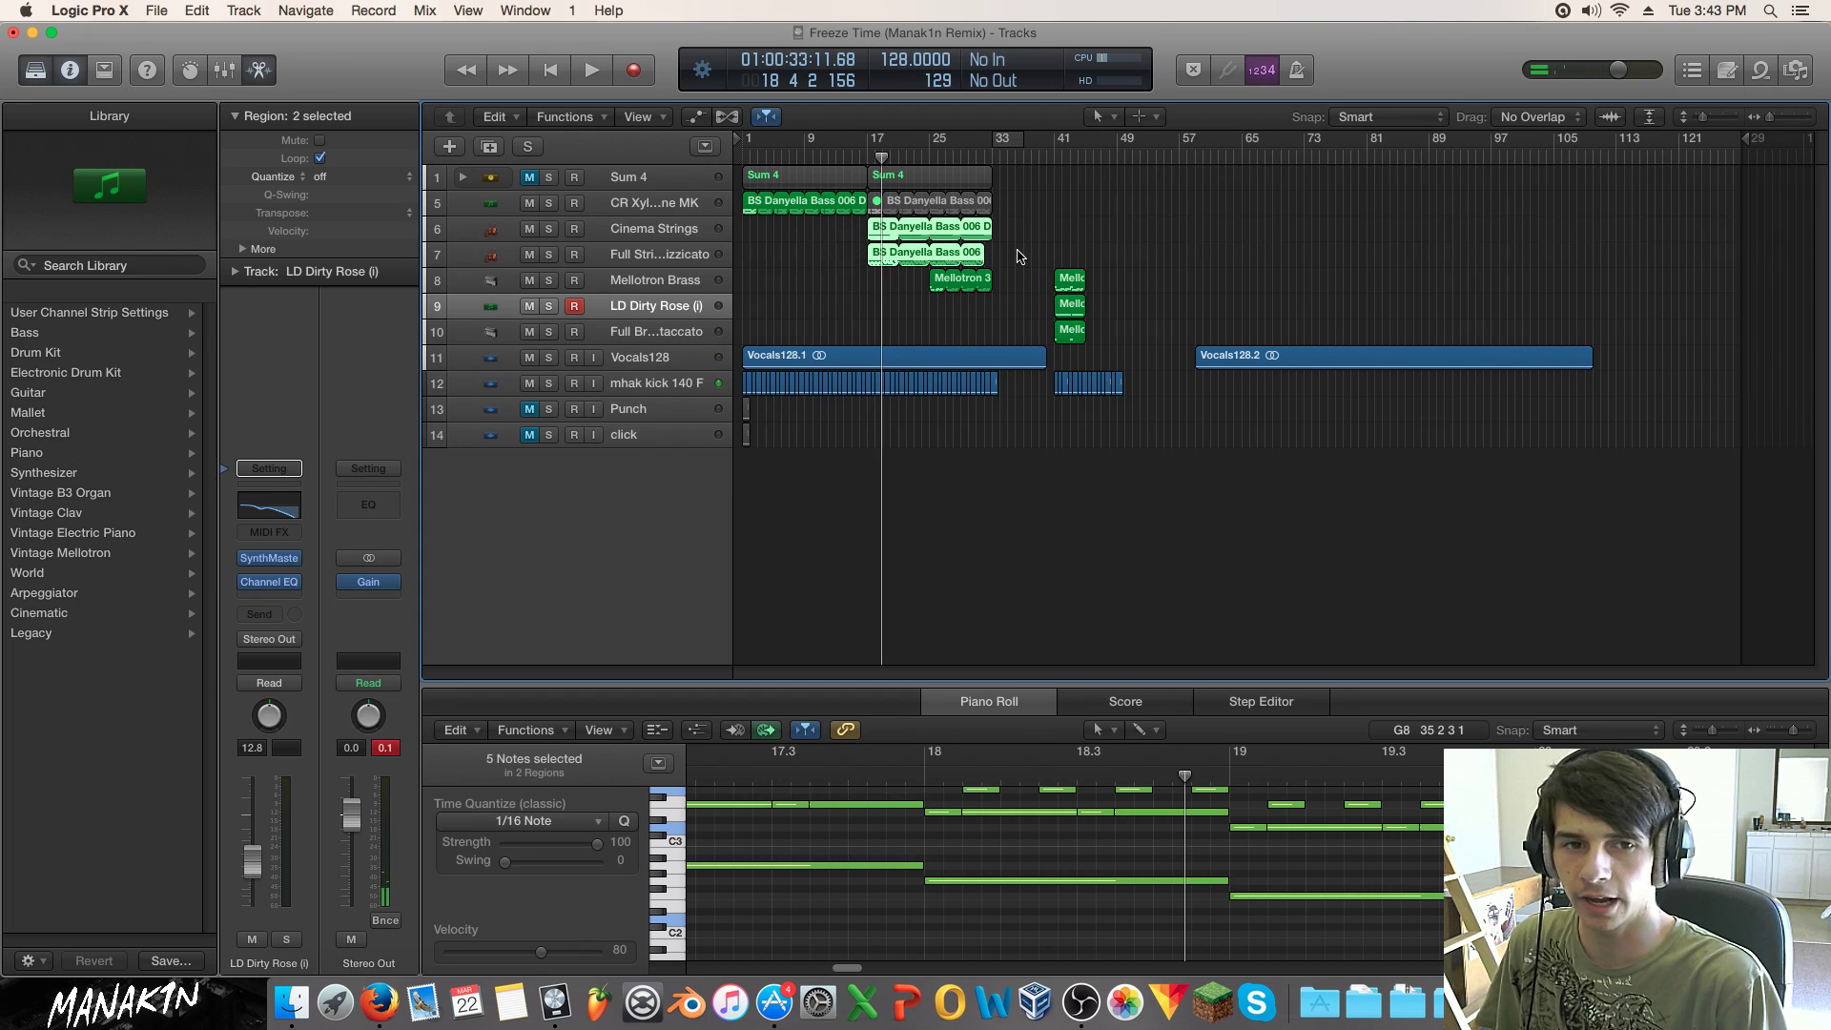
left_click_drag(1013, 229, 803, 265)
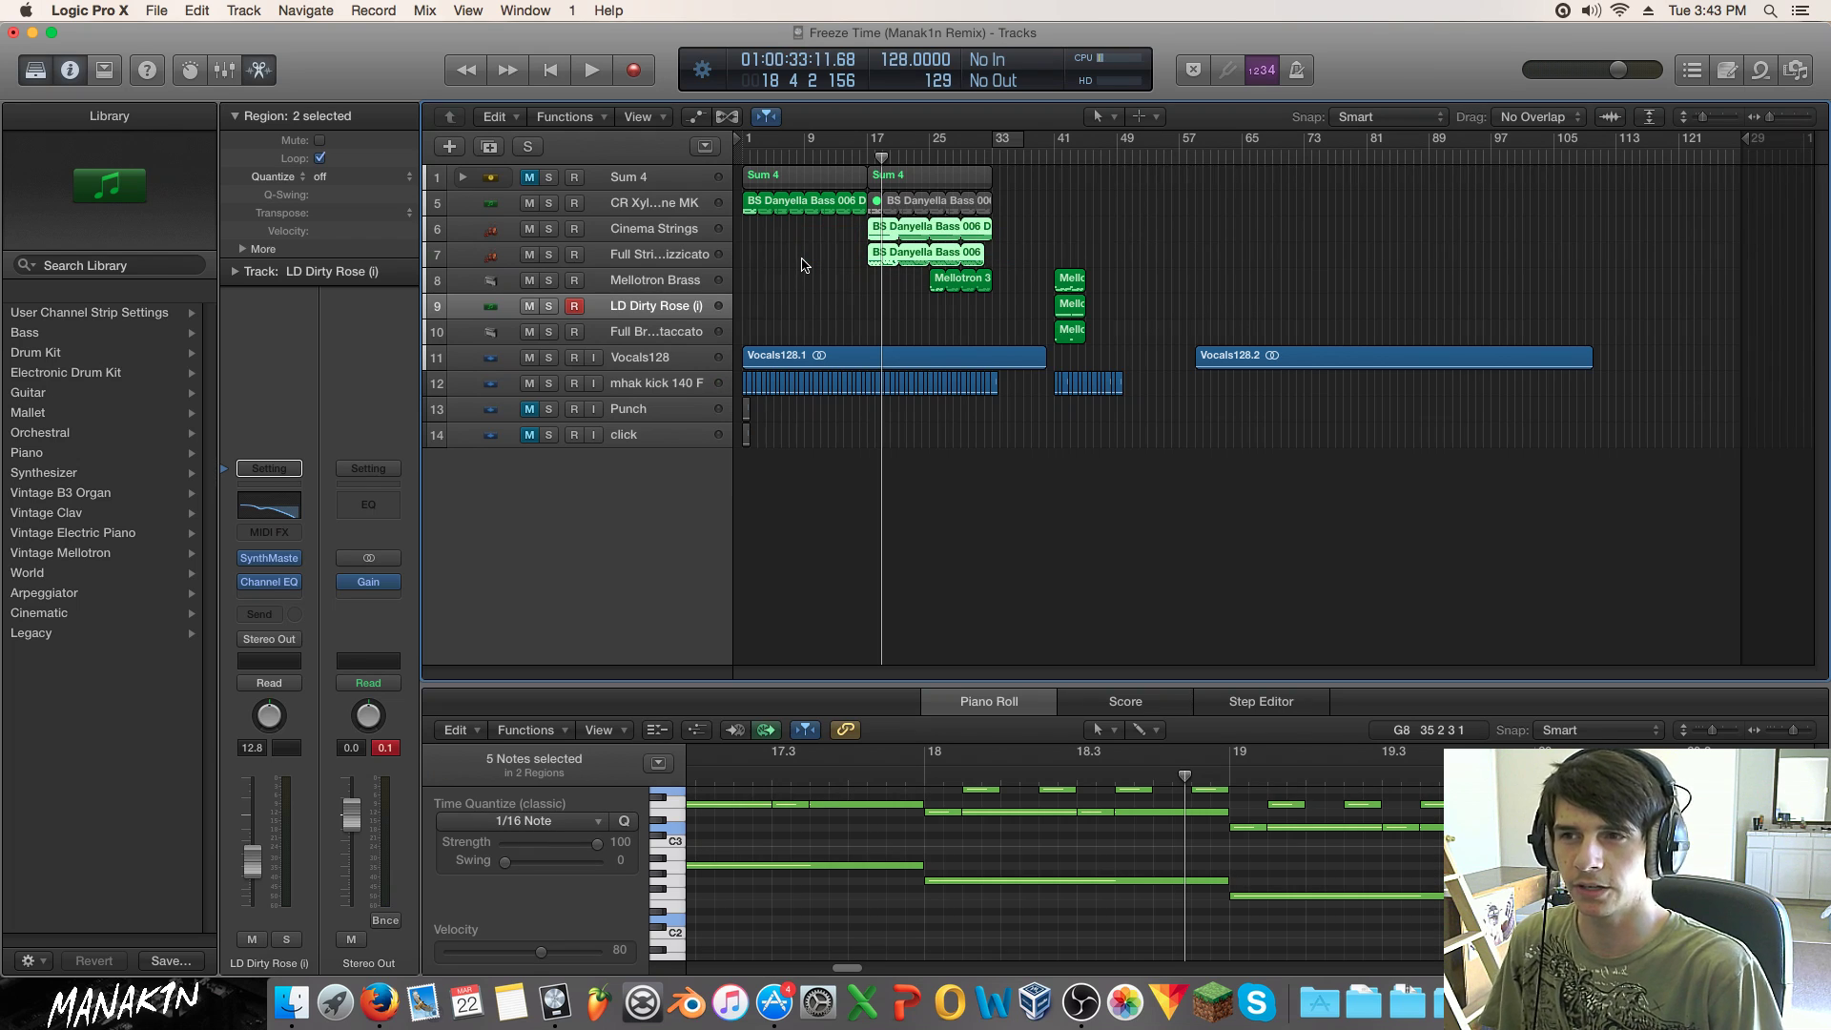
left_click(673, 228)
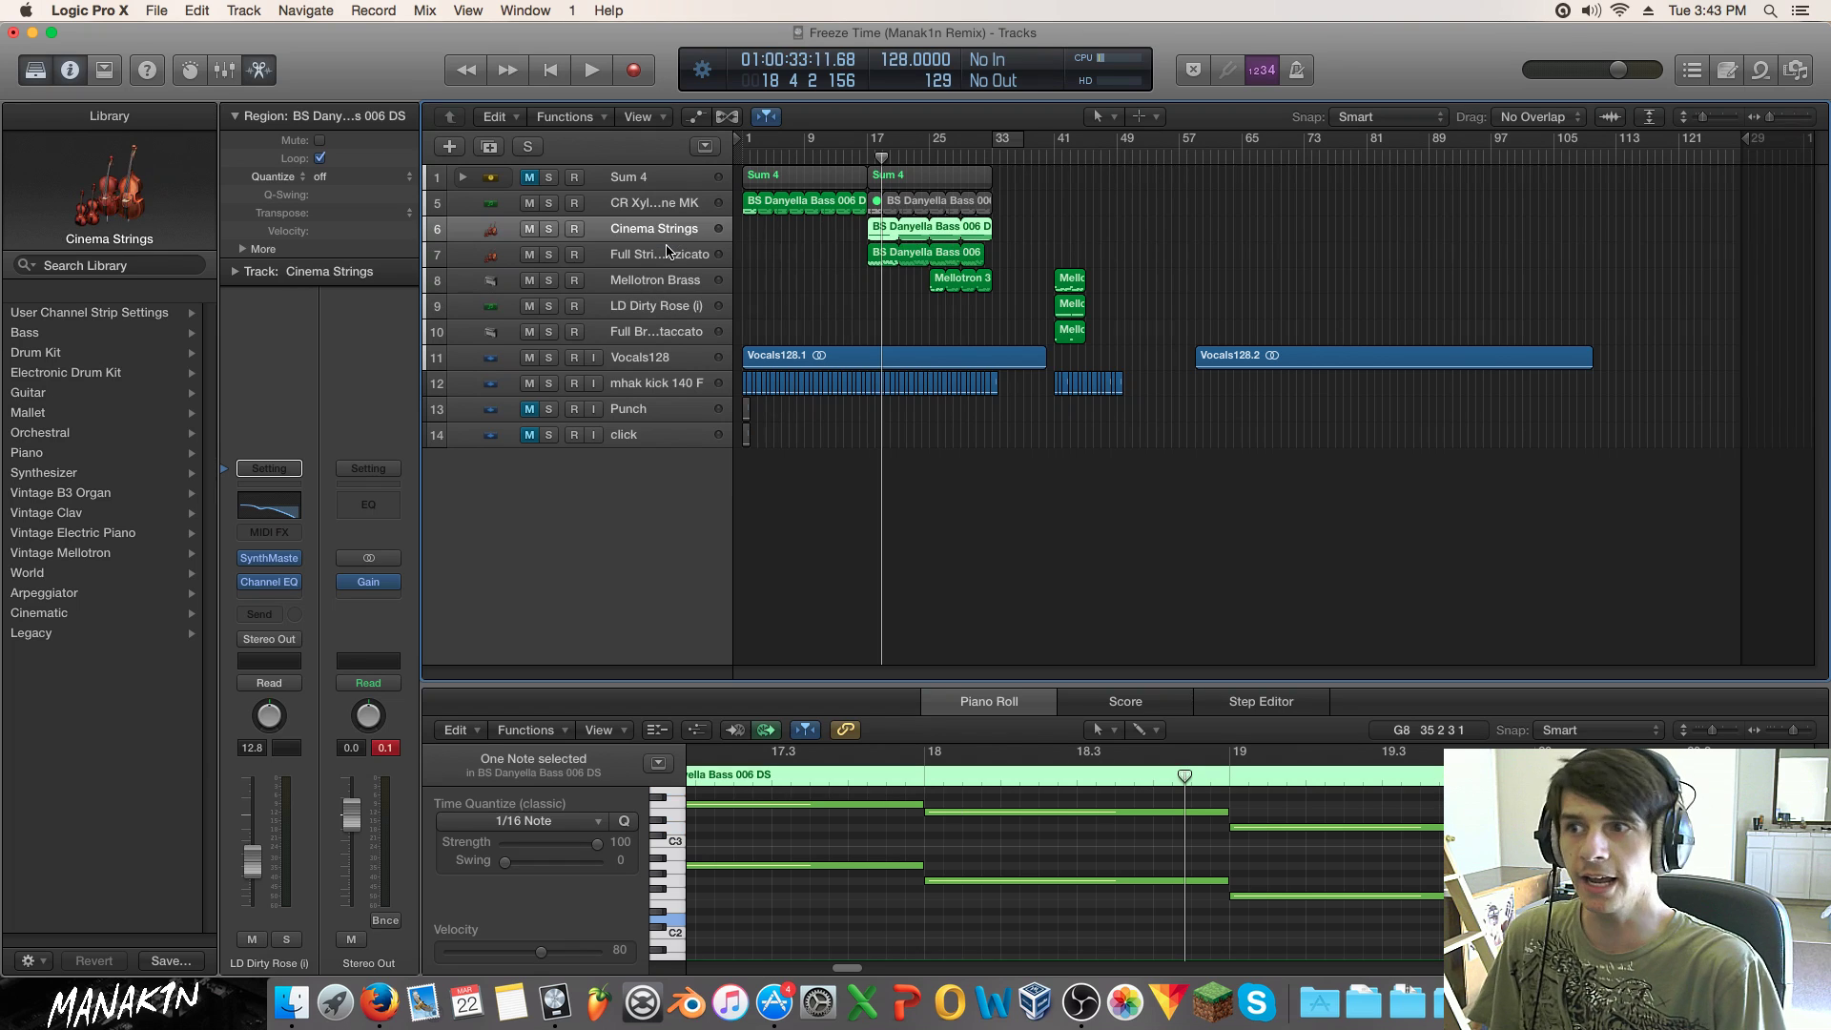
left_click(668, 254)
left_click_drag(1020, 238, 822, 276)
Step: Play from bar 41, return to the song start, and reselect both string regions to show their notes
left_click(1060, 152)
key("space")
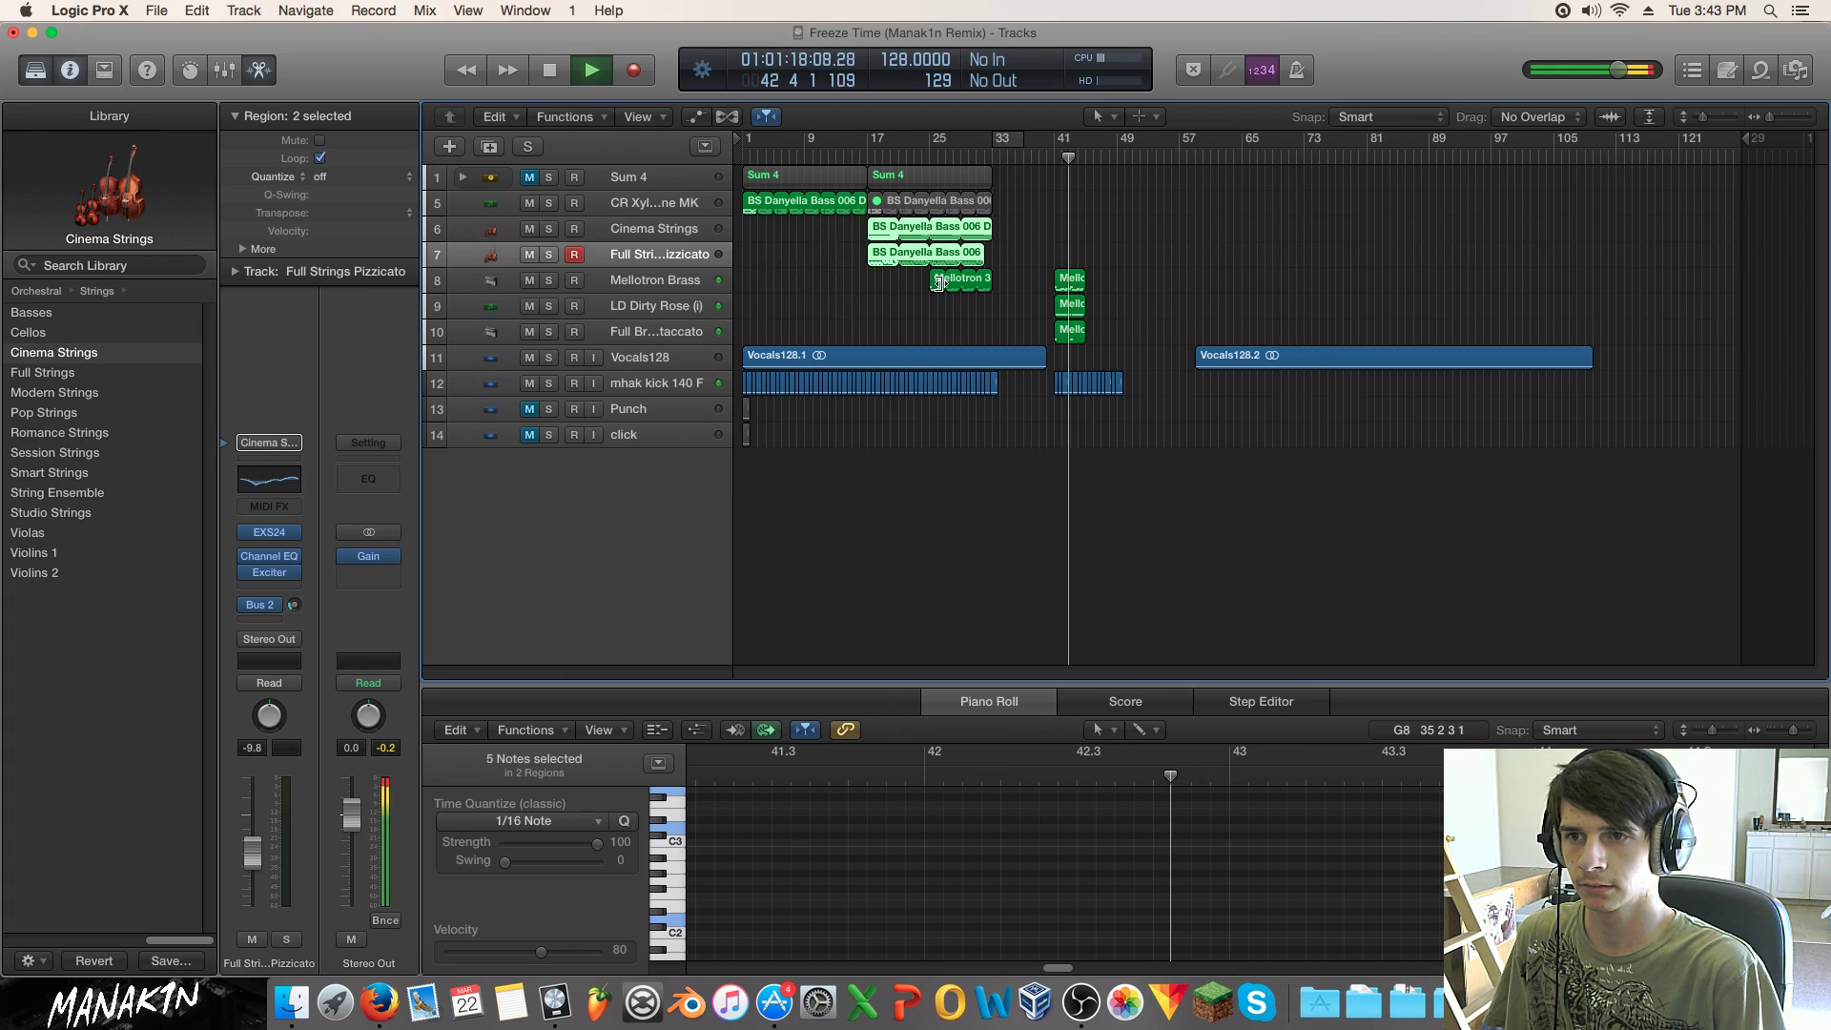
key("space")
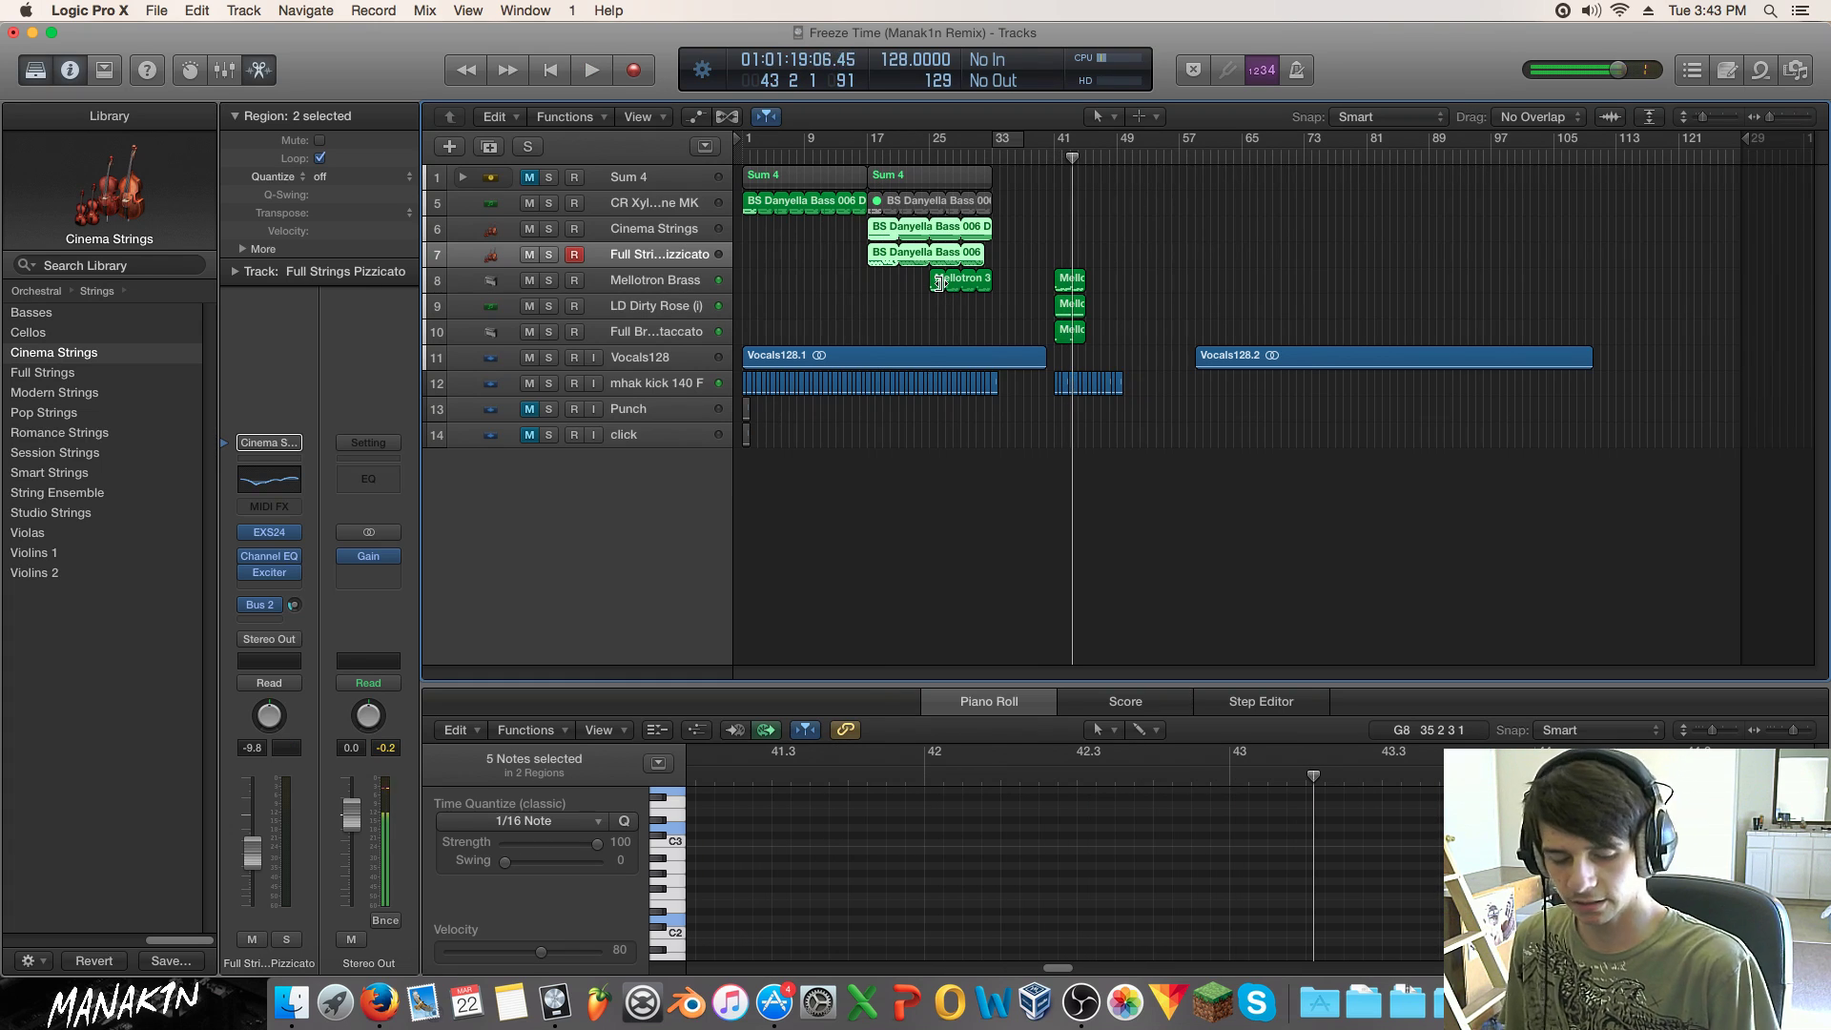
key("Return")
left_click(830, 286)
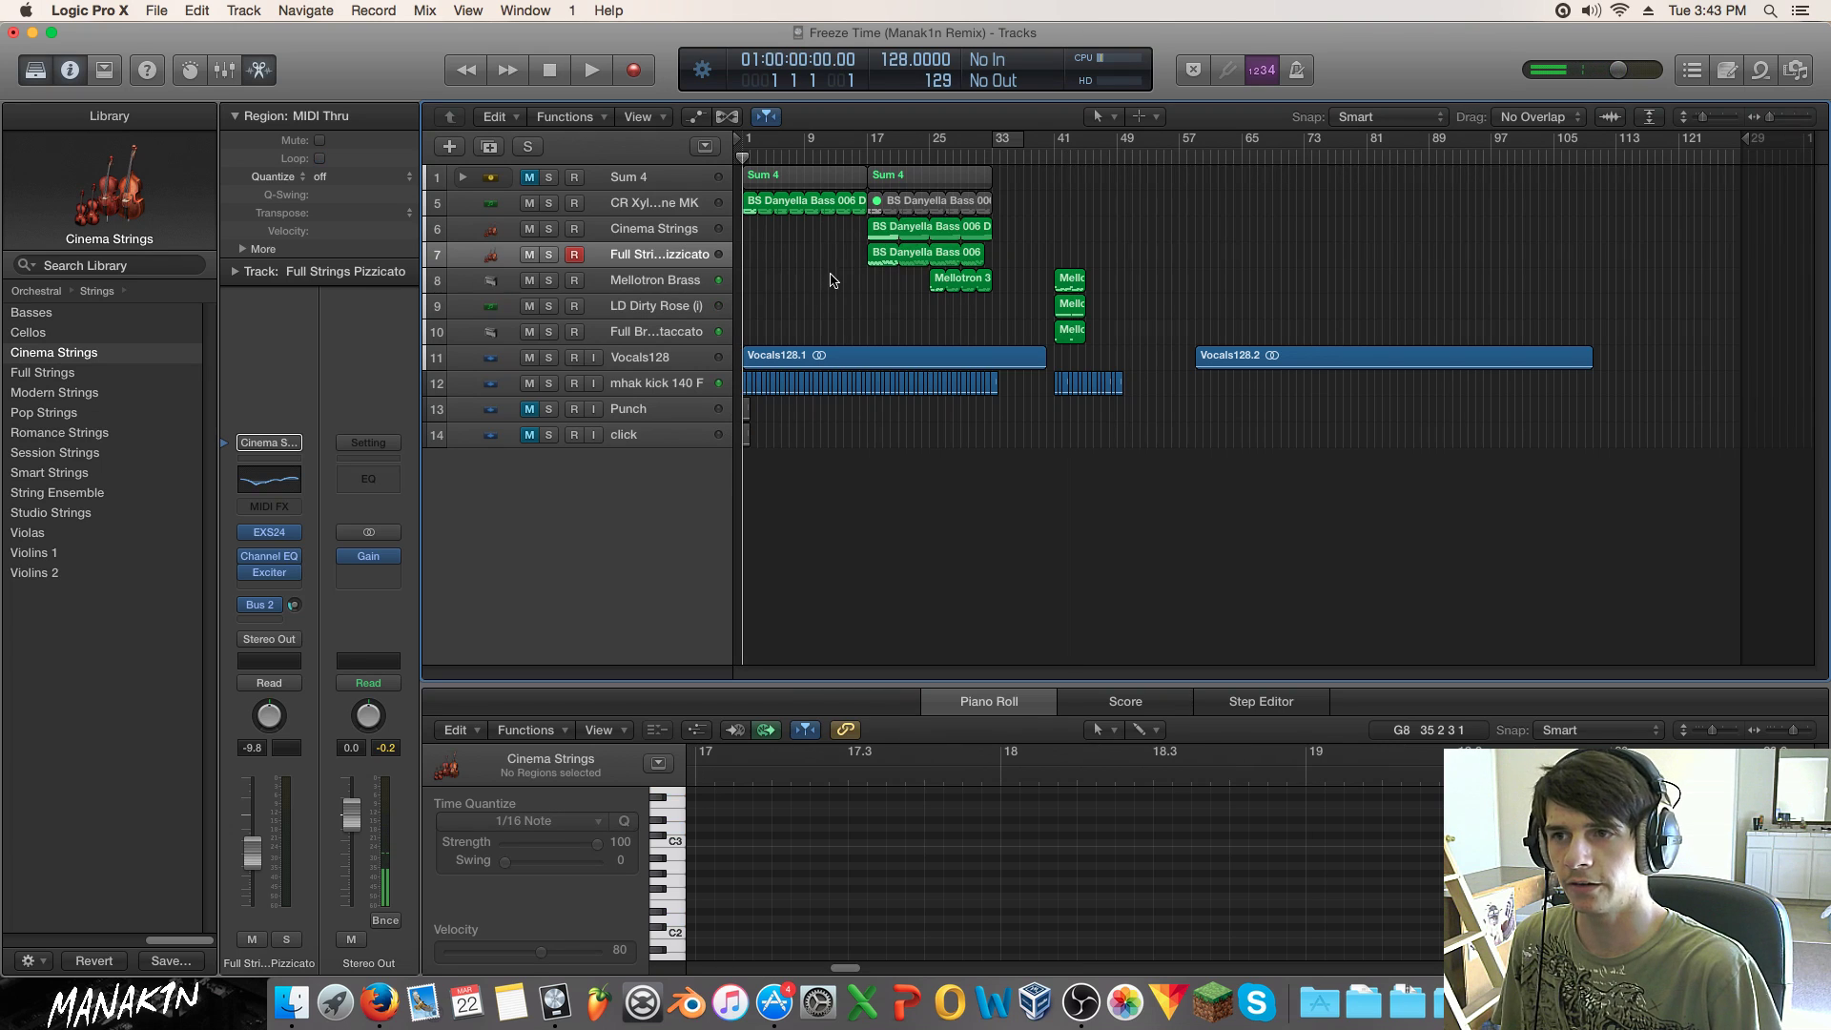
left_click_drag(846, 251, 1075, 215)
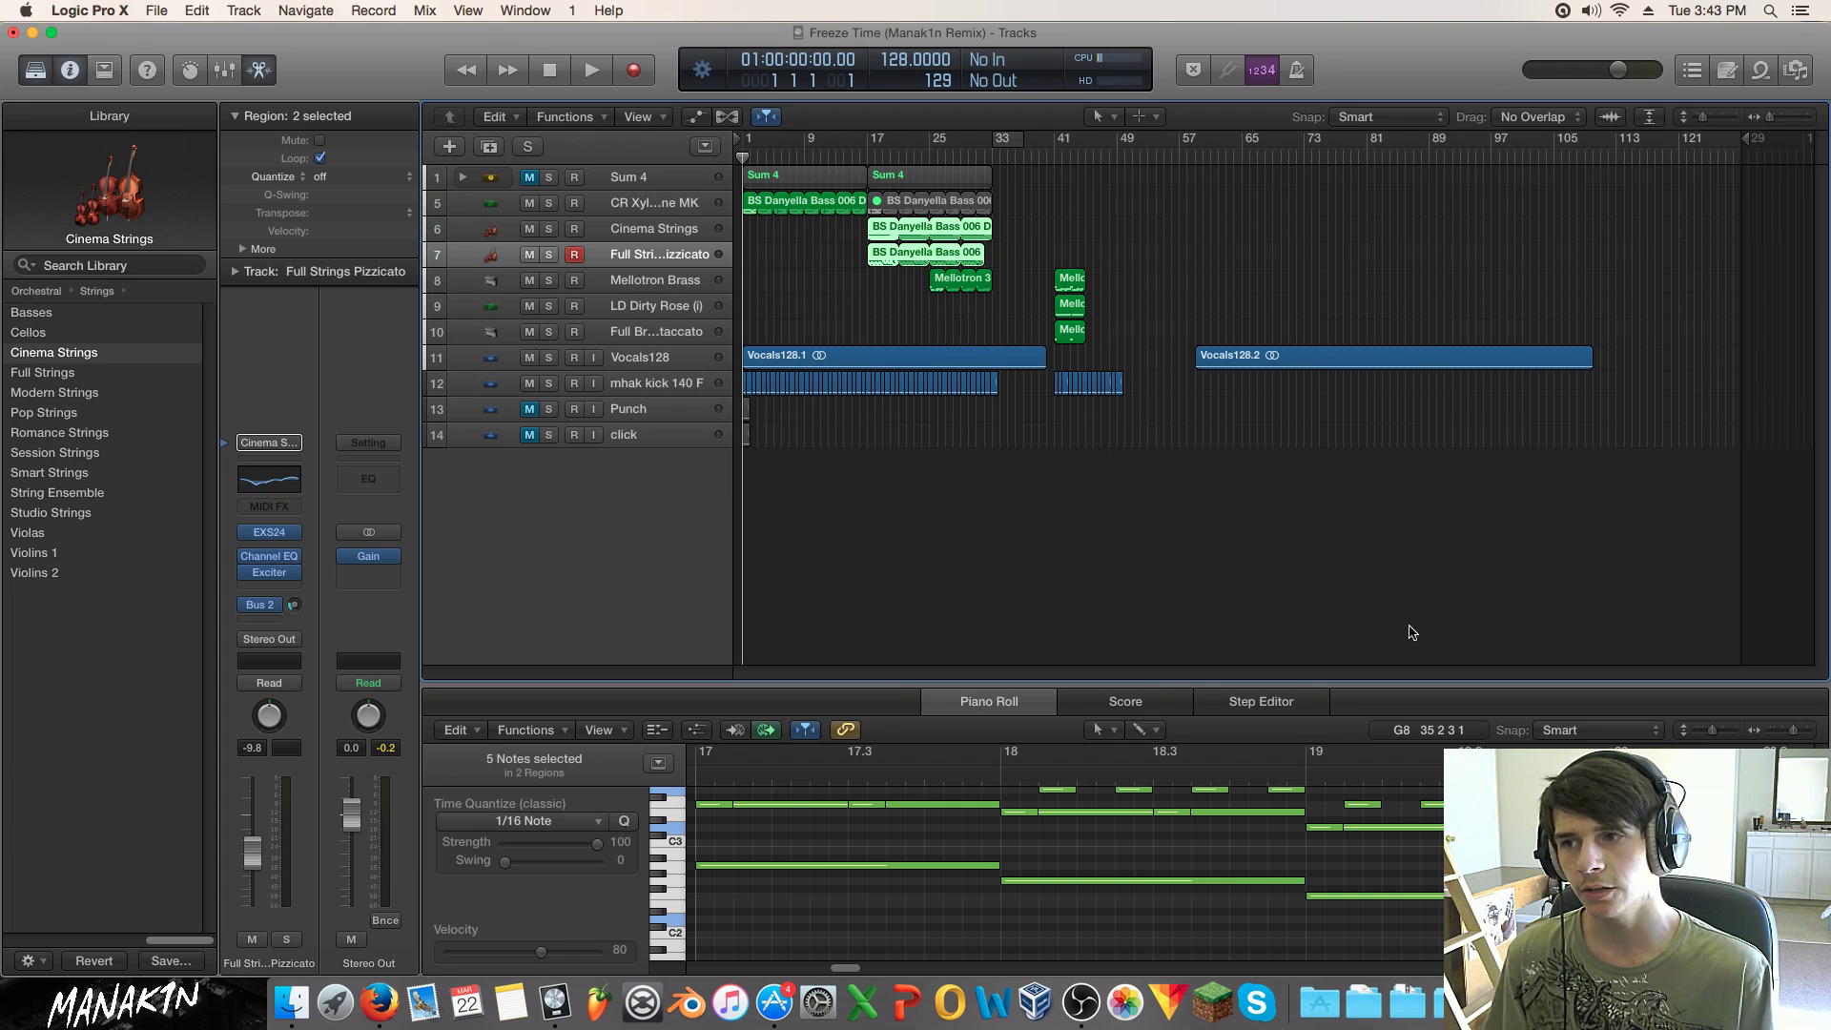
Step: Select the early mhak kick regions before bar 33, then switch to OBS from the Dock
left_click(677, 410)
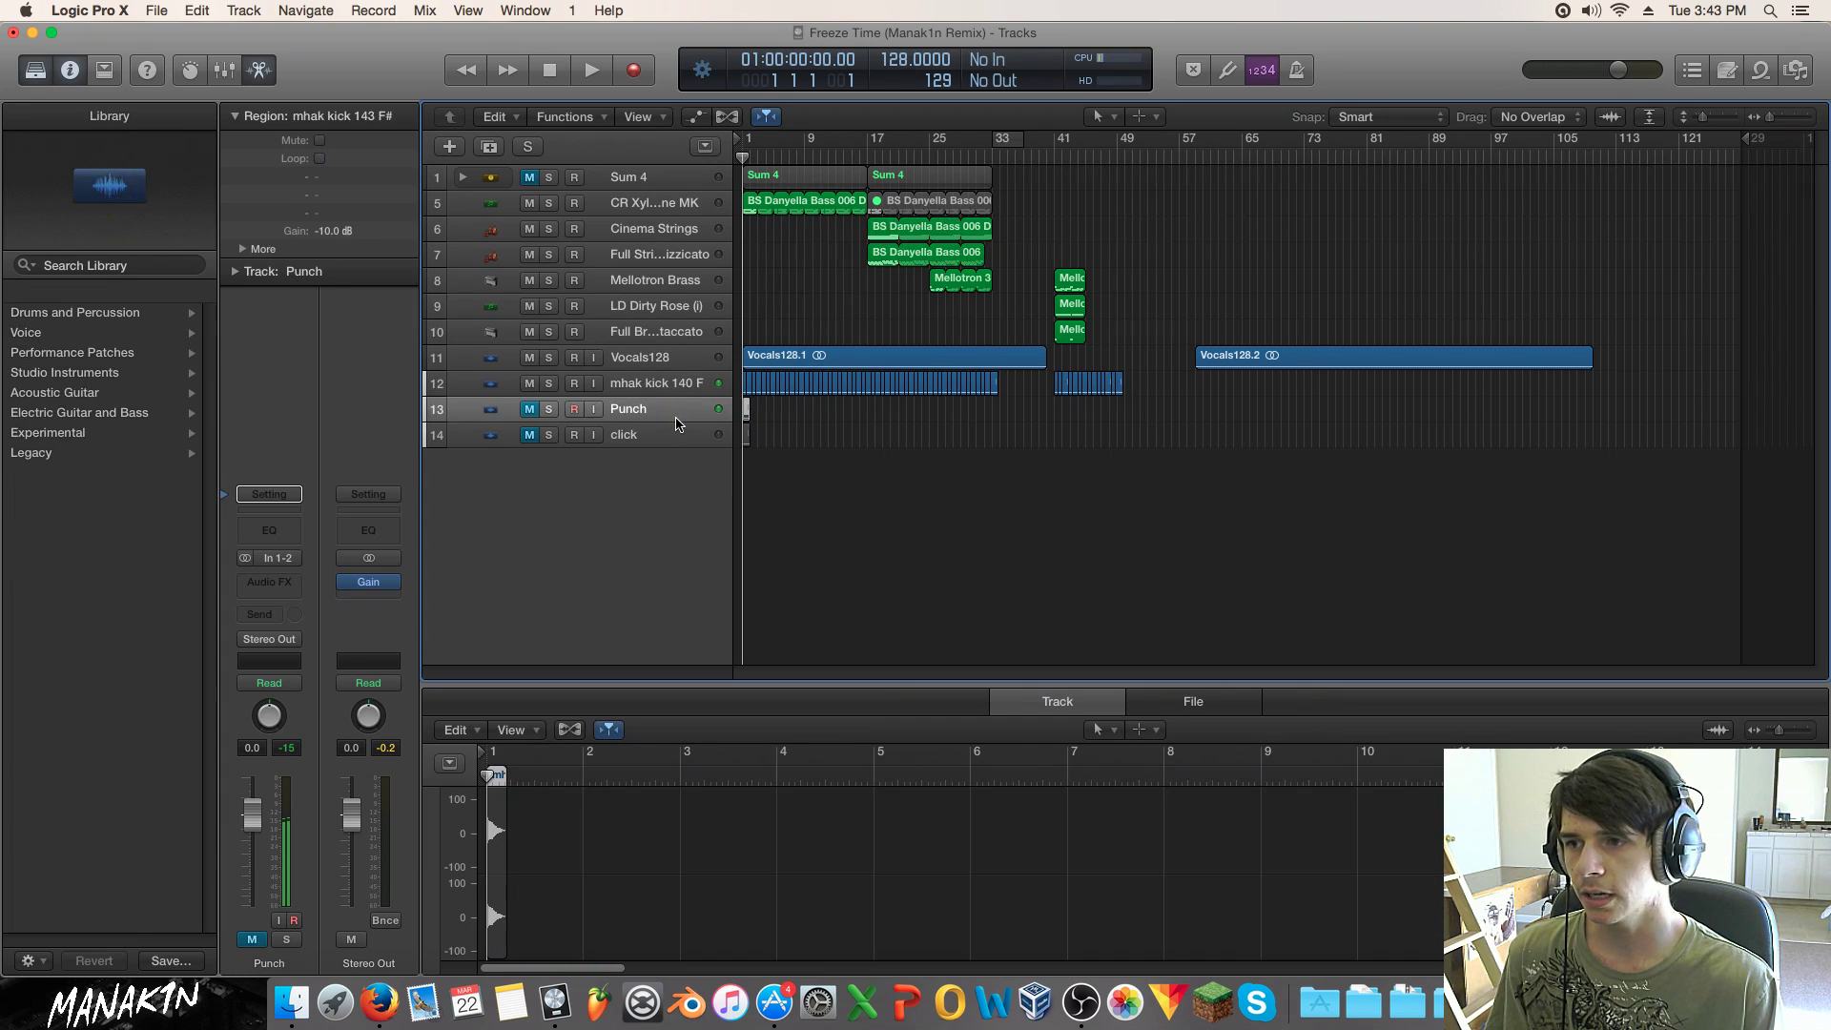
left_click(632, 386)
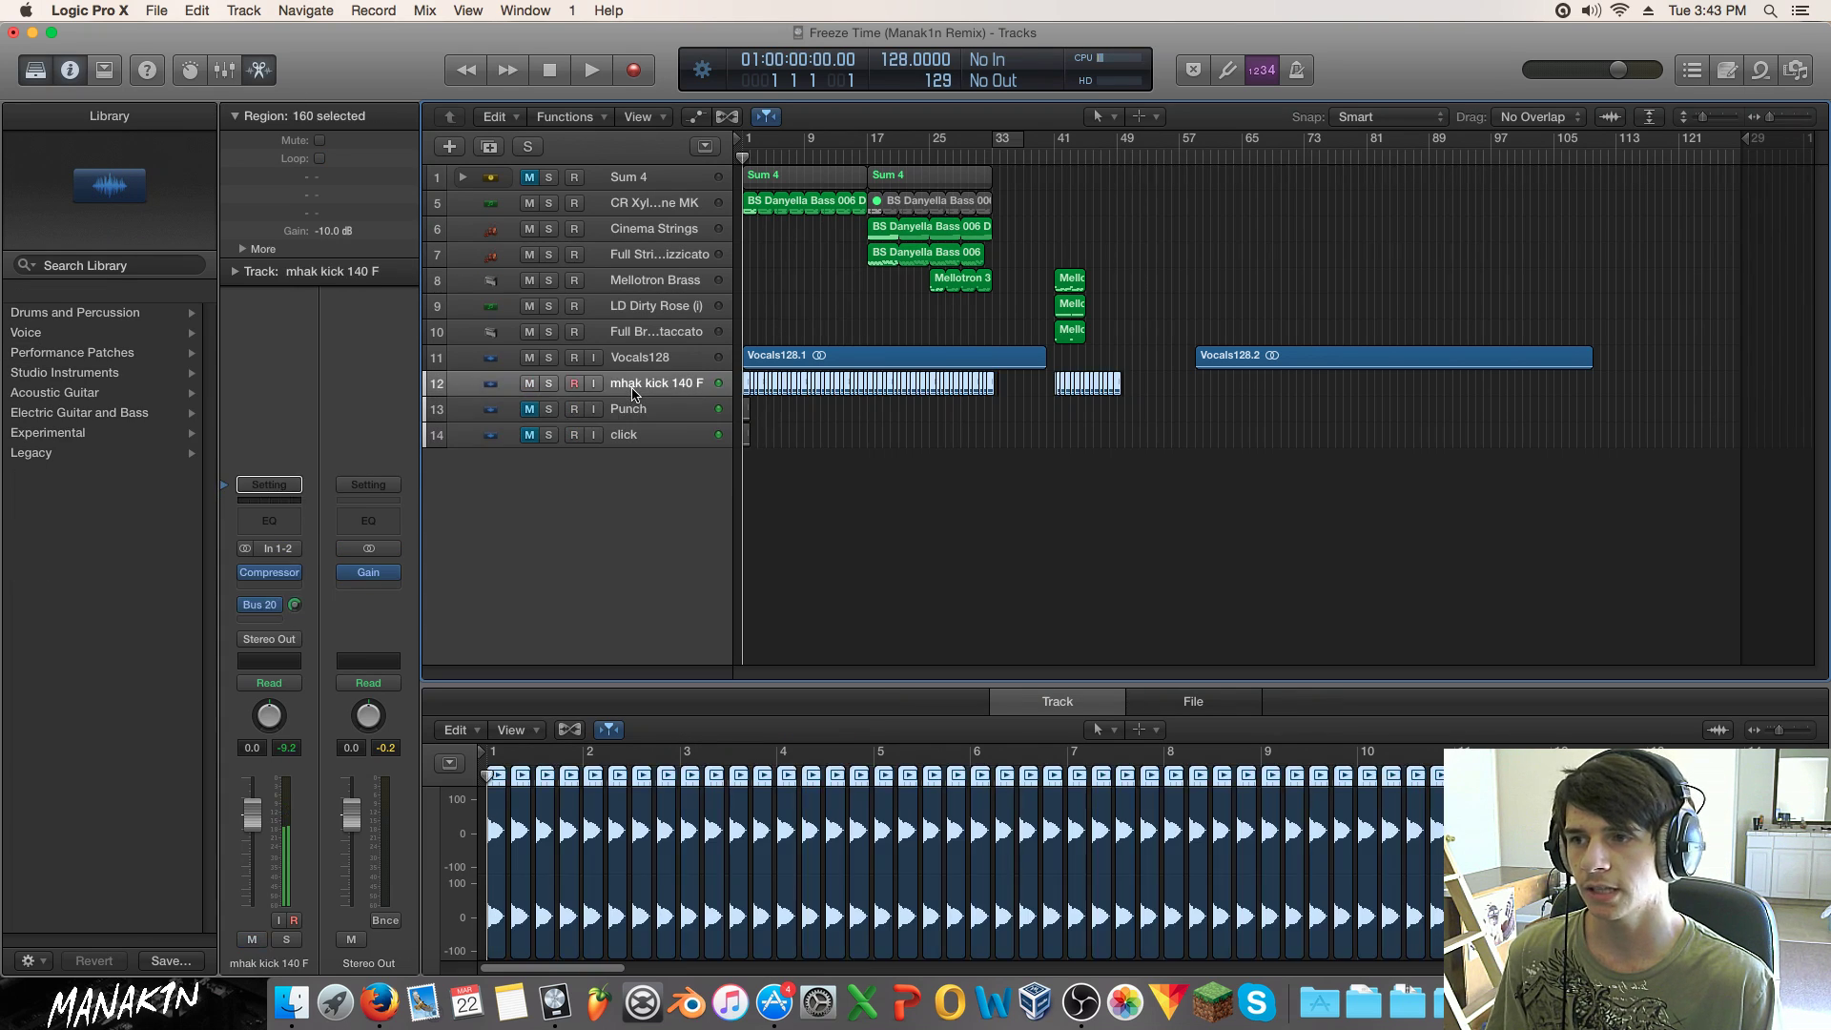
left_click_drag(1022, 405, 654, 389)
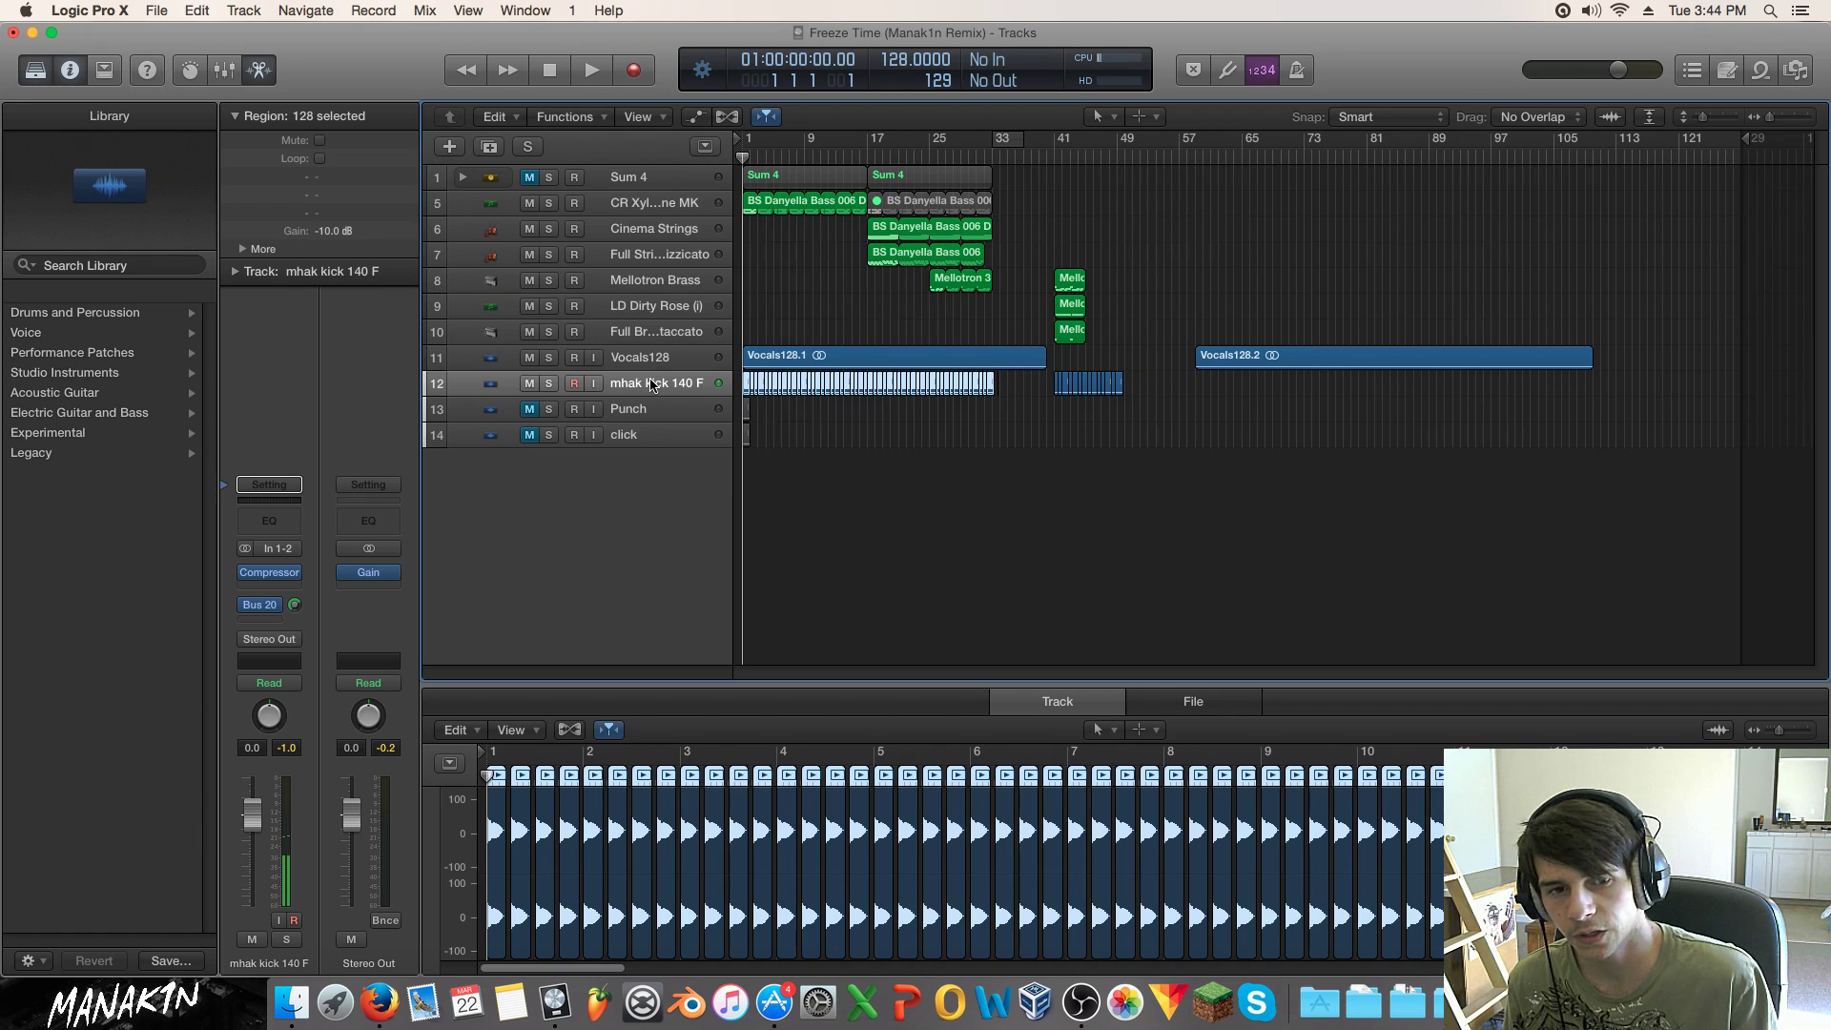
left_click(1081, 1001)
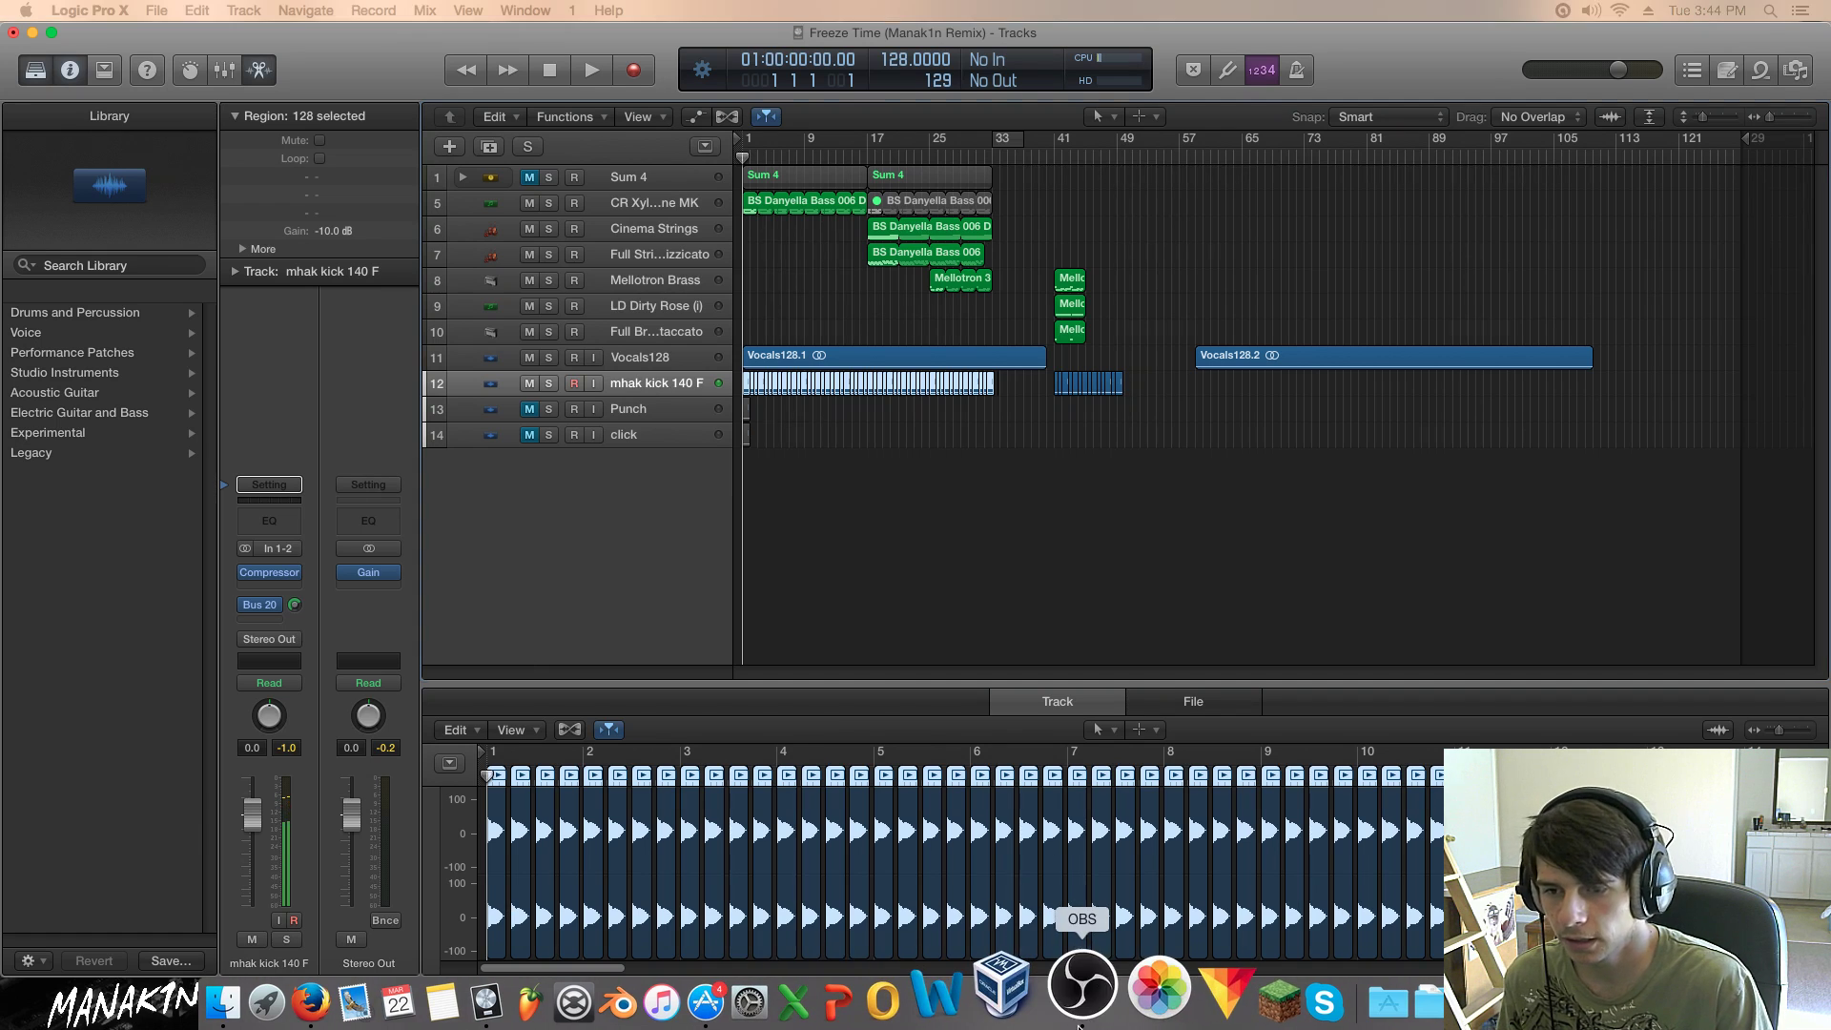